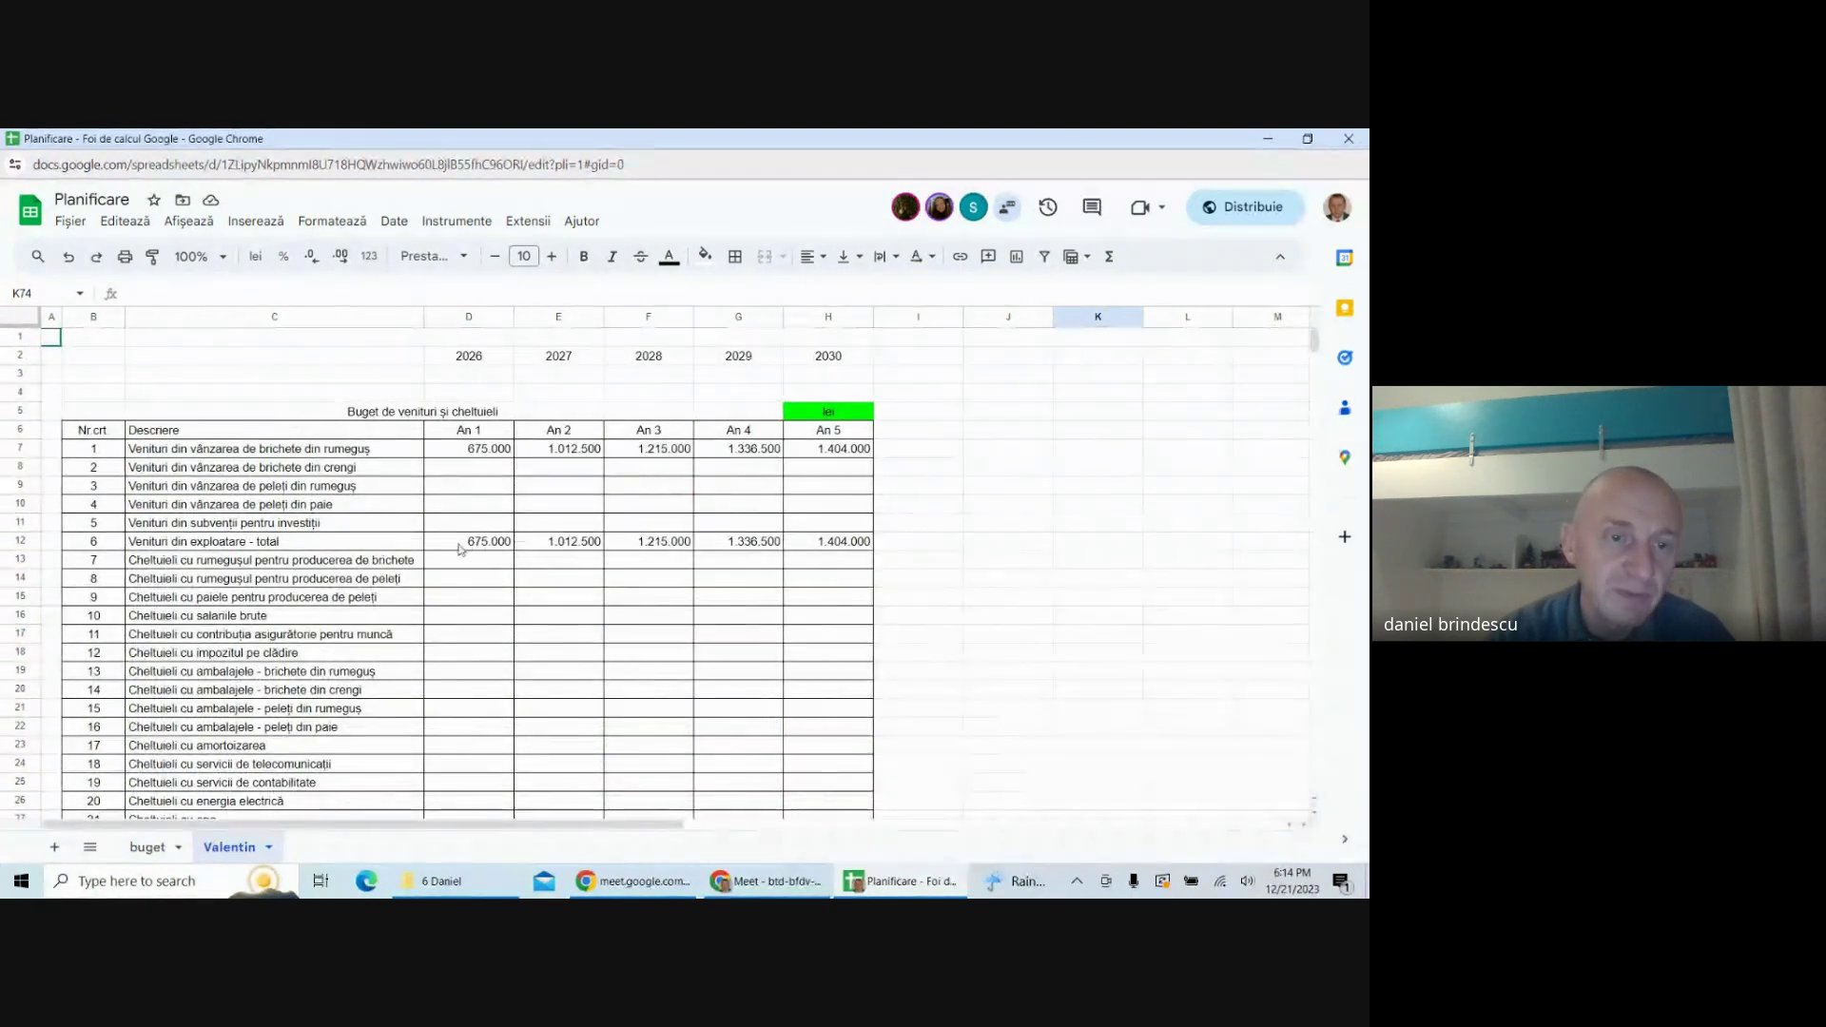
- Review the revenue and expense lines of the income and expenditure budget, from pellet sales down to the packaging expenses
scroll(340, 571, down, 2)
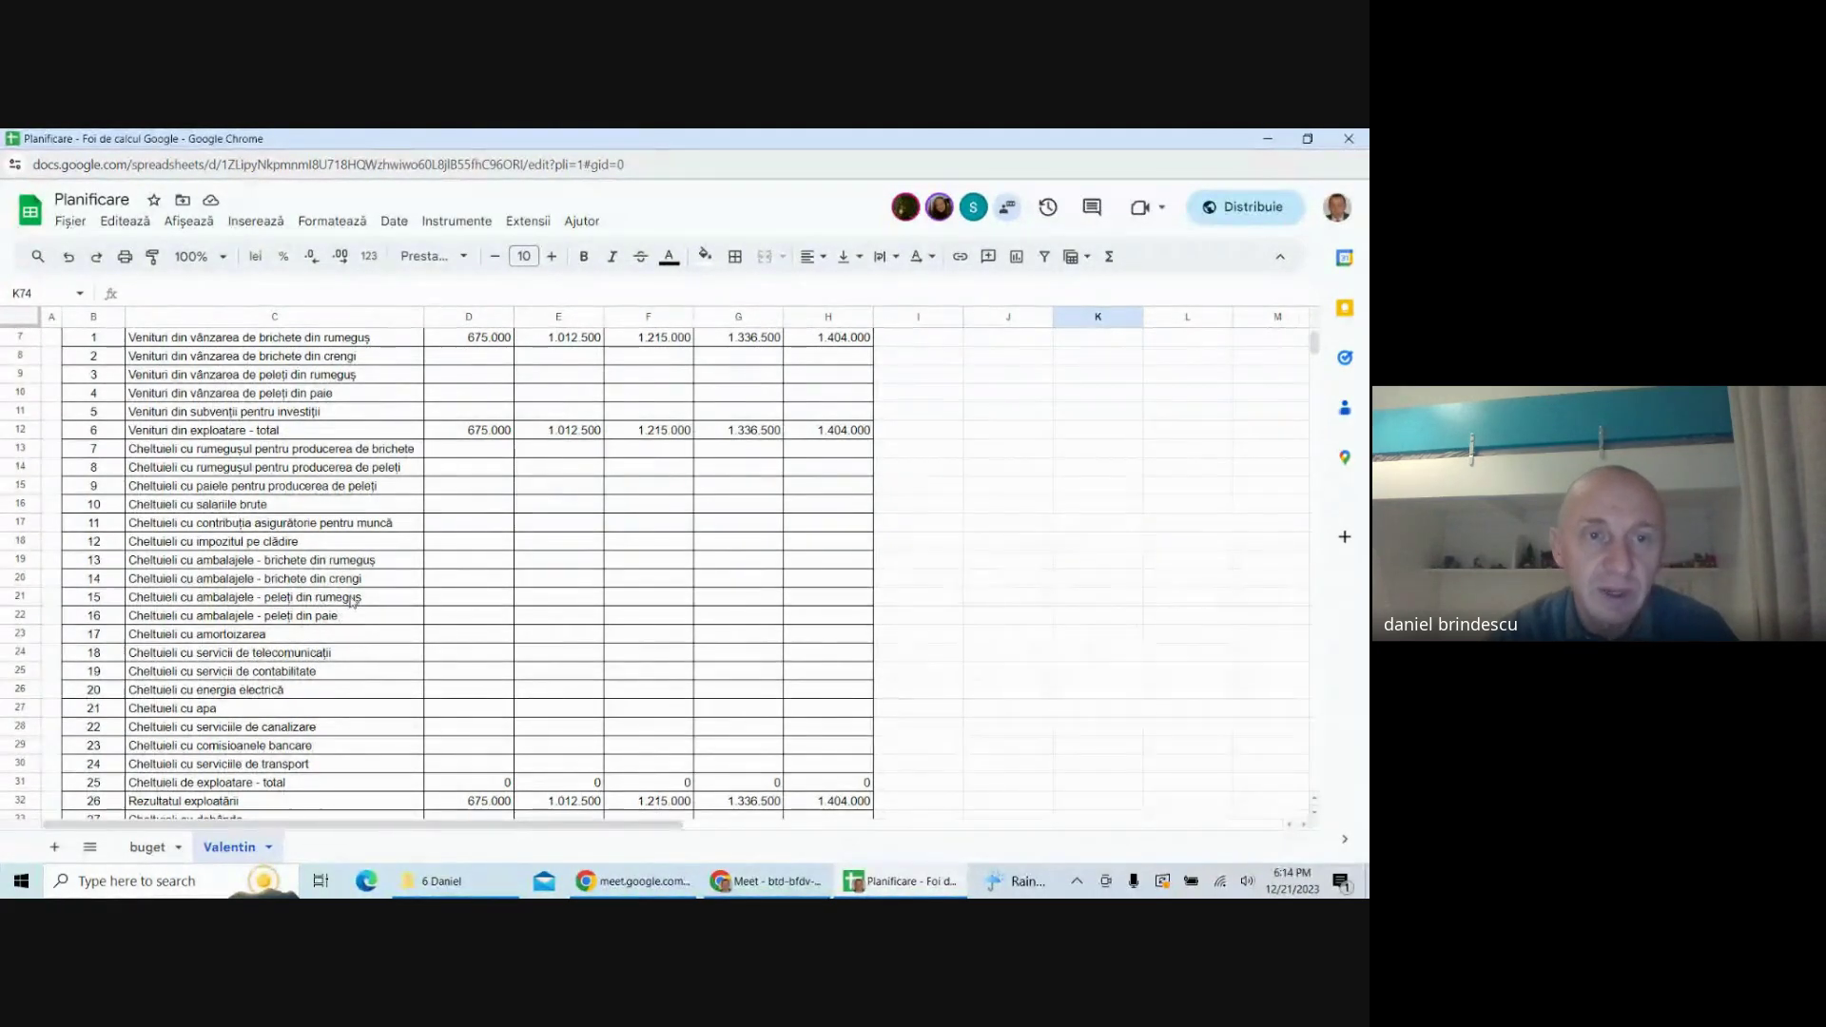
scroll(326, 623, up, 2)
click(281, 504)
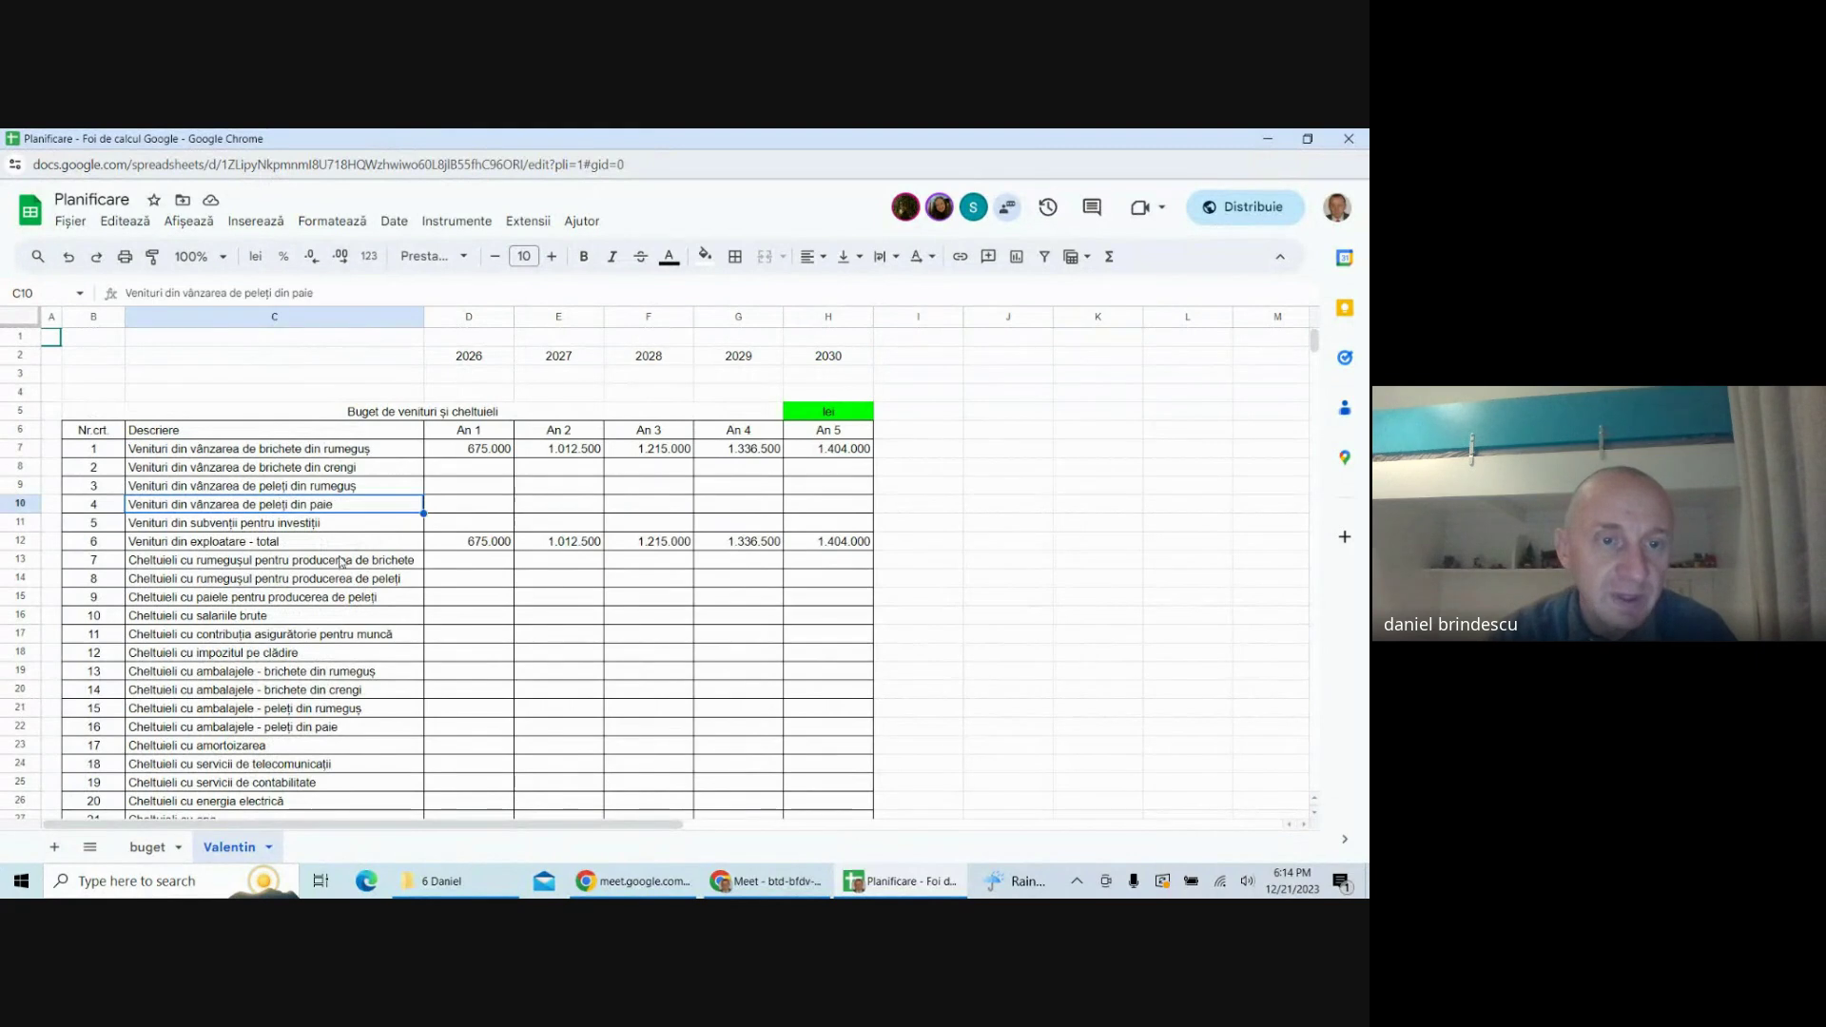
scroll(343, 563, down, 2)
scroll(324, 528, down, 1)
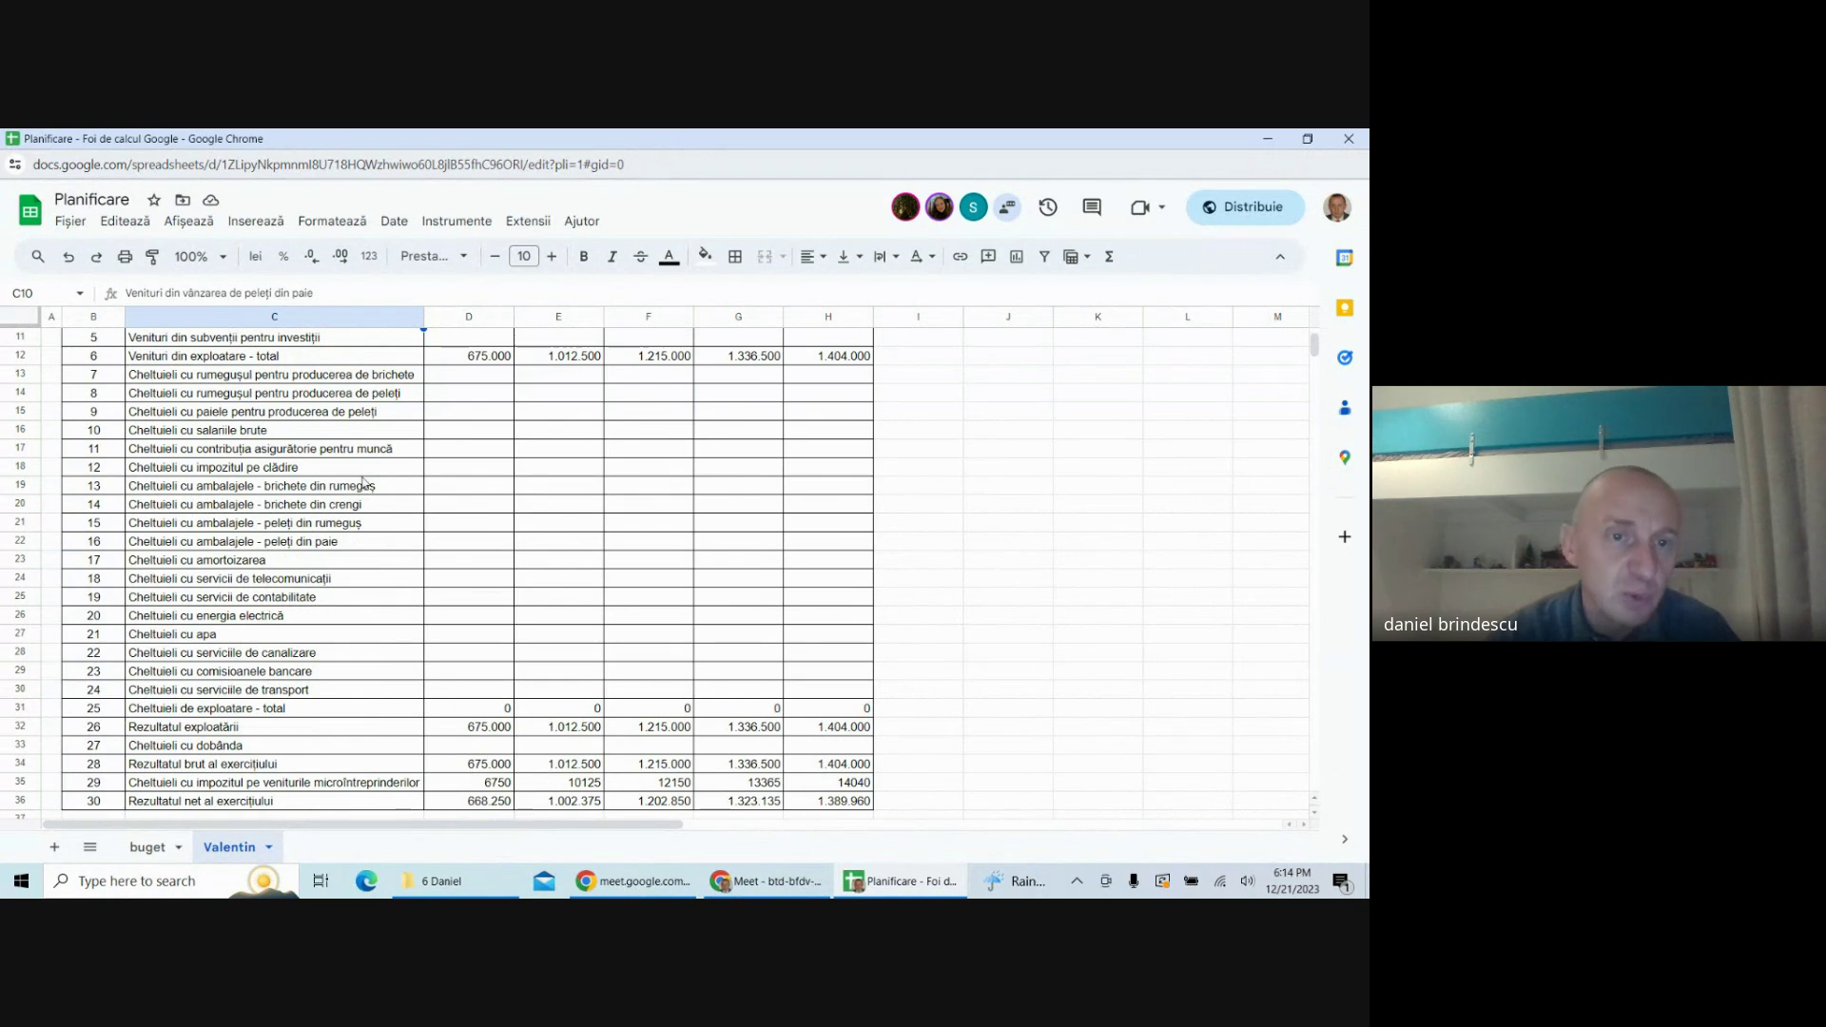
drag(232, 377, 253, 414)
click(257, 431)
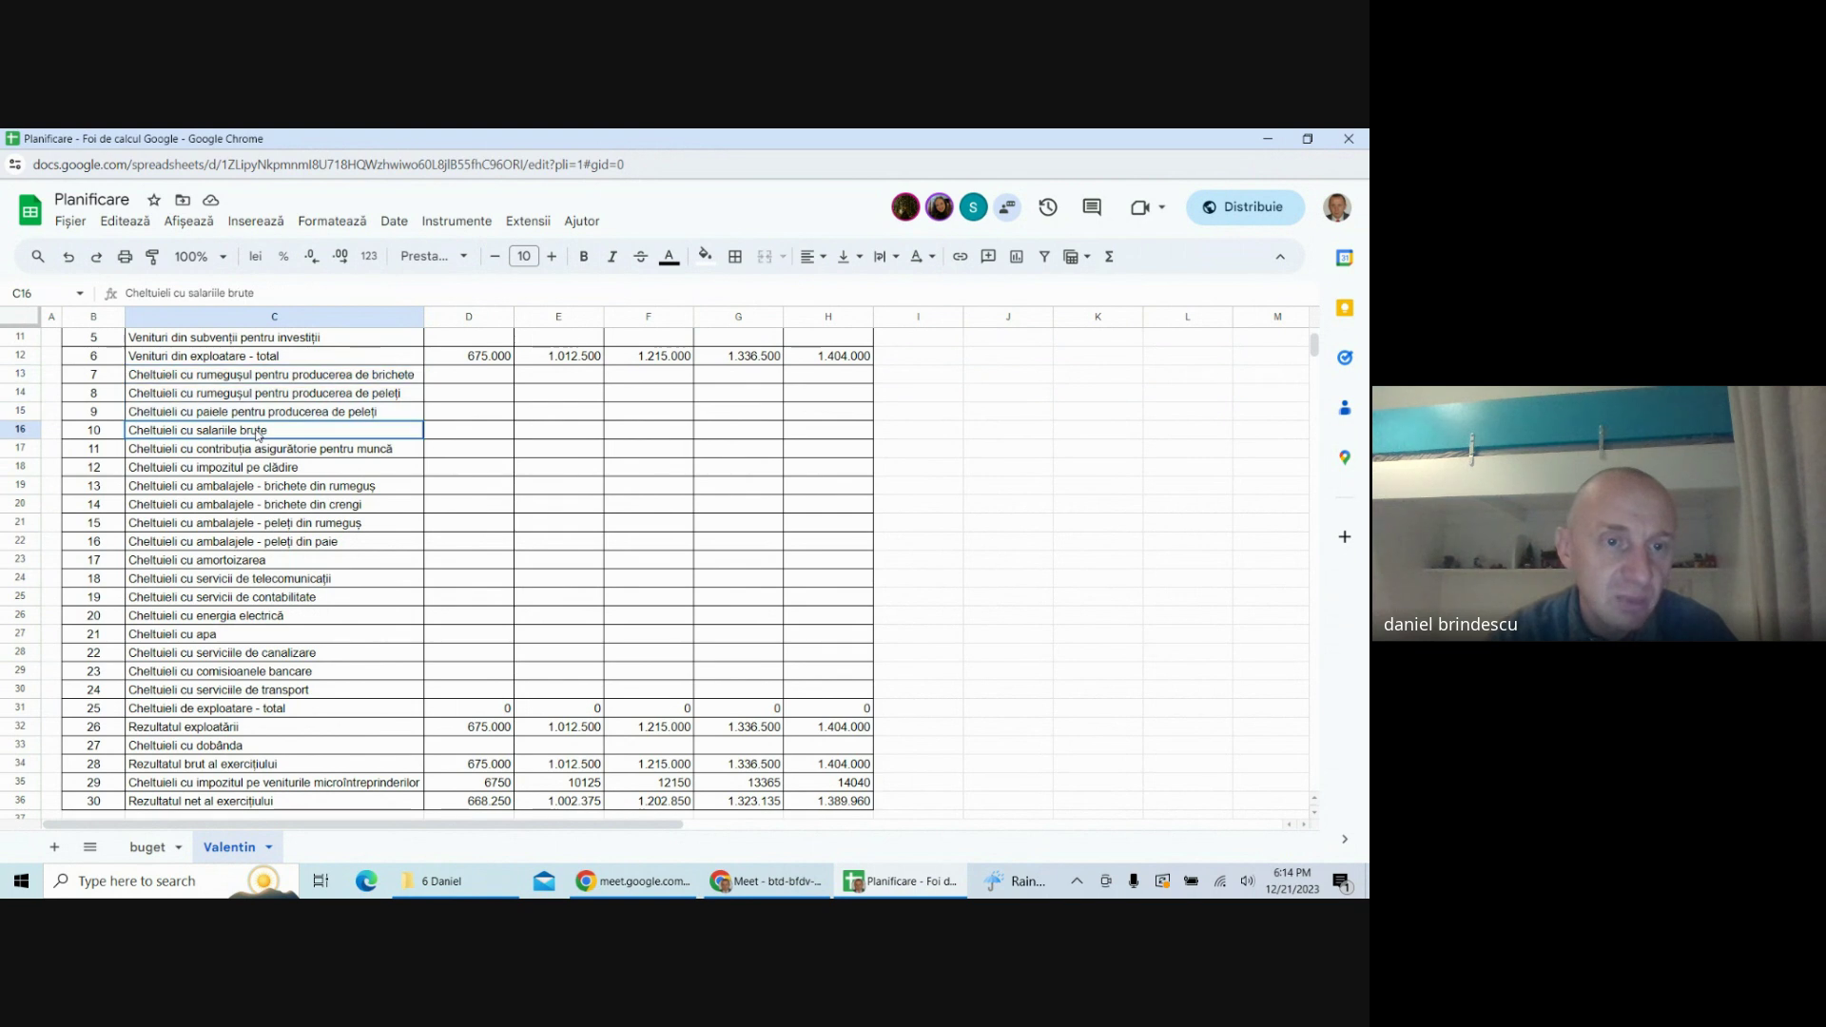
click(263, 450)
click(264, 469)
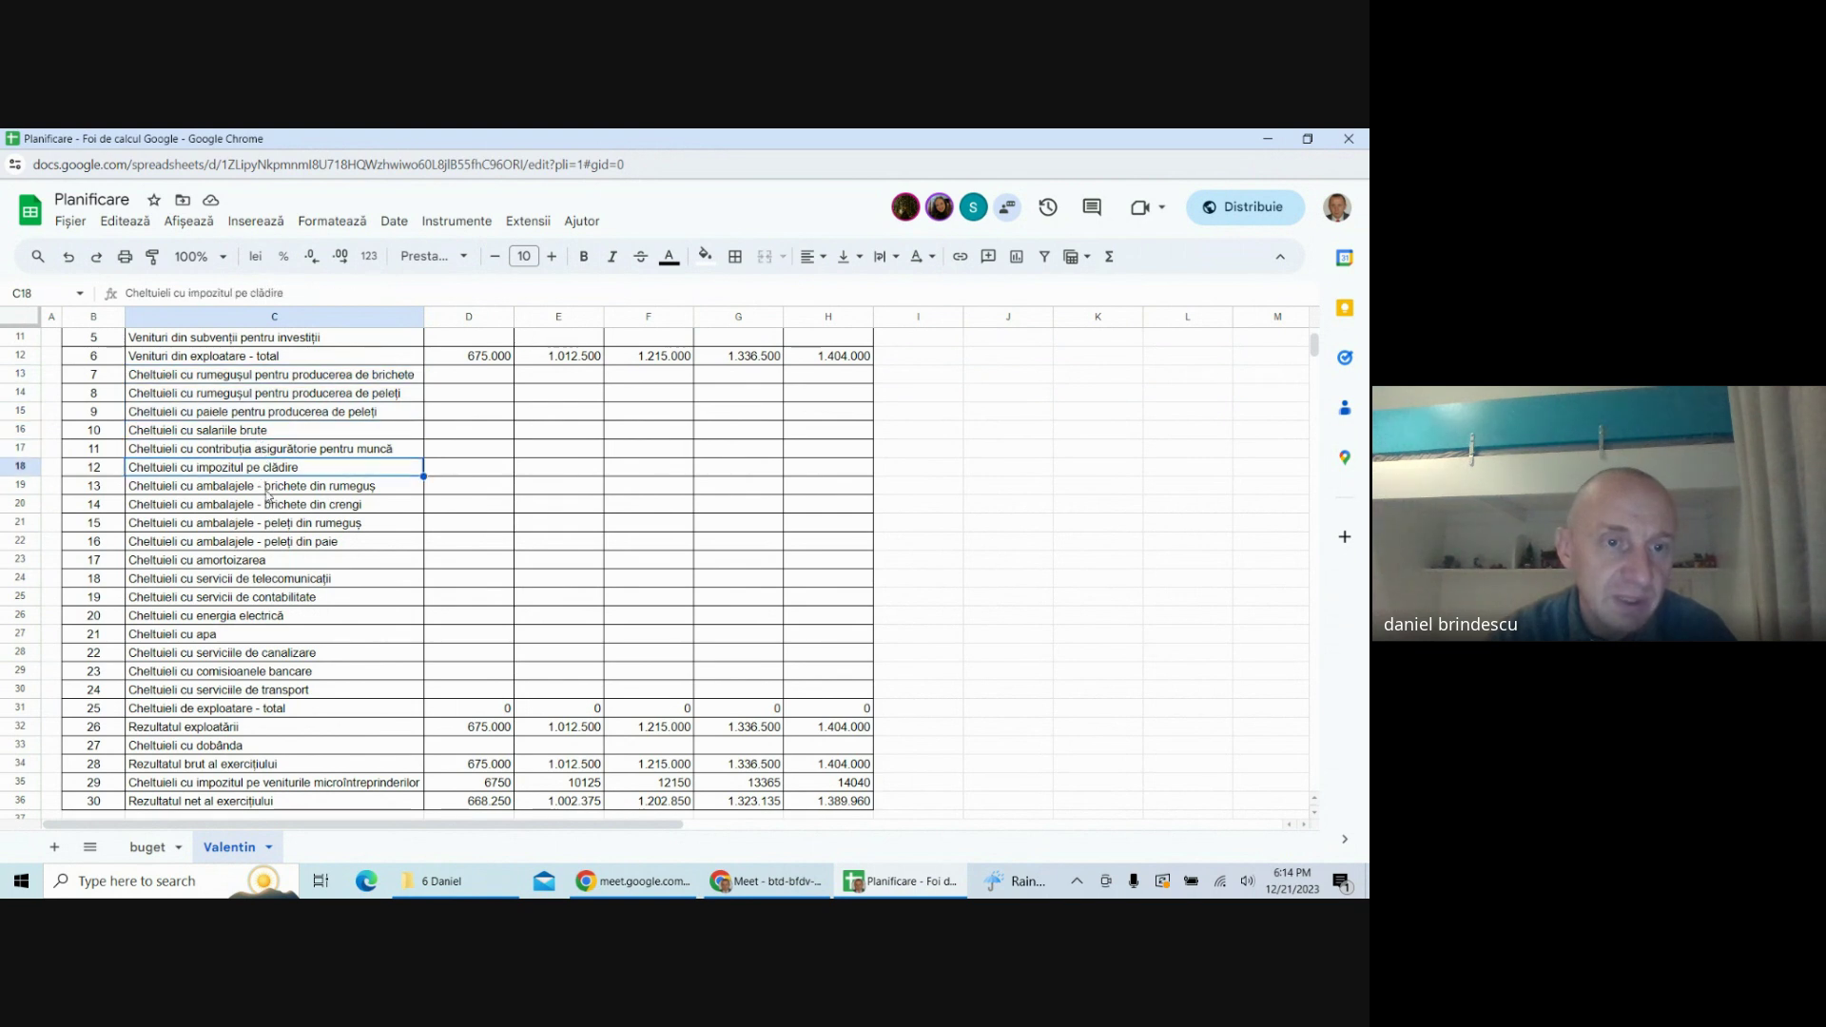
drag(269, 490, 268, 542)
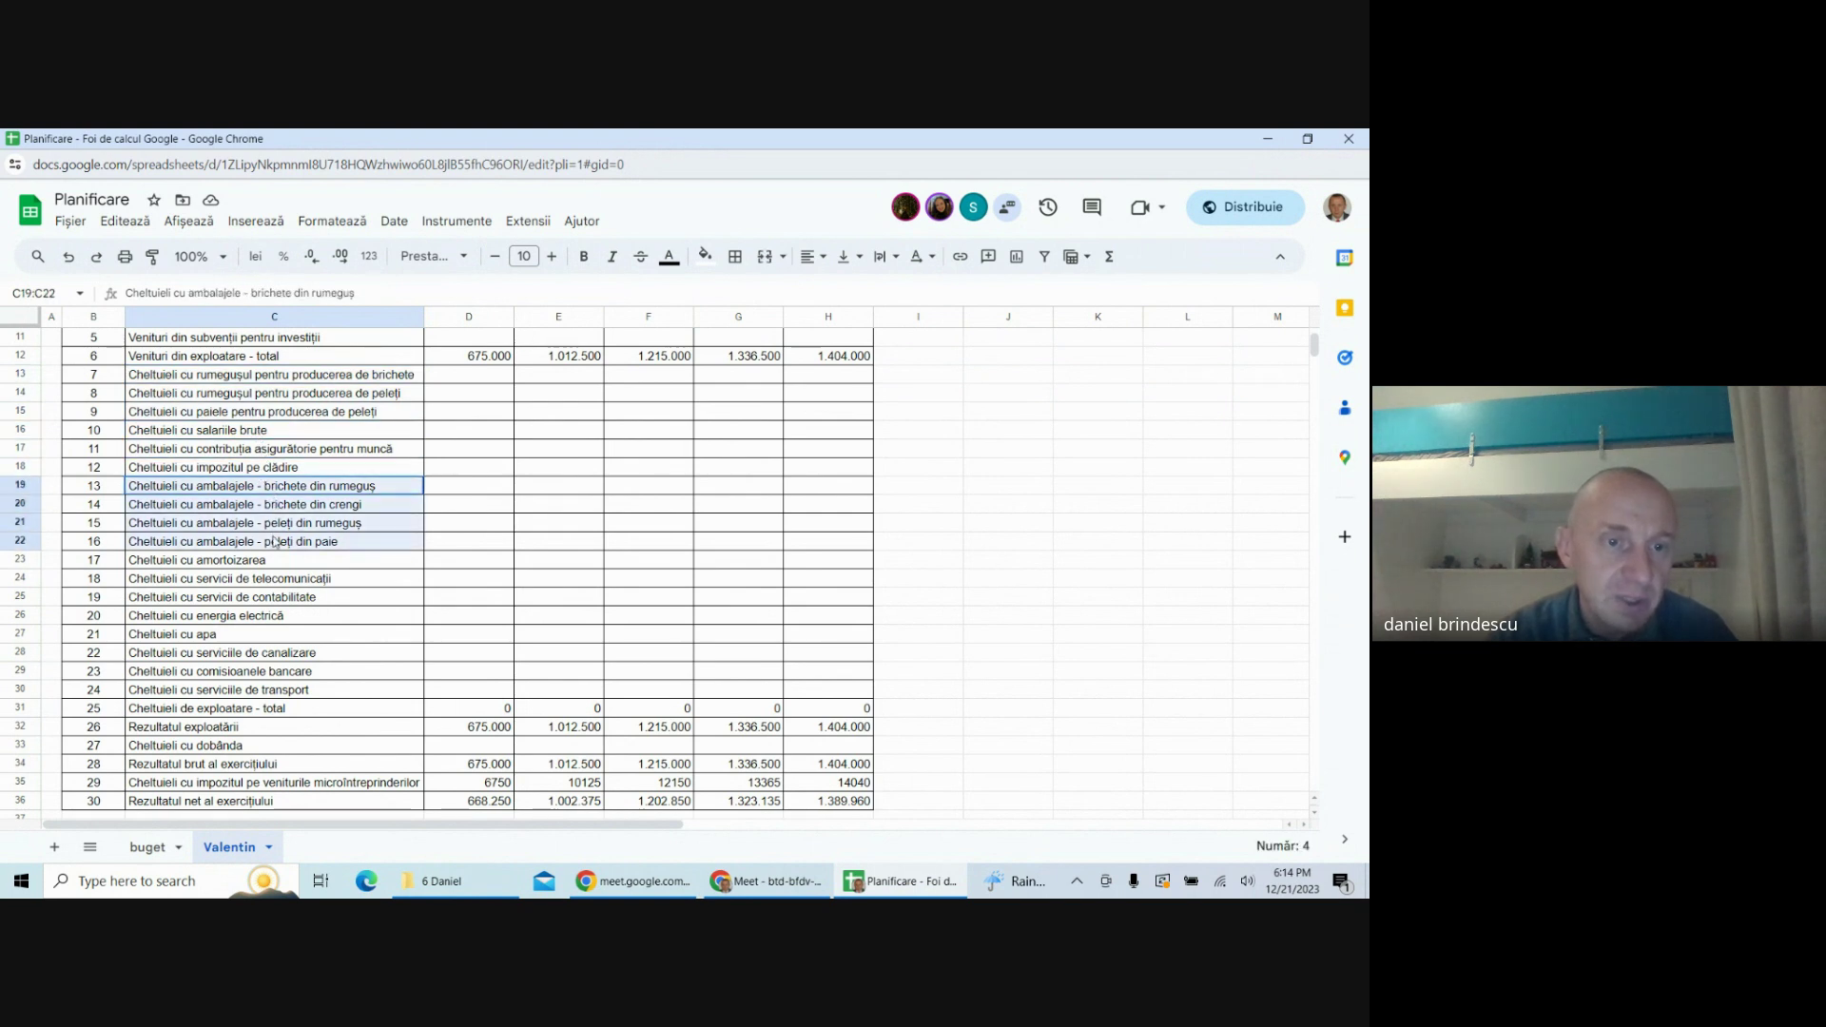
- Correct the spelling of the depreciation expense label in C23 to "Cheltuieli cu amortizarea"
click(269, 562)
double_click(236, 559)
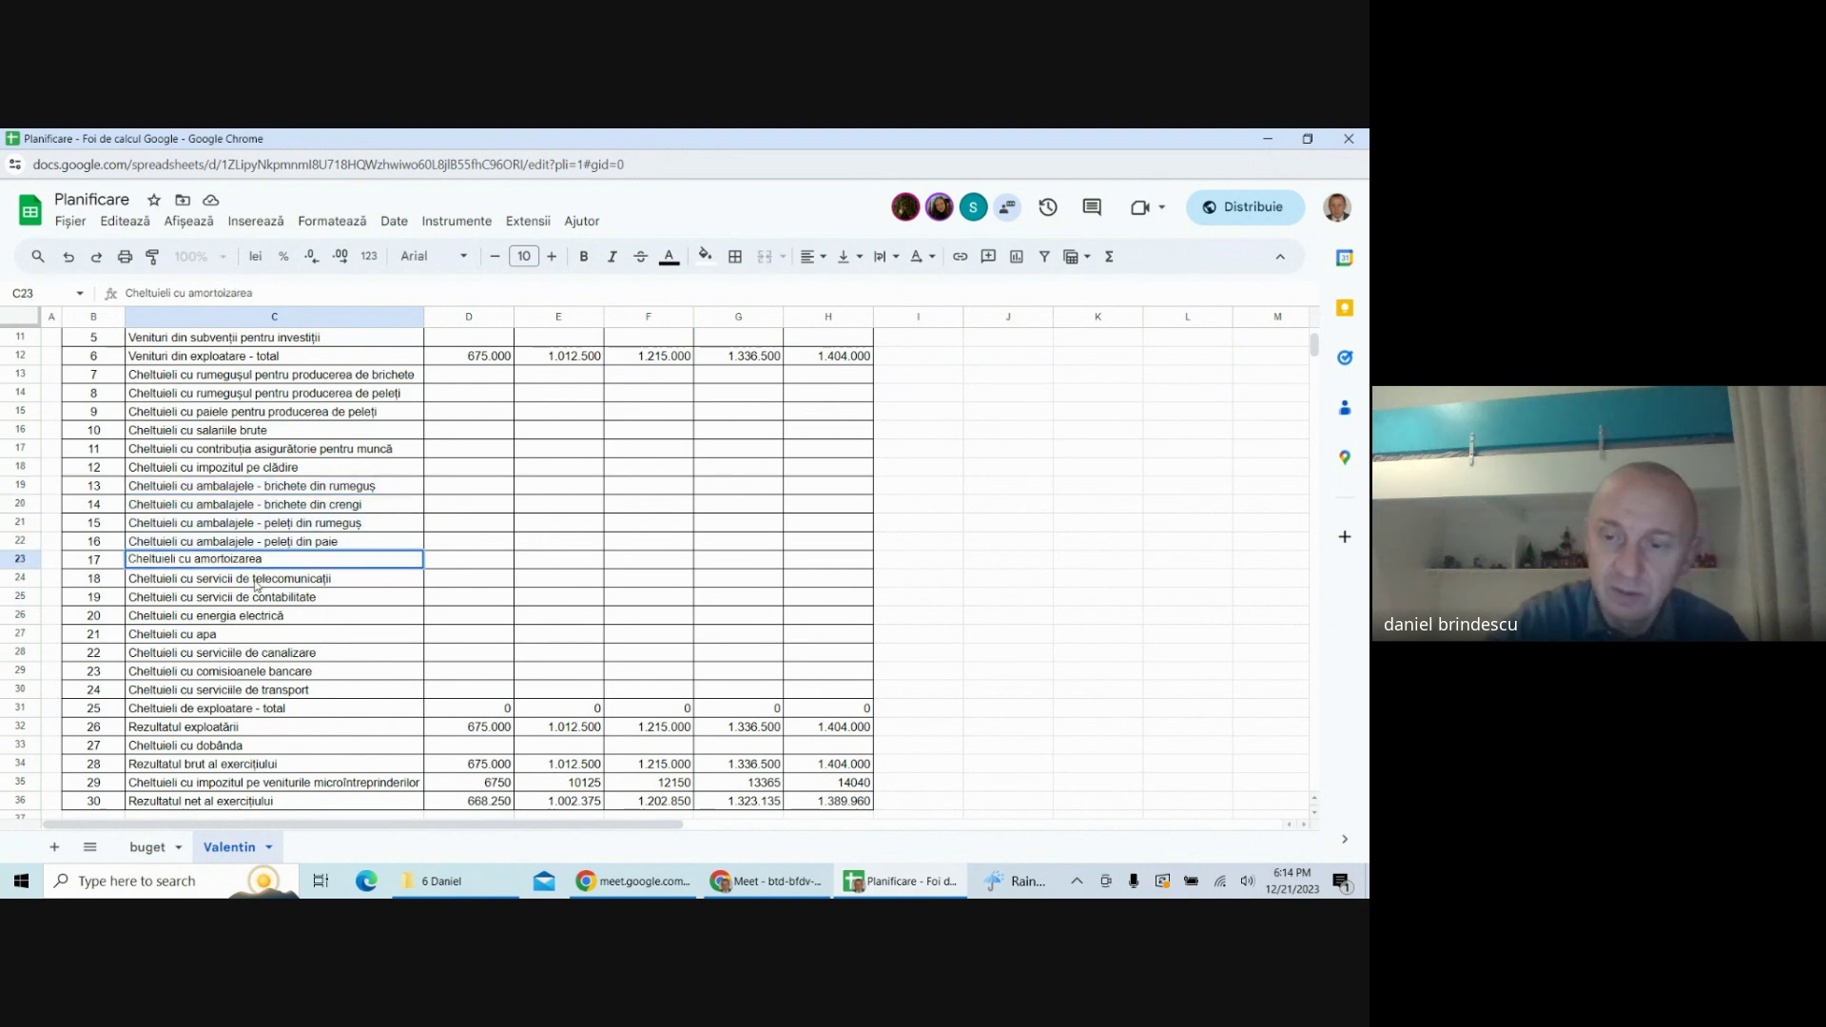
key(BackSpace)
key(Return)
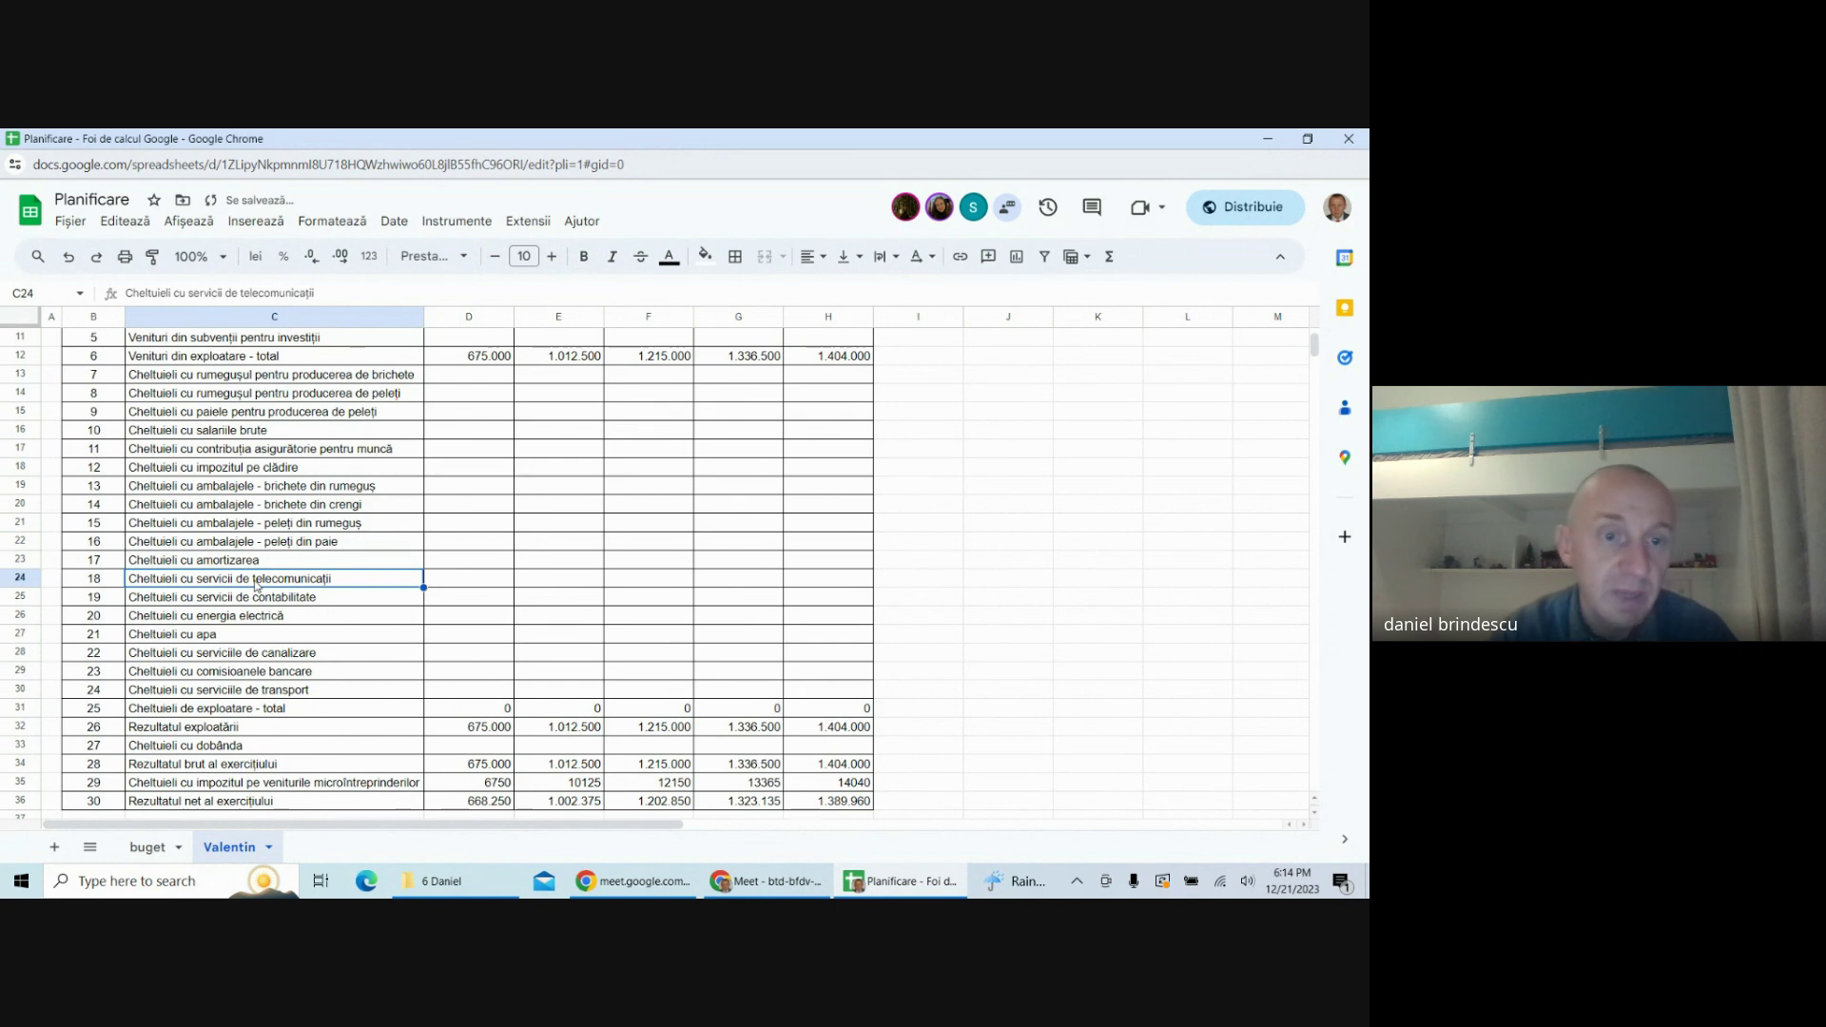
- Check the buget sheet, and examine the service and utility expense lines C24:C30 on the Valentin sheet
click(499, 566)
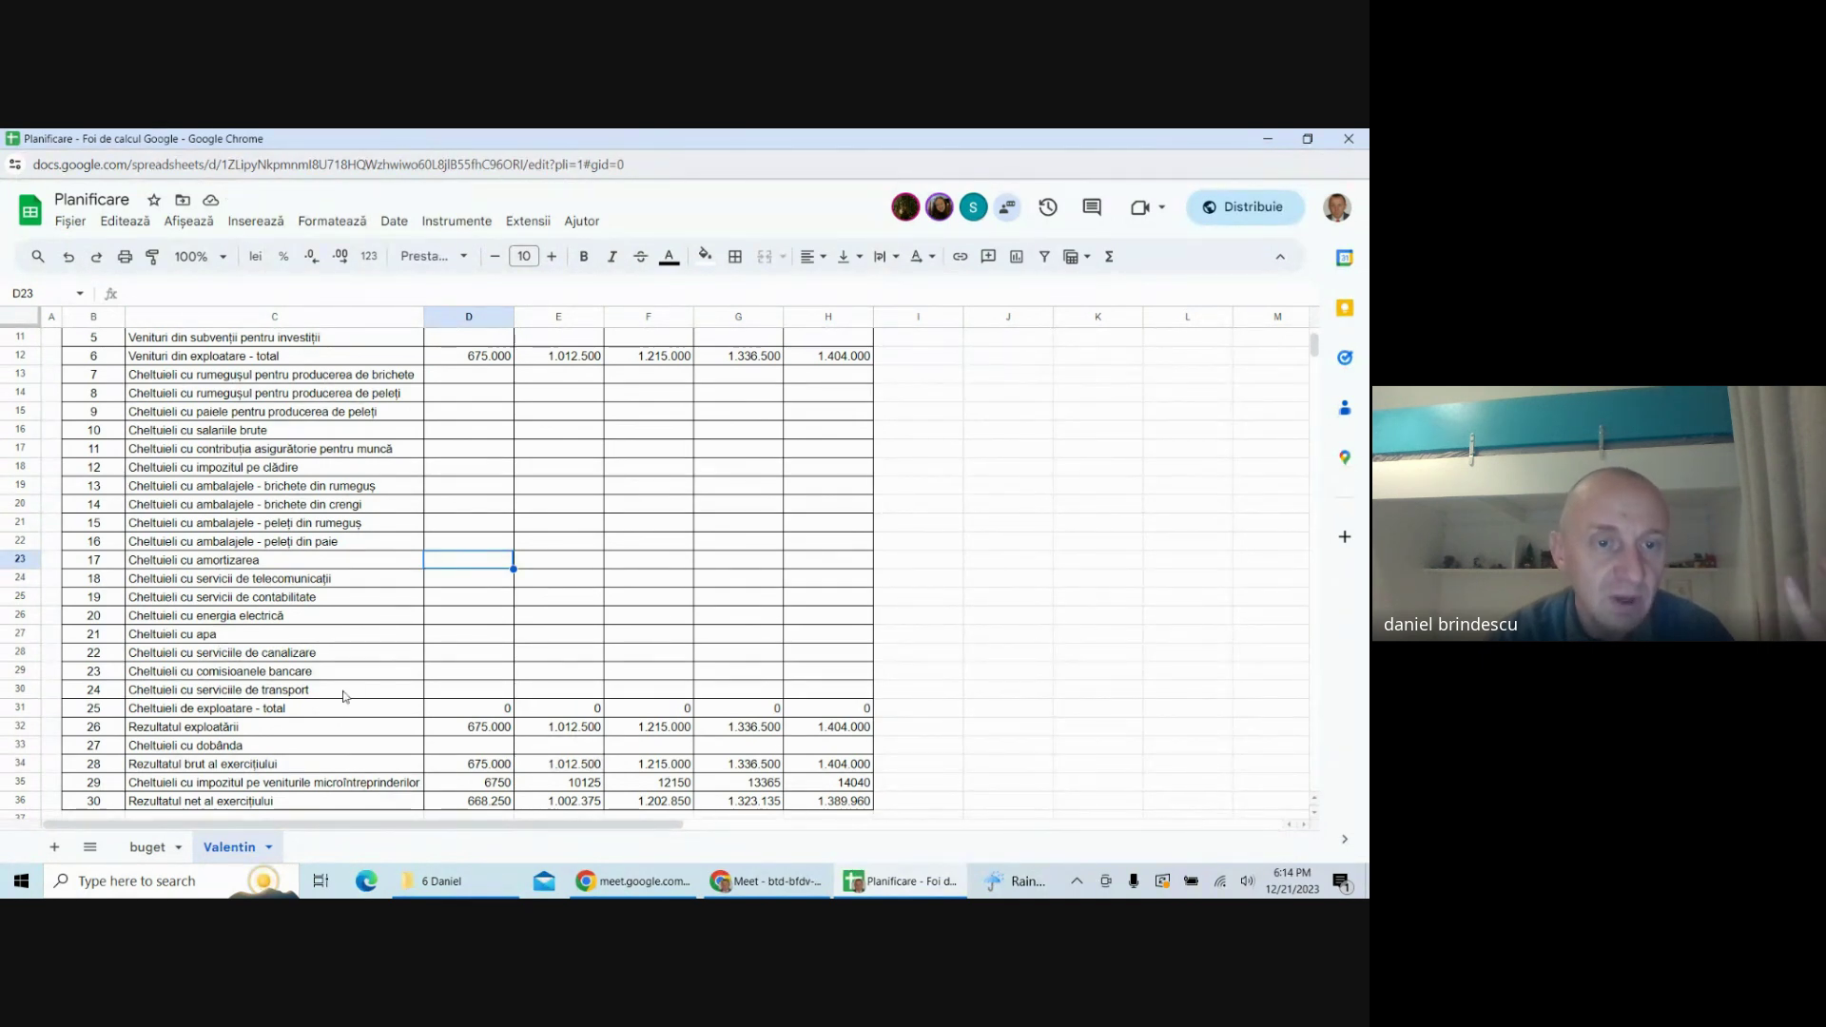
click(140, 851)
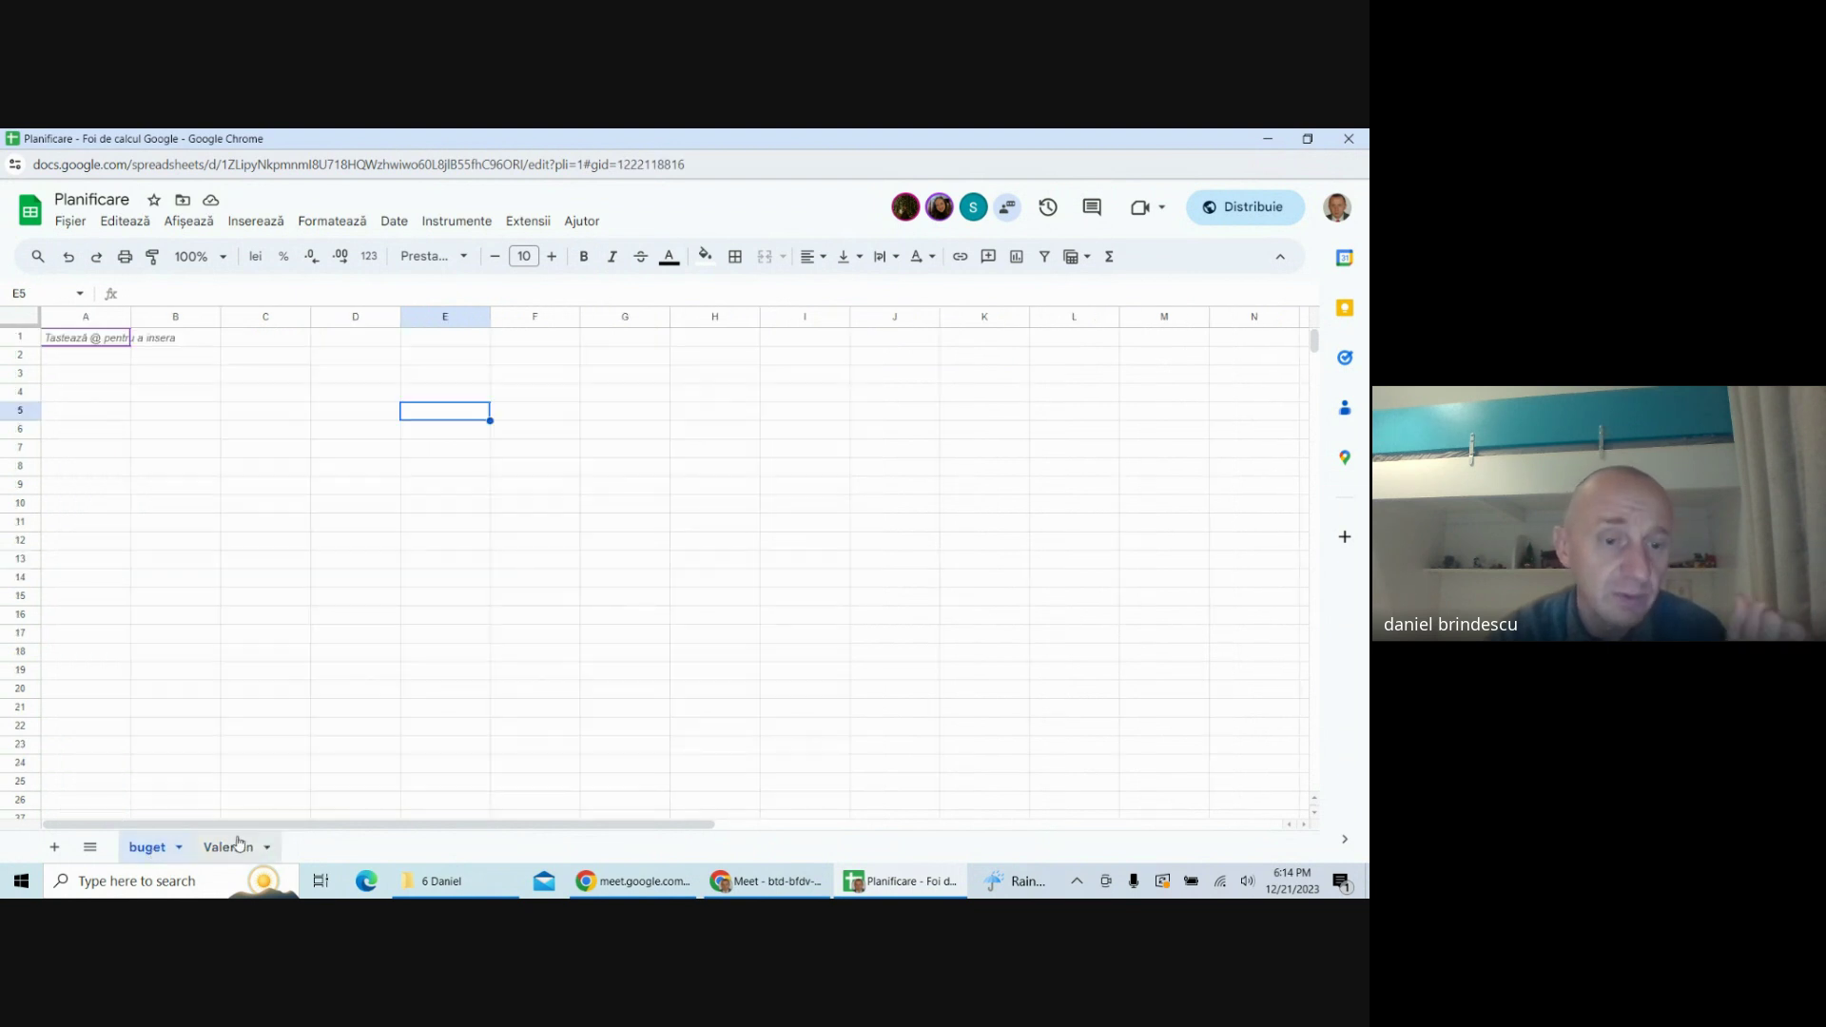
click(233, 845)
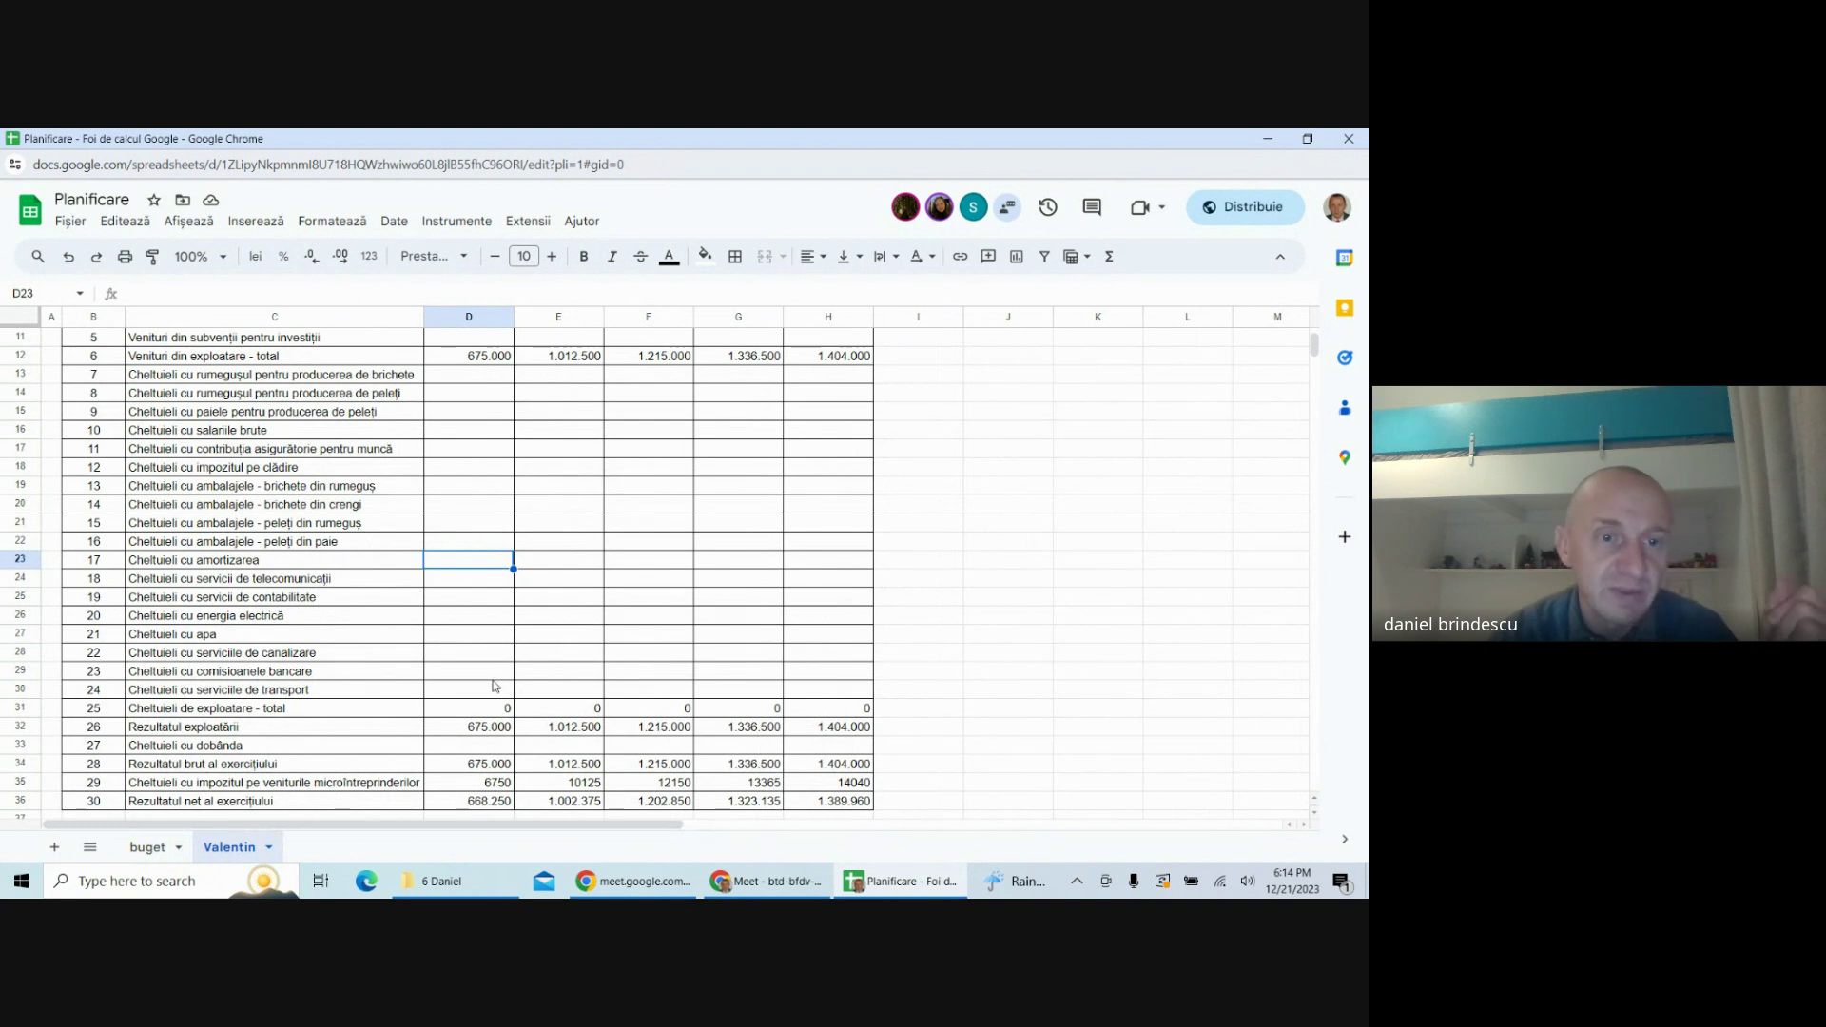
scroll(368, 650, down, 1)
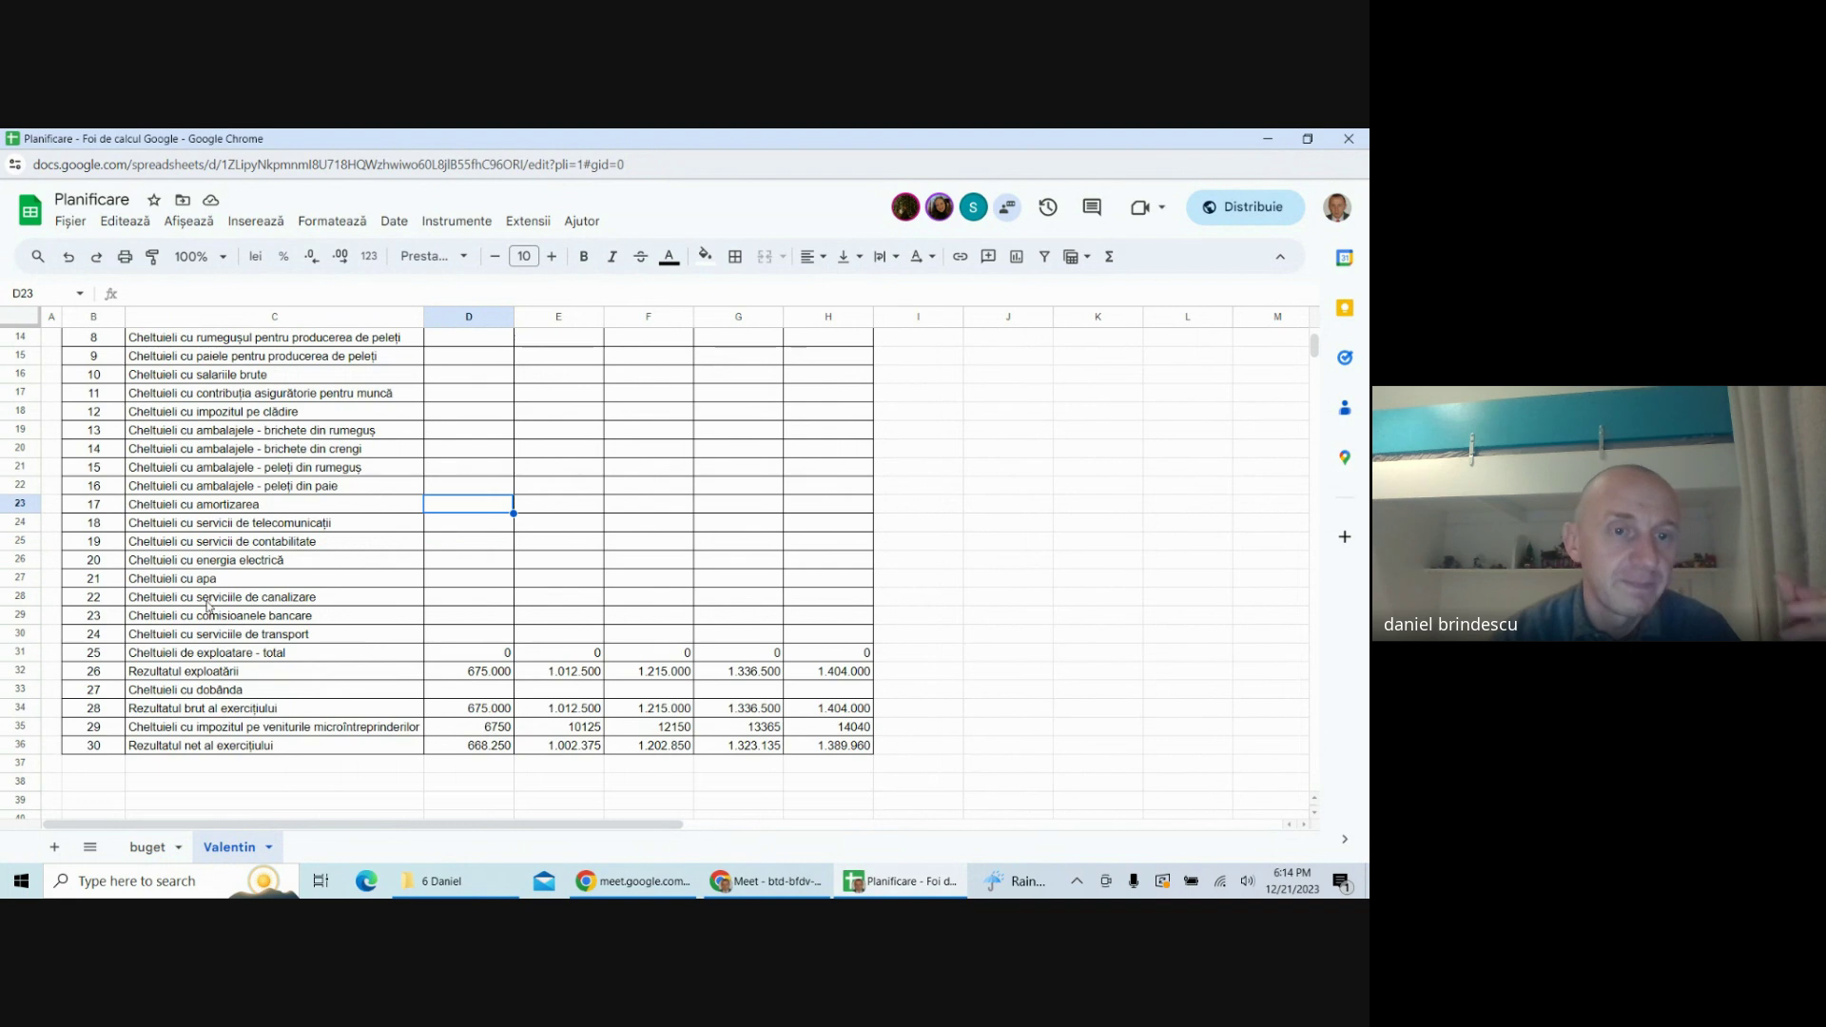
click(275, 527)
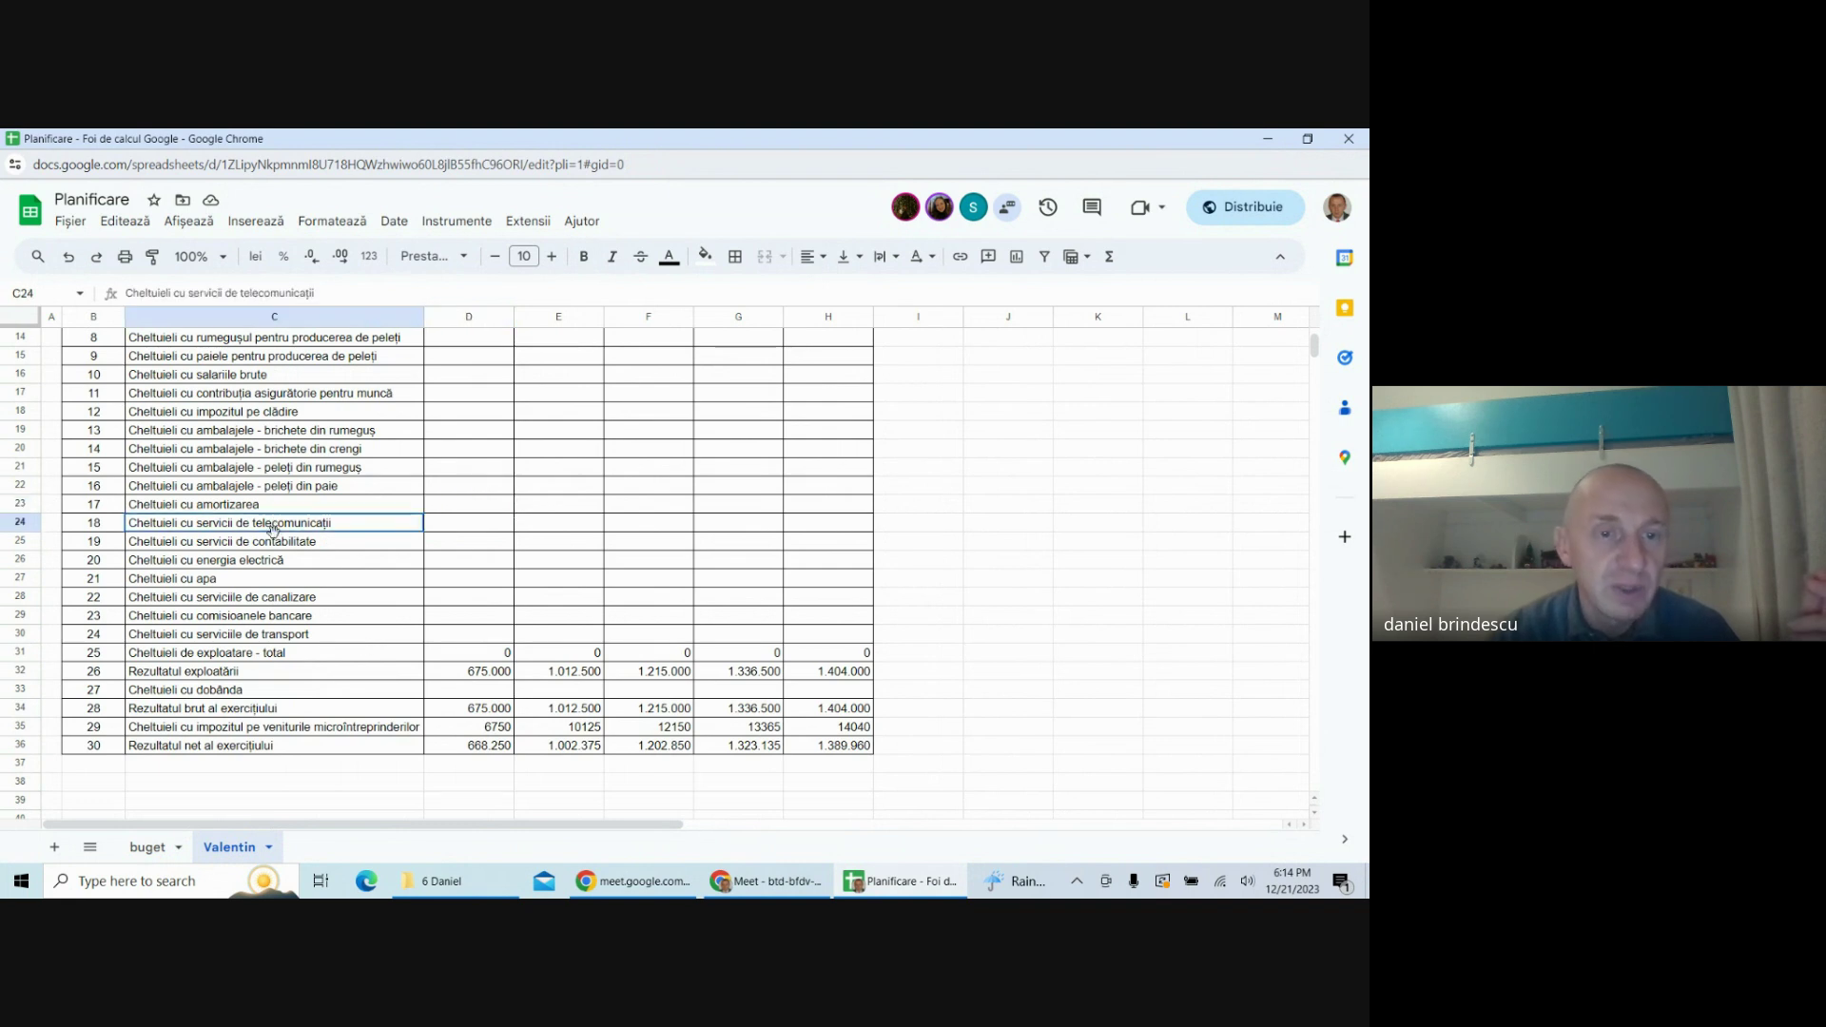
drag(272, 529, 292, 640)
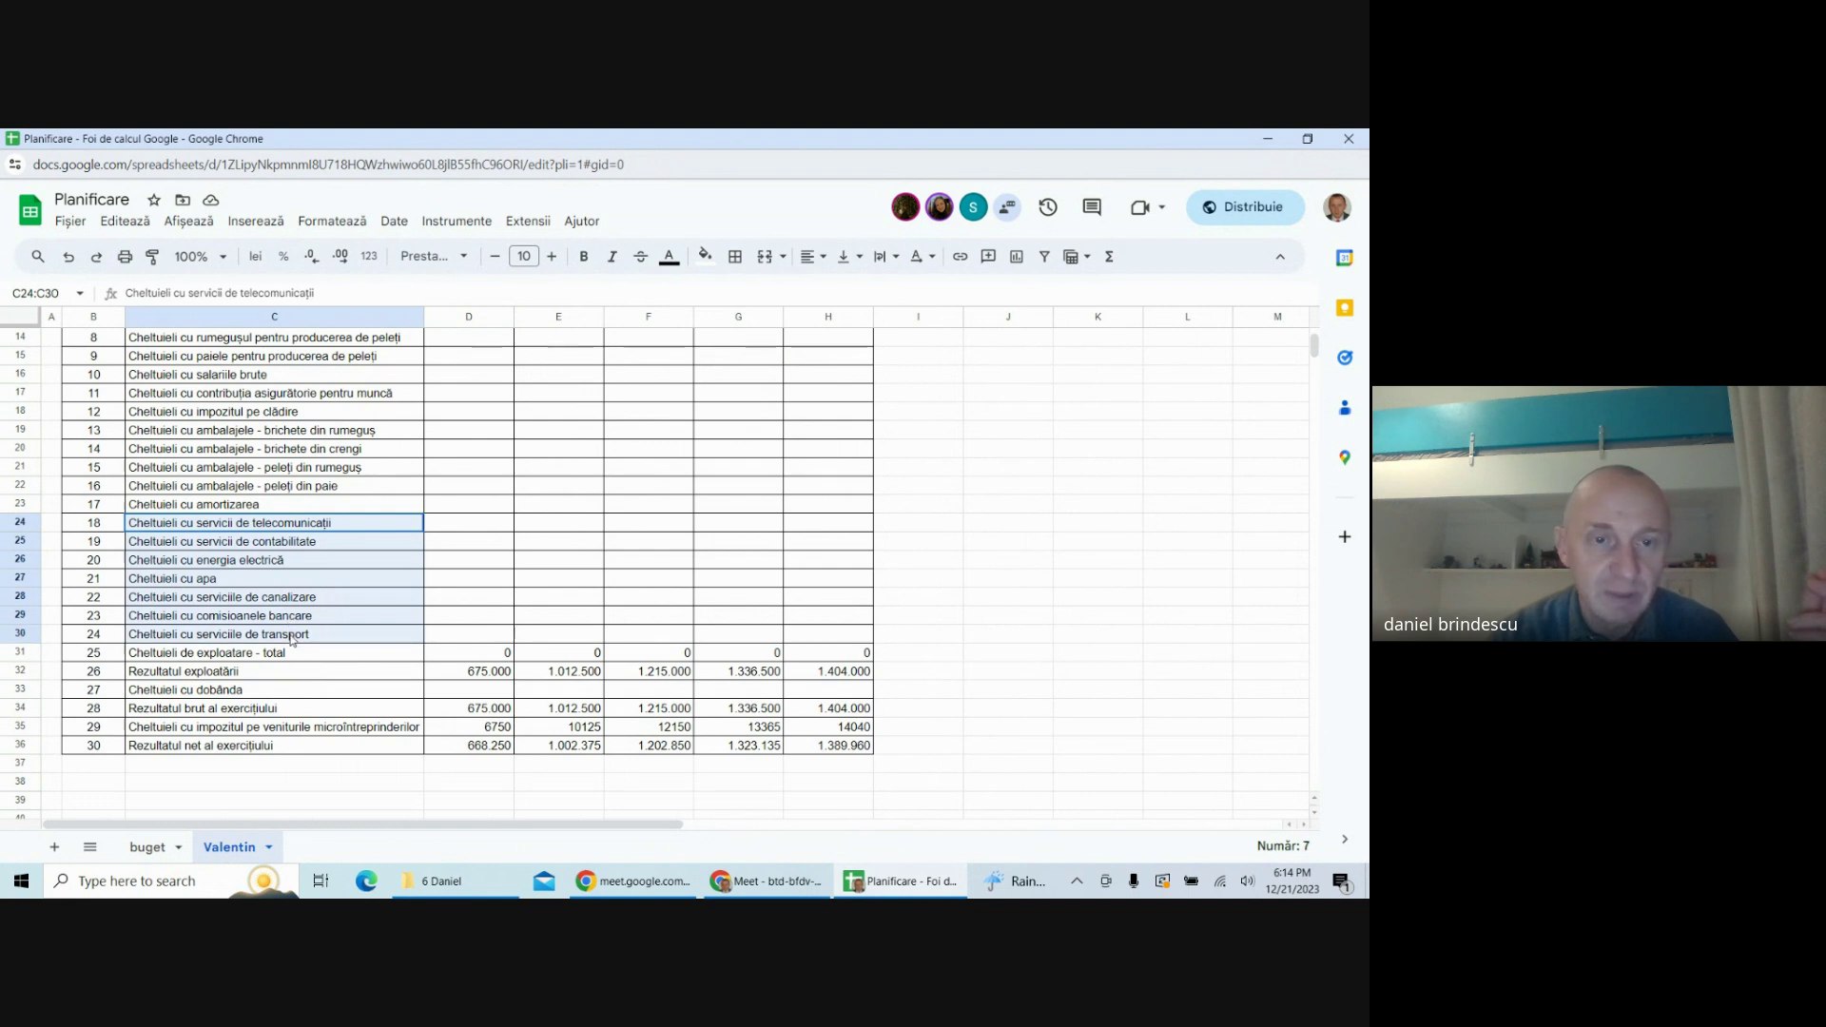
click(982, 503)
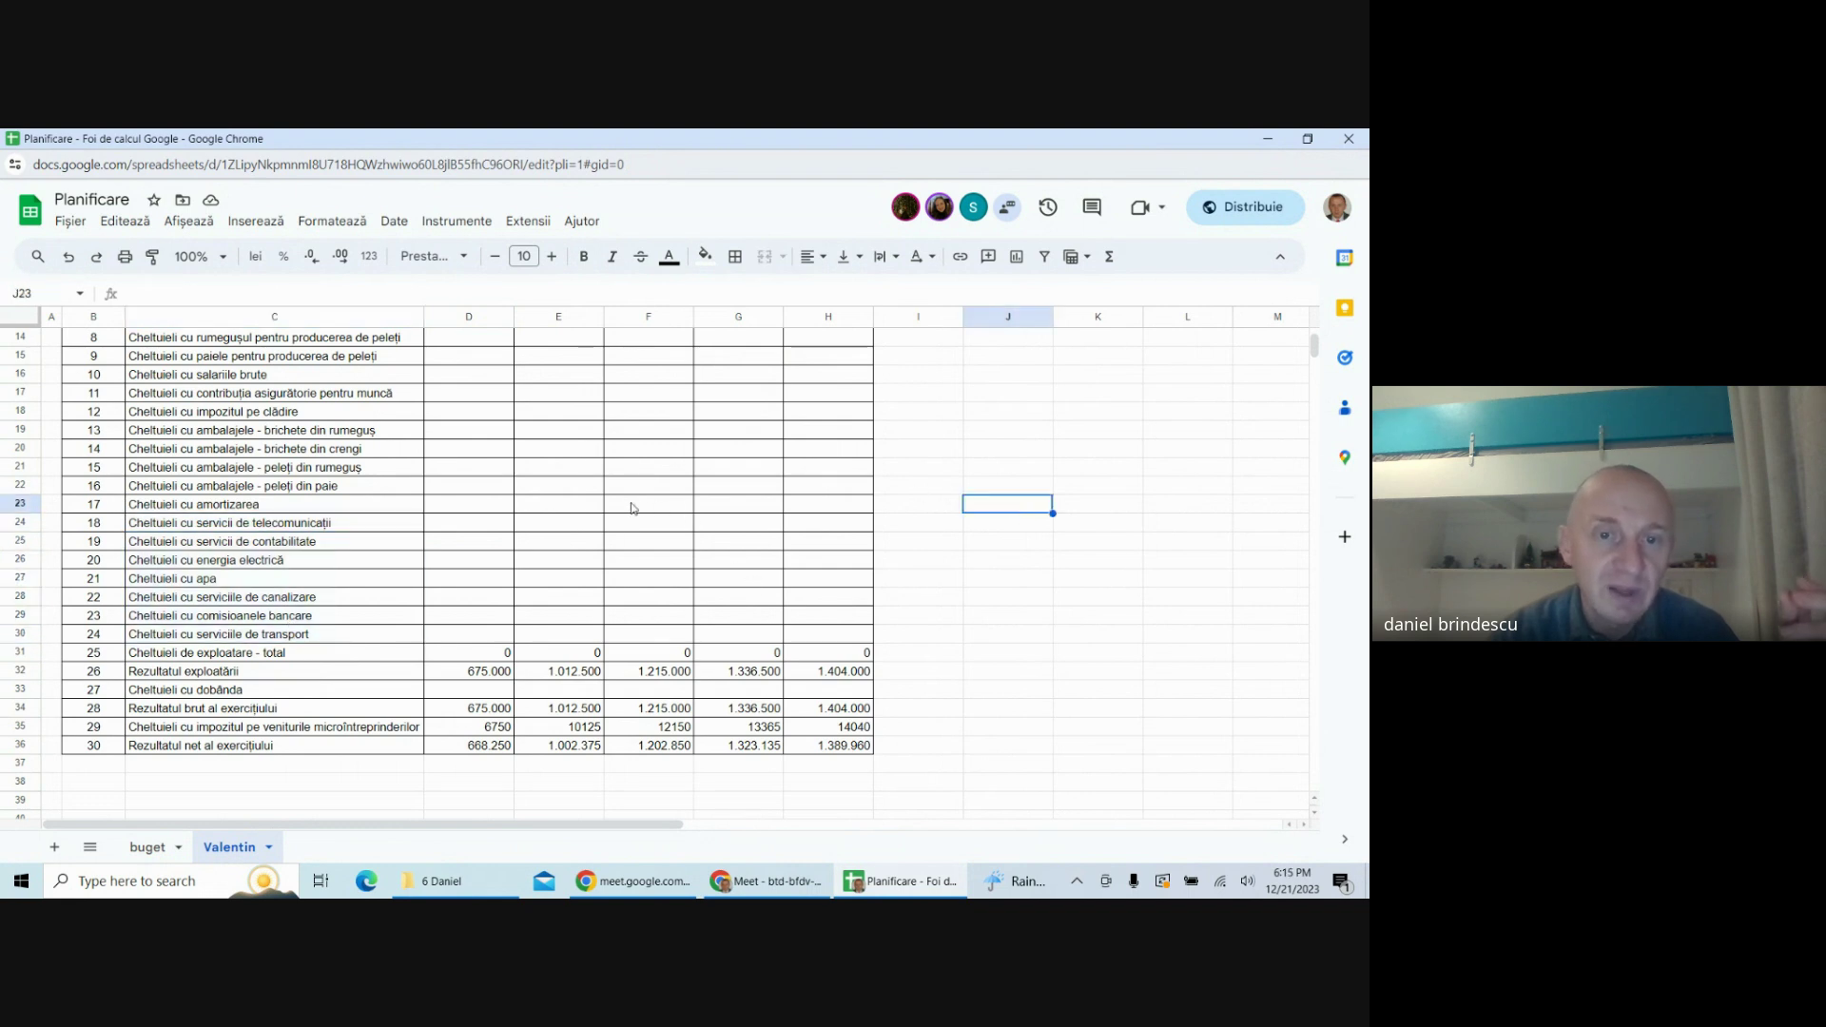
scroll(633, 504, up, 3)
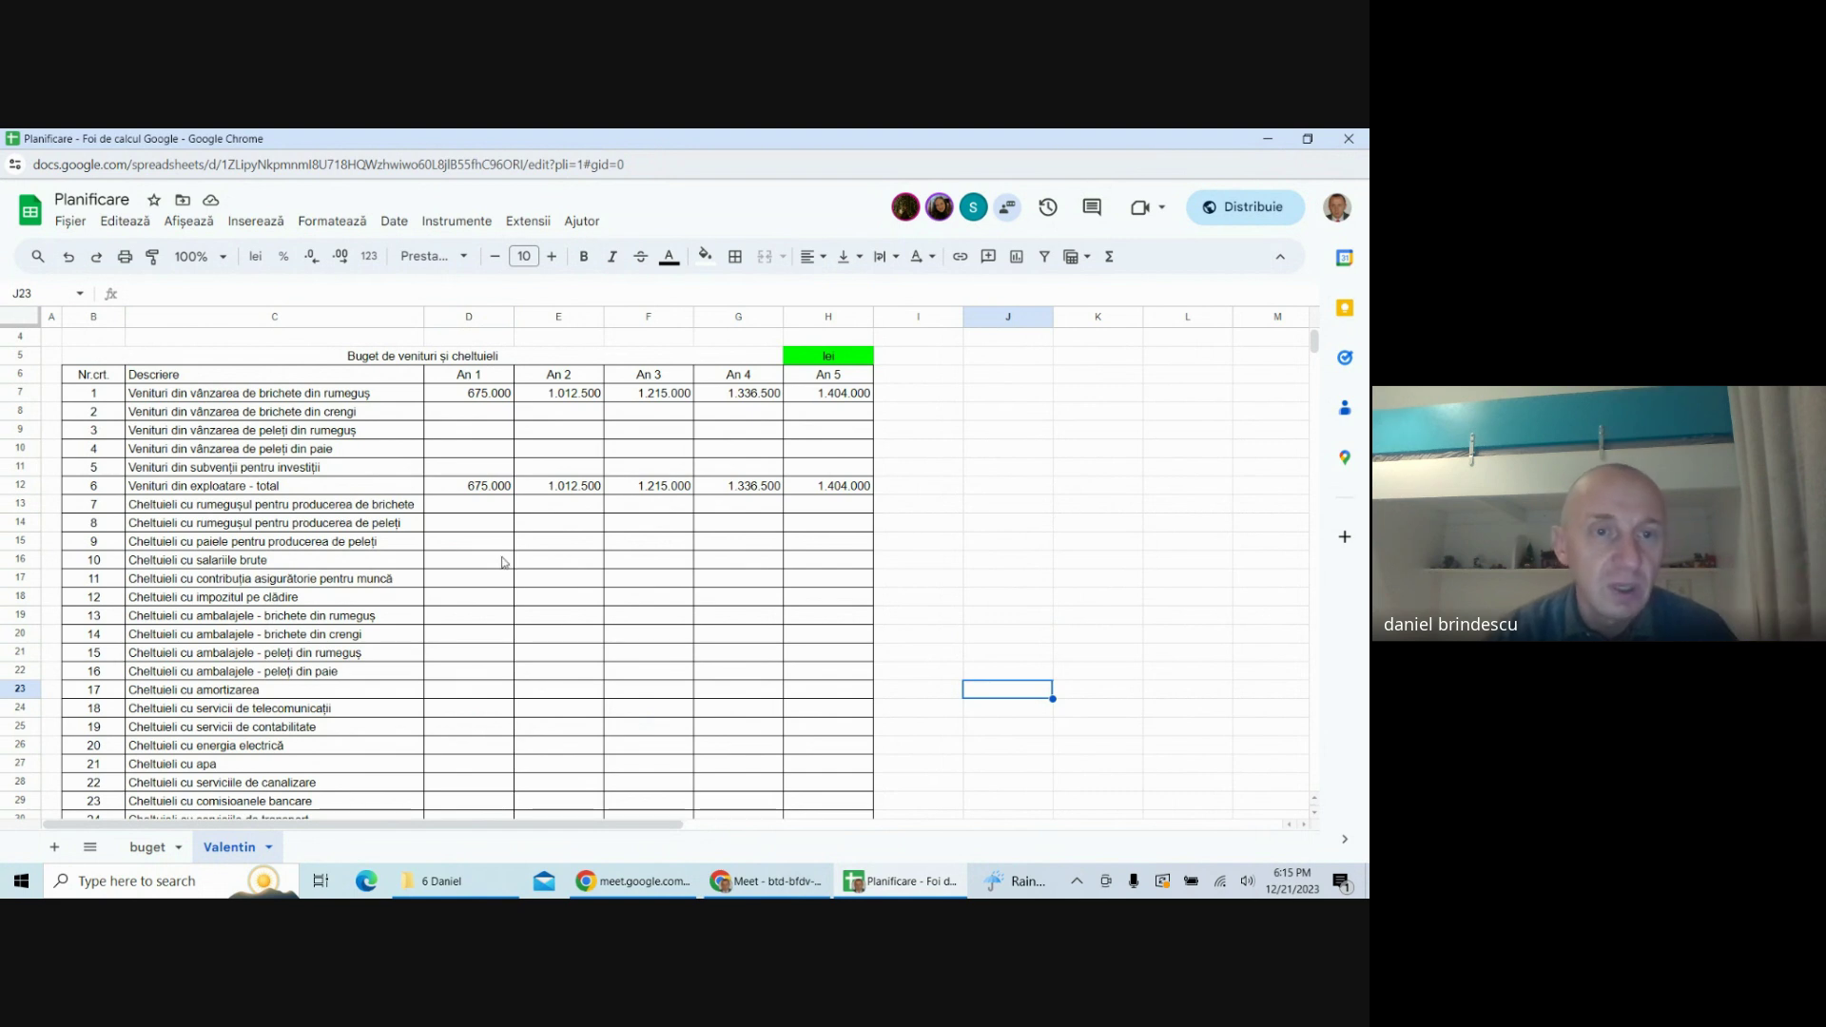
- Link the year 1 revenue from "brichete din crengi" in D8 to cell D74 of its calculation table
click(464, 414)
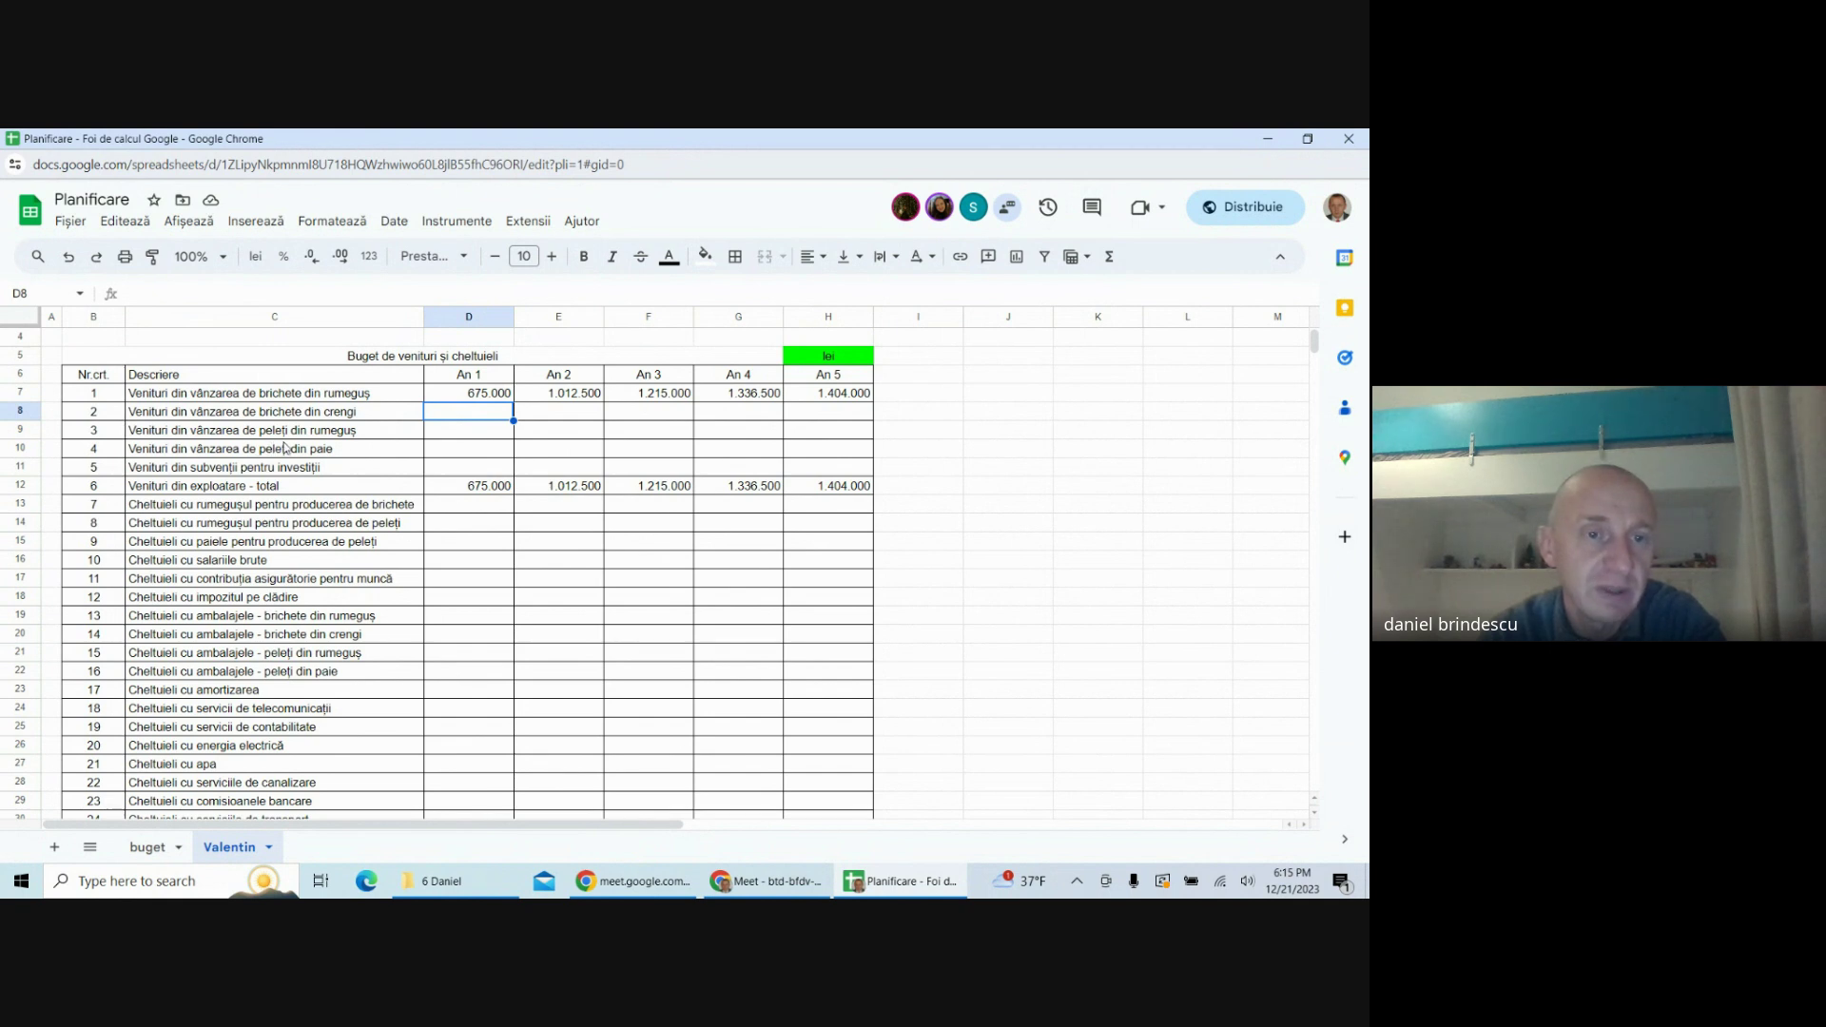
text(=)
scroll(485, 580, down, 10)
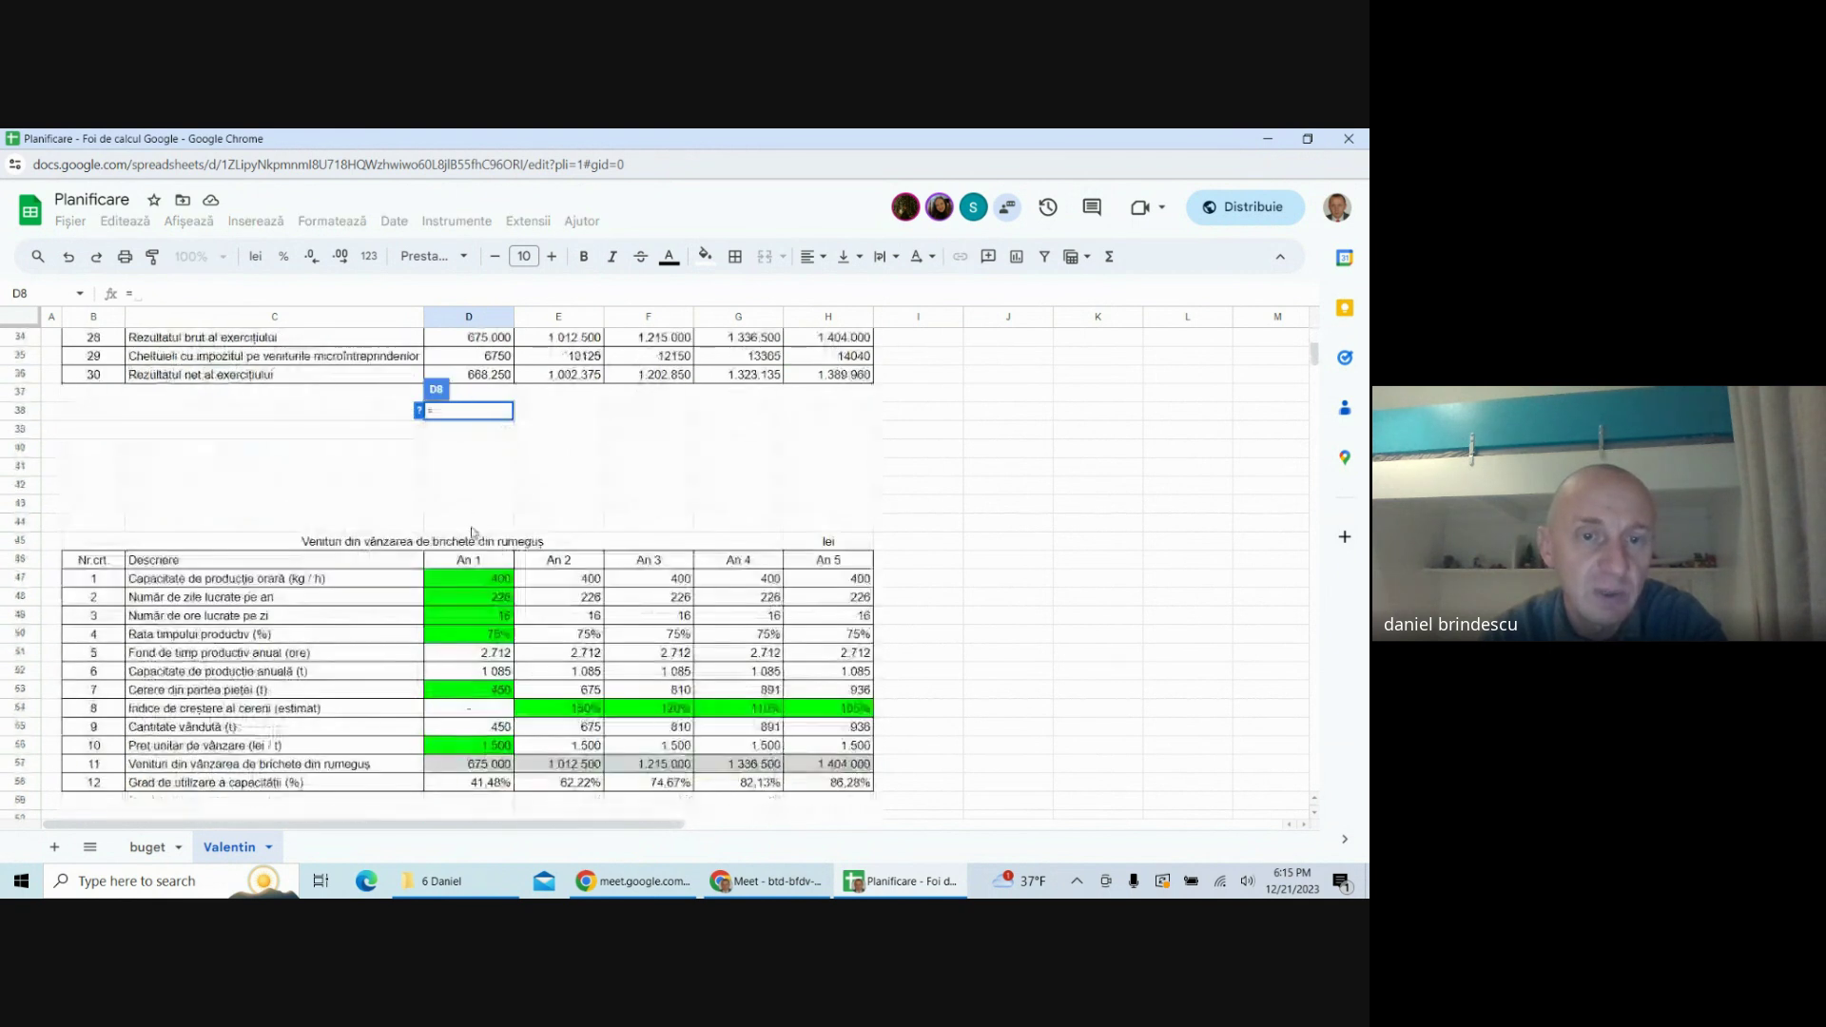
scroll(485, 581, up, 10)
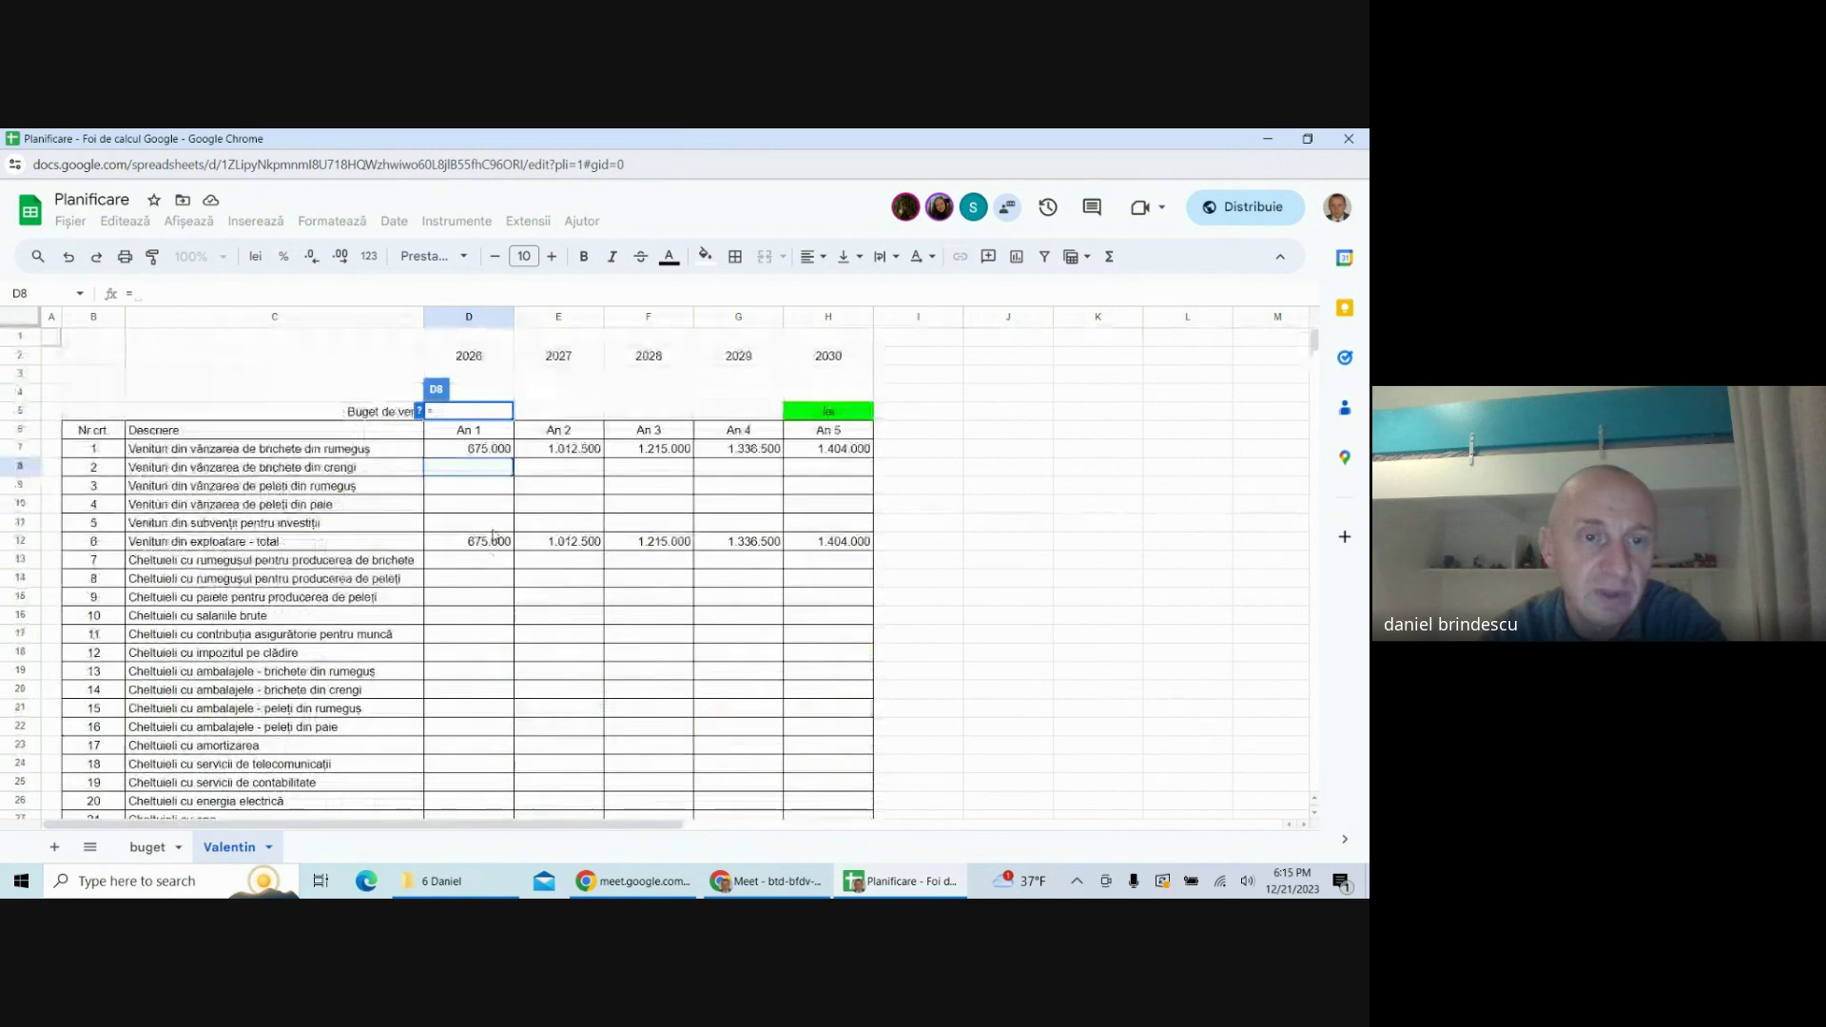
scroll(485, 562, down, 7)
scroll(484, 563, down, 9)
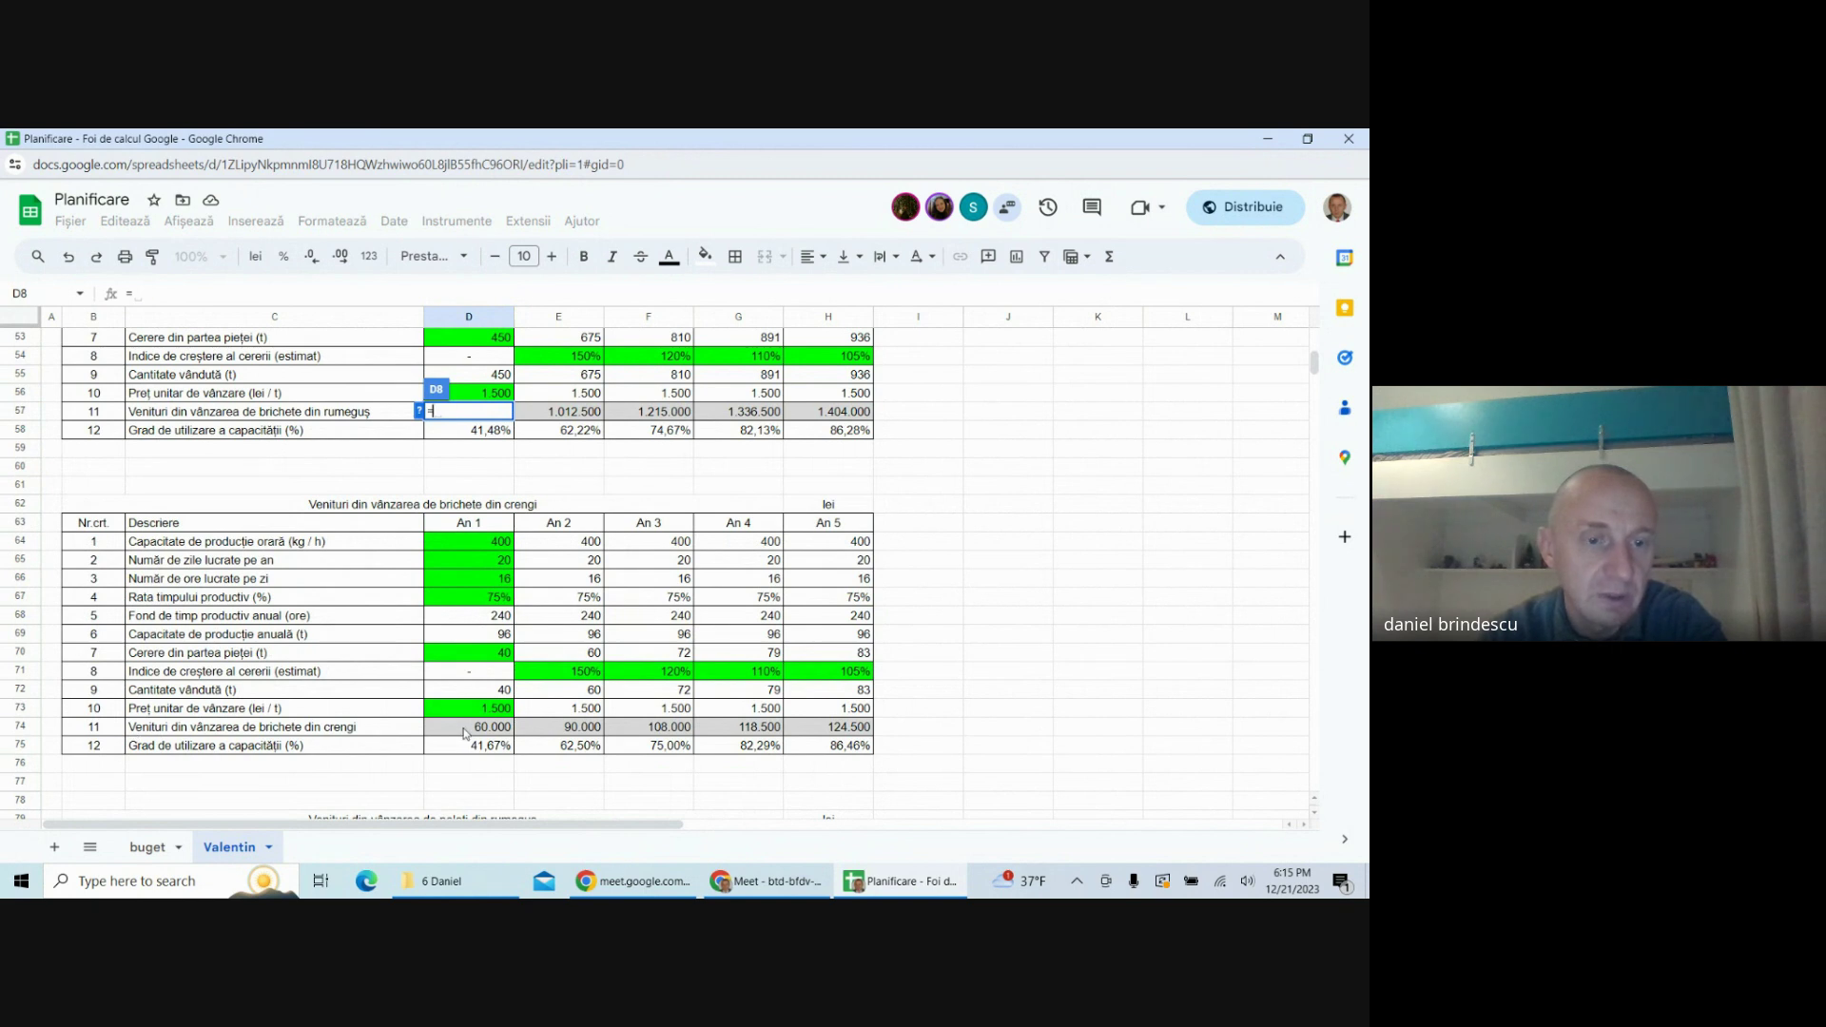
scroll(464, 665, up, 11)
key(Return)
- Link the year 1 revenue from "peleți din rumeguș" in D9 to cell D91 of its calculation table
text(=)
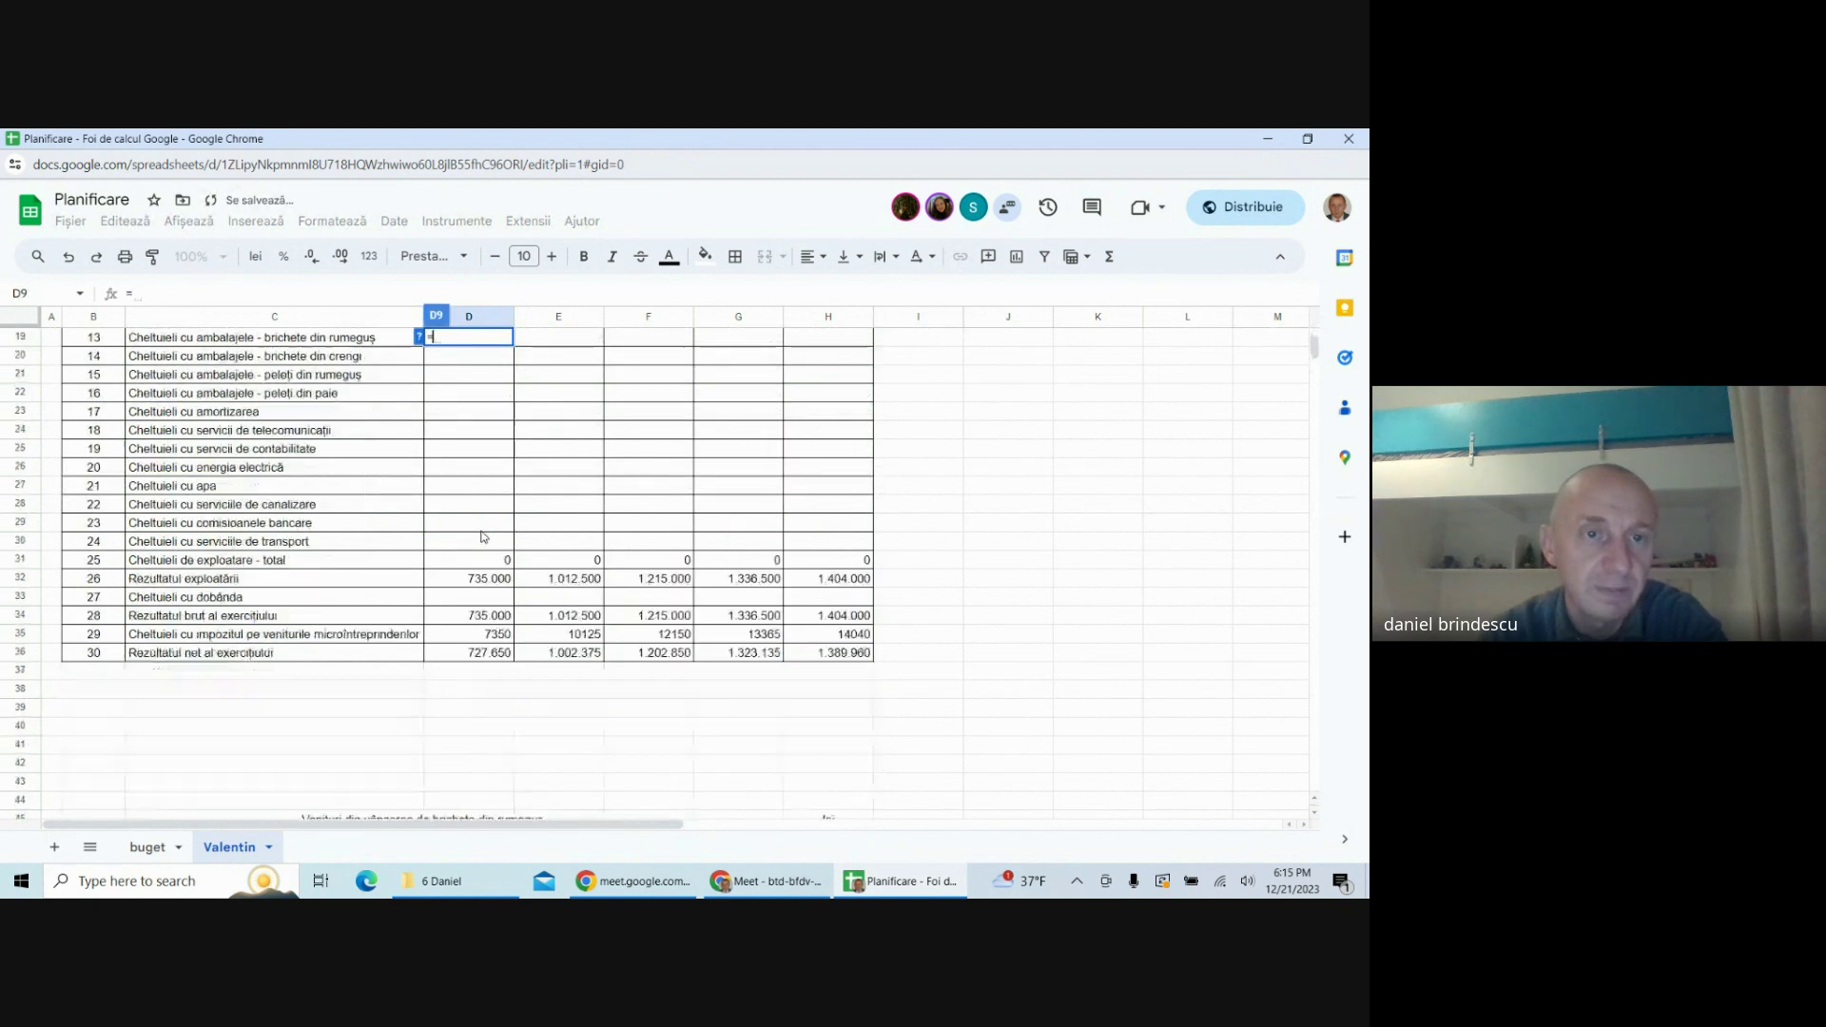
scroll(485, 537, down, 20)
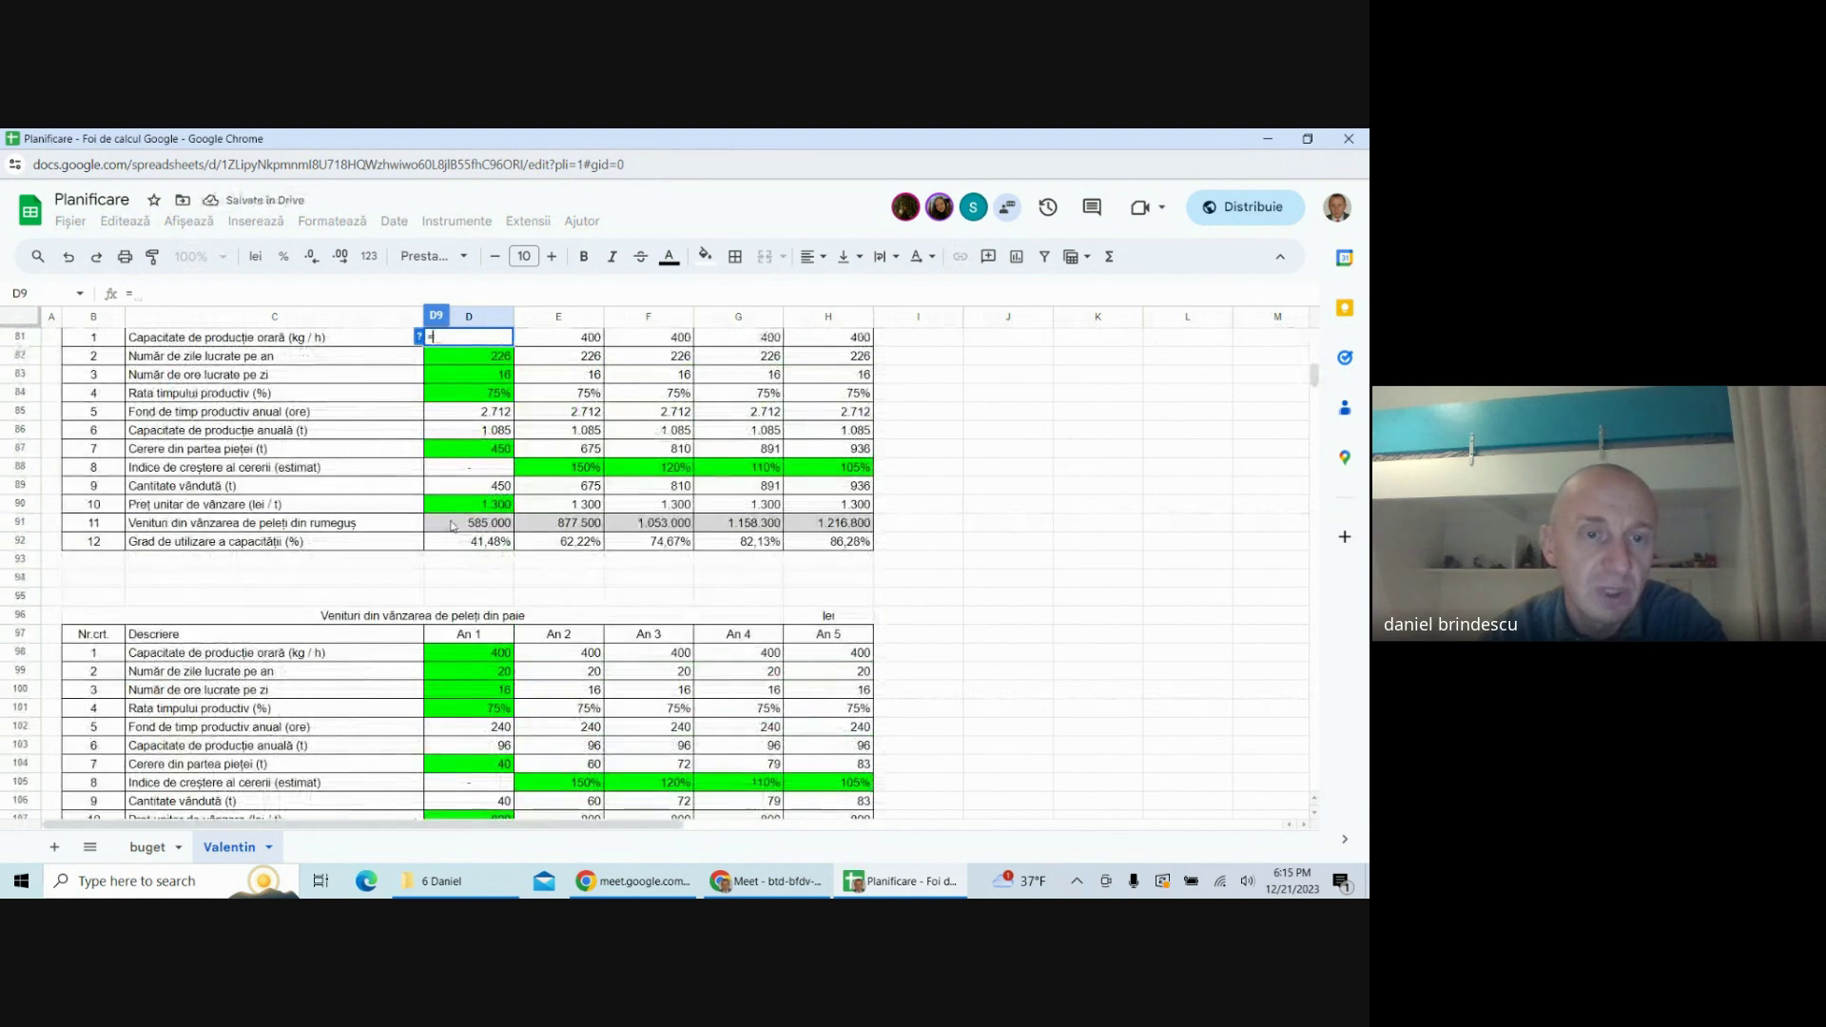
scroll(504, 485, up, 20)
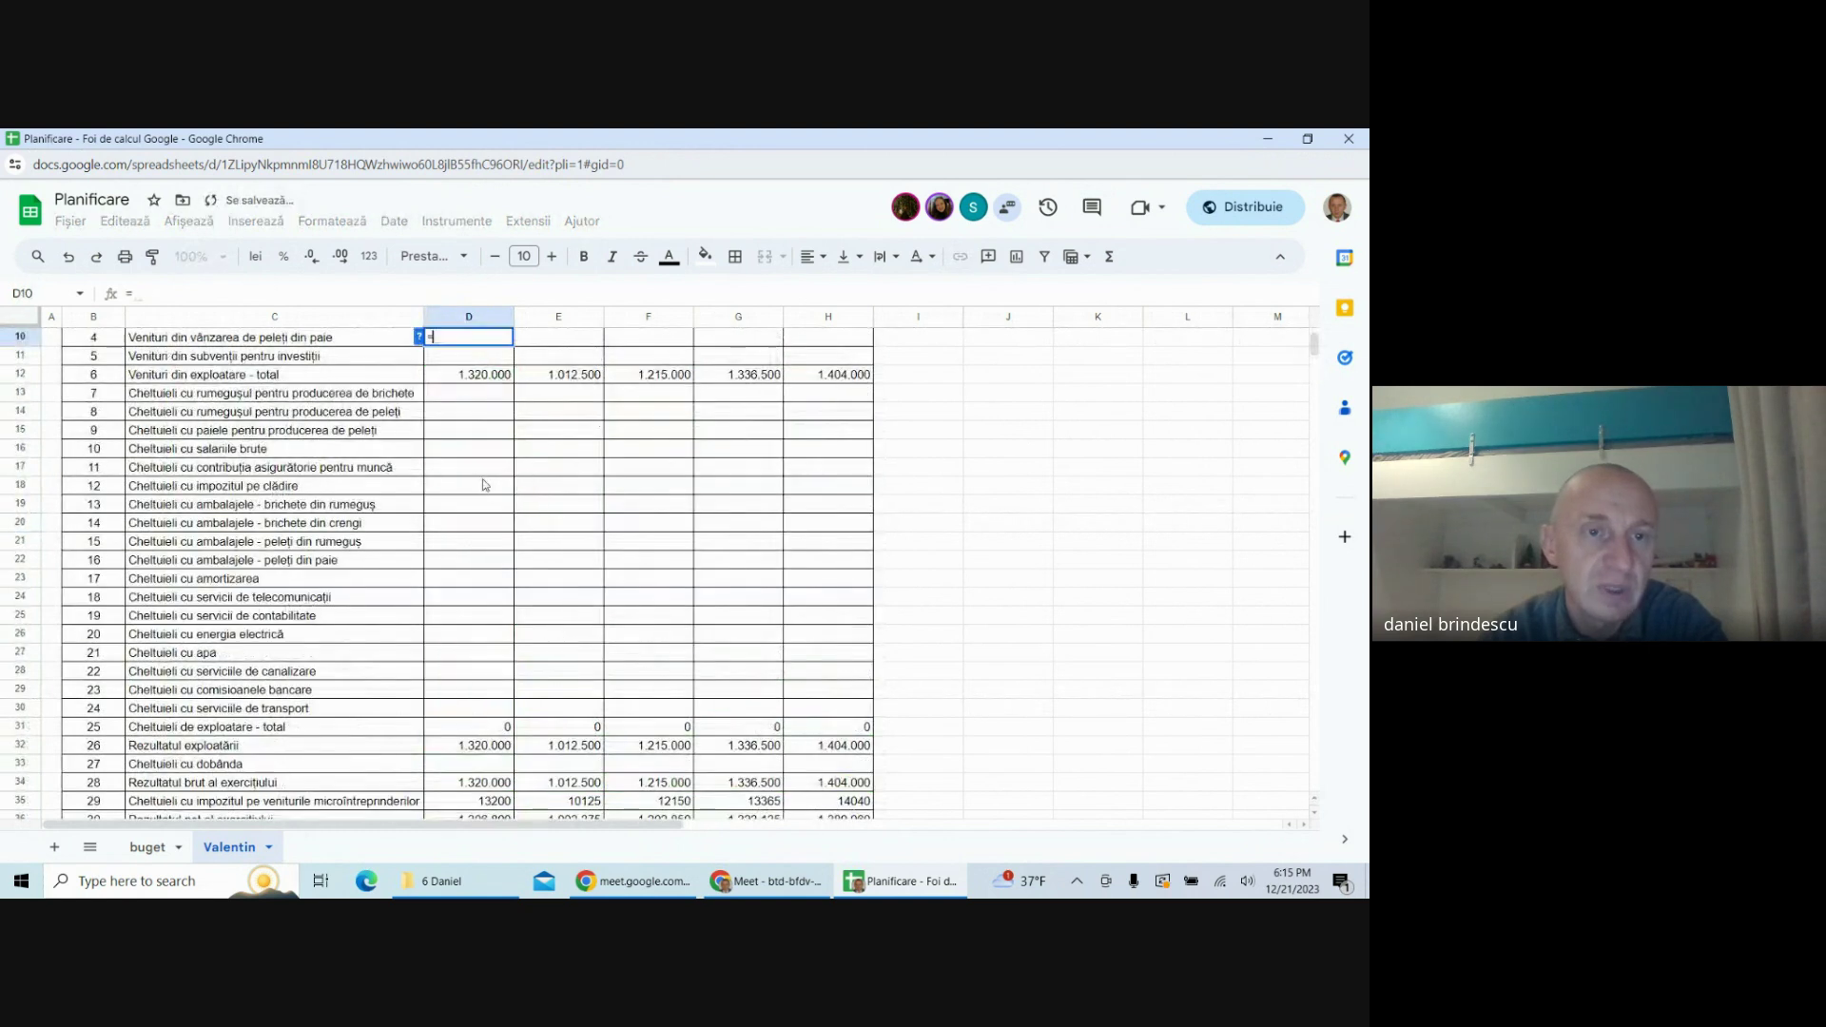
- Link the year 1 revenue from "peleți din paie" in D10 to cell D108 of its calculation table
scroll(485, 485, down, 20)
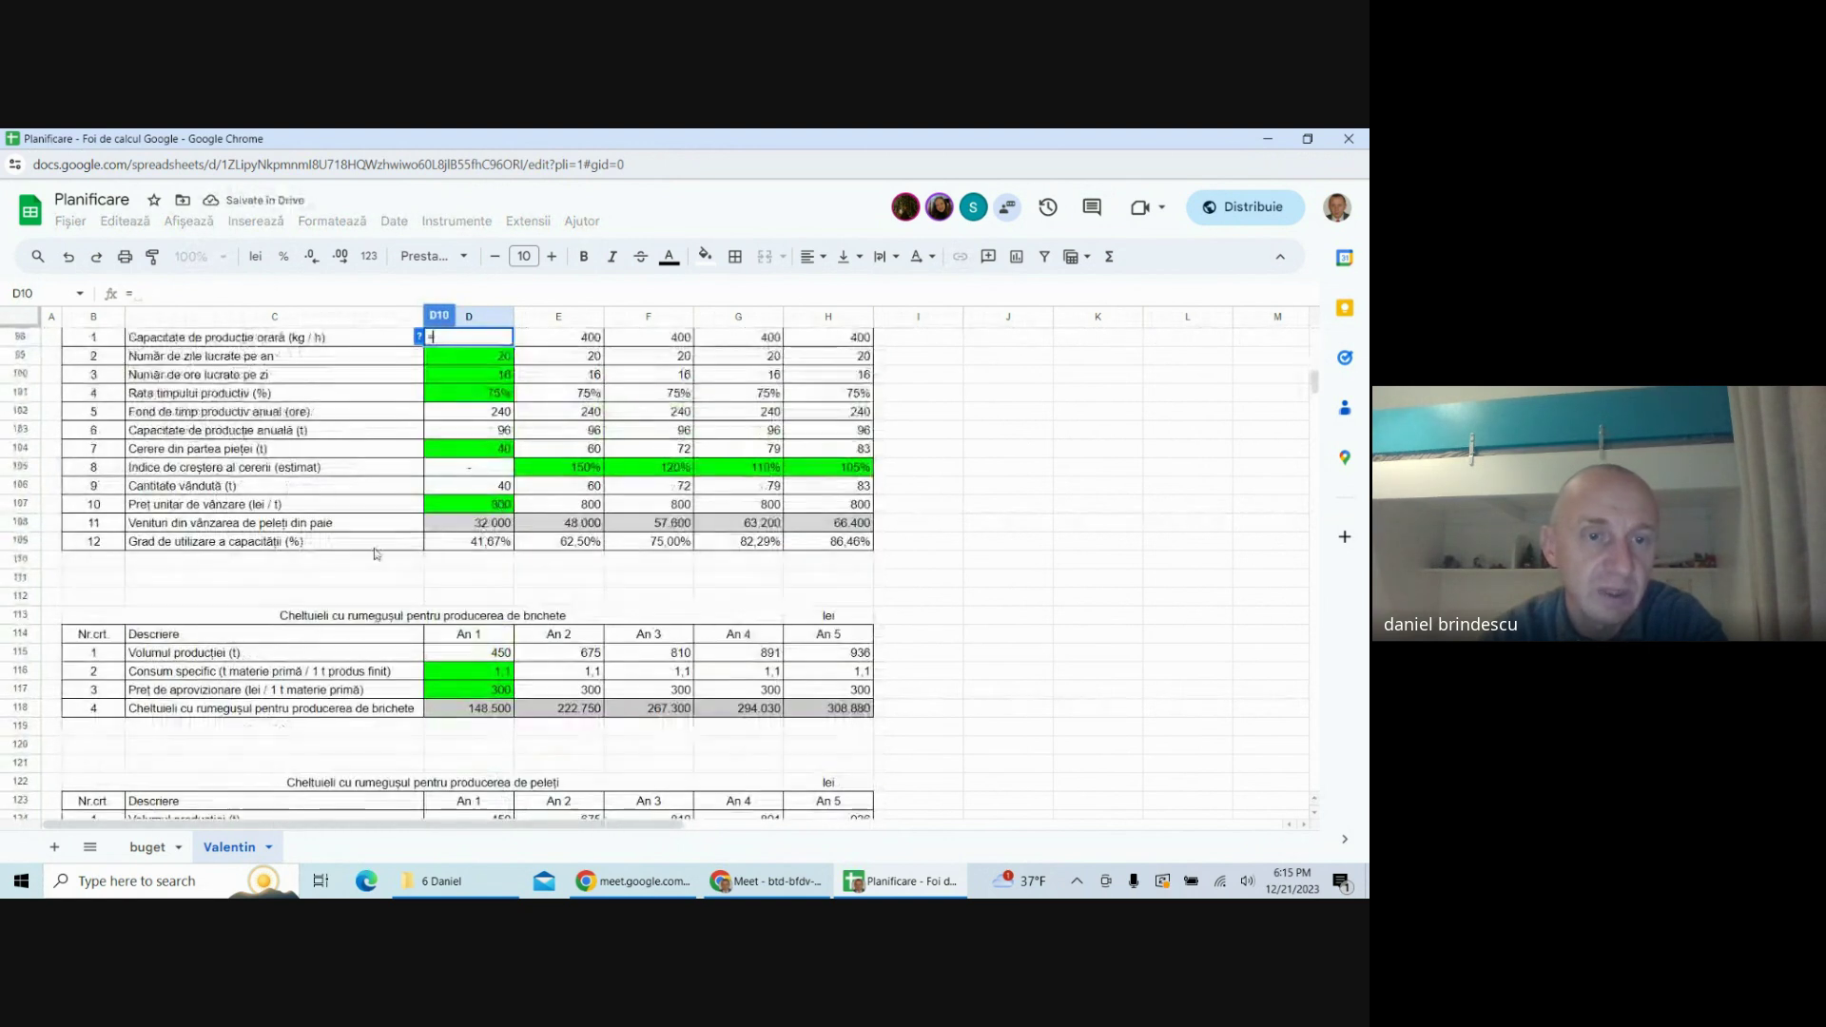
click(472, 525)
key(Return)
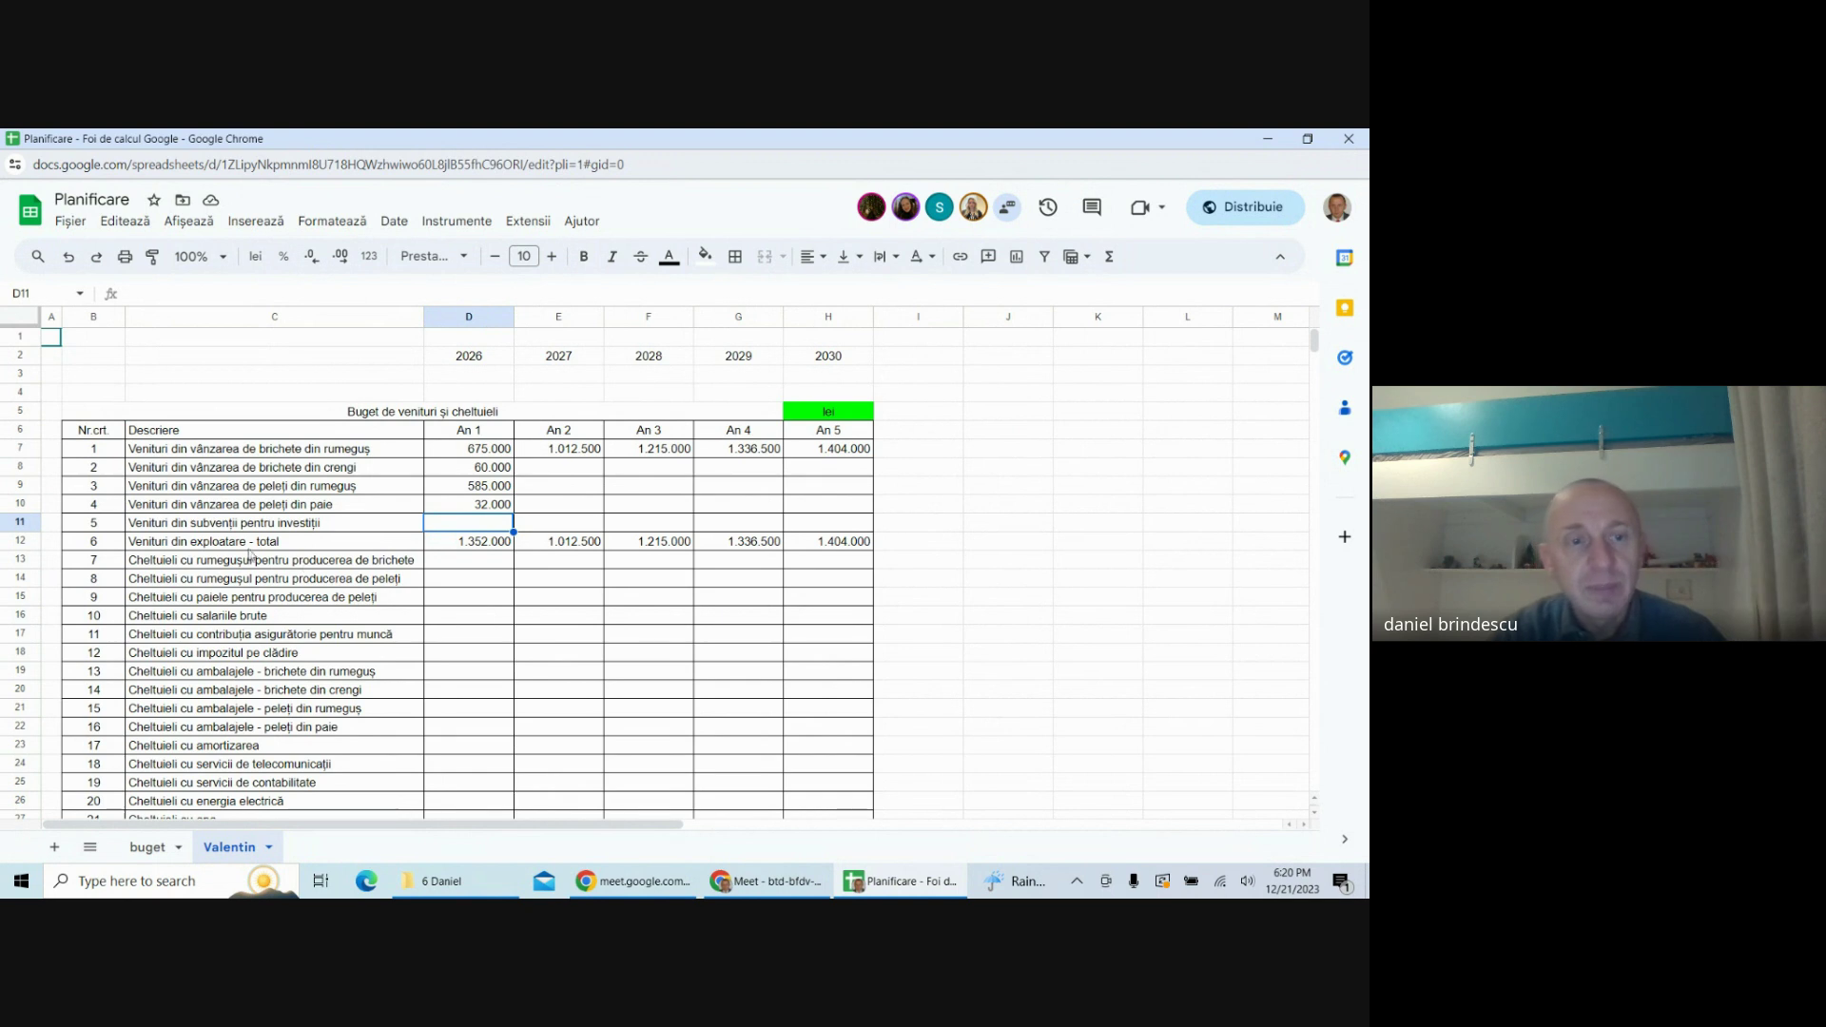
click(13, 522)
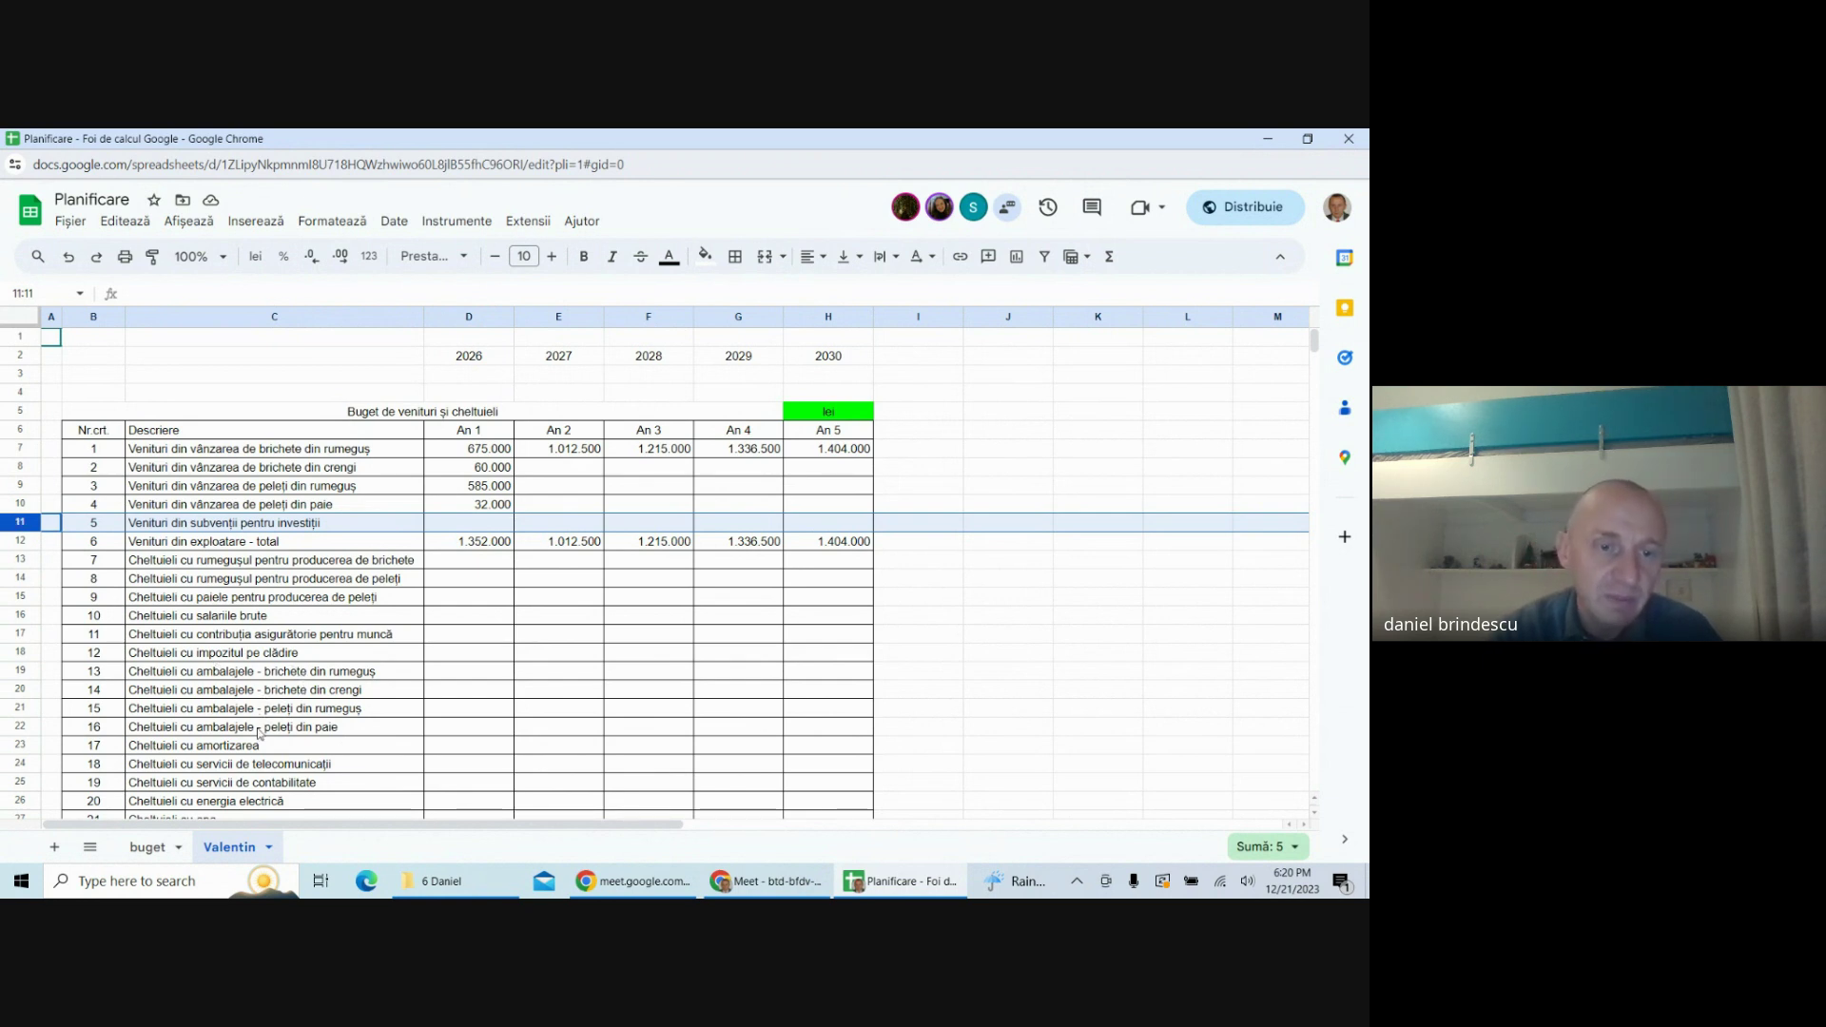
click(26, 747)
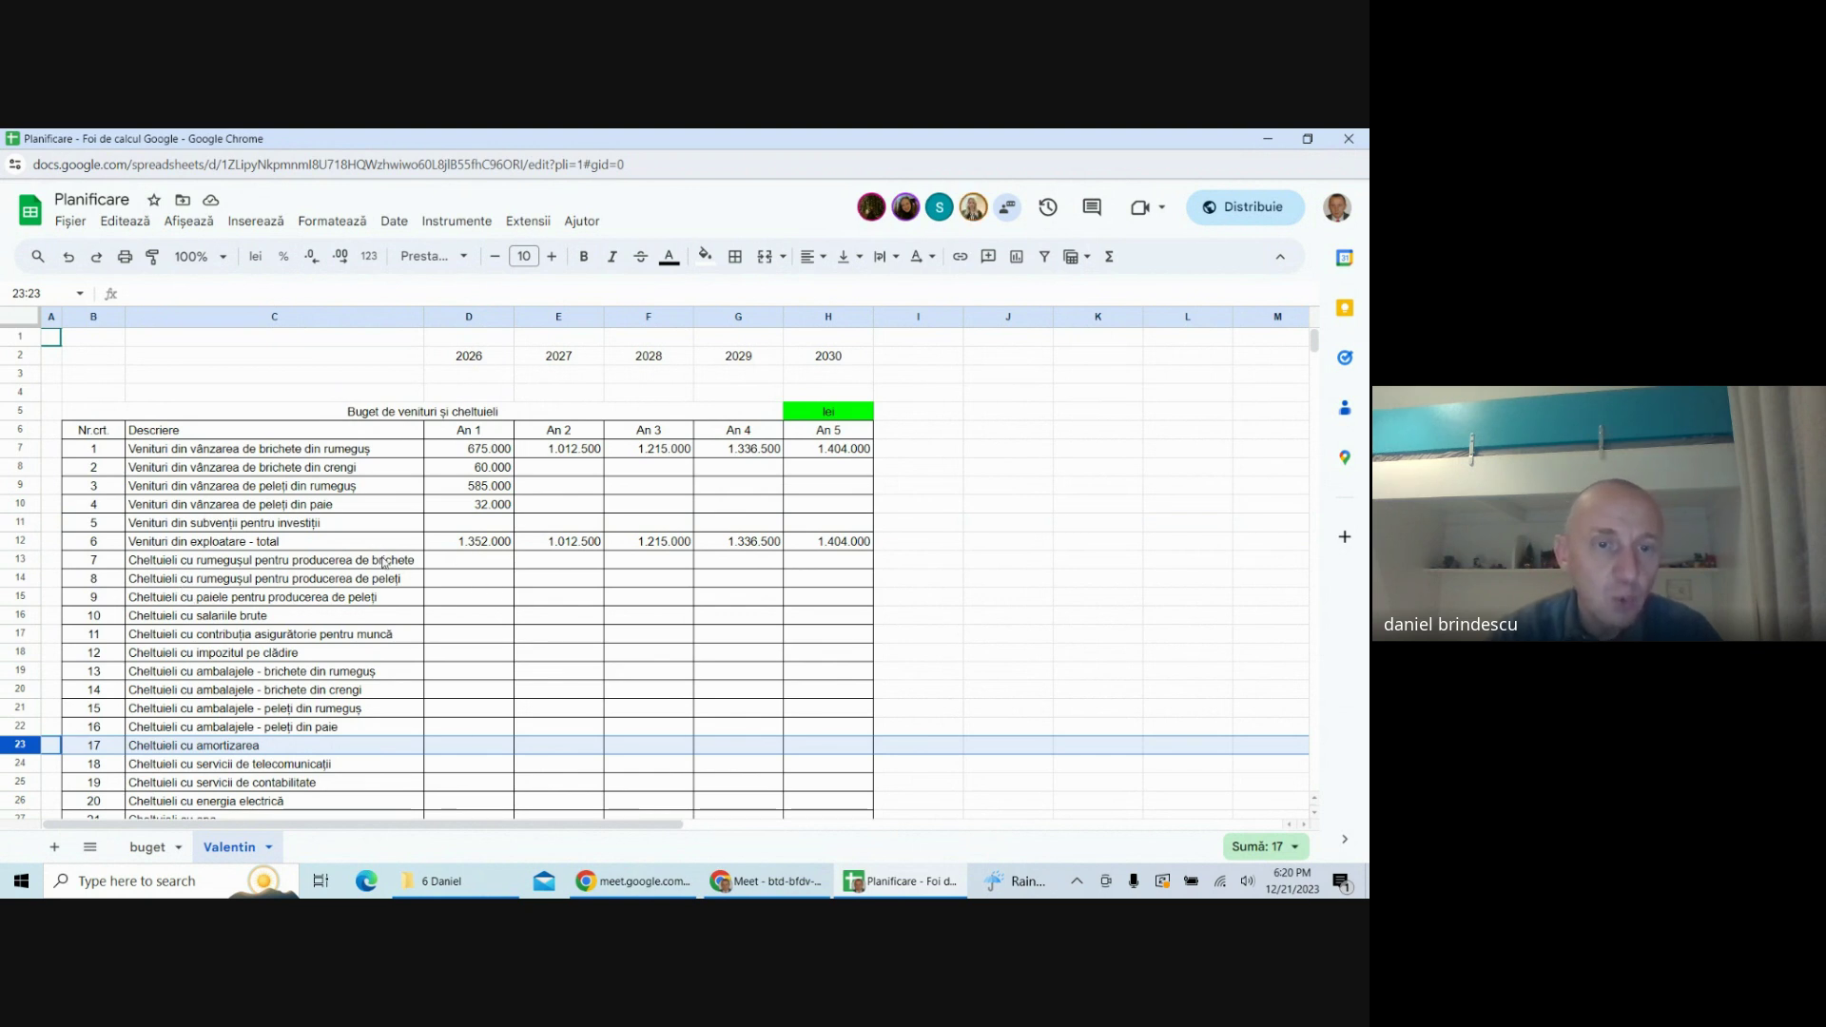
drag(444, 571, 457, 615)
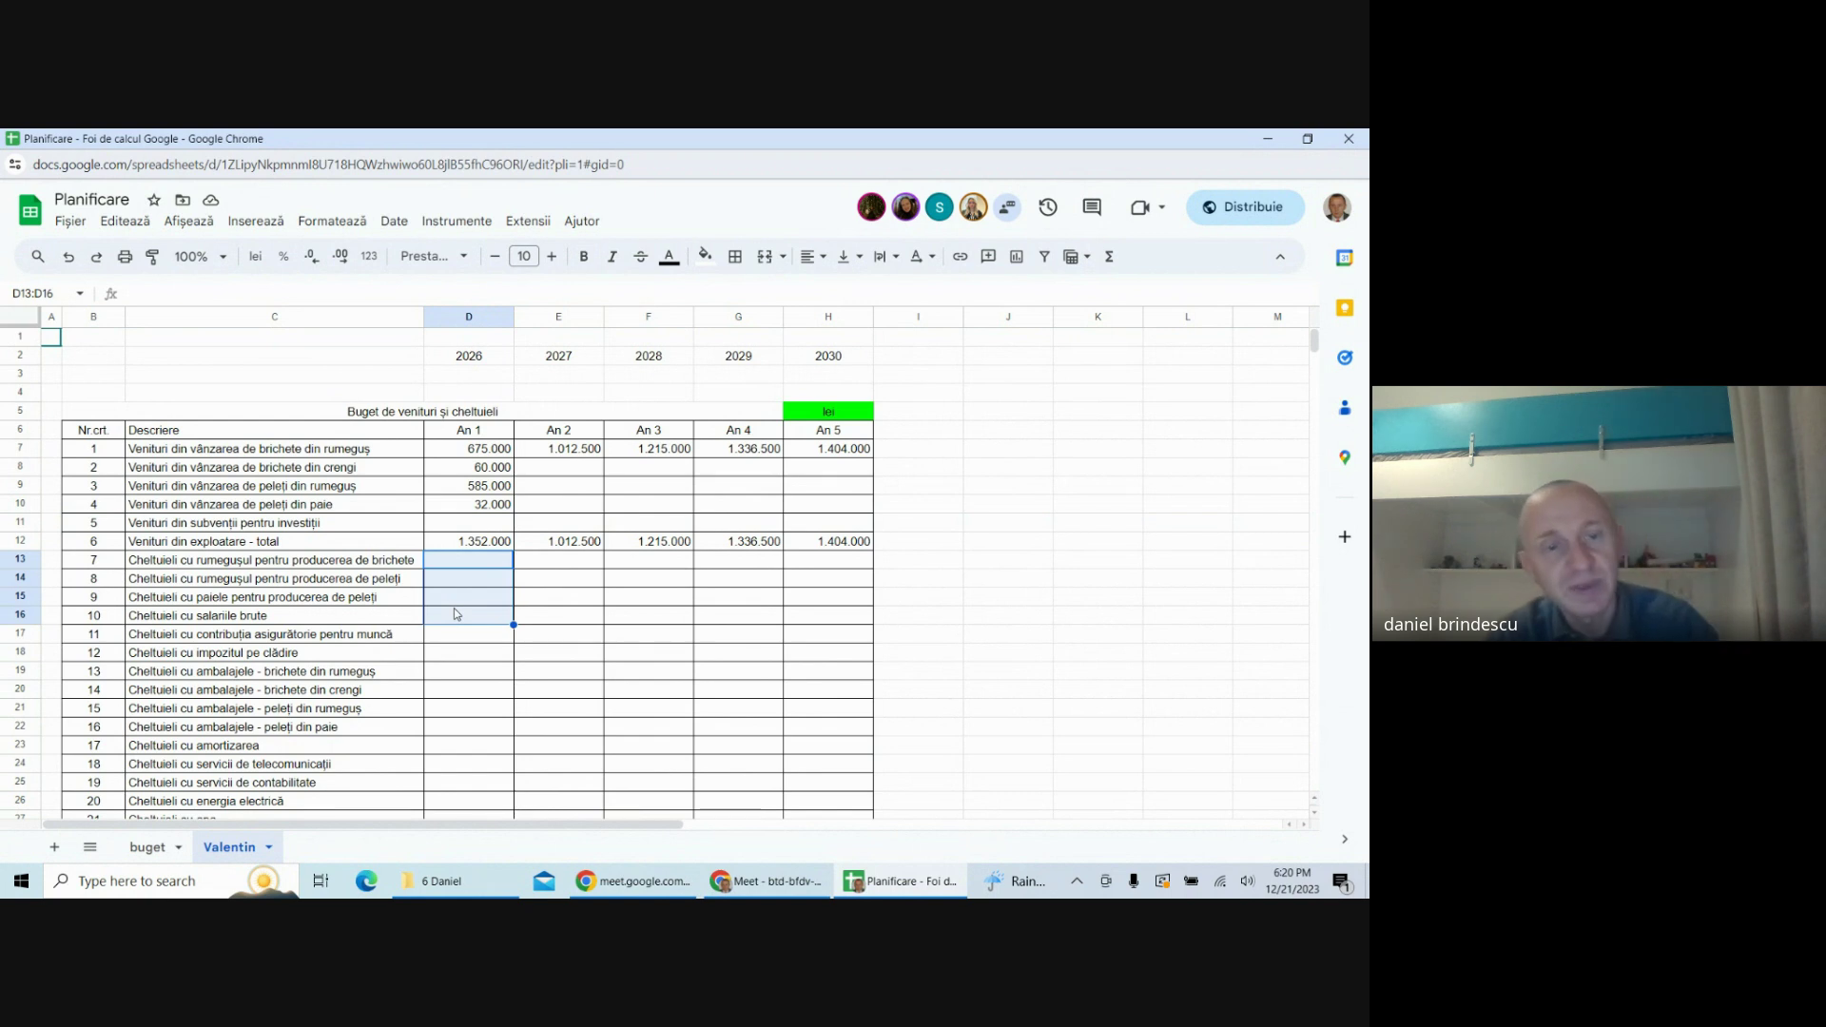
drag(444, 567, 453, 604)
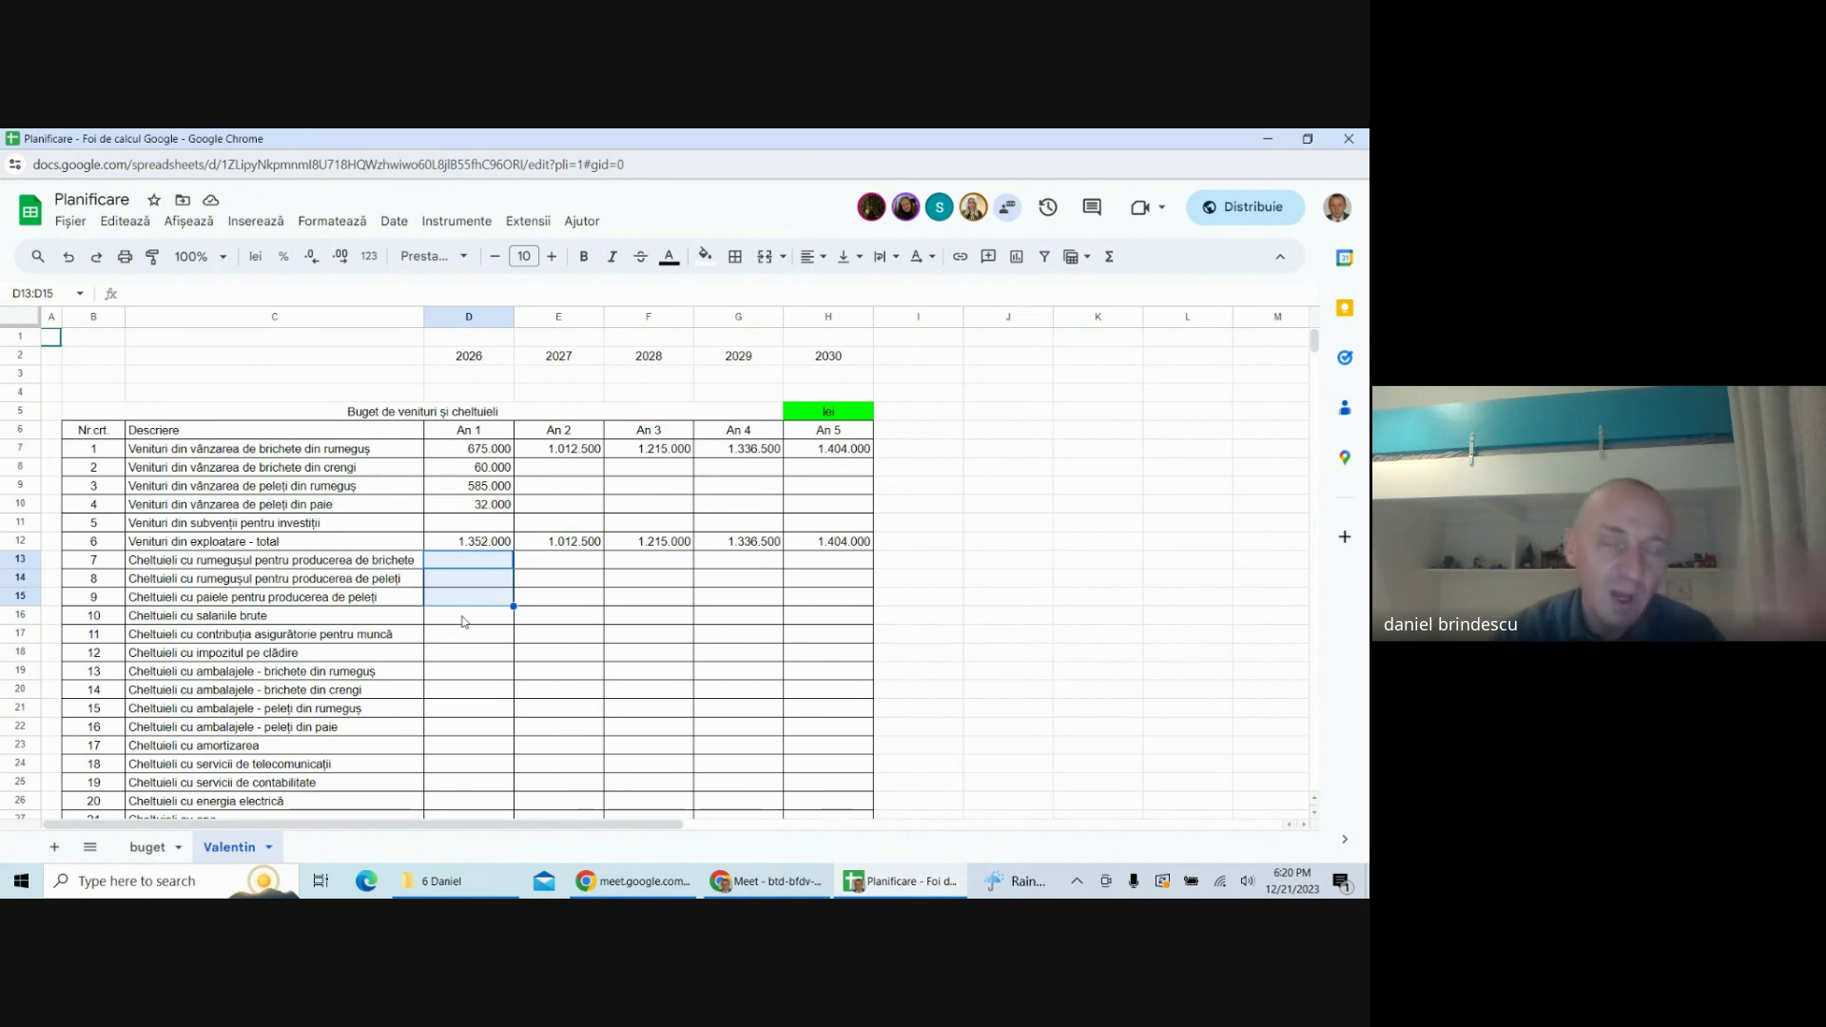
- Link the year 1 sawdust expense for briquette production in D13 to cell D118 of its calculation table
click(454, 569)
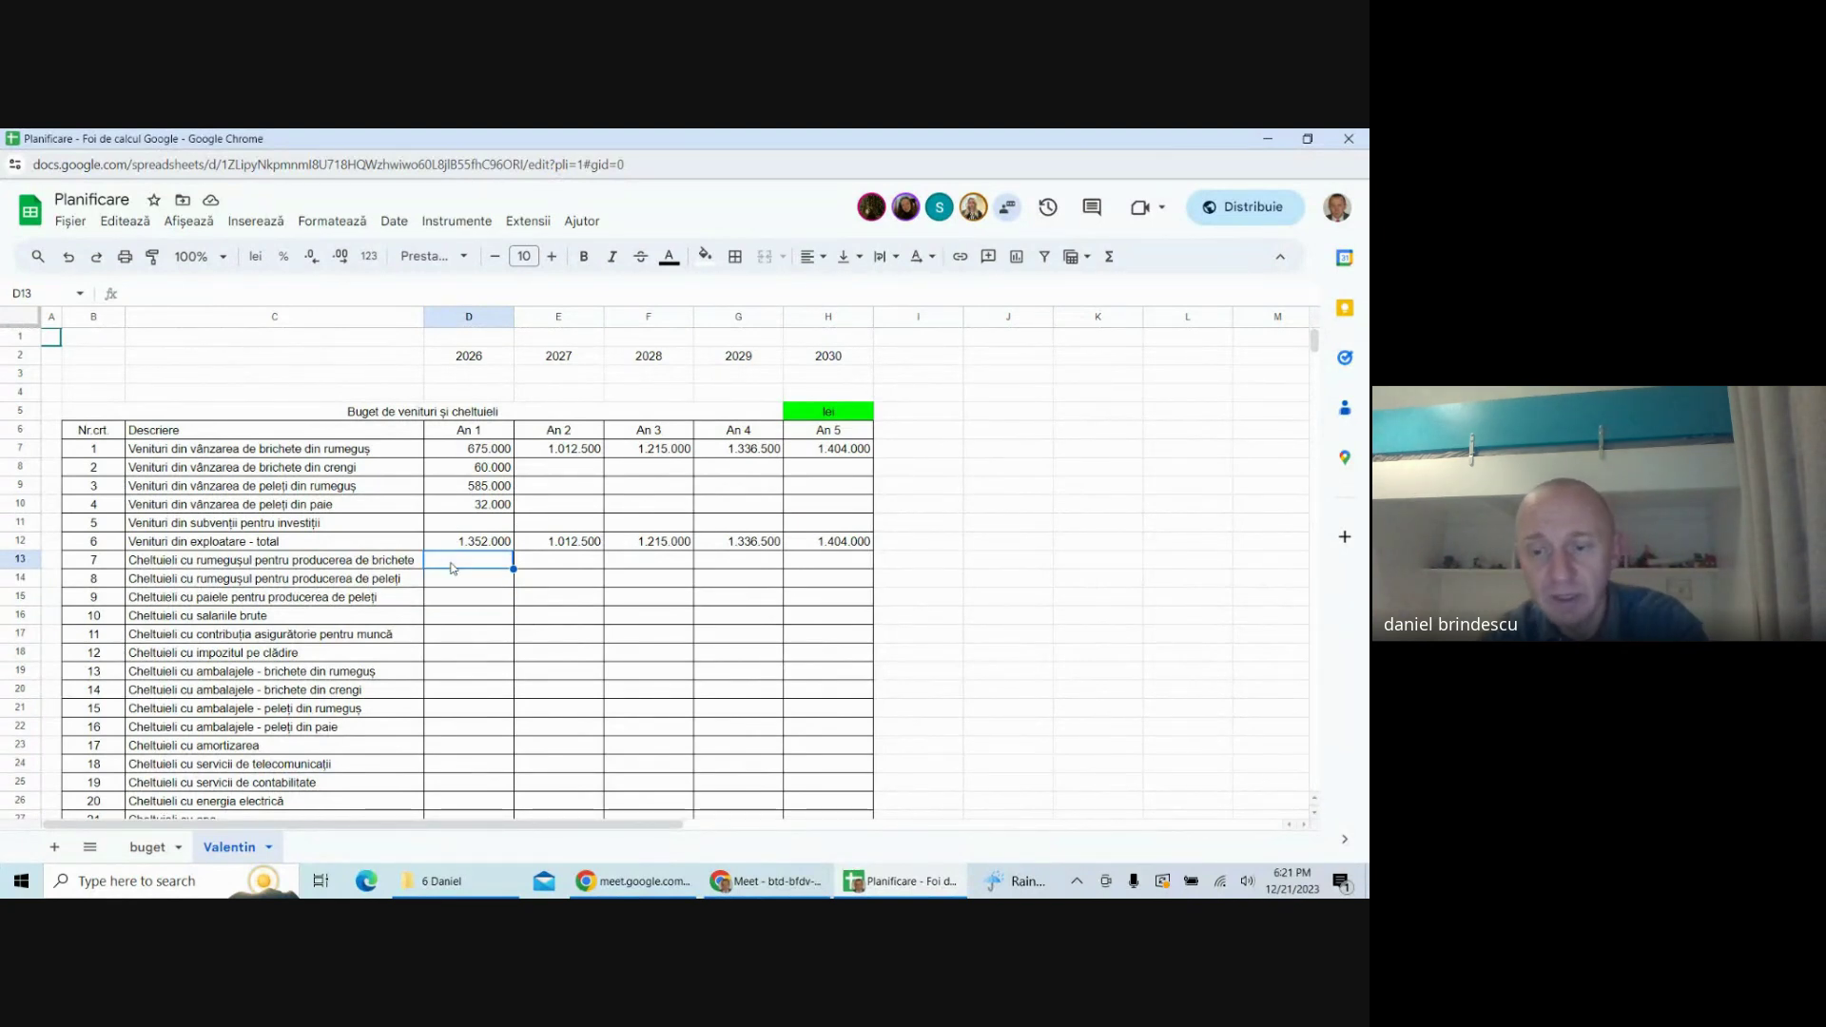
text(=)
scroll(494, 618, down, 15)
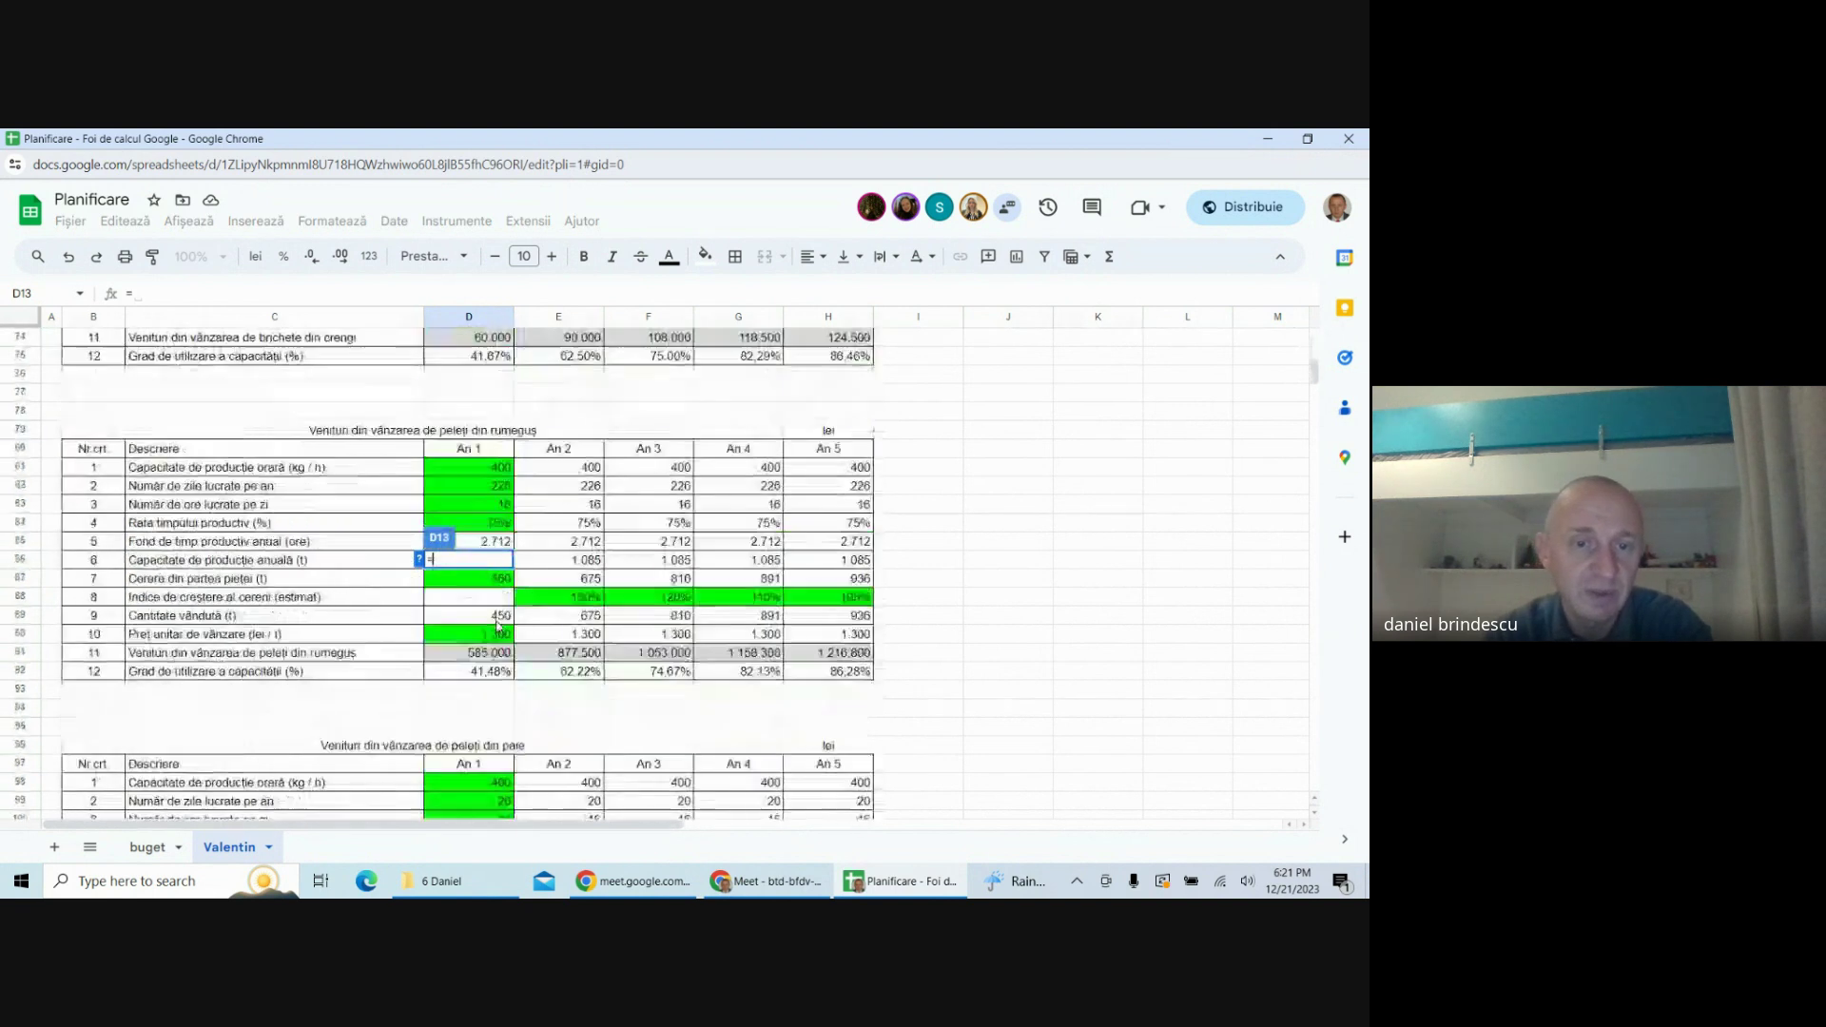
scroll(497, 626, down, 5)
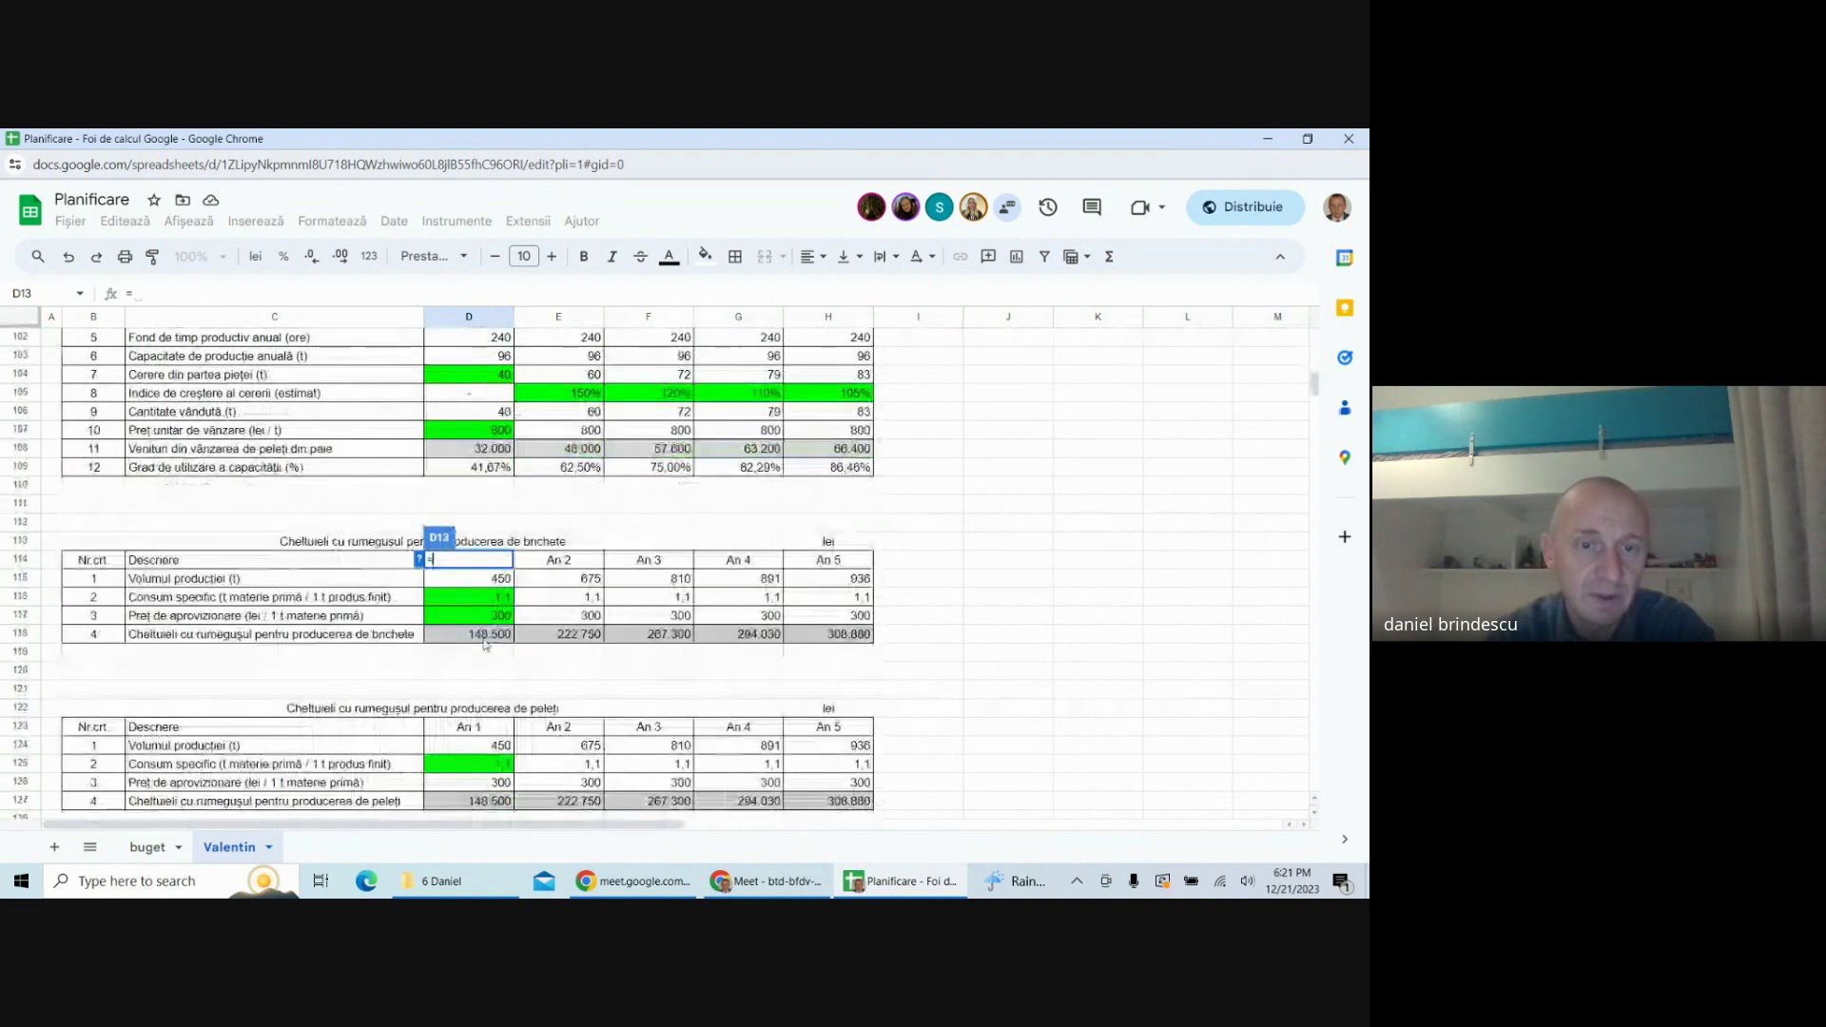
scroll(495, 590, up, 2)
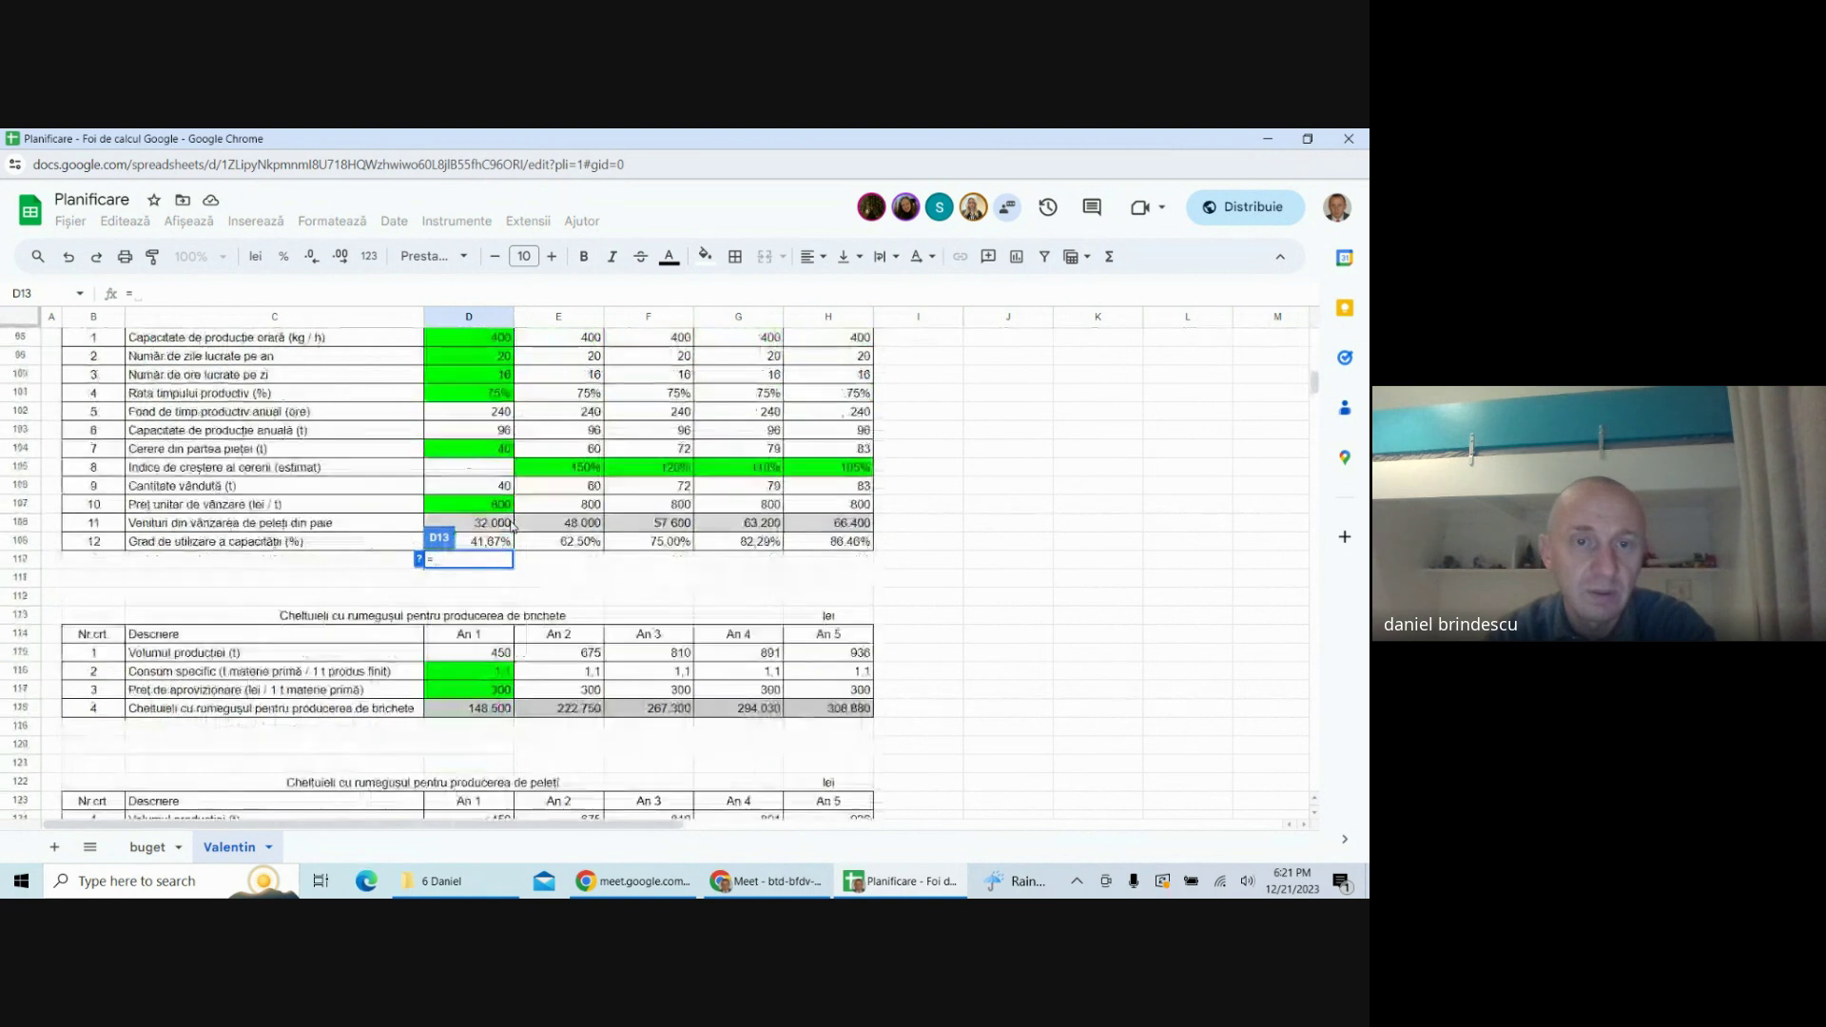
scroll(512, 525, up, 5)
scroll(511, 525, down, 5)
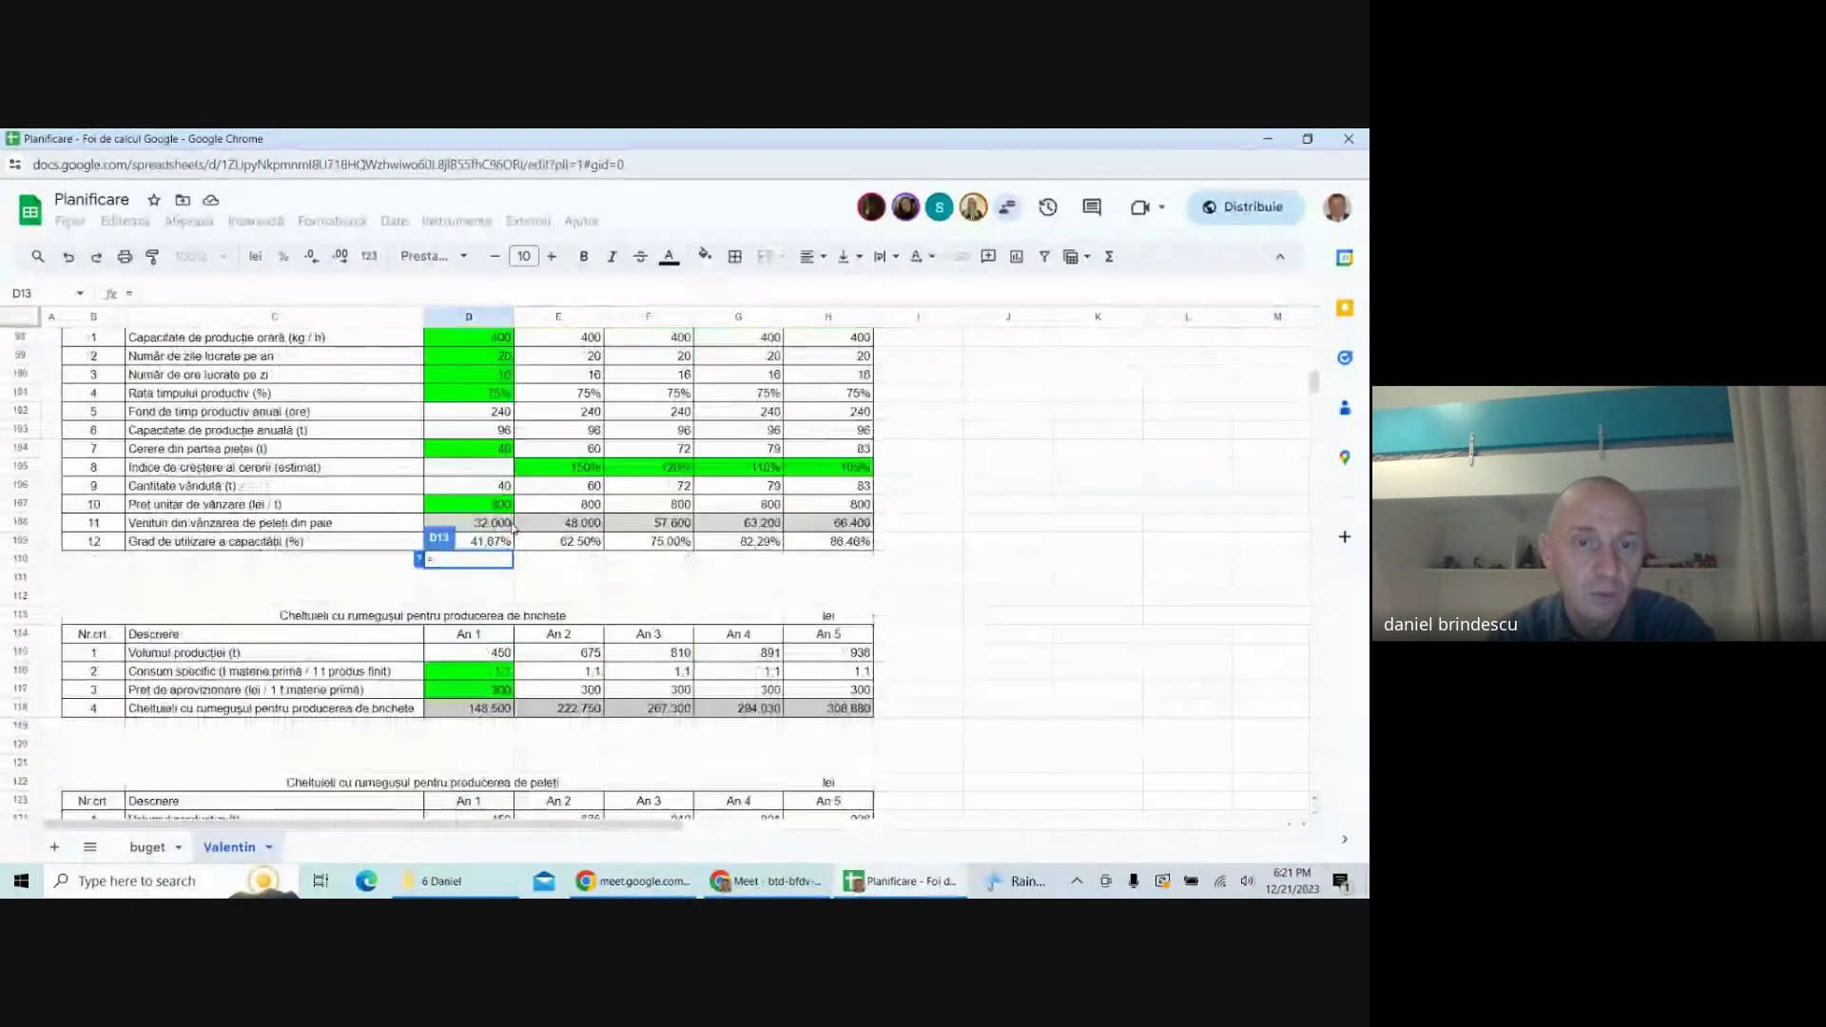
scroll(511, 529, down, 2)
click(505, 580)
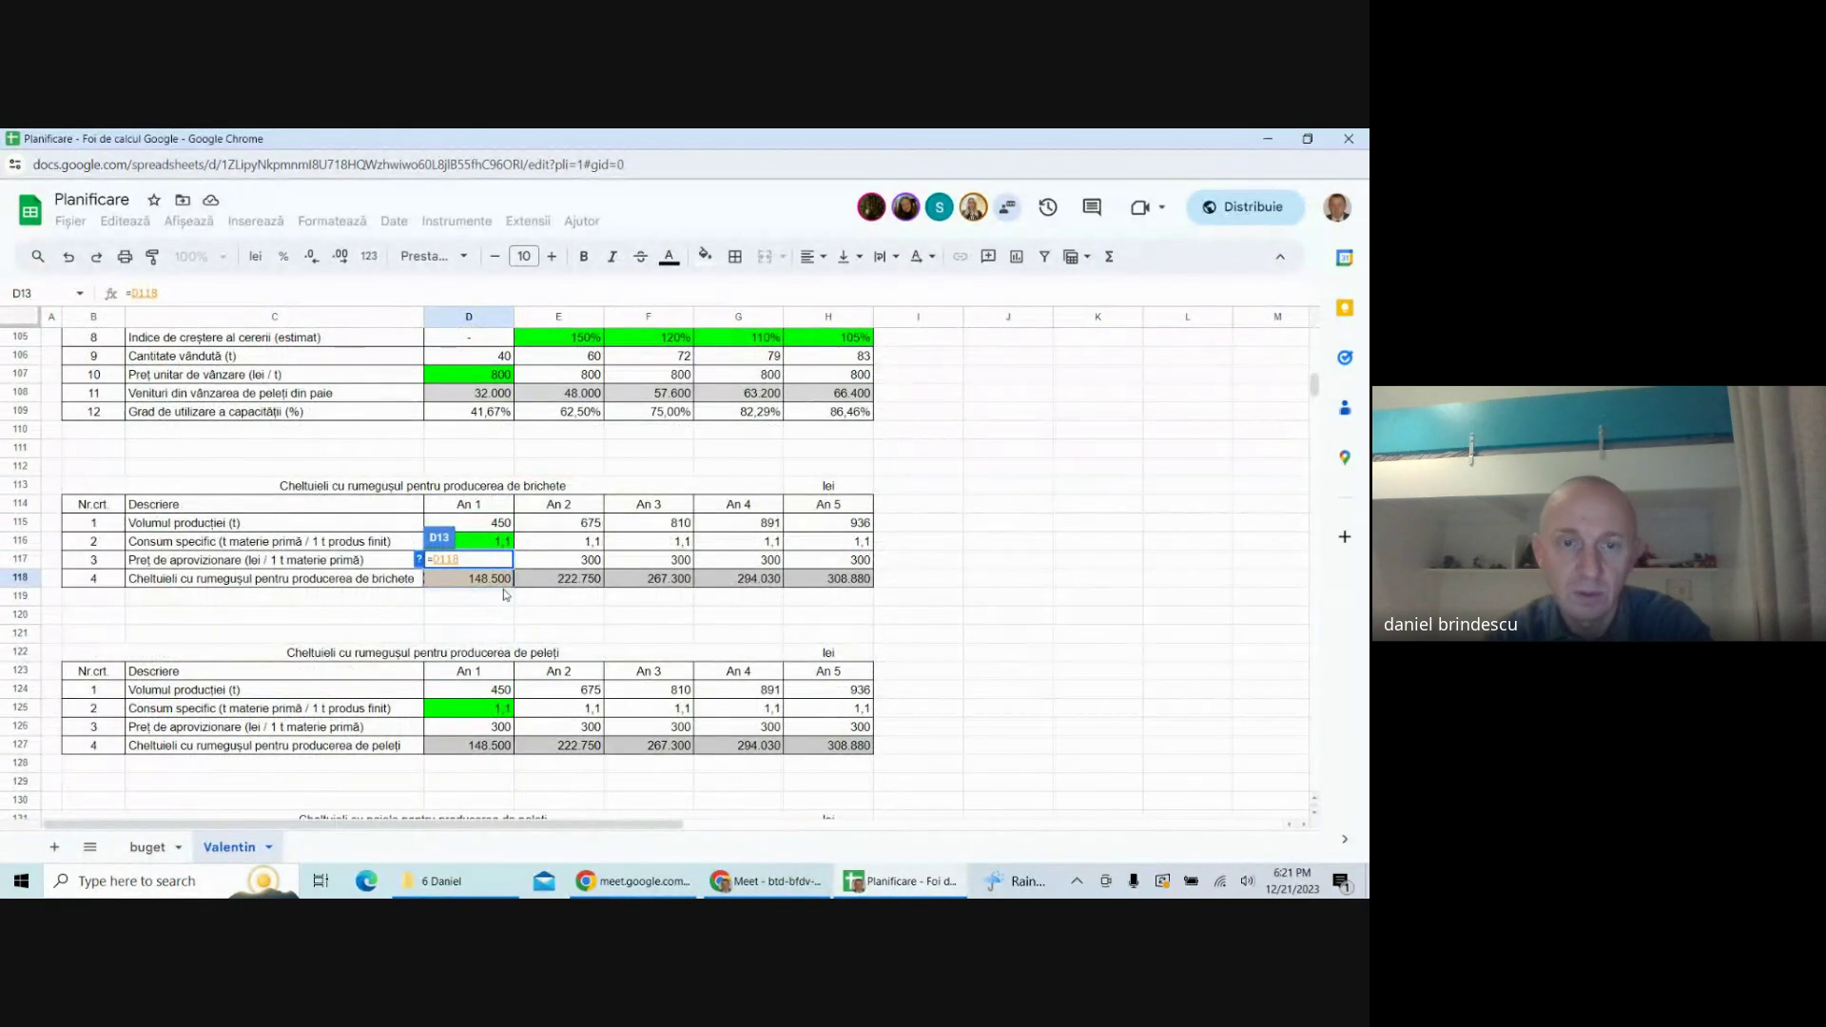
key(Return)
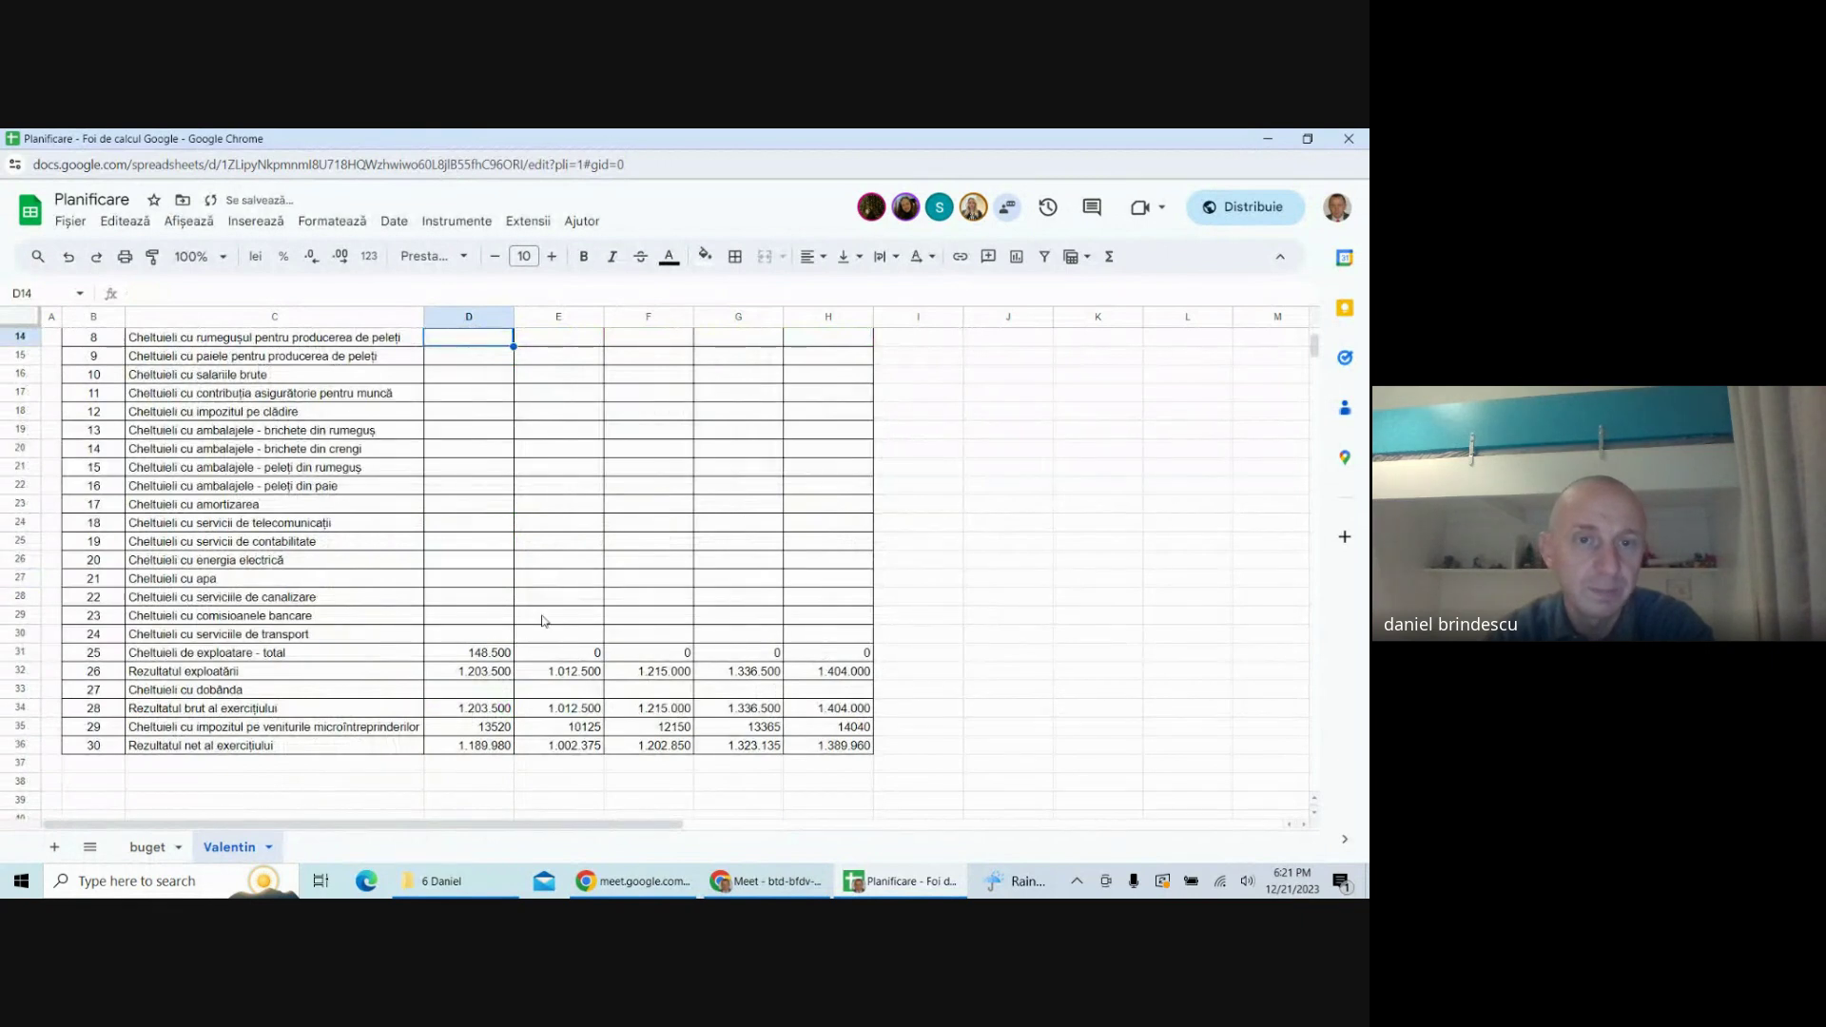
- Link the year 1 sawdust expense for pellet production in D14 to cell D127 of its calculation table
scroll(558, 557, up, 2)
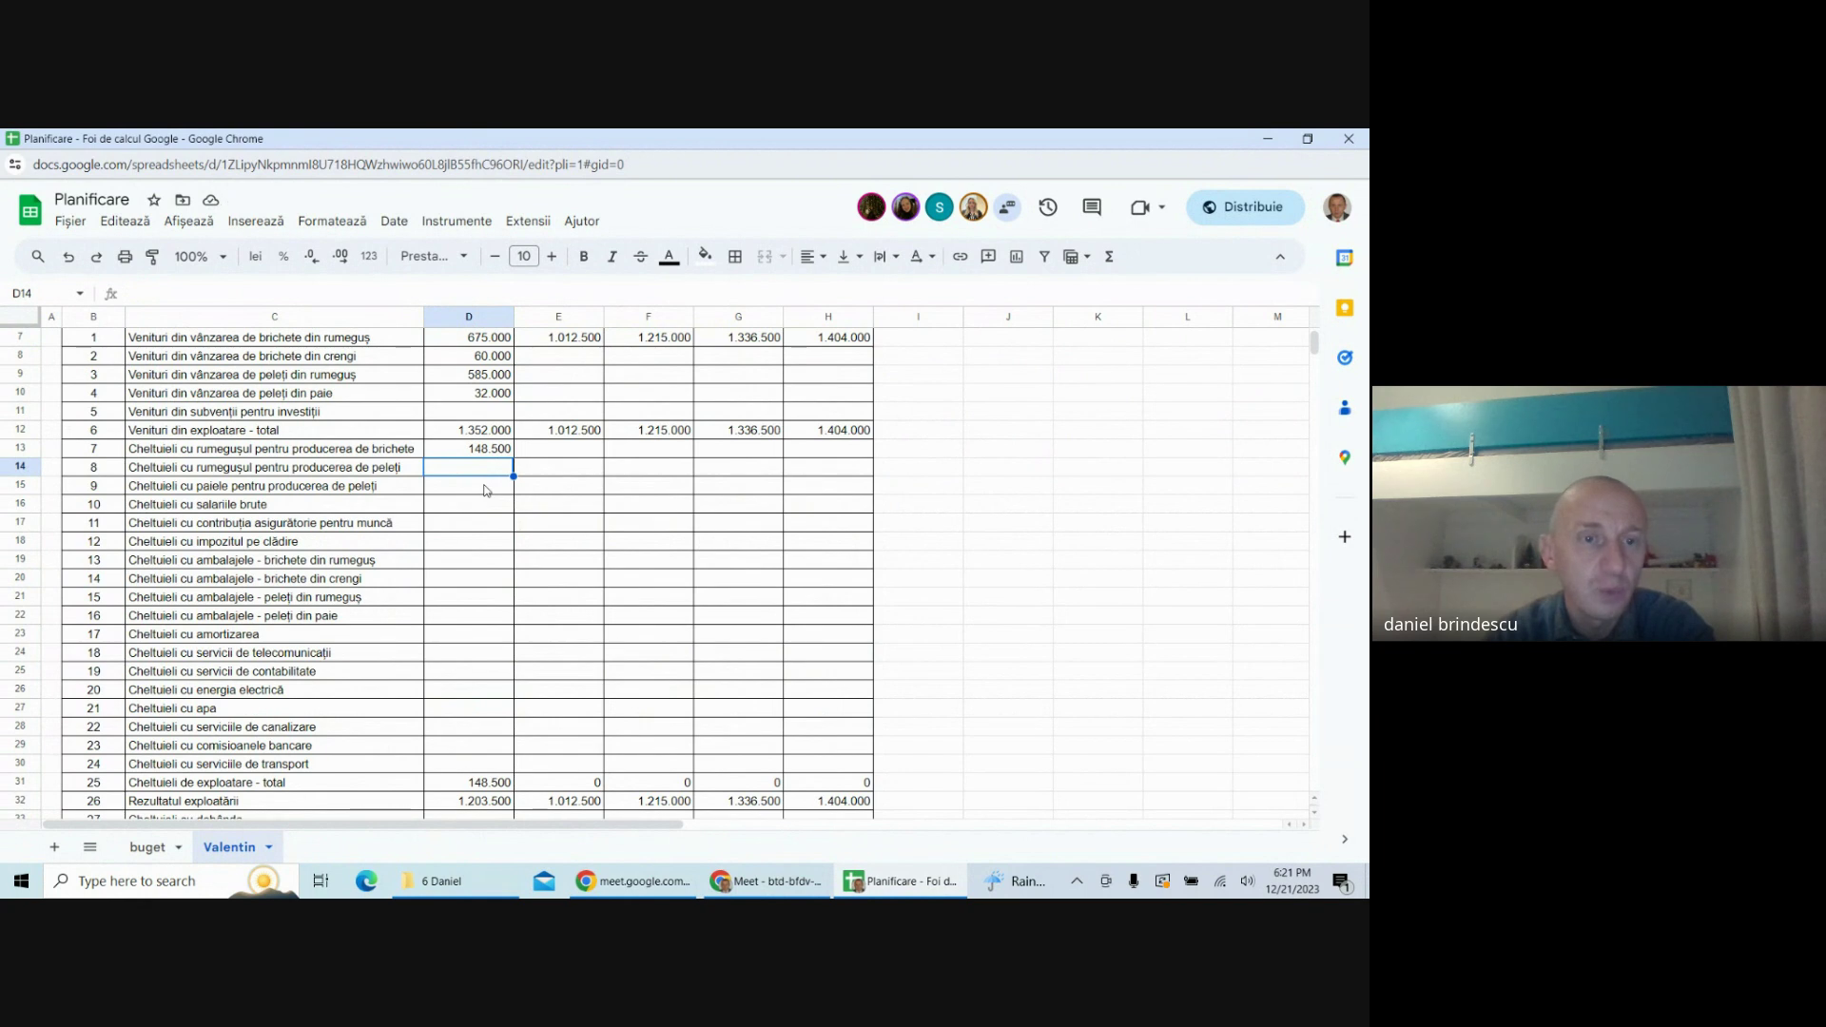
text(=)
scroll(514, 534, down, 20)
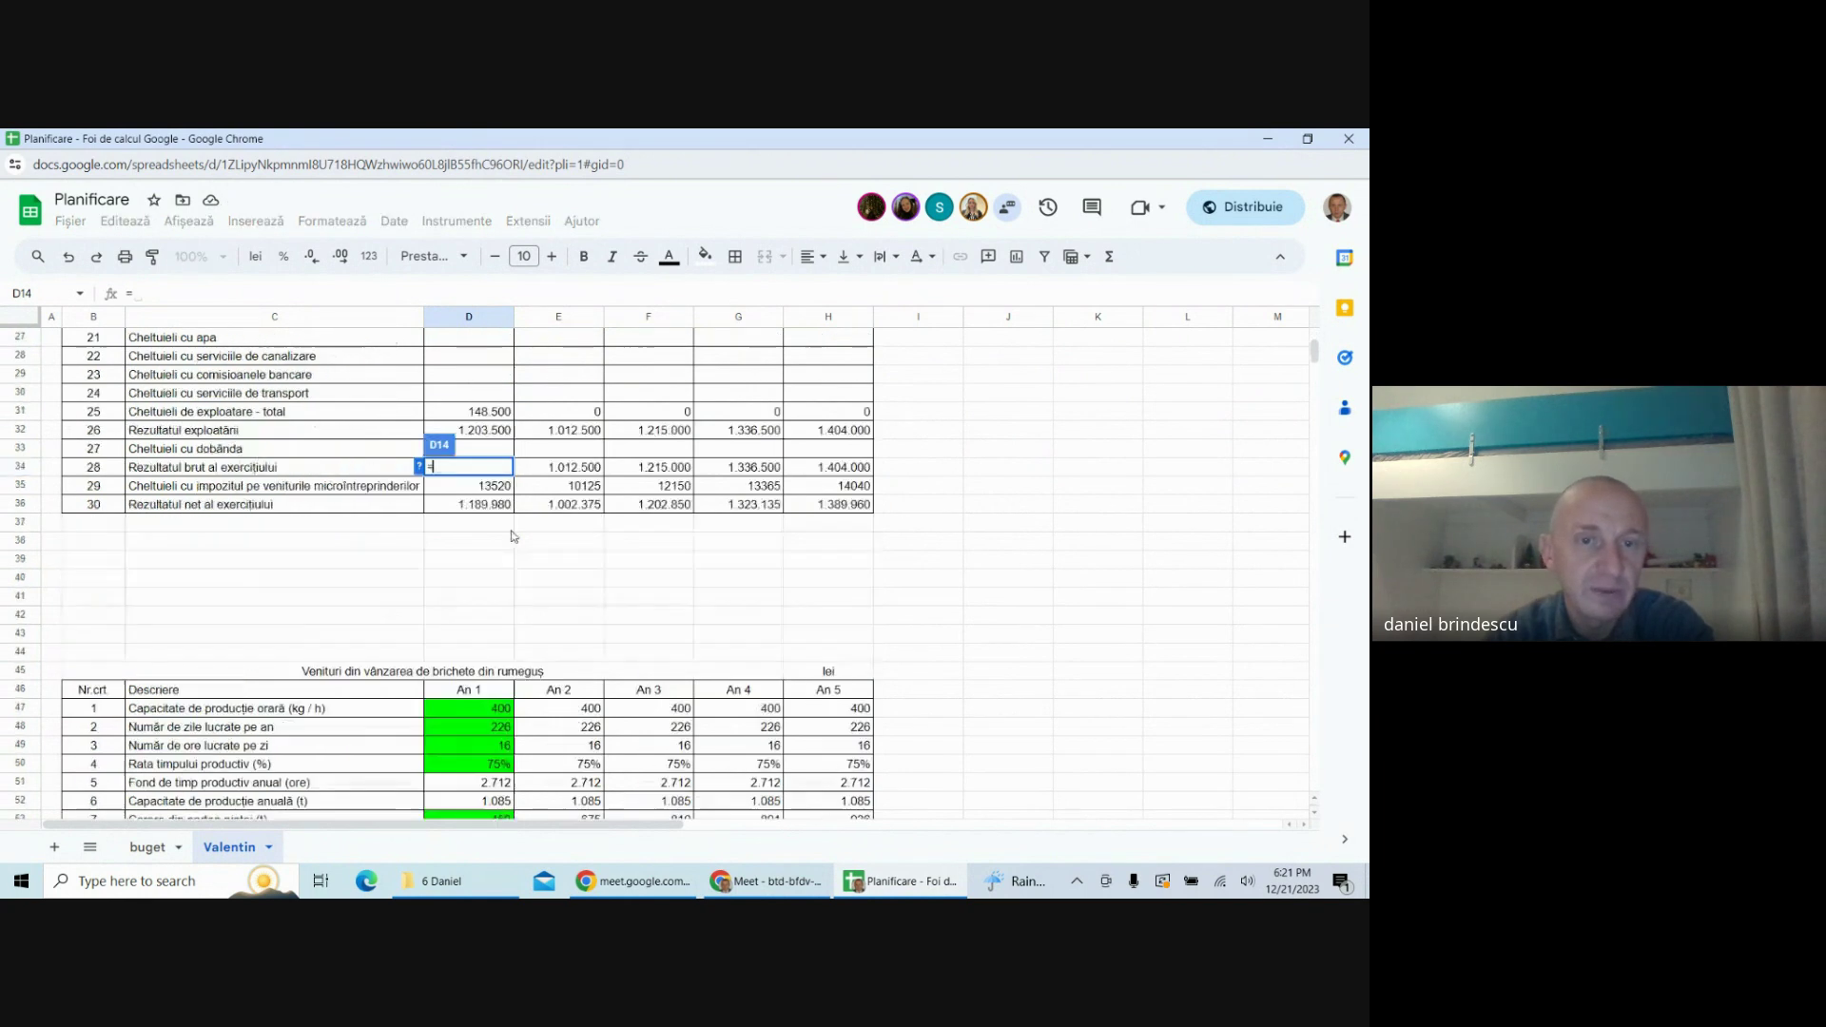
scroll(522, 546, down, 8)
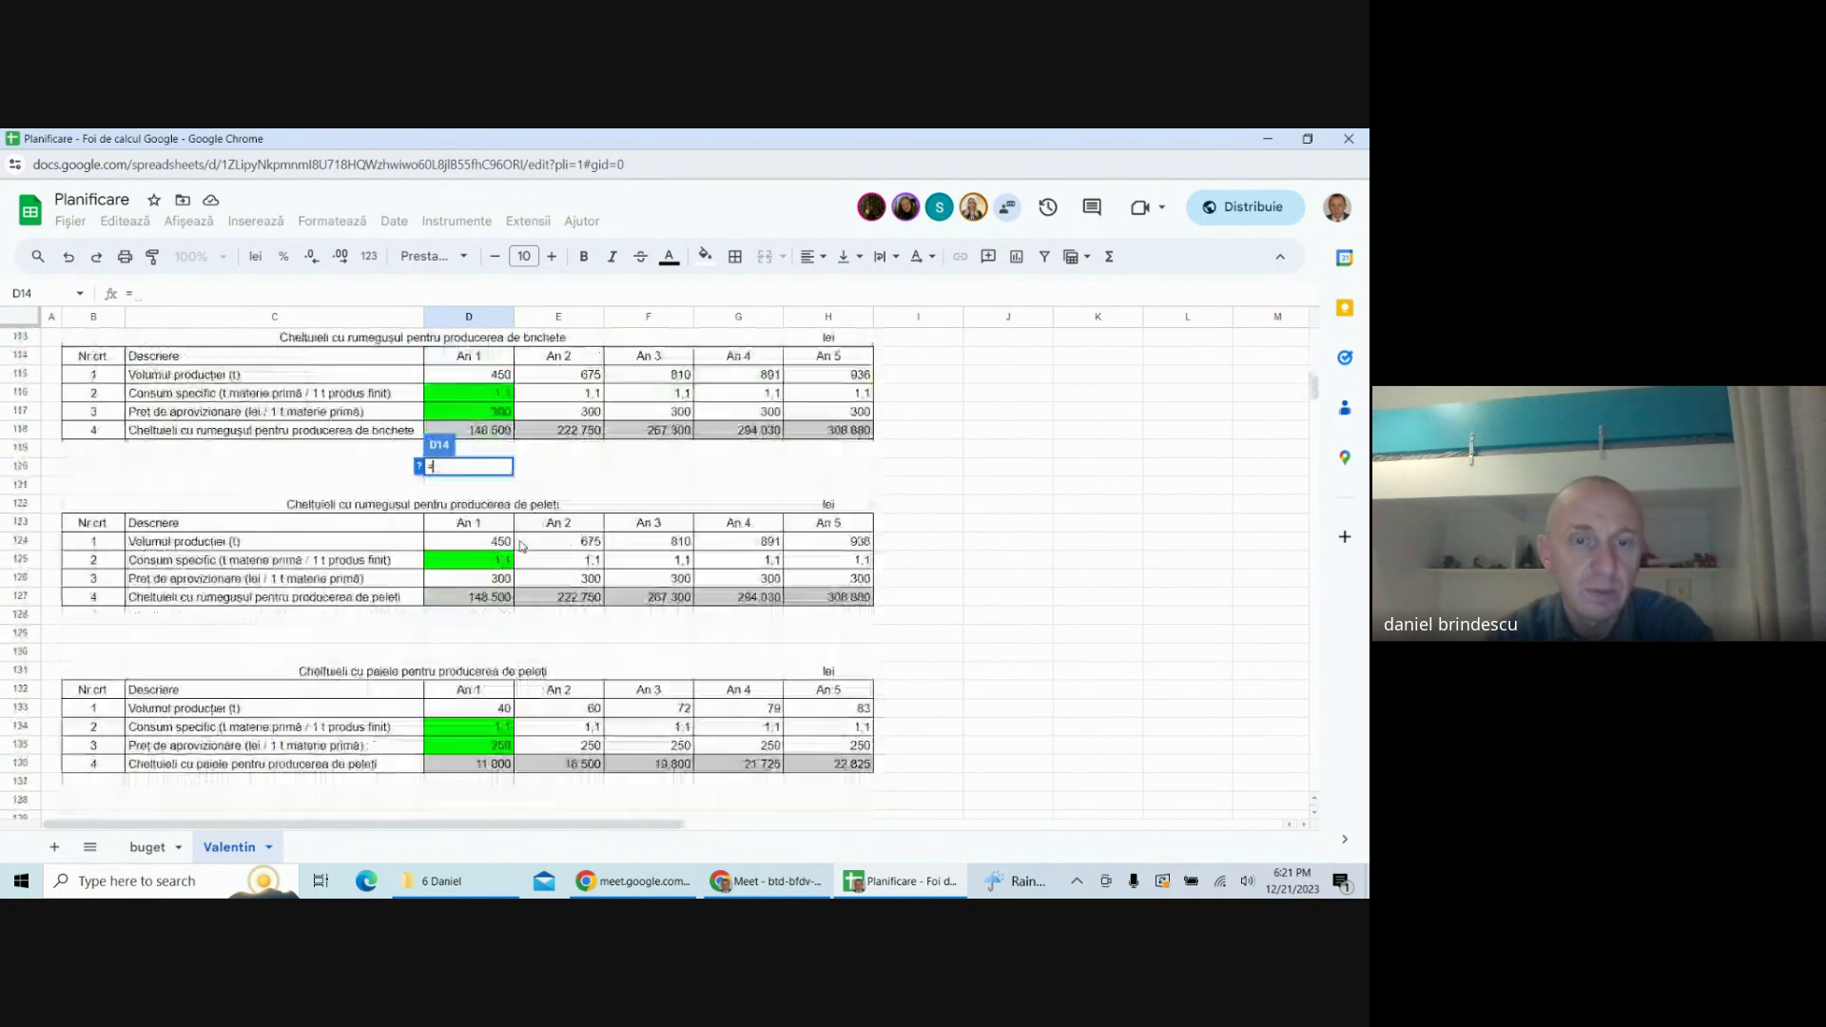
click(478, 599)
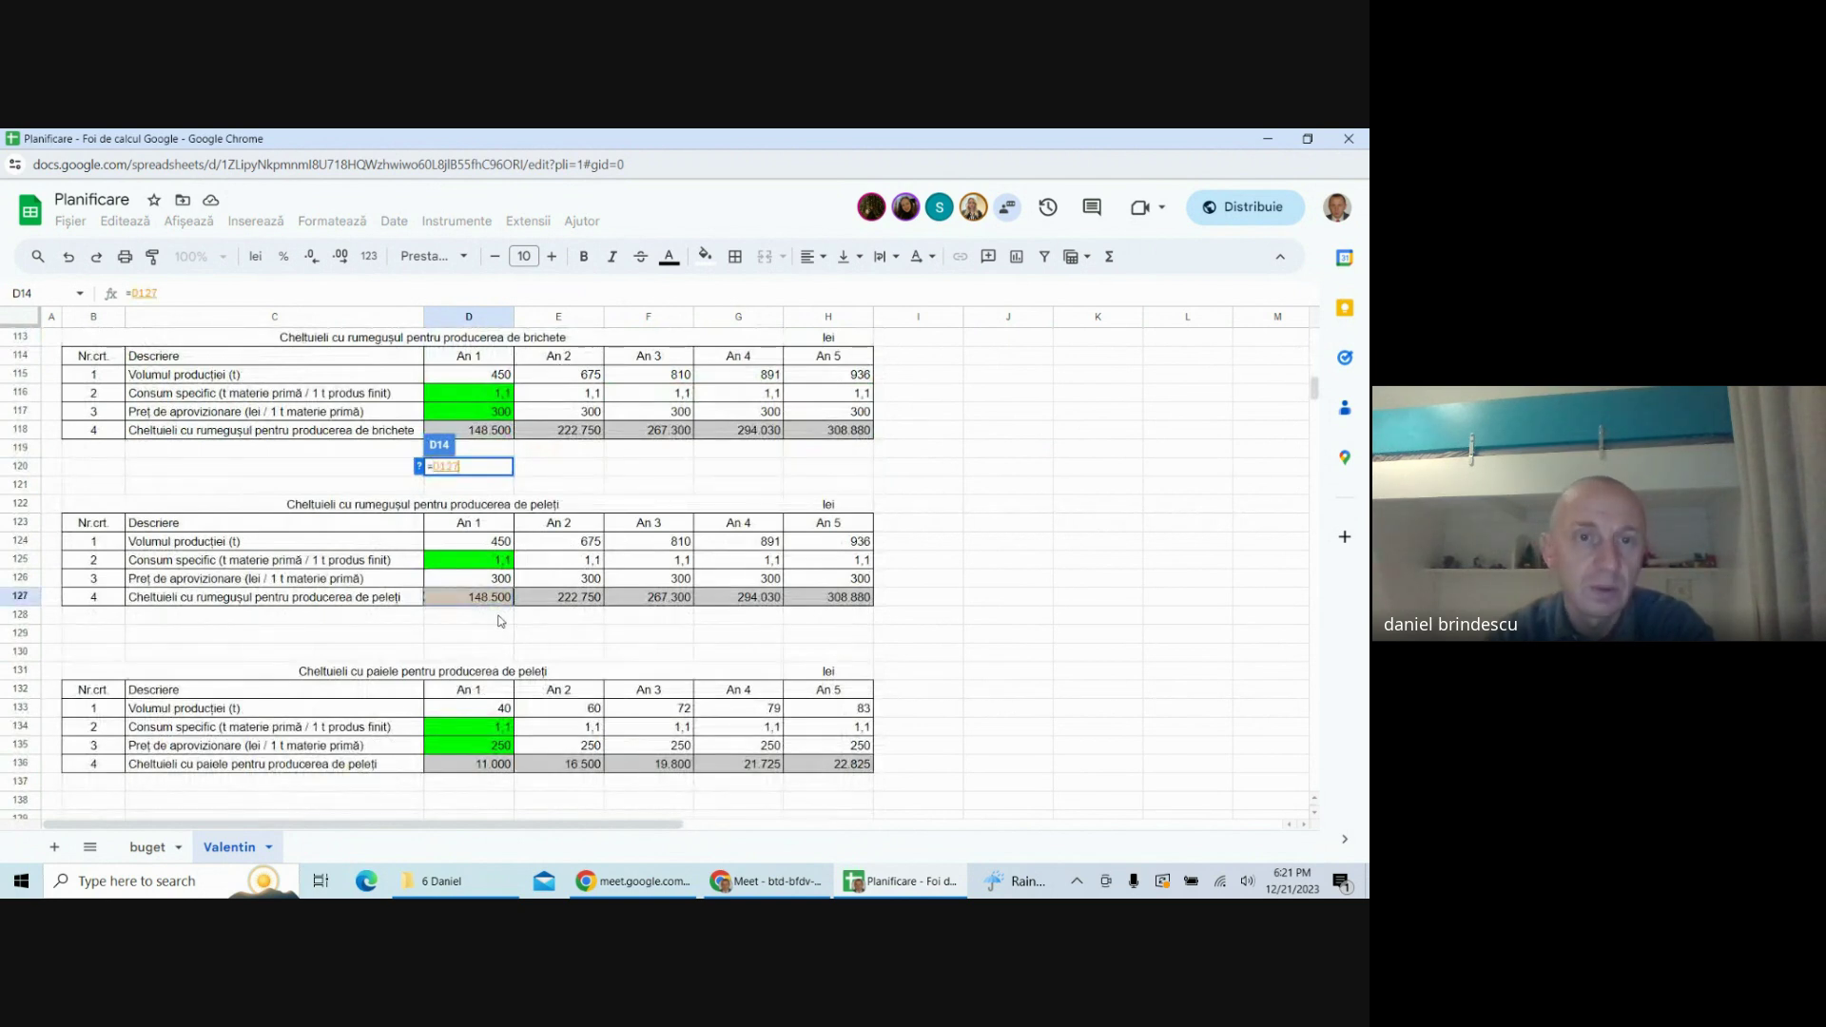
key(Return)
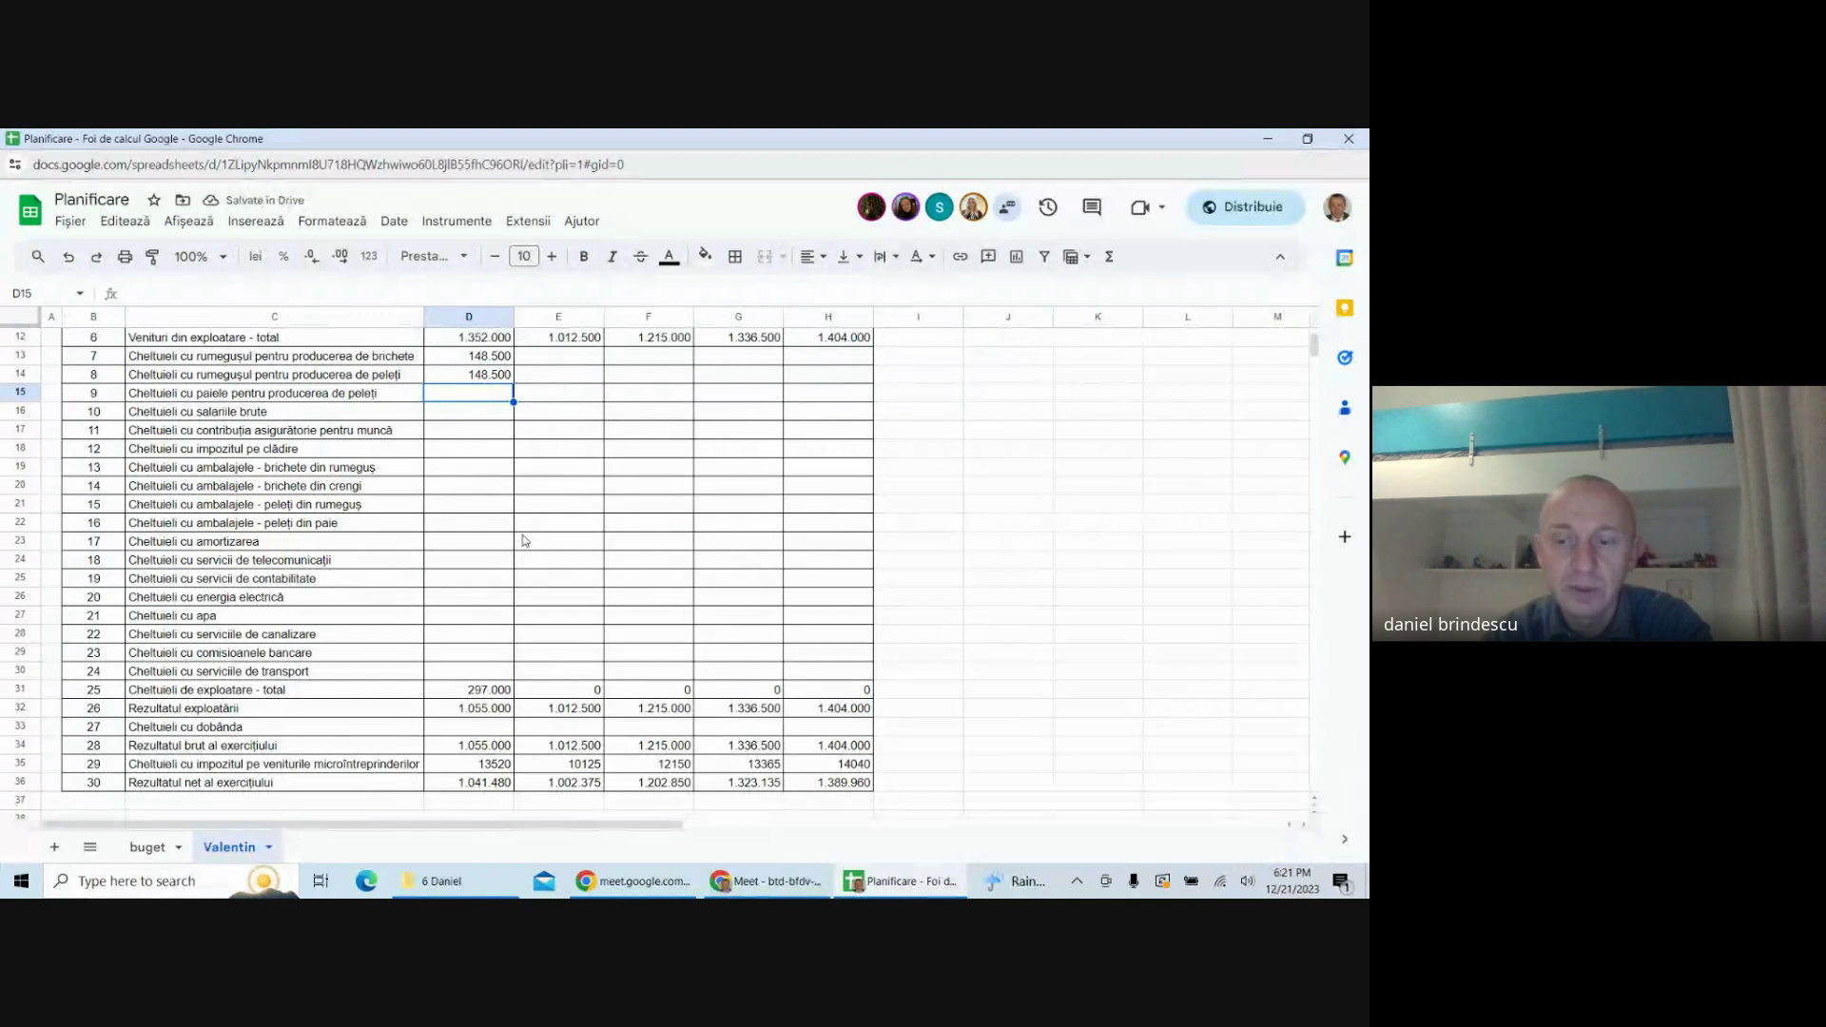
- Link the year 1 straw expense for pellet production in D15 to cell D136 of its calculation table
text(=)
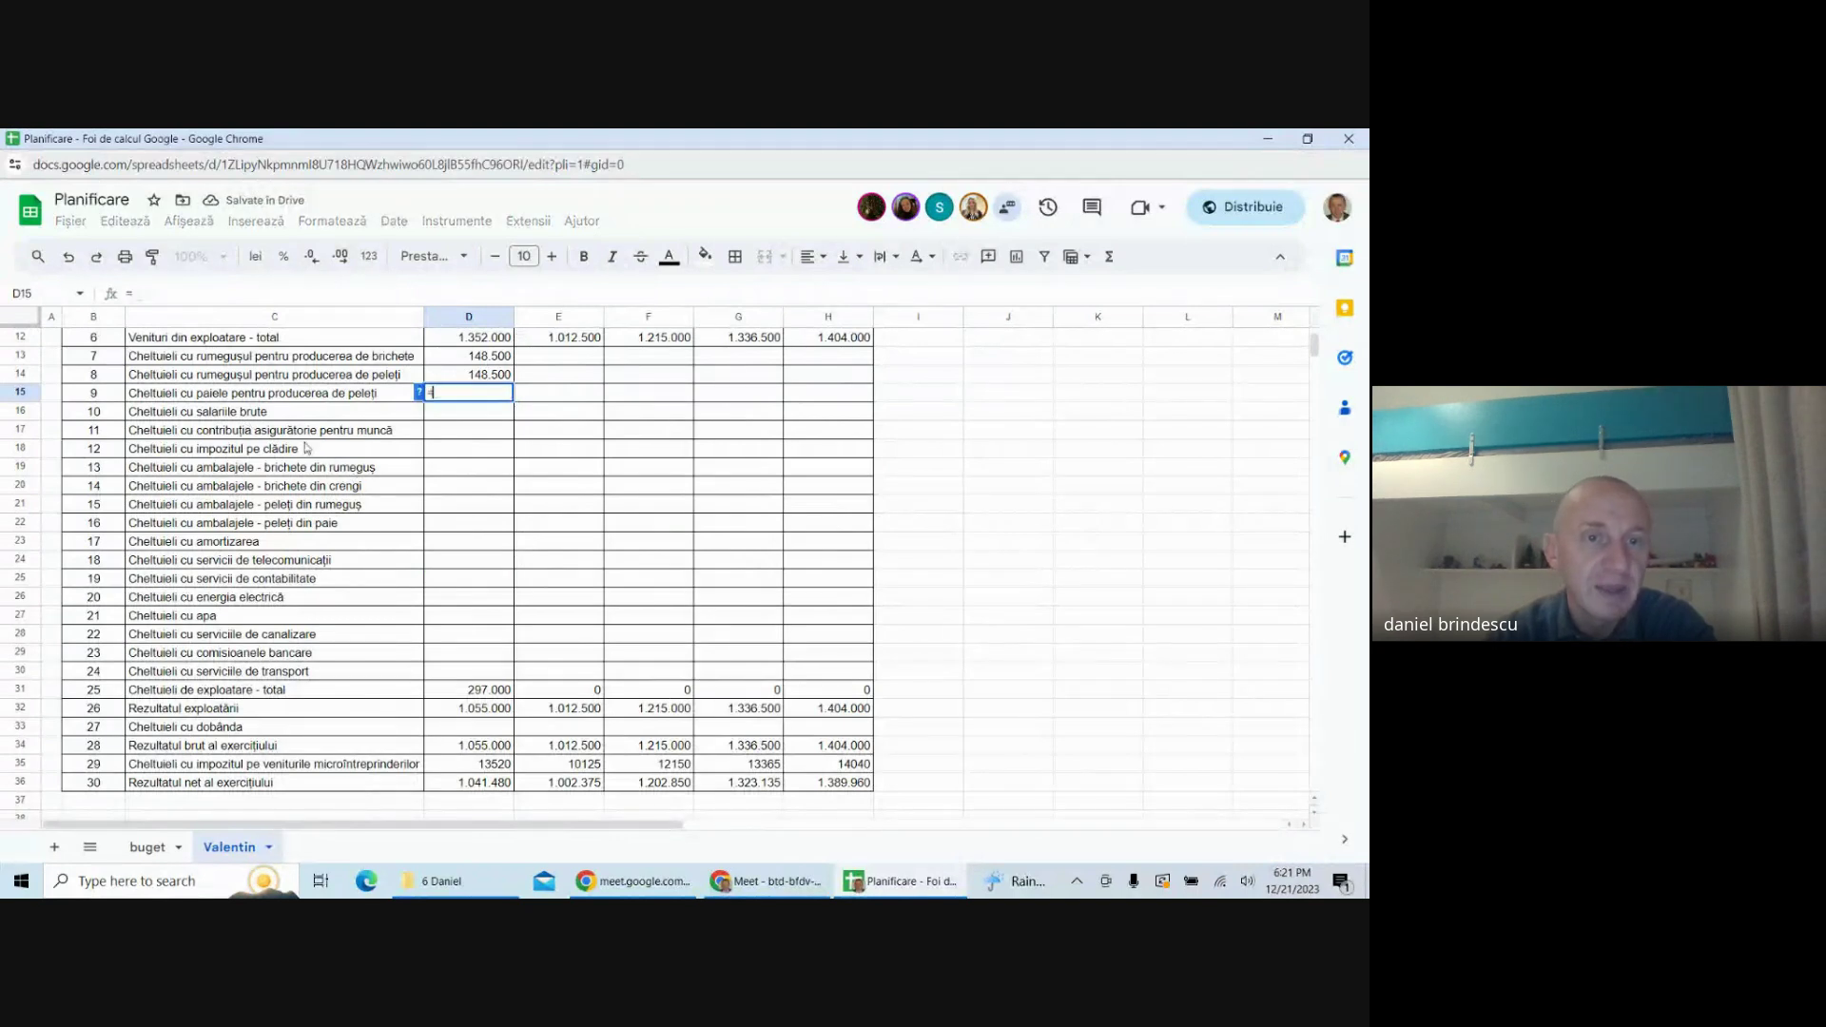
scroll(517, 552, down, 15)
scroll(516, 551, down, 15)
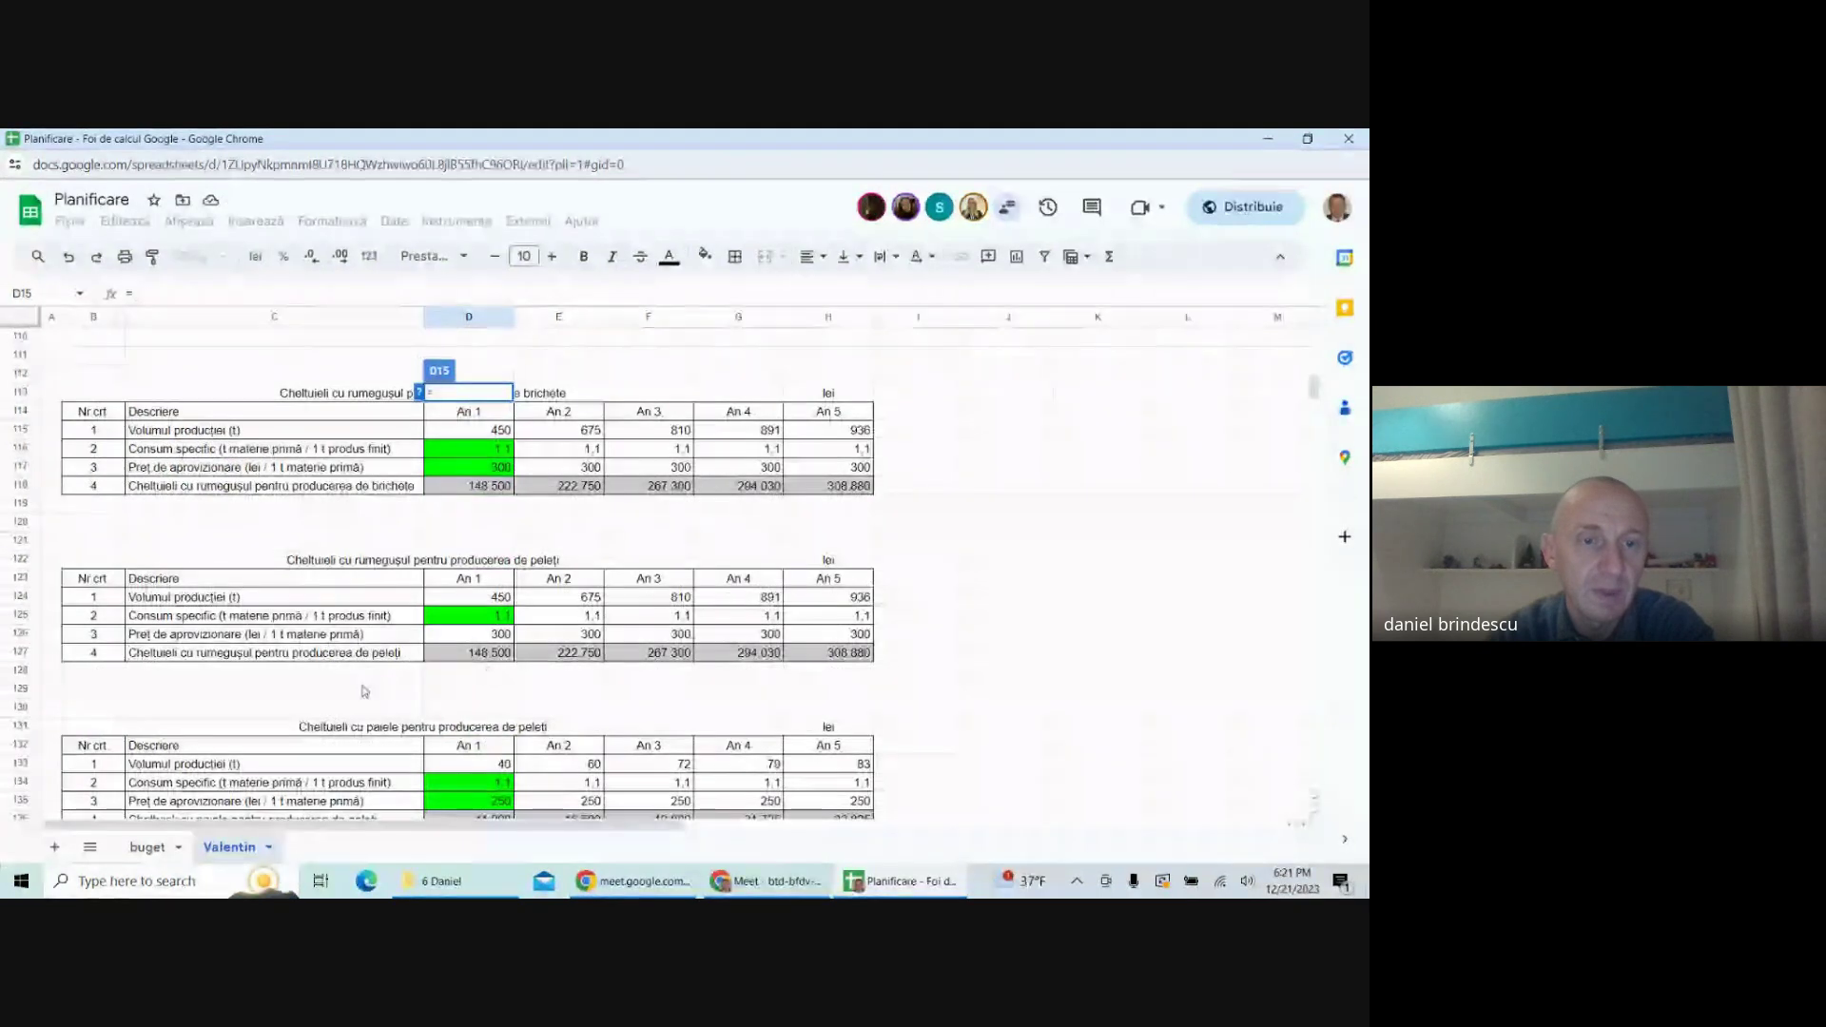
scroll(359, 684, down, 2)
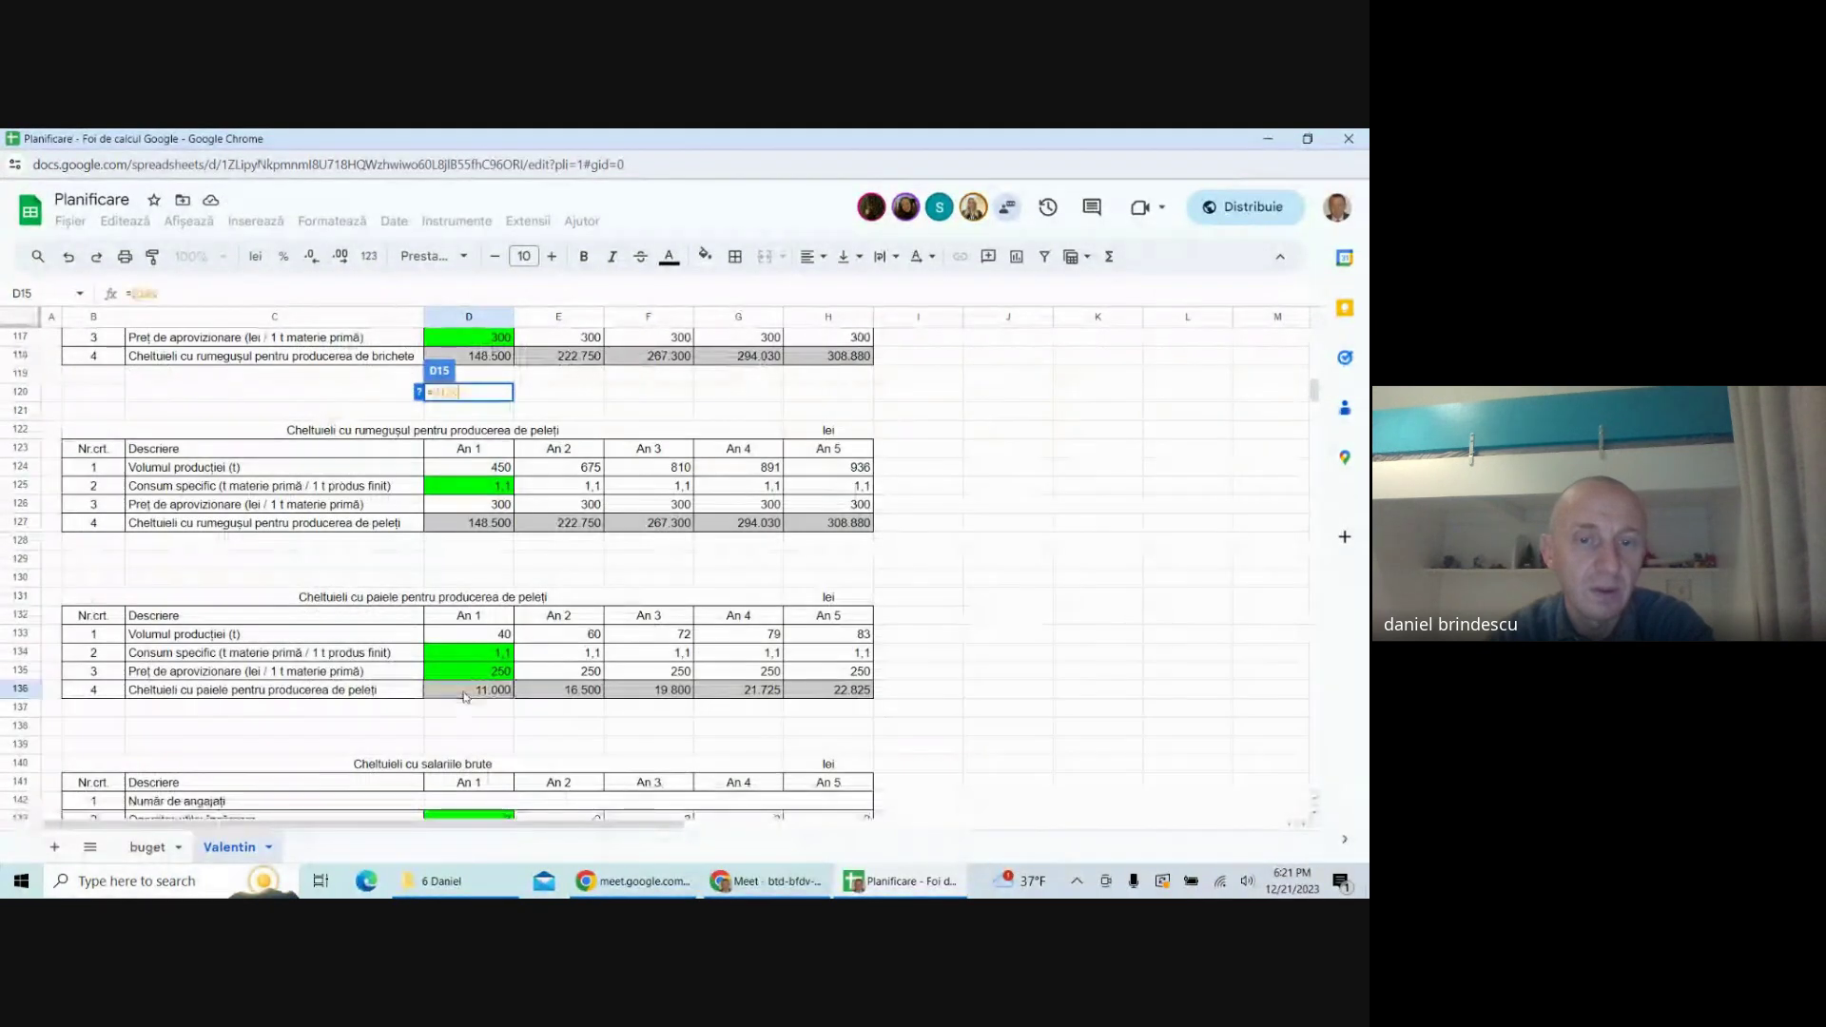
key(Return)
- Extend the year 1 formulas of the raw material expenses D13:D15 and the revenues D8:D10 across to An 5 in column H
scroll(481, 507, up, 3)
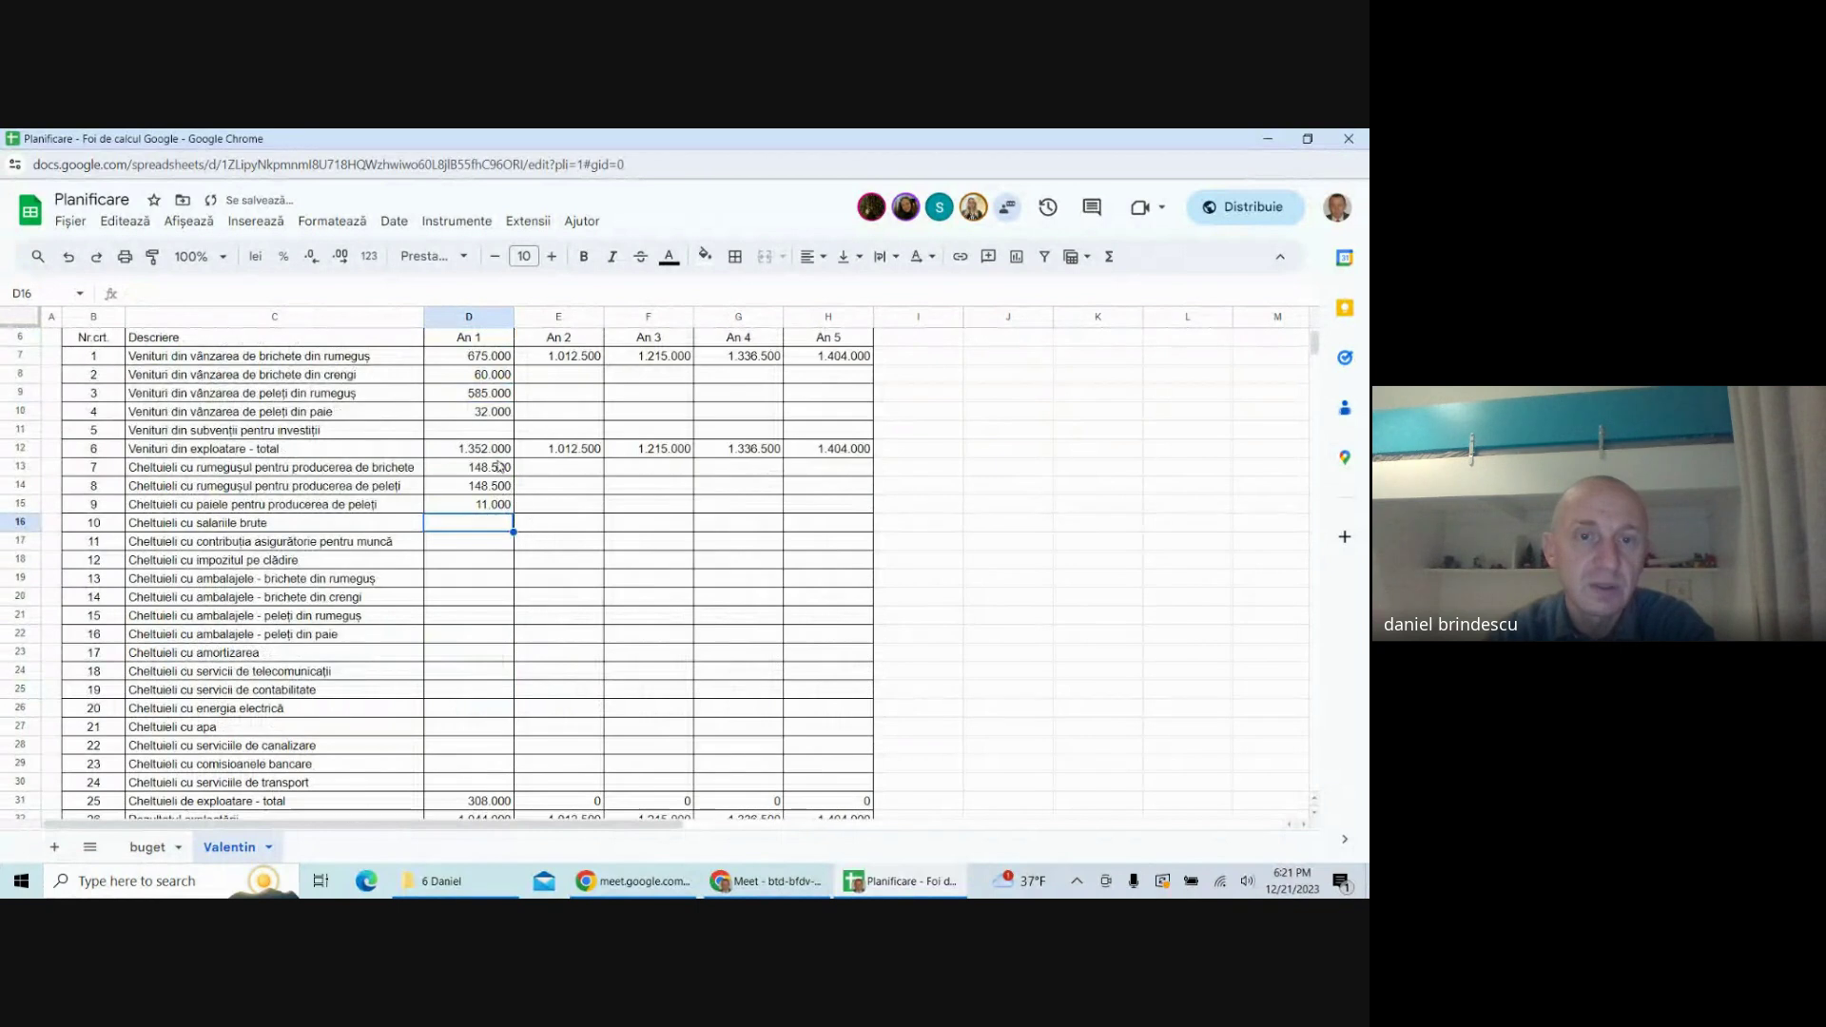
drag(475, 467, 865, 490)
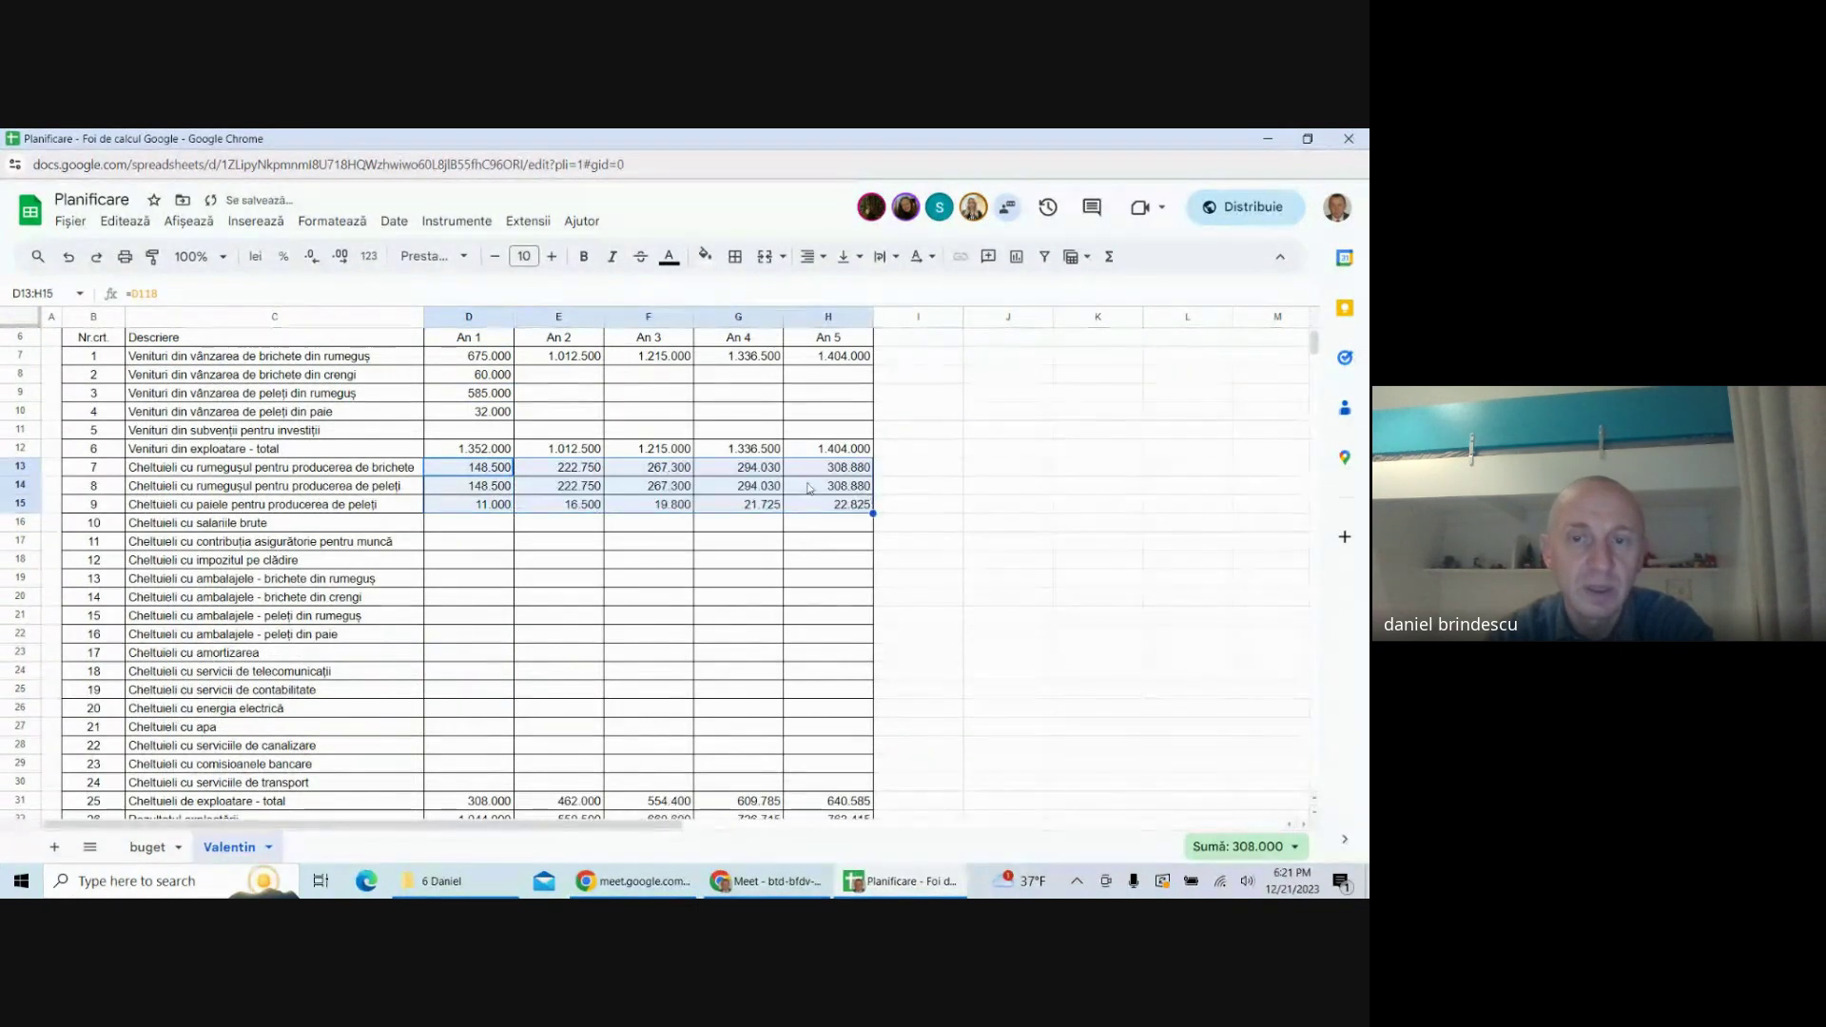
scroll(499, 458, up, 1)
drag(490, 431, 841, 467)
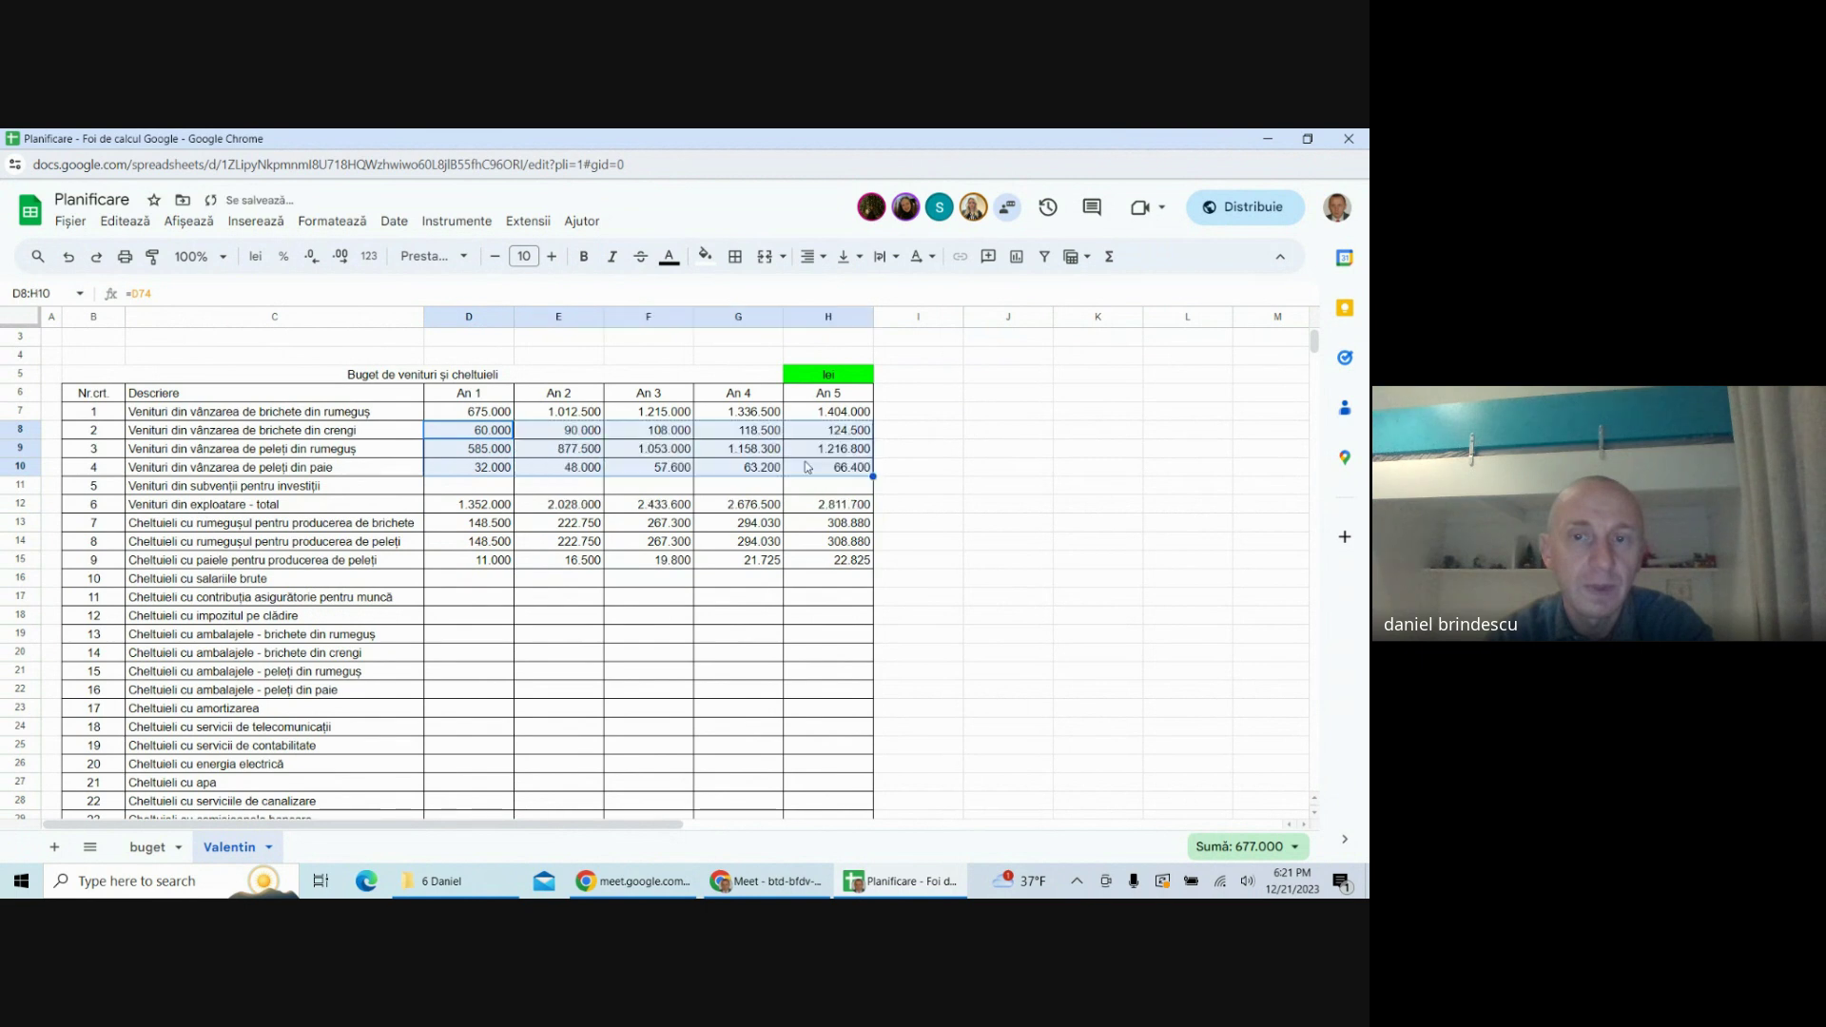
- Link the year 1 gross salary expense in D16 to cell D153 of the "Cheltuieli cu salariile brute" table
scroll(568, 534, down, 2)
click(474, 450)
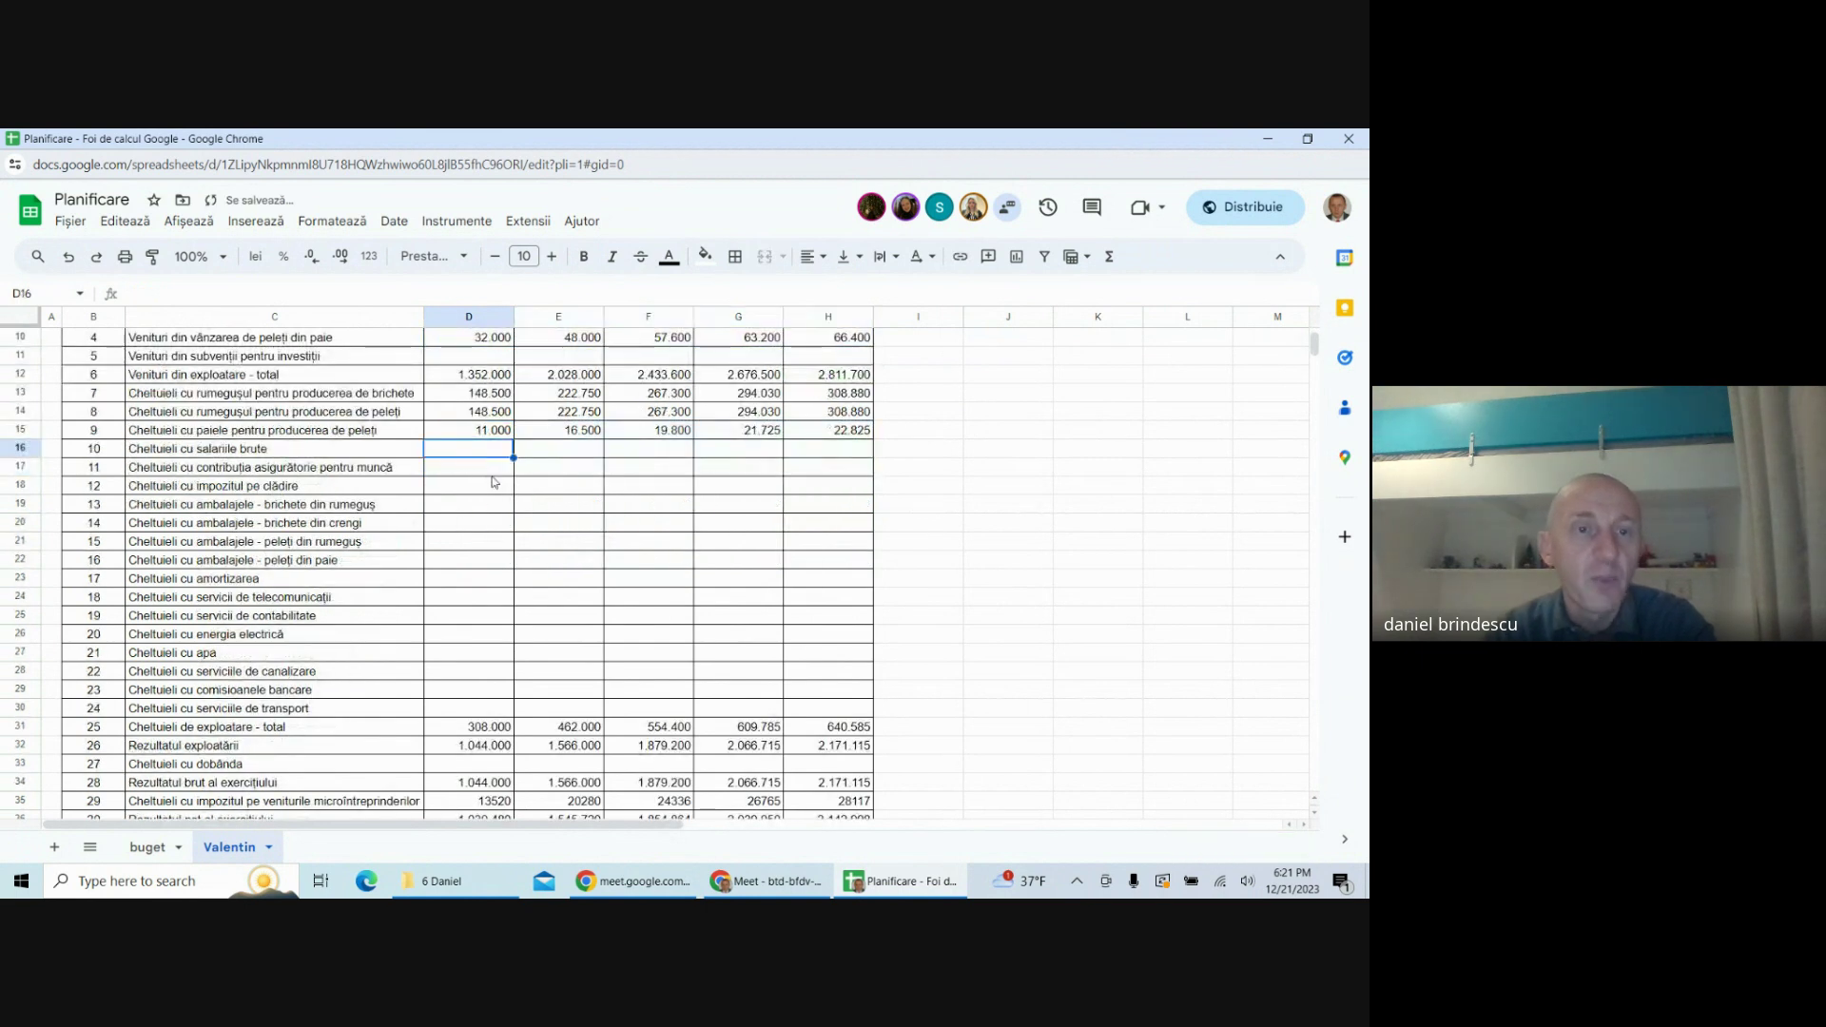
text(=)
scroll(554, 561, down, 20)
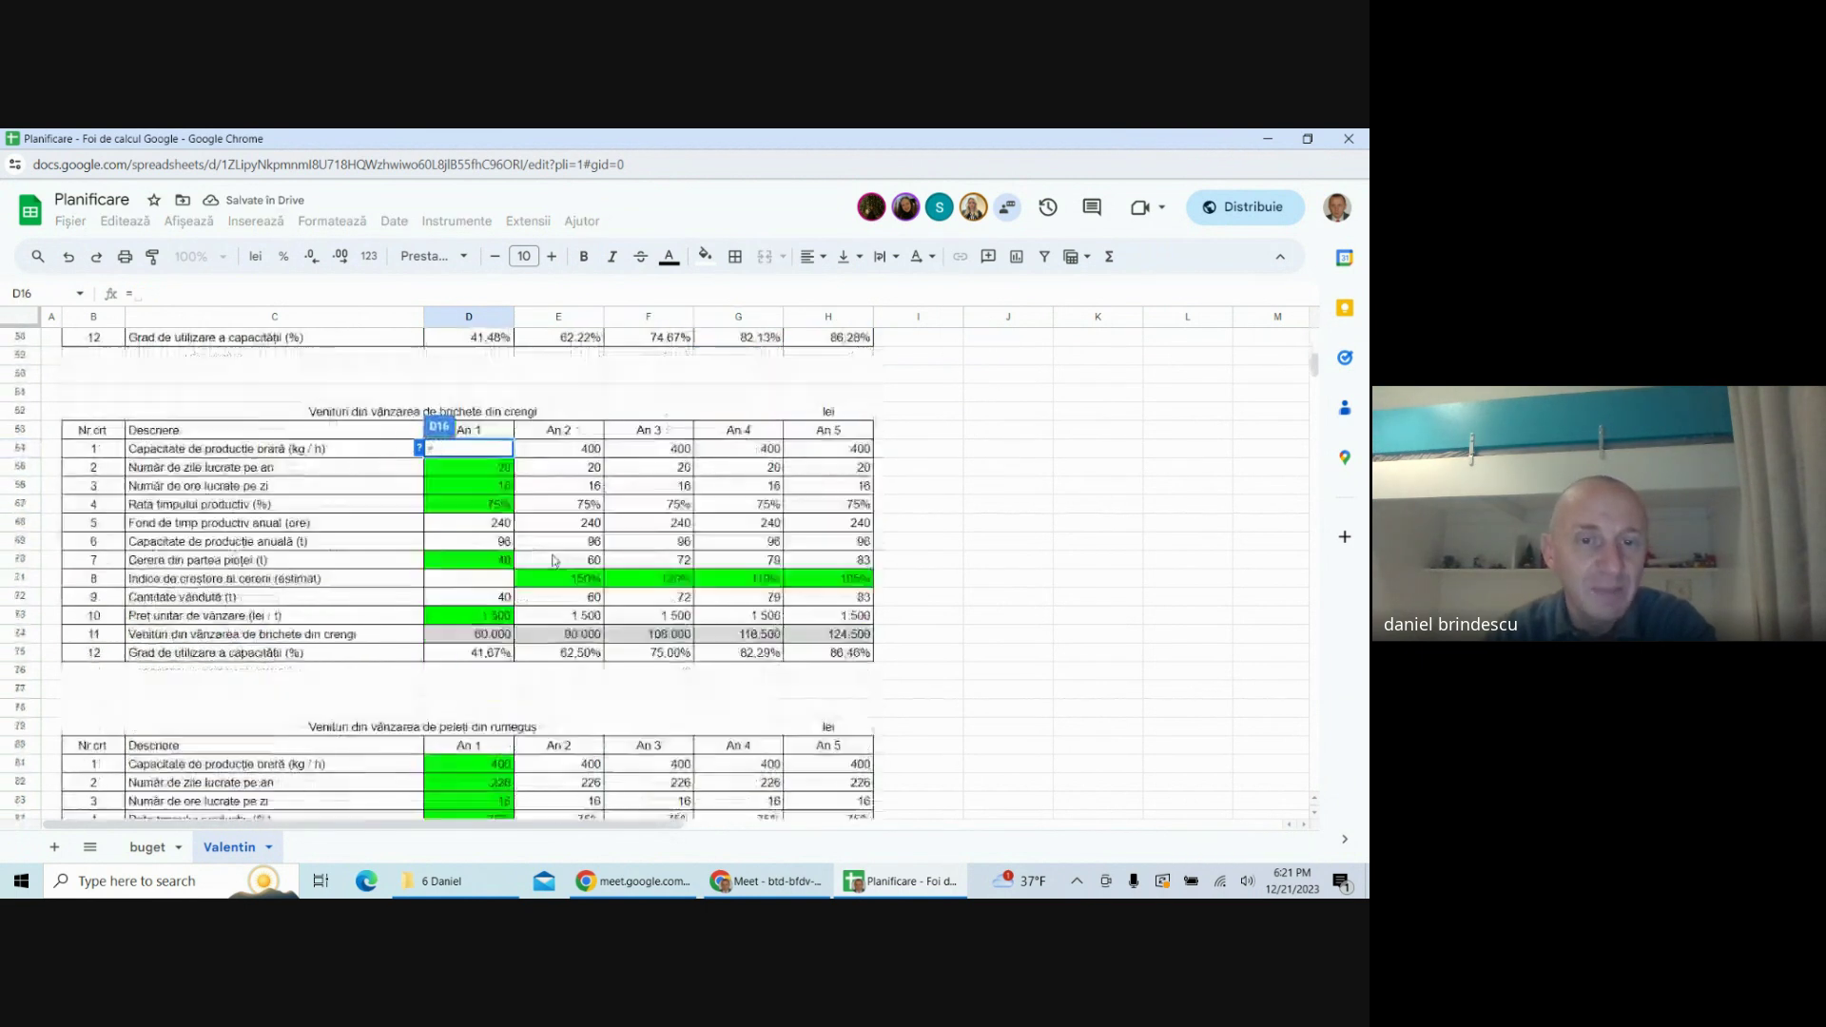
scroll(556, 560, down, 3)
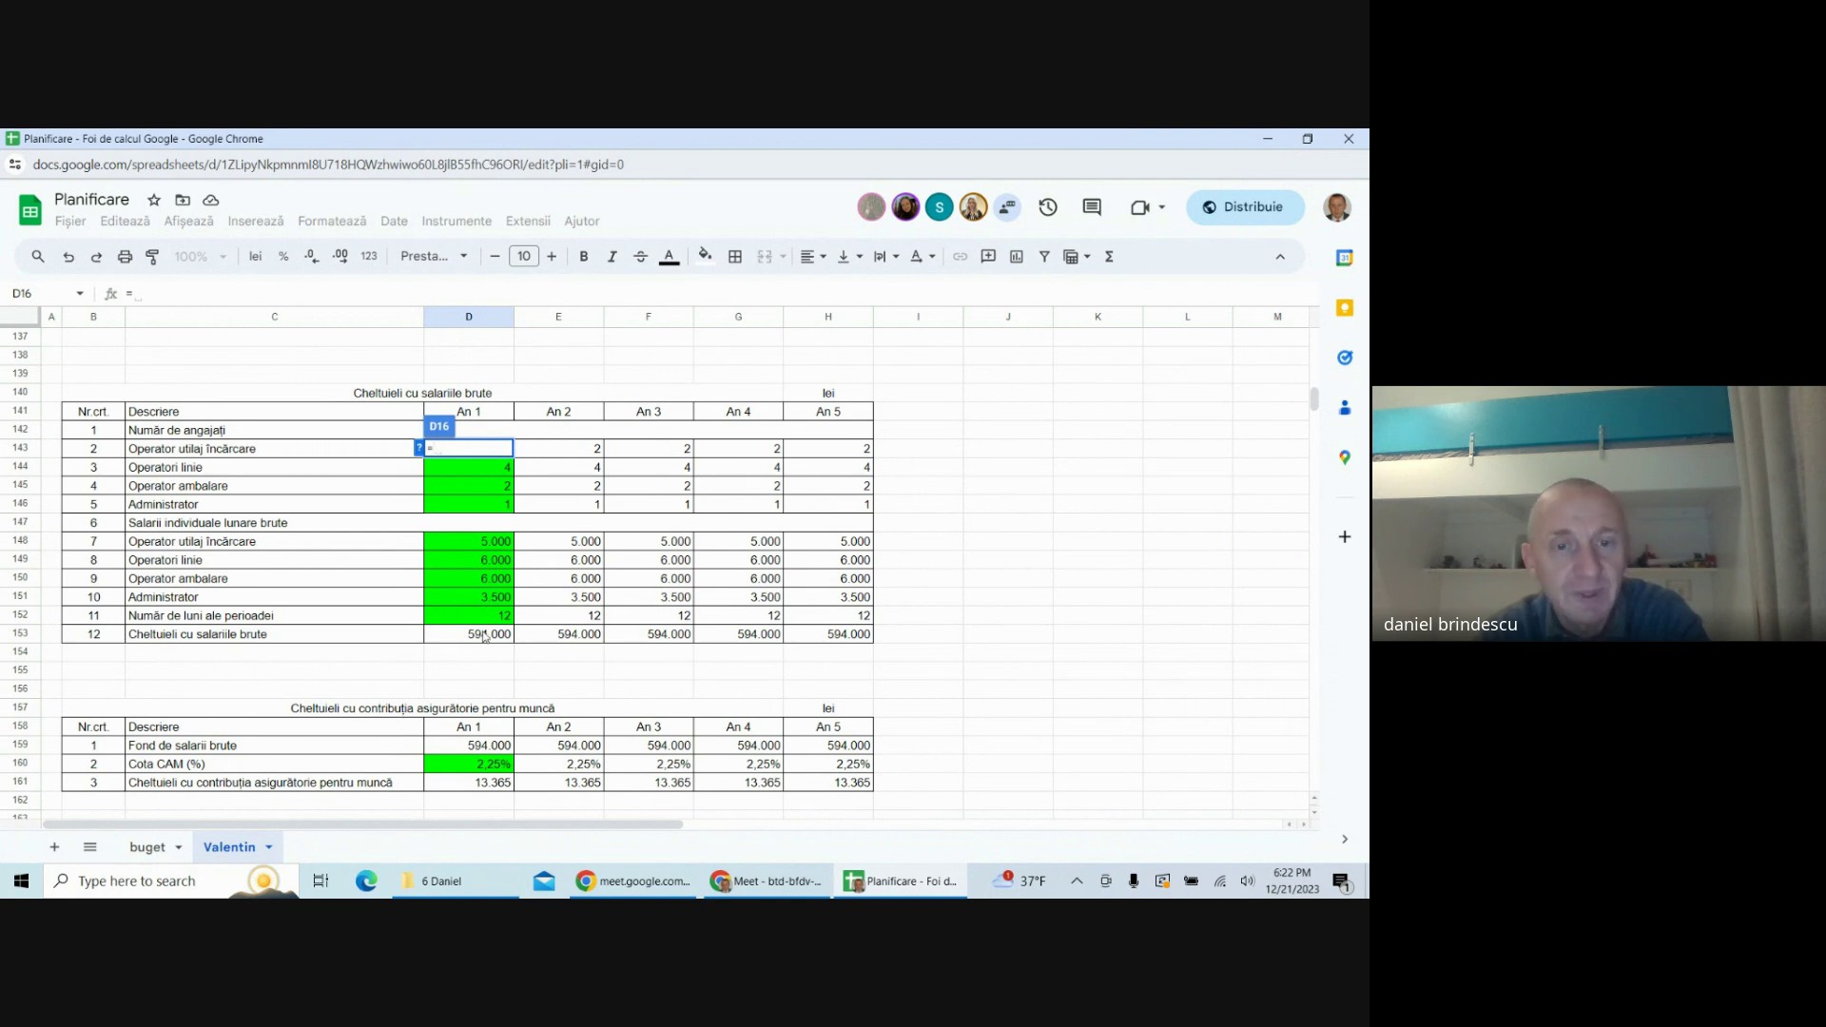
click(484, 641)
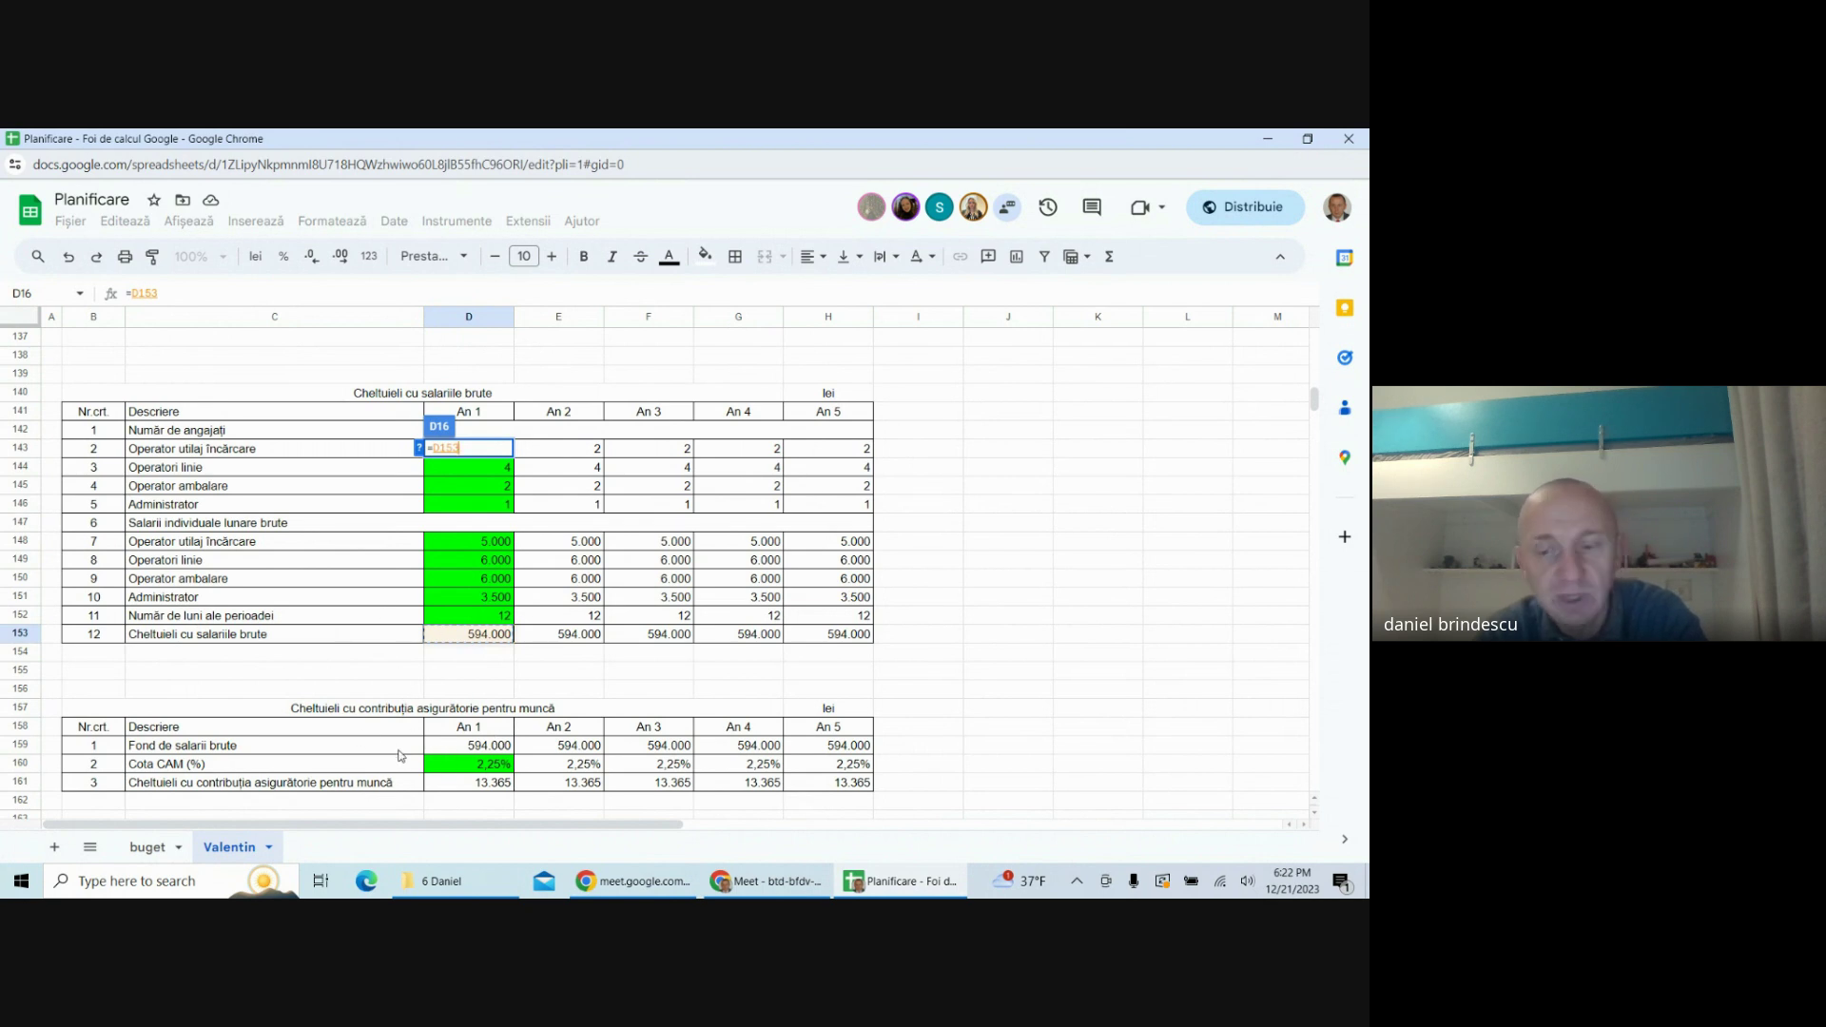
key(Return)
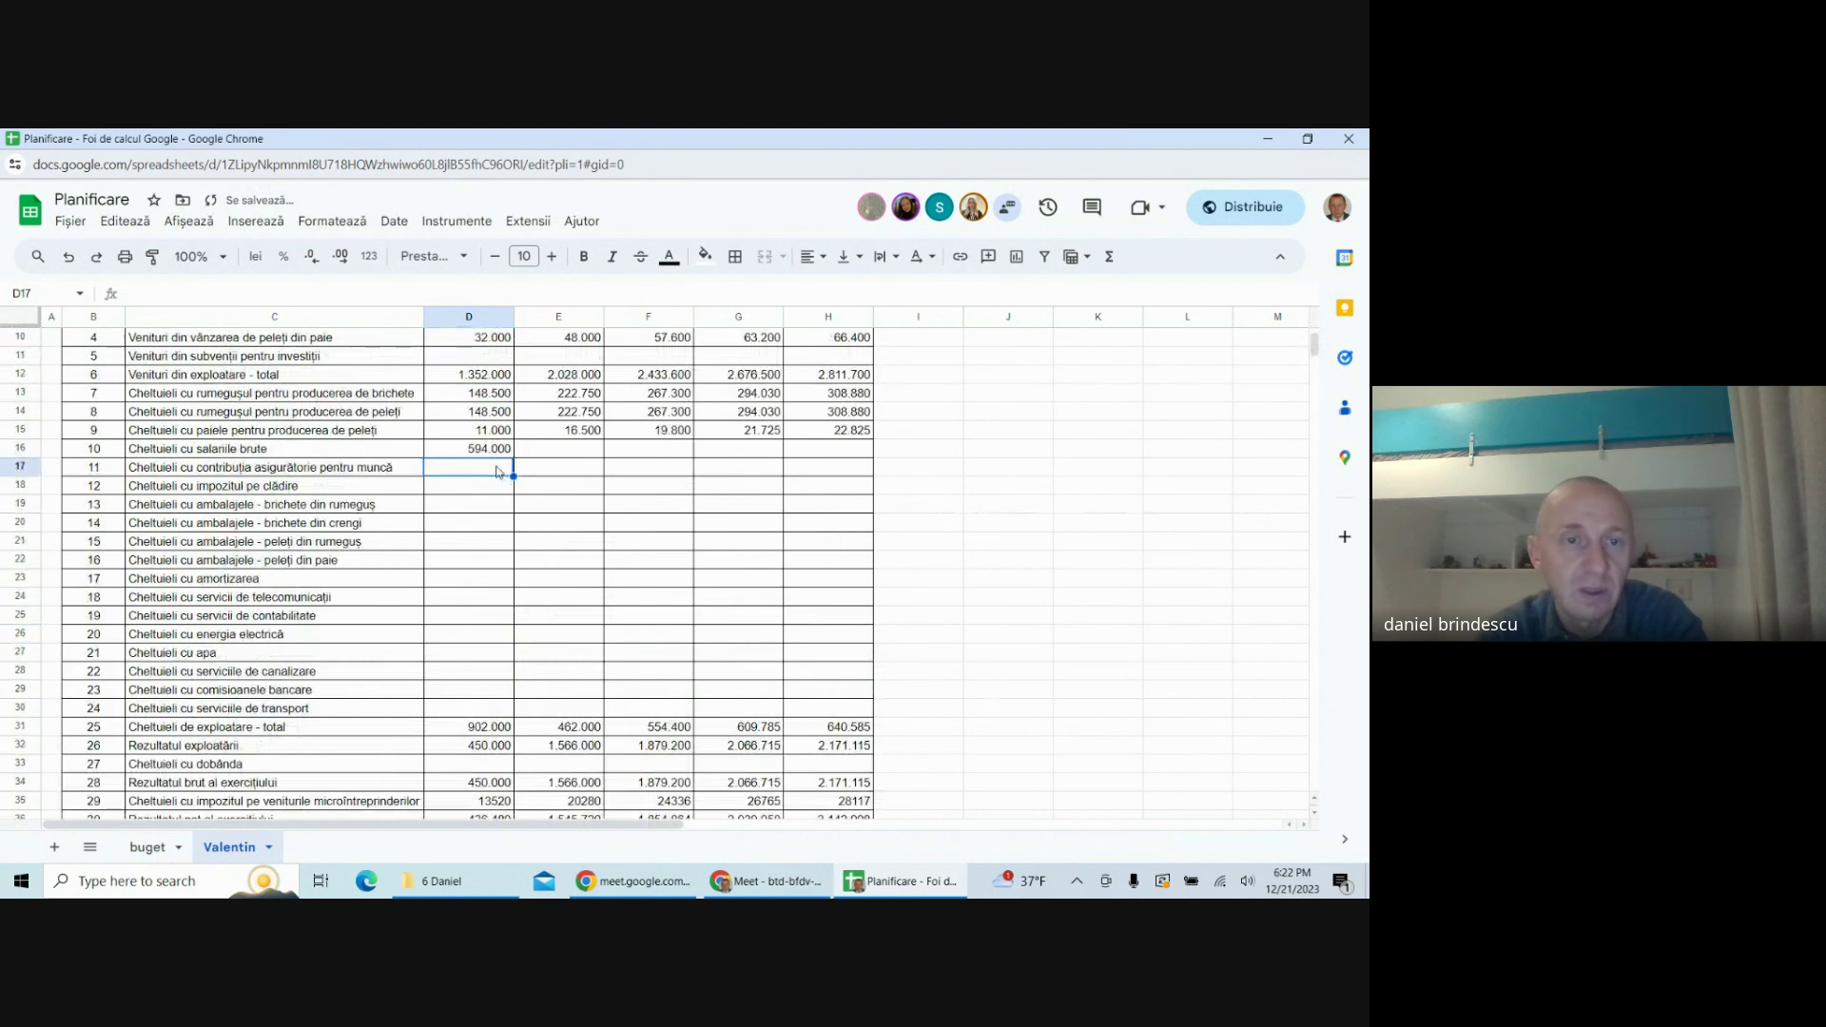
- Link the year 1 "contribuția asigurătorie pentru muncă" expense in D17 to cell D161 of its calculation table
text(=)
scroll(432, 576, down, 15)
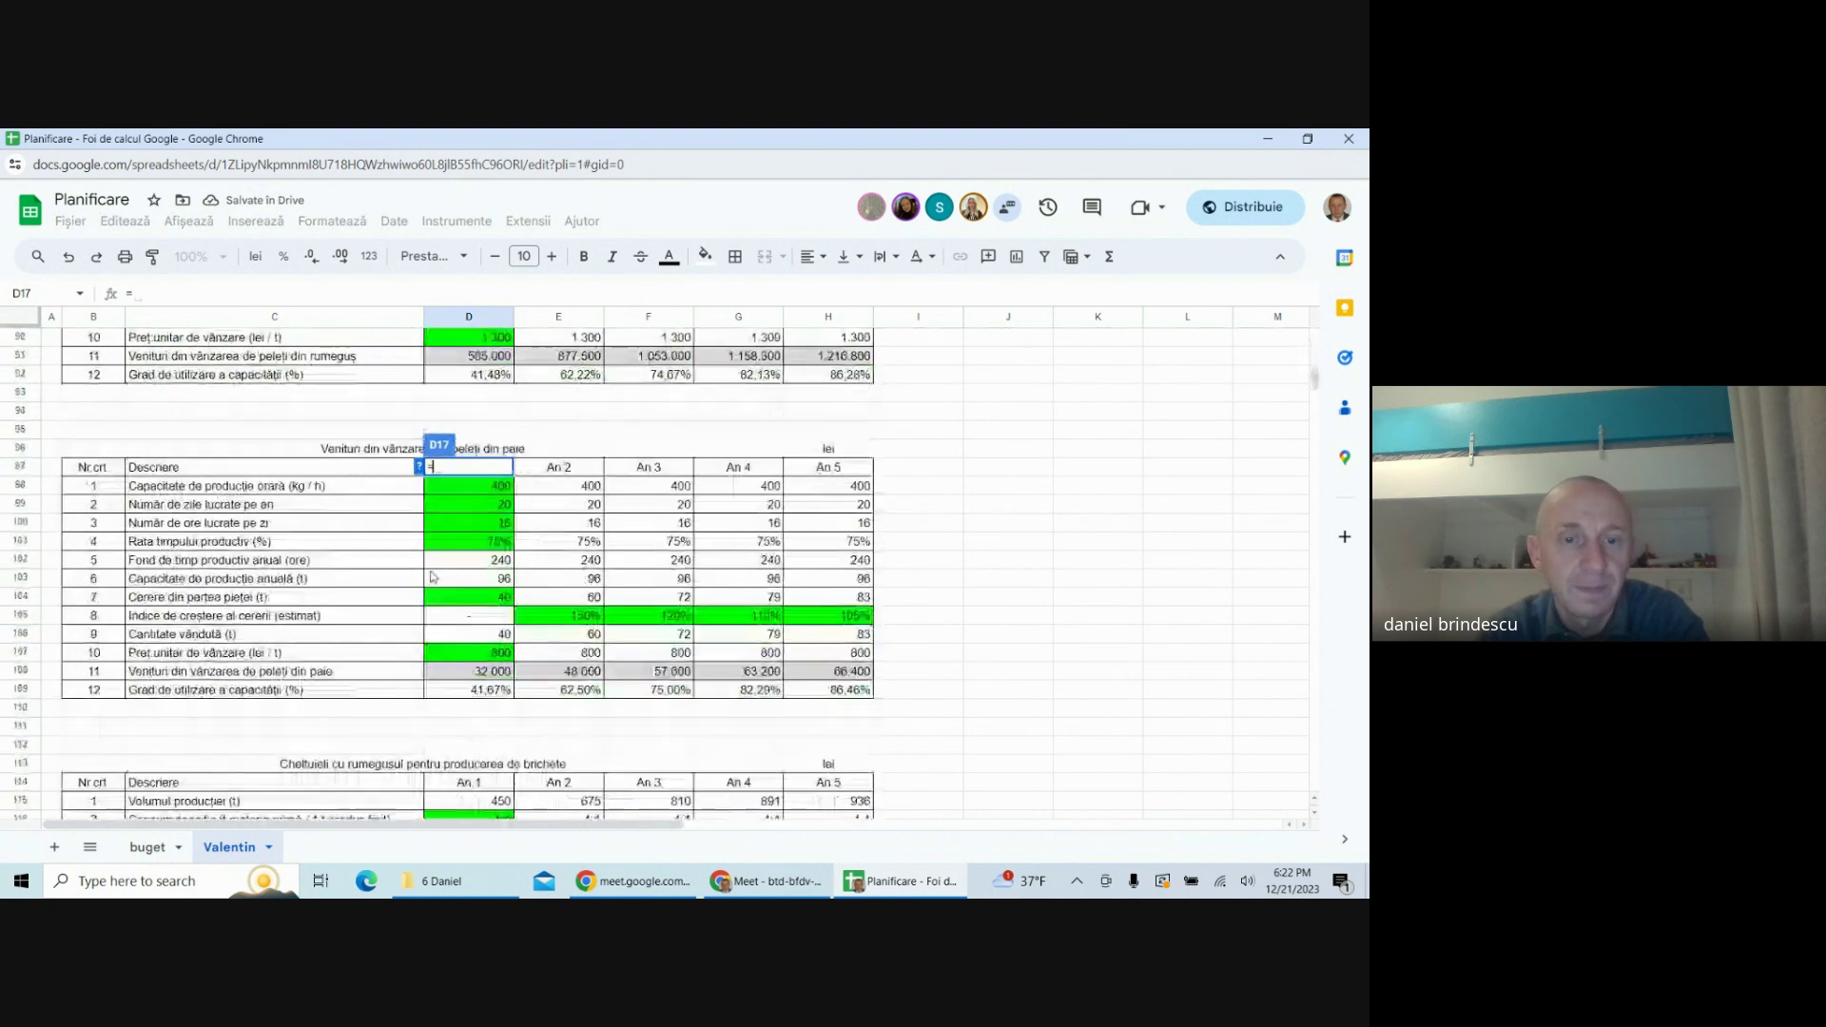
scroll(432, 576, down, 5)
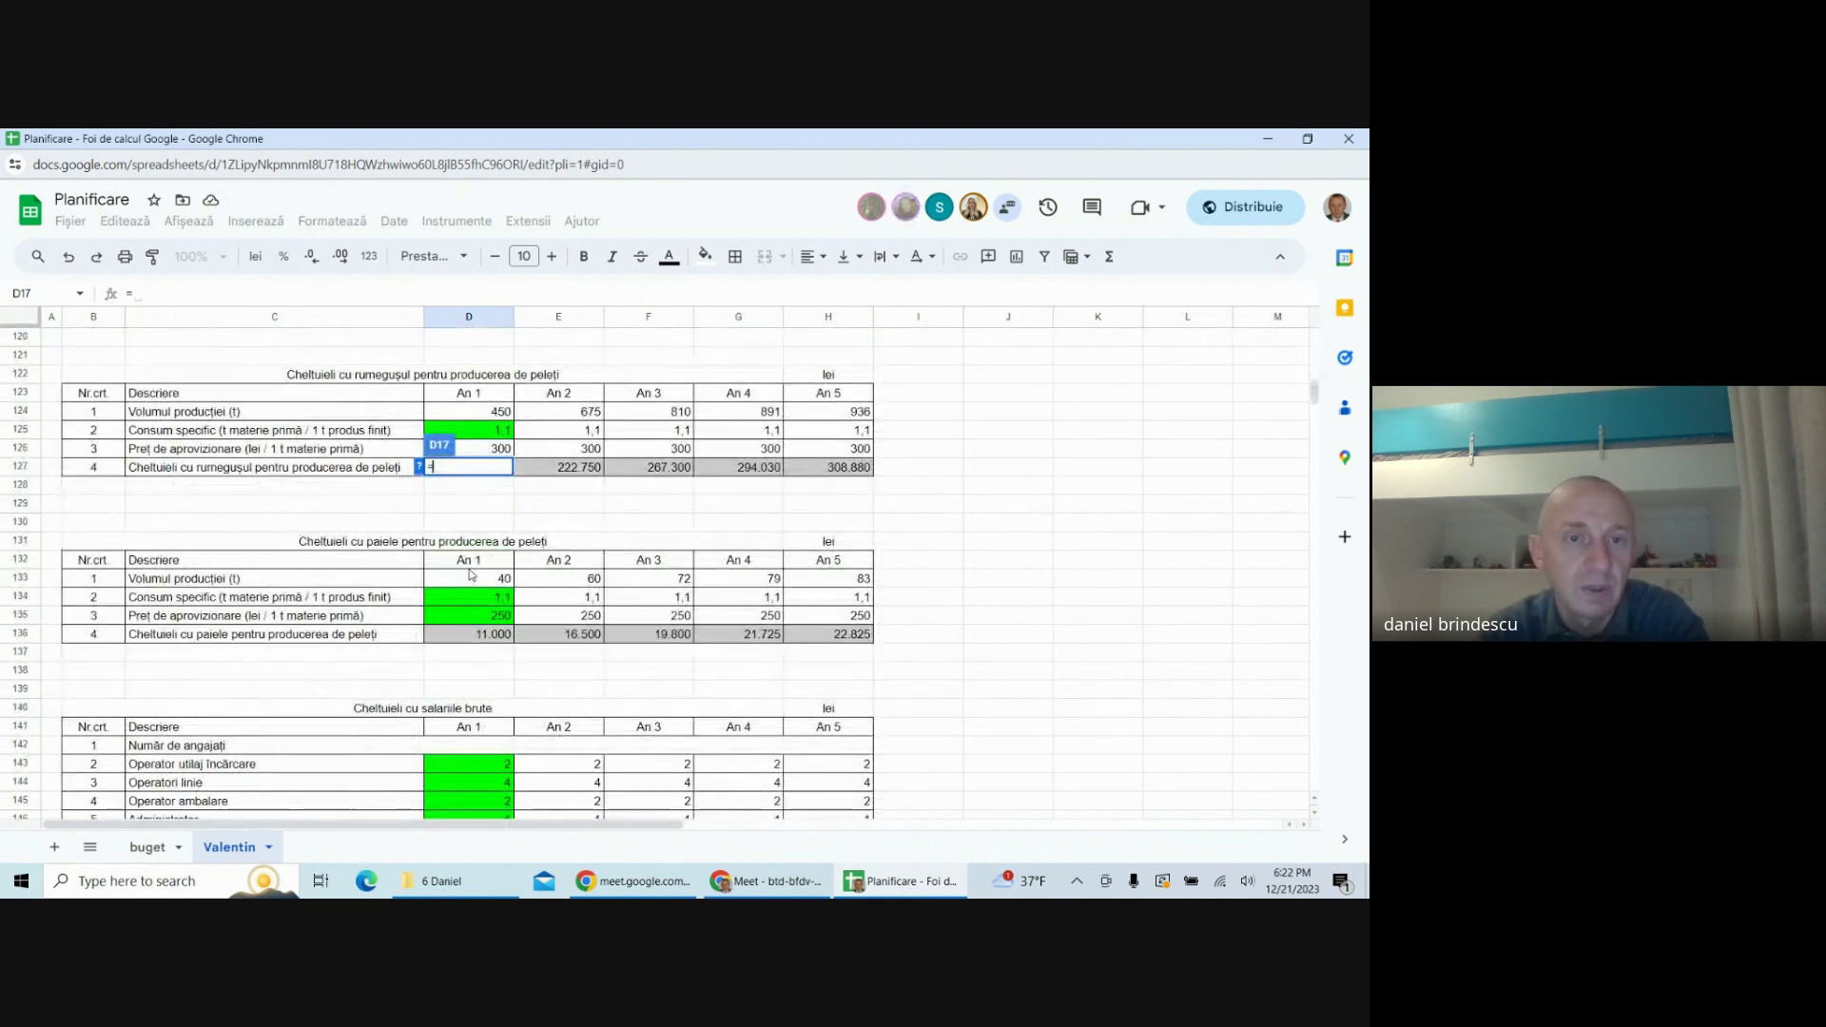
scroll(473, 568, down, 5)
click(481, 580)
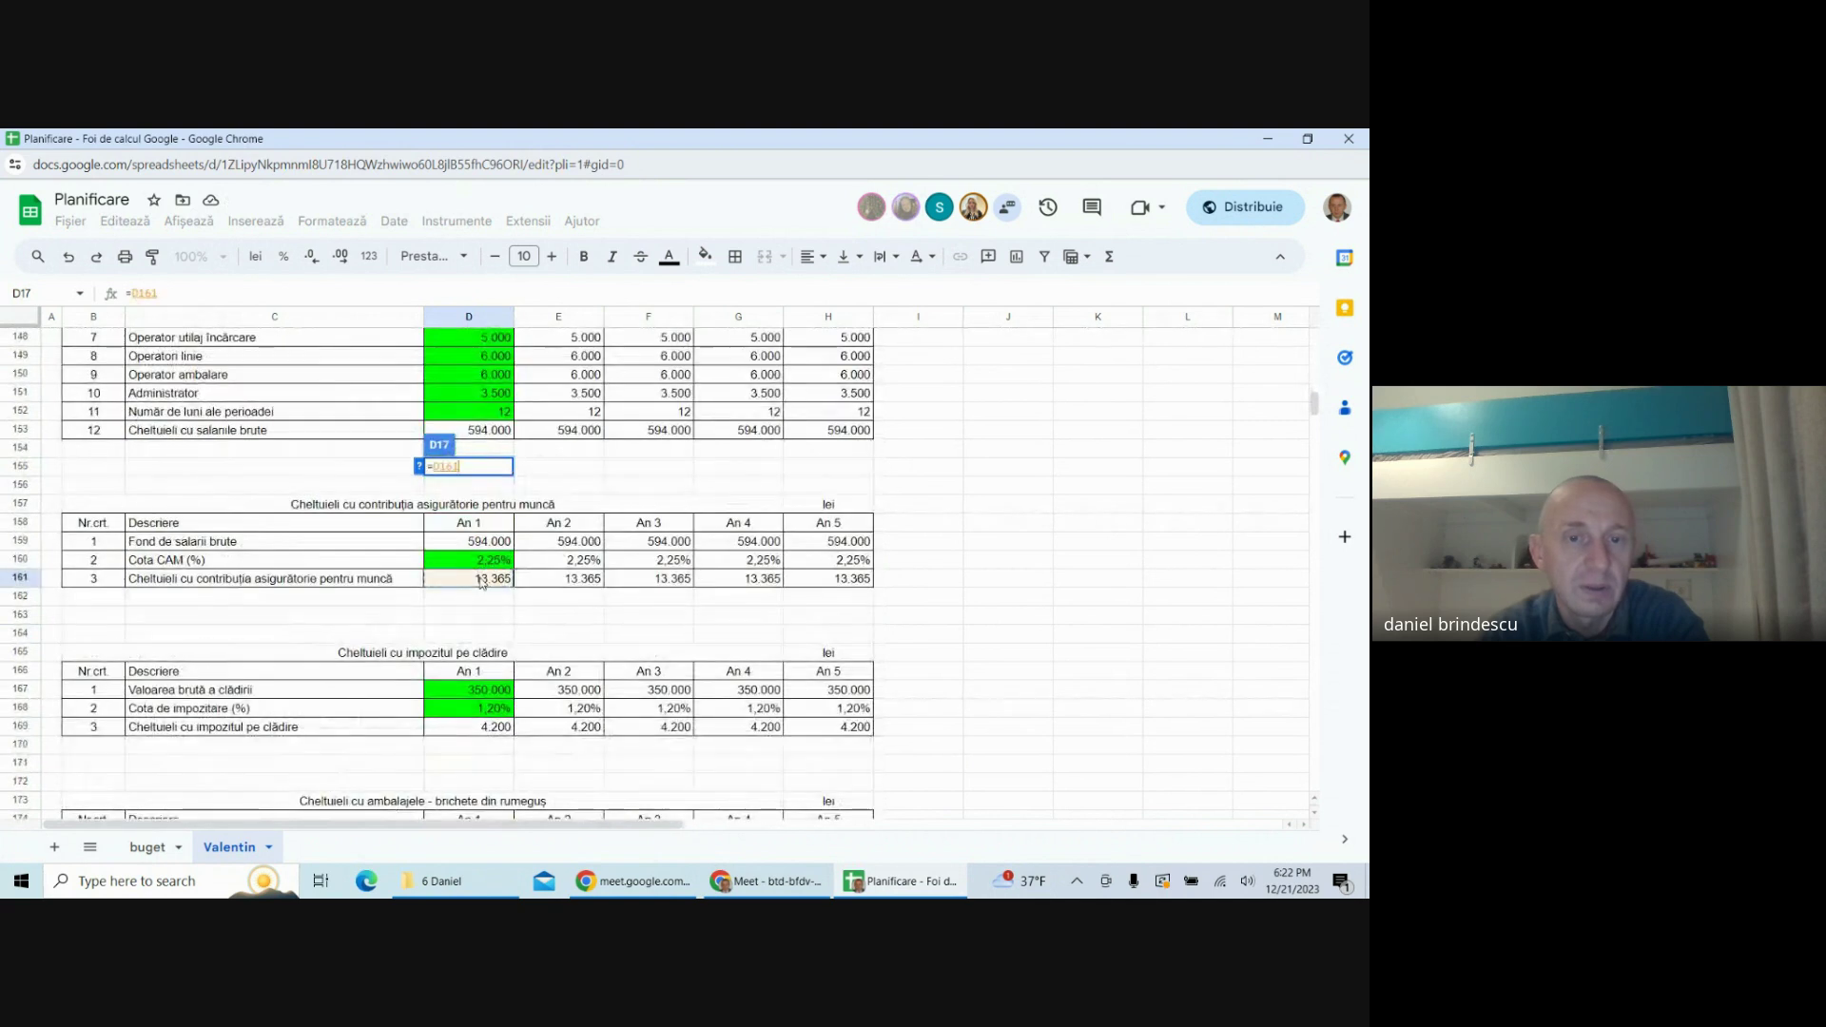
key(Return)
- Link the year 1 building tax expense in D18 to cell D169 of the "Cheltuieli cu impozitul pe clădire" table
scroll(485, 513, up, 3)
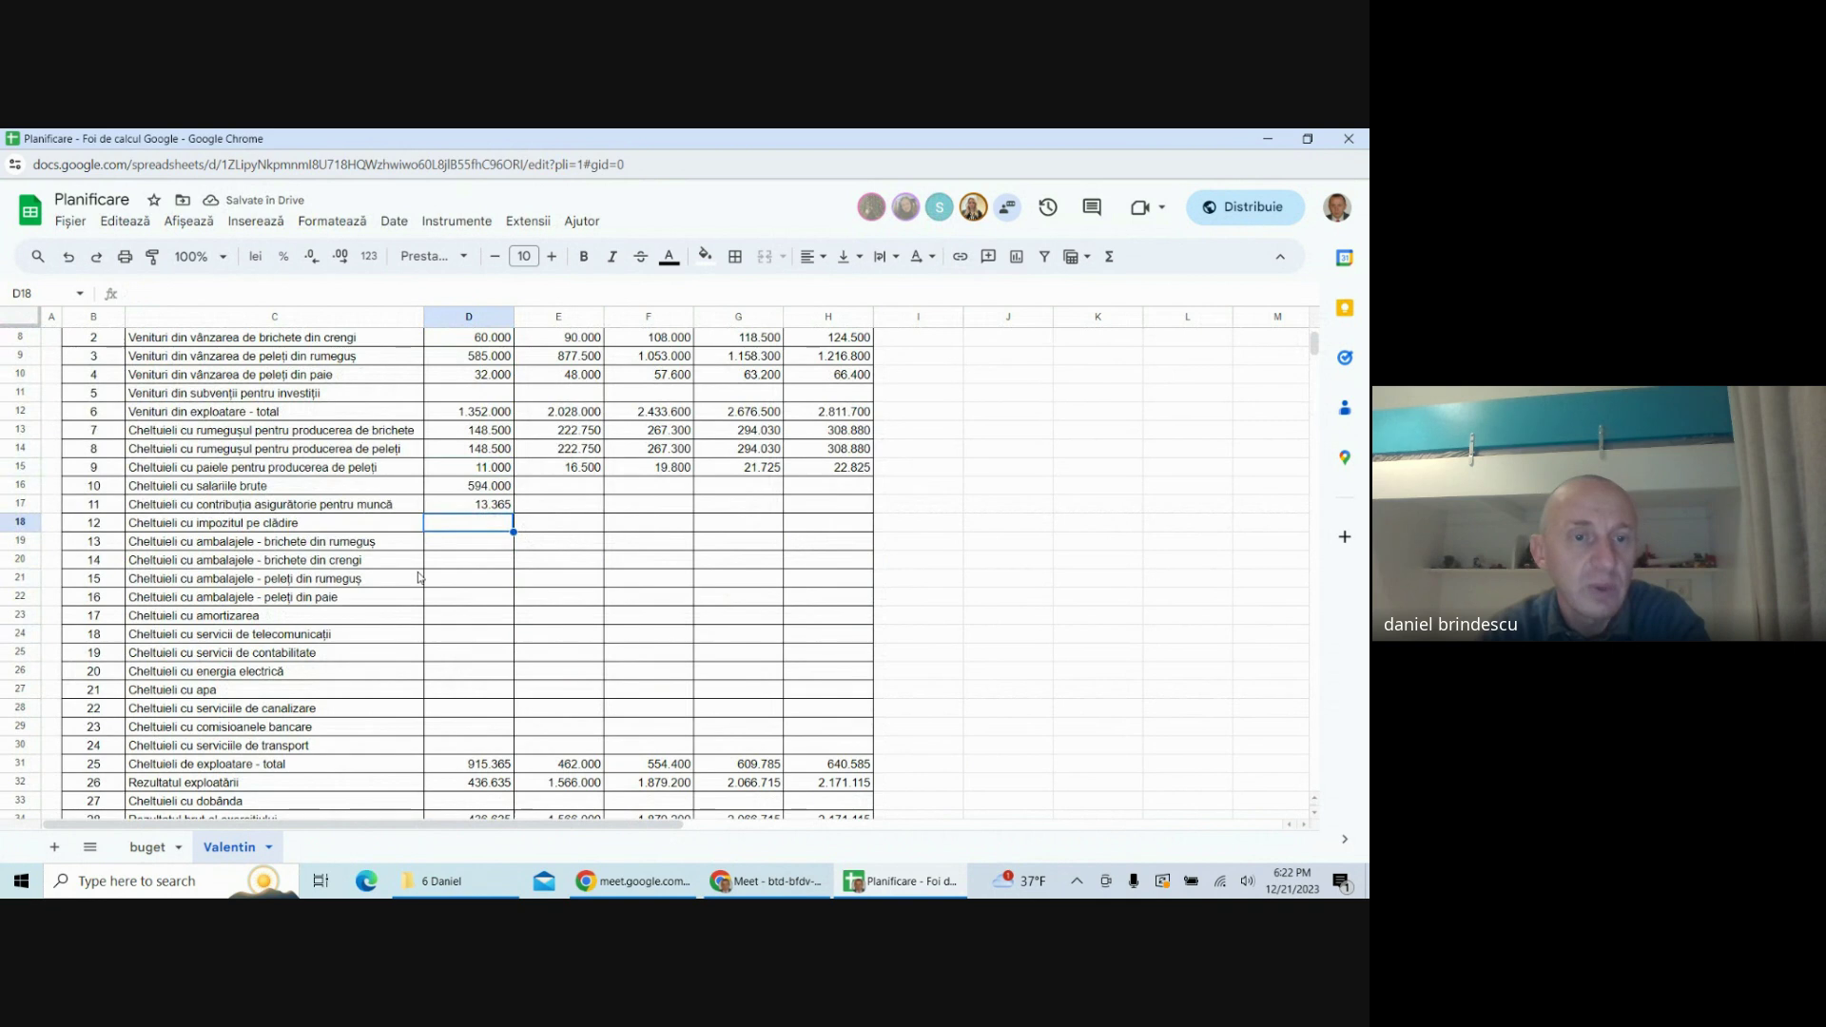
text(=)
scroll(456, 576, down, 15)
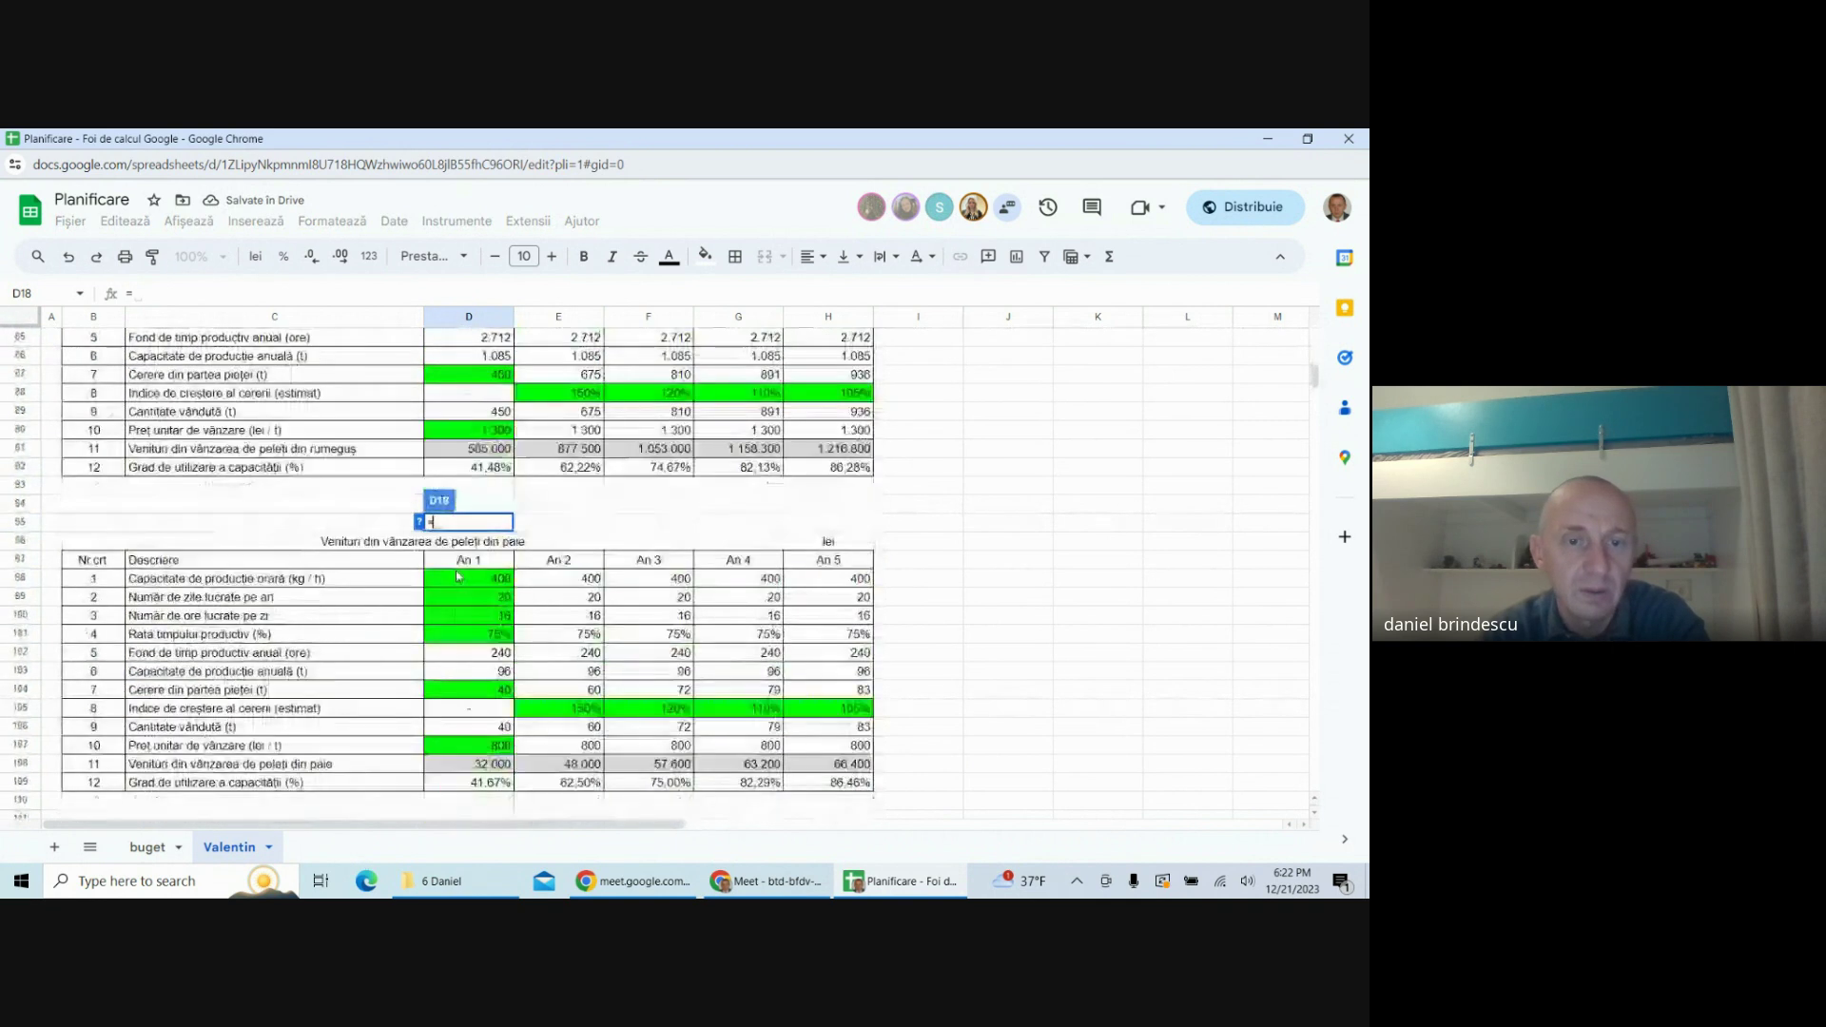
scroll(456, 576, down, 13)
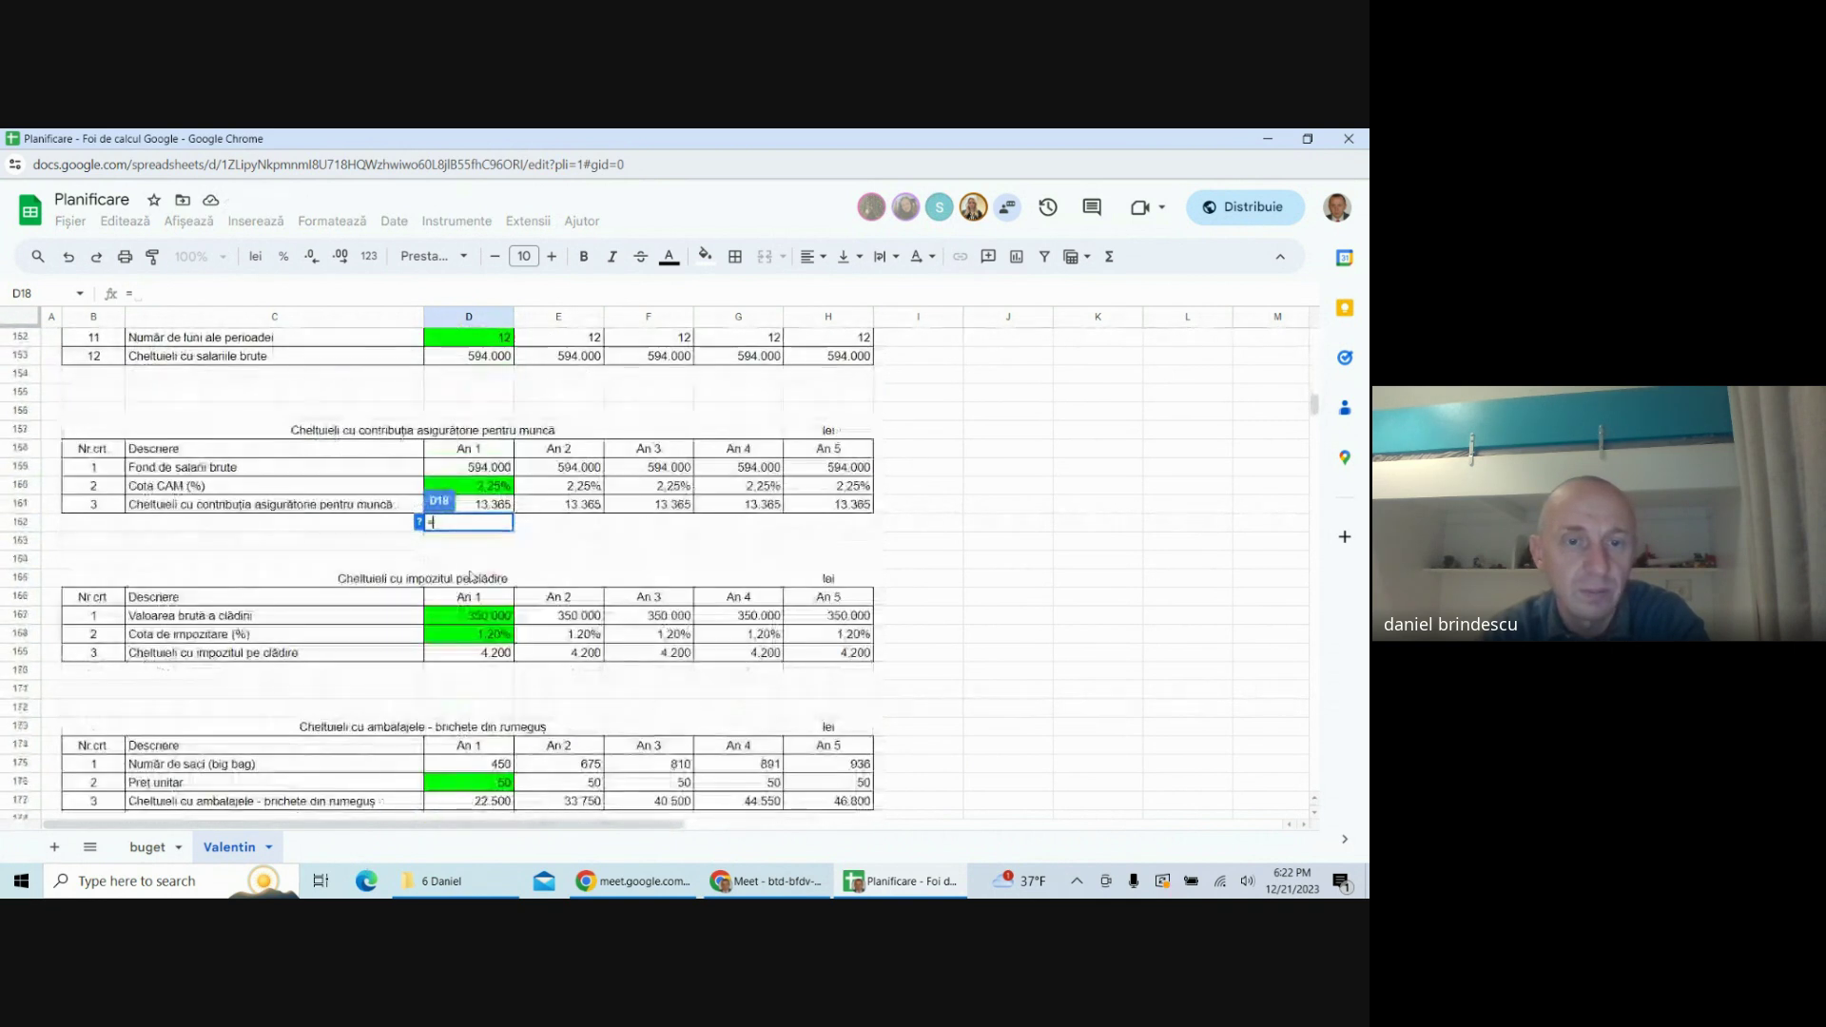
click(480, 654)
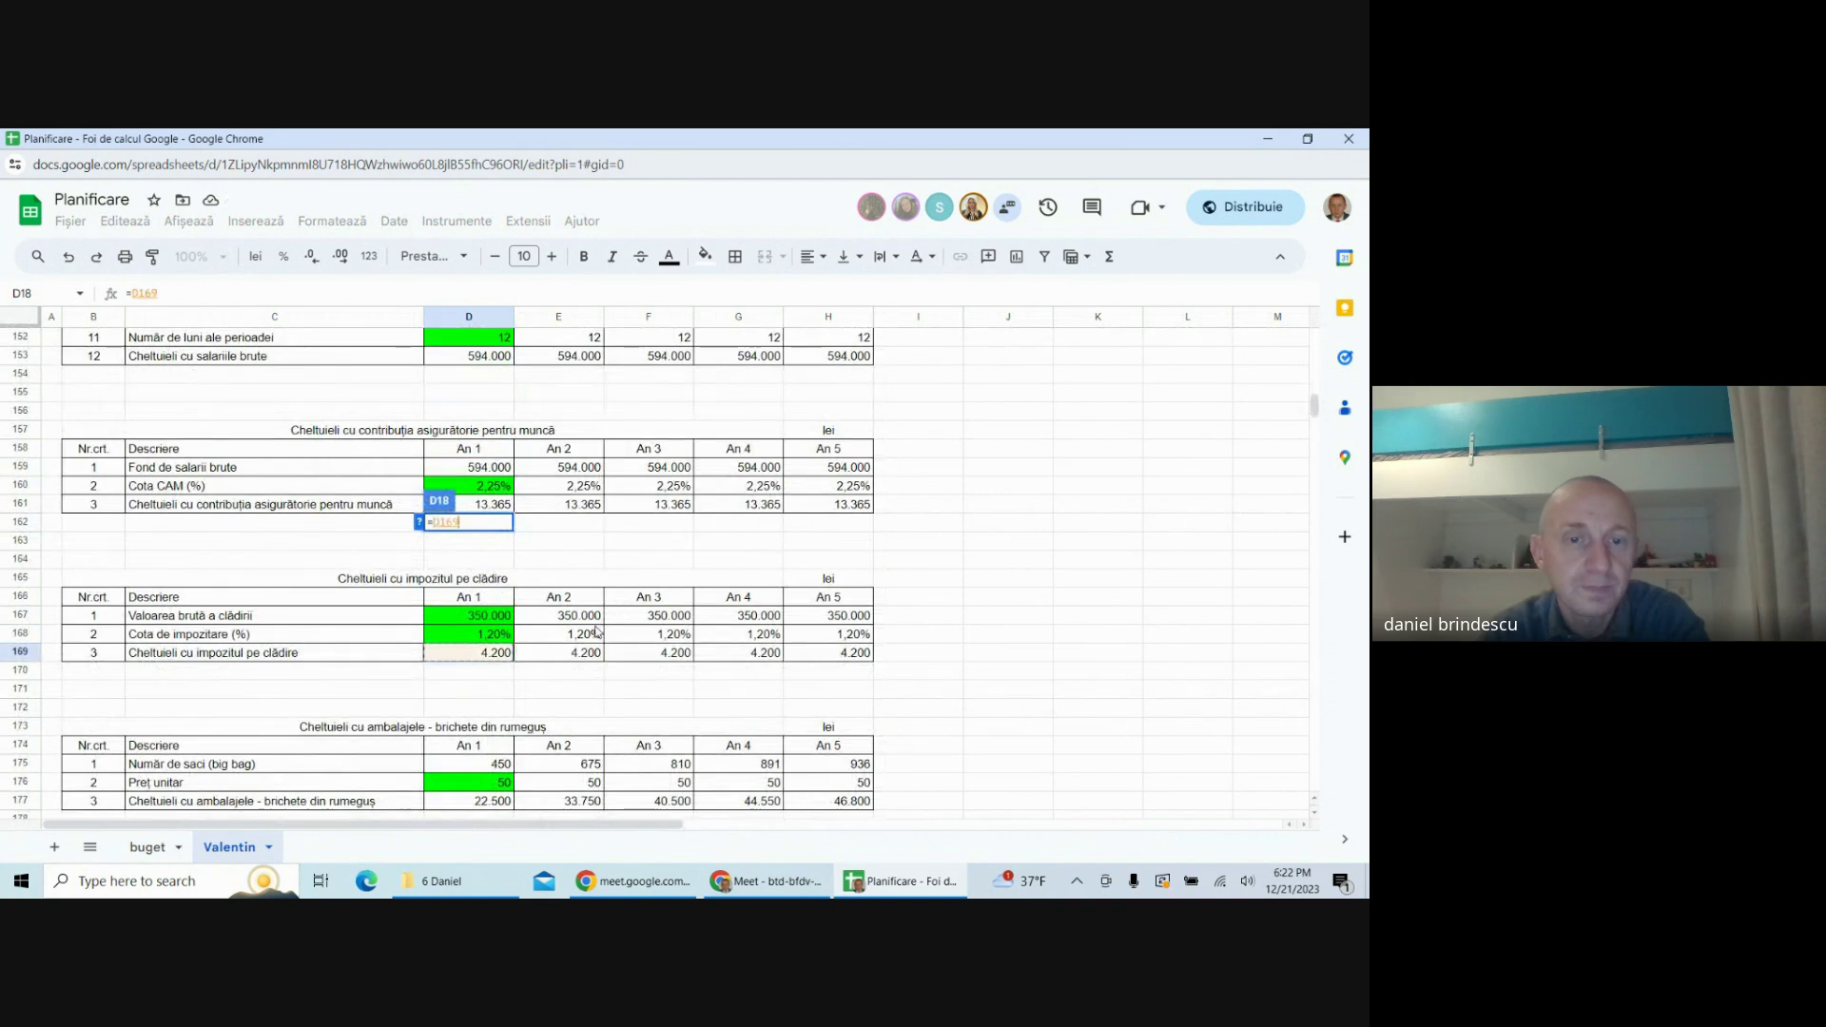
key(Return)
- Link the year 1 packaging expense for "brichete din rumeguș" in D19 to cell D177 of its calculation table
scroll(563, 481, up, 3)
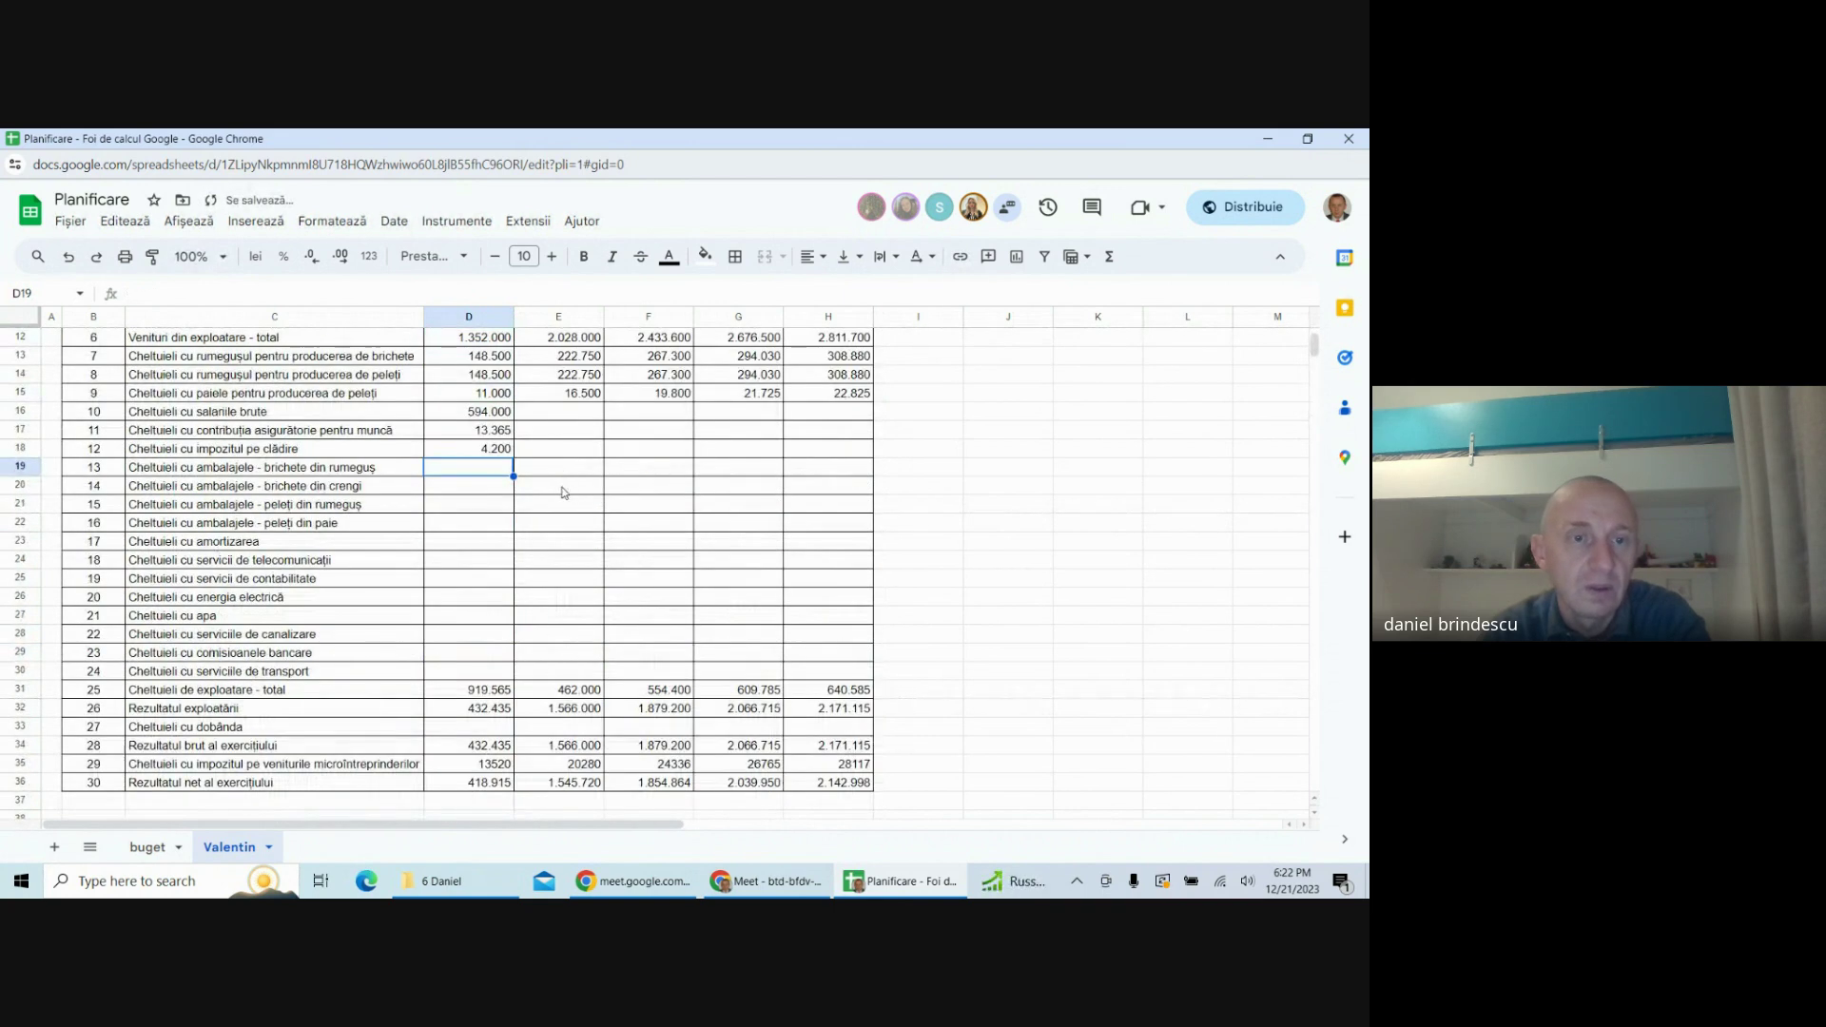
text(=)
scroll(445, 561, down, 20)
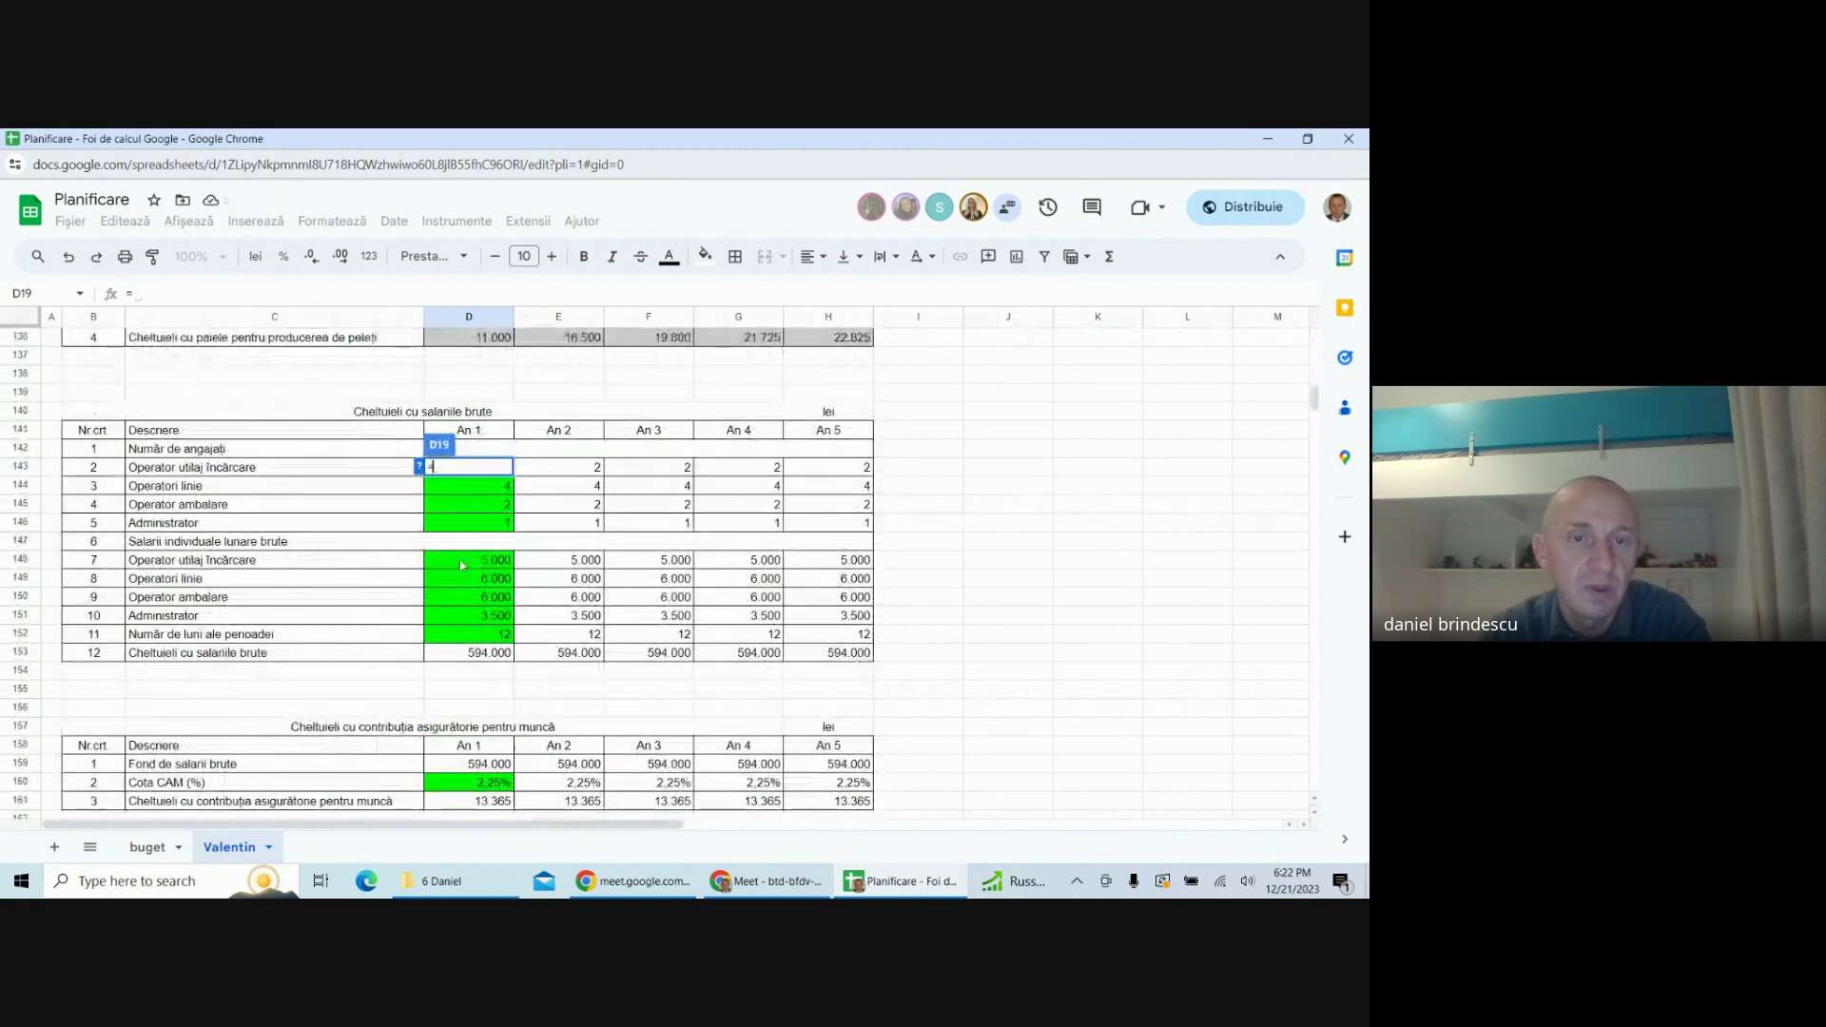
scroll(466, 585, down, 5)
scroll(504, 620, down, 3)
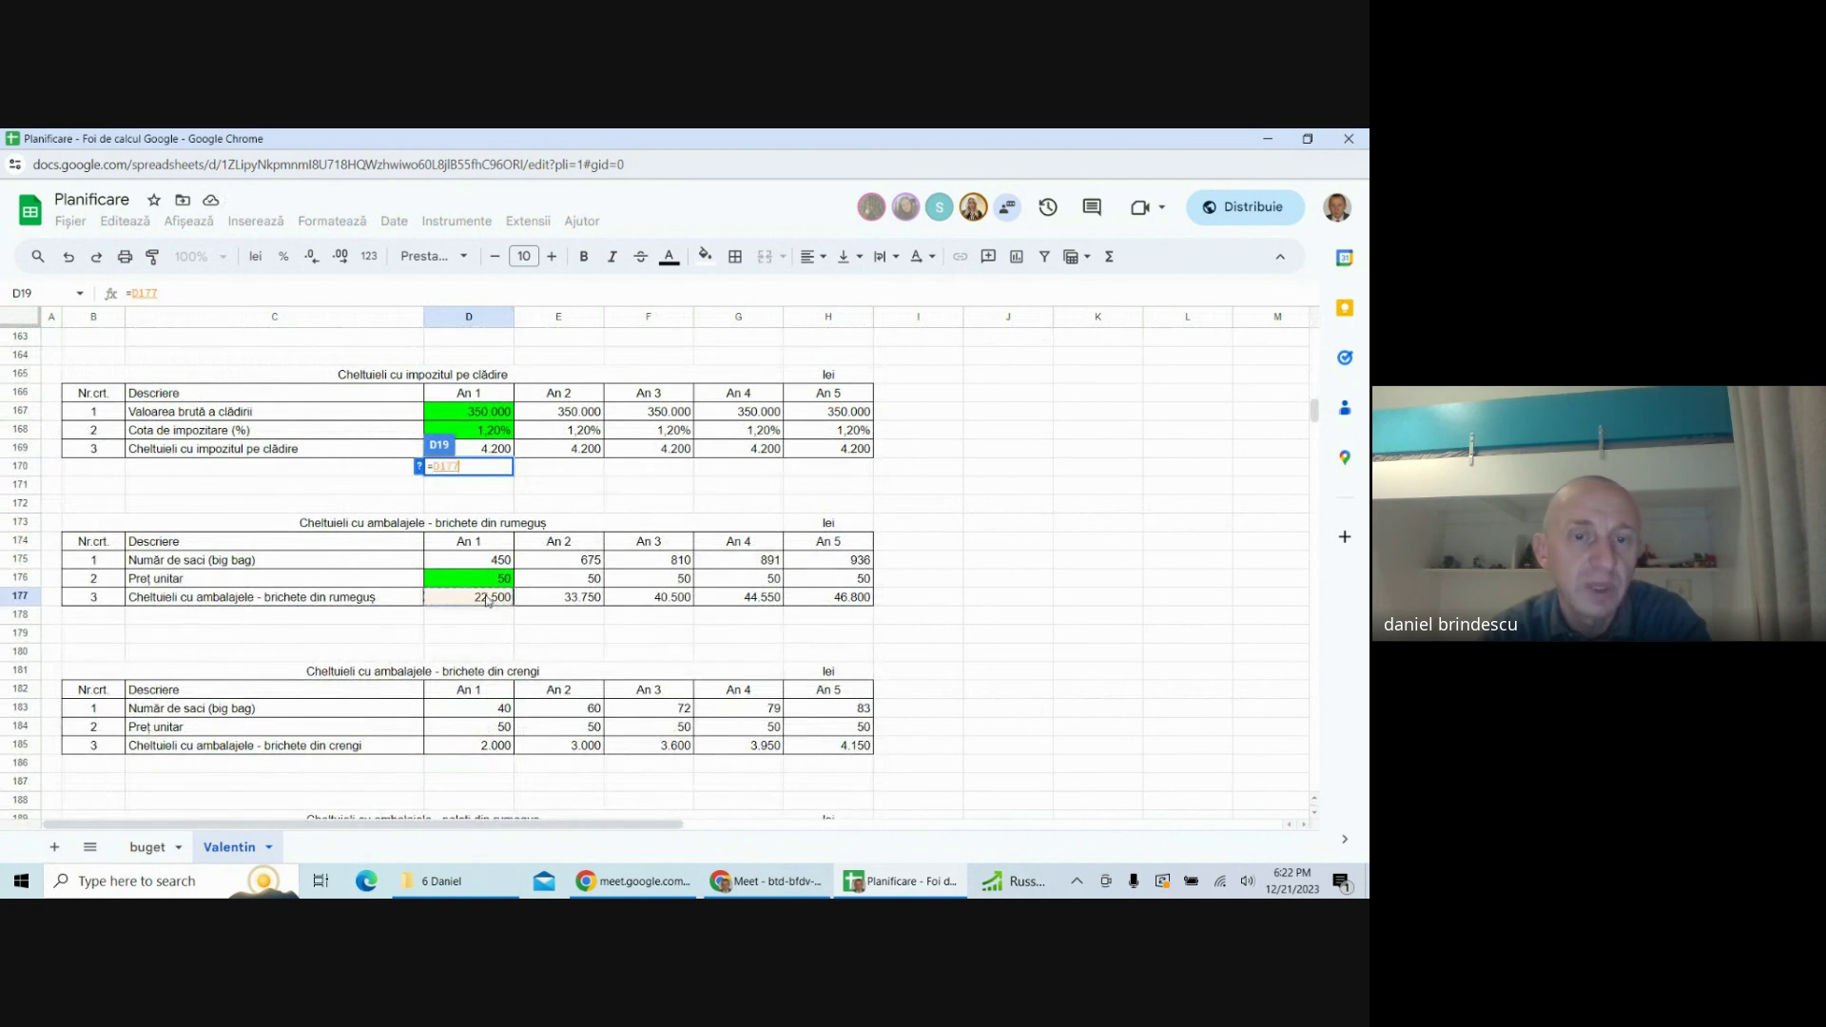
key(Return)
- Link the year 1 packaging expense for "brichete din crengi" in D20 to cell D185 of its calculation table
text(=)
scroll(495, 599, down, 20)
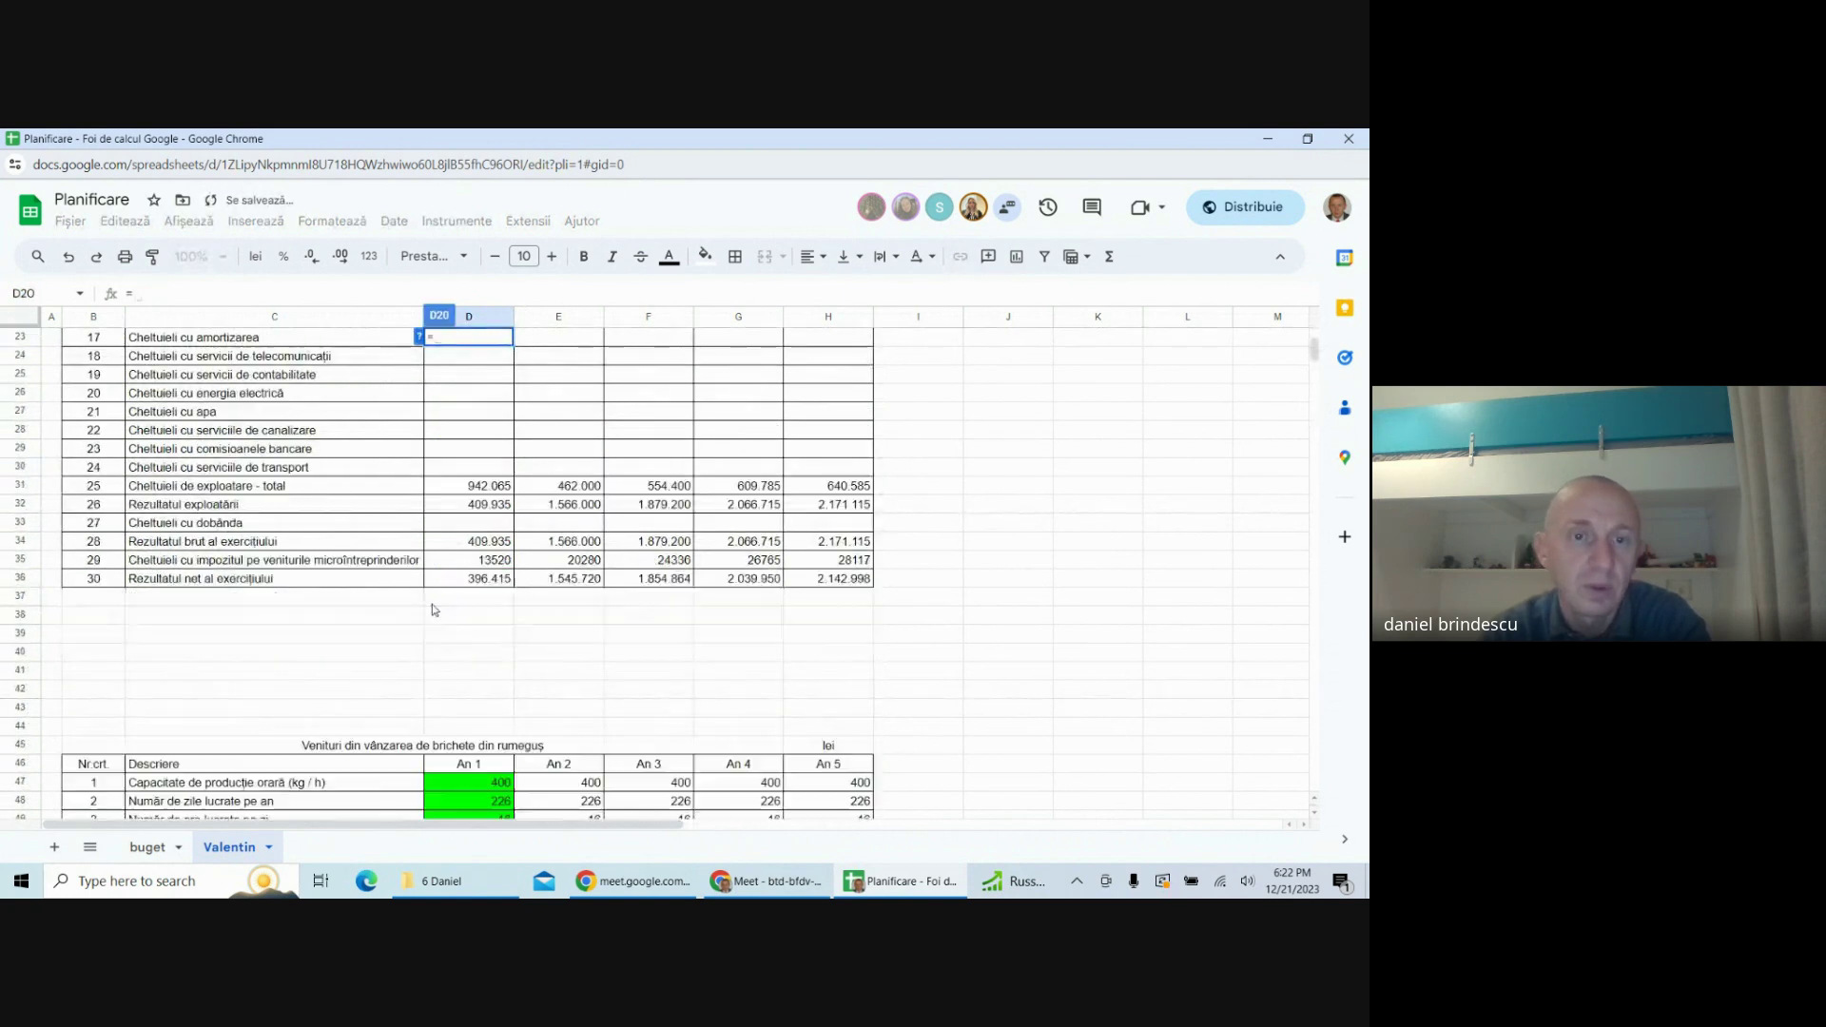
scroll(442, 611, down, 5)
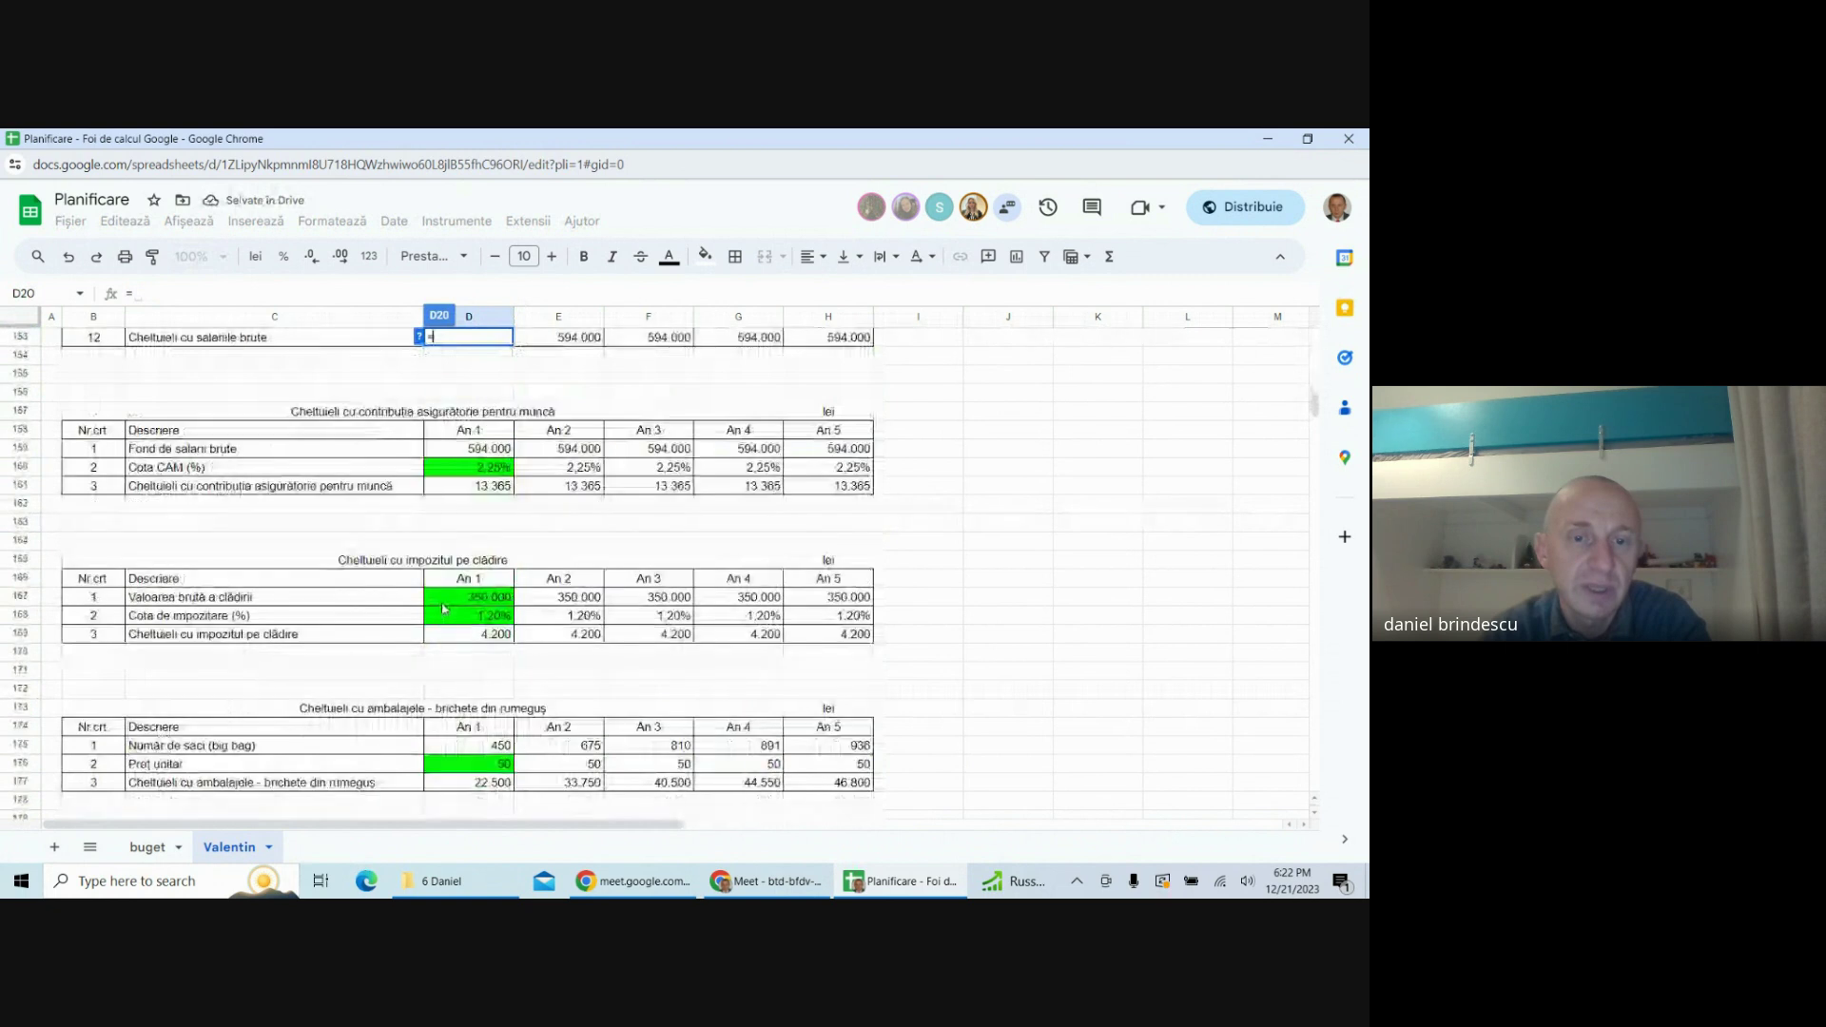
scroll(477, 635, down, 5)
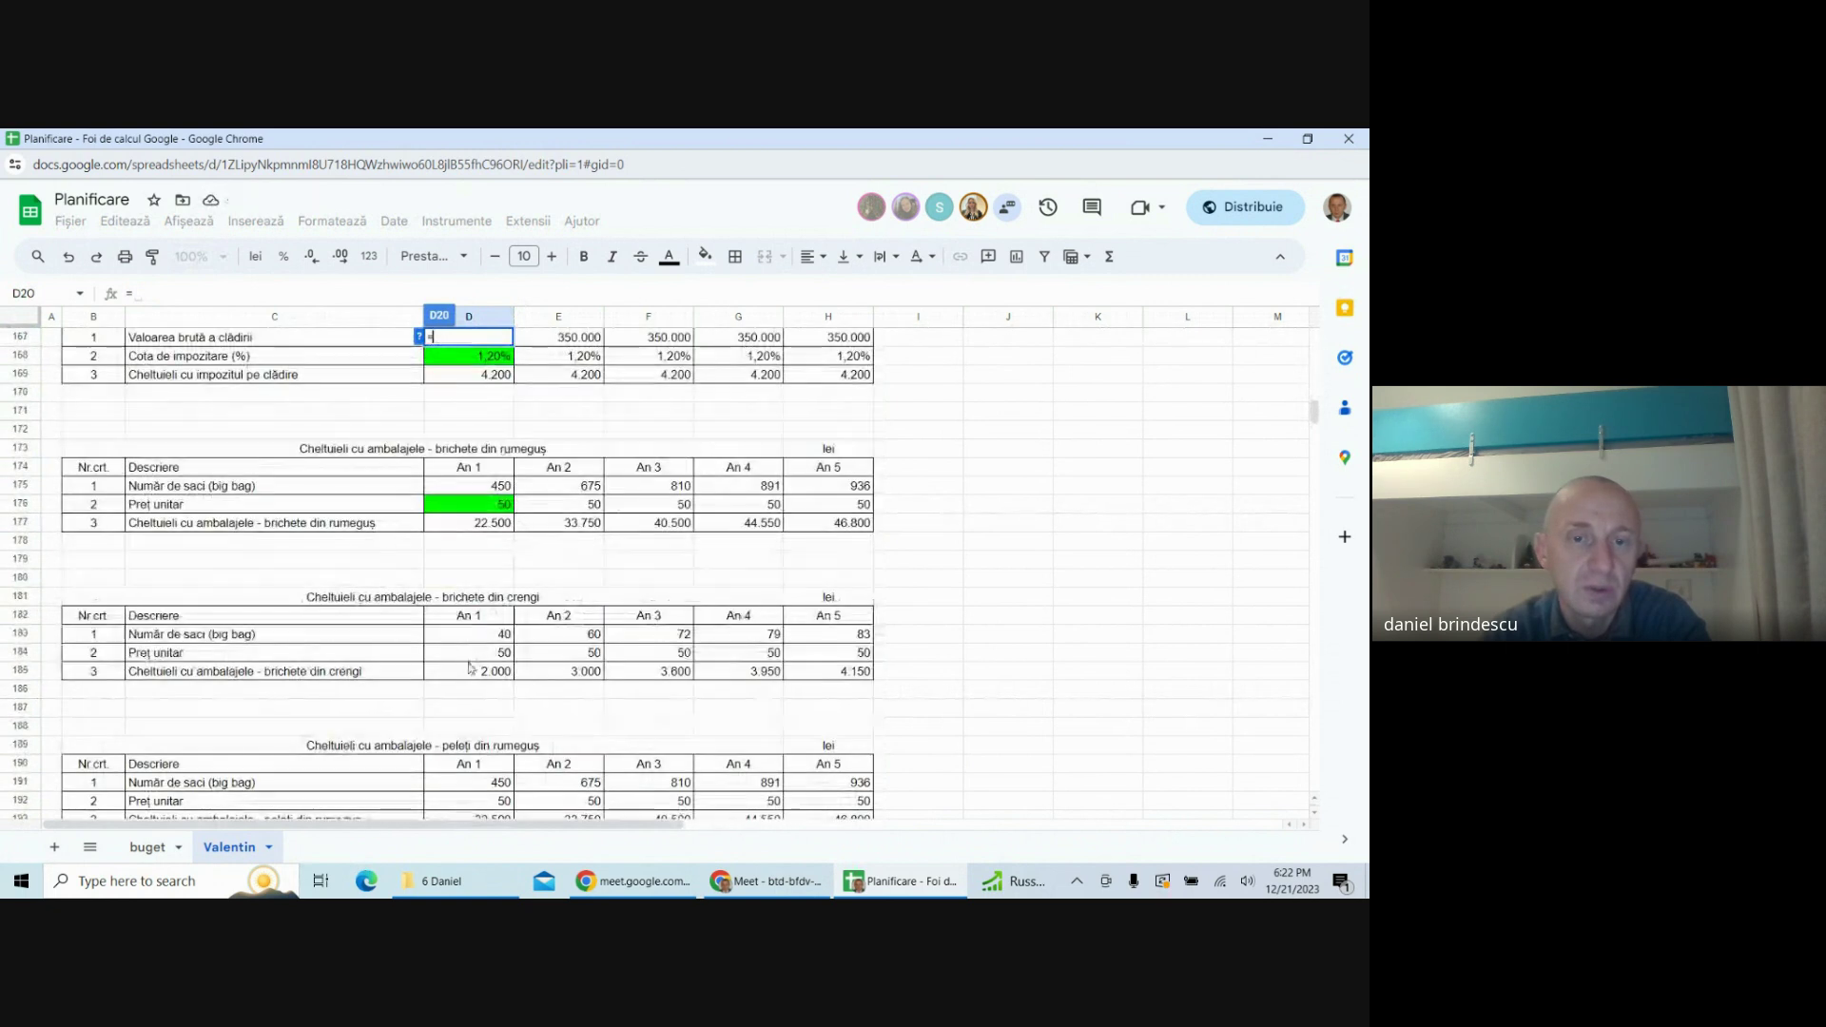
click(471, 673)
key(Return)
- Link the year 1 packaging expense for "peleți din rumeguș" in D21 to cell D193 of its calculation table
text(=)
scroll(504, 637, down, 12)
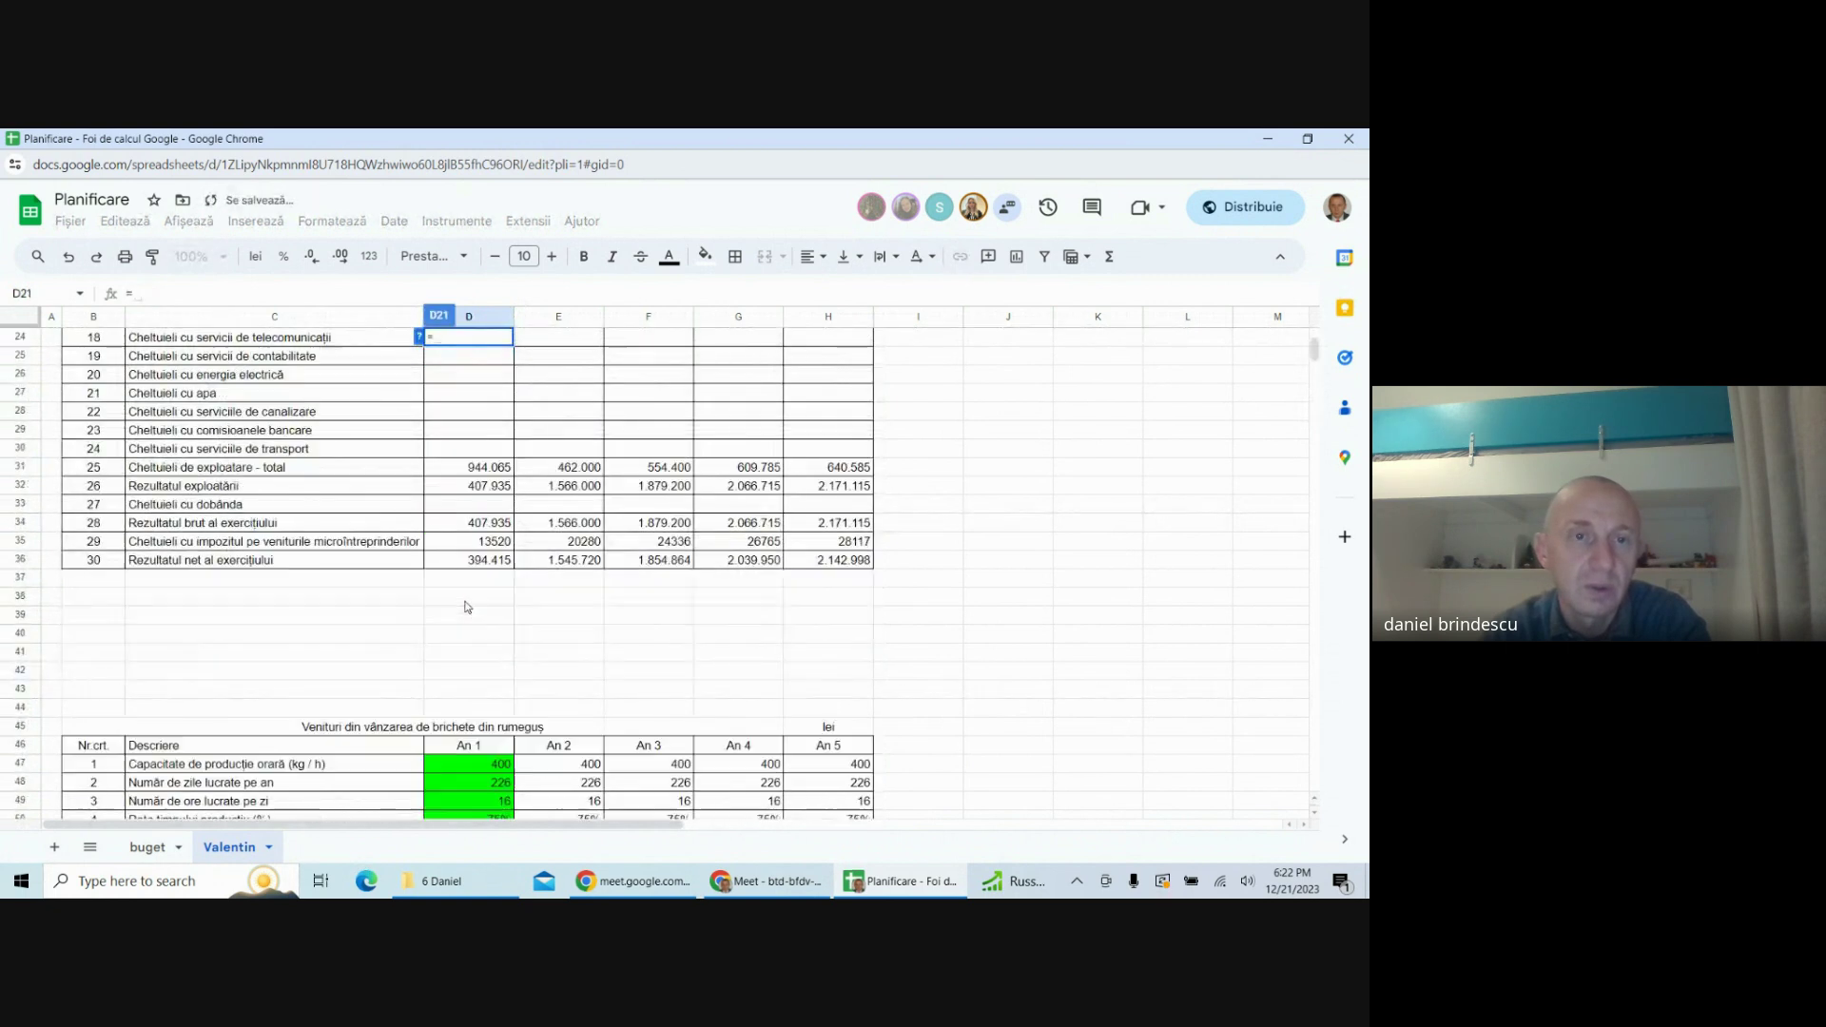
scroll(479, 601, down, 20)
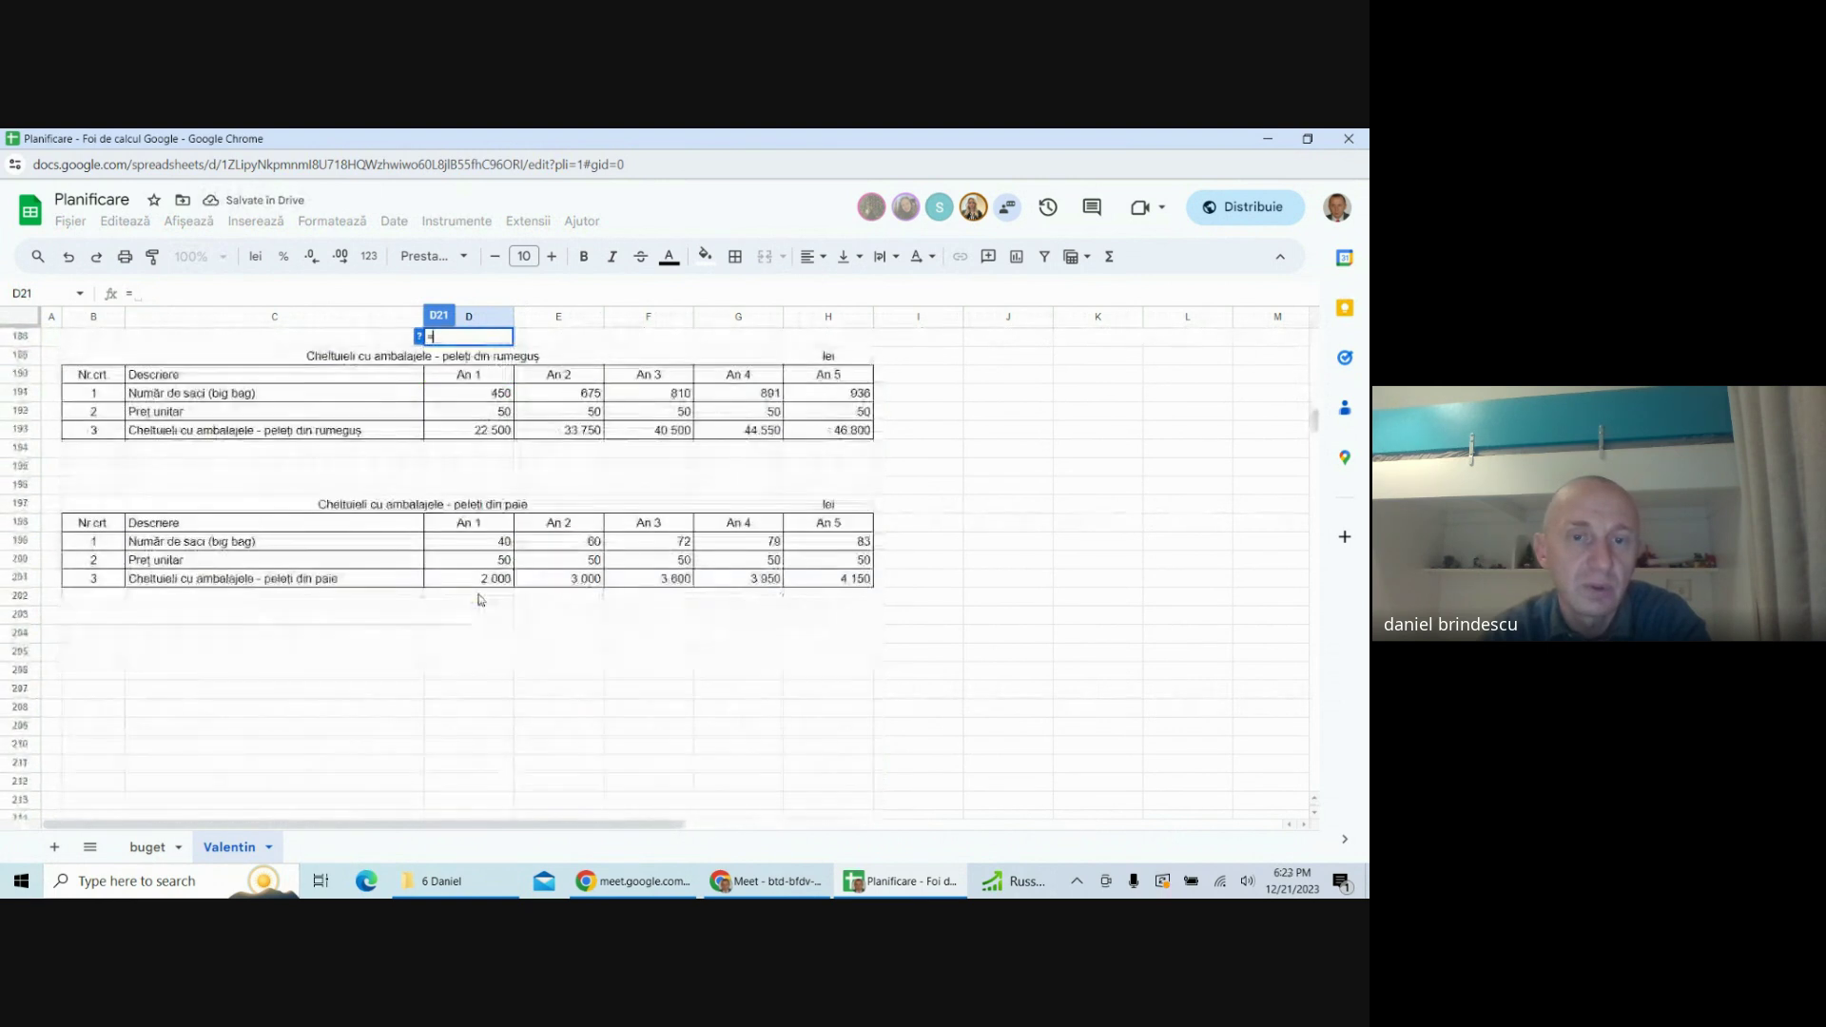
click(458, 433)
key(Return)
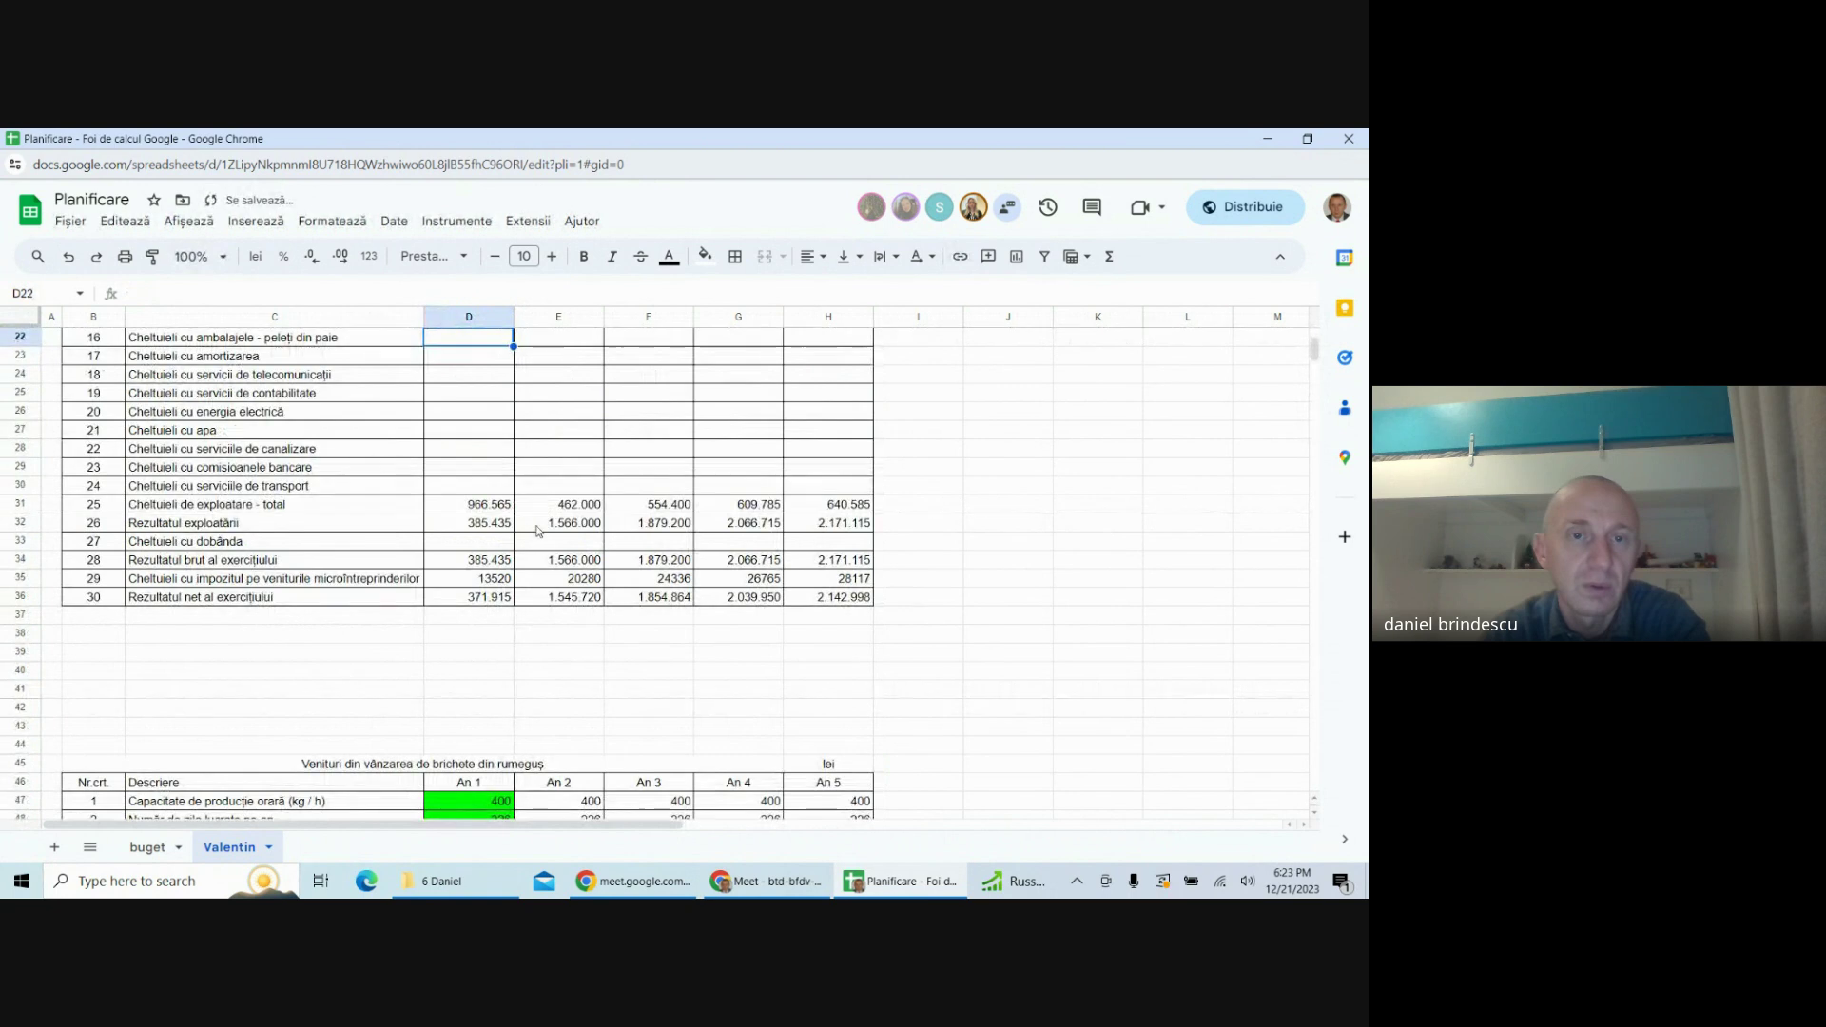
- Link the year 1 packaging expense for "peleți din paie" in D22 to cell D201 of its calculation table
text(=)
scroll(538, 530, down, 20)
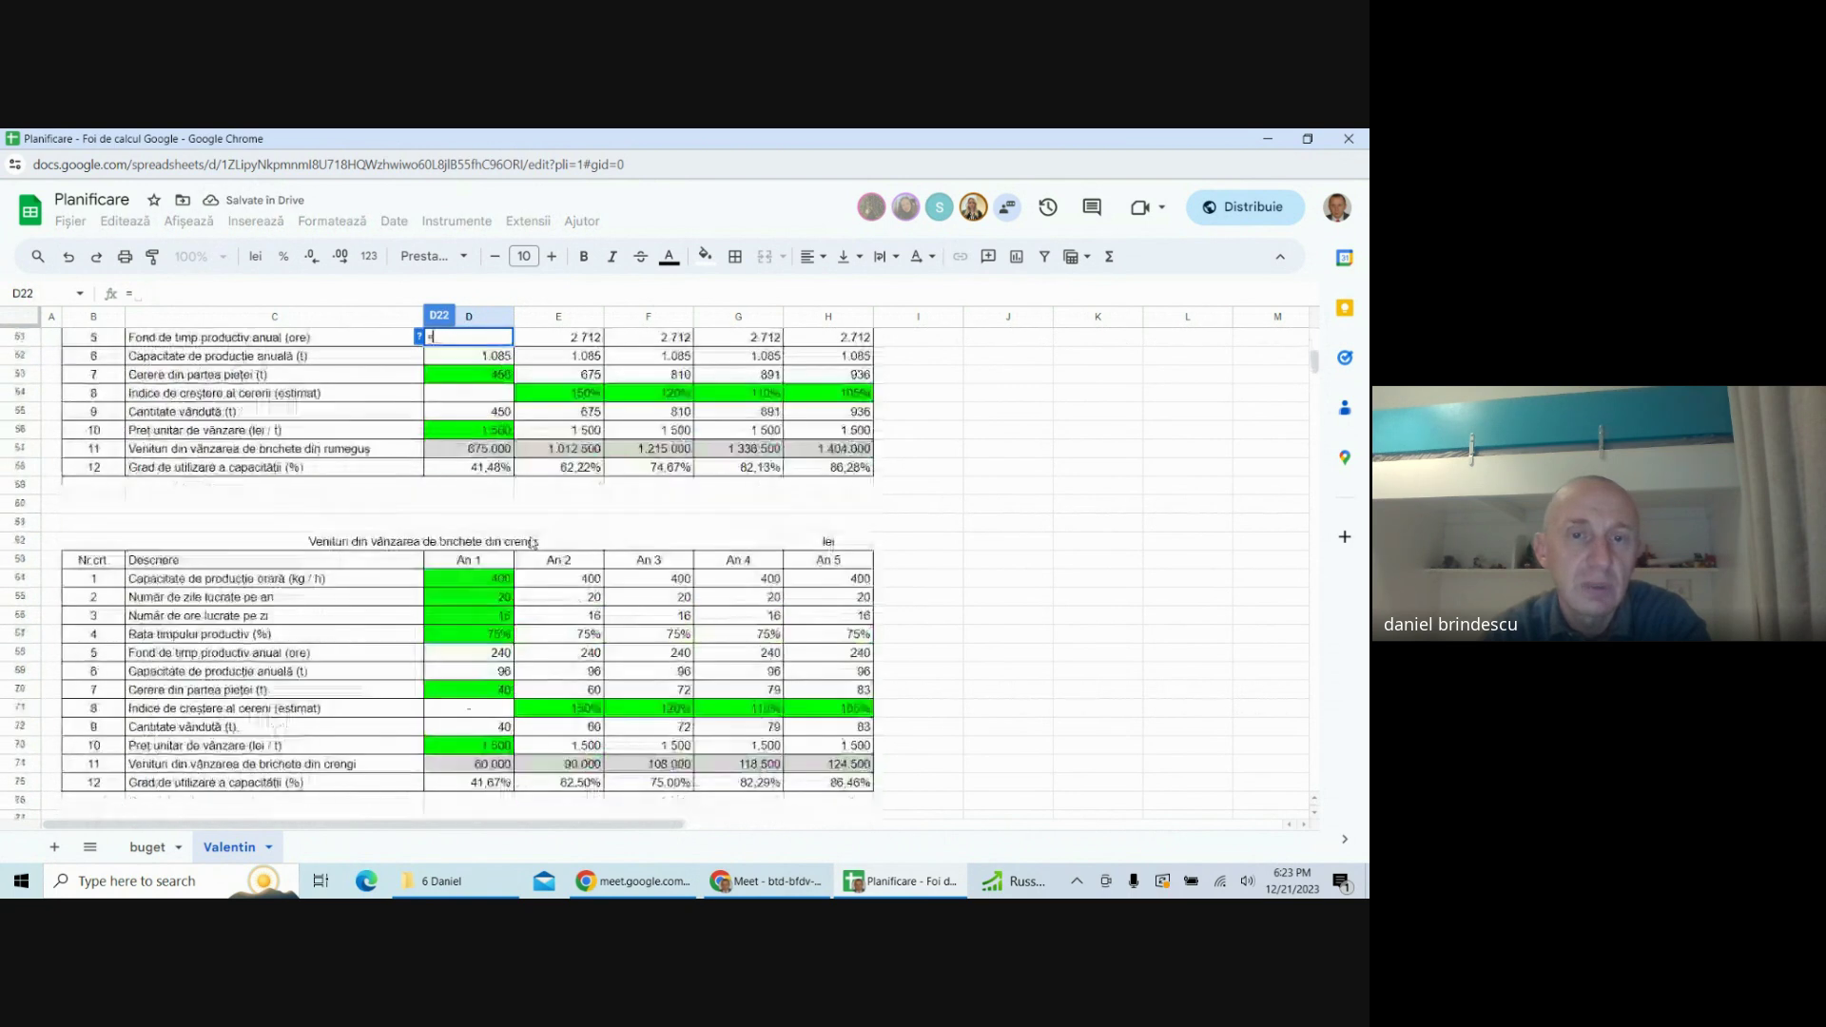
scroll(538, 543, down, 18)
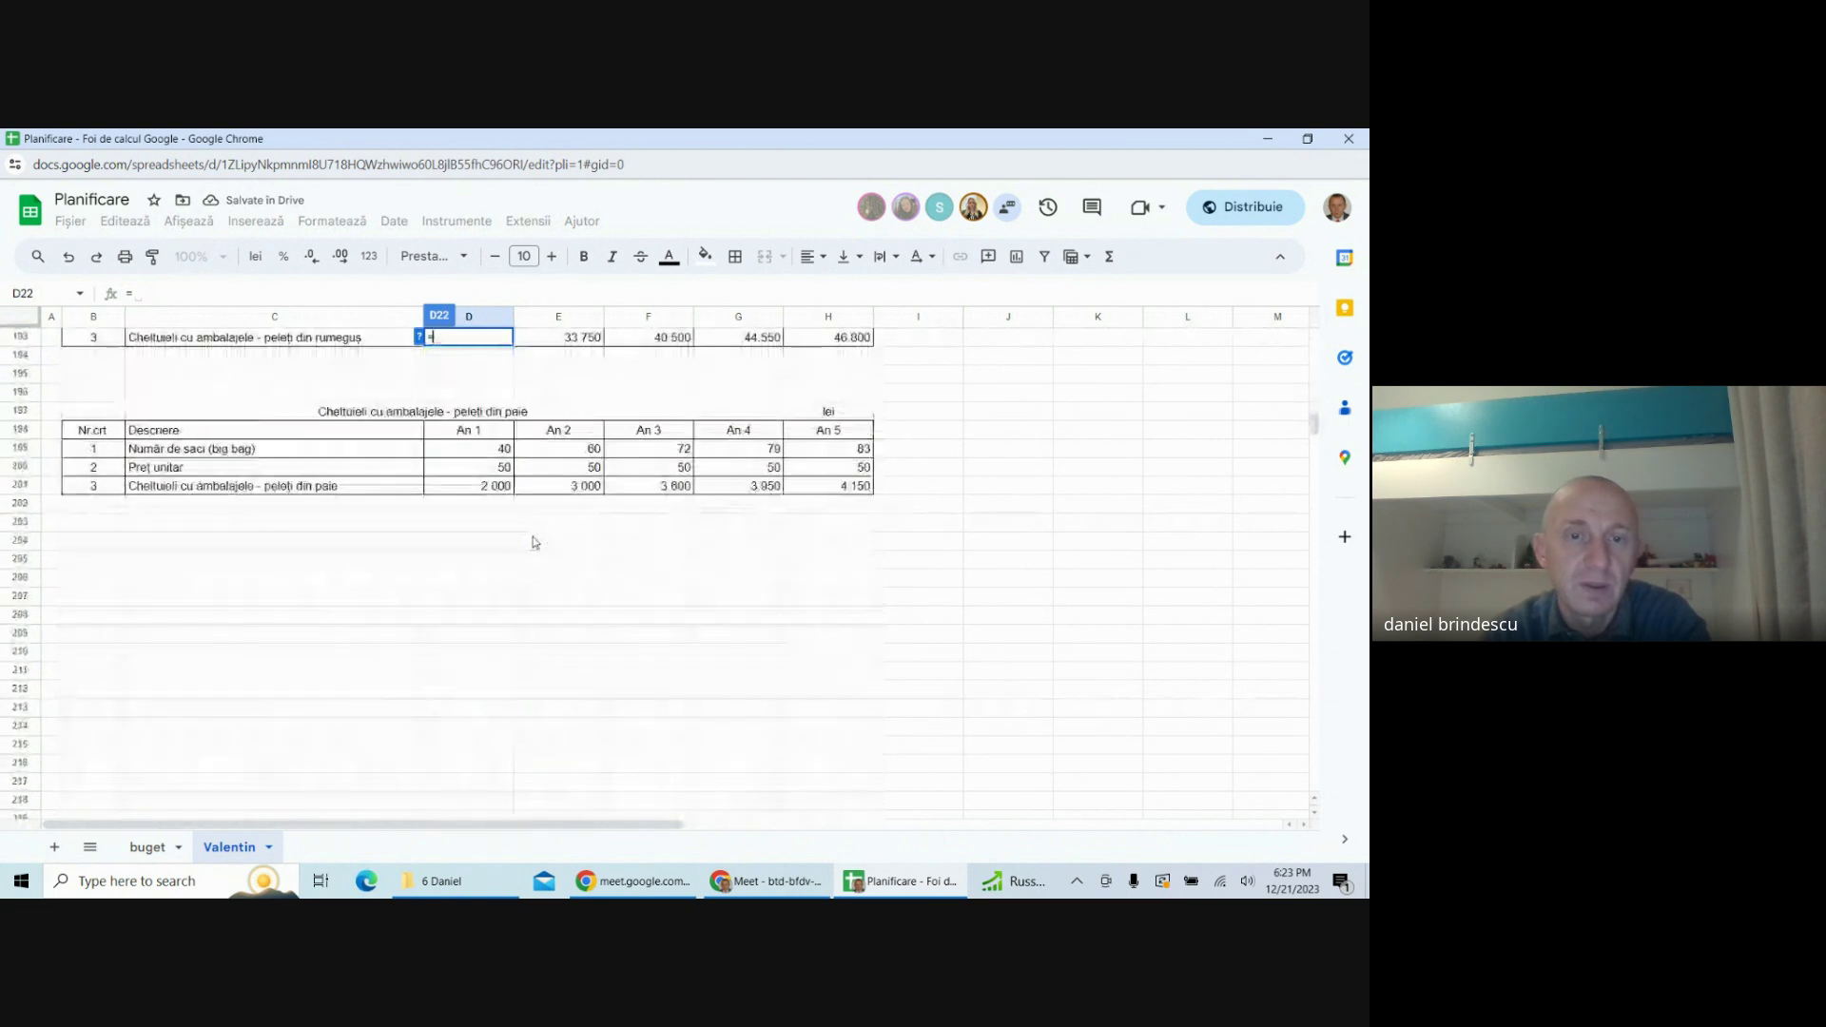
click(468, 488)
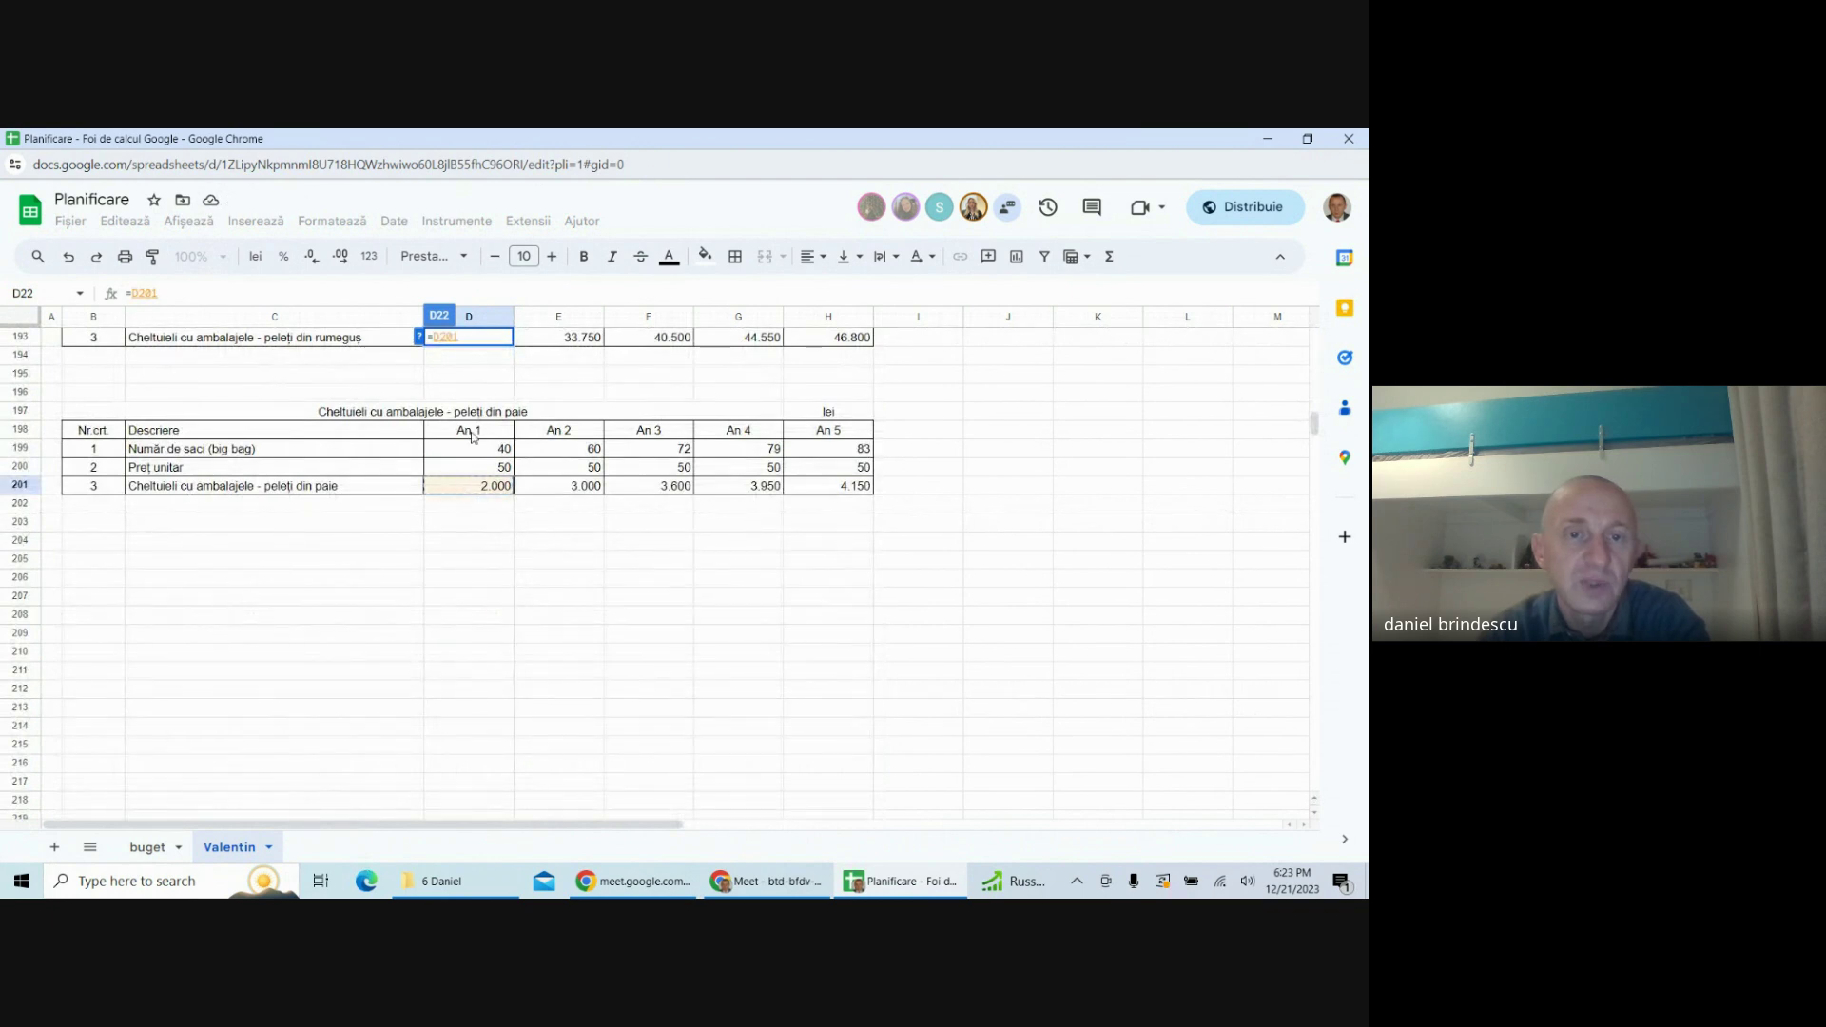
key(Return)
- Extend the year 1 salary, contribution, building tax and packaging expense formulas in D16:D22 across to year 5 in column H
scroll(521, 529, up, 5)
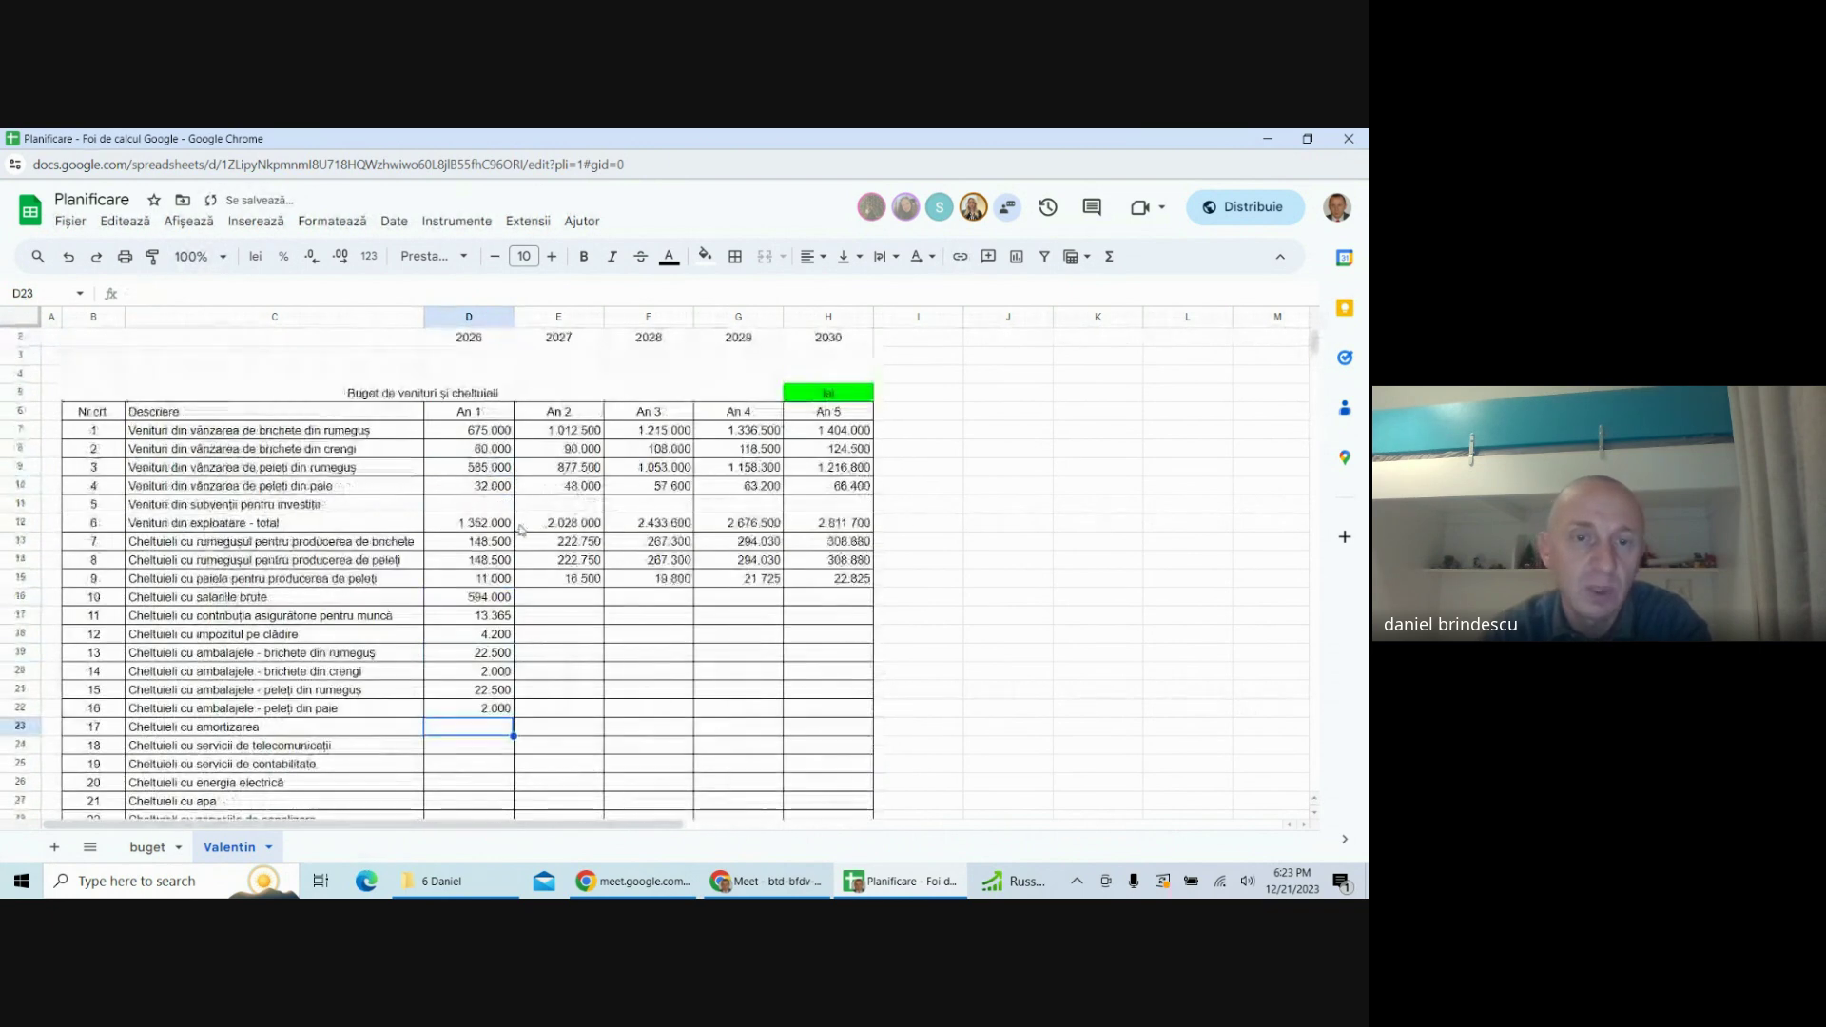
drag(502, 599, 816, 680)
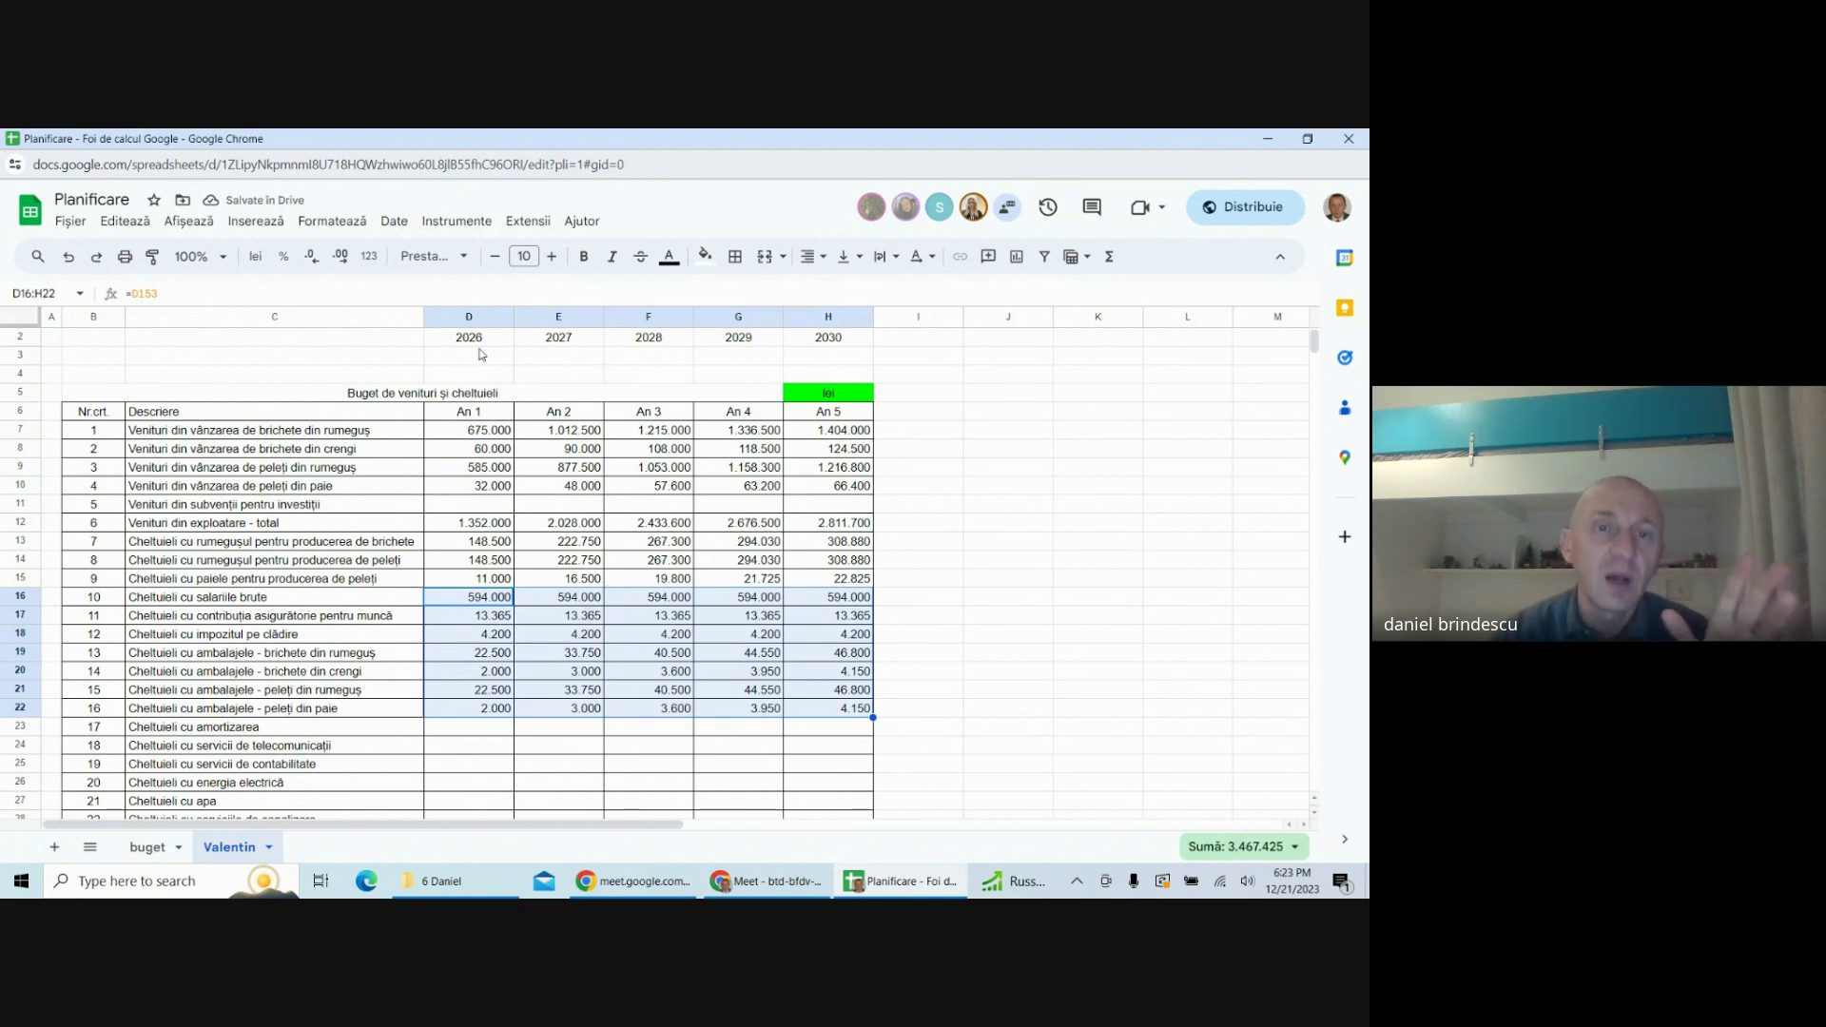
click(456, 316)
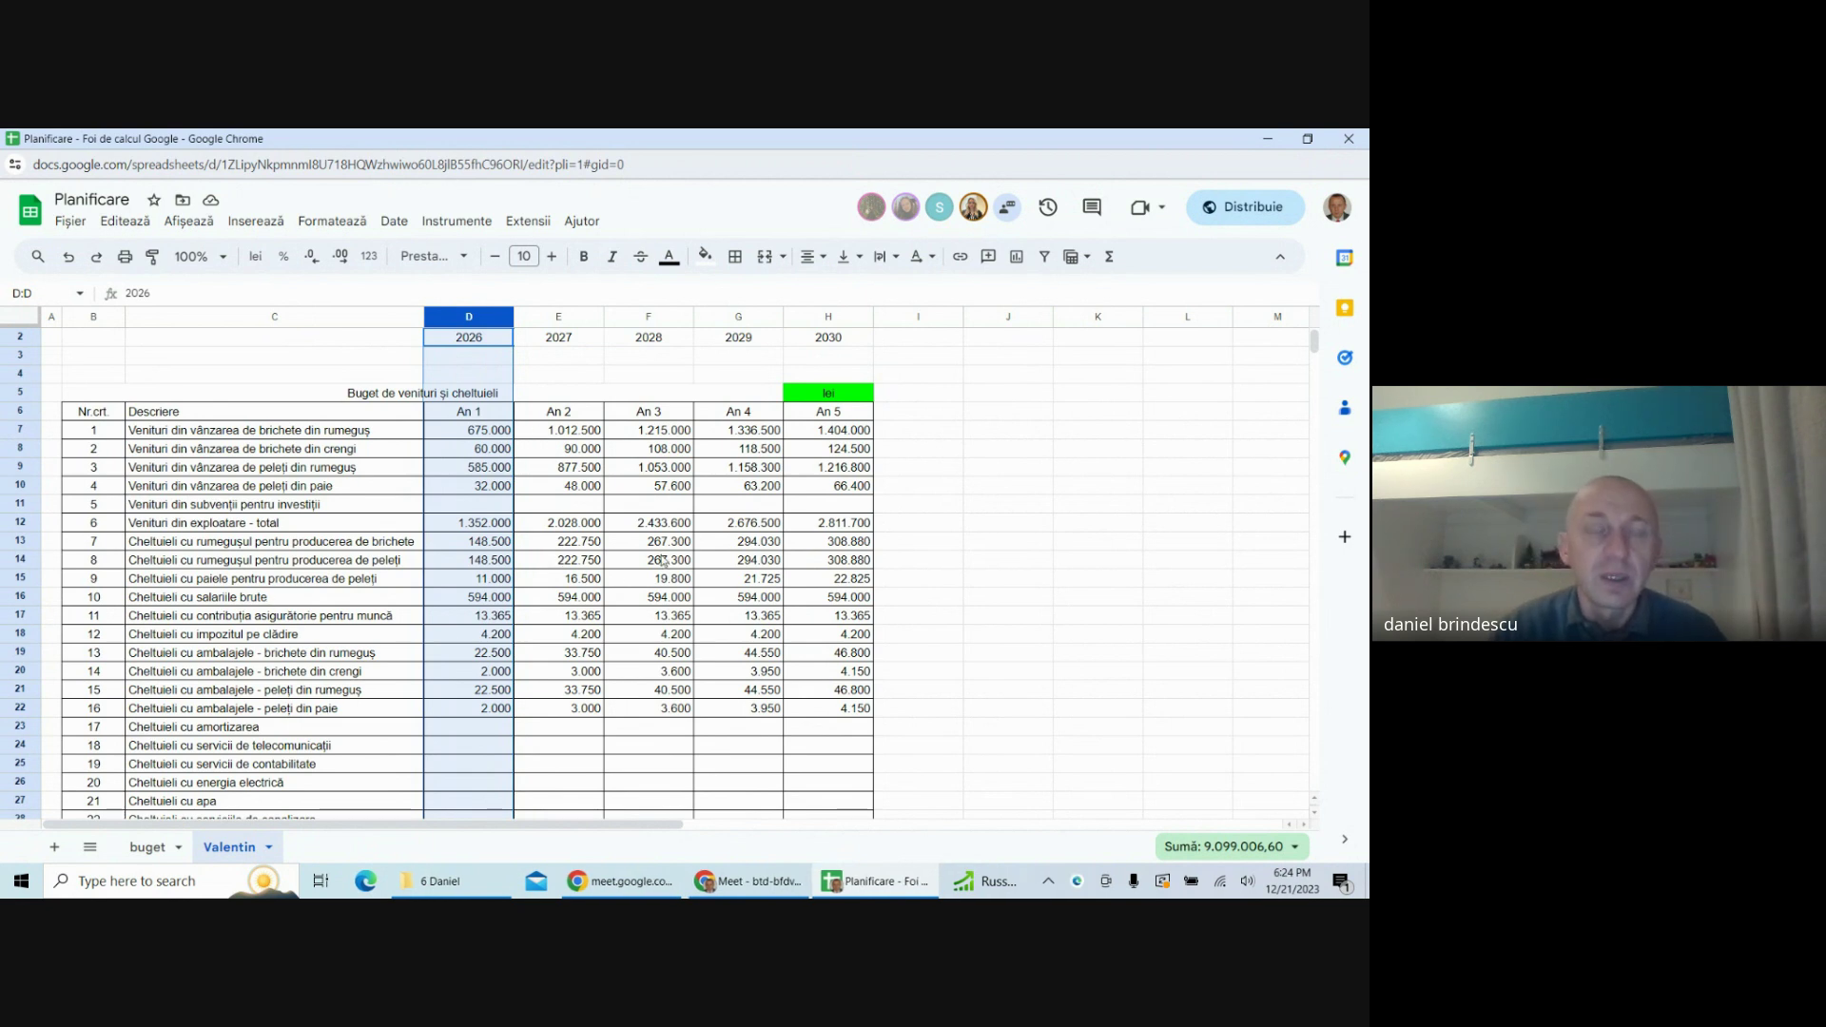
scroll(663, 561, down, 5)
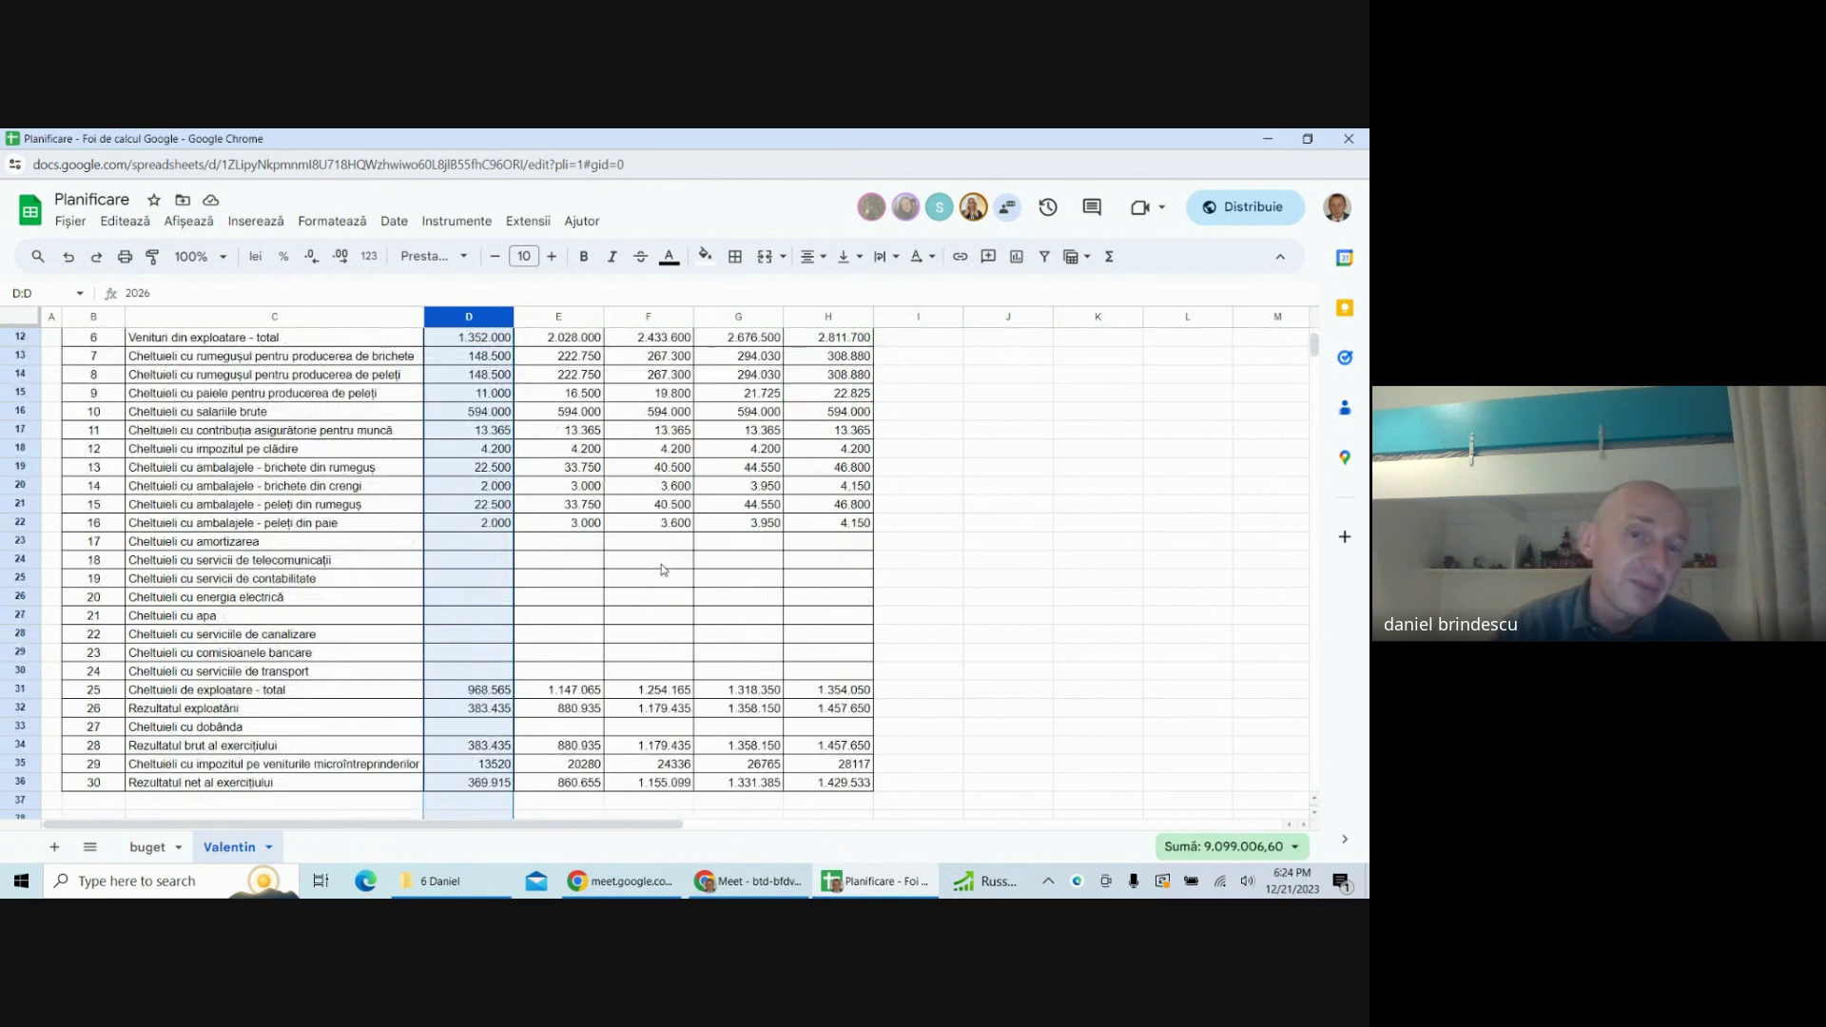
scroll(663, 568, up, 3)
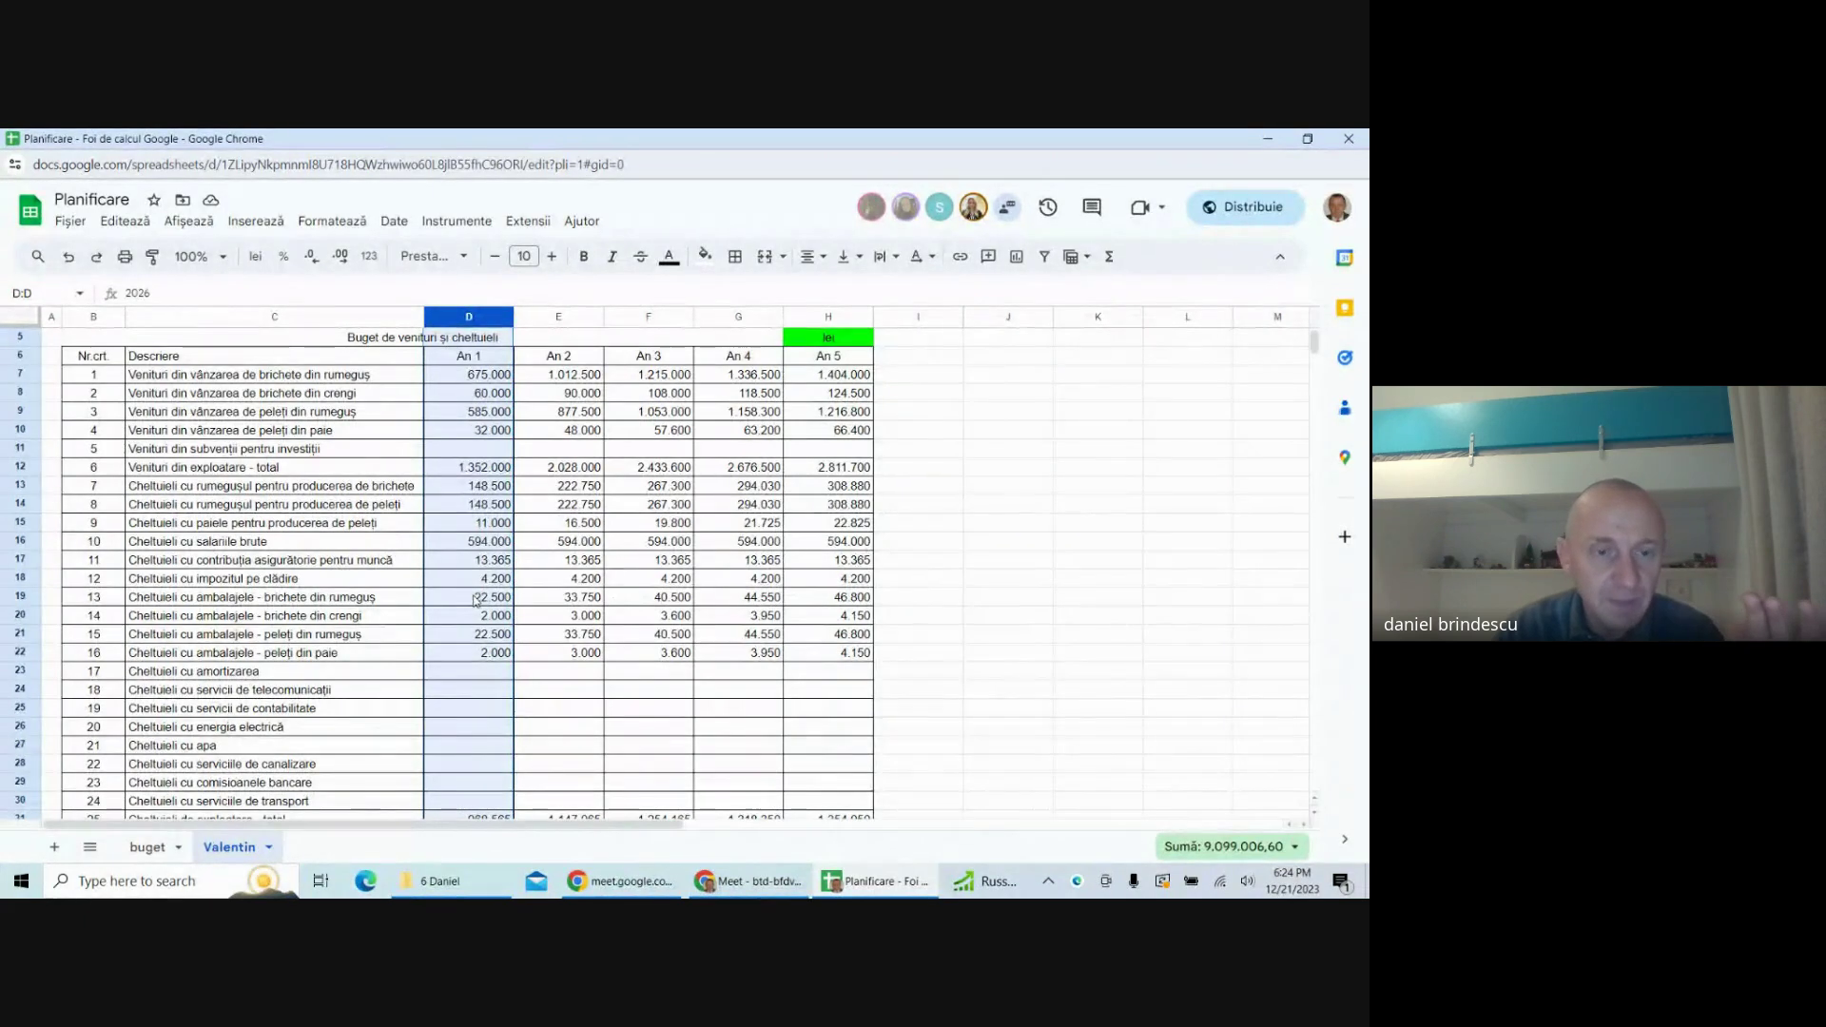
scroll(478, 599, down, 1)
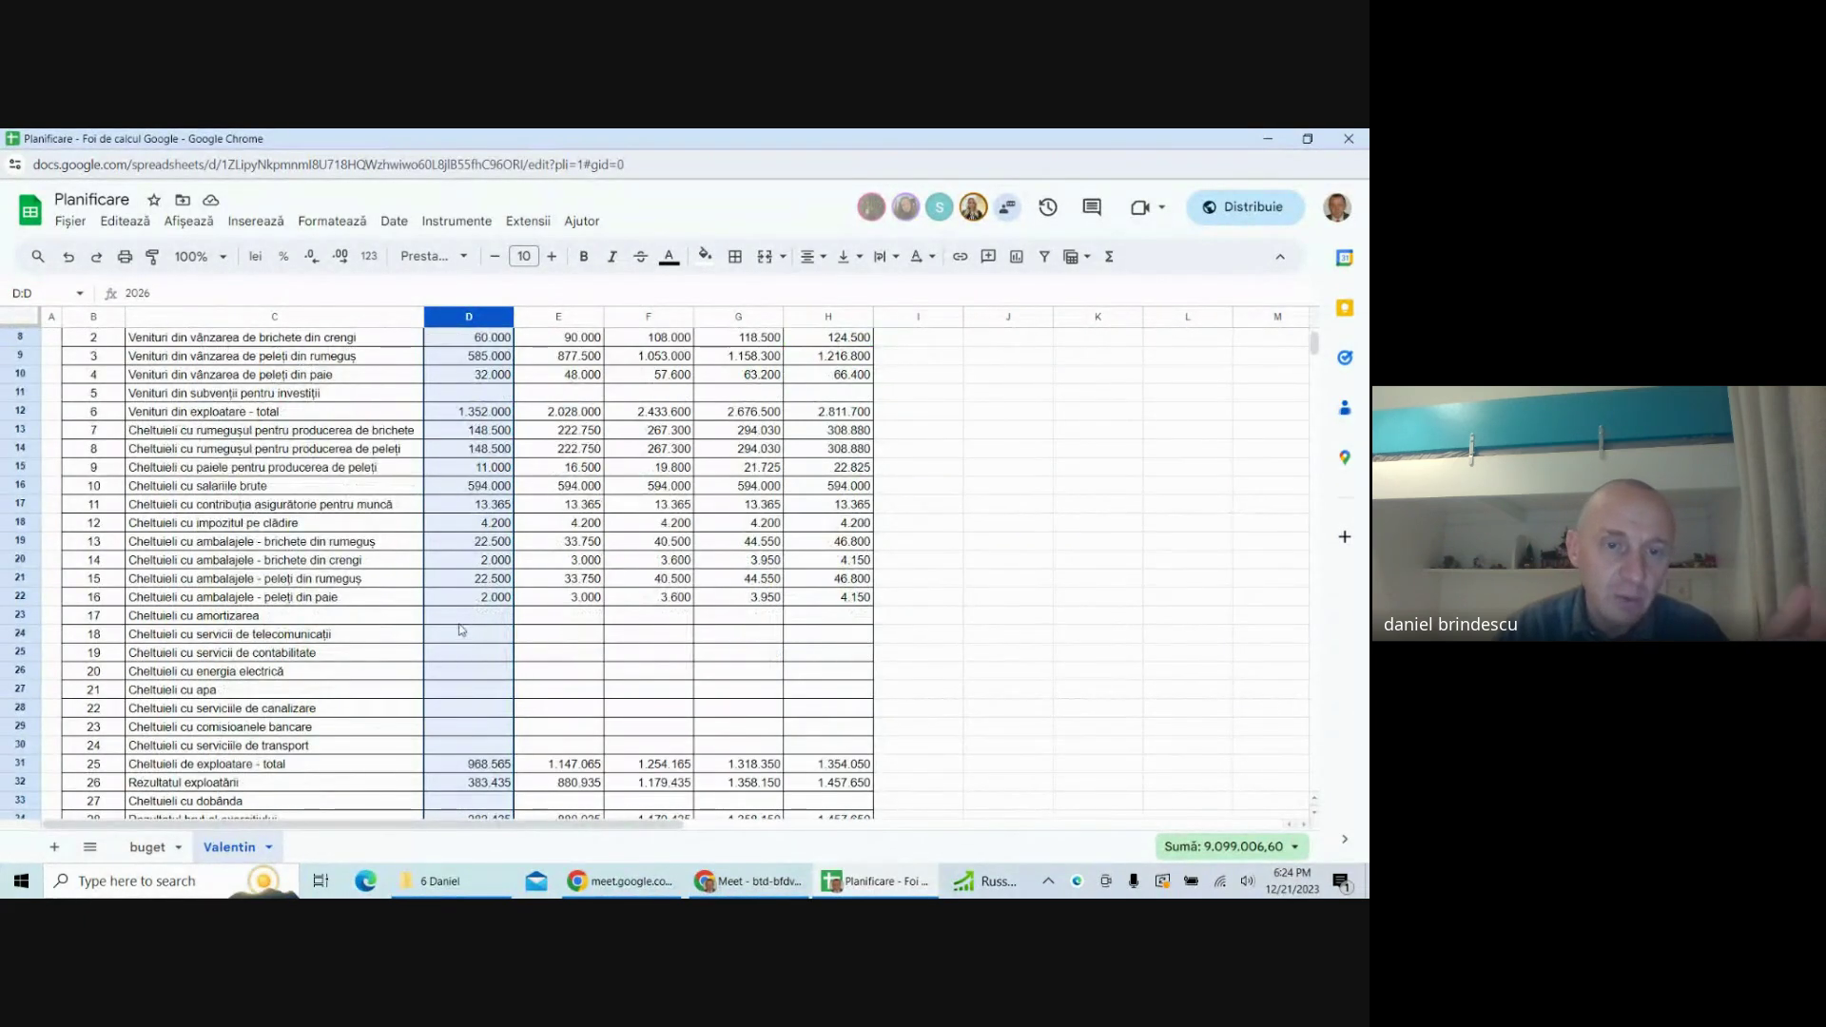
click(460, 621)
scroll(496, 658, down, 1)
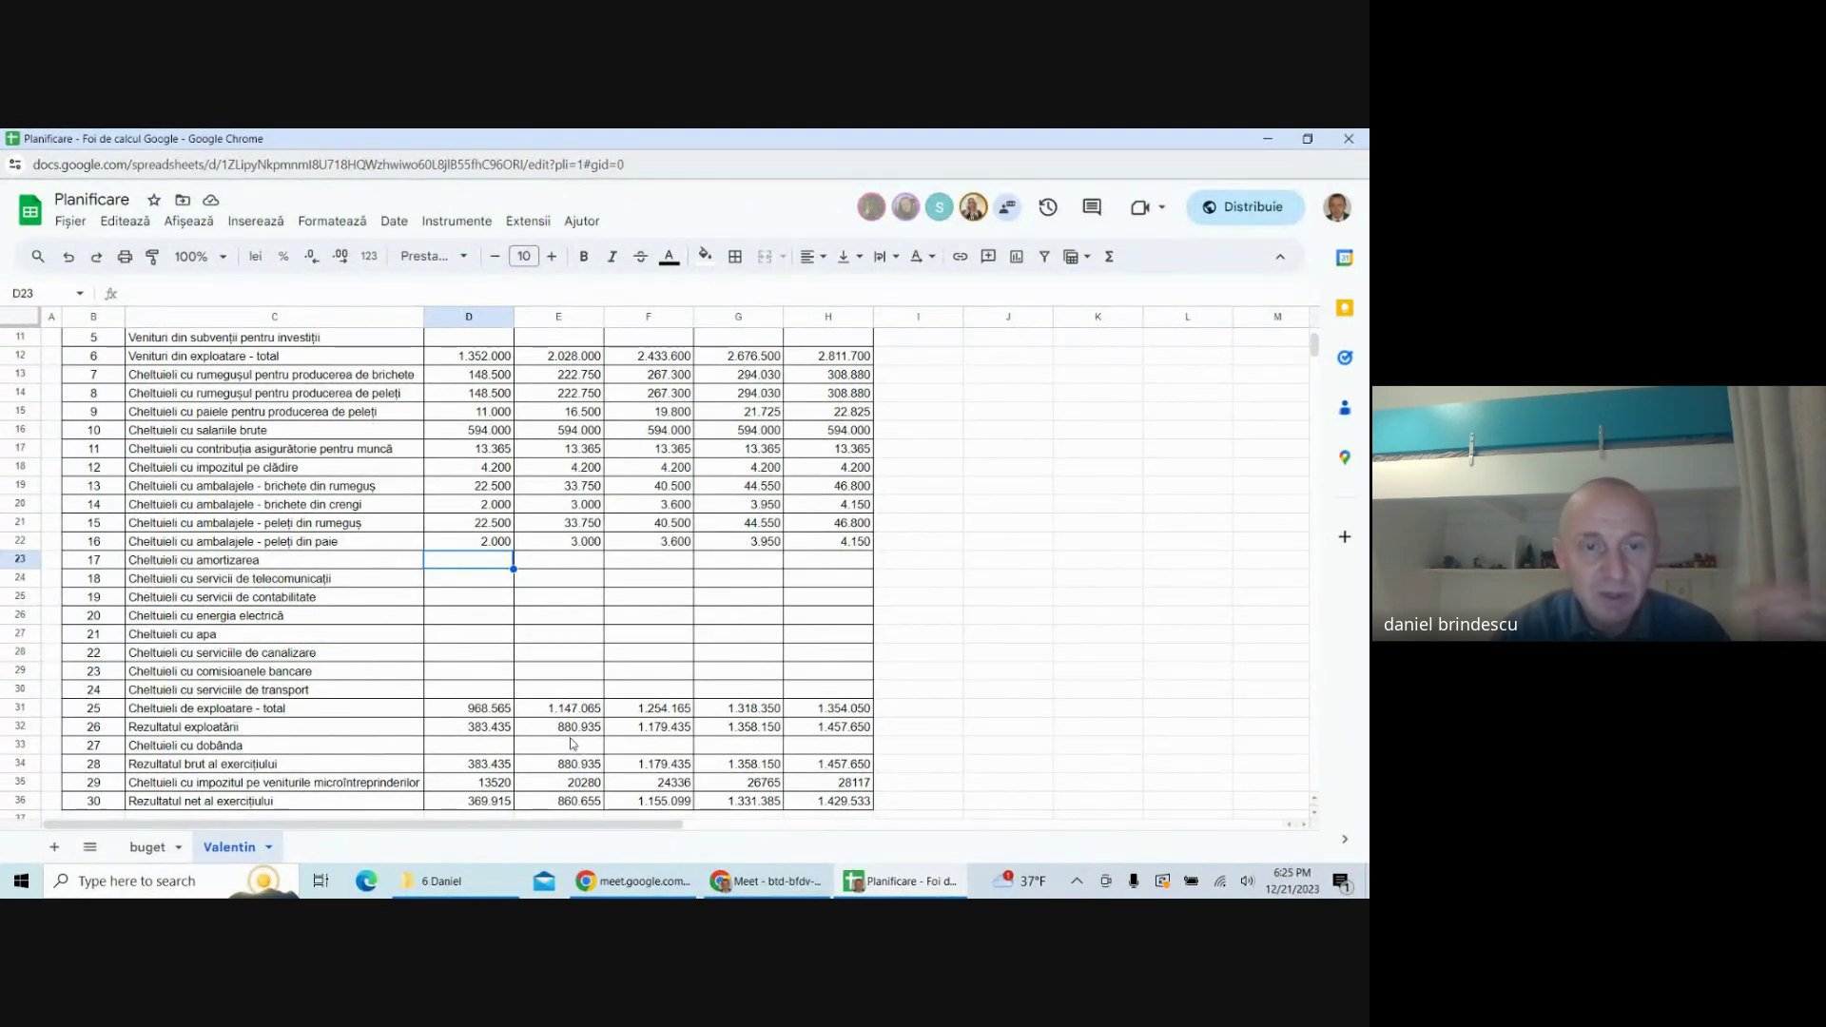
- Enter the header "N.crt." in B5 of the "buget" sheet and center it horizontally
click(147, 846)
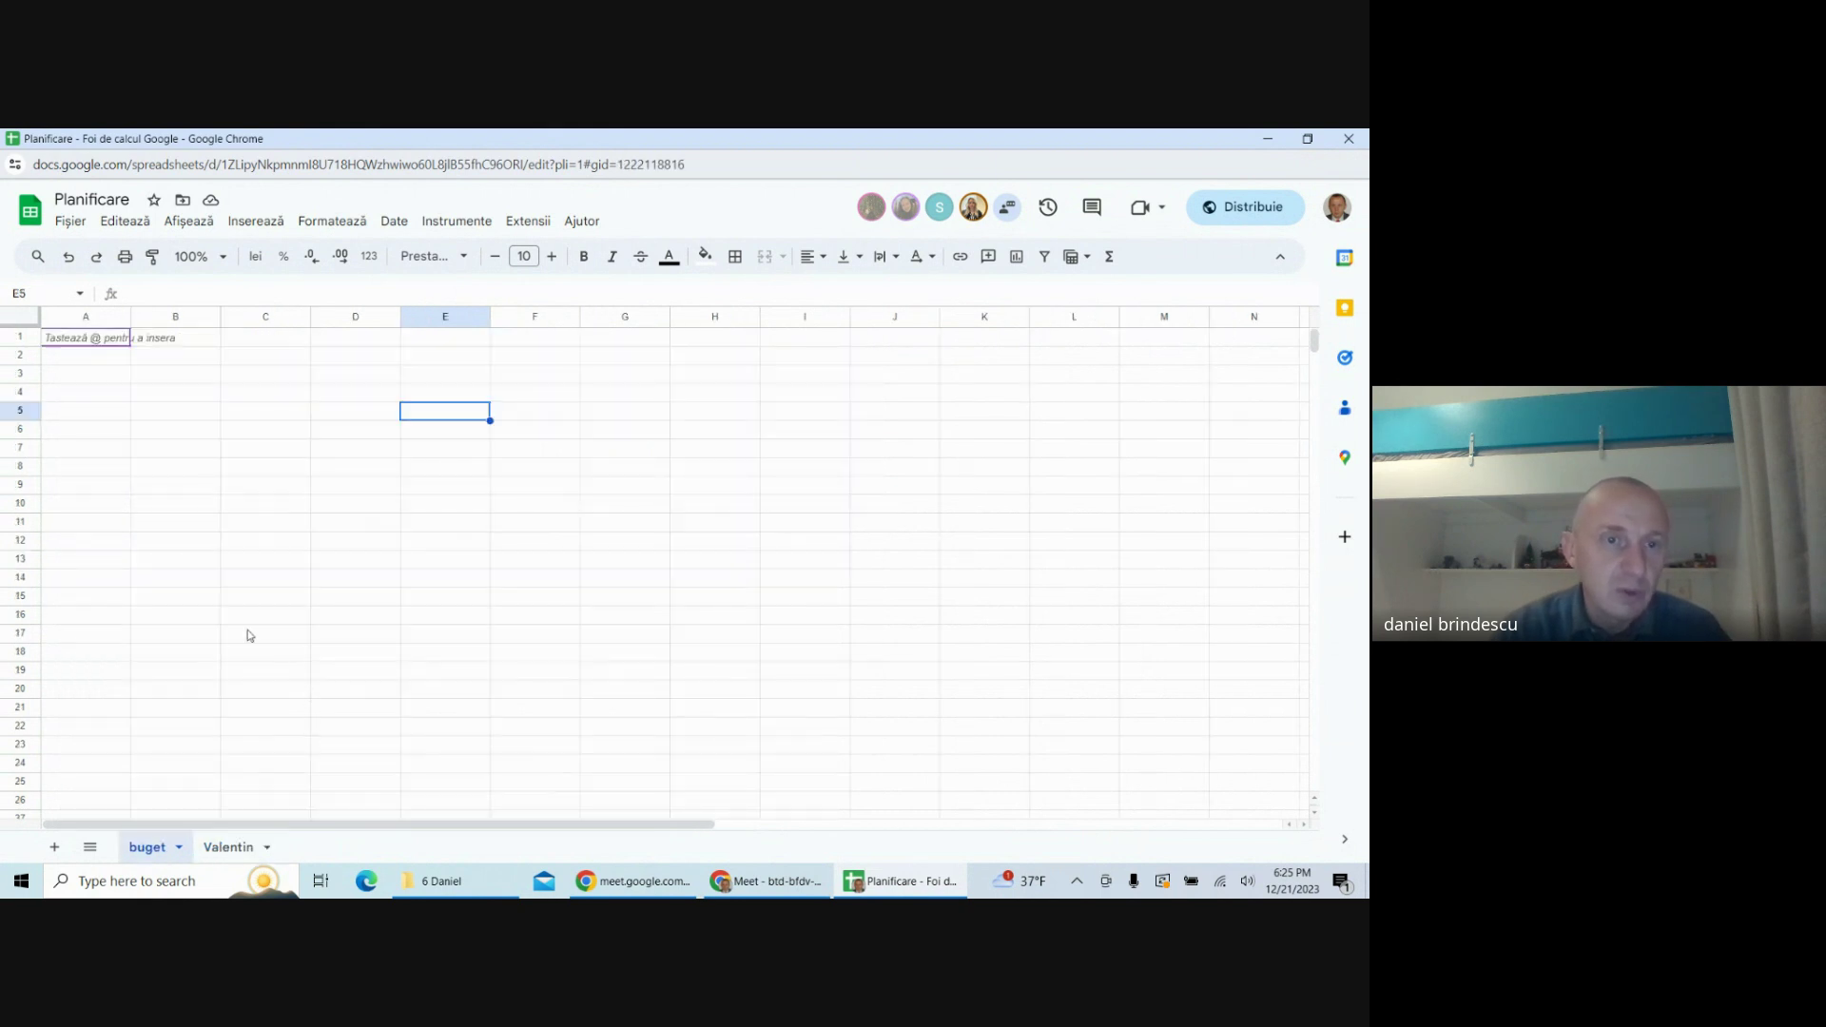
click(155, 424)
text(N)
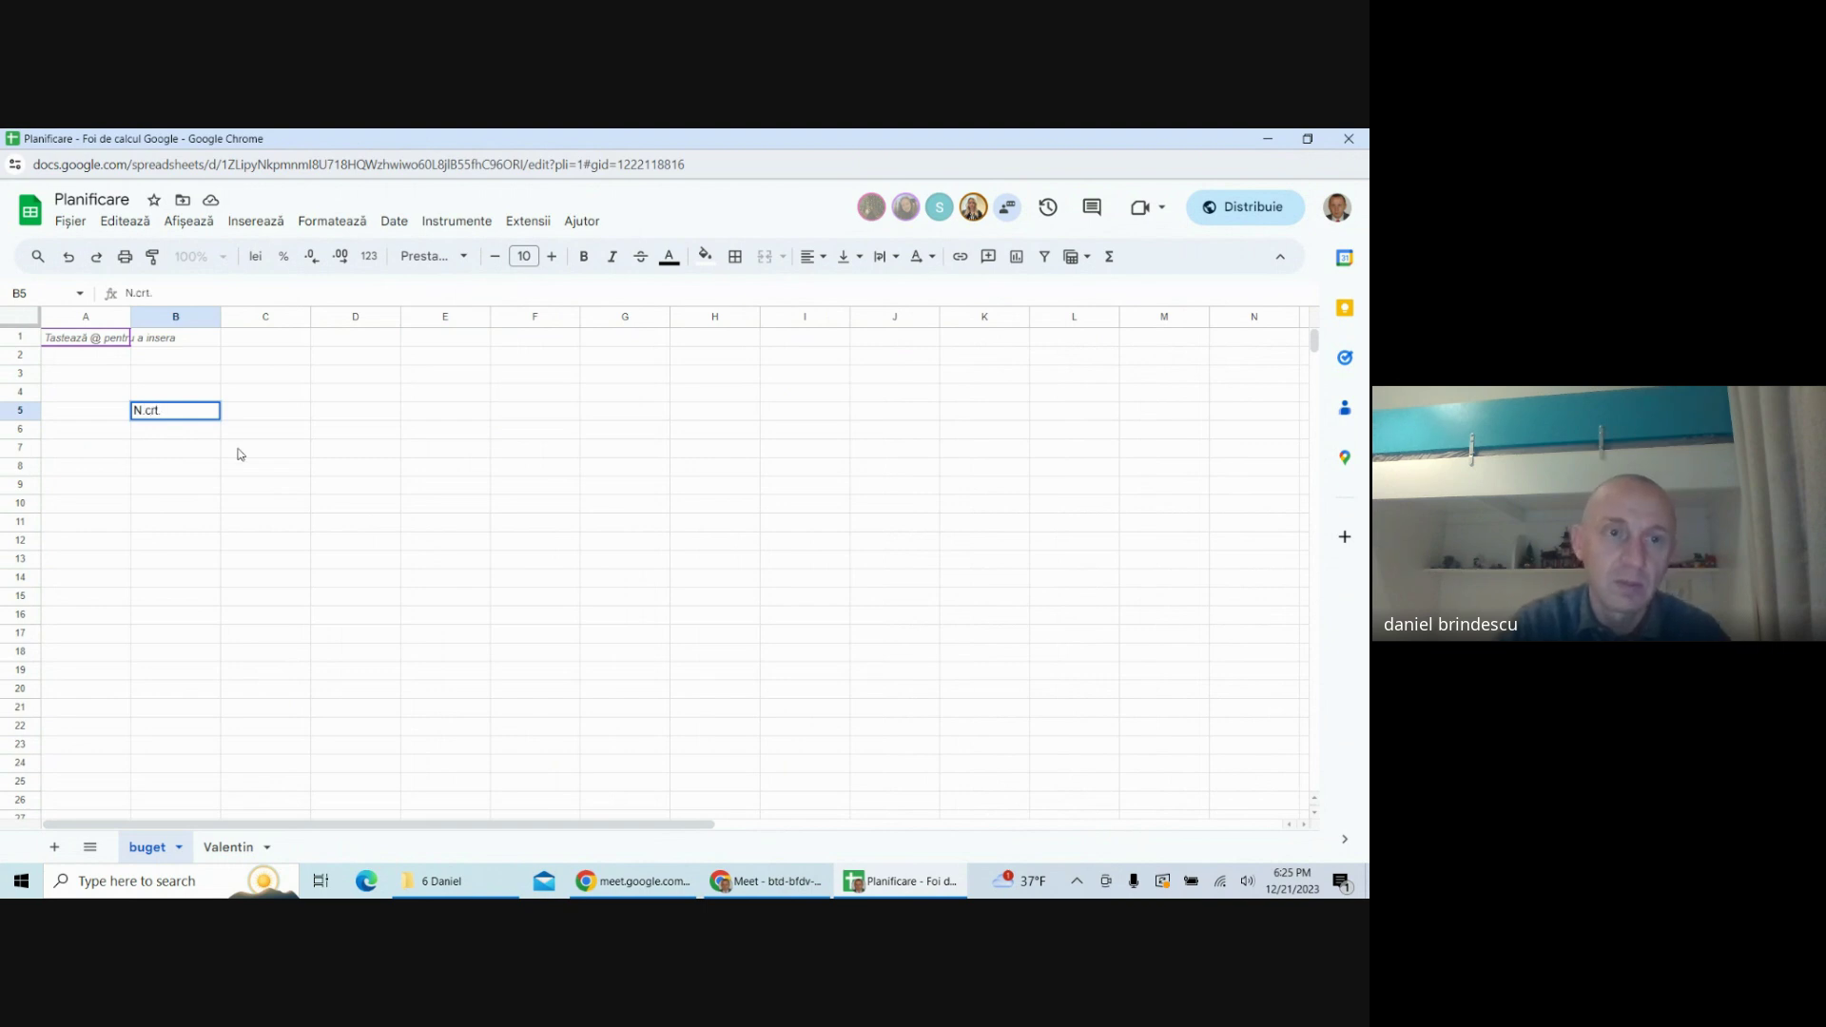
text(.crt.)
key(Return)
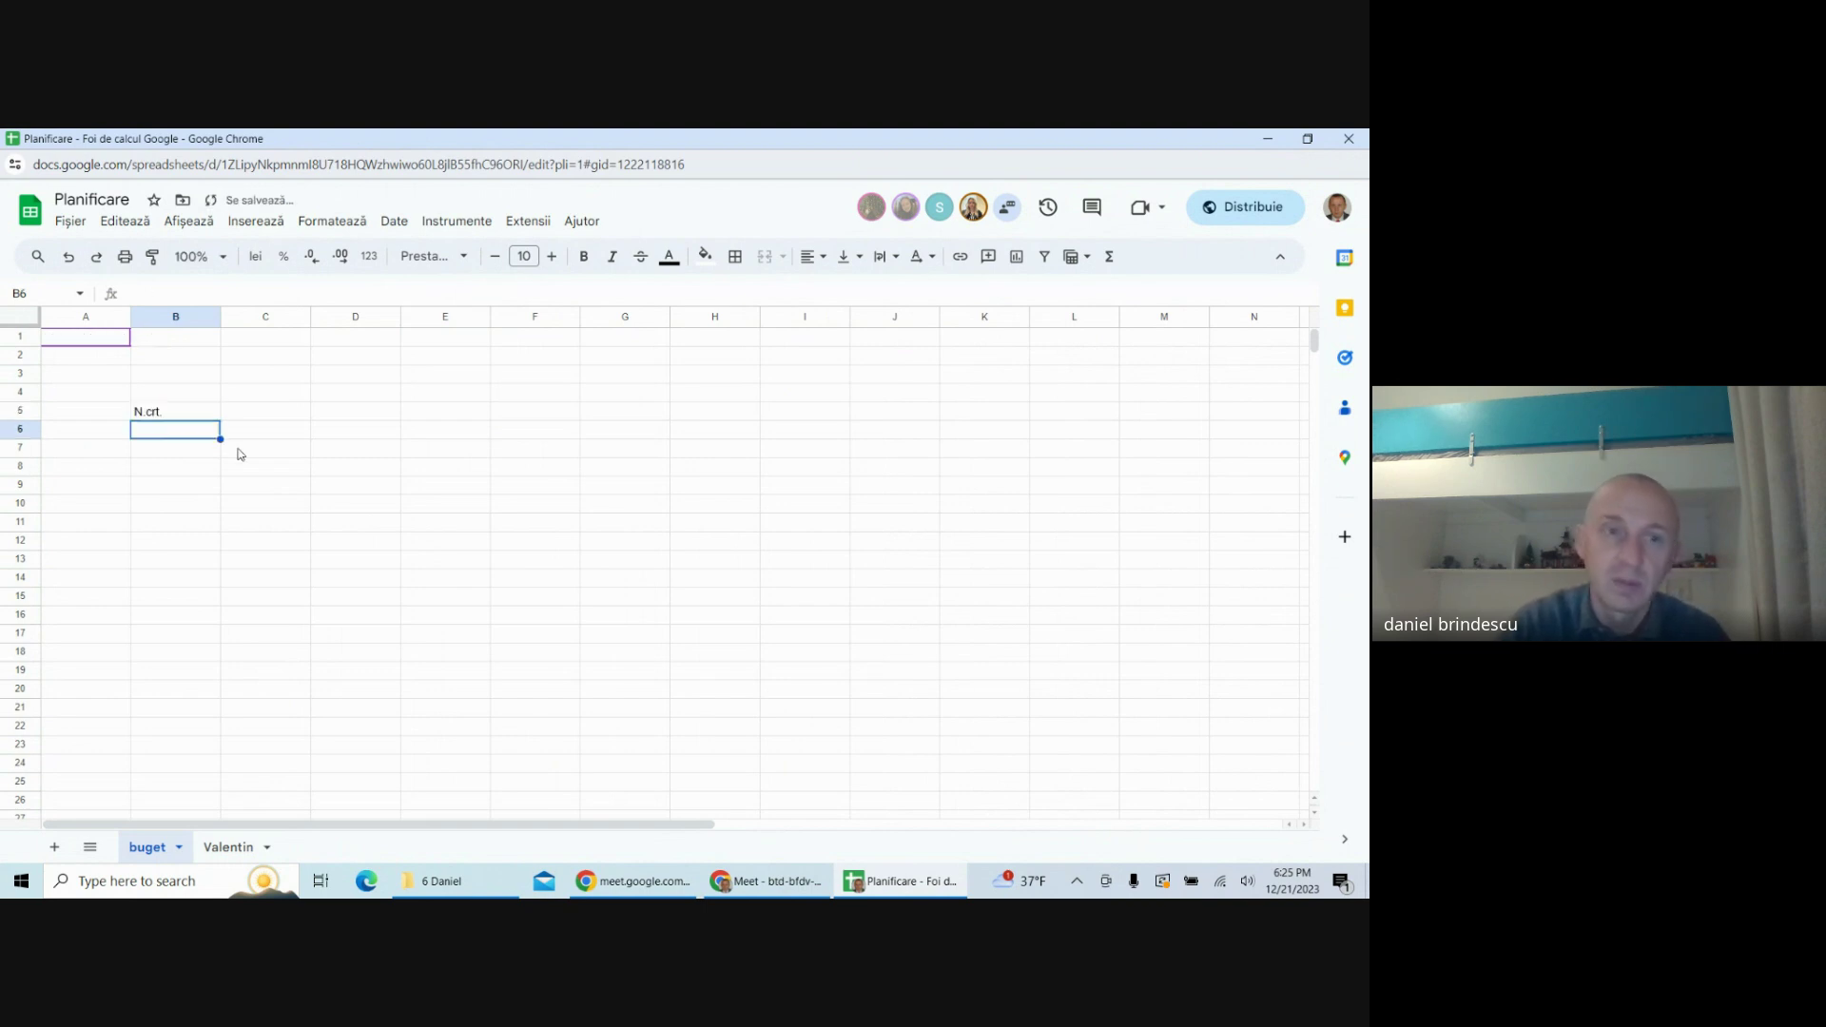
click(187, 417)
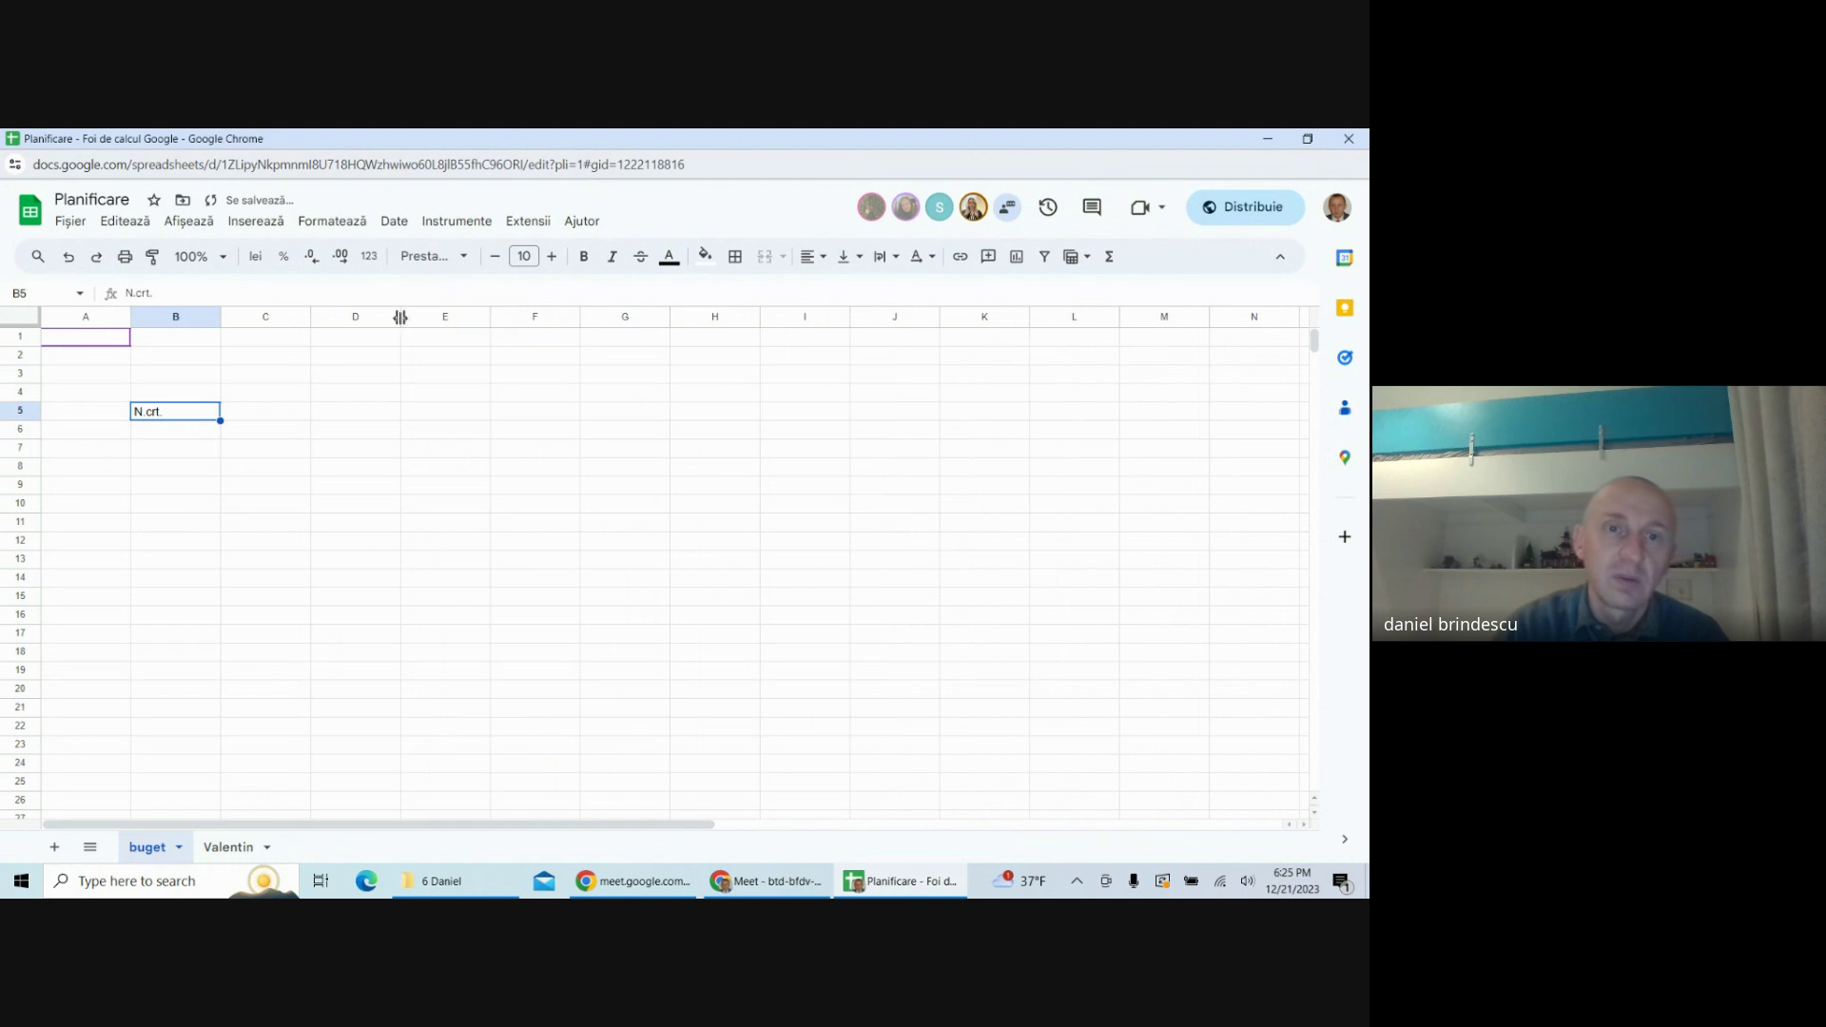
click(811, 257)
click(840, 291)
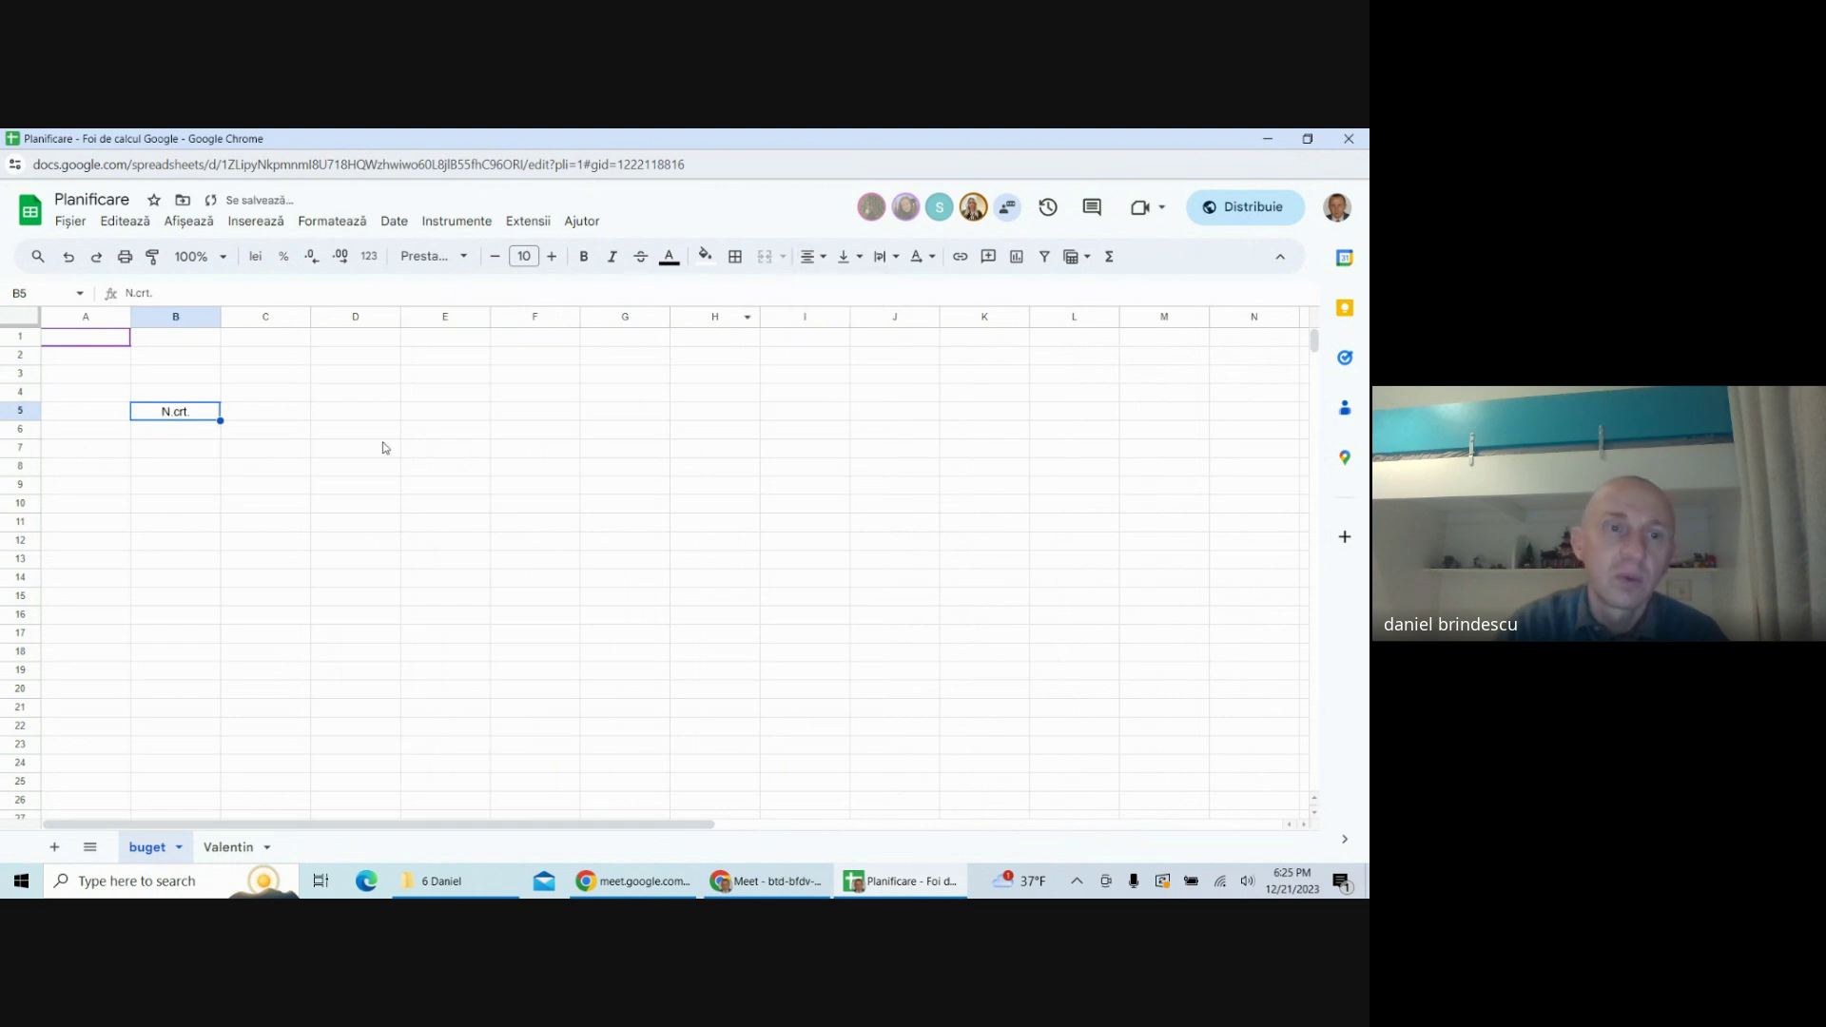
drag(220, 420, 266, 624)
click(253, 409)
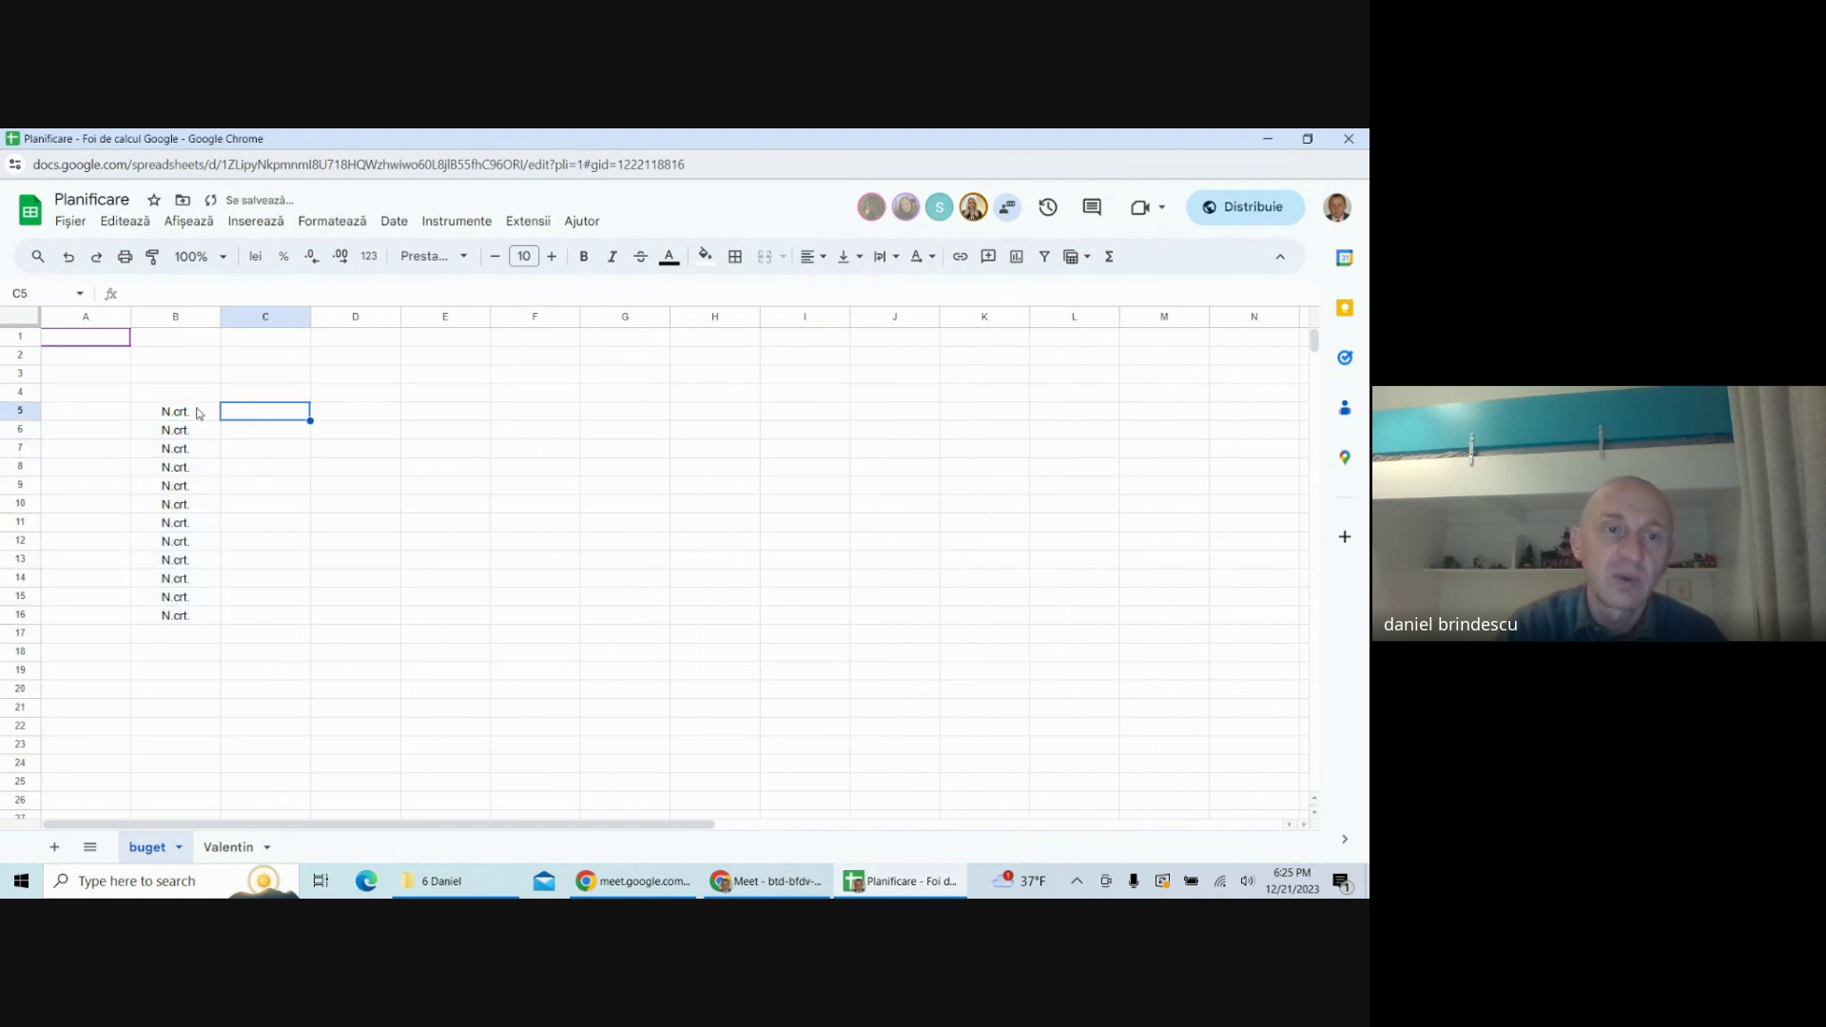
click(67, 256)
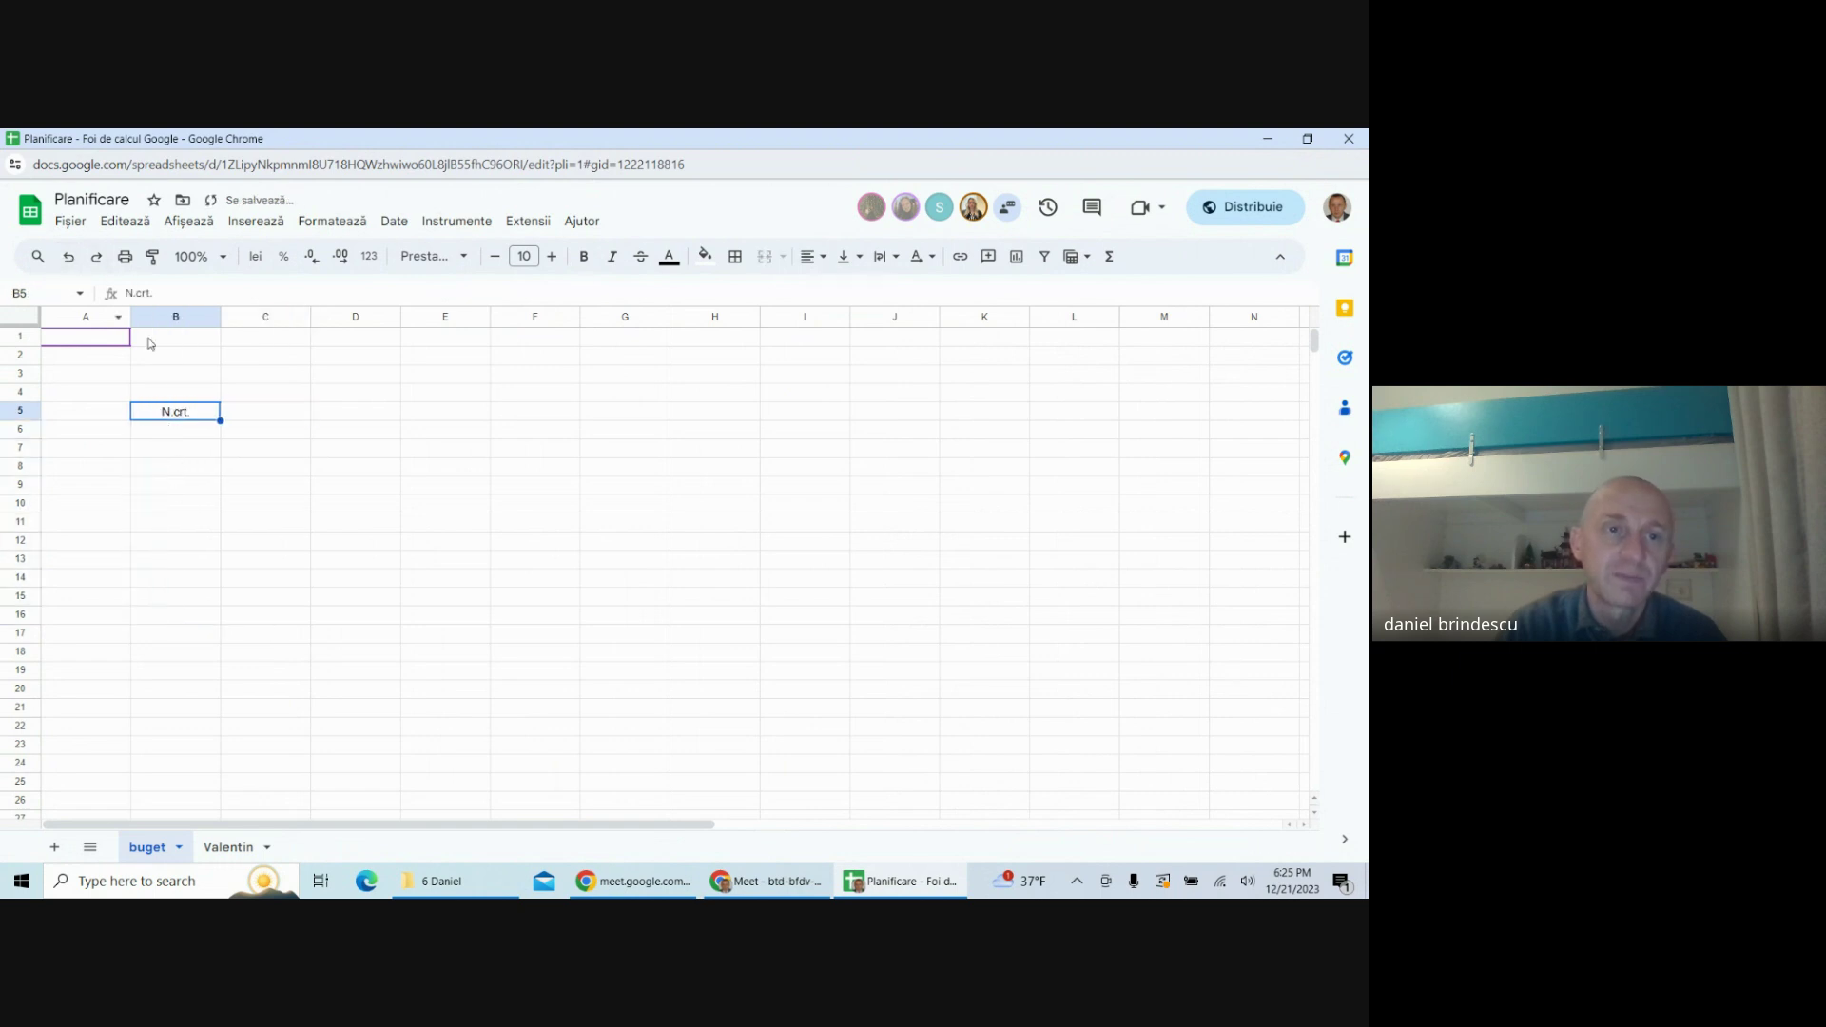
- Enter the header "Descriere" in C5, then narrow column B and widen column C
click(271, 414)
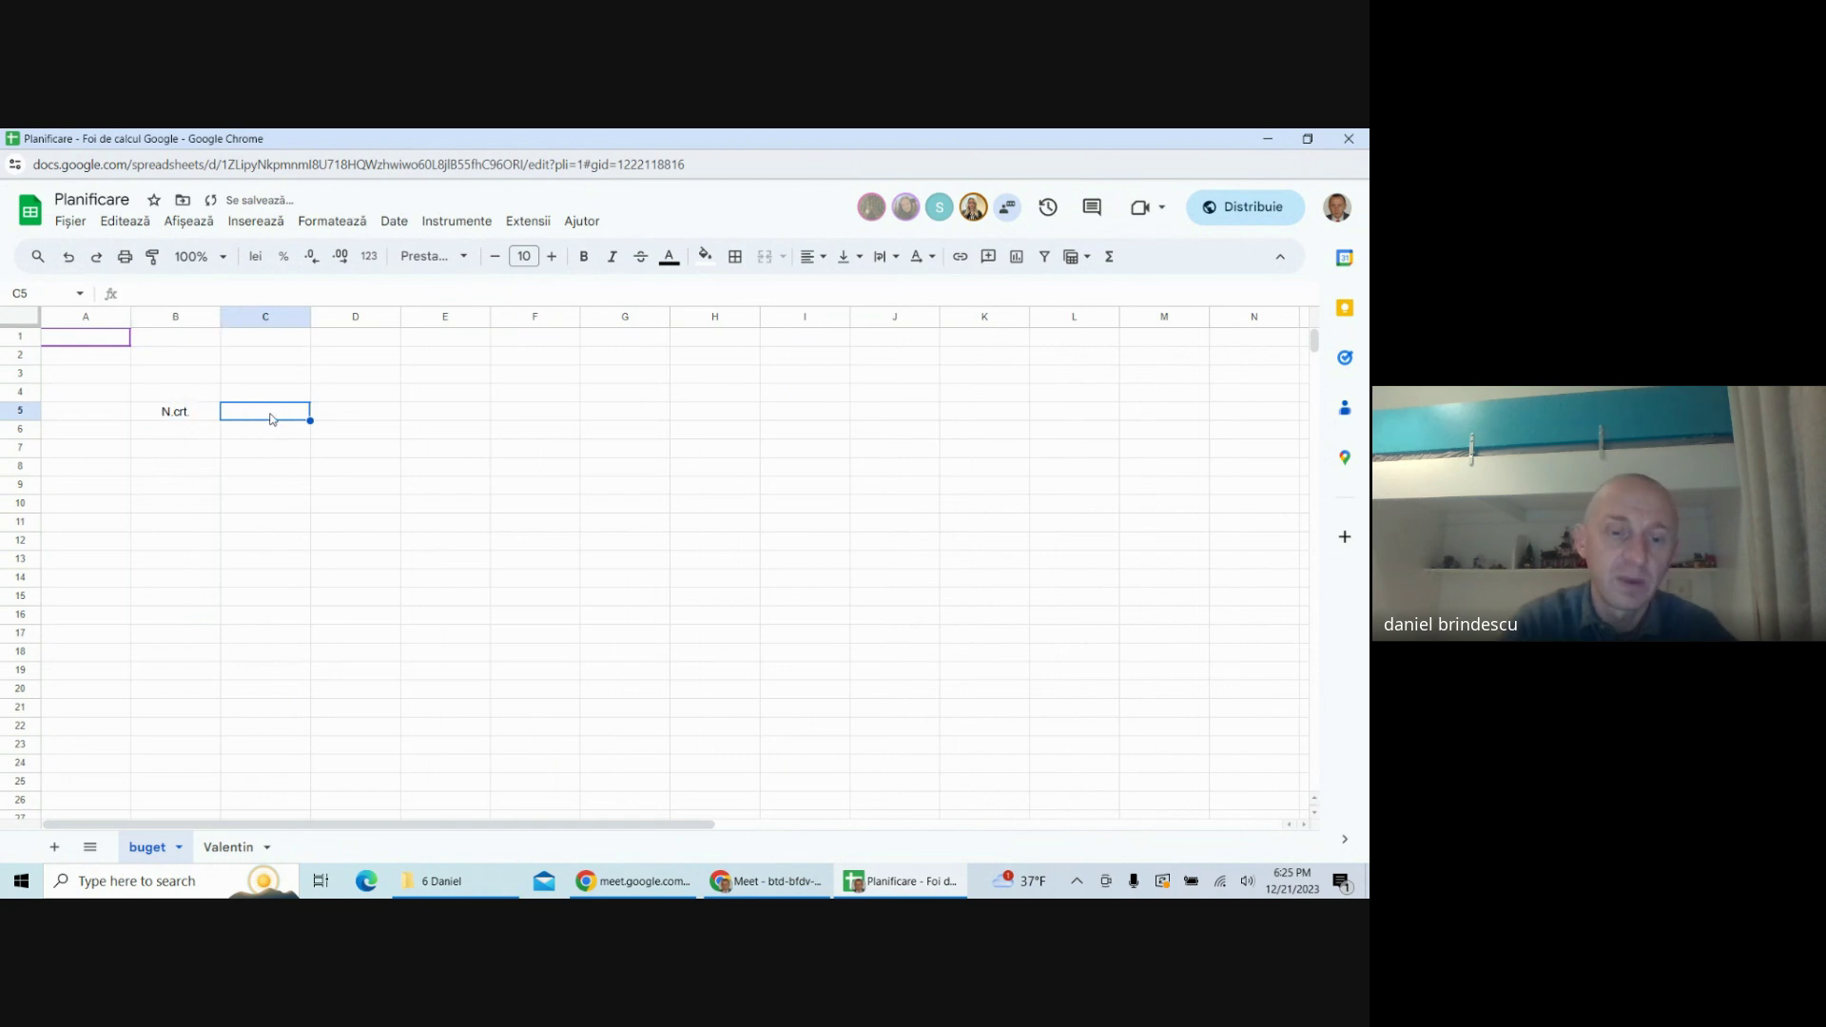
text(Descrie)
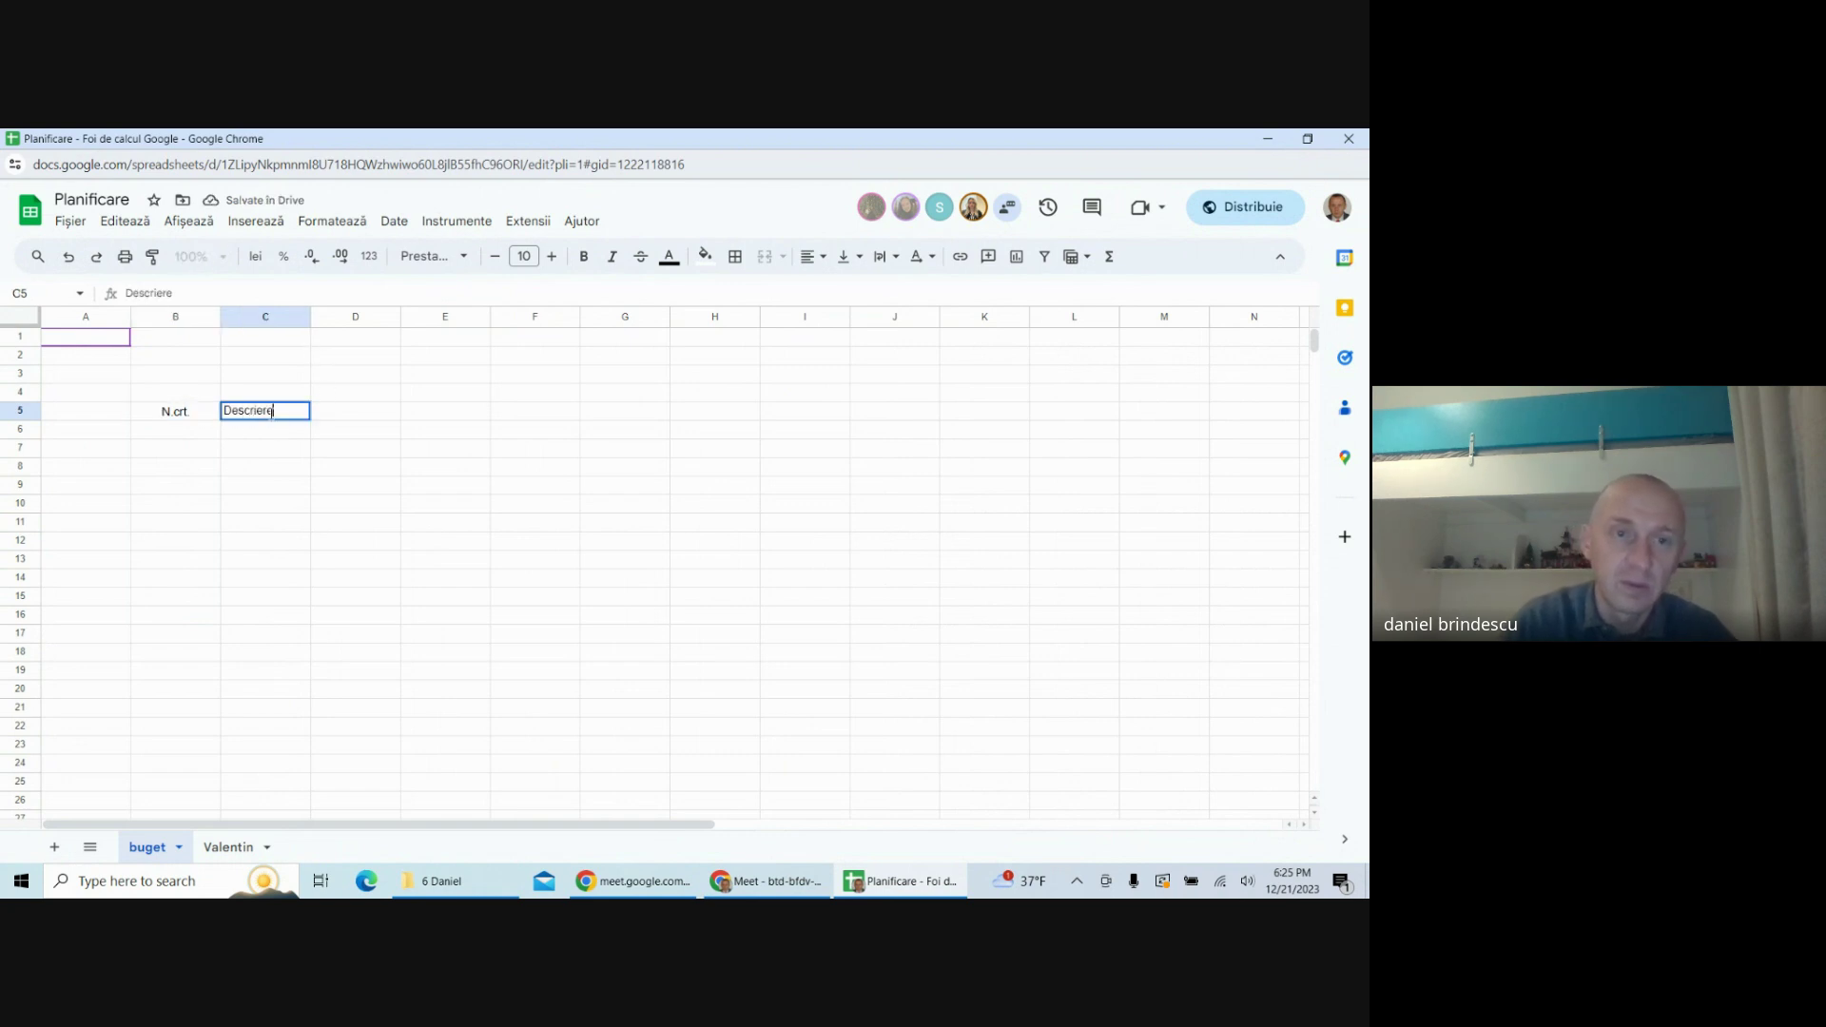
text(re)
key(Return)
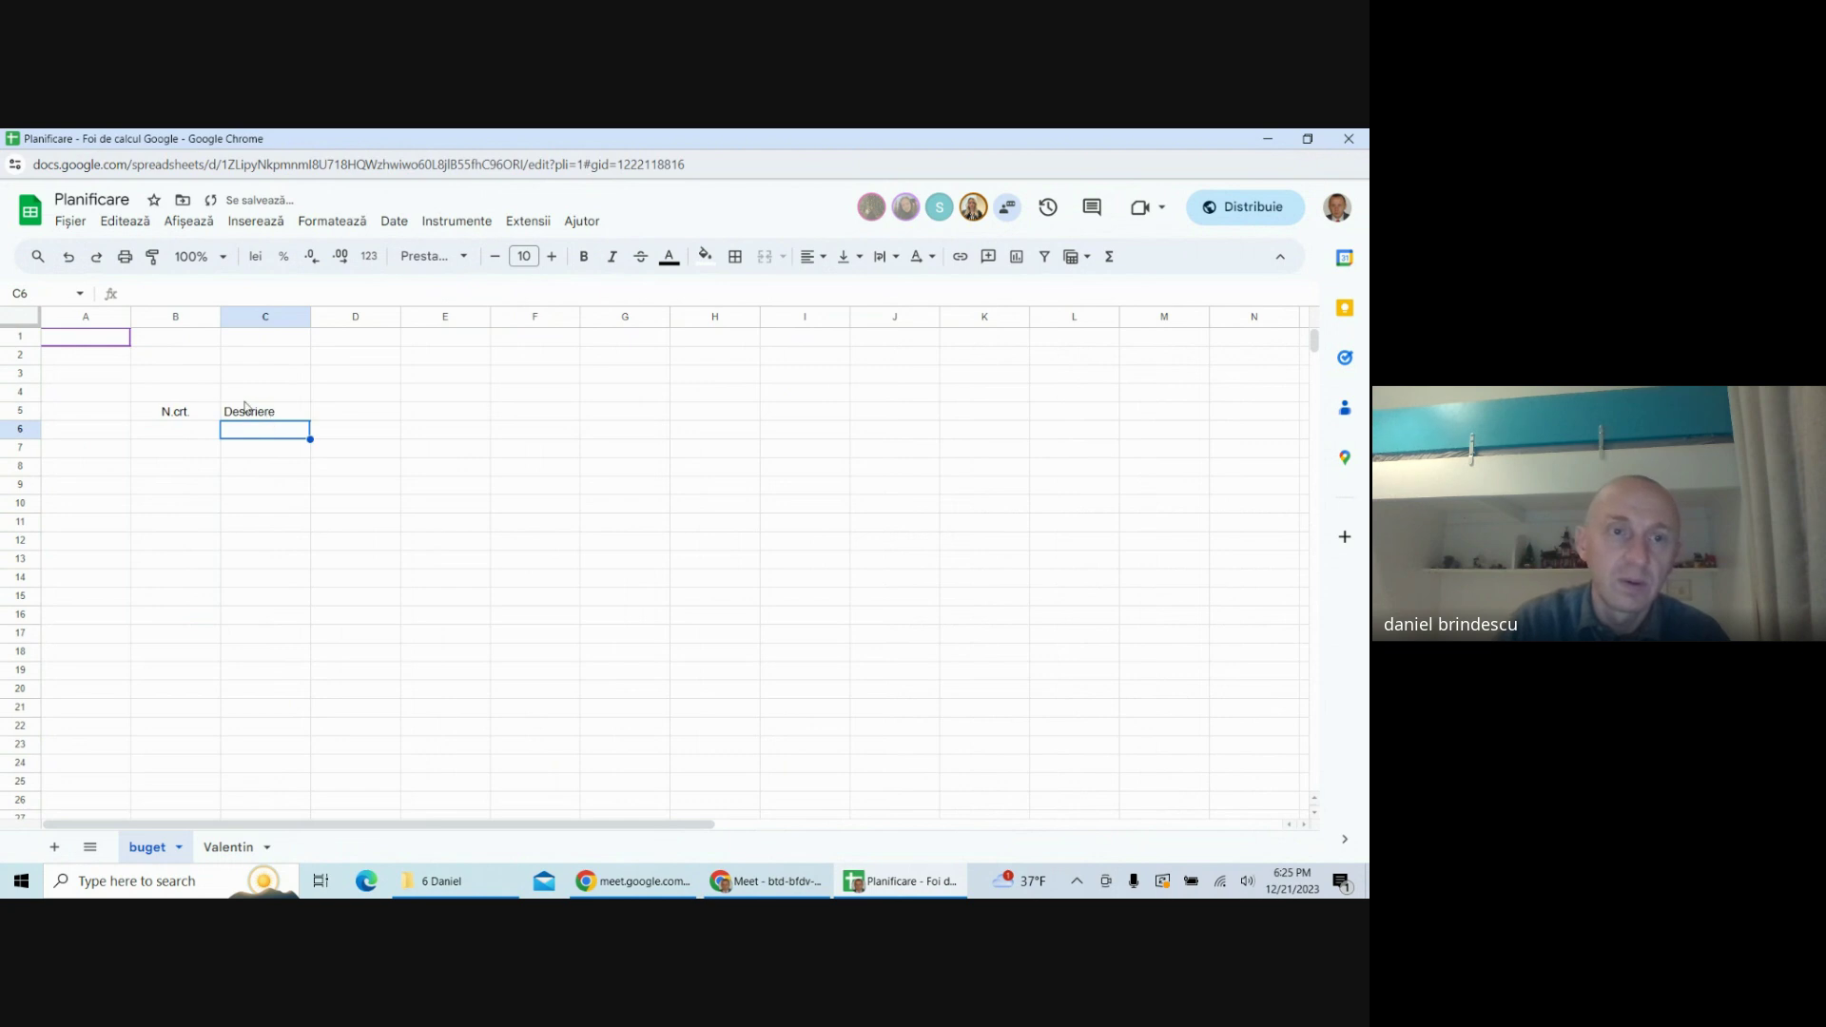
drag(219, 317, 416, 319)
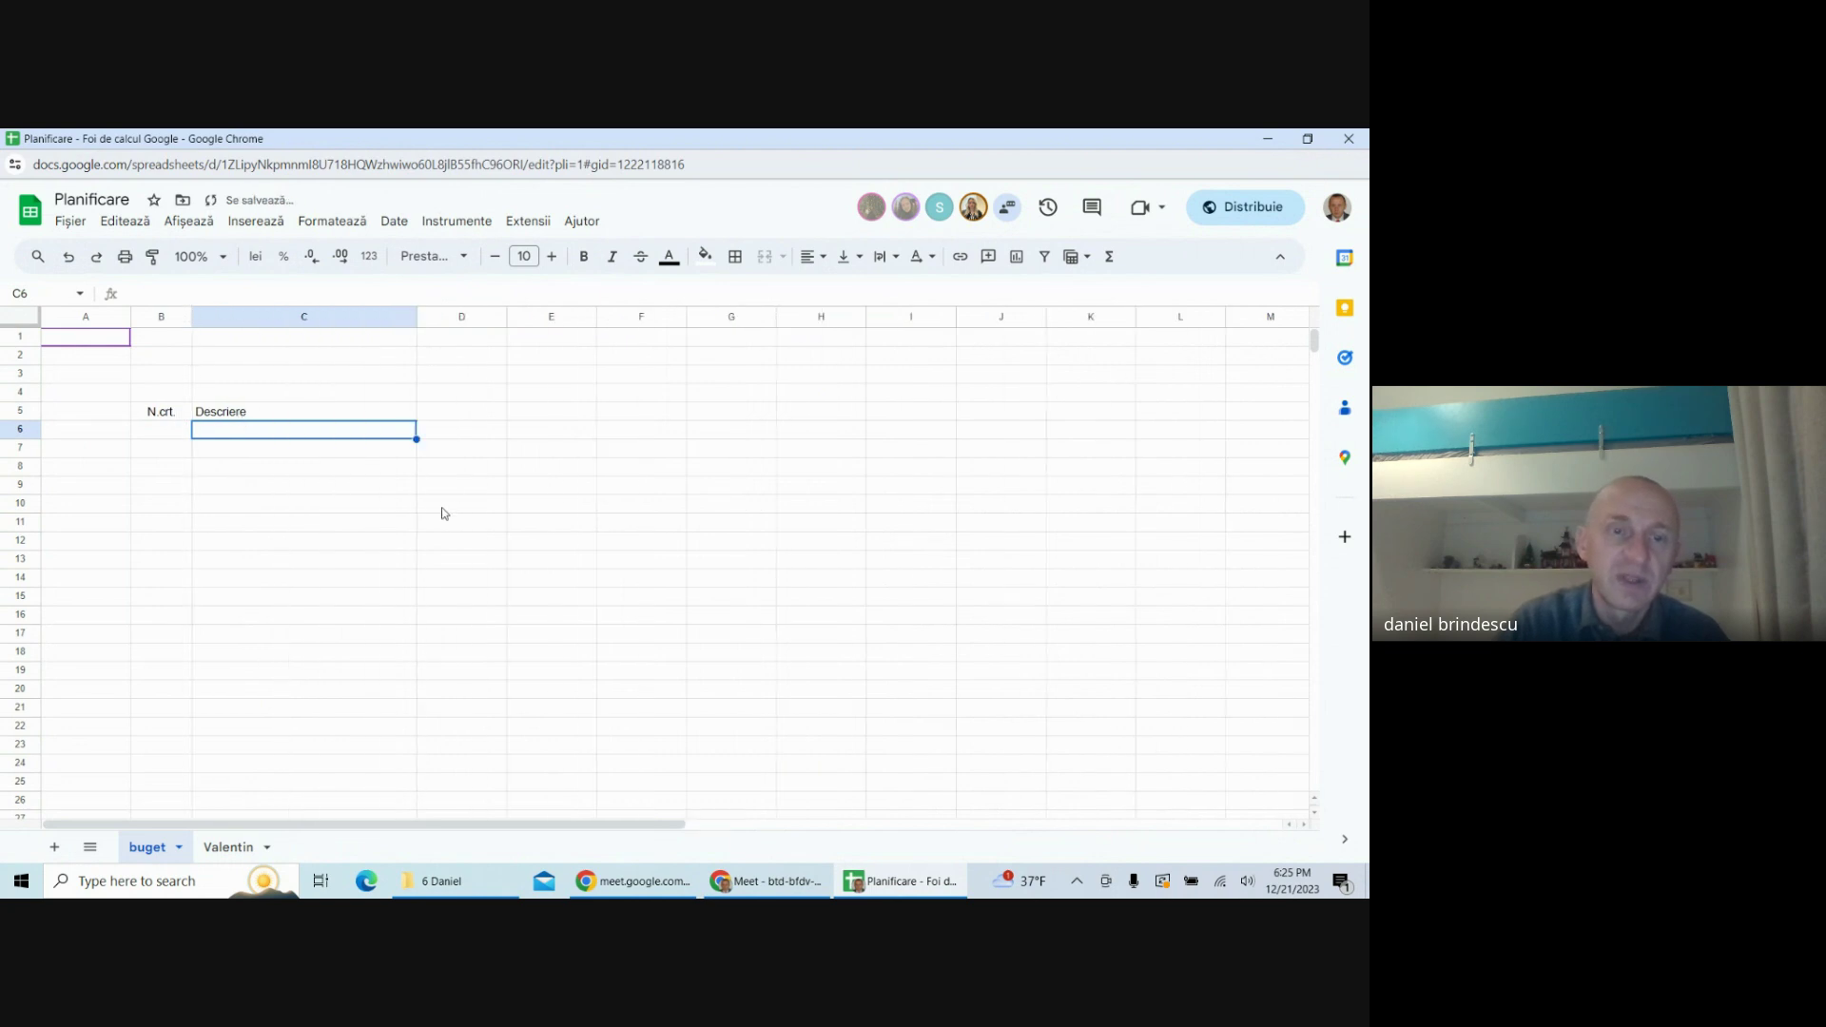
- Enter "Teren" in C6 as the first item under the "Descriere" header
click(358, 522)
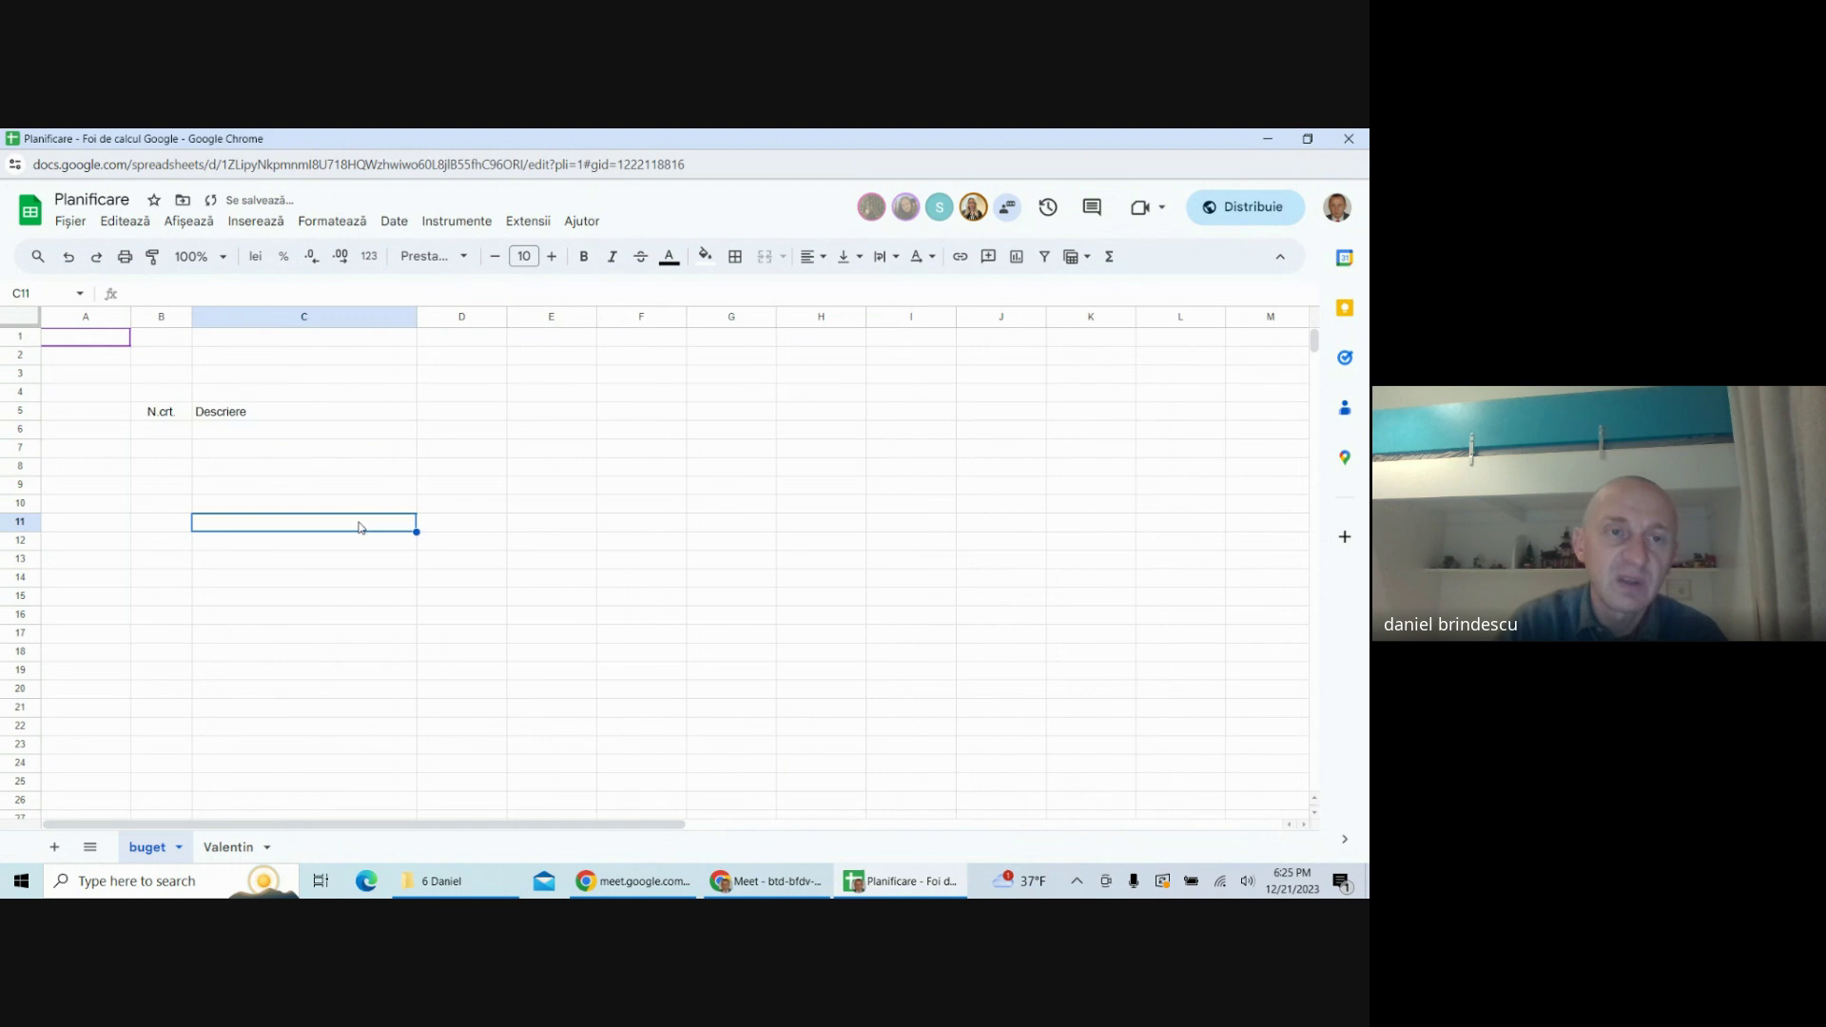
click(198, 255)
click(197, 403)
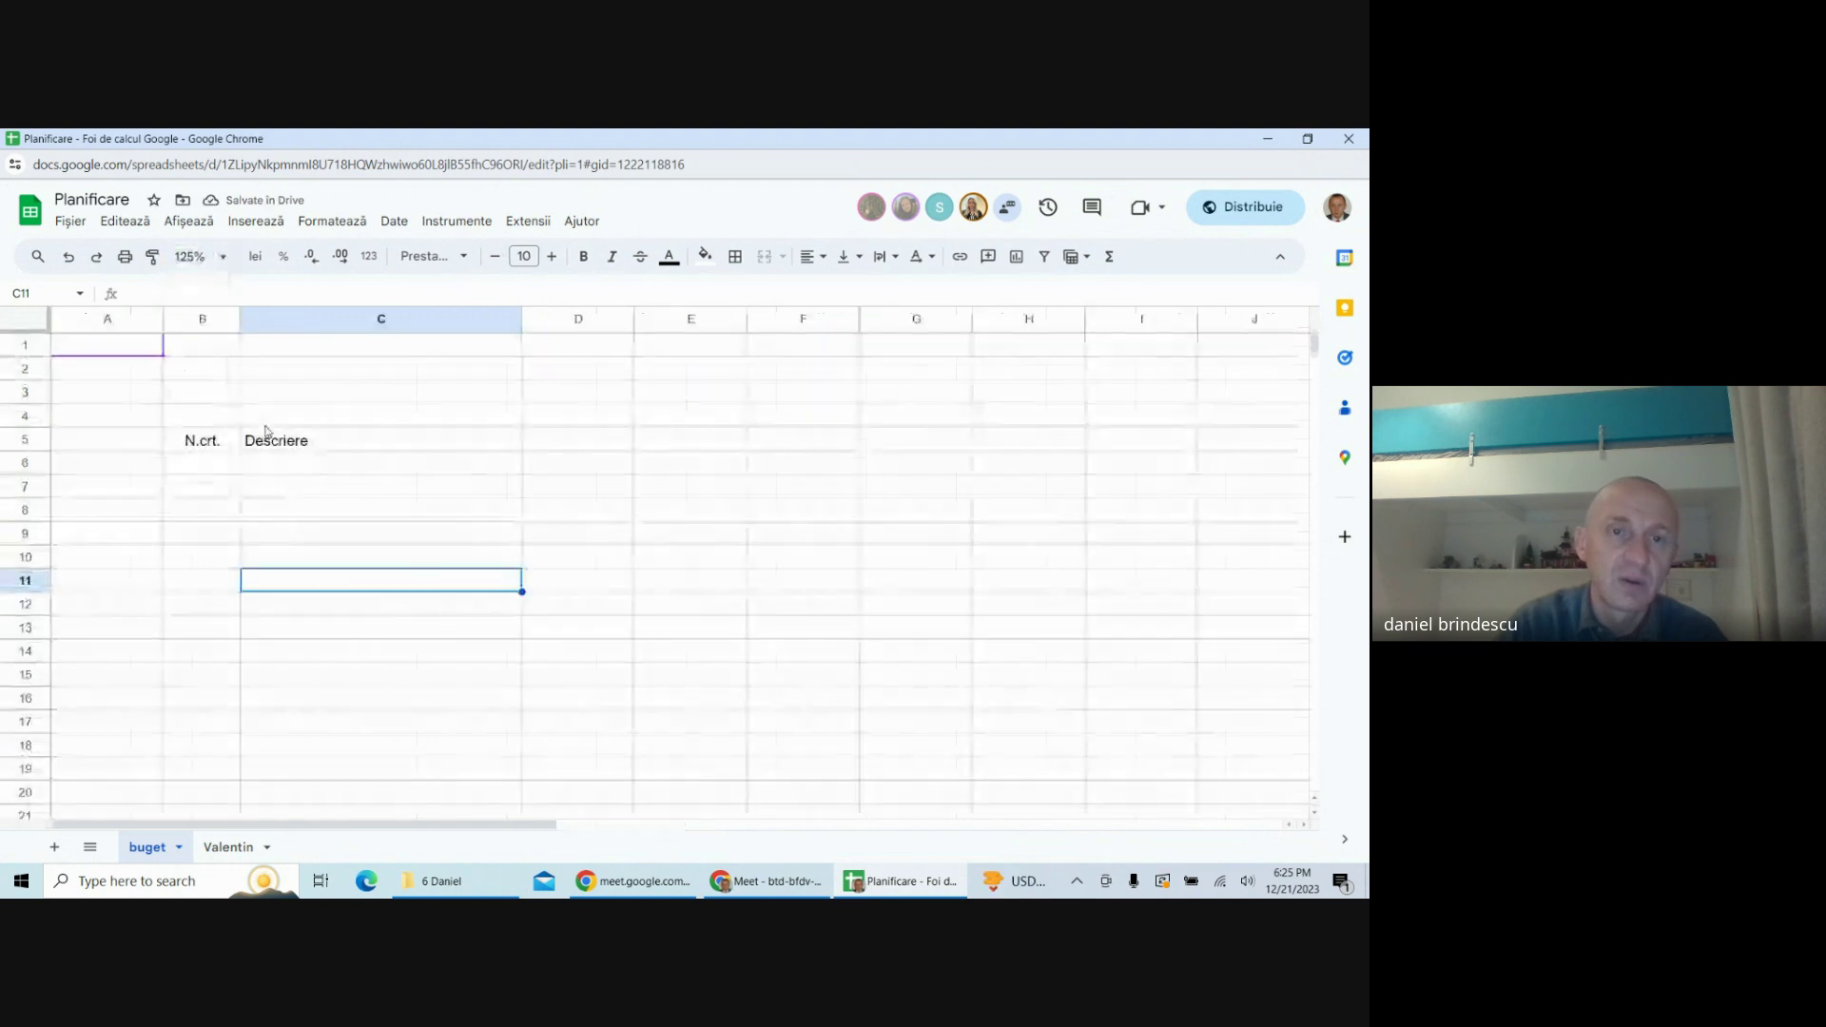
click(480, 558)
click(380, 440)
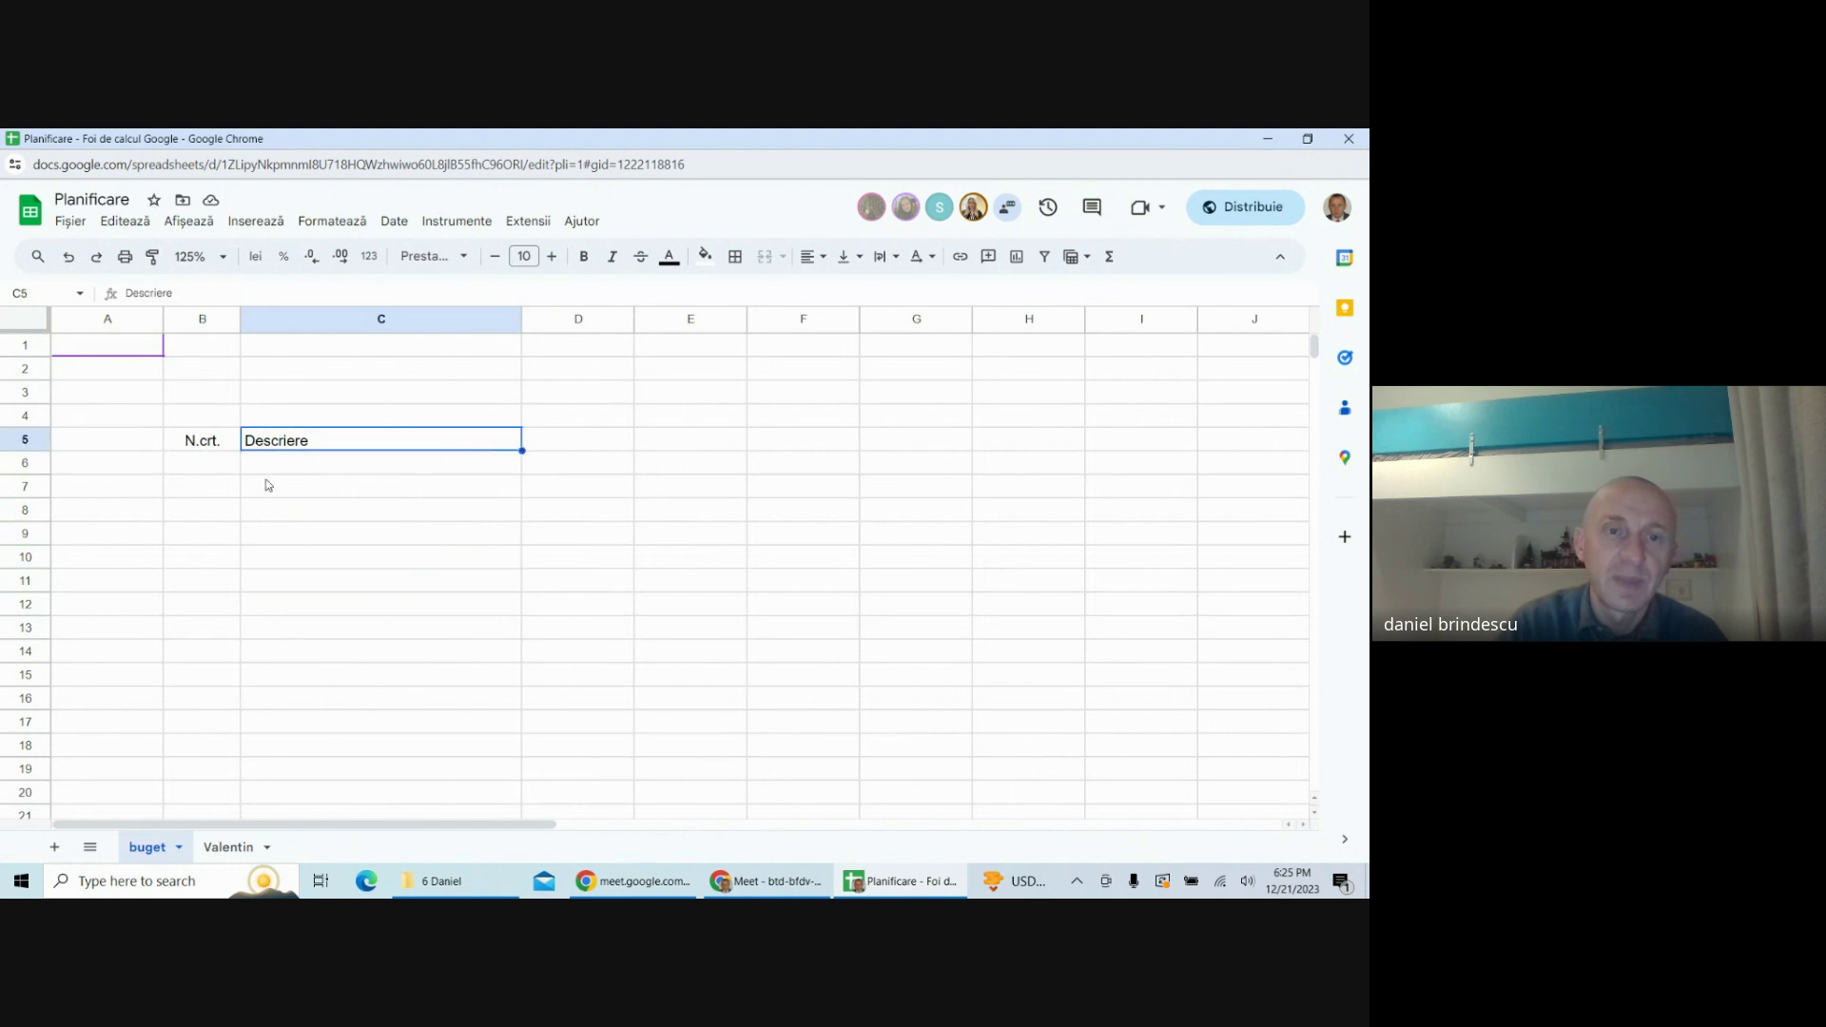
click(261, 464)
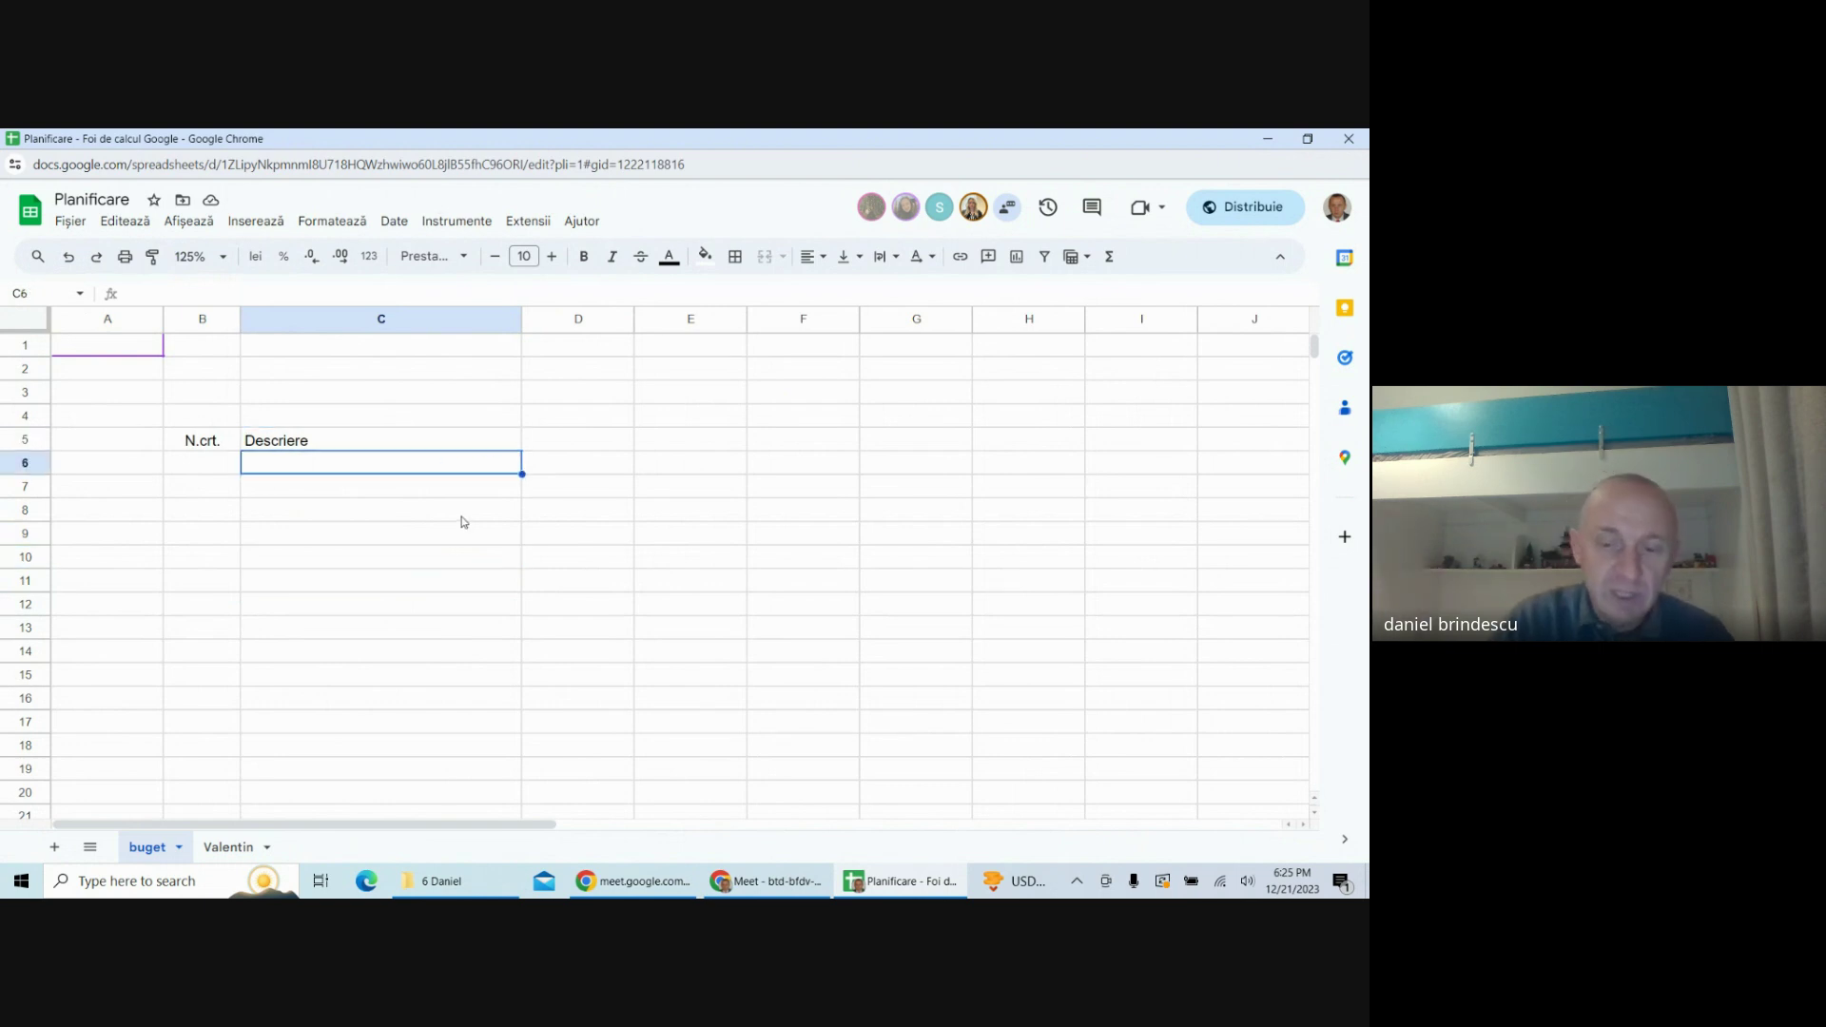
text(Teren)
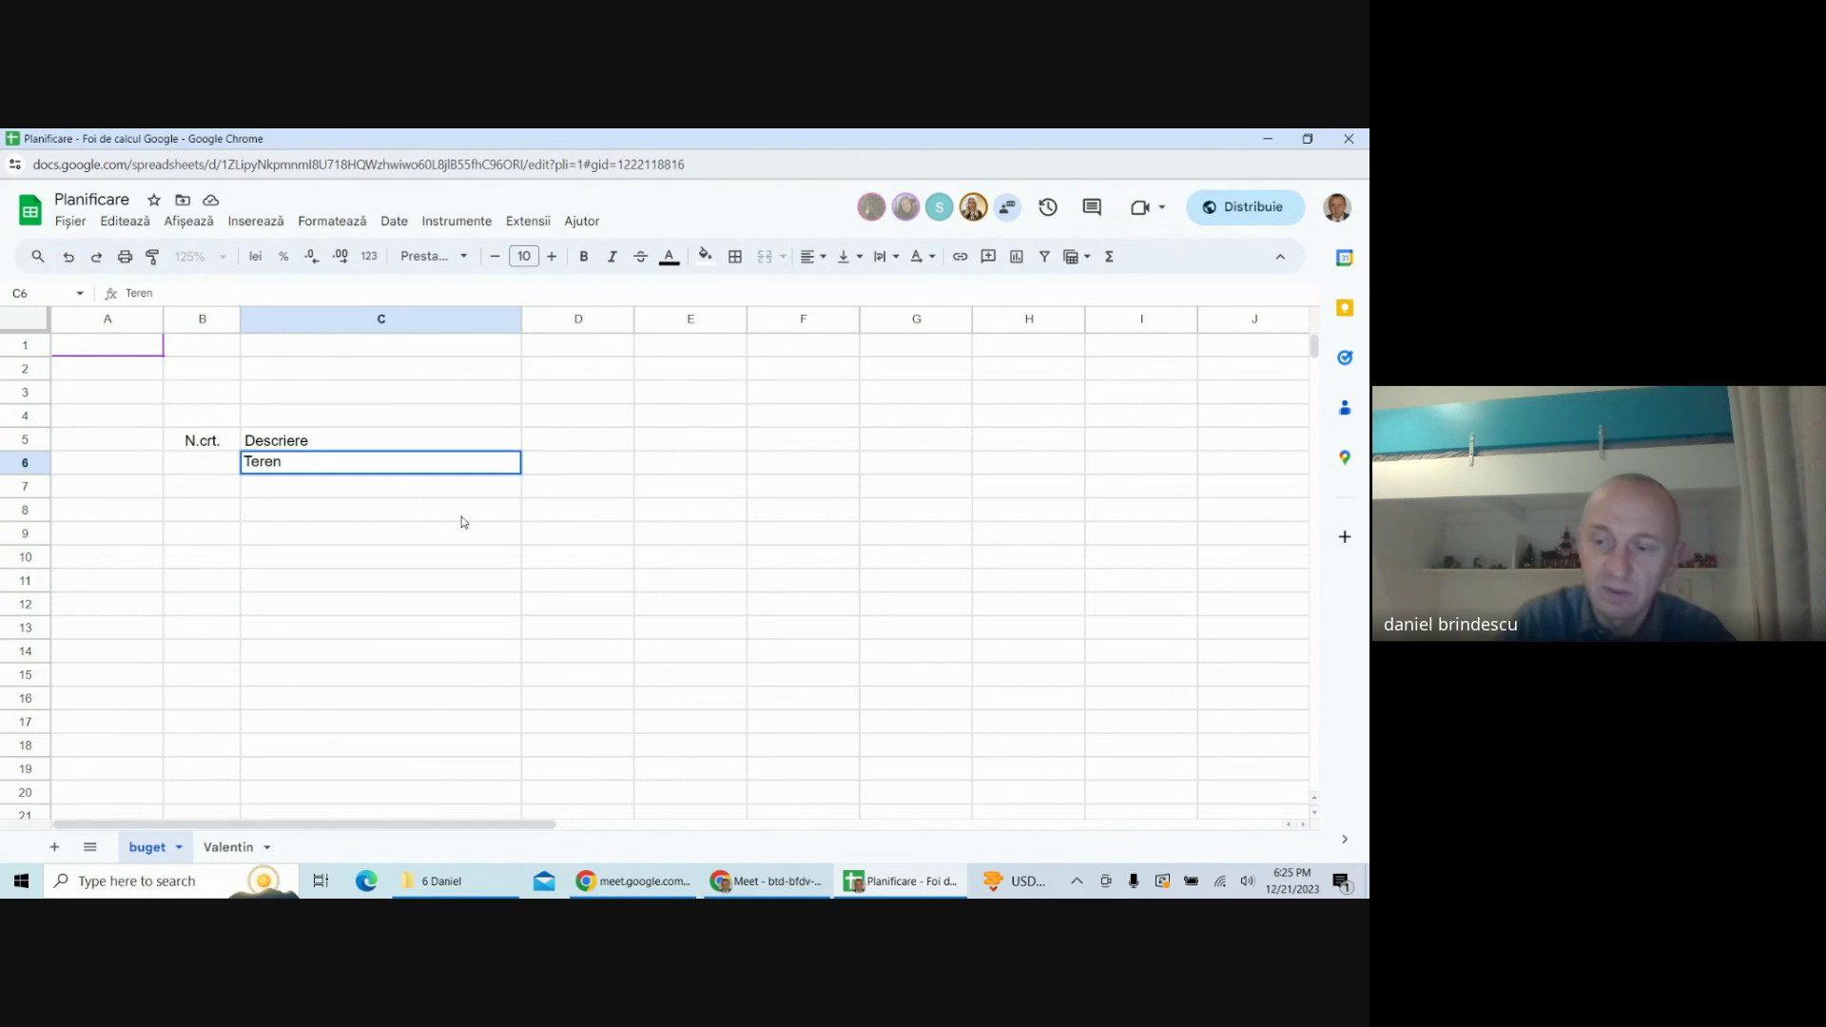
key(Return)
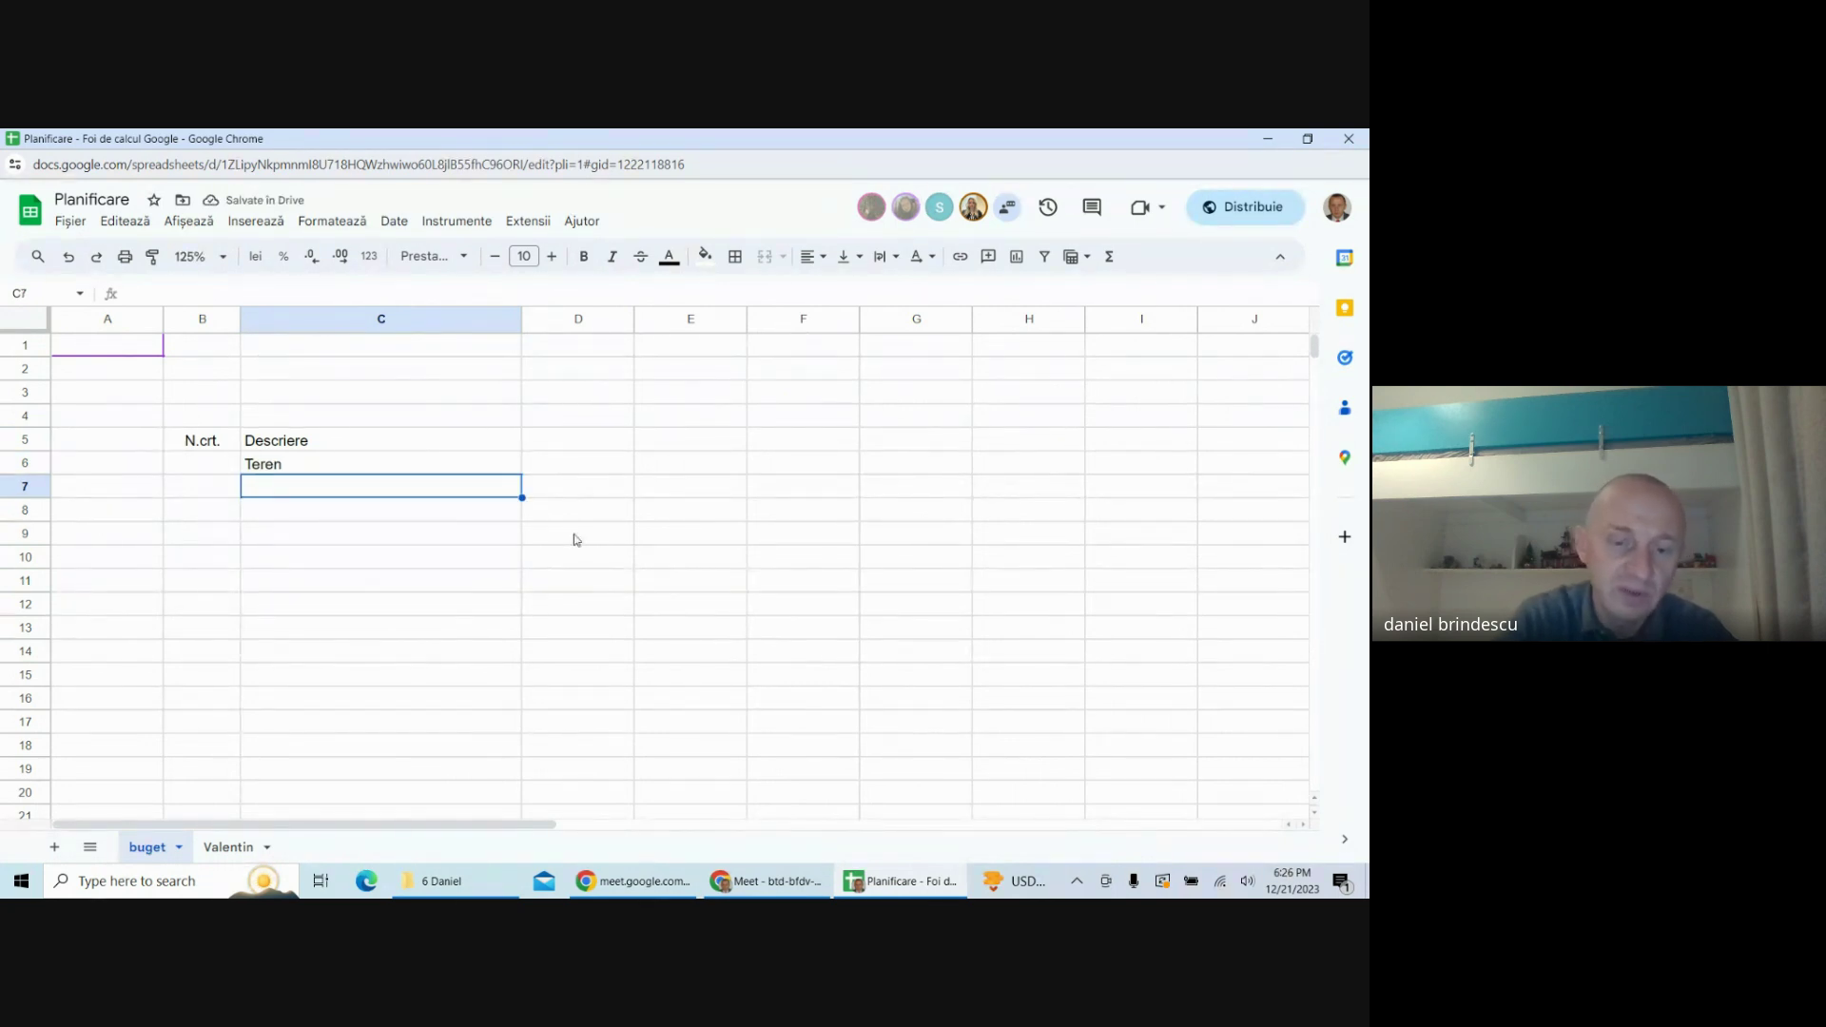
- Enter "Hala de productie" in C7, below "Teren"
text(c)
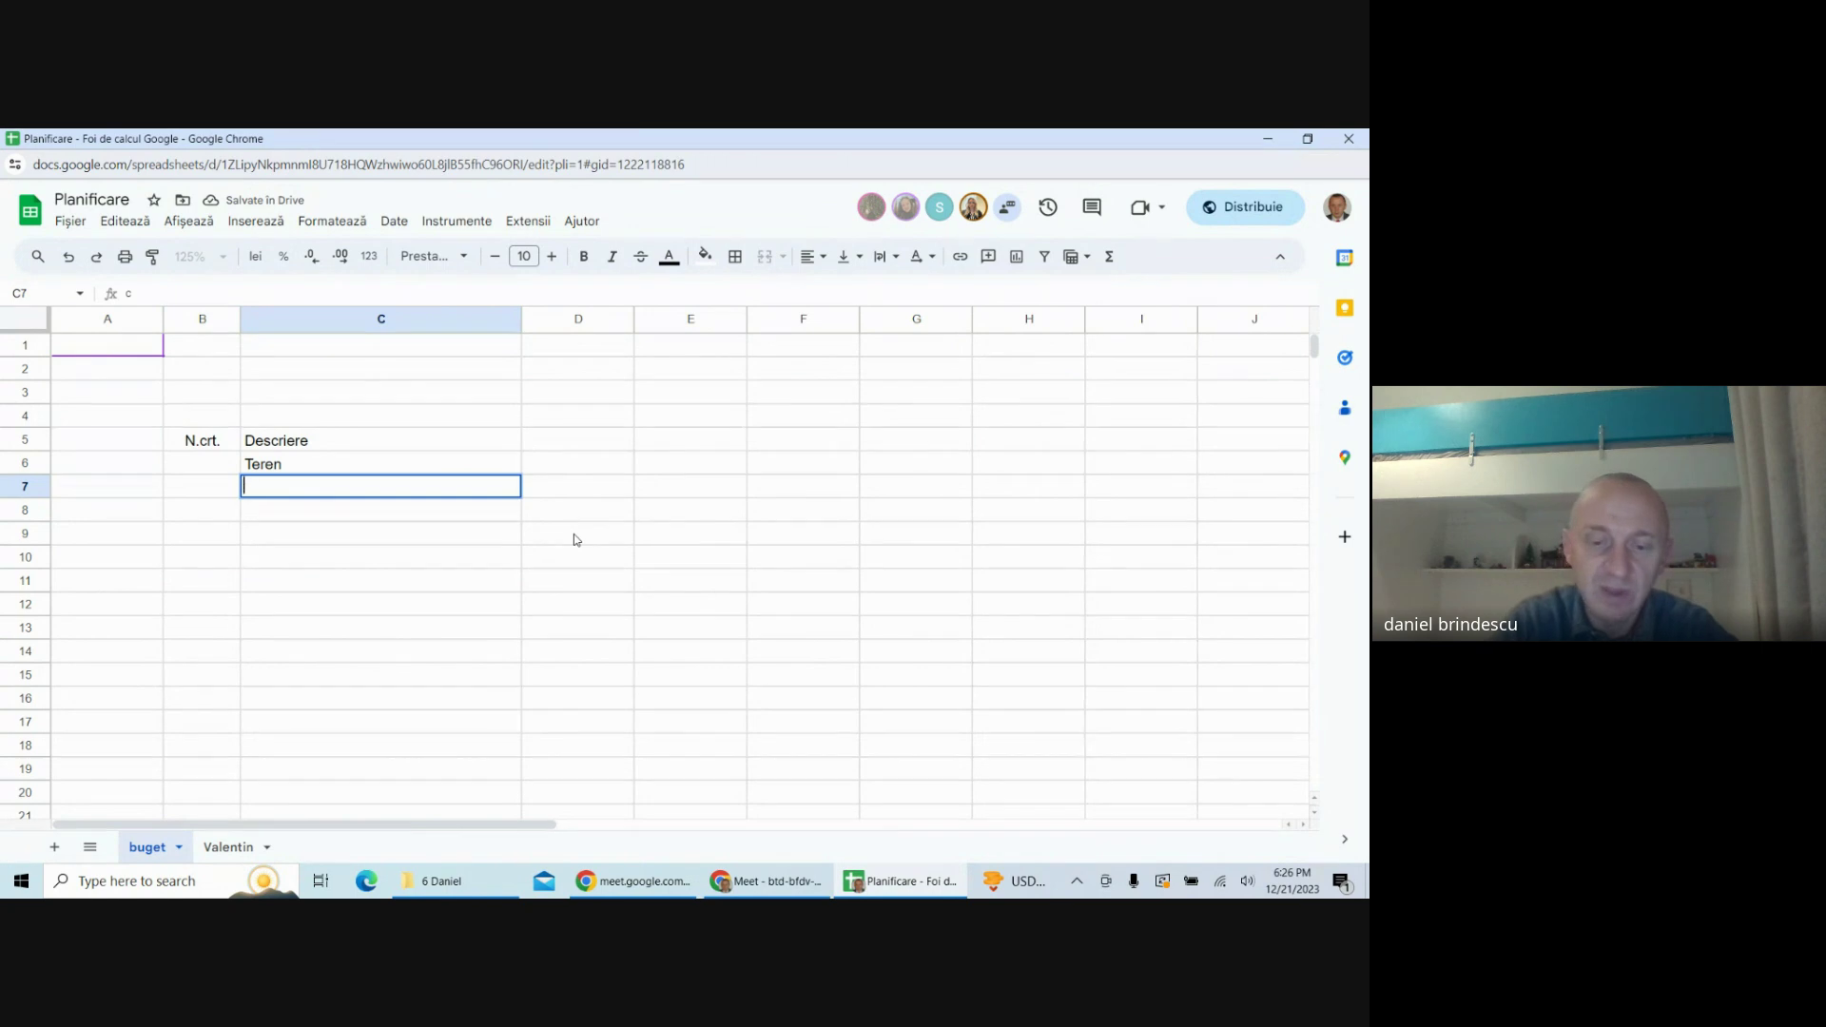
text(e)
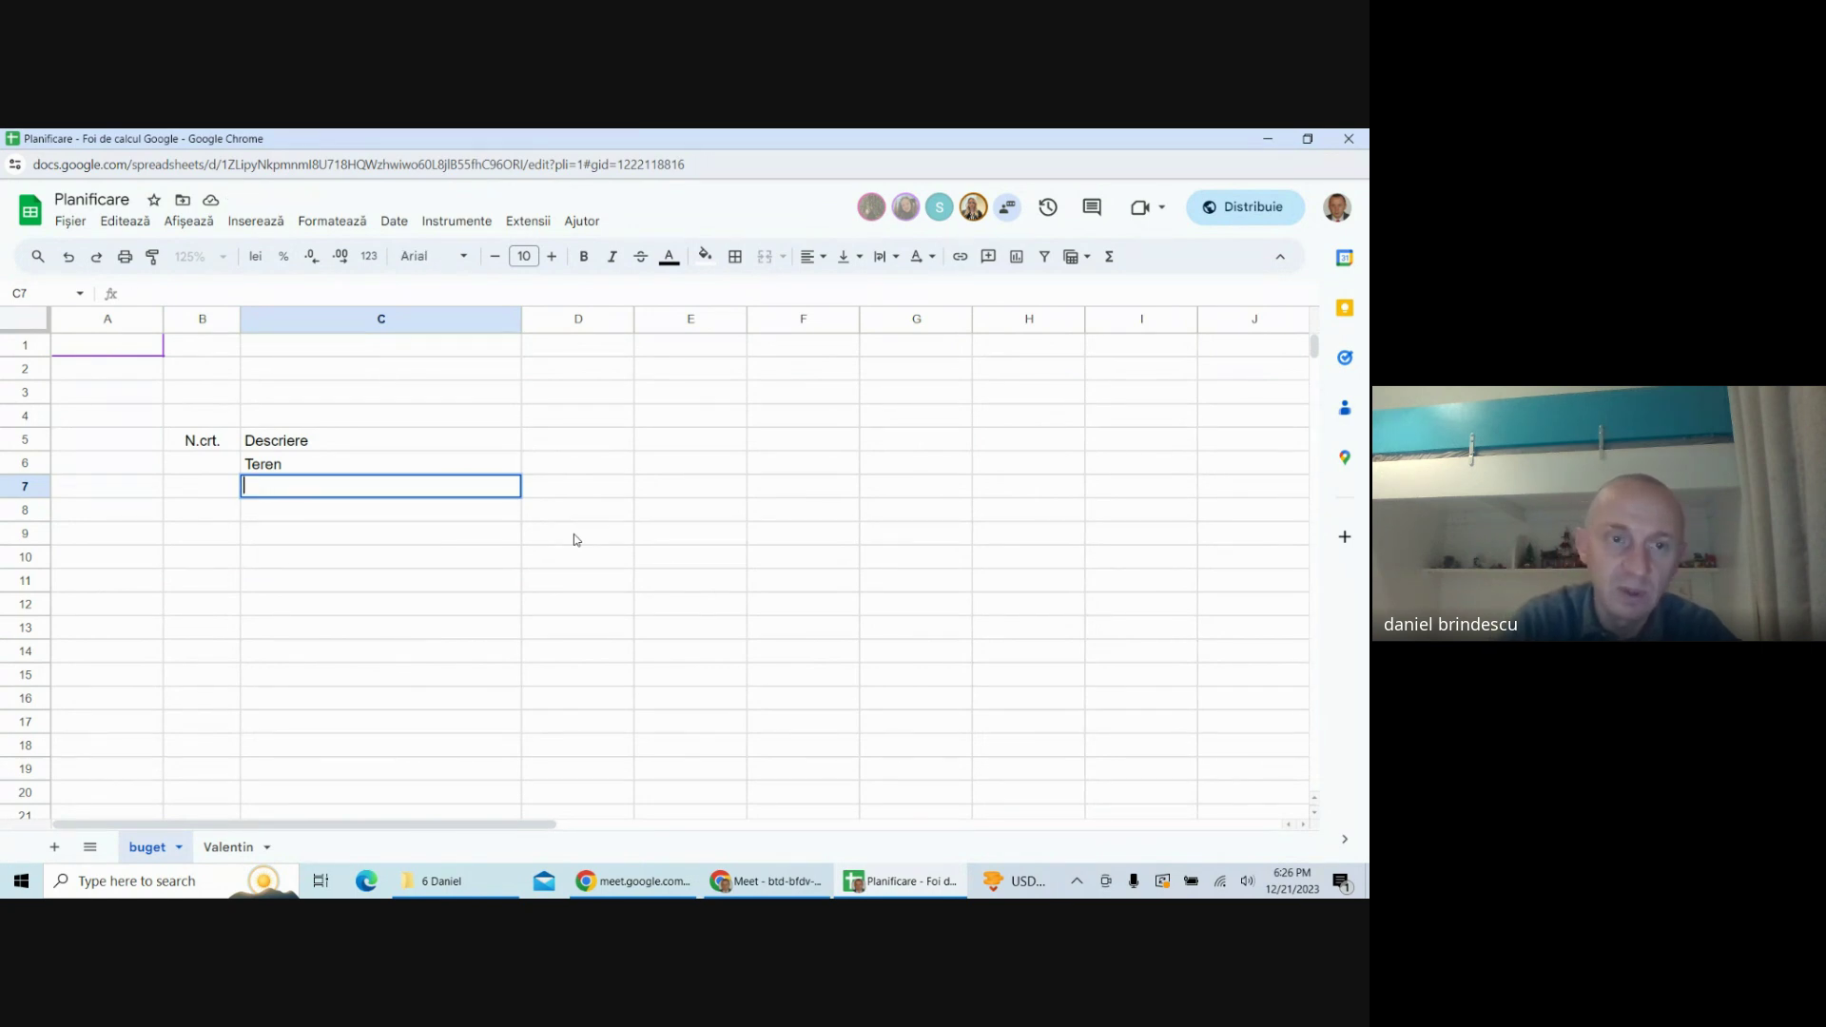
text(Hal)
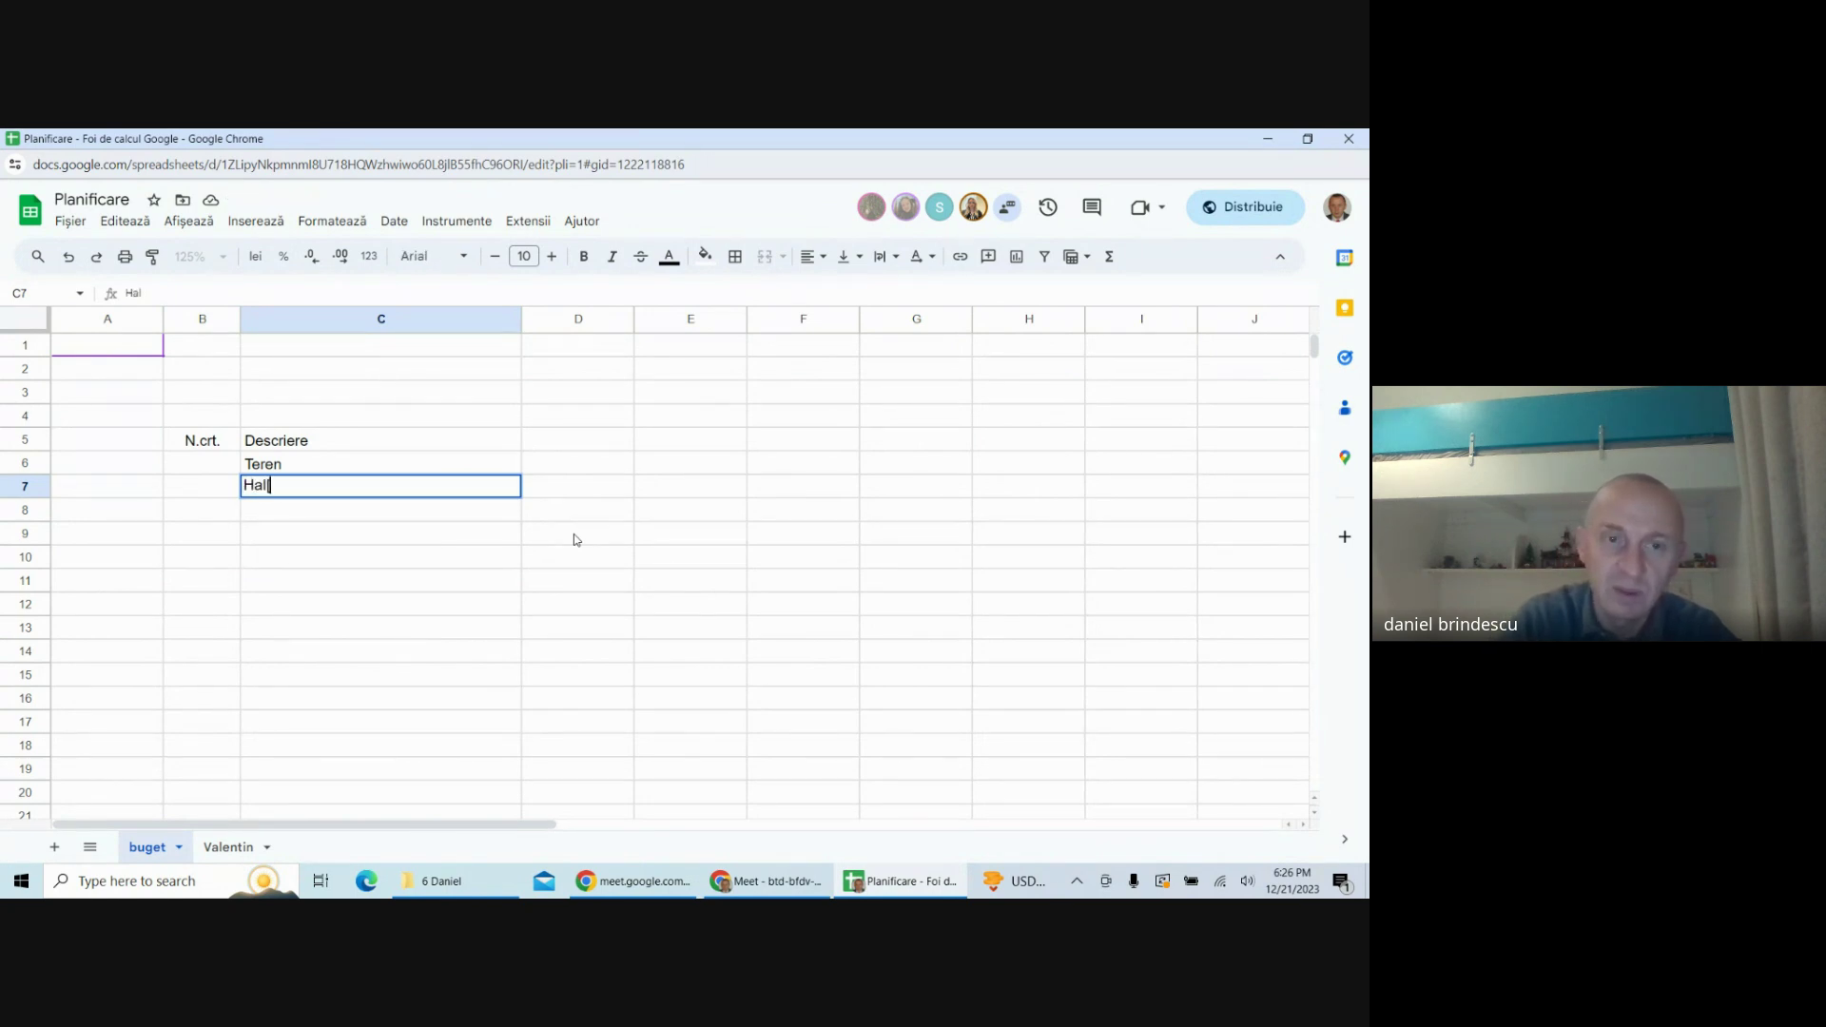
text([ ==)
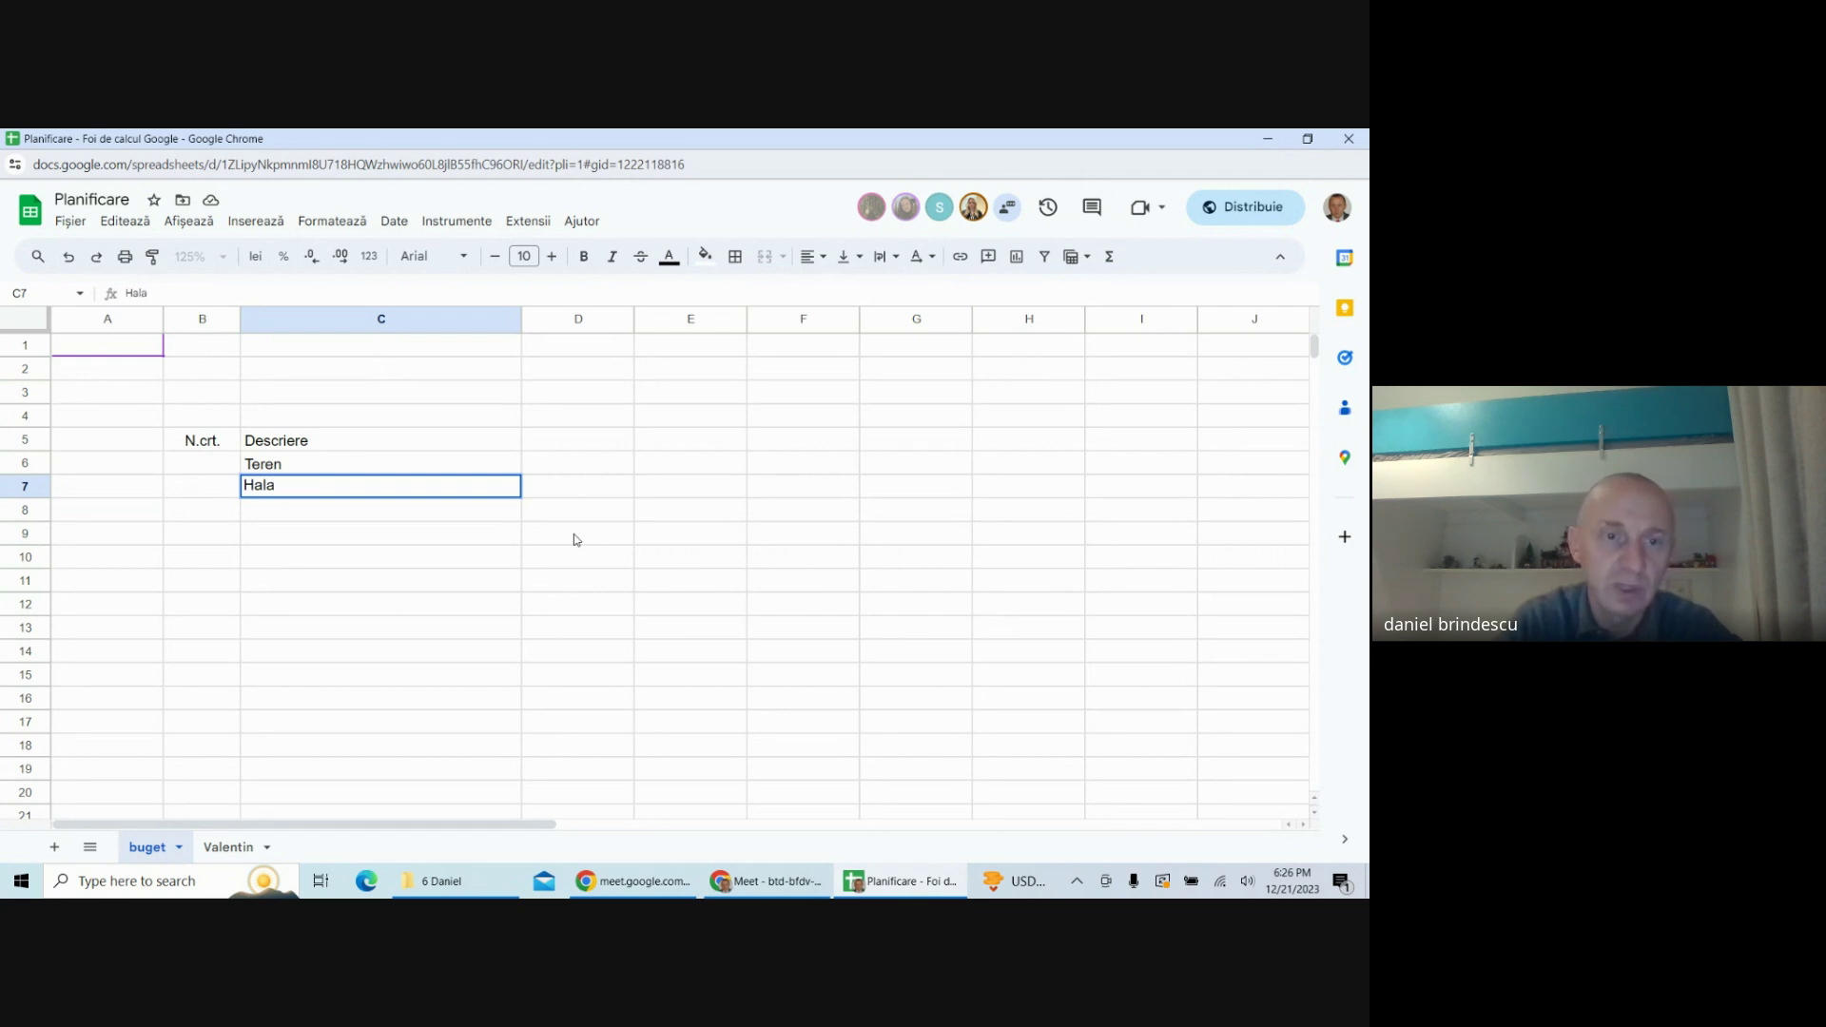
text( de produ)
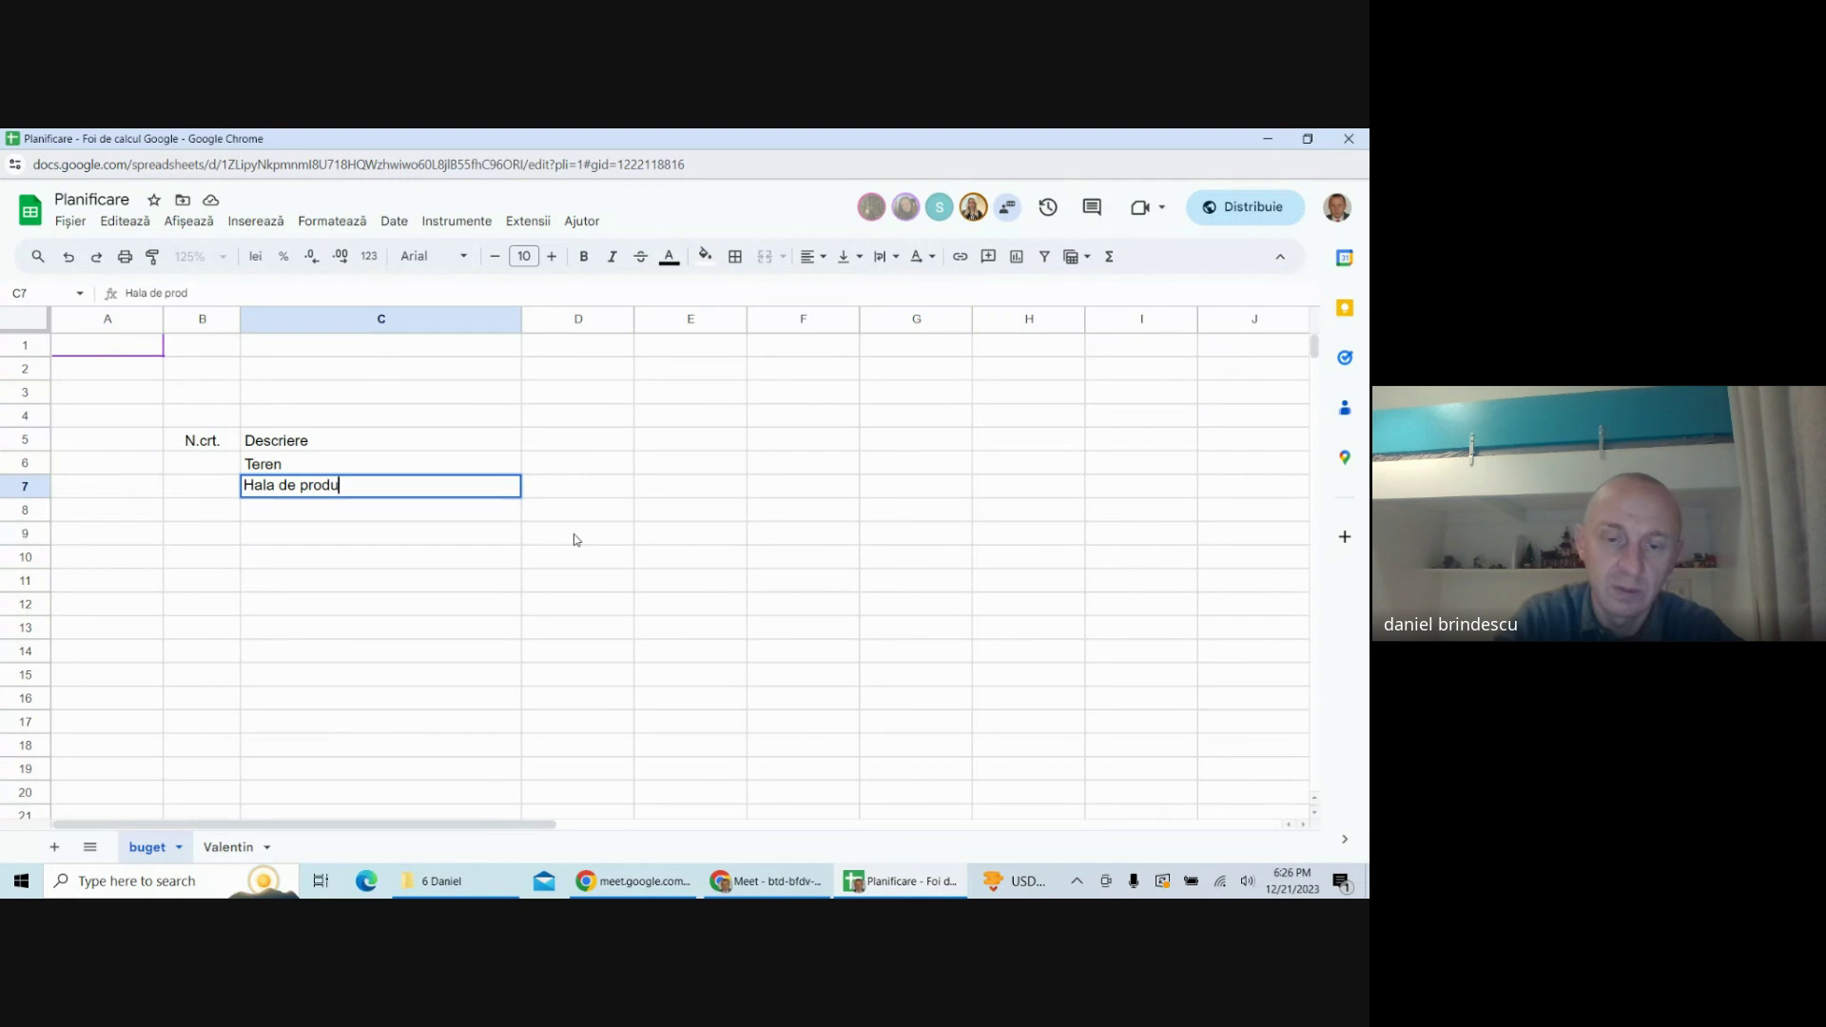
text(ctie)
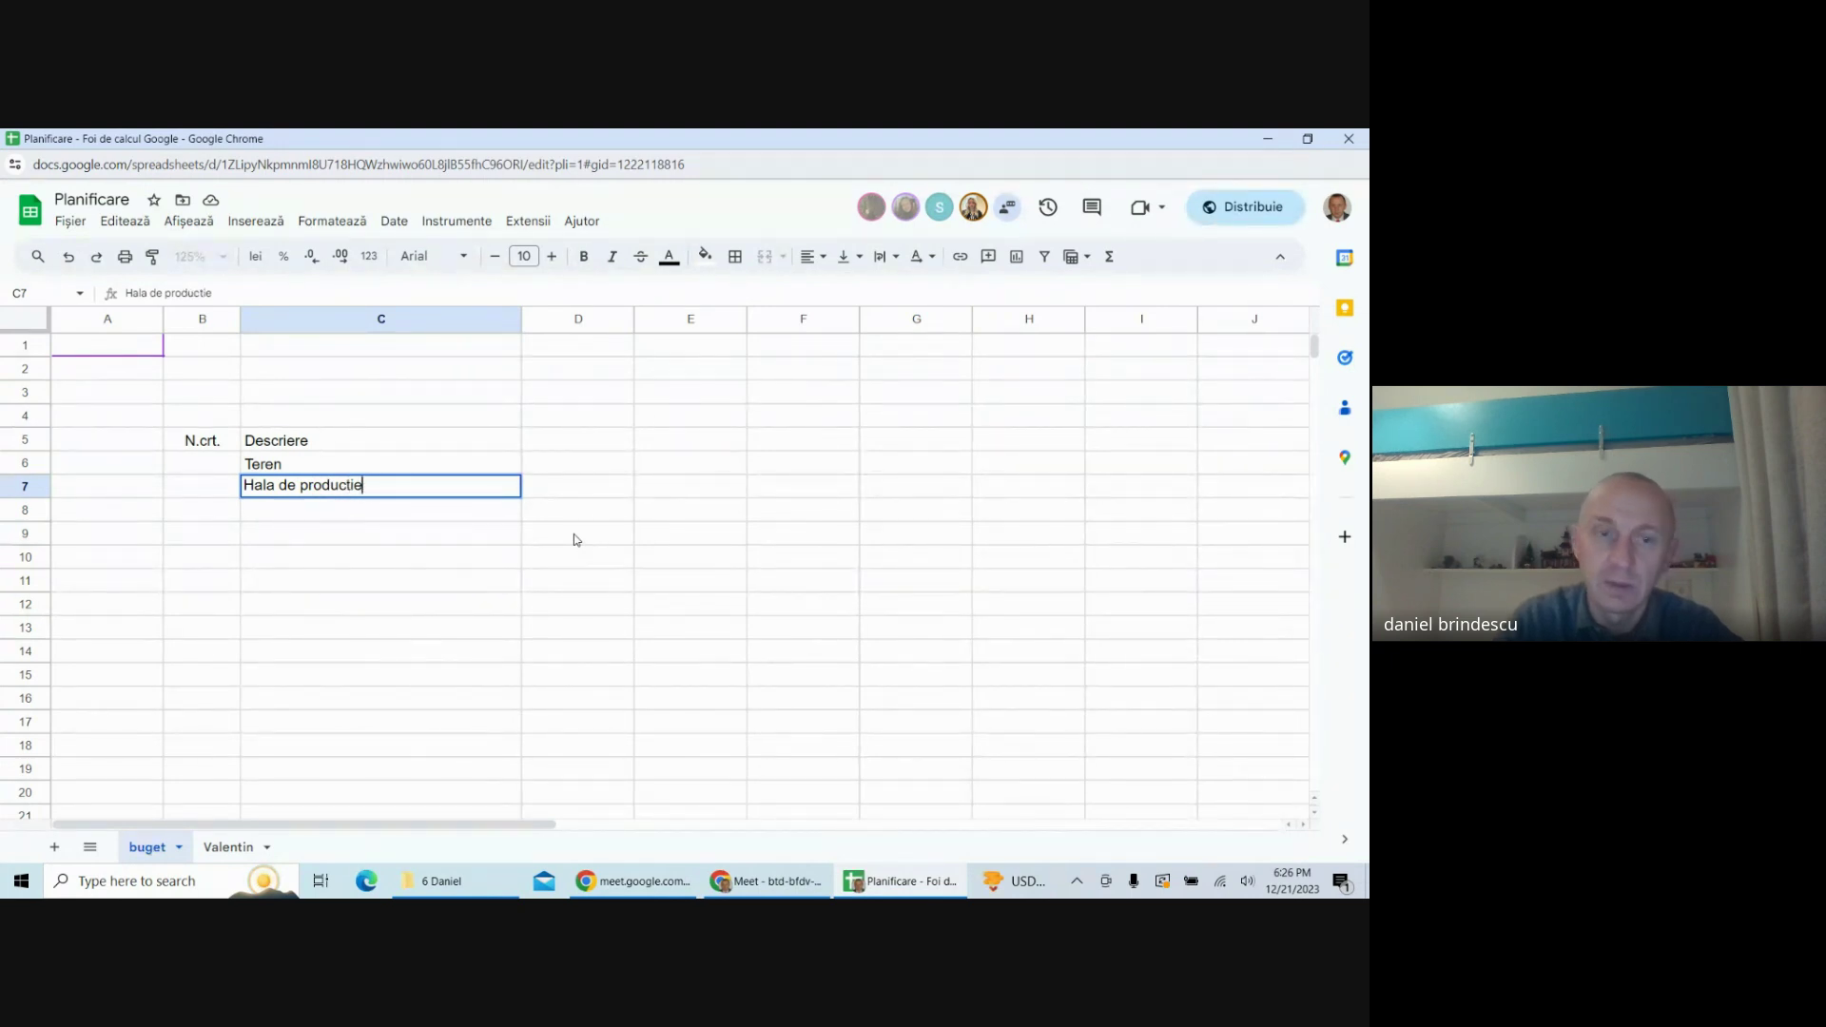
key(Return)
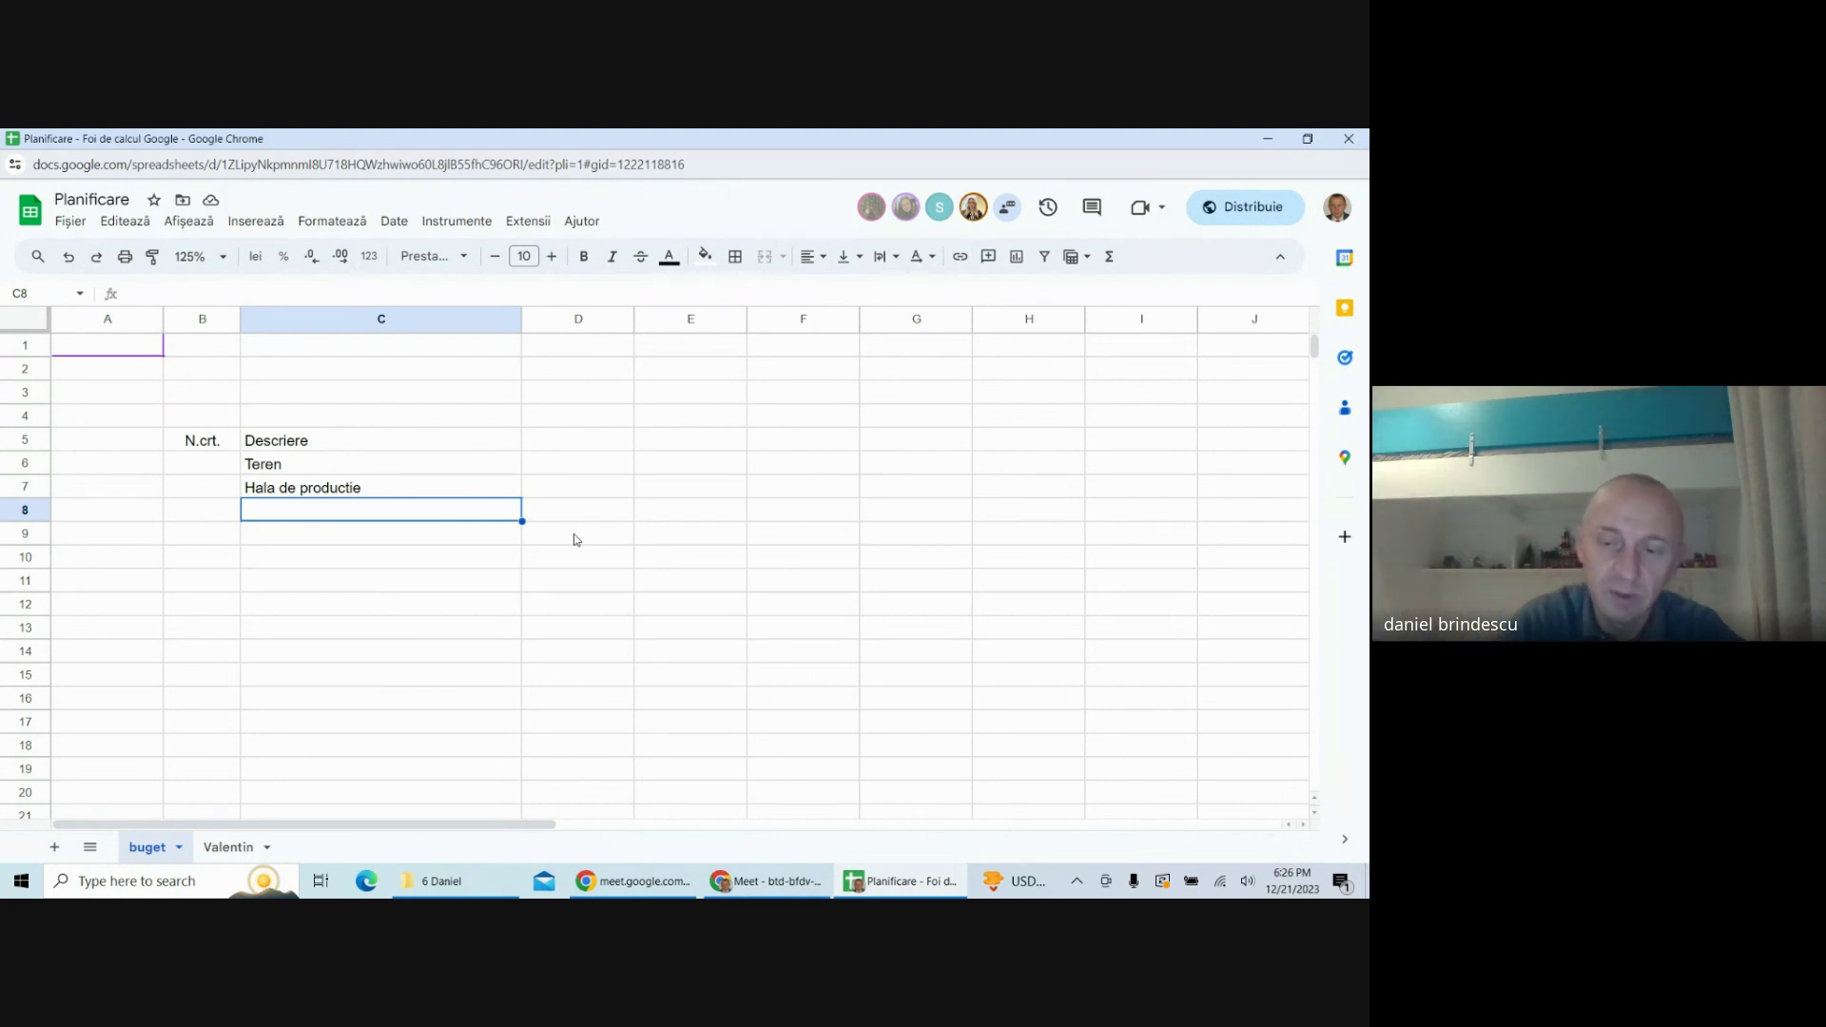
- Add "Incarcator frontal" in C8 and "Tocator" in C9 to the "Descriere" list
text(Incarca)
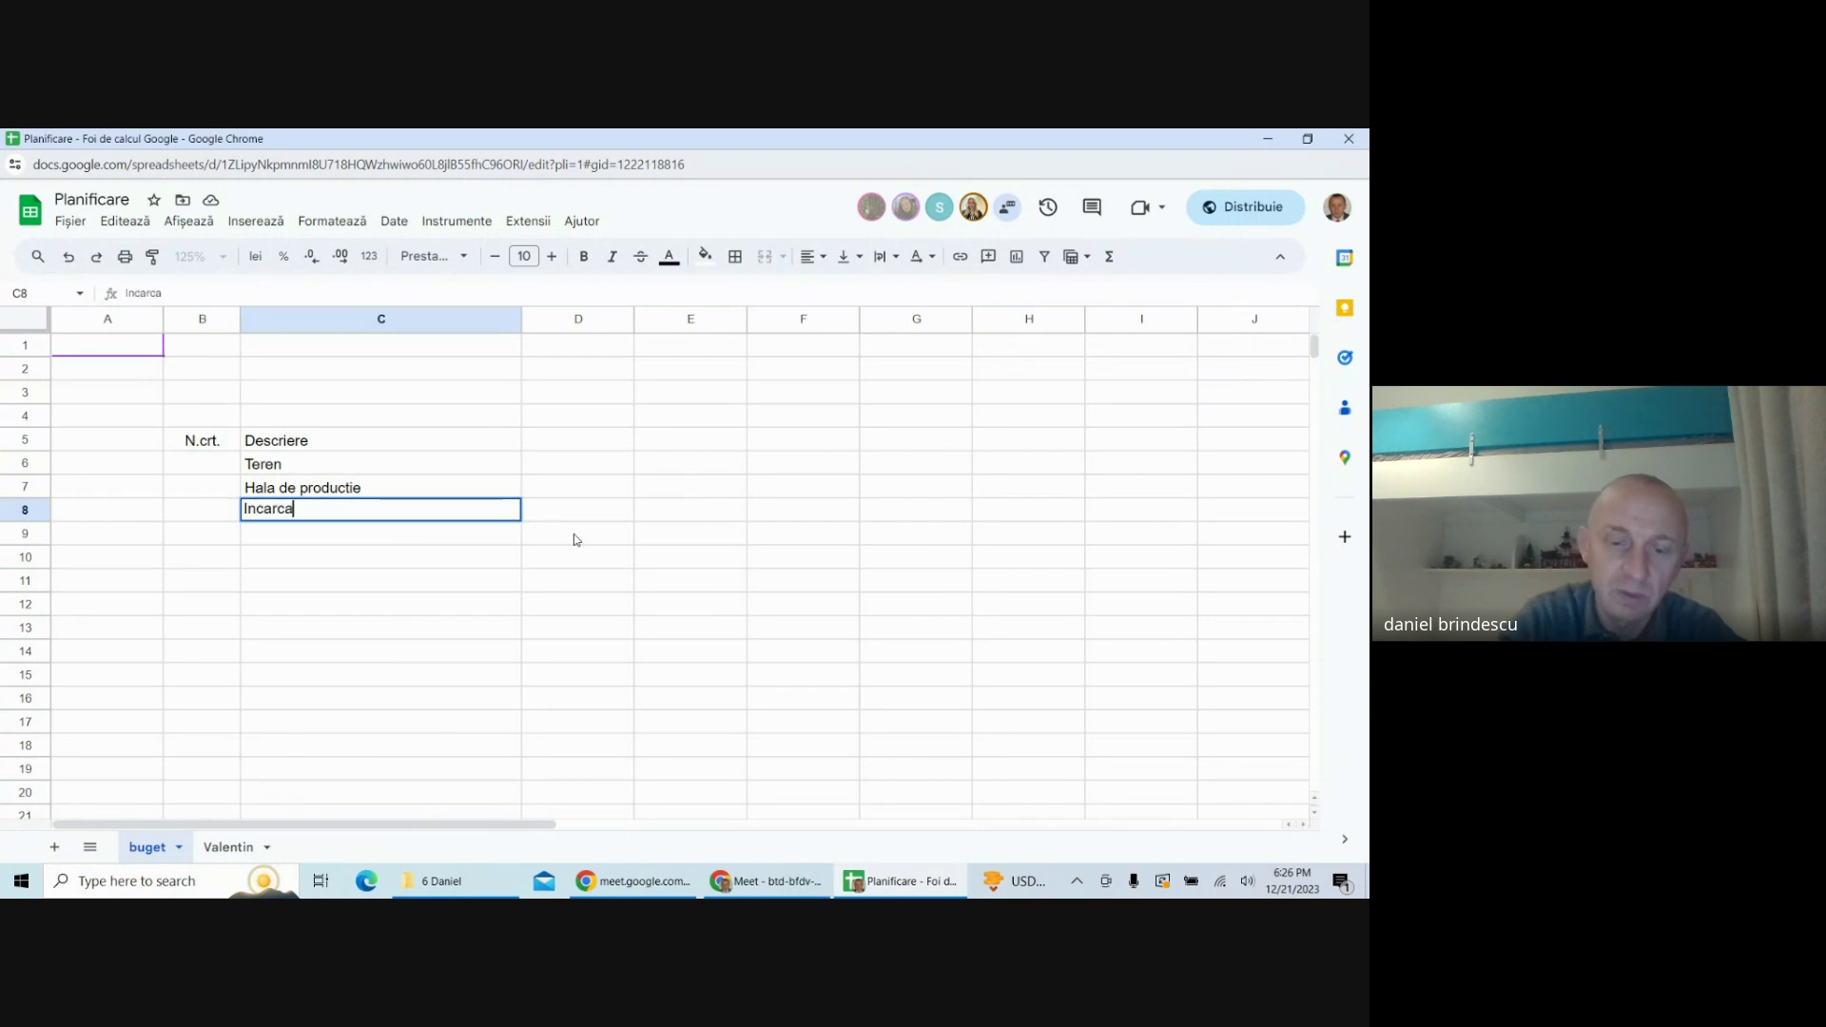
text(tor frontal)
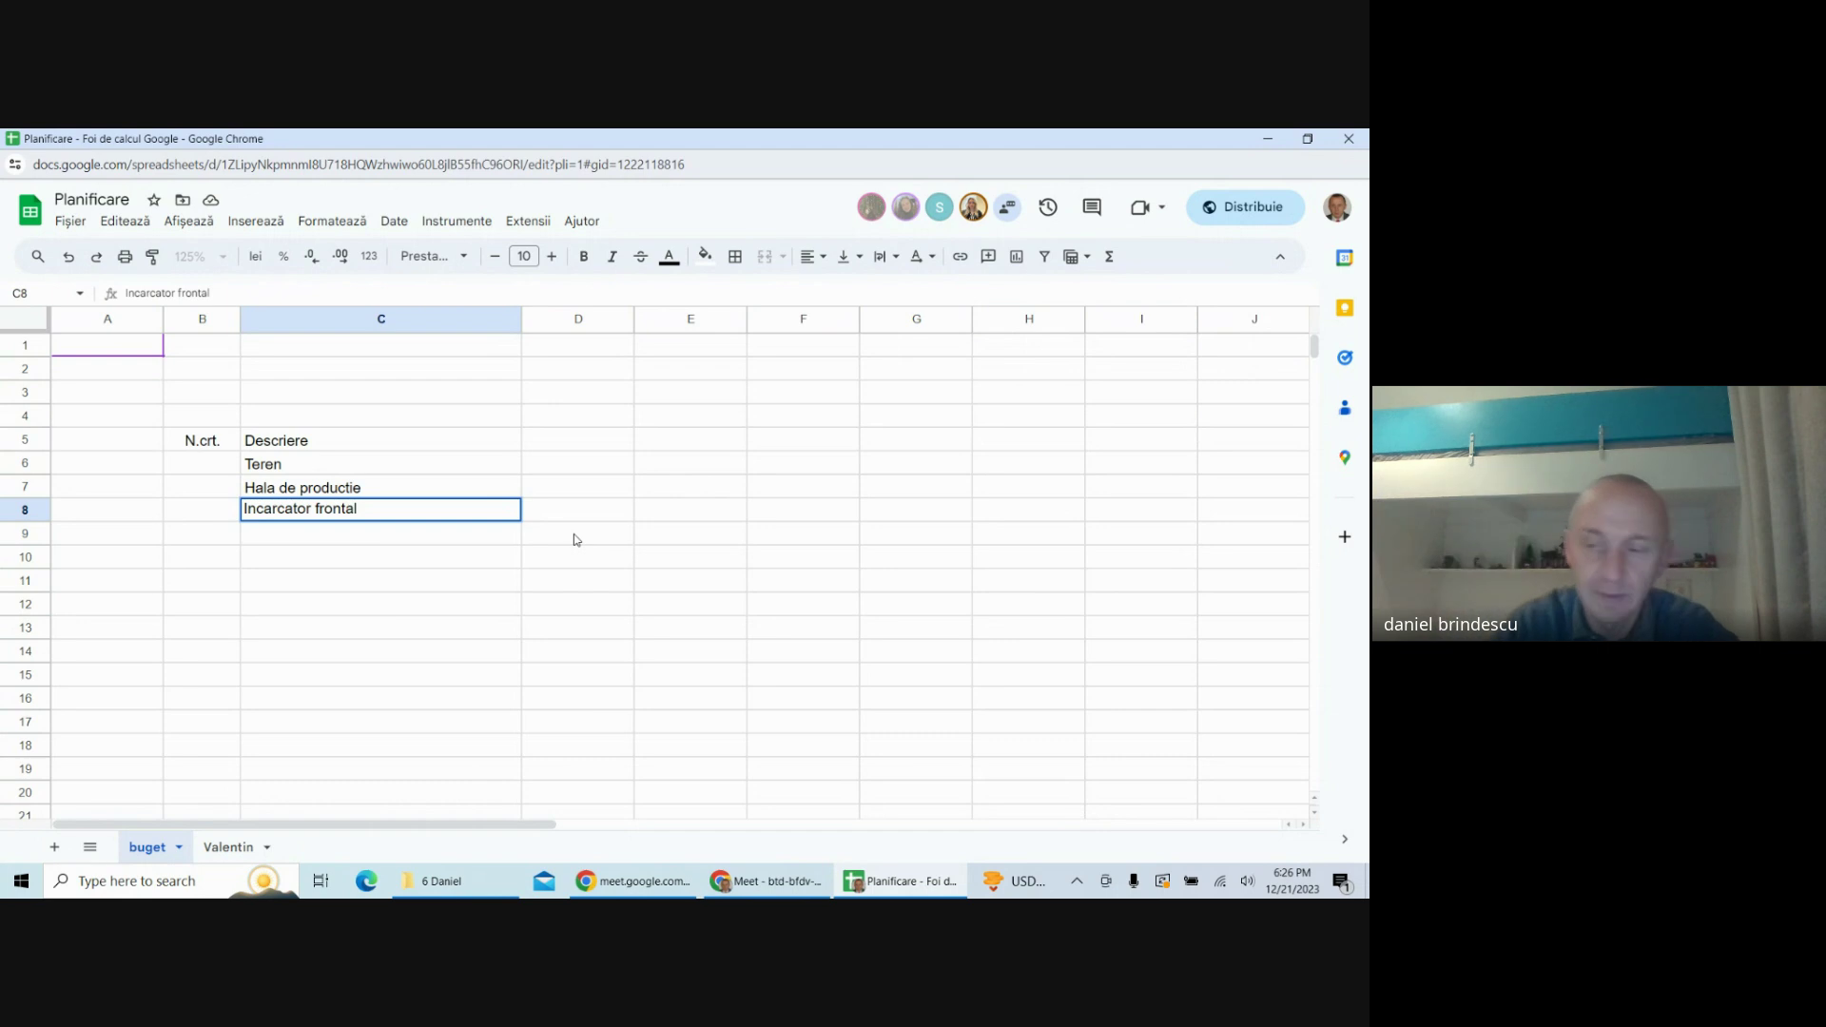
key(Return)
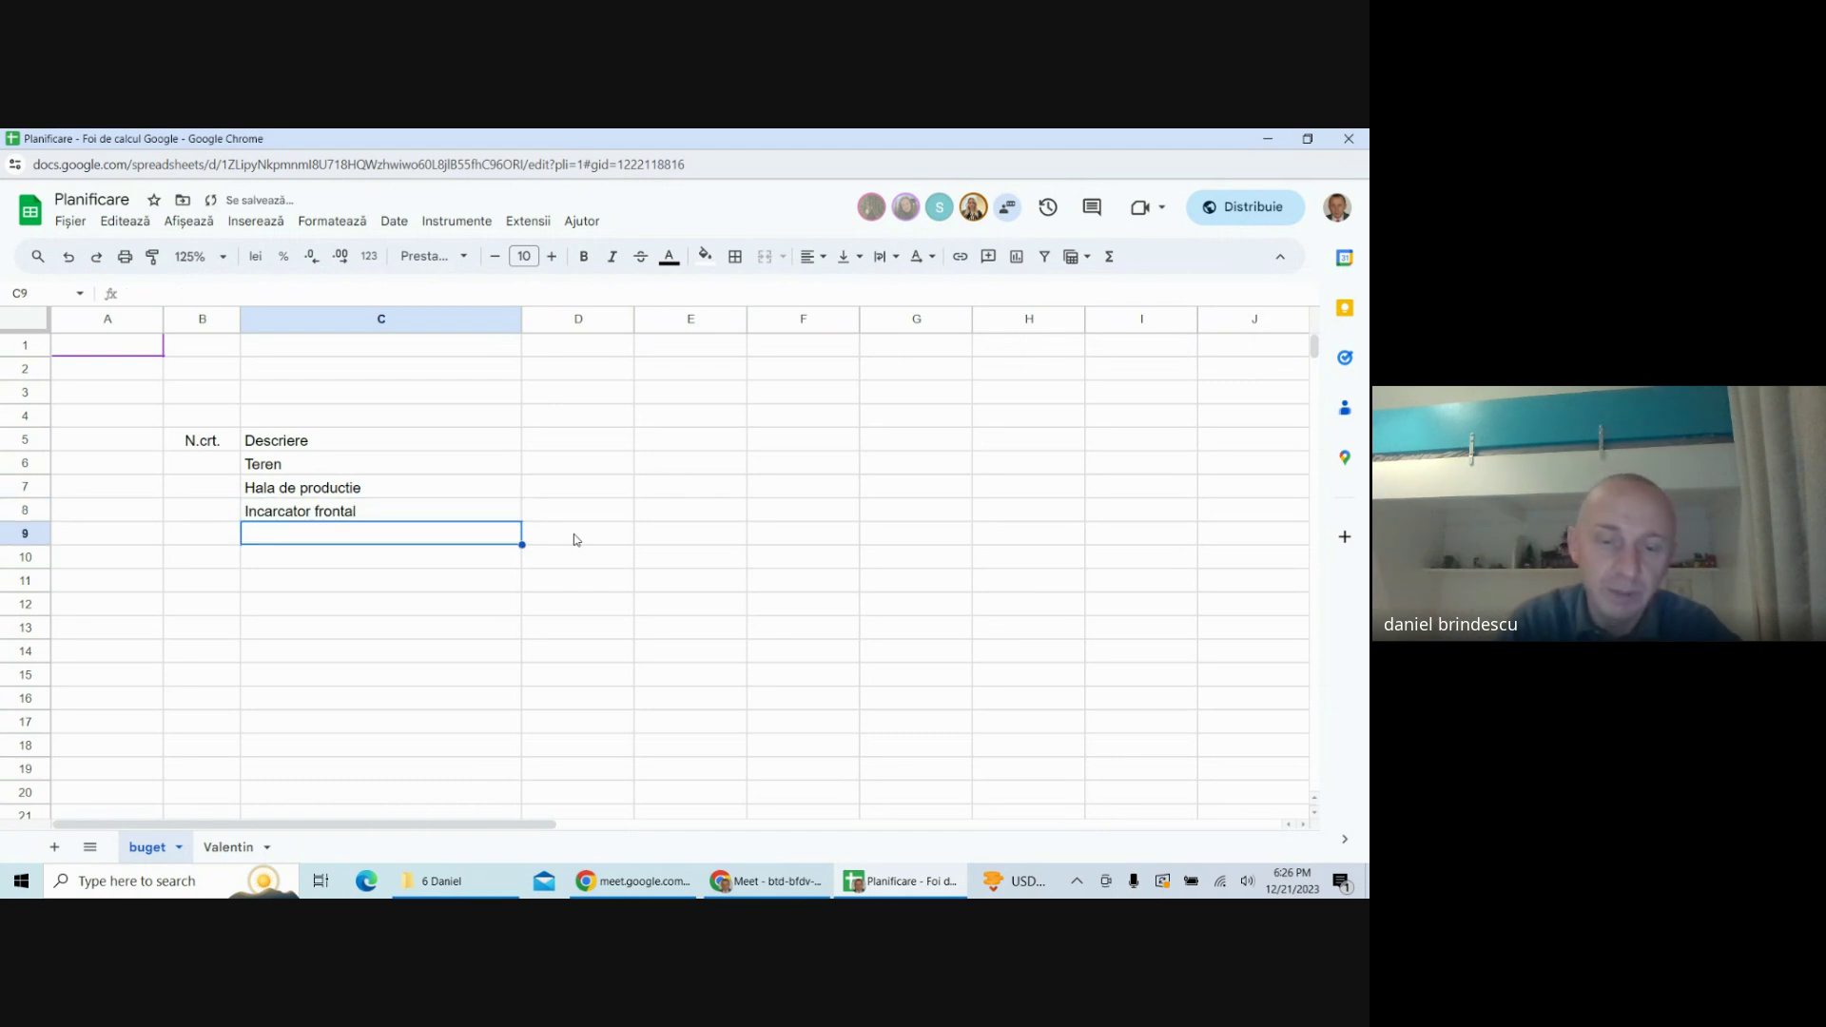
text(Tocator)
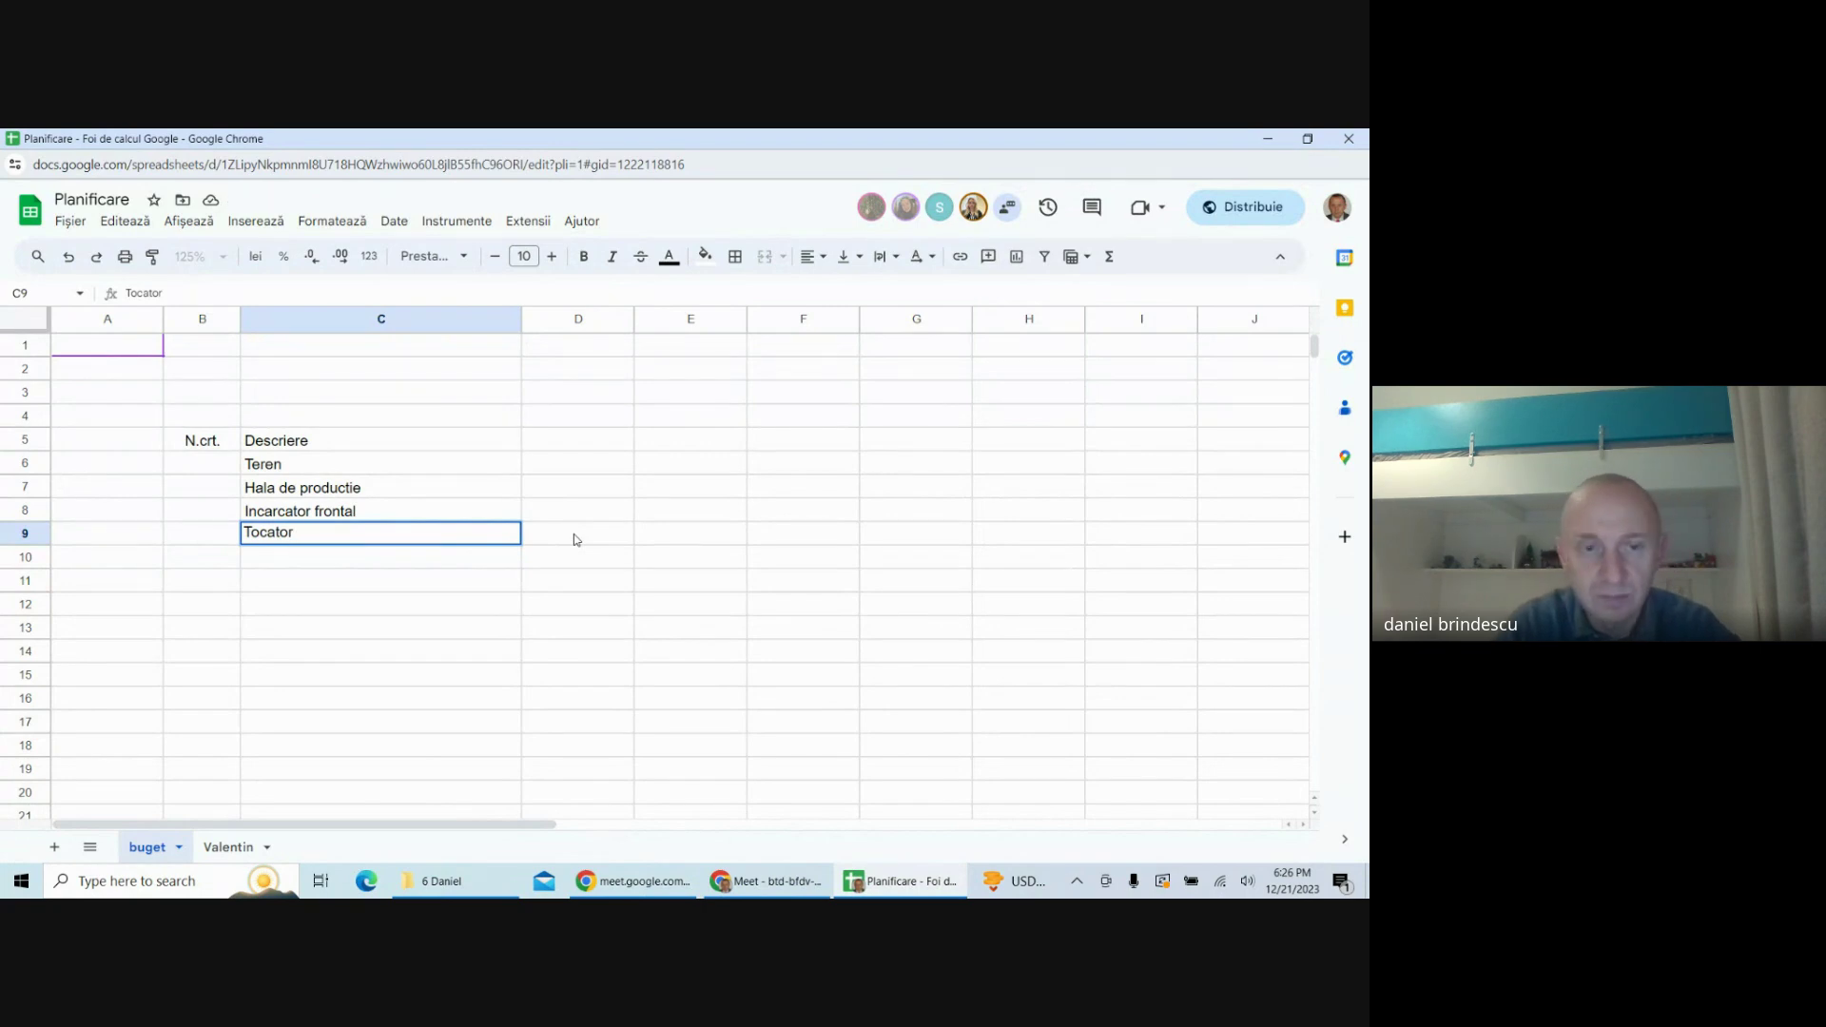
key(Return)
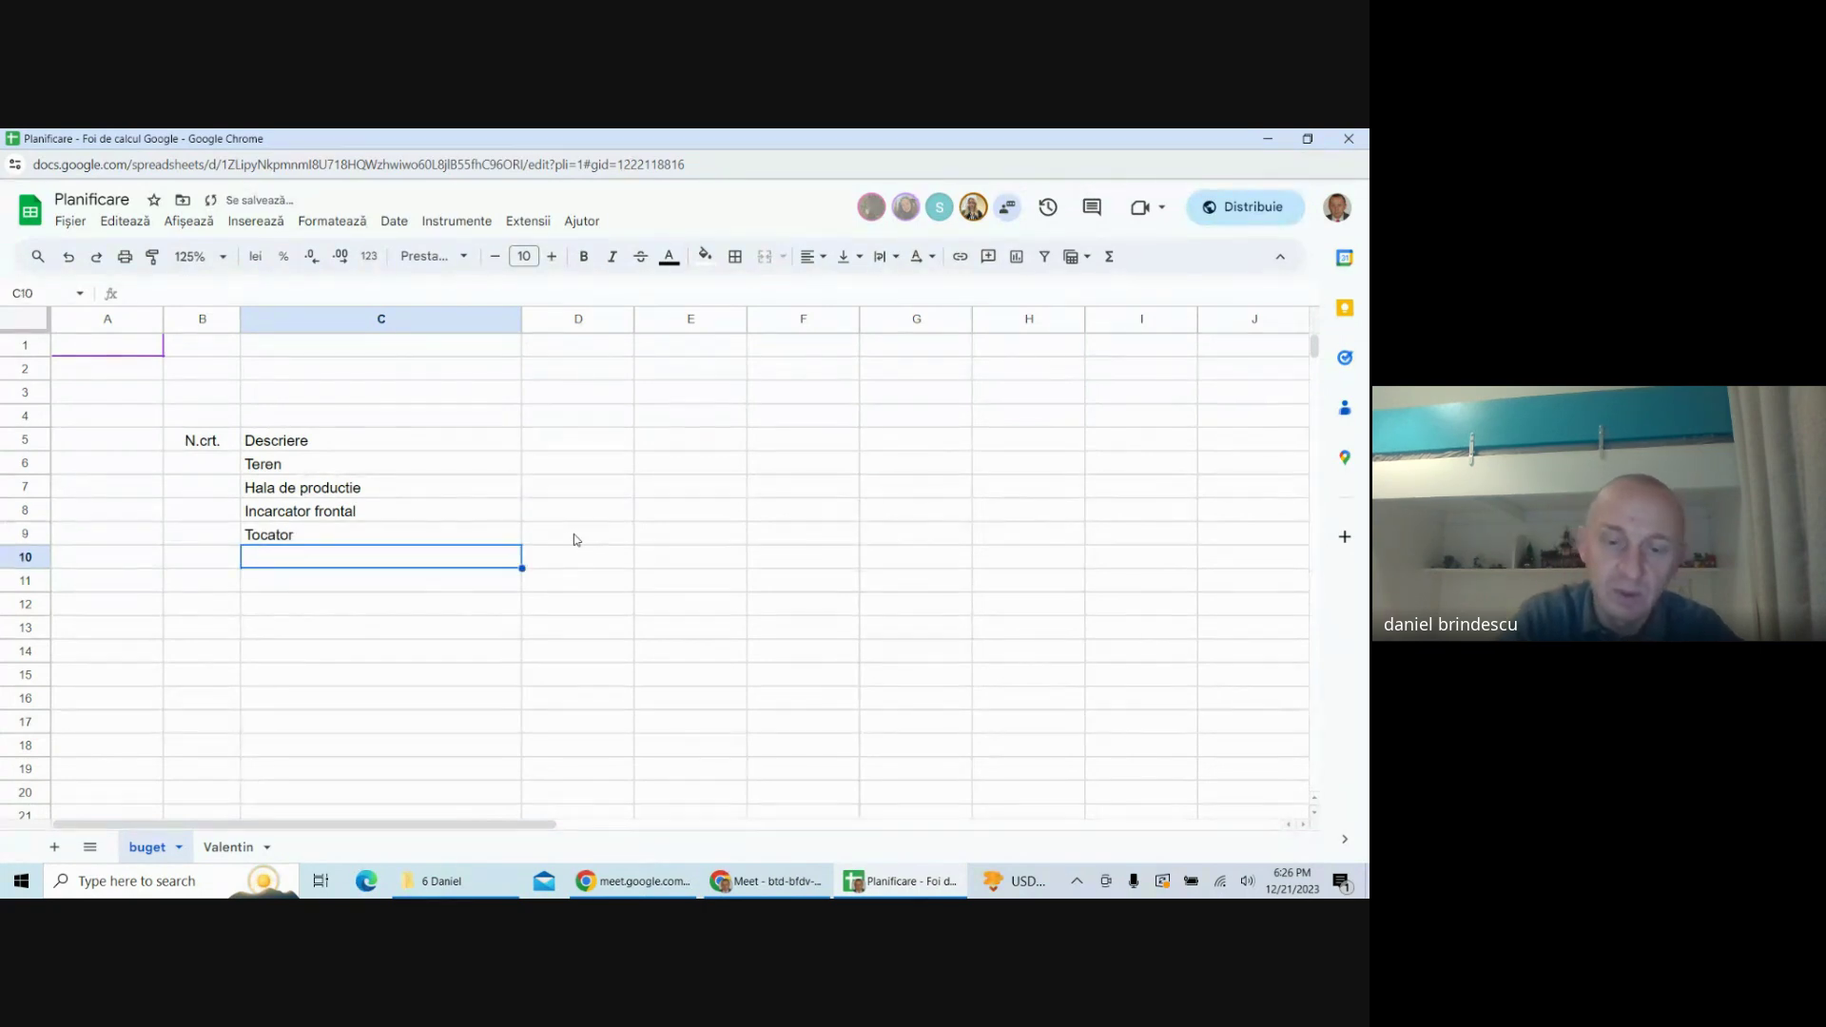
- Enter "Uscator" in C10 with a capital U
text(uscato)
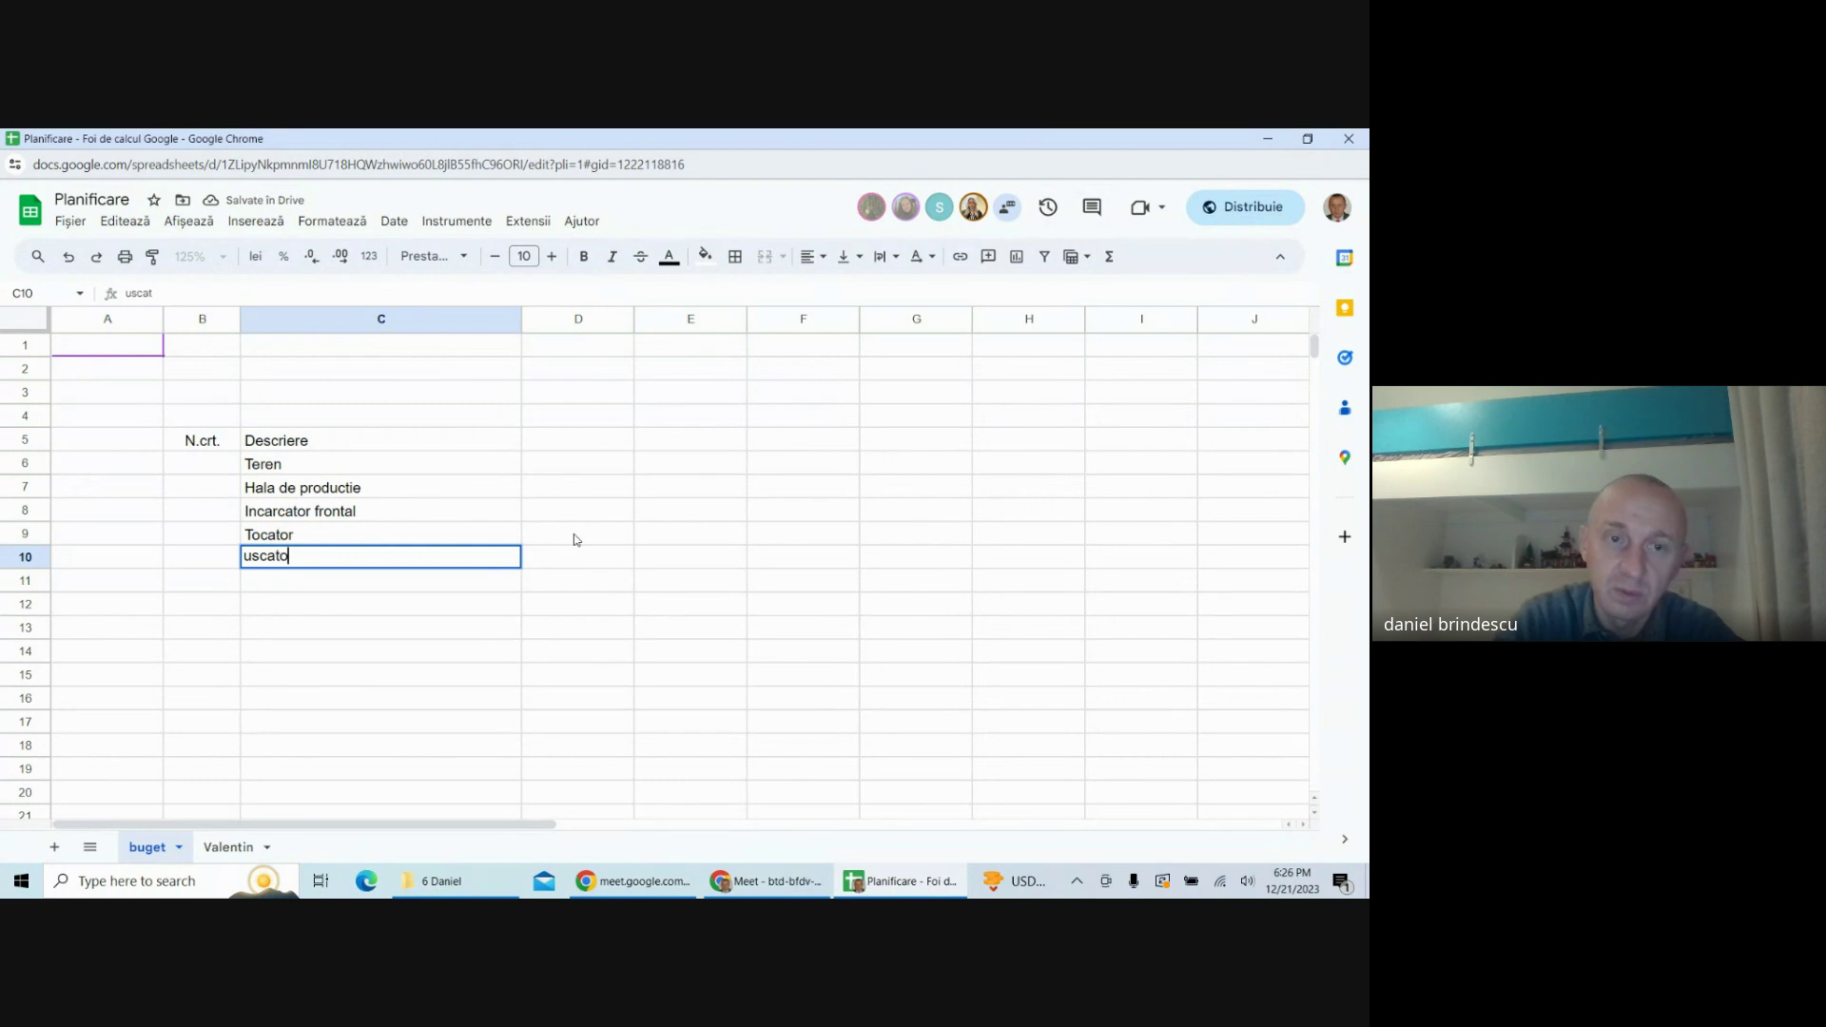
text(r)
key(Return)
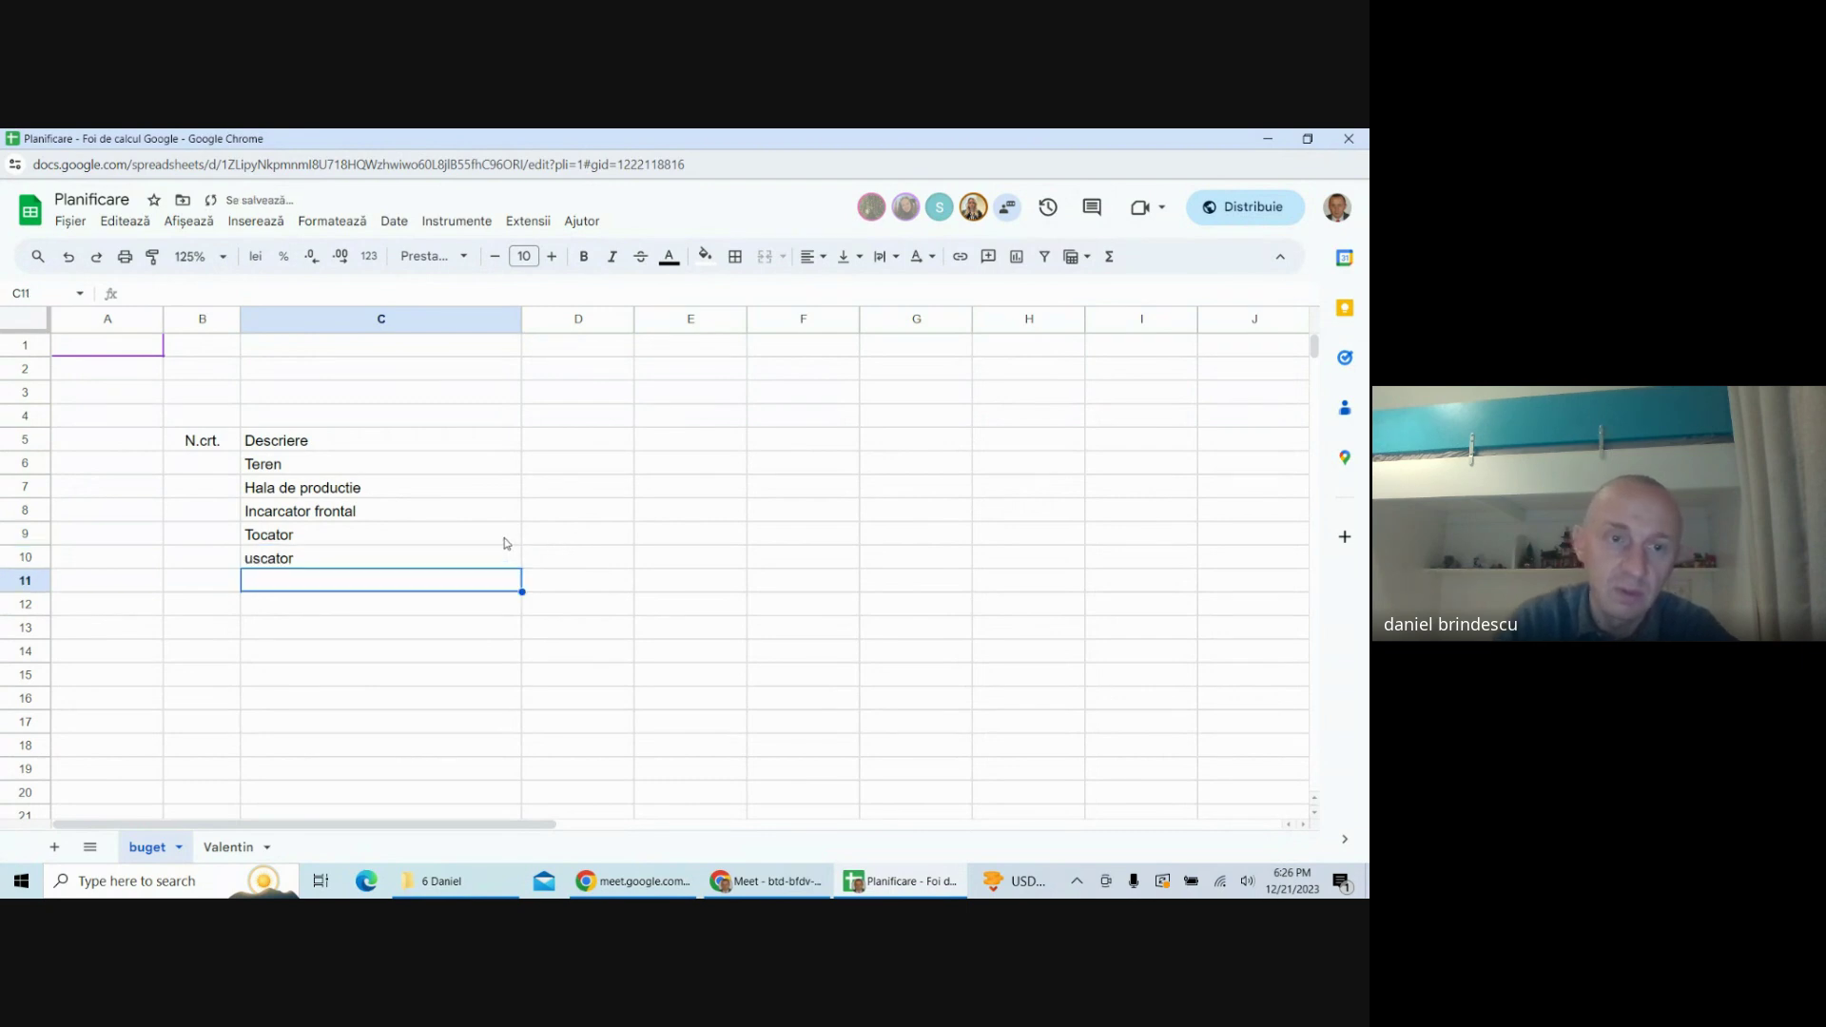
double_click(252, 560)
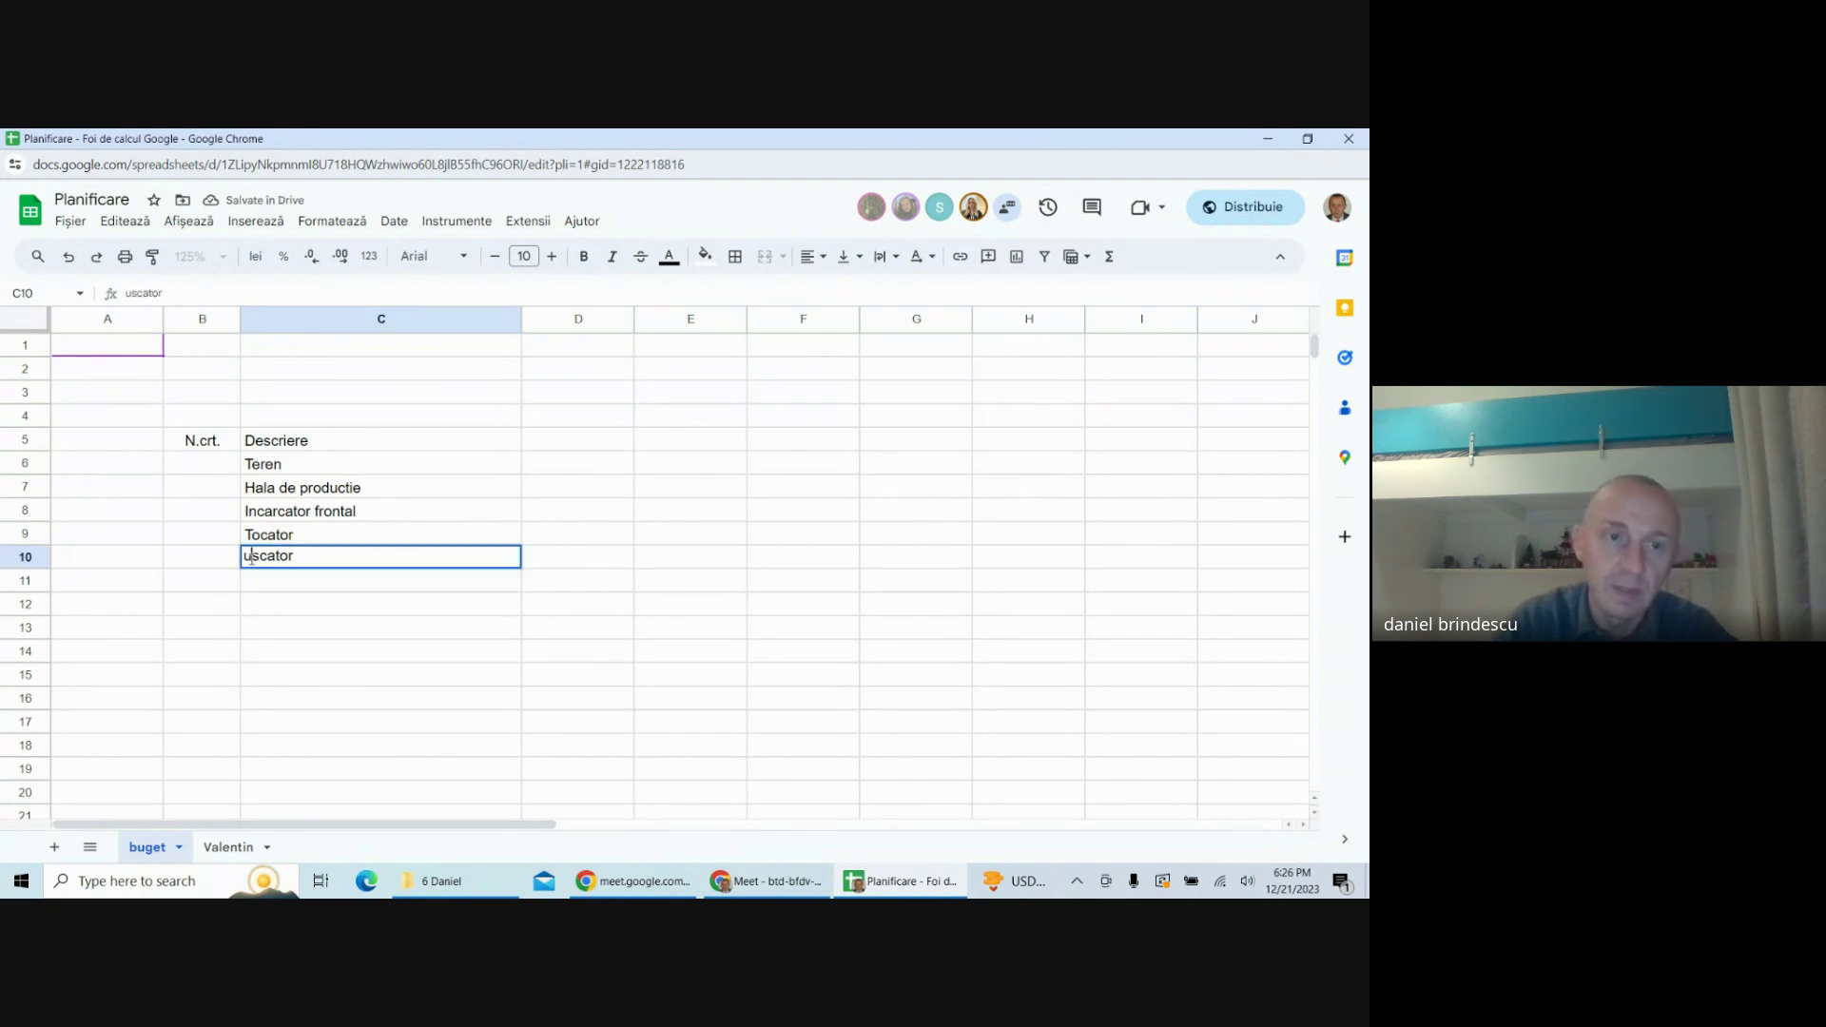
key(BackSpace)
text(U)
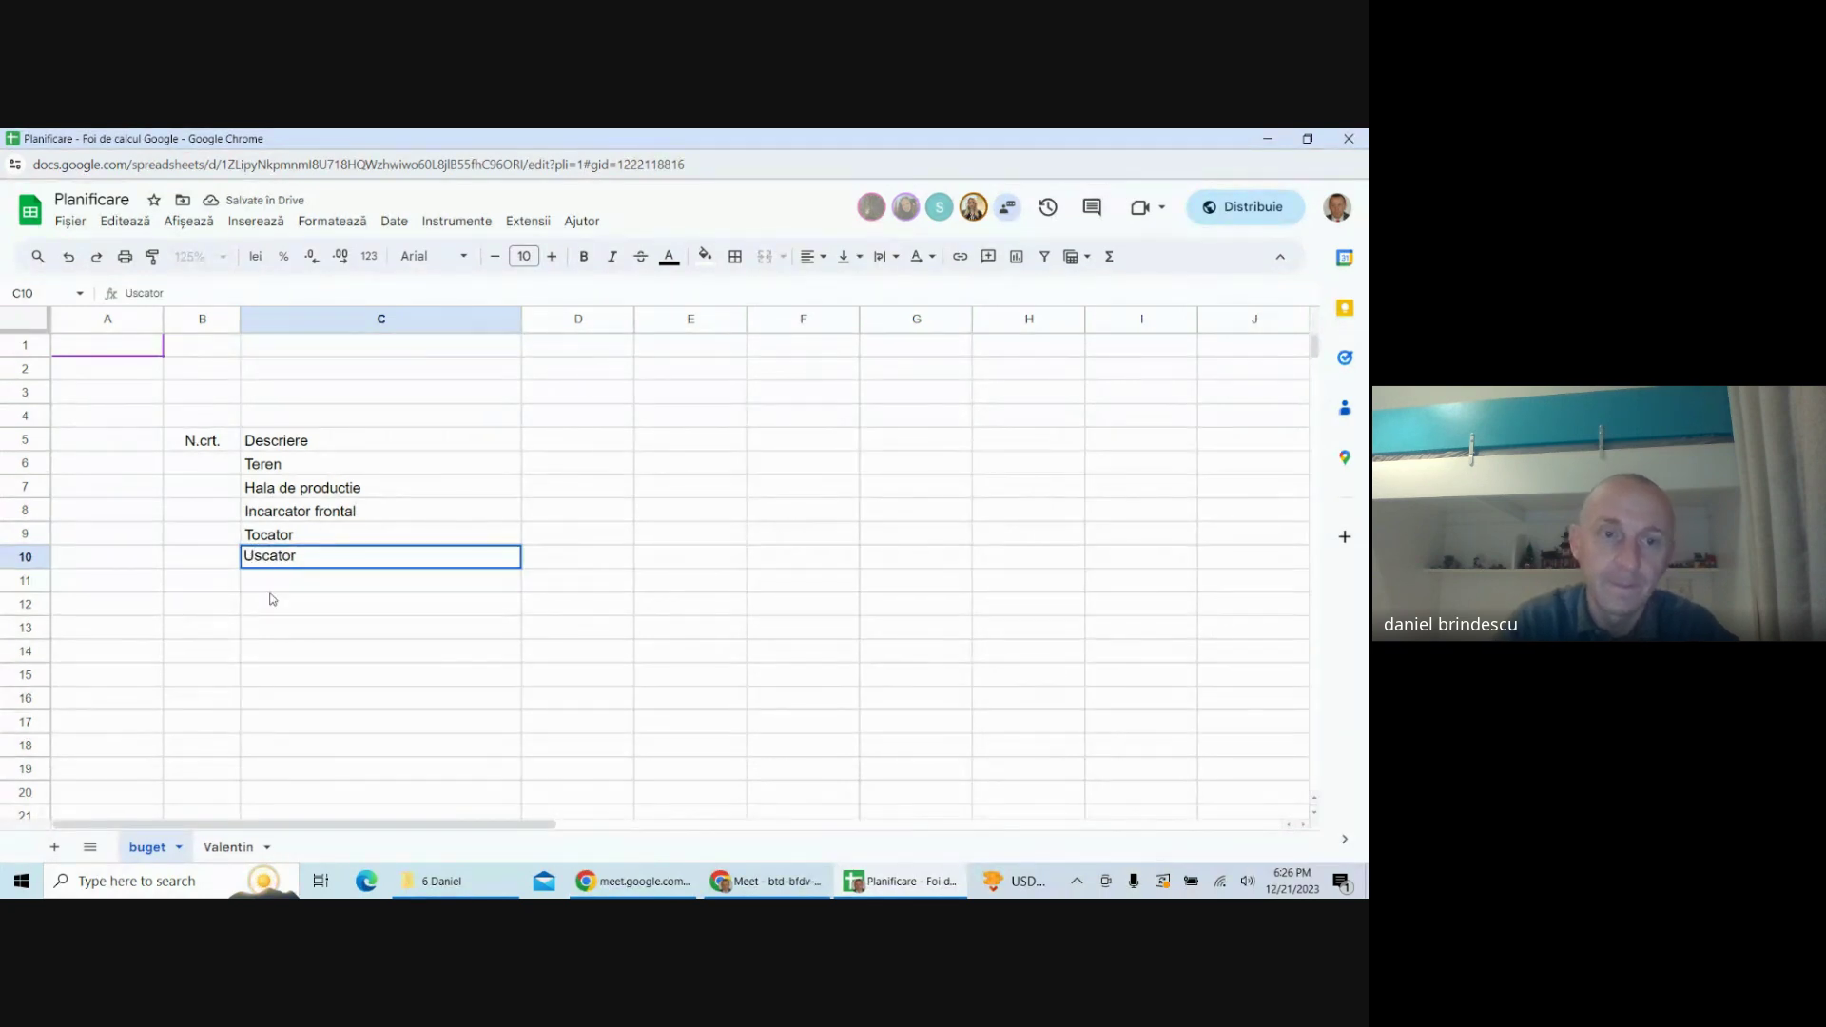
- Enter "Presa" in C11 as the item after "Uscator"
click(264, 588)
text(Pres)
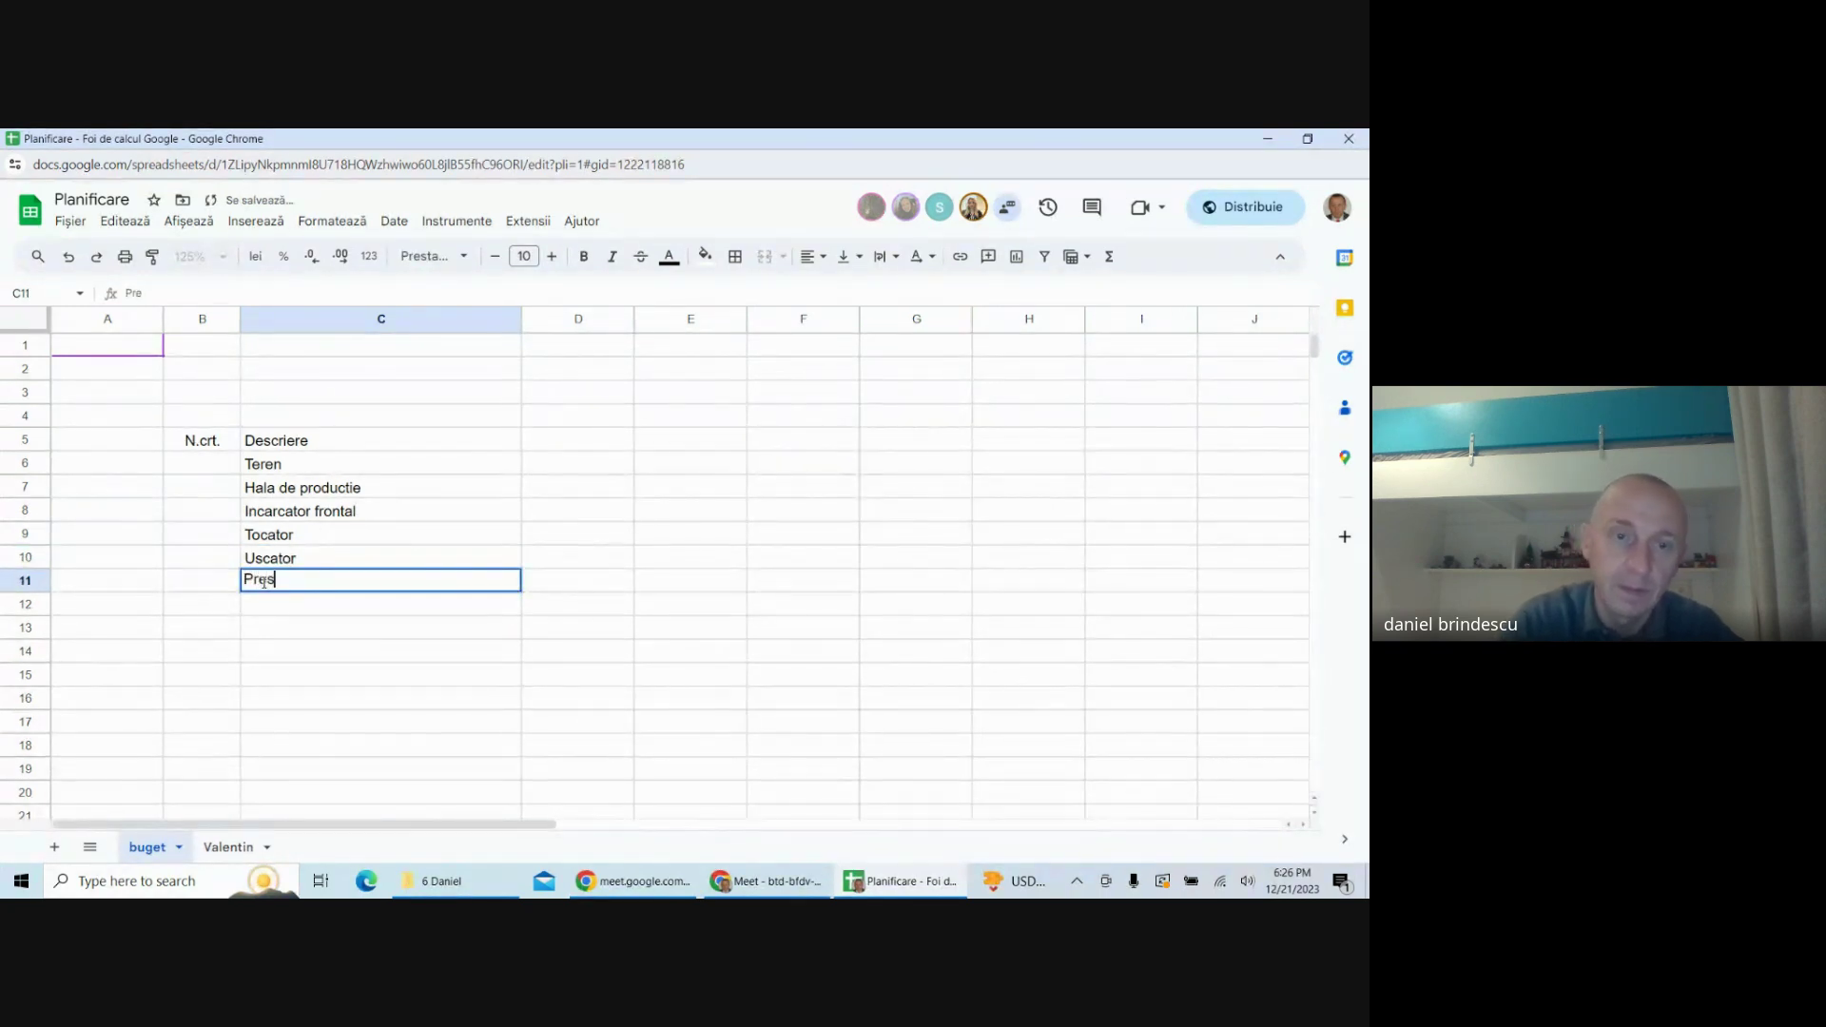
text(a)
key(Return)
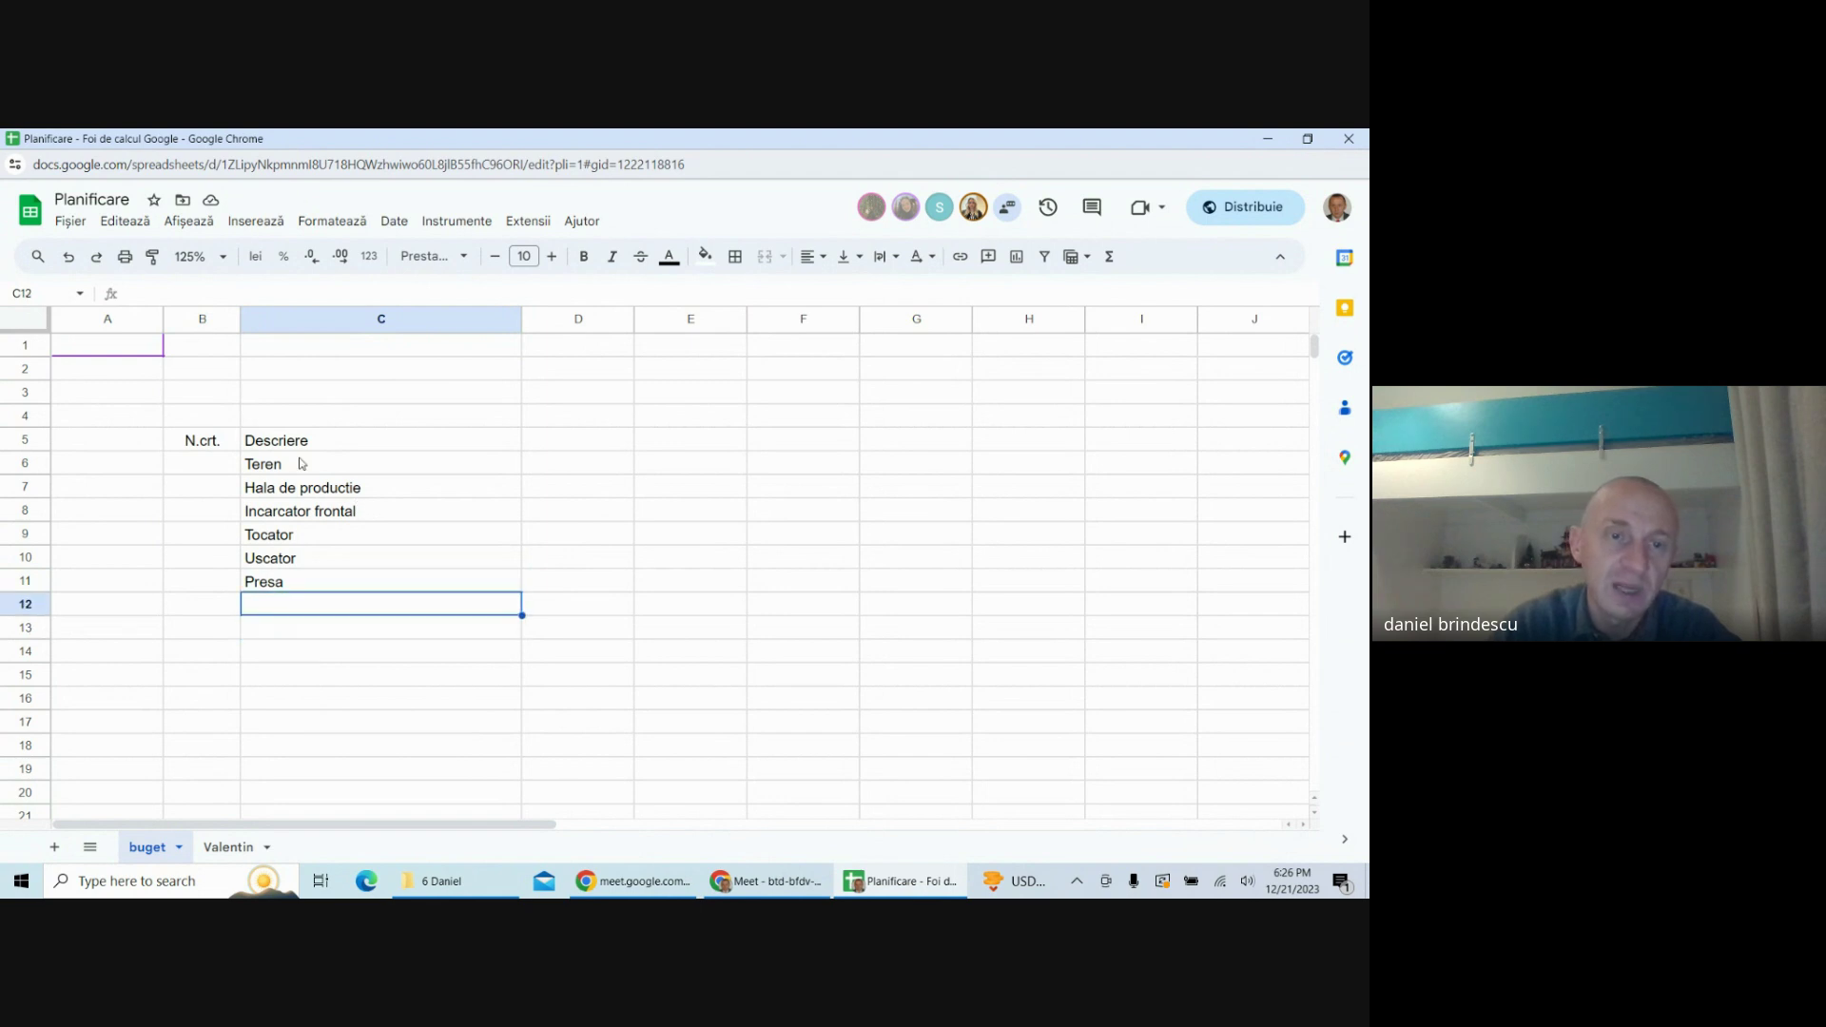
- Shift the items in C6:C11 down one row by copying them to C7, and clear C6
drag(299, 463, 286, 583)
click(286, 605)
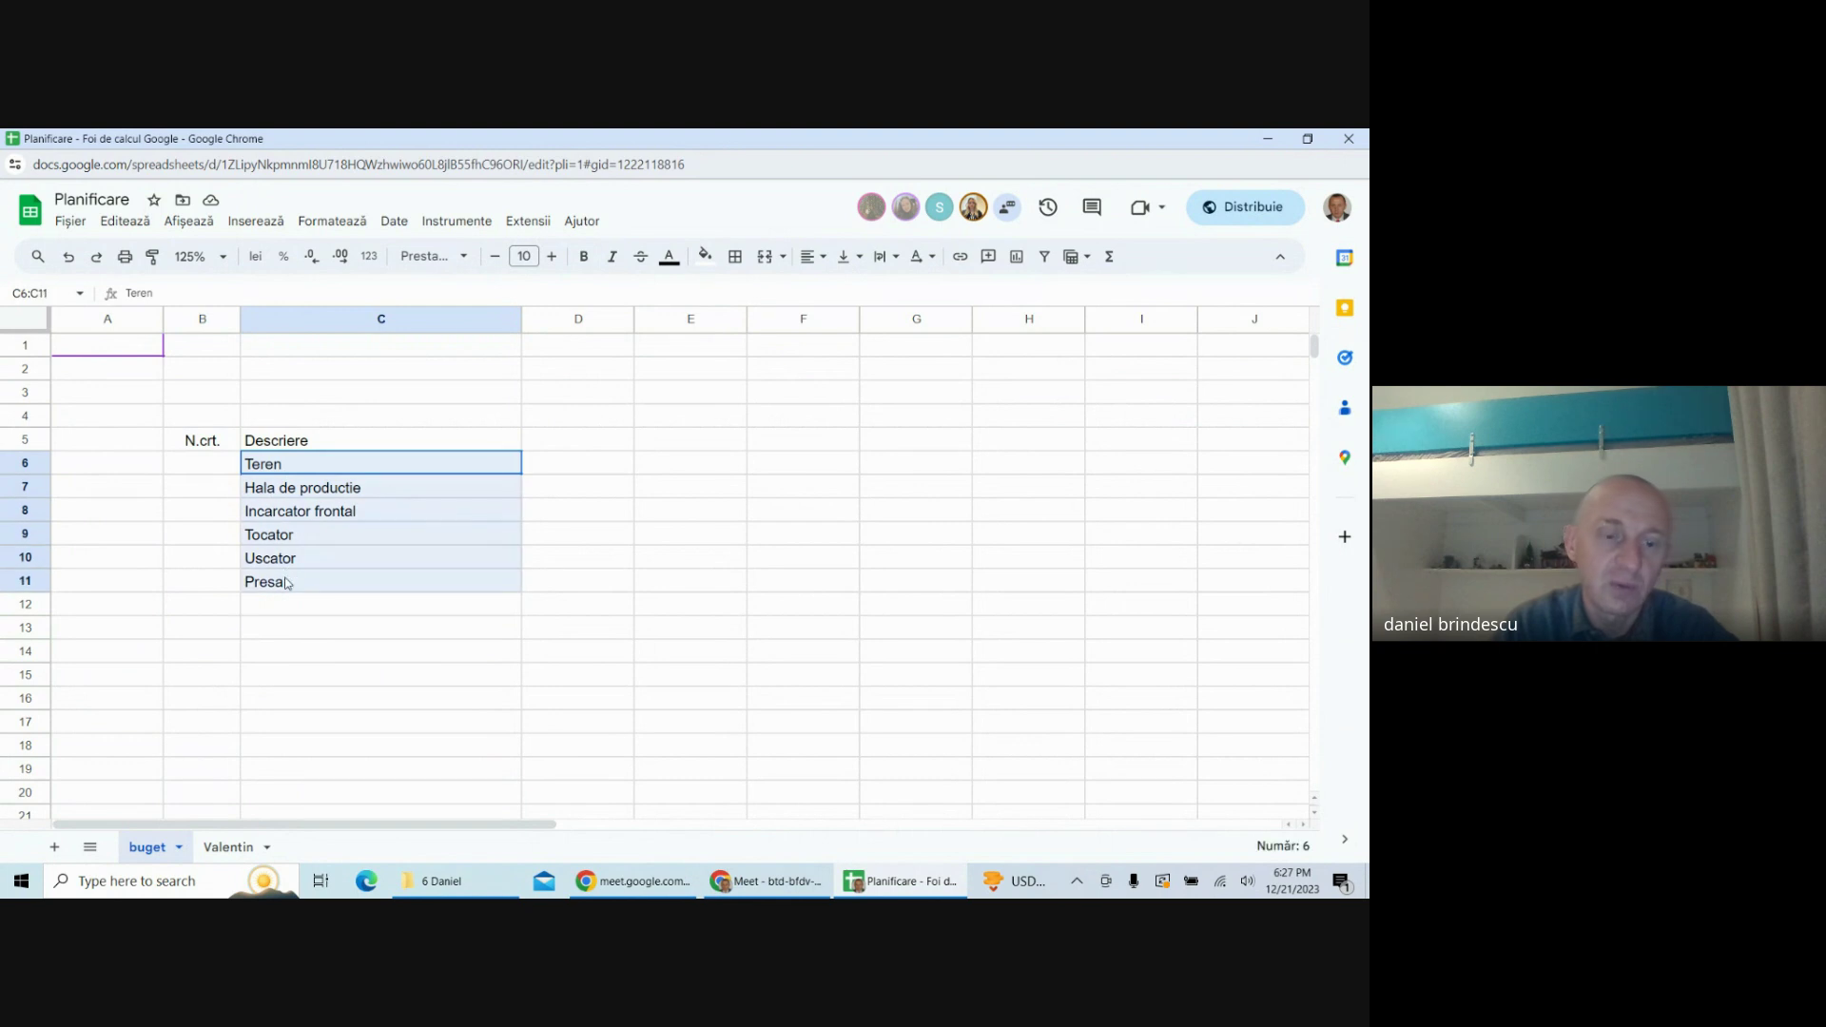
key(ctrl+c)
click(268, 495)
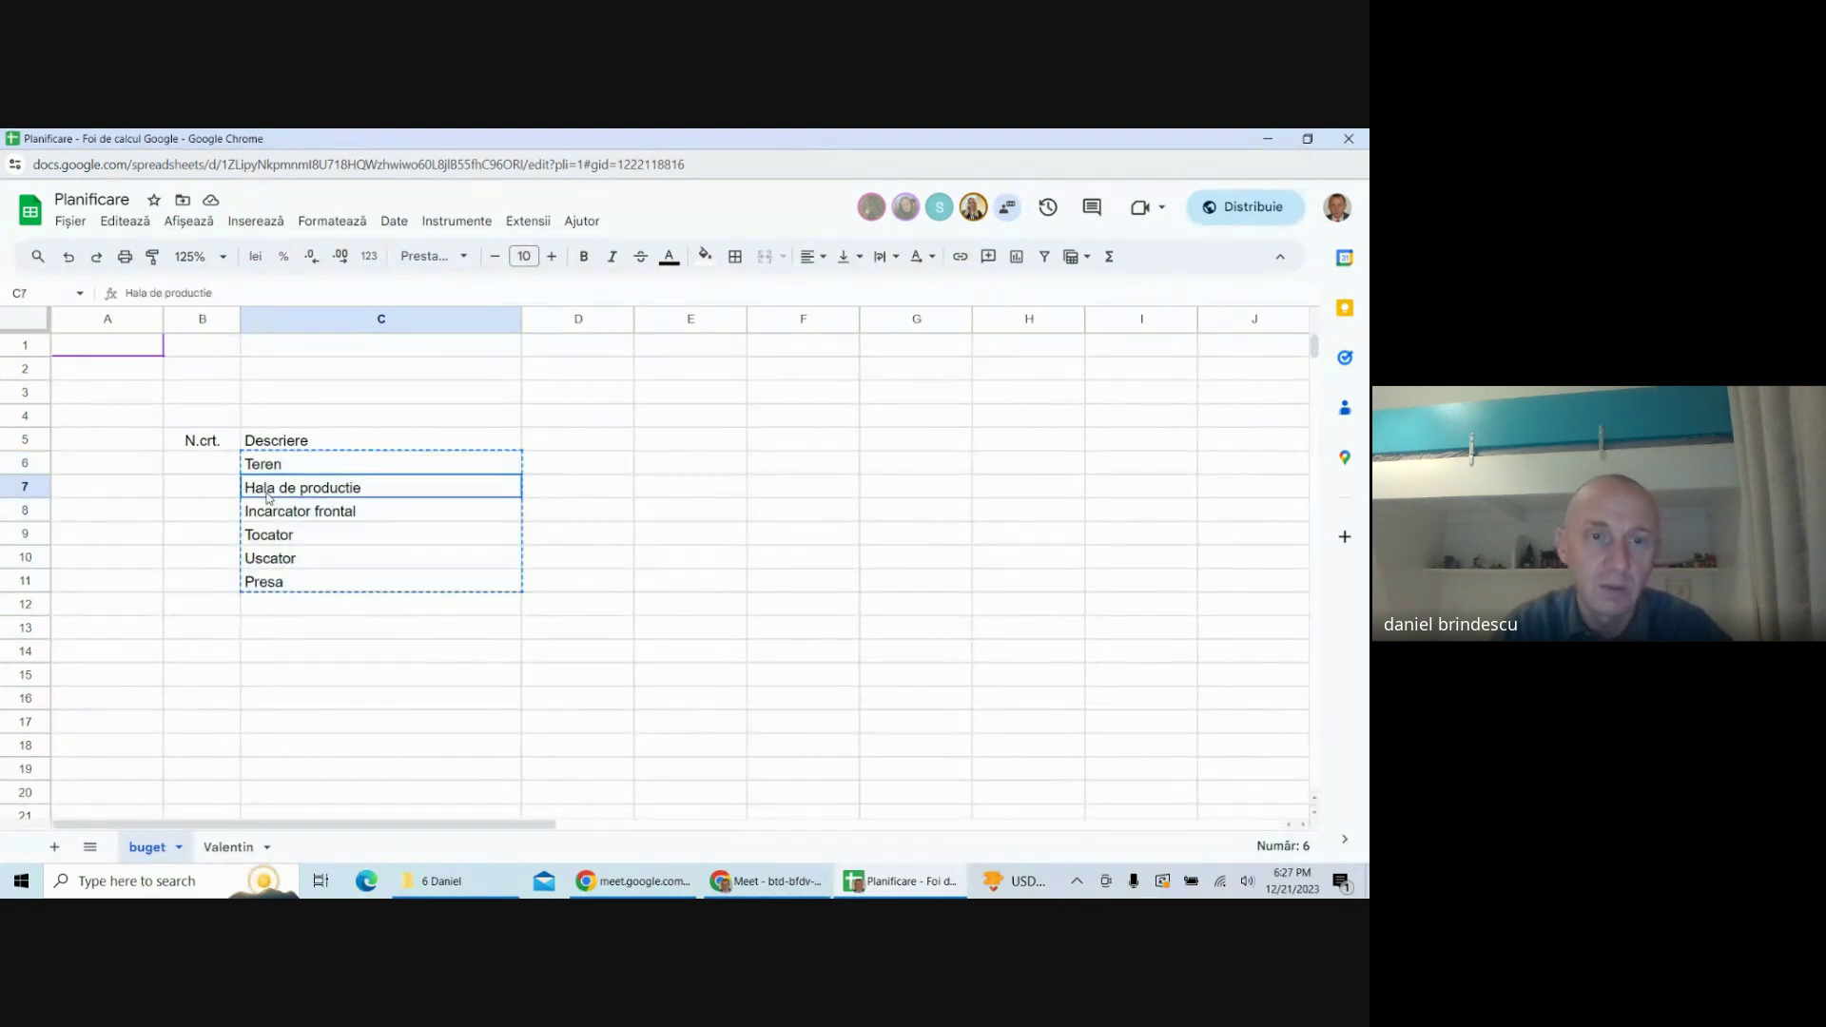
key(ctrl+v)
click(270, 470)
key(Delete)
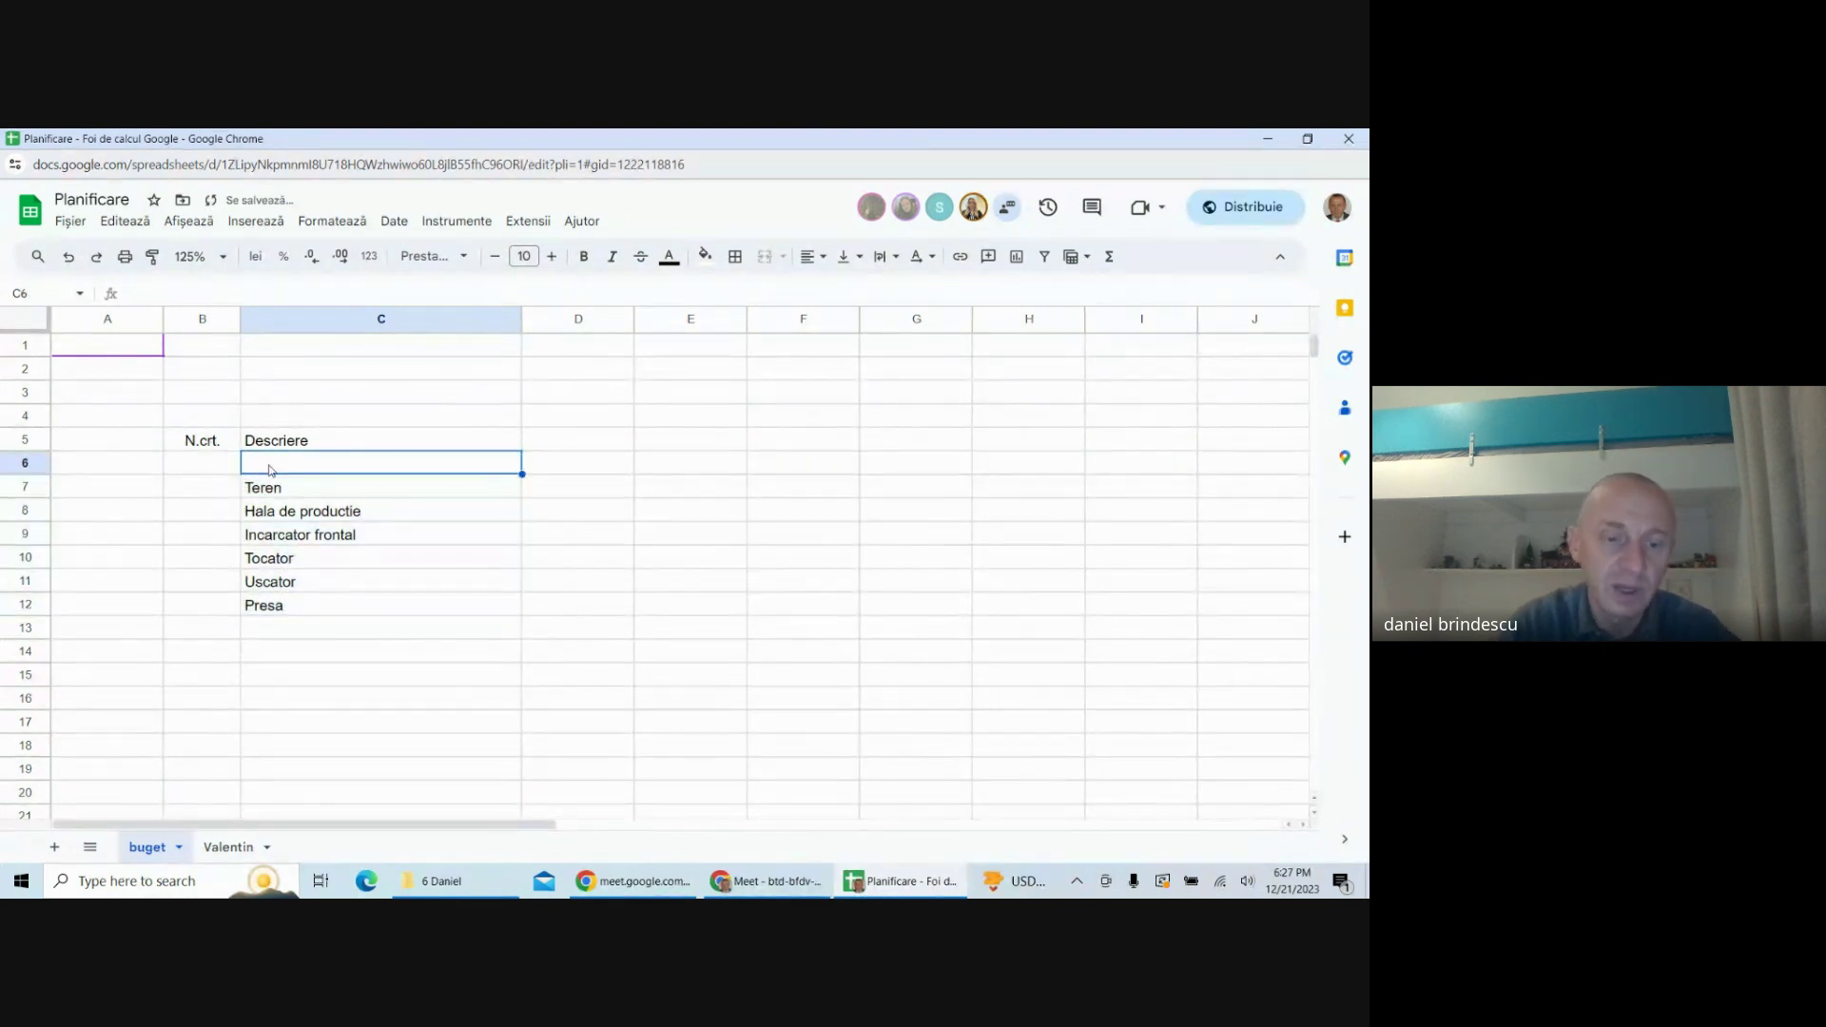
- Enter "Portal web" in C6 as the first item of the list
text(Po)
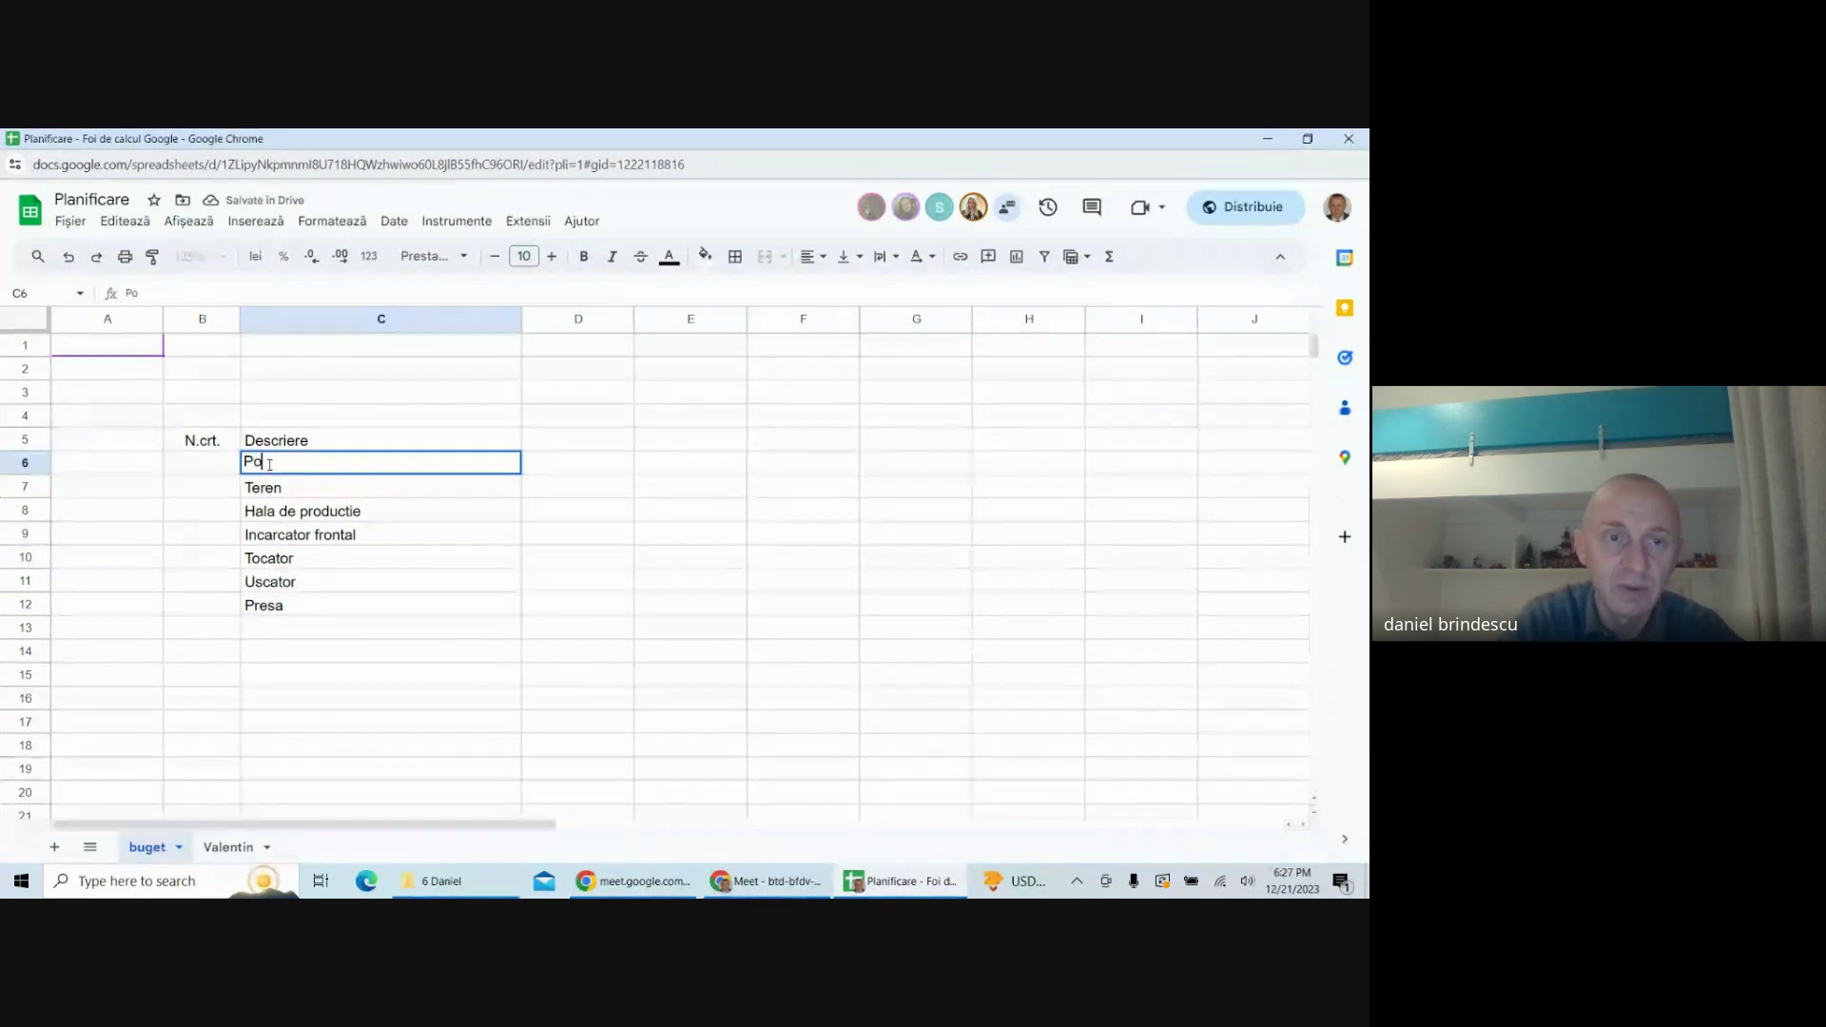
text(rtal we)
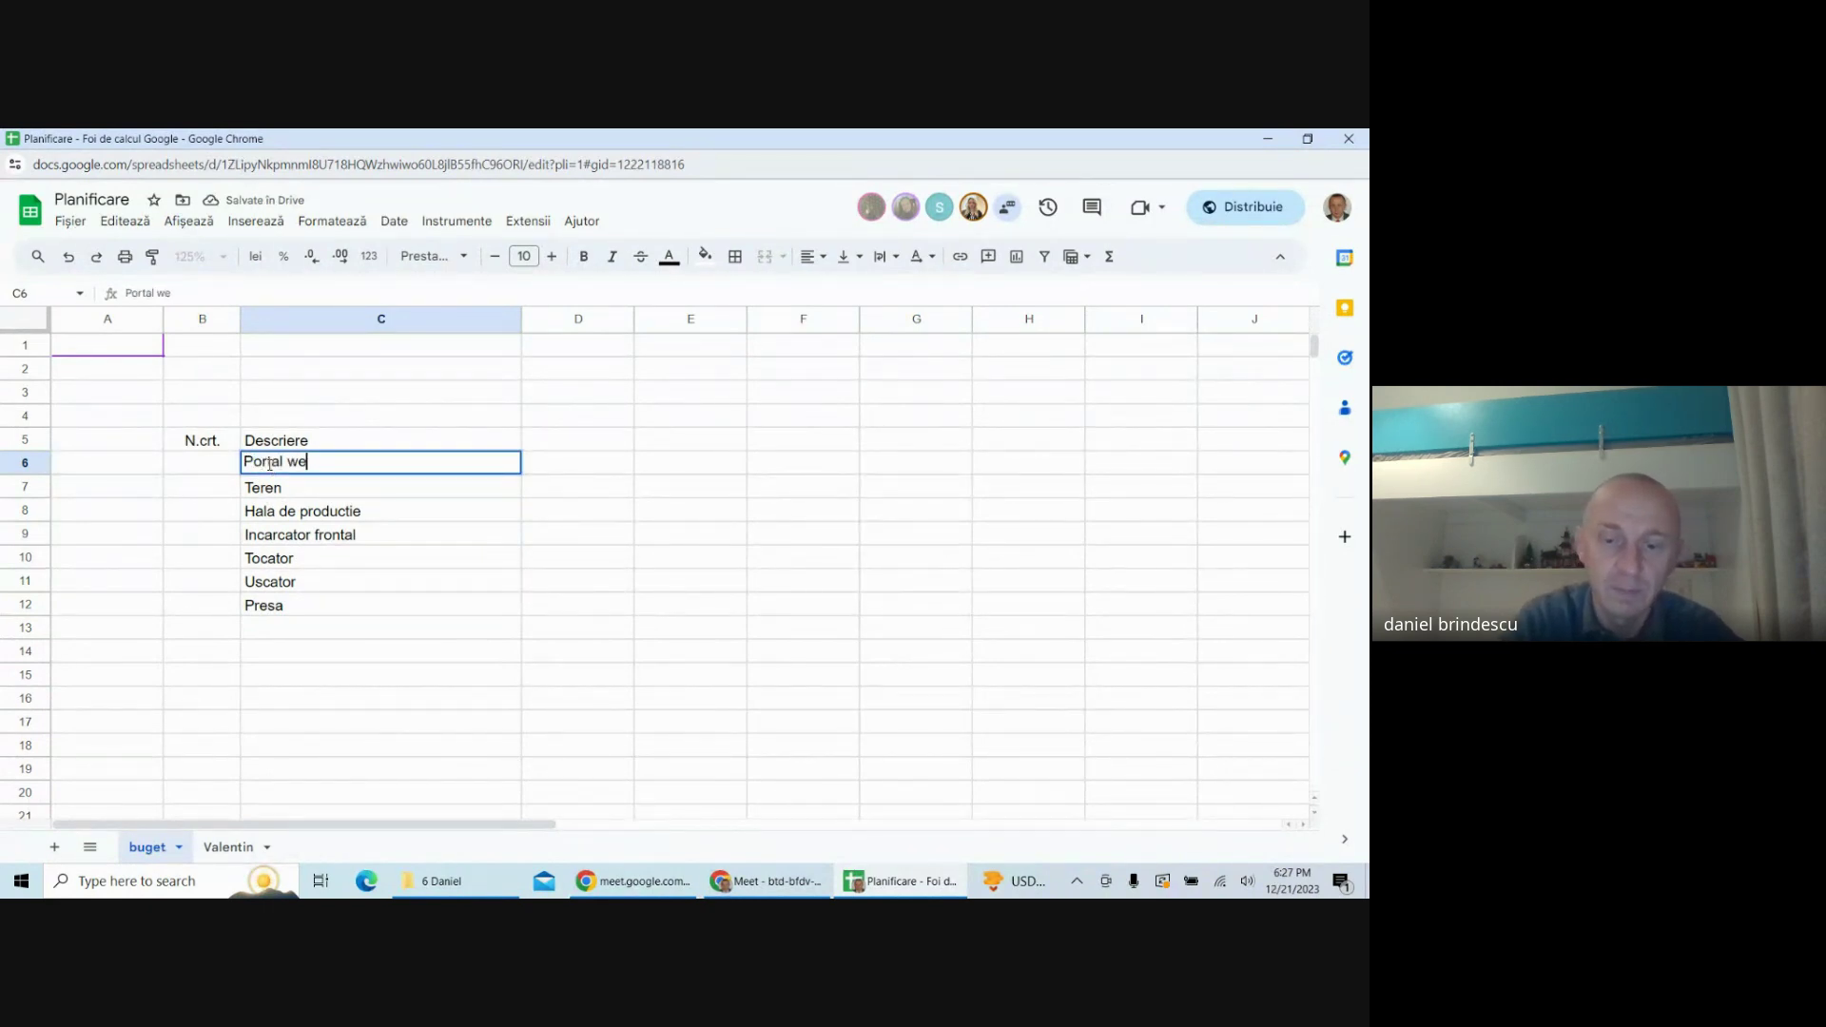
text(b)
key(Return)
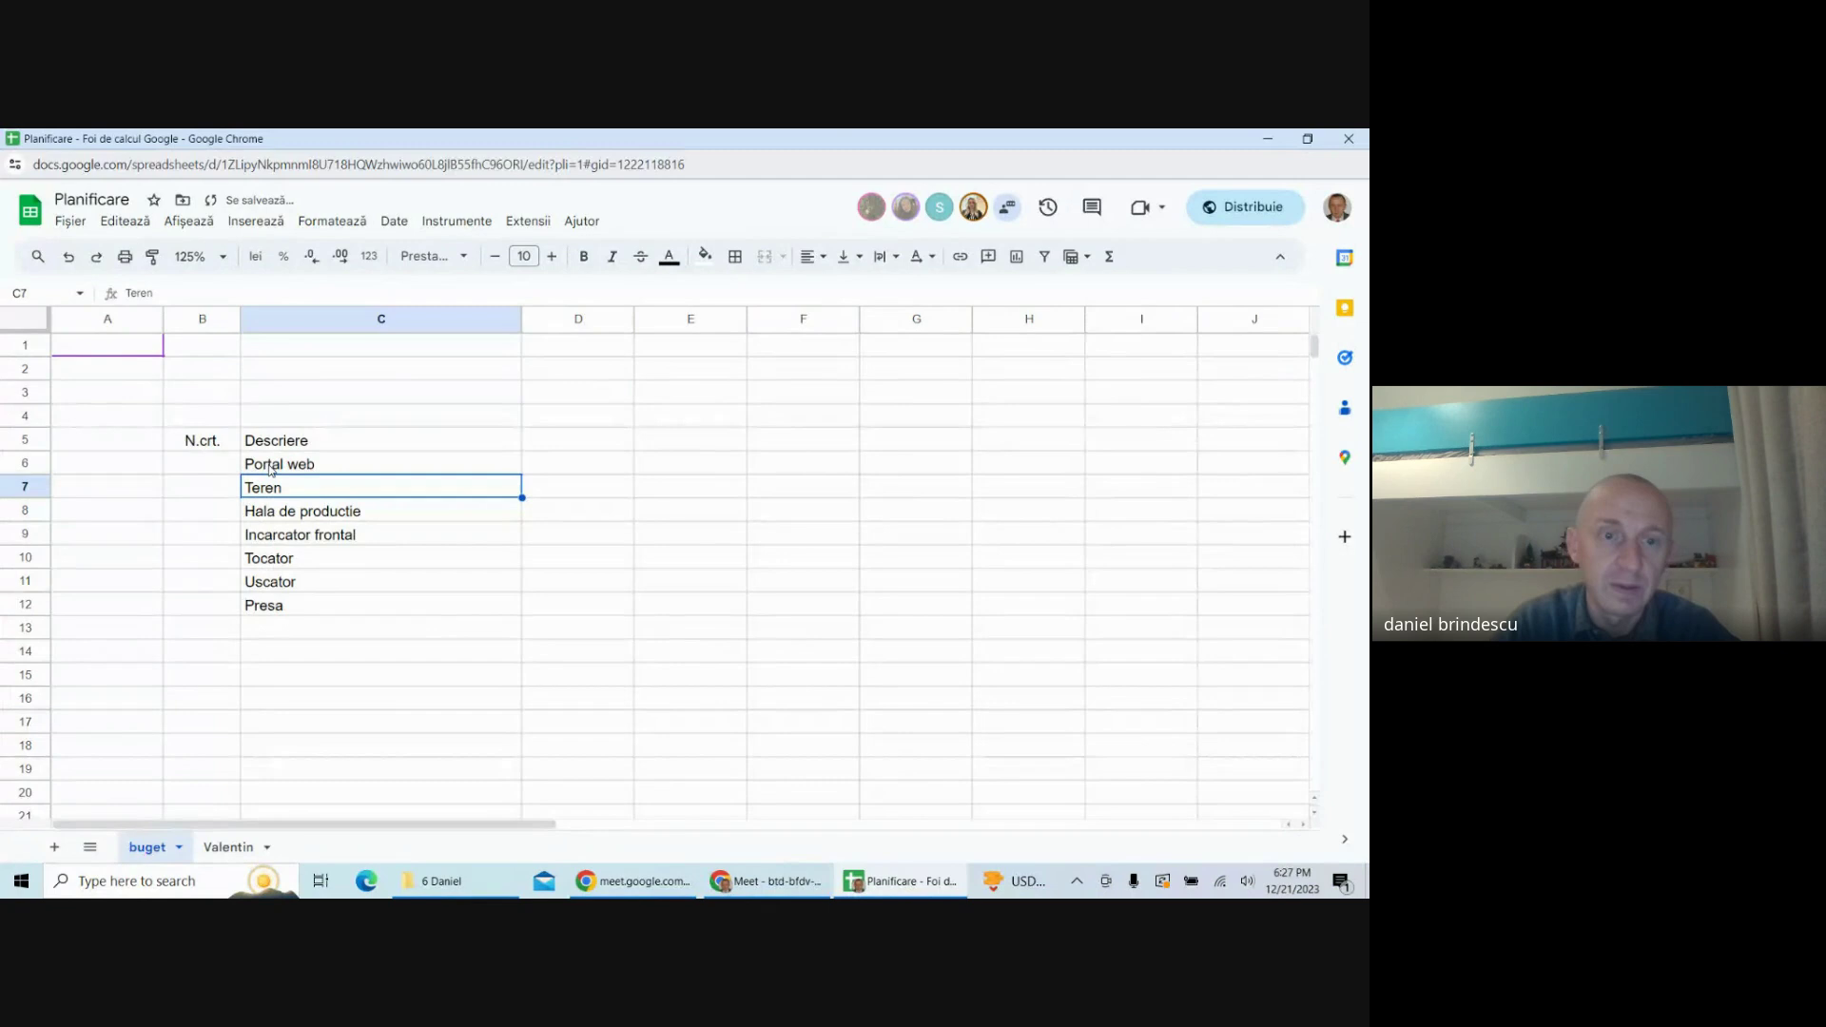
- Add "Mobilier" in C13 and "Calculatoare" in C14 at the end of the list
click(302, 628)
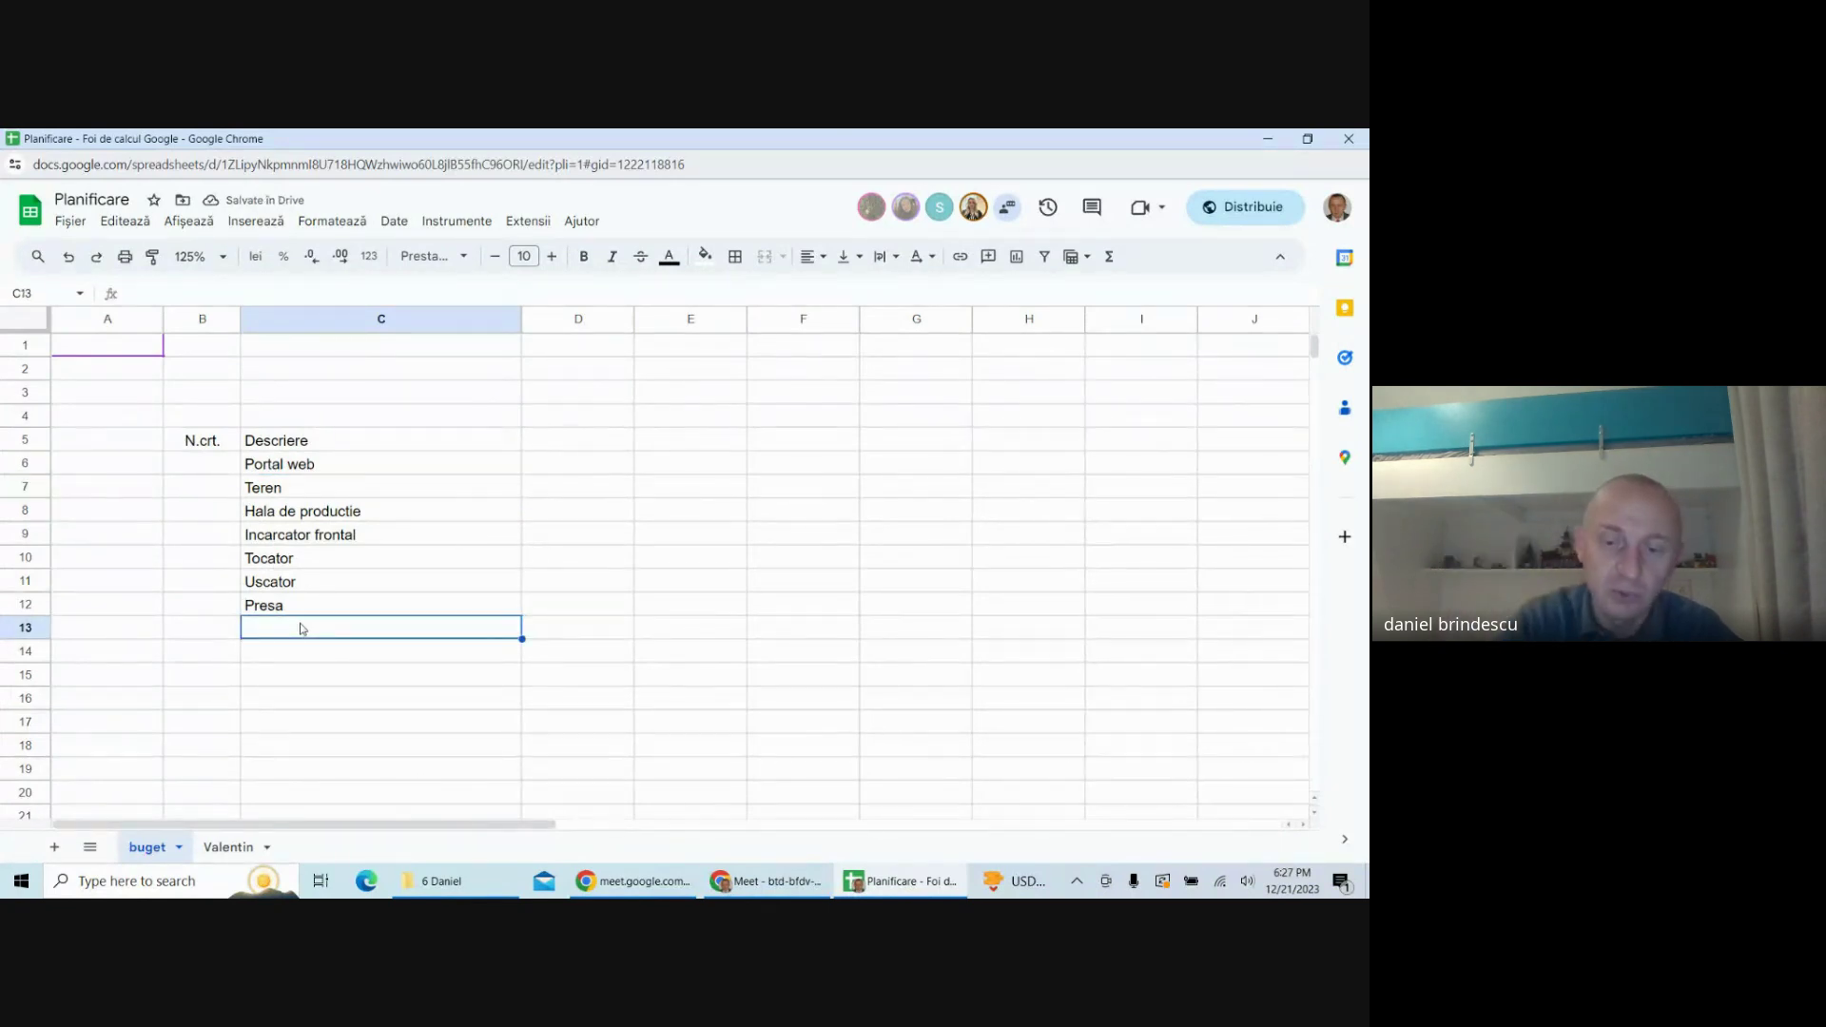
text(Mobil)
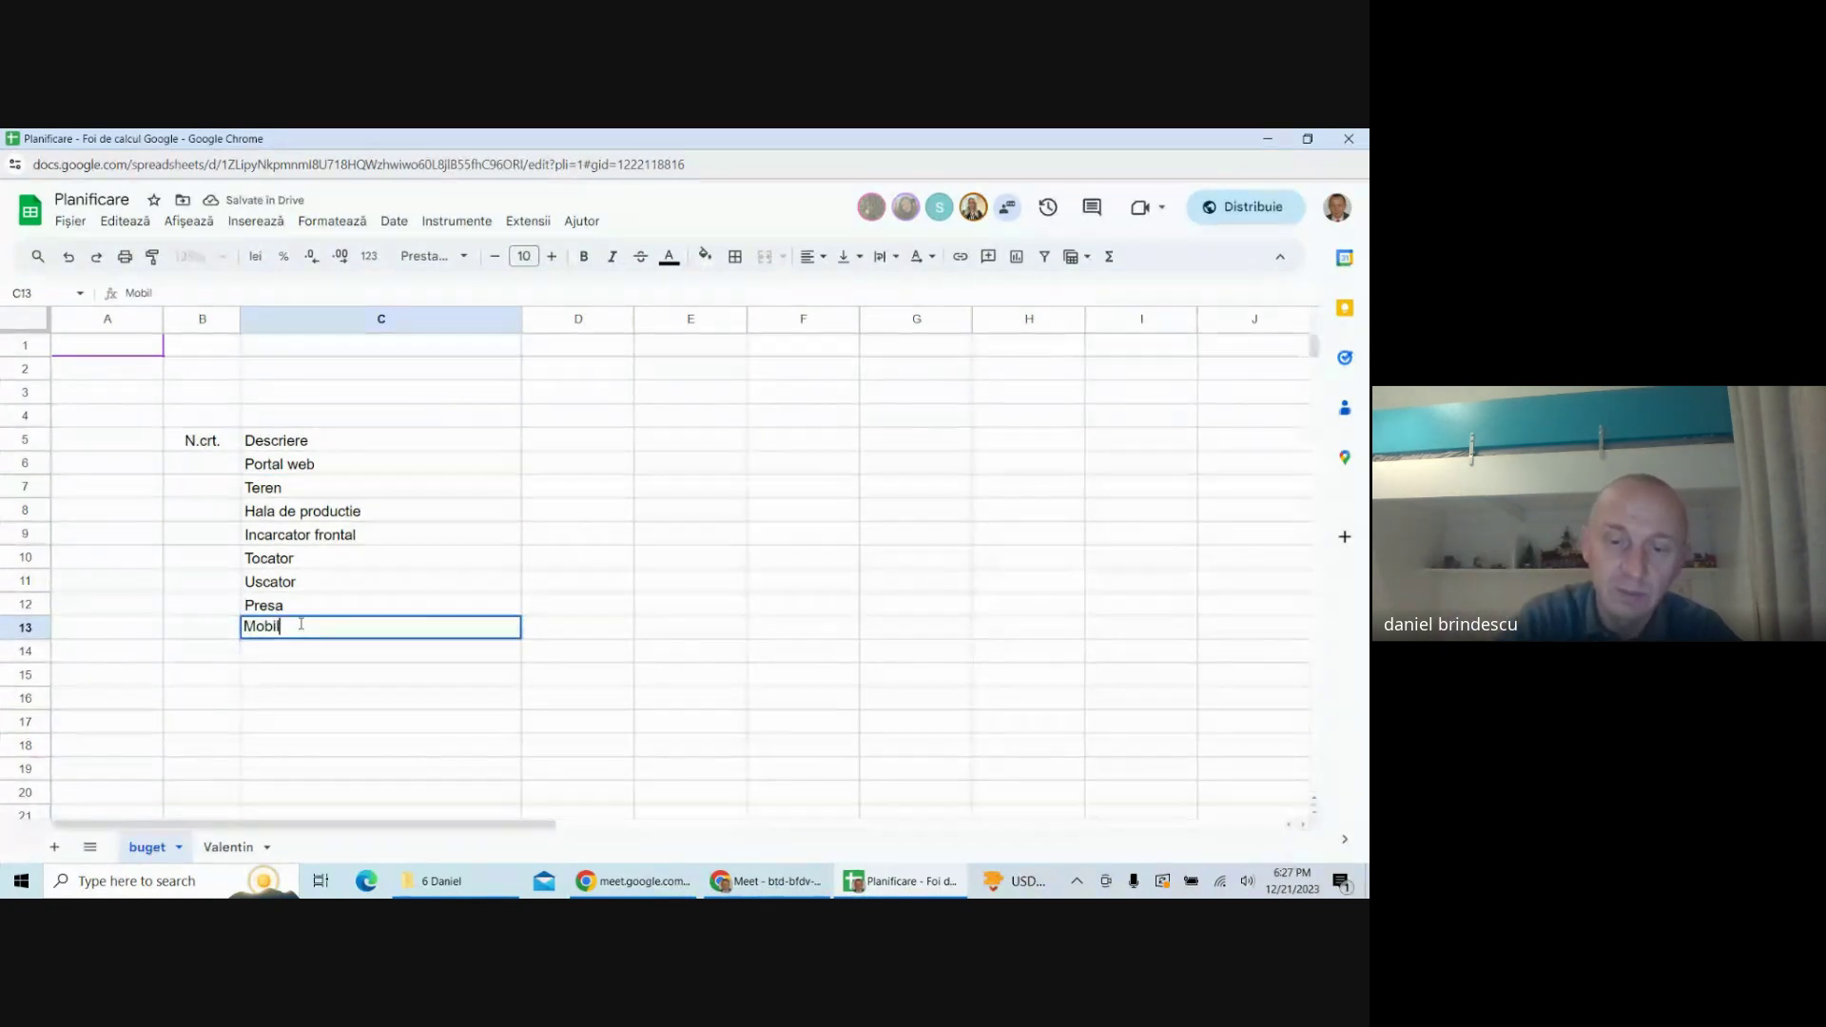
text(ier)
key(Return)
text(Ca)
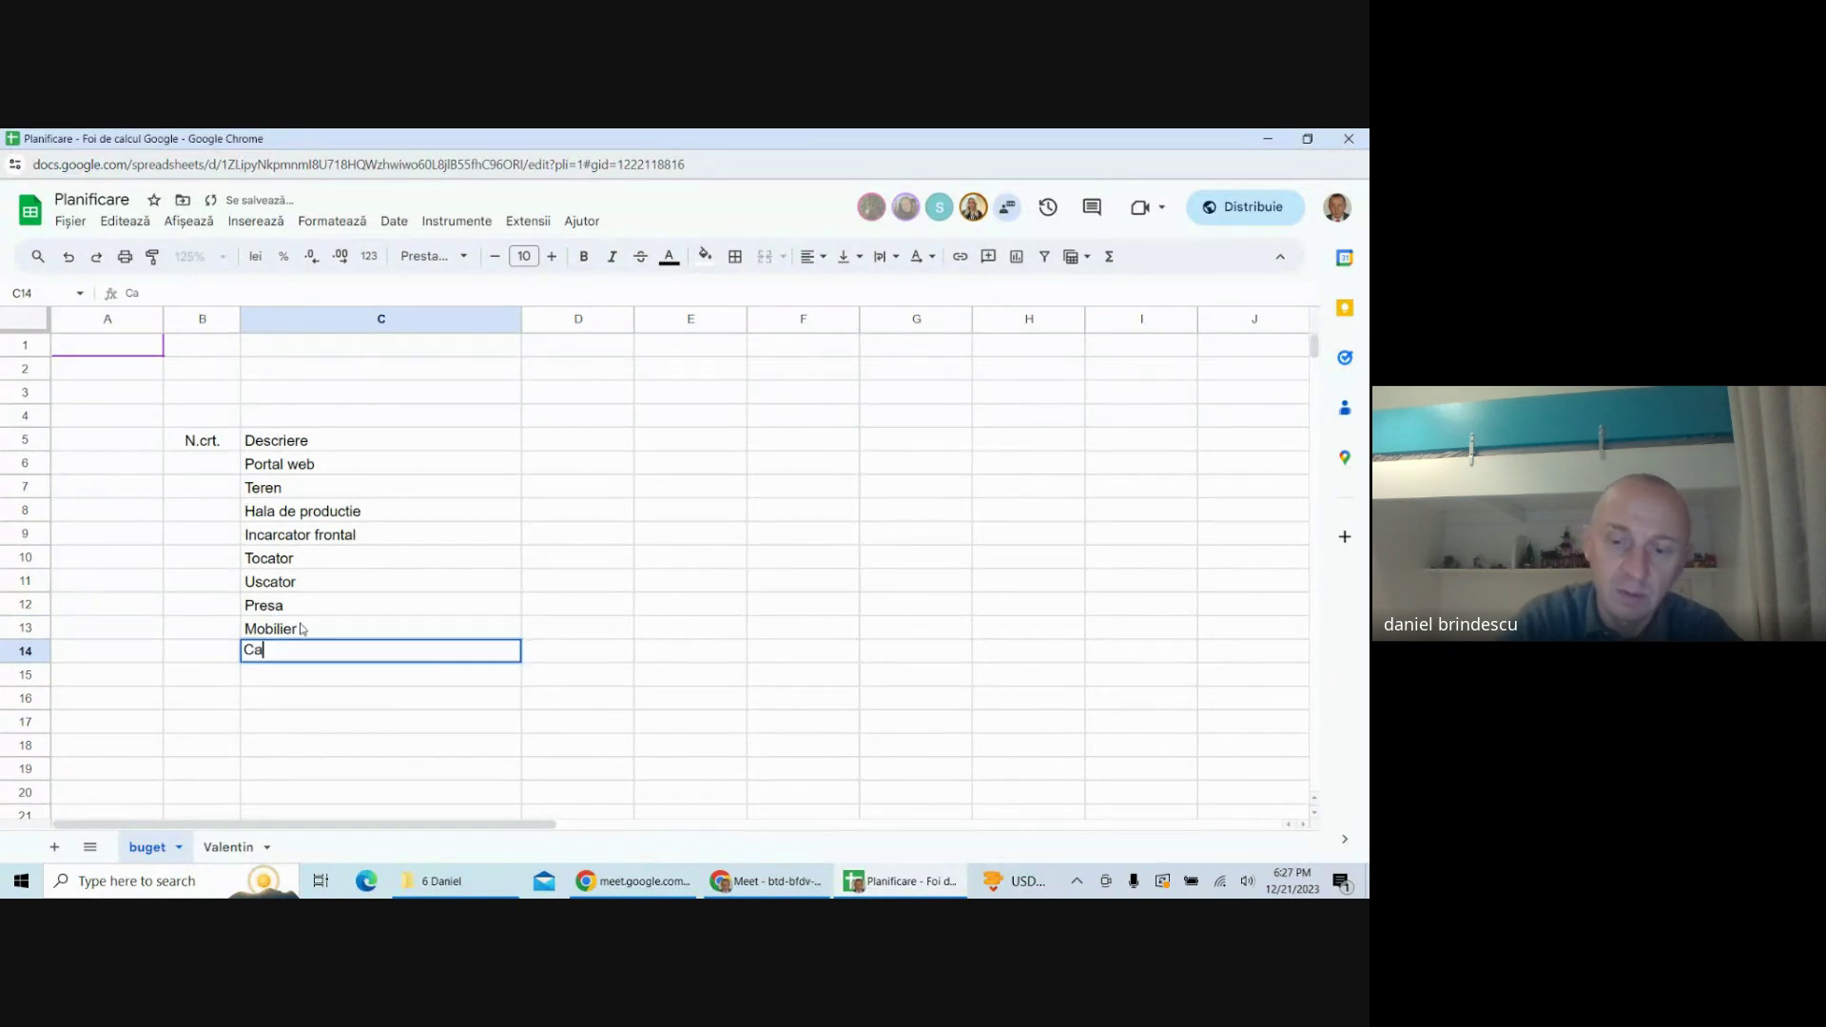
text(lculatoare)
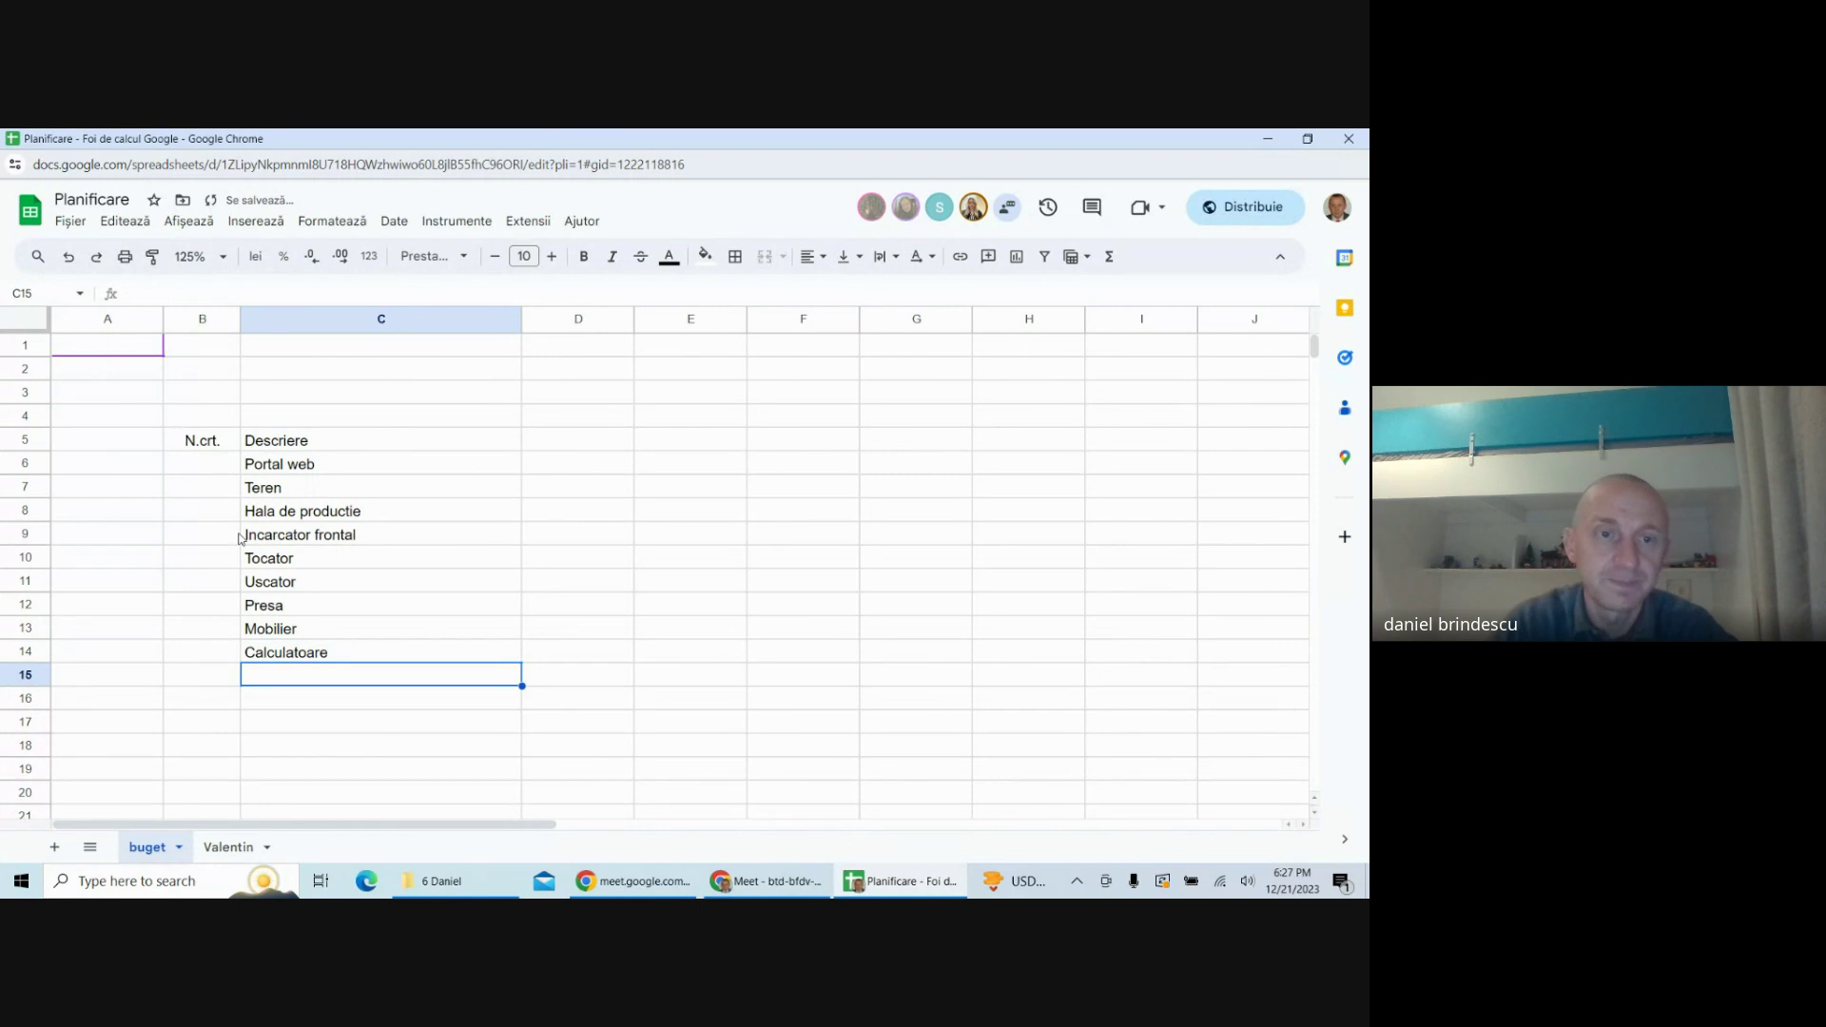
- Start the "N.crt." numbering with 1 in B6 and 2 in B7
click(195, 470)
text(1)
key(Return)
text(2)
key(Return)
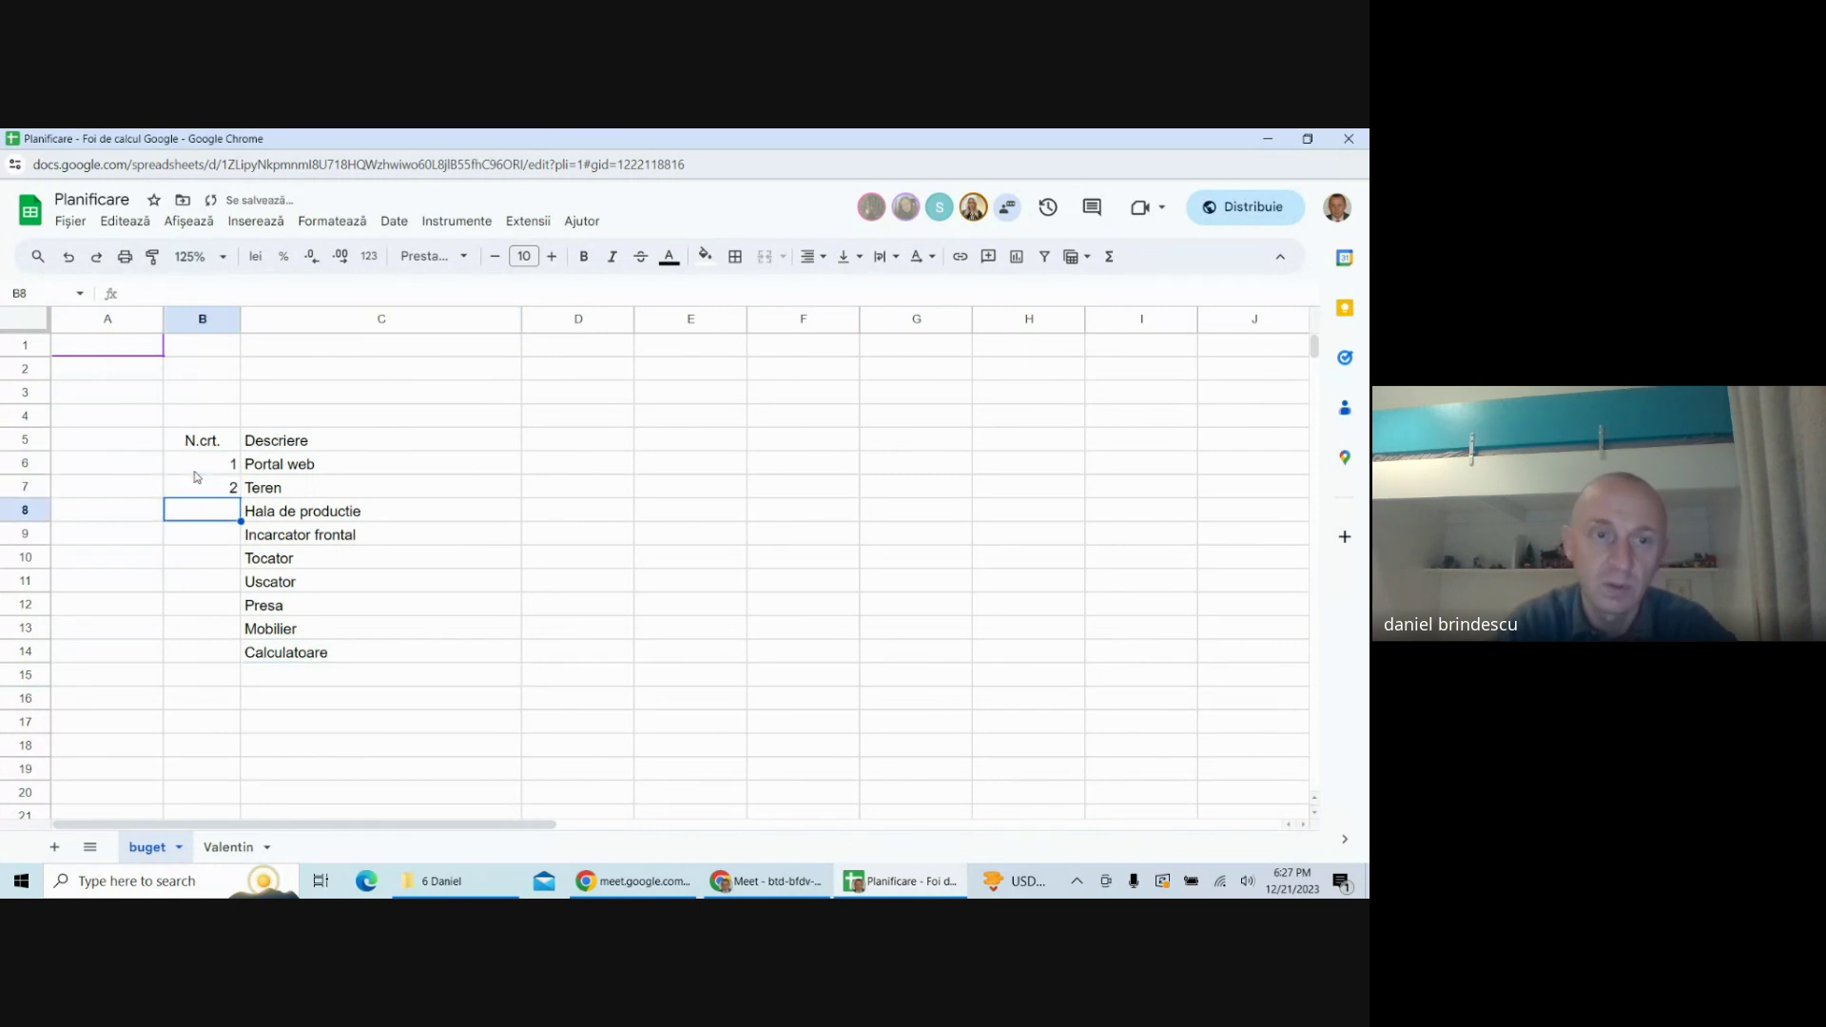
- Center column B horizontally and extend the item numbering down to 9 in B14
click(228, 321)
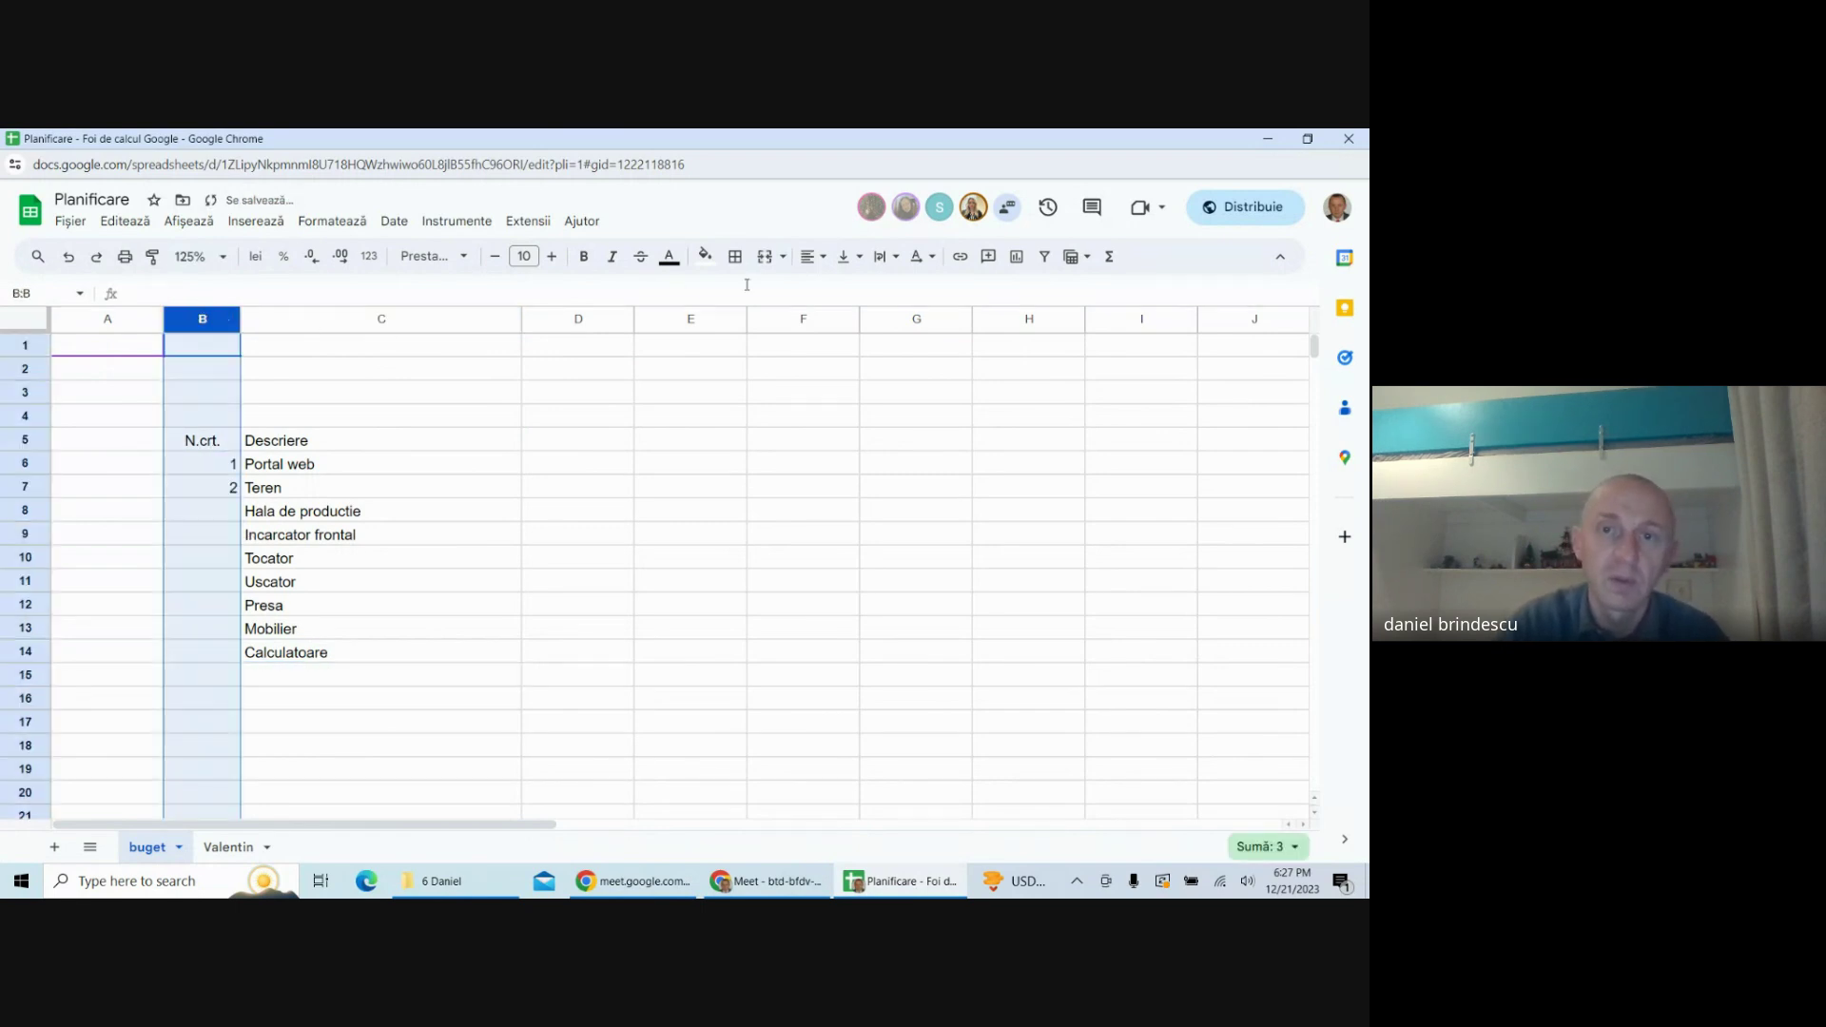
click(810, 256)
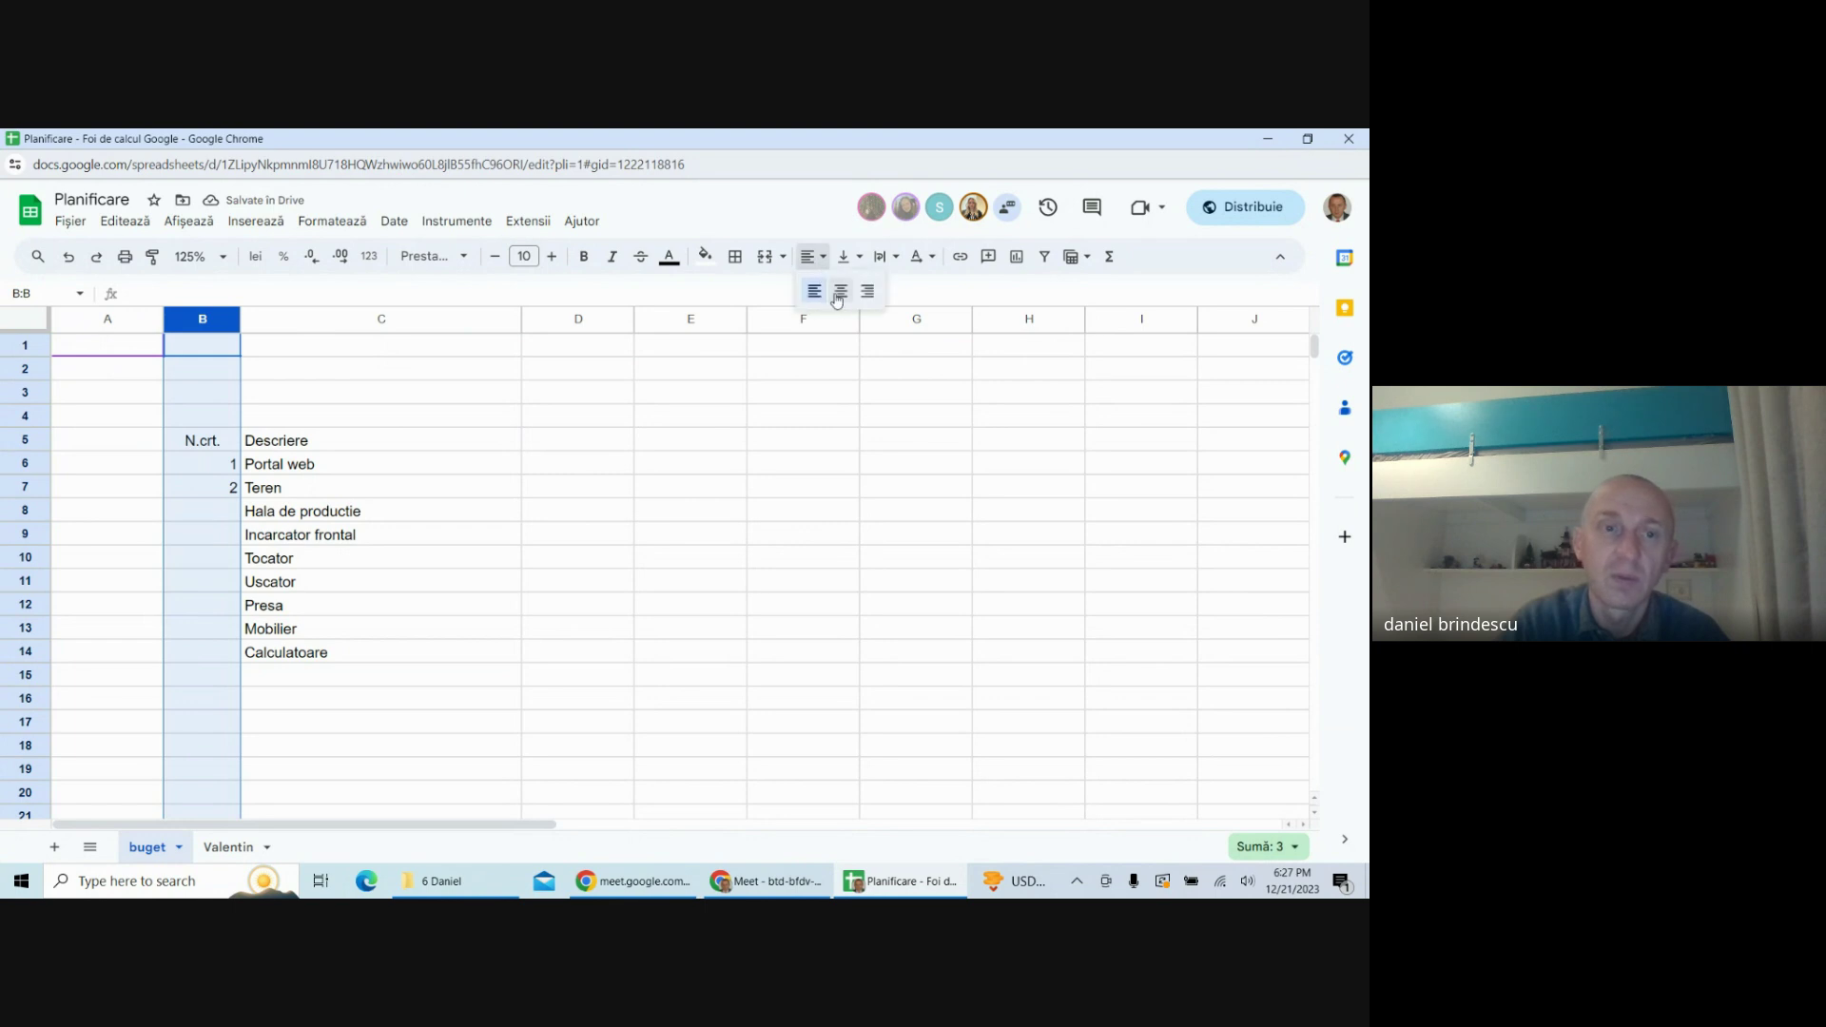
click(841, 291)
drag(214, 466, 240, 660)
- Enter the header "Valori brute" in D5, next to "Descriere", and select that cell
click(536, 445)
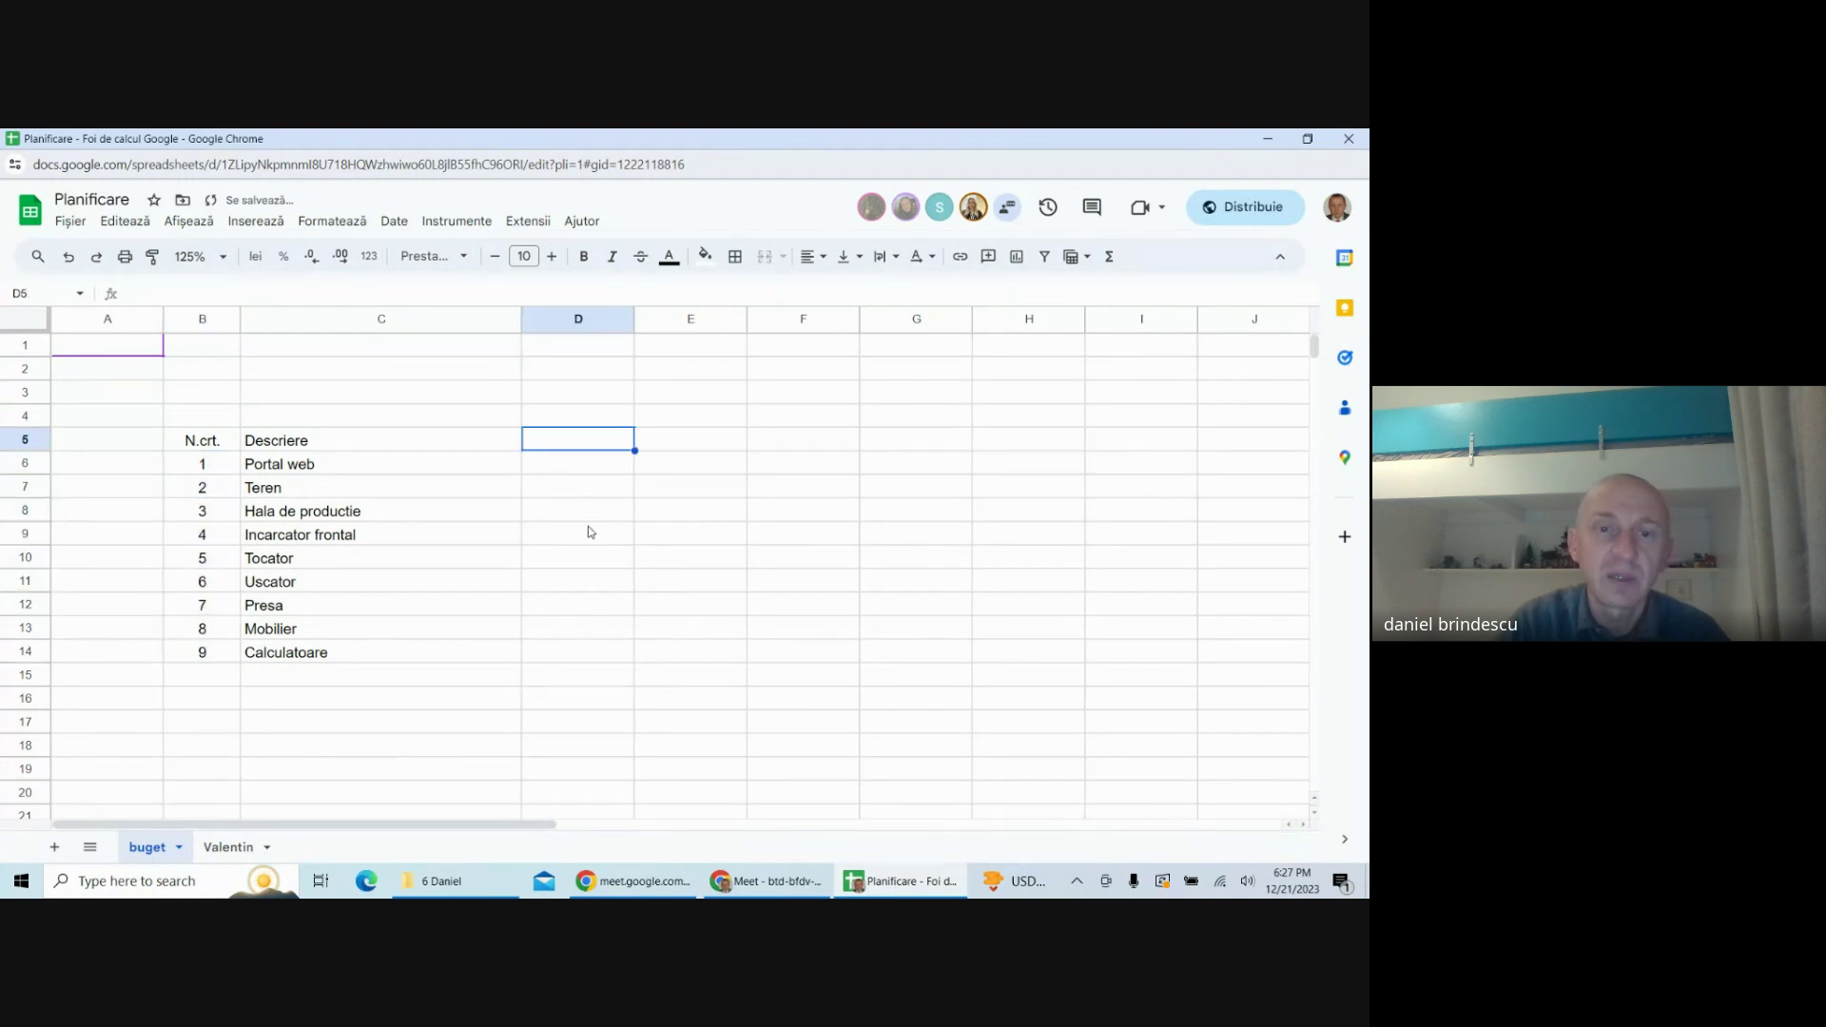
text(Val)
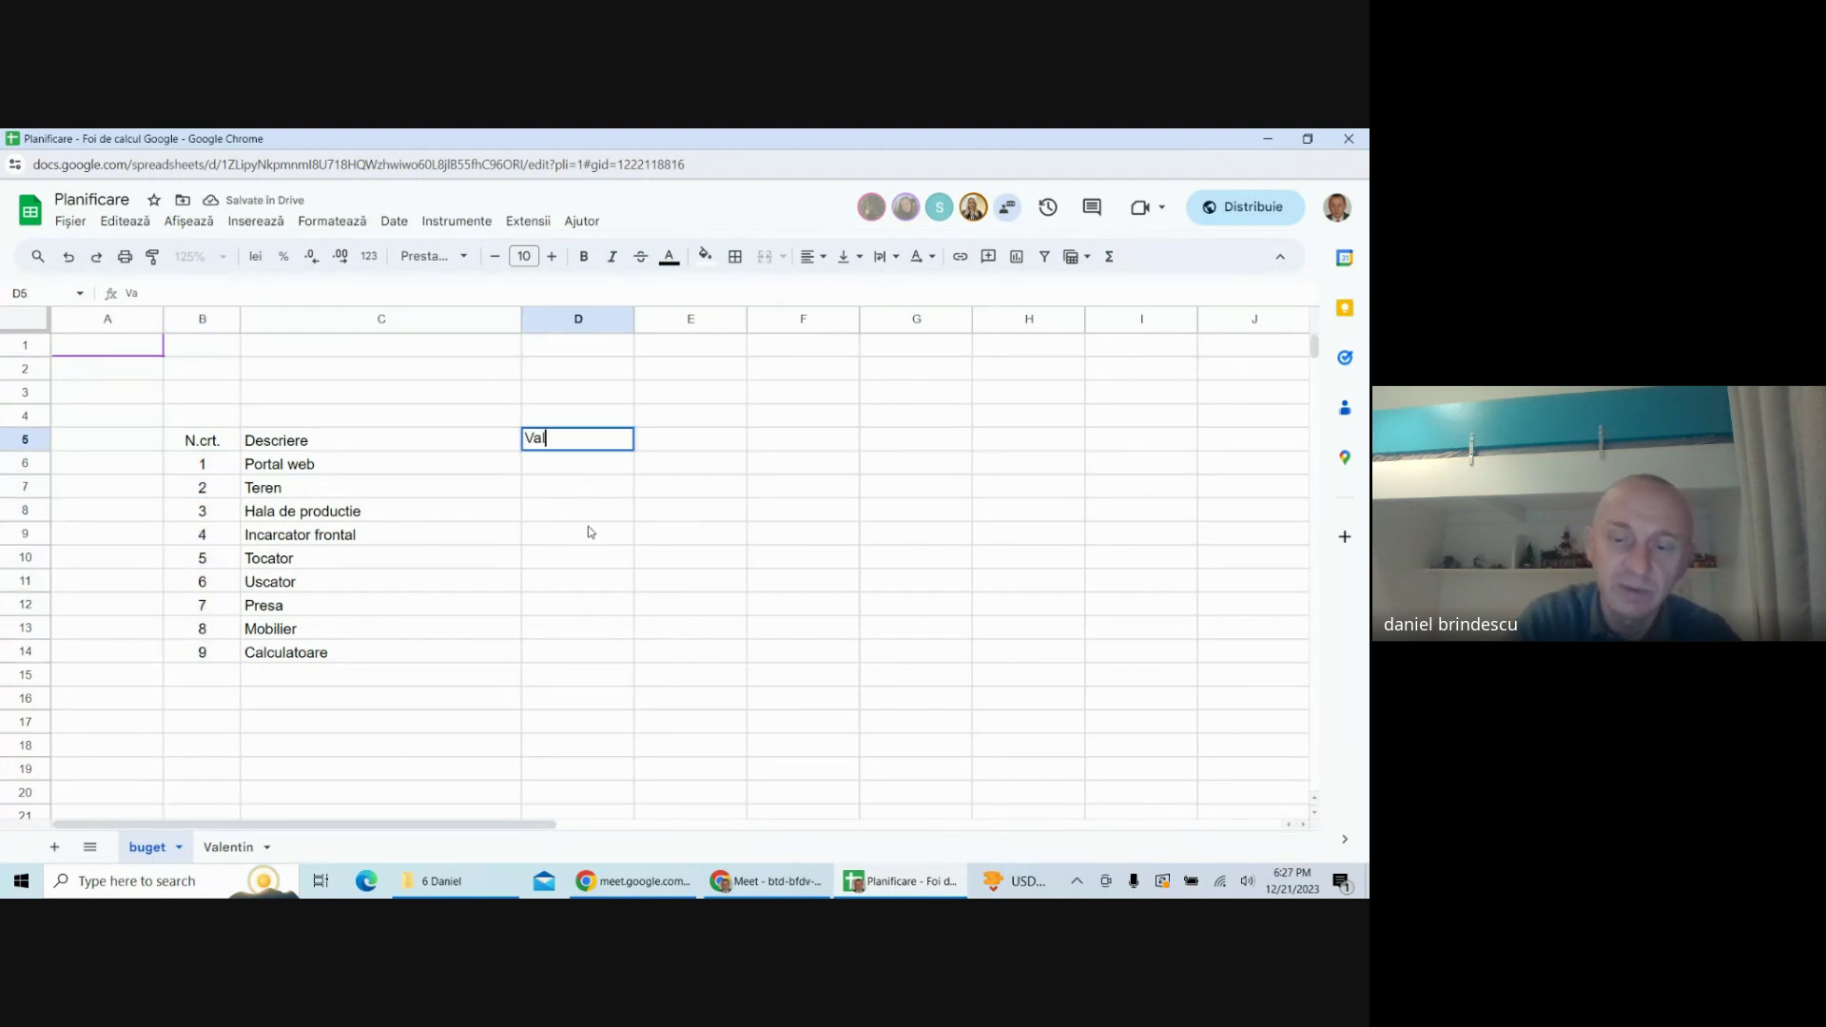
text(ori brute)
key(Return)
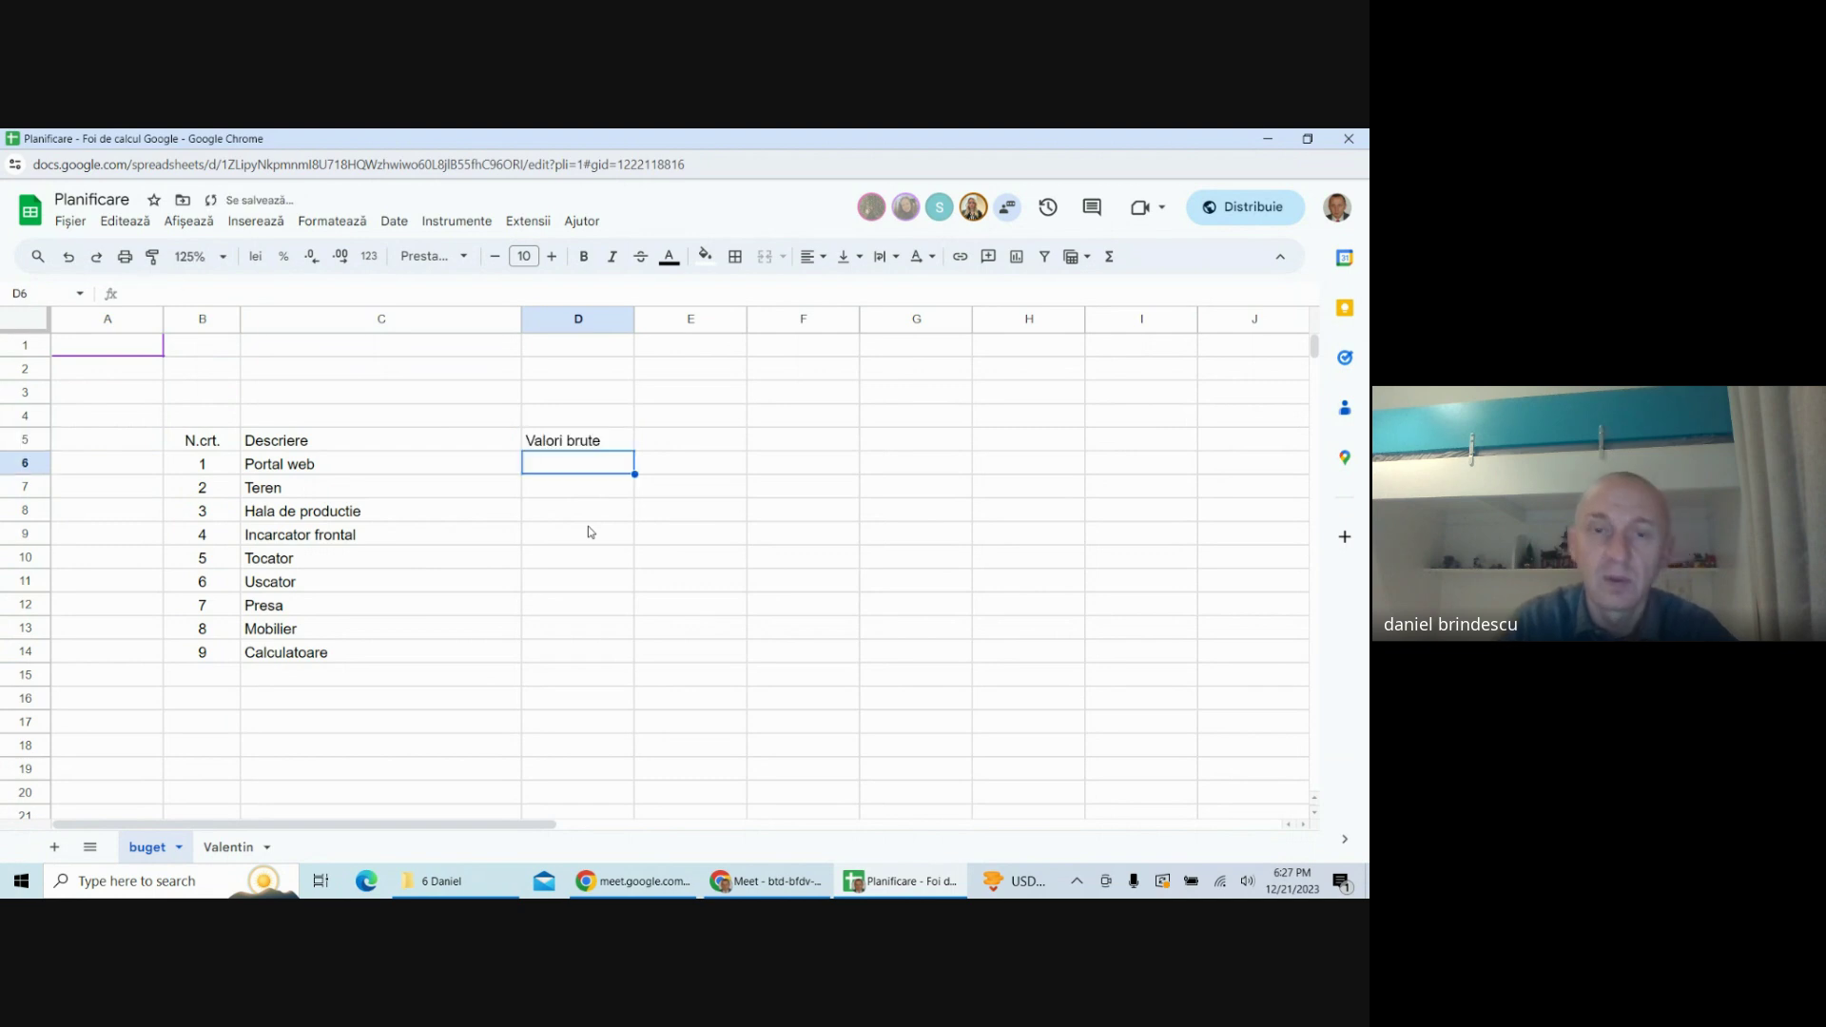
click(591, 443)
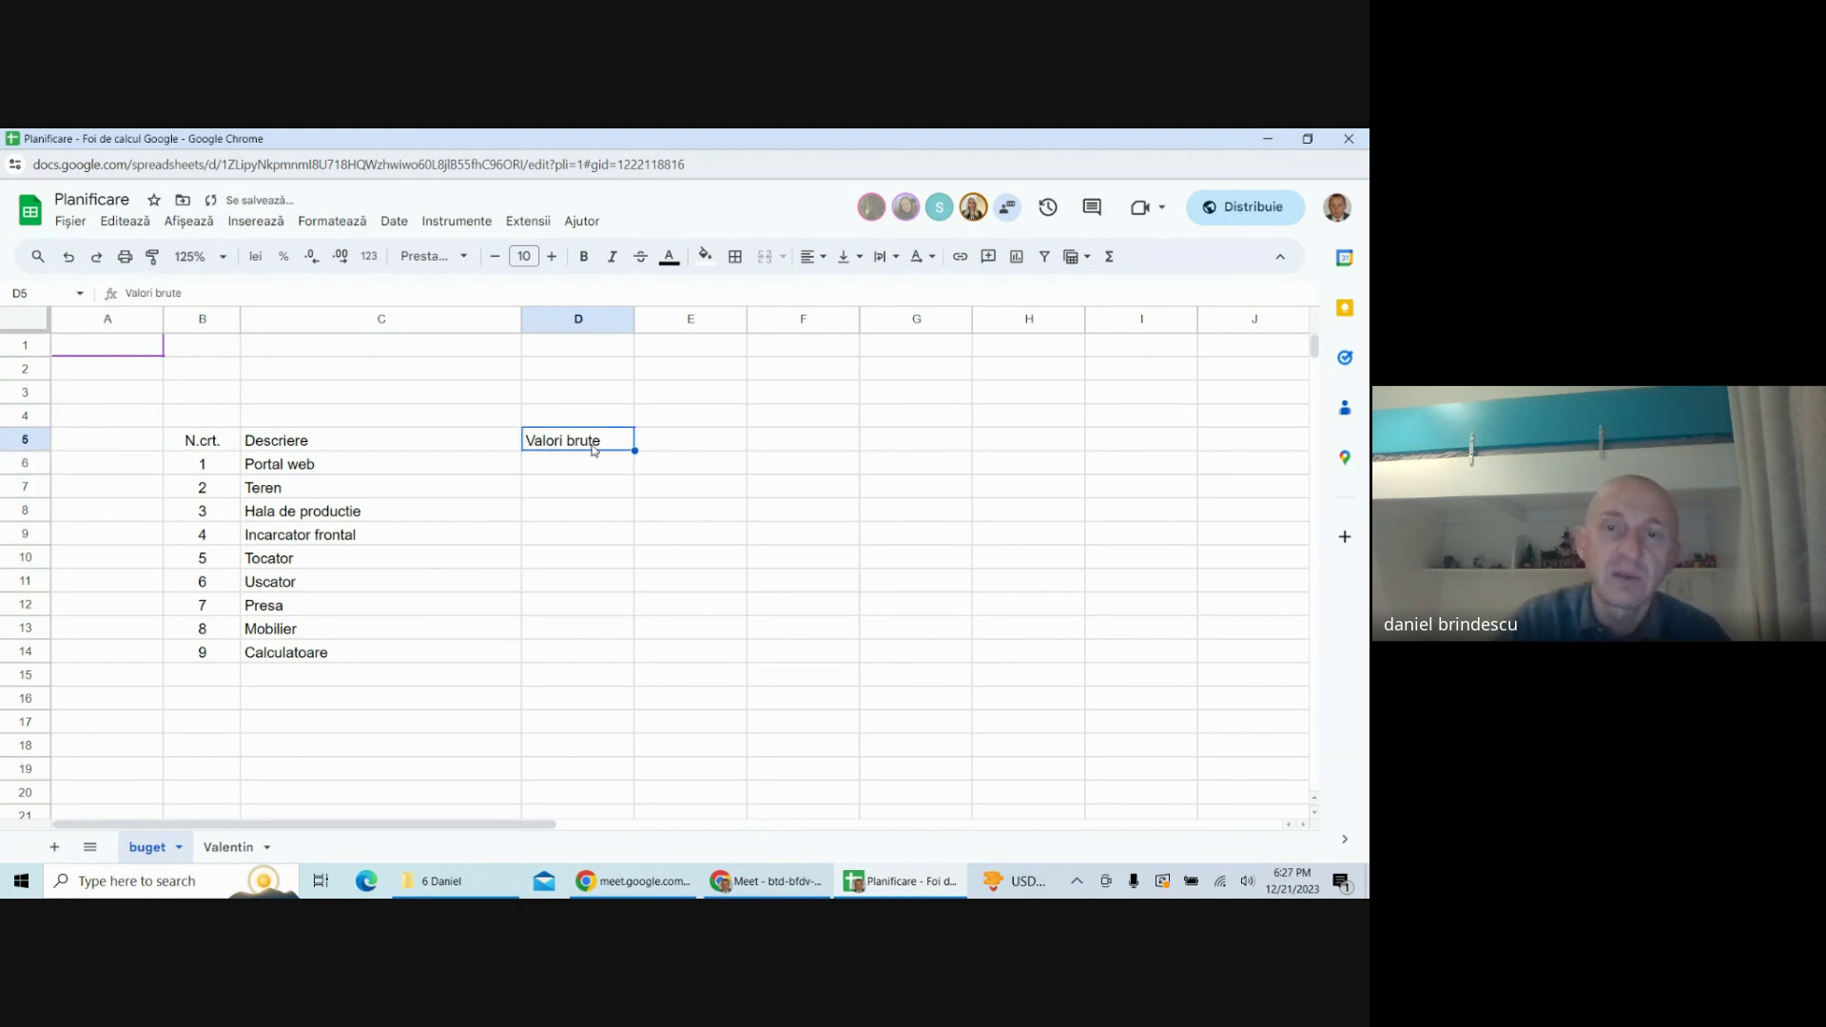
- Center the "Valori brute" header in D5 horizontally and make column D slightly narrower
click(811, 256)
click(841, 291)
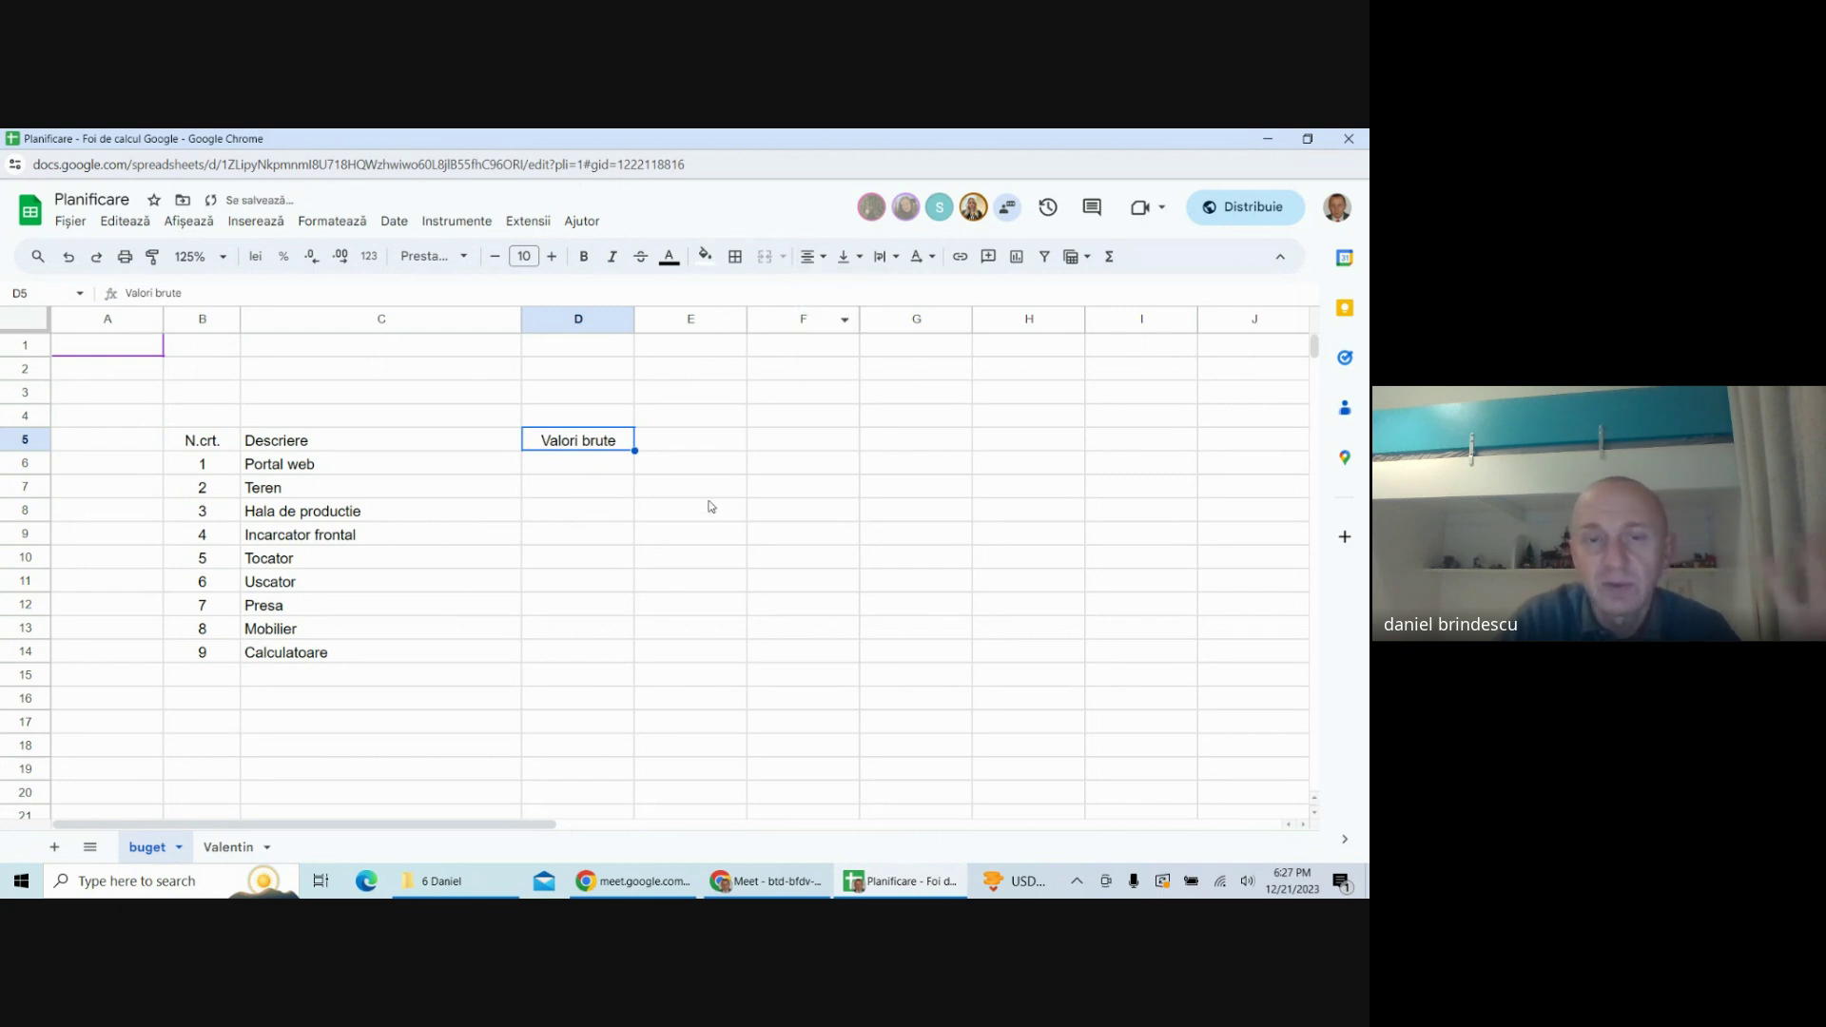
click(574, 466)
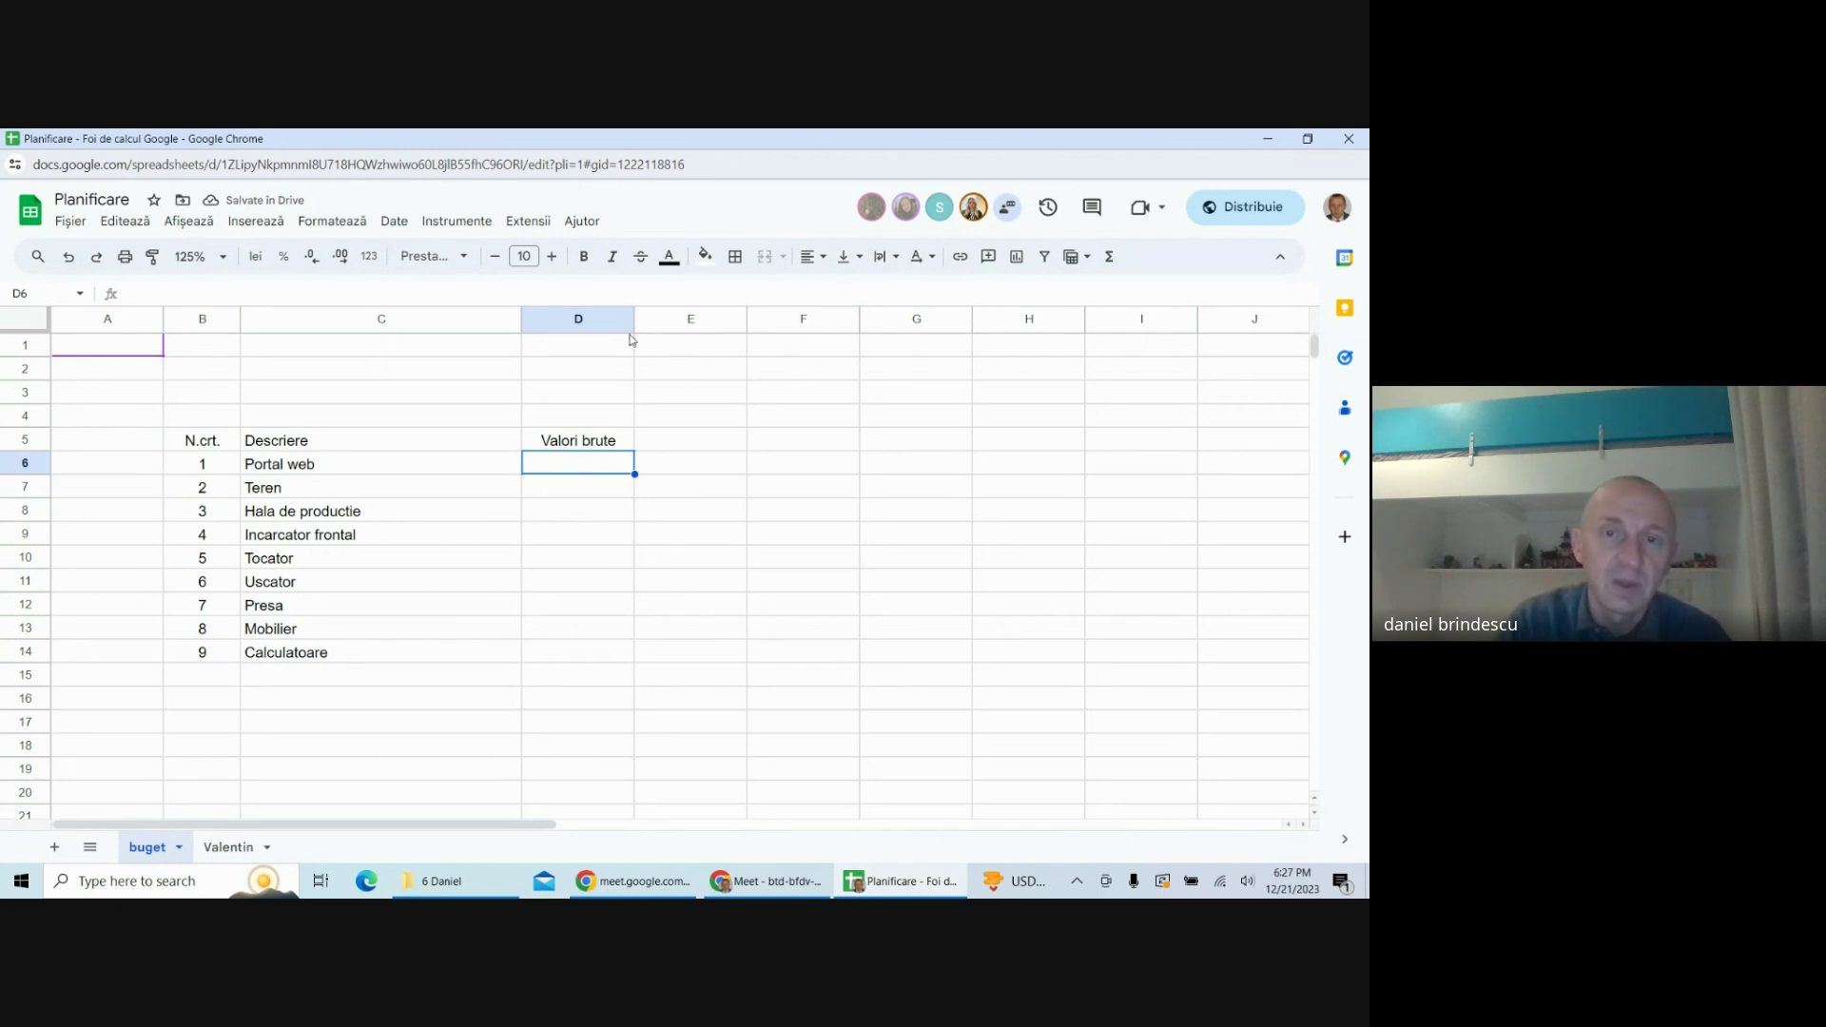
drag(634, 320, 619, 320)
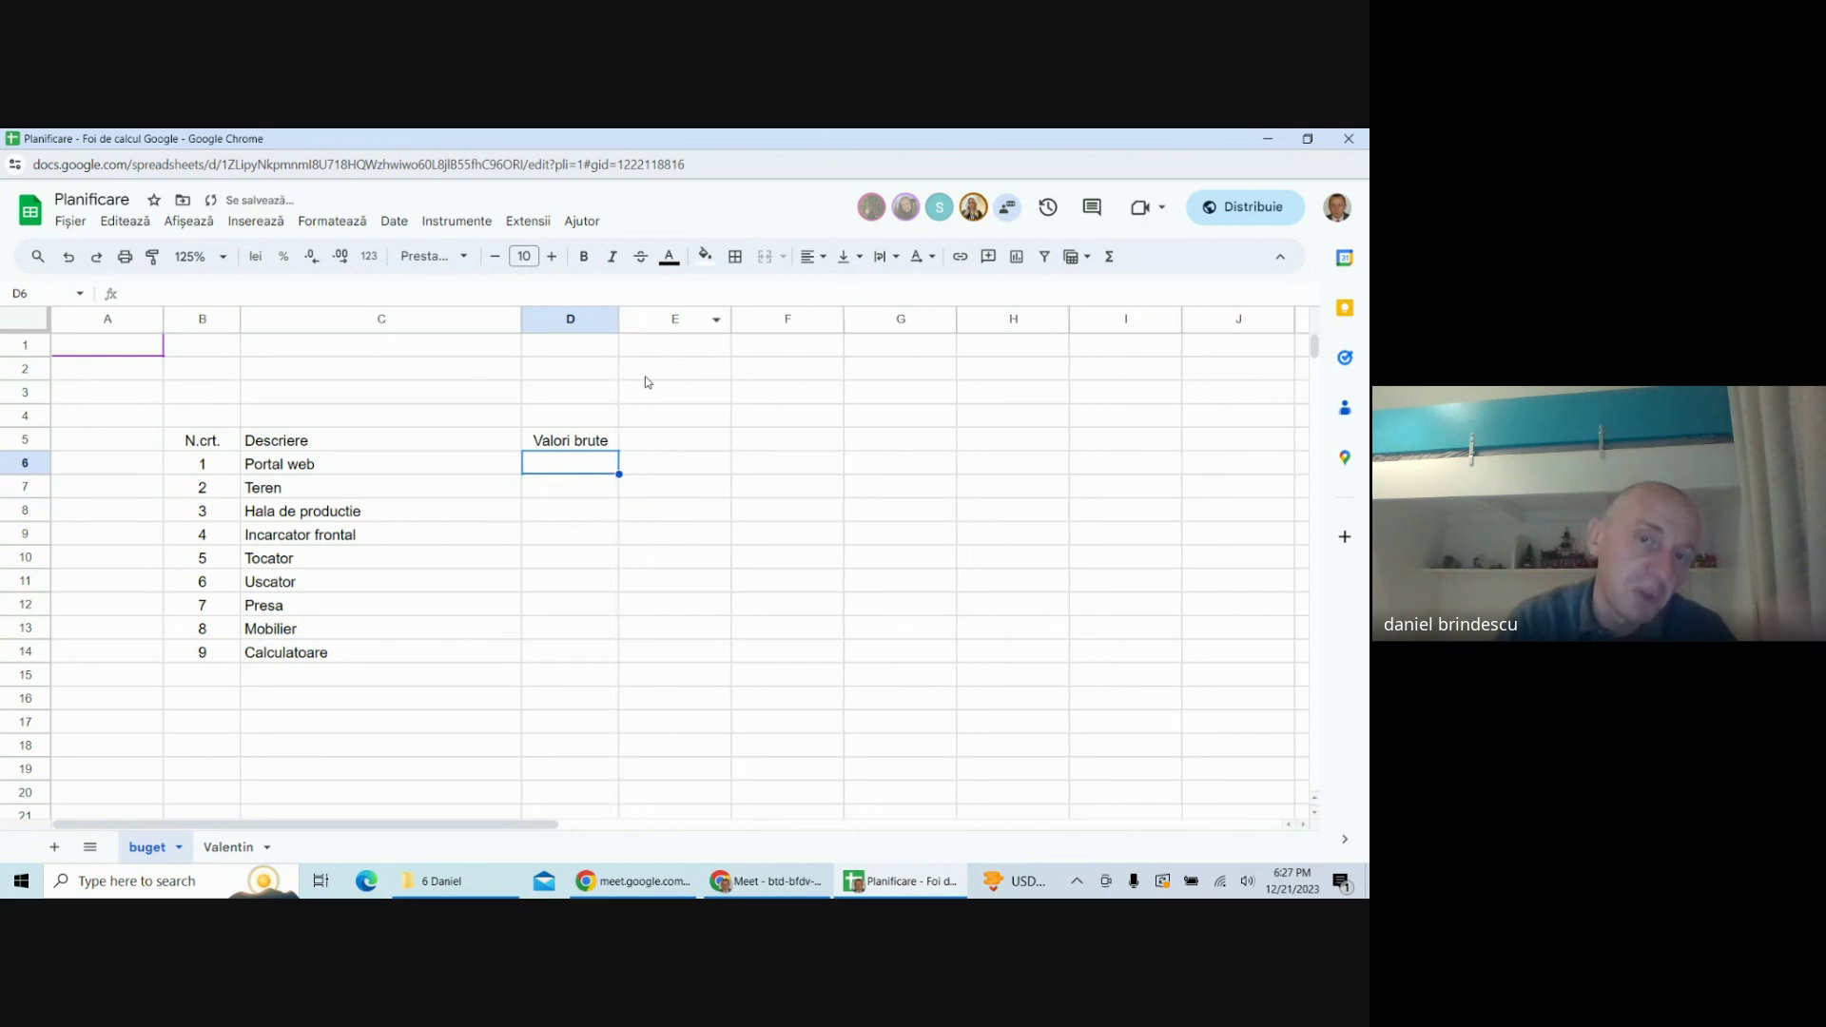
- Enter the gross values 20000 for "Portal web" in D6 and 150000 for "Teren" in D7
click(552, 523)
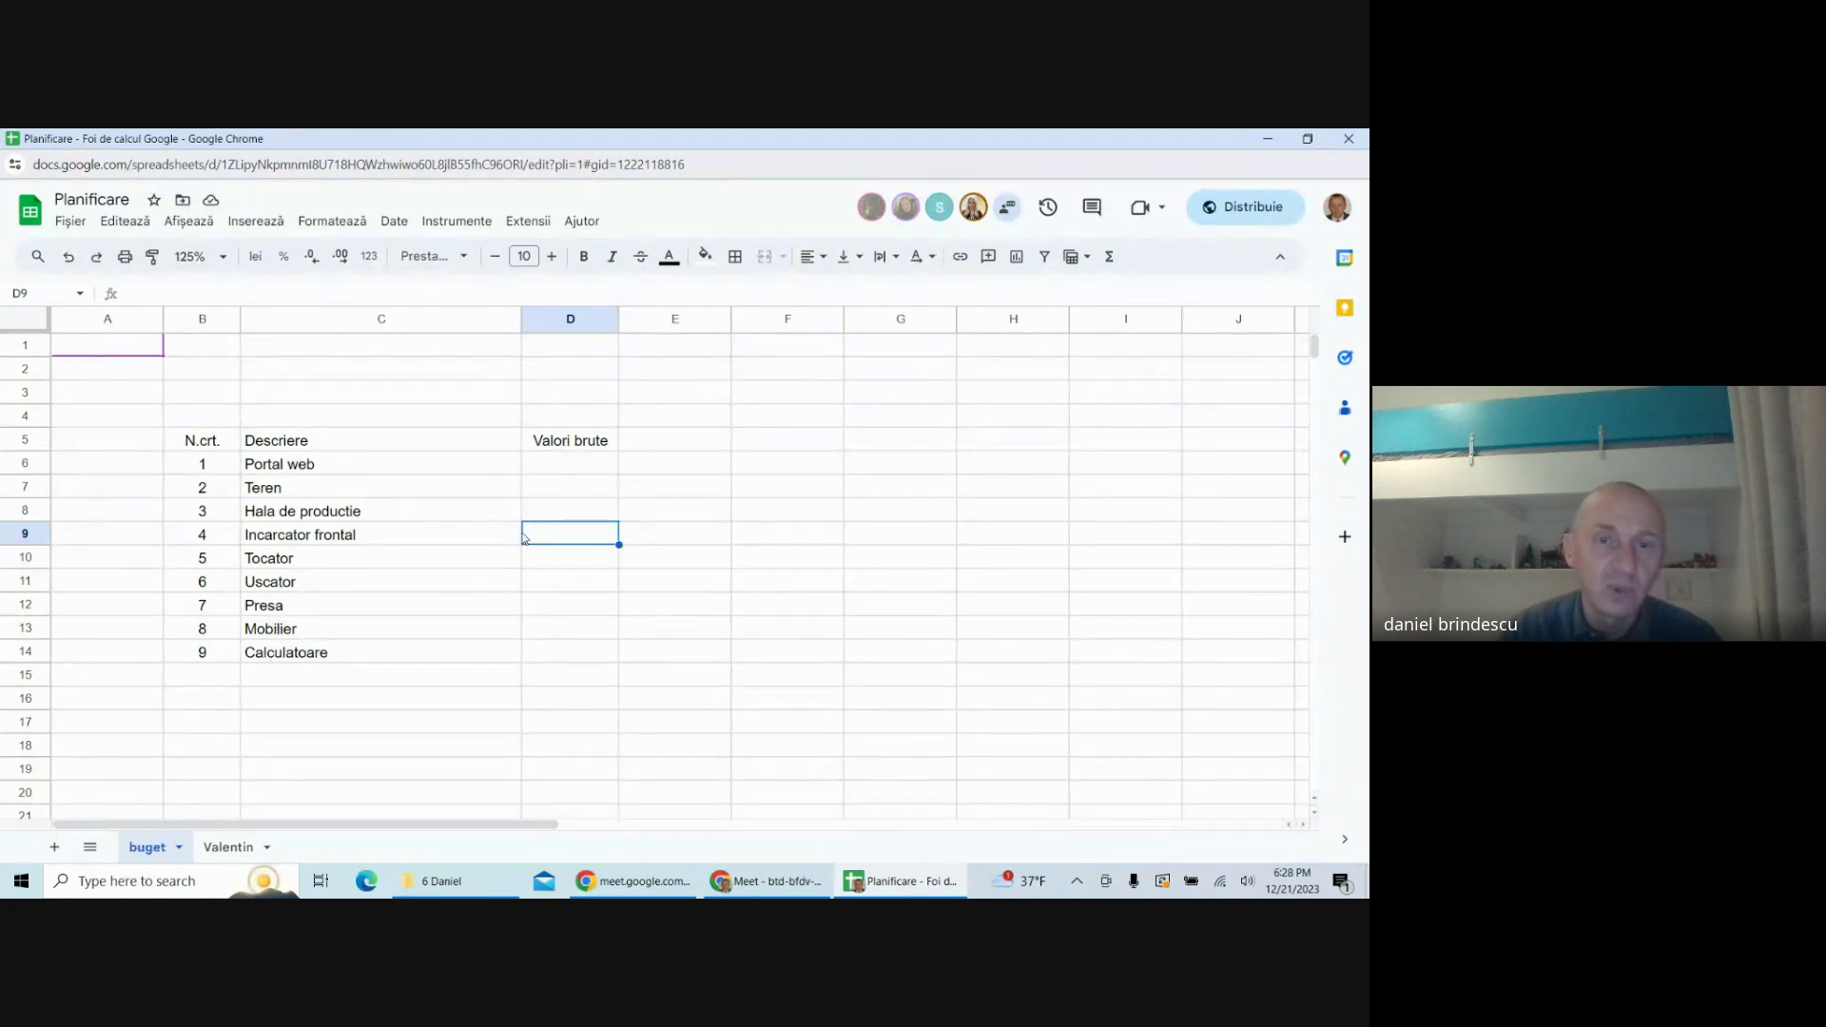
click(558, 463)
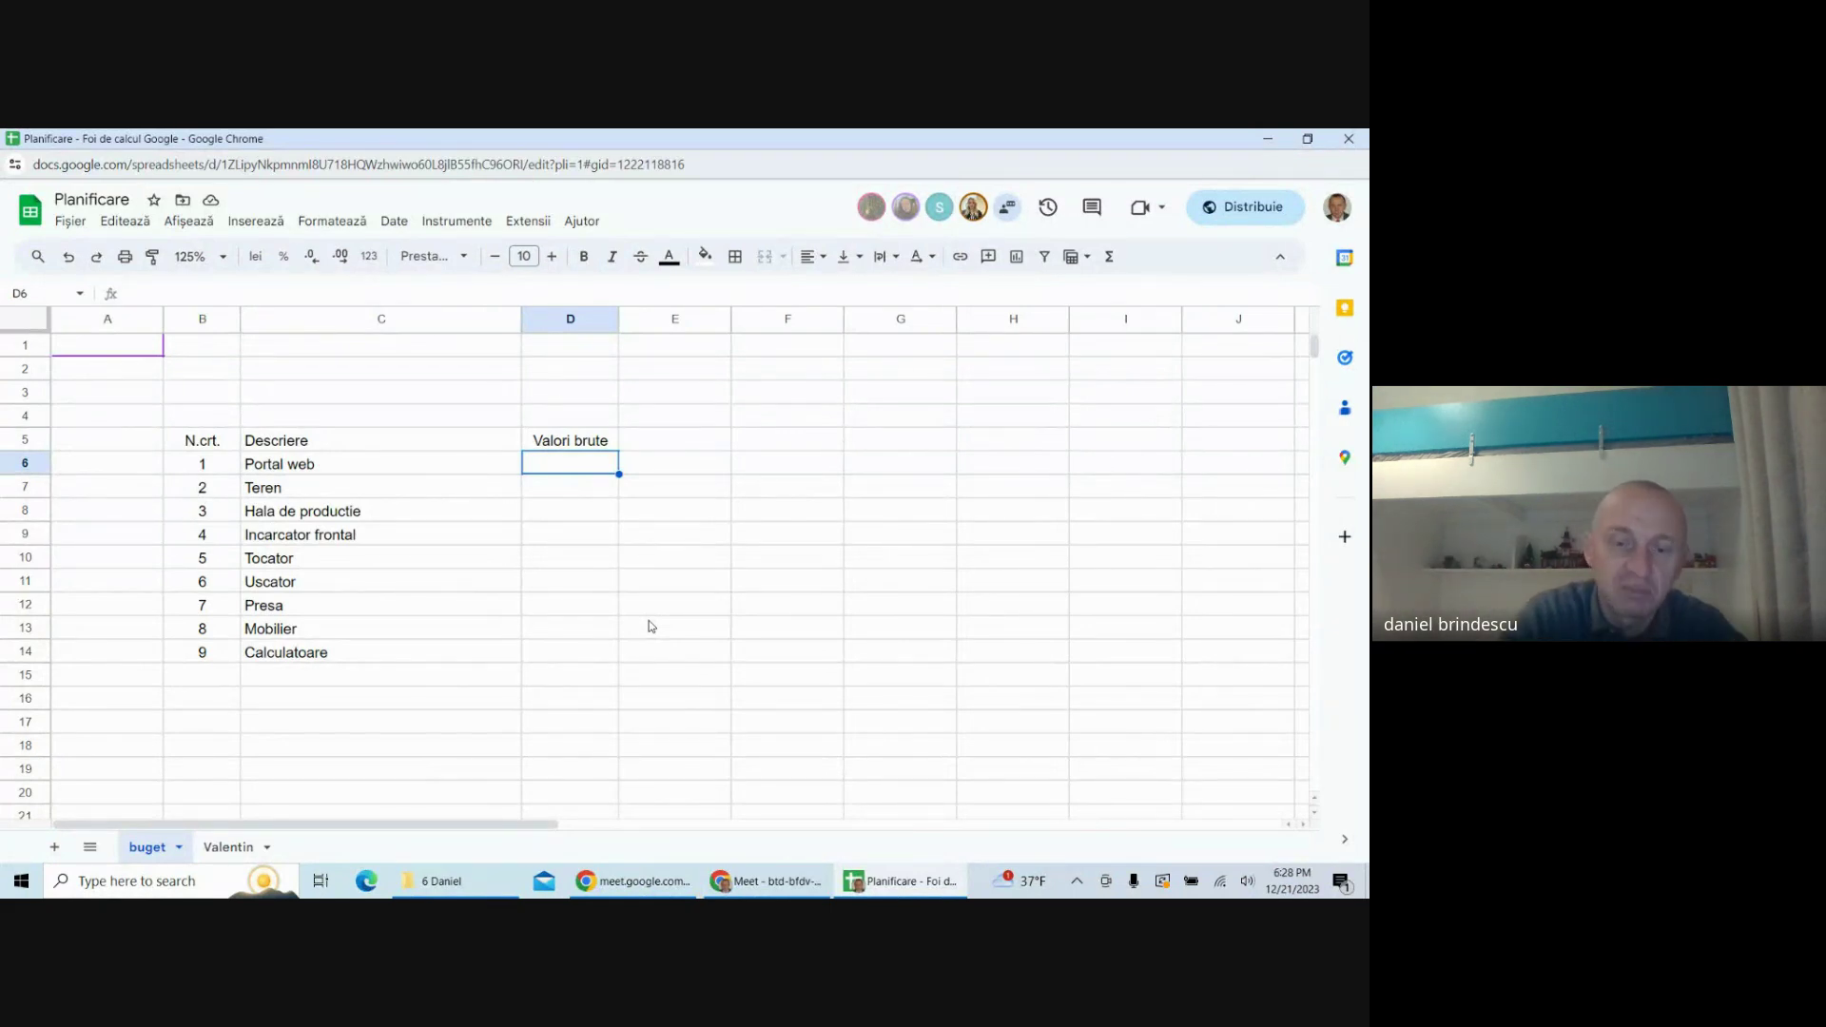
text(20000)
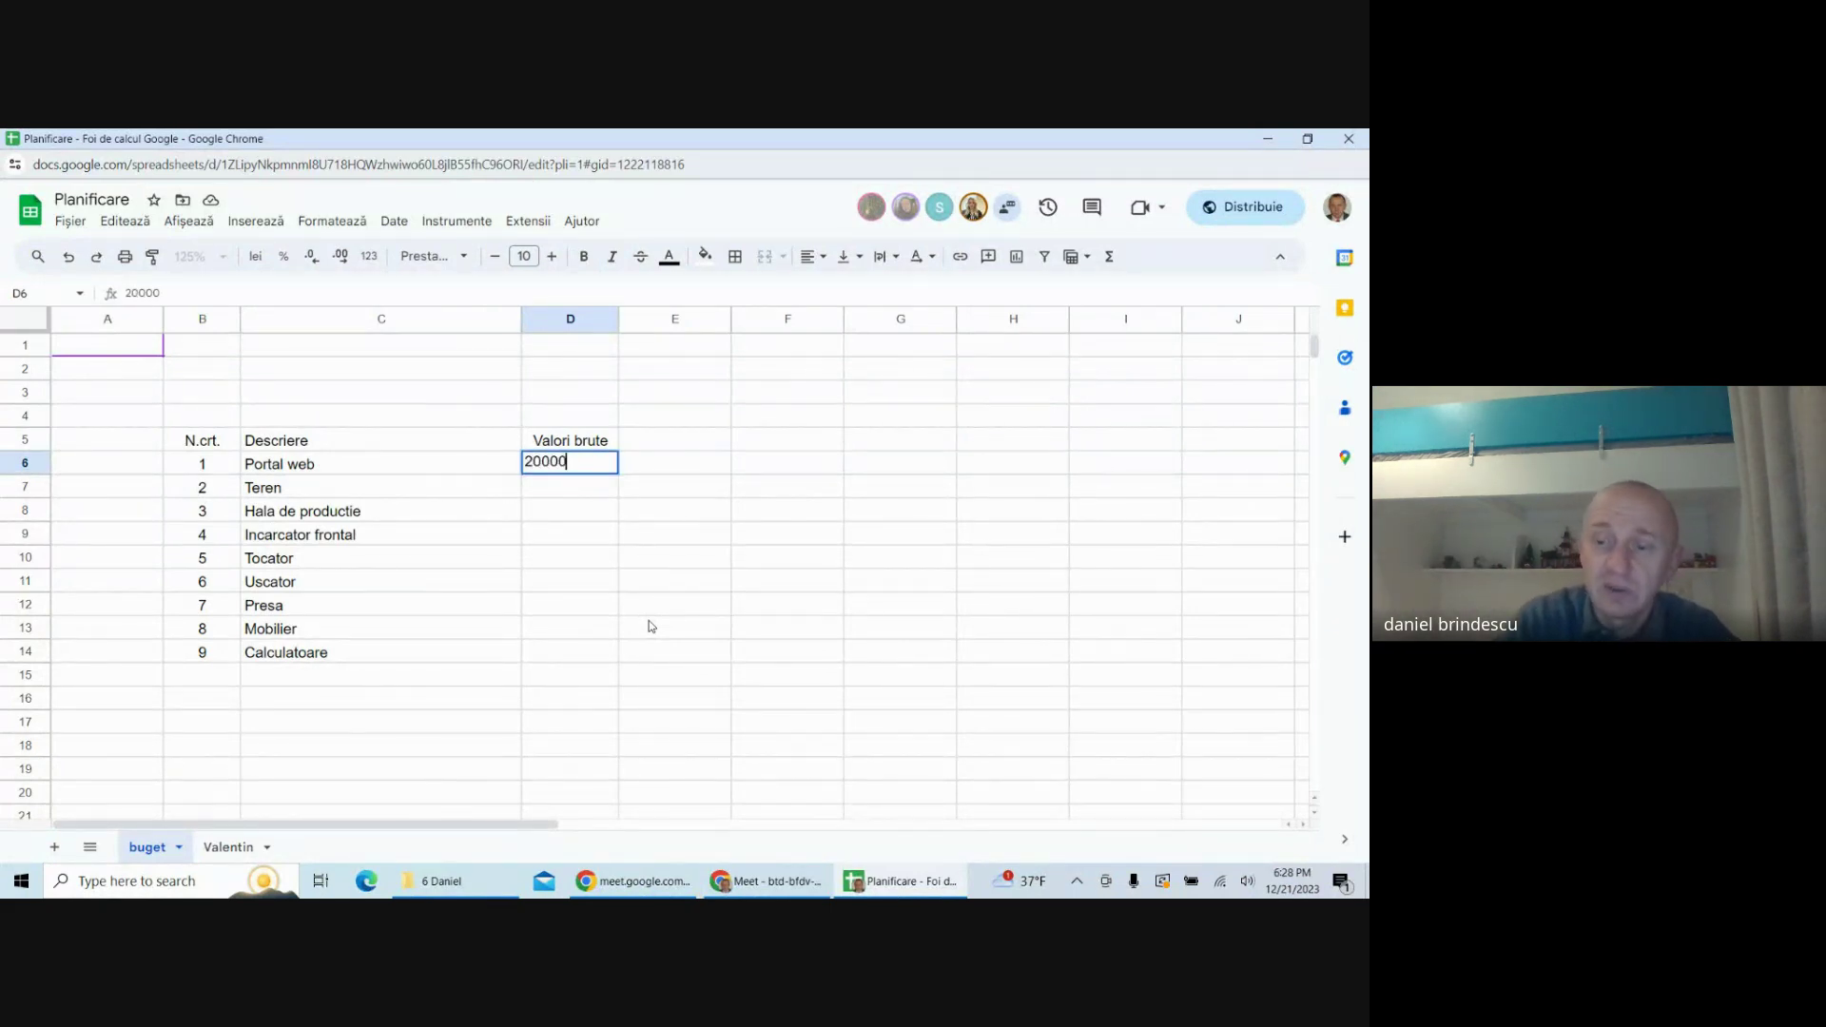
key(Return)
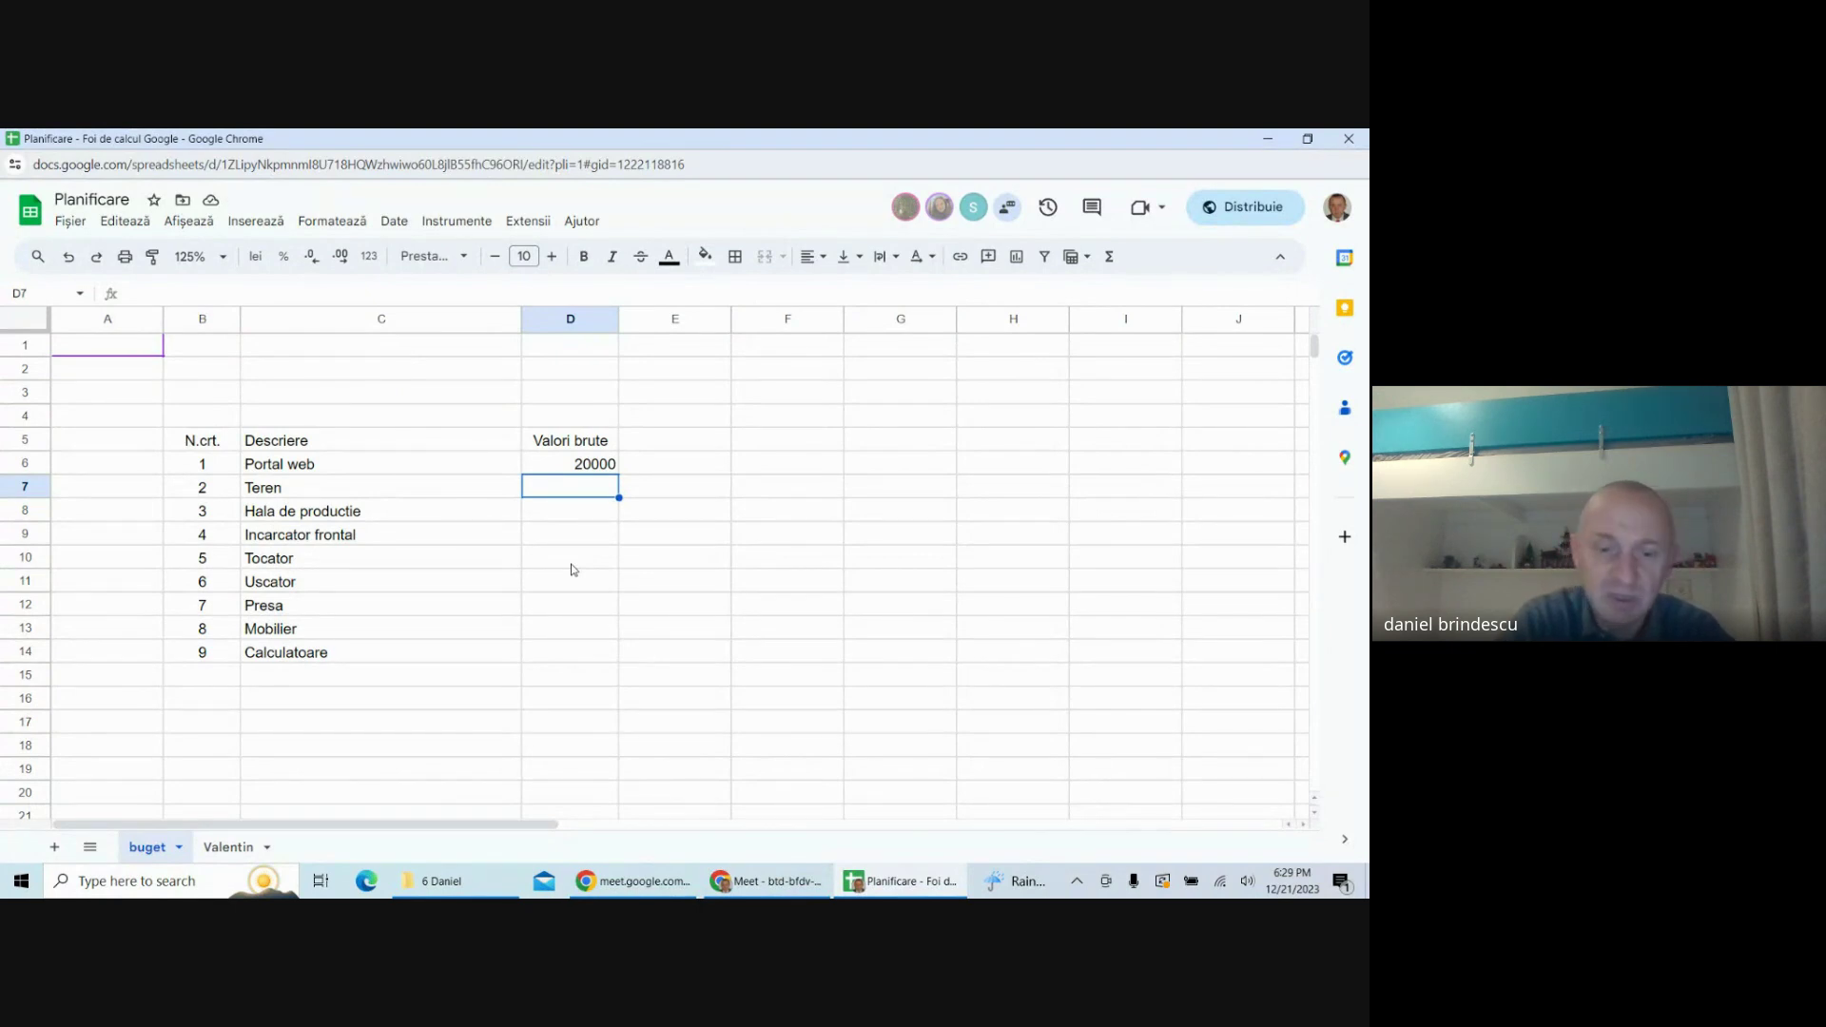
text(150000)
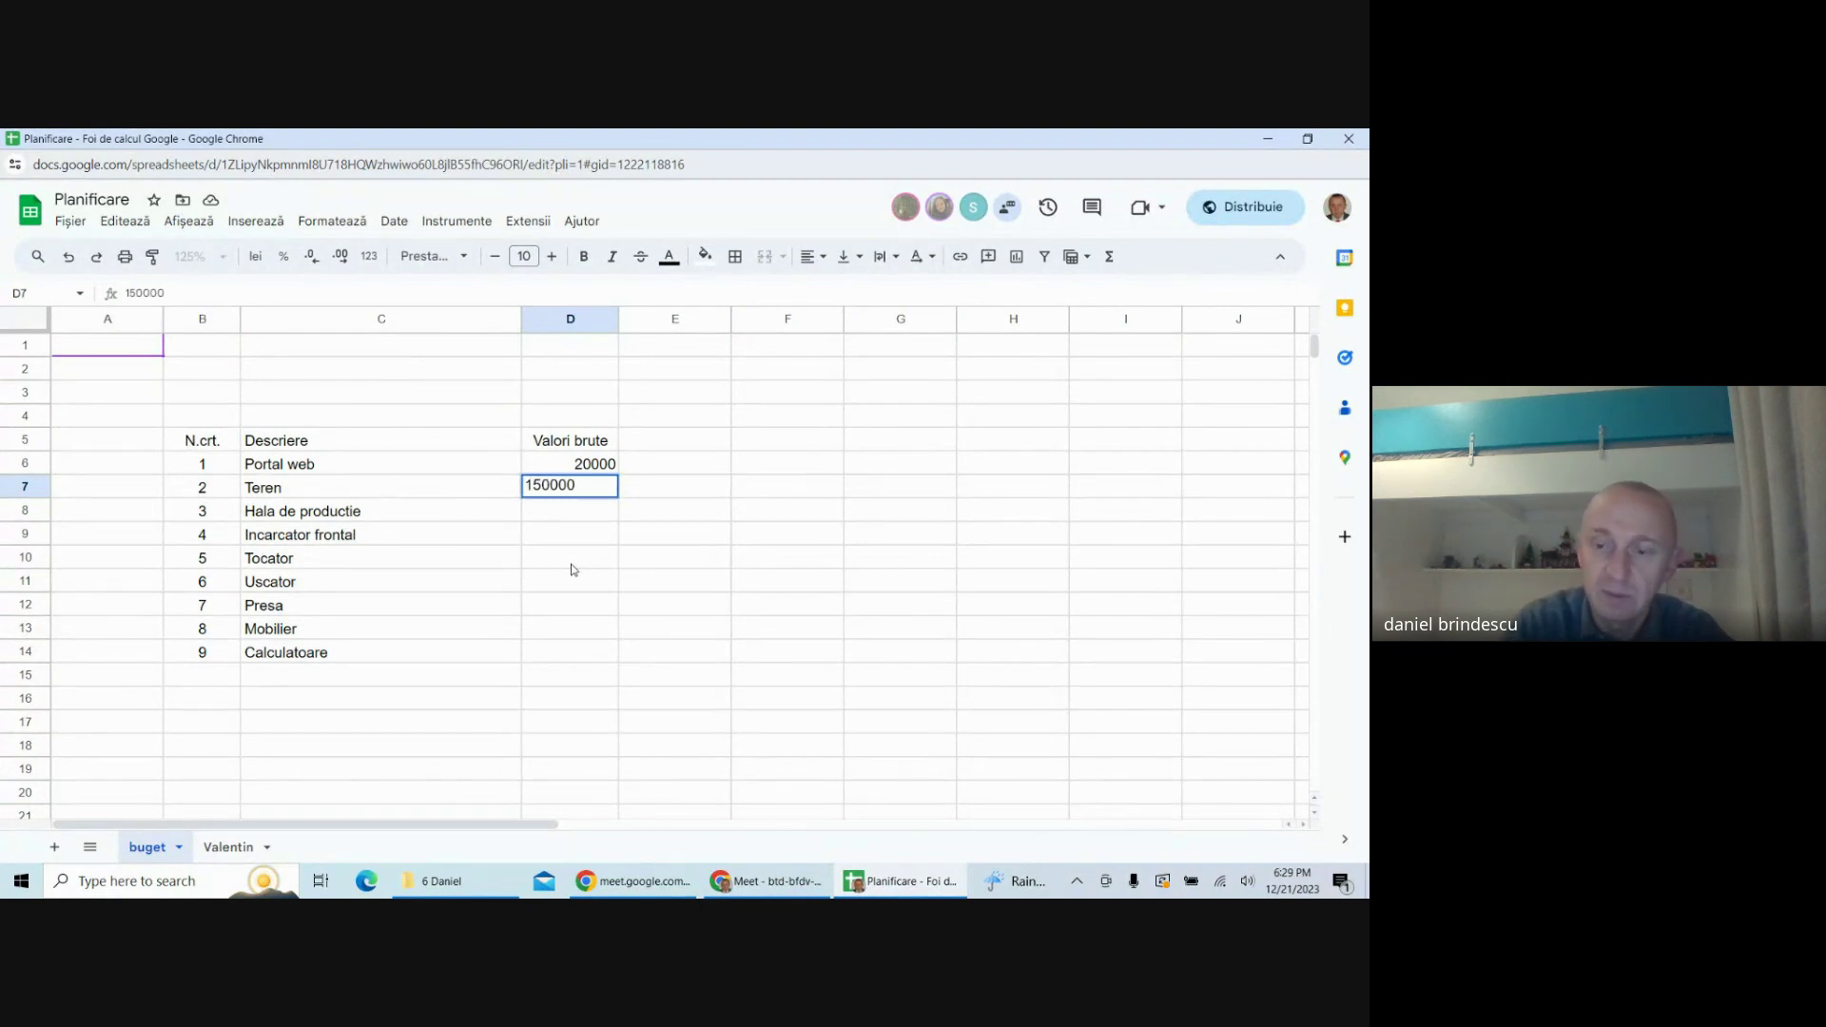
key(Return)
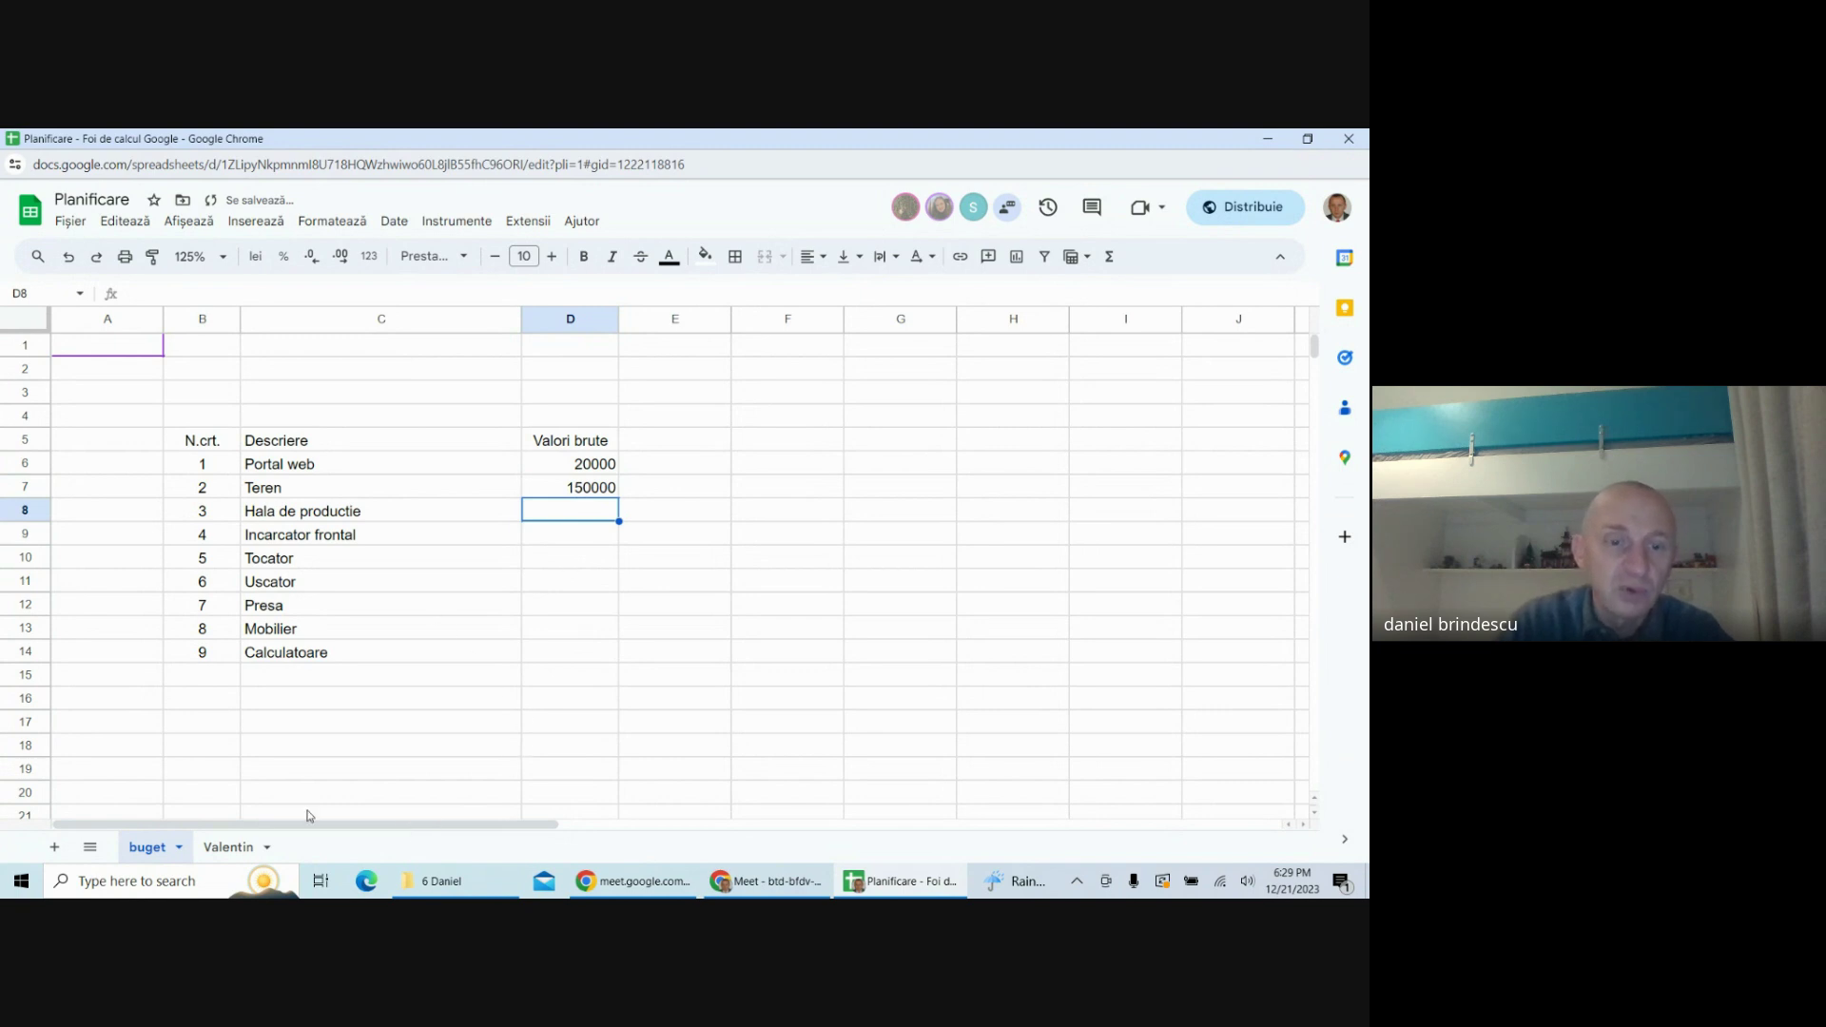
- Look up the building's gross value in the other sheet's "Cheltuieli cu impozitul pe clădire" table and enter 350000 for "Hala de productie" in buget D8
click(253, 839)
scroll(571, 561, down, 15)
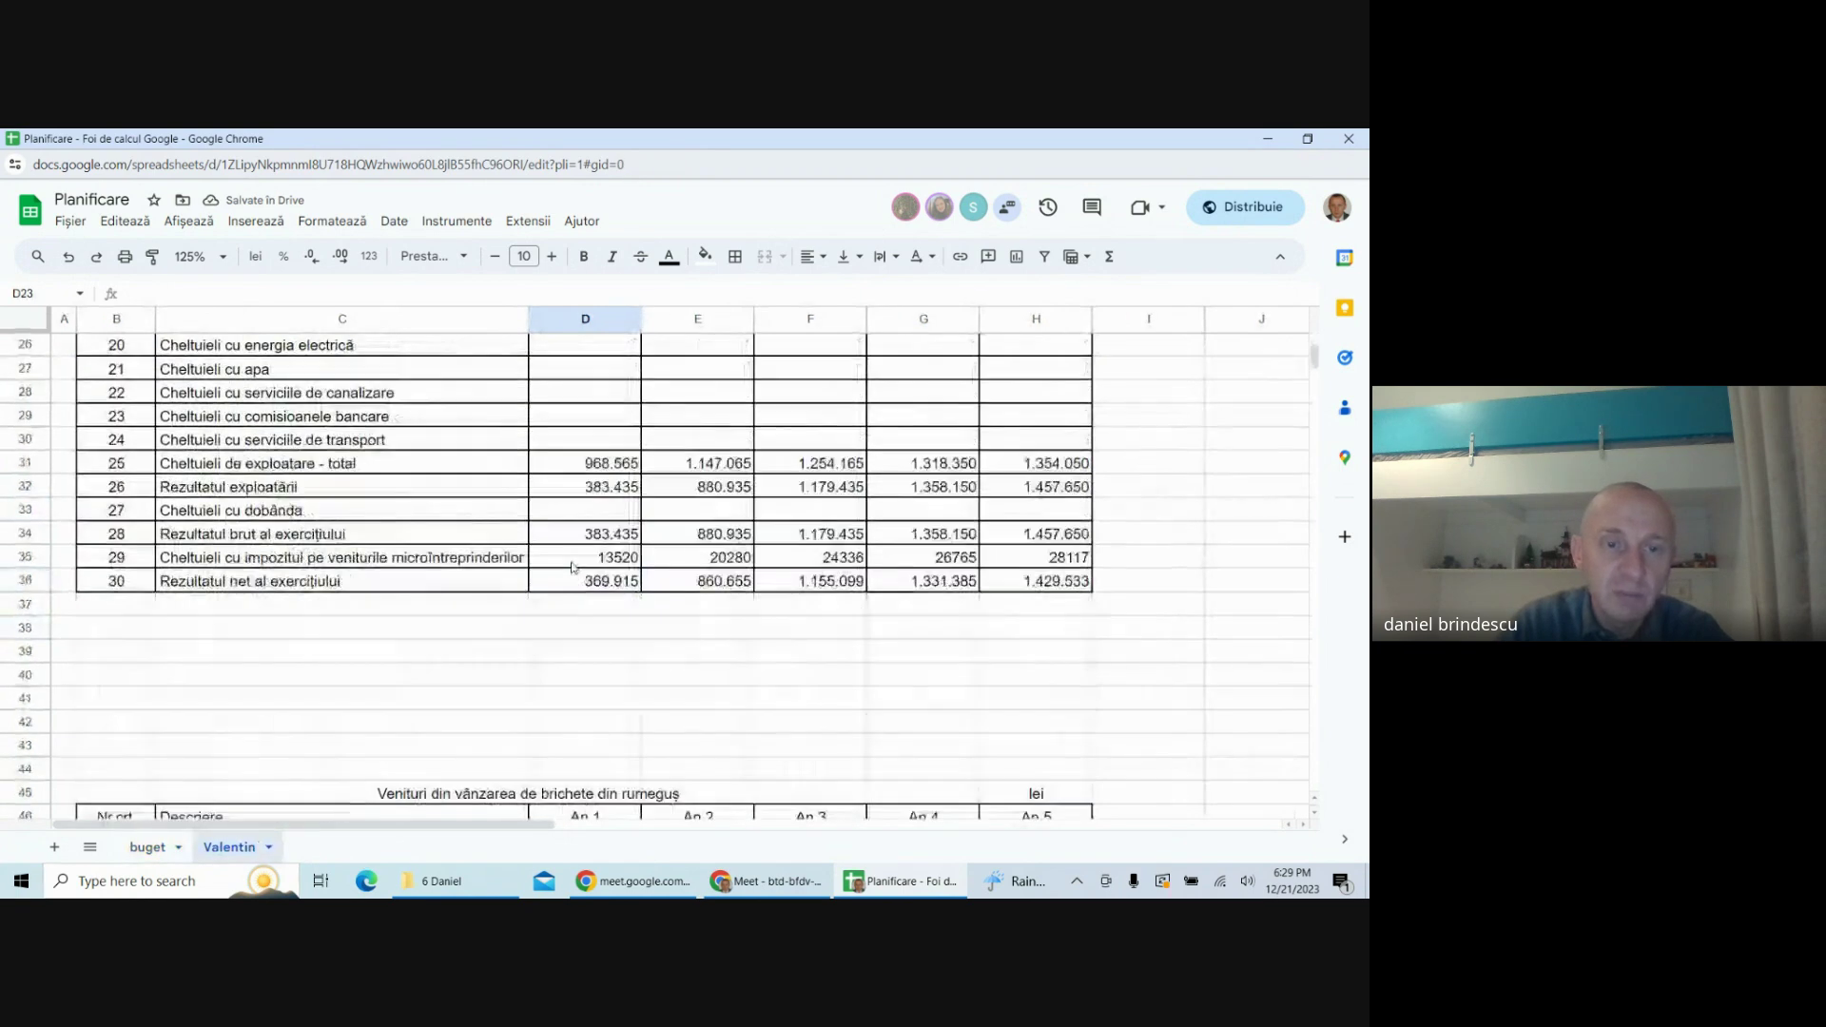
scroll(571, 561, down, 20)
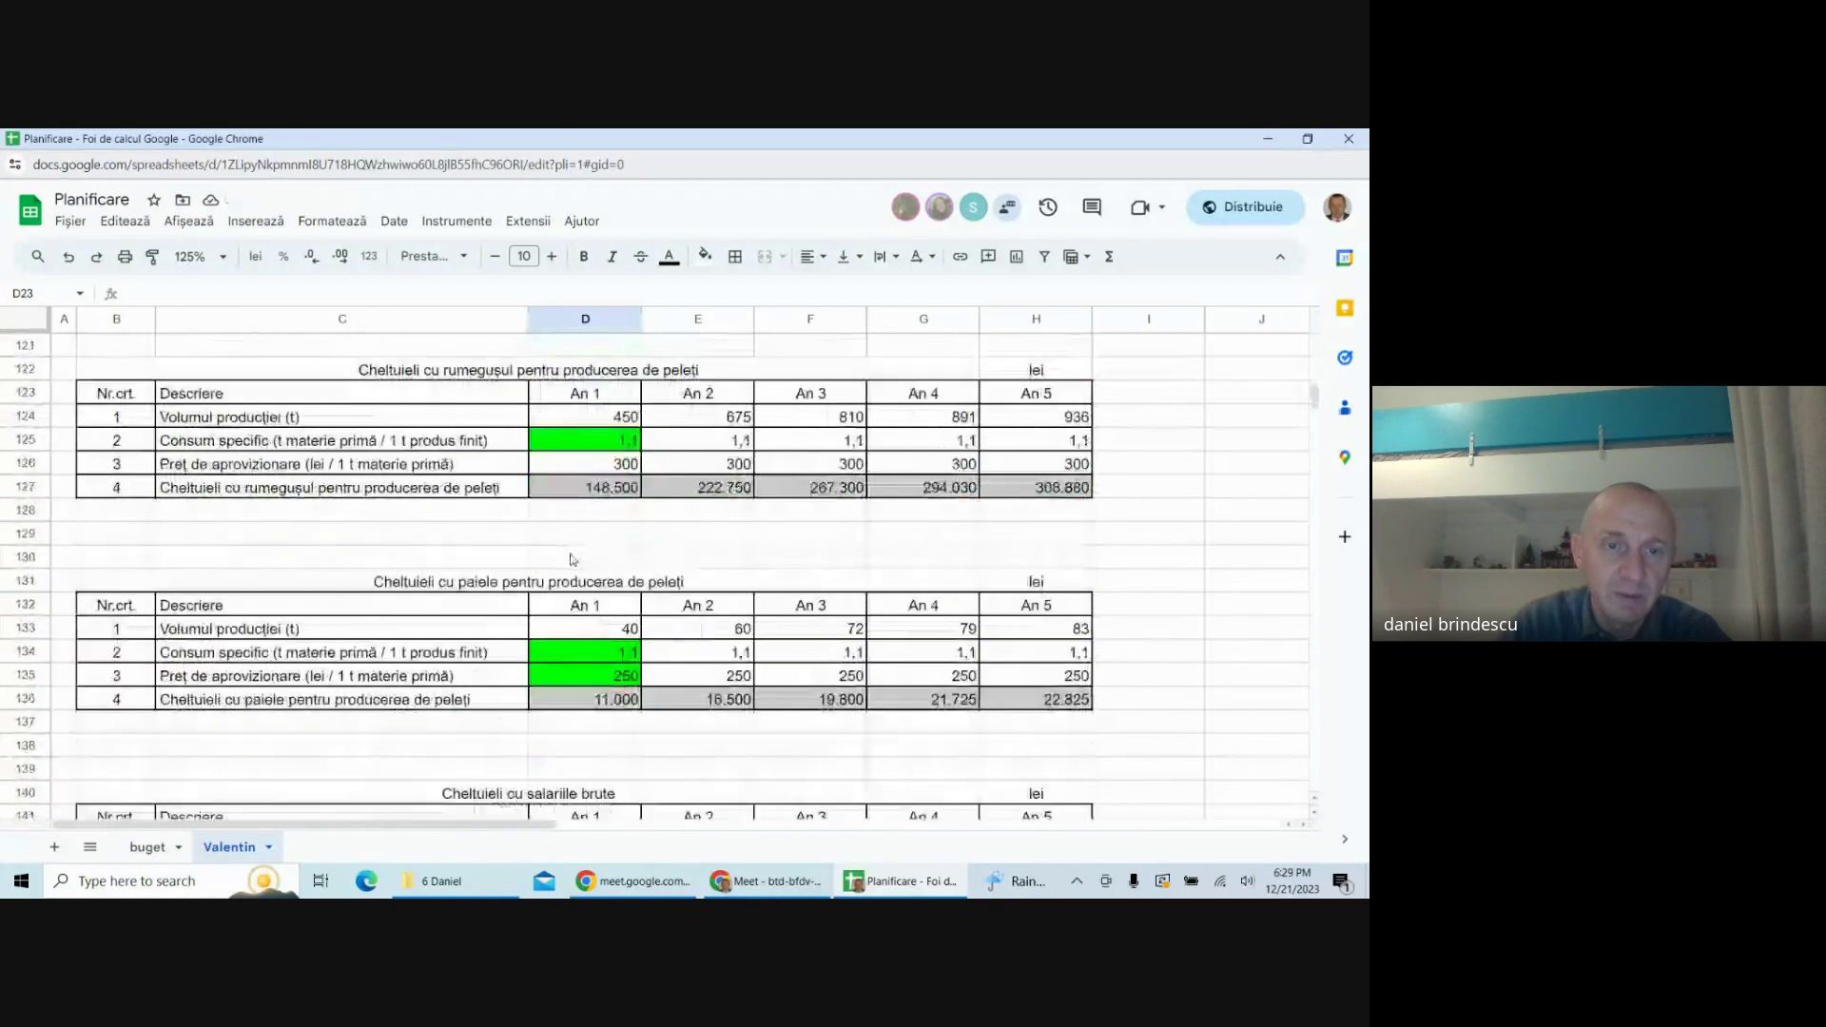
scroll(583, 551, down, 6)
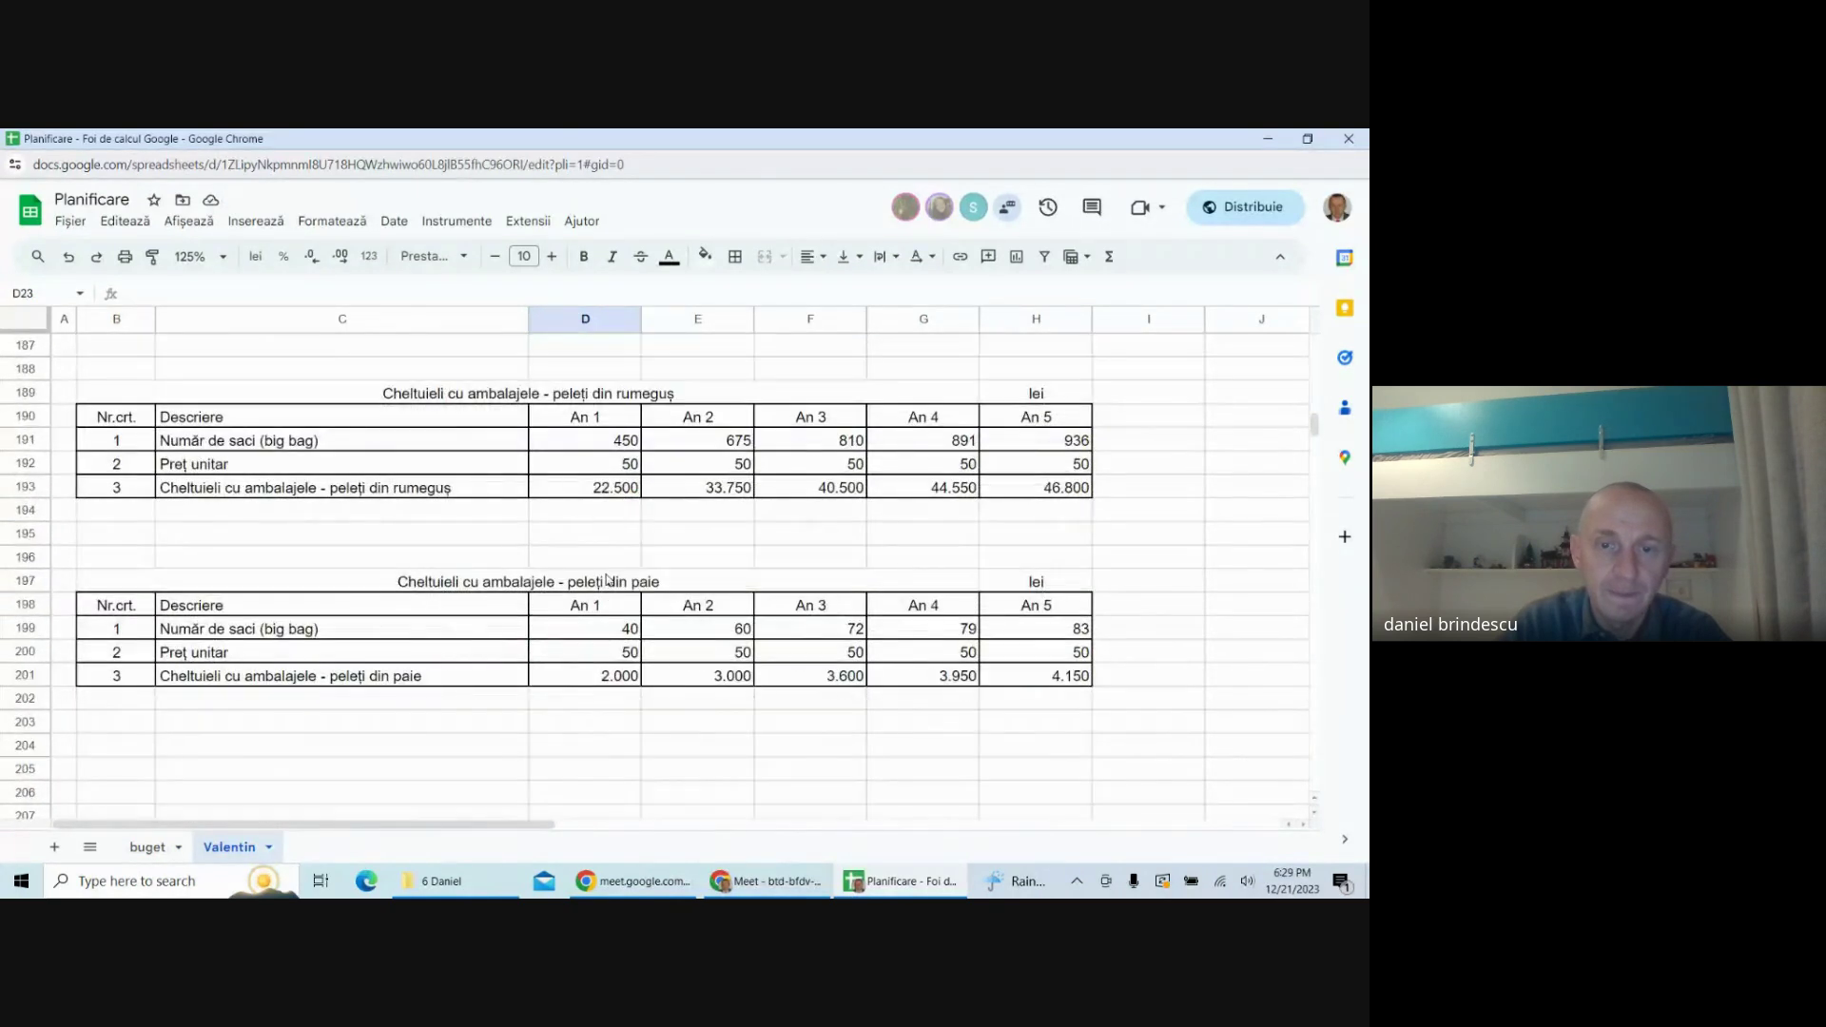
scroll(619, 582, up, 7)
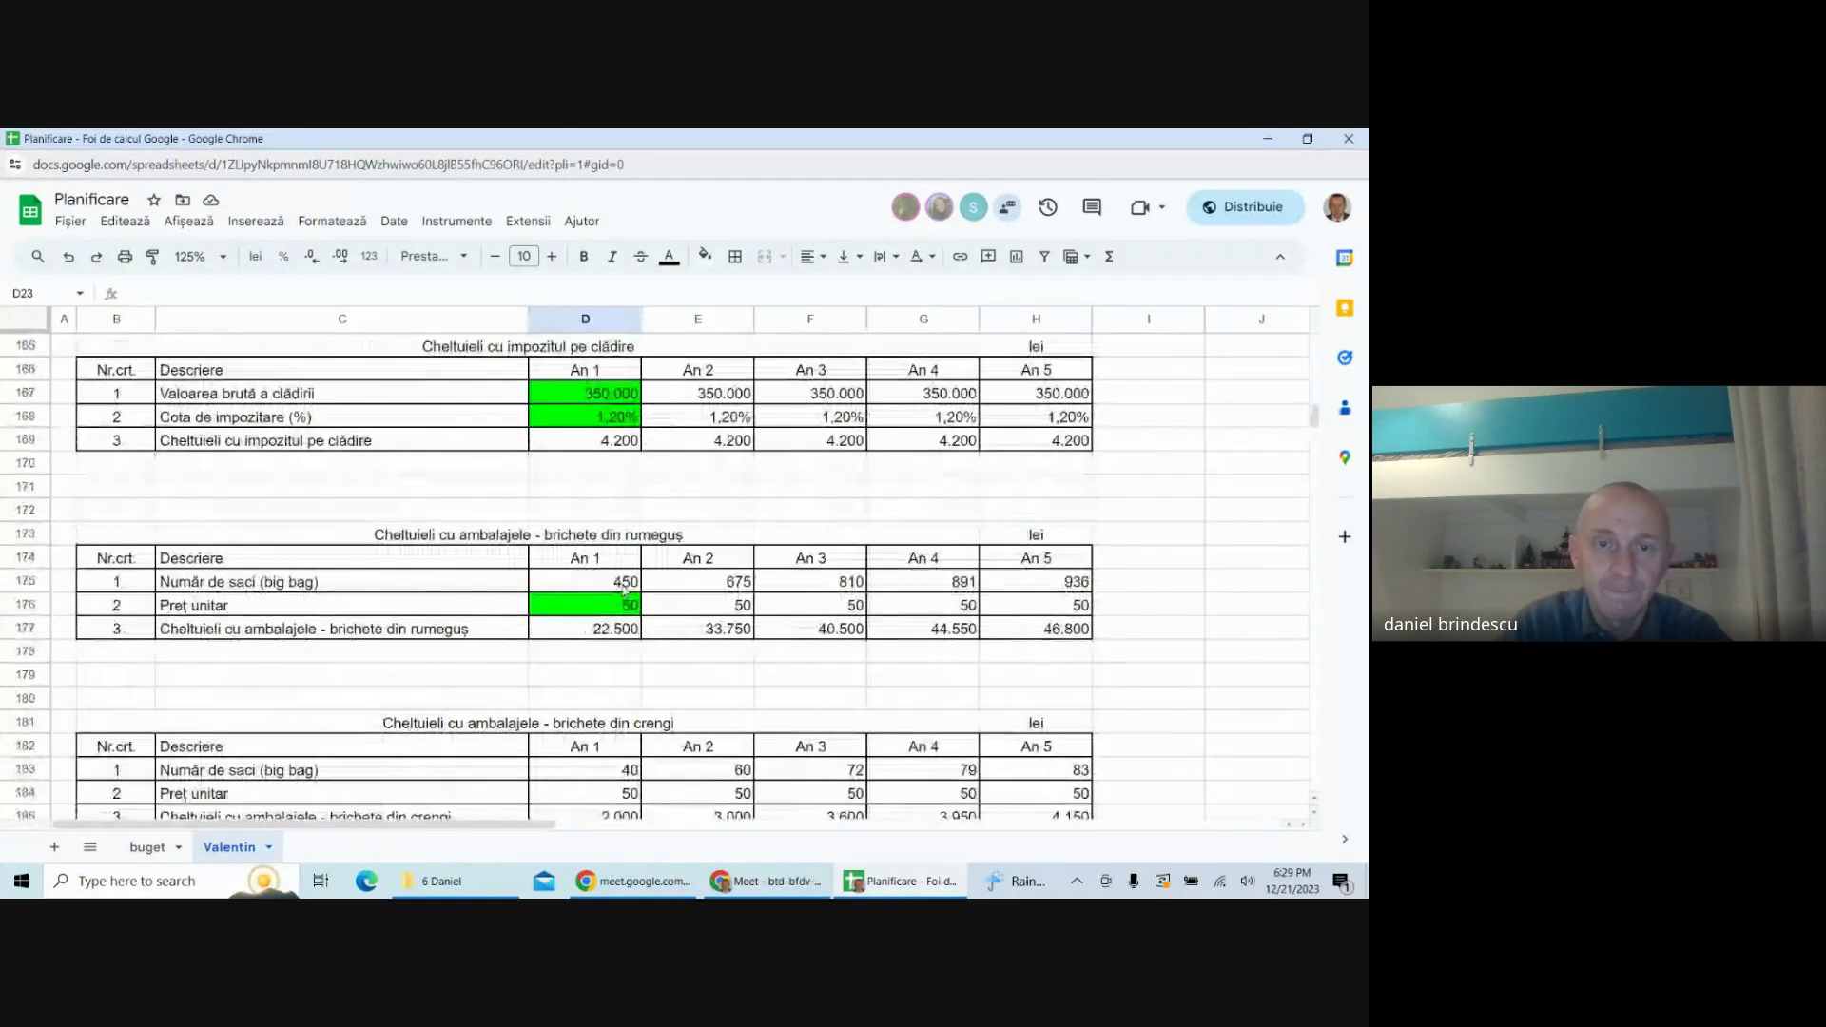
click(613, 561)
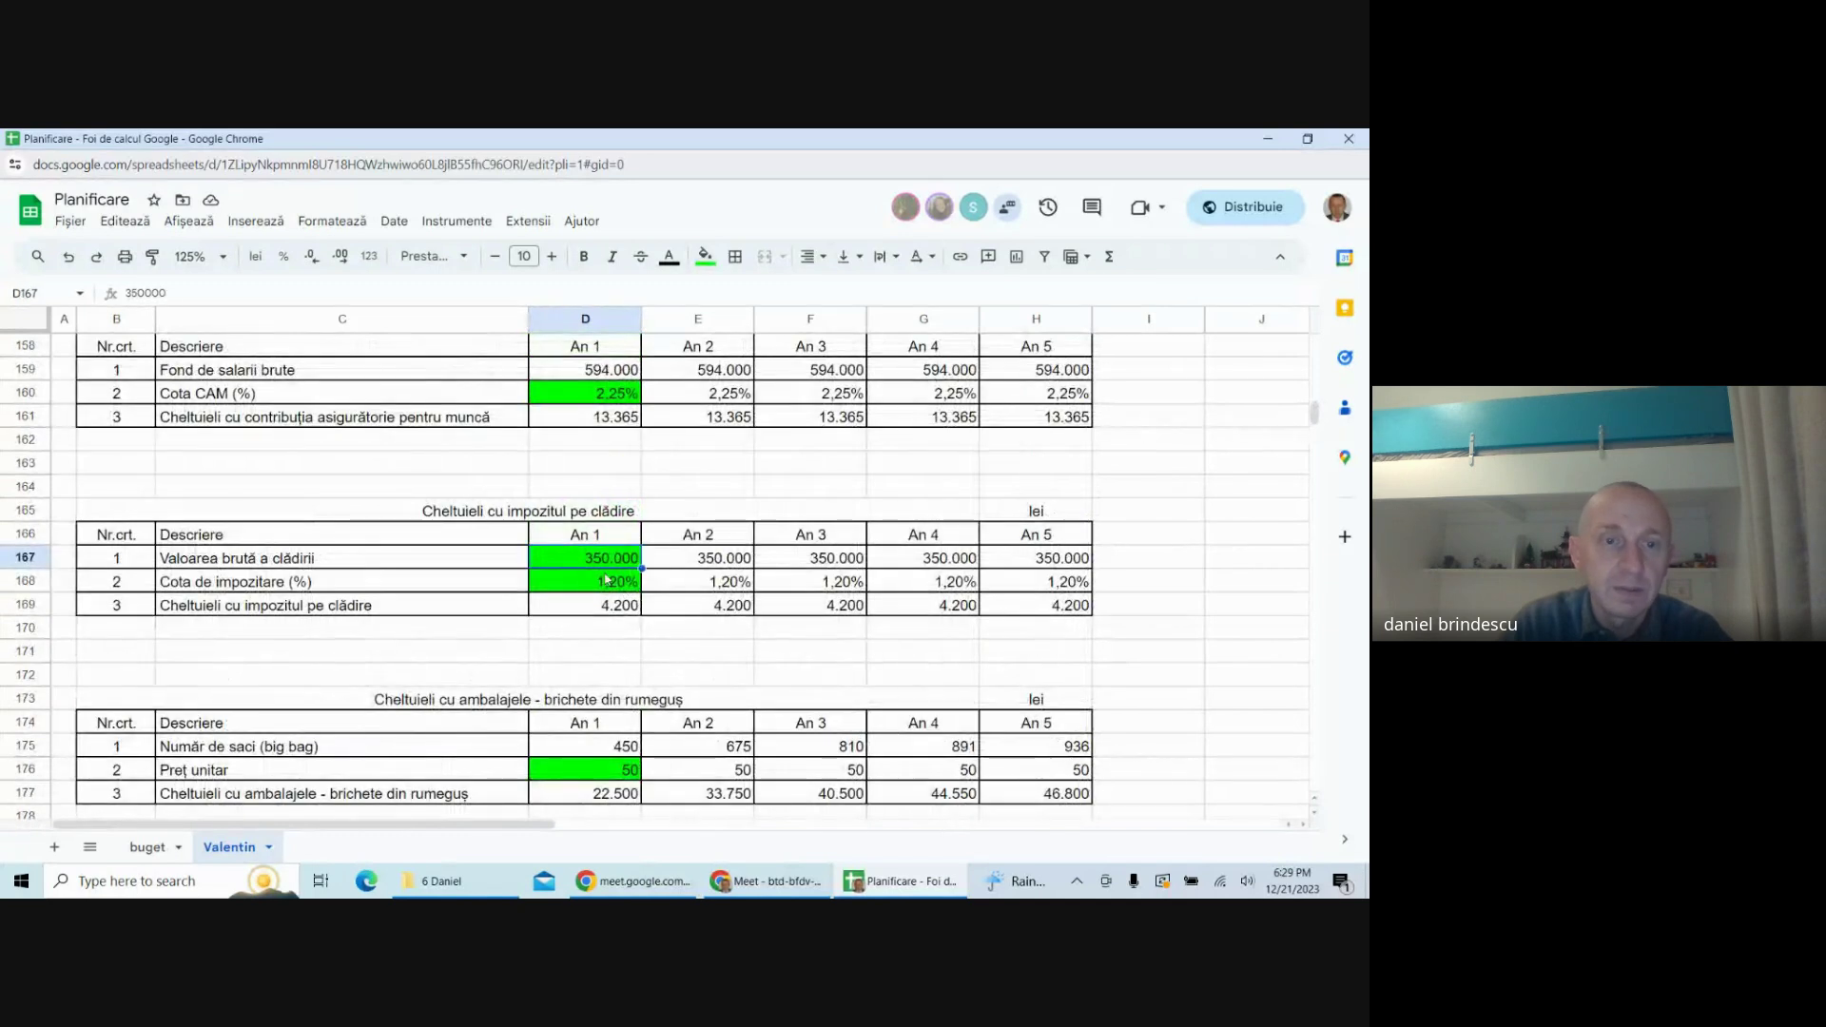
click(150, 846)
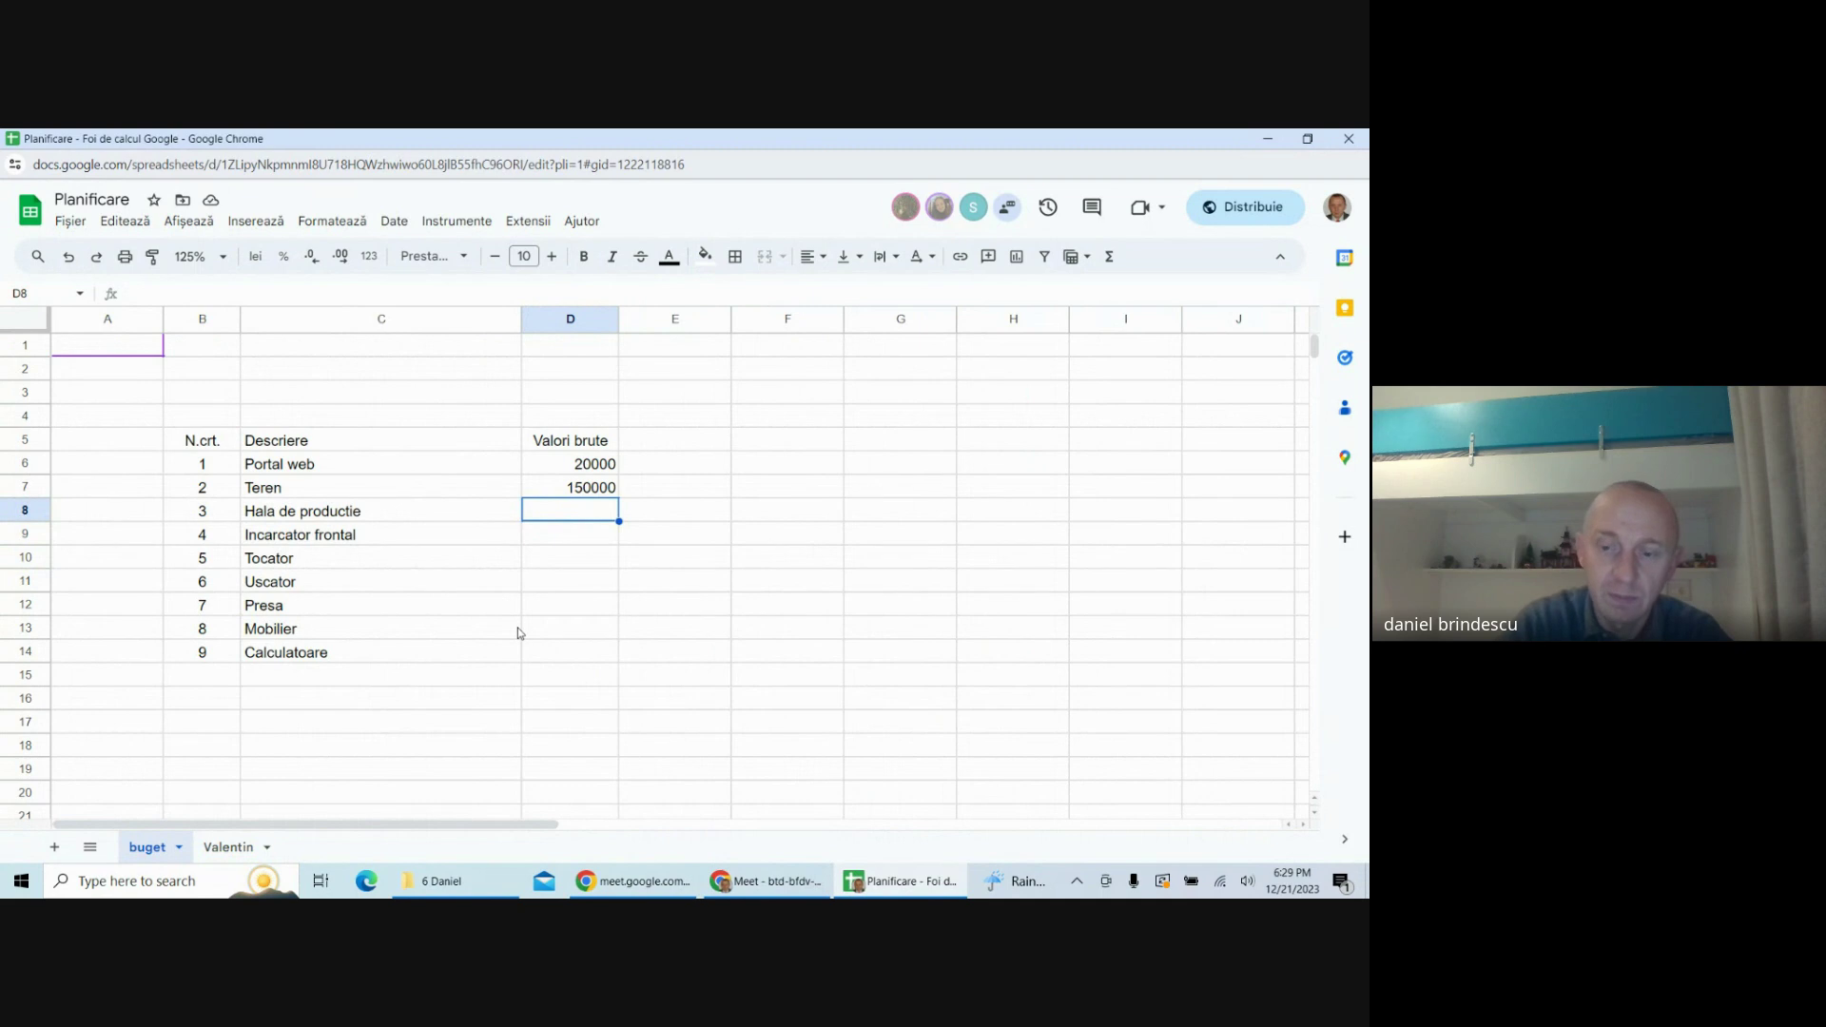
text(350000)
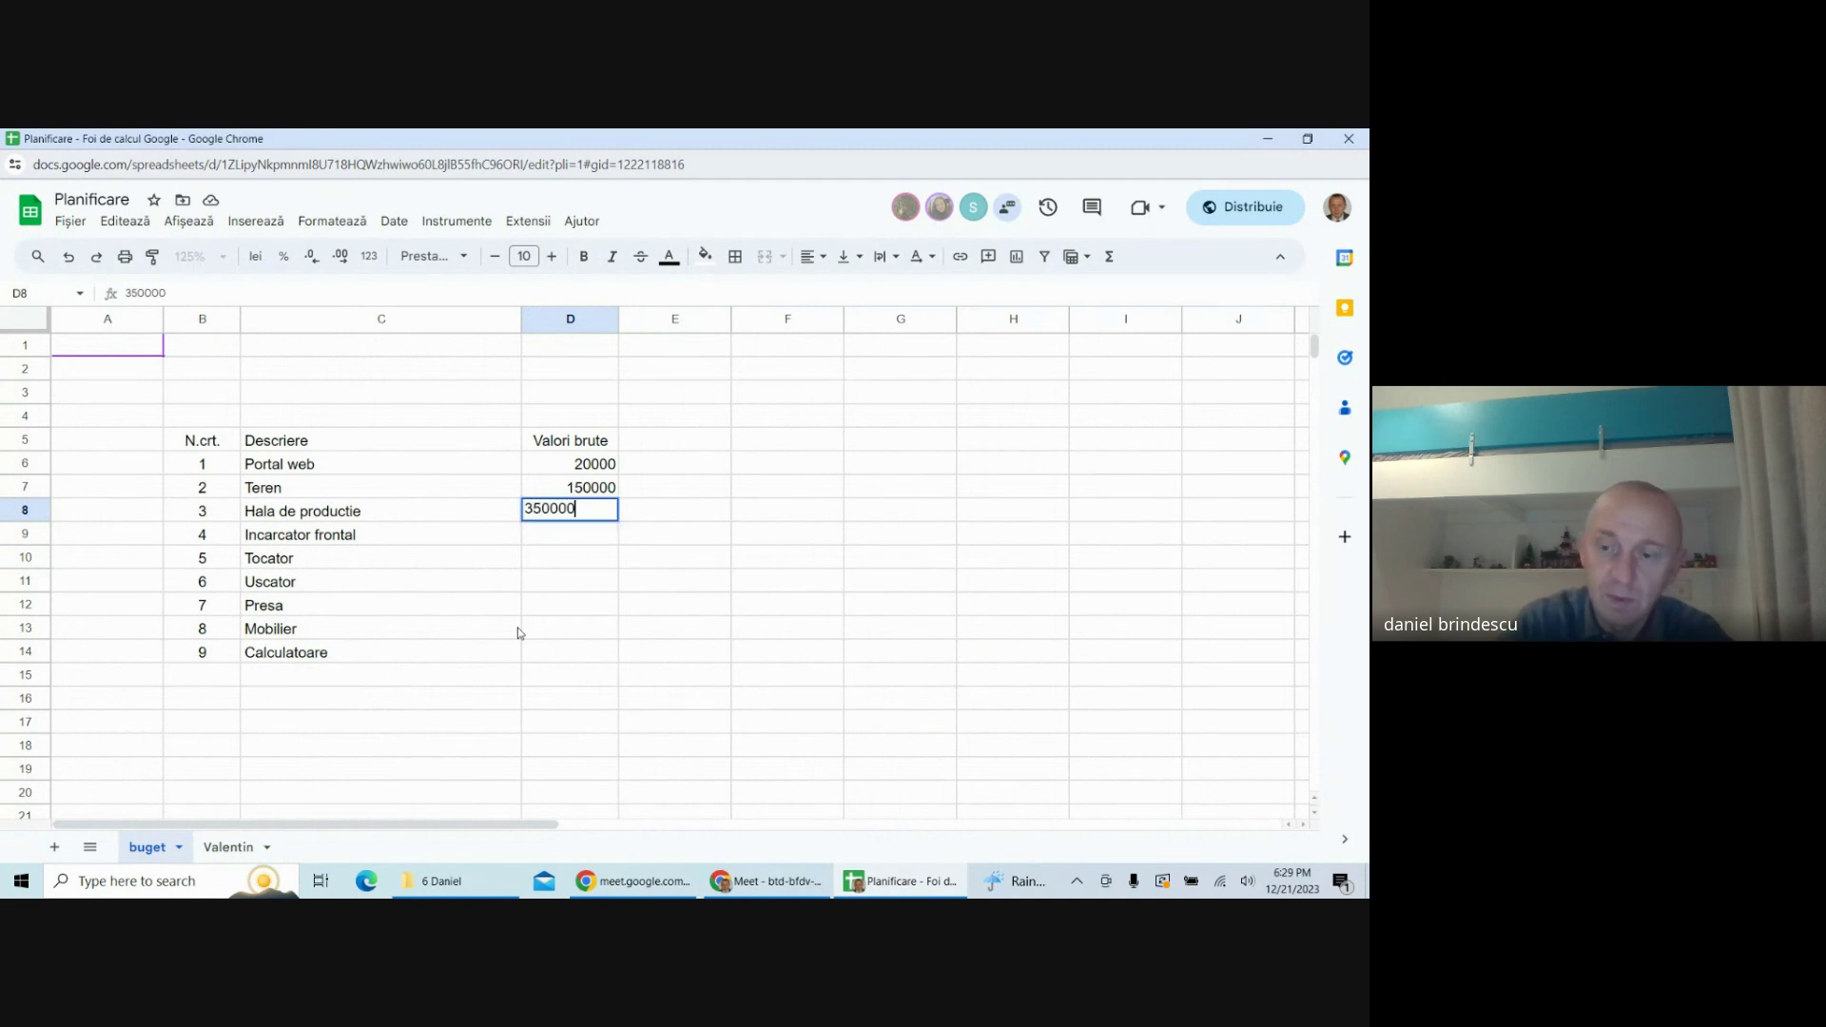
key(Return)
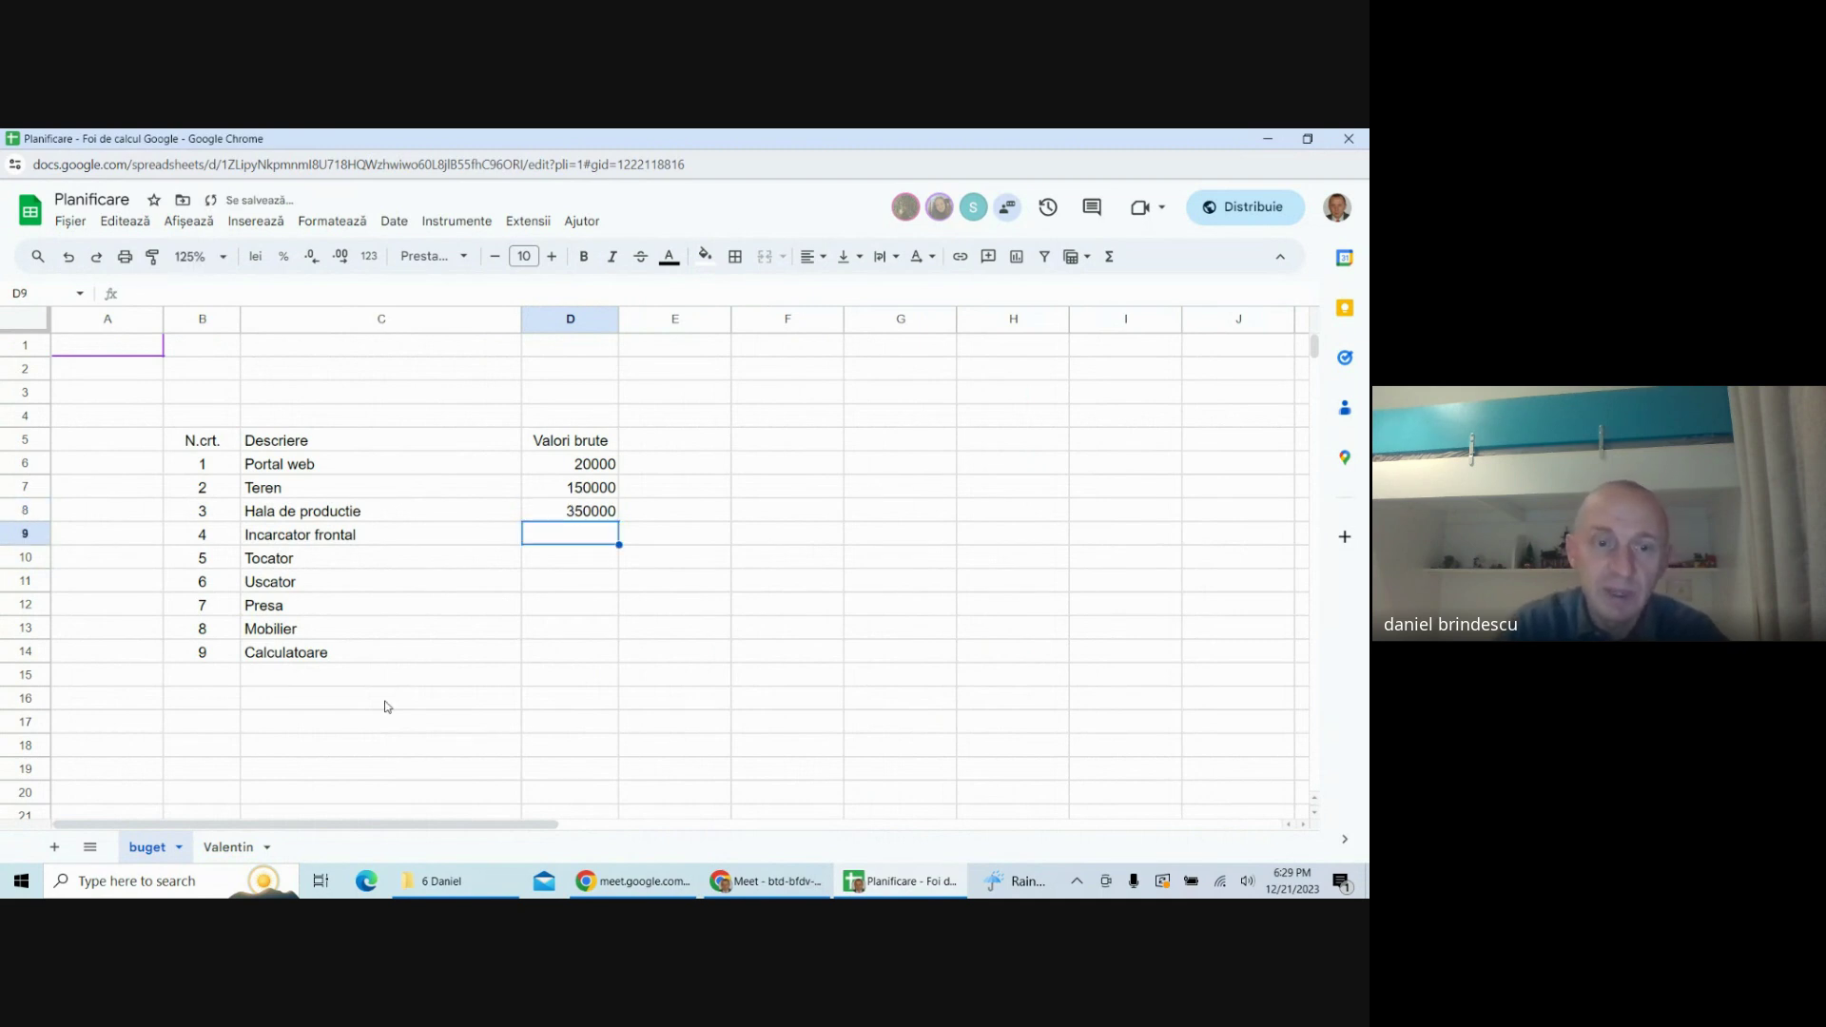
- In the building tax table, link the An 1 "Valoarea brută a clădirii" in D167 to =buget!D8 and fill that cell with white
click(224, 848)
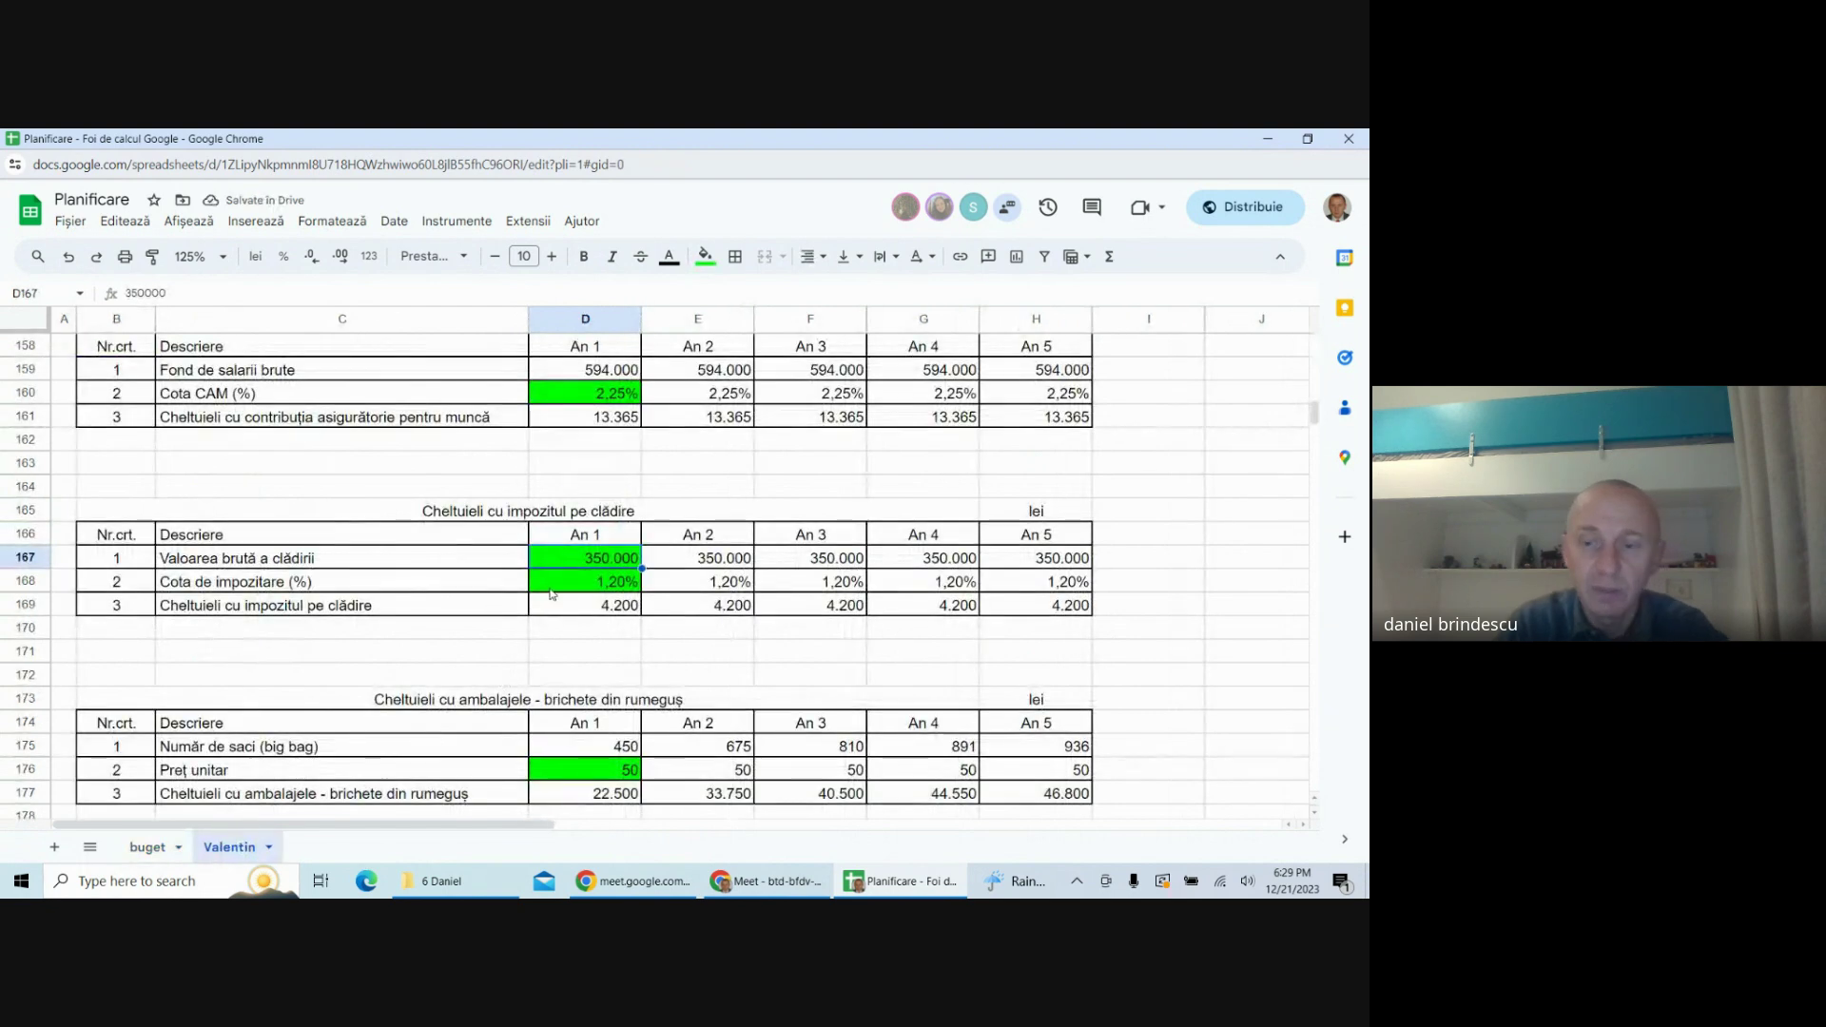
text(=)
click(152, 847)
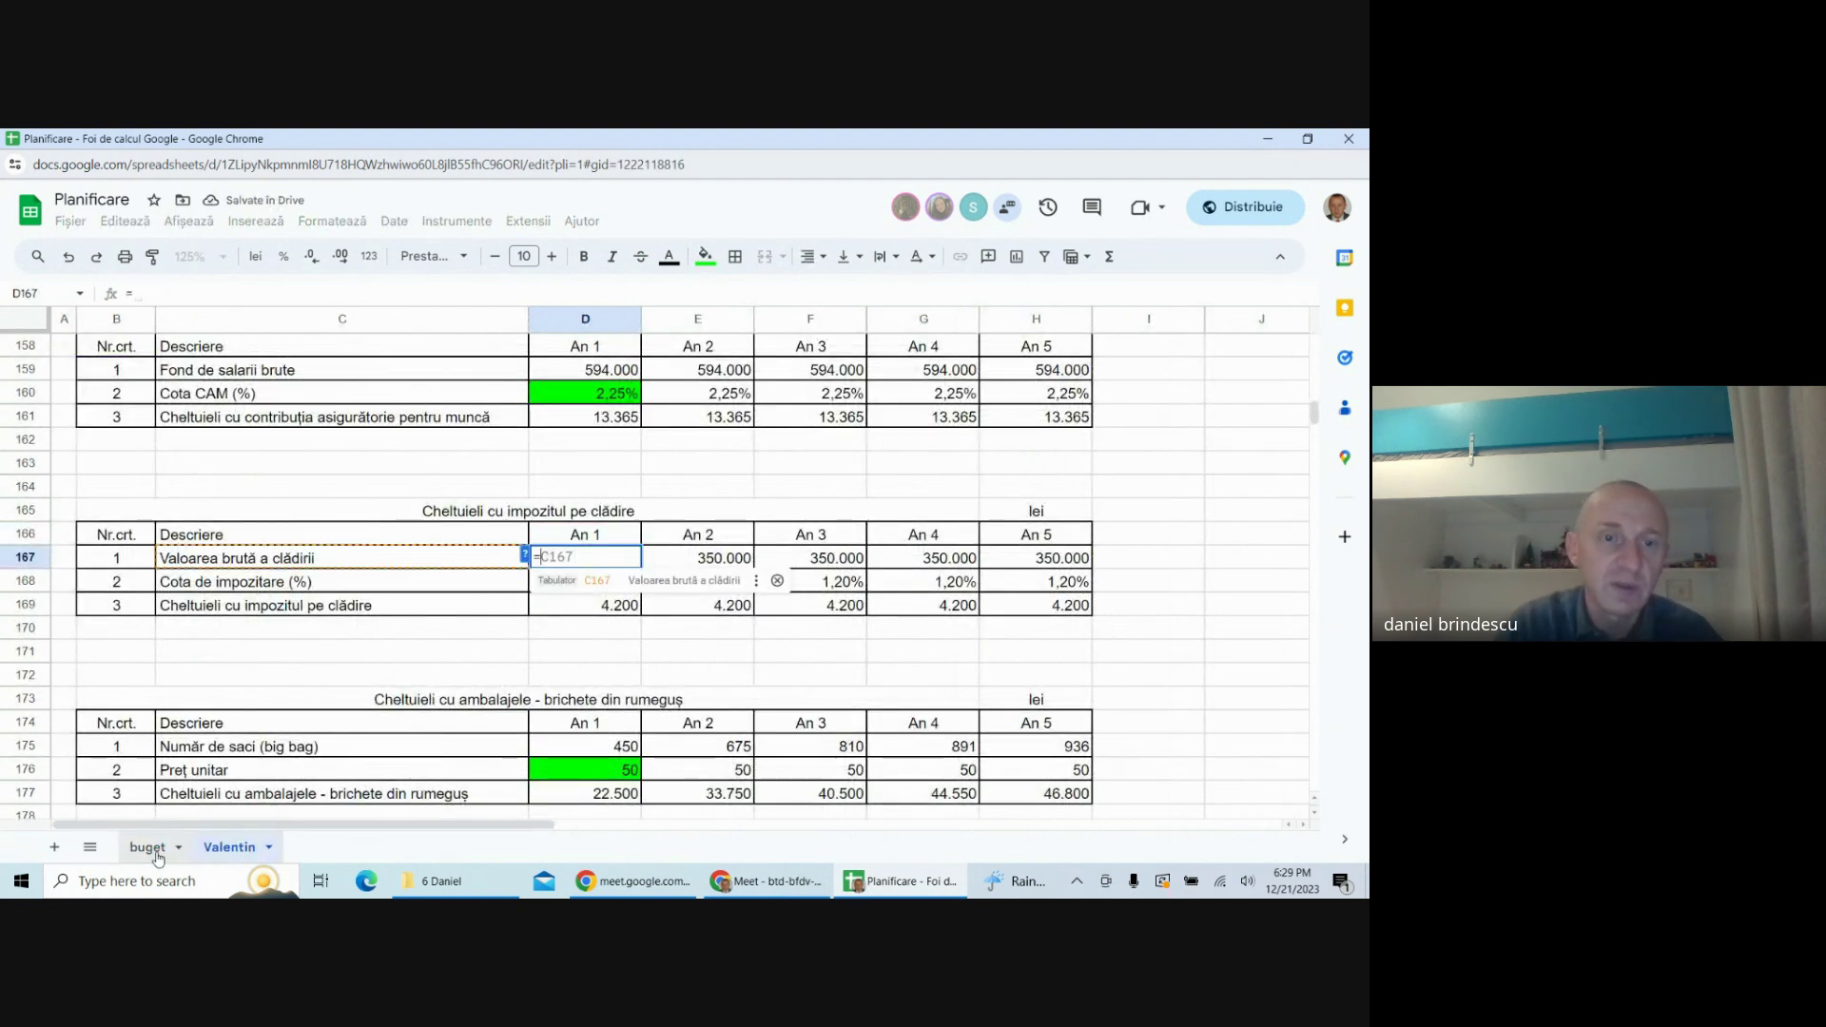
click(600, 520)
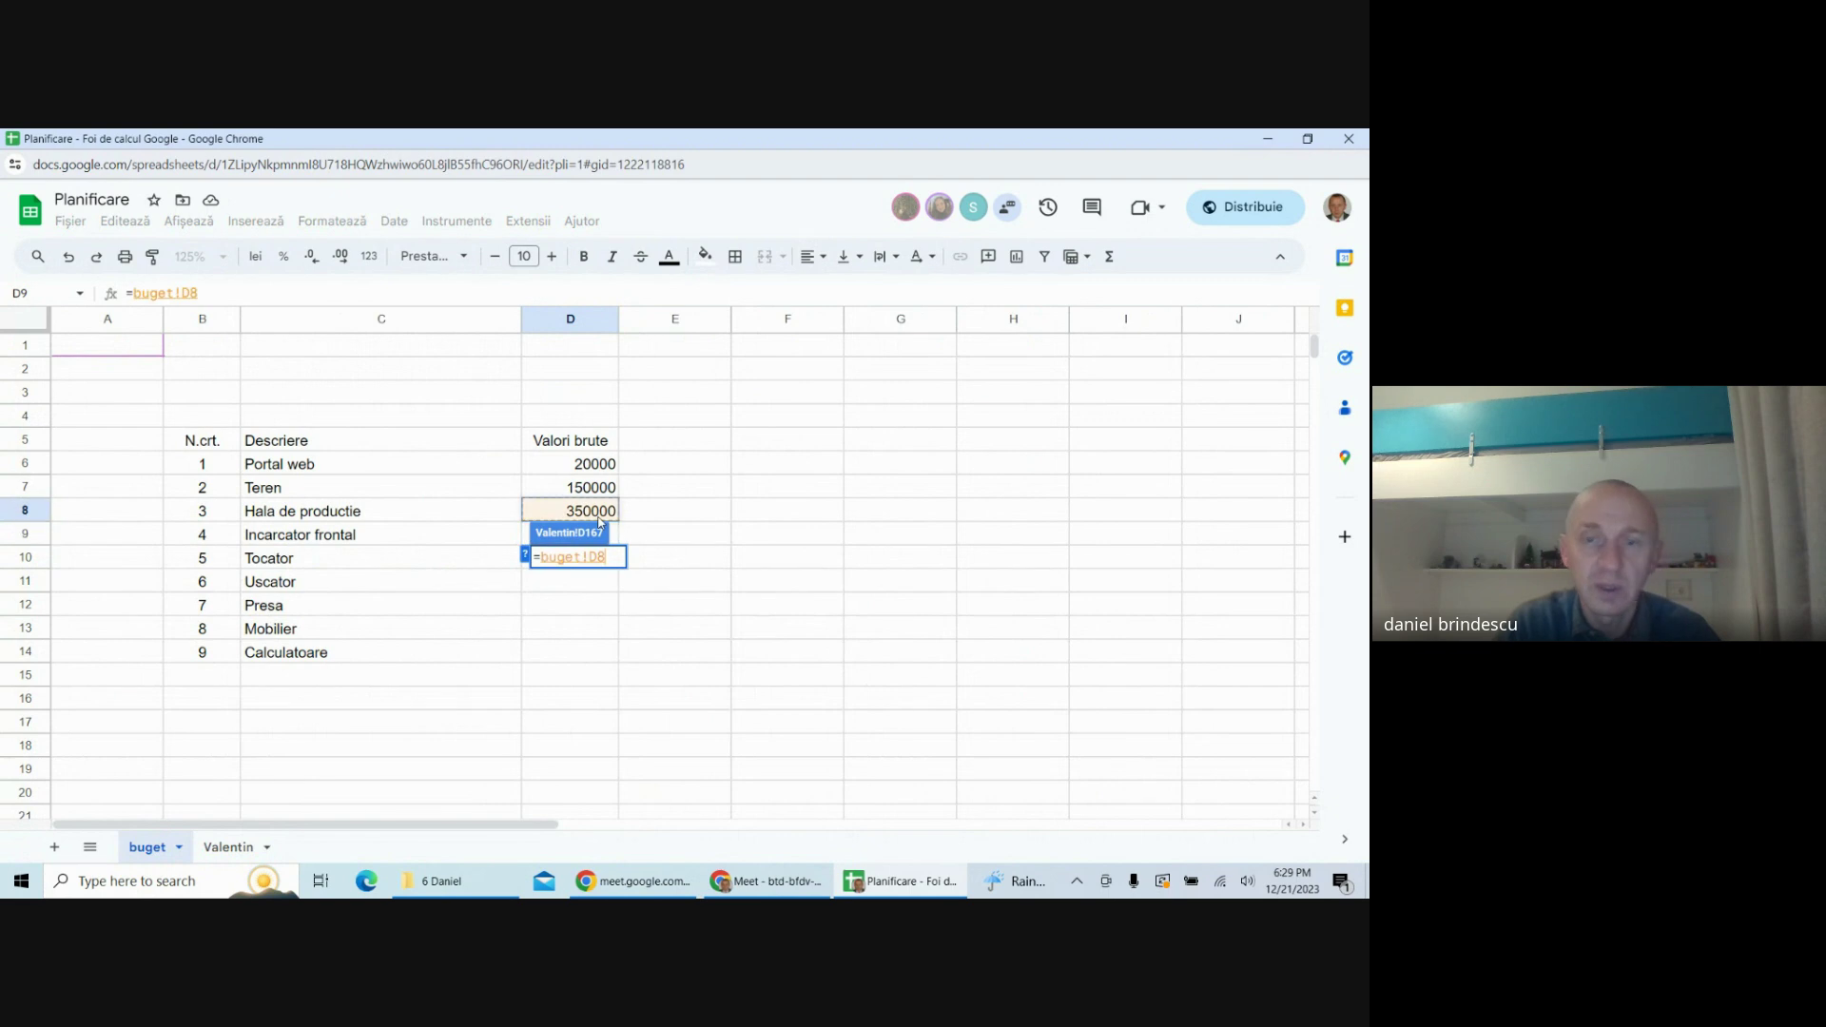
key(Return)
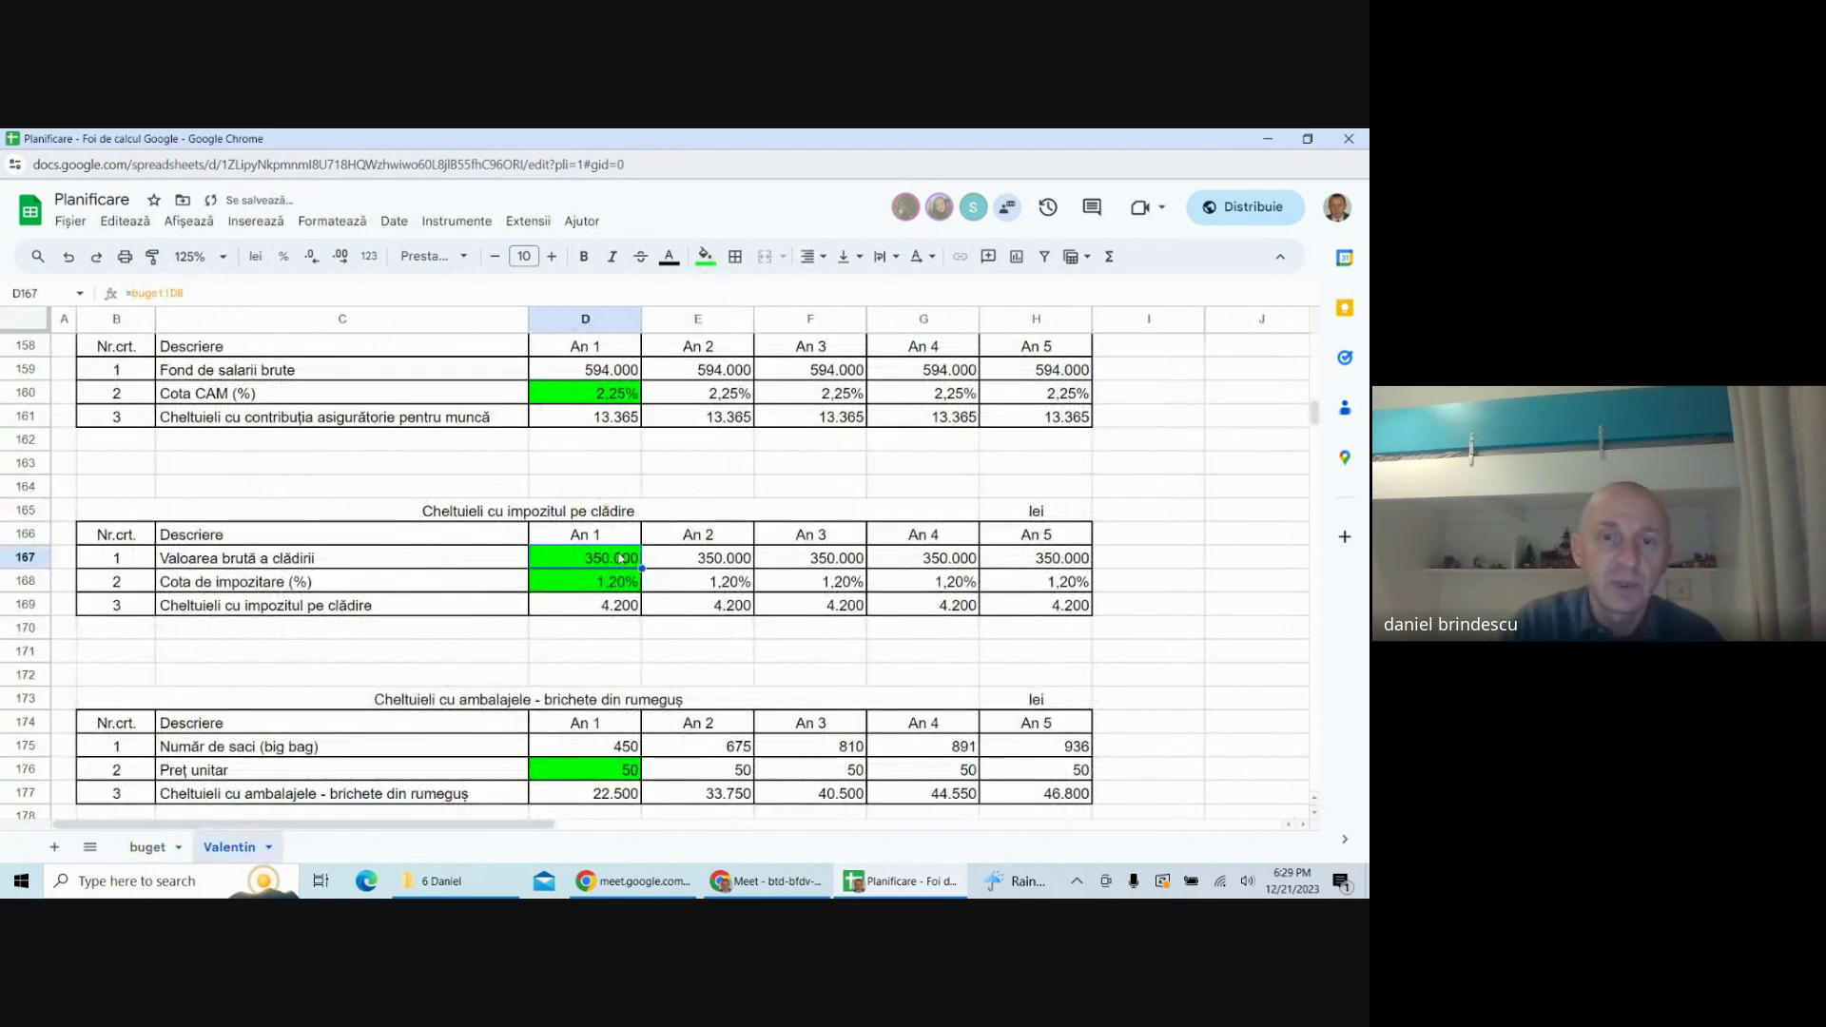
click(719, 262)
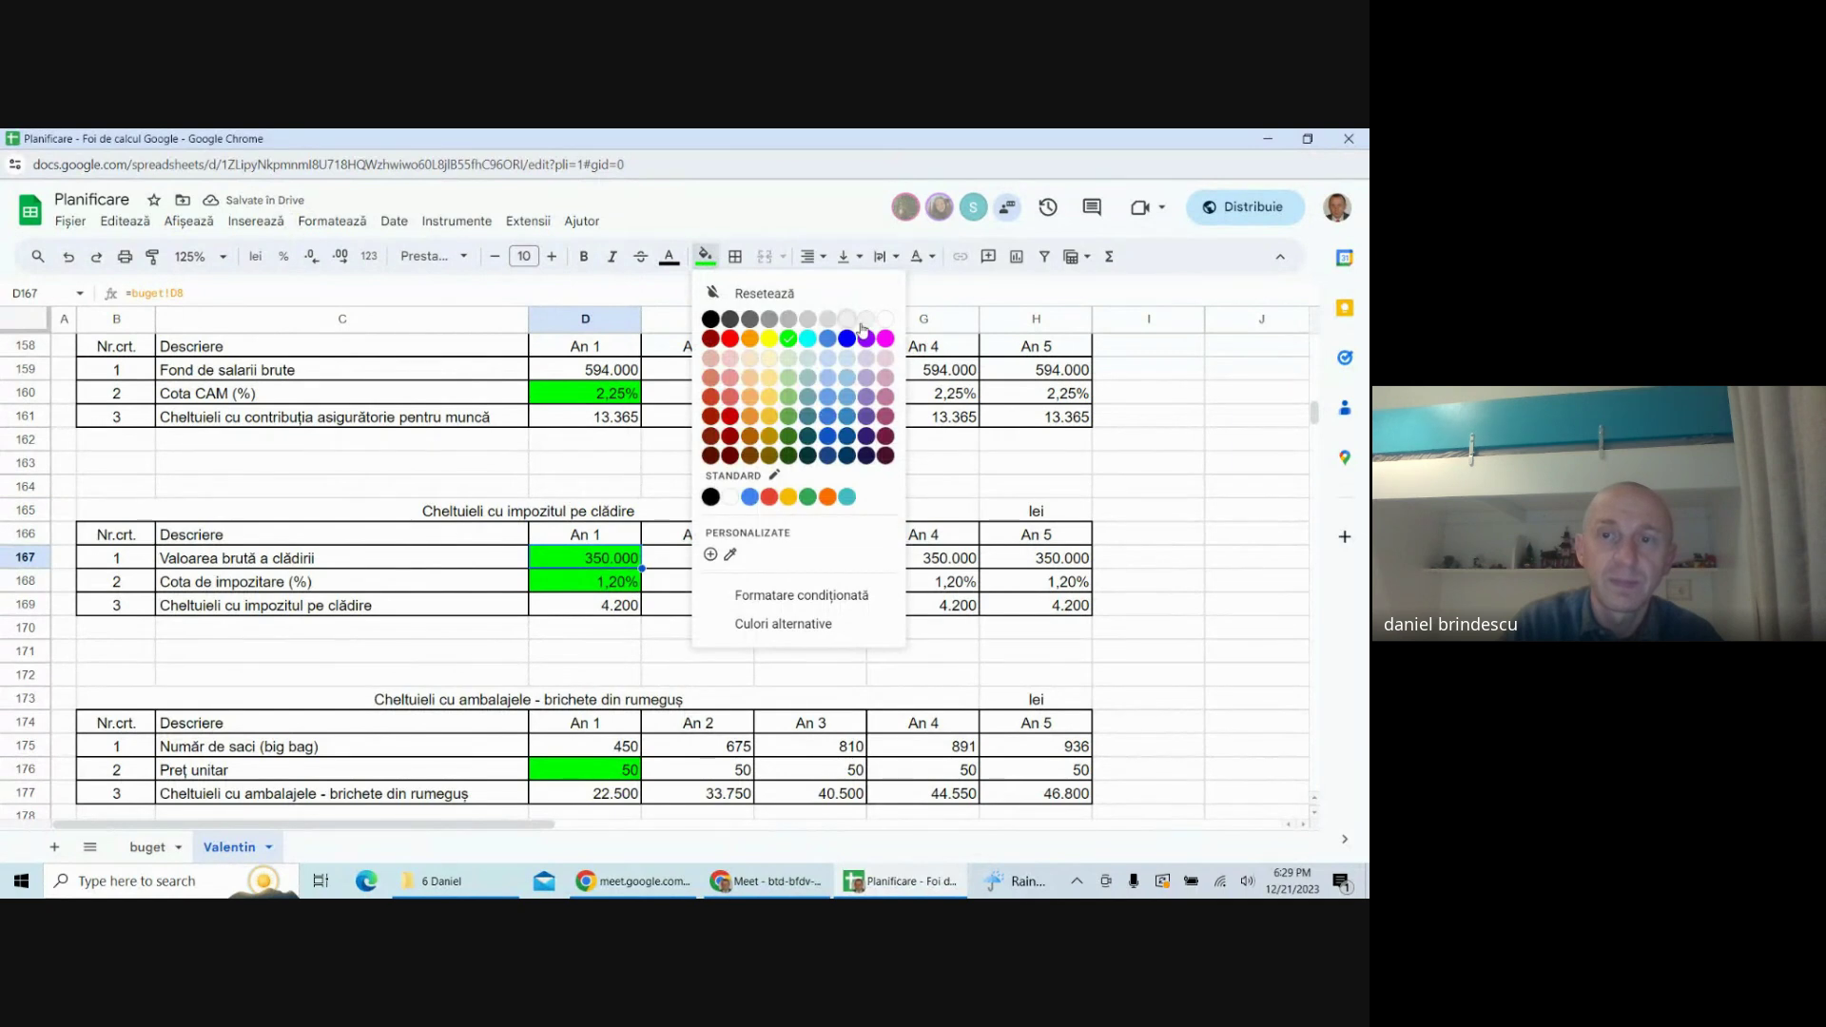
click(889, 323)
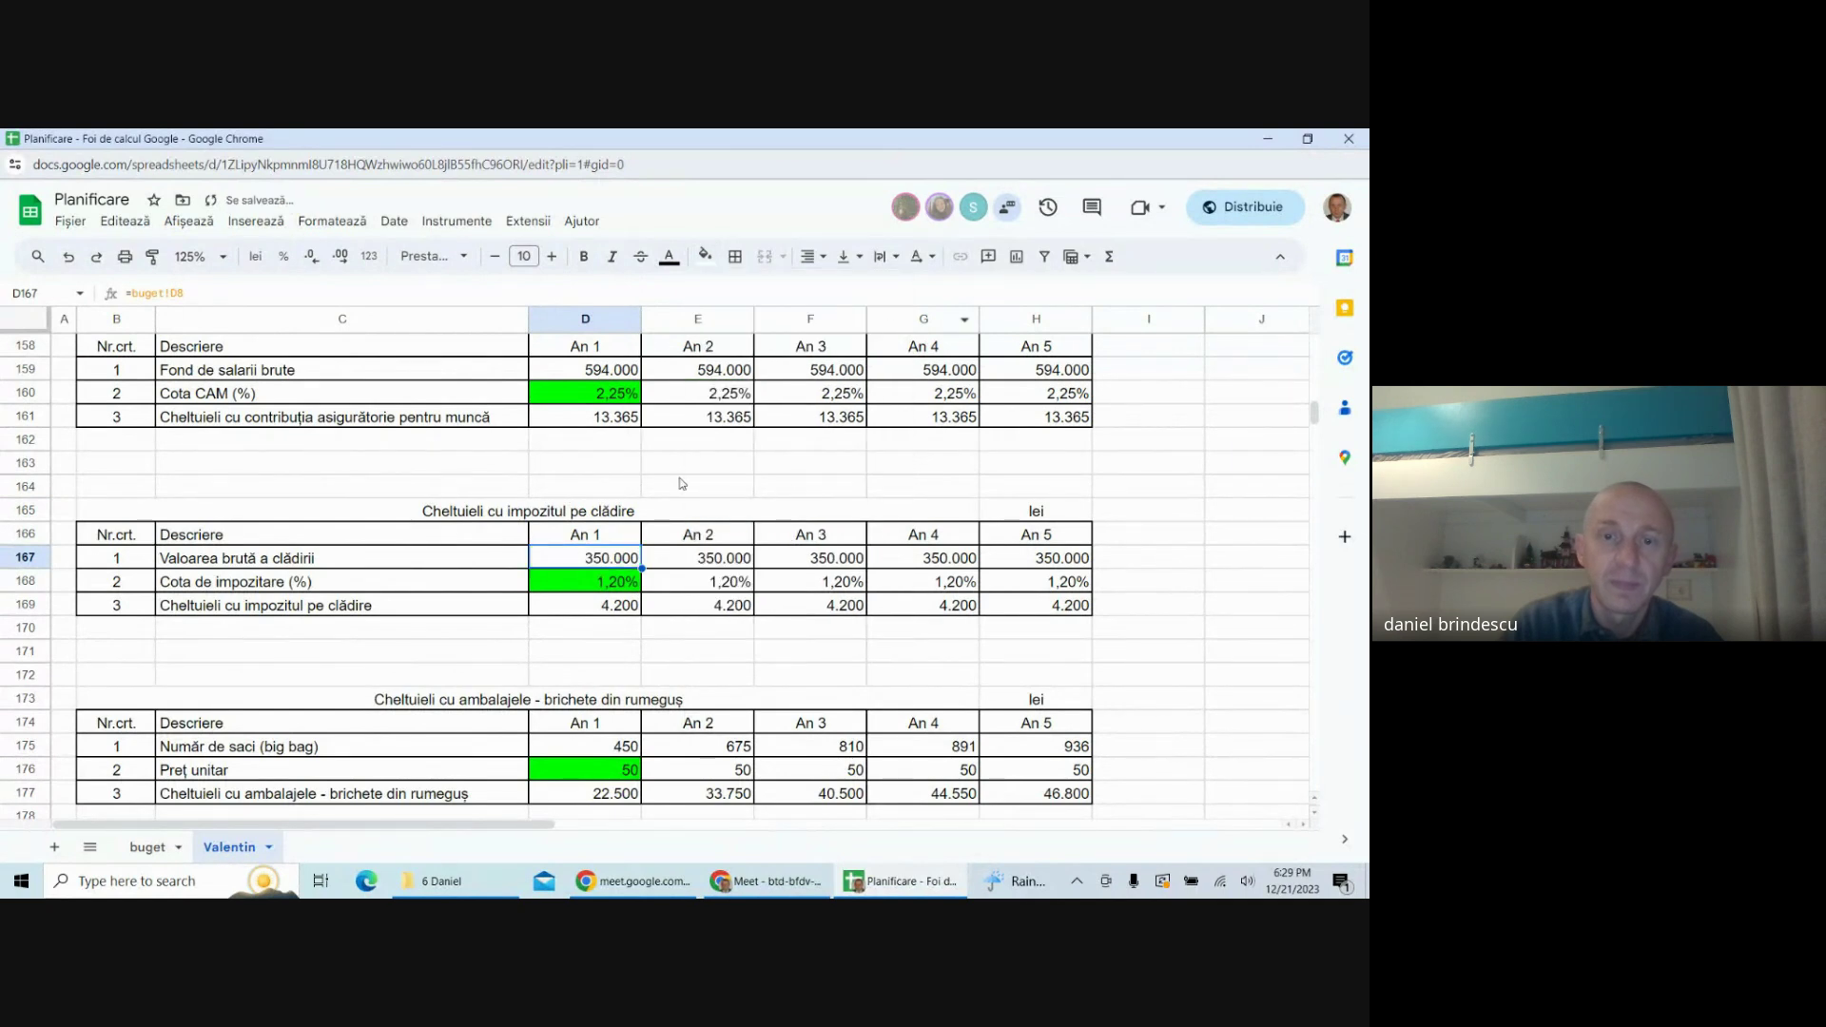
- In the "buget" sheet, enter 200000 for "Incarcator frontal" in D9 and 20000 for "Tocator" in D10
click(147, 847)
click(693, 623)
click(575, 544)
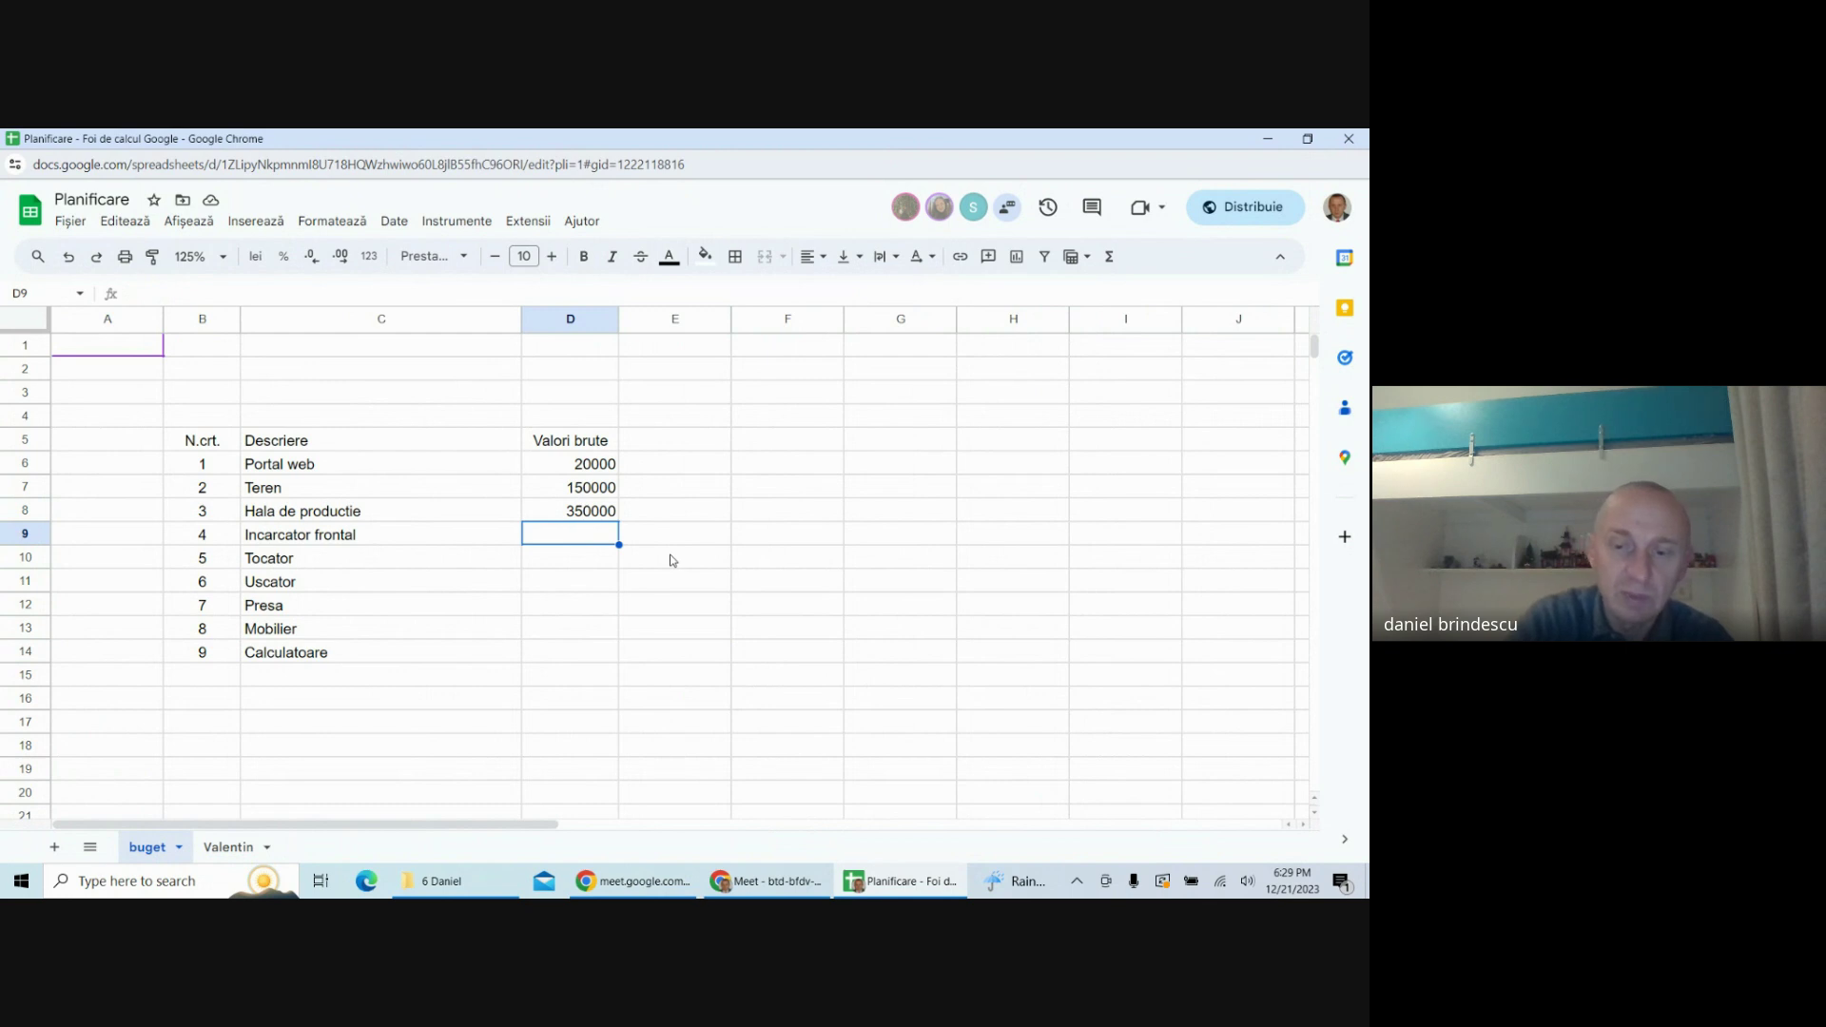
text(200000)
key(Return)
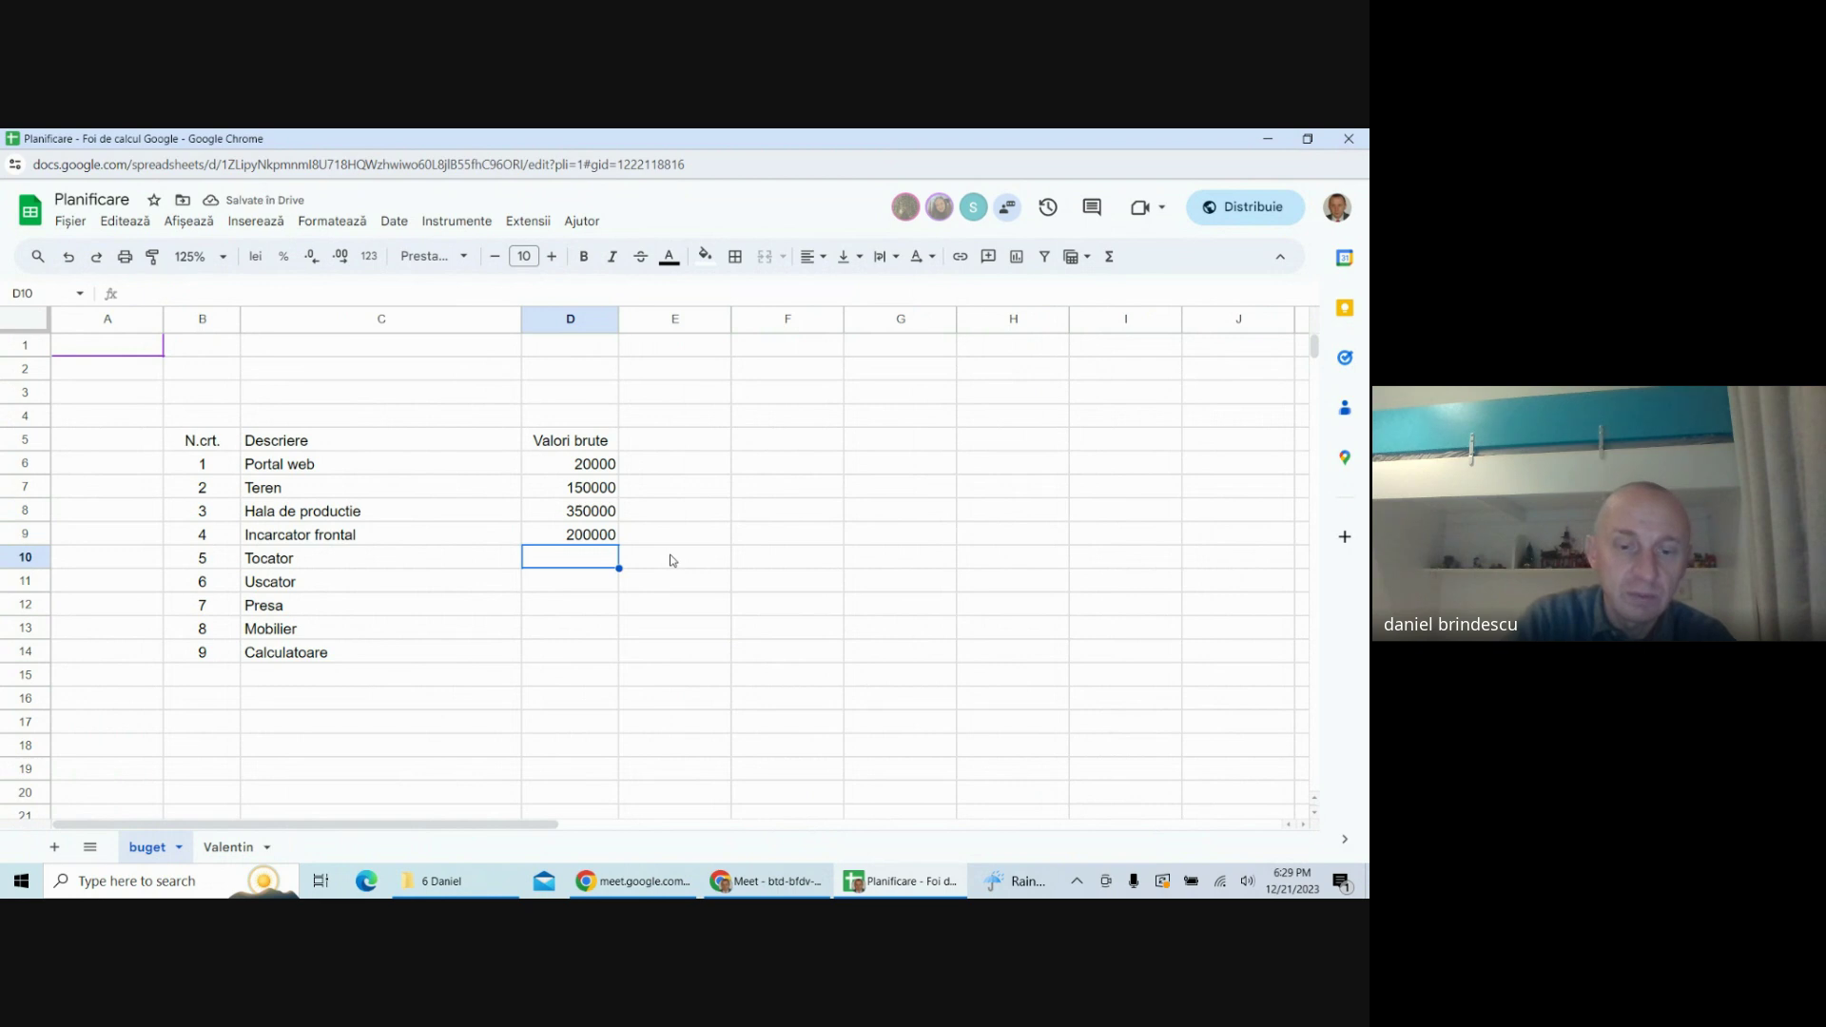
text(20000)
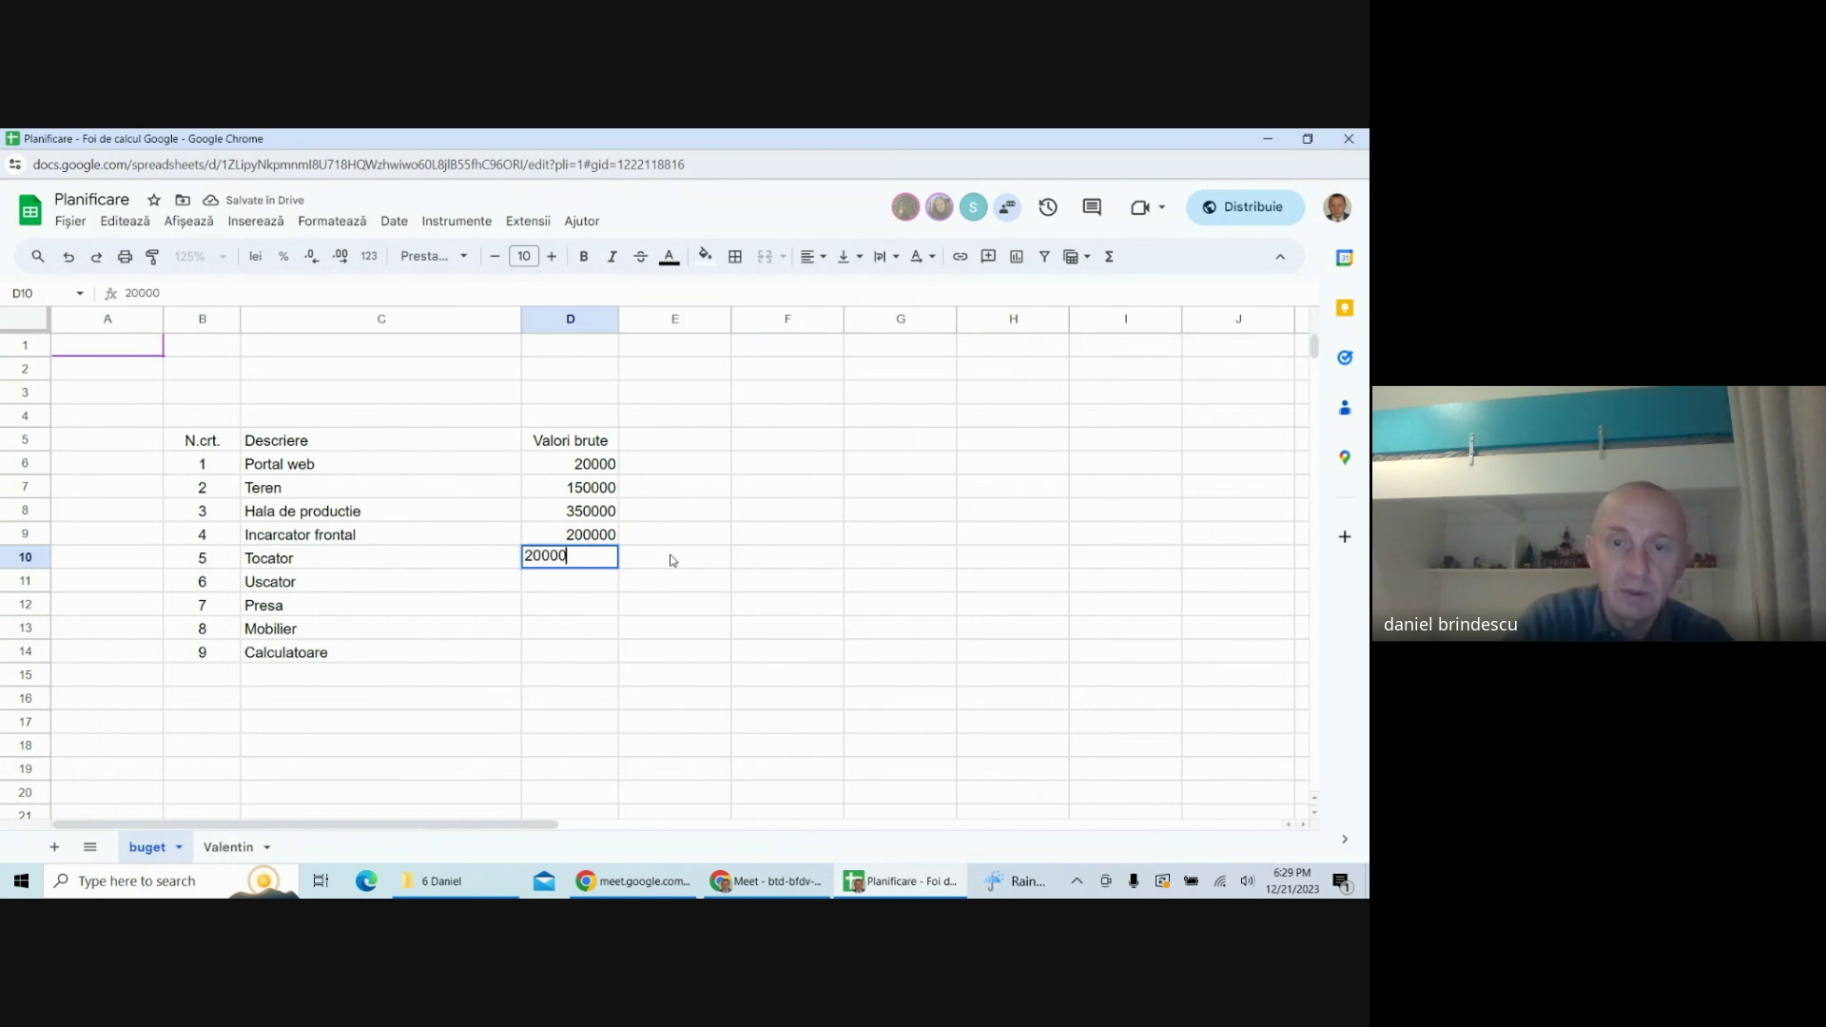
key(Return)
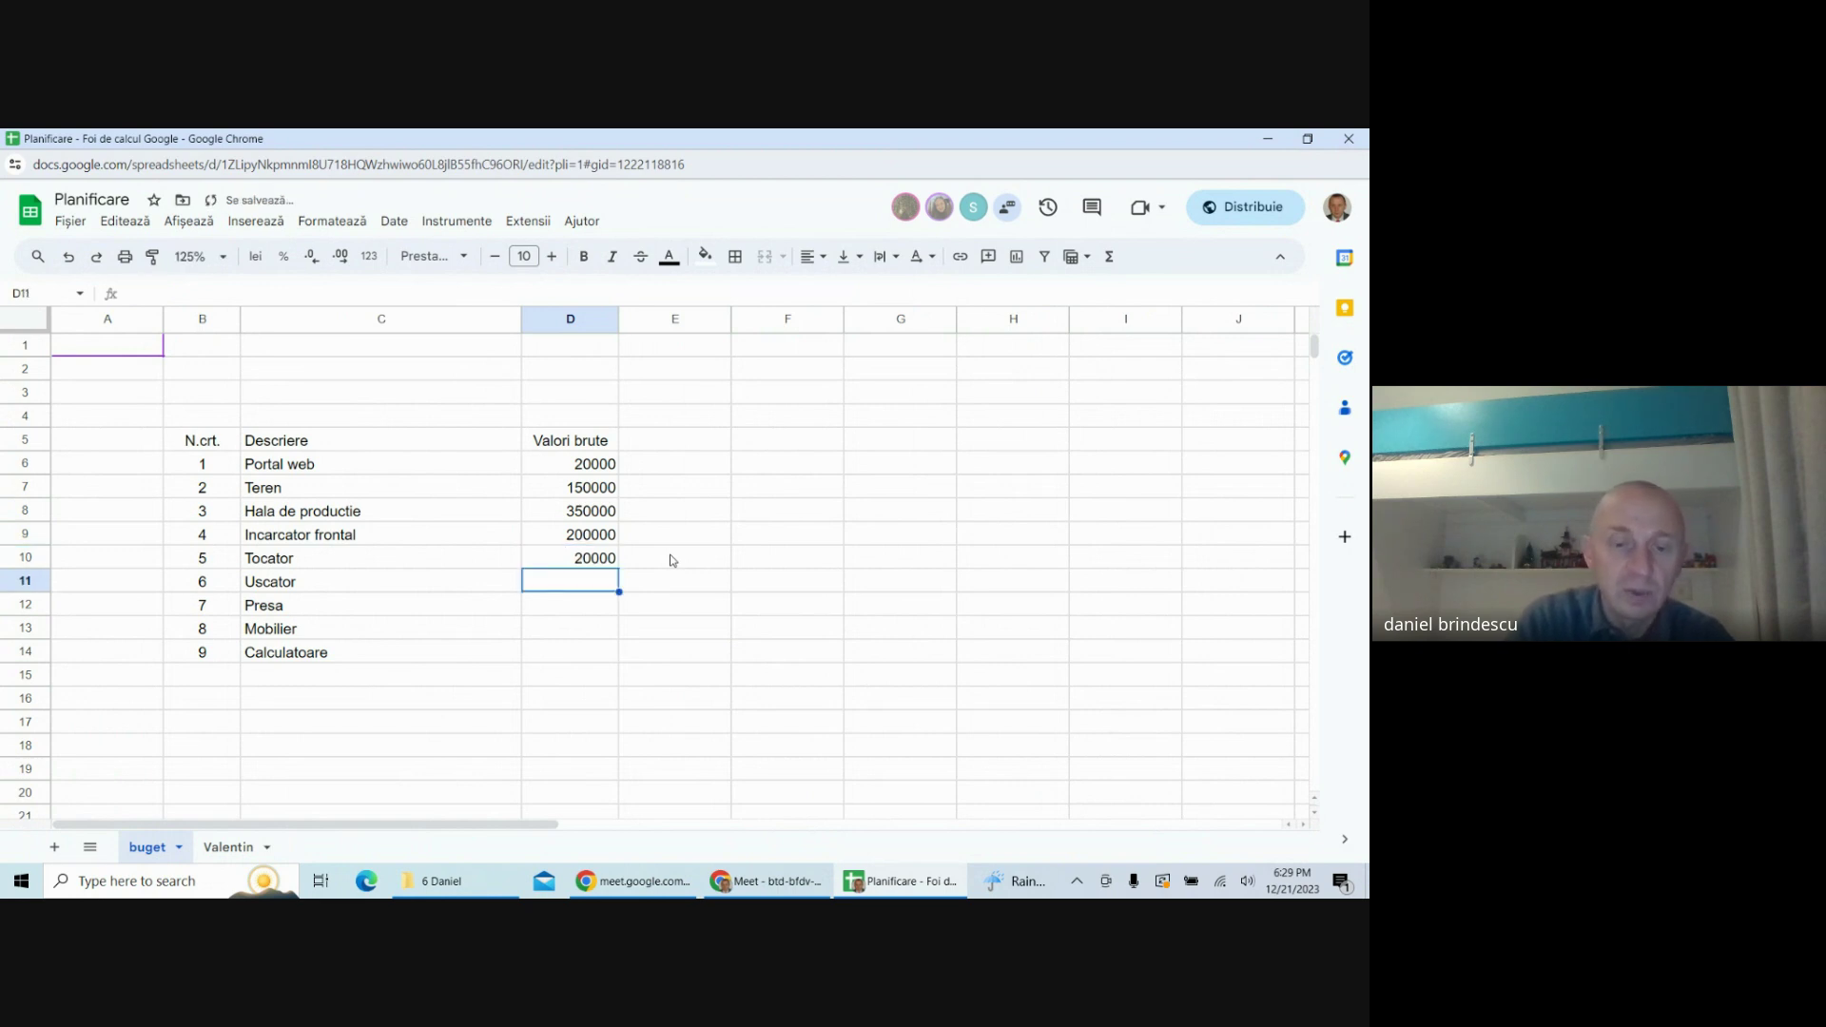
- Enter the gross values 15000 for "Uscator" in D11 and 300000 for "Presa" in D12
text(150)
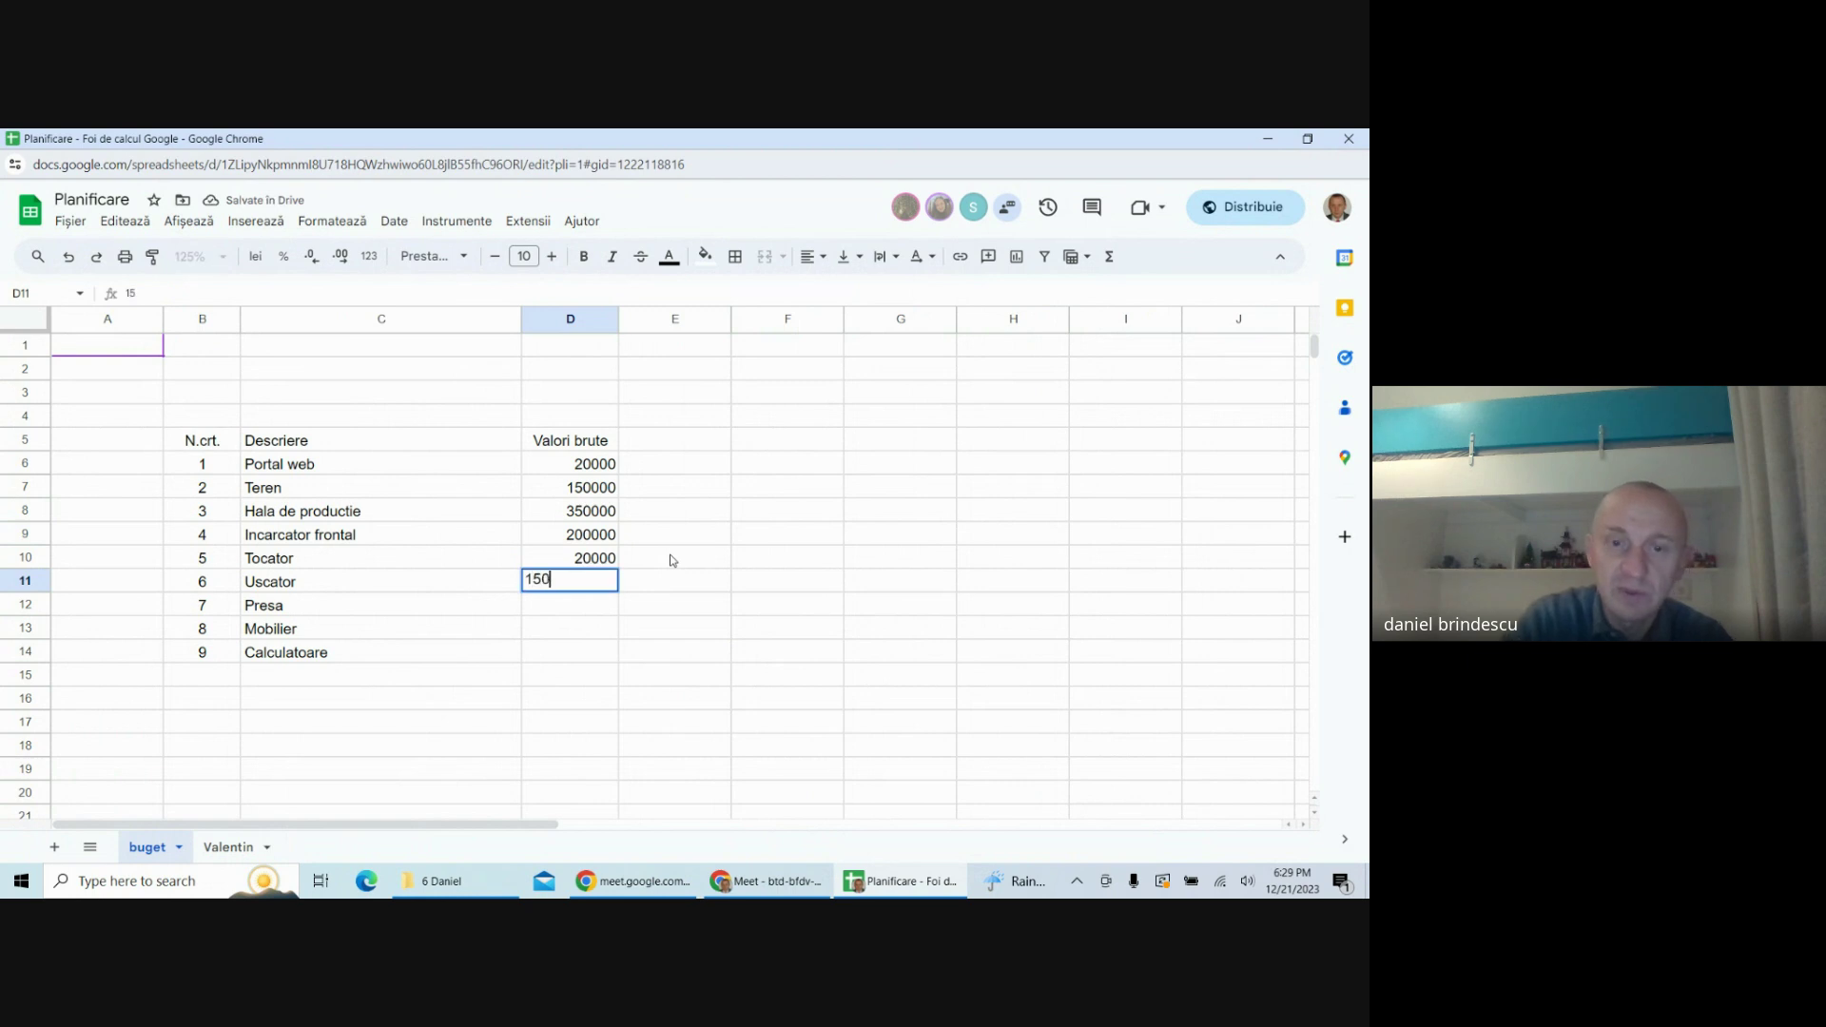
text(00)
key(Return)
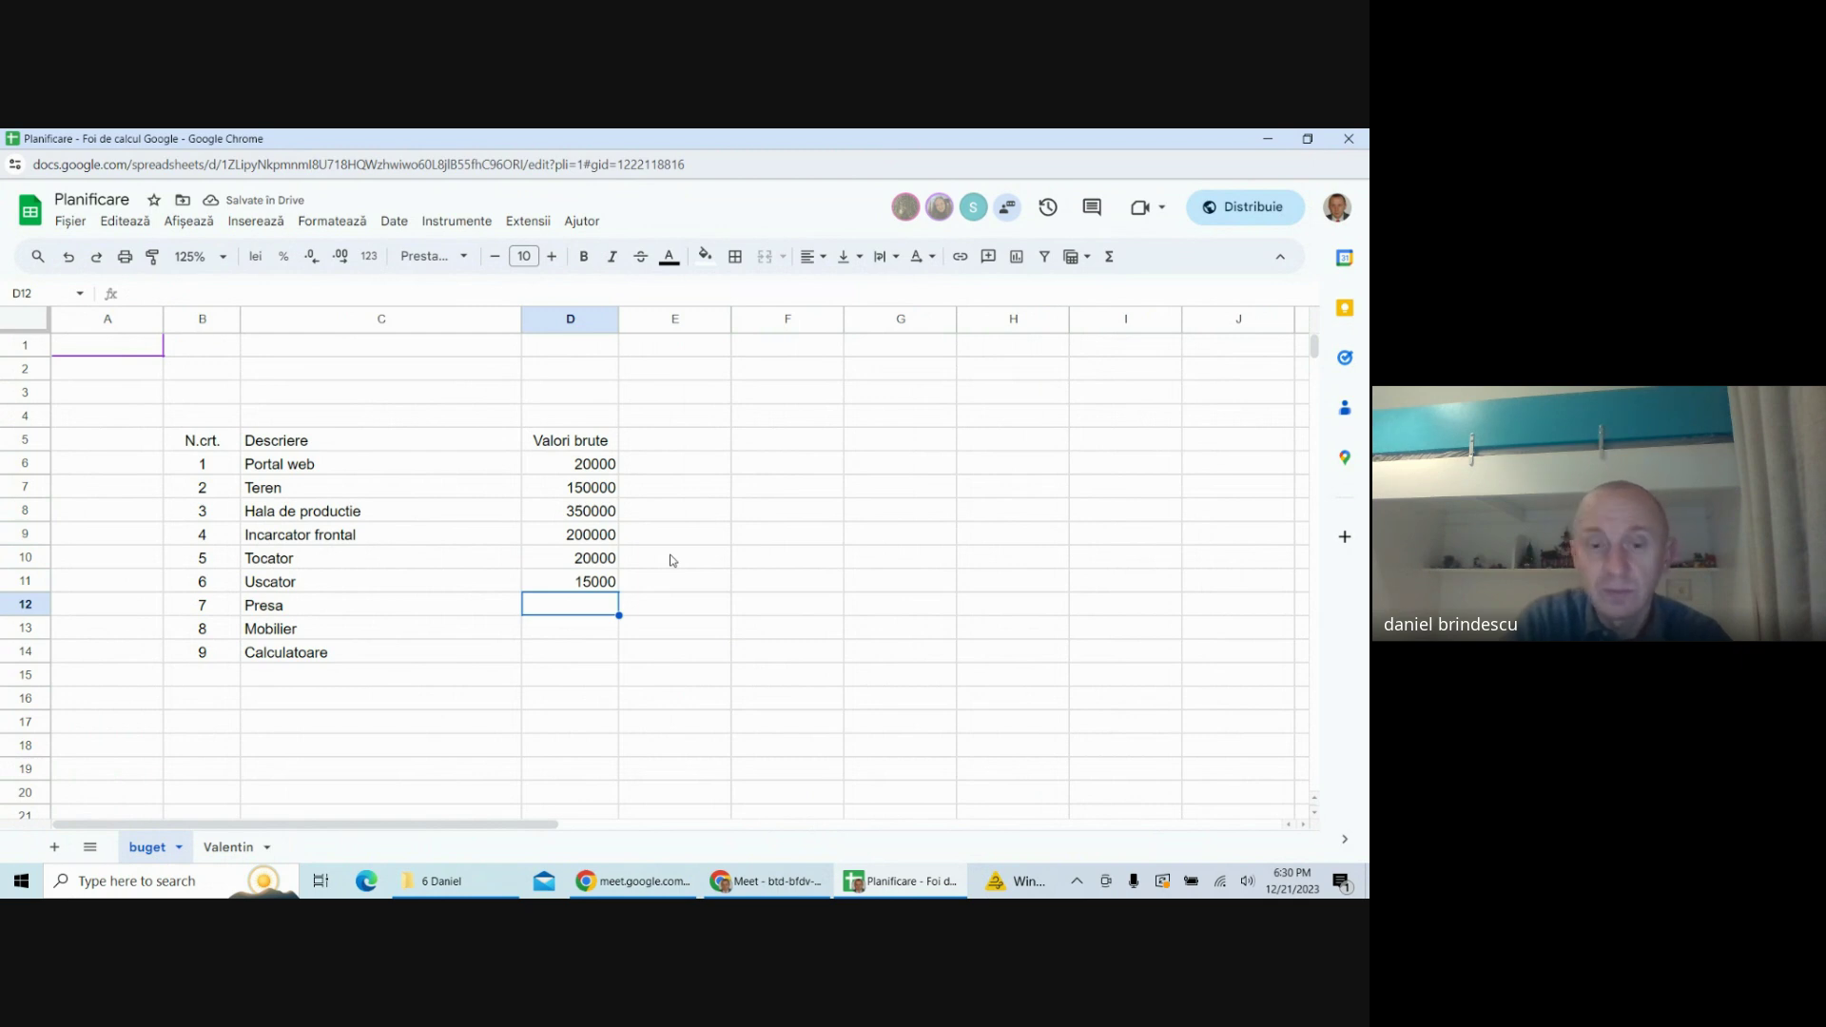
text(30000)
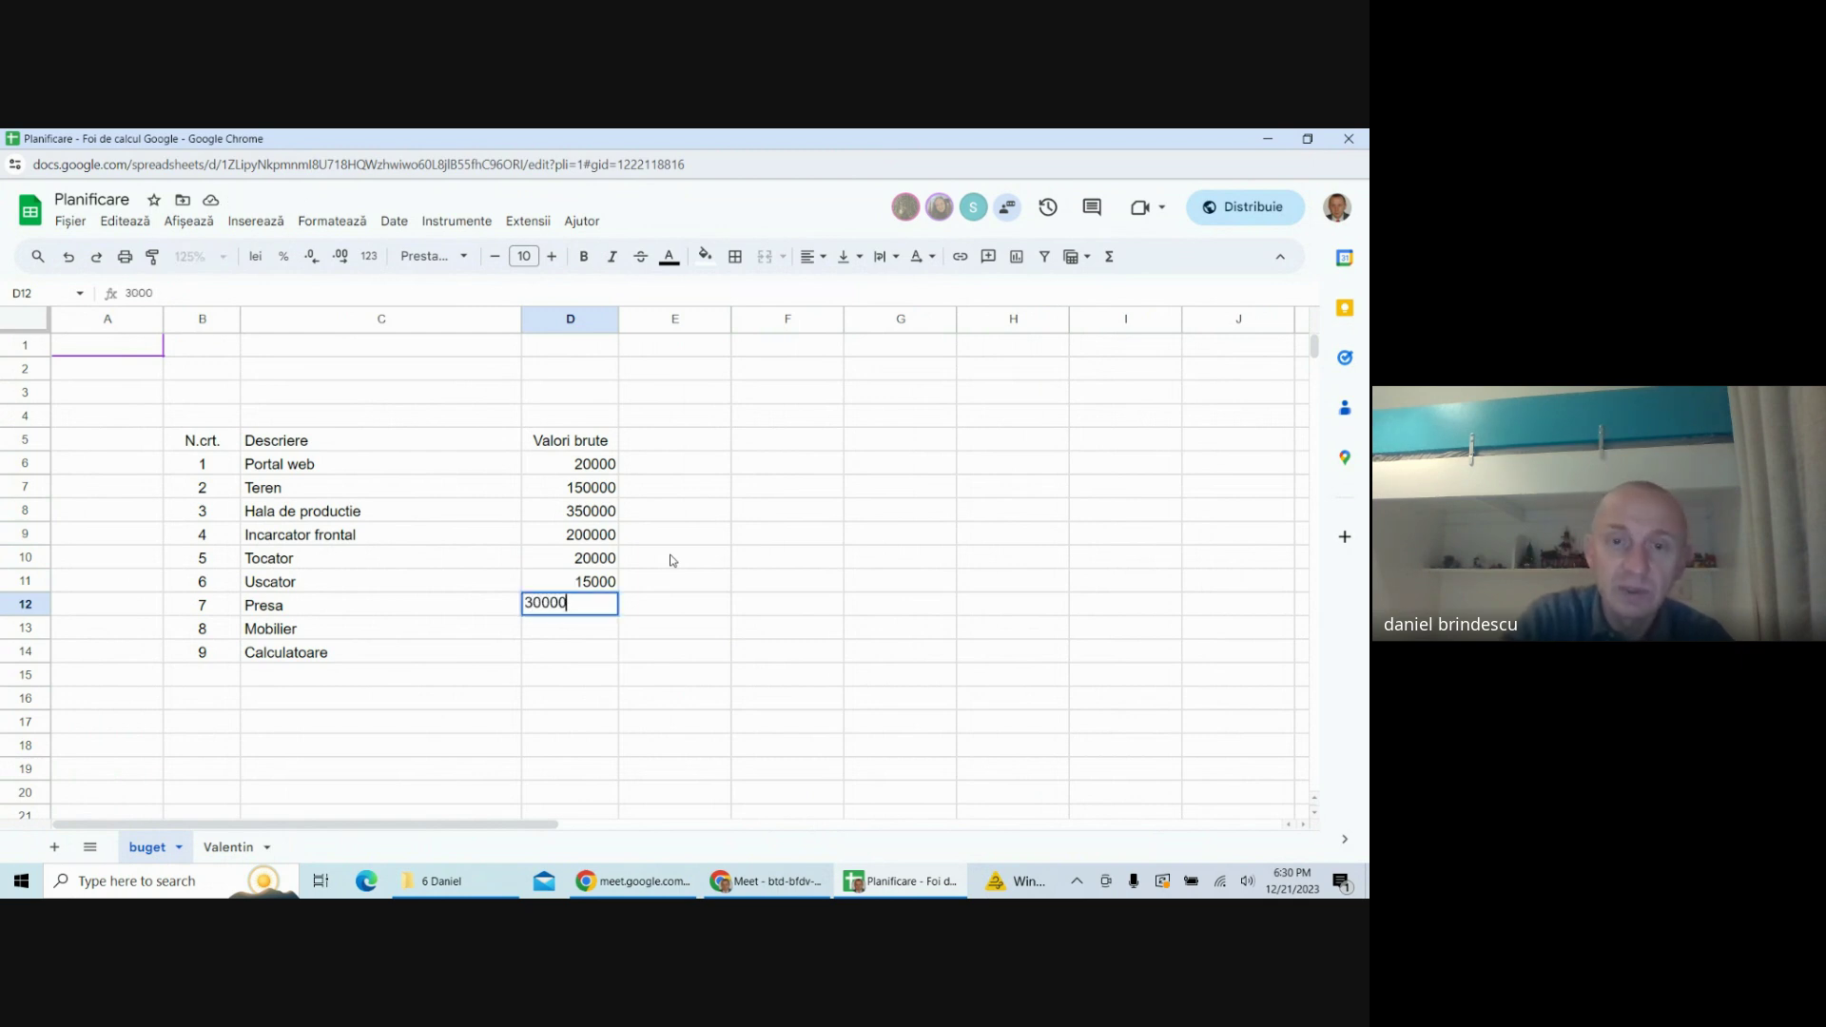
text(0)
key(Return)
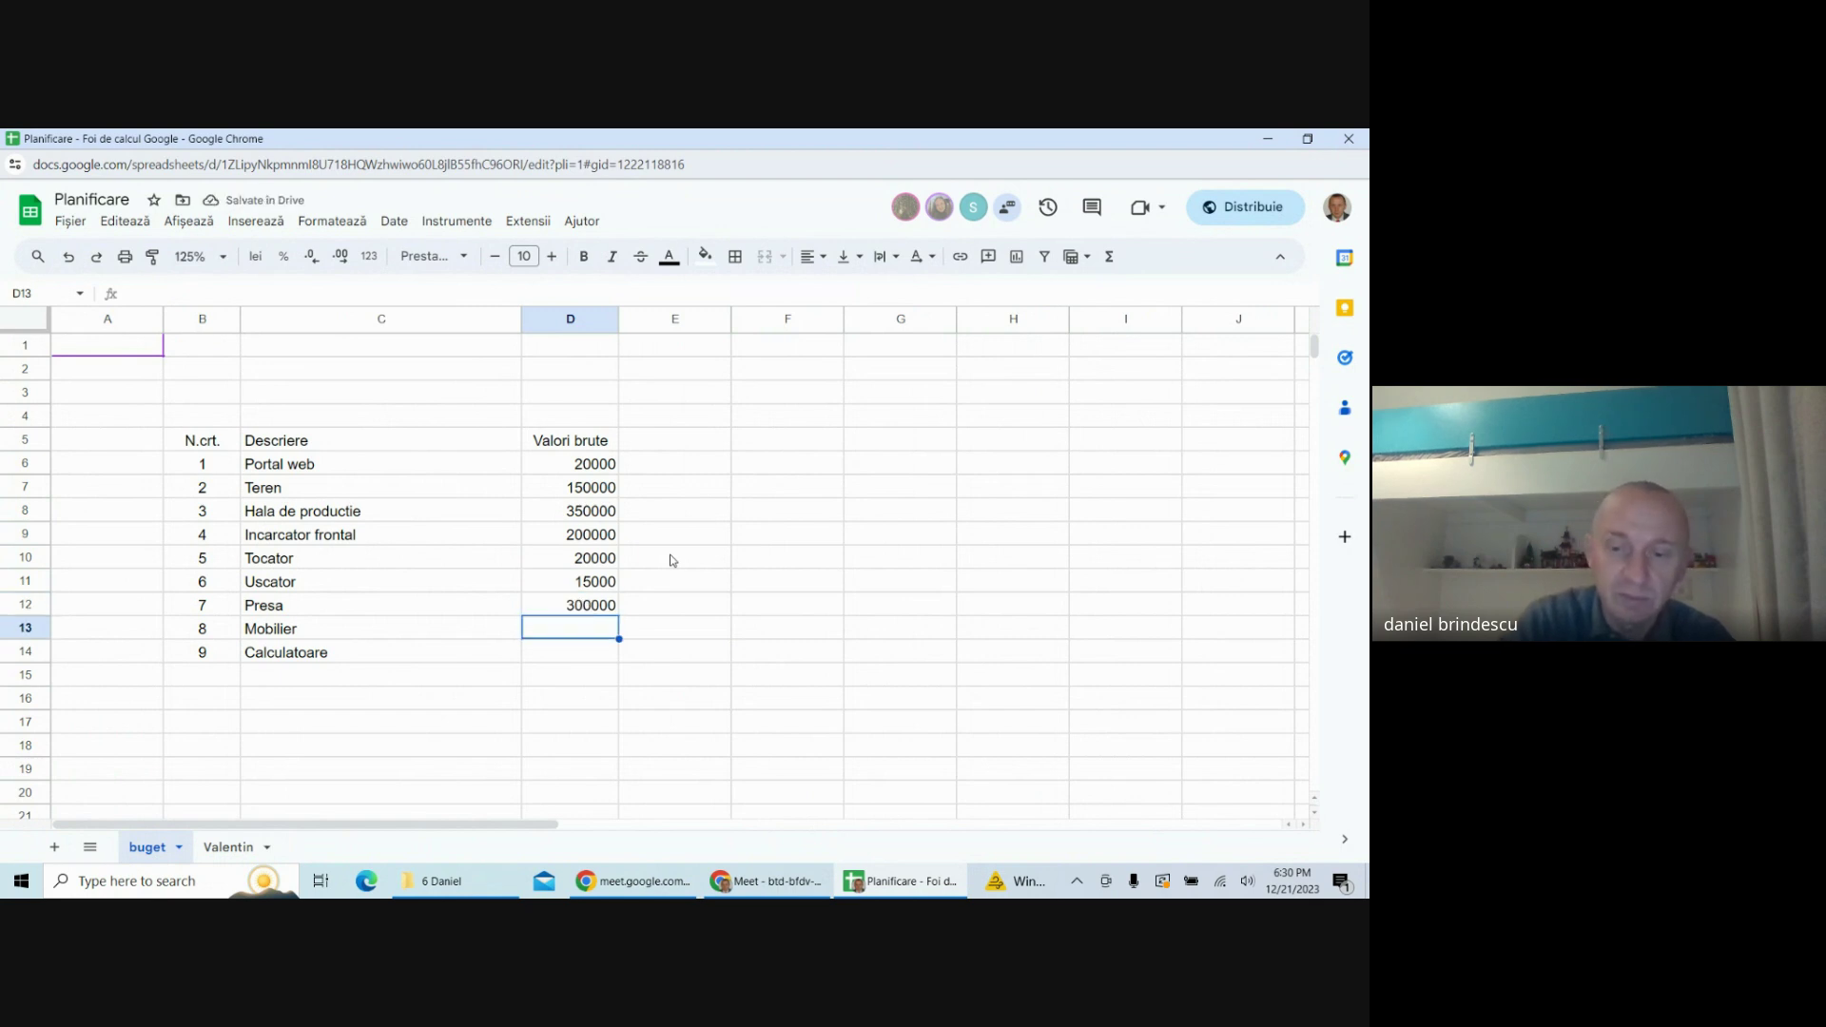
- Enter the gross values 10000 for "Mobilier" in D13 and 15000 for "Calculatoare" in D14
text(10000)
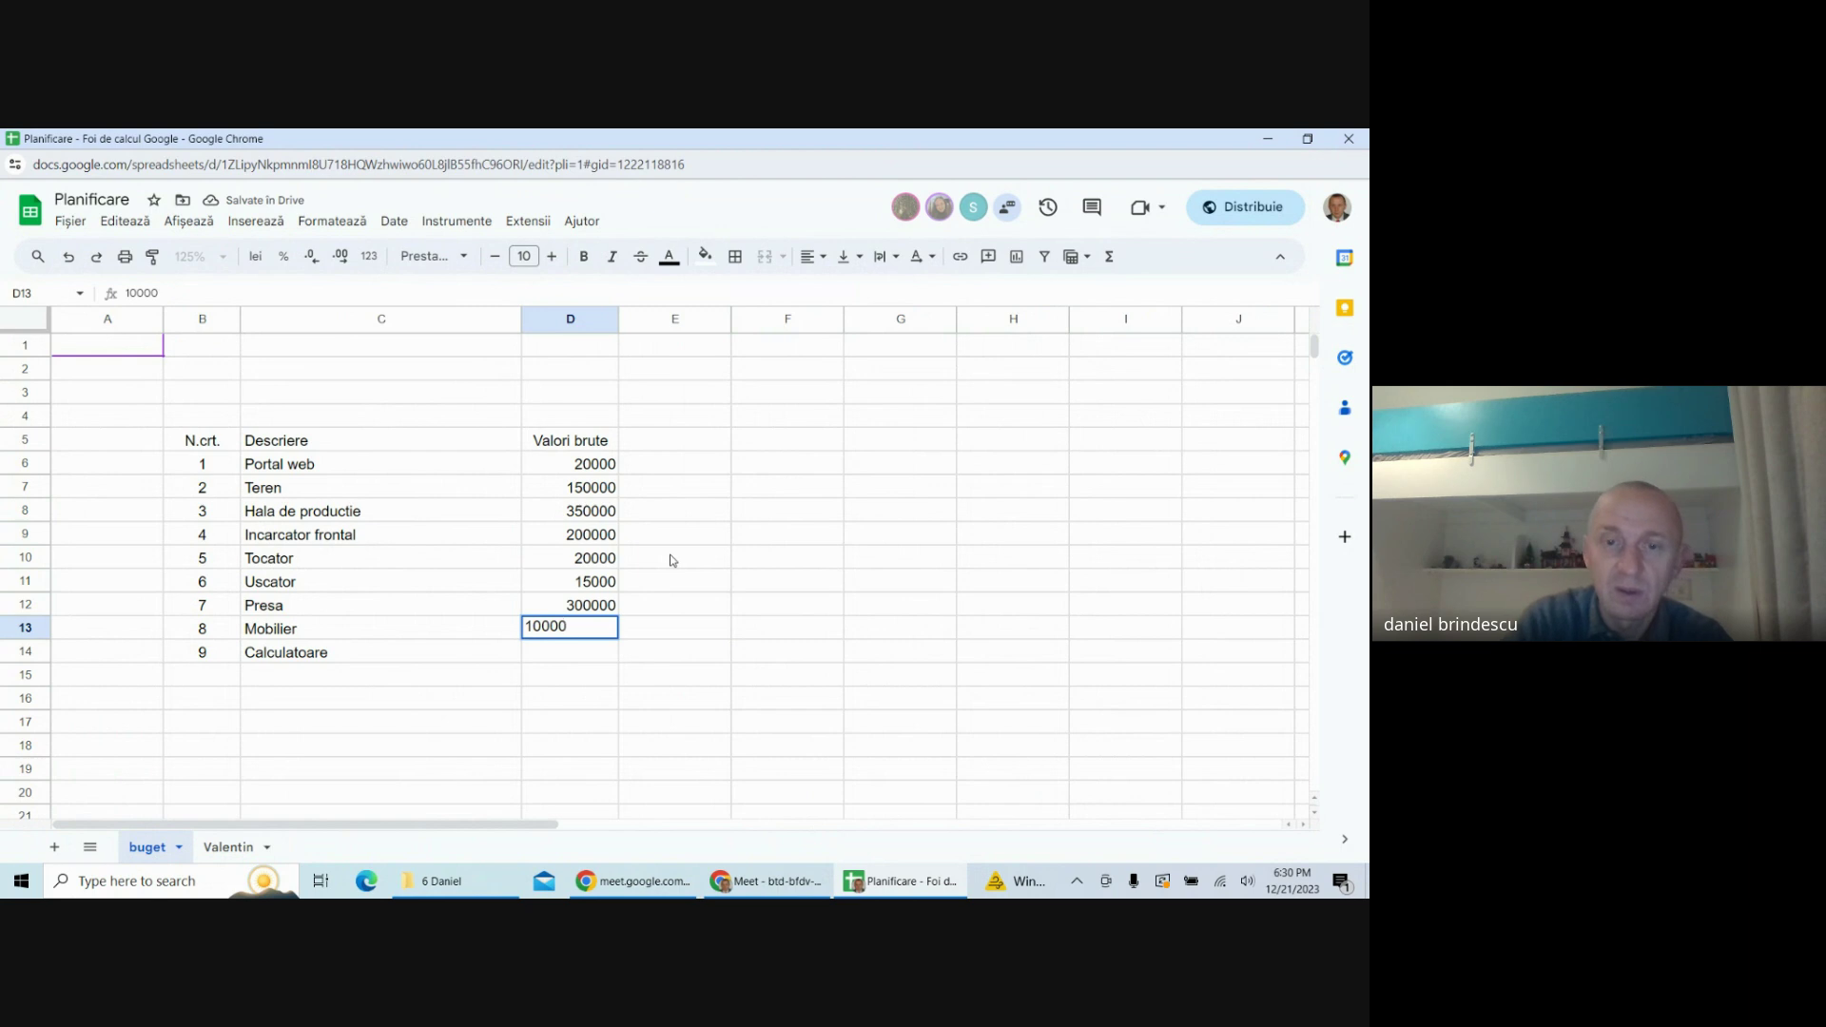
key(Return)
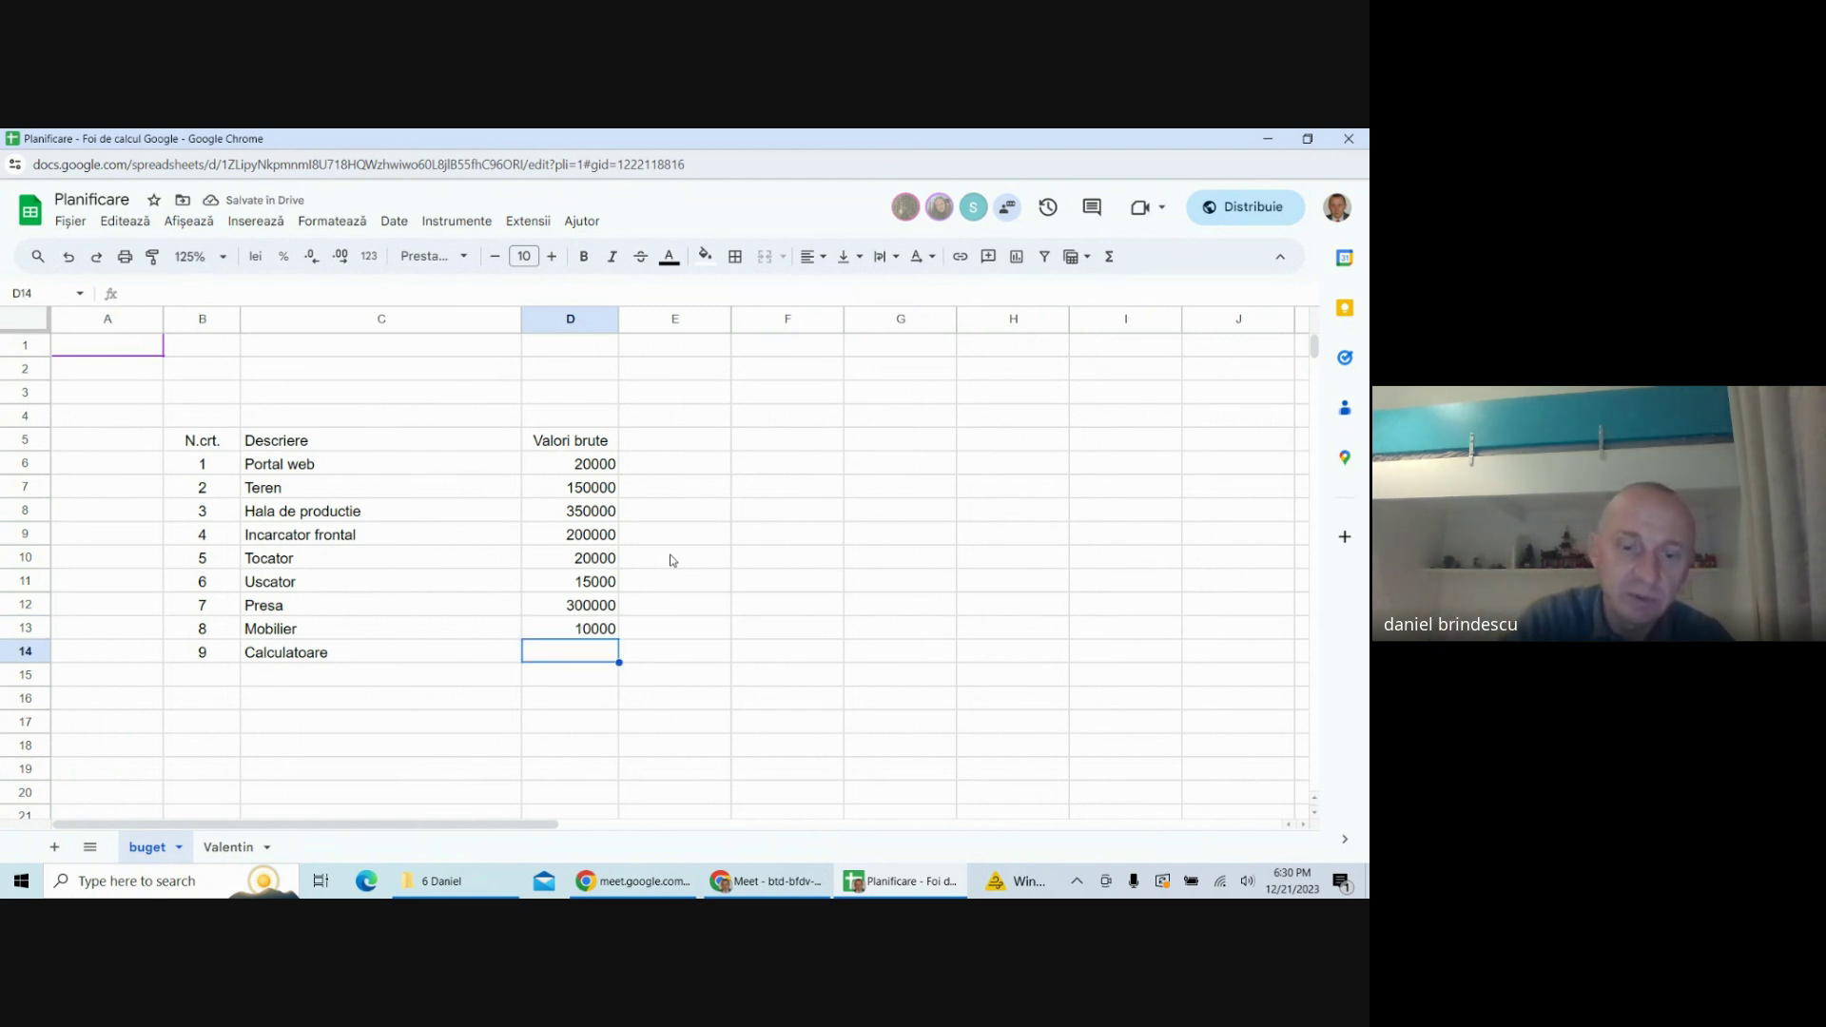
text(15000)
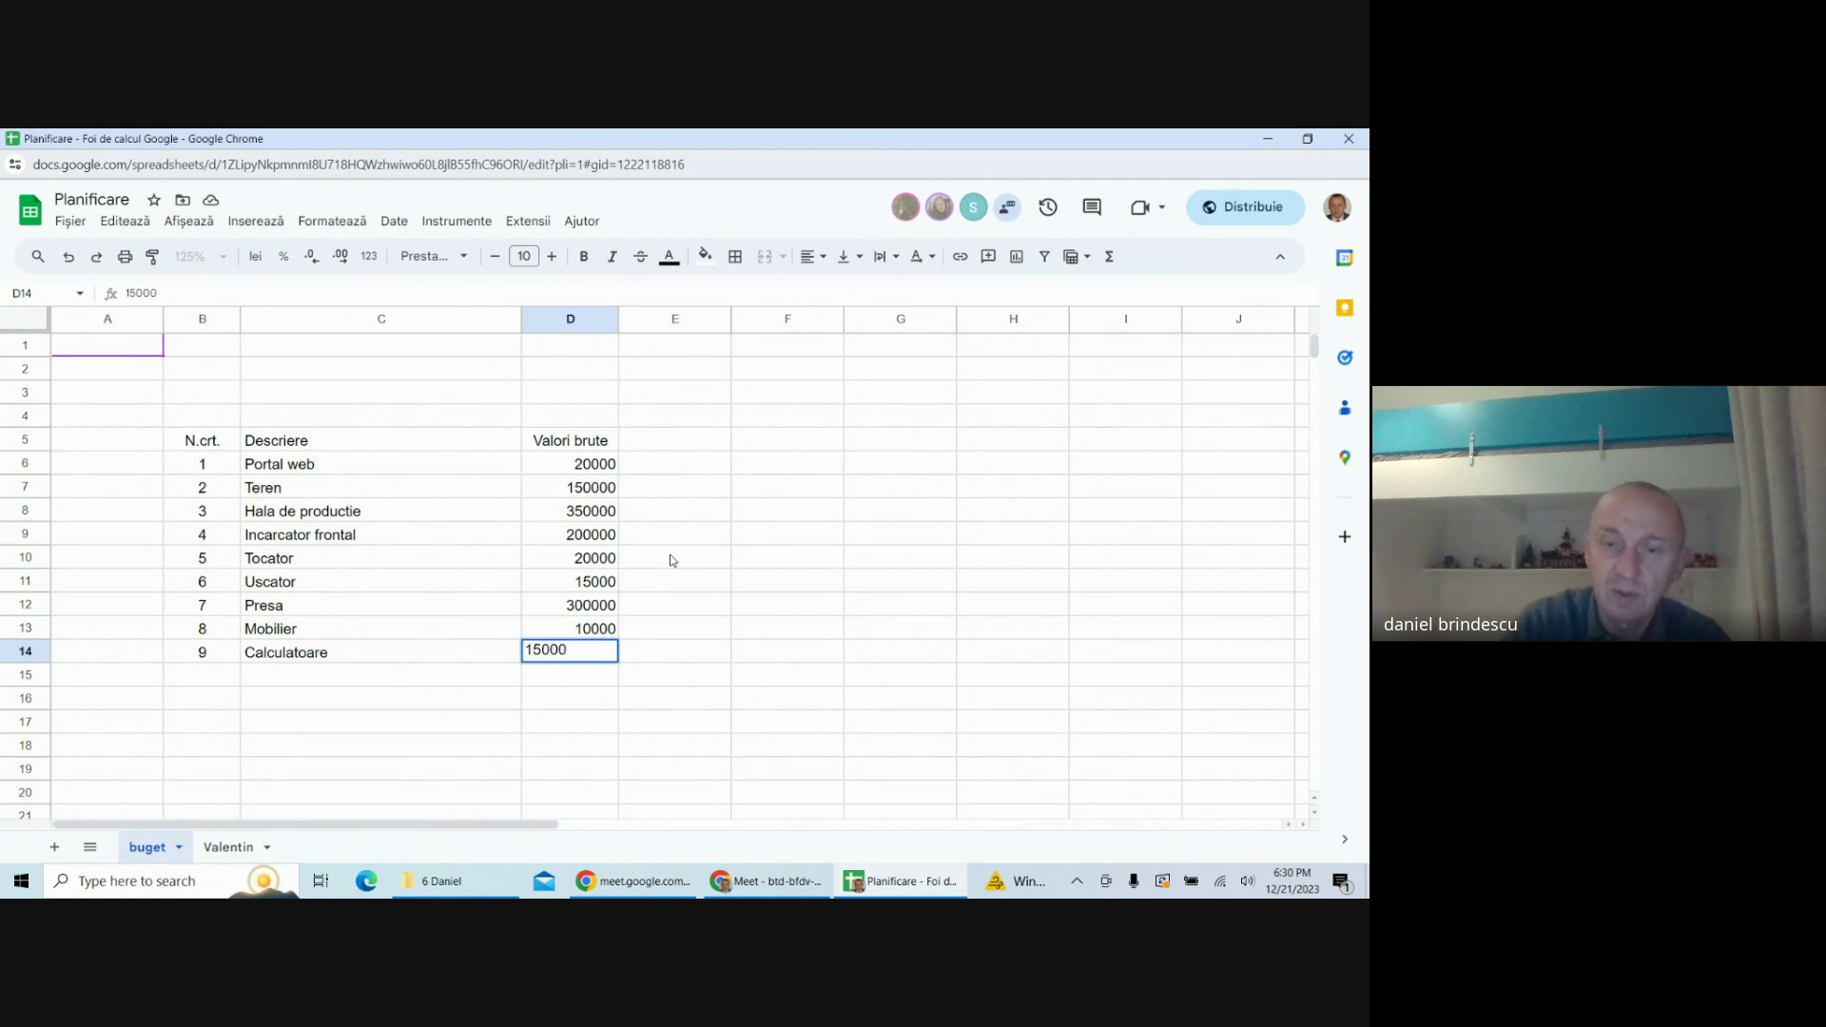
key(Return)
click(765, 563)
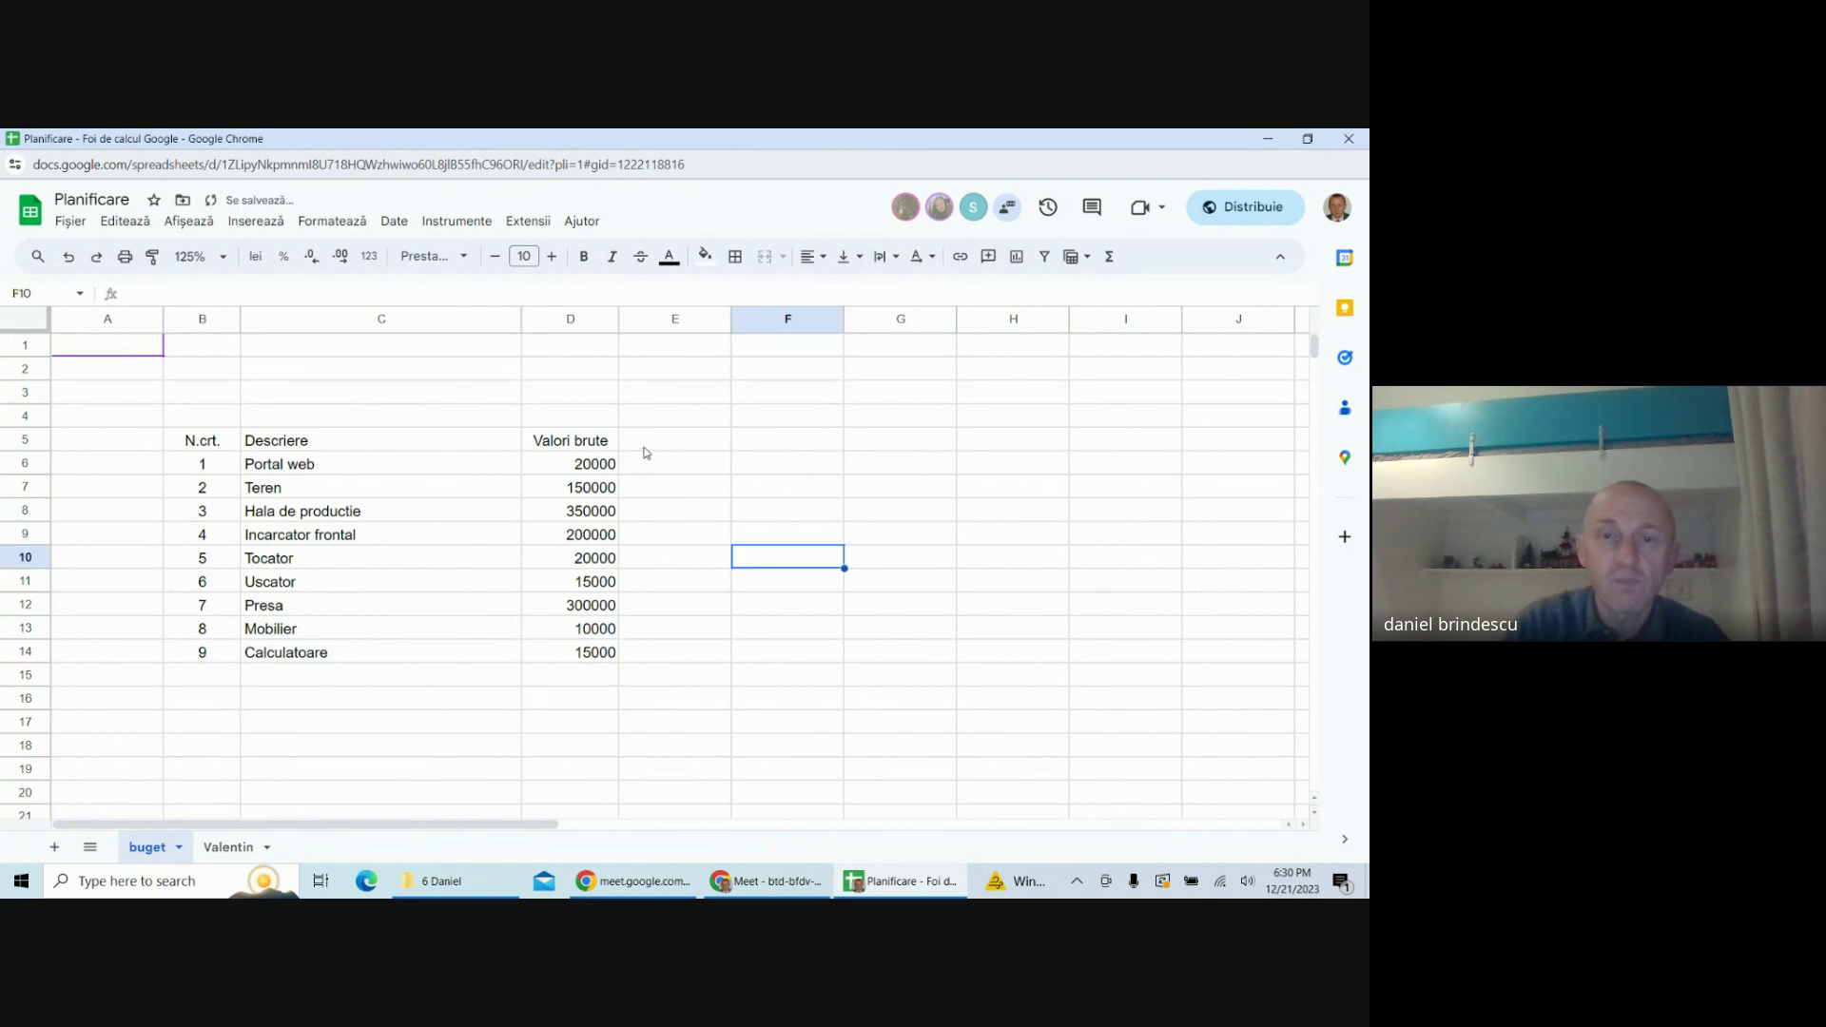
click(645, 451)
click(791, 610)
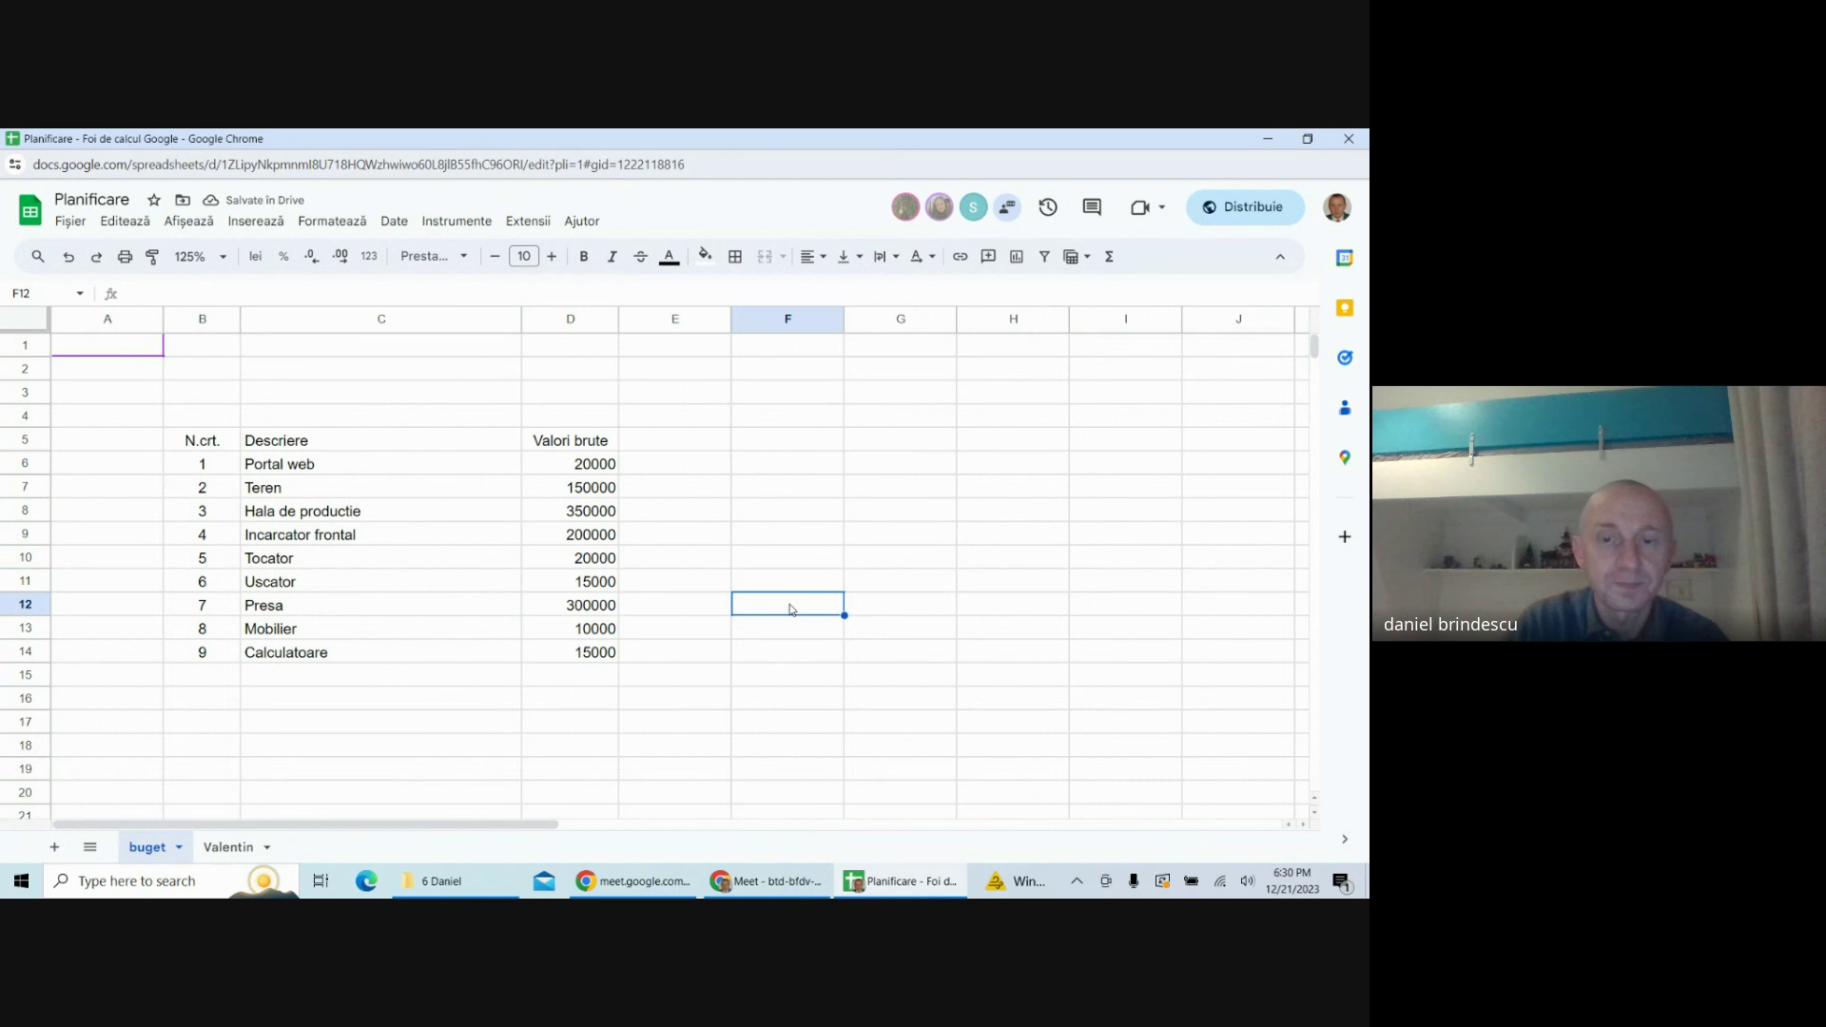
click(856, 509)
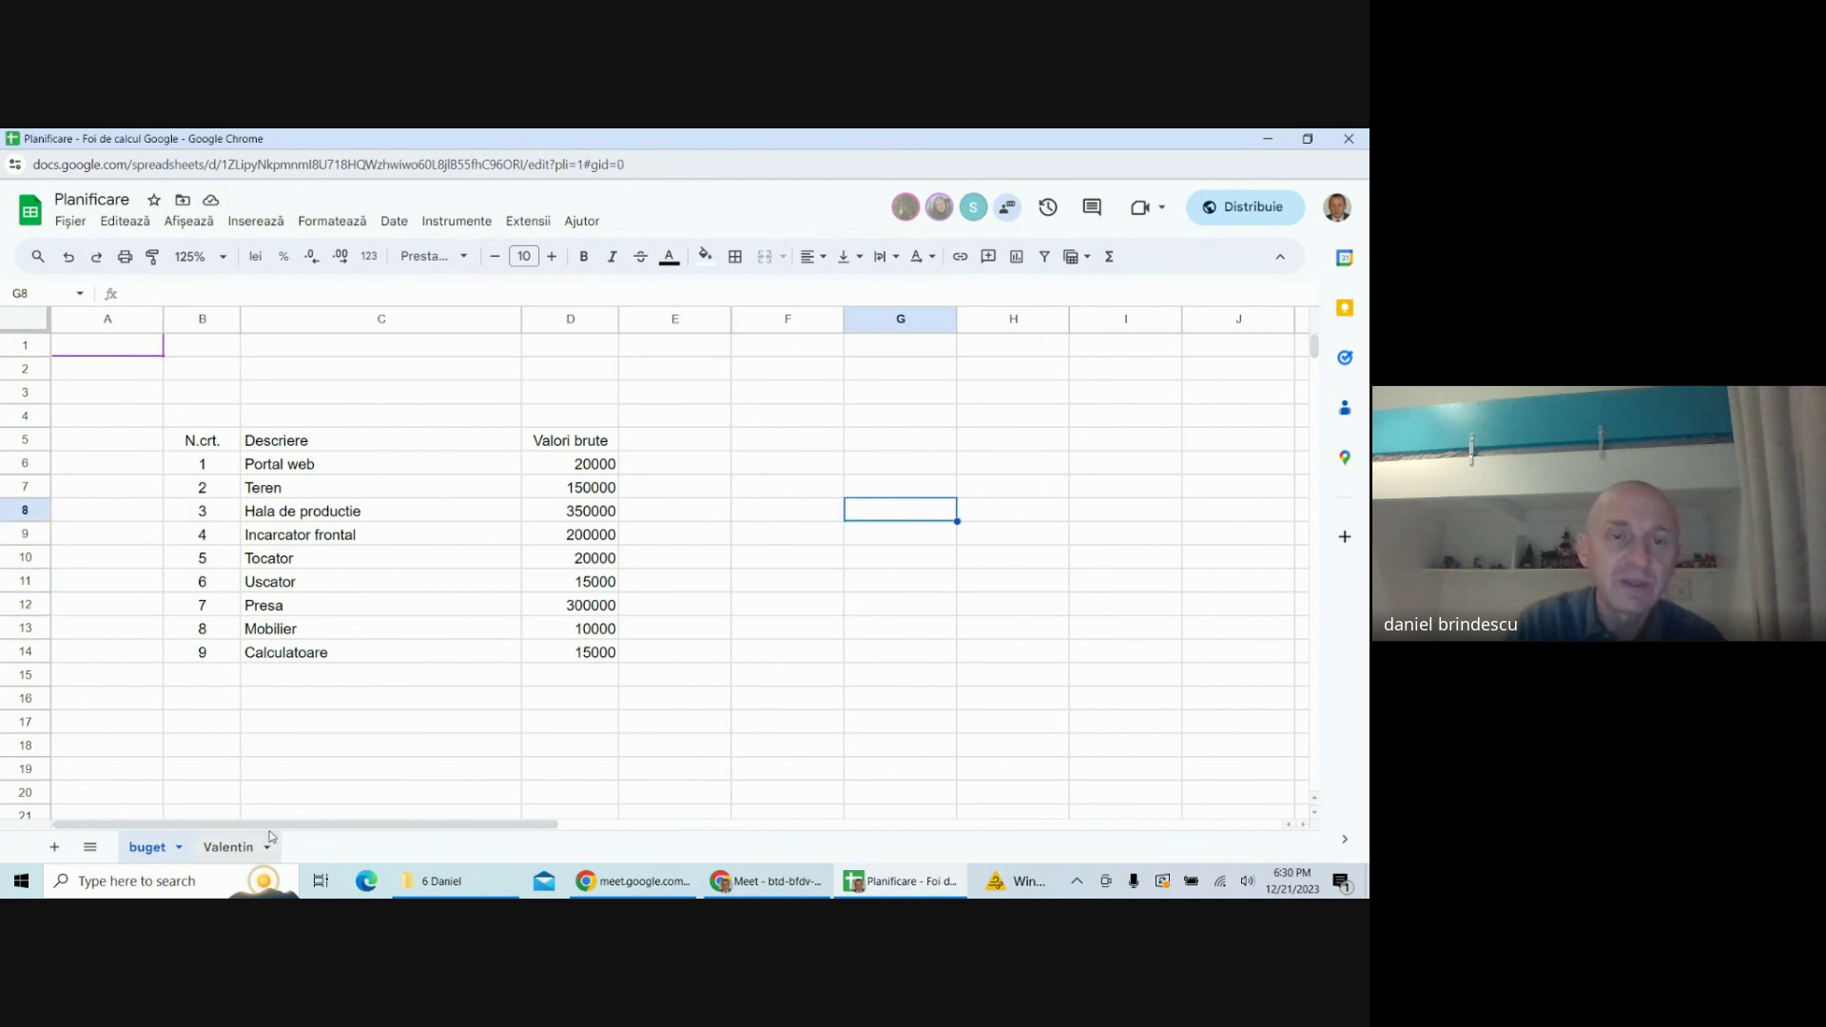
- In the budget tables sheet, copy the title and header rows B197:H198 of the straw pellet packaging table to B205
click(233, 846)
scroll(761, 618, down, 5)
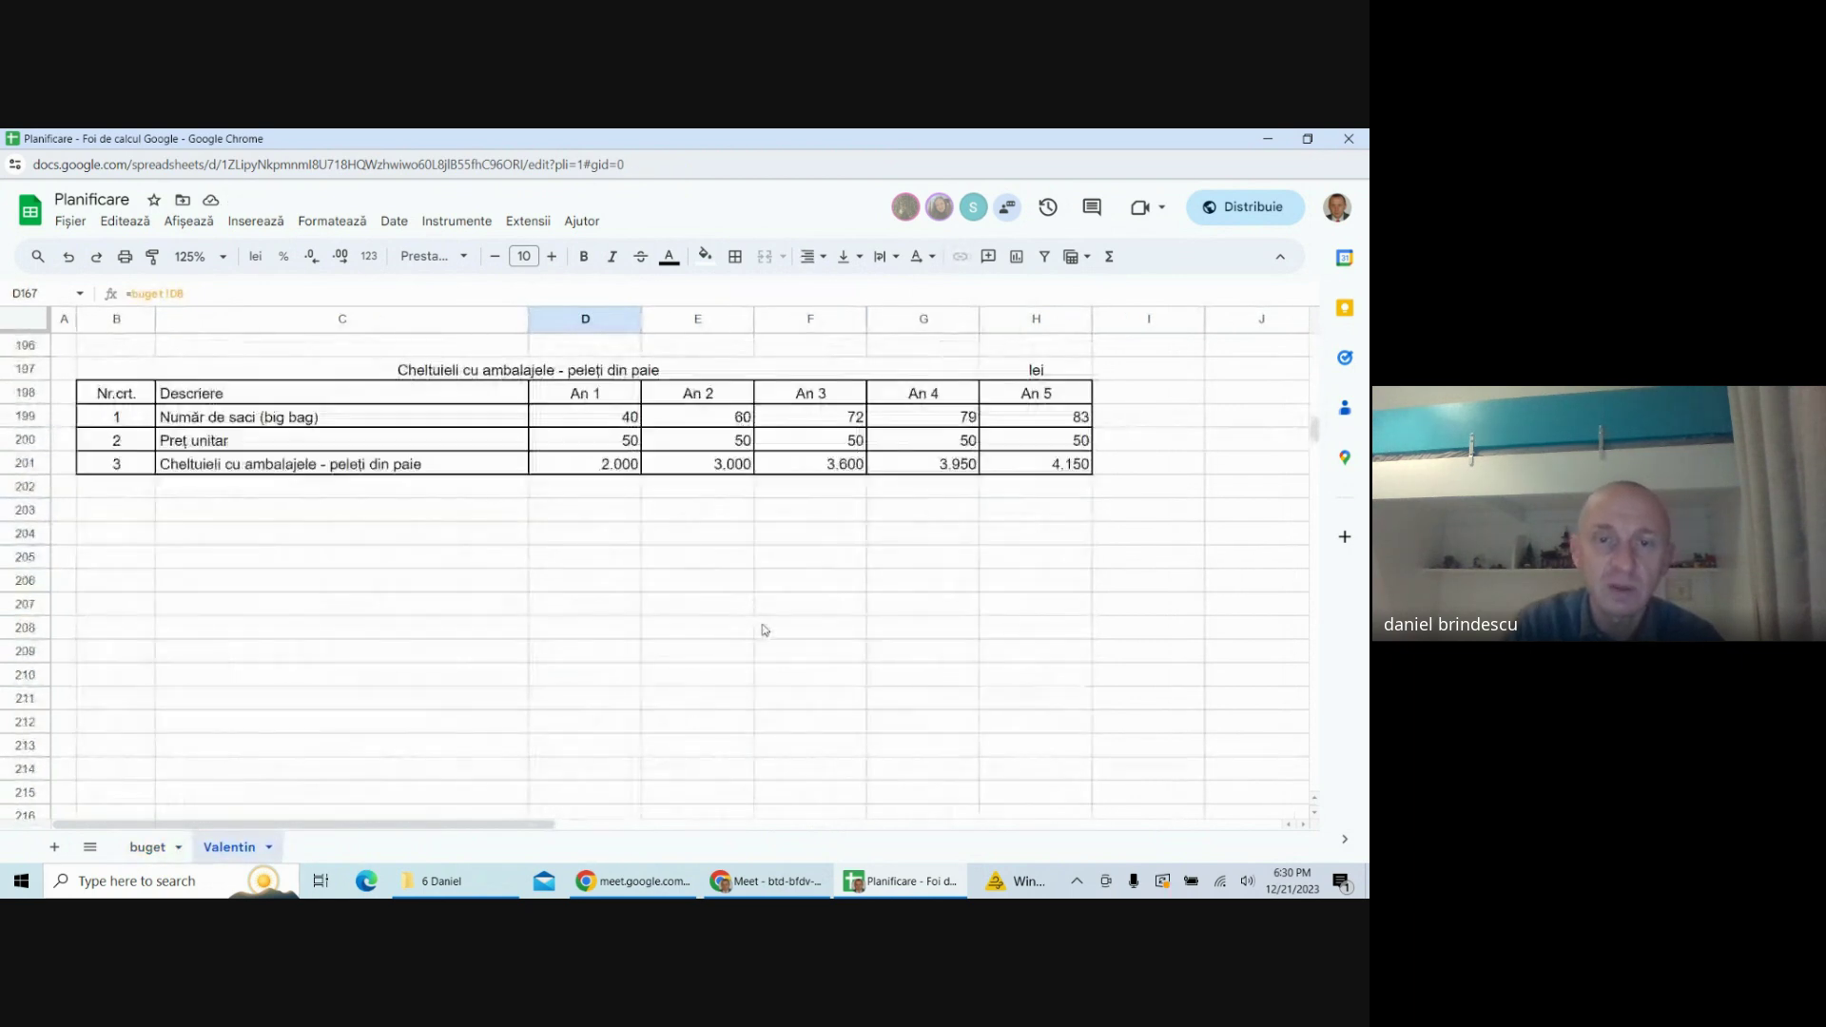
scroll(765, 629, up, 2)
drag(185, 490, 1050, 514)
key(ctrl+c)
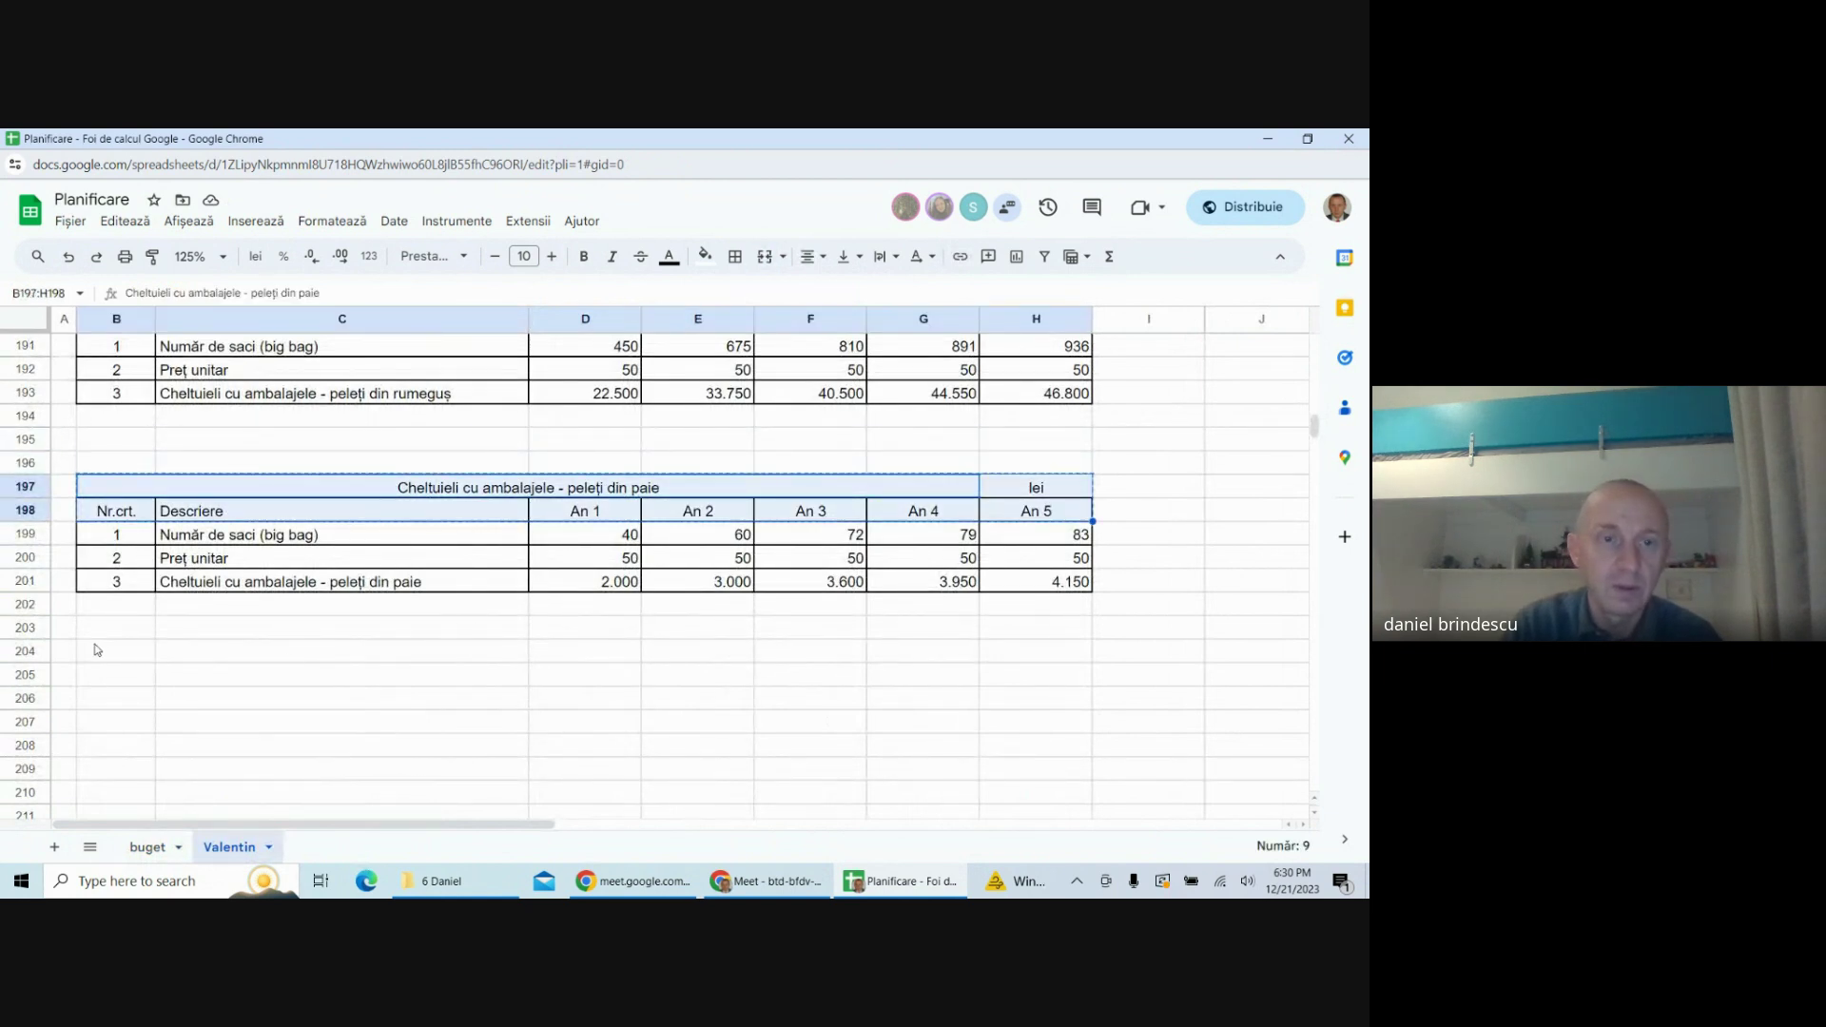
click(126, 673)
key(ctrl+v)
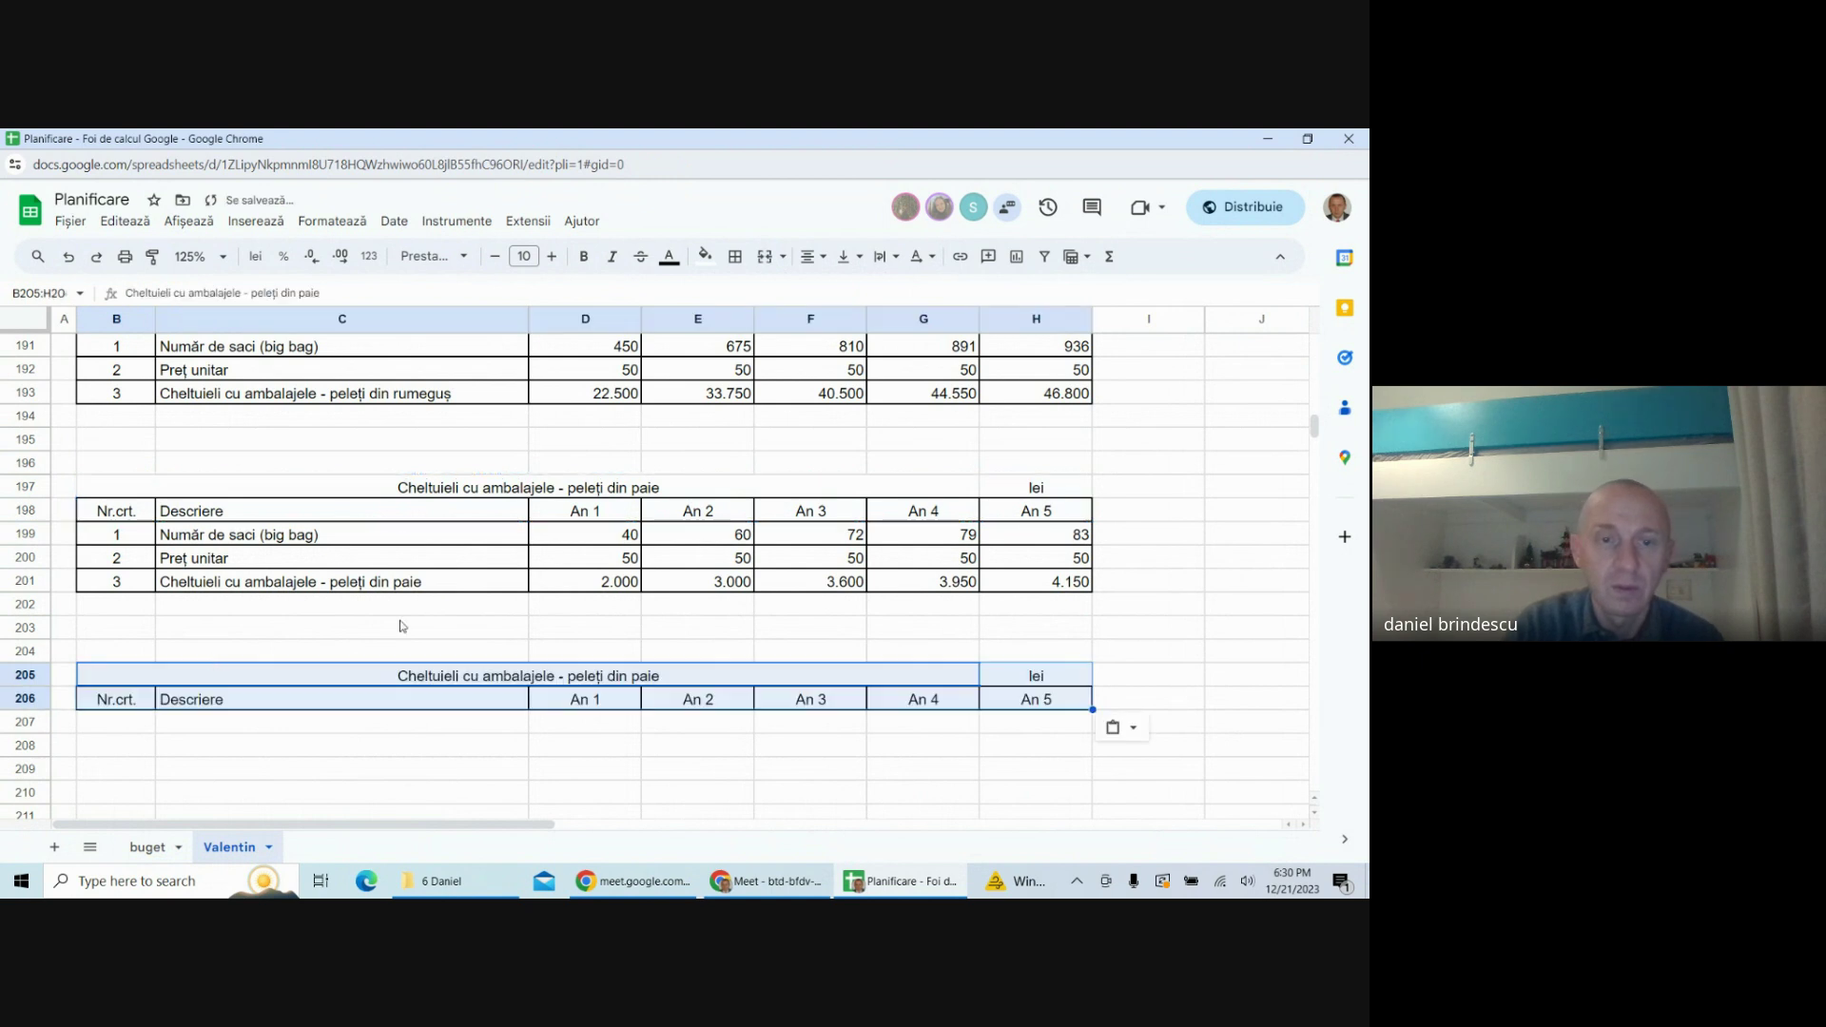
- Change the title of the copied table header in row 205 to "Cheltuieli cu amortizarea"
double_click(491, 671)
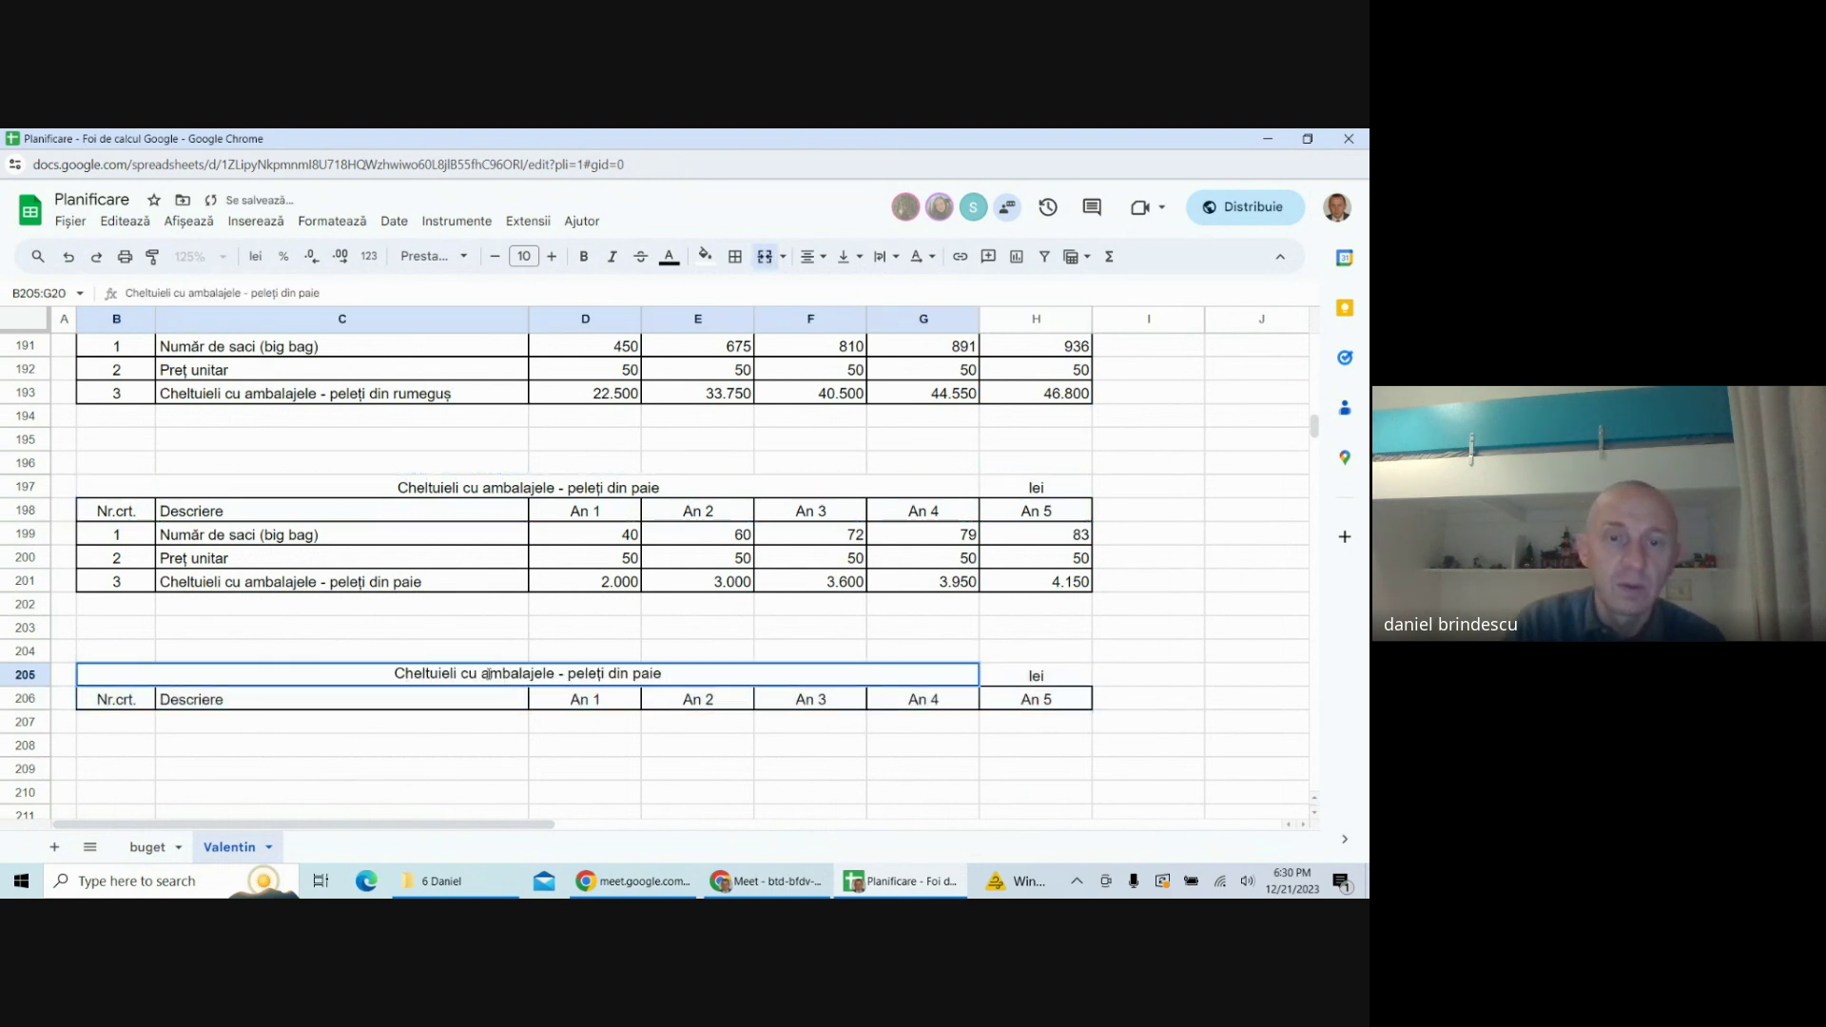
drag(483, 673, 667, 656)
text(a)
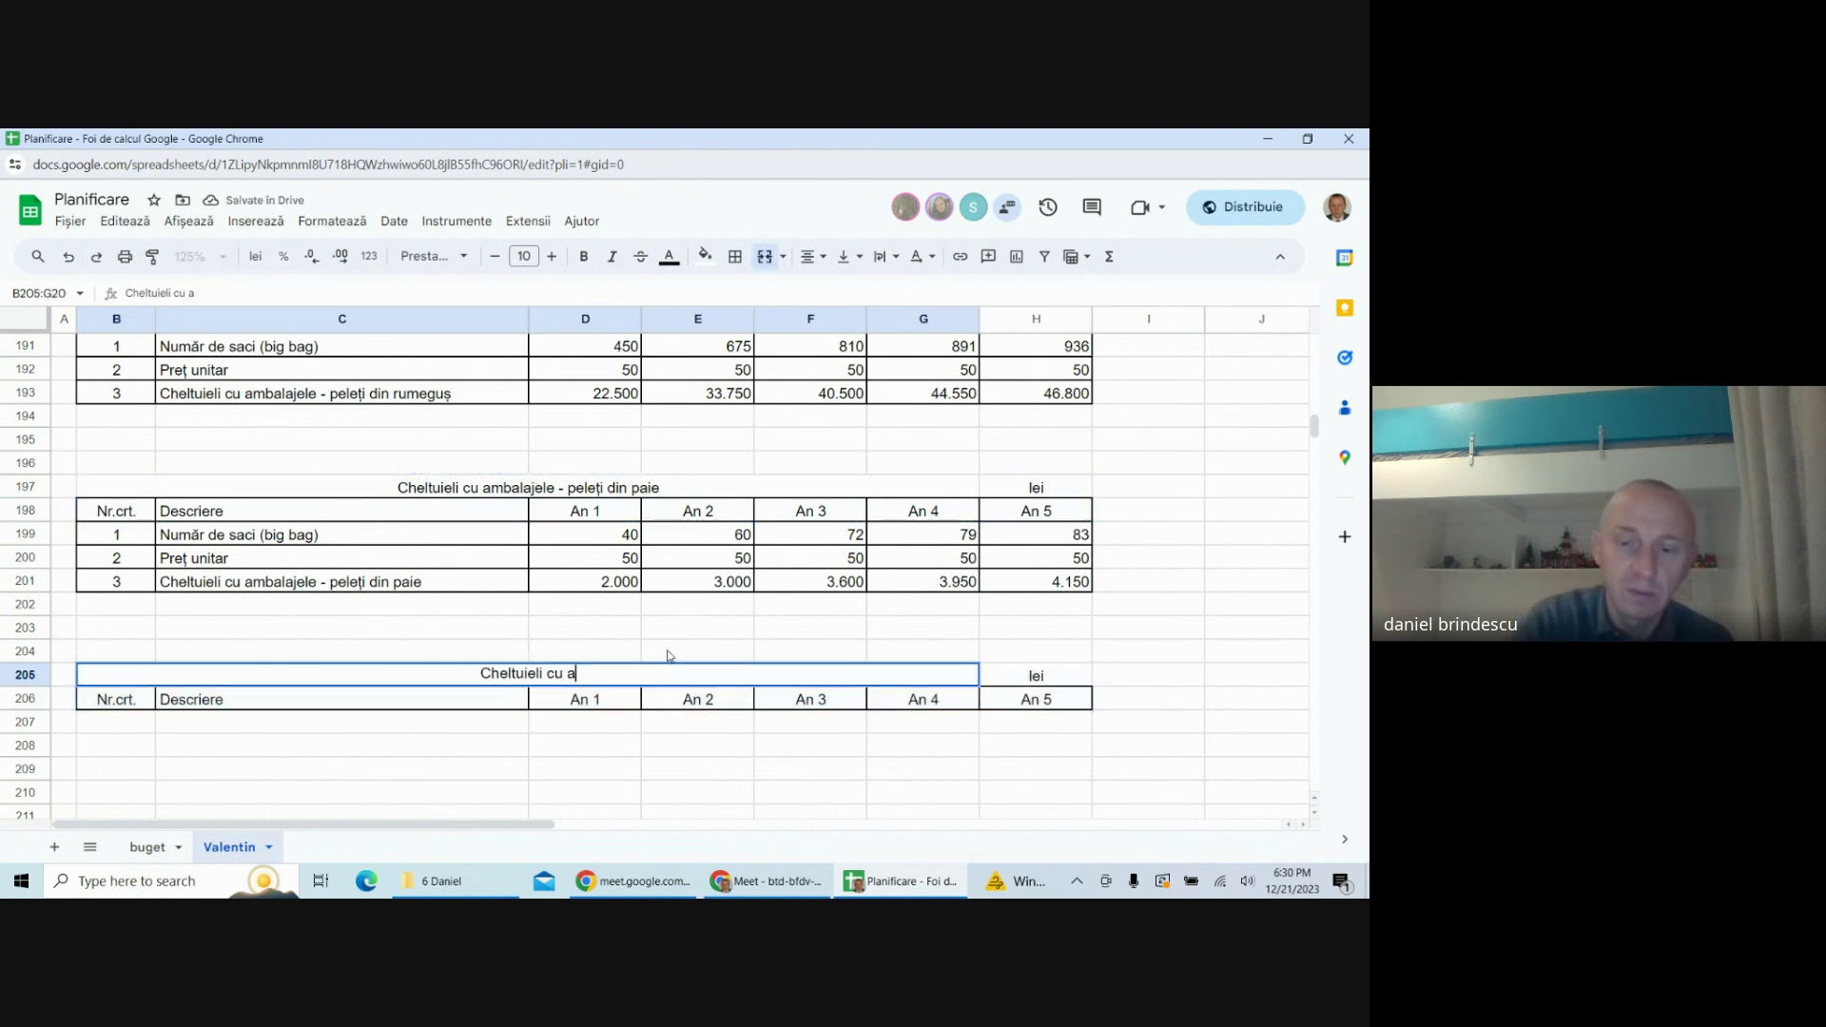
text(mortizarea)
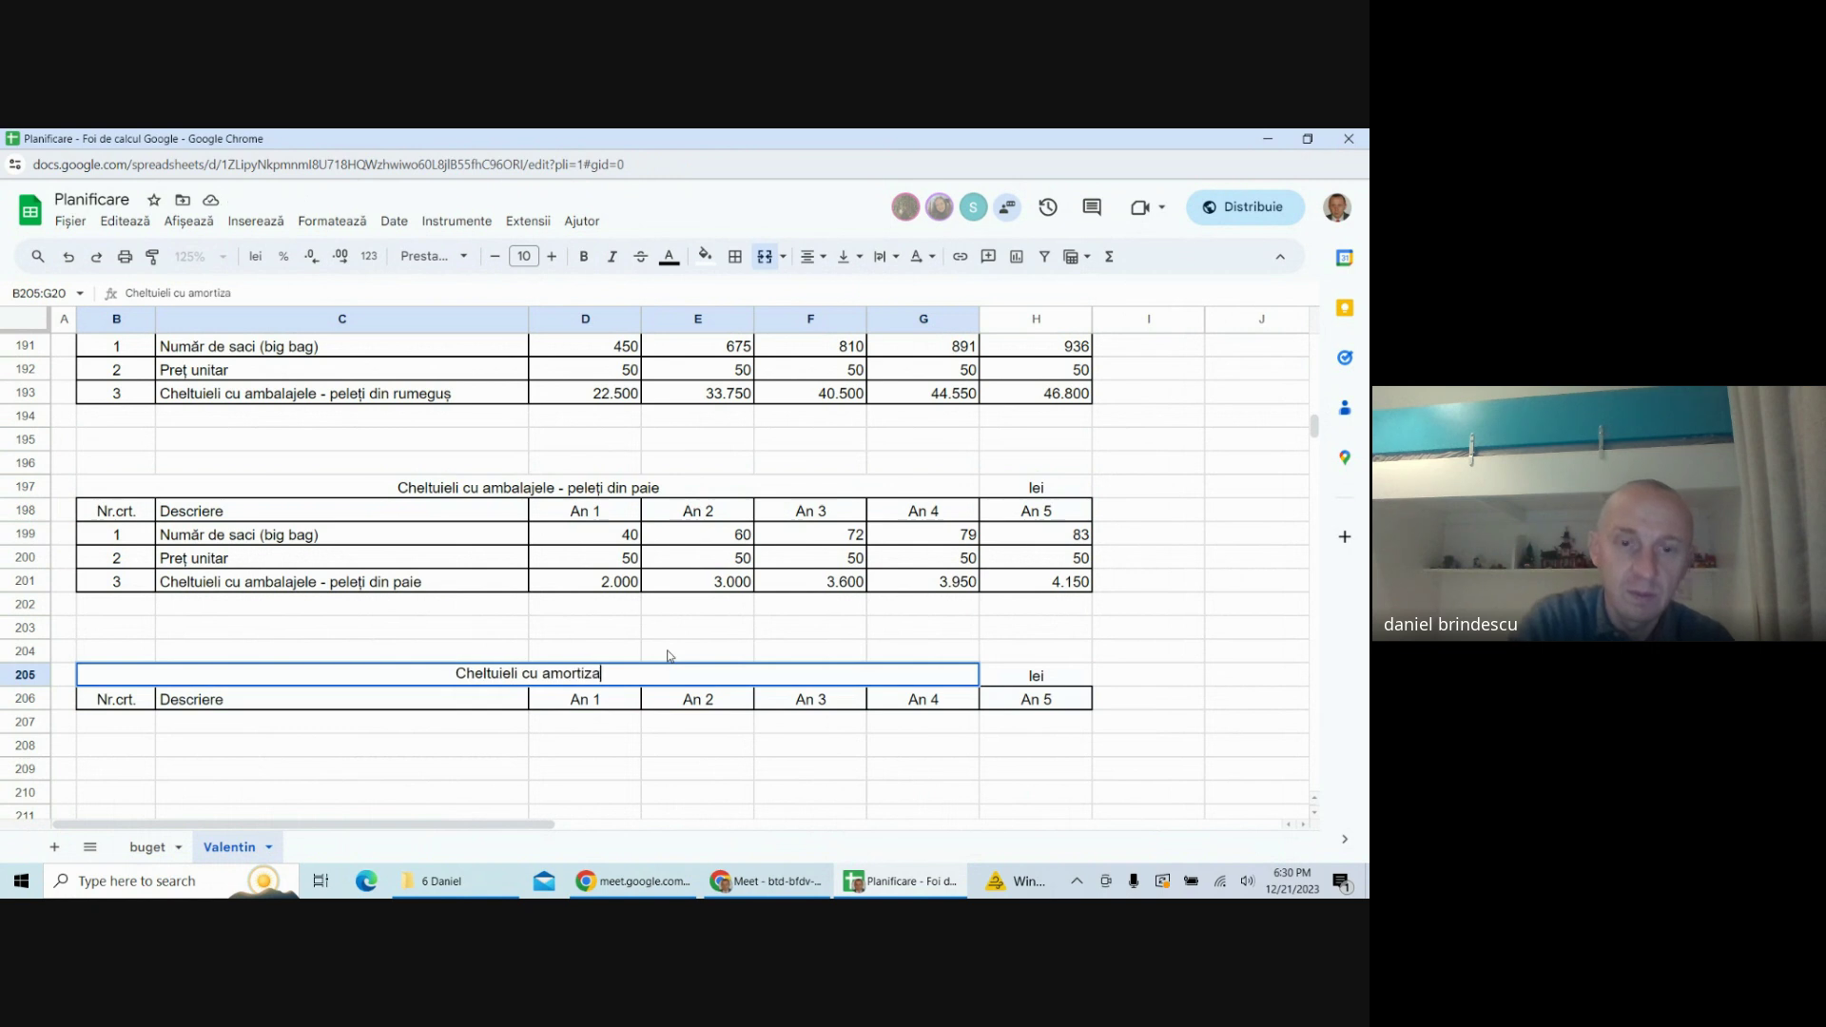
click(669, 654)
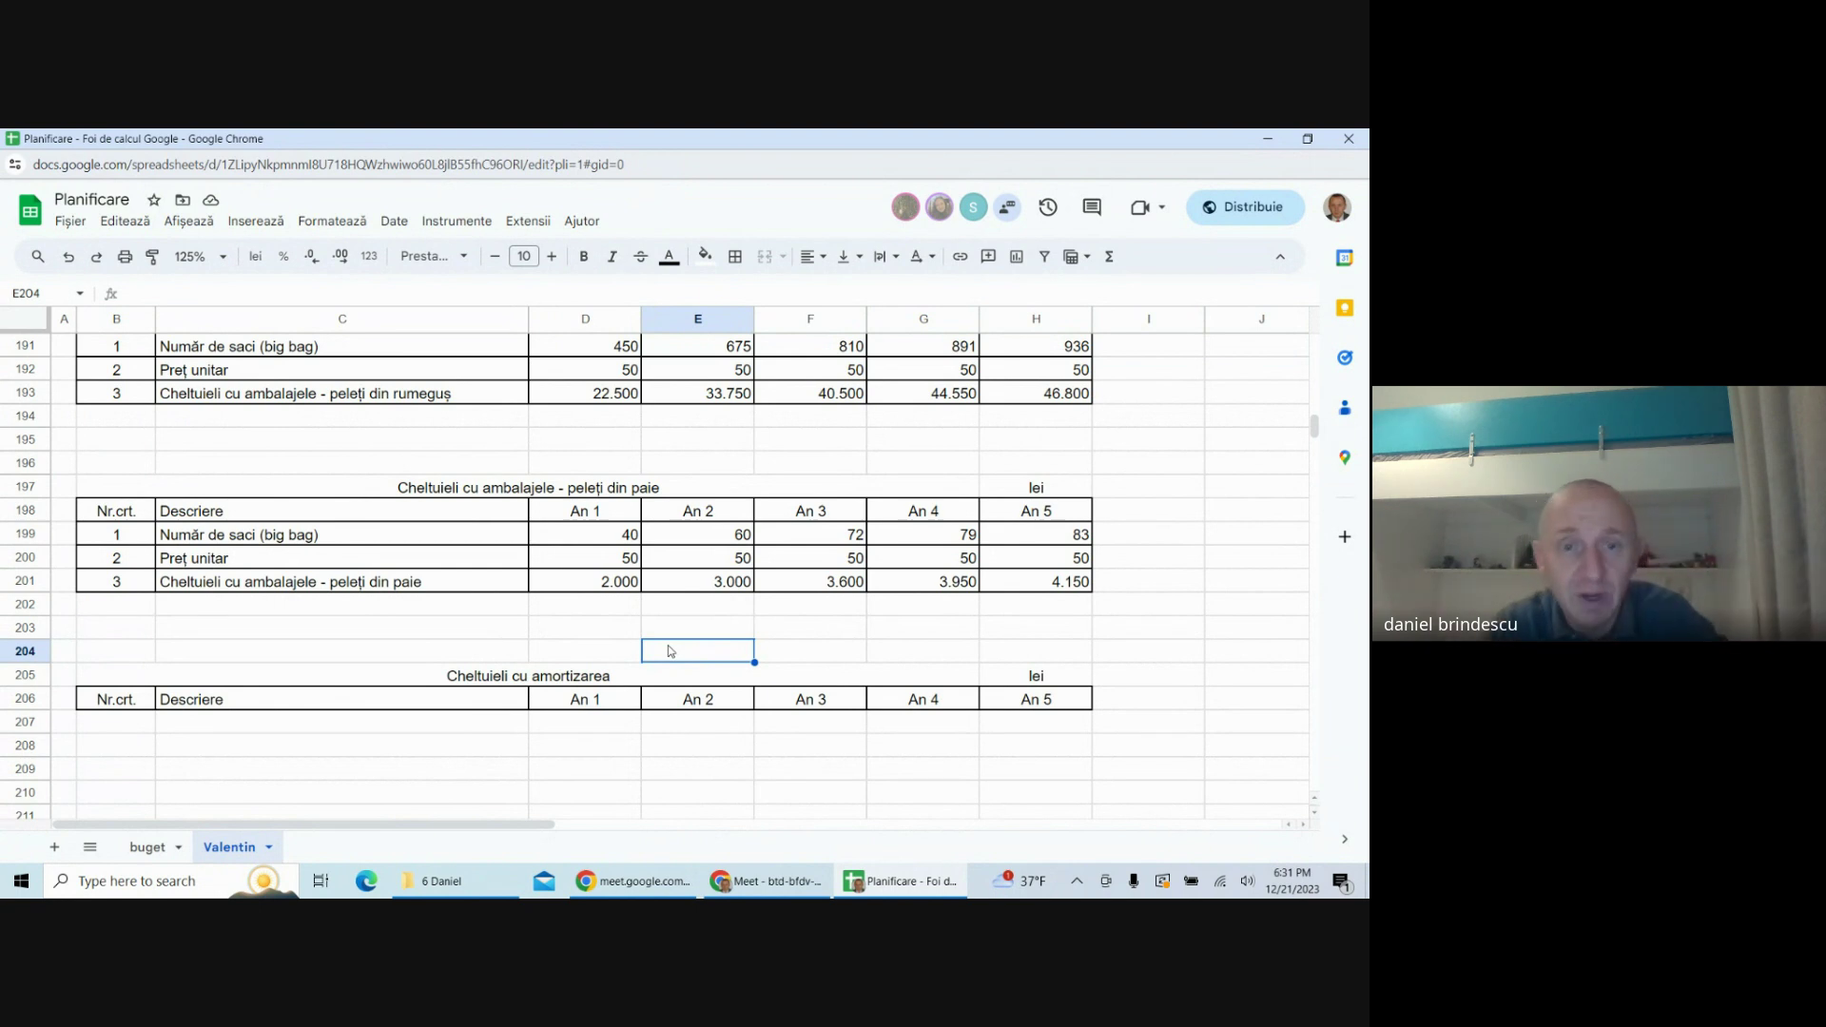
click(490, 496)
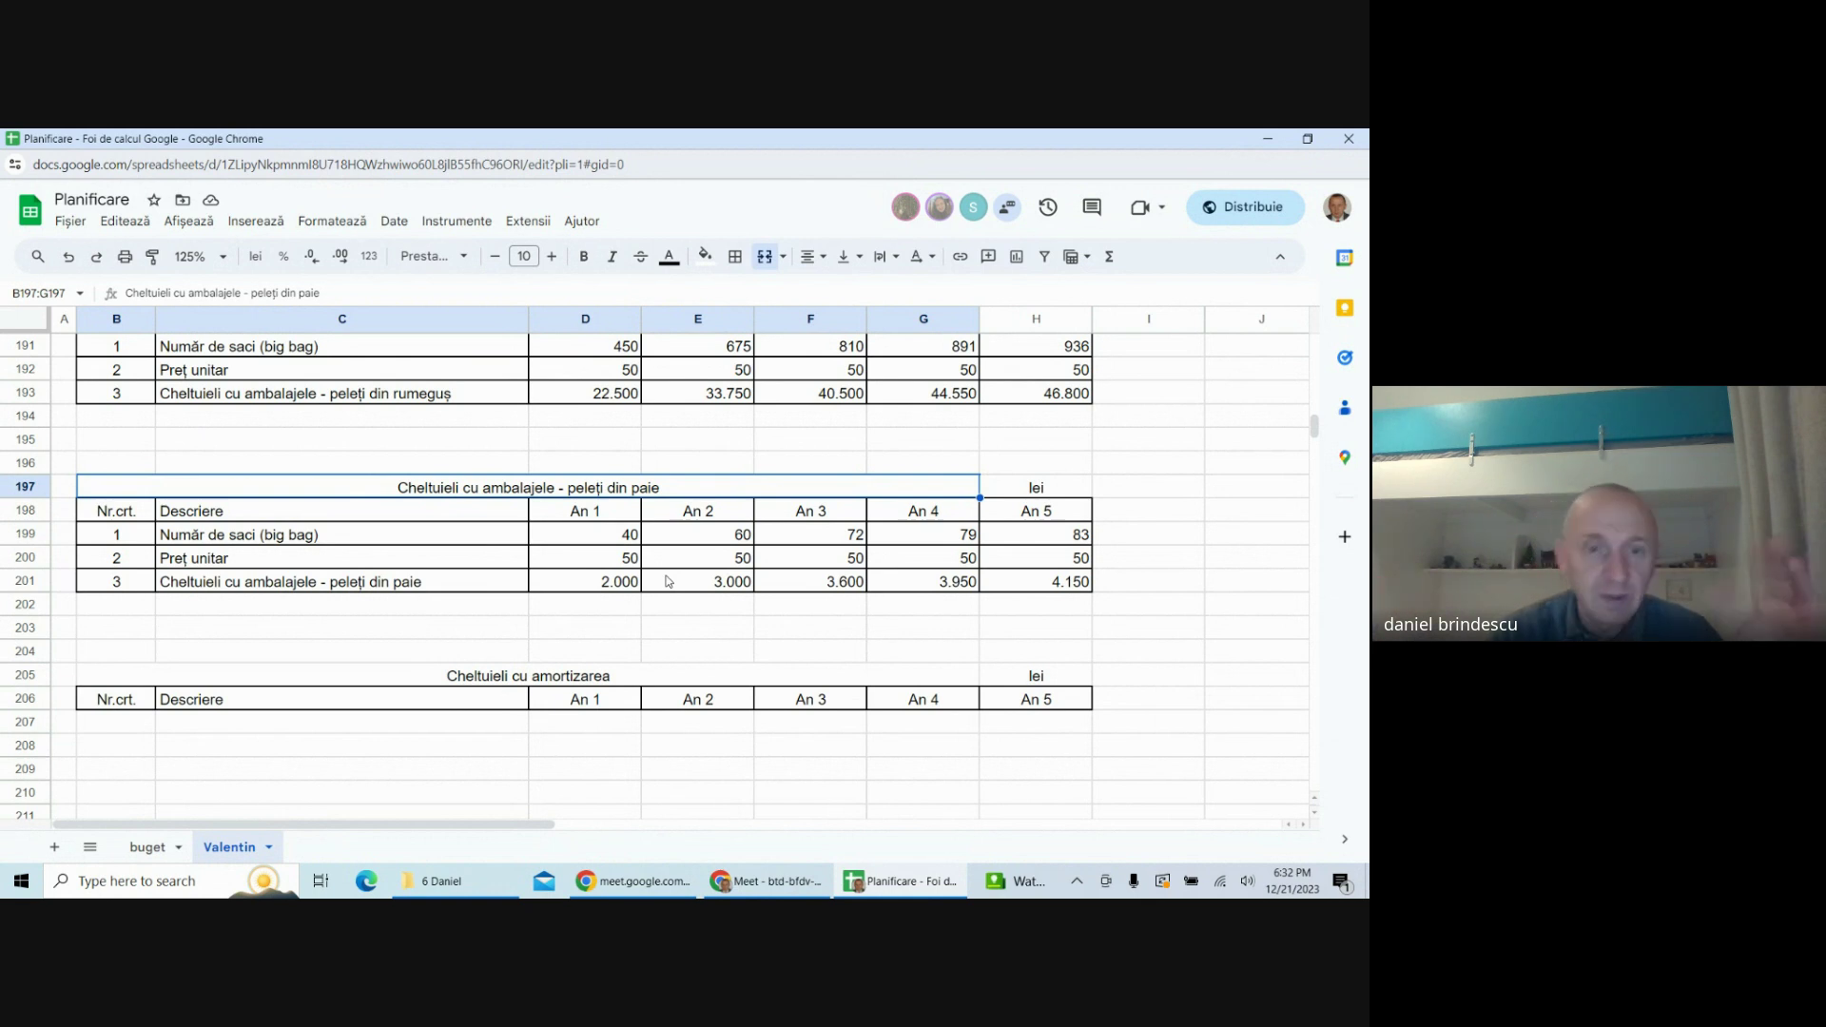
click(739, 649)
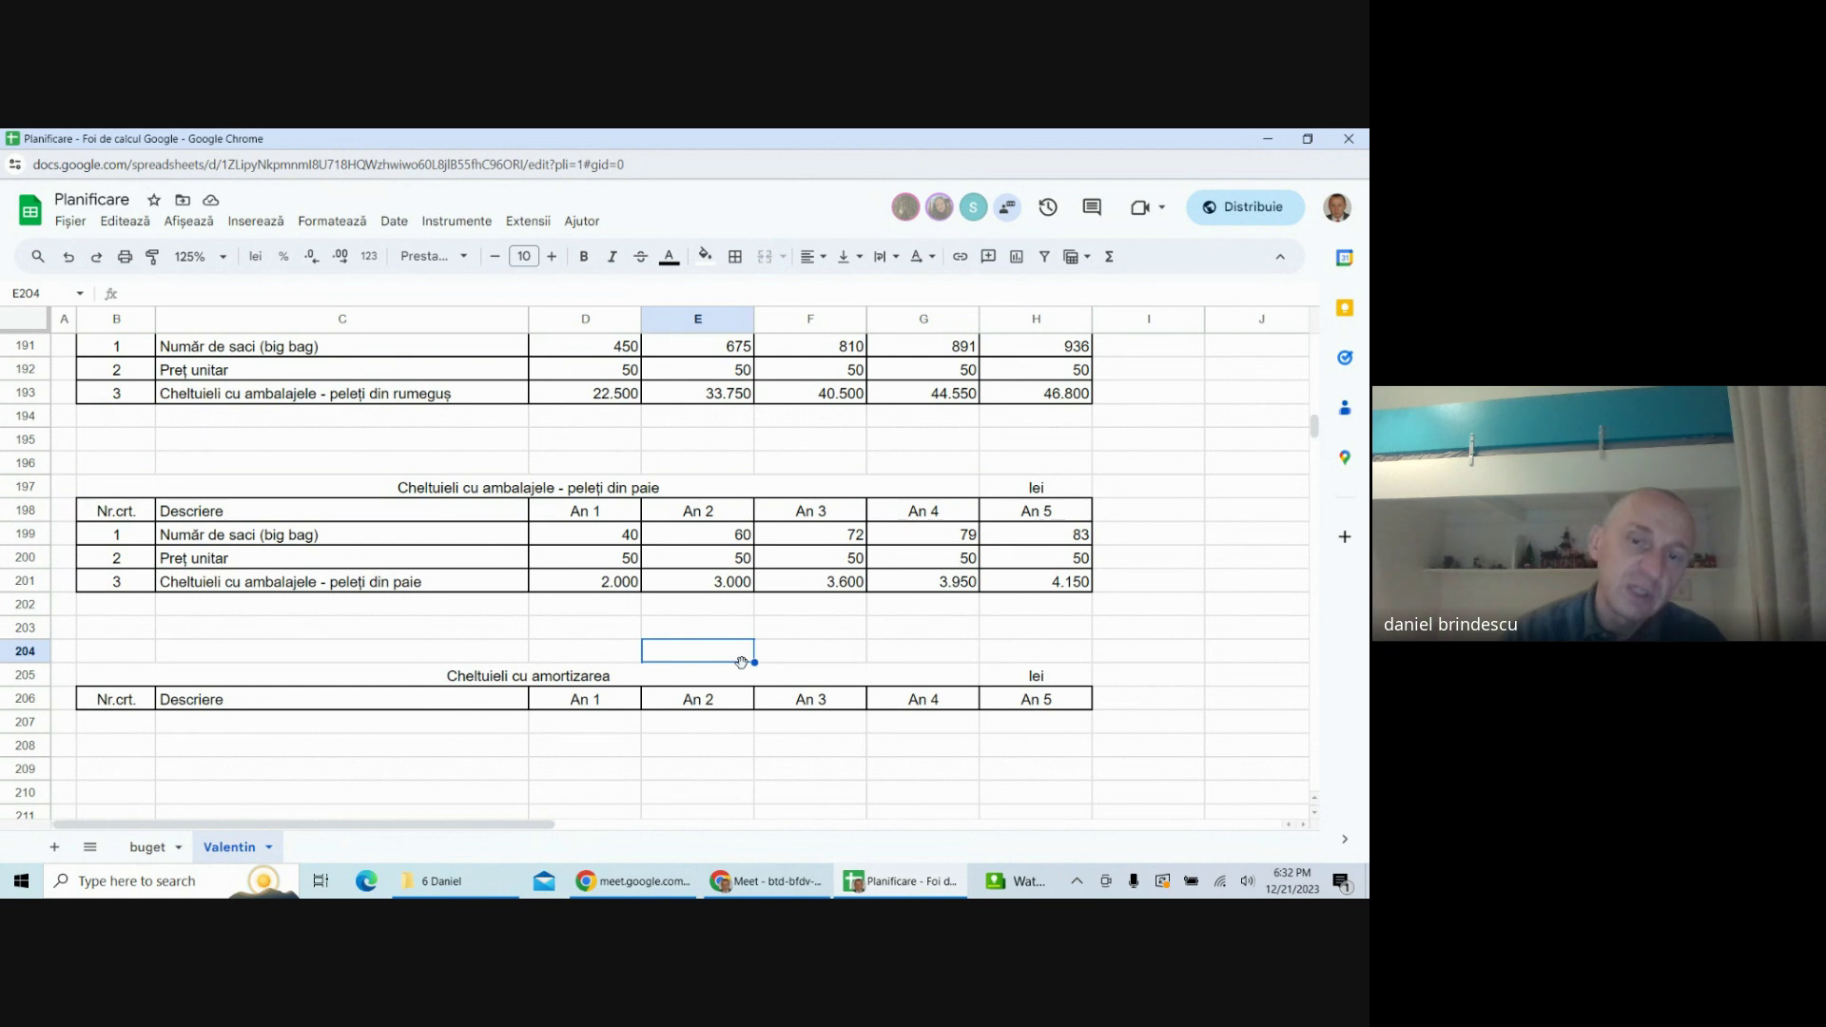
click(797, 663)
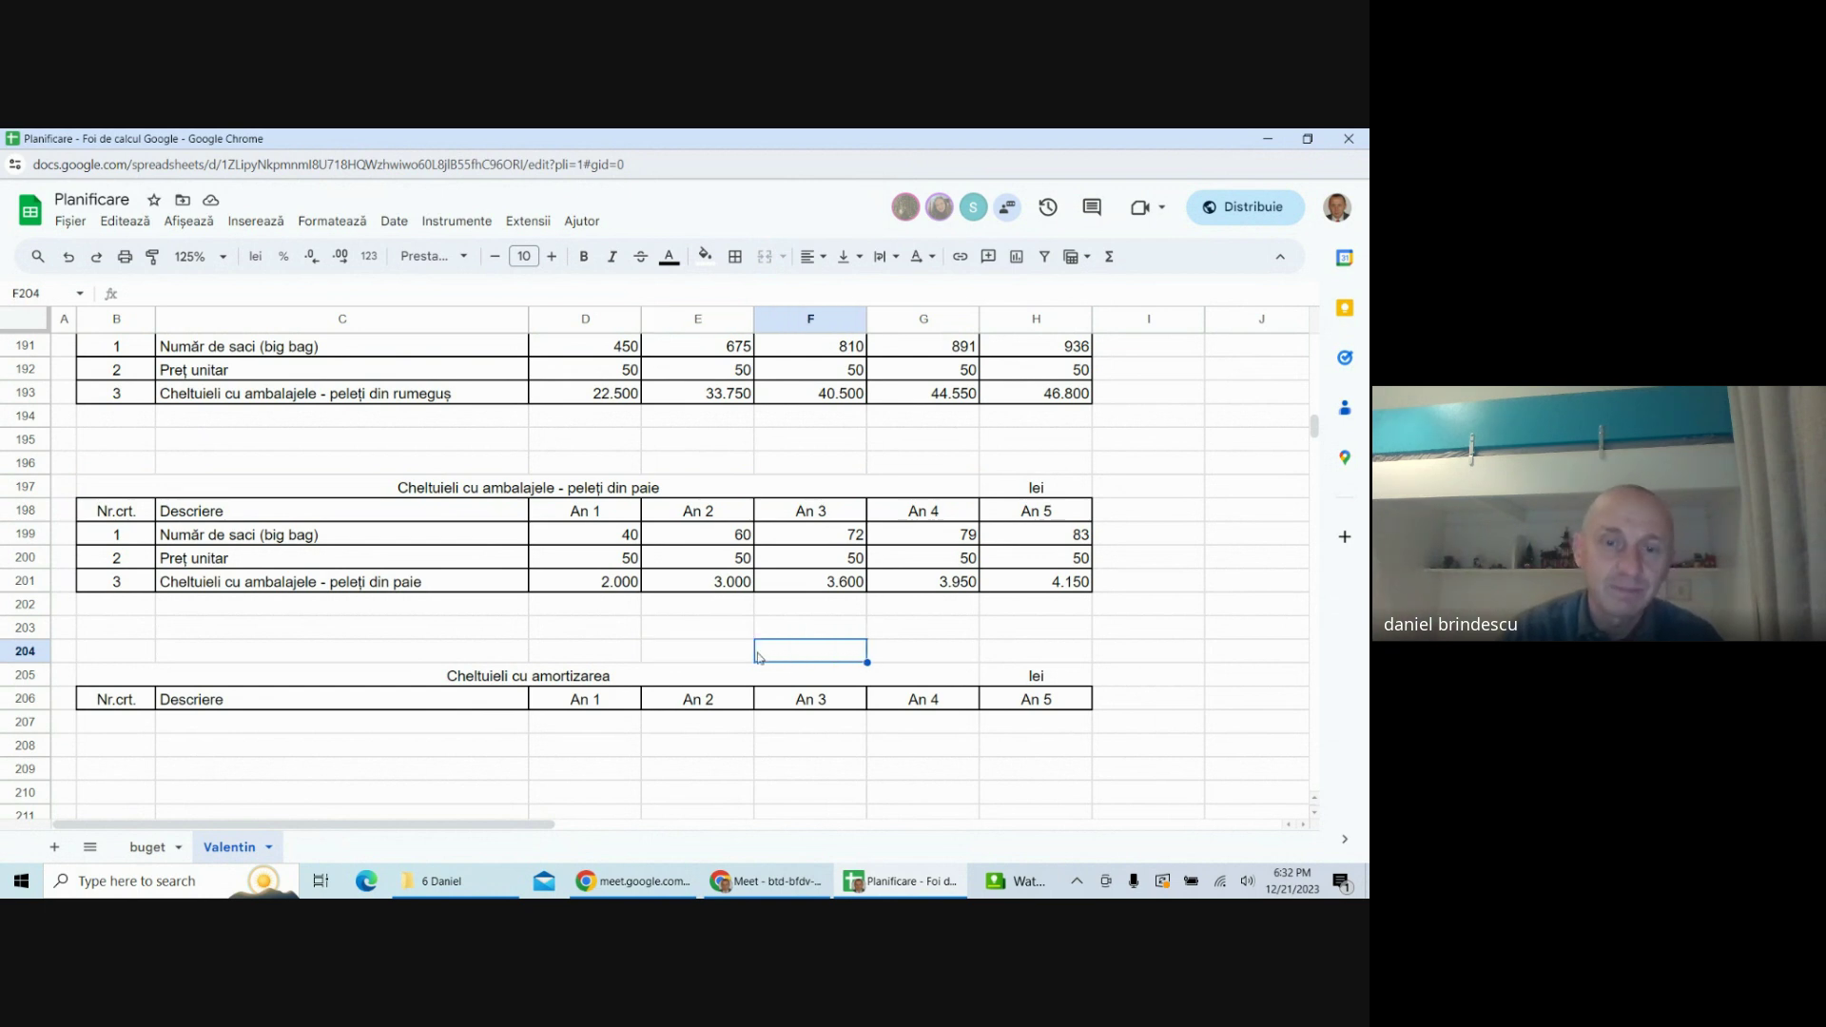
scroll(797, 658, down, 3)
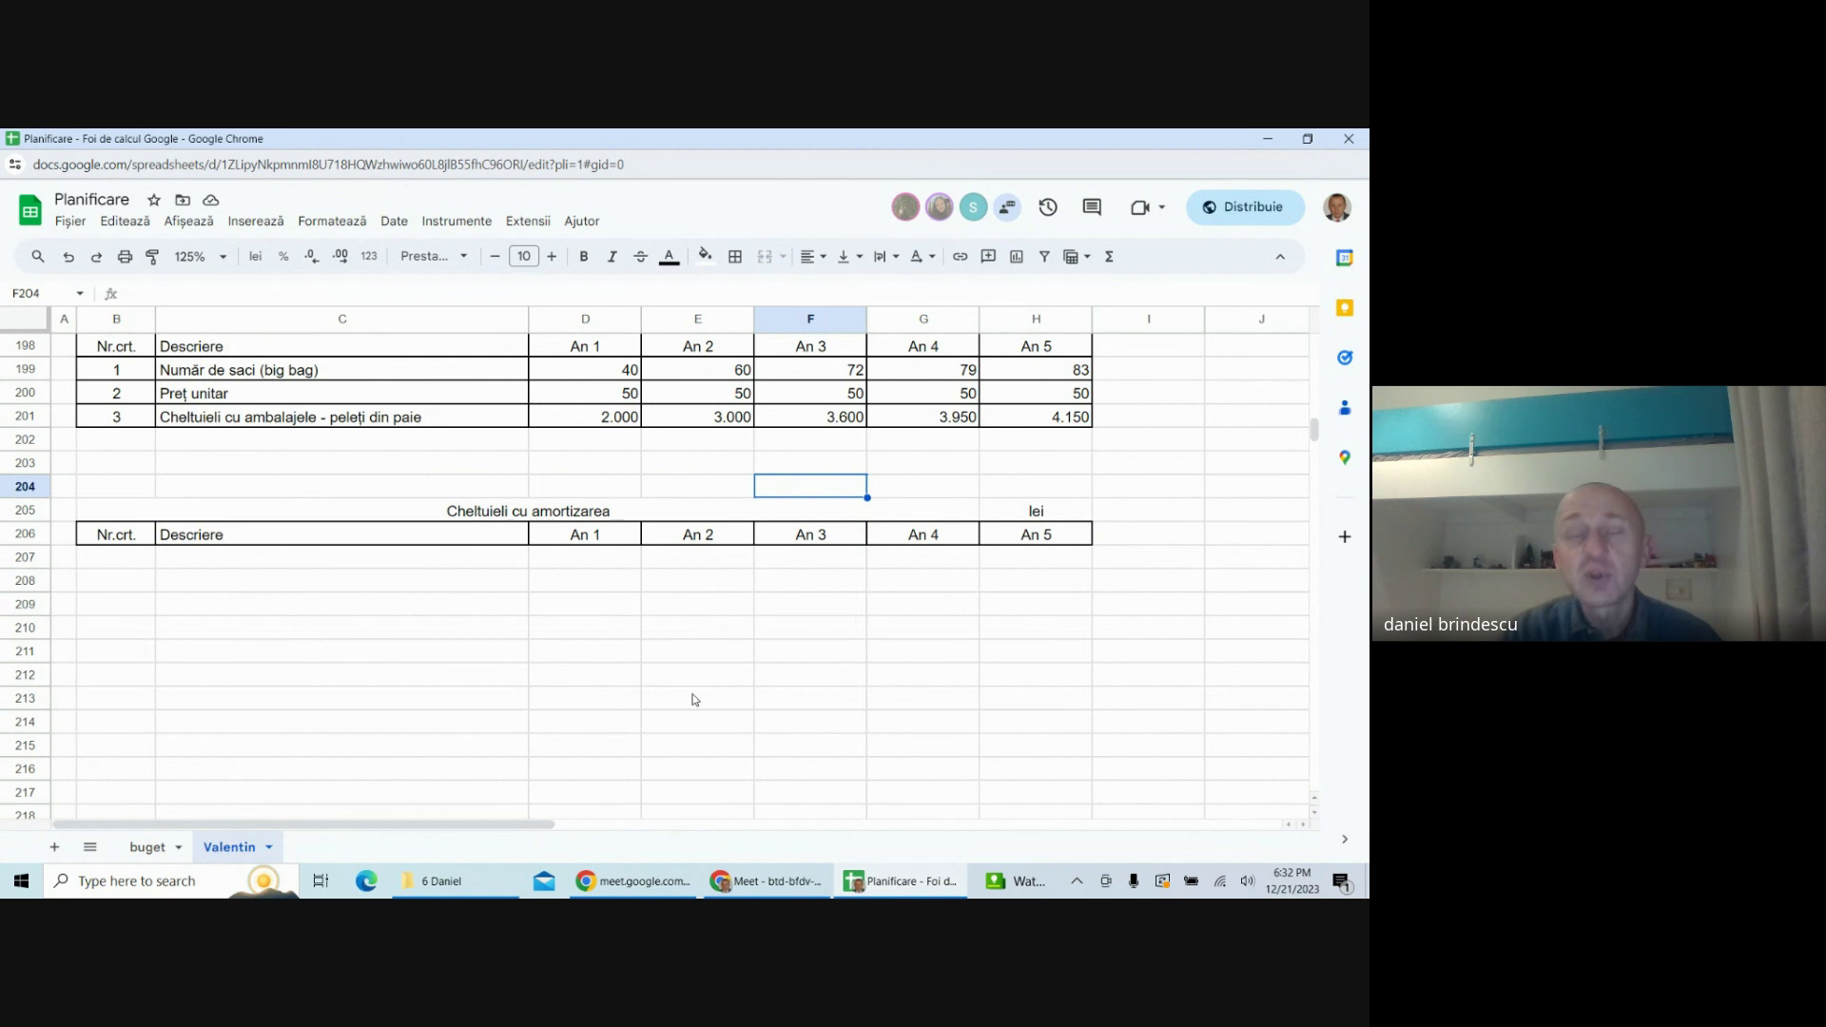
click(220, 559)
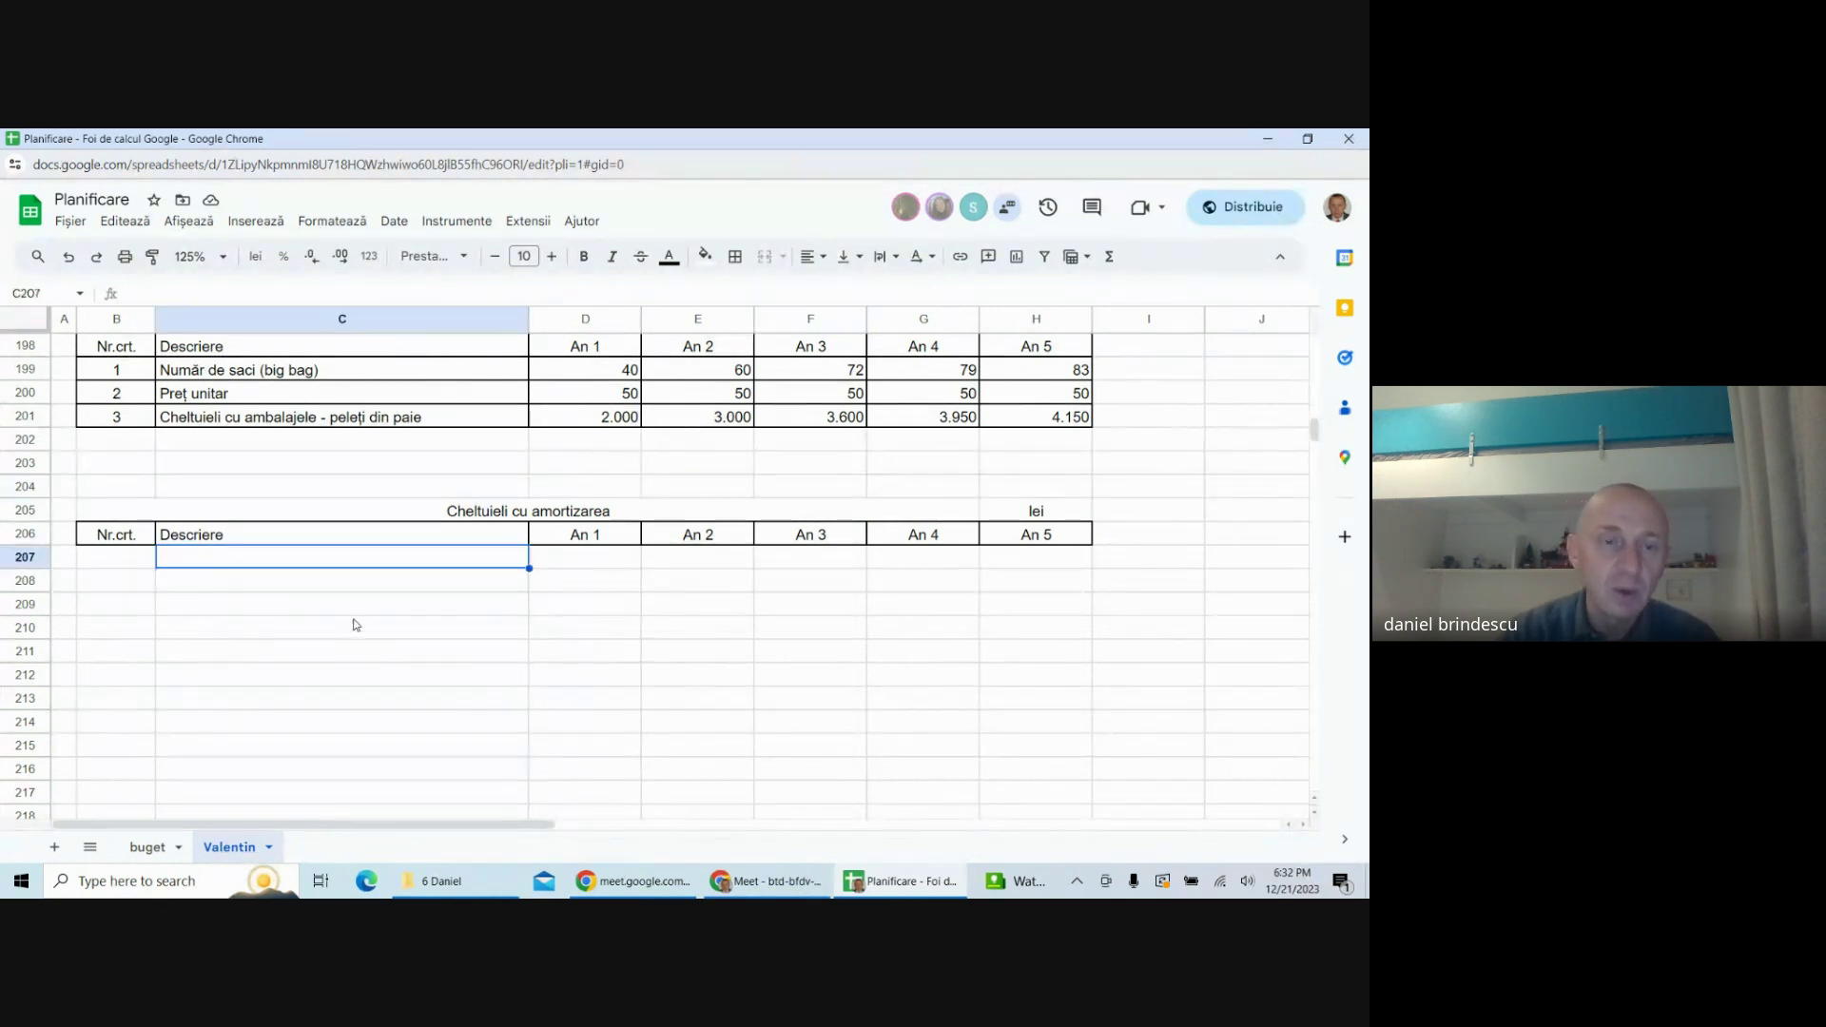
click(167, 844)
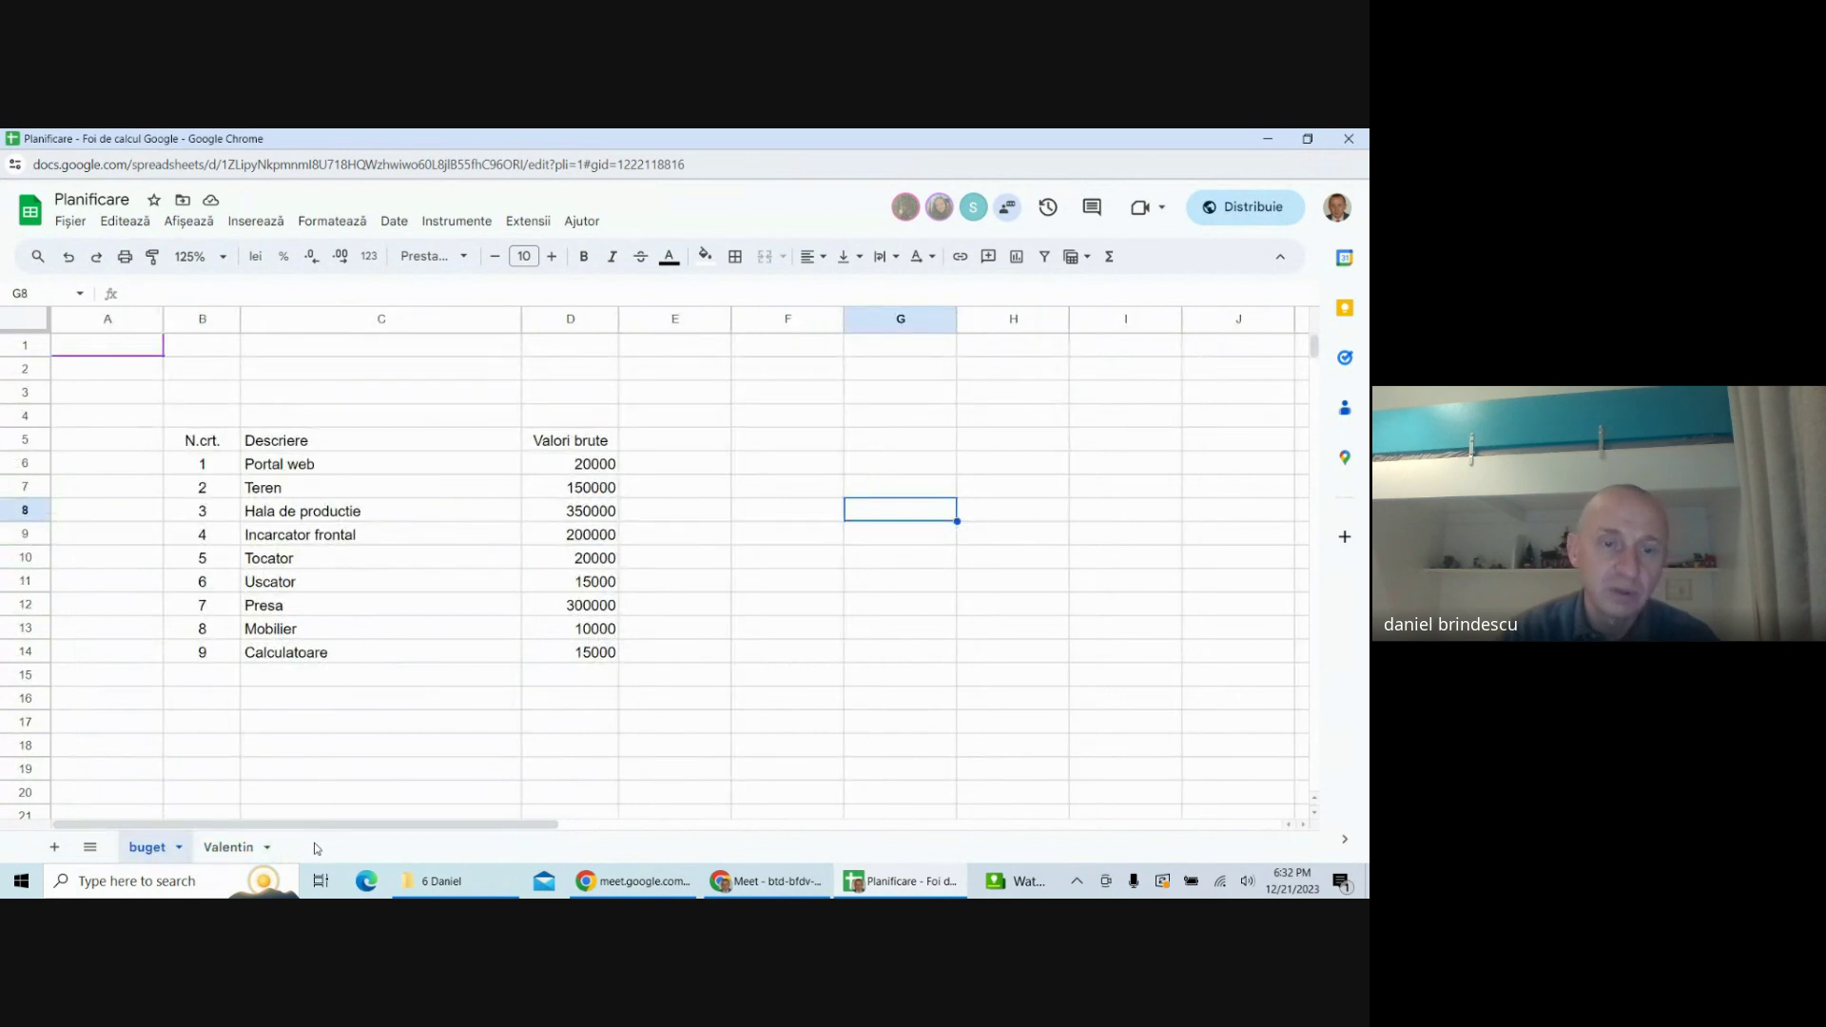
click(238, 847)
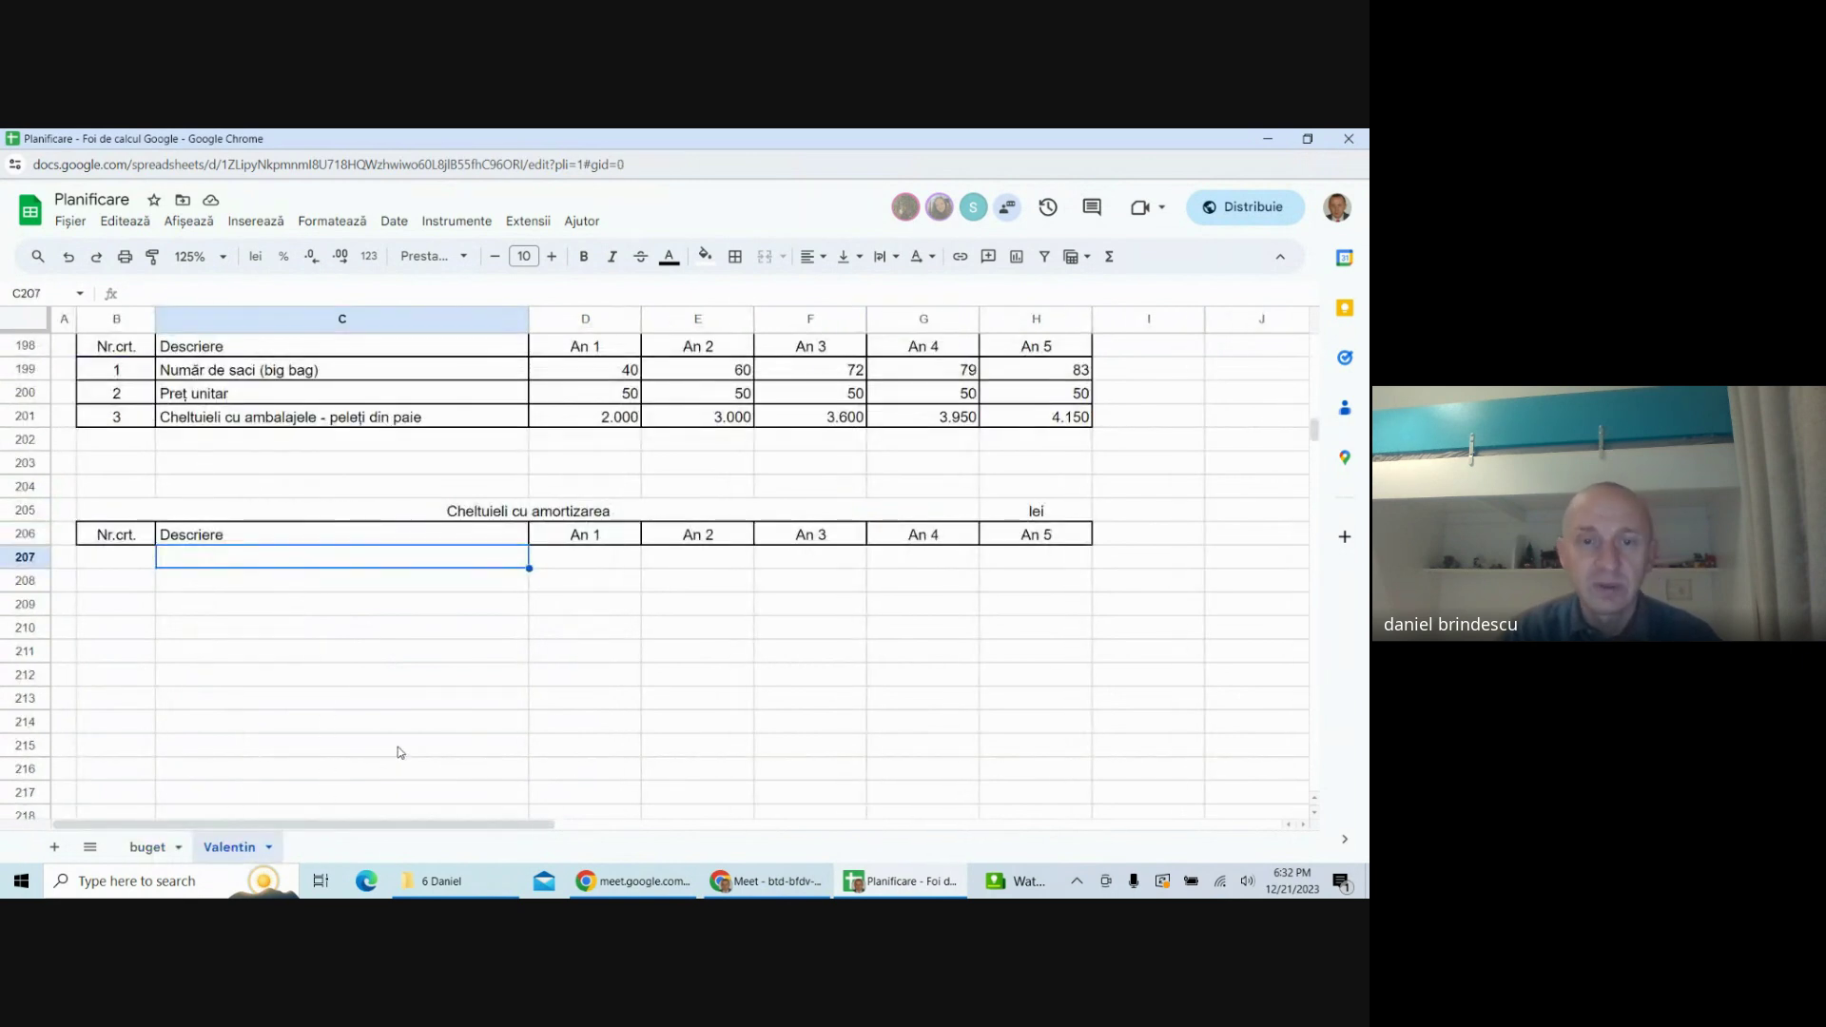
- Merge the An 1 to An 5 cells D207:H207 under the depreciation table header
drag(623, 561, 1018, 562)
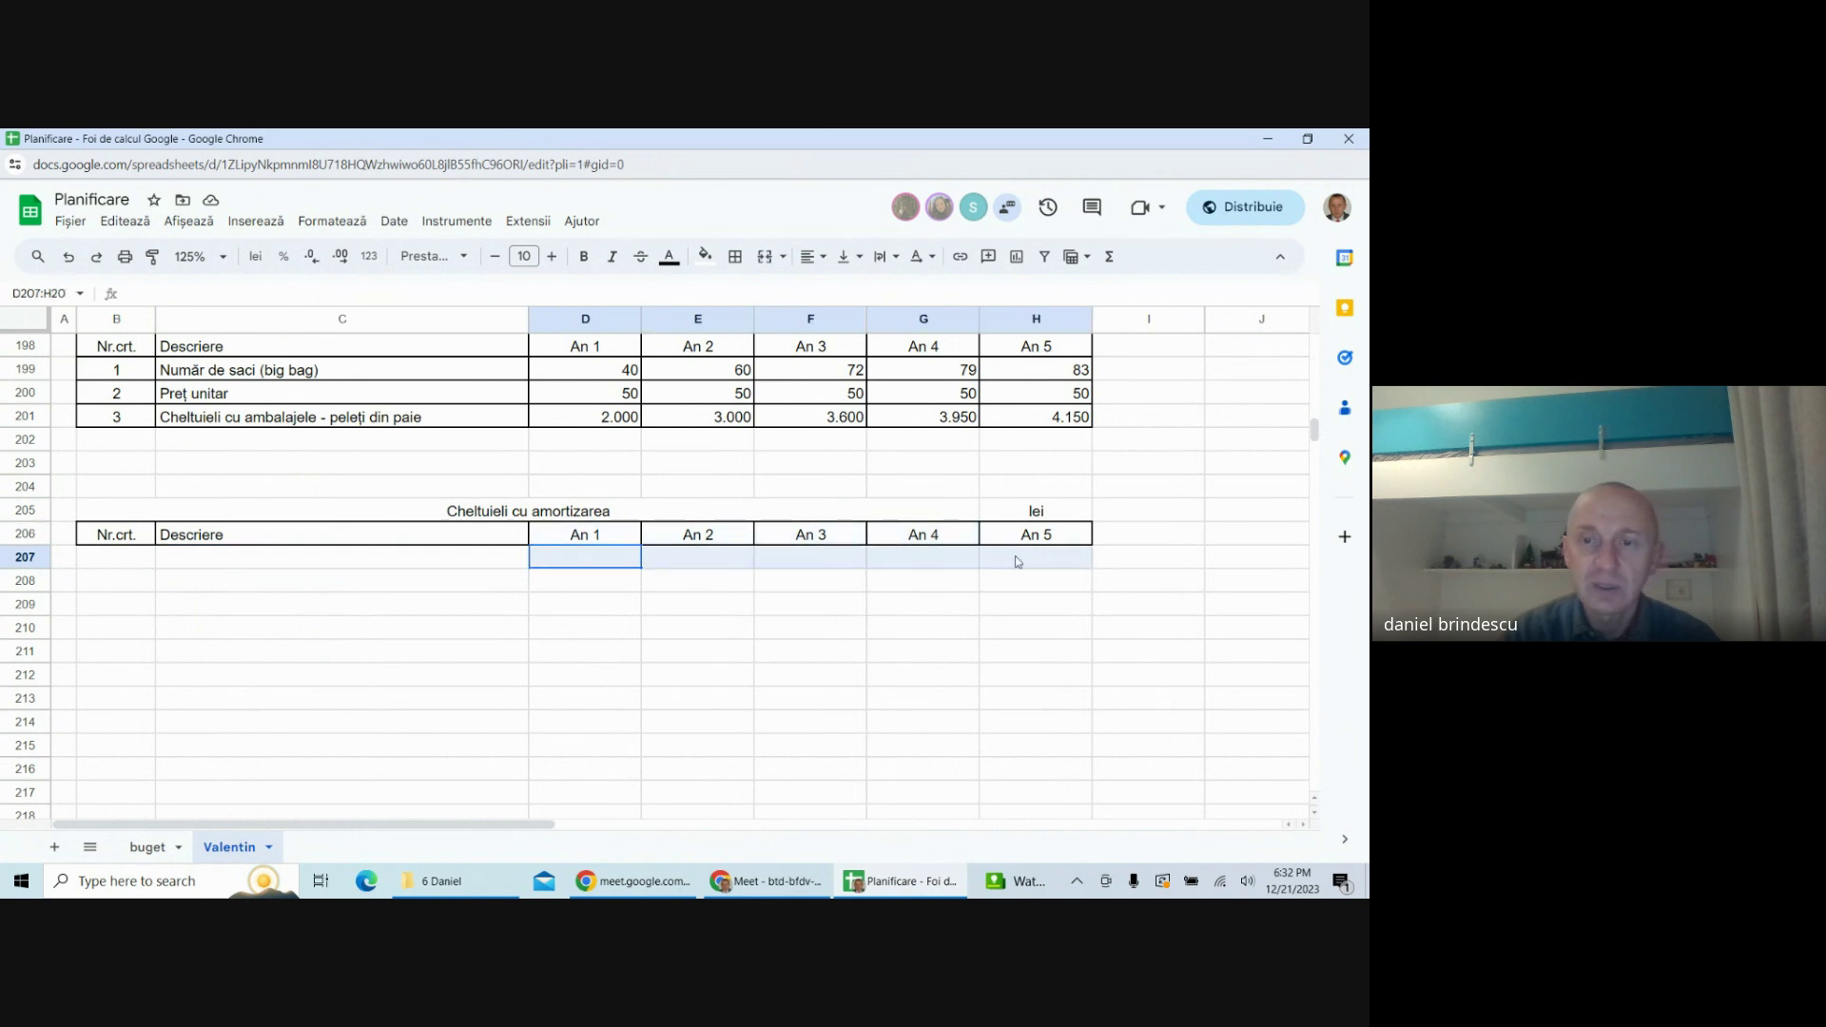
click(764, 256)
click(627, 678)
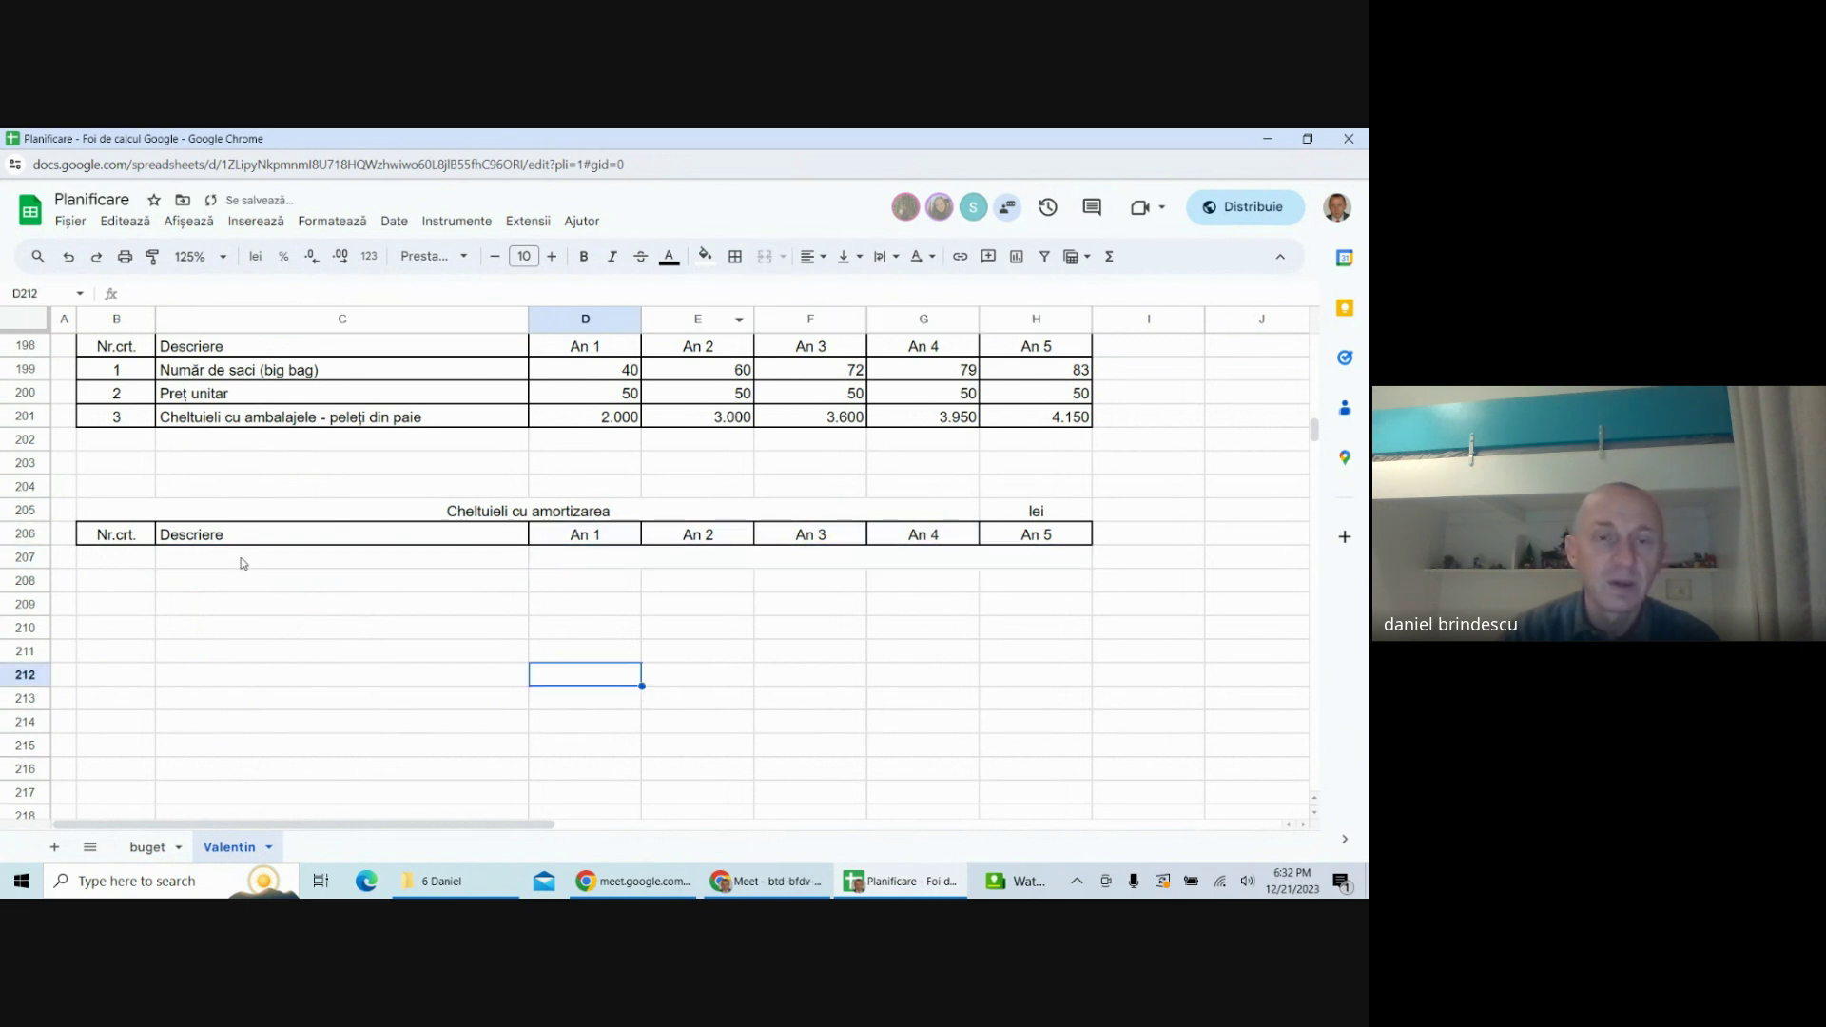
- Copy the nine investment names from C6:C14 of "buget" into the depreciation table starting at C208
click(150, 846)
drag(301, 468, 278, 656)
key(ctrl+c)
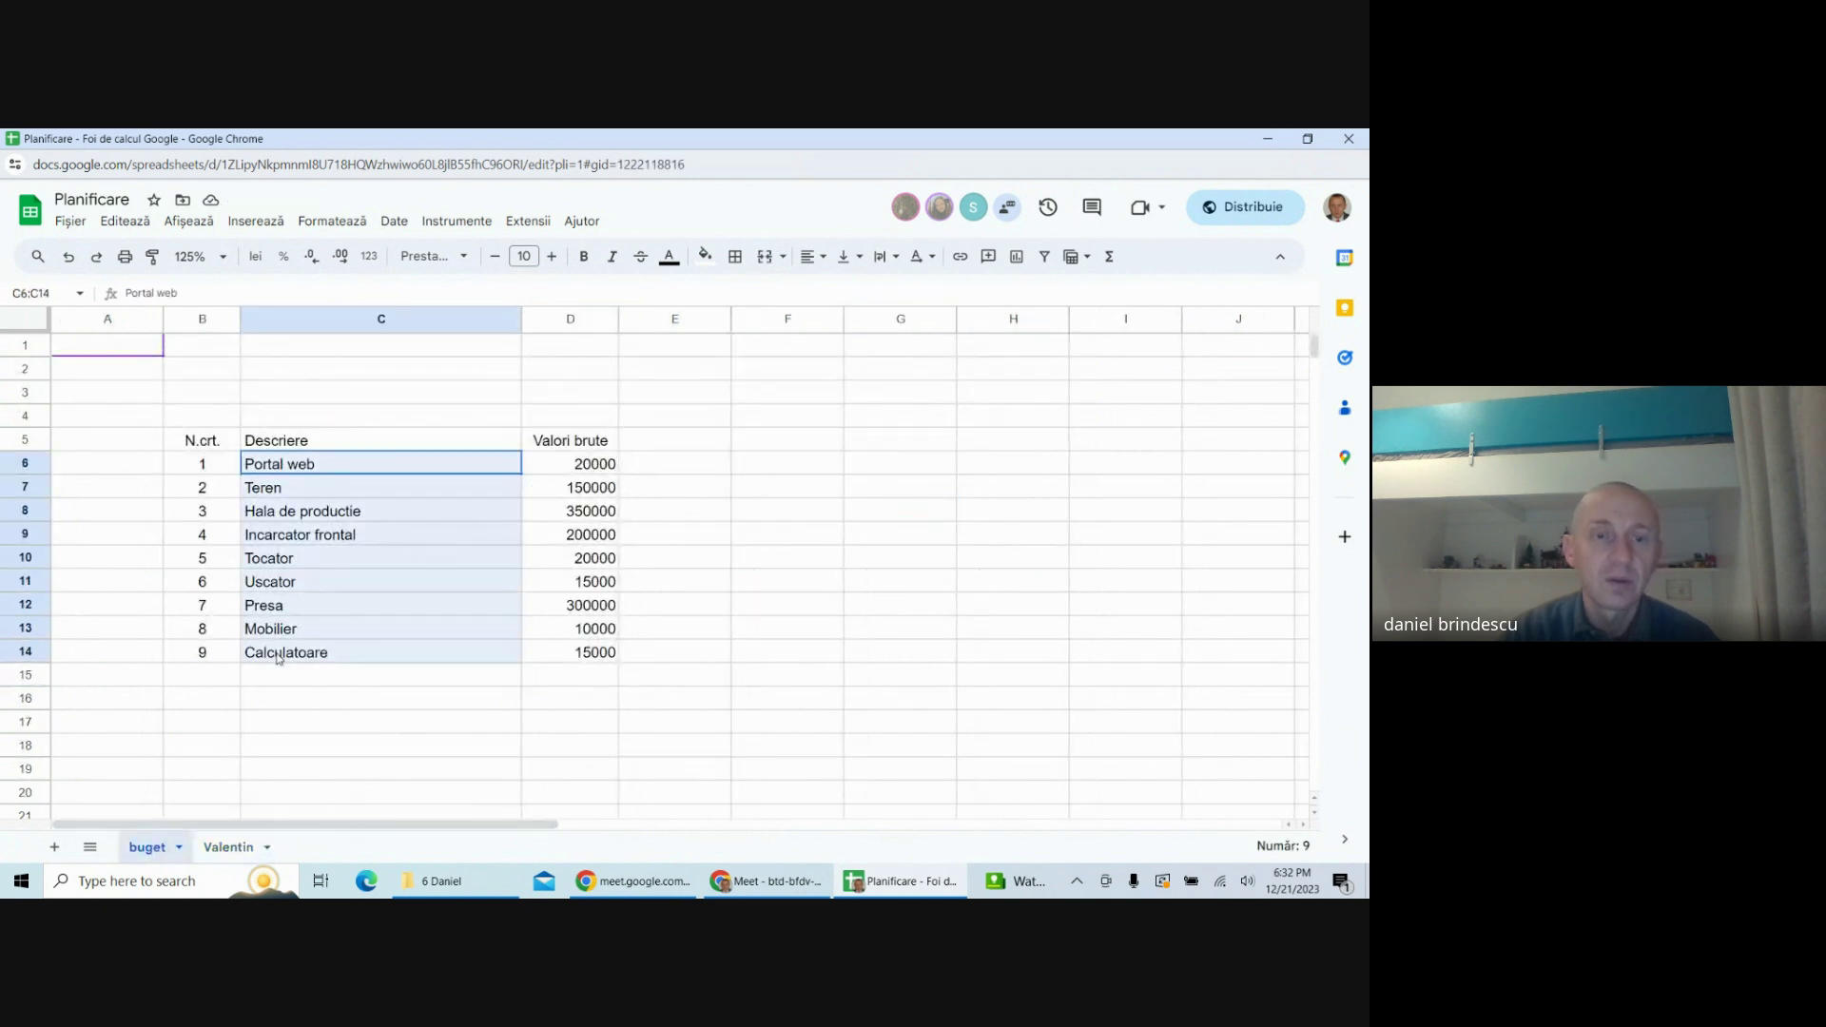
click(228, 846)
click(305, 587)
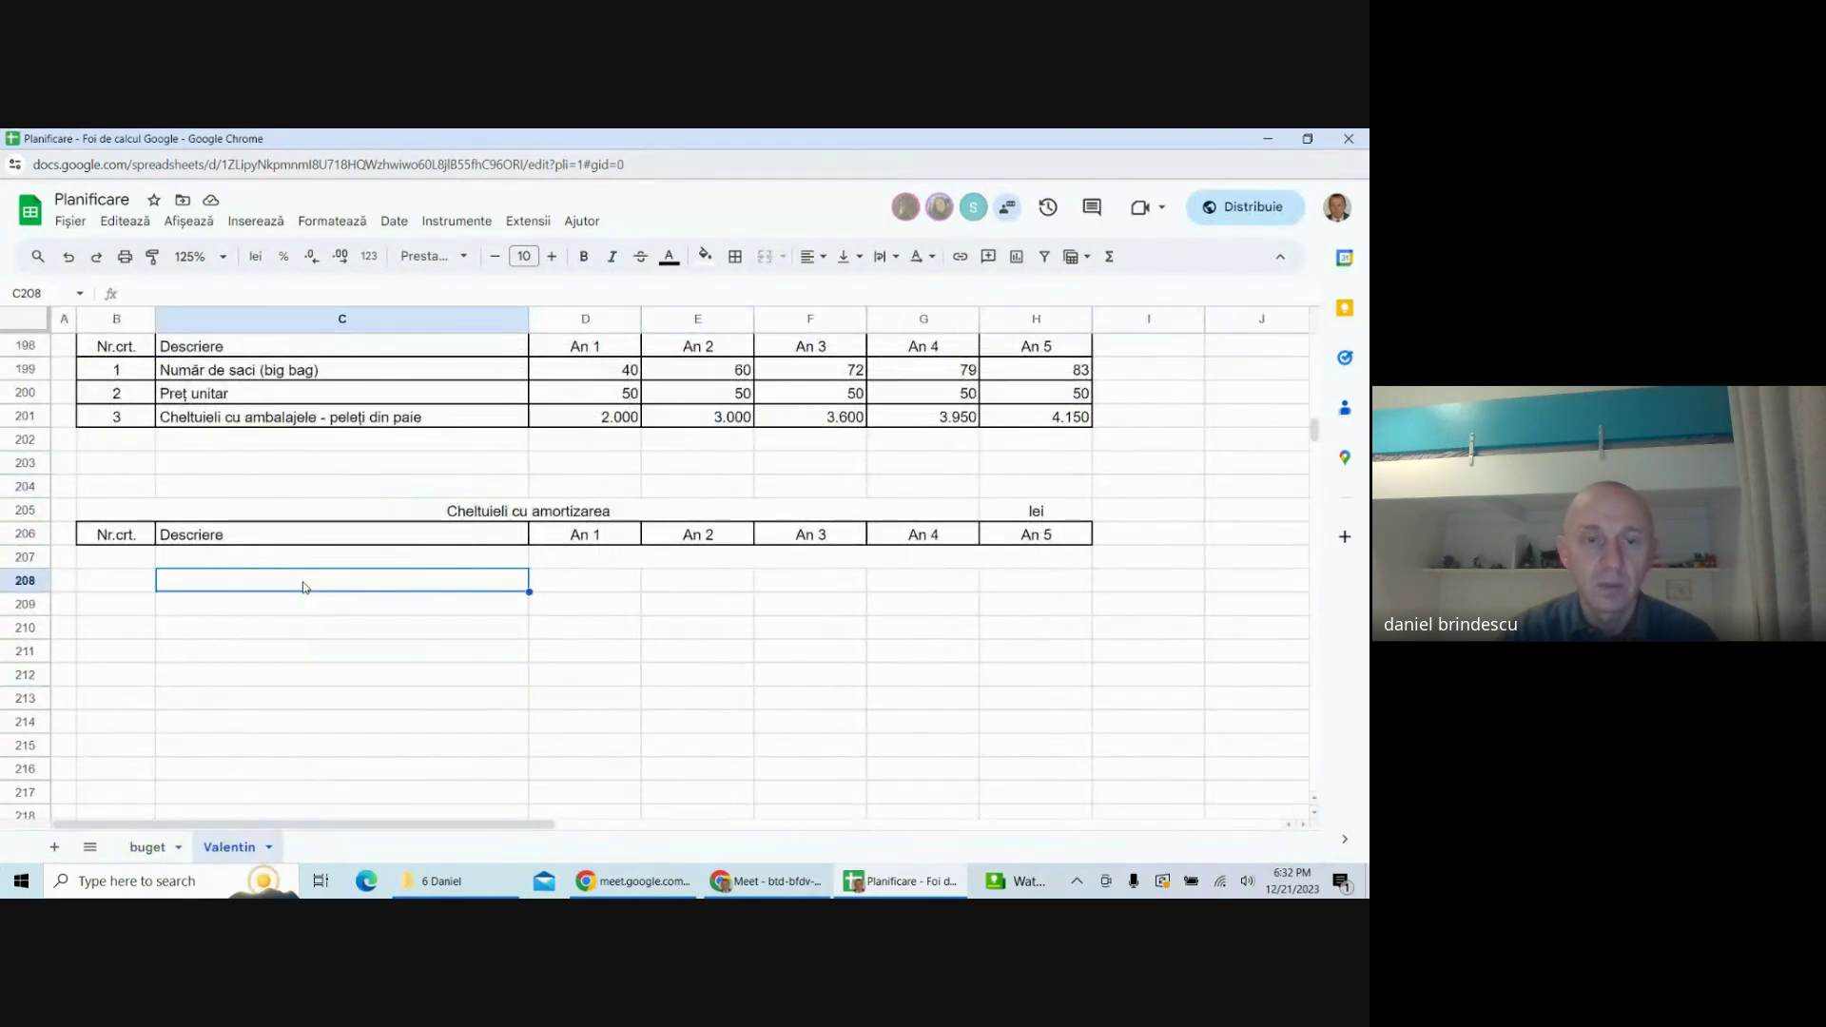
key(ctrl+v)
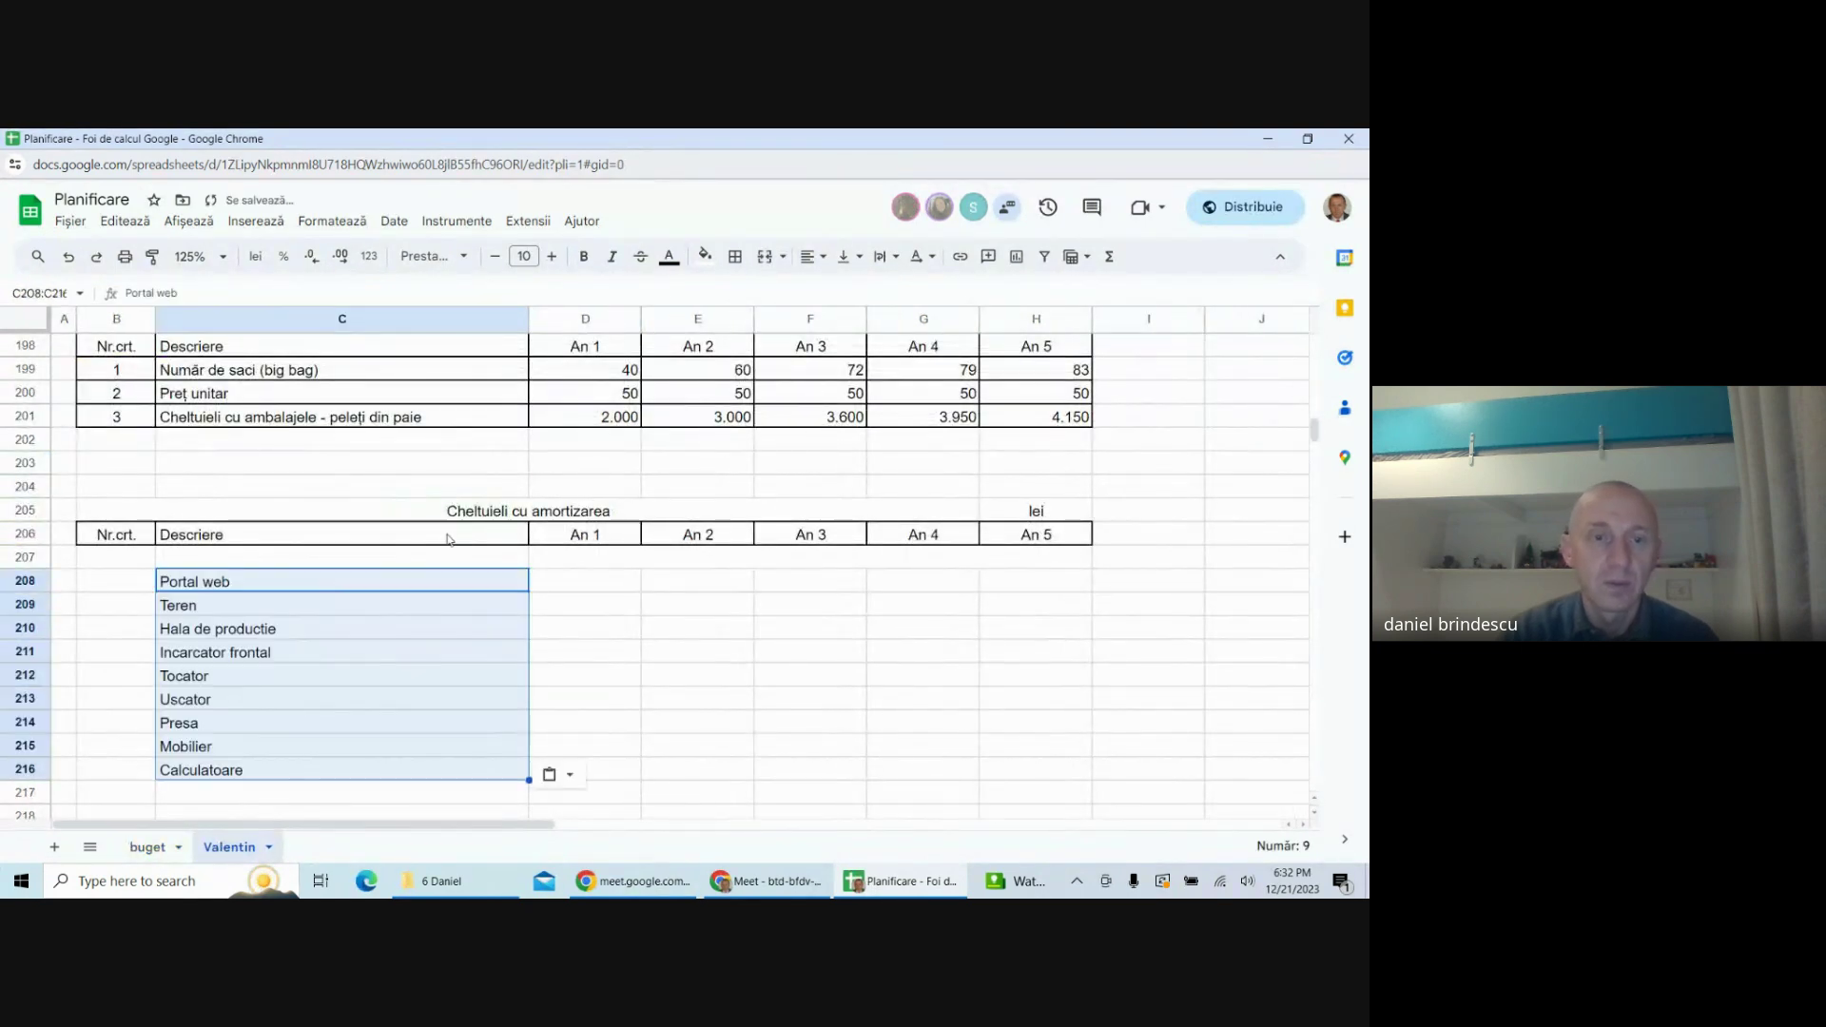
- Extend the merged D207:H207 cell down beside every investment name through row 216
click(338, 565)
click(591, 562)
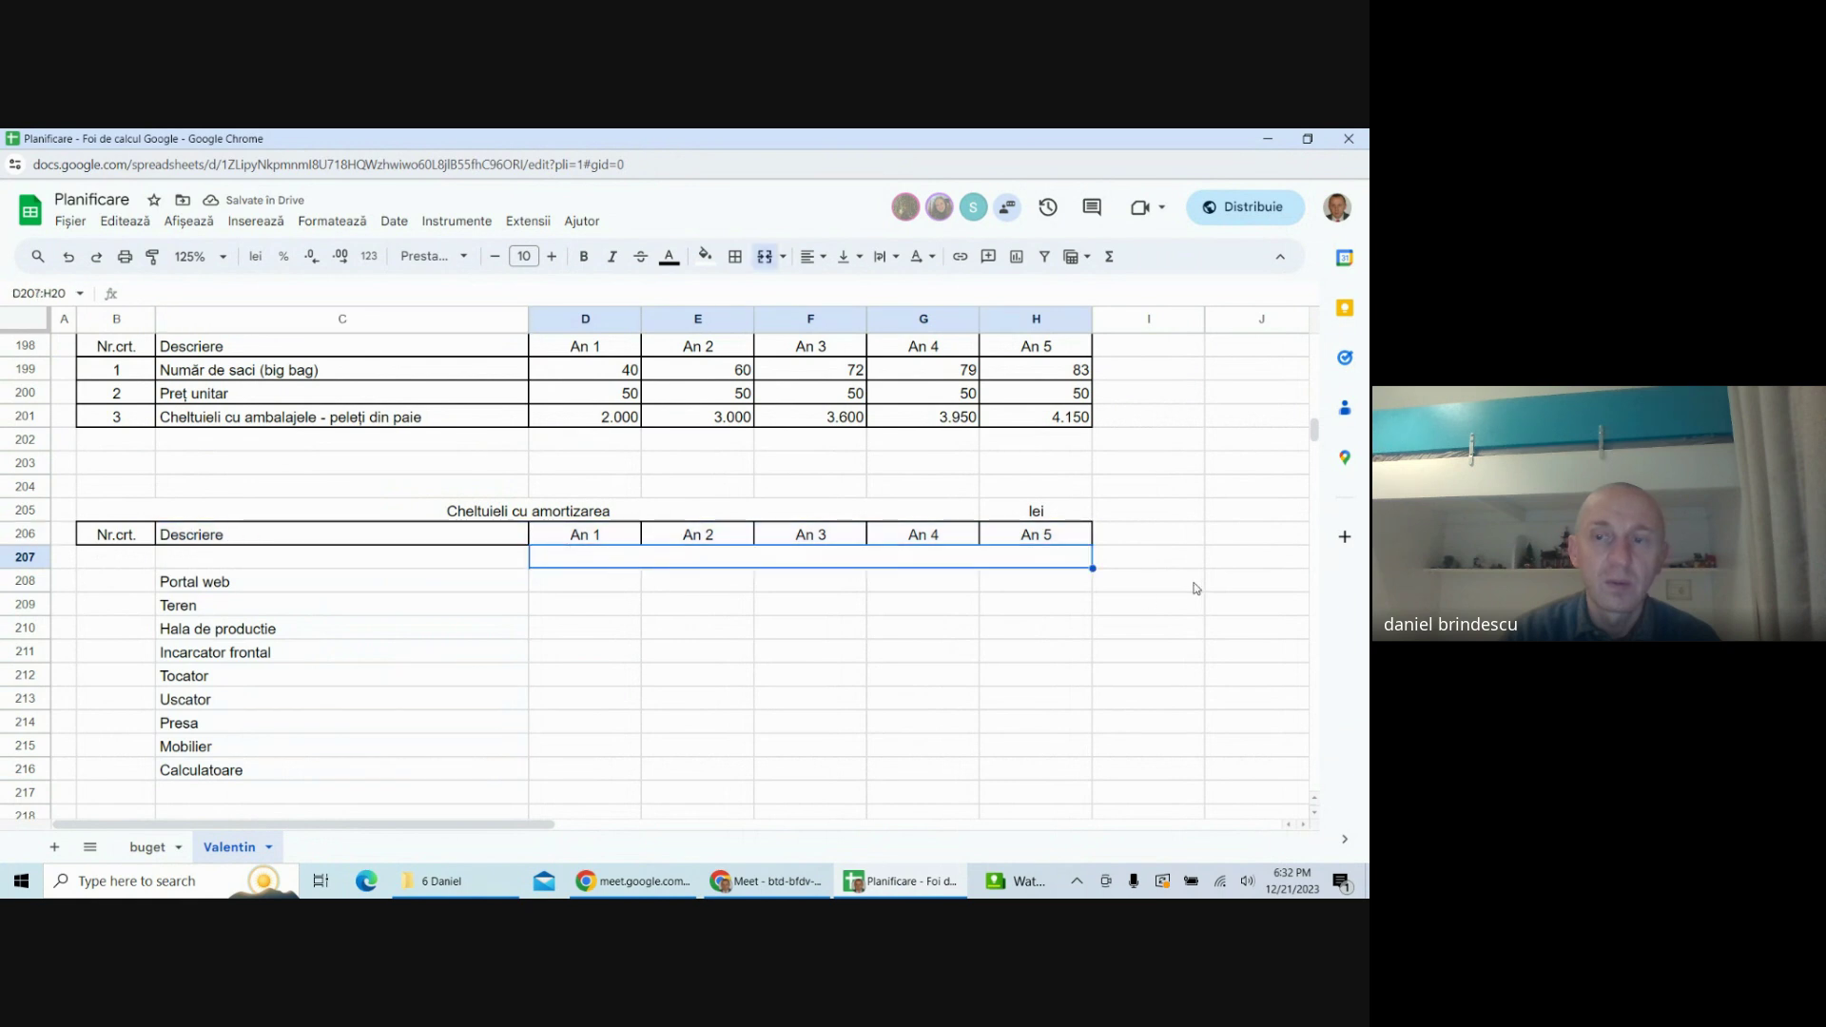
drag(1091, 569, 1047, 766)
- Merge C207:H207 in the depreciation table and enter the subheading "Valori brute" in it
drag(522, 559, 546, 562)
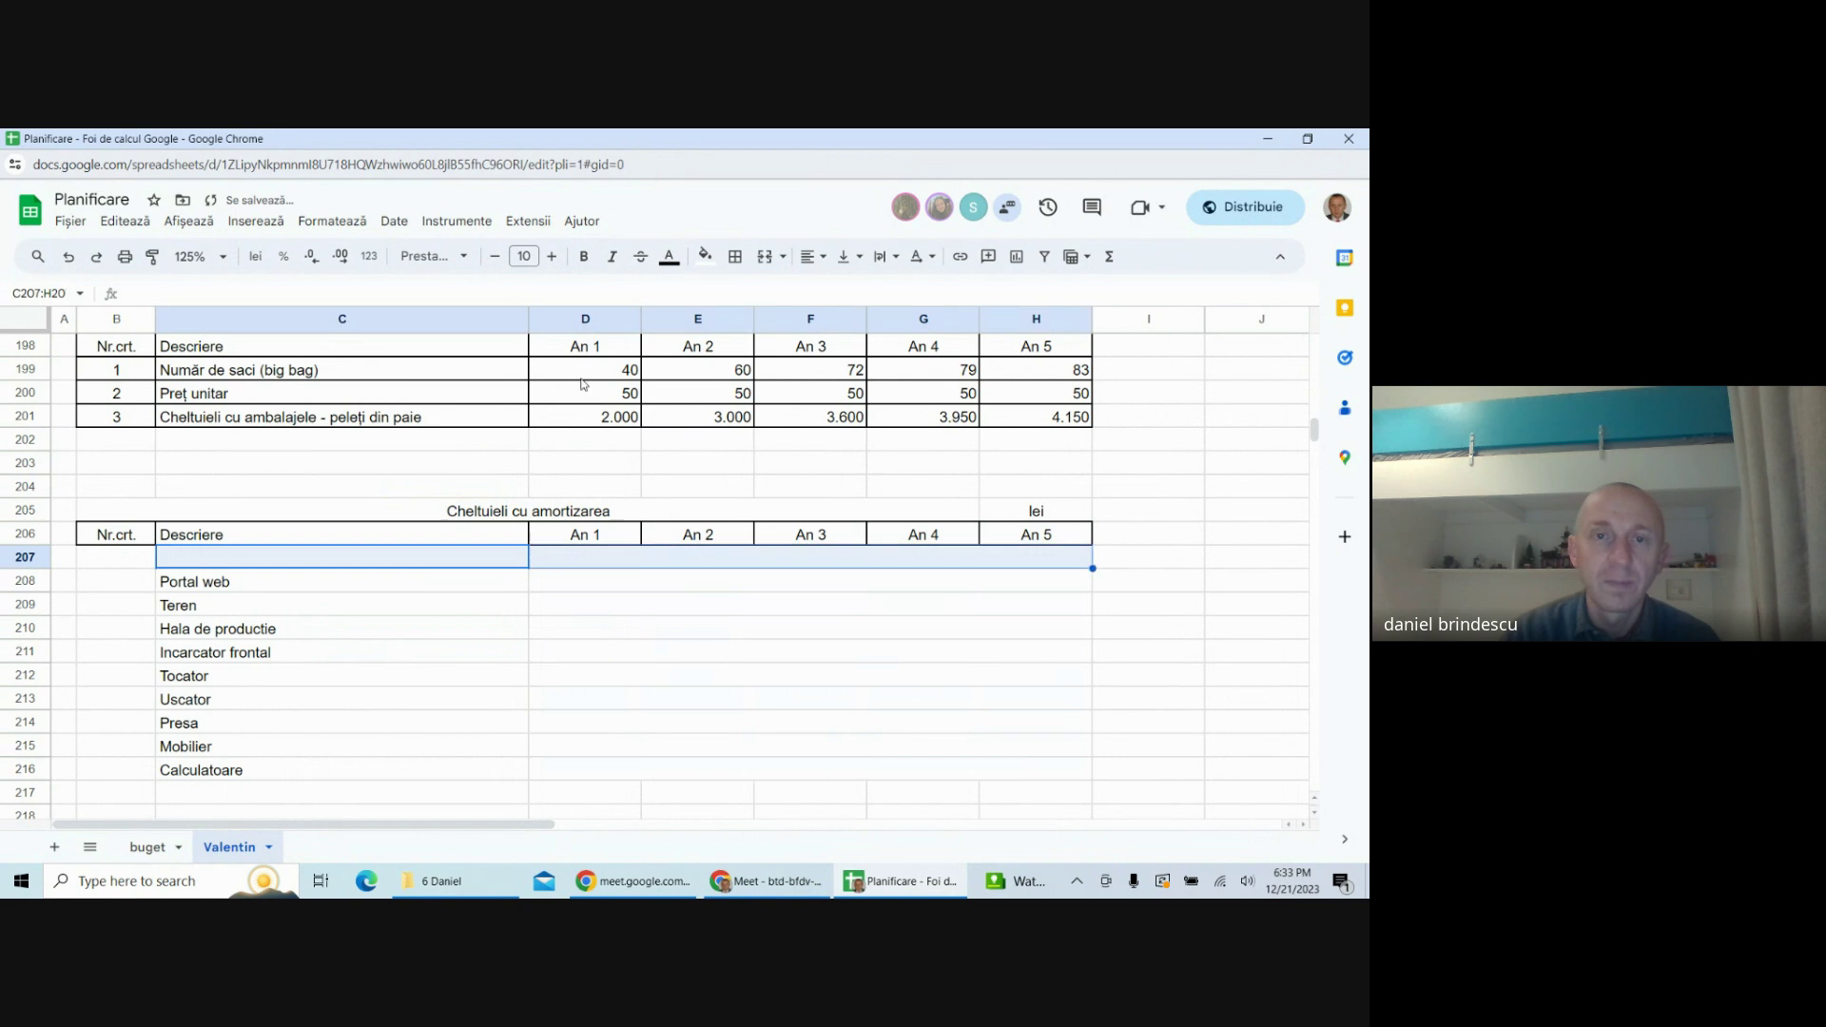
click(765, 265)
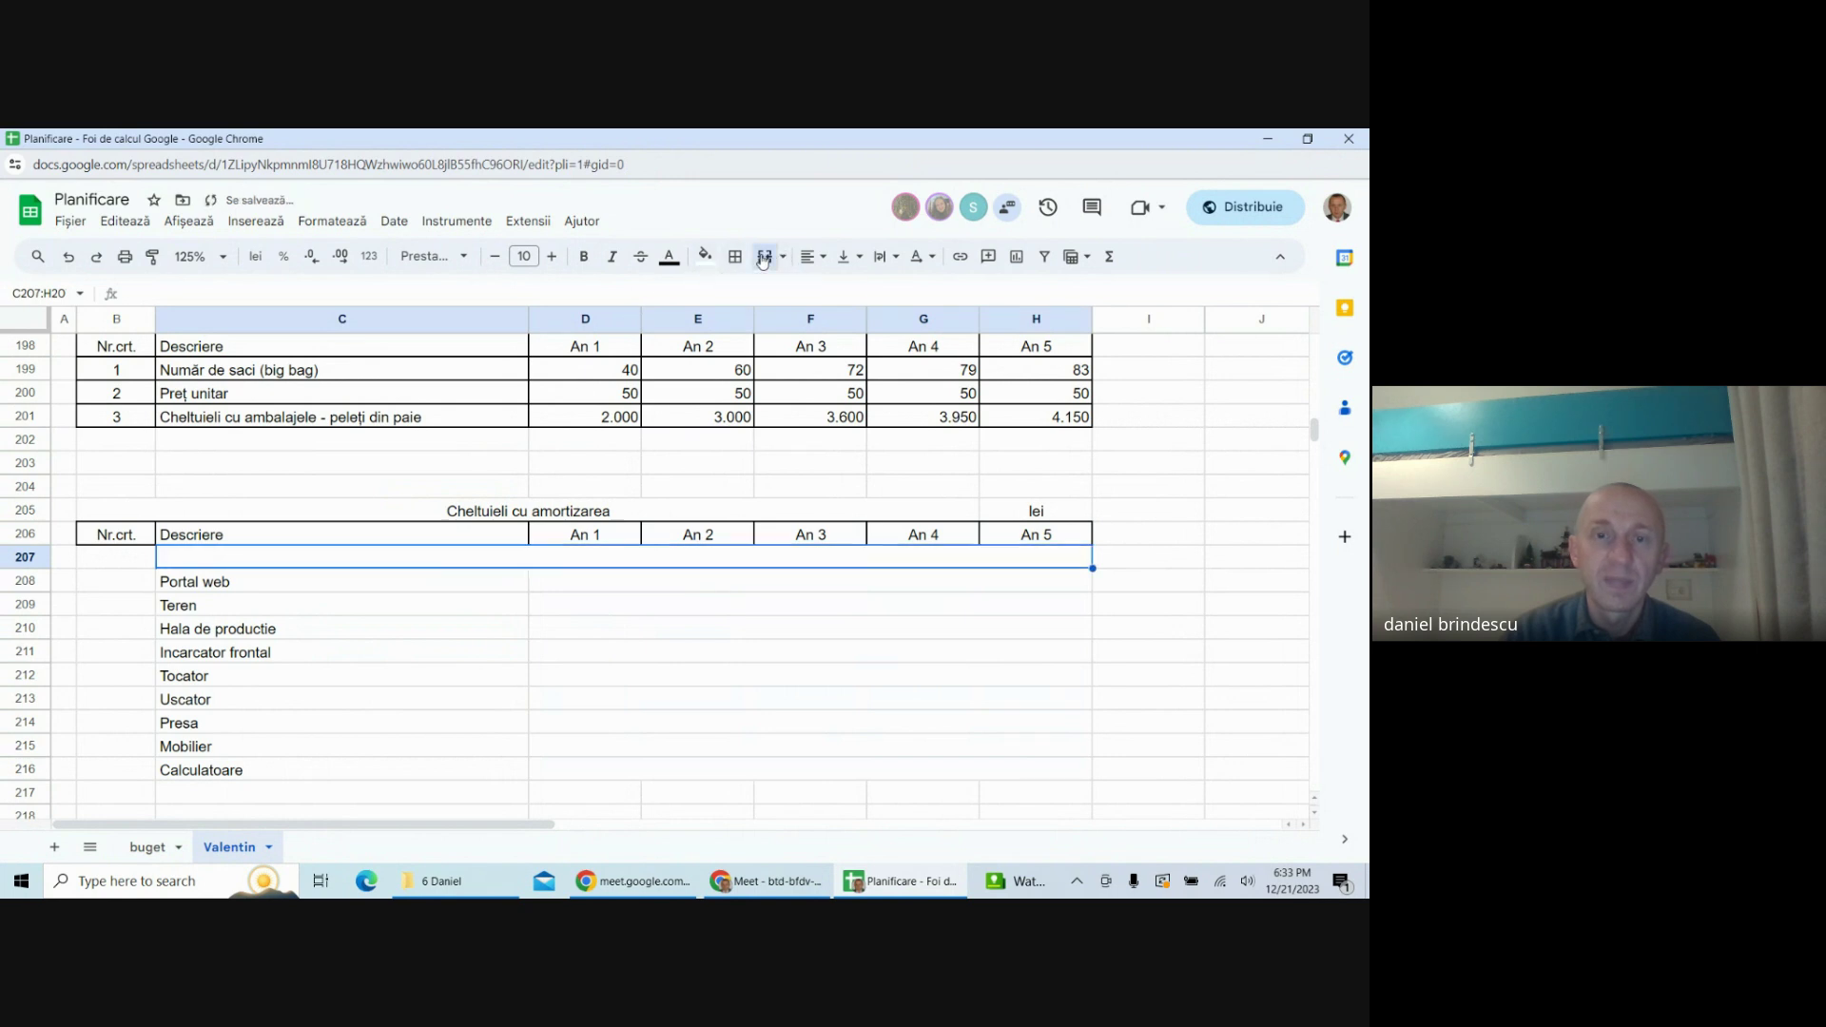
text(val)
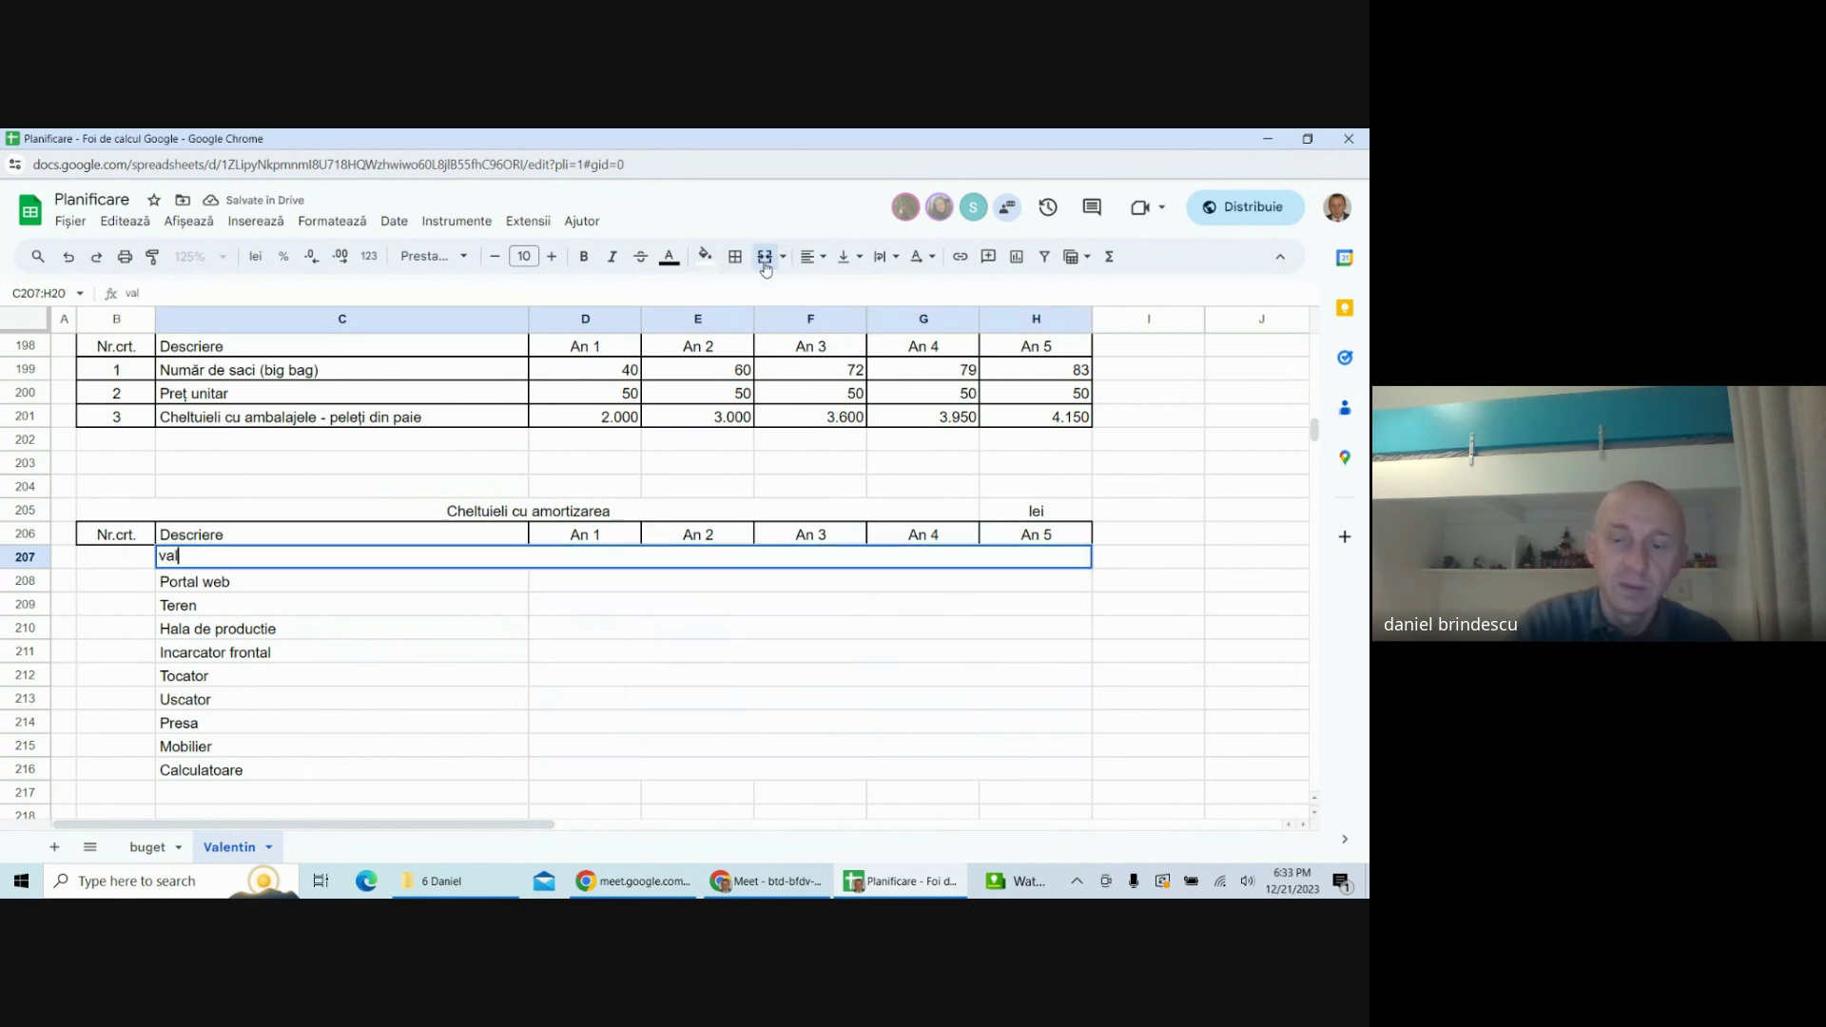
text(oi =)
key(BackSpace)
key(BackSpace)
key(BackSpace)
key(BackSpace)
key(BackSpace)
key(BackSpace)
key(BackSpace)
text(V)
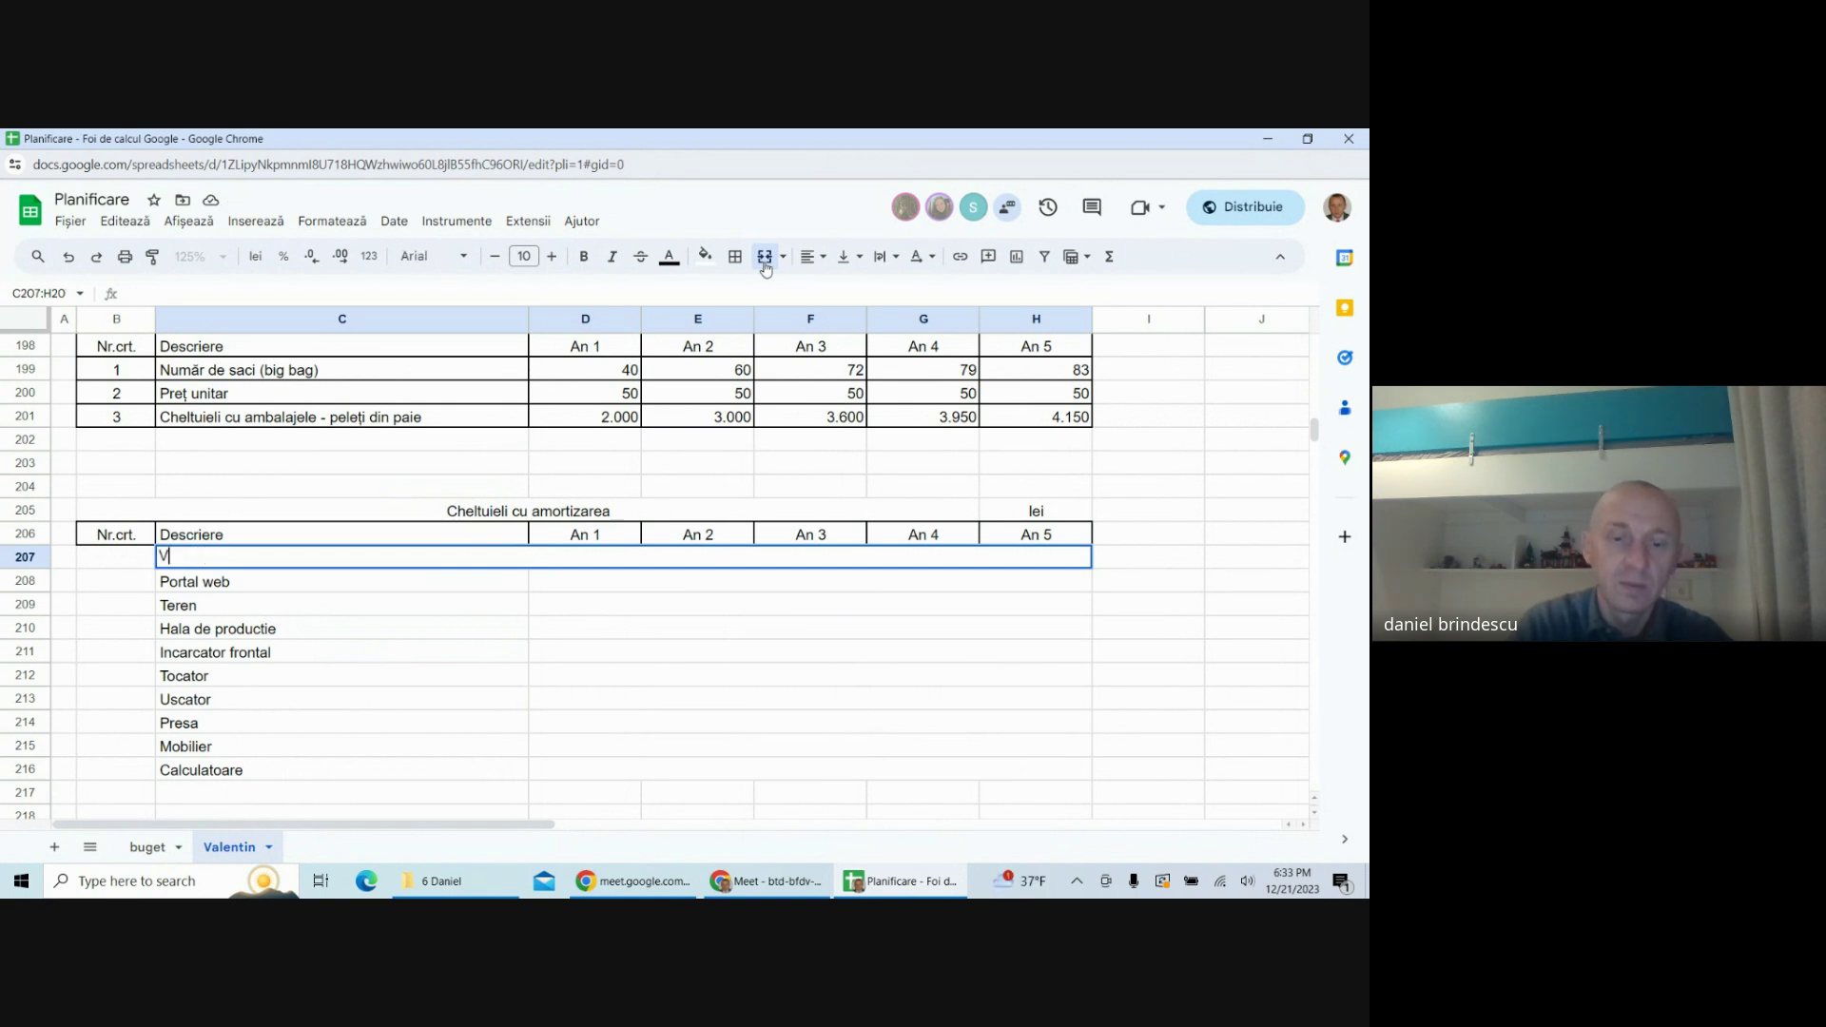
text(alori brute)
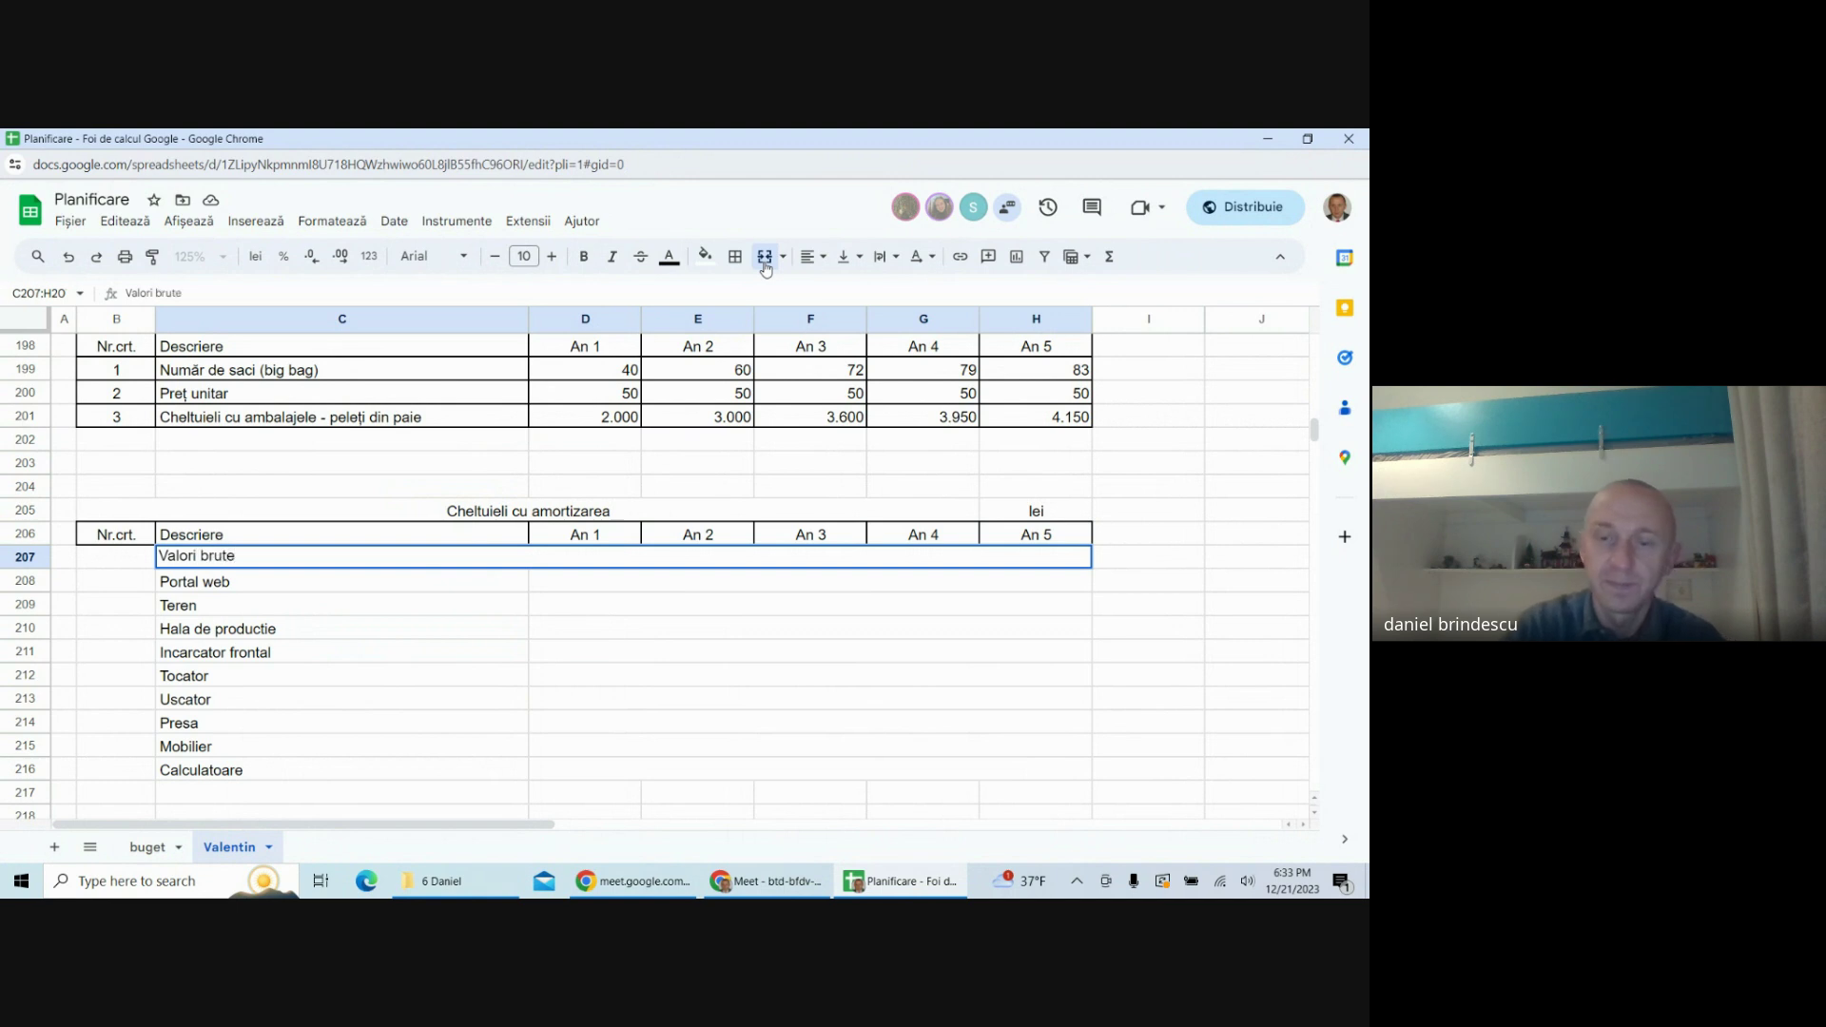
key(Return)
- Link the "Portal web" gross value in D208 to =buget!D6 and fill the formula down to "Calculatoare" in row 216
click(655, 583)
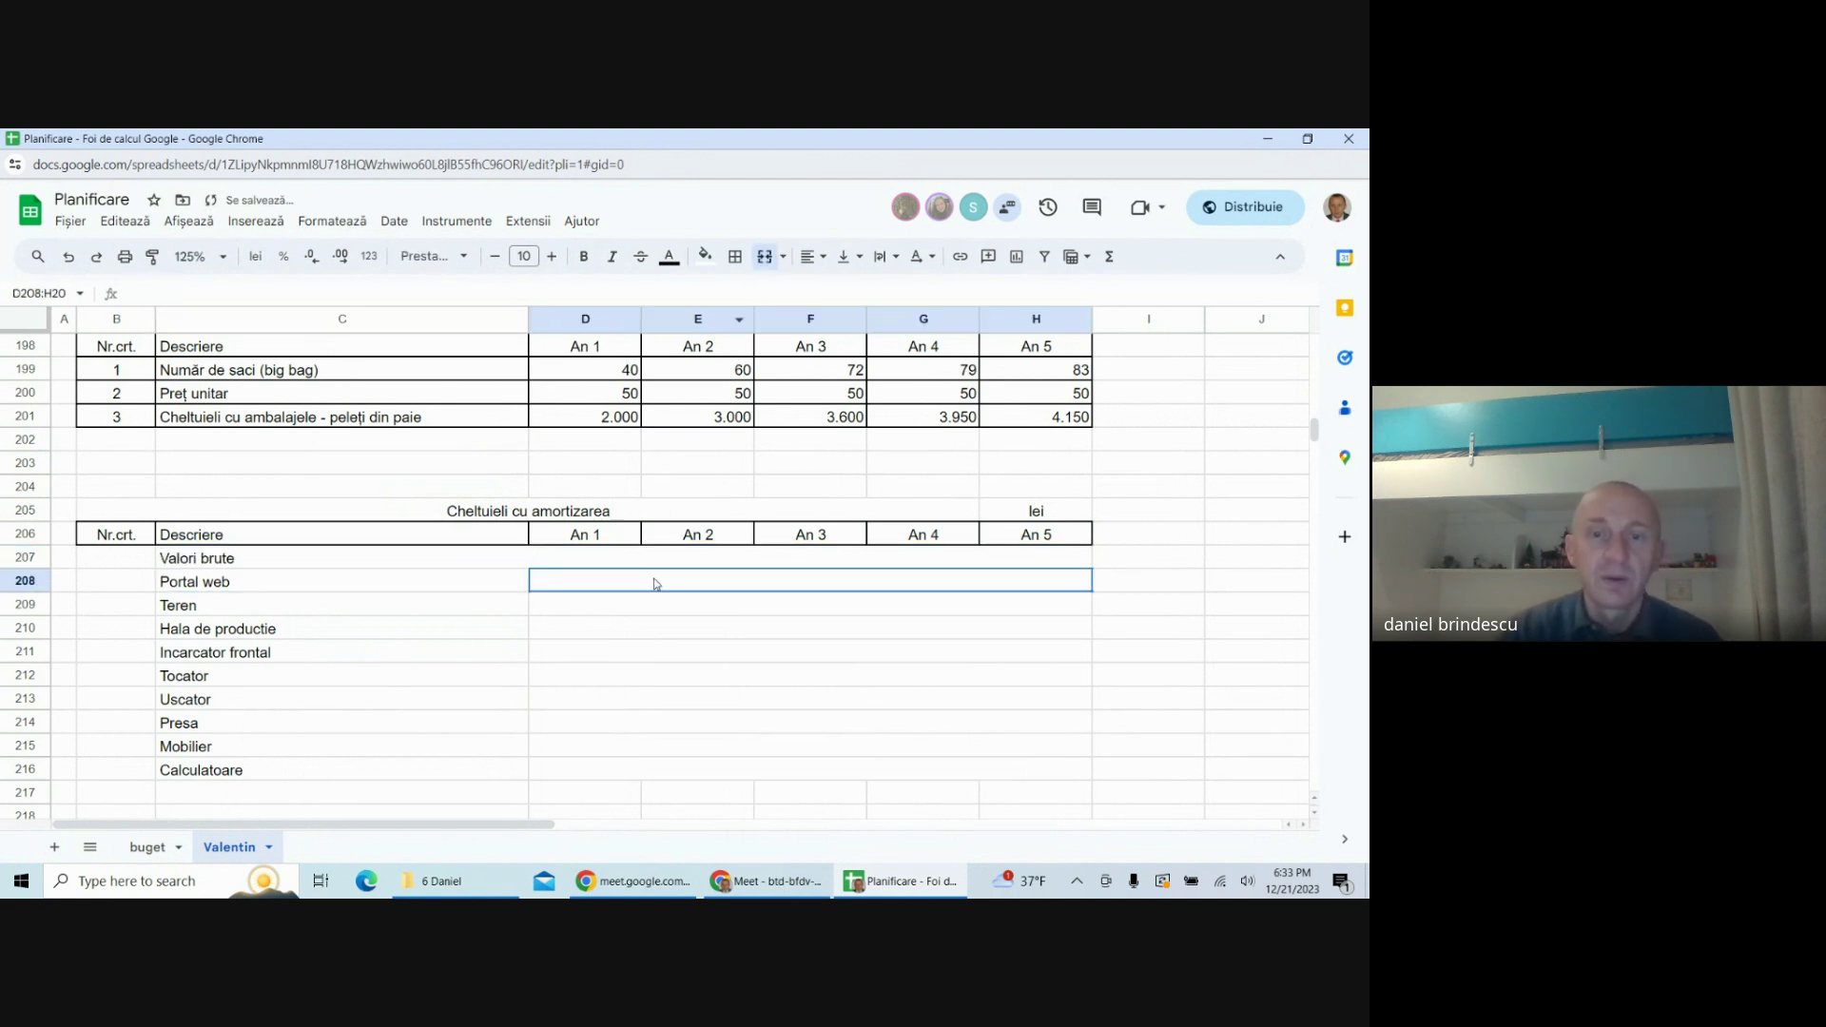
text(=)
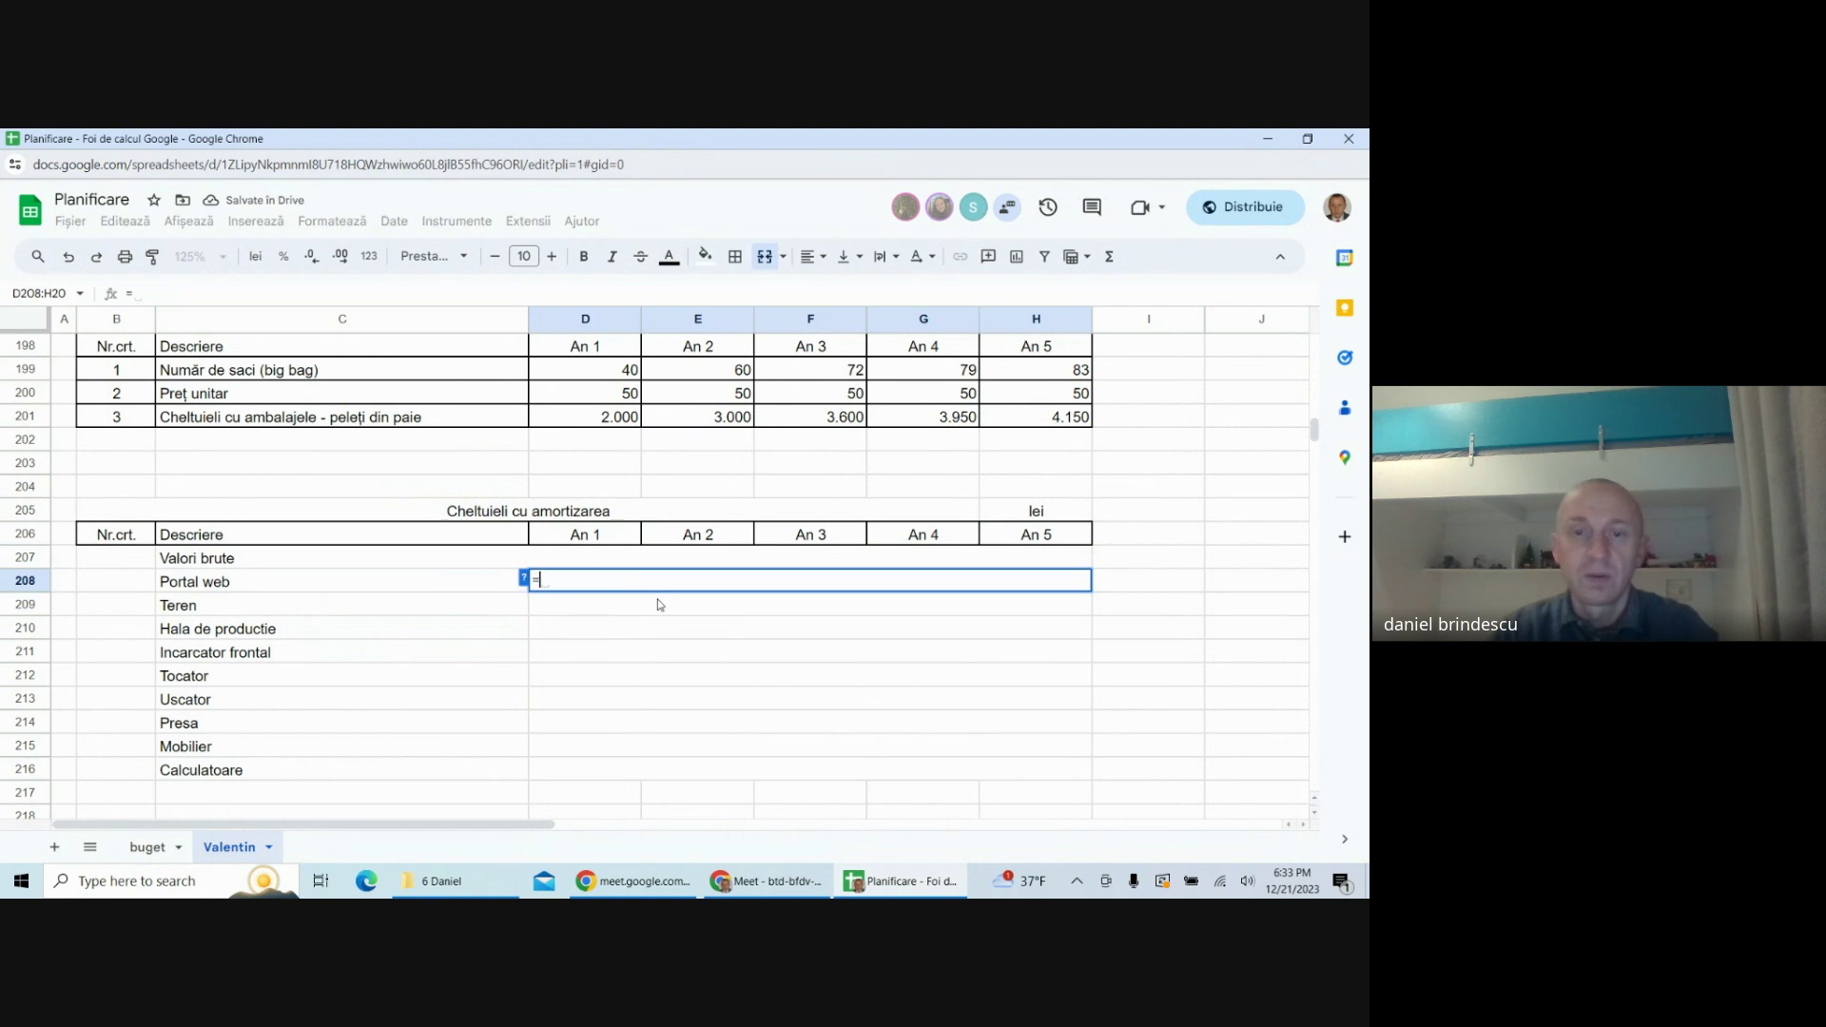
click(147, 849)
click(601, 466)
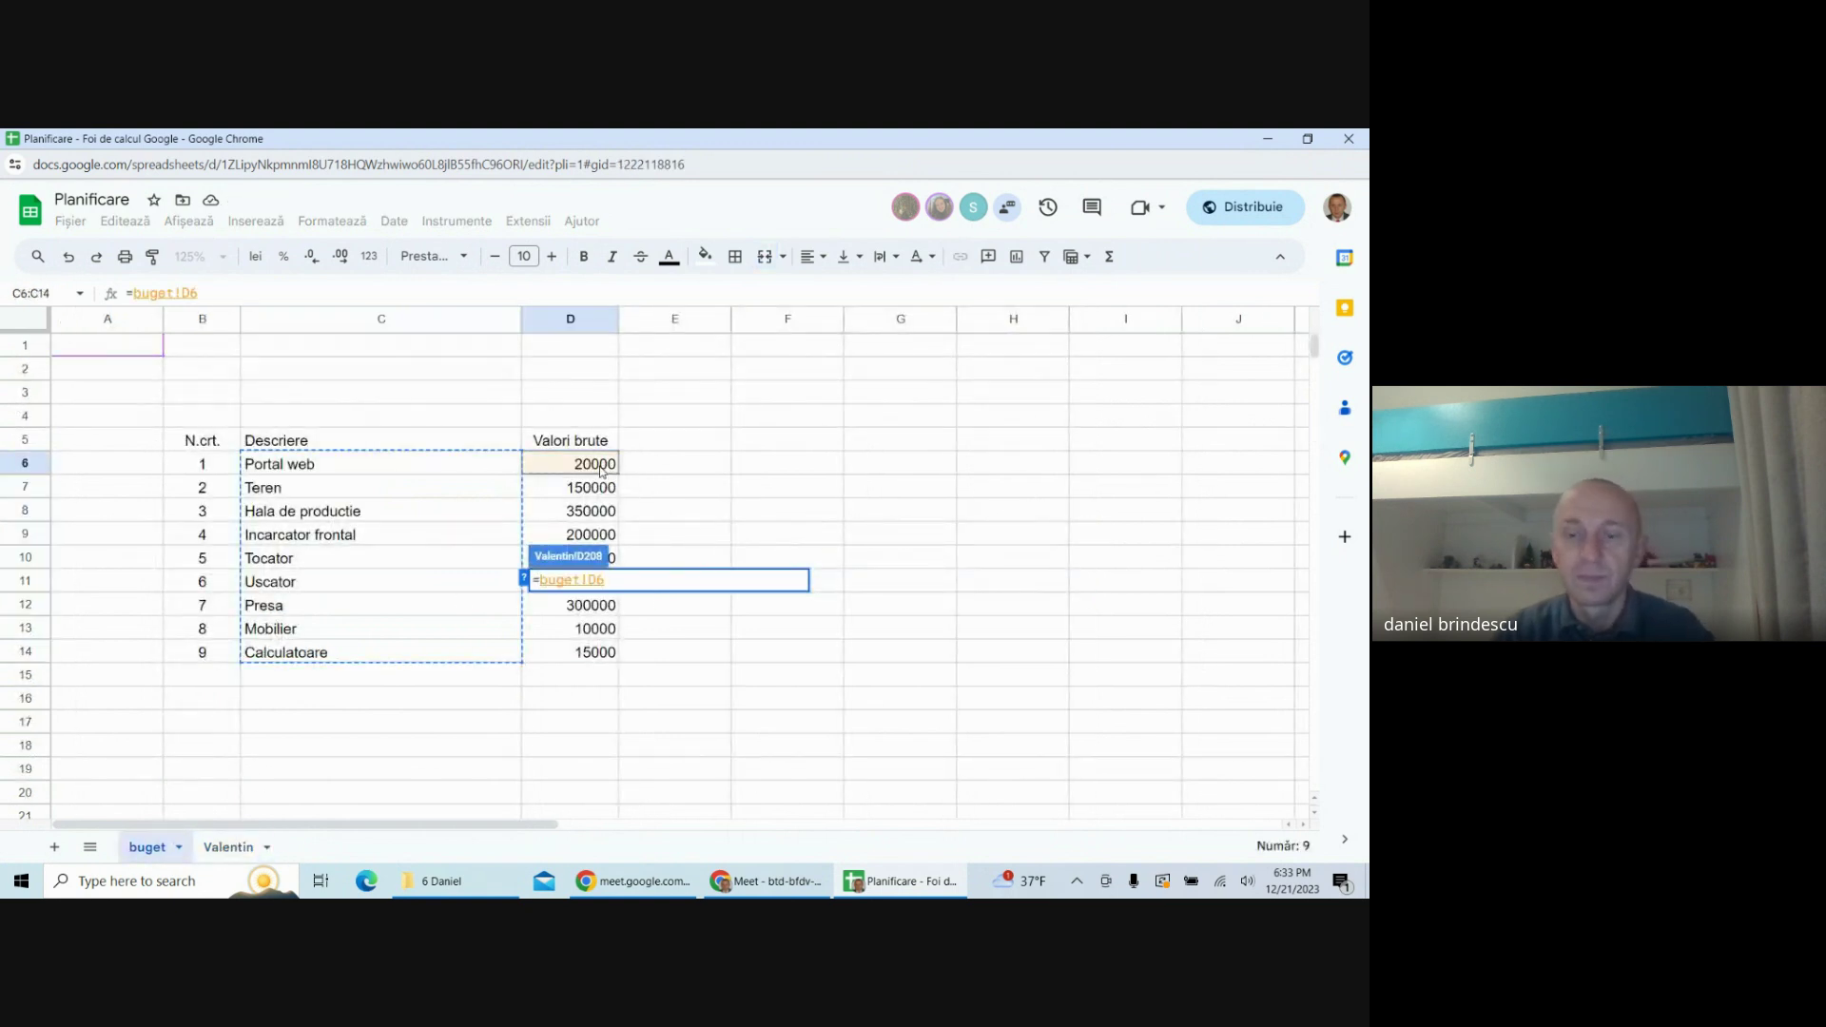
key(Return)
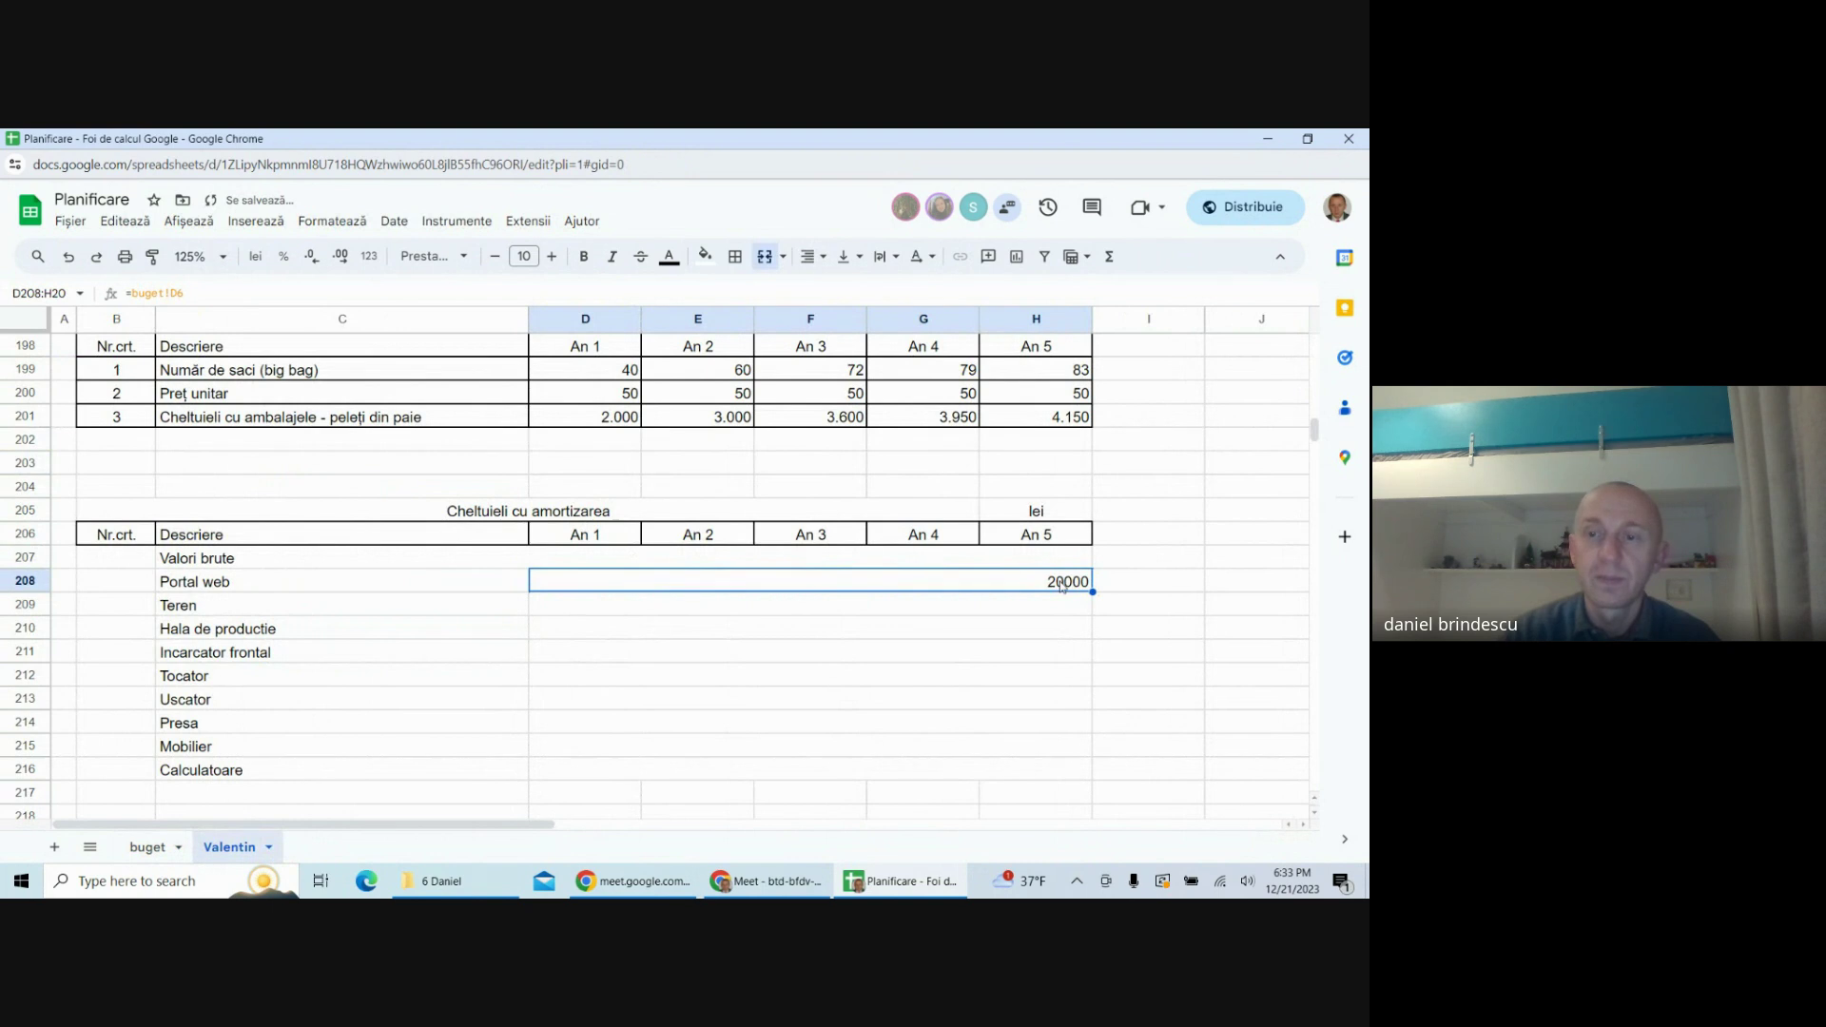
drag(1092, 591, 1050, 761)
scroll(609, 692, down, 1)
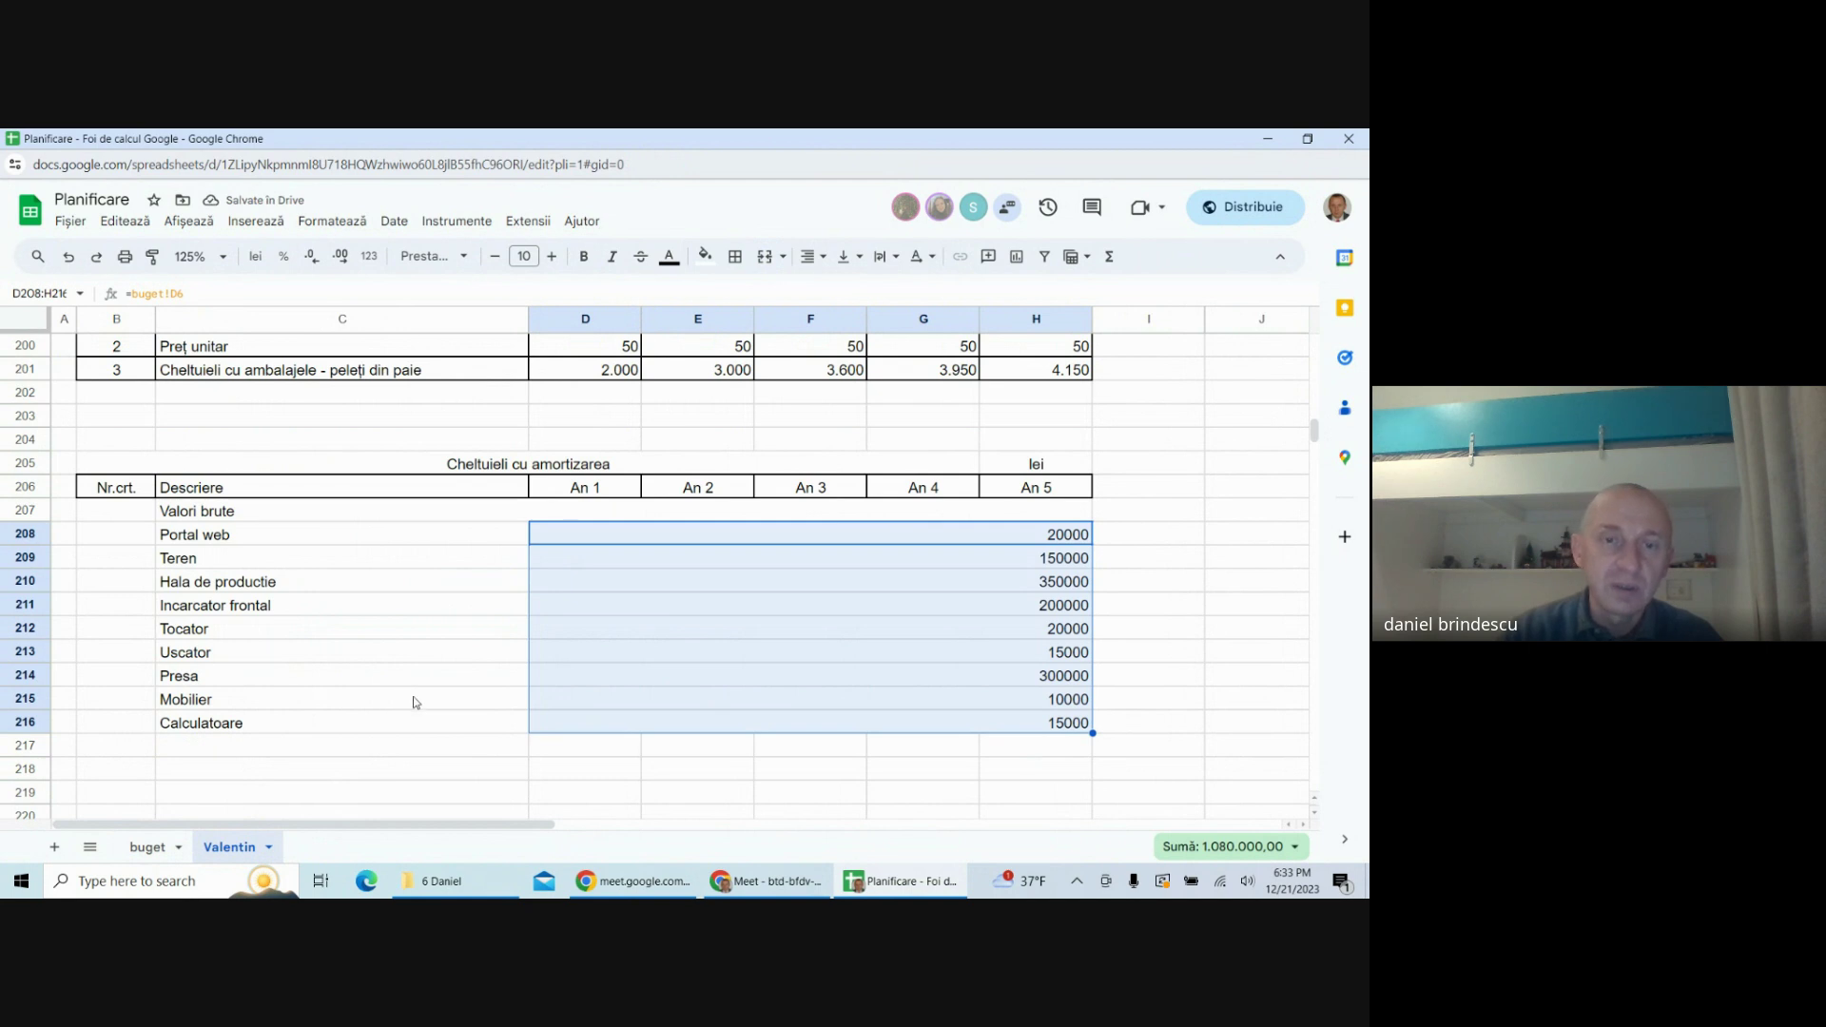
- Copy the merged "Valori brute" subheading to C217:H217 and replace its text with "Durate de serviciu normale (ani)"
click(641, 513)
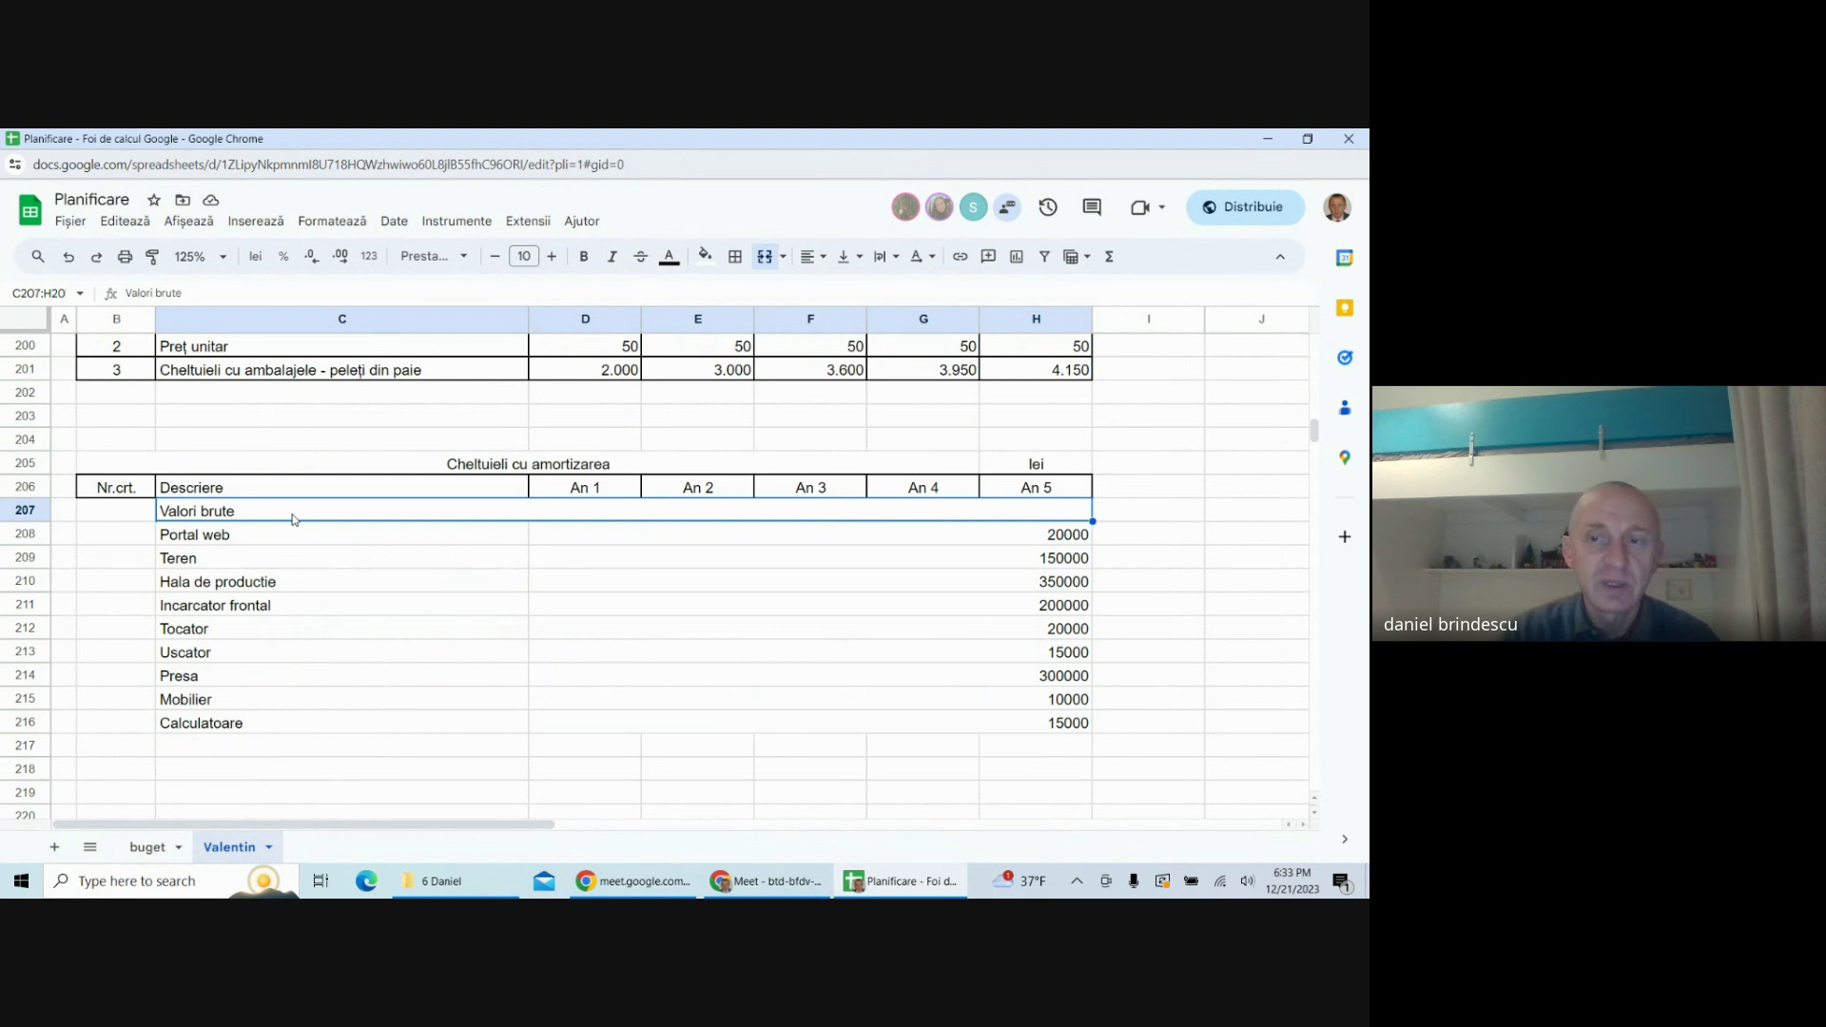
drag(270, 540, 266, 550)
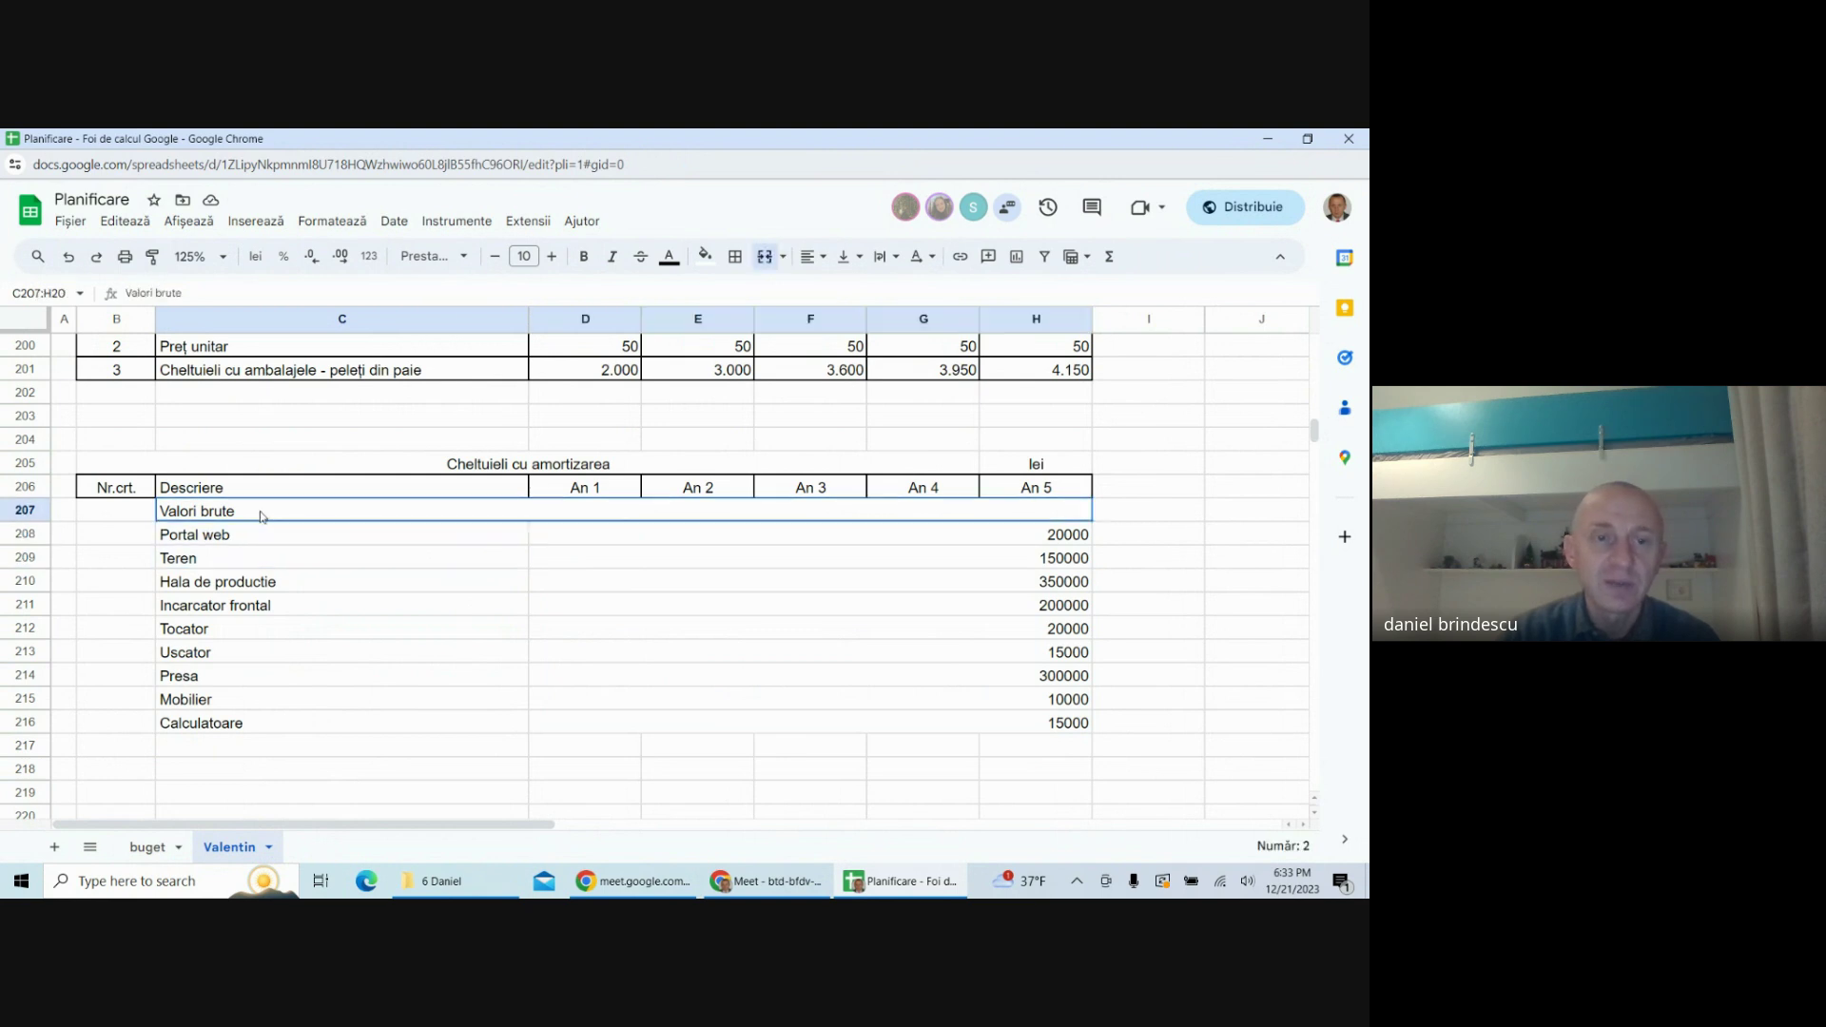
click(261, 516)
key(ctrl+c)
click(235, 747)
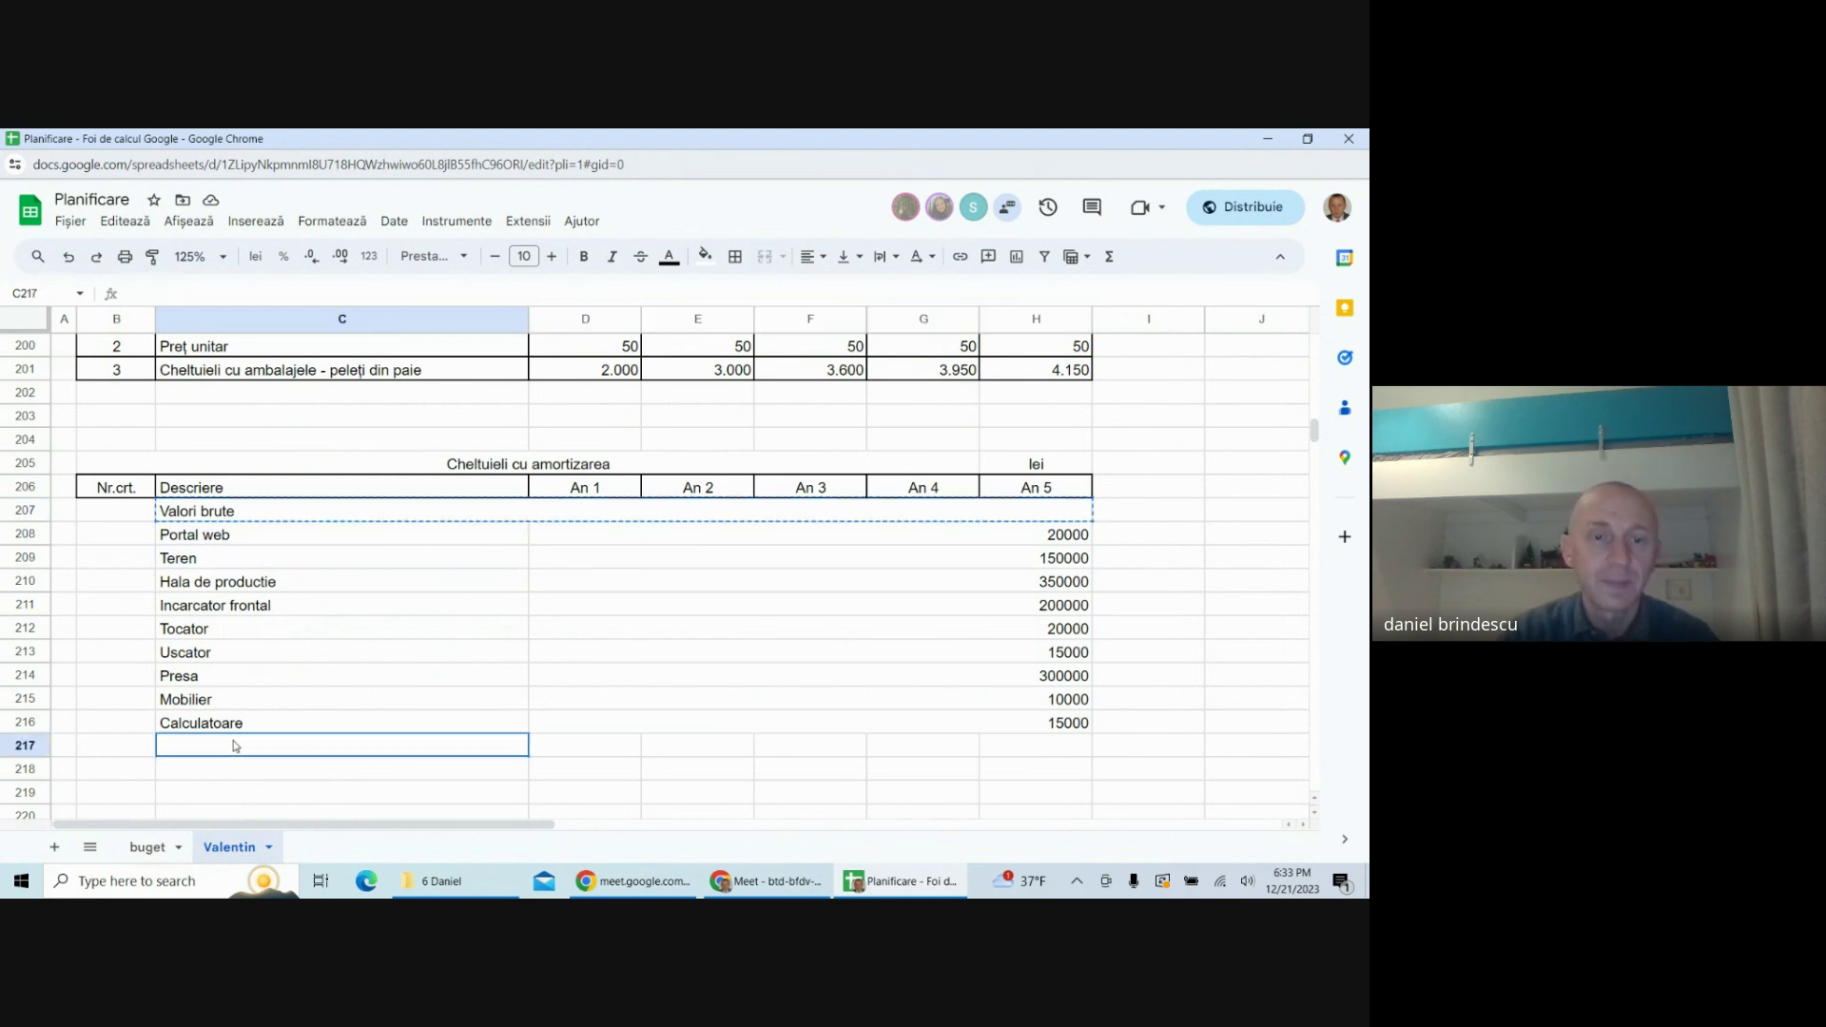
key(ctrl+v)
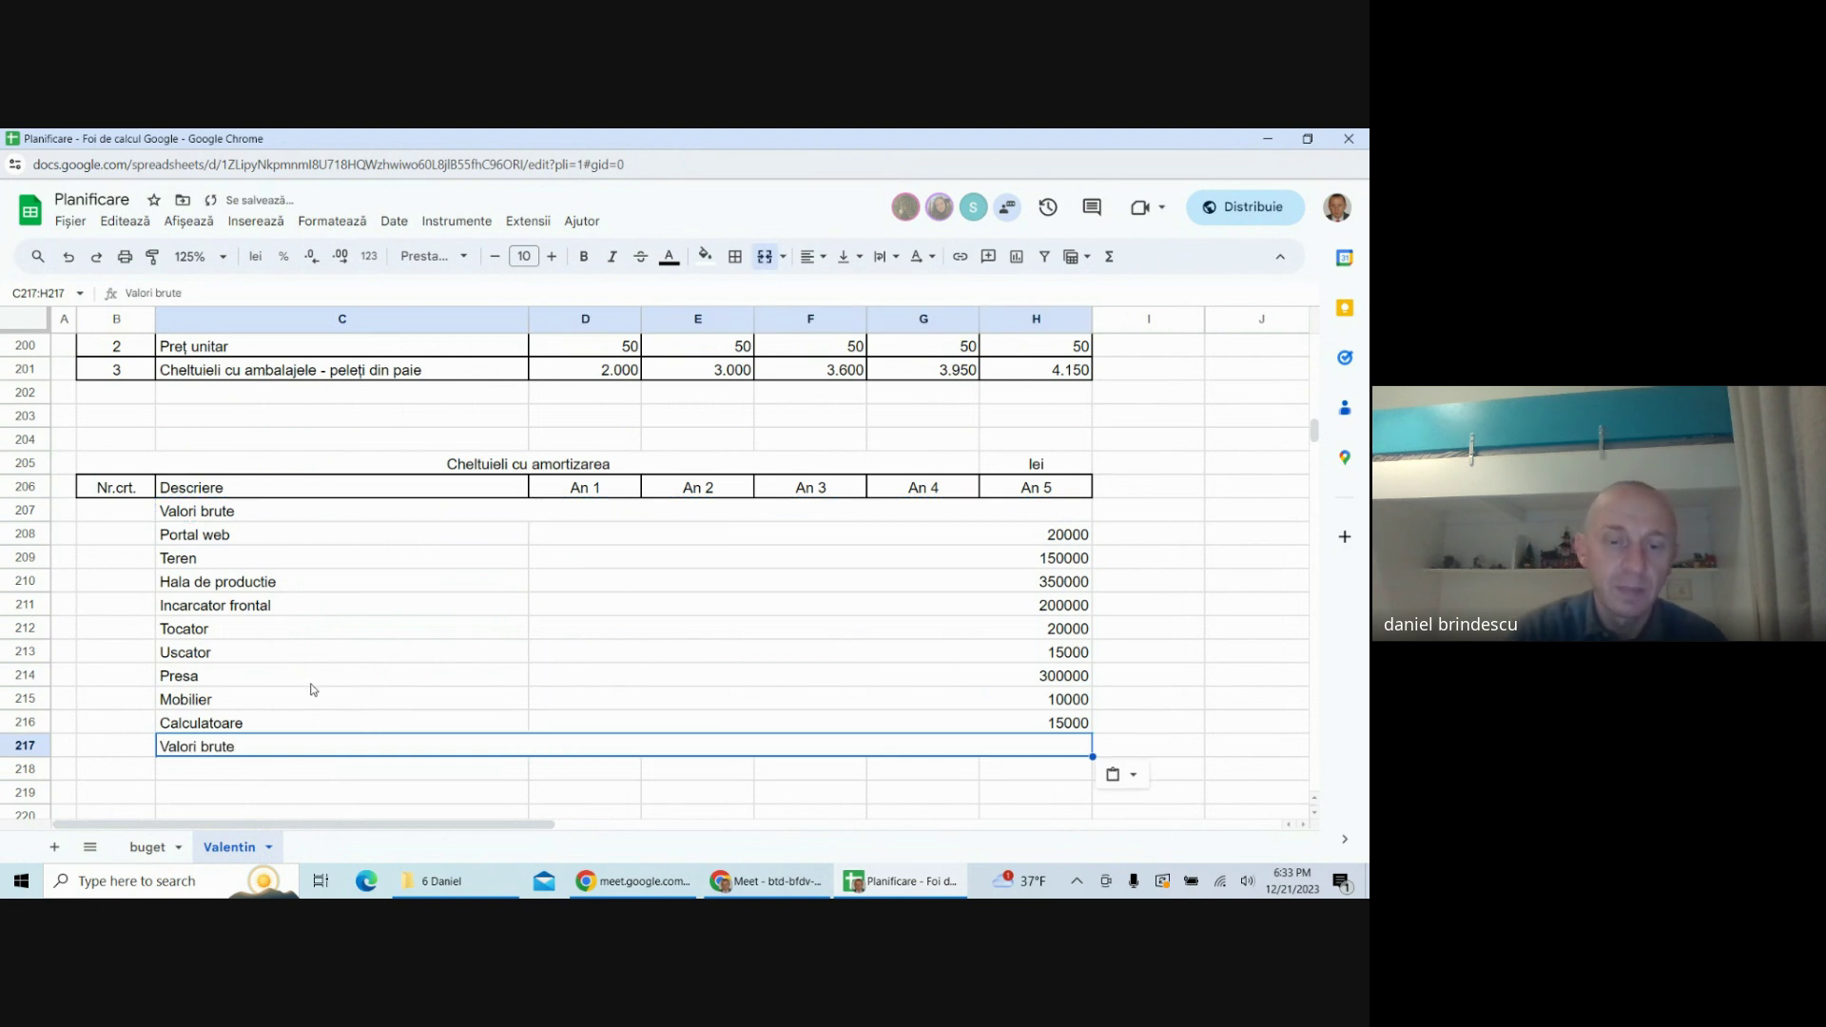
text(Durate de se)
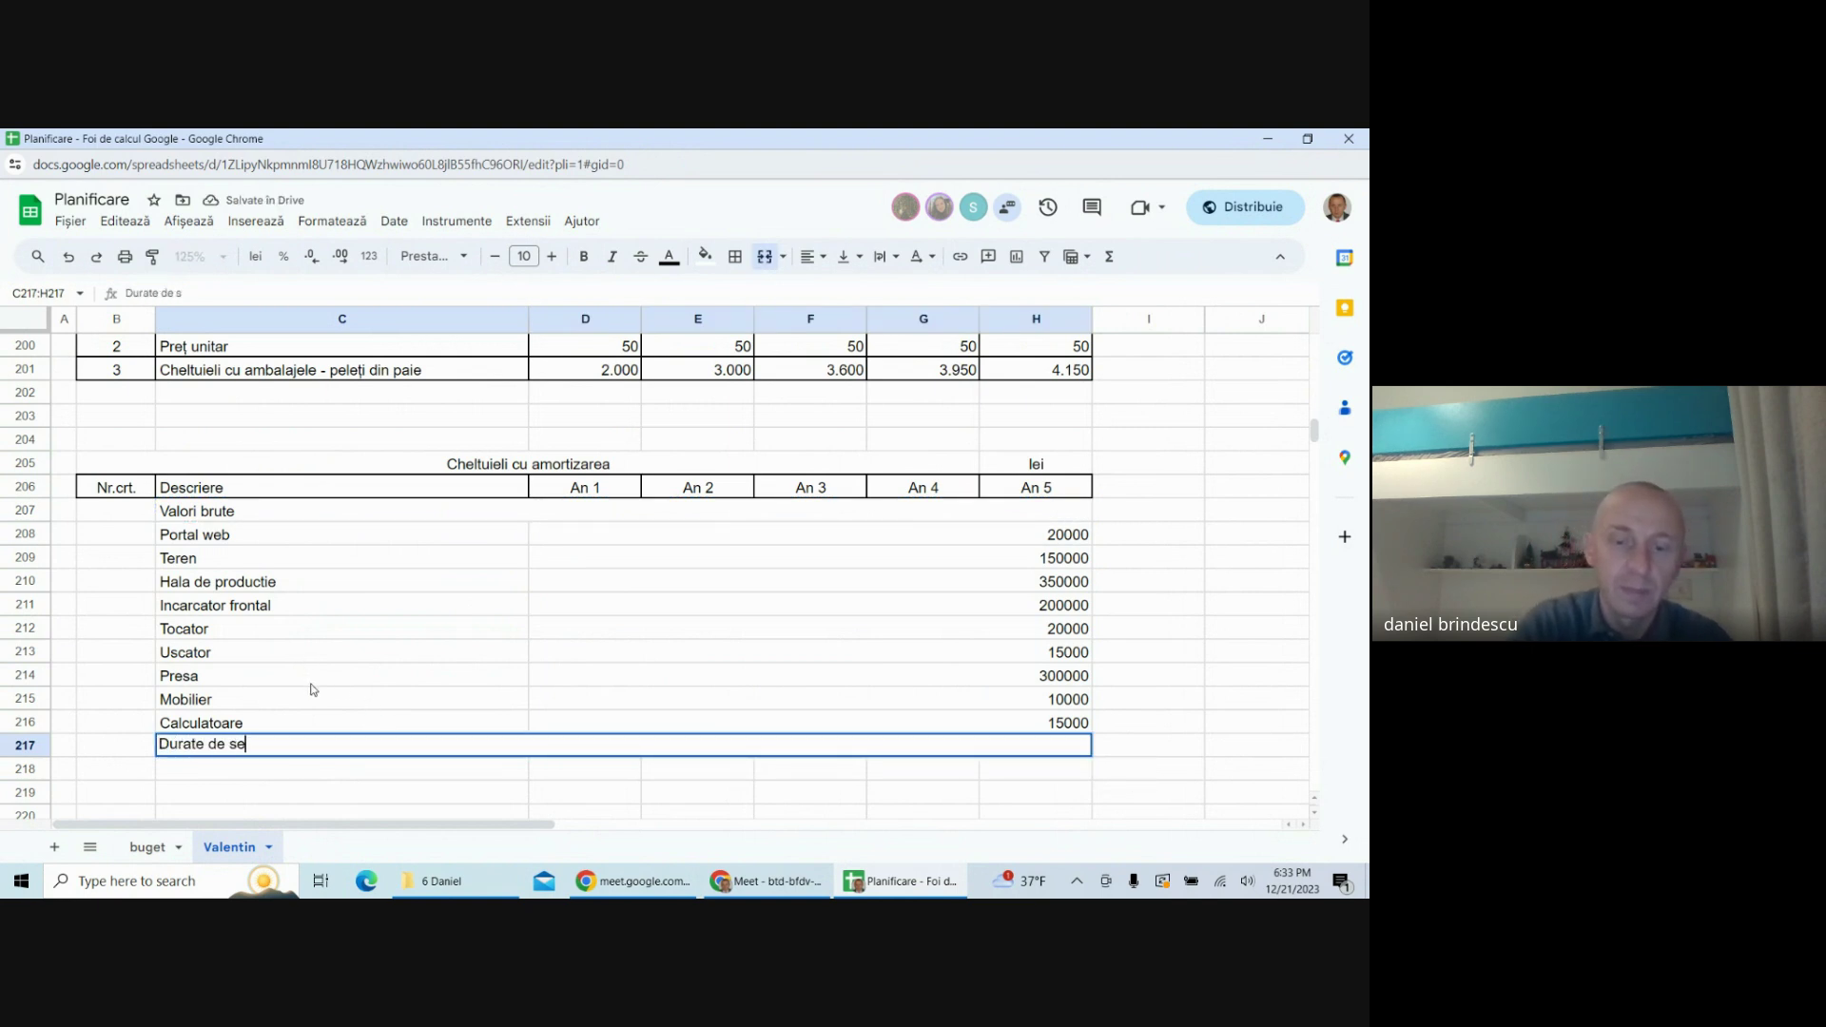
text(rviciu normale (ani)
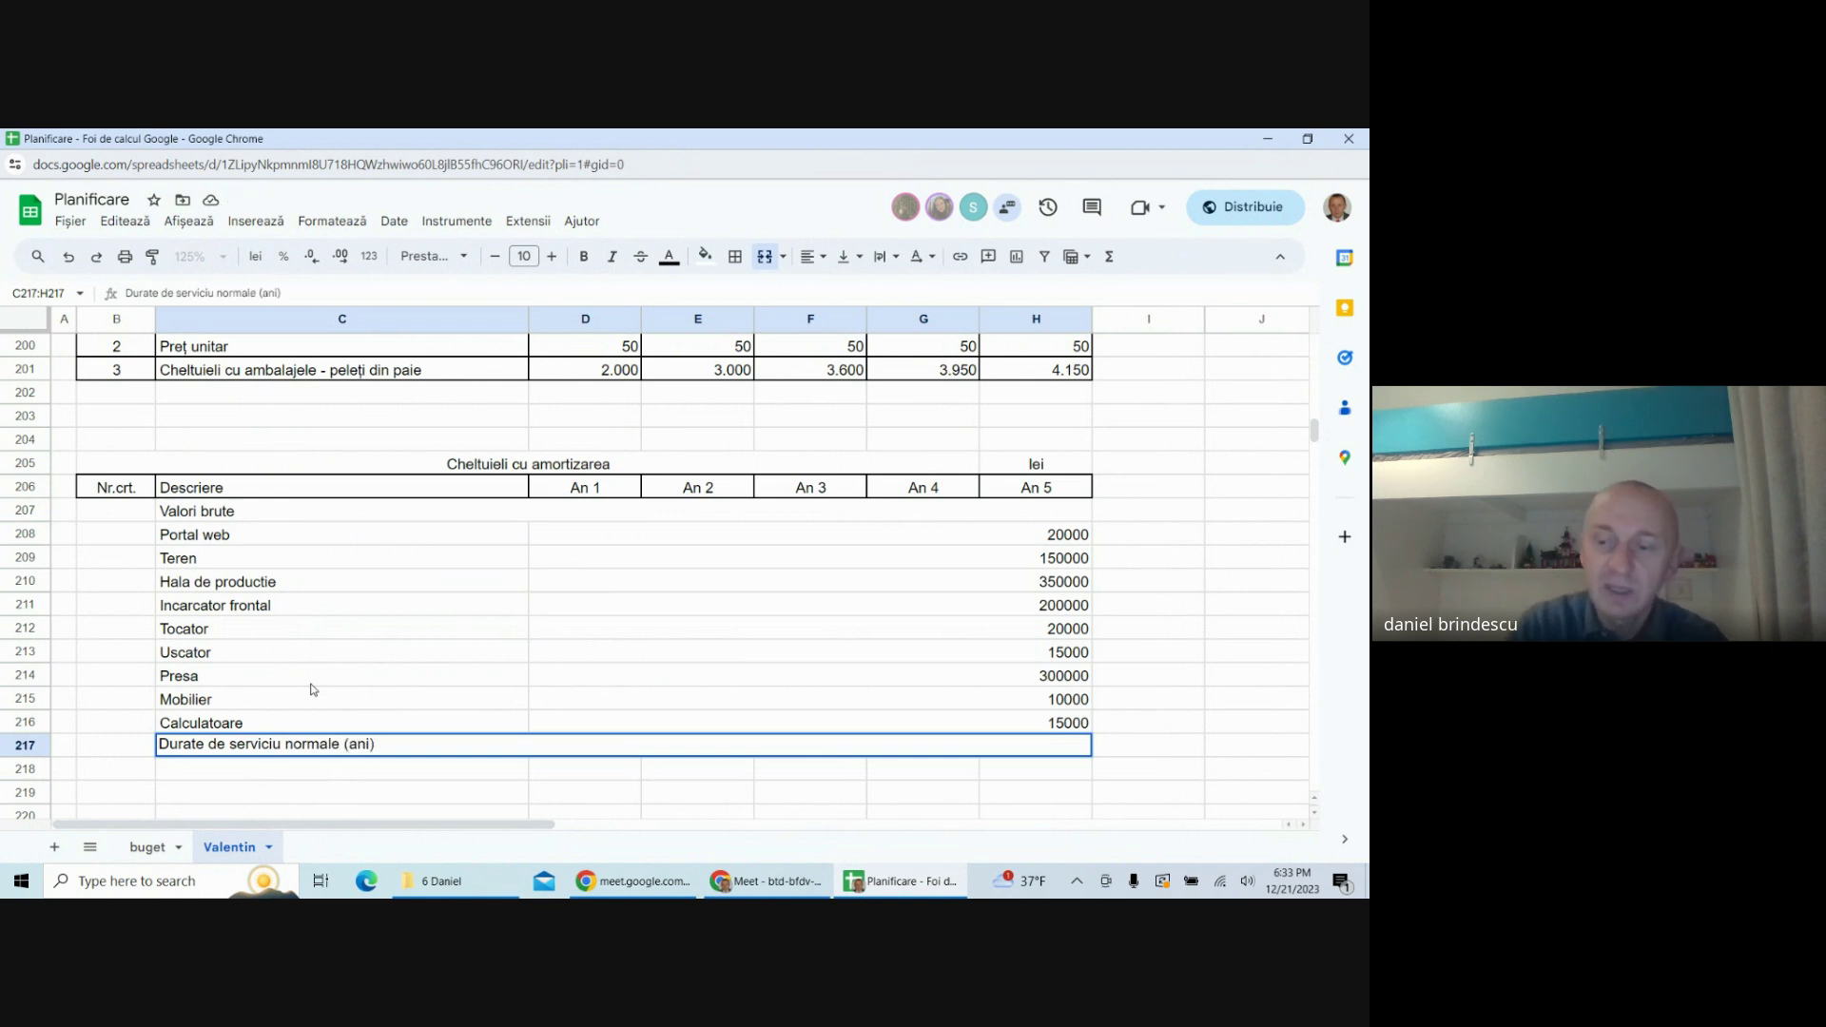
key(Return)
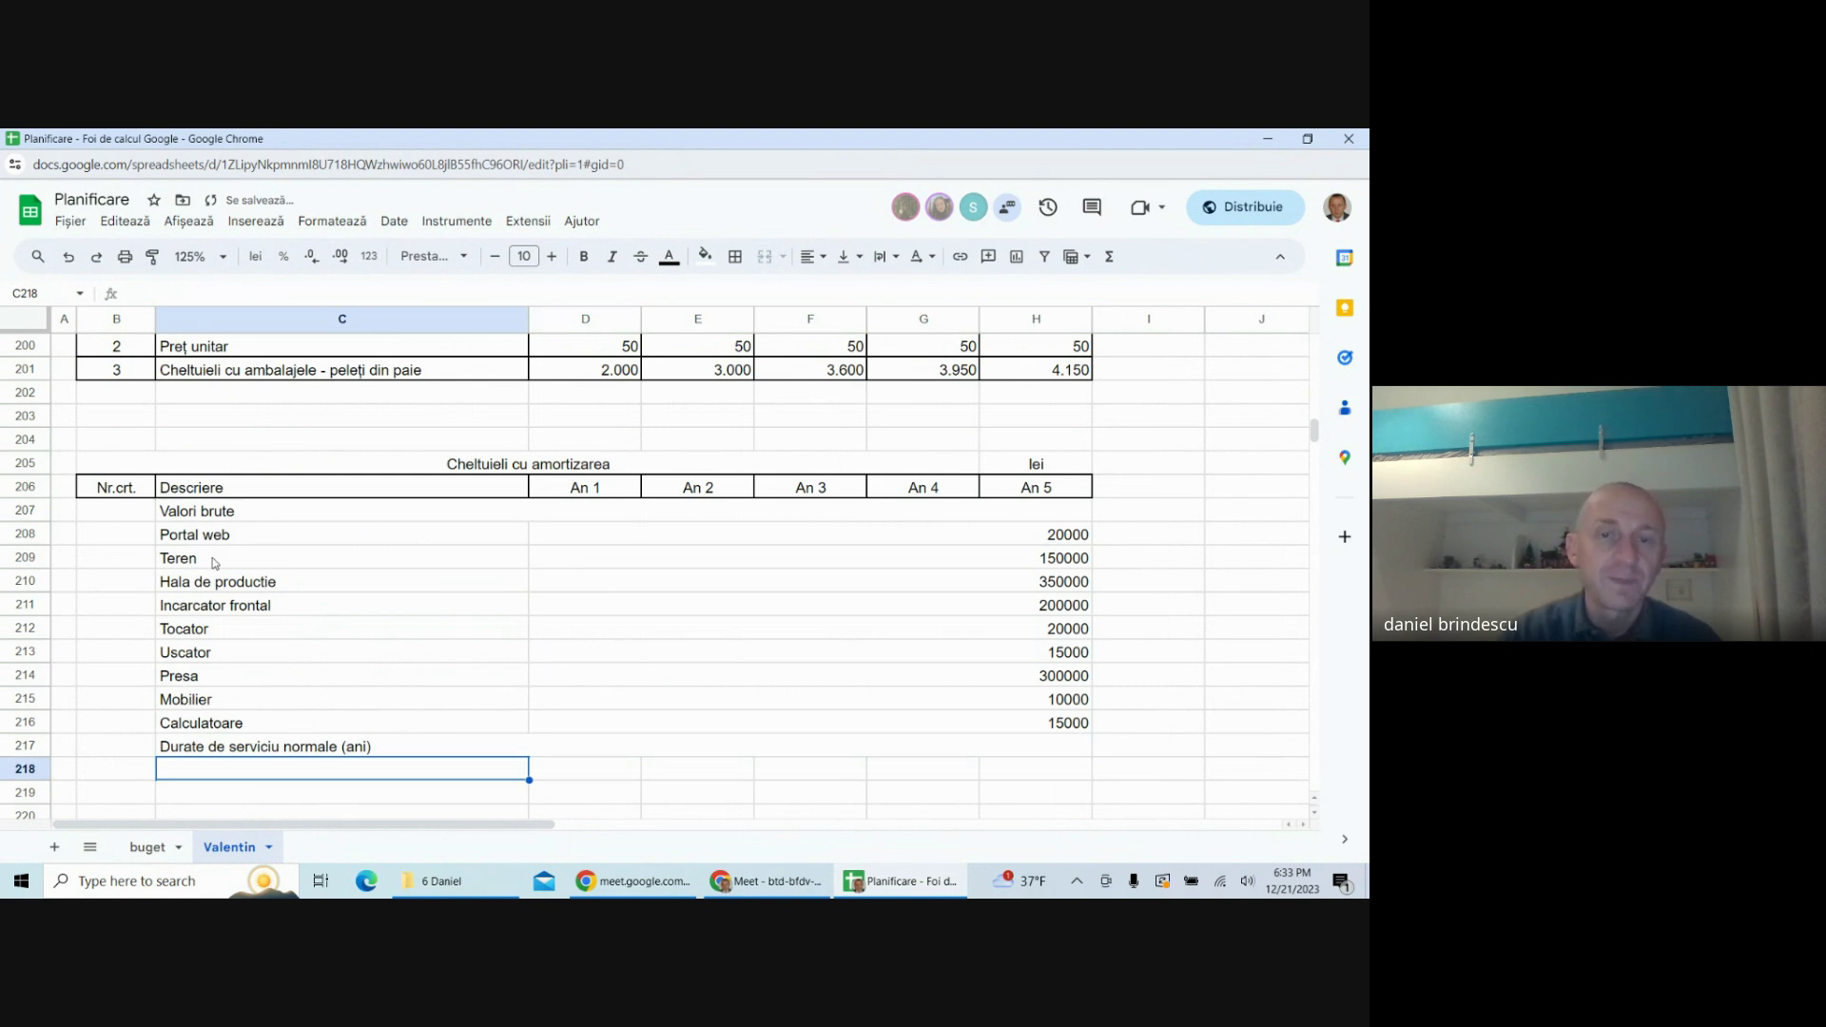
- Copy the nine investment names from C208:C216 into the service life section starting at C218
drag(233, 537, 263, 732)
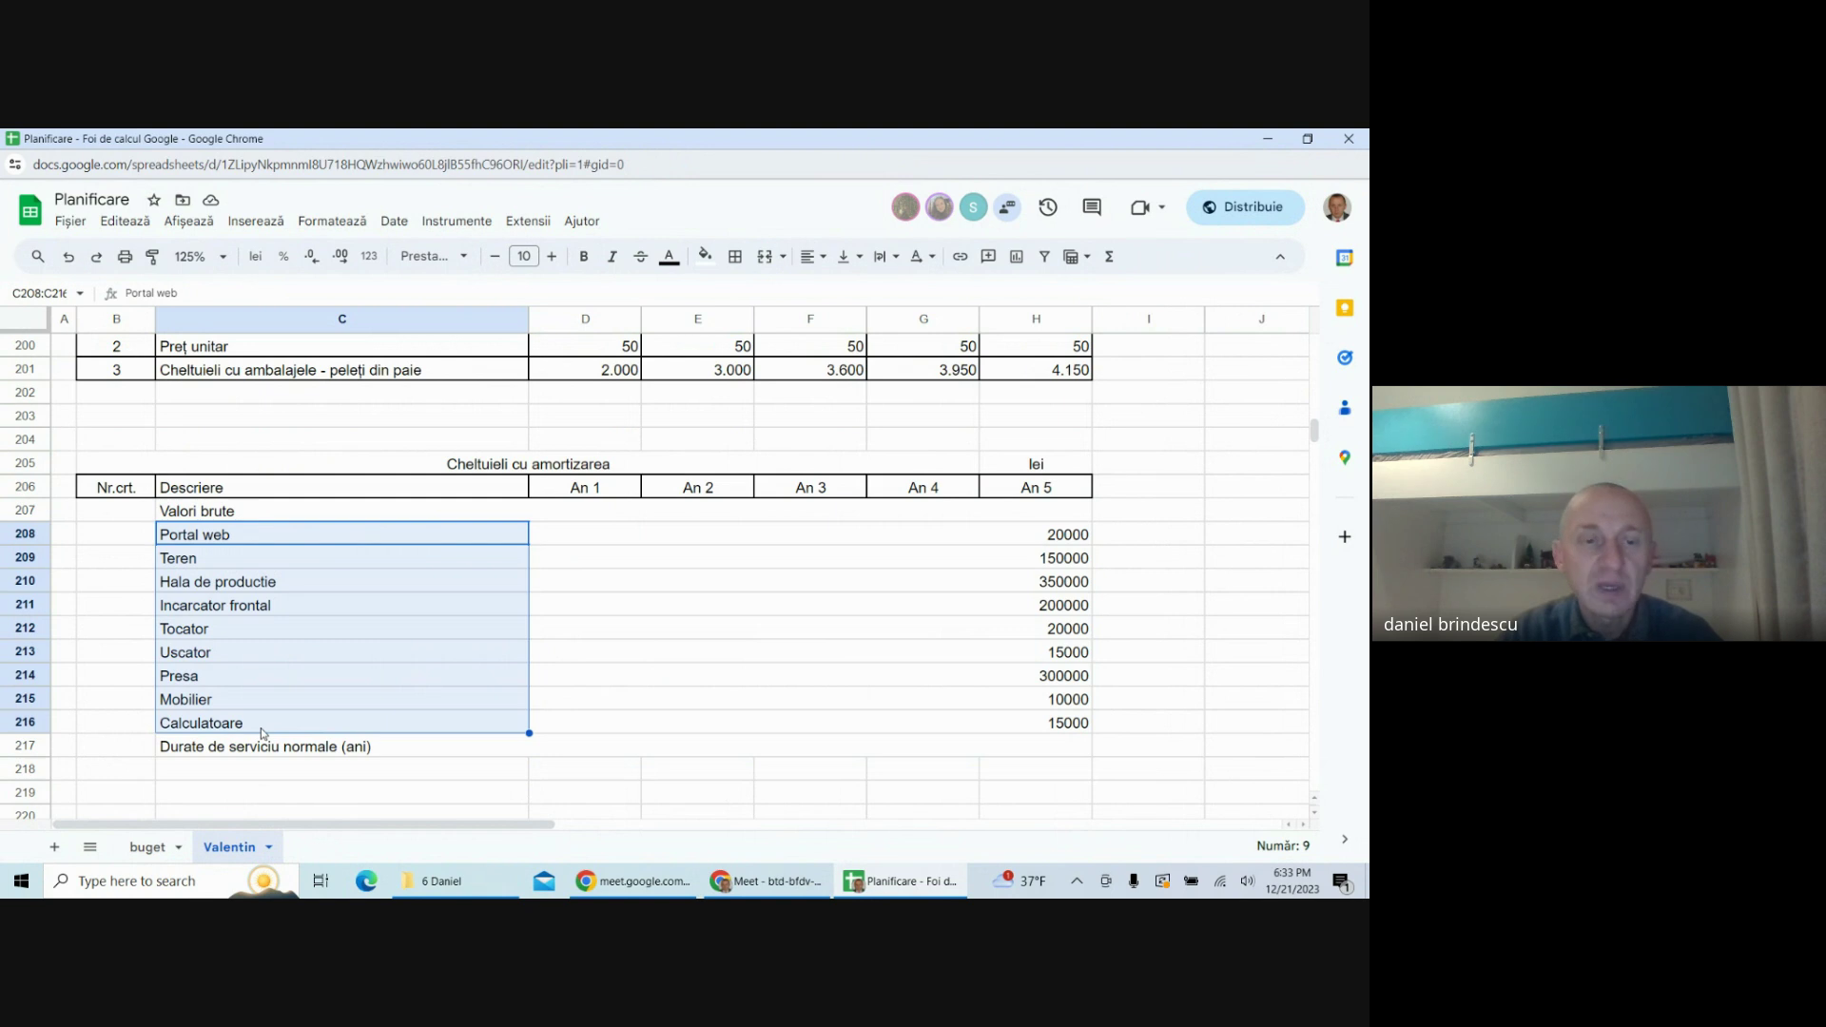
key(ctrl+c)
scroll(349, 613, down, 2)
click(275, 611)
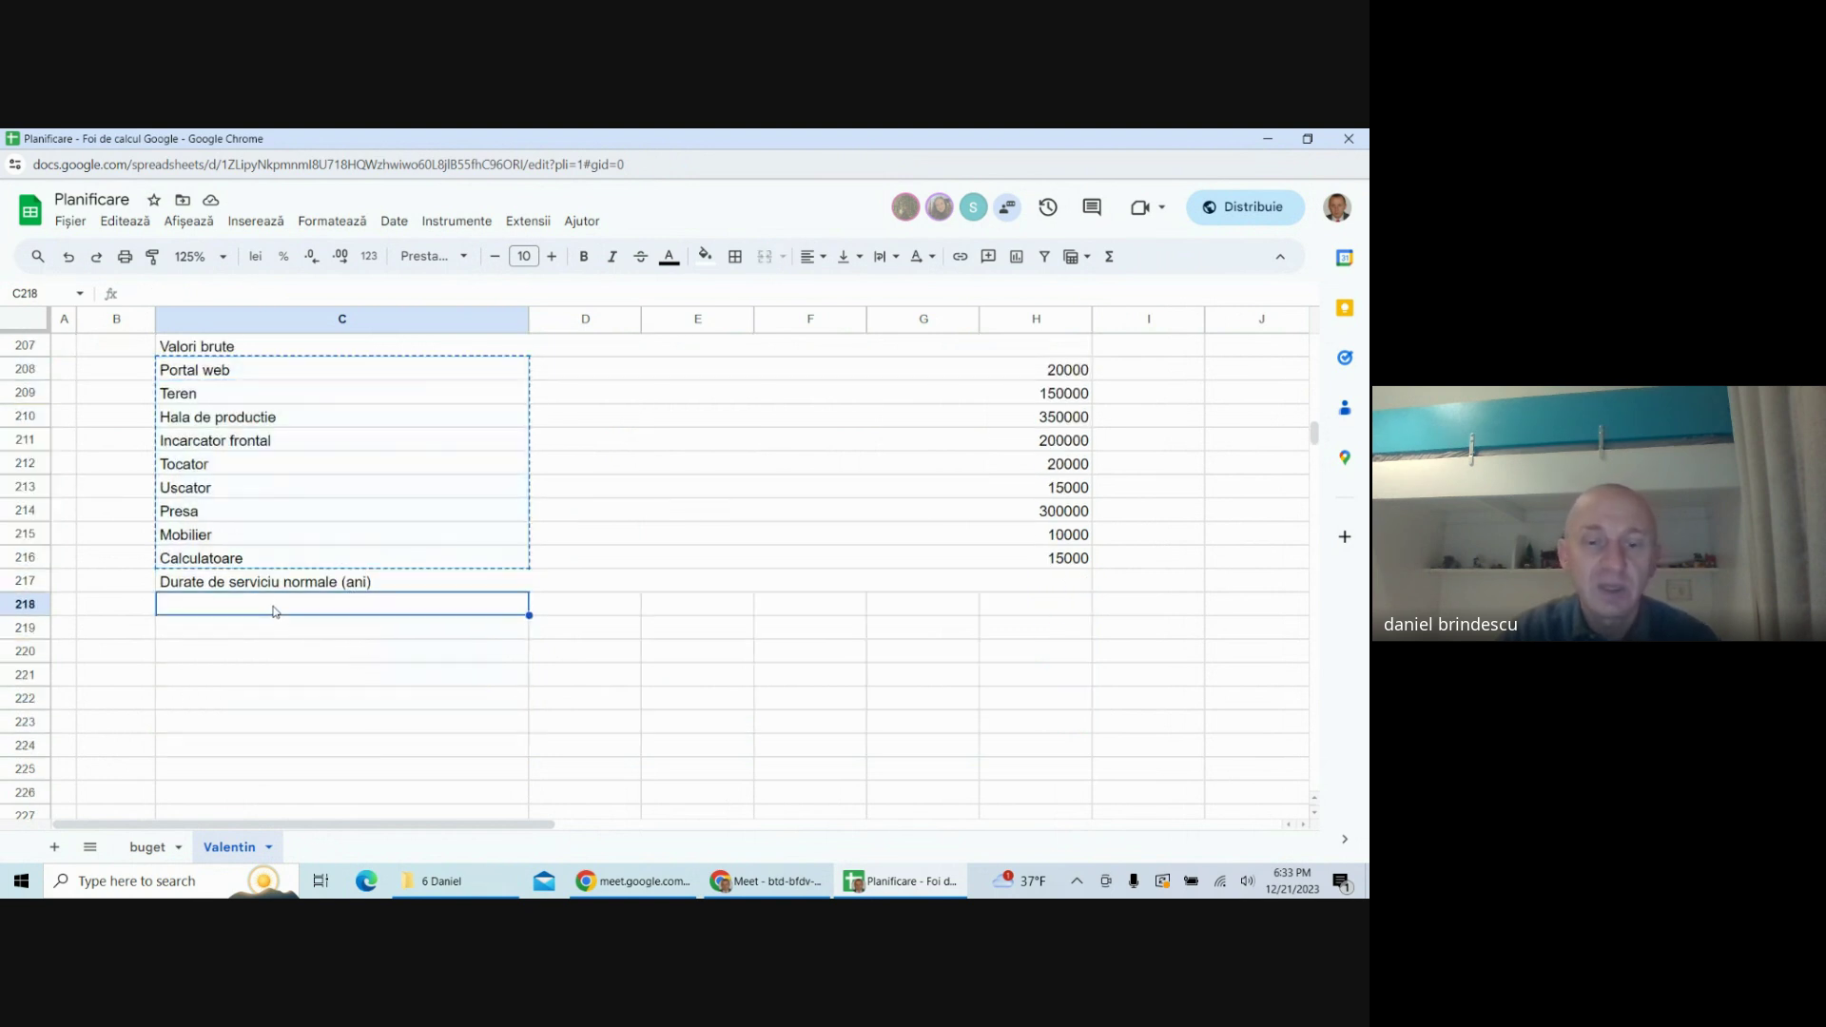
key(ctrl+v)
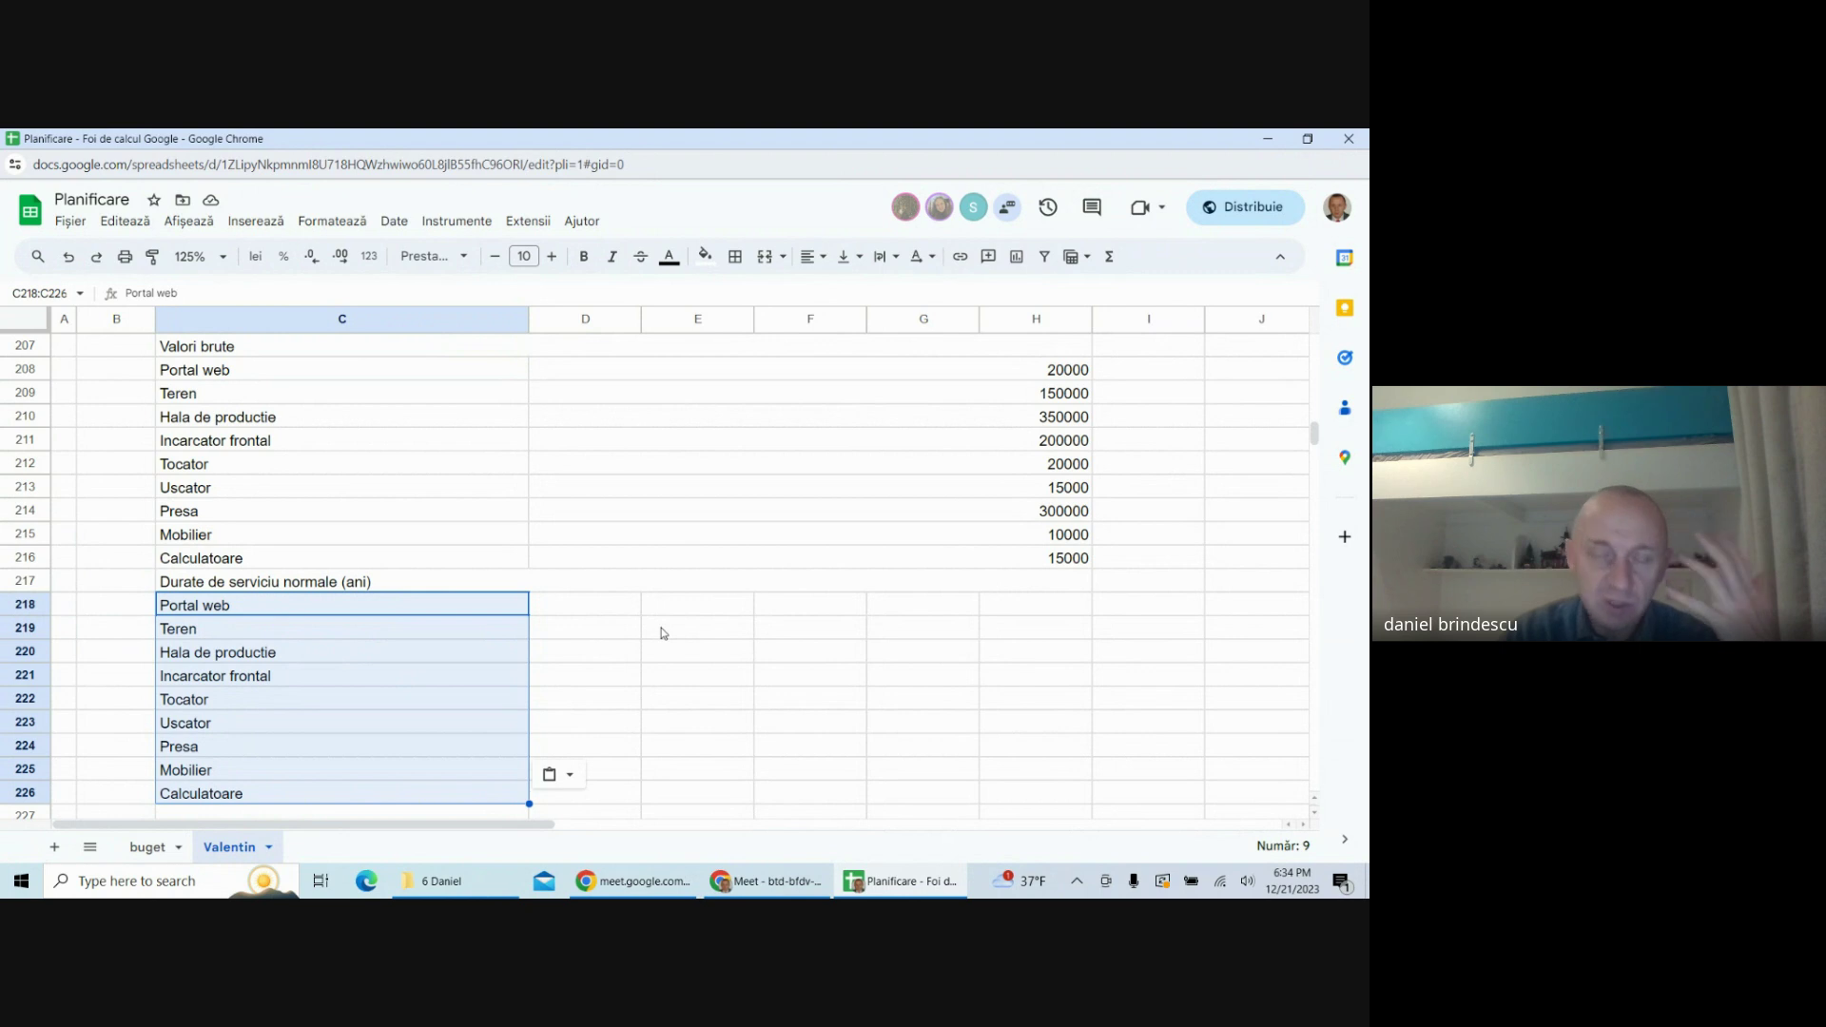
scroll(656, 618, up, 9)
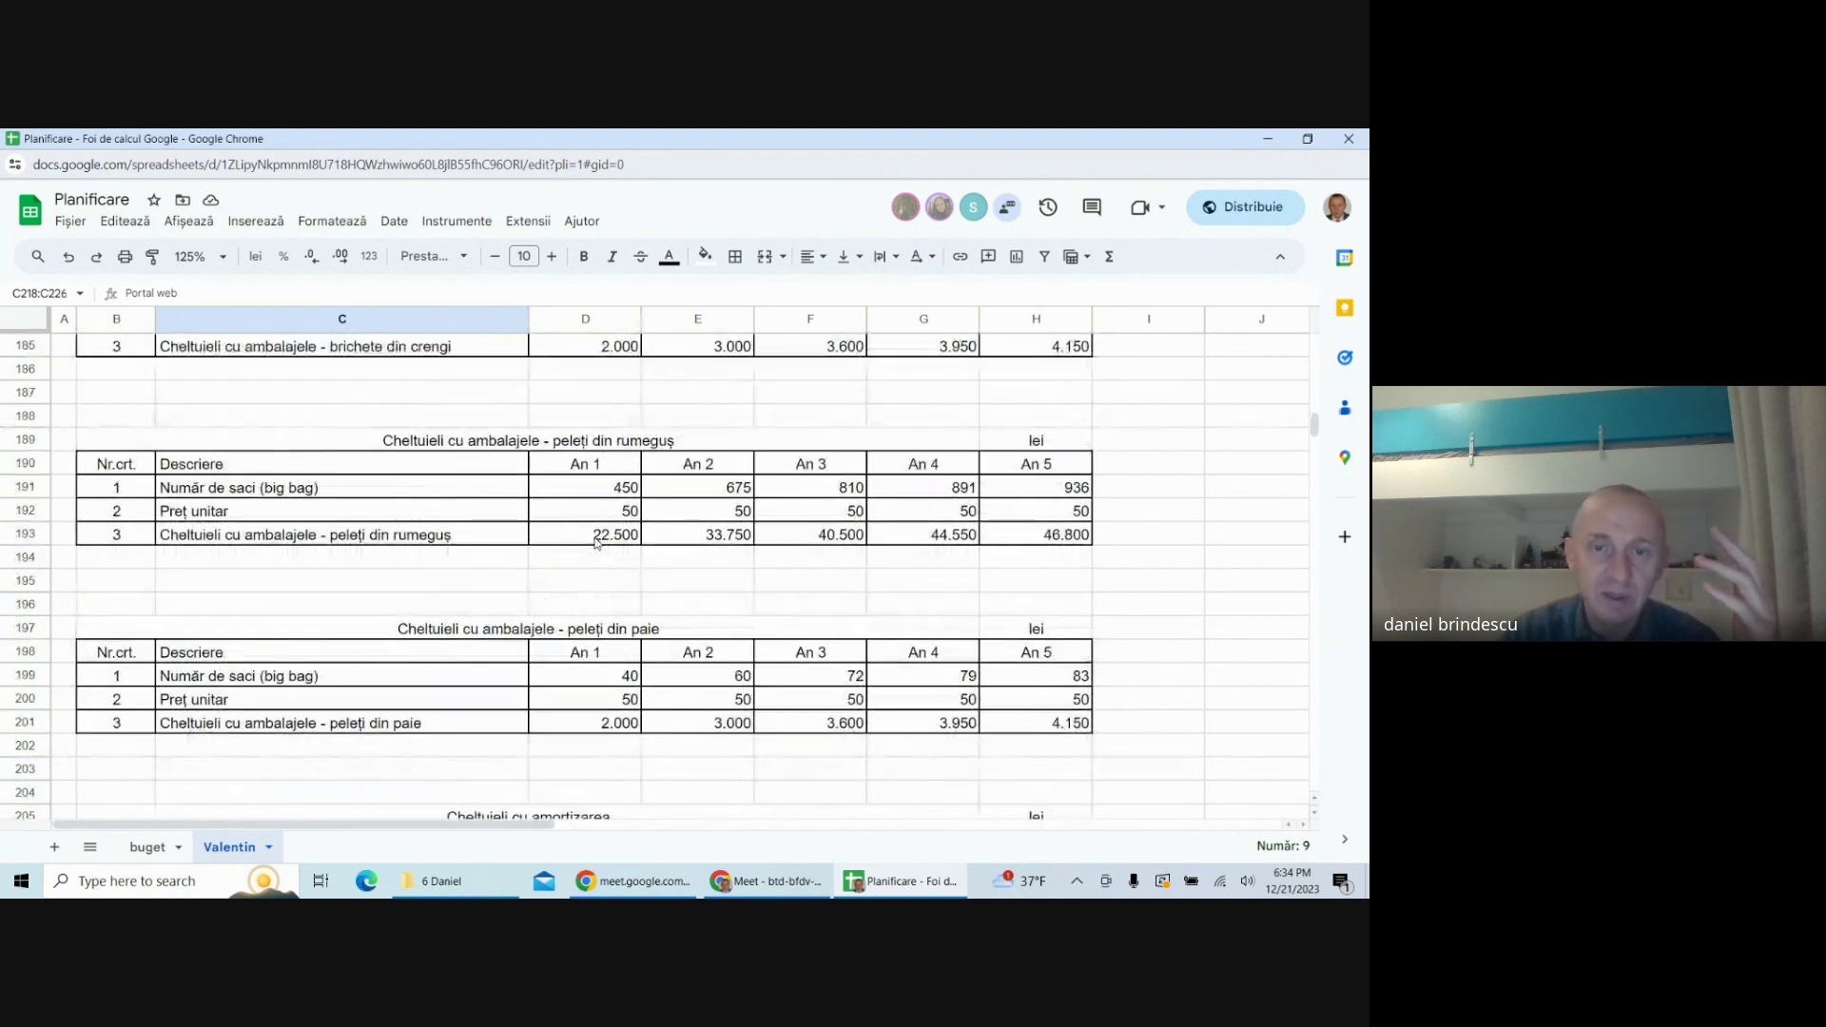
scroll(620, 566, down, 7)
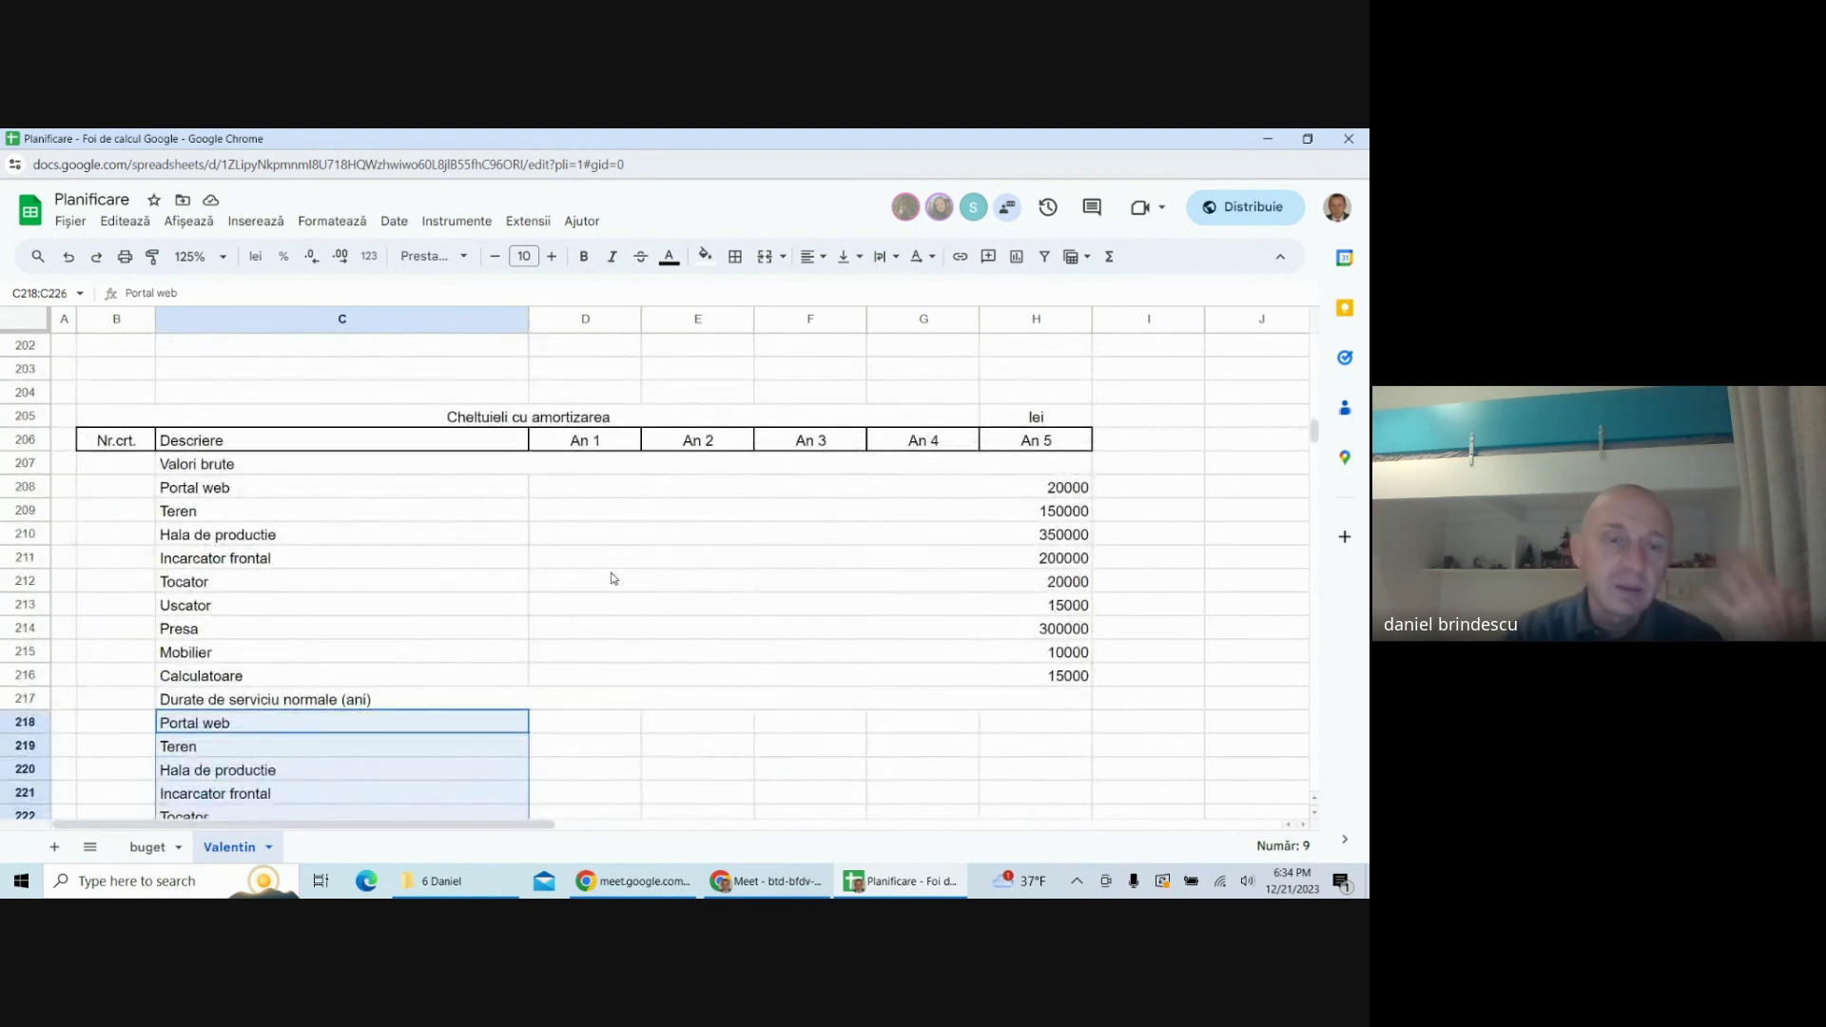
scroll(613, 573, down, 2)
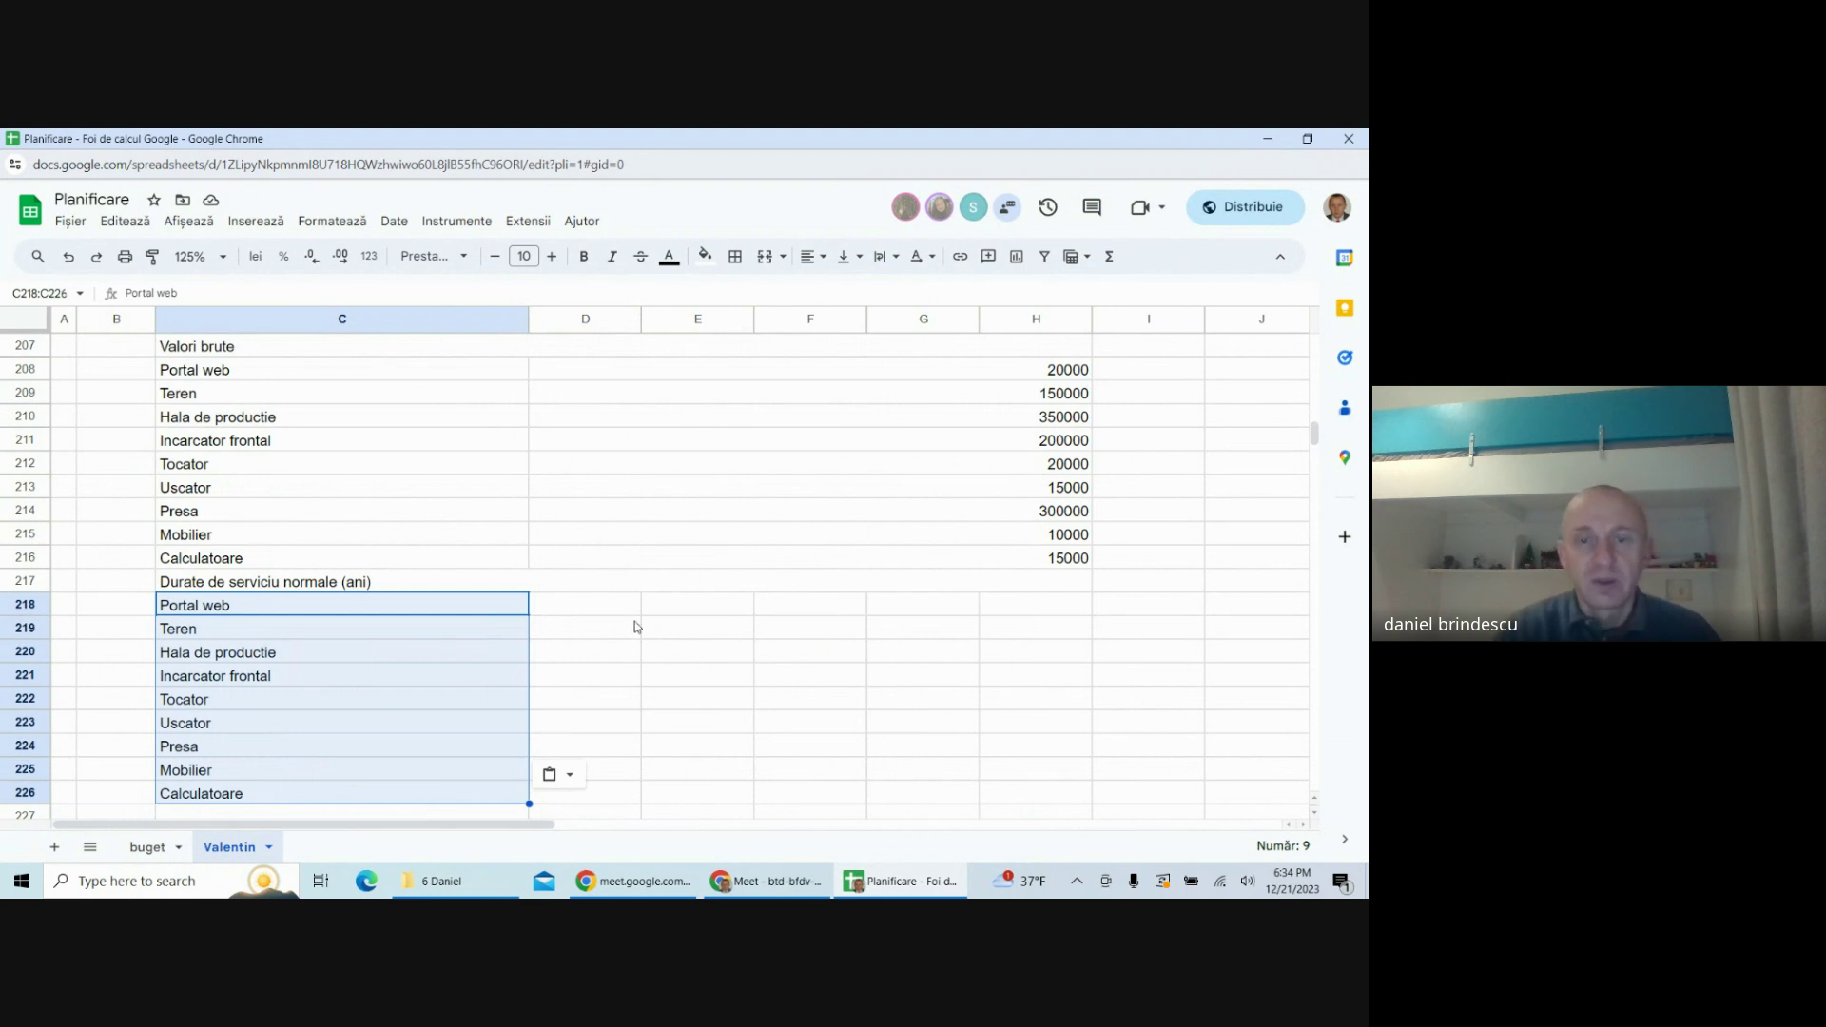
- Merge D218:H218 beside "Portal web" and copy the merged cell down to every investment through row 226
drag(596, 611, 881, 607)
click(885, 589)
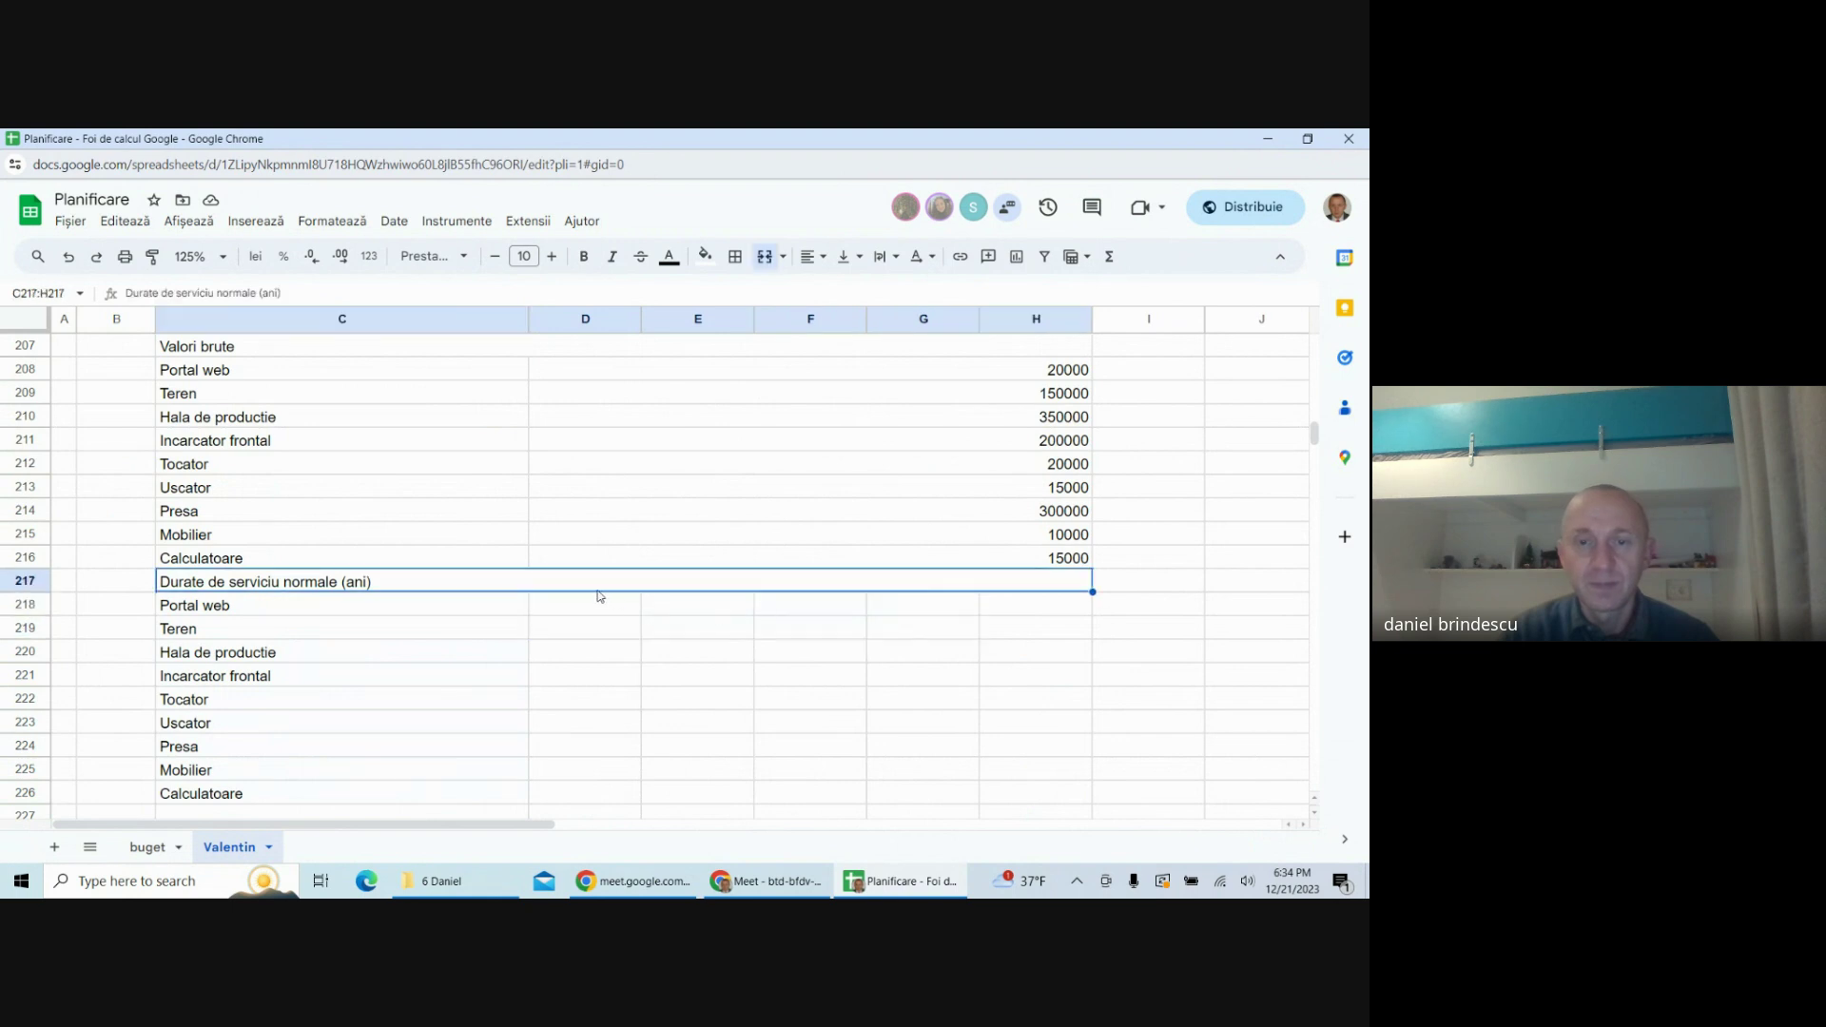
drag(600, 599, 1042, 609)
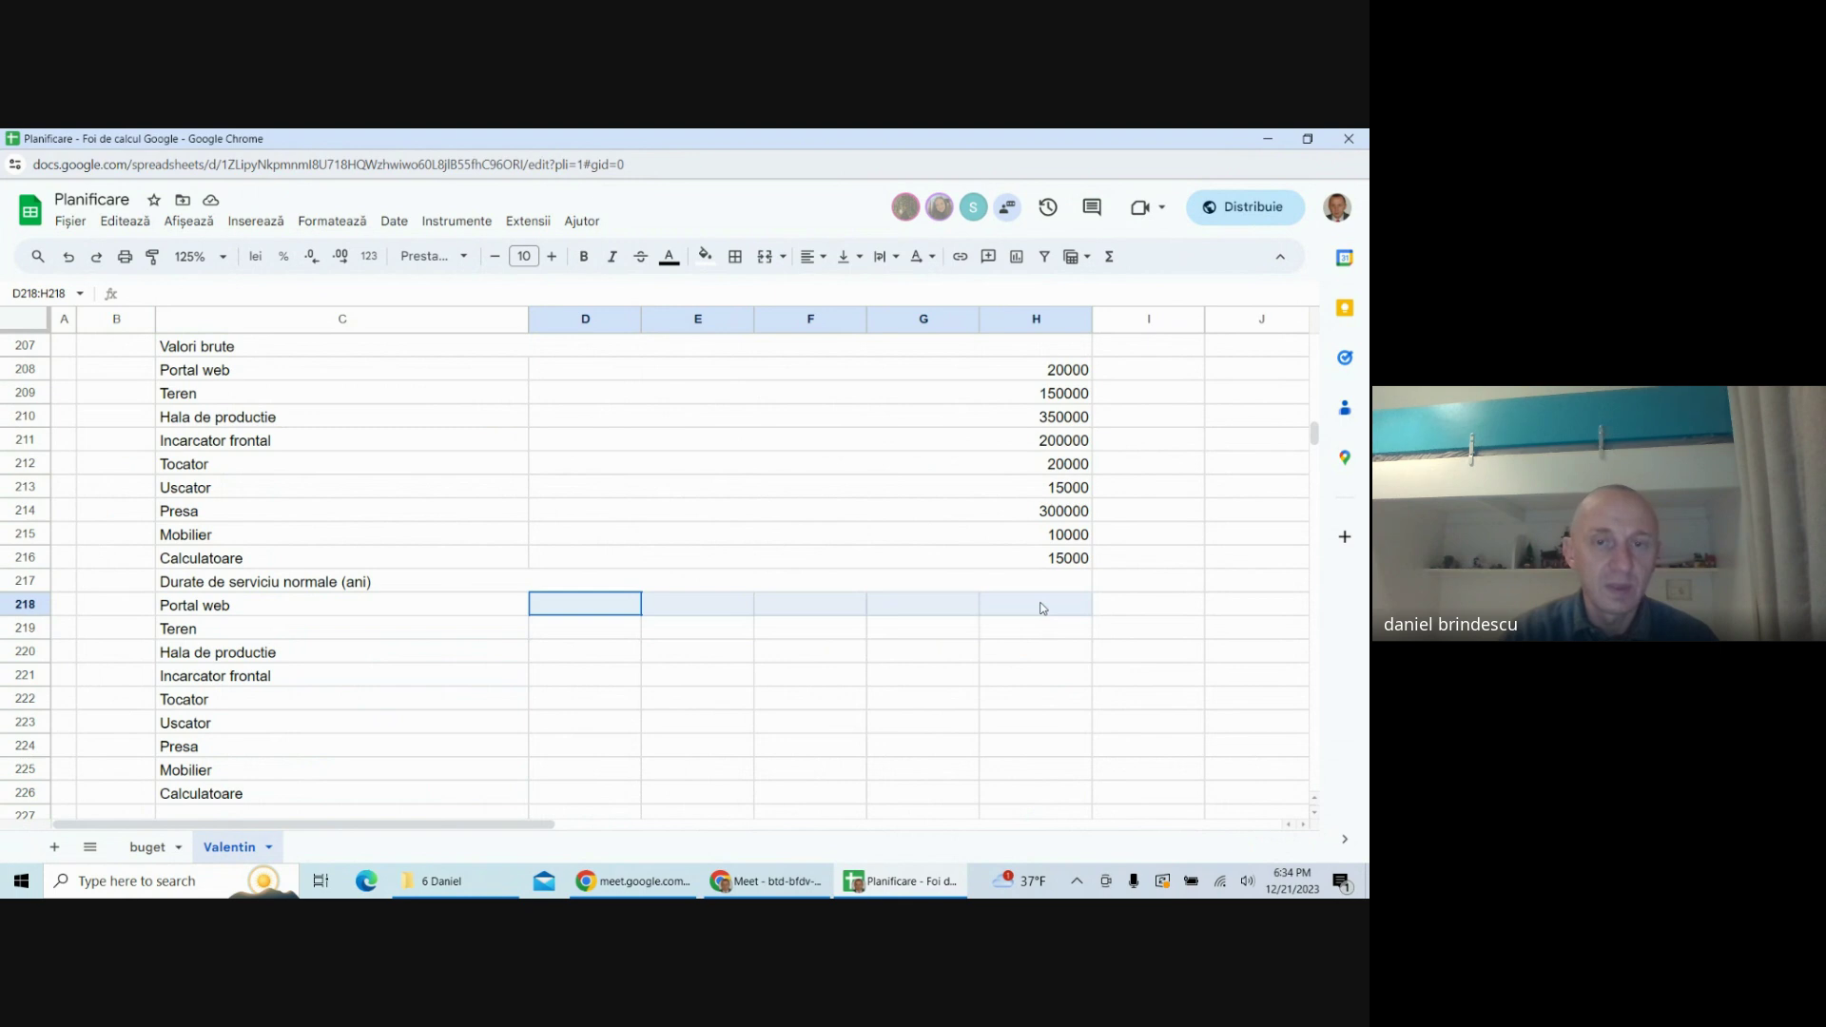
click(765, 255)
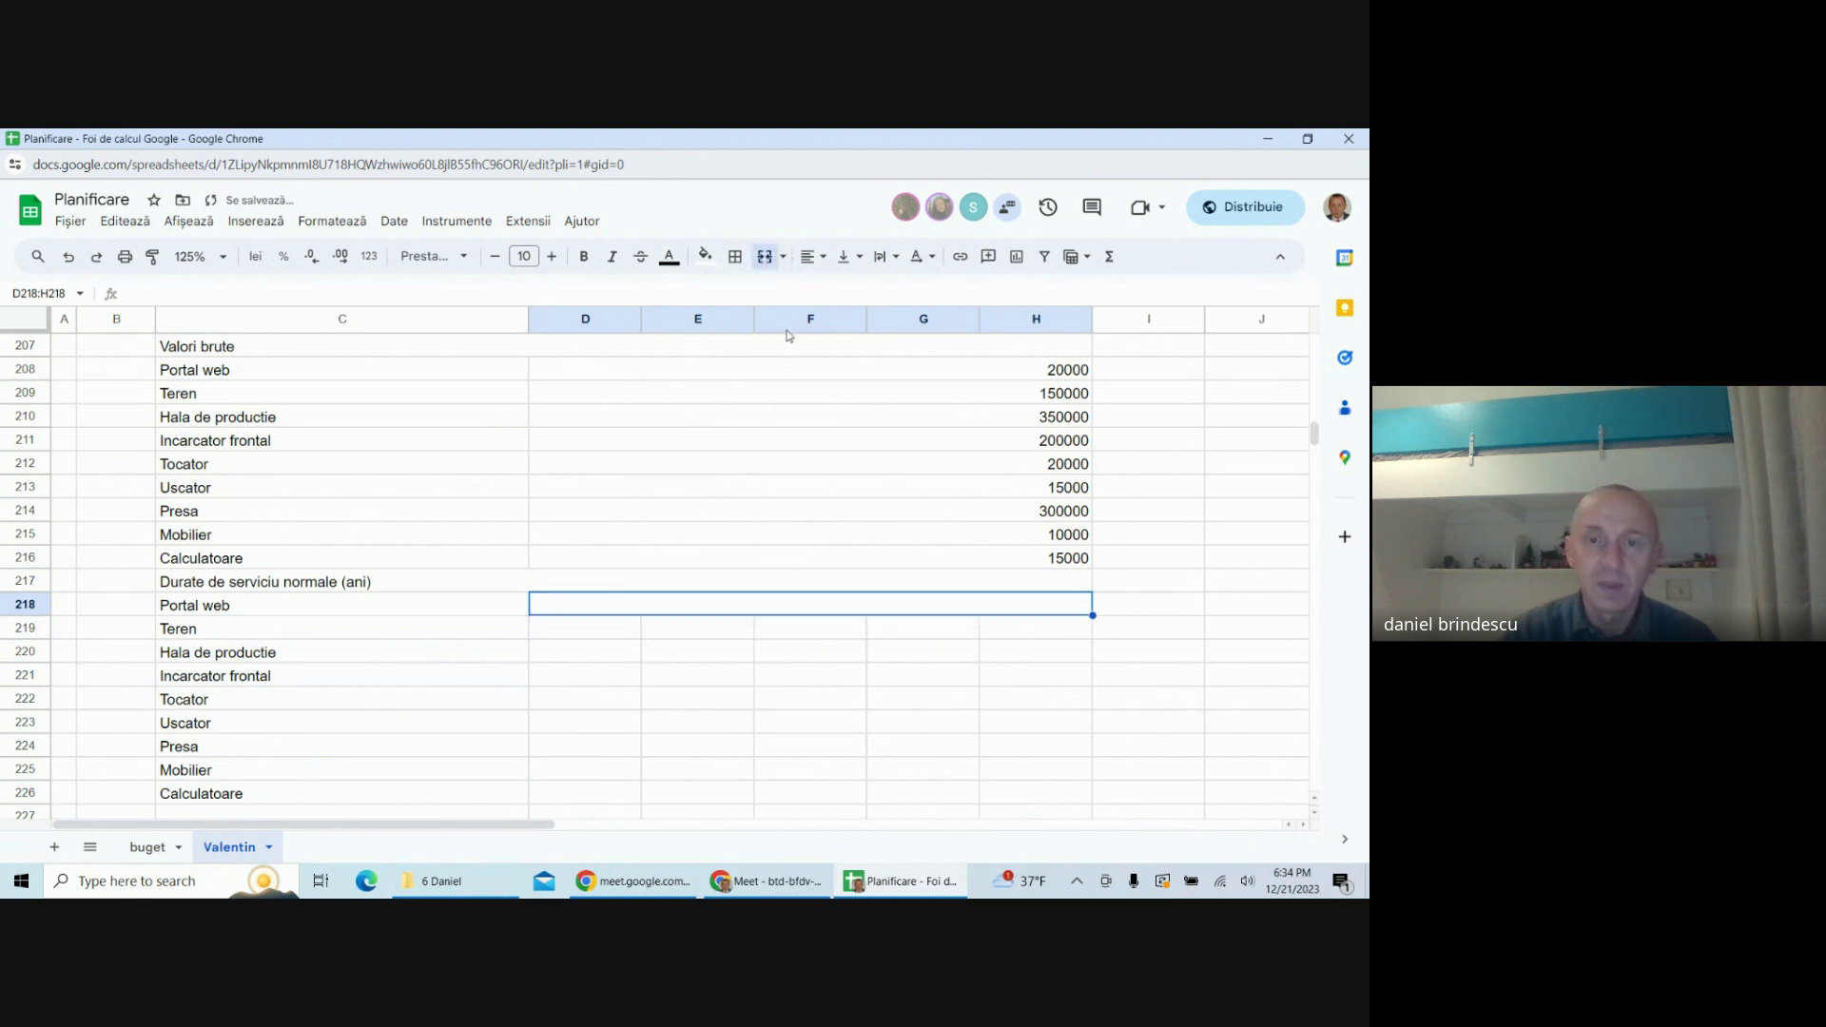
scroll(818, 557, down, 2)
key(ctrl+c)
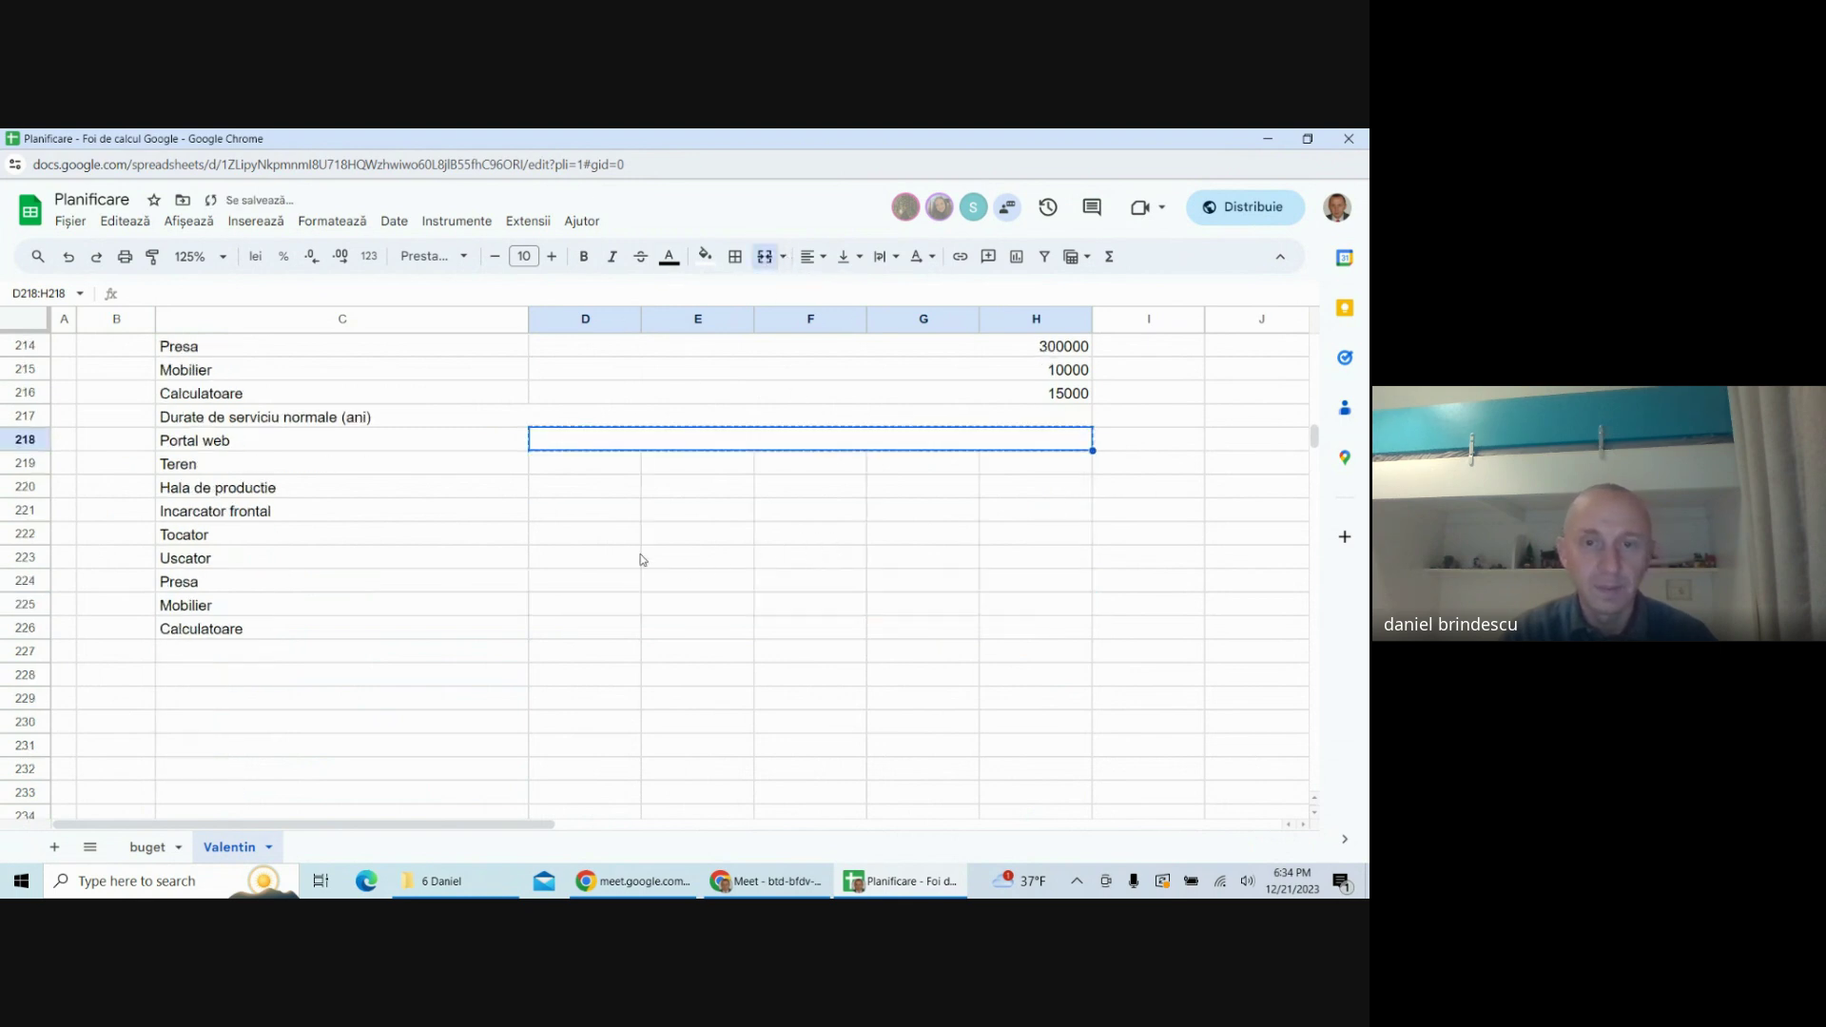
drag(578, 463, 601, 628)
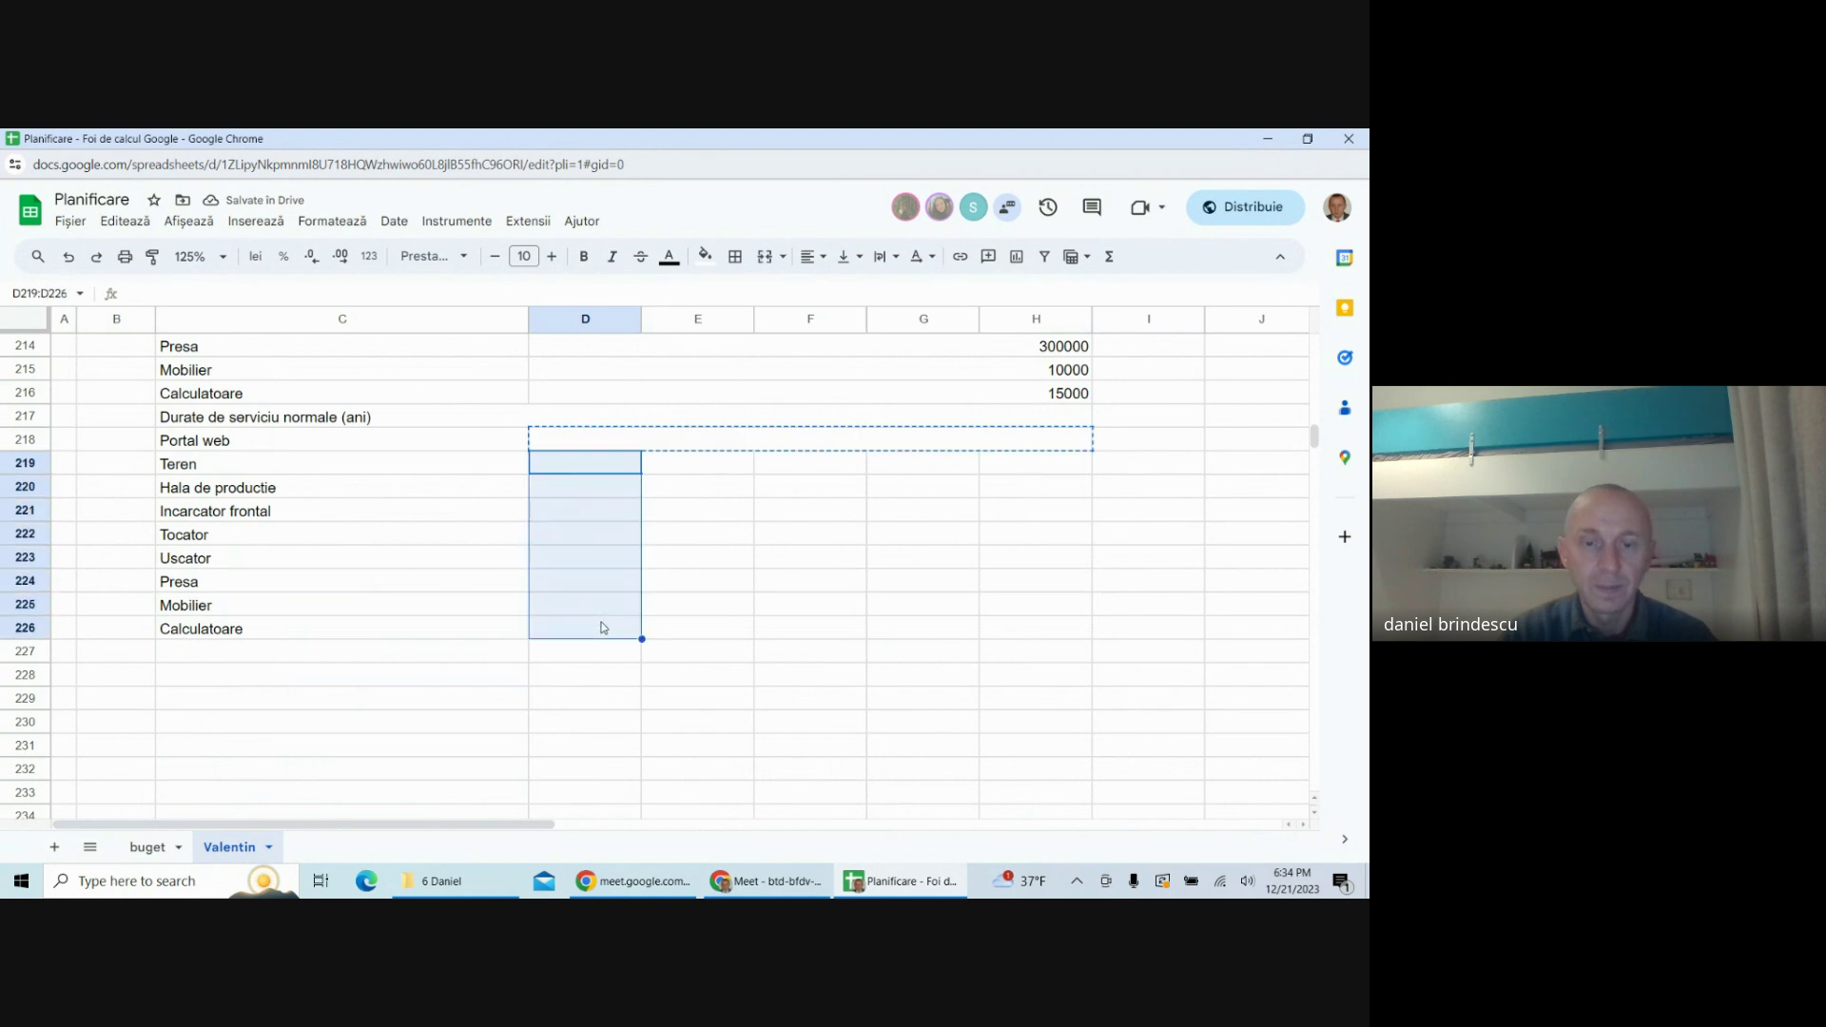
key(ctrl+v)
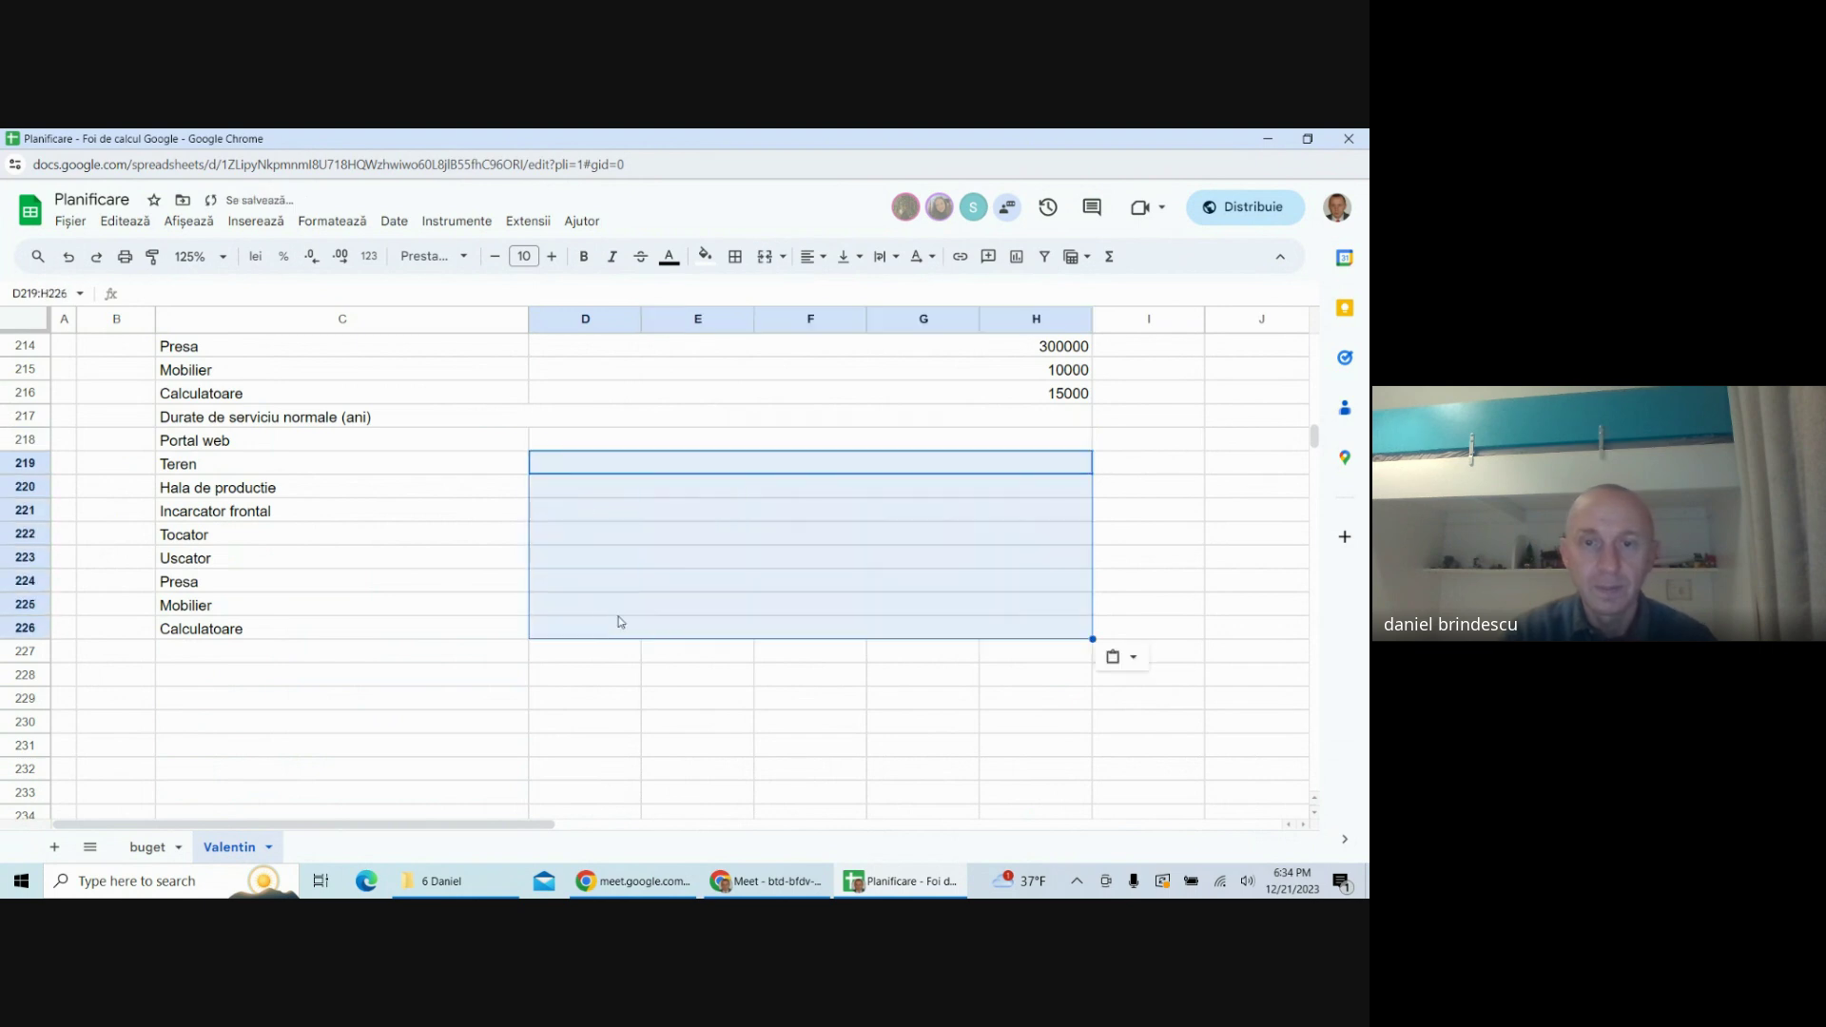
- Fill the merged service life cells D218:H226 with bright green
shift+click(637, 441)
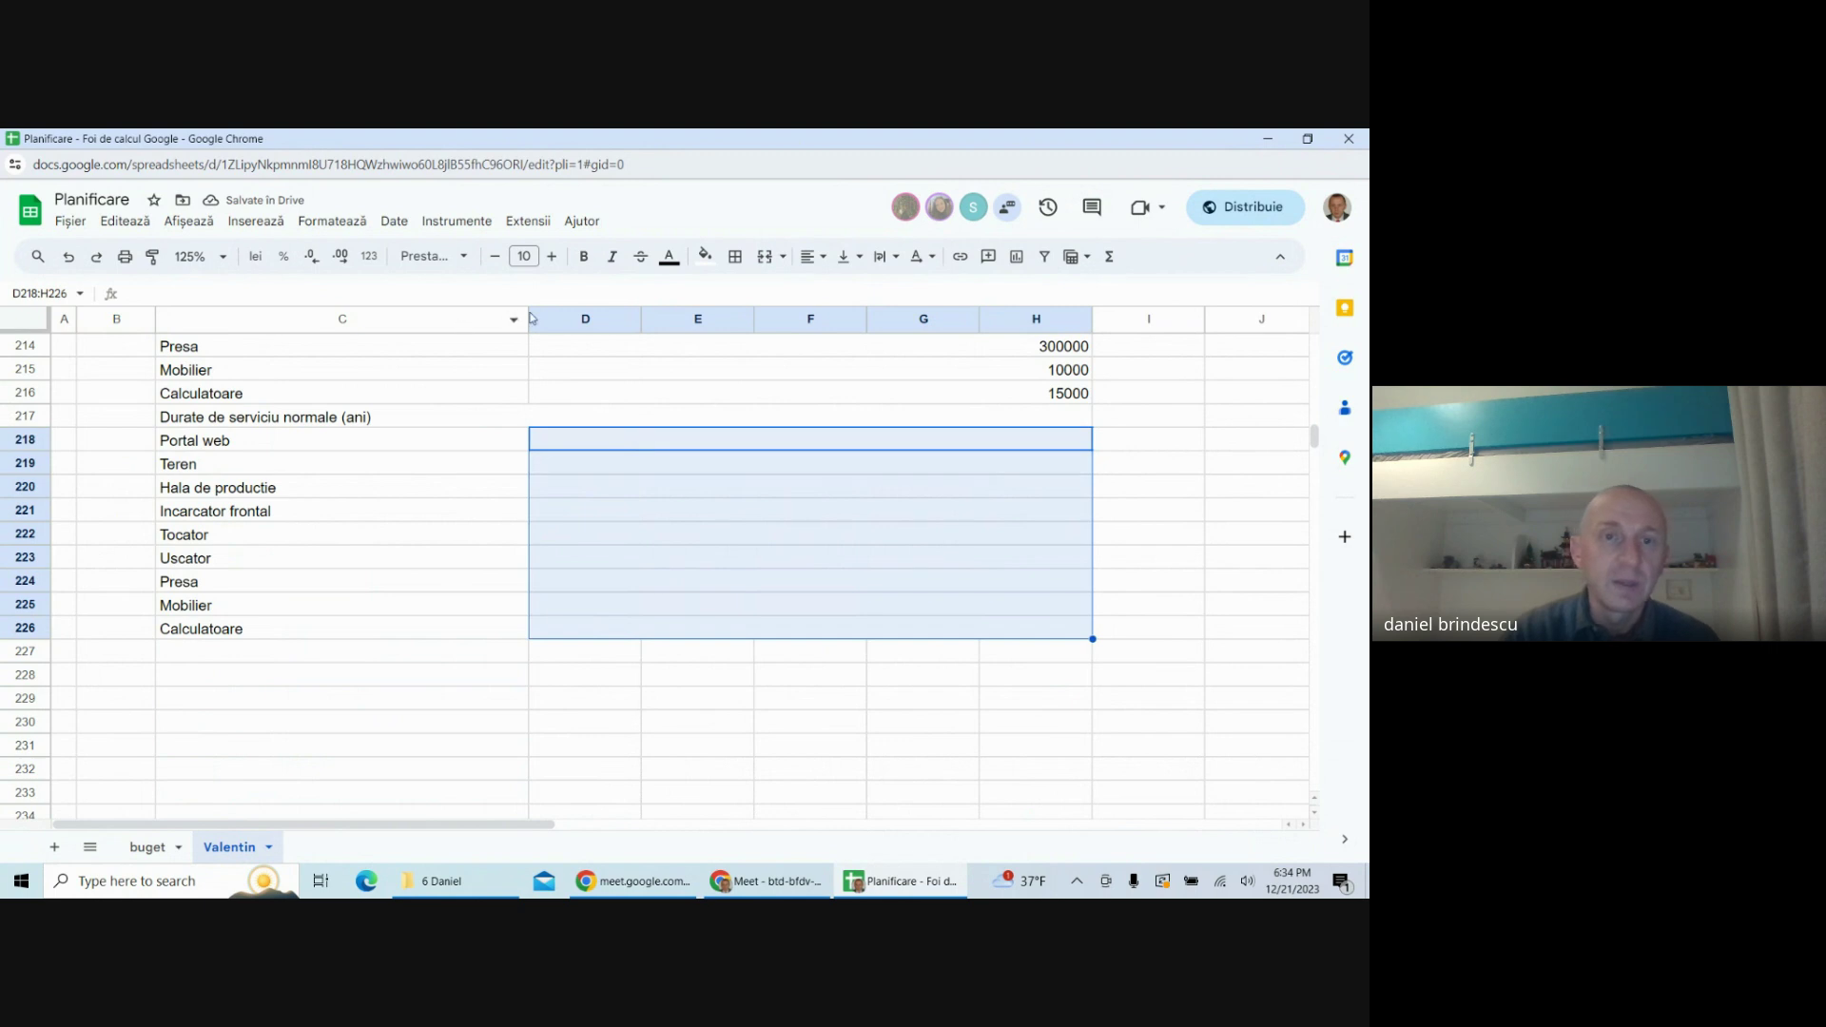
click(704, 255)
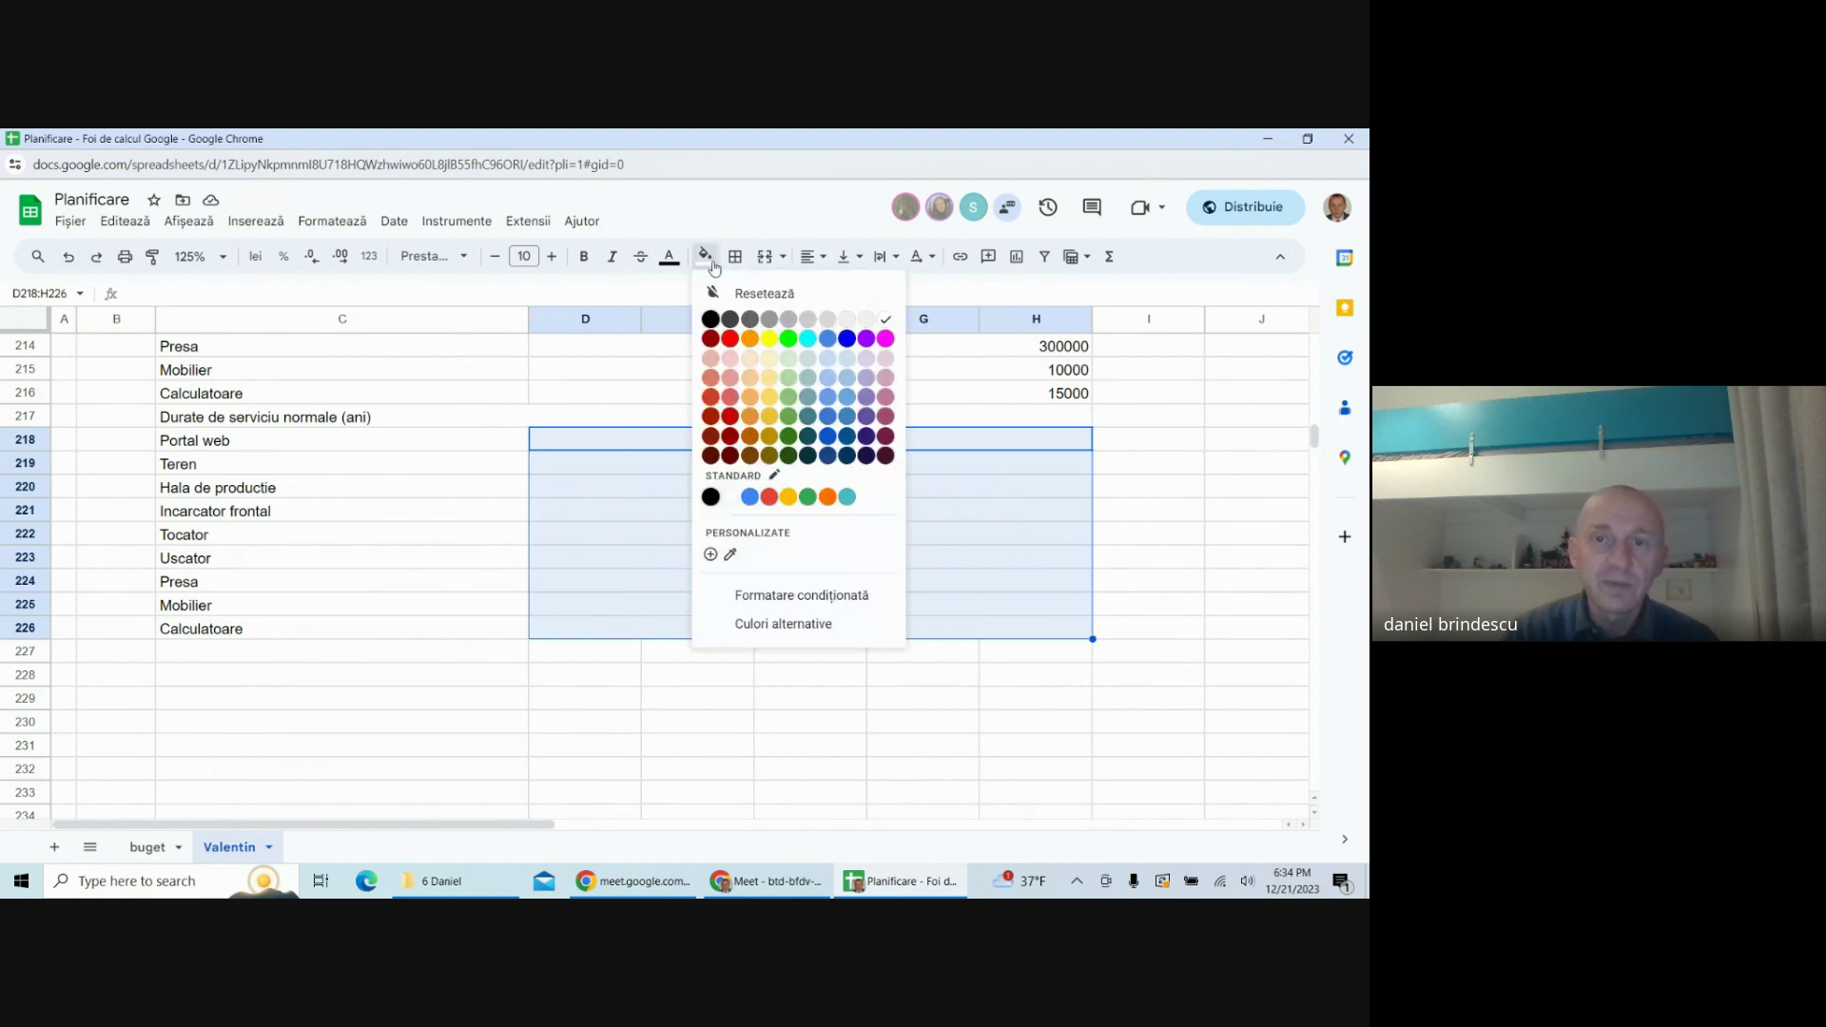
click(788, 339)
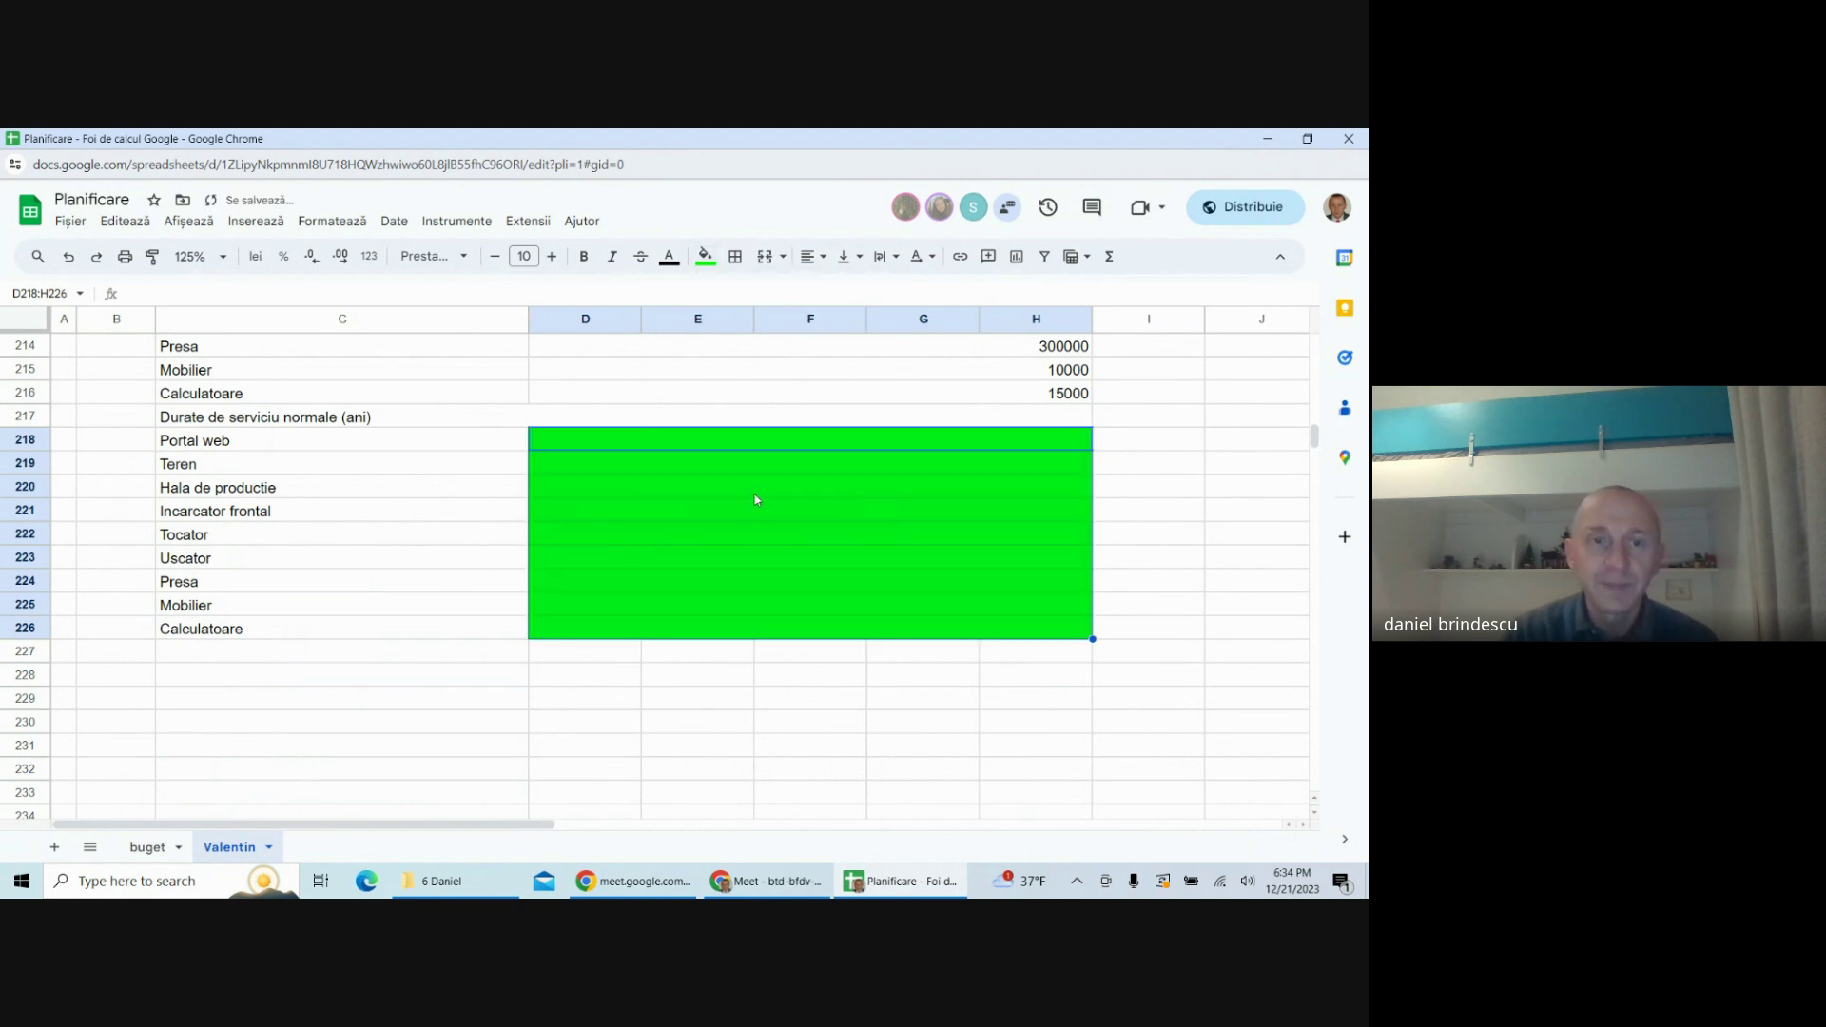
click(756, 501)
- Enter a normal service life of 3 years for "Portal web" in D218
click(769, 438)
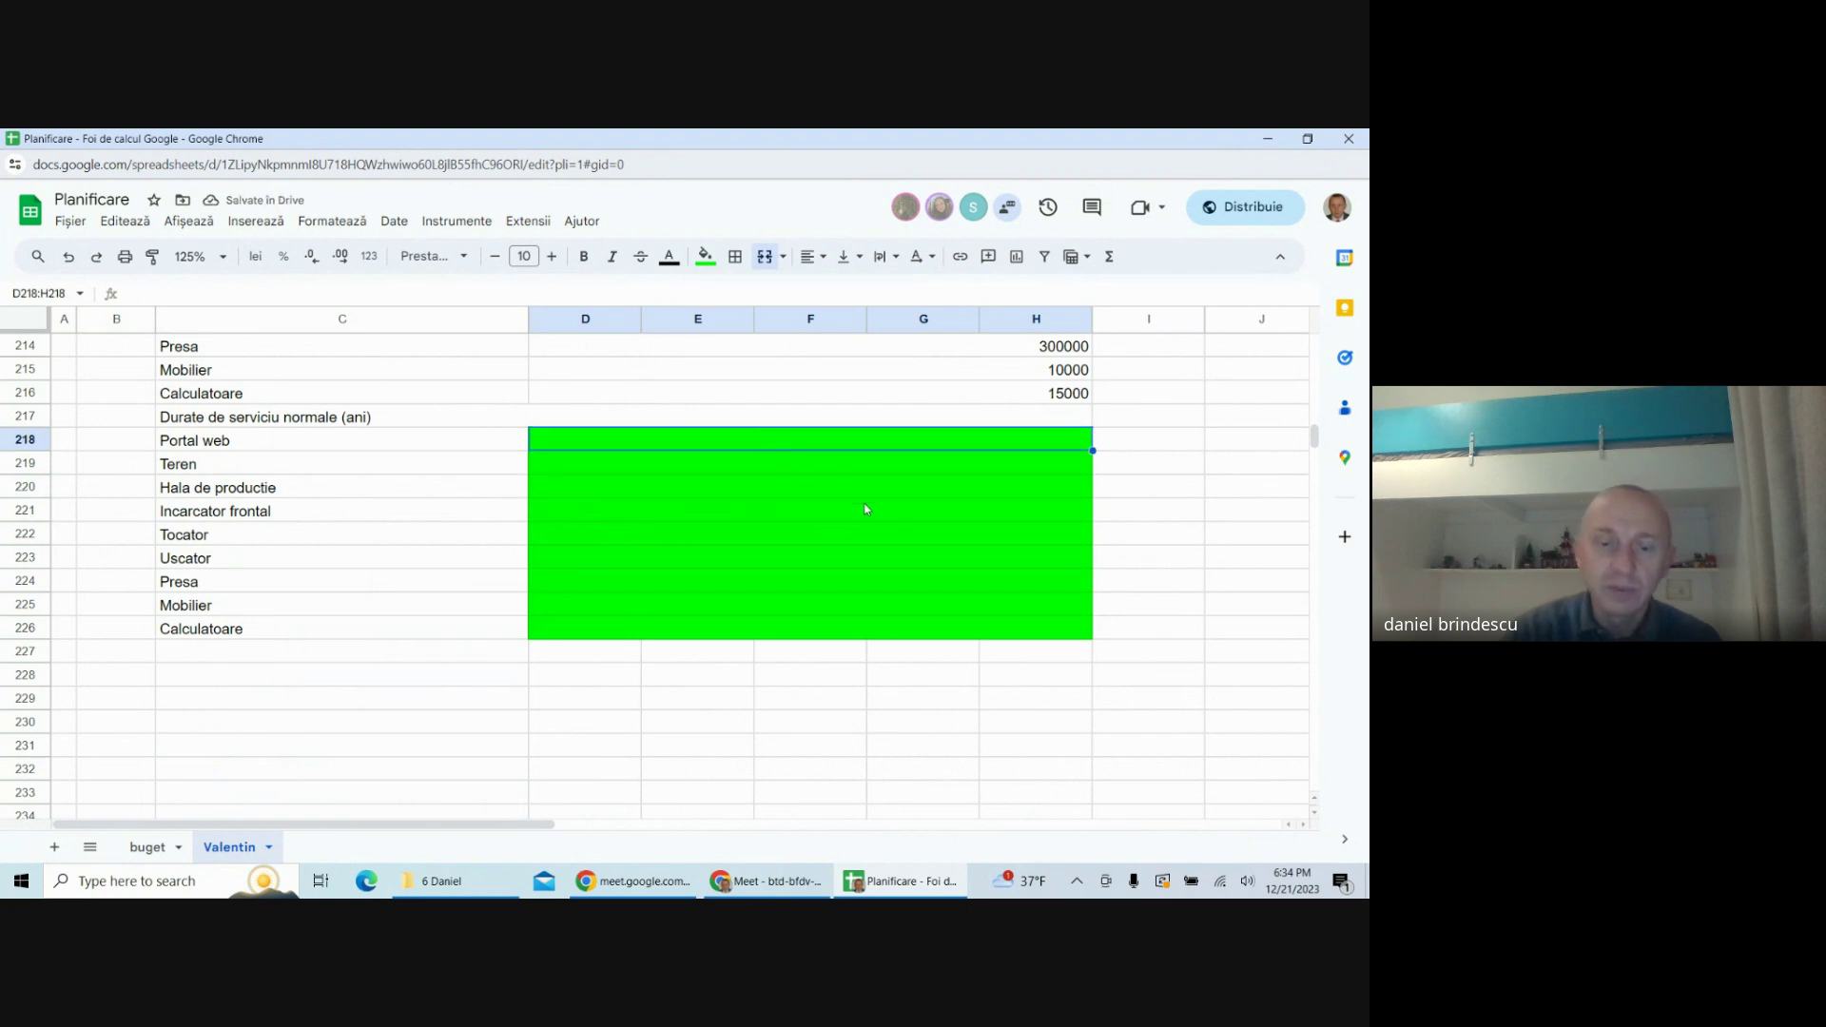
text(3)
key(Return)
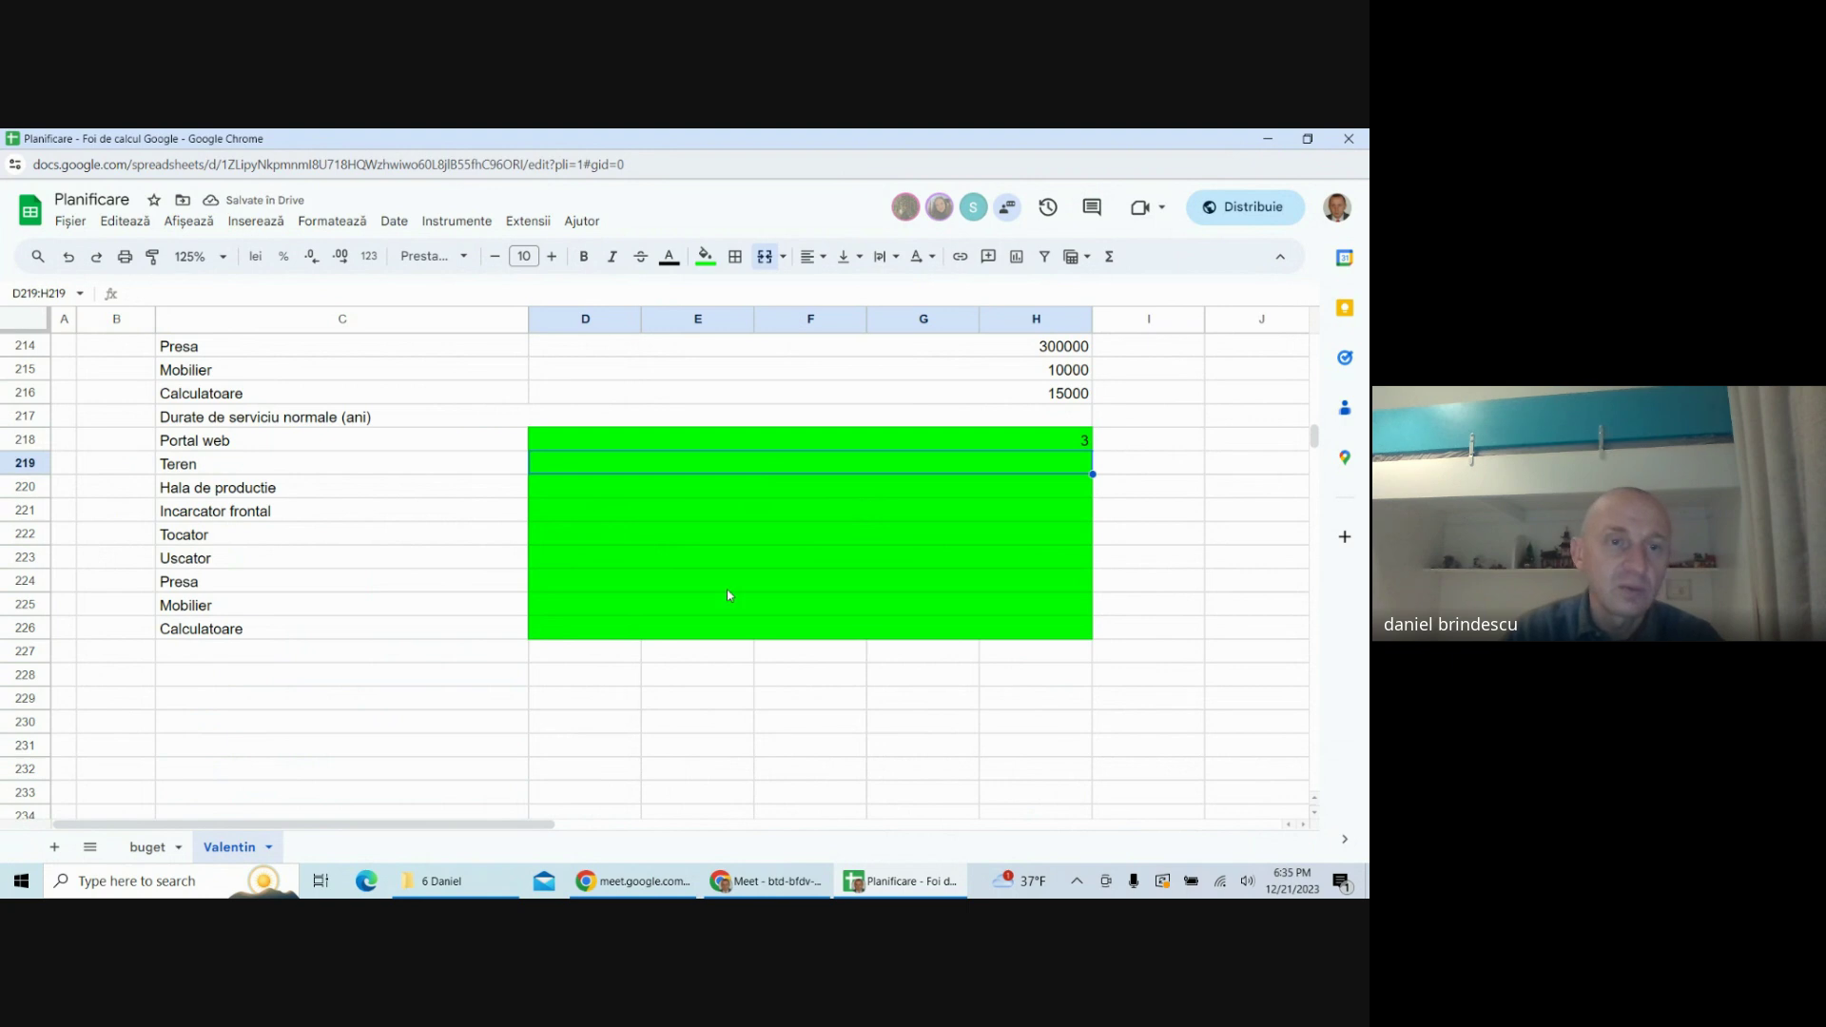
- Delete the "Teren" rows from both the service life section (row 219) and the gross values section (row 209)
click(27, 462)
right_click(27, 462)
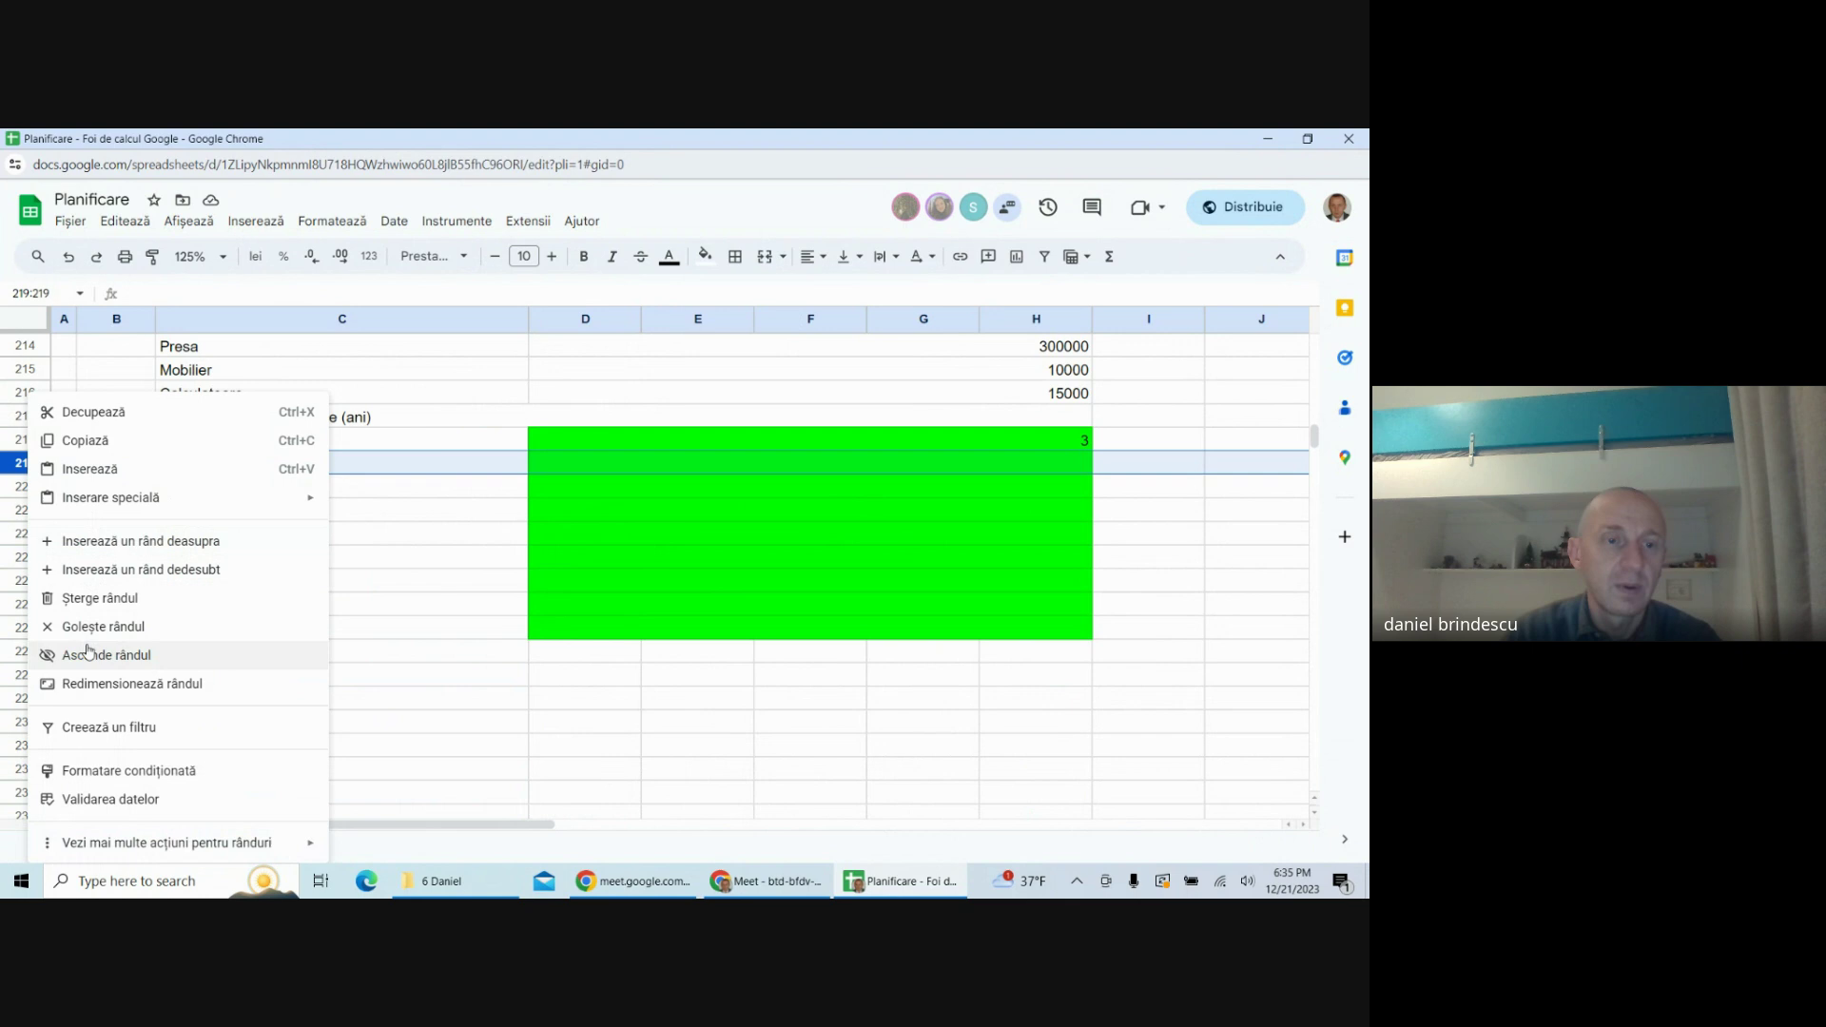
click(100, 597)
scroll(257, 565, up, 1)
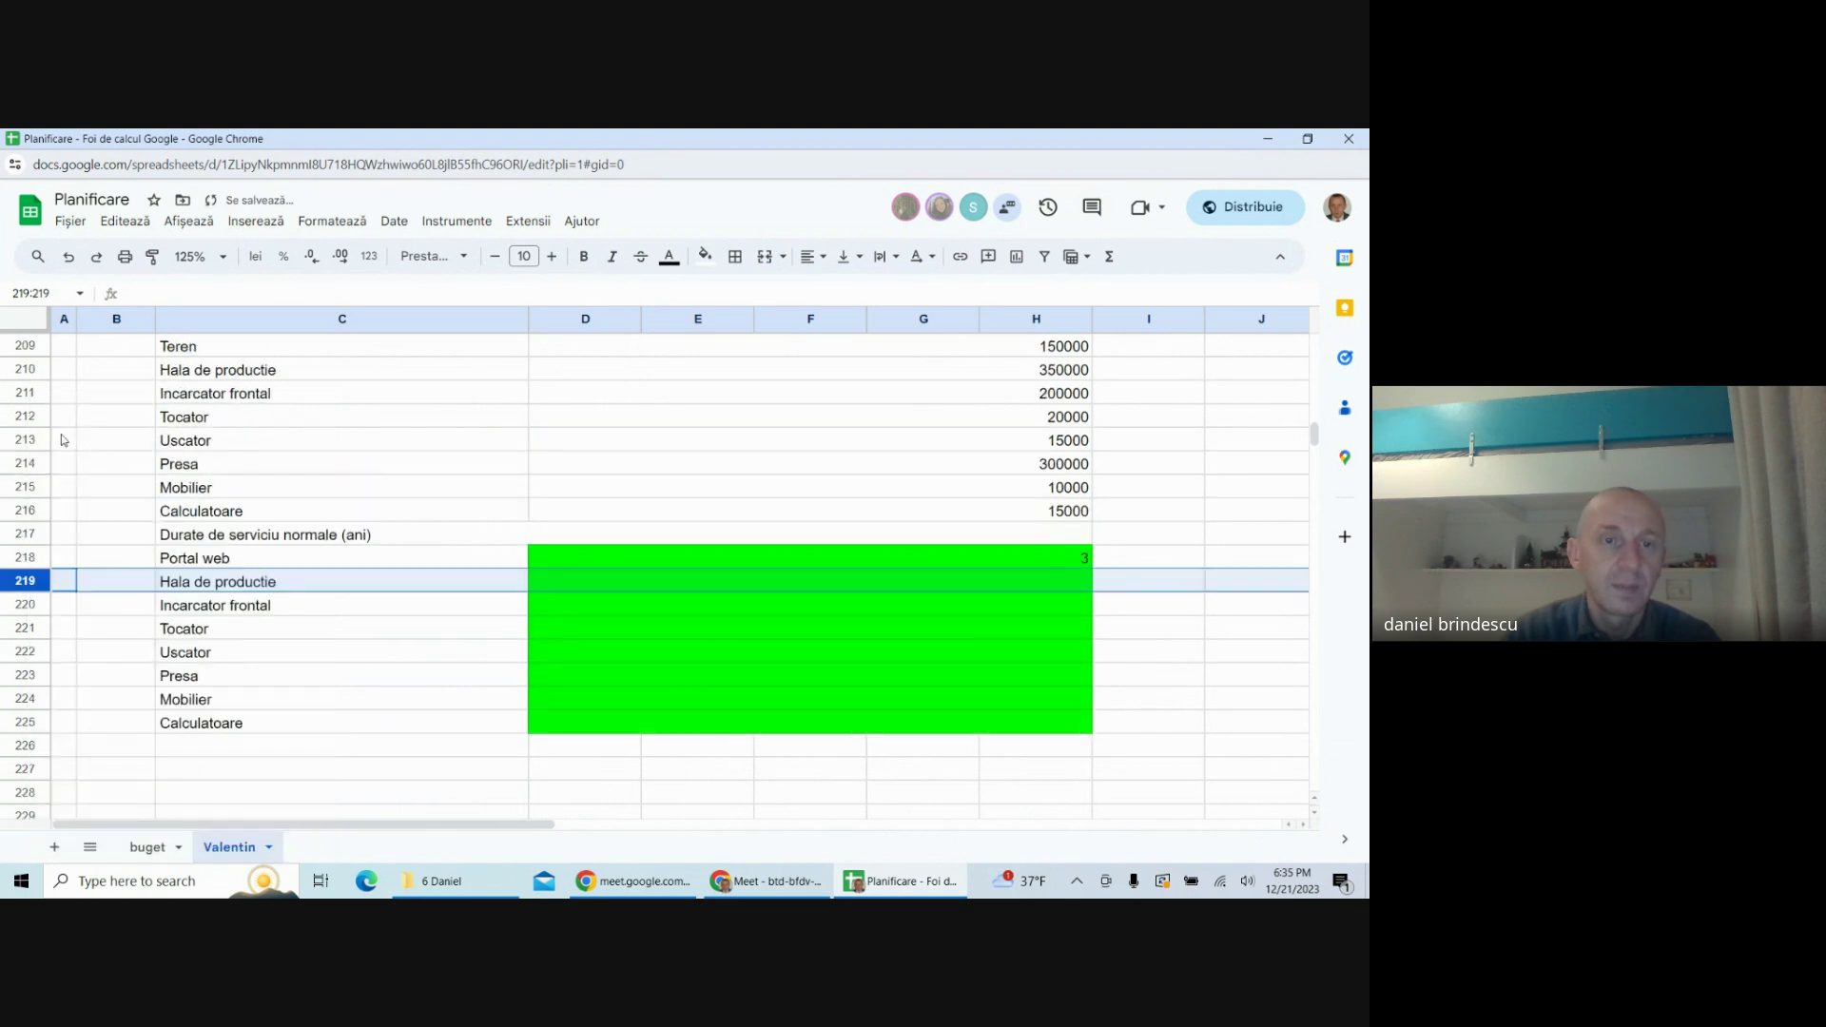
click(30, 349)
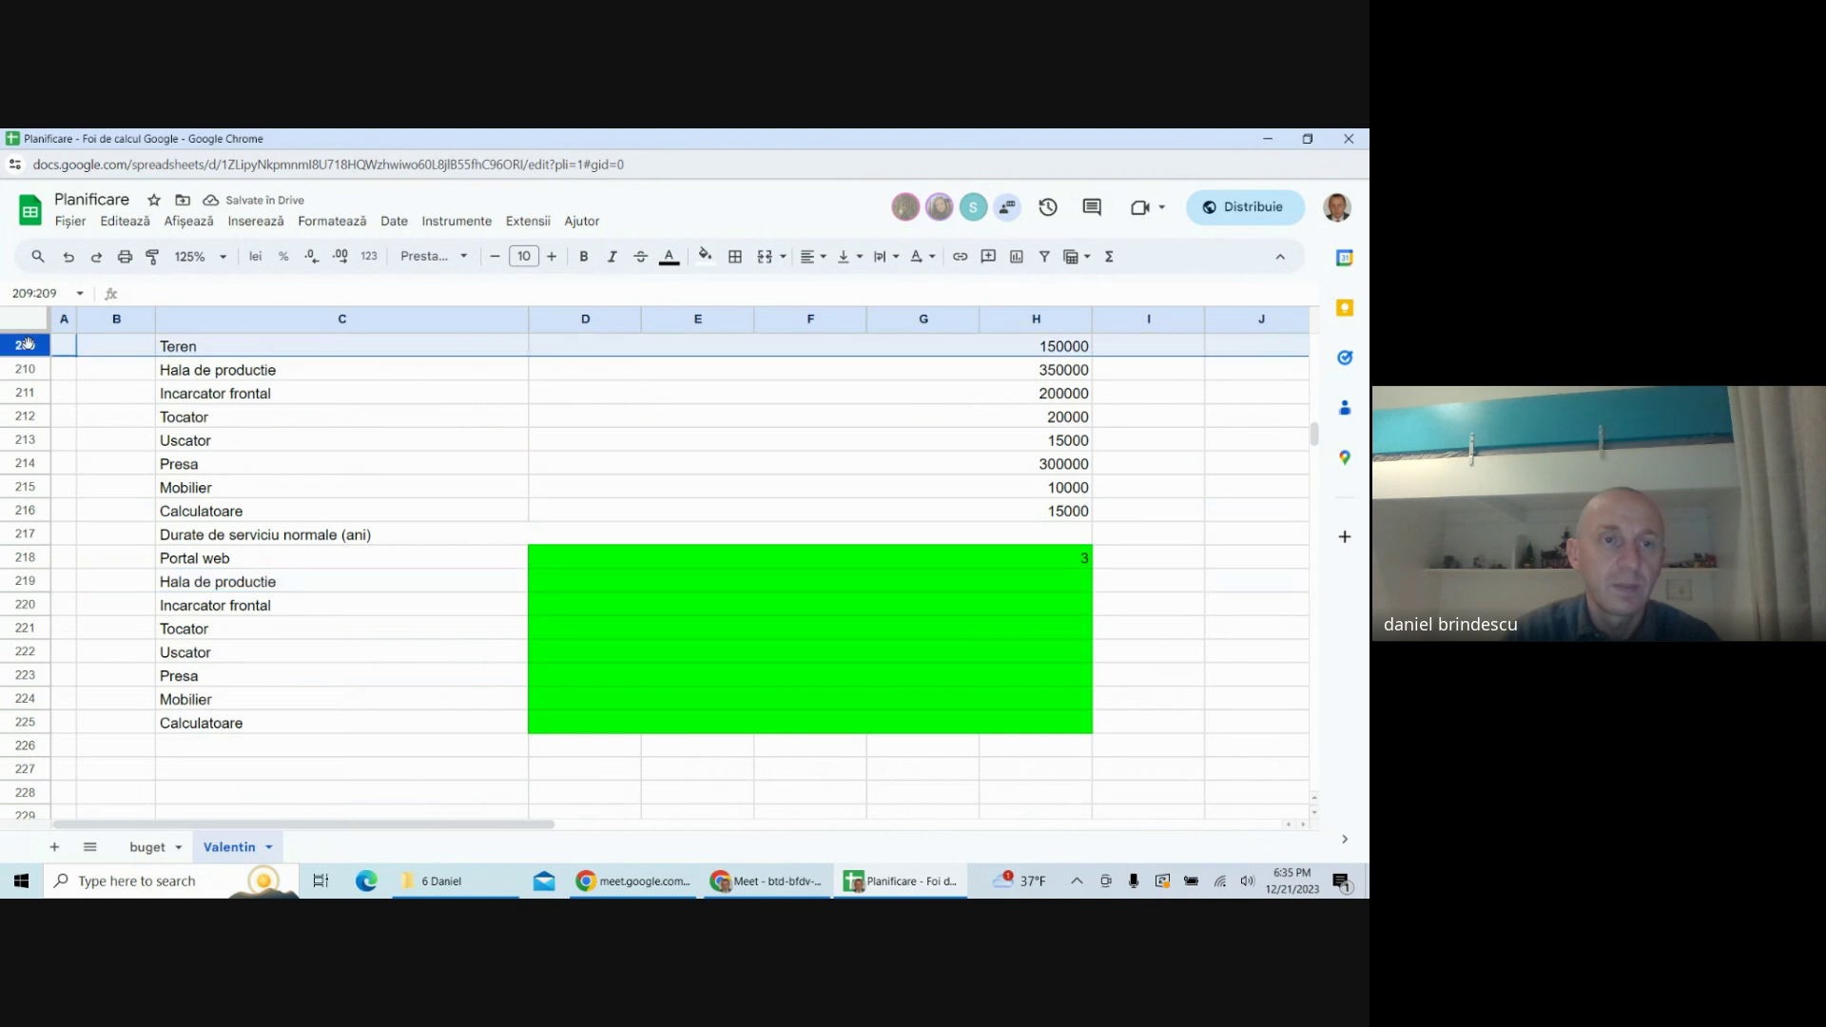
right_click(29, 349)
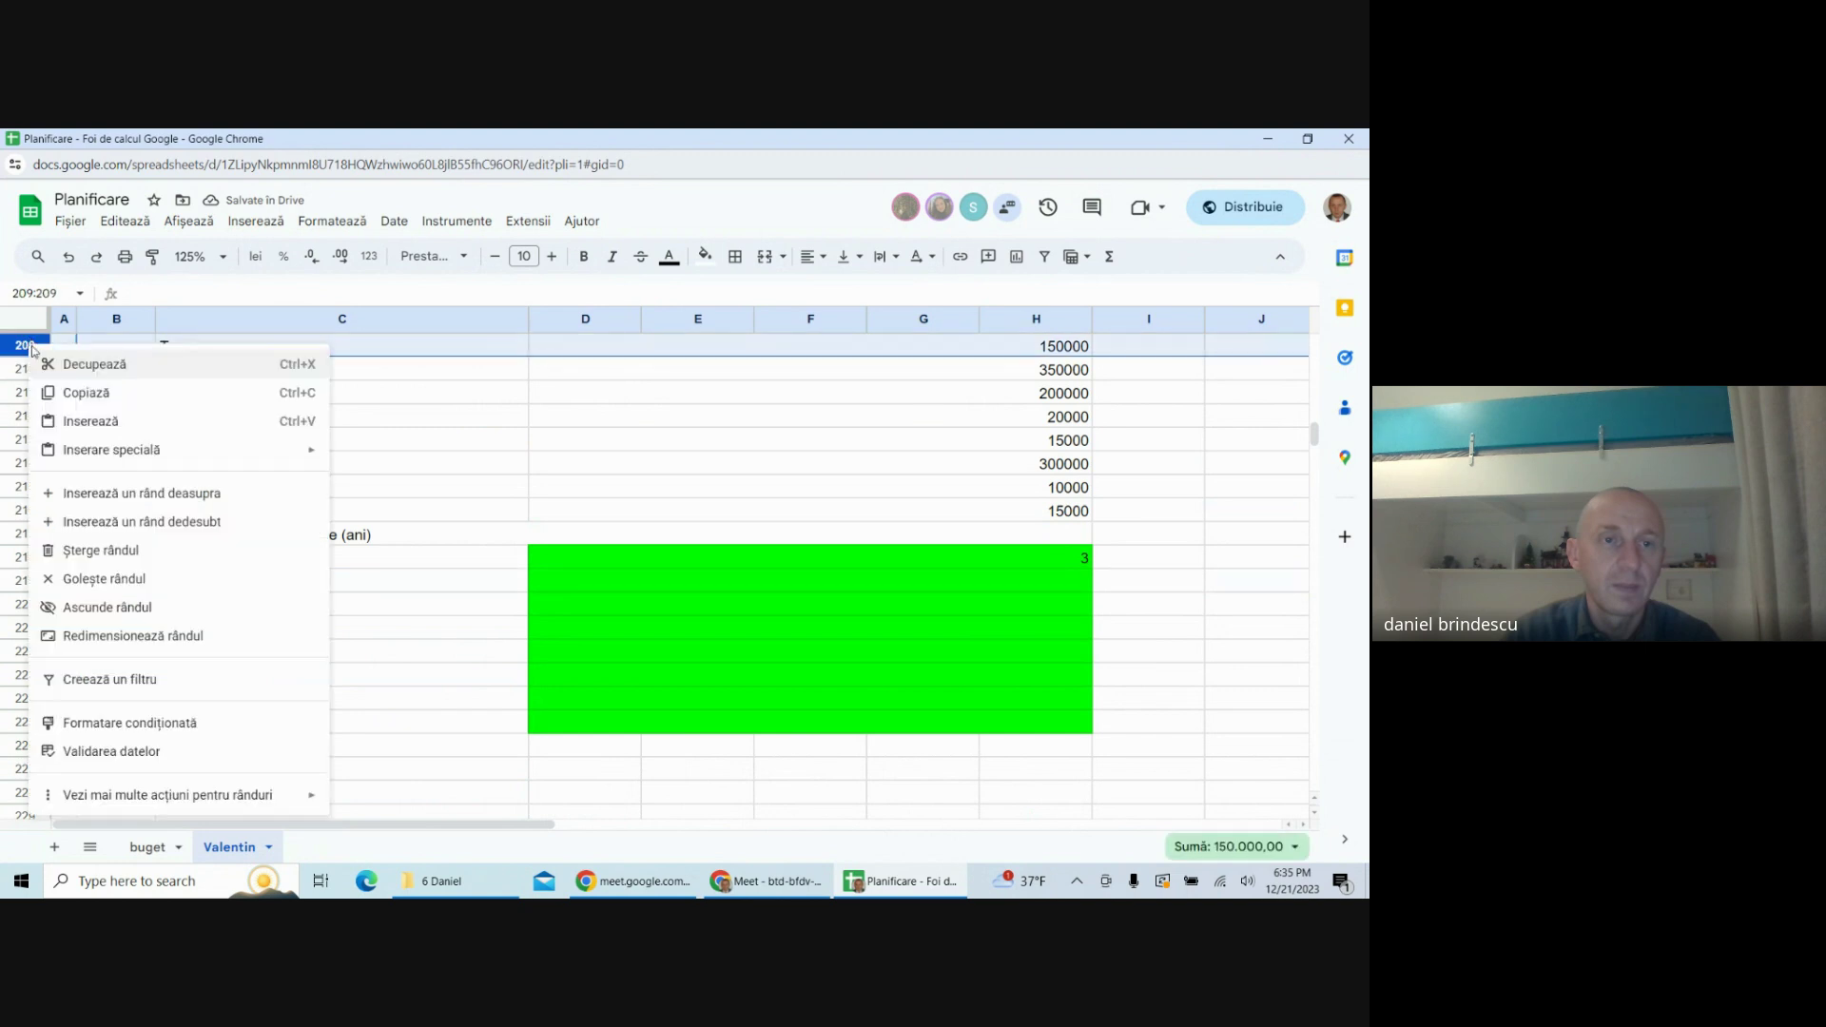
click(95, 551)
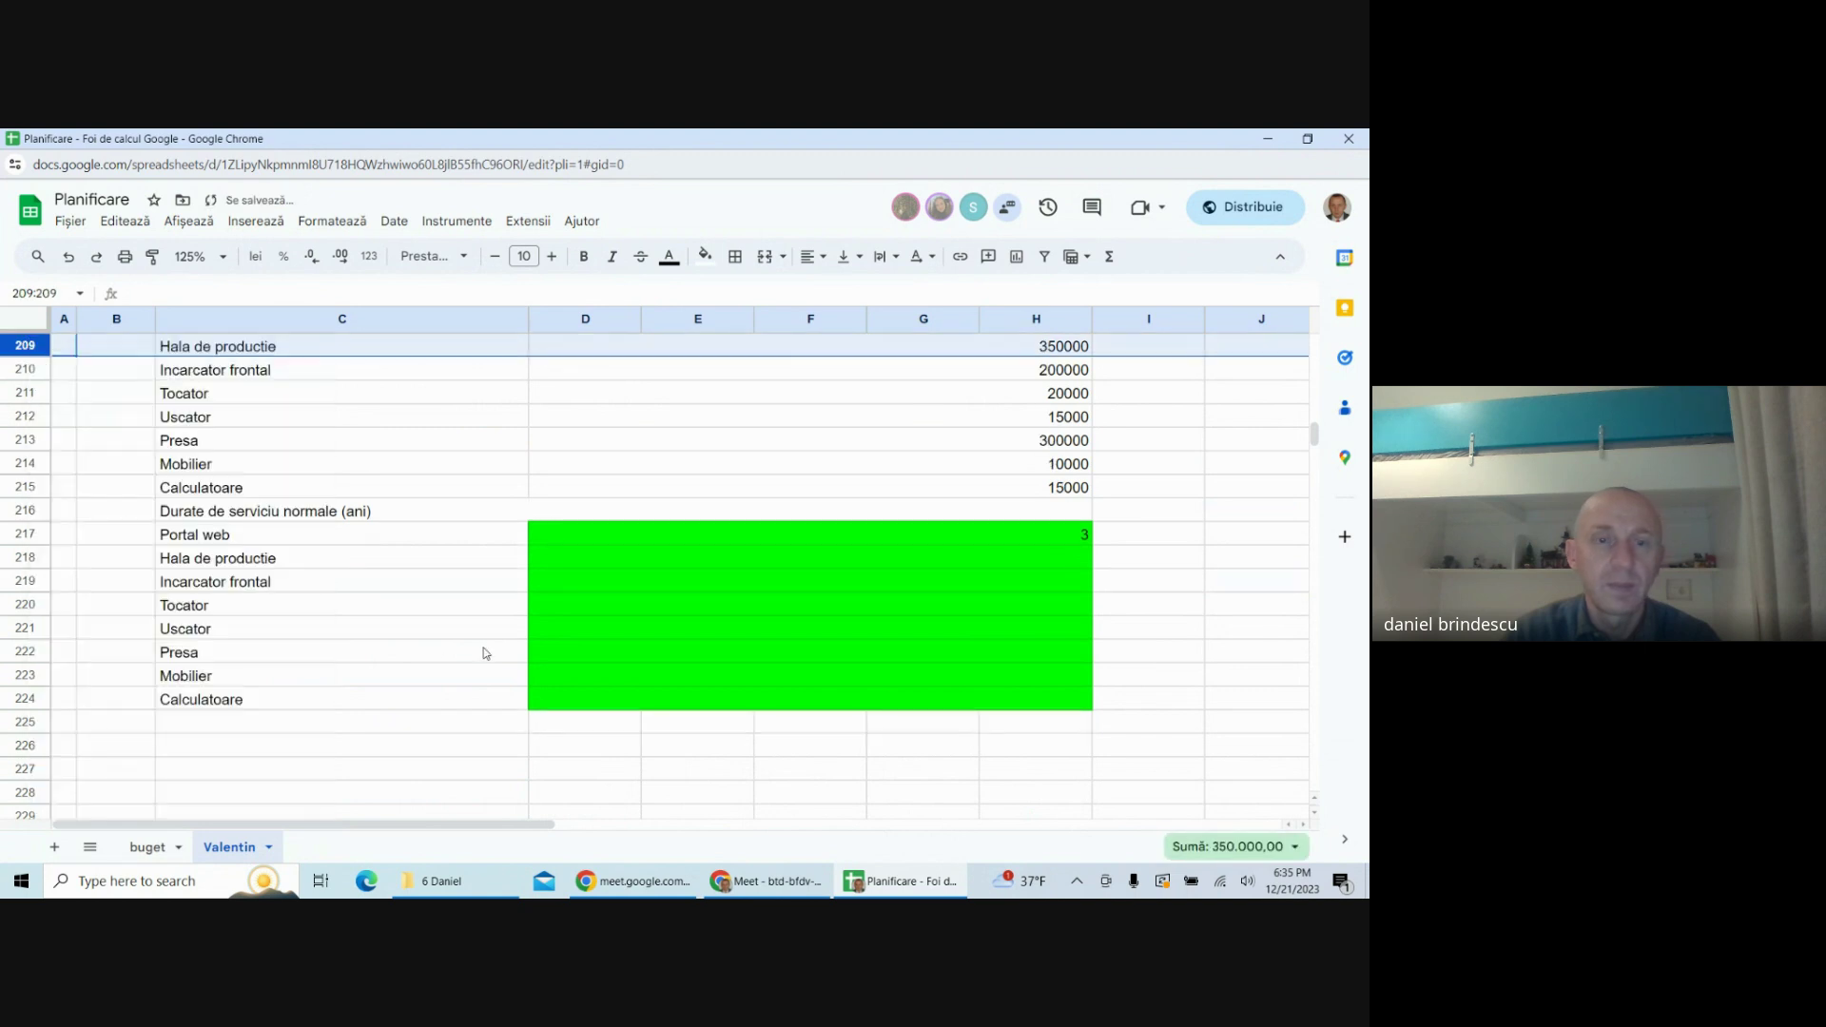
- Enter normal service lives of 40 years for "Hala de productie" and 8 years each for "Incarcator frontal", "Tocator", "Uscator" and "Presa"
click(795, 559)
text(4)
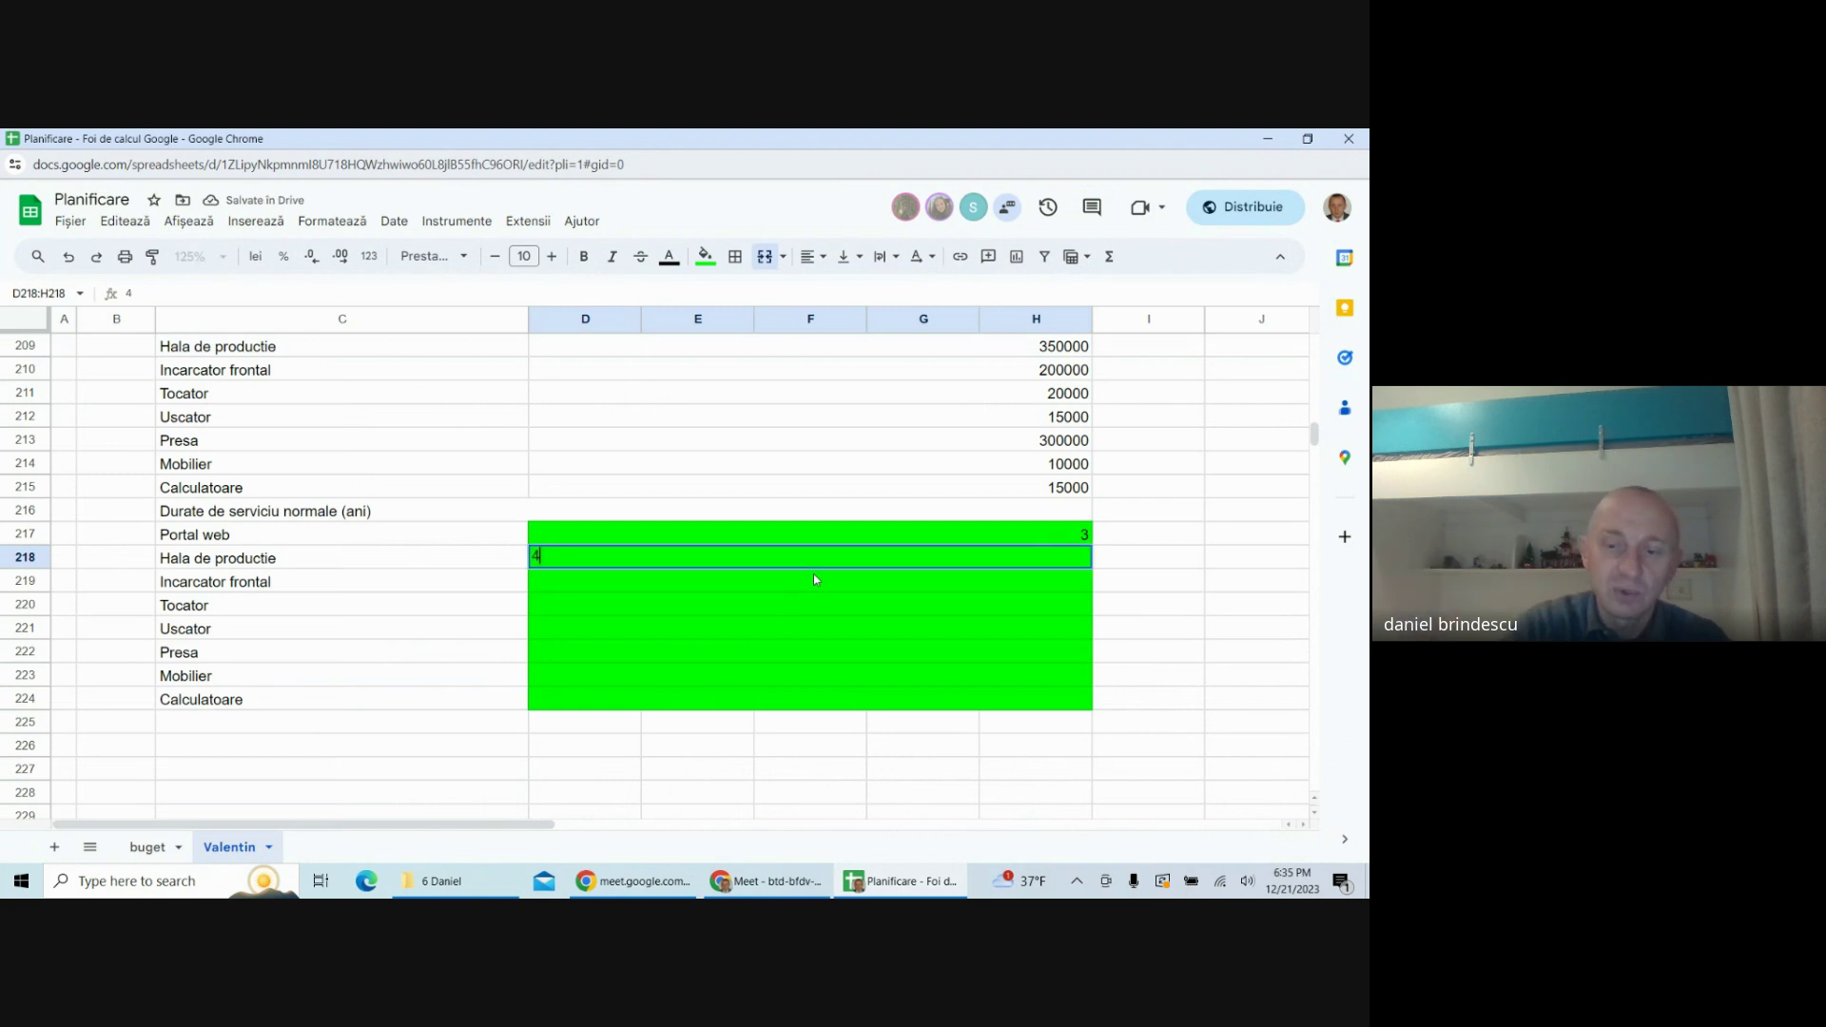
text(0)
key(Return)
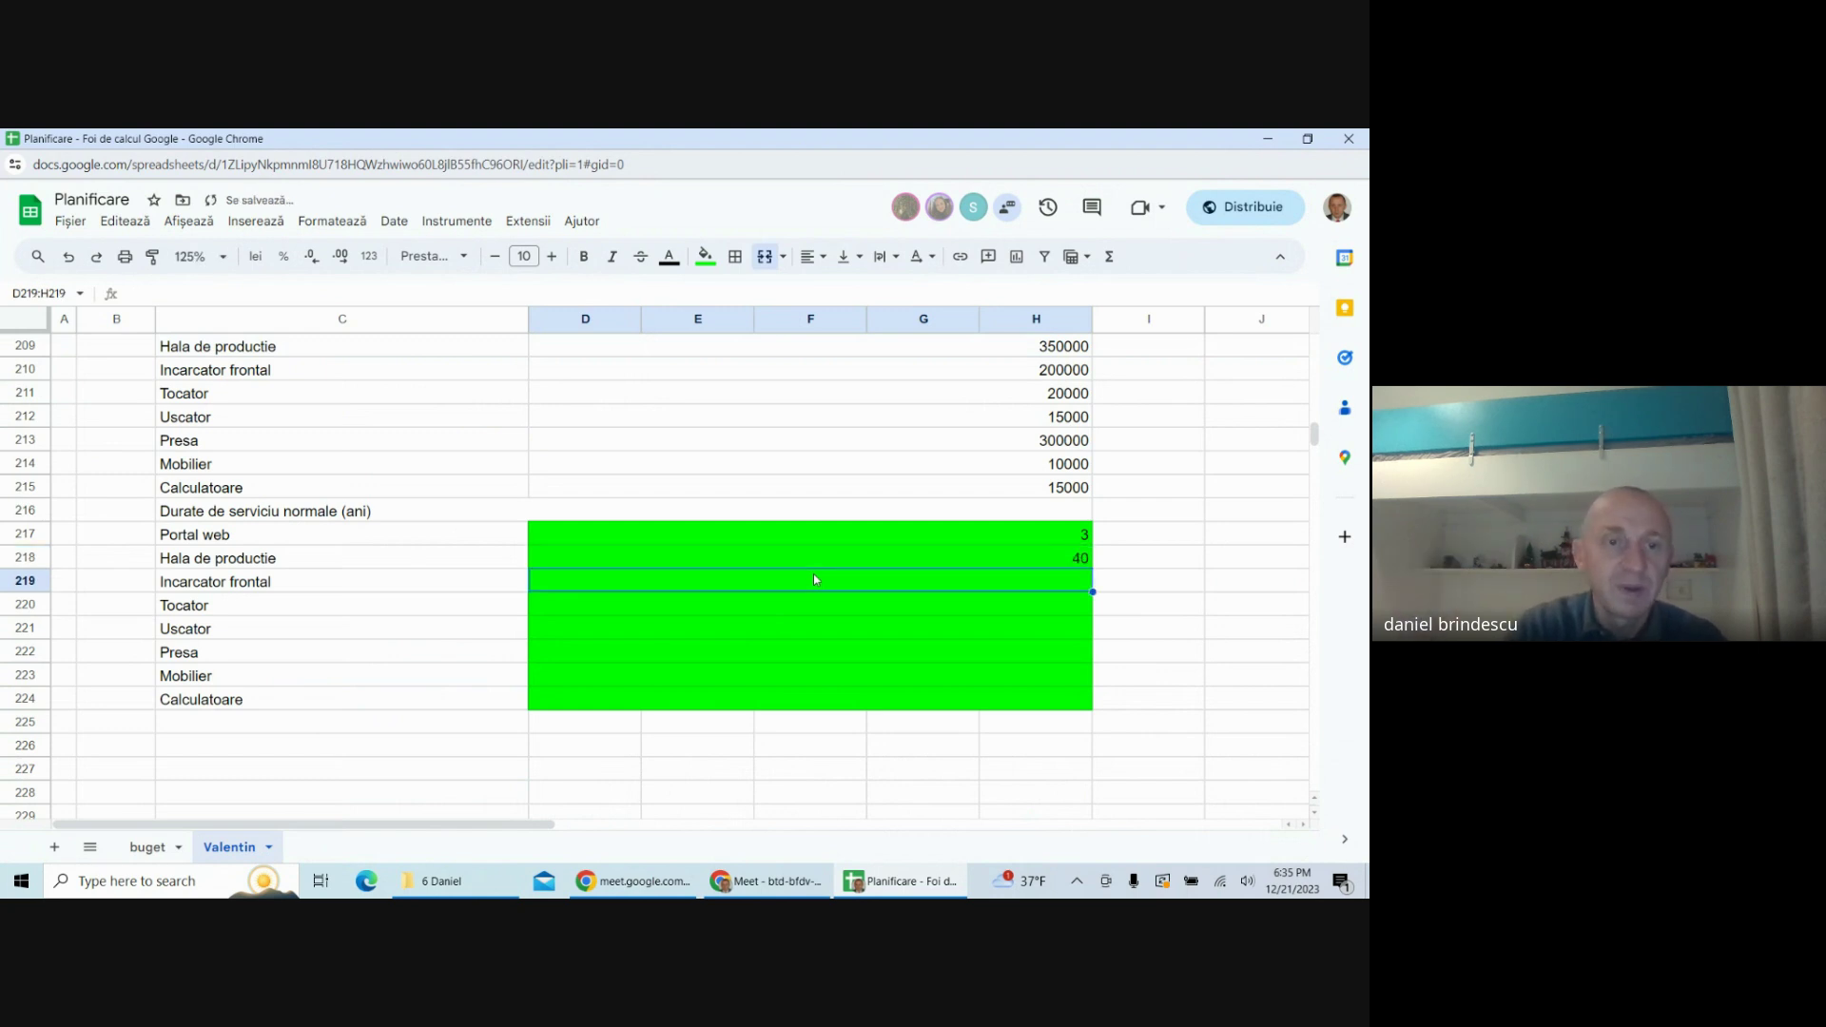
text(8)
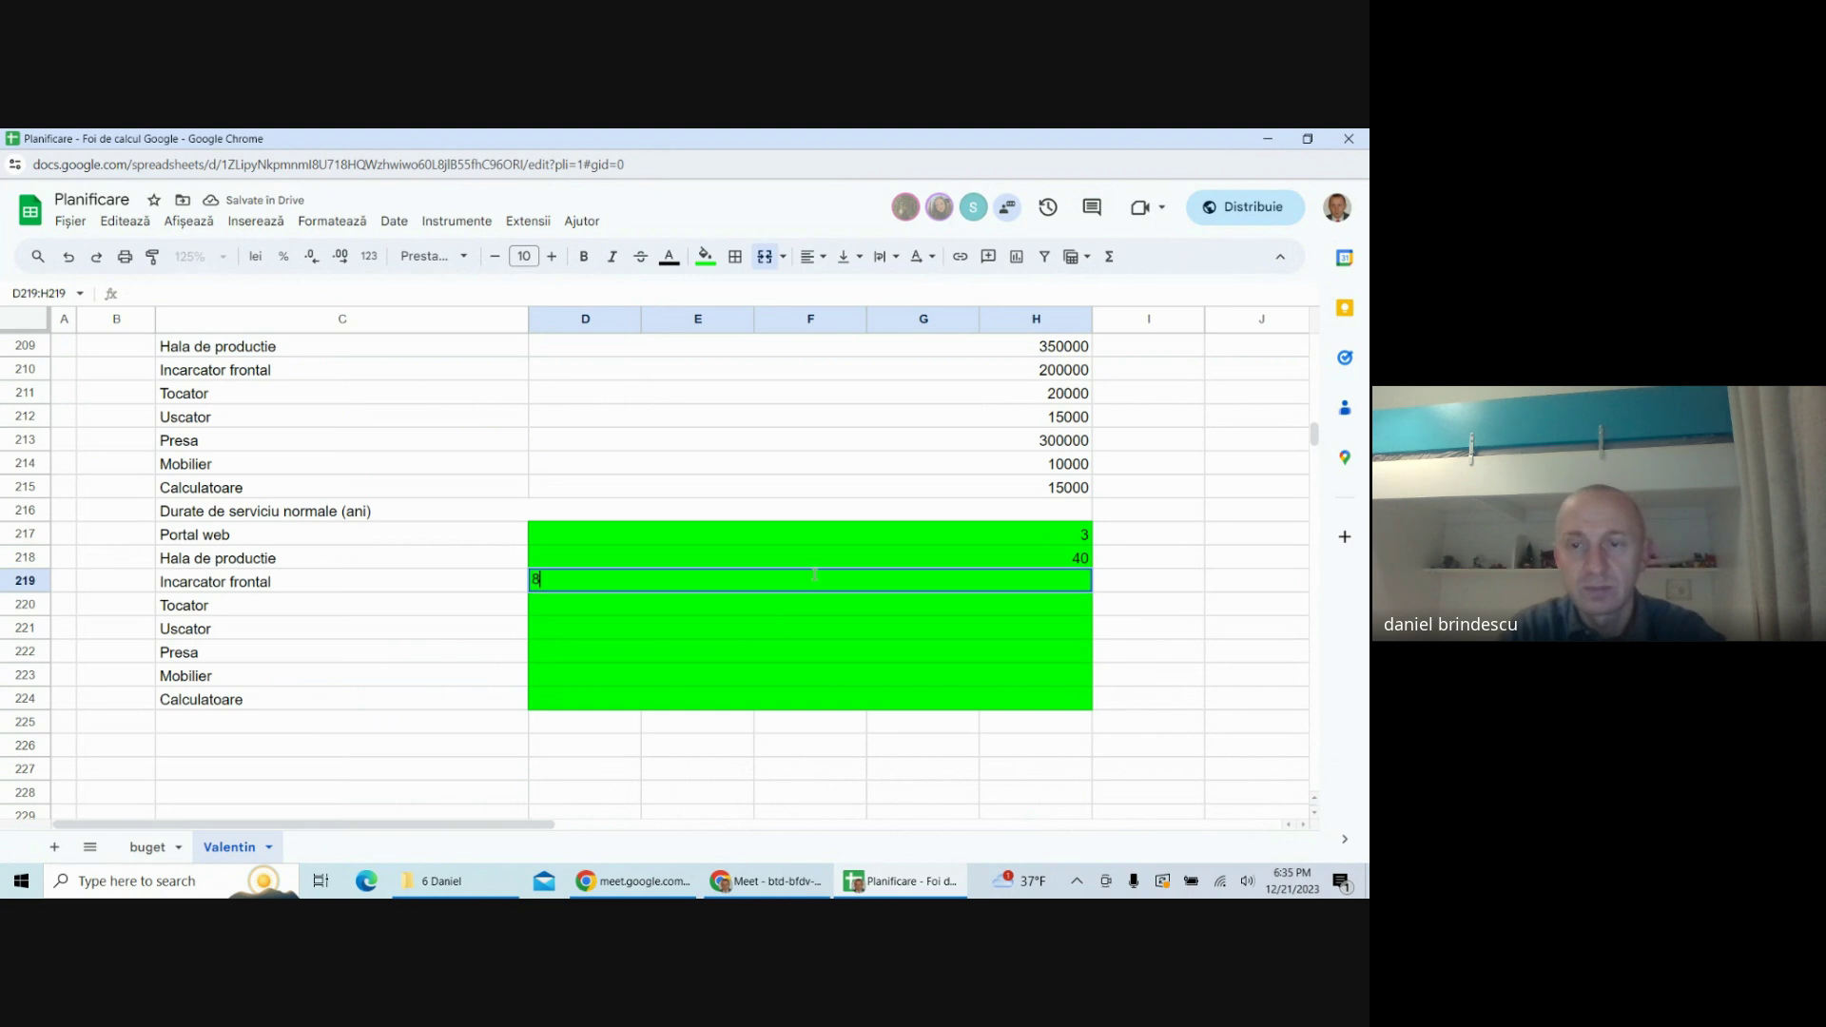
key(Return)
text(8)
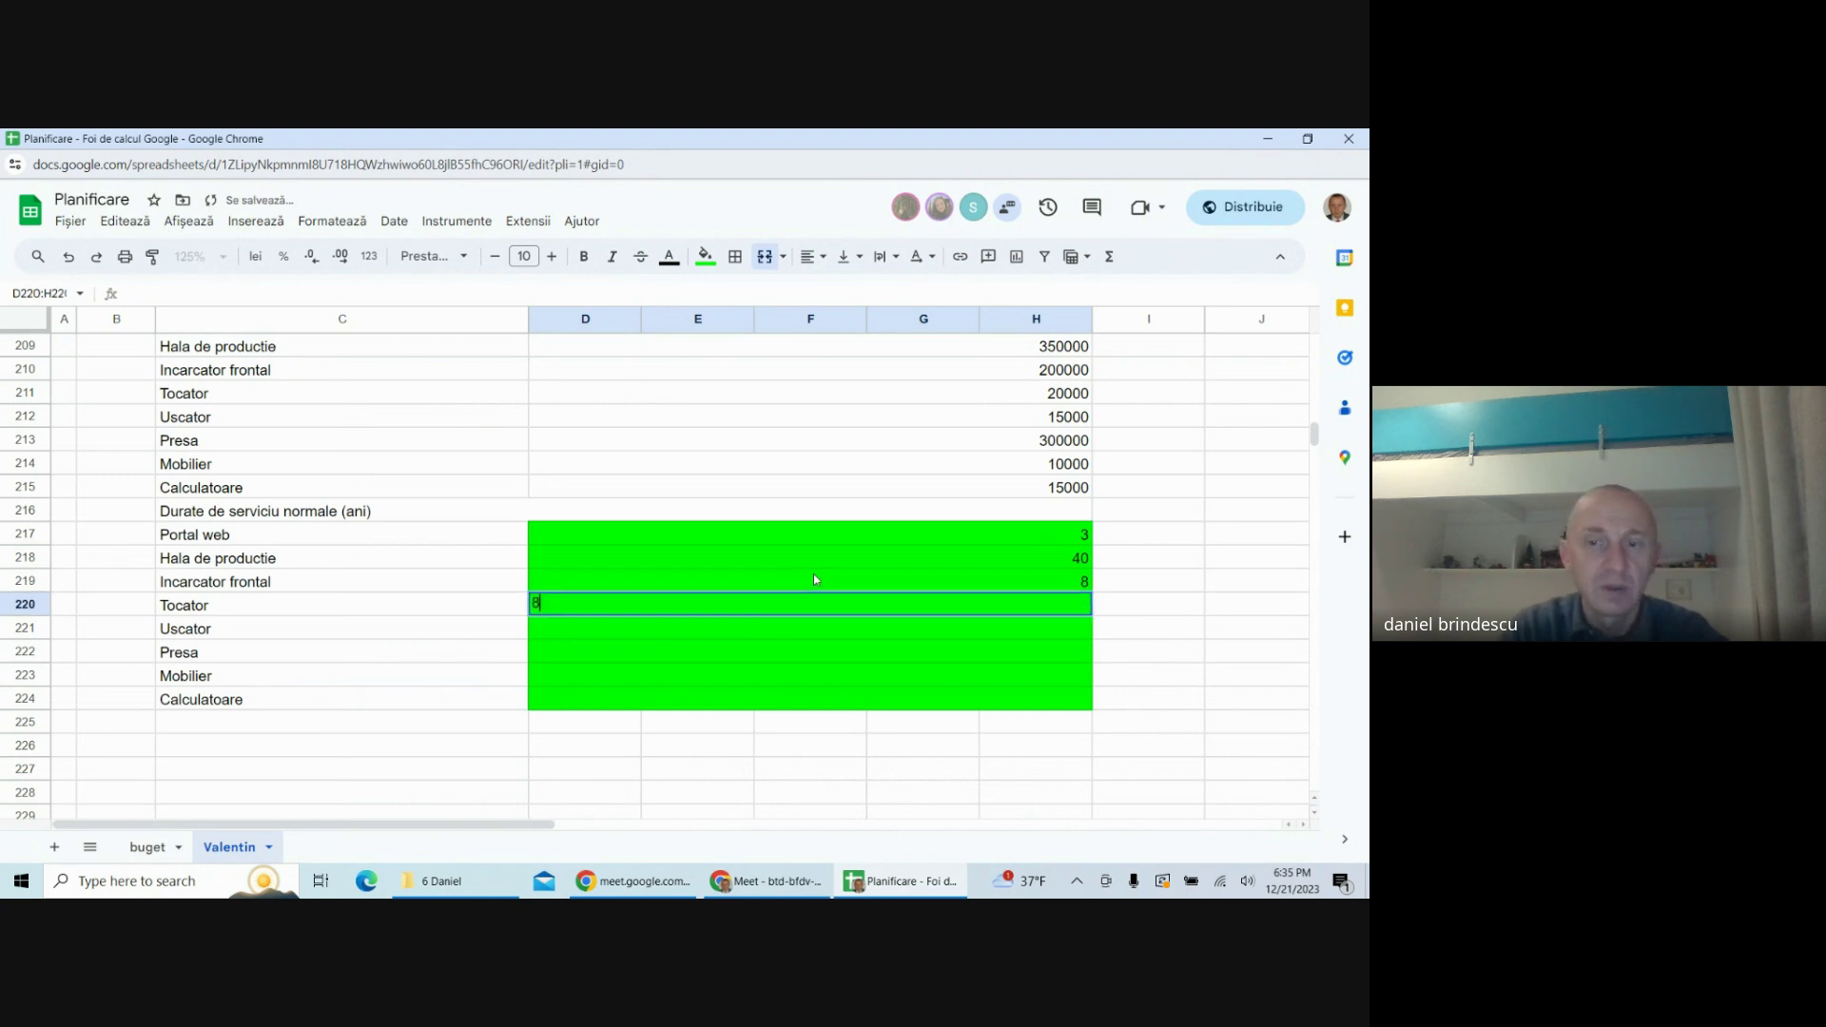
key(Return)
text(8)
key(Return)
text(8)
key(Return)
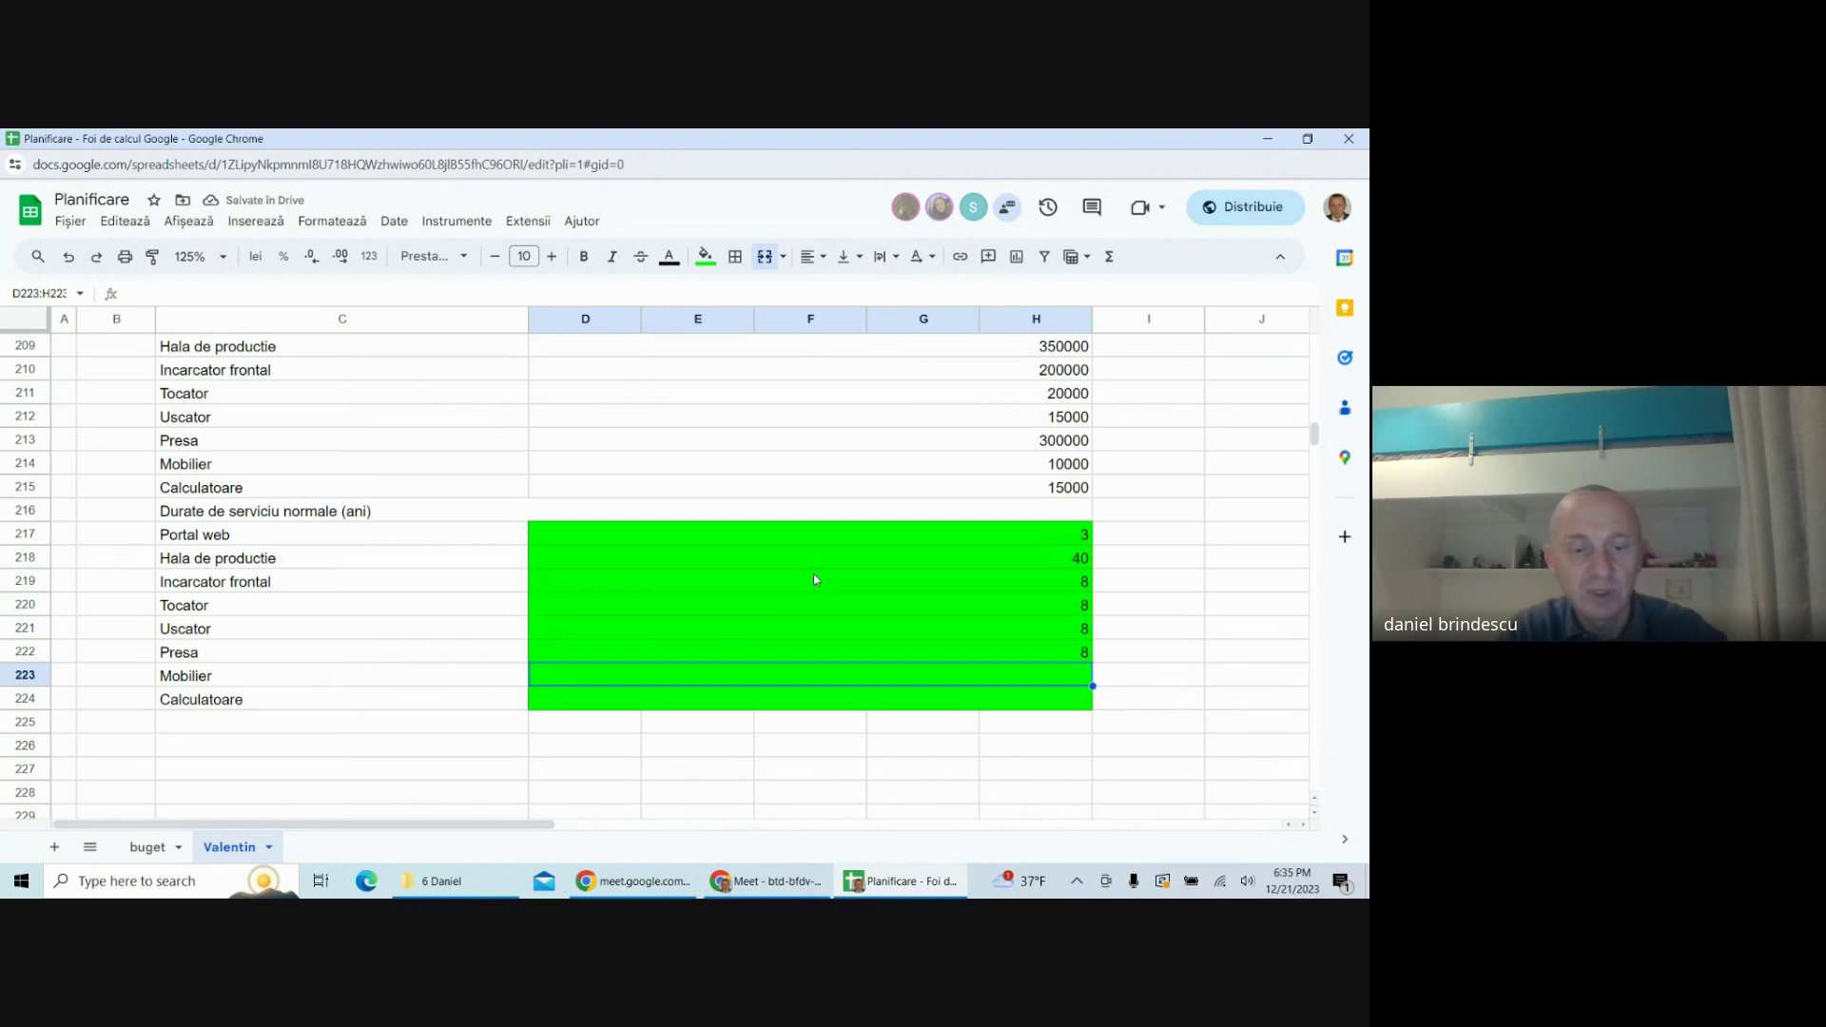
- Enter normal service lives of 10 years for "Mobilier" and 3 years for "Calculatoare"
text(10)
key(Return)
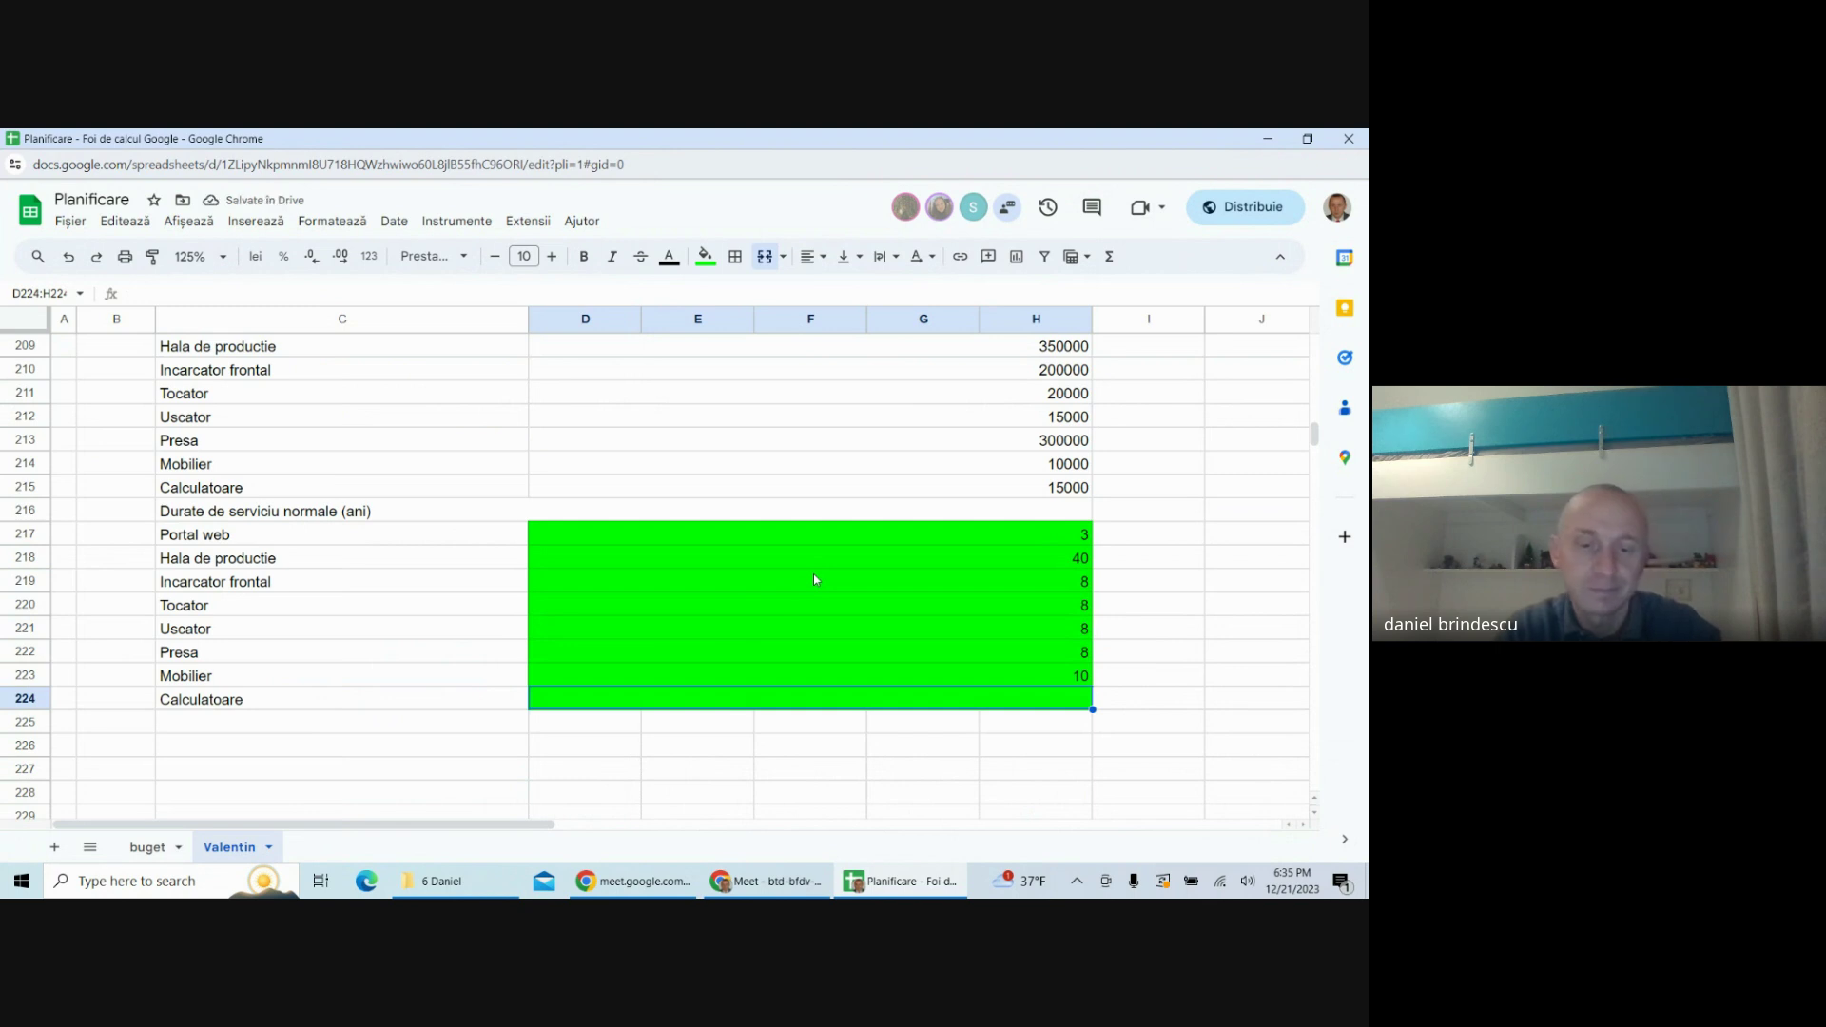
text(3)
key(Return)
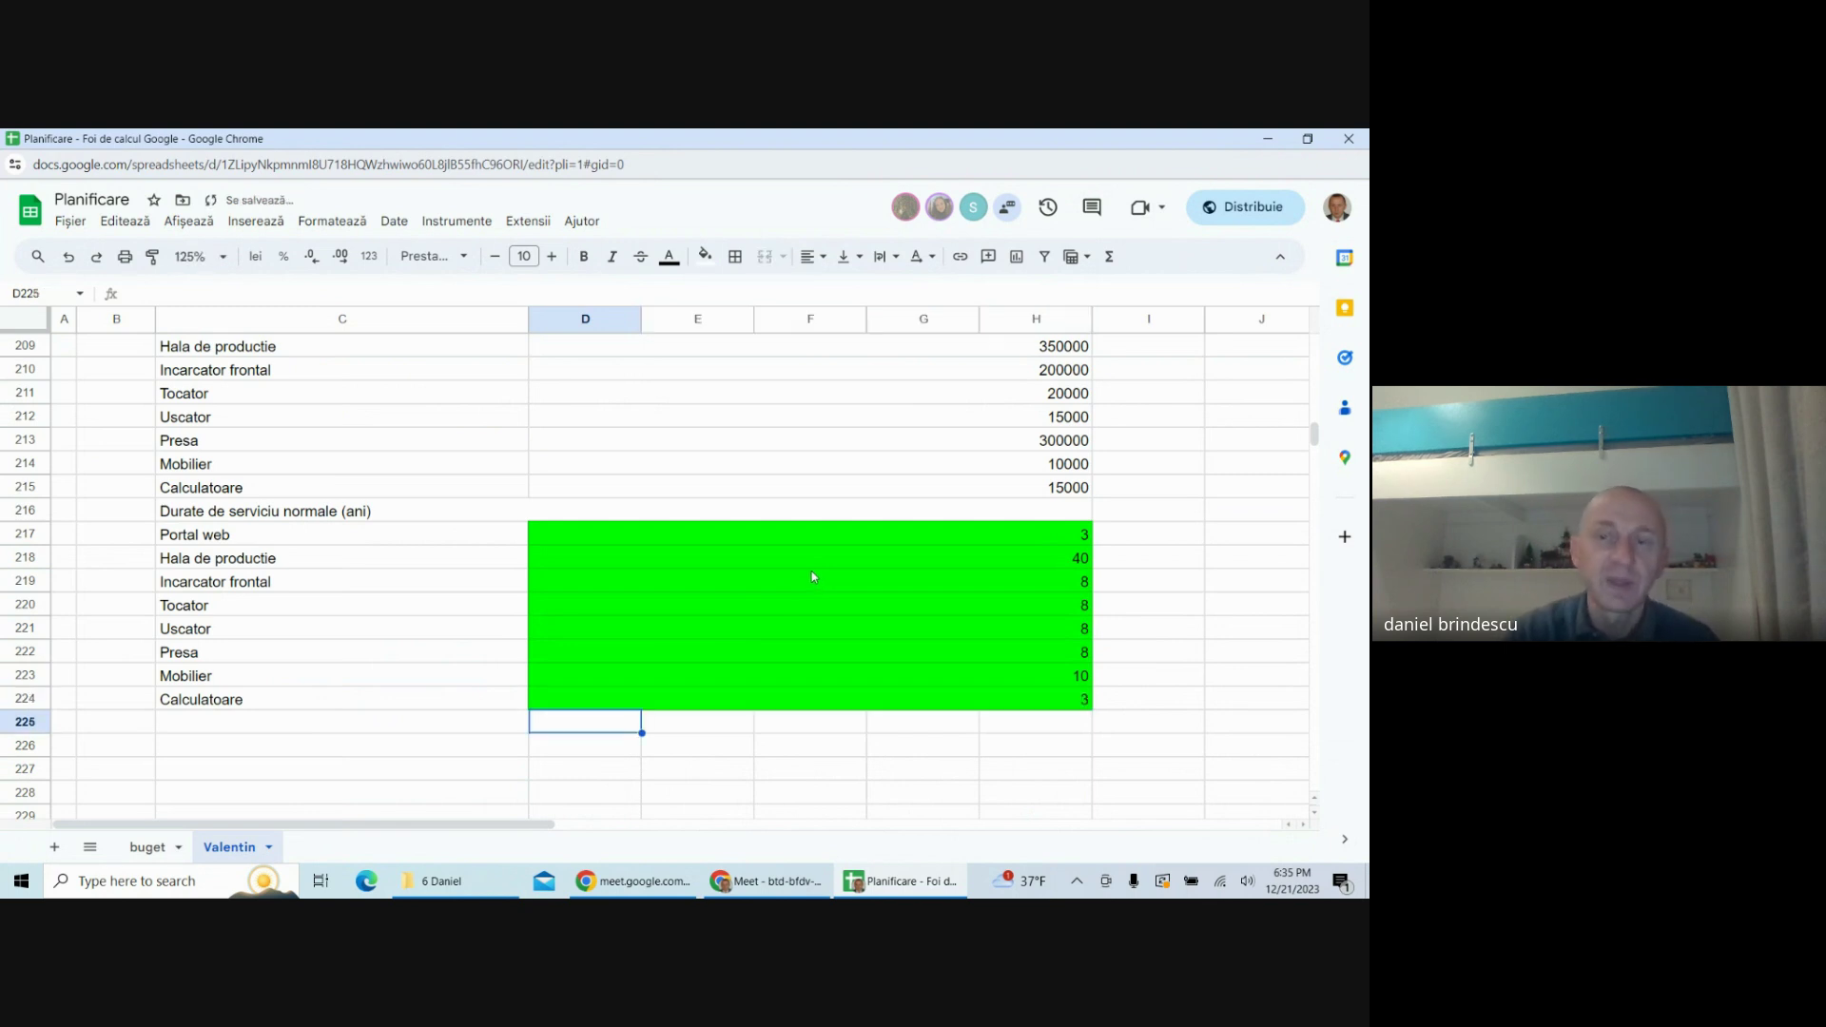
- Copy the merged "Durate de serviciu normale (ani)" heading to row 225 and change its text to "Amortizare anuala"
scroll(812, 575, up, 1)
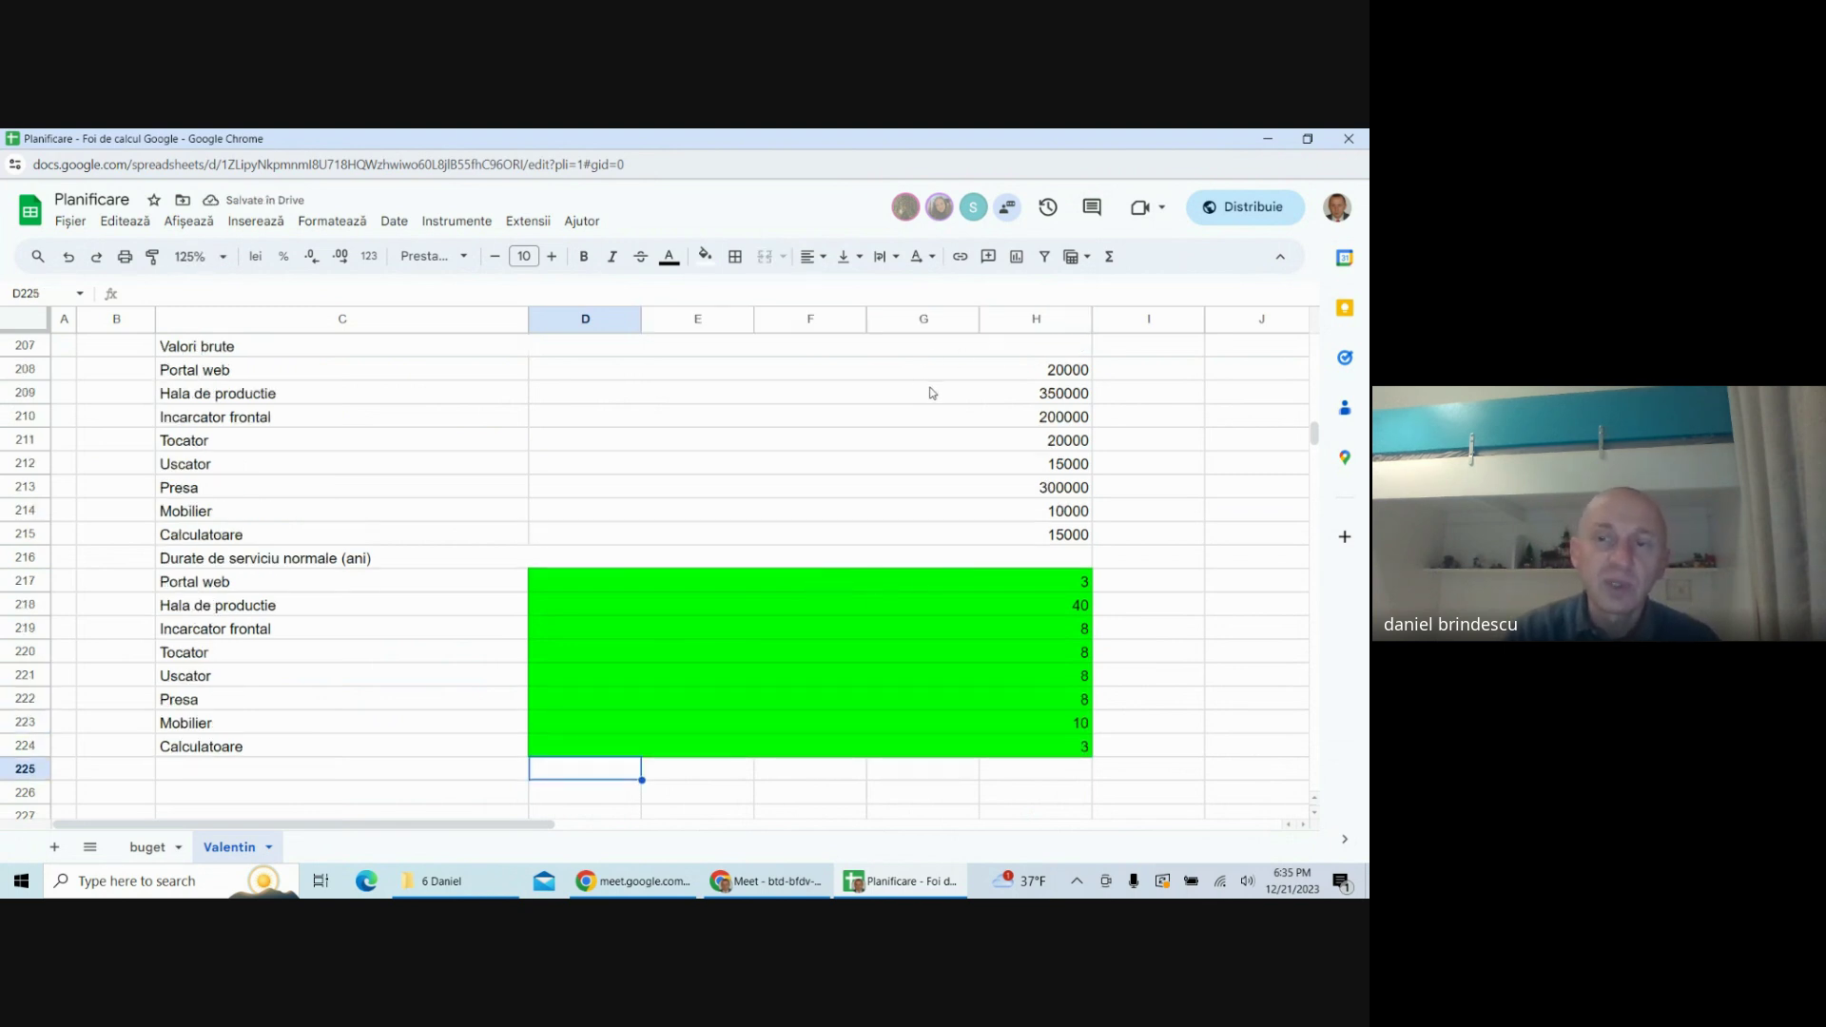
click(846, 438)
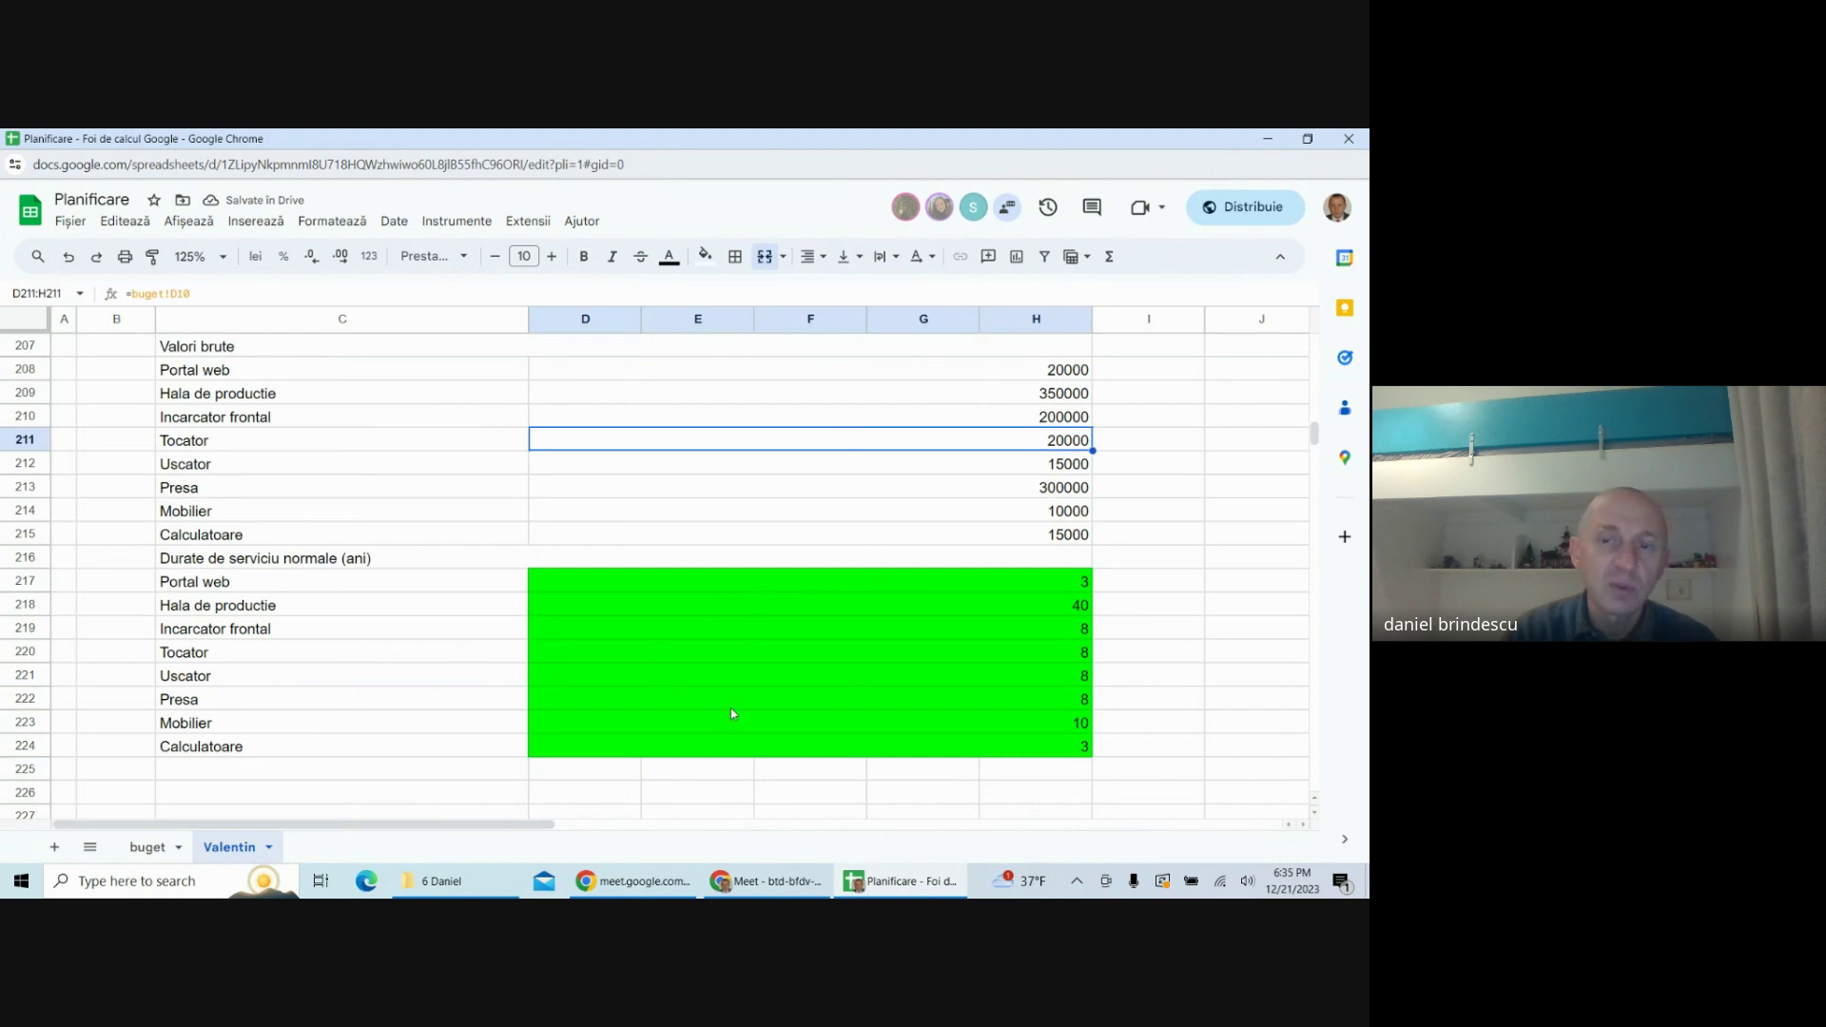
scroll(665, 704, down, 2)
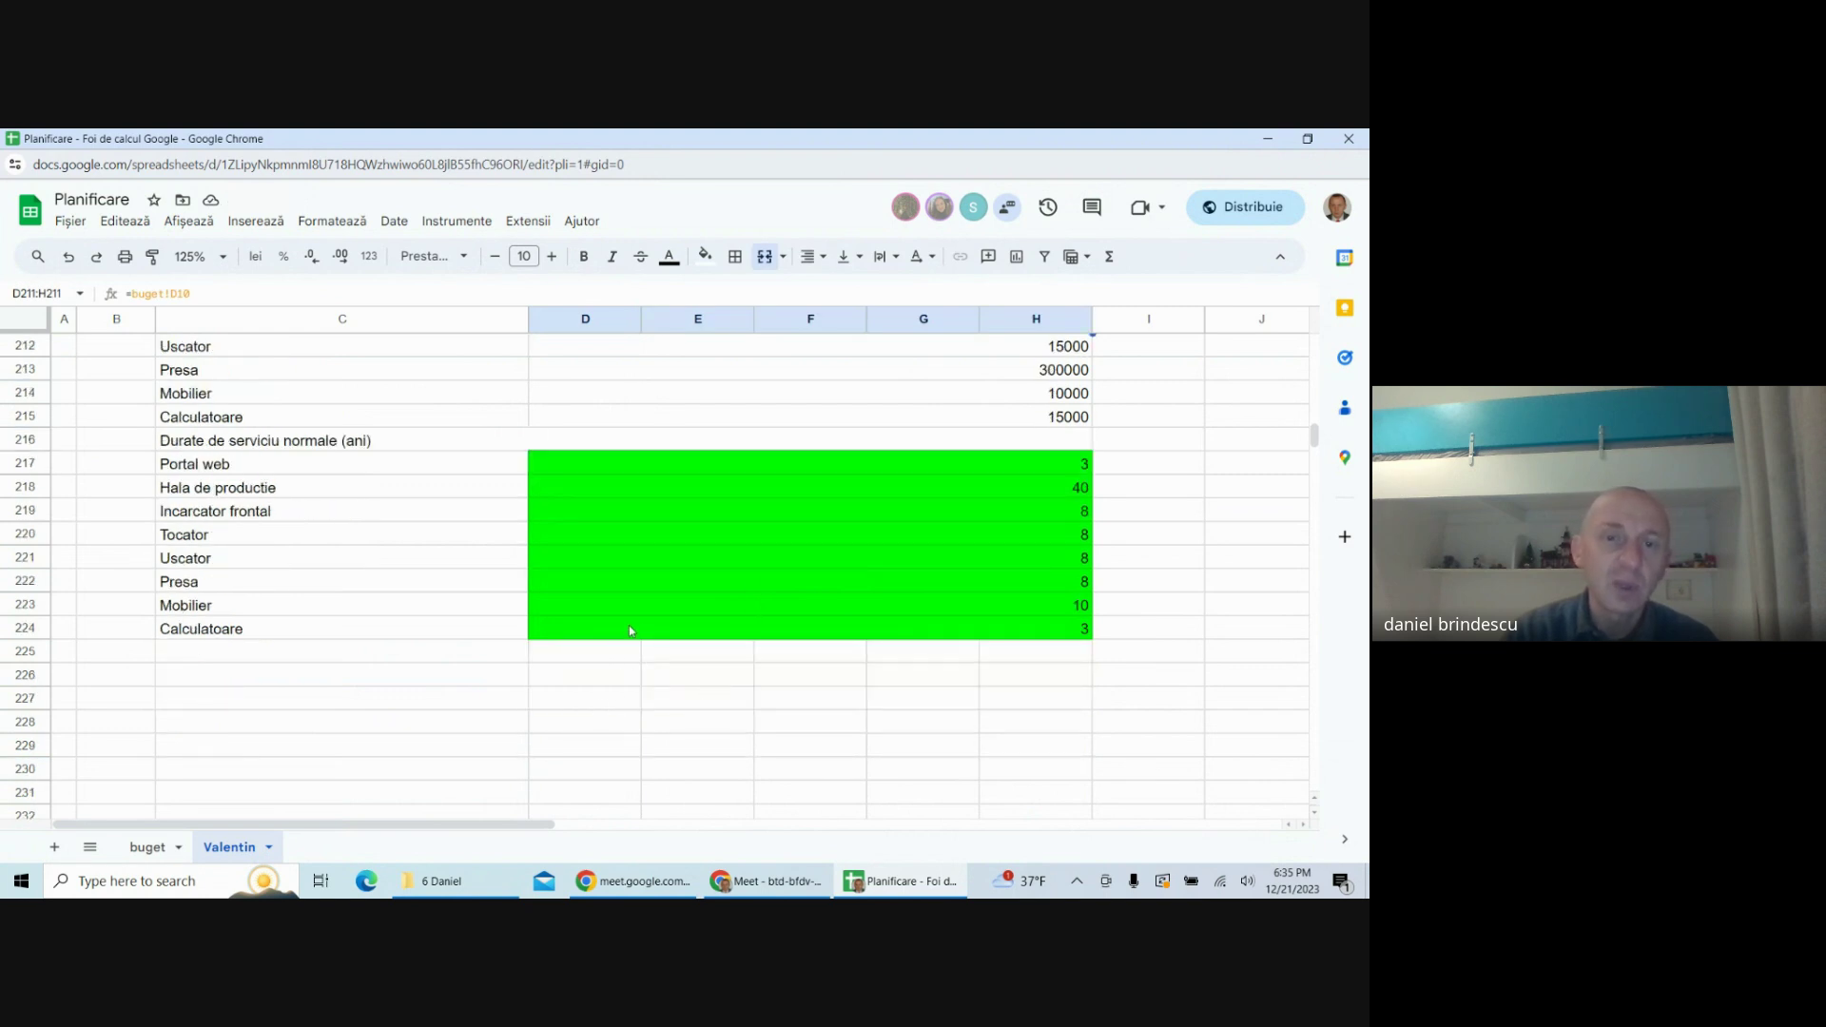
click(476, 445)
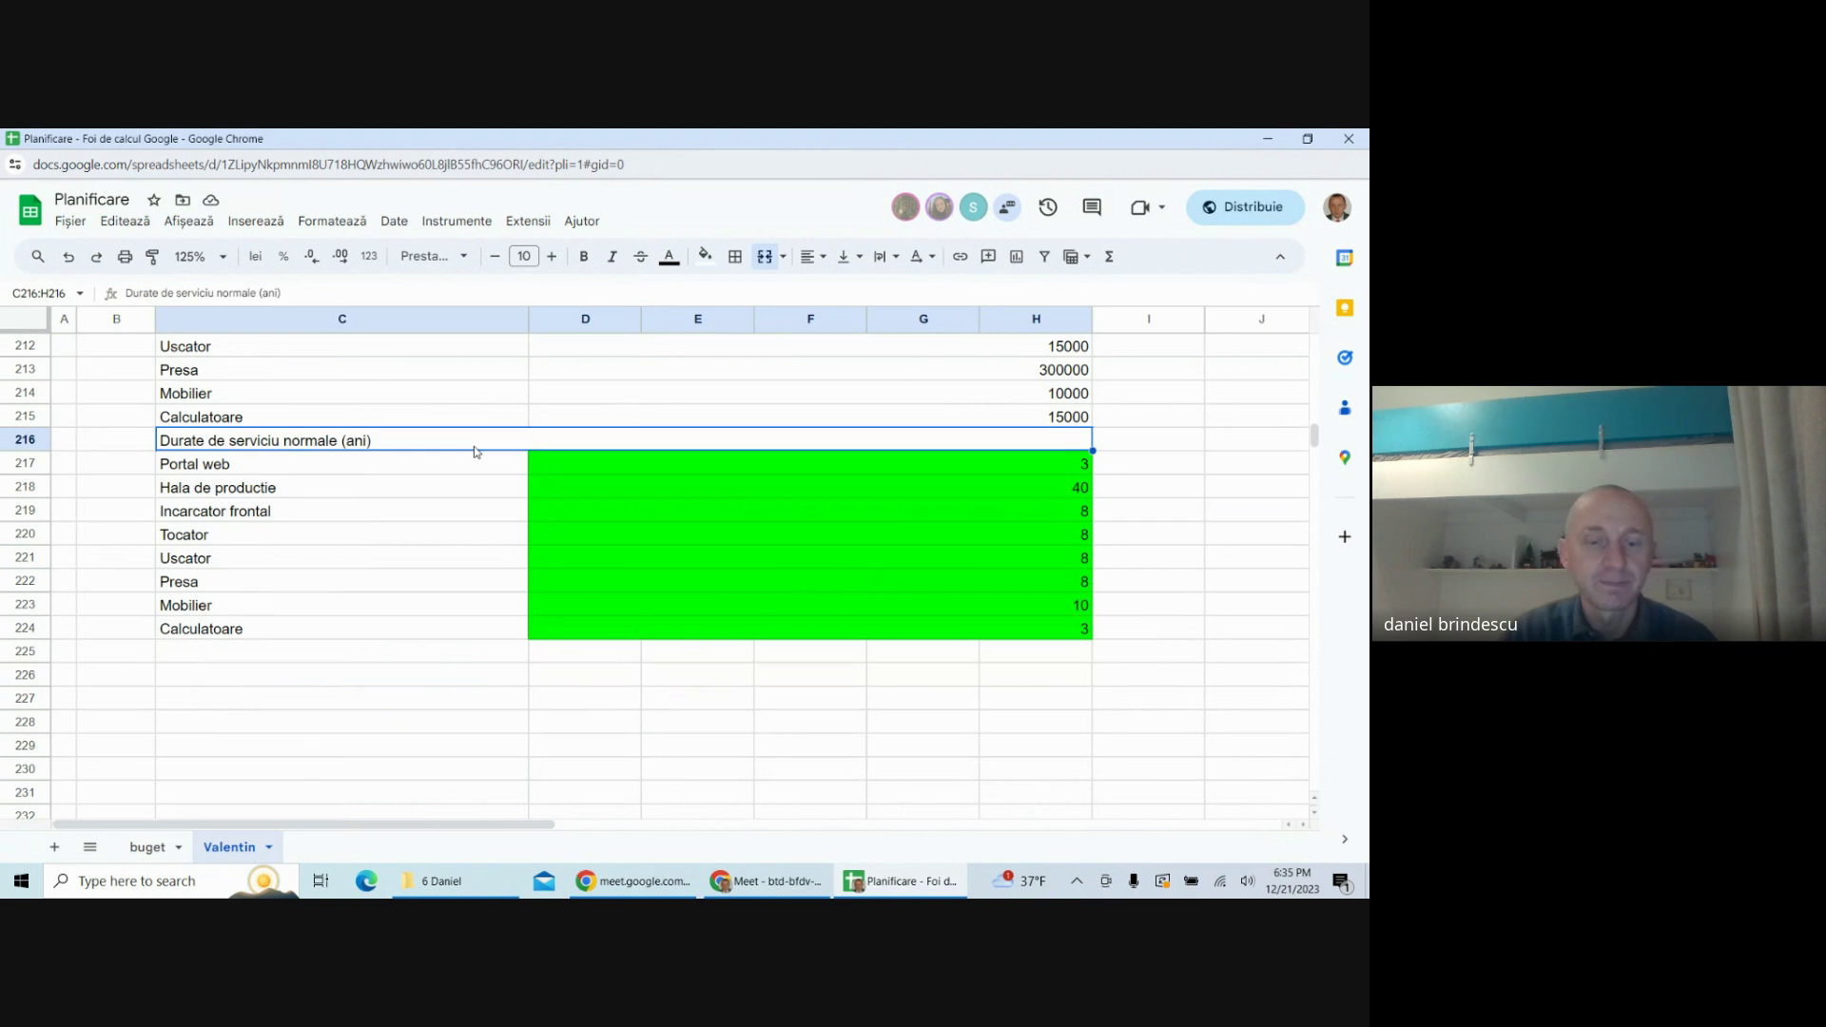
key(ctrl+c)
click(385, 654)
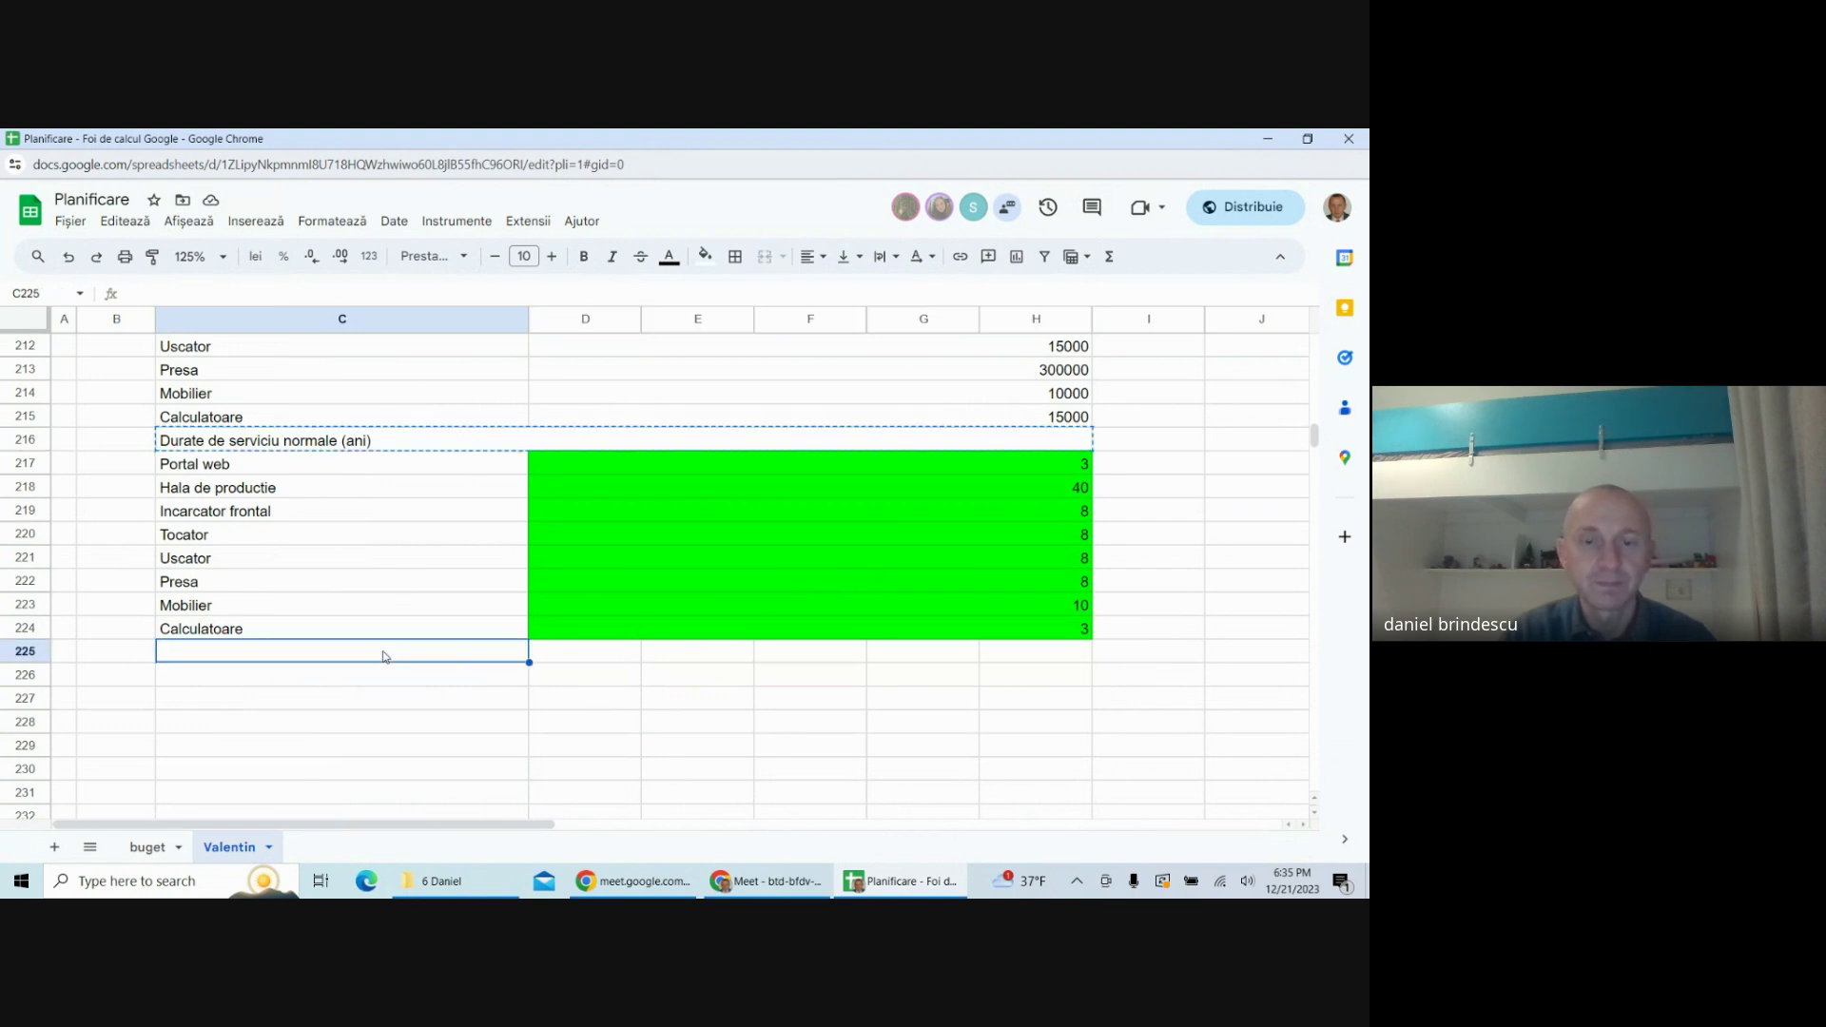
key(ctrl+v)
text(Am)
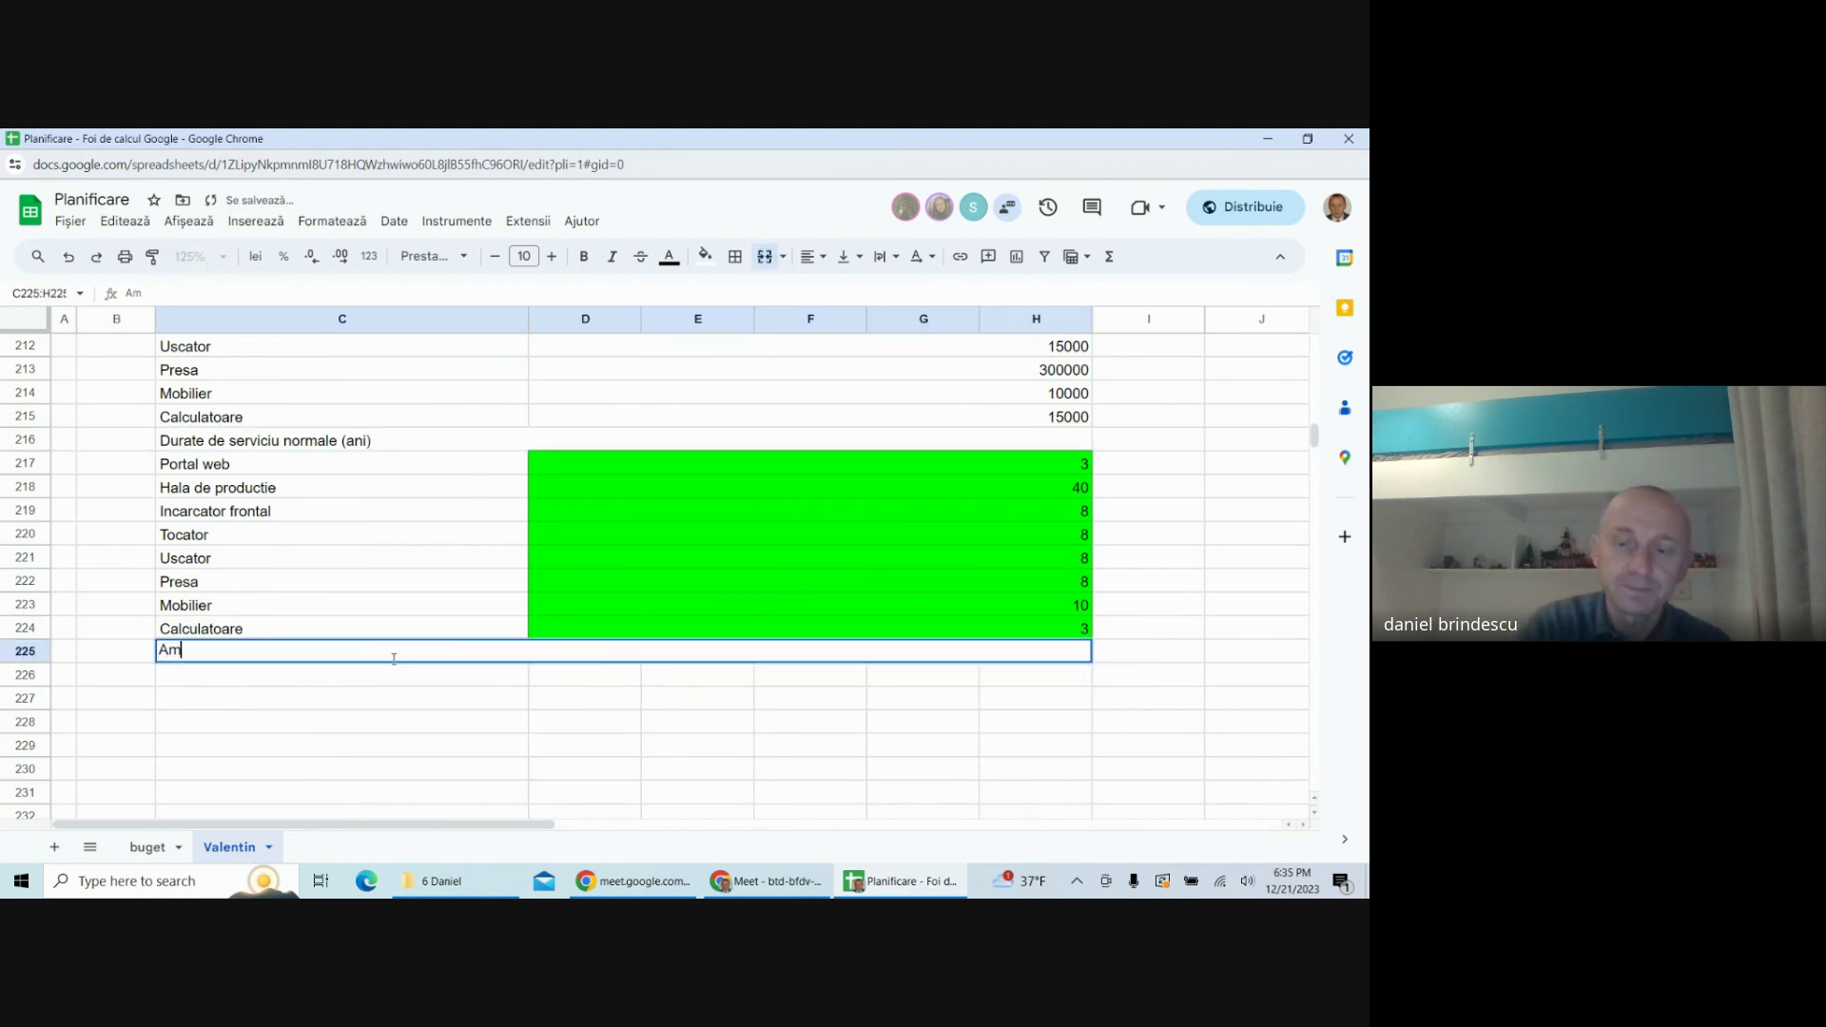
text(ortizare )
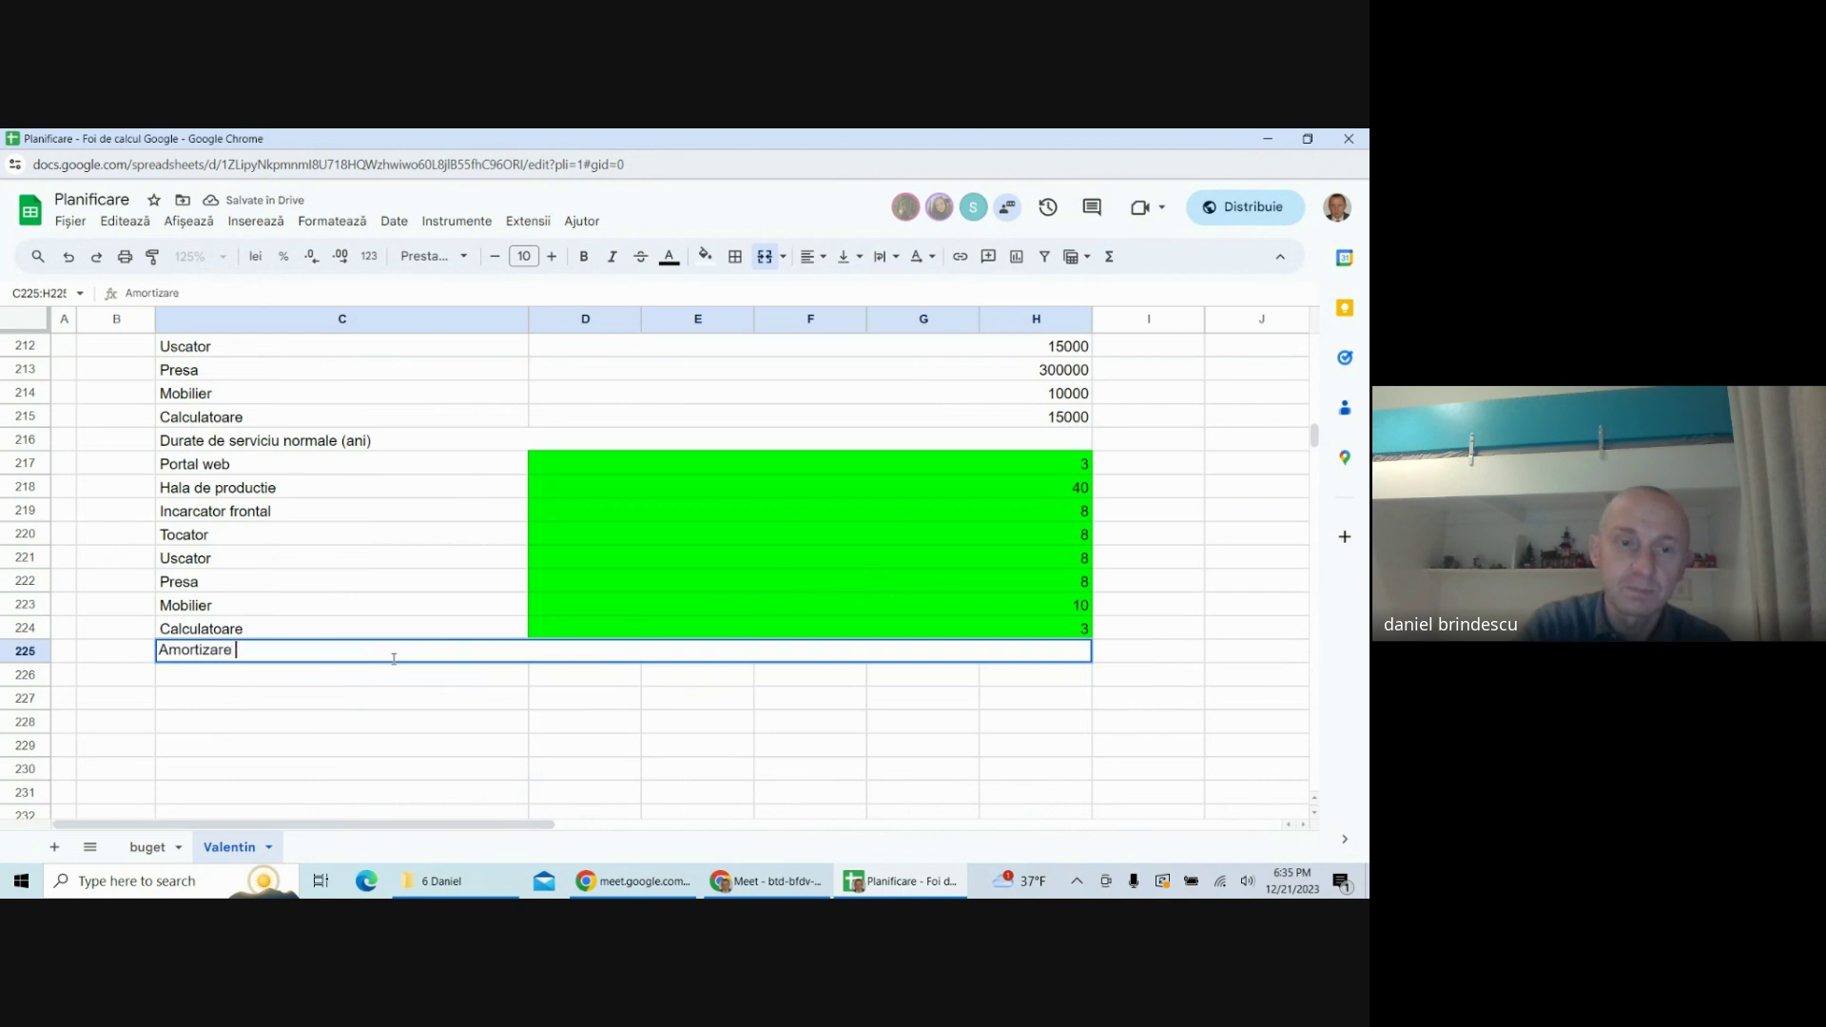
text(anuala)
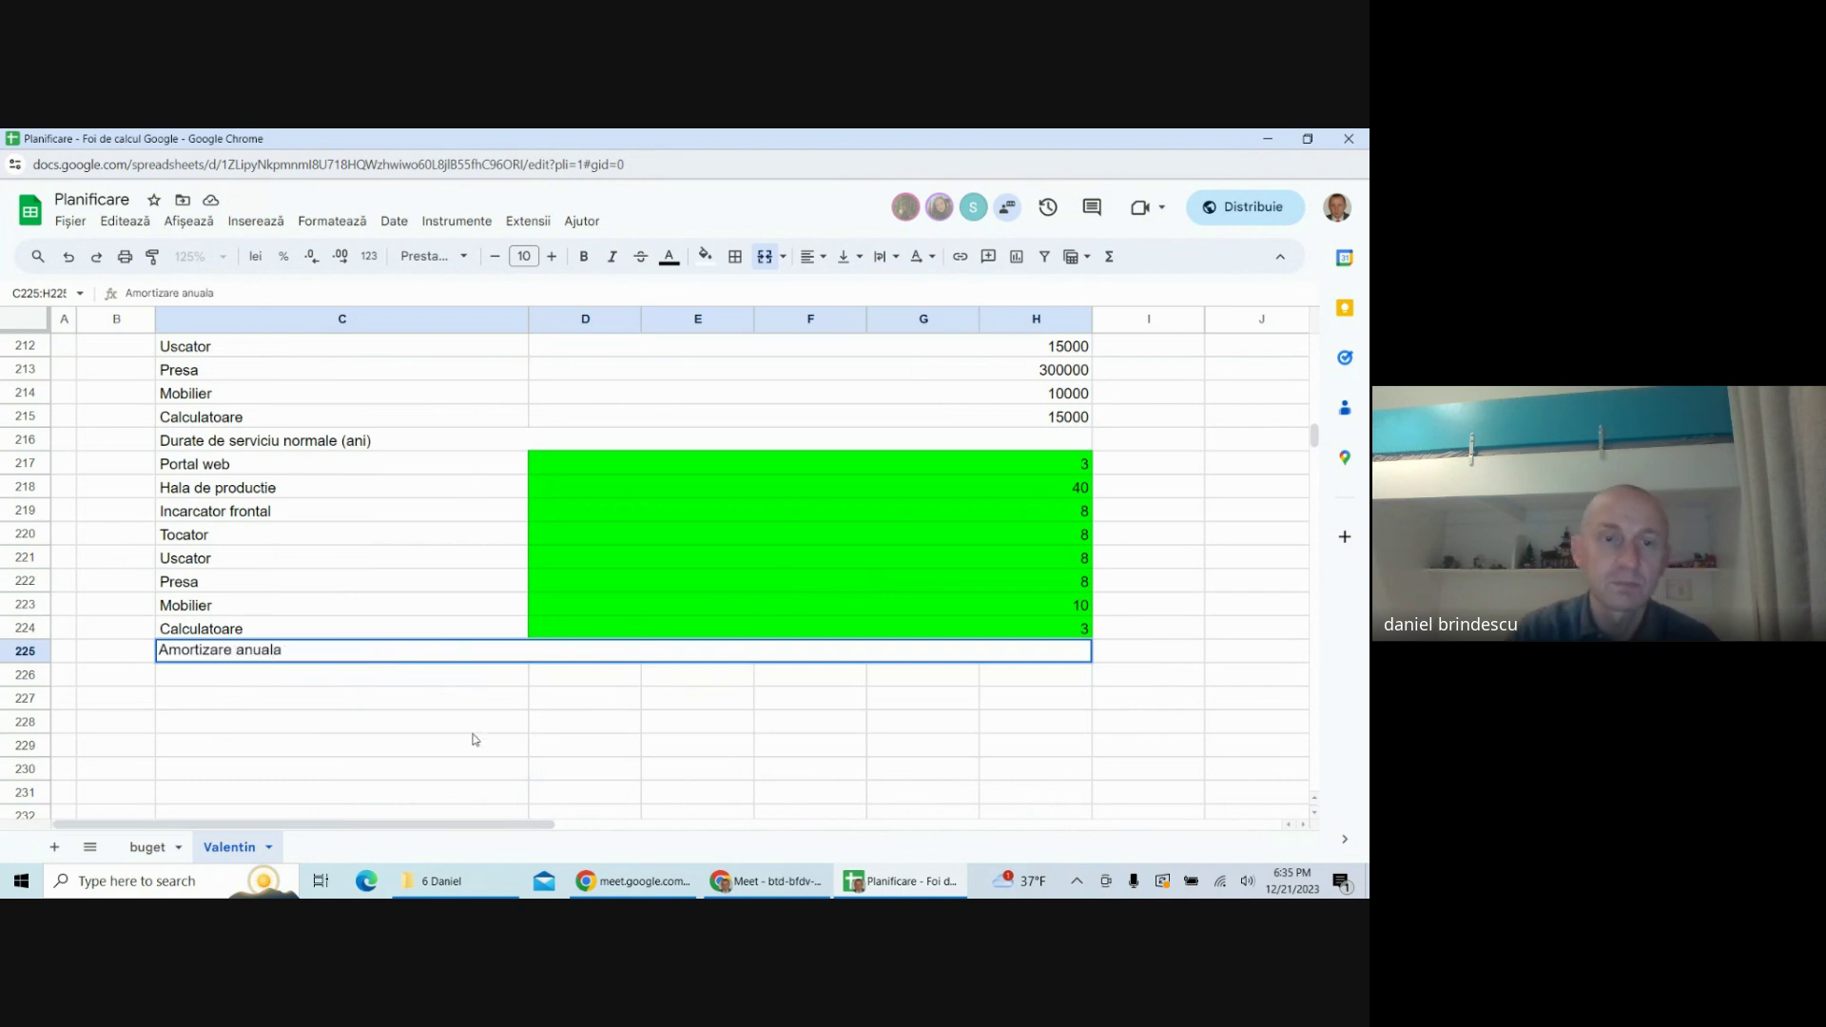
click(475, 739)
- Copy the investment names from C217:C224 beneath the "Amortizare anuala" heading, starting at C226
drag(305, 465, 297, 627)
key(ctrl+c)
click(262, 683)
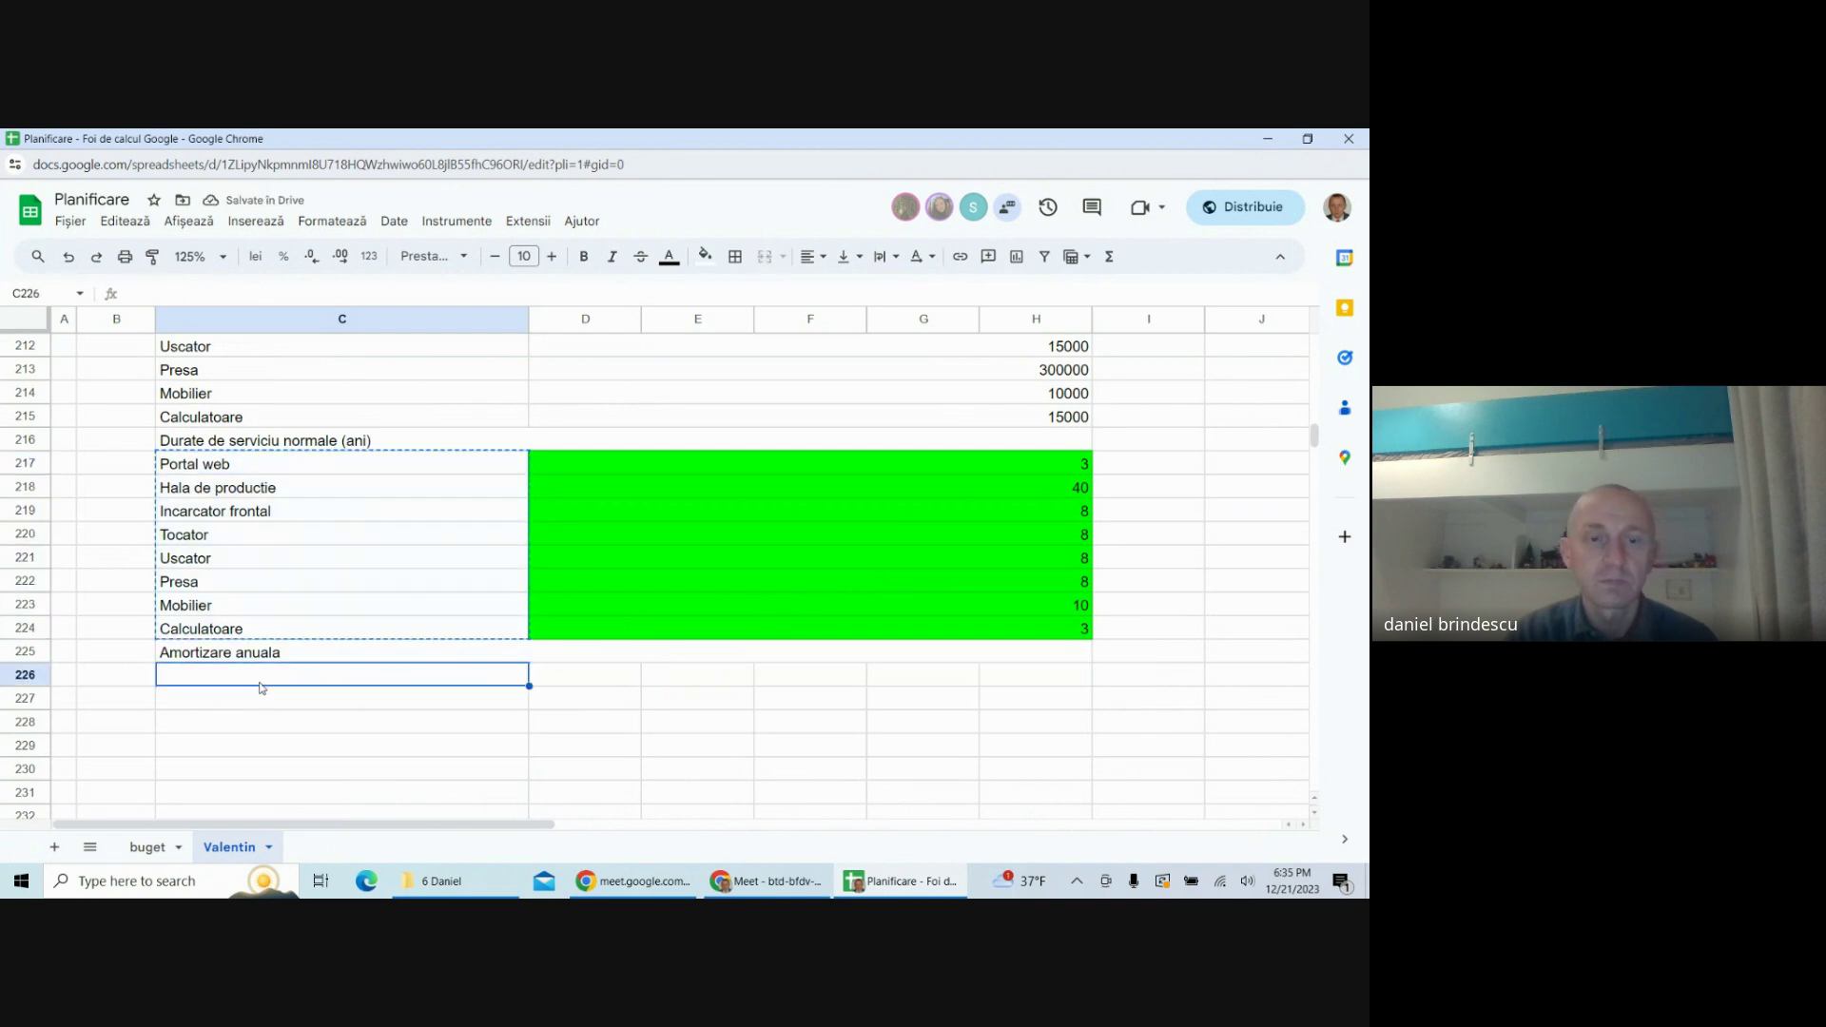
key(ctrl+v)
click(738, 731)
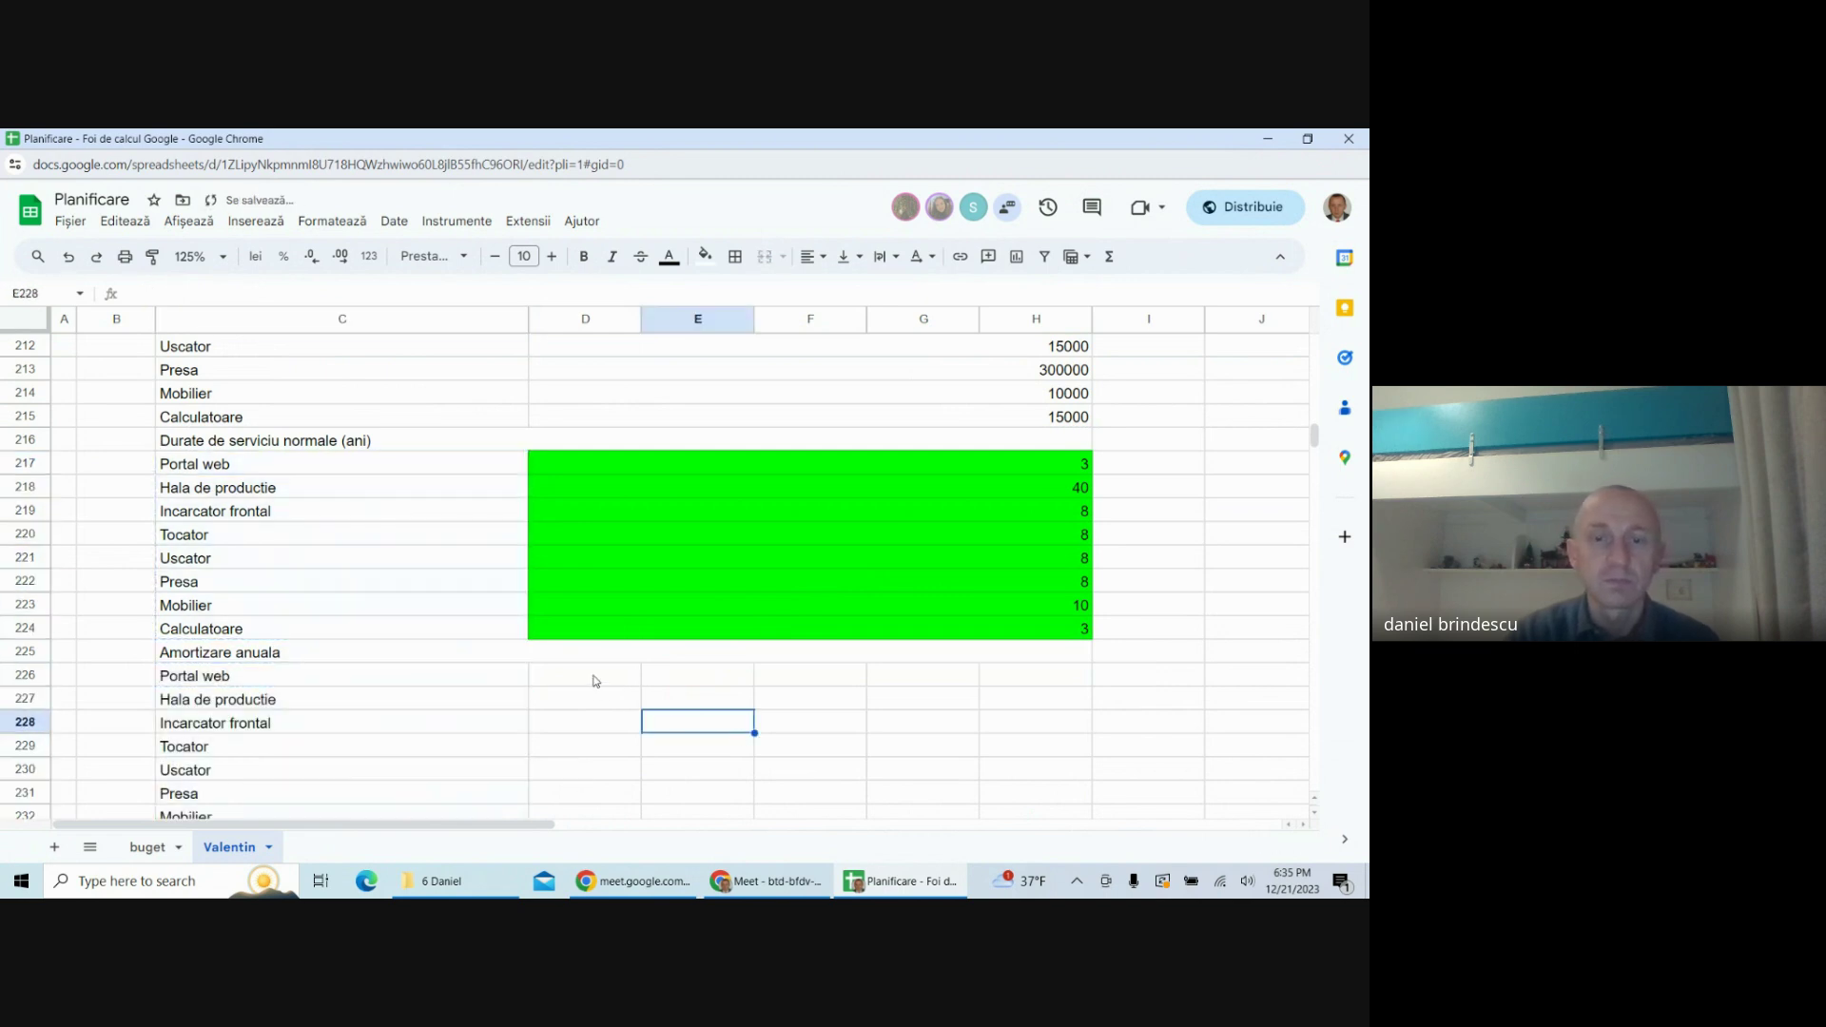
- Calculate the year 1 depreciation of "Portal web" in D226 as gross value divided by service life, =D208/D217
click(593, 676)
scroll(726, 738, up, 1)
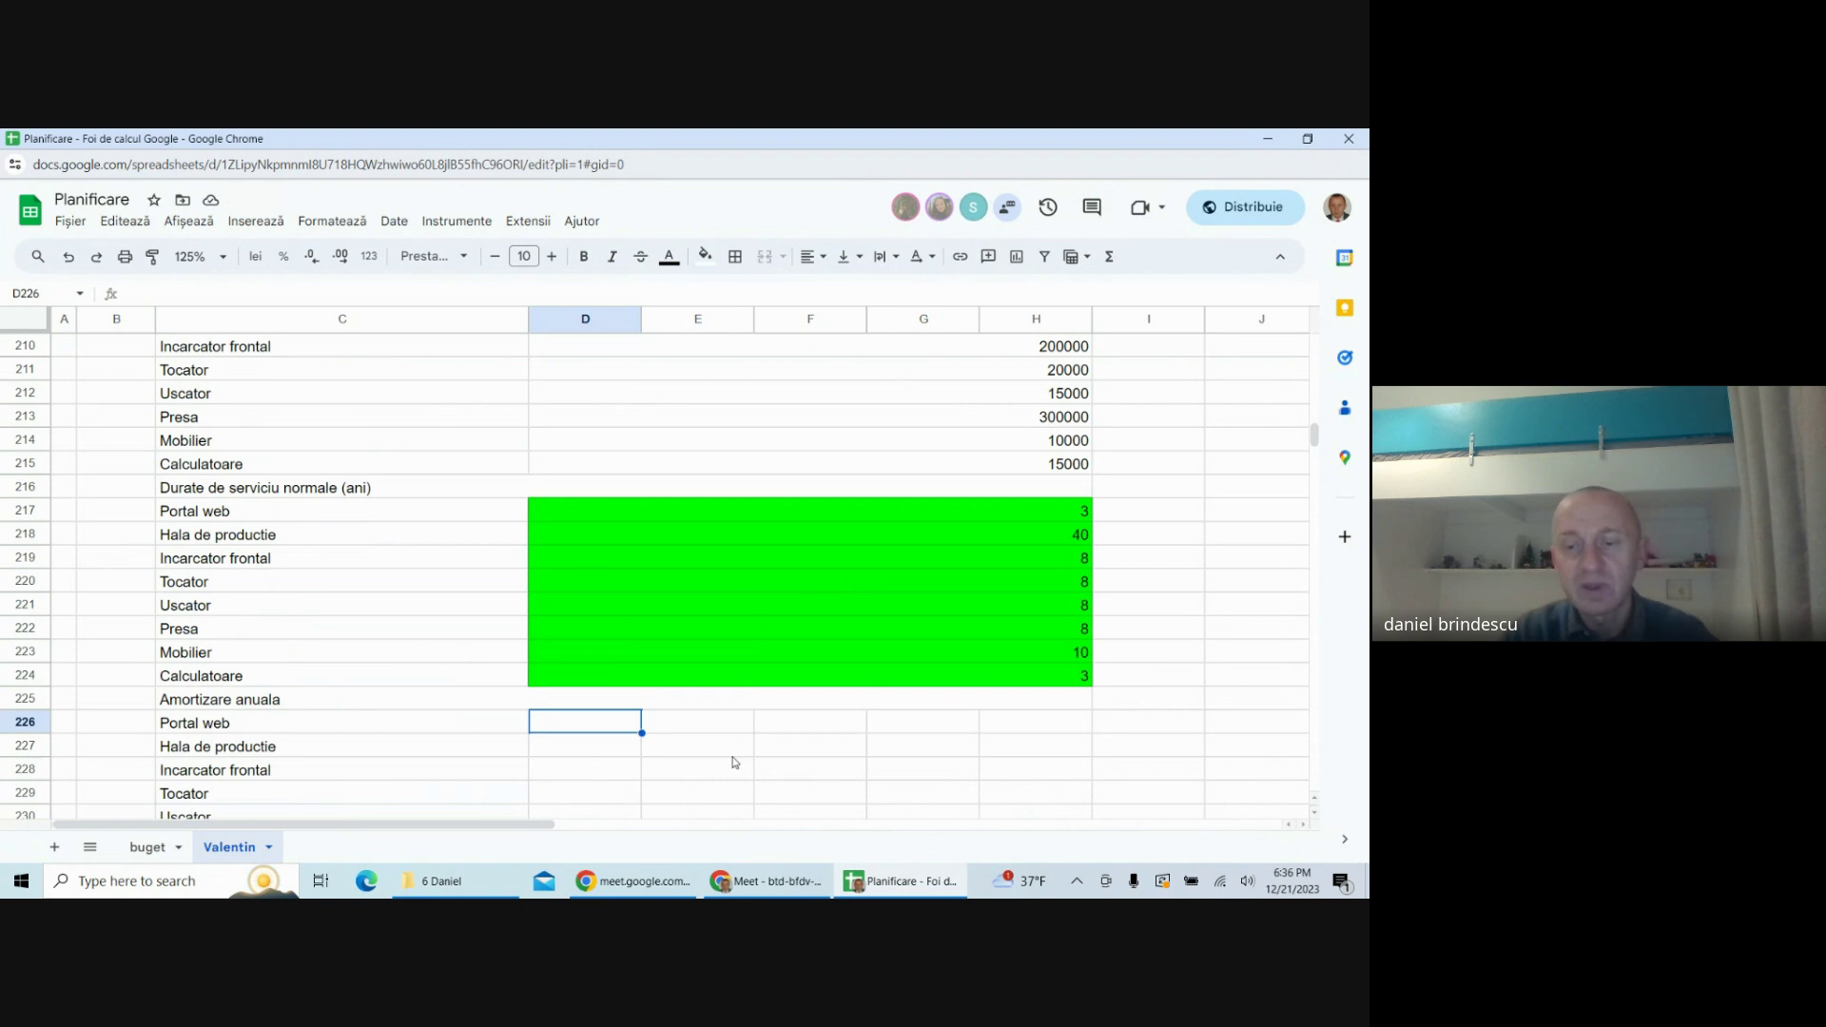
text(=)
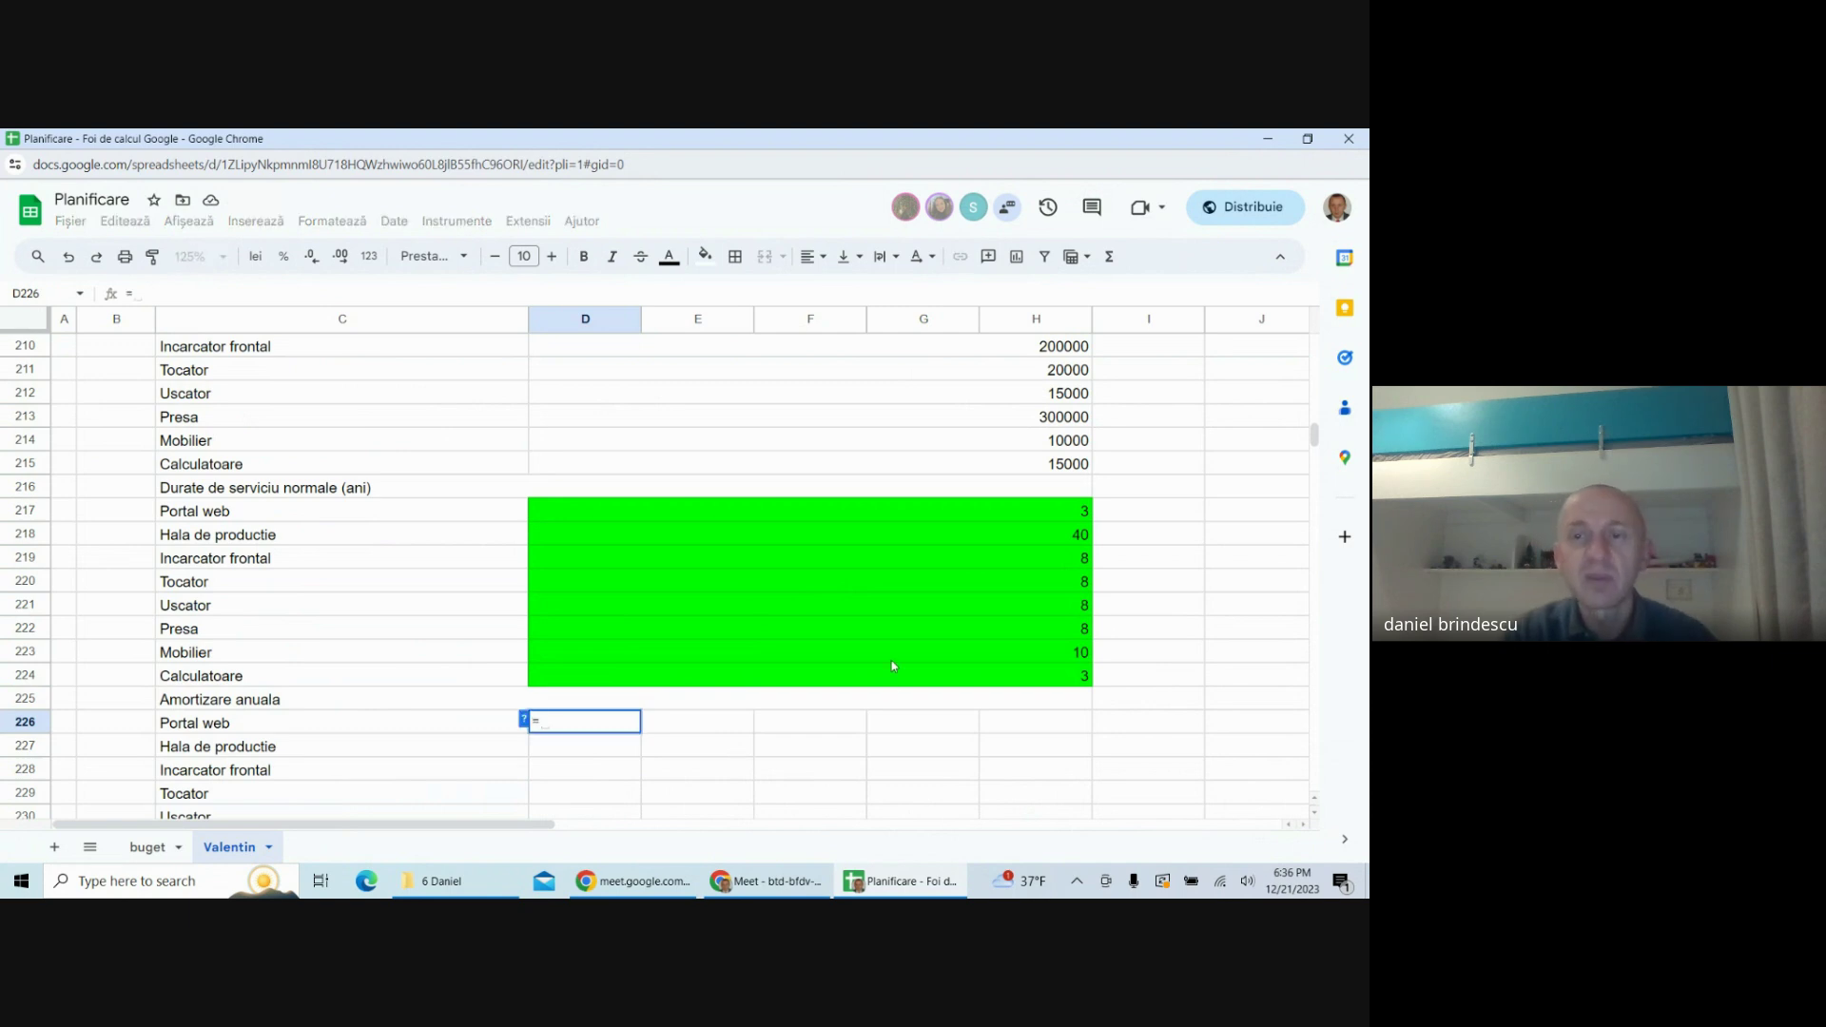
scroll(1066, 596, up, 2)
click(1041, 426)
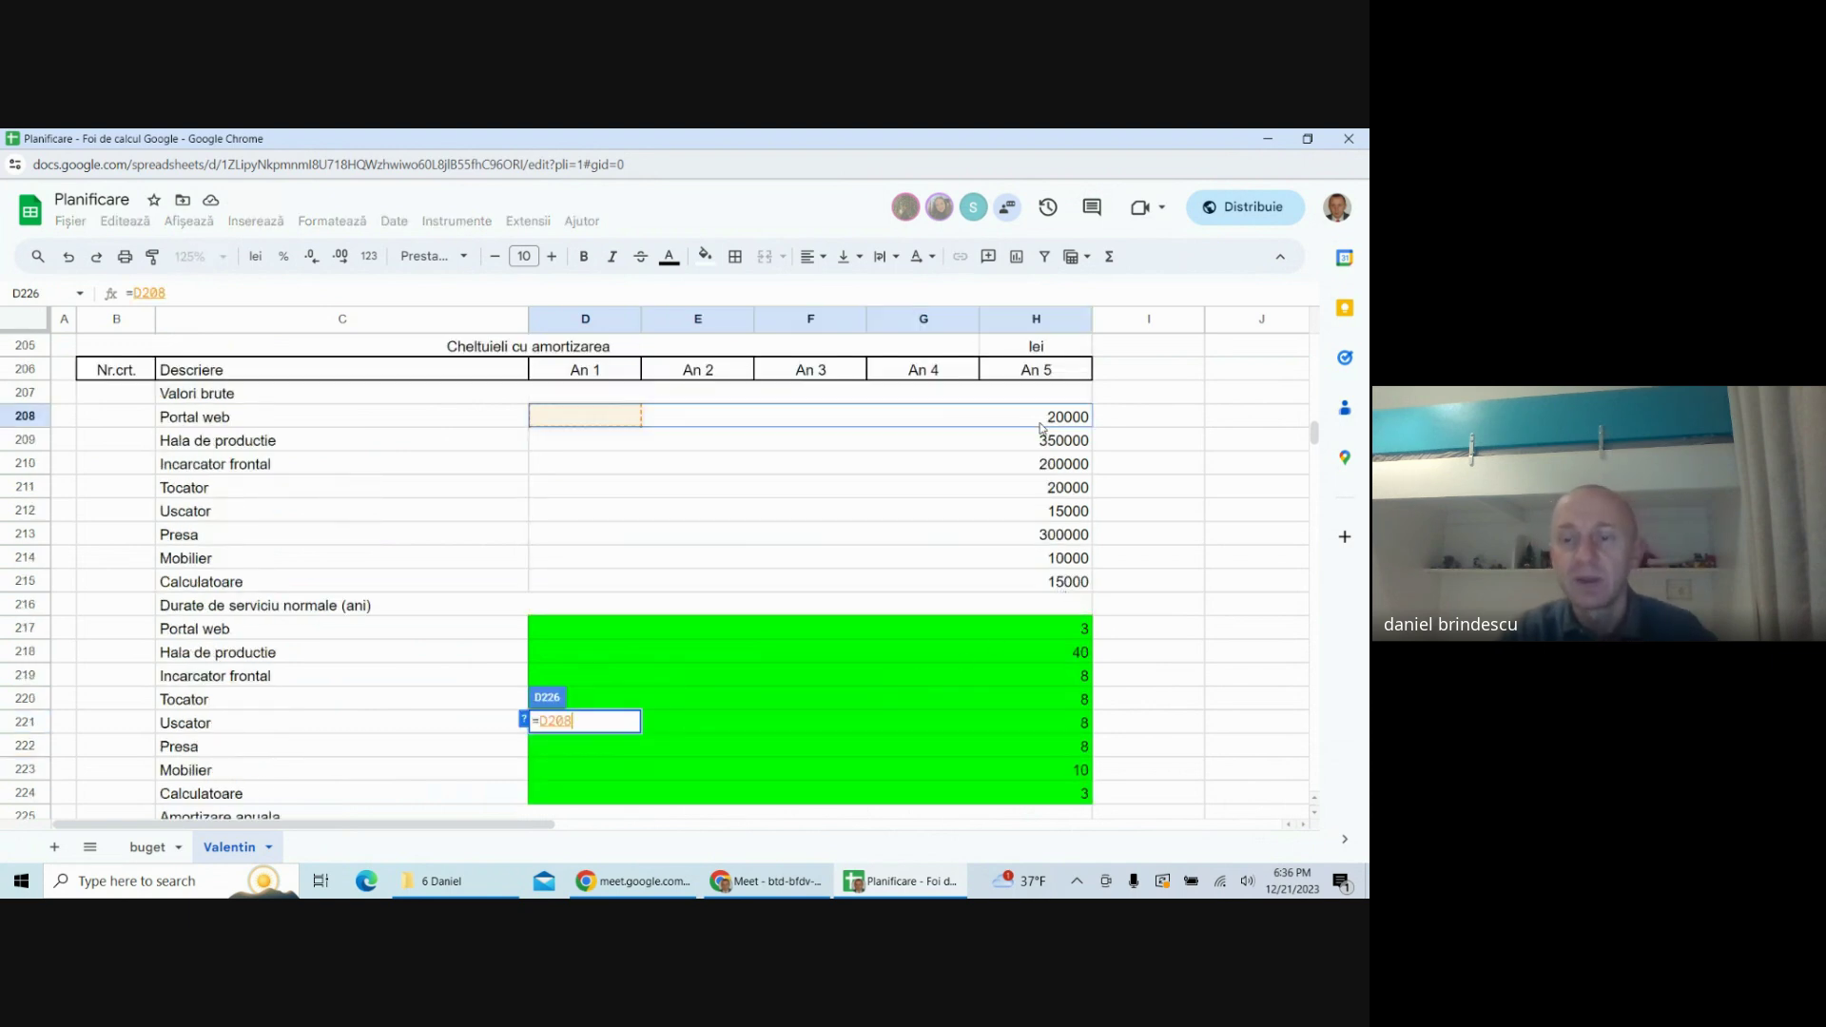
text(/)
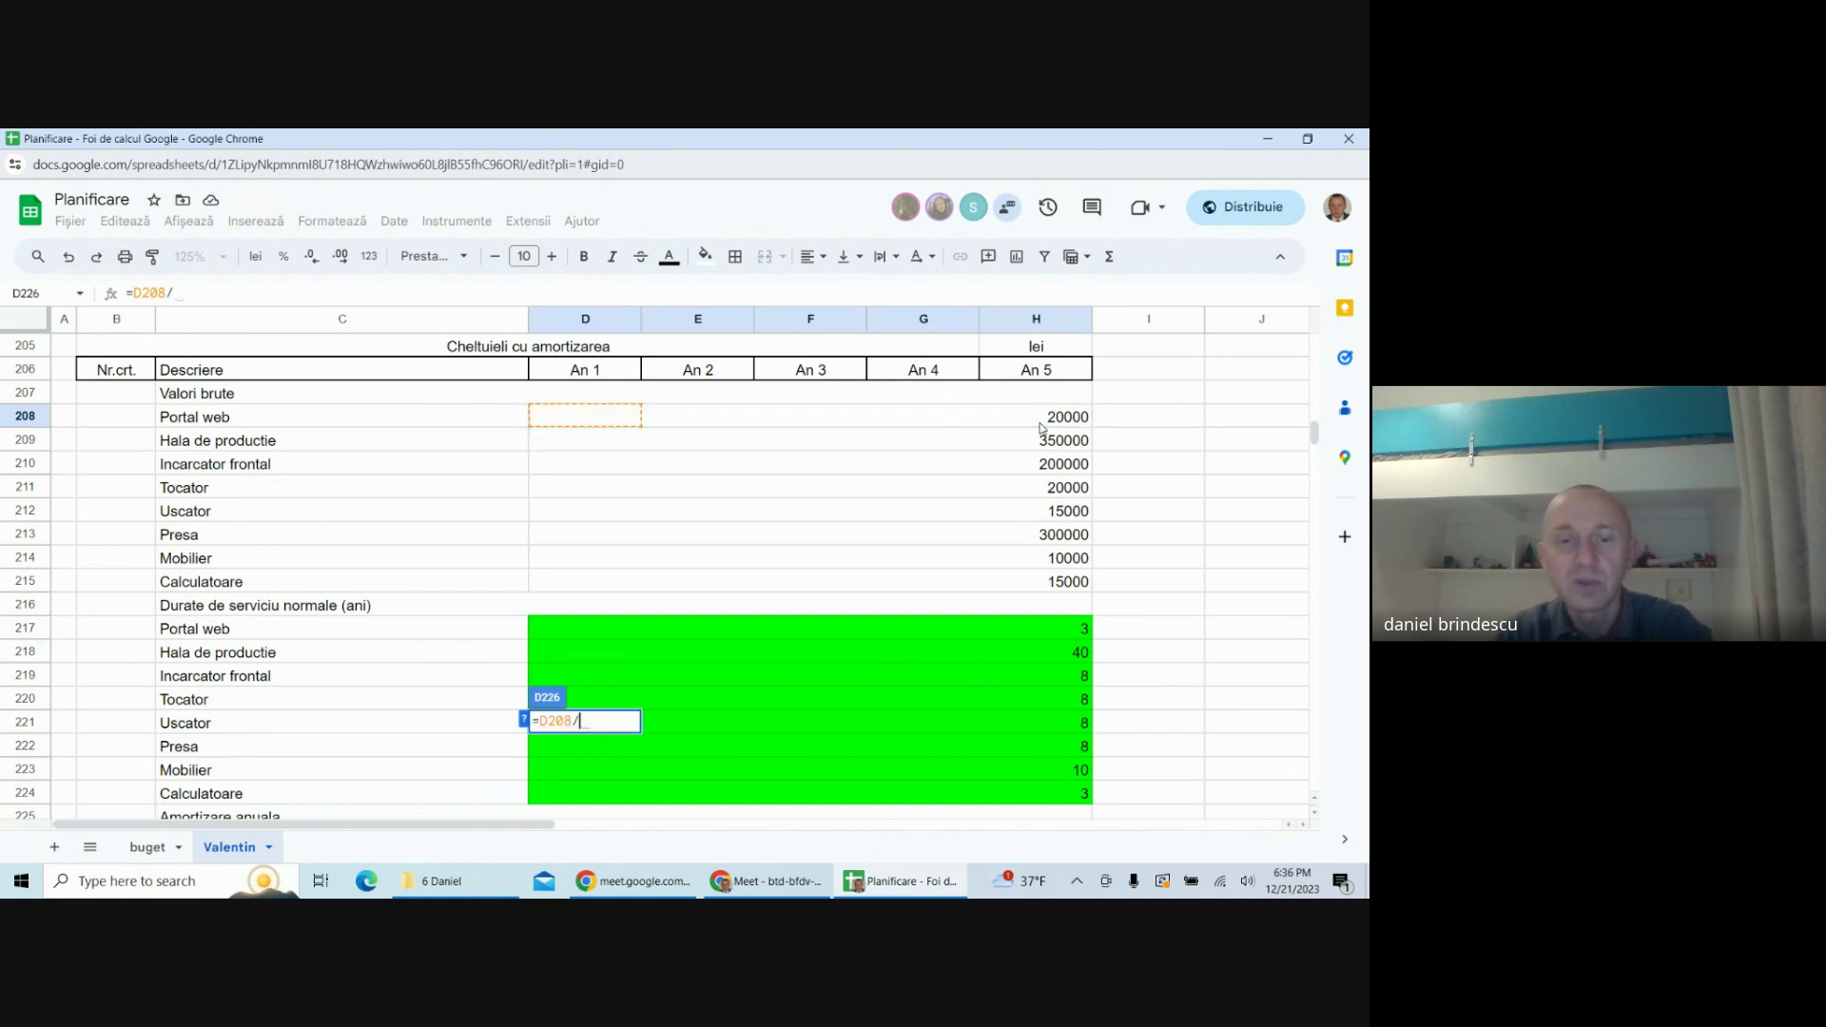
click(1063, 635)
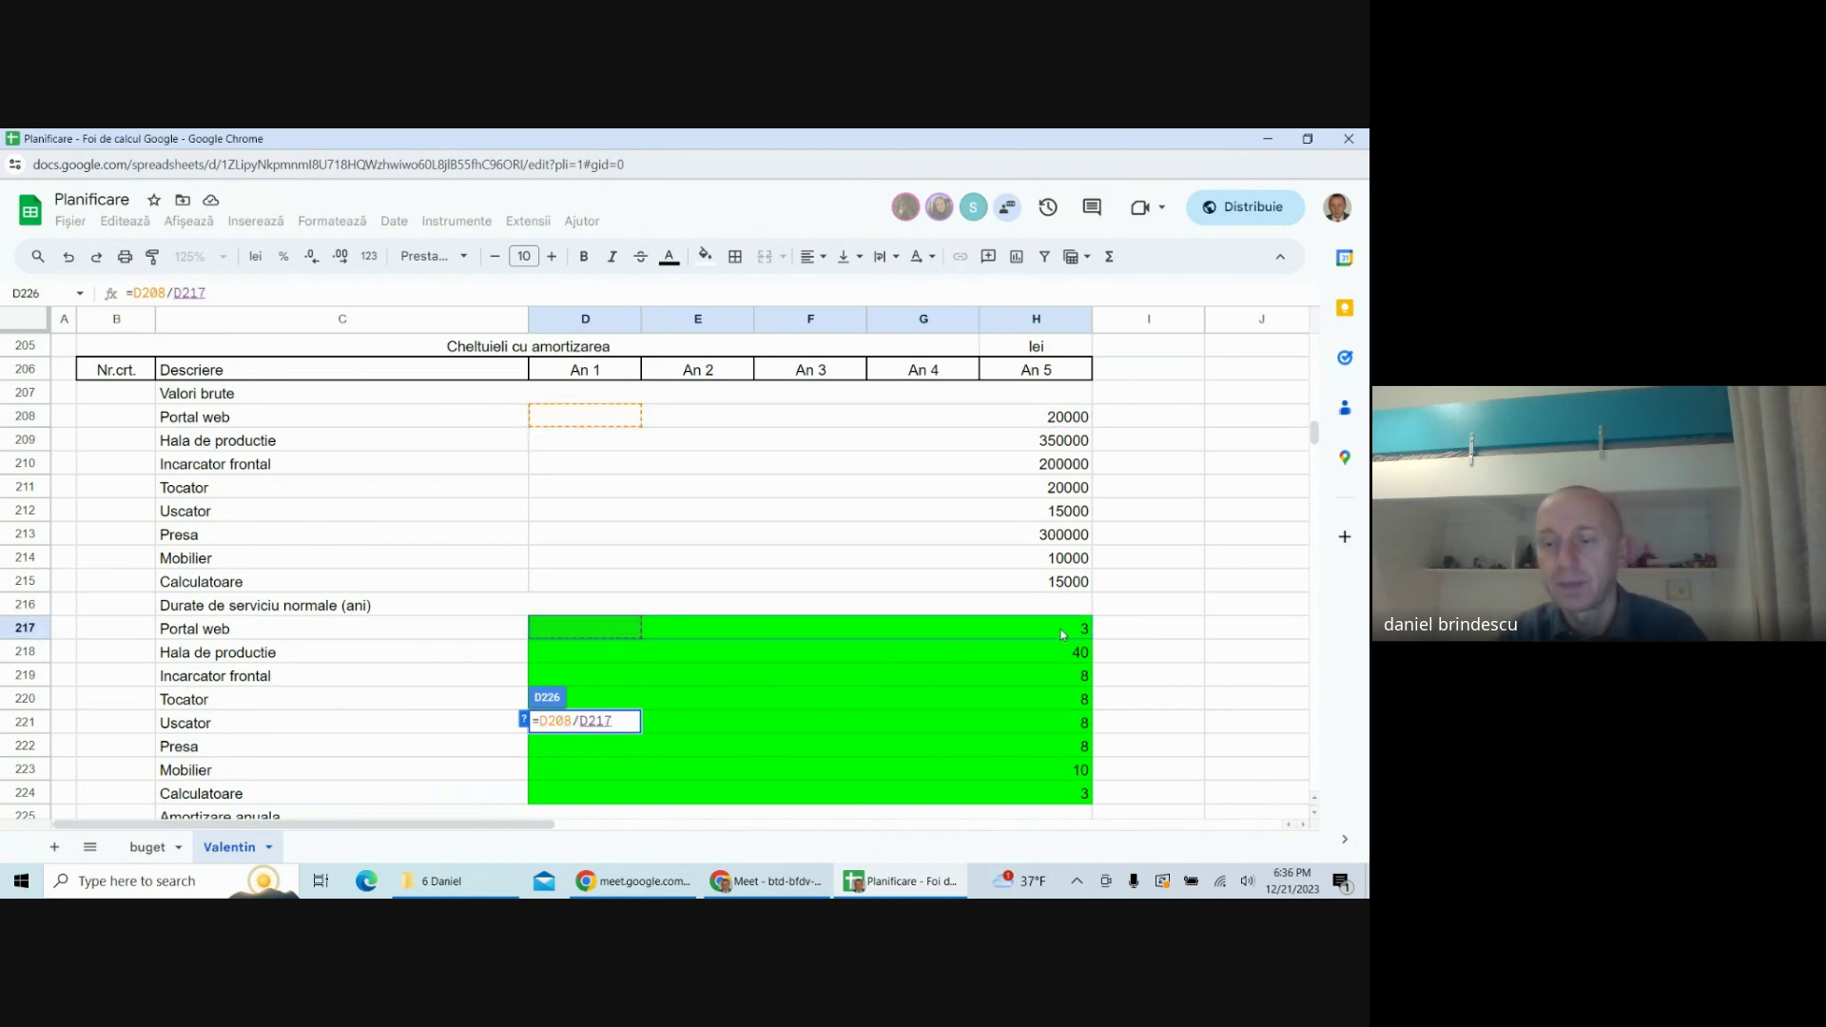
key(Return)
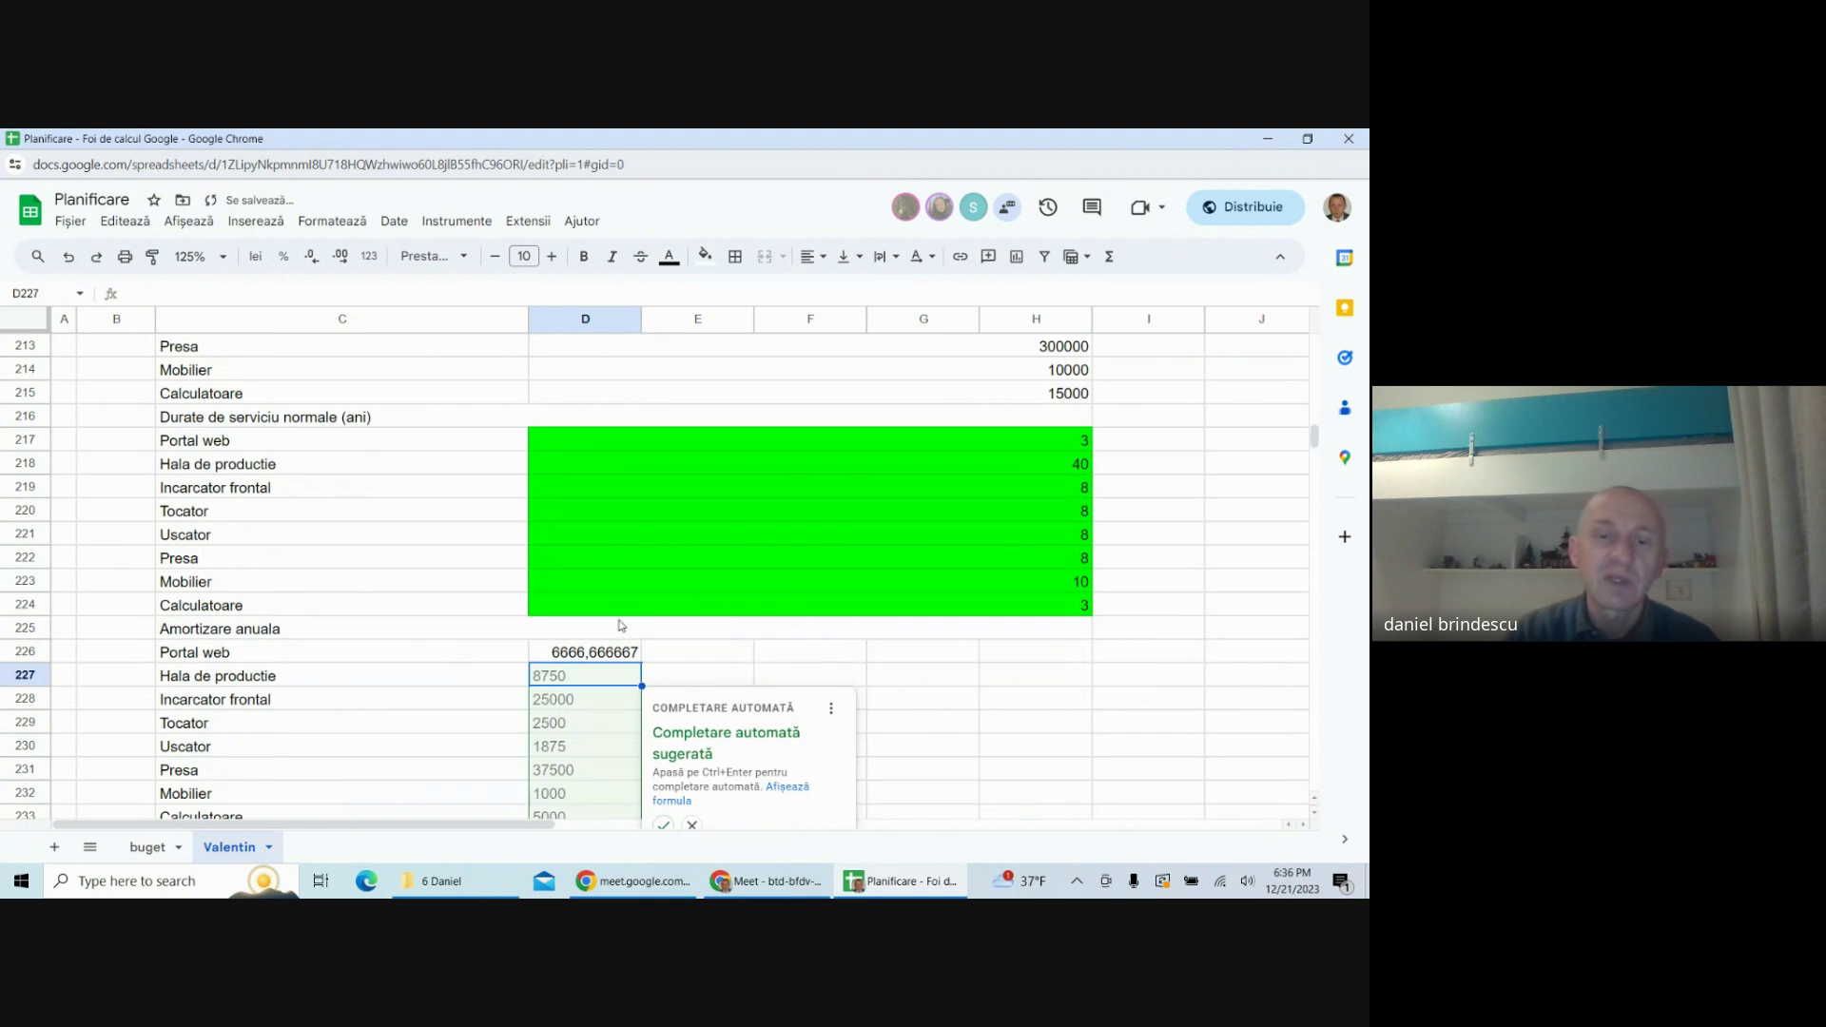
- Round the "Portal web" depreciation in D226 to zero decimals with =round(D208/D217;0)
click(606, 654)
double_click(567, 650)
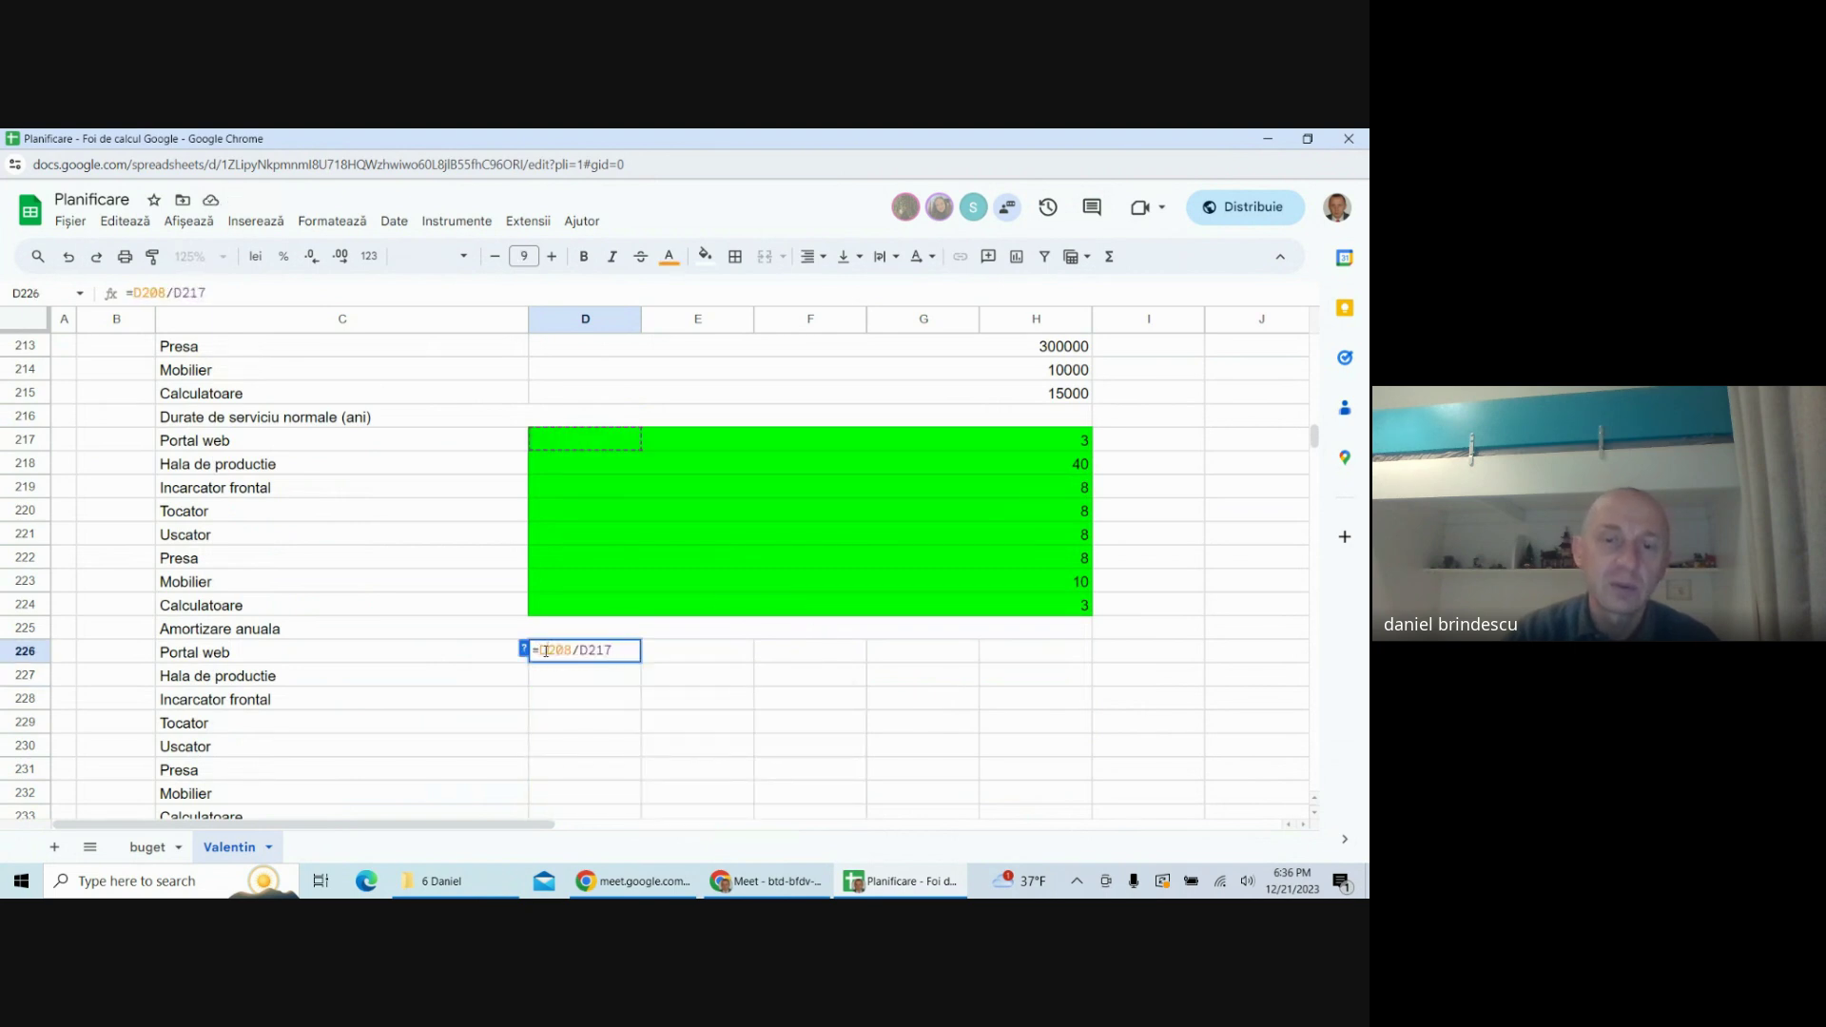
click(539, 651)
text(roun)
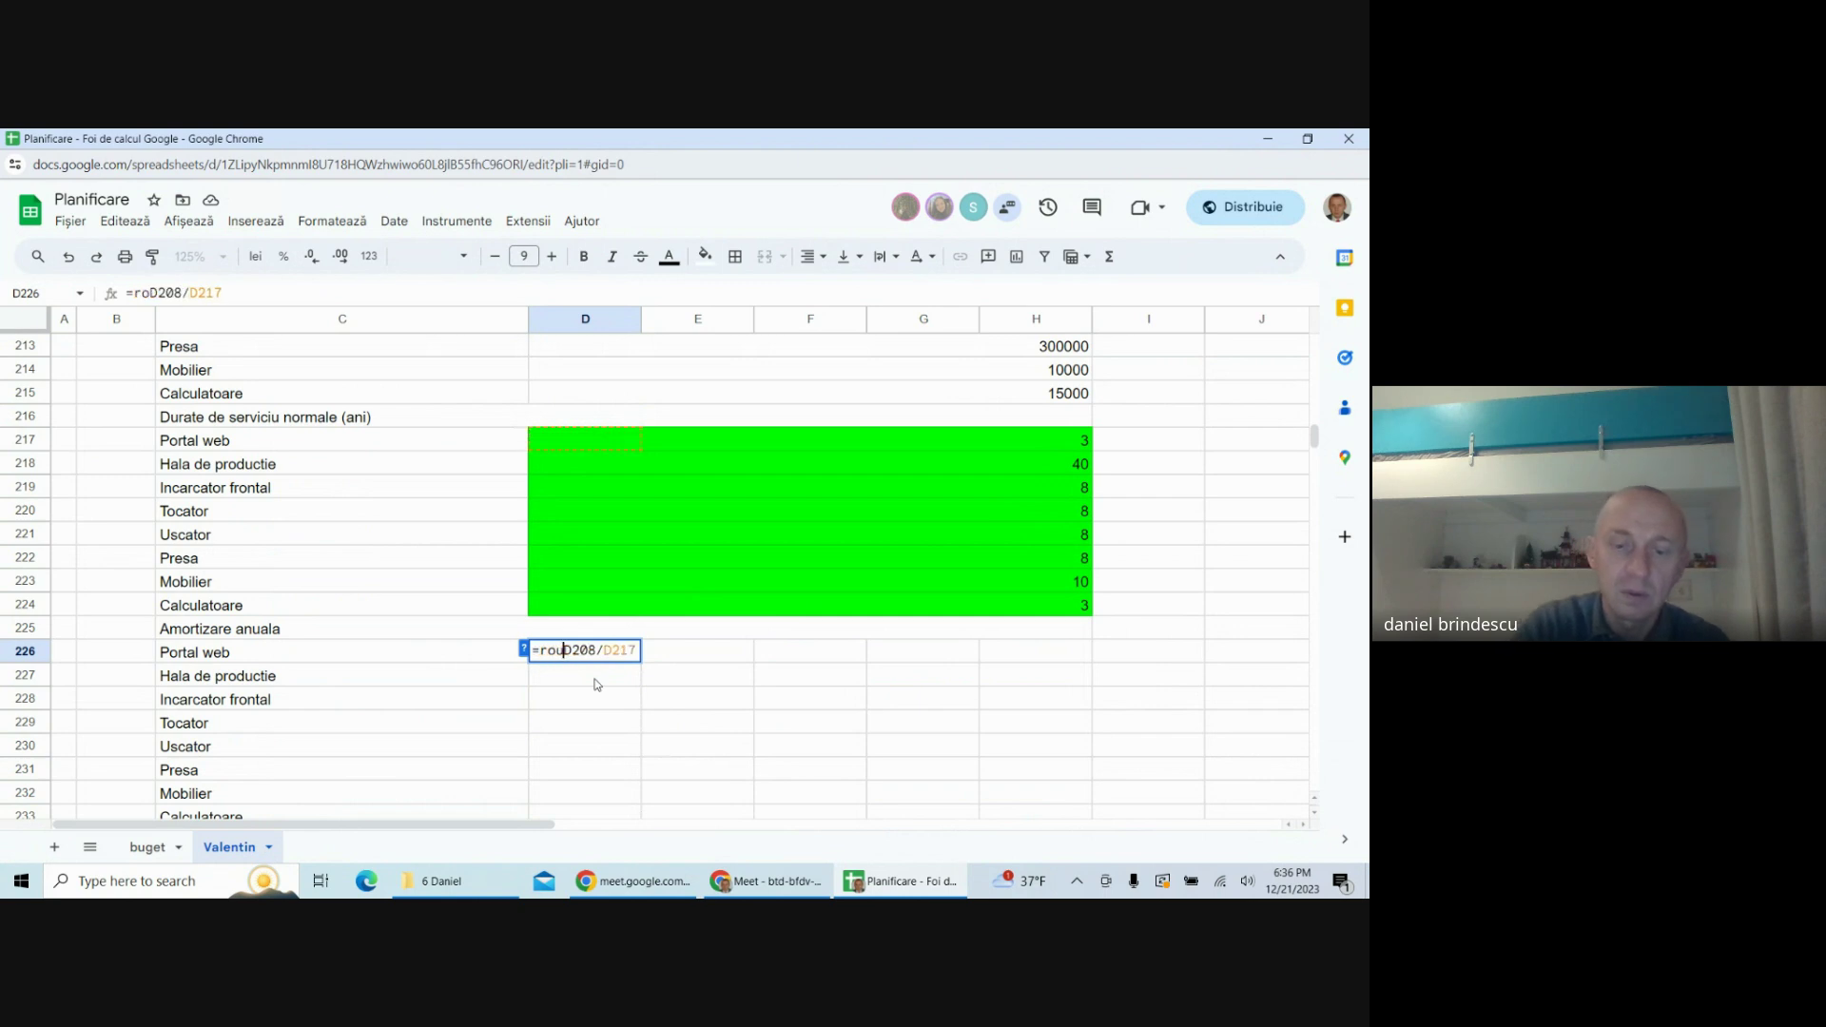
text(d()
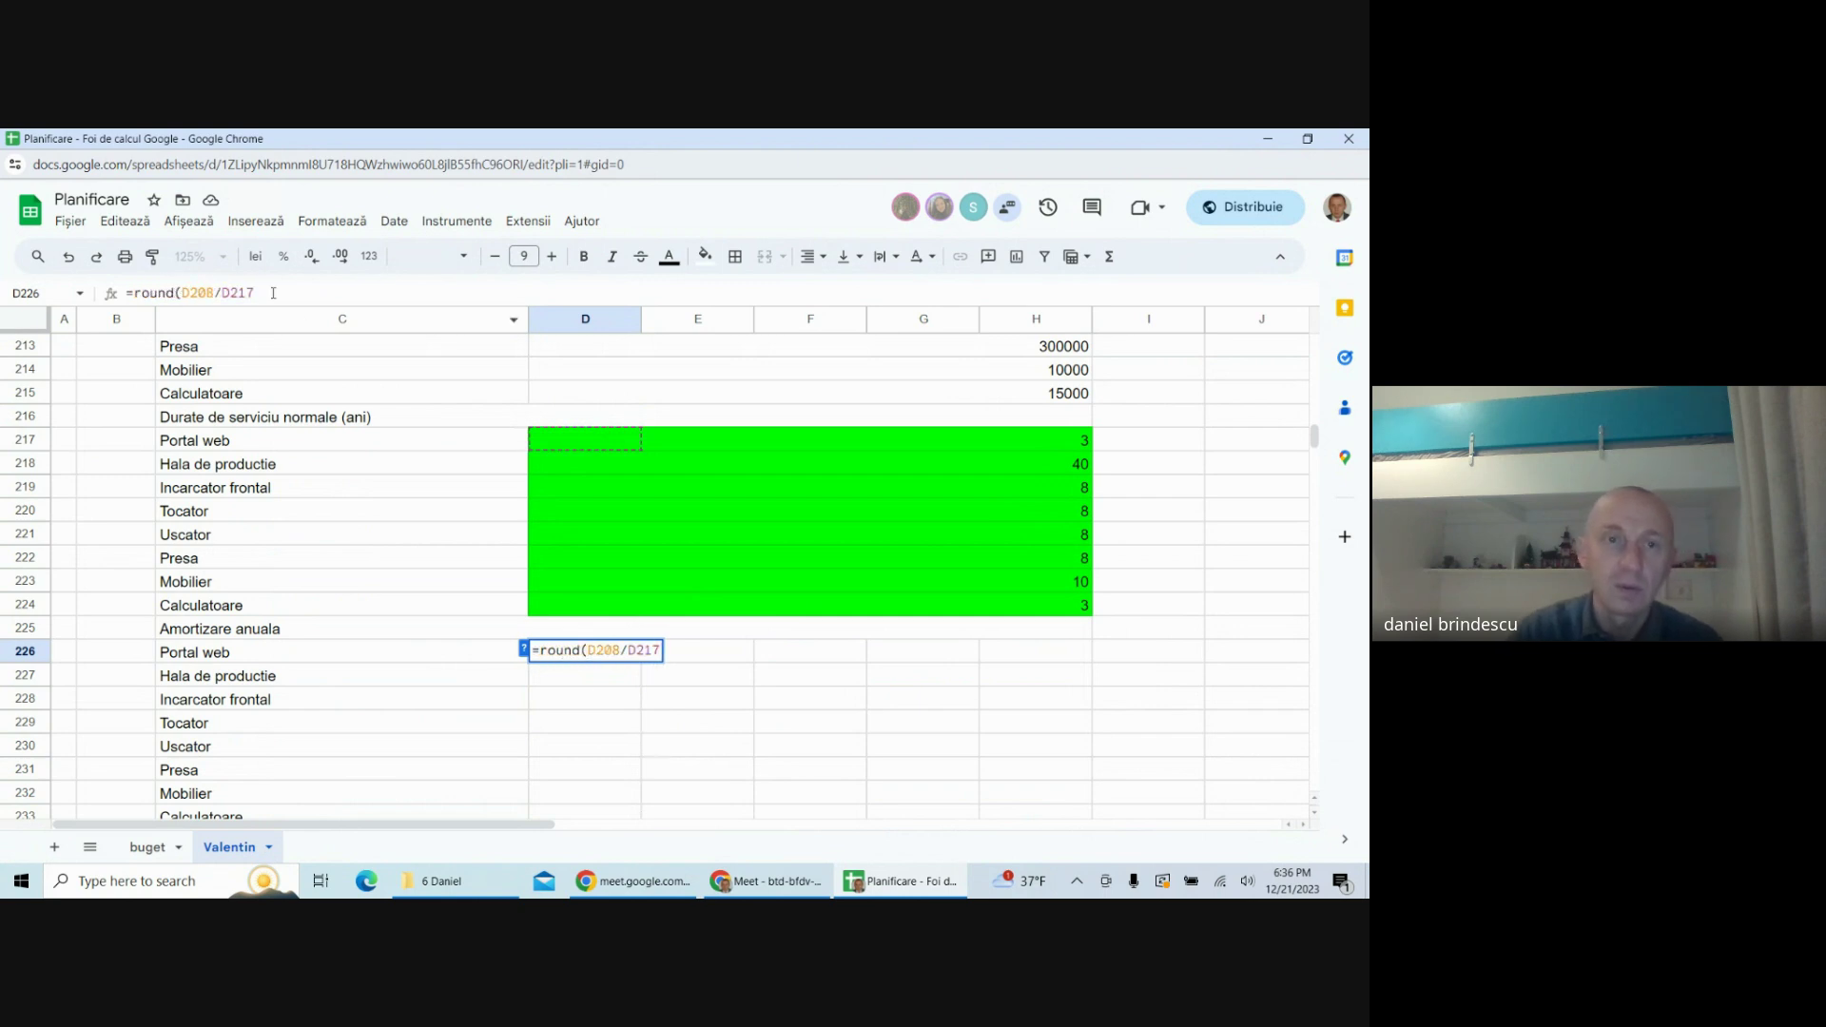
click(270, 290)
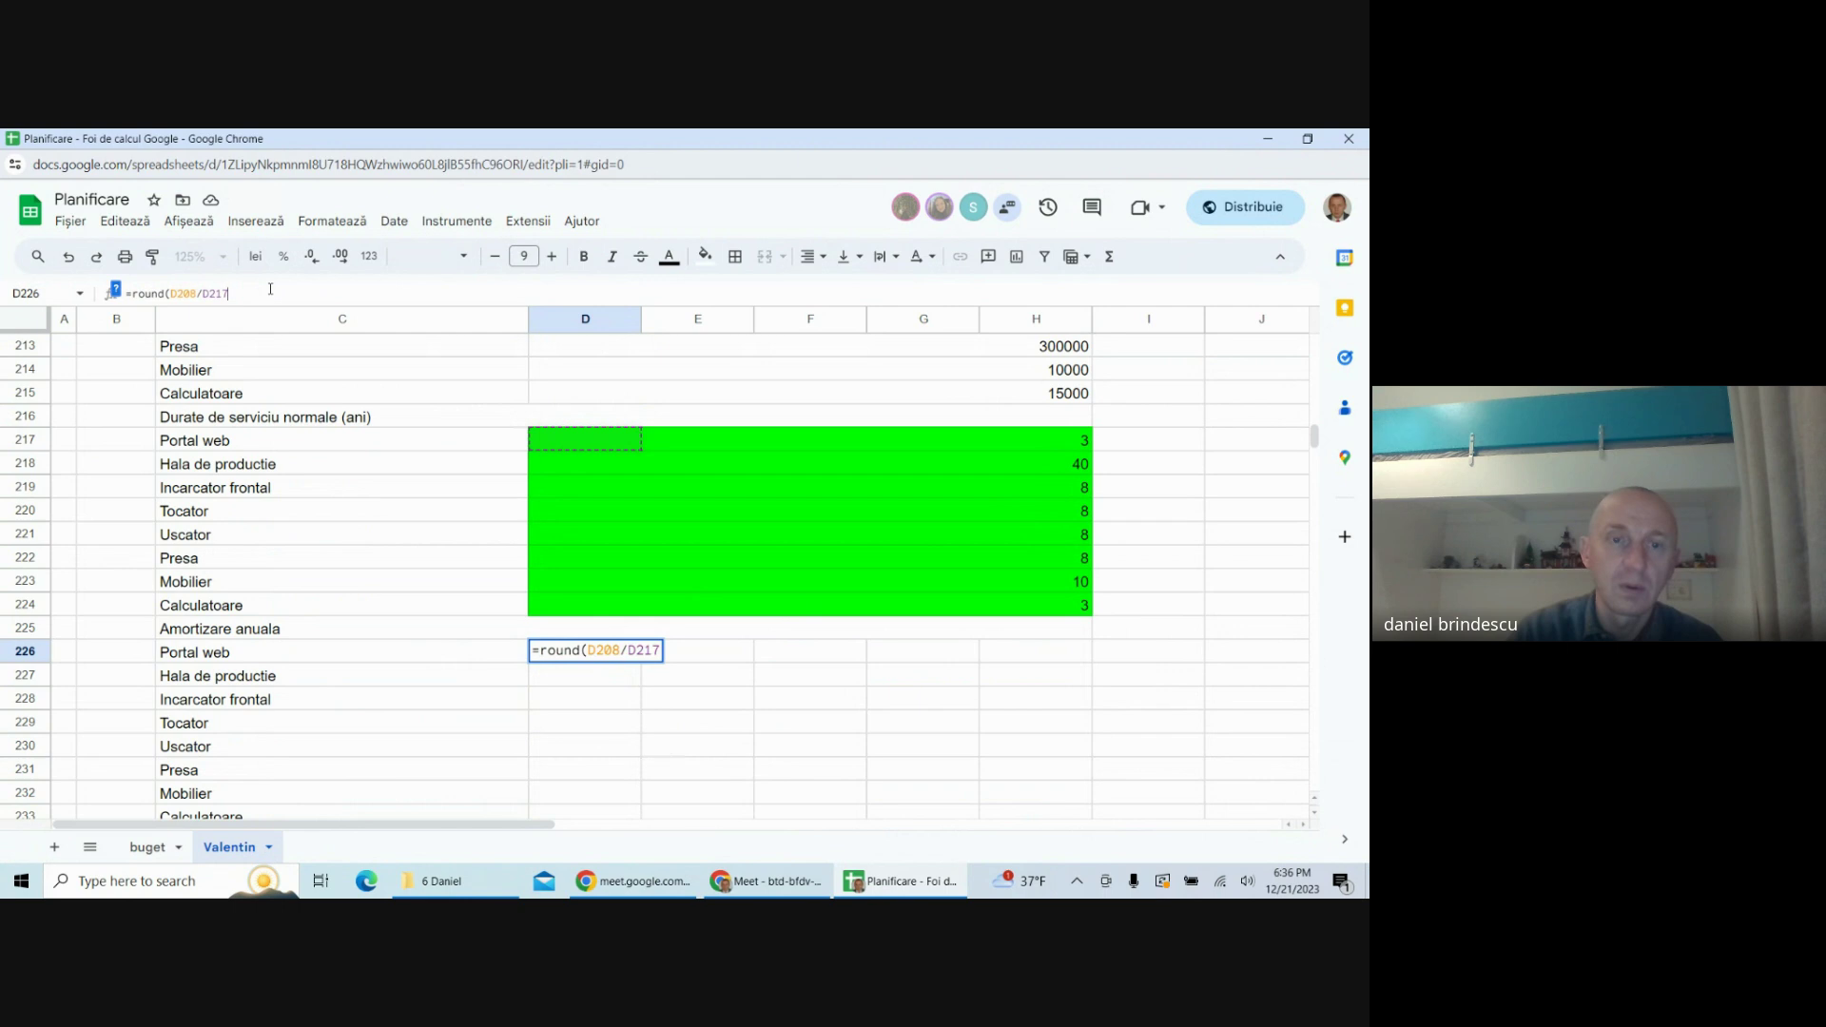
text(;0)
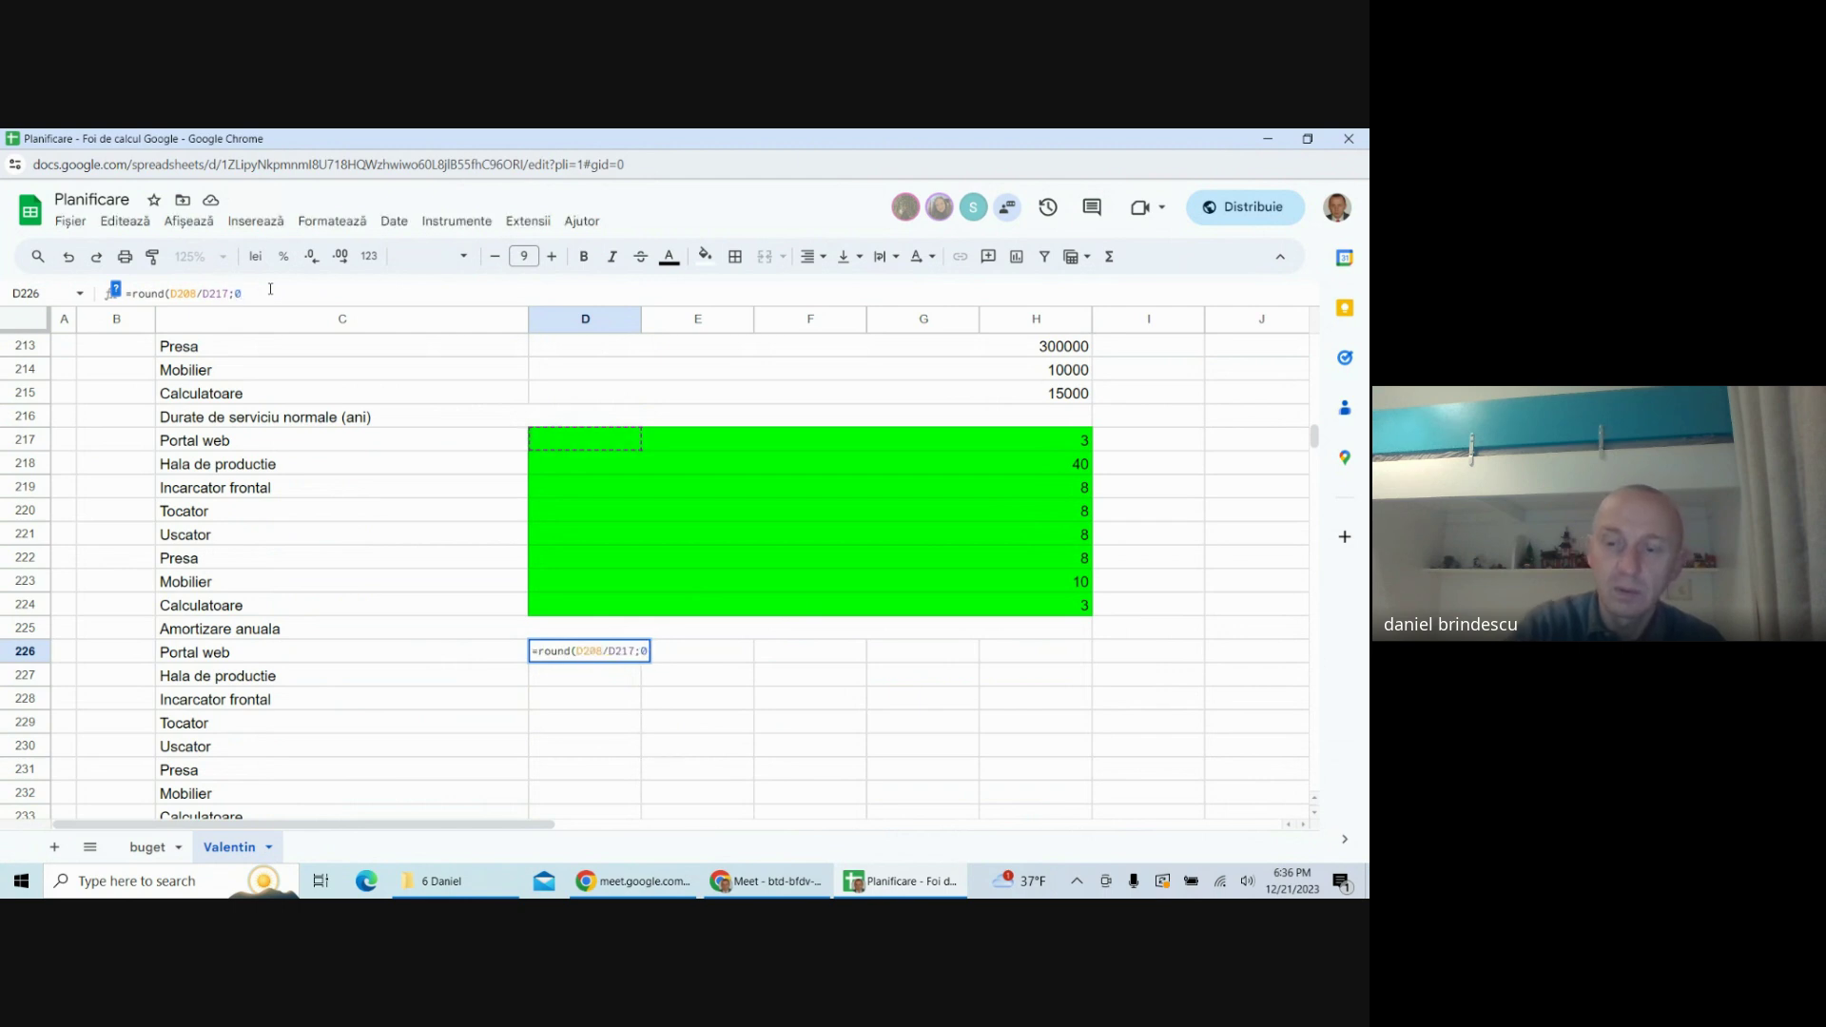
key(Return)
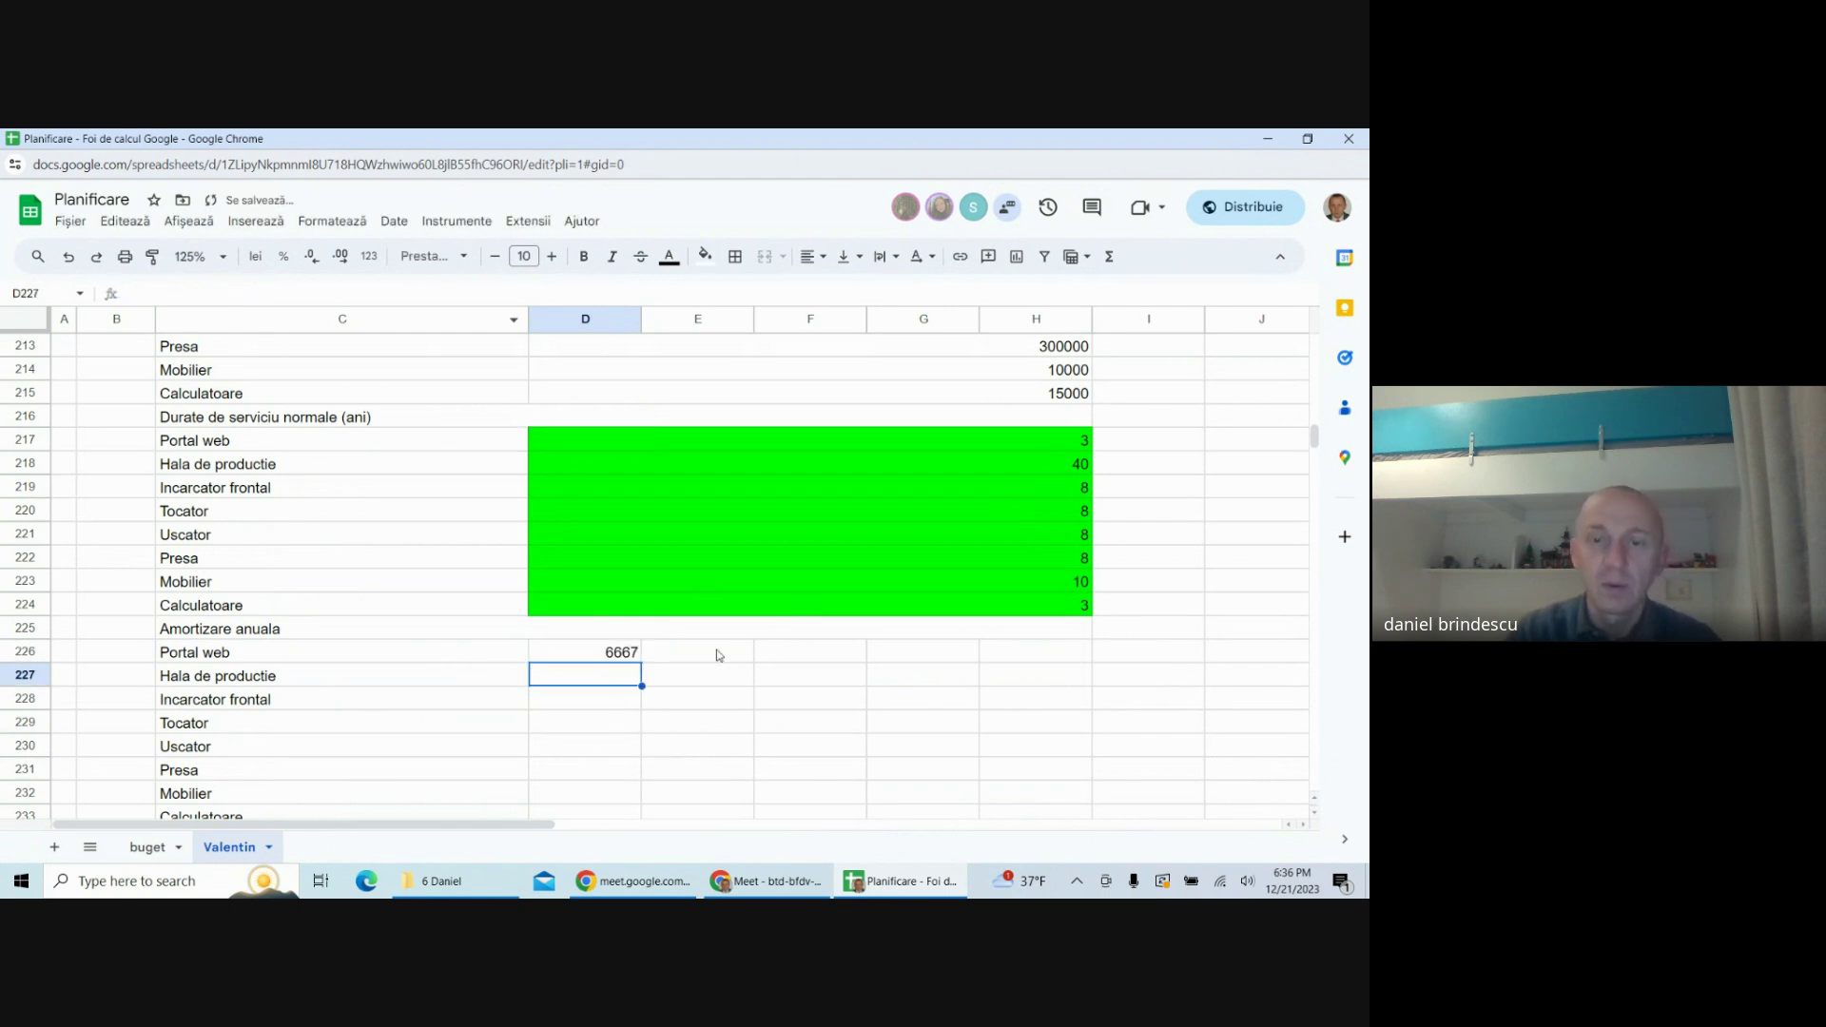
- Set the year 2 "Portal web" depreciation in E226 to =D226 and fill it across to year 5 in H226
click(718, 655)
text(=)
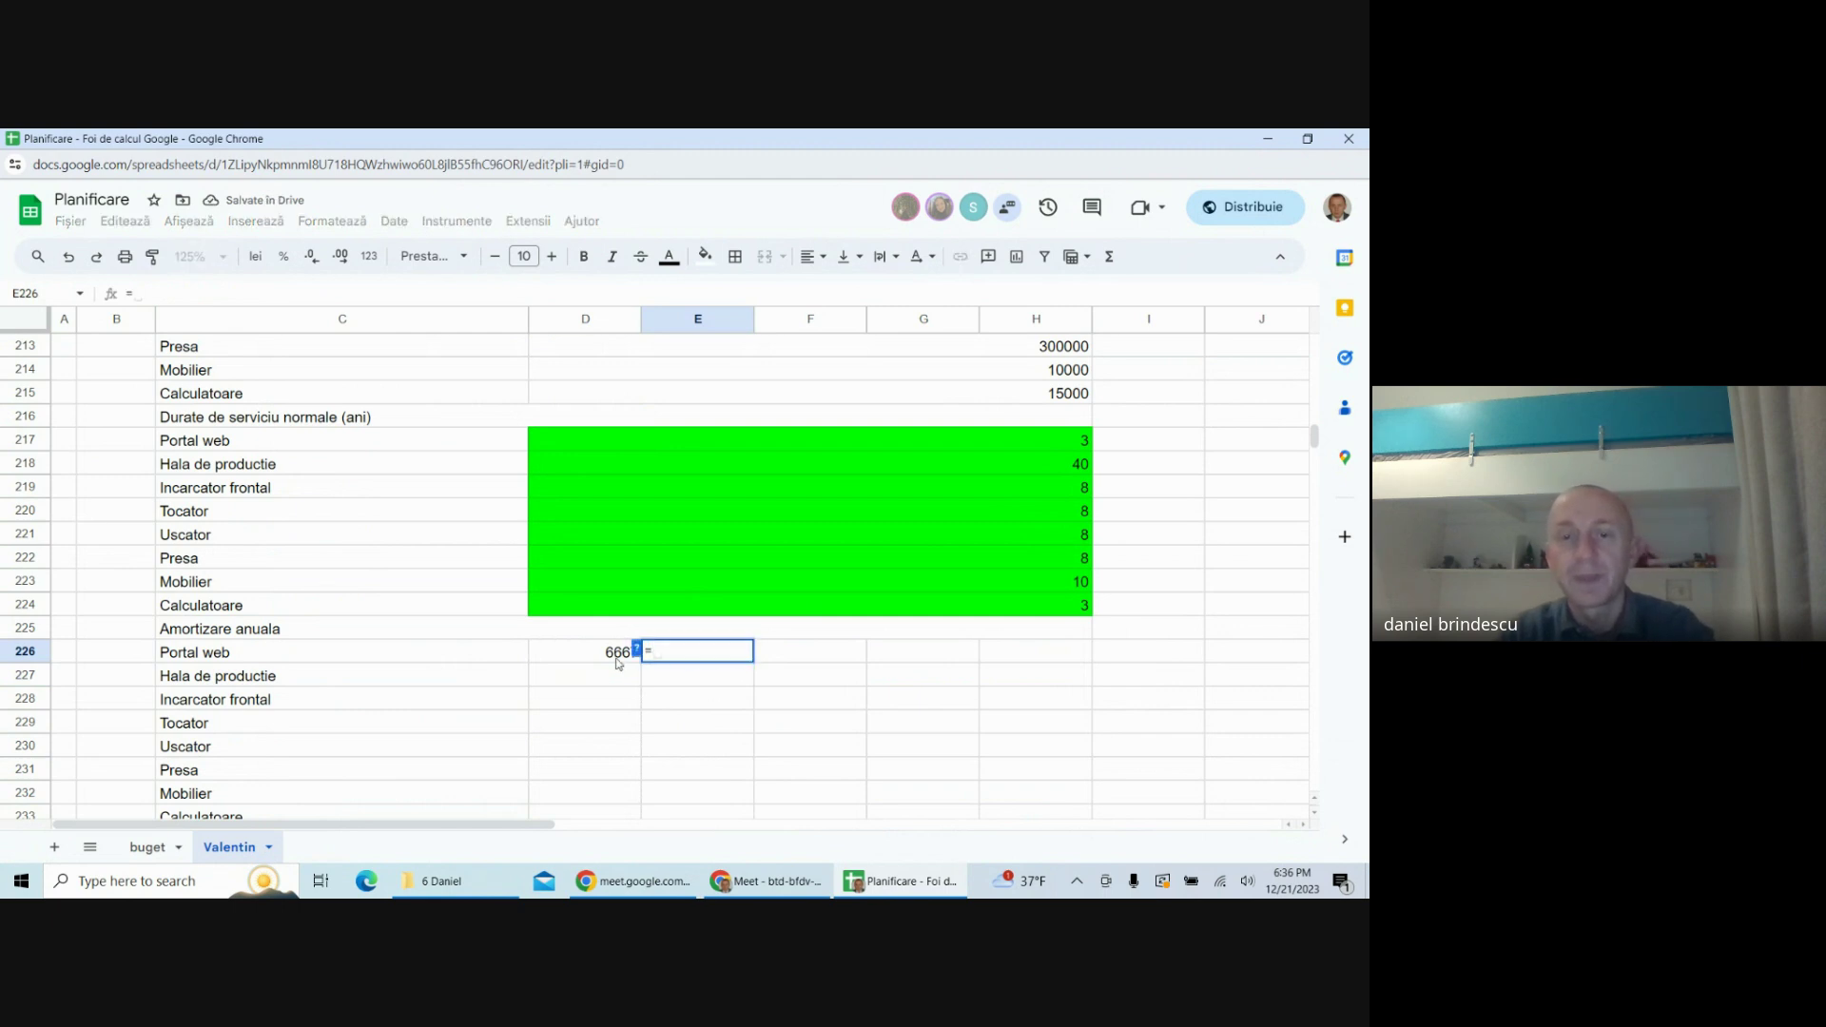
click(616, 658)
key(Return)
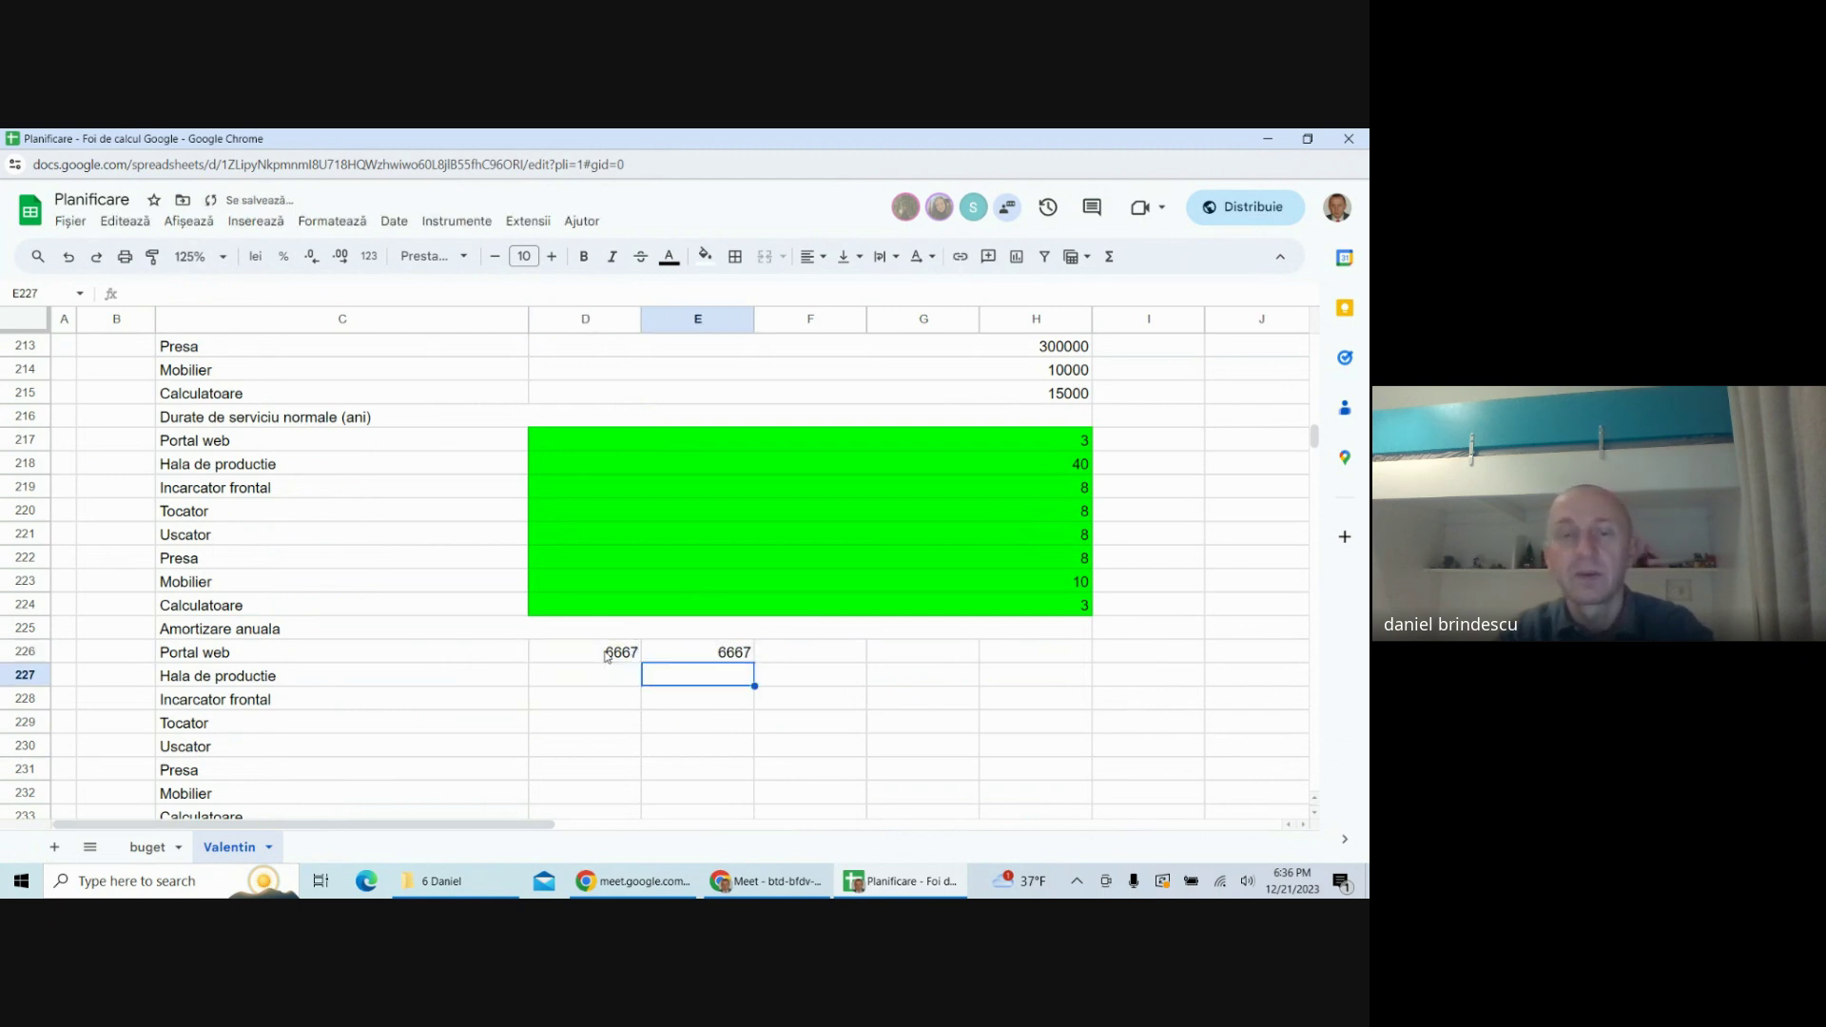
click(715, 658)
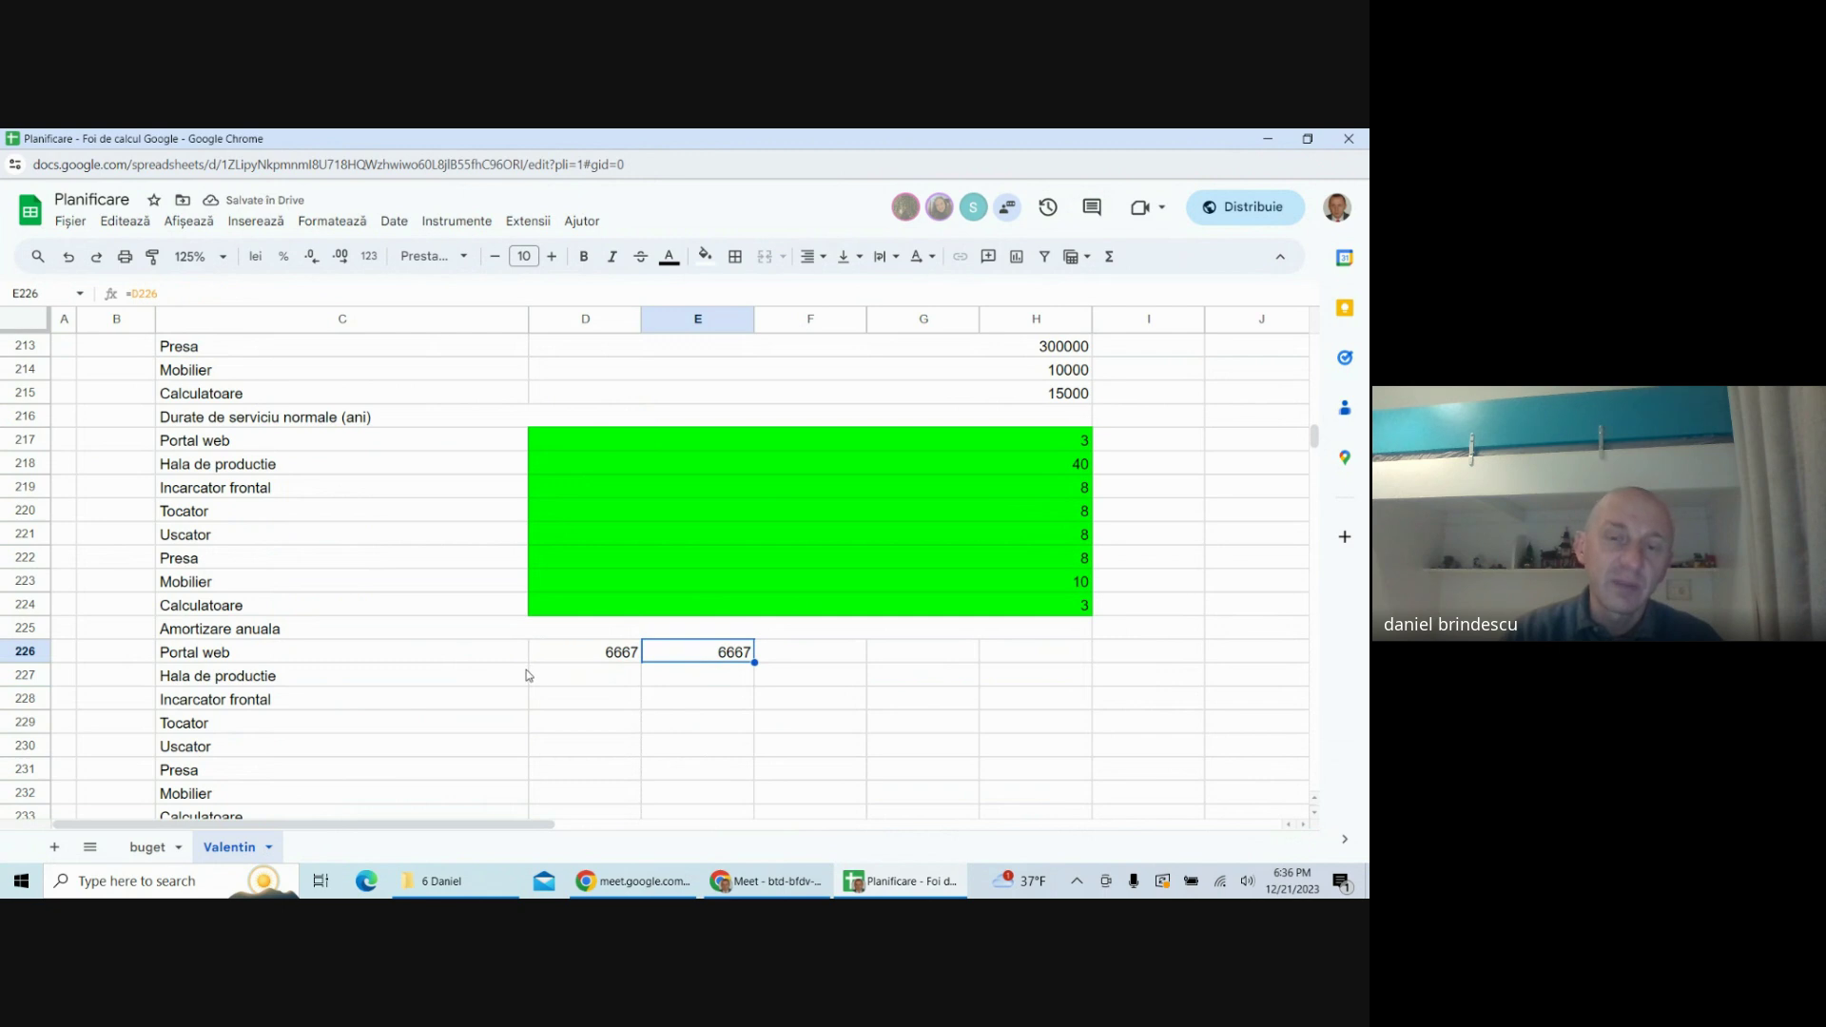
drag(757, 663, 1012, 674)
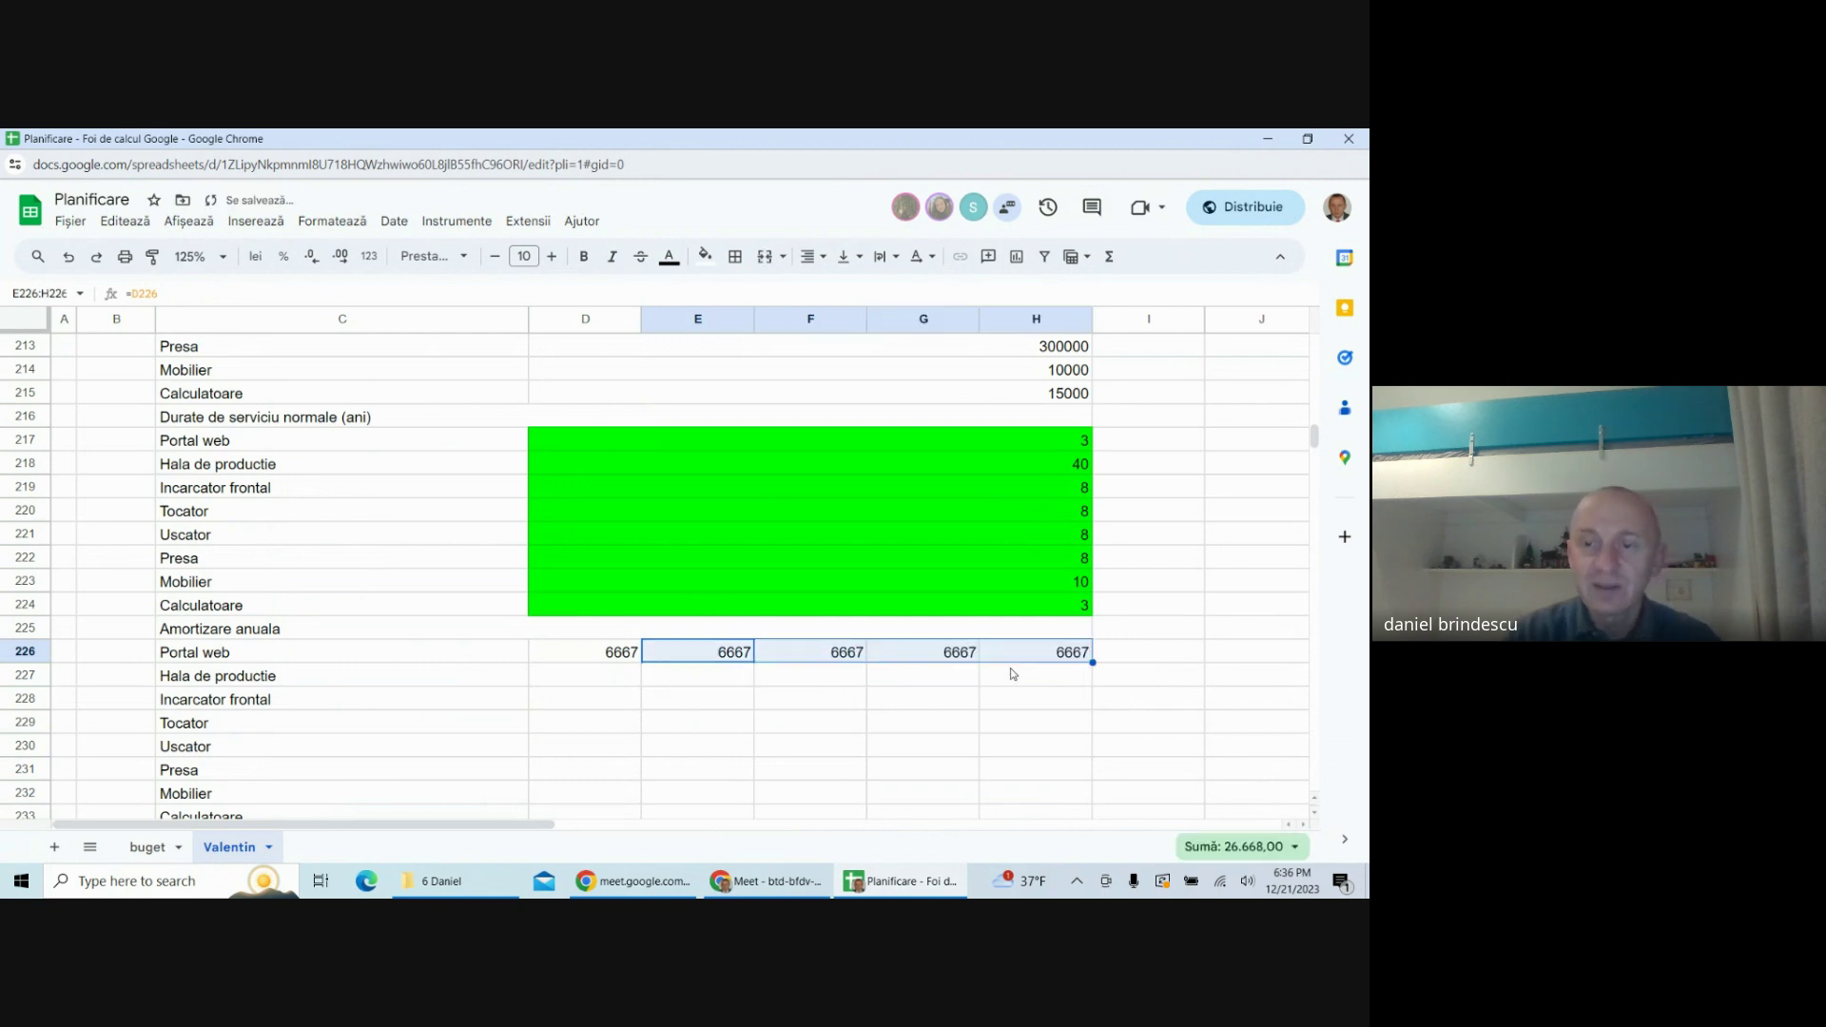
- Check the "Portal web" service life in row 217 against the total depreciation of its first three years, D226:F226
click(1046, 450)
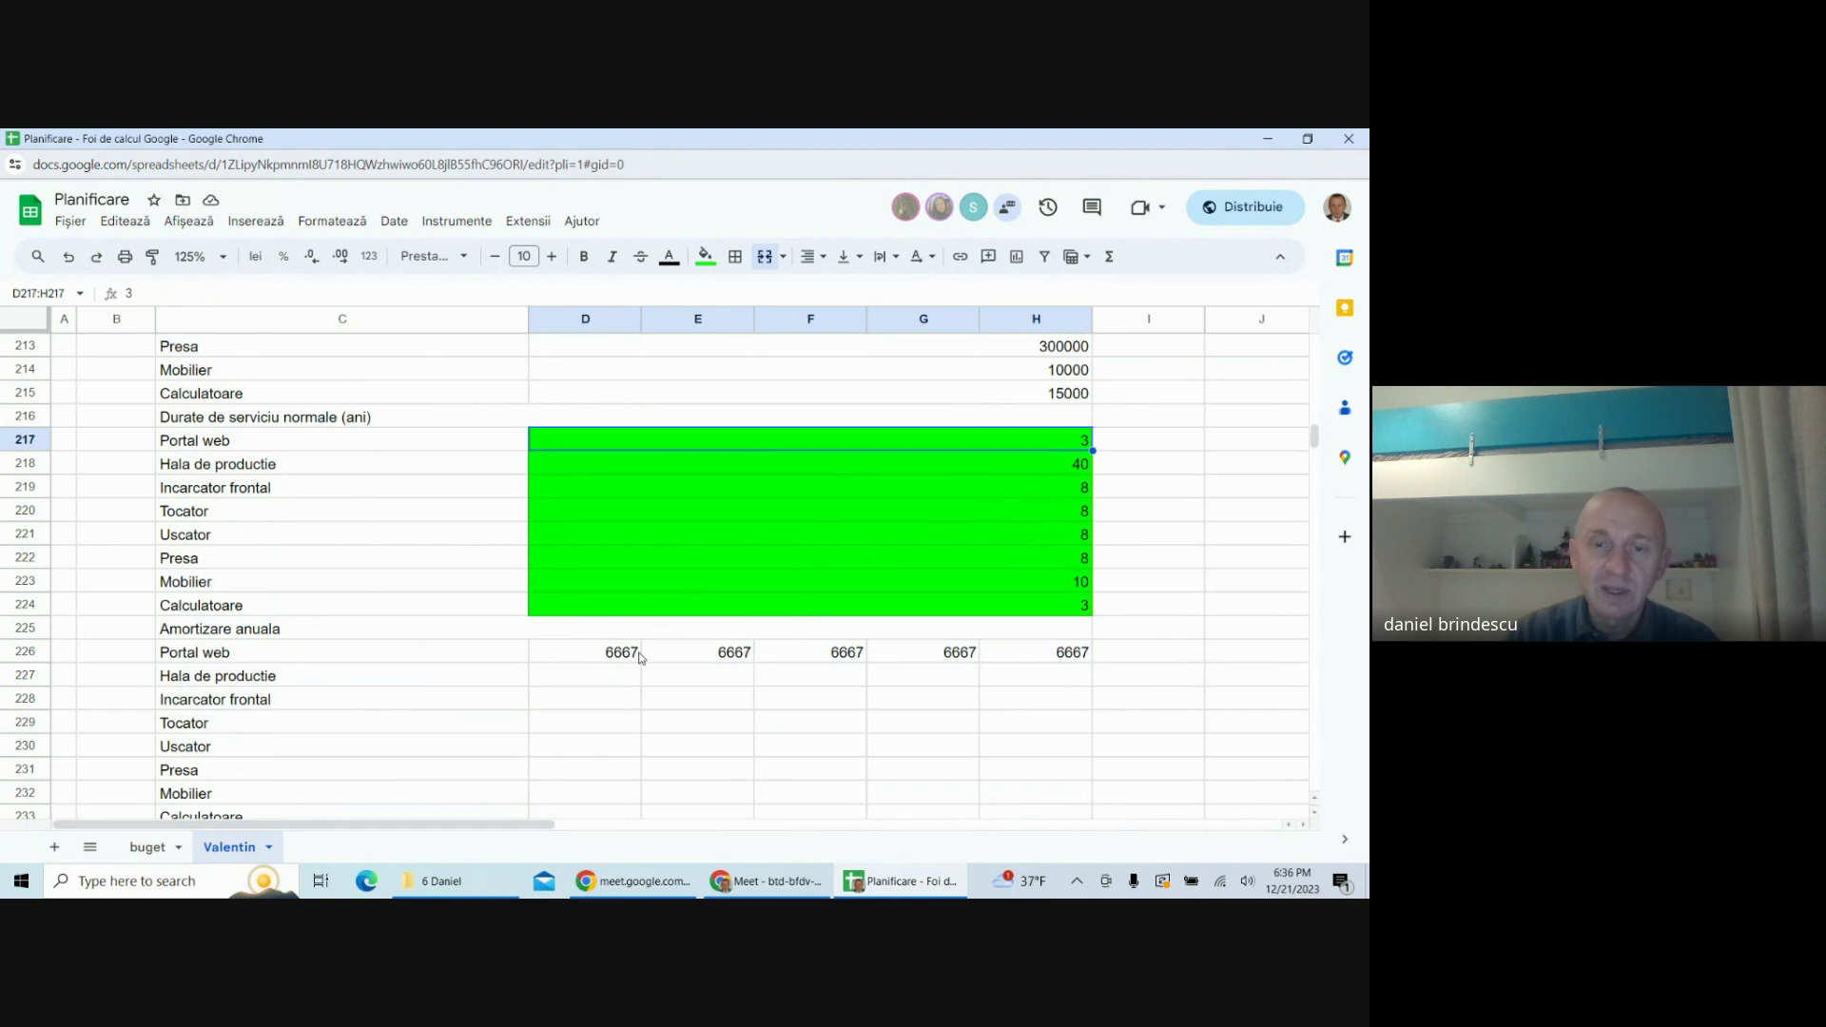
drag(635, 654, 816, 651)
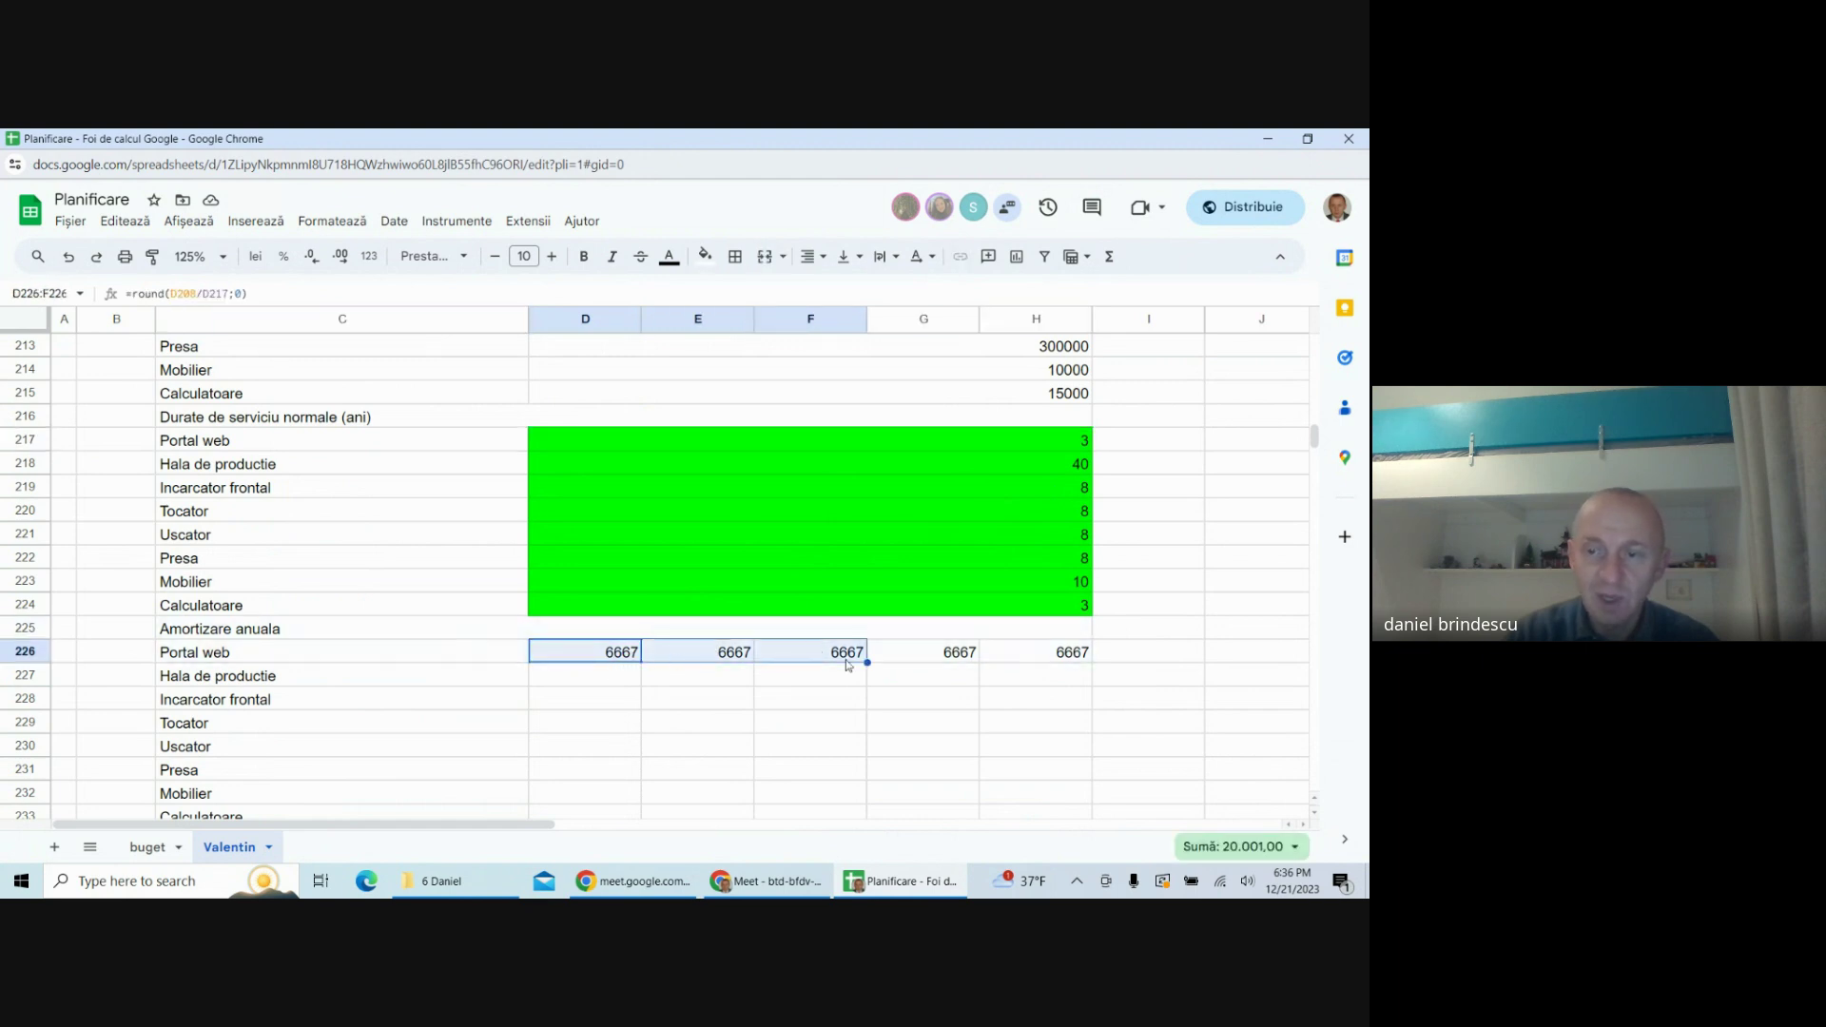
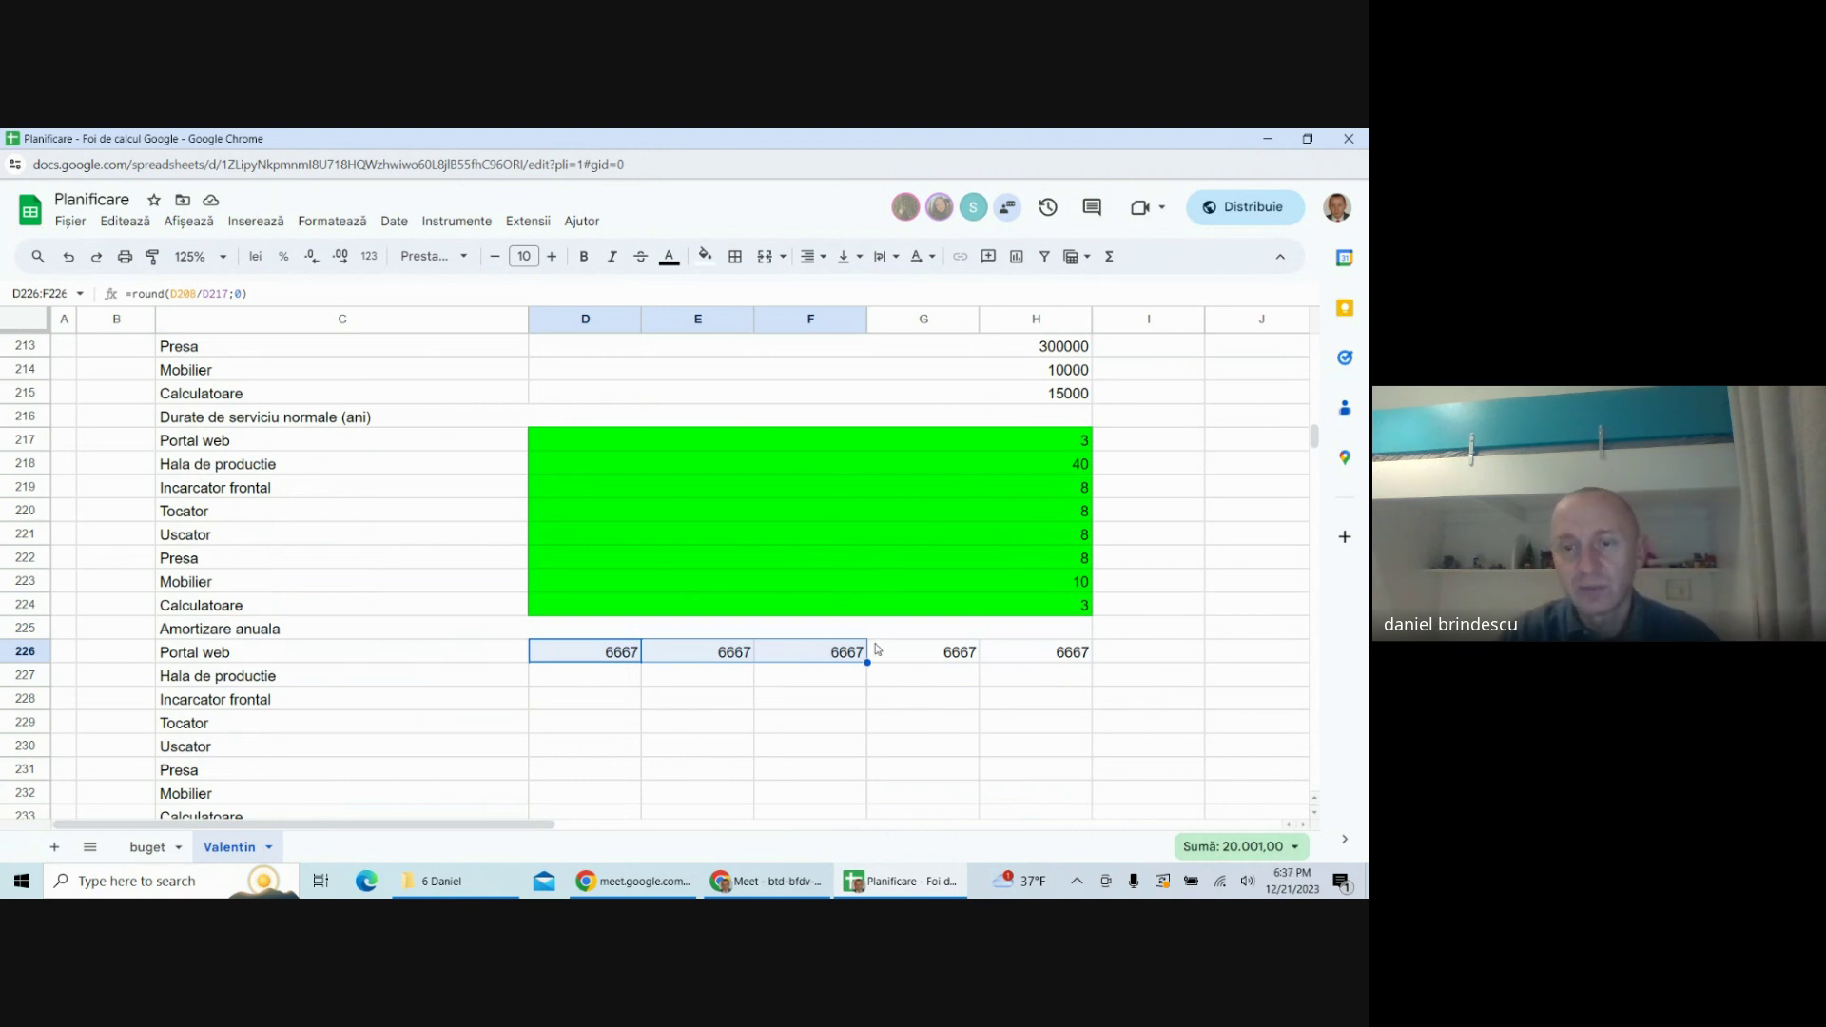
- Set the year 4 depreciation of "Portal web" in G226 to 0
click(955, 655)
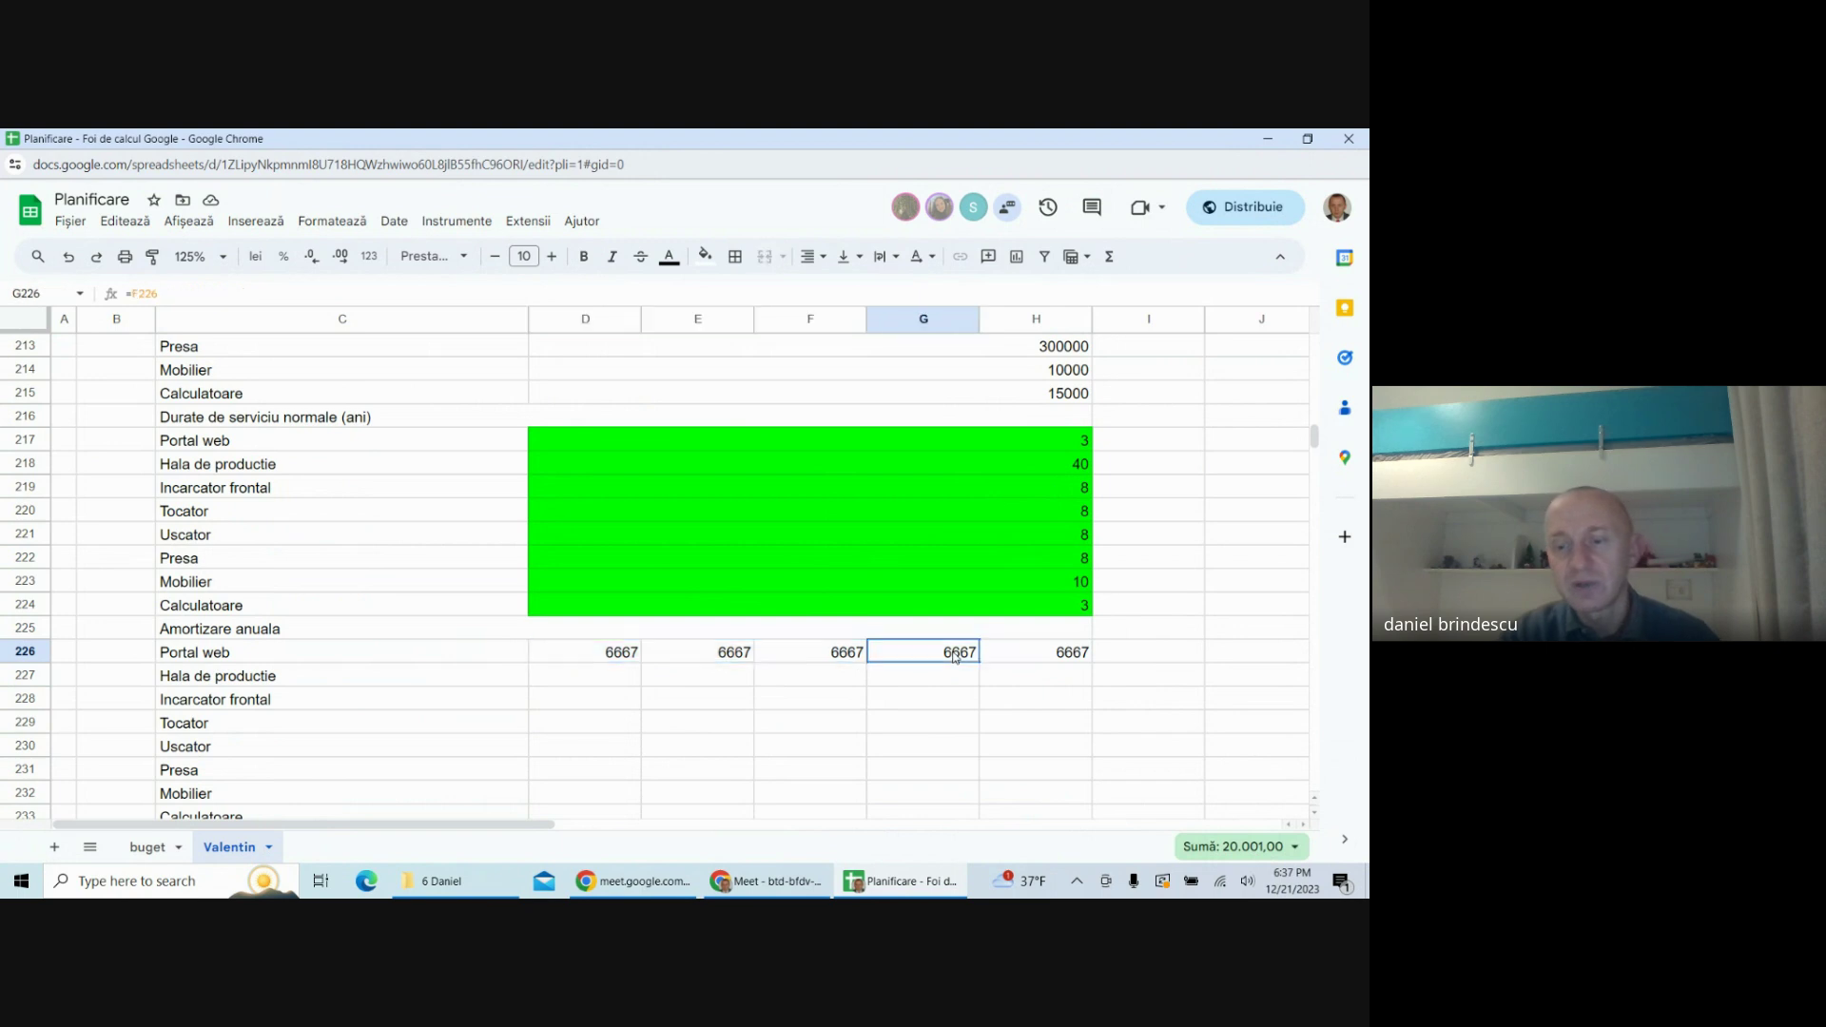
text(0)
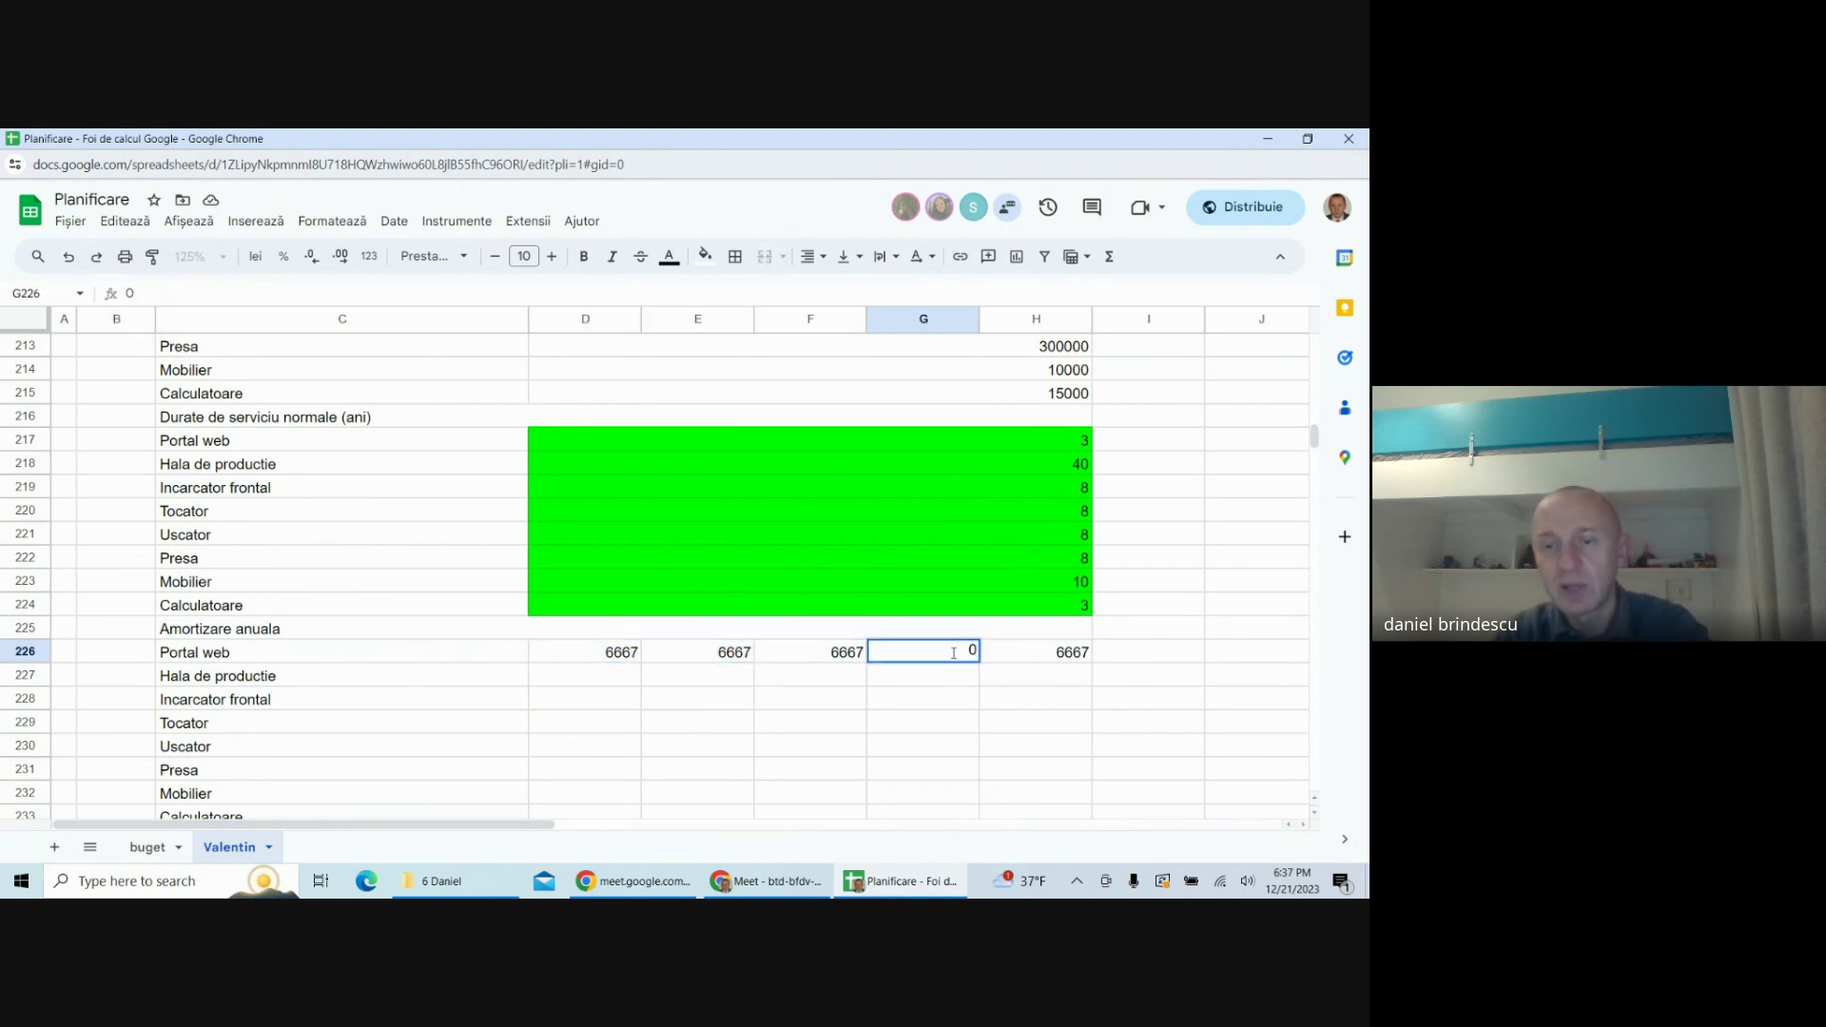
key(Return)
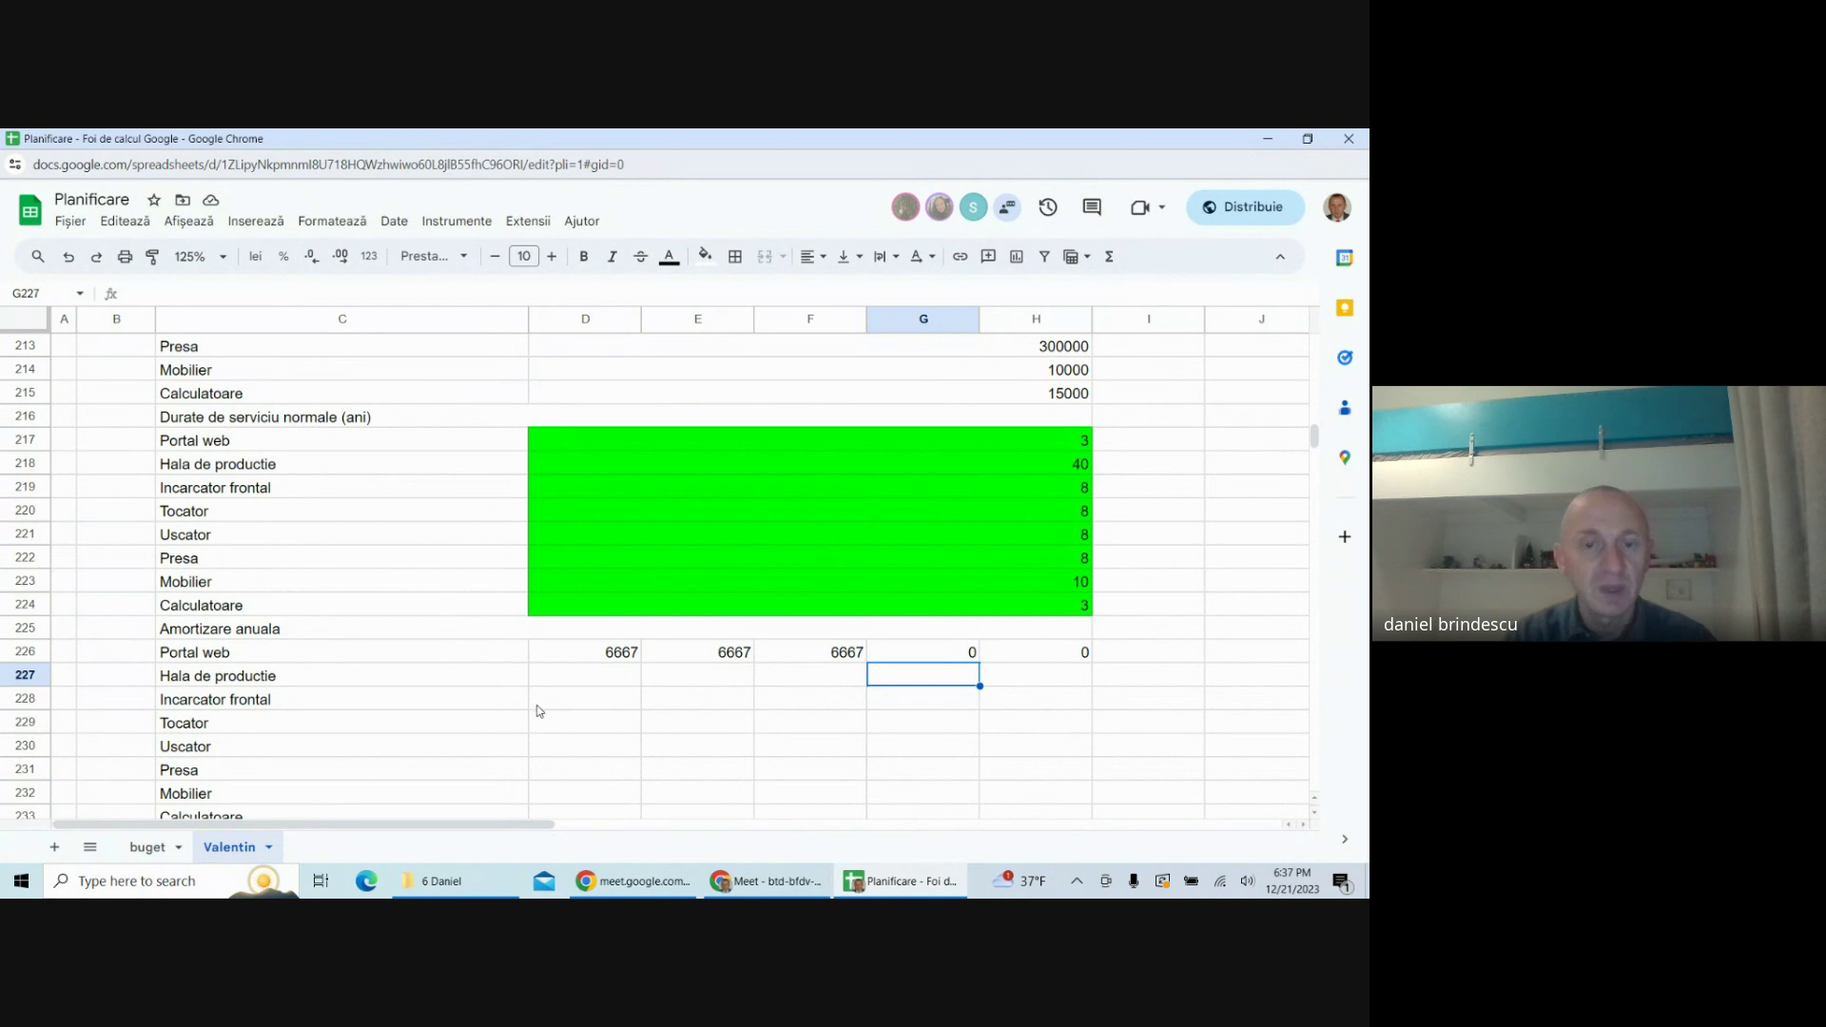
- Fill the year 1 depreciation formula from D226 down through "Calculatoare" in D233
click(623, 655)
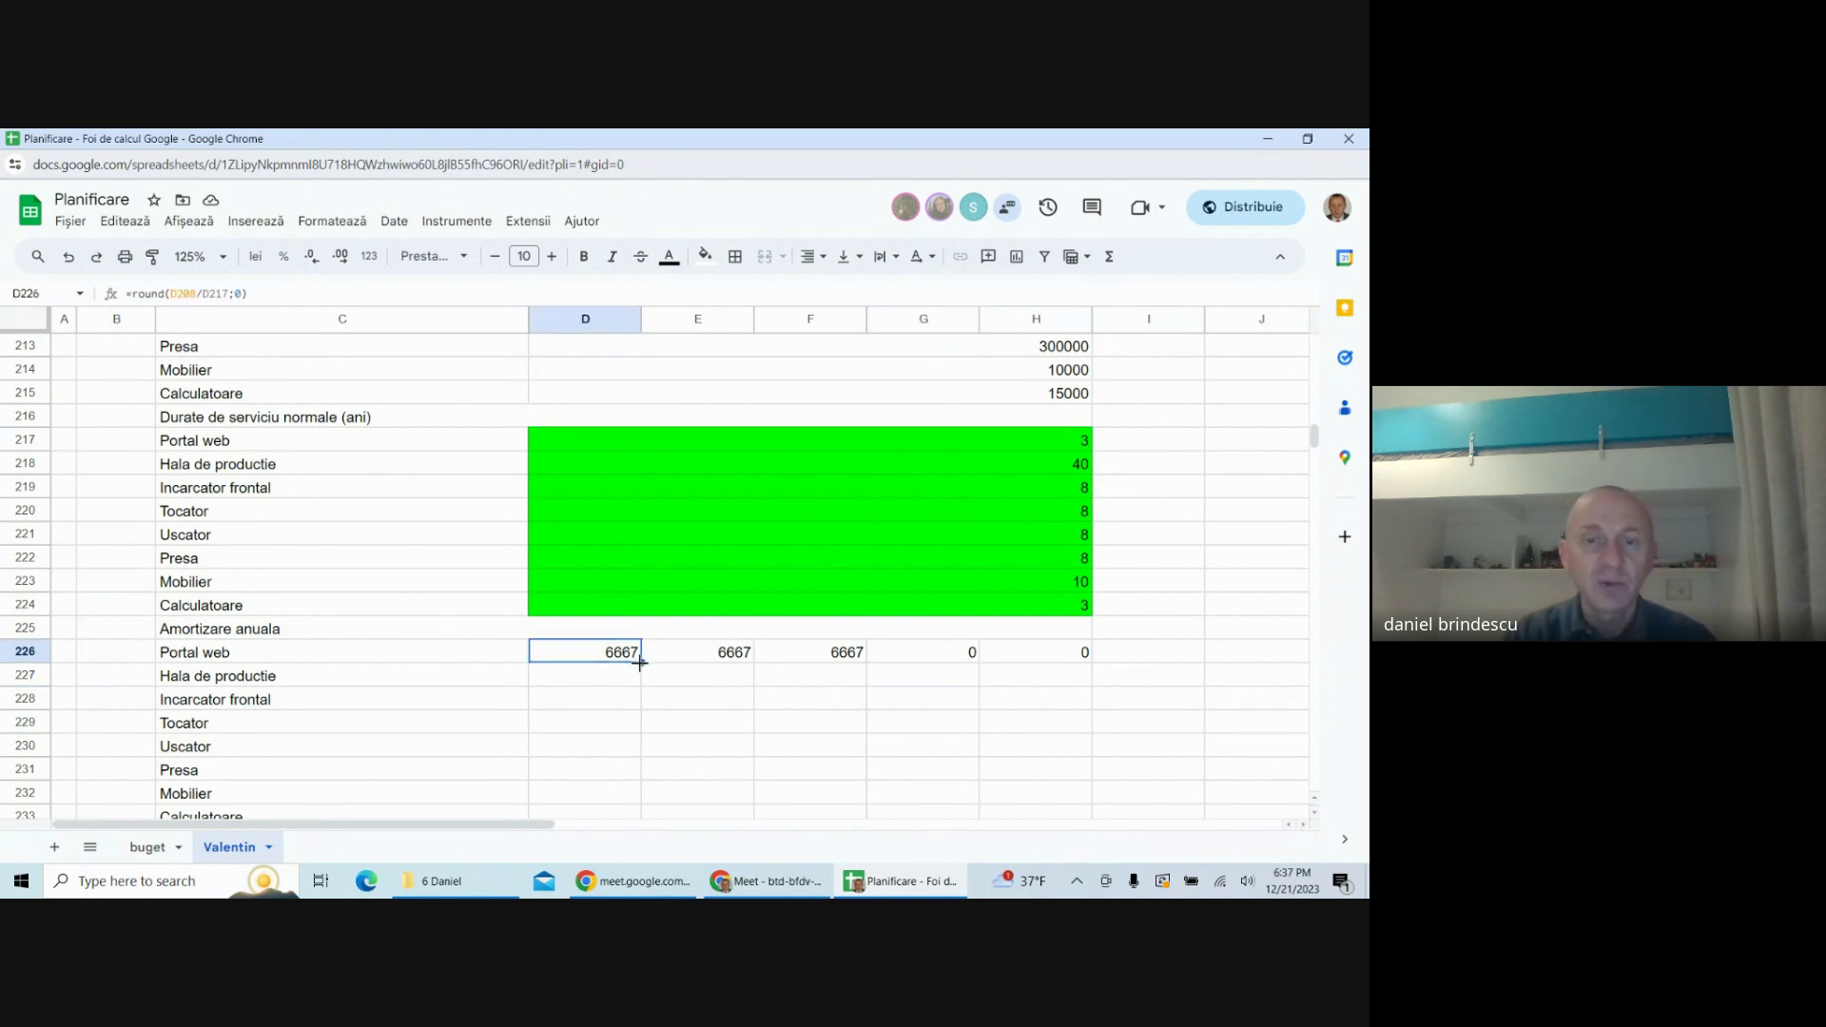
drag(639, 663, 622, 493)
scroll(666, 532, up, 3)
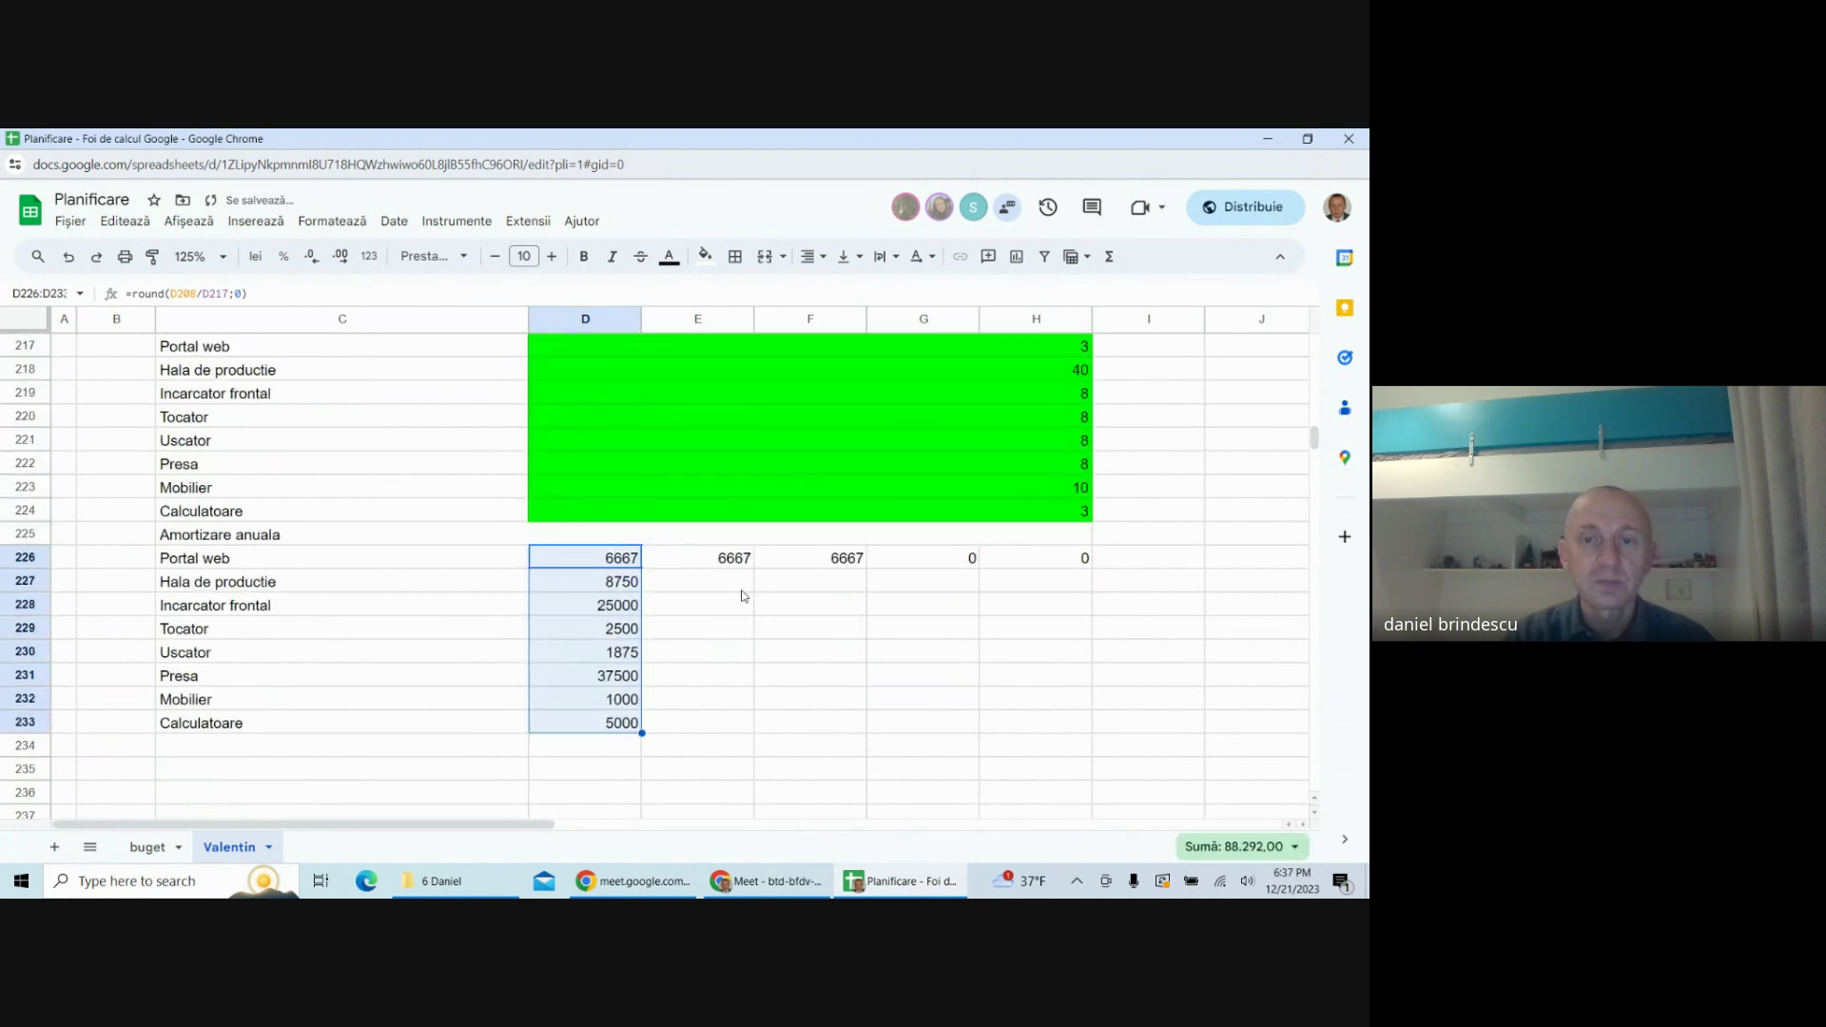
- Fill the year 2 depreciation from E226 down to E233, and extend E227:E233 across to year 5 in column H
drag(713, 567, 689, 713)
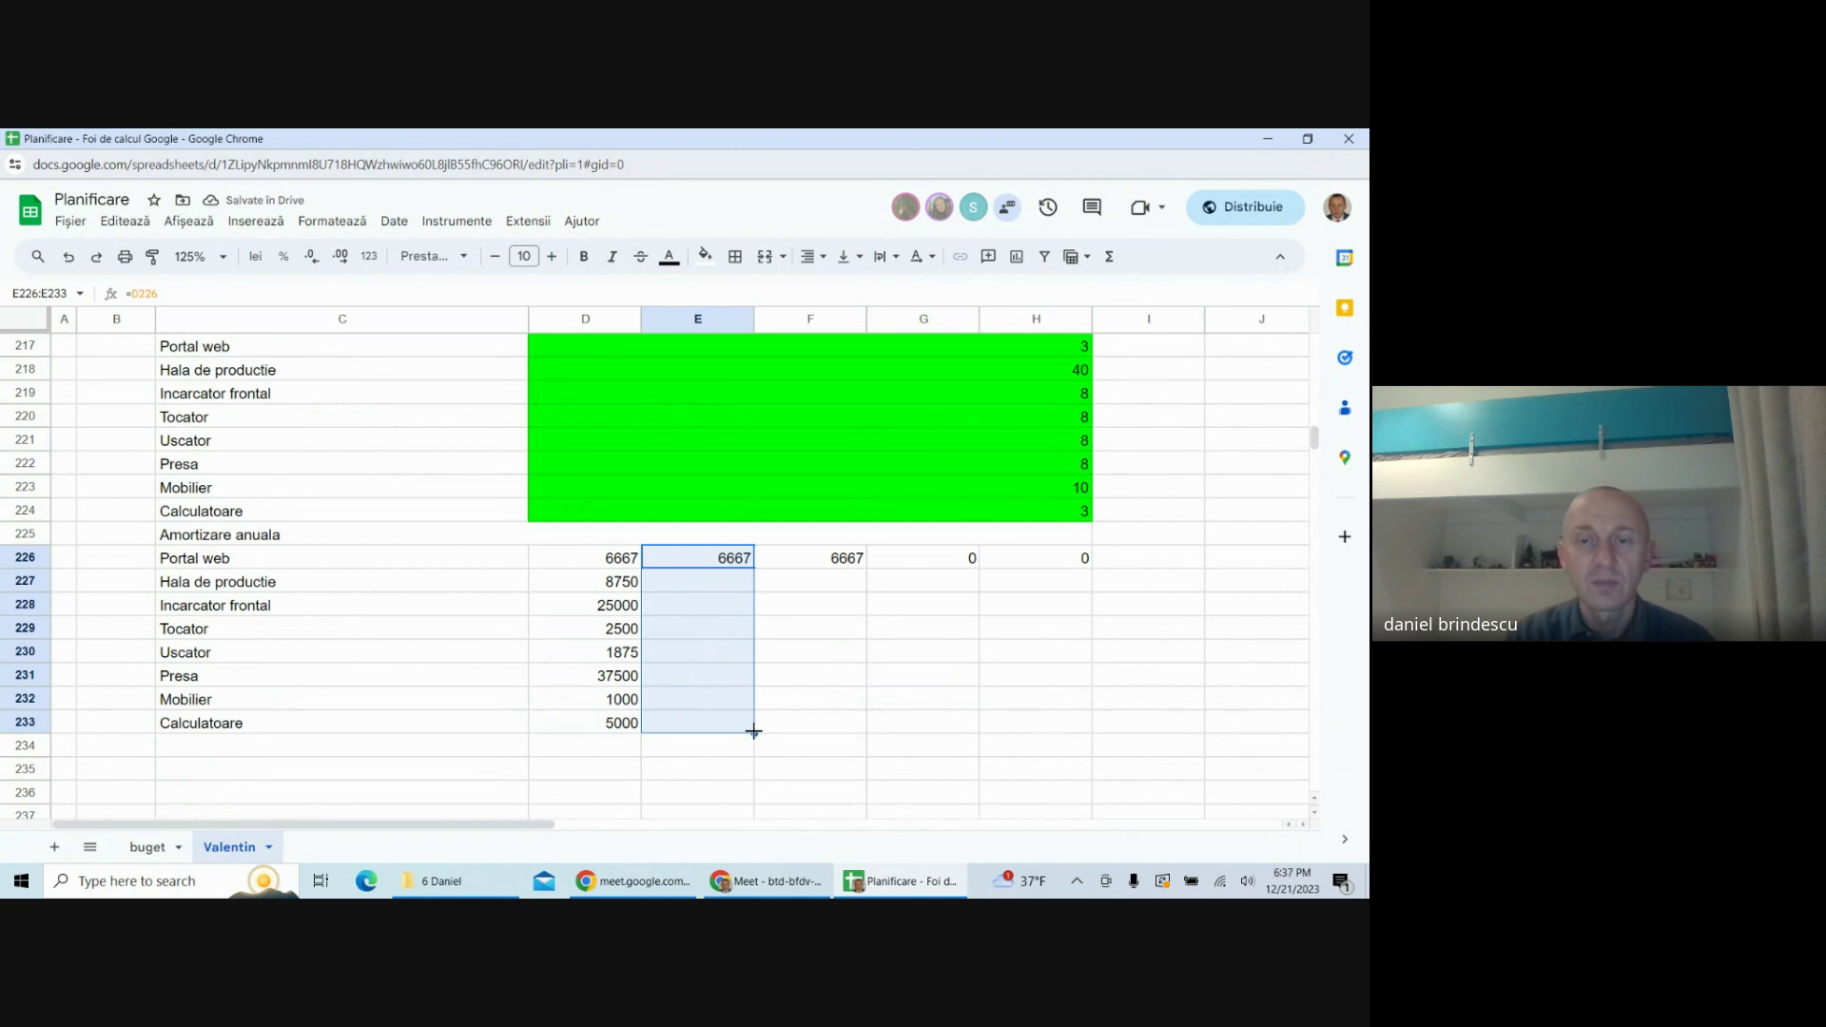
click(743, 564)
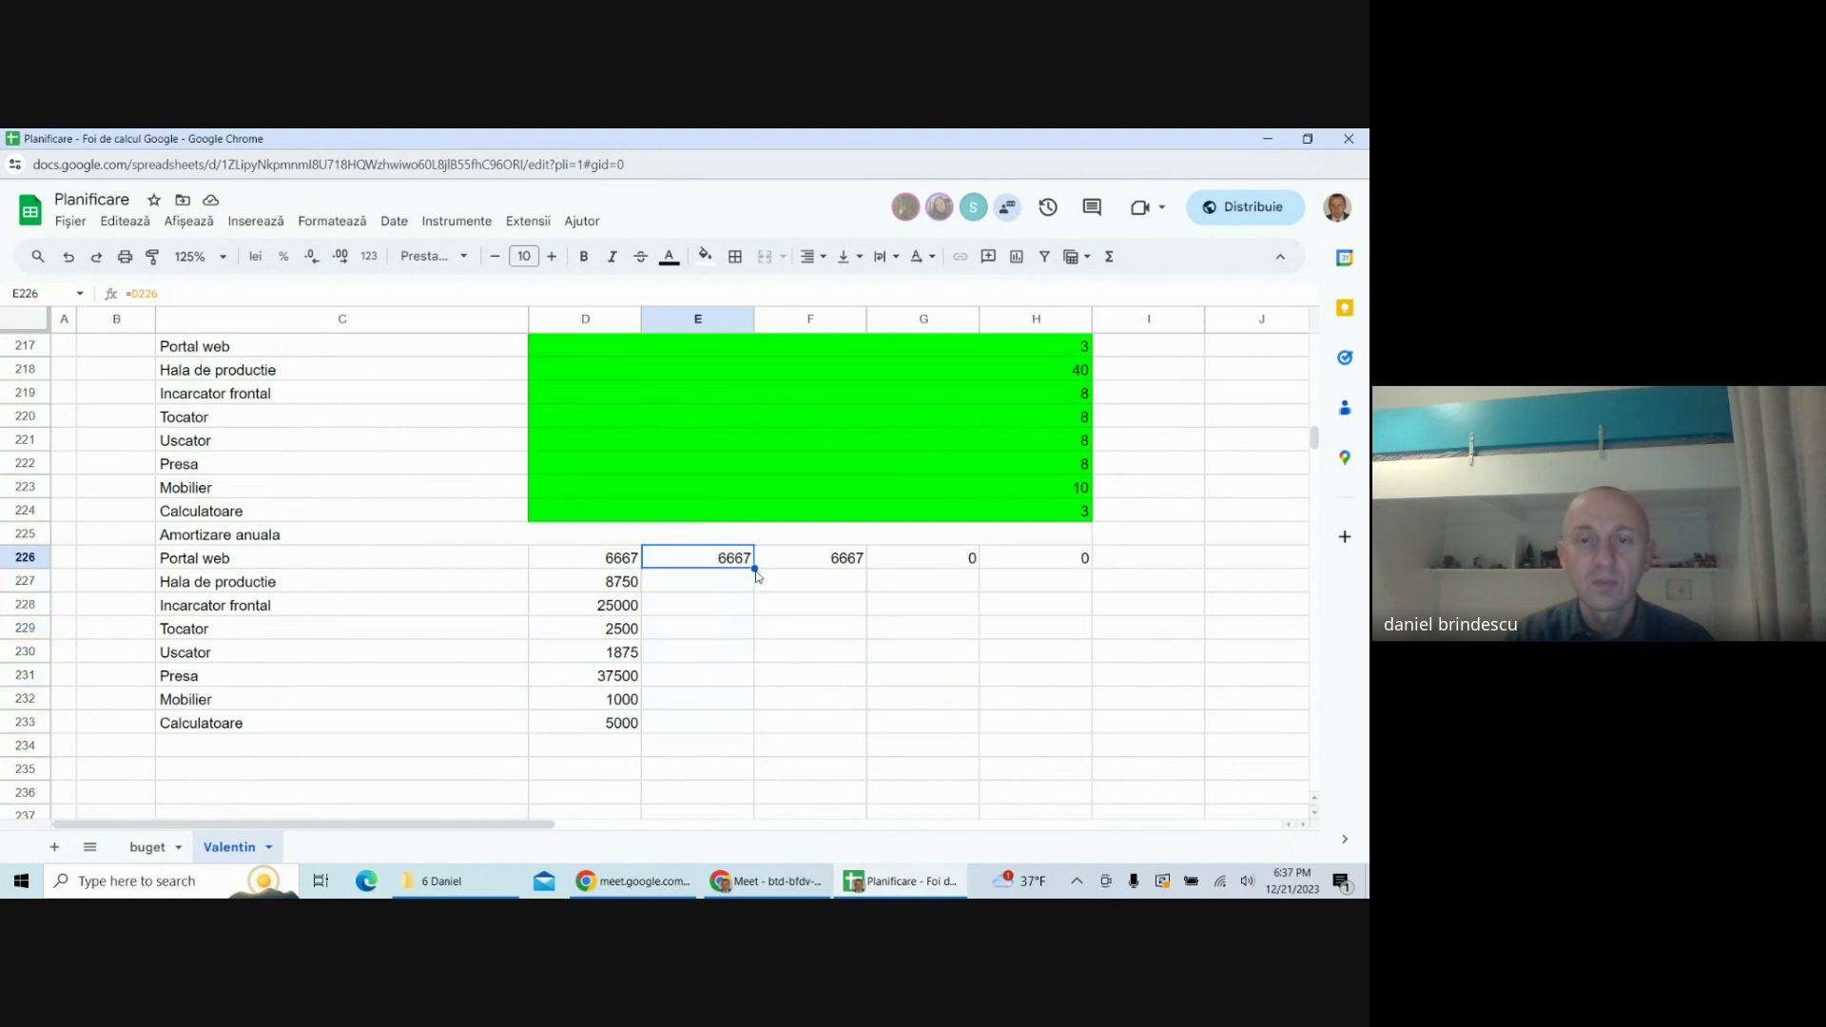
drag(755, 569, 747, 728)
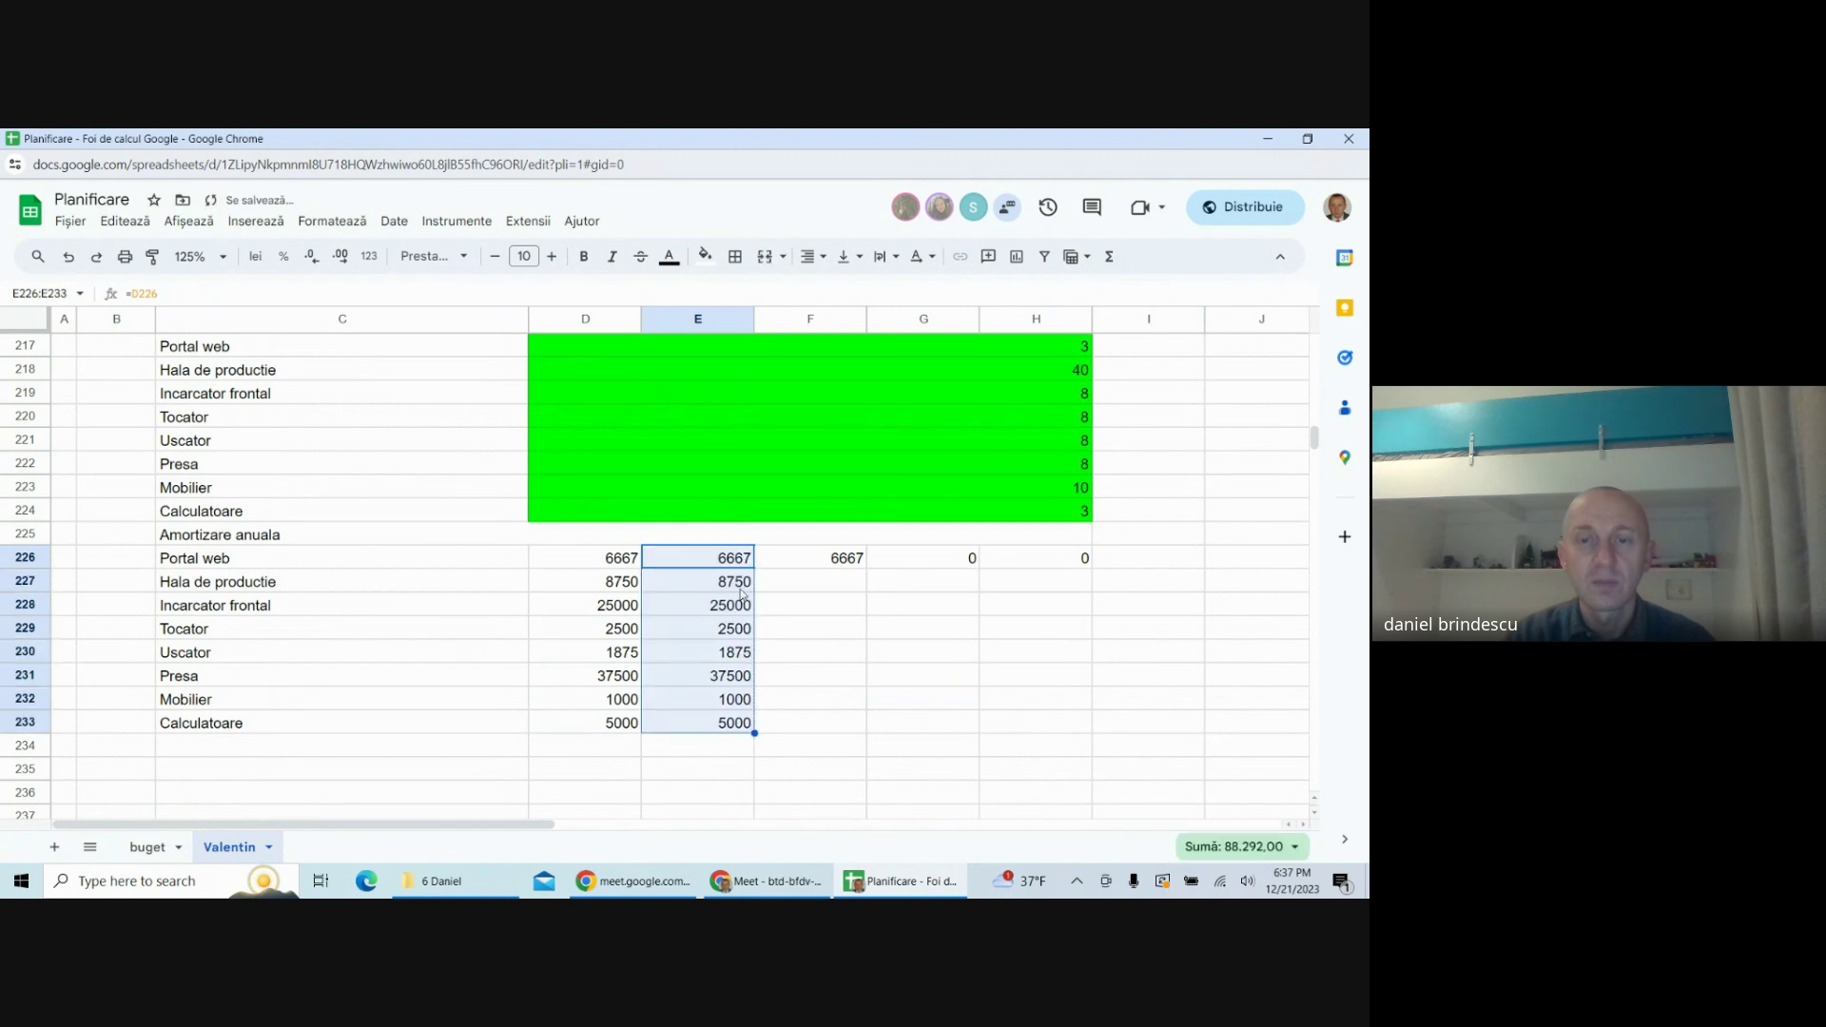
click(742, 591)
drag(740, 606, 1025, 721)
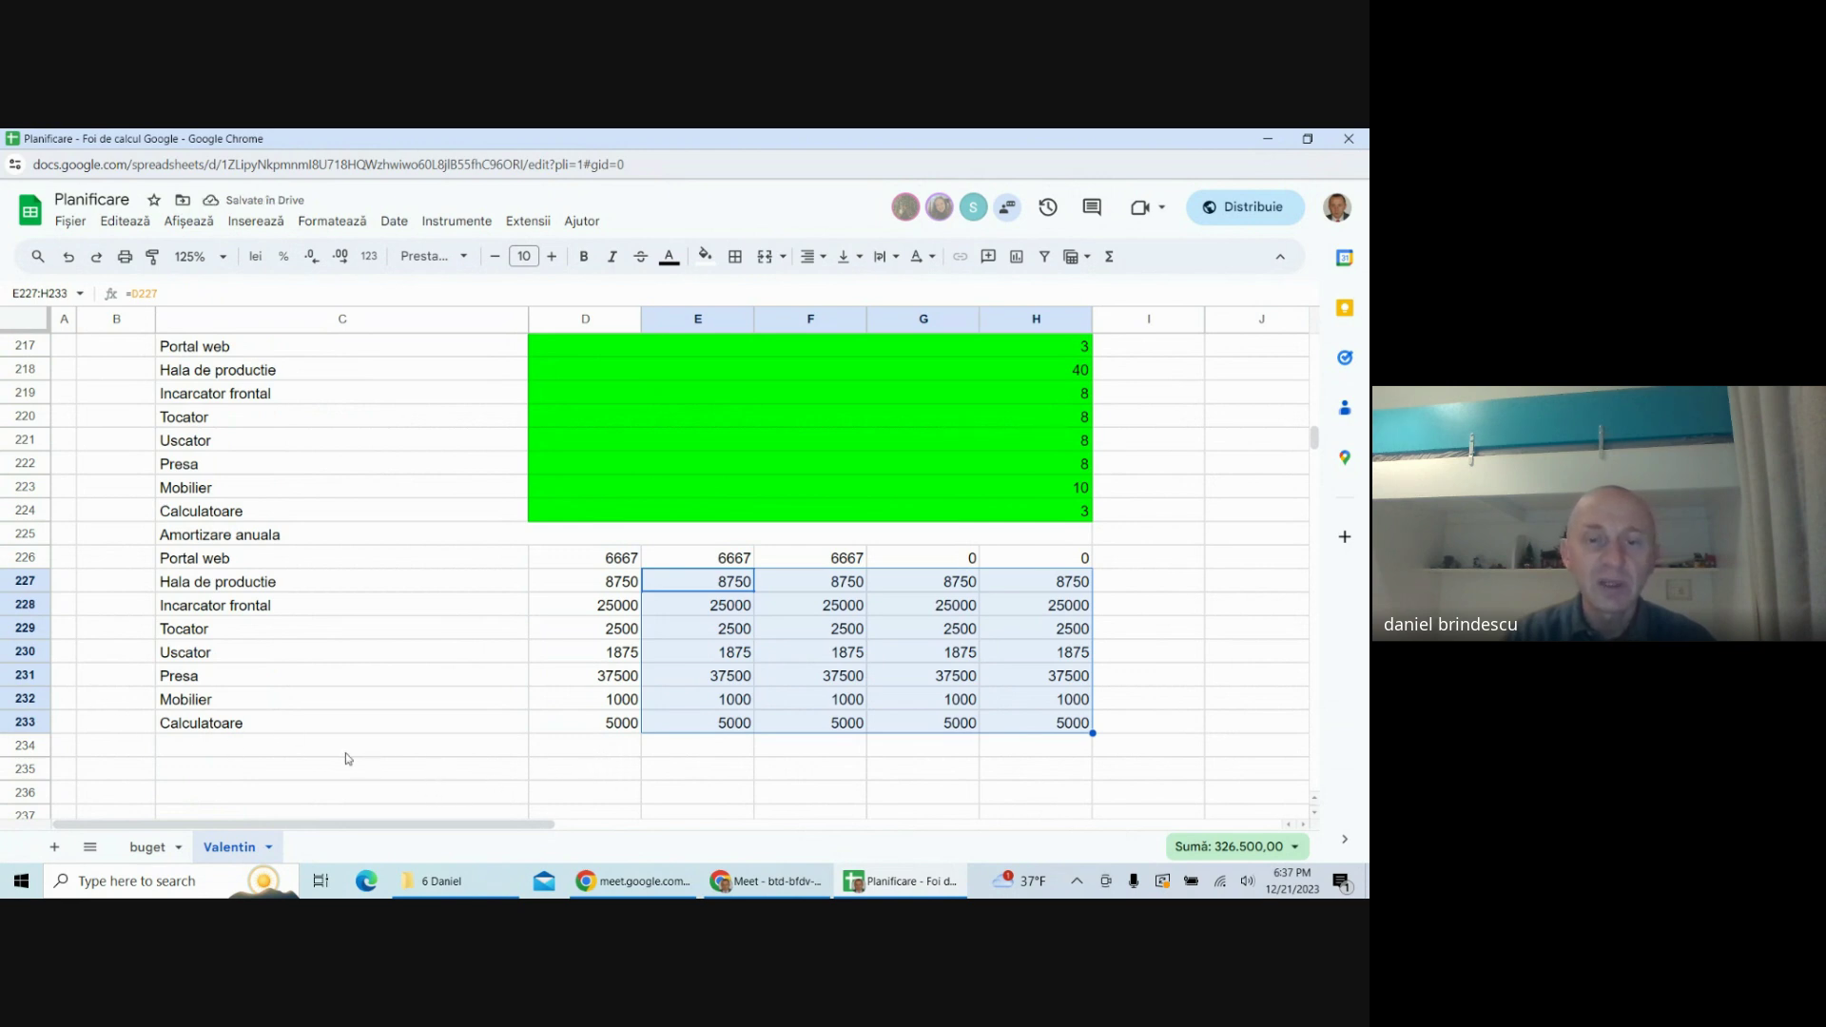
- Set the year 4 depreciation of "Calculatoare" in G233 to 0
click(912, 728)
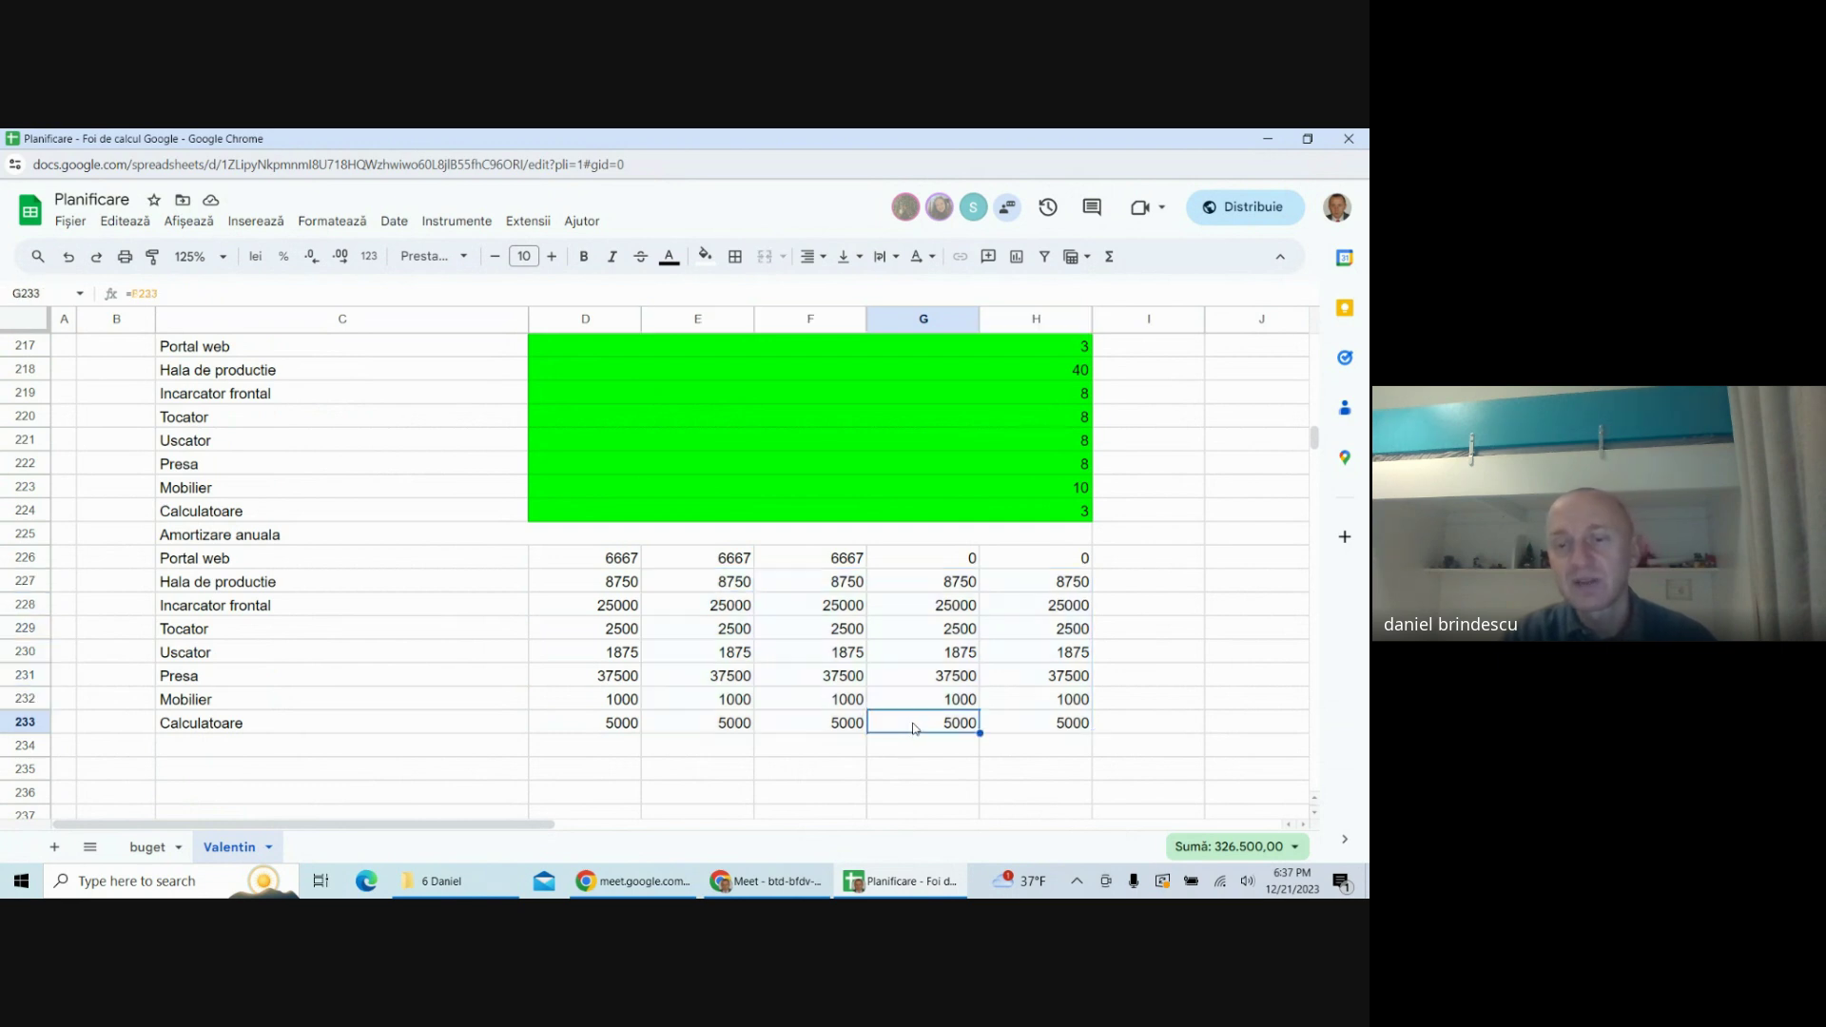
text(0)
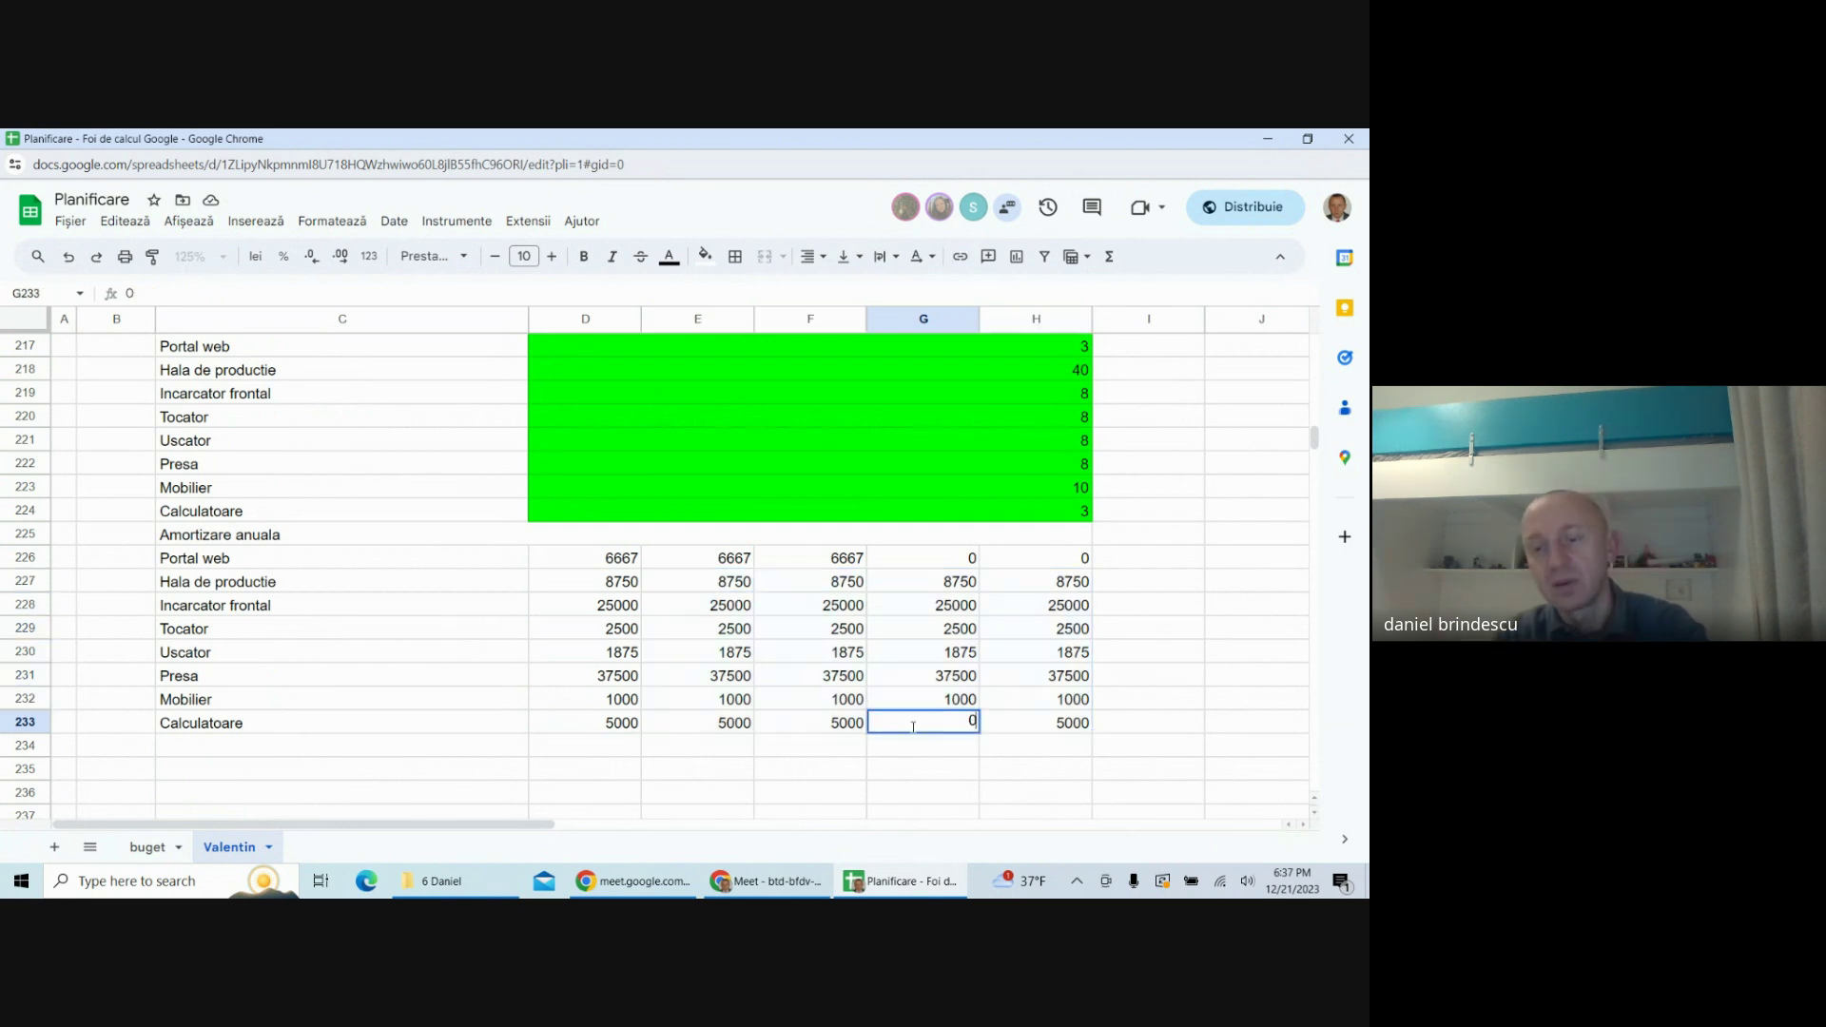
key(Return)
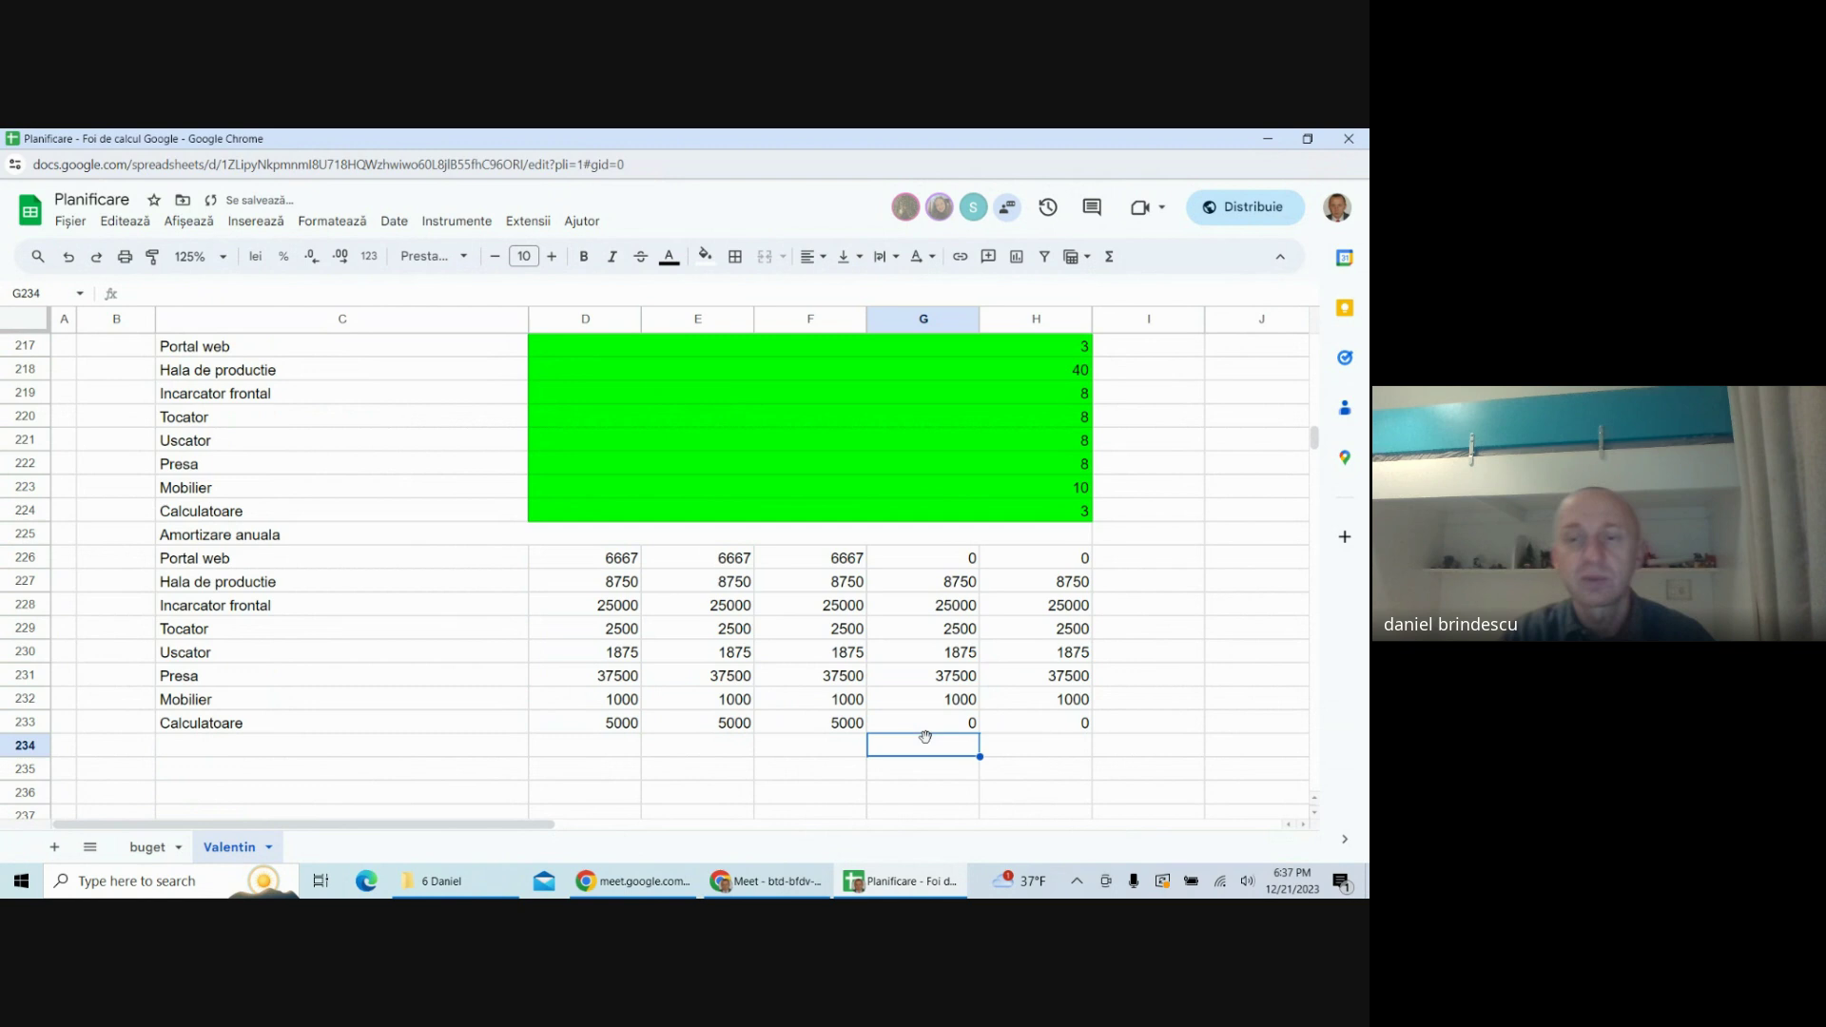
click(1190, 633)
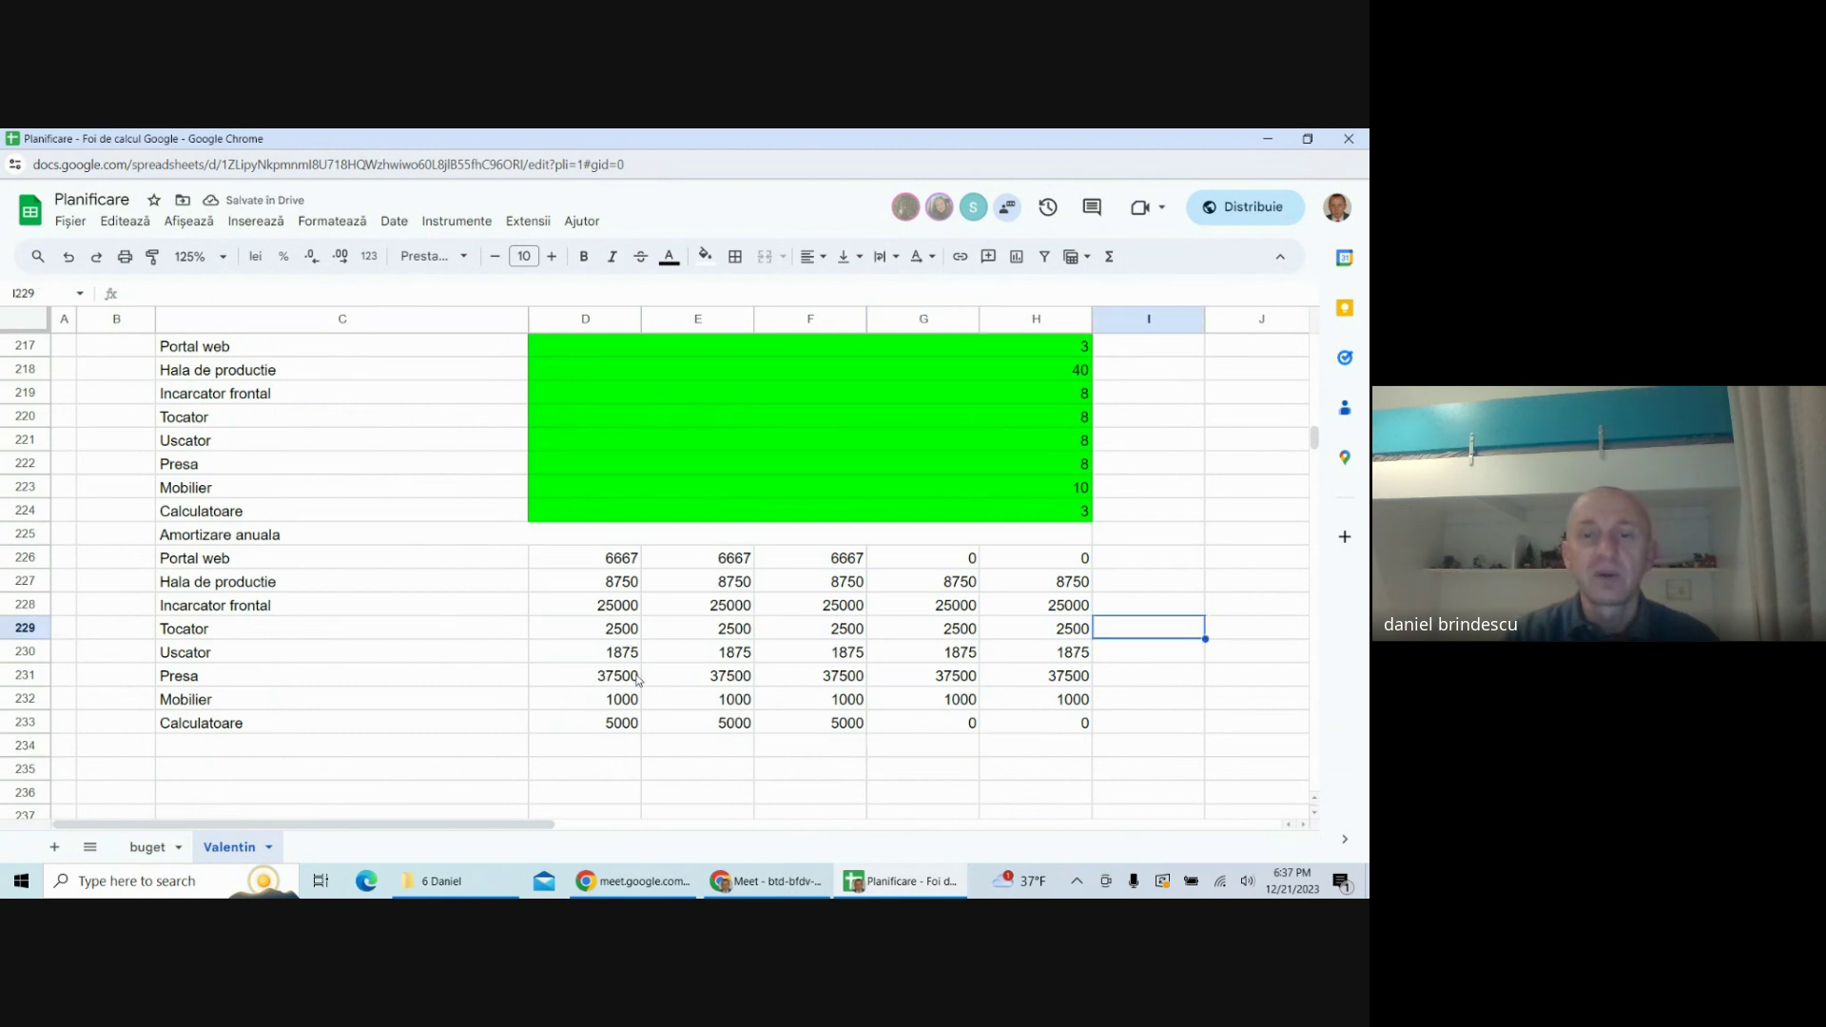
- Format the annual depreciation values in D226:H233 as numbers with thousands separators and no decimals
drag(603, 569, 1051, 724)
click(332, 221)
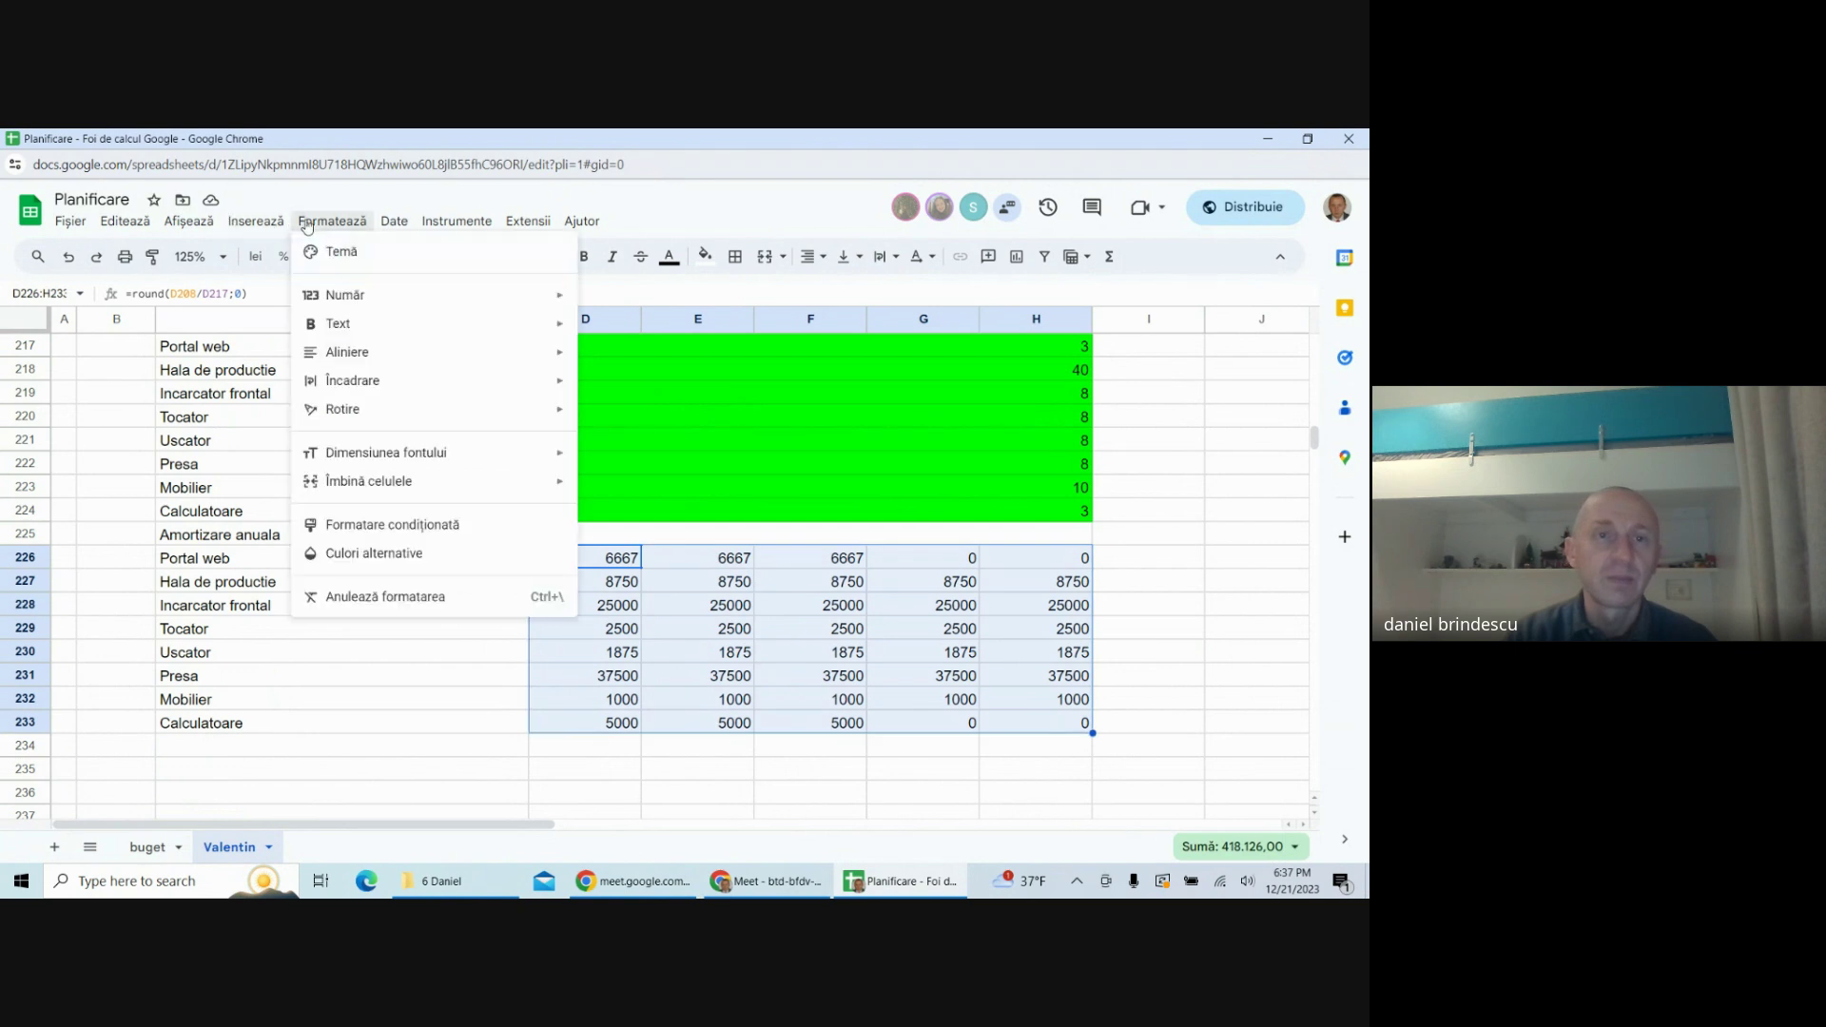
mouse_move(366, 302)
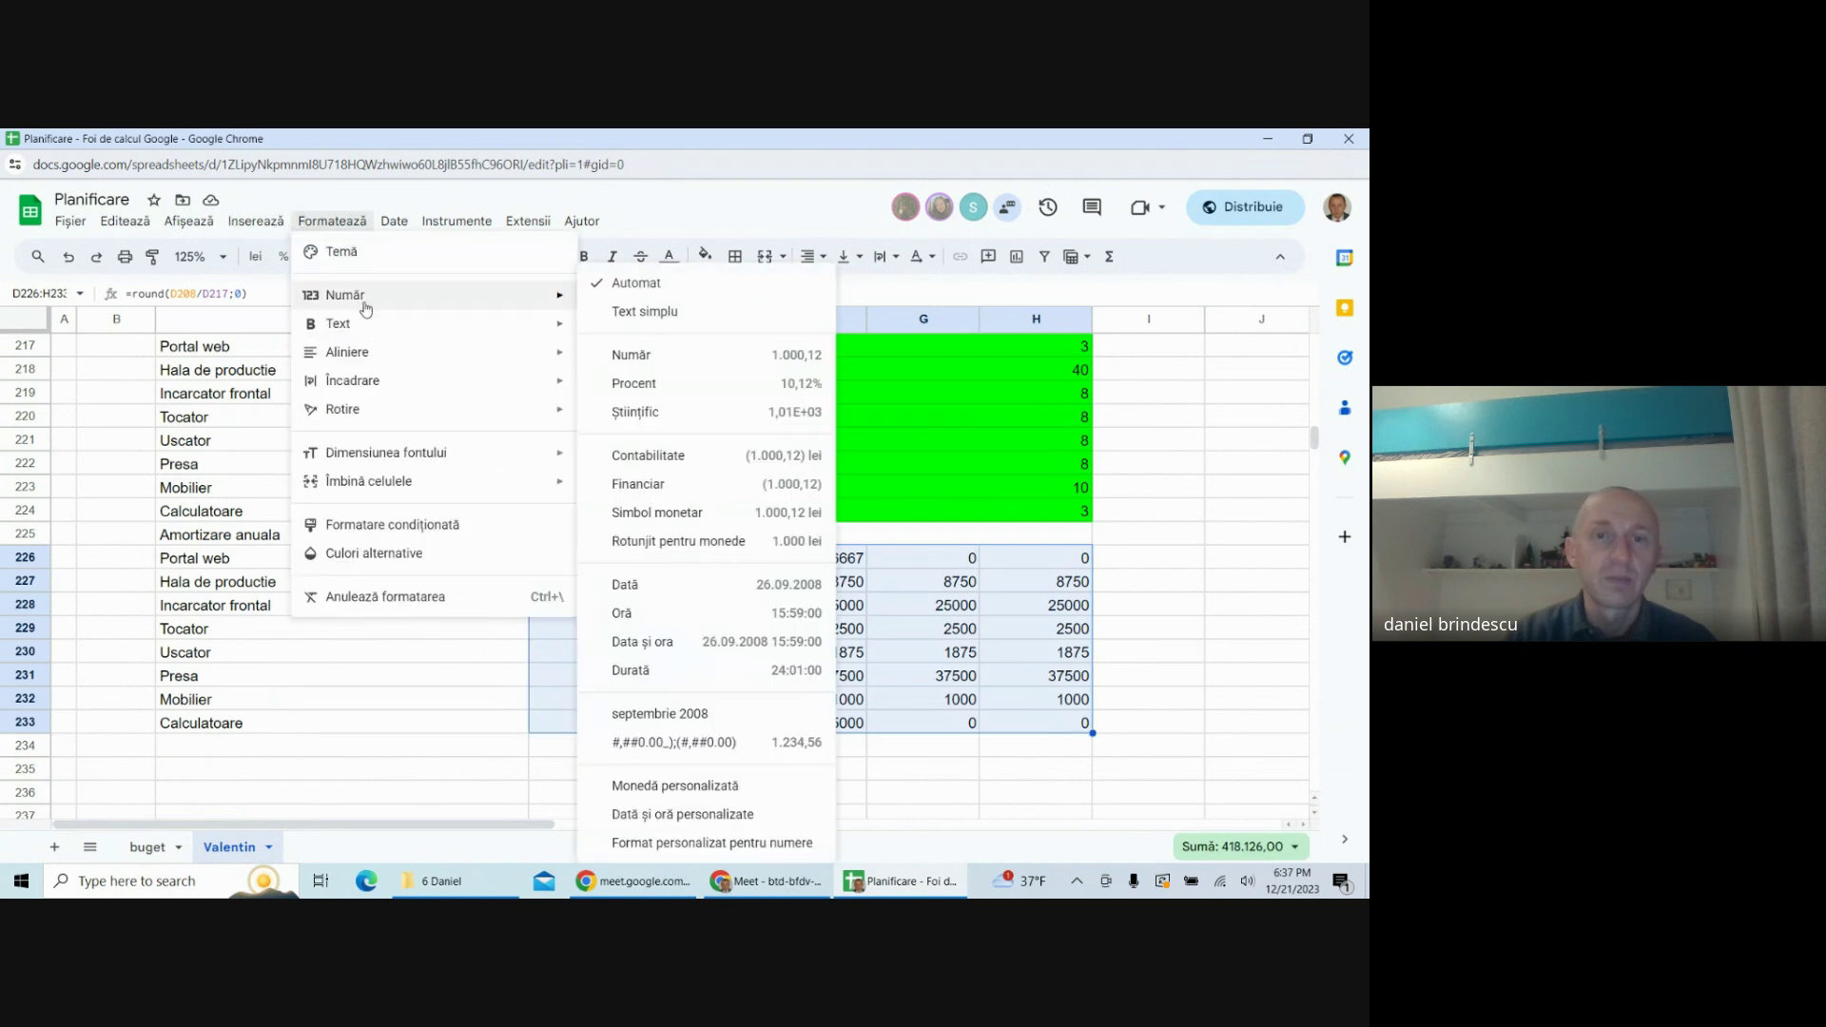
click(679, 356)
click(312, 257)
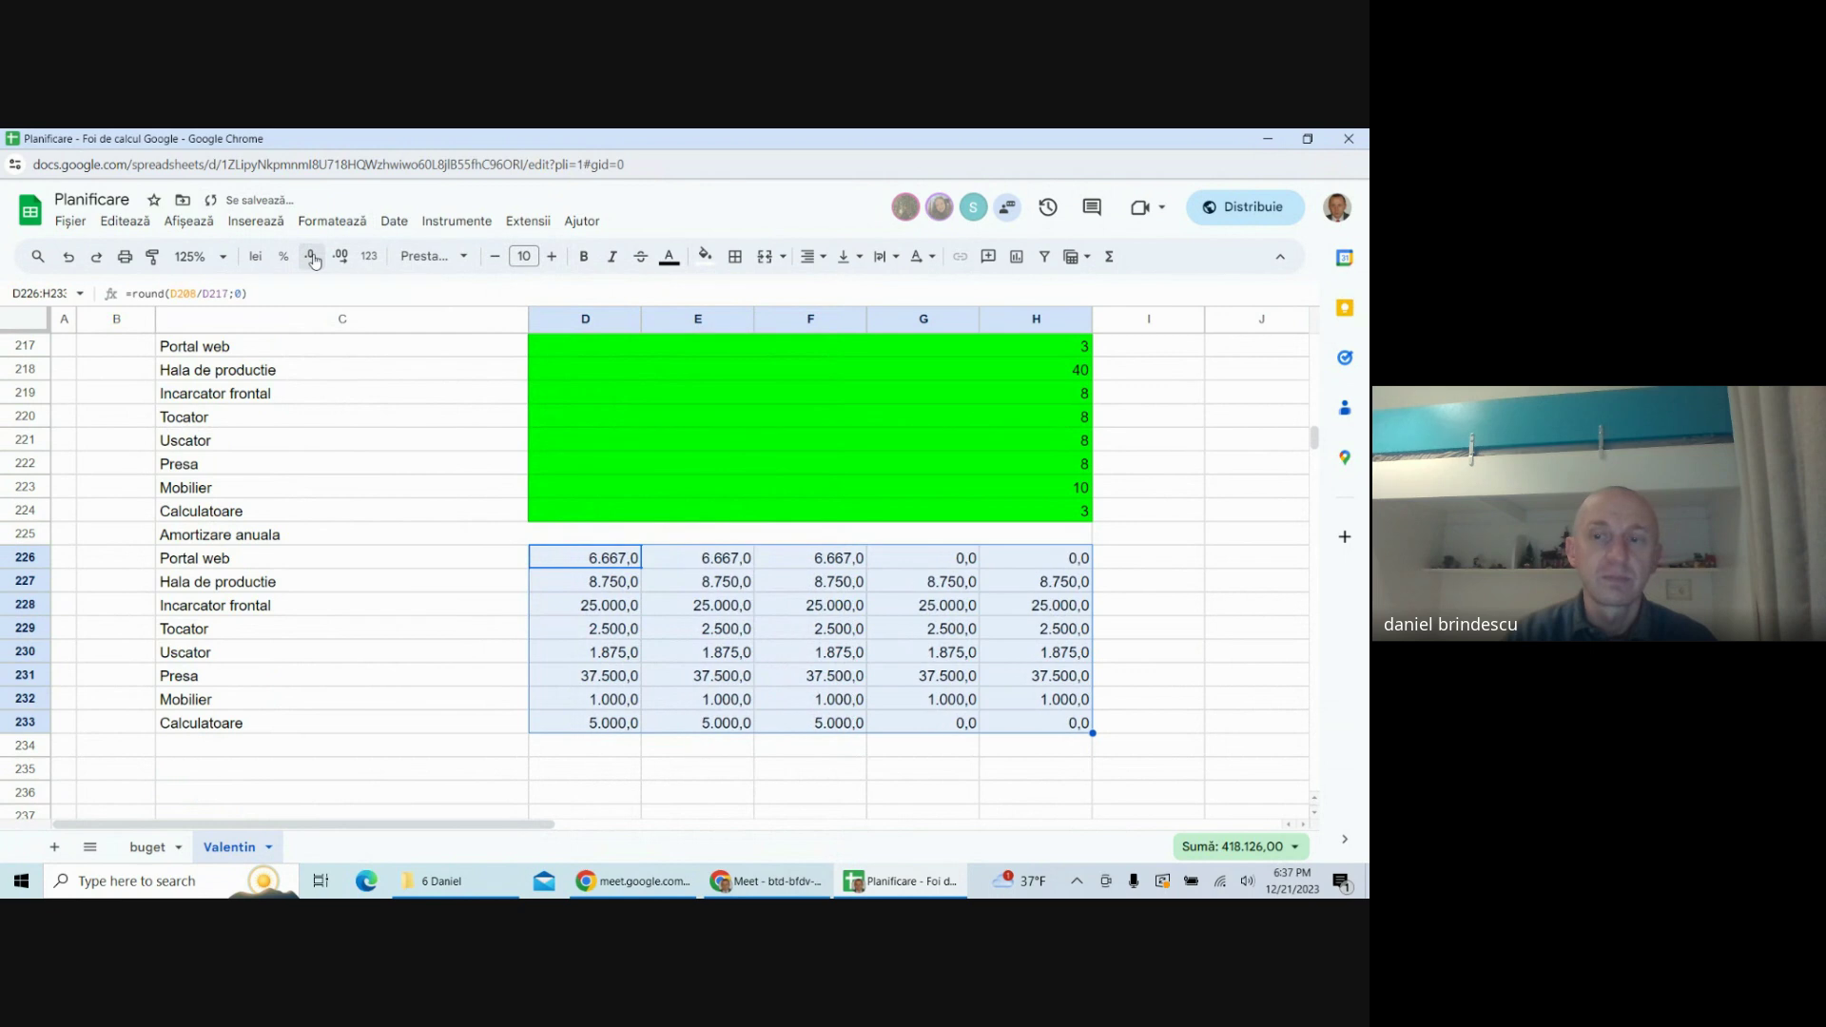
click(312, 256)
- Label the total row in C234 by referencing the table title "Cheltuieli cu amortizarea" with =B205
click(282, 751)
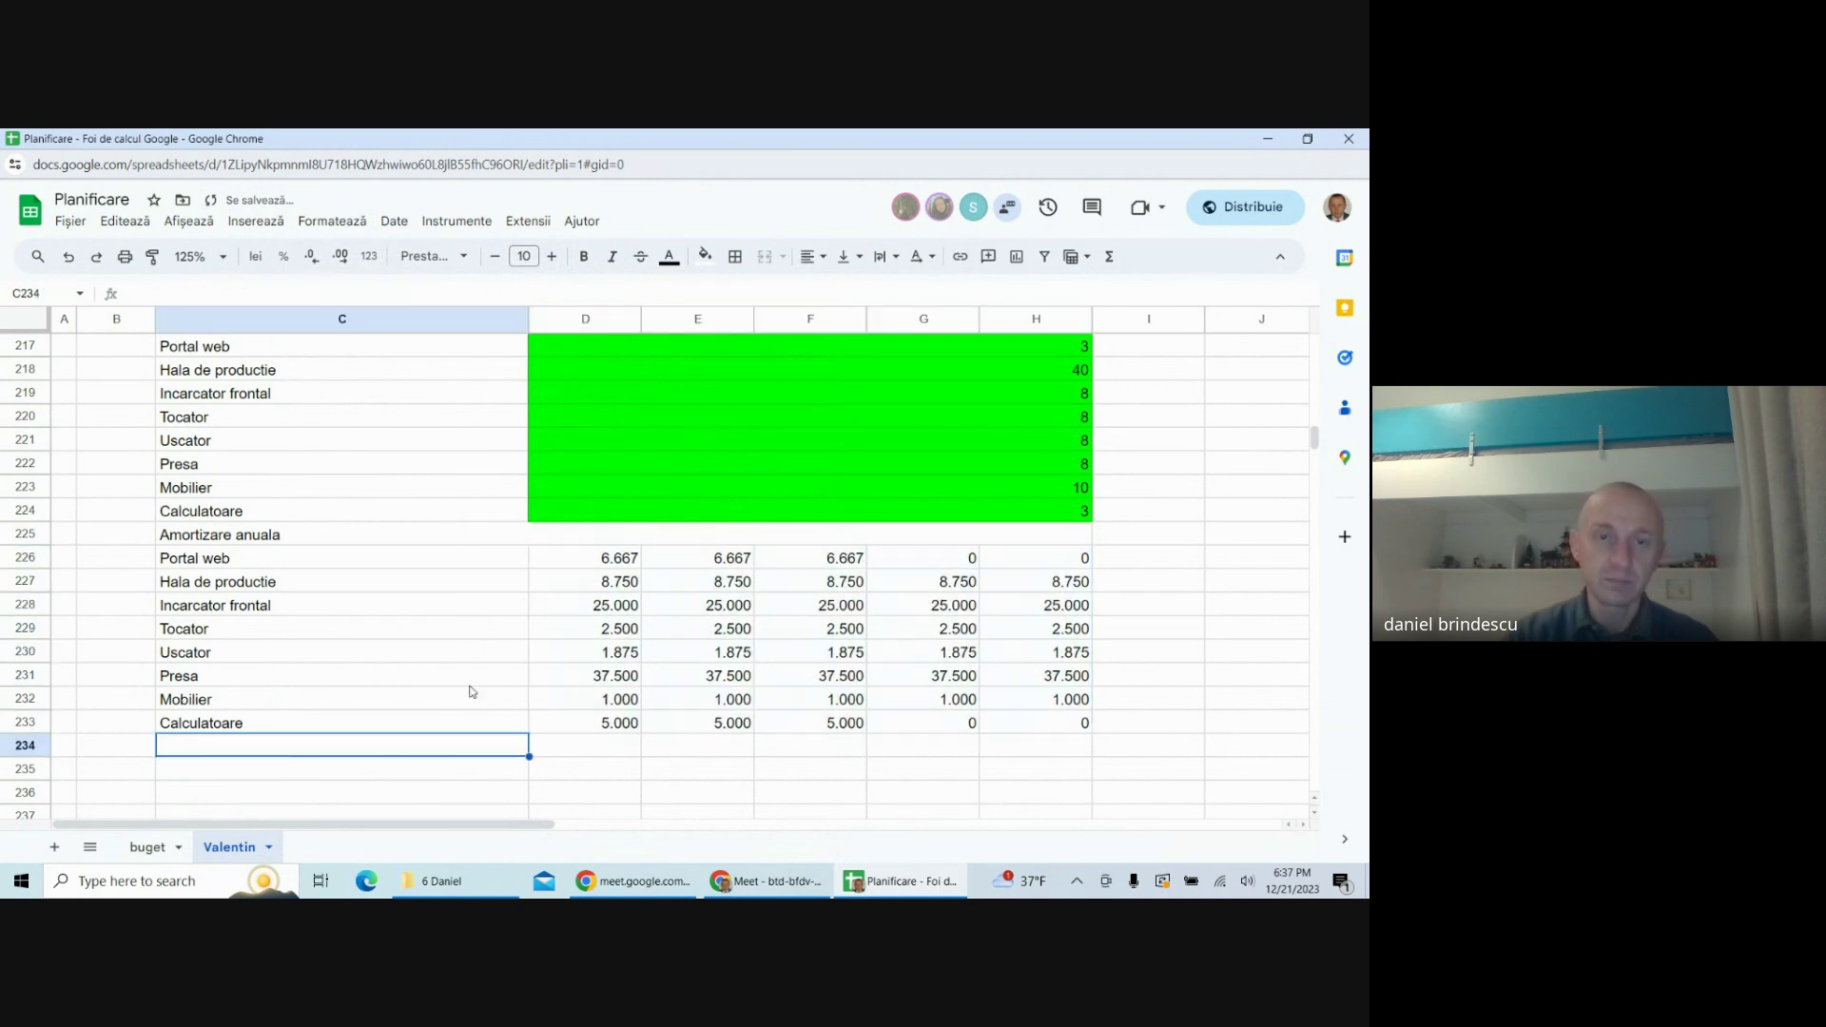
scroll(517, 643, up, 3)
scroll(502, 605, down, 3)
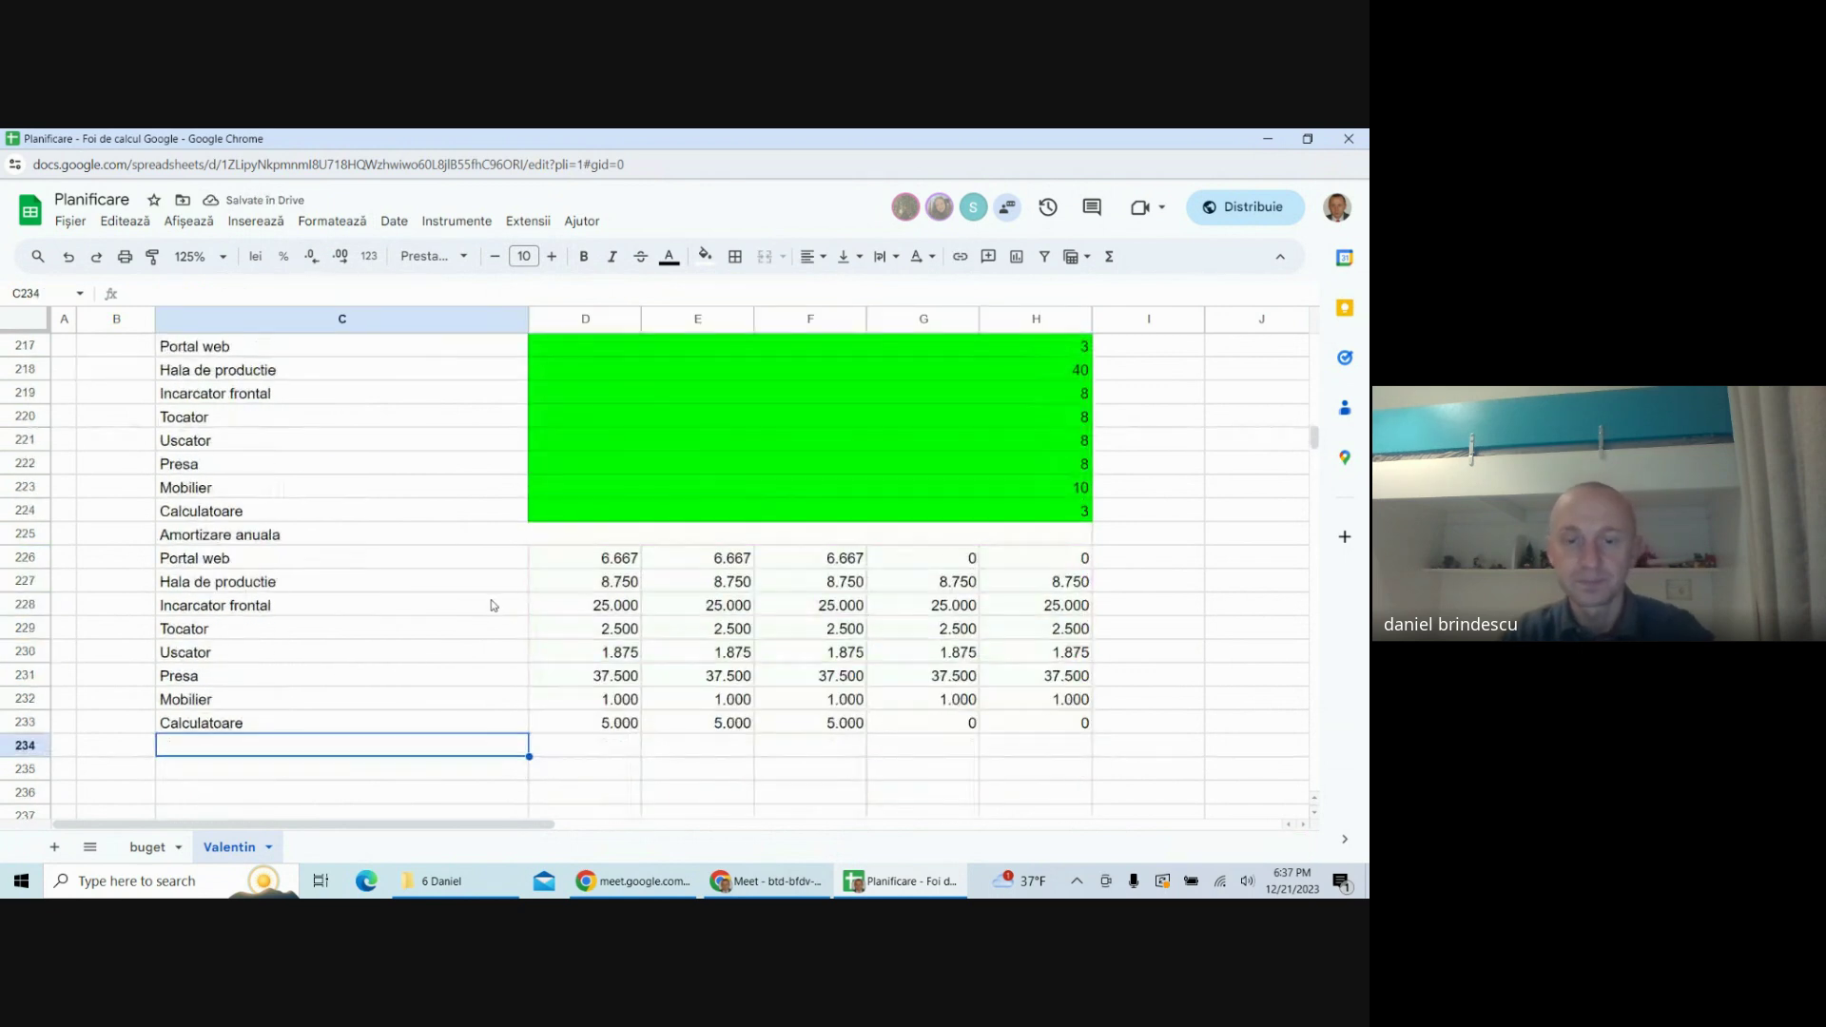
text(=)
scroll(502, 604, up, 3)
click(575, 345)
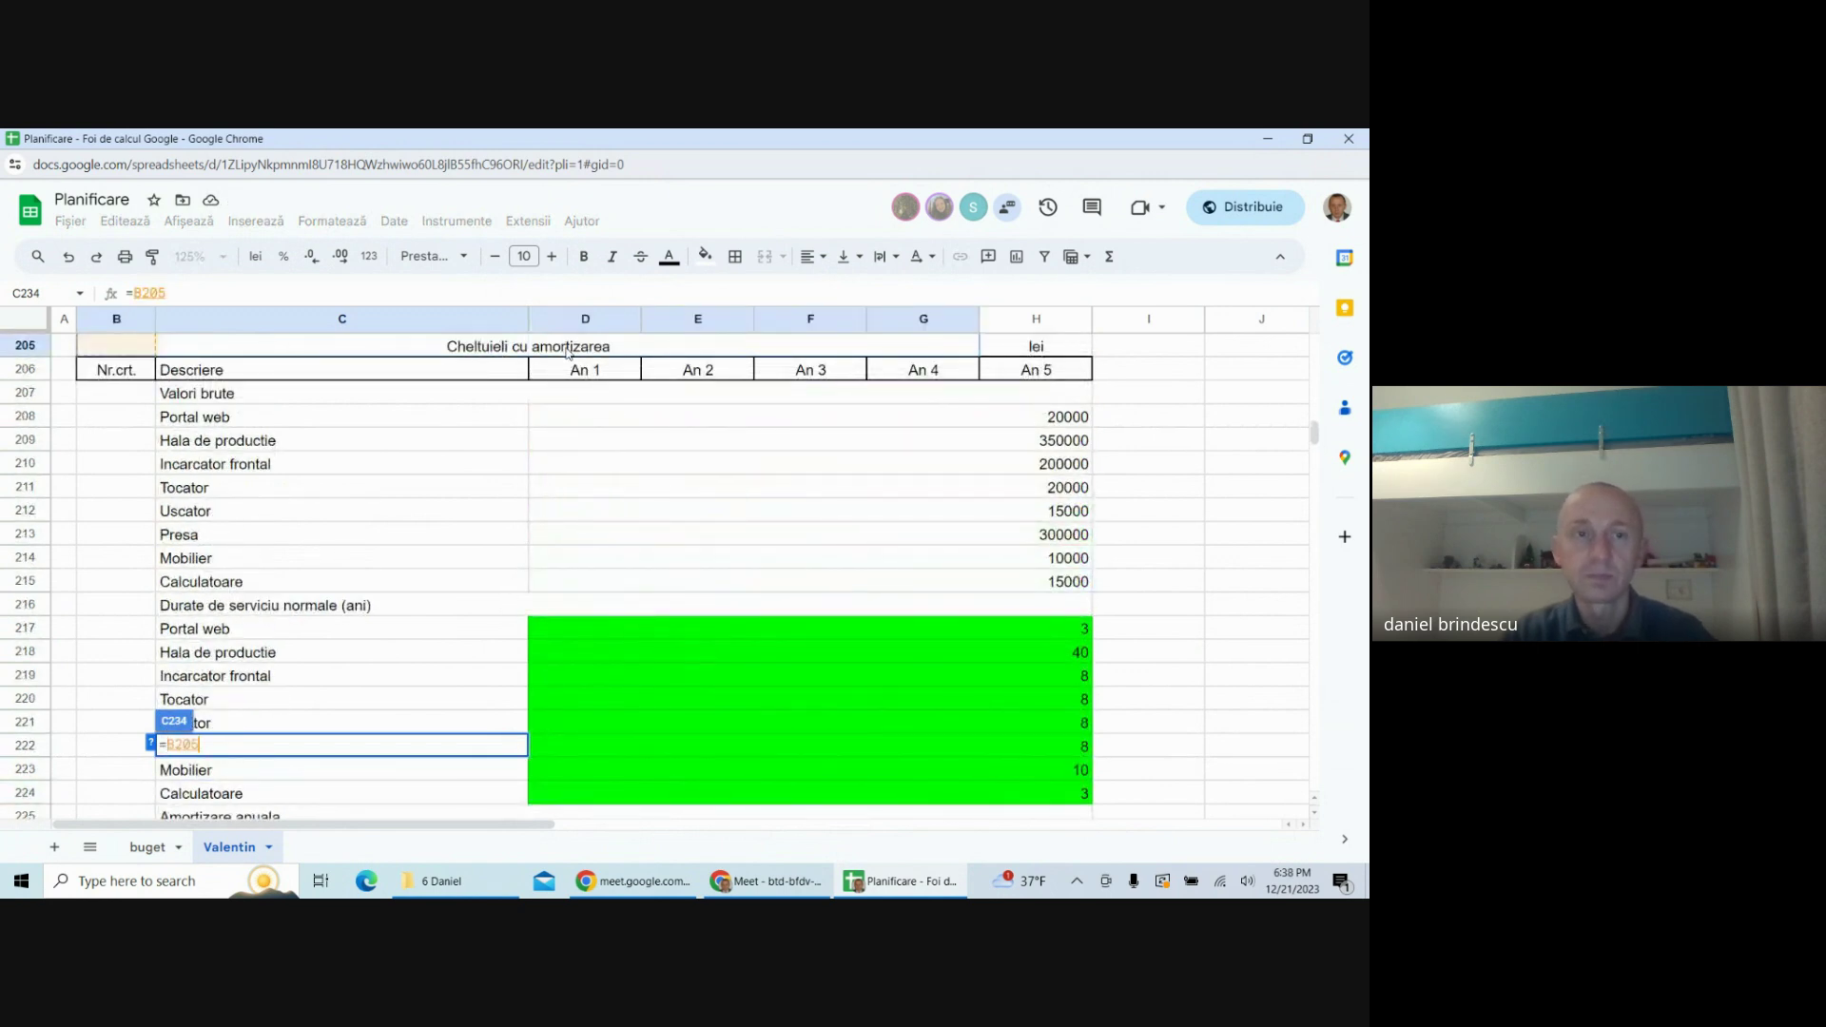
scroll(562, 373, down, 4)
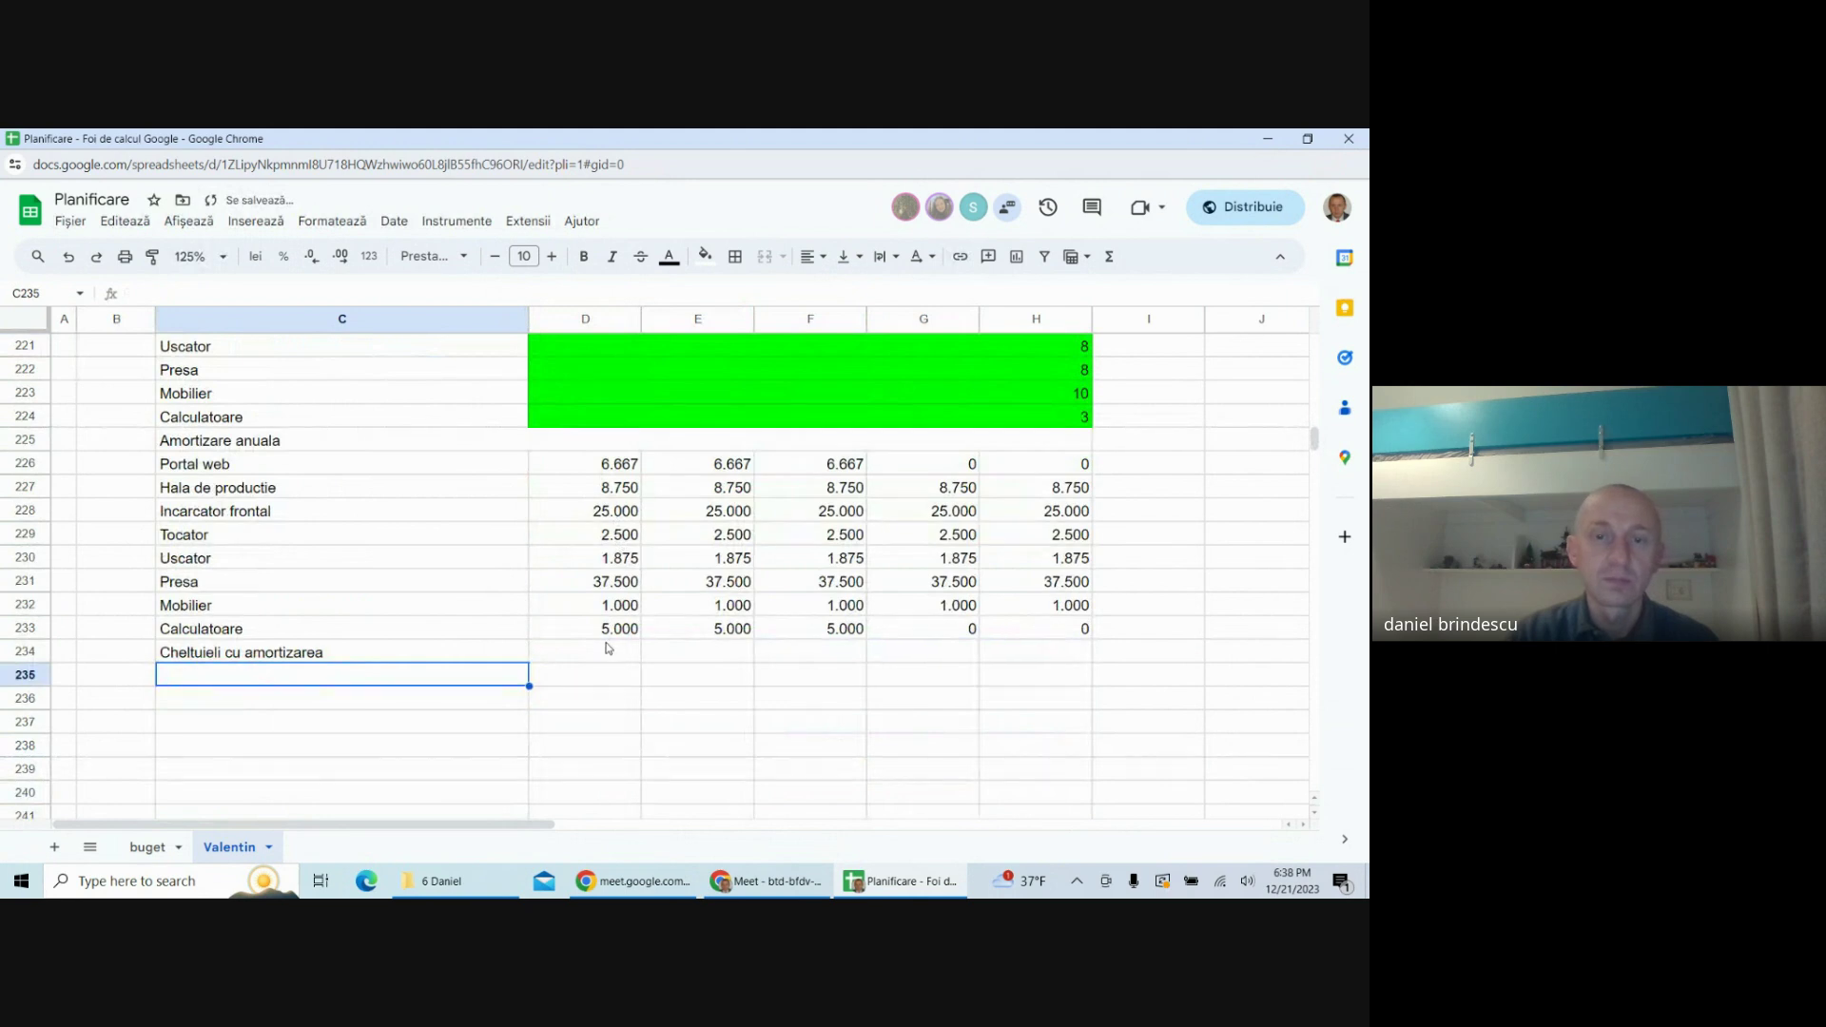
- Total the year 1 depreciation in D234 with =sum(D226:D233) and fill it across to year 5 in H234
key(Tab)
text(=sum)
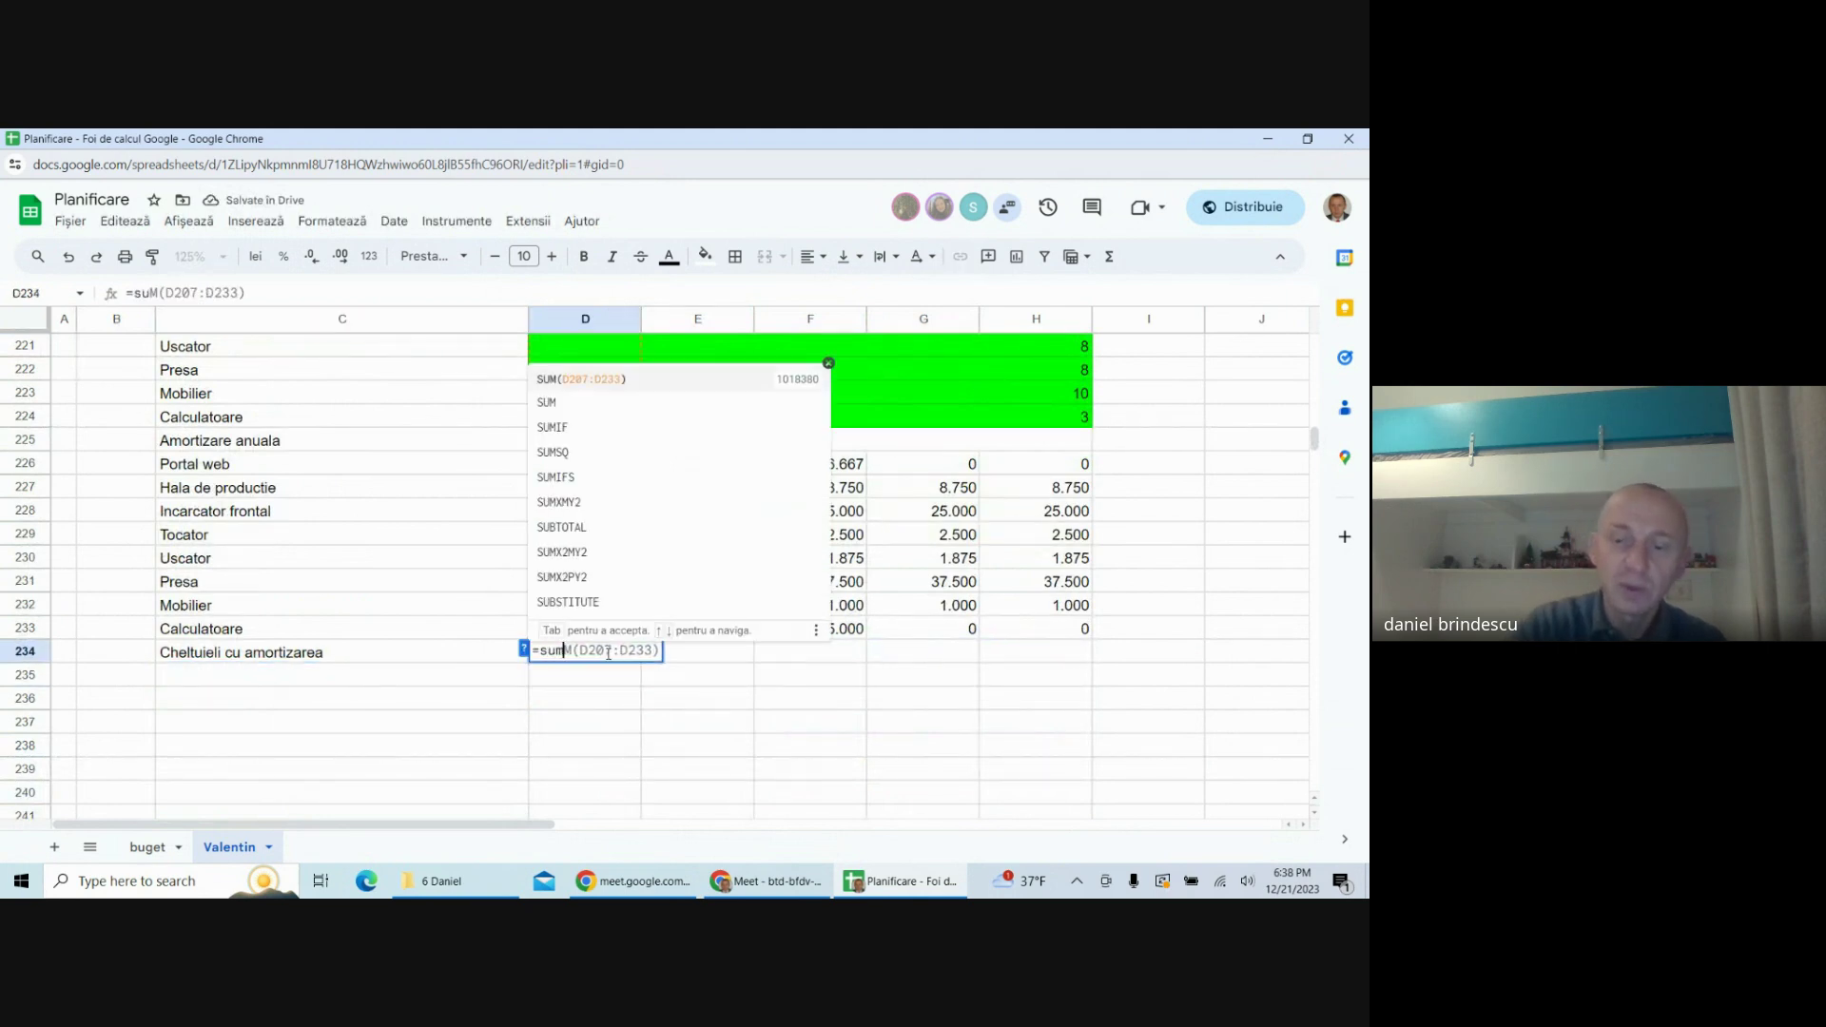
text(()
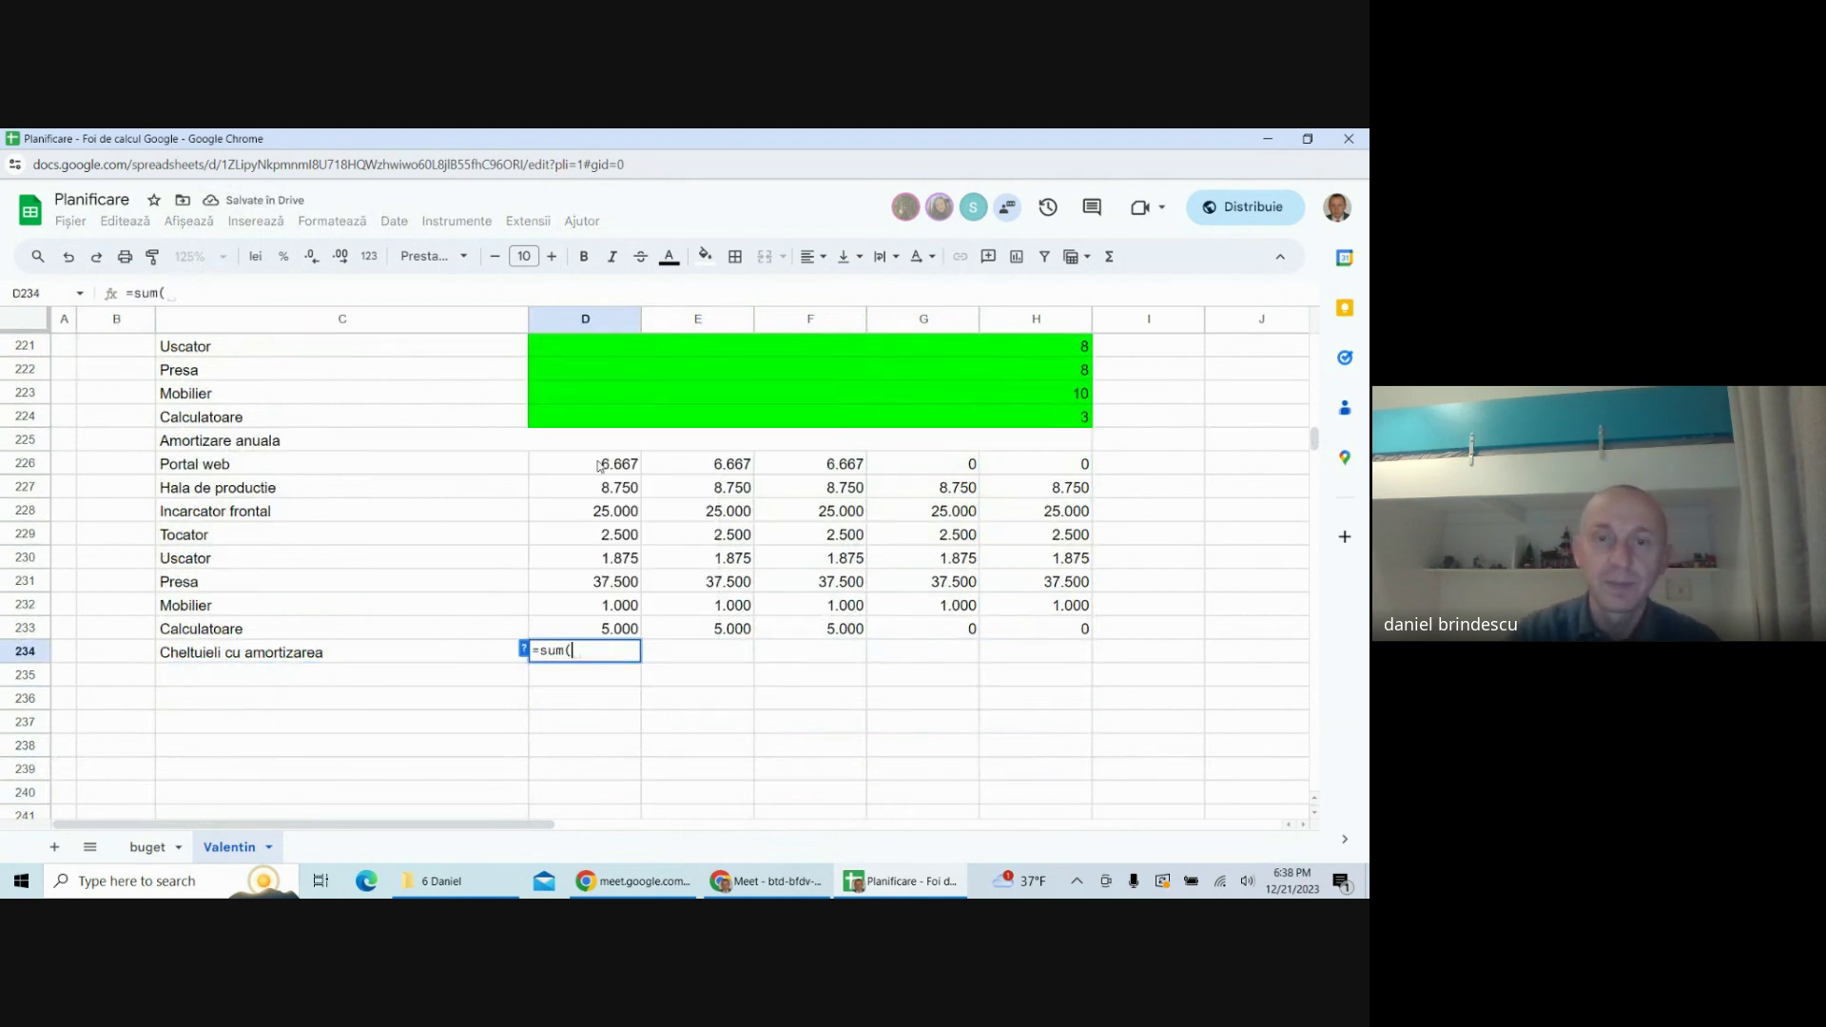
drag(599, 466, 611, 623)
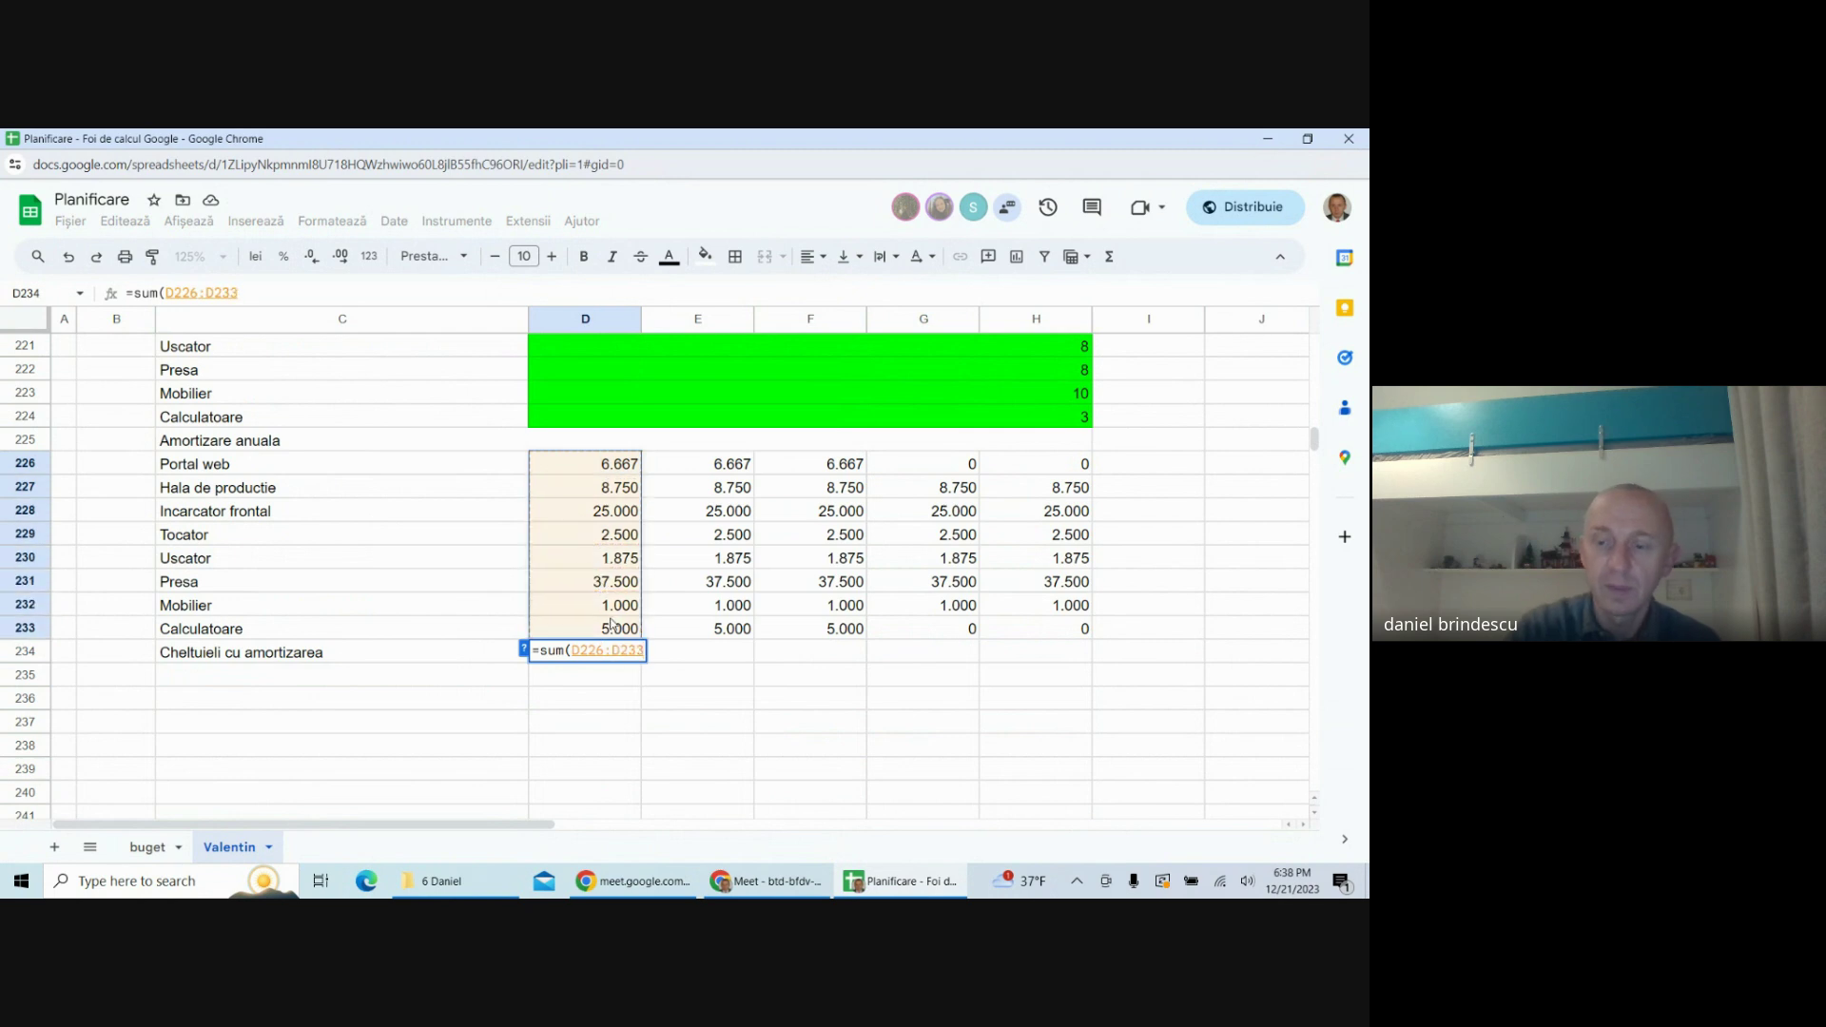
text())
key(Return)
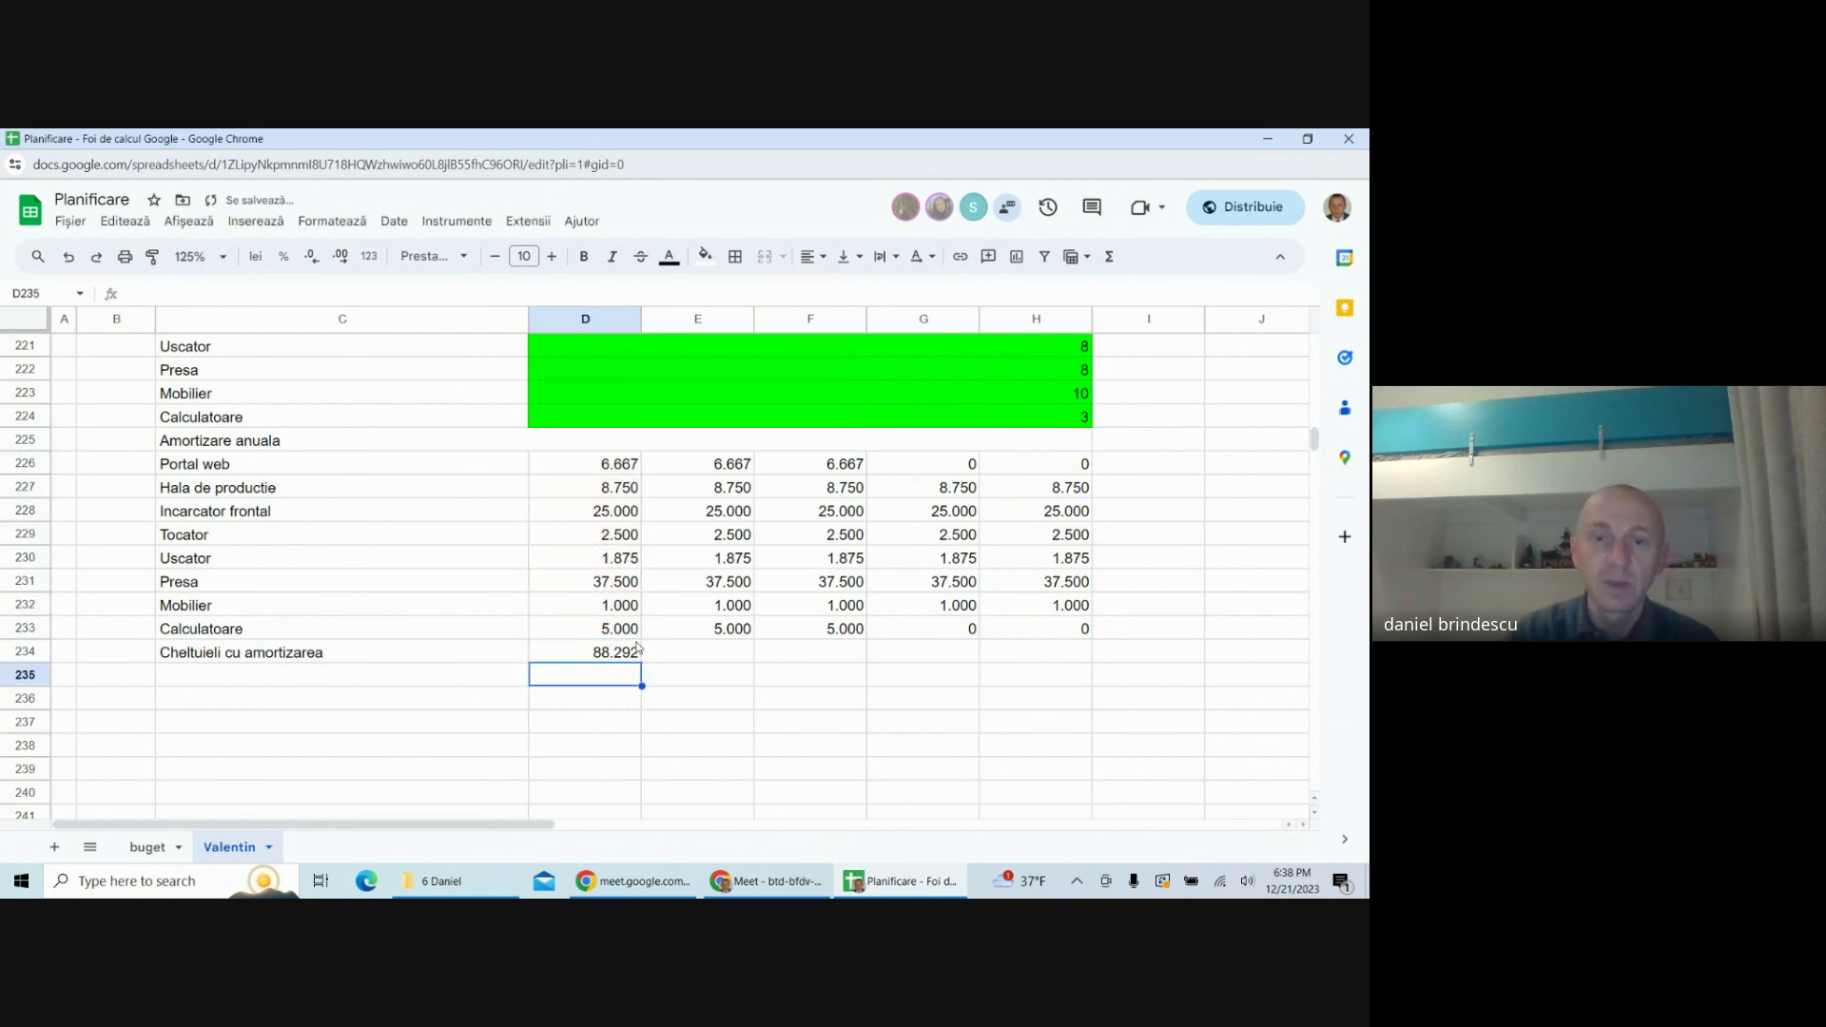
click(634, 653)
drag(642, 660, 1005, 663)
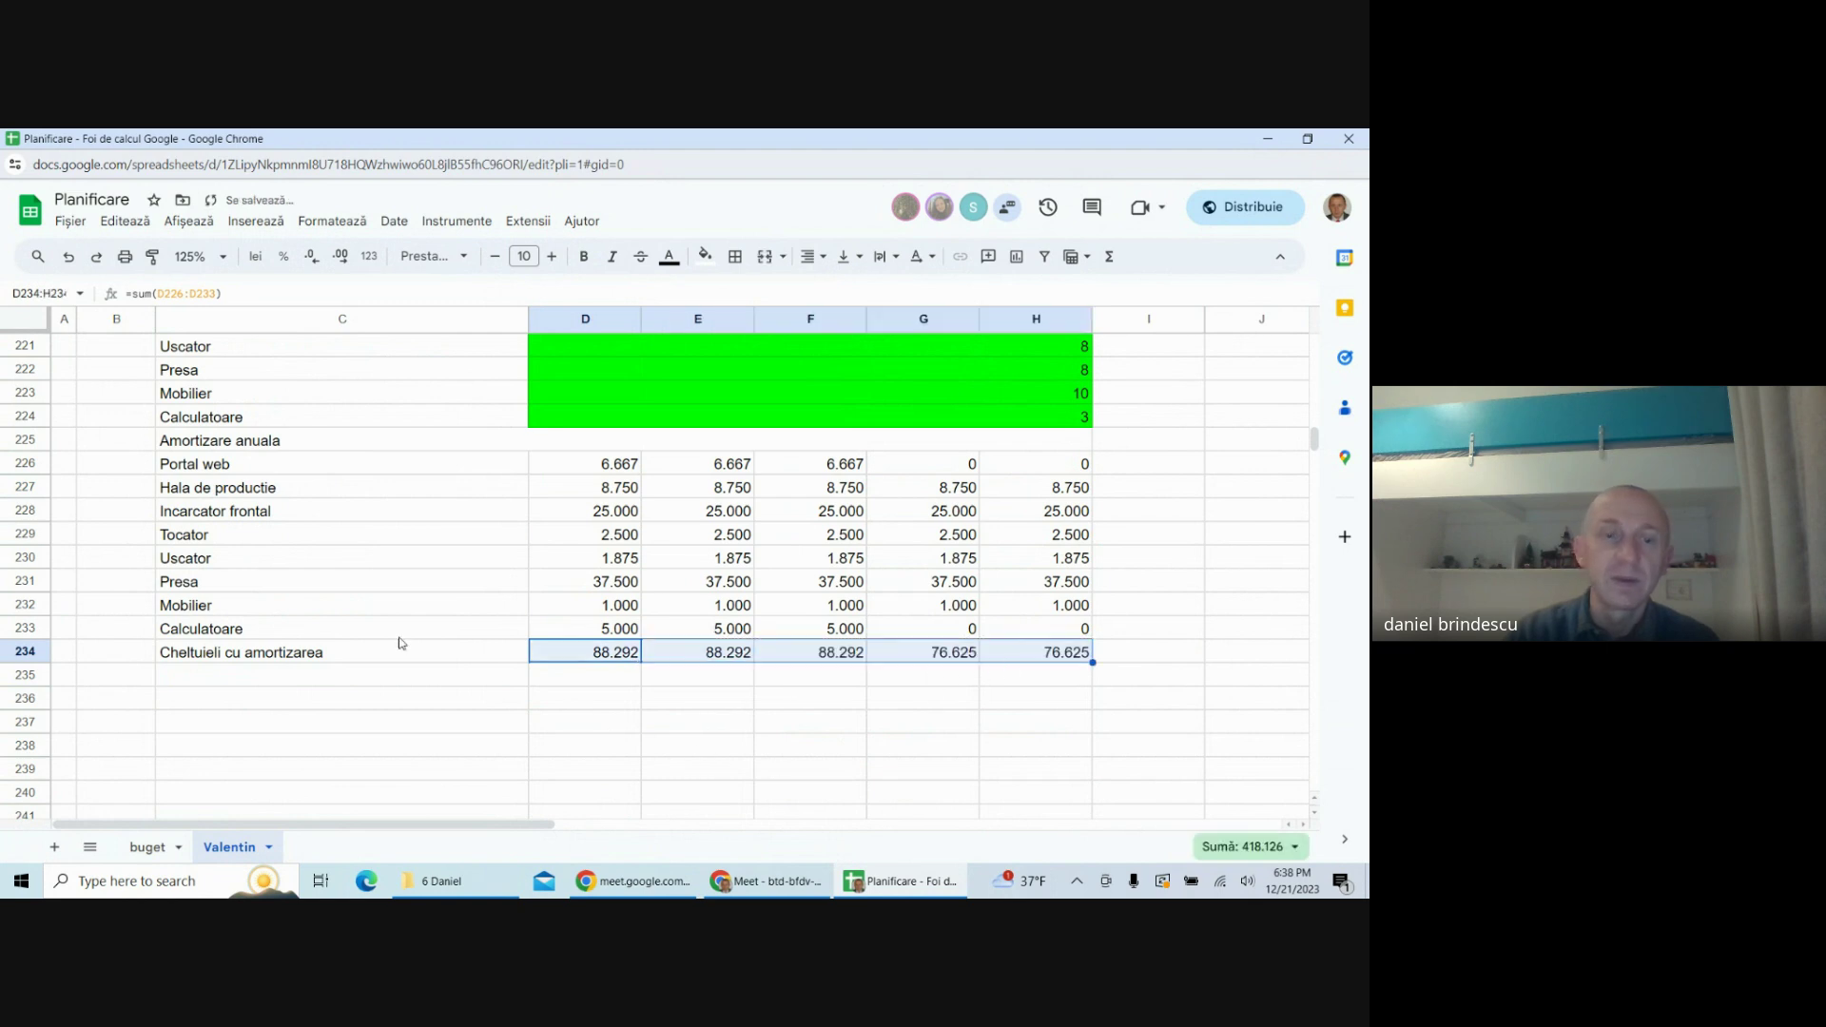
- Number the depreciation table rows in the "Nr.crt." column, starting with 1 and 2 in B207:B208 and continuing the series to B234
scroll(136, 466, up, 6)
click(114, 427)
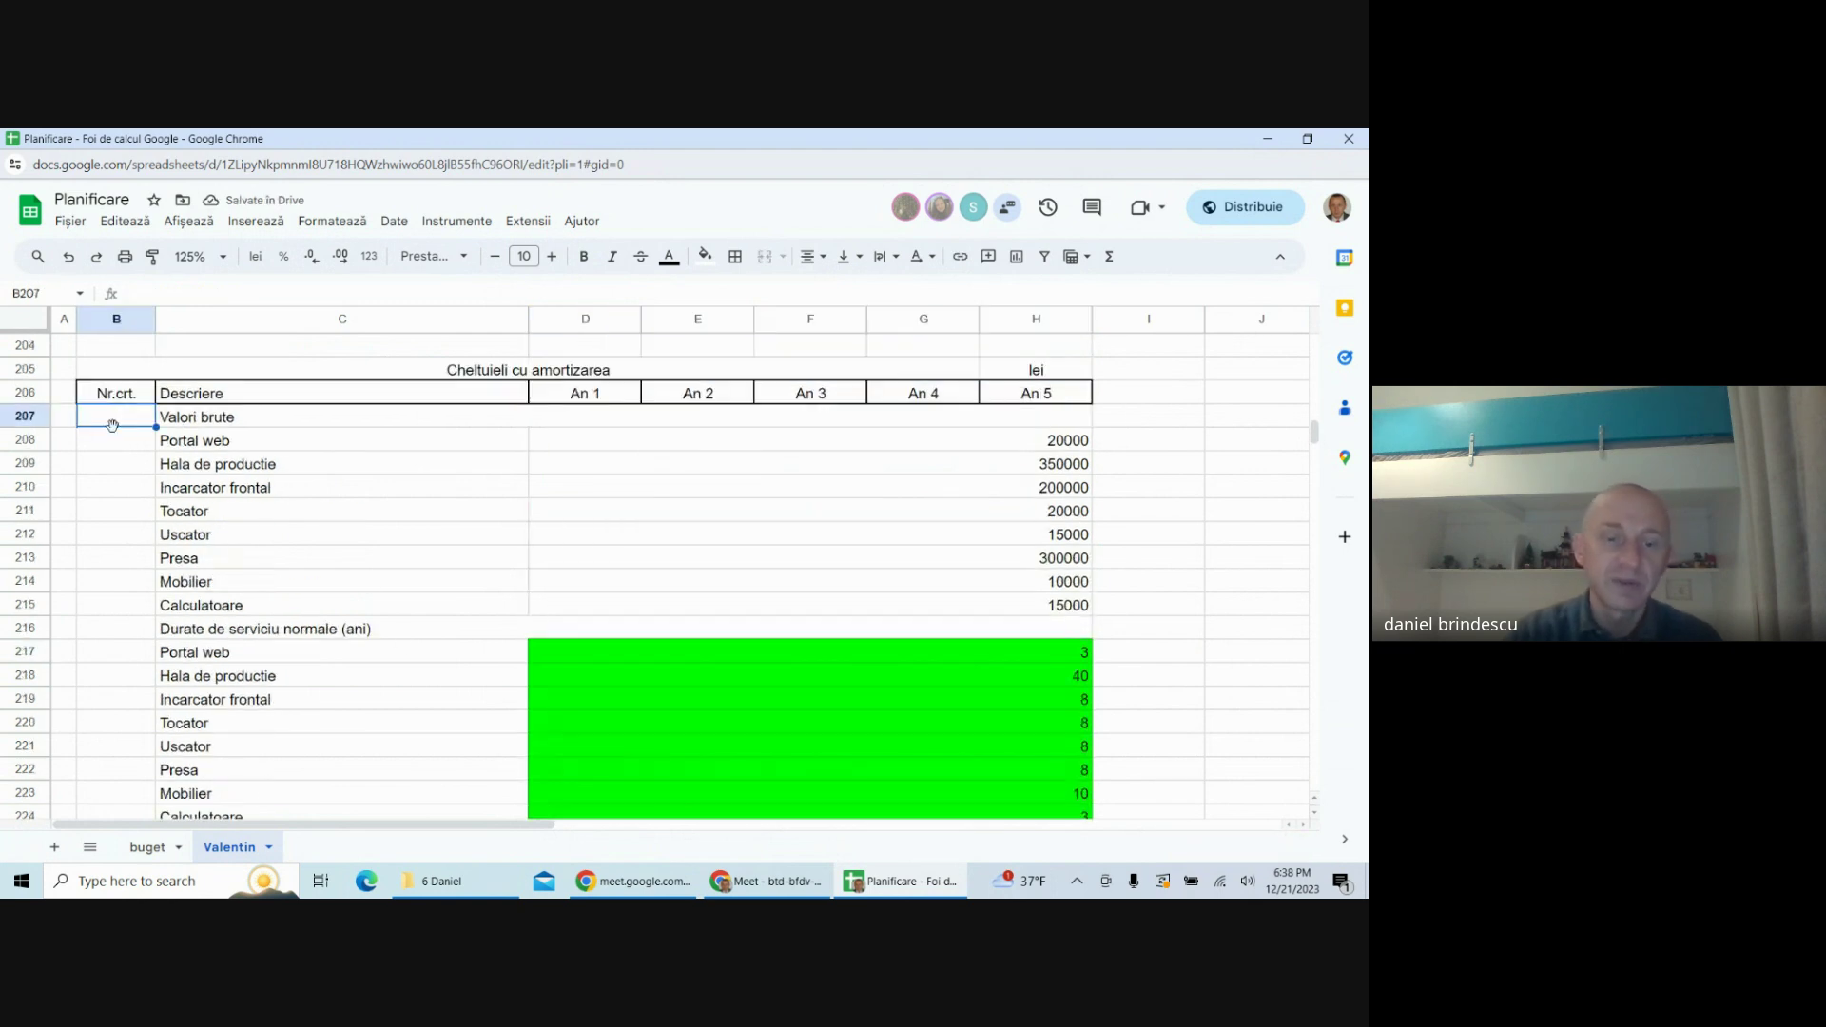
text(1)
key(Return)
text(2)
key(Return)
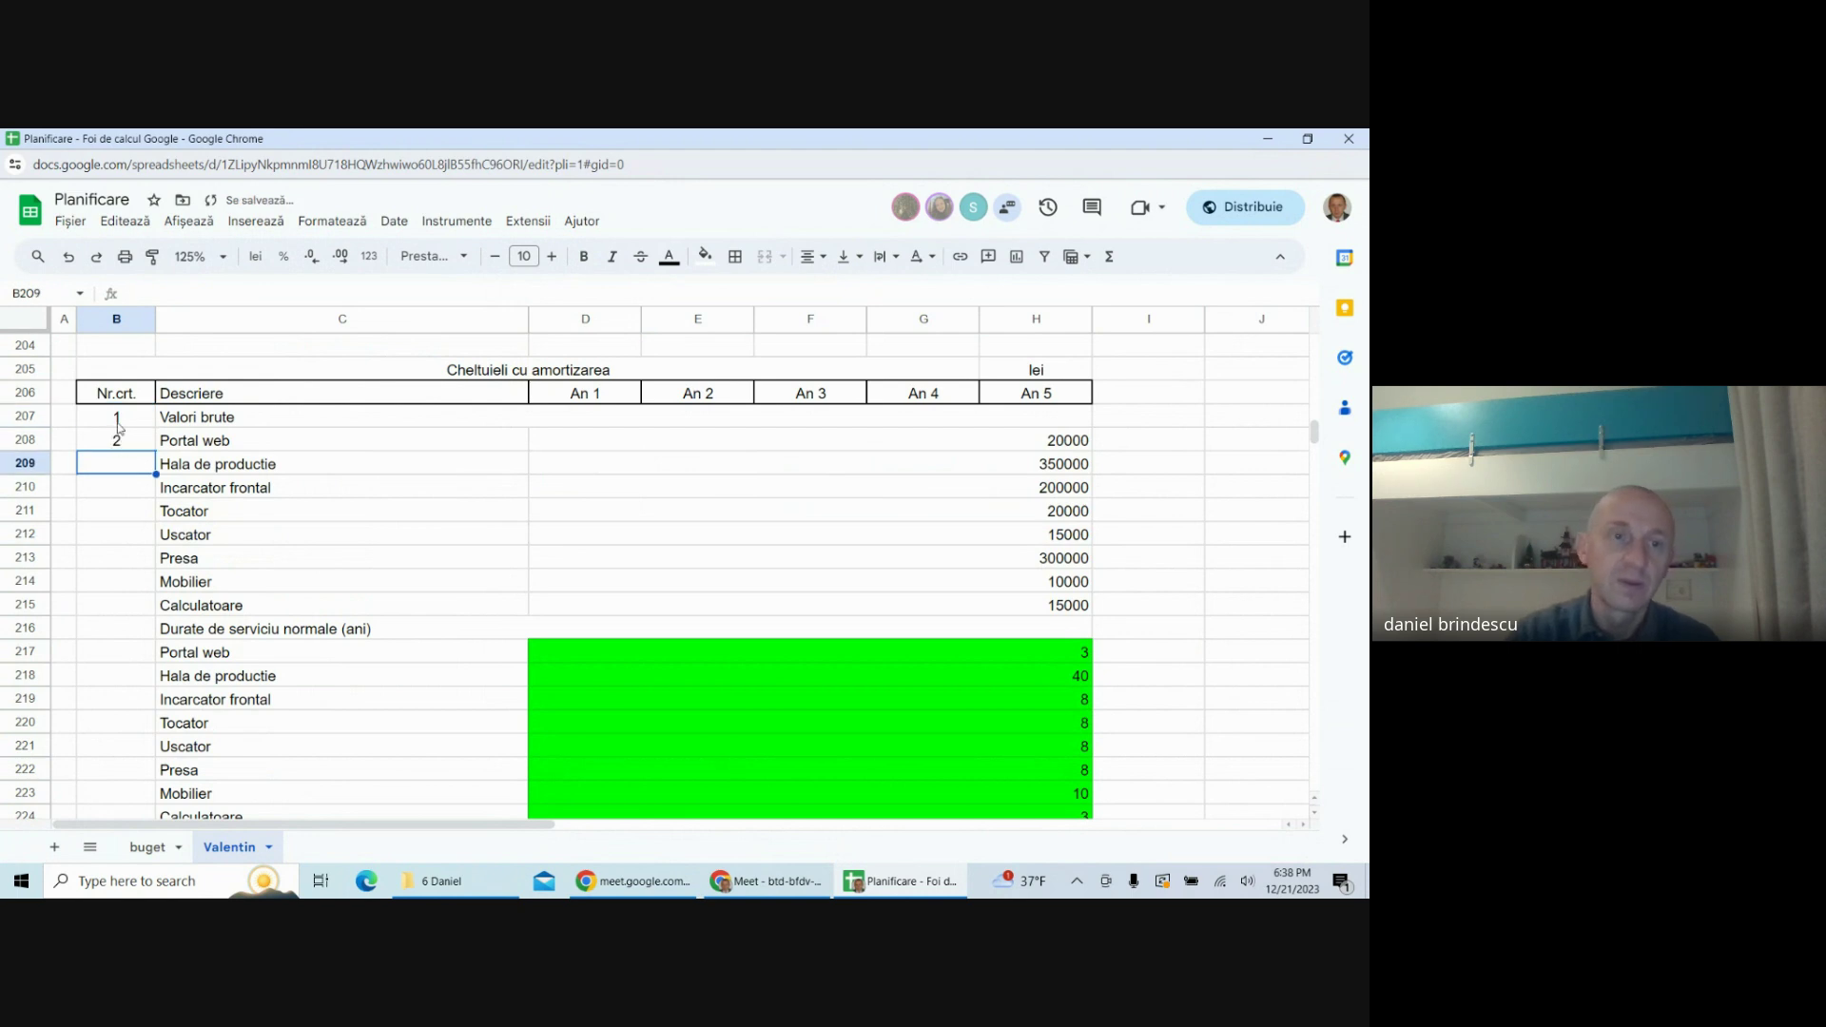
drag(115, 418, 118, 441)
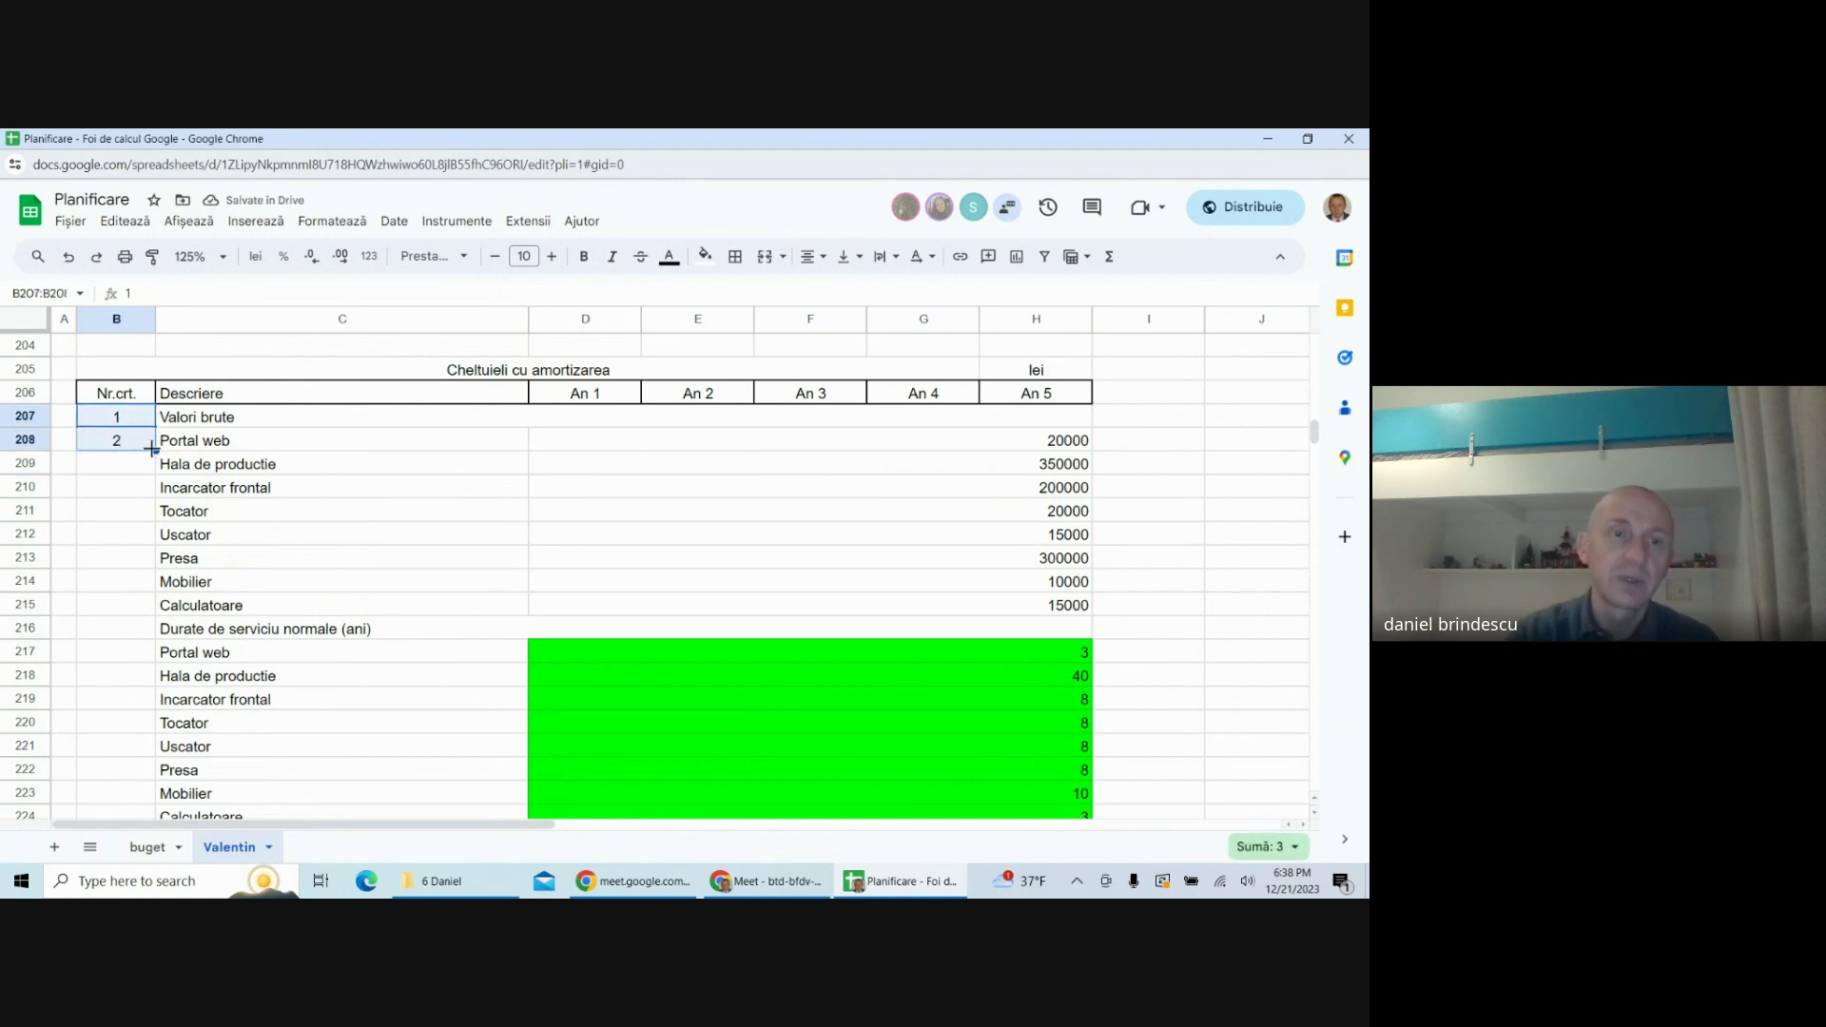
double_click(152, 447)
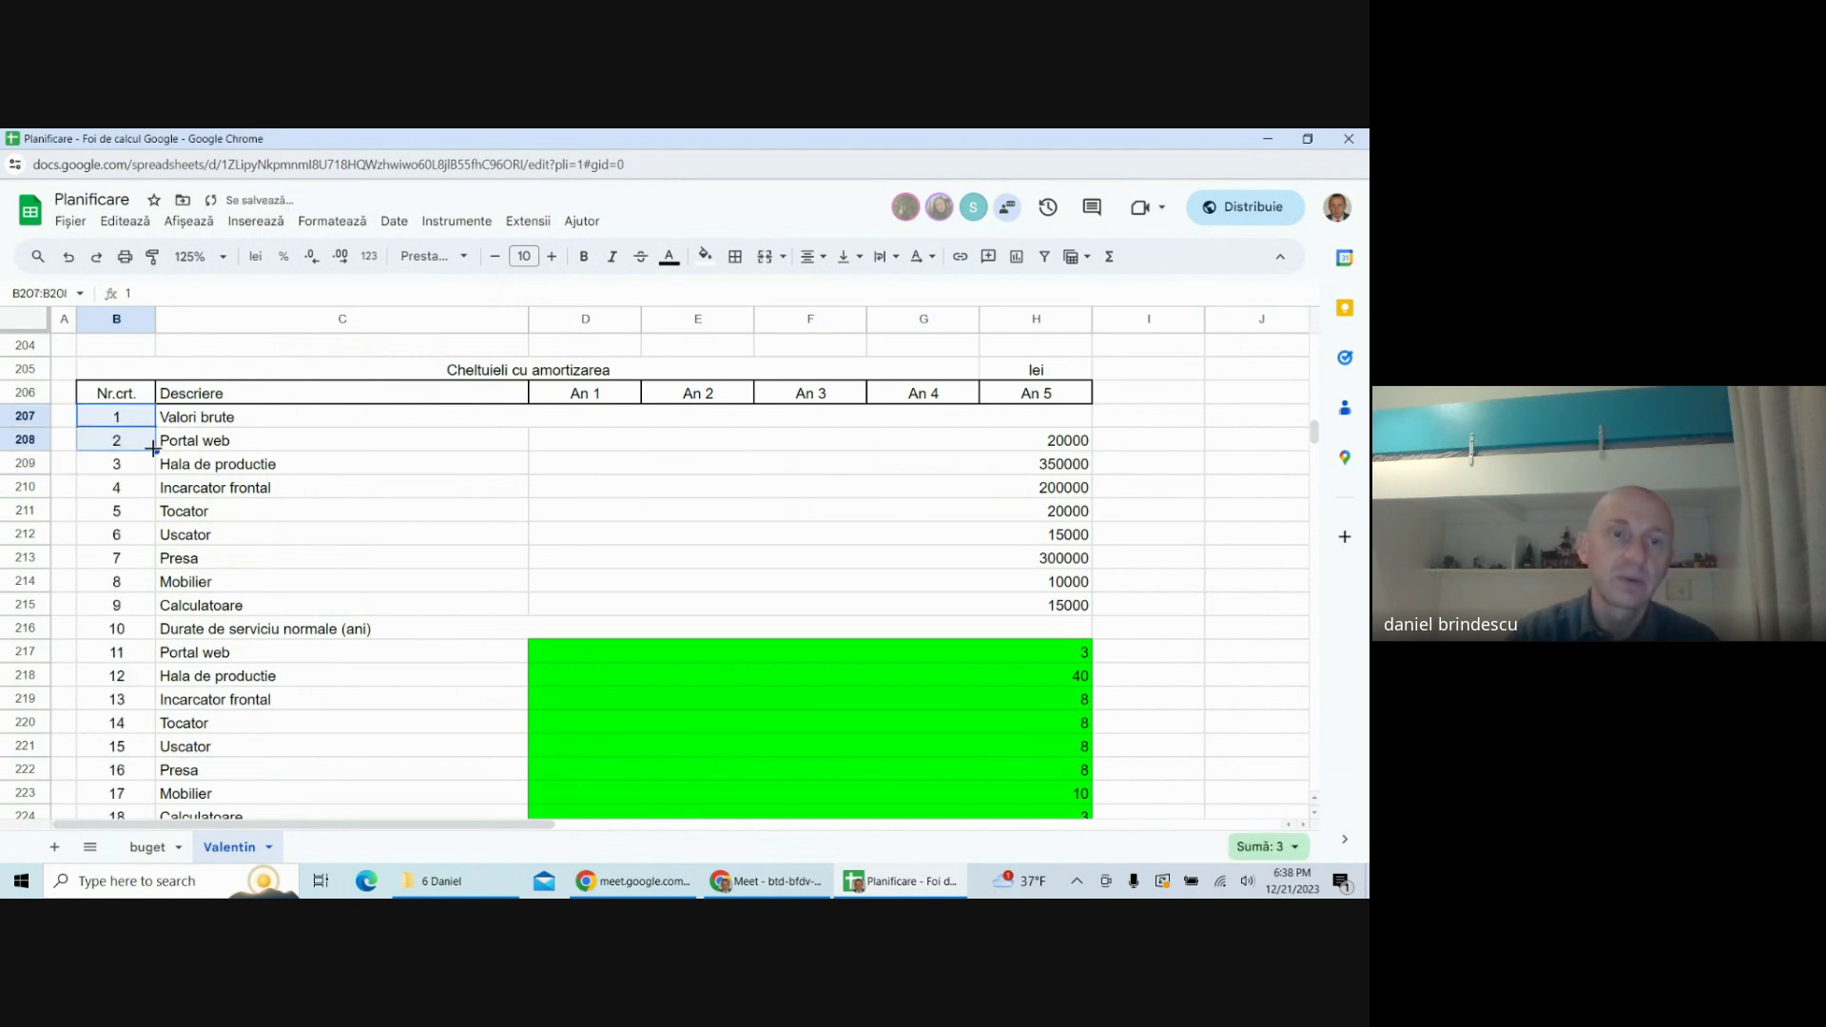
- Apply all borders to the depreciation table in B206:H234
click(149, 394)
drag(239, 421, 968, 559)
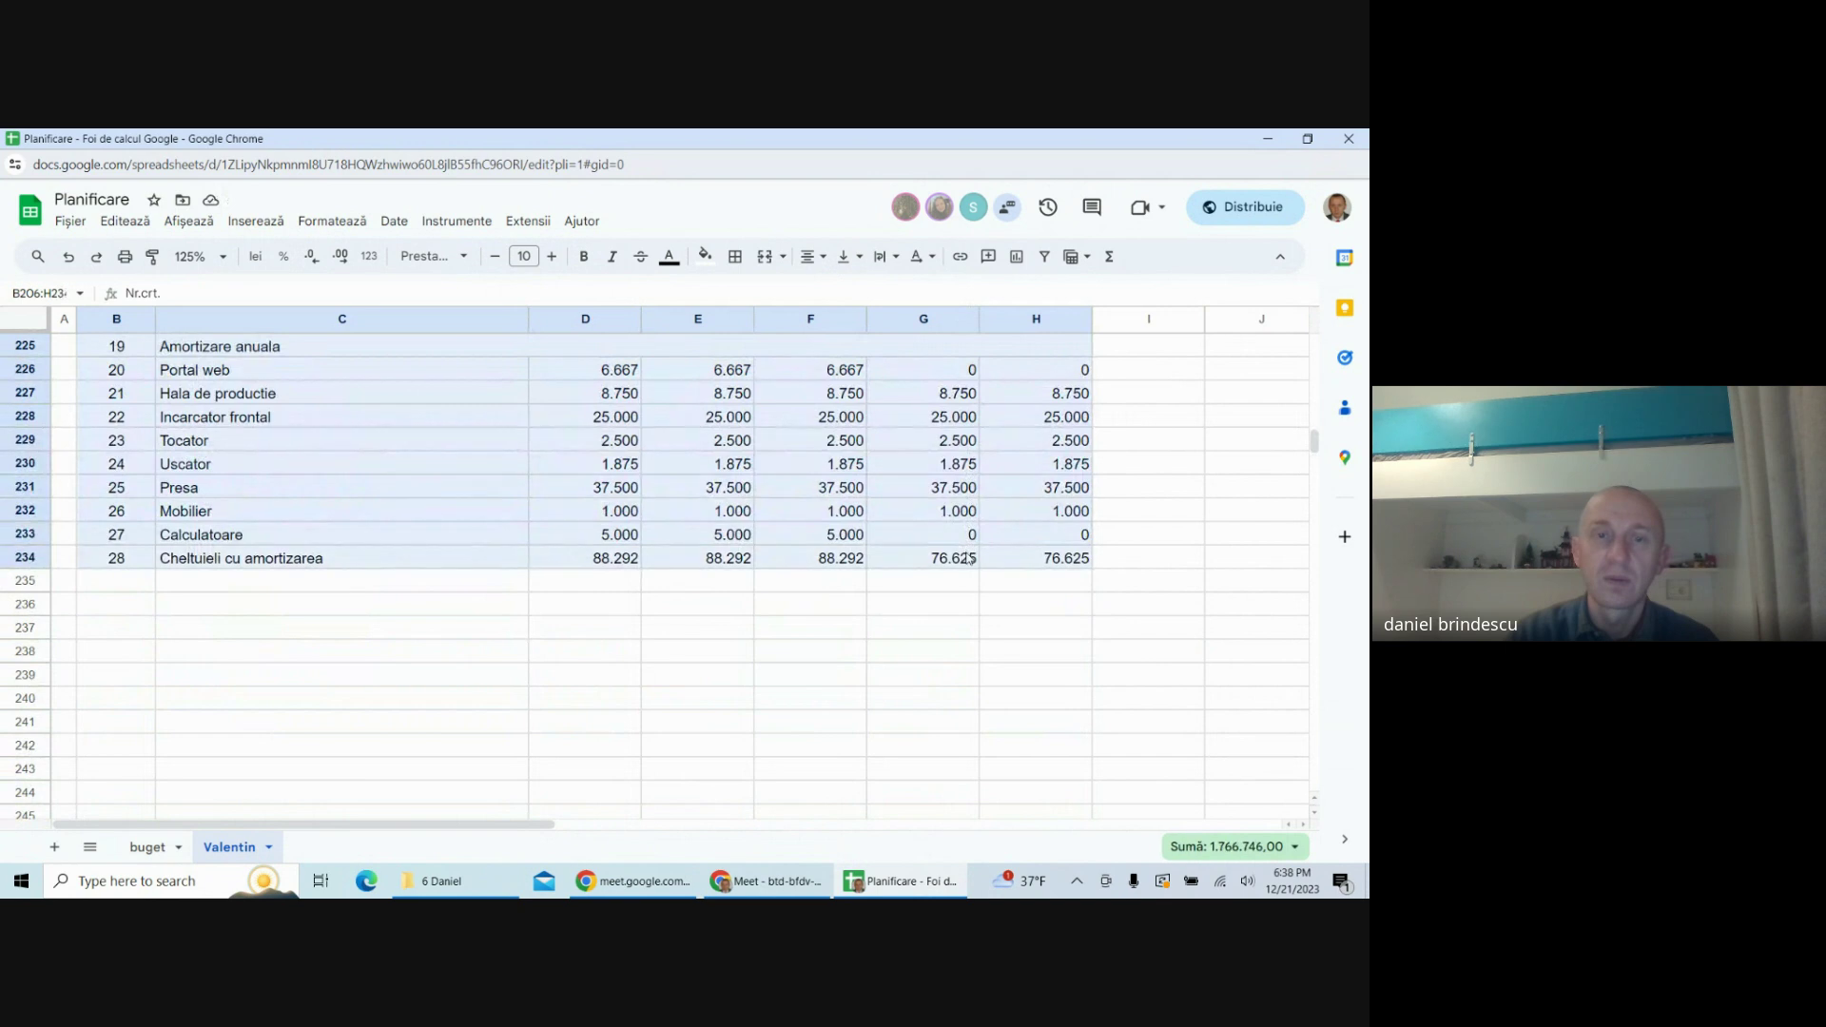
click(735, 257)
click(745, 295)
scroll(849, 522, up, 7)
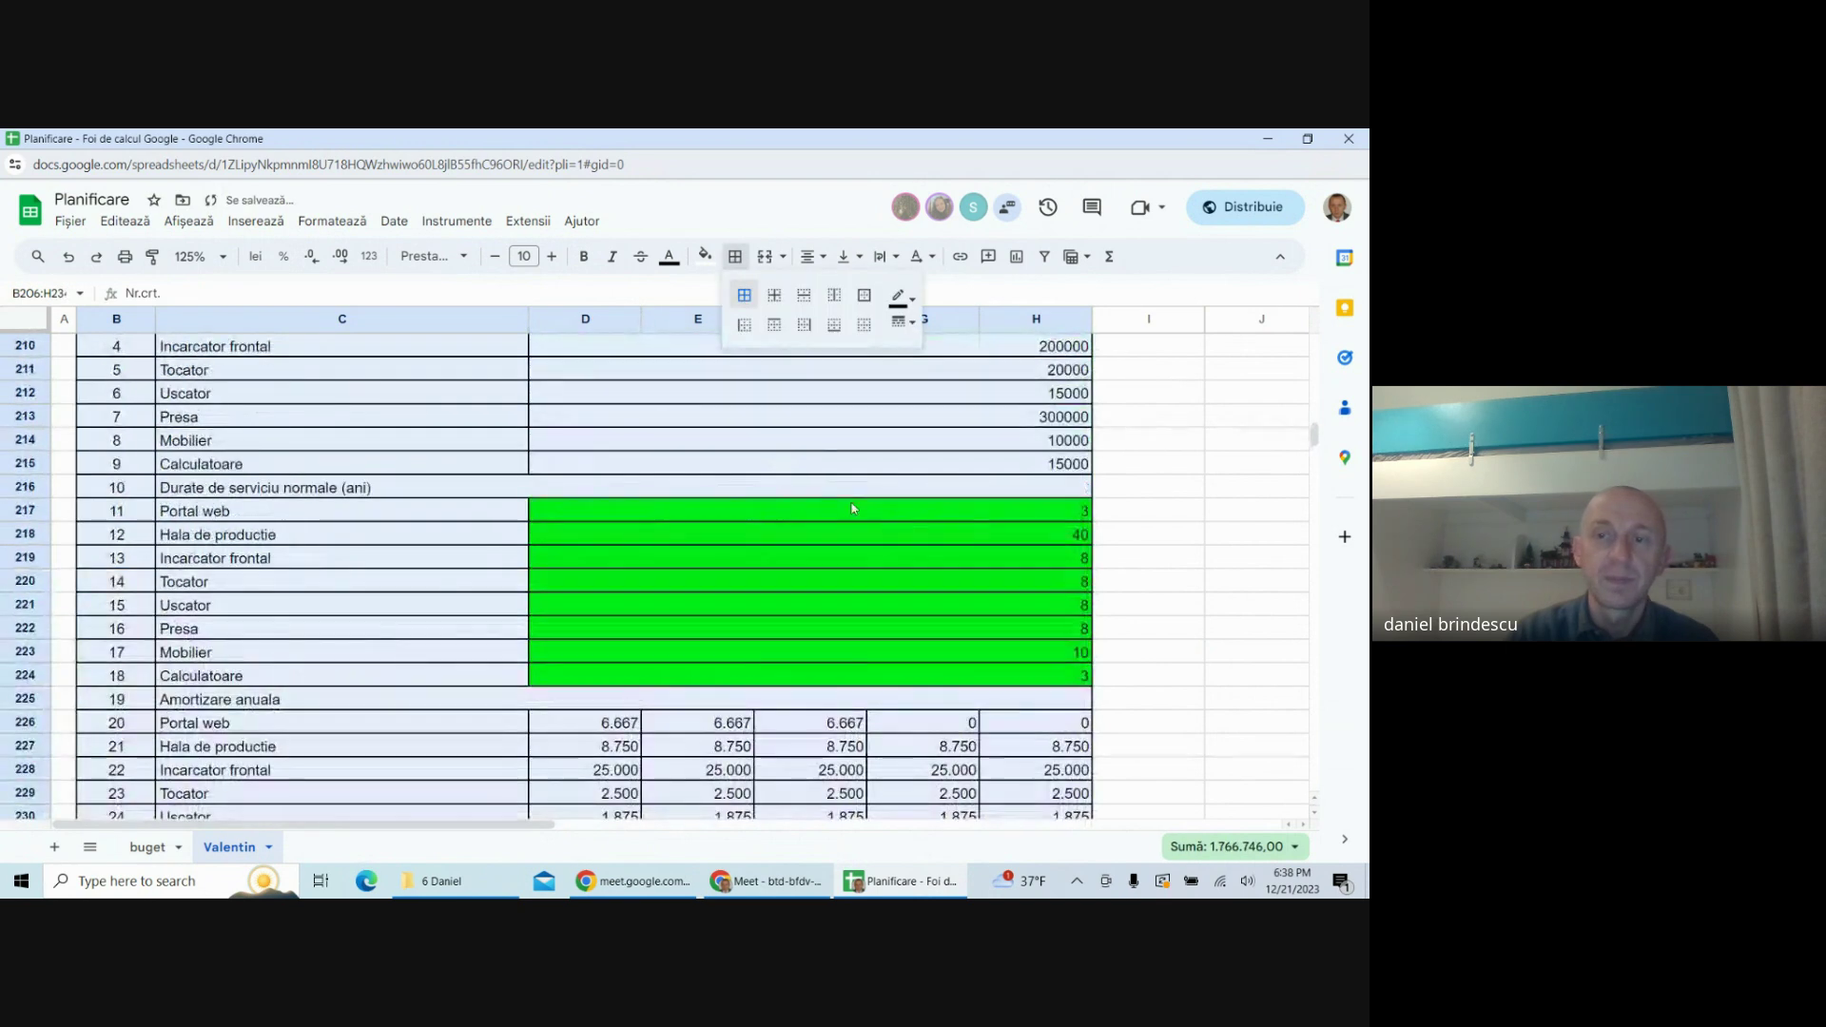
- Format the gross values in D208:H215 as numbers with thousands separators and no decimals
drag(957, 627, 1014, 789)
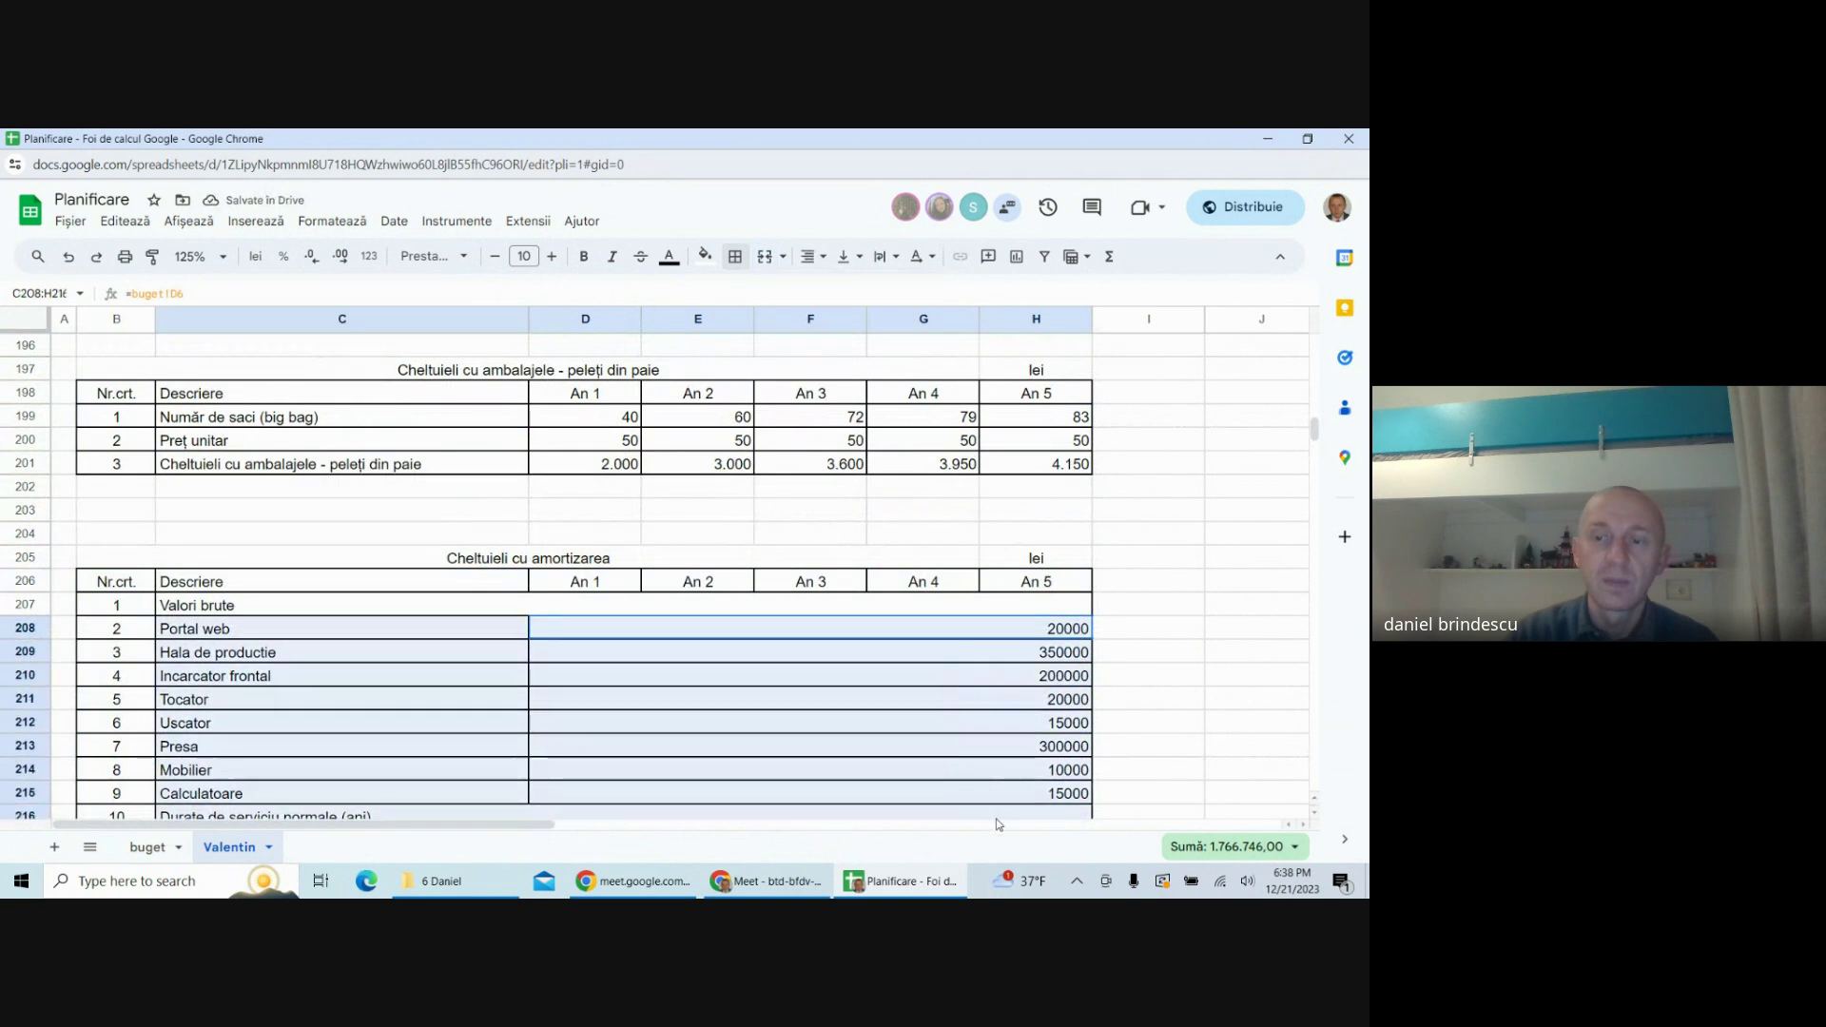
scroll(1013, 546, down, 3)
drag(1014, 545, 1016, 561)
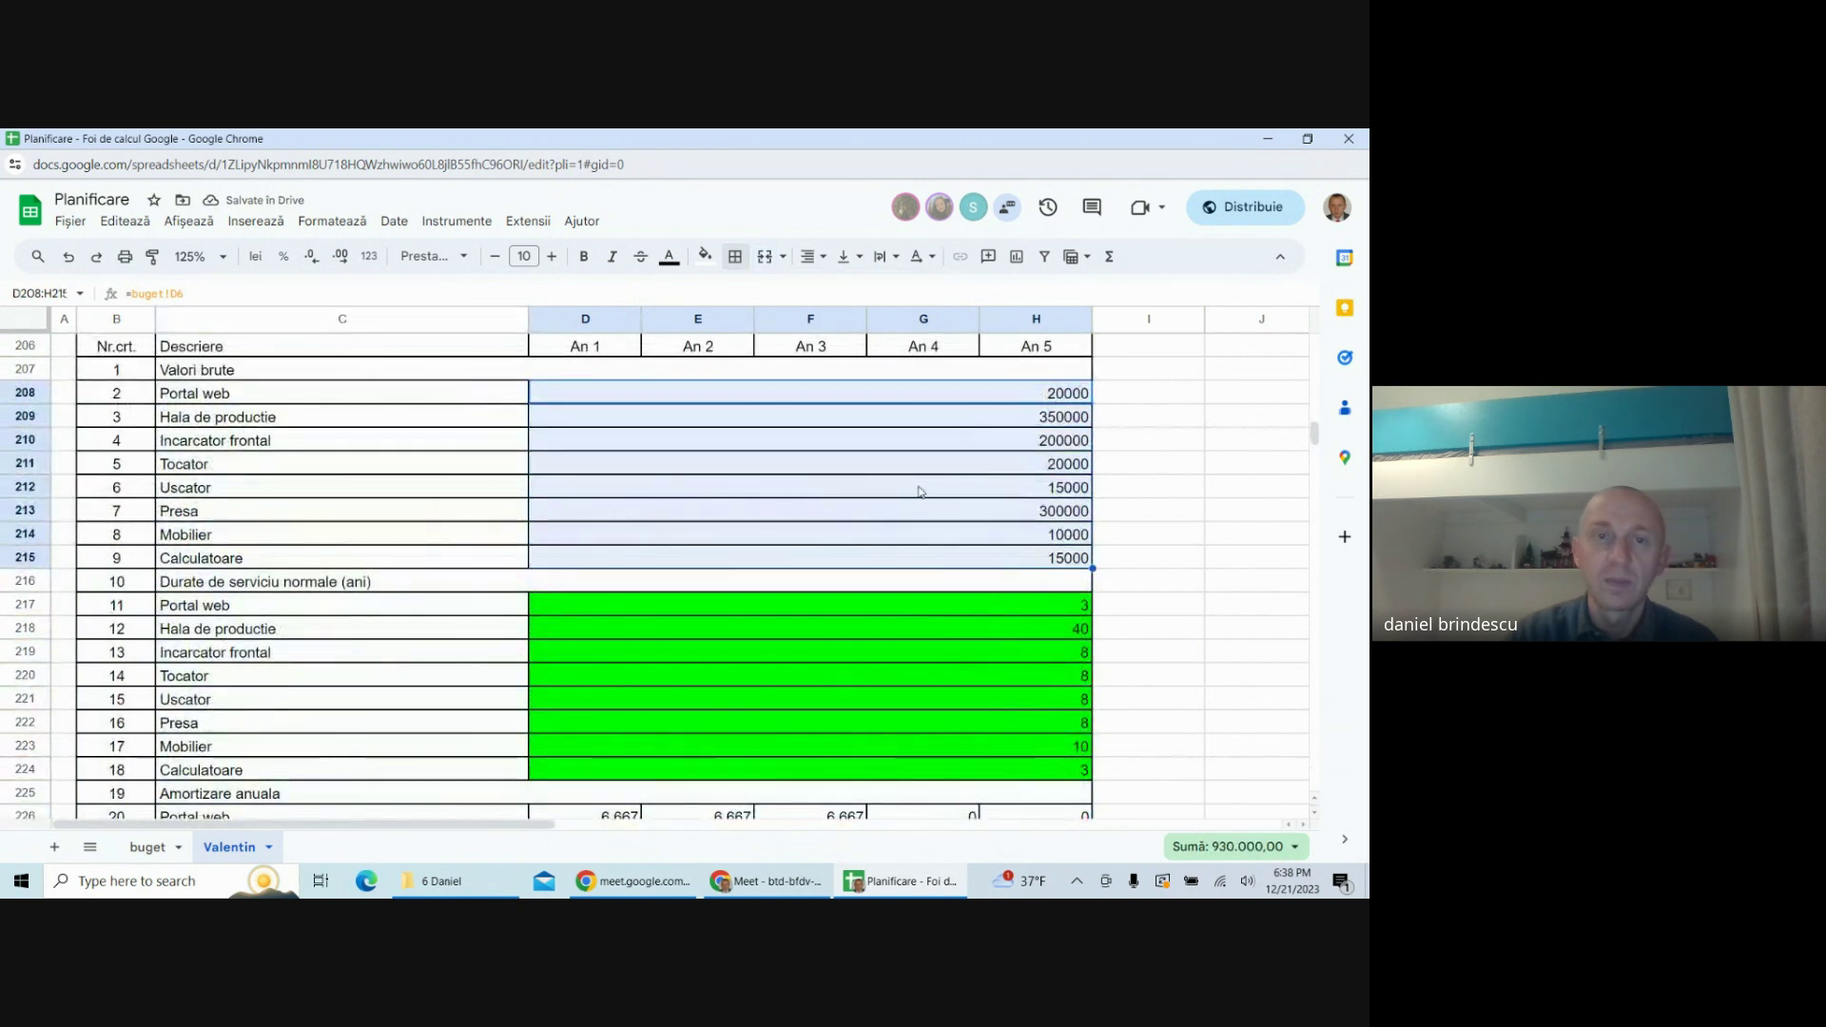
click(301, 232)
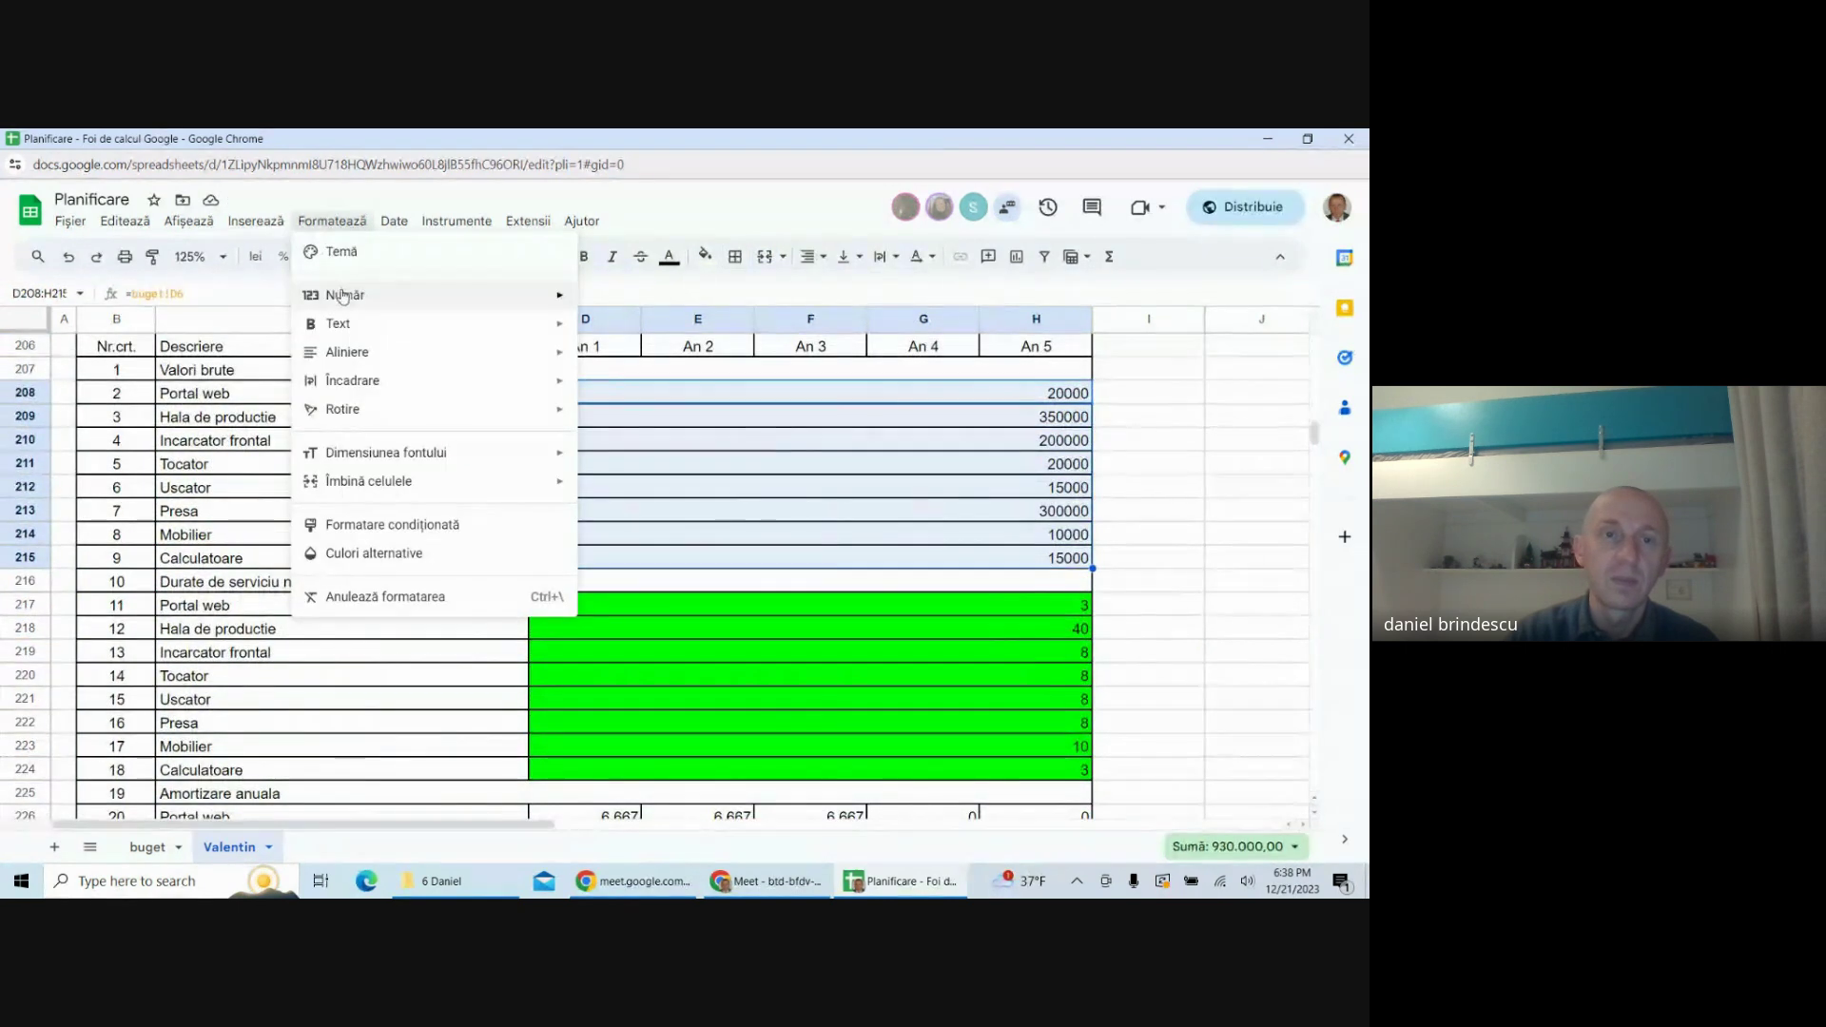
mouse_move(468, 293)
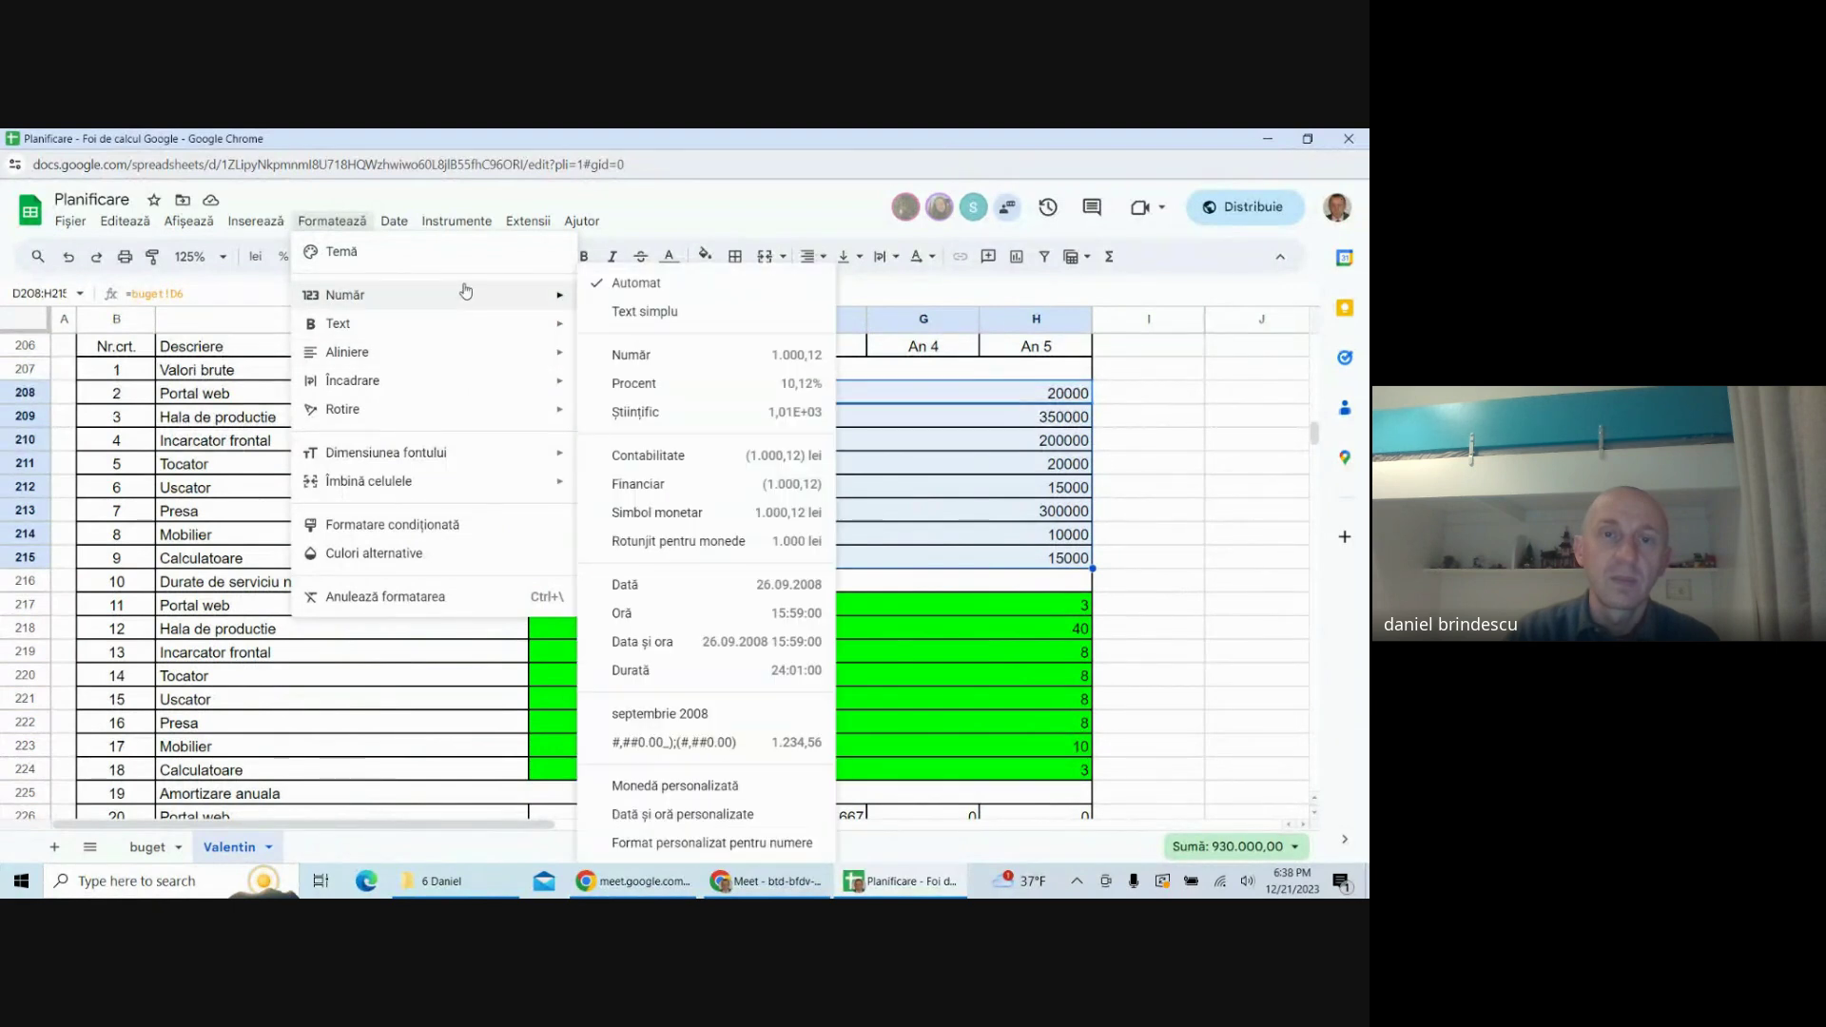
click(653, 362)
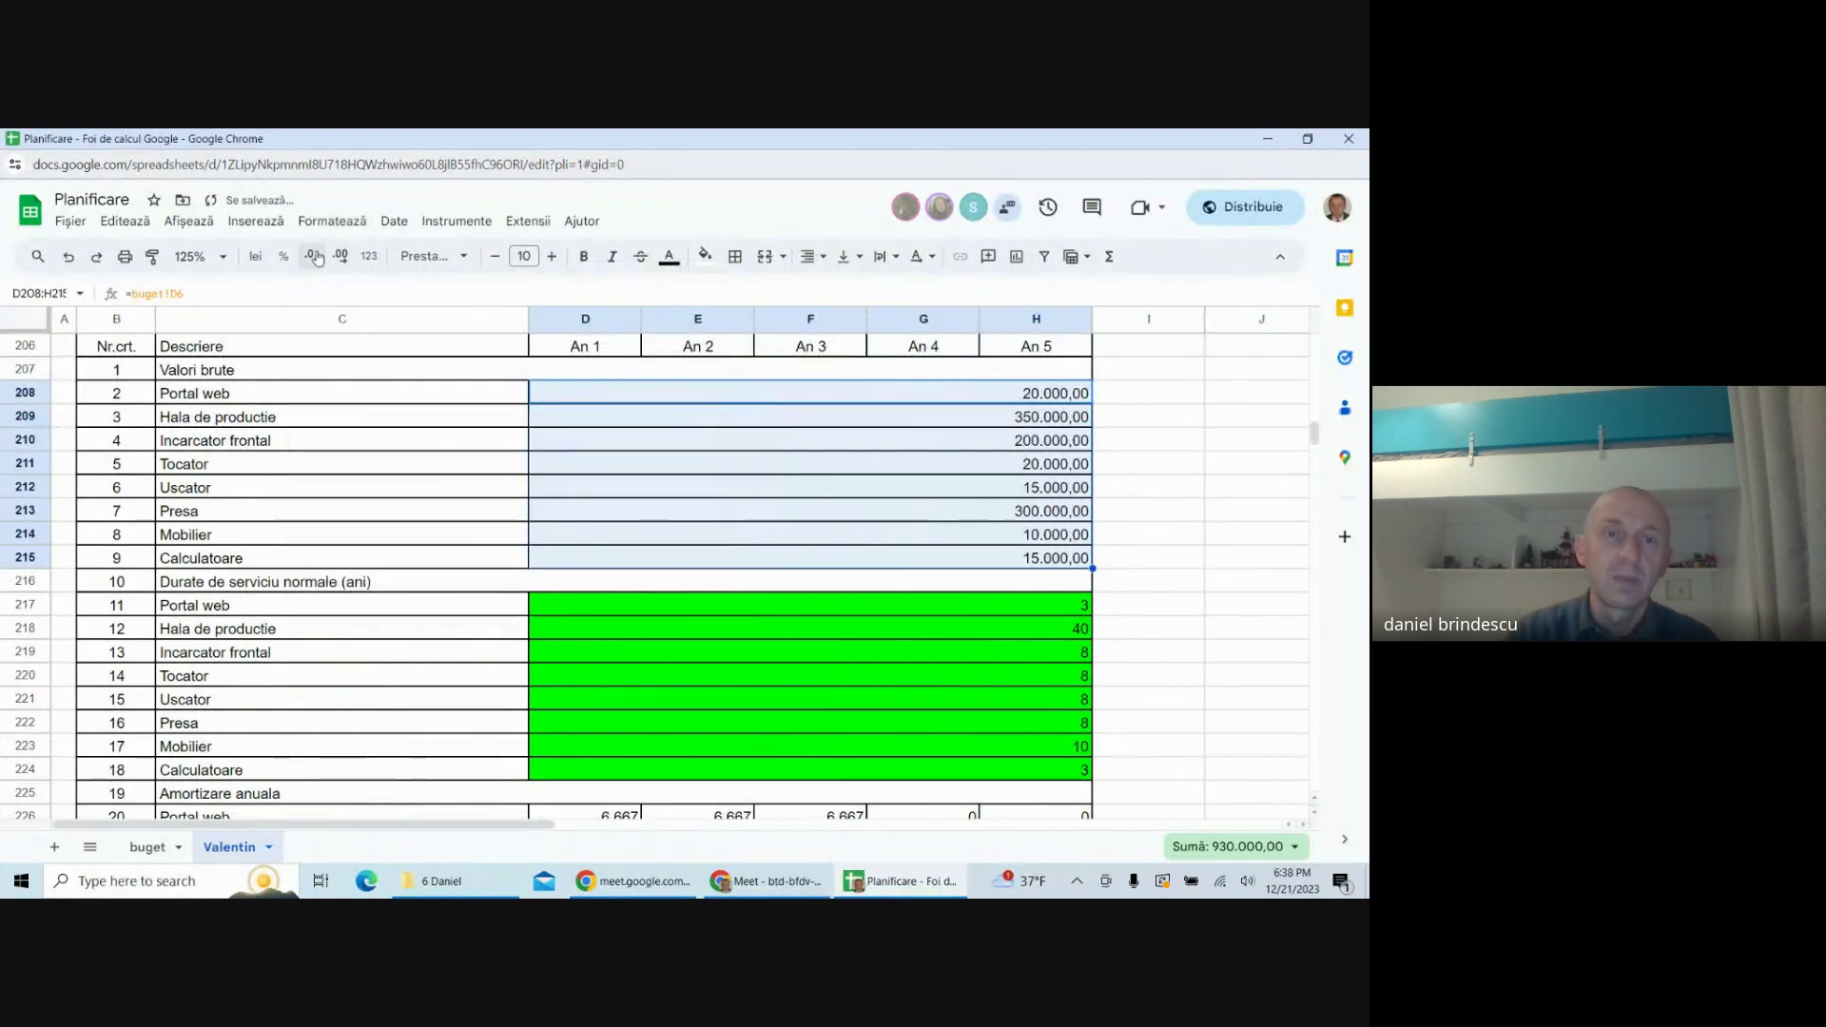
click(311, 257)
click(311, 256)
click(644, 560)
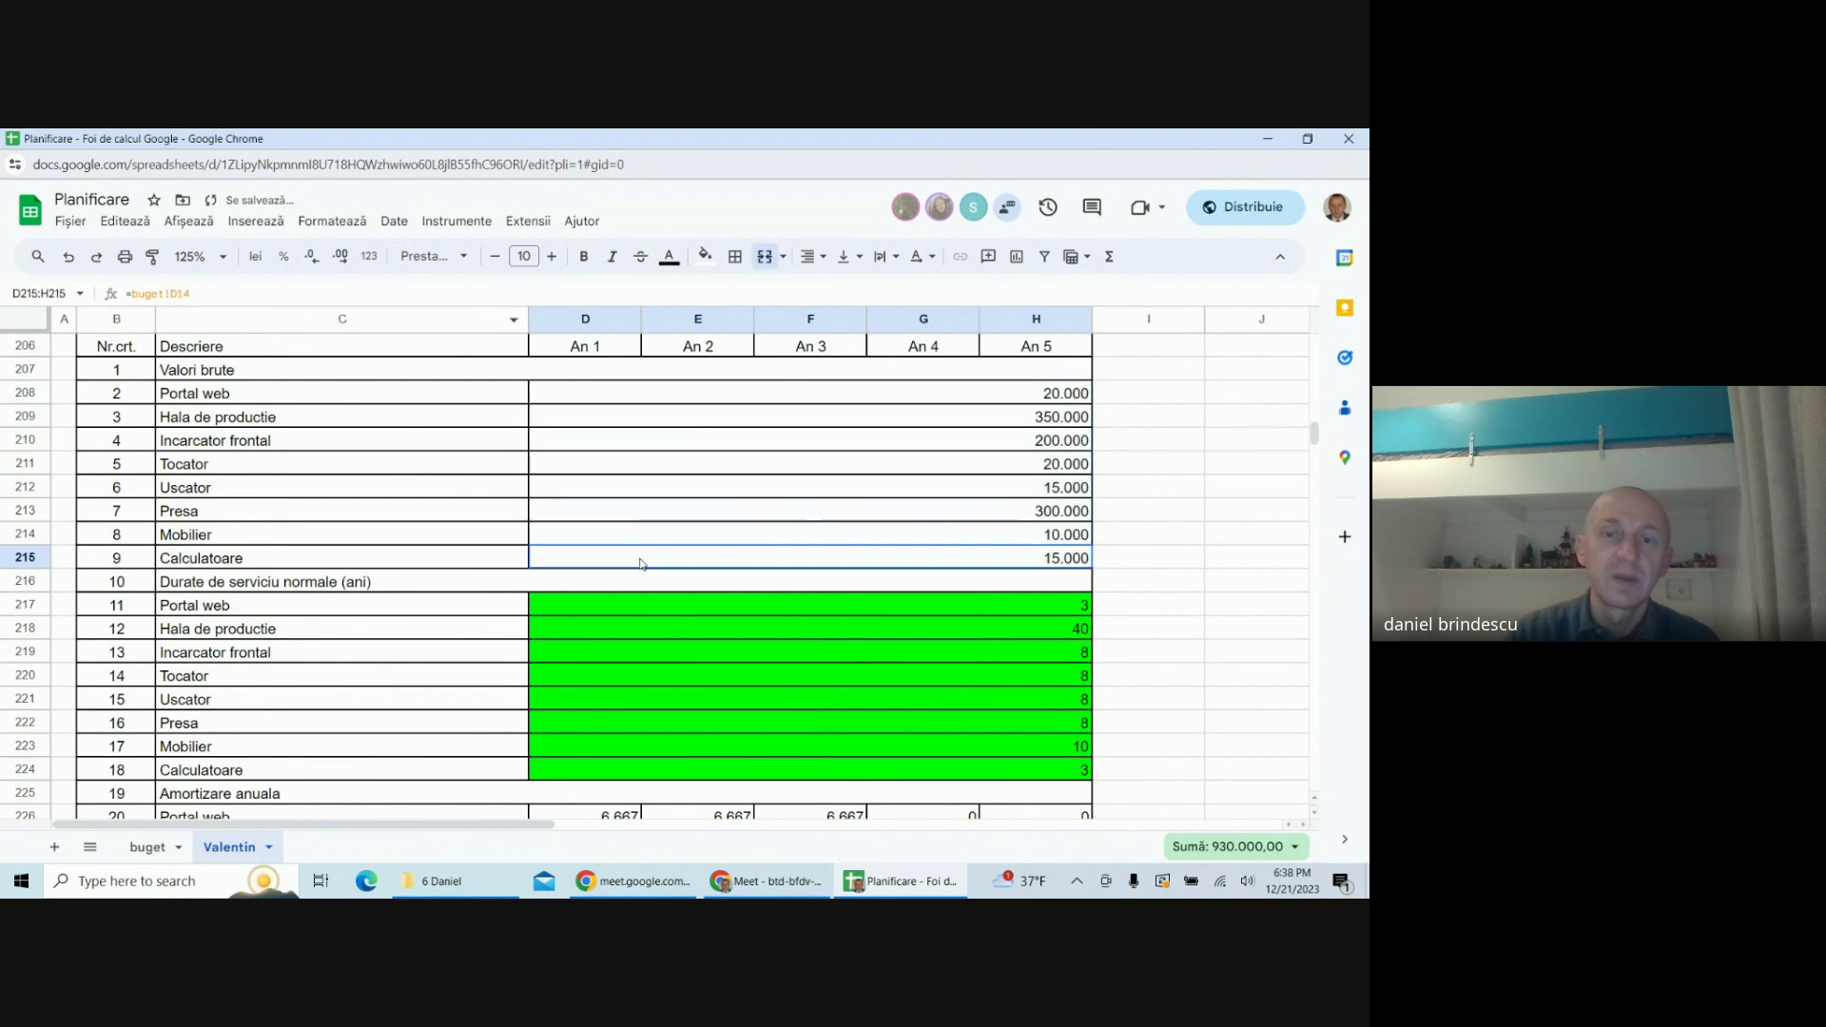
- Link the year 1 "Cheltuieli cu amortizarea" cell D23 in the budget to the depreciation total with =D234
scroll(666, 666, down, 2)
scroll(670, 666, up, 5)
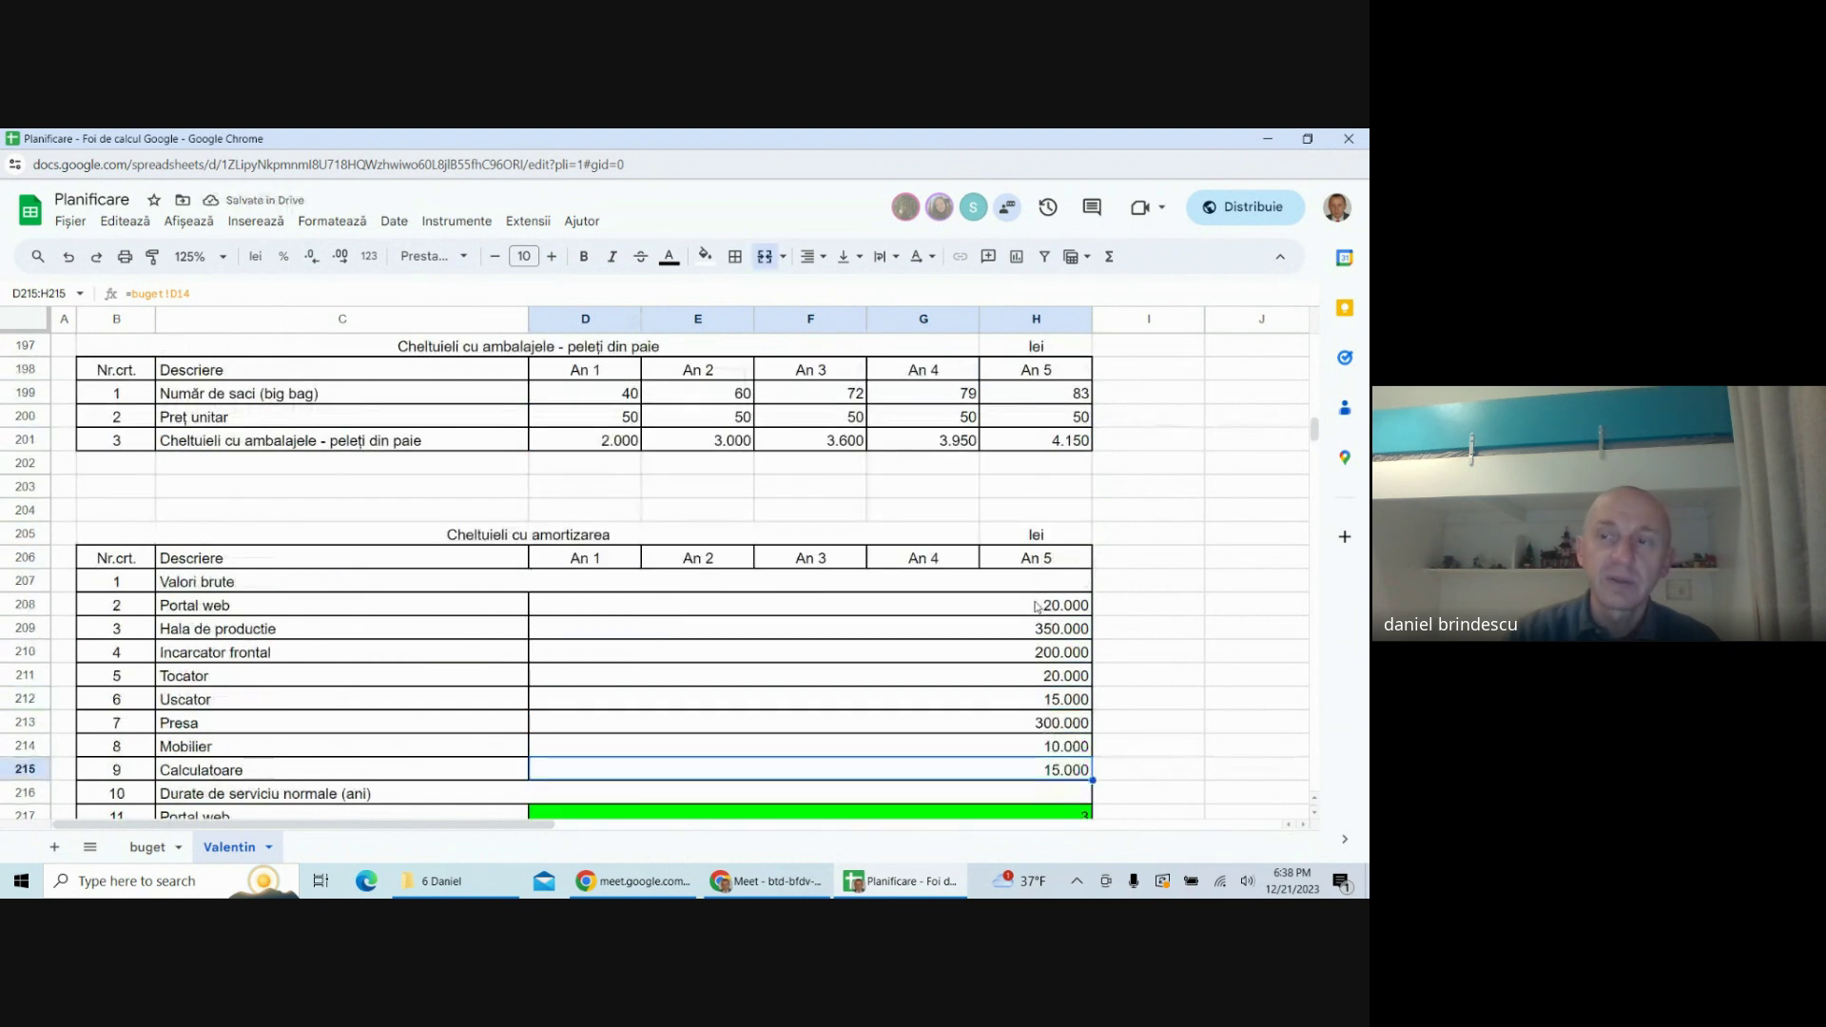
drag(1320, 435, 1319, 338)
scroll(681, 623, down, 2)
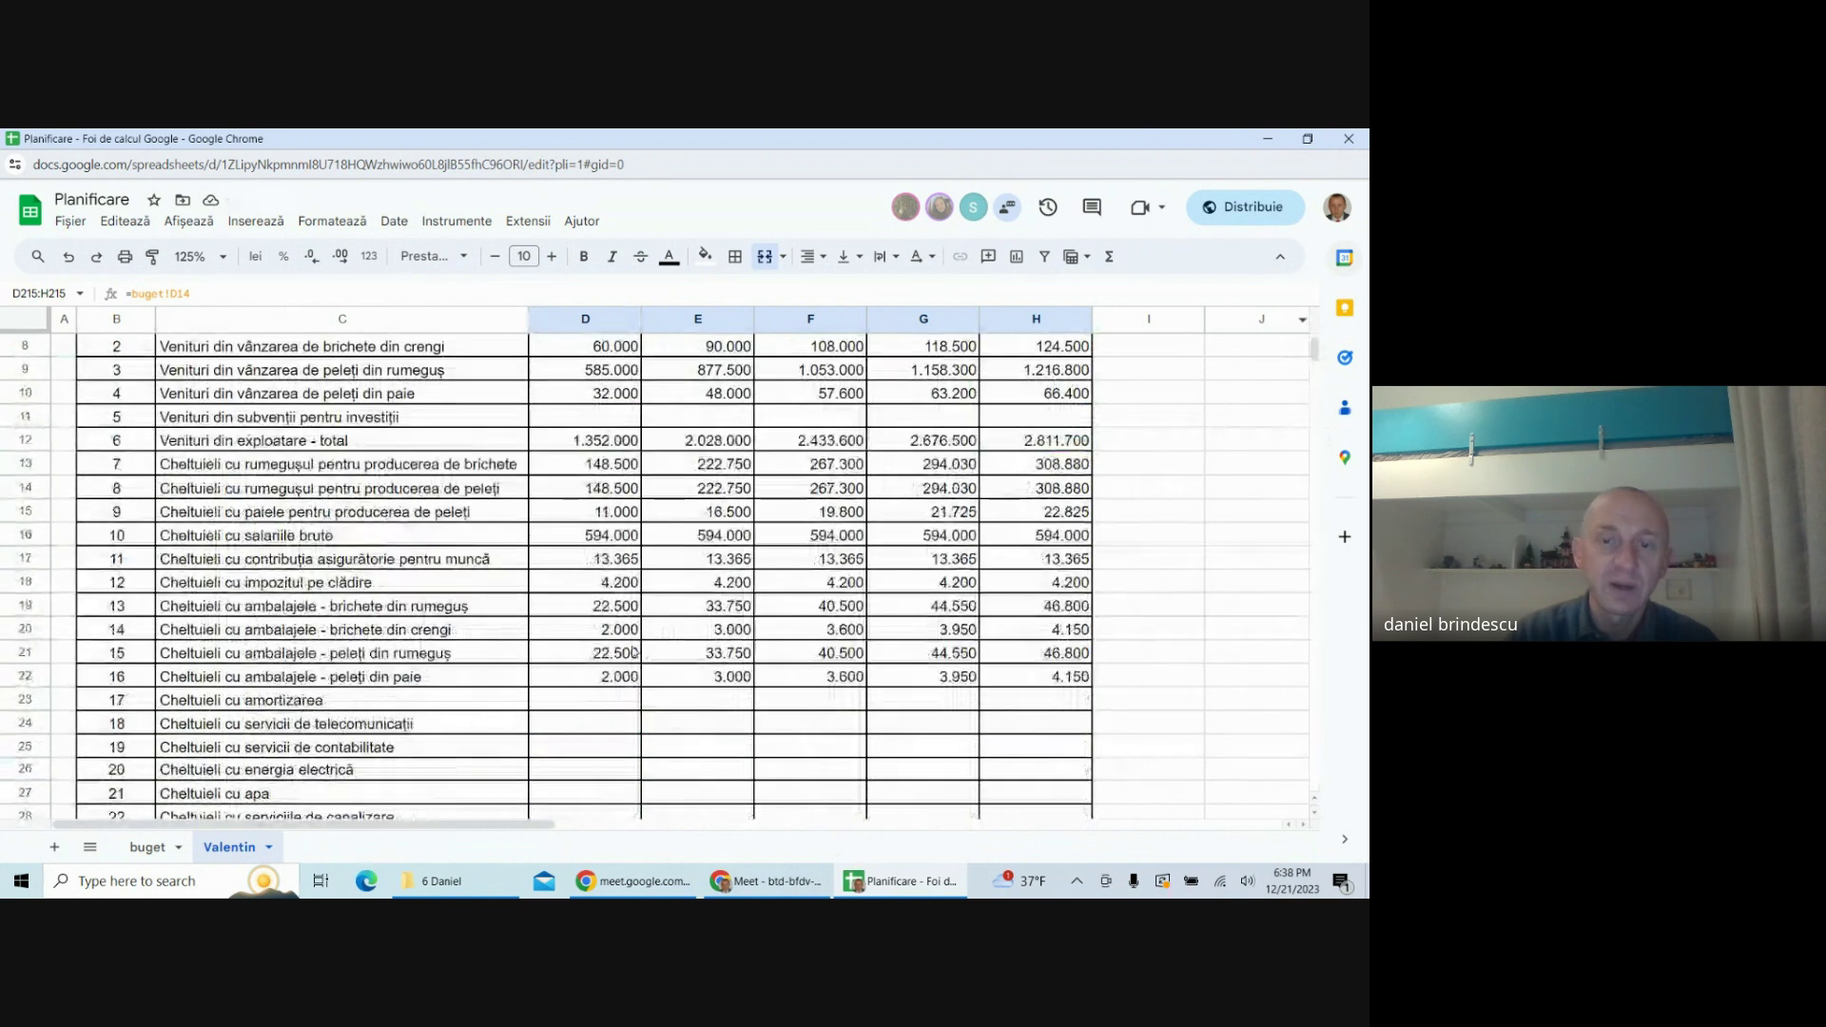
click(601, 704)
text(=)
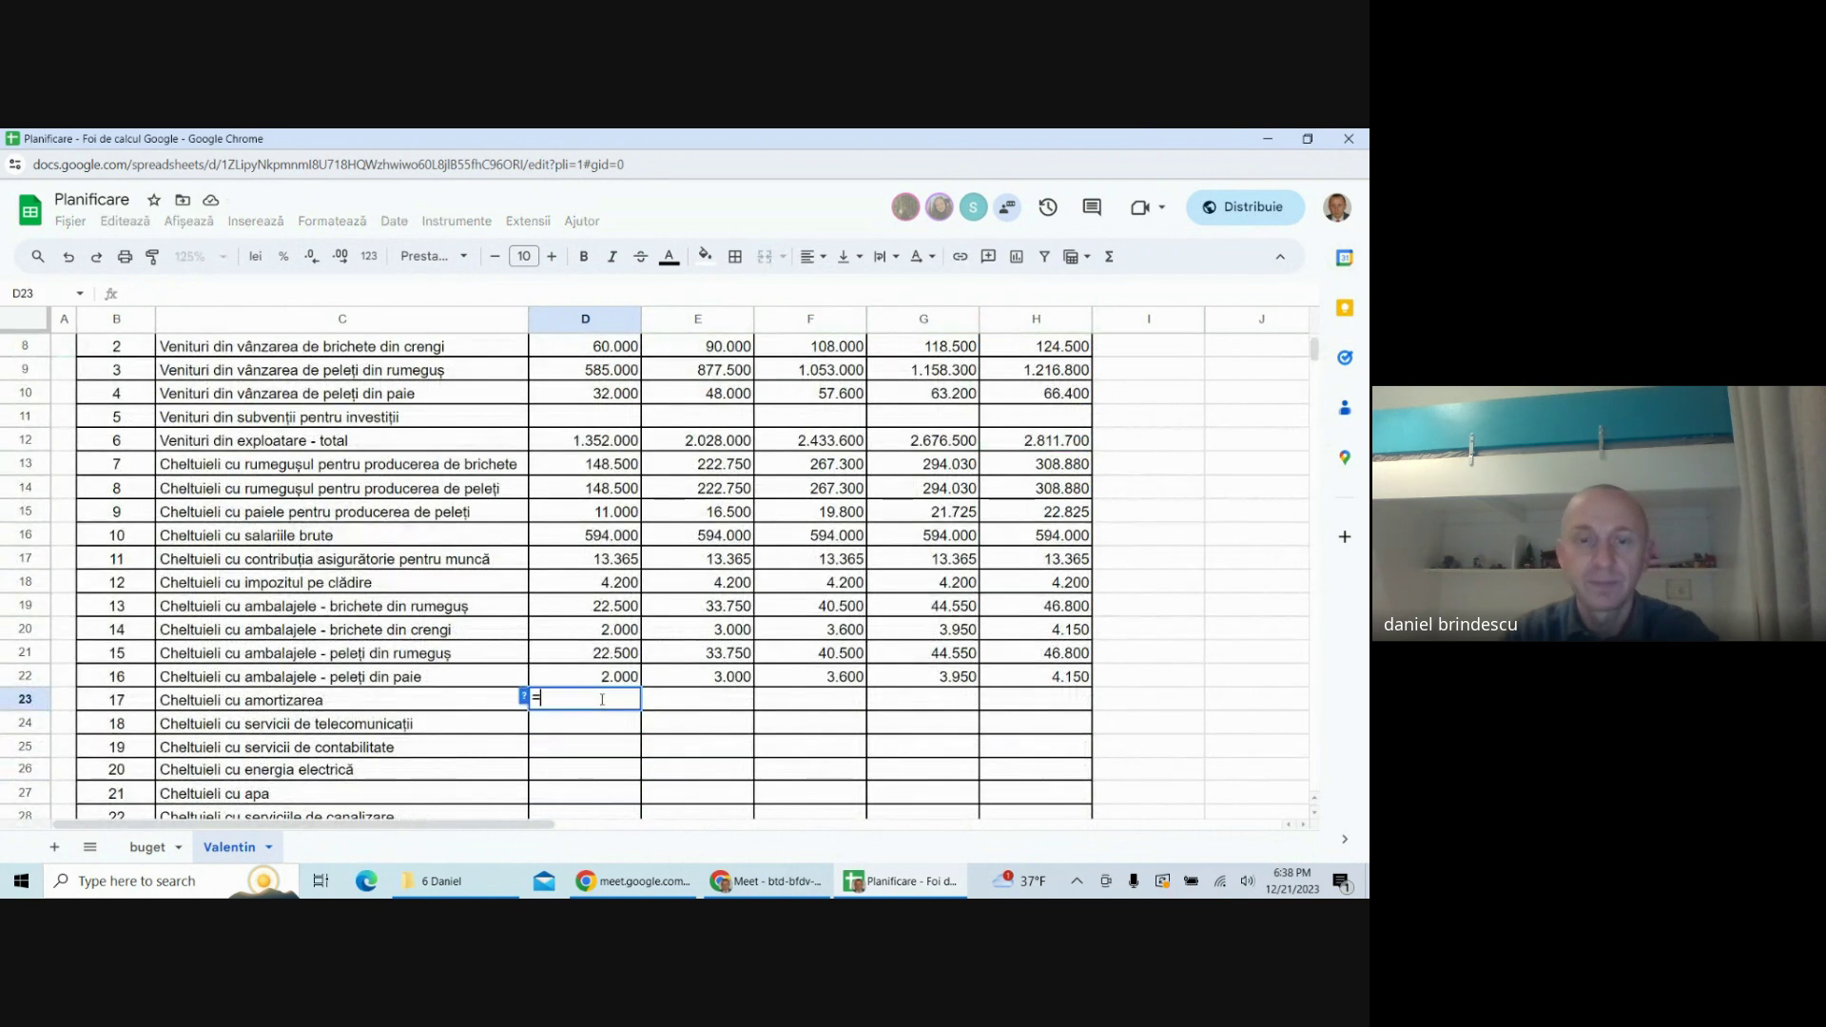
scroll(666, 680, down, 15)
scroll(735, 654, down, 20)
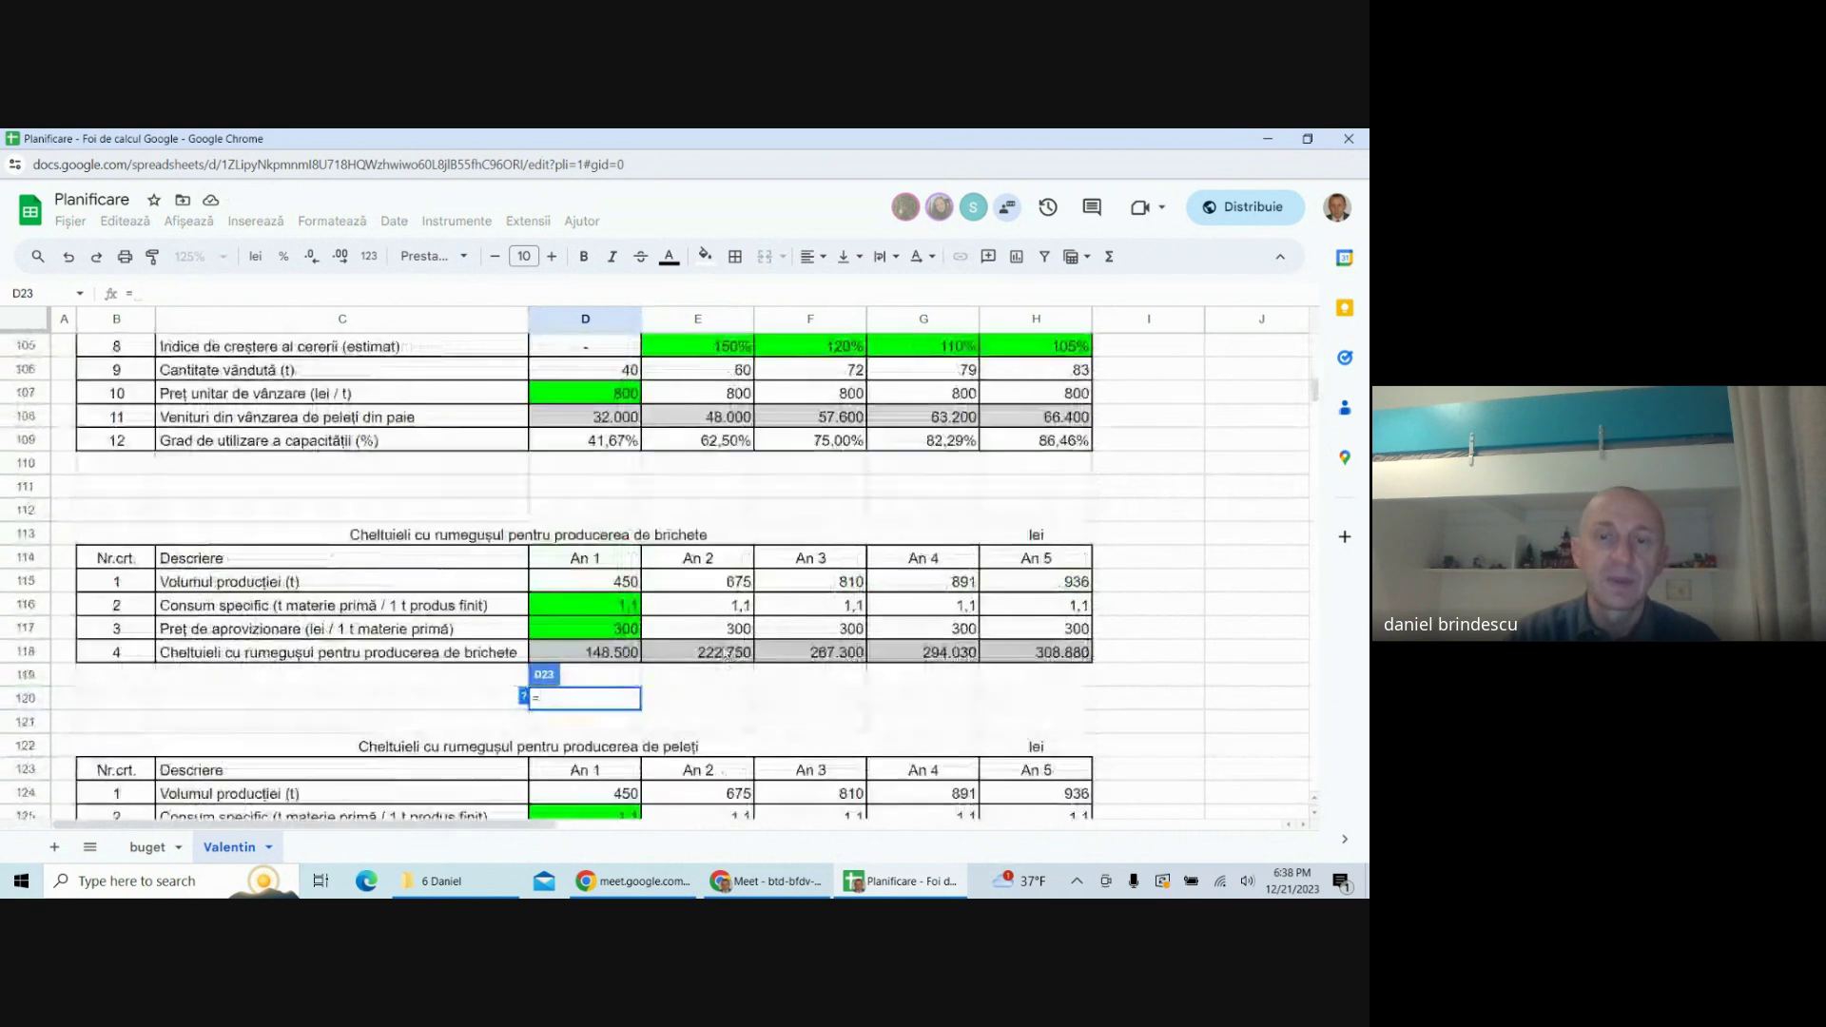
scroll(677, 641, down, 7)
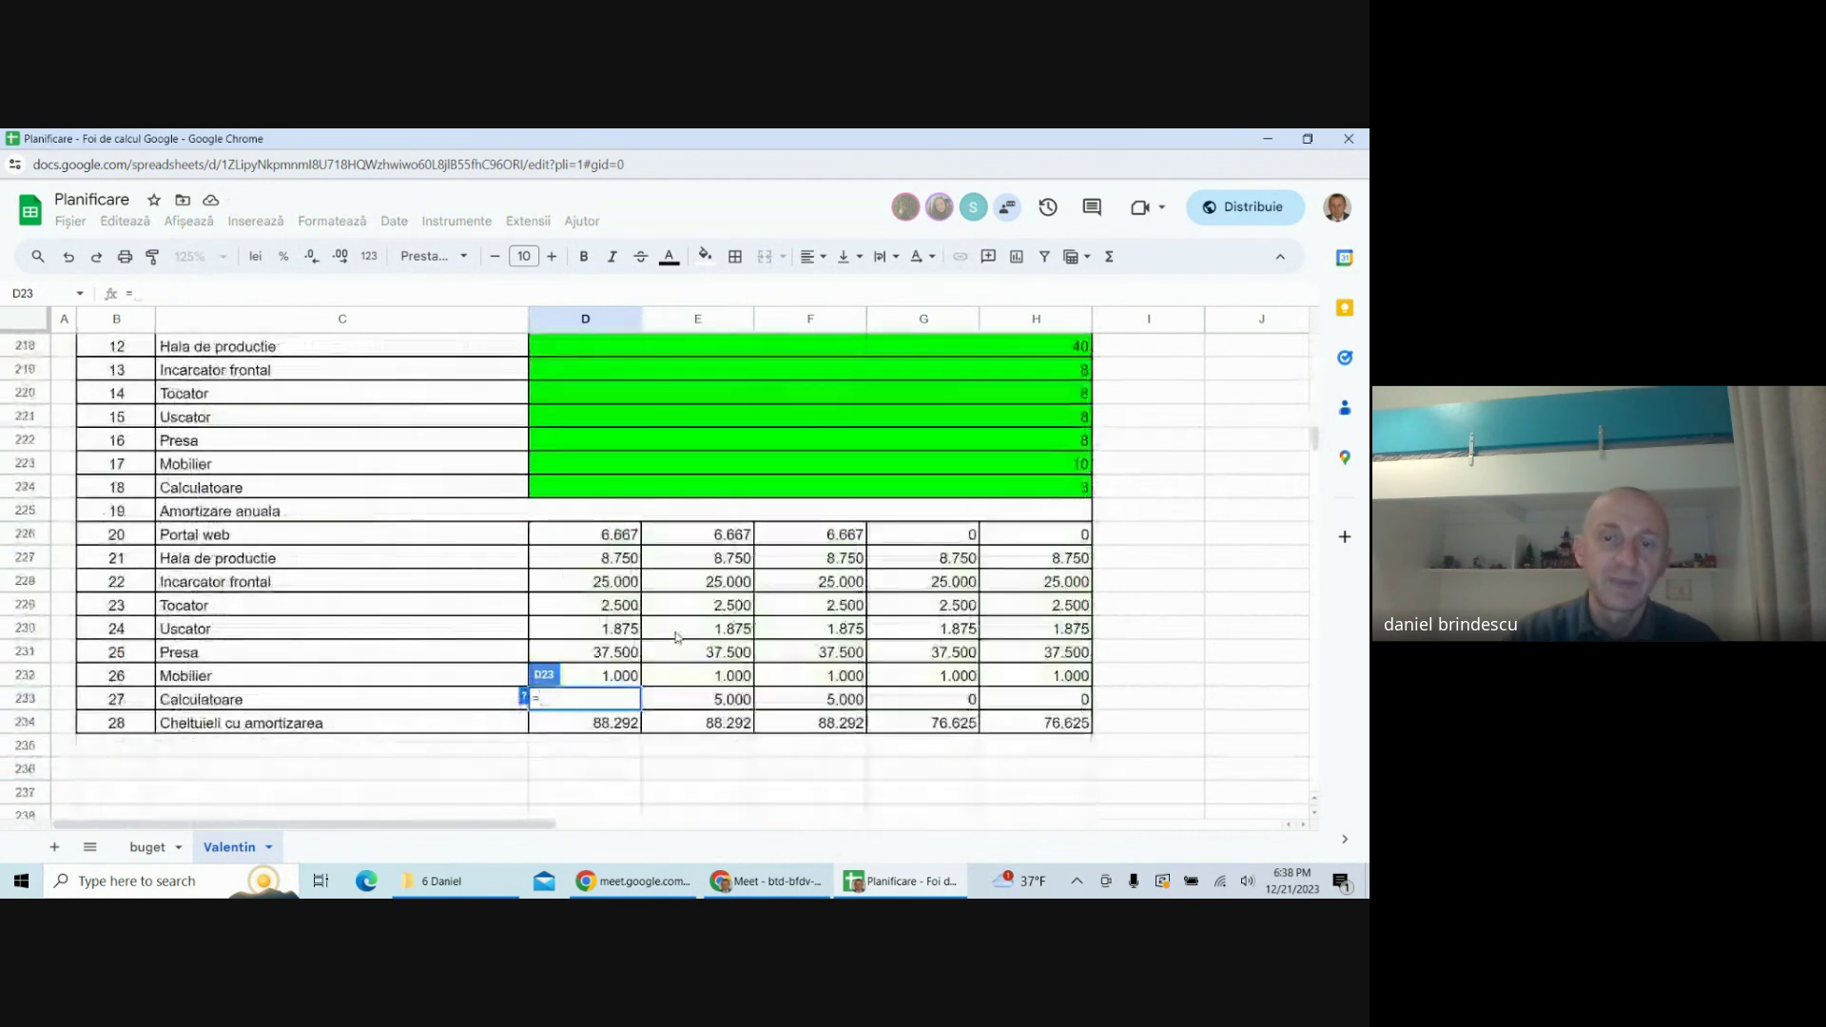
click(614, 535)
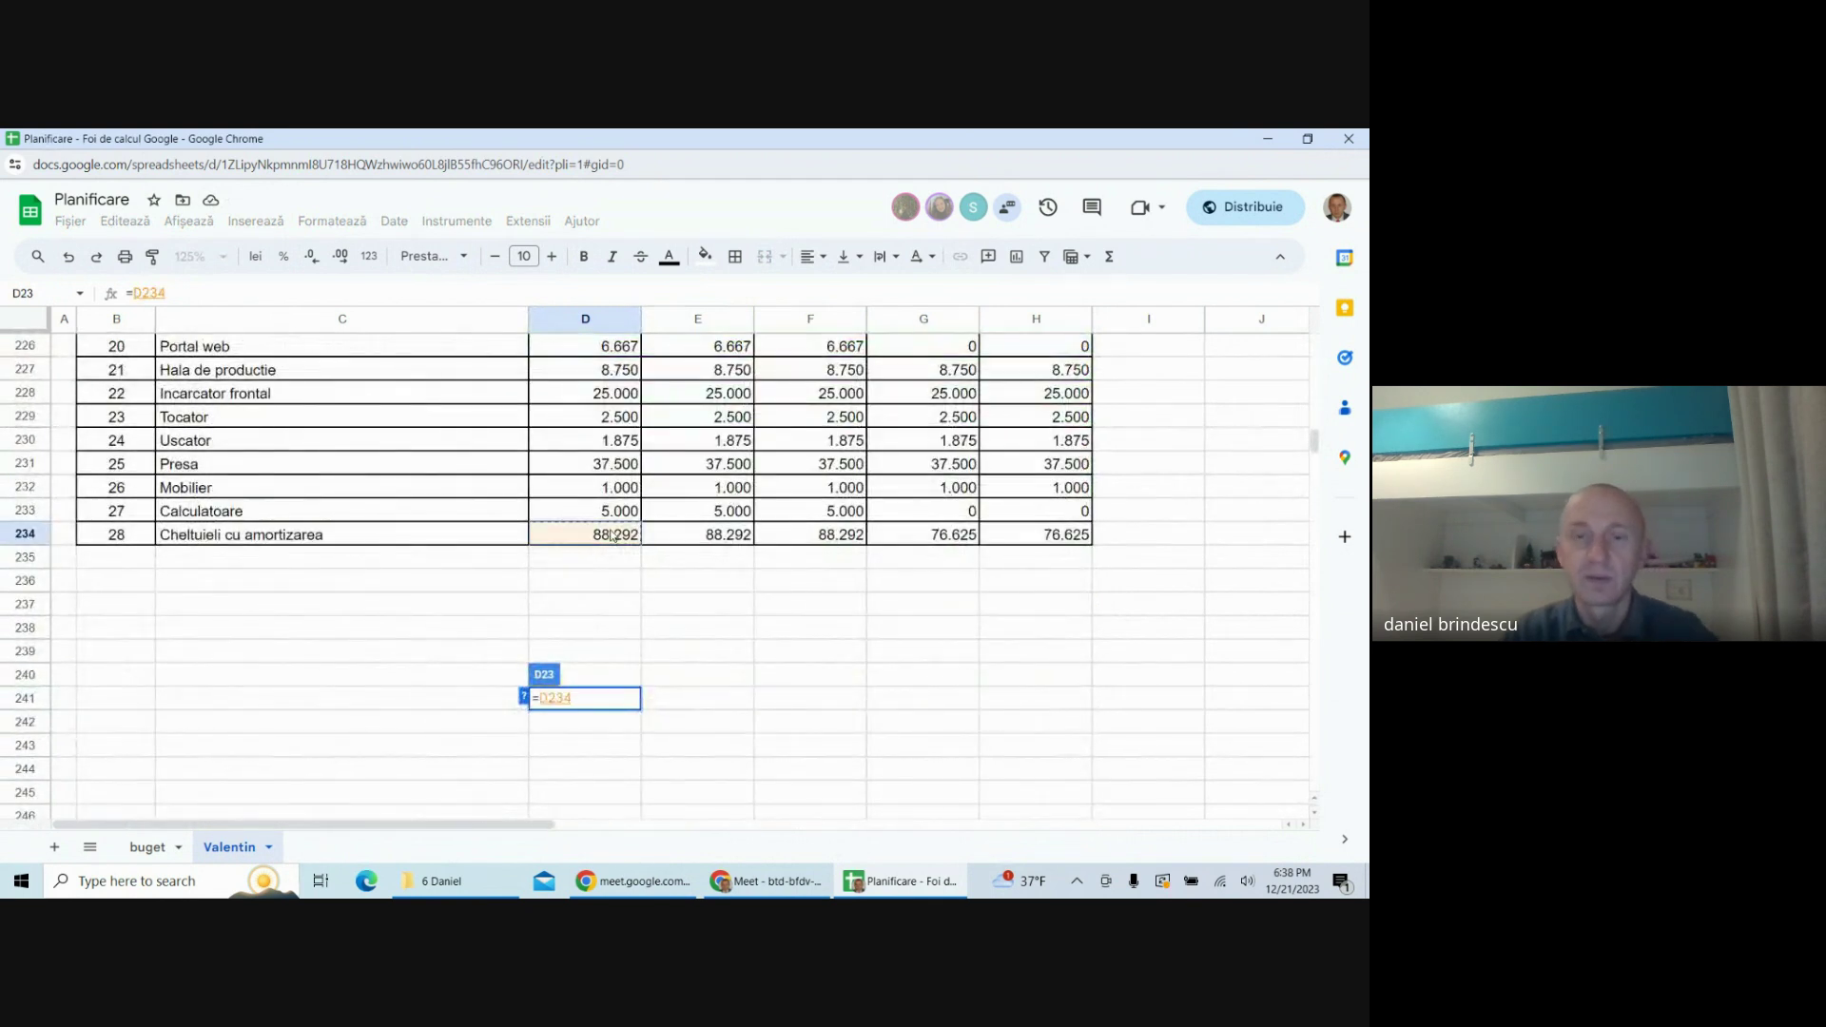
key(Return)
- Fill the depreciation expense formula in D23 across to year 5 in H23
scroll(604, 561, up, 3)
click(604, 561)
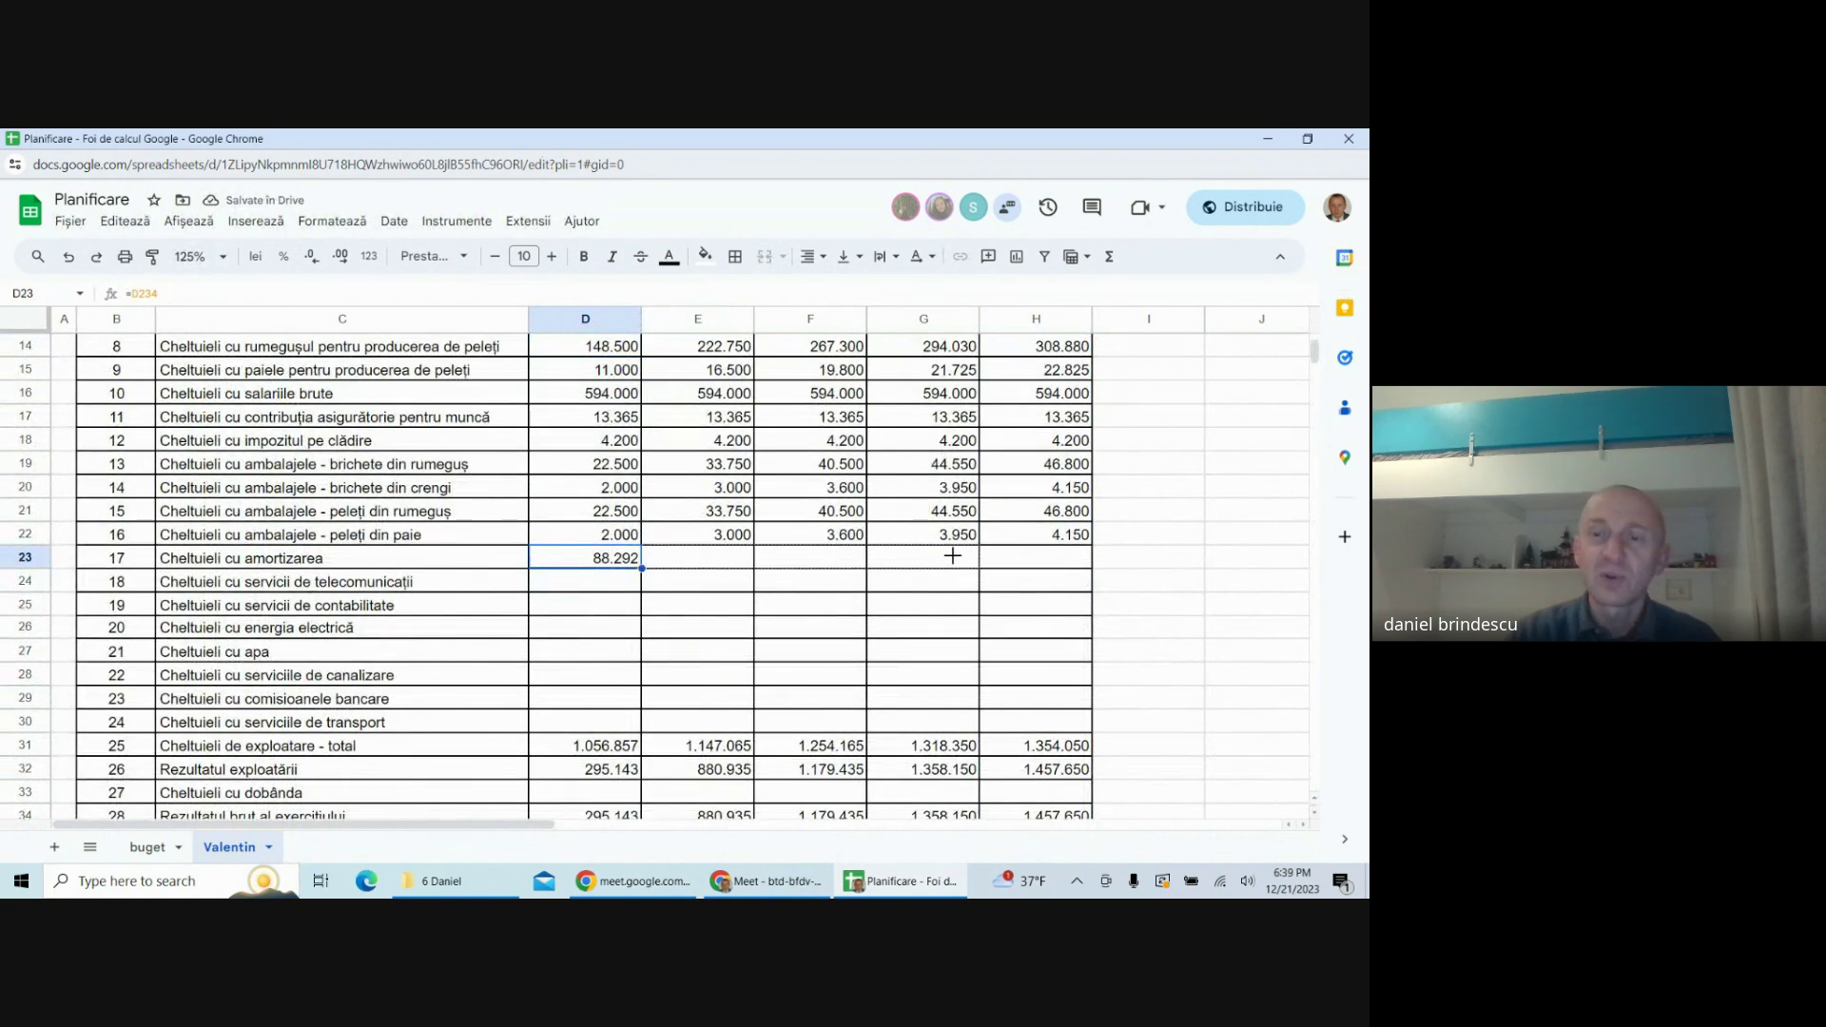
drag(963, 560, 970, 562)
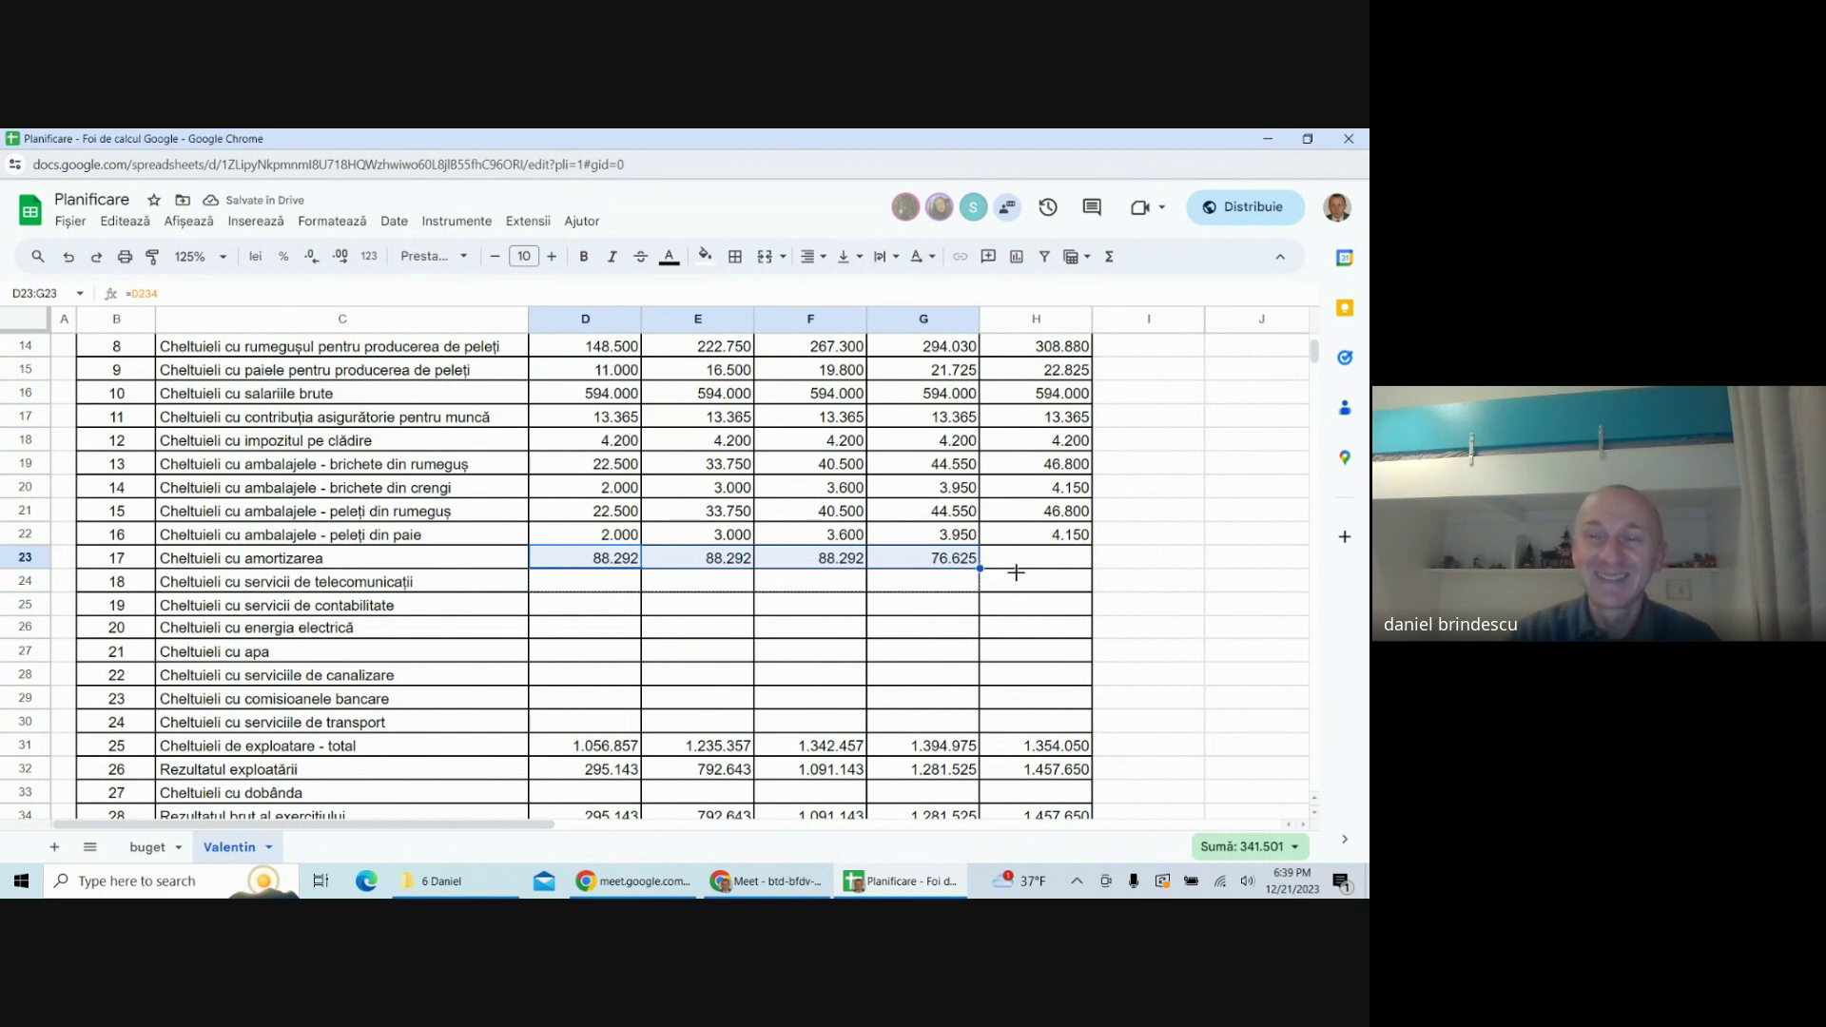
drag(1046, 564, 1038, 572)
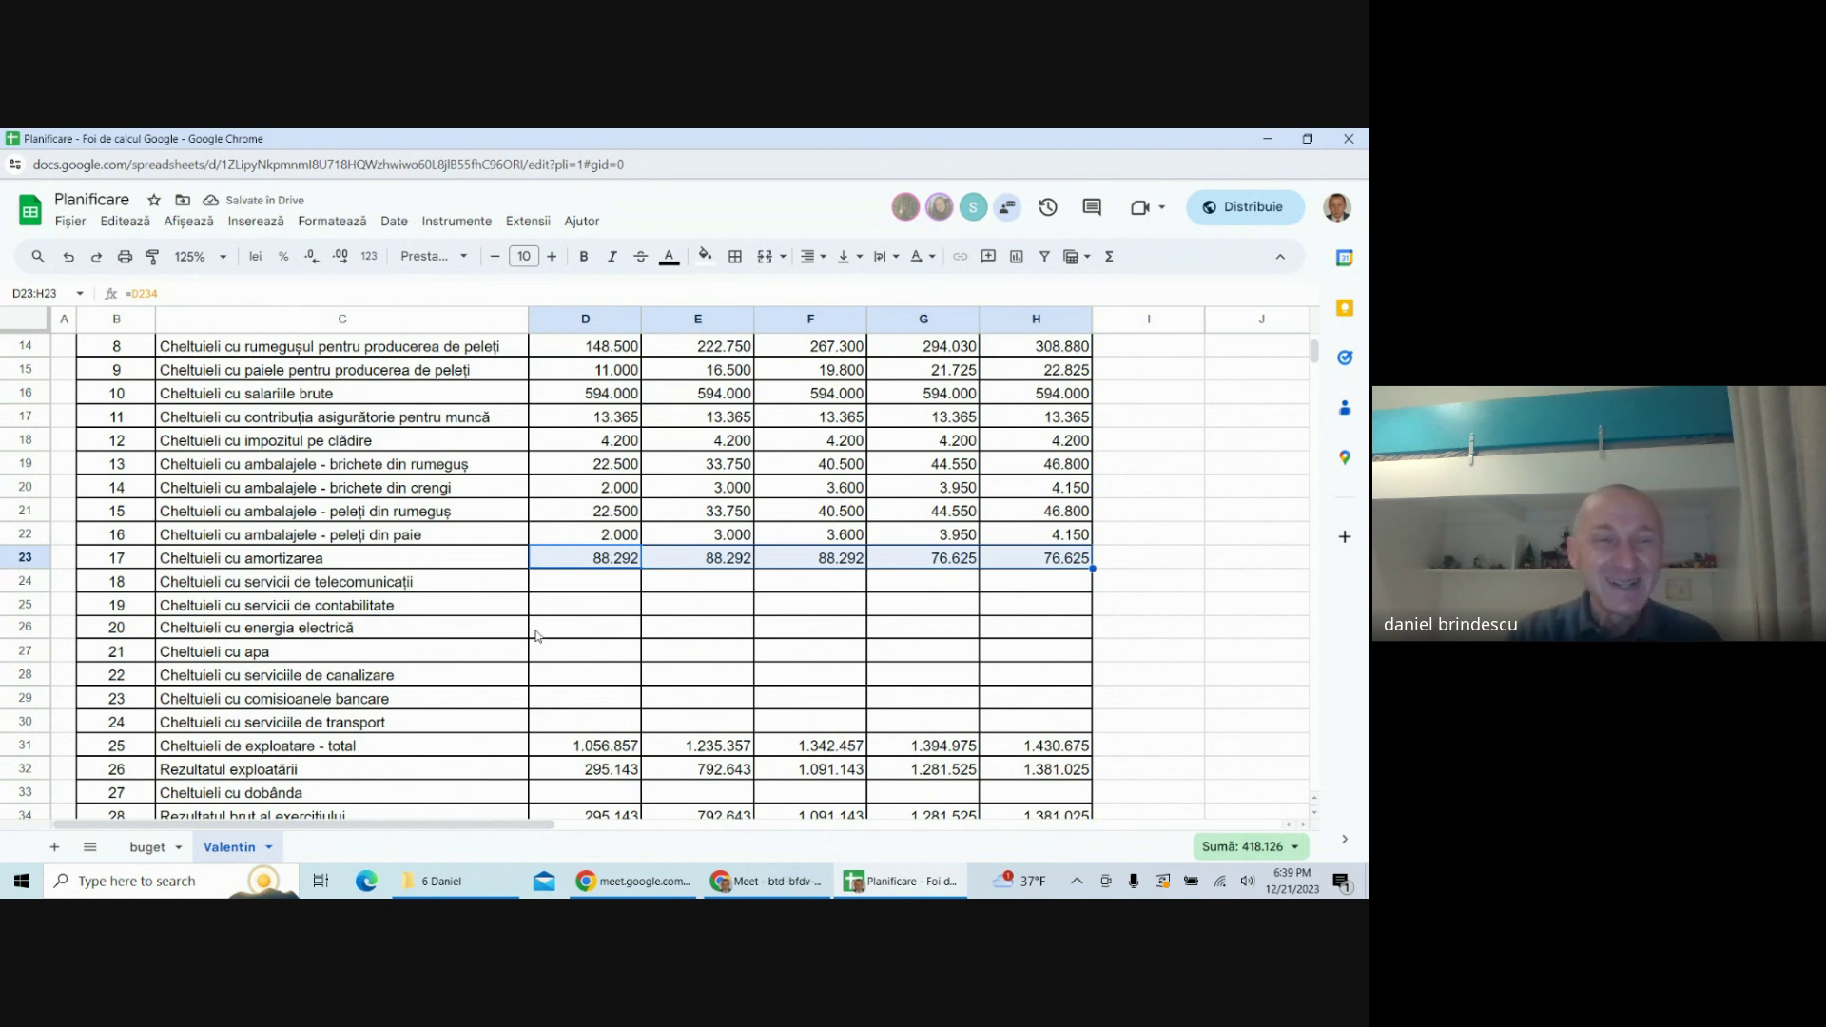
- Copy the title and header rows B197:H198 of the straw pellet packaging table to B238, below the depreciation table
click(366, 614)
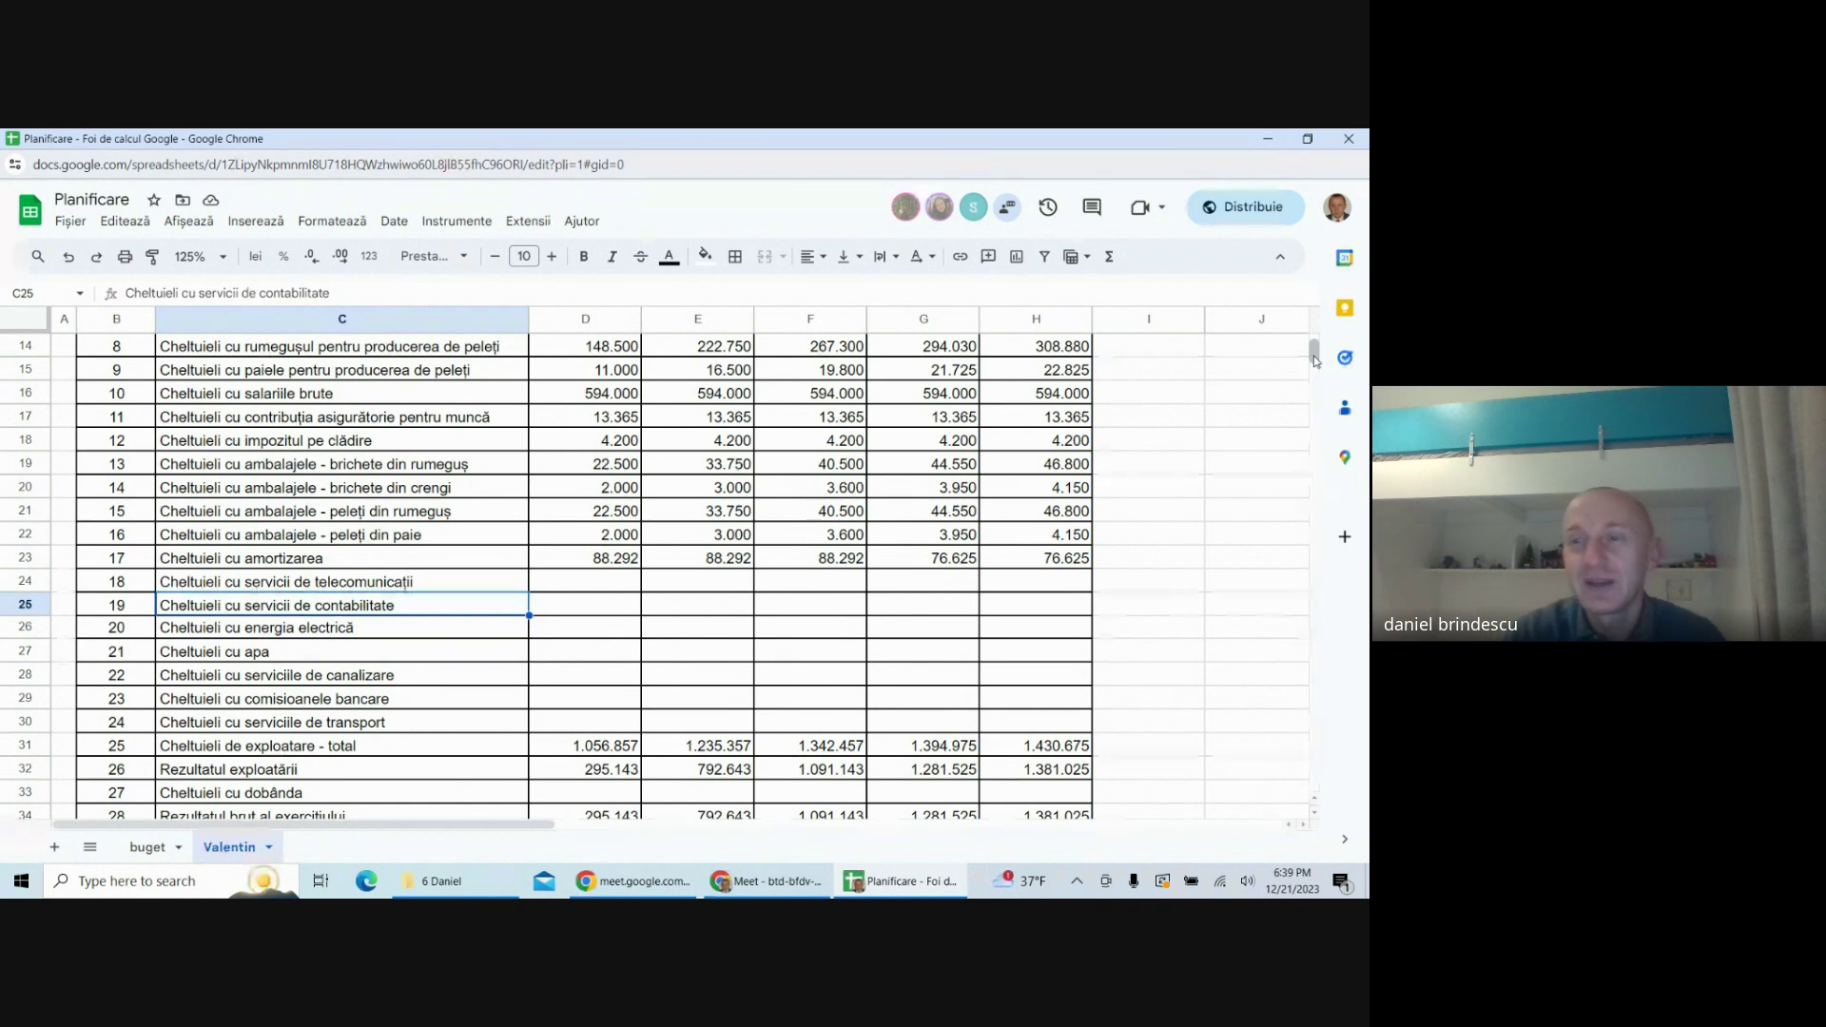
drag(1315, 360, 1296, 448)
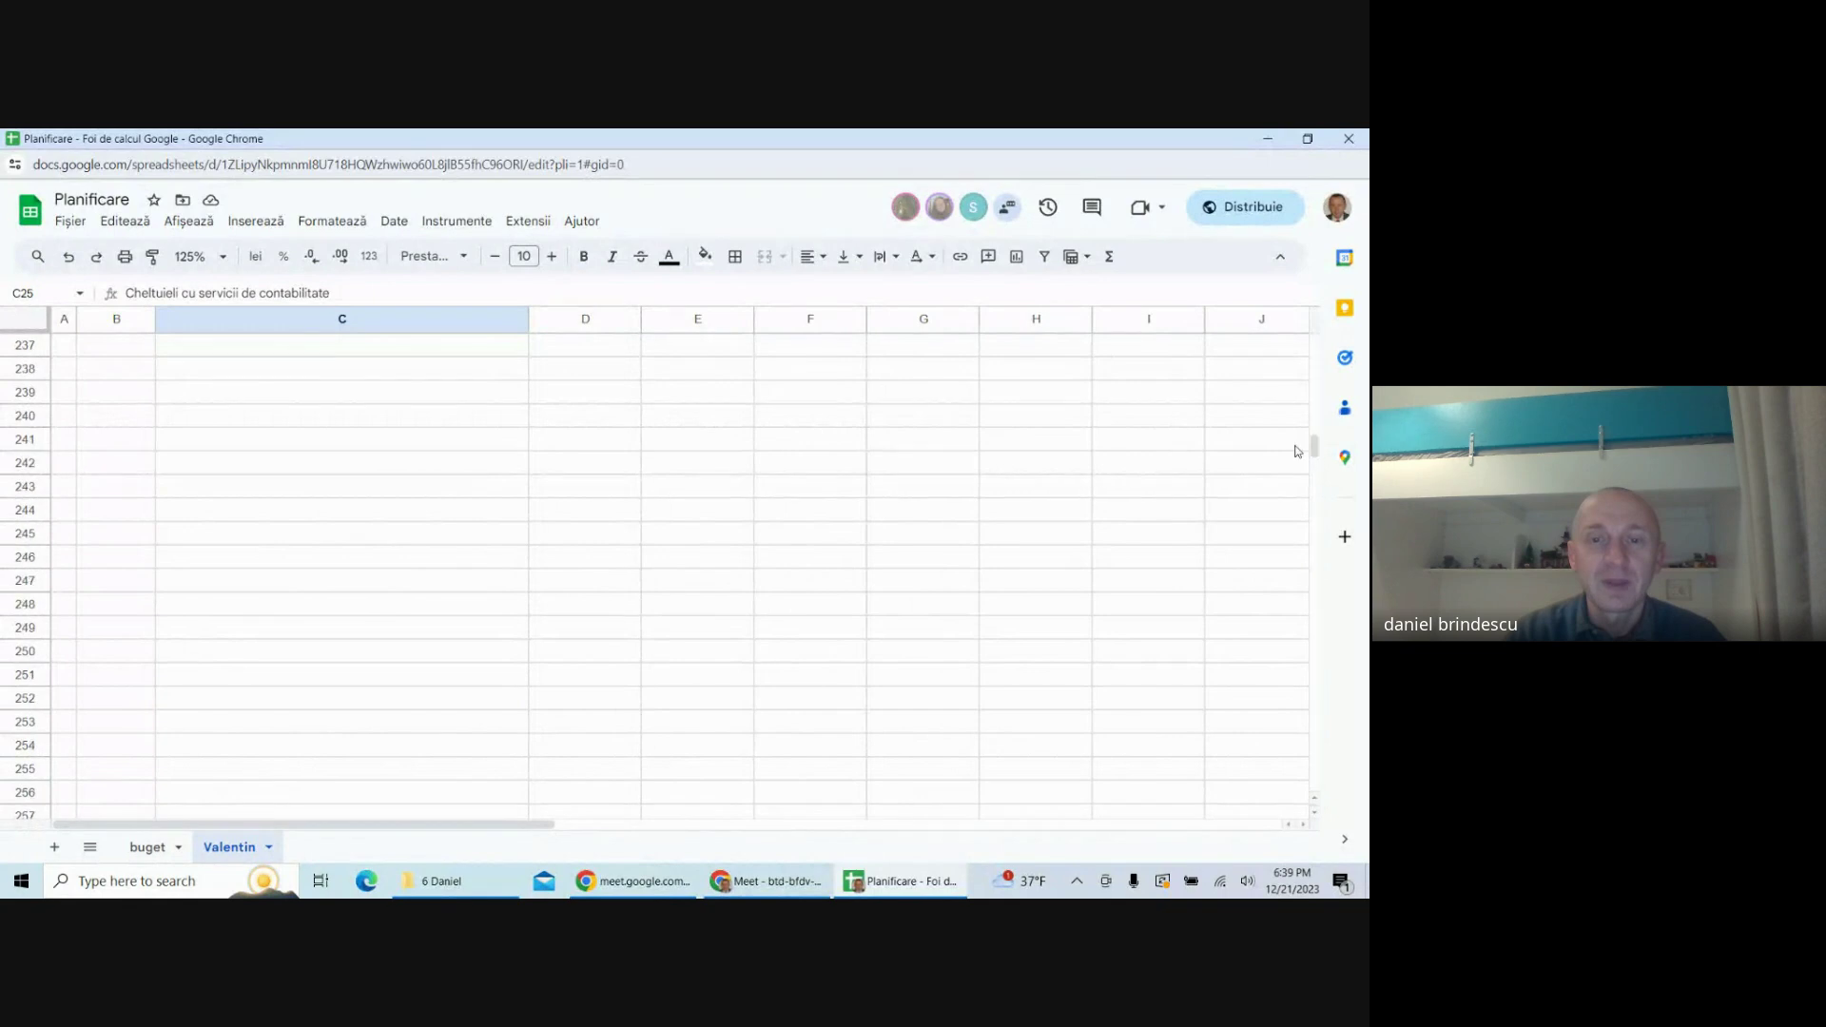
scroll(860, 530, up, 7)
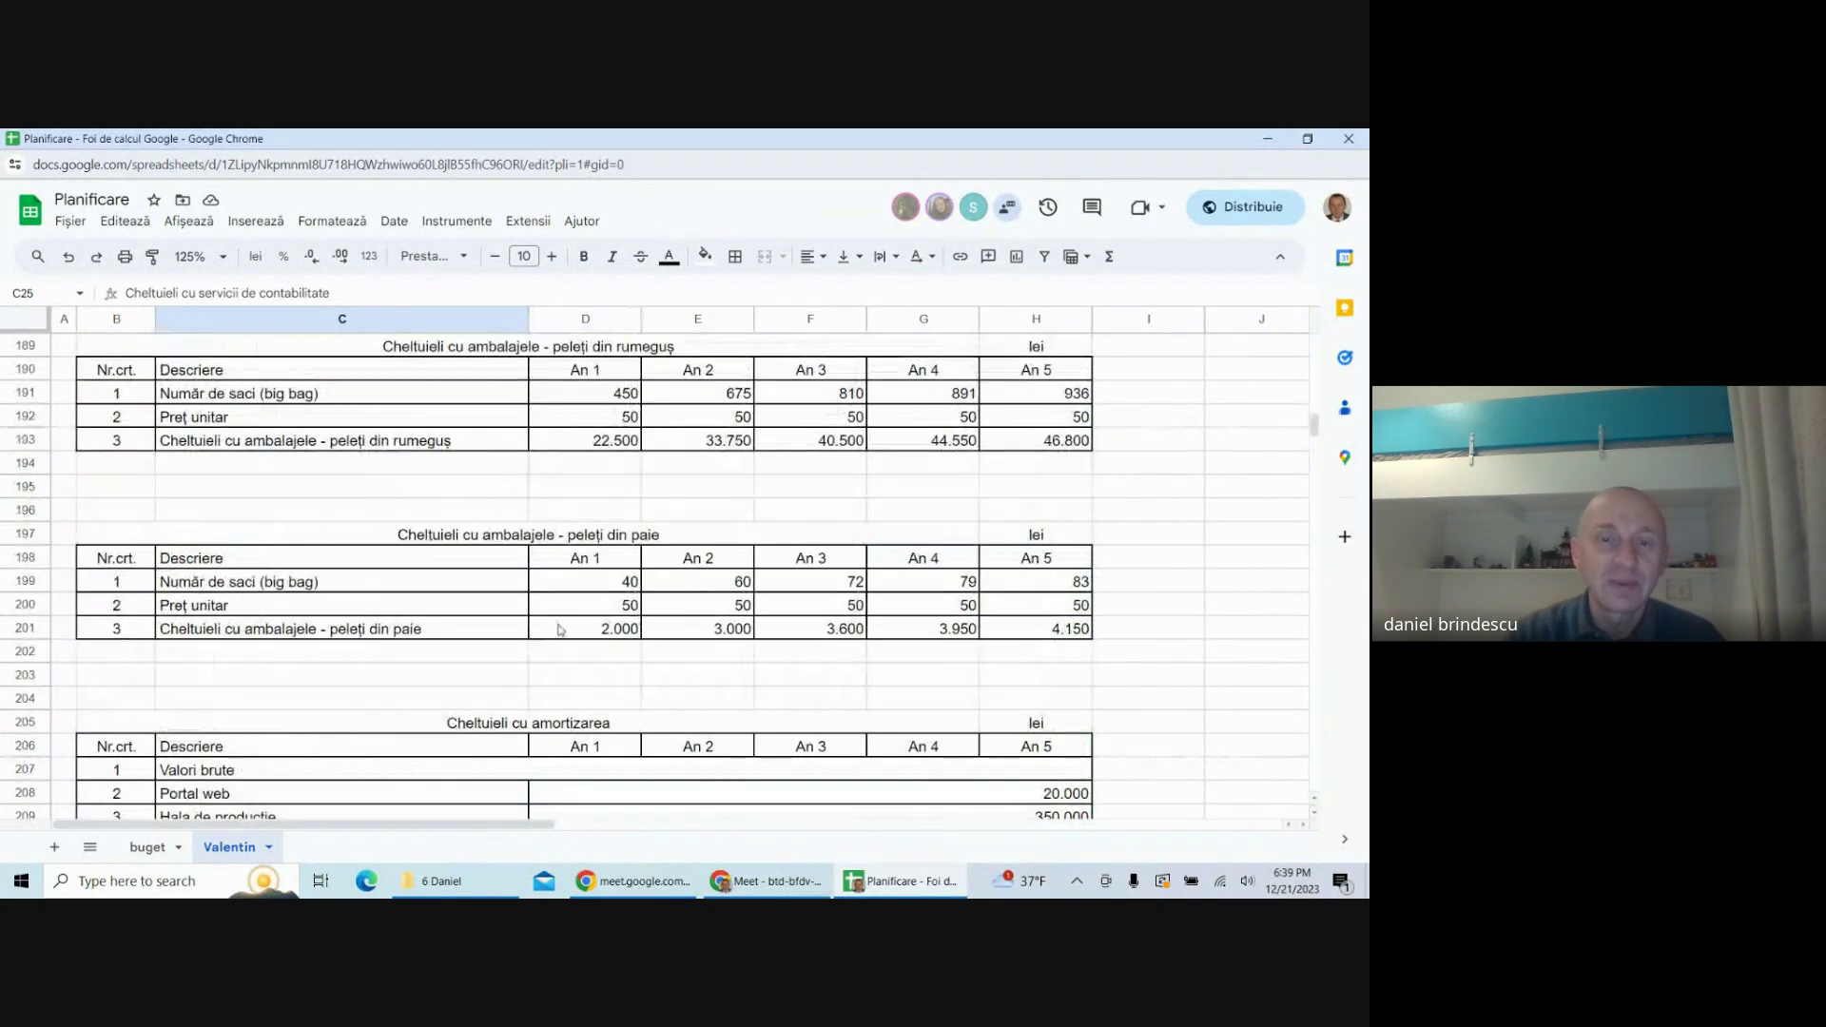
scroll(560, 629, down, 1)
drag(545, 497, 1010, 514)
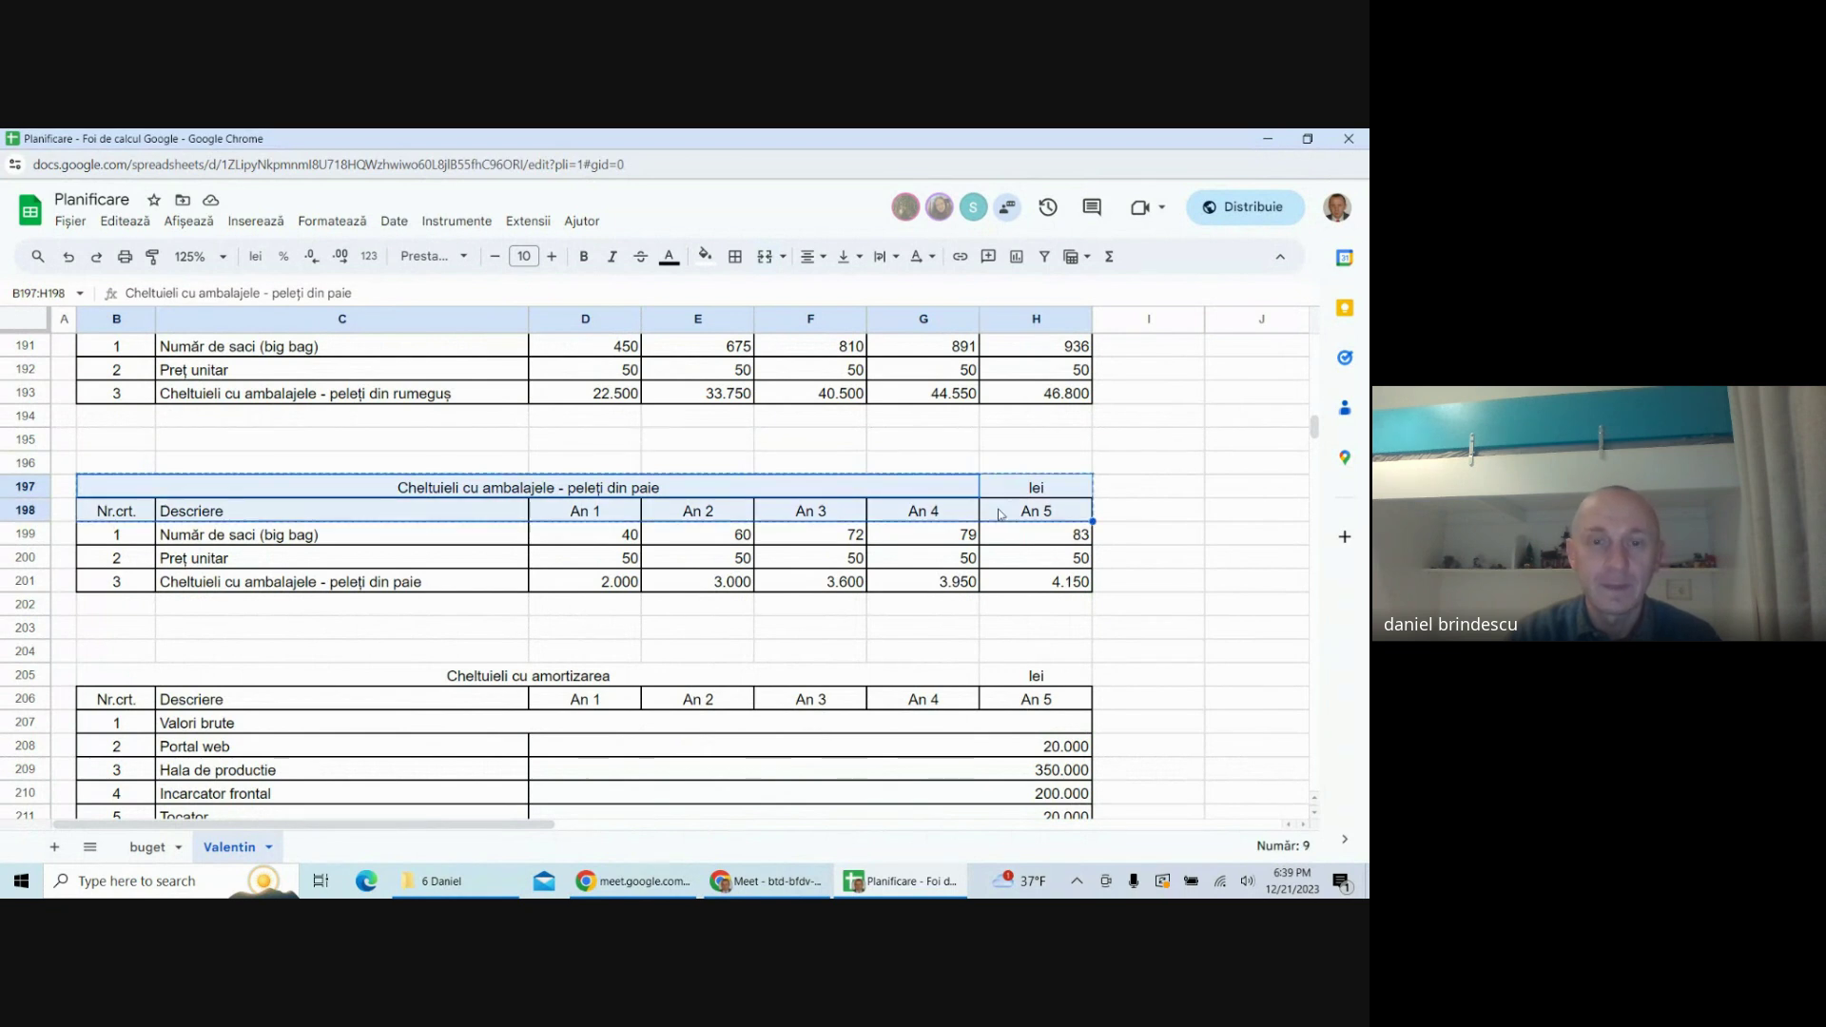
scroll(398, 689, down, 10)
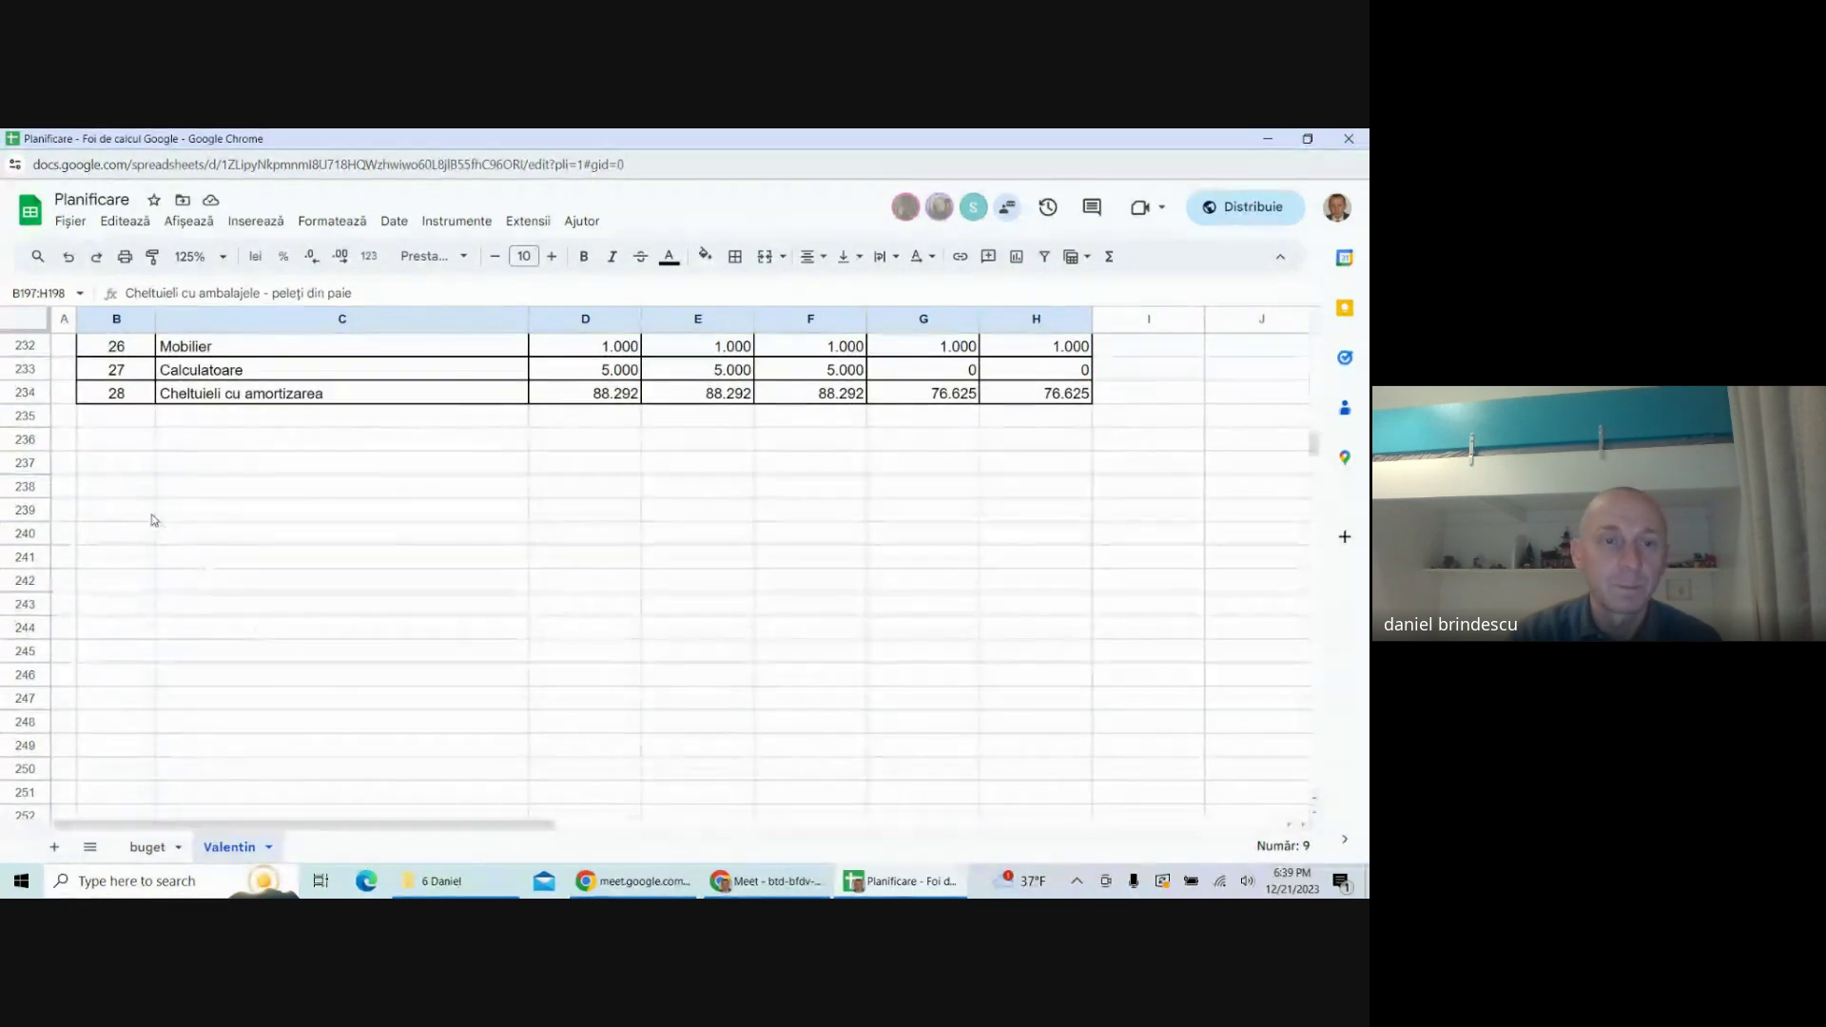
click(130, 492)
text(Cheltuieli cu ambalajele - peleți din paie						1.875 Nr.crt.	Descriere	An 1	An 2	An 3	An 4	An 5)
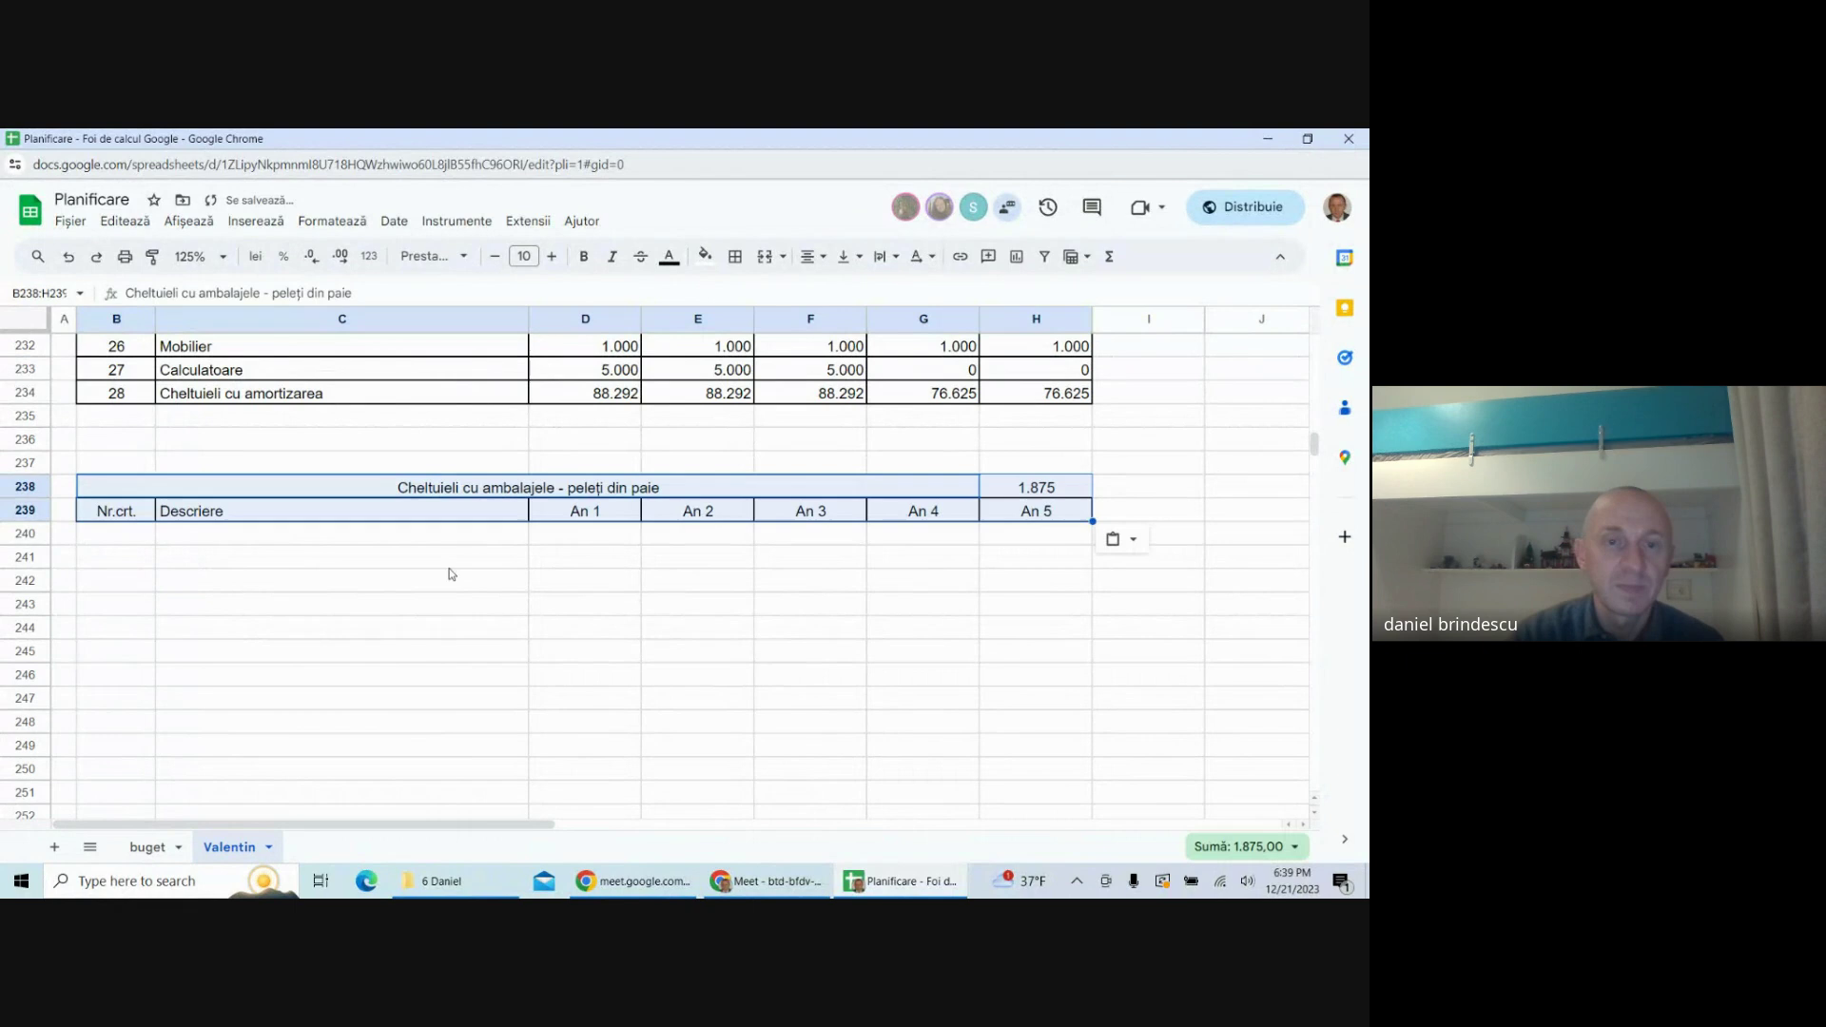
- Change the copied table title in row 238 to "Cheltuieli cu serviciile de telecomunicatii"
double_click(499, 485)
drag(483, 487, 682, 489)
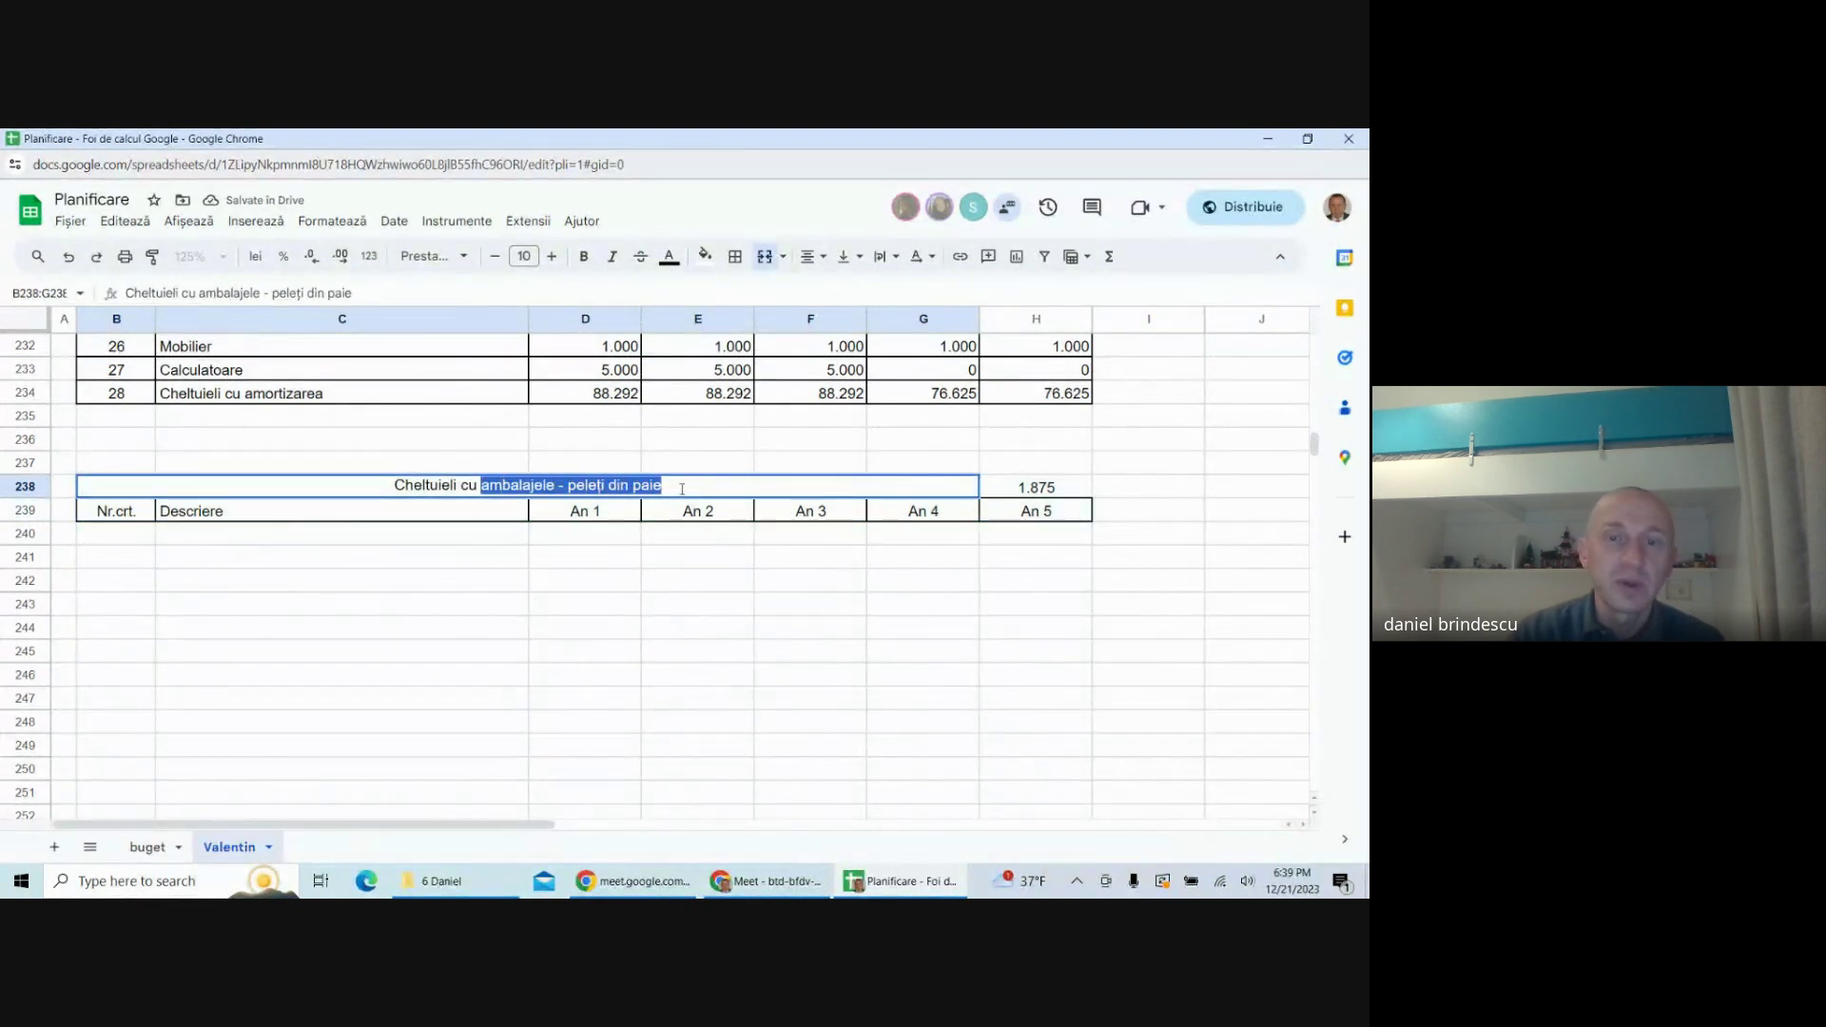
text(ser)
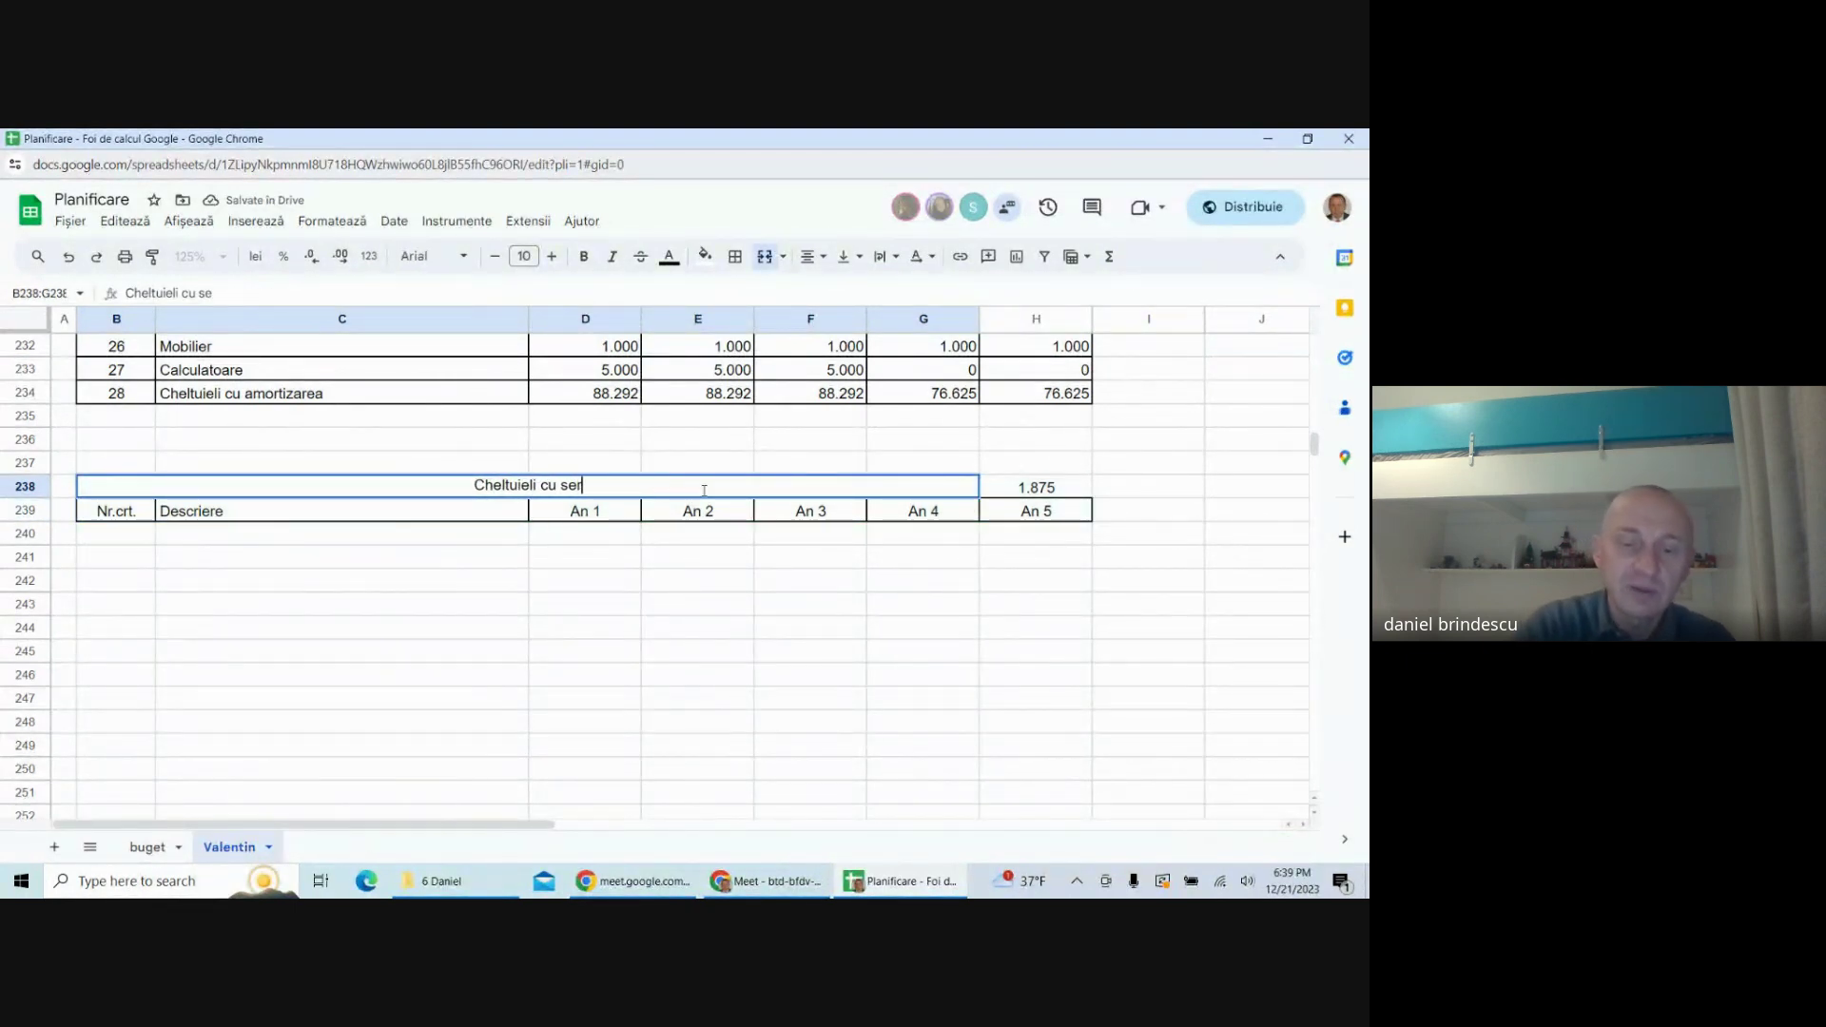
text(viciile d)
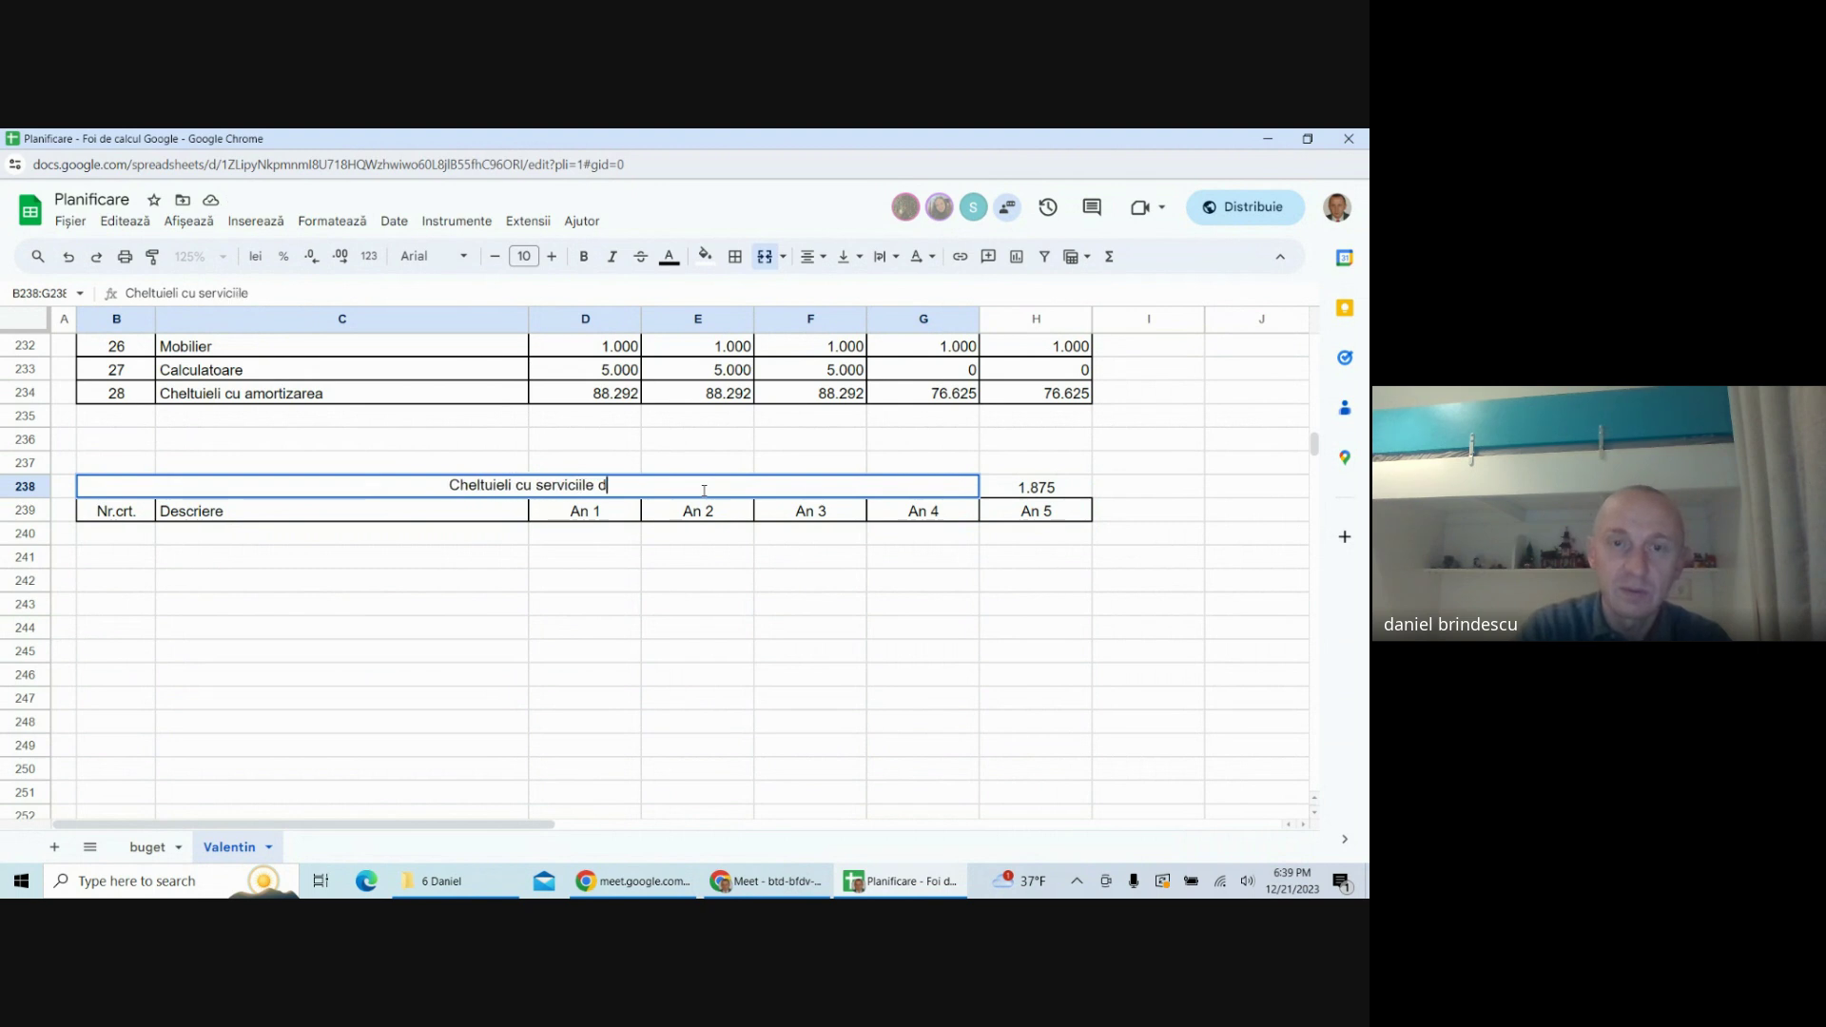
text(e telec)
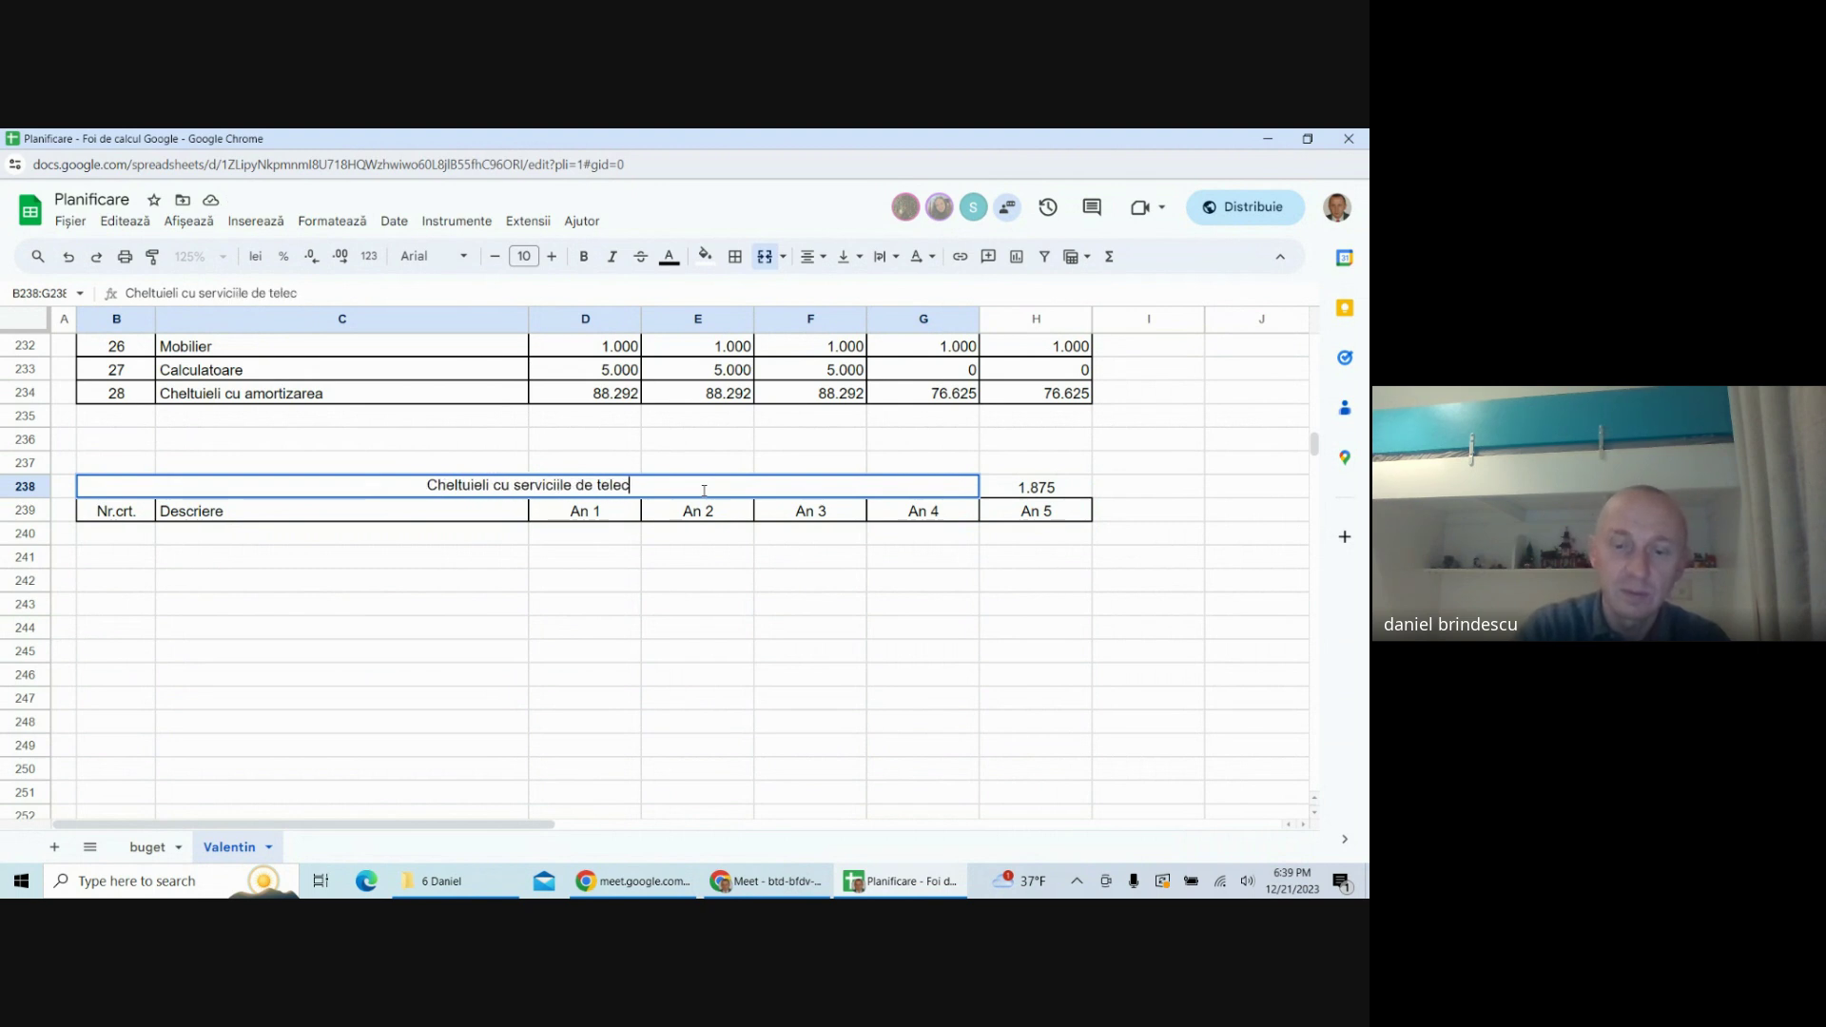
text(omunicatii)
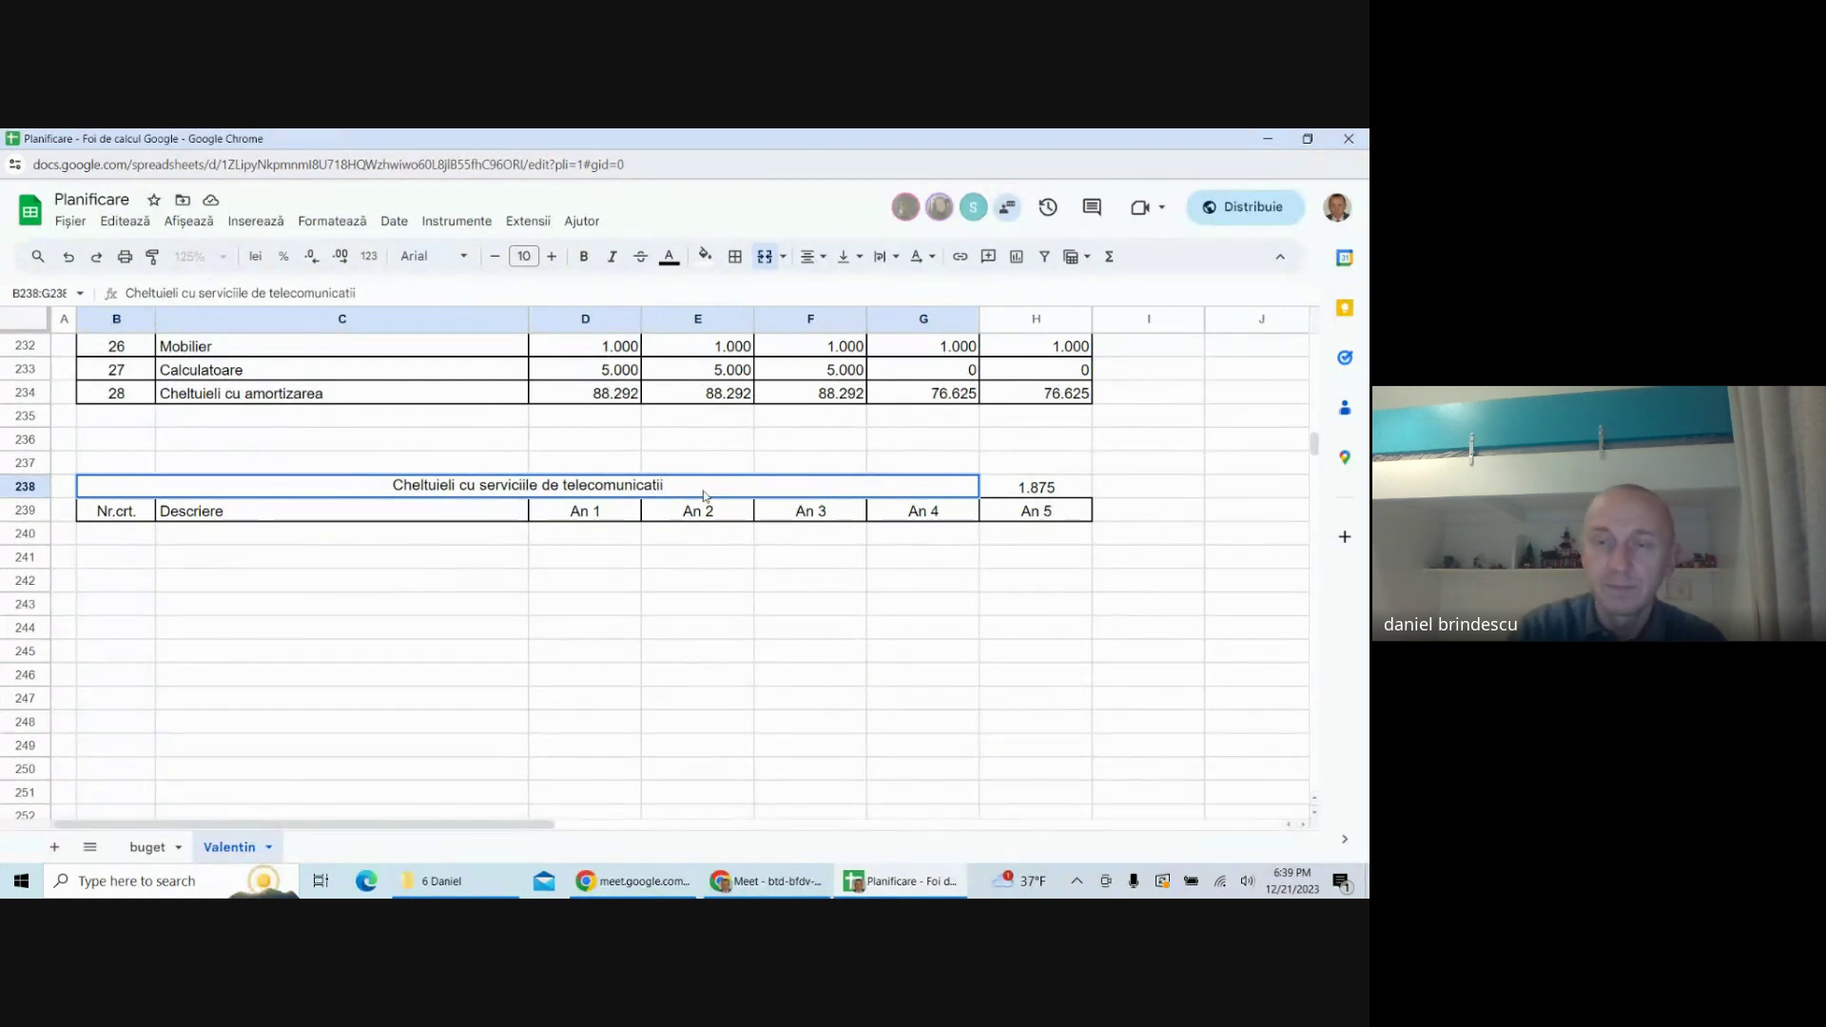
key(Return)
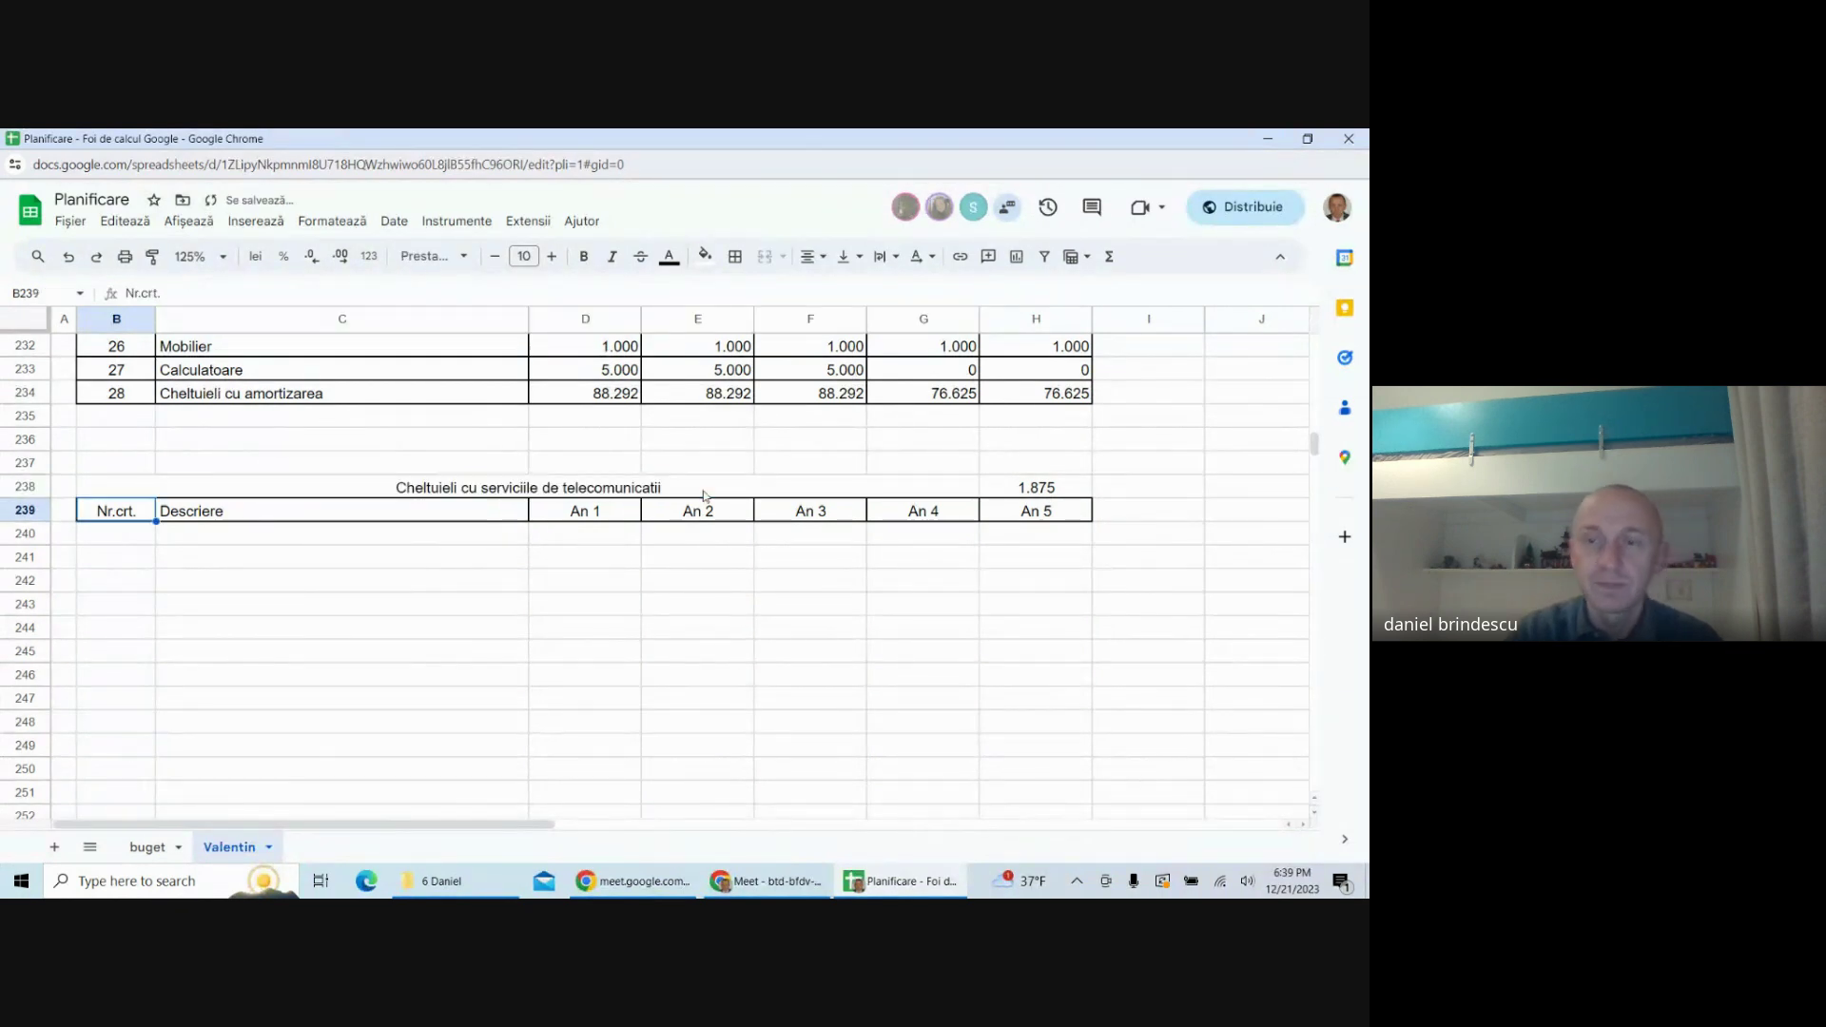
- Replace the value in H238 with a reference to the "lei" unit cell H205 of the depreciation table
click(1031, 491)
text(=)
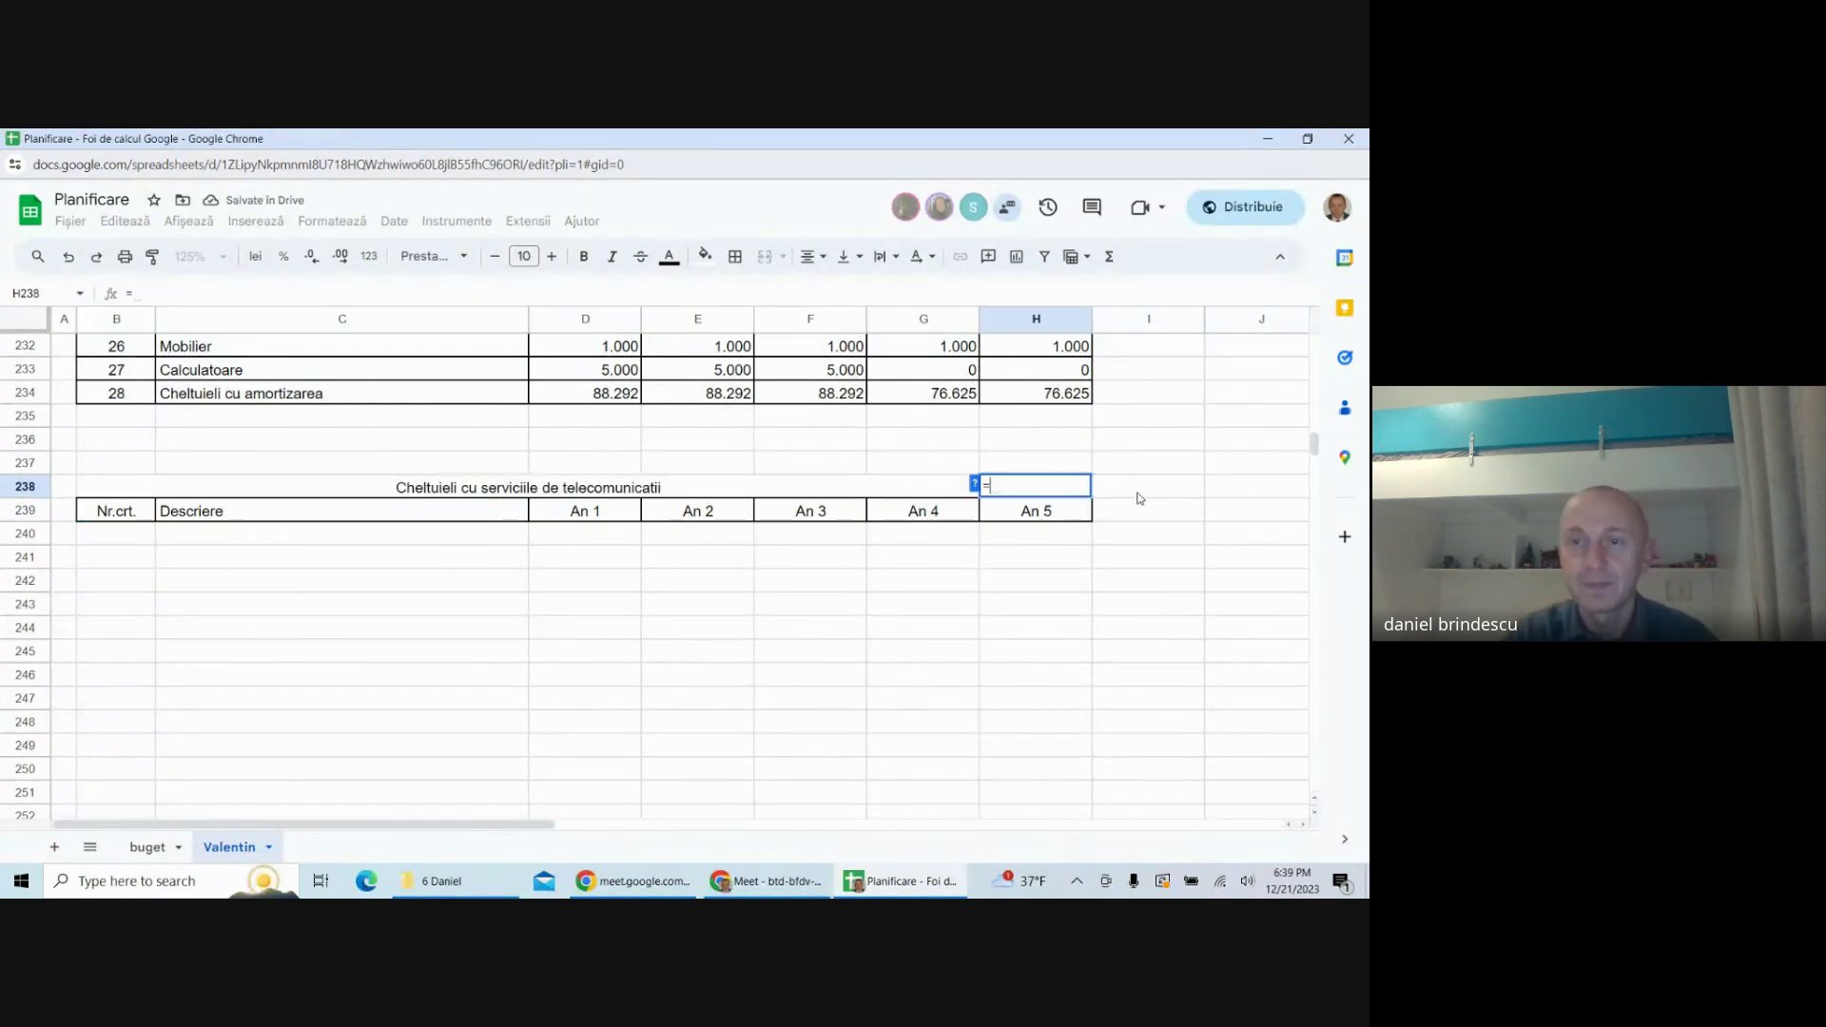
scroll(1137, 497, up, 7)
scroll(1137, 496, up, 3)
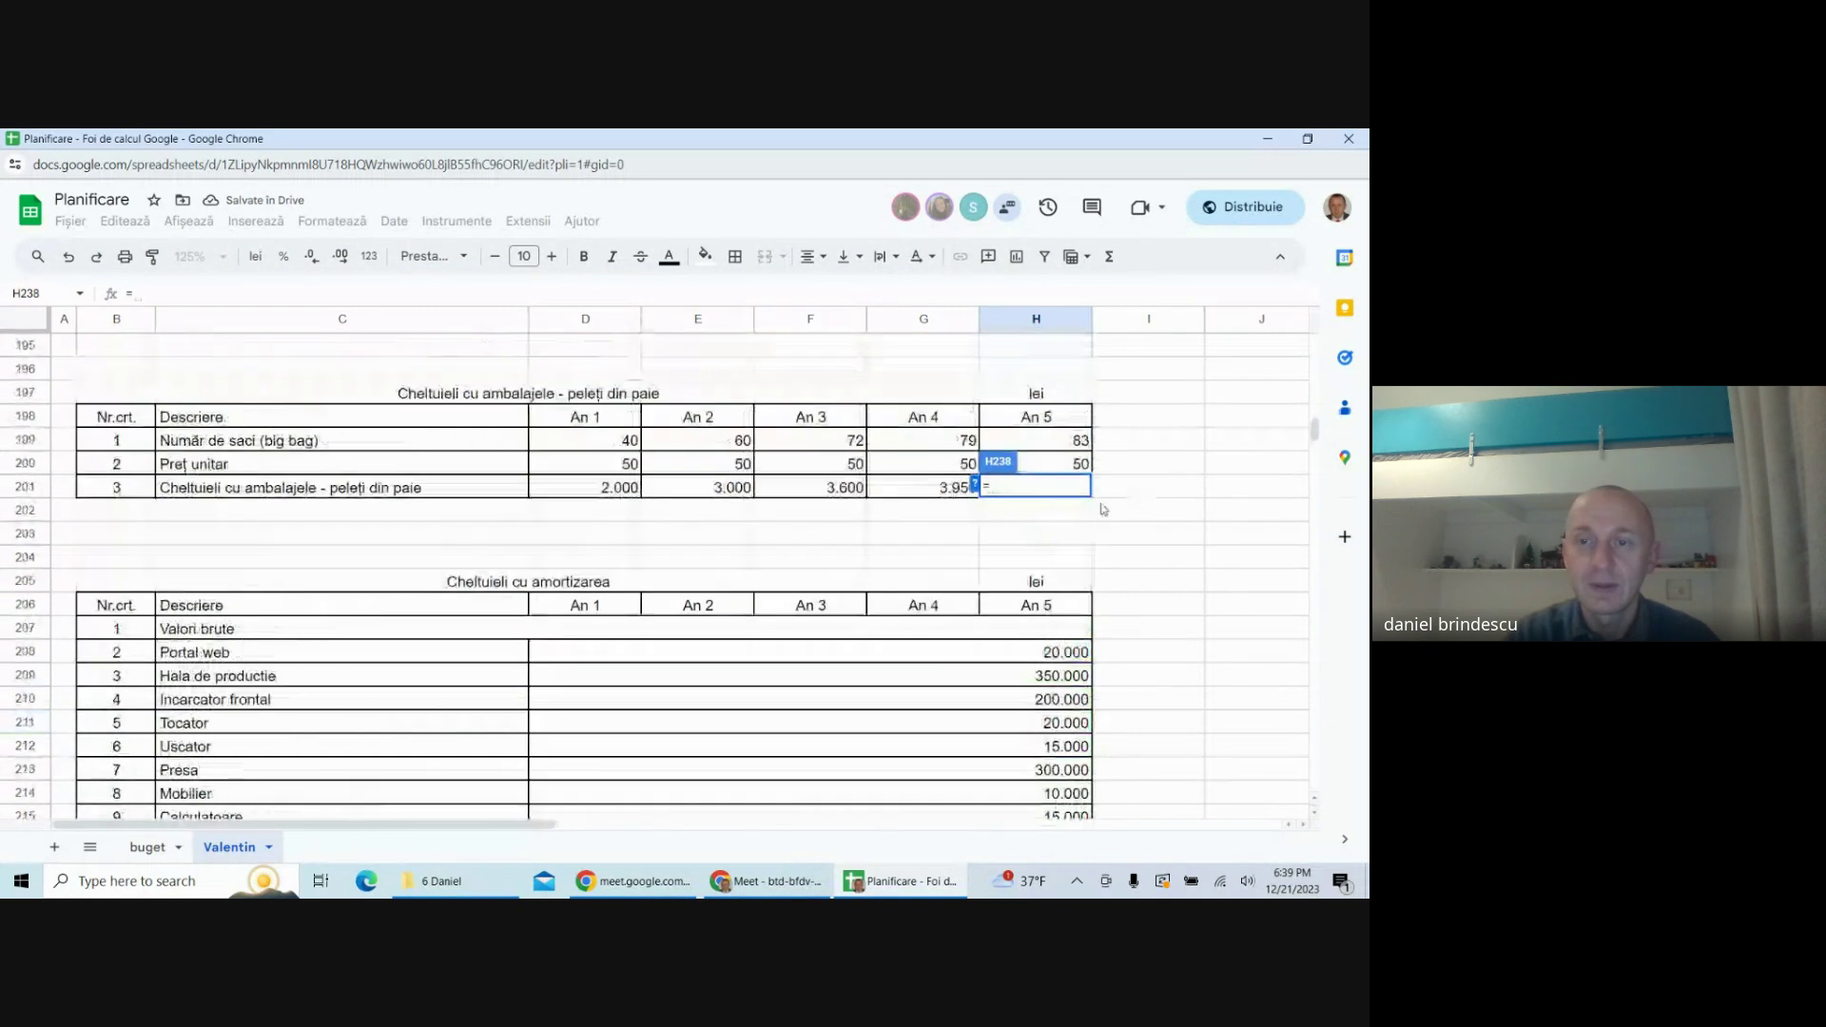
click(1065, 584)
key(Return)
- Number the telecommunications table rows 1, 2 and 3 in B240:B242
scroll(774, 676, down, 3)
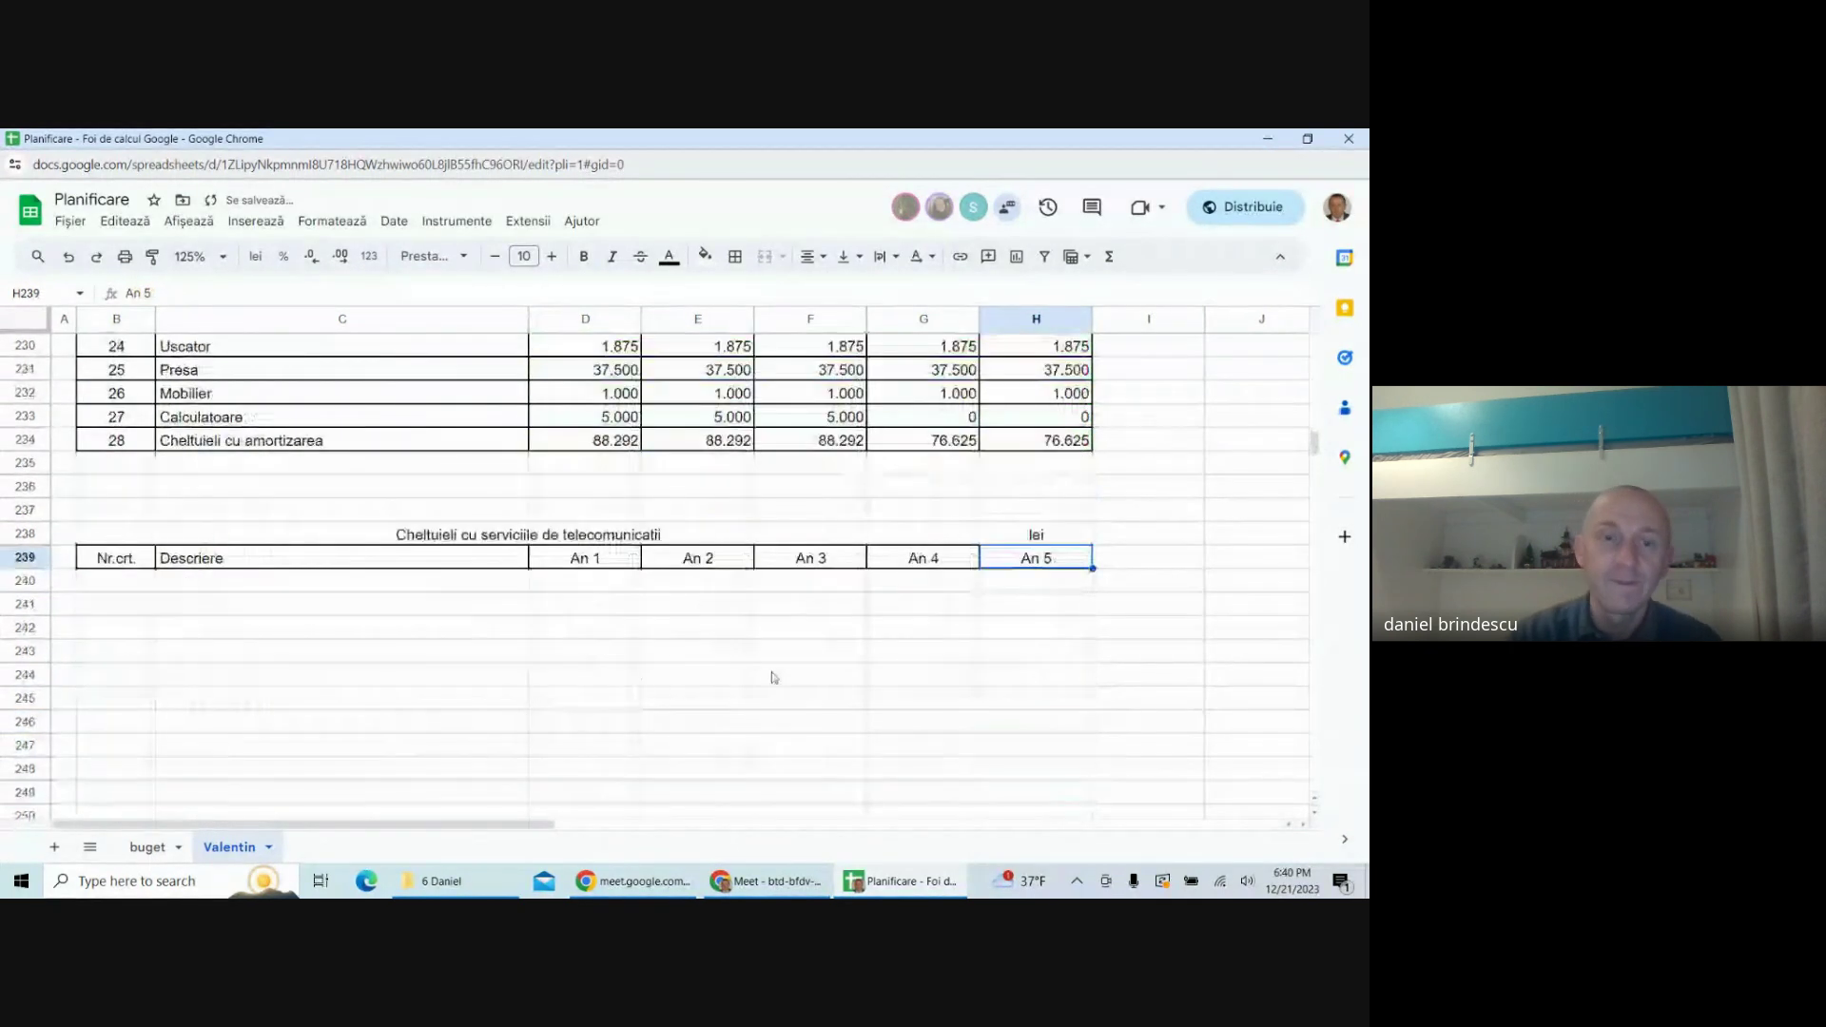
click(130, 587)
text(1)
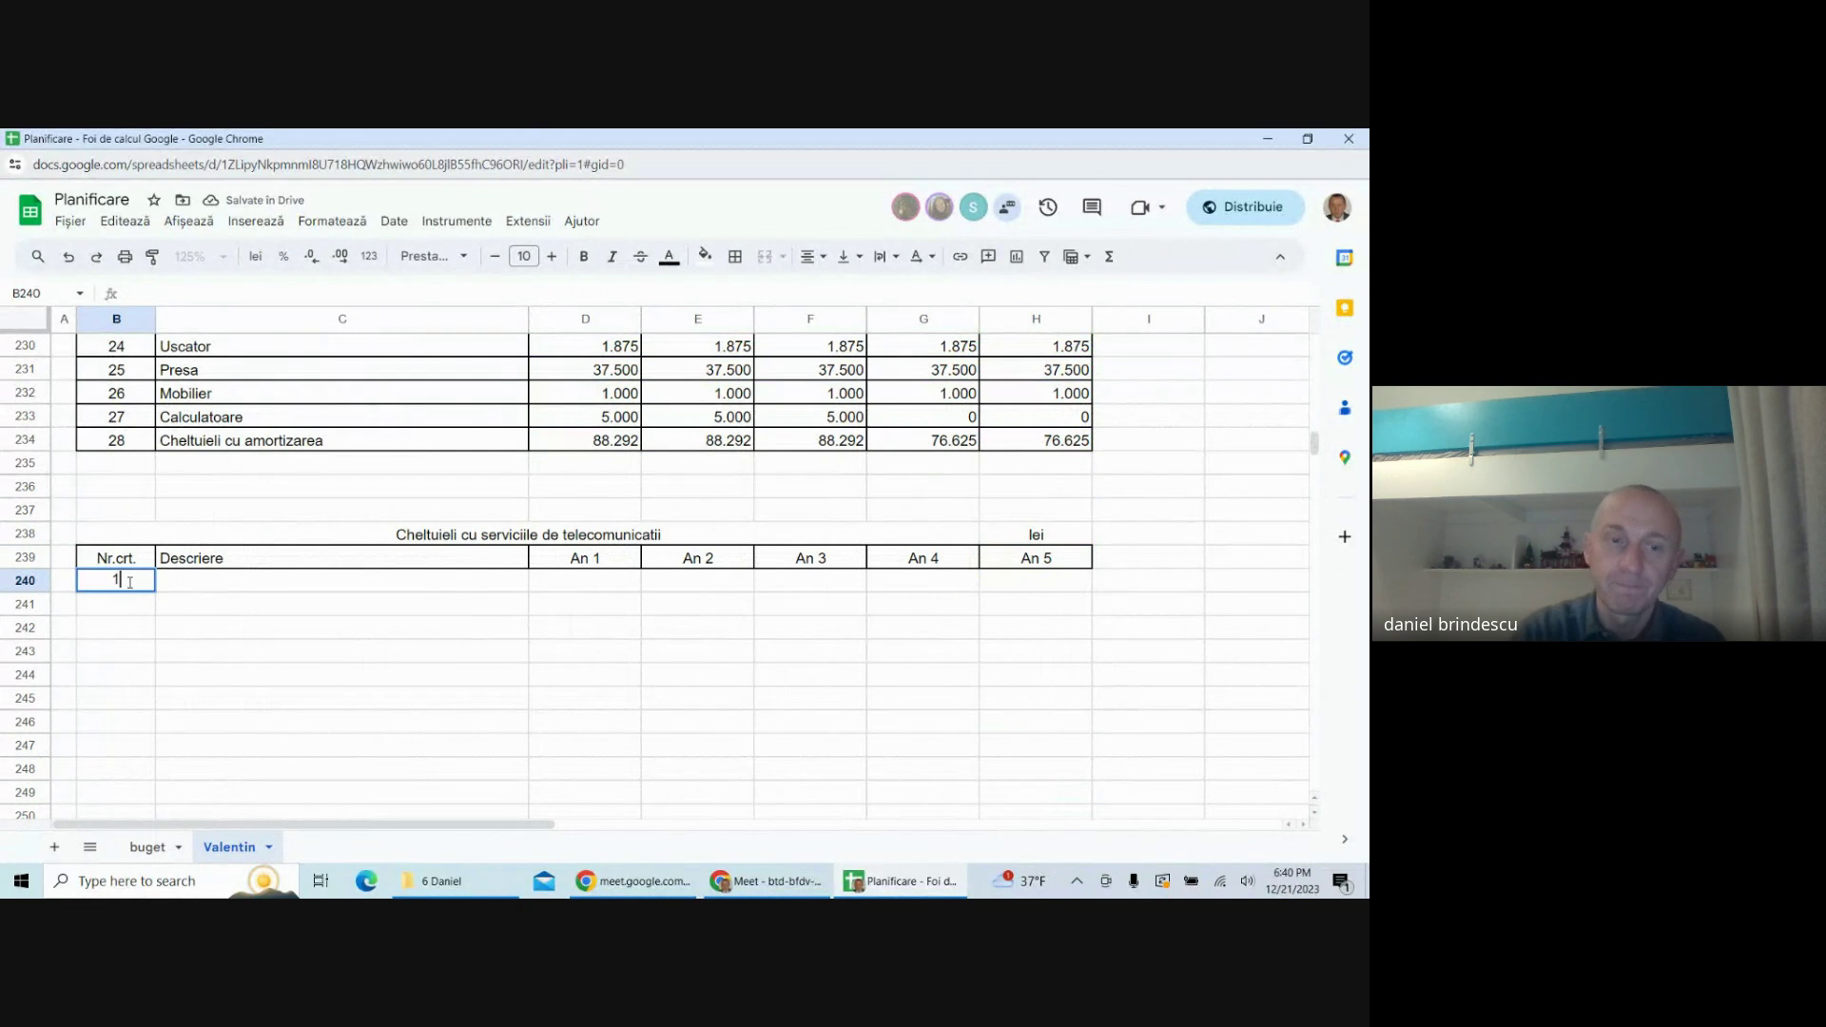
key(Return)
text(2)
key(Return)
text(3)
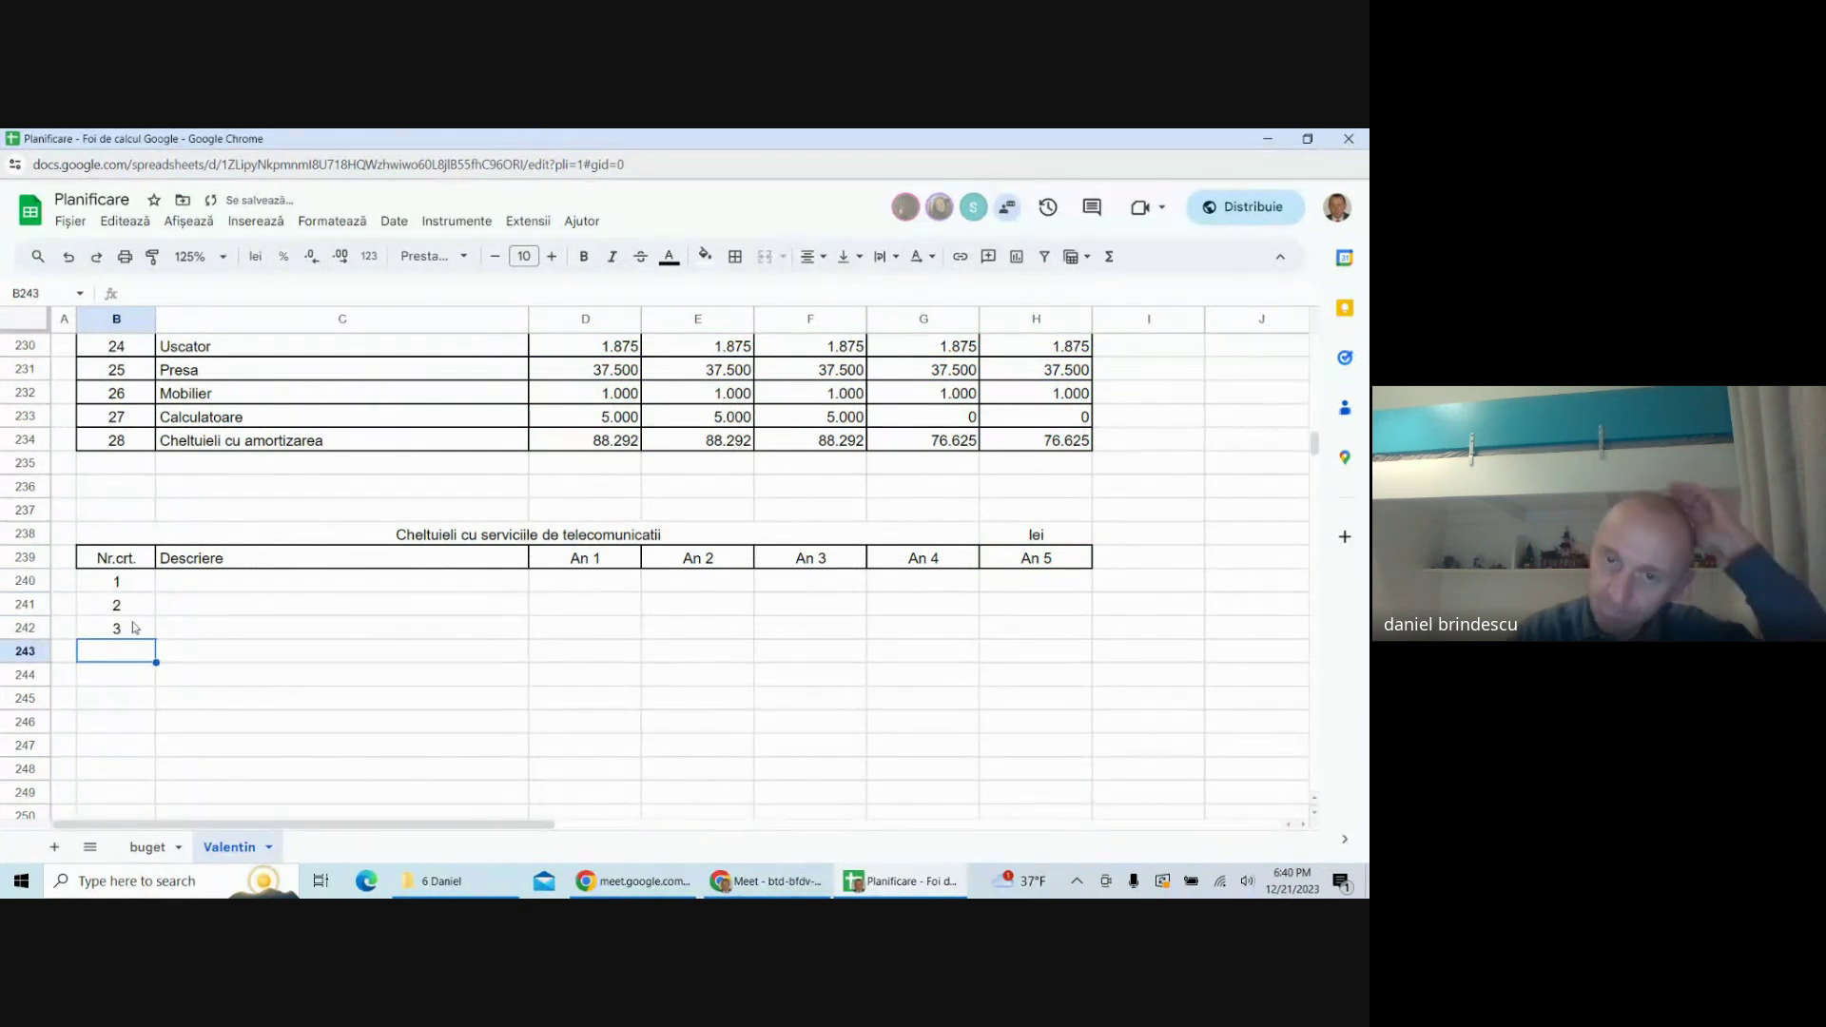
key(Return)
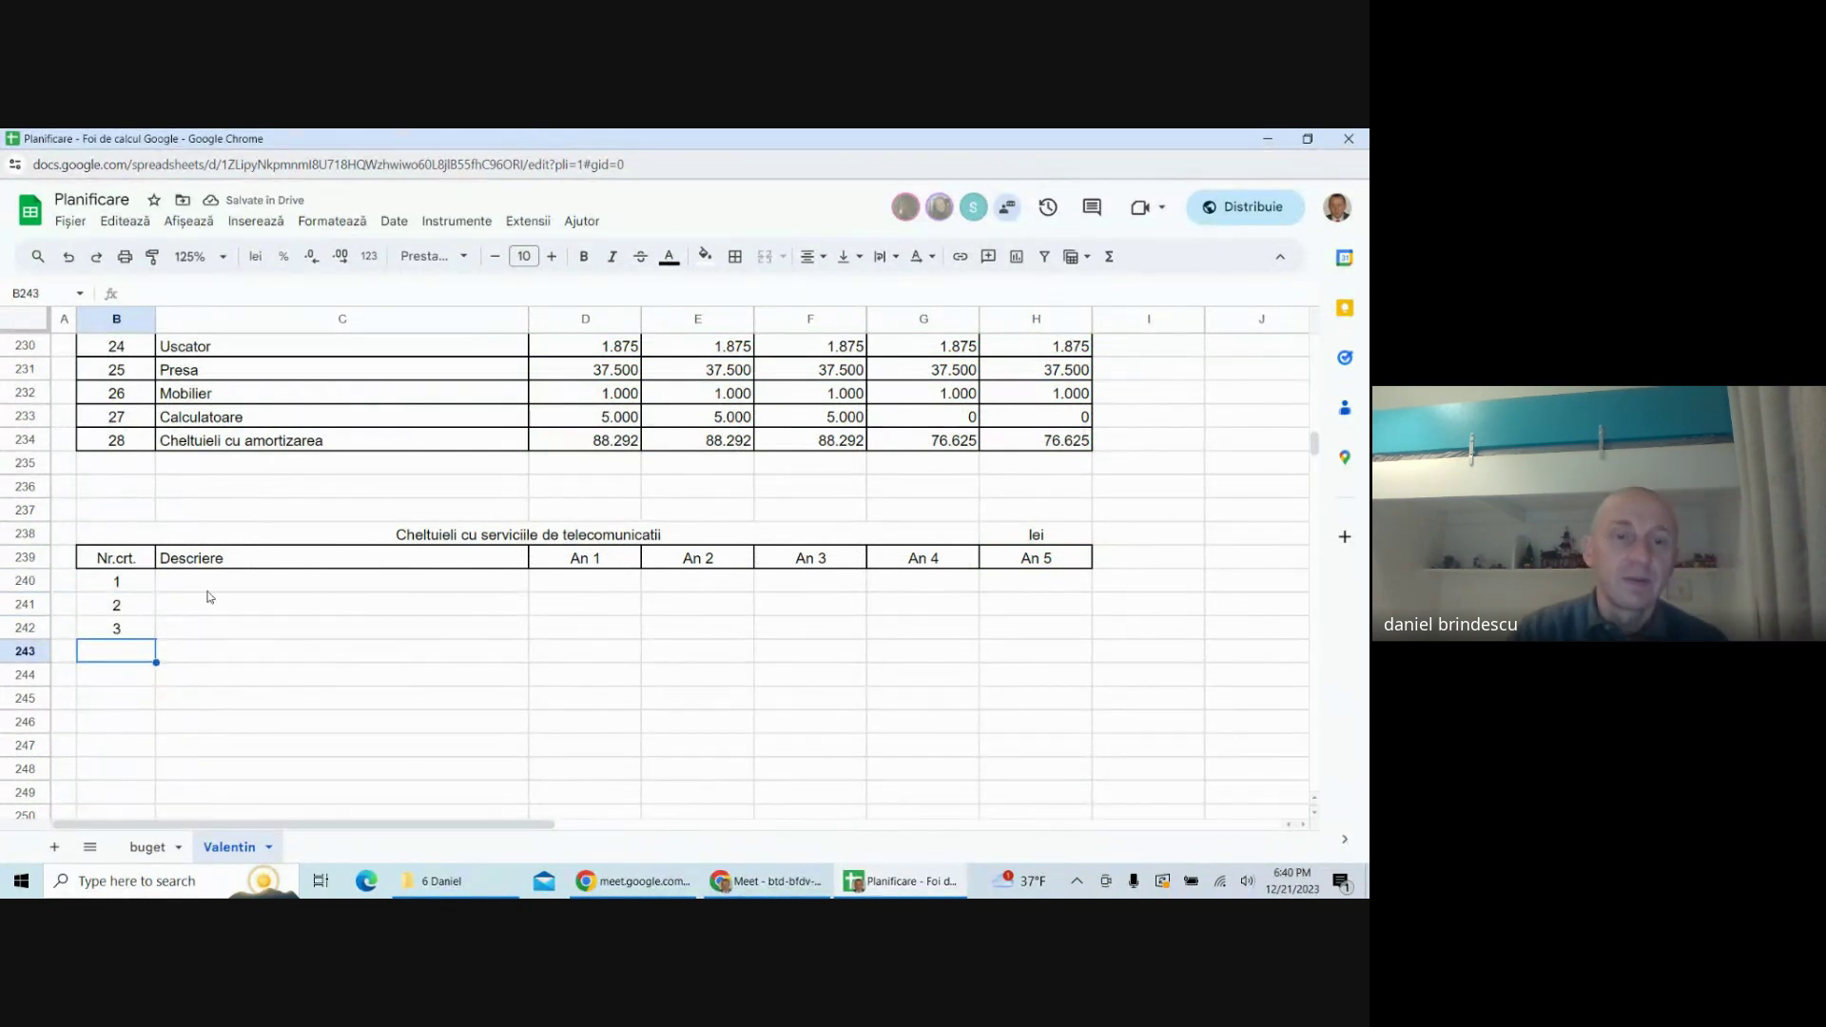
- Label the first telecommunications row "Valoare lunara" in C240 and fill its An 1 cell D240 with bright green
click(207, 594)
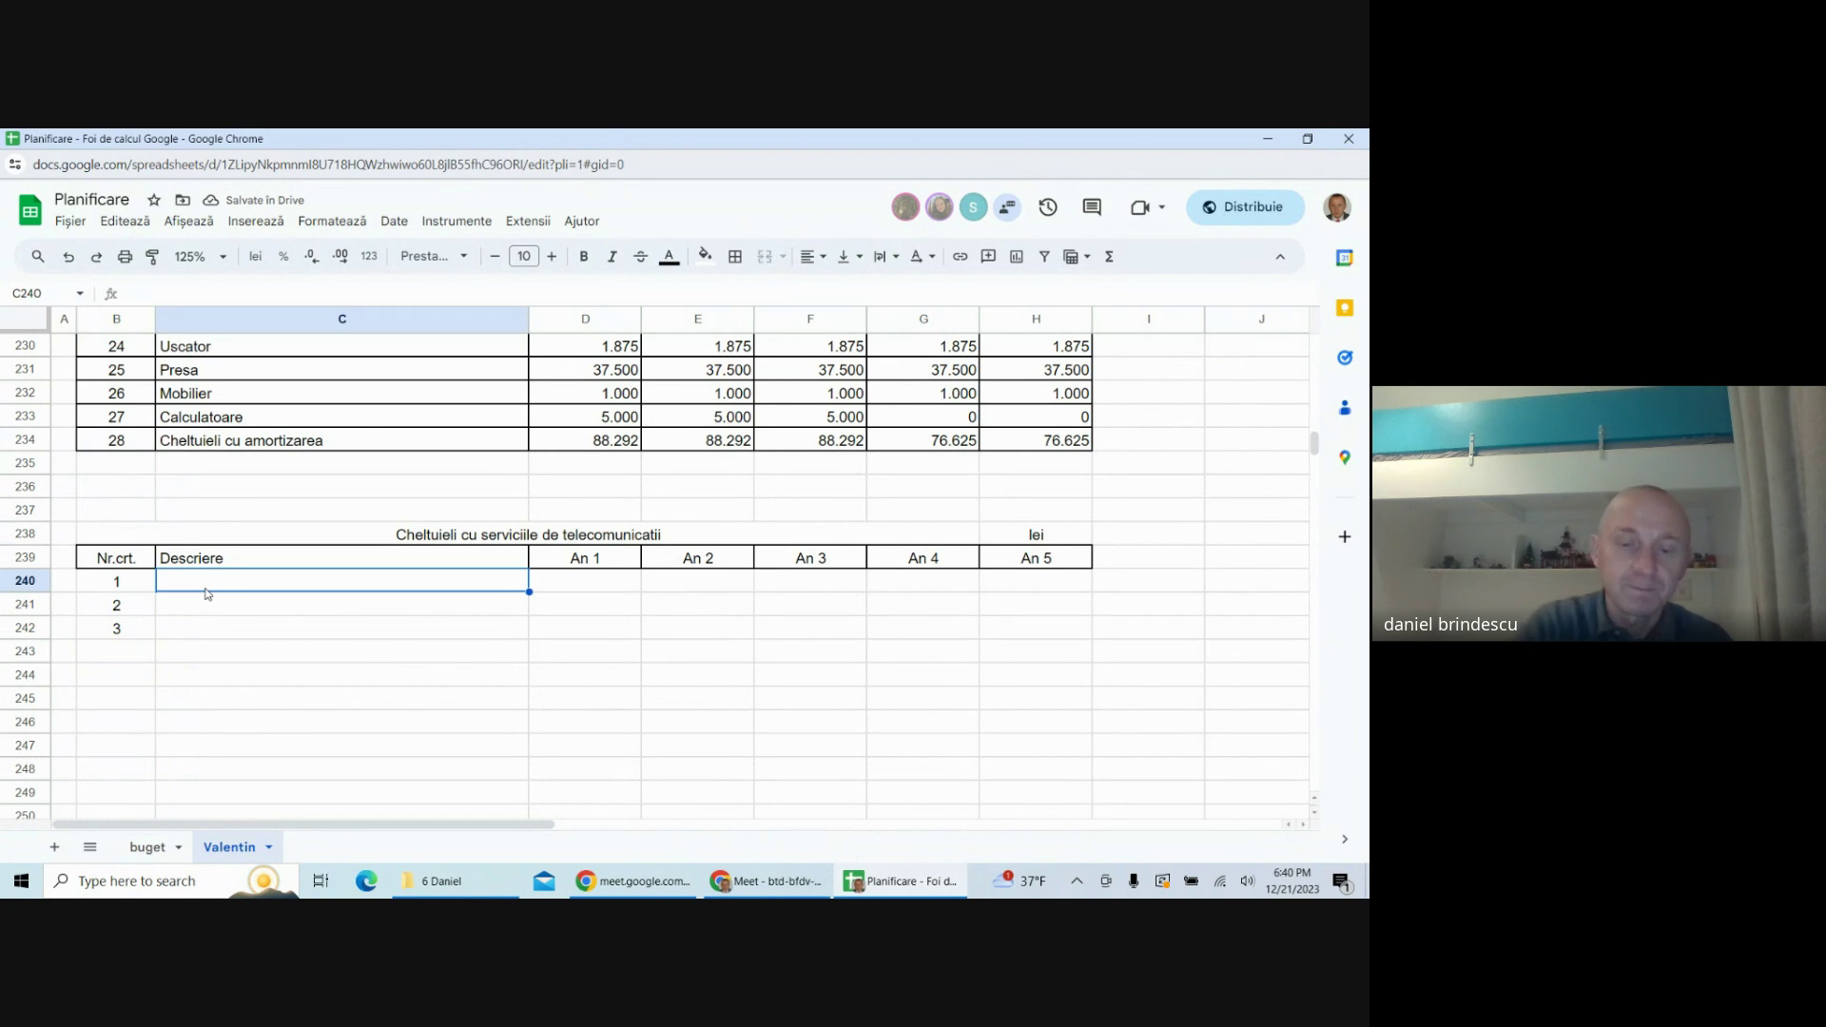
text(Valoare lunara)
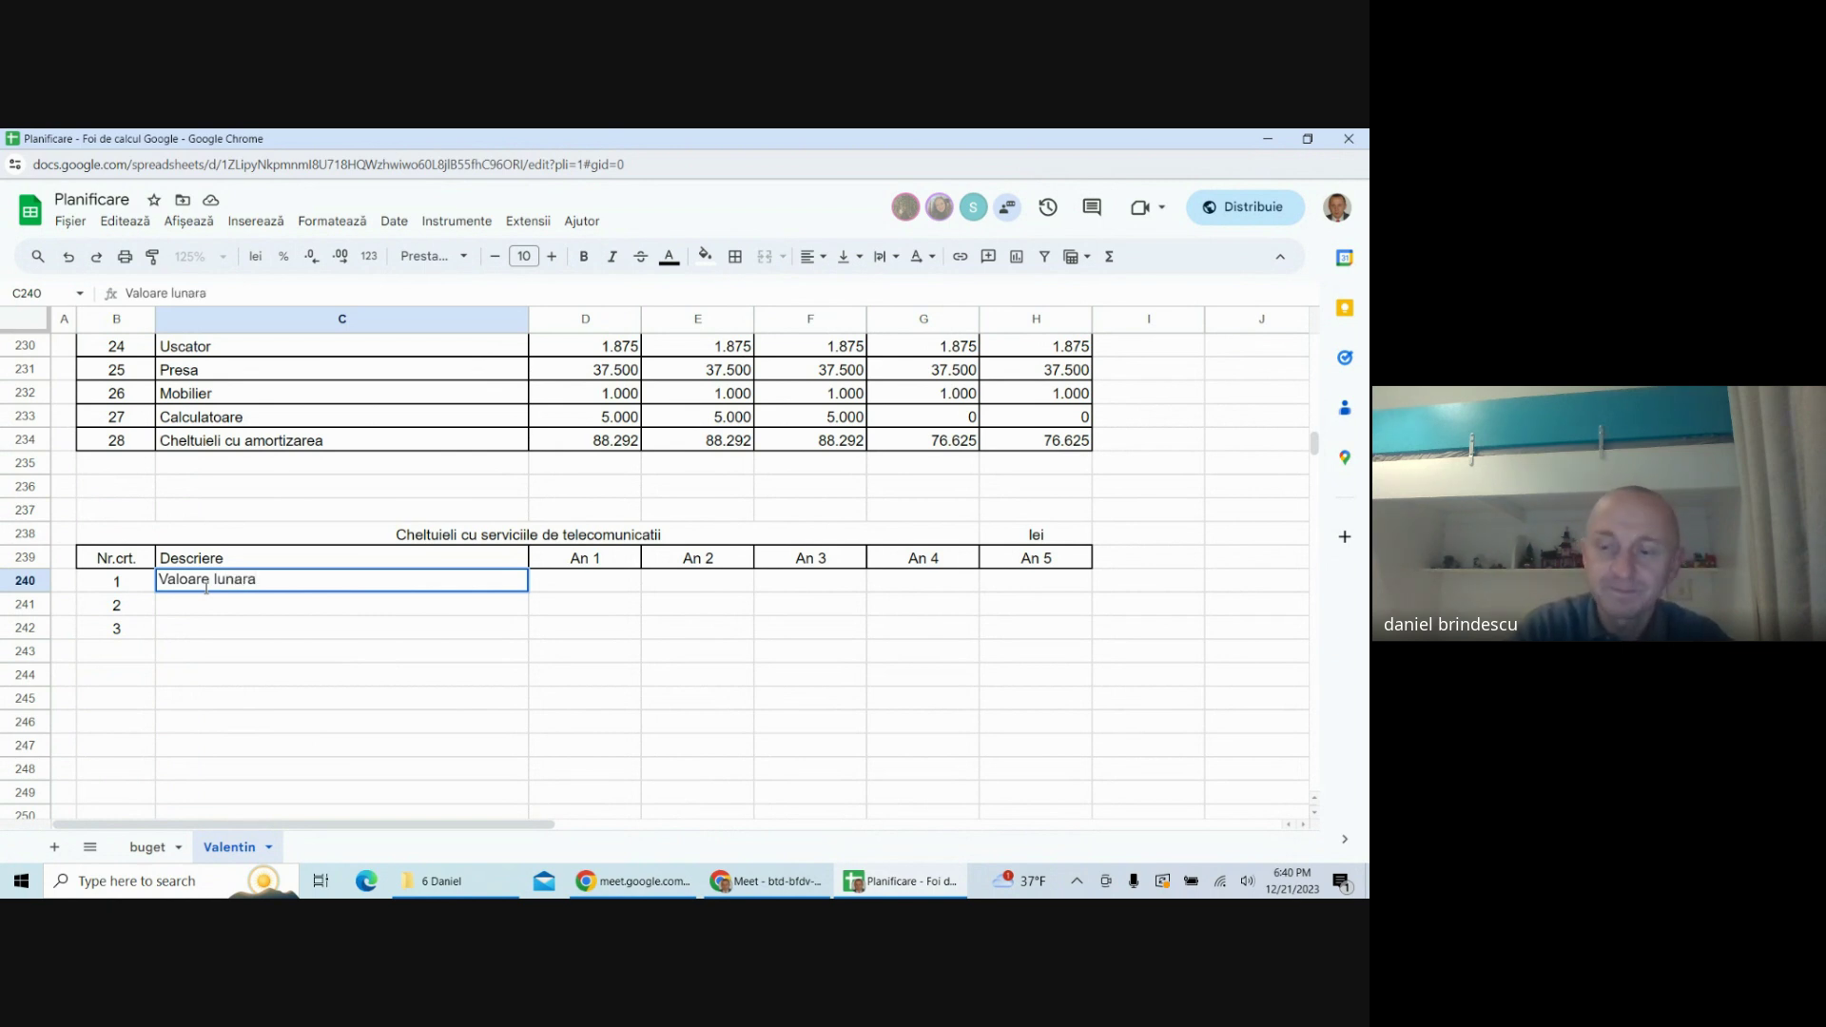
key(Return)
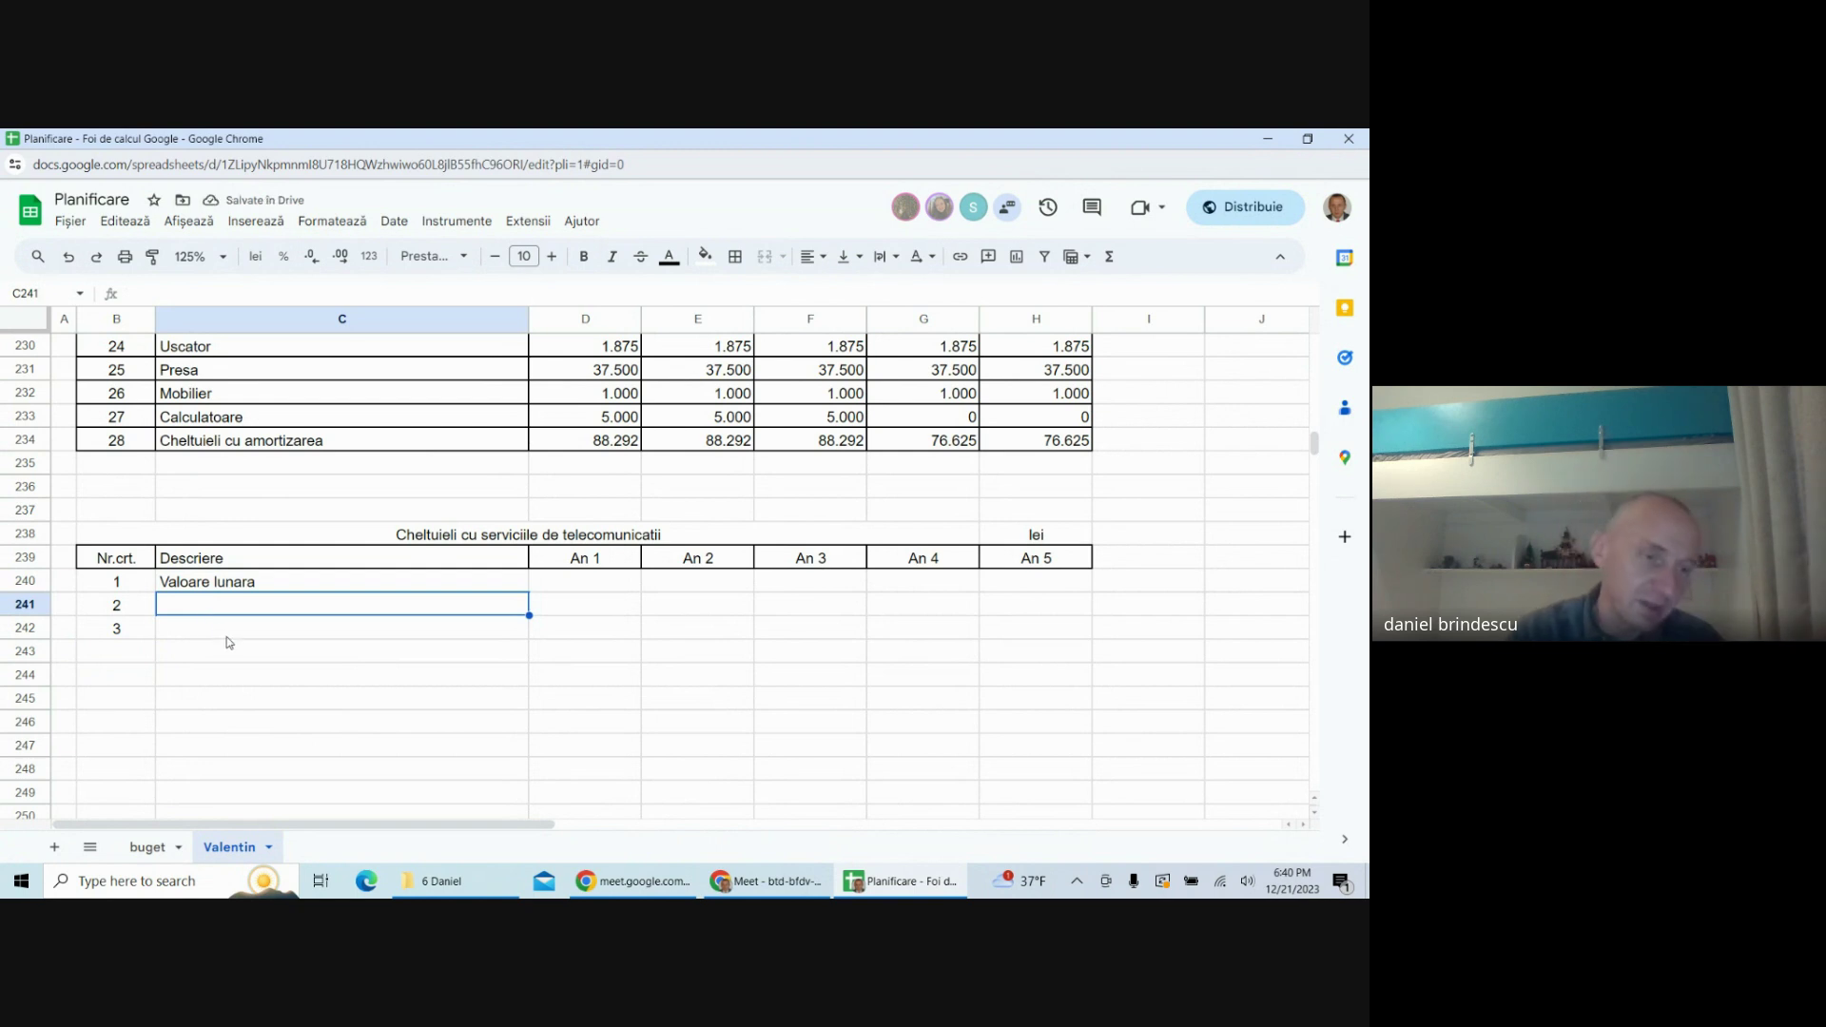
click(601, 583)
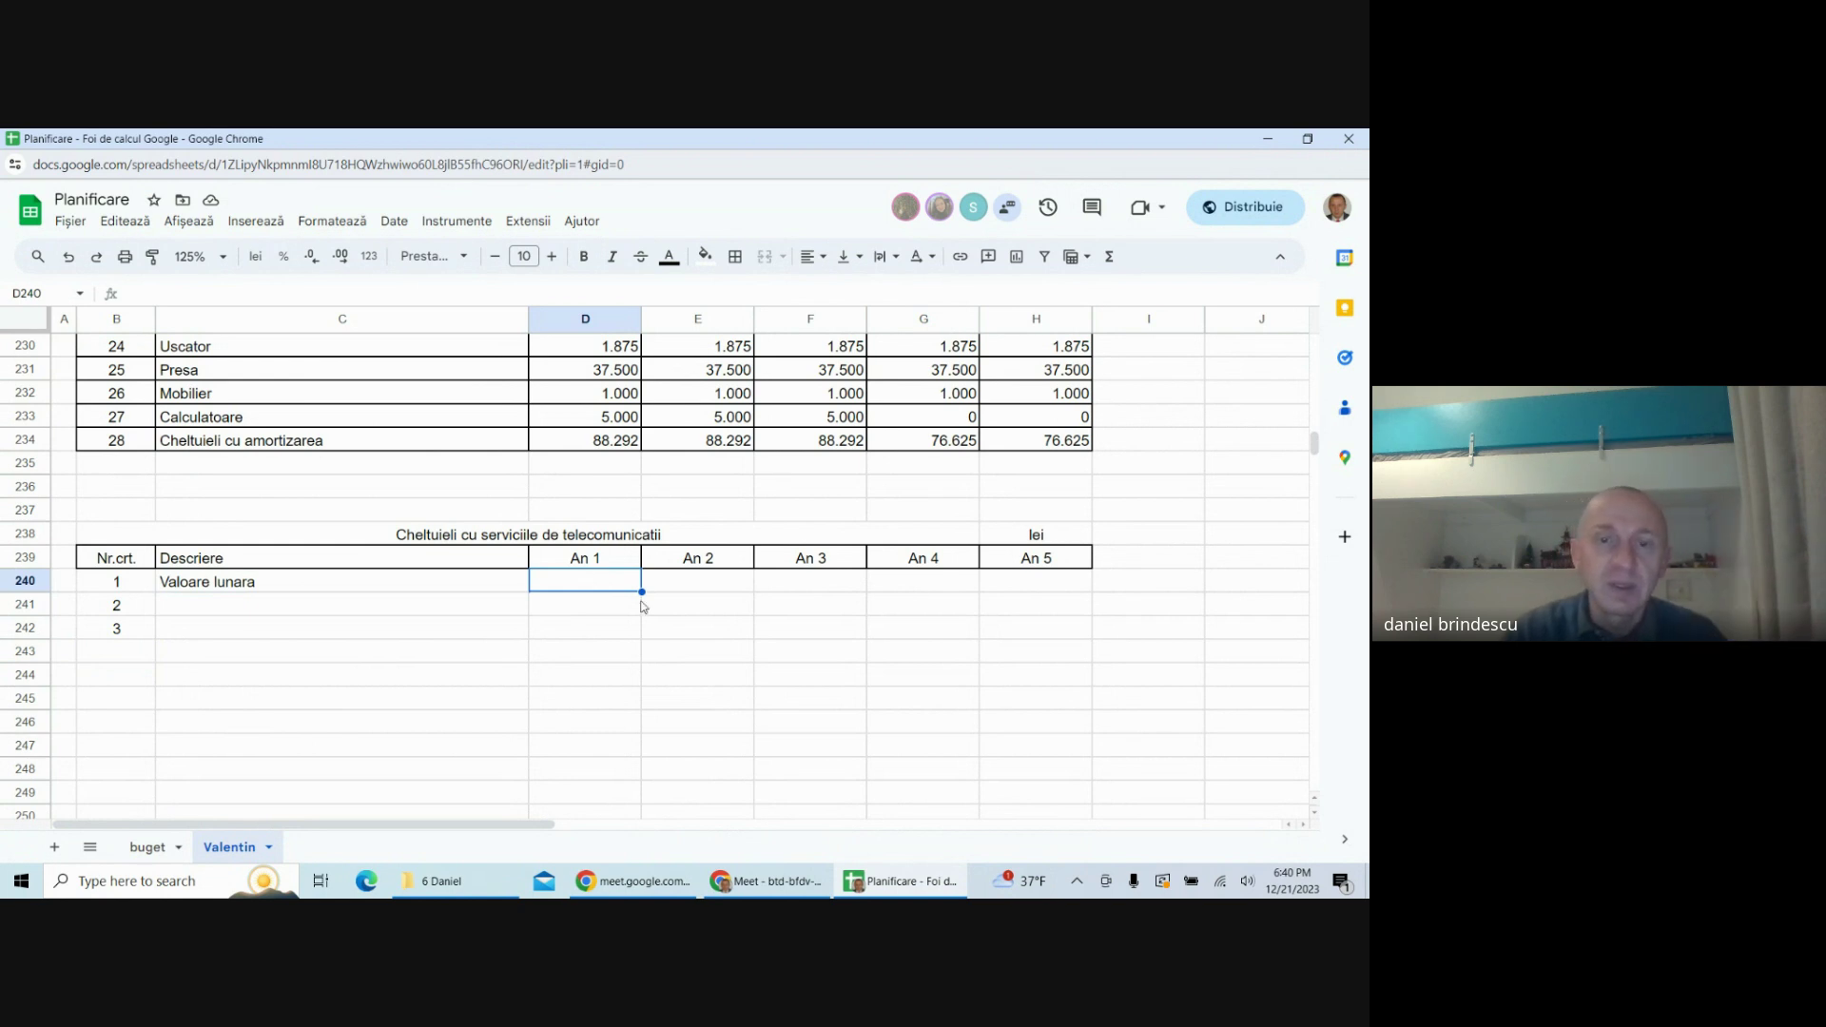
click(704, 256)
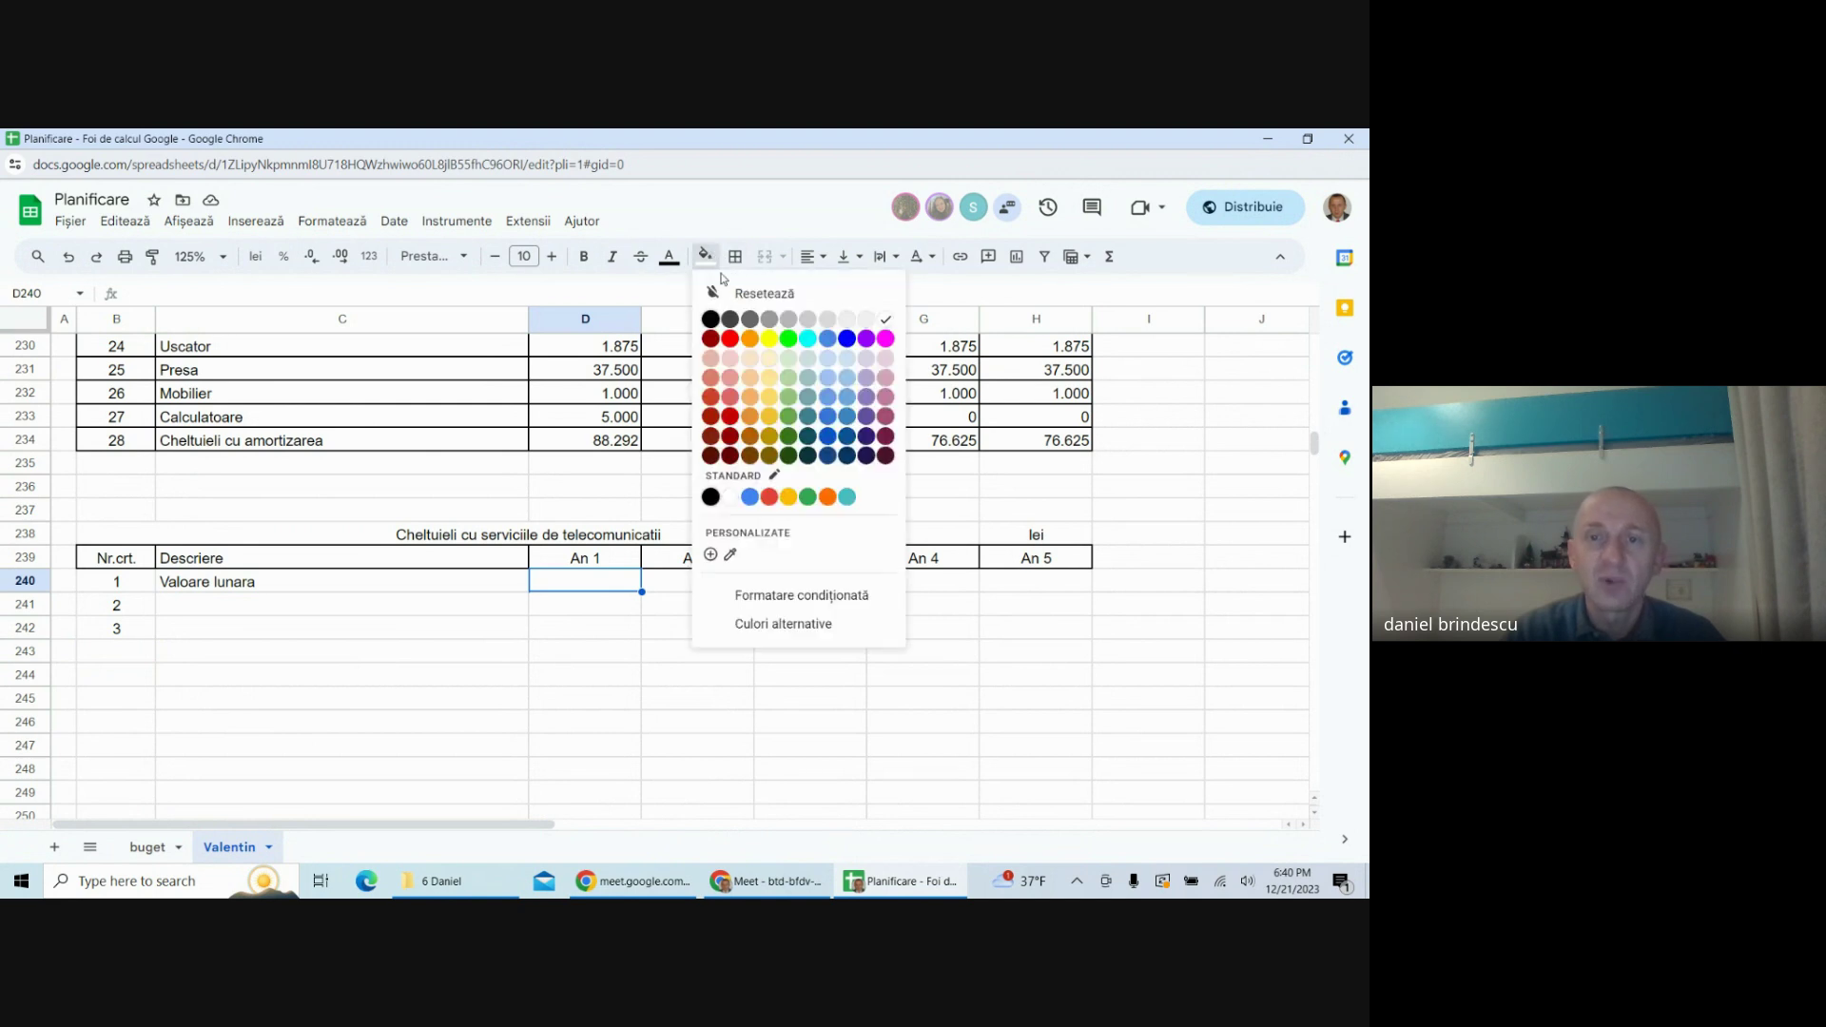
click(788, 339)
- Make E240 reference the An 1 monthly value with =D240 and extend the formula across to An 5 in H240
click(694, 592)
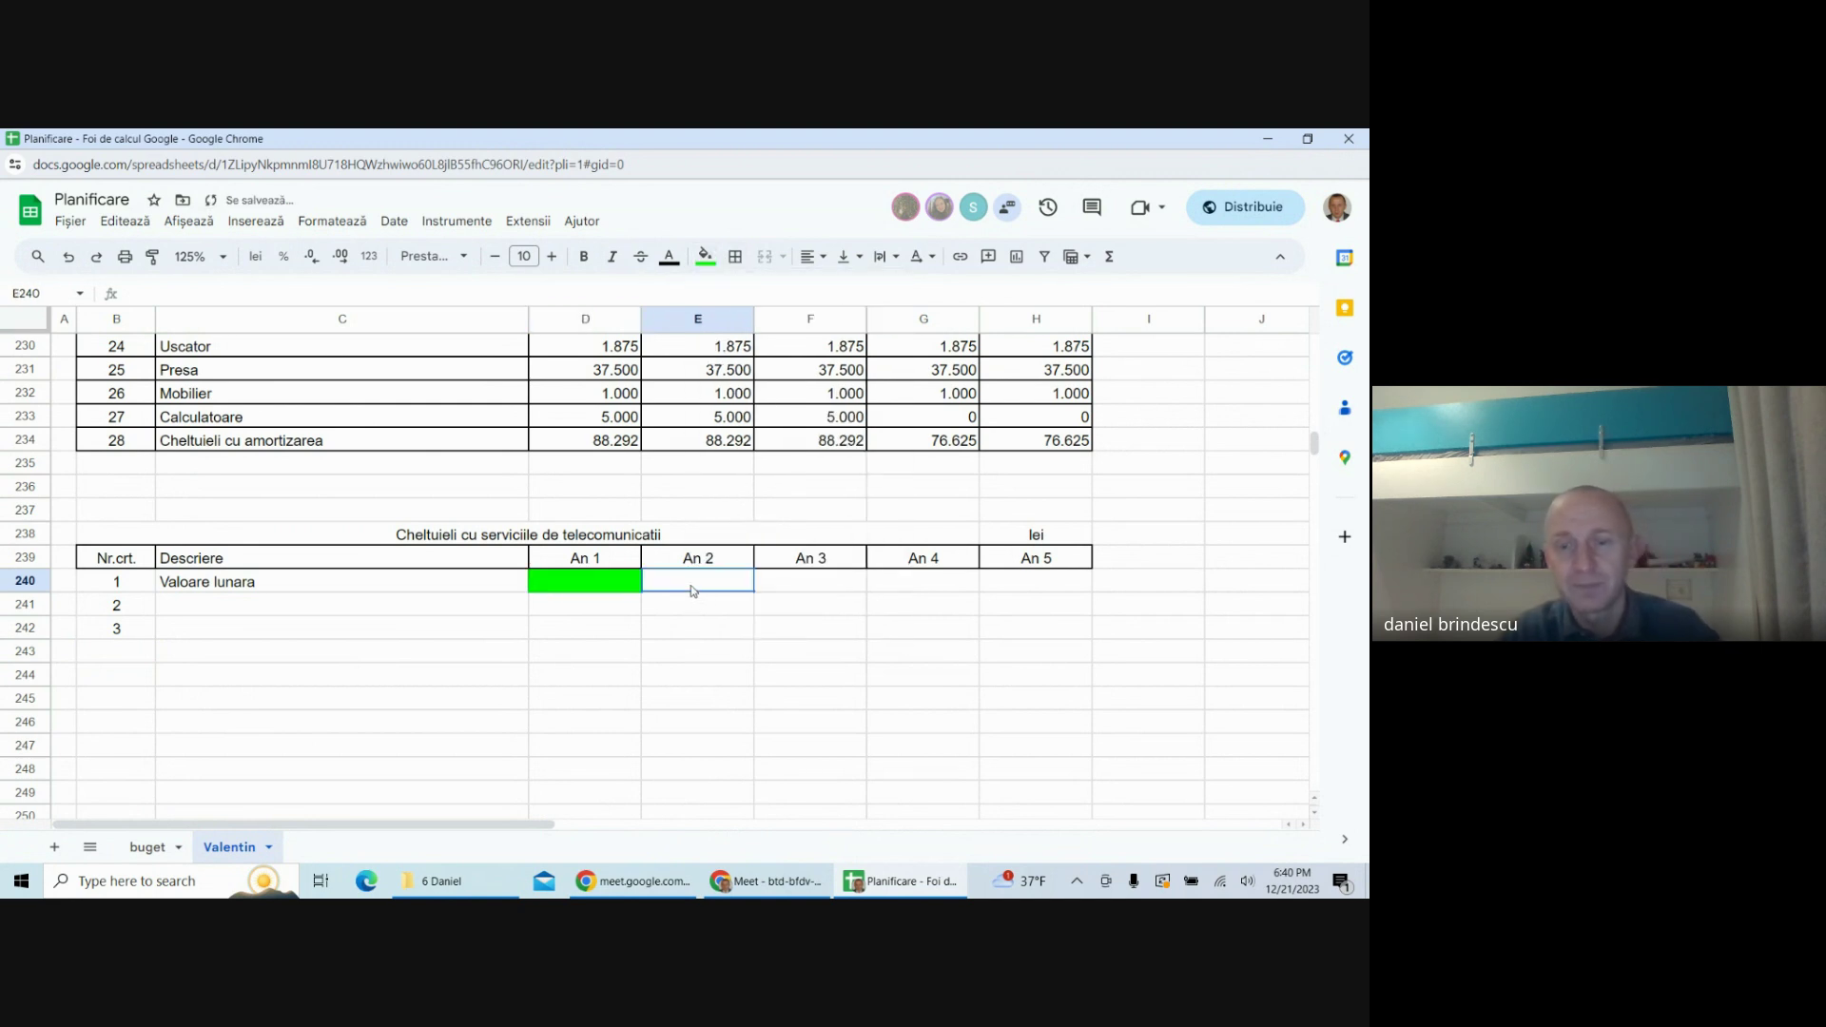
text(=)
click(586, 586)
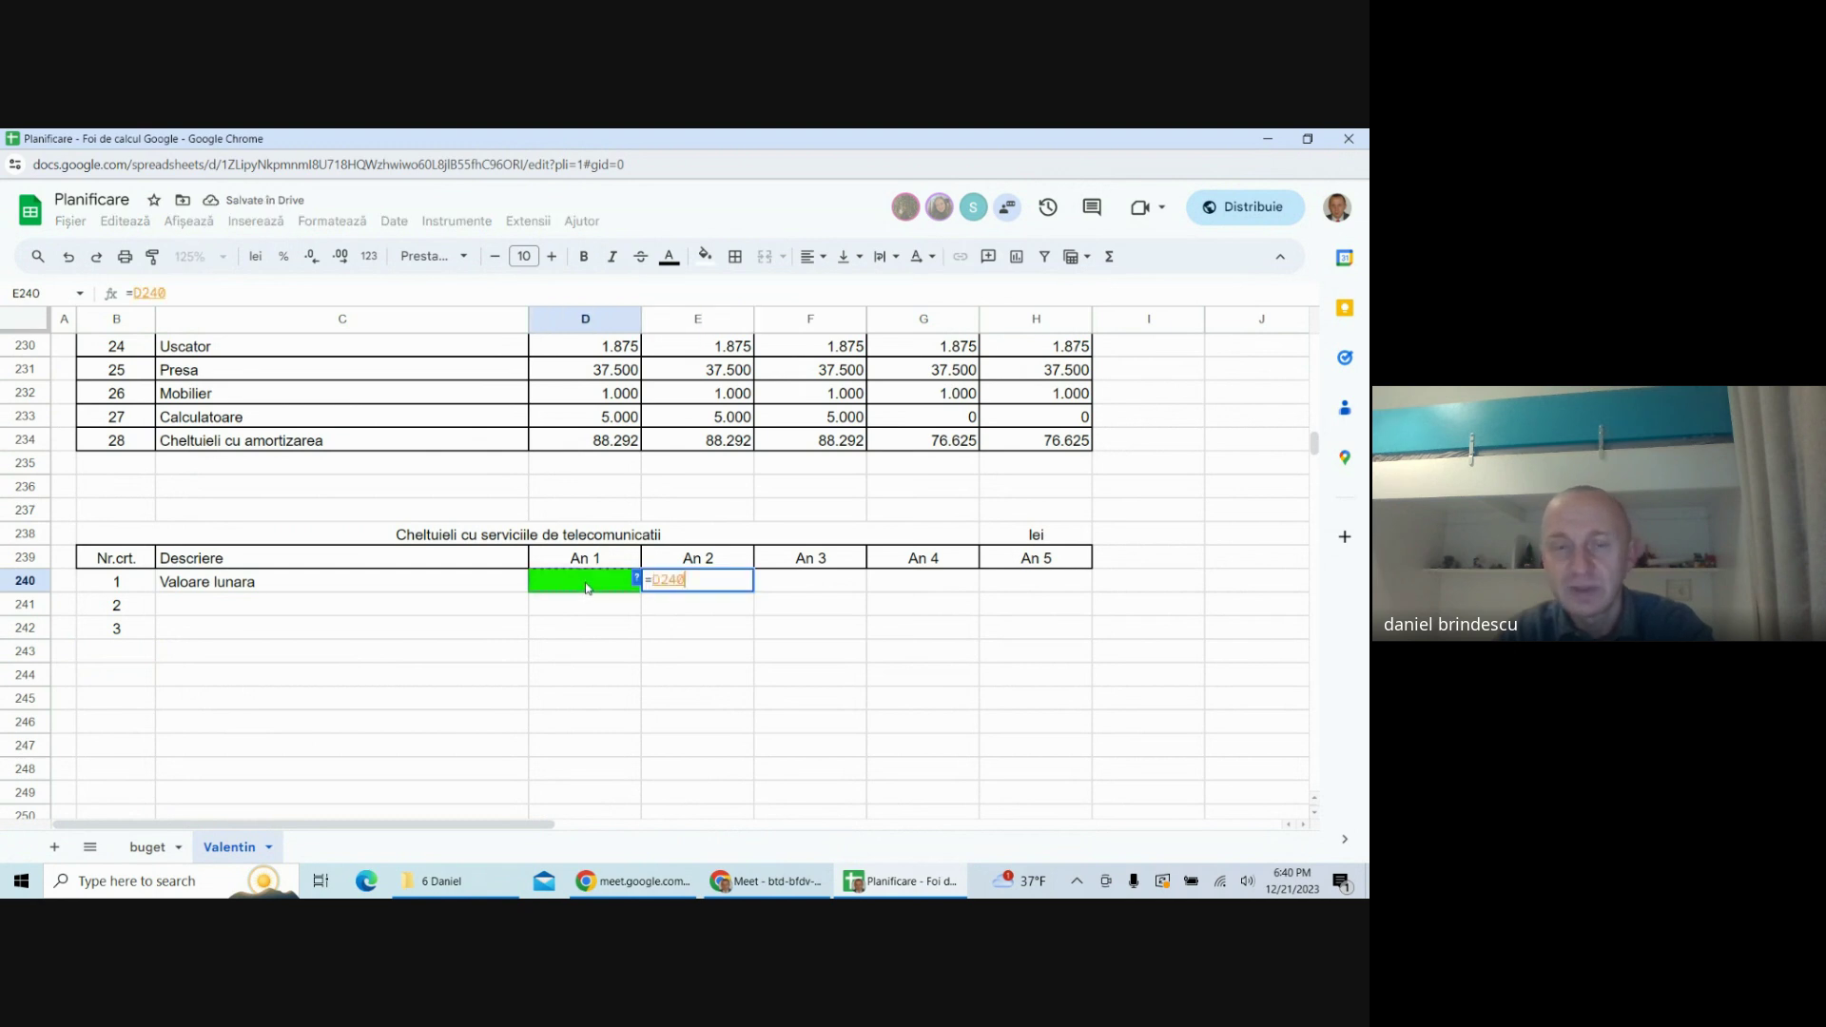
key(Return)
click(720, 580)
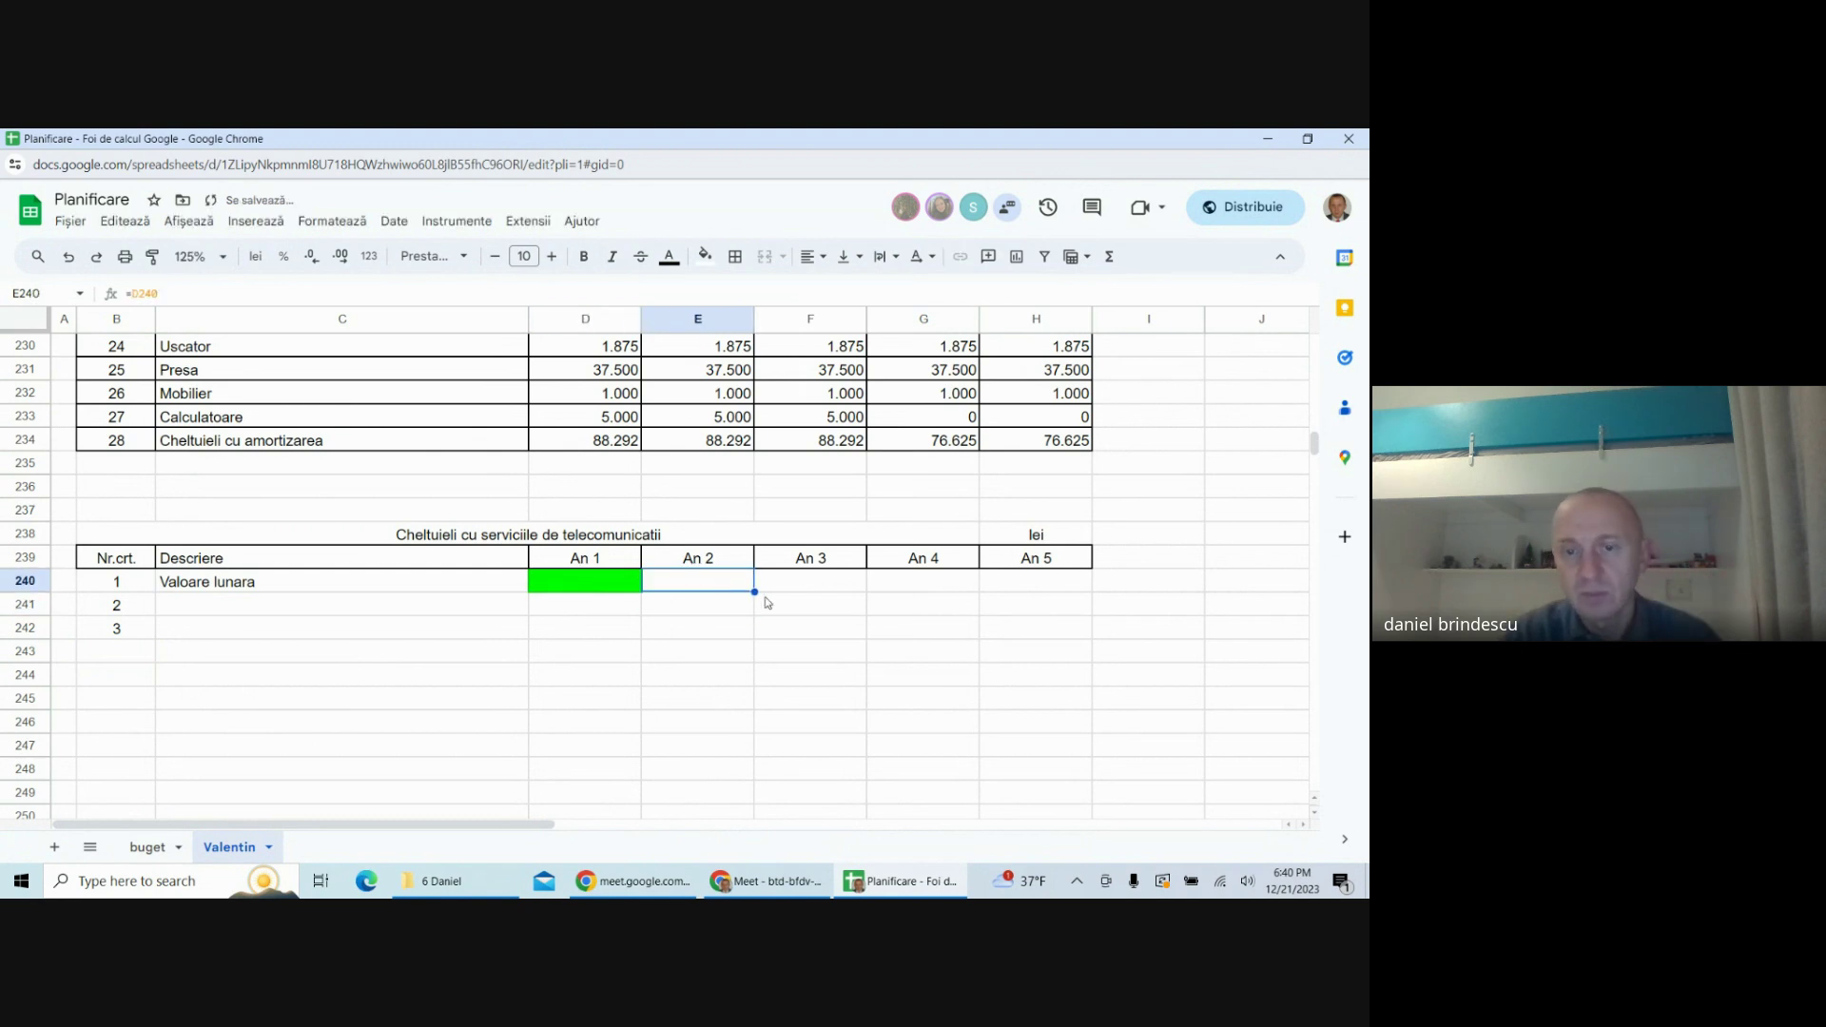
drag(756, 591, 990, 582)
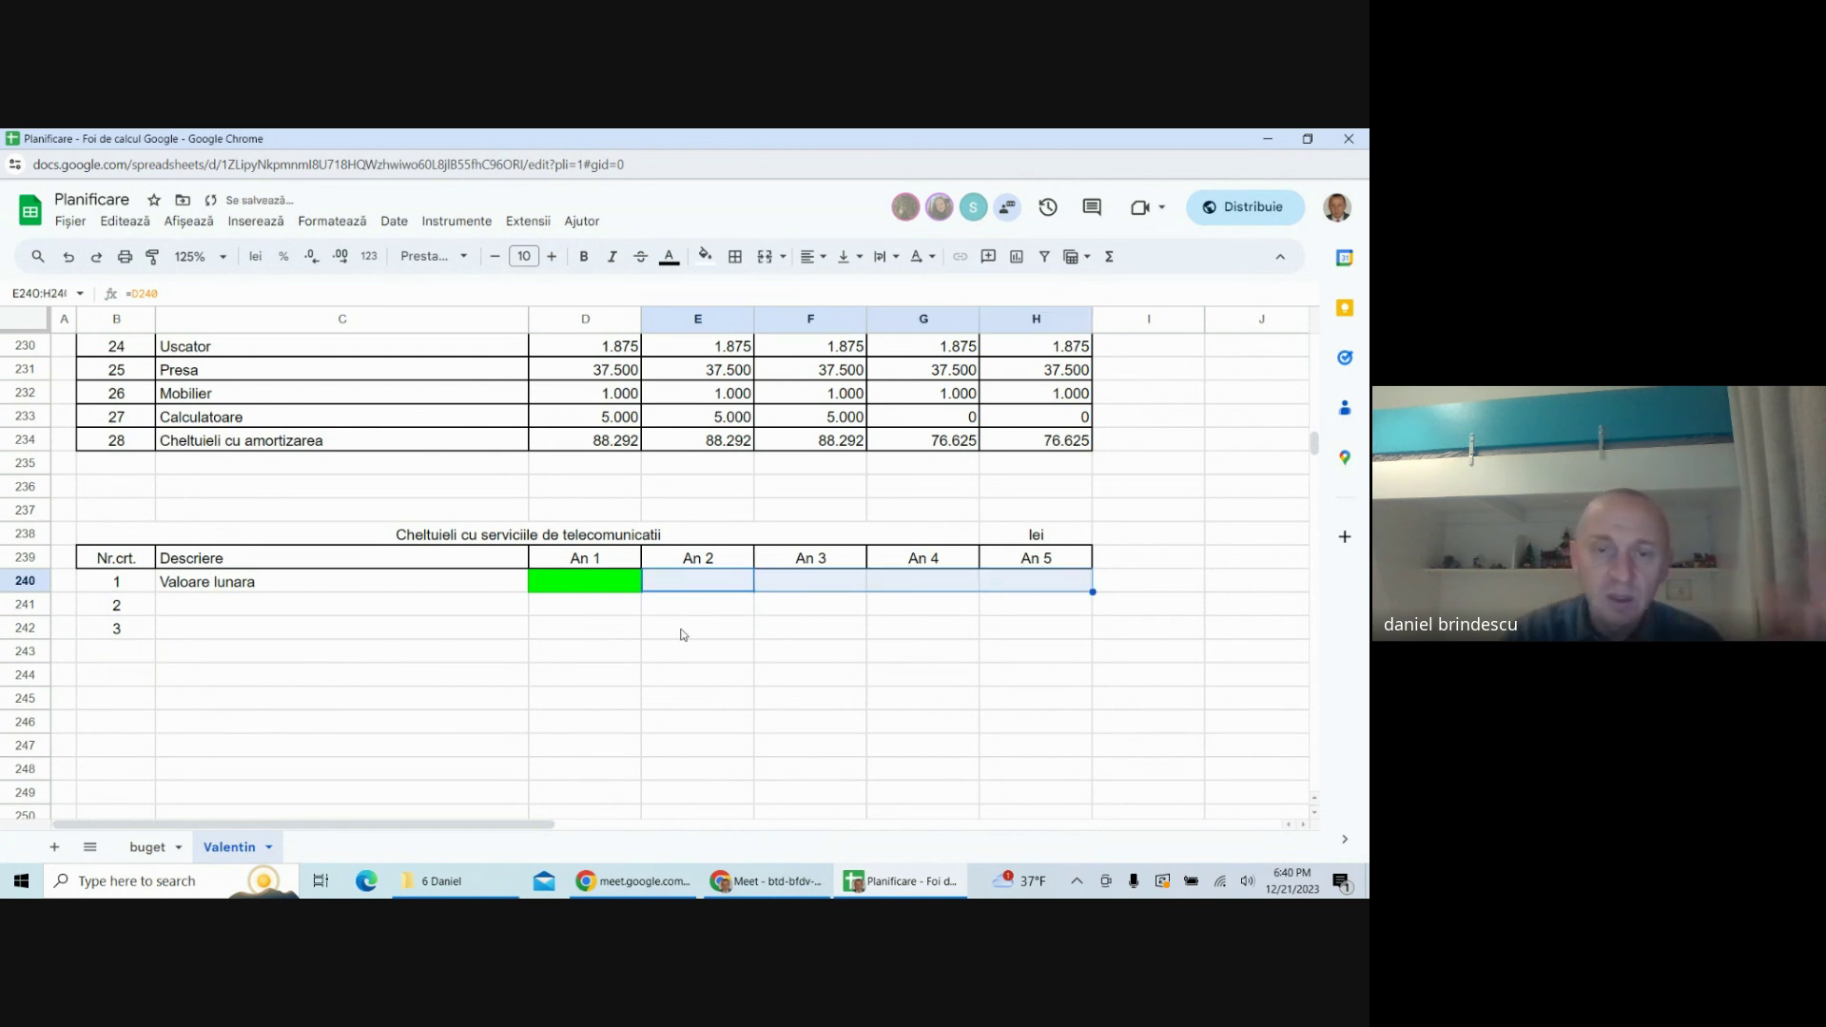
click(596, 650)
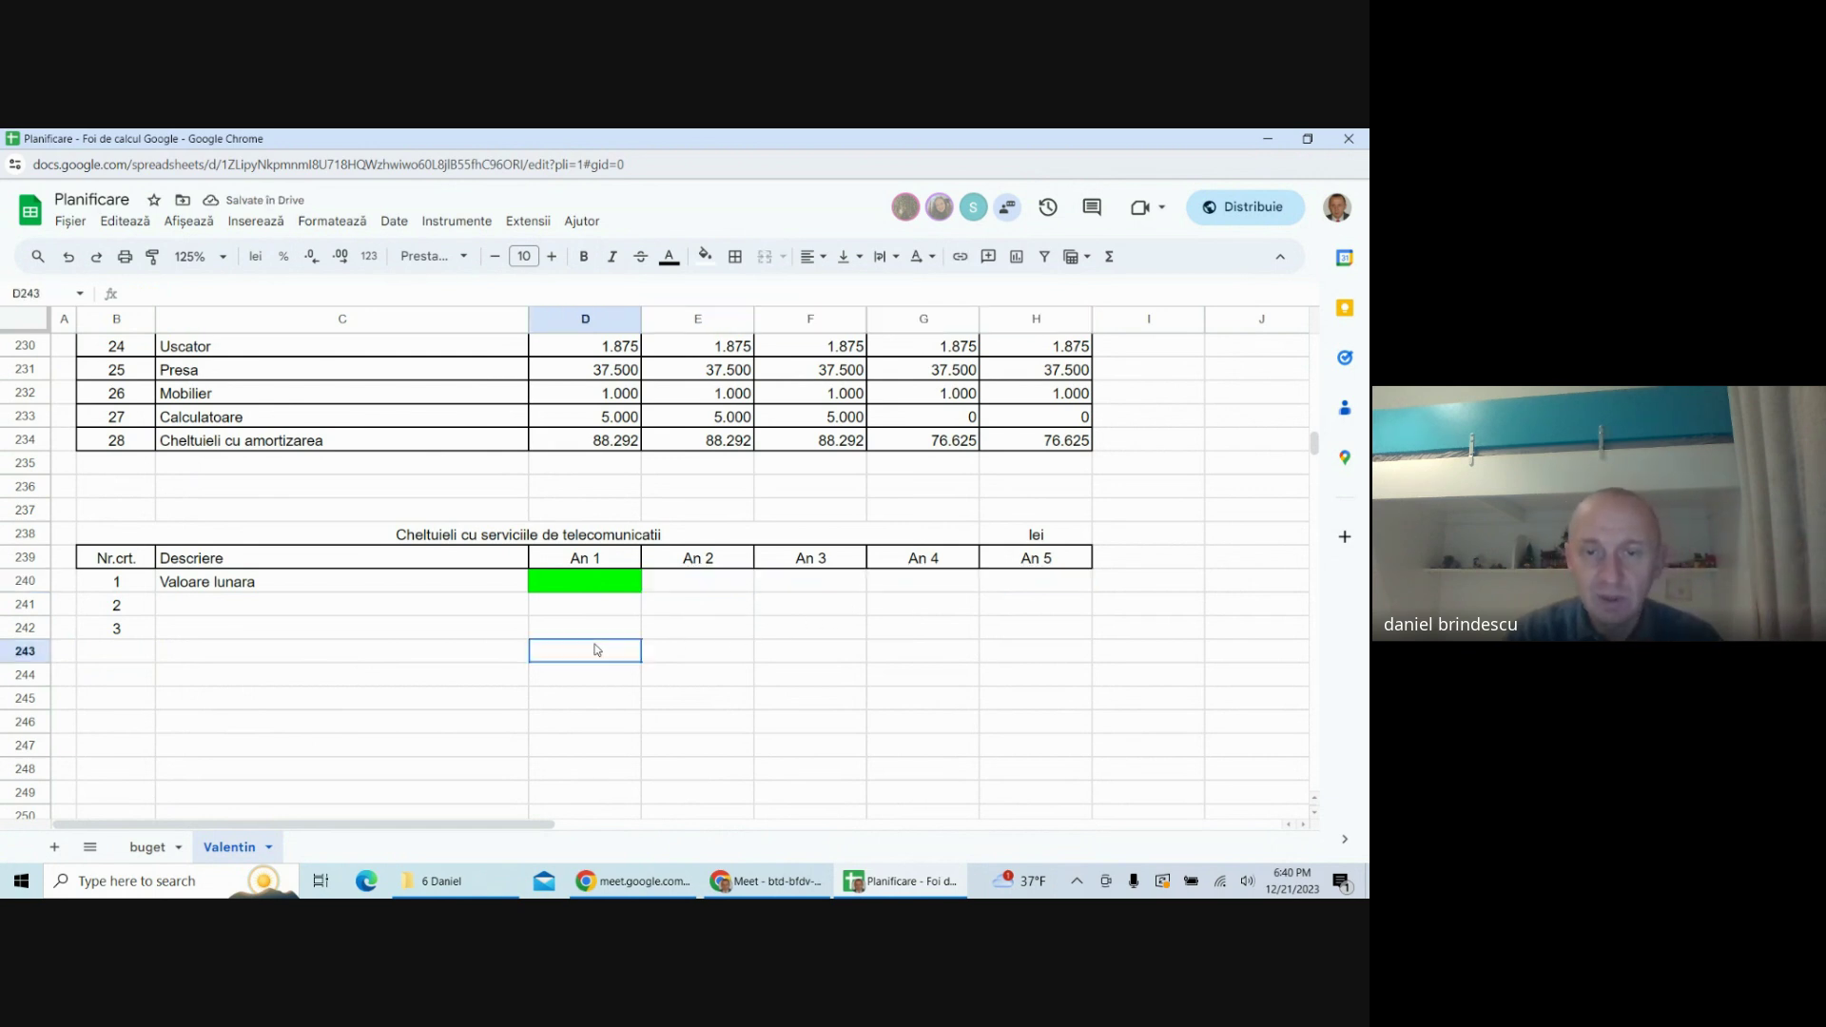
- Enter 100 as the An 1 monthly telecommunications value in D240
click(592, 586)
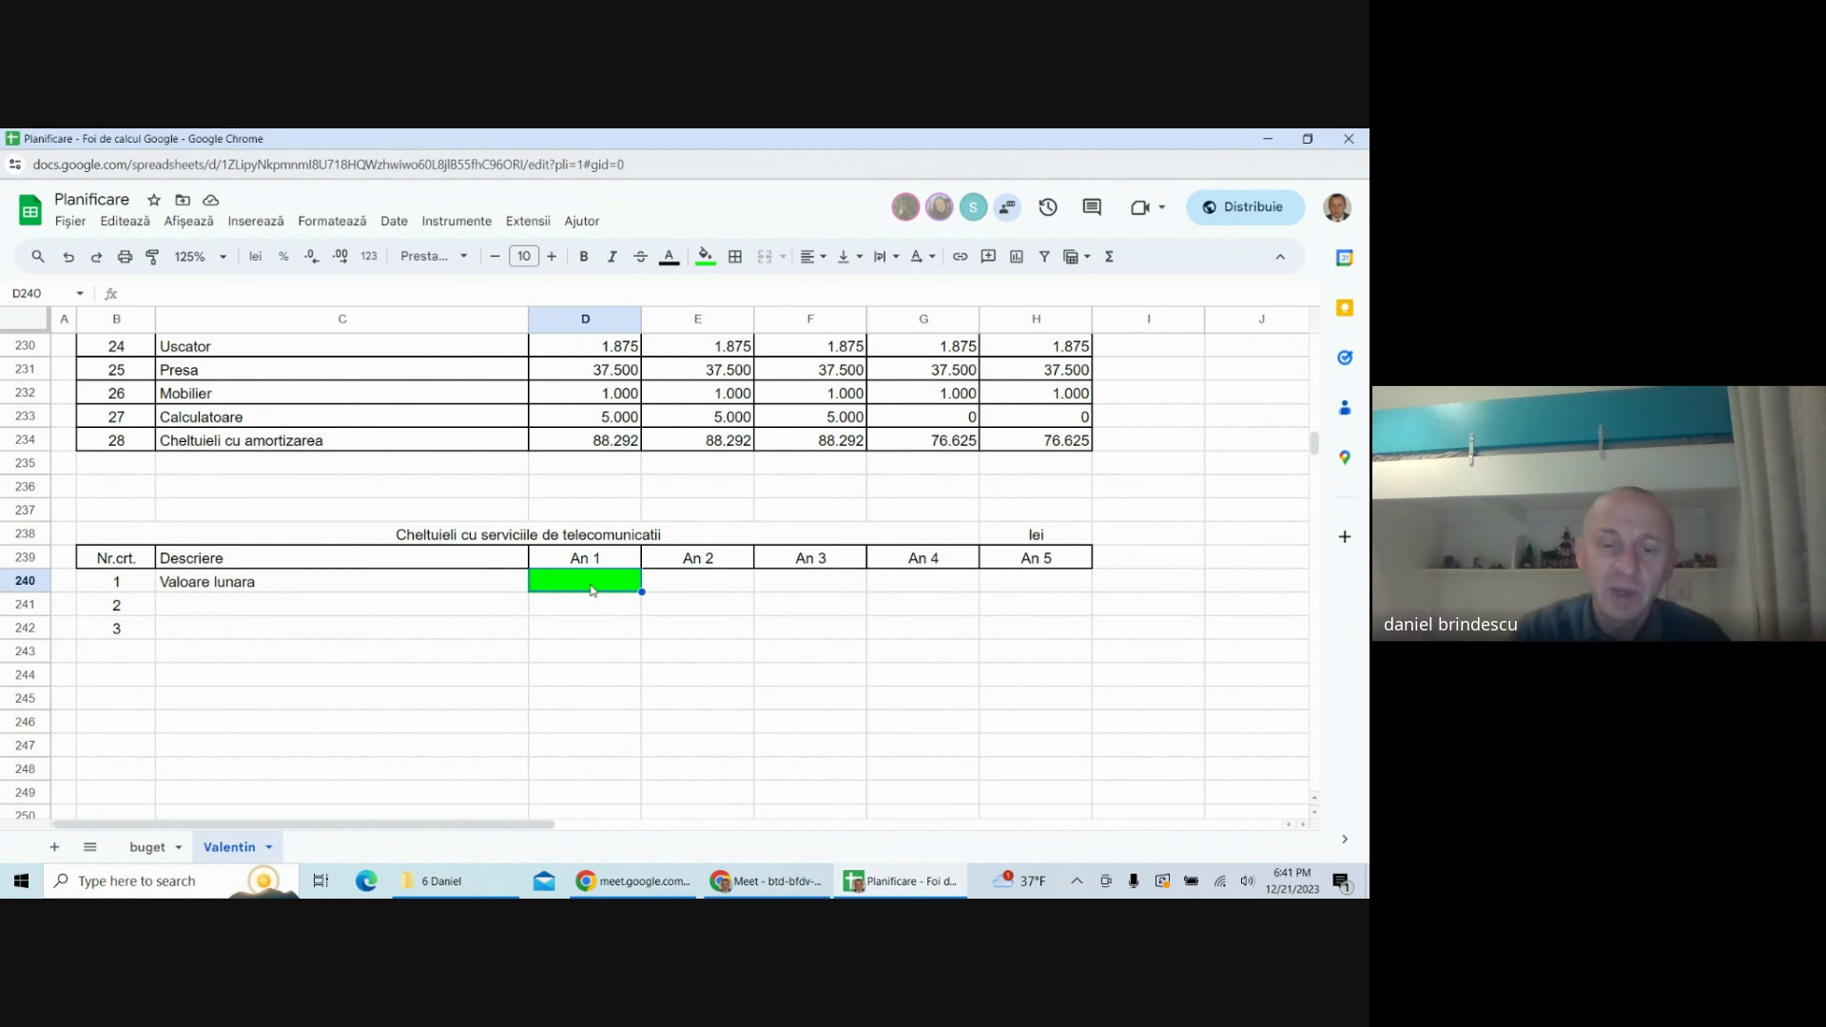
text(100)
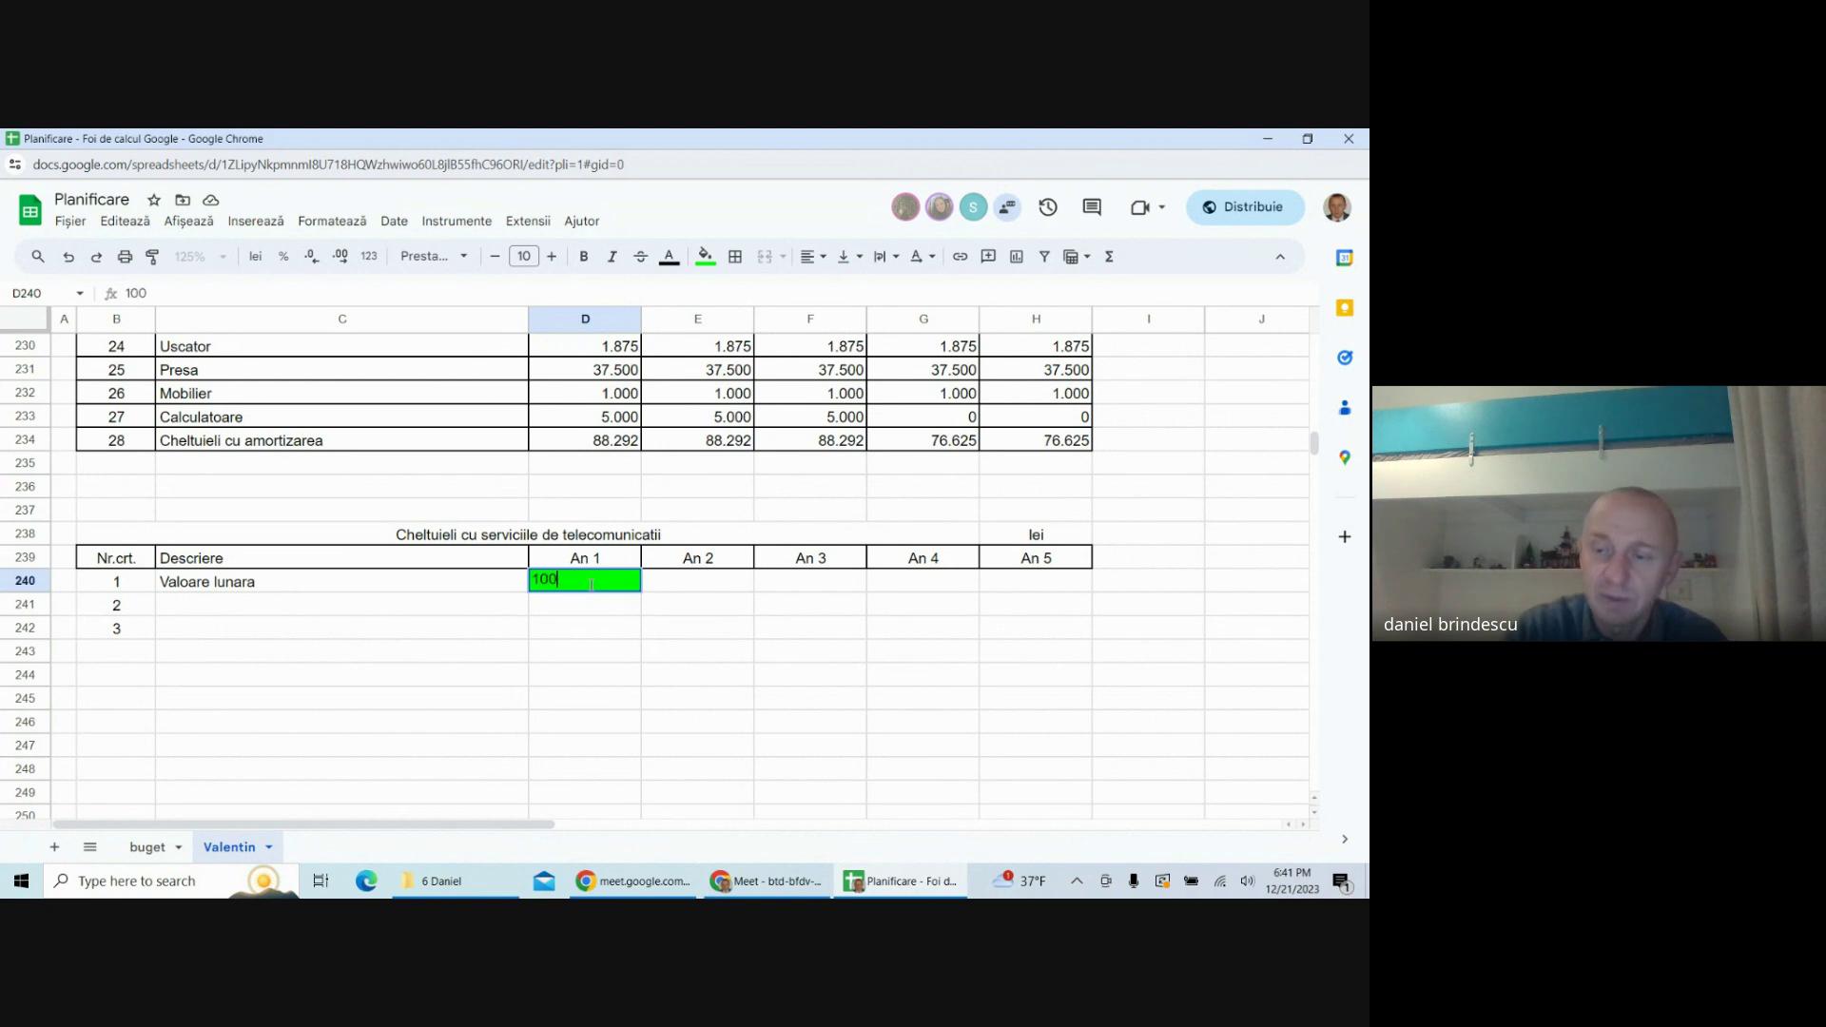
key(Return)
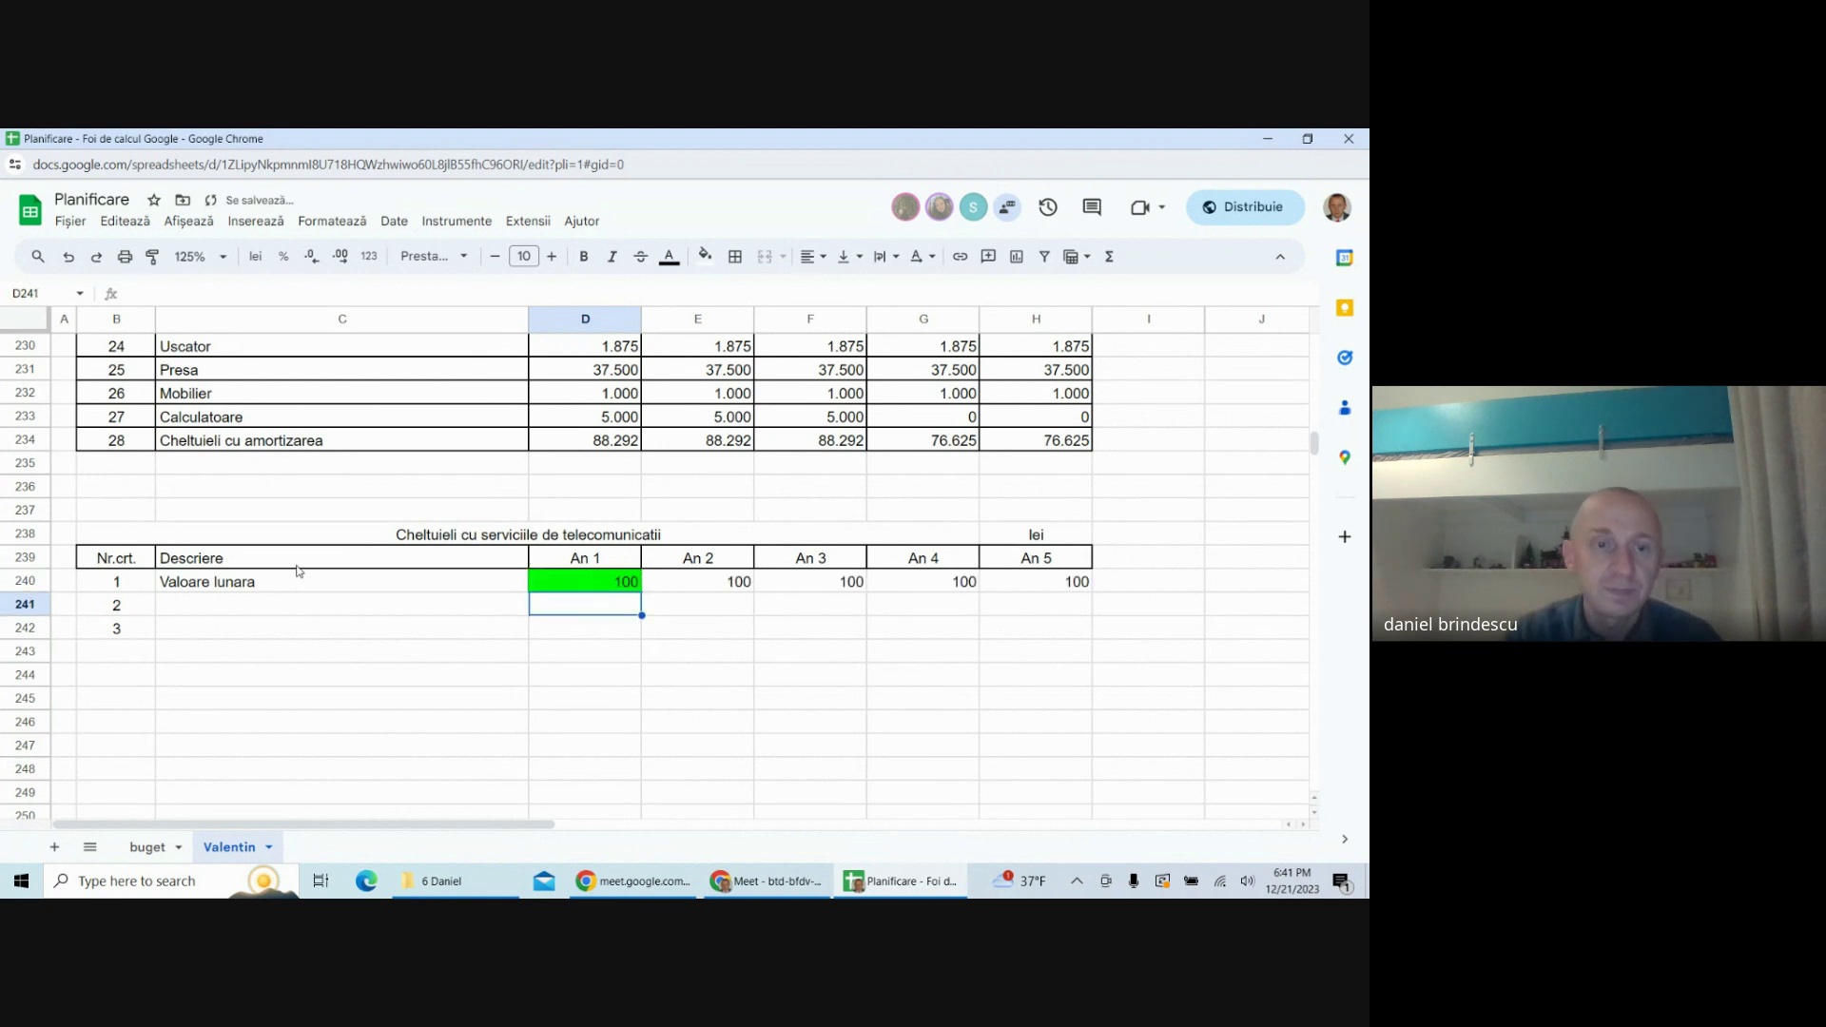
- Label C241 "Numar de luni ale perioadei" and make the row 3 label in C242 reference the telecommunications table title
click(270, 613)
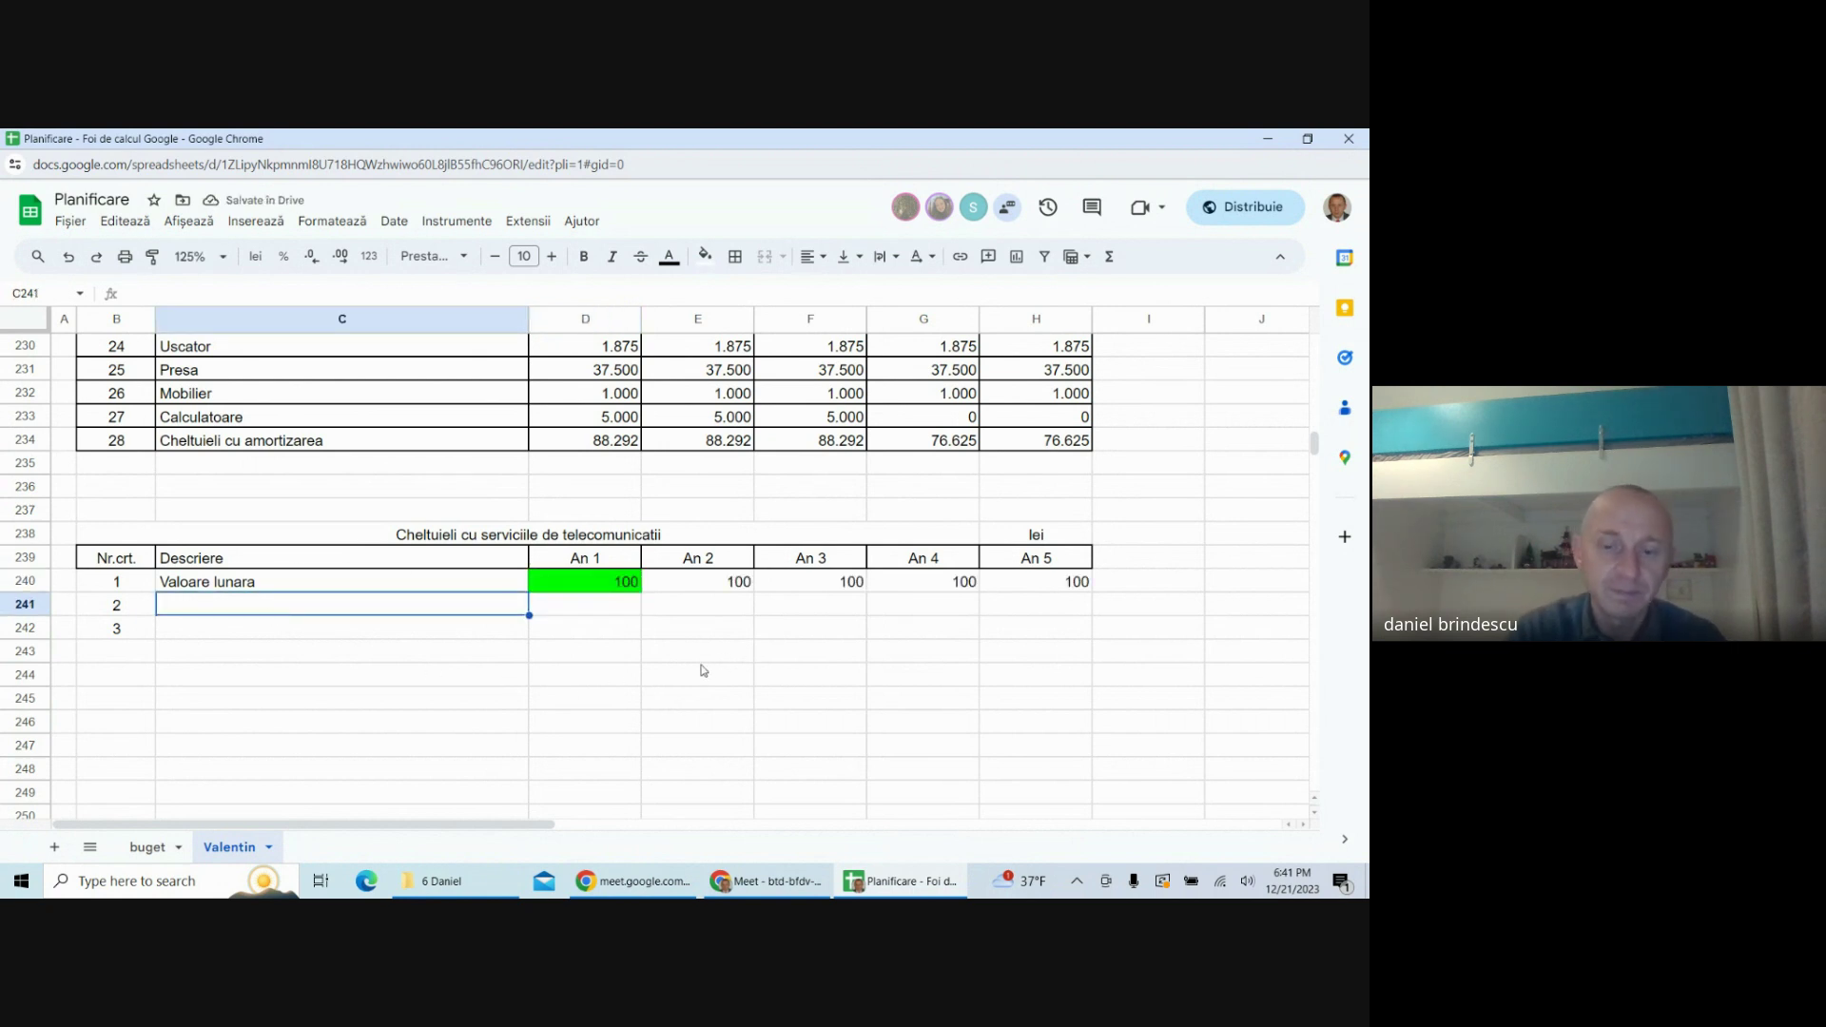
text(Numar de )
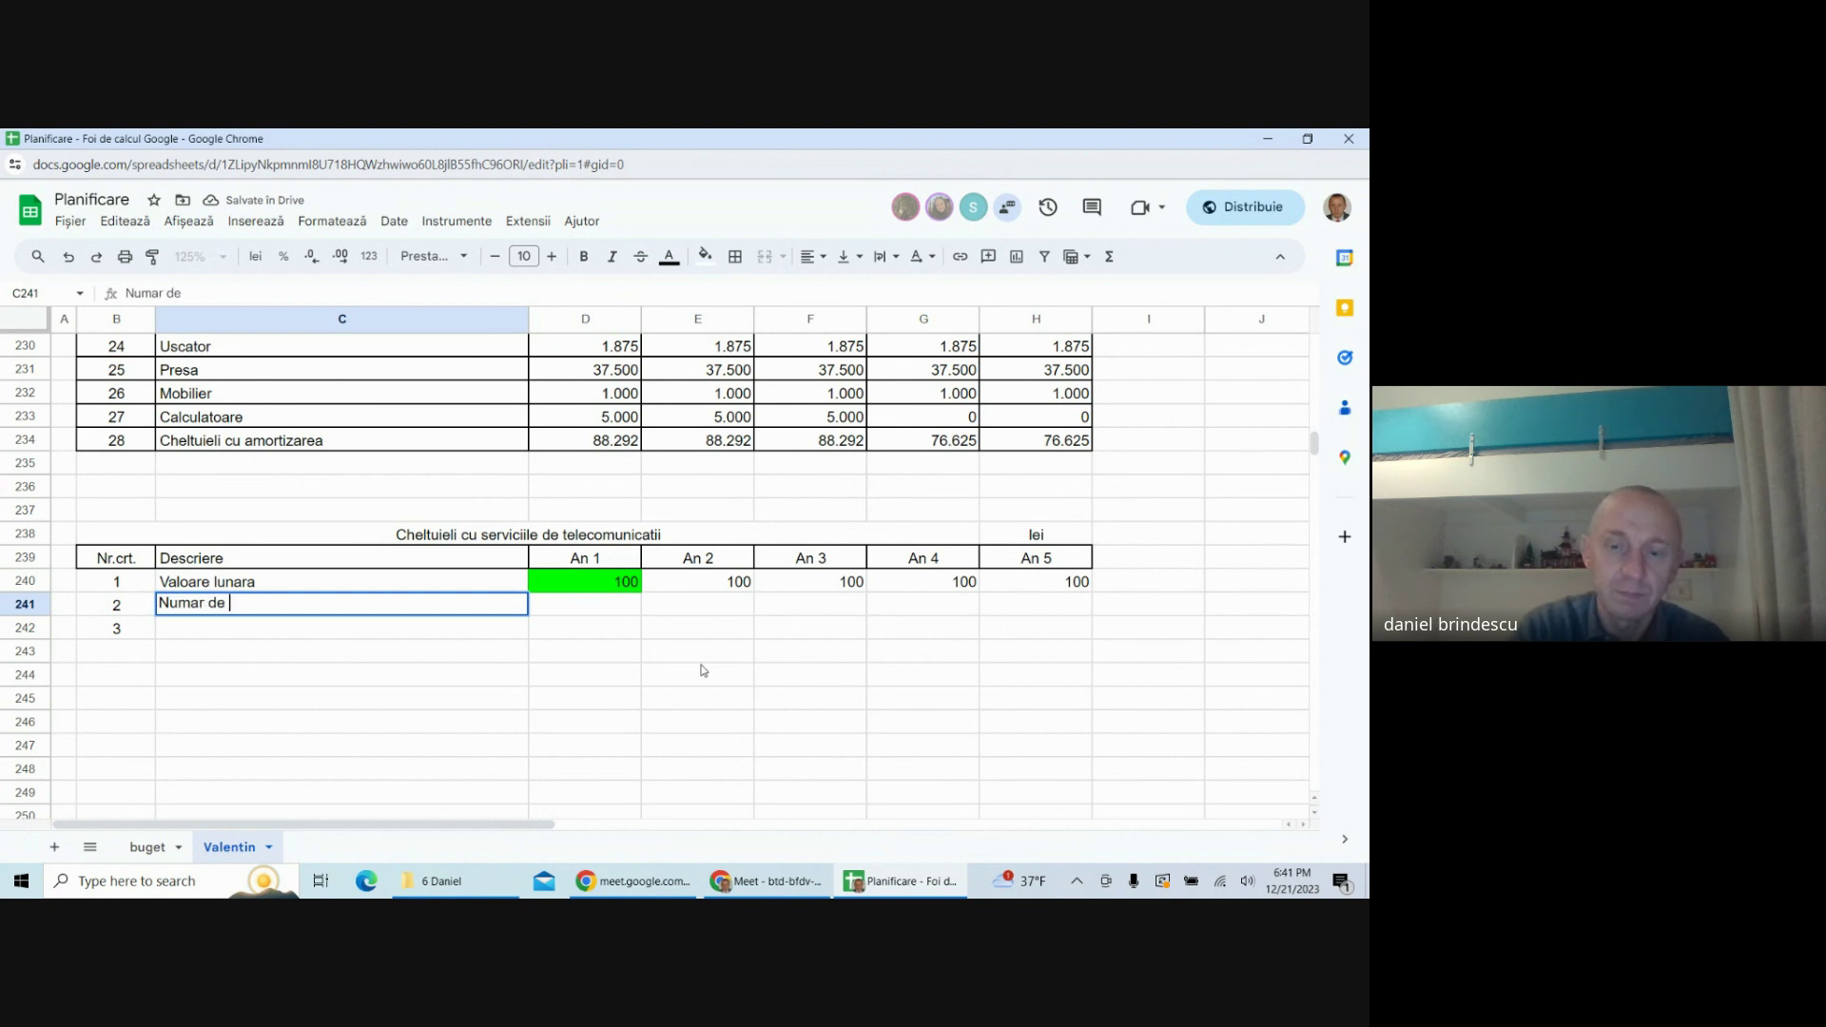
text(luni ale perioadei)
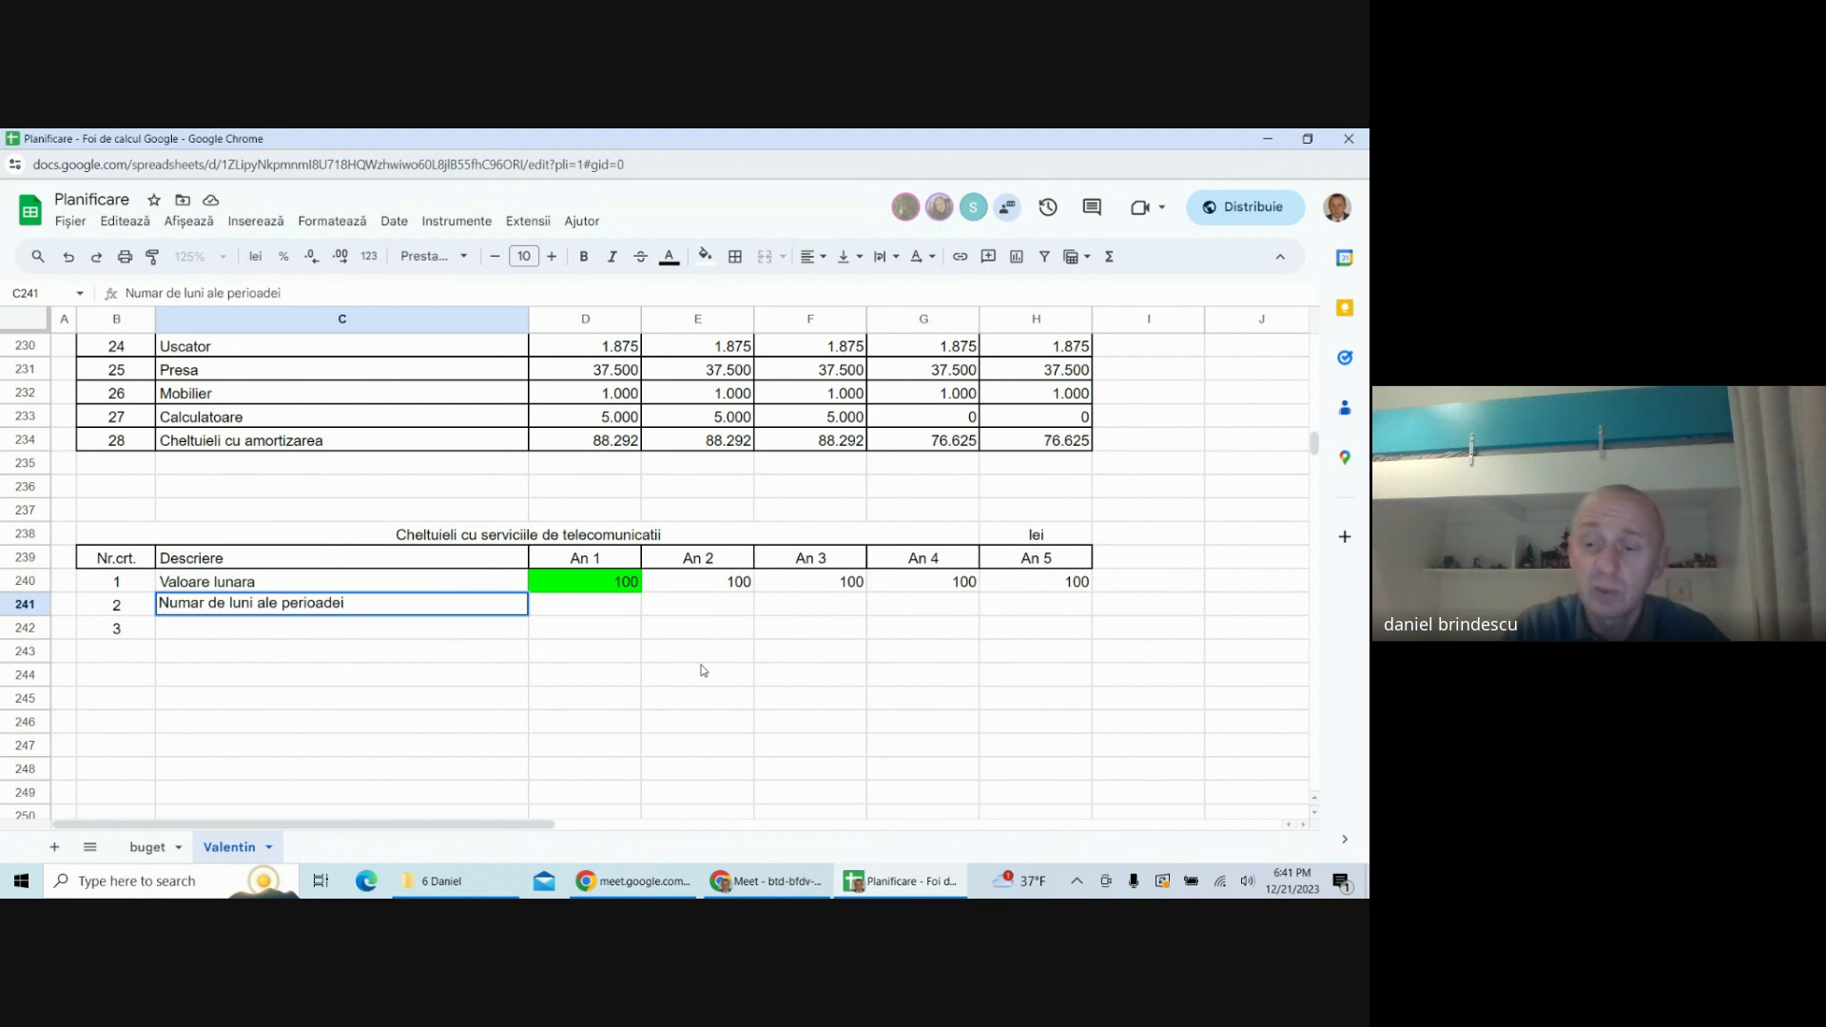
key(Return)
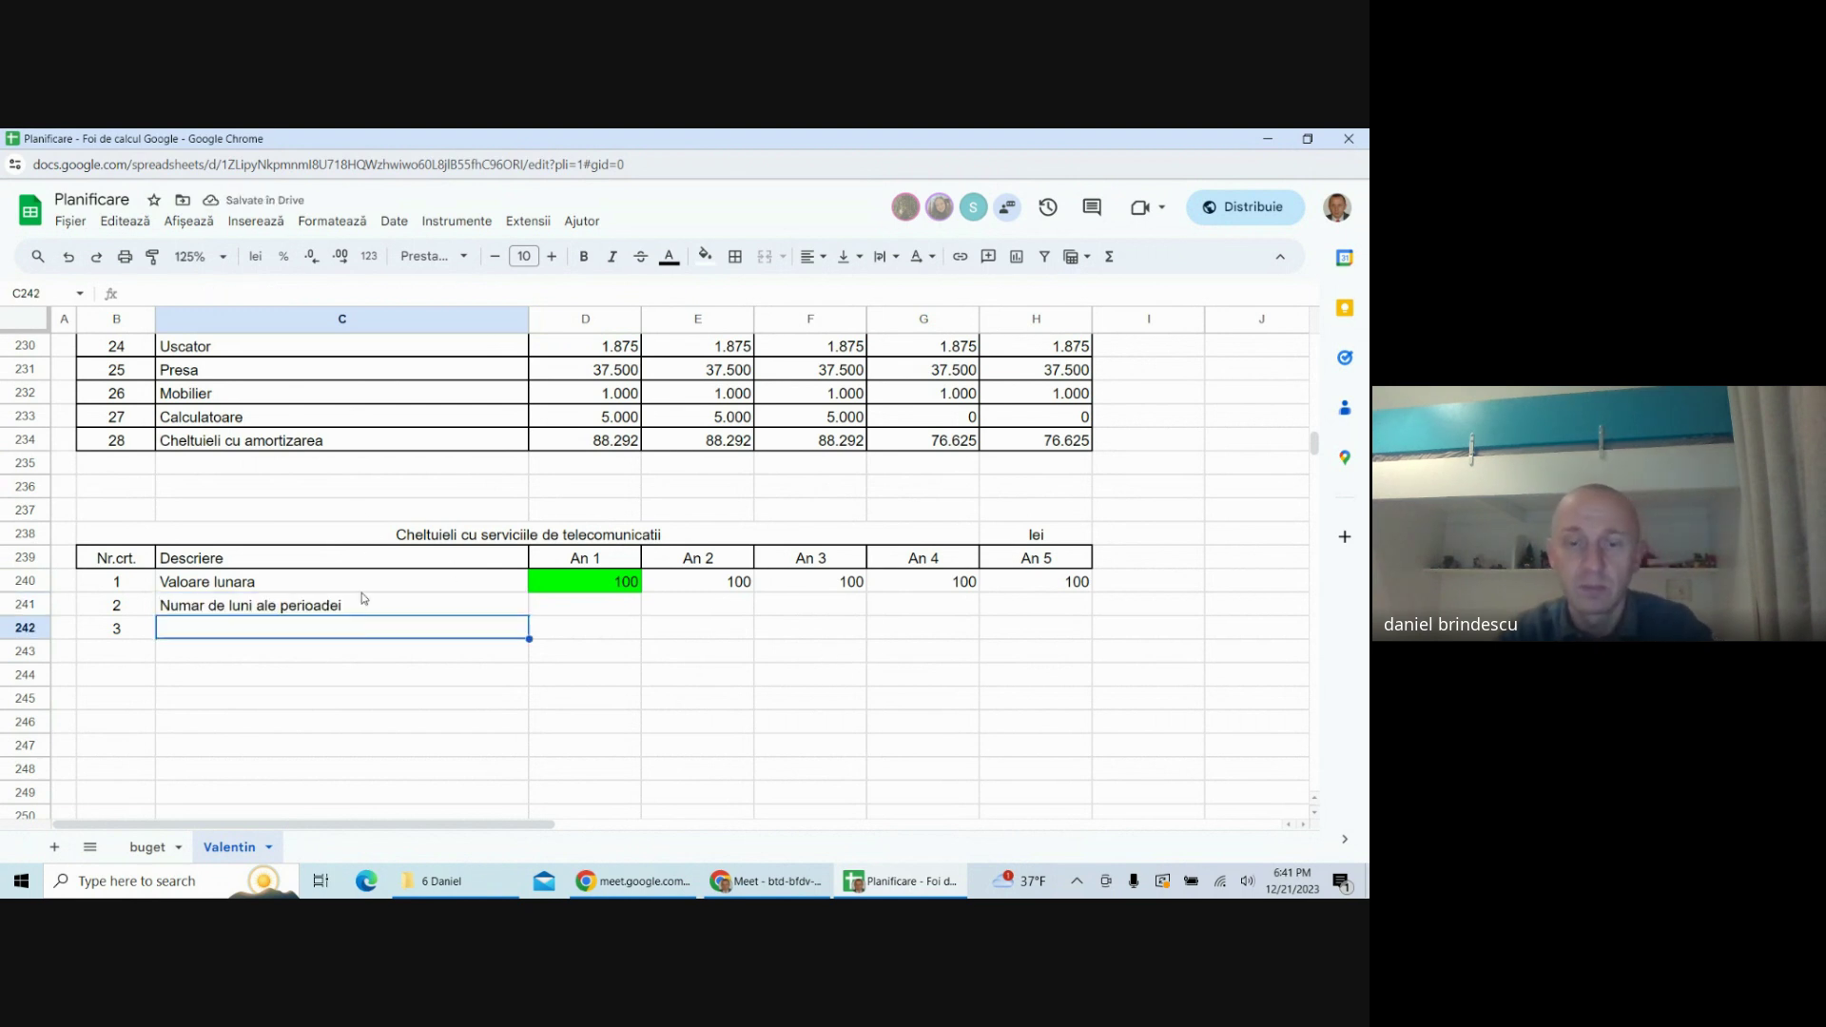
text(=)
click(479, 539)
key(Return)
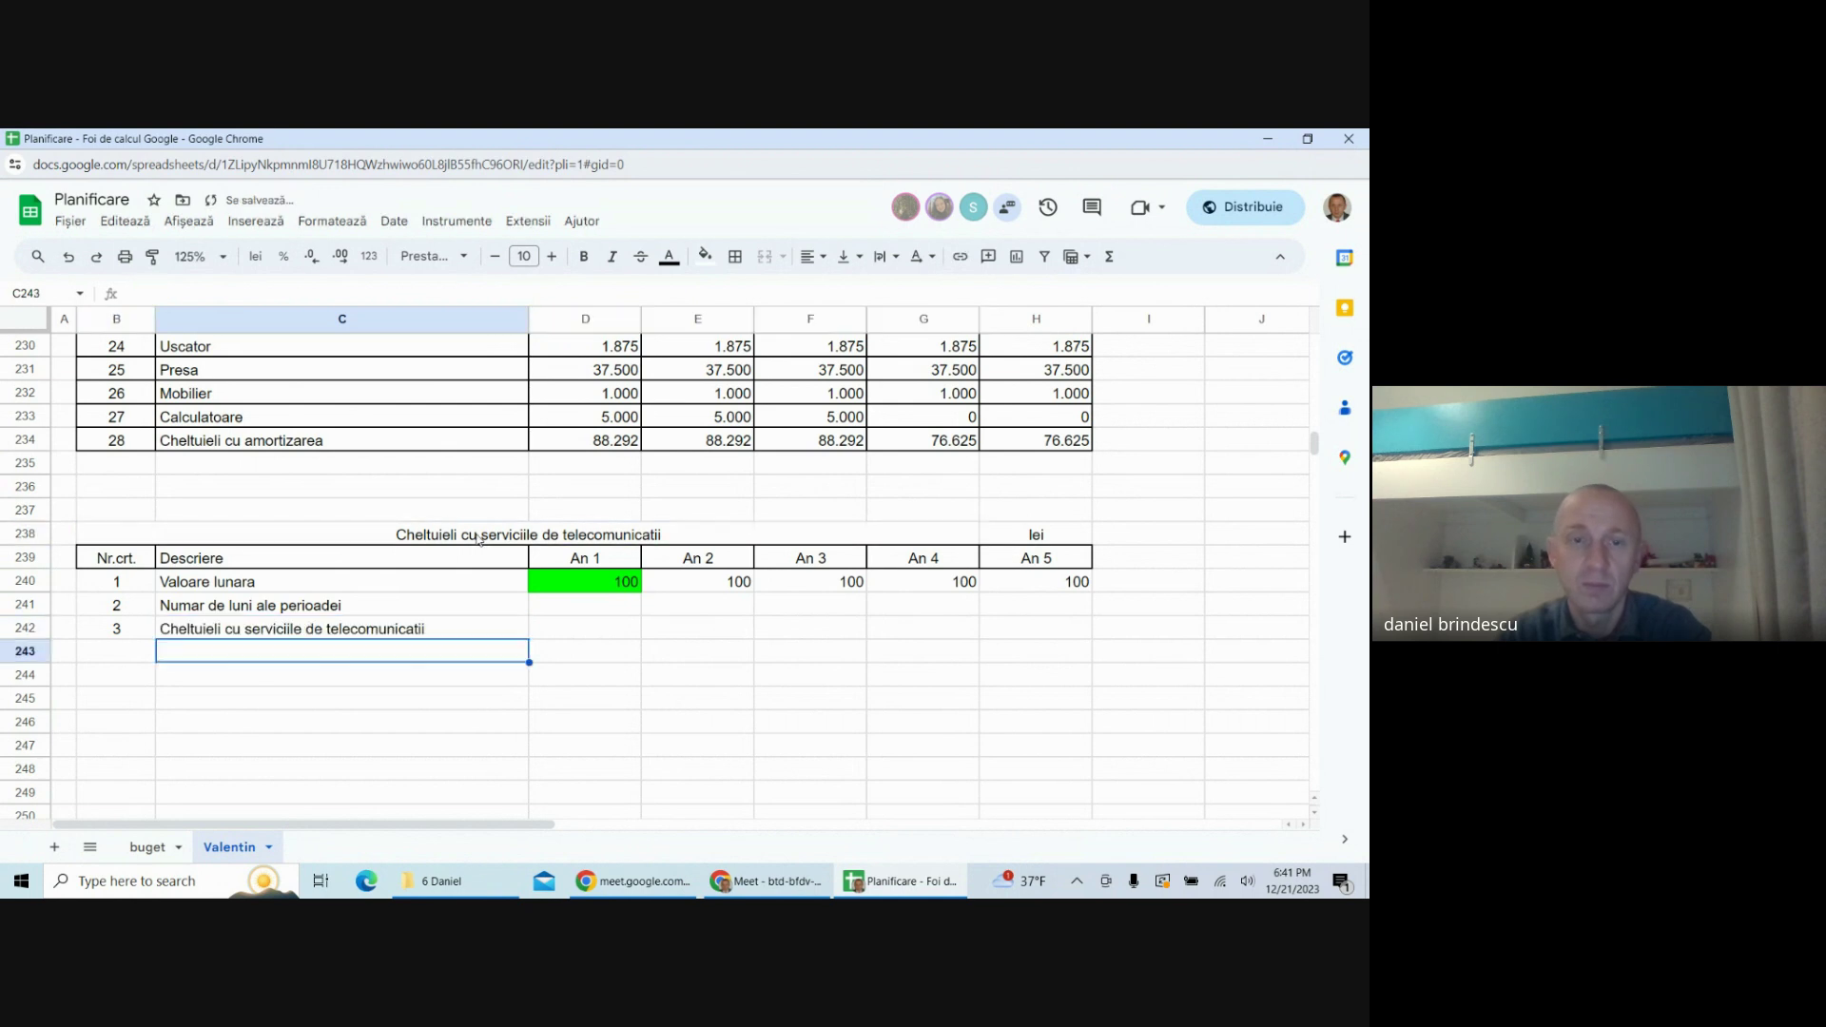
- Link D241 to the salary table's number of months with =D152 and extend the formula across to H241
click(573, 608)
text(=)
scroll(591, 504, up, 10)
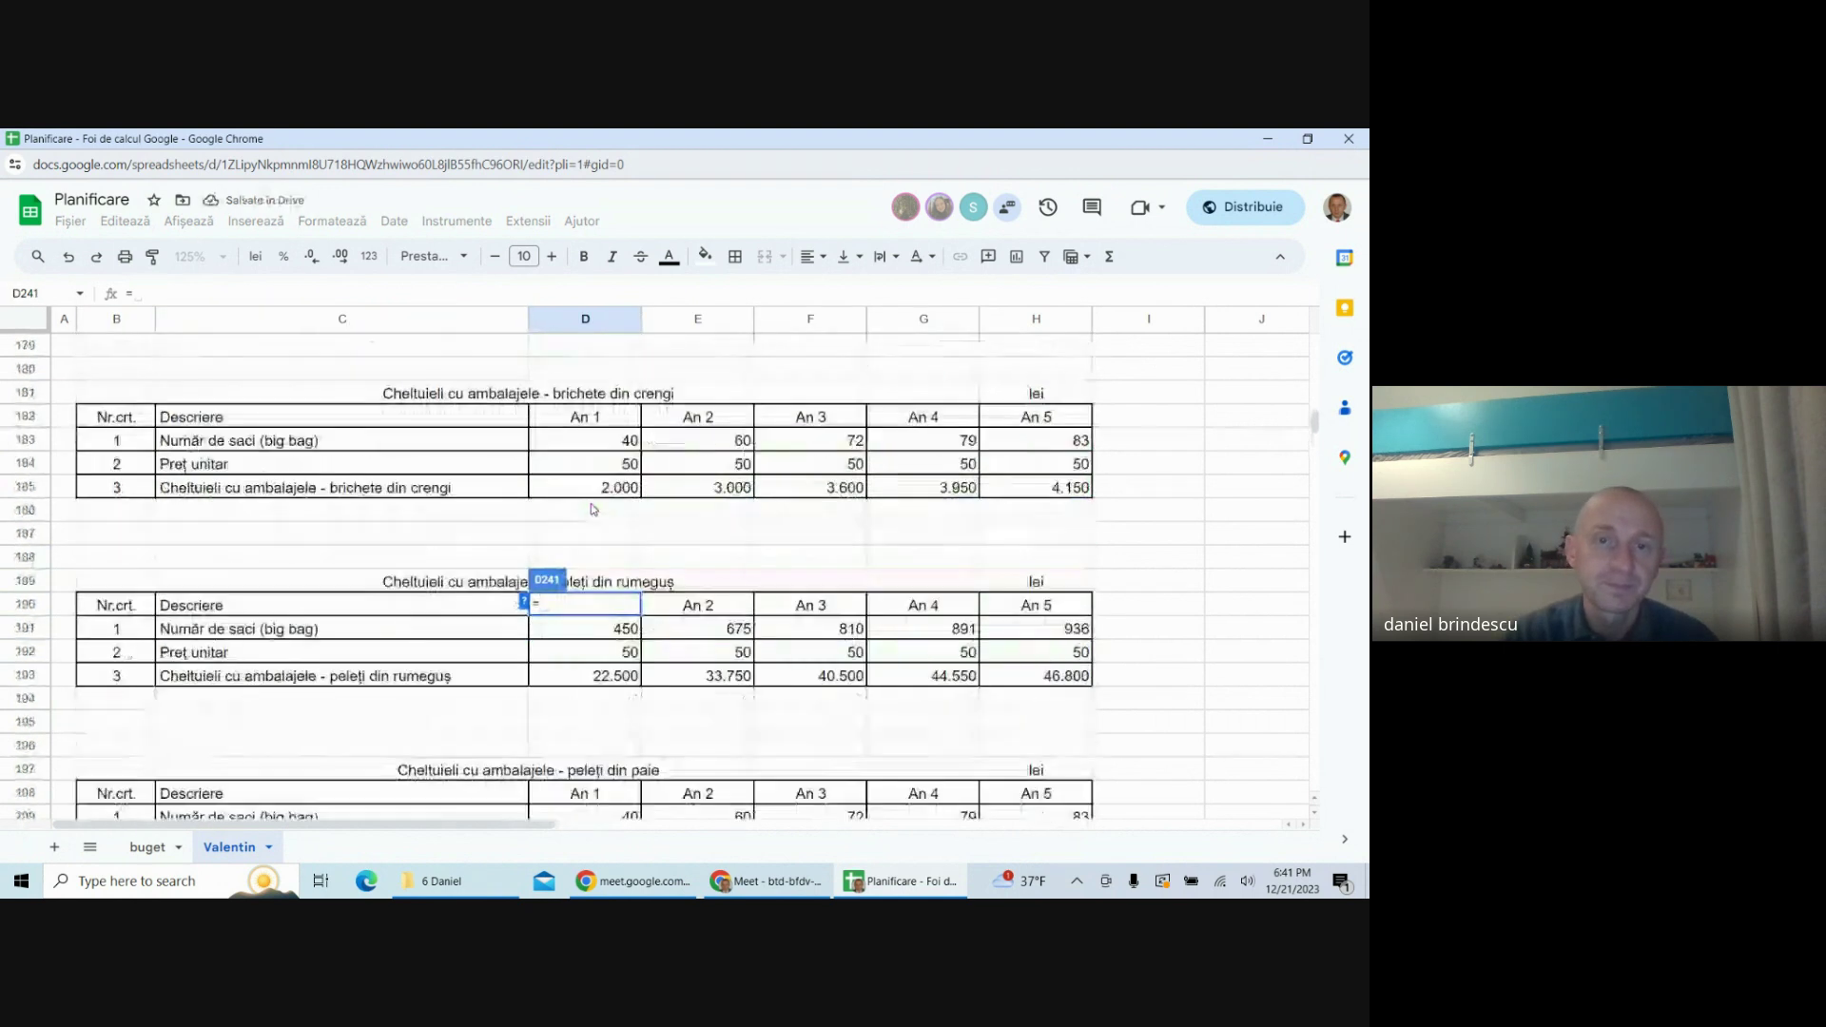
scroll(592, 508, up, 7)
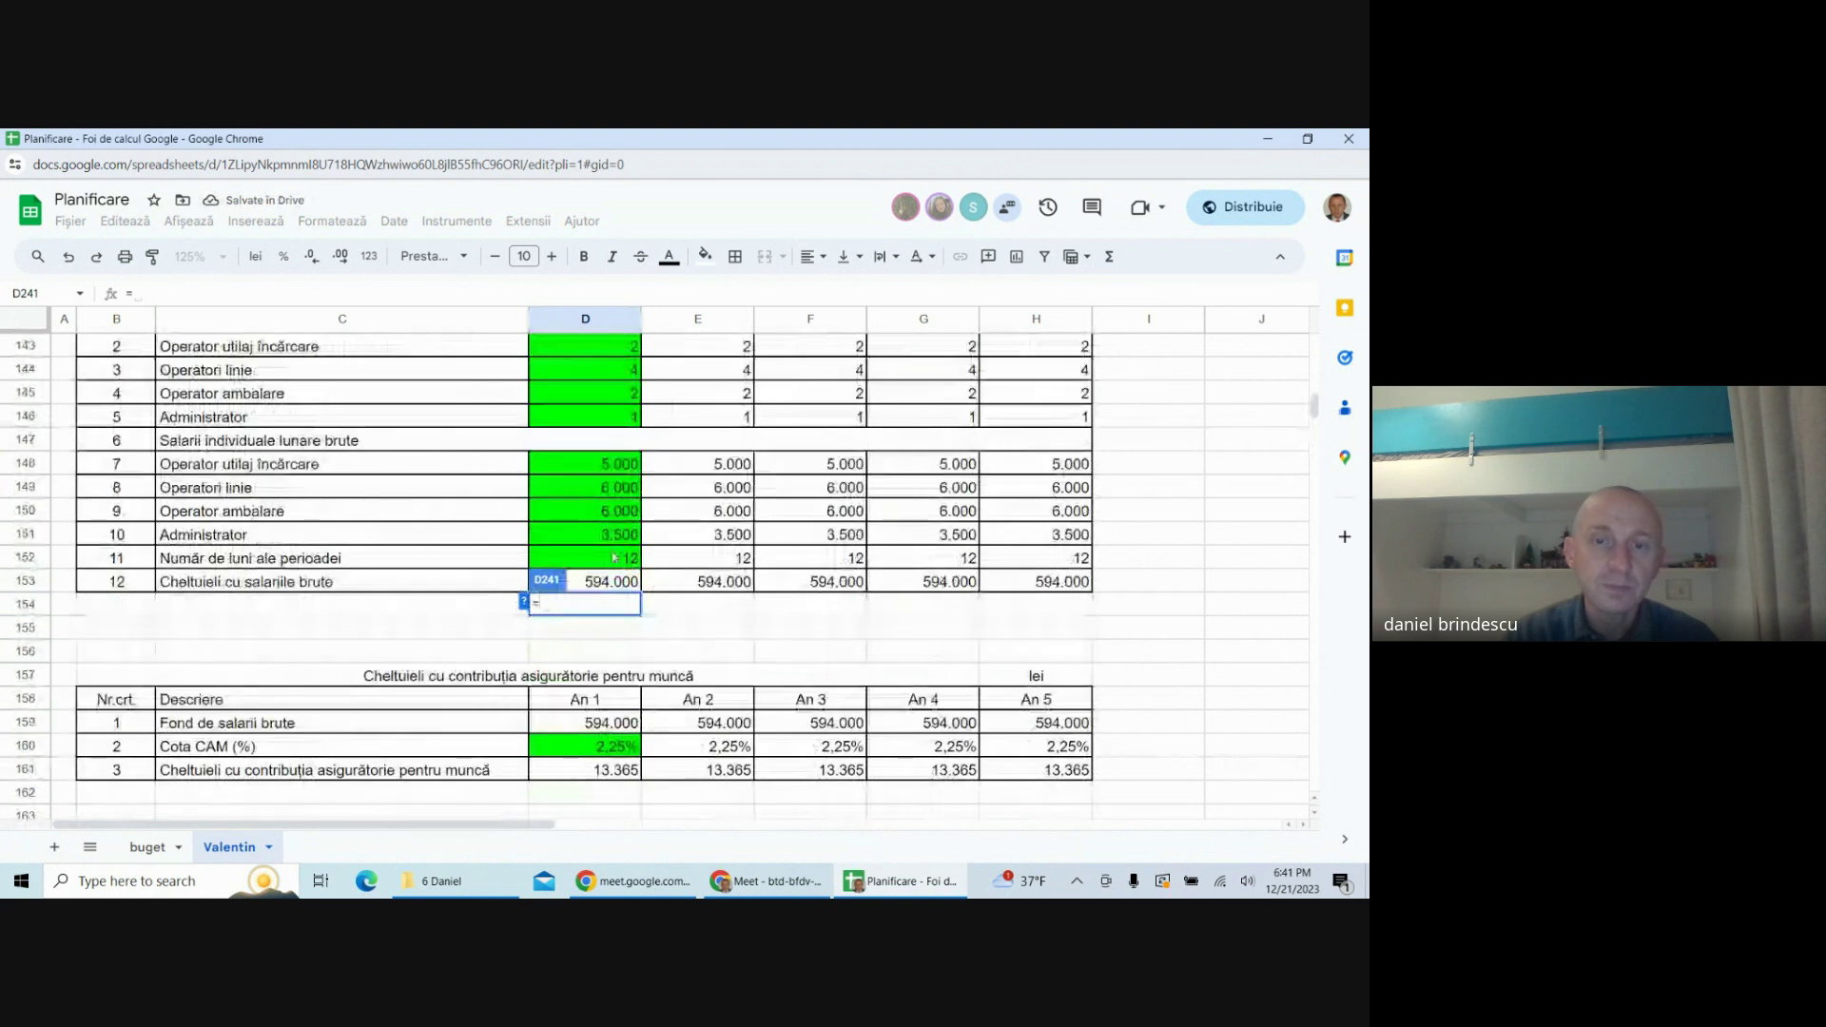
click(610, 559)
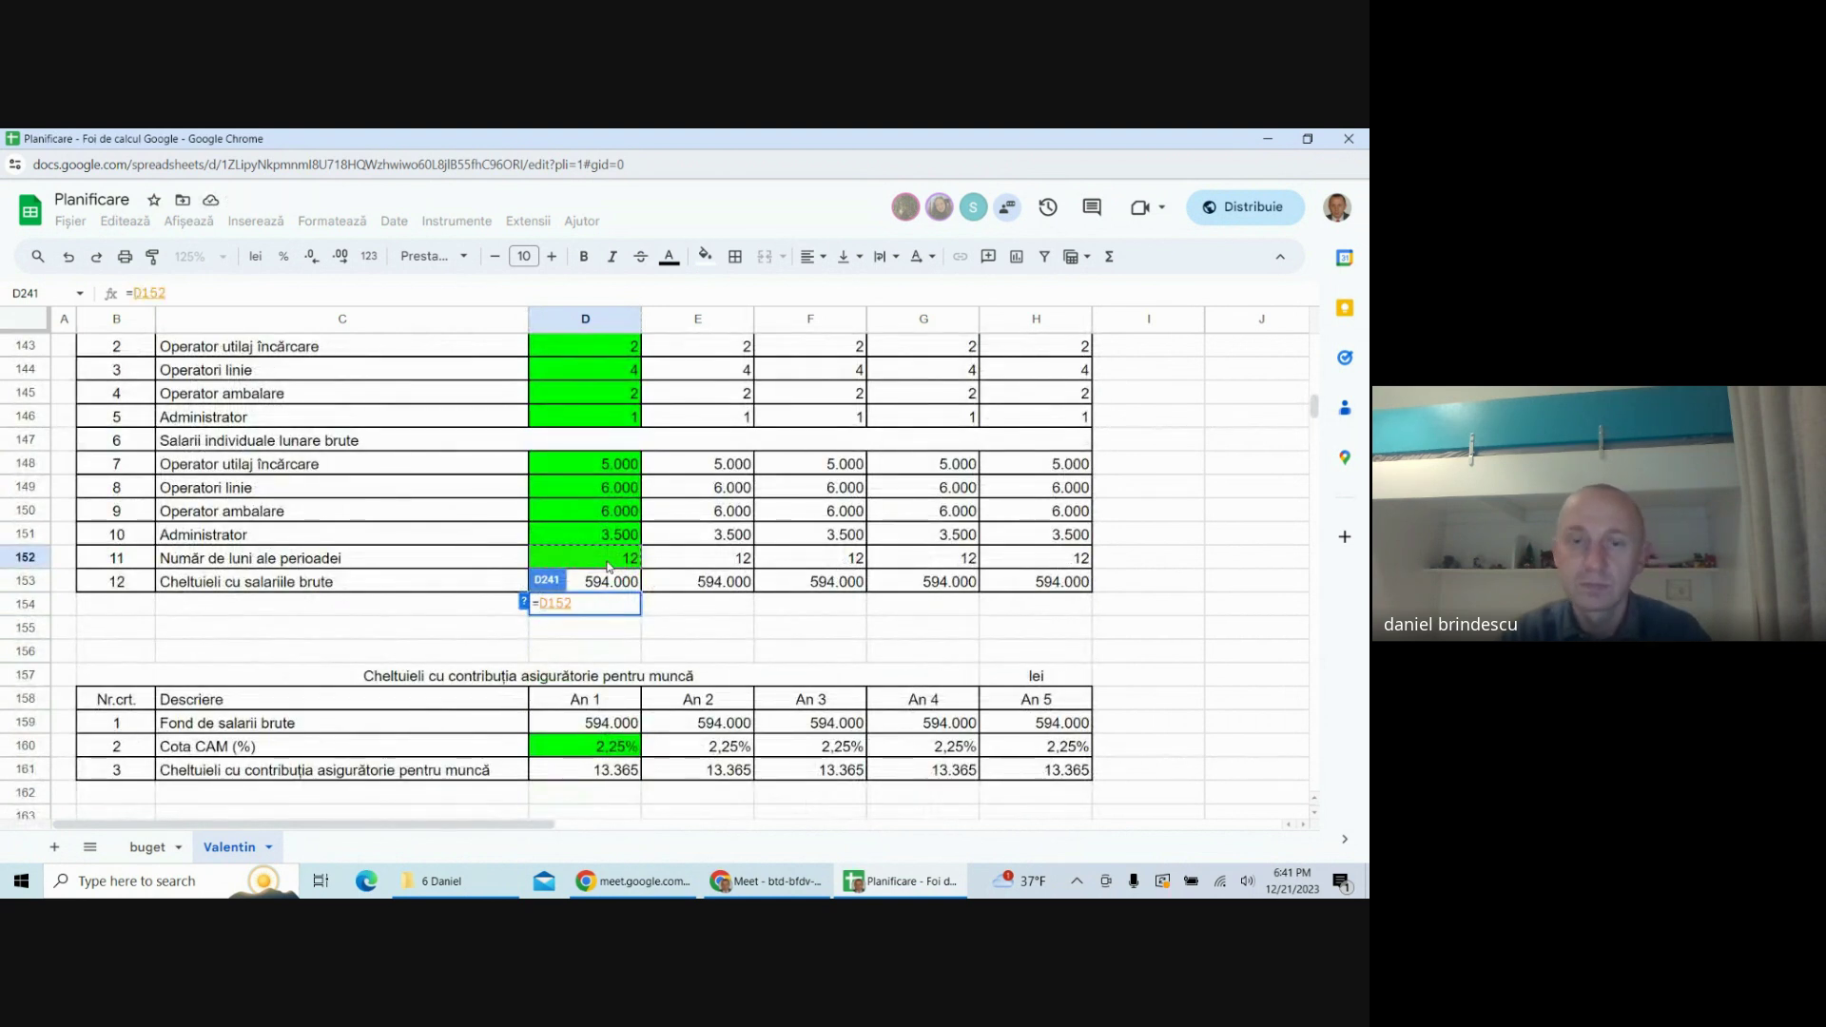
key(Return)
click(635, 609)
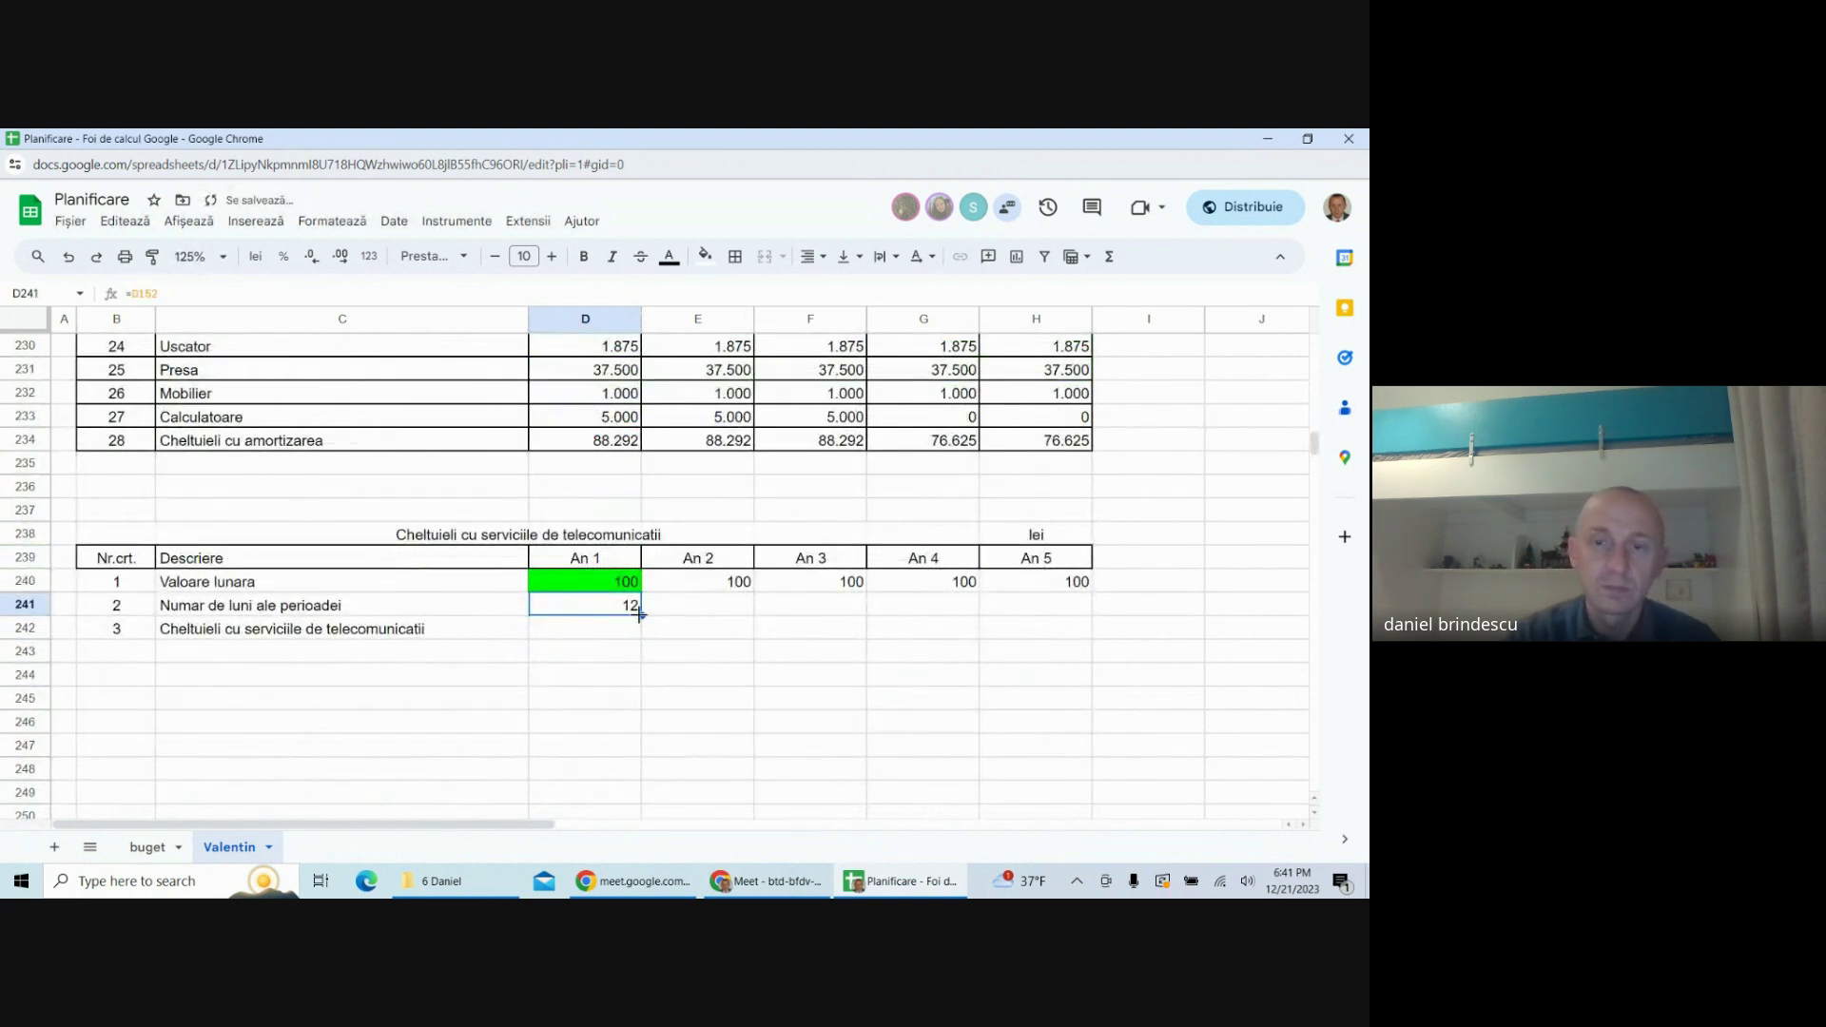
drag(640, 613, 1014, 607)
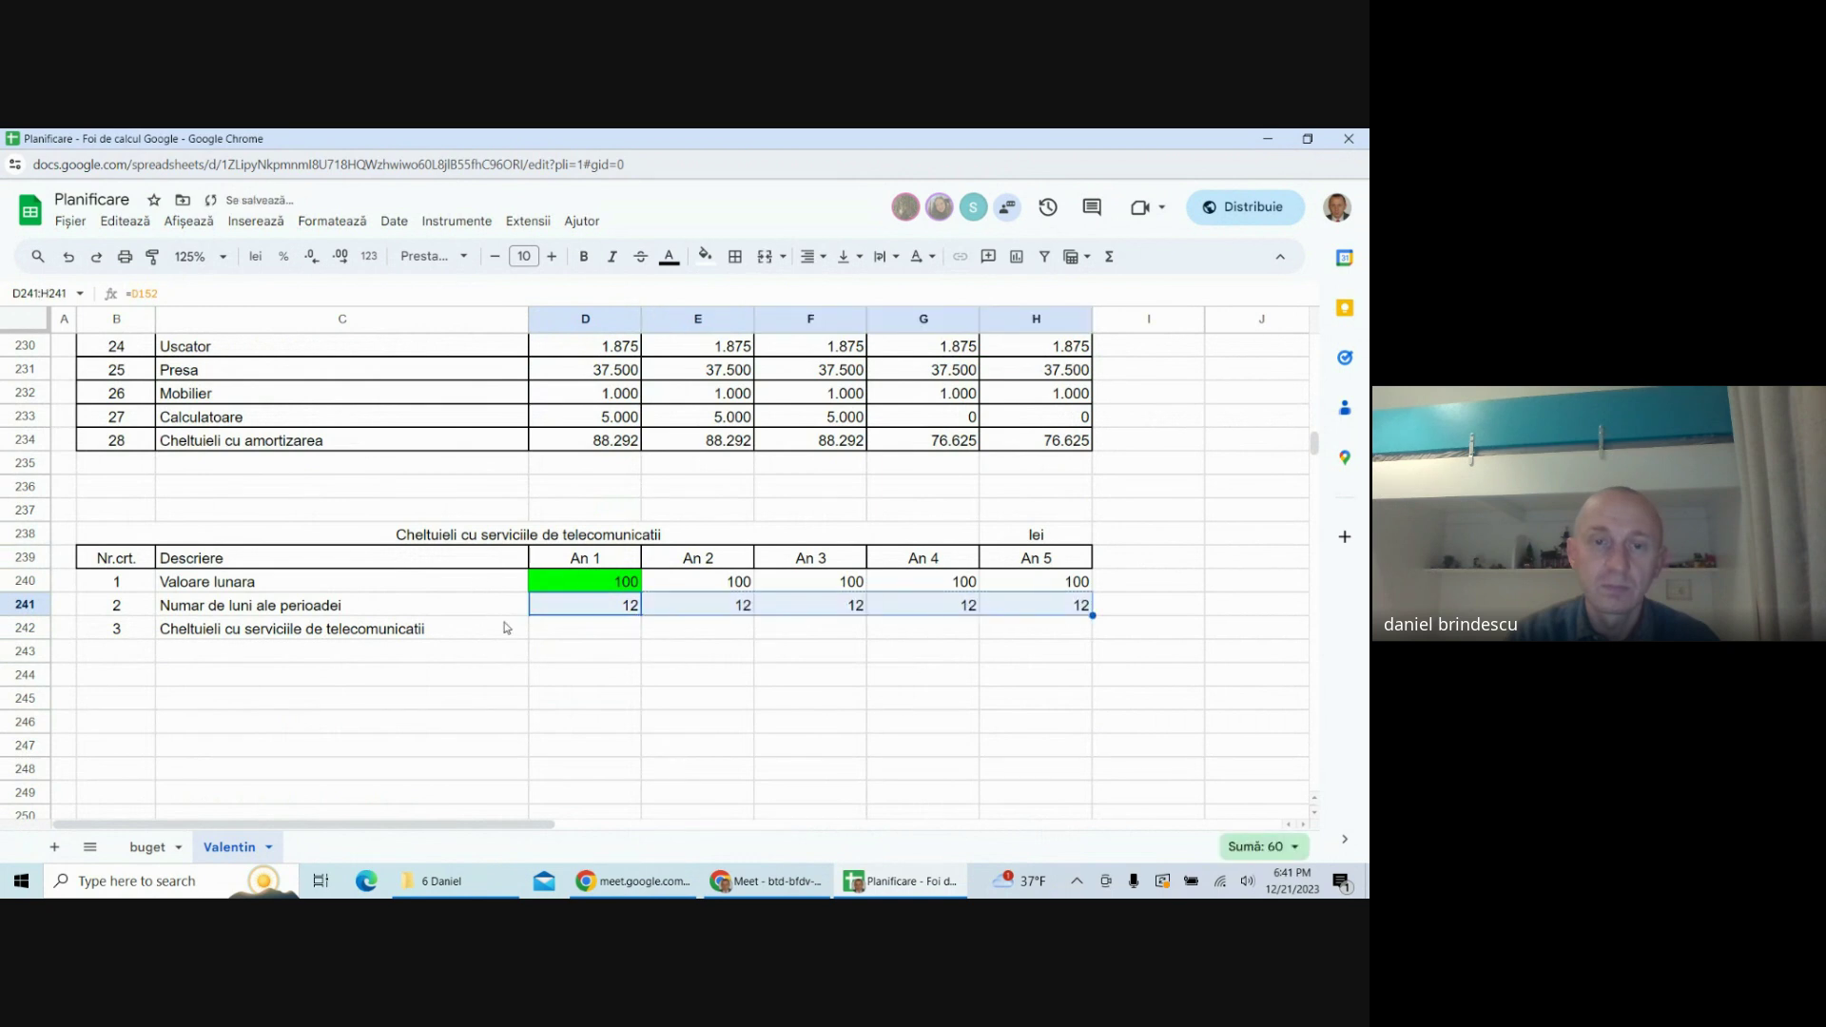
- Calculate the telecommunications expense in D242 as =D240*D241 and extend the formula across to H242
click(543, 632)
text(=)
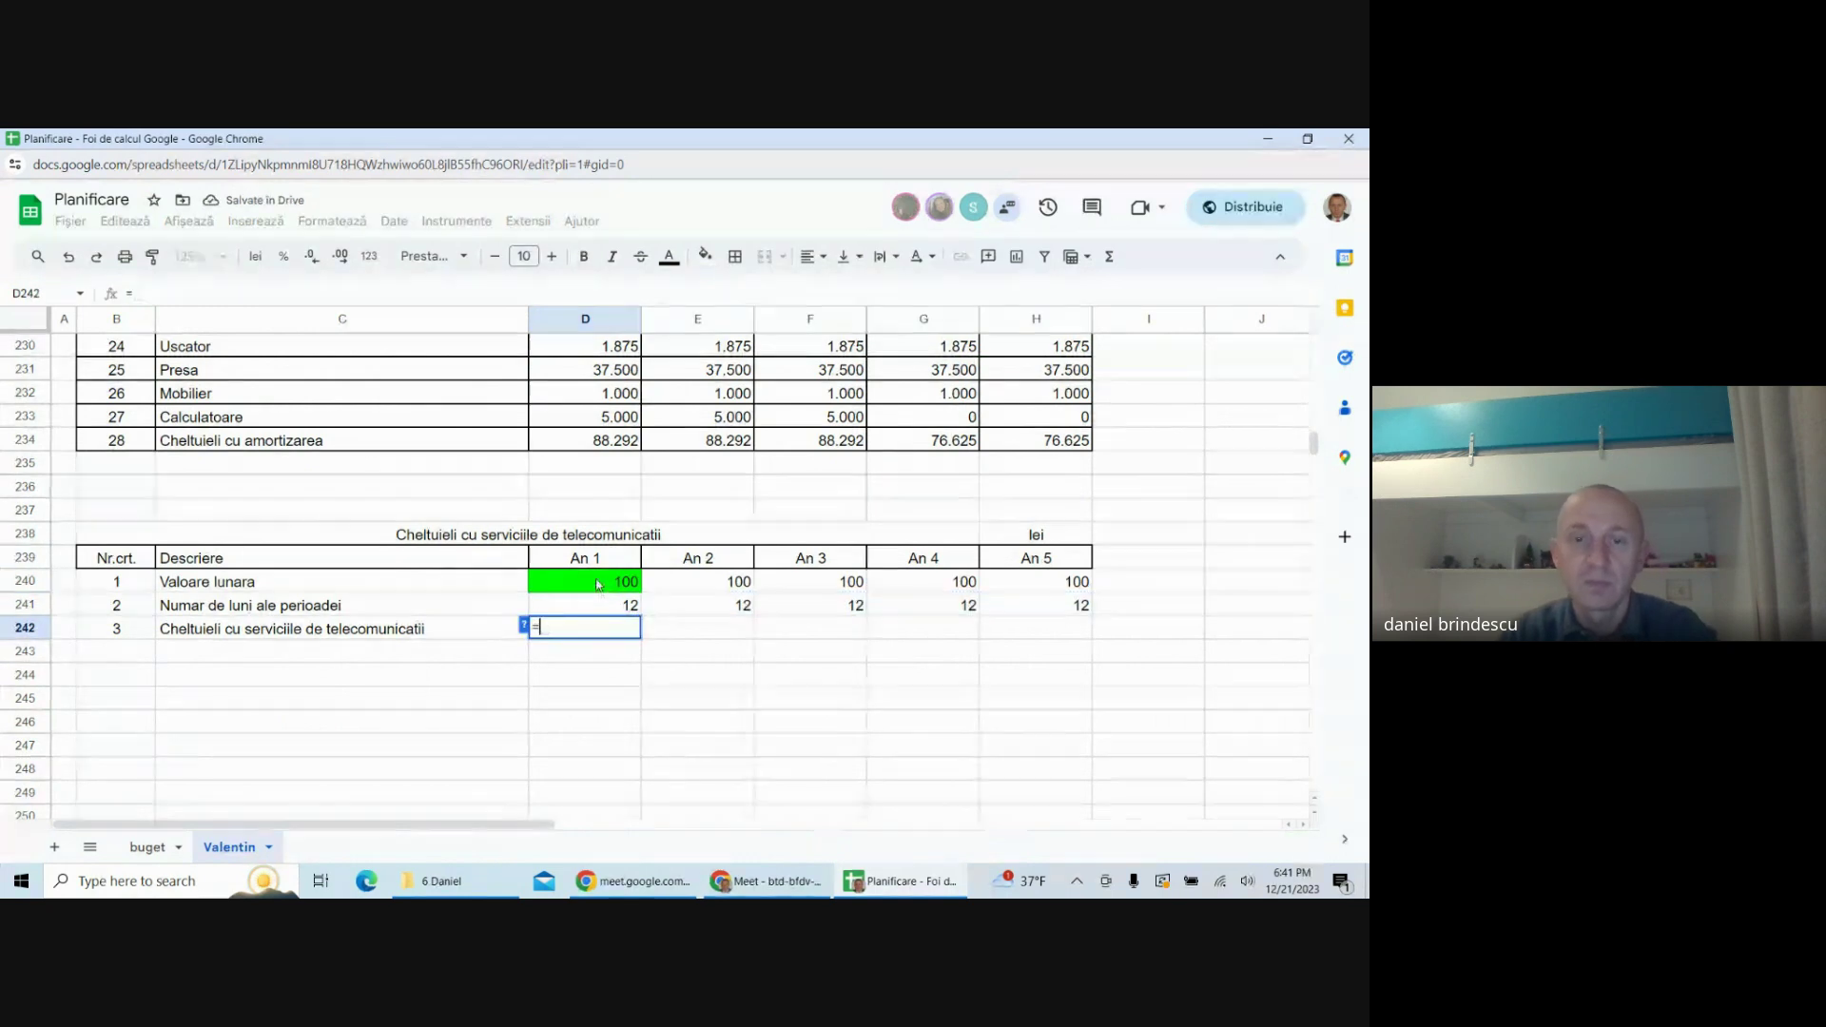
click(598, 582)
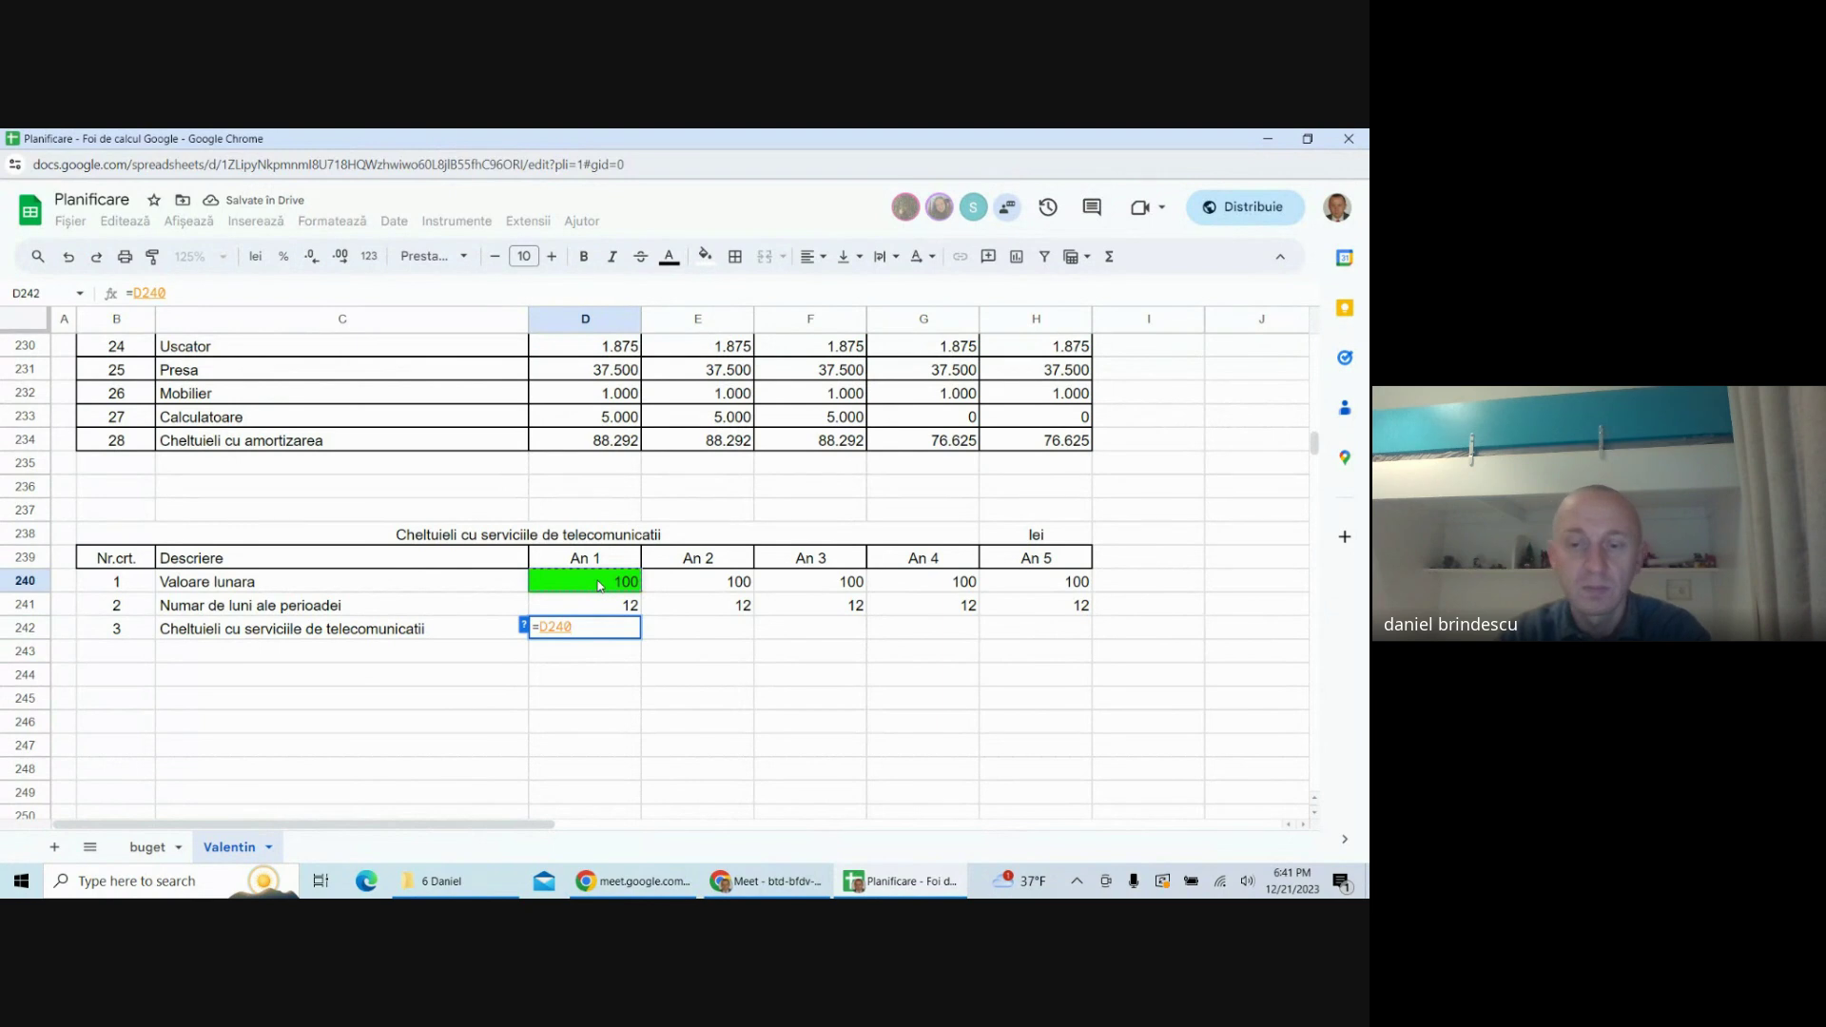
text(*)
click(604, 609)
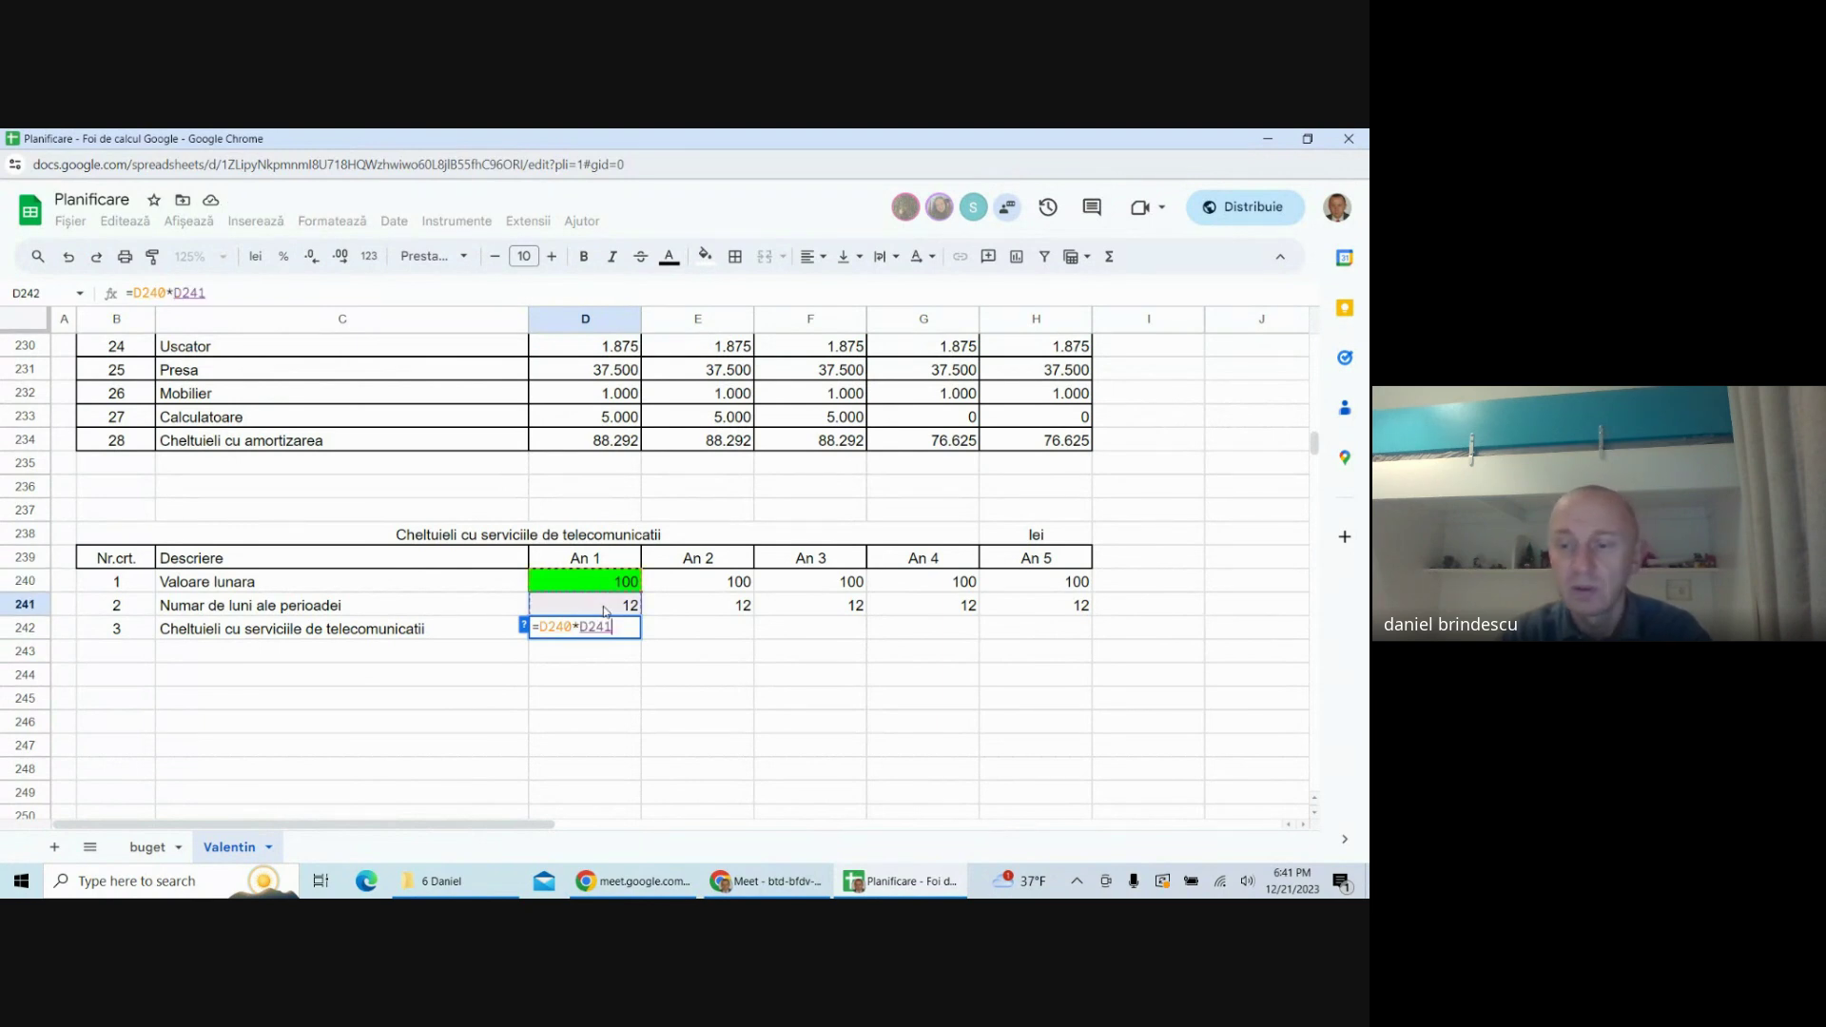
key(Return)
click(634, 629)
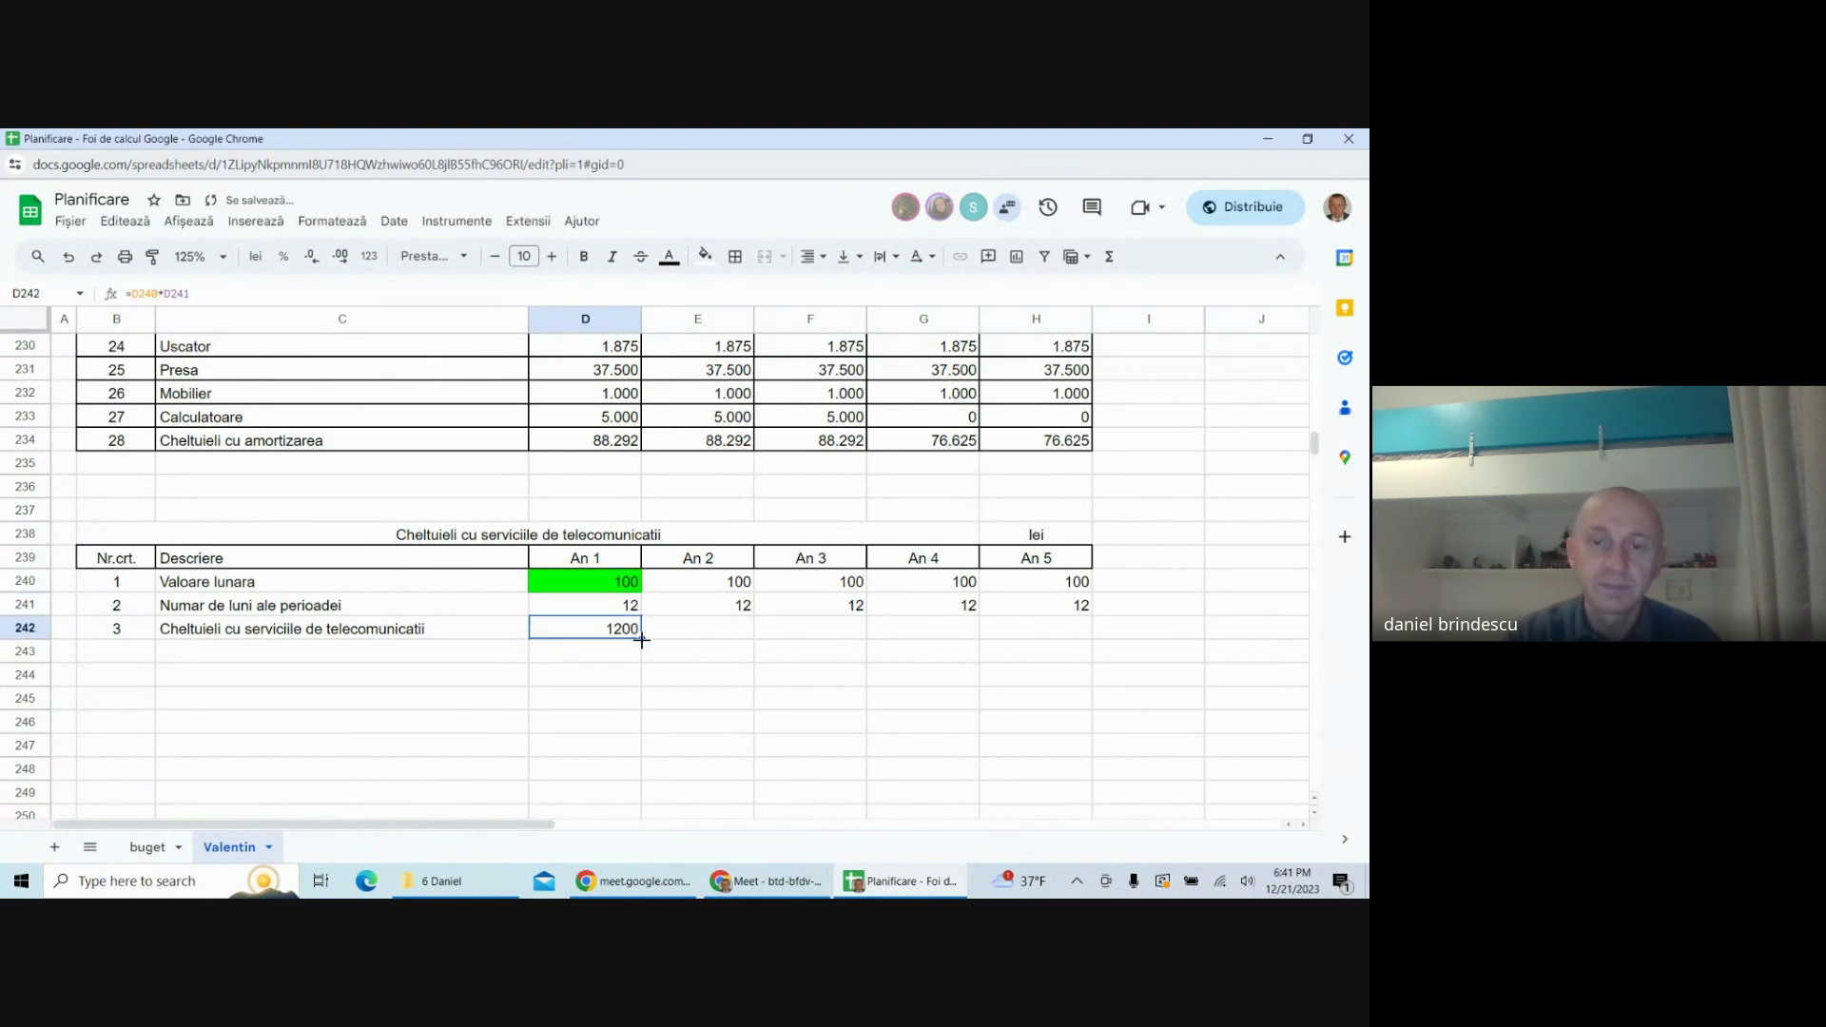
drag(639, 637, 929, 642)
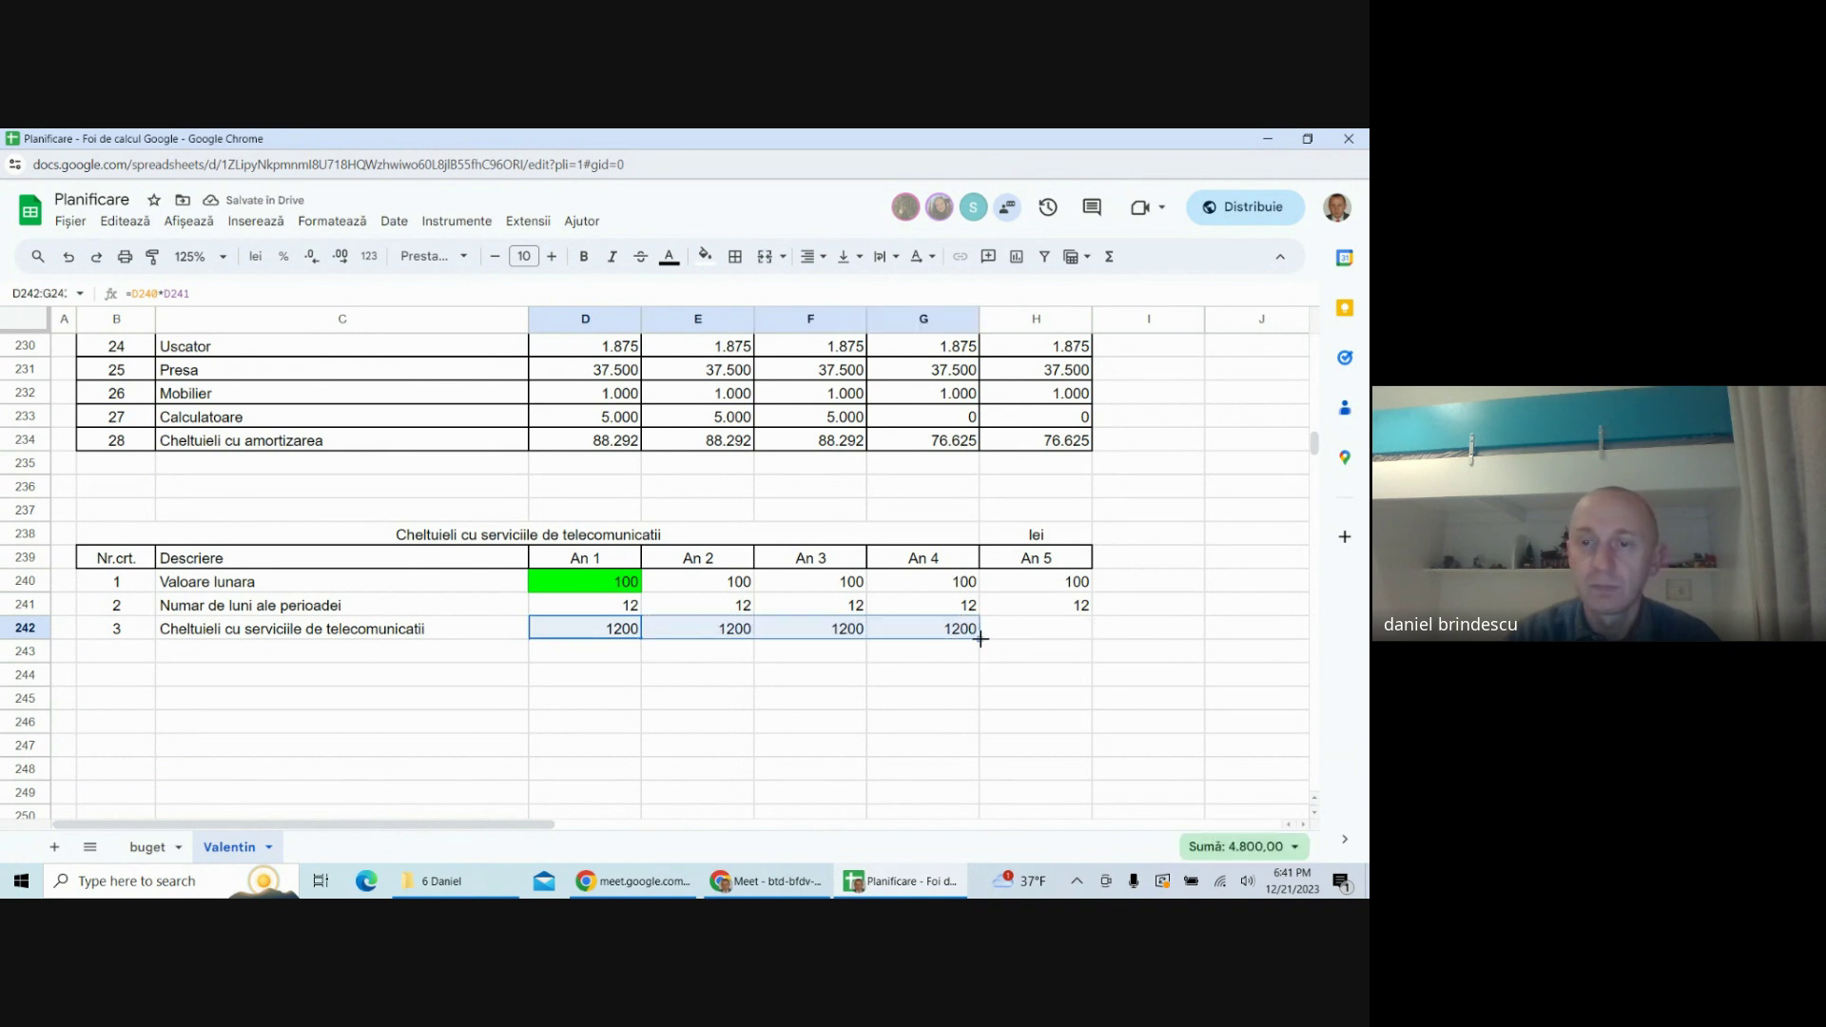
drag(980, 638, 1020, 636)
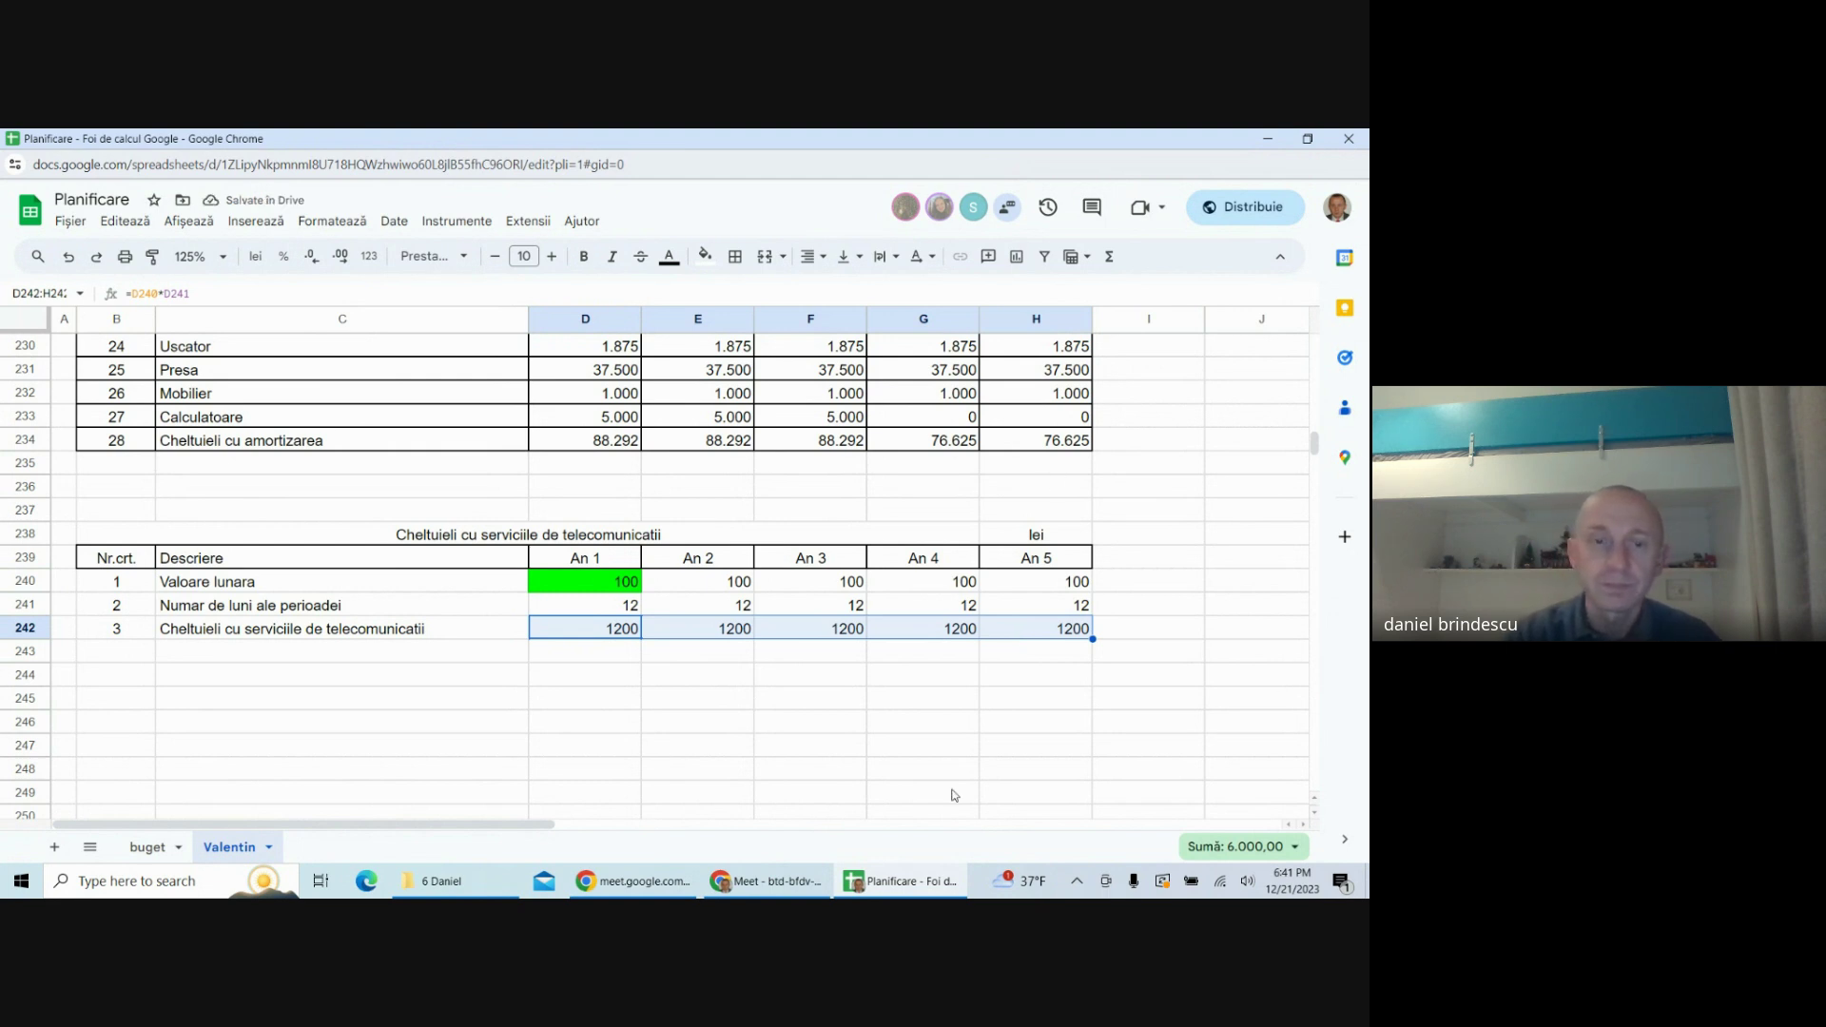
- Apply all borders to the telecommunications table rows B240:H242
drag(148, 582, 1046, 631)
click(735, 256)
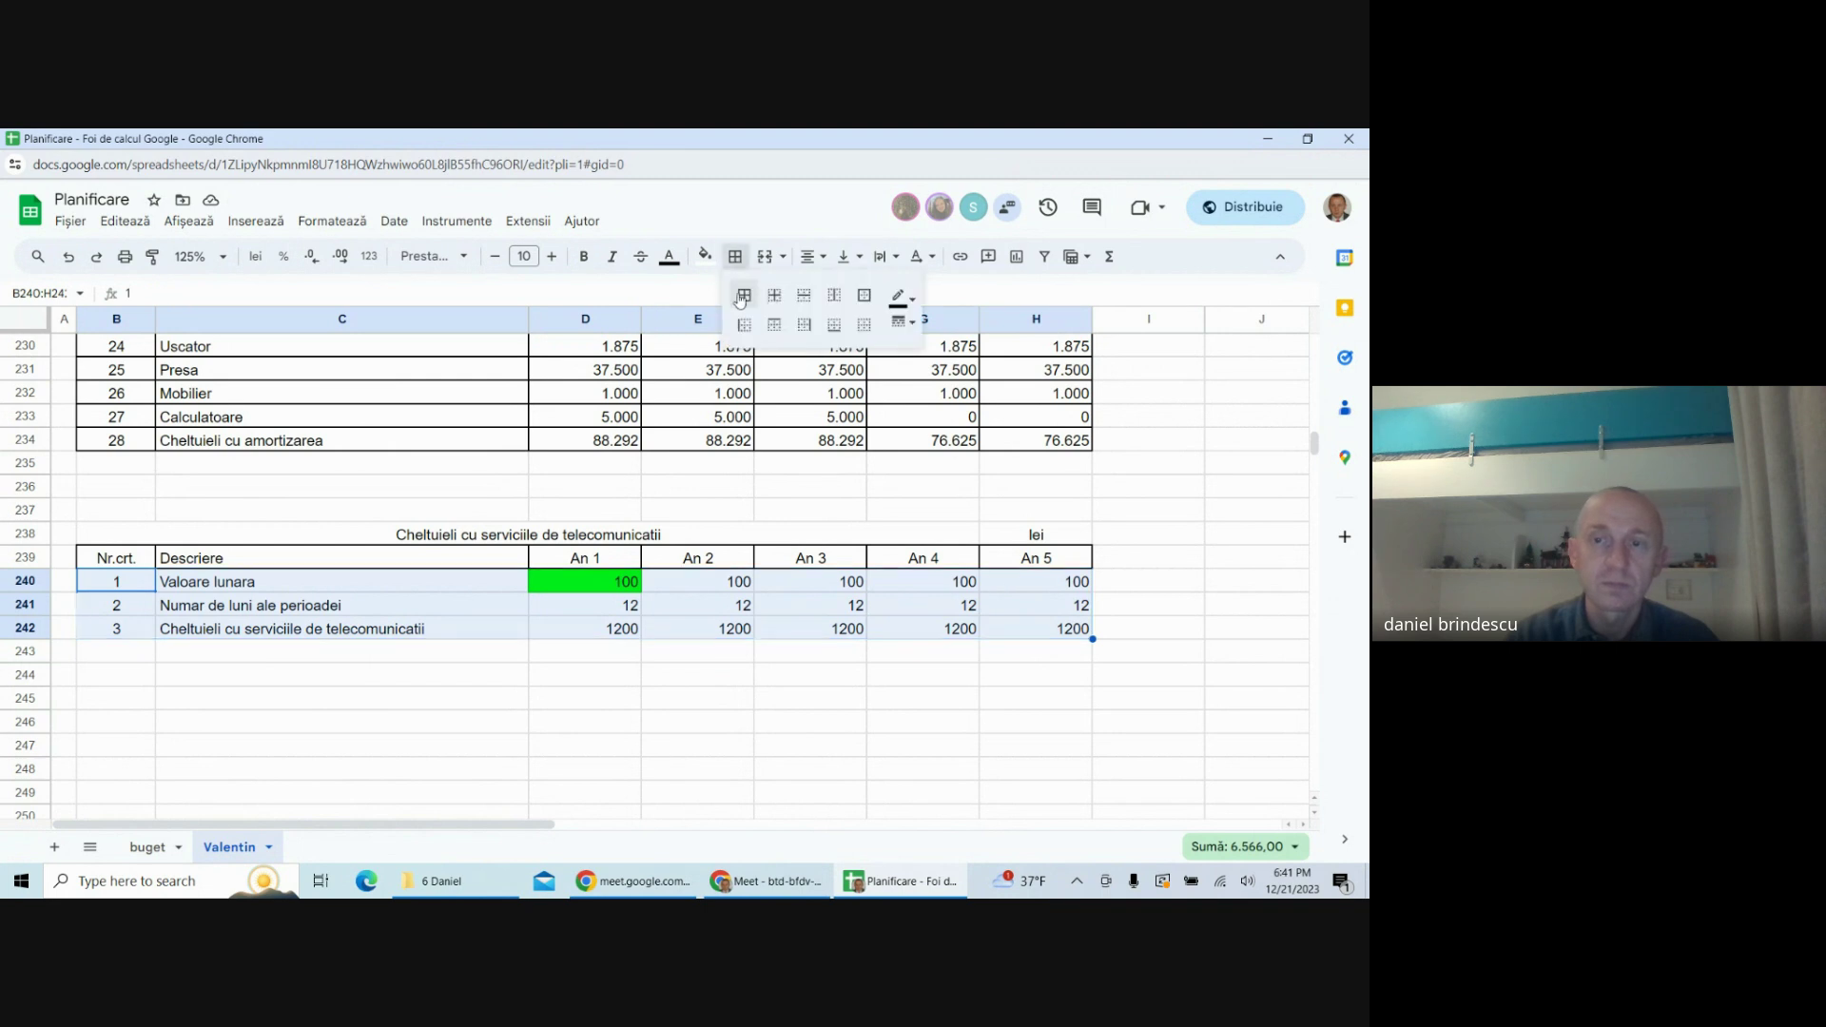
click(744, 294)
click(830, 727)
- Format the telecommunications expense totals D242:H242 as numbers with a thousands separator and no decimals
drag(616, 630, 1036, 632)
click(332, 220)
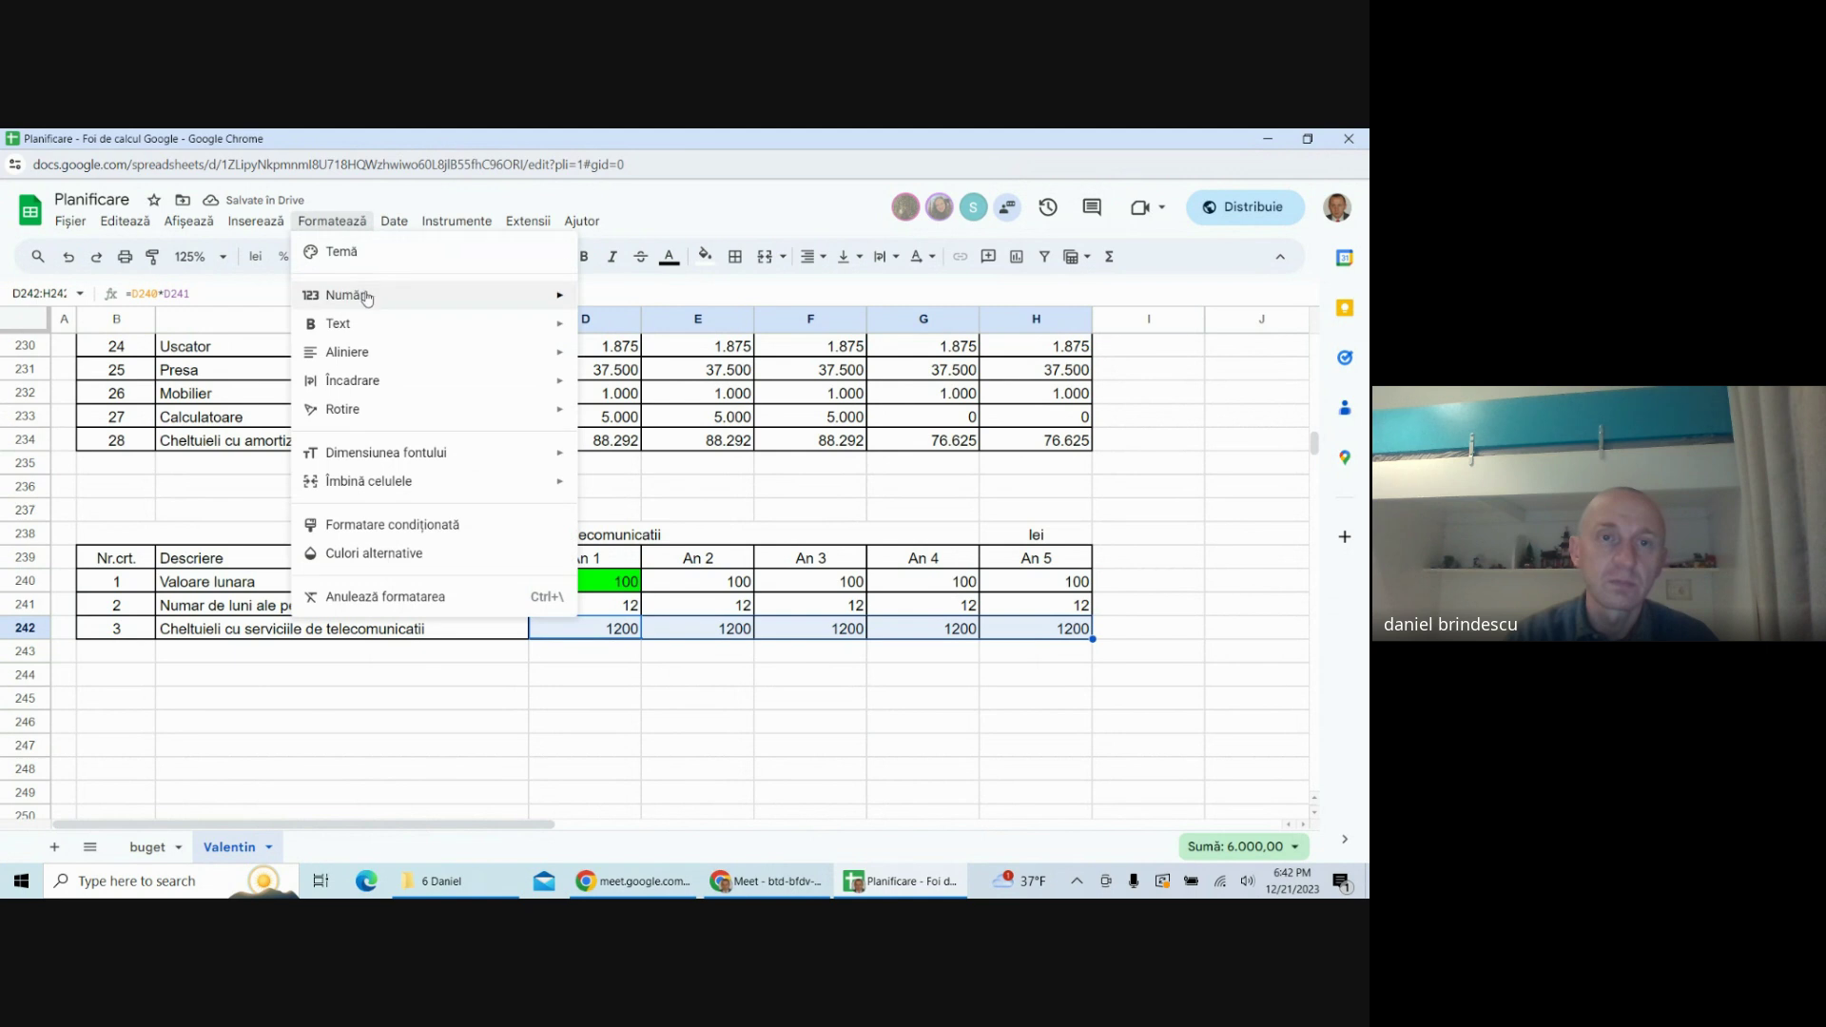
mouse_move(372, 294)
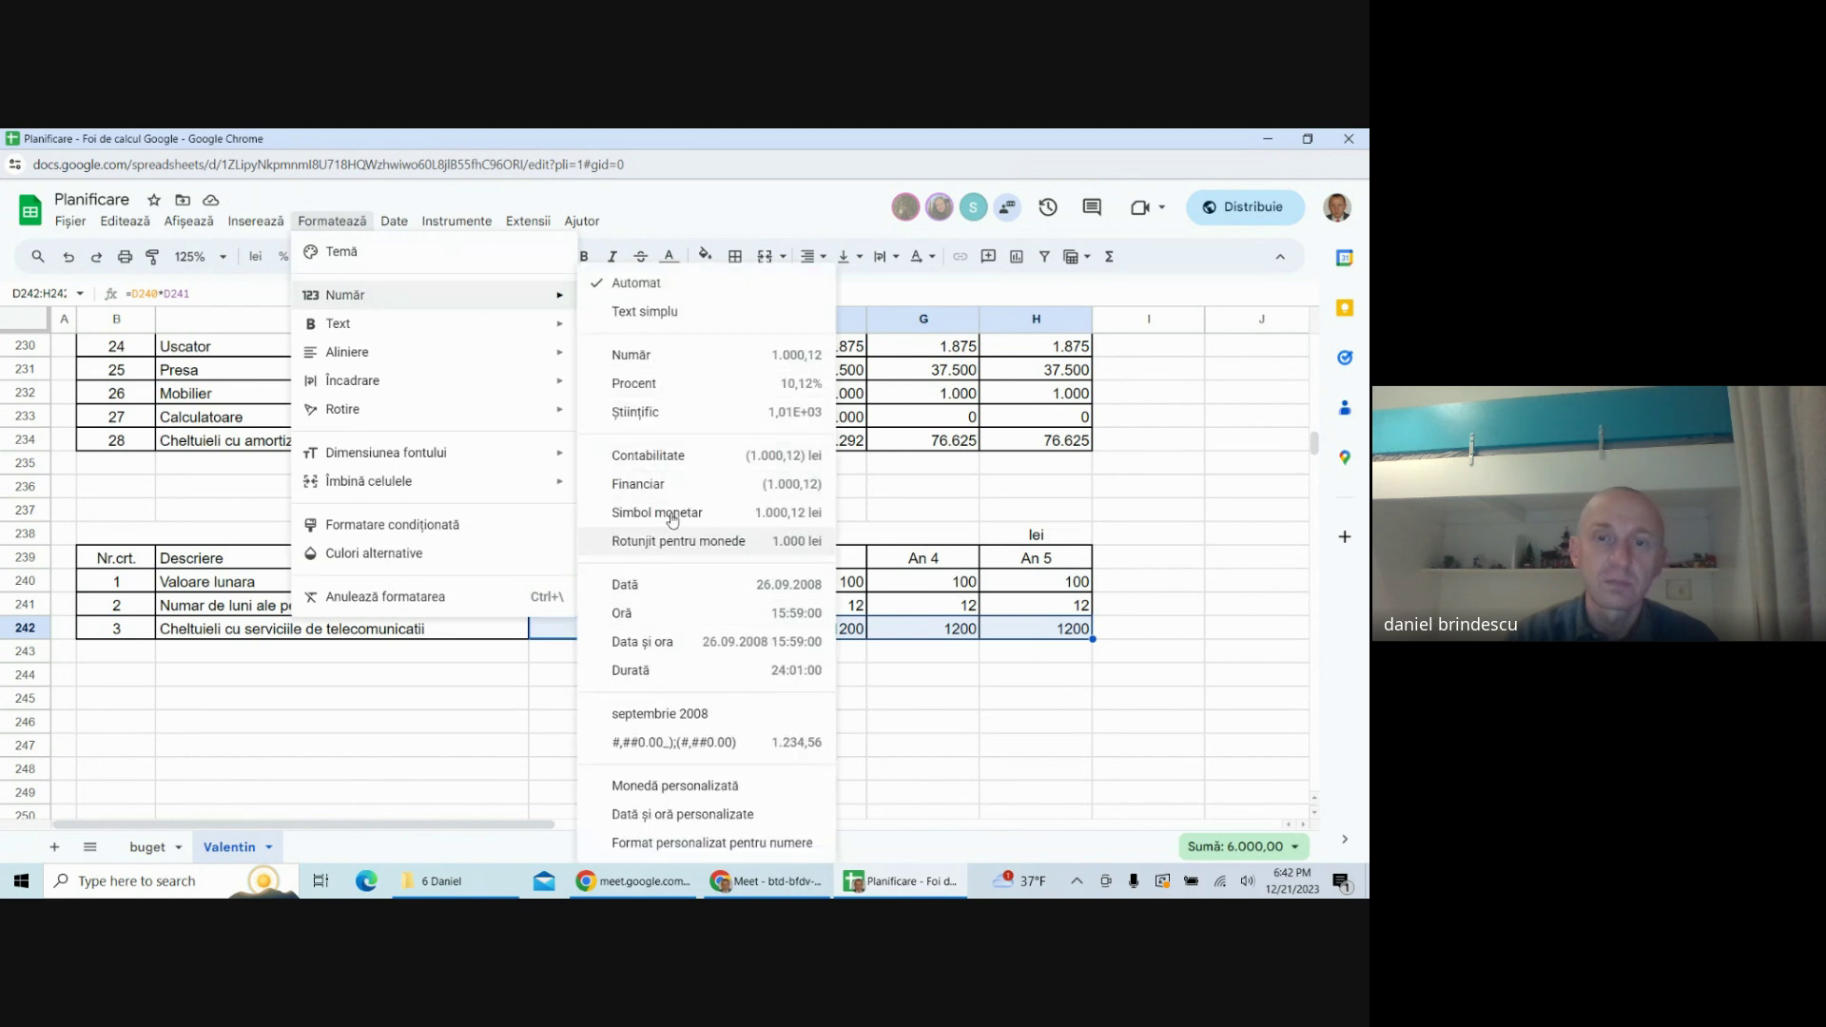
click(631, 355)
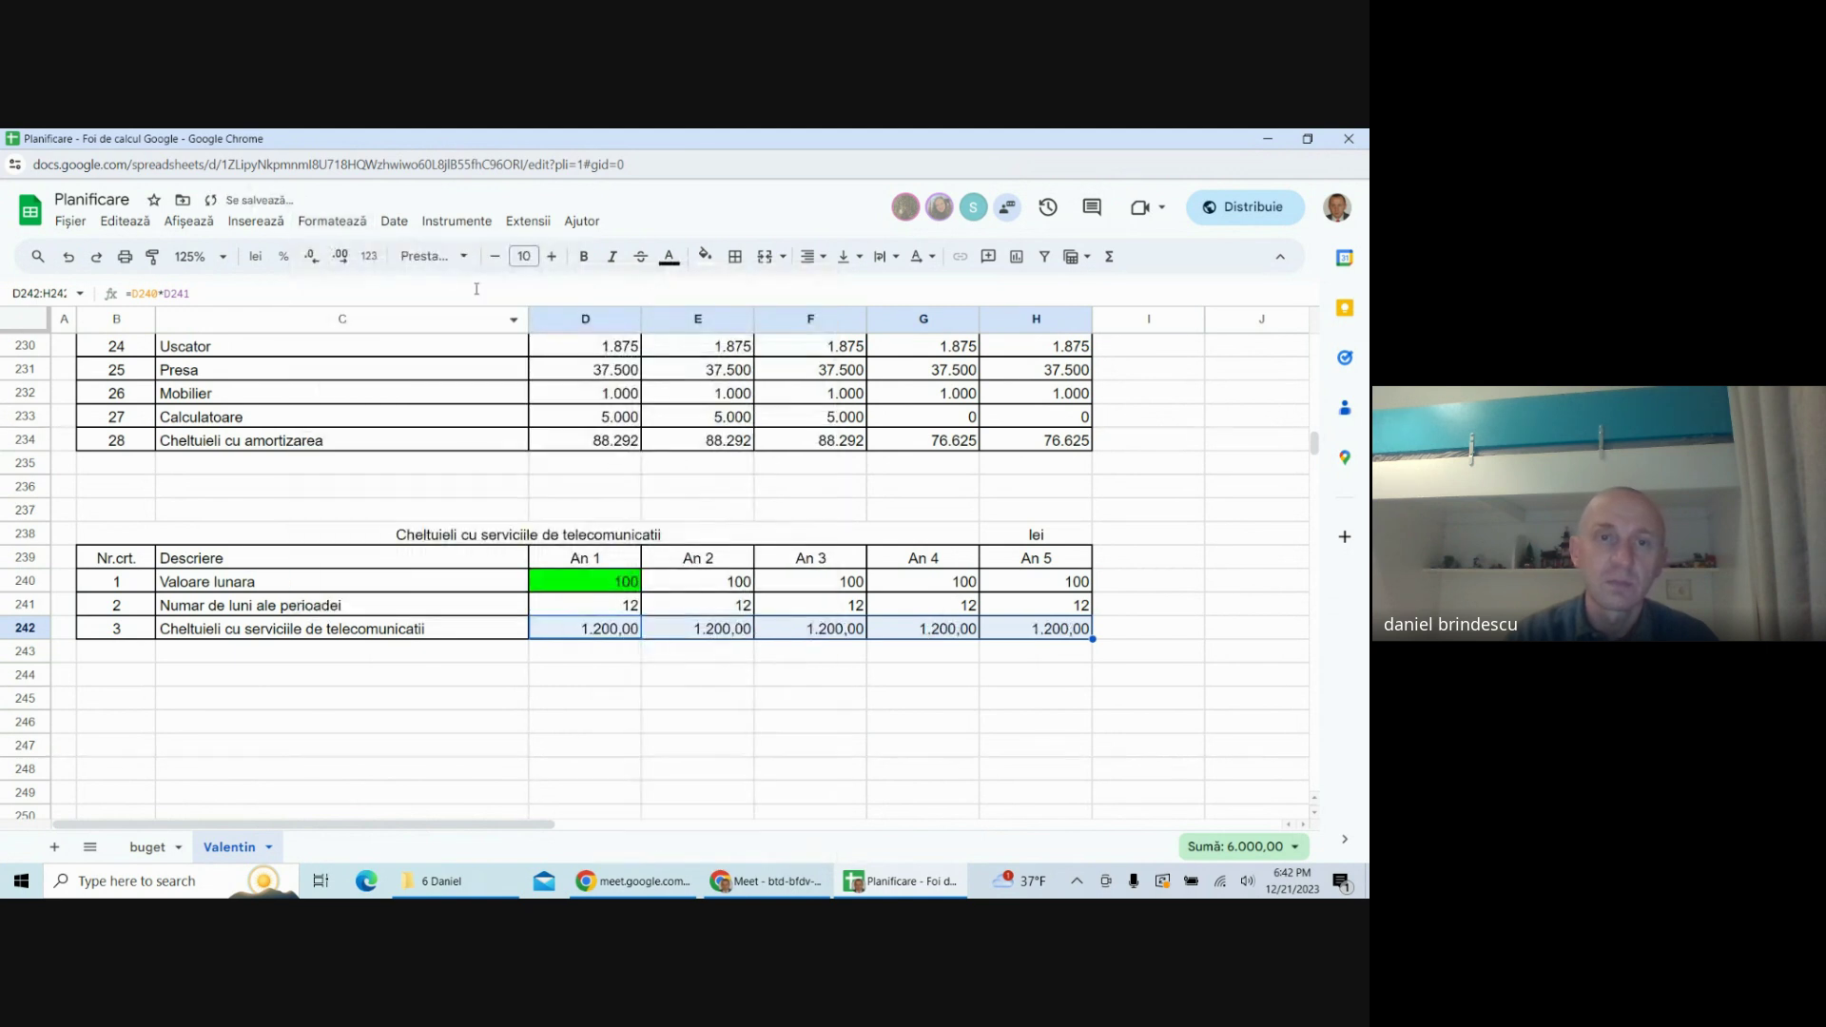
click(313, 258)
click(314, 257)
click(923, 744)
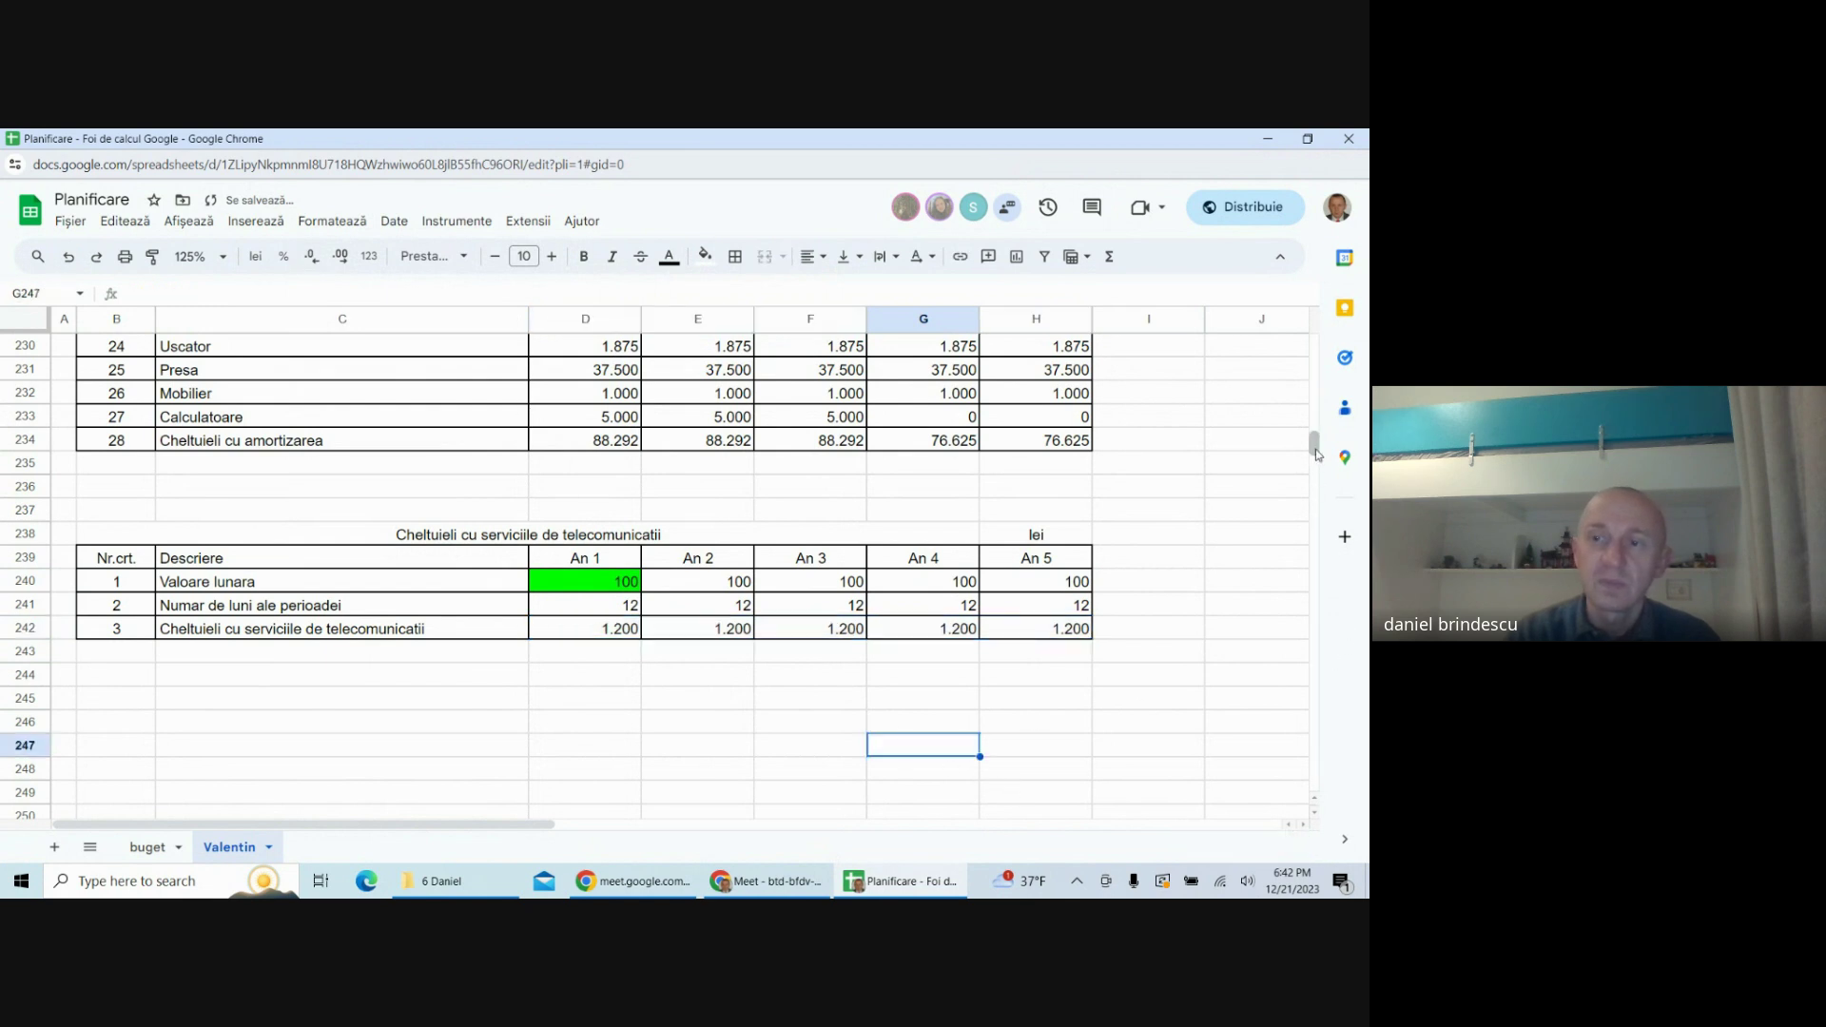
- Link the budget's telecommunications expense in D24 to the detail table with =D242 and extend the formula across to H24
drag(1313, 443, 1313, 344)
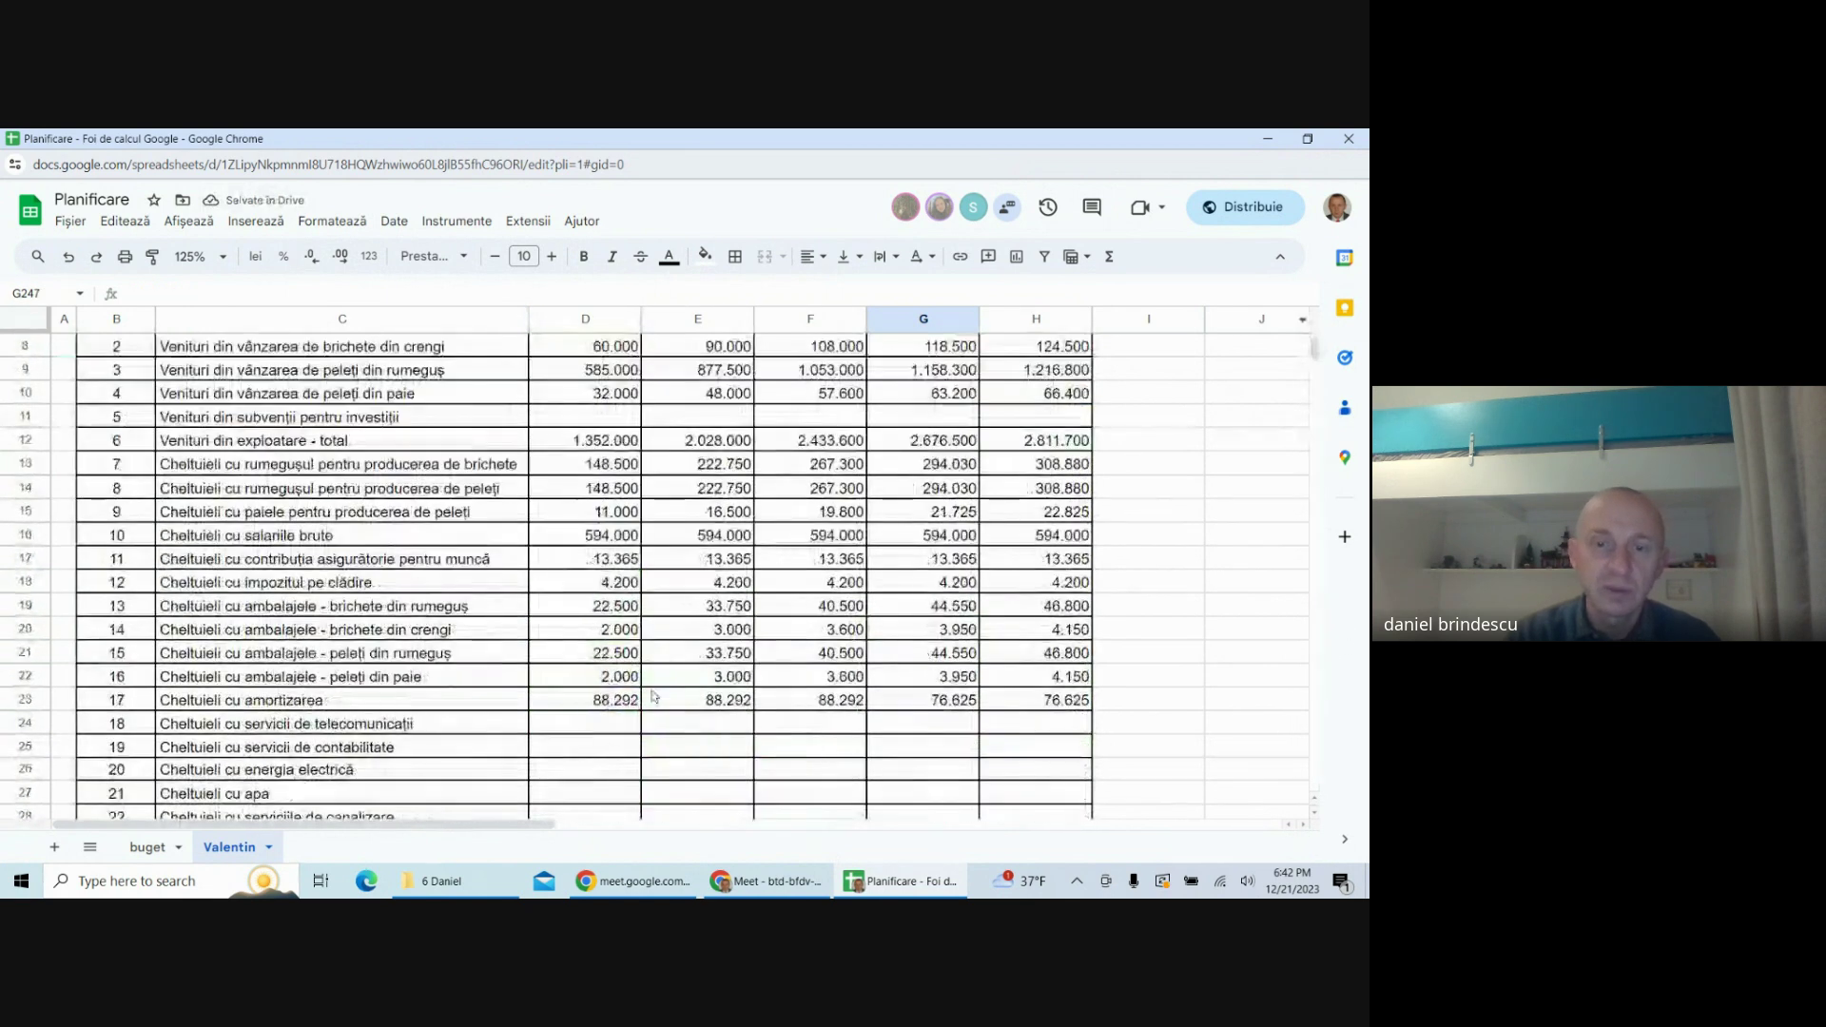
click(598, 728)
text(=)
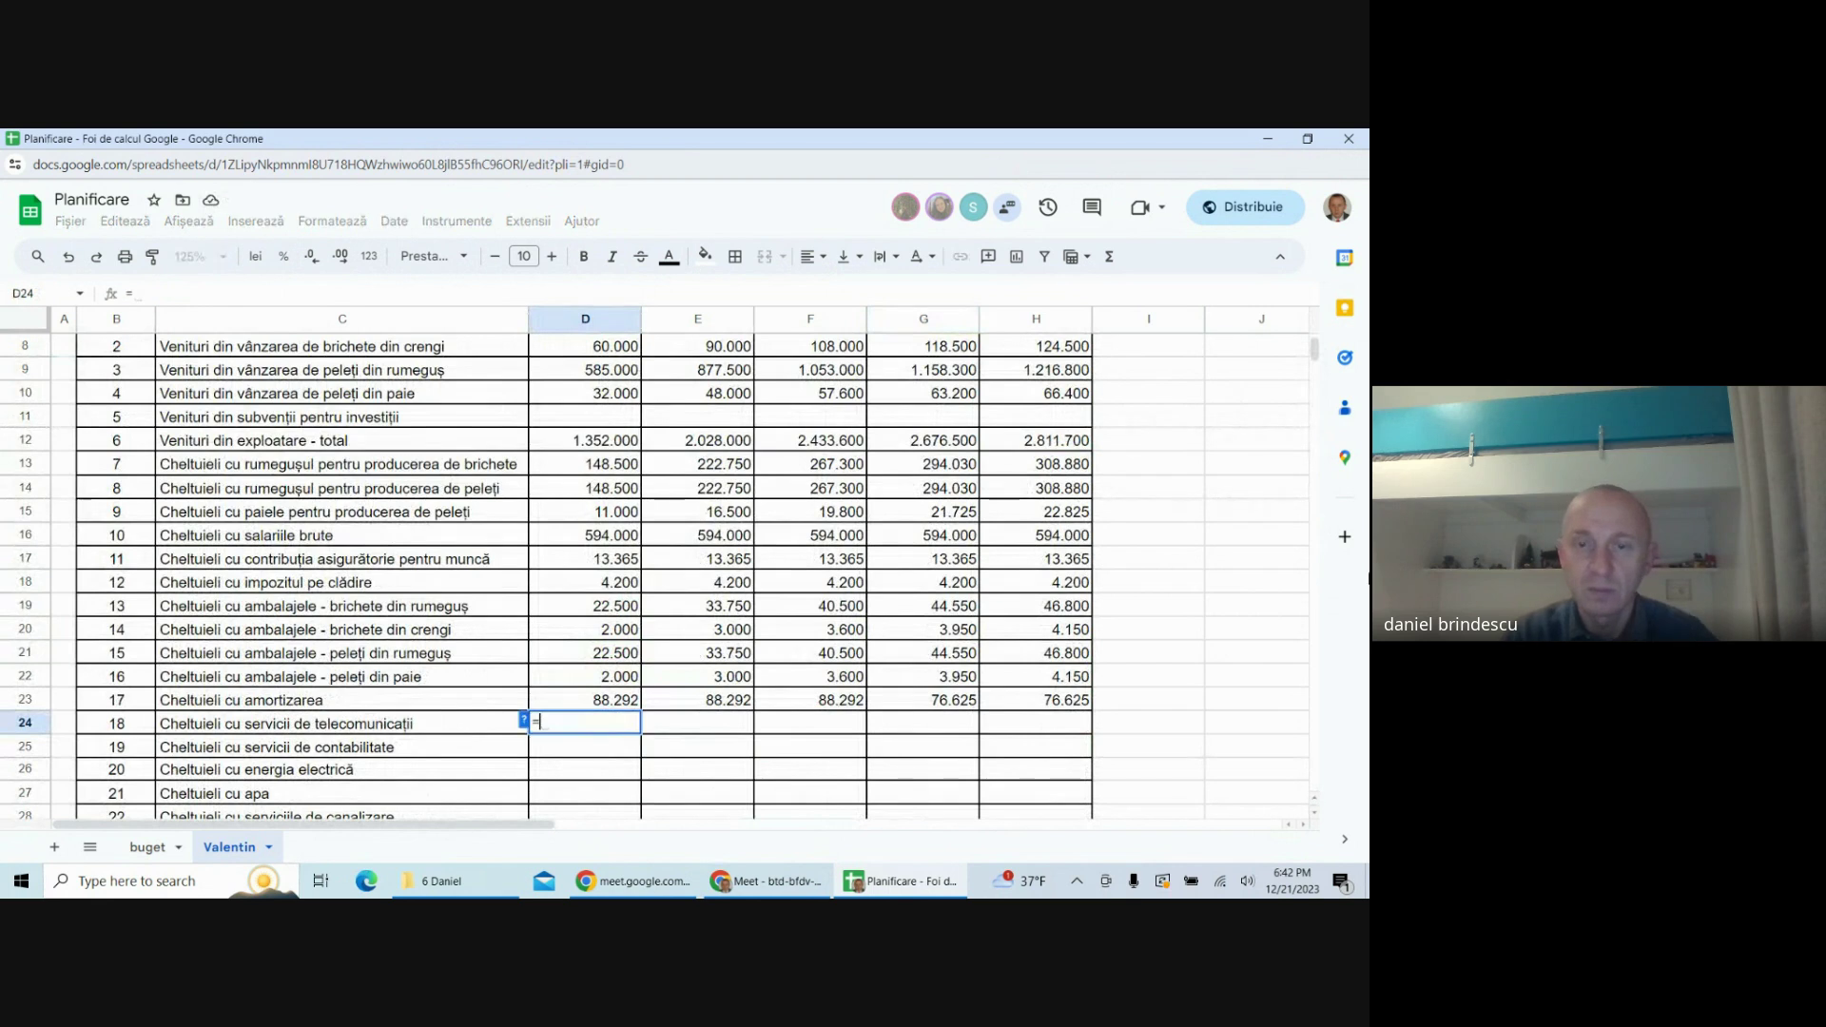
drag(1313, 352, 1292, 449)
click(585, 556)
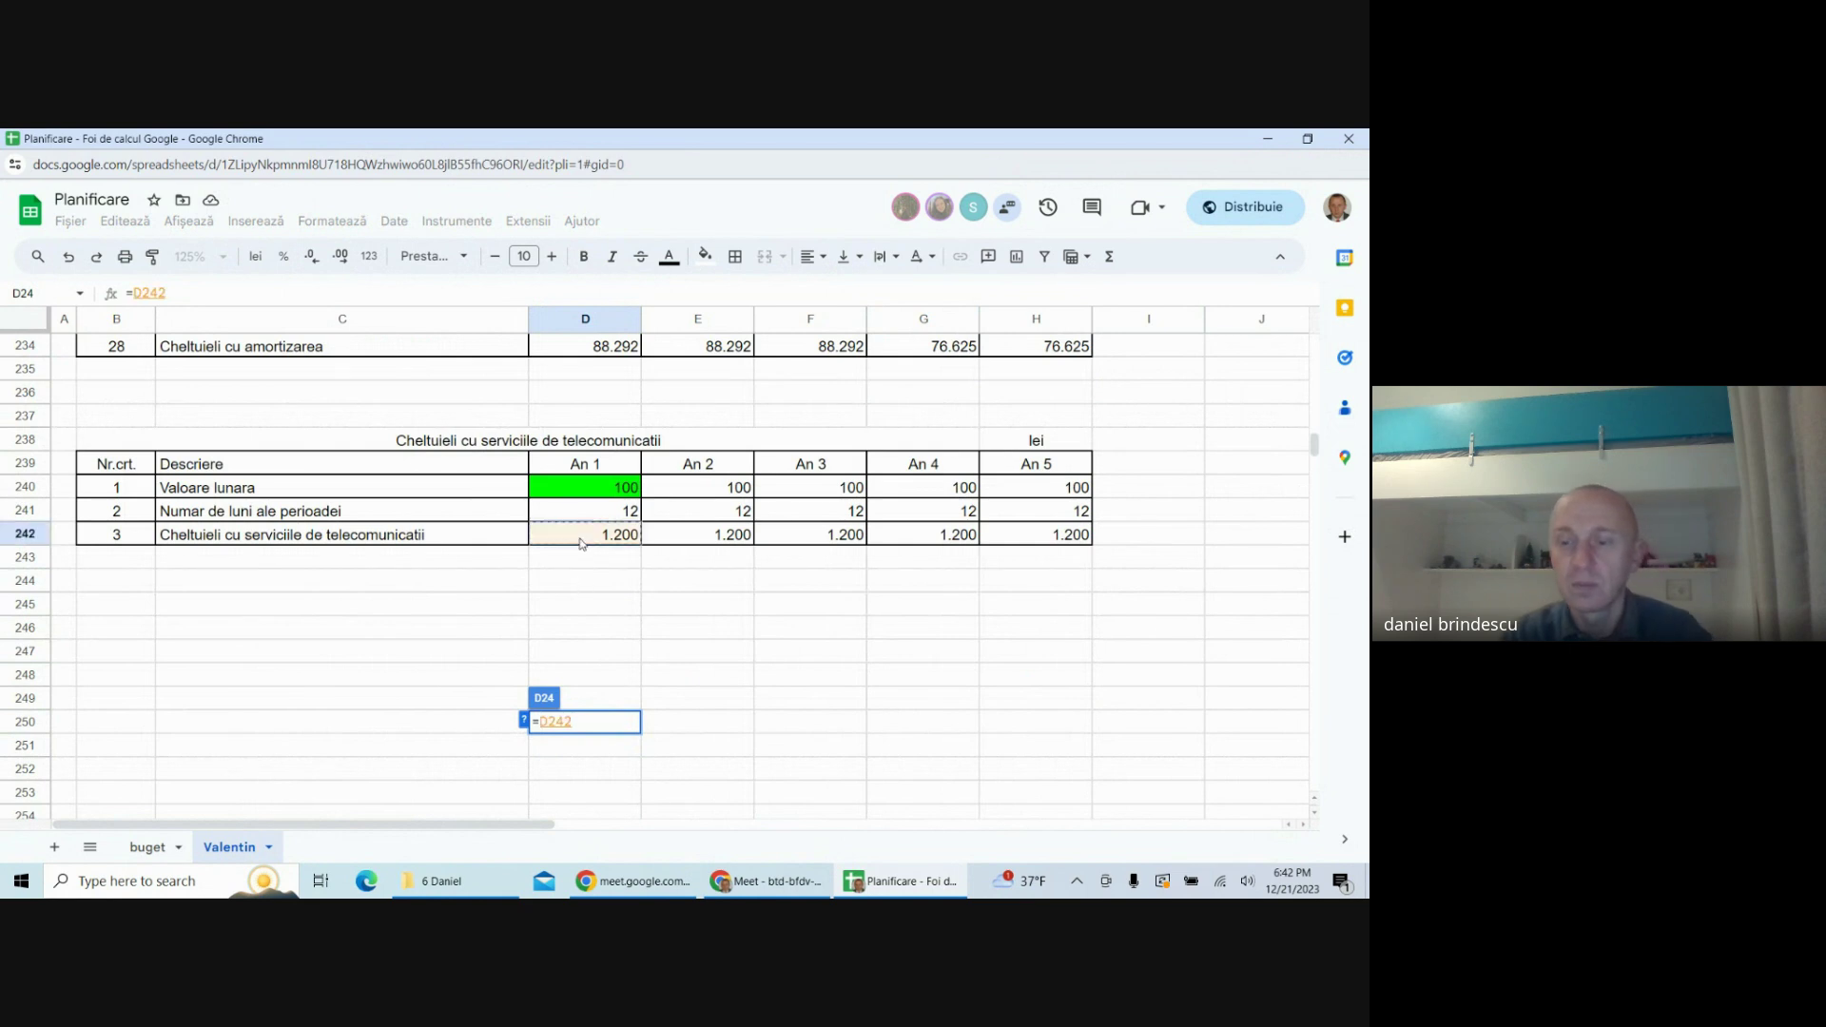
key(Return)
scroll(665, 570, up, 5)
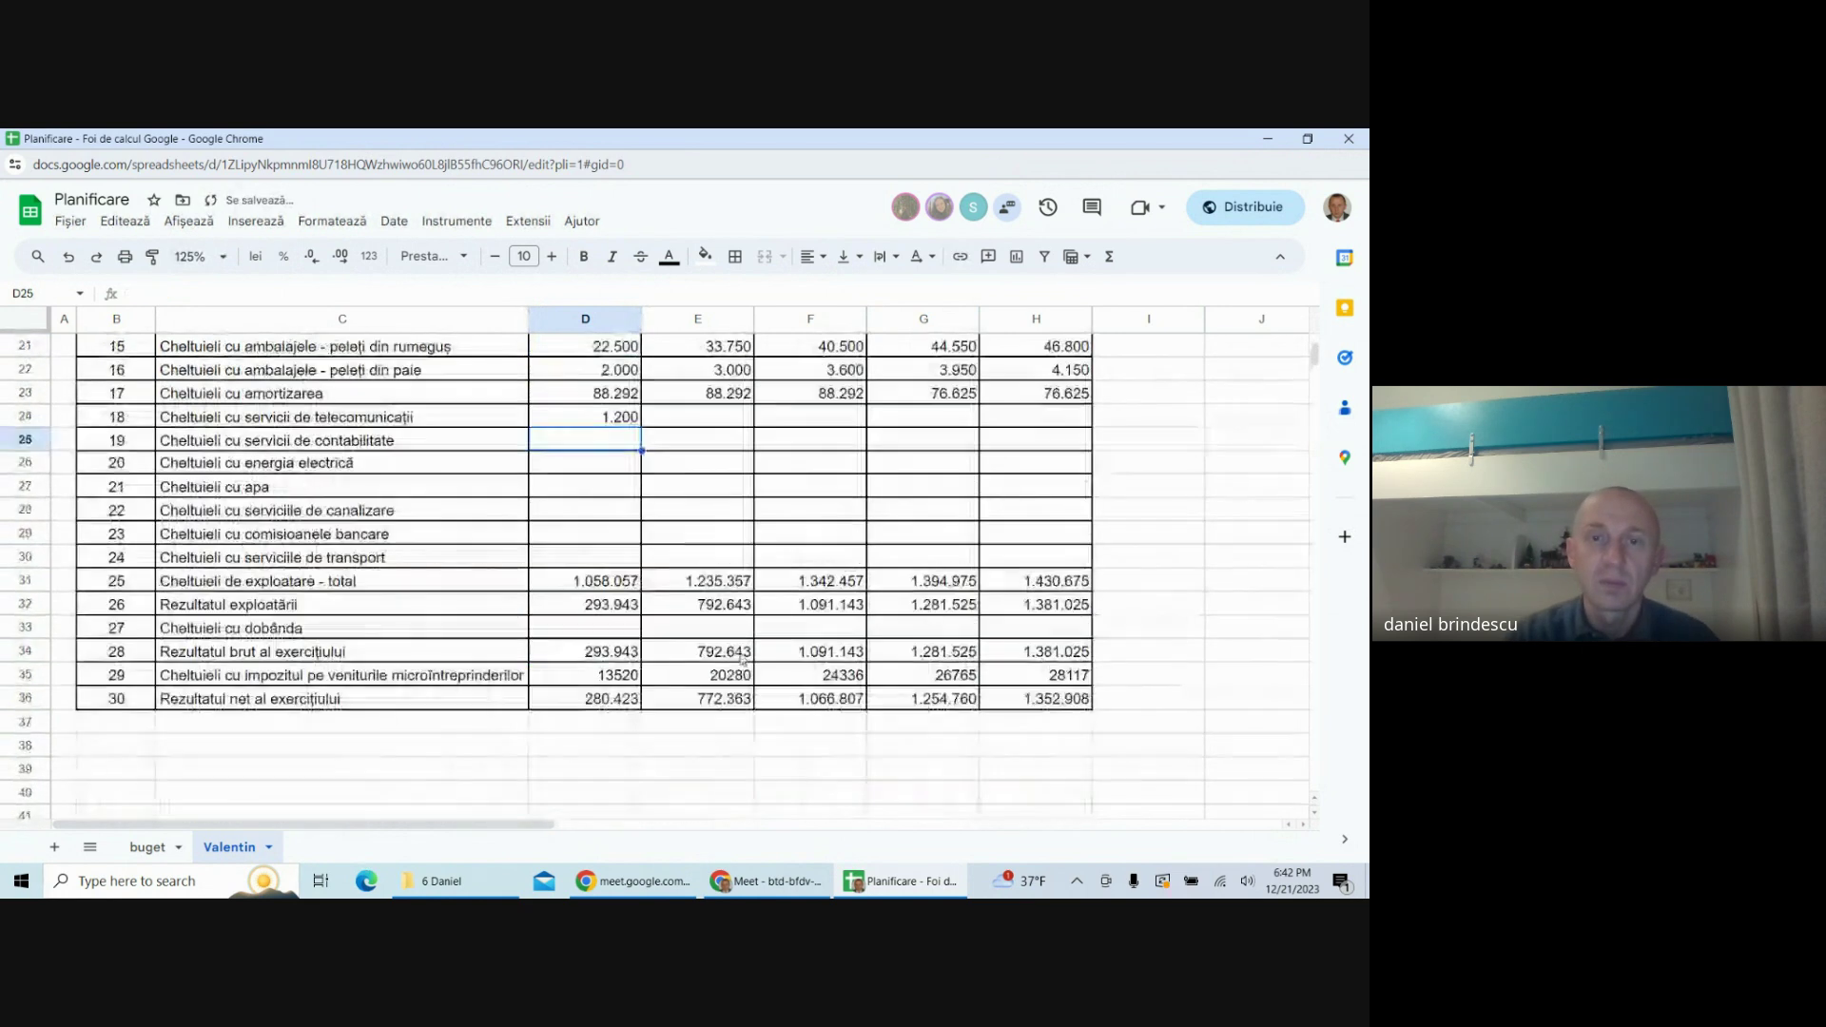
click(599, 423)
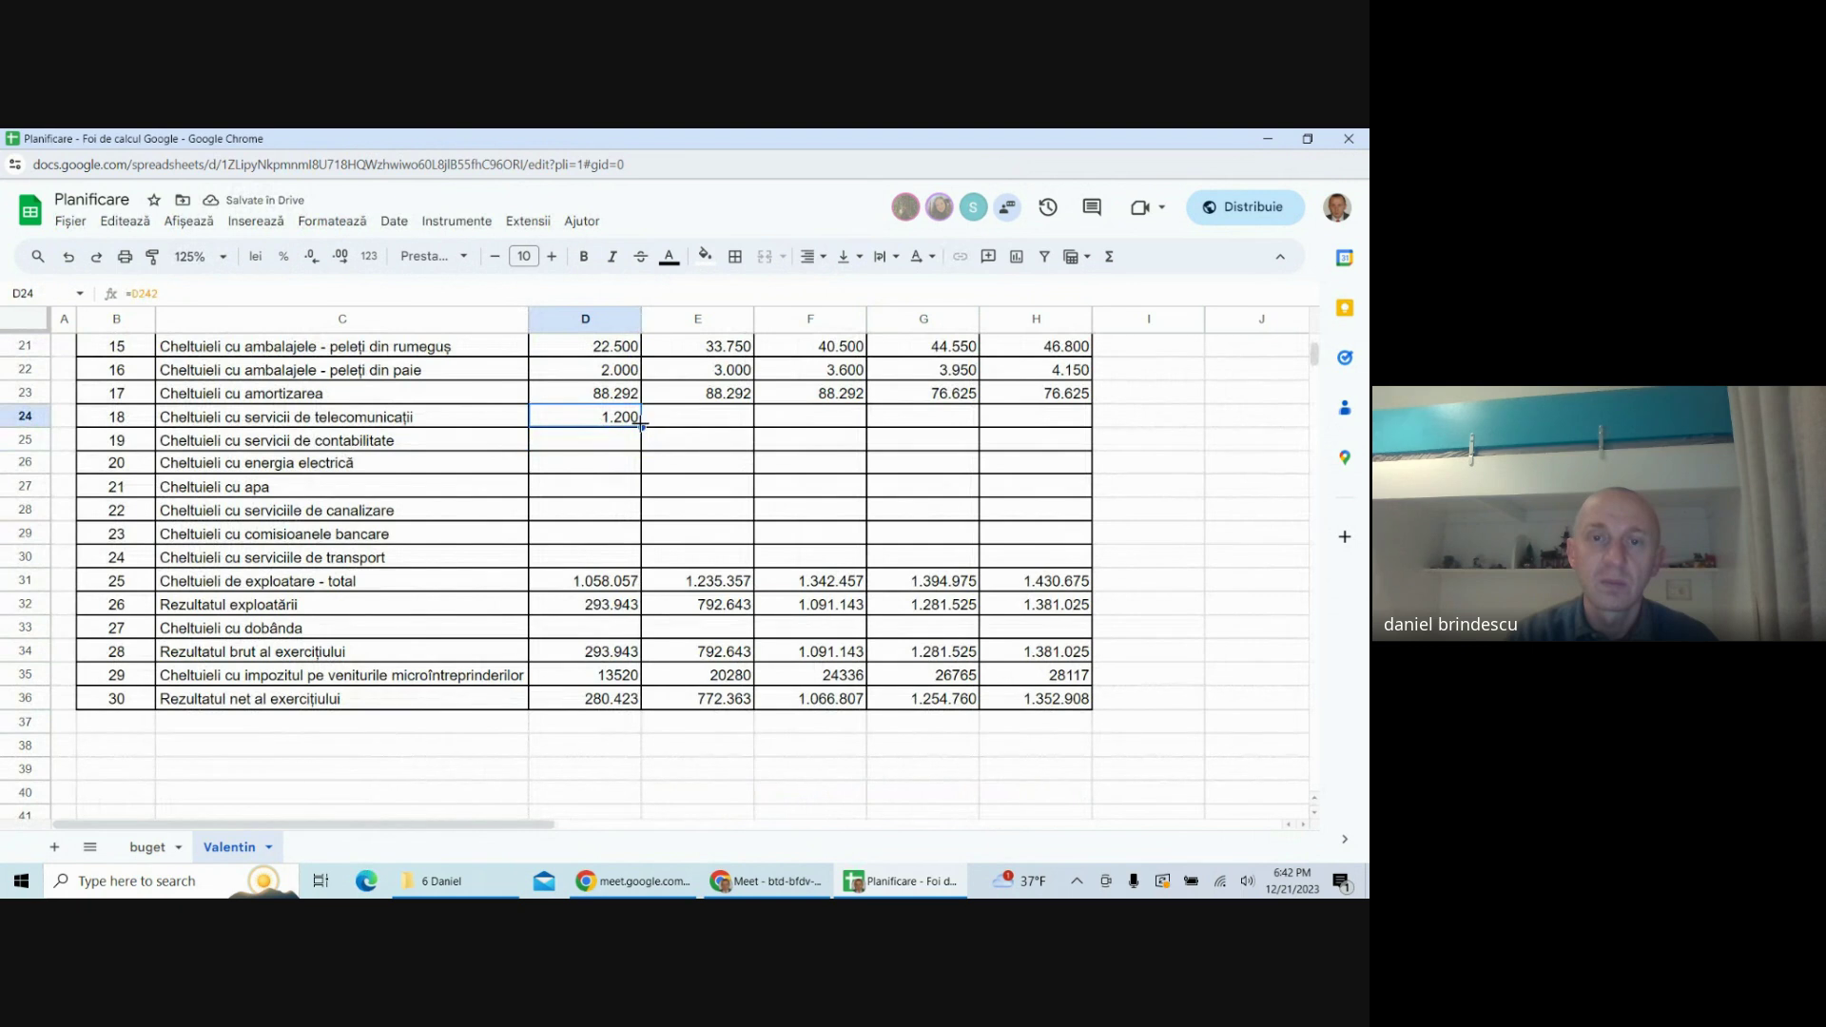
drag(642, 425, 1032, 404)
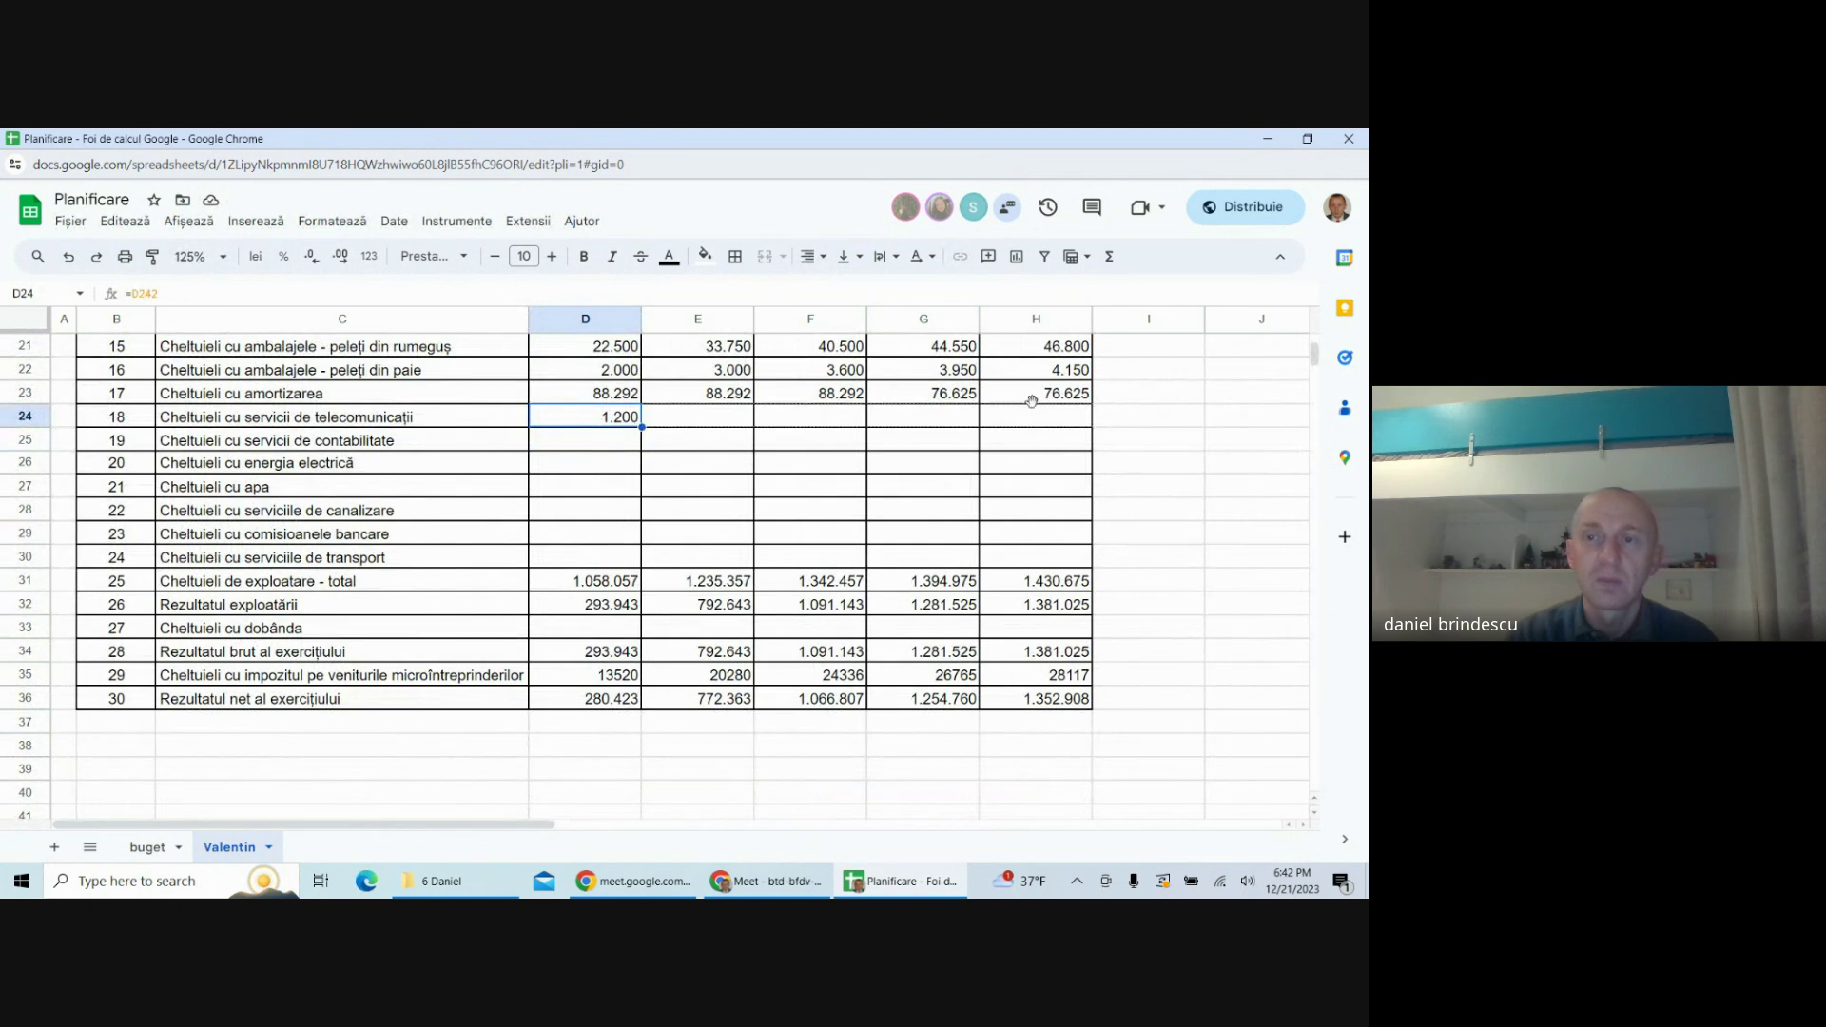
- Copy the telecommunications table B238:H242 and paste it at B246 as the base for the accounting services table
click(323, 447)
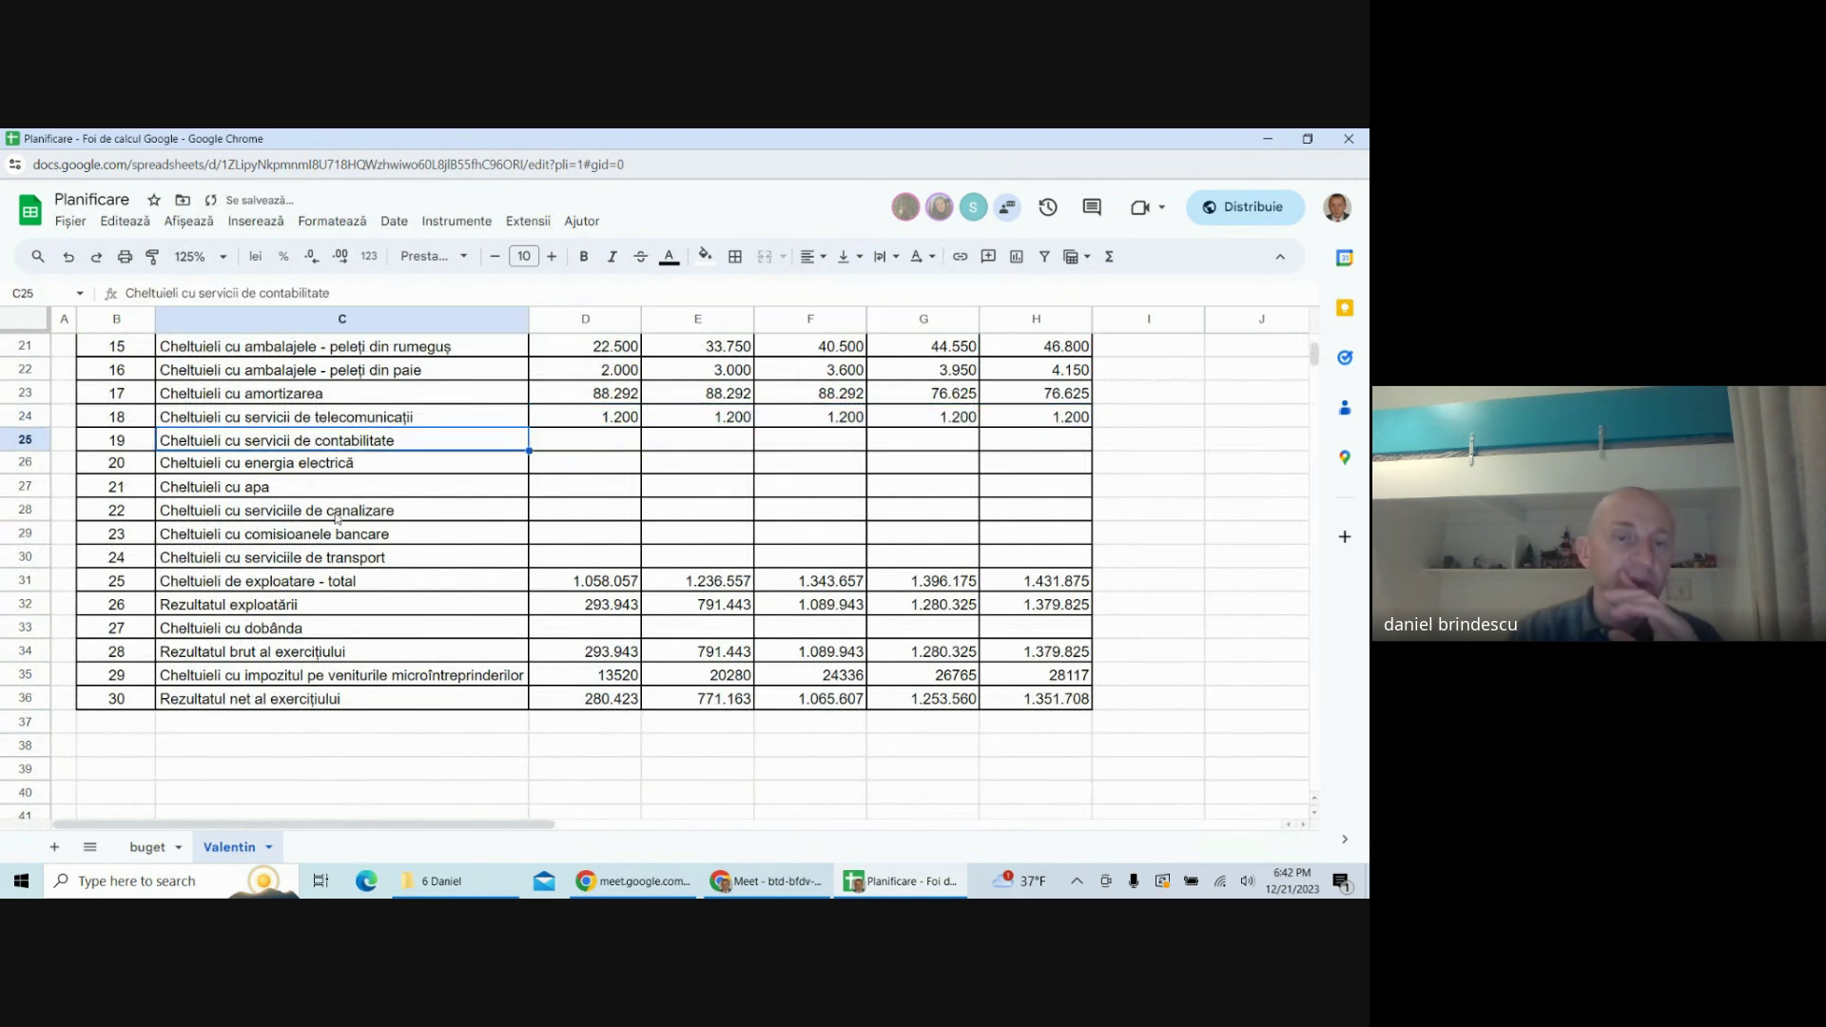
drag(1313, 361, 1331, 454)
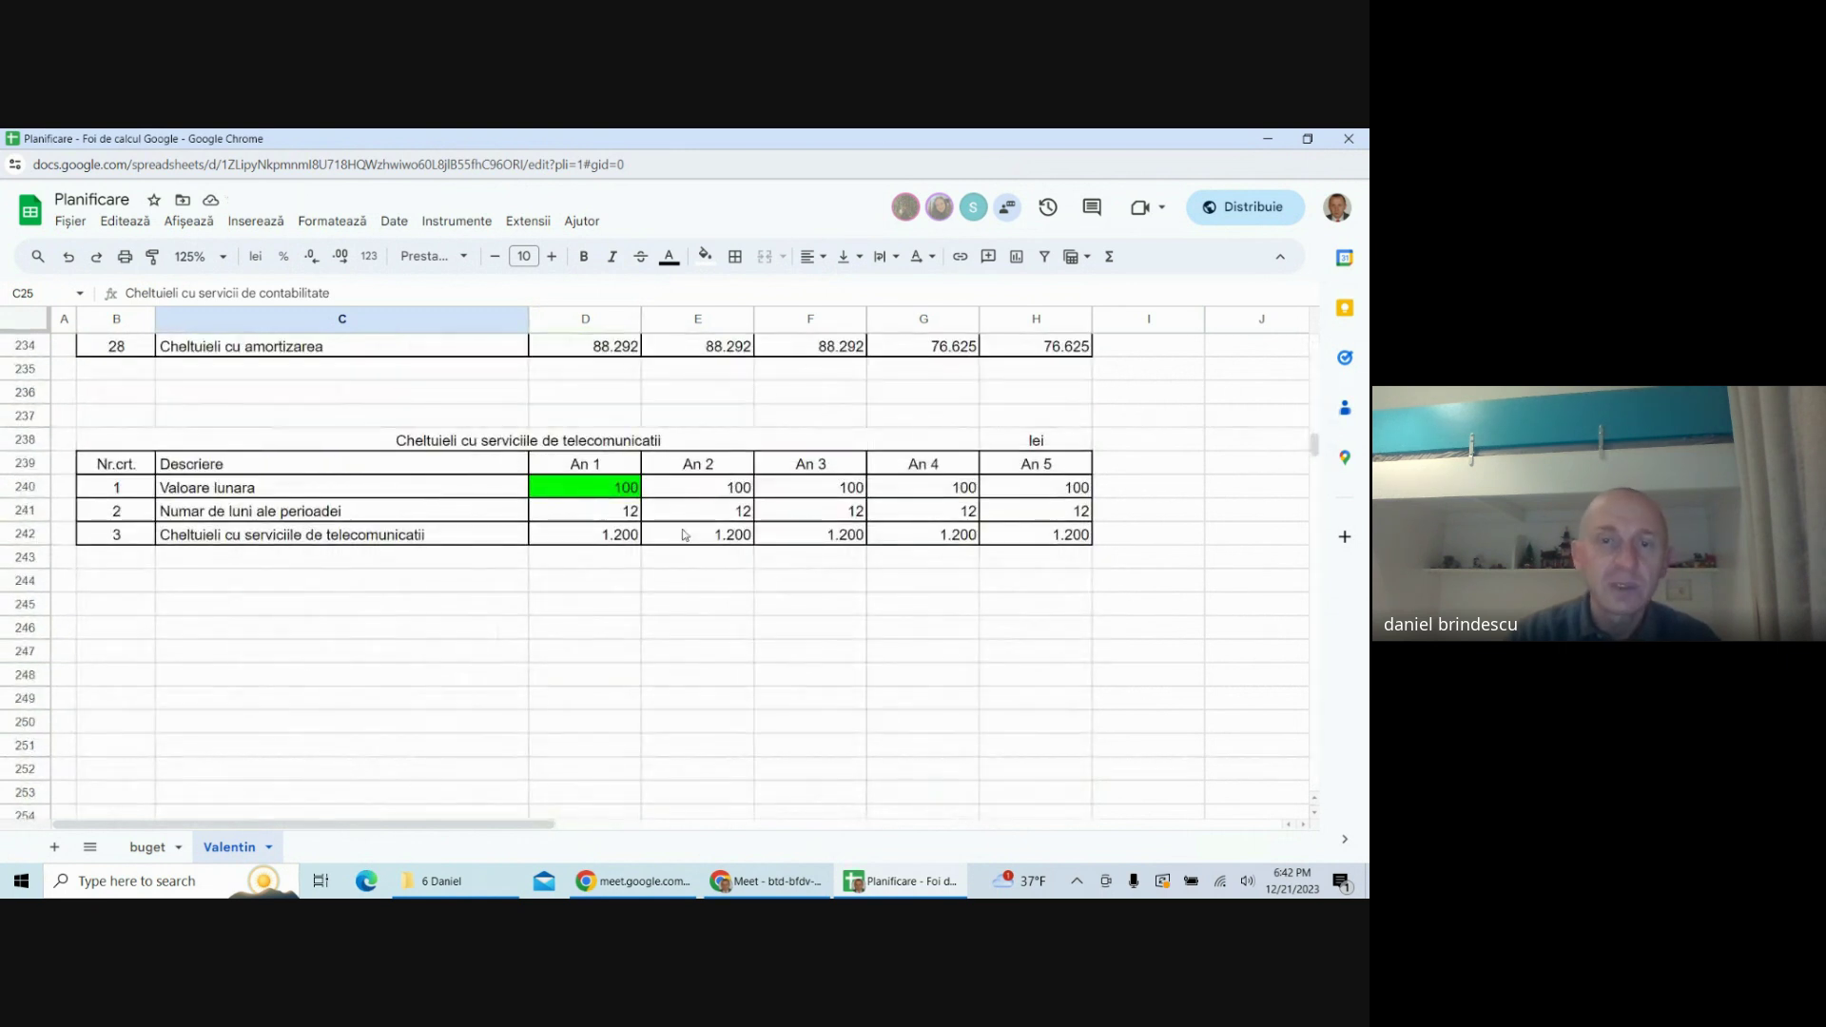
drag(379, 441, 1040, 540)
key(ctrl+c)
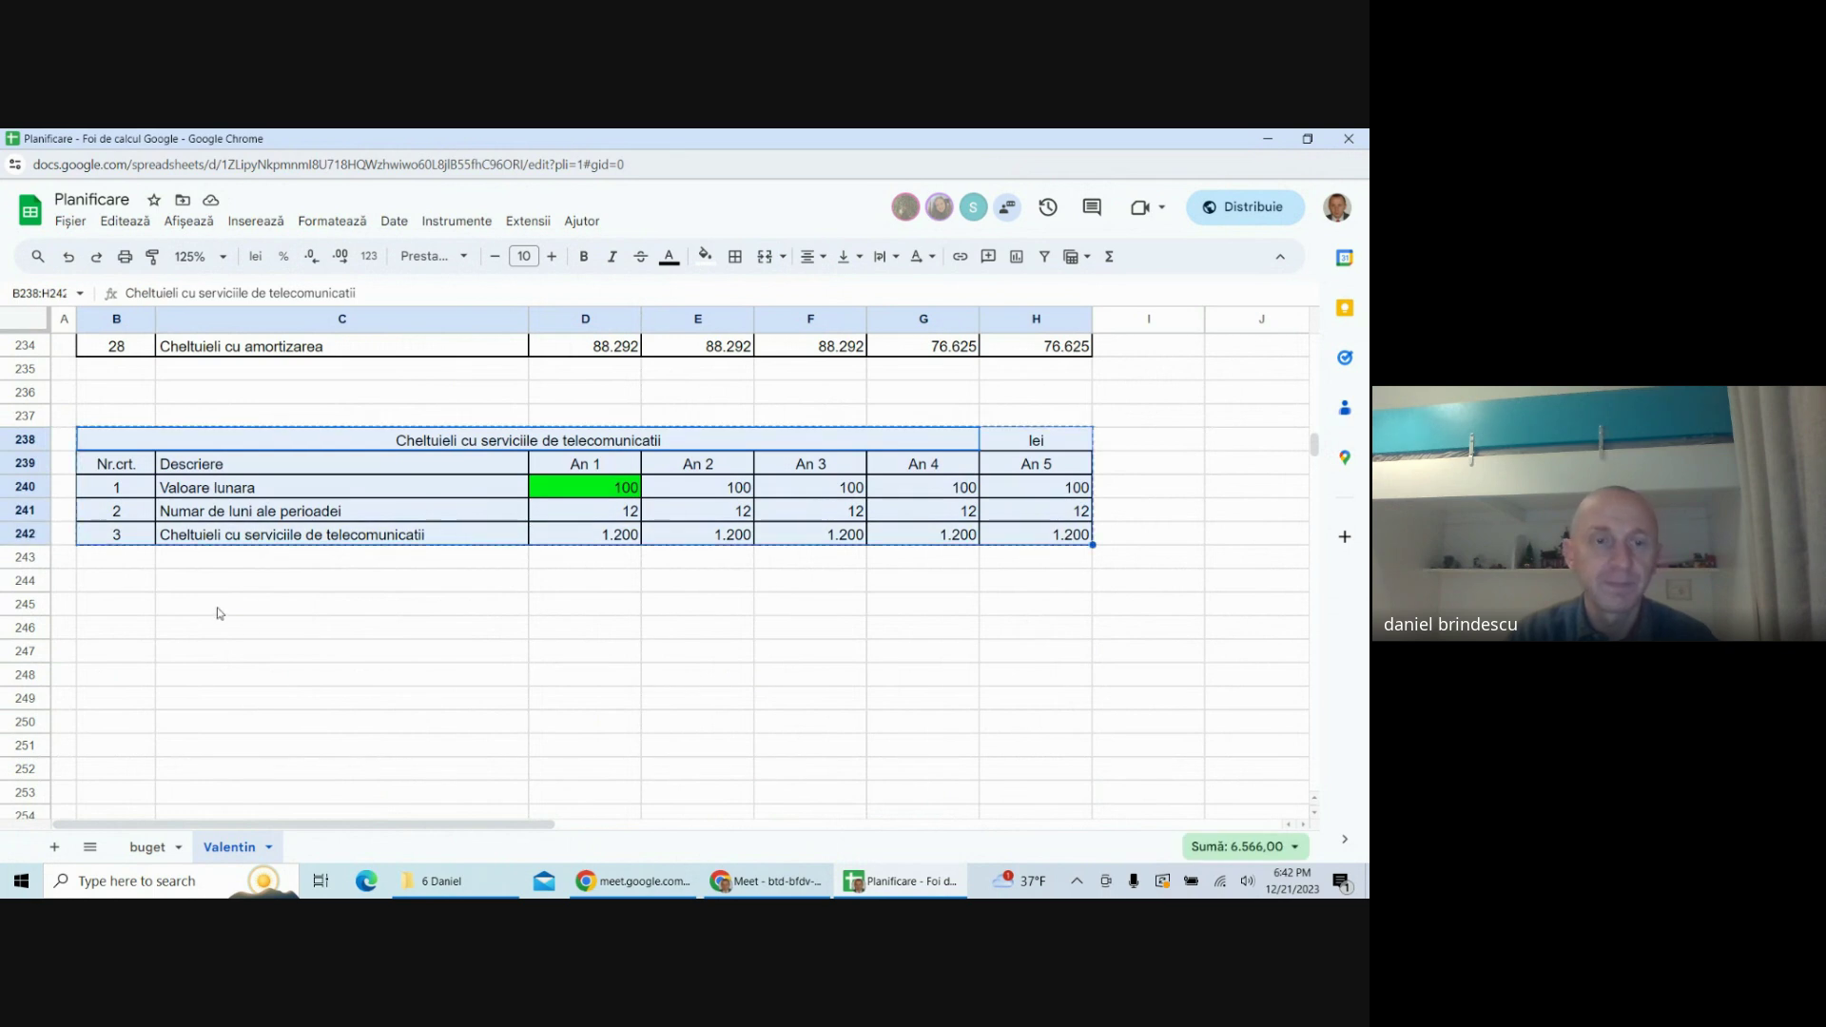
click(120, 631)
key(ctrl+v)
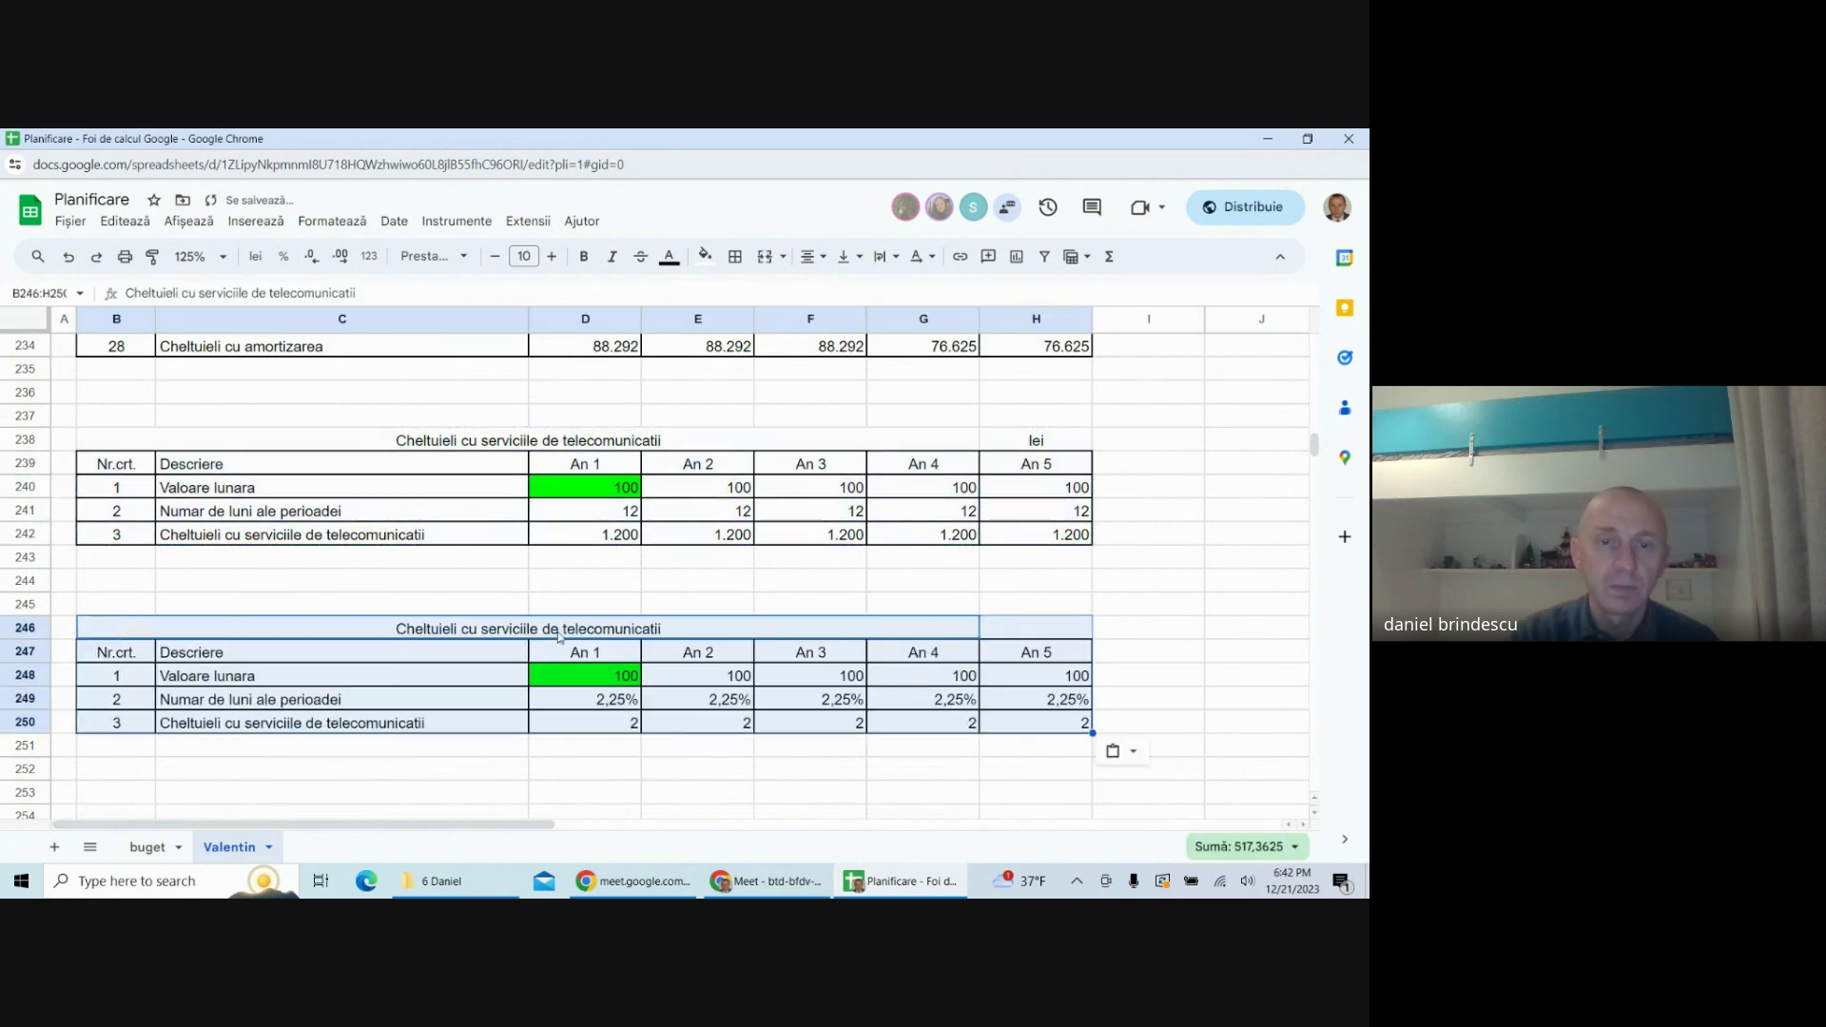
- Change the copied table's title in B246 to "Cheltuieli cu serviciile de contabilitate"
click(576, 627)
double_click(576, 626)
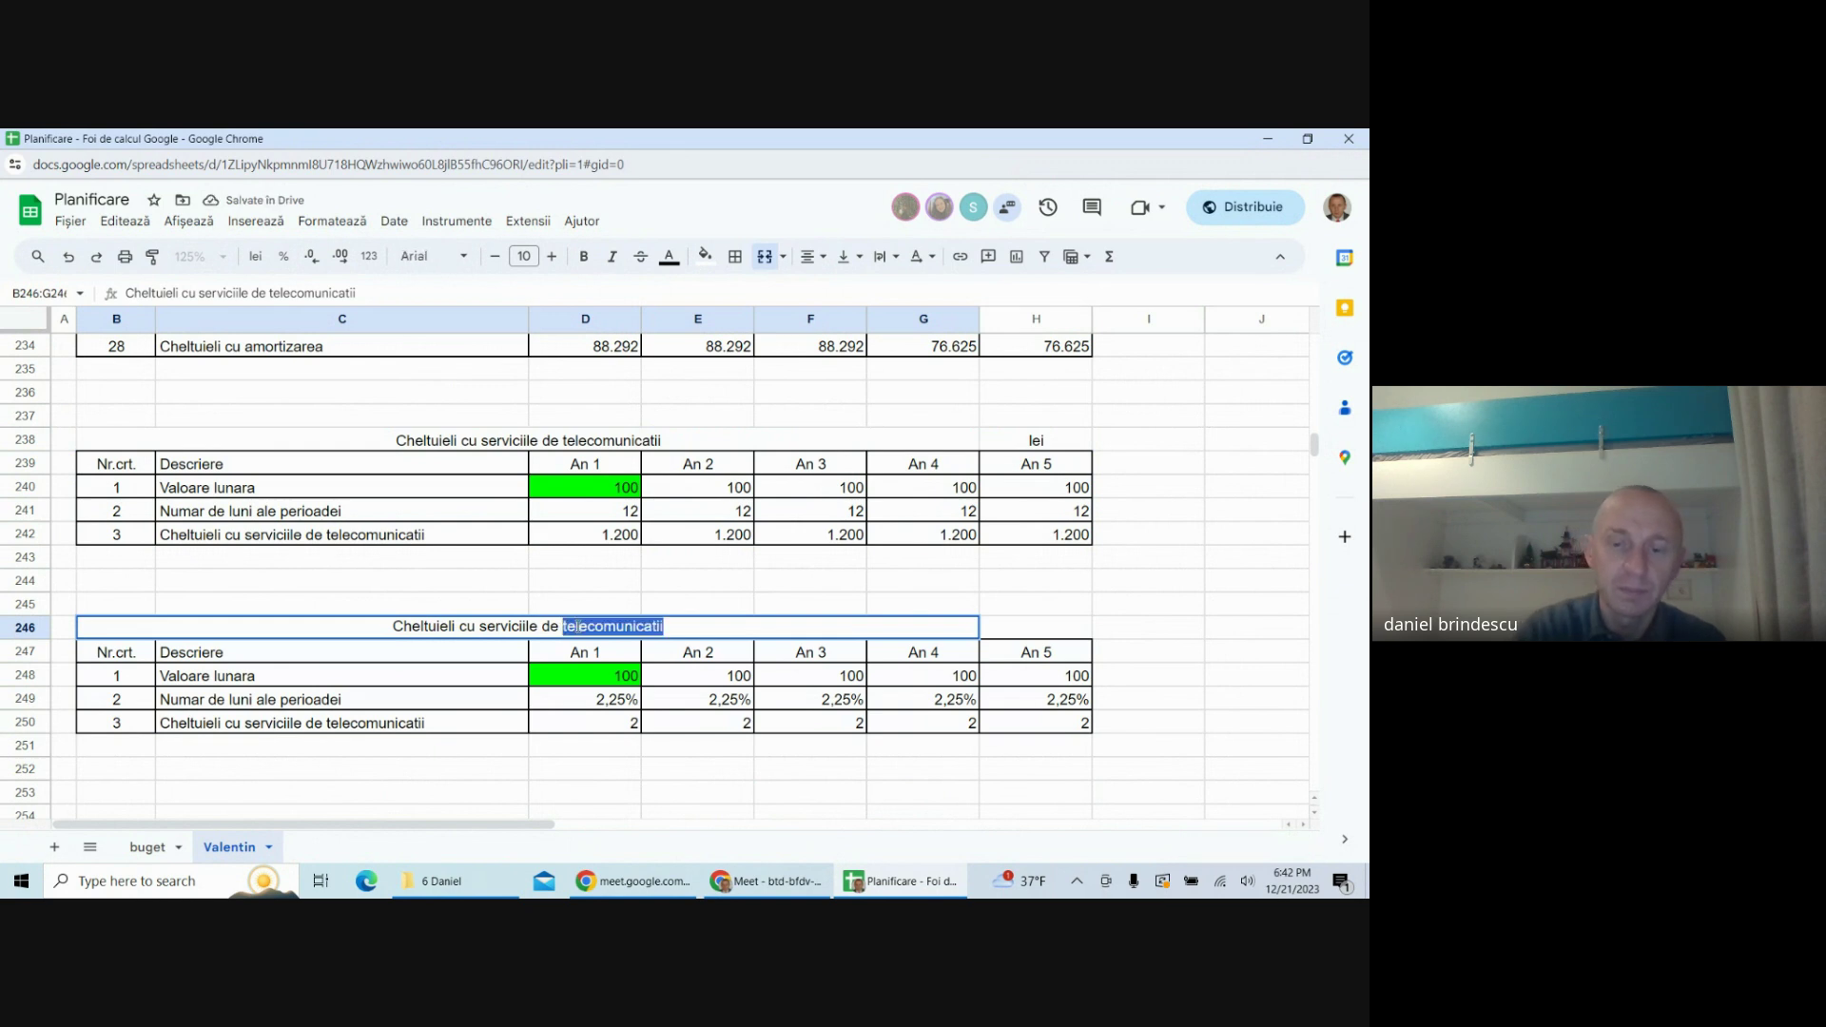
text(contabil)
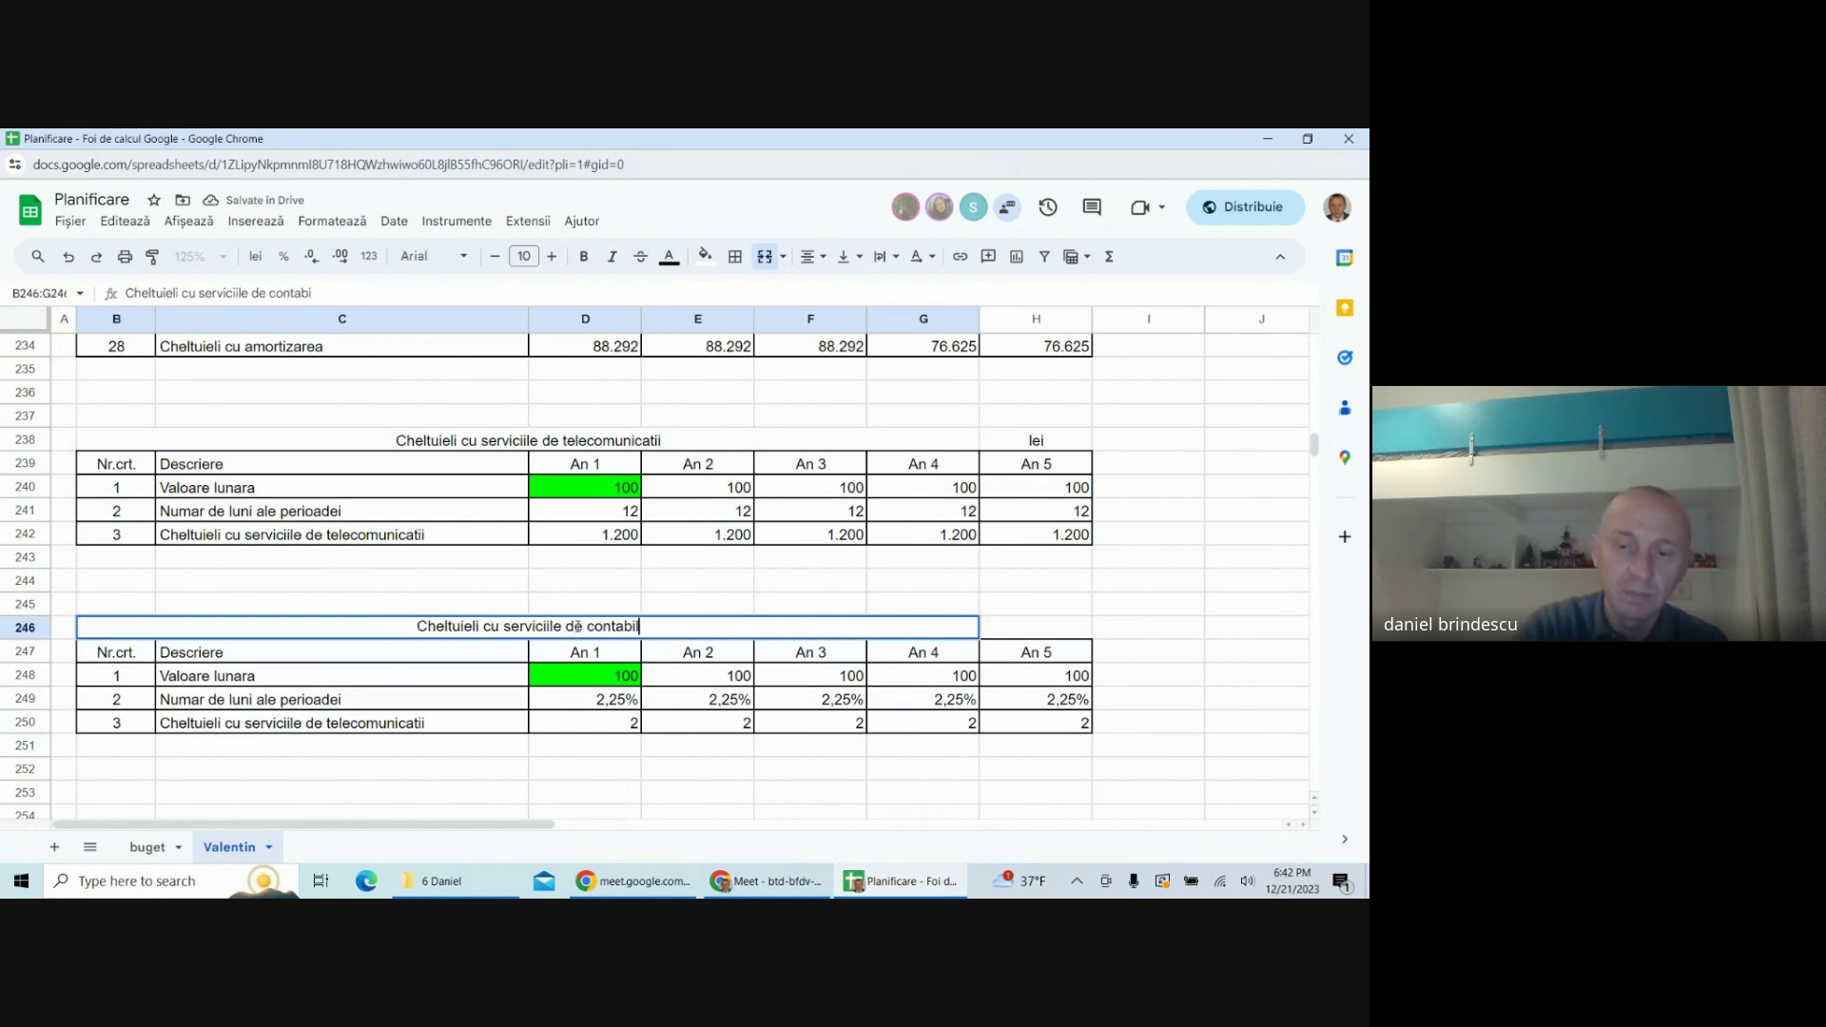
text(itate)
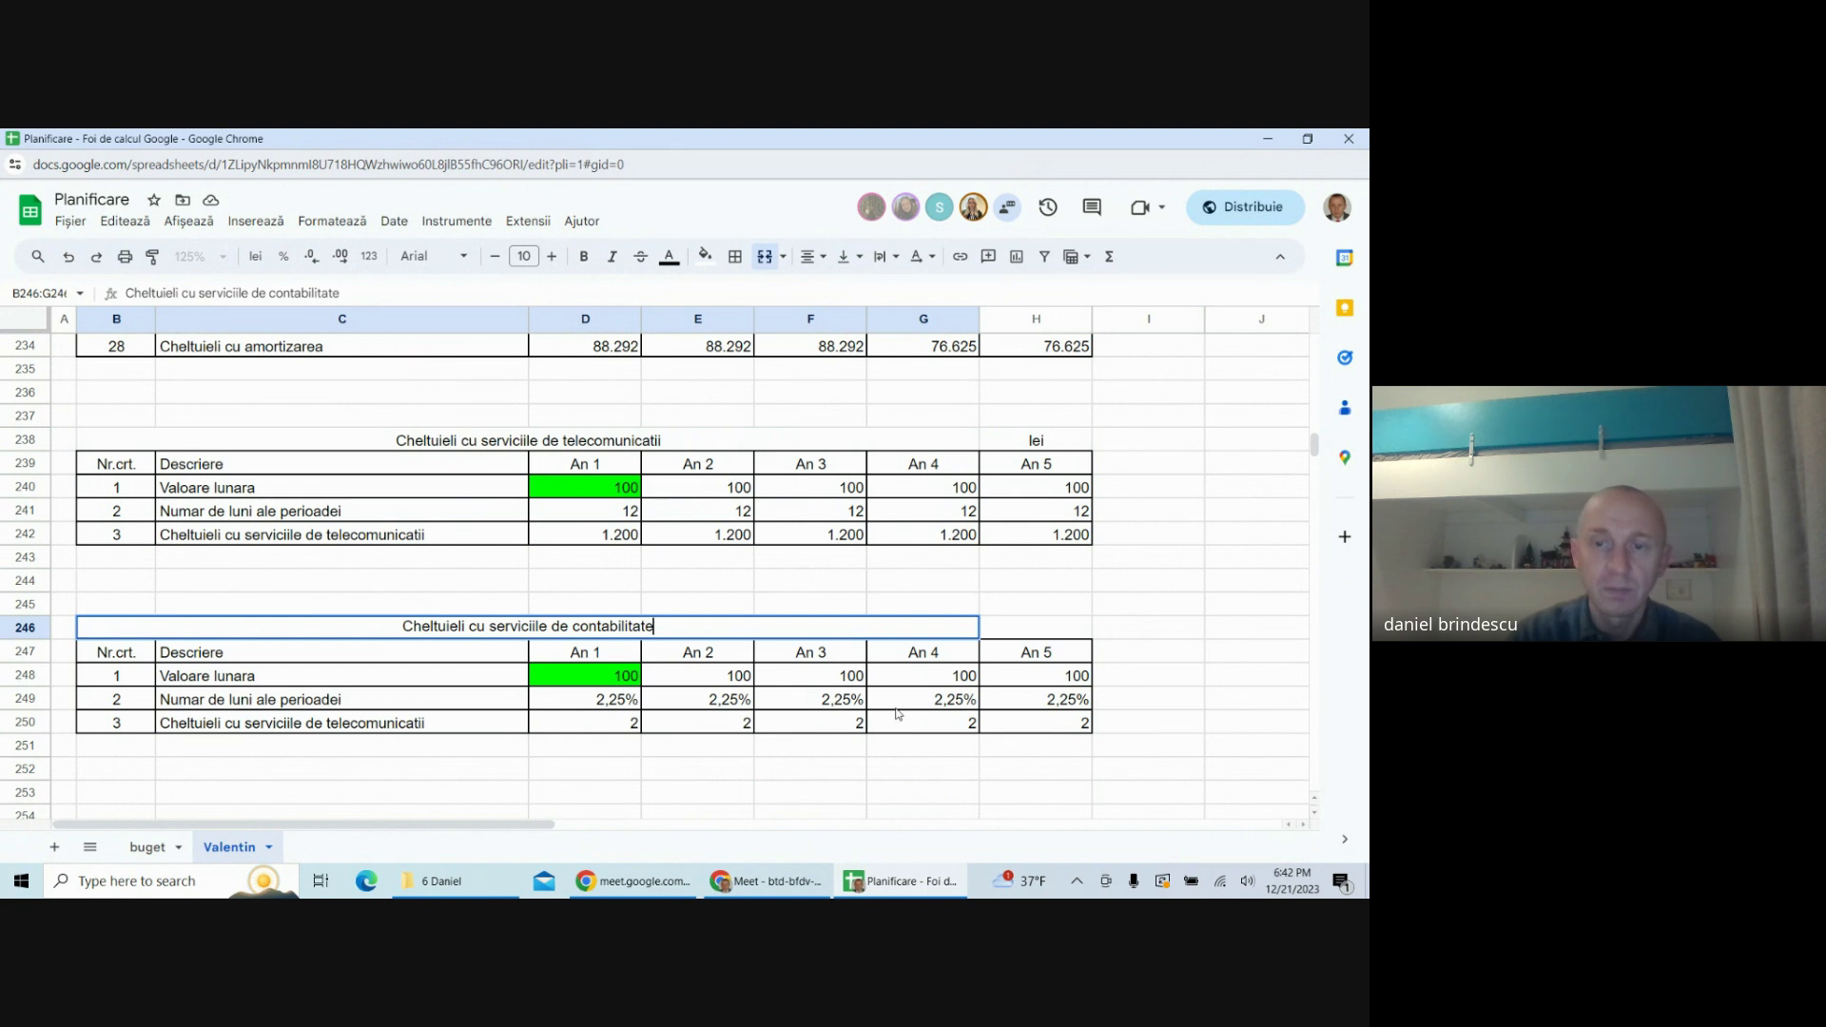
click(1012, 751)
- Link the currency label in H246 to the telecommunications table's label with =H238
click(1015, 630)
text(=)
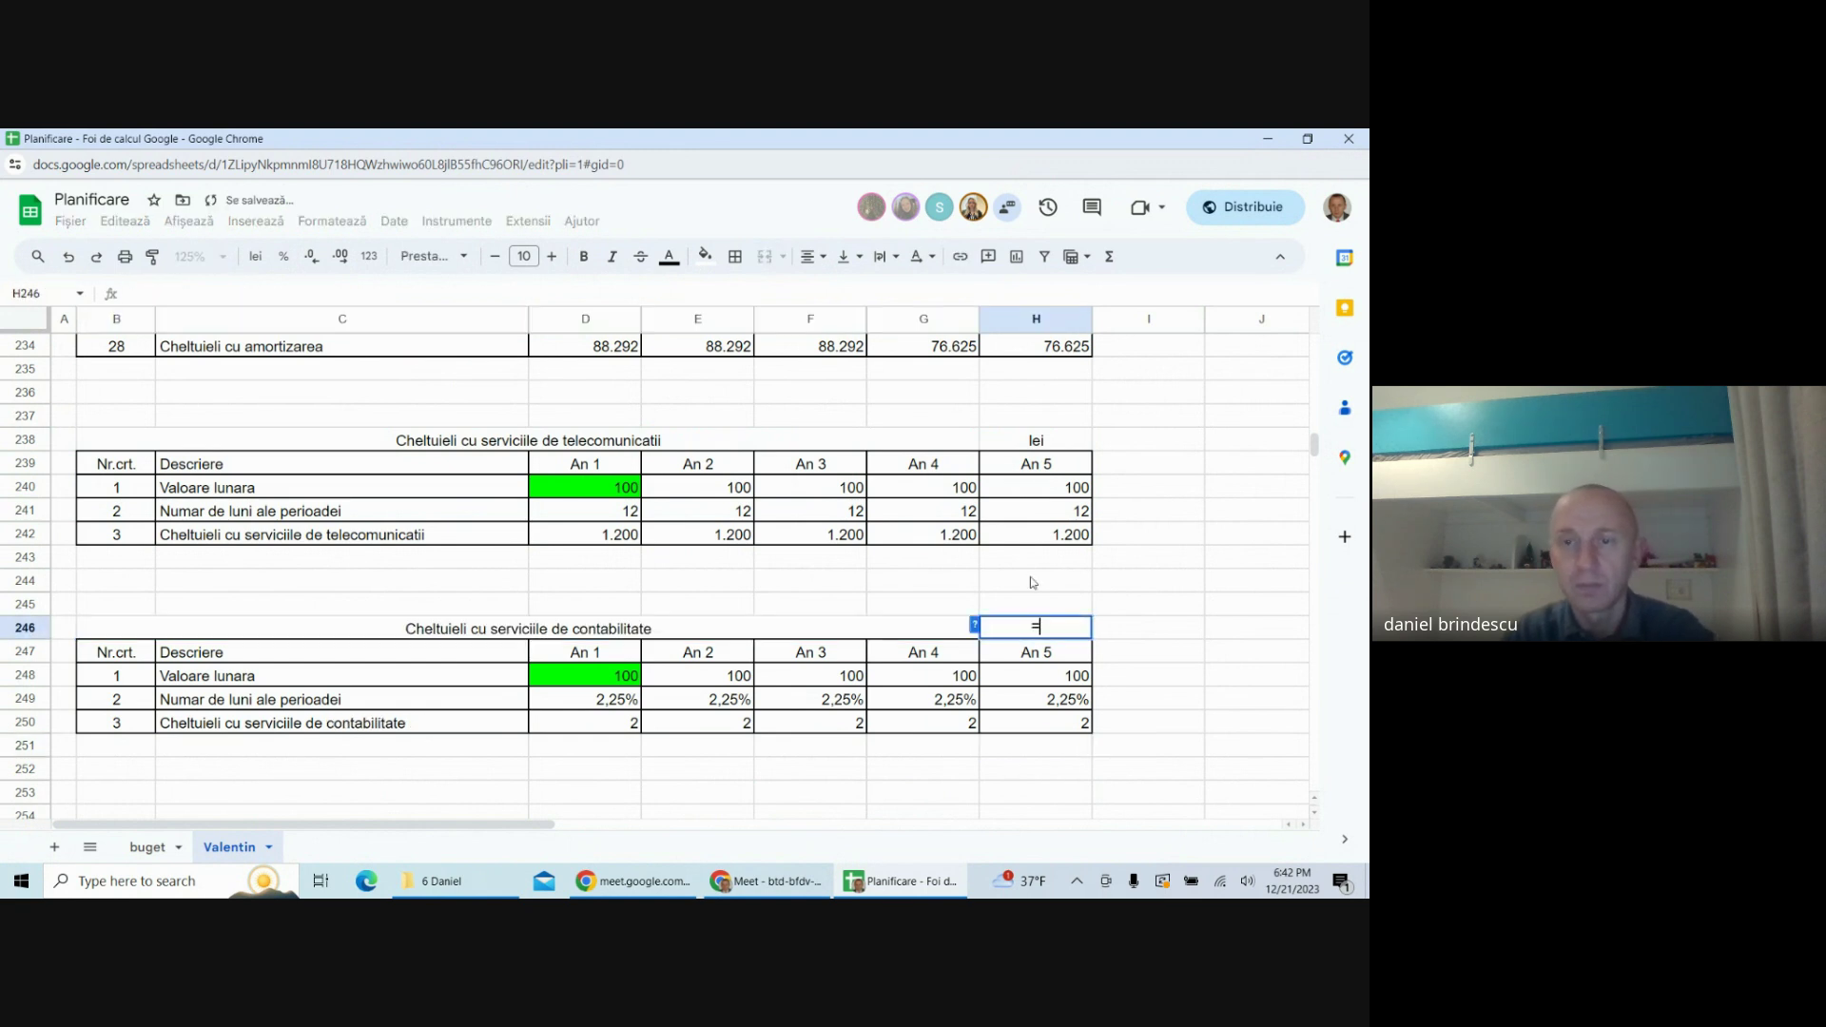
click(1031, 440)
key(Return)
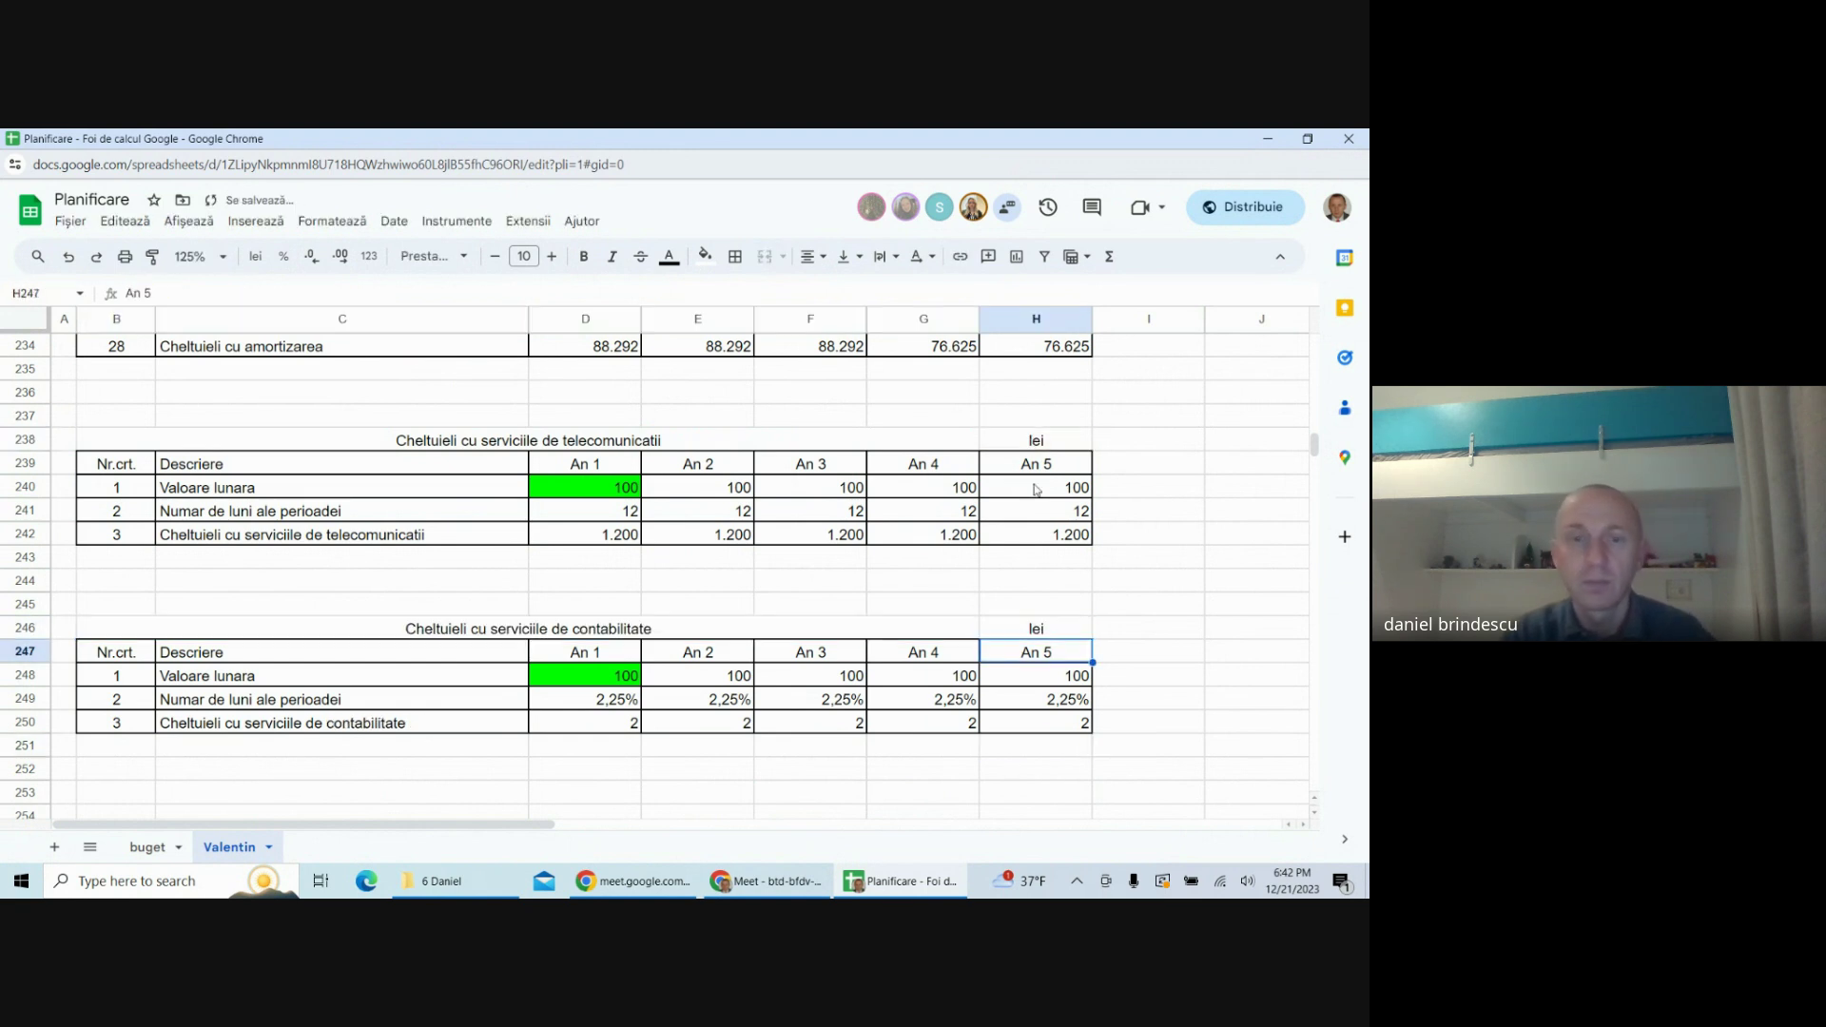
- Set the An 1 monthly value in the accounting services expense table to 1000
click(335, 681)
click(586, 670)
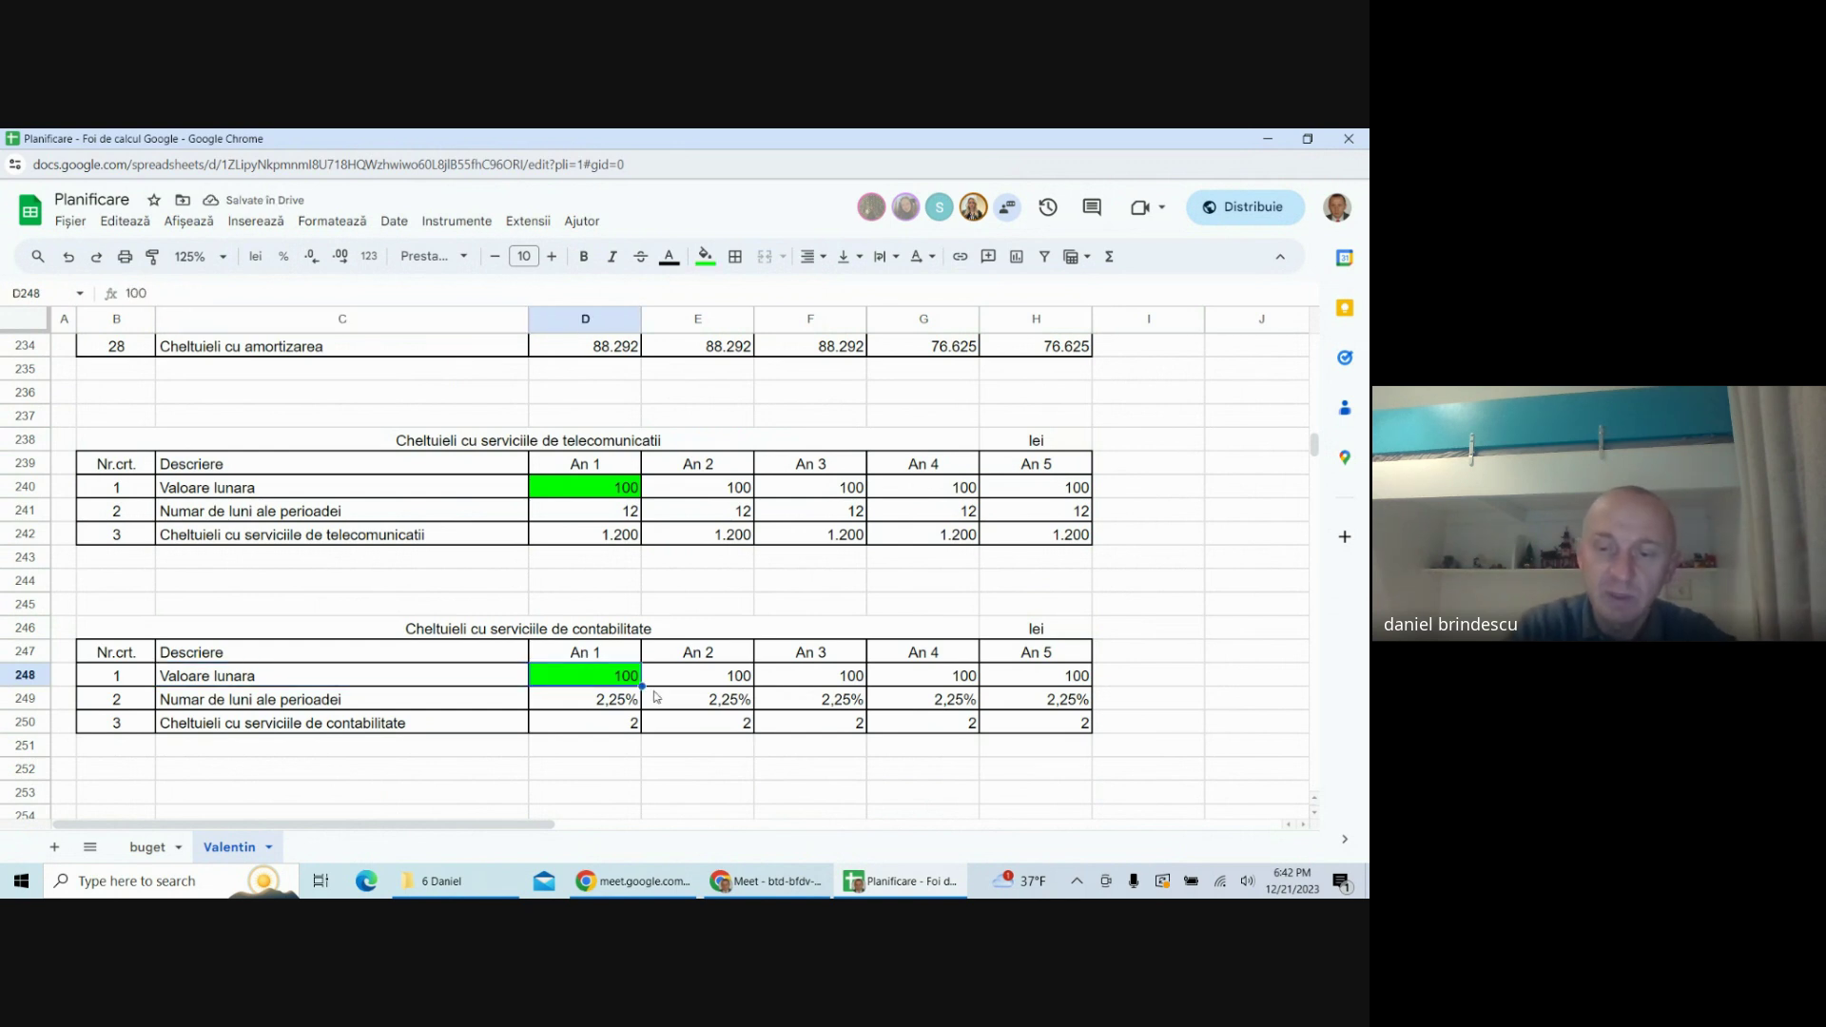
text(800)
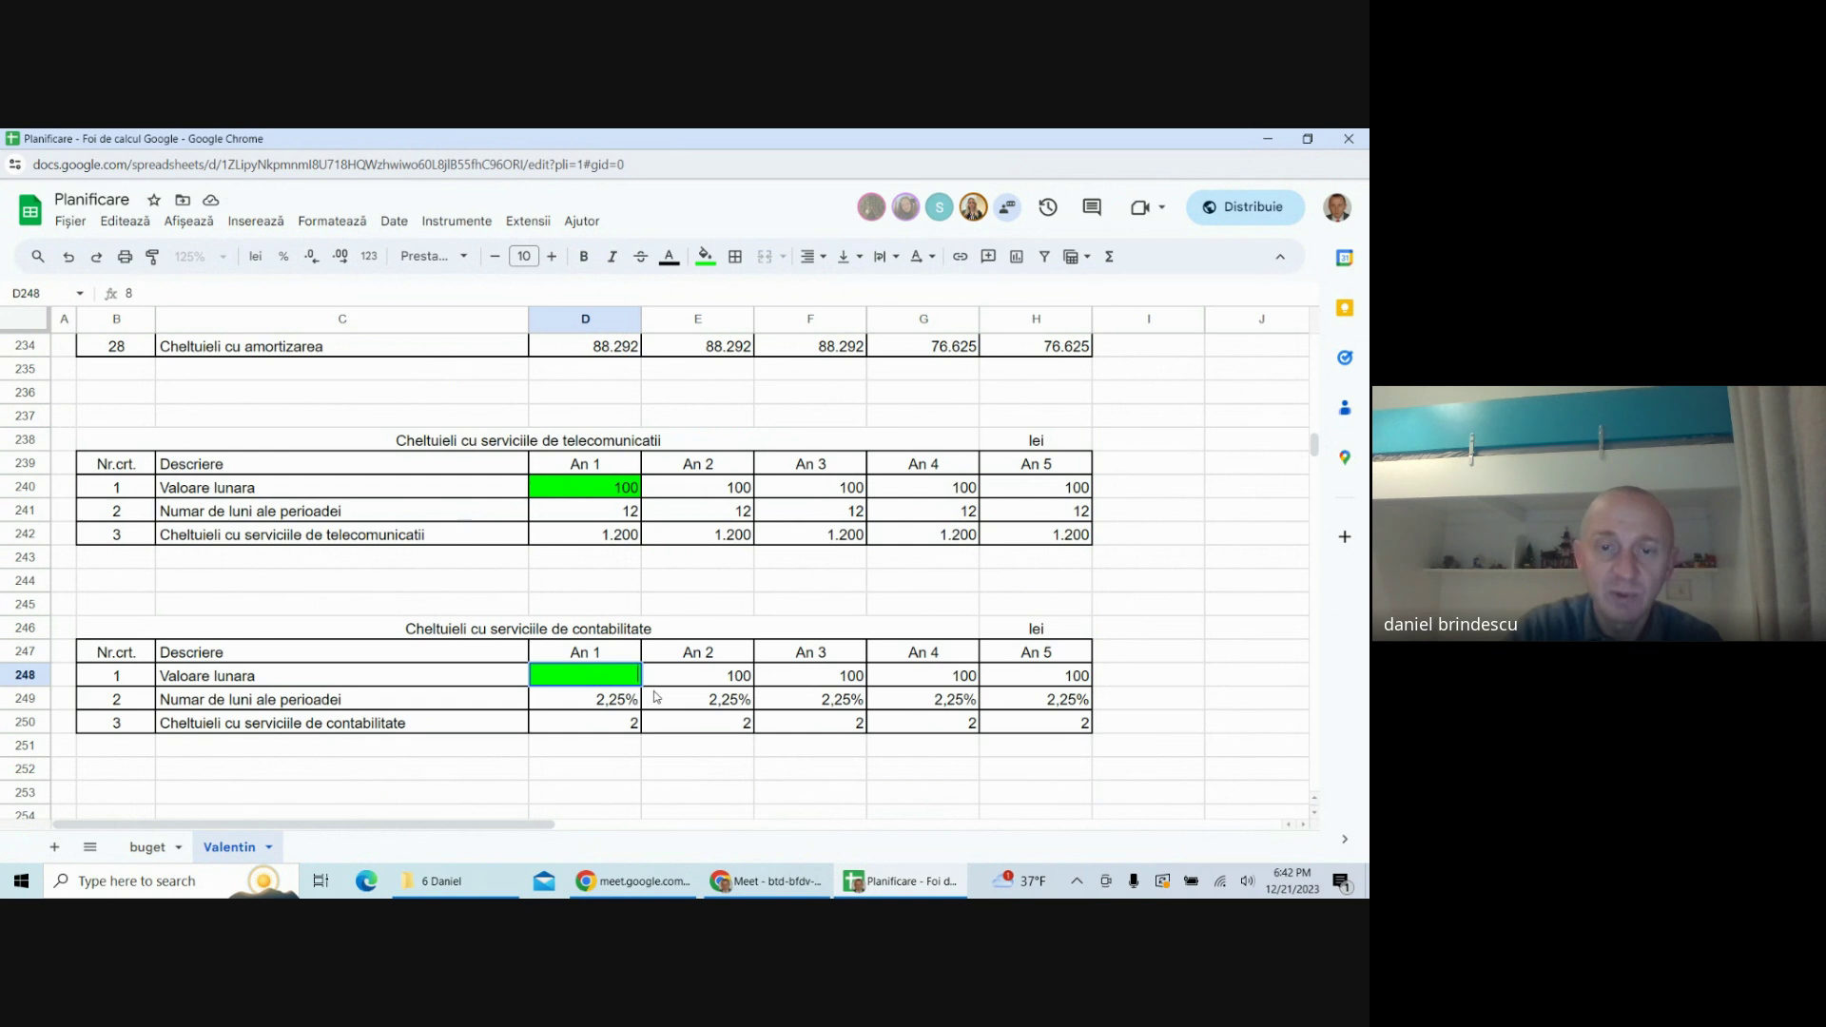
key(BackSpace)
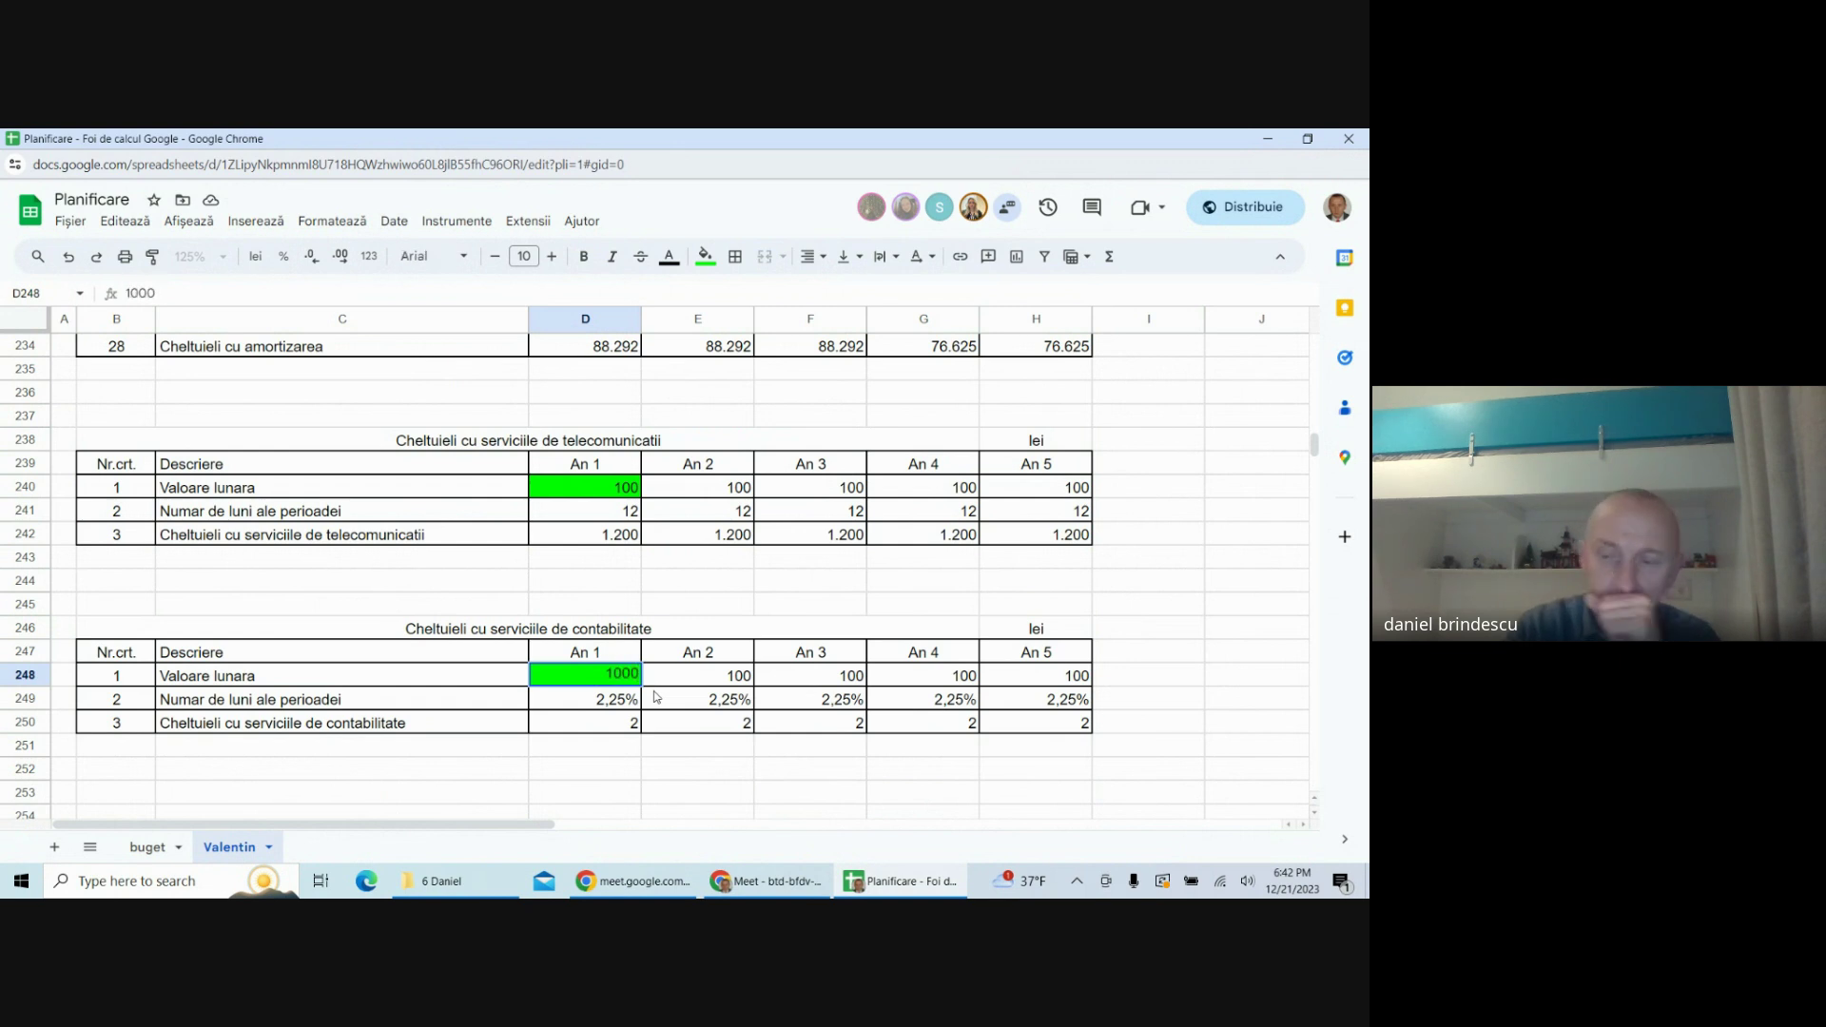
key(Return)
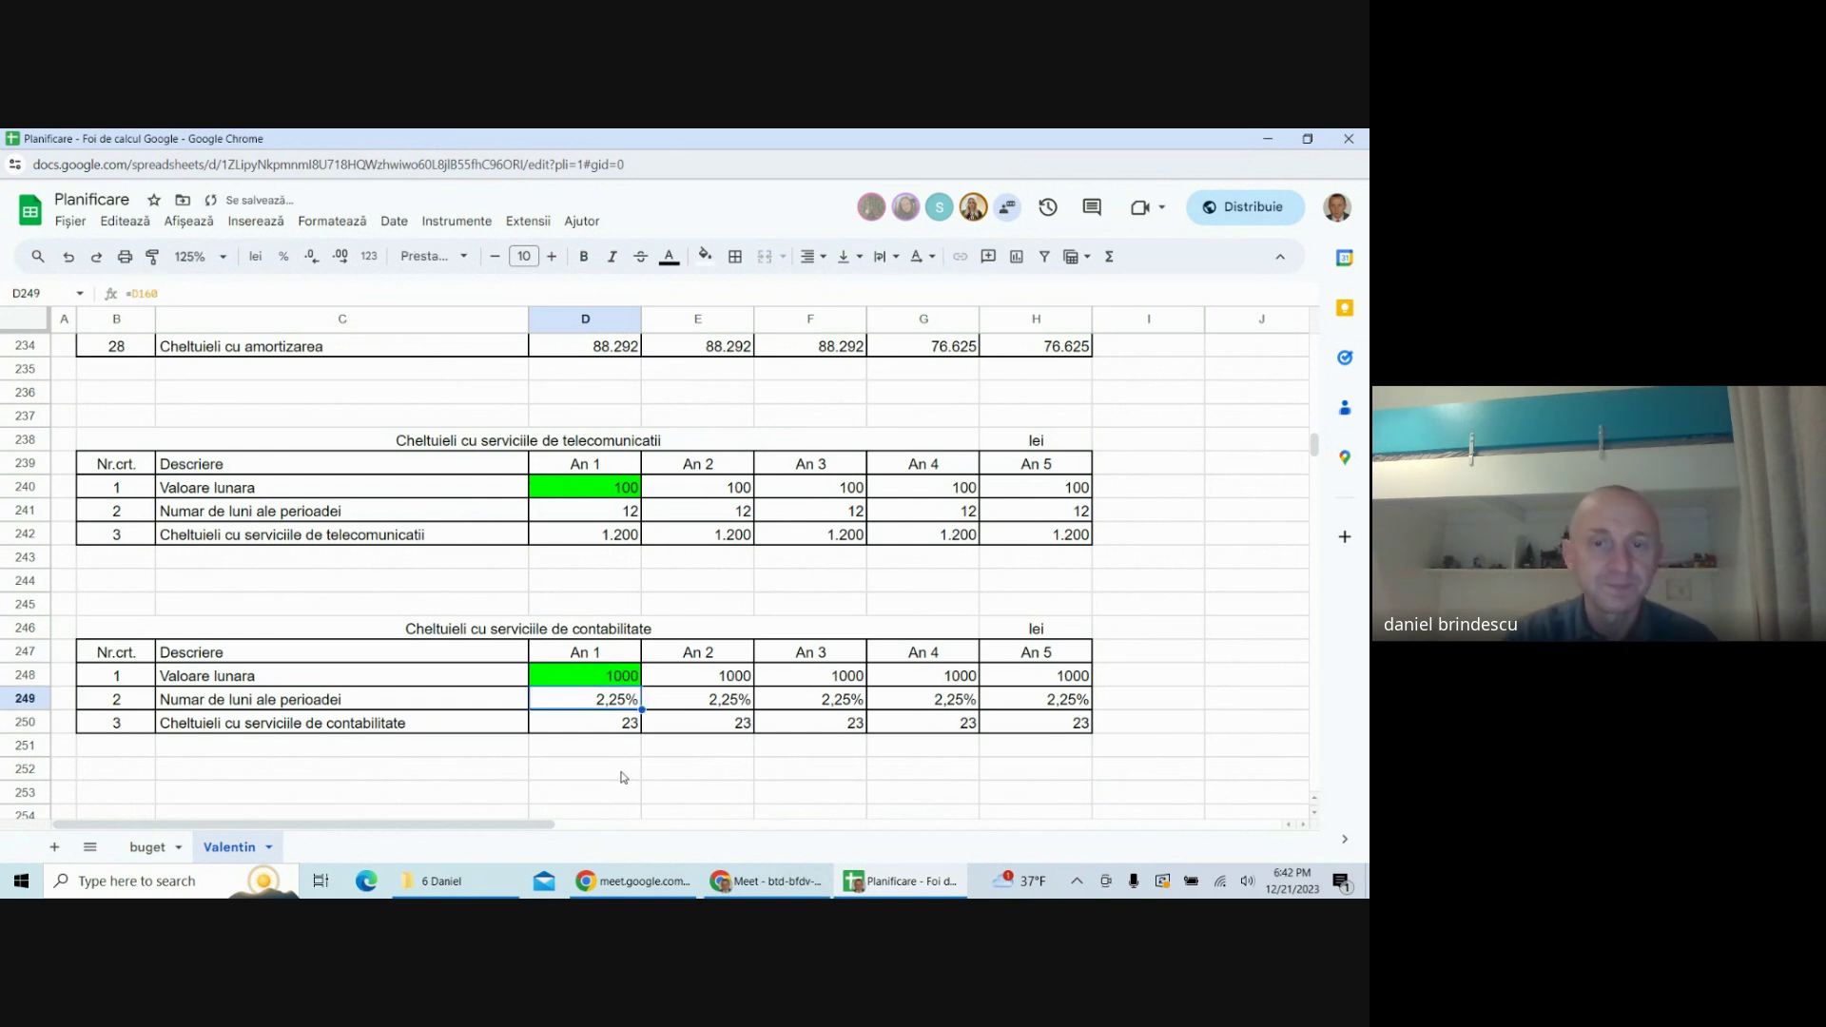
- Set the accounting table's number of months to 12 for An 1 and fill it across through An 5
text(12)
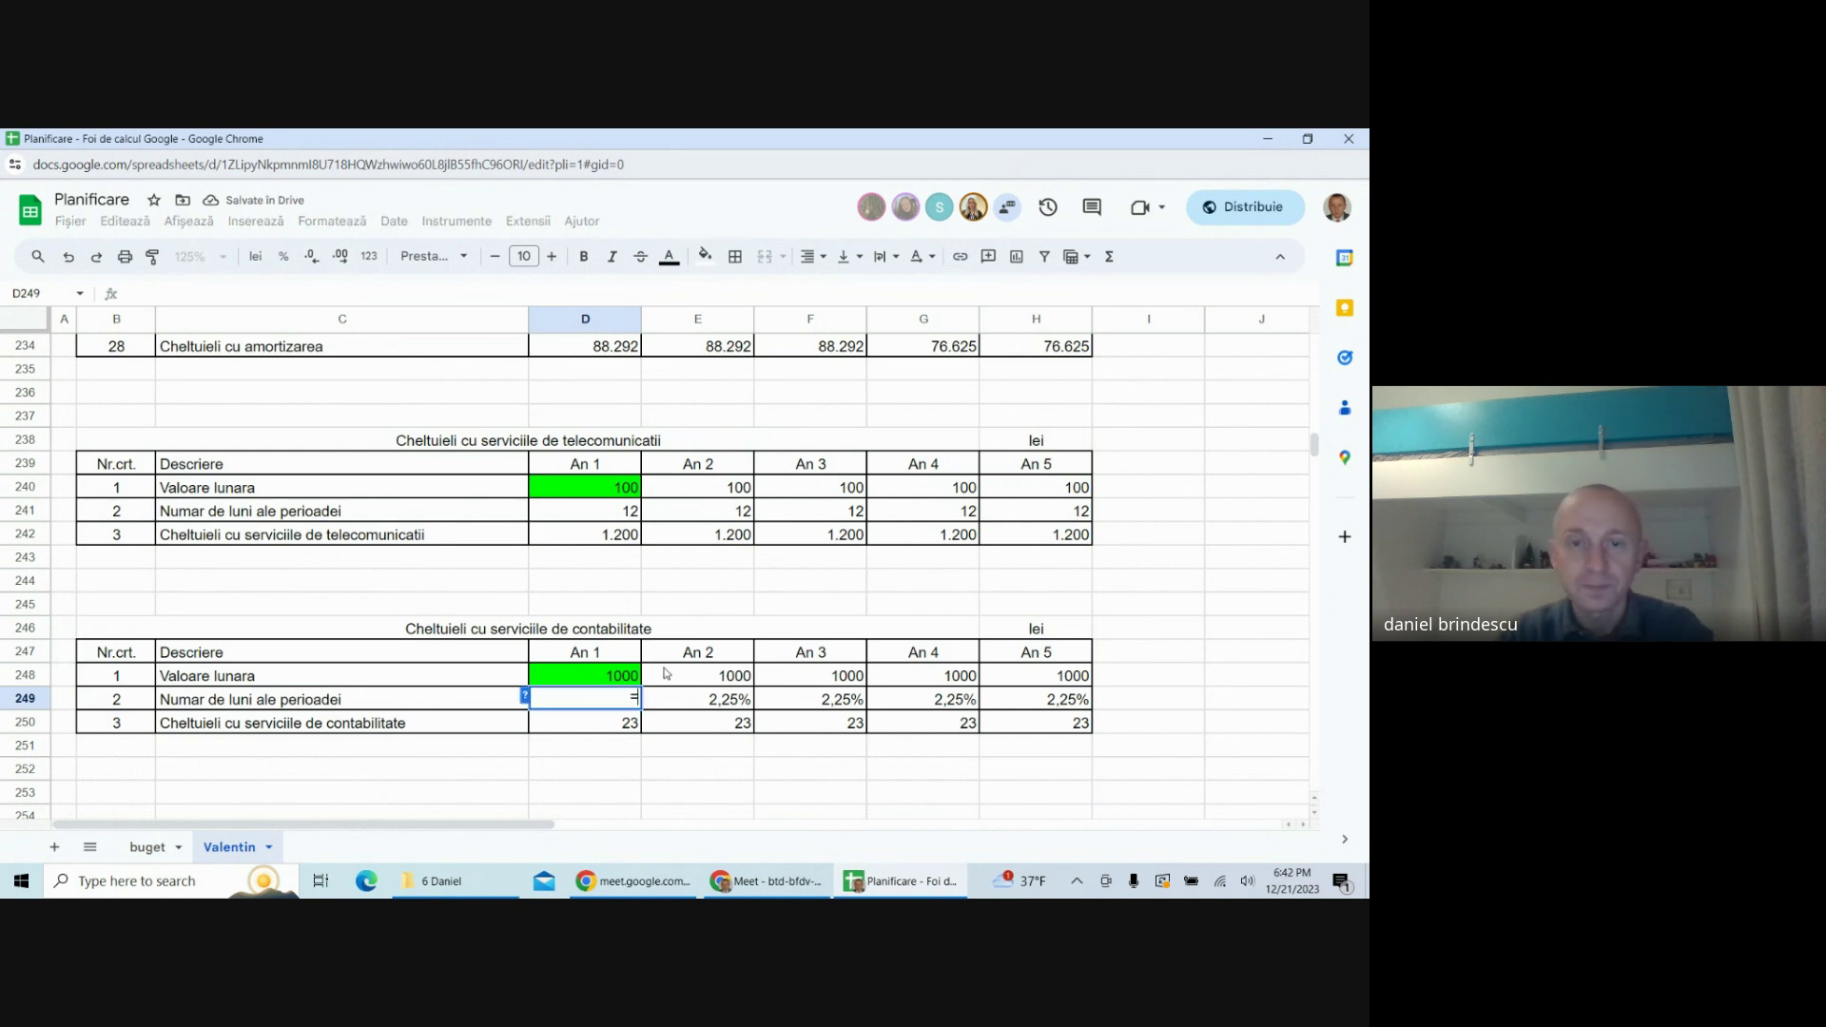
key(Return)
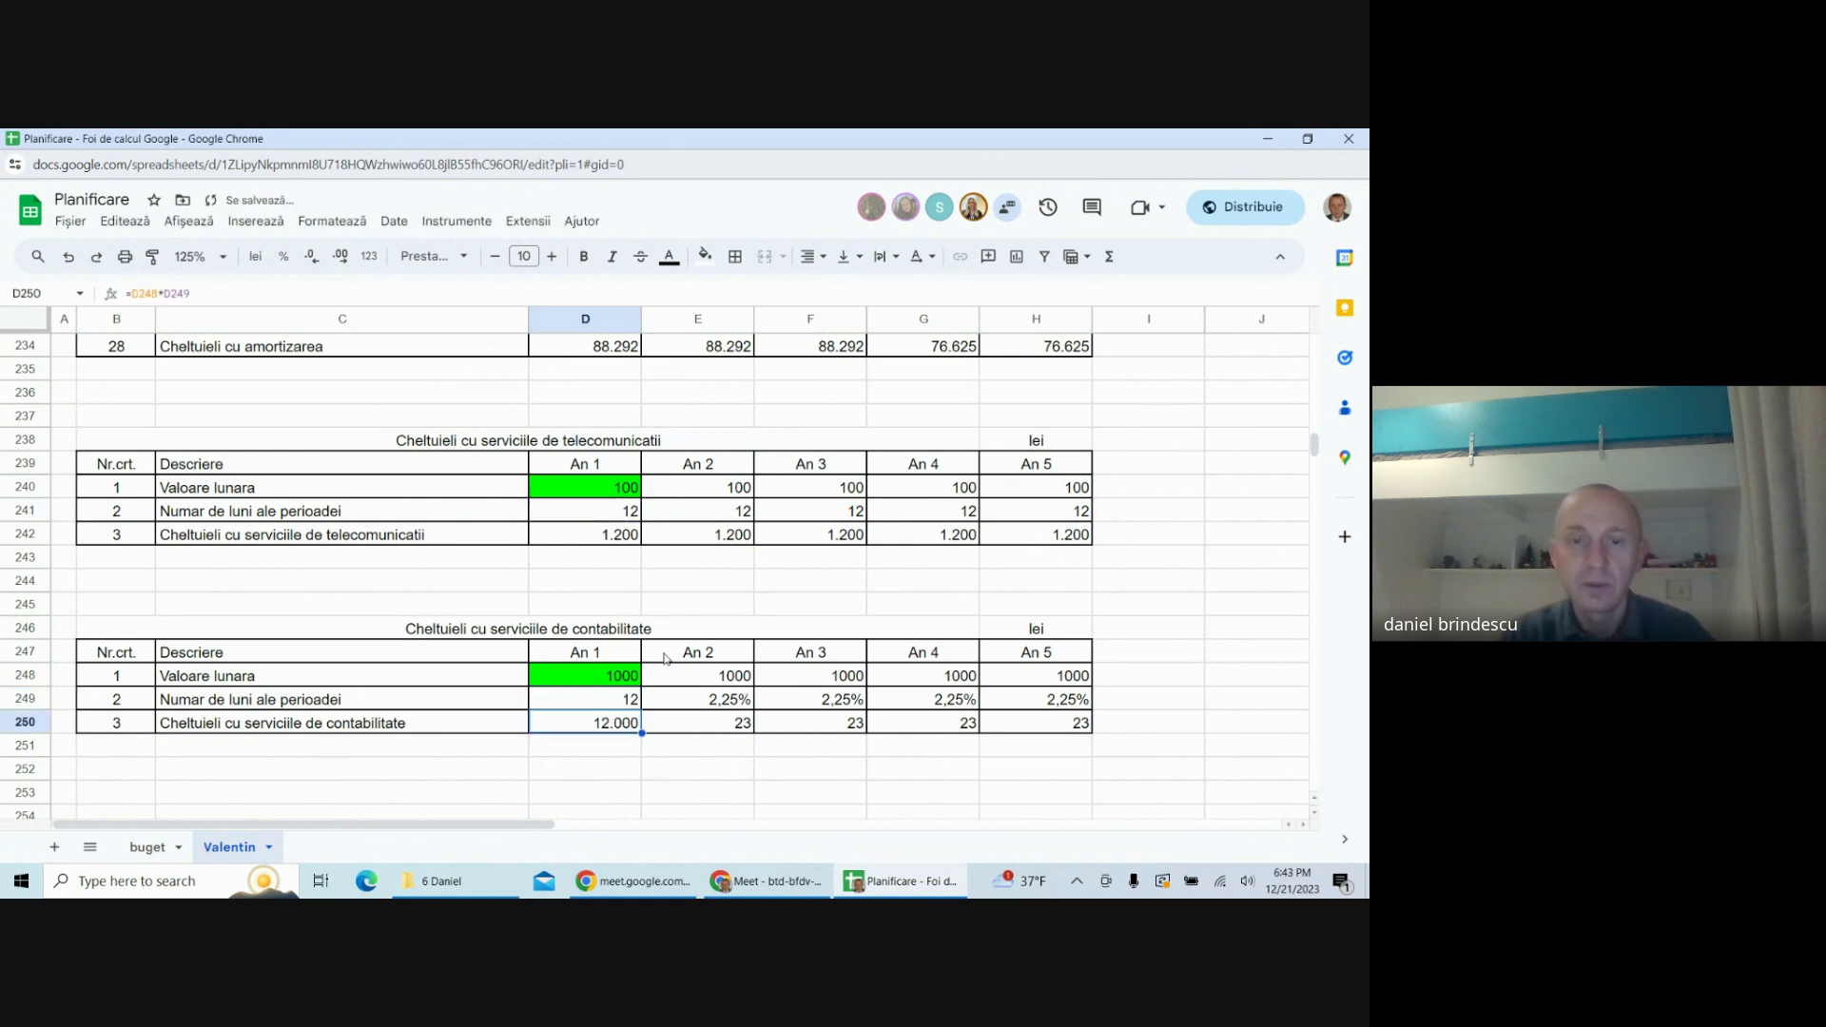
click(630, 701)
drag(640, 708, 1041, 701)
click(633, 772)
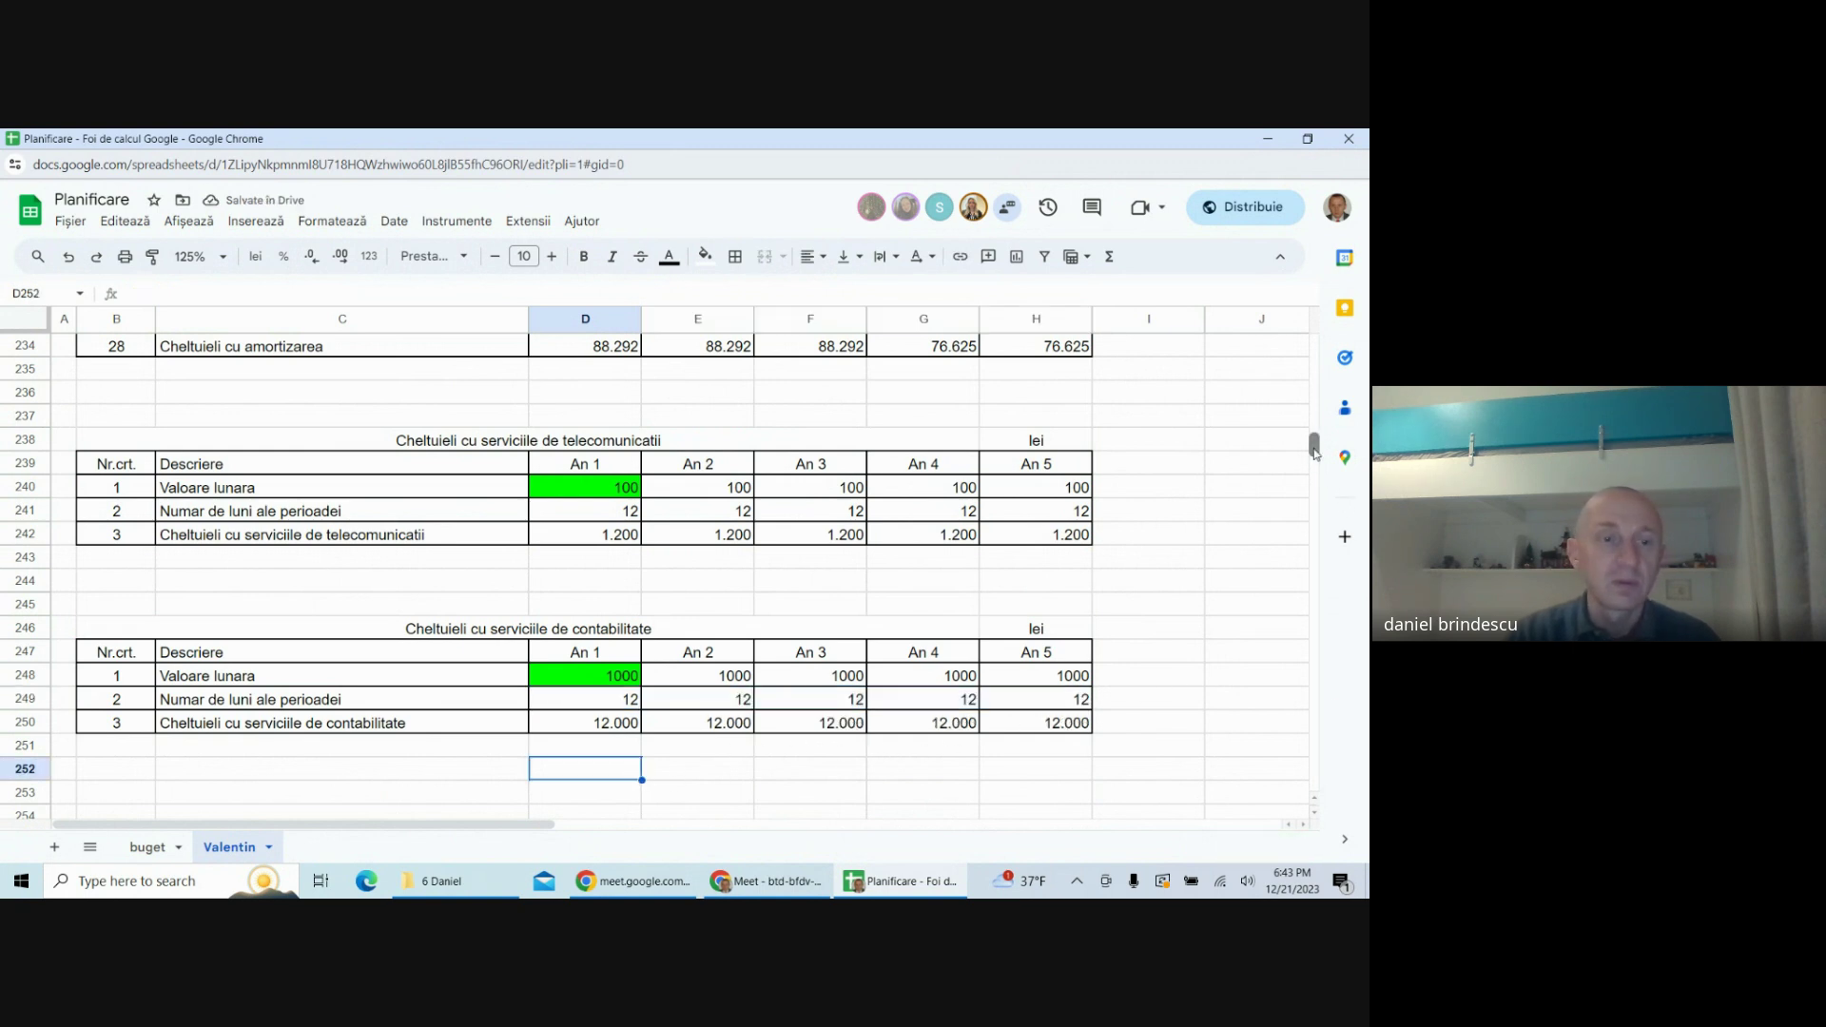
- Link the budget's An 1 accounting services expense in D25 to =D250 and fill the formula across through An 5
drag(1313, 445, 1313, 338)
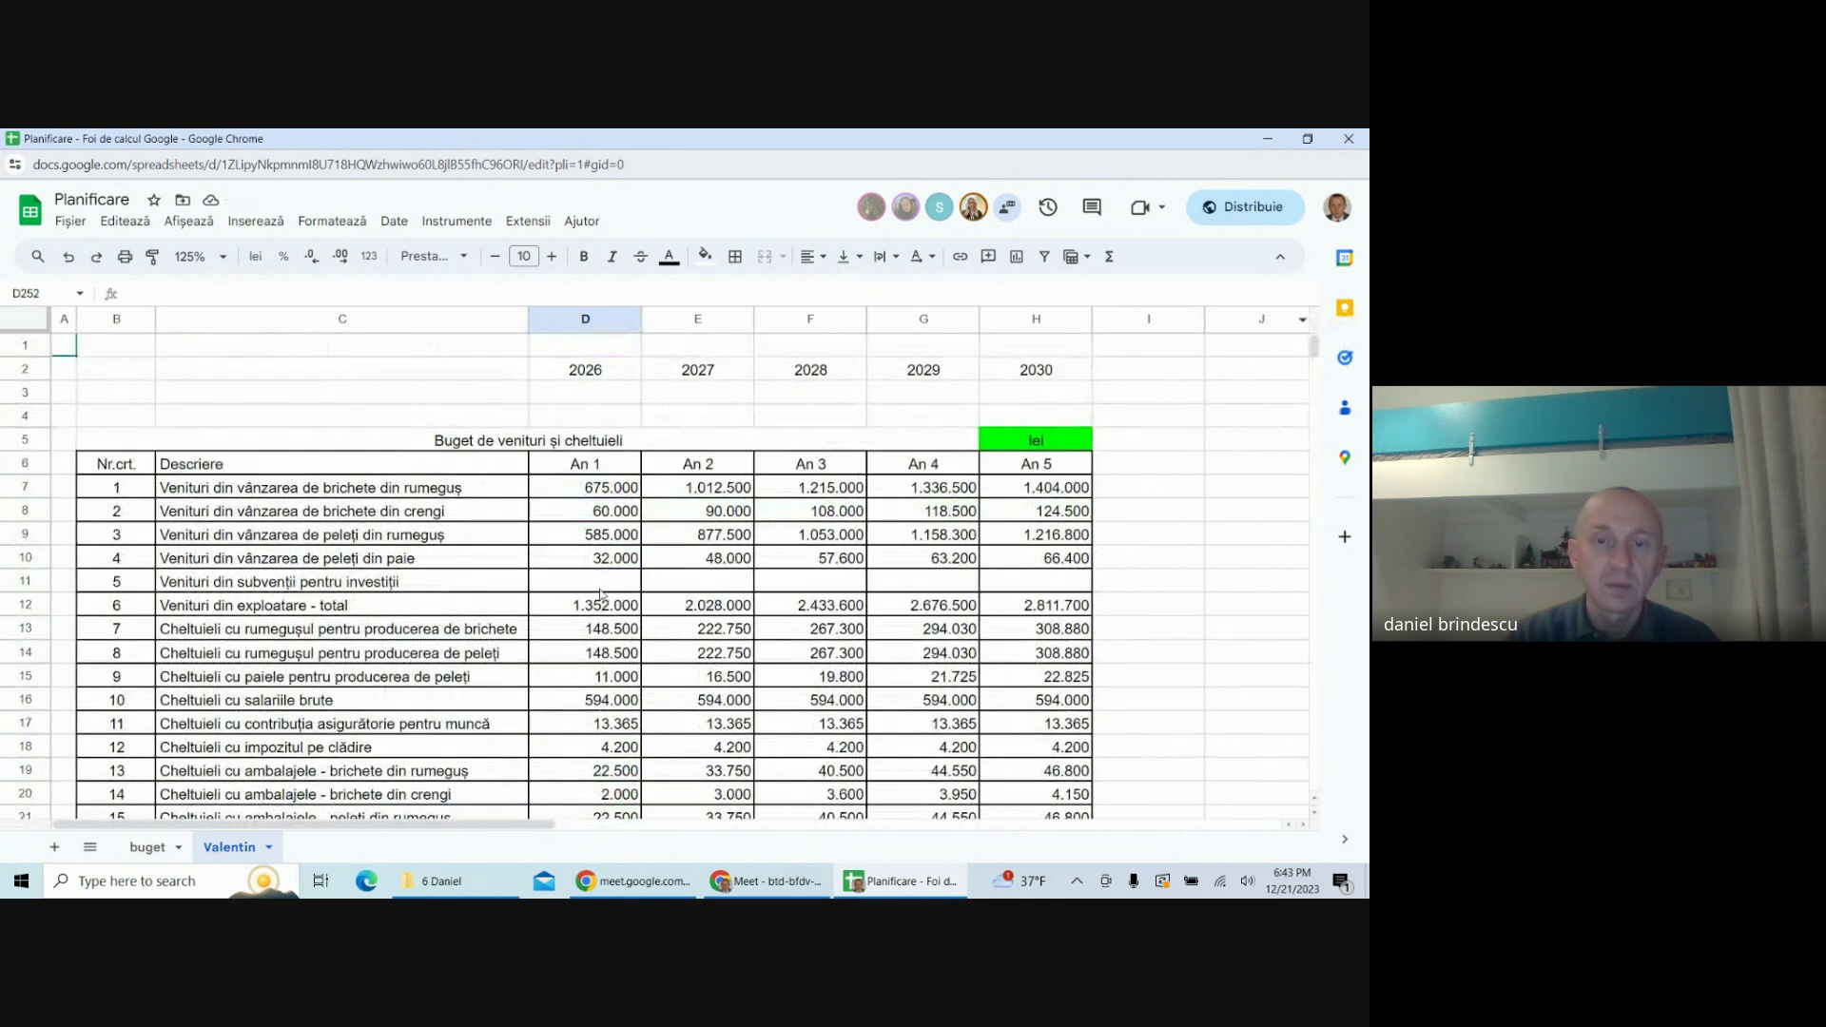
scroll(623, 668, down, 3)
click(610, 755)
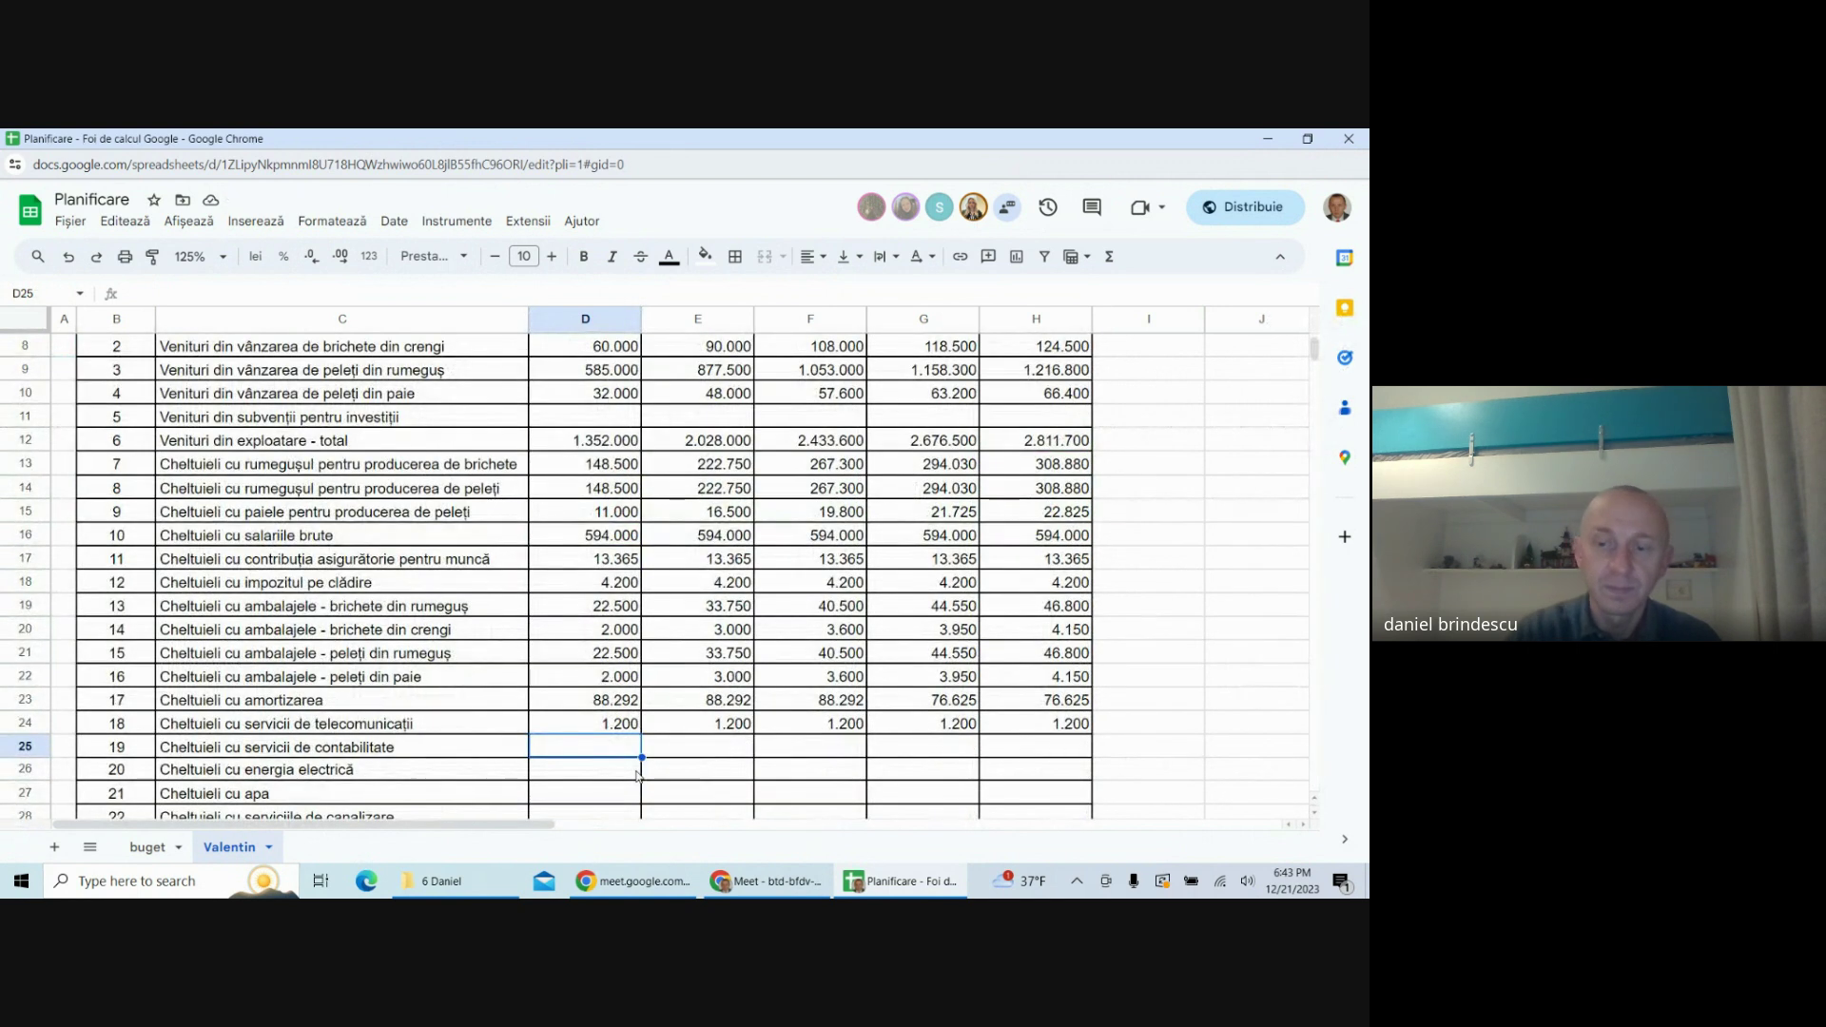
text(=d2)
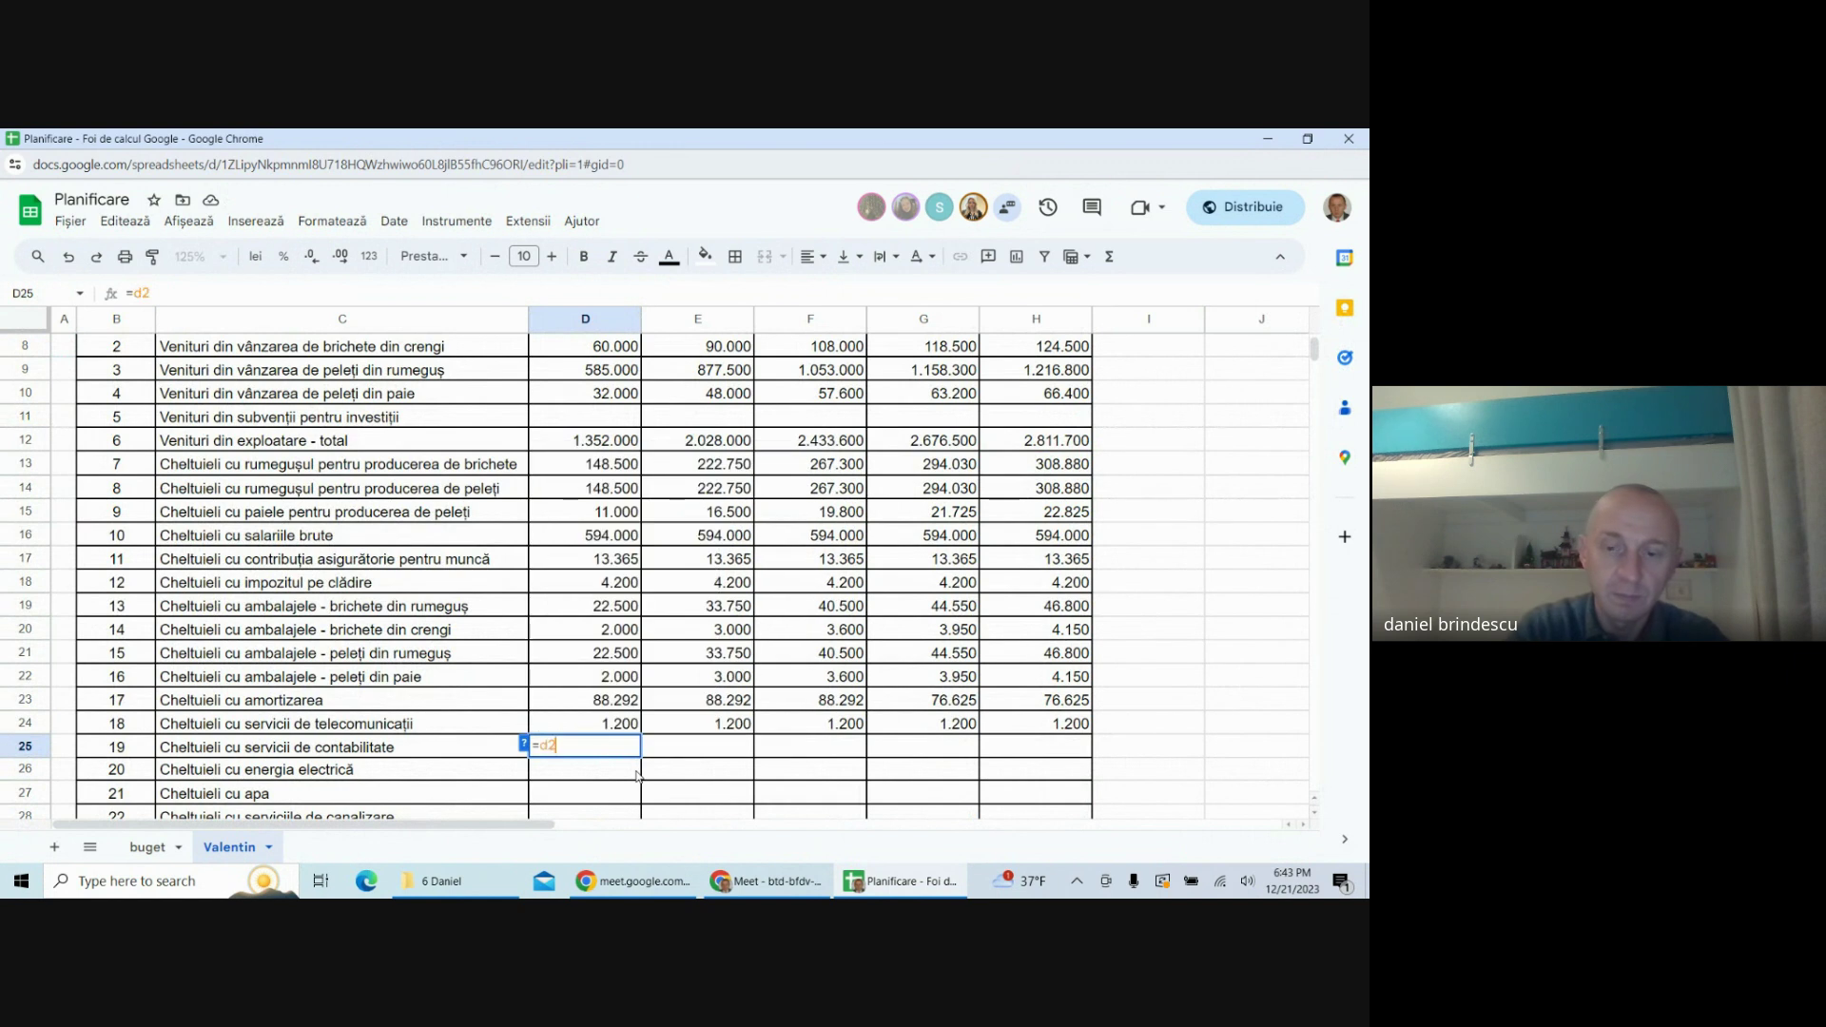
text(4*10)
key(Return)
scroll(636, 775, down, 2)
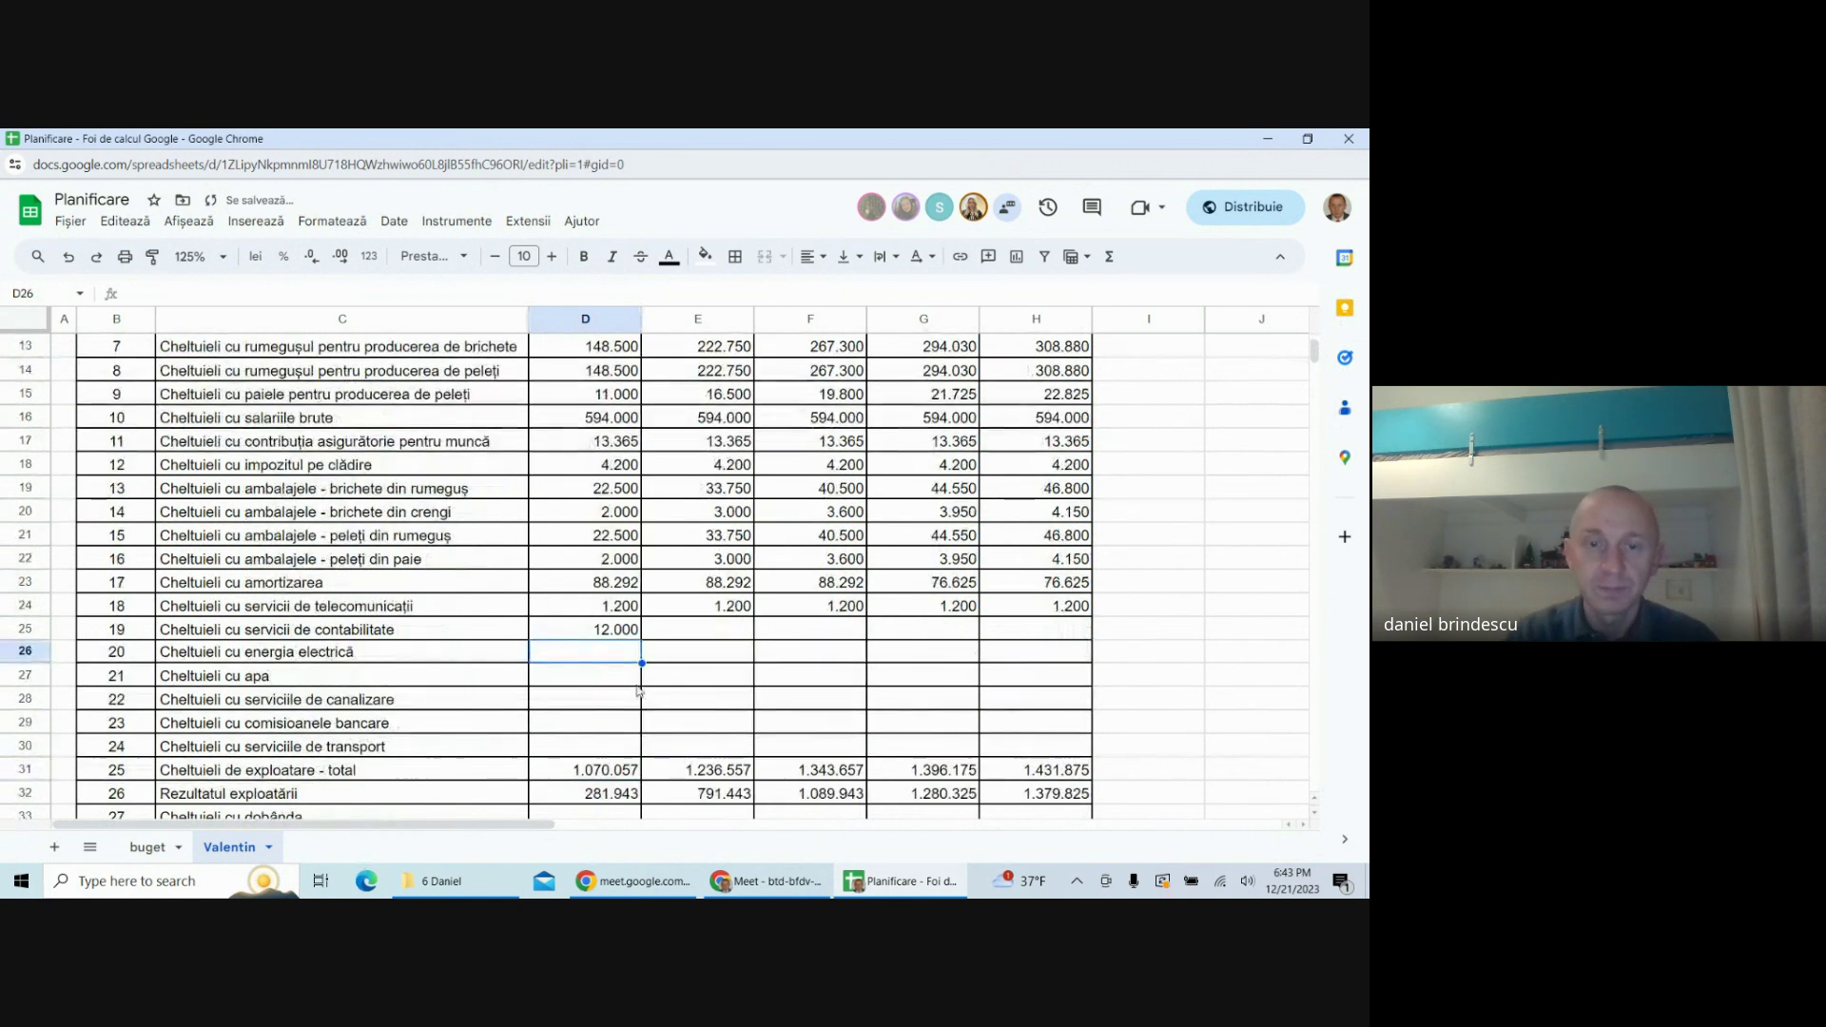
click(620, 633)
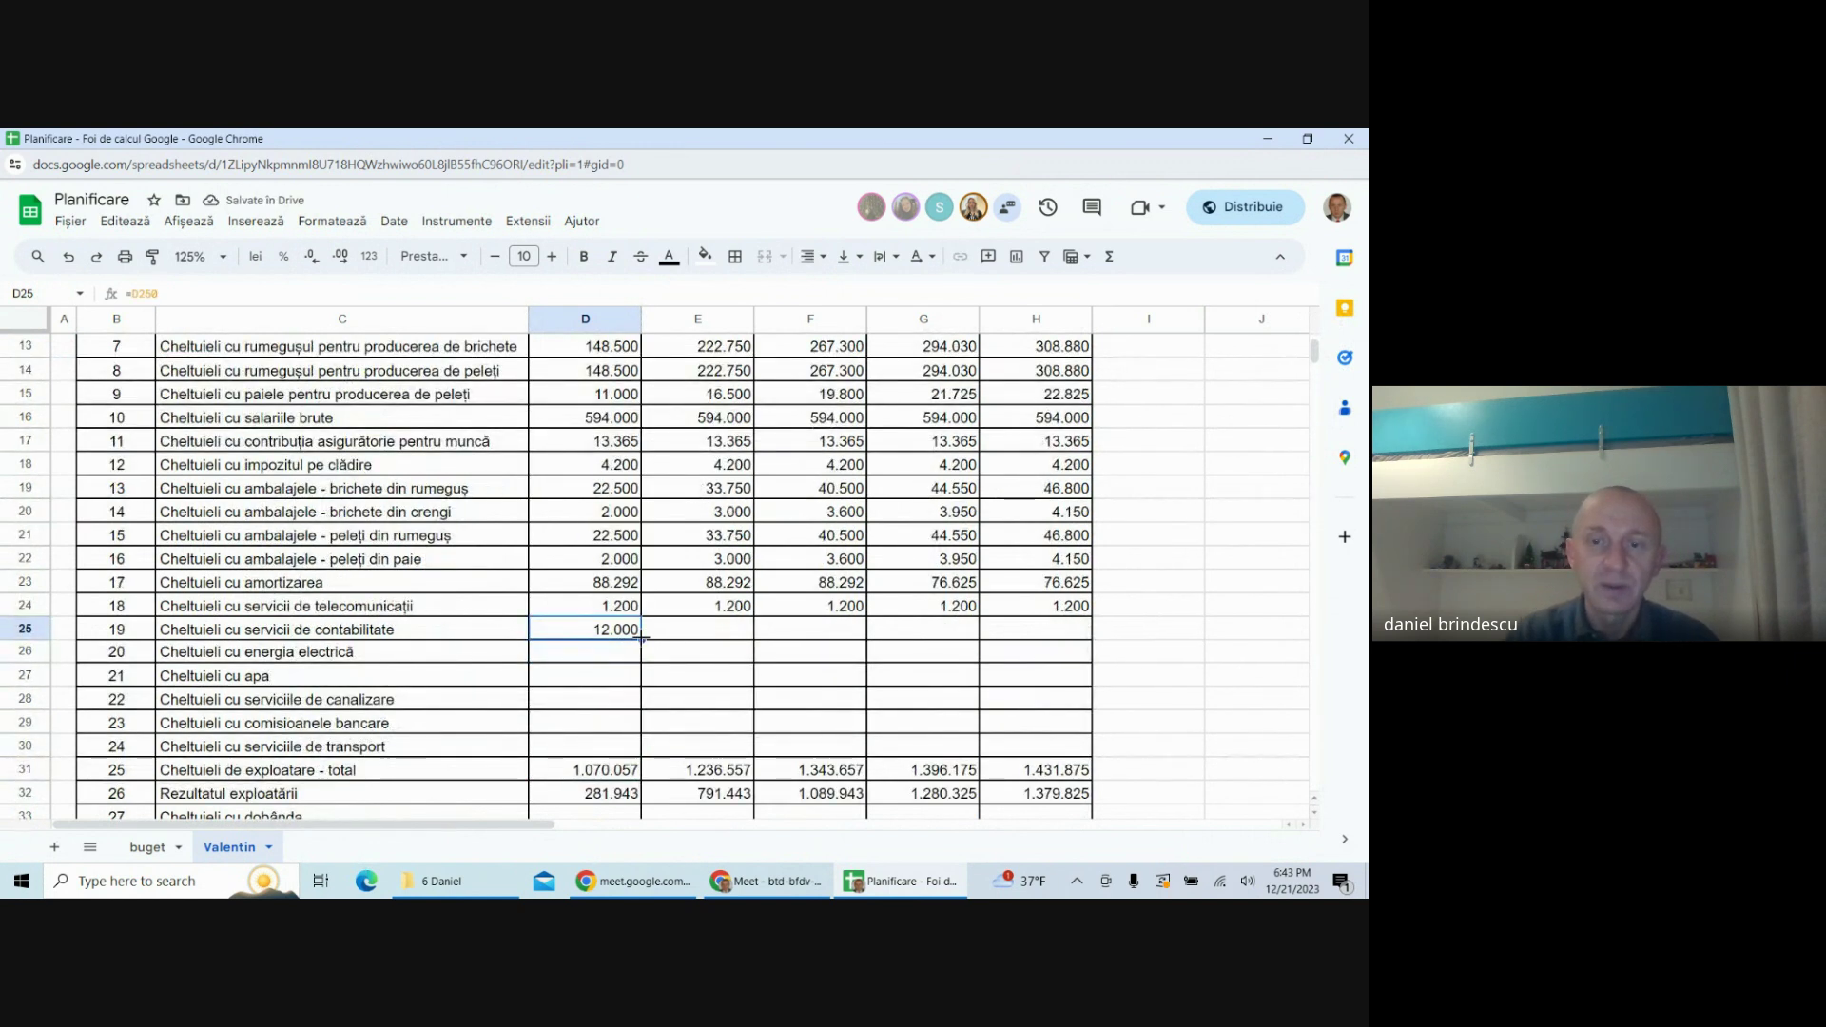
drag(643, 638, 1036, 632)
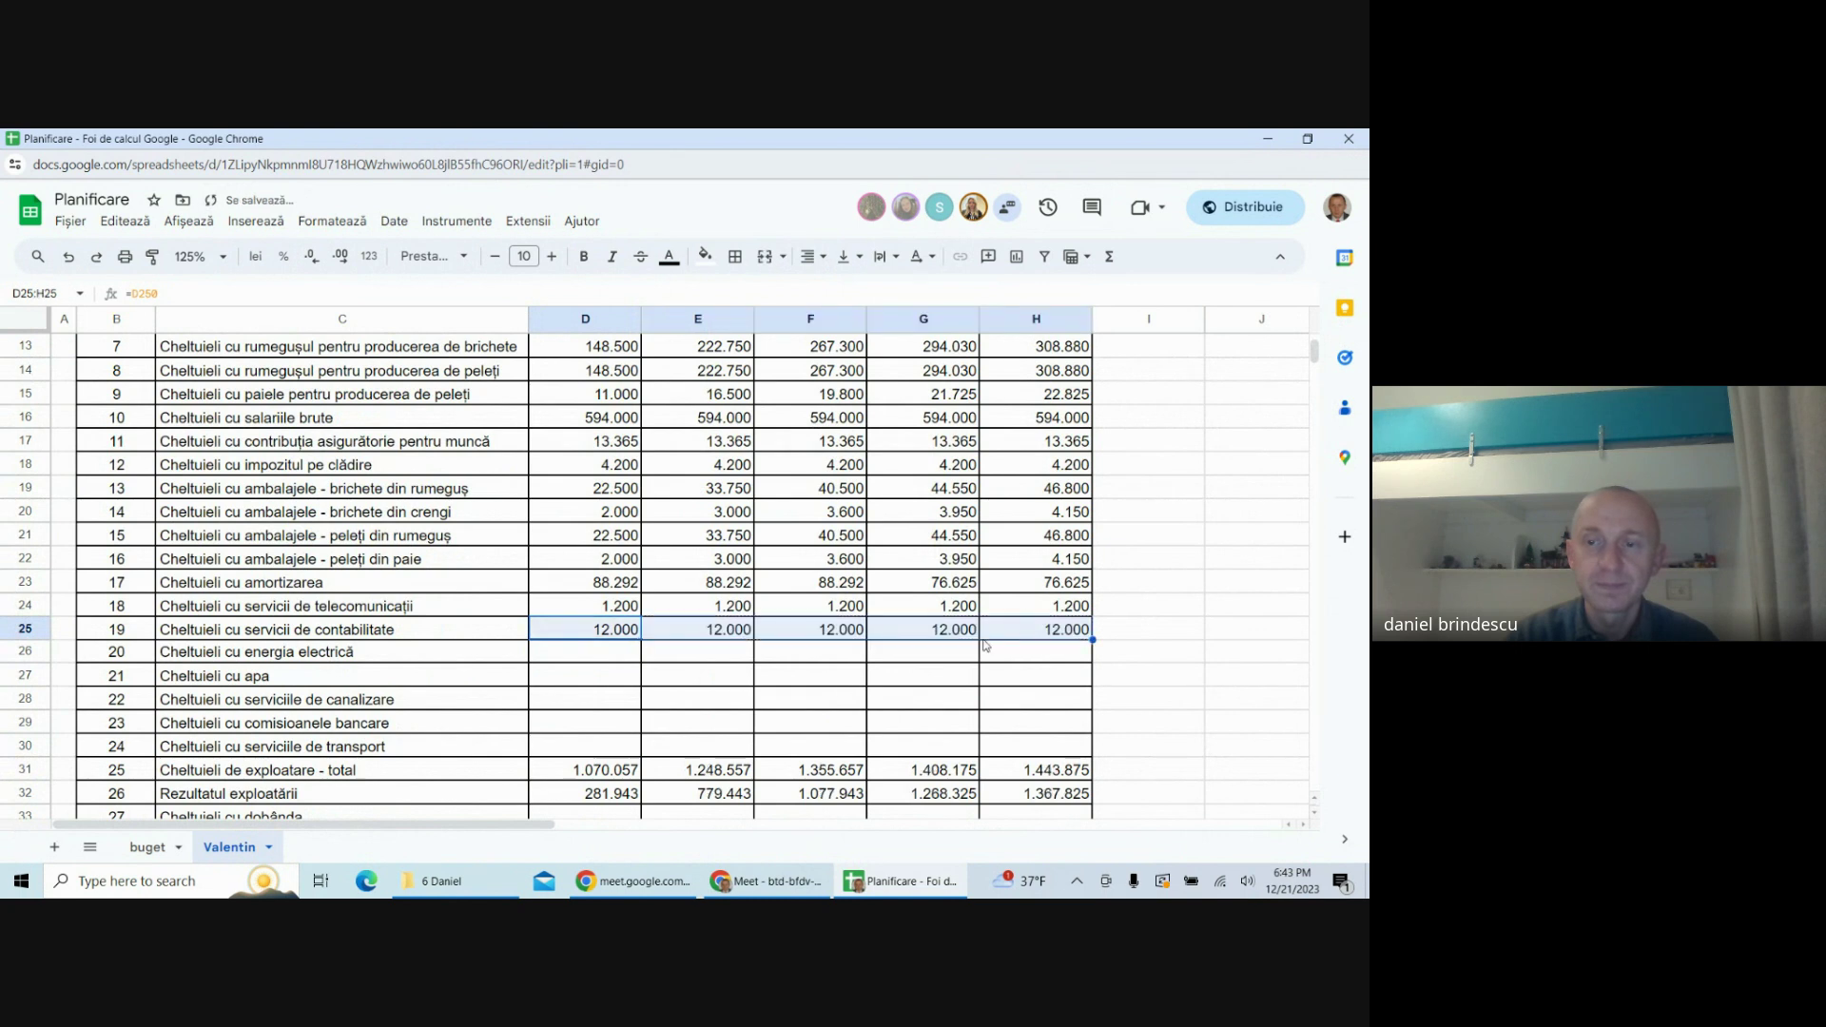
click(582, 658)
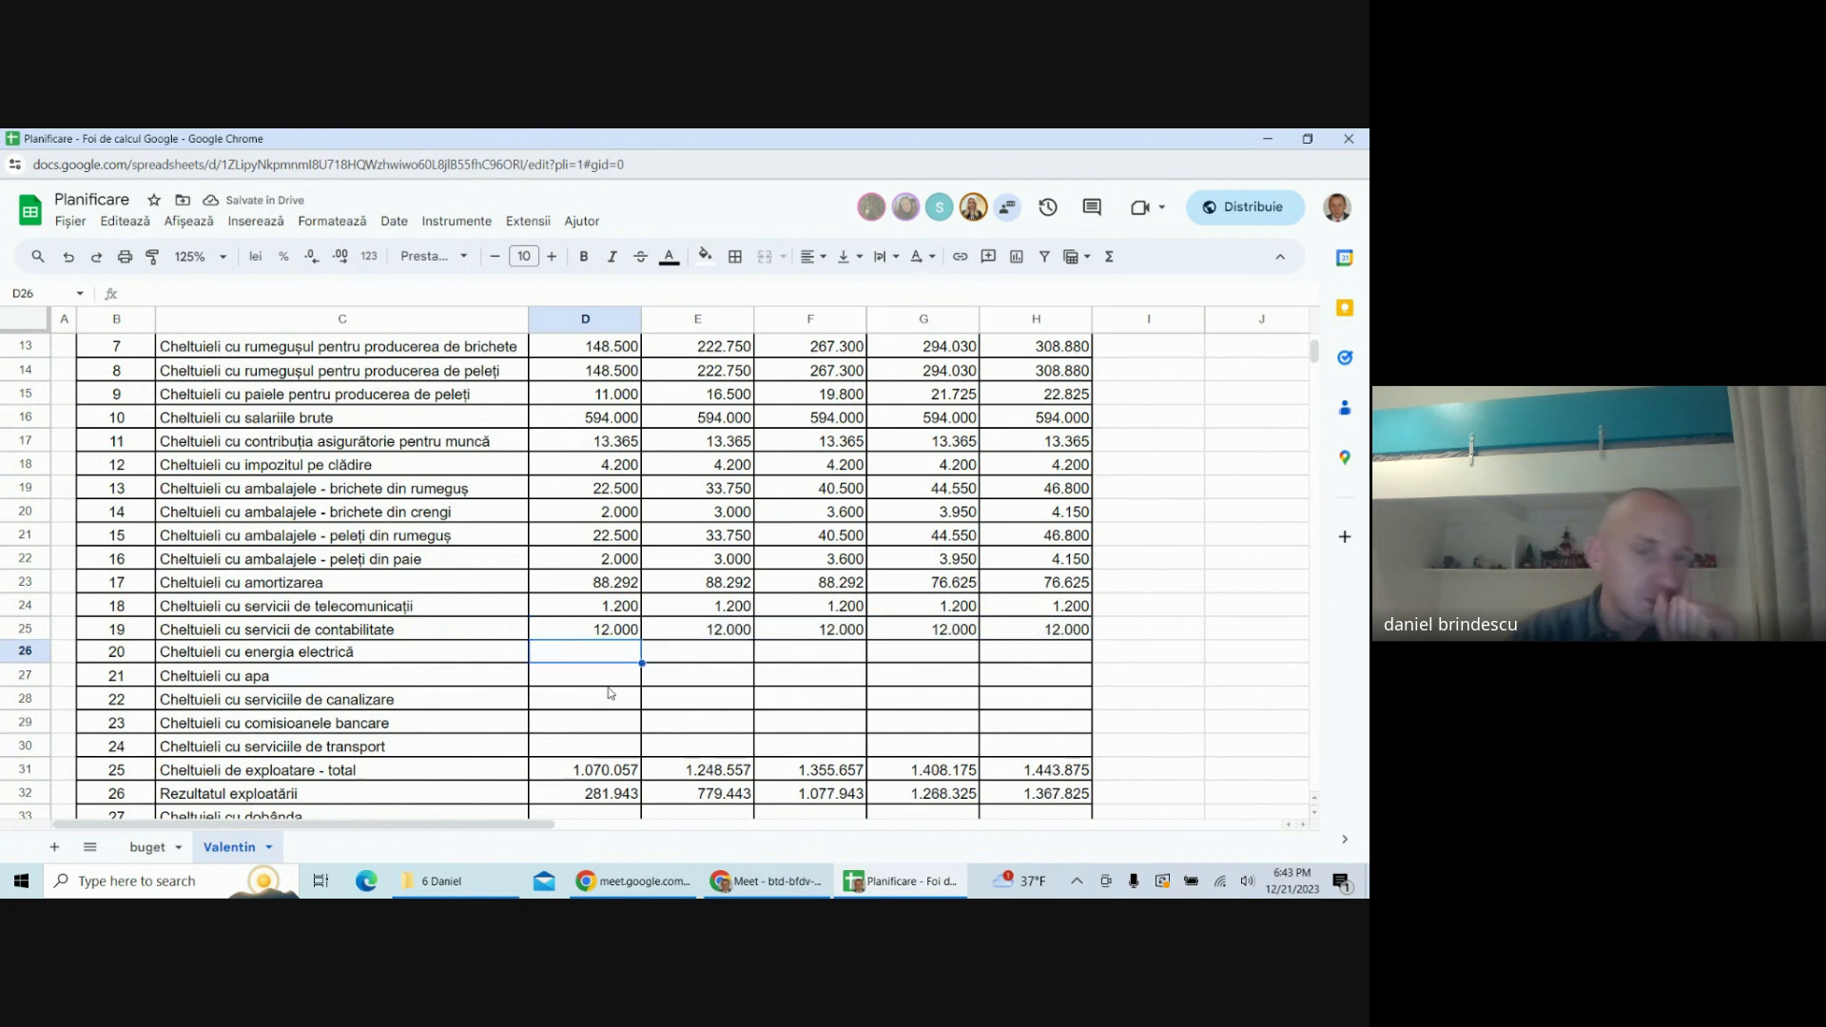
scroll(611, 700, down, 2)
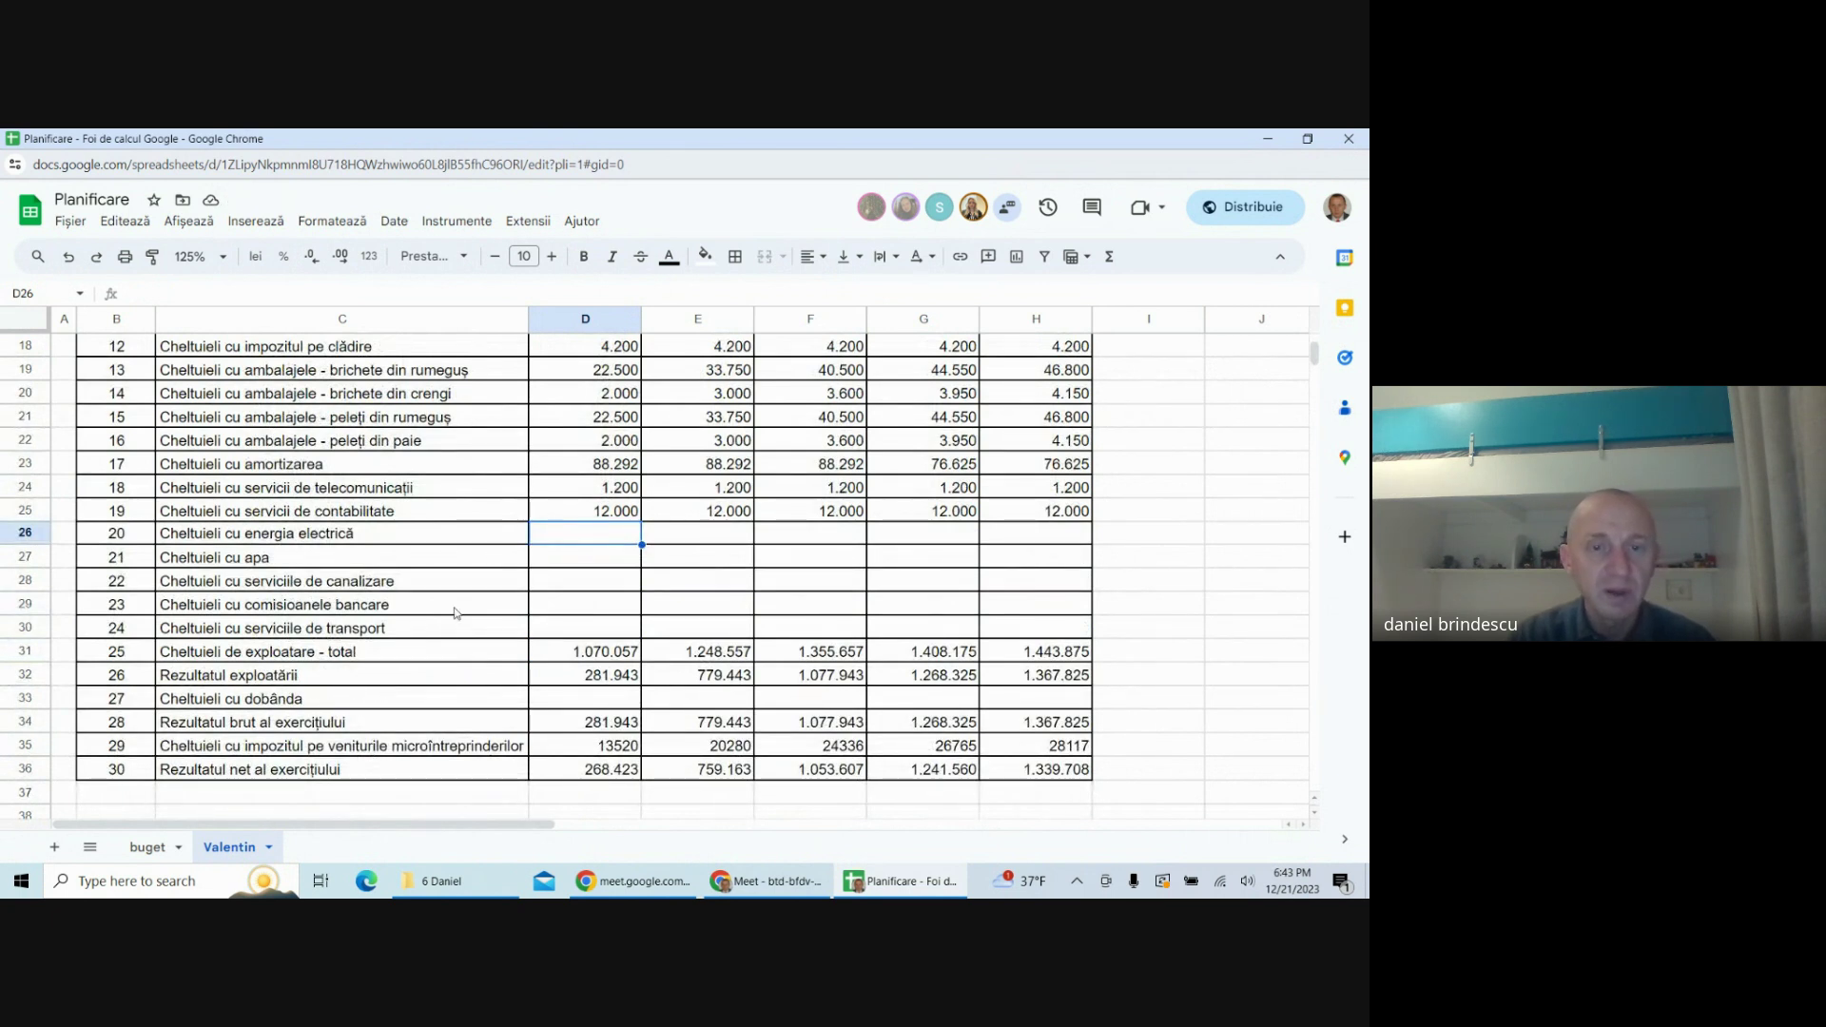
click(586, 630)
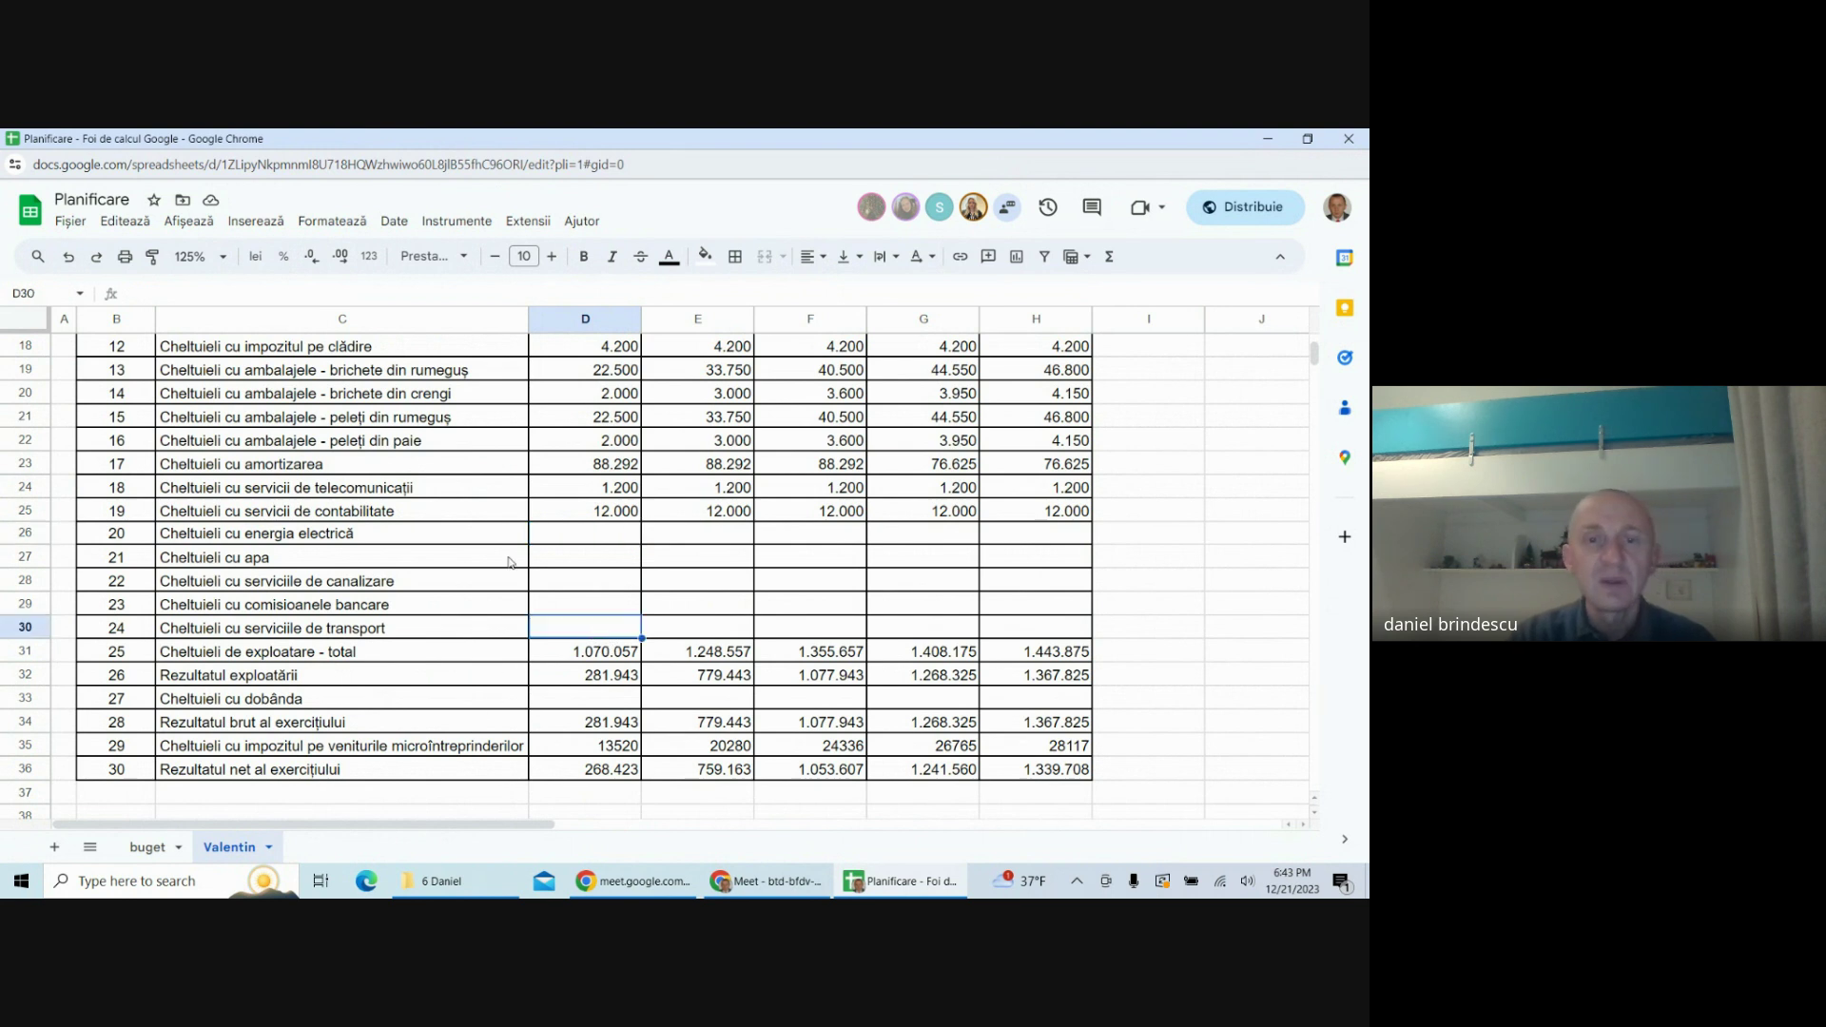
click(423, 534)
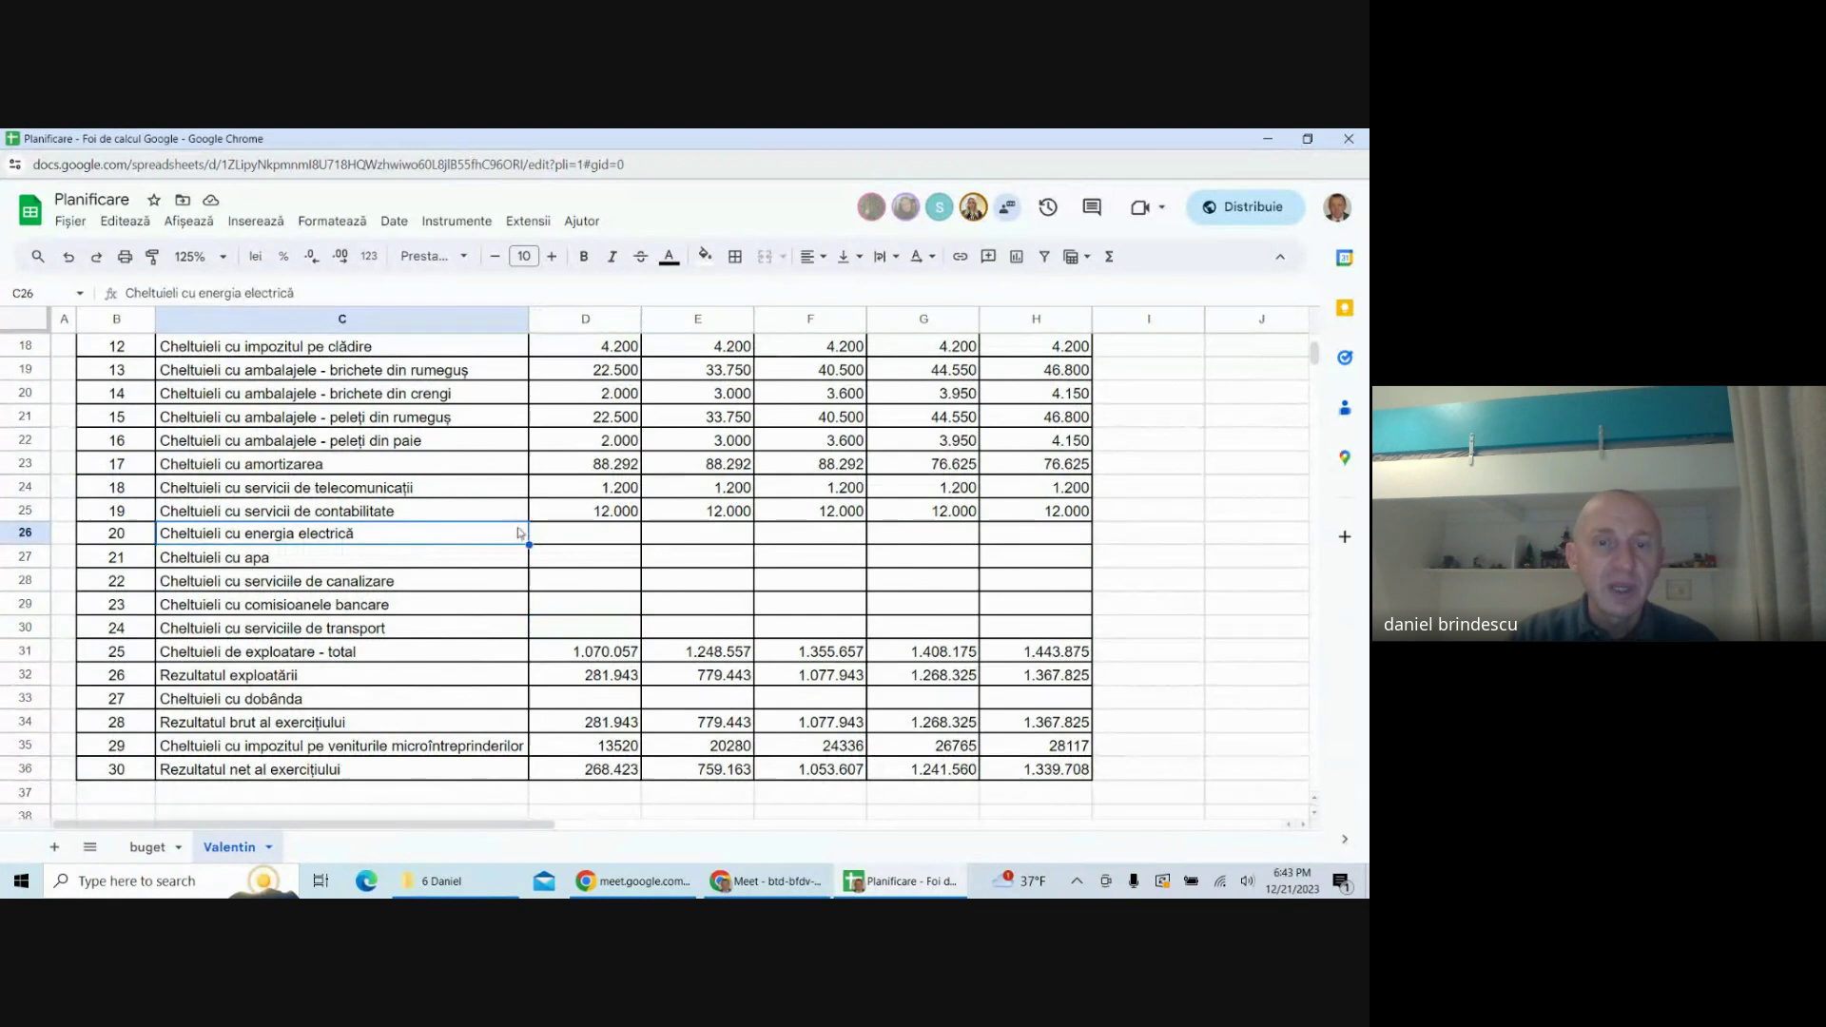
click(568, 543)
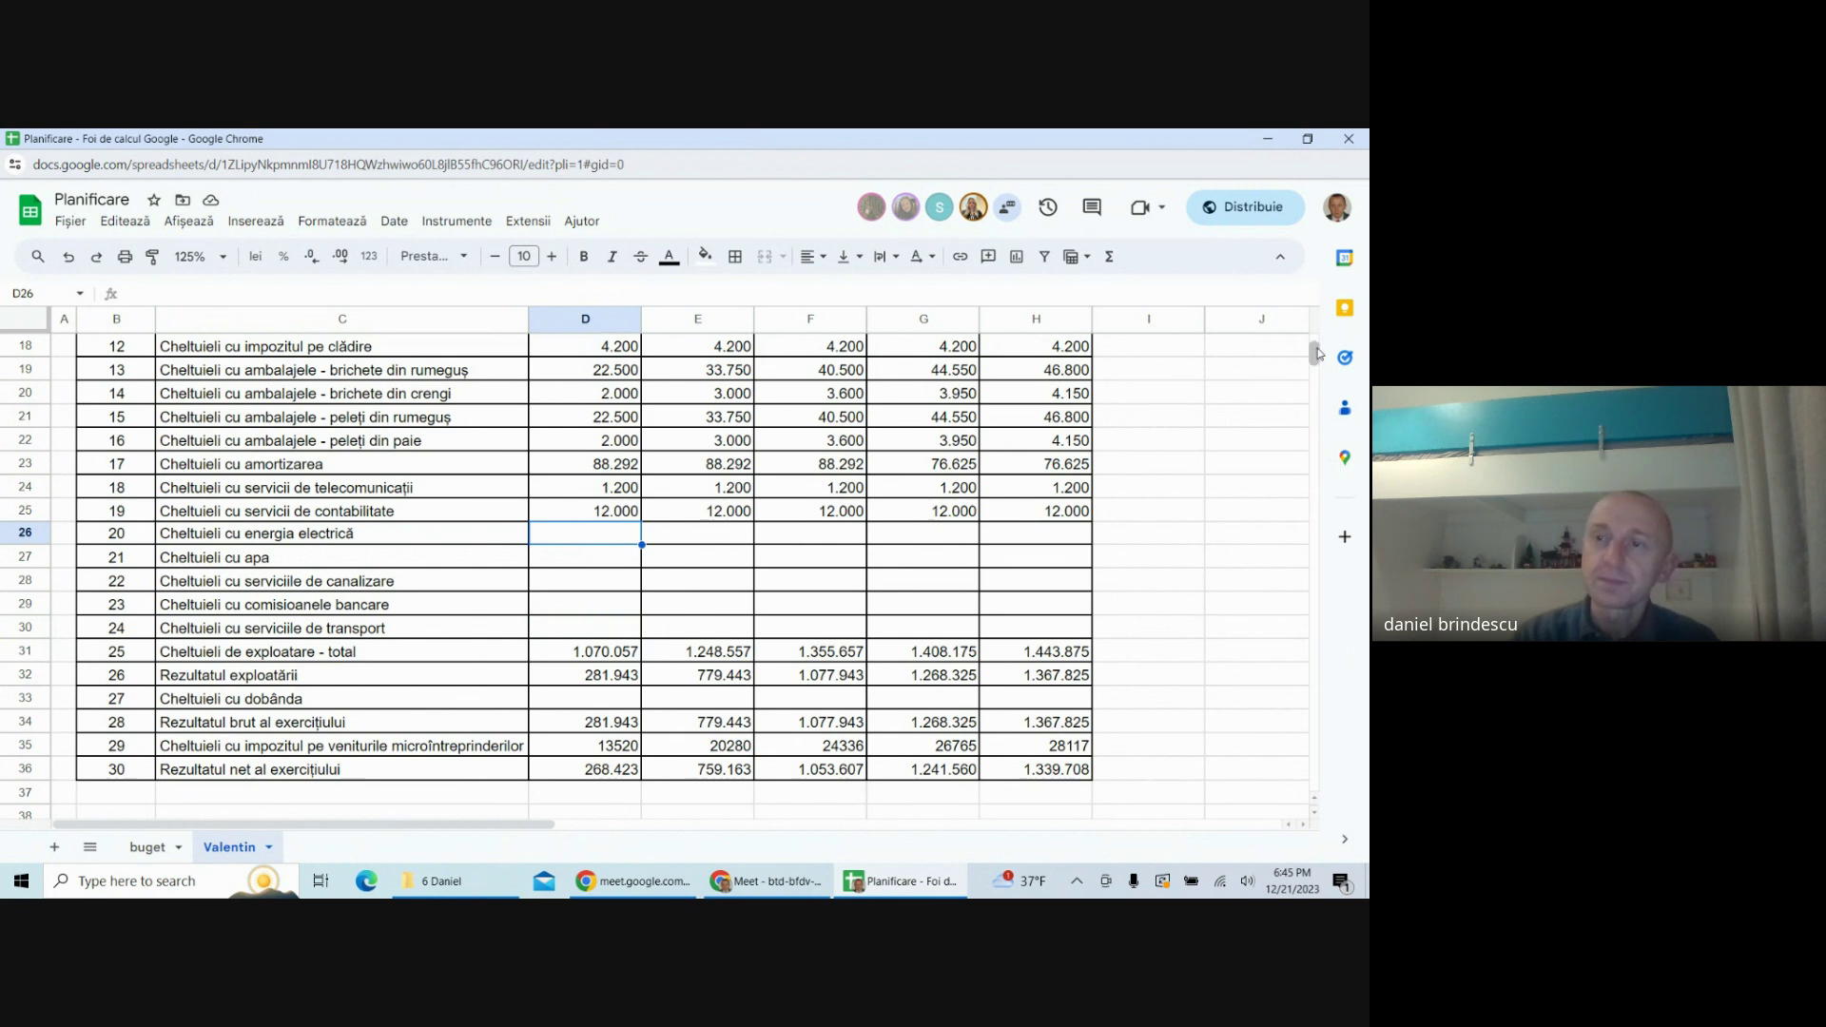
- Copy the accounting table's title and header rows, B246:H247, to a new table starting at B254
drag(1316, 354, 1307, 448)
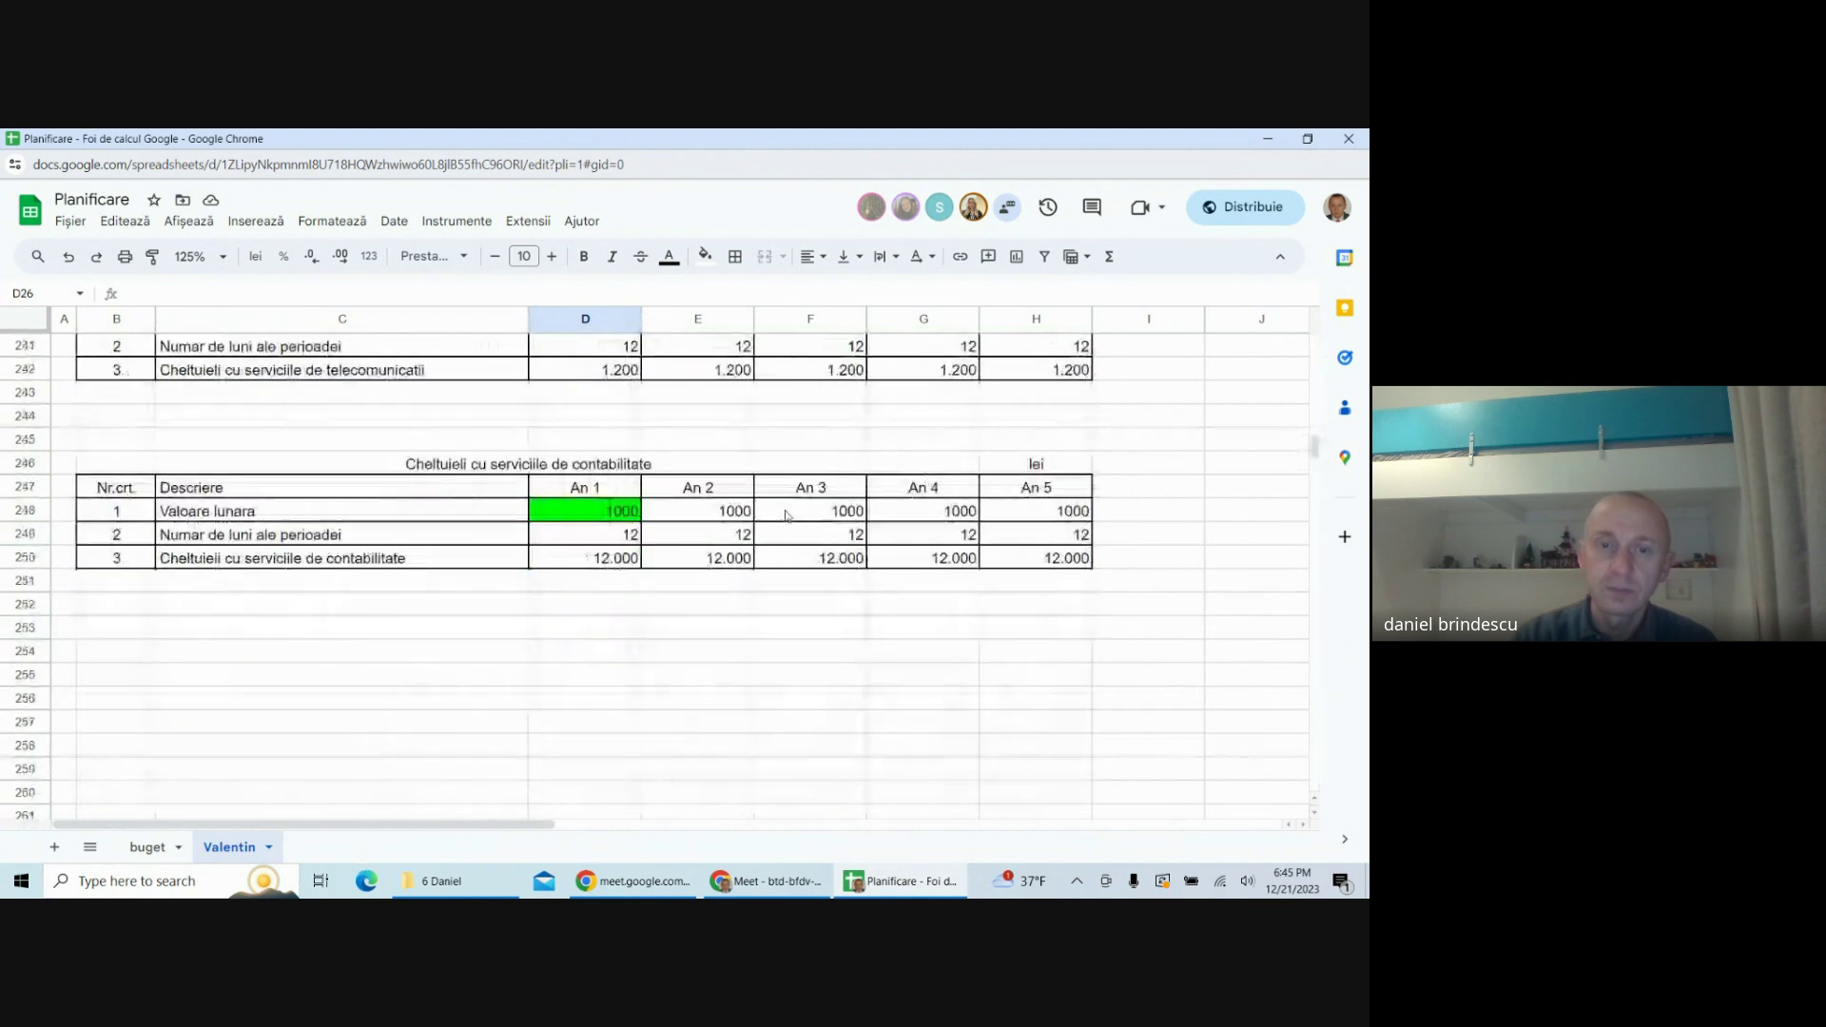
drag(666, 464, 1044, 483)
key(ctrl+c)
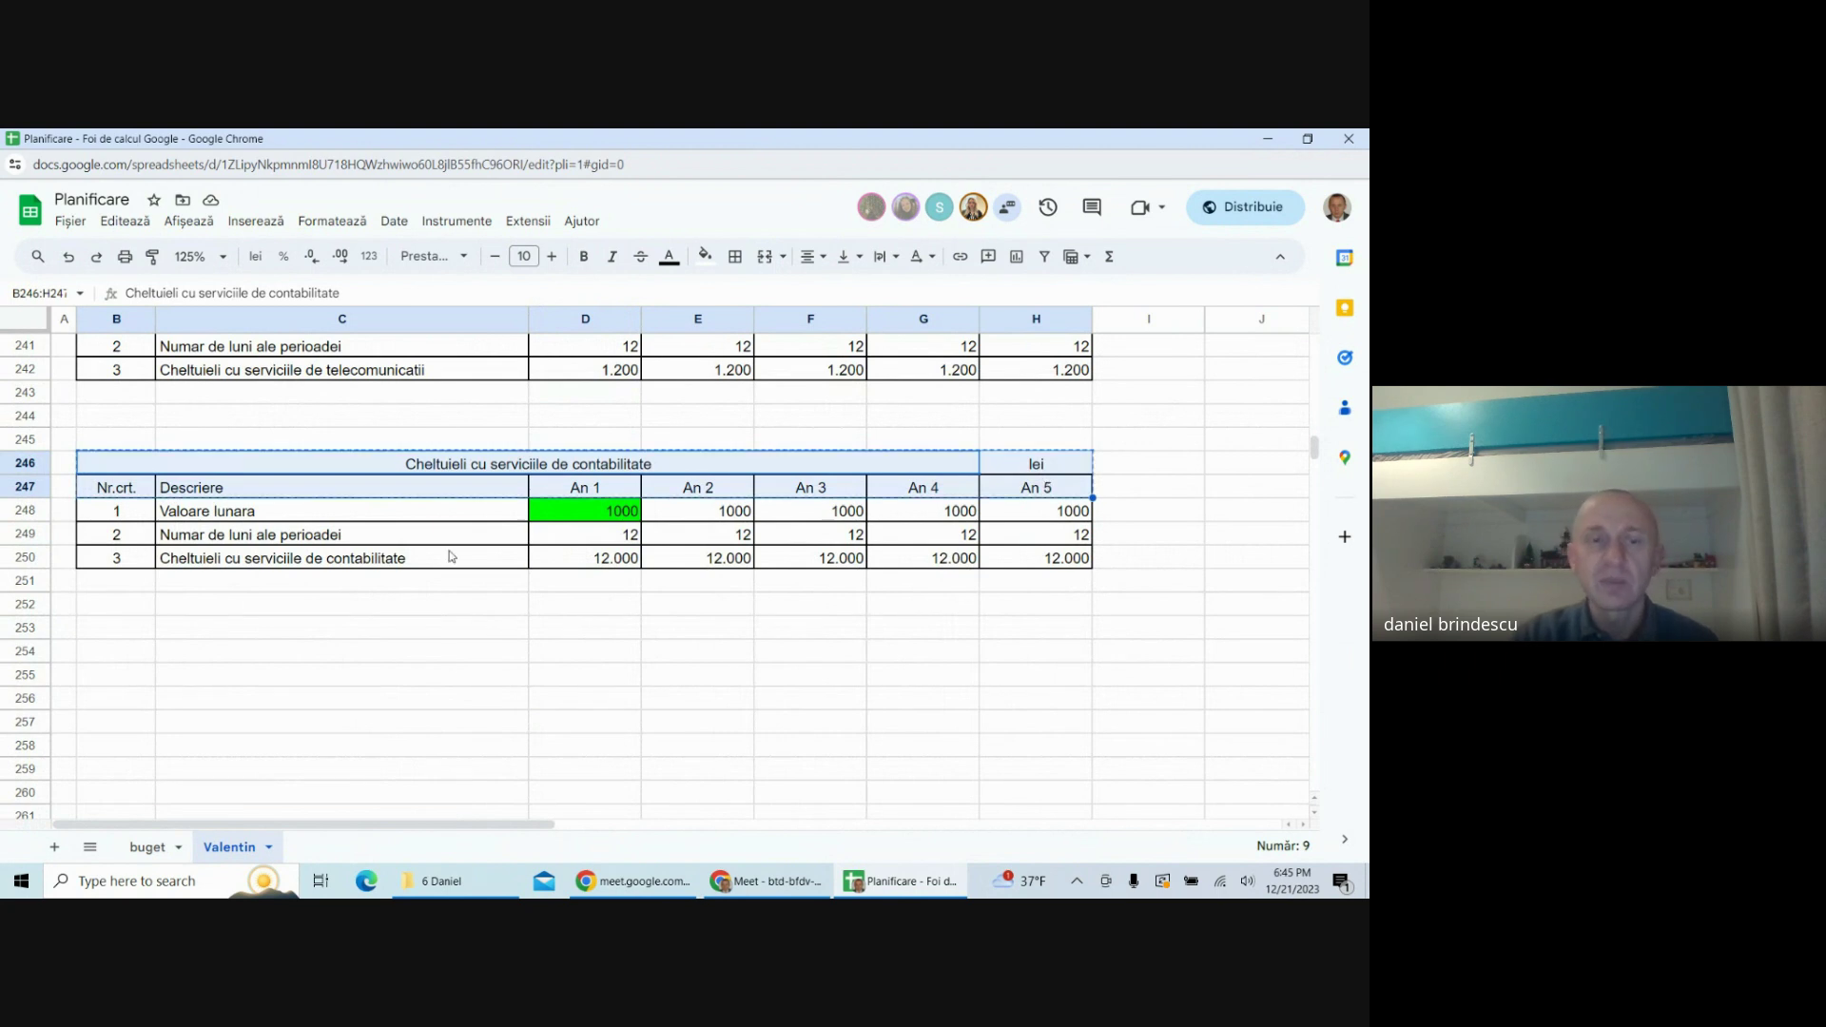
click(121, 663)
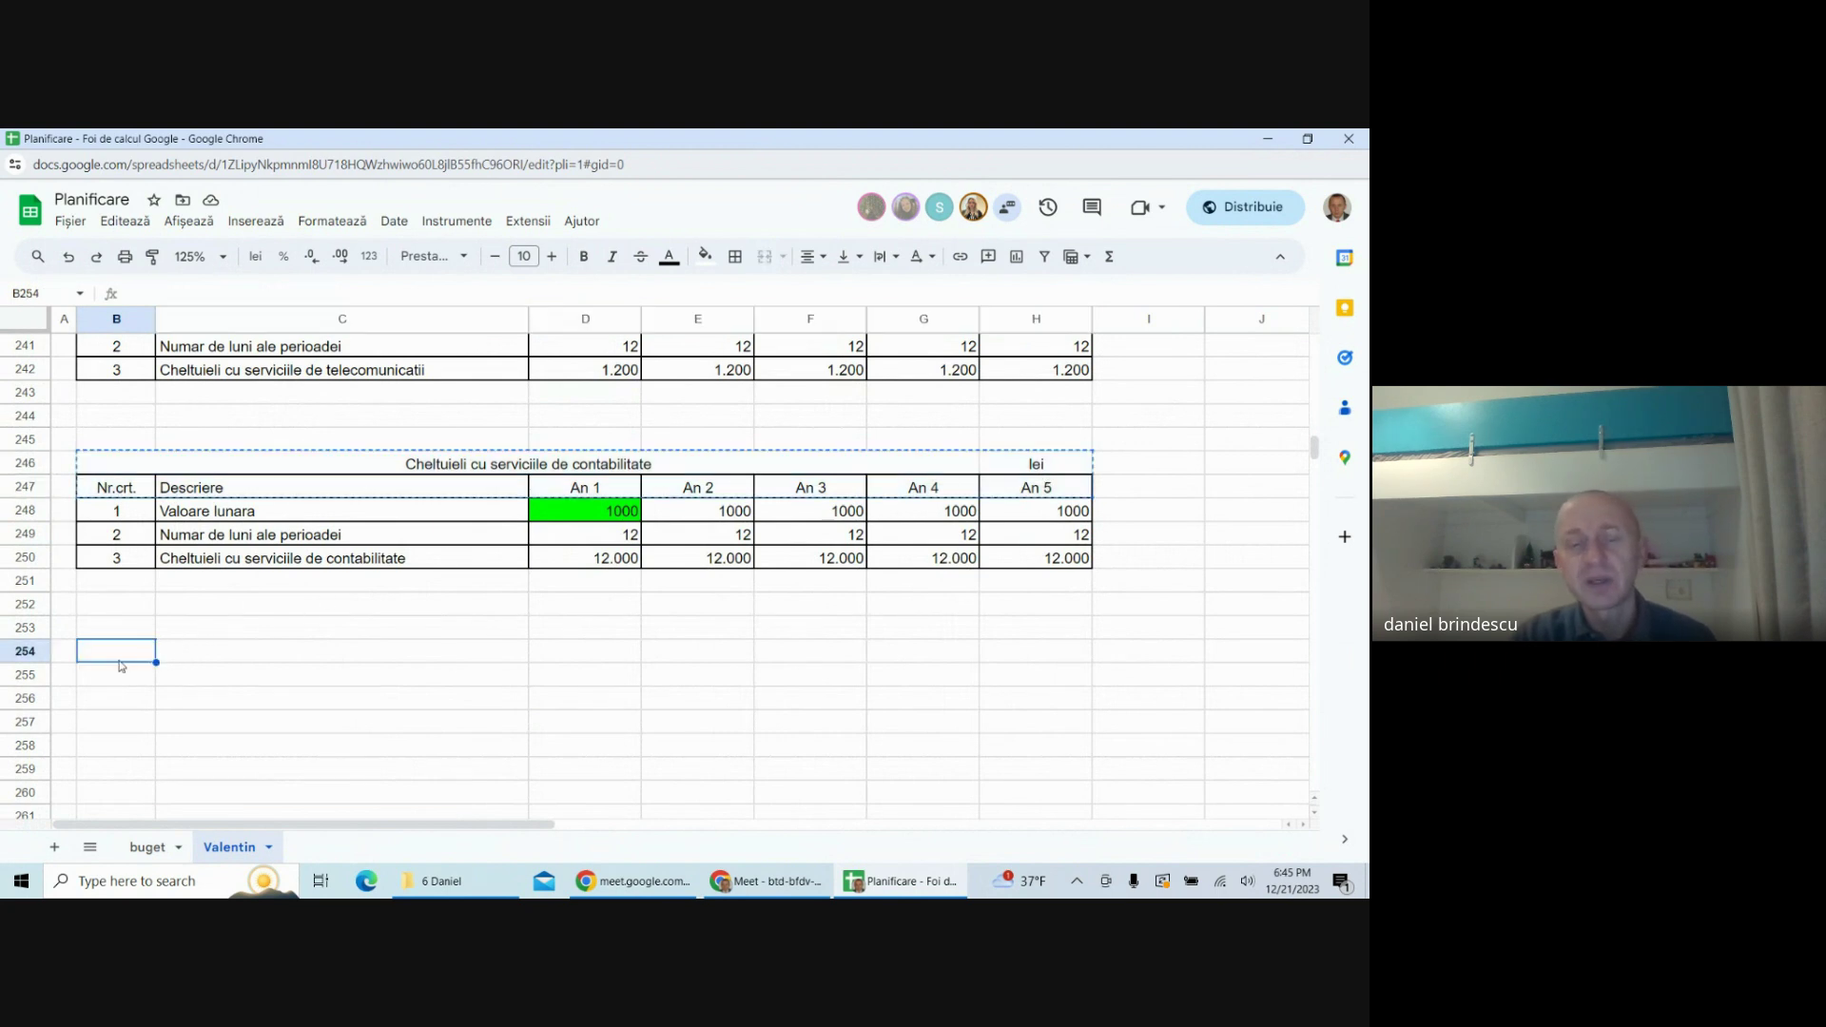
key(ctrl+v)
click(1027, 744)
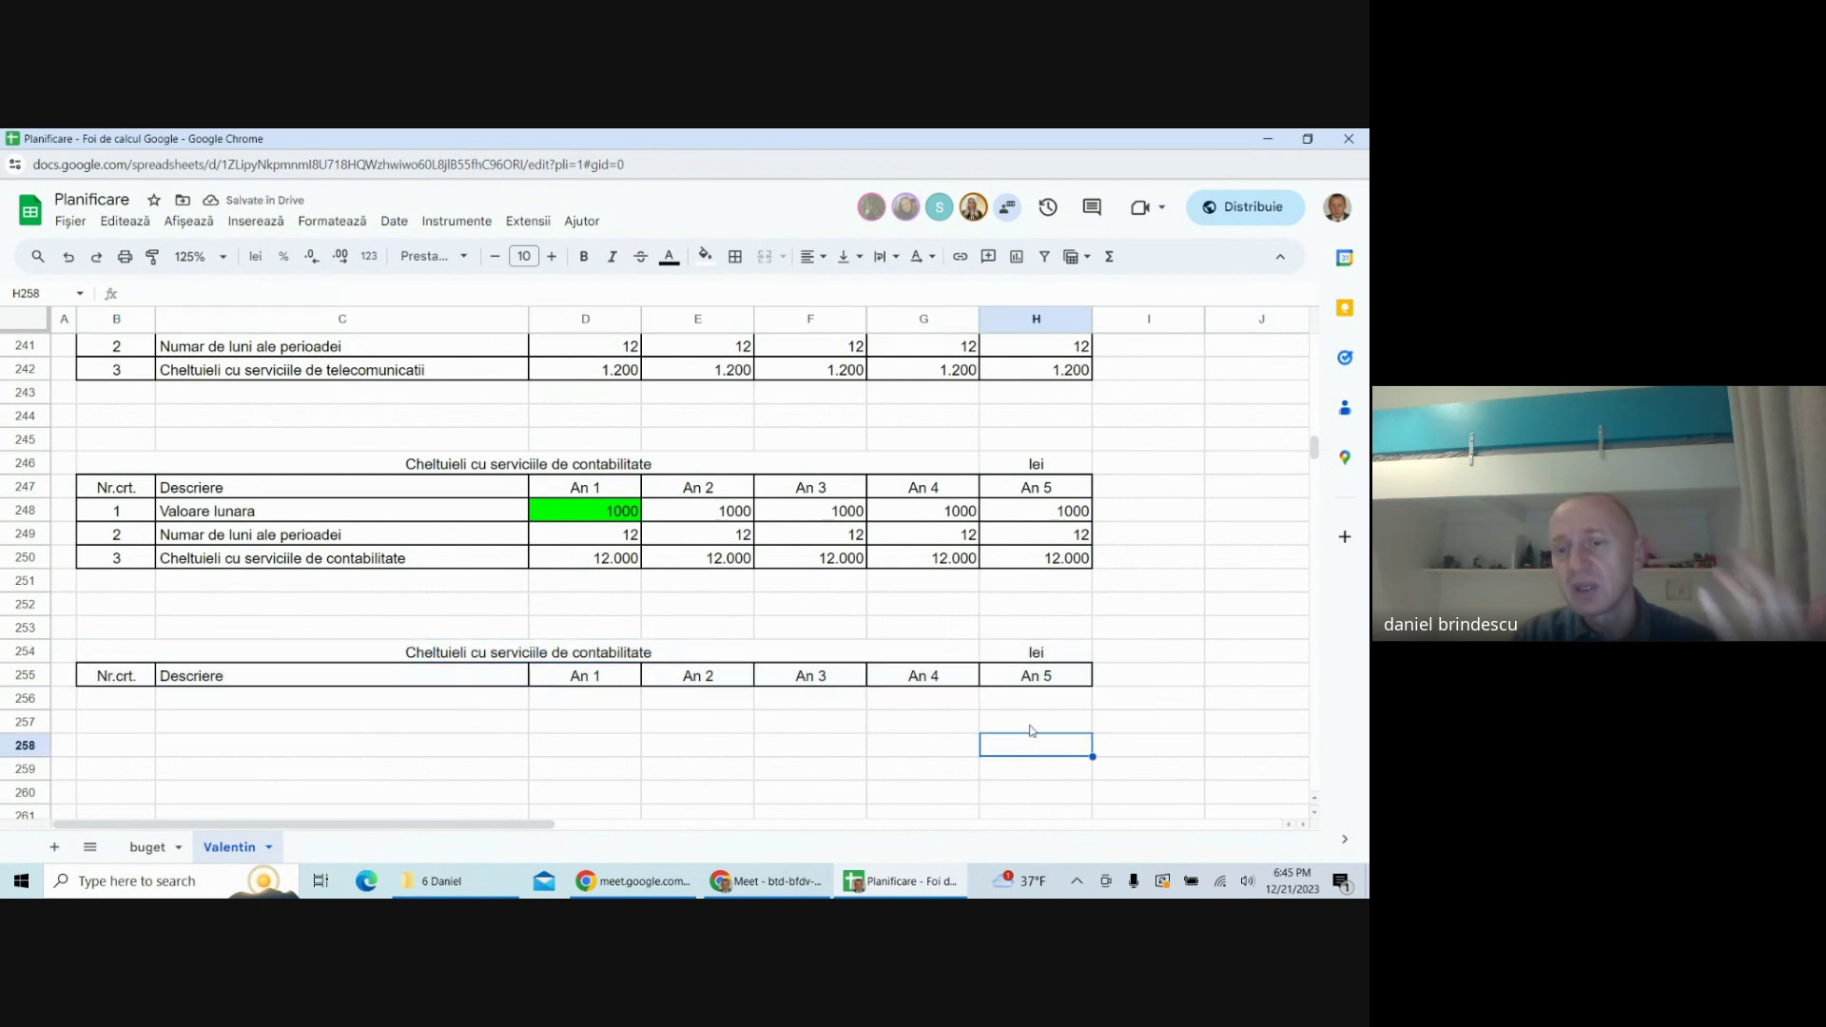
click(1032, 728)
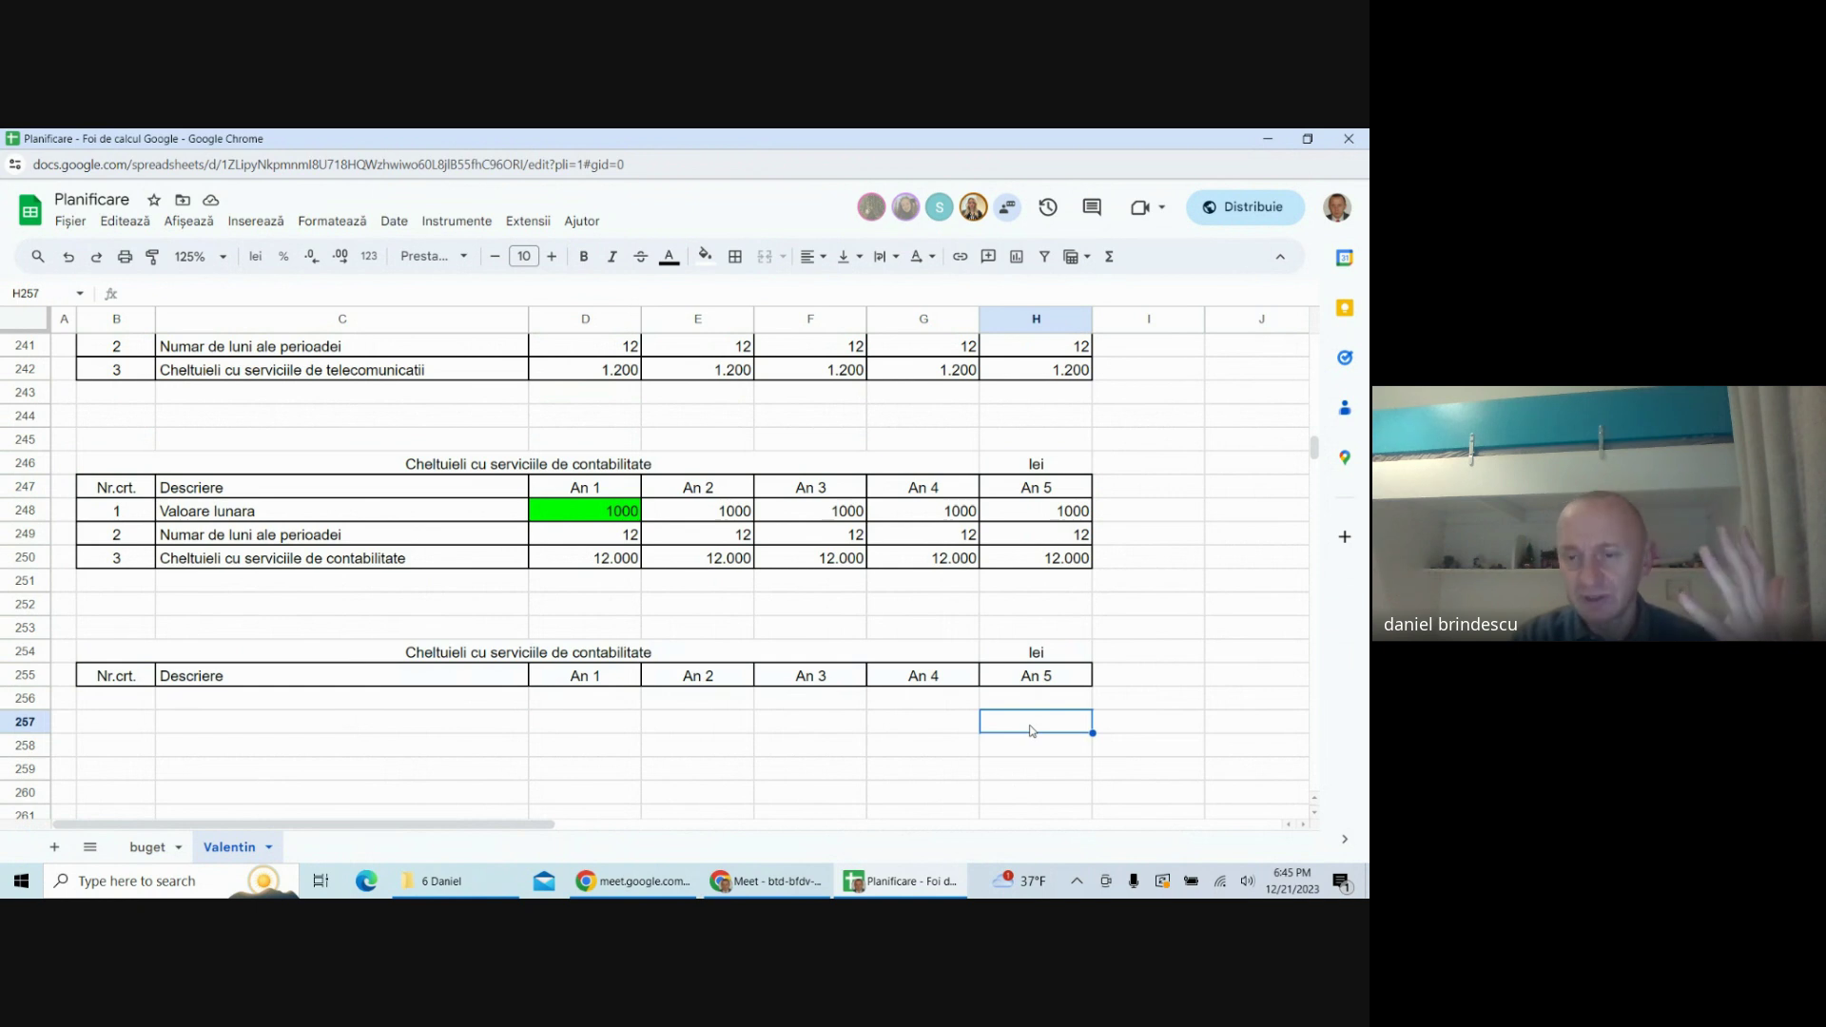
click(1034, 706)
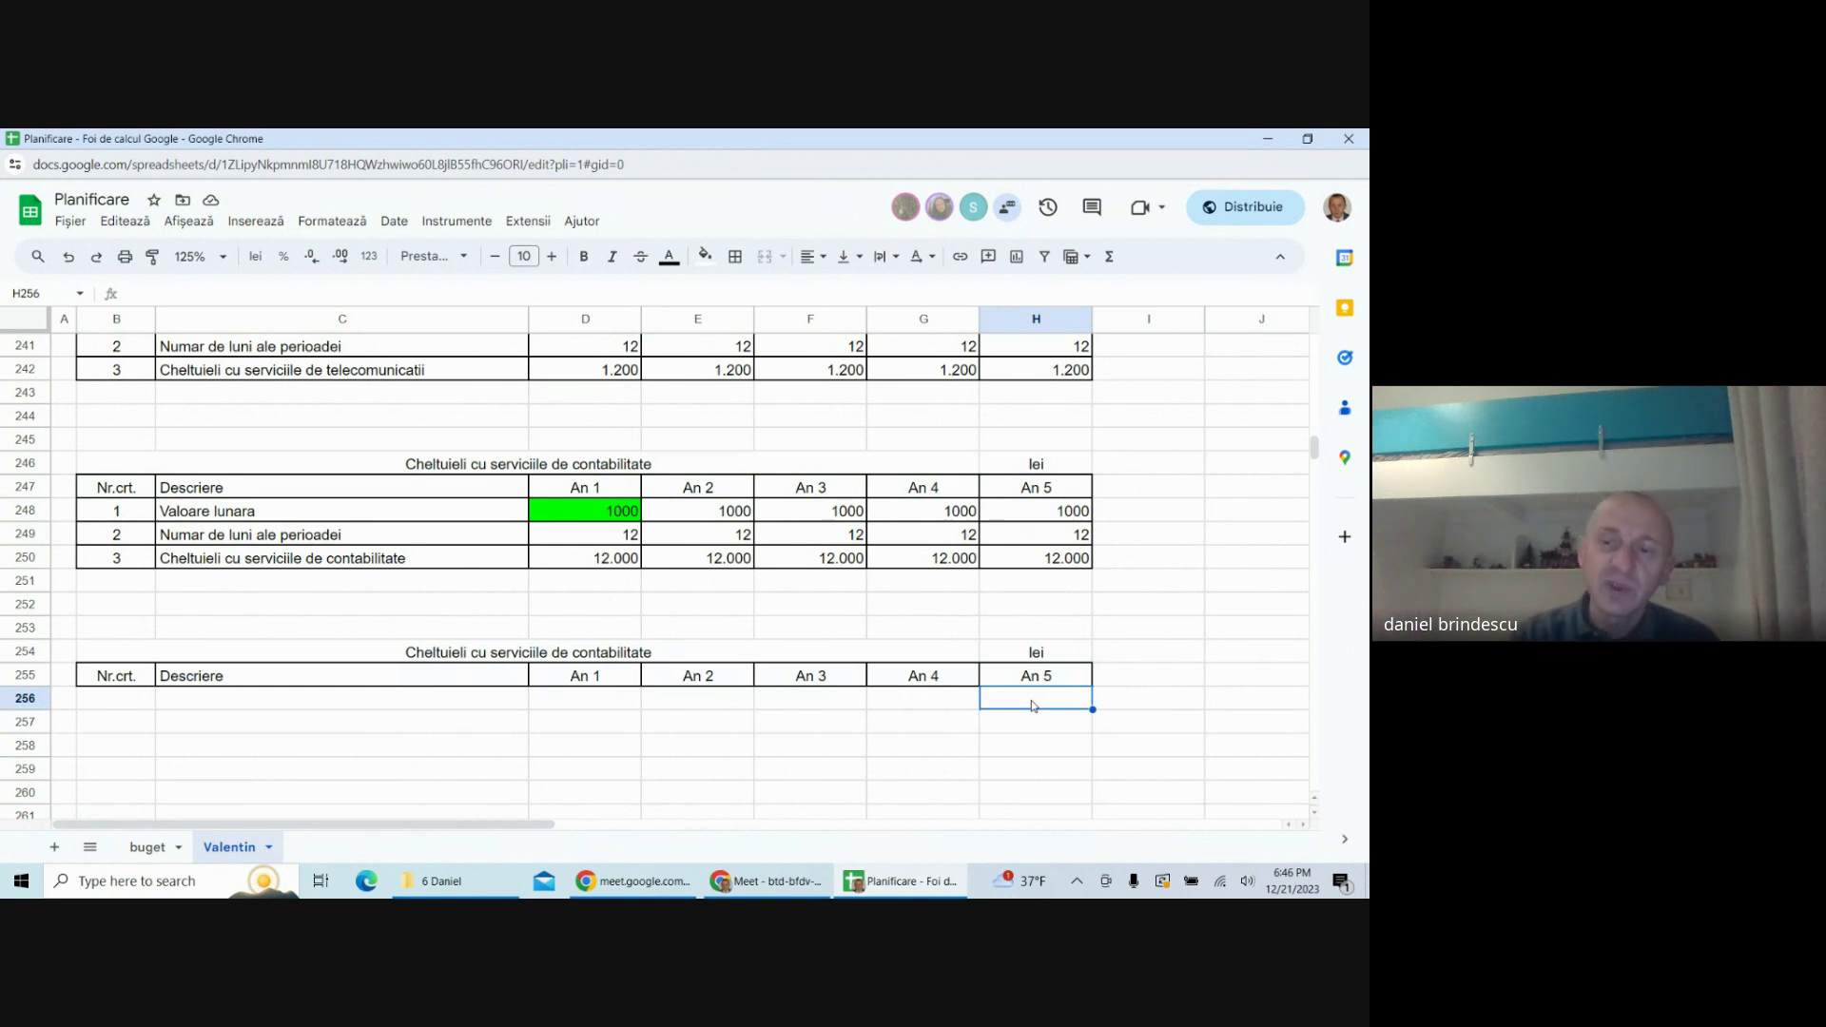
click(1030, 719)
click(1028, 753)
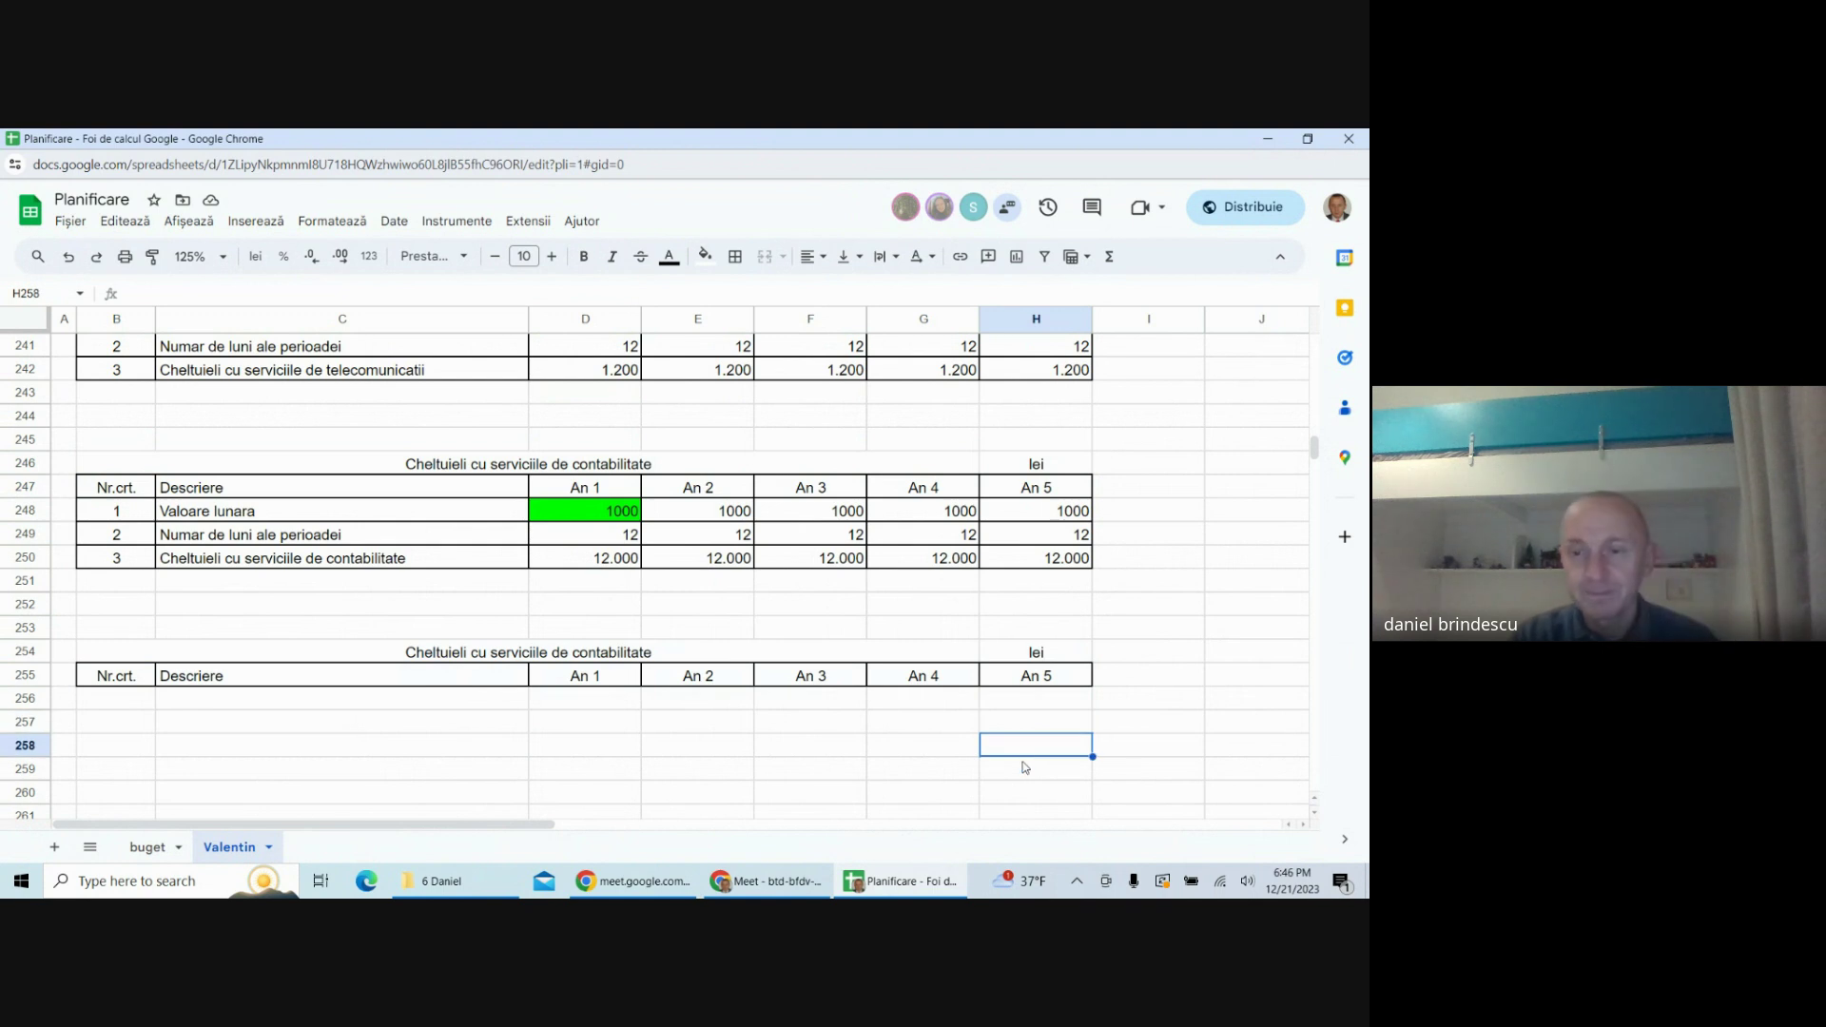
click(1024, 768)
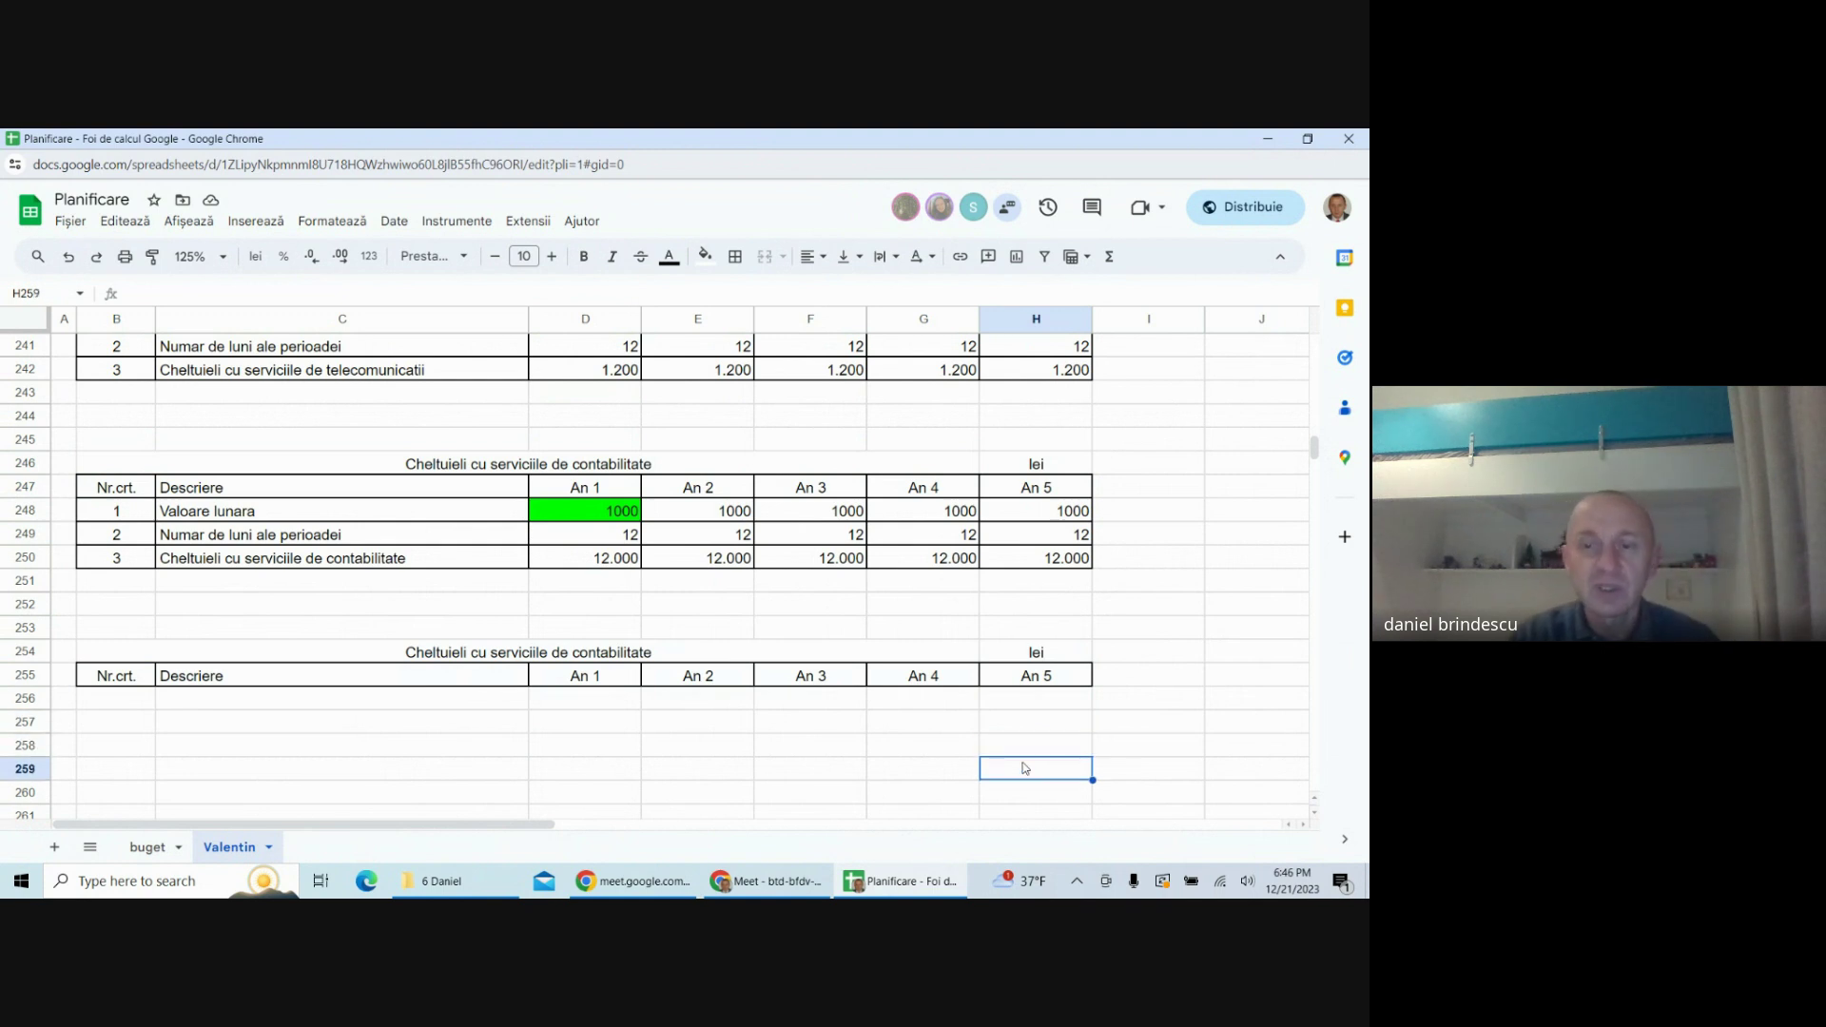
click(1024, 751)
click(1025, 728)
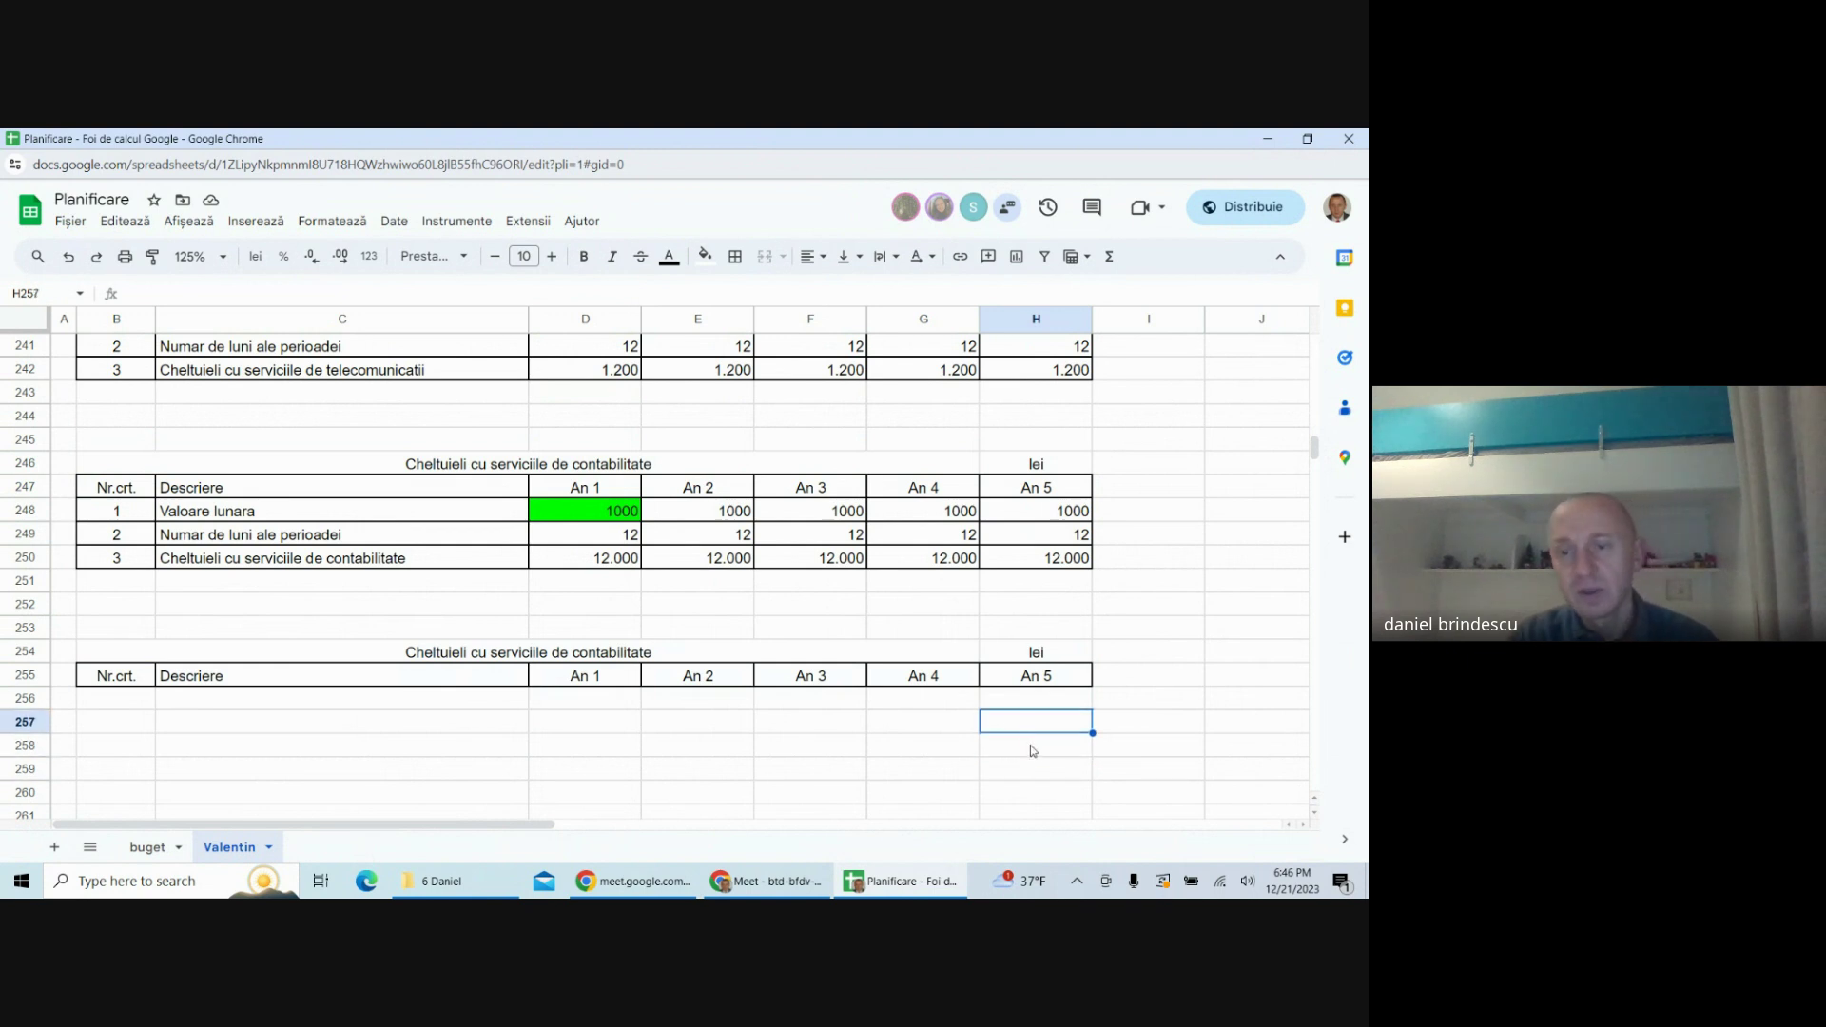
click(1032, 751)
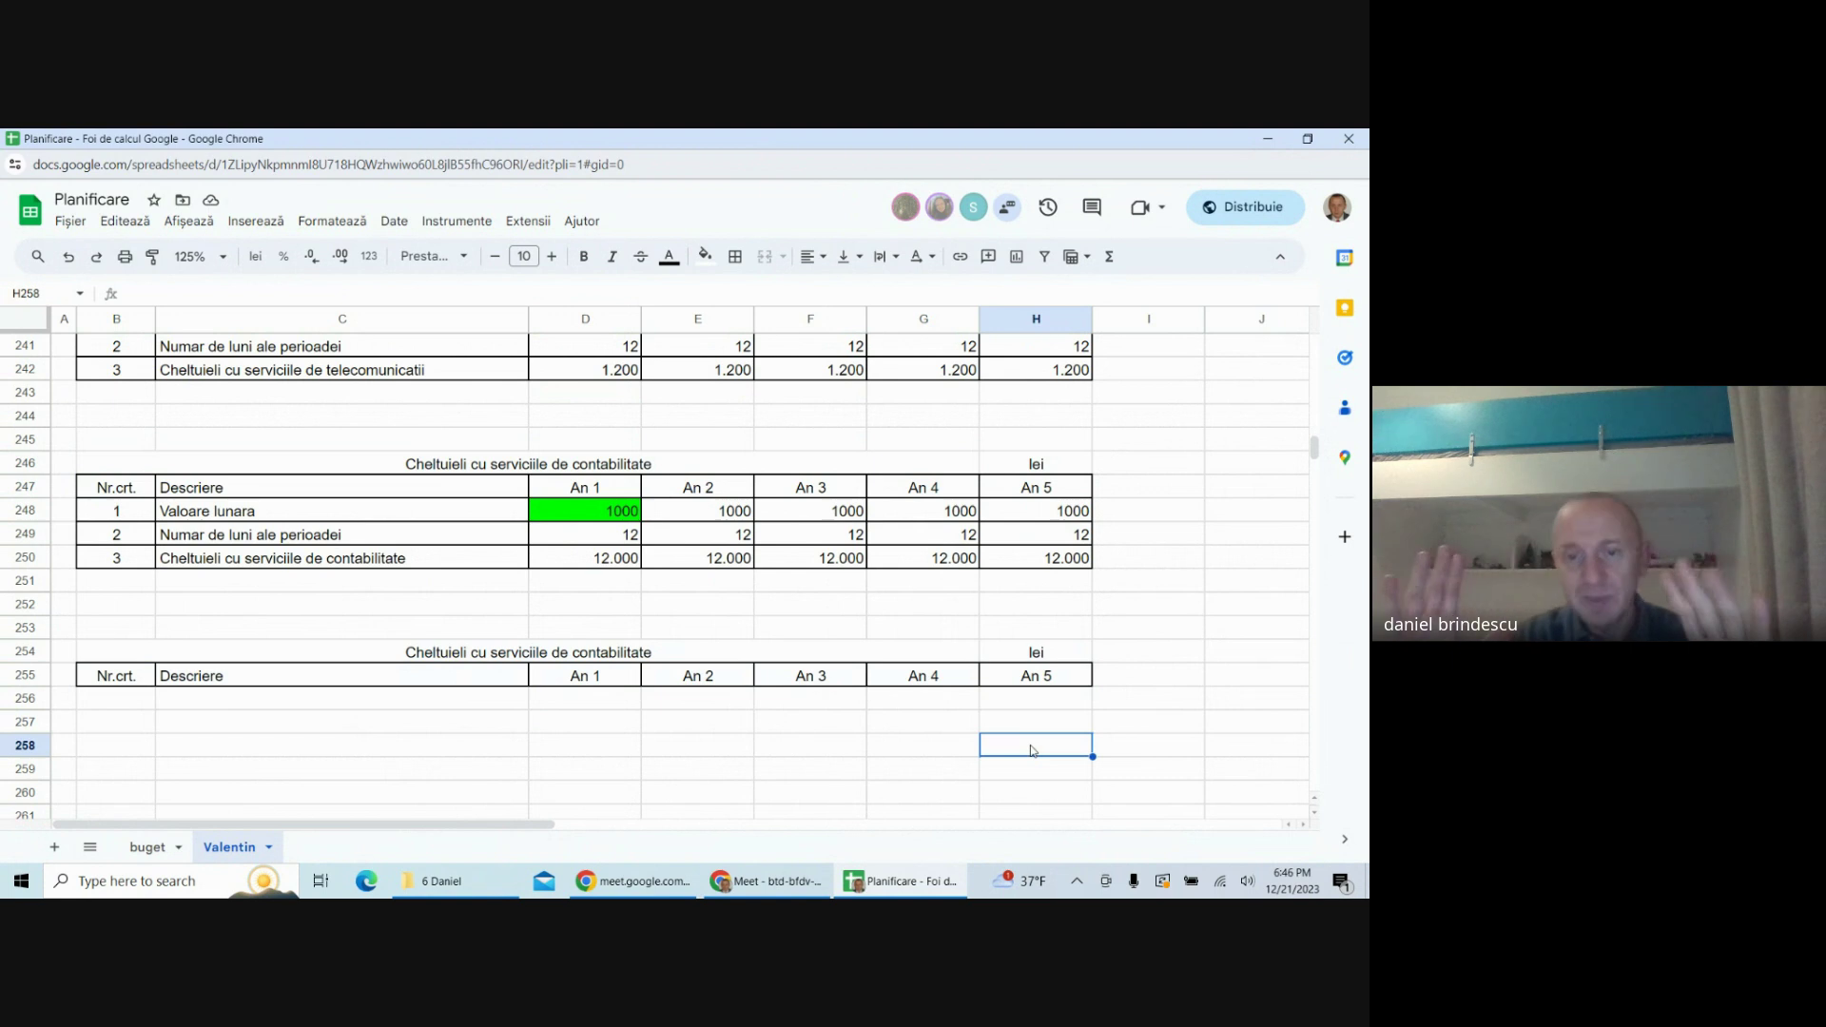
click(1005, 772)
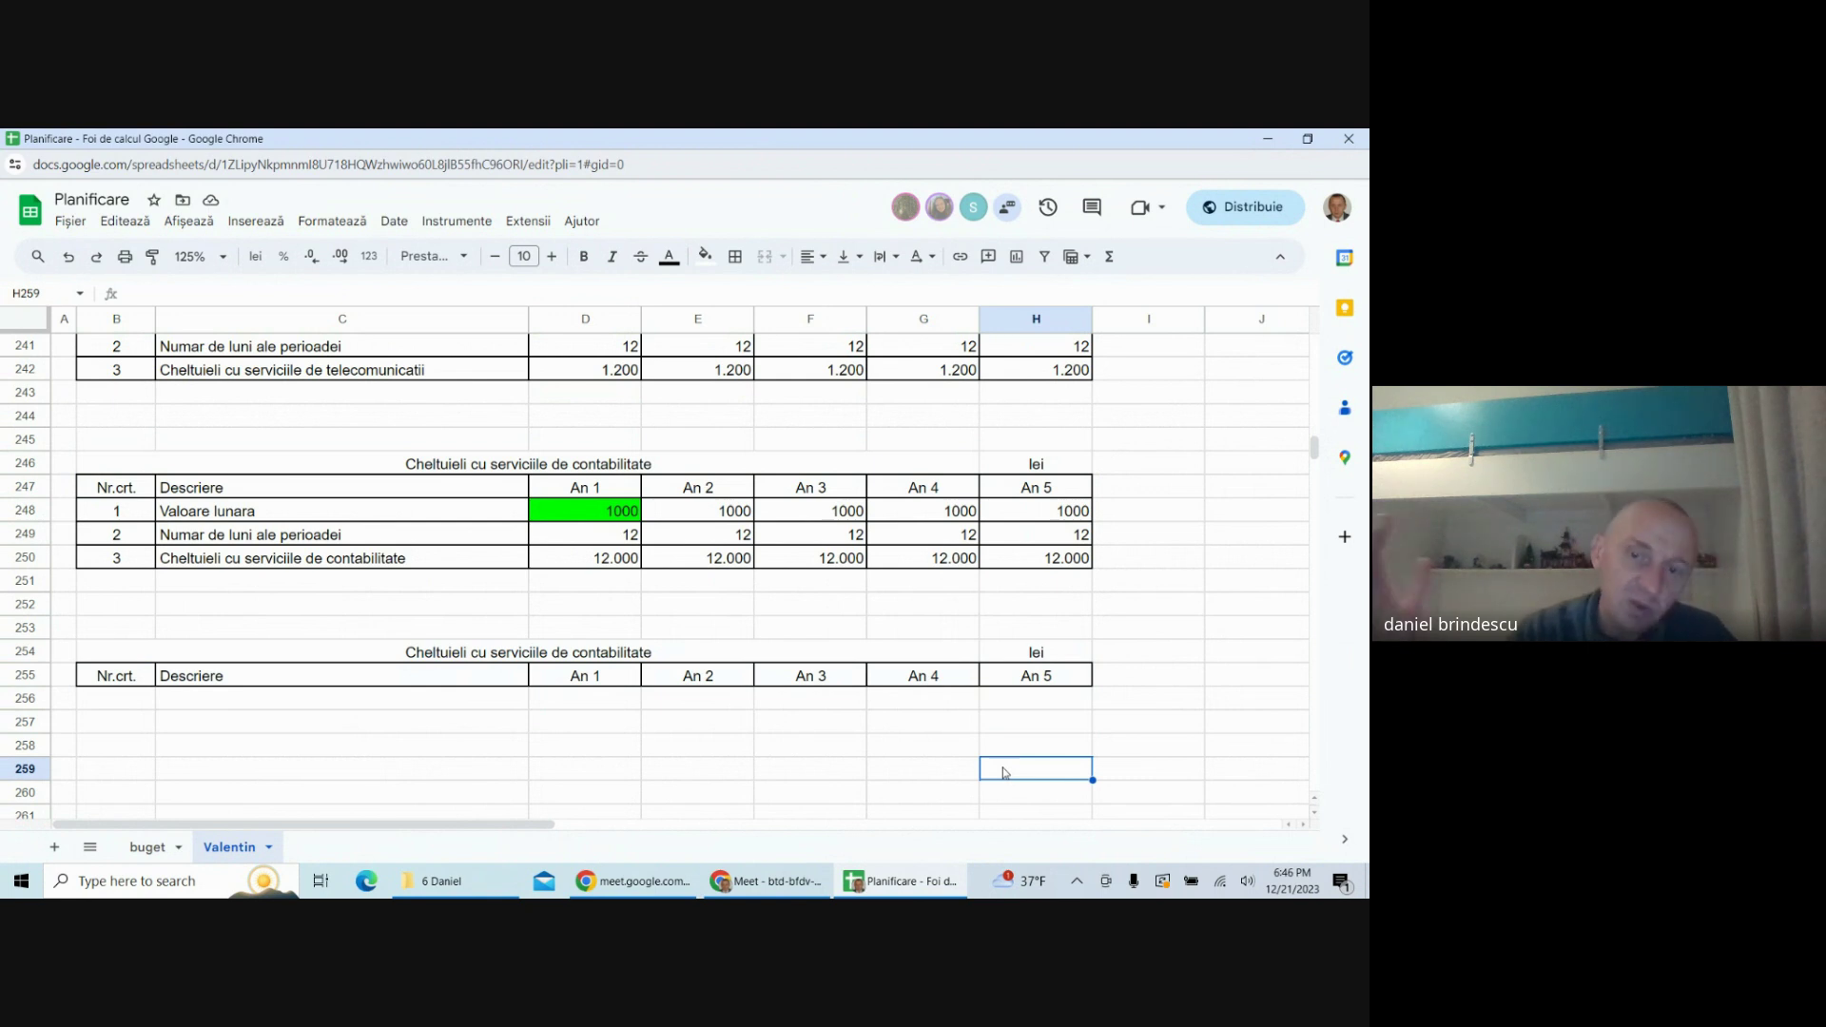
click(136, 708)
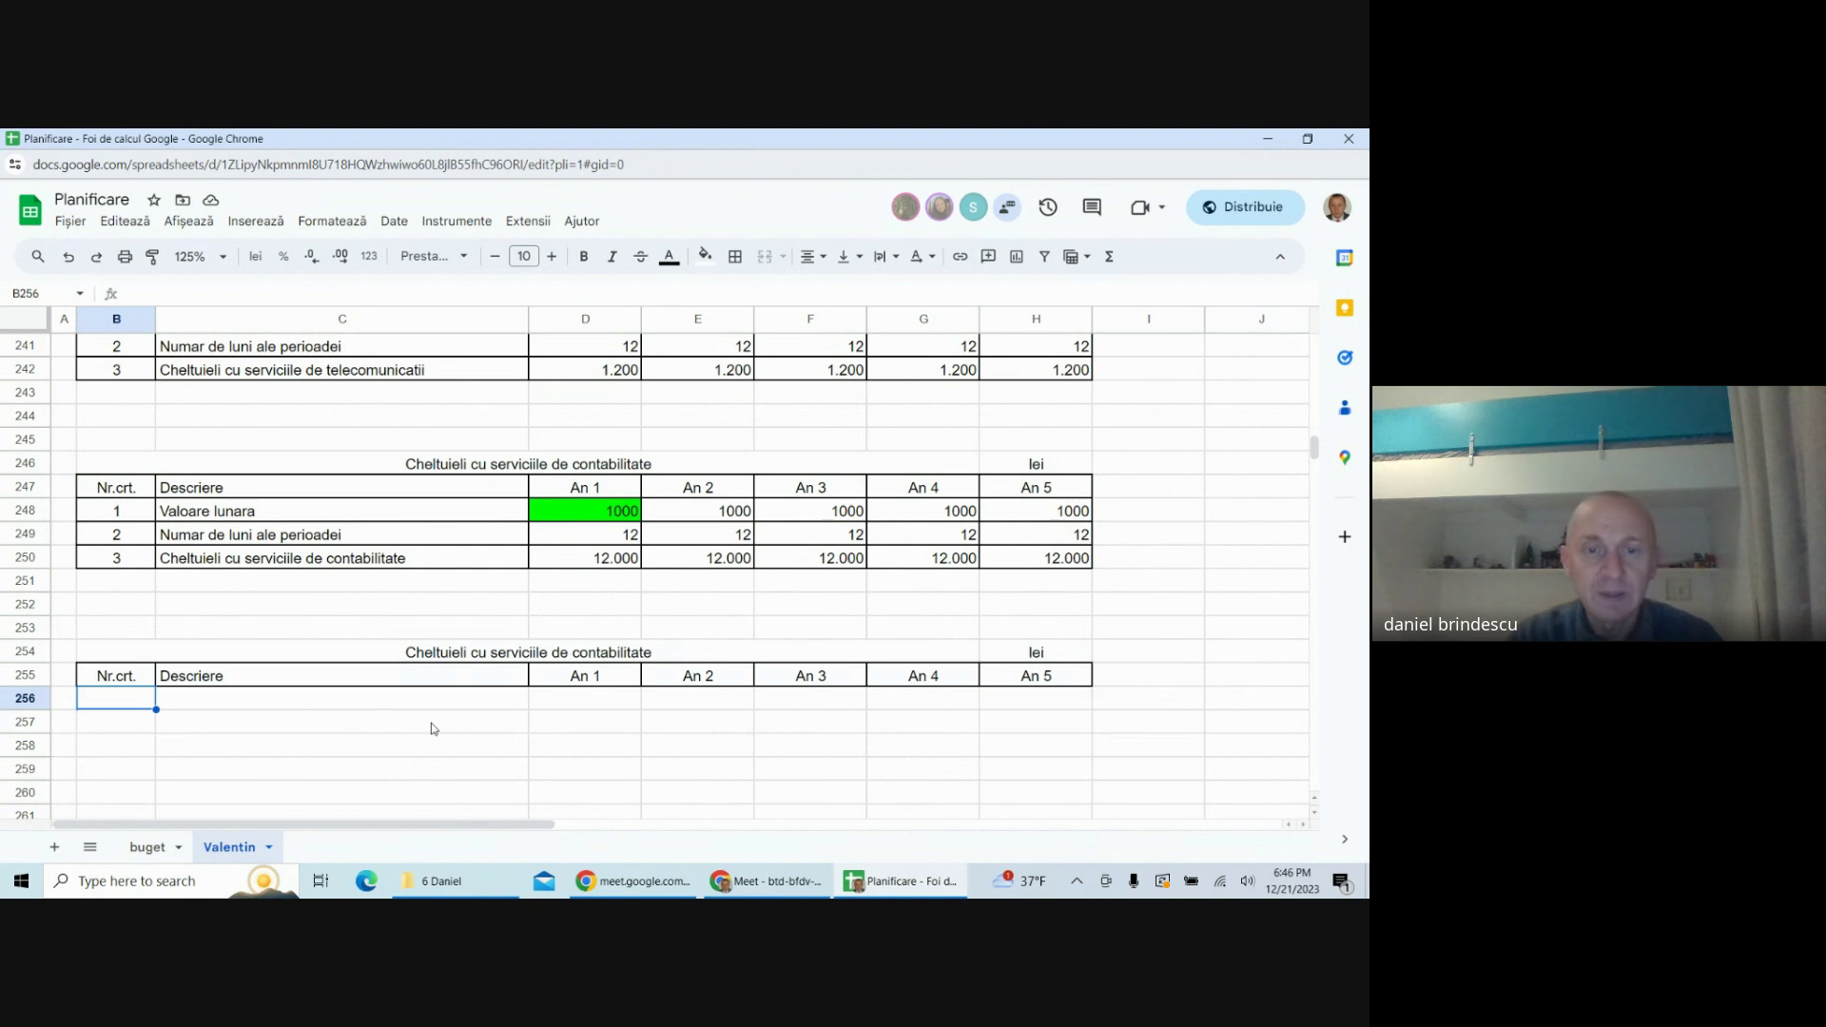
- Change the new table's title in row 254 to "Cheltuieli cu electricitatea"
double_click(530, 647)
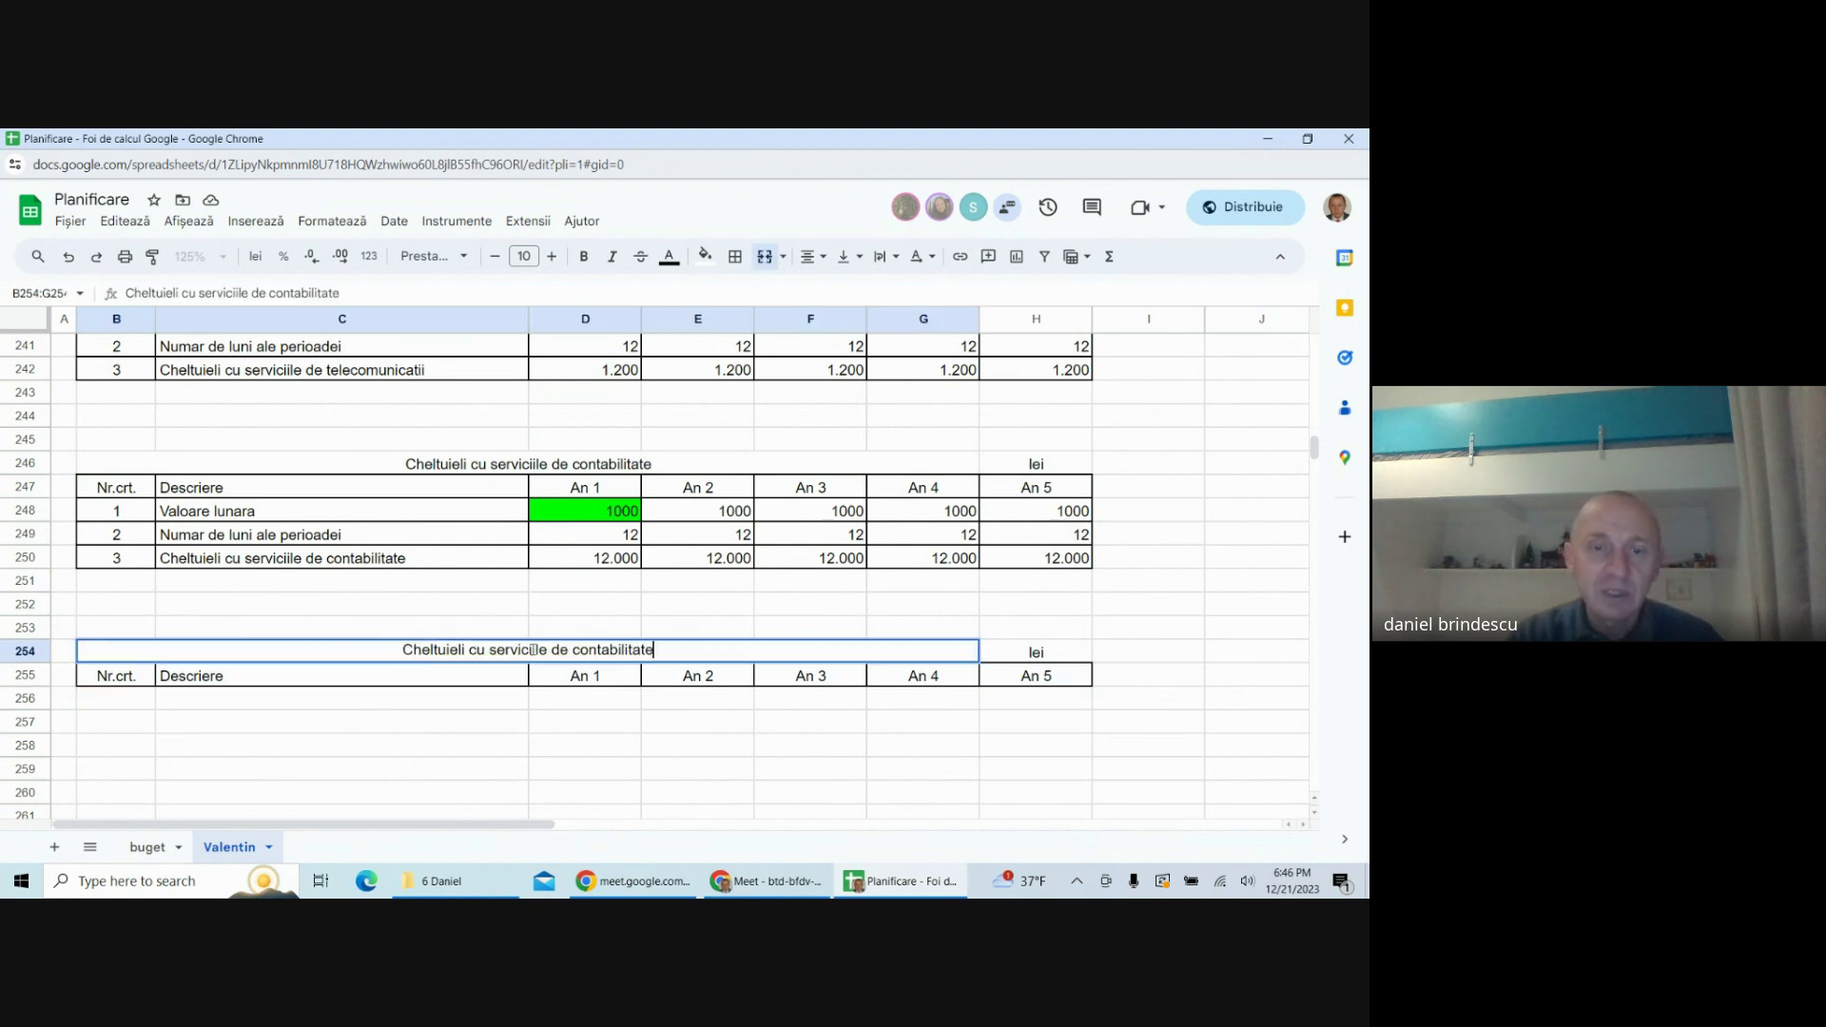
drag(489, 649, 657, 650)
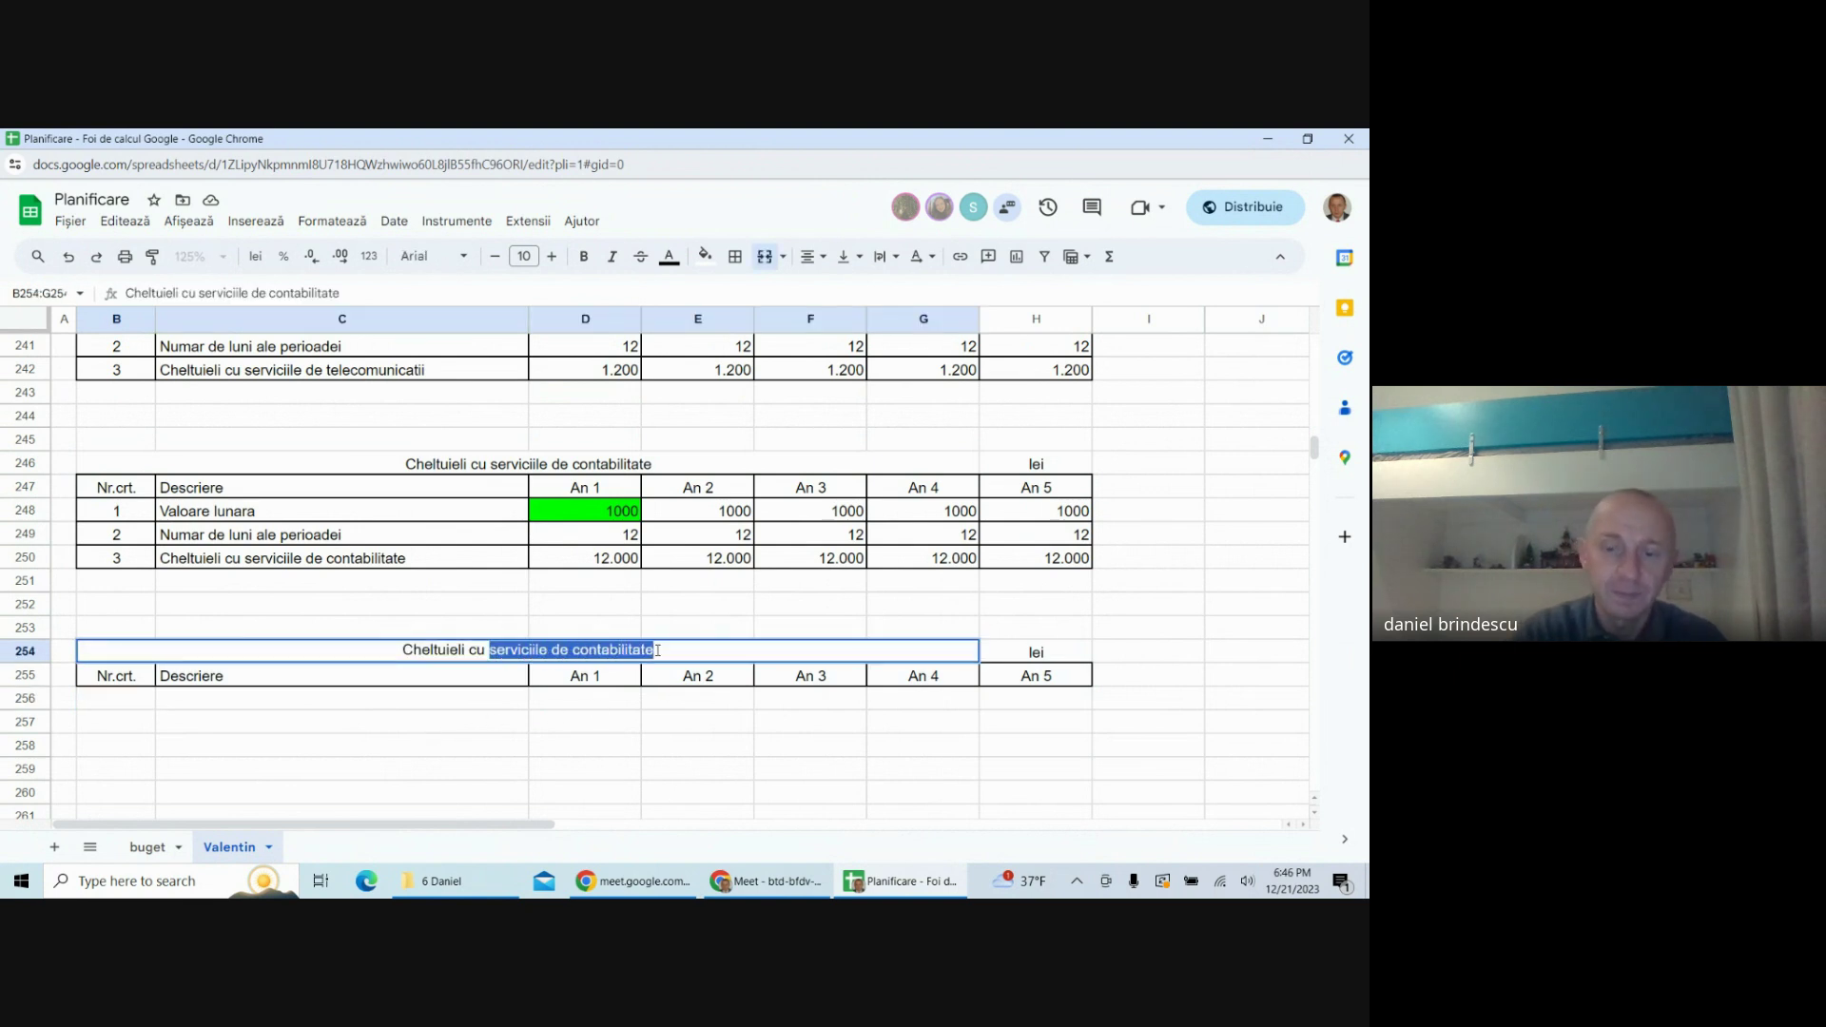
text(electrici)
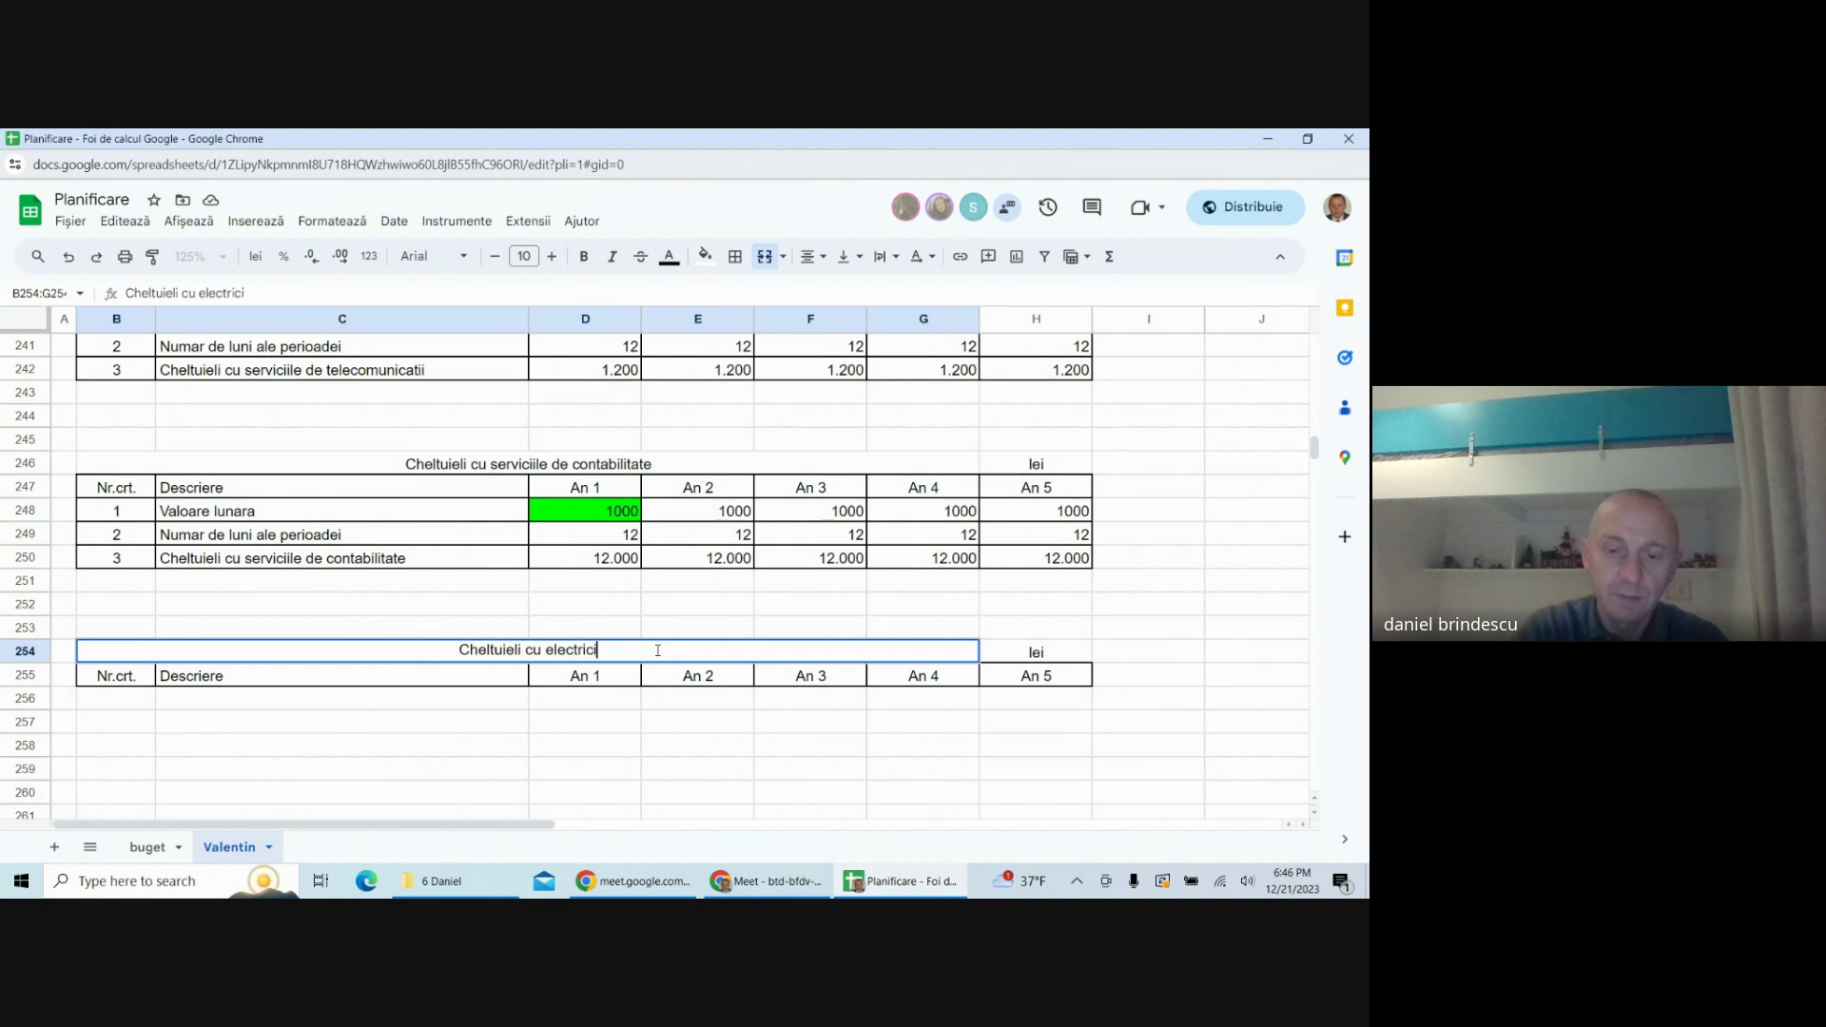
text(tatea)
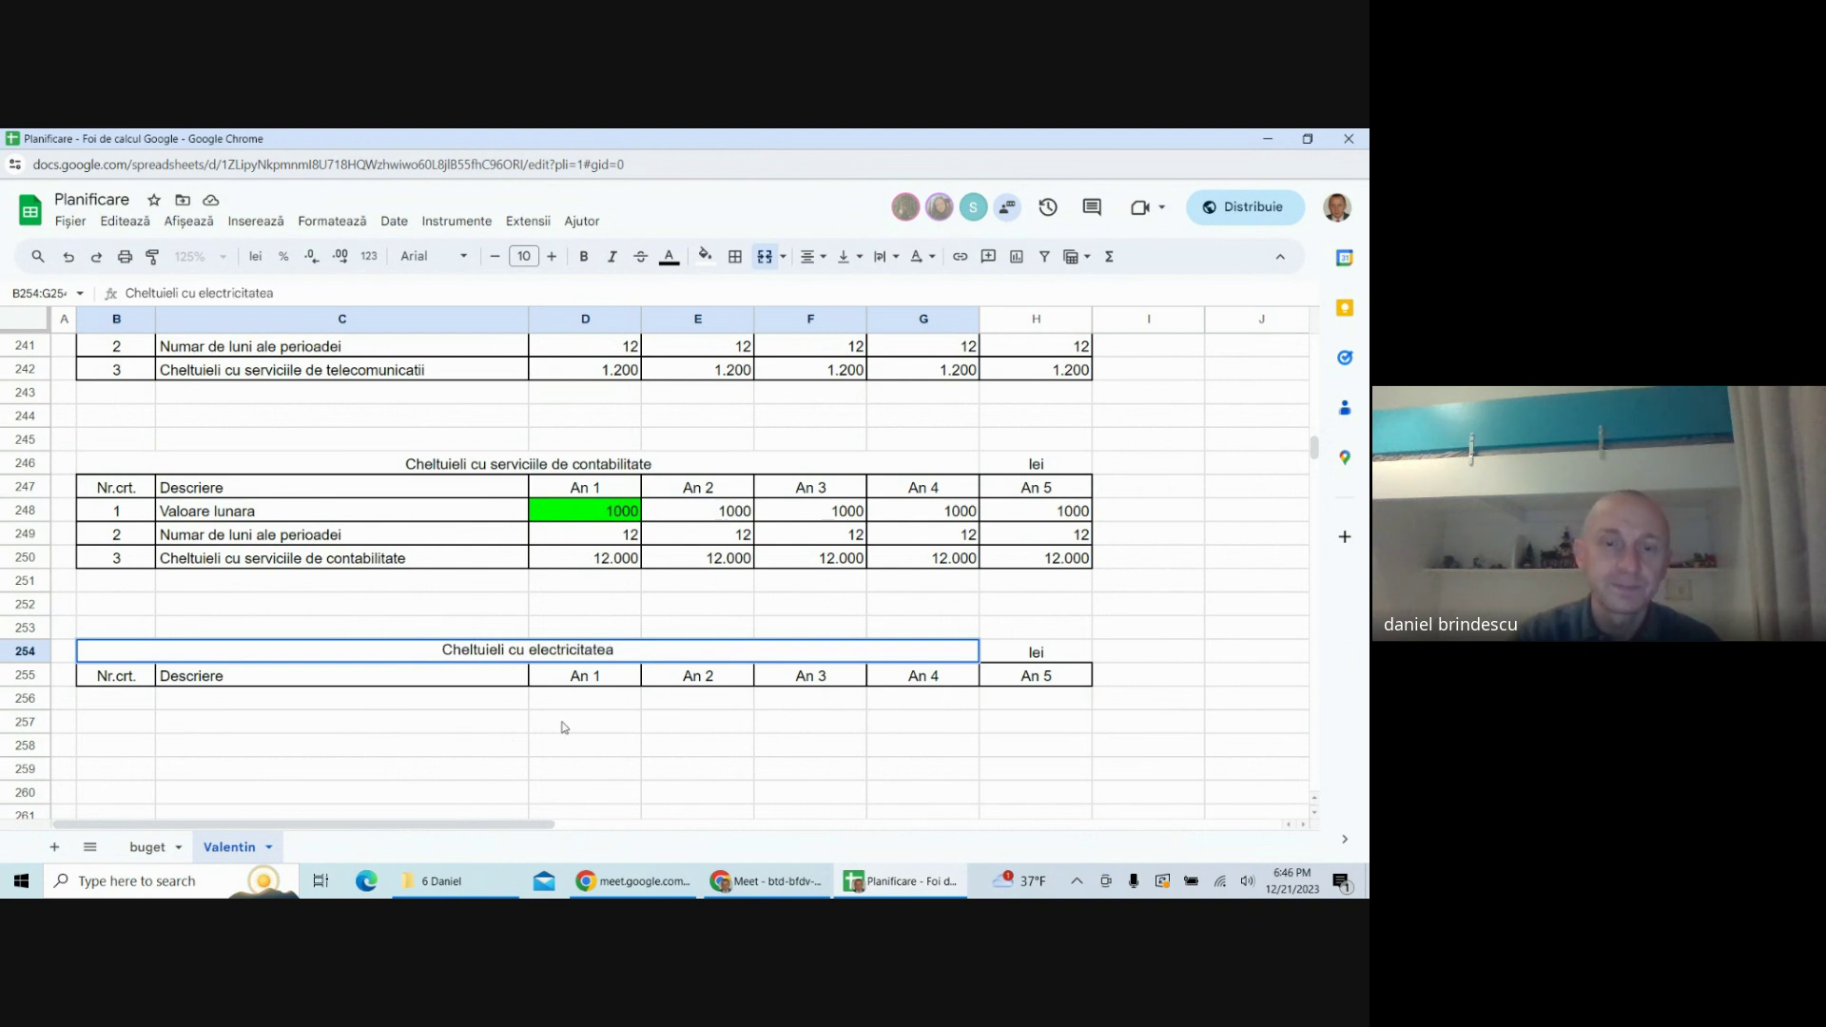
click(517, 748)
click(197, 704)
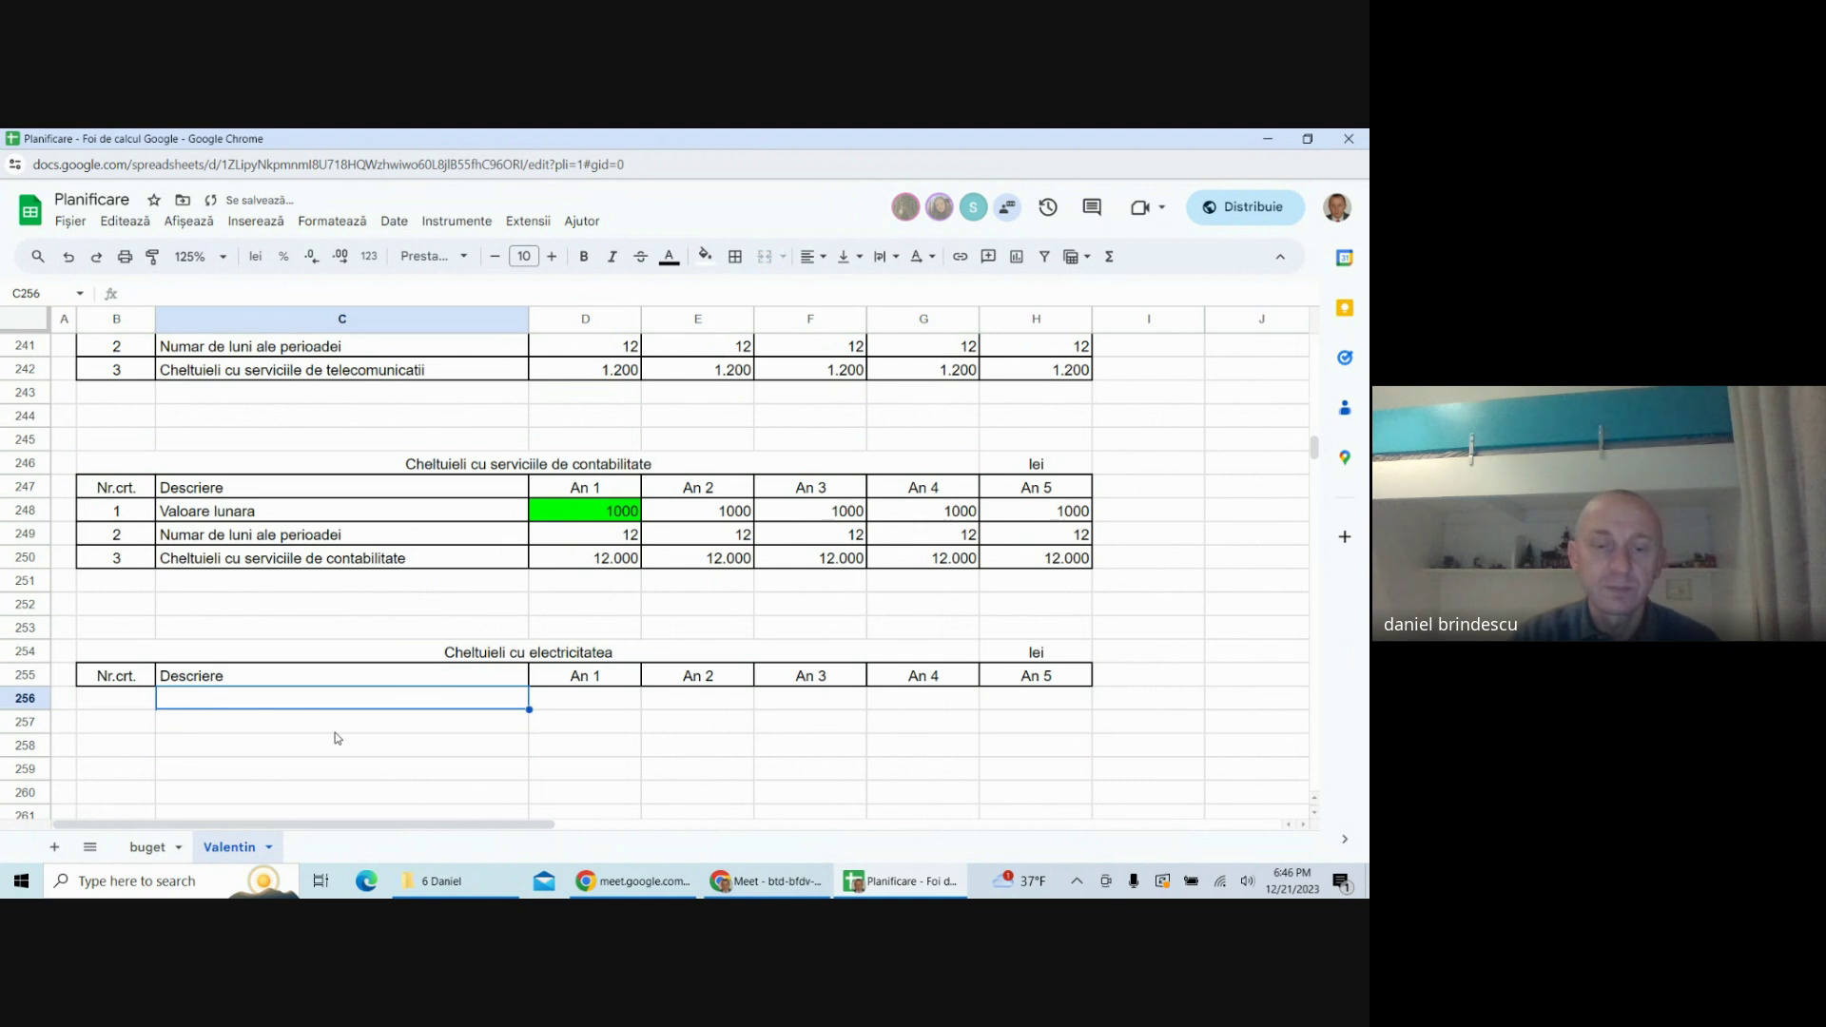
- Enter the row description "Volumul productiei (mc)" in C256 of the electricity table
text(Volumul )
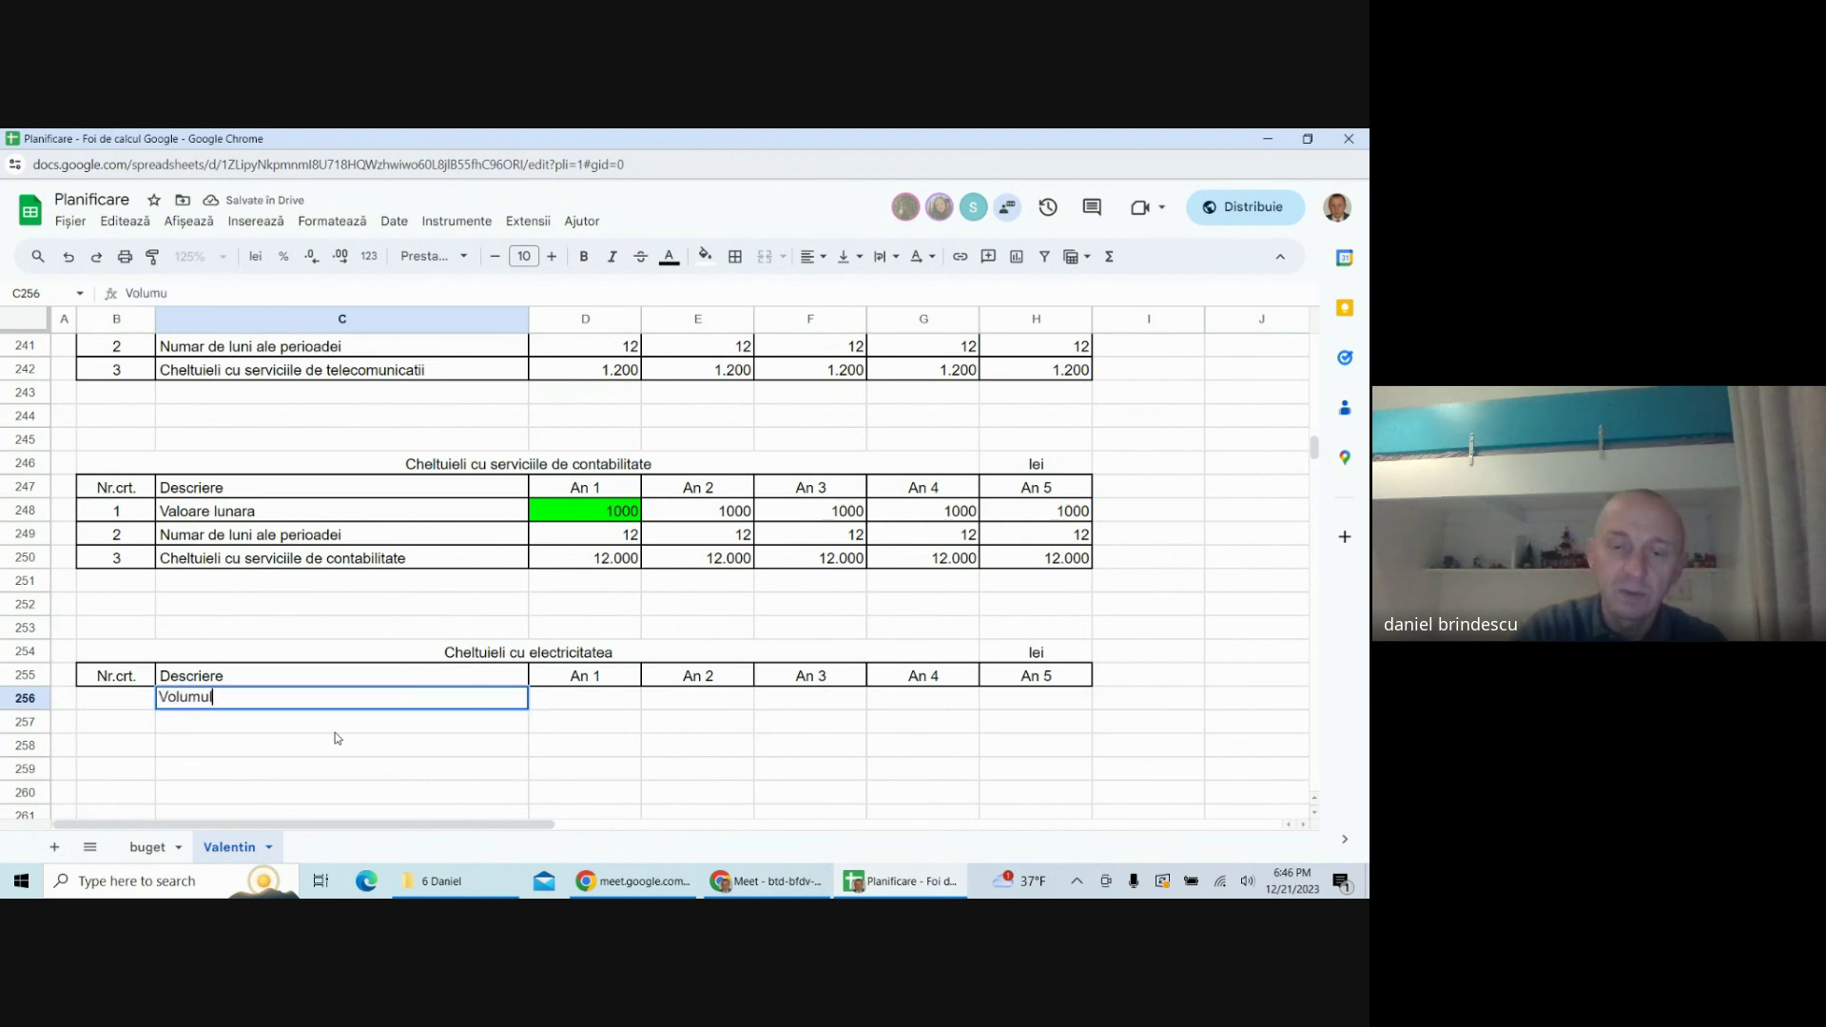
text(product)
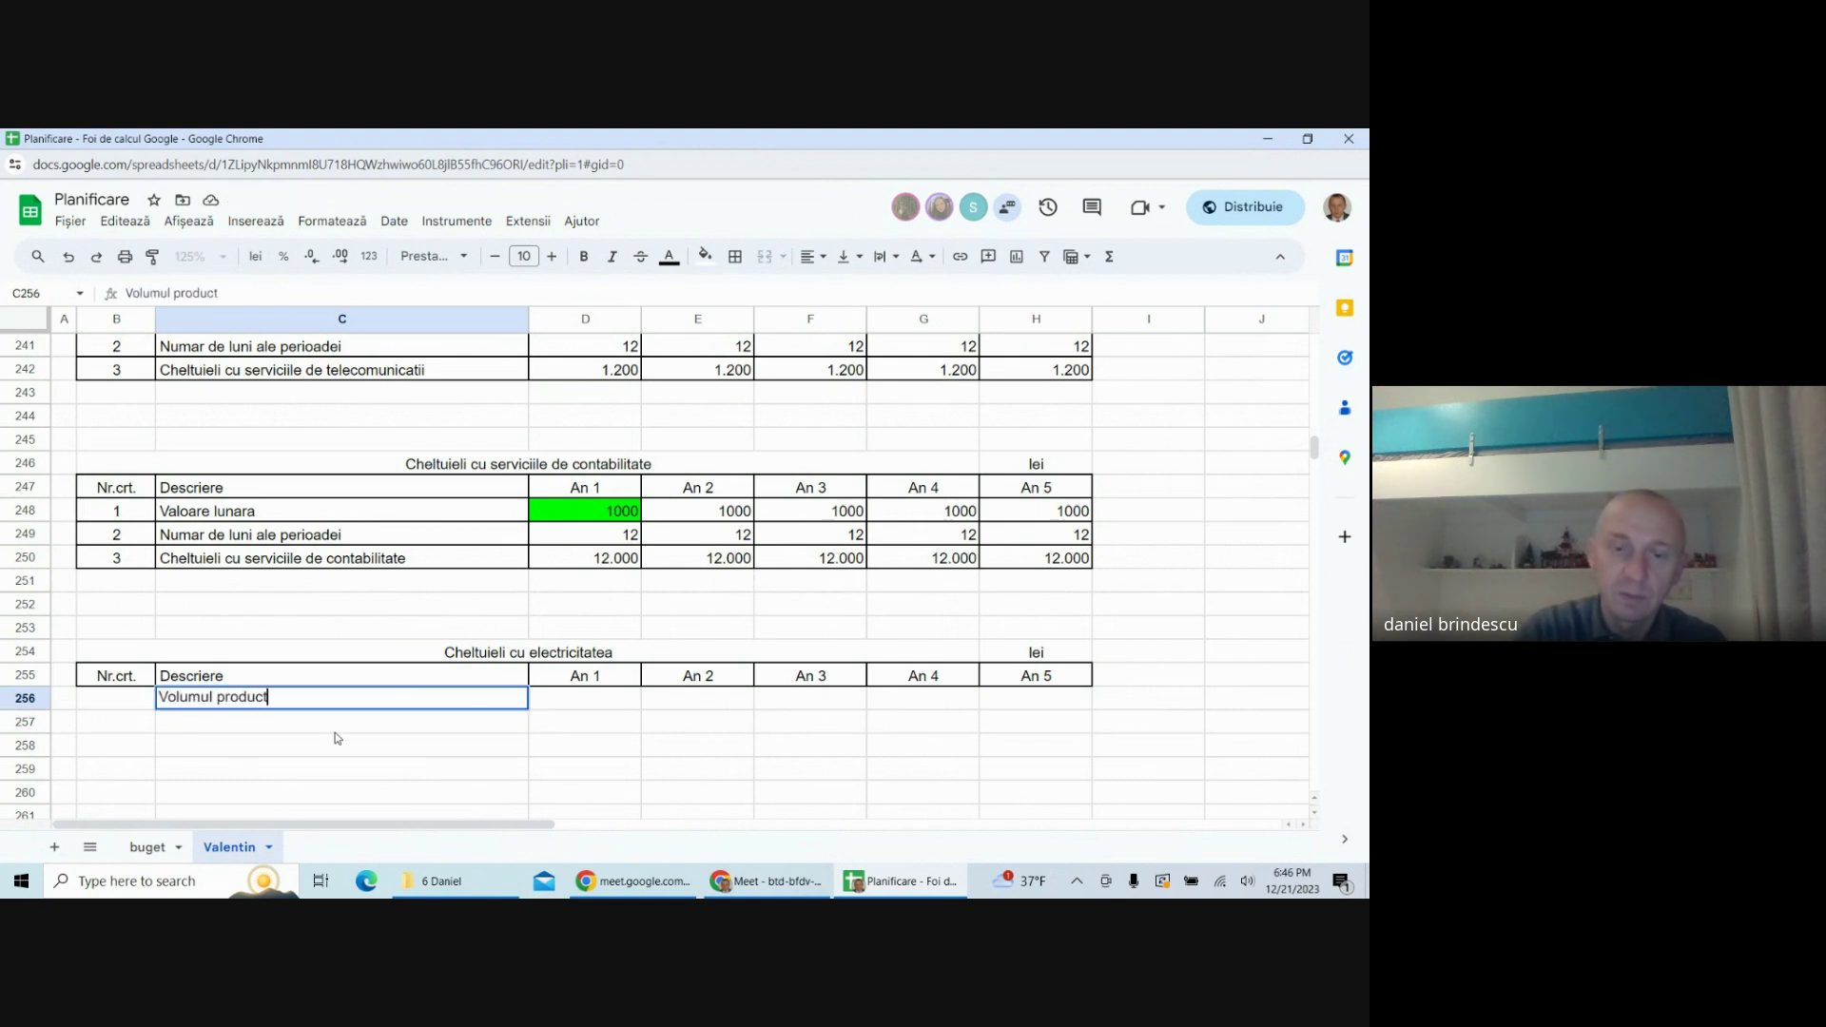
text(iei (mc))
key(Return)
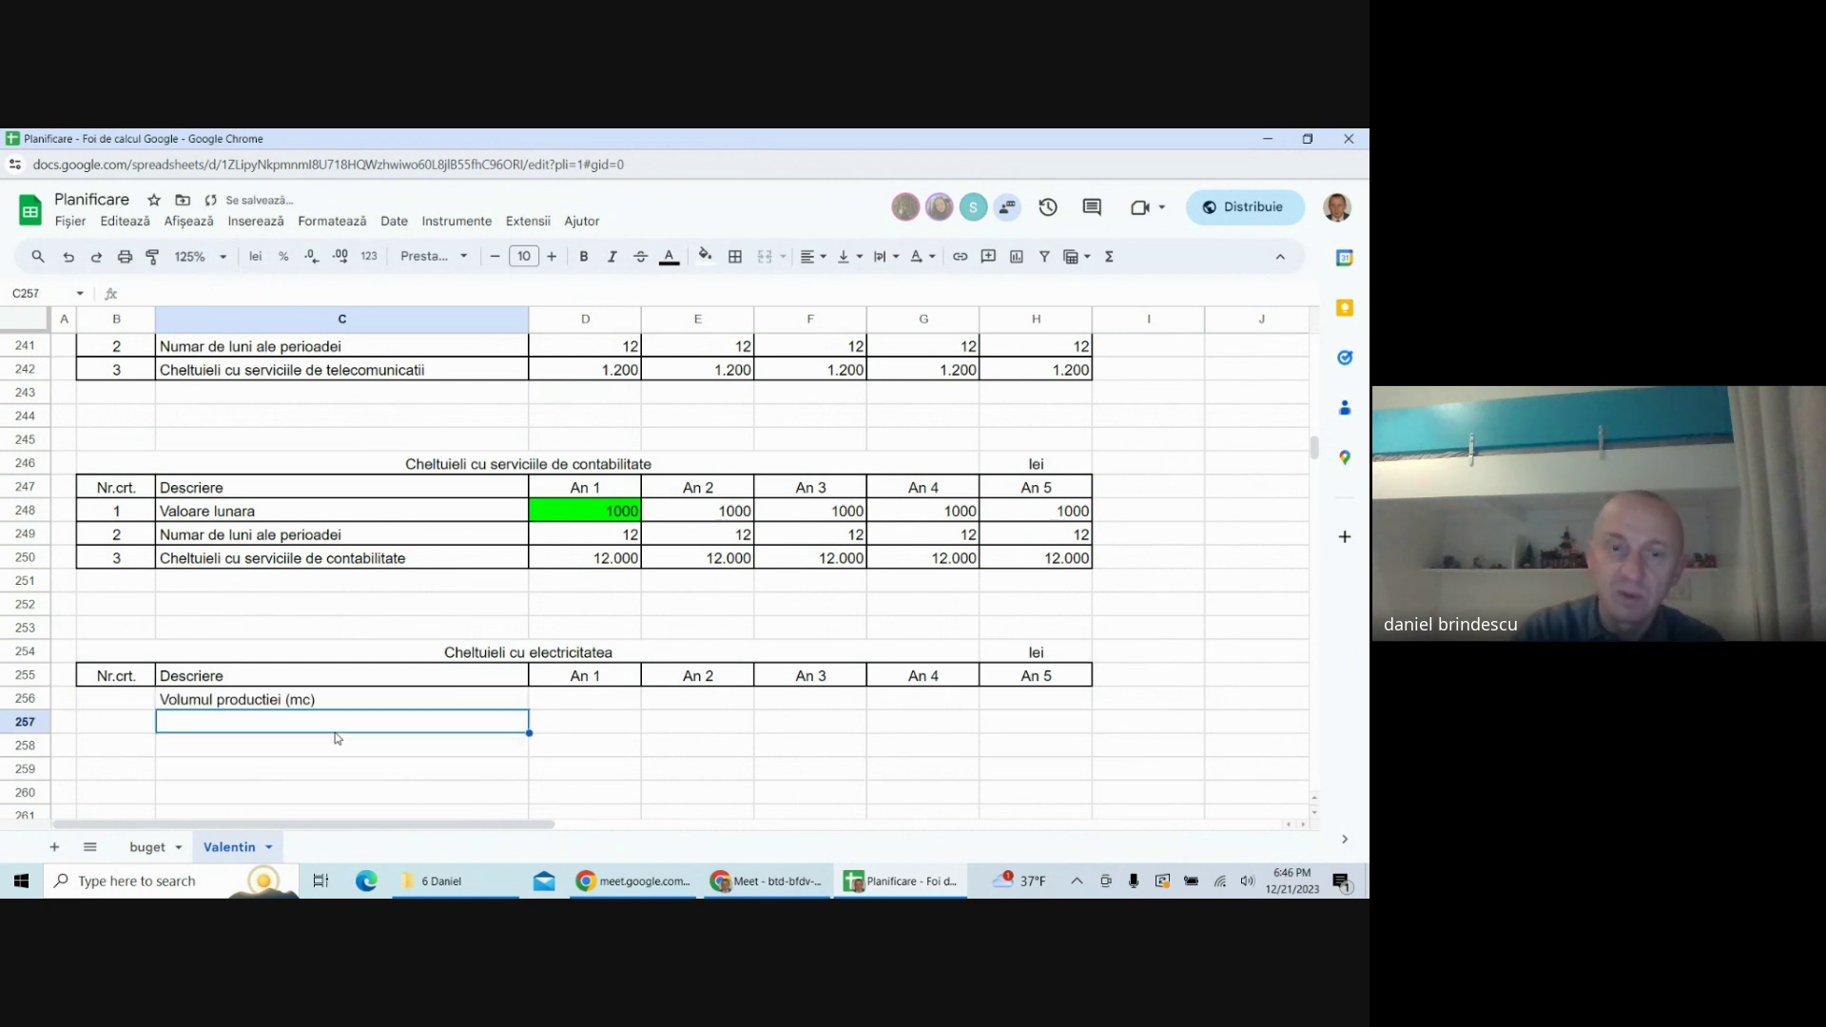
- Sum the four products' sold quantities for An 1 in D256 with =D55+D72+D89+D106 and fill the formula across through An 5
click(558, 709)
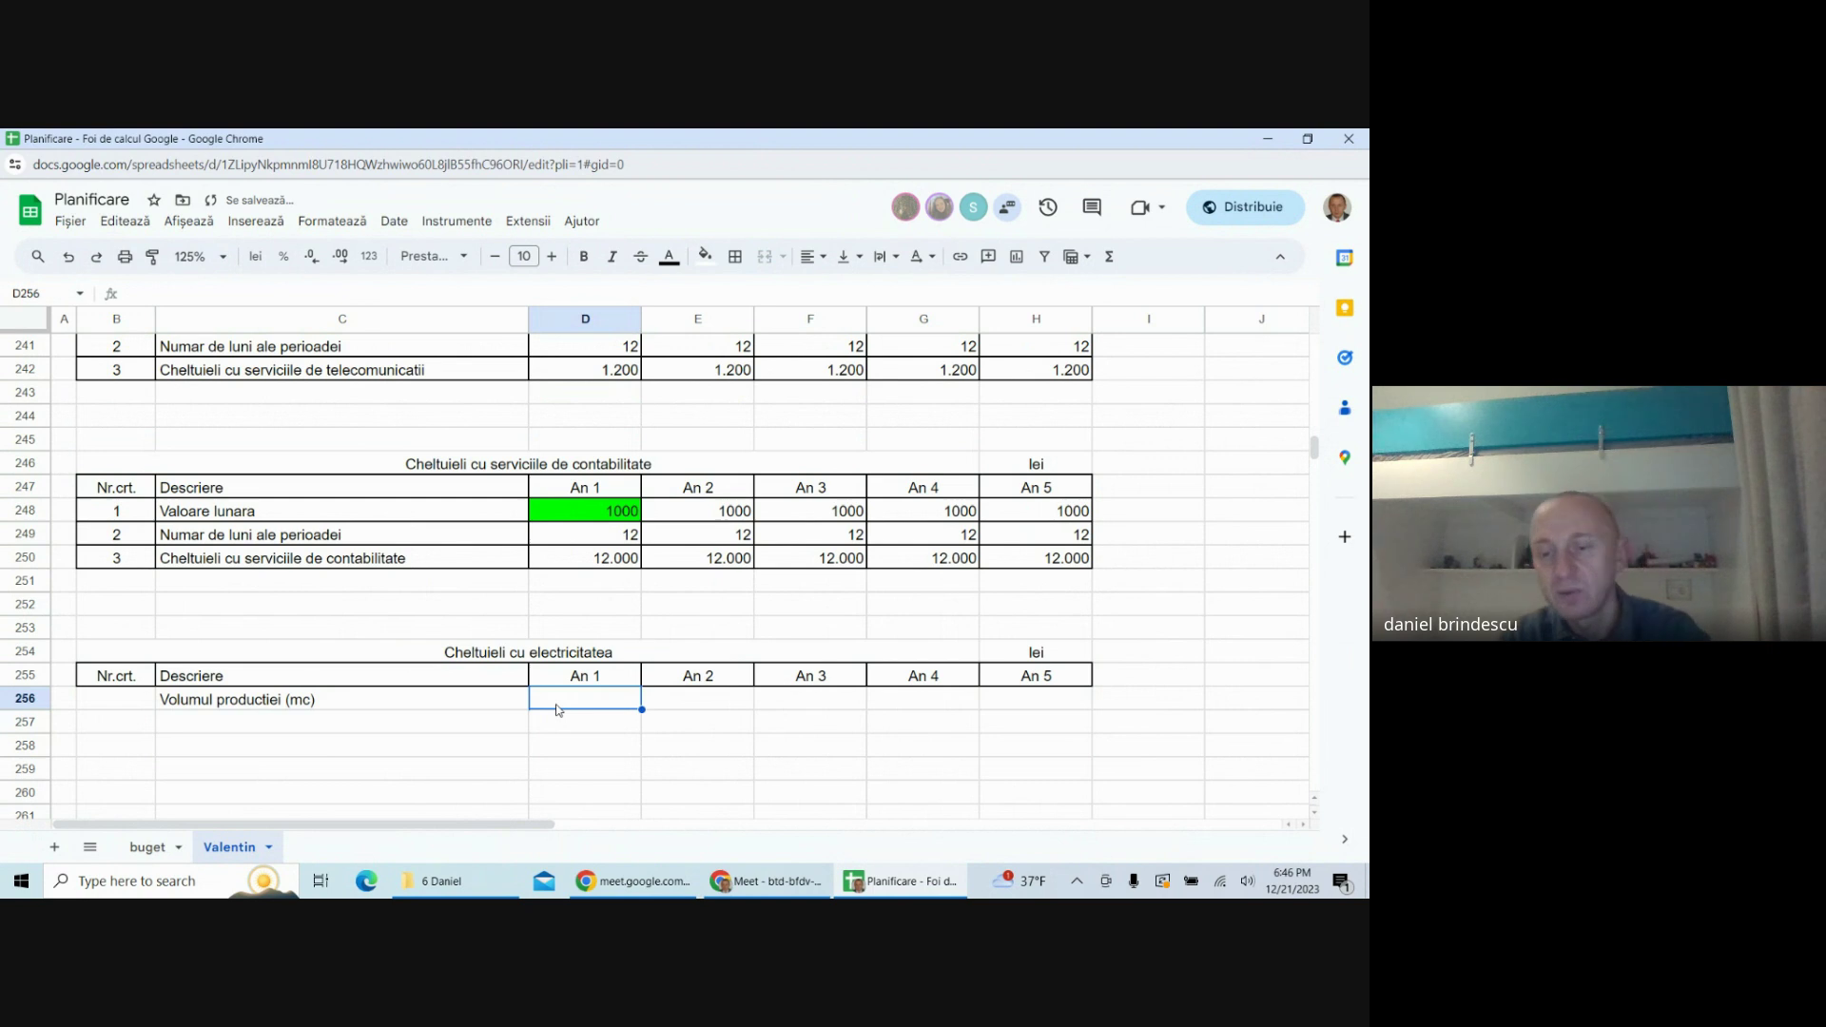
text(=)
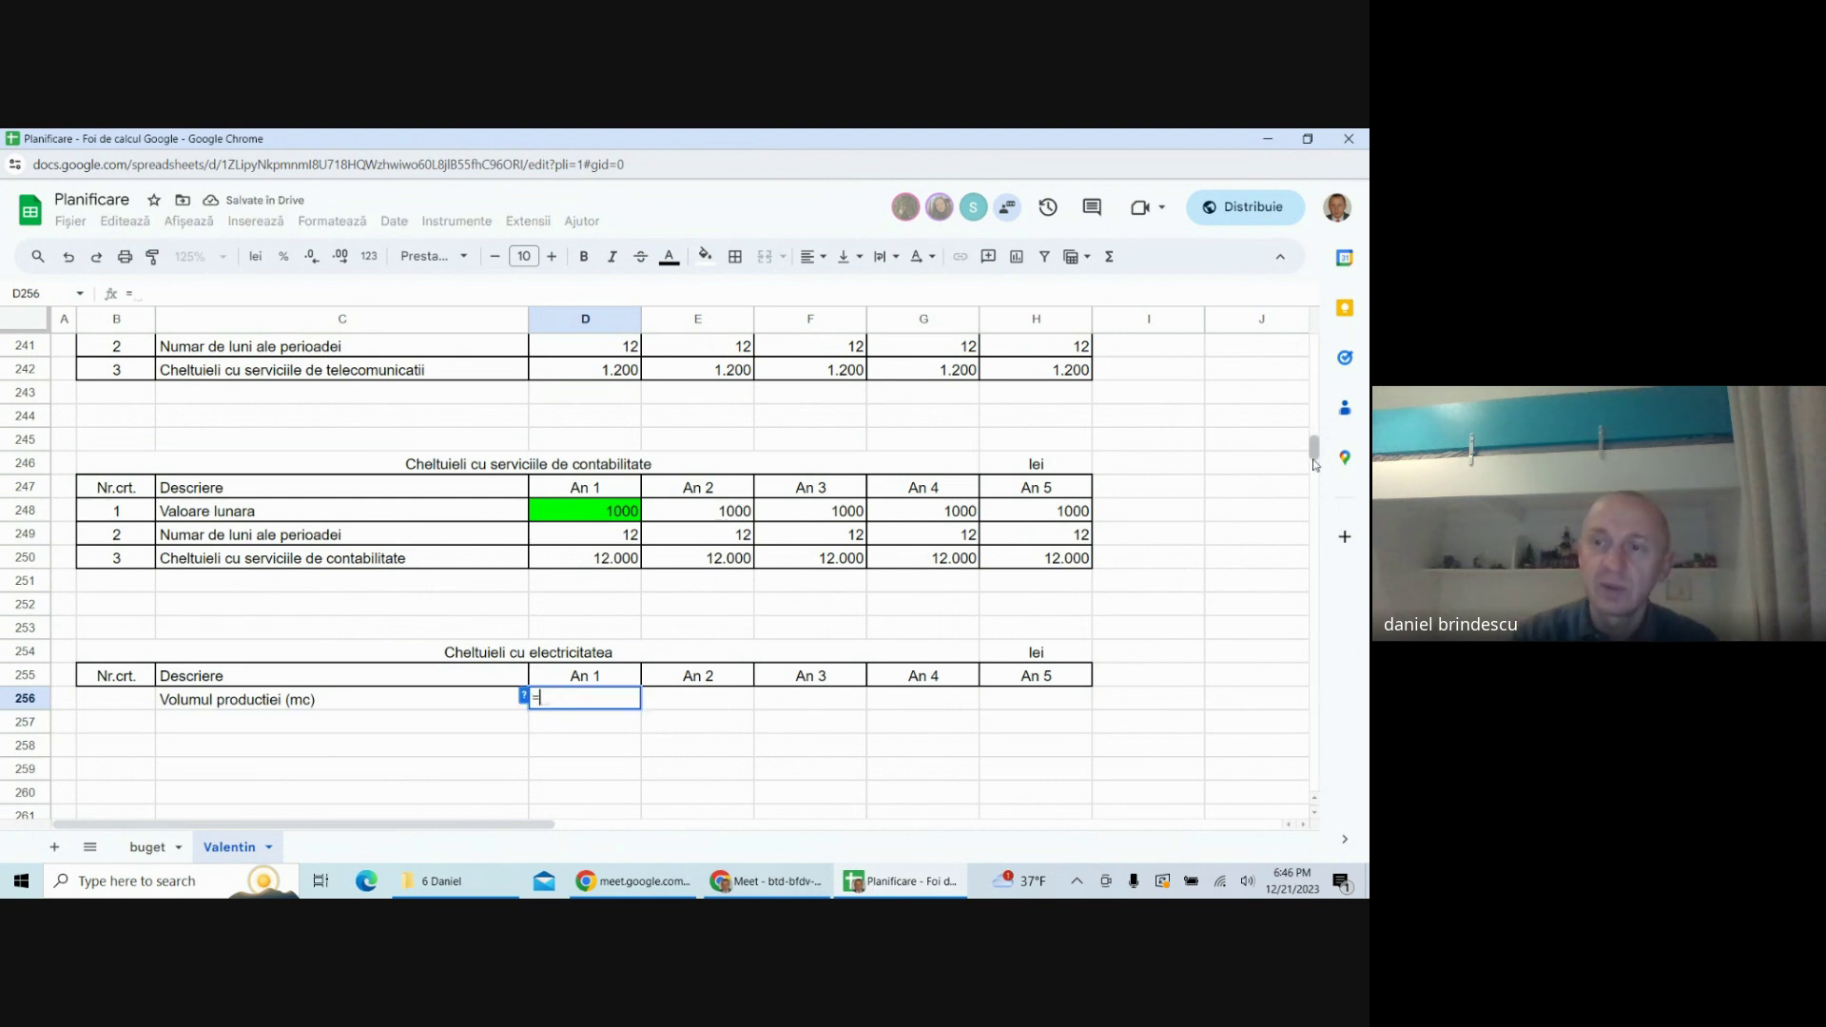
drag(1315, 464, 1312, 381)
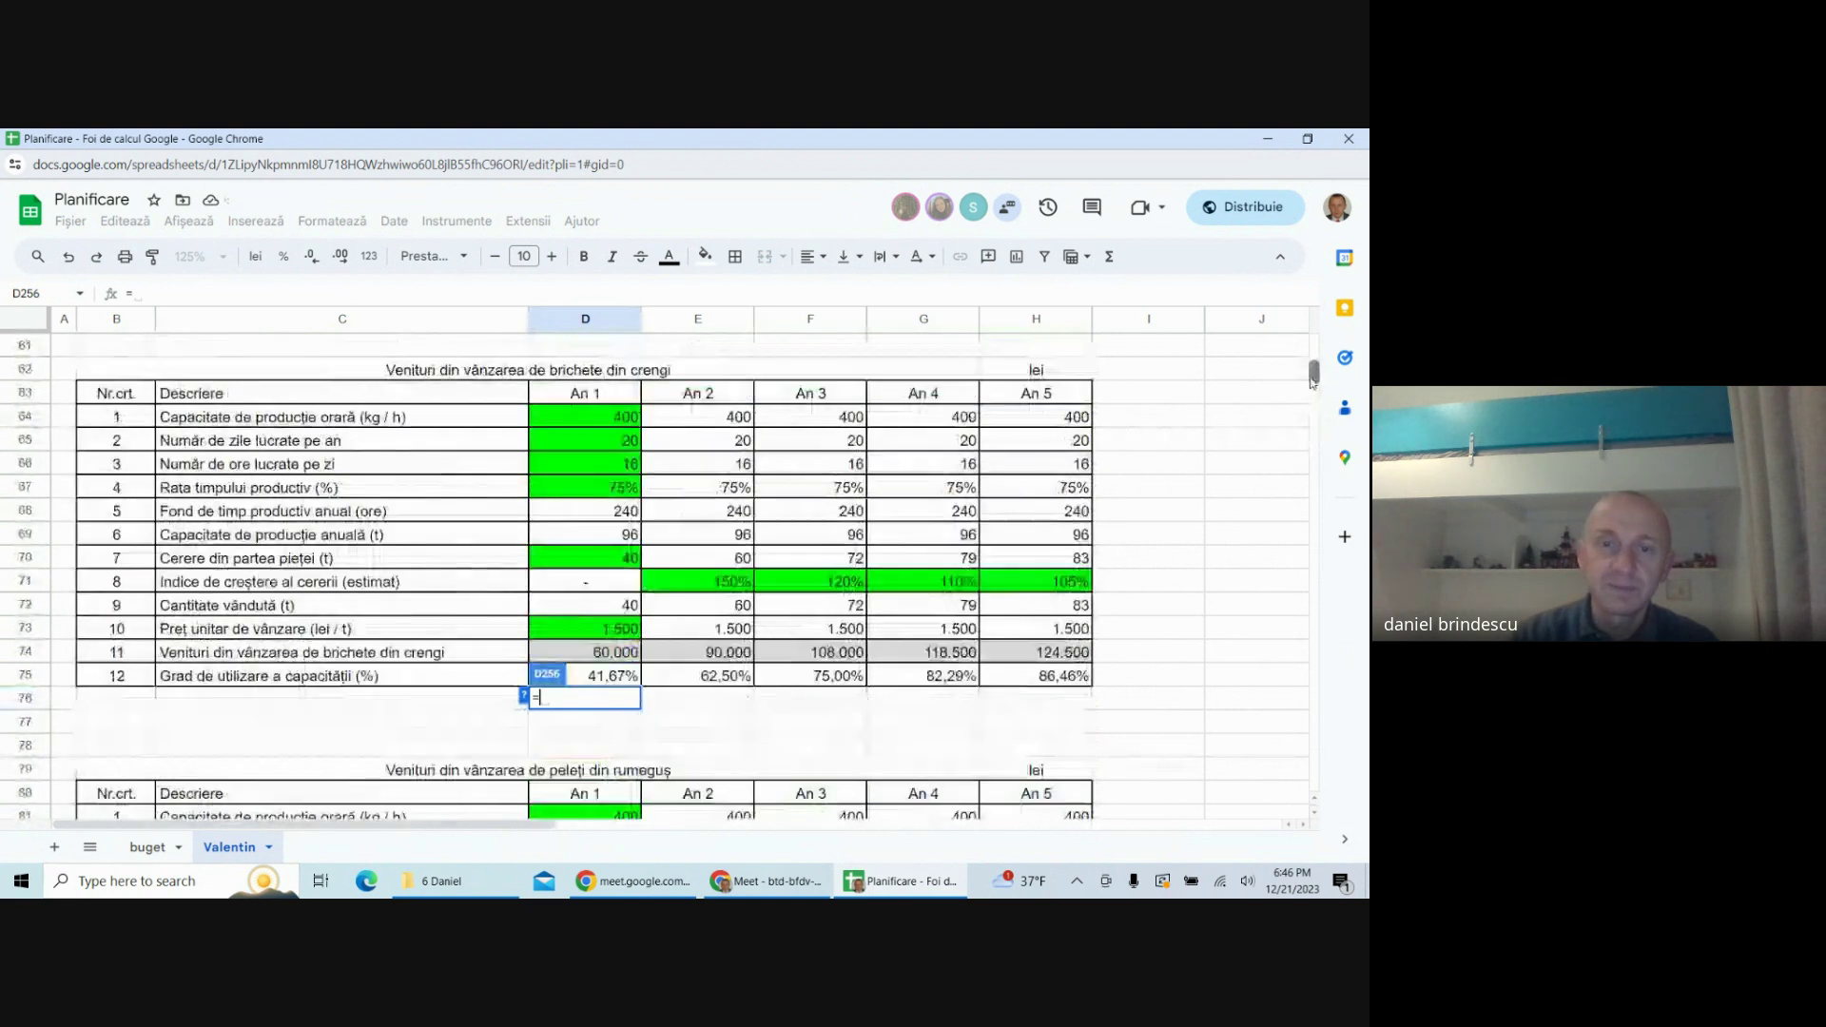
scroll(751, 543, up, 6)
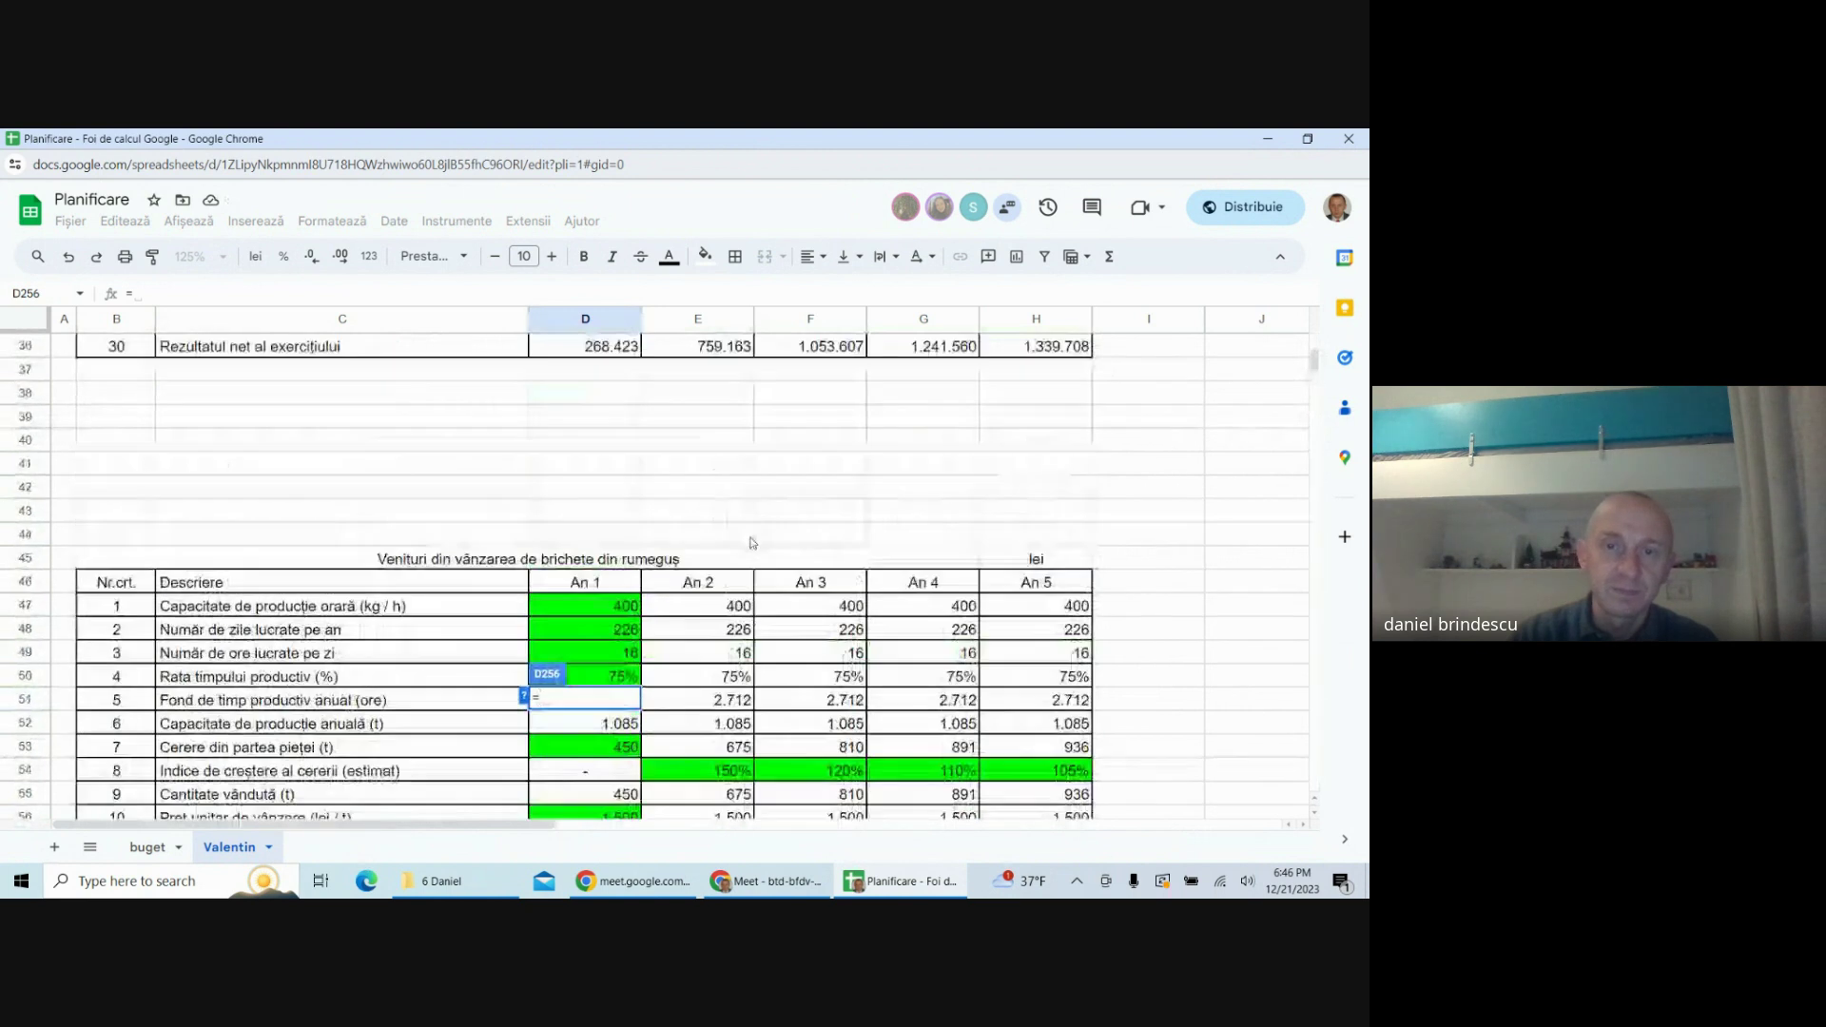
scroll(751, 542, up, 2)
scroll(755, 546, down, 4)
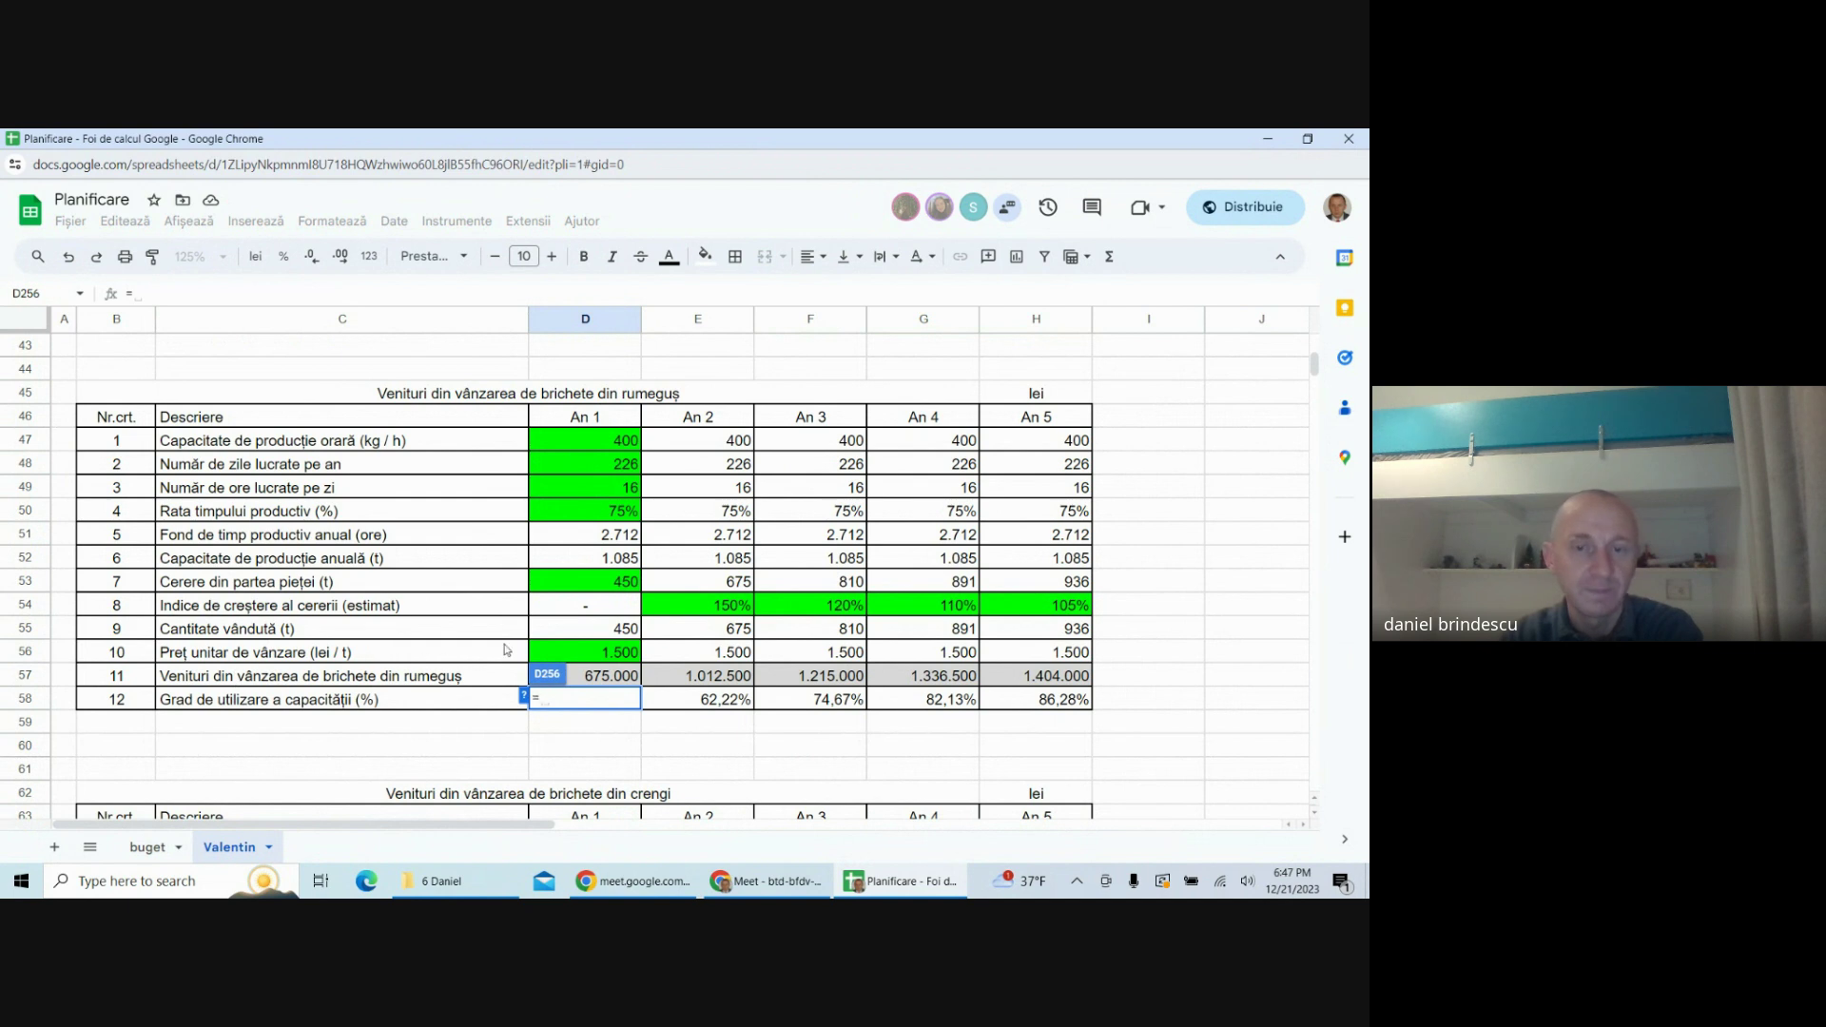
scroll(589, 649, down, 1)
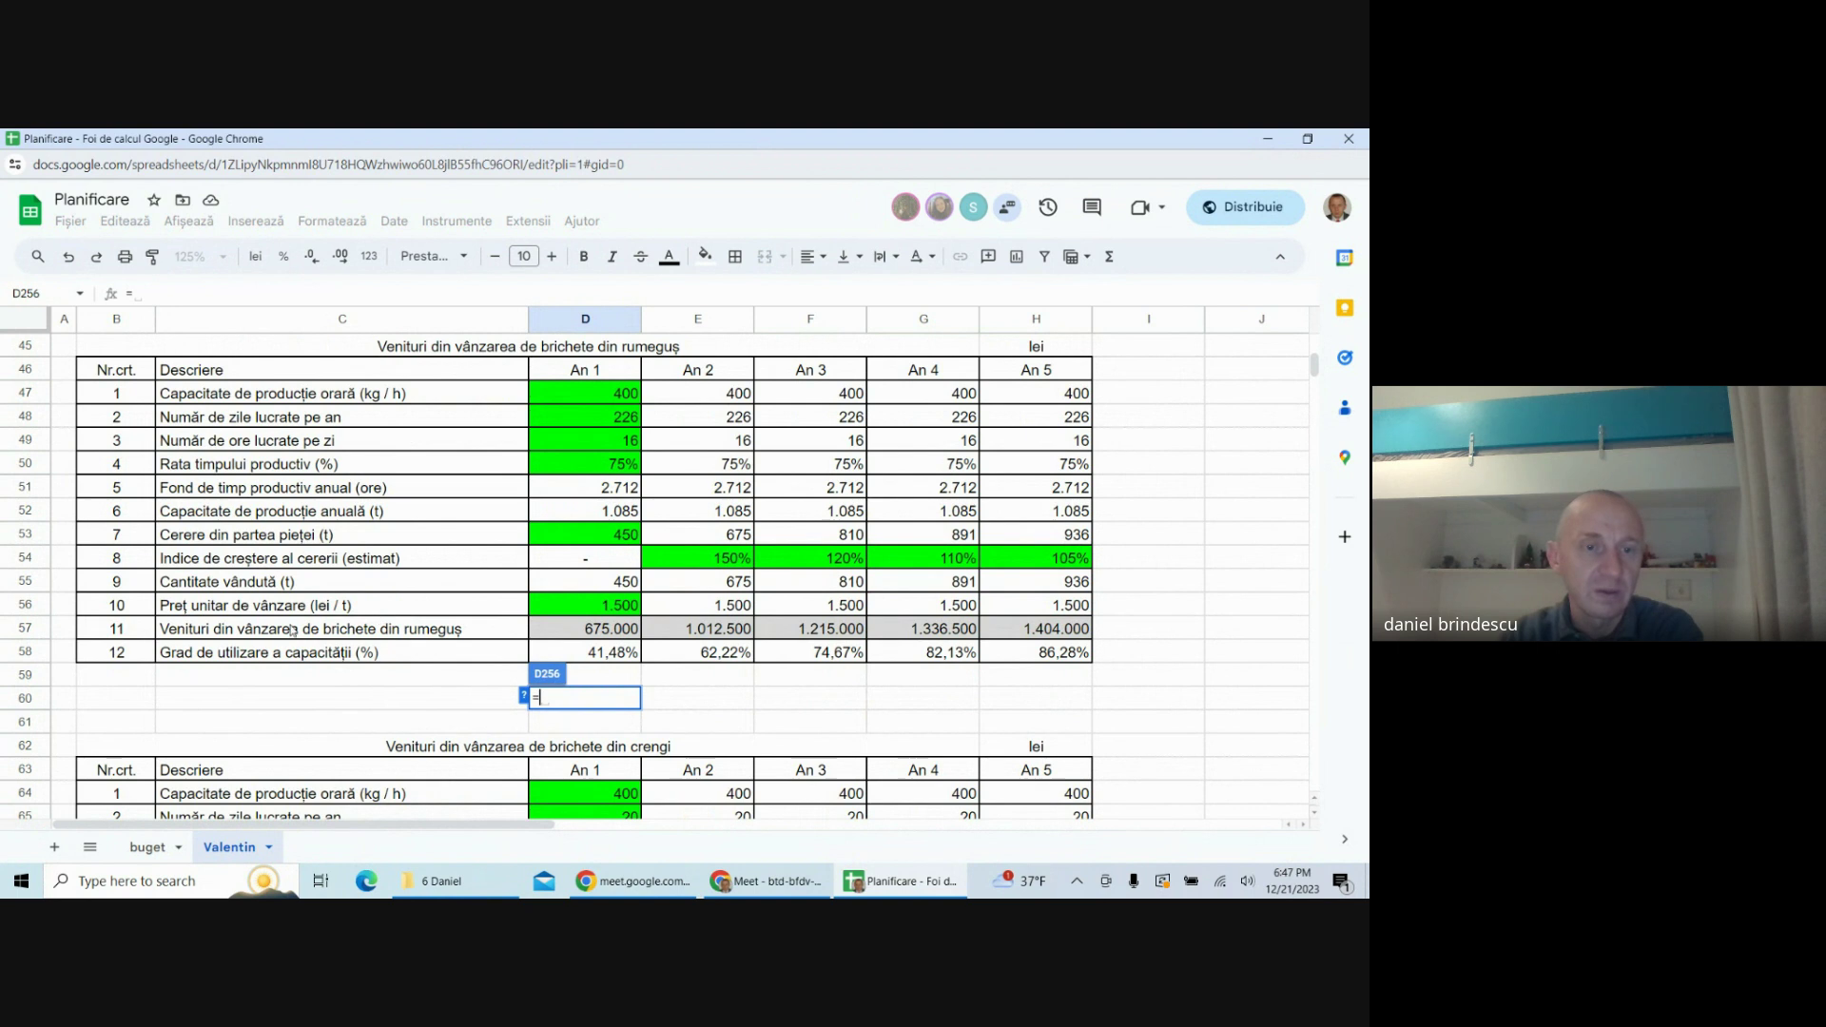
click(597, 586)
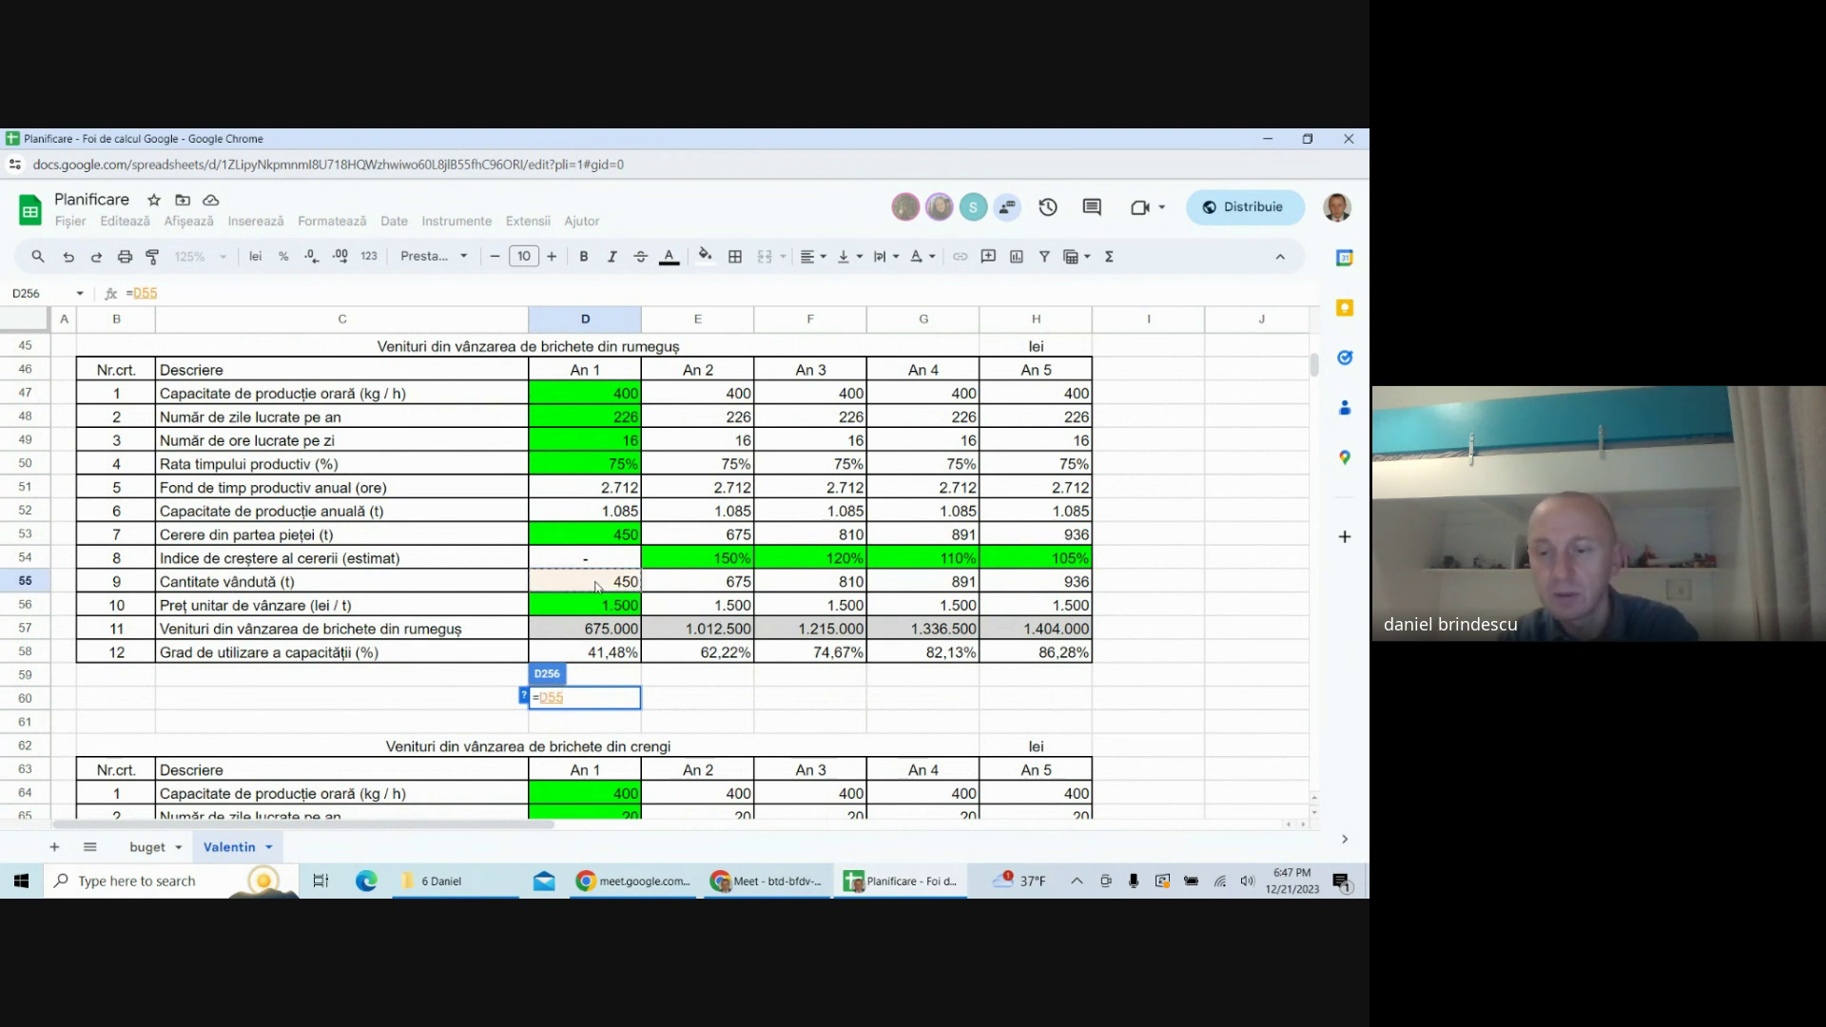
text(+)
scroll(608, 613, down, 3)
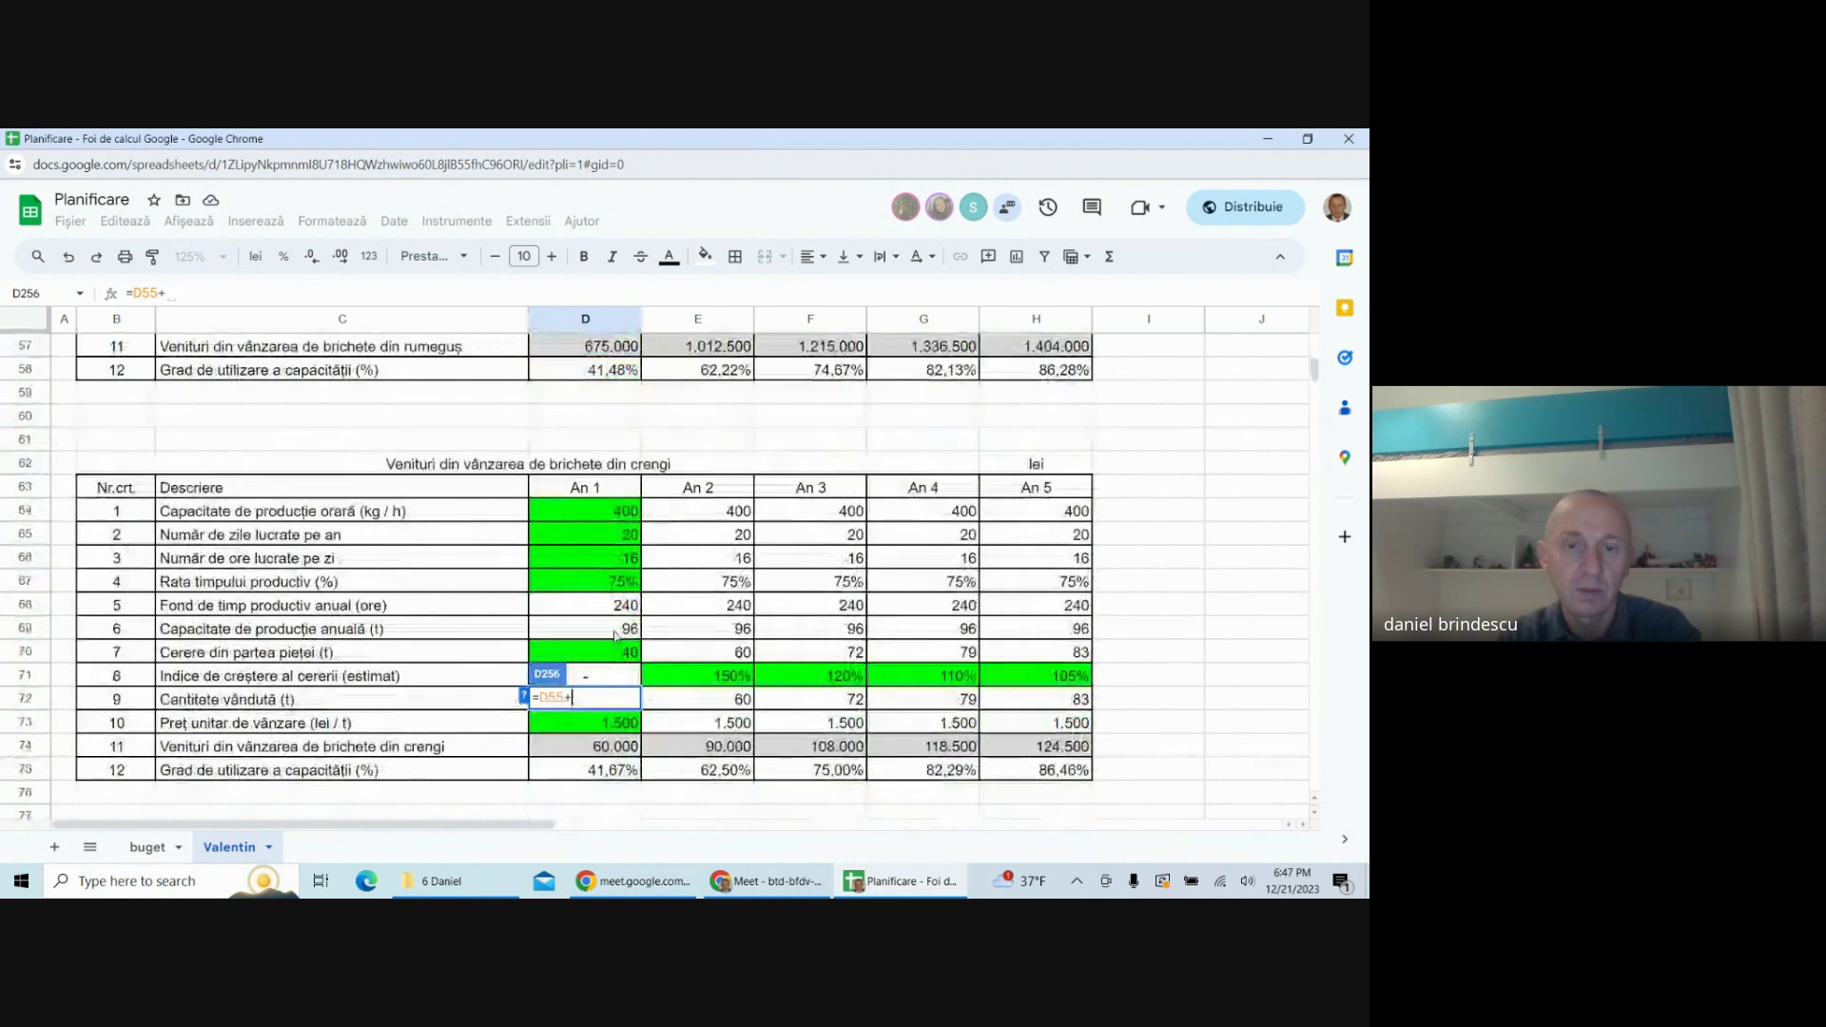
scroll(615, 635, down, 2)
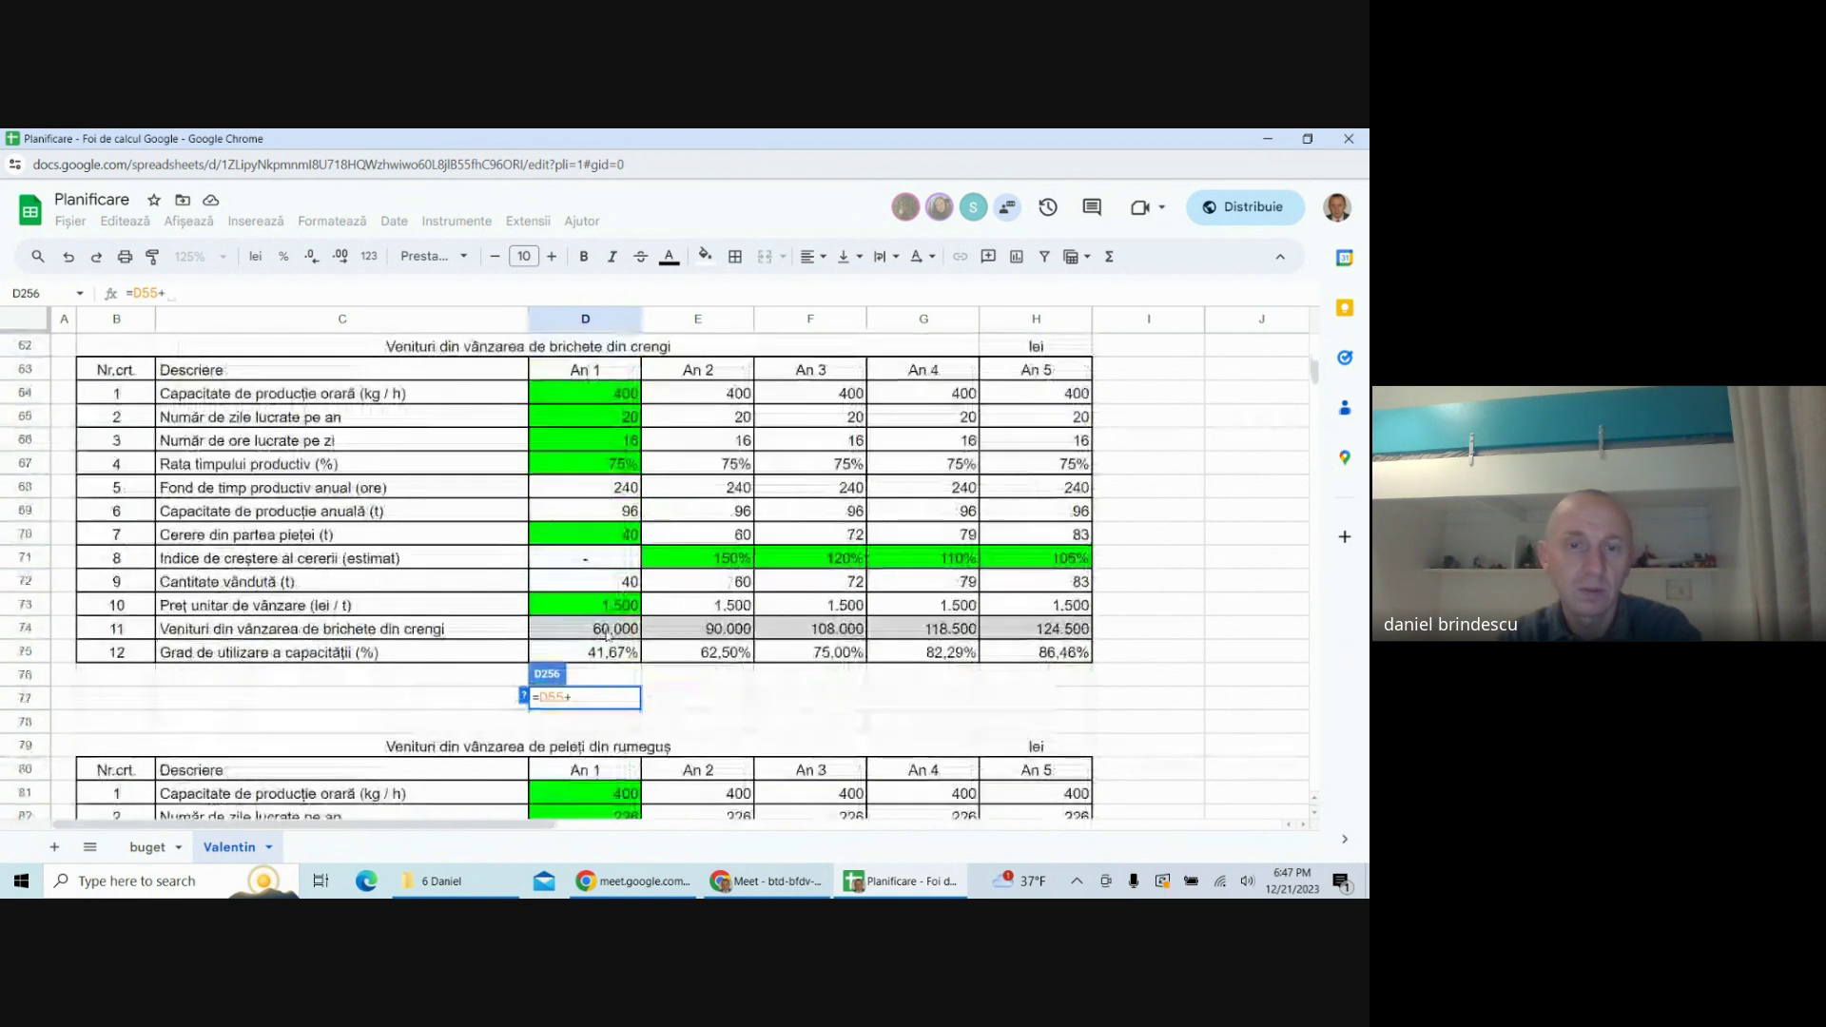
click(574, 581)
text(+)
scroll(599, 628, down, 4)
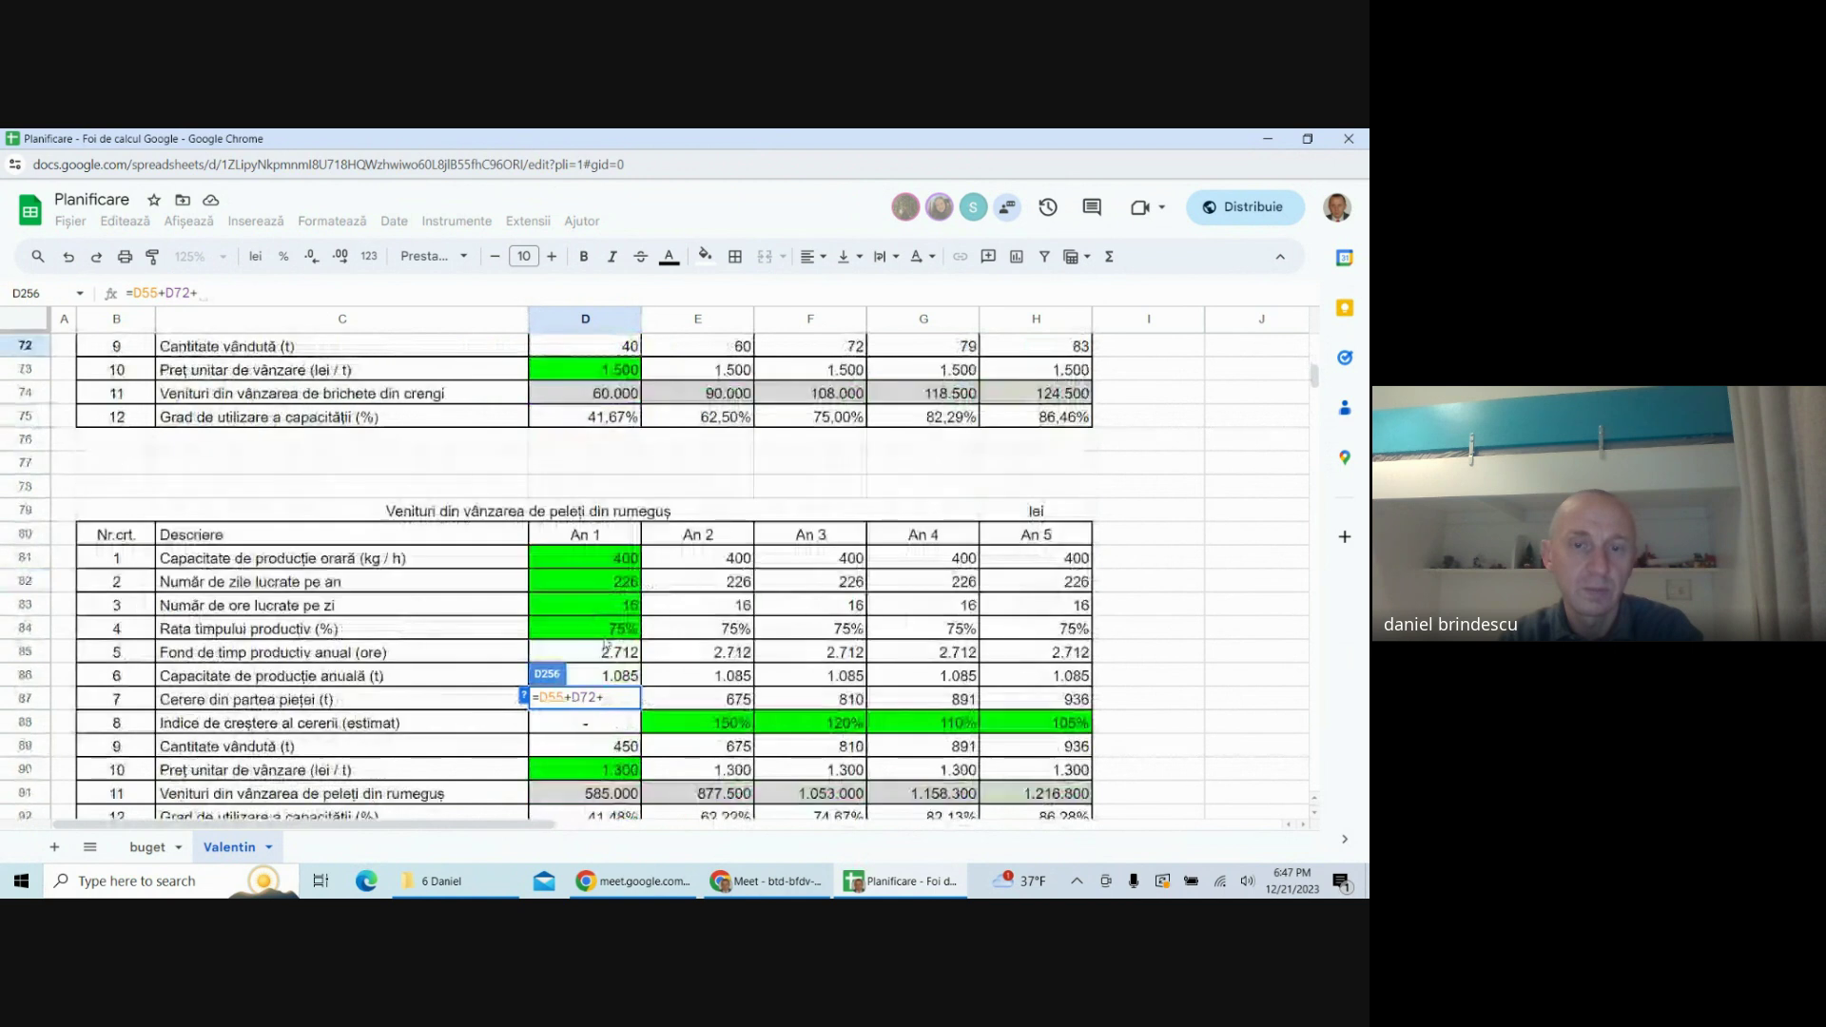
scroll(605, 645, down, 2)
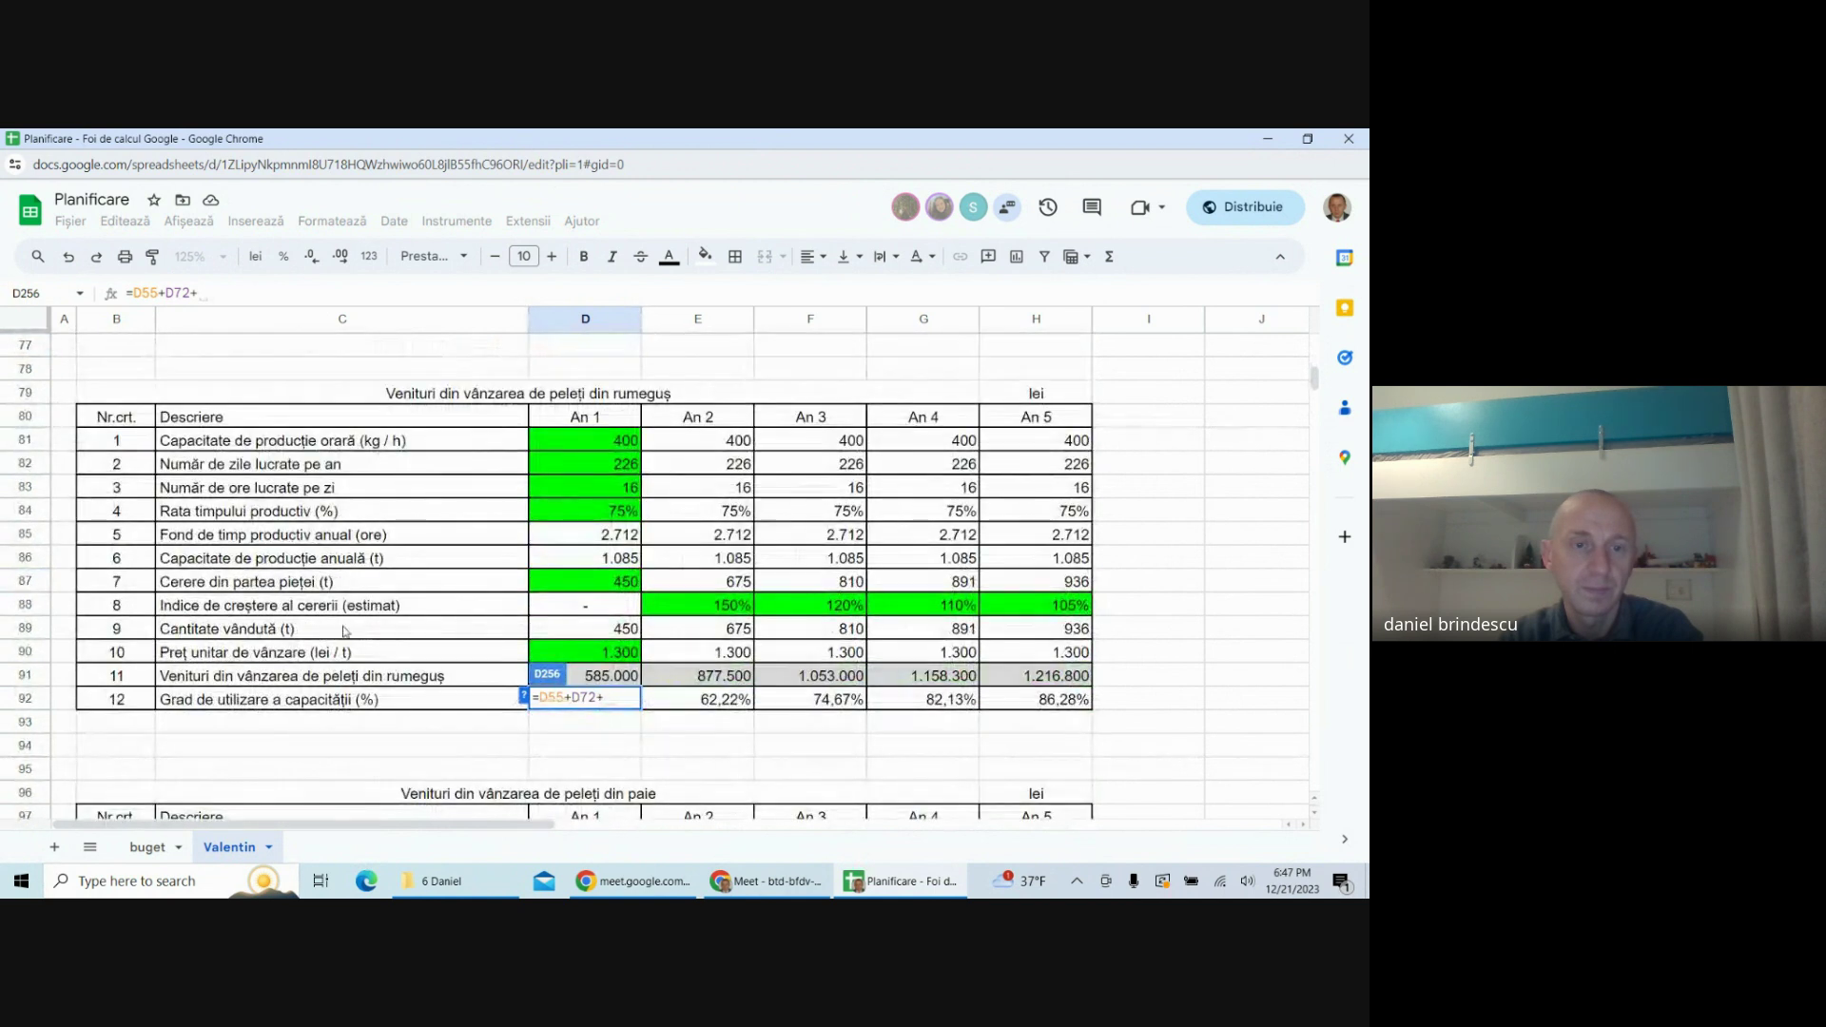
click(576, 629)
text(+)
scroll(578, 633, down, 7)
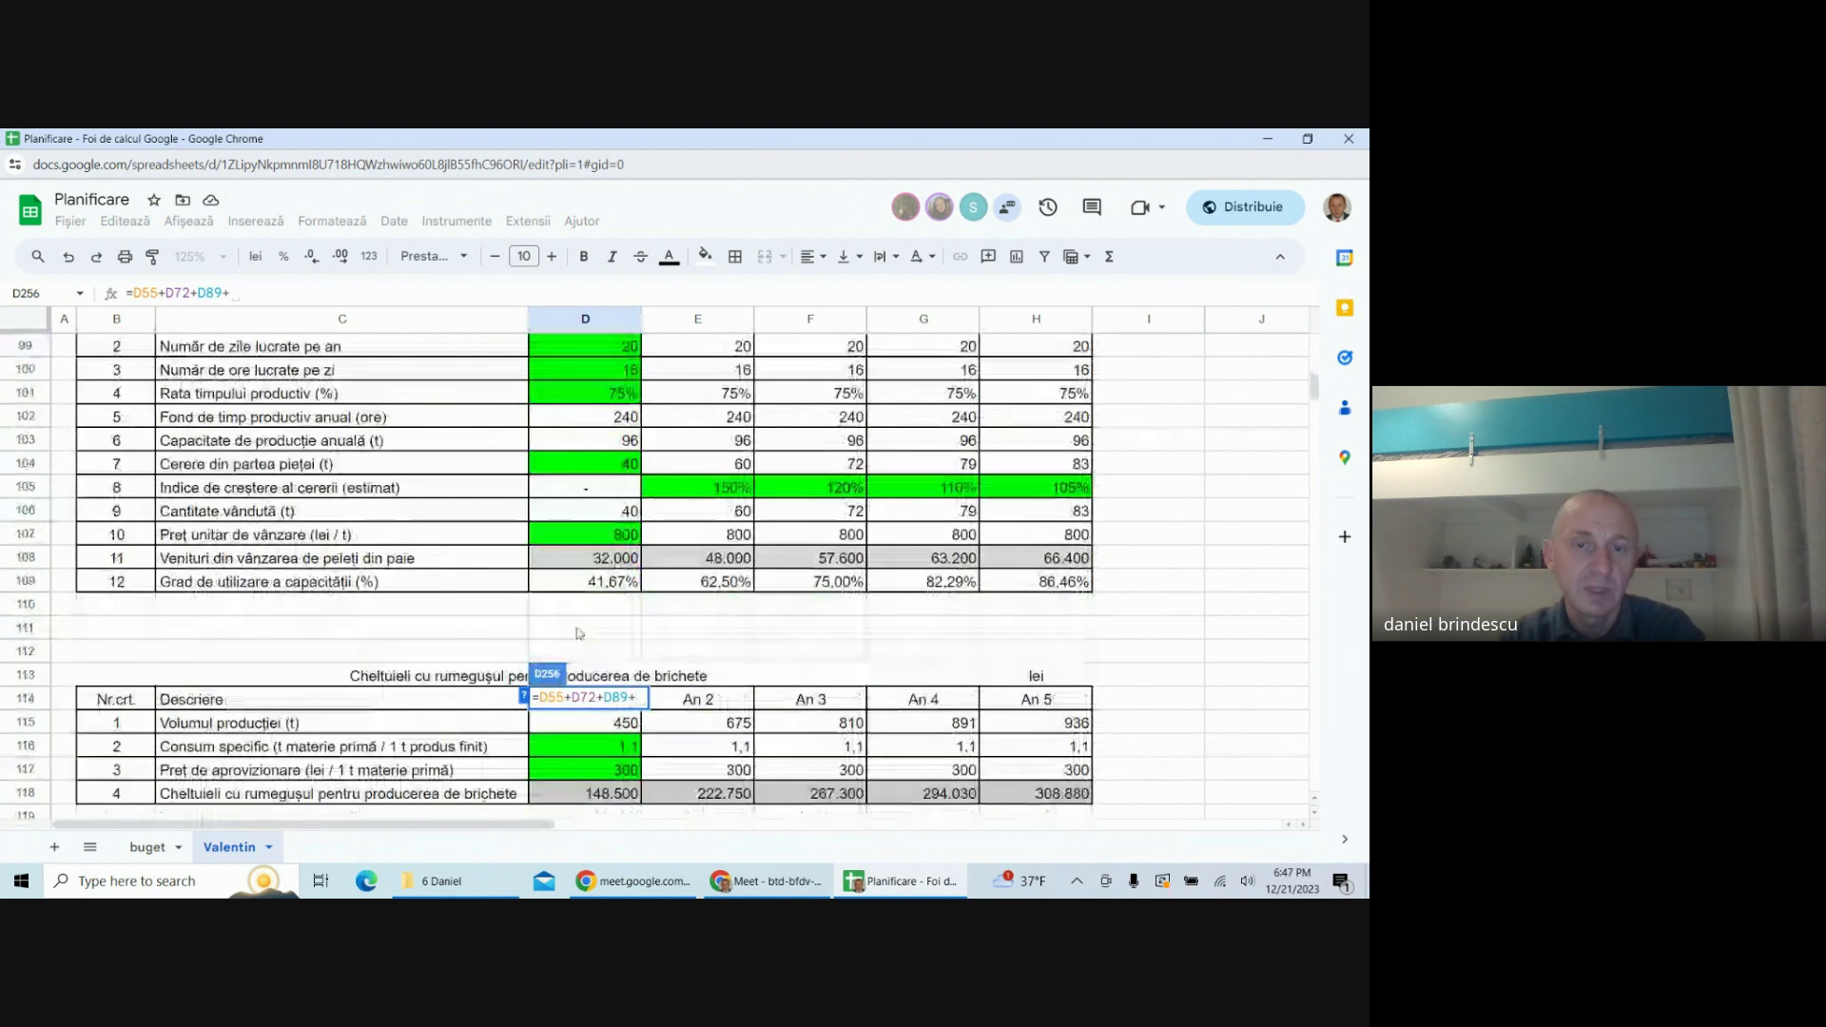
click(576, 514)
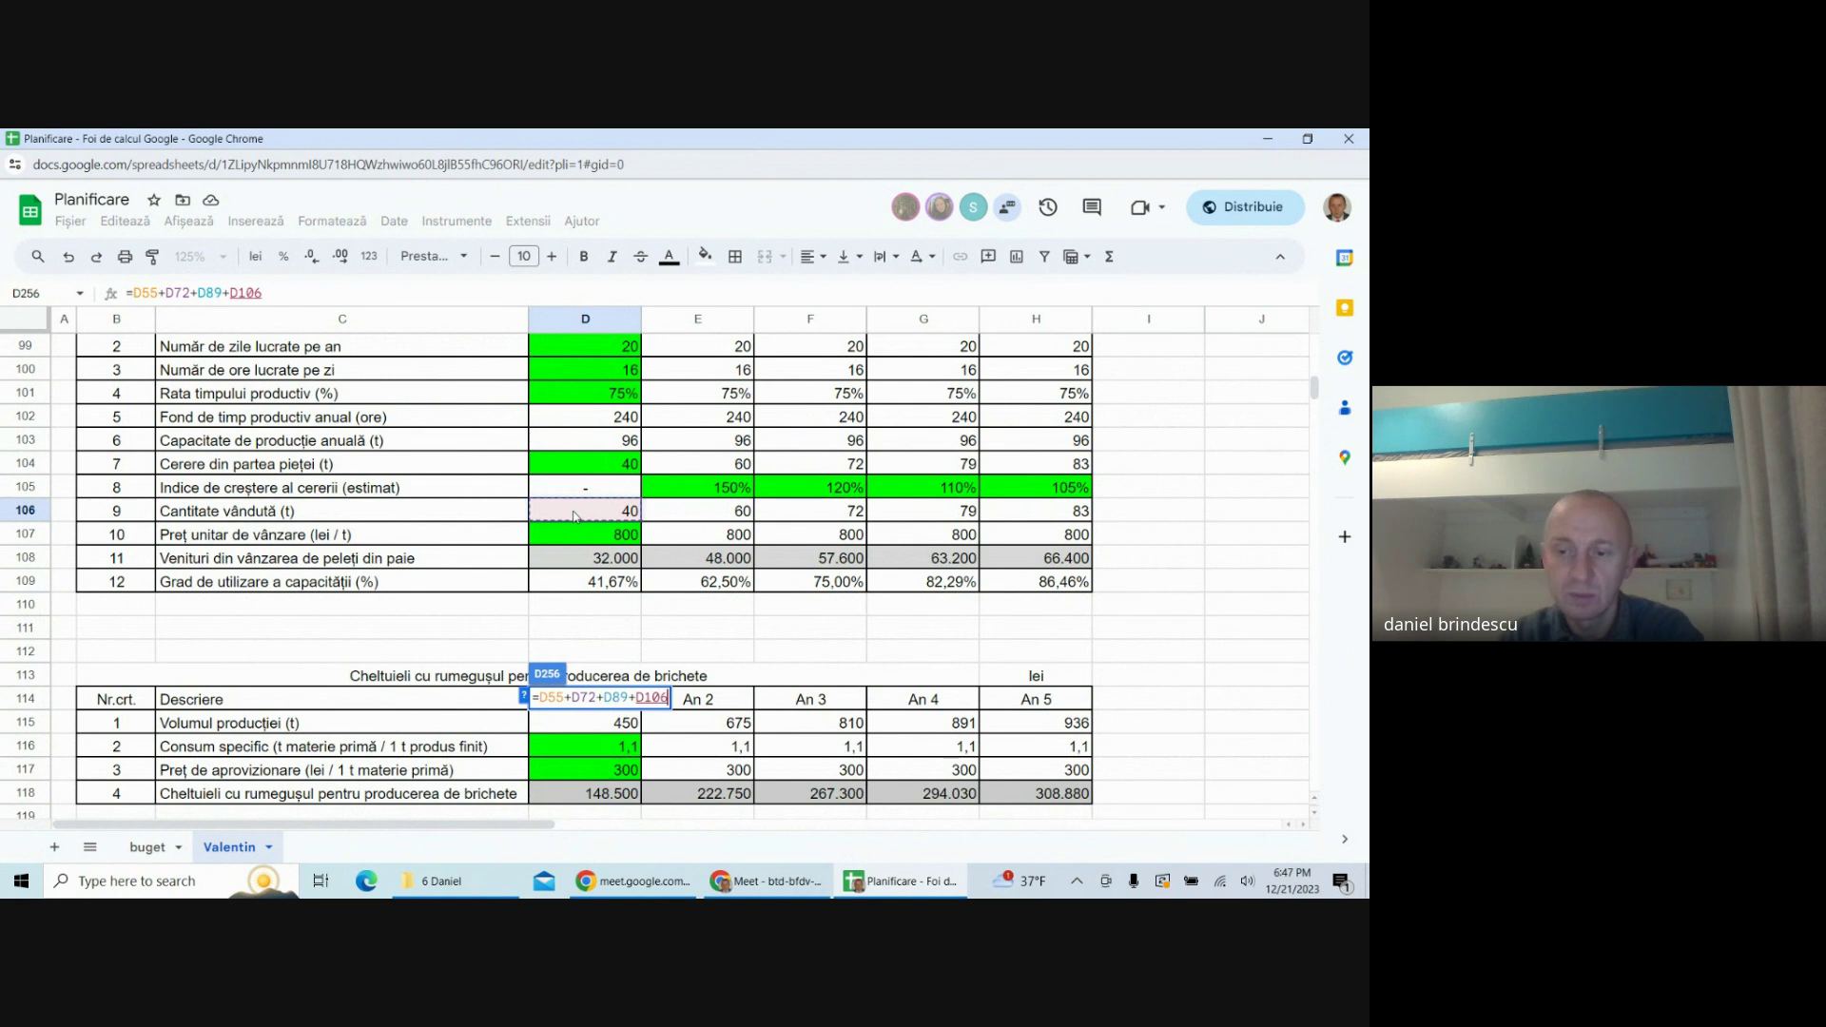
key(Return)
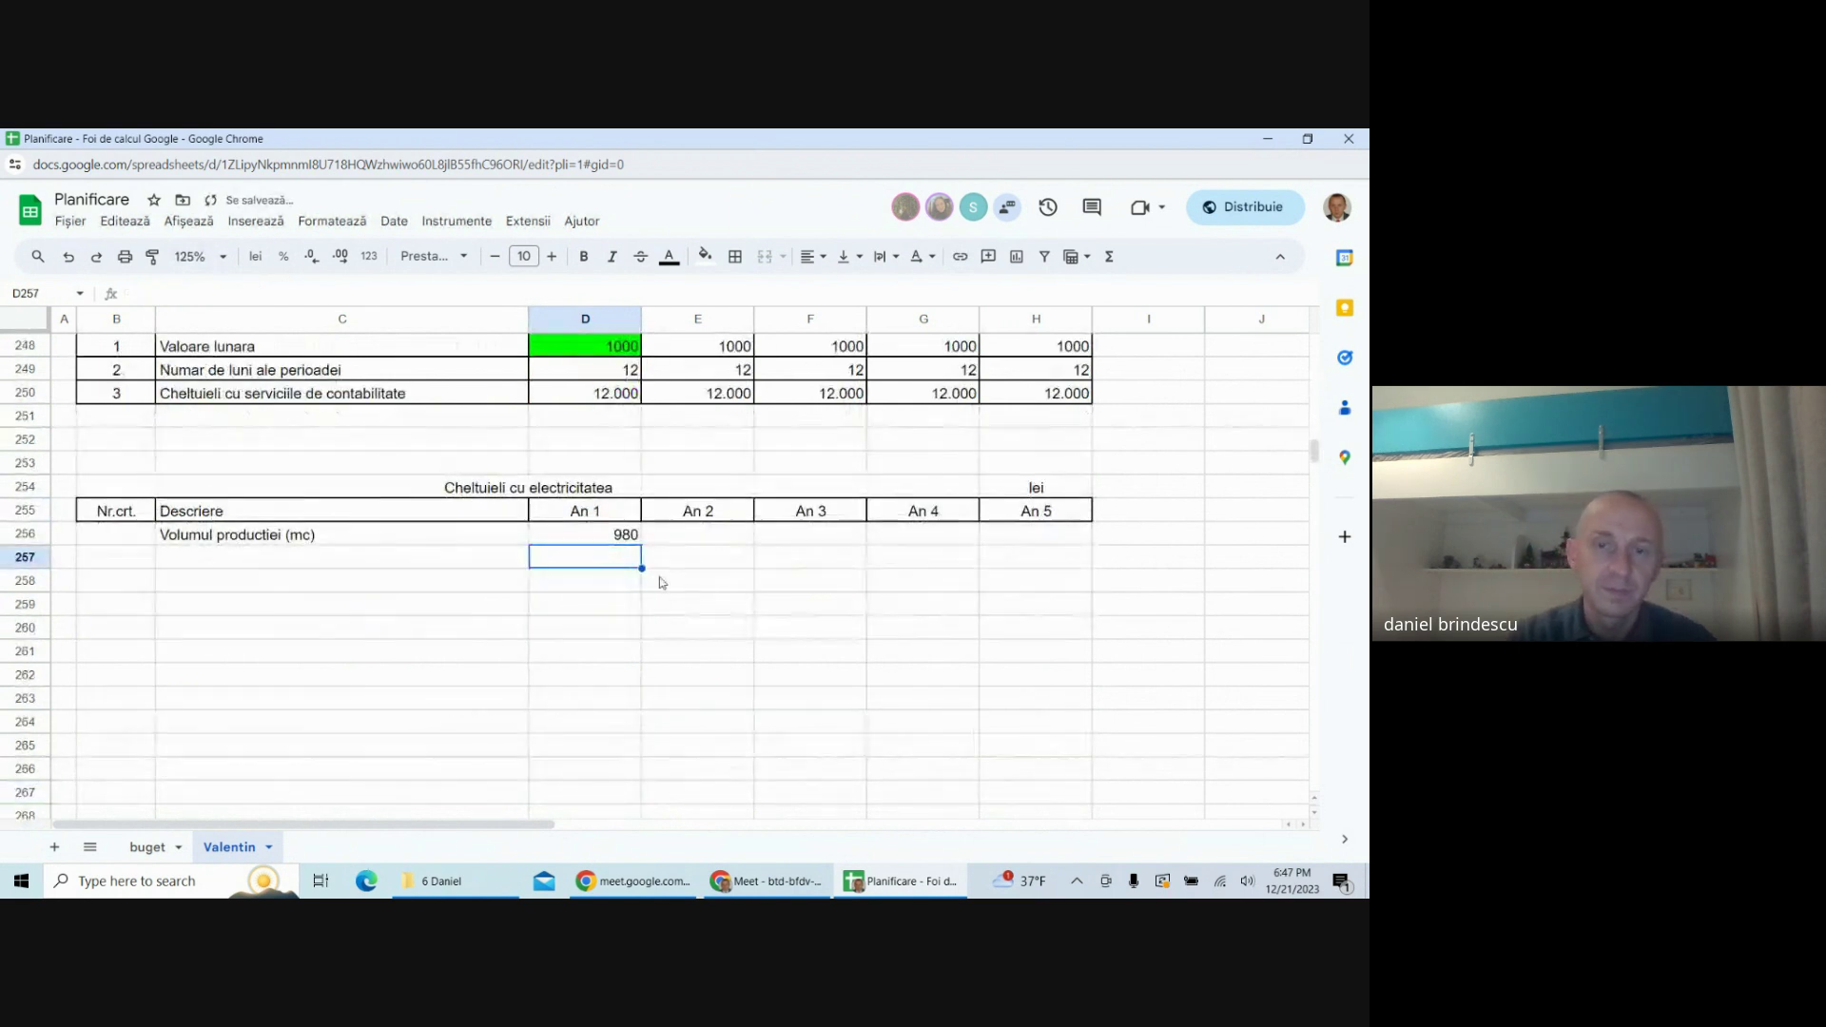
click(635, 538)
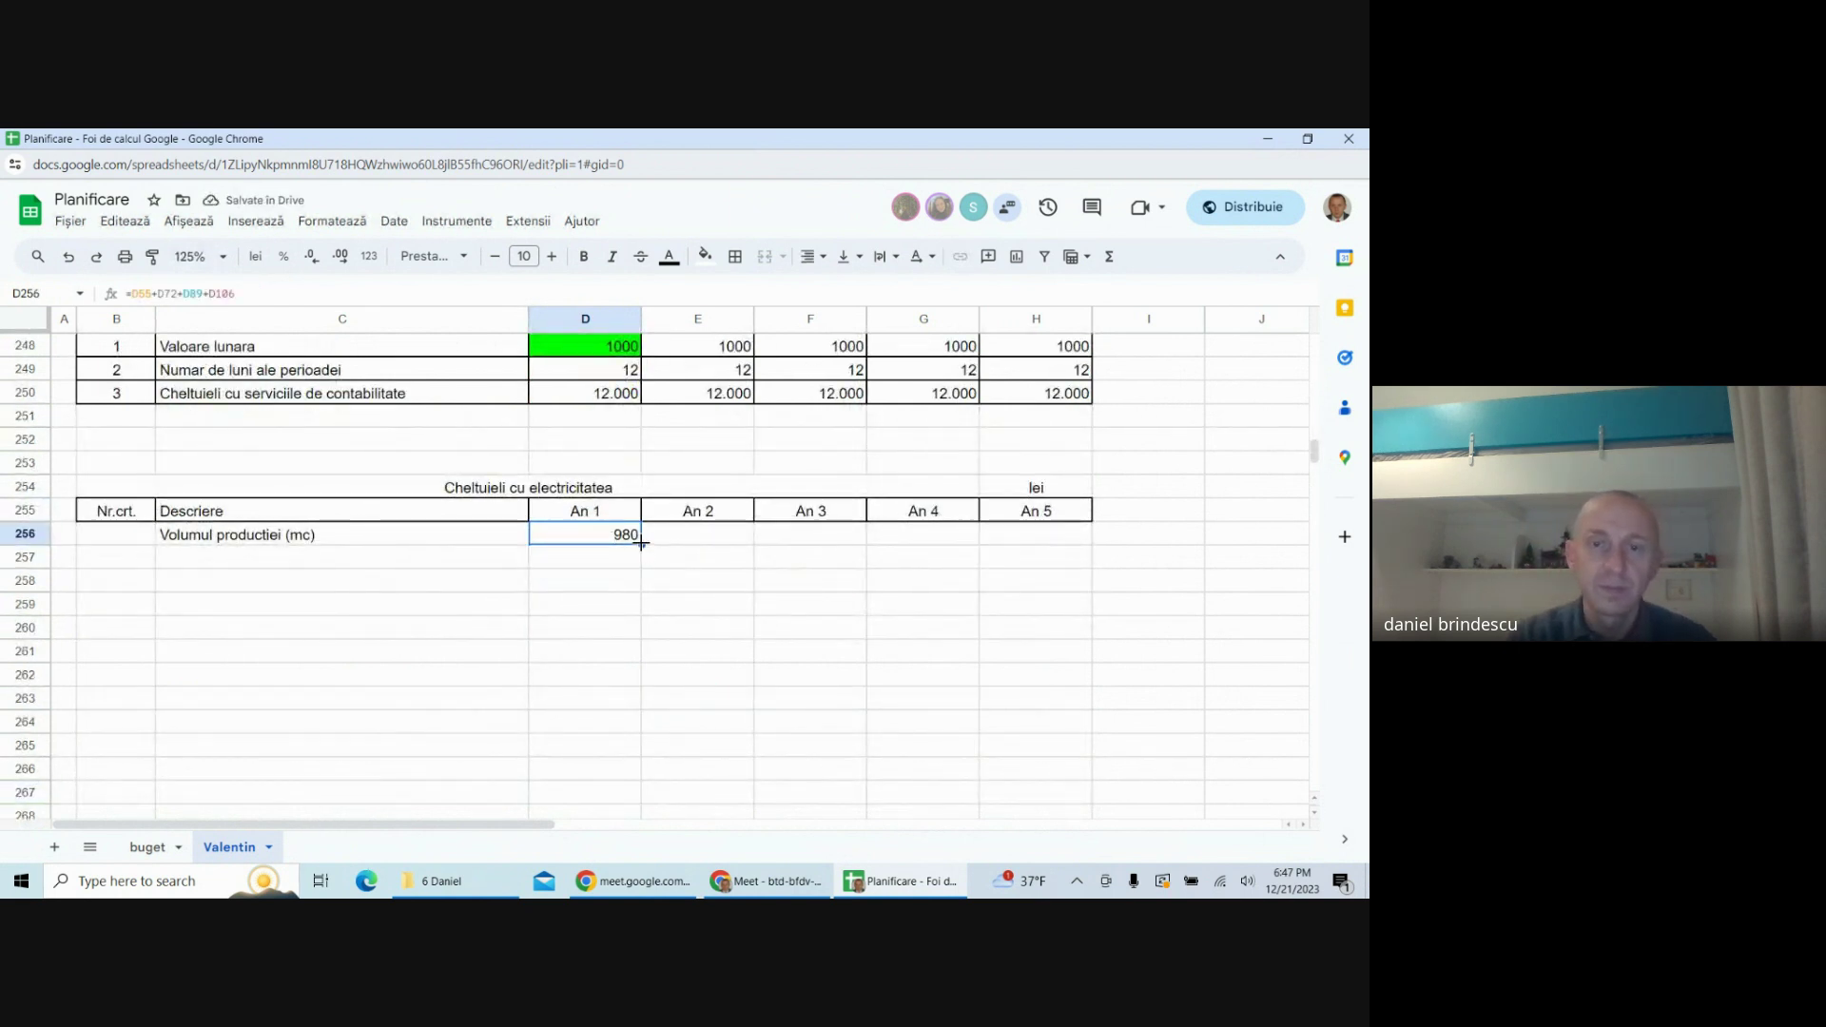
drag(642, 542, 1027, 533)
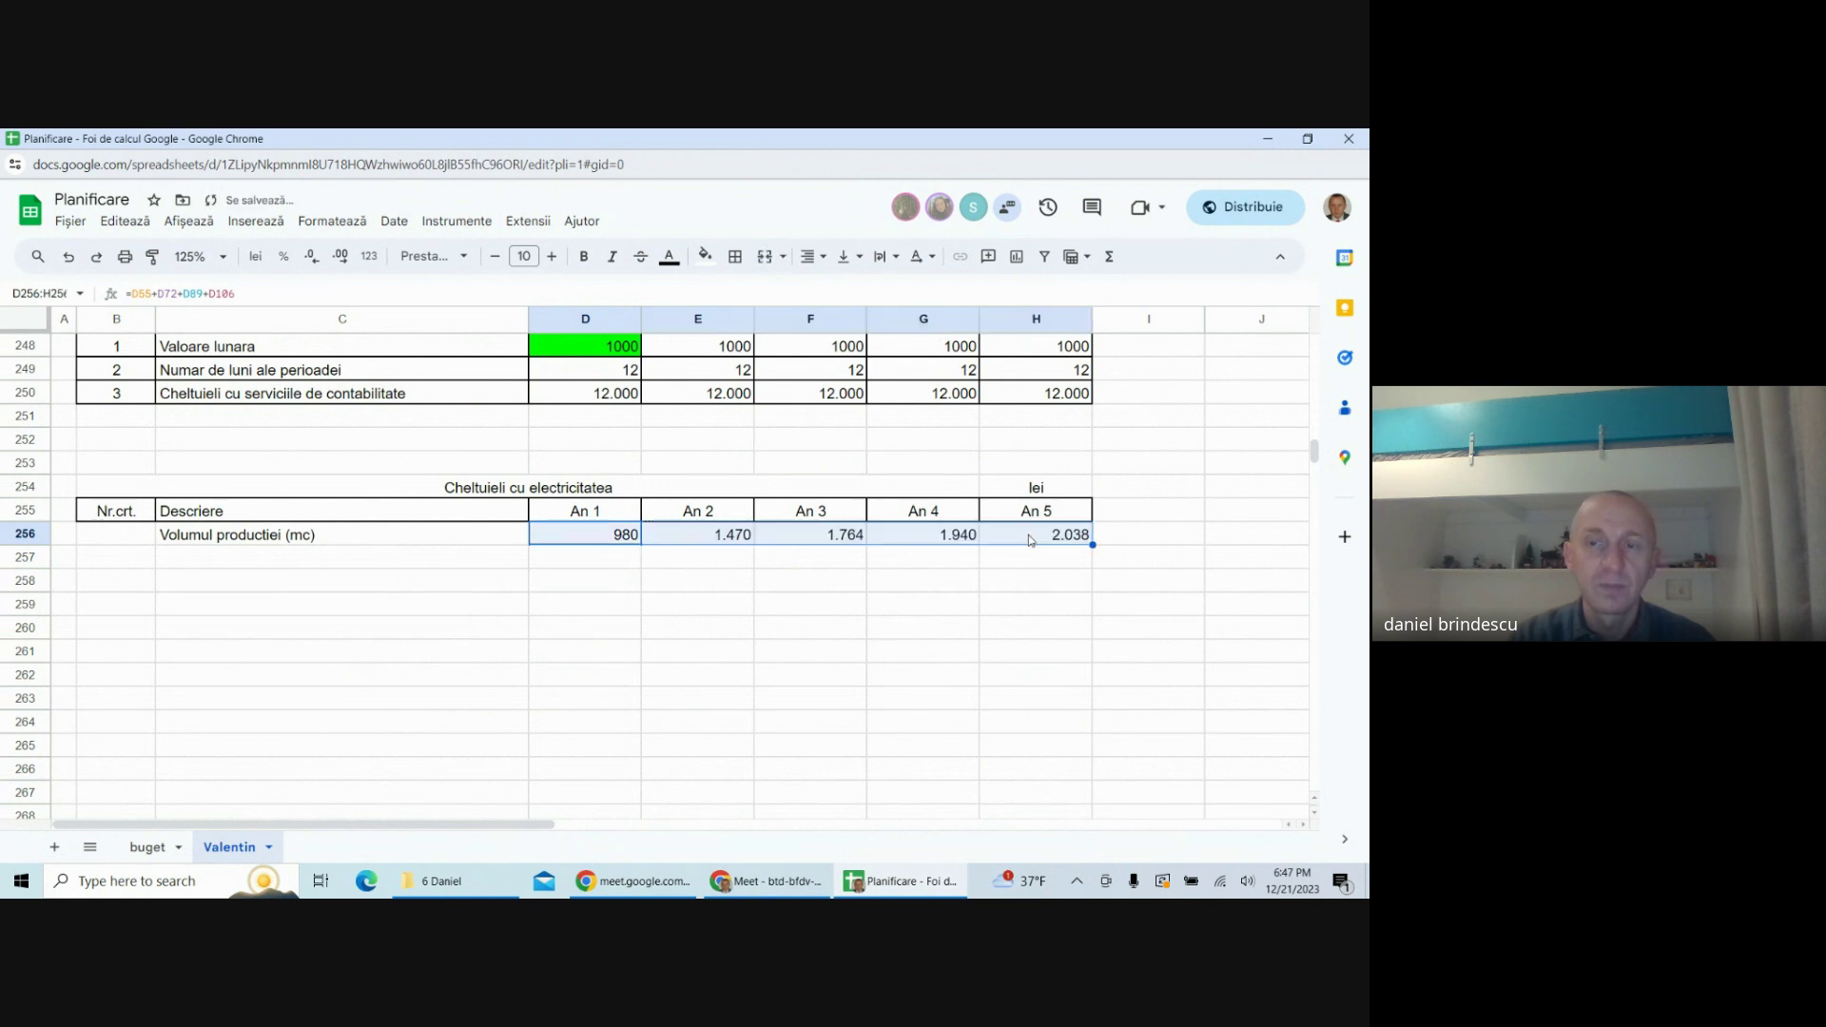
- Change the unit in the electricity table's production volume description in C256 to "(t)"
double_click(308, 535)
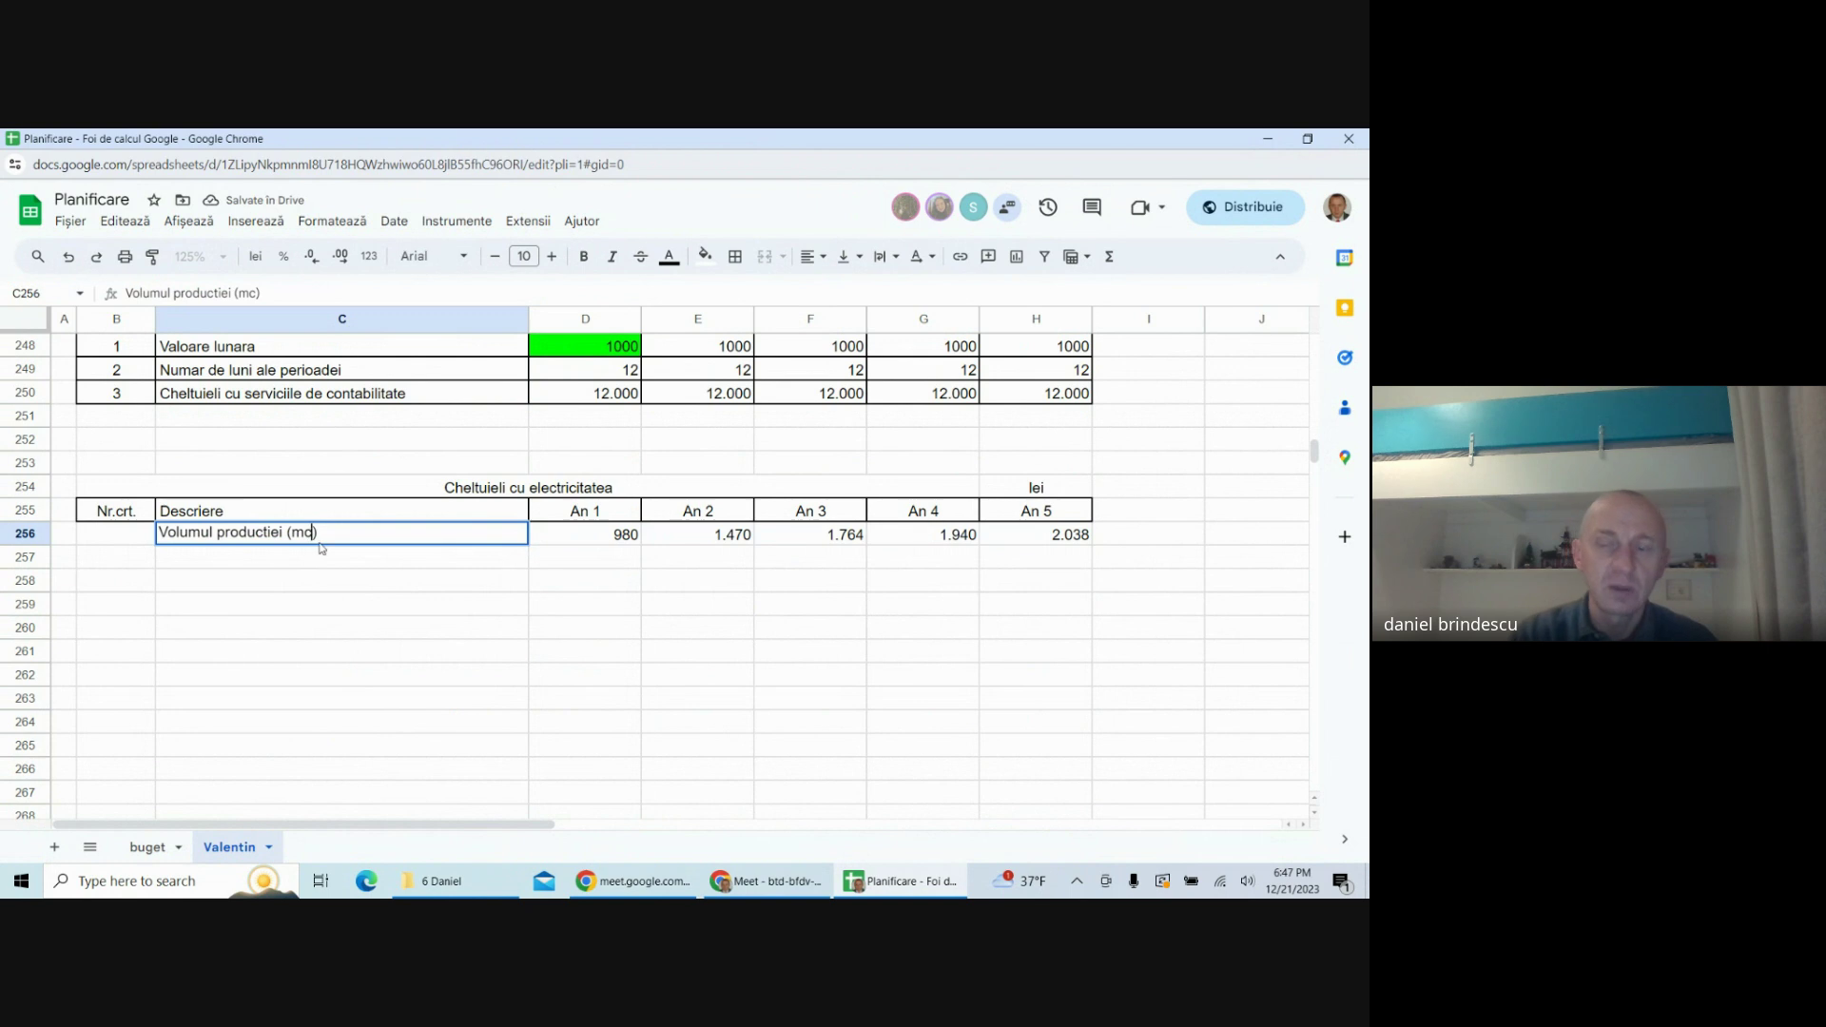
key(BackSpace)
key(BackSpace)
text(t)
key(Return)
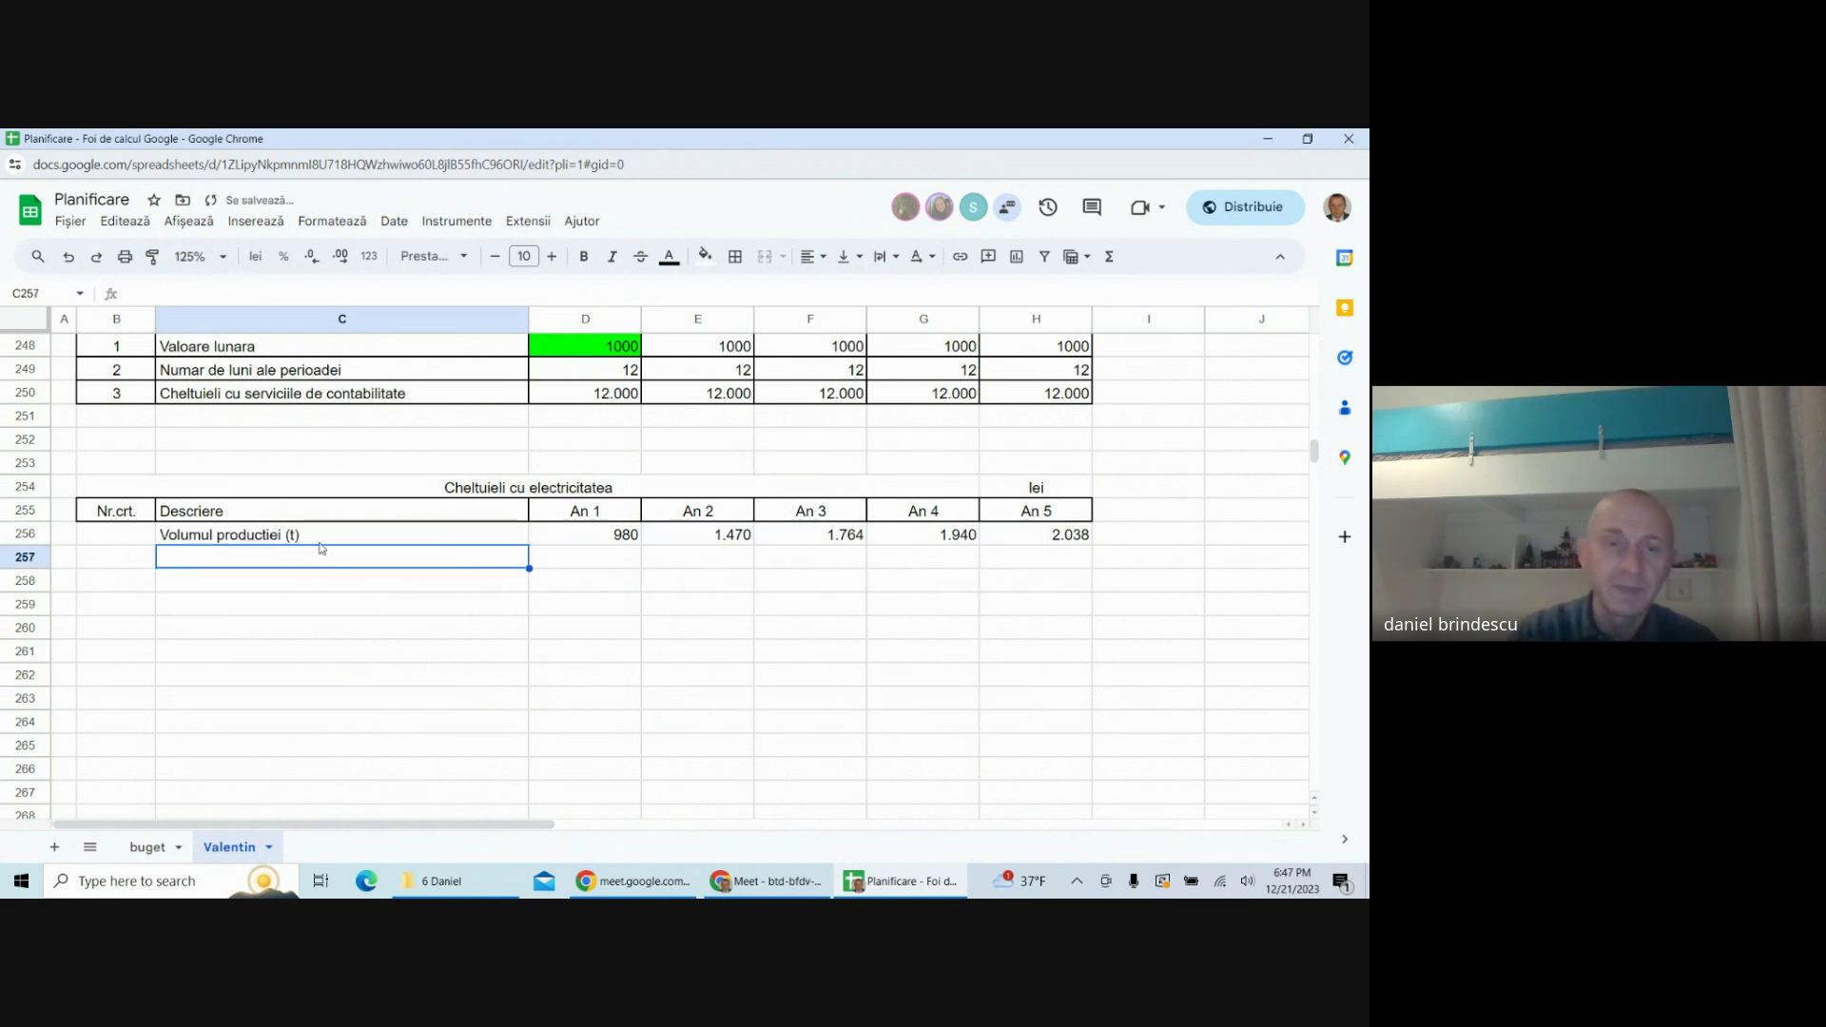
- Enter the row description "Consum specific (kWh/t)" in C257 of the electricity table
text(co)
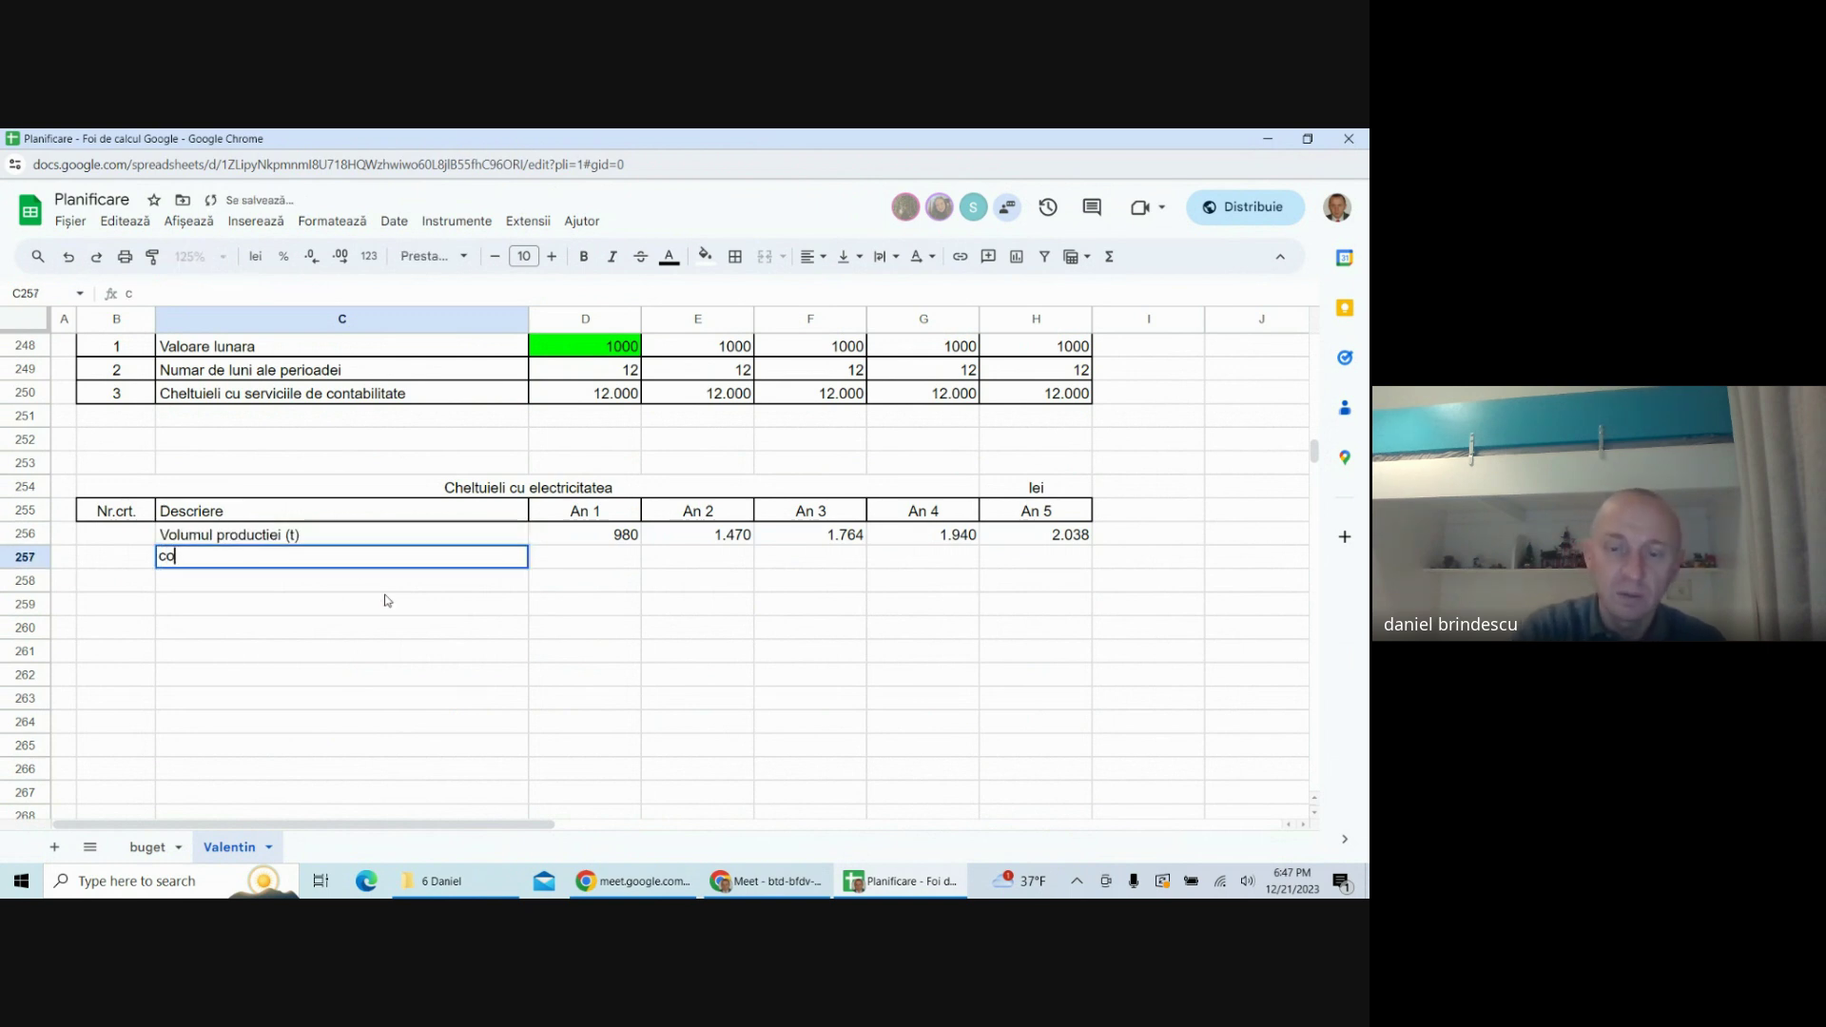
key(BackSpace)
text(Consum s)
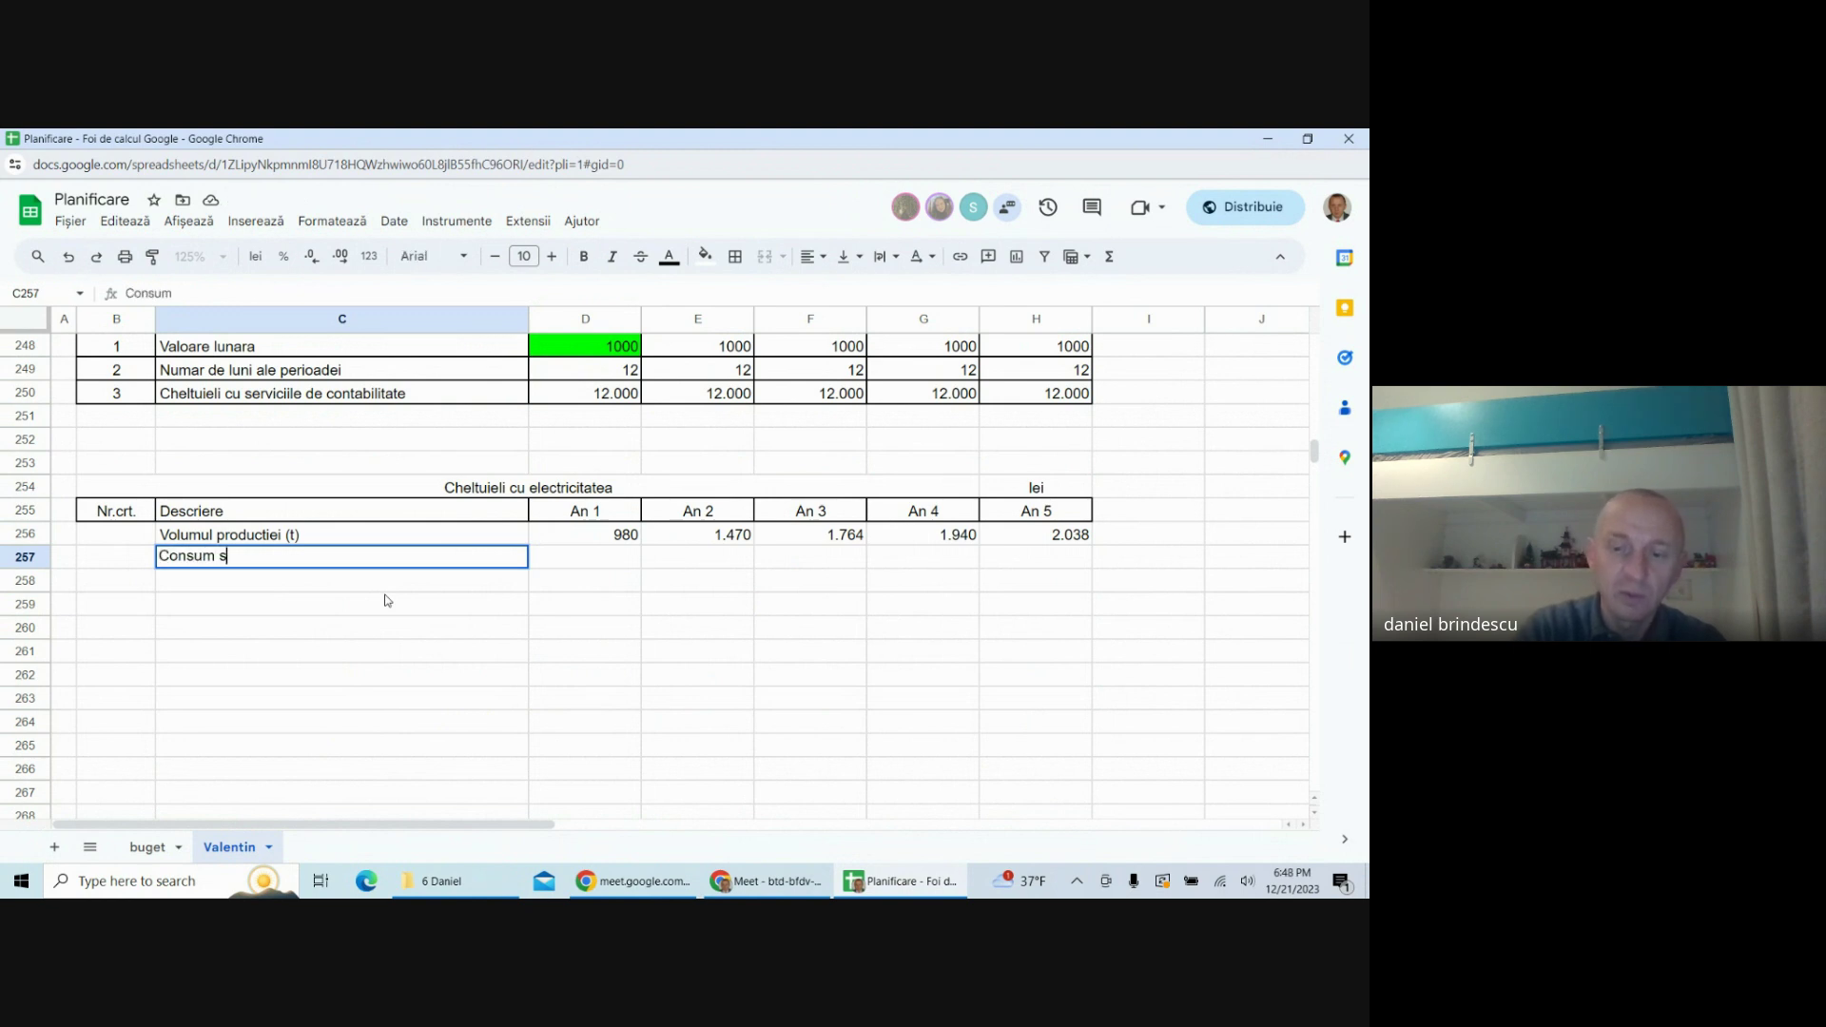
text(pecific )
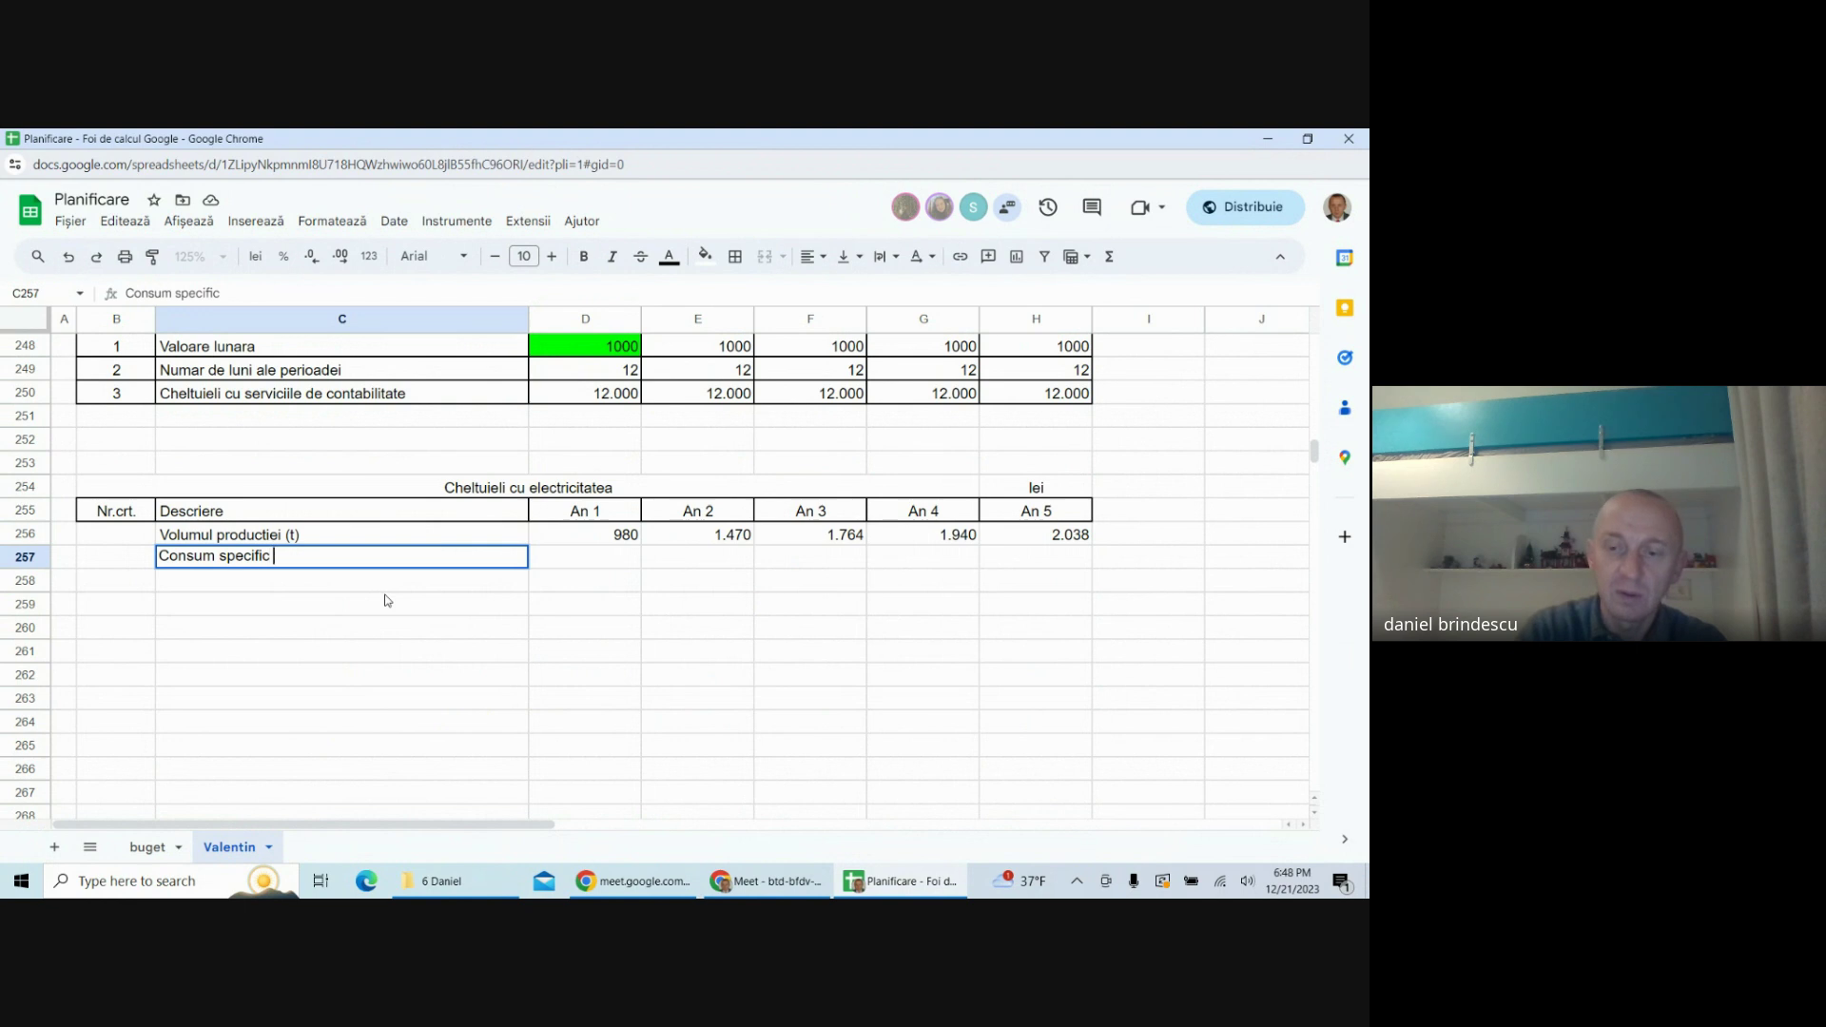
text(()
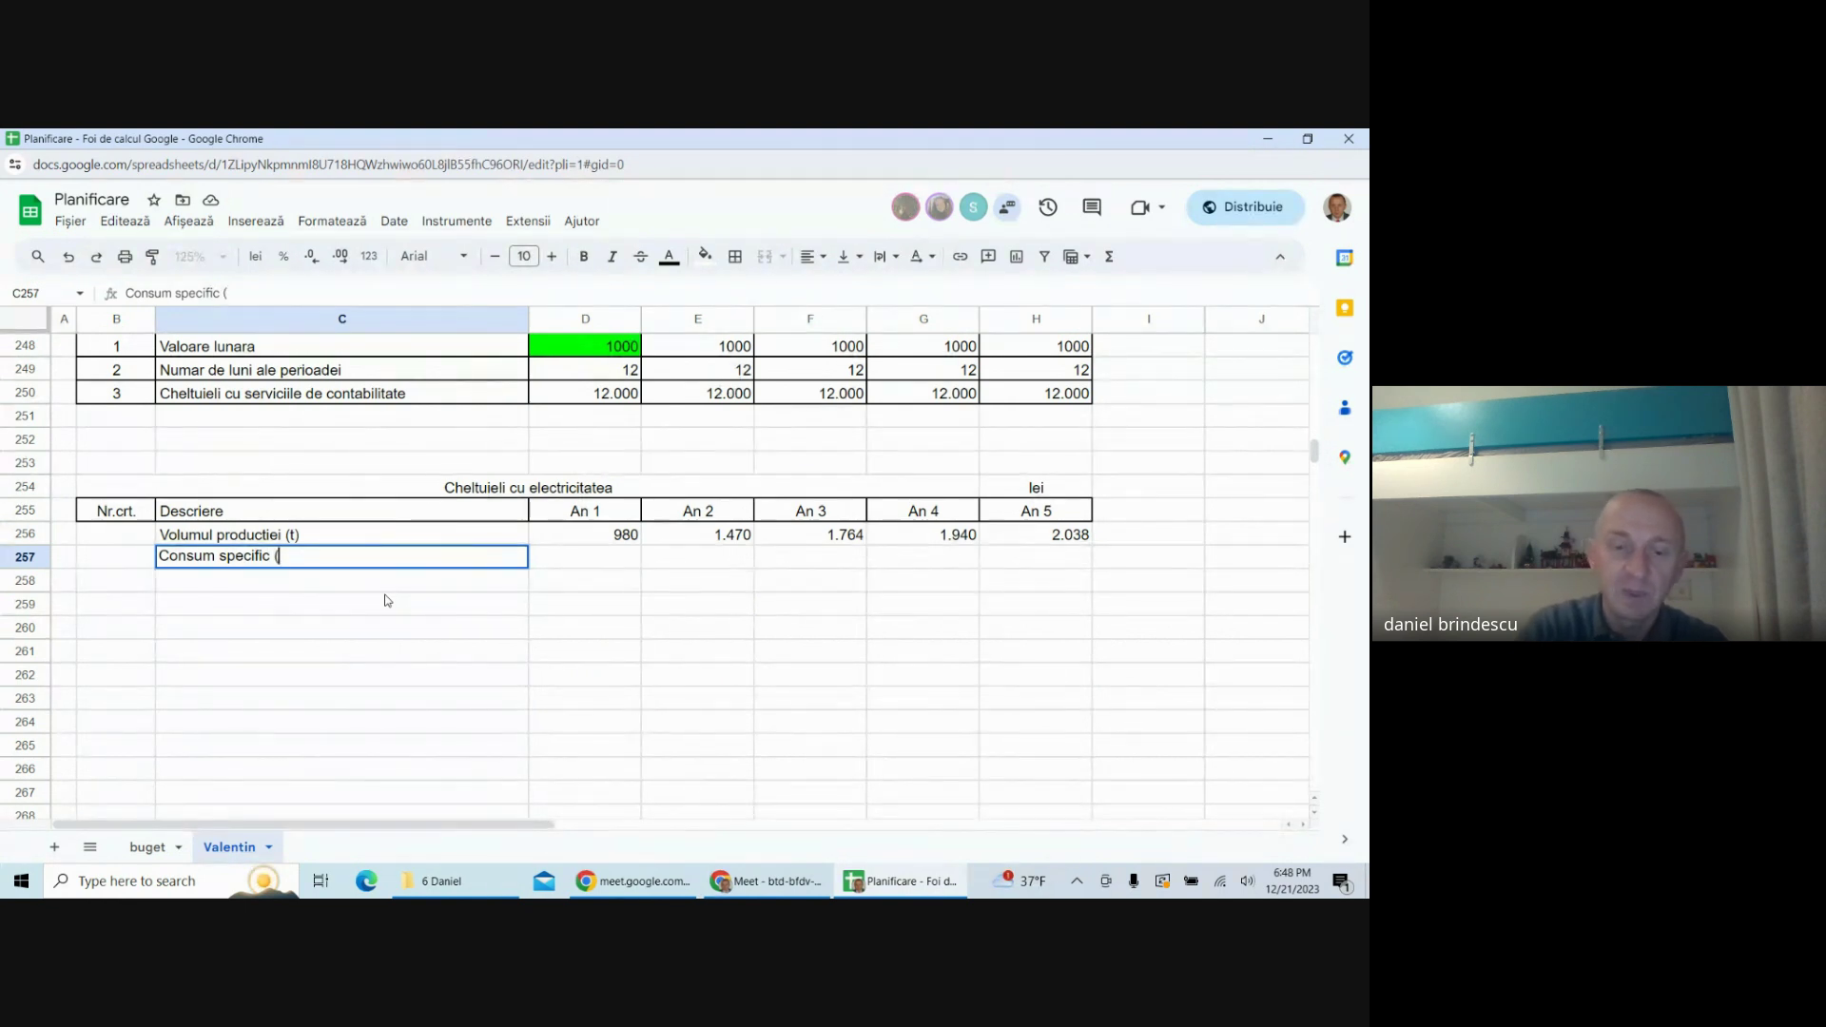
text(kWh)
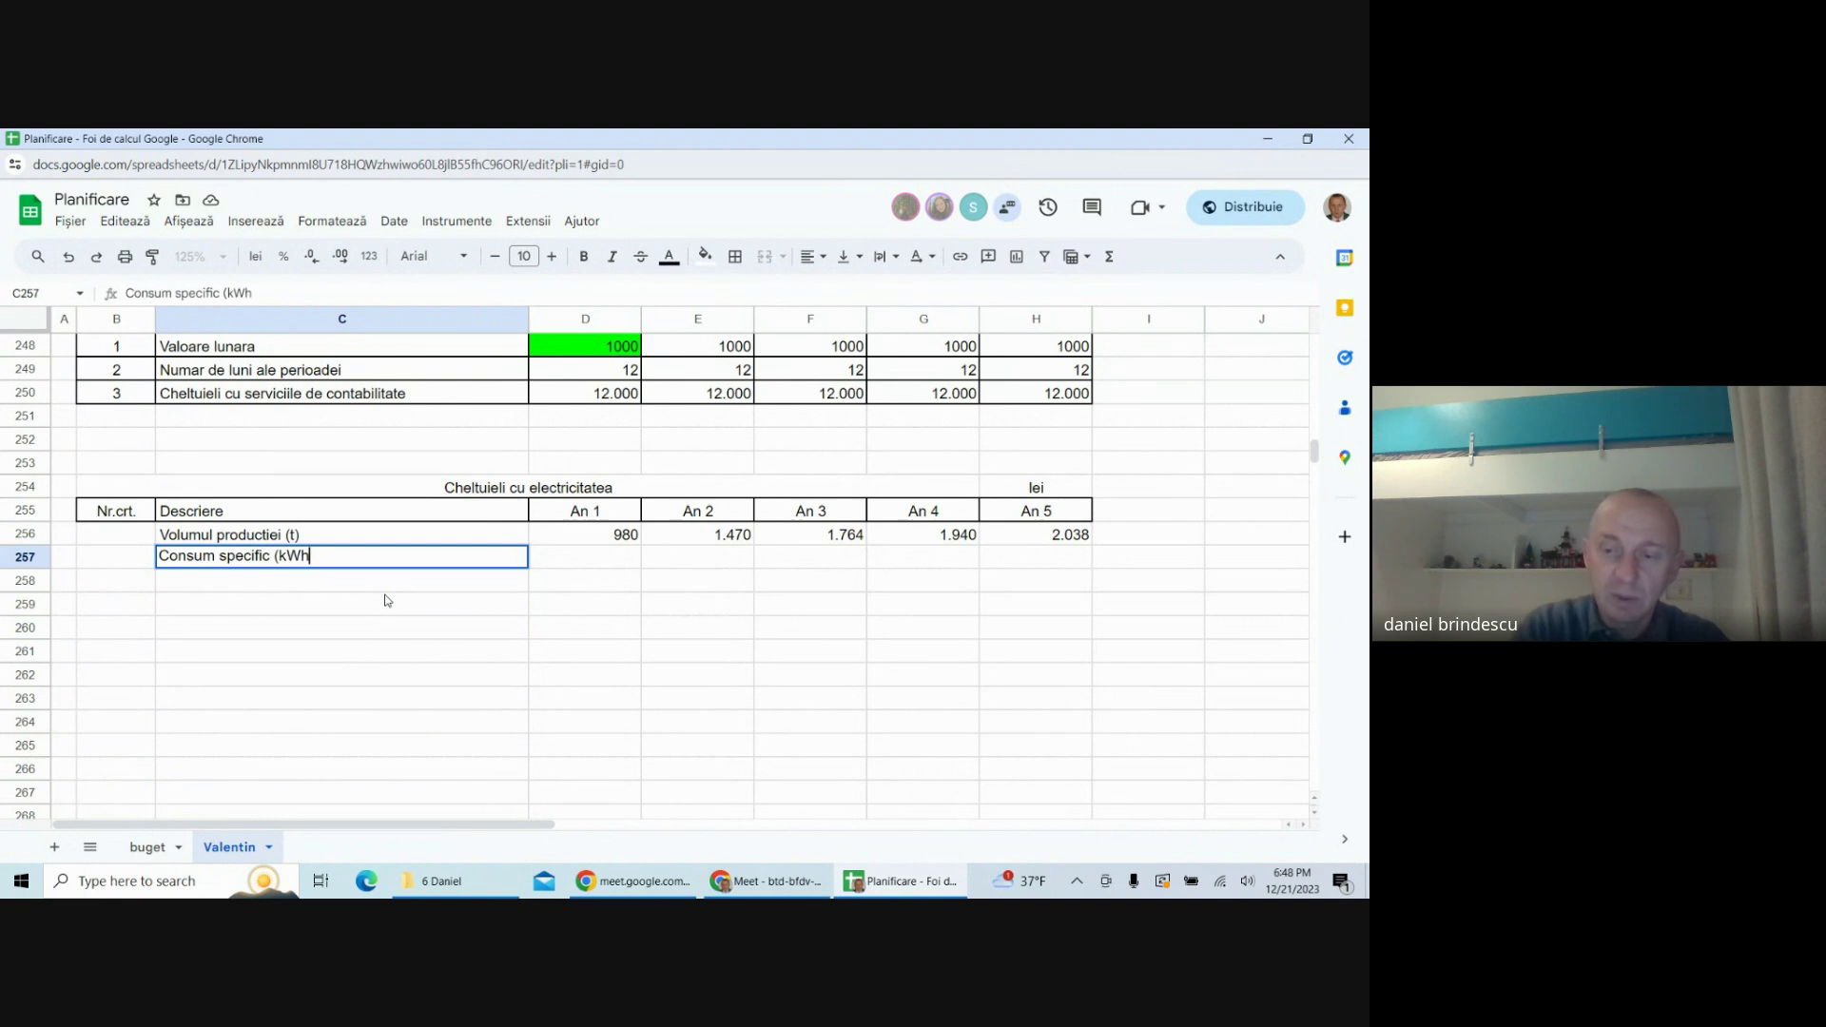
text(/t))
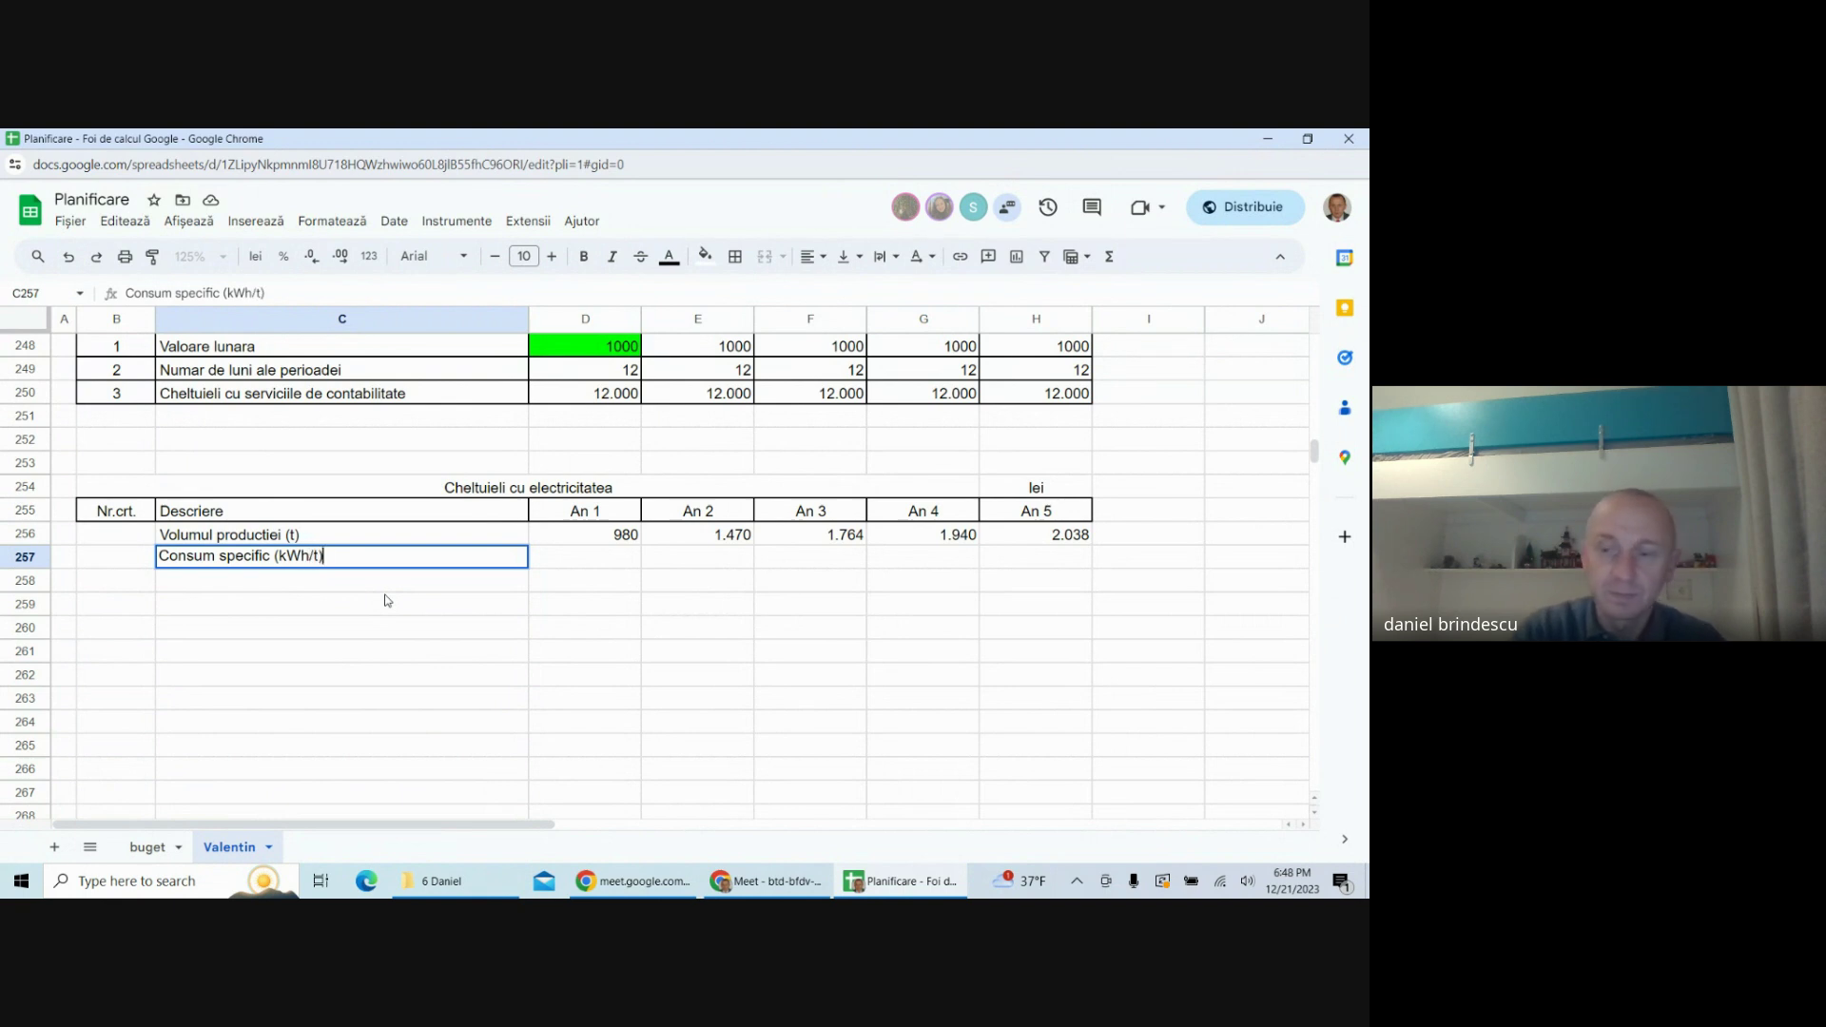
key(Return)
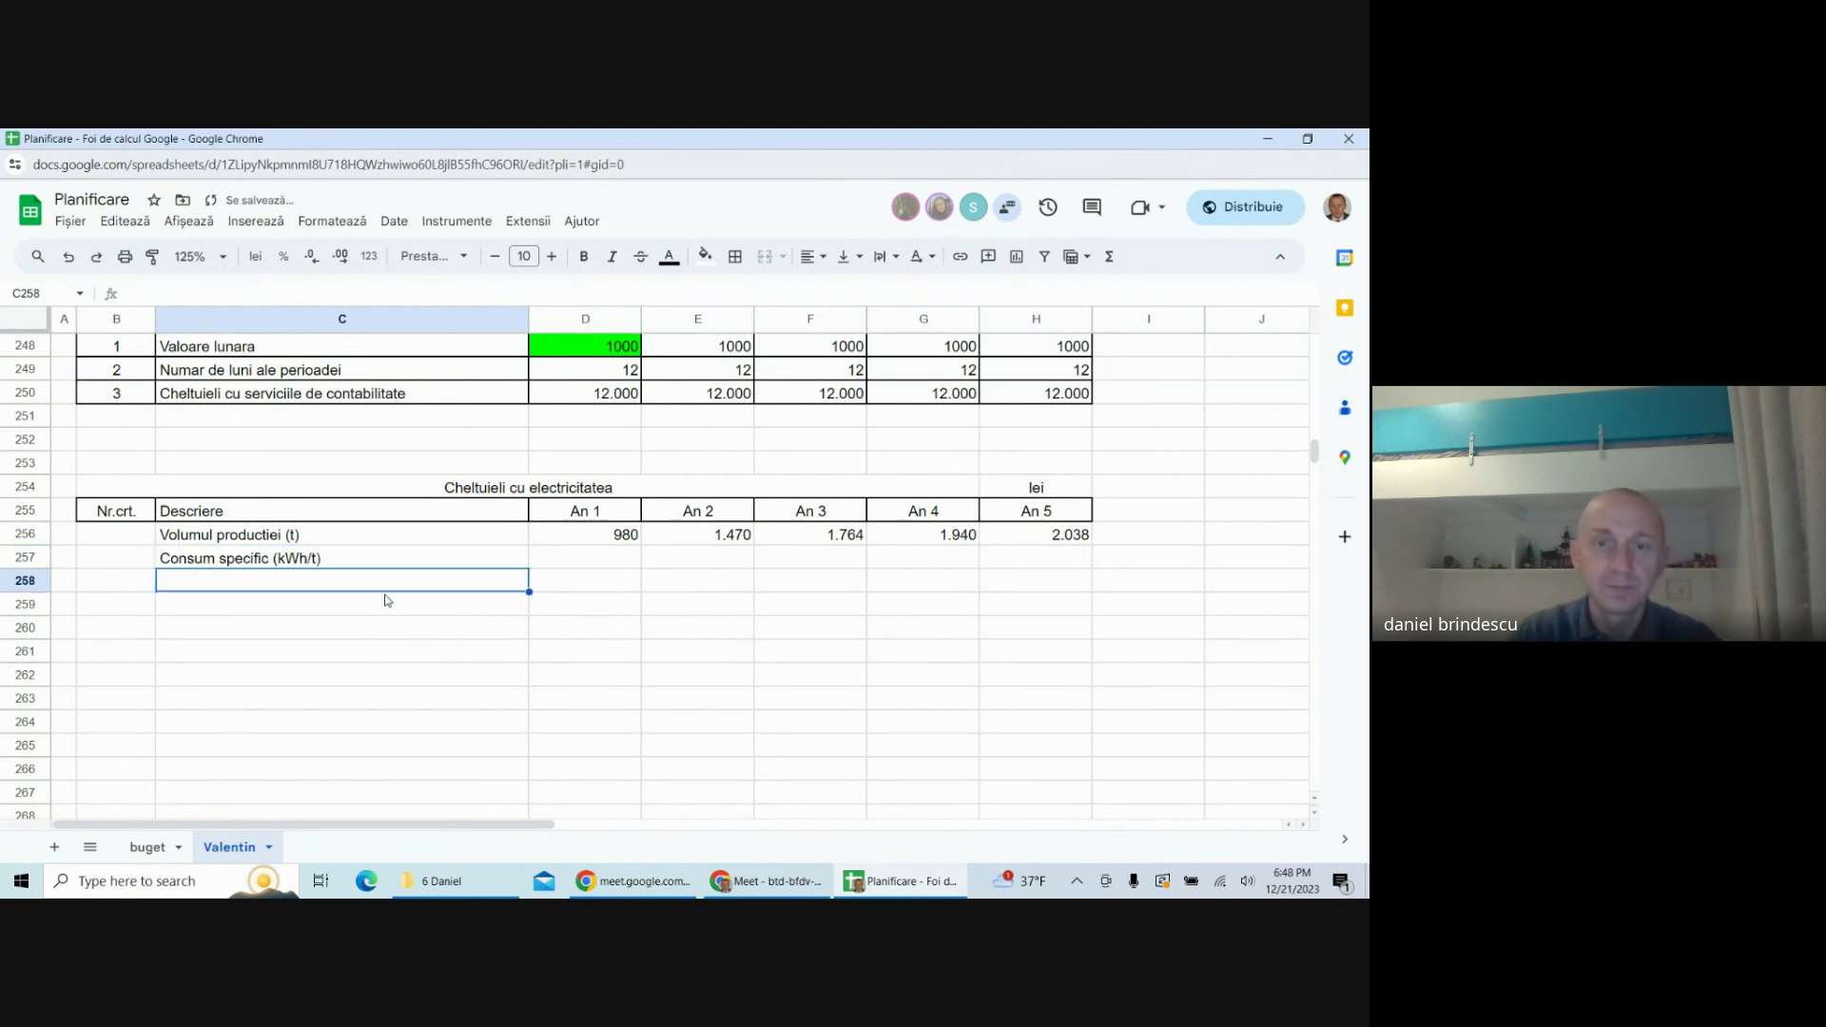
- Give the An 1 specific consumption cell D257 a bright green fill
click(599, 561)
click(704, 257)
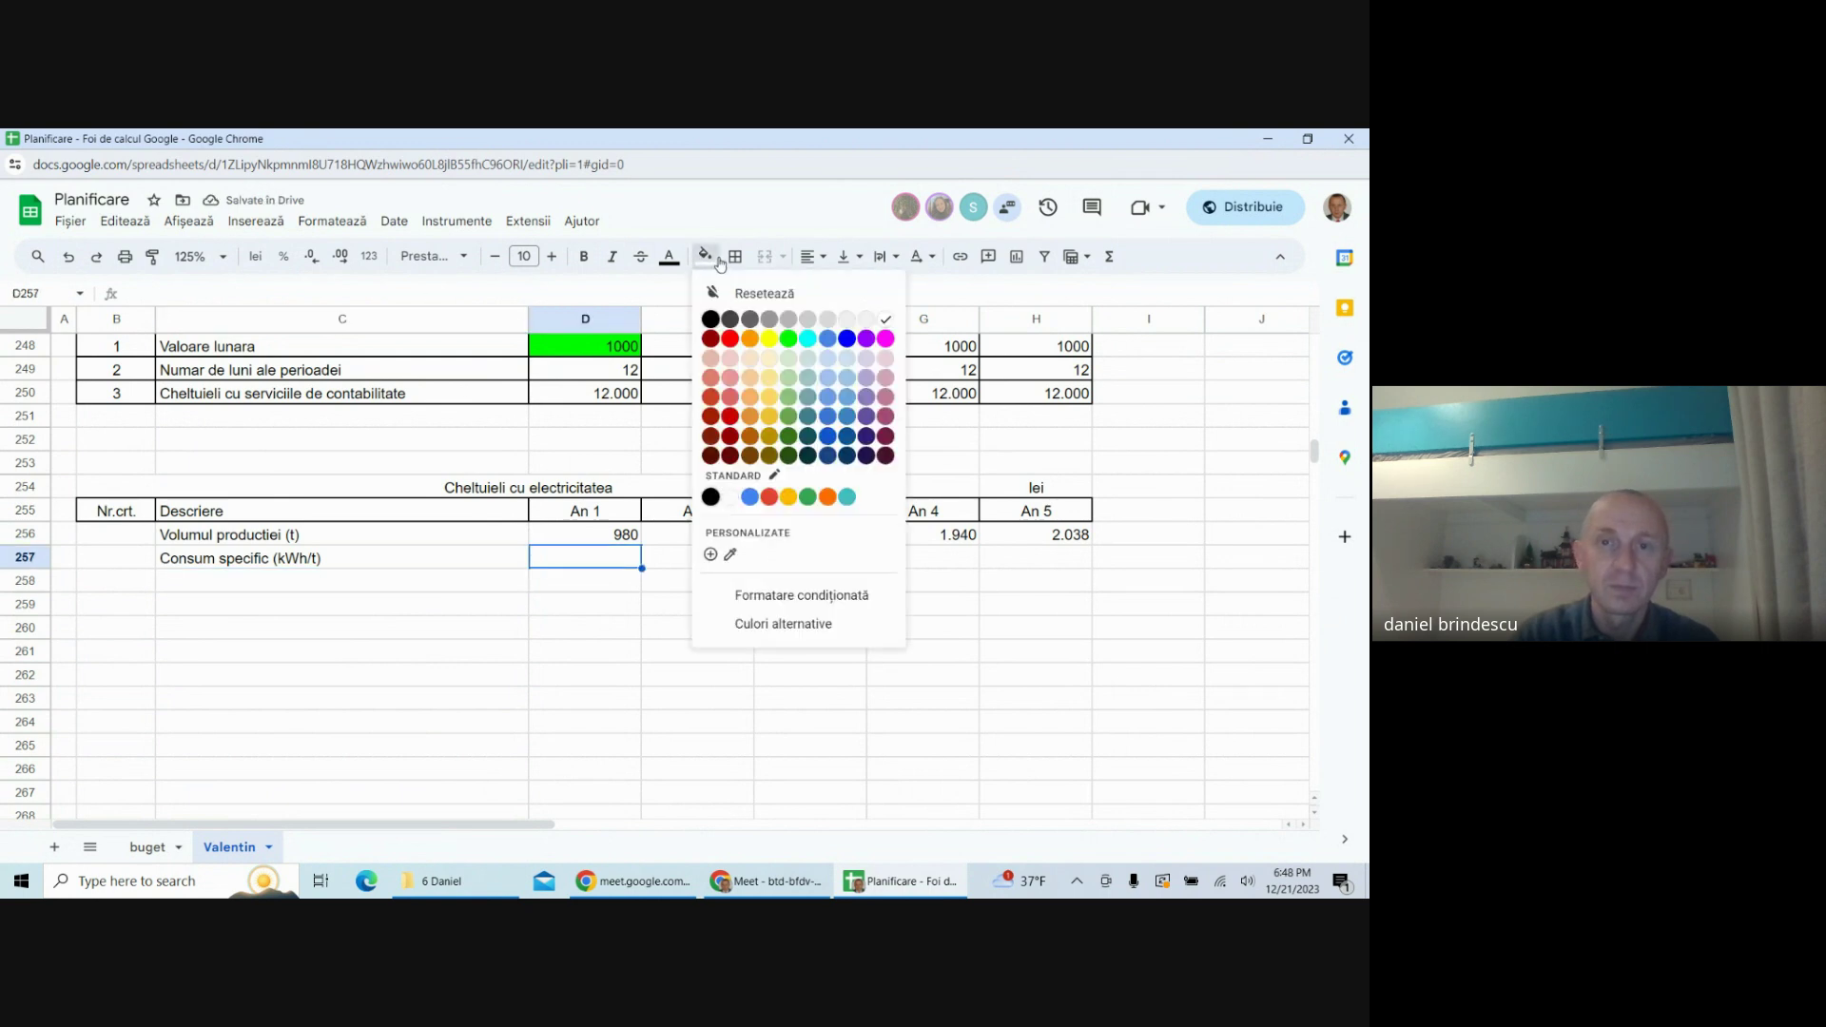
click(795, 343)
- Link the An 2 specific consumption in E257 to =D257 and fill the formula across through An 5
click(728, 564)
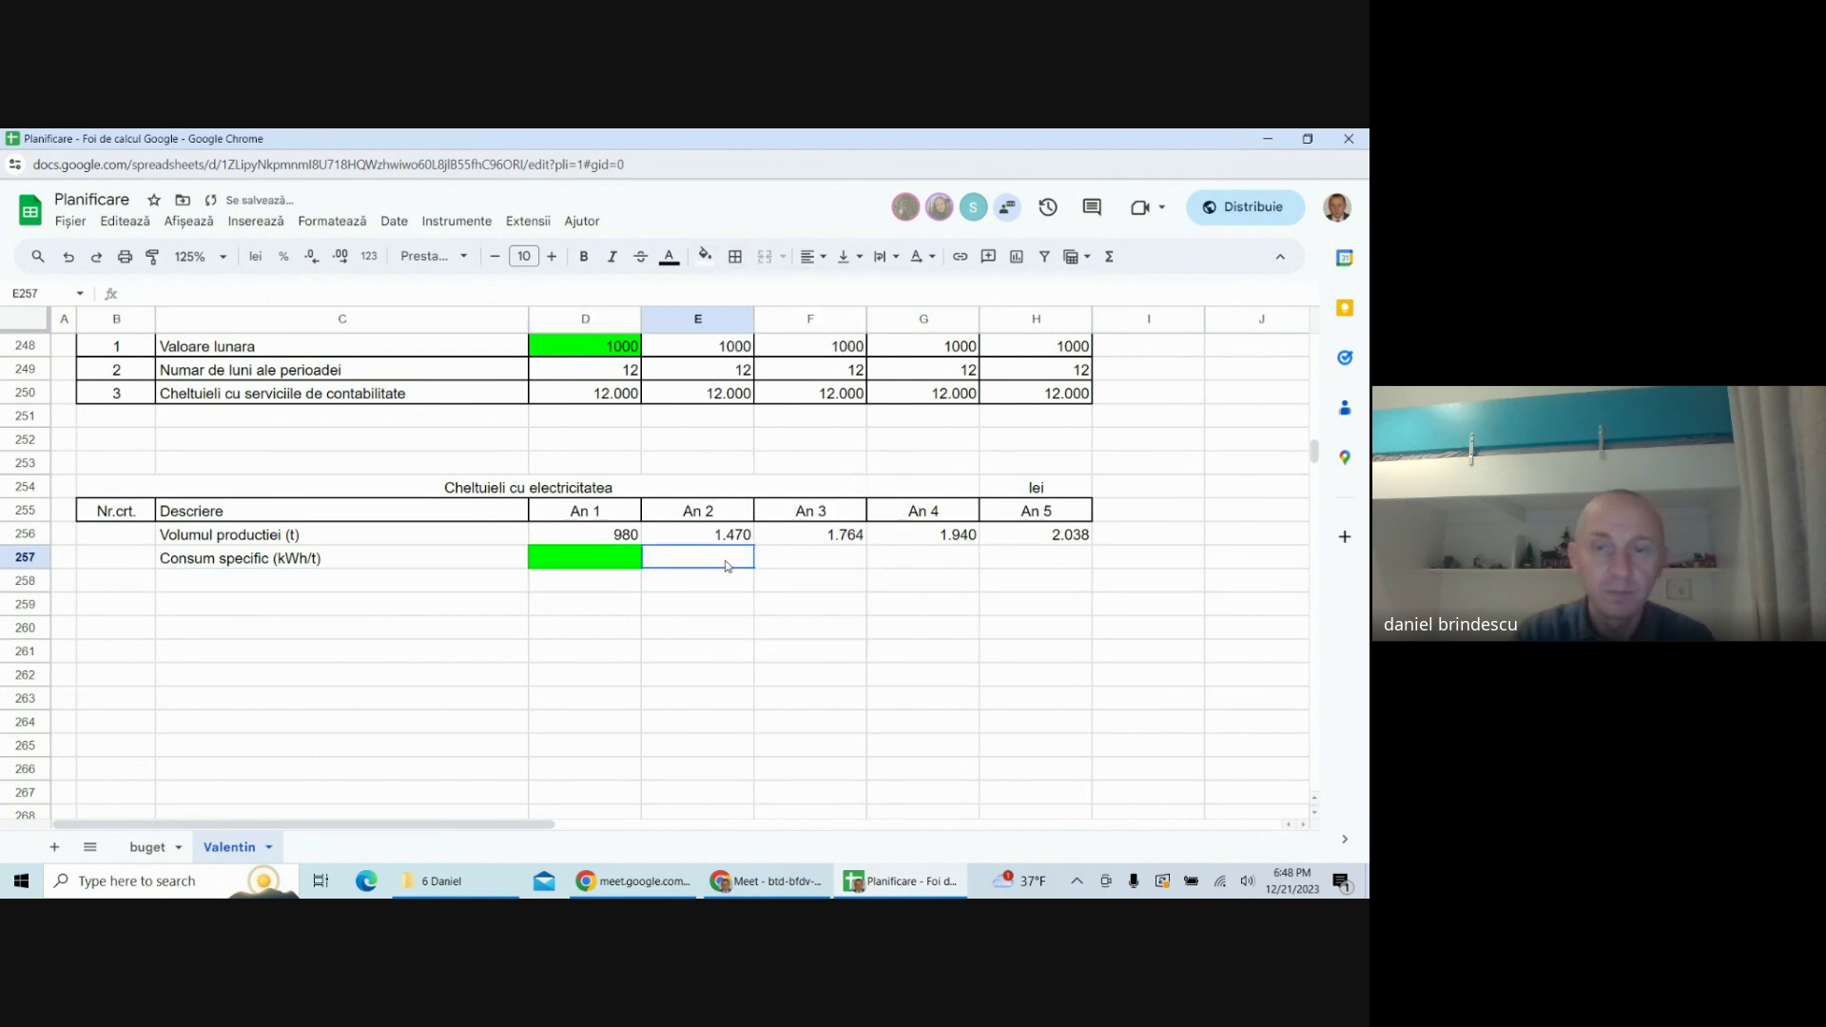
text(=)
key(Left)
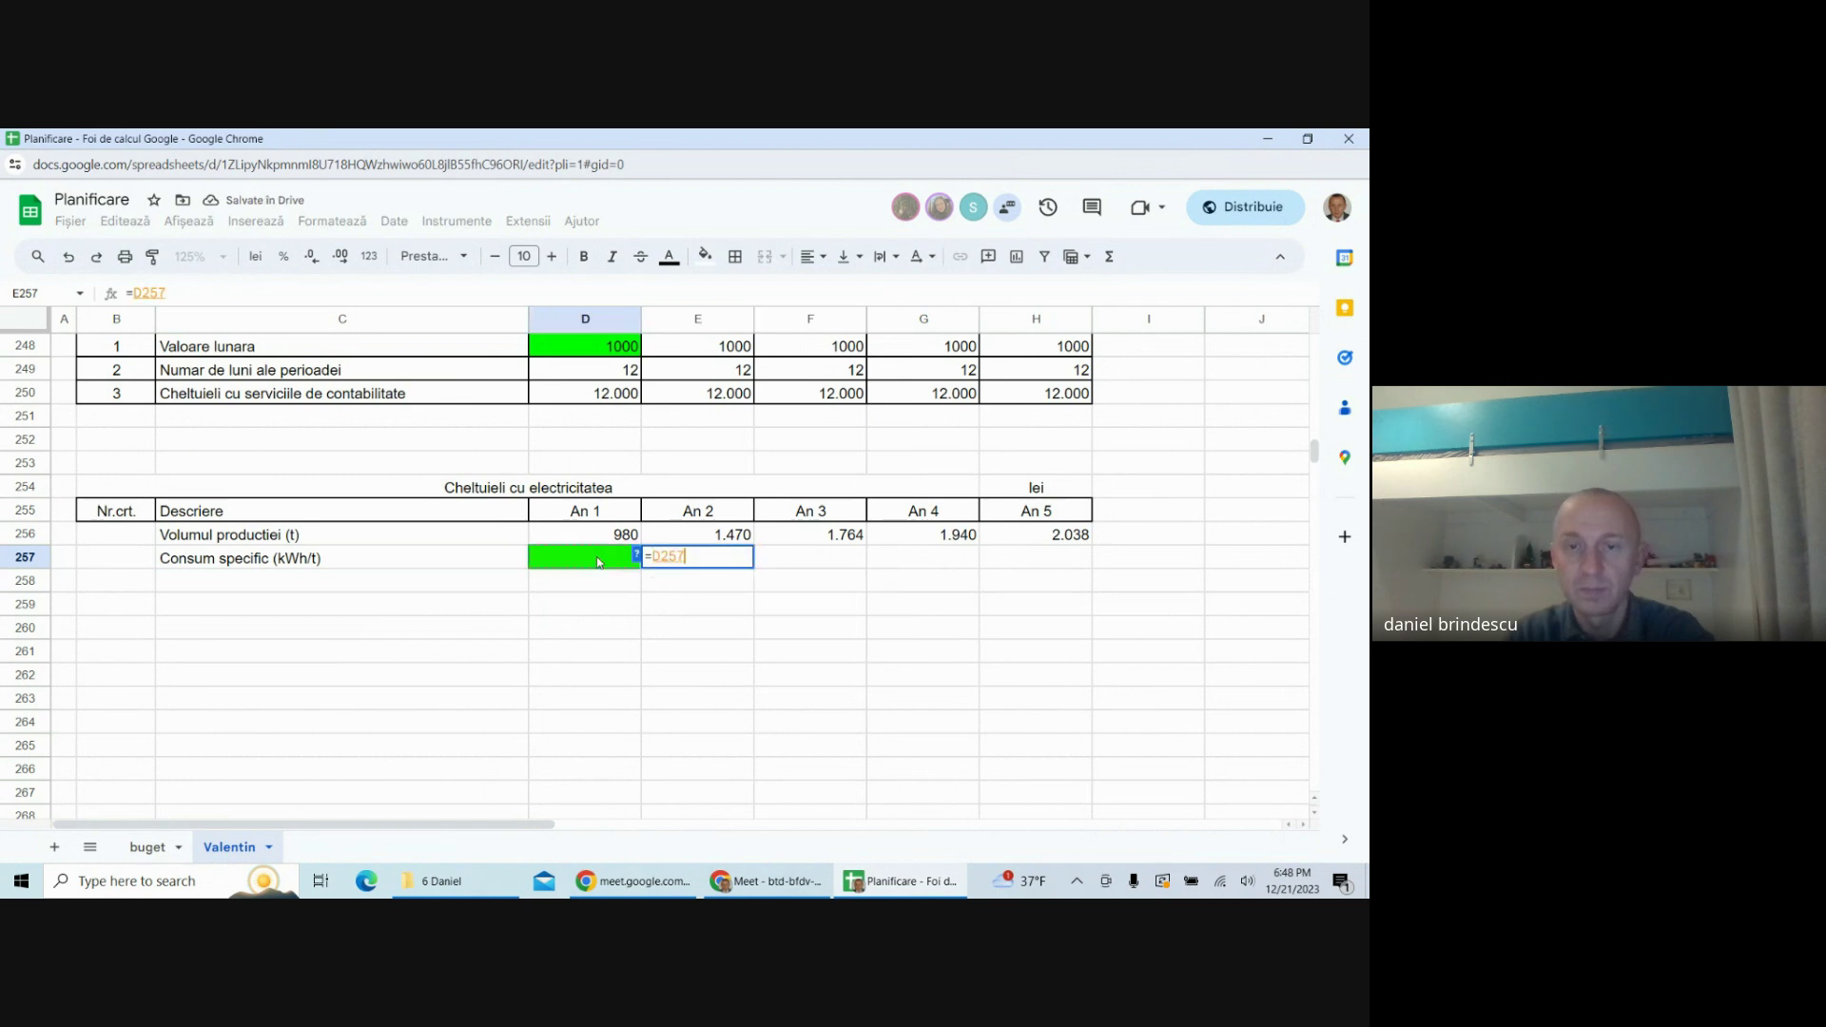
key(Return)
click(708, 556)
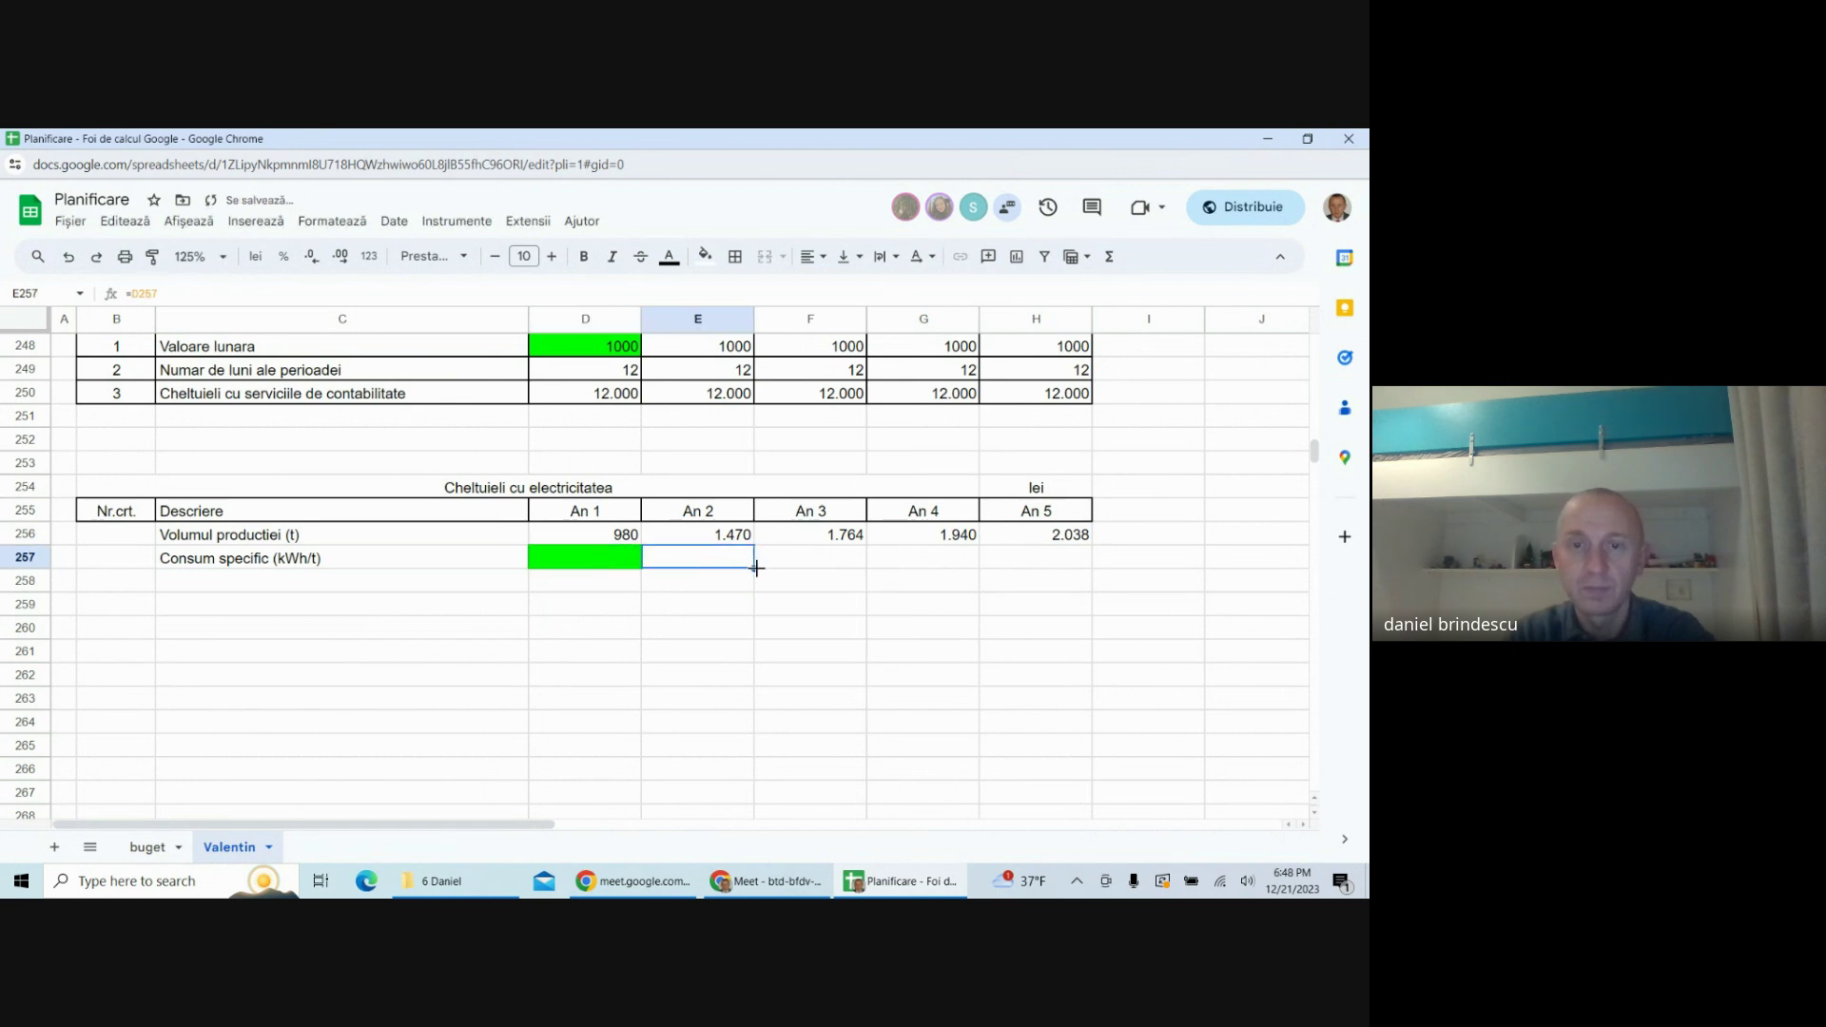
drag(756, 568, 1037, 561)
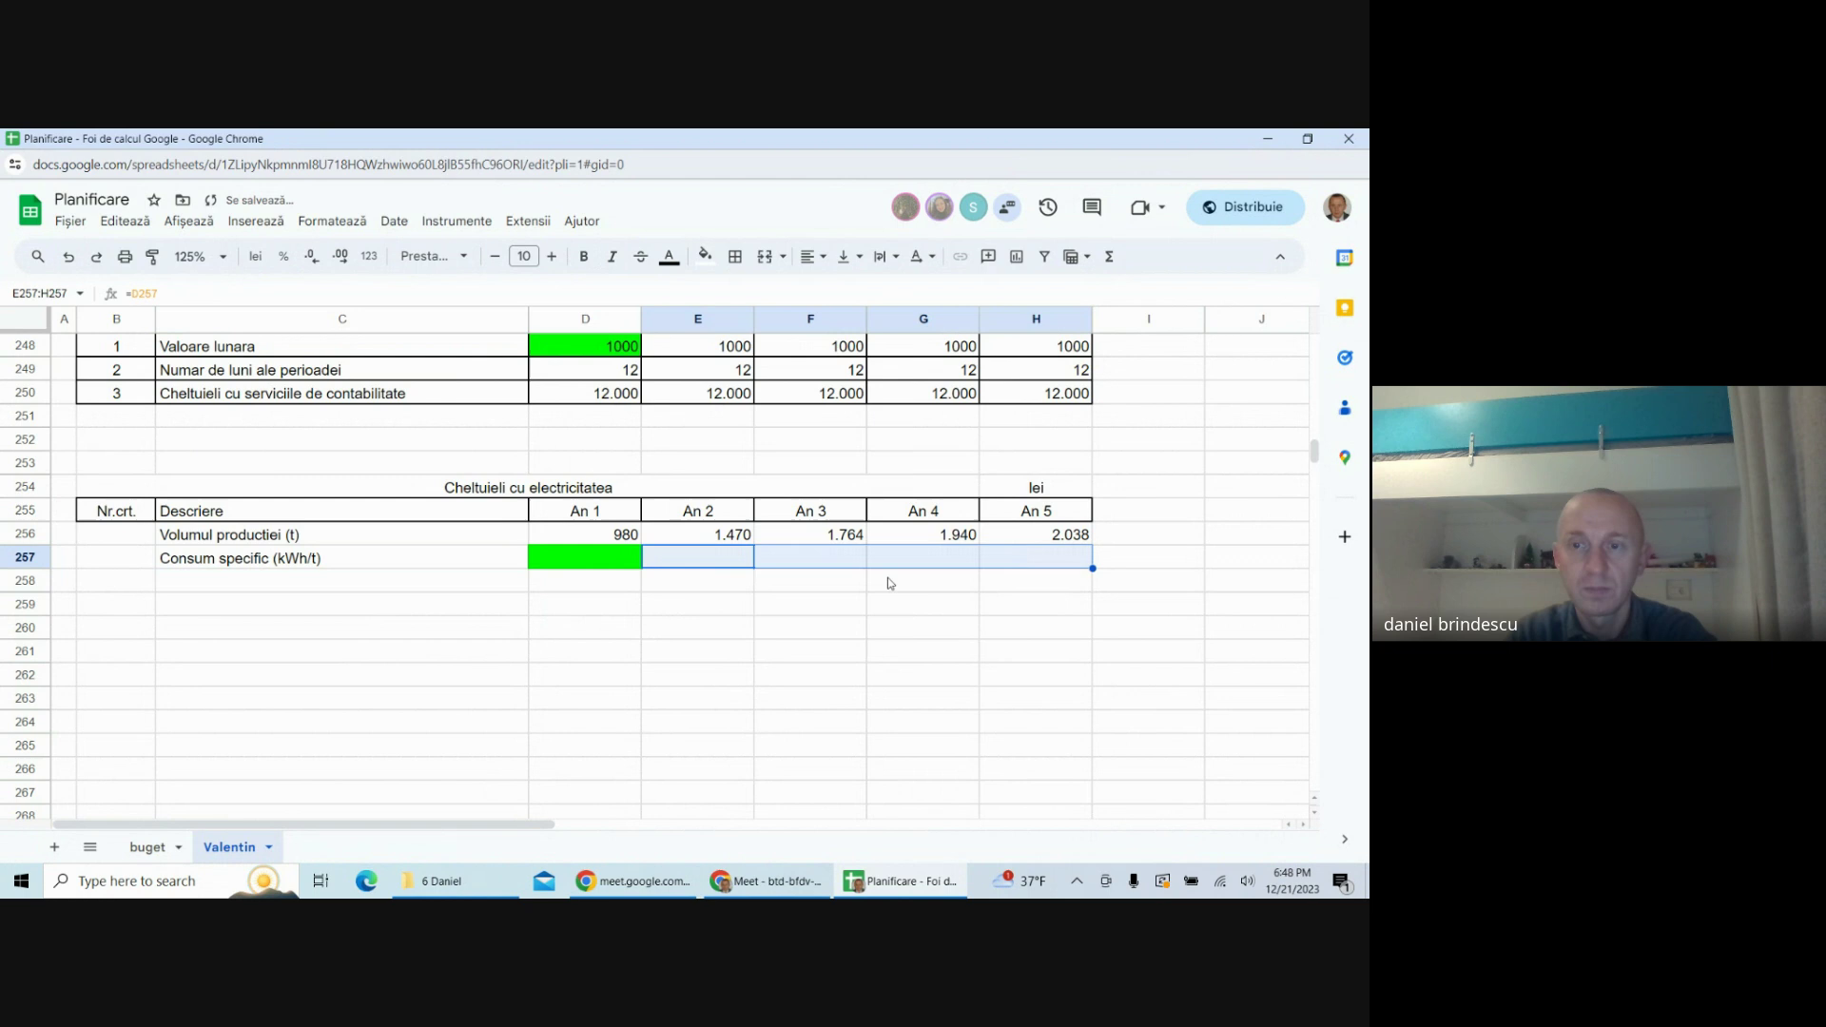
- Set the An 1 specific electricity consumption in D257 to 20
click(591, 564)
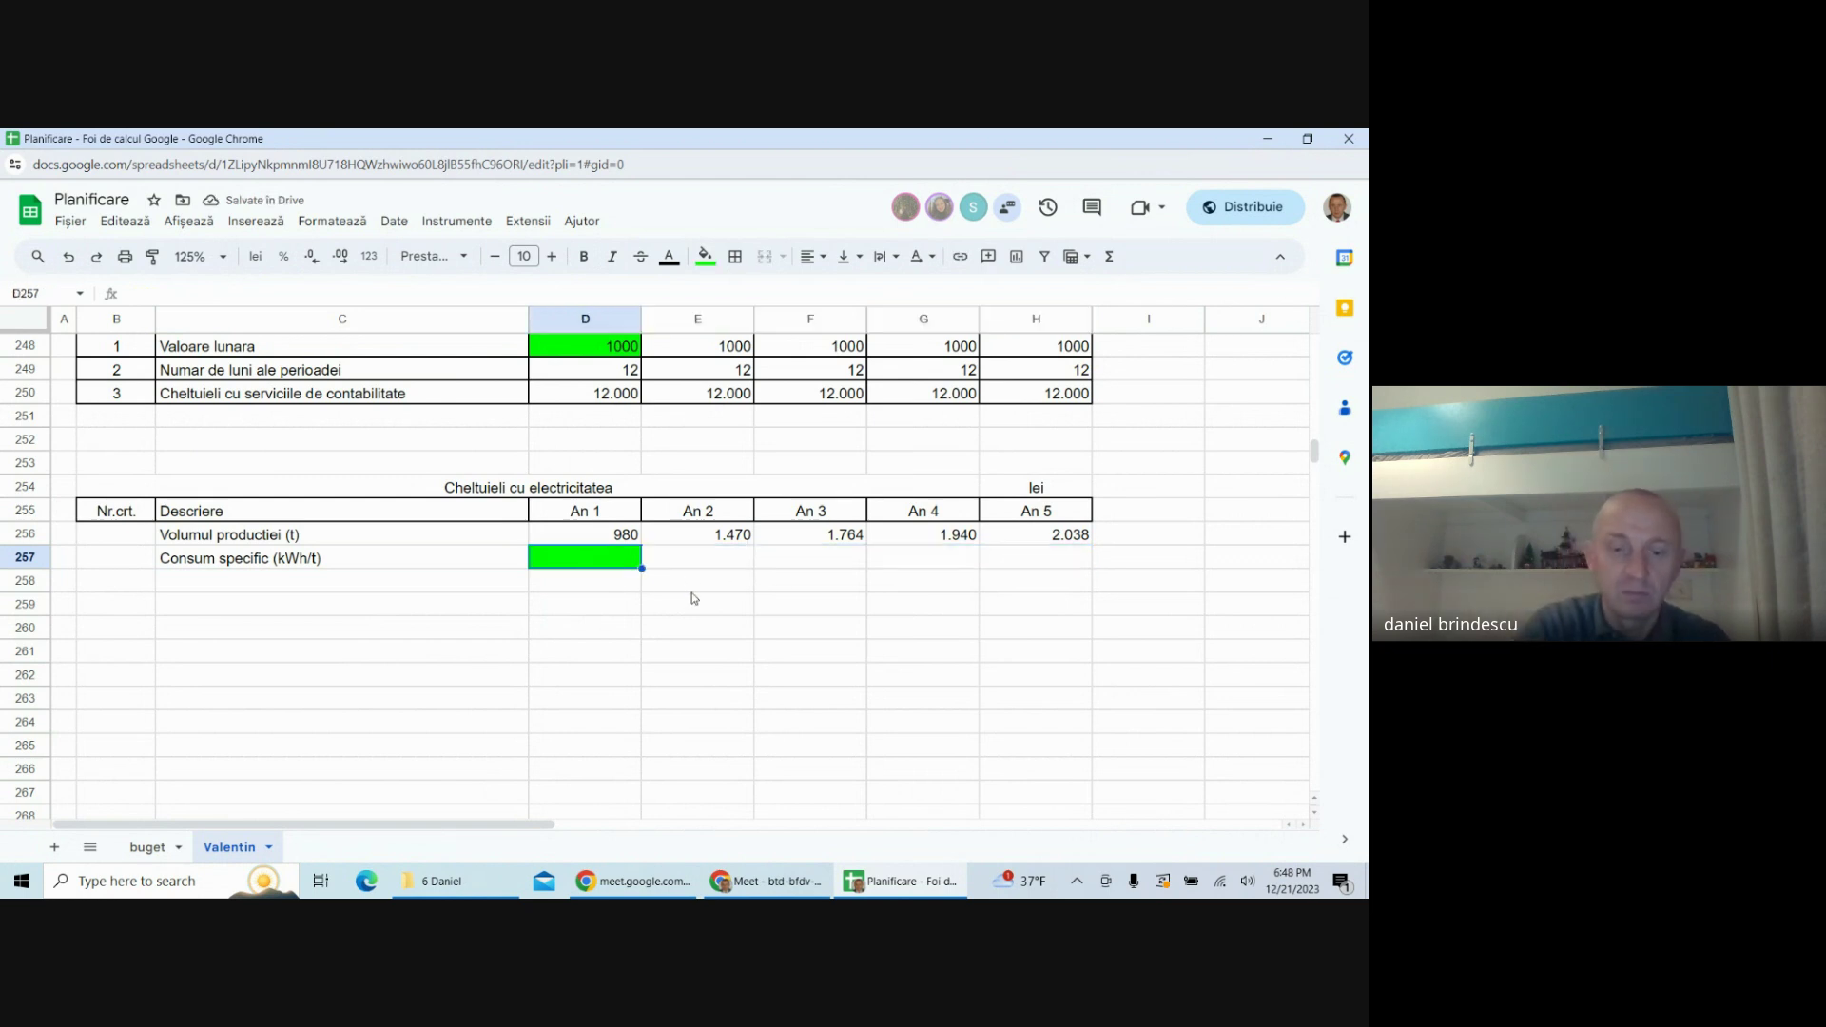
text(20)
key(Return)
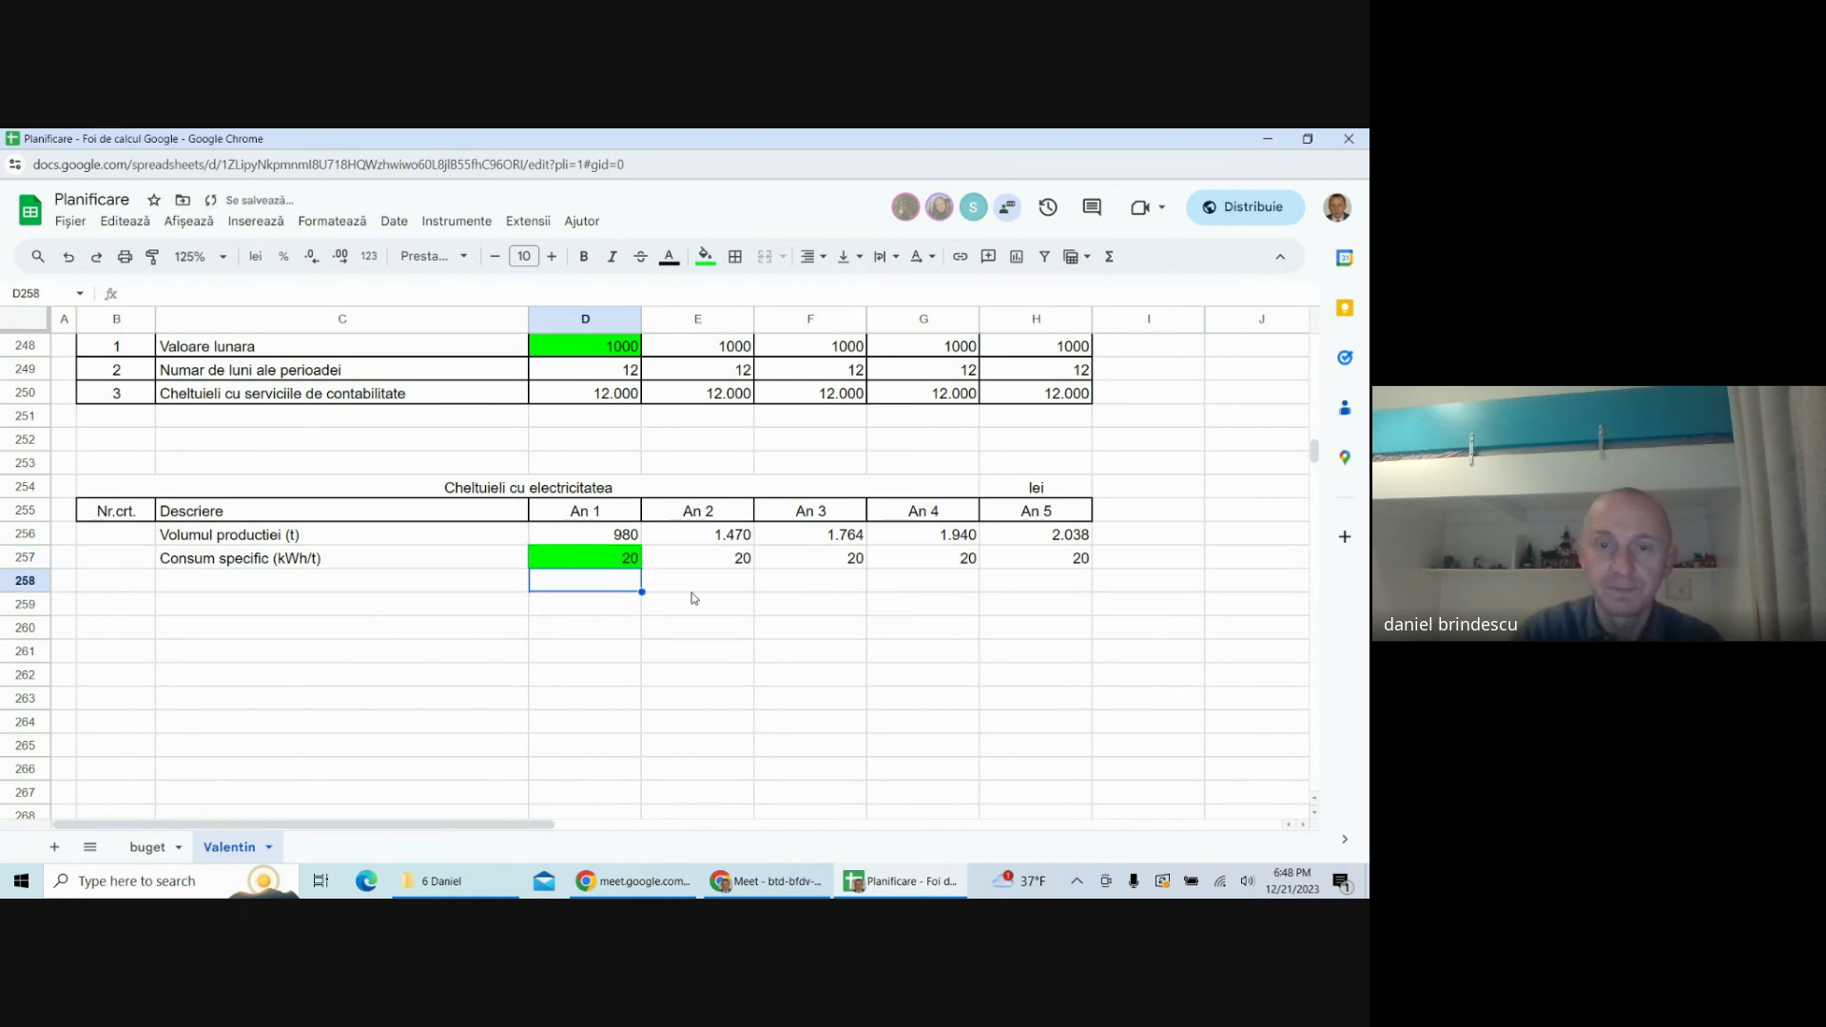
- Copy the specific consumption description from C257 into C258 and change it to "Consum total (kWh)"
click(213, 588)
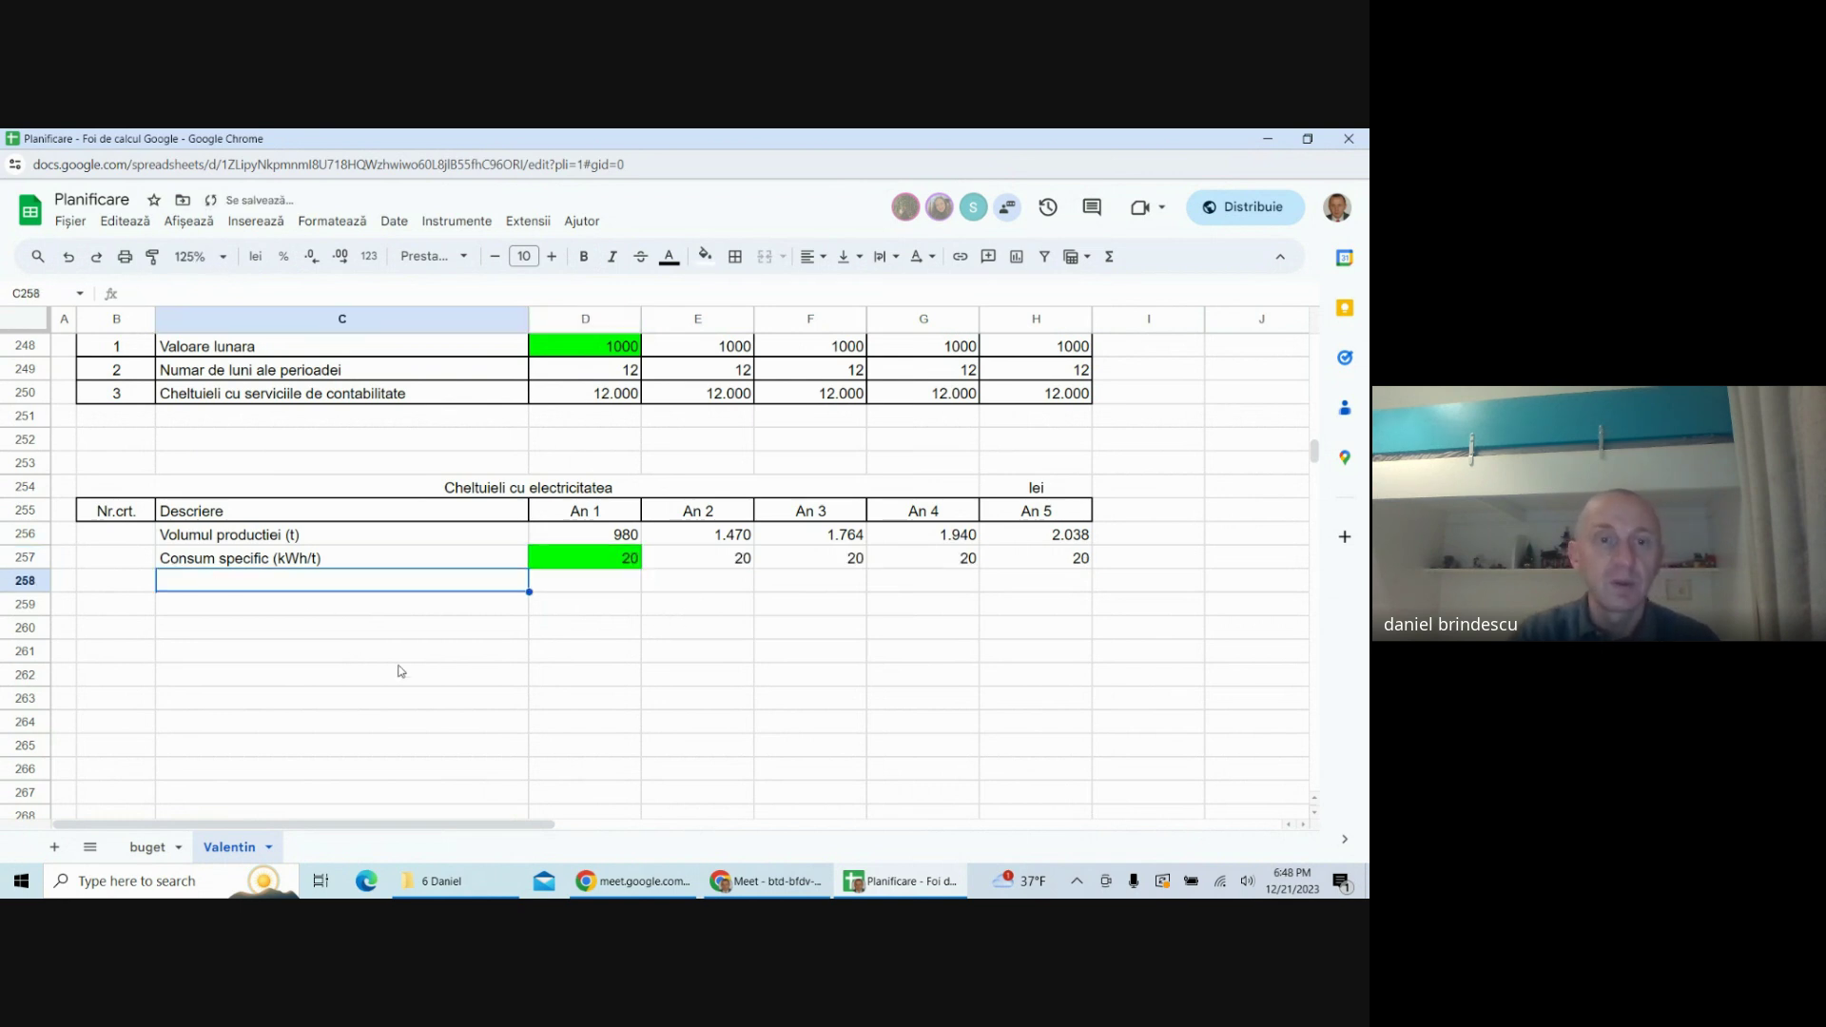
click(314, 565)
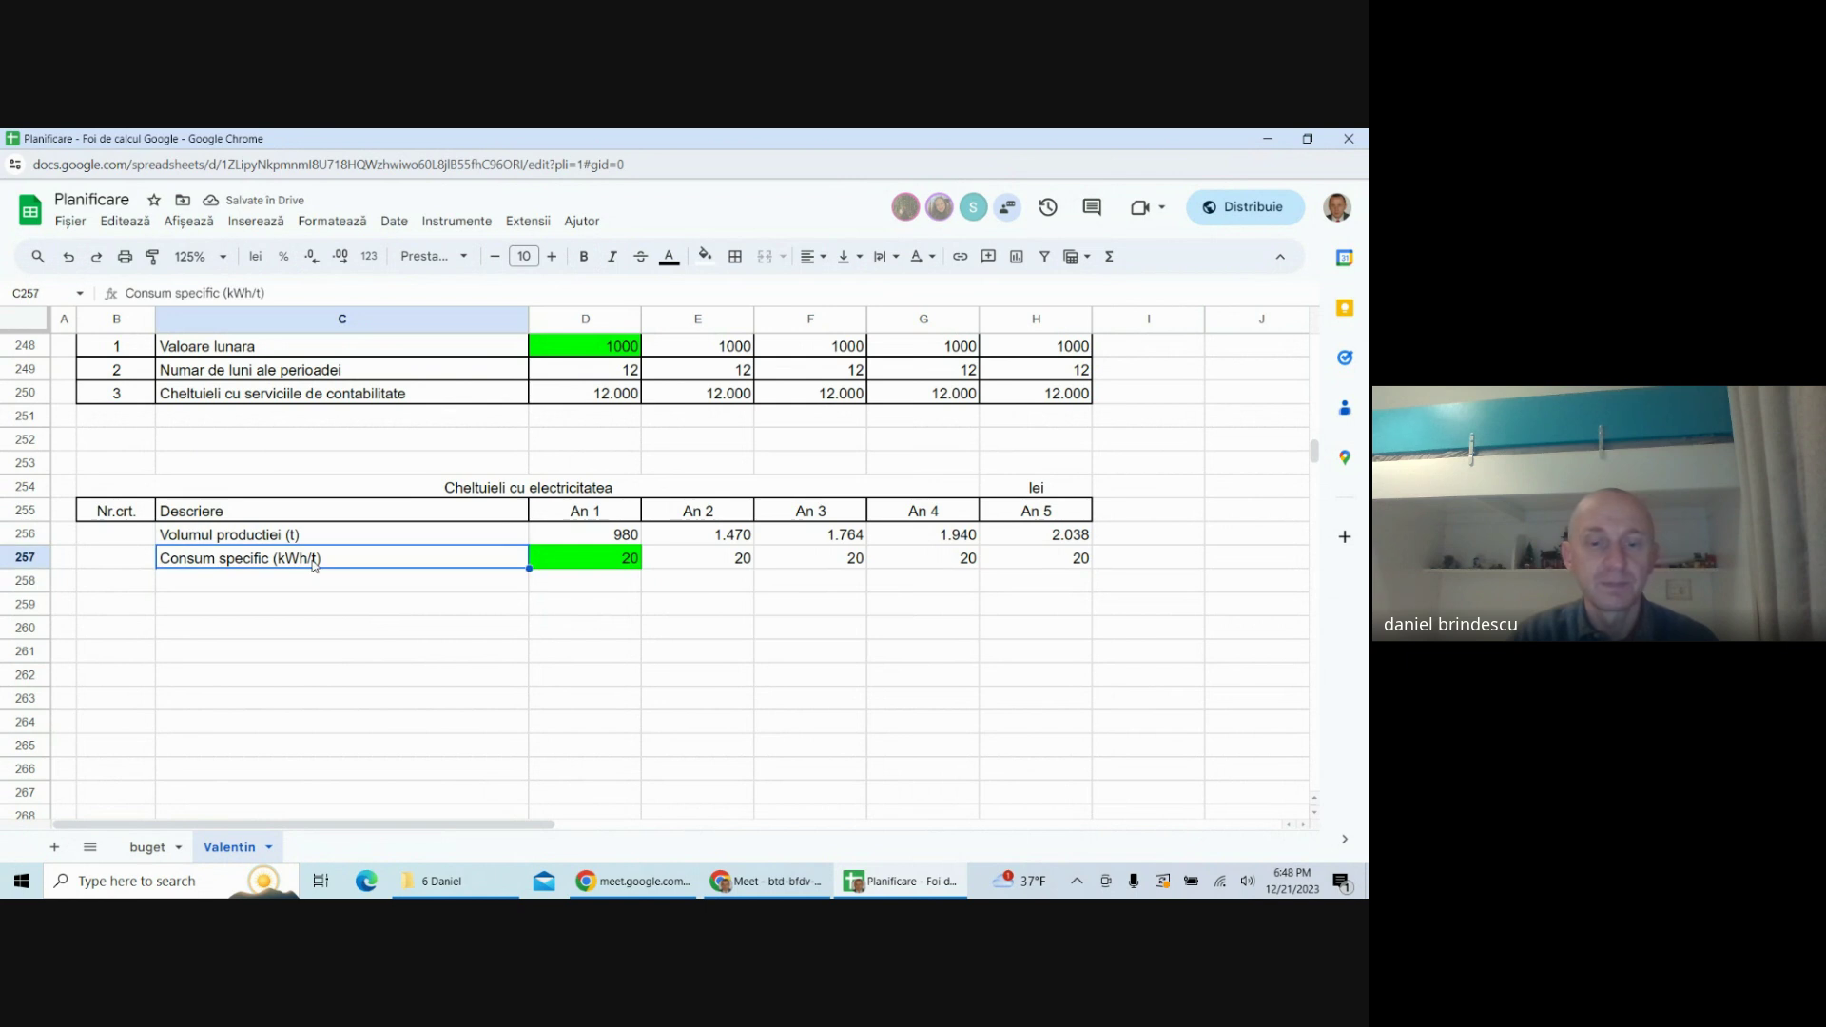
key(ctrl+c)
click(311, 582)
key(ctrl+v)
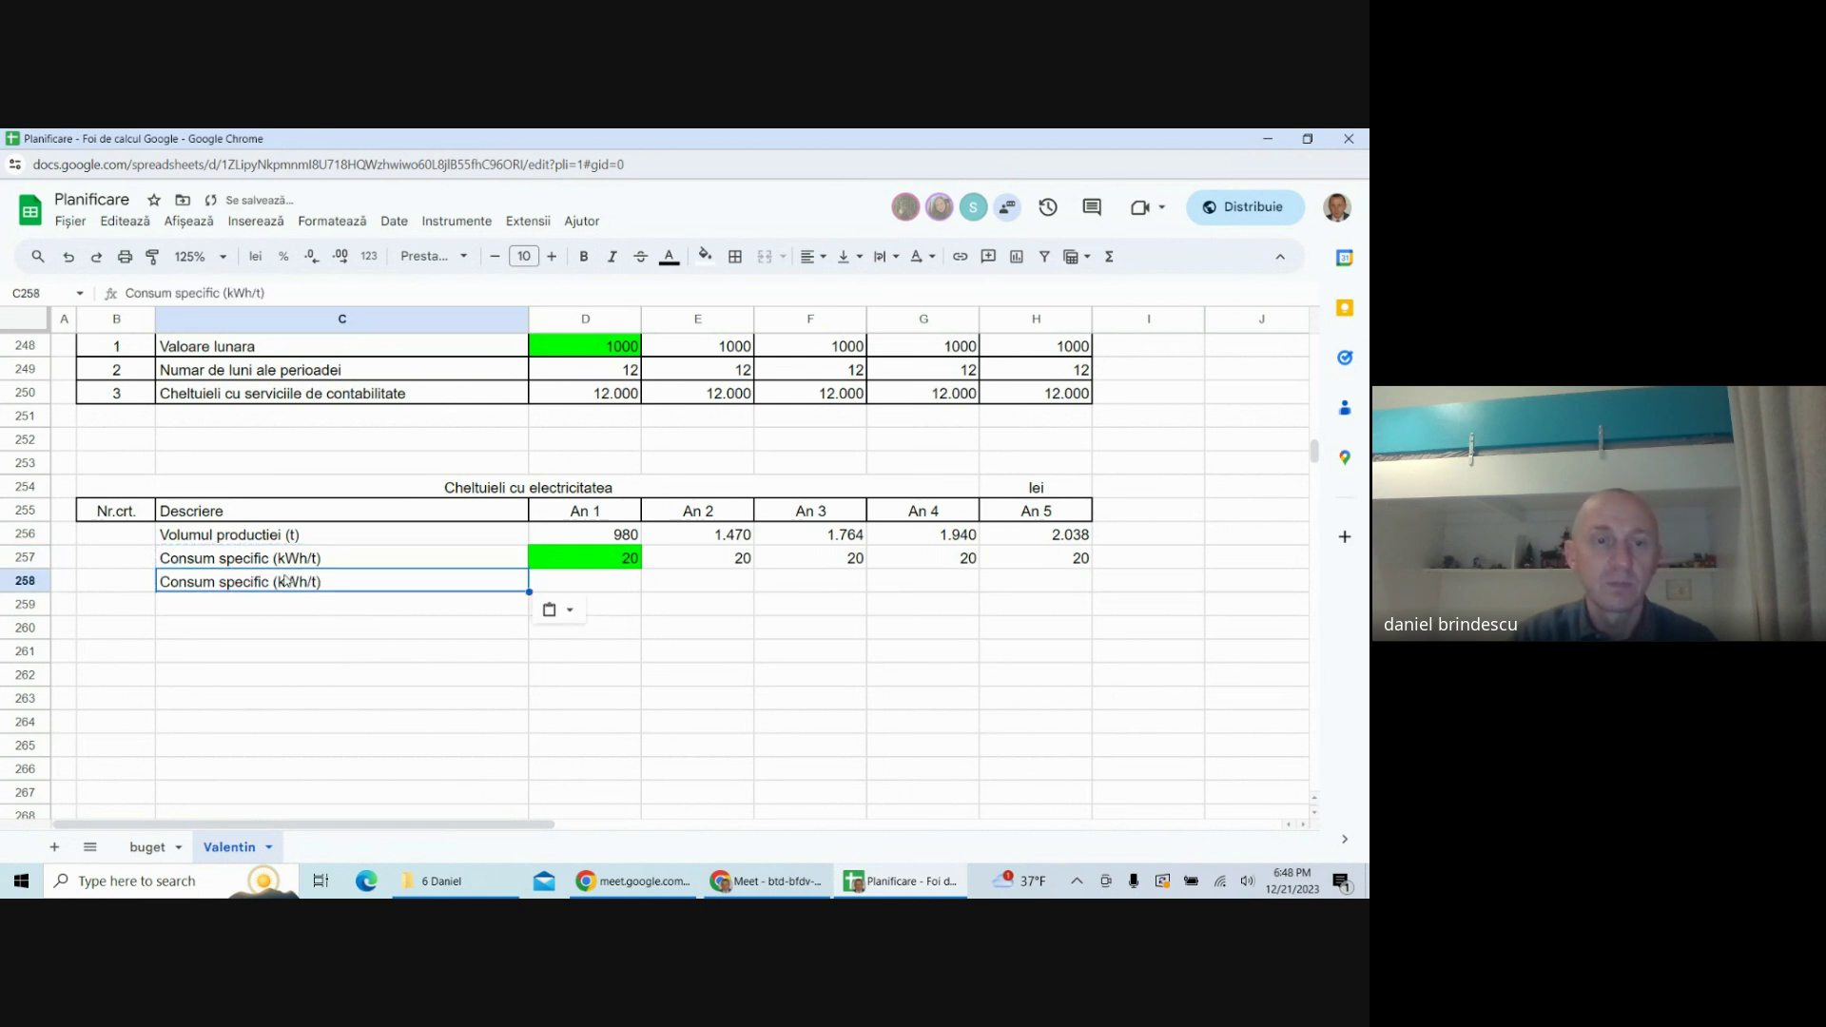
double_click(228, 584)
double_click(228, 581)
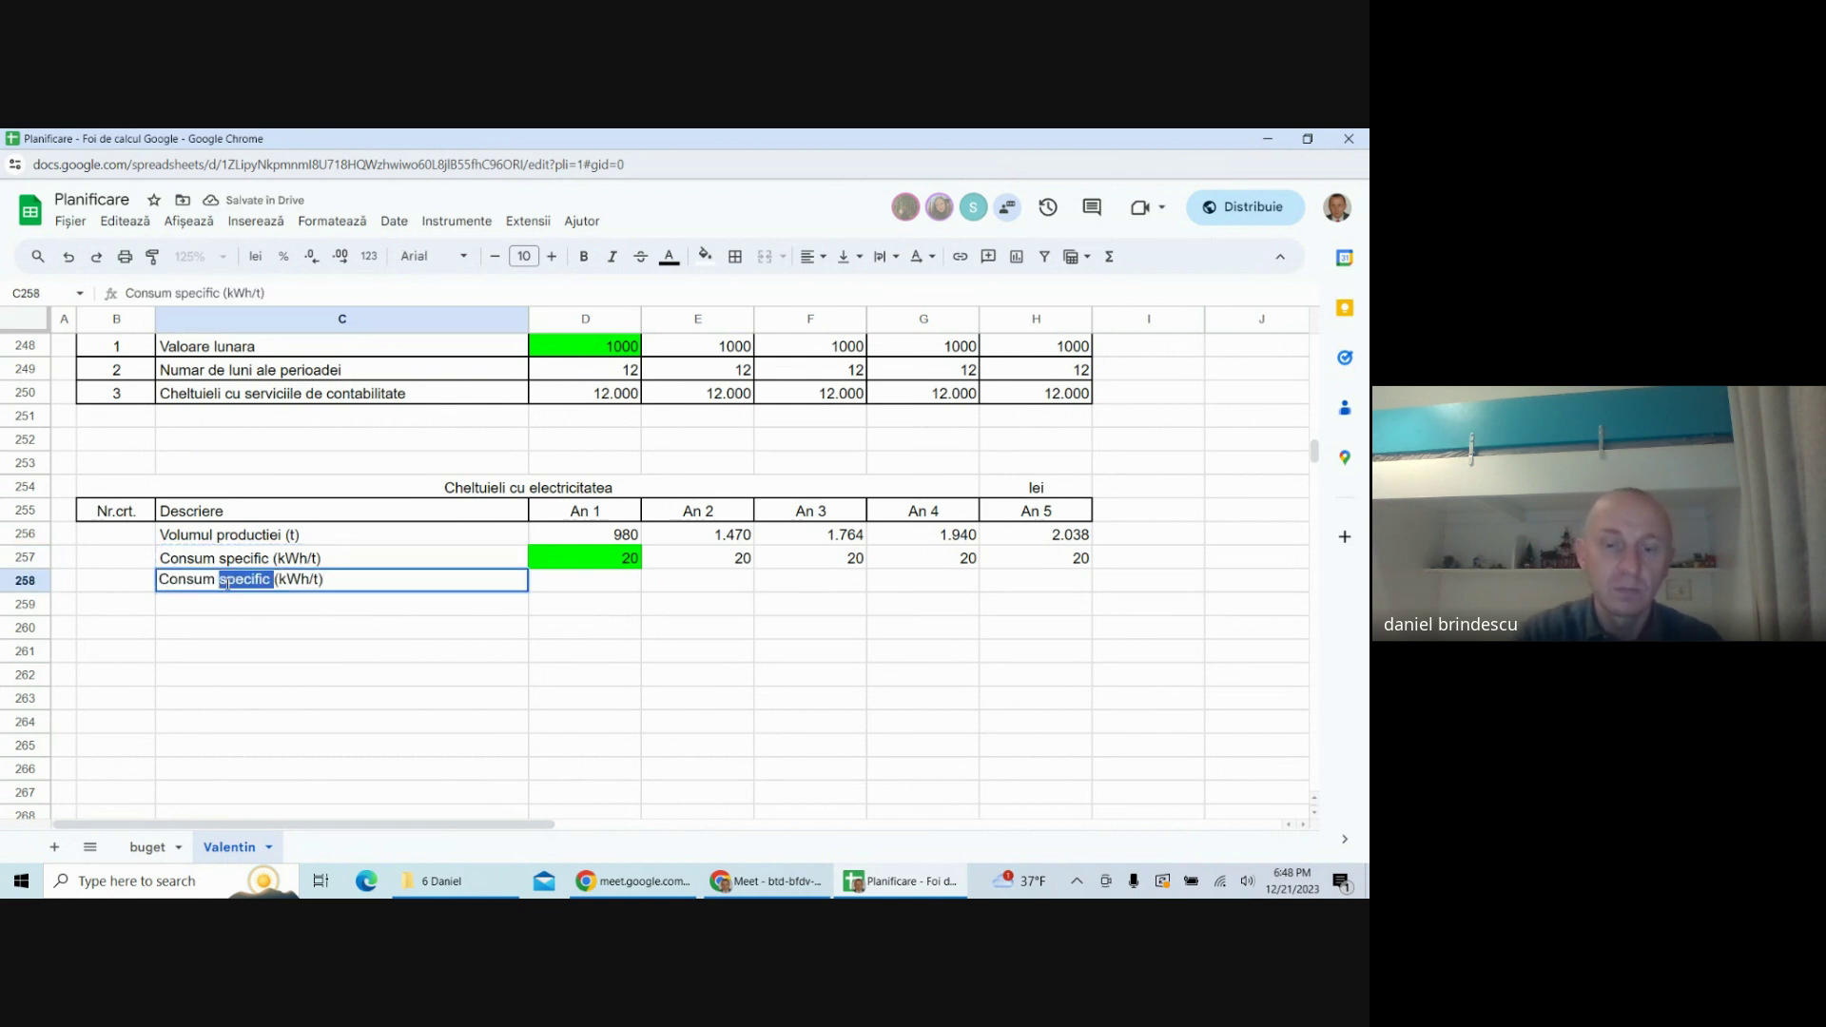
key(BackSpace)
text(total)
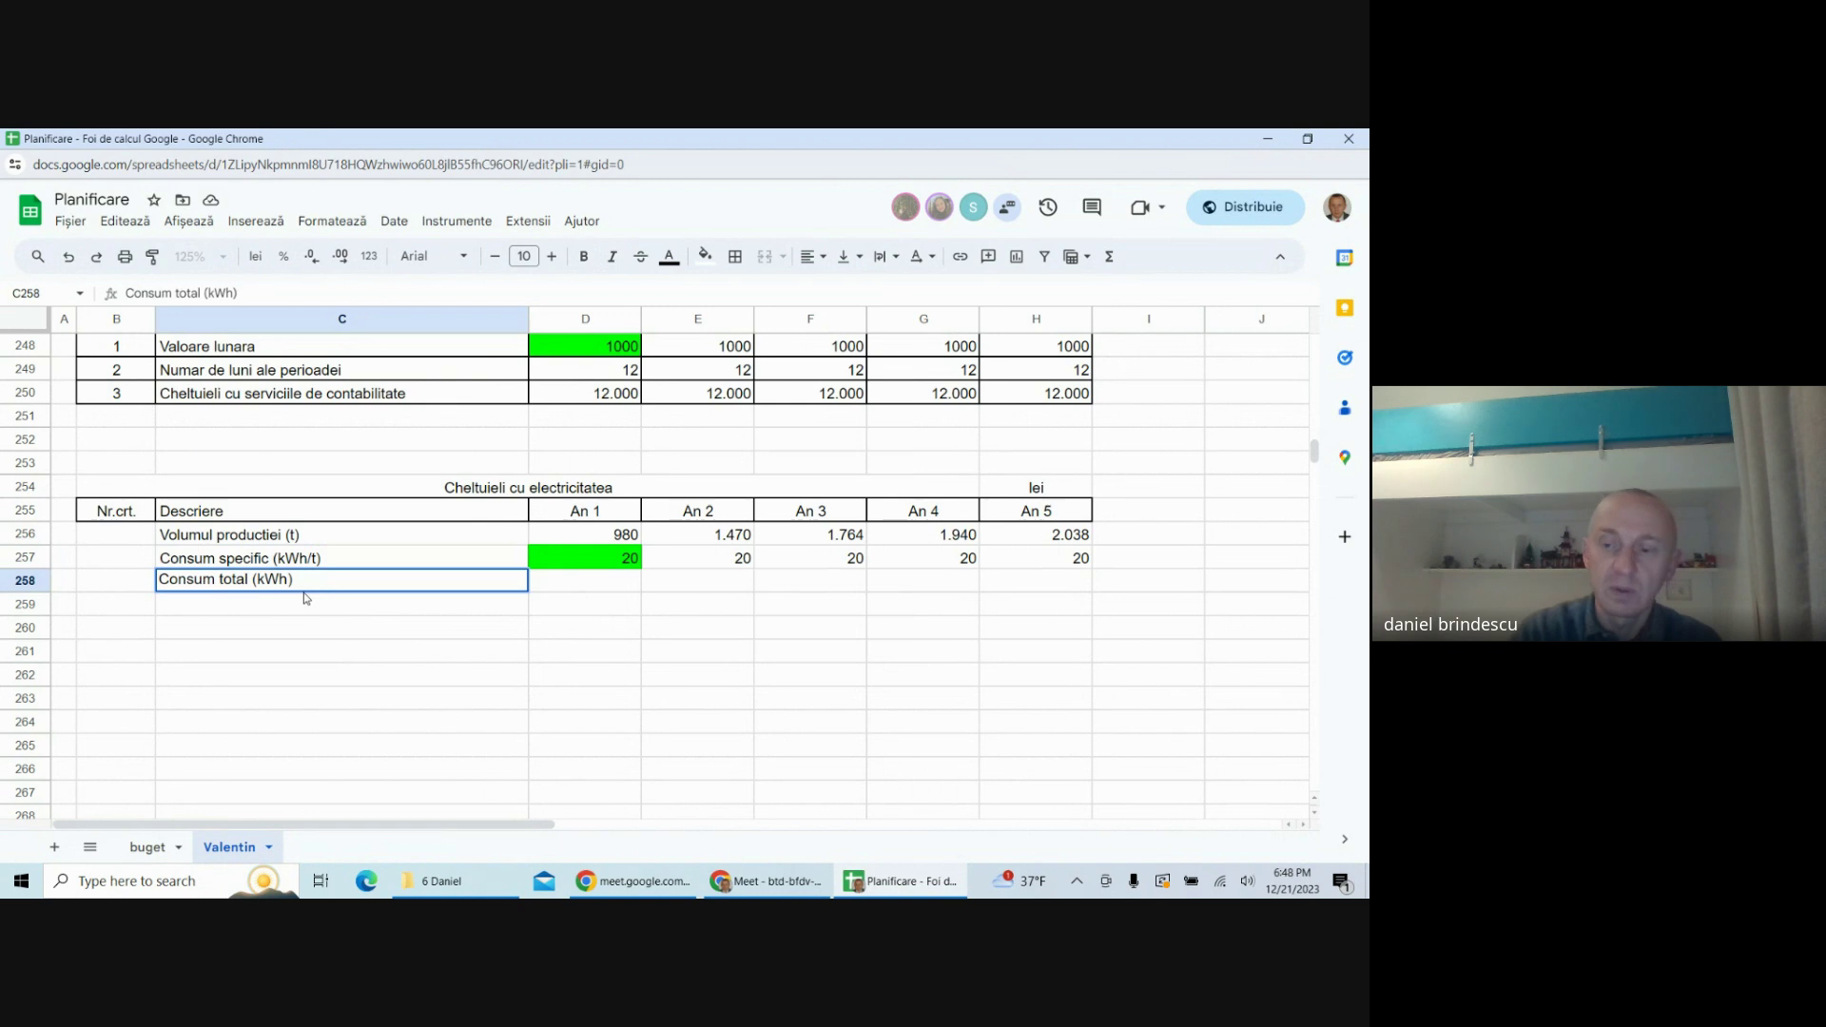
key(Return)
- Calculate the An 1 total consumption in D258 as =D257*D256 and fill the formula across through An 5
click(601, 584)
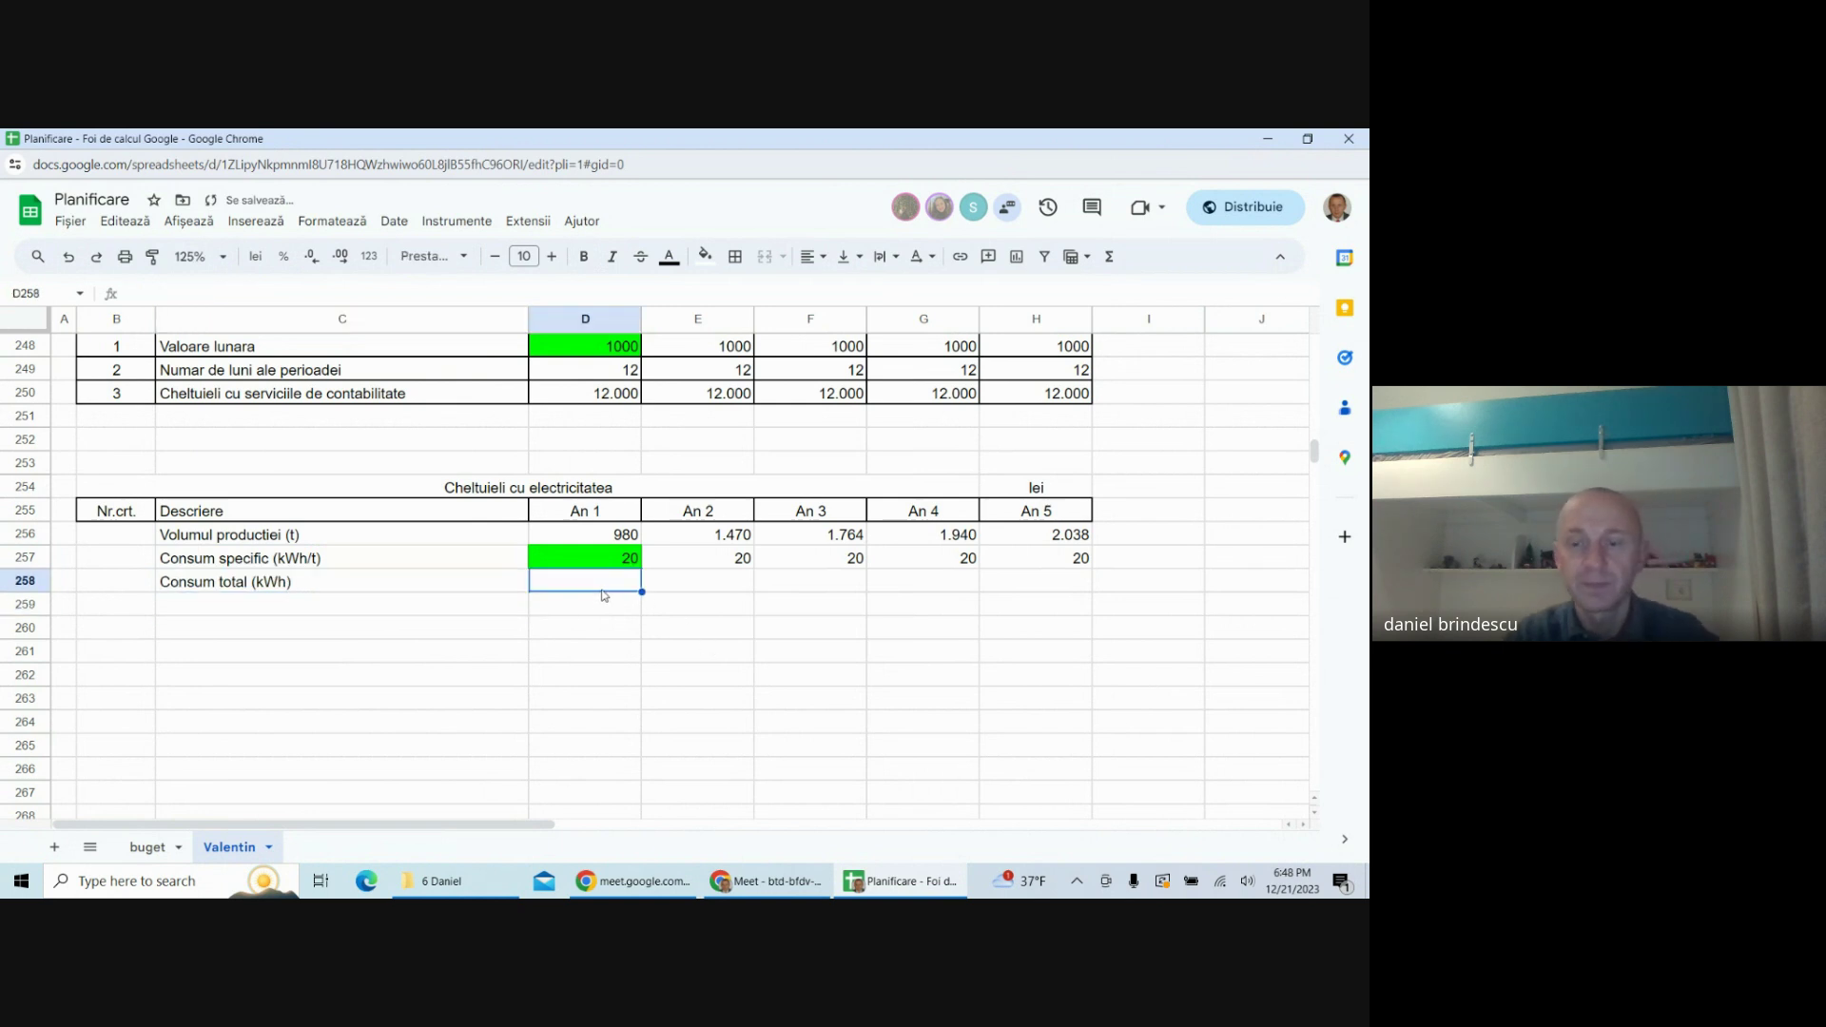
text(=)
click(615, 559)
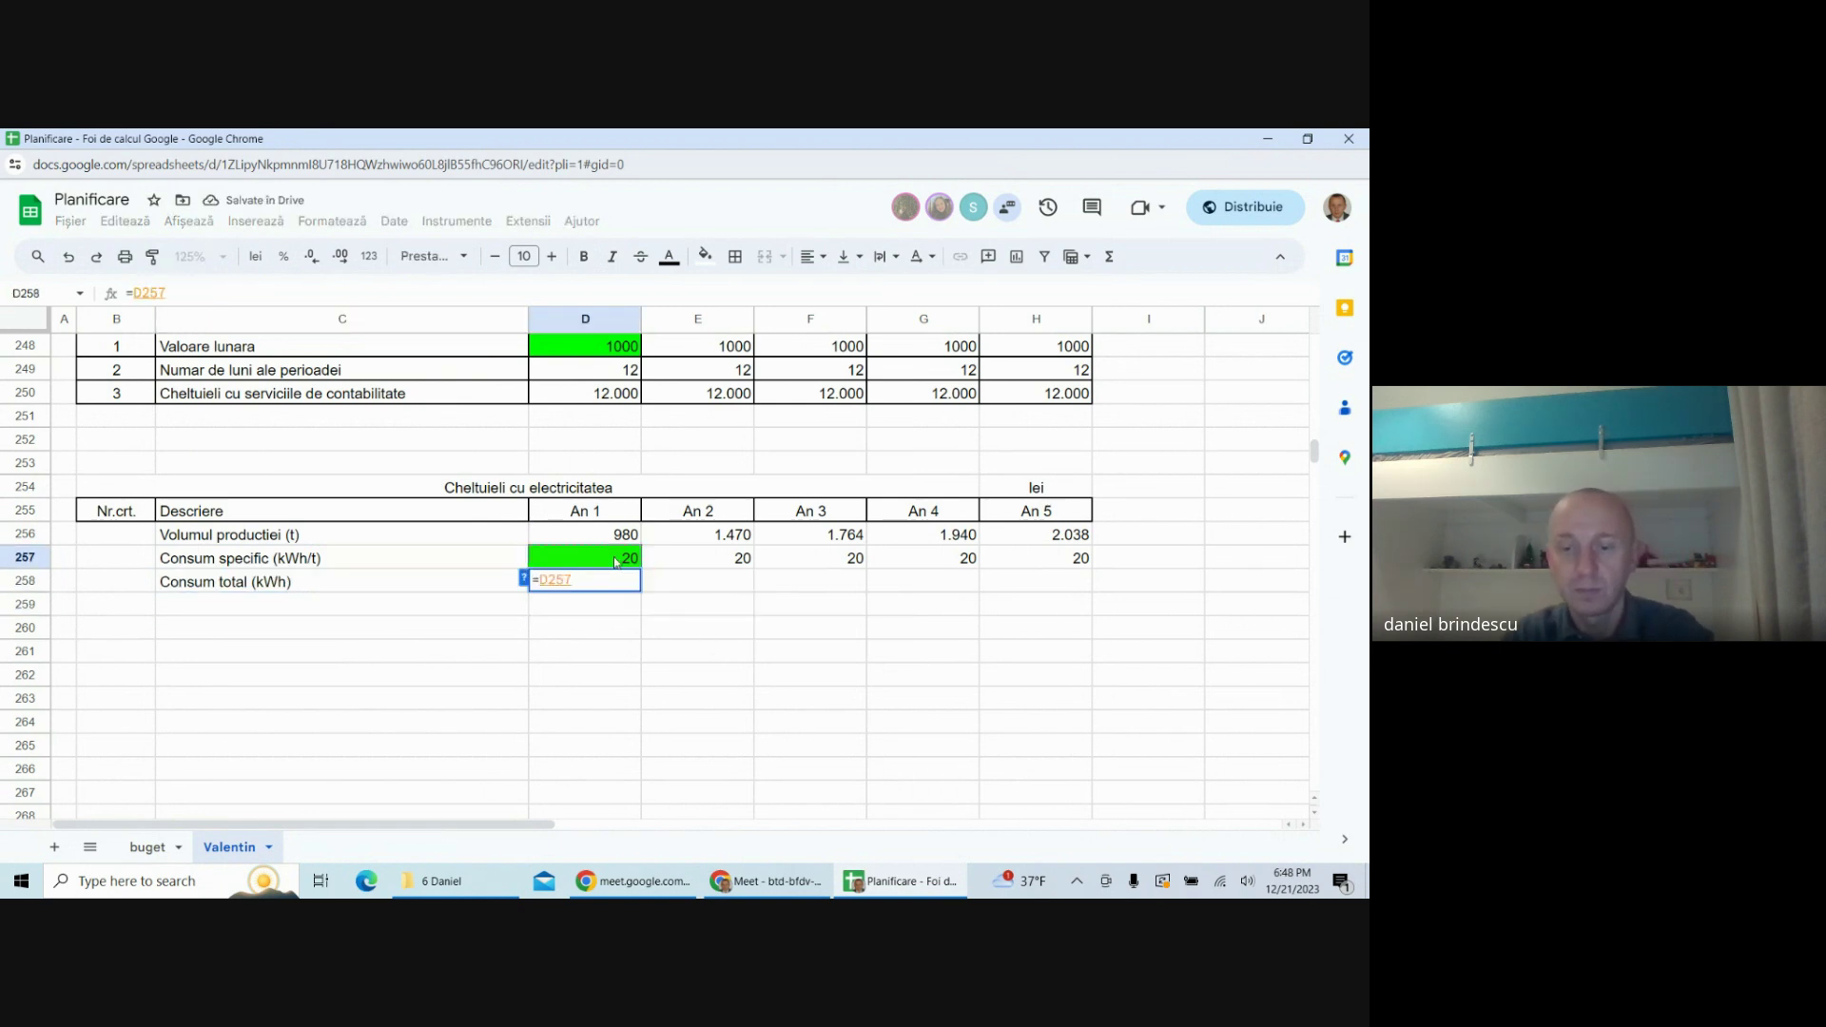
text(*)
click(611, 535)
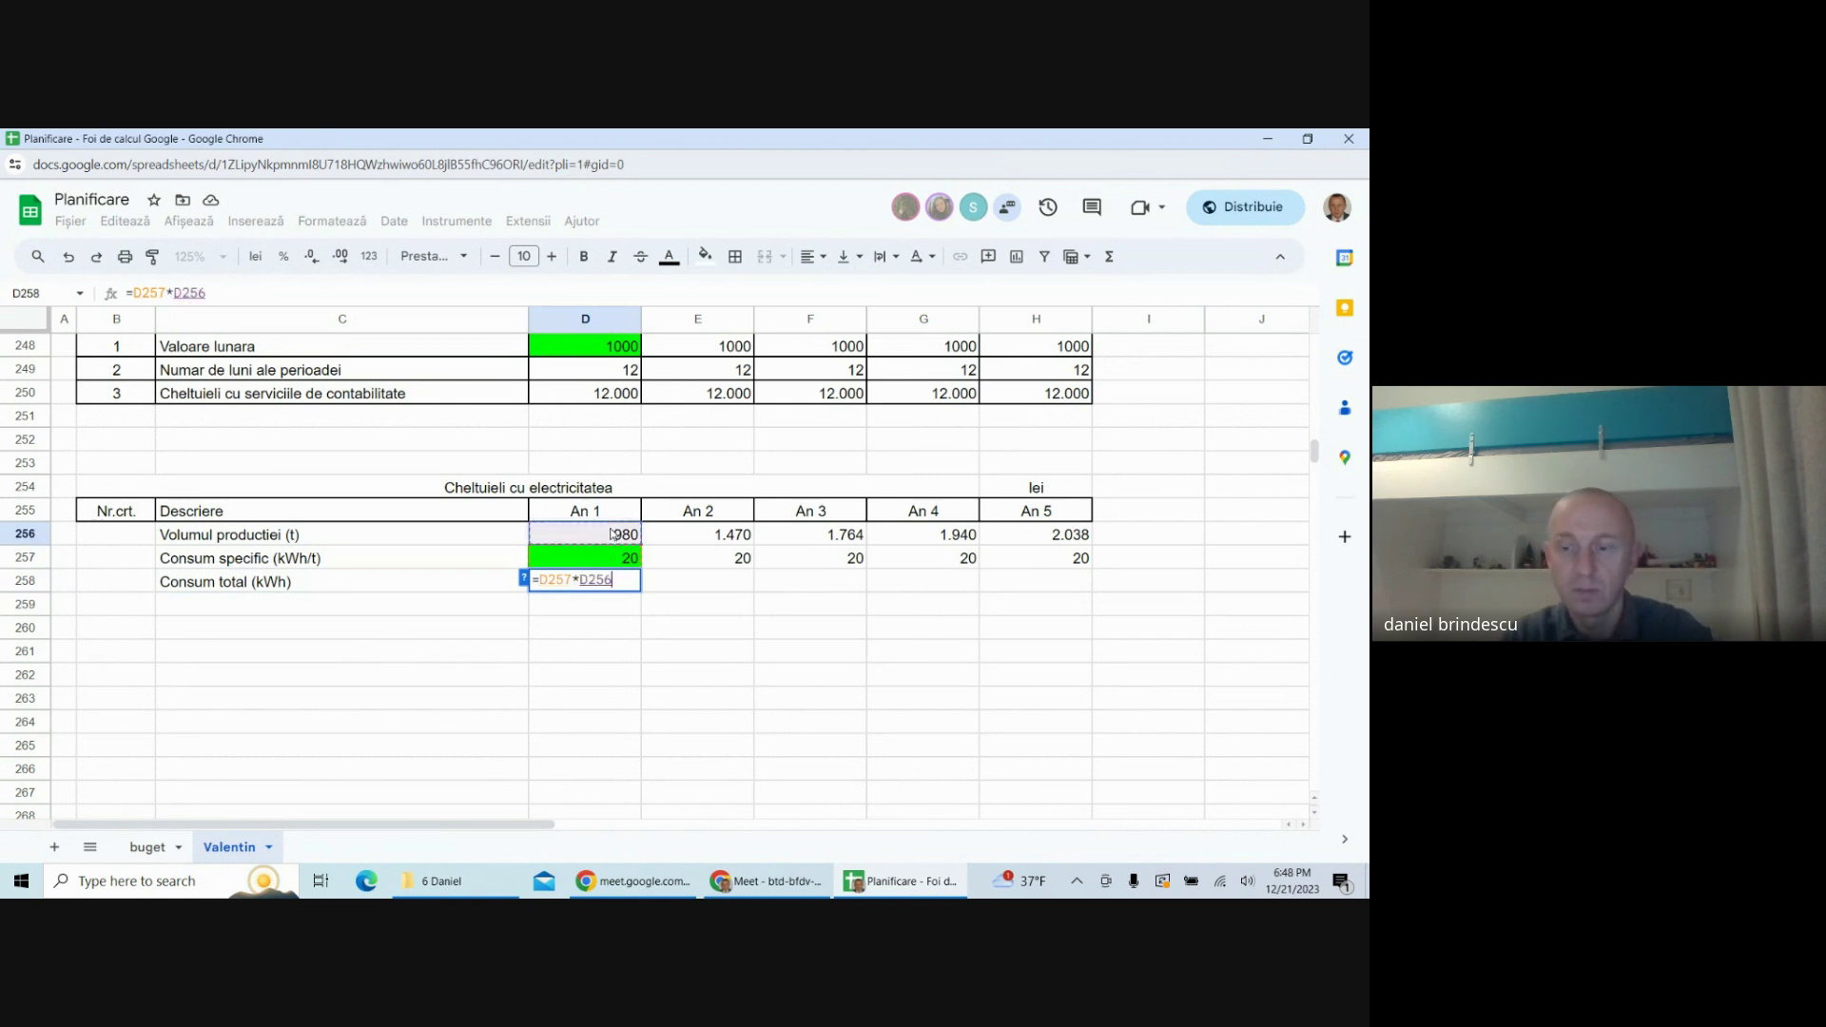
key(Return)
click(635, 584)
drag(642, 590, 1092, 592)
- Enter the row description "Tarif unitar (lei / kwh)" in C259 of the electricity table
click(245, 608)
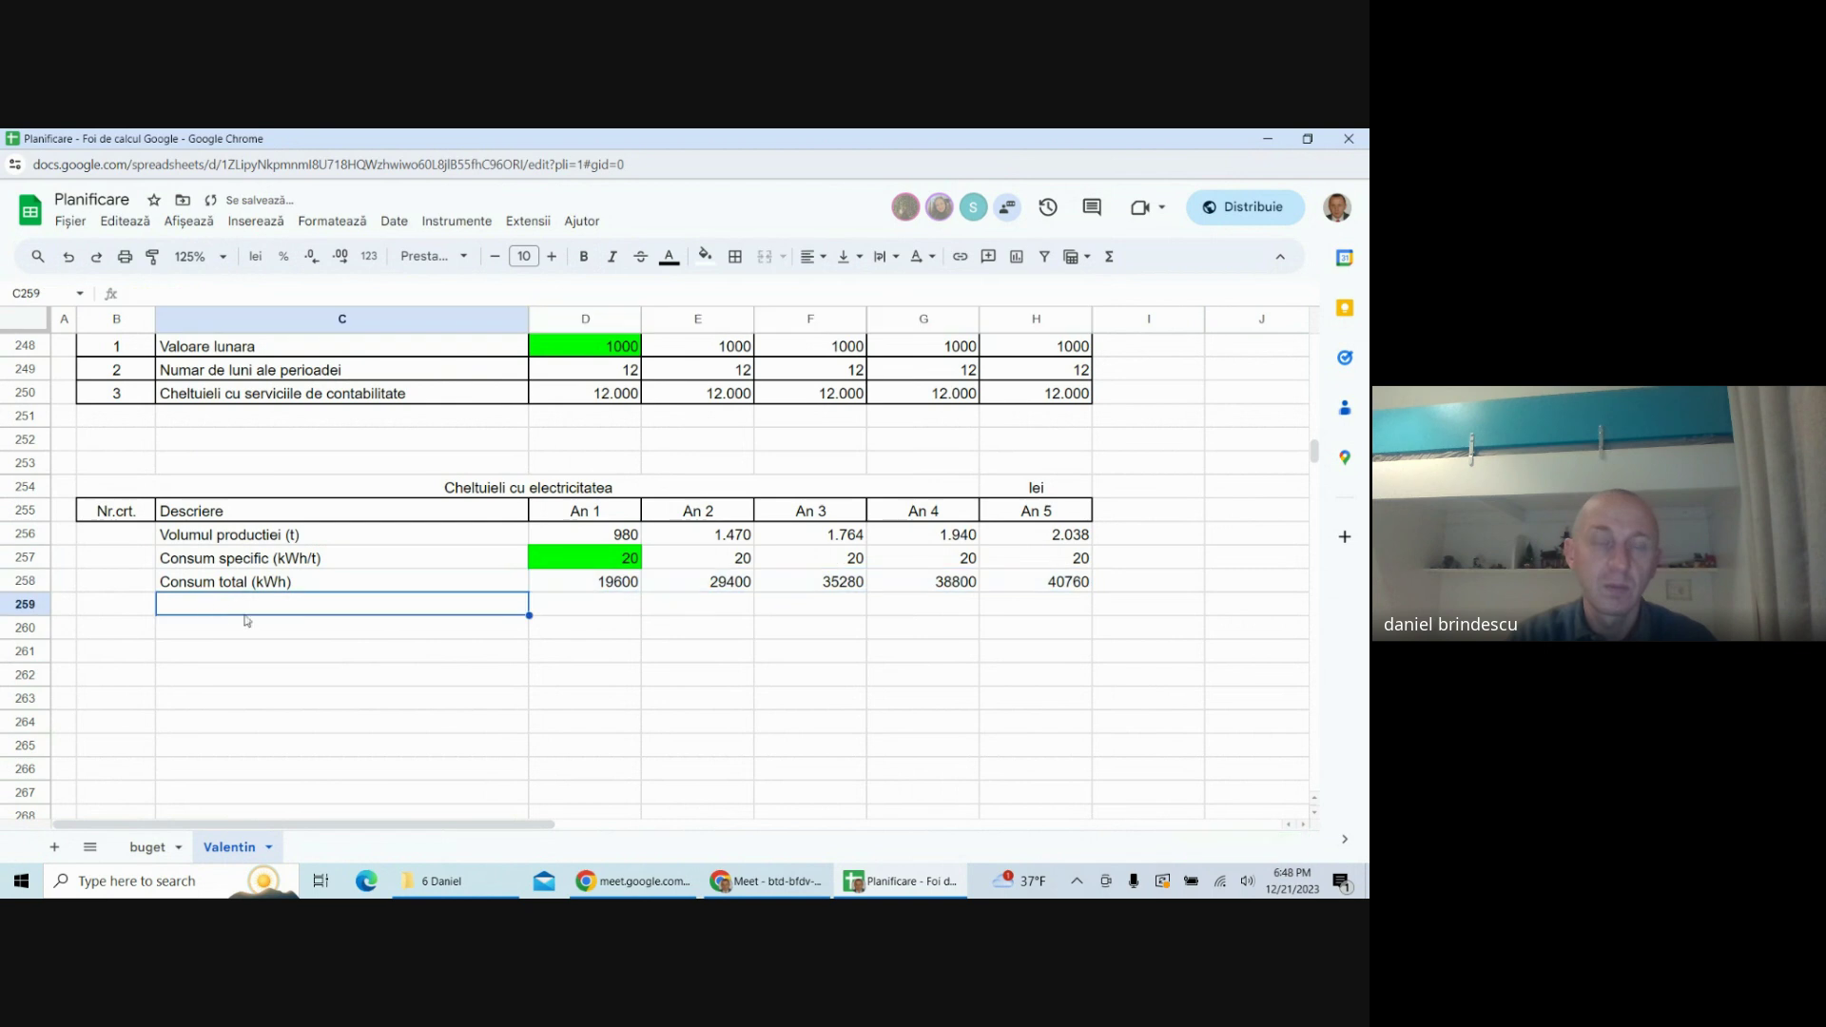
text(Tar)
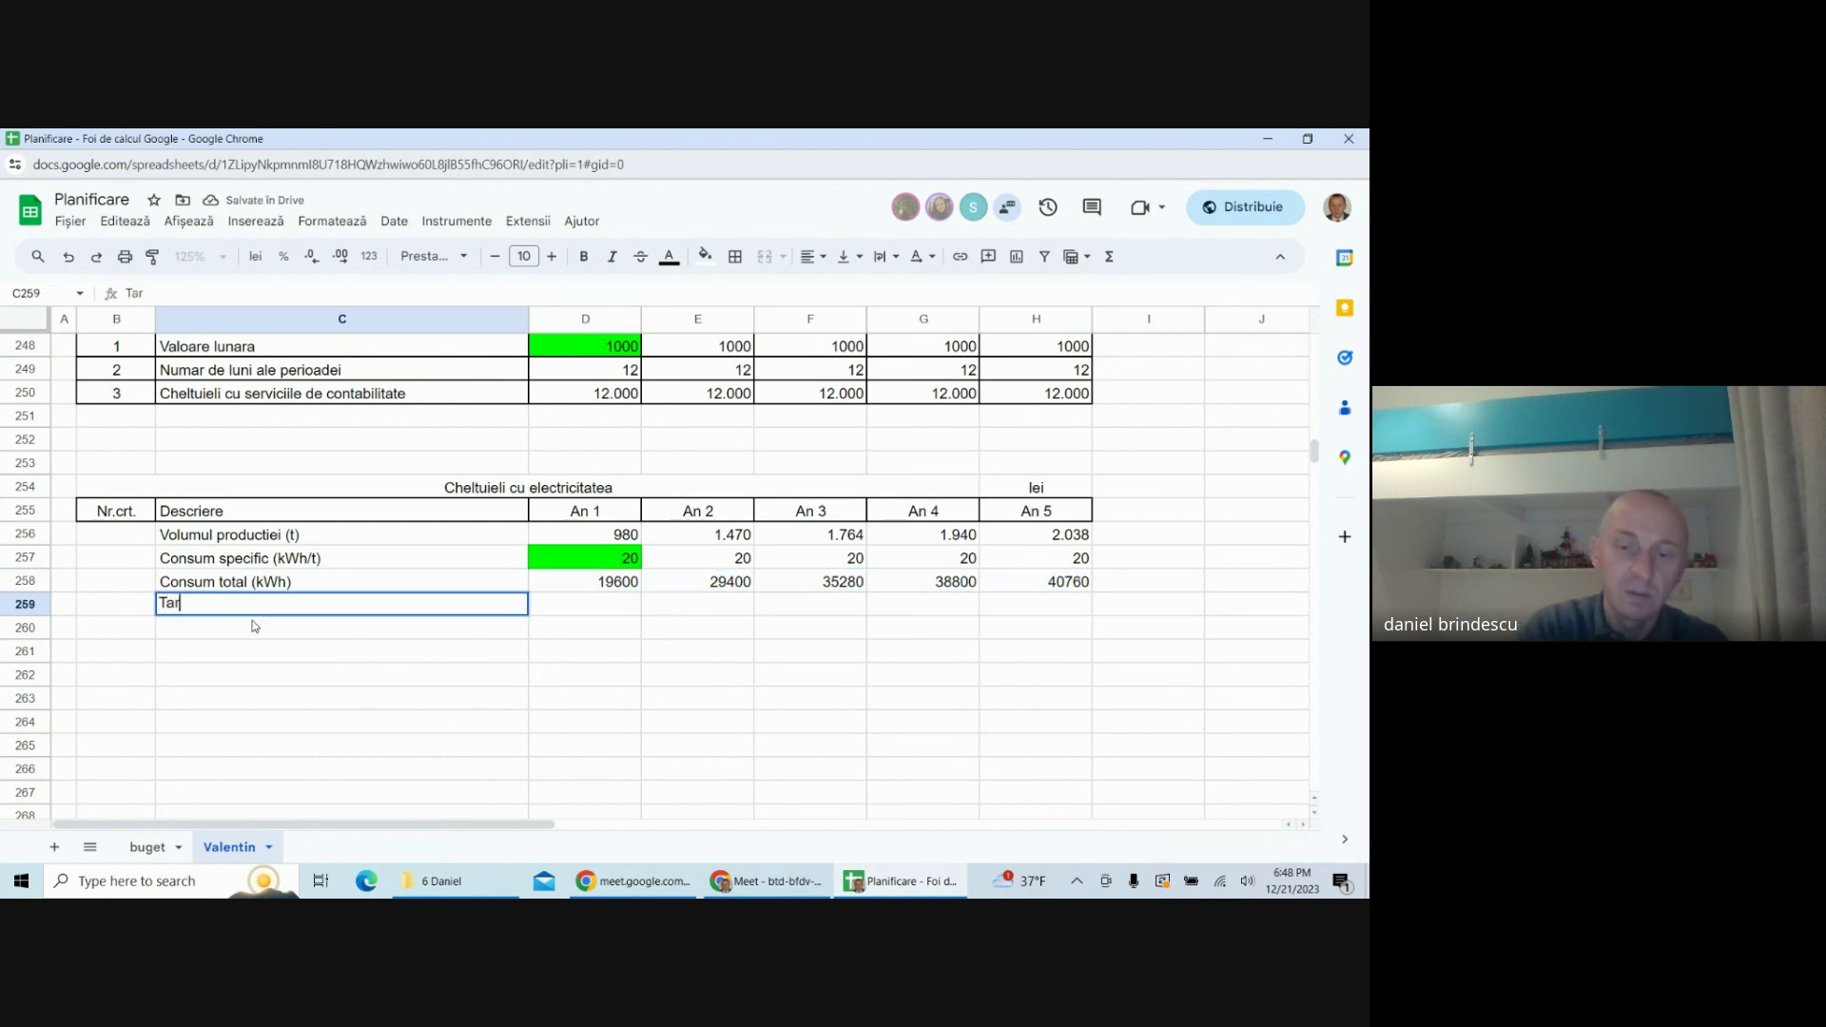
text(if unitar)
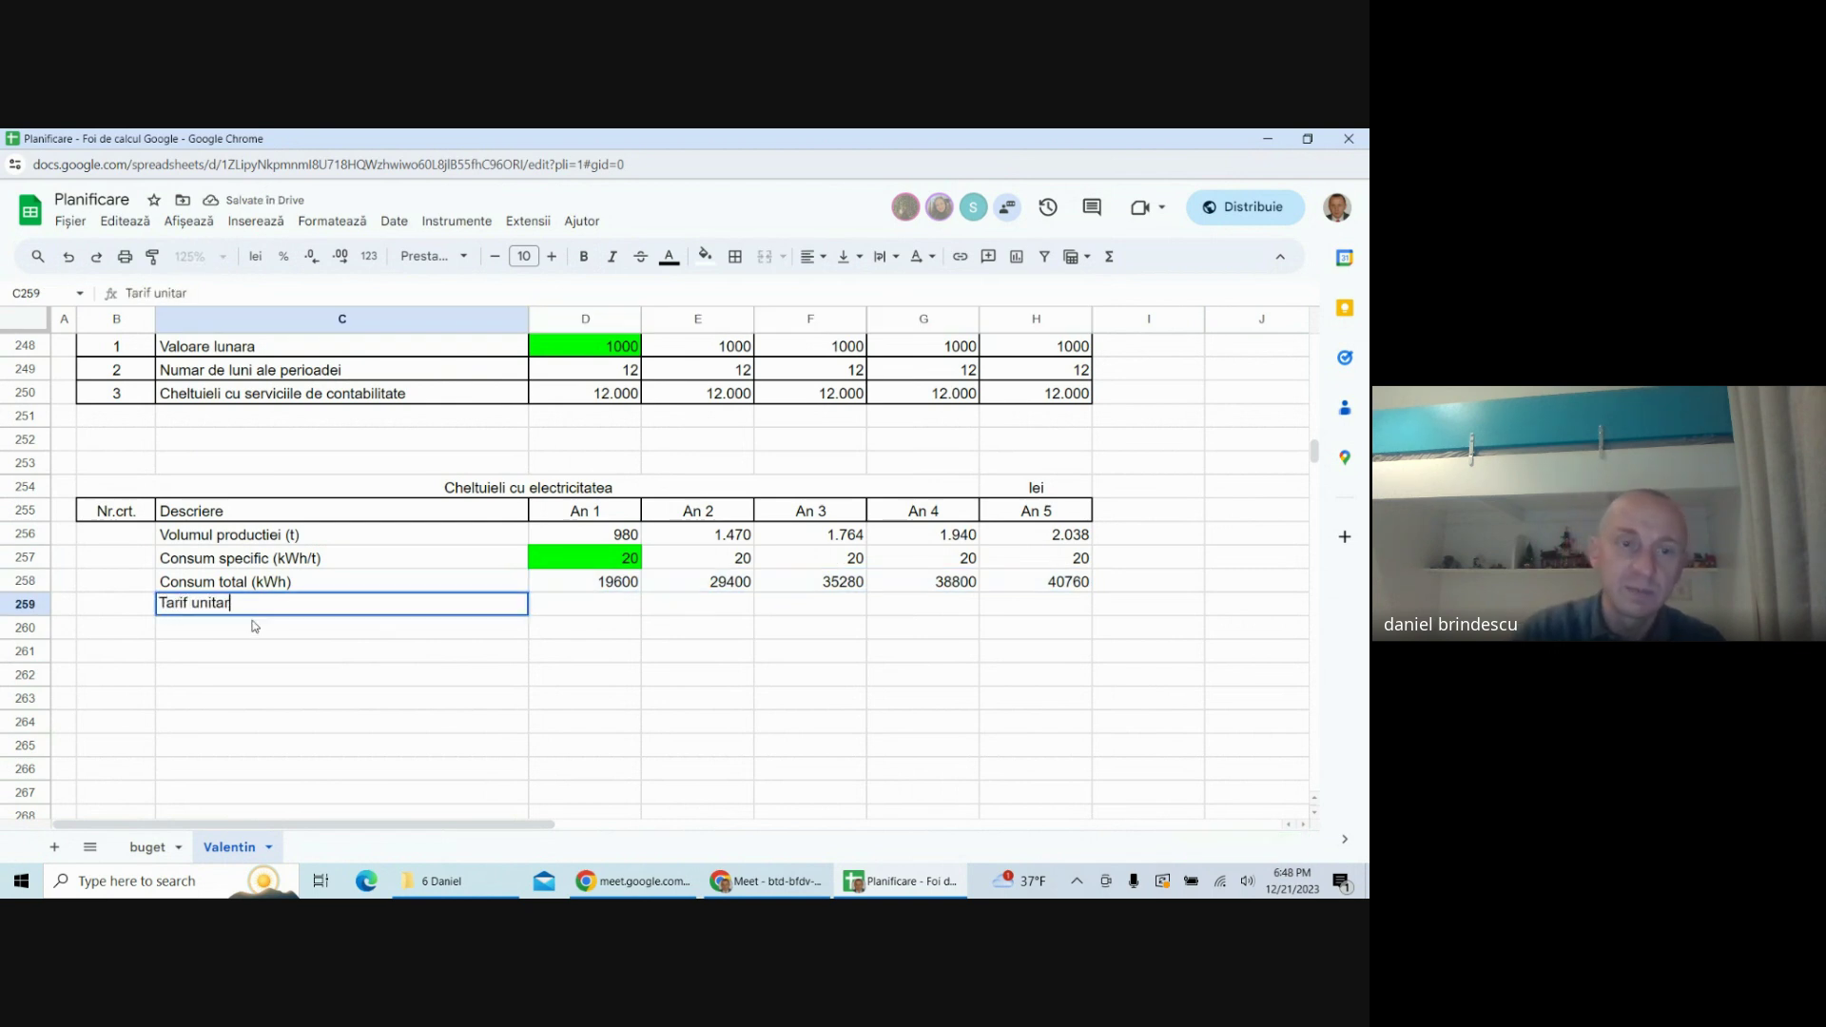
text( (le)
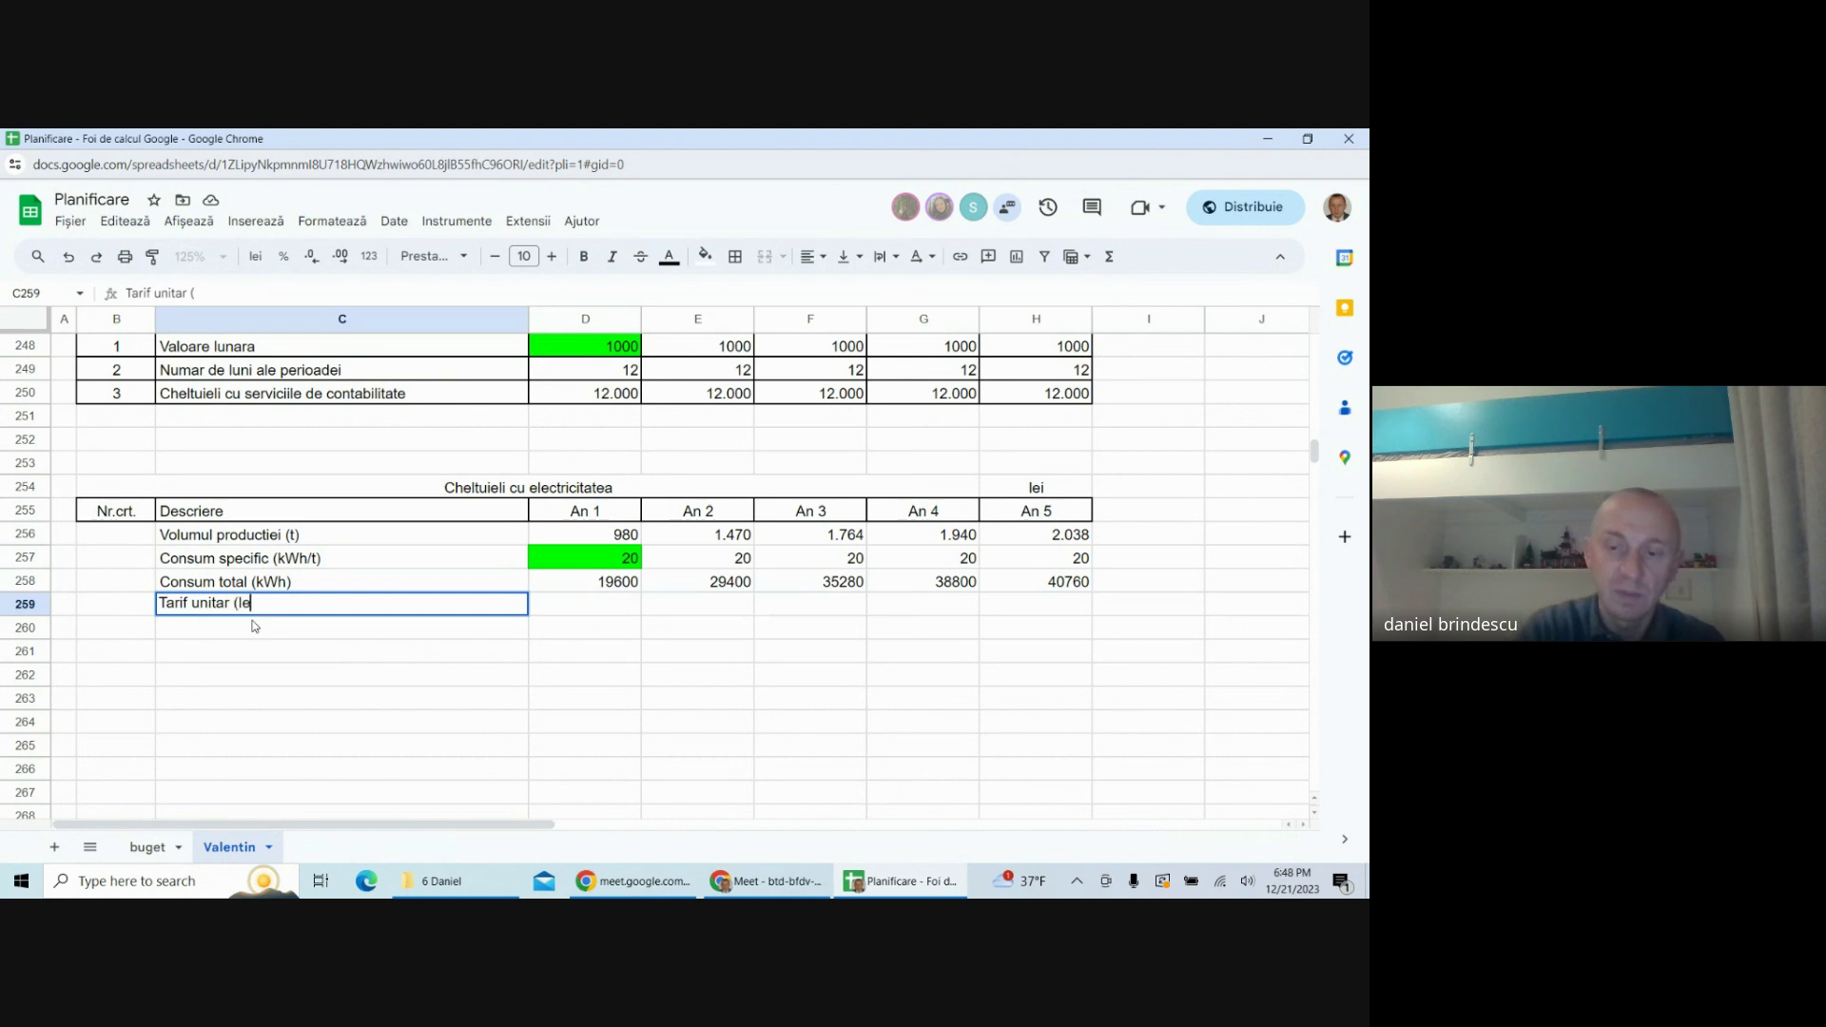
text(i /)
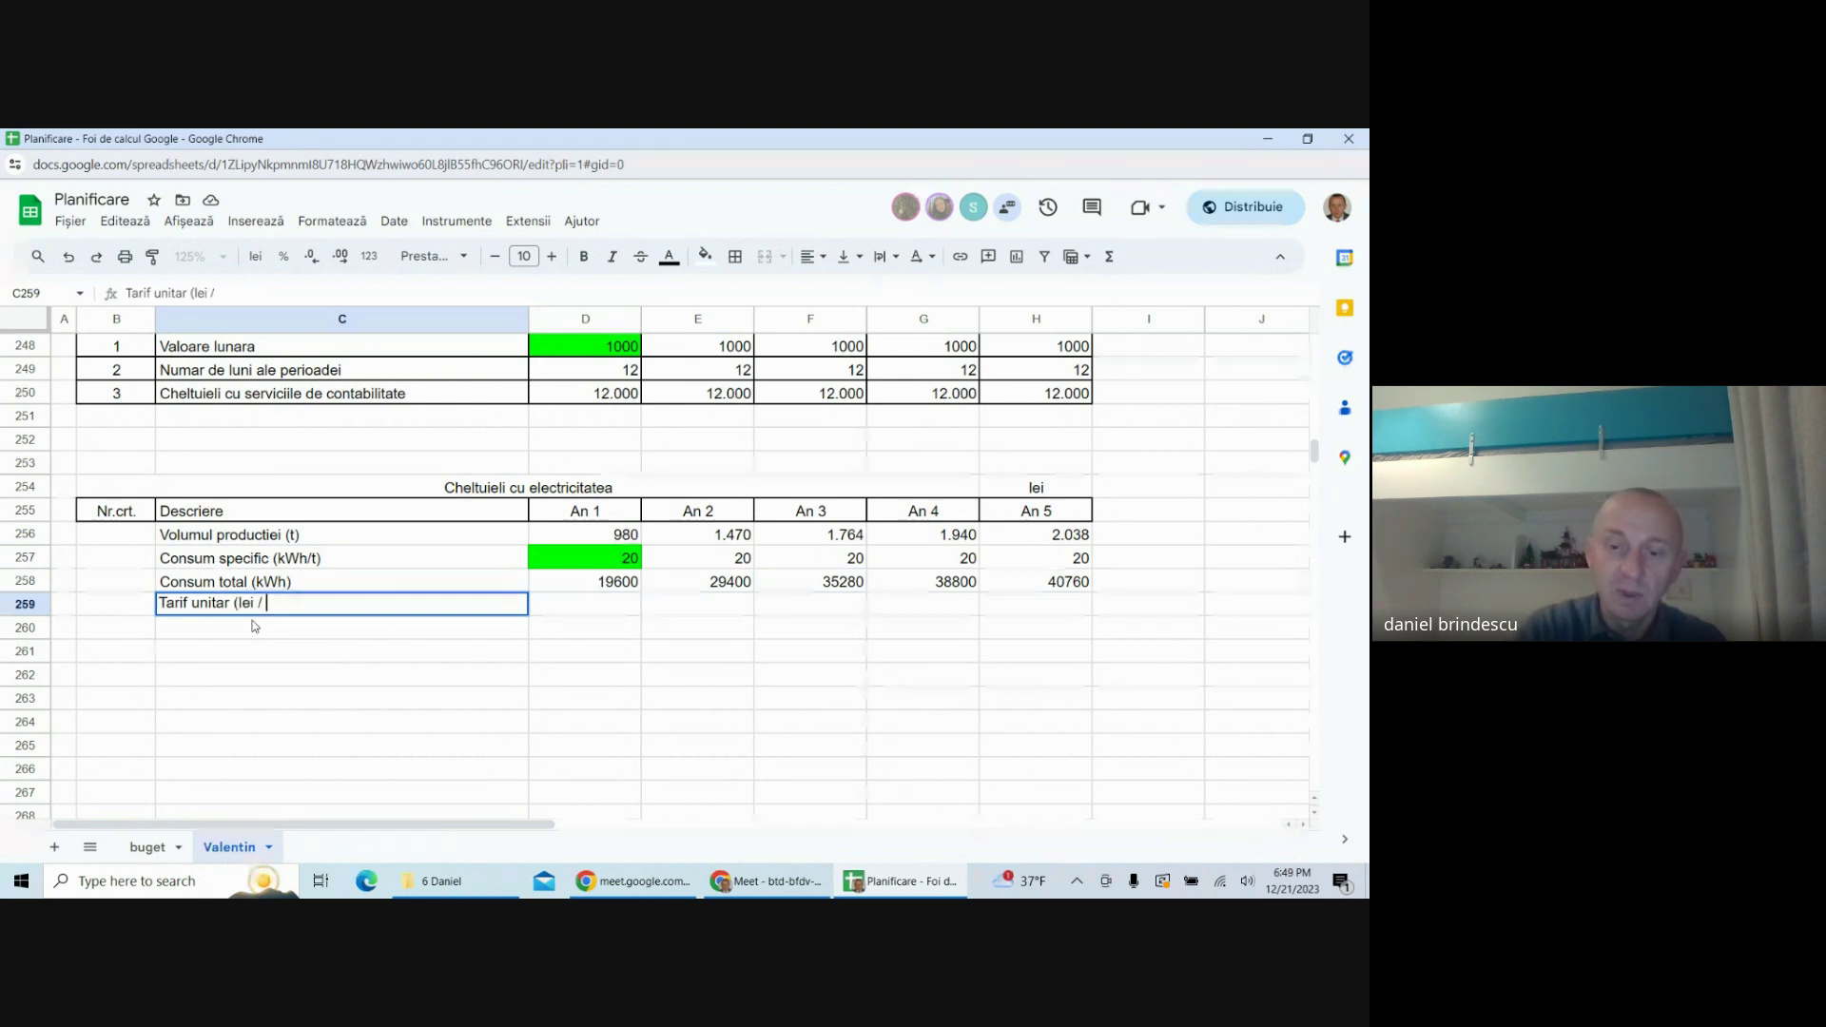
text( kwh)
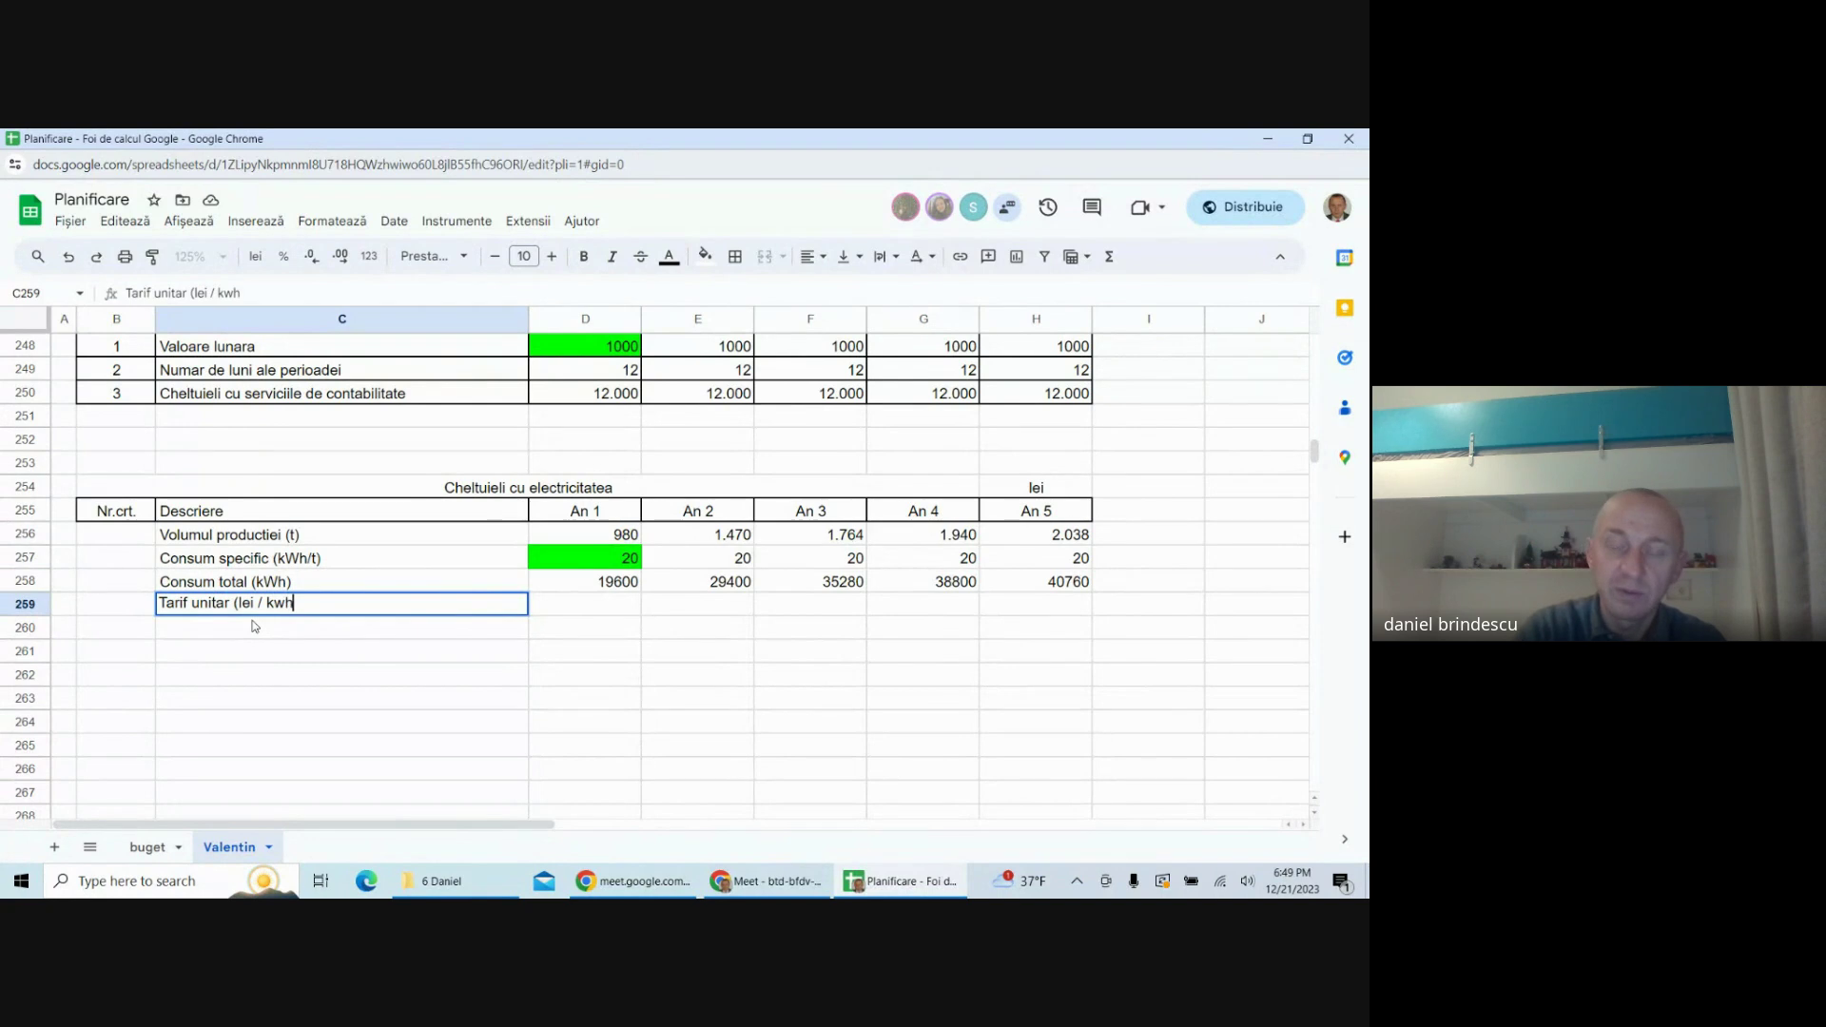
key(Return)
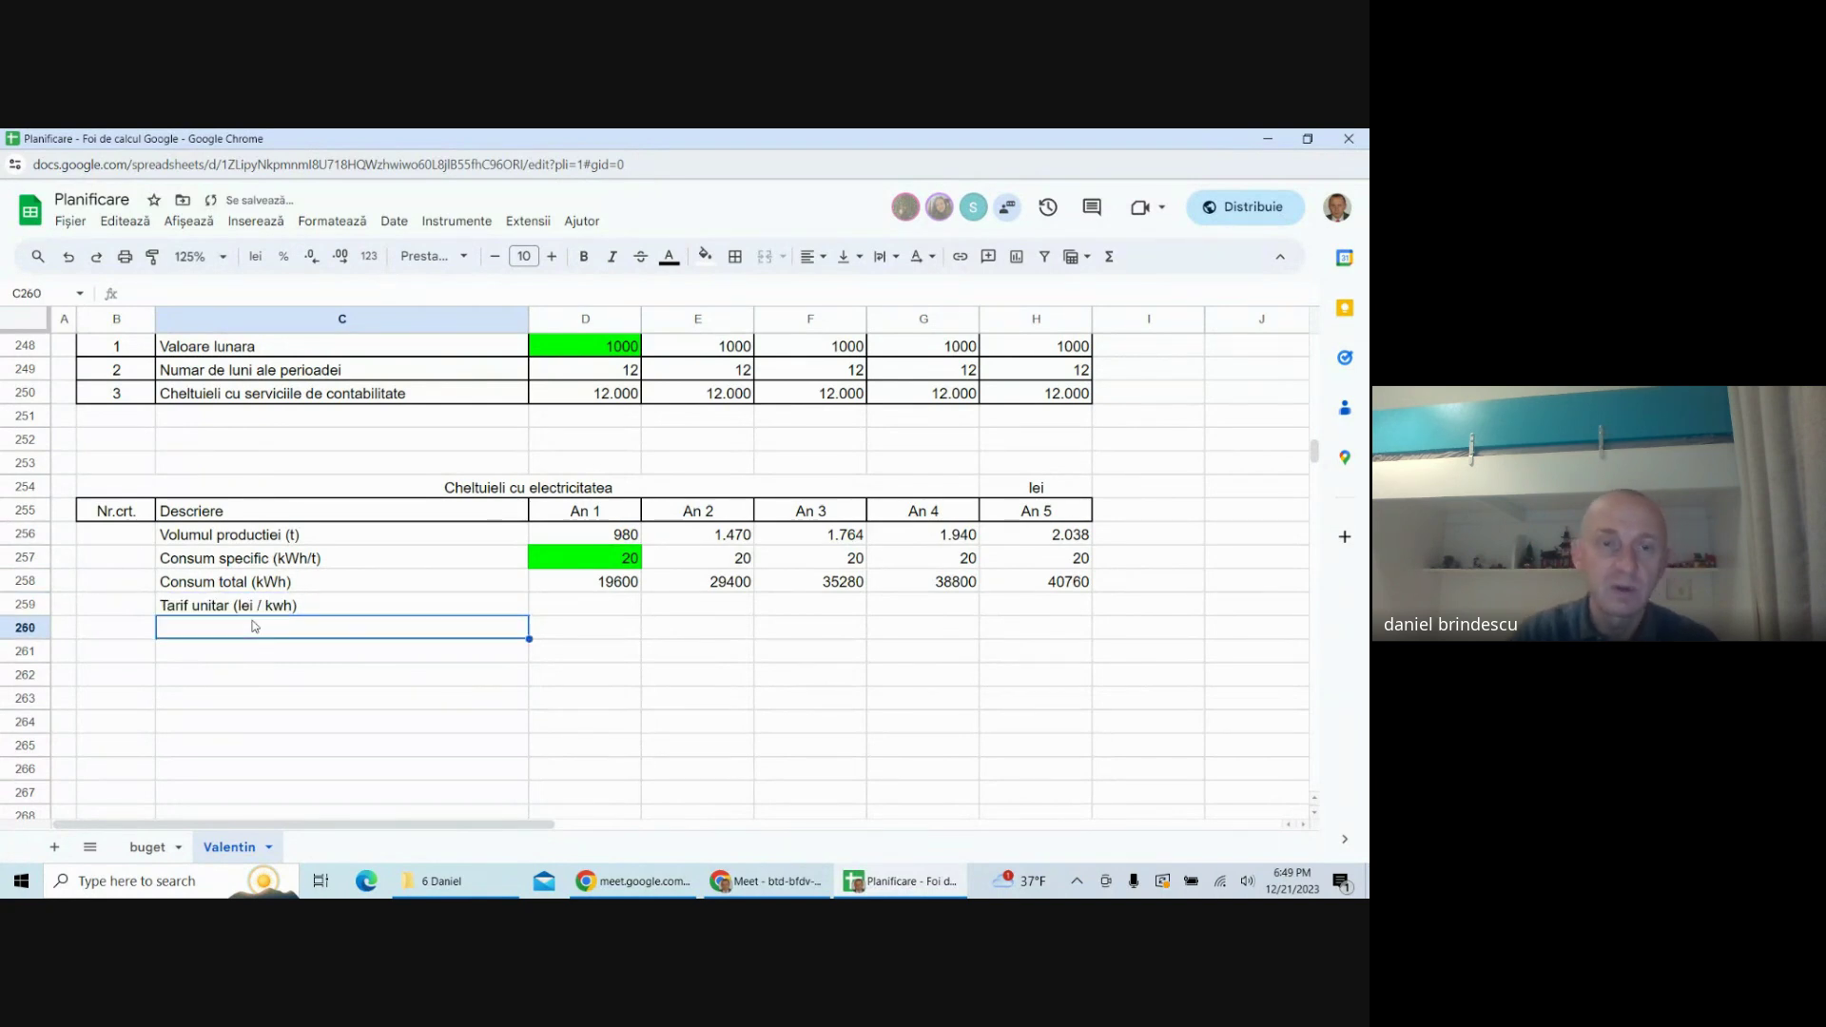
- Give the An 1 unit tariff cell D259 a bright green fill
click(608, 603)
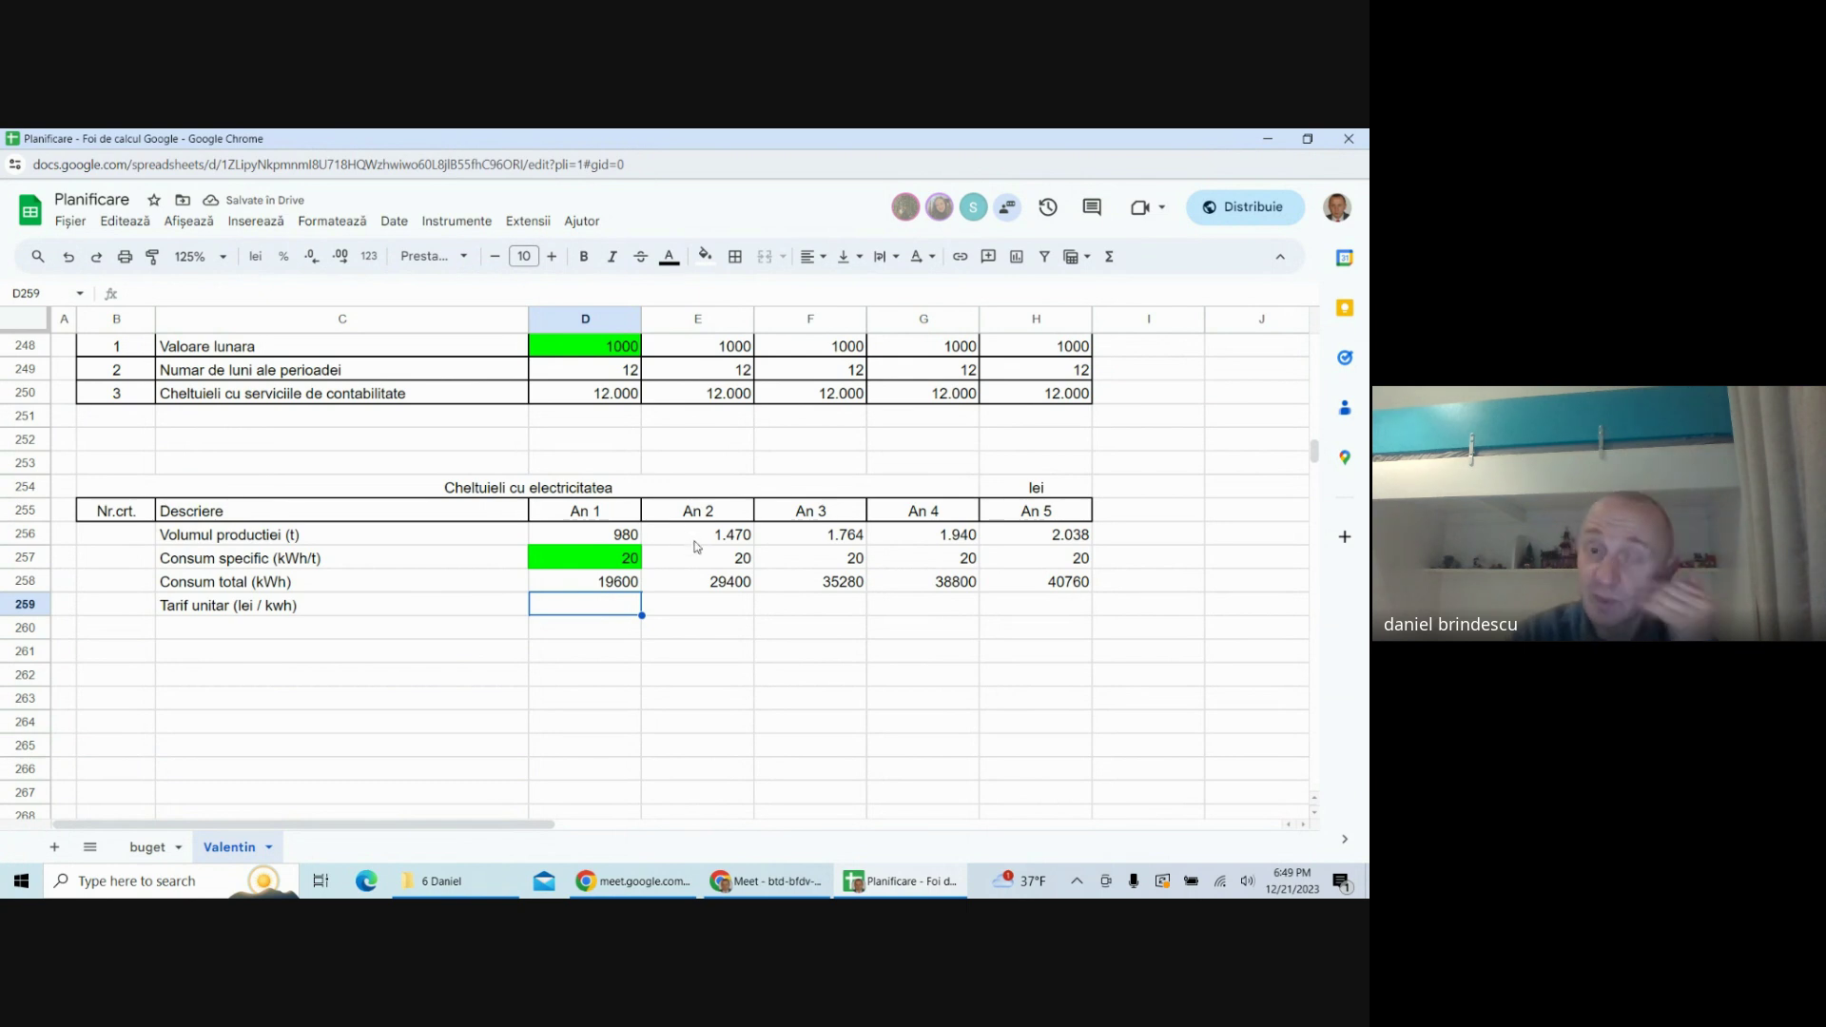
click(705, 257)
click(795, 344)
- Link the An 2 unit tariff in E259 to =D259 and fill the formula across through An 5
click(713, 618)
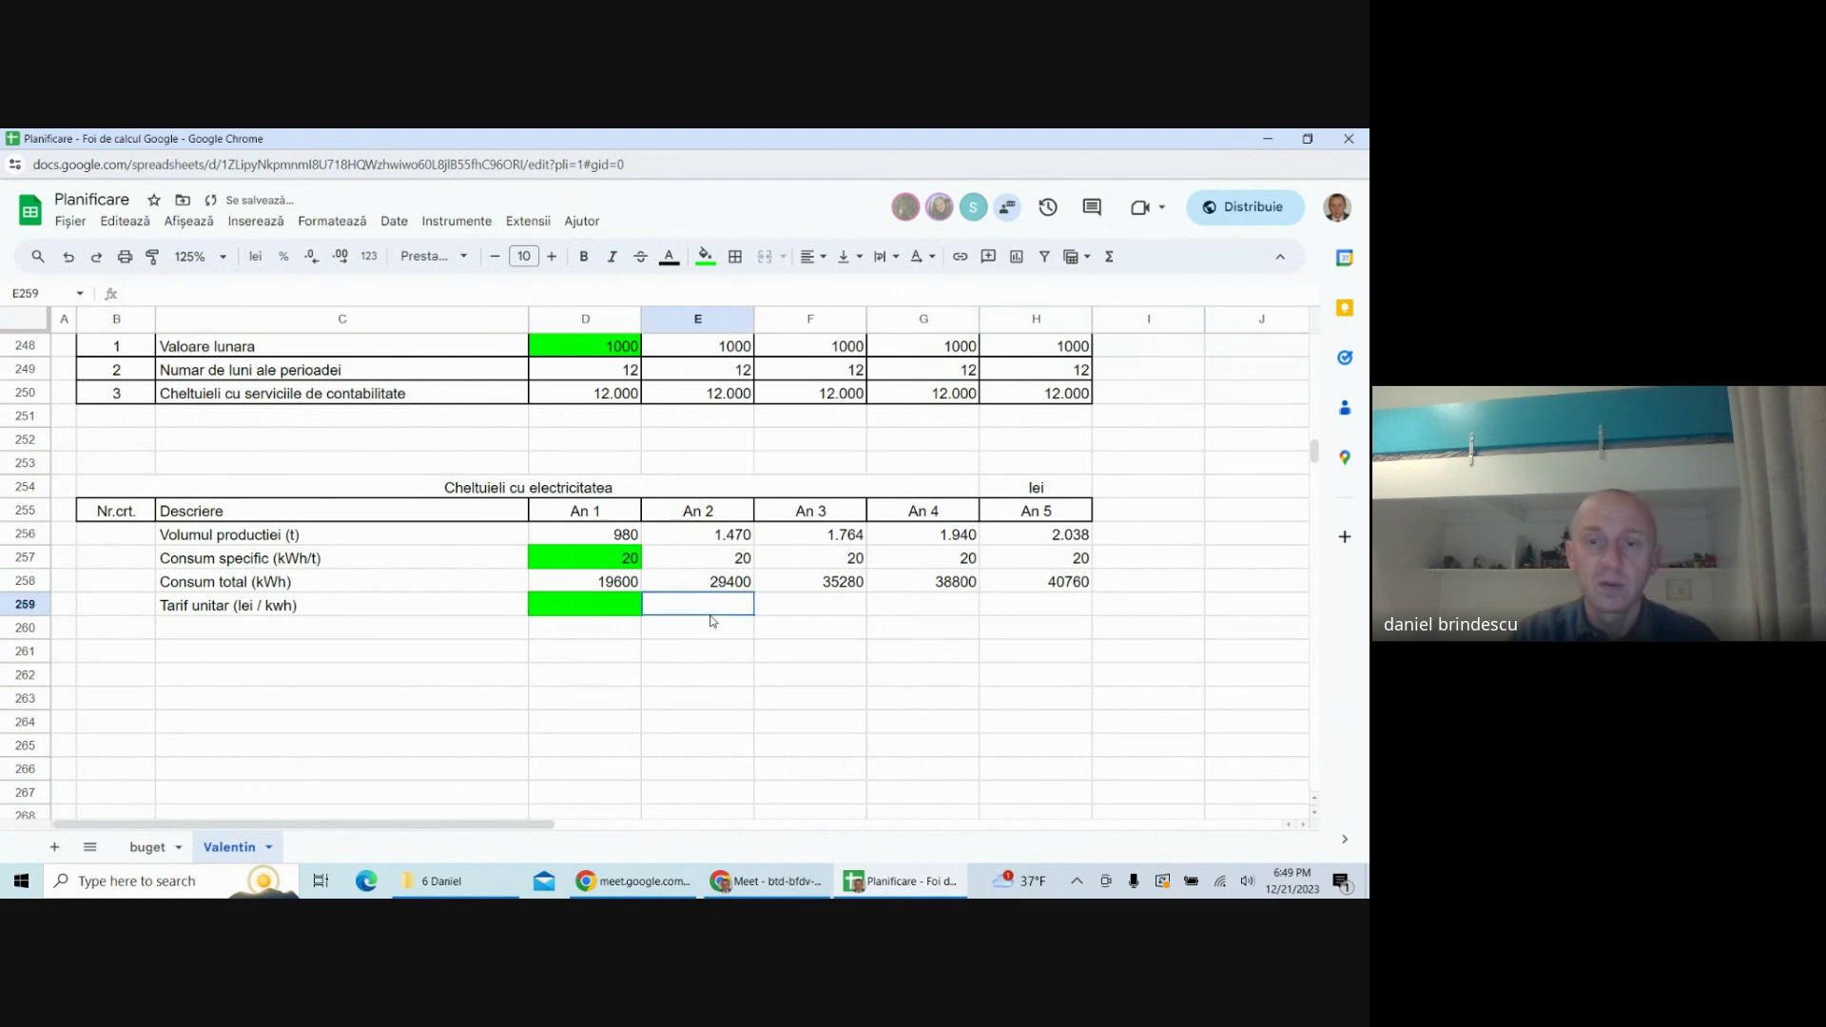
text(=)
click(582, 608)
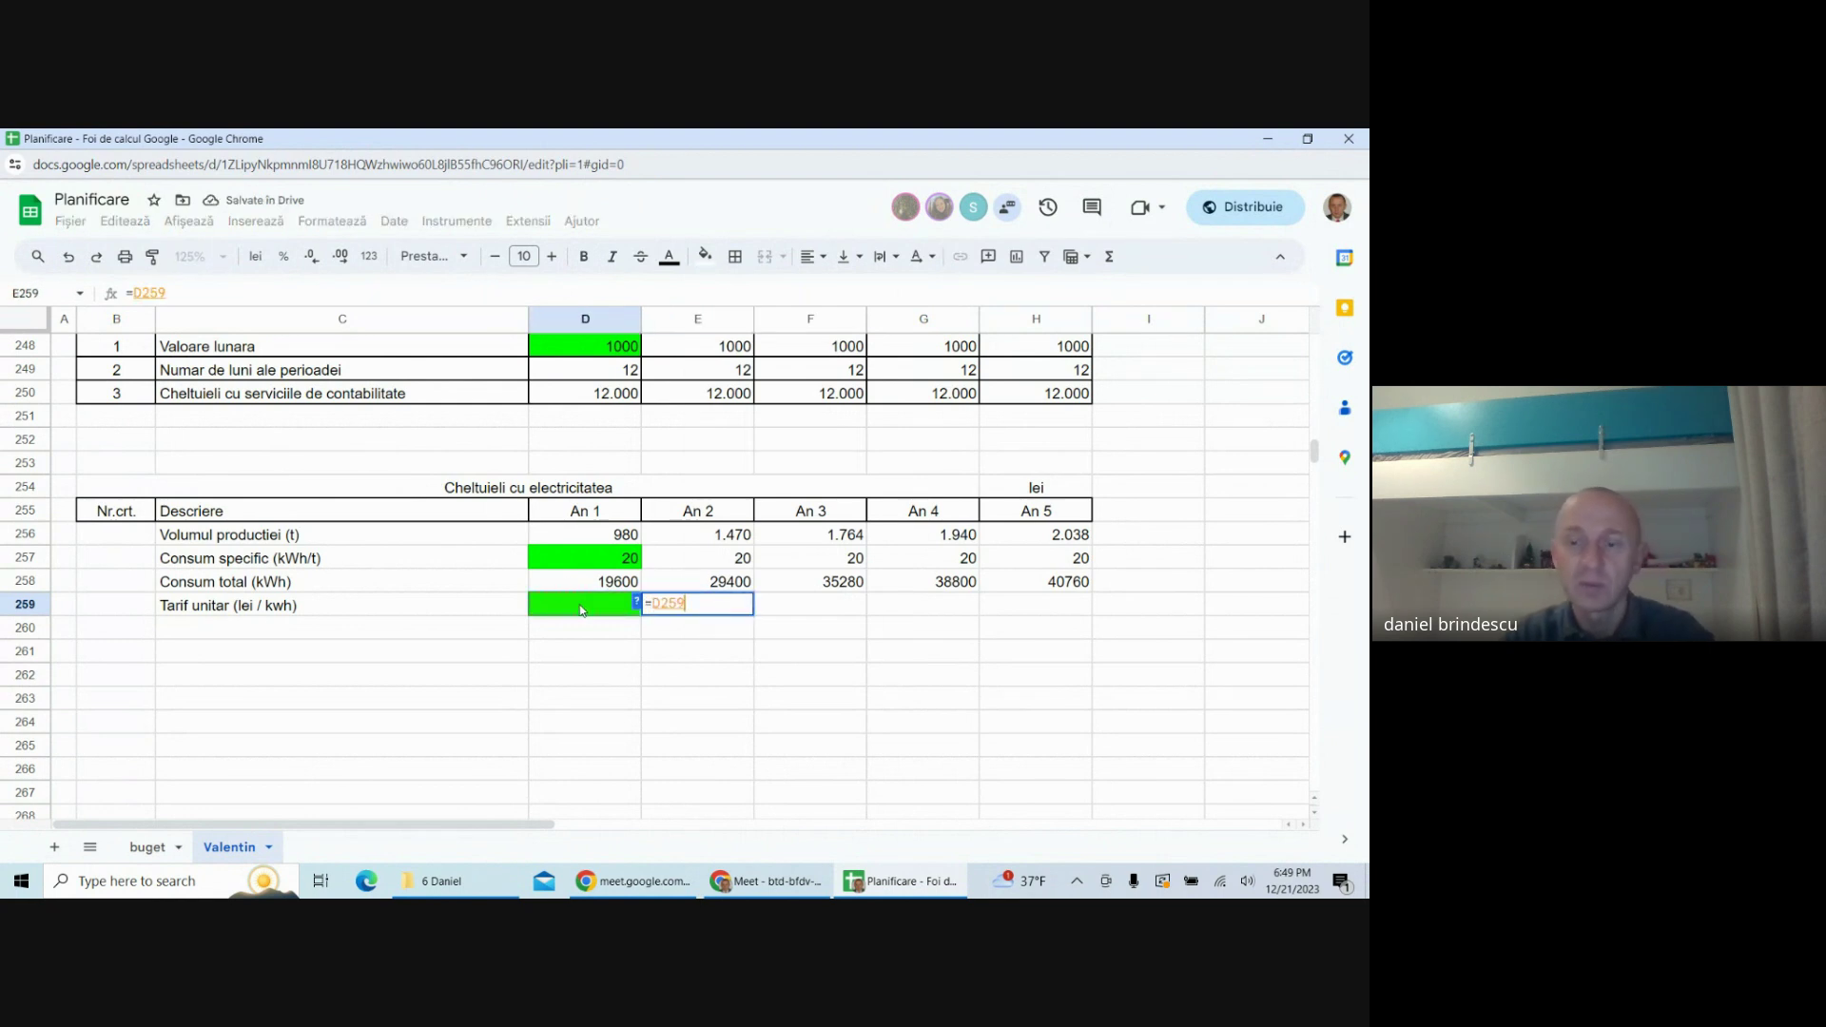
key(Return)
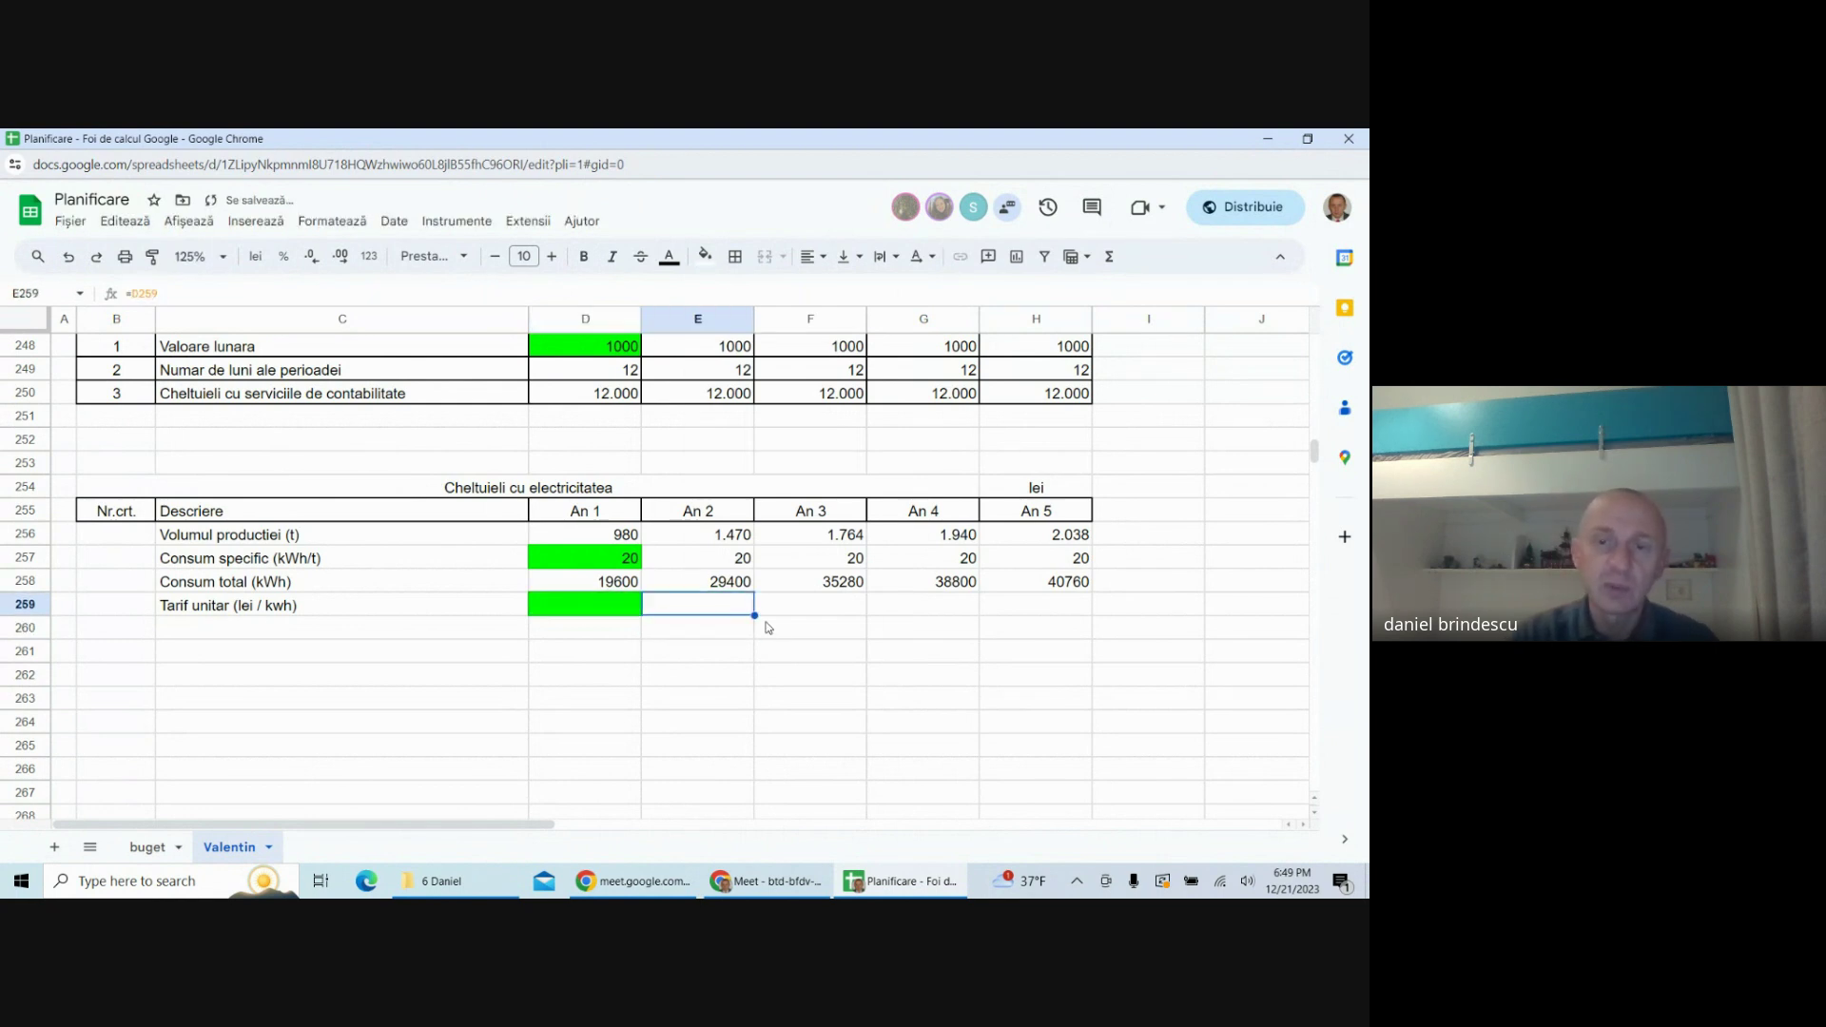
drag(755, 616, 1019, 609)
- Set the An 1 unit electricity tariff in D259 to 0,8
click(592, 613)
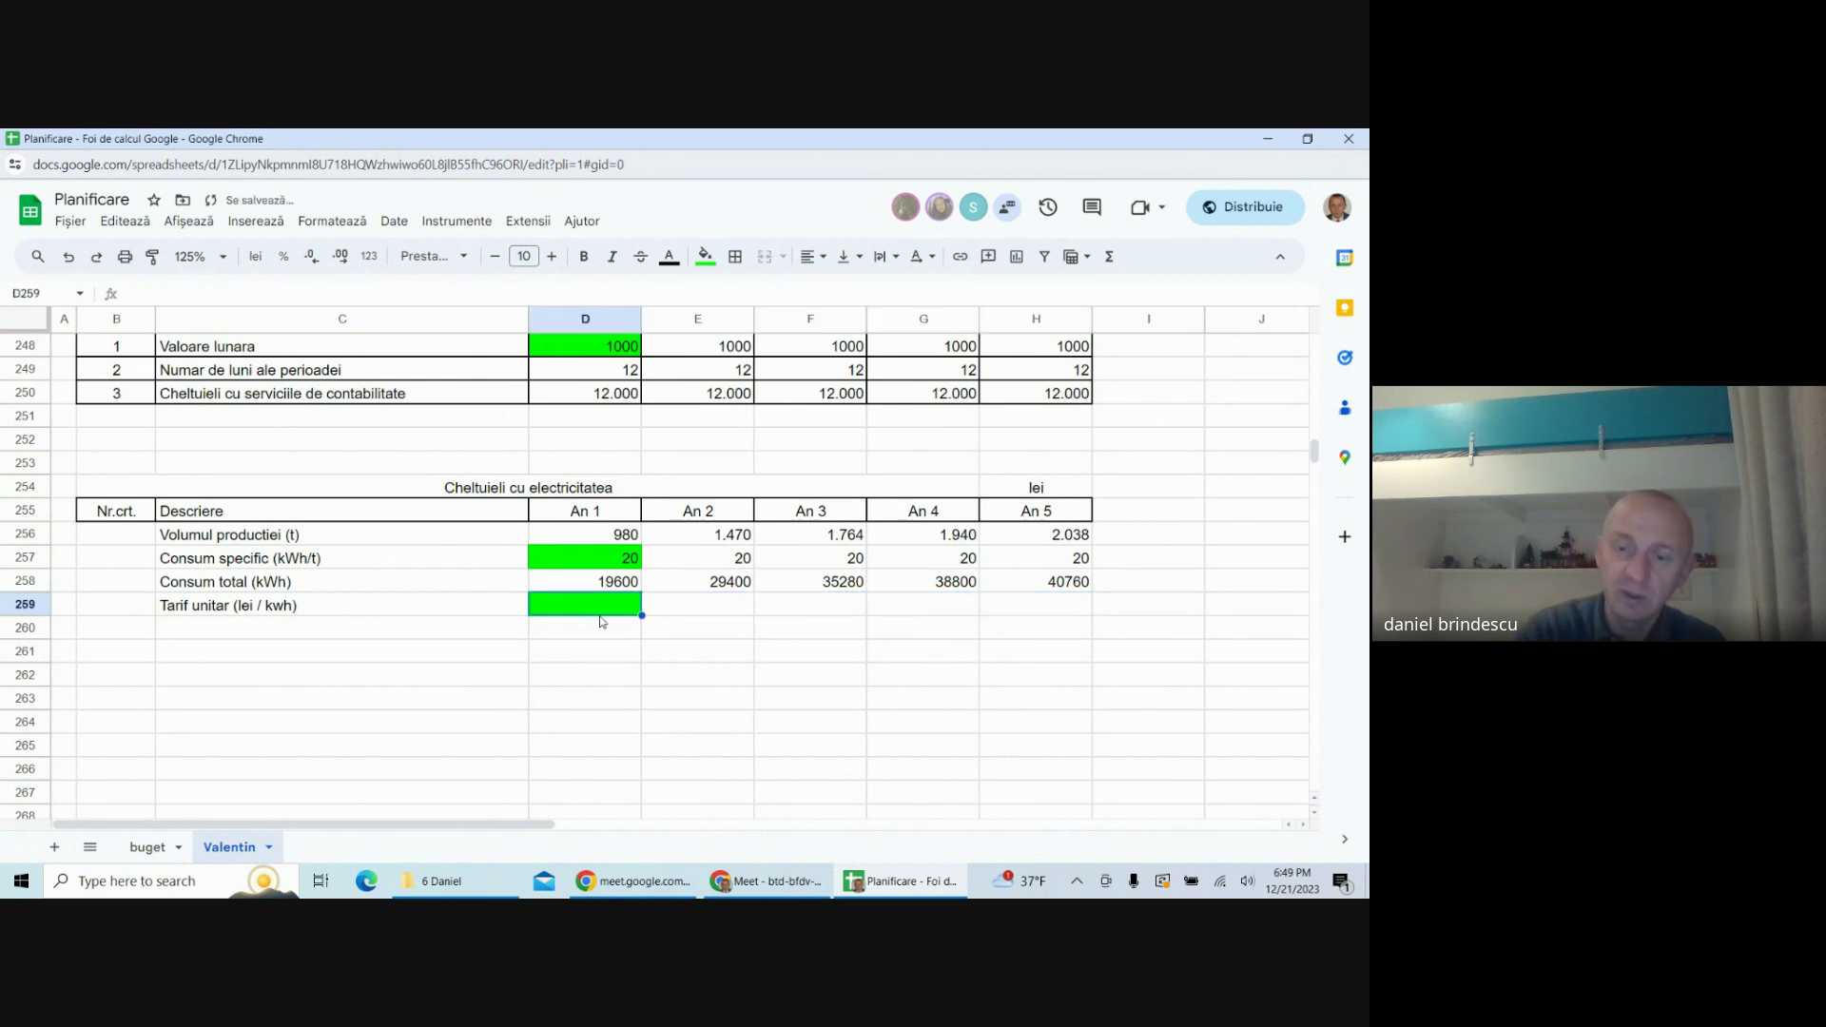
text(0)
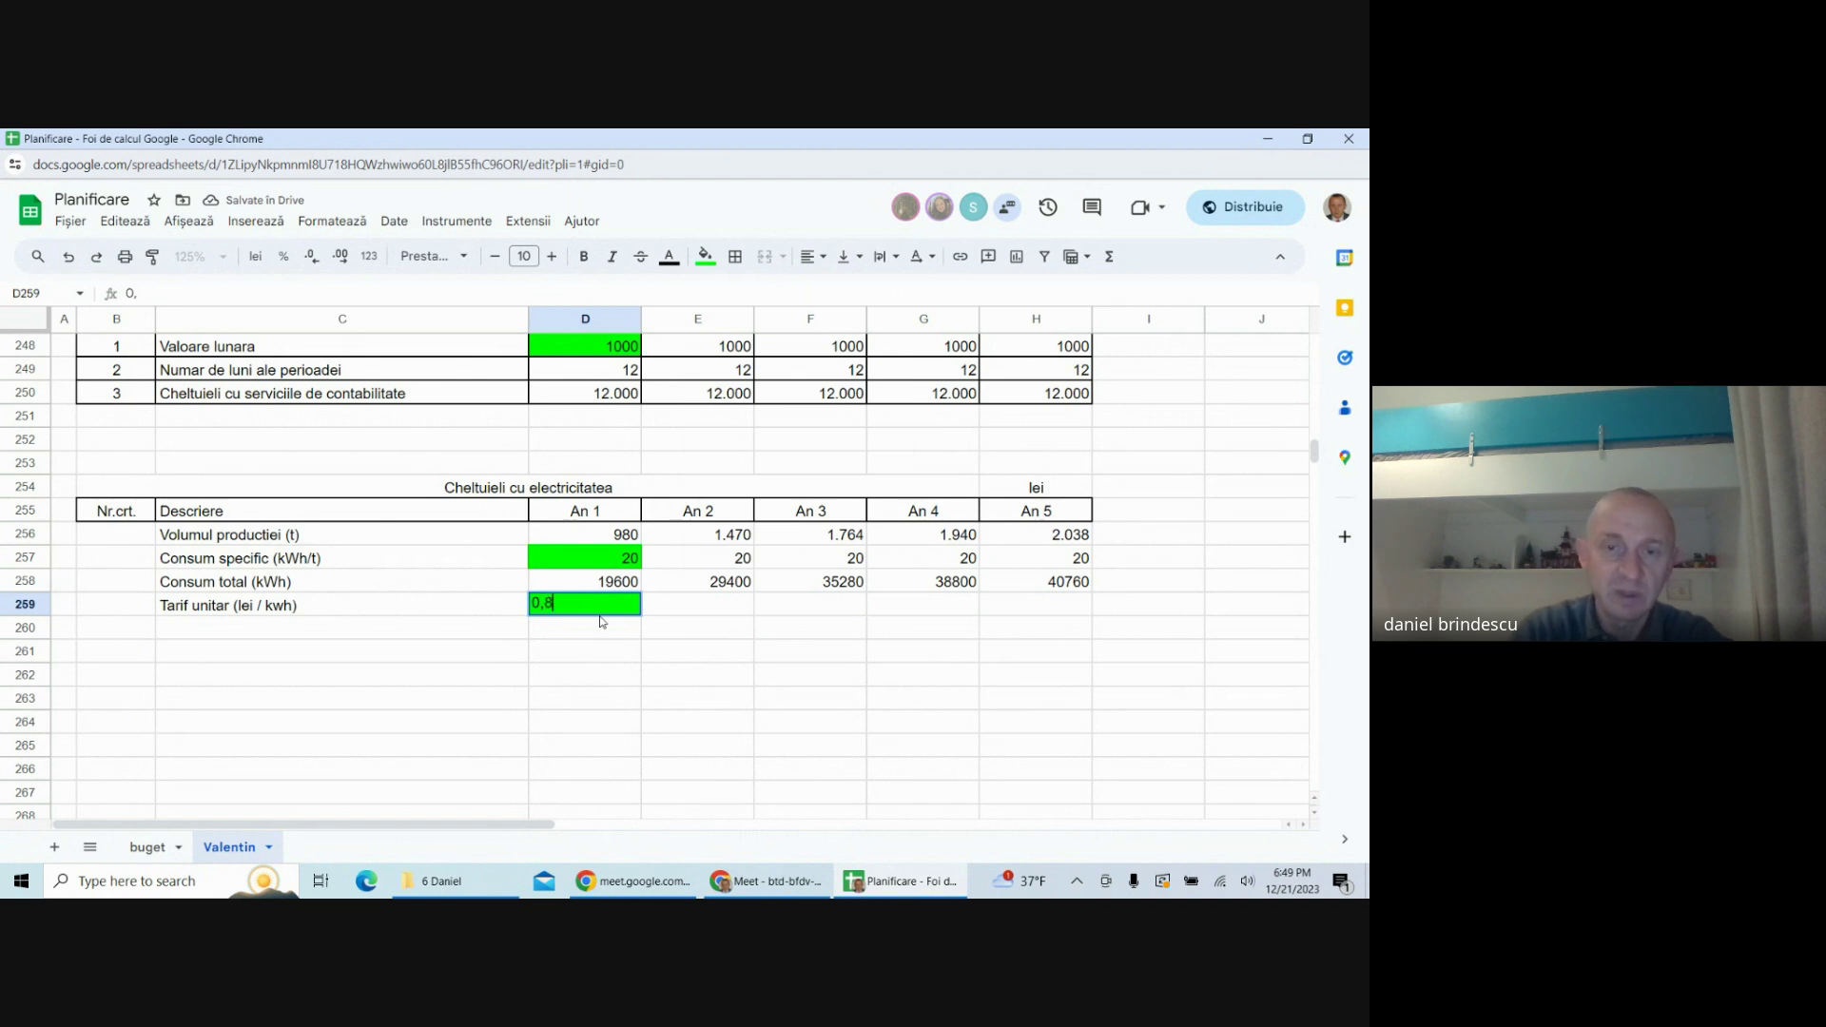
text(,8)
key(Return)
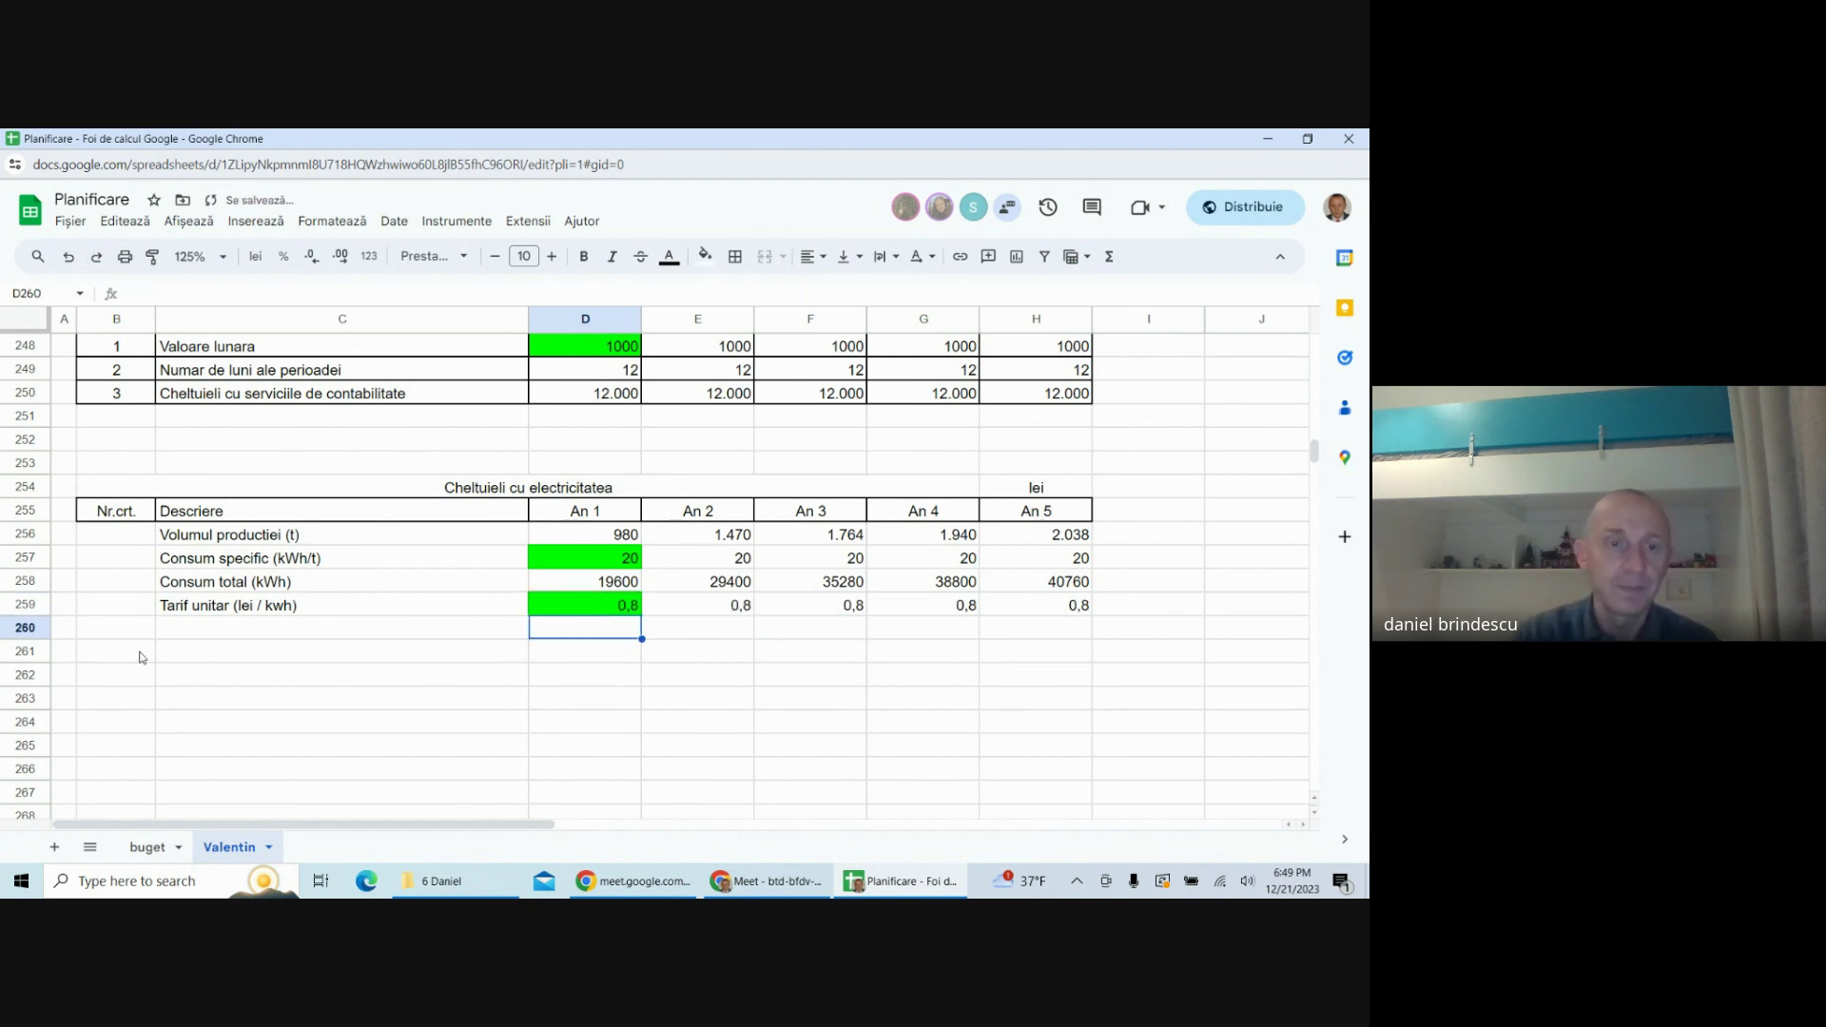
- Link the row description in C260 to the table title "Cheltuieli cu electricitatea" in row 254
click(178, 673)
click(240, 636)
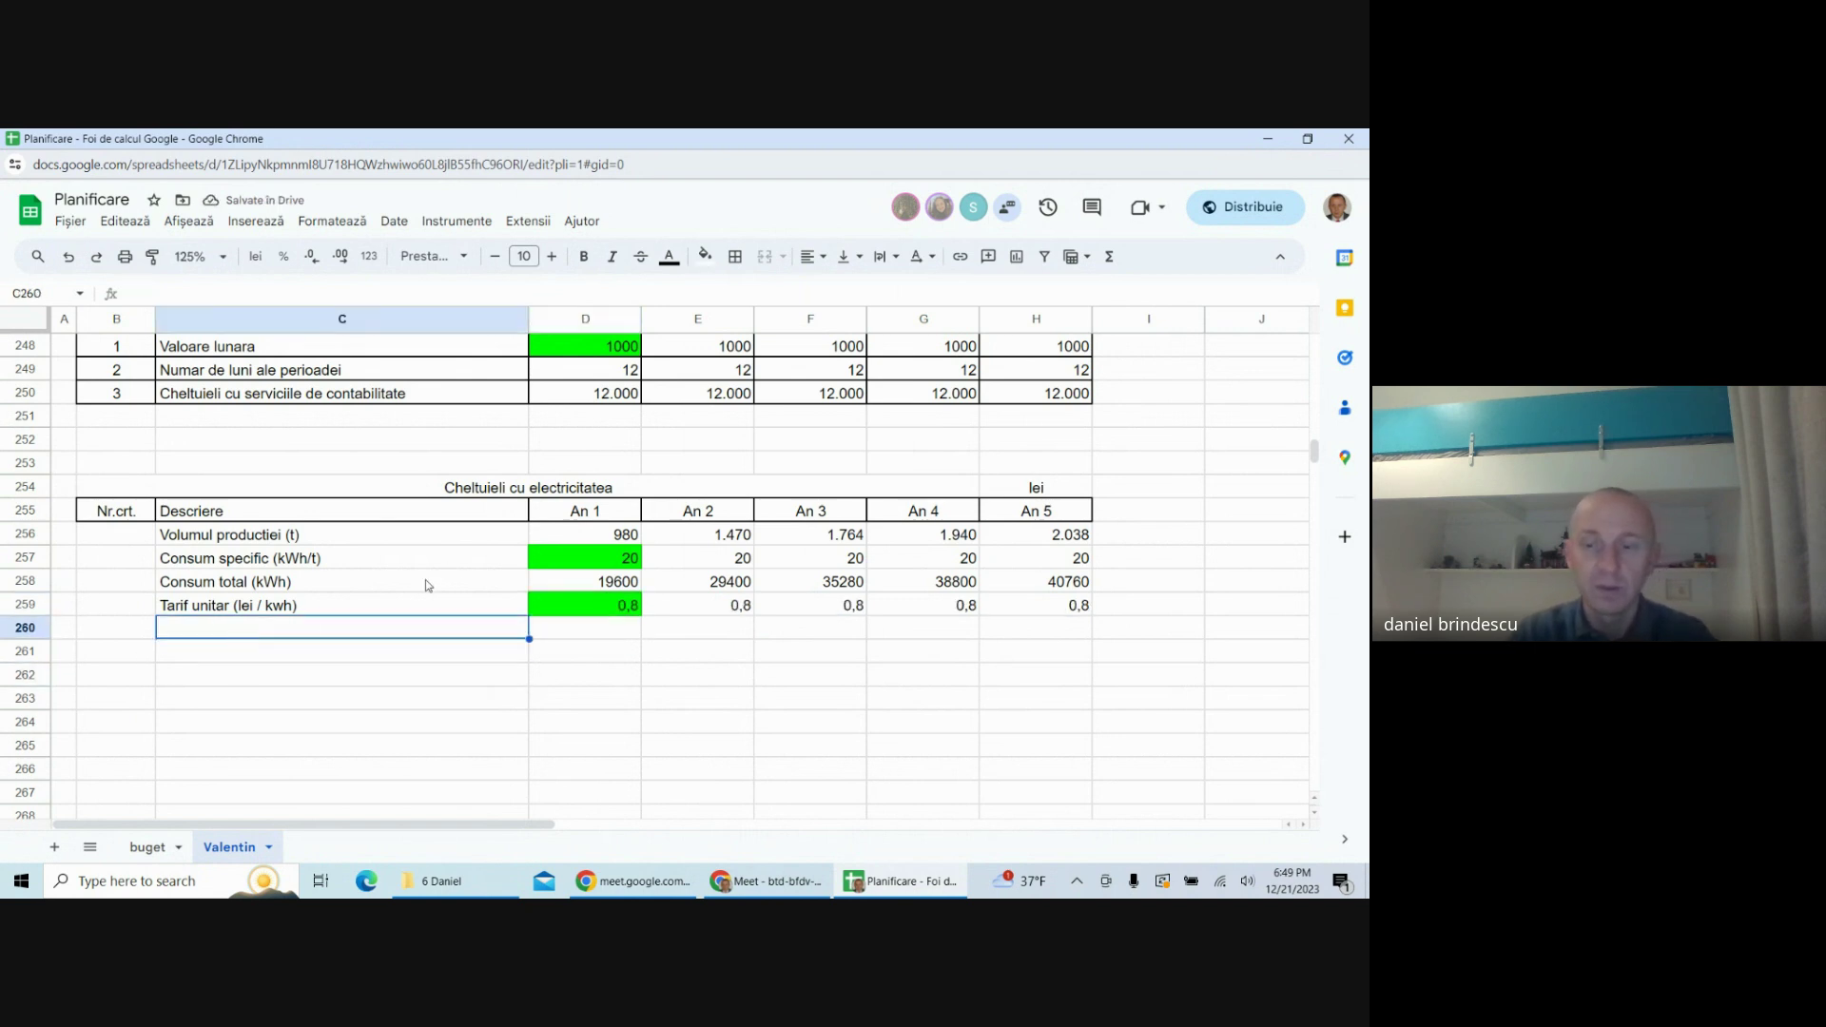
text(=)
click(501, 485)
key(Return)
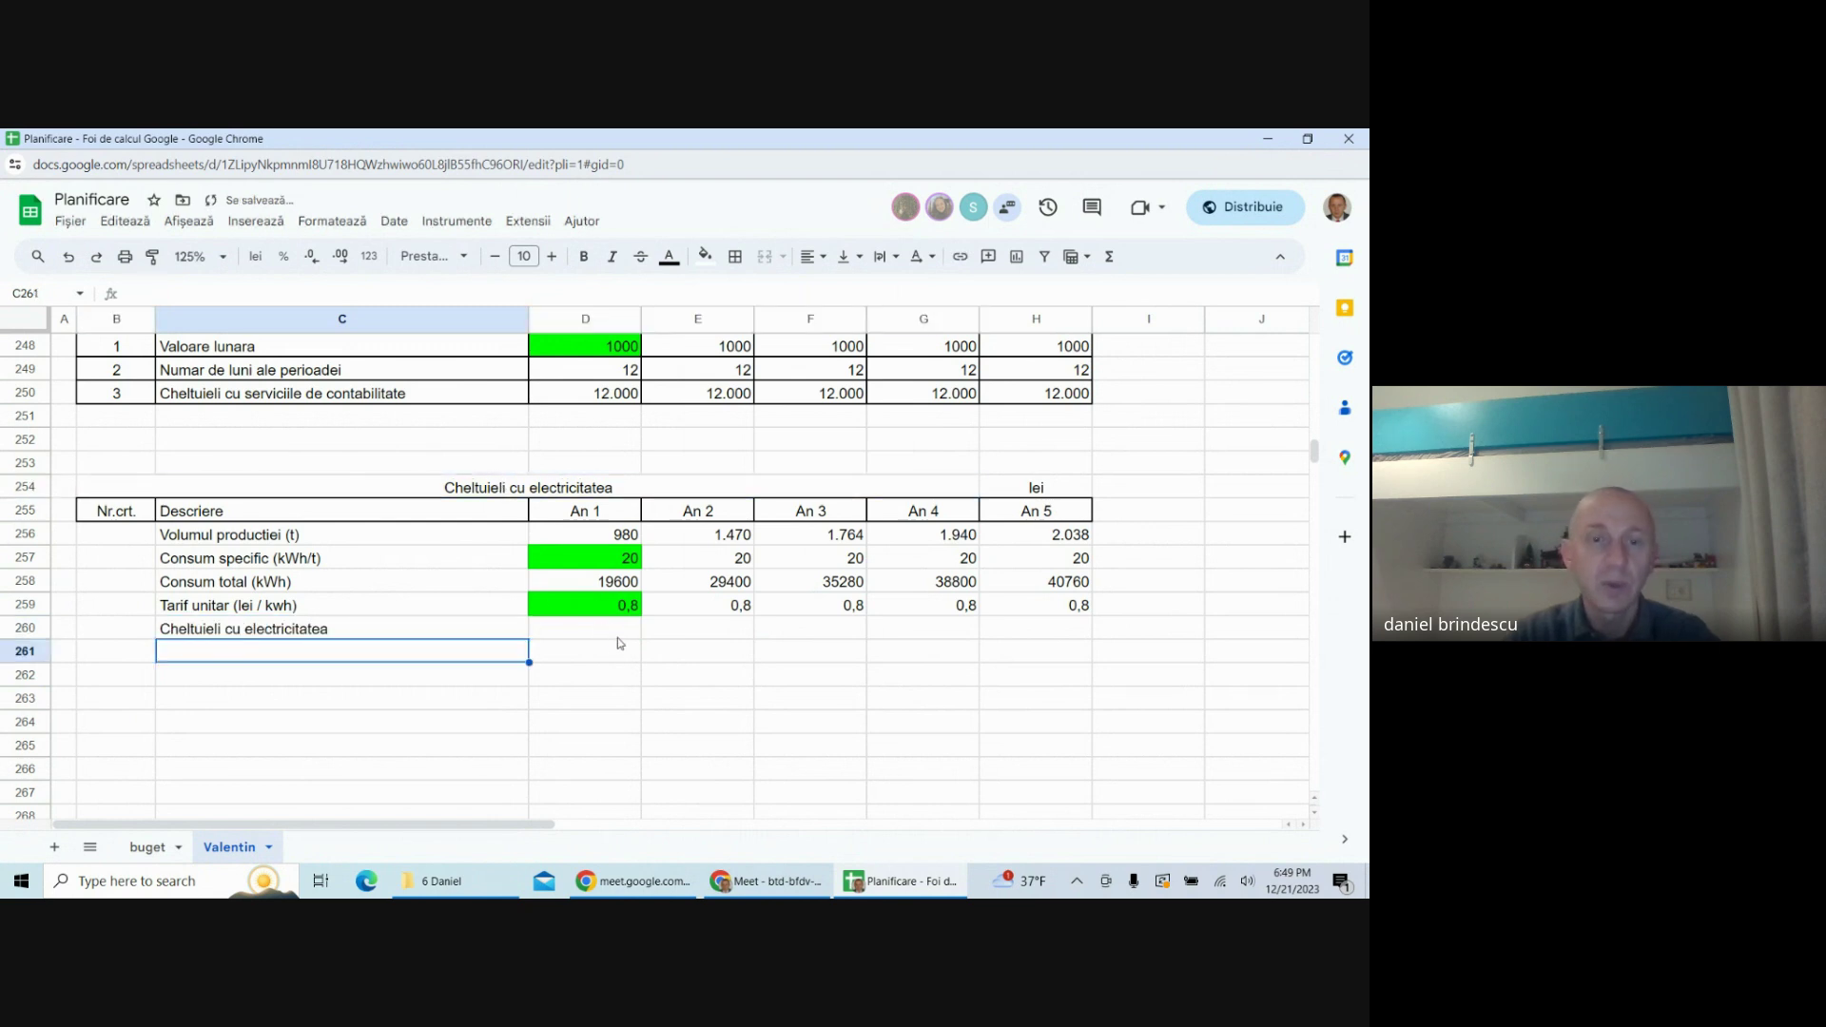
- Calculate the An 1 electricity expense in D260 as =D259*D258 and fill the formula across through An 5
click(605, 634)
text(=)
click(609, 612)
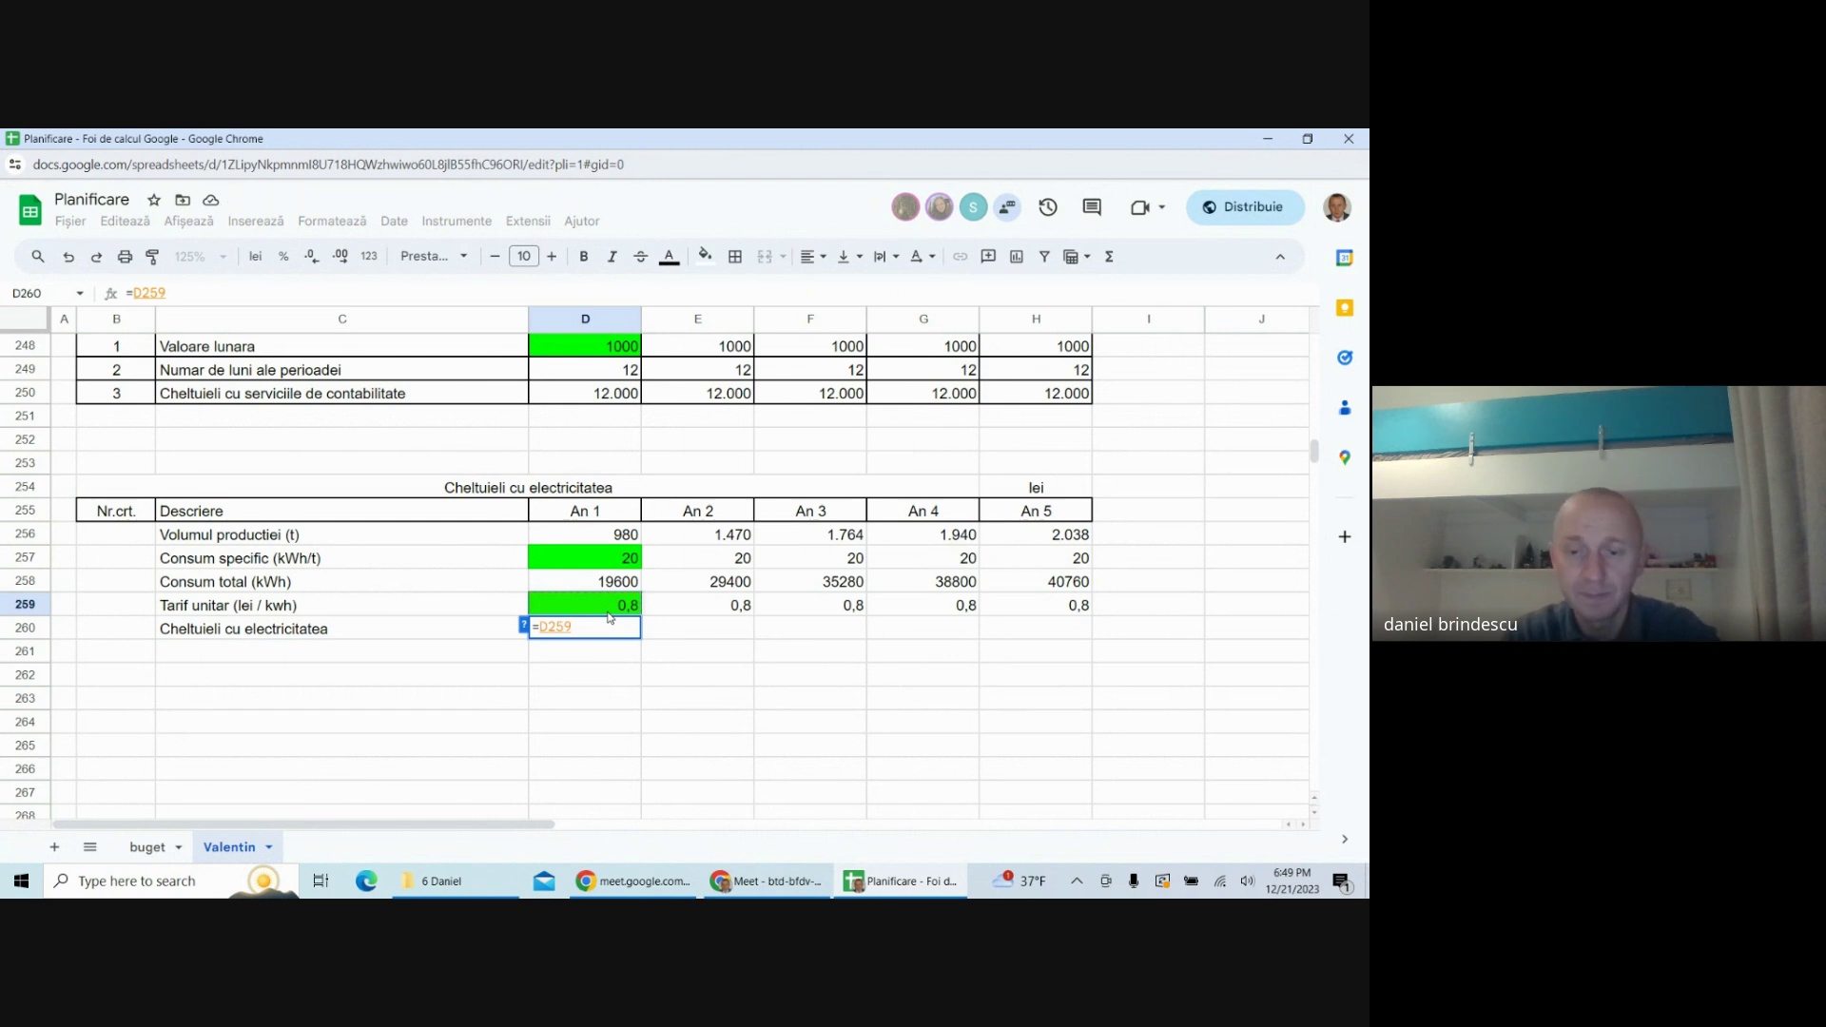
text(*)
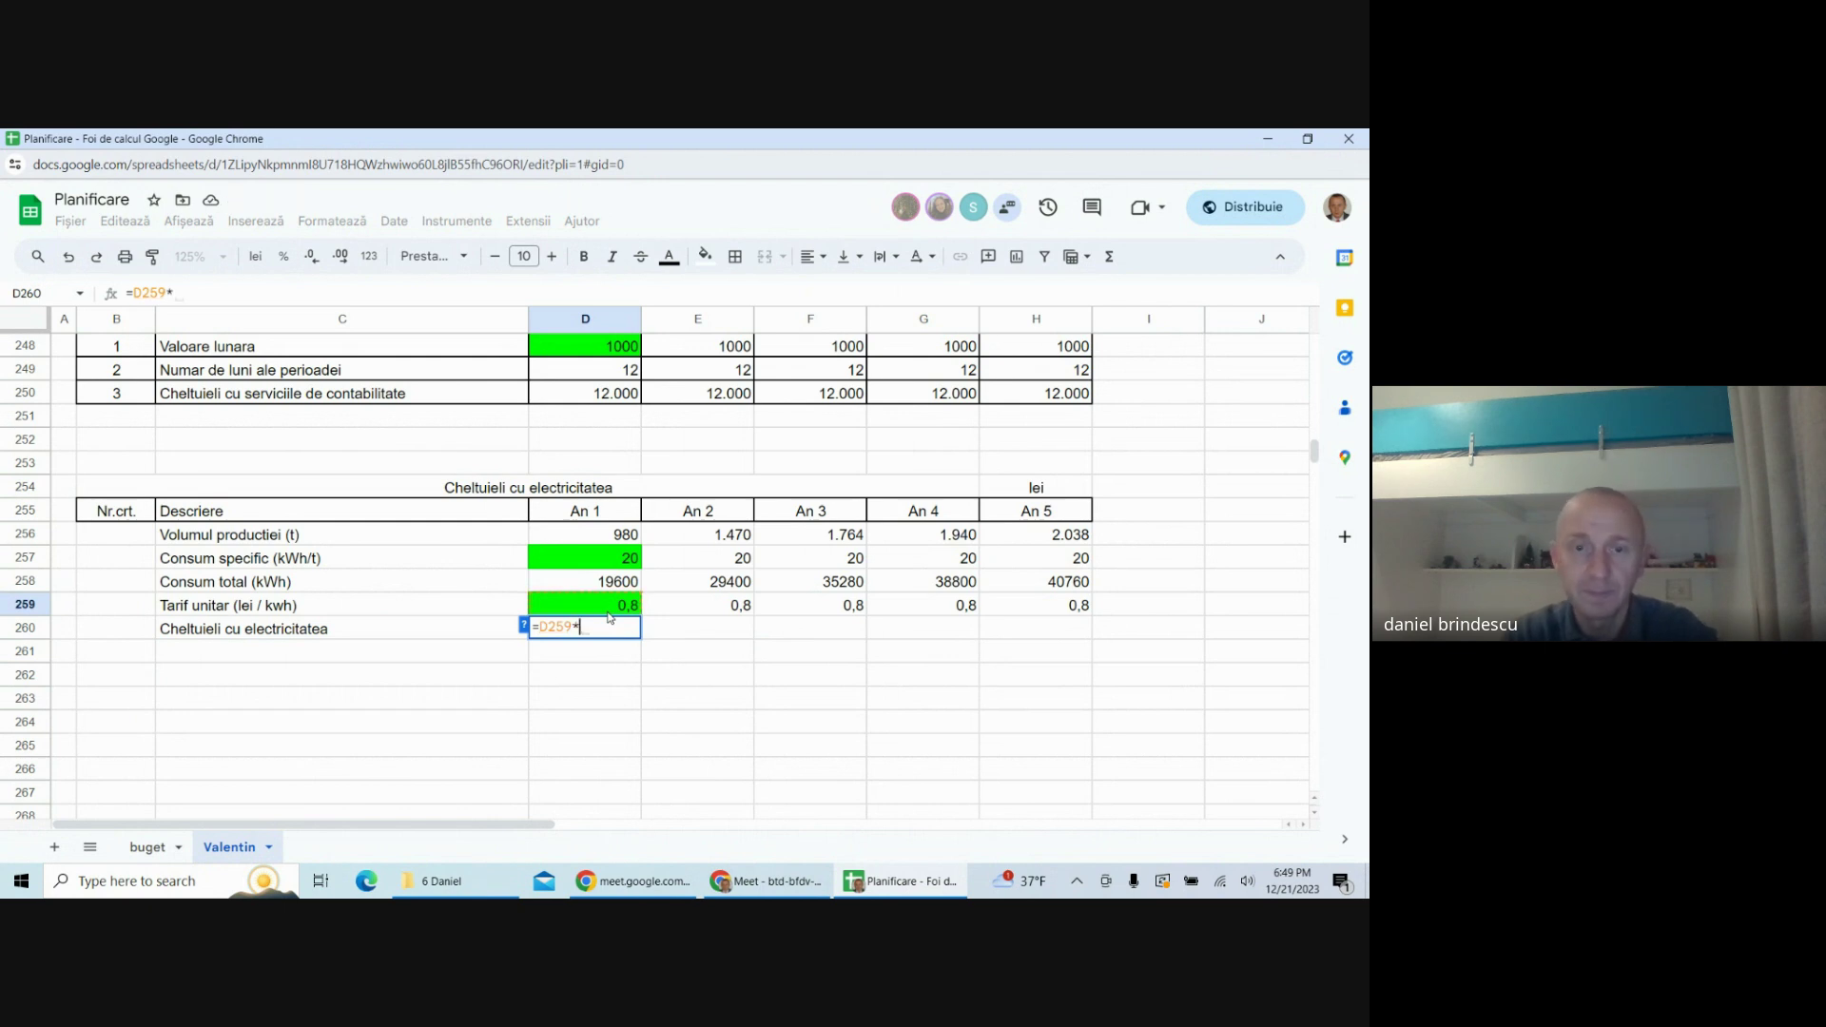
click(611, 582)
key(Return)
click(614, 629)
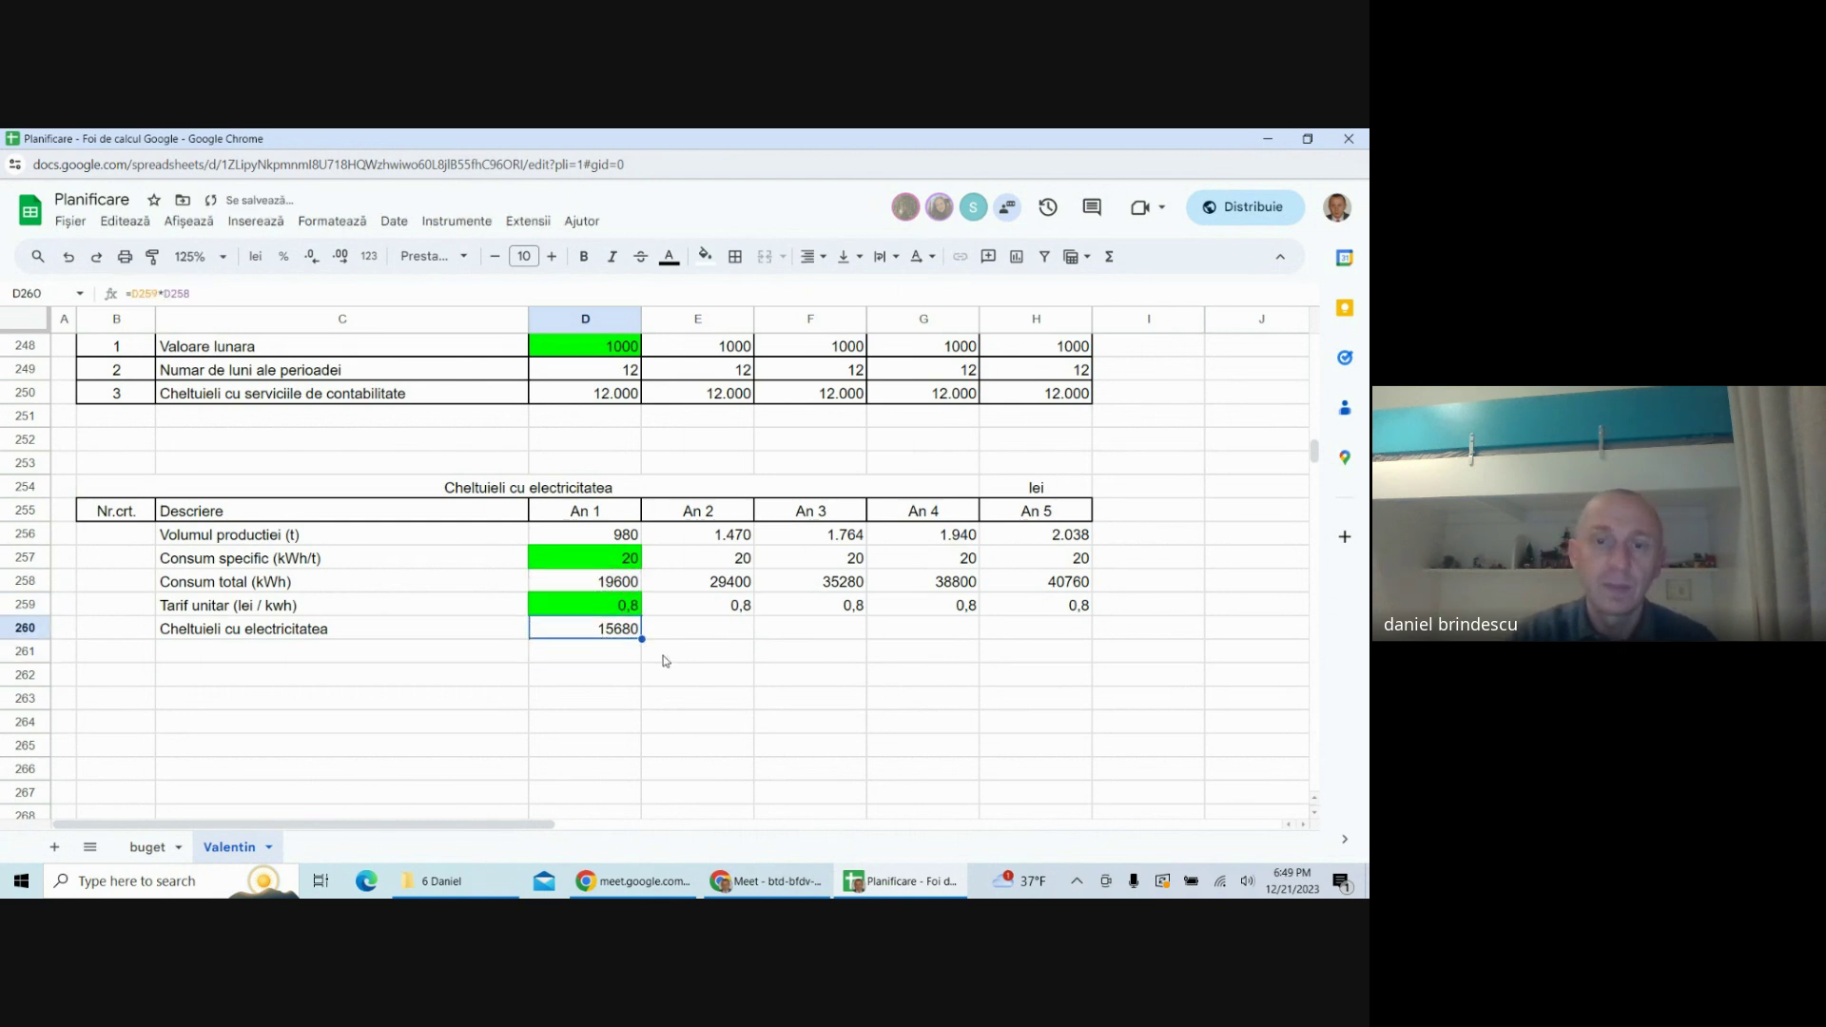
drag(643, 637, 1036, 636)
- Number the electricity table rows 1 to 5 in B256:B260
click(109, 536)
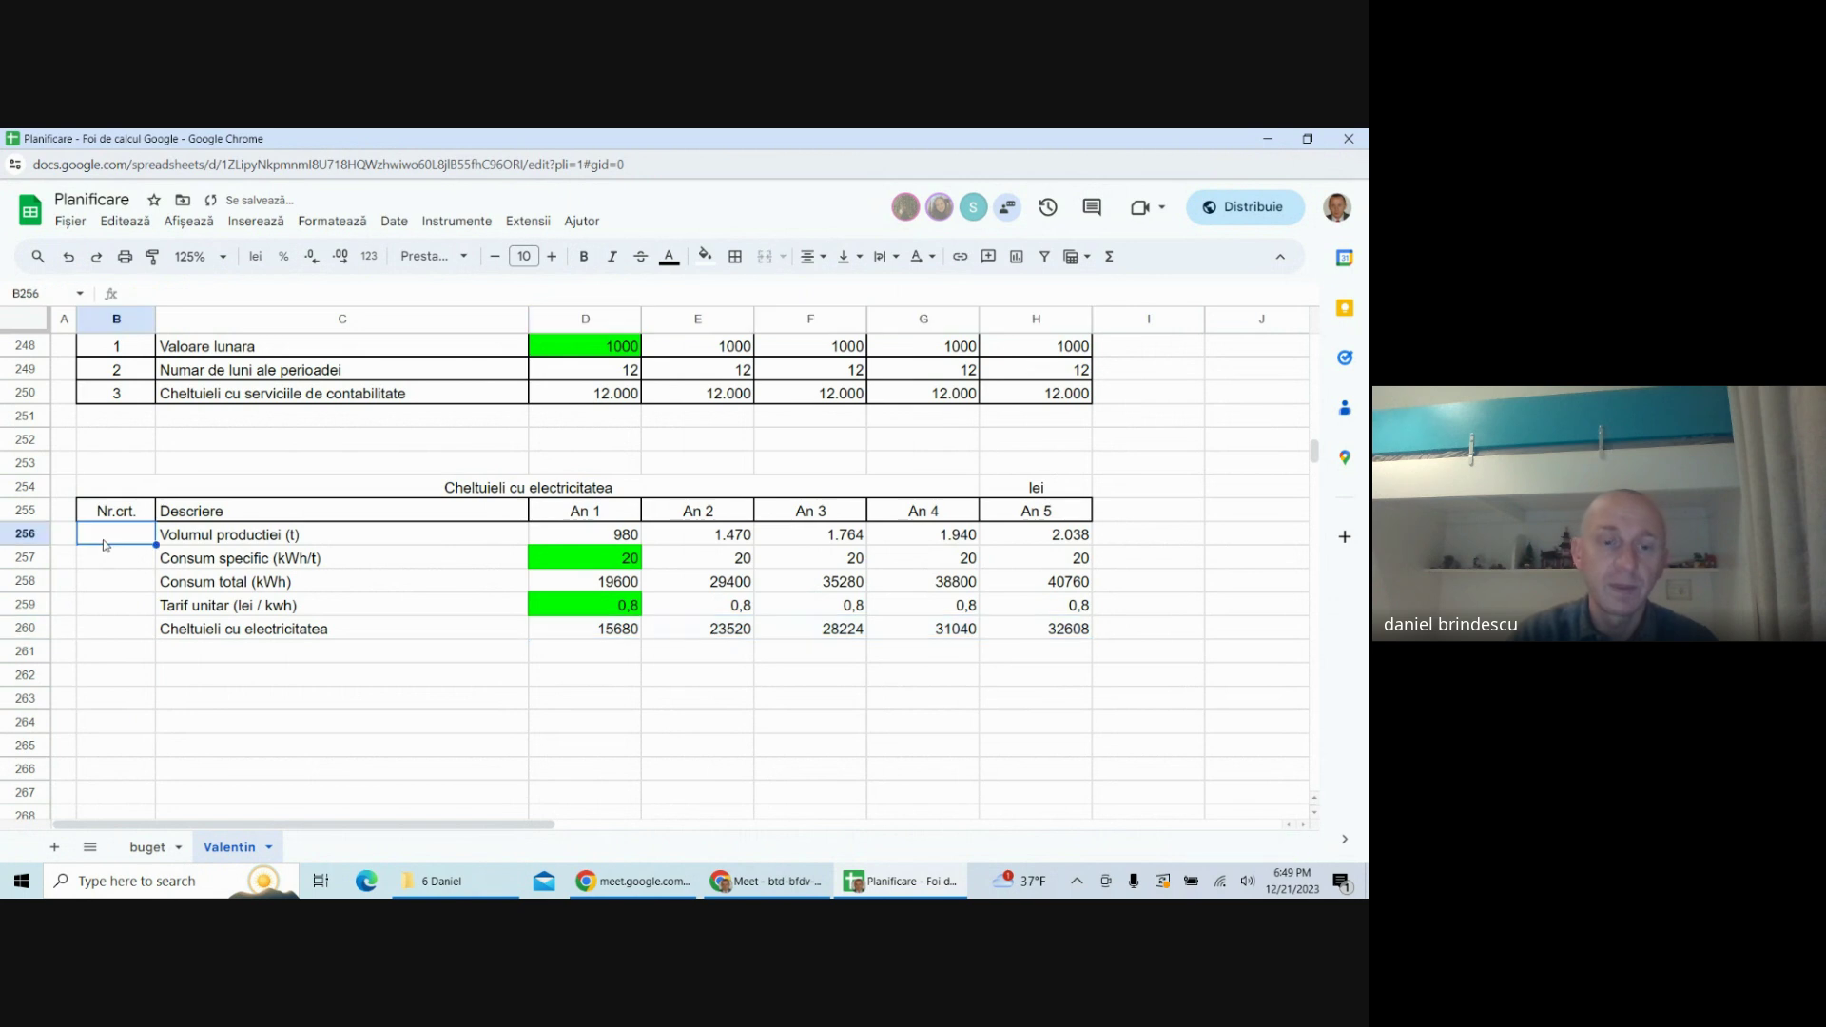
text(1)
key(Return)
text(2)
key(Return)
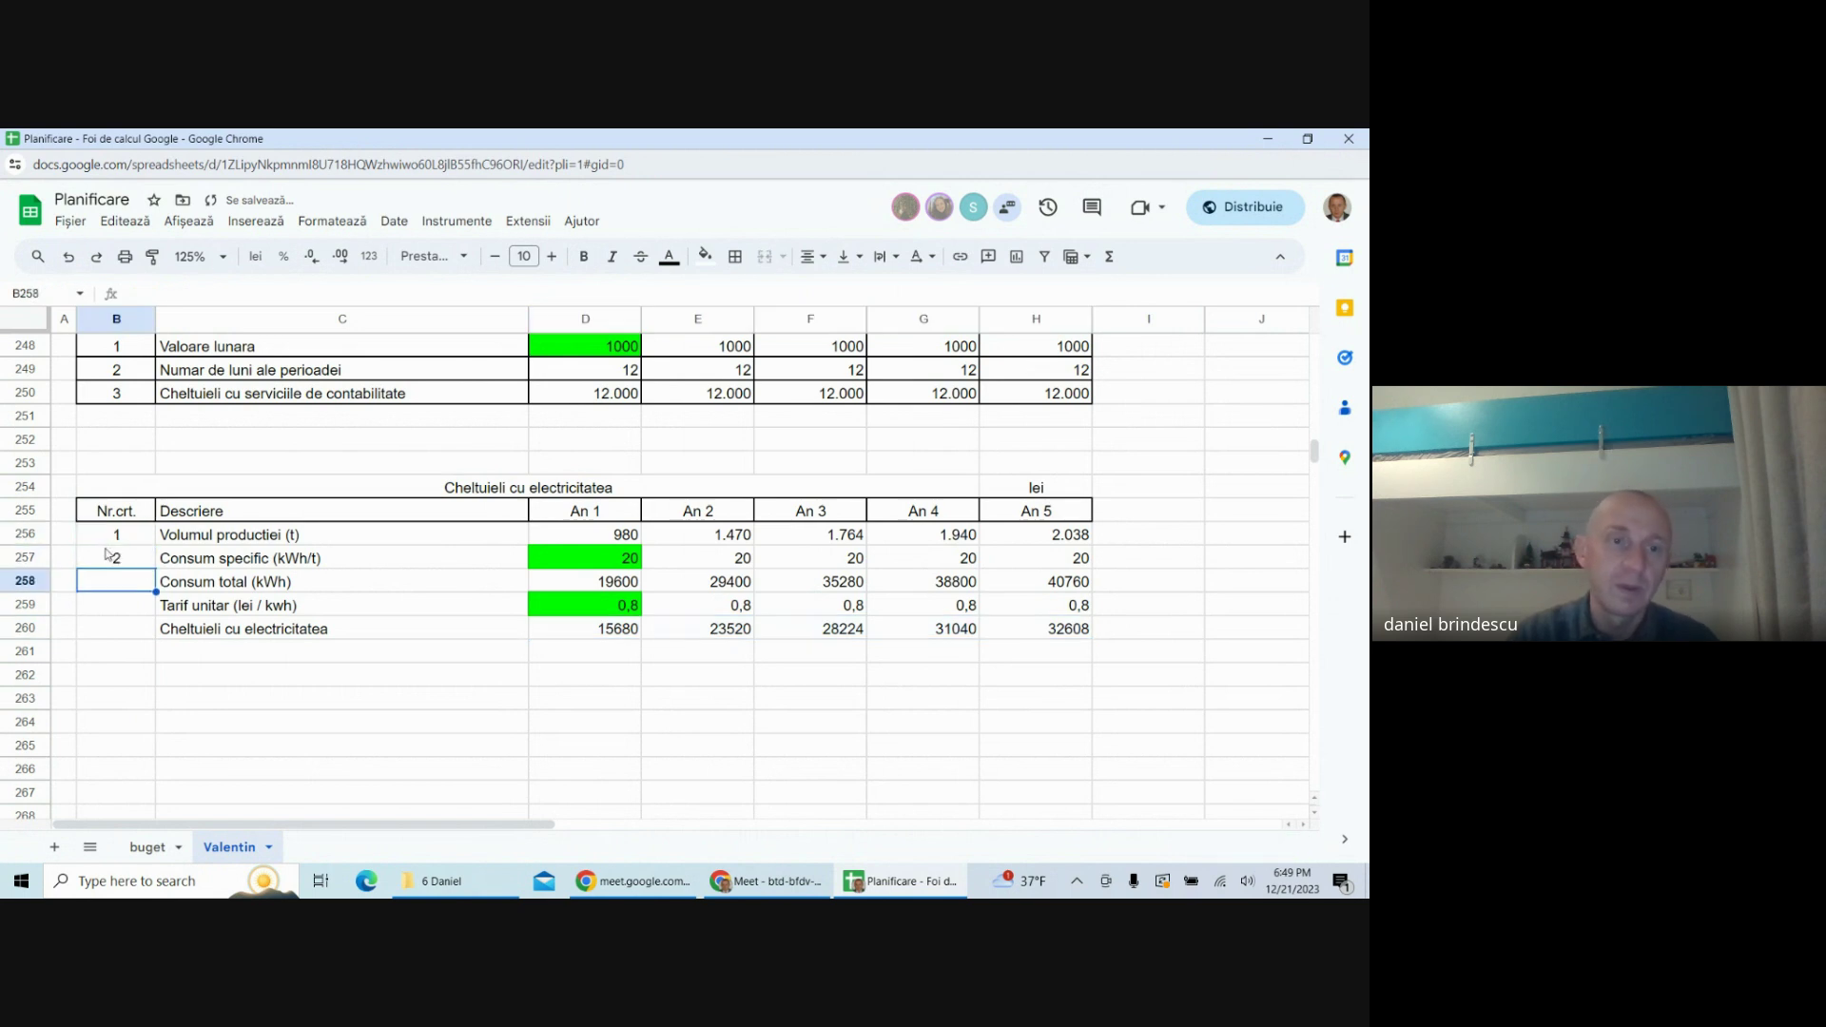
drag(111, 535, 1046, 630)
double_click(155, 568)
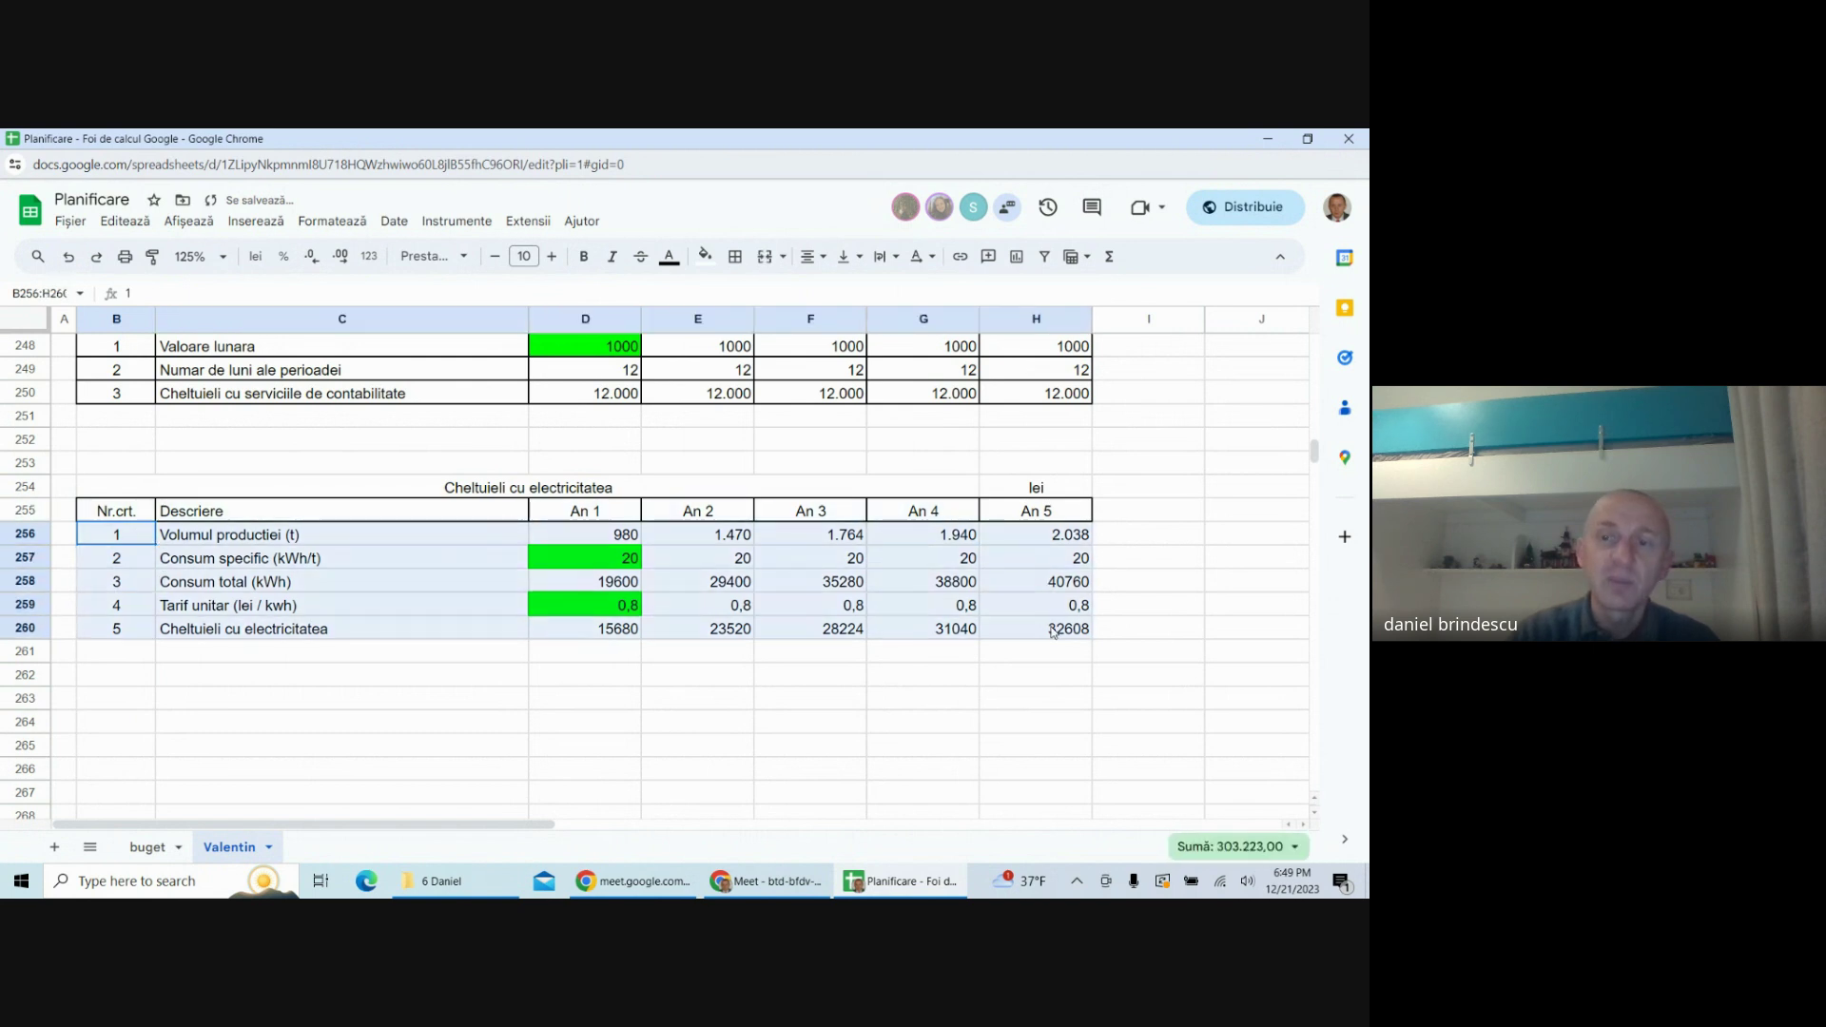
- Apply all borders to the electricity table rows B256:H260
click(735, 256)
click(743, 293)
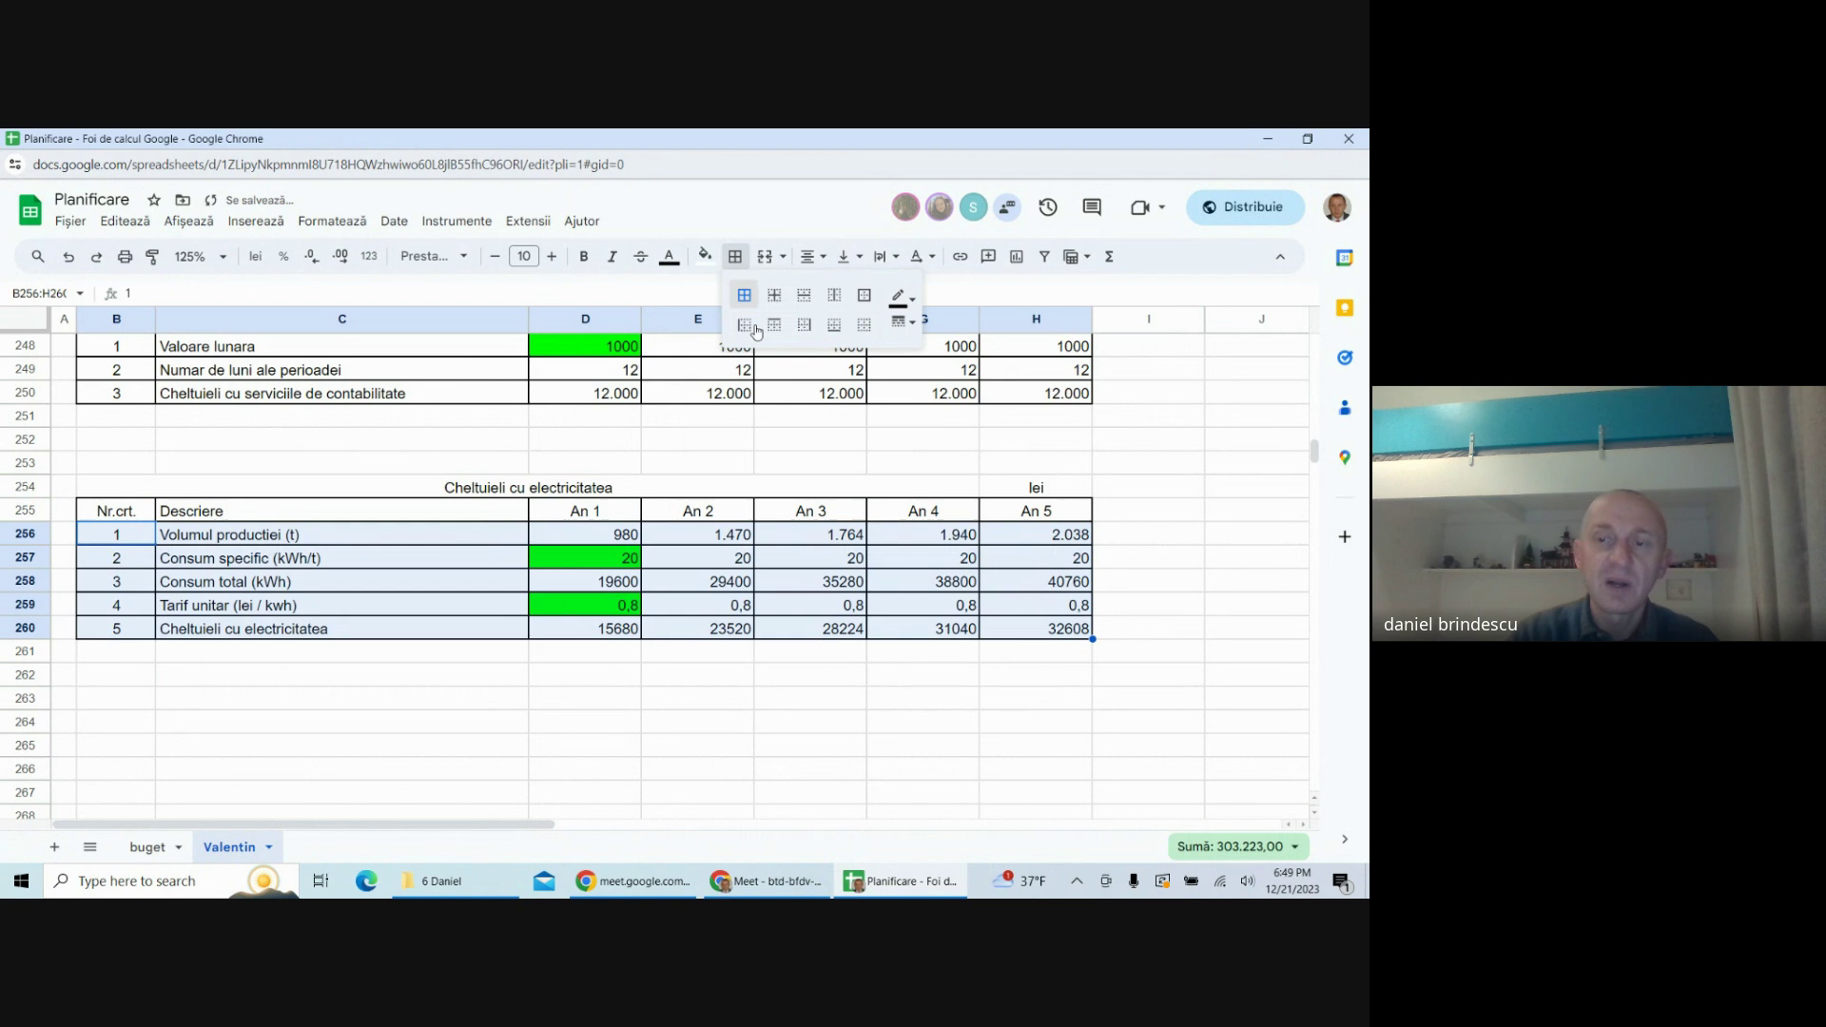
click(585, 770)
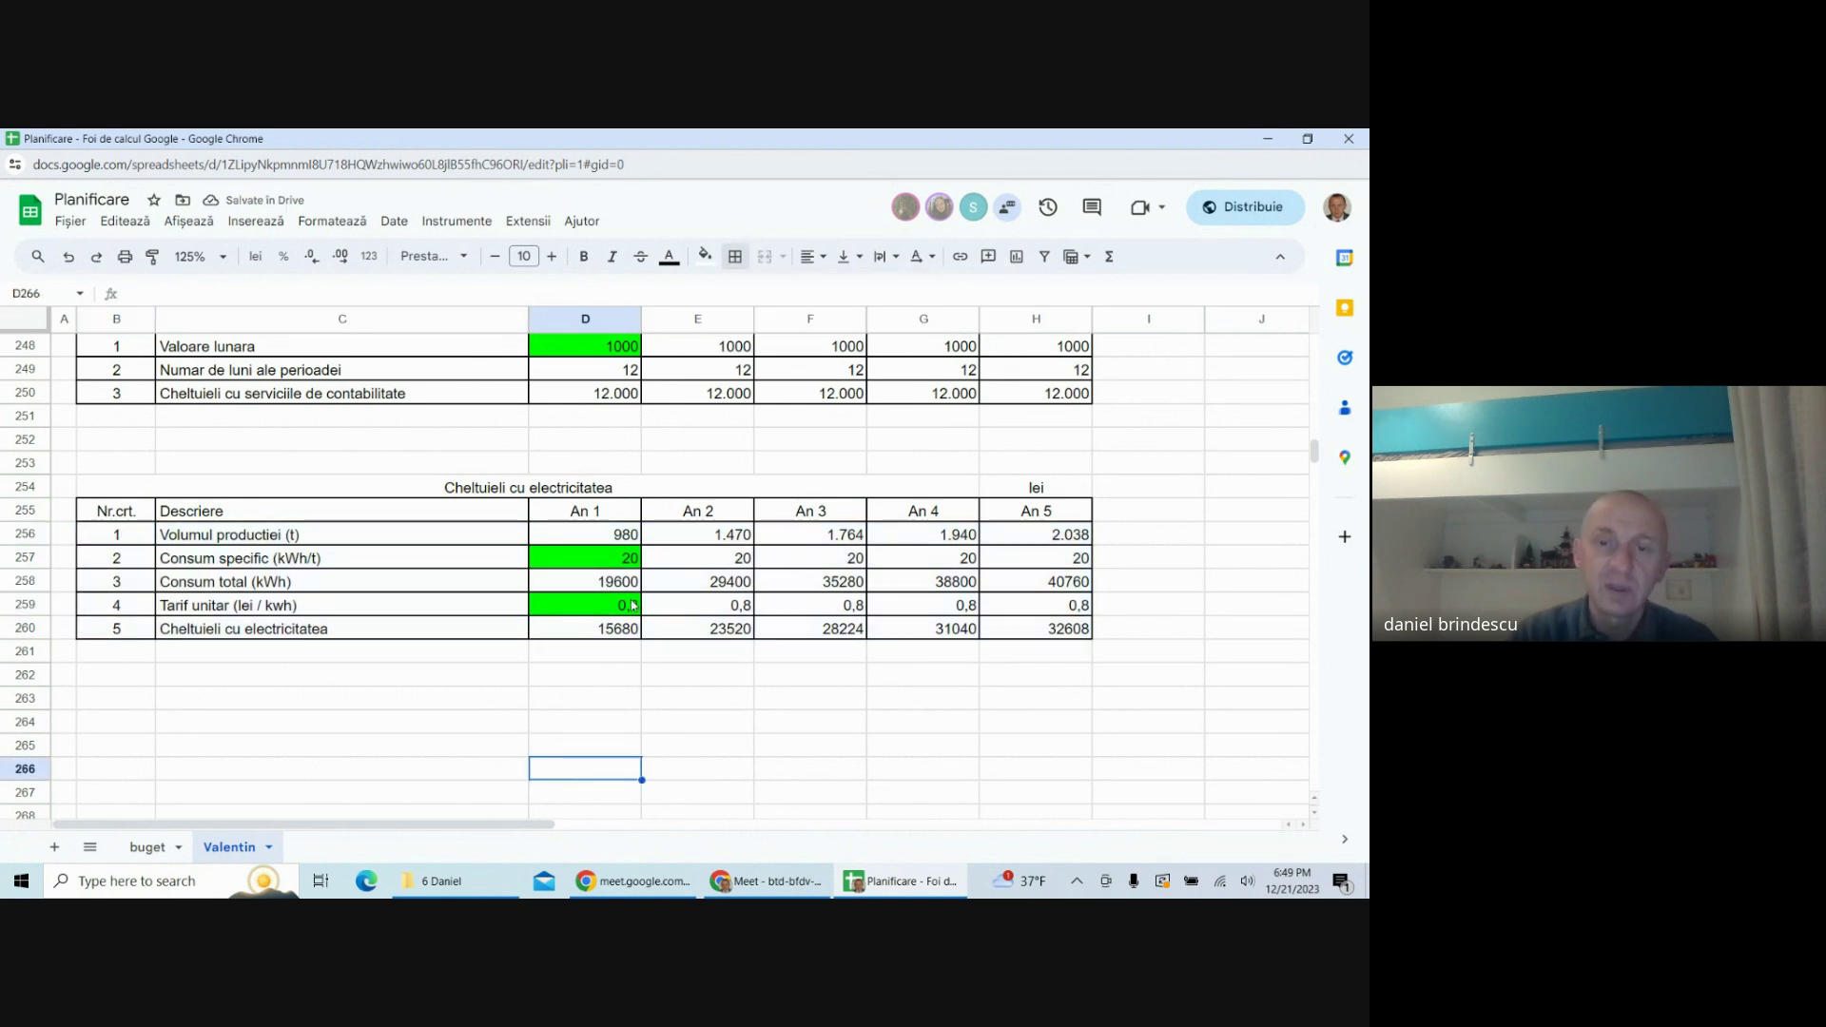
- Format the total consumption values D258:H258 and electricity expense values D260:H260 as numbers with no decimals
drag(623, 586, 1013, 587)
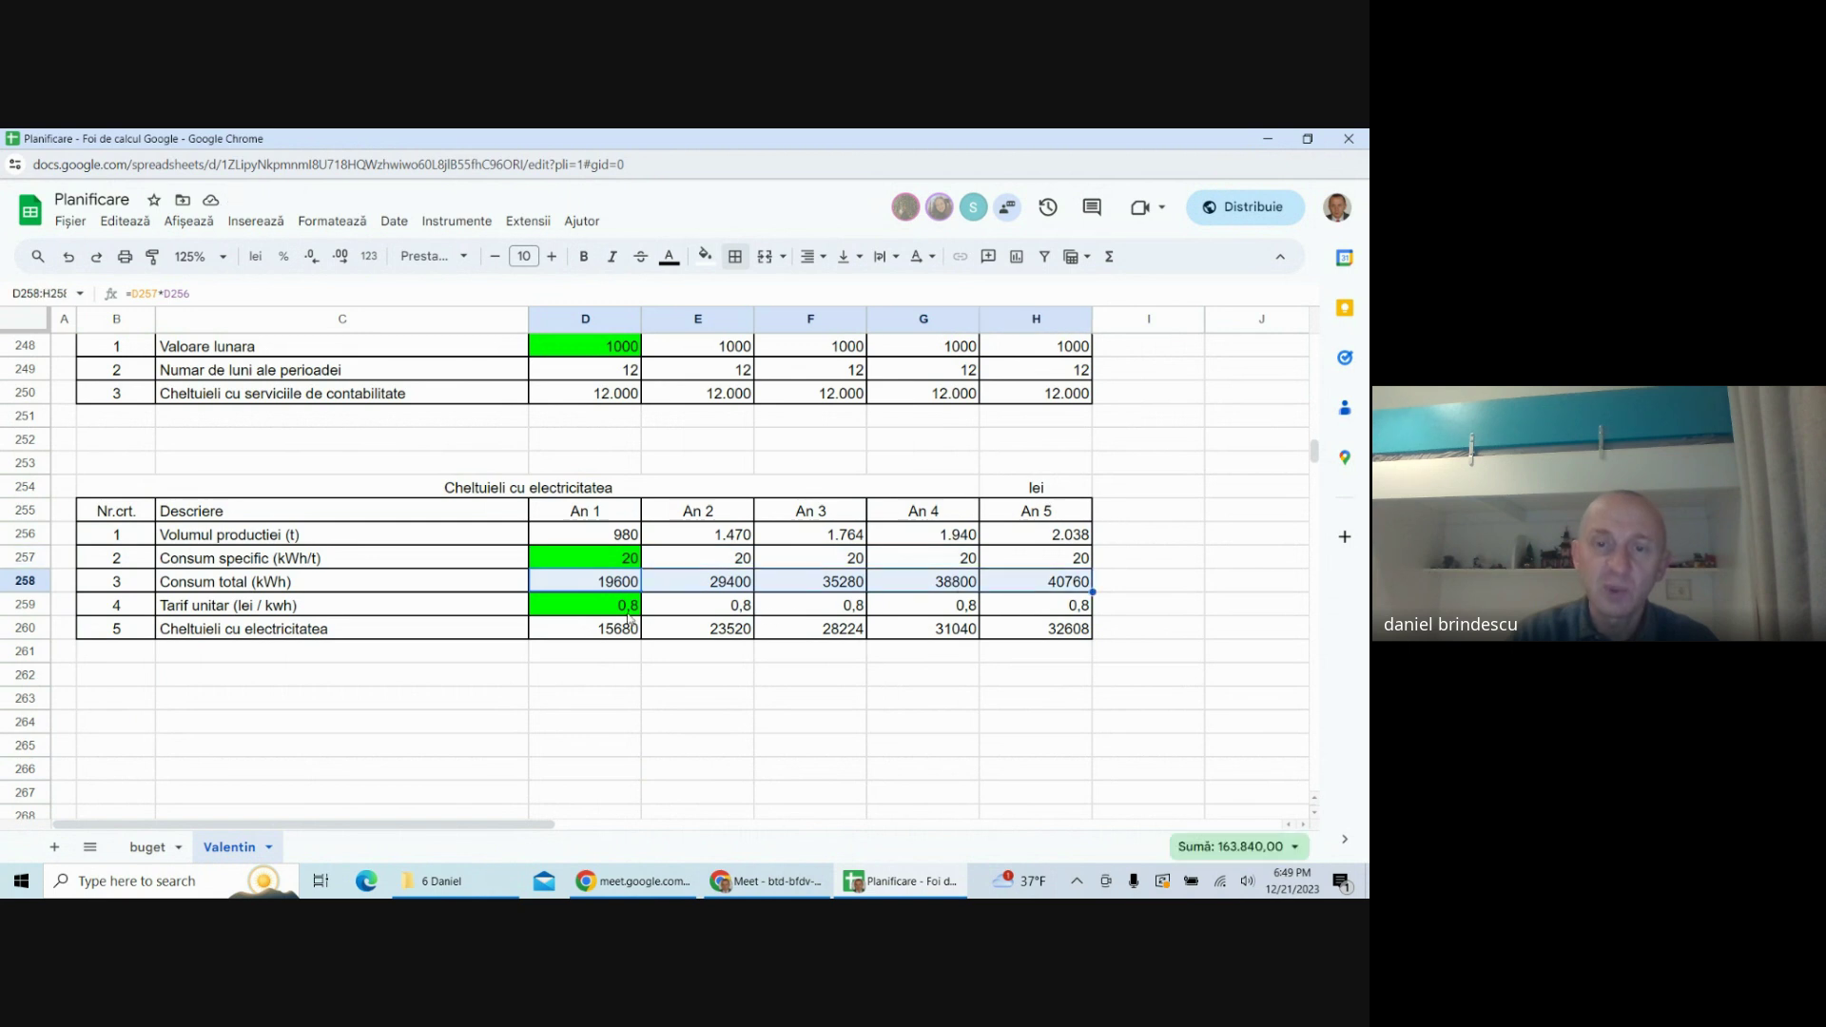
drag(627, 627, 1013, 630)
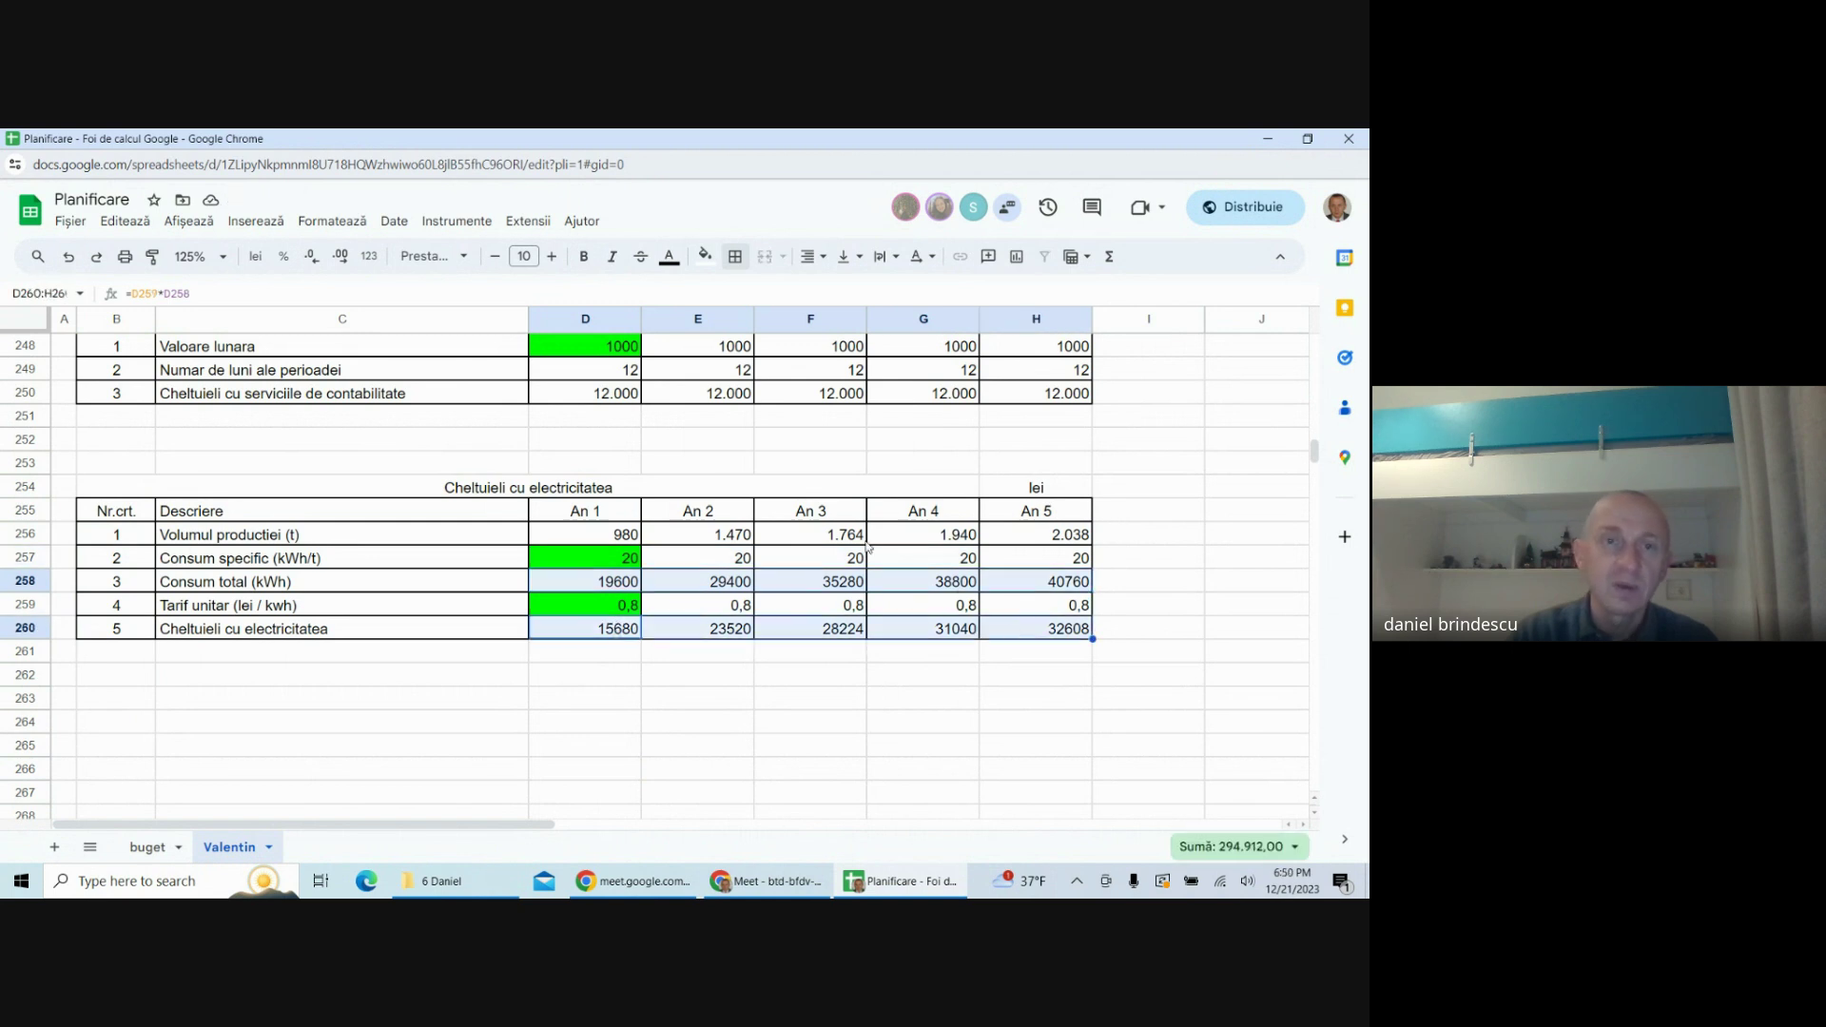
click(314, 224)
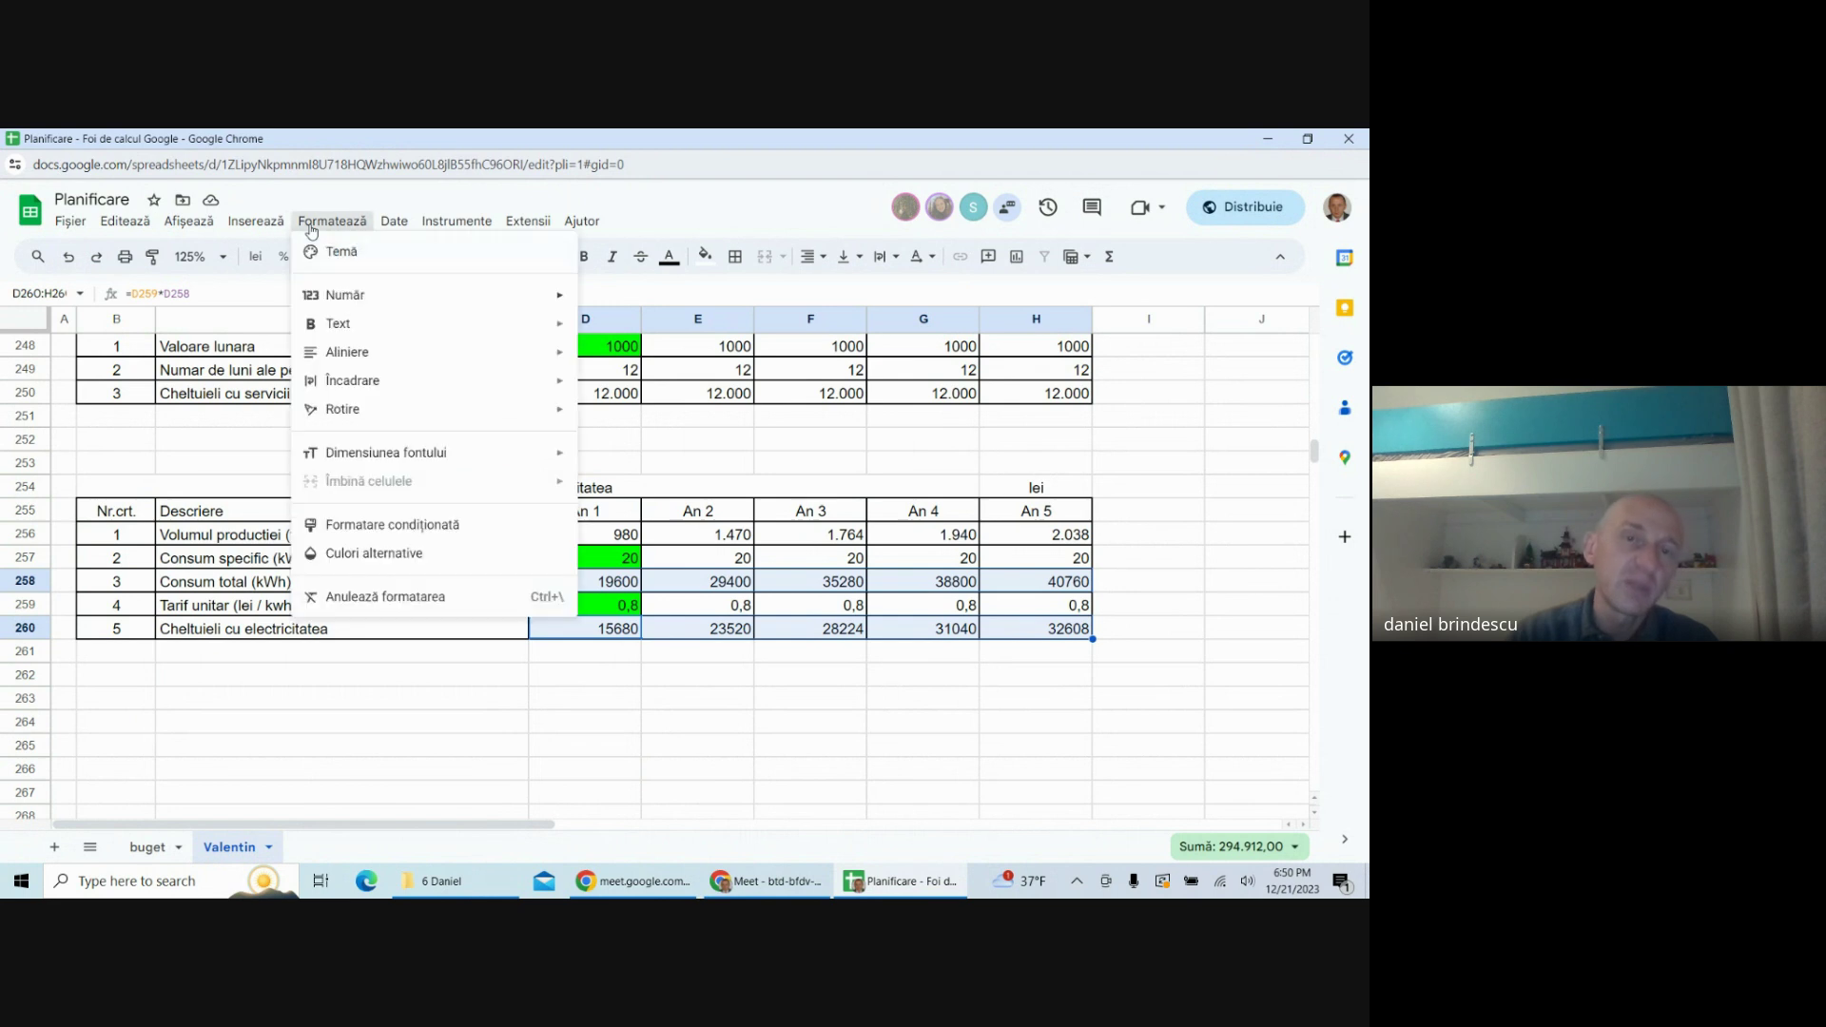
mouse_move(345, 295)
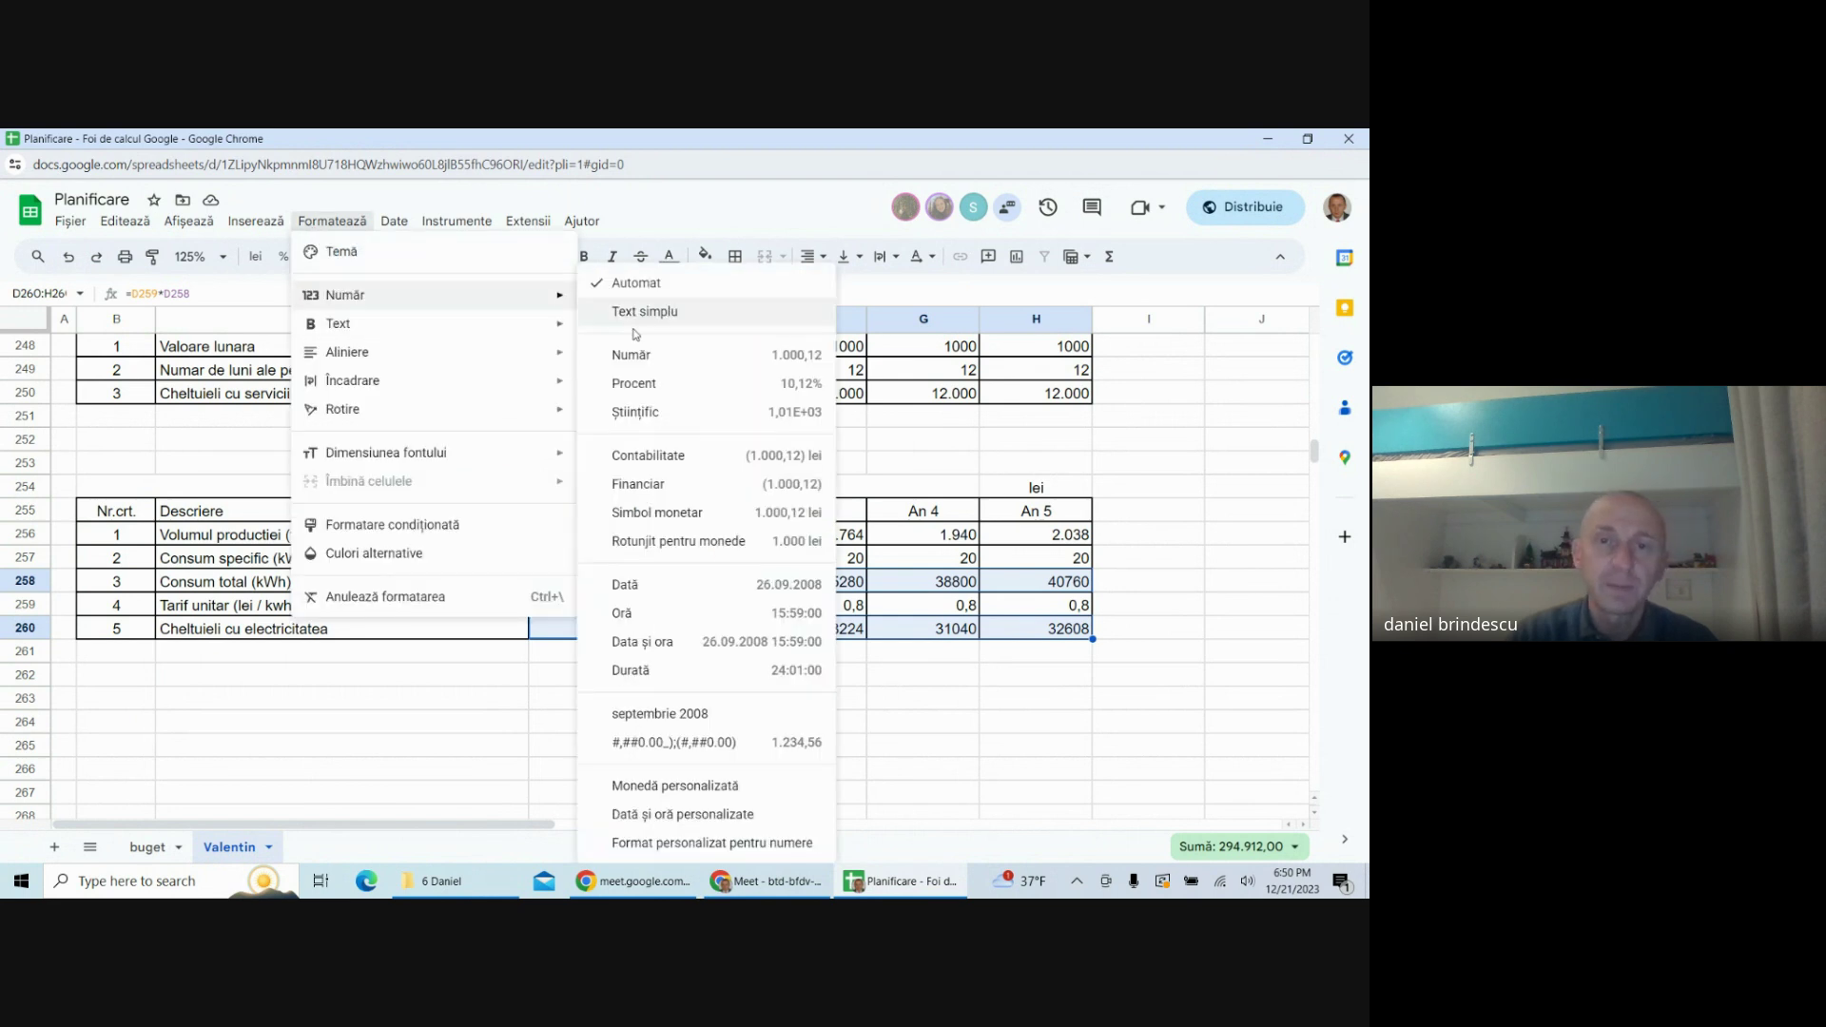
click(672, 367)
click(313, 257)
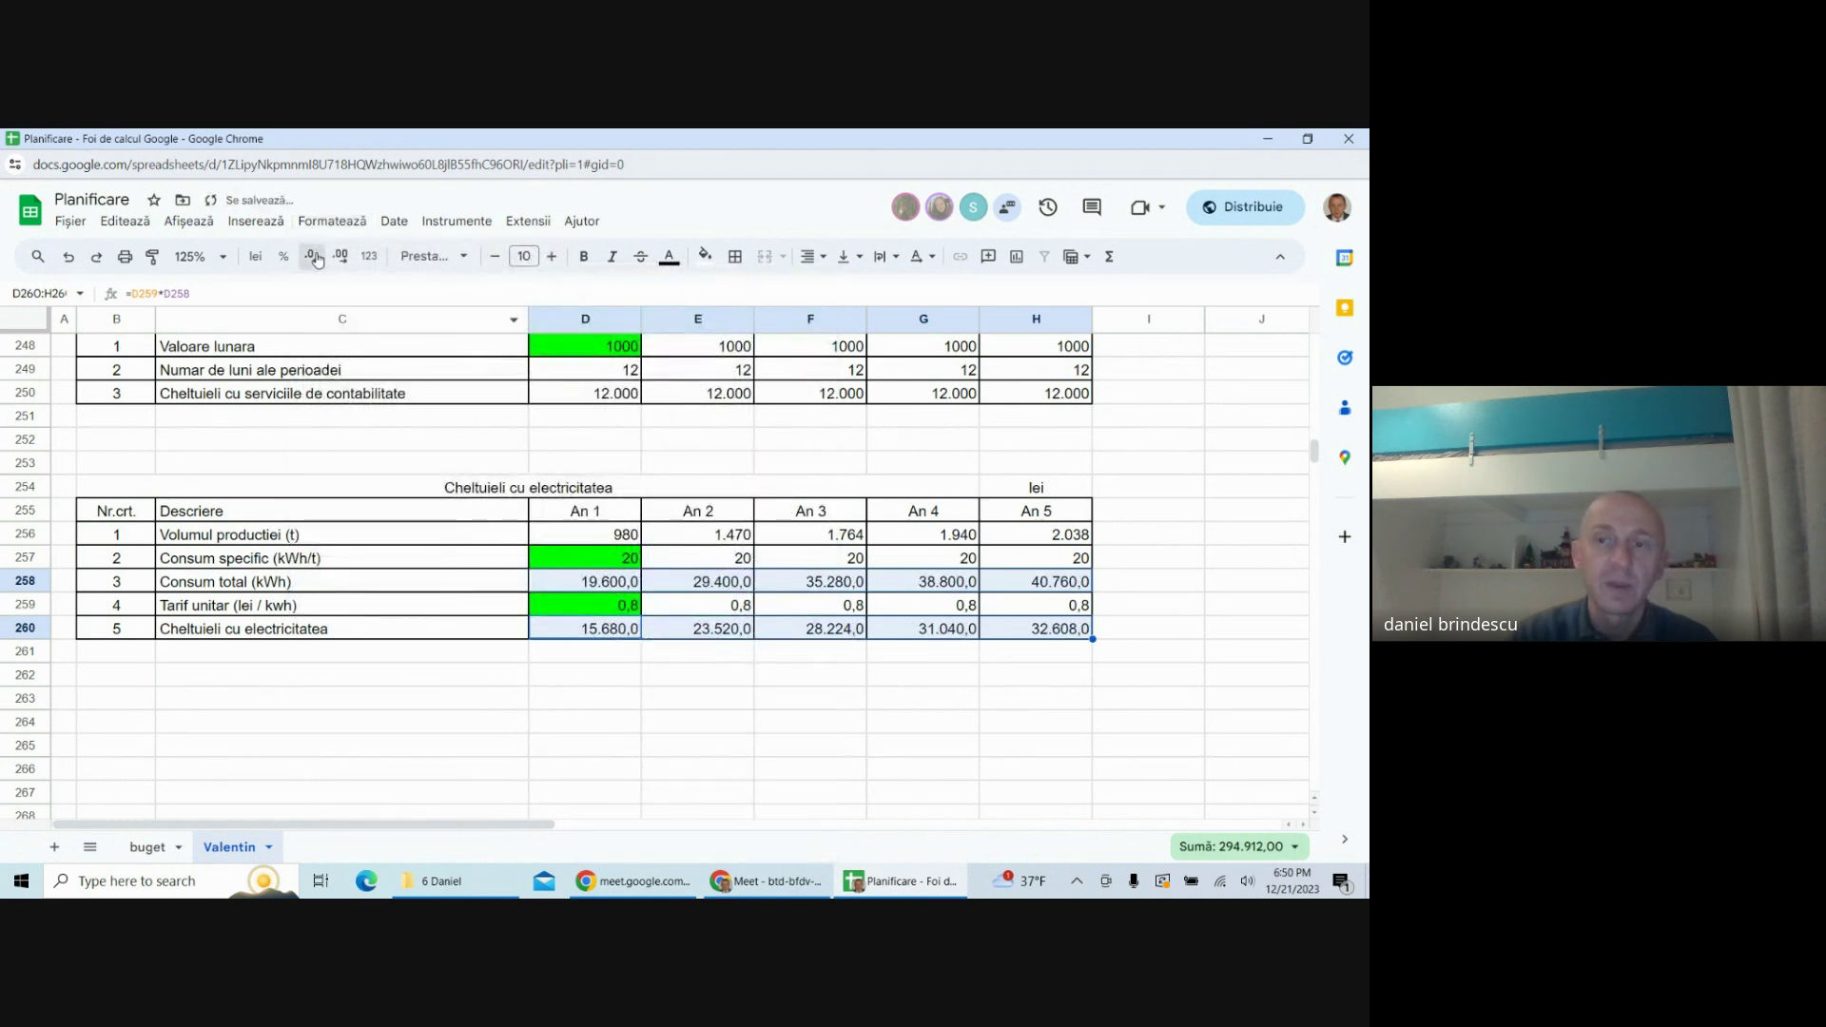
click(313, 257)
click(799, 727)
- Copy the electricity table's title and header rows B254:H255 to B264 to start a new expense table
drag(162, 495, 1011, 520)
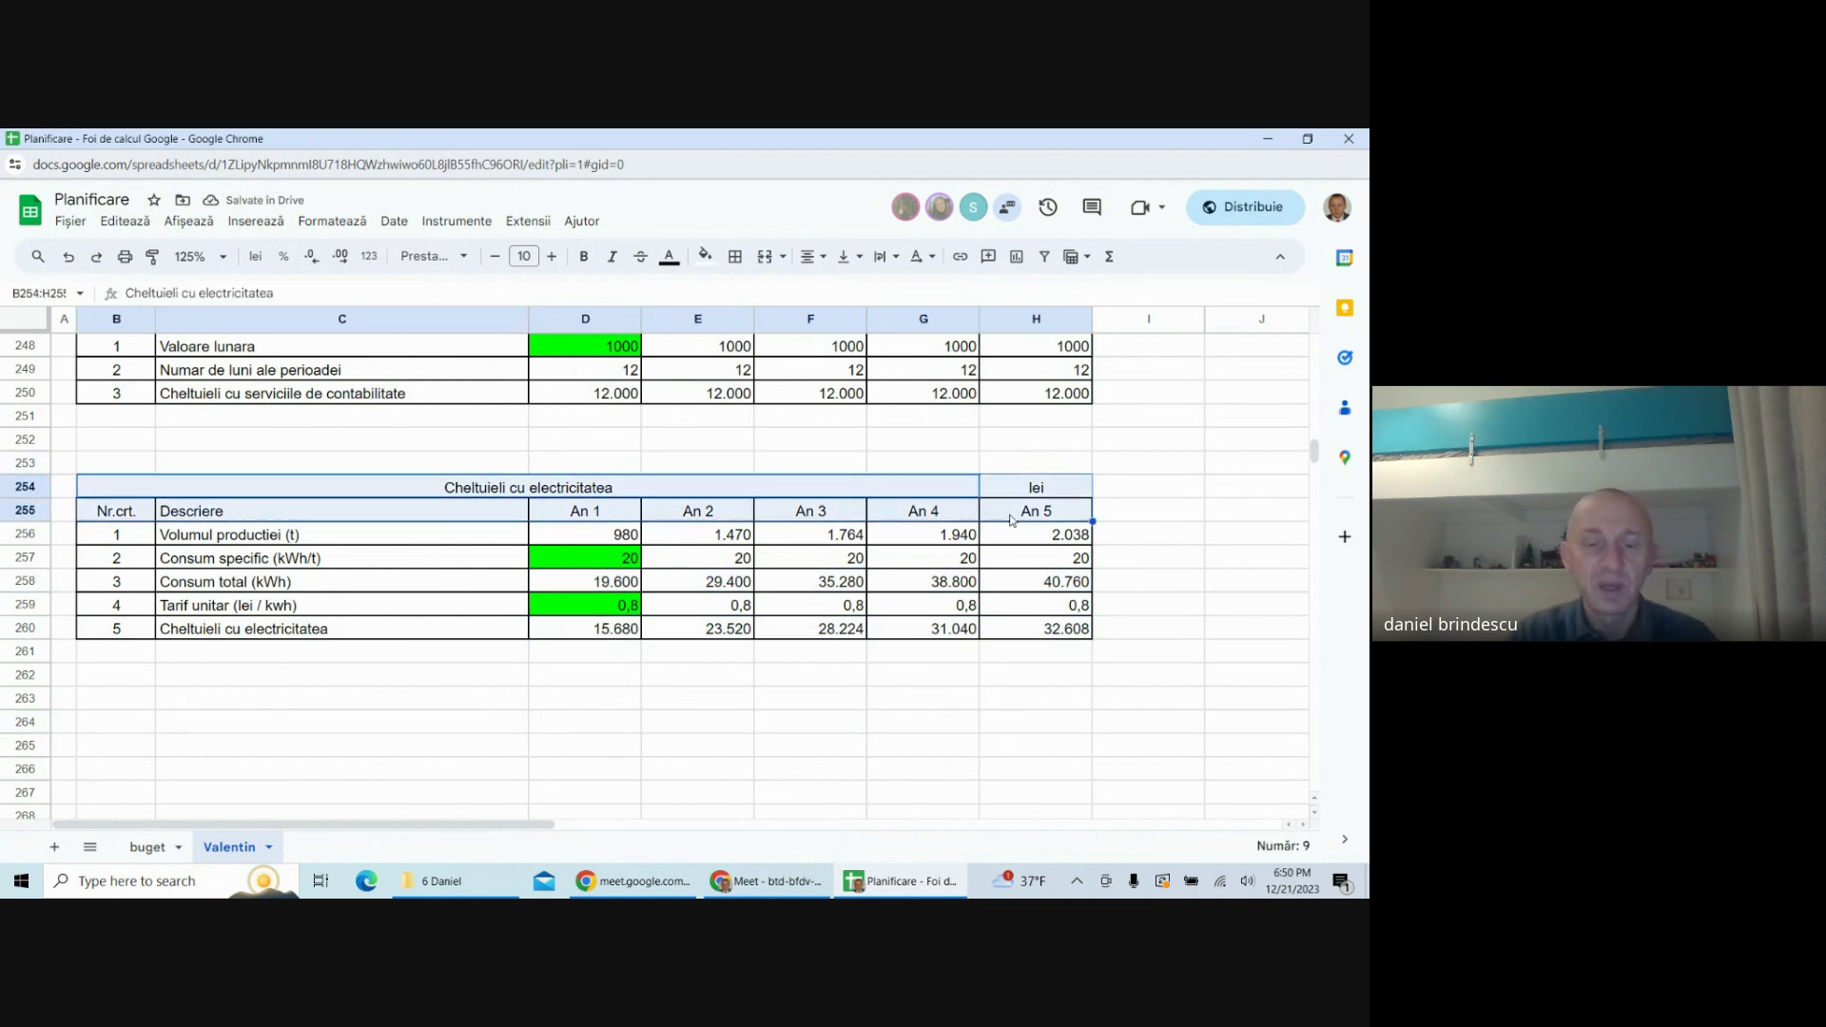
key(ctrl+c)
scroll(336, 614, down, 2)
click(124, 607)
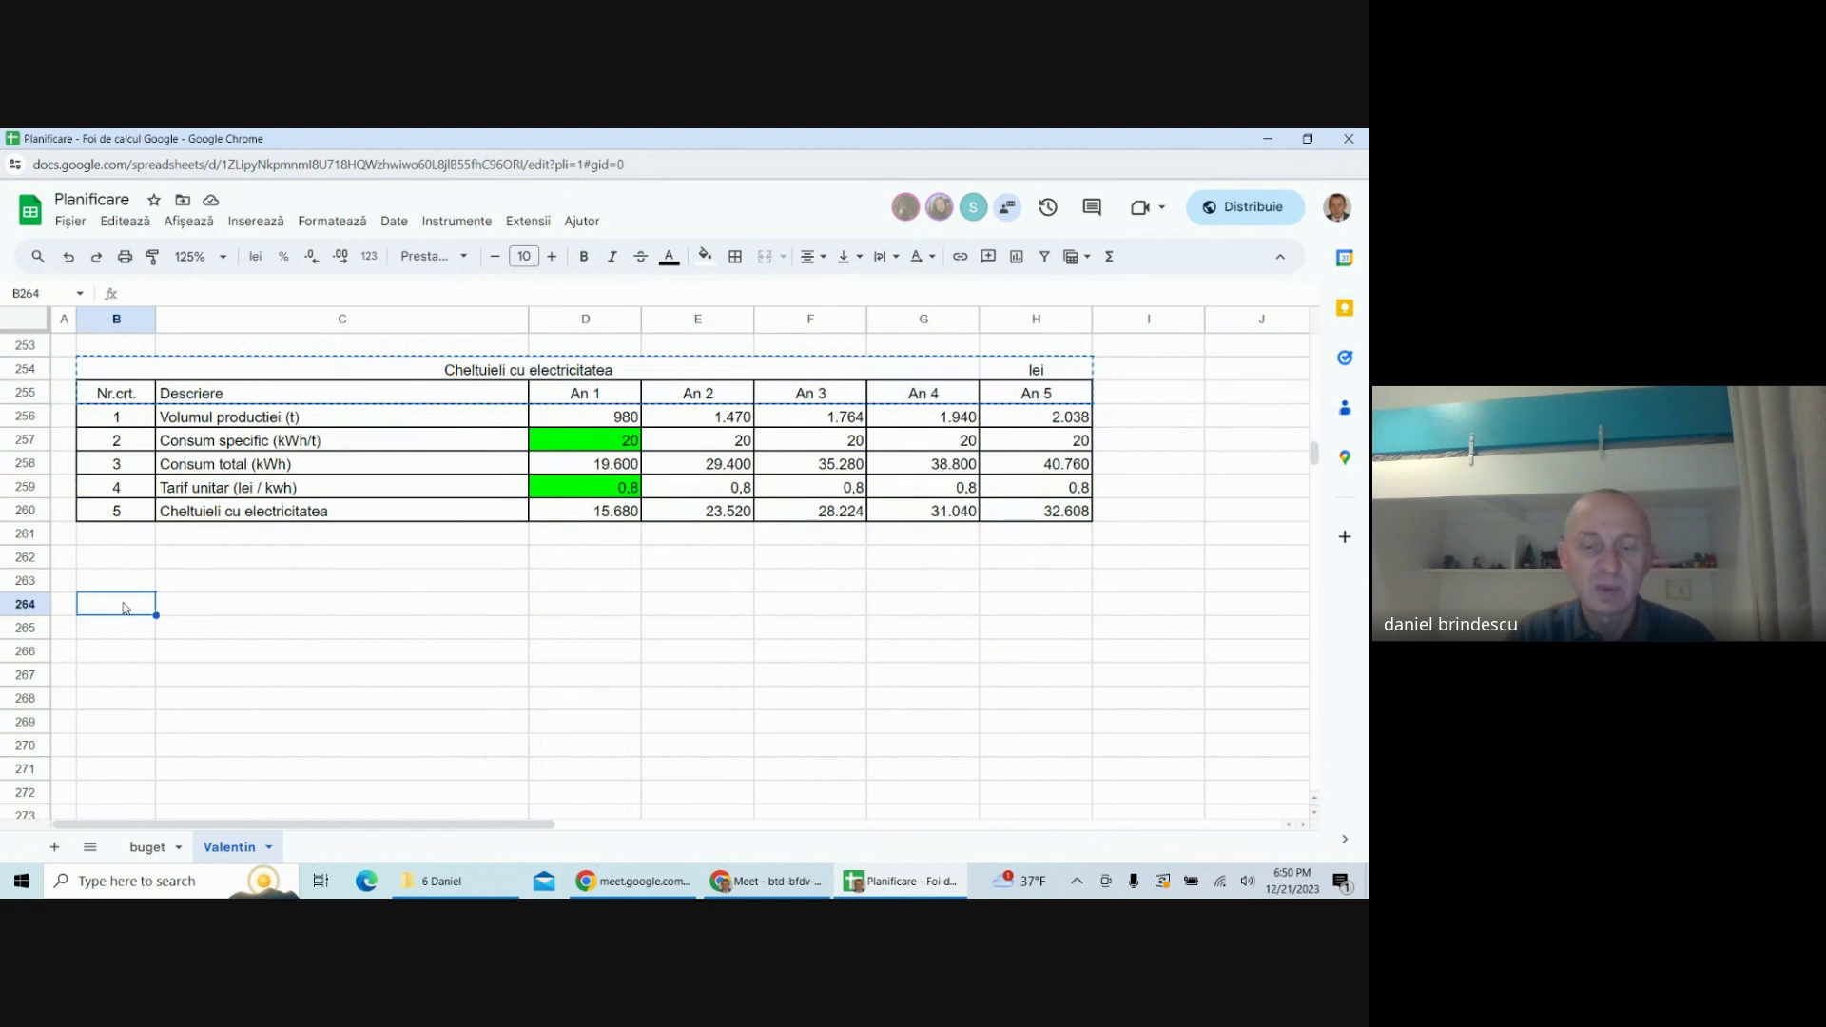
key(ctrl+v)
- Correct the currency label in H264 by linking it to H254 with =H254
click(1057, 609)
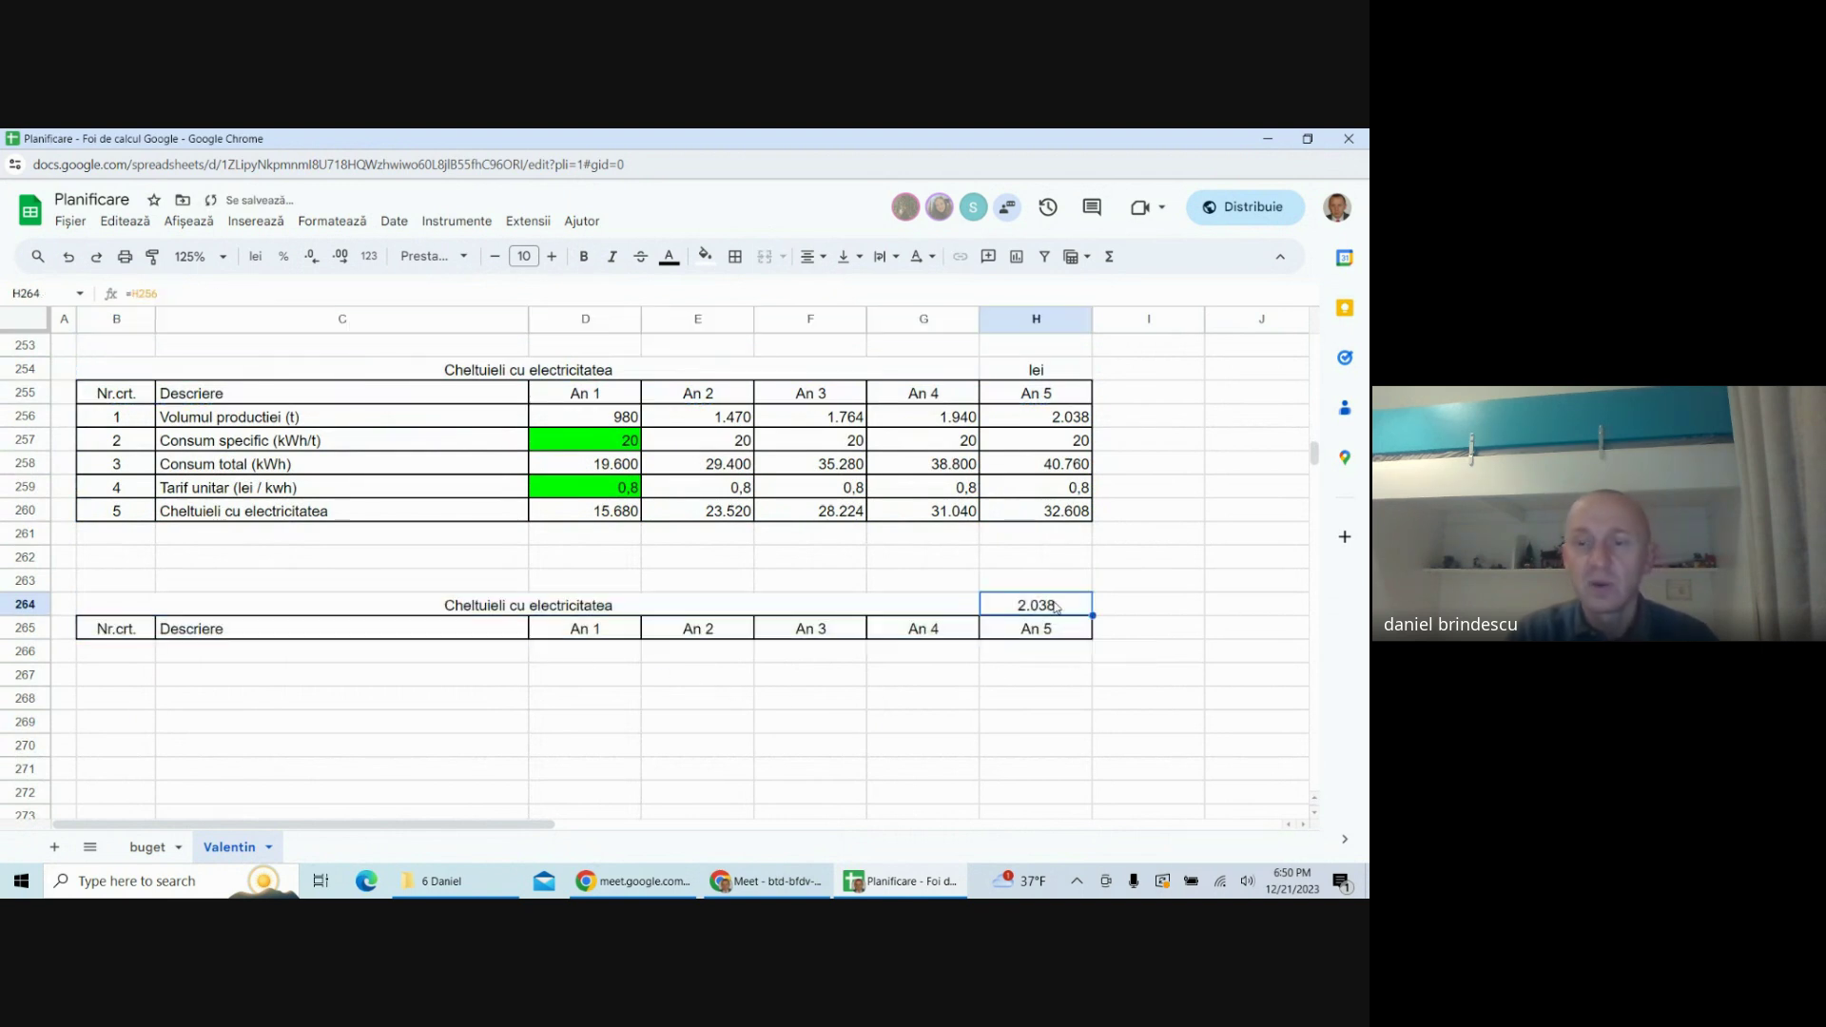
text(=)
click(1040, 374)
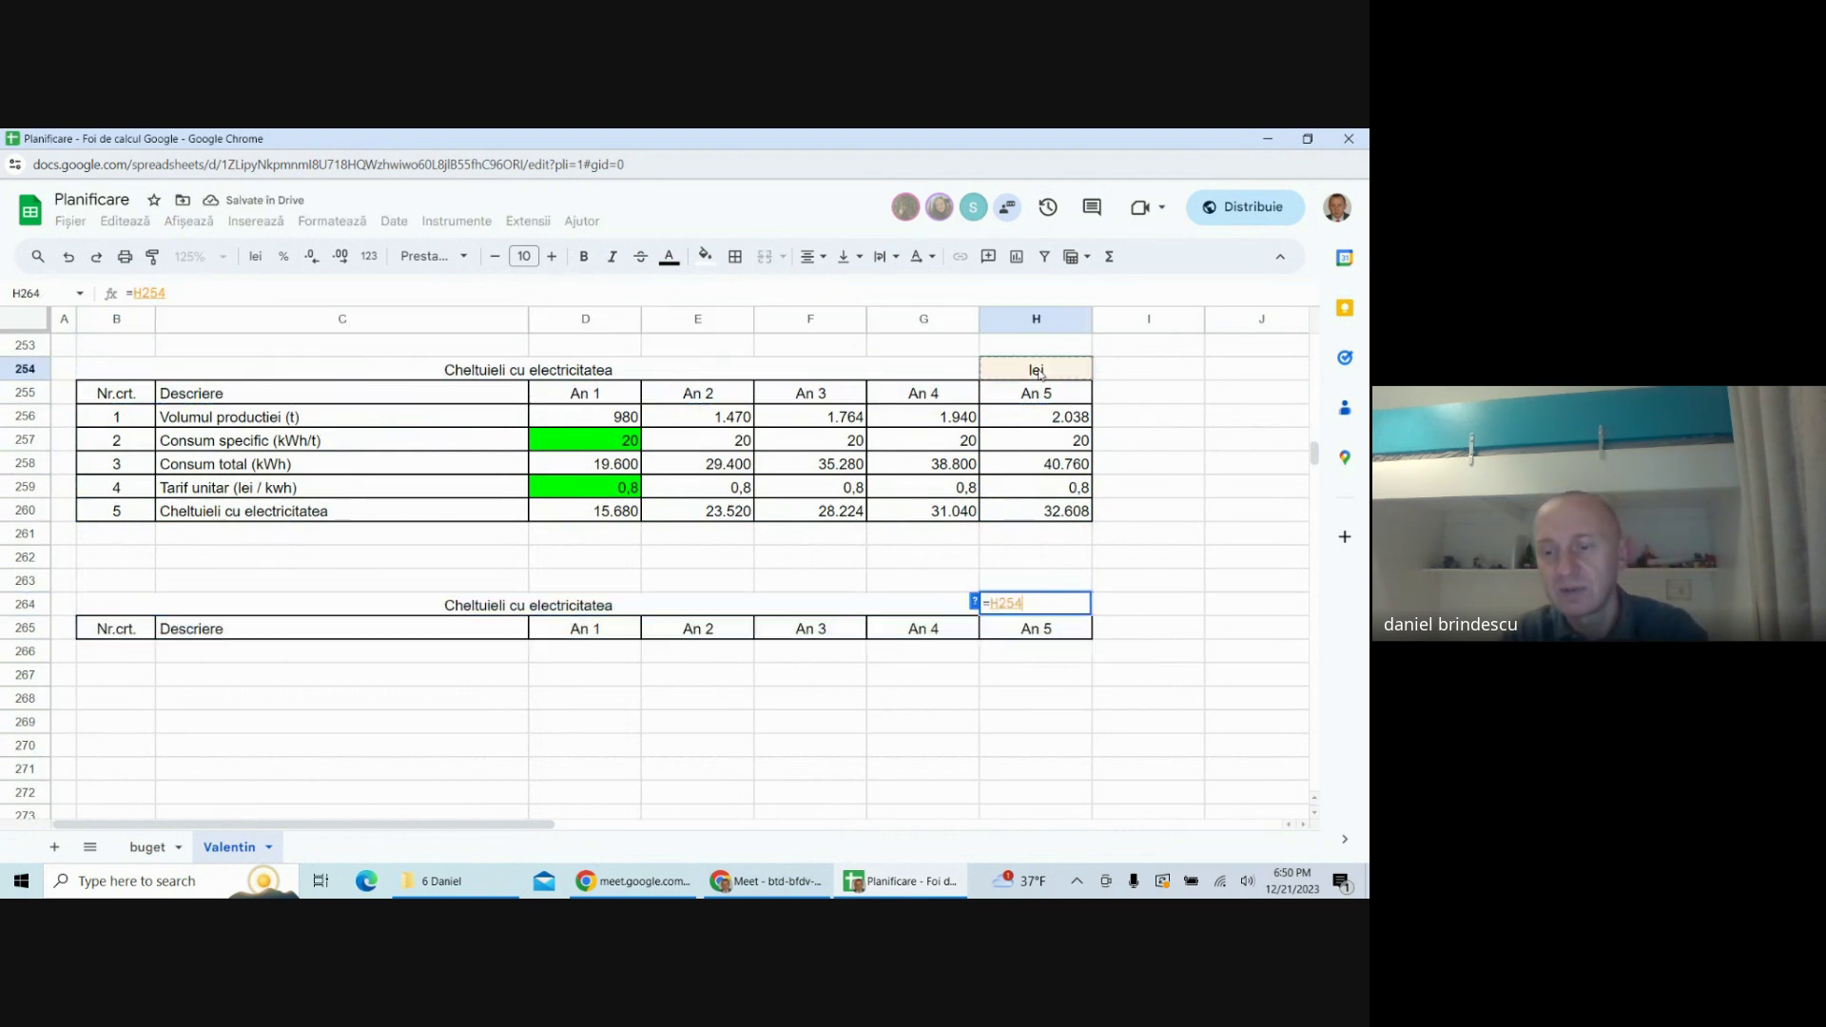
key(Return)
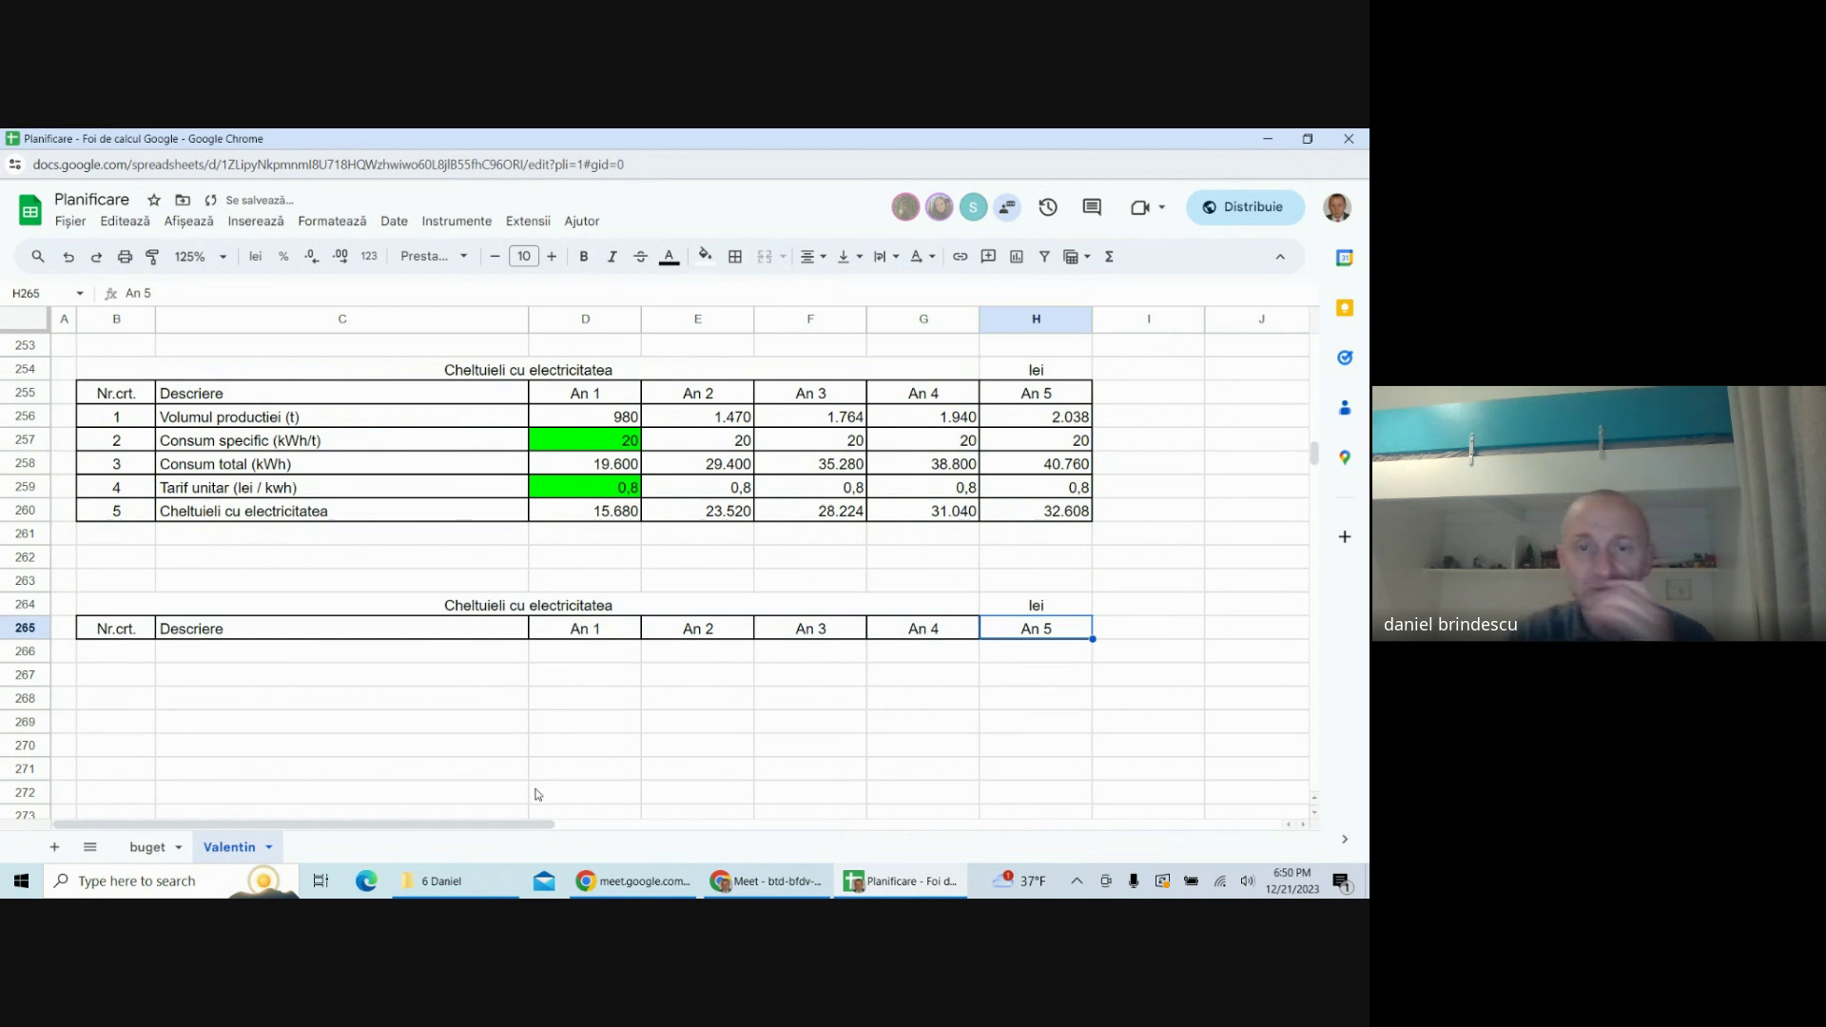
- Number the new table's rows 1 to 3 by copying B256:B258 to B266:B268
click(116, 656)
drag(112, 425, 114, 464)
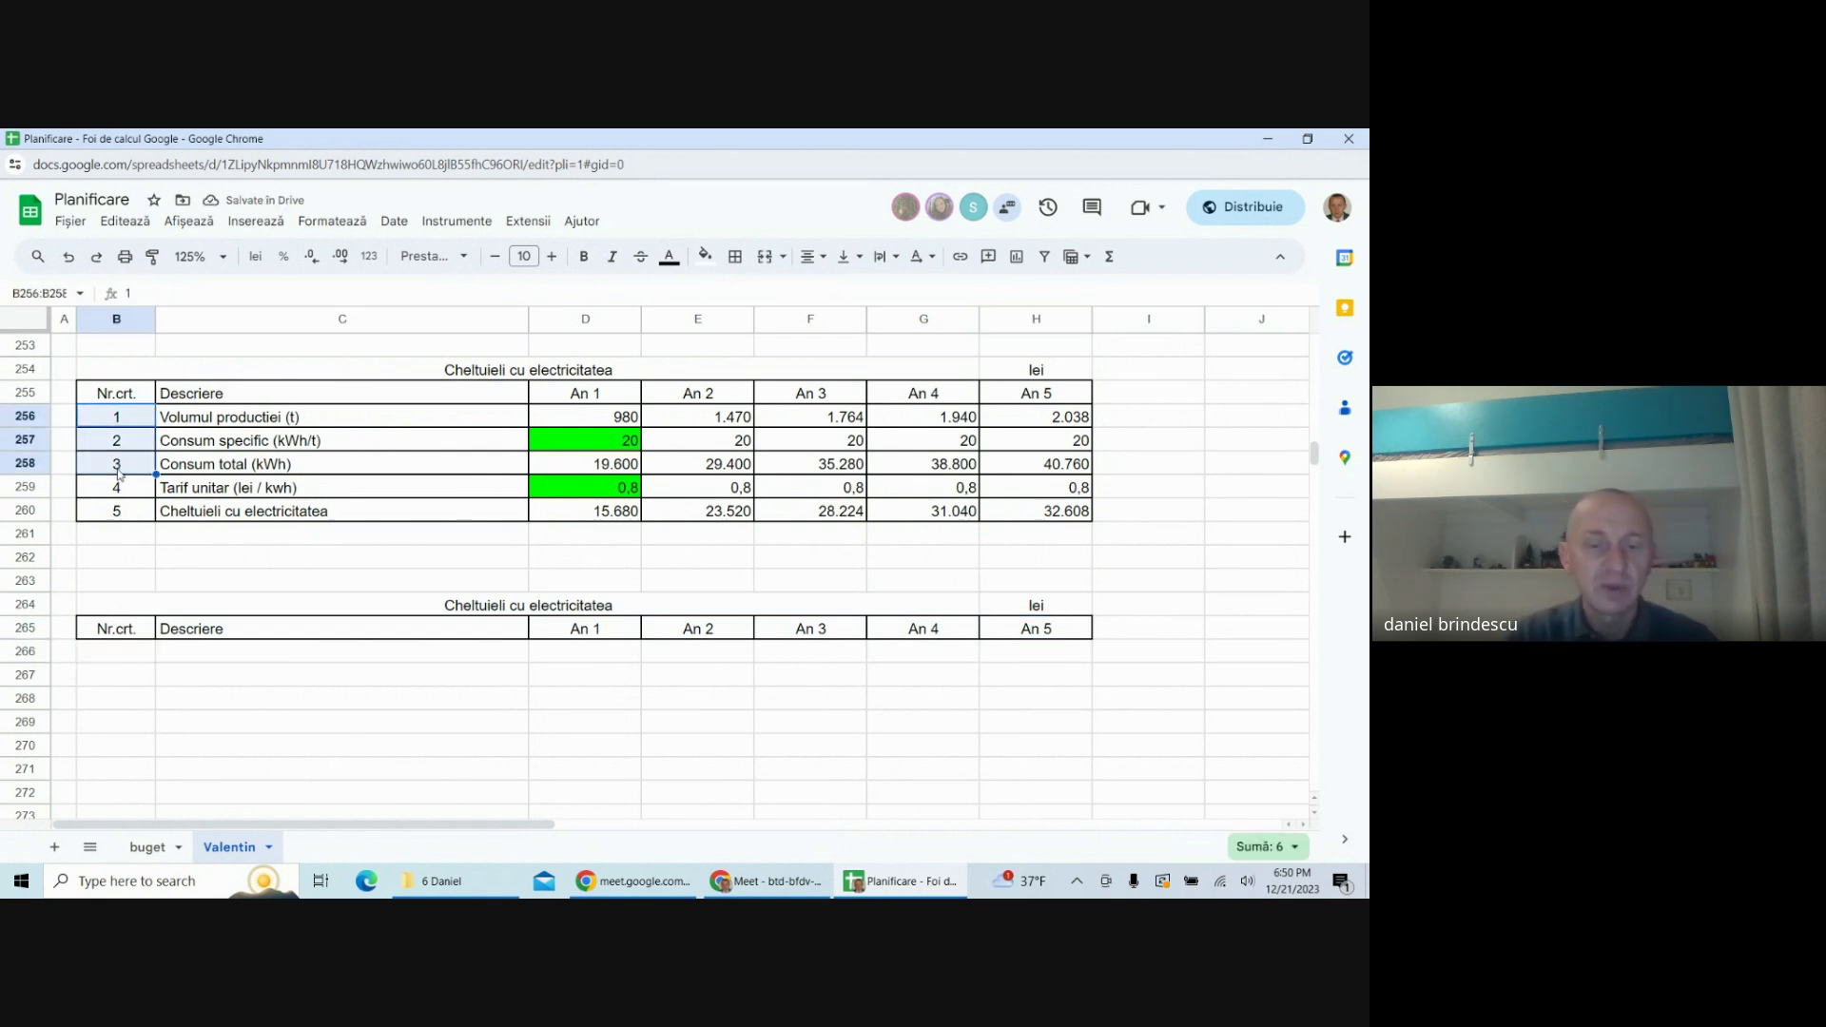
key(ctrl+c)
click(122, 652)
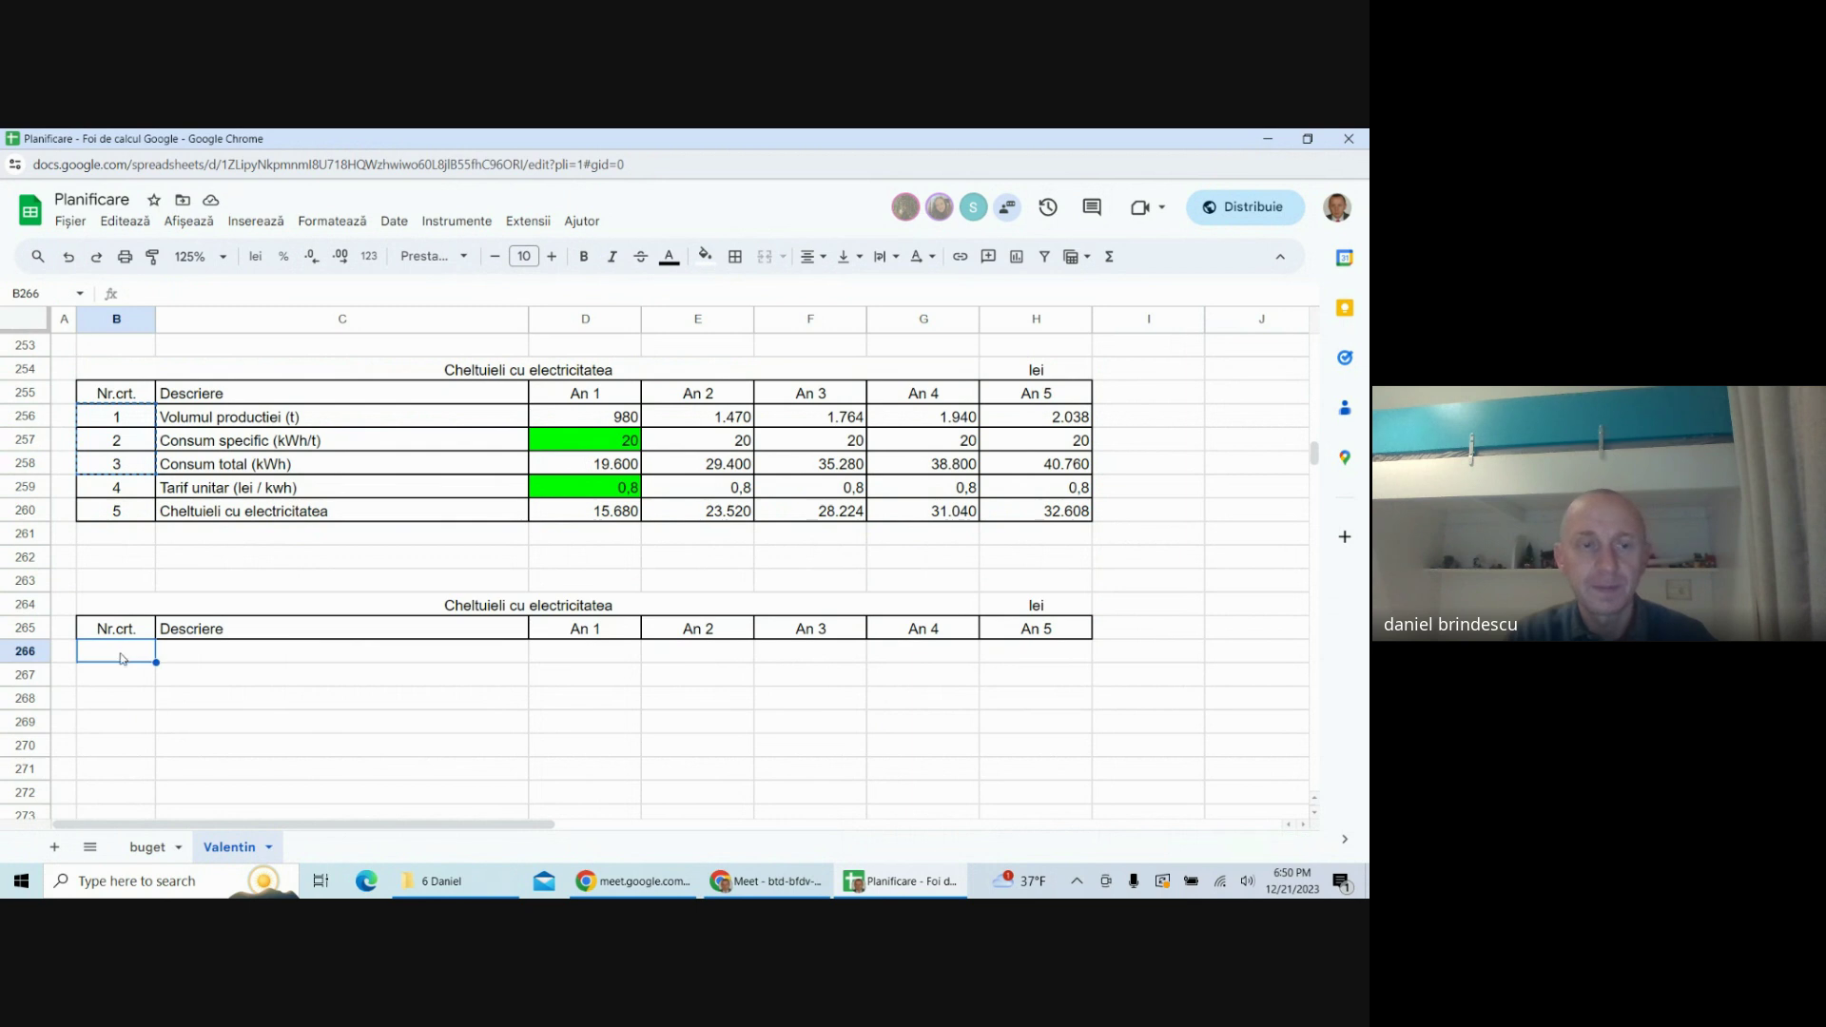
key(ctrl+v)
- Check the employee counts D143:D146 in the gross salaries table and enter "Numar de angajati" as the description in C266
click(245, 661)
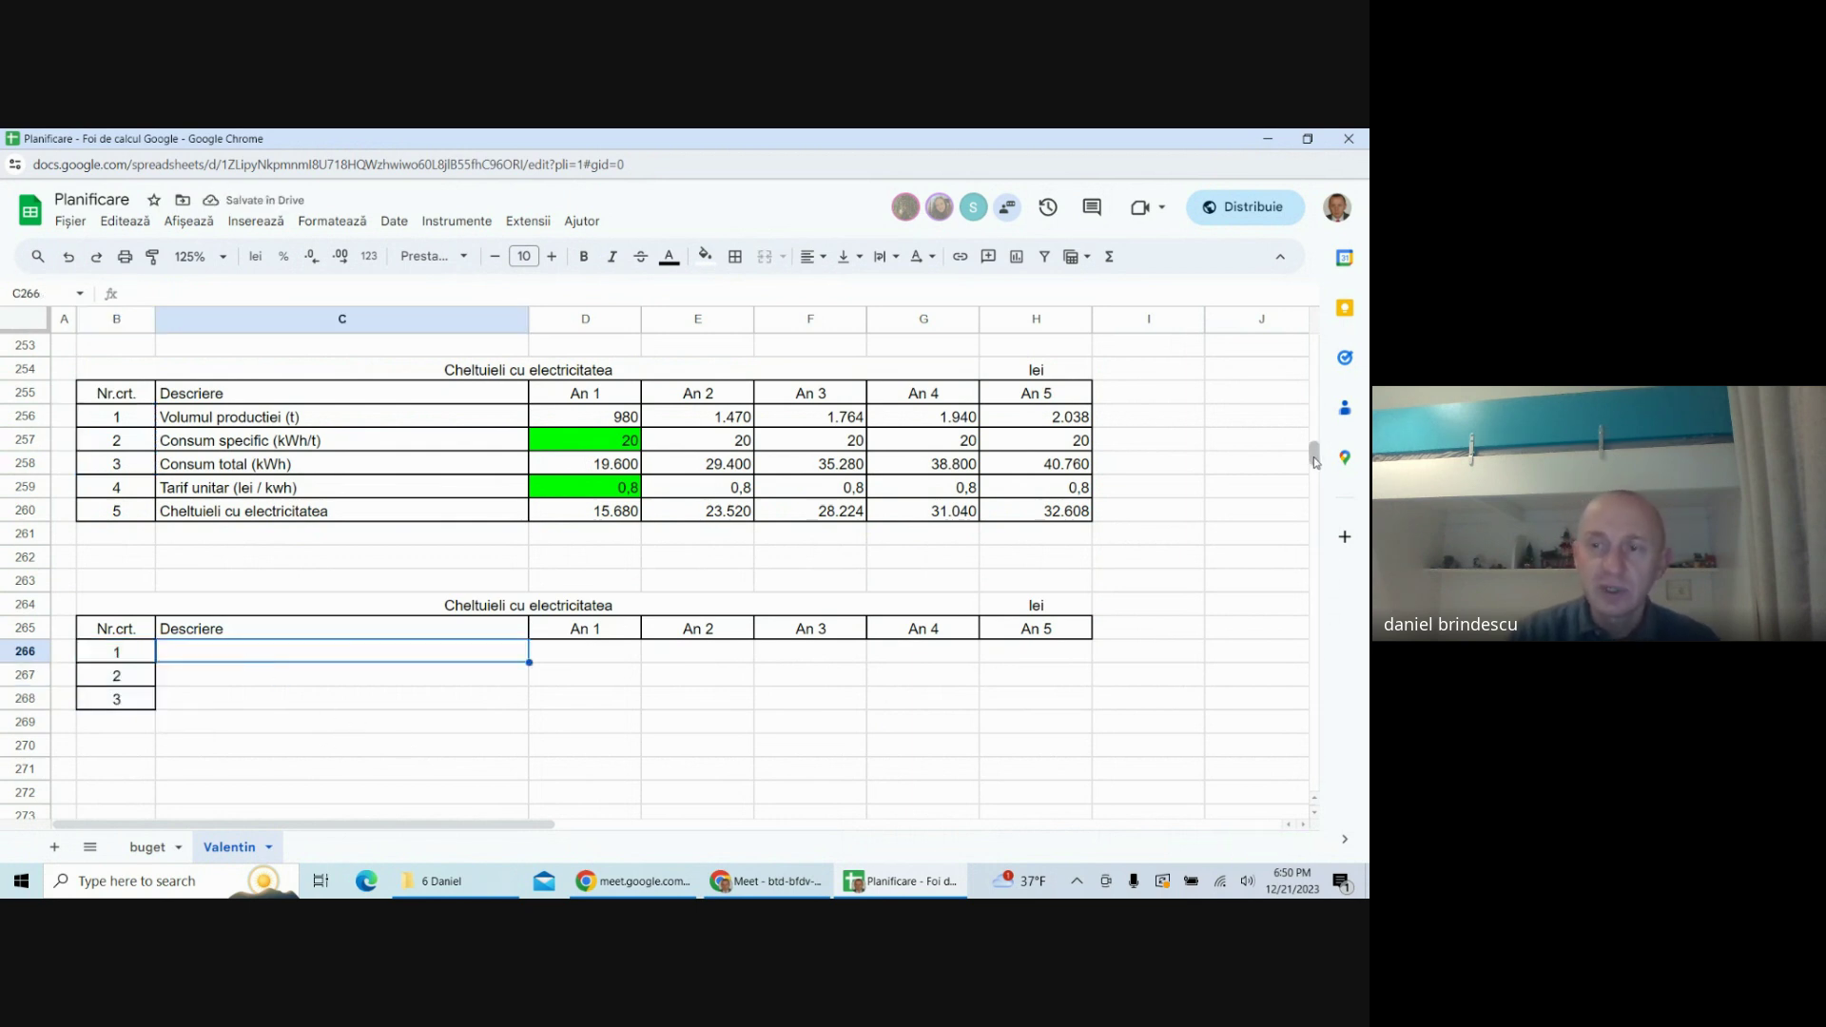
drag(1312, 460, 1290, 410)
scroll(620, 450, down, 5)
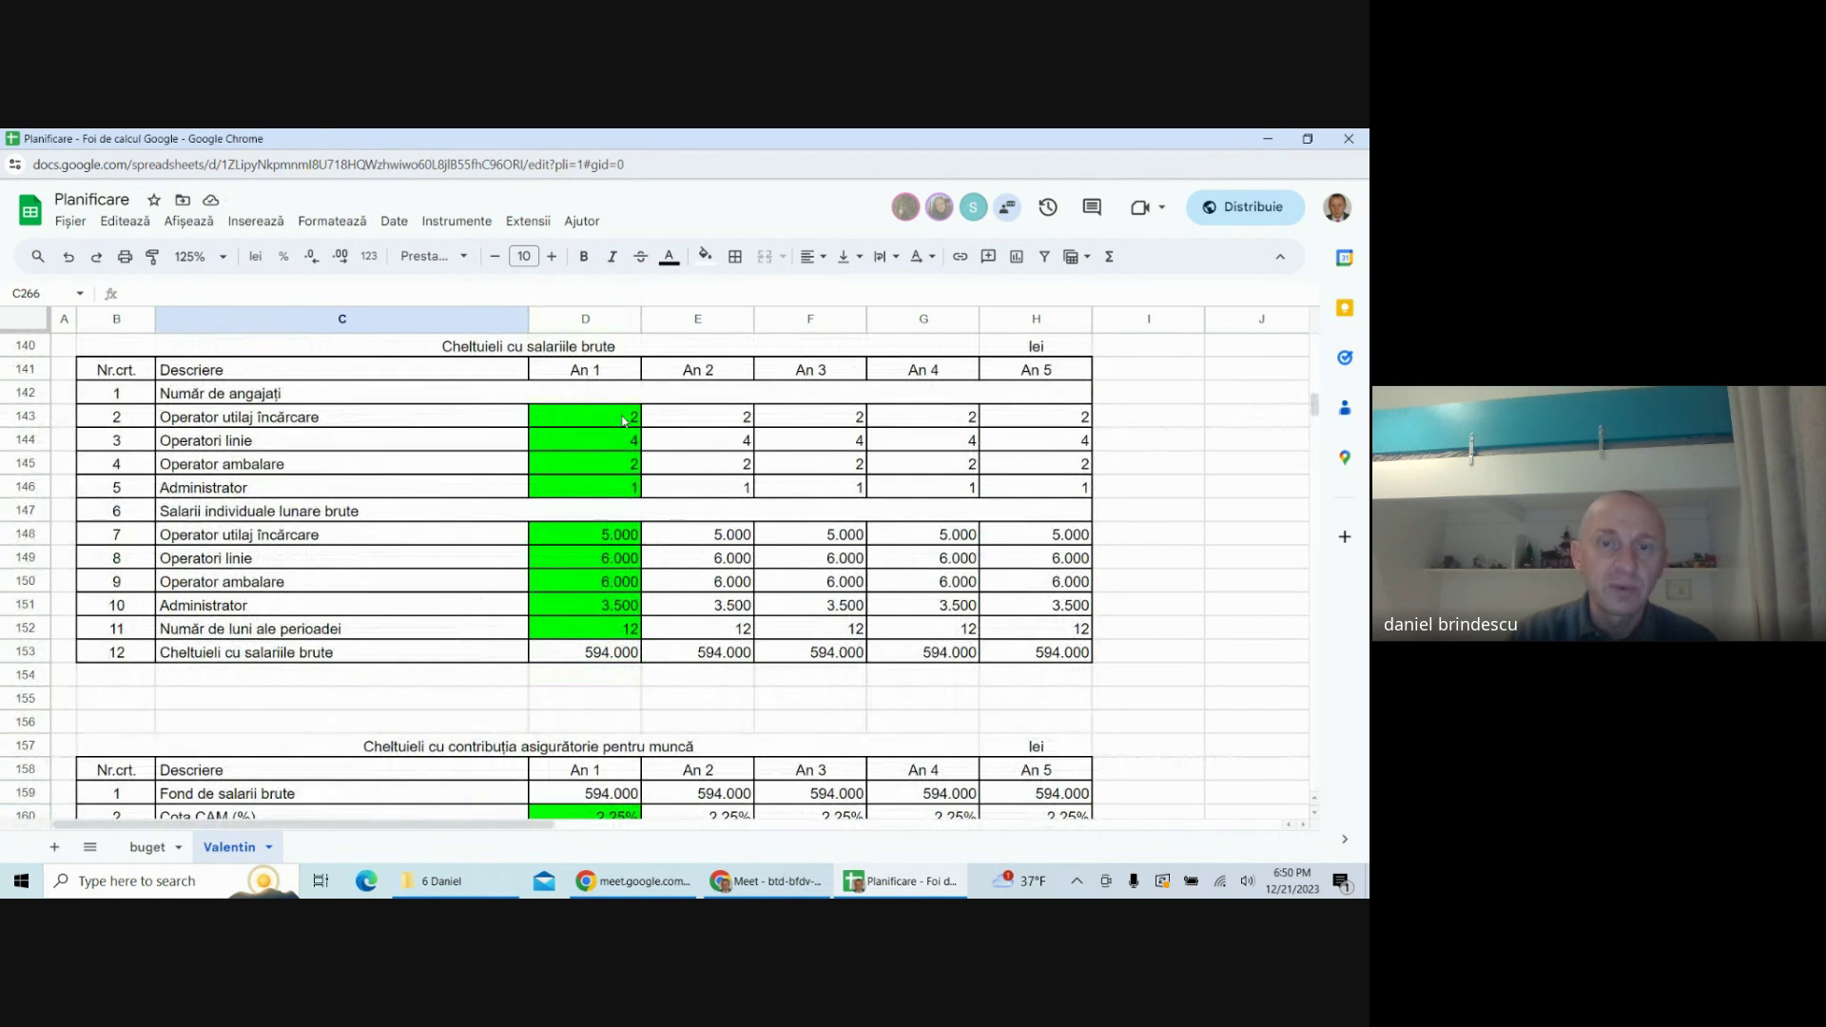
drag(625, 421, 626, 485)
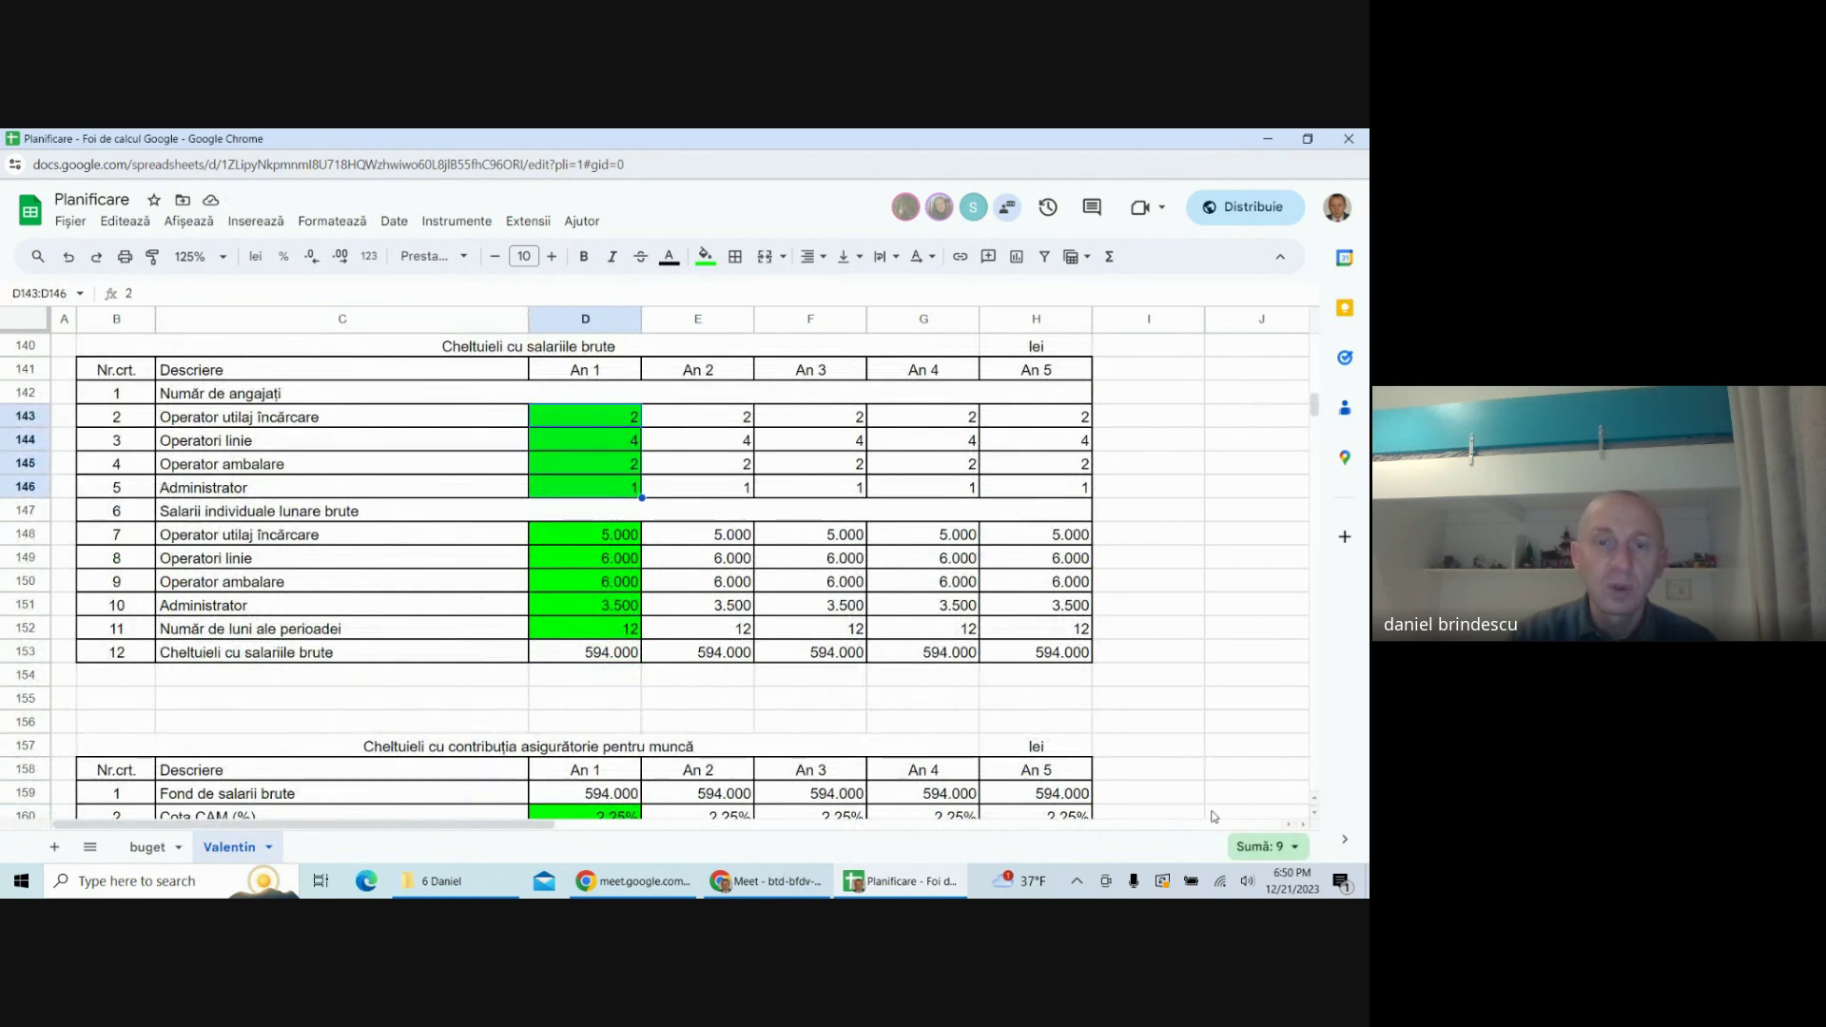
drag(1314, 404, 1312, 454)
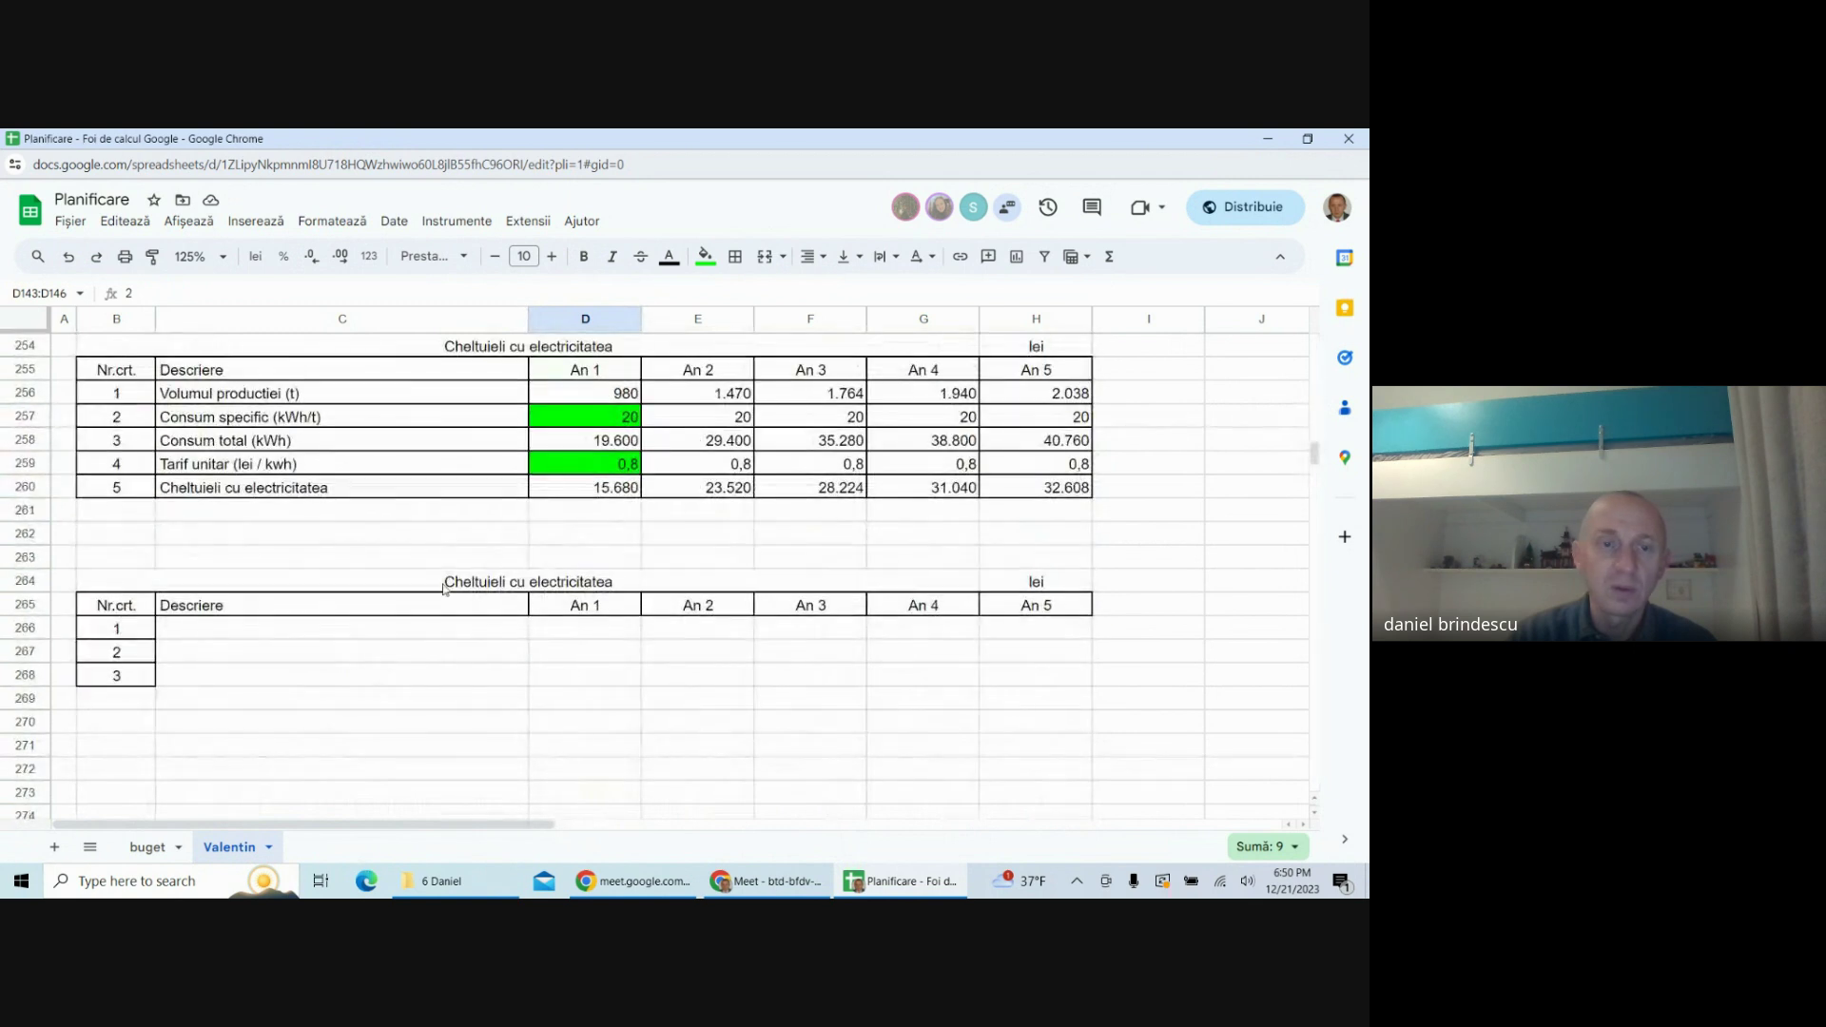
click(328, 637)
text(Numa)
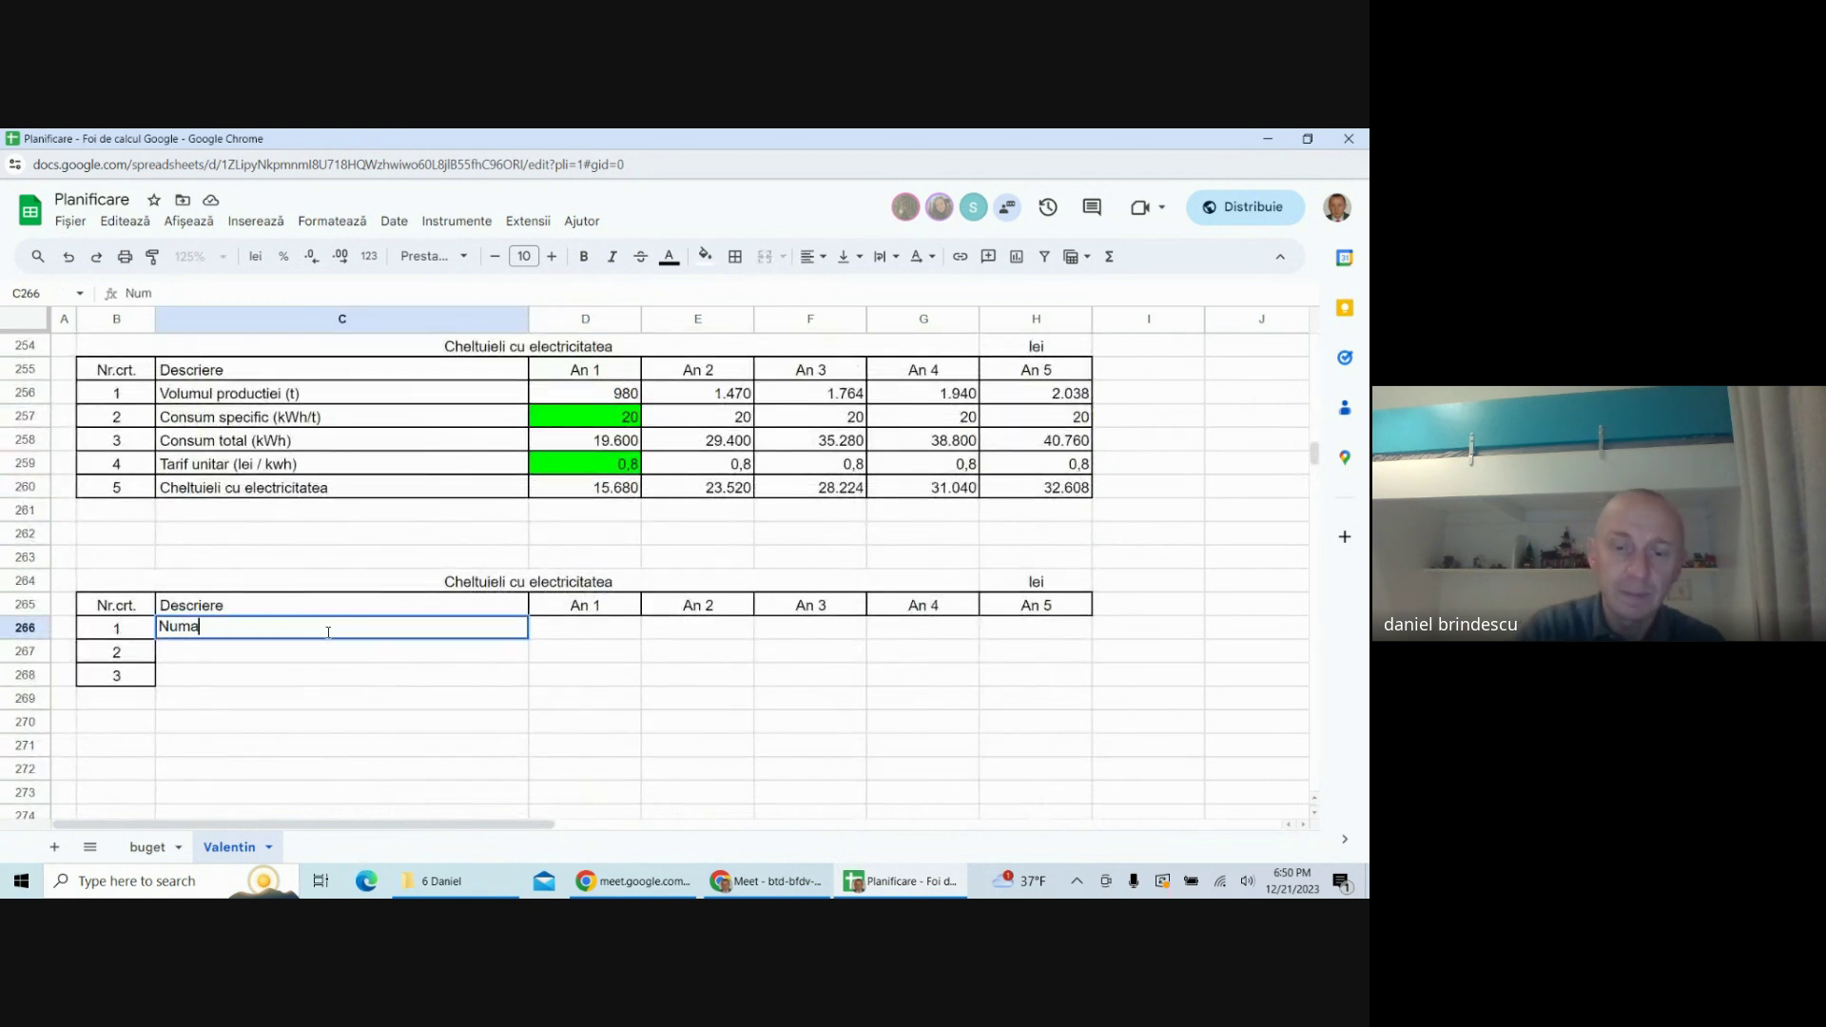
text(r de an)
text(gajati)
key(Return)
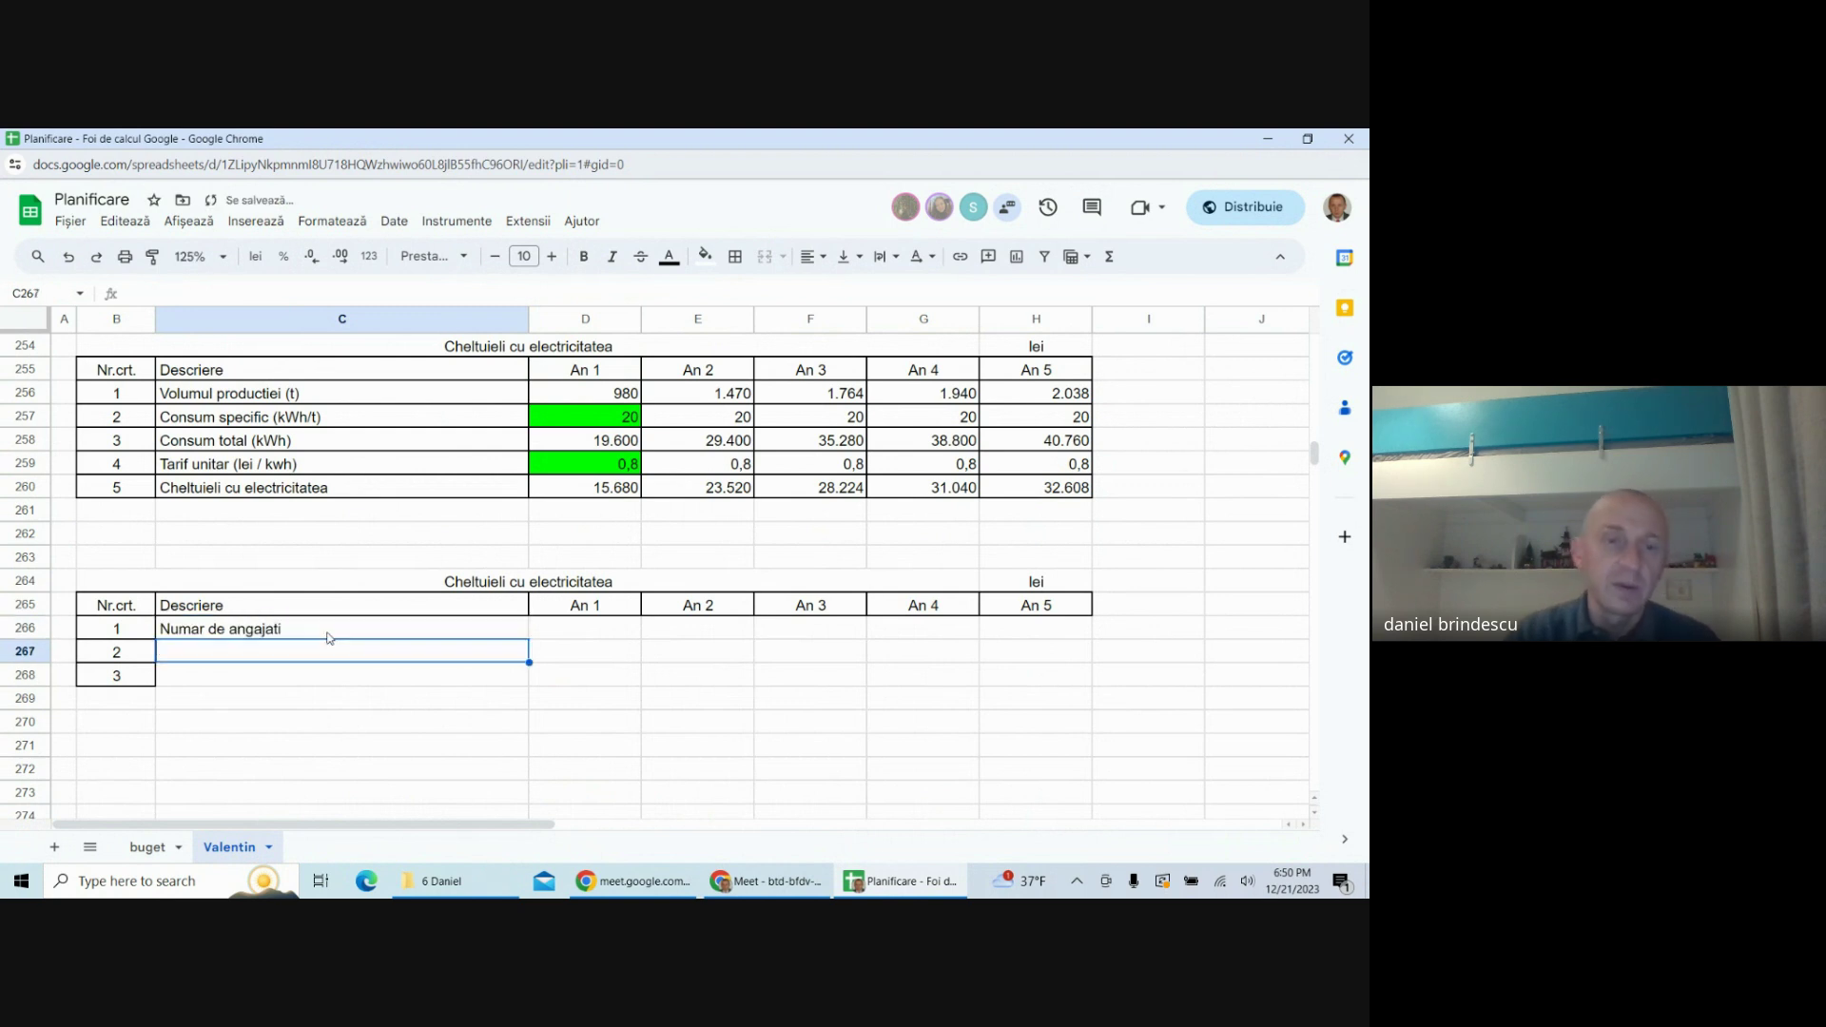
scroll(328, 637, up, 1)
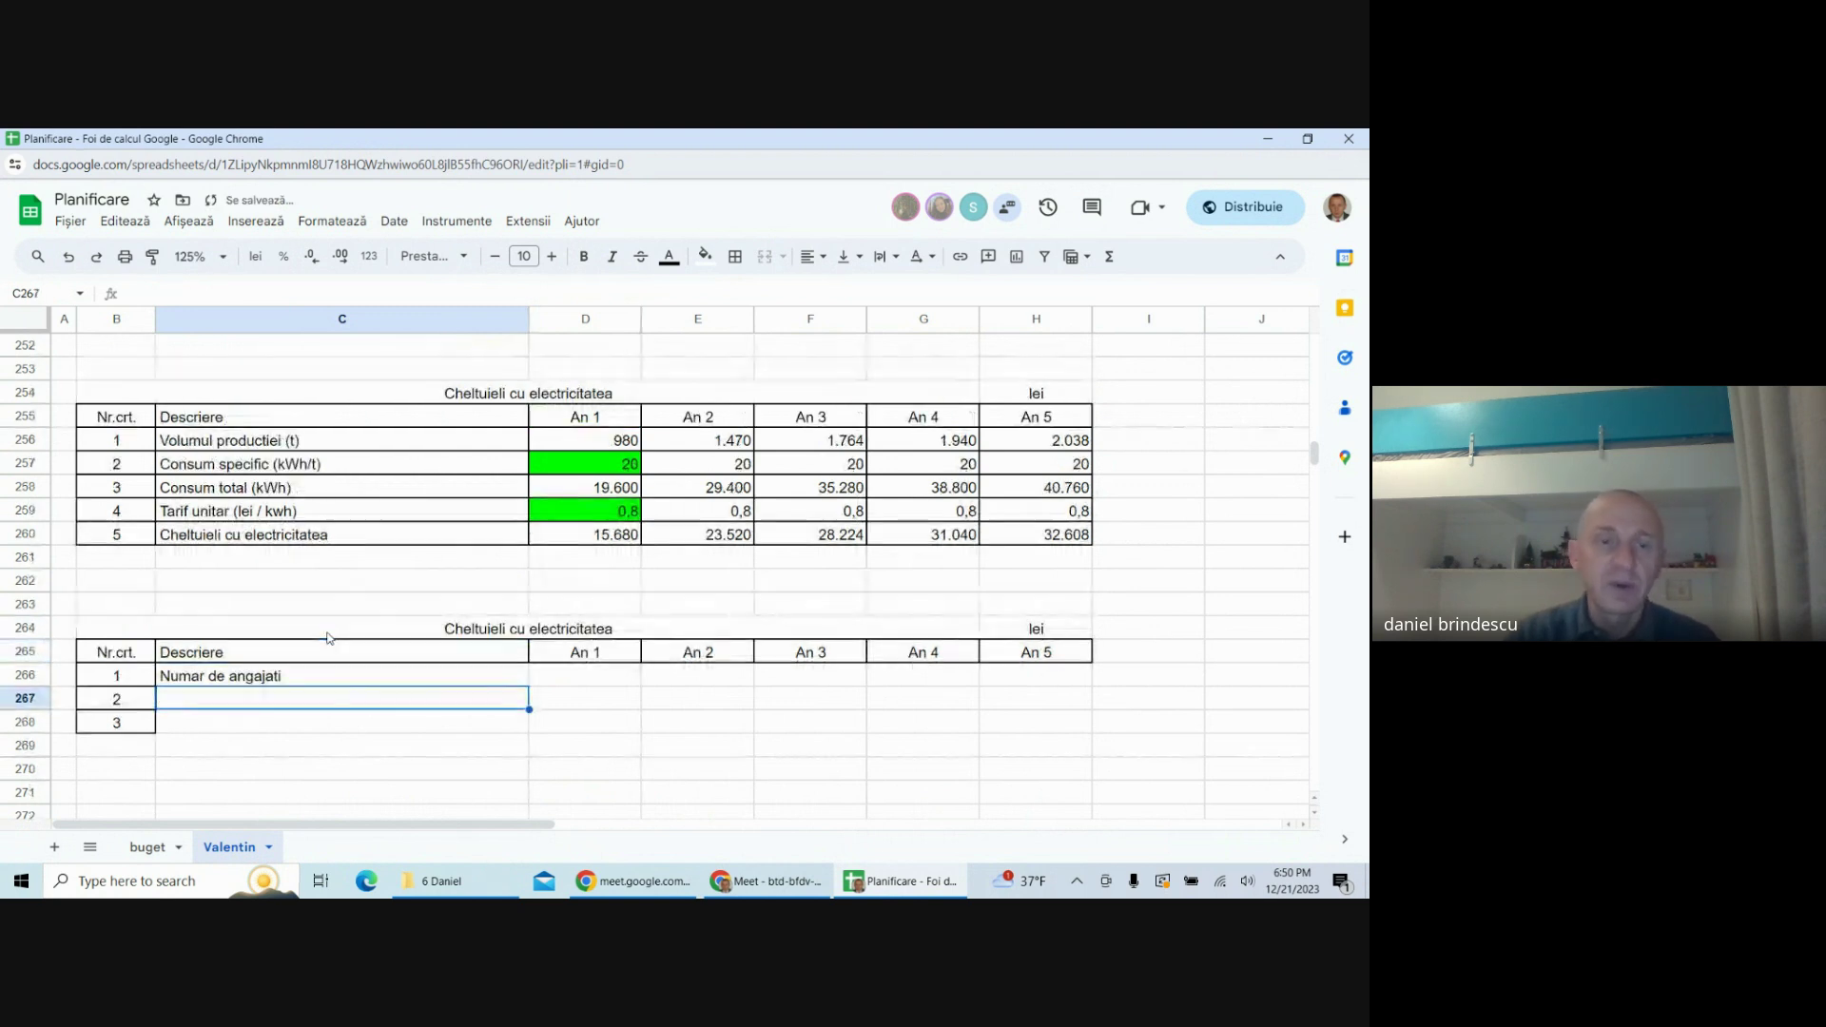
- Calculate the An 1 number of employees in D266 as =sum(D143:D146) and fill the formula across through An 5
click(556, 707)
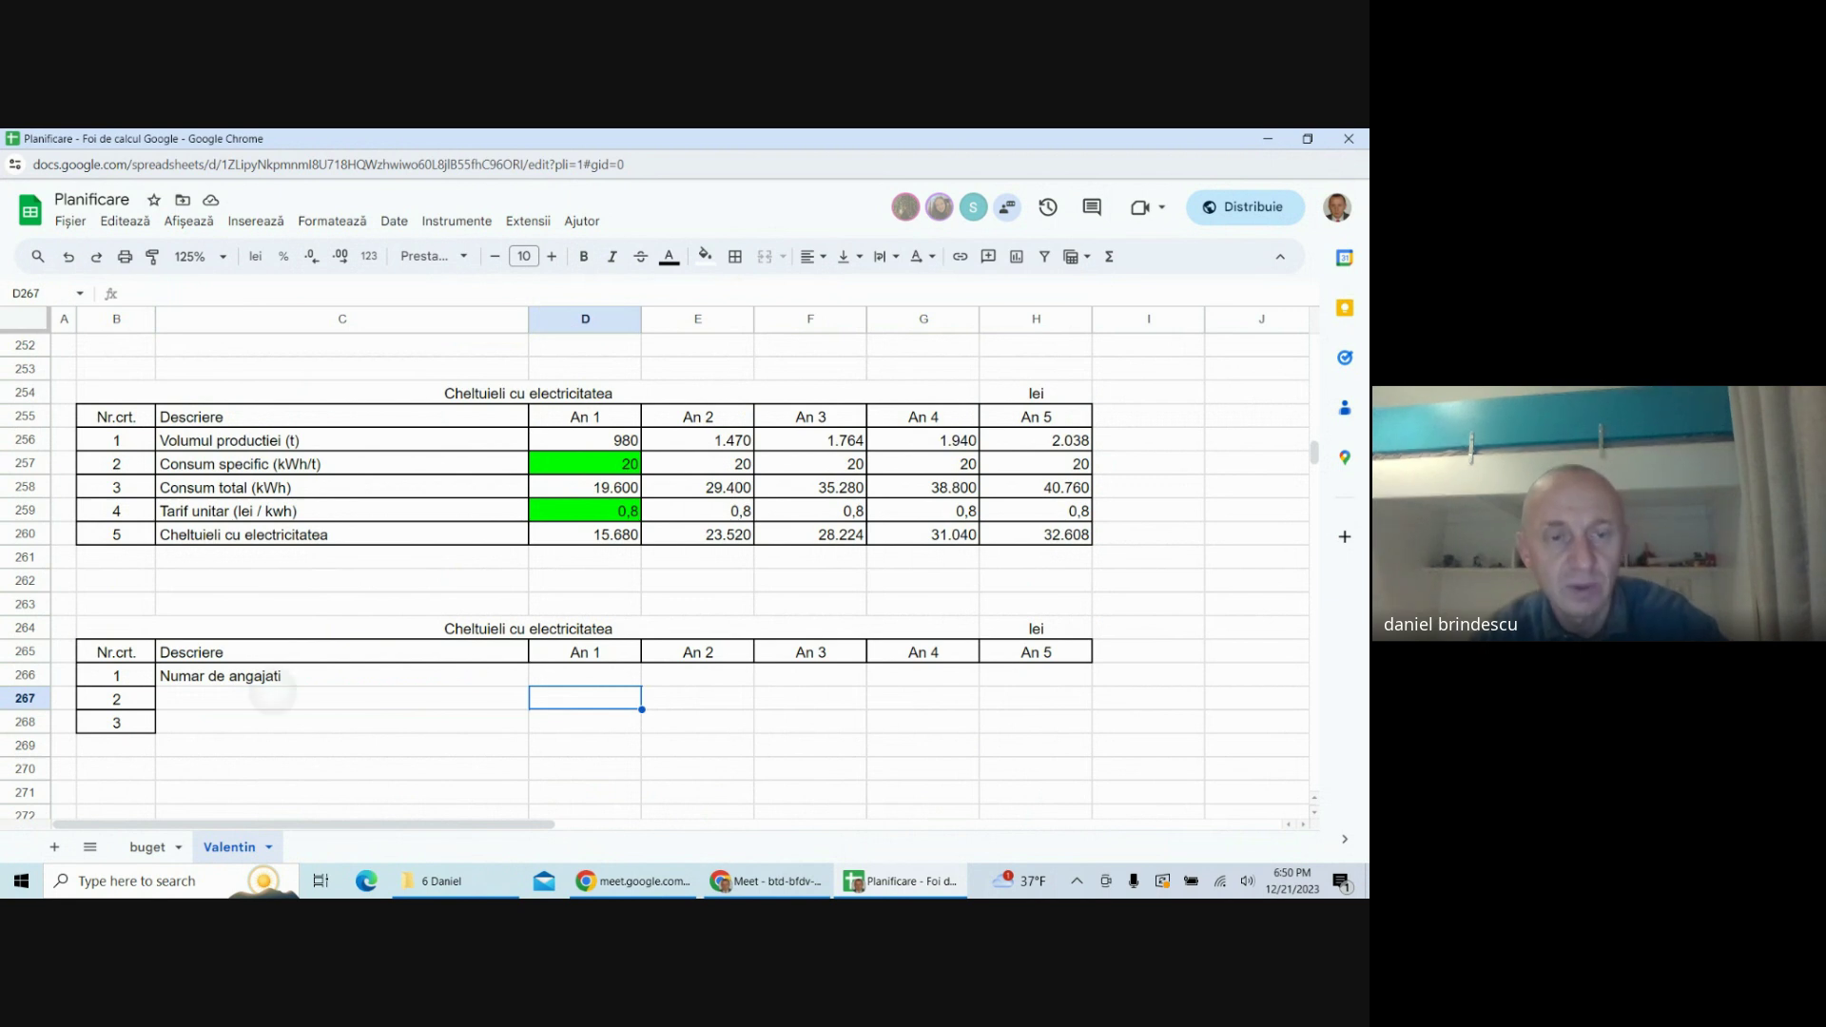
click(565, 674)
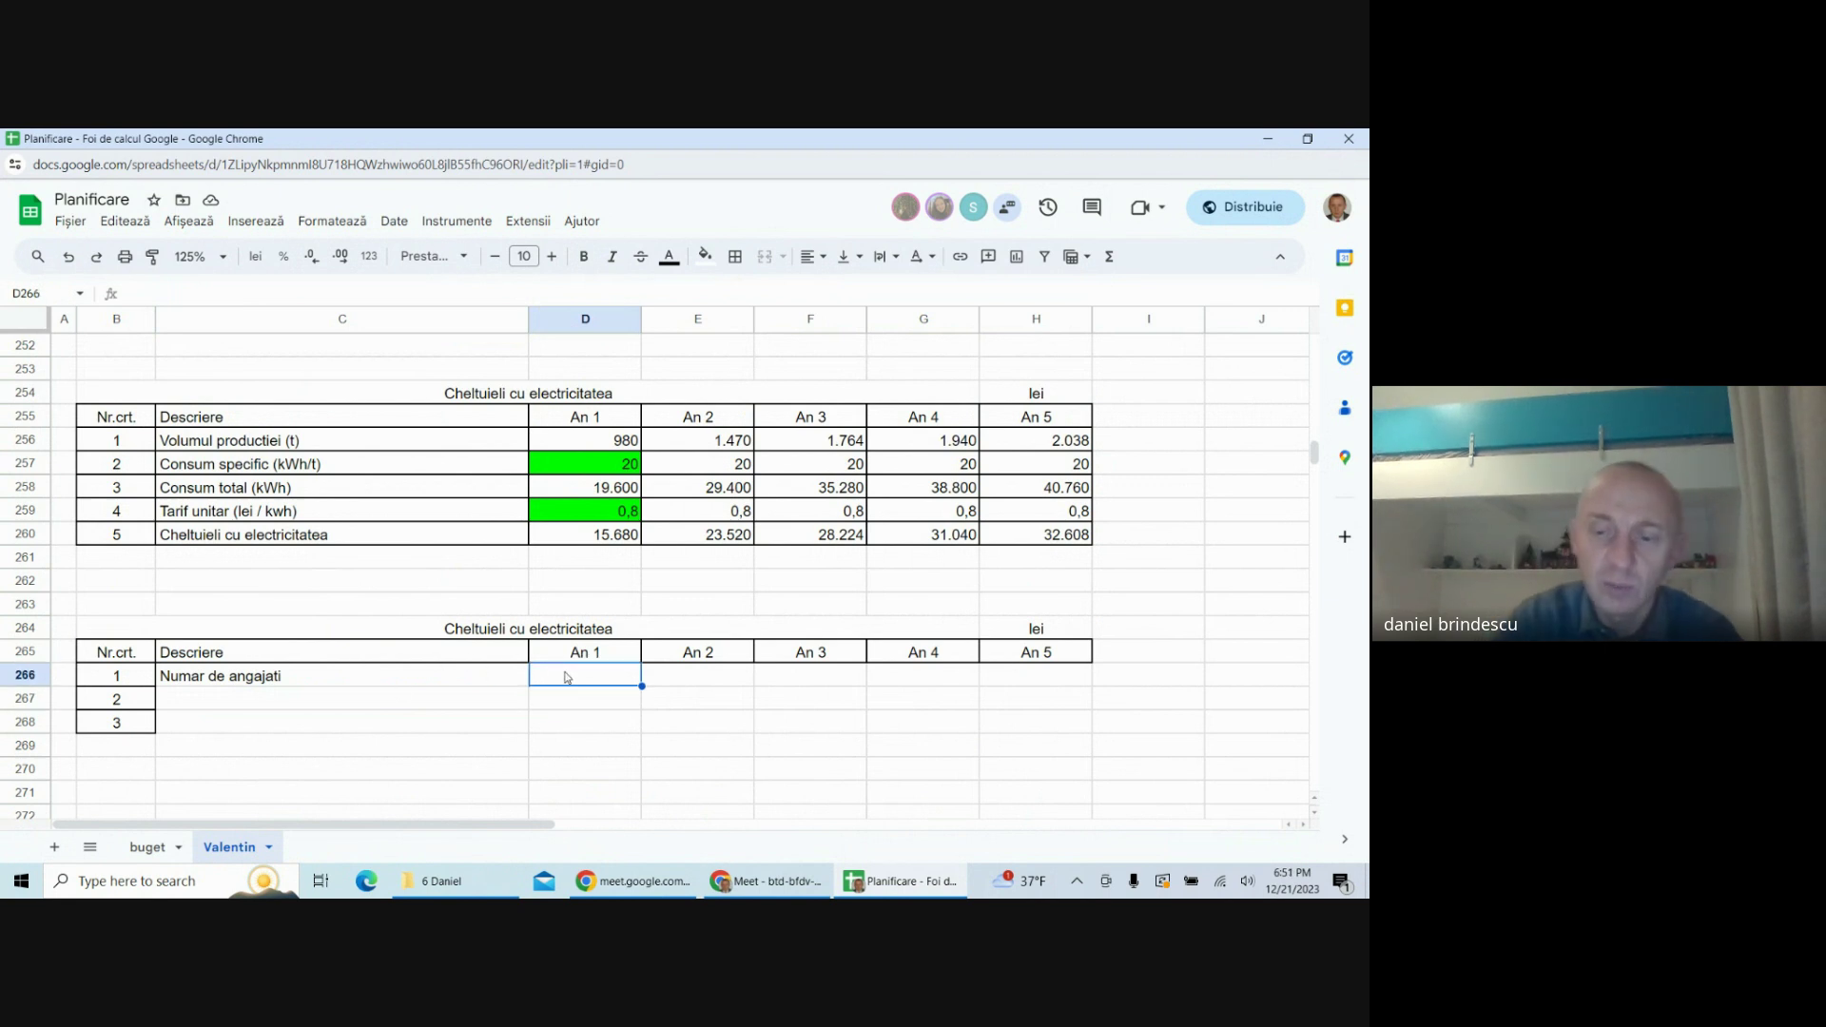
text(=sum()
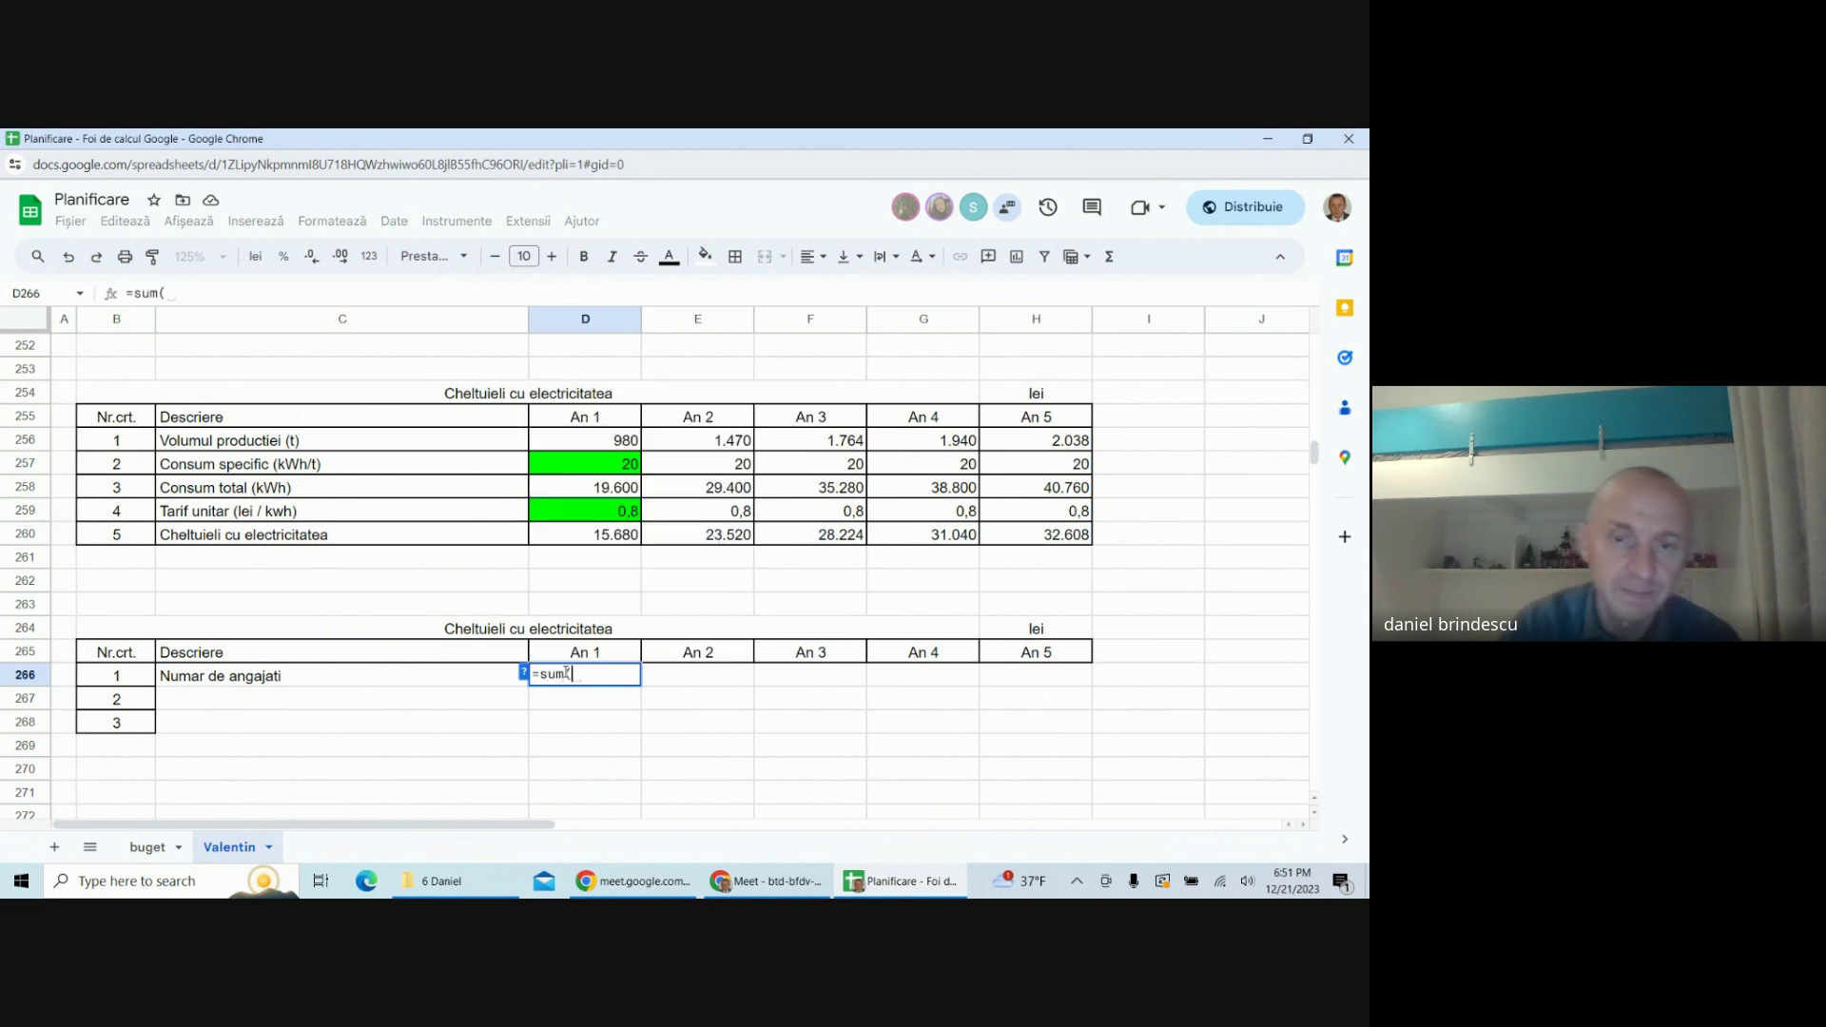
scroll(582, 561, up, 15)
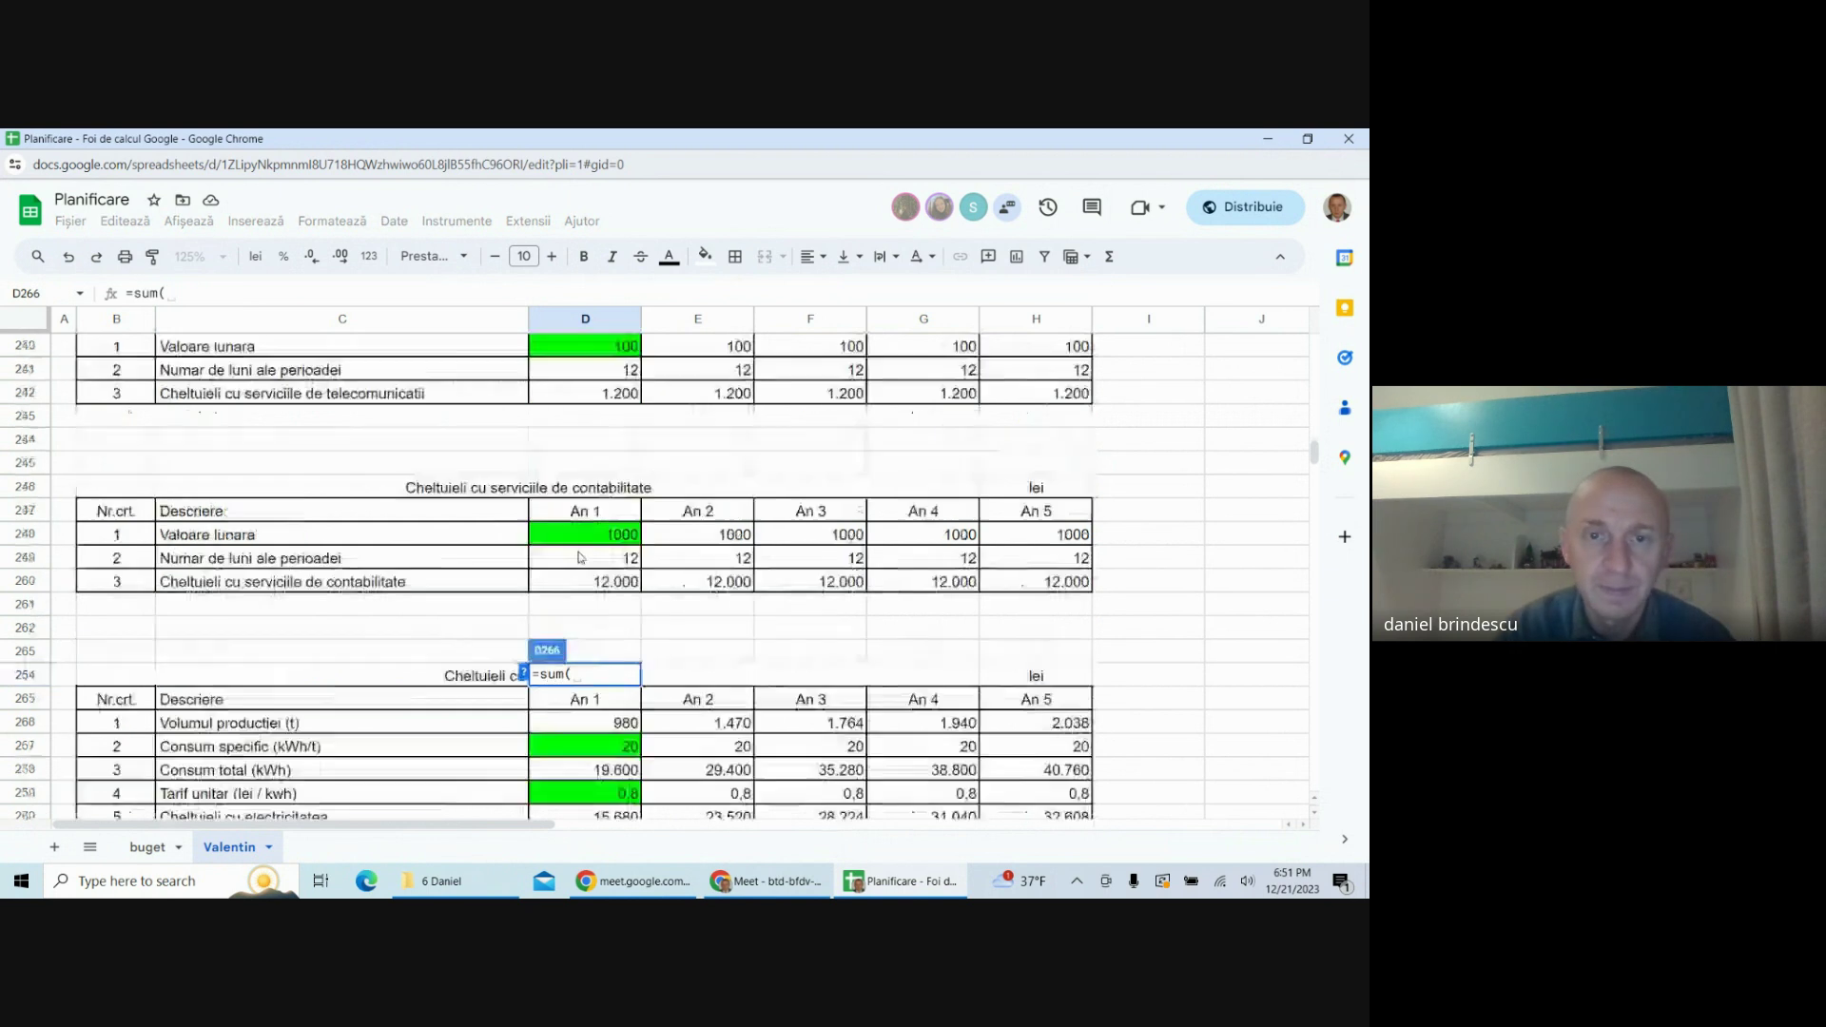
scroll(581, 557, up, 10)
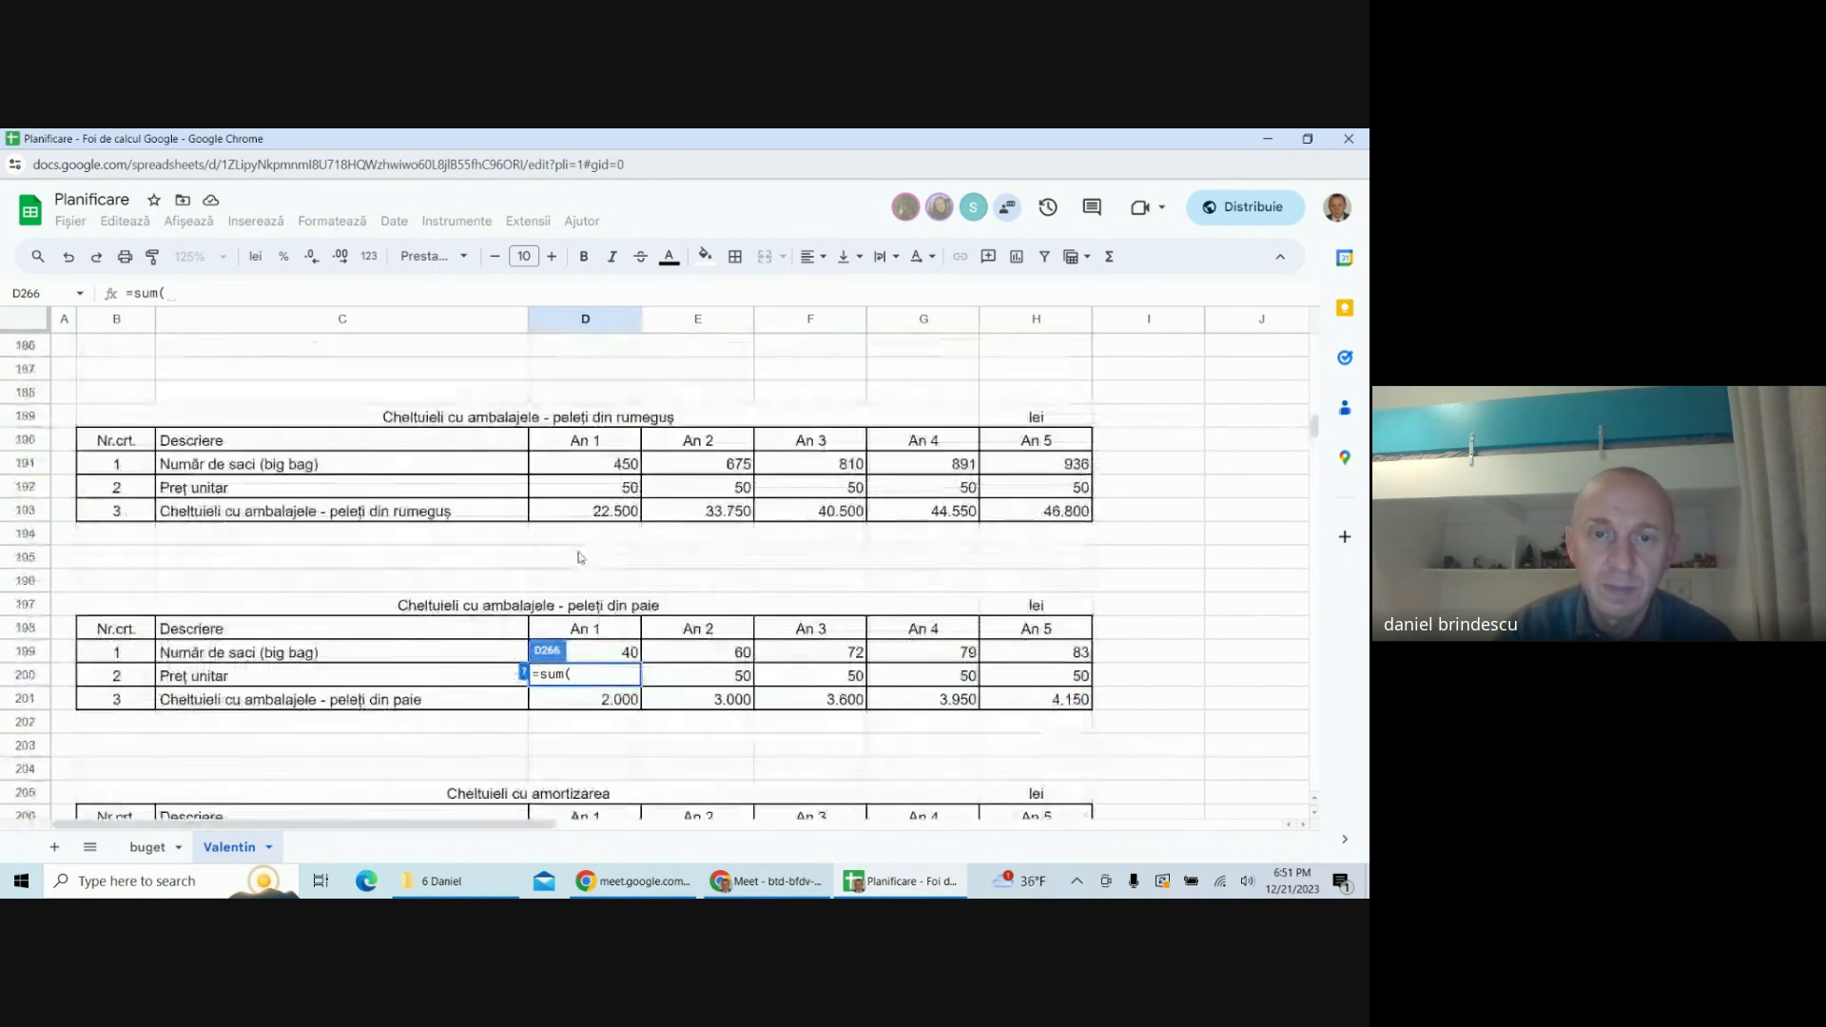
scroll(627, 536, up, 5)
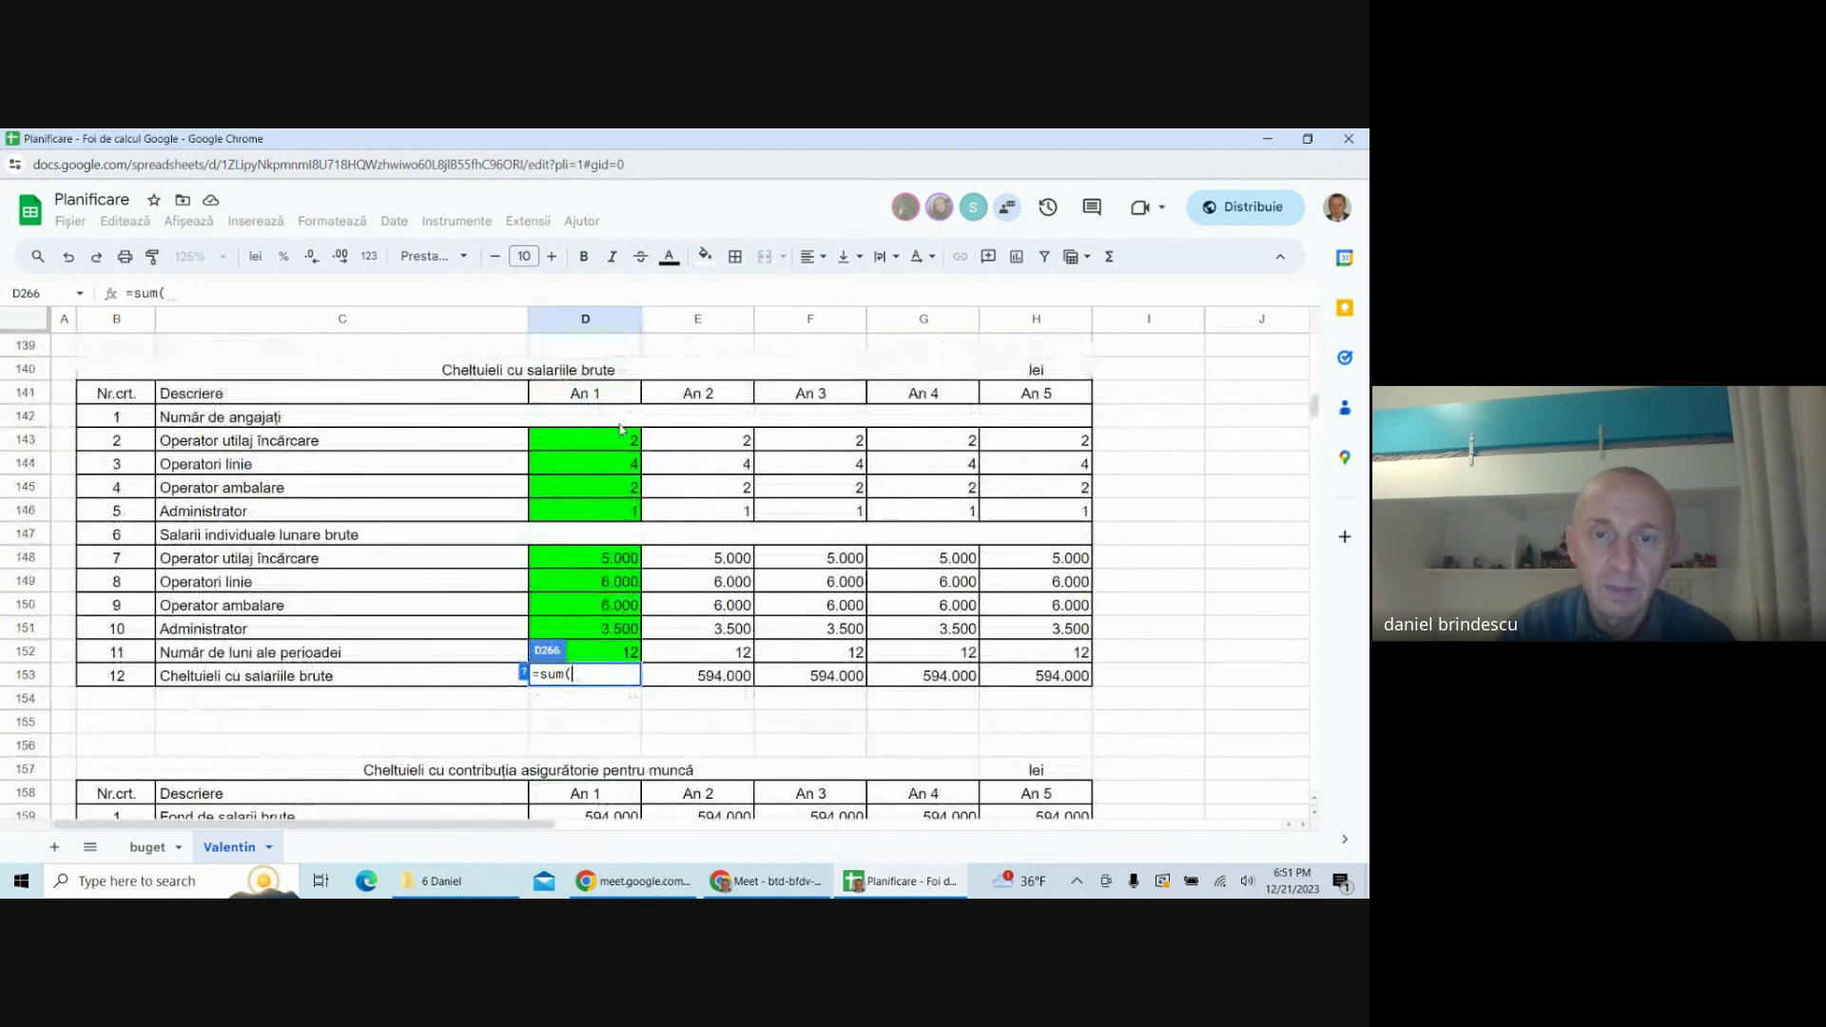
drag(618, 439, 614, 510)
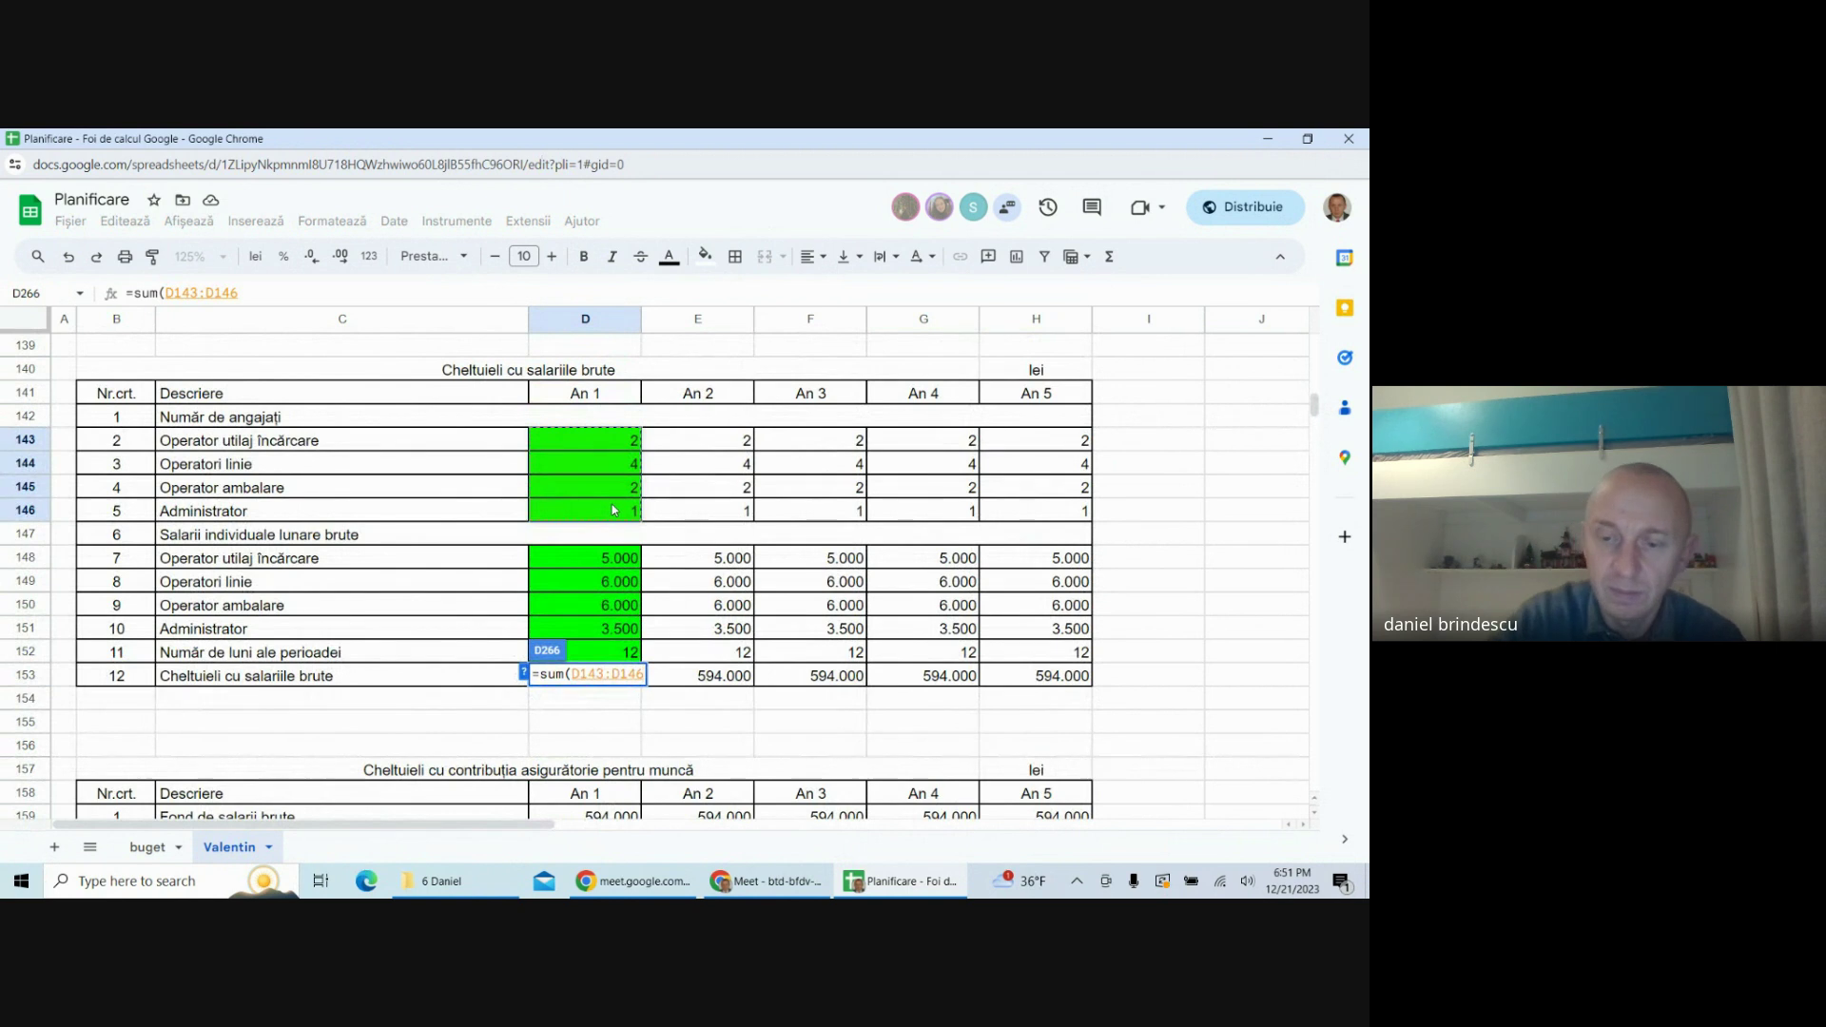
key(Return)
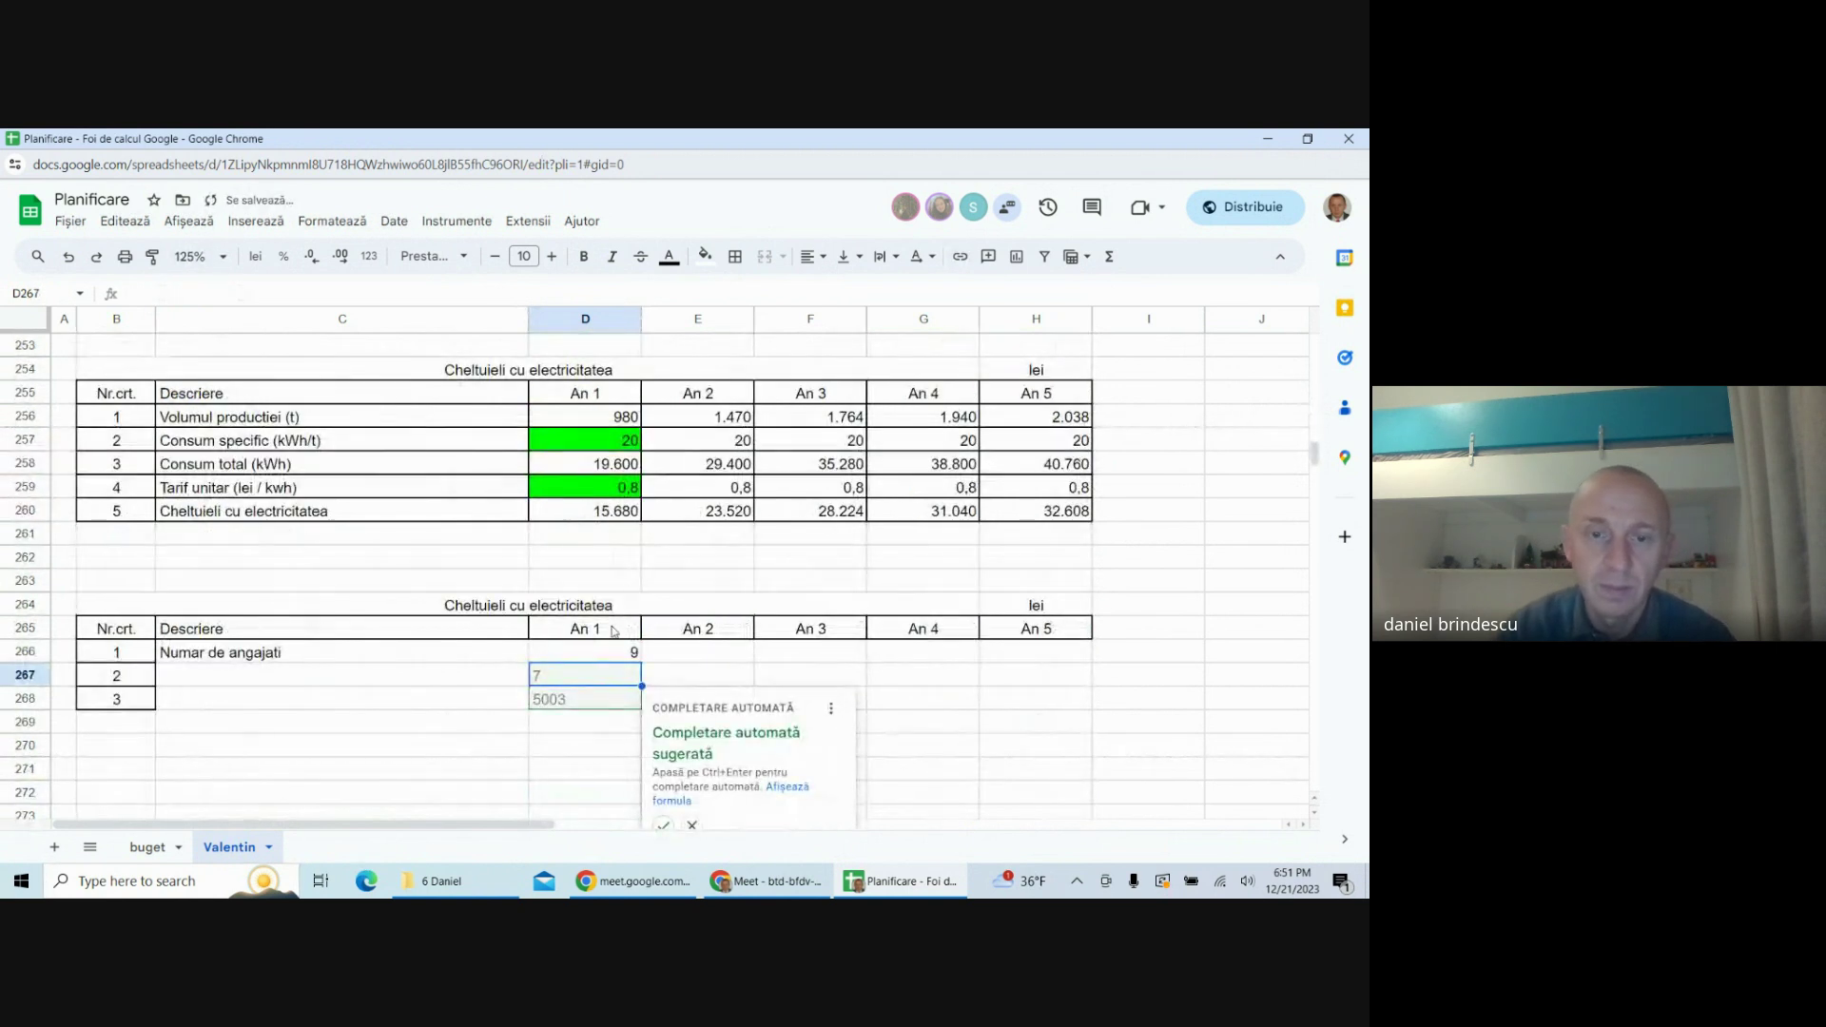
click(616, 656)
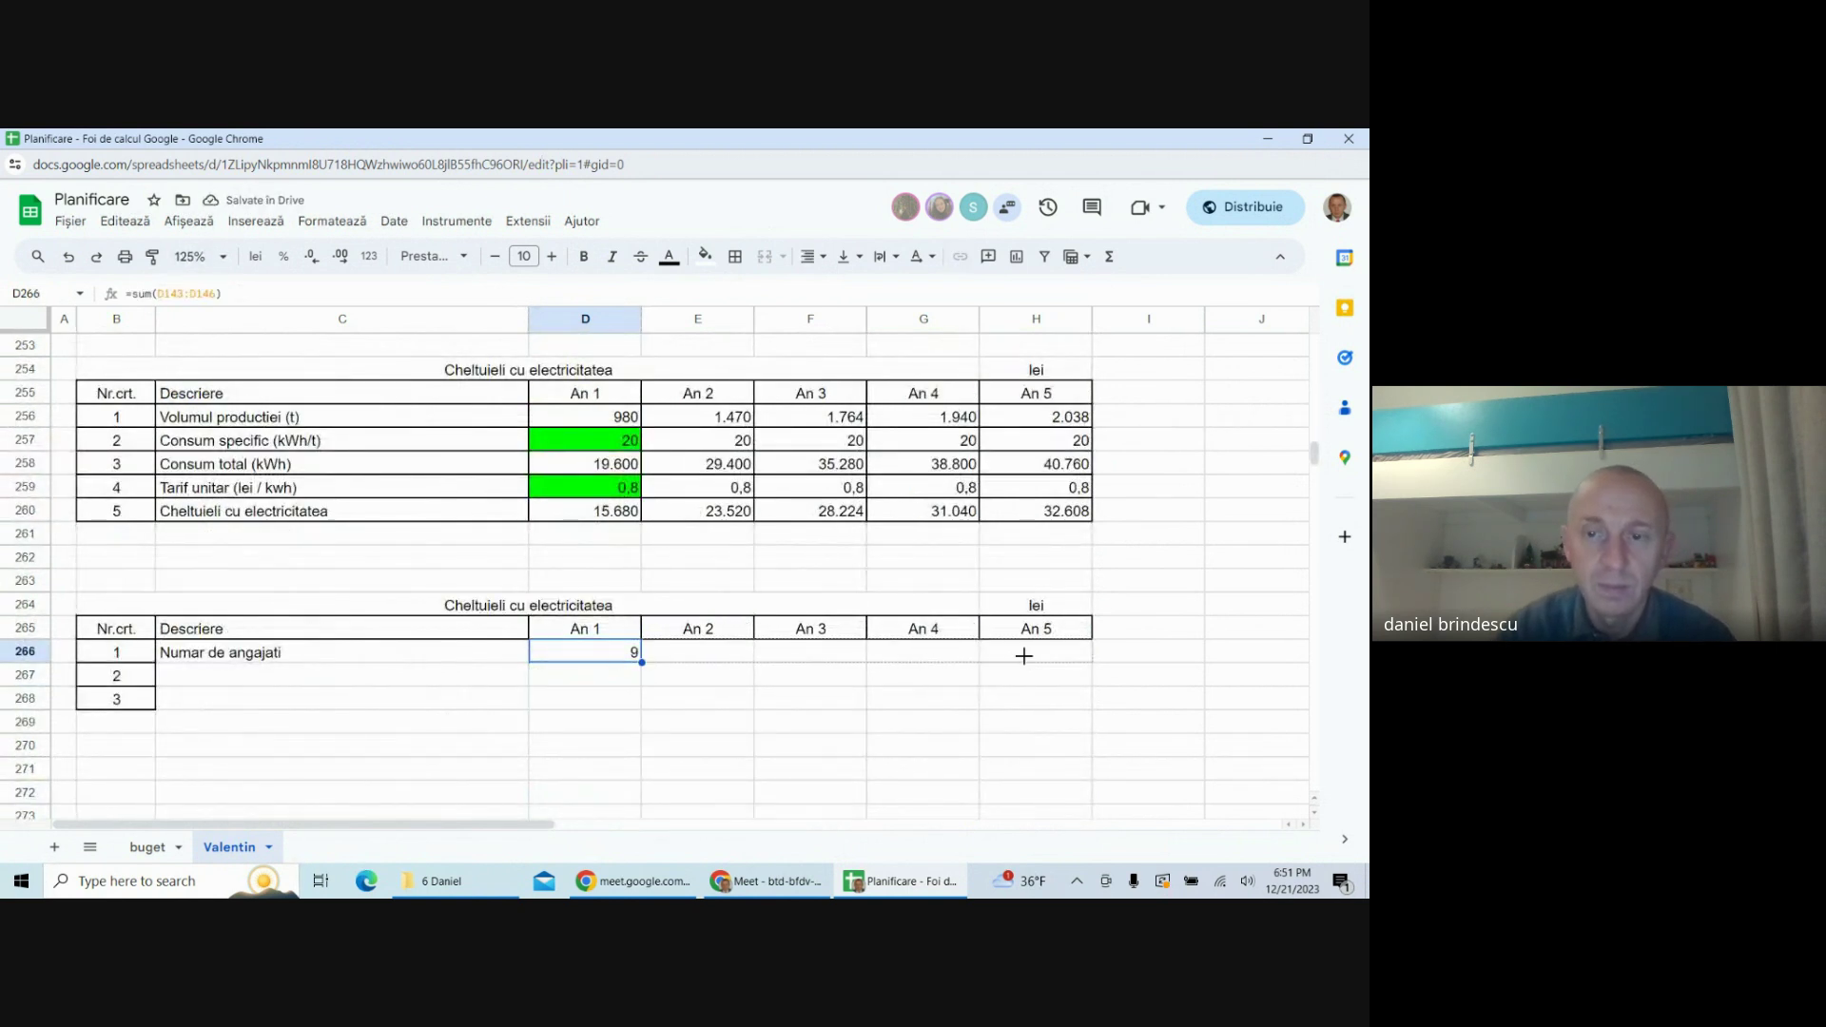
drag(1023, 656, 1023, 656)
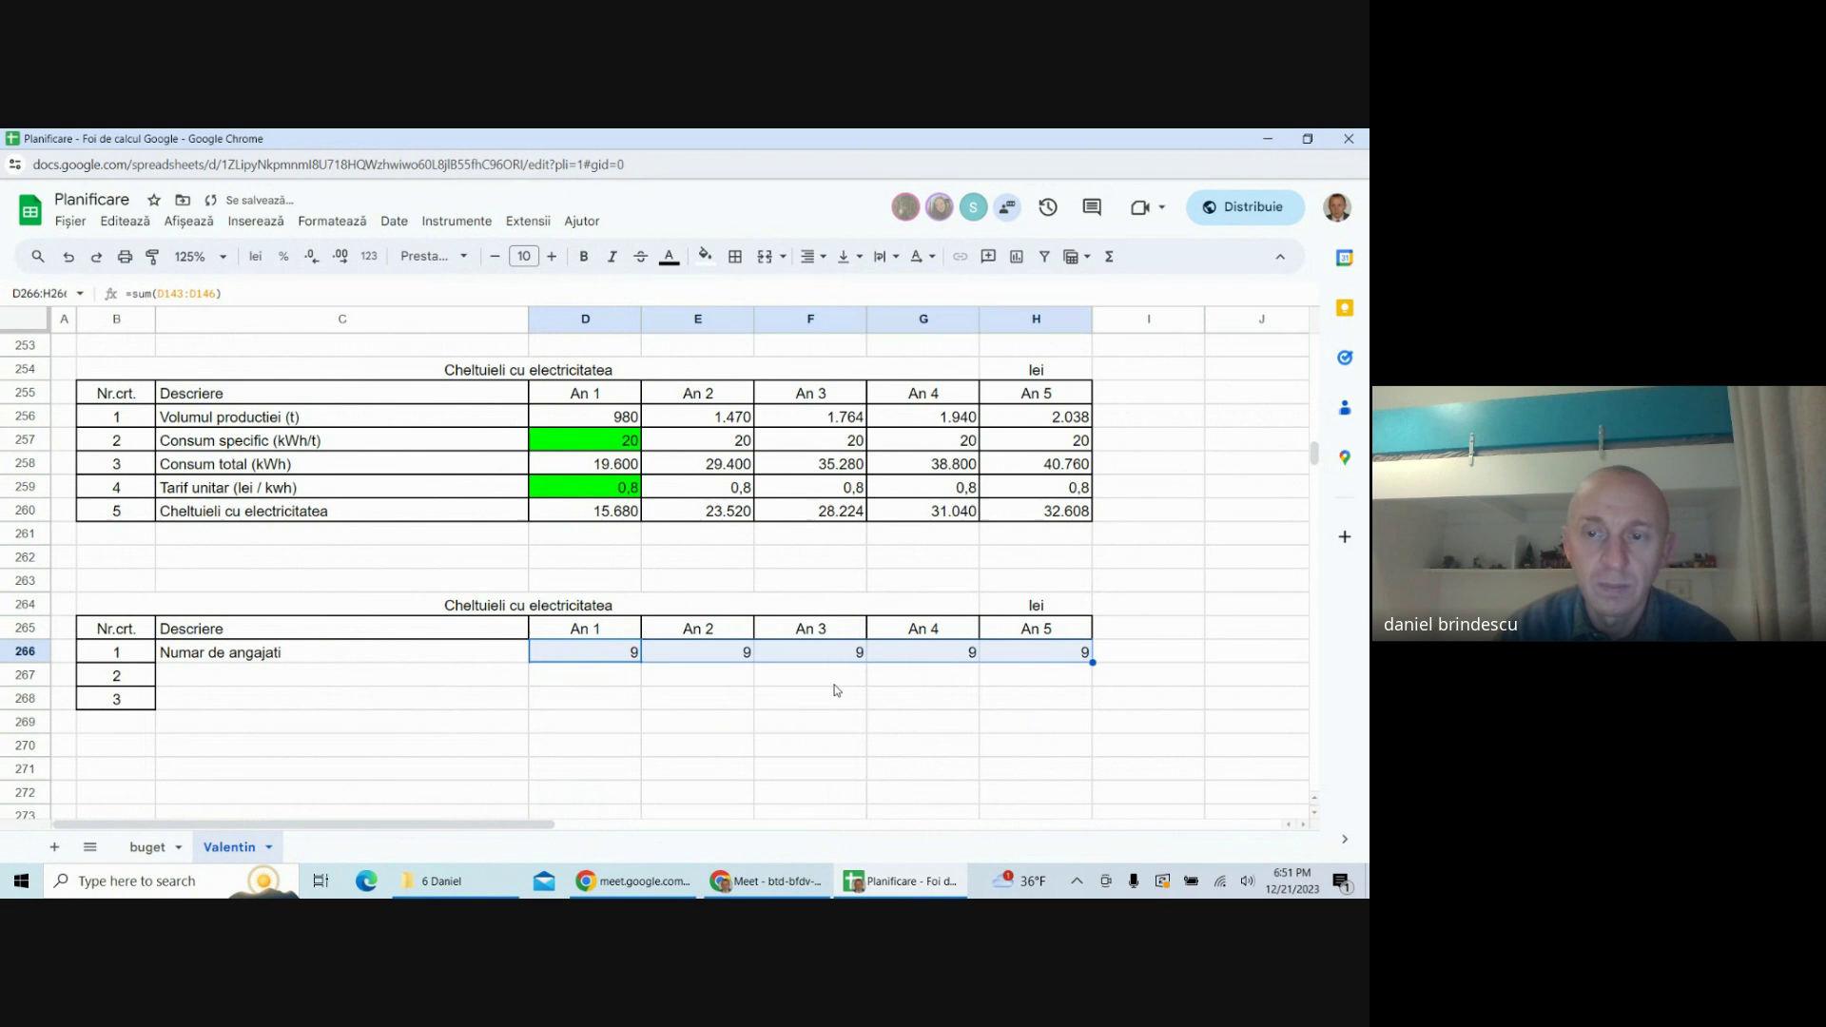
- Enter "Consum mediu zilnic" as the description in C267 and fill the An 1 input cell D267 with green
click(275, 676)
text(Co)
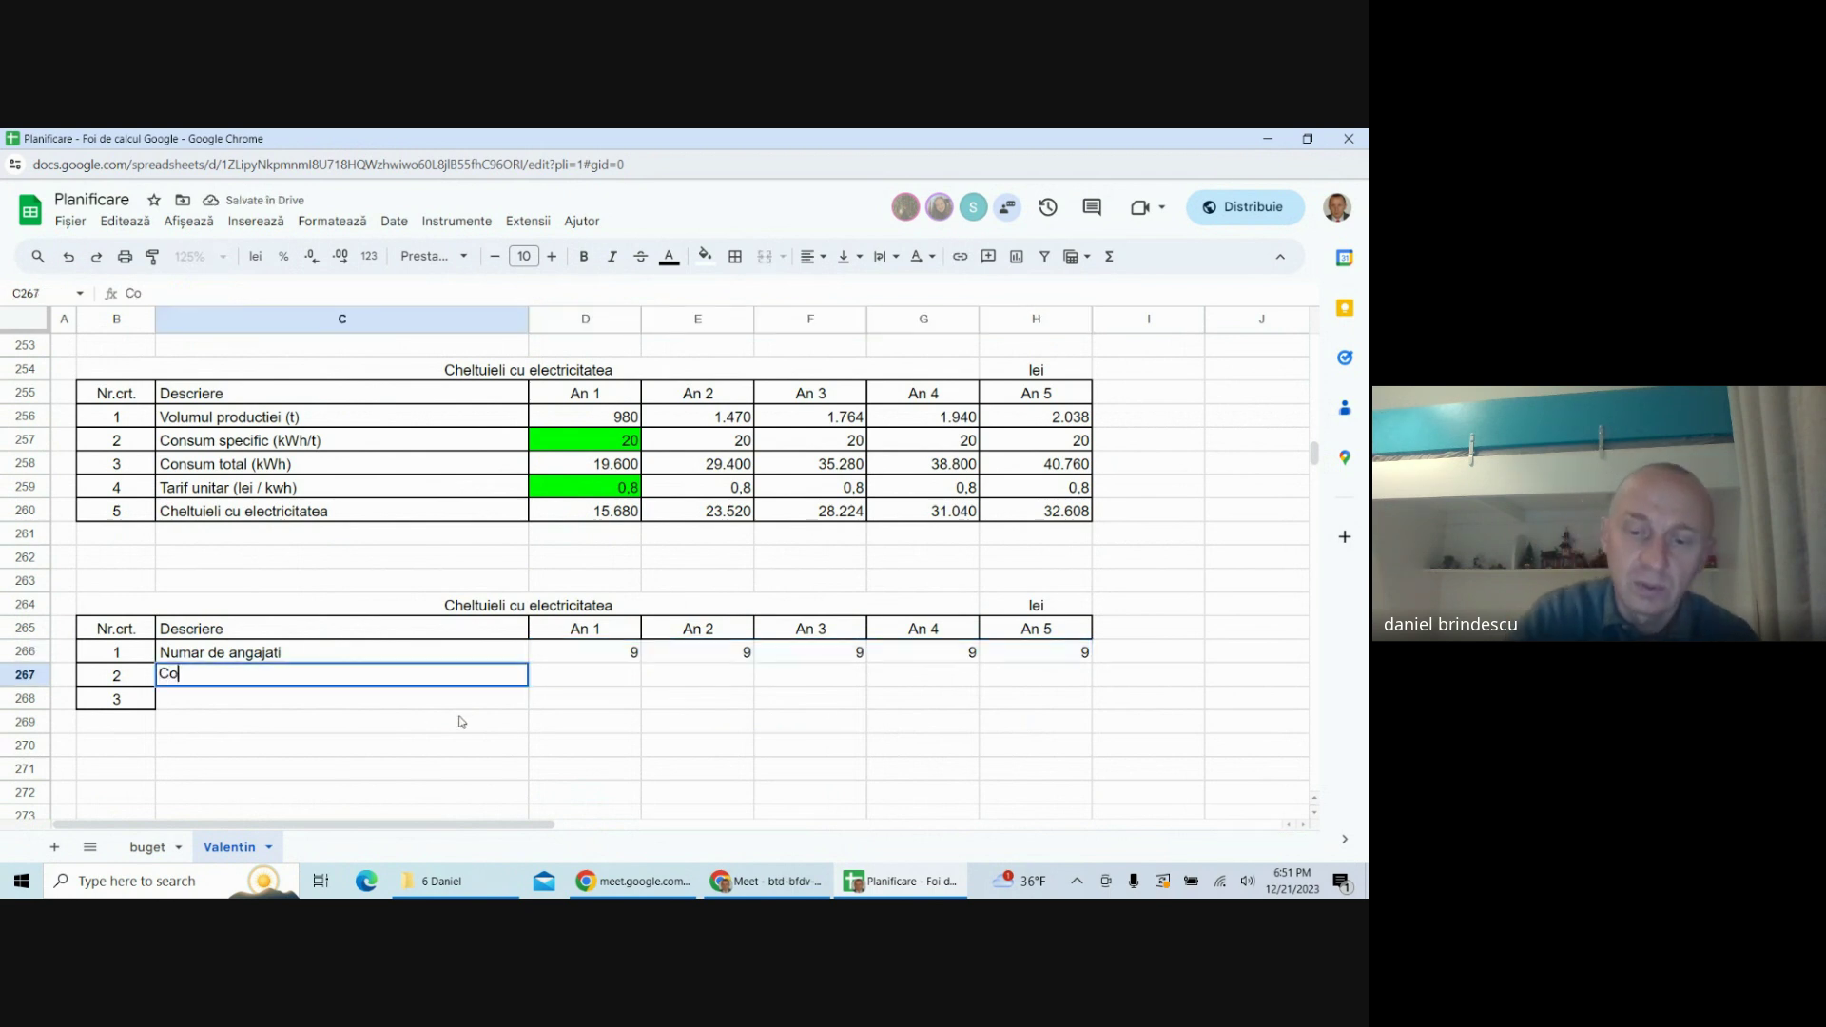
text(nsum mediu zilnic)
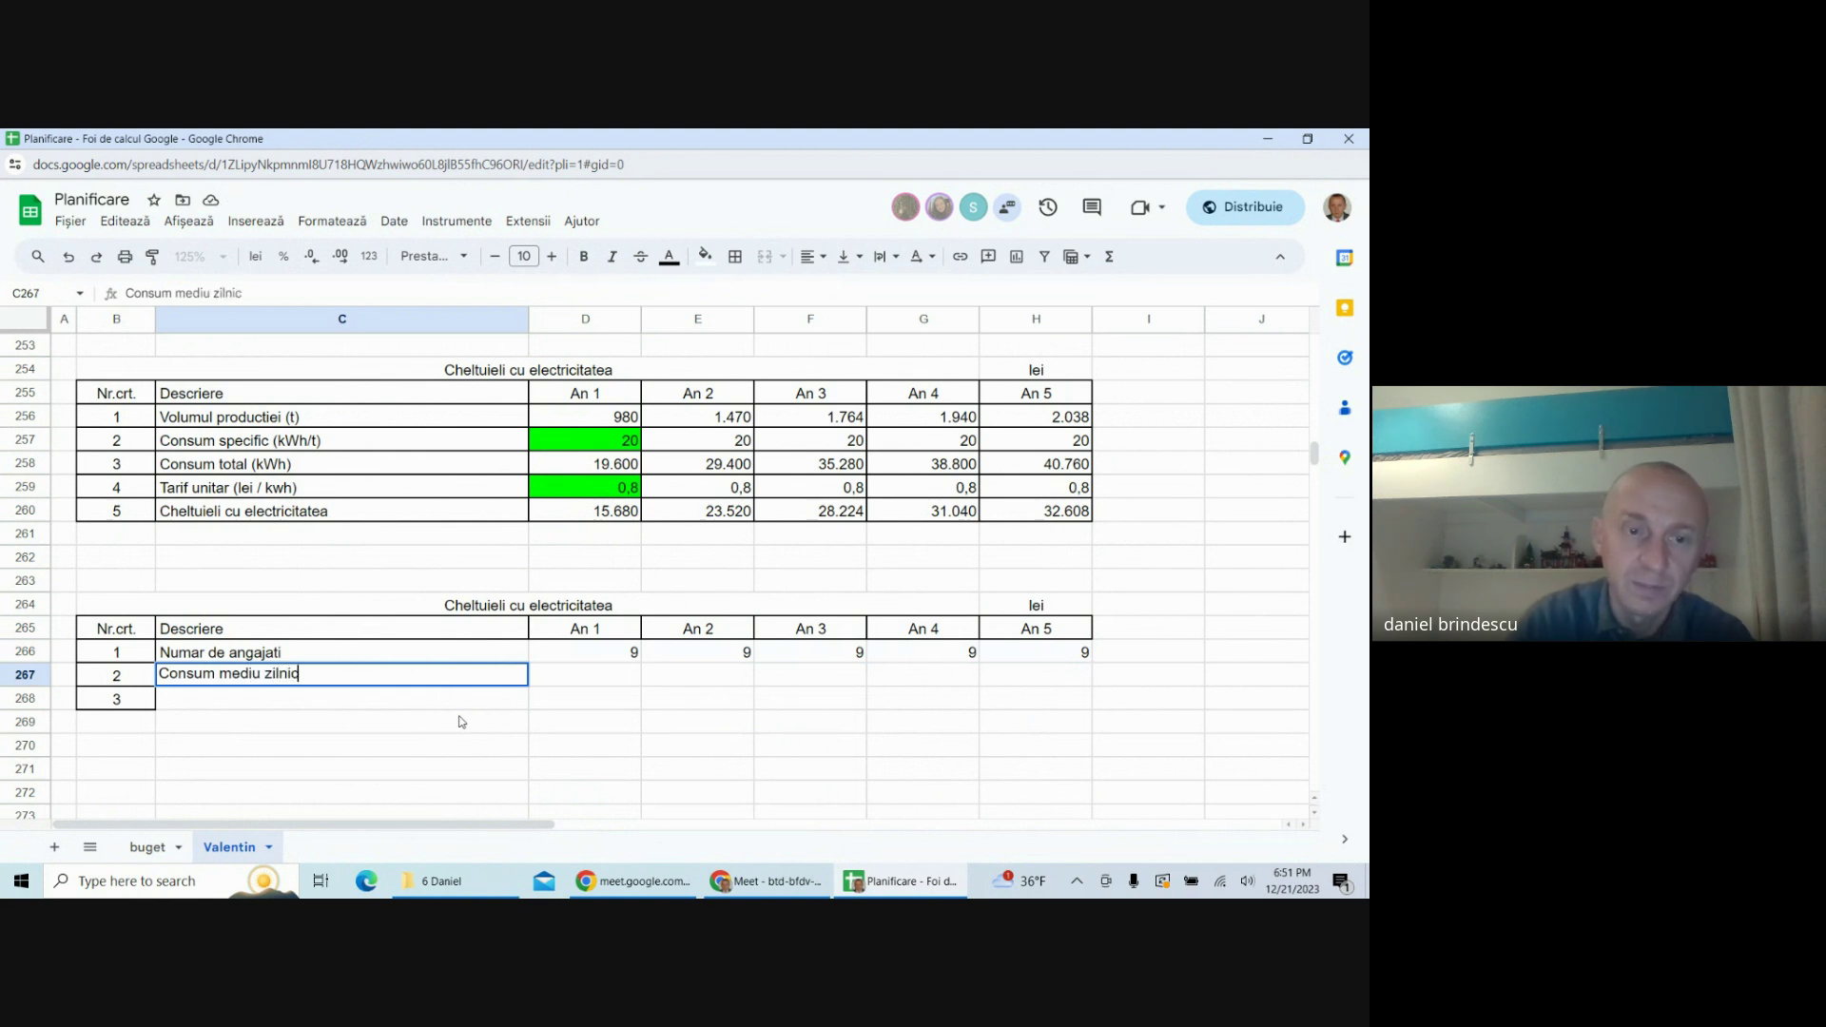
click(578, 684)
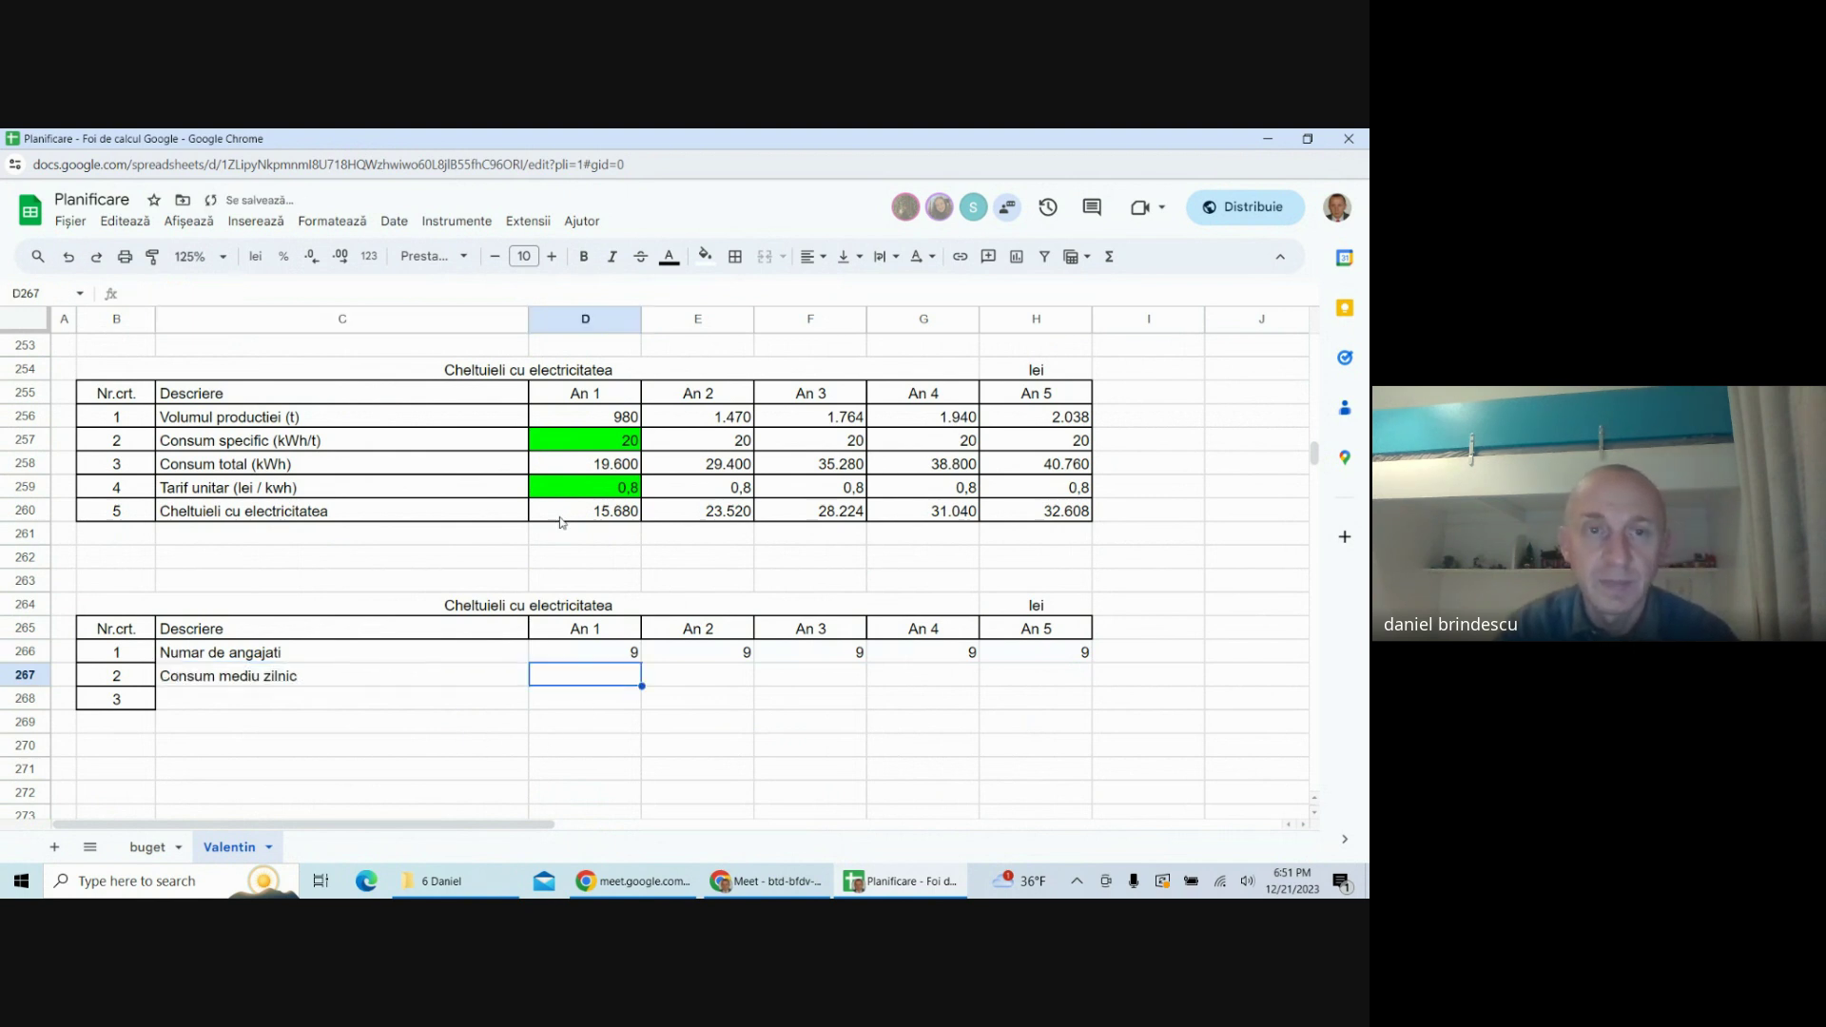
click(704, 255)
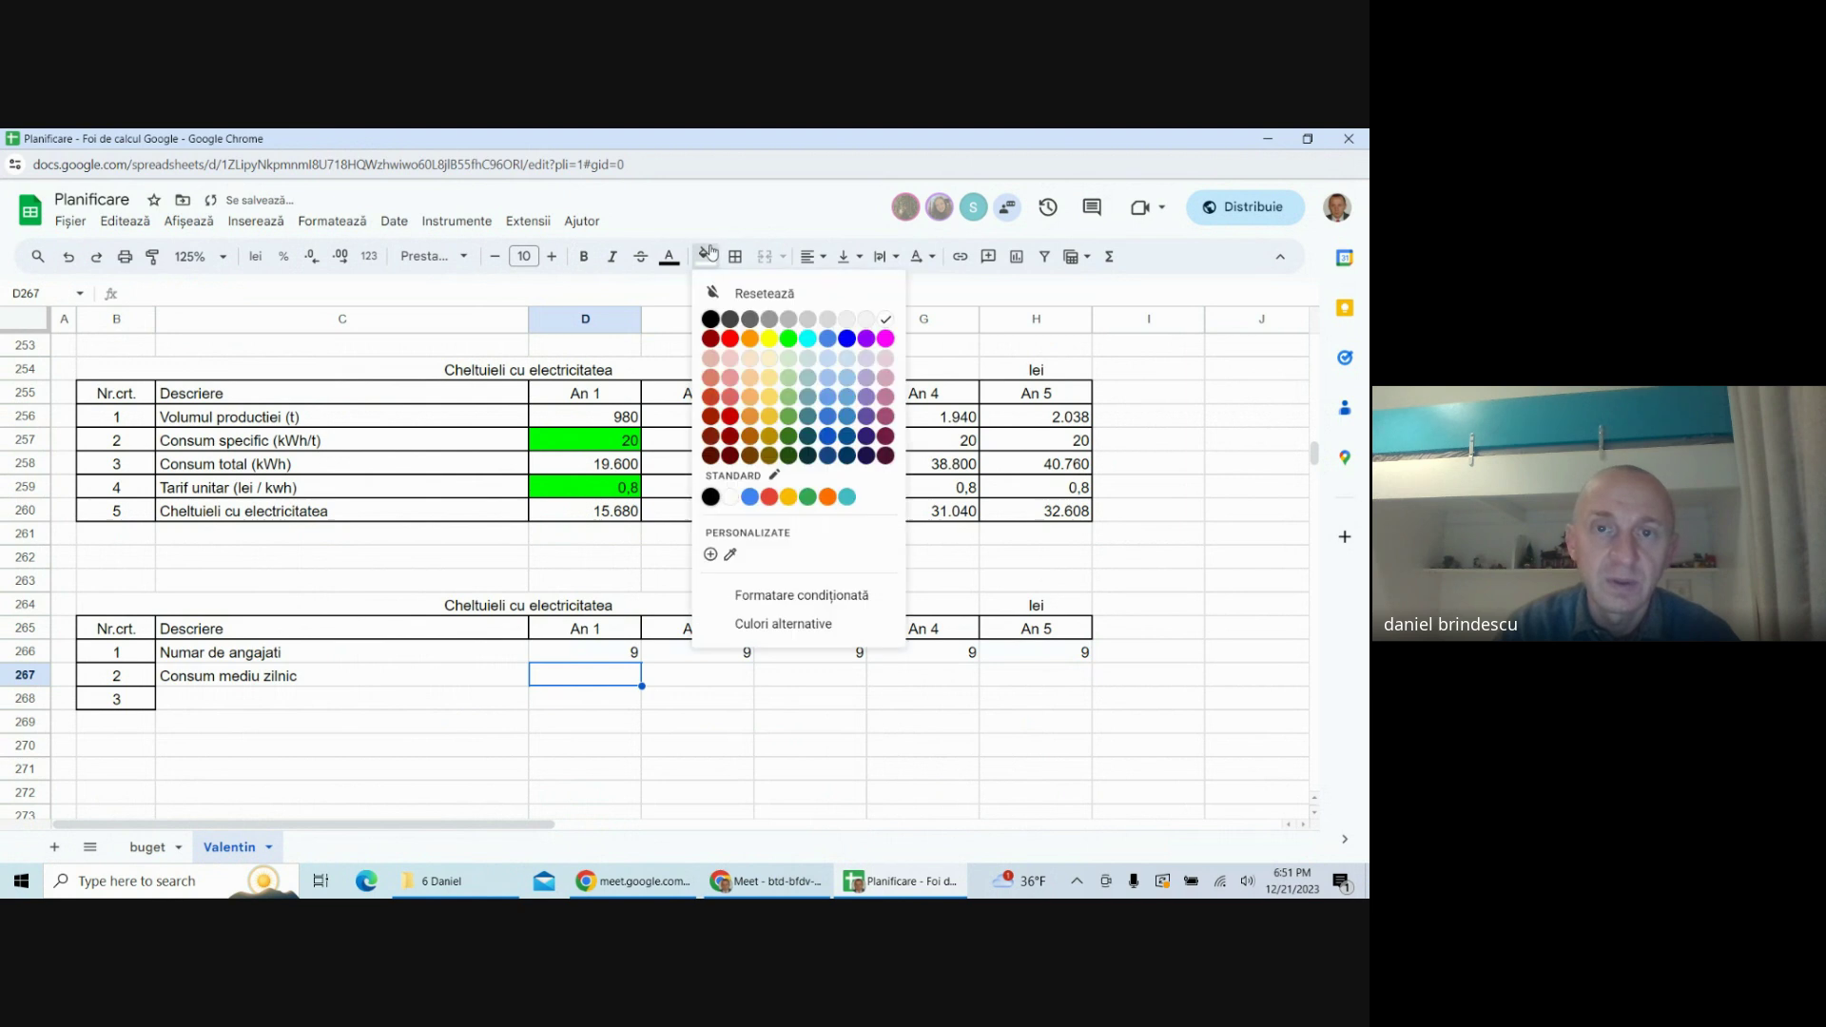
click(788, 338)
- Link the An 2 average daily consumption in E267 to An 1 with =D267 and fill the formula across through An 5
click(689, 688)
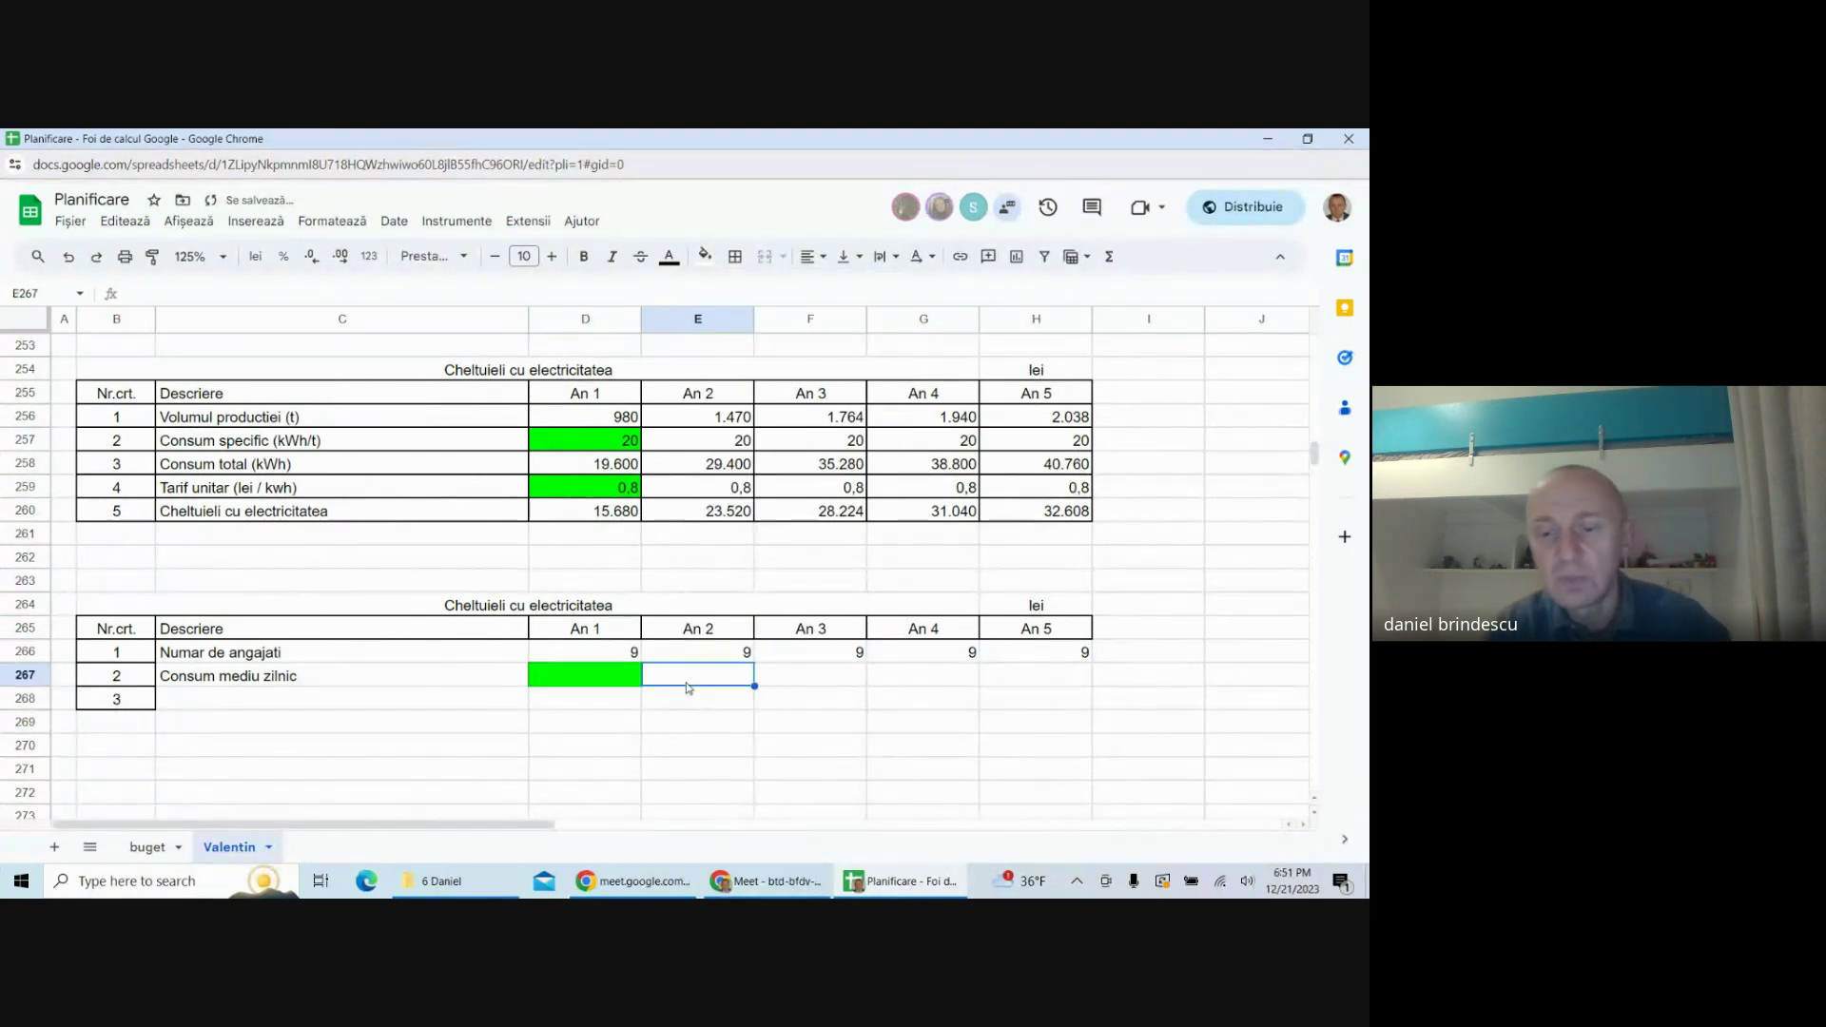
text(=)
click(609, 675)
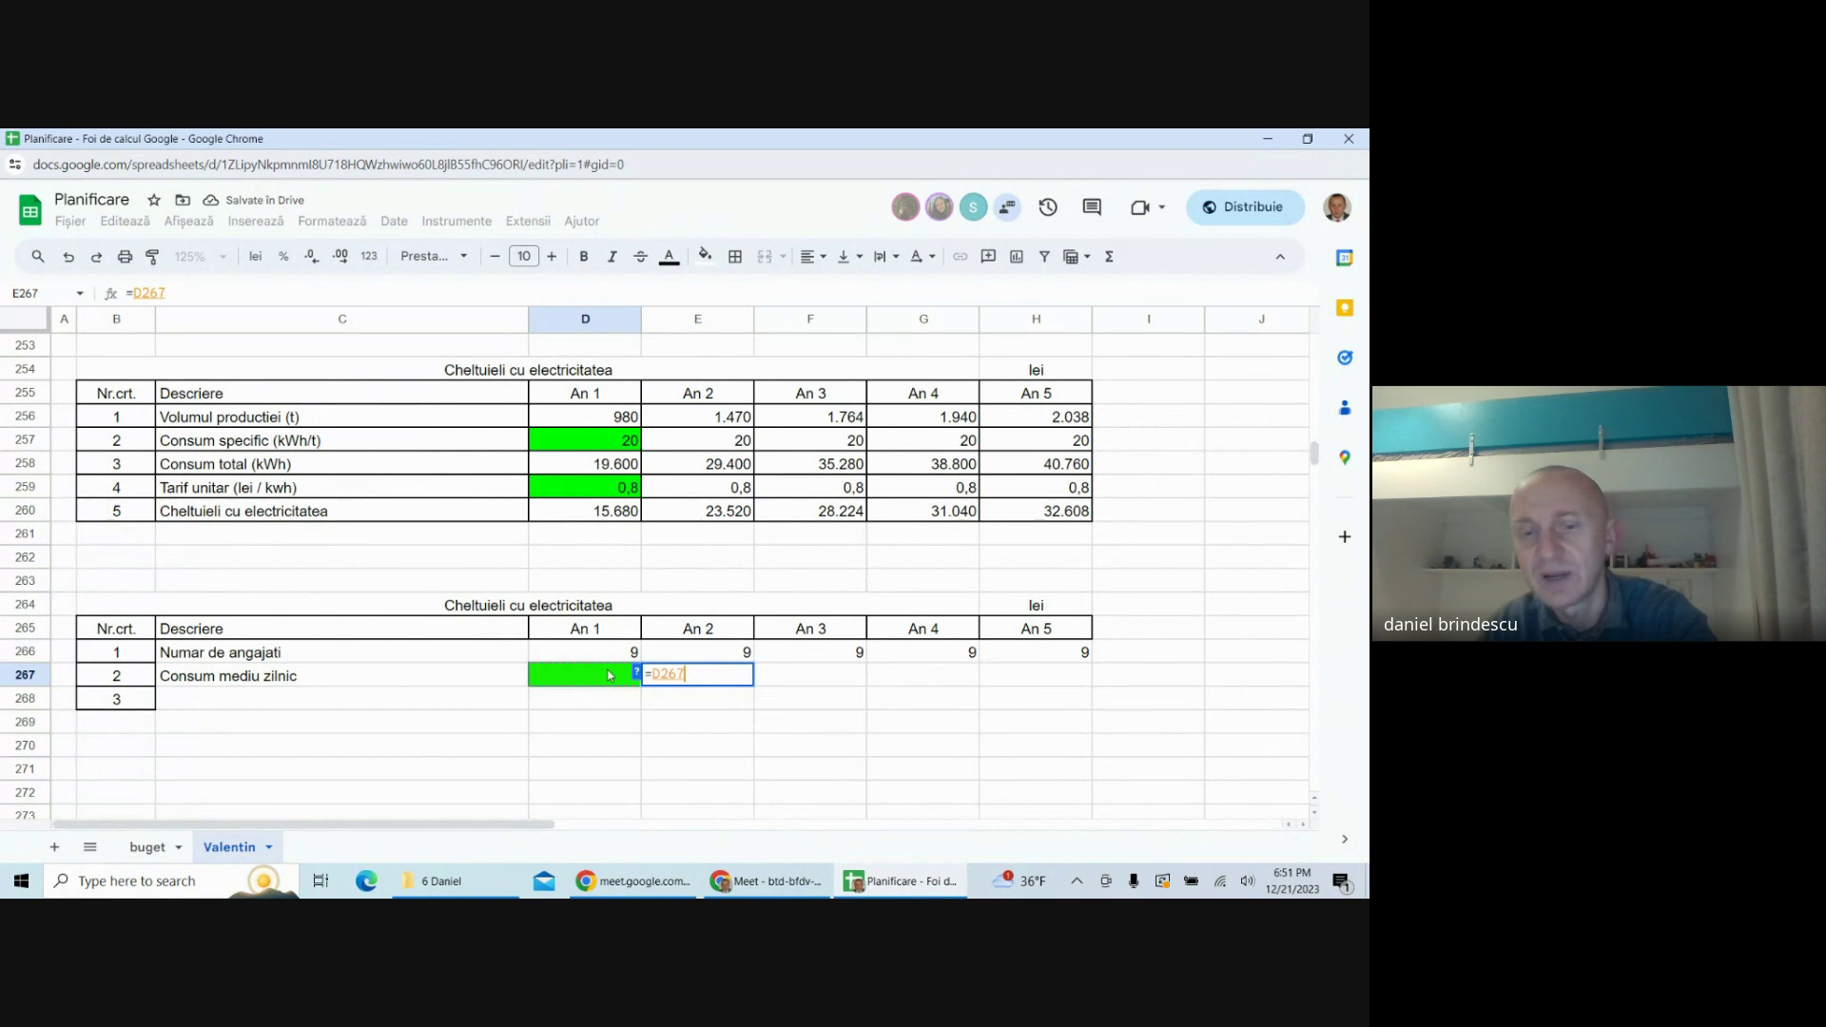
key(ctrl+Return)
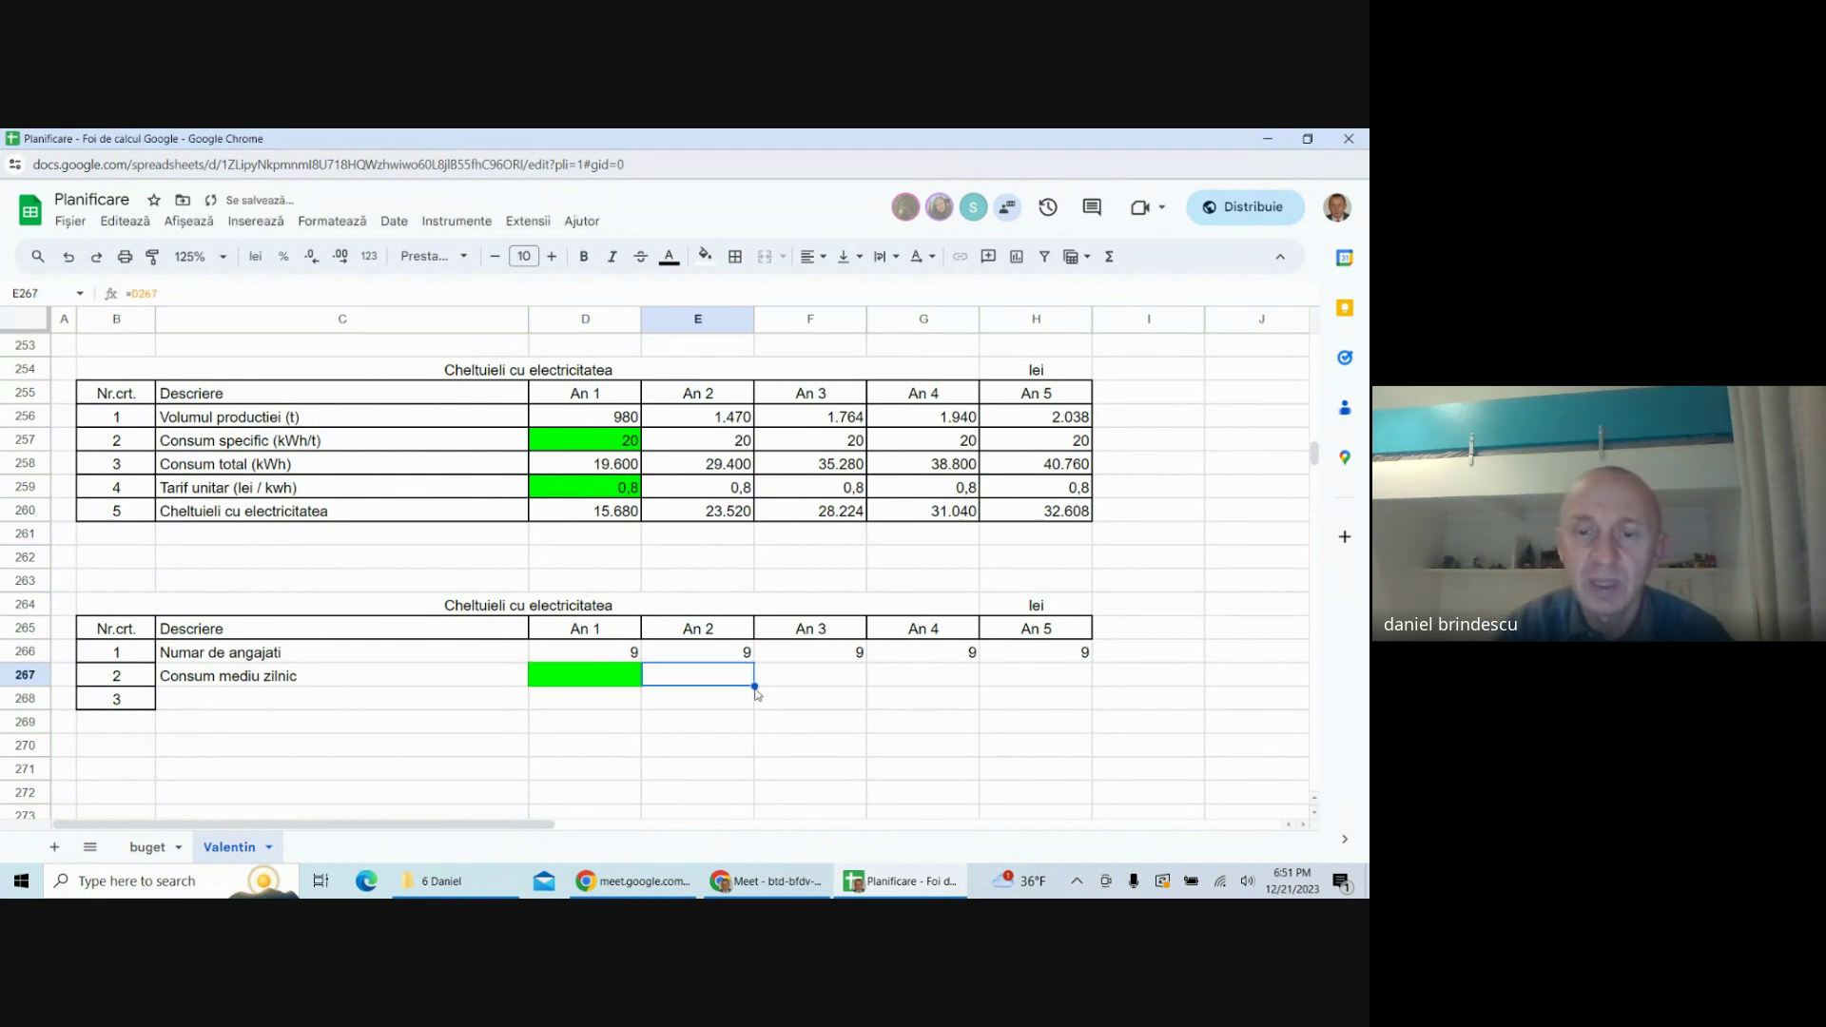
drag(756, 692, 1057, 689)
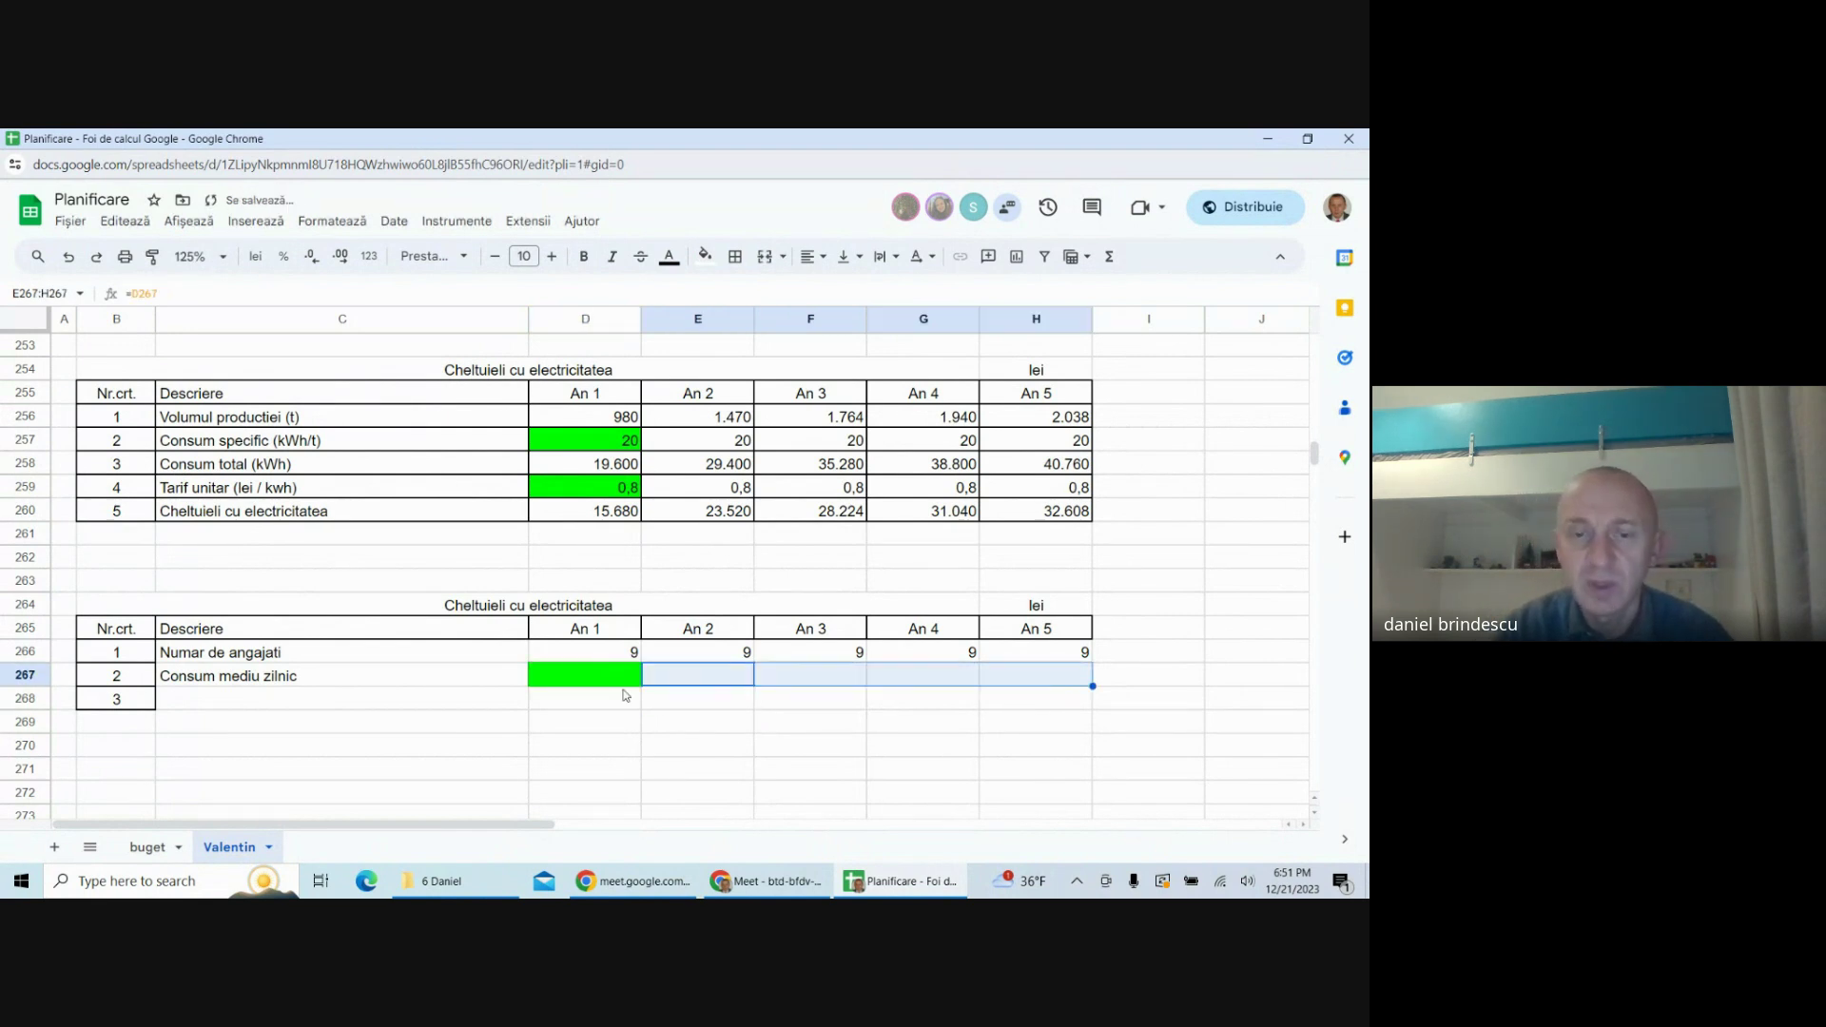
- Enter 30 as the An 1 average daily consumption in D267
click(614, 678)
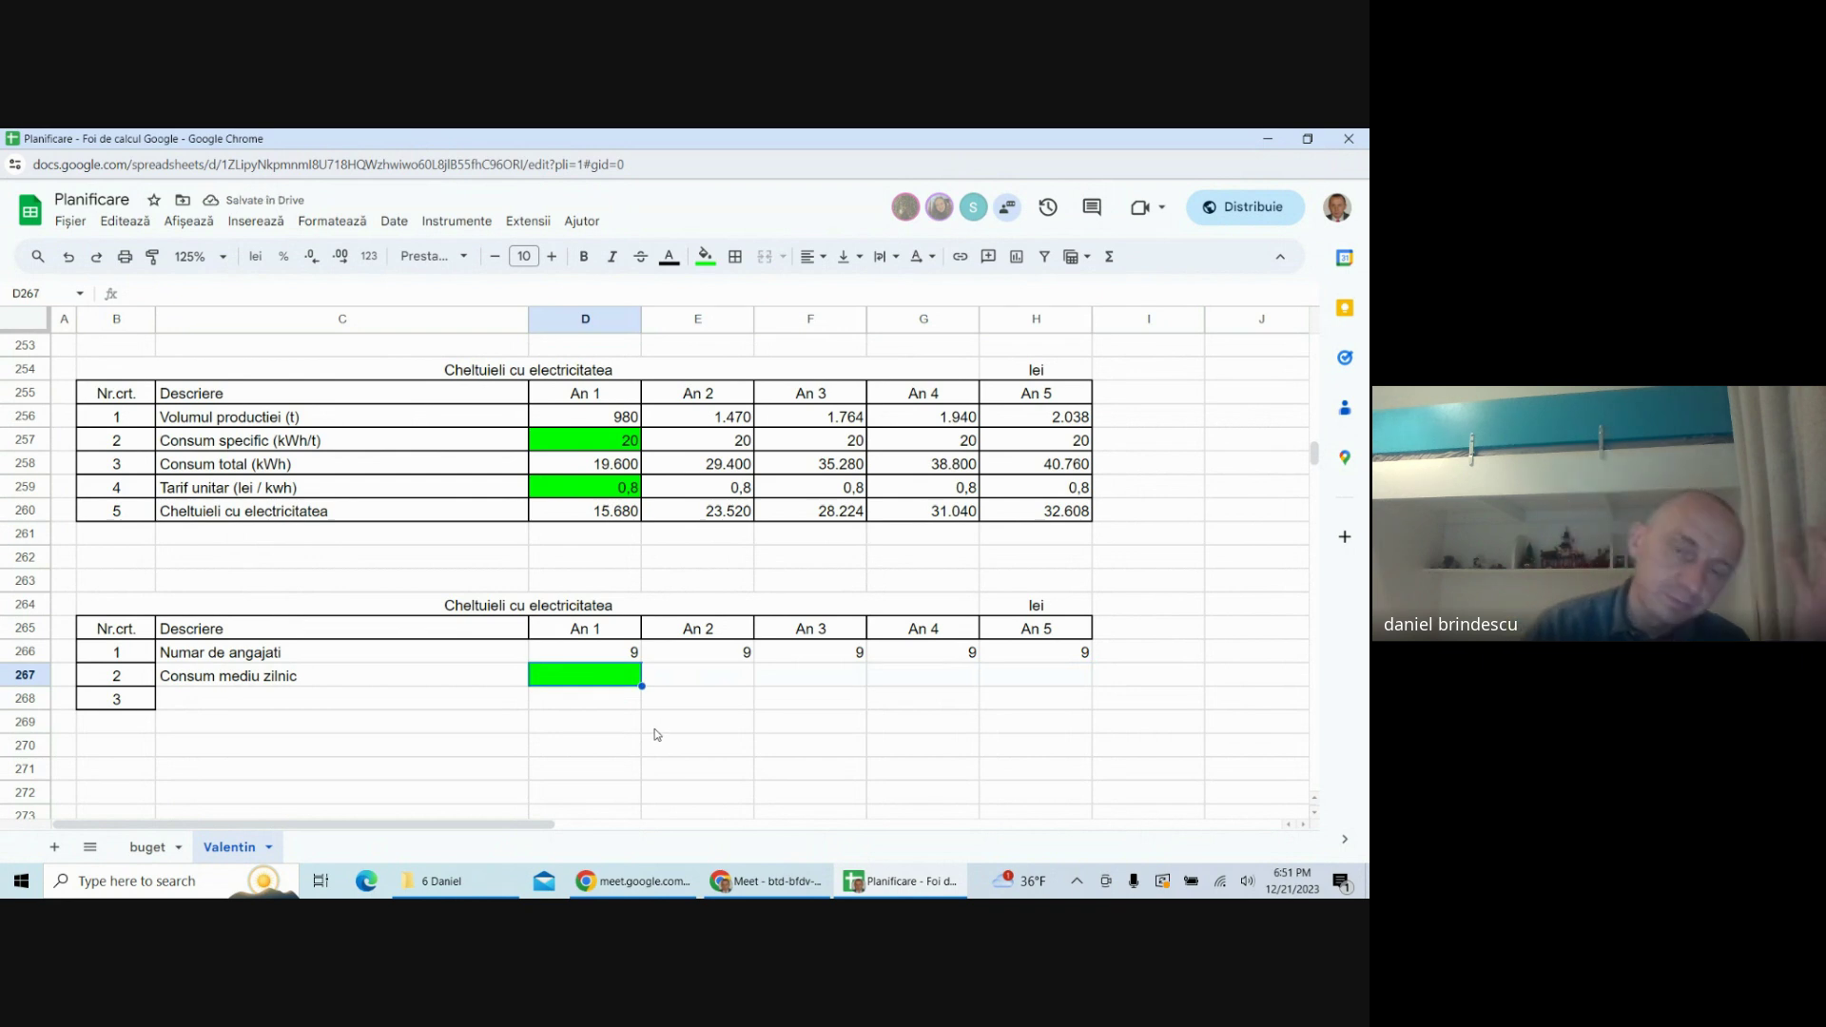
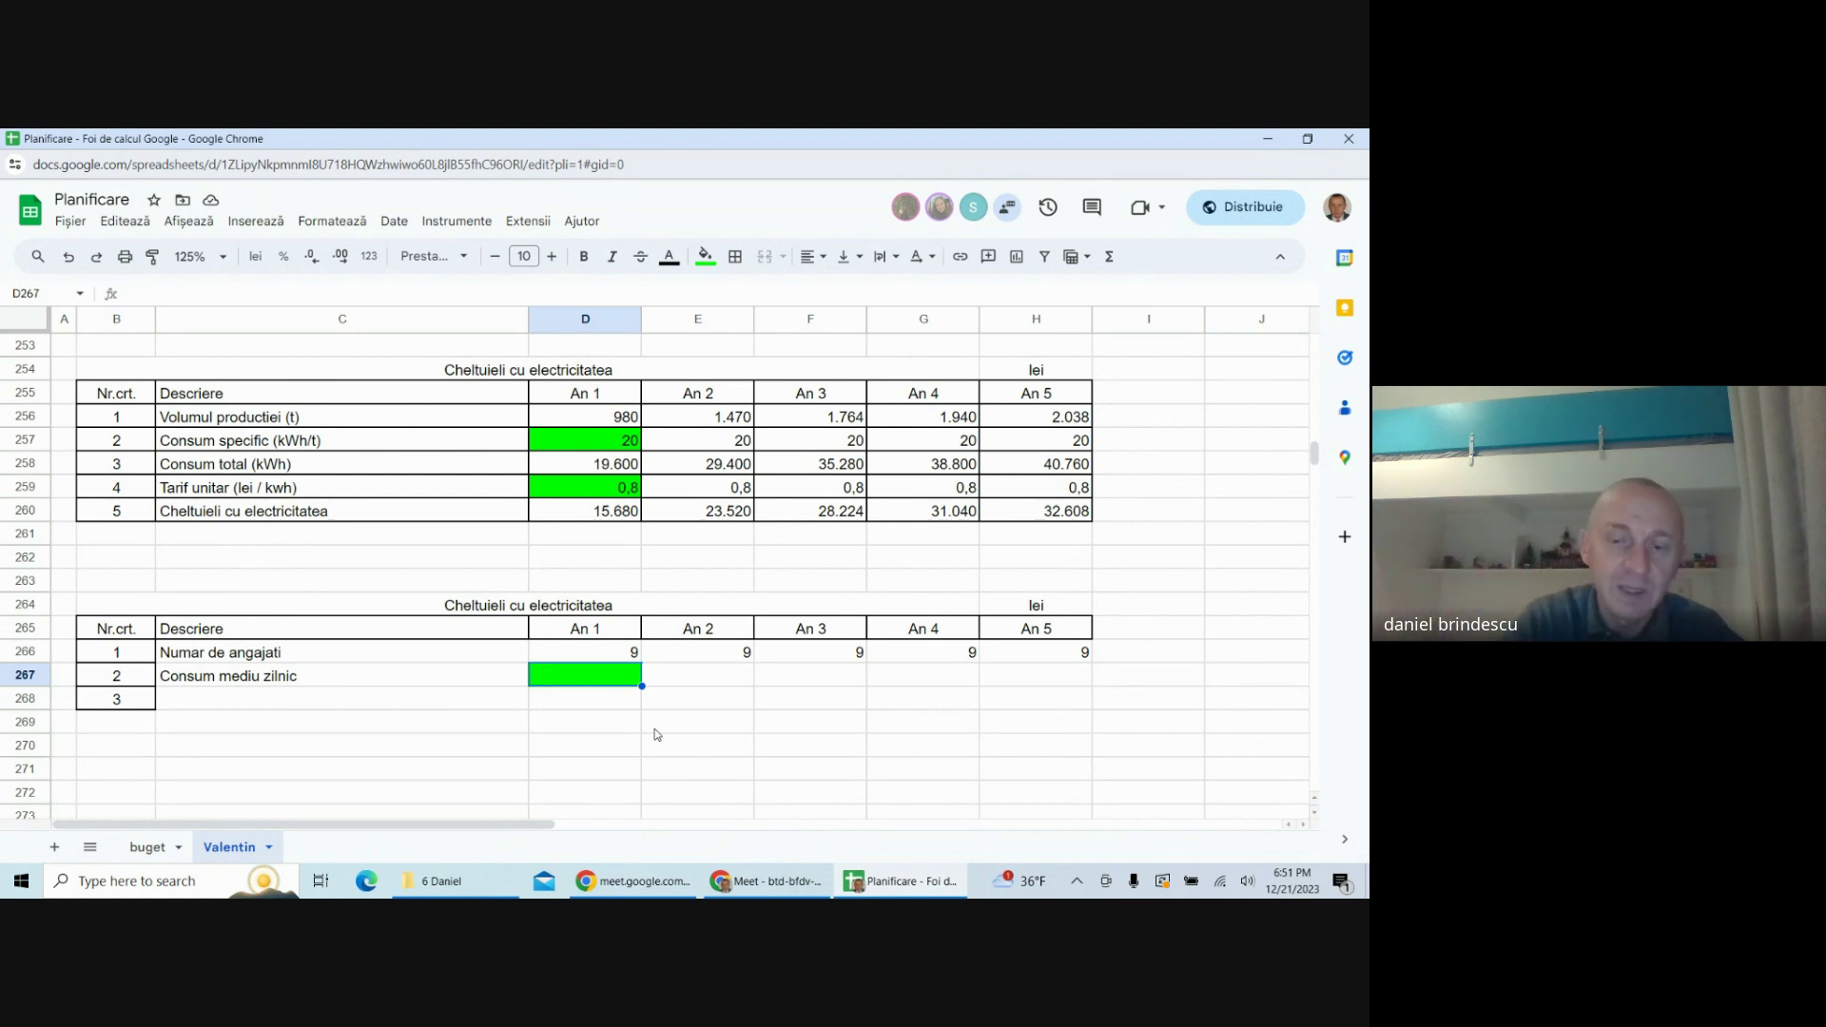
text(30)
key(Return)
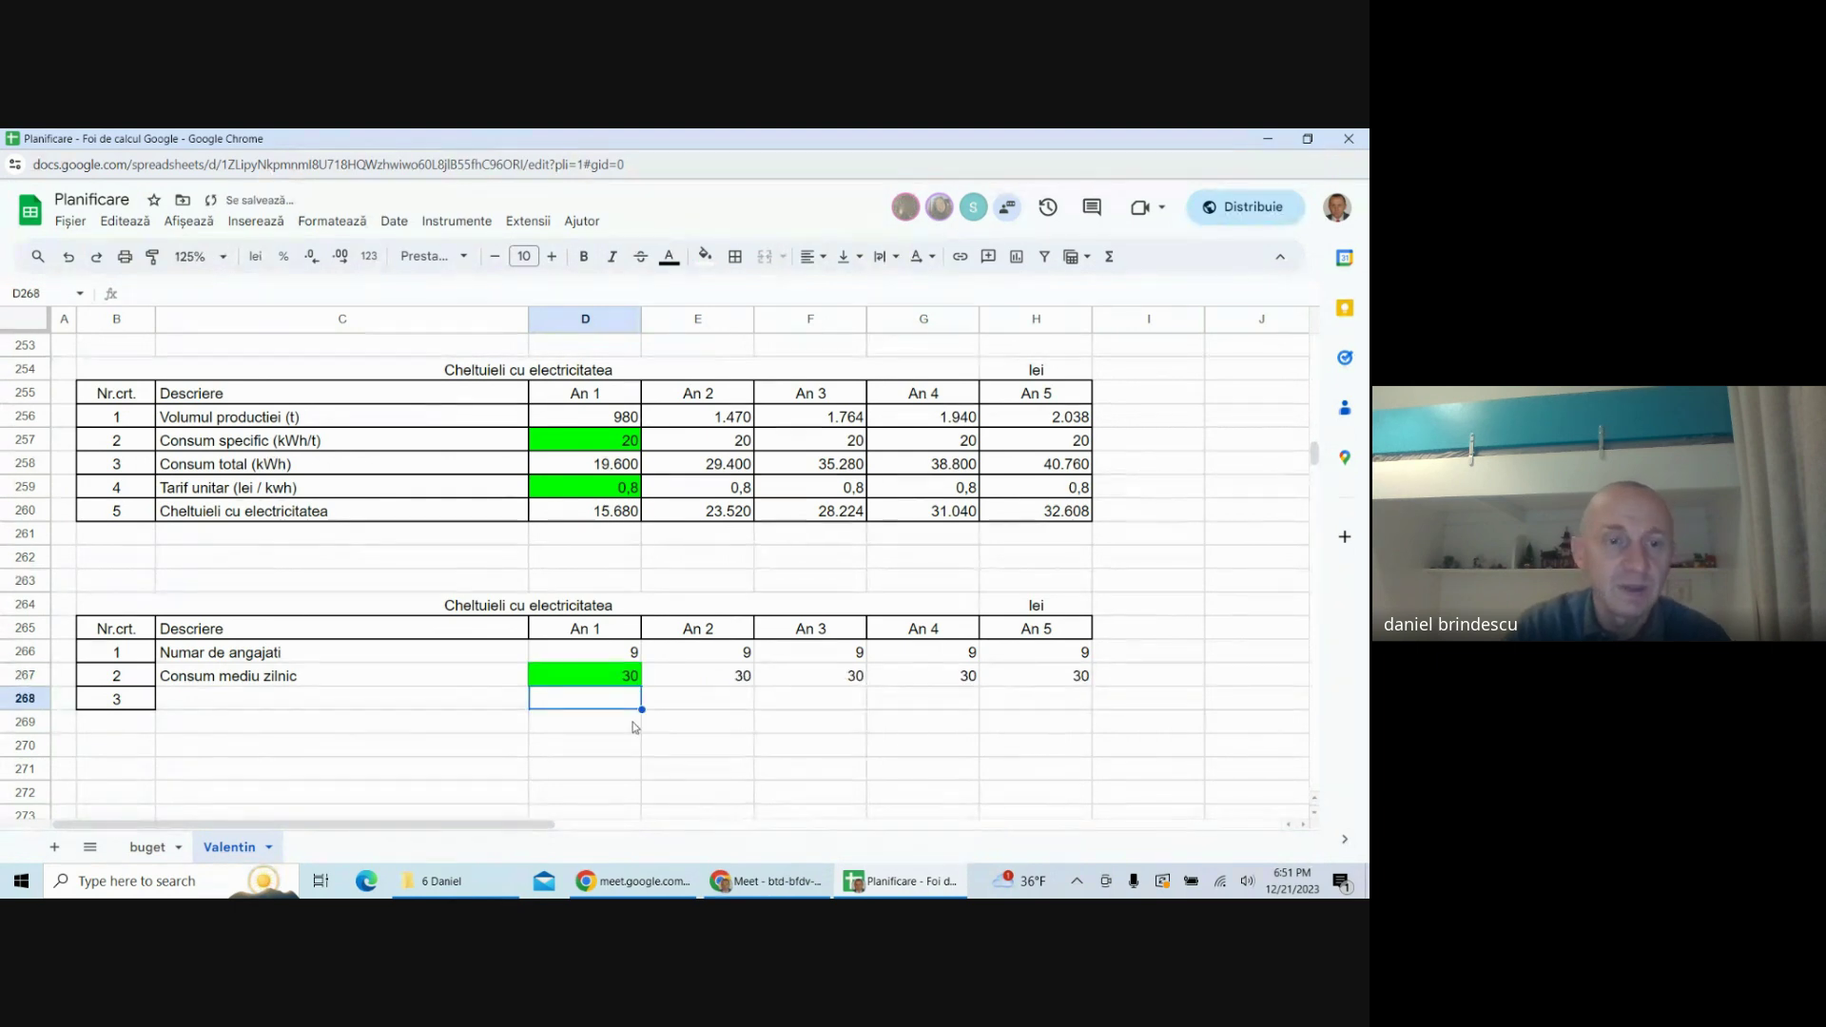
- Enter "Numar de zile de lucru" as the description in C268
click(274, 704)
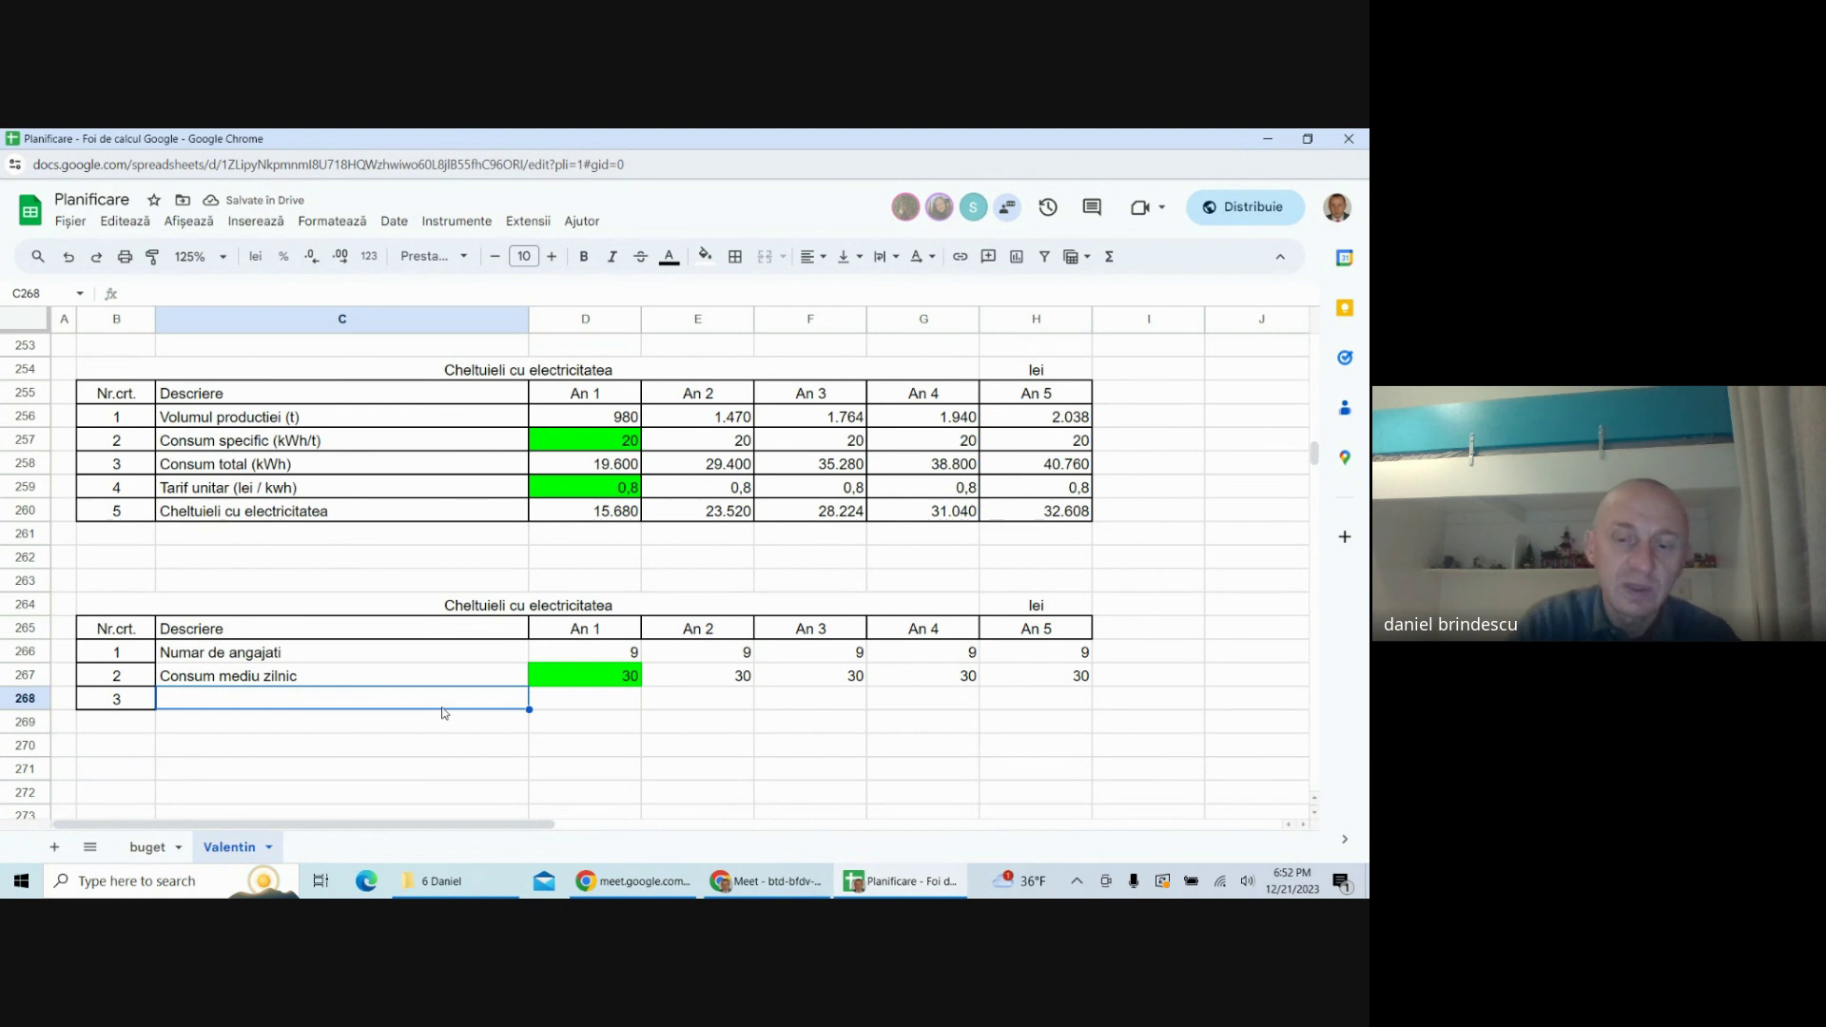
text(Numar de)
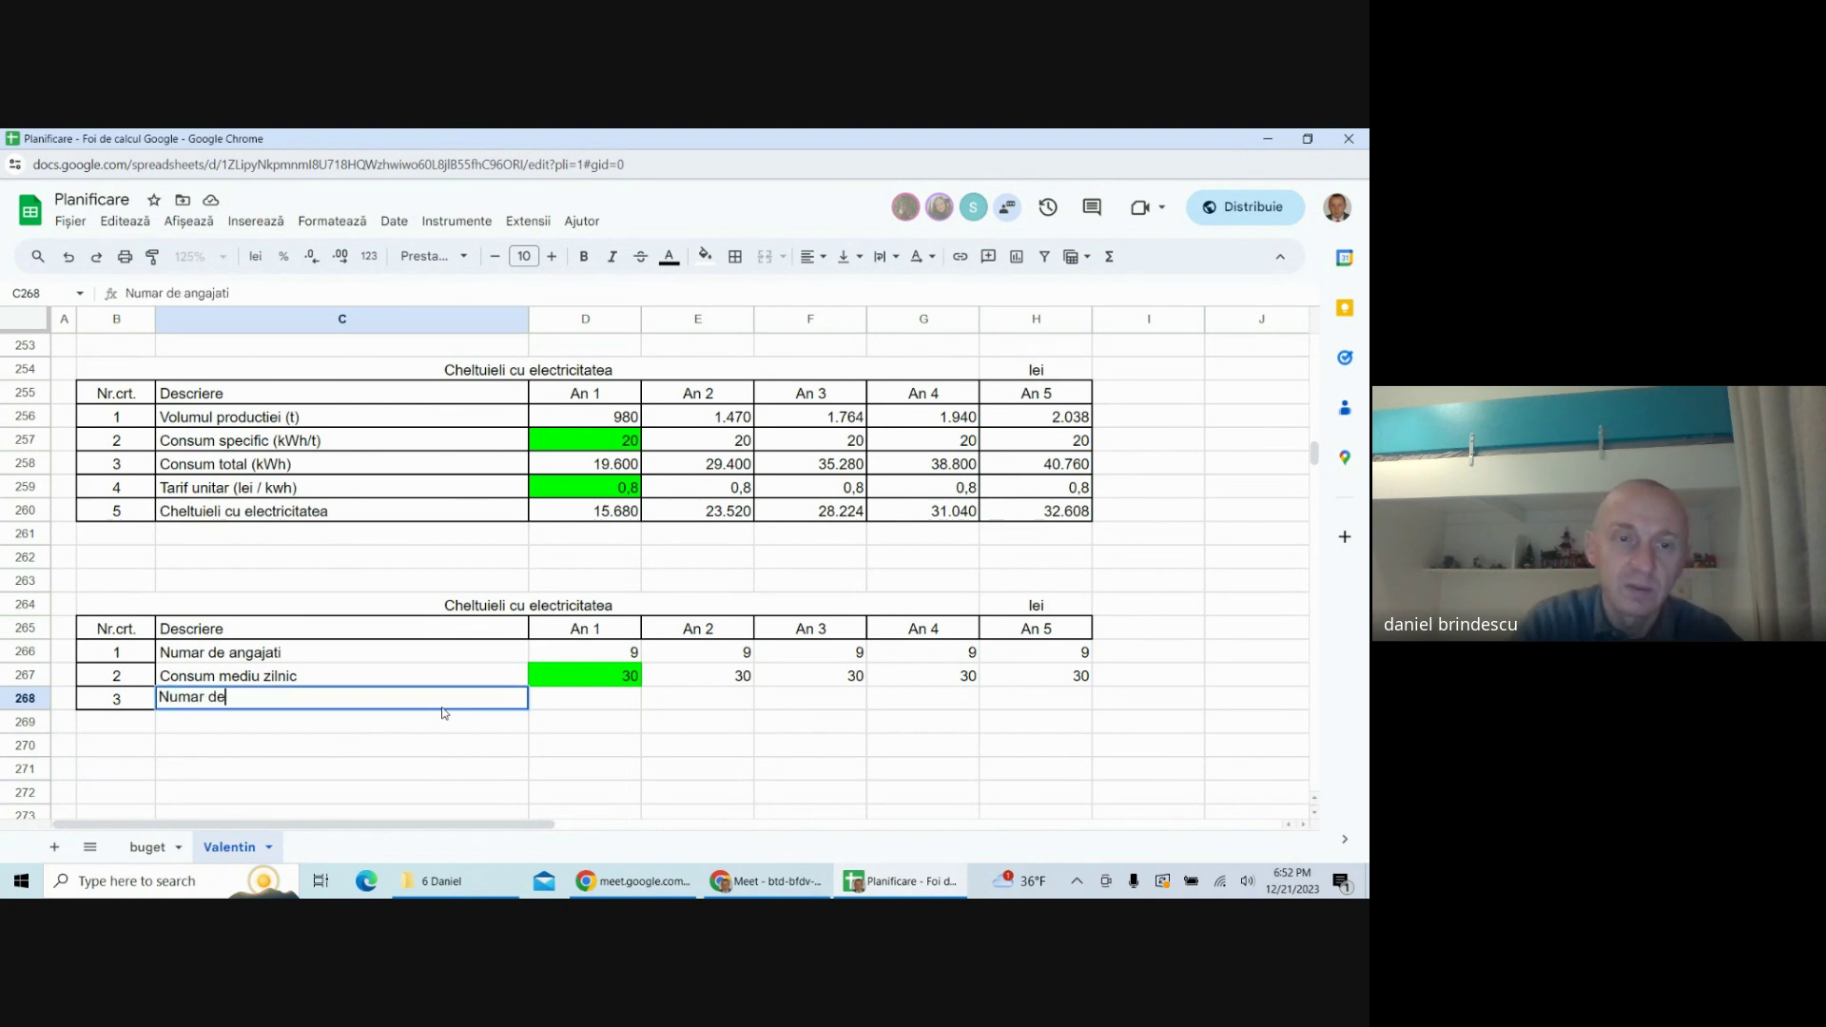
text( zile de lucru)
key(Return)
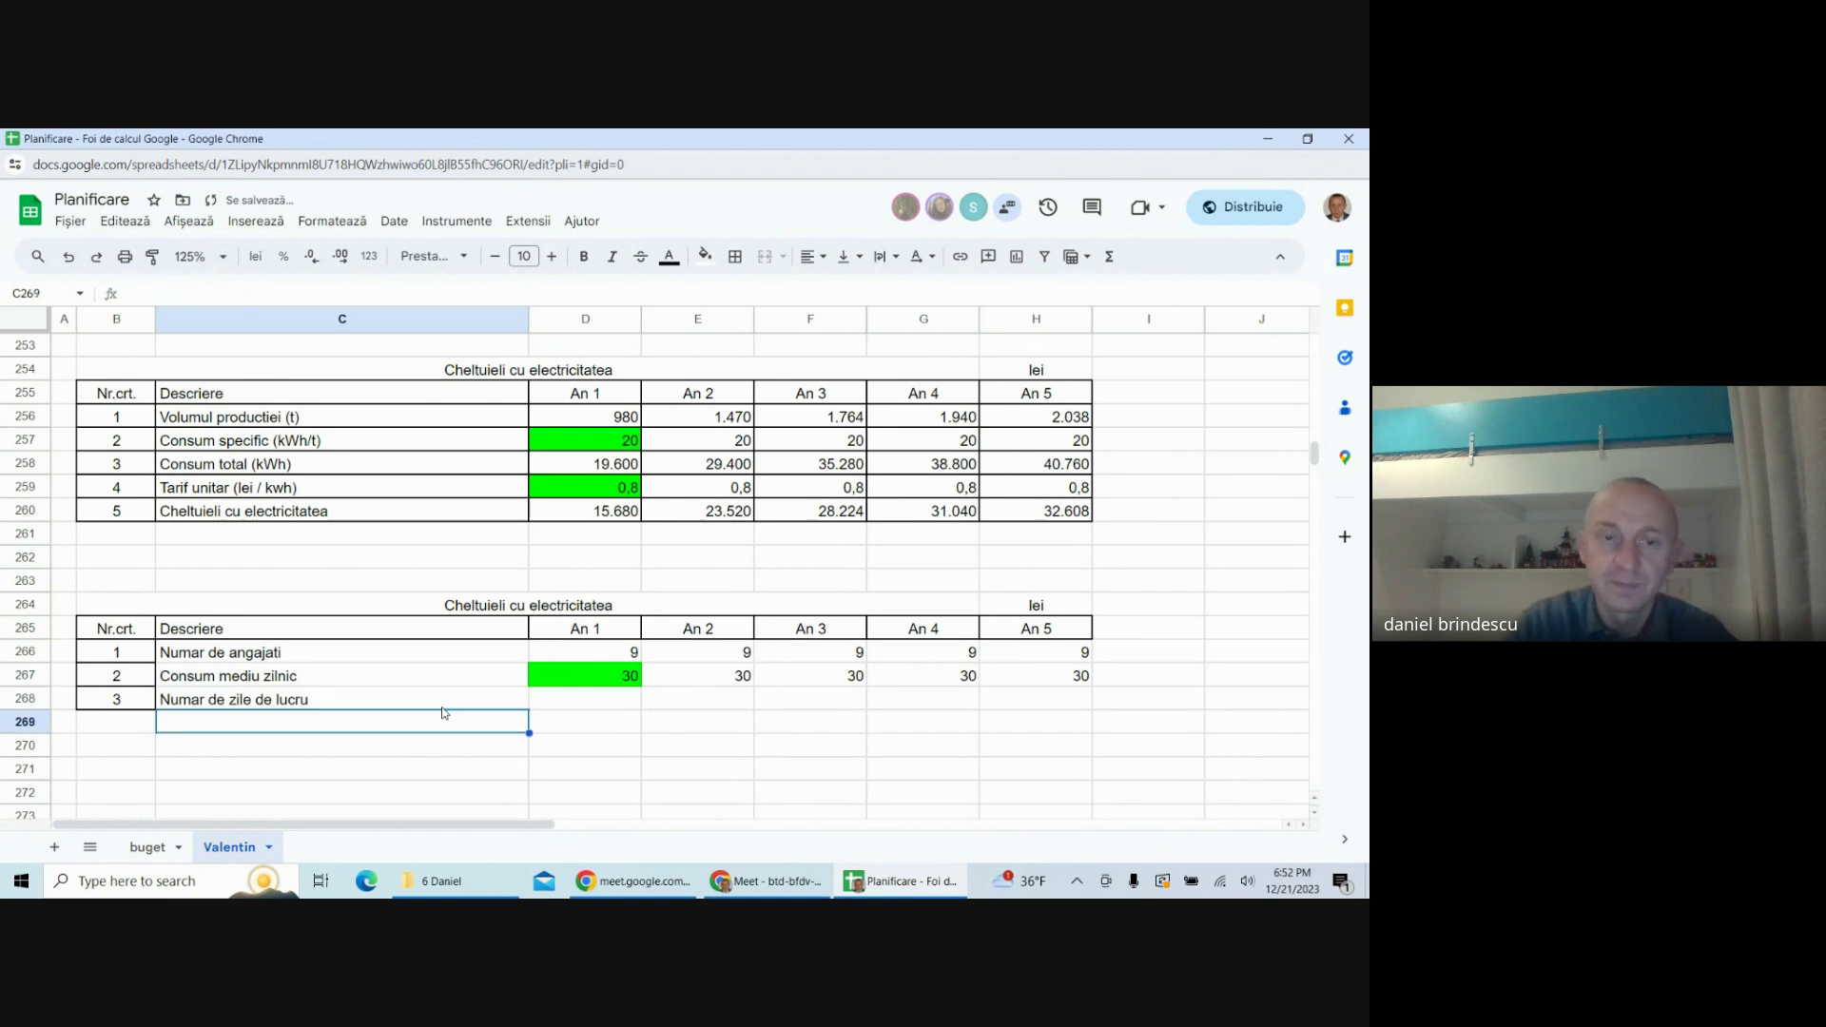
- Link D268 to the sawdust briquette table's yearly working days with =D48 and fill the formula across through An 5
click(596, 694)
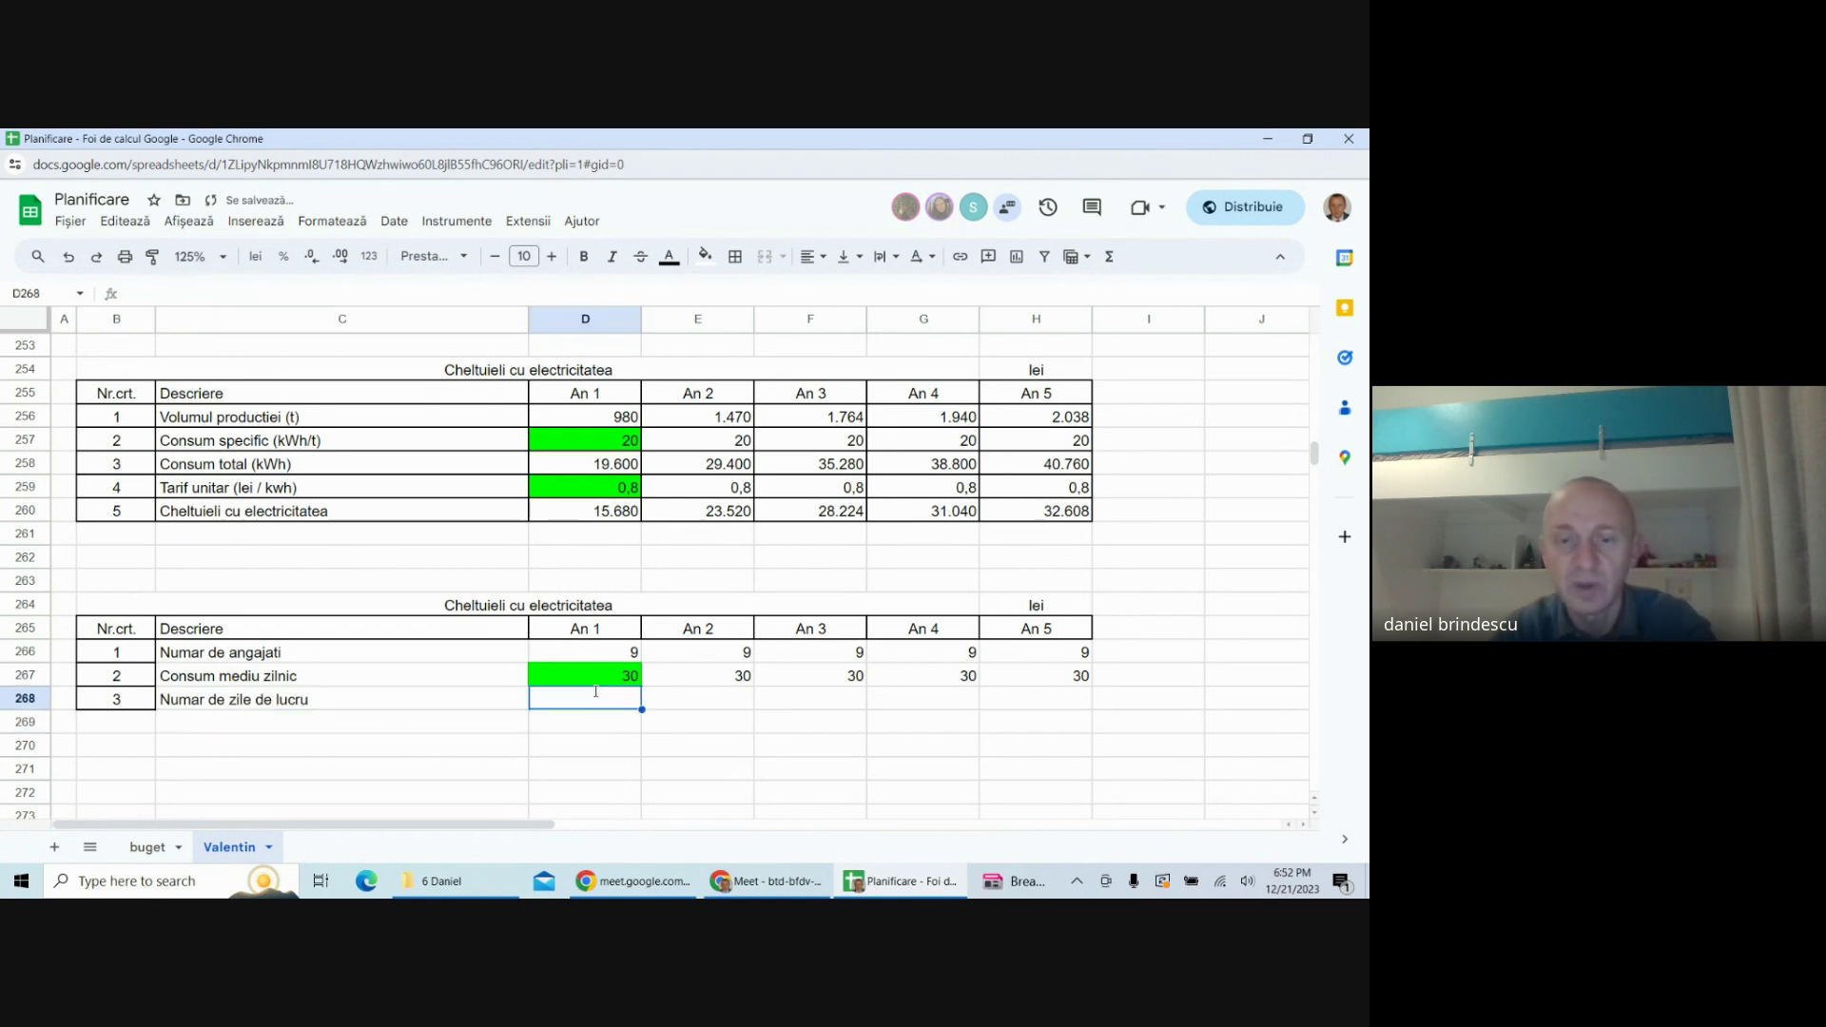
text(=)
scroll(646, 589, up, 15)
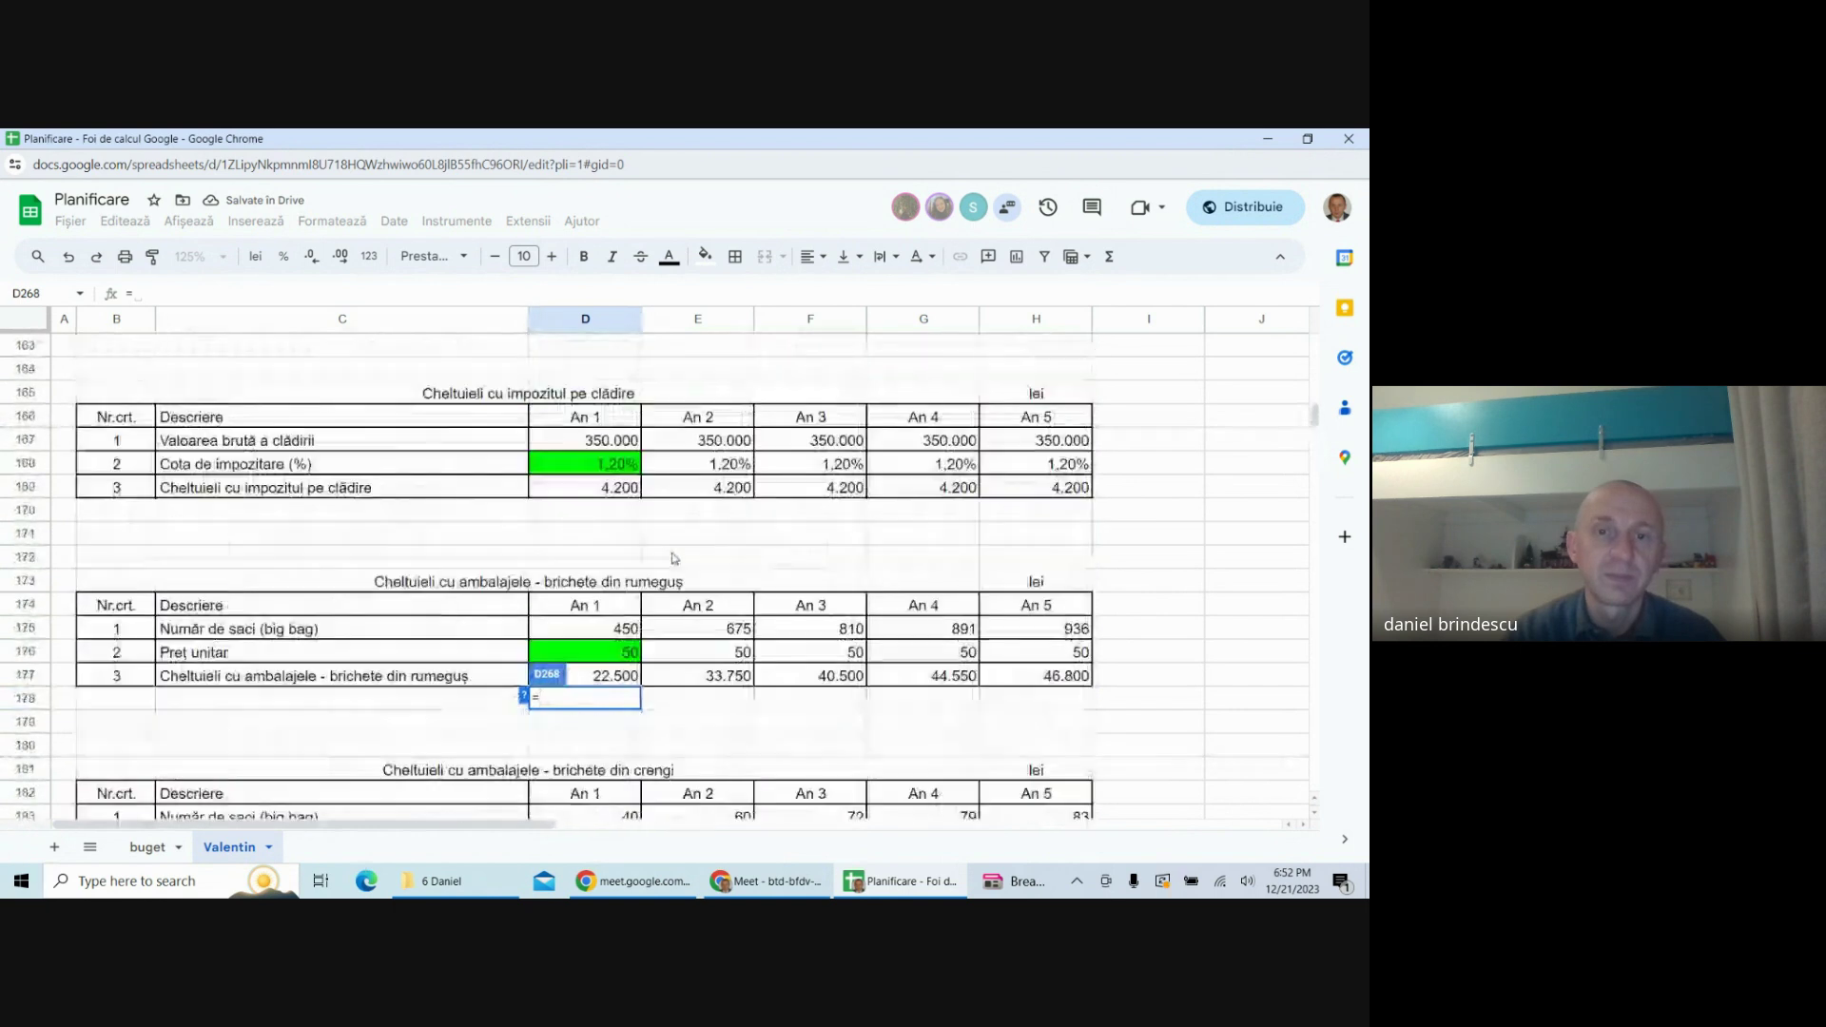
scroll(675, 559, up, 10)
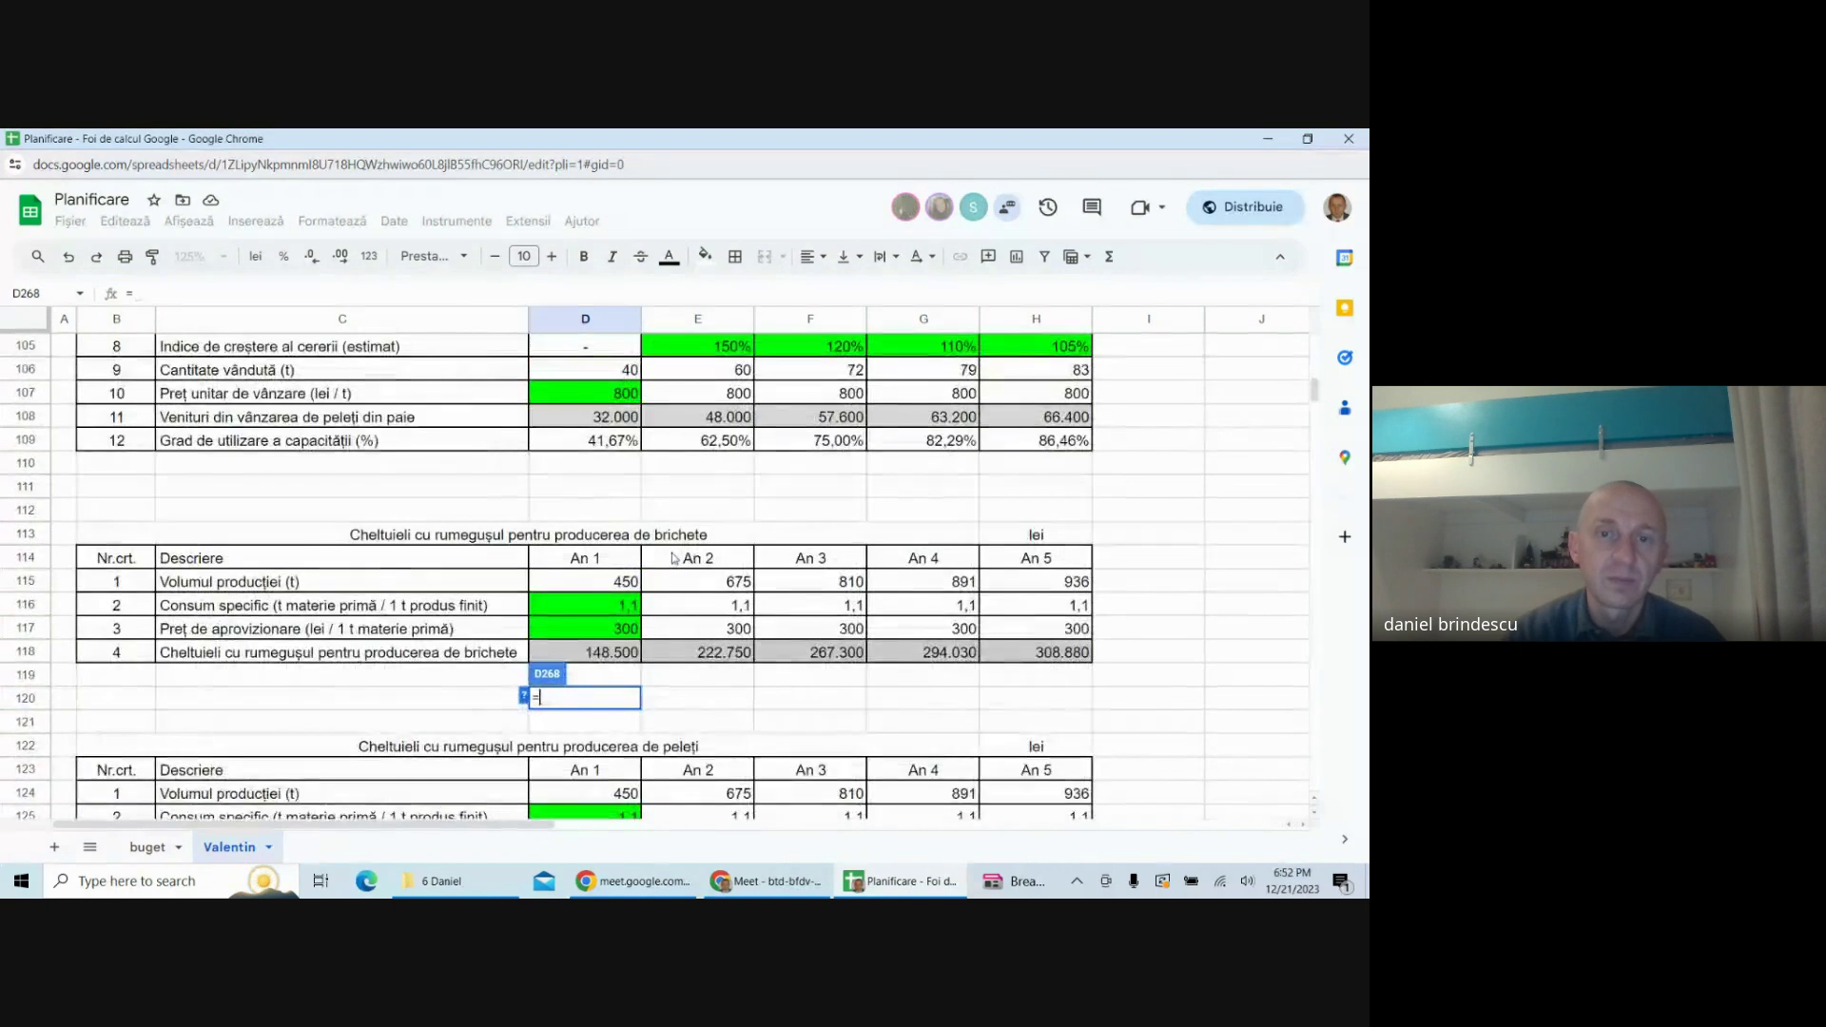
scroll(674, 559, up, 8)
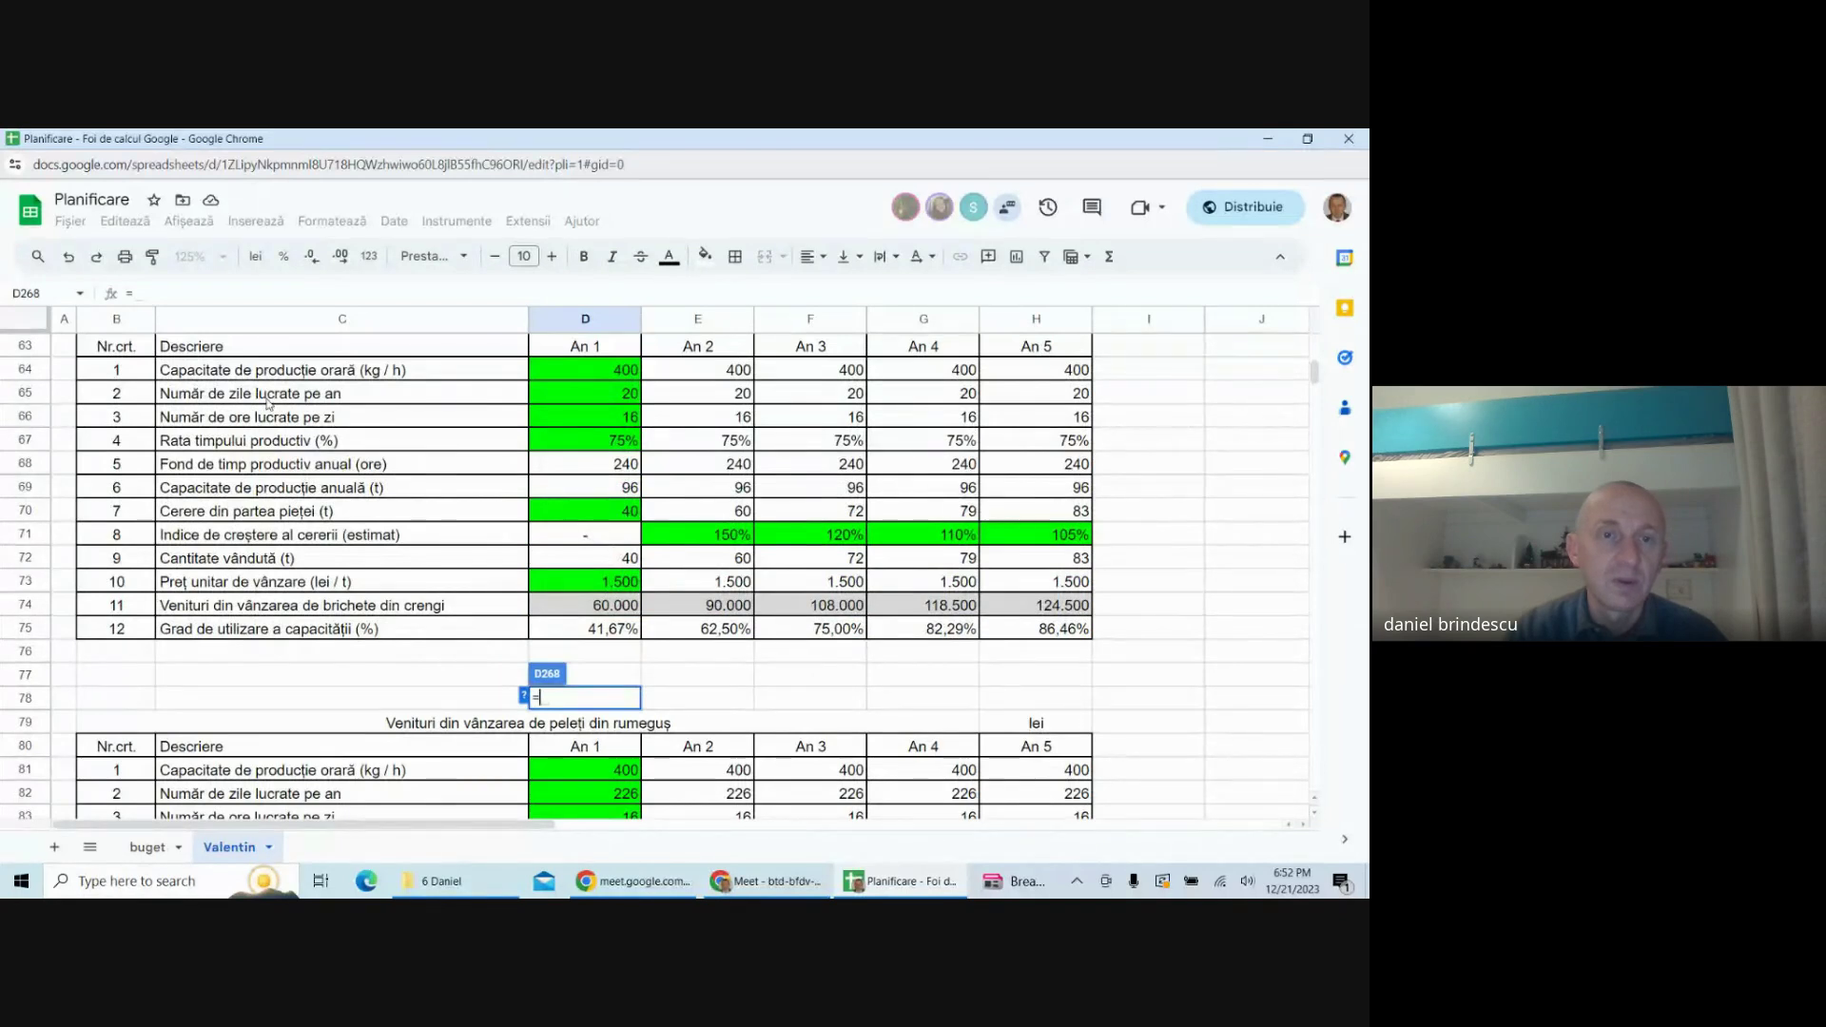
scroll(618, 440, up, 4)
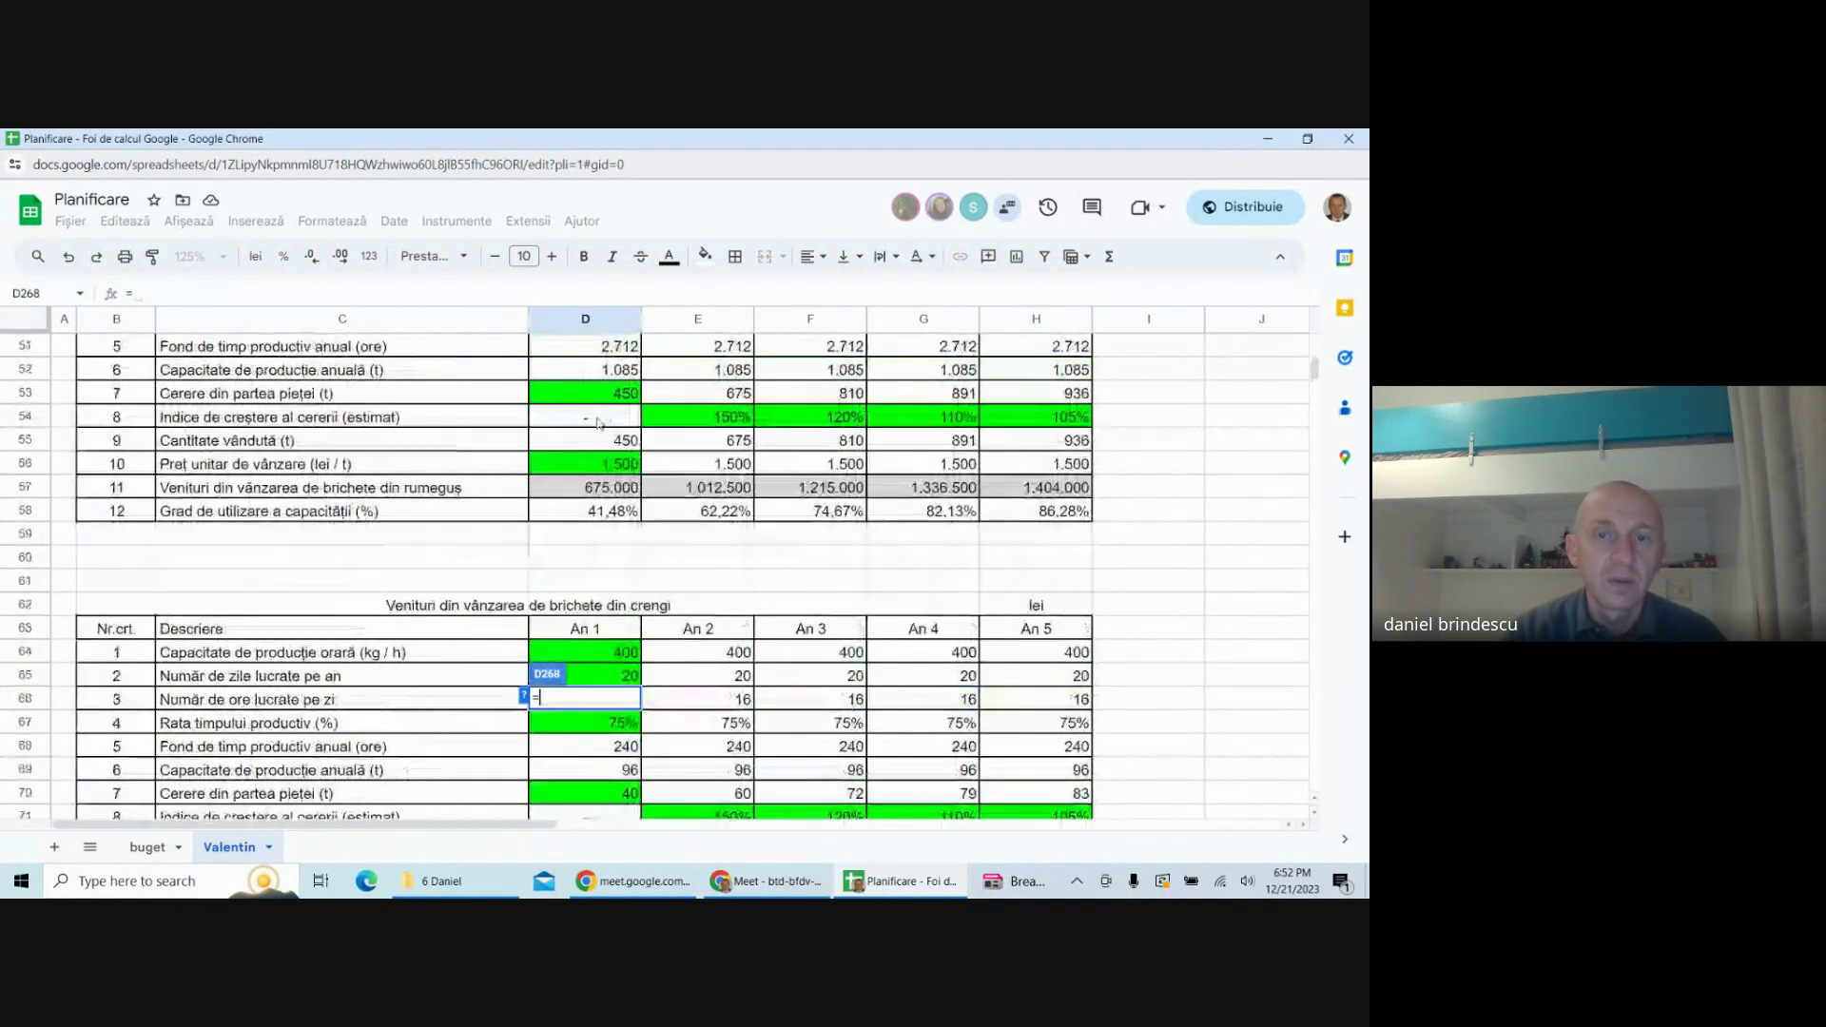
scroll(618, 441, up, 2)
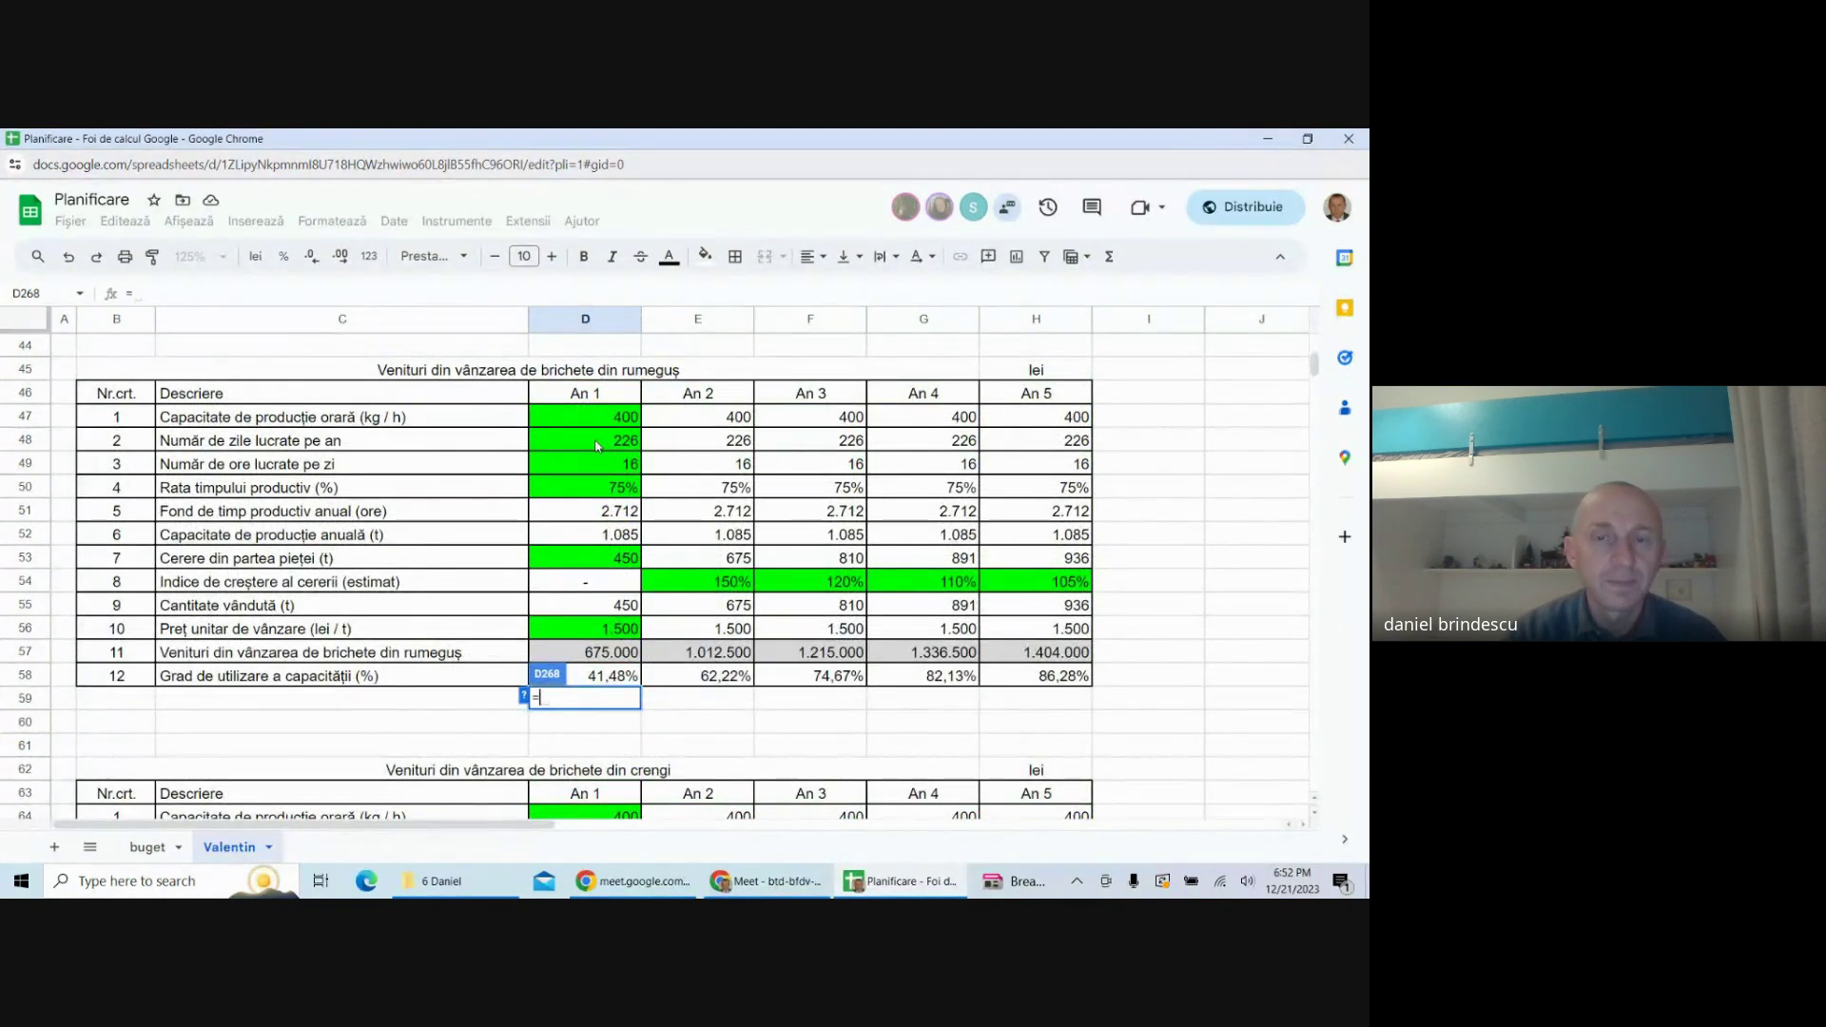
click(597, 445)
key(Return)
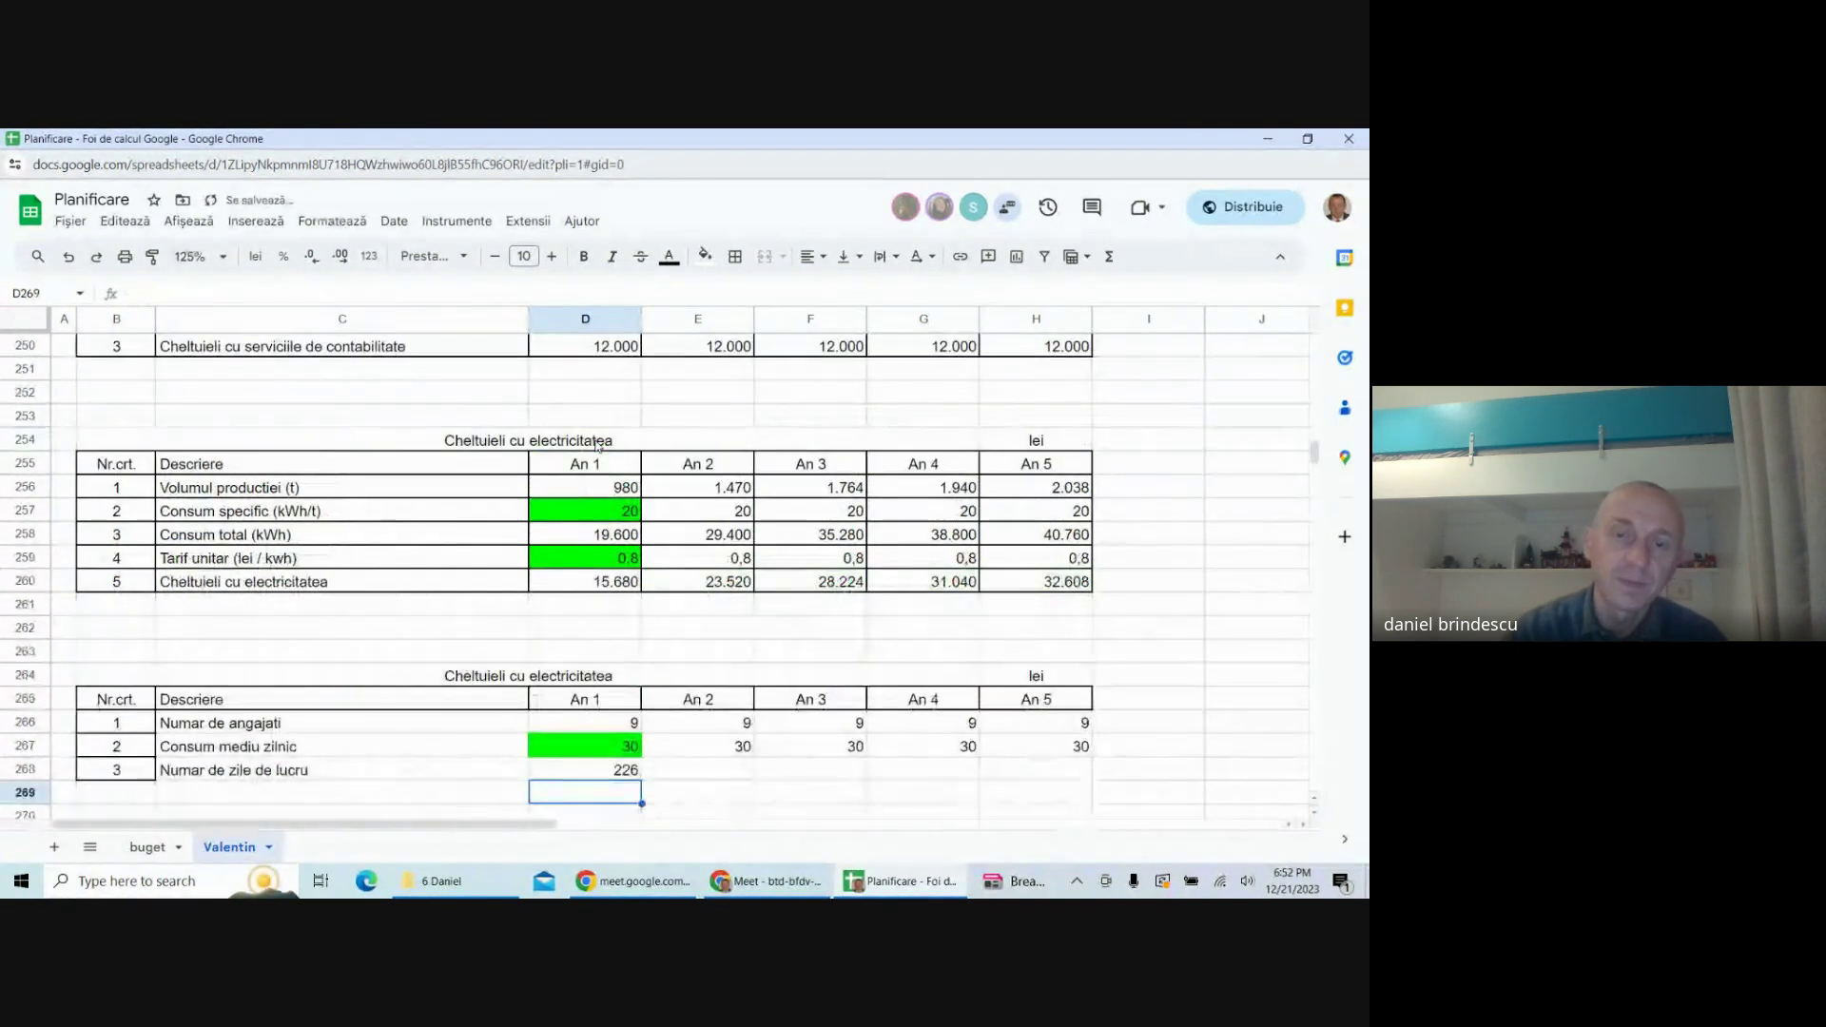
scroll(597, 445, down, 3)
key(Up)
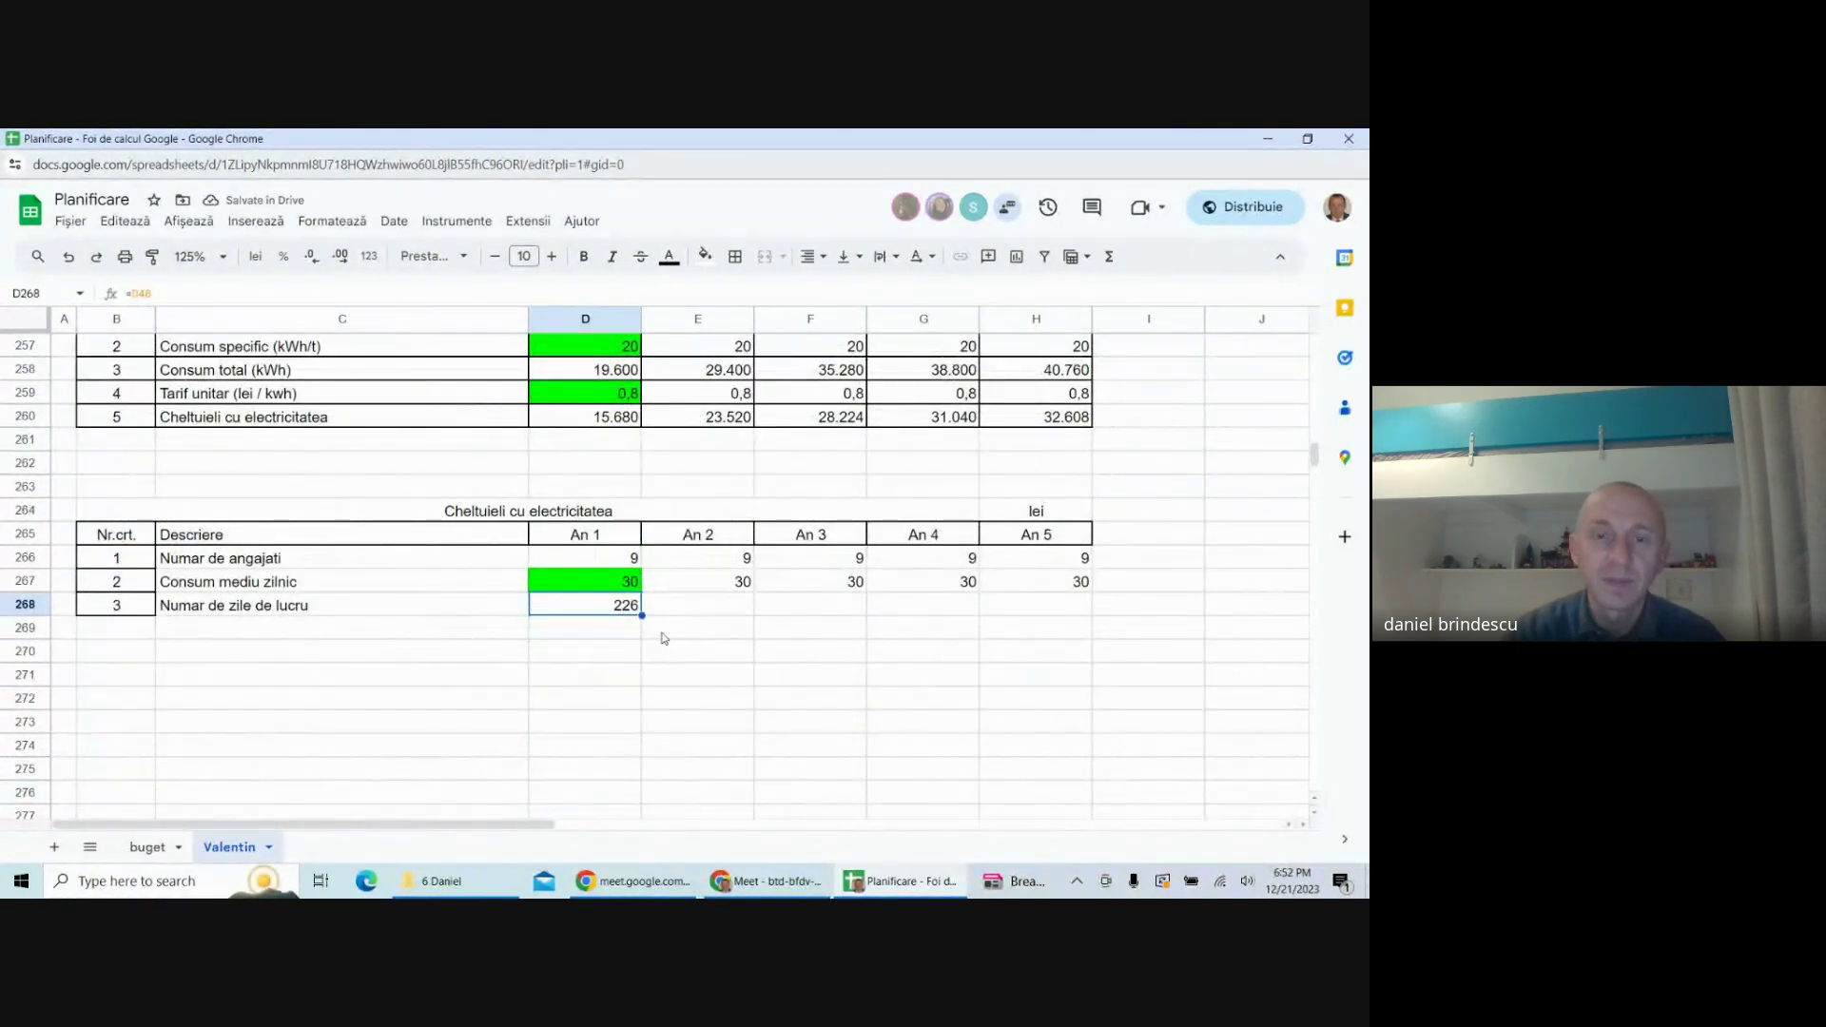
drag(642, 616, 1014, 611)
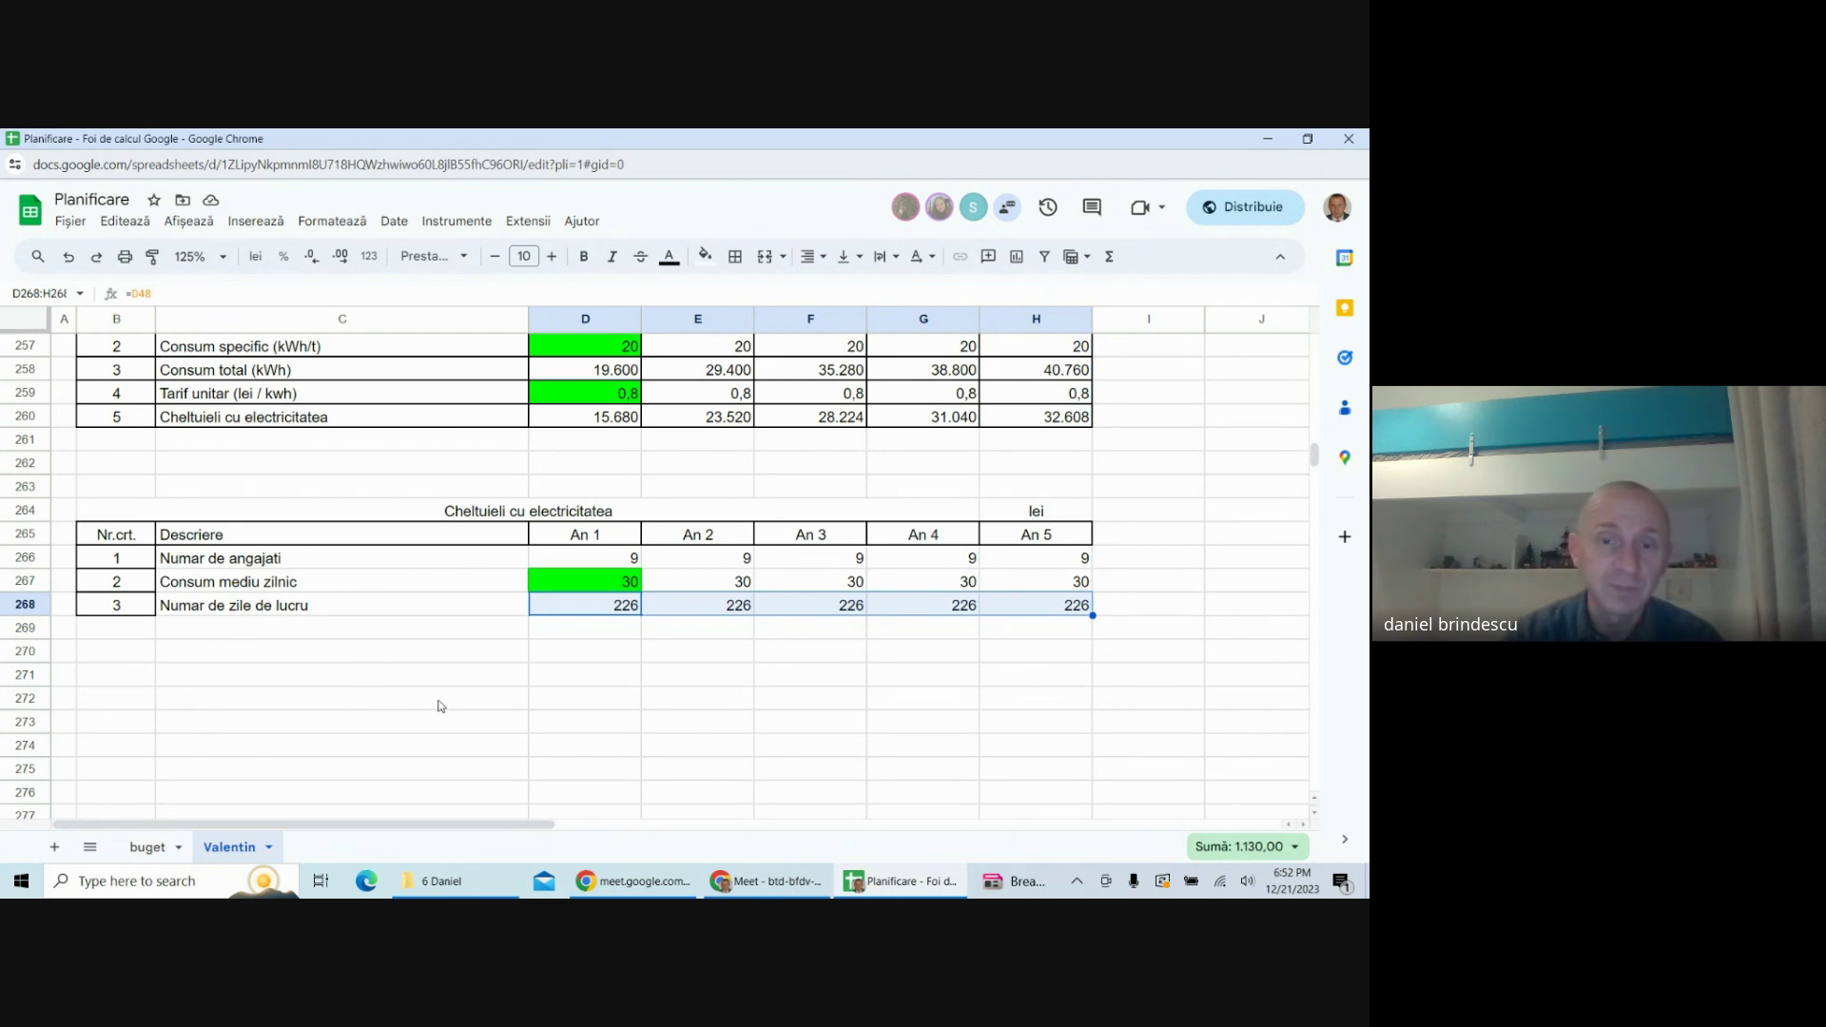
- Add the unit (l) to the description in C267 so it reads "Consum mediu zilnic (l)"
click(502, 706)
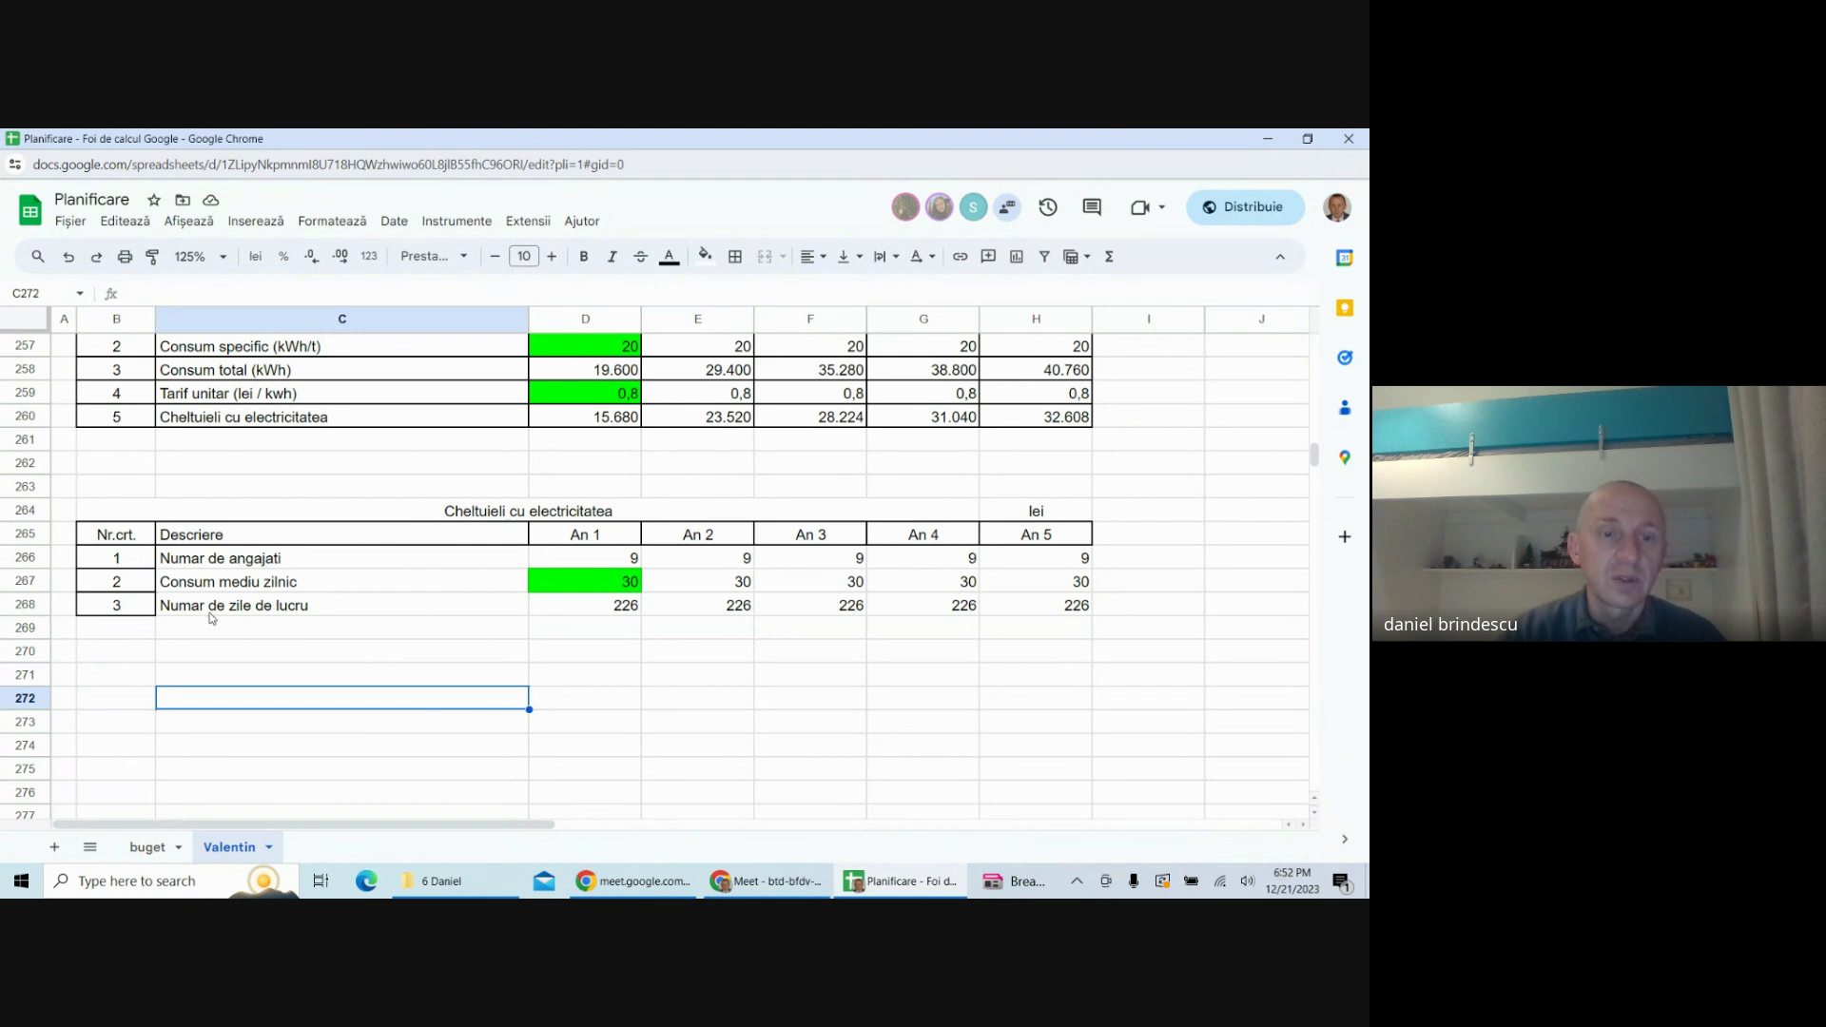
click(271, 635)
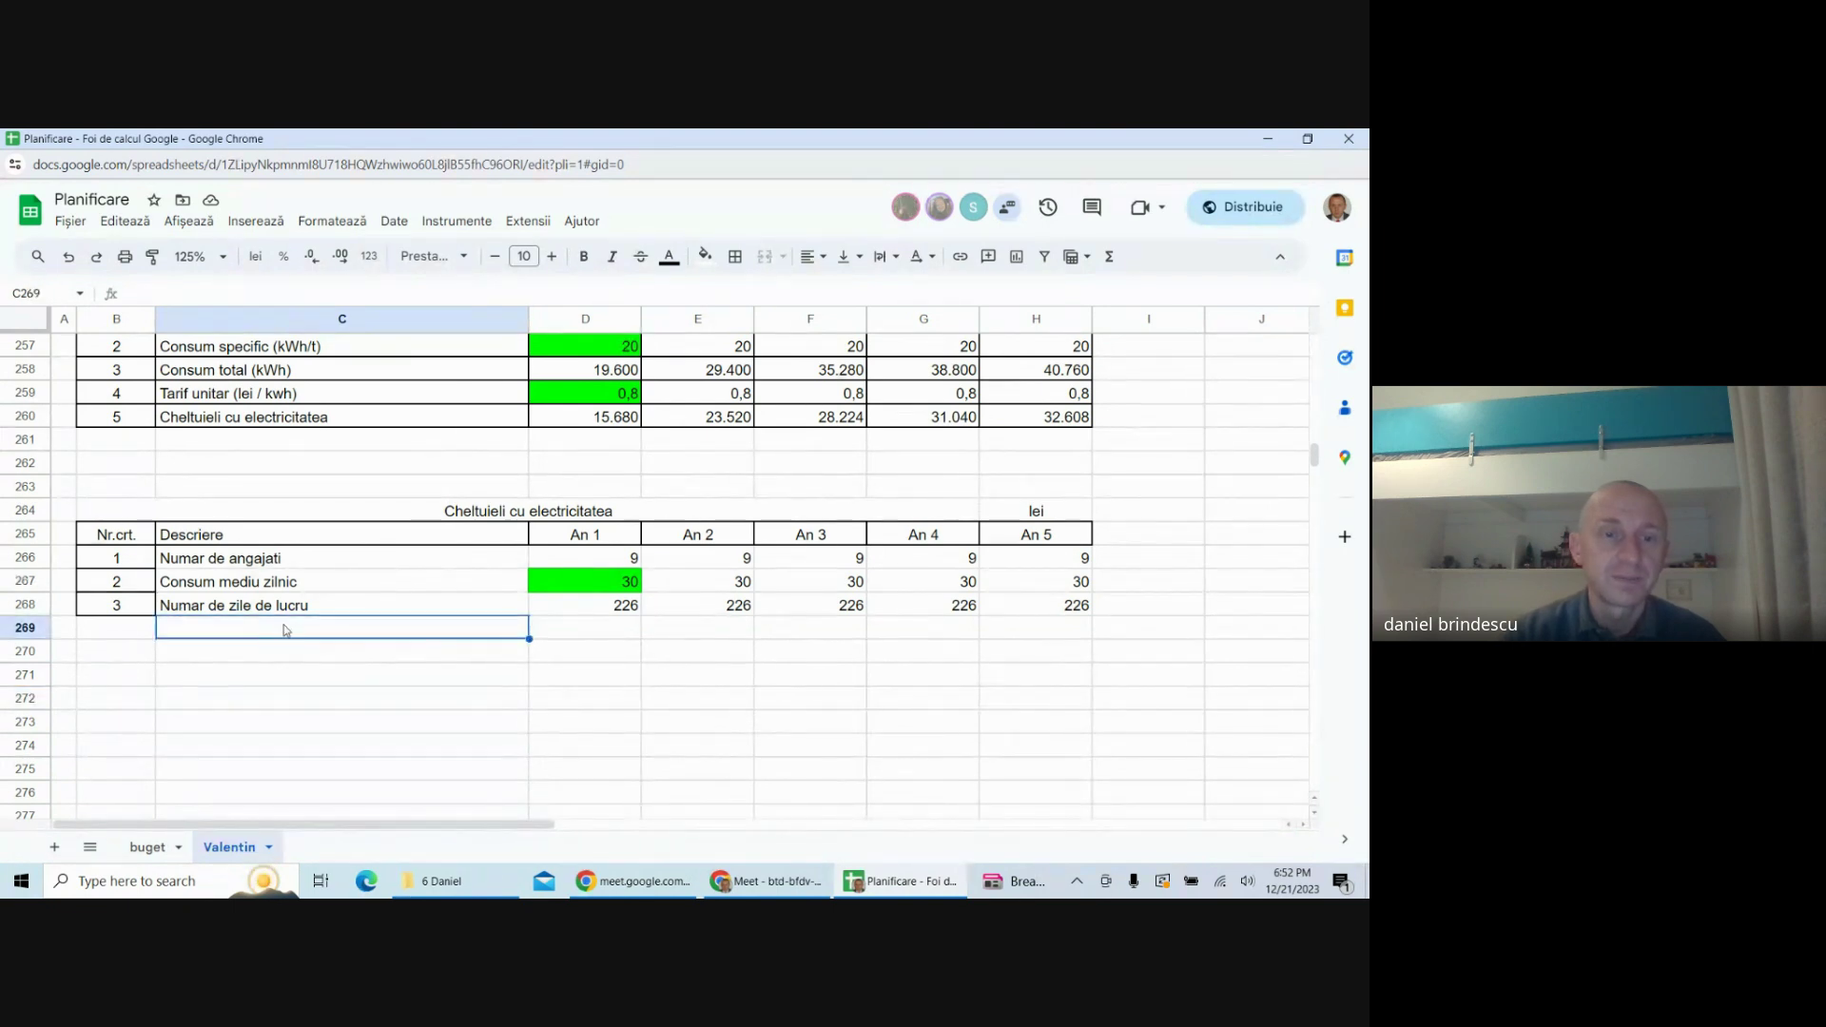
click(324, 580)
double_click(324, 577)
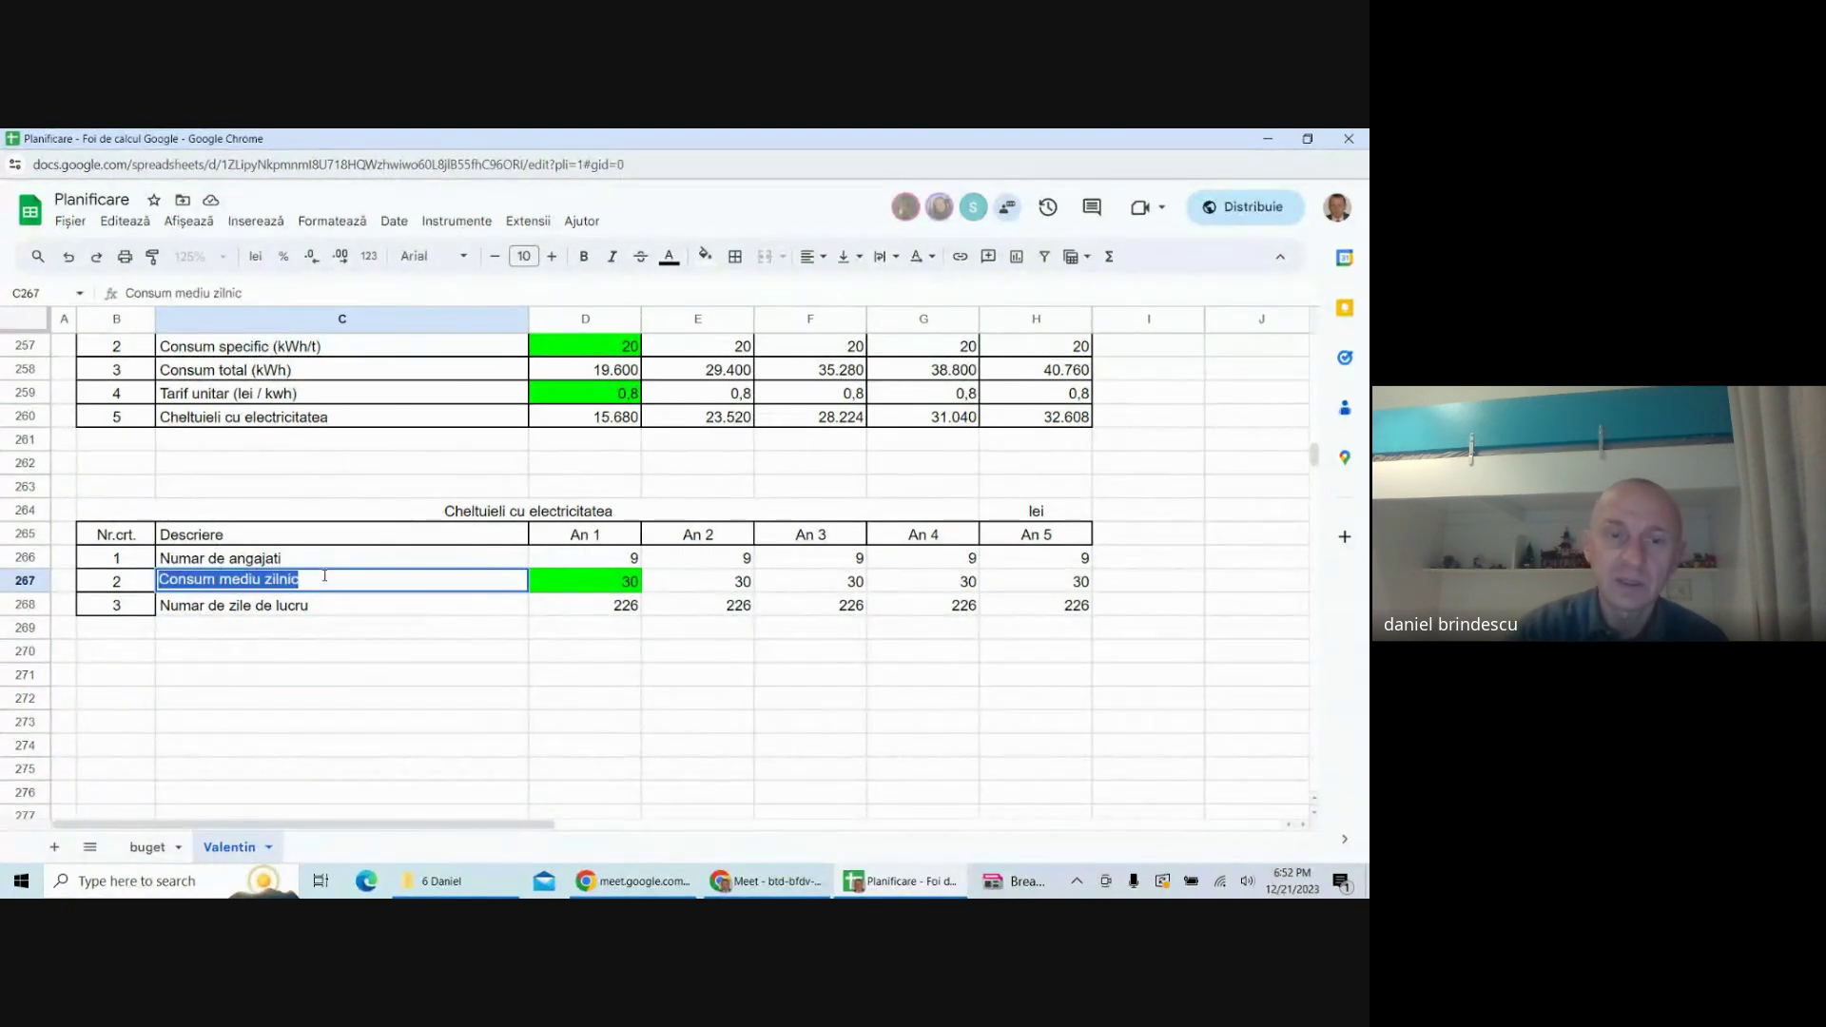
click(326, 580)
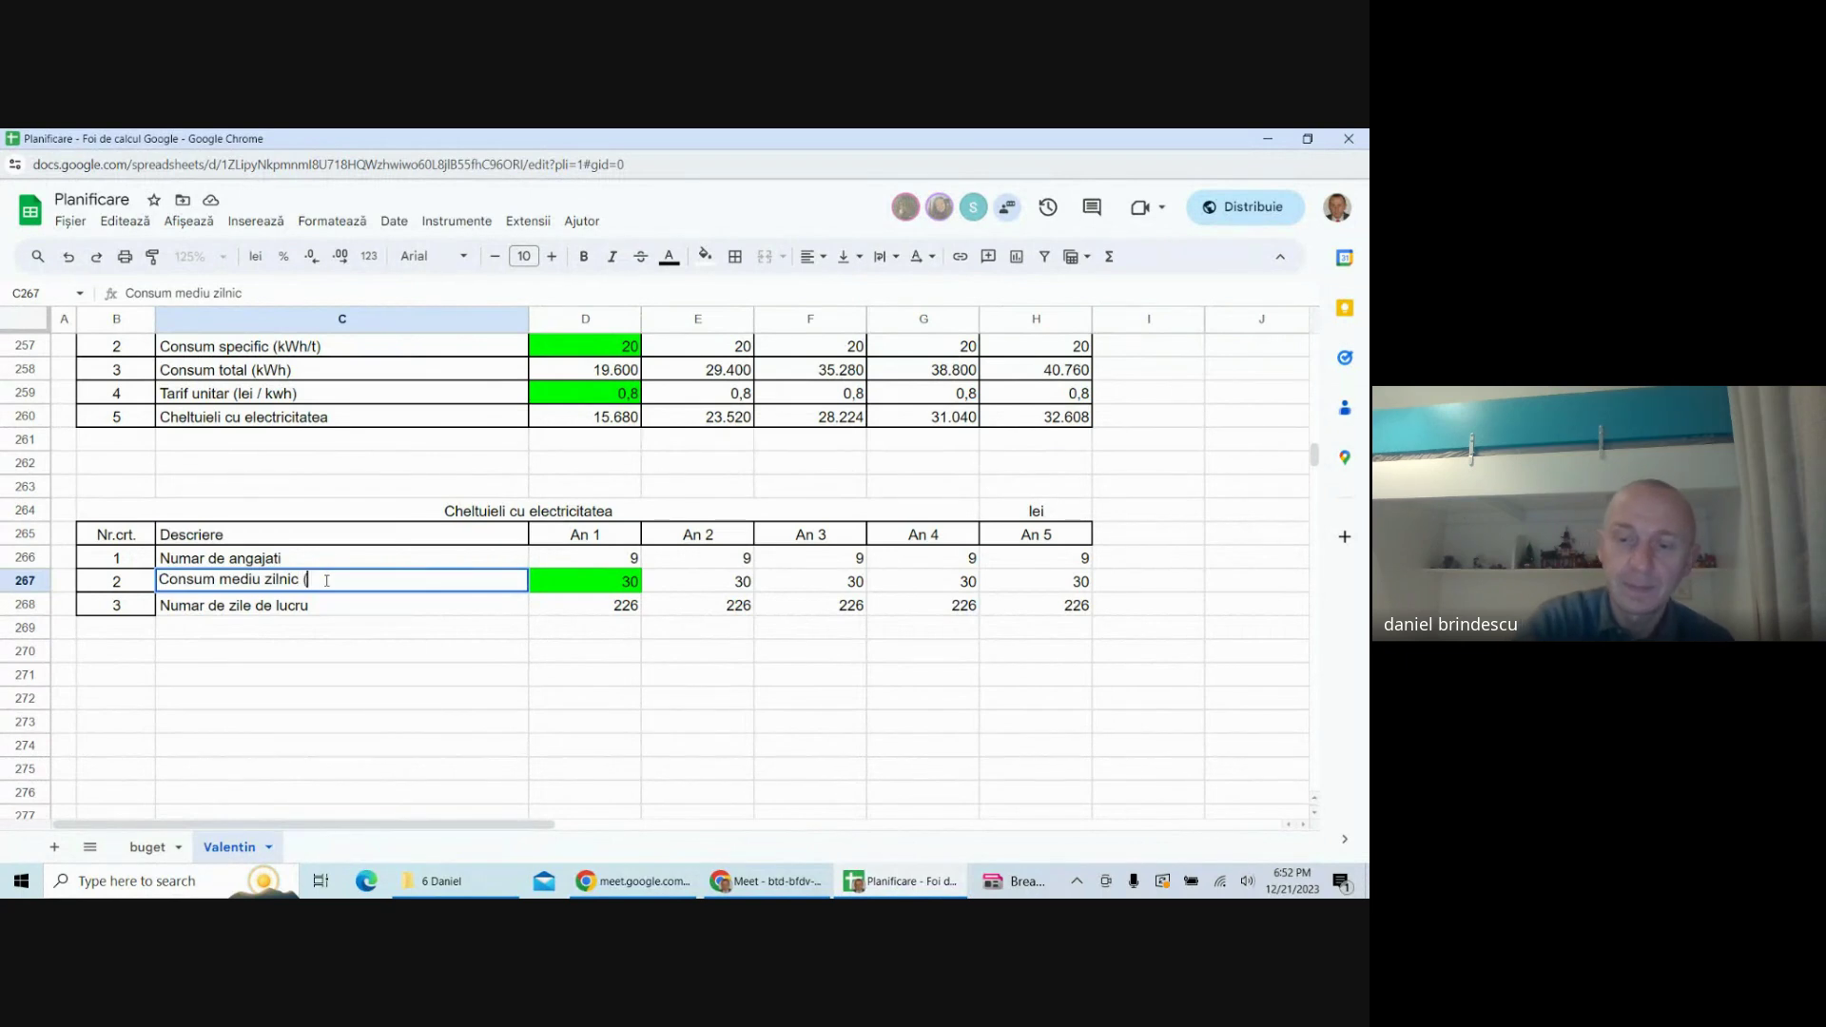
text((l))
key(Return)
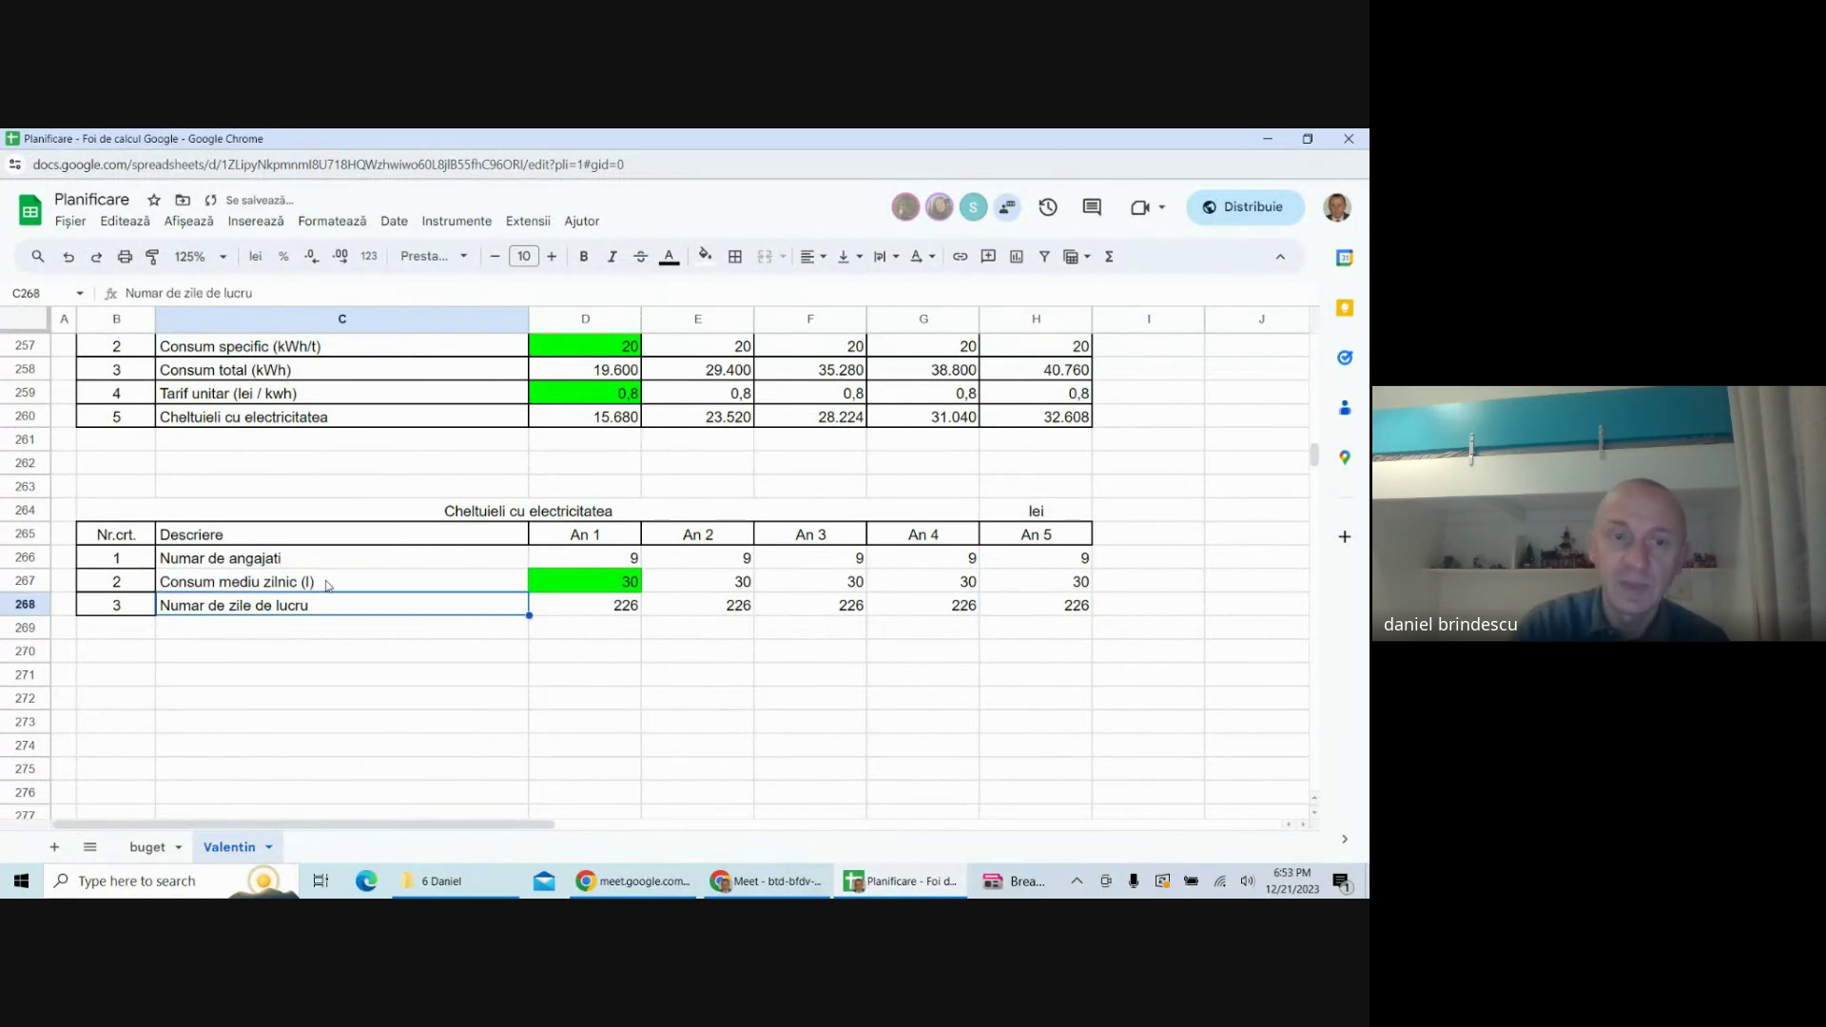
- Enter "Consum total (mc)" as the description in C269
click(305, 632)
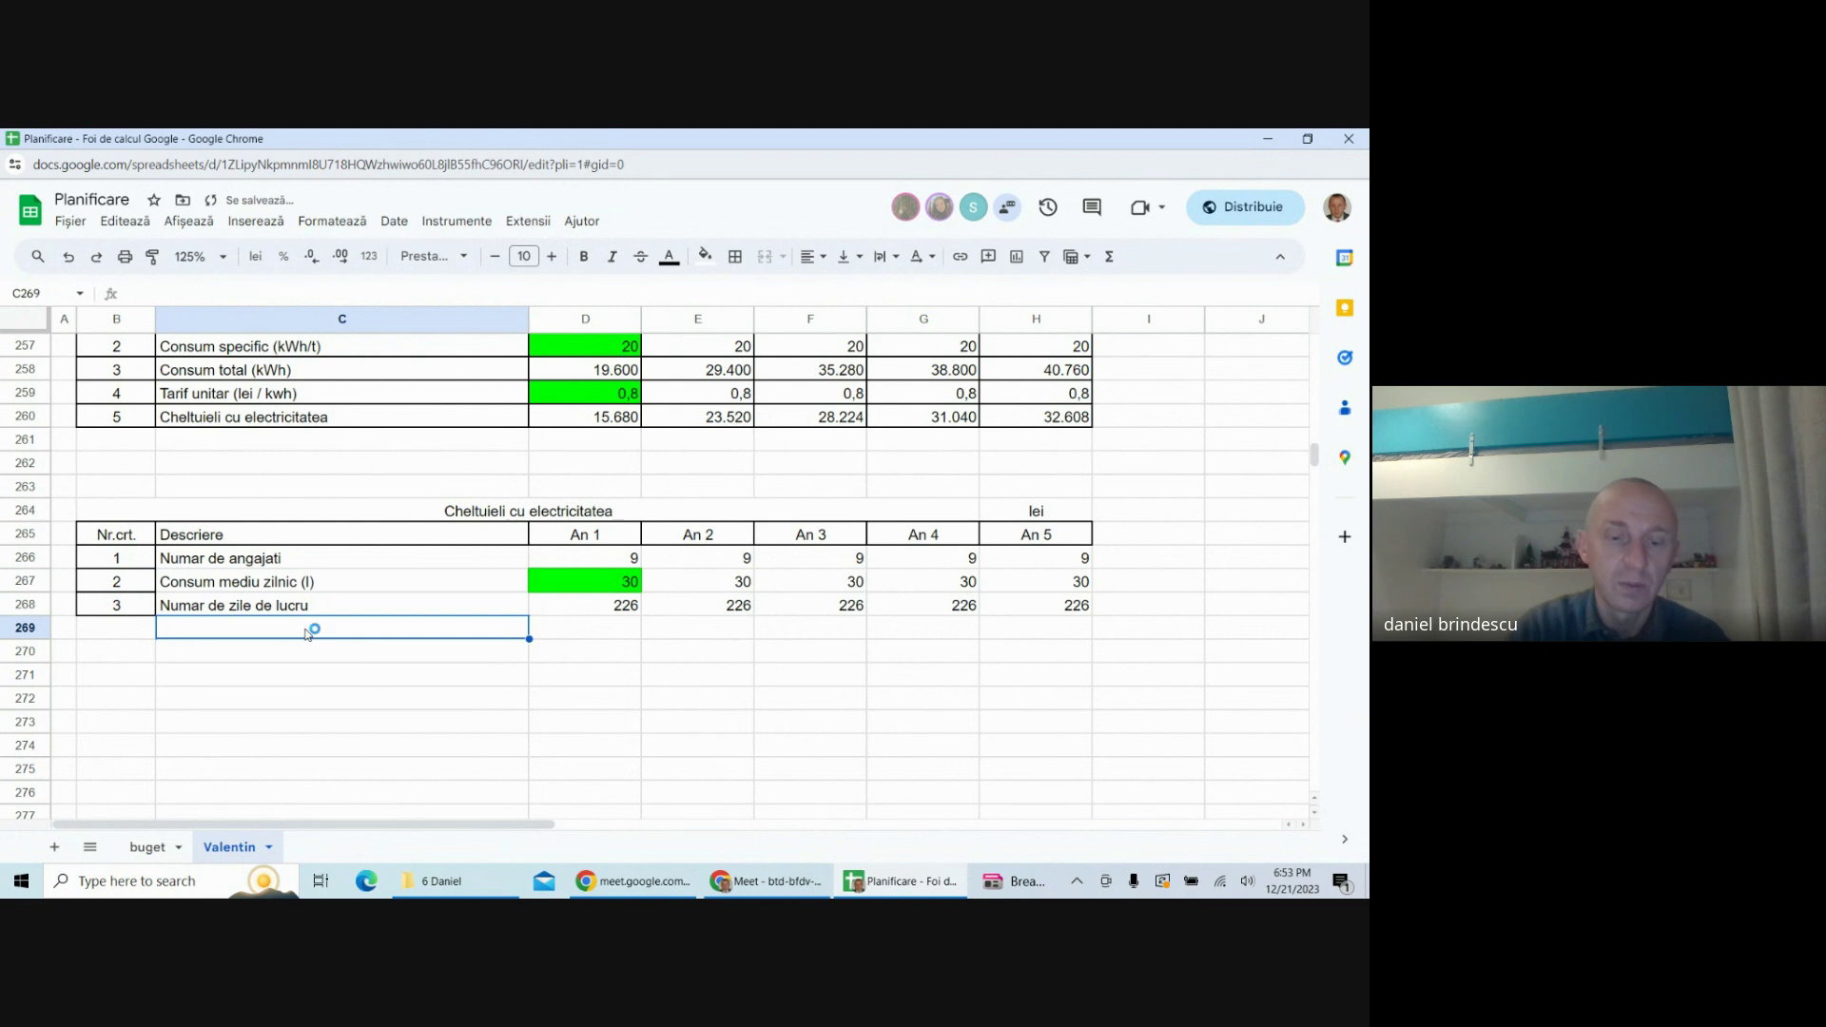
text(Consum t)
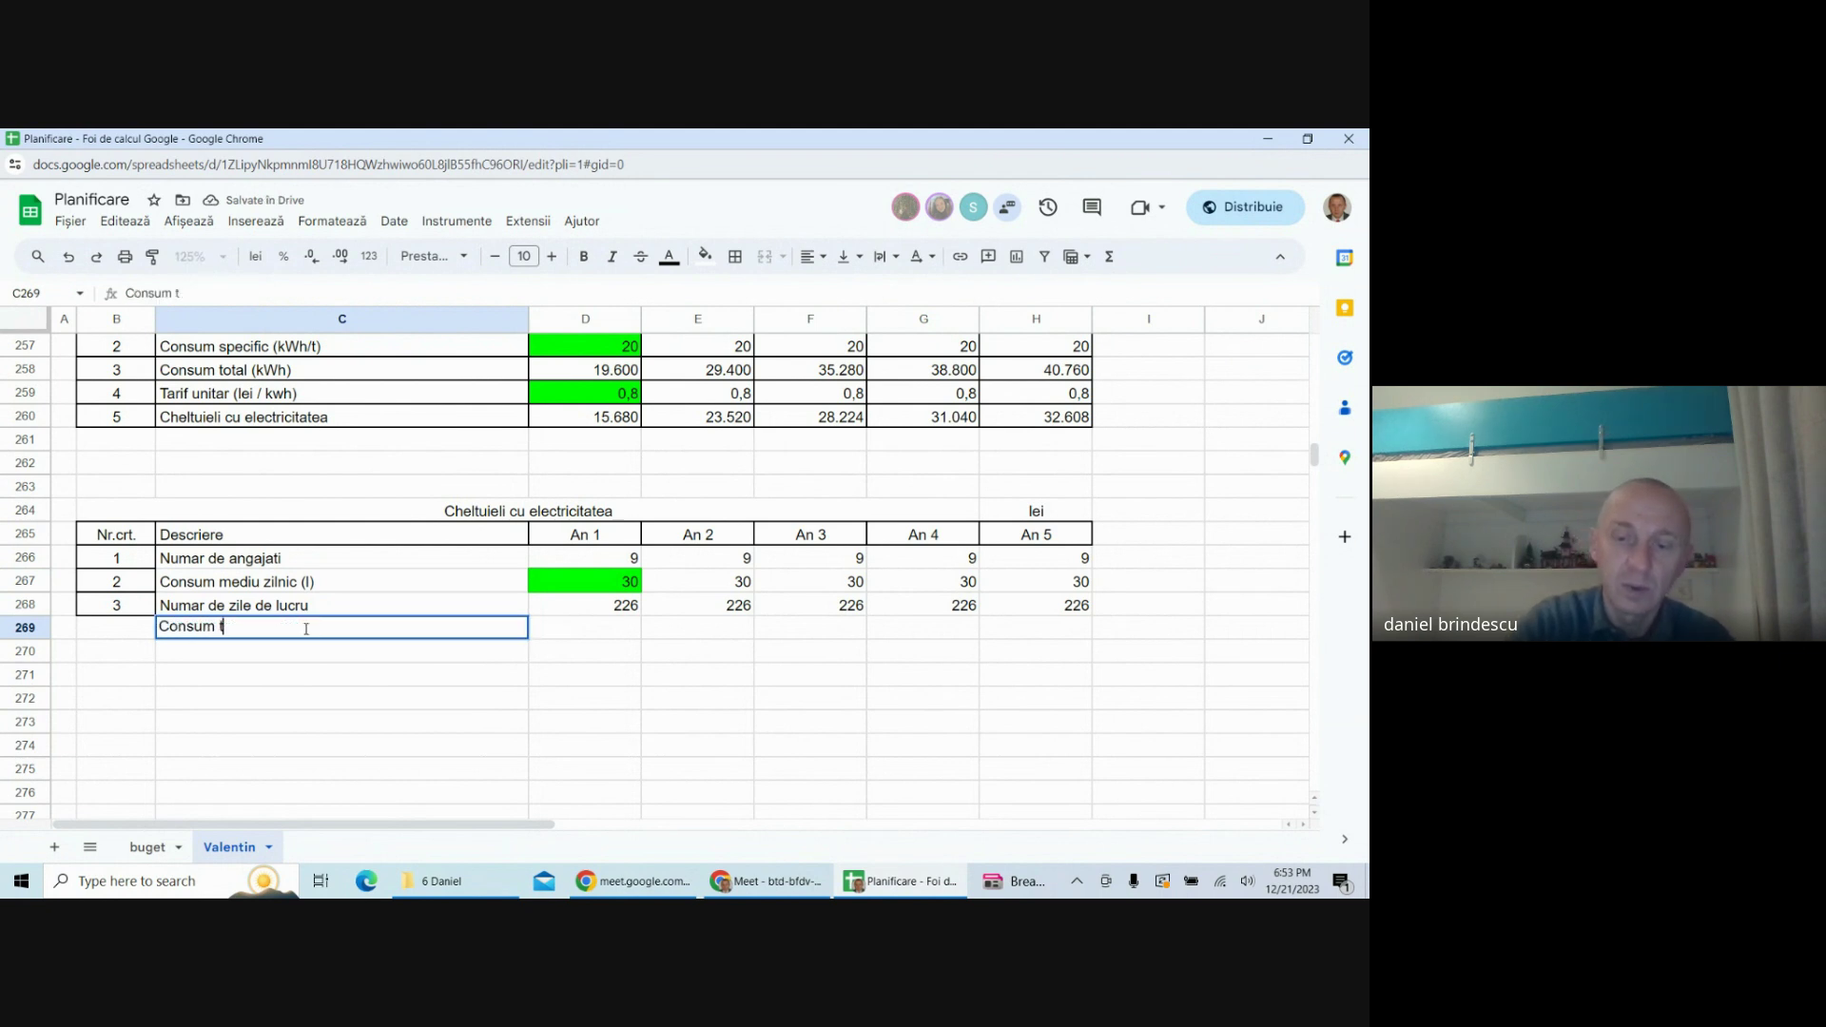
text(otal )
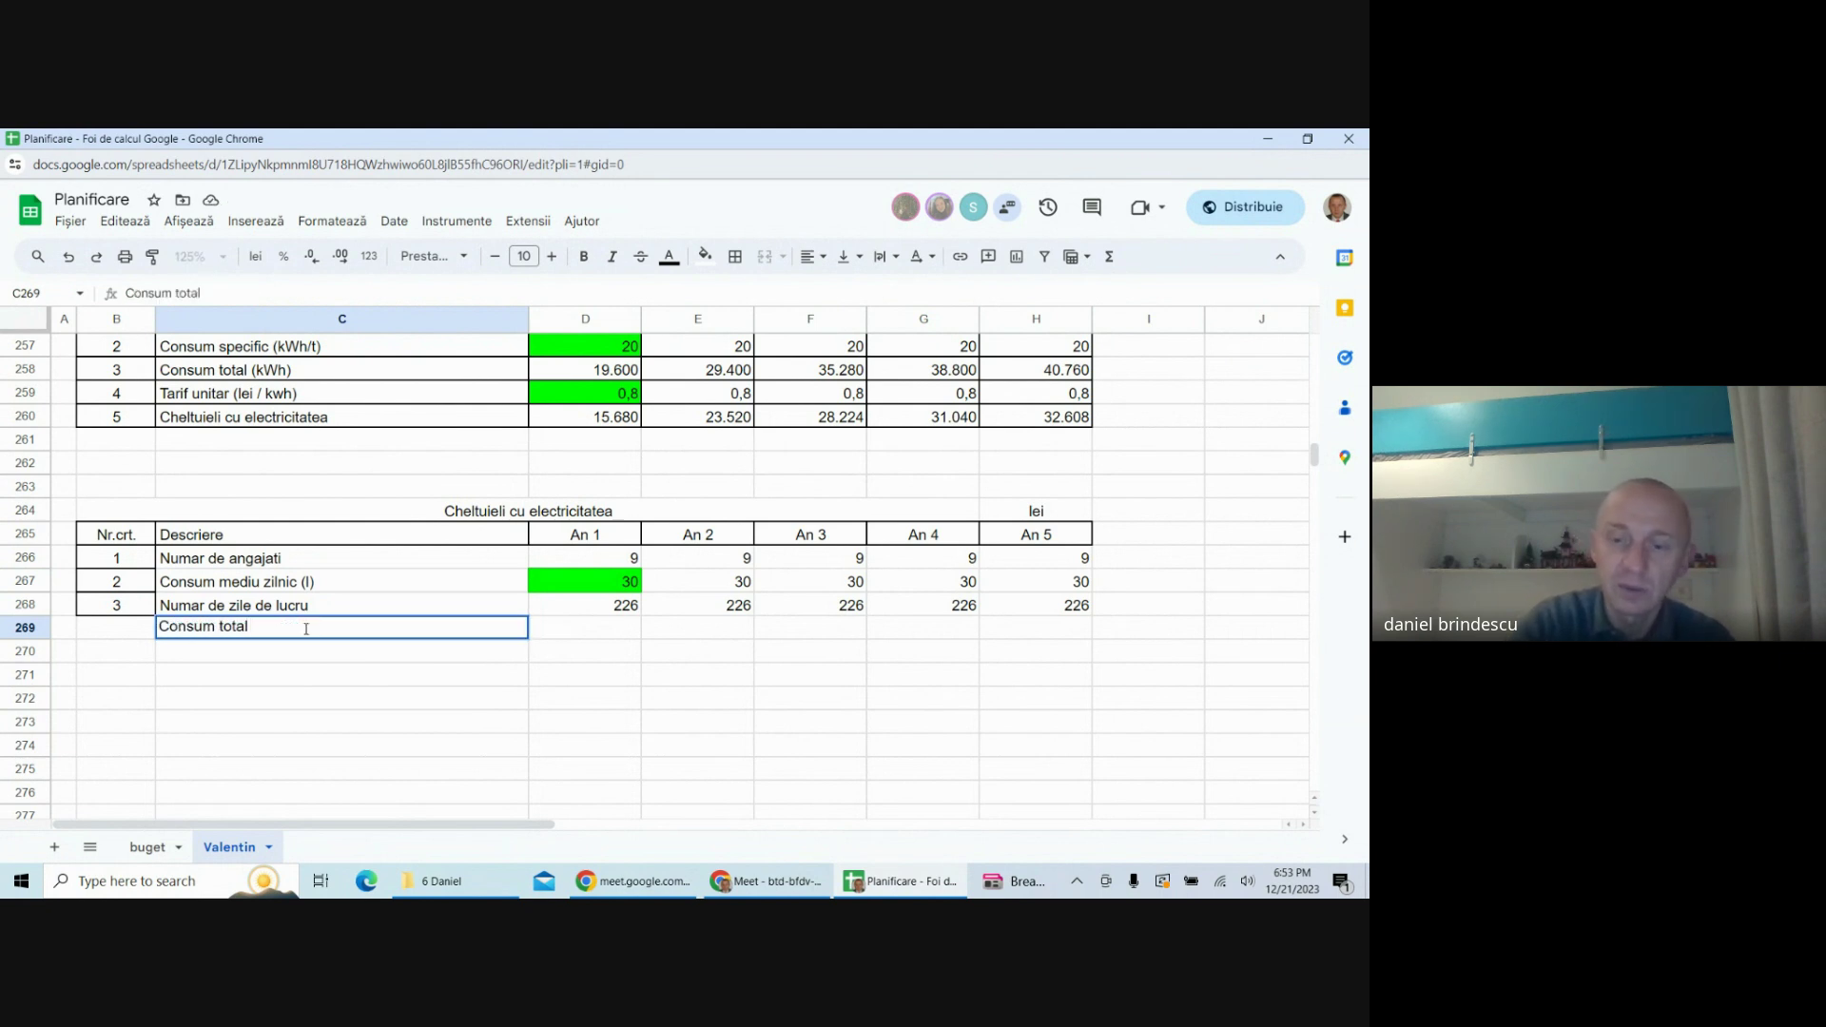
text((mc))
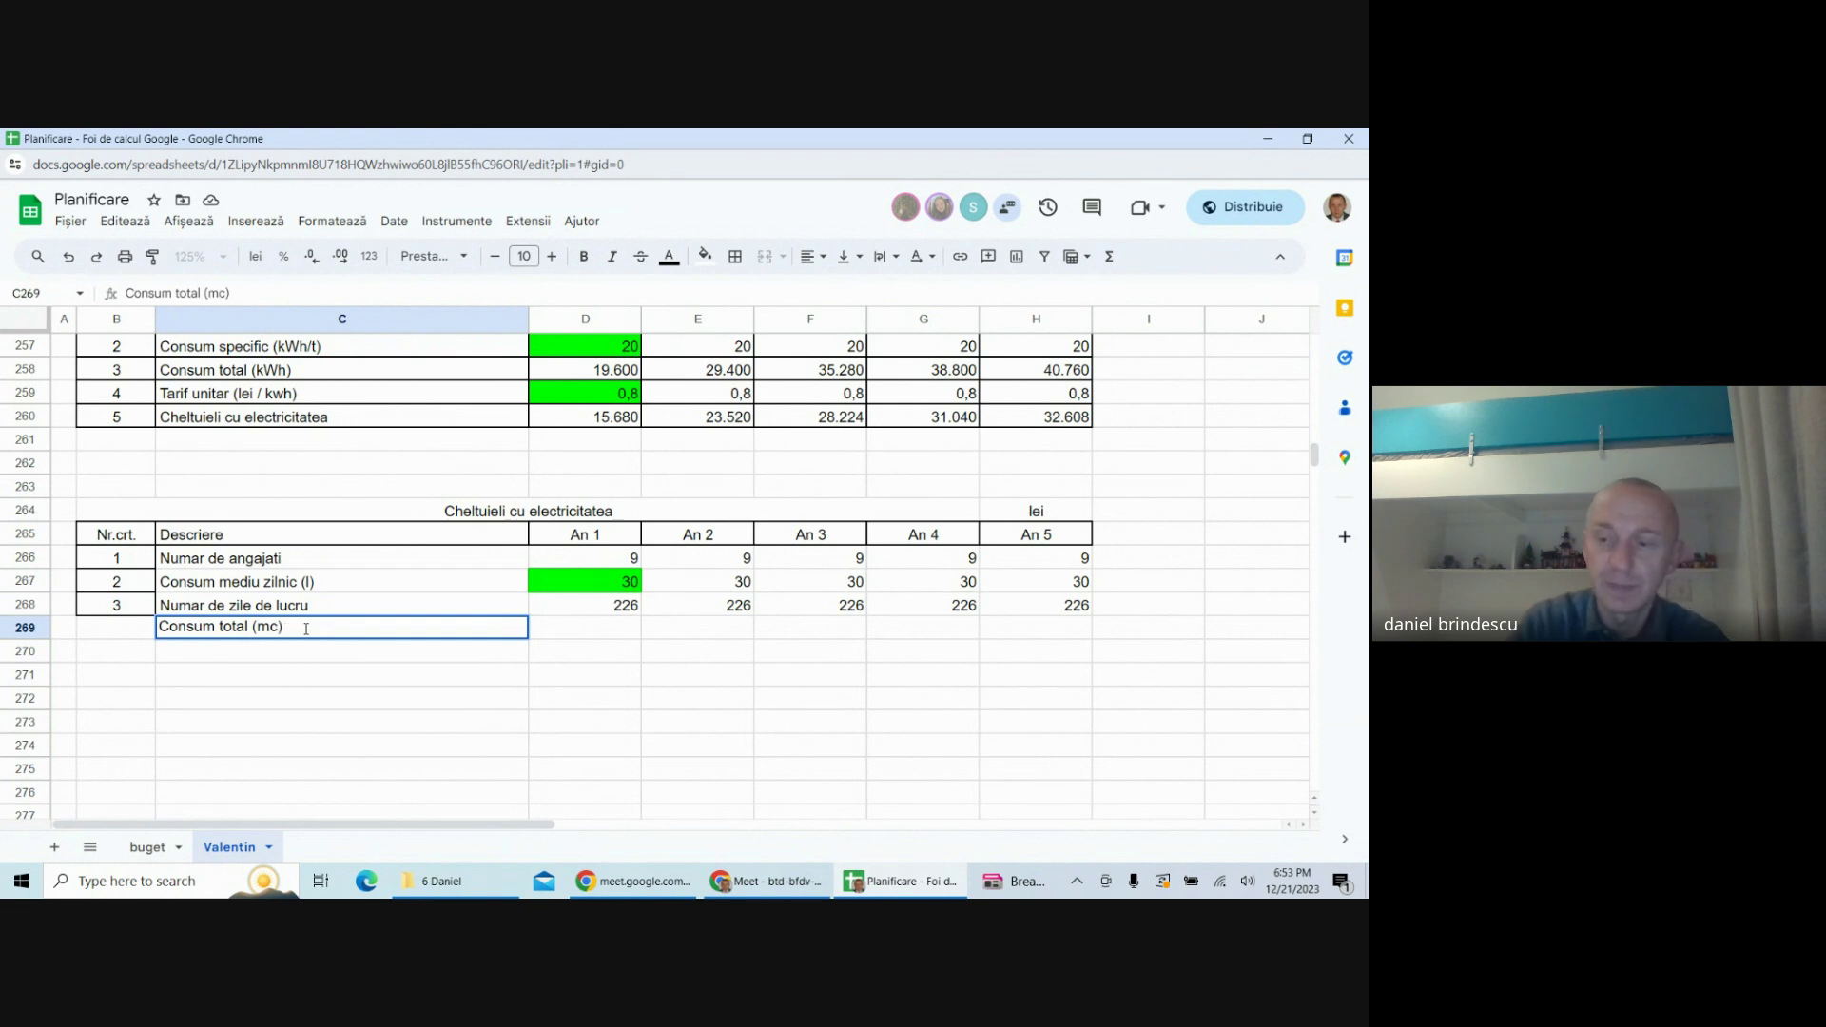
key(Return)
- Calculate the An 1 total consumption in D269 as =D266*D267*D268/1000
click(601, 631)
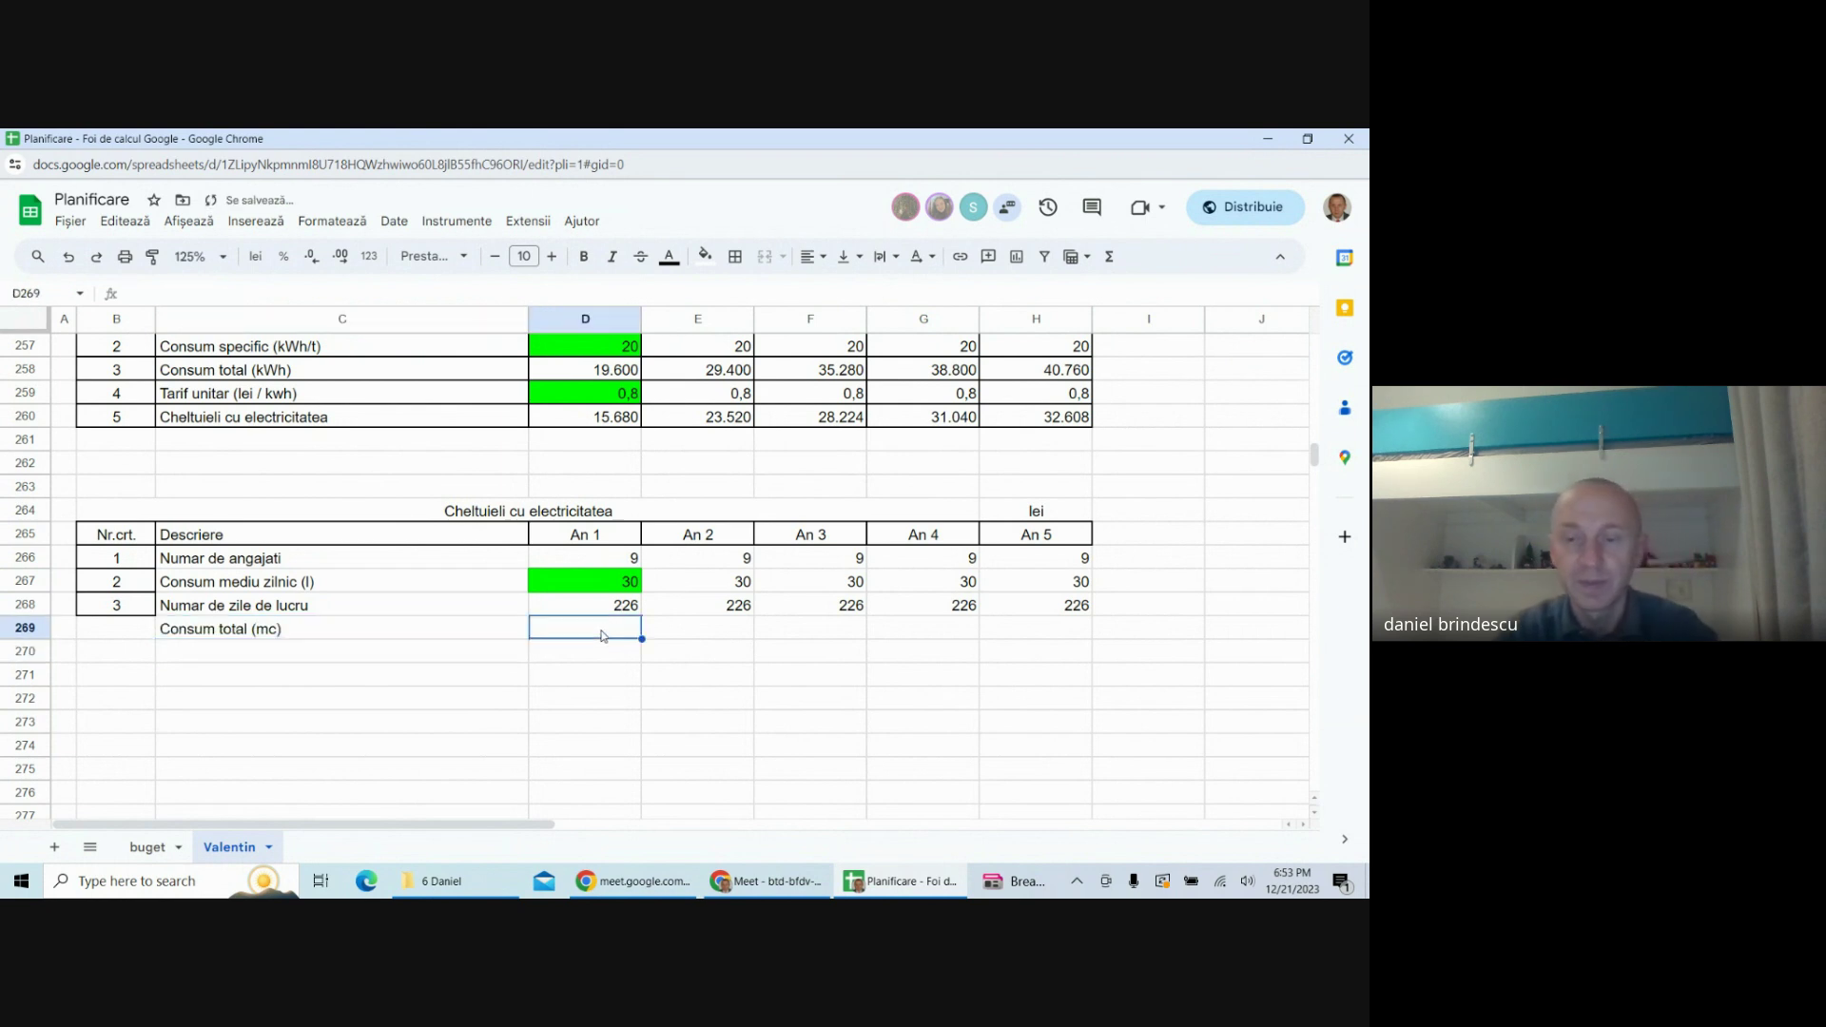
text(=)
click(608, 561)
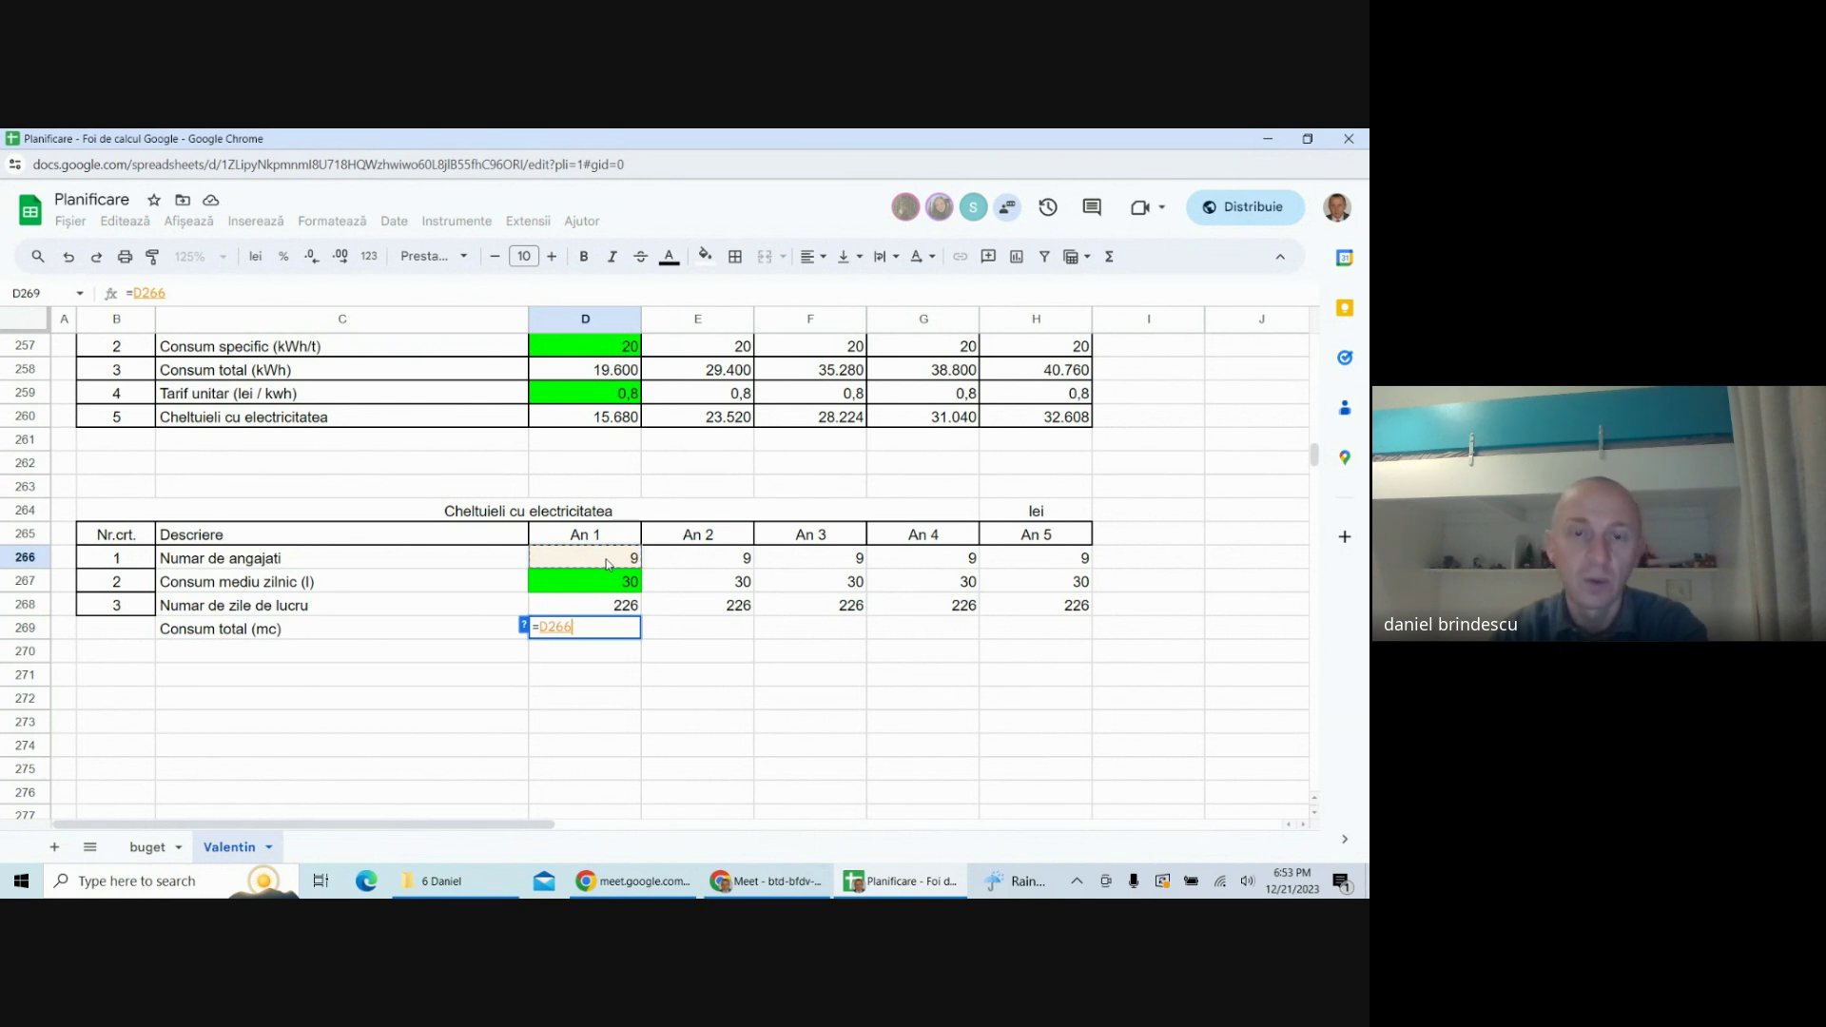
text(*)
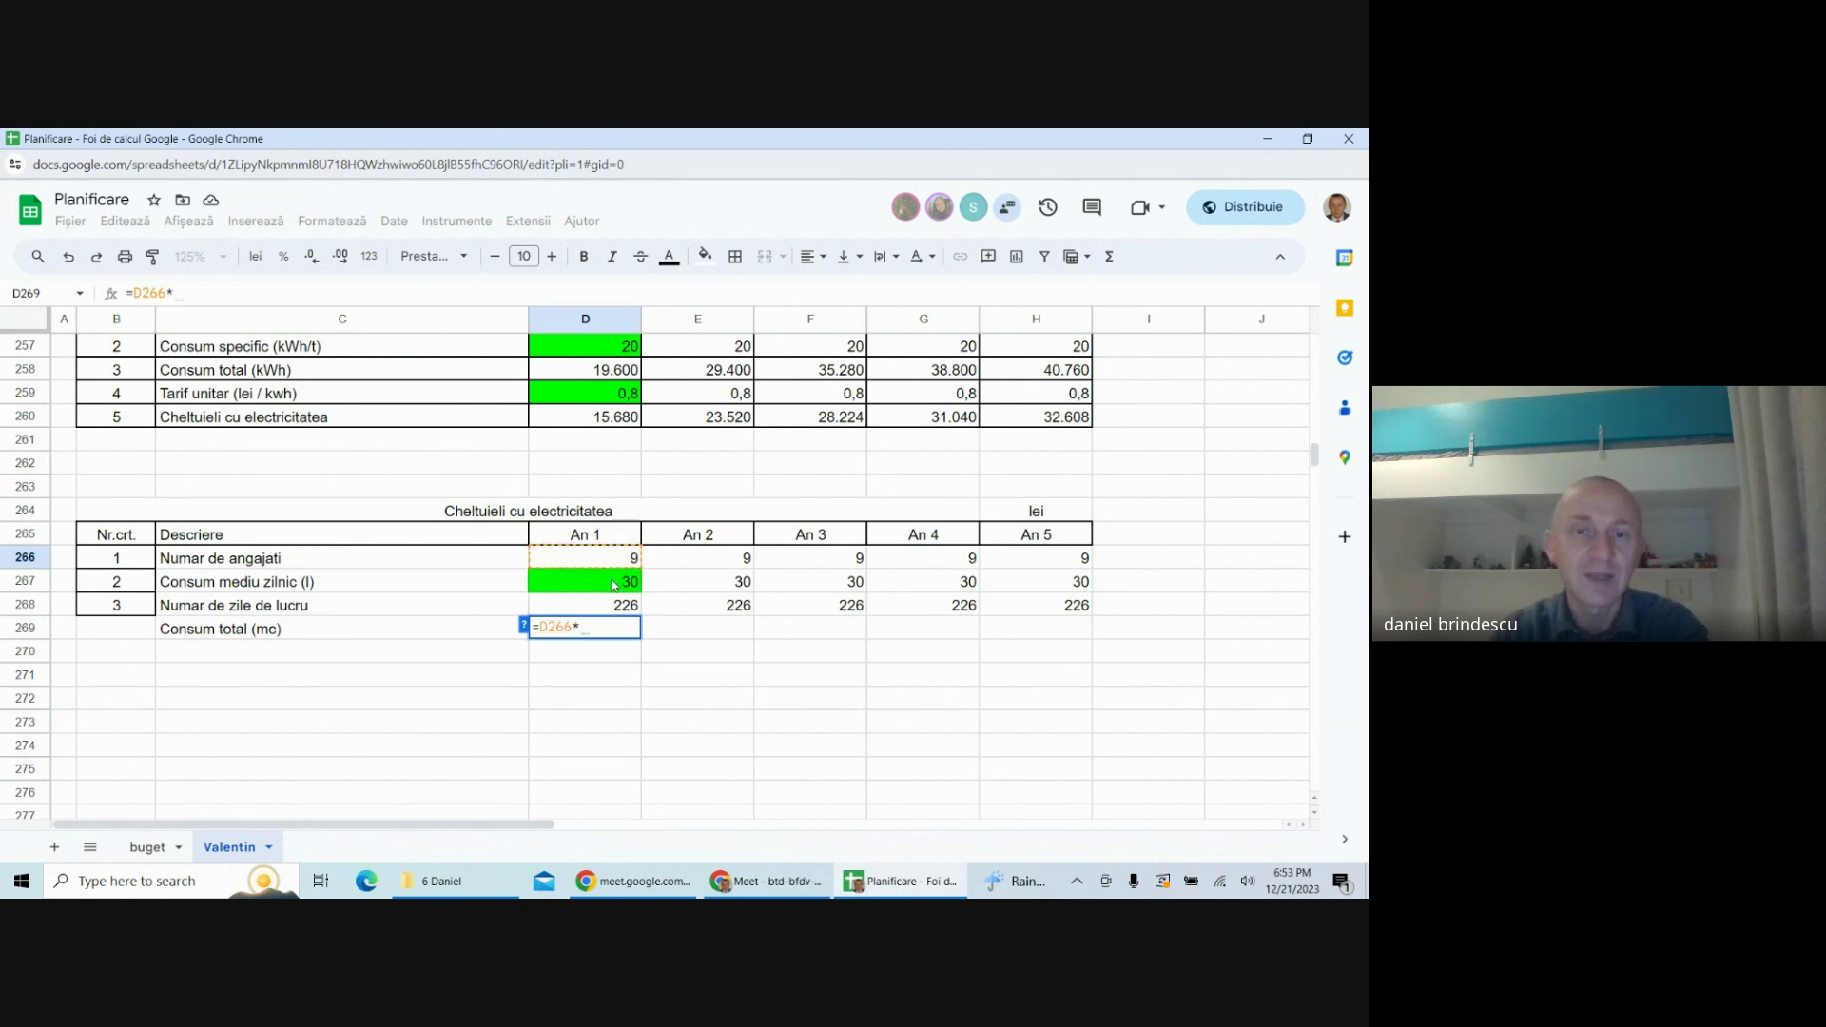
click(614, 584)
text(*)
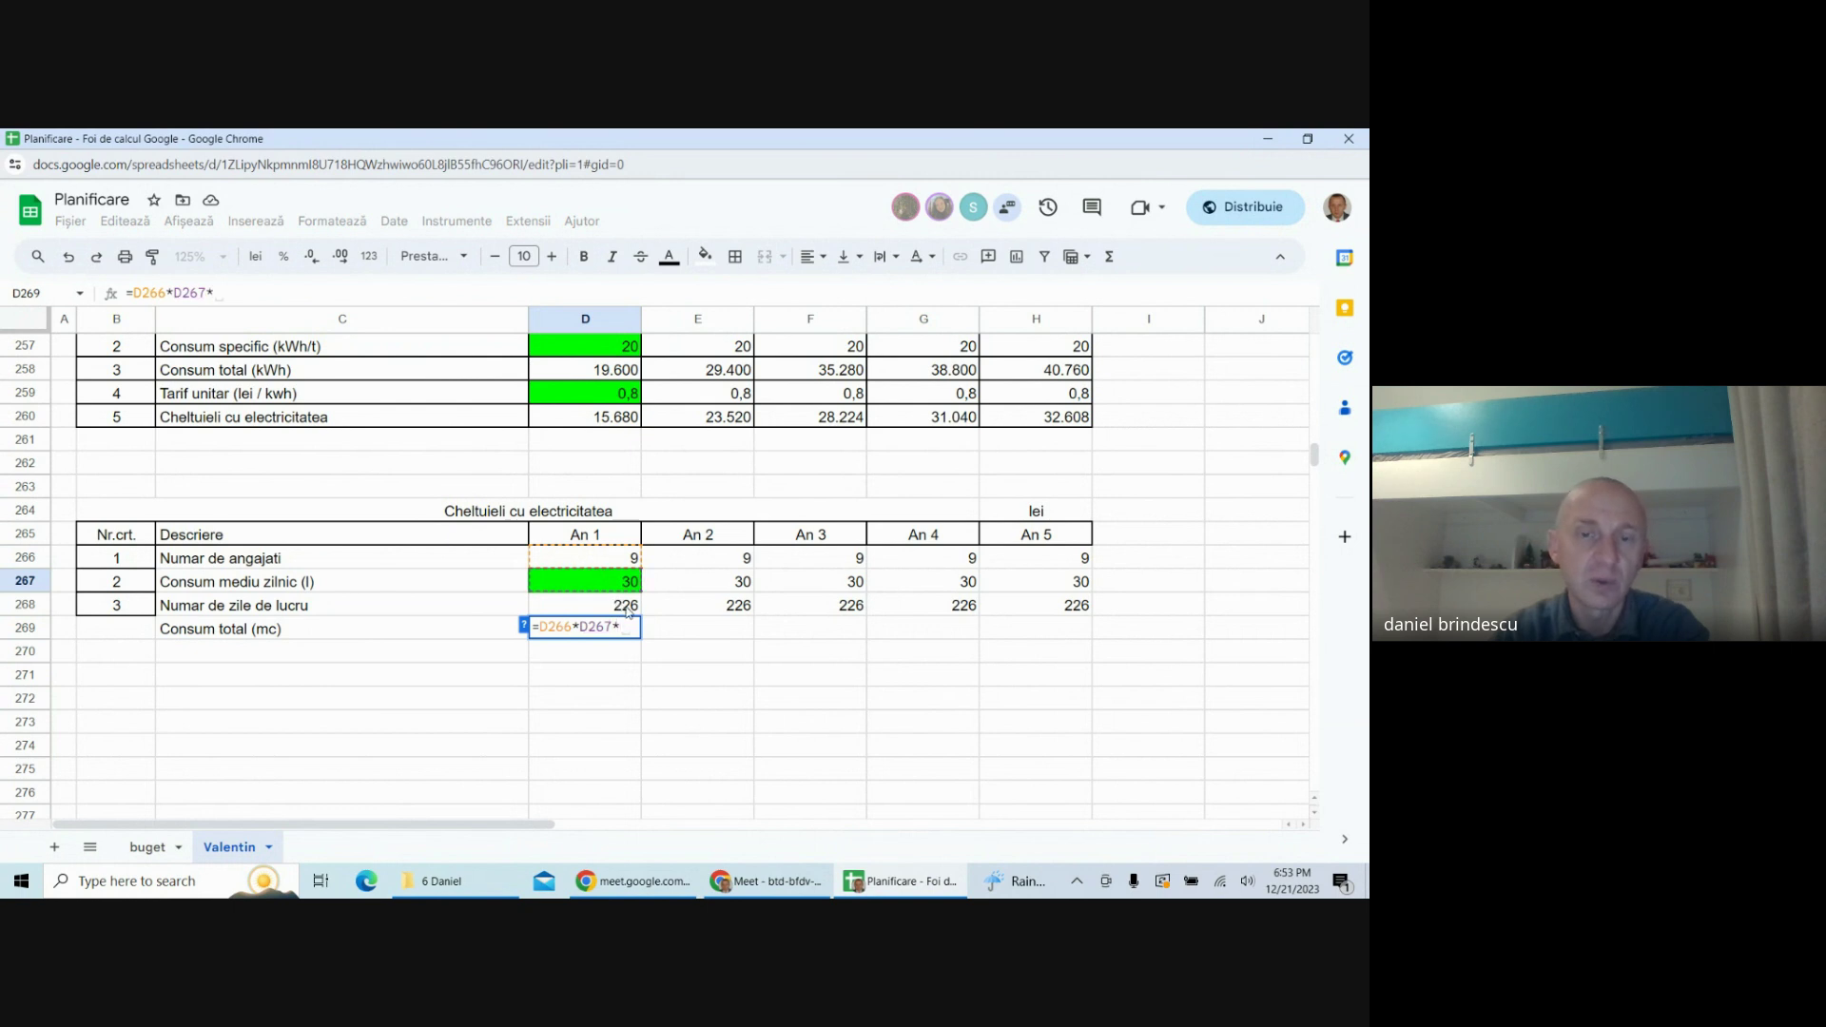
click(627, 609)
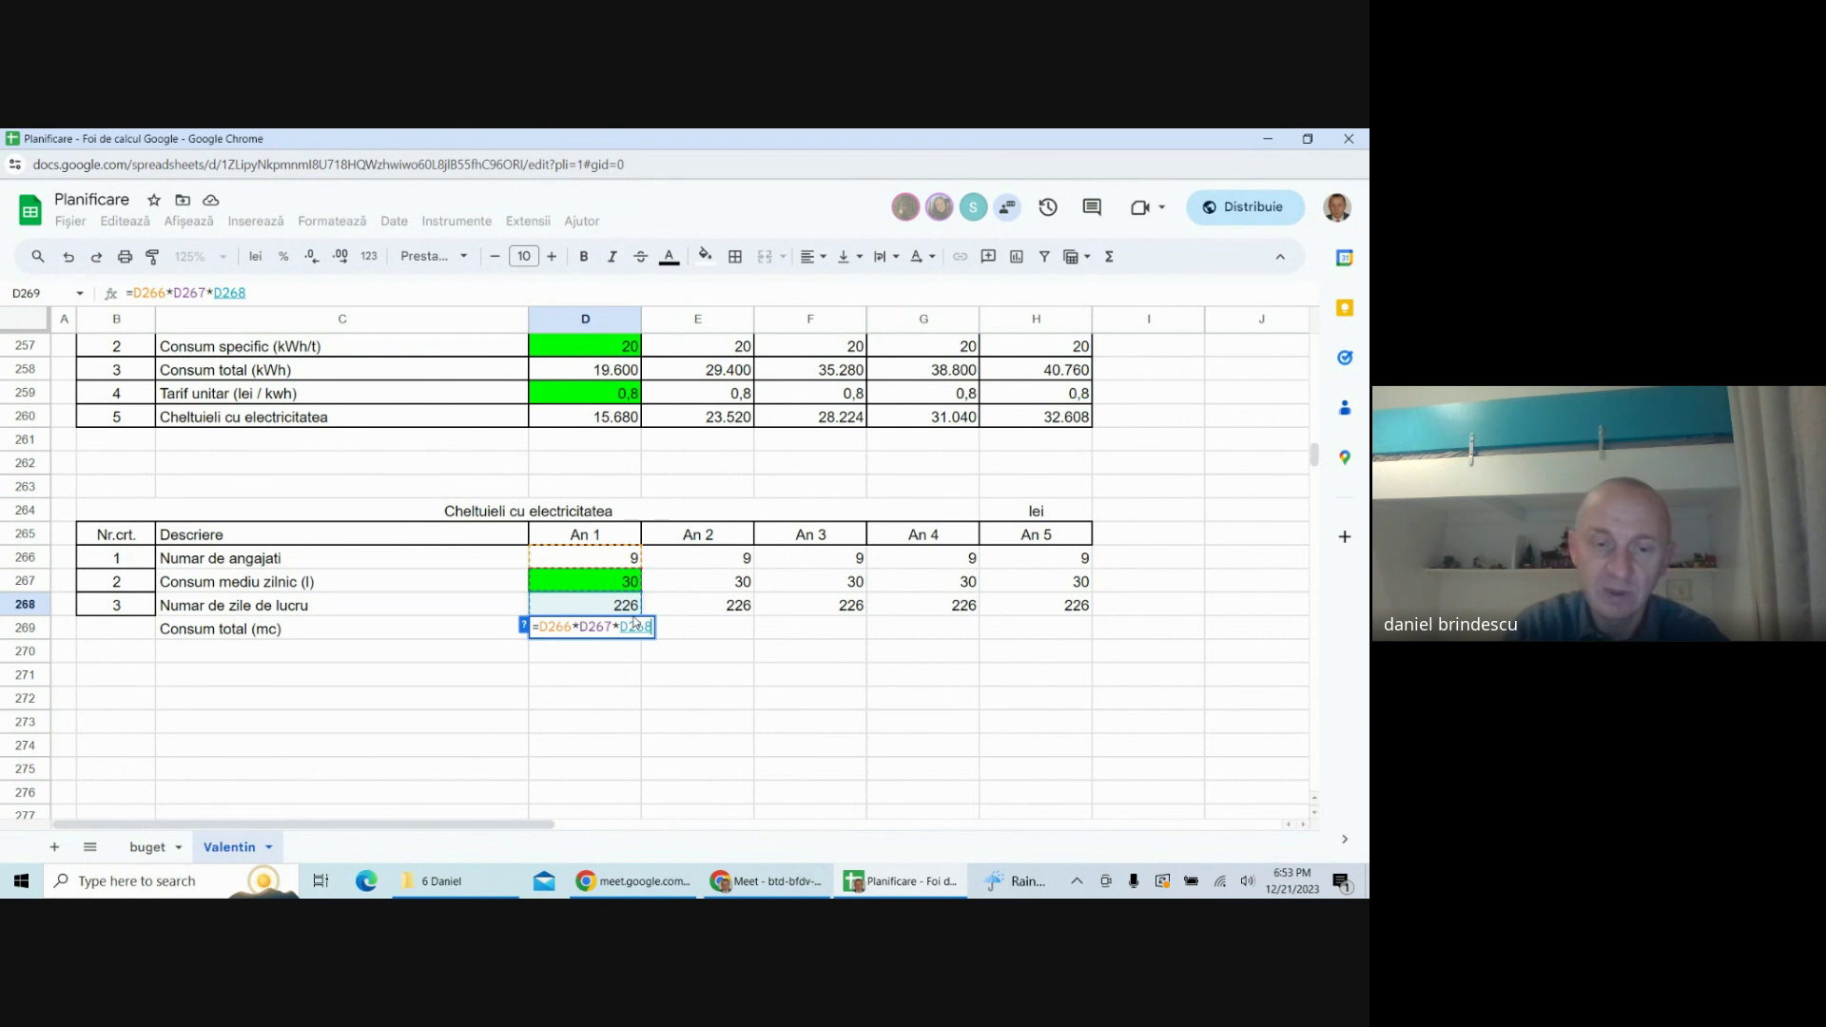
text(/1000)
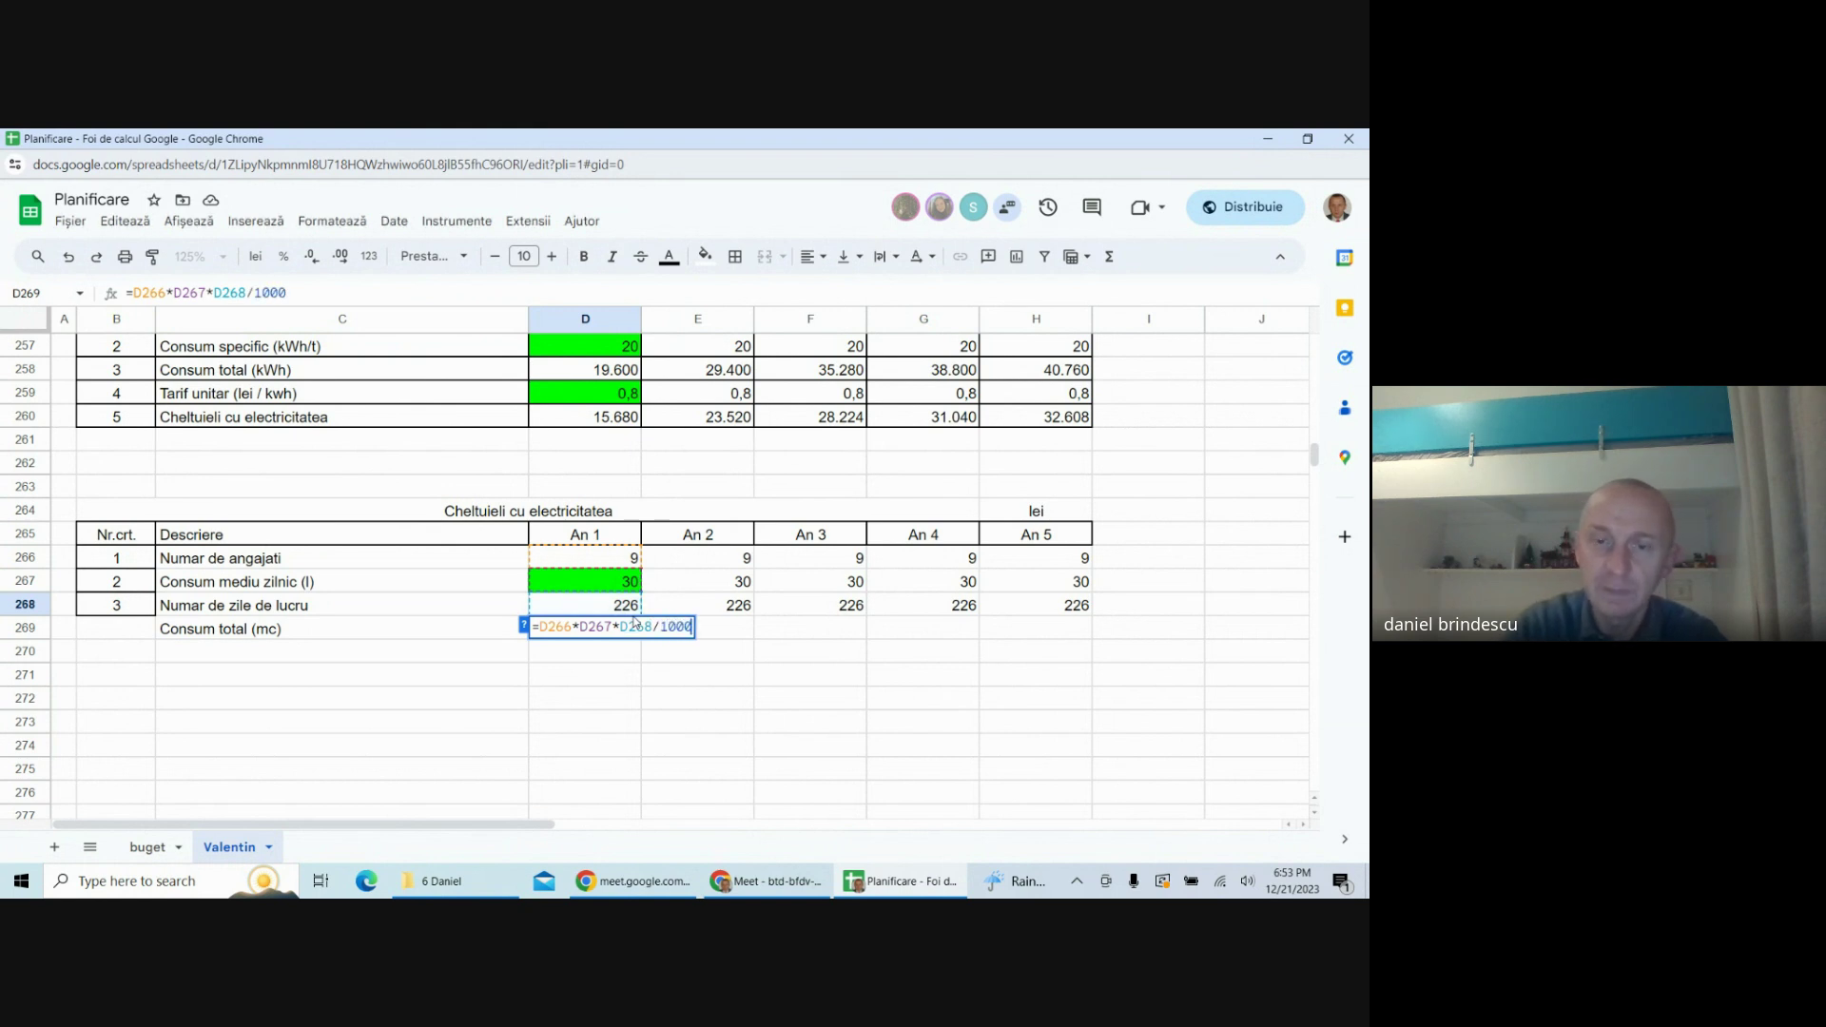
key(Return)
click(629, 630)
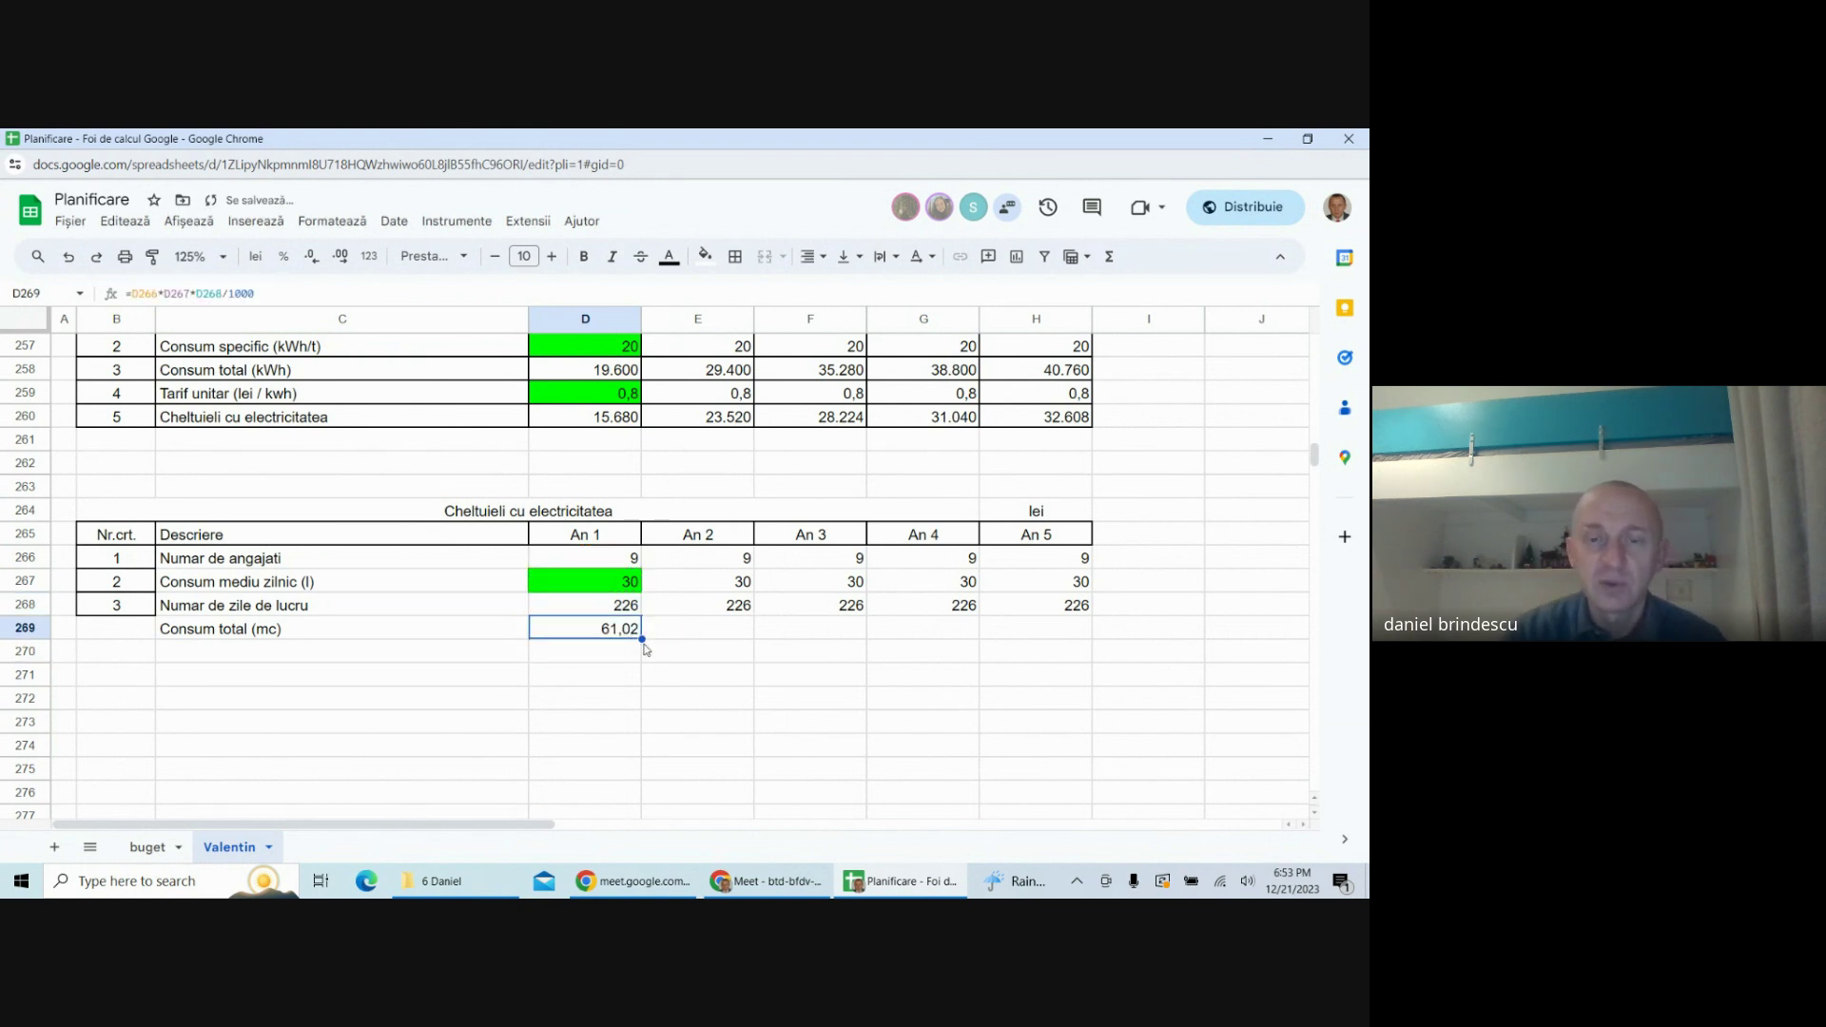
- Fill the total consumption formula in row 269 across through An 5 and extend the row numbering in column B to 6
drag(643, 640, 1006, 634)
drag(142, 582, 205, 668)
- Enter "Tarif unitar (lei / mc)" as the description in C270
click(205, 657)
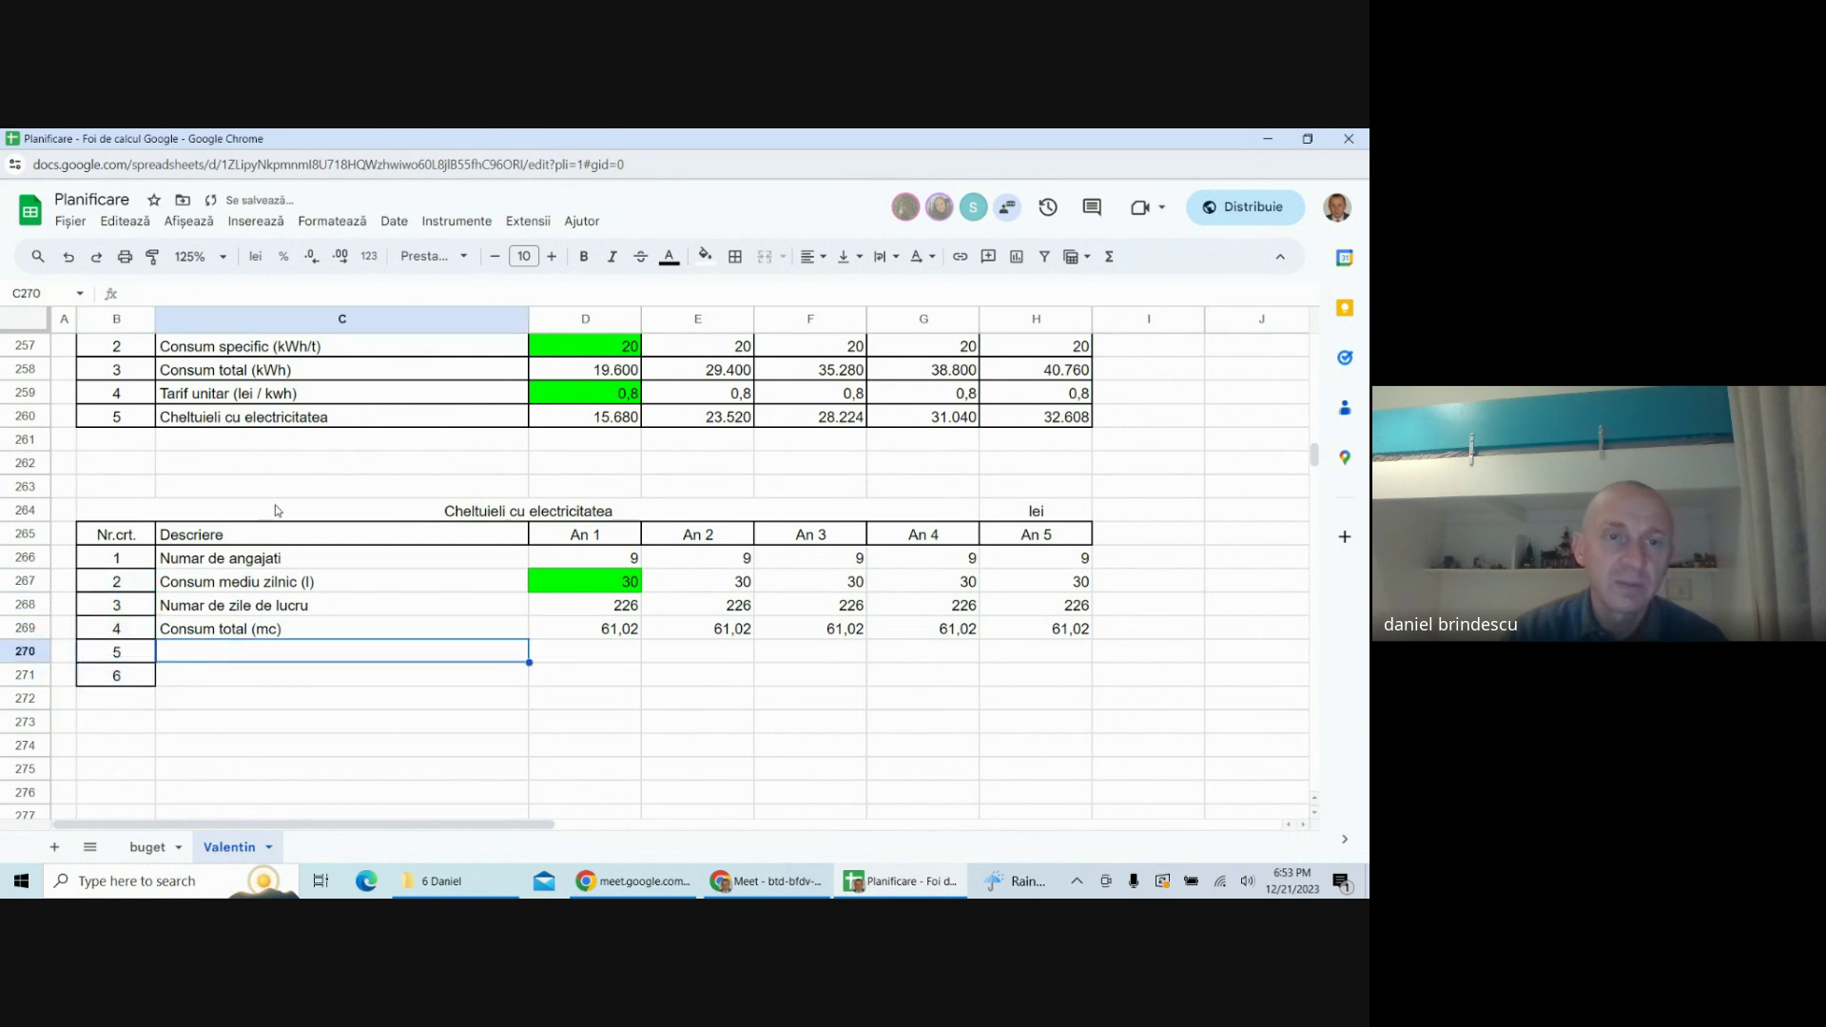
text(Tar)
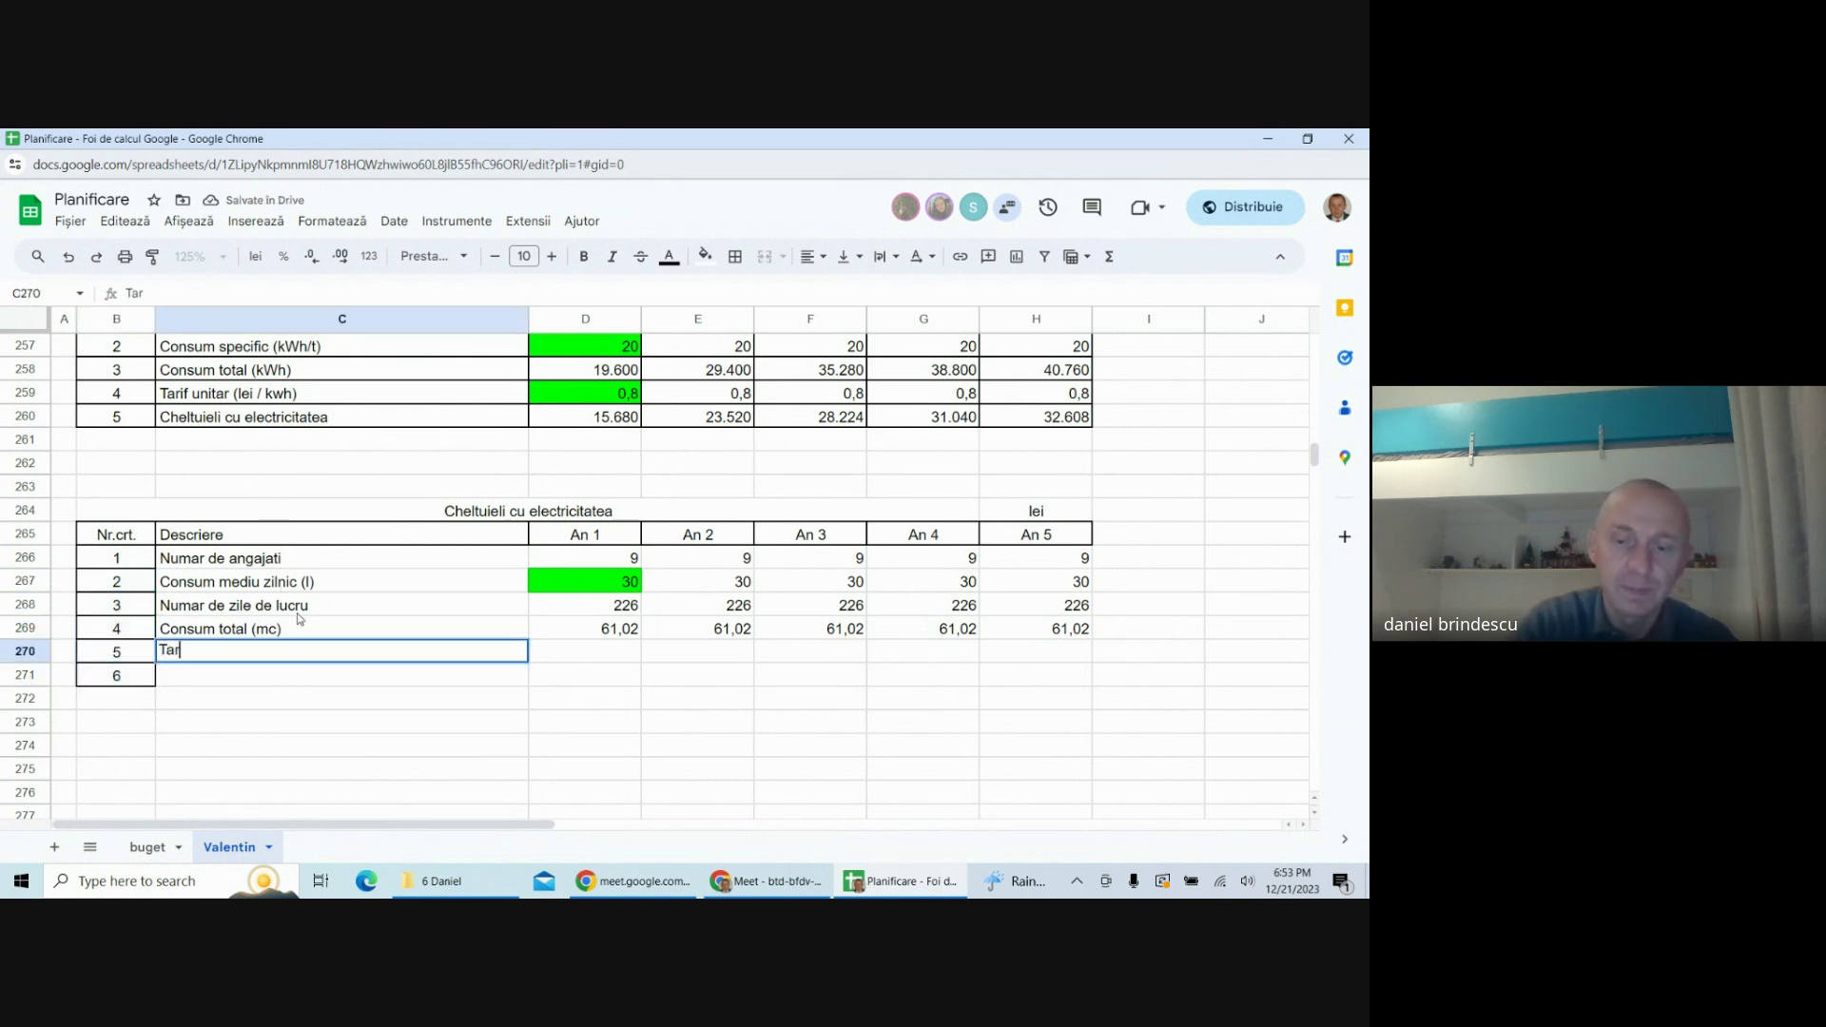
text(if unitar )
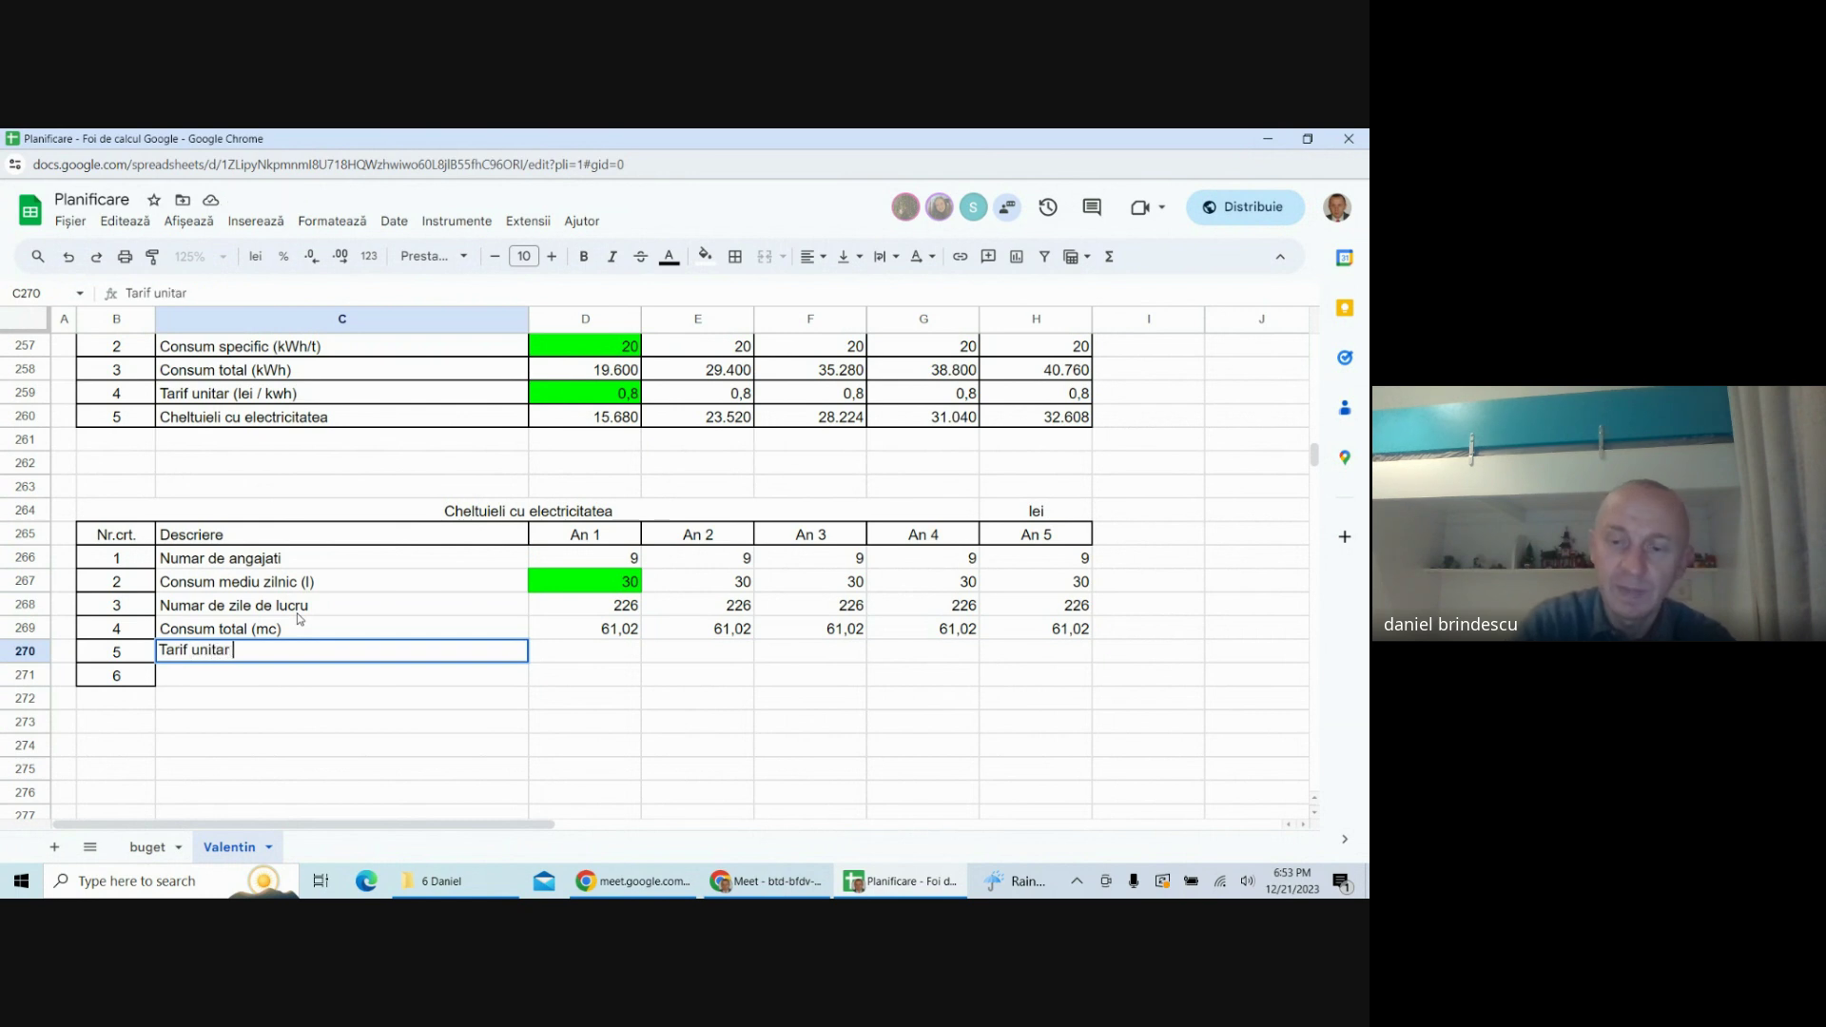
text((lei / m)
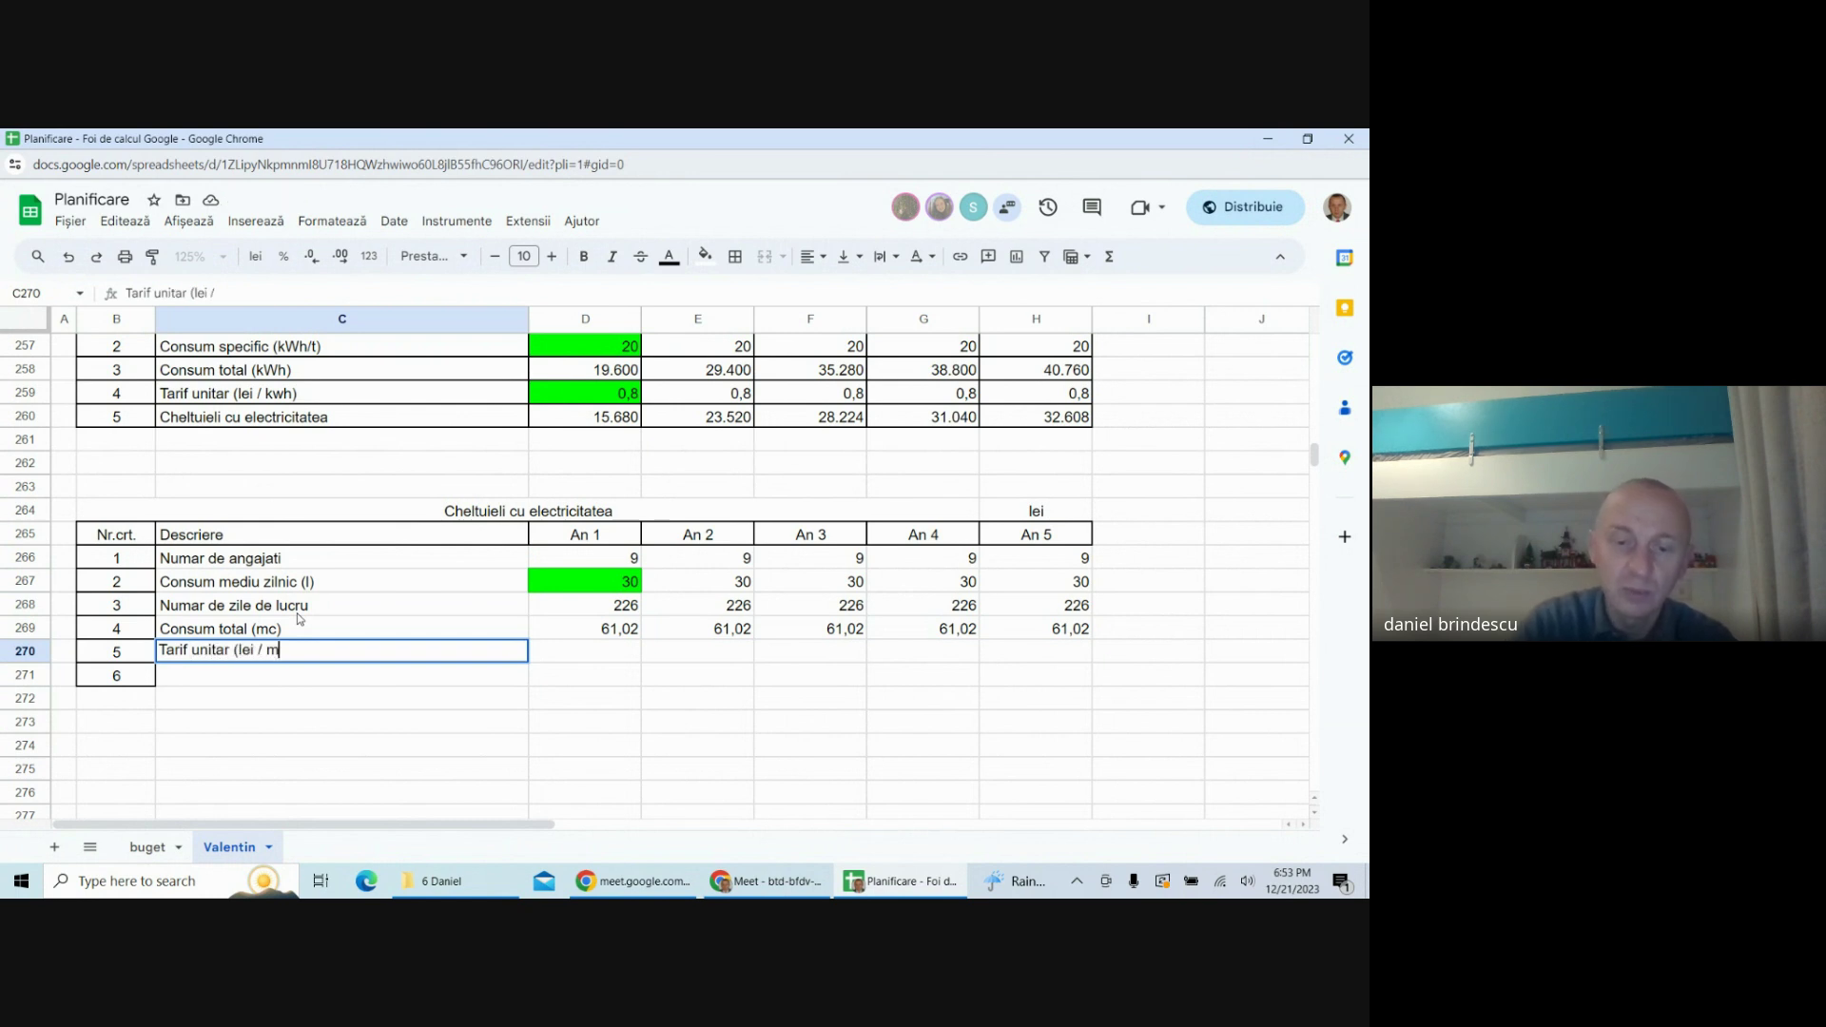
text(c))
key(Return)
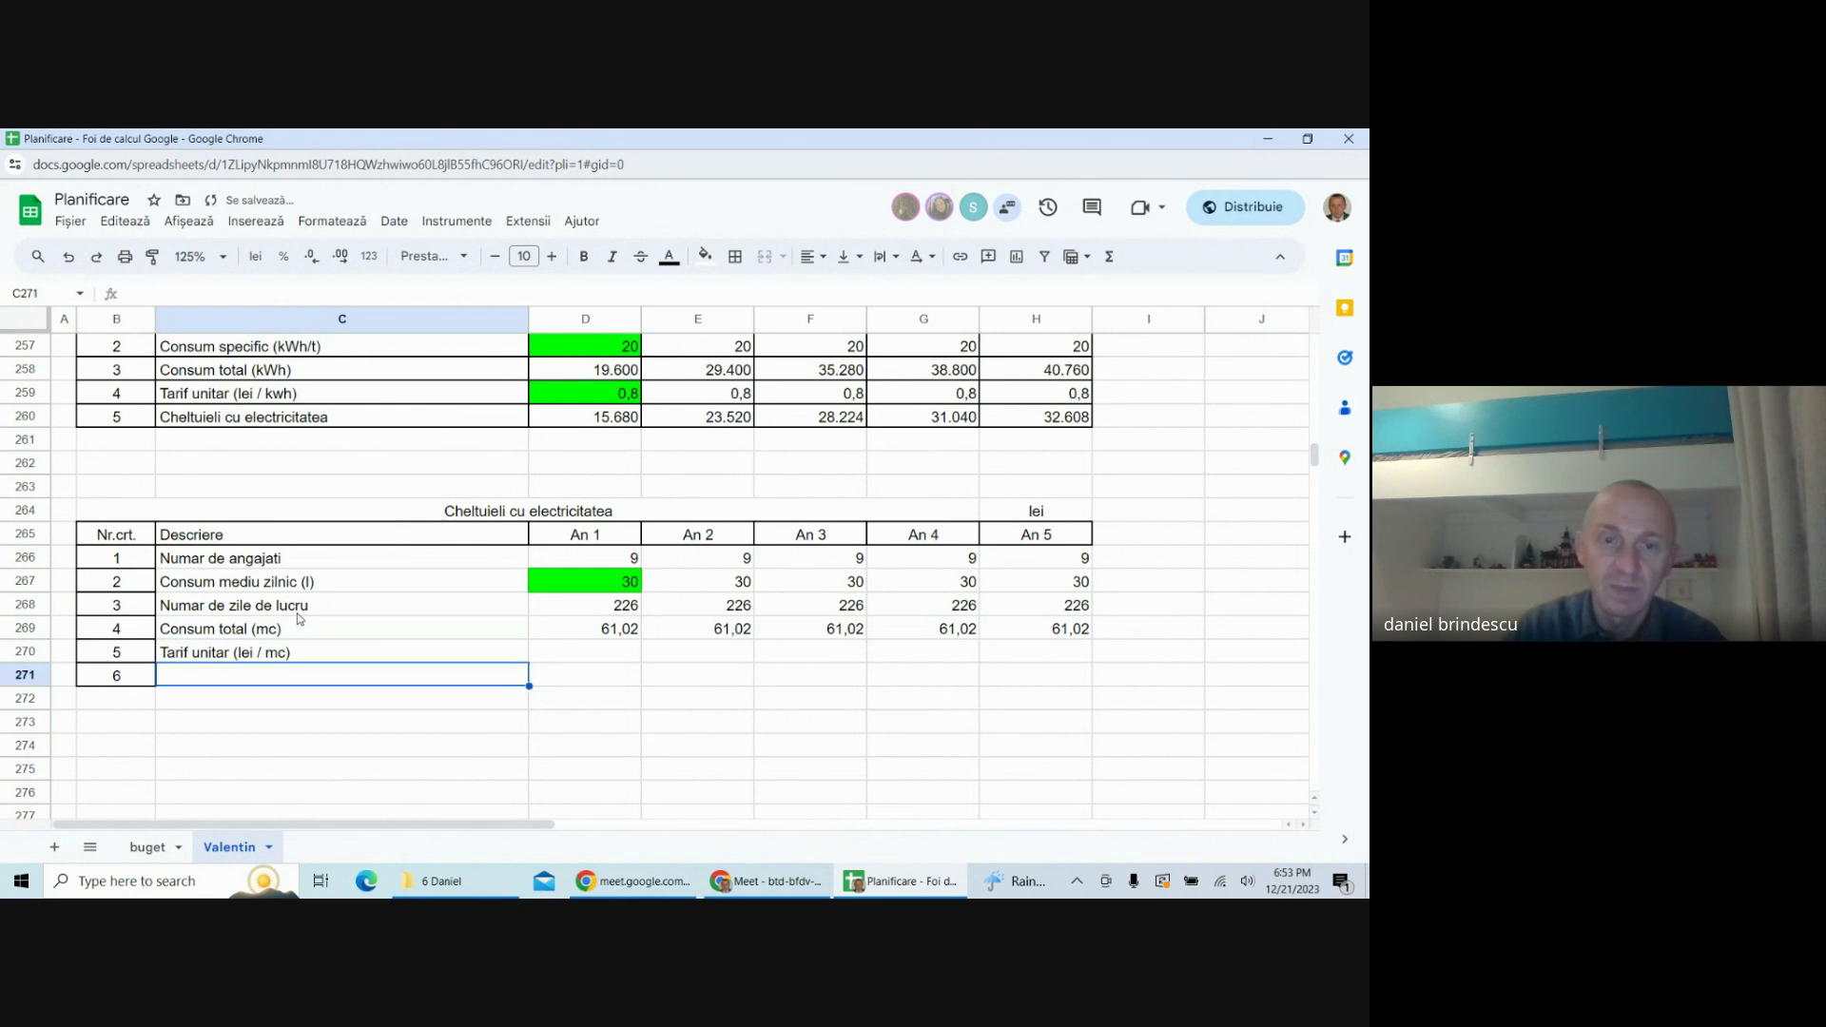
- Shade the An 1 unit tariff cell D270 green as an input cell
click(586, 655)
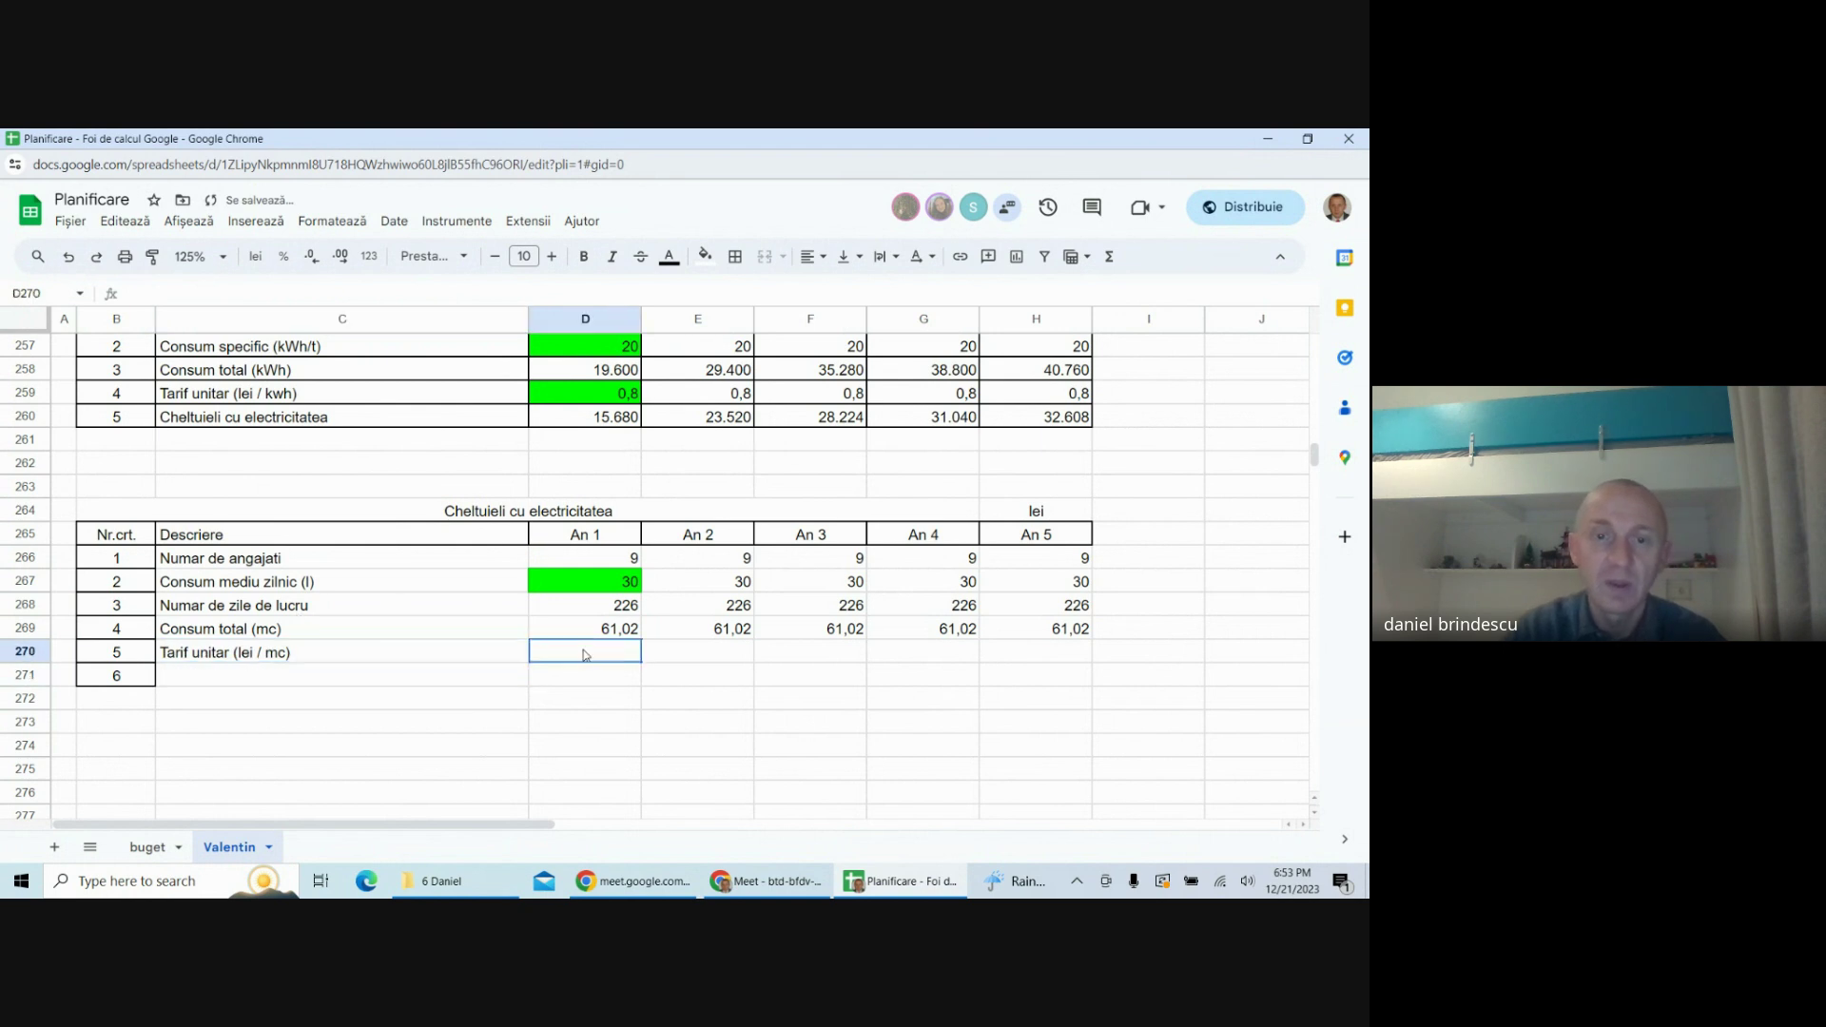
click(705, 257)
click(788, 339)
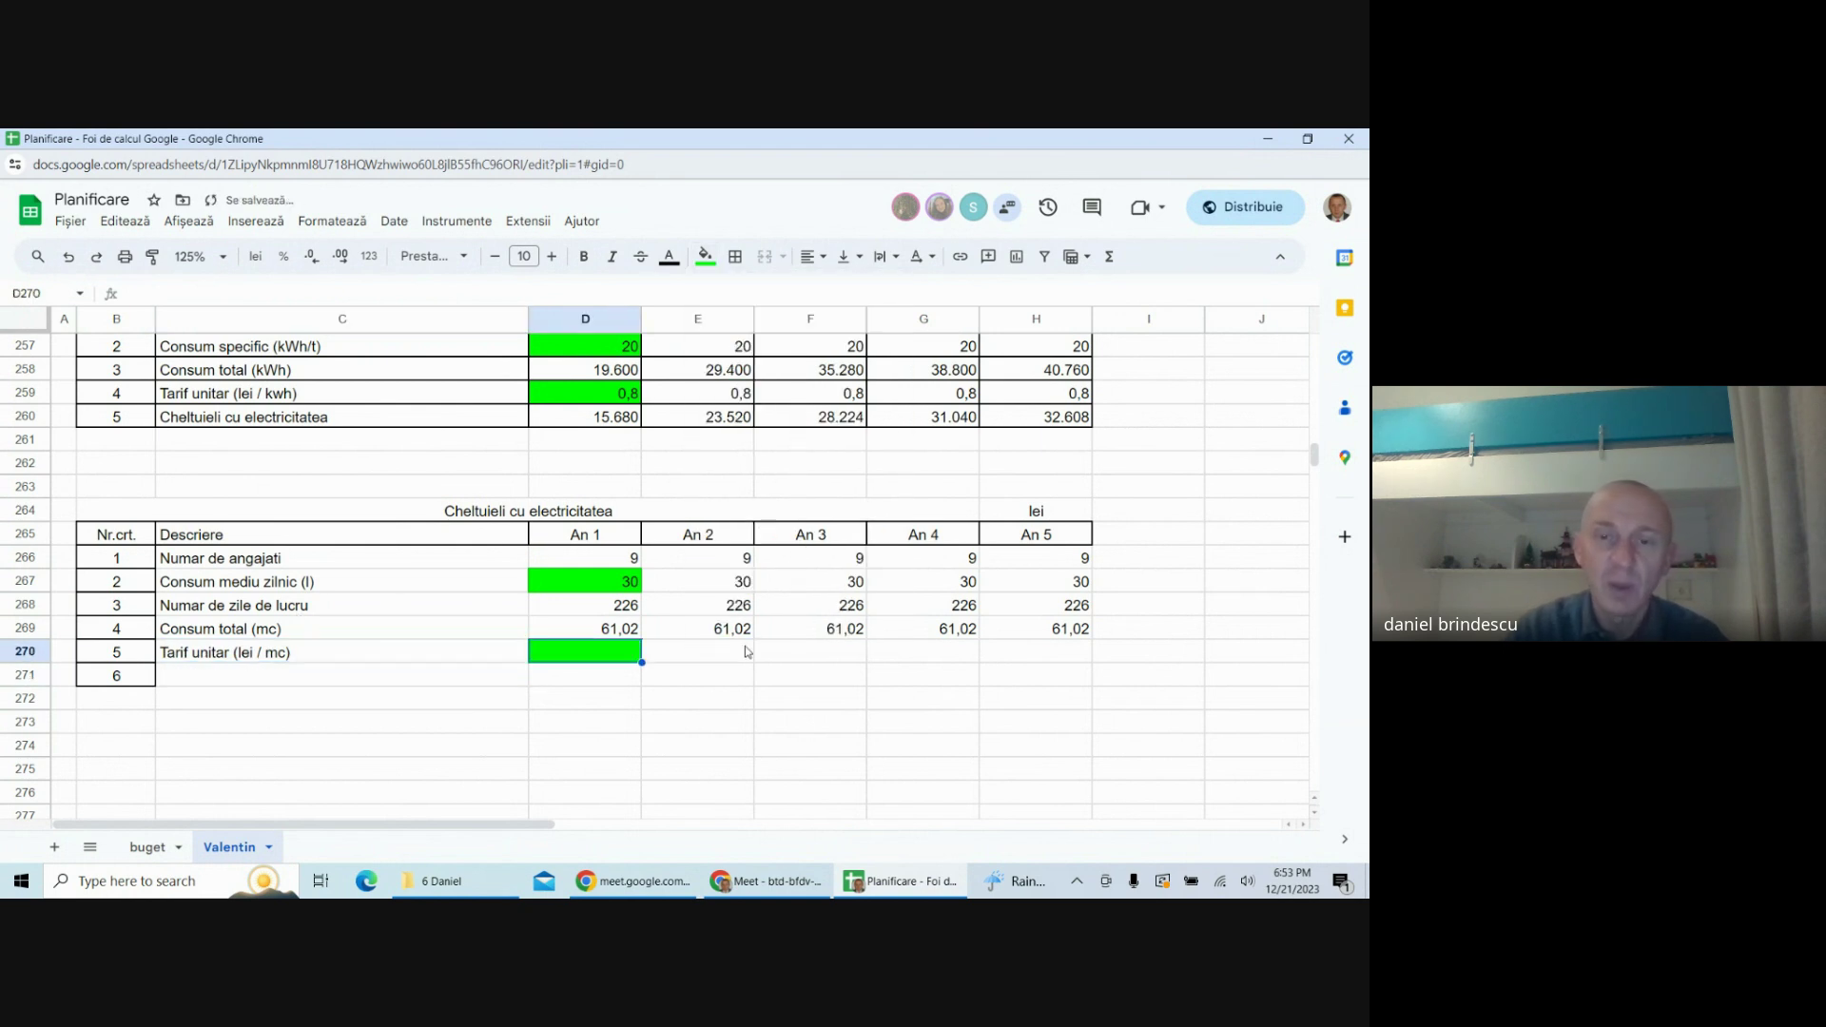
- Link the An 2 unit tariff in E270 to An 1 with =D270 and fill the formula across through An 5
click(746, 651)
text(=)
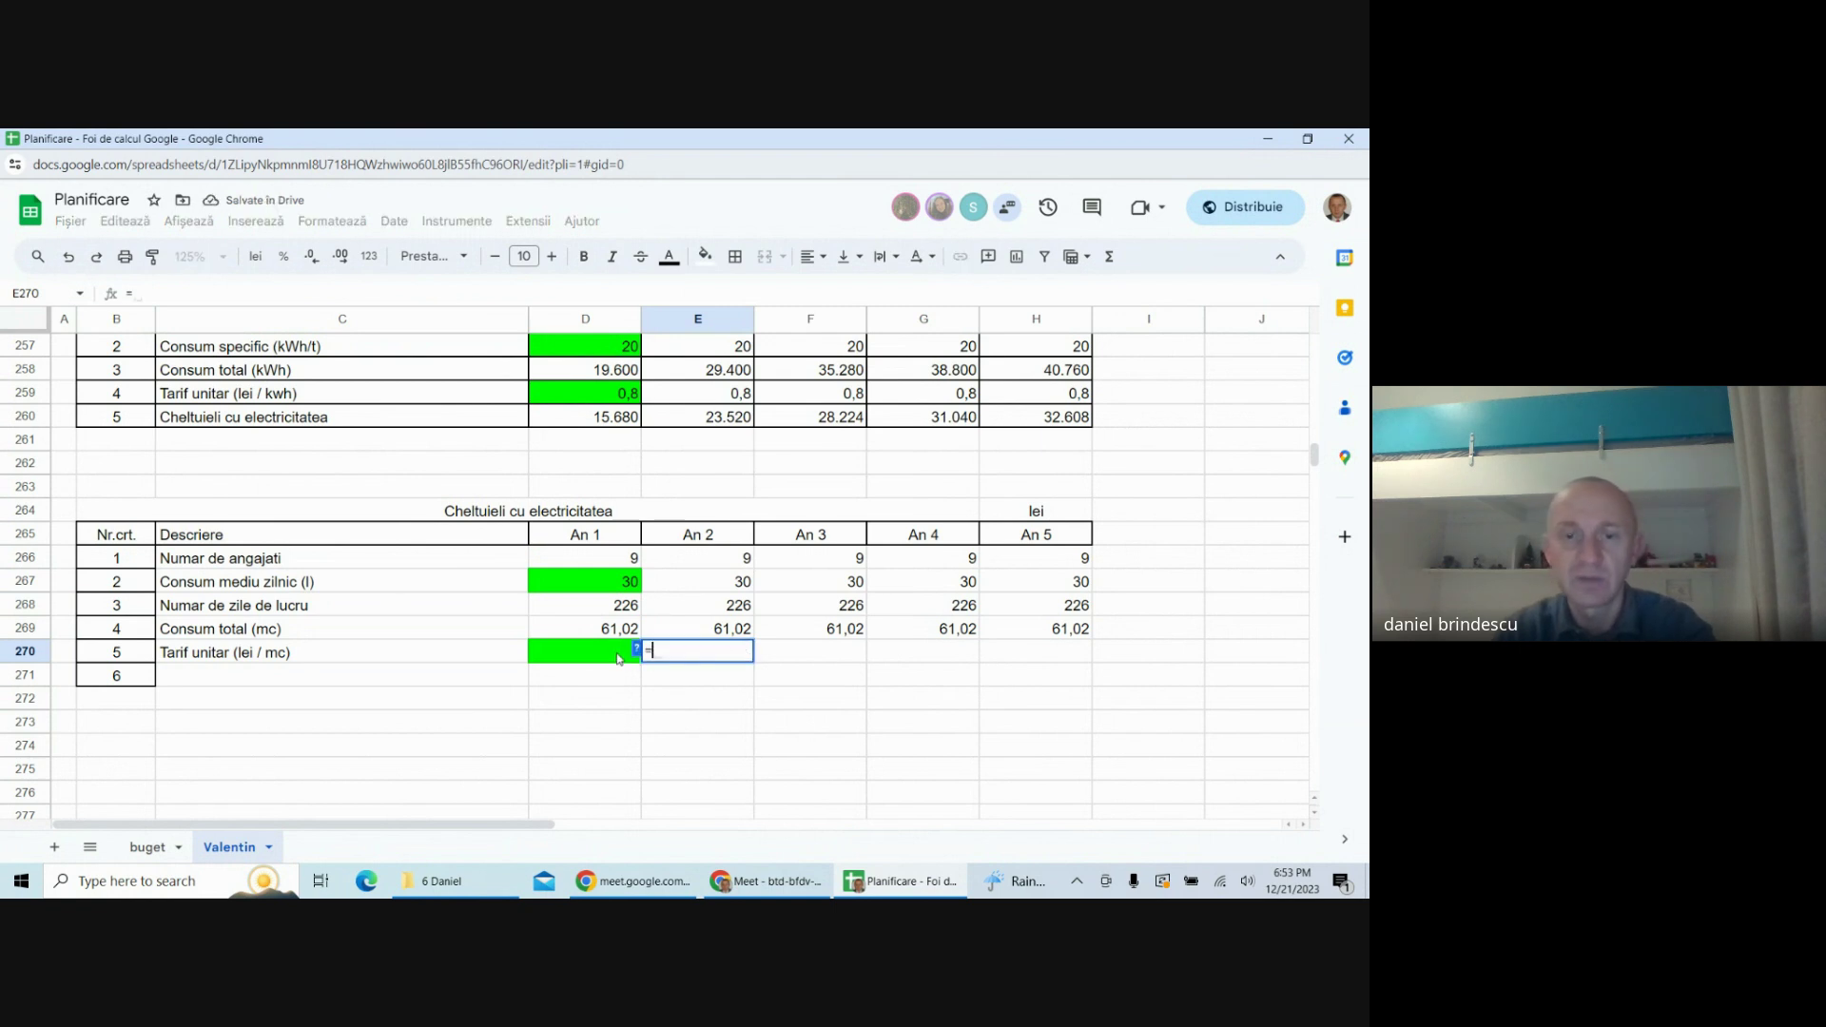
click(618, 658)
key(Return)
click(734, 658)
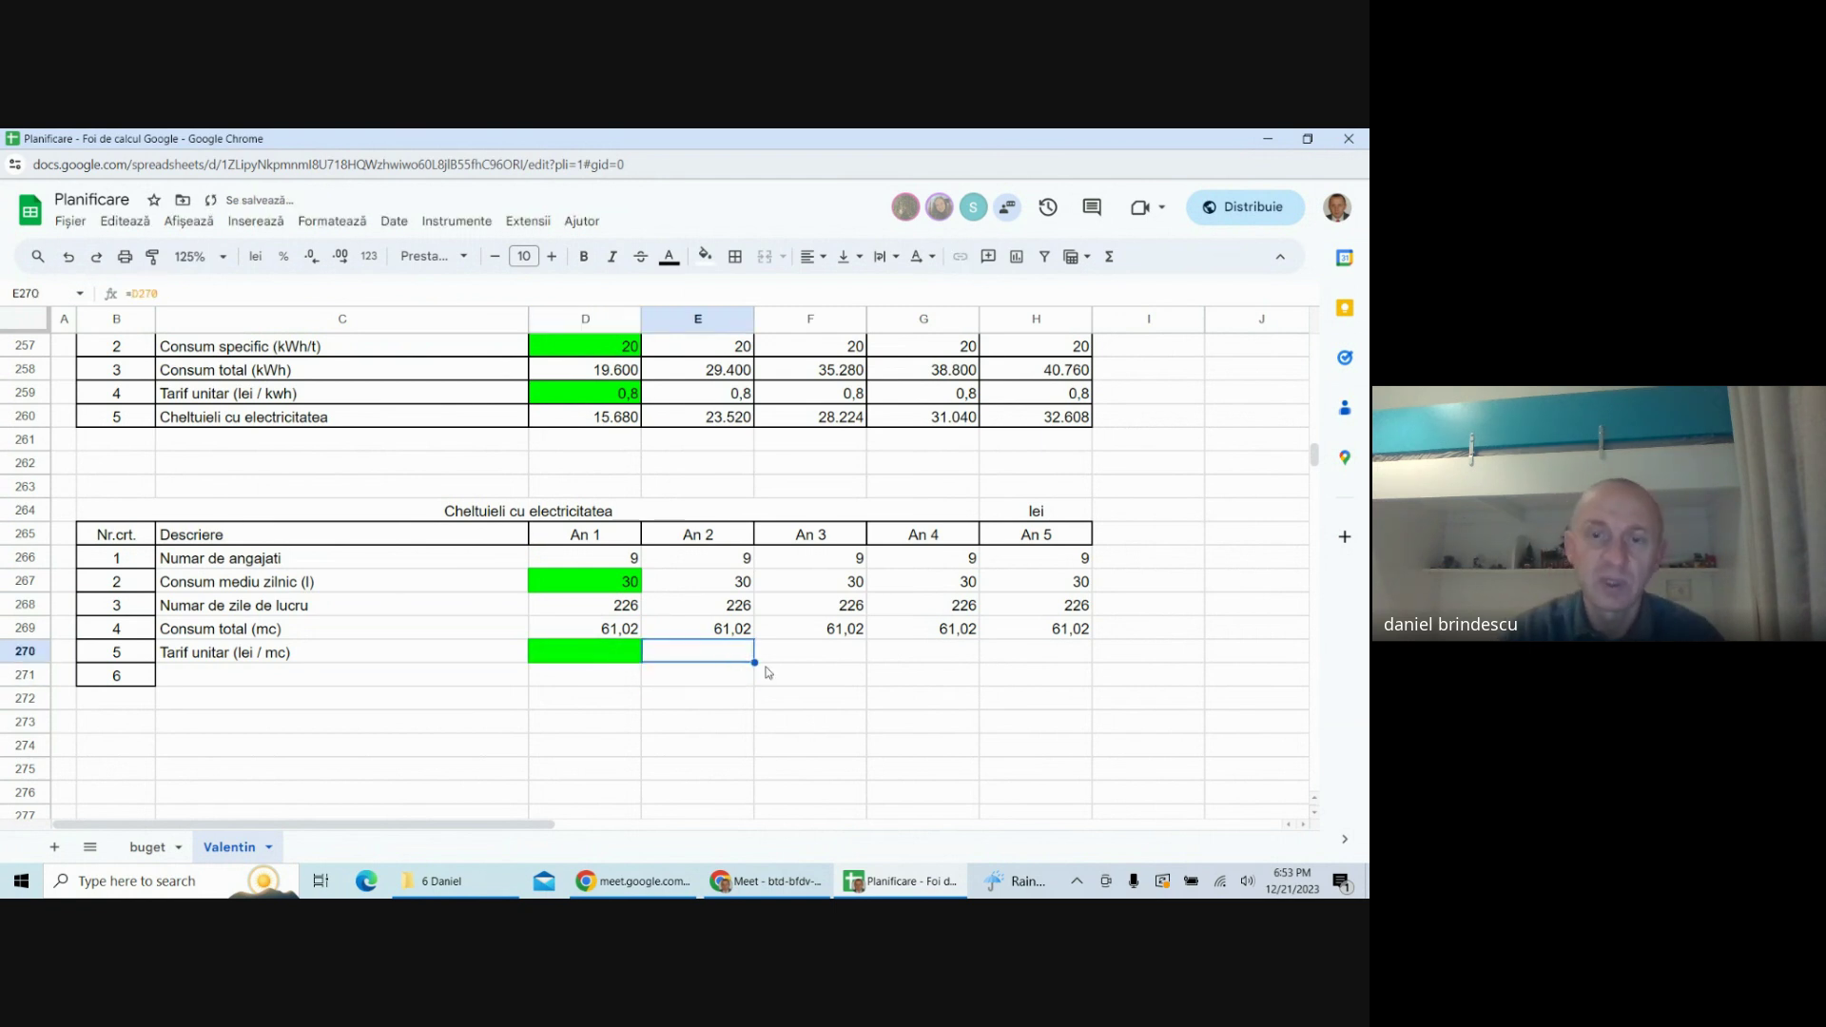
drag(761, 665, 1037, 656)
- Set the An 1 unit tariff in D270 to 8
click(617, 660)
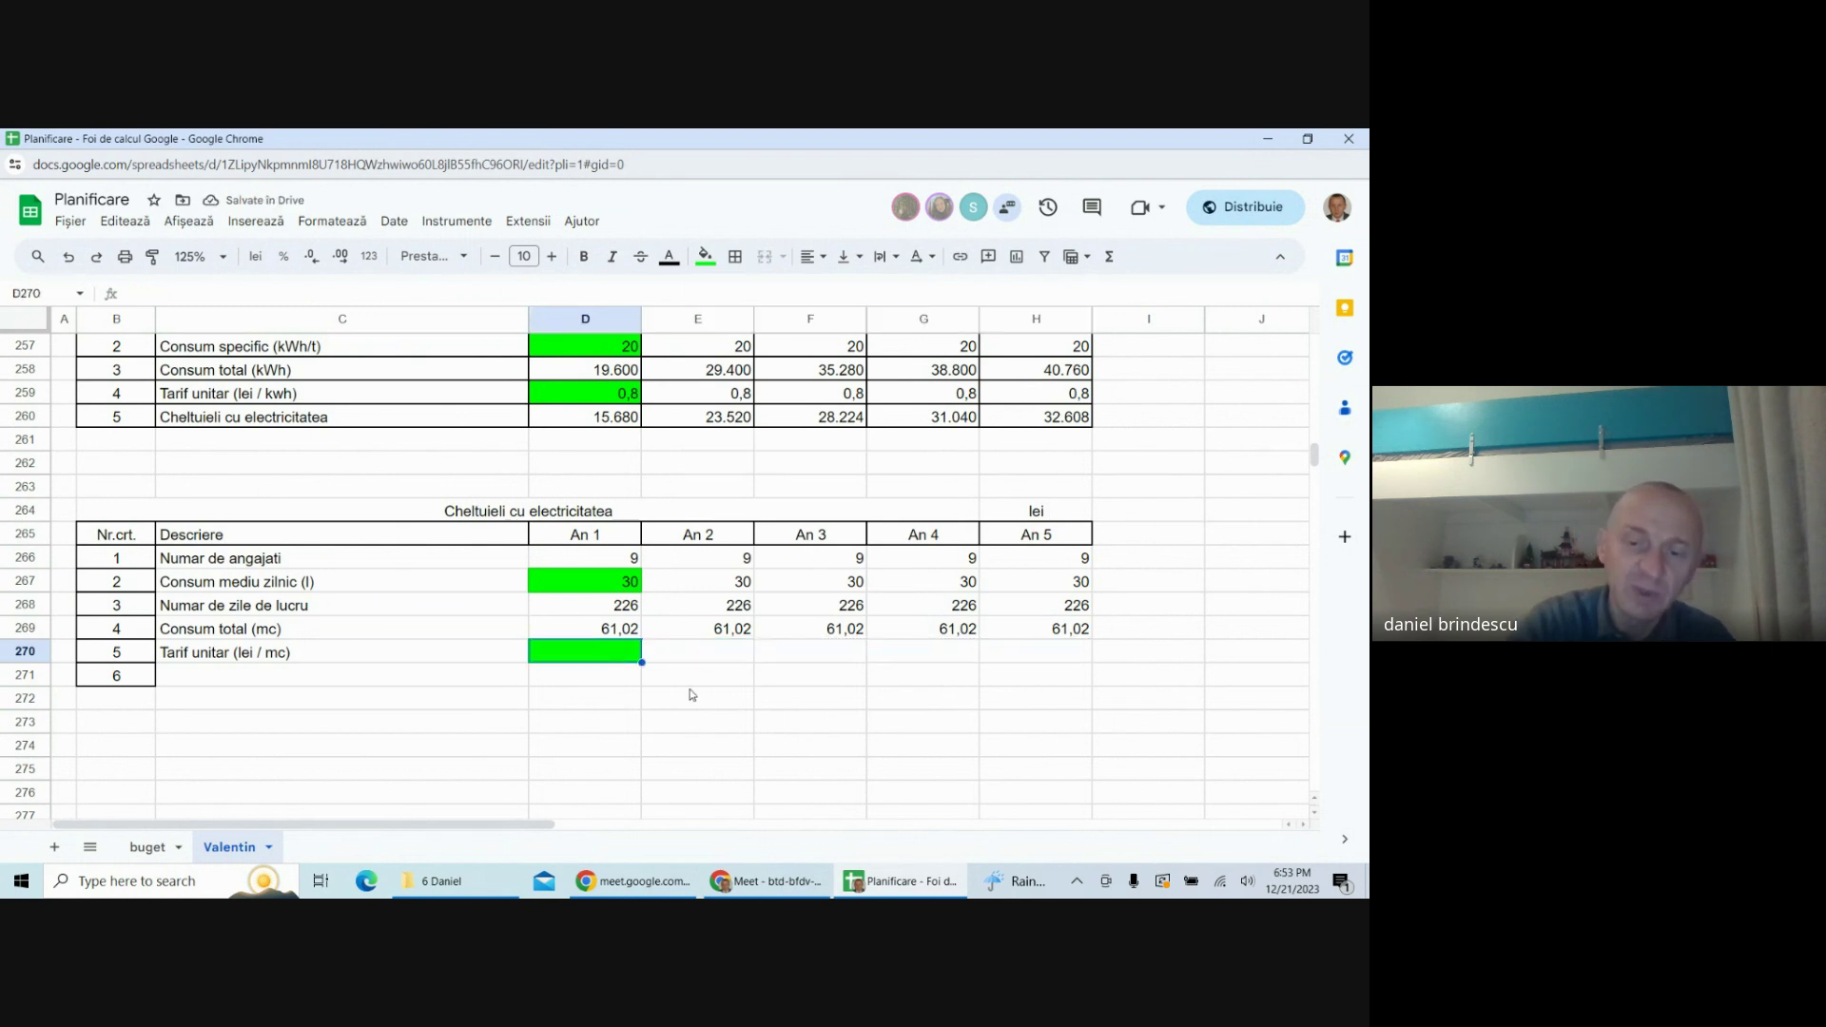
text(8)
key(Return)
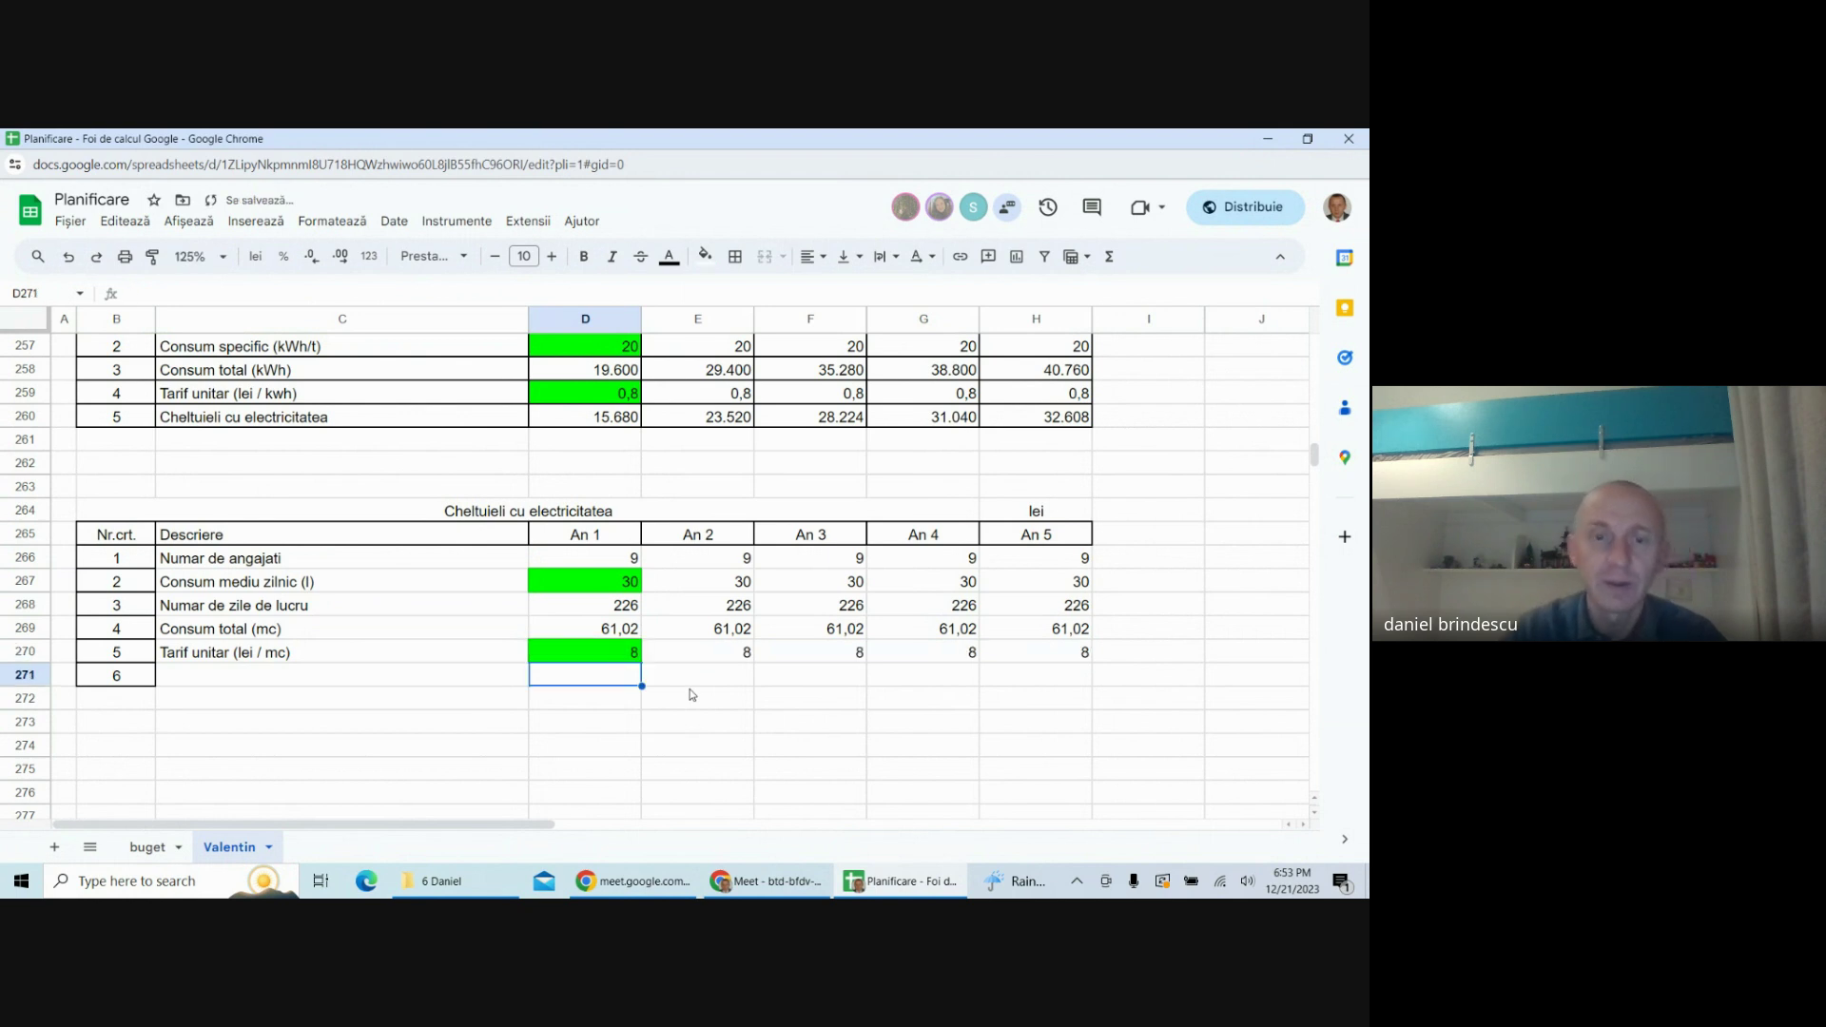
- Change the table title in row 264 to "Cheltuieli cu apa"
click(234, 681)
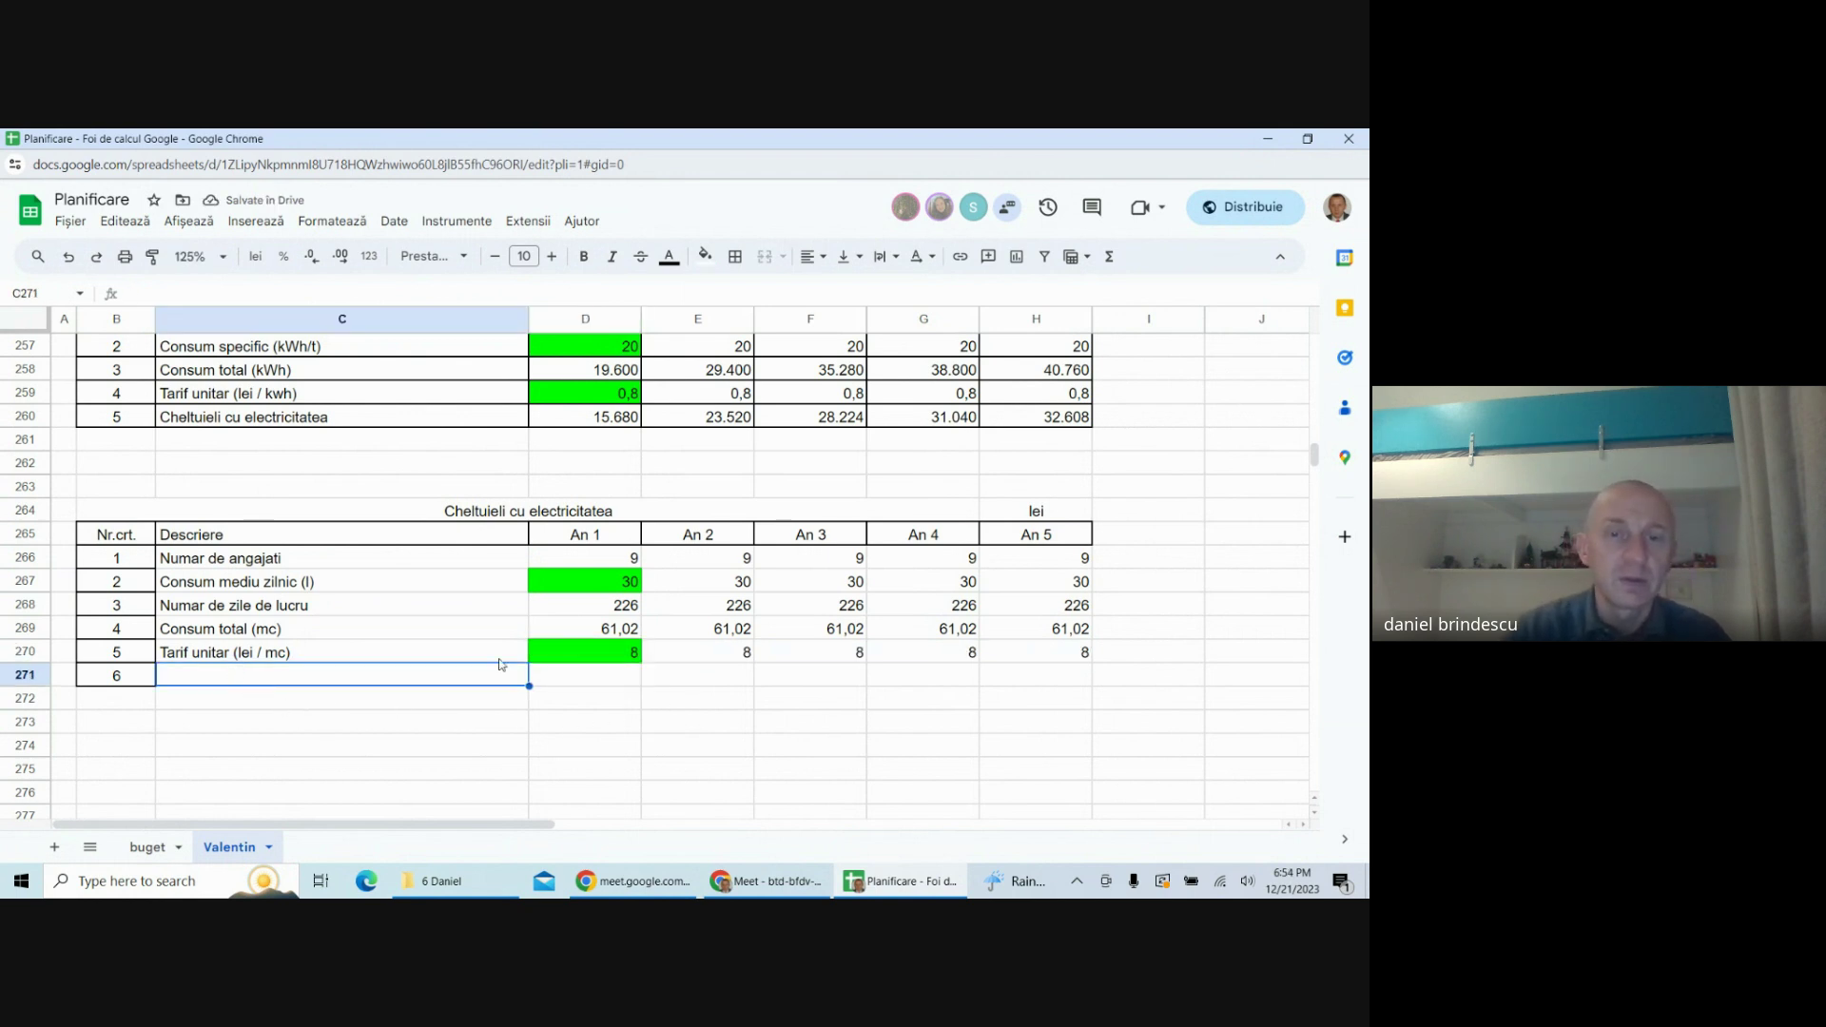
double_click(562, 512)
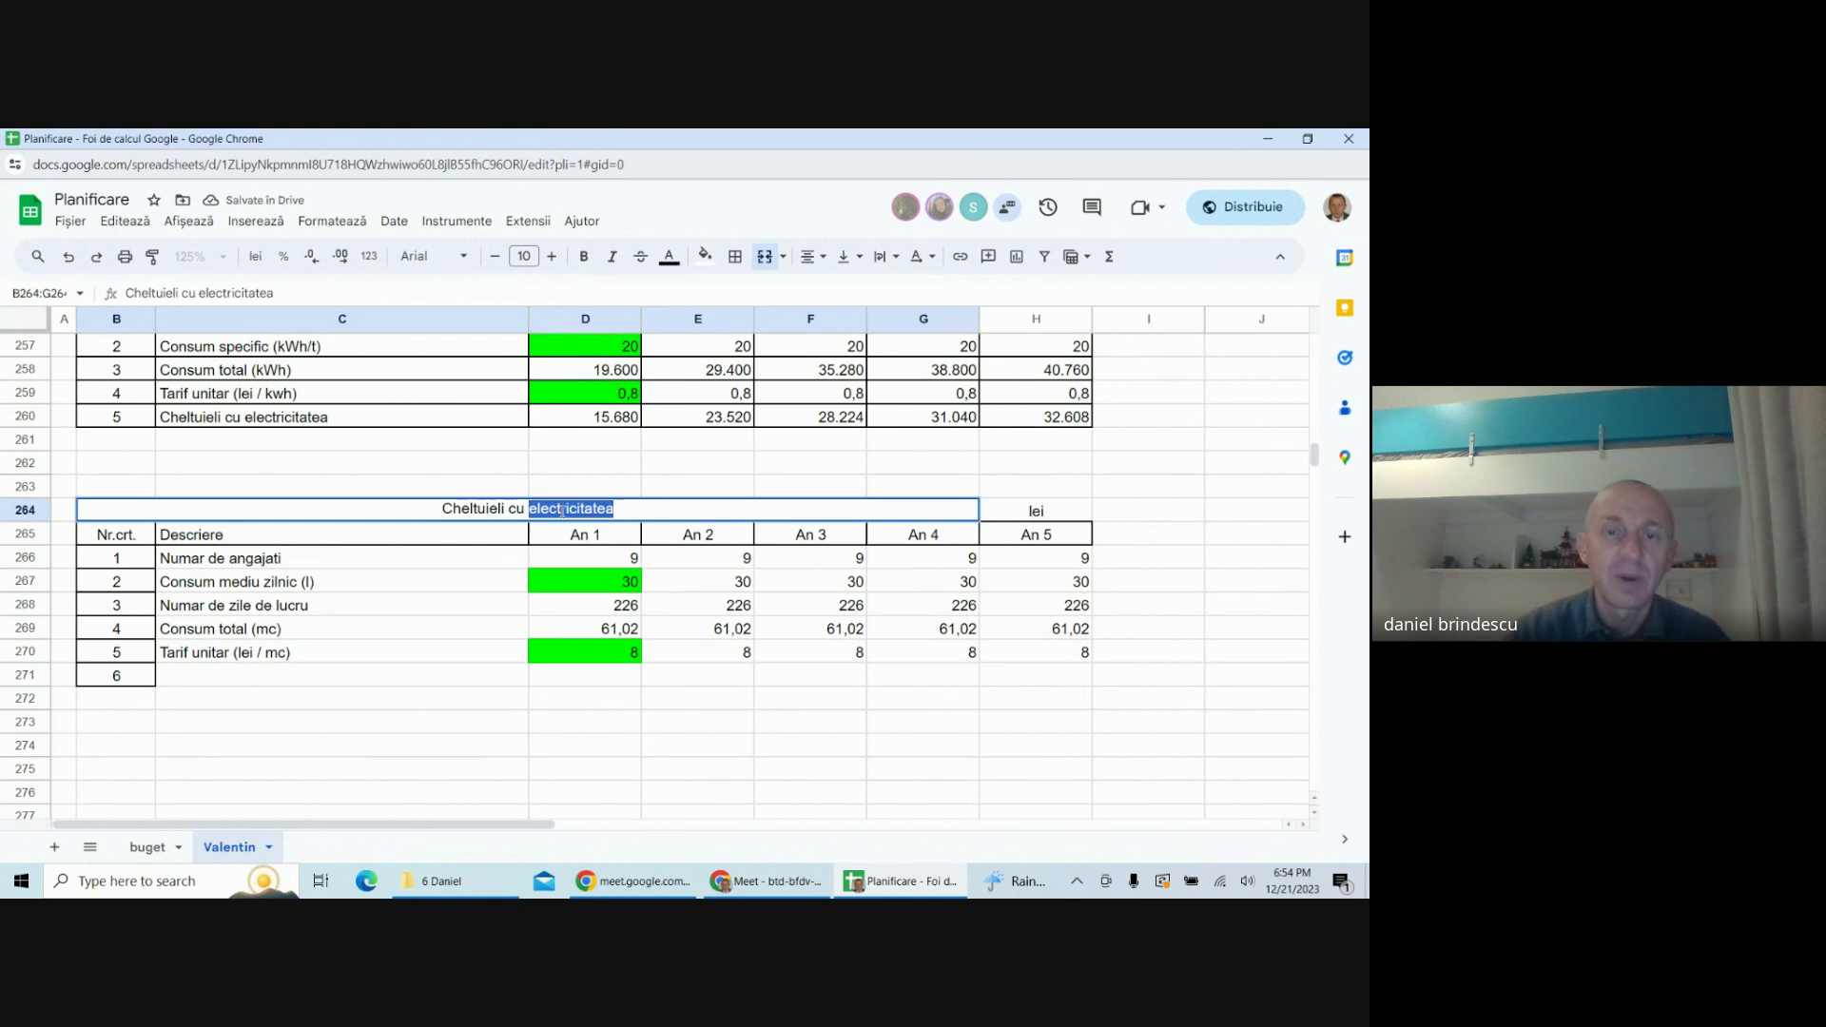
text(apa)
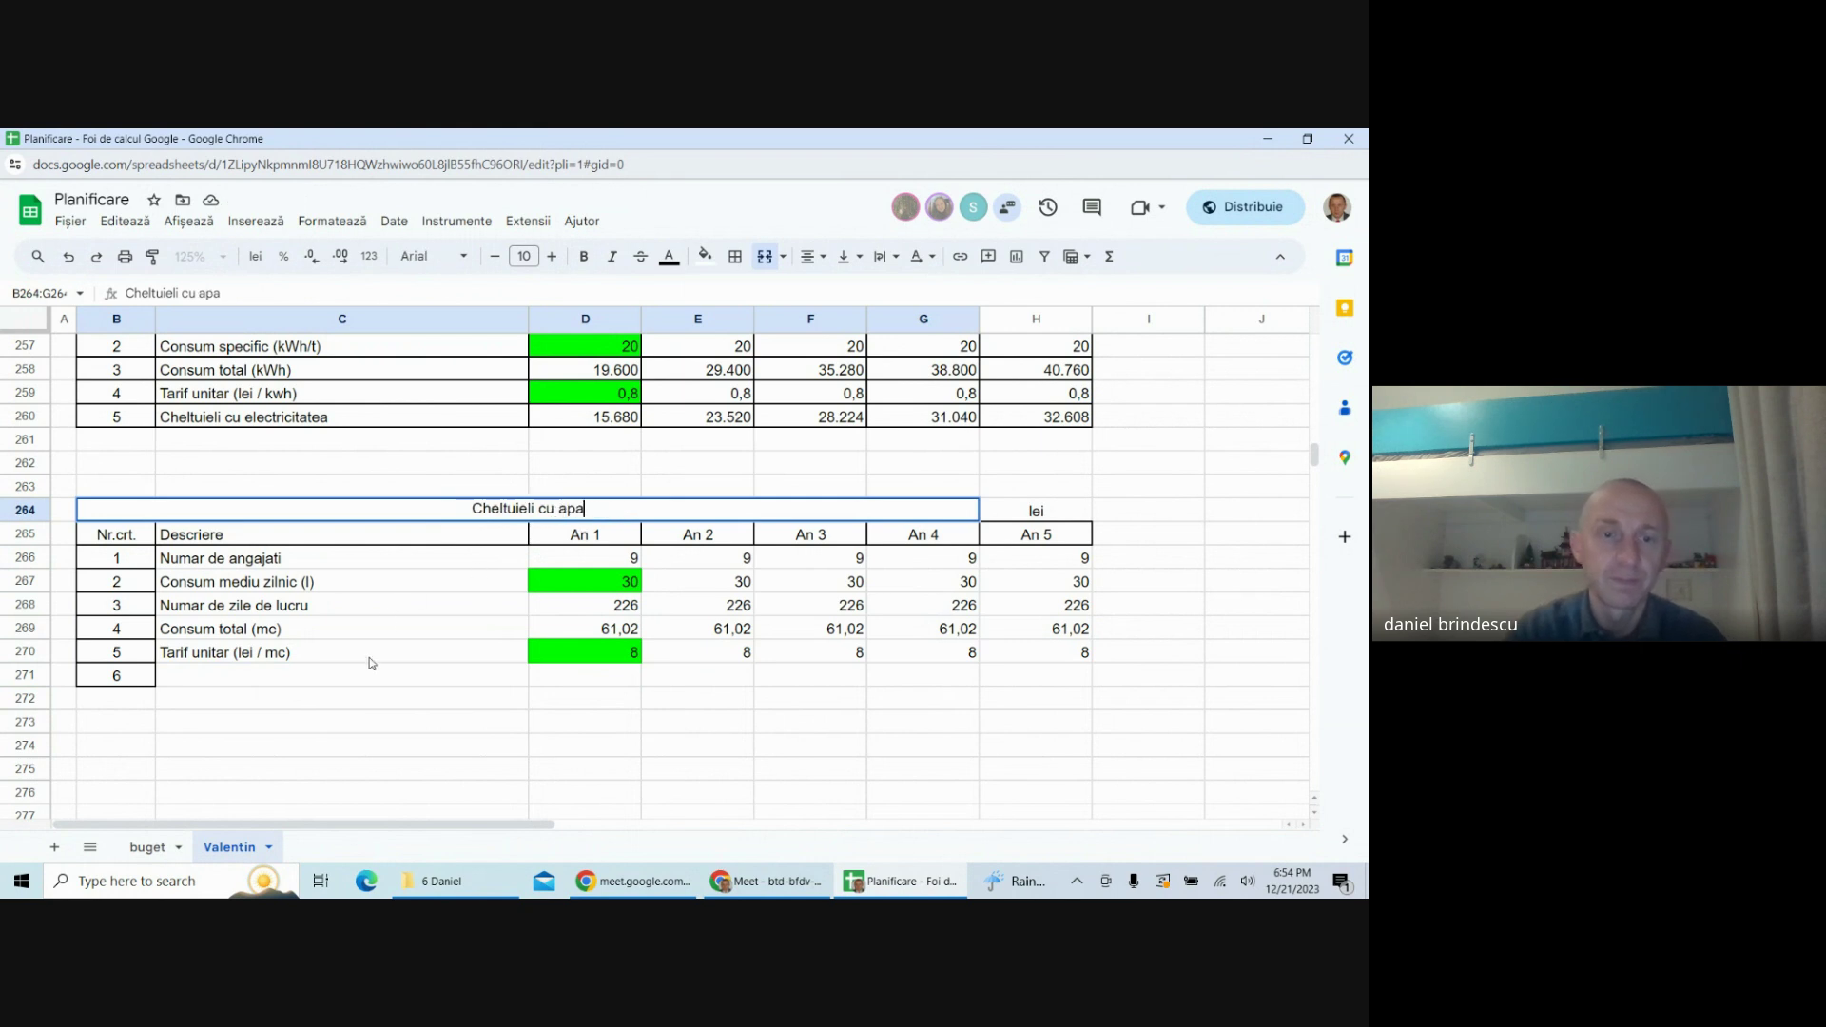
- Link the description in C271 to the "Cheltuieli cu apa" table title in row 264 with a cell reference
click(367, 684)
text(=)
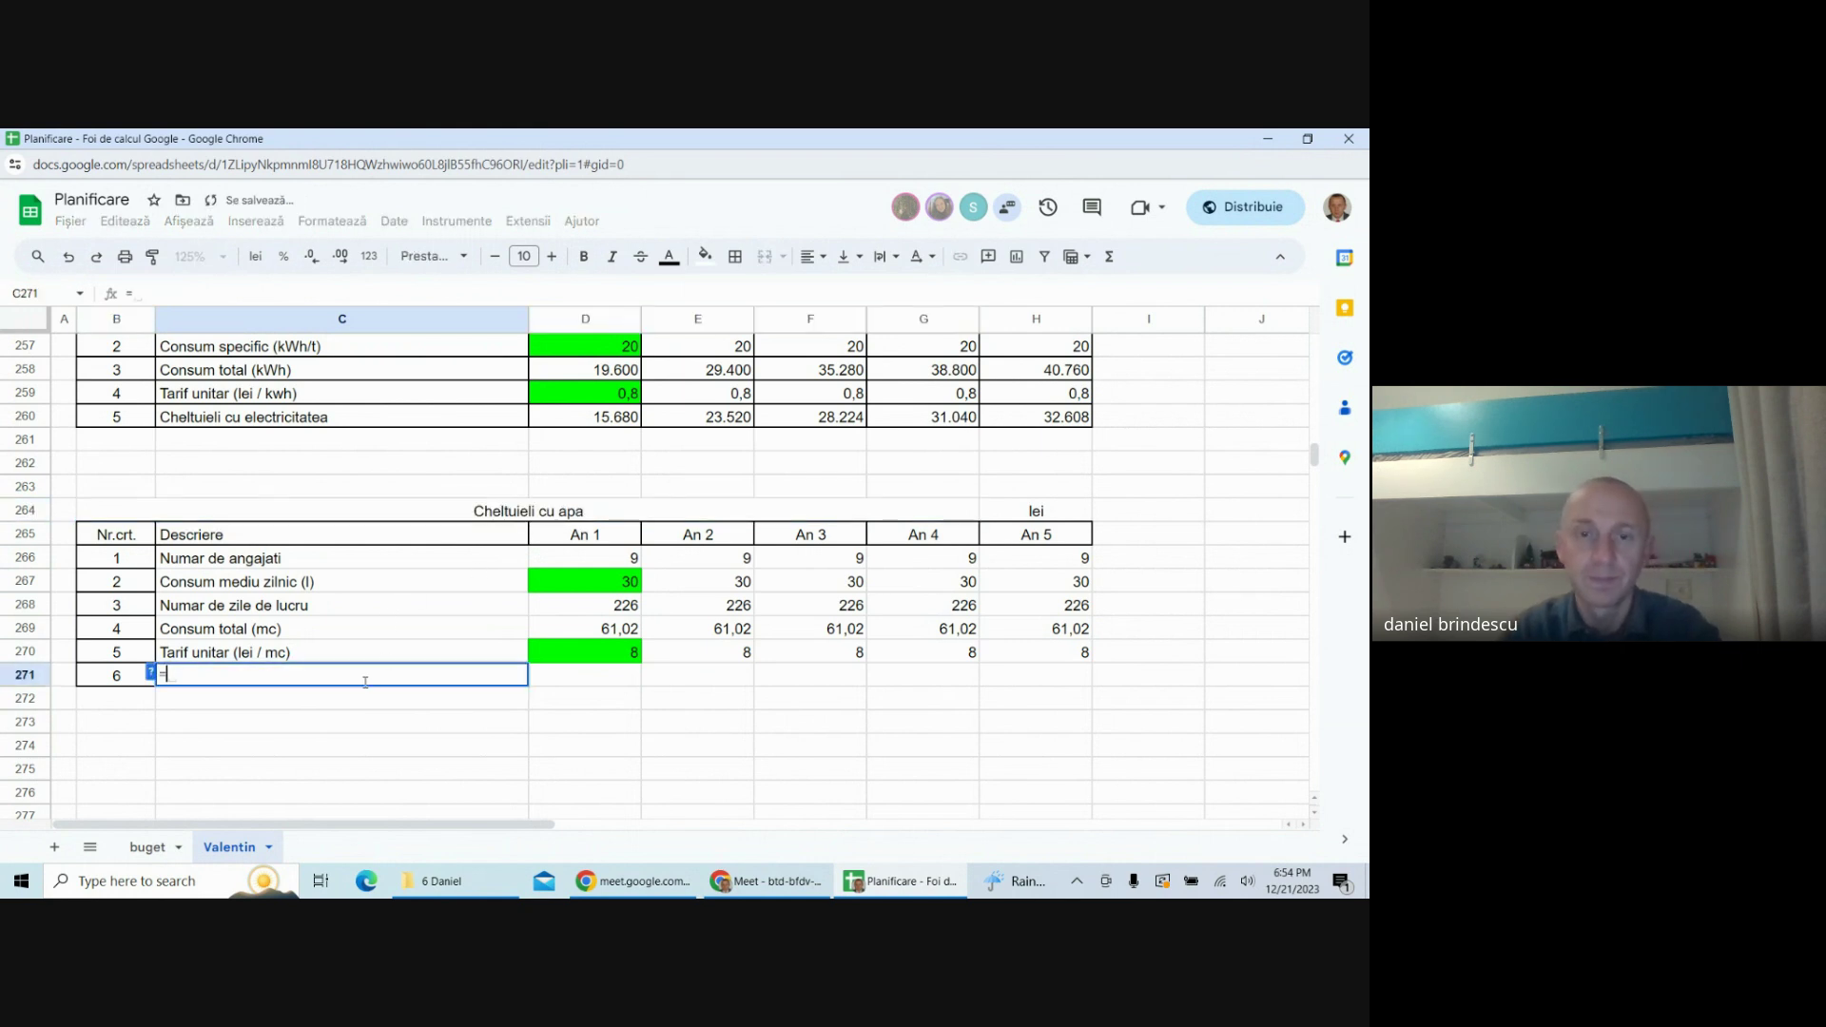
click(494, 522)
key(Return)
- Apply all borders to the water expense table's body, C266:H271
click(637, 723)
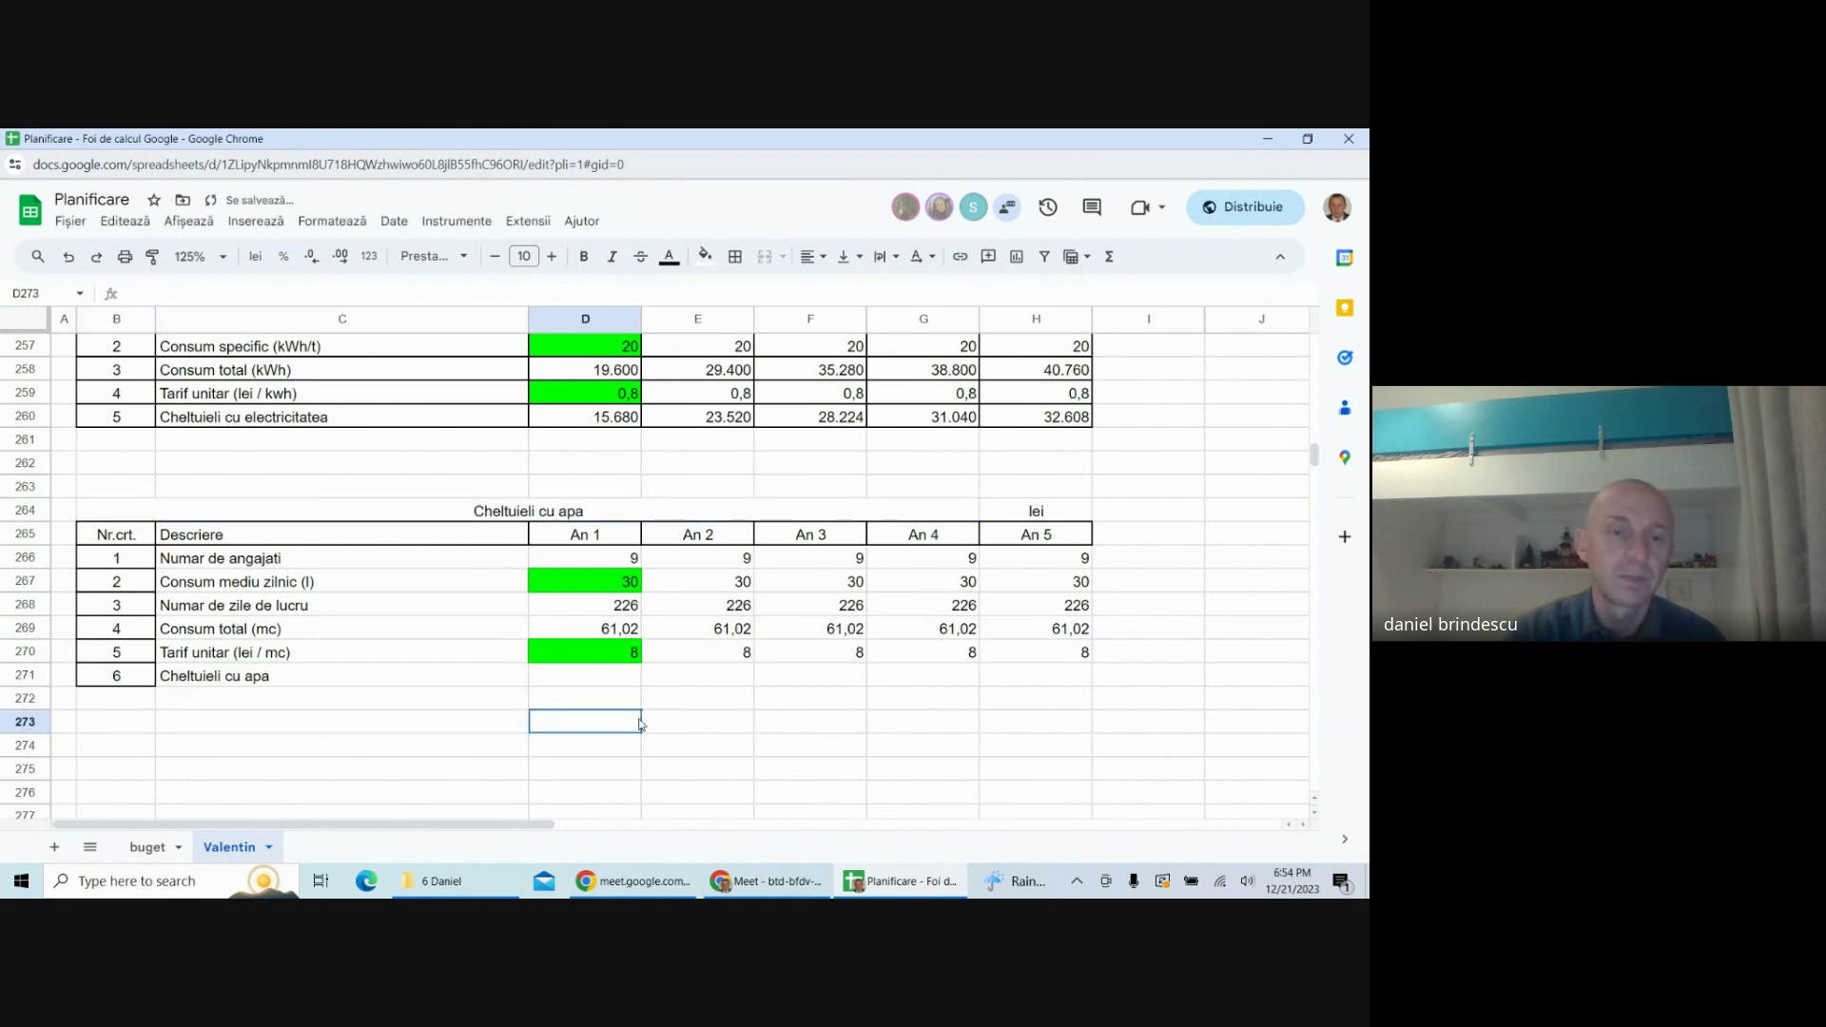
drag(190, 561, 1003, 677)
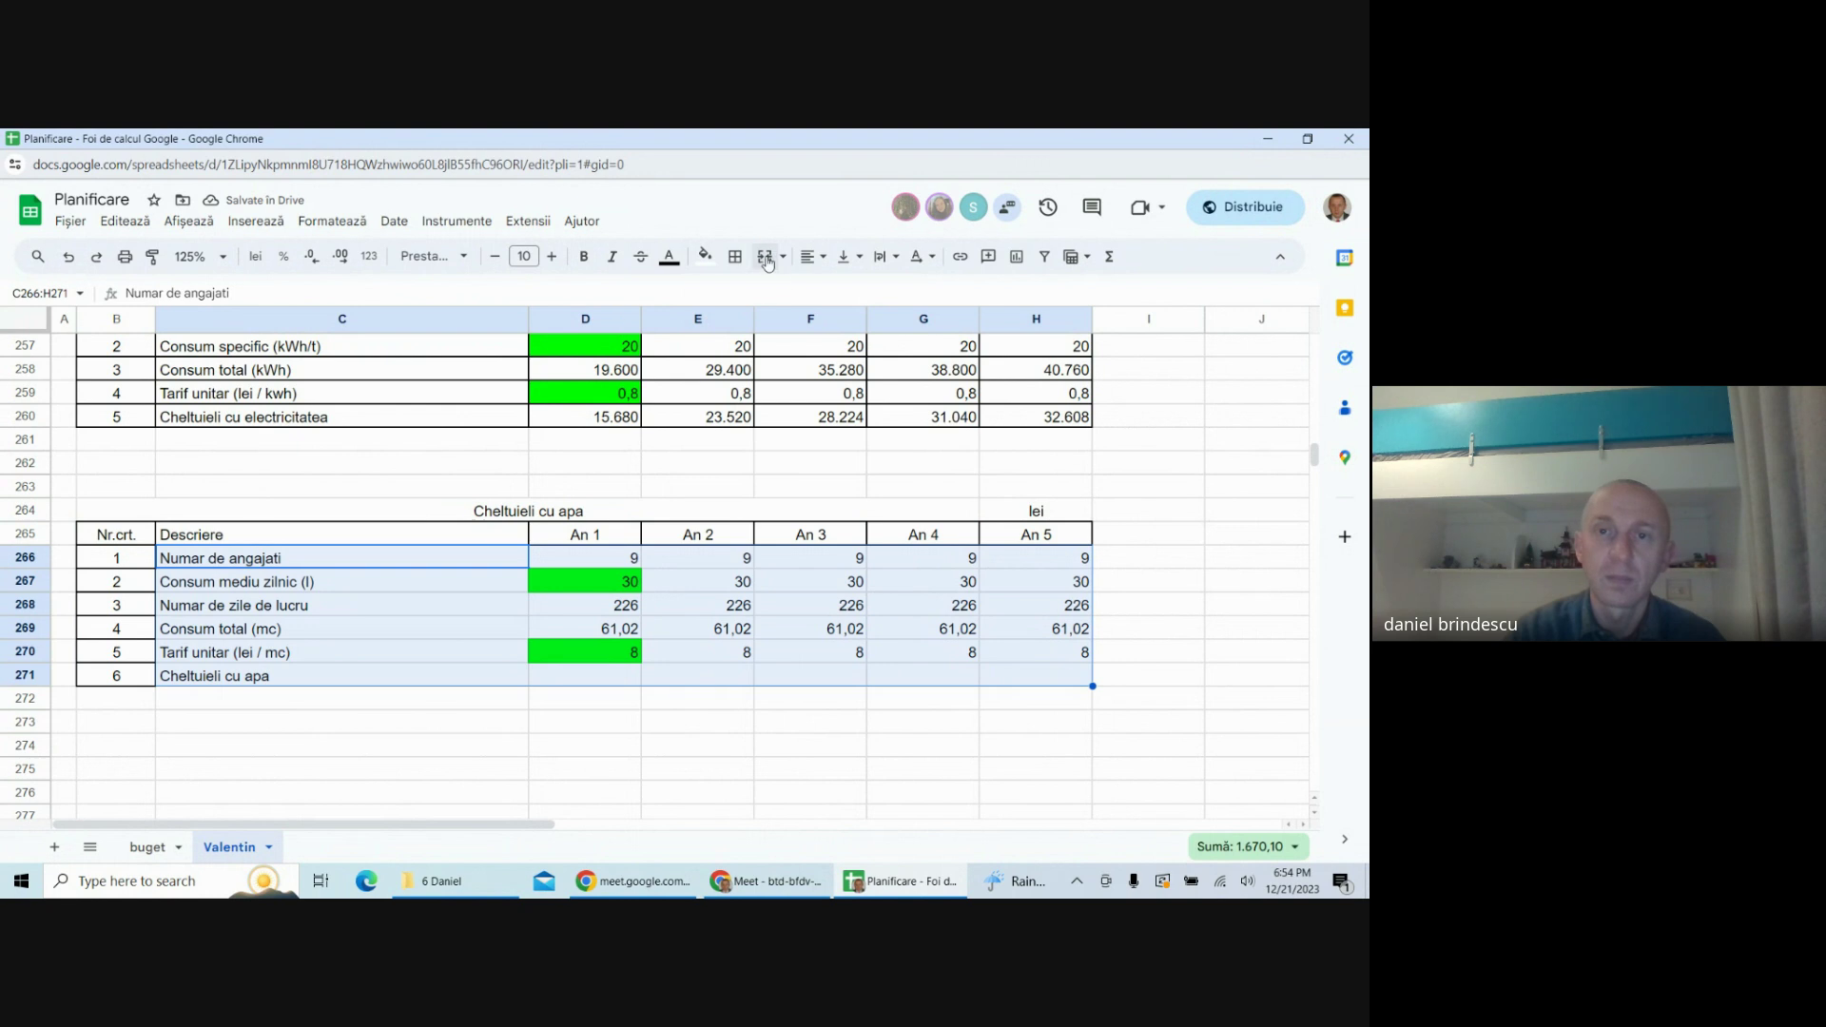
click(735, 256)
click(745, 296)
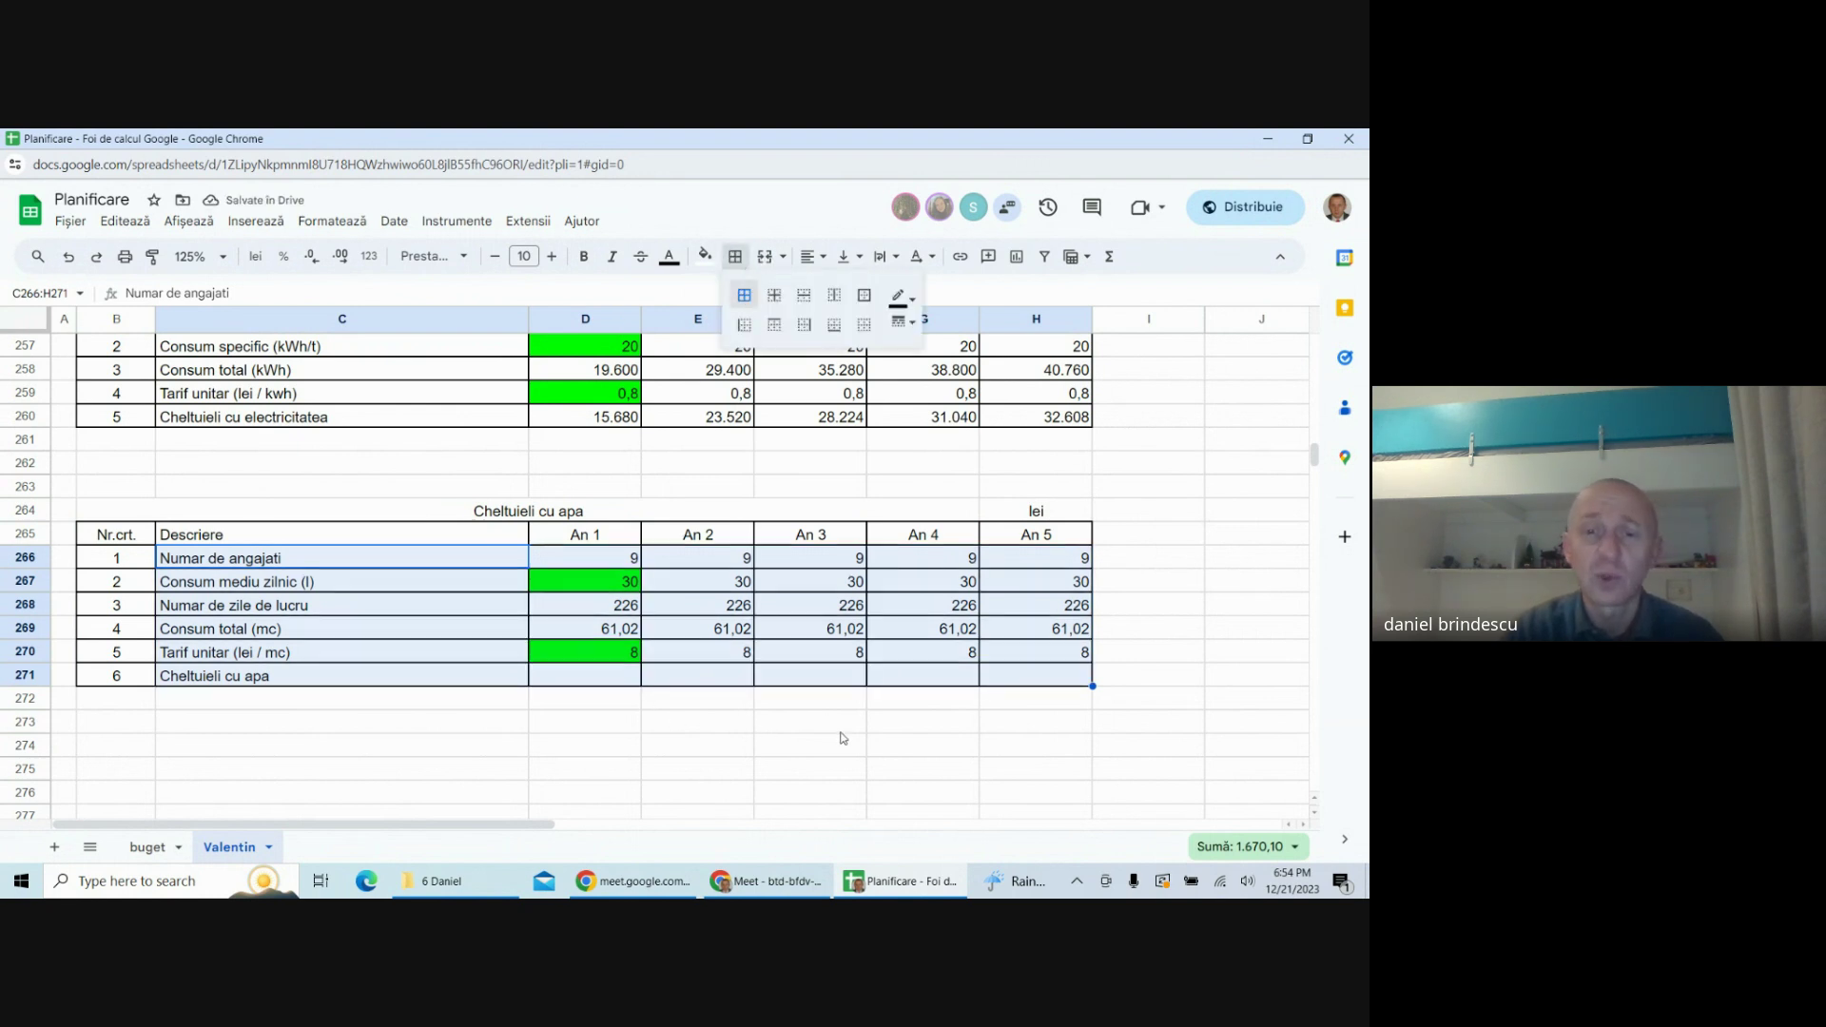
click(799, 721)
- Calculate the An 1 water expense in D271 as =D270*D269 and fill the formula across through An 5
click(609, 686)
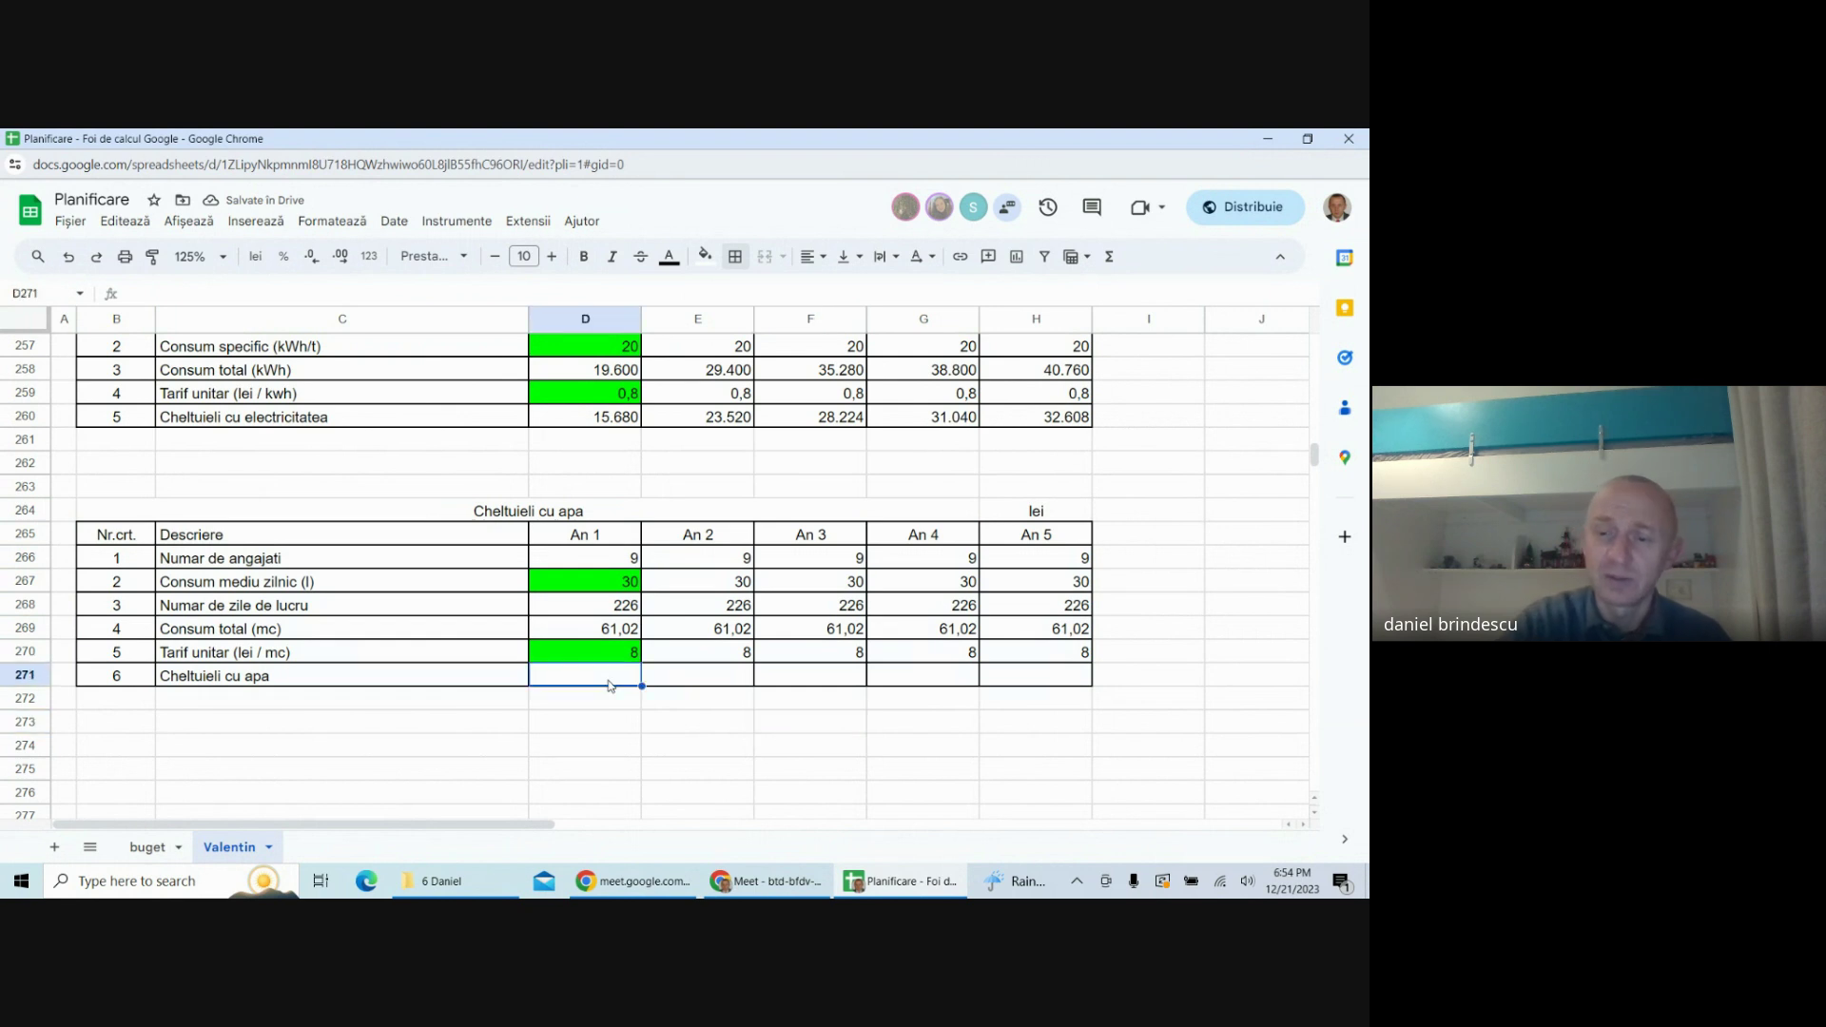
text(=)
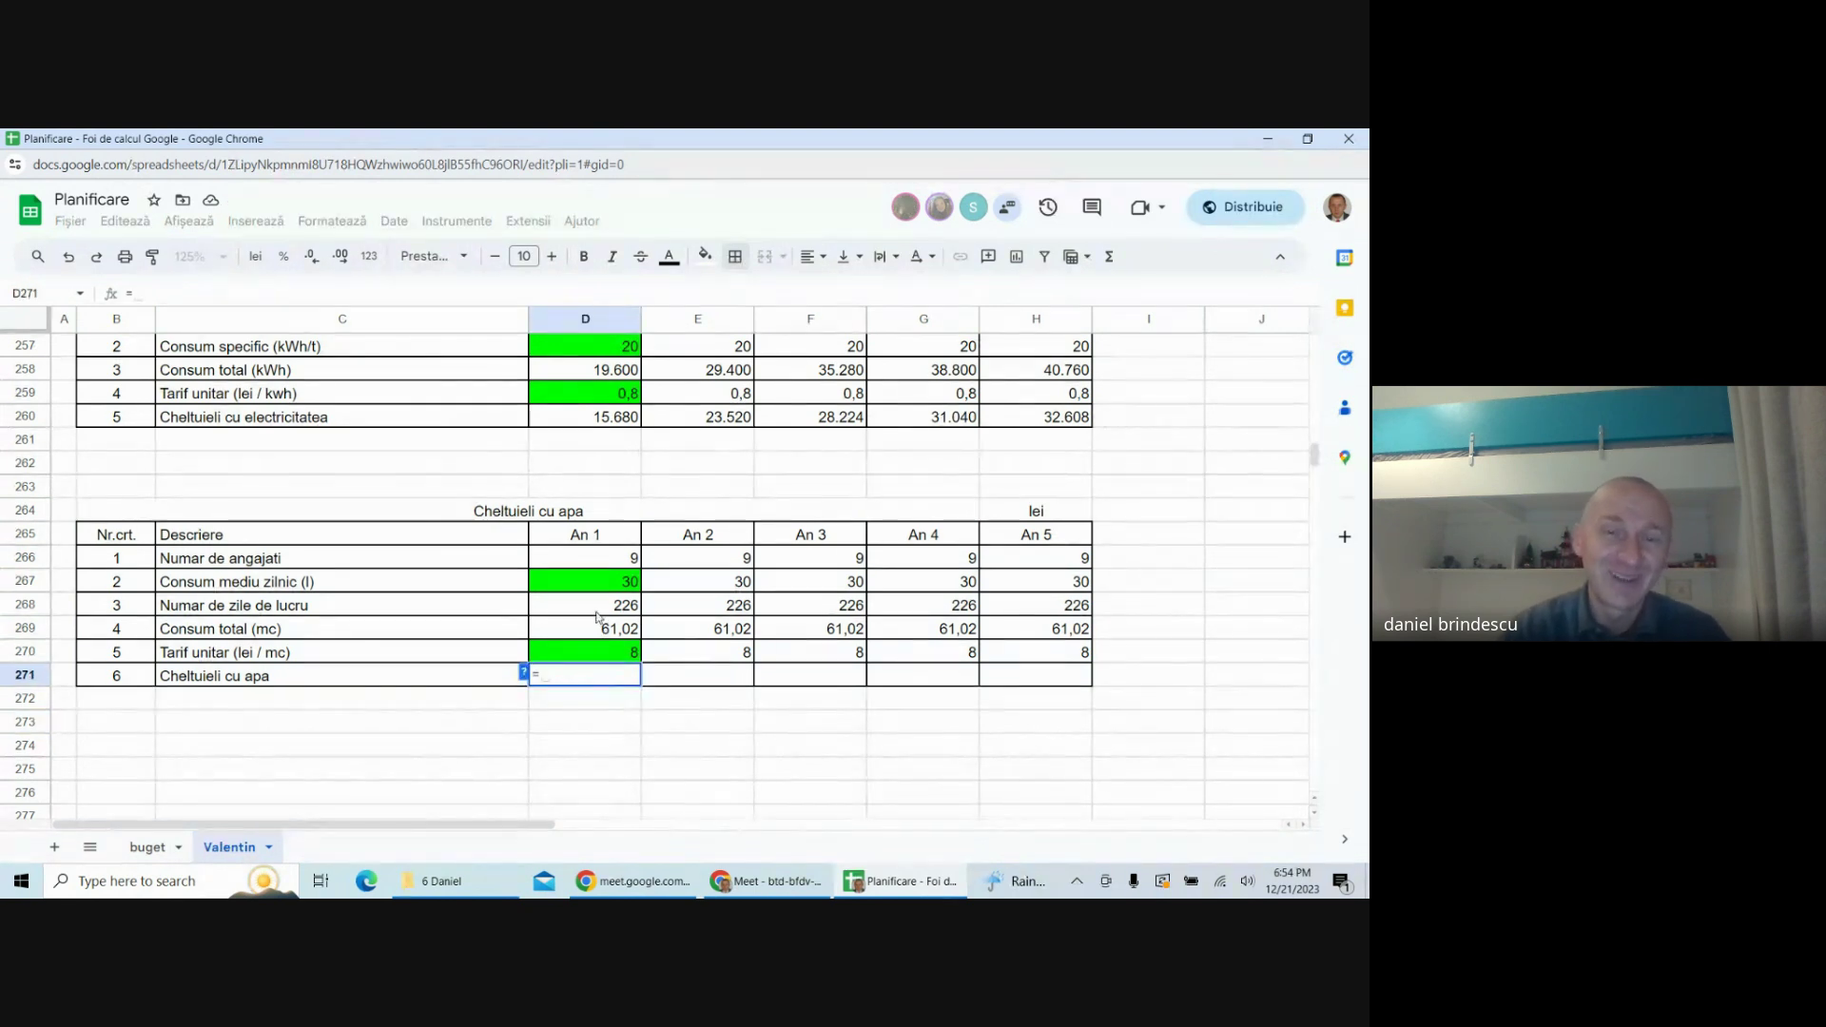
click(611, 658)
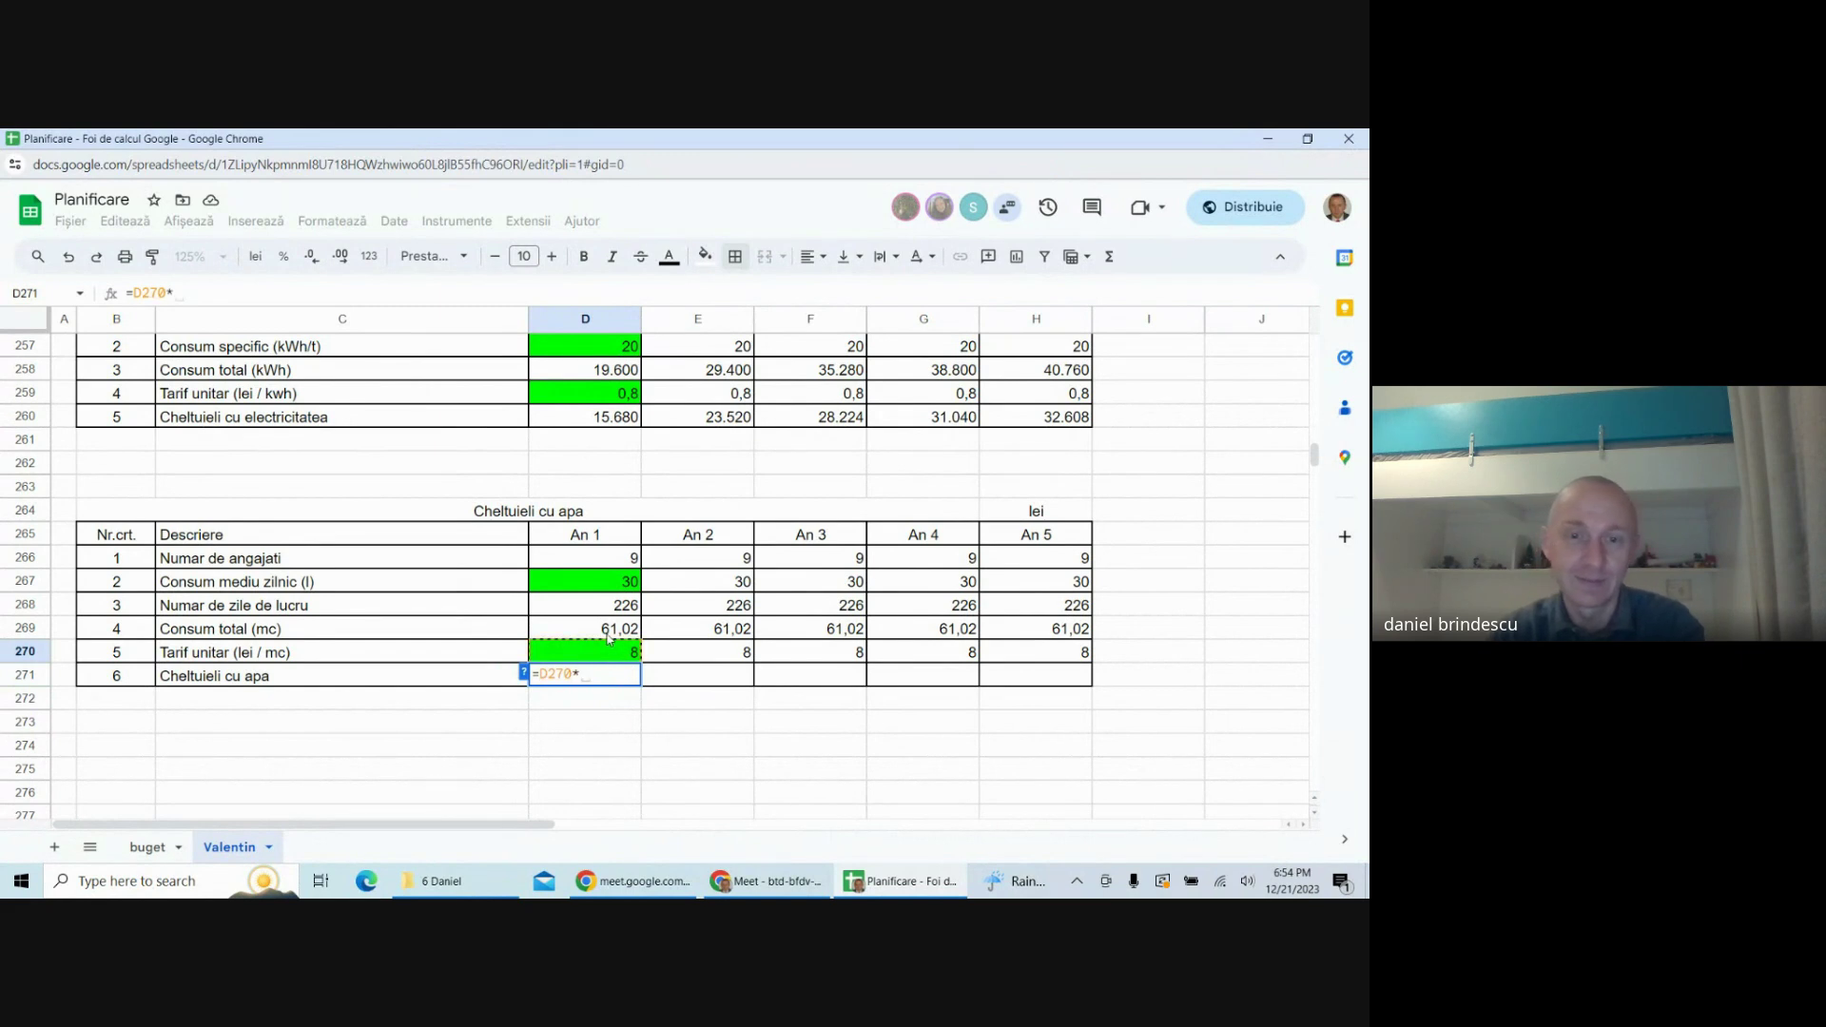
click(609, 633)
key(Return)
click(605, 677)
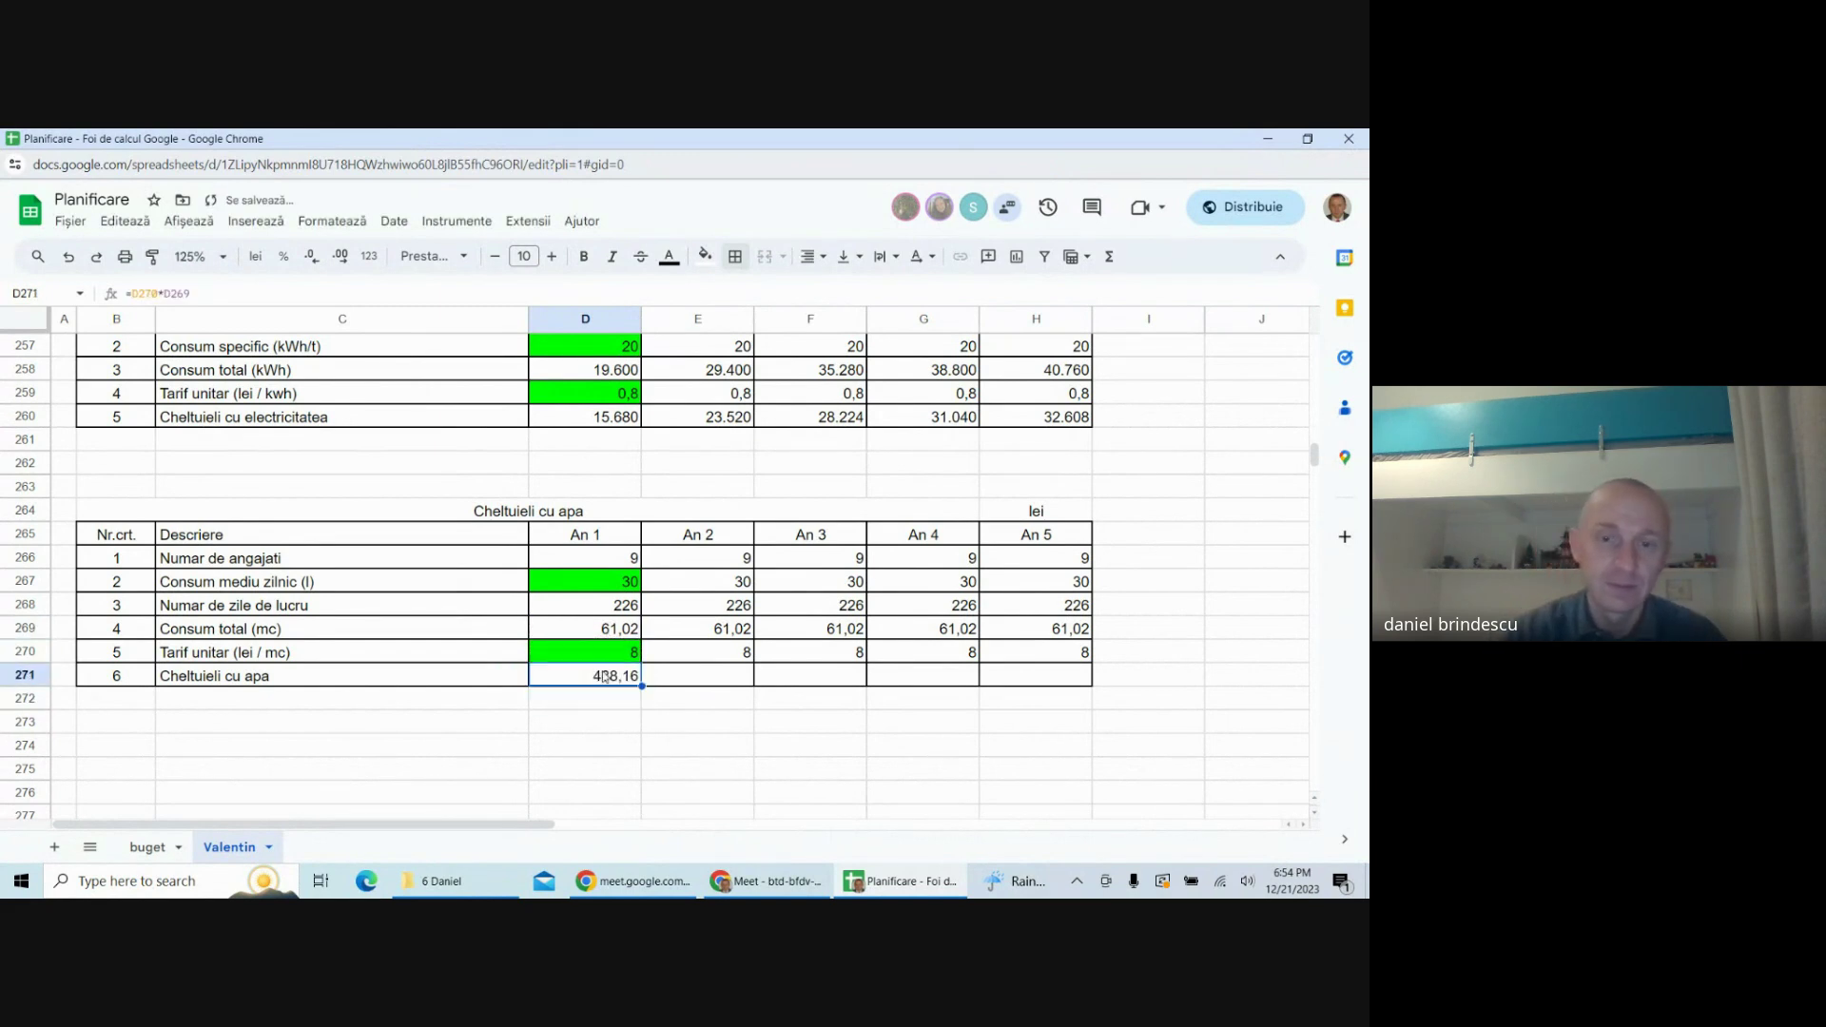
drag(642, 685, 1063, 682)
click(670, 743)
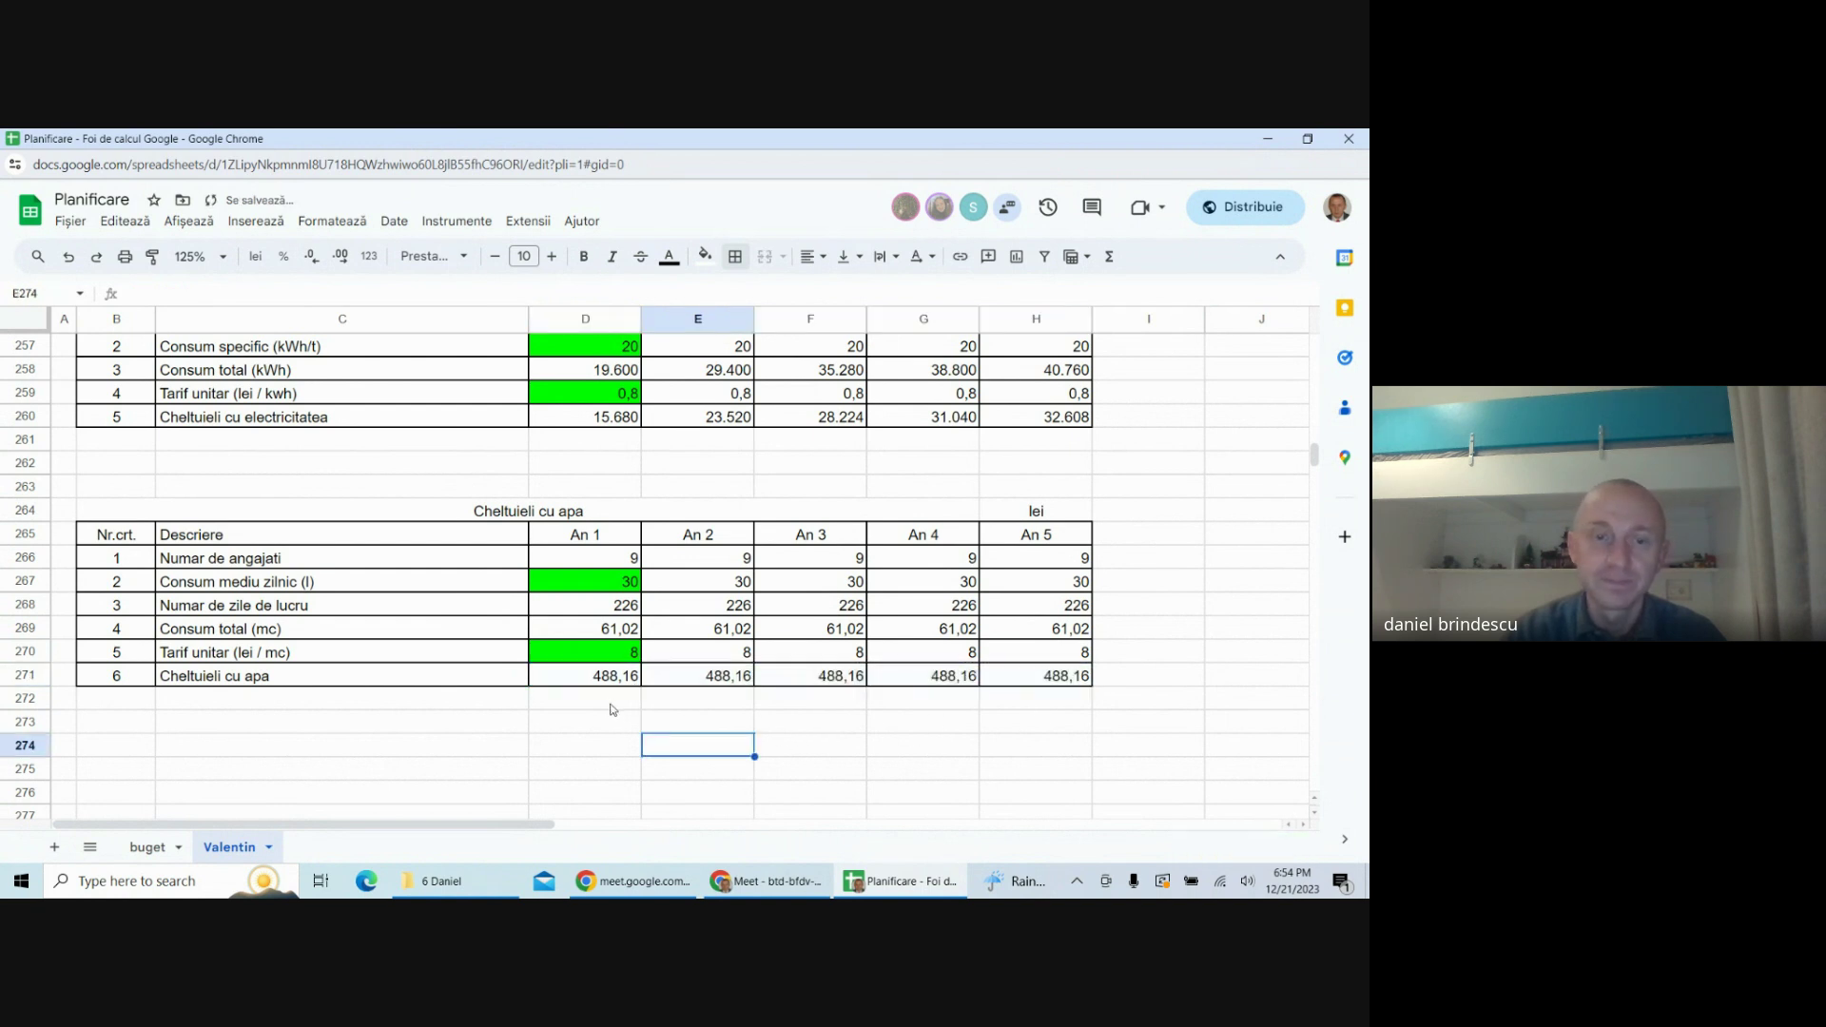
- Round the water expense in D271 to whole numbers with =round(D270*D269;0) and refill the formula across through An 5
double_click(596, 678)
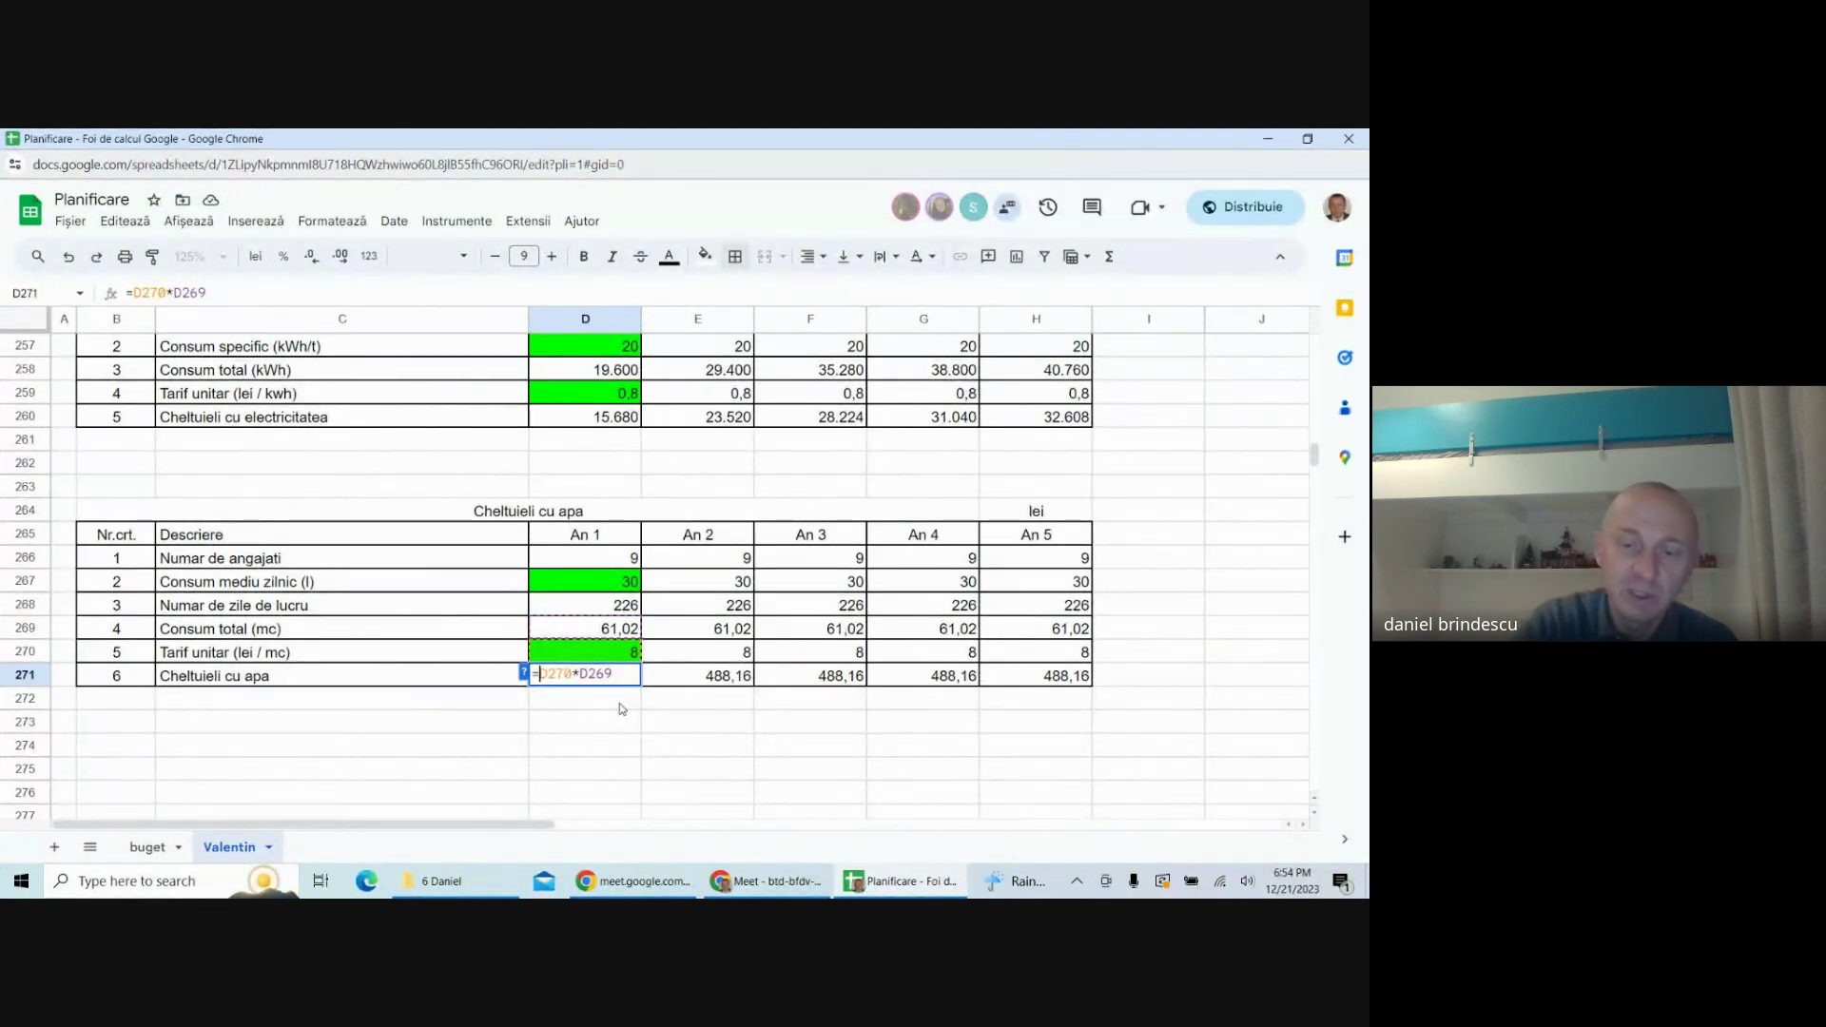
text(round)
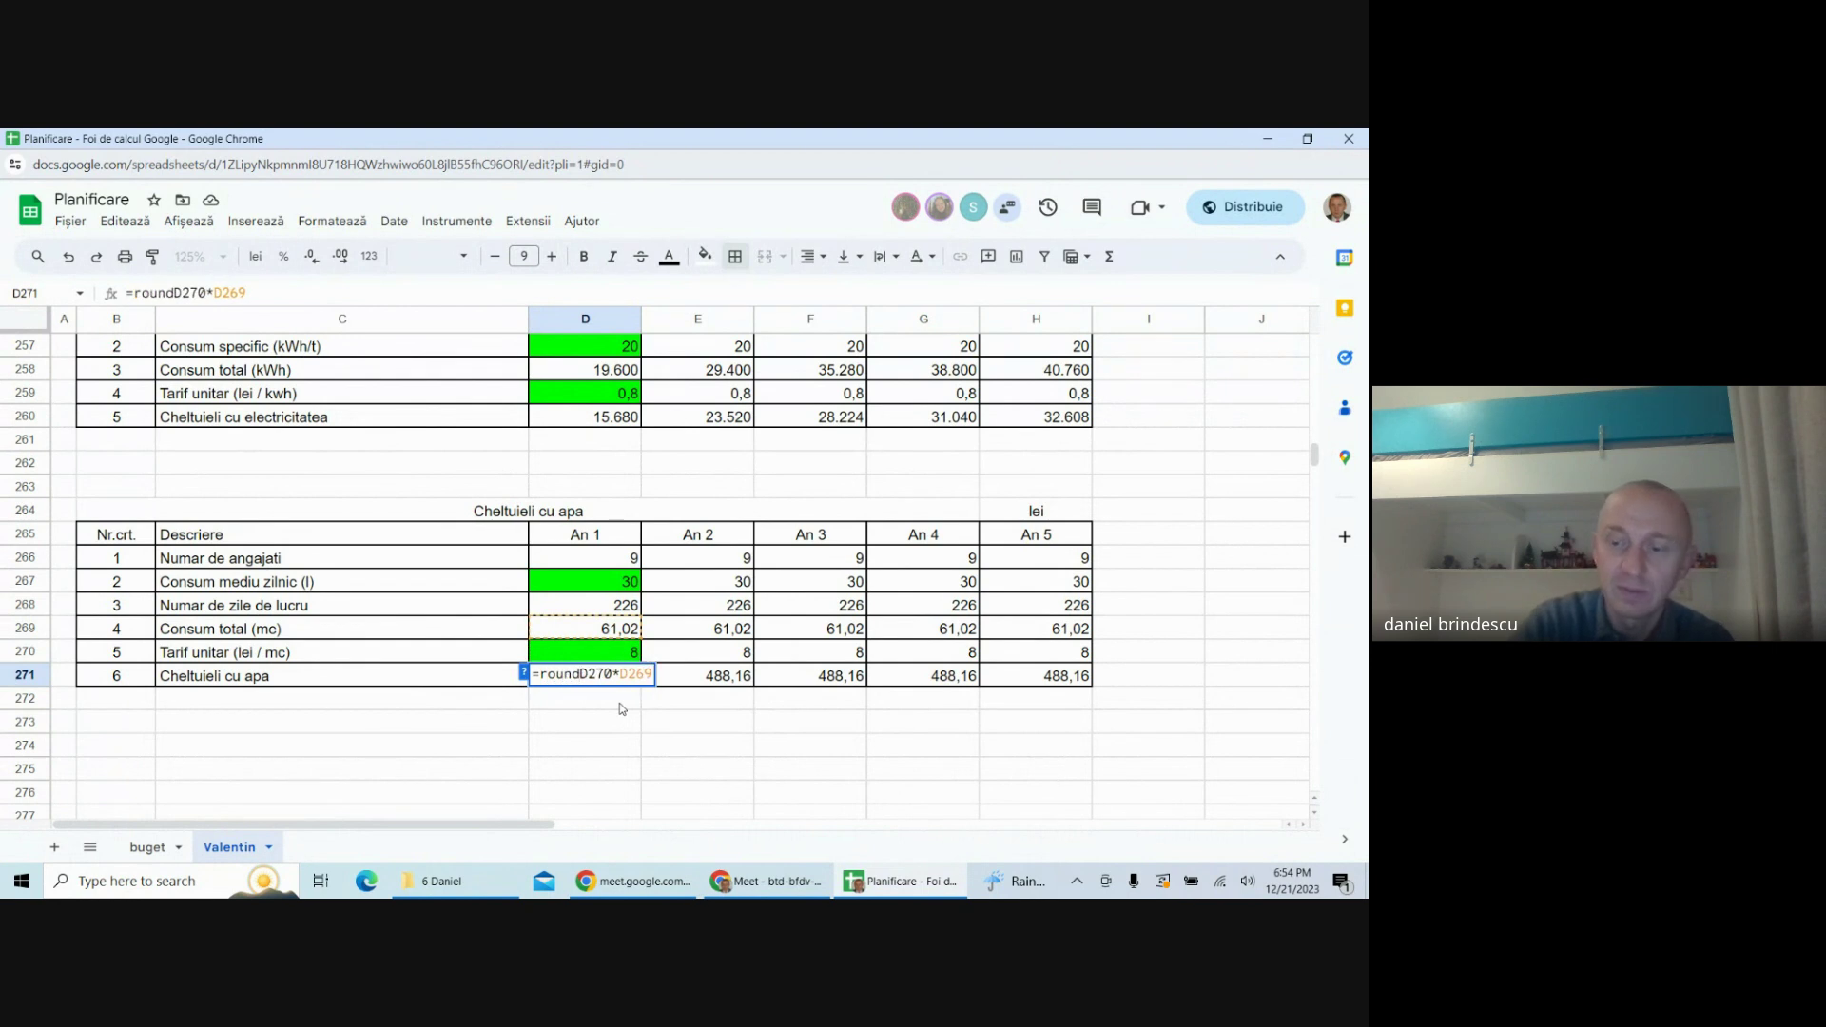
text(()
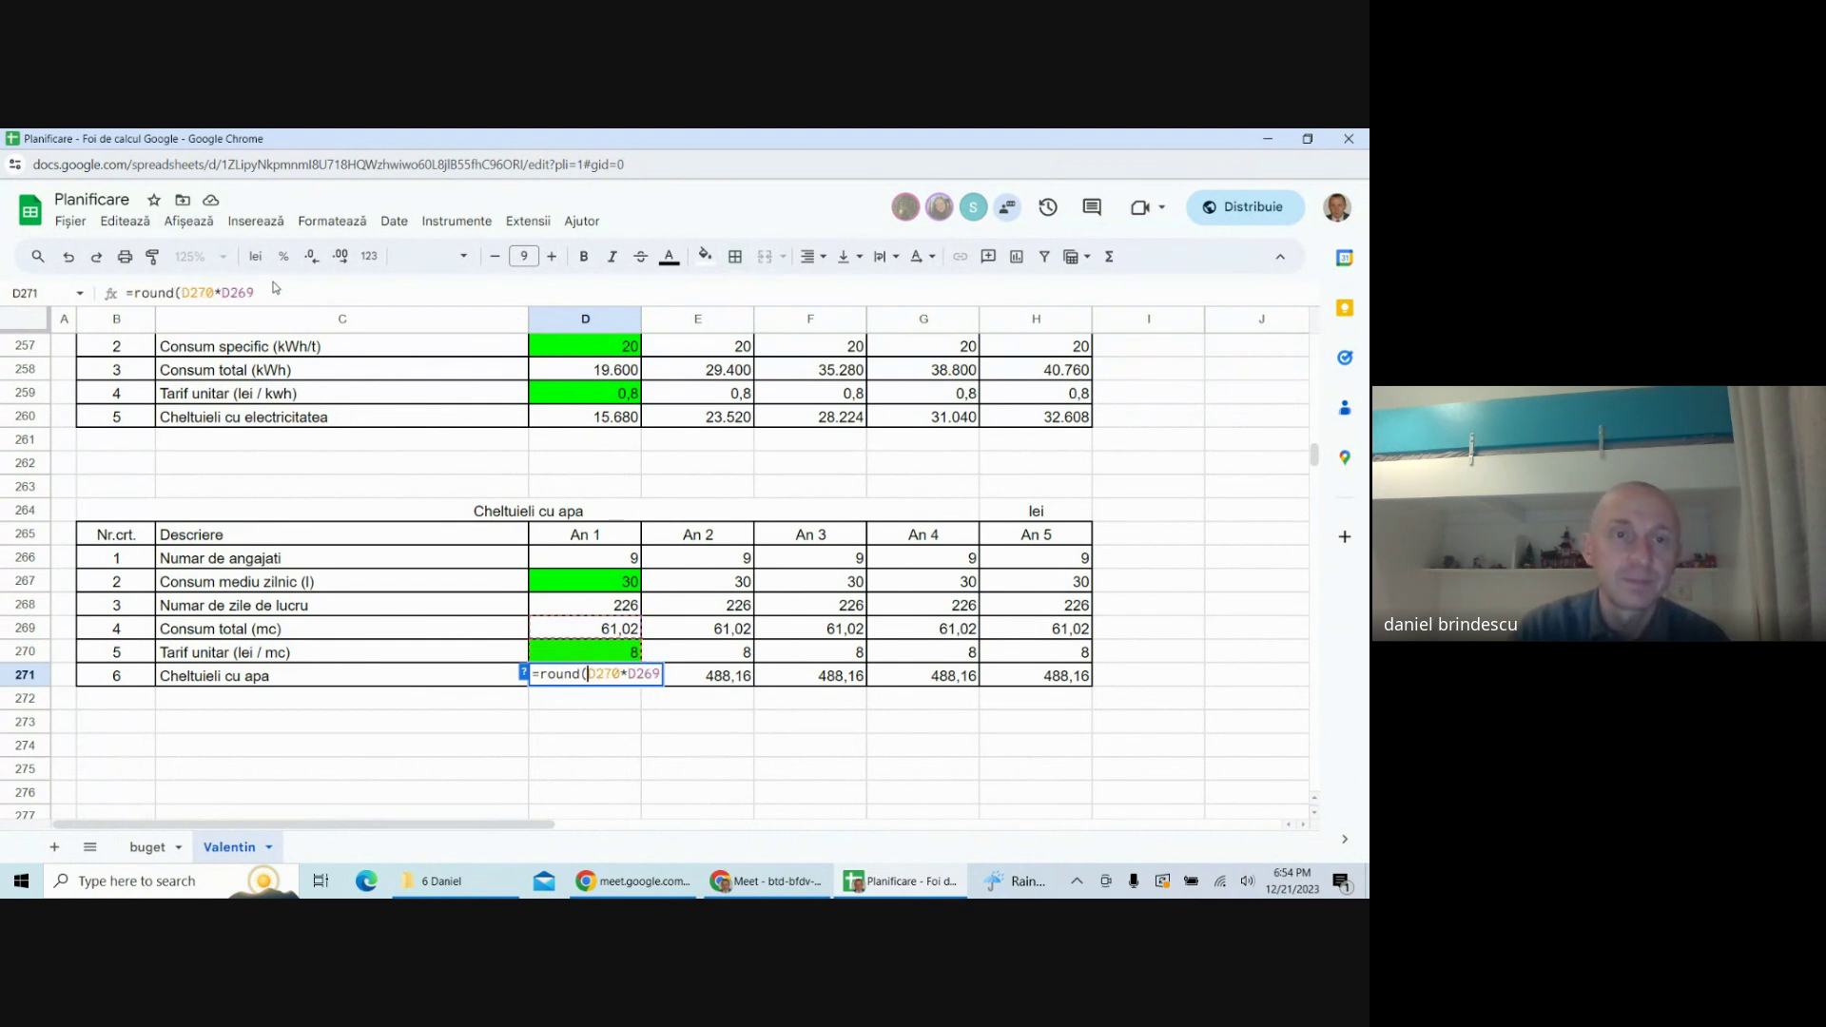
click(273, 287)
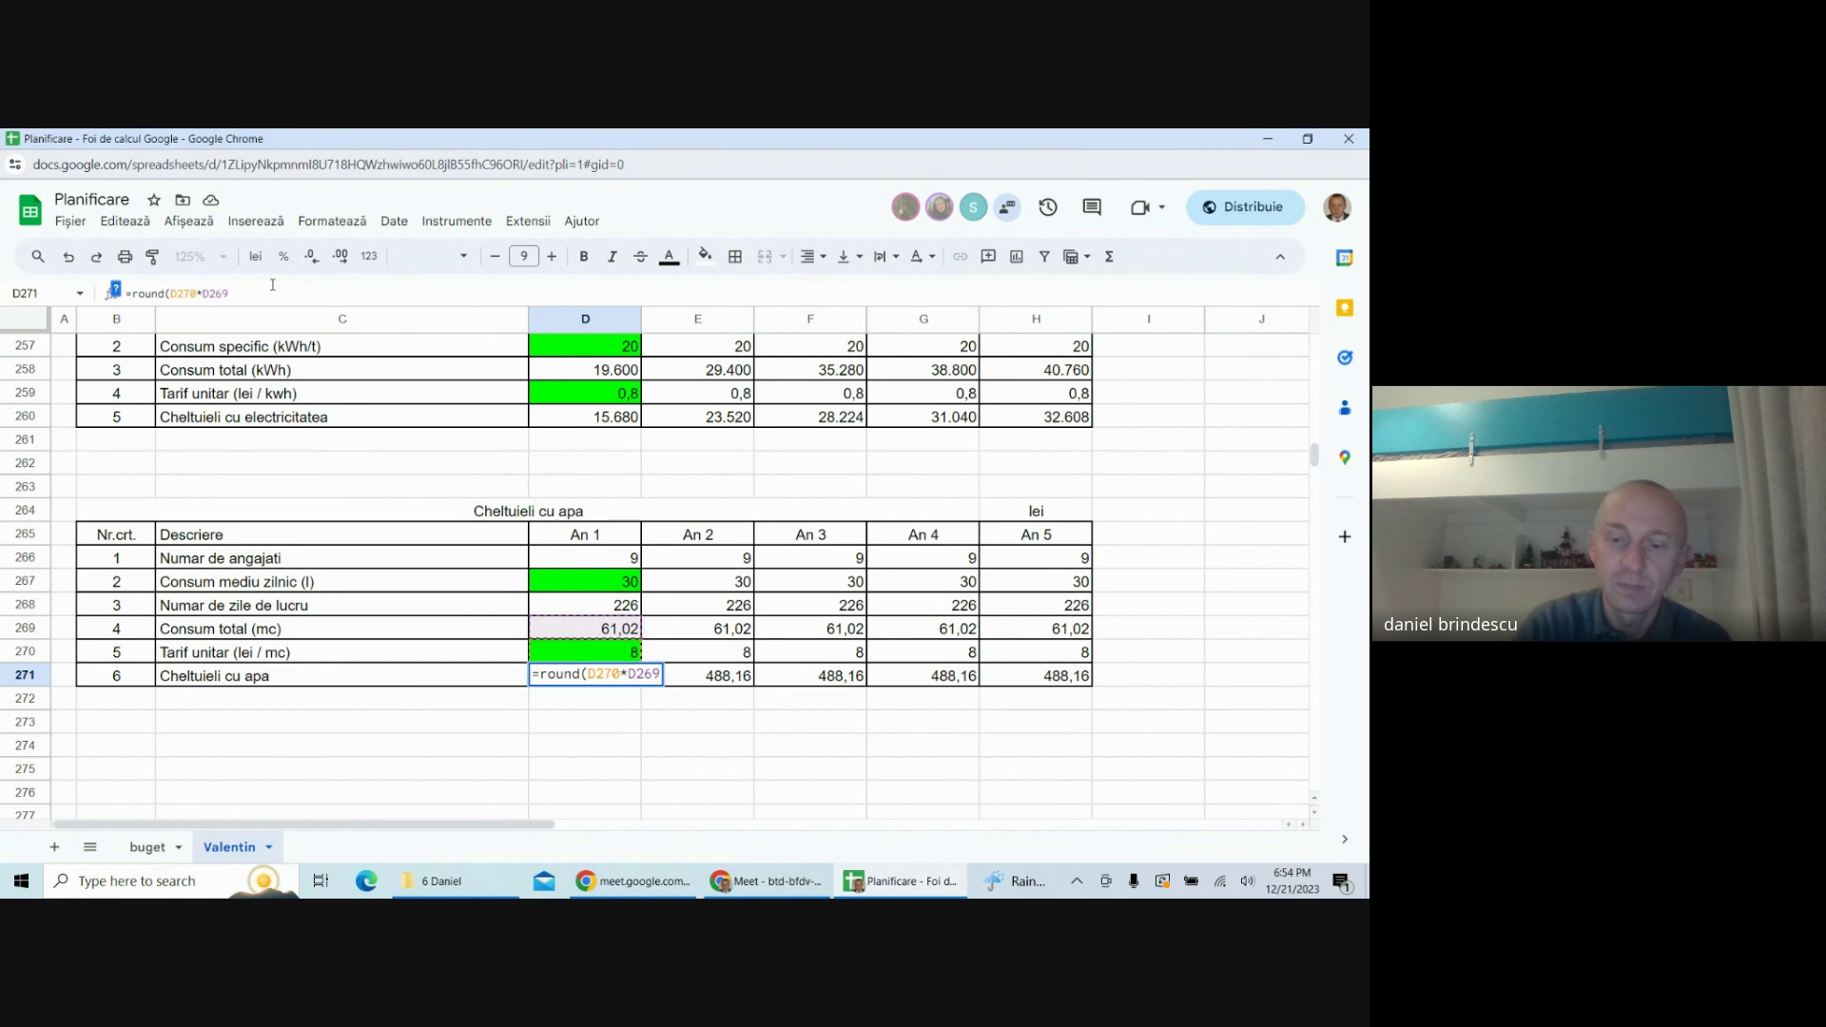
text(;0))
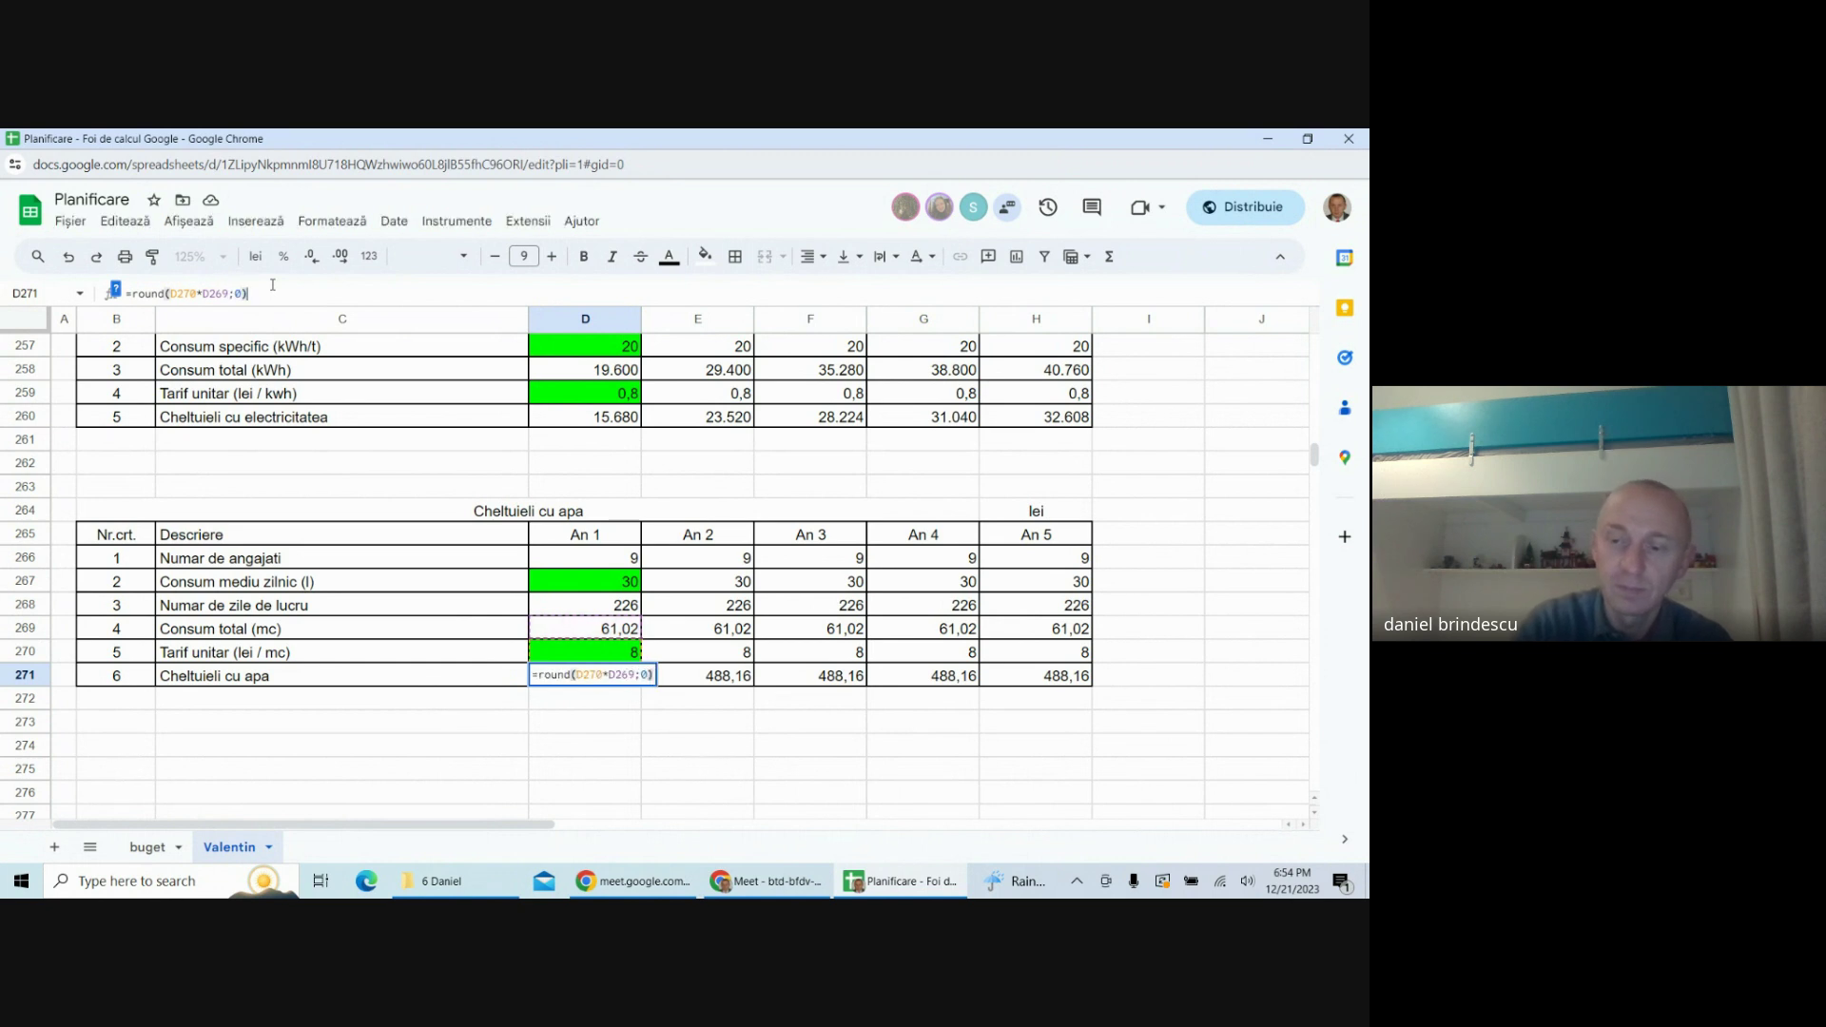
key(Return)
click(629, 681)
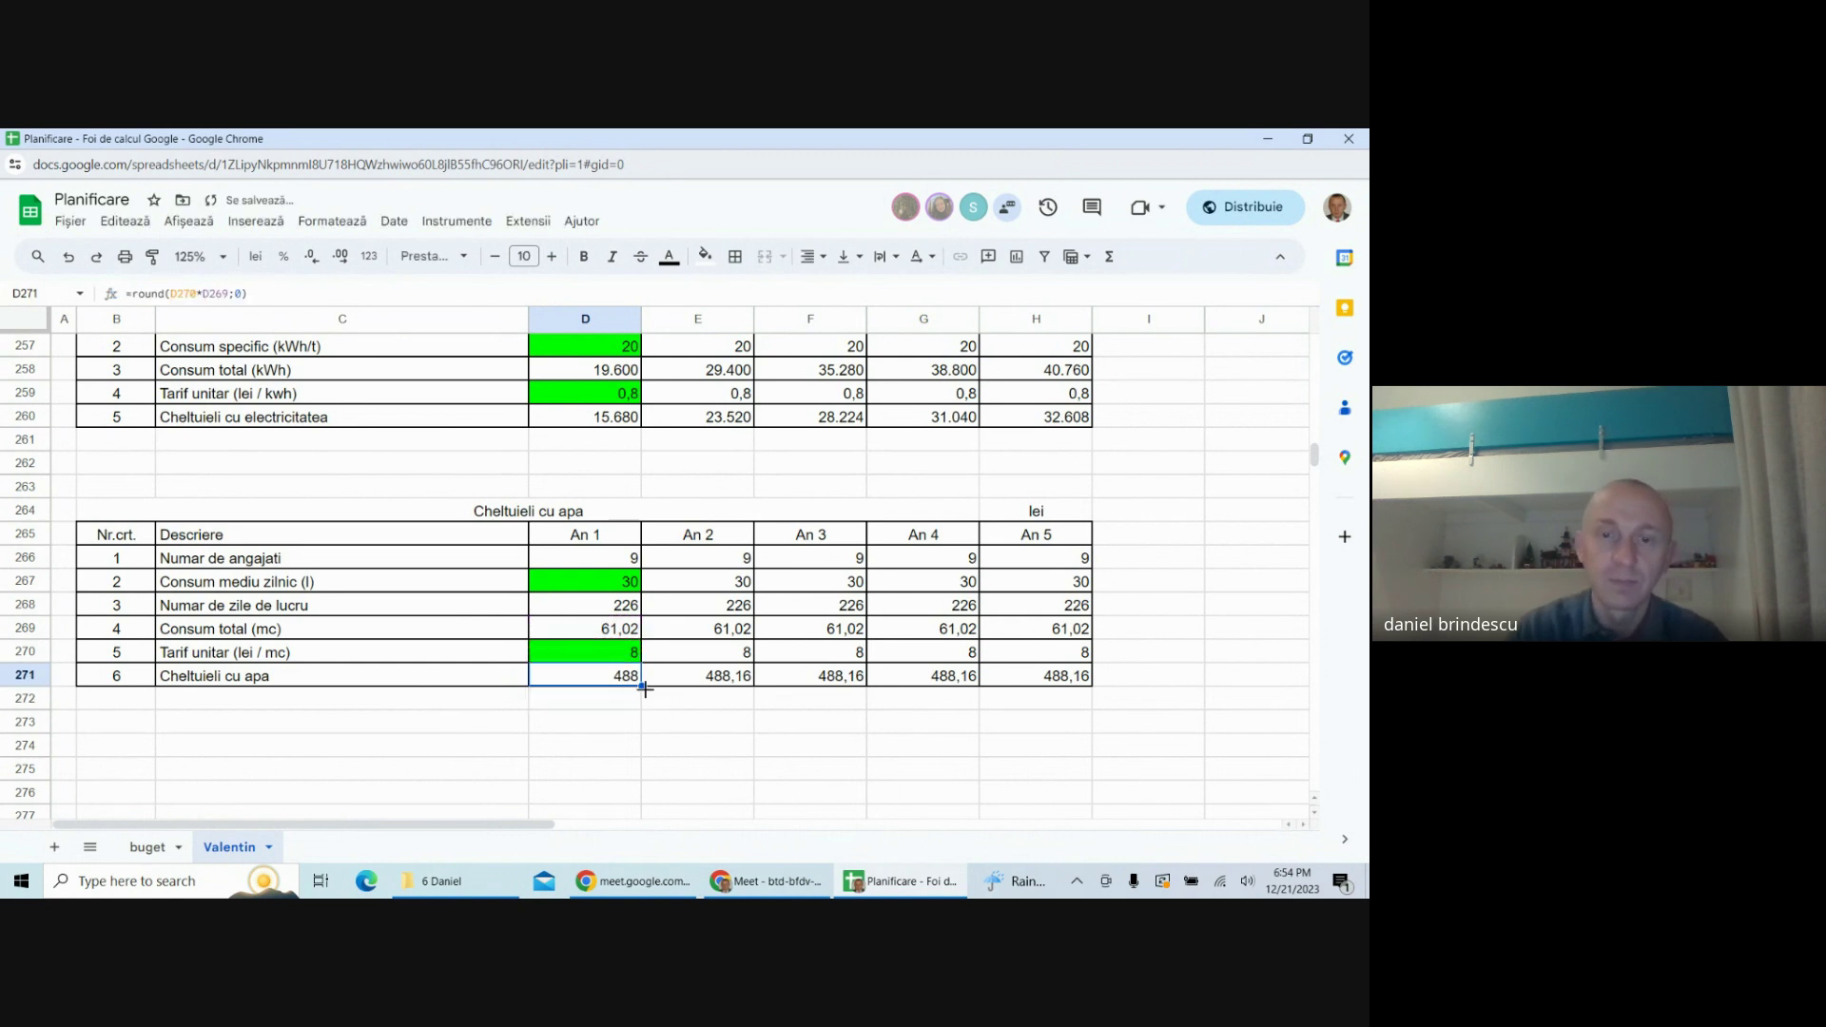
drag(641, 685, 1022, 687)
click(1006, 711)
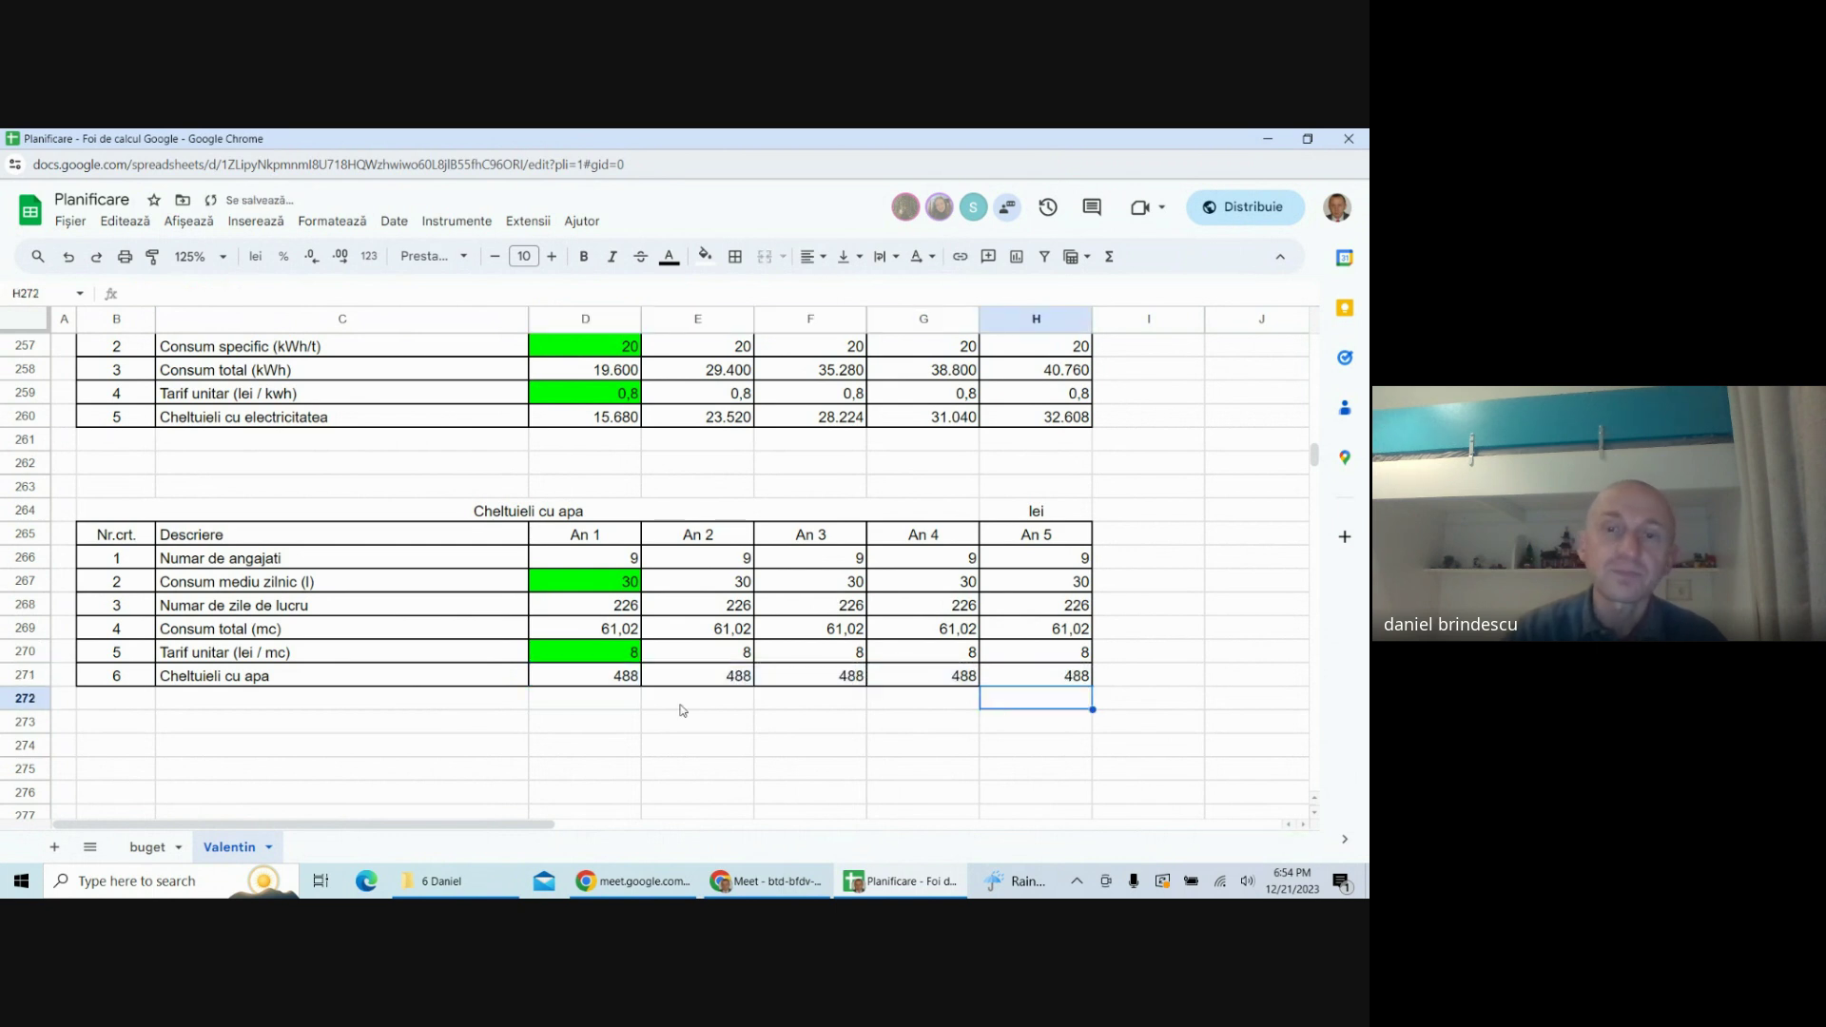
- Copy the water table's title and header rows B264:H265 to a new table starting at B275
click(102, 512)
drag(103, 512, 1053, 547)
key(ctrl+c)
scroll(408, 644, down, 2)
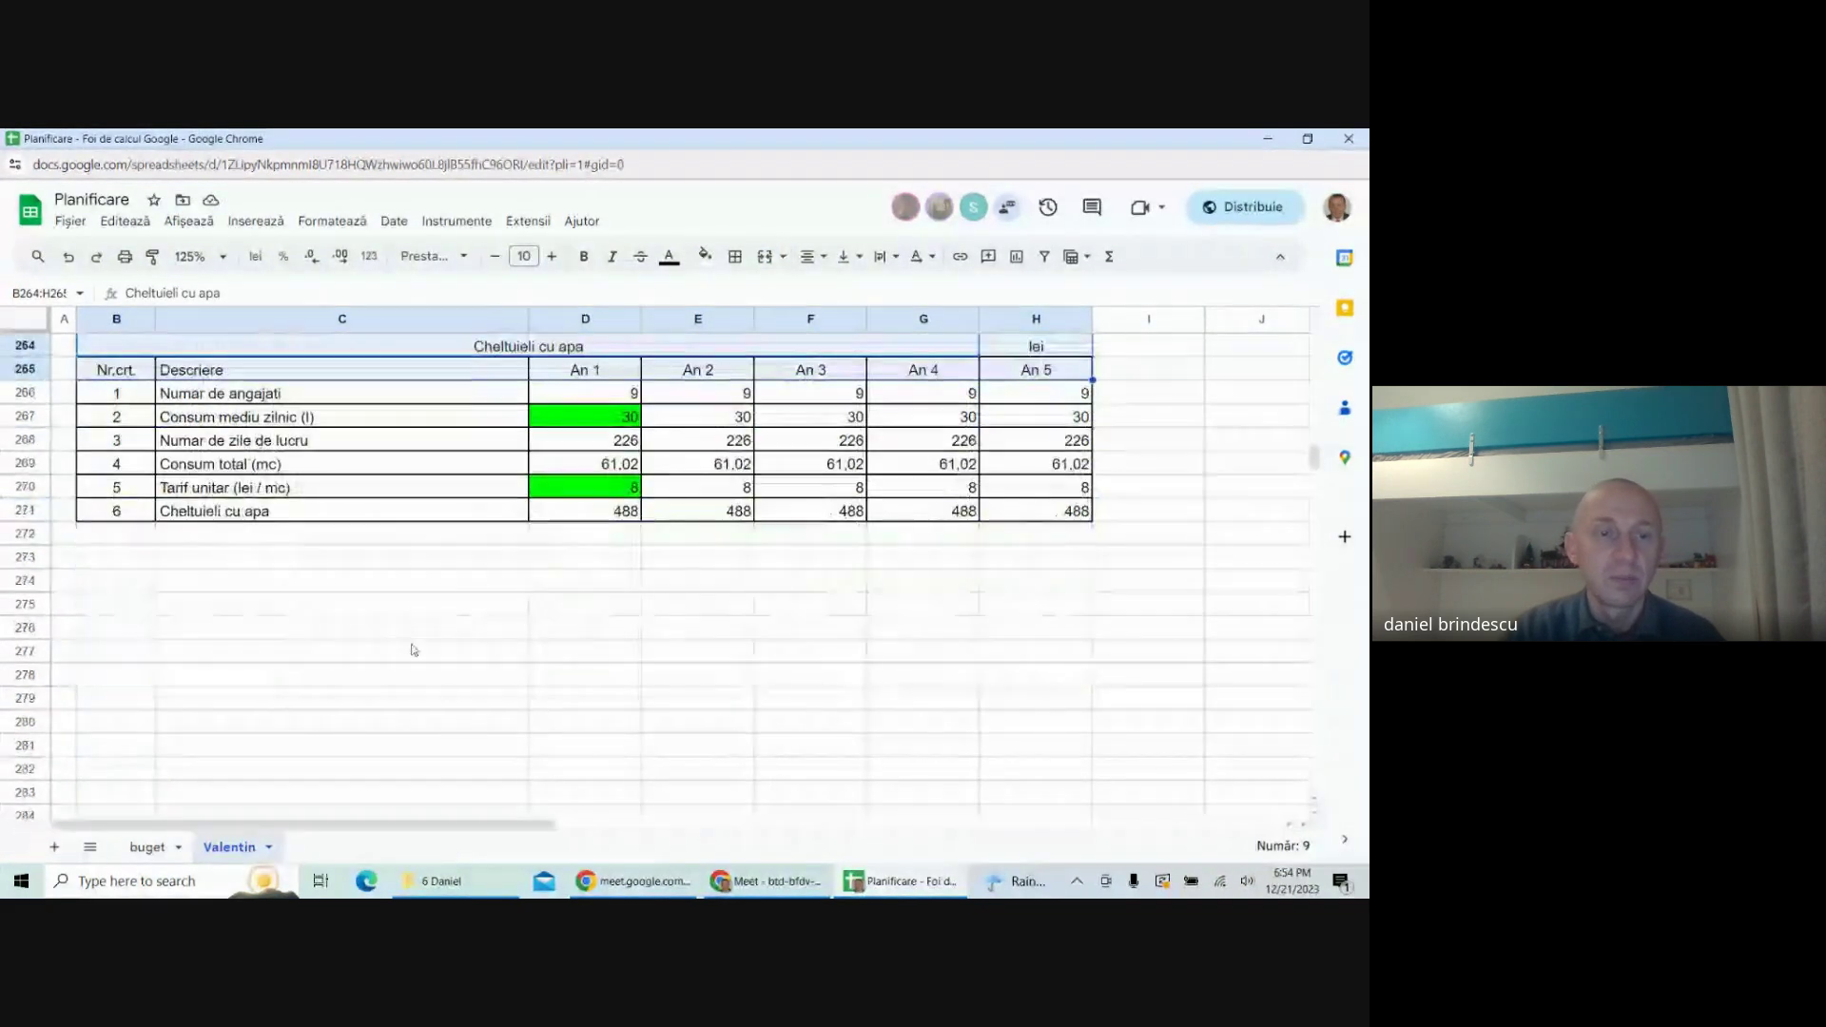
click(153, 606)
key(ctrl+v)
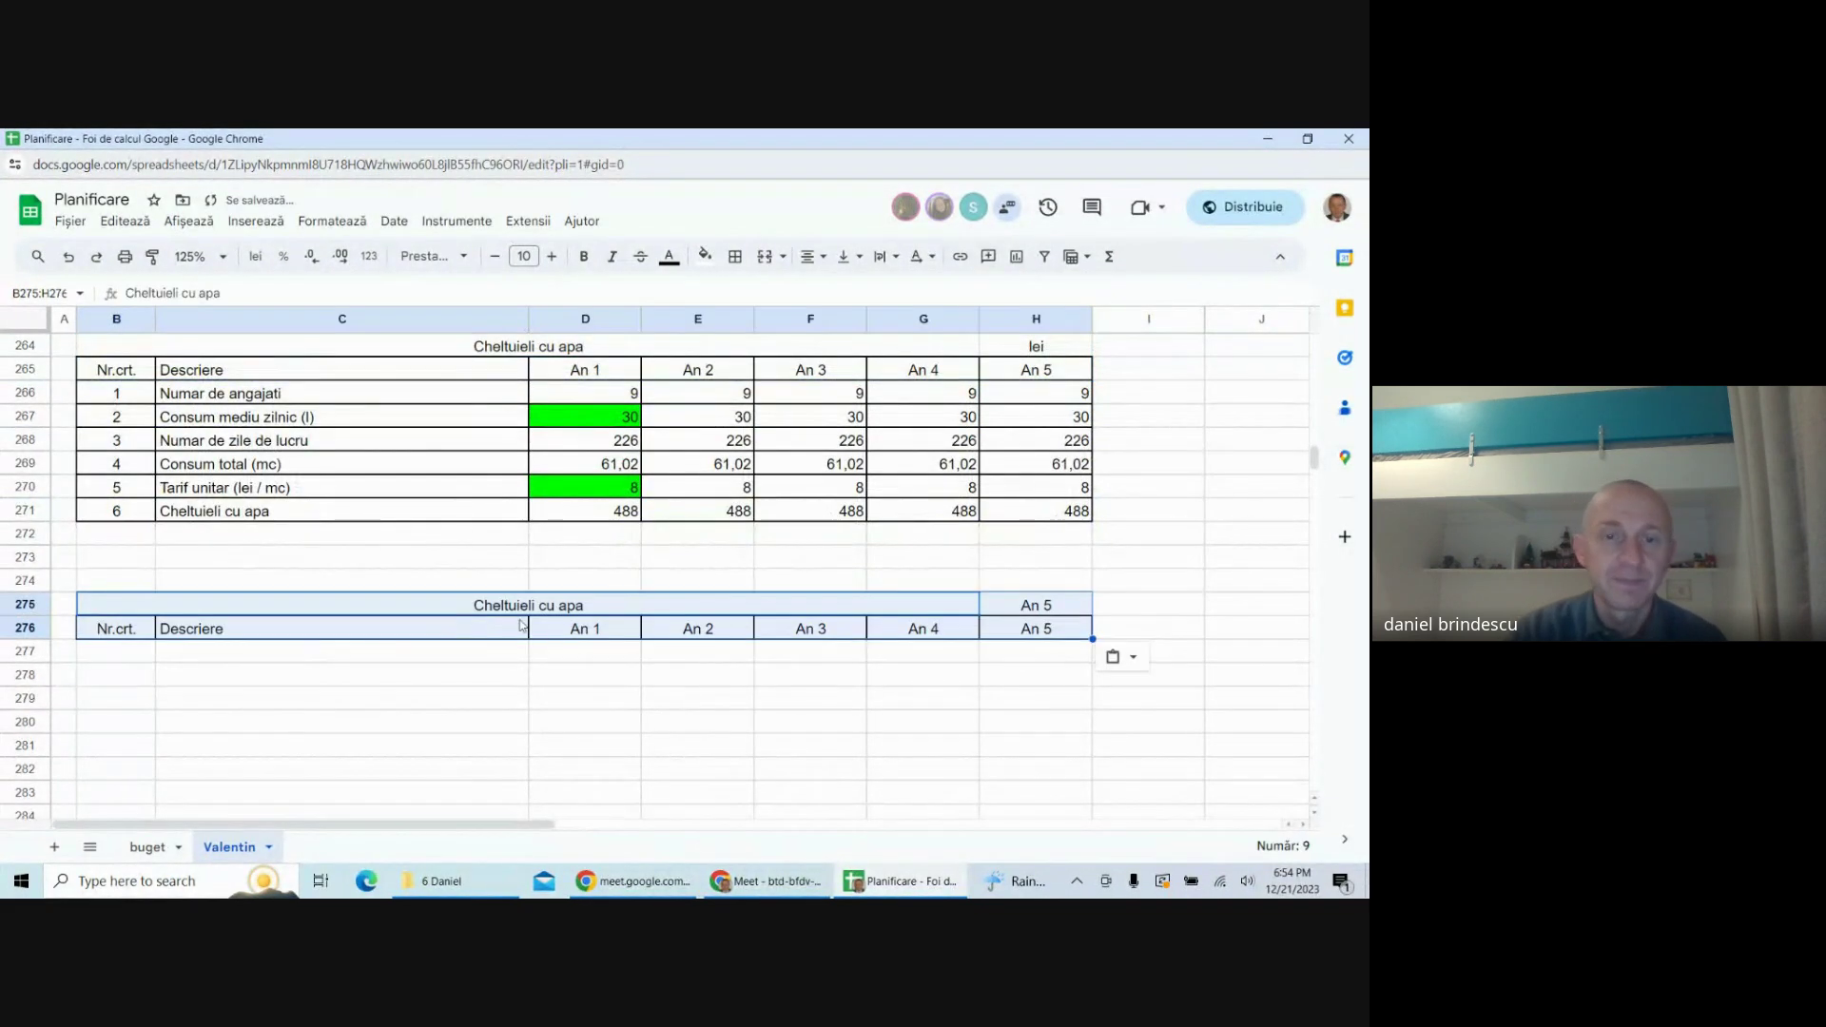
- Change the new table's title in row 275 to "Cheltuieli cu canalizarea"
click(570, 603)
double_click(570, 603)
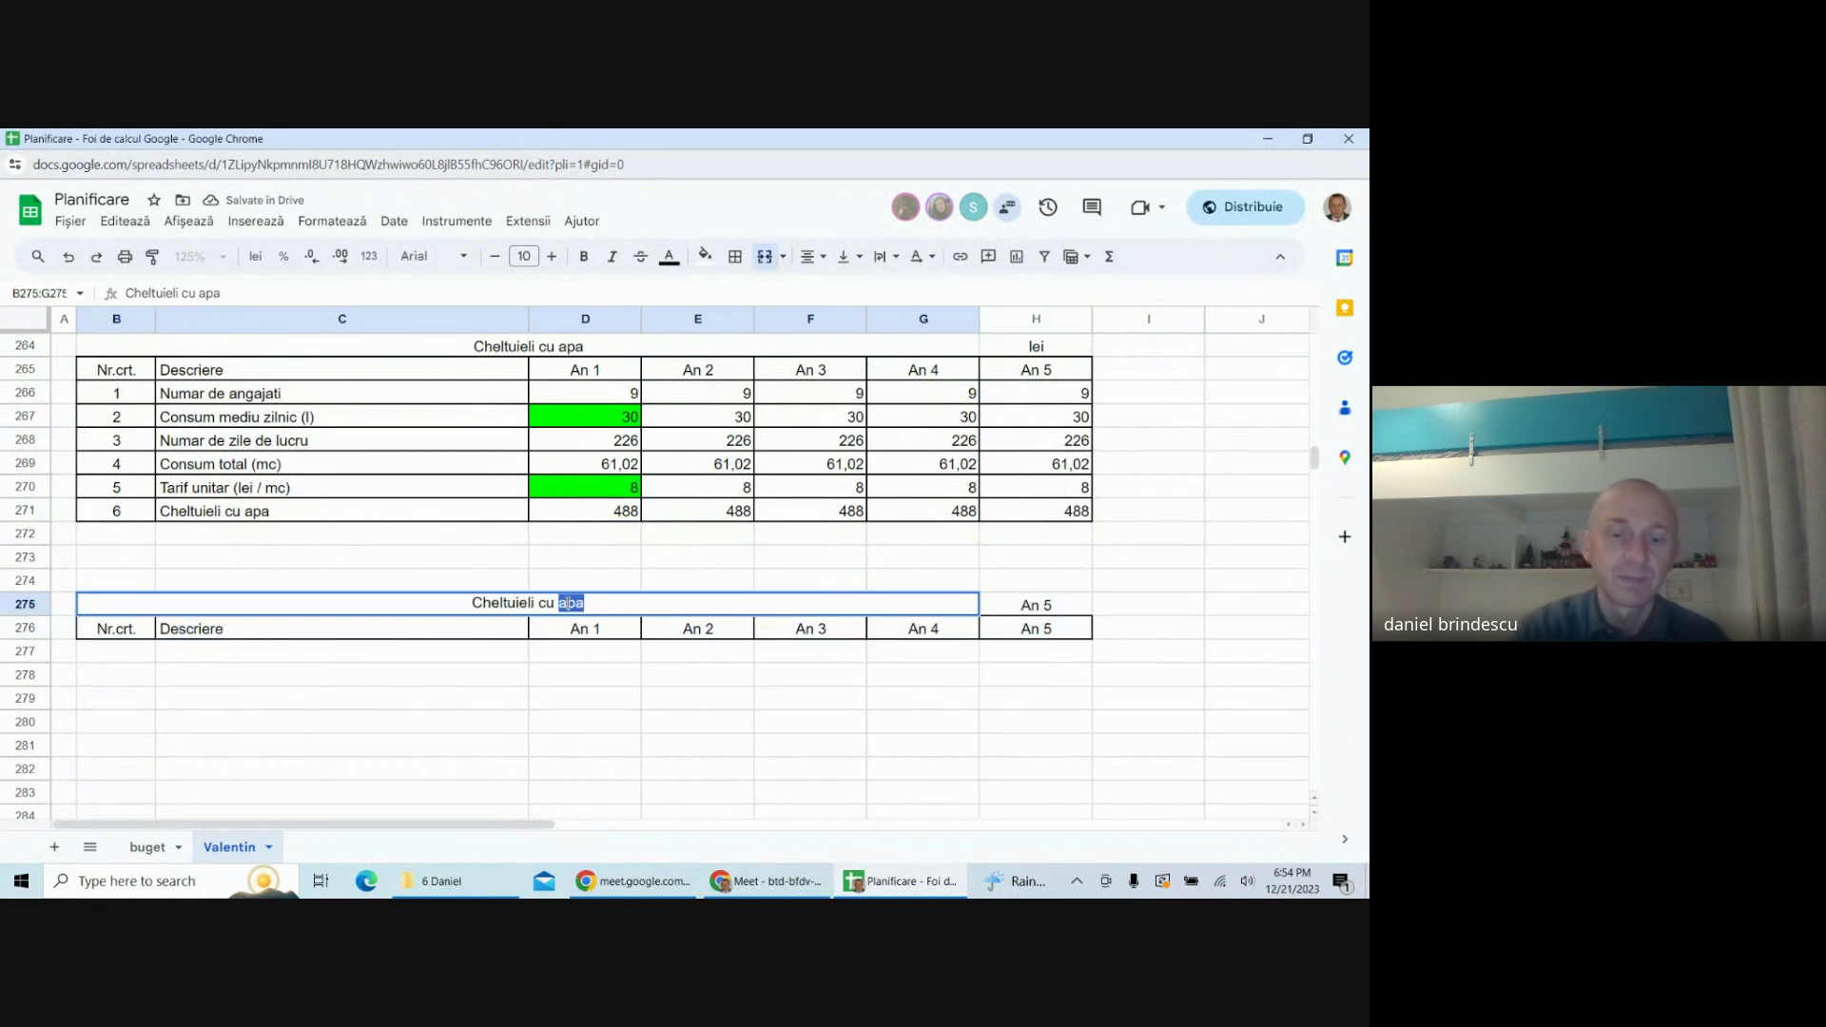
text(canaliz)
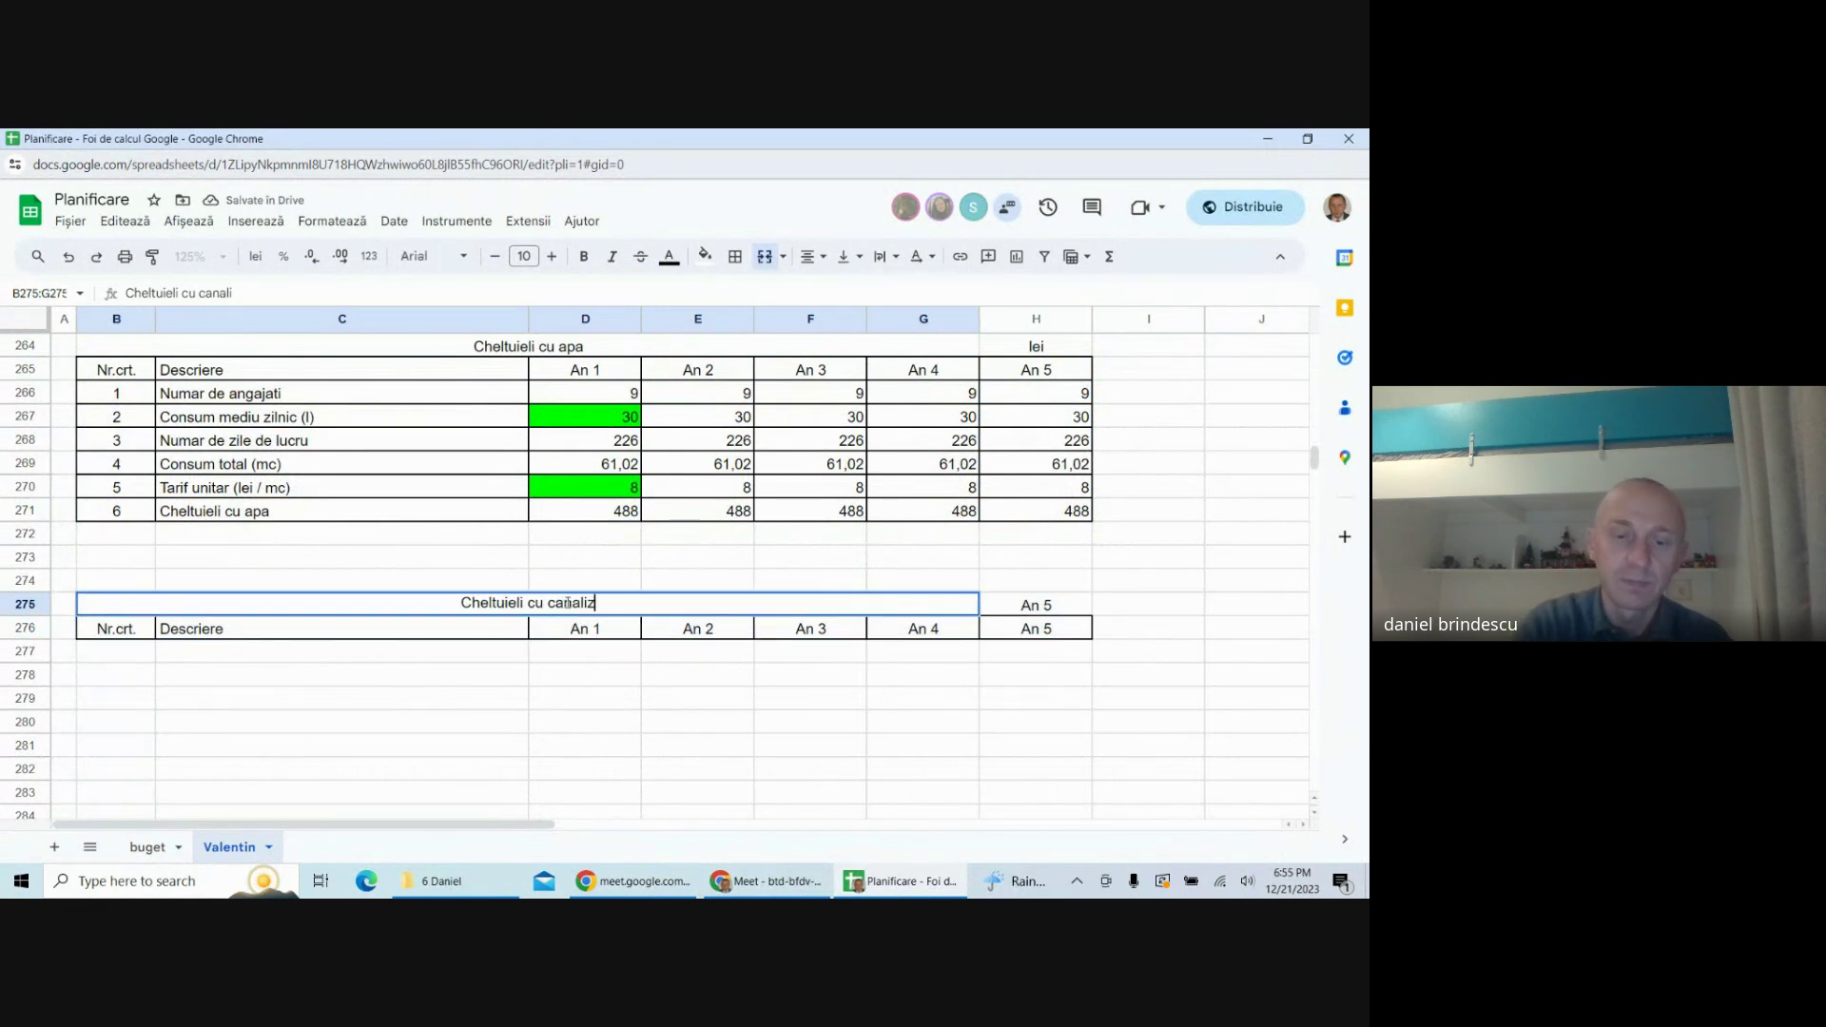
text(area)
key(Return)
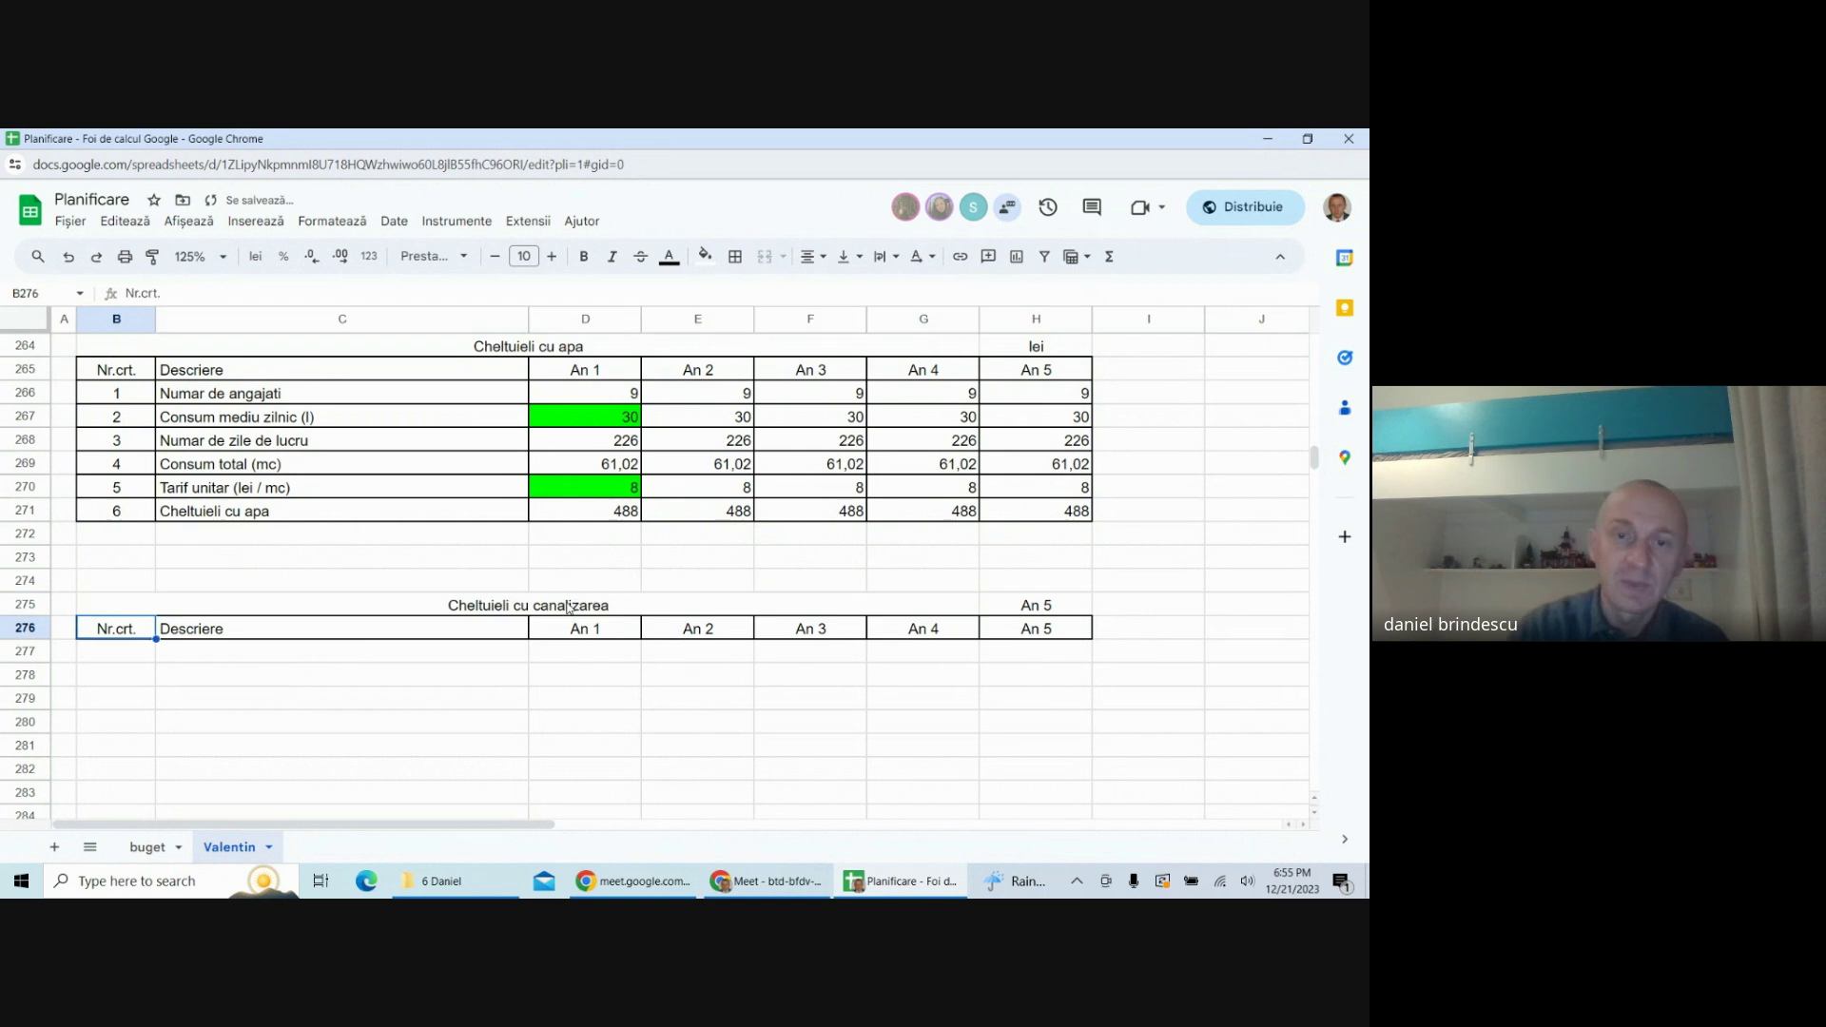
- Link the unit cell H275 of the sewerage table to the water table's unit with =H264
click(1056, 601)
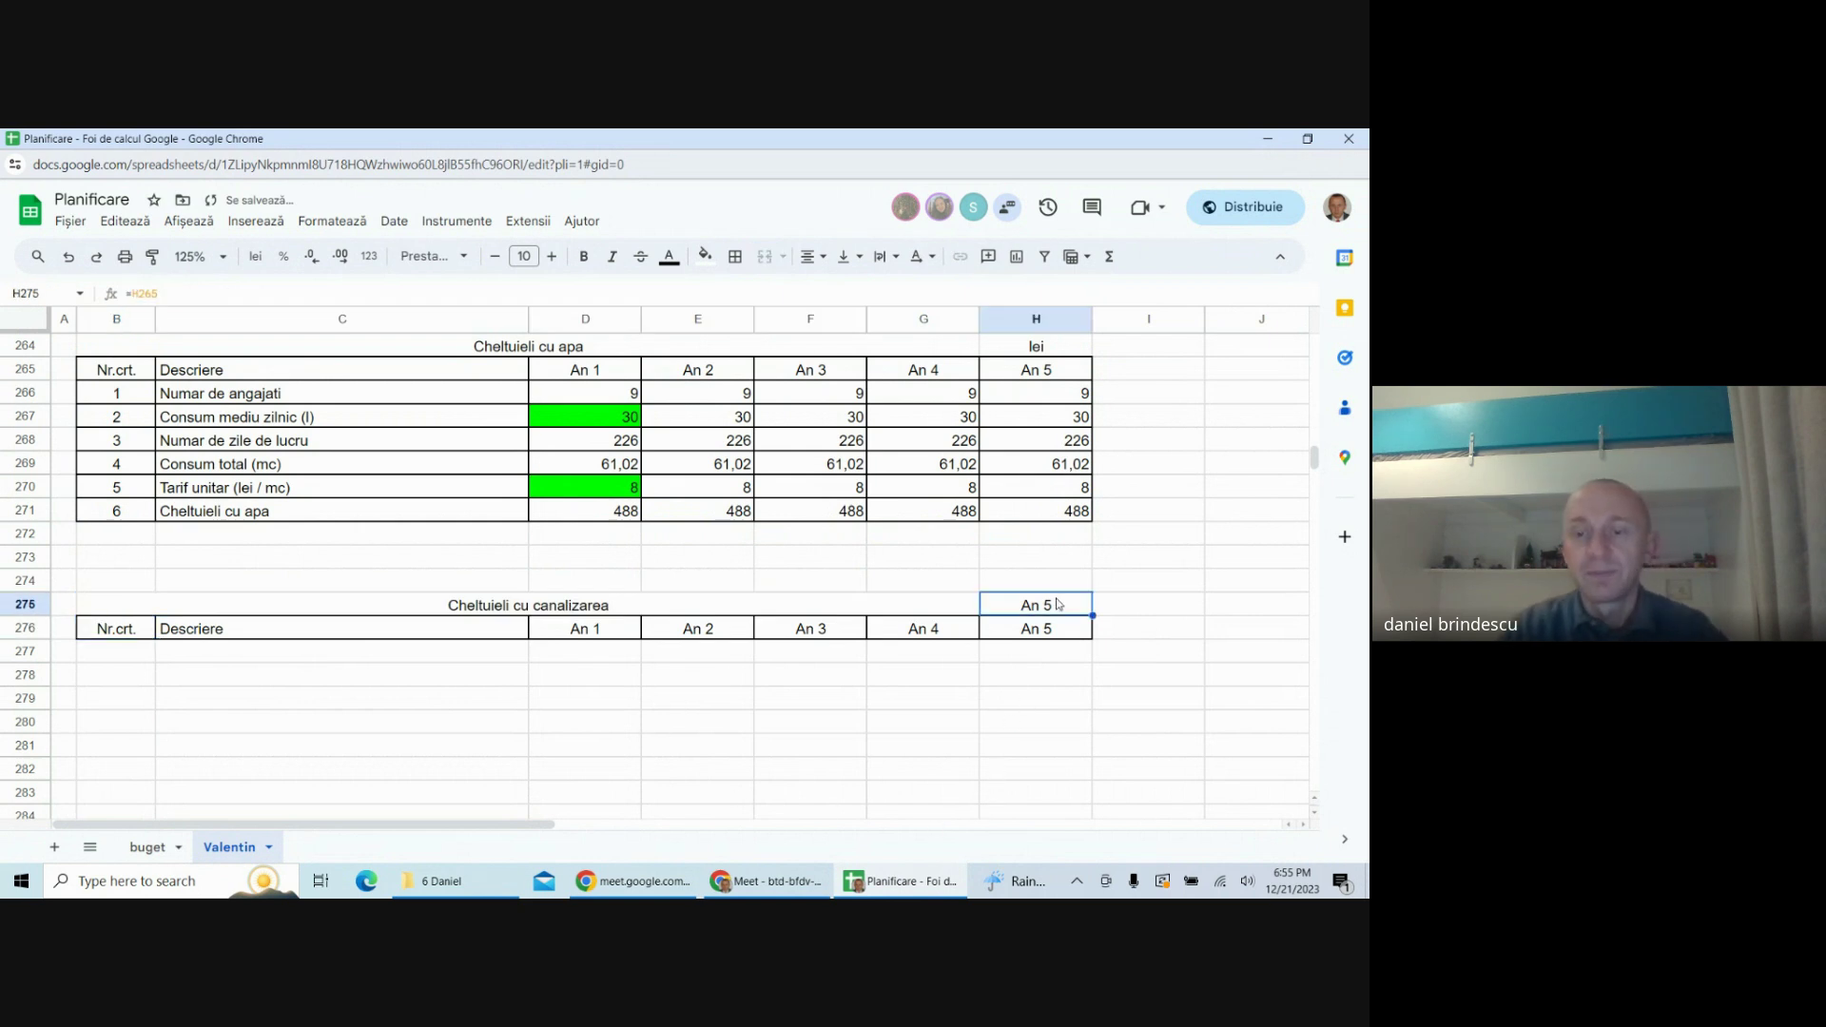
text(=)
click(1049, 351)
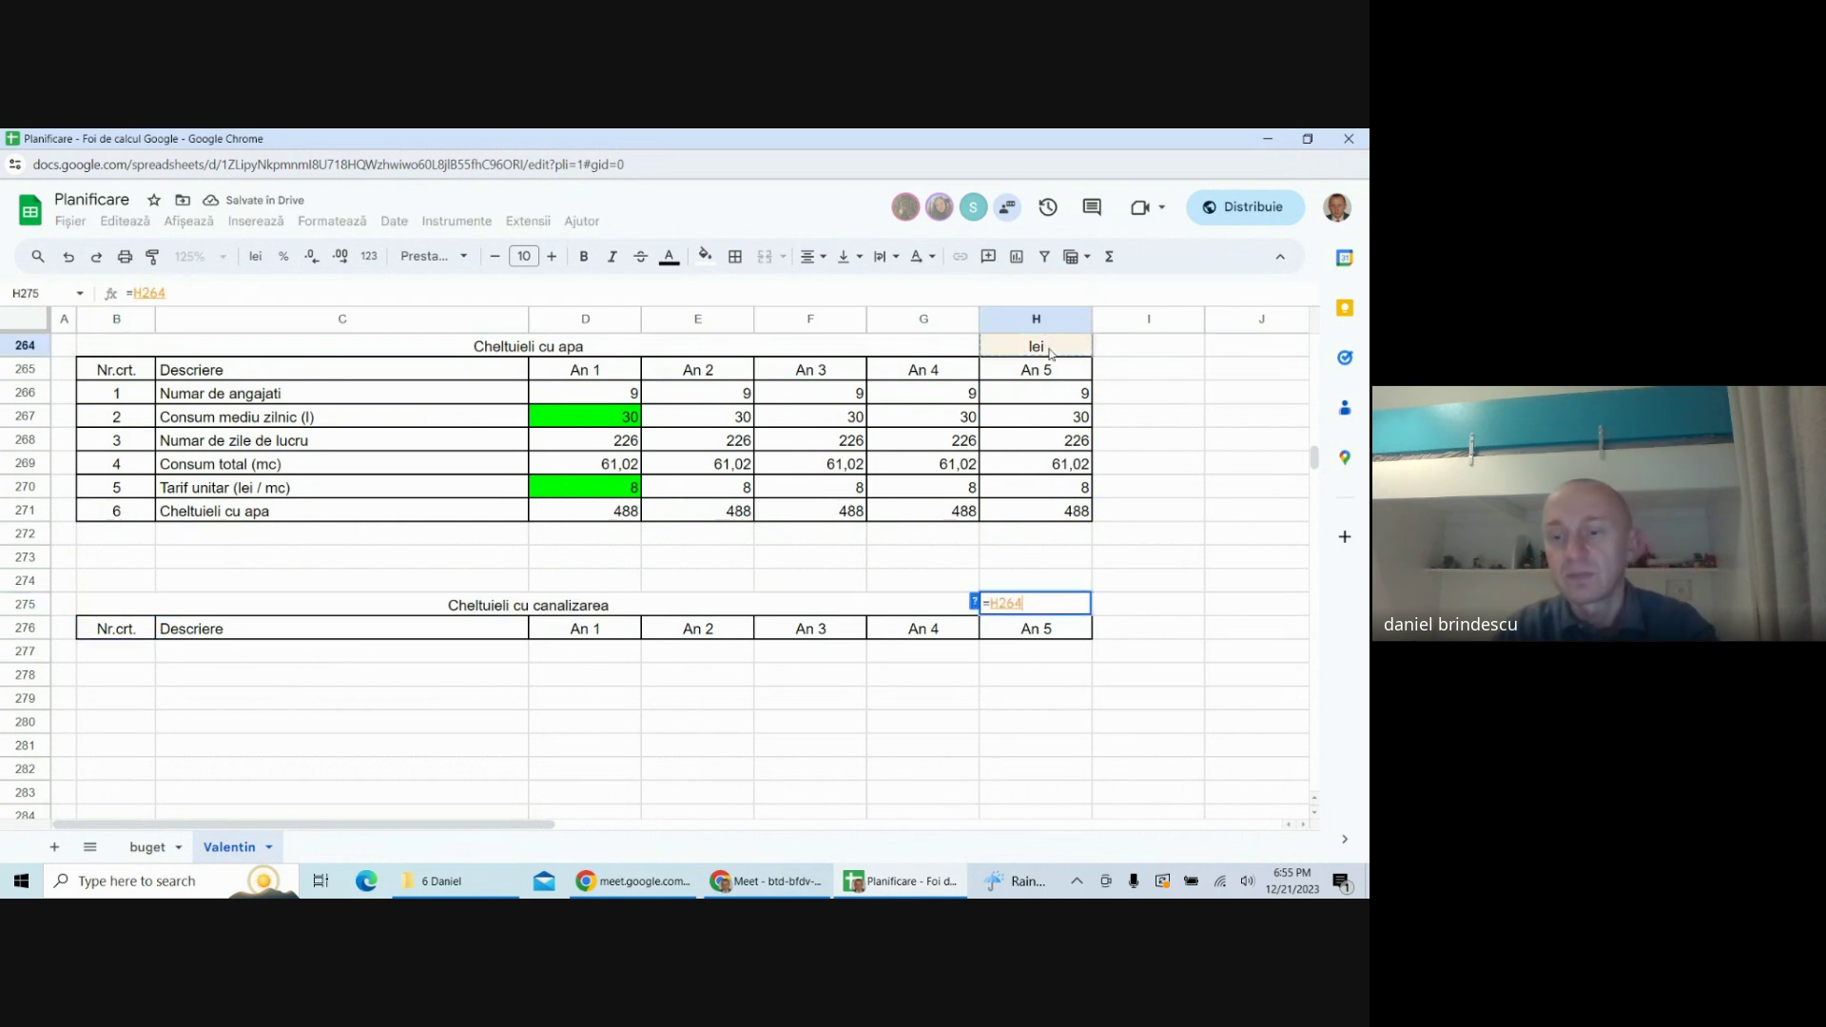
key(Return)
click(1044, 702)
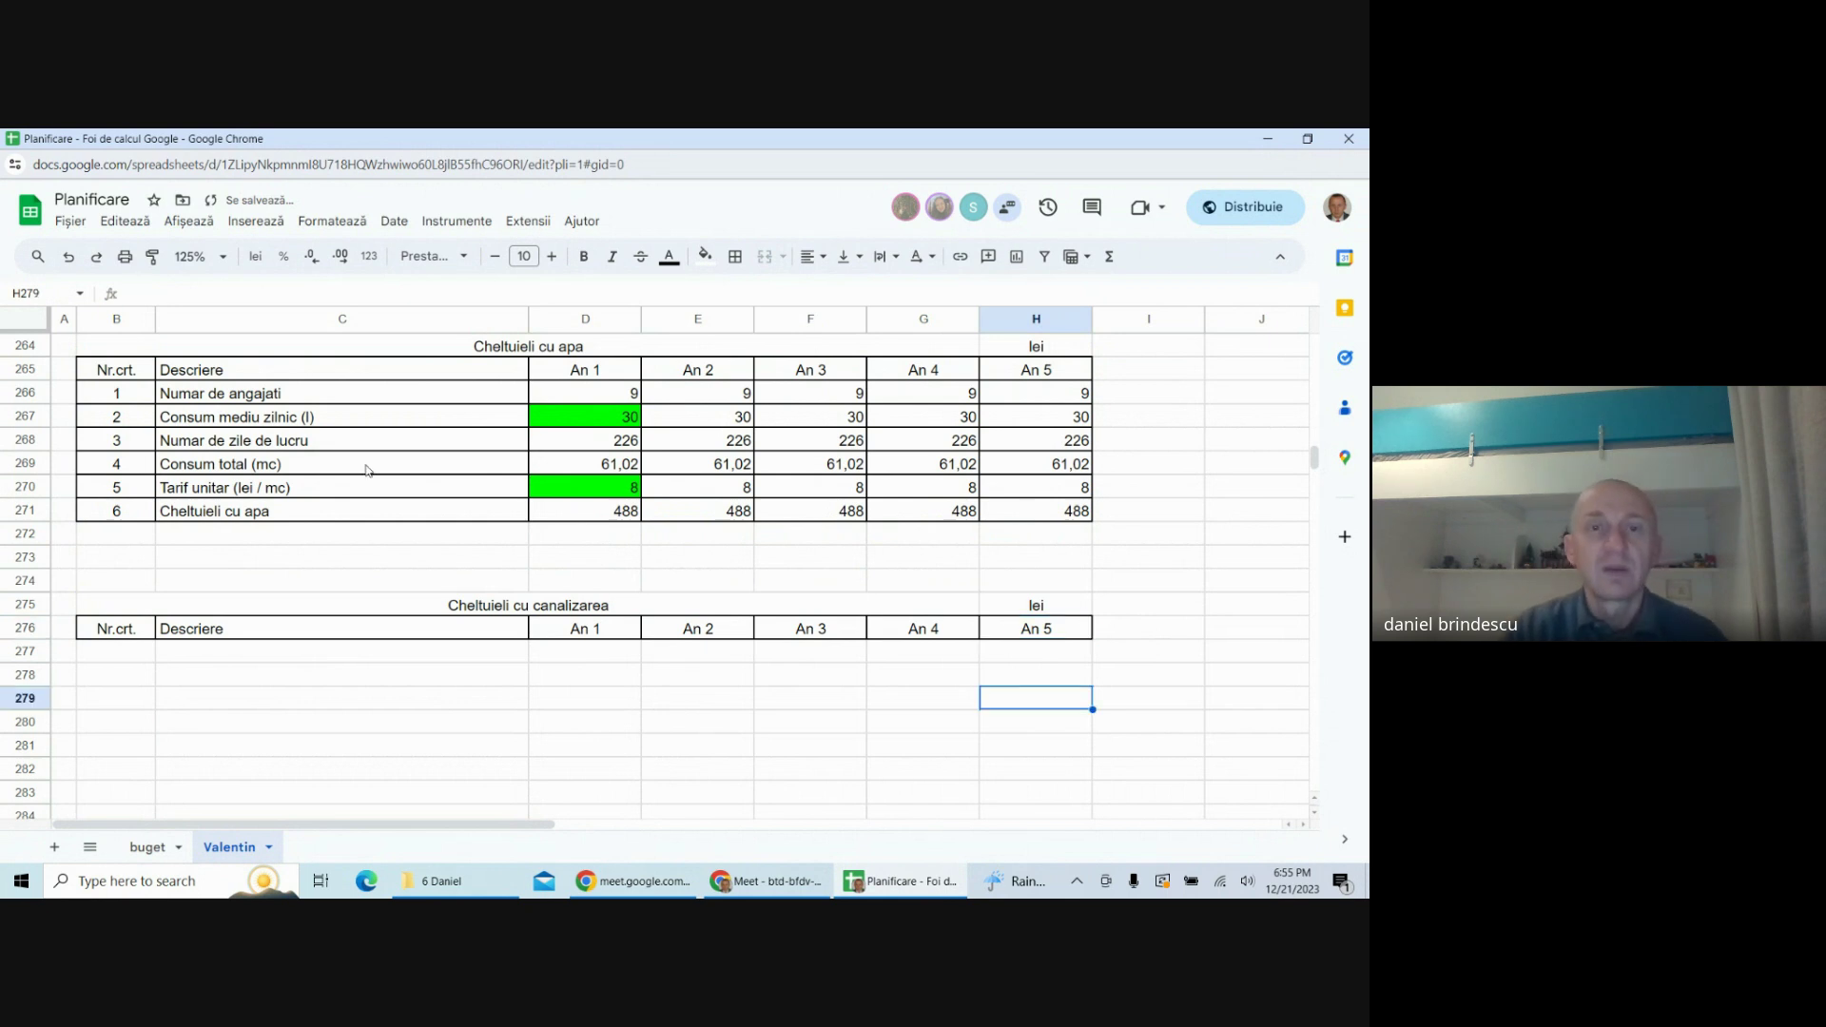
- Check the Google Meet call window, return to the Planificare spreadsheet and dismiss the presentation notification
click(758, 877)
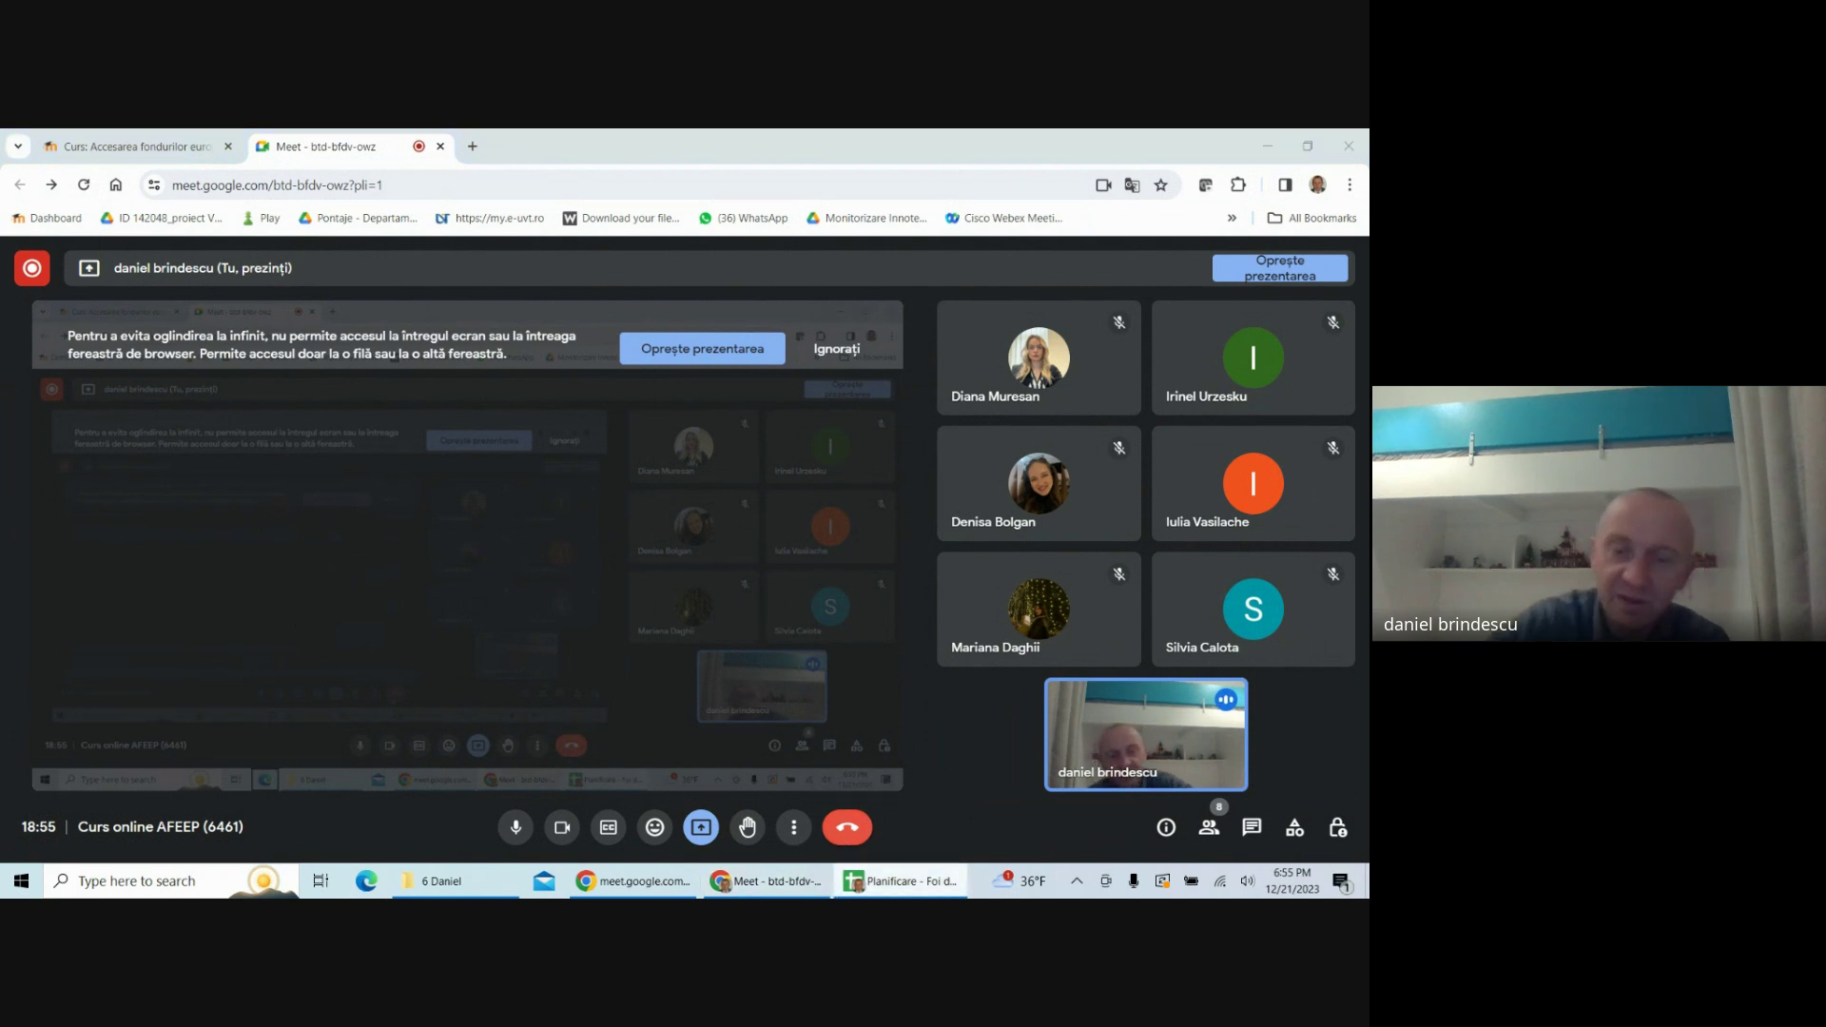
right_click(899, 880)
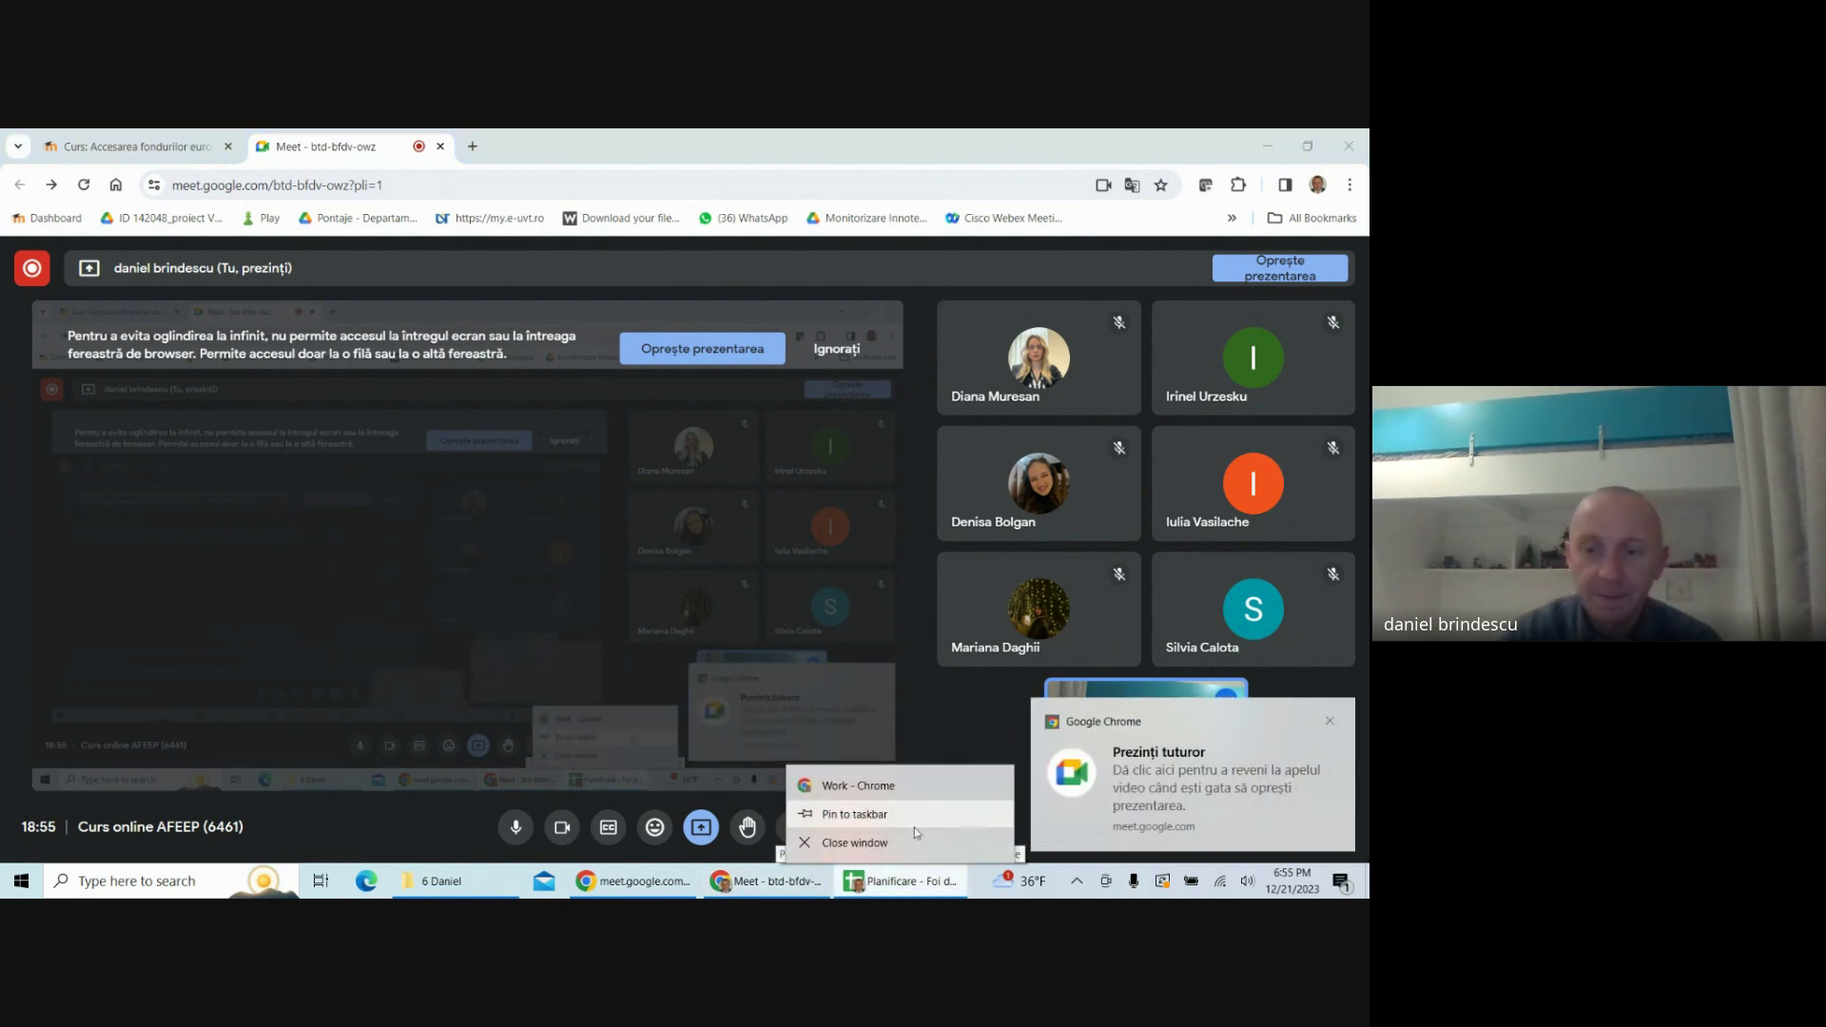
click(883, 883)
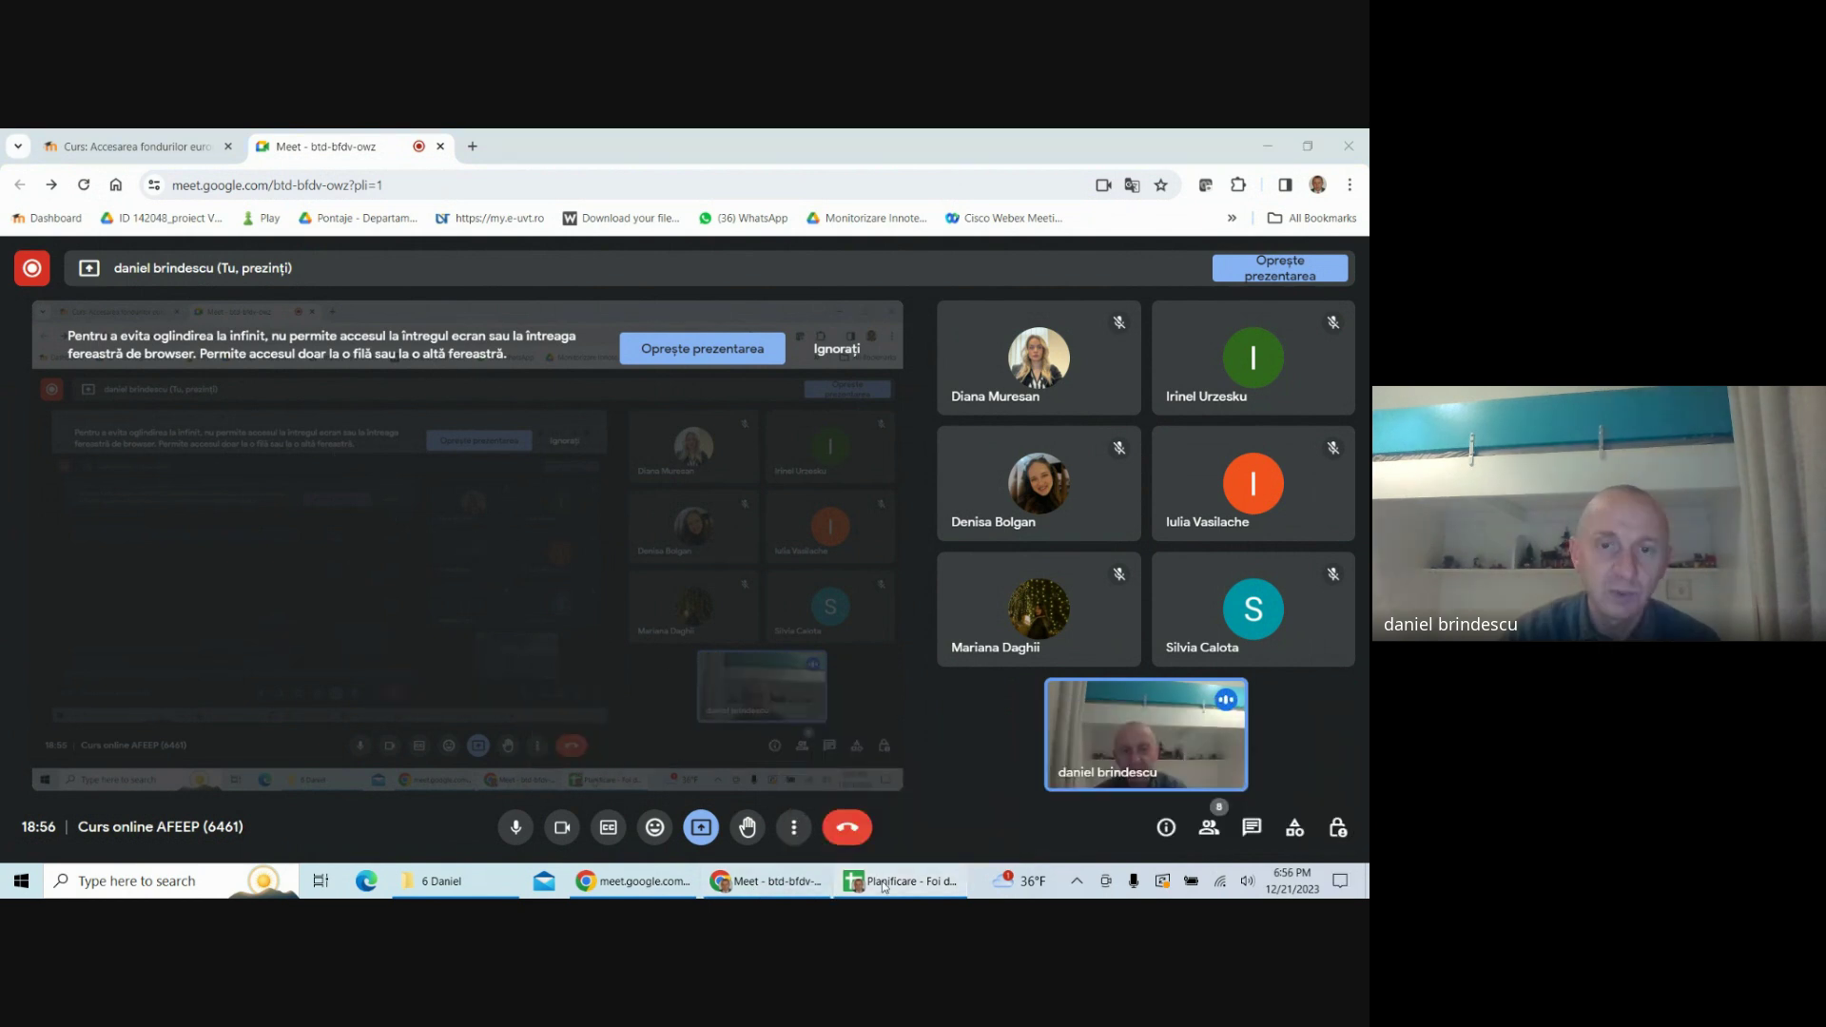
click(882, 883)
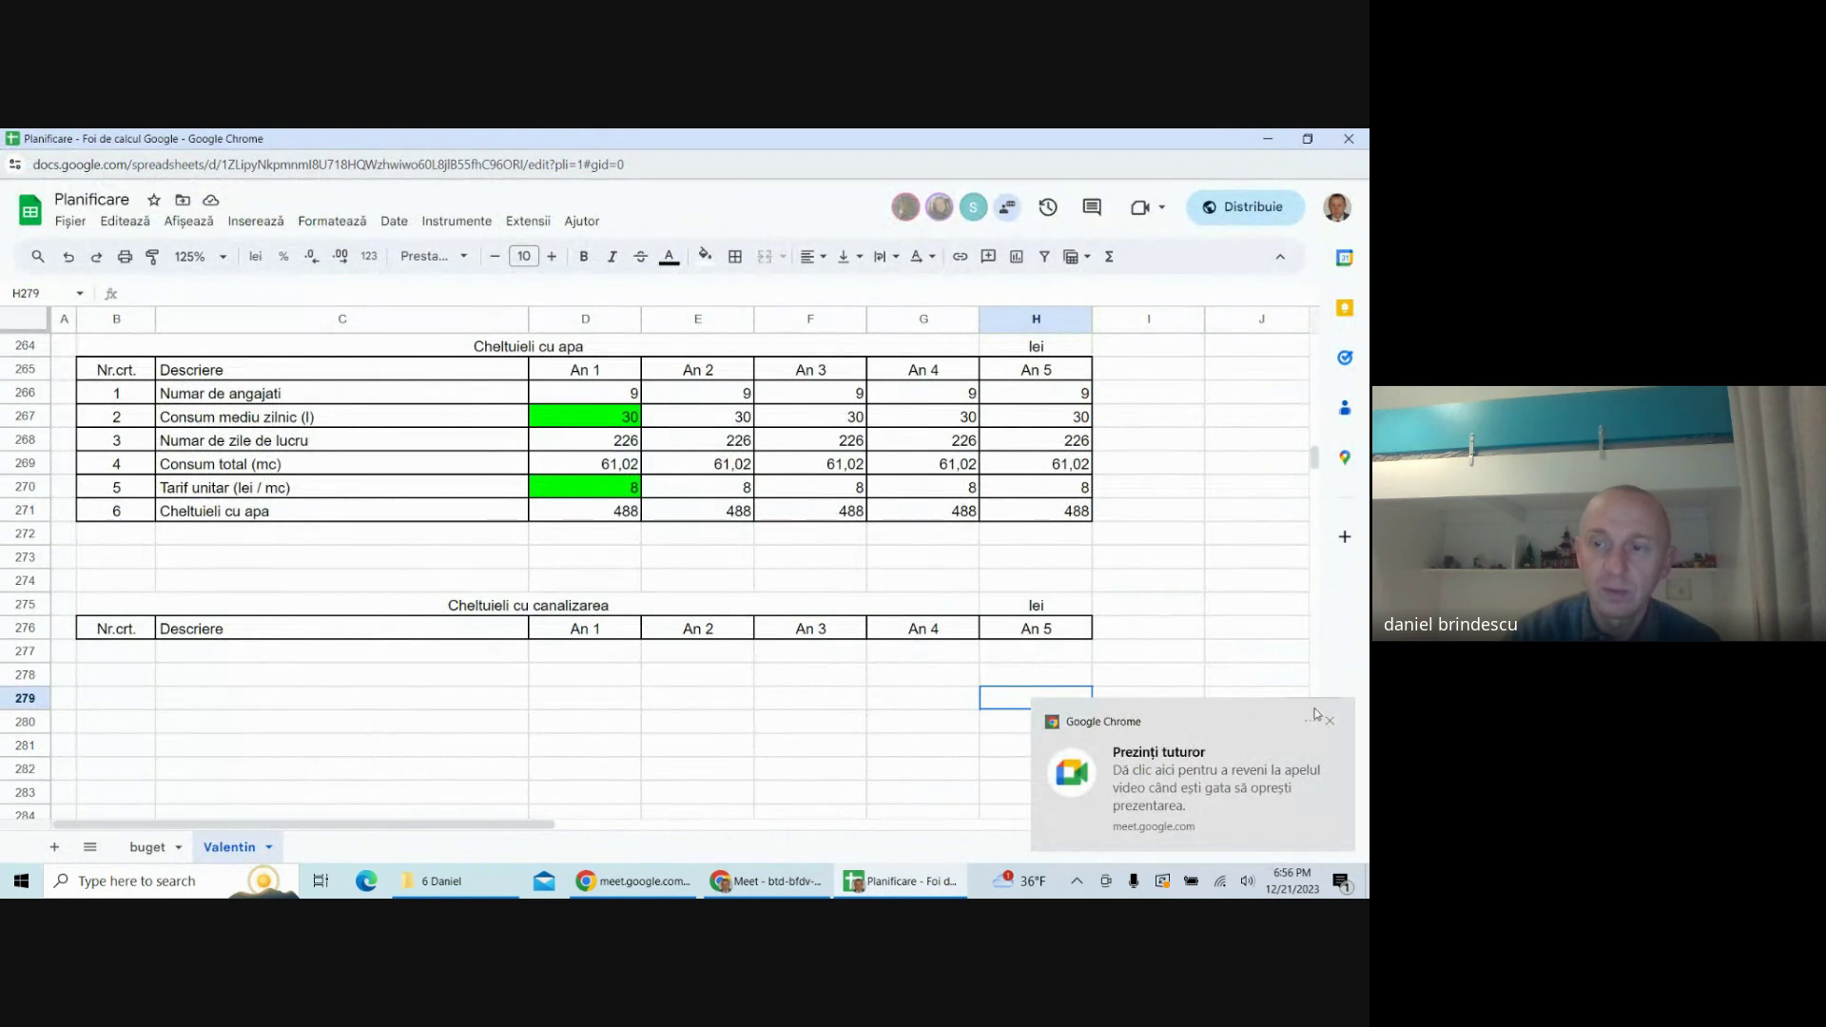
click(1329, 720)
- Enter the description "Volum deversat in reteaua de canalizare (mc)" in C277
click(268, 654)
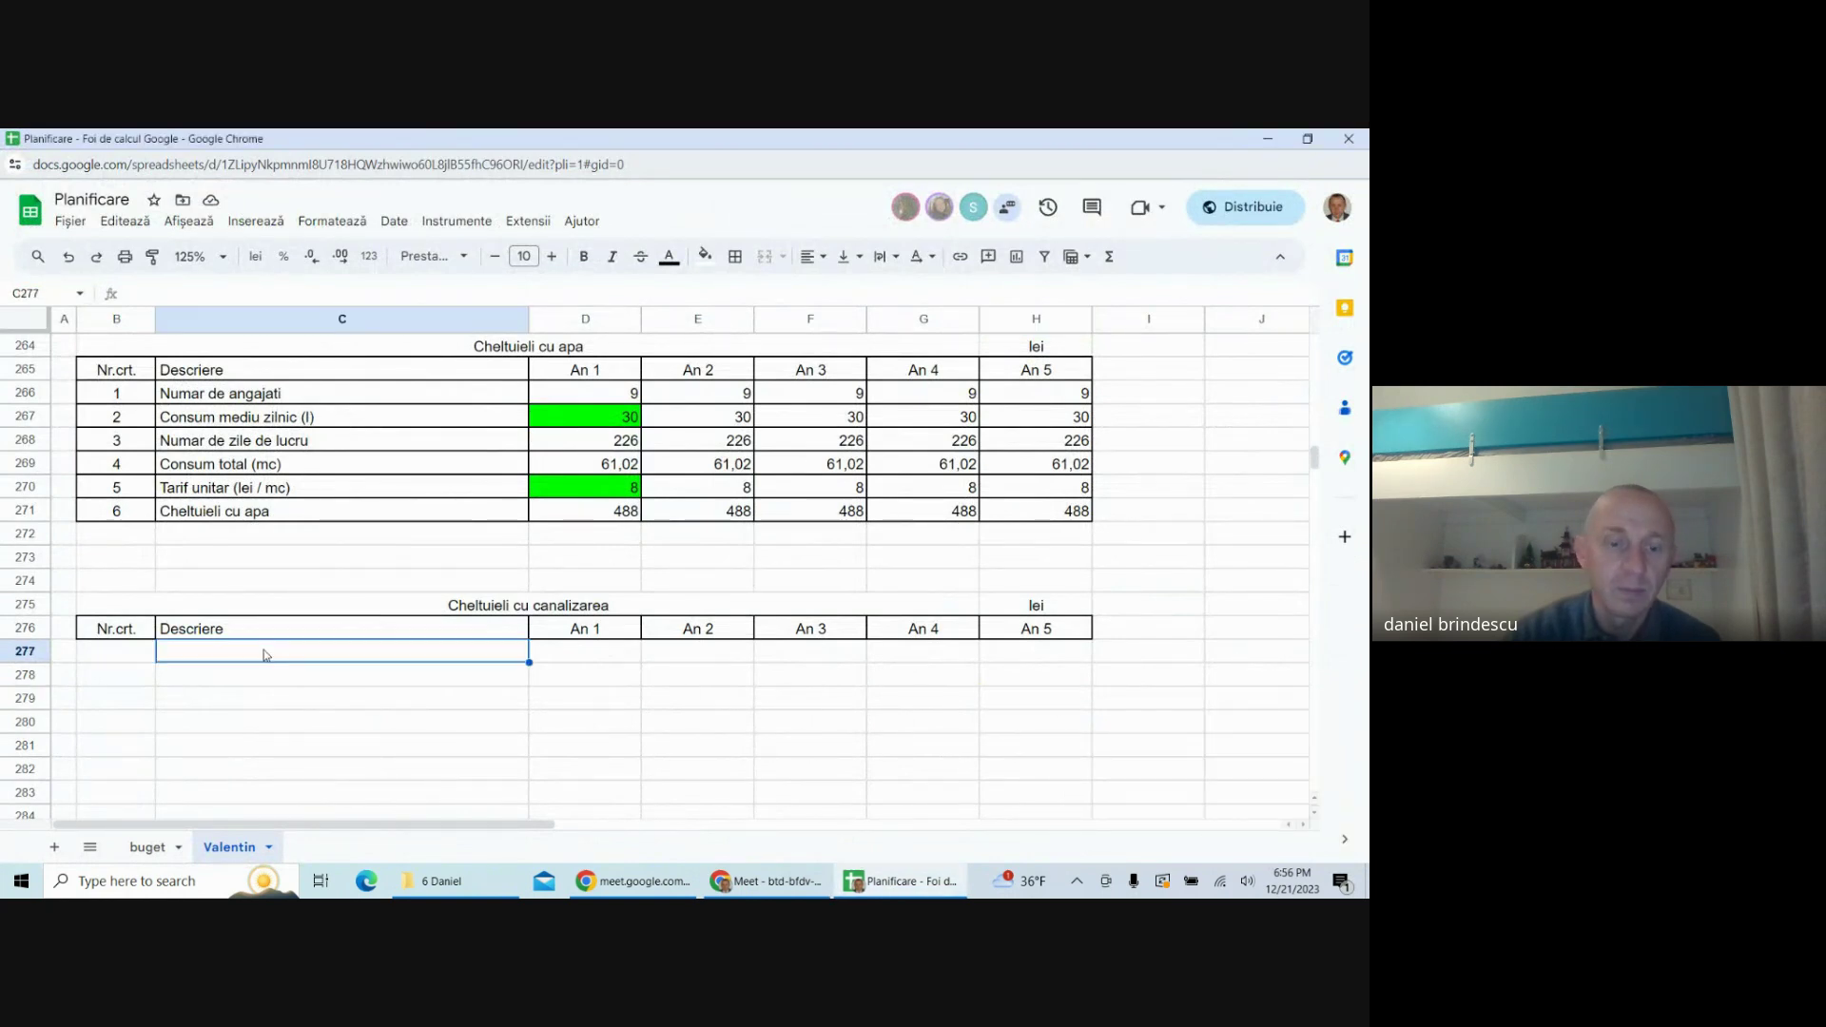
text(Volum )
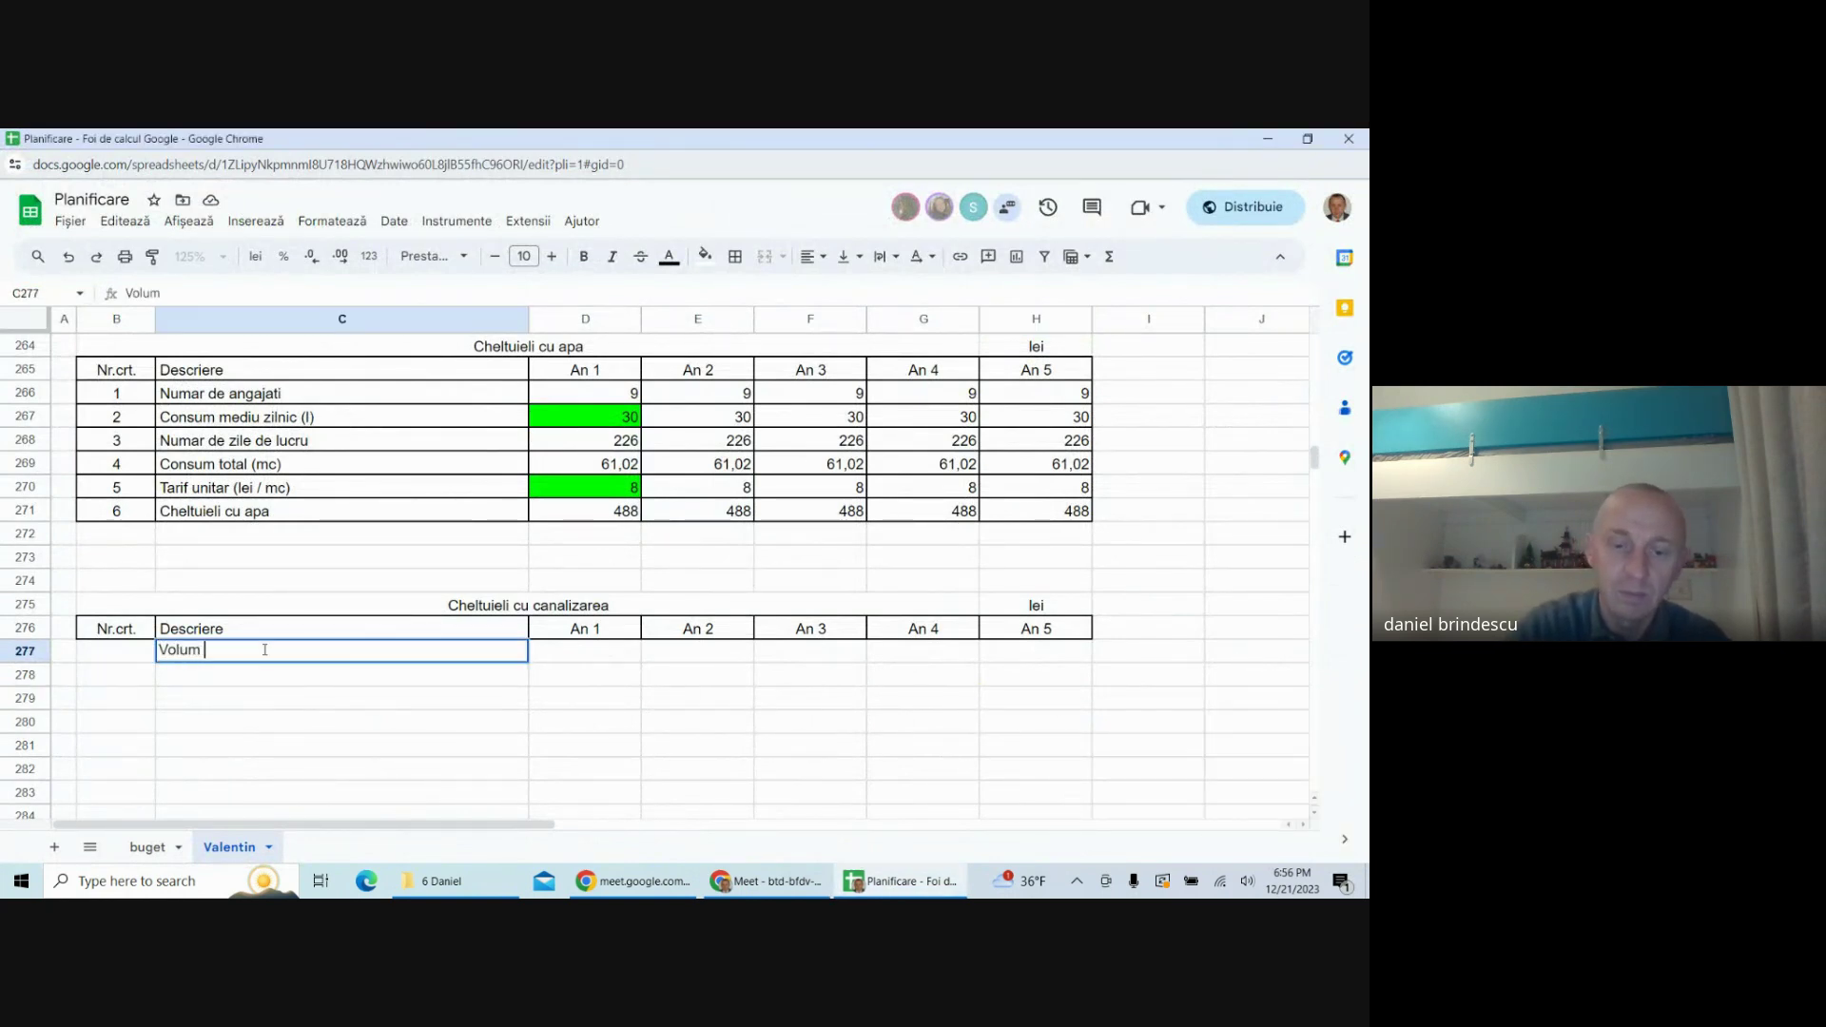
text(deversat)
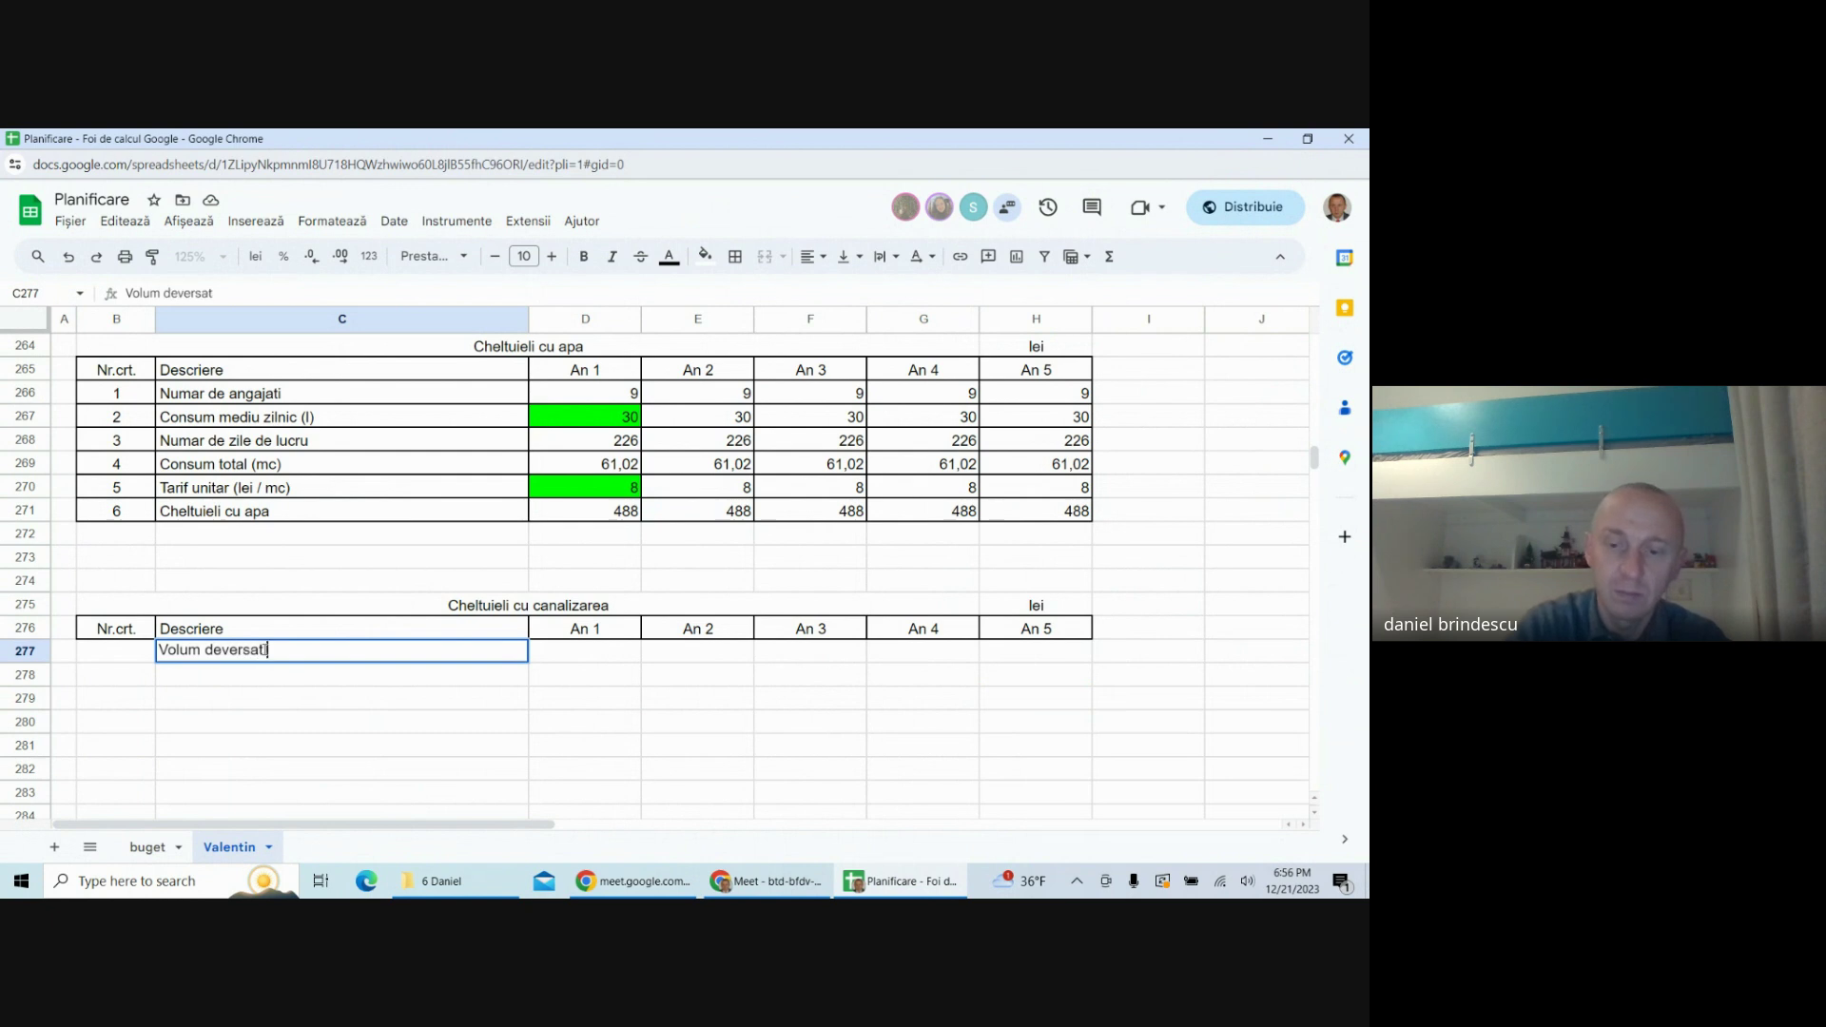
text( in reteaua )
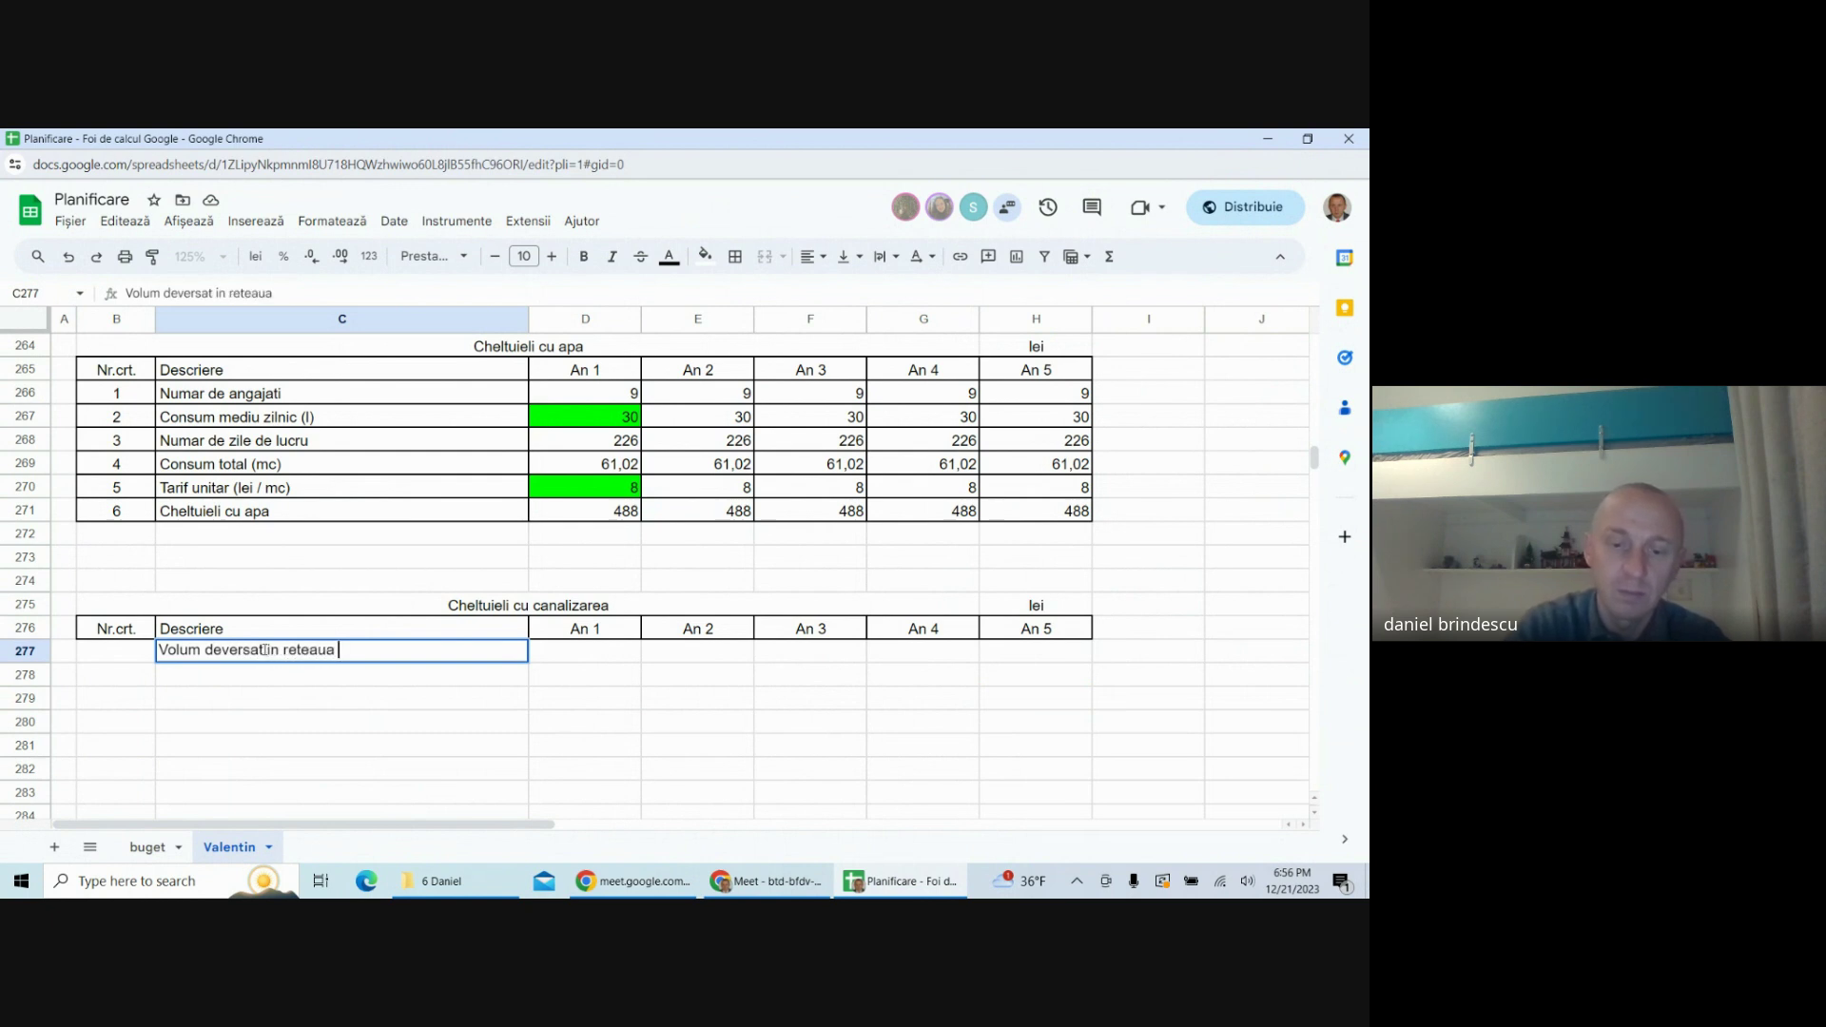
text(de canal)
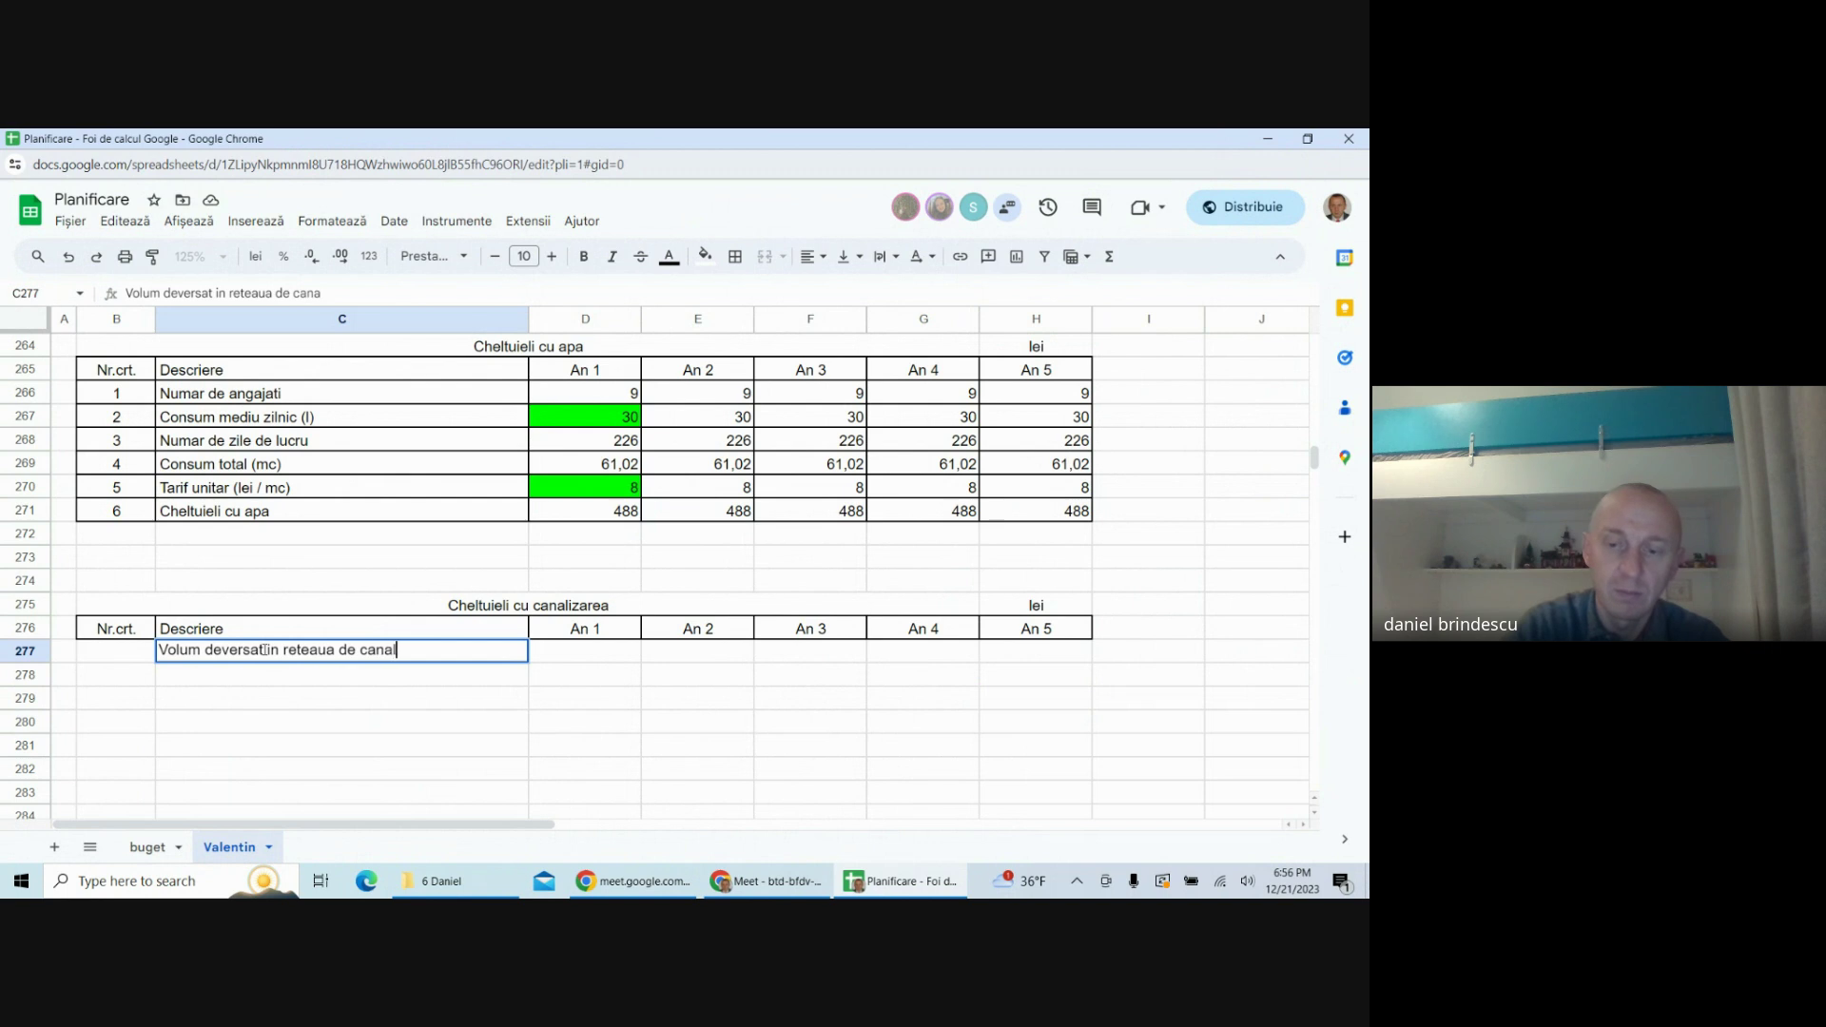
text(izare)
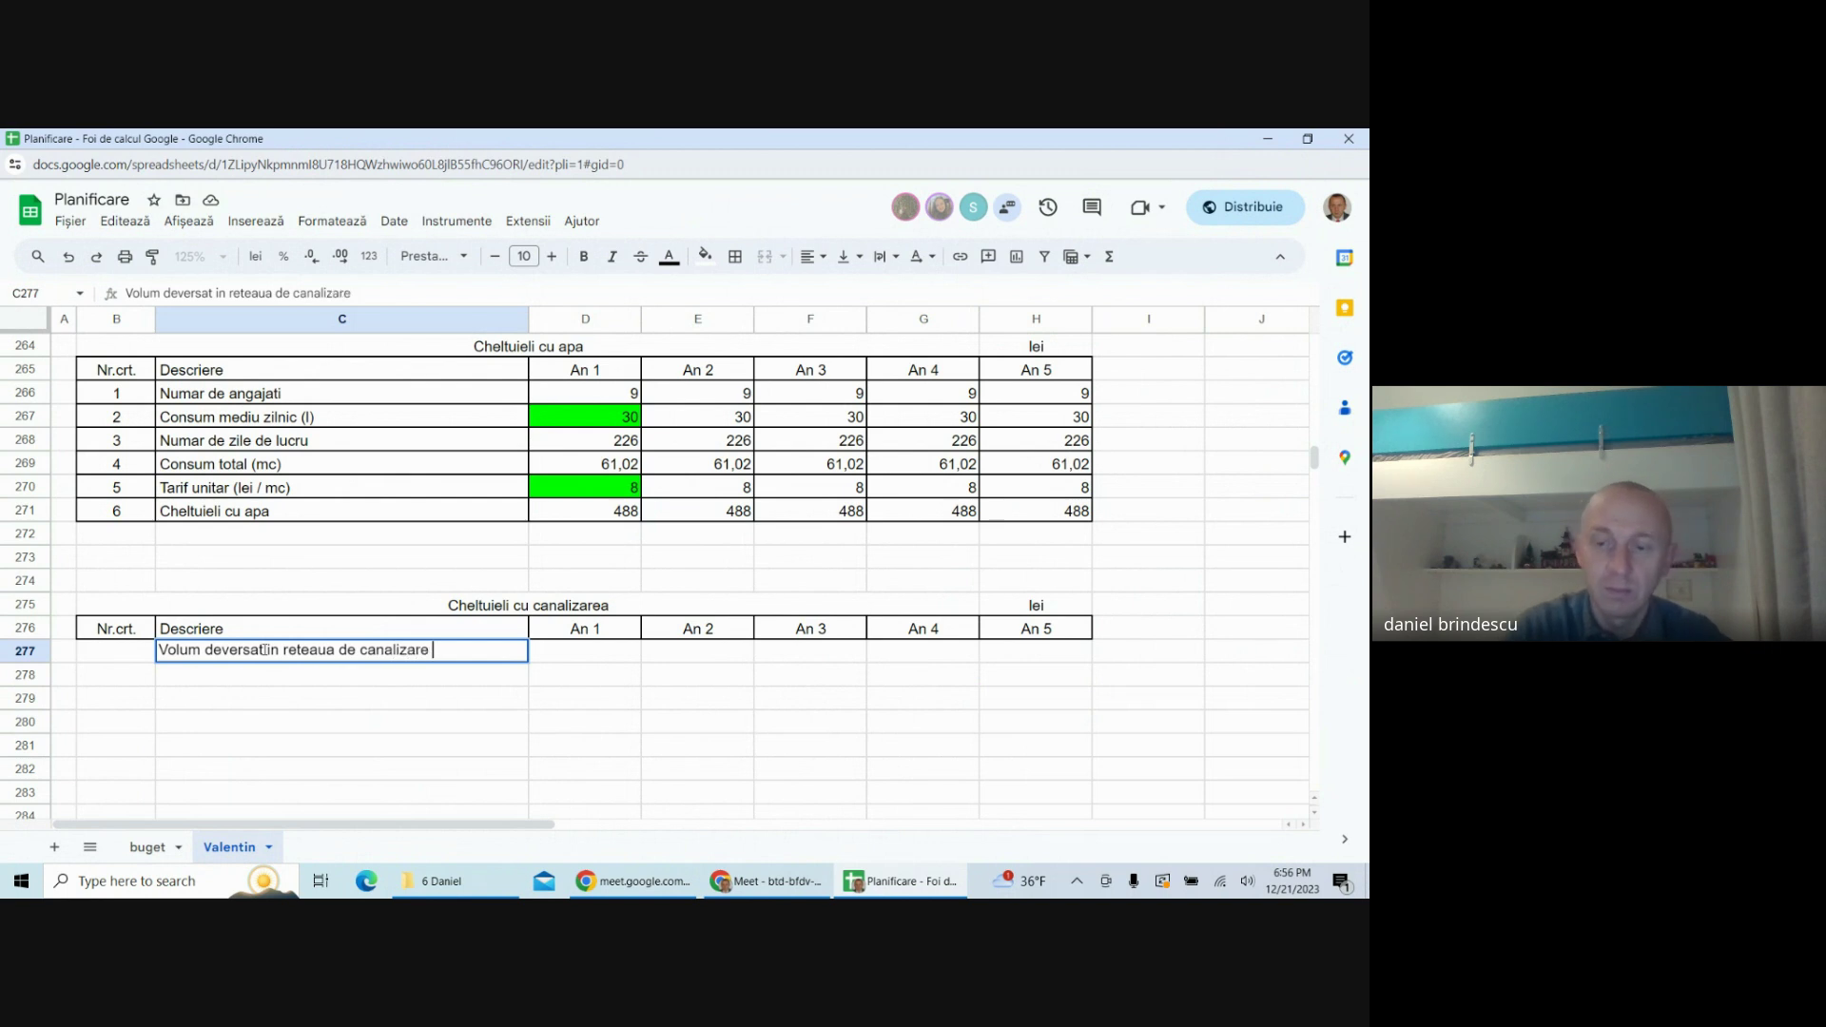
text( (mc)
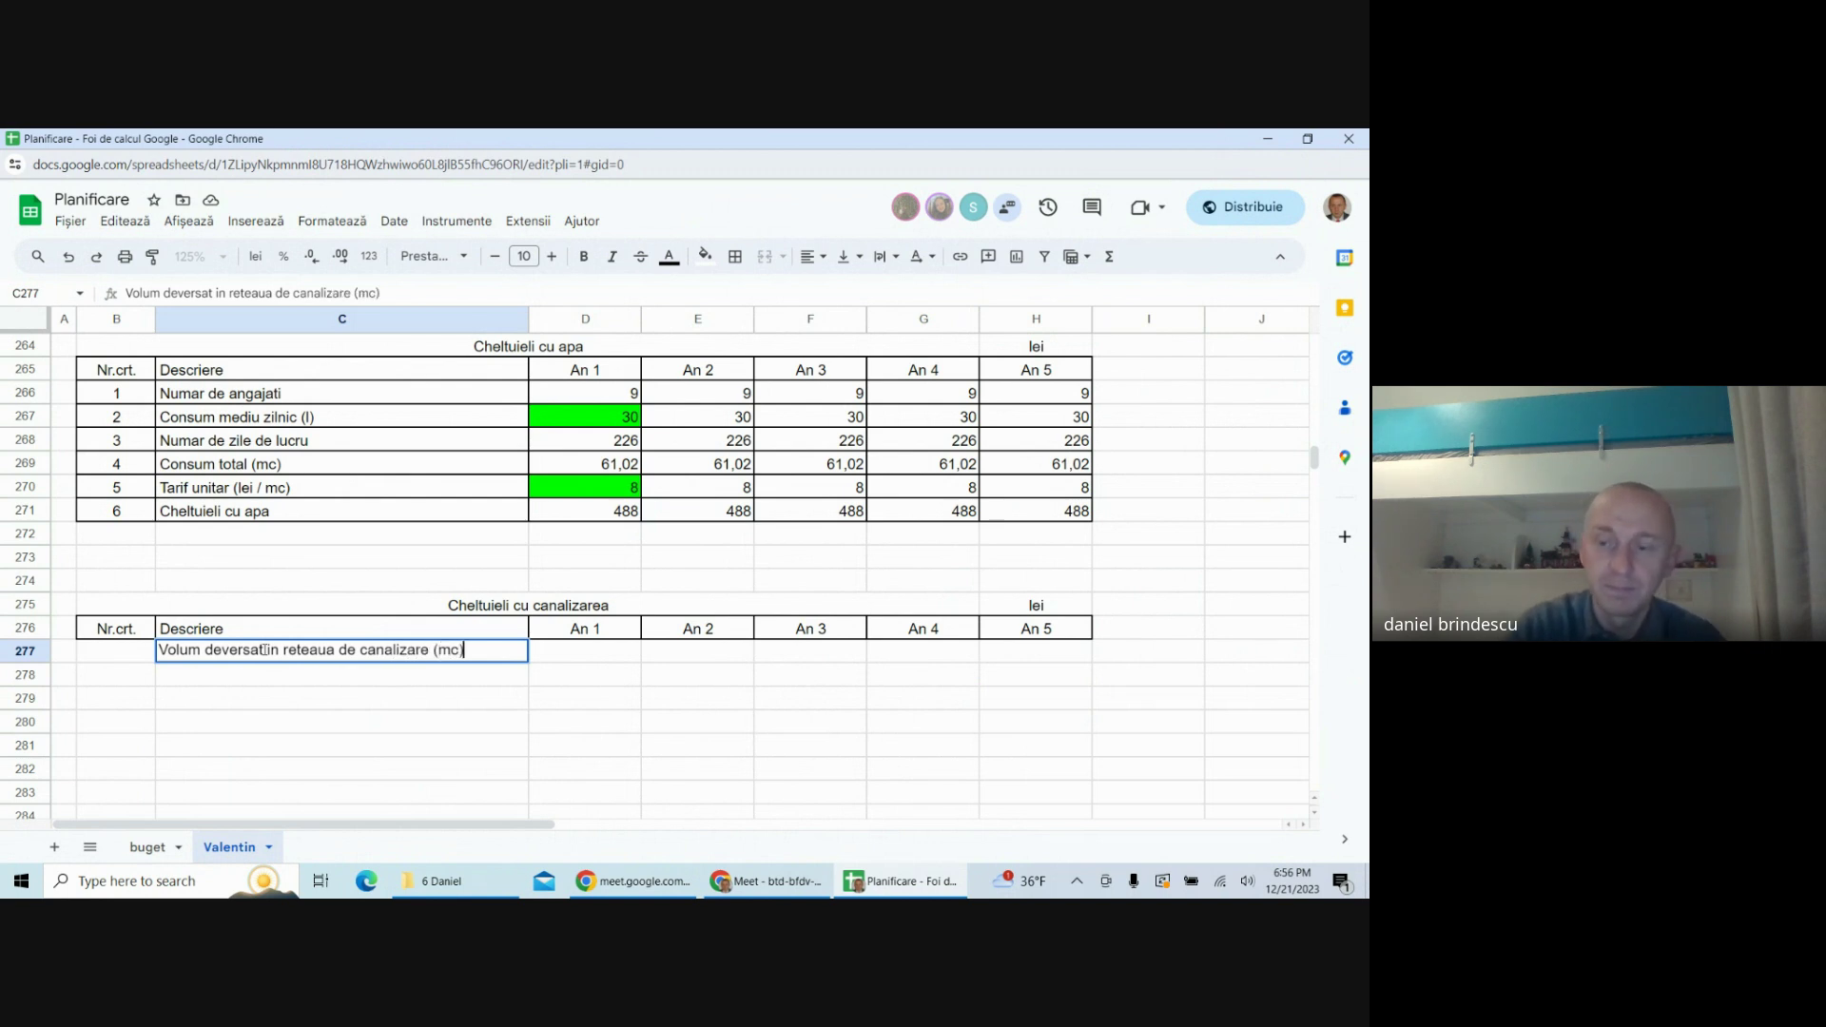
key(Return)
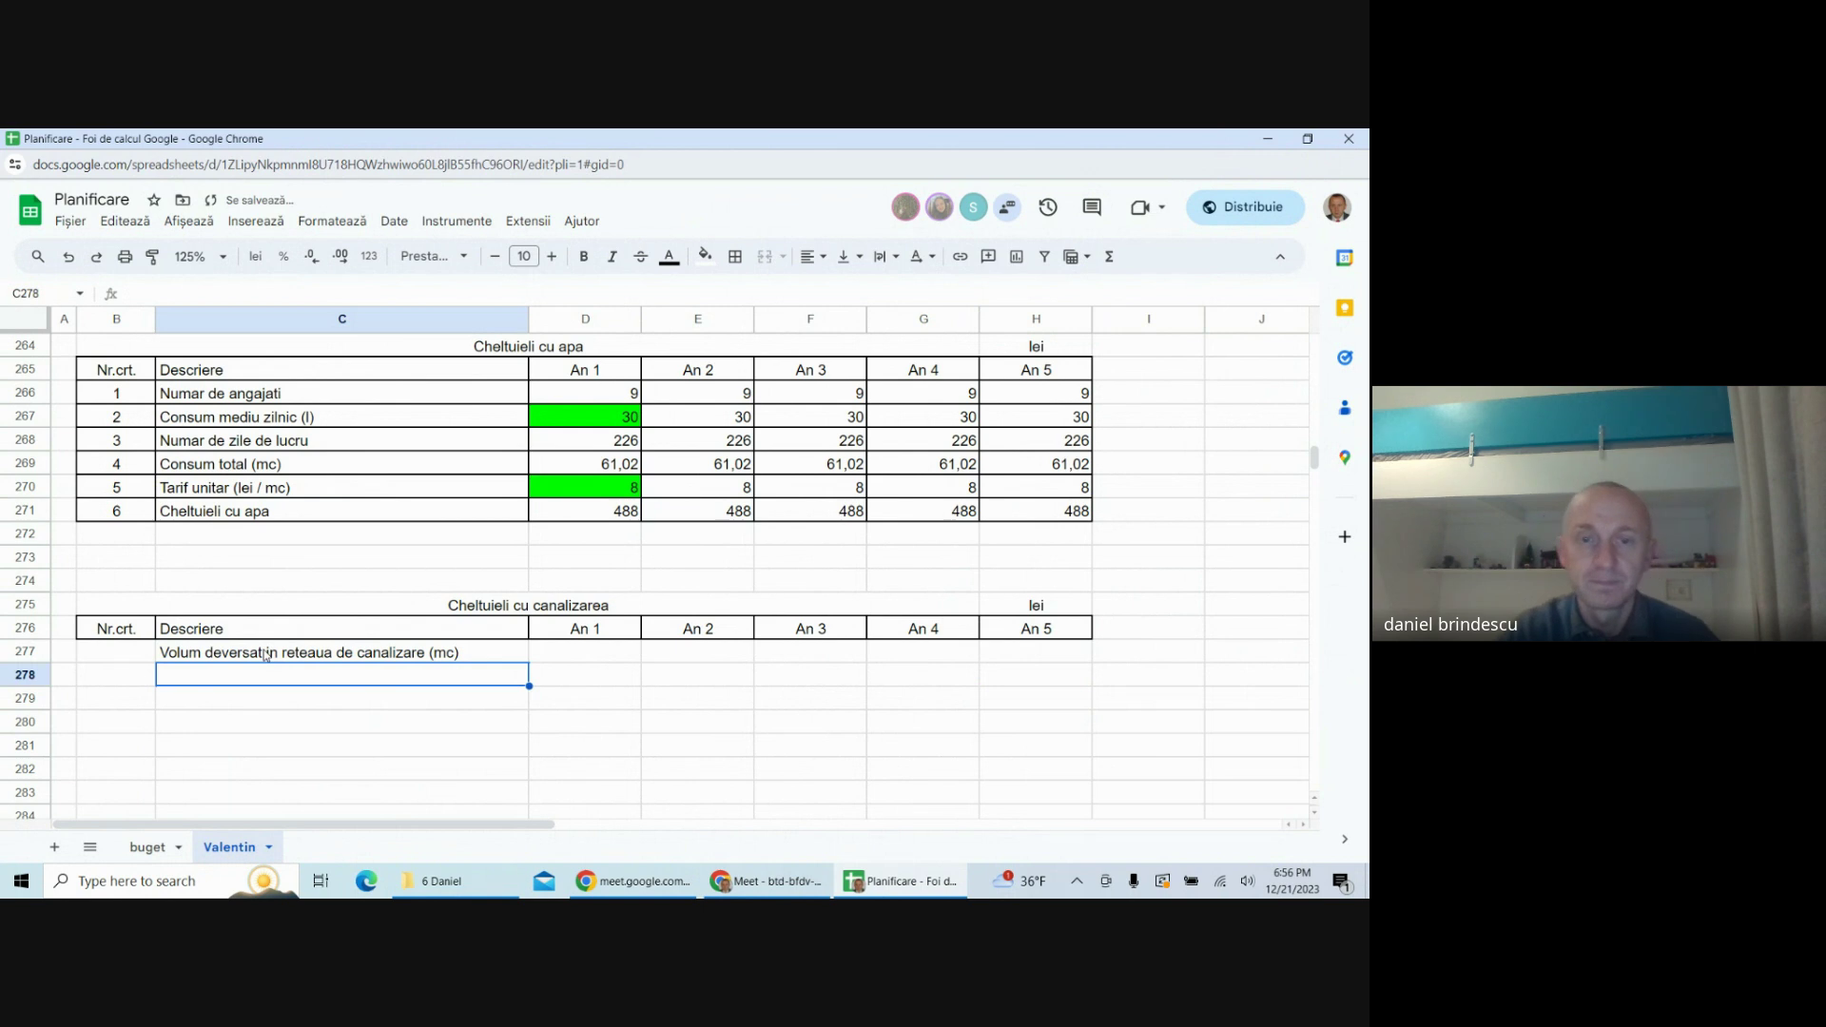
- Calculate the An 1 discharged volume in D277 as =round(95%*D269;0) and fill the formula across through An 5
click(557, 661)
text(=)
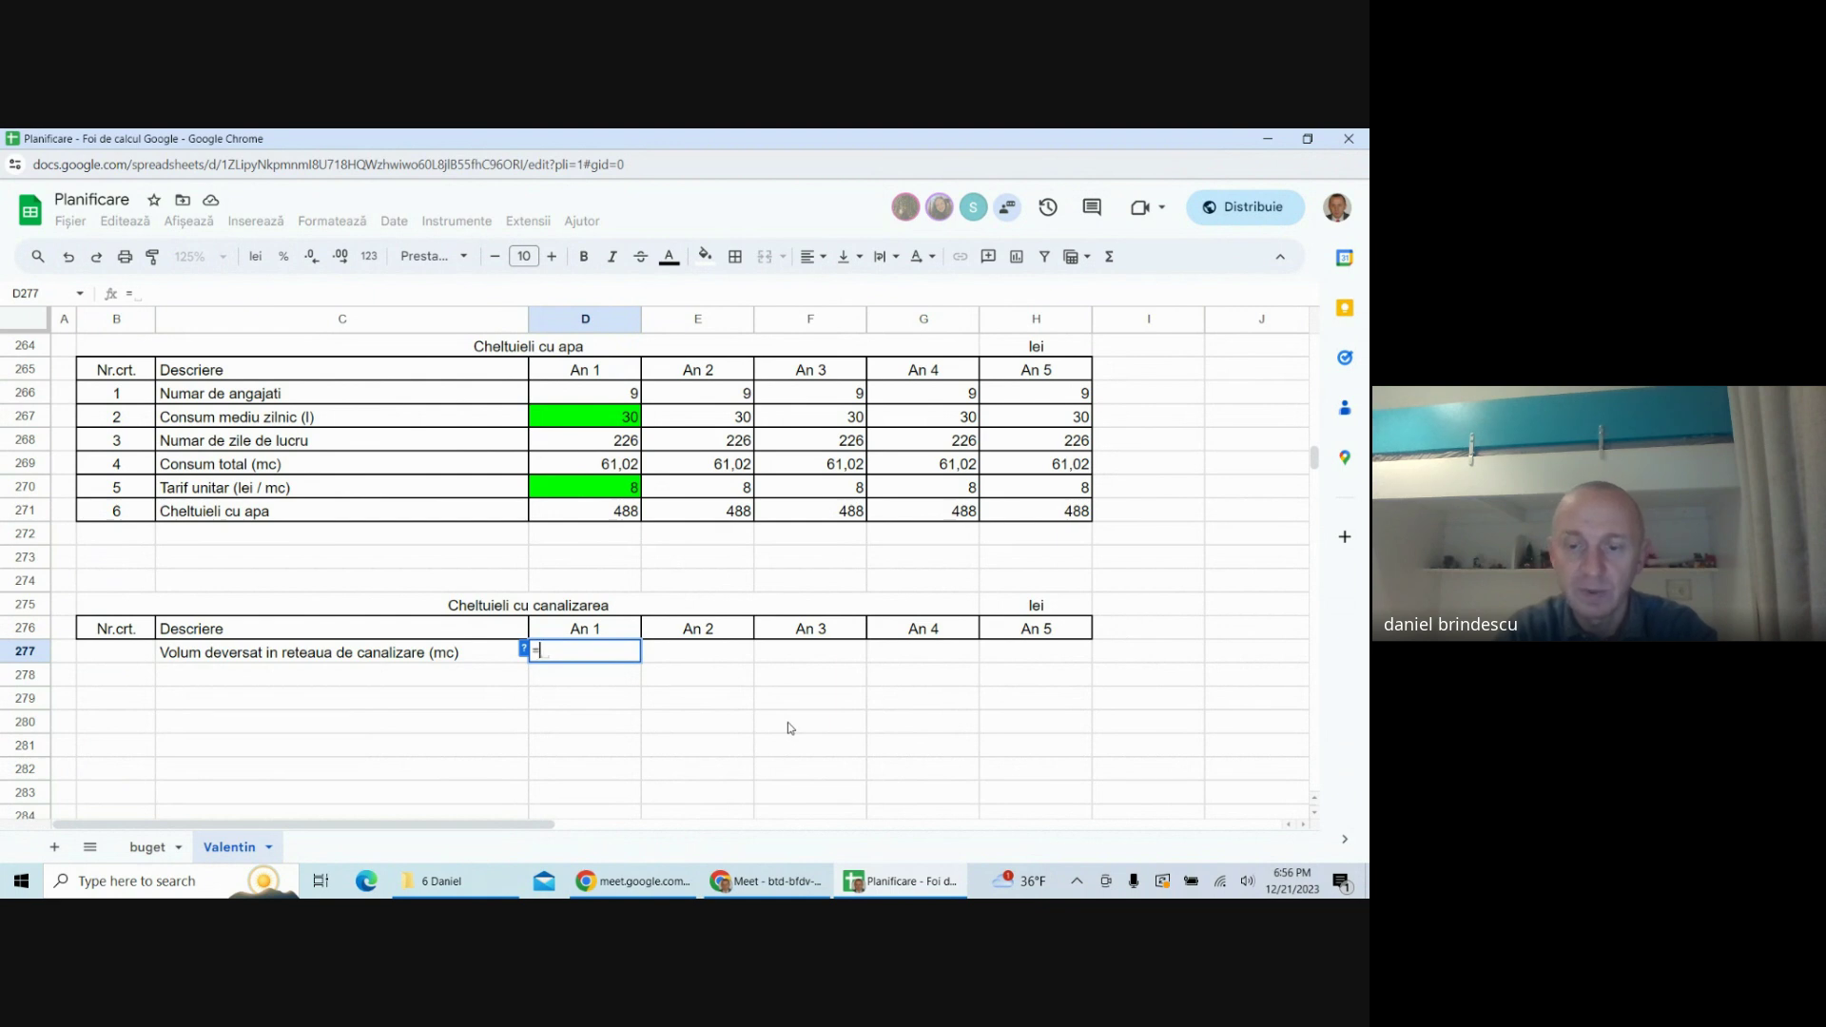
text(9)
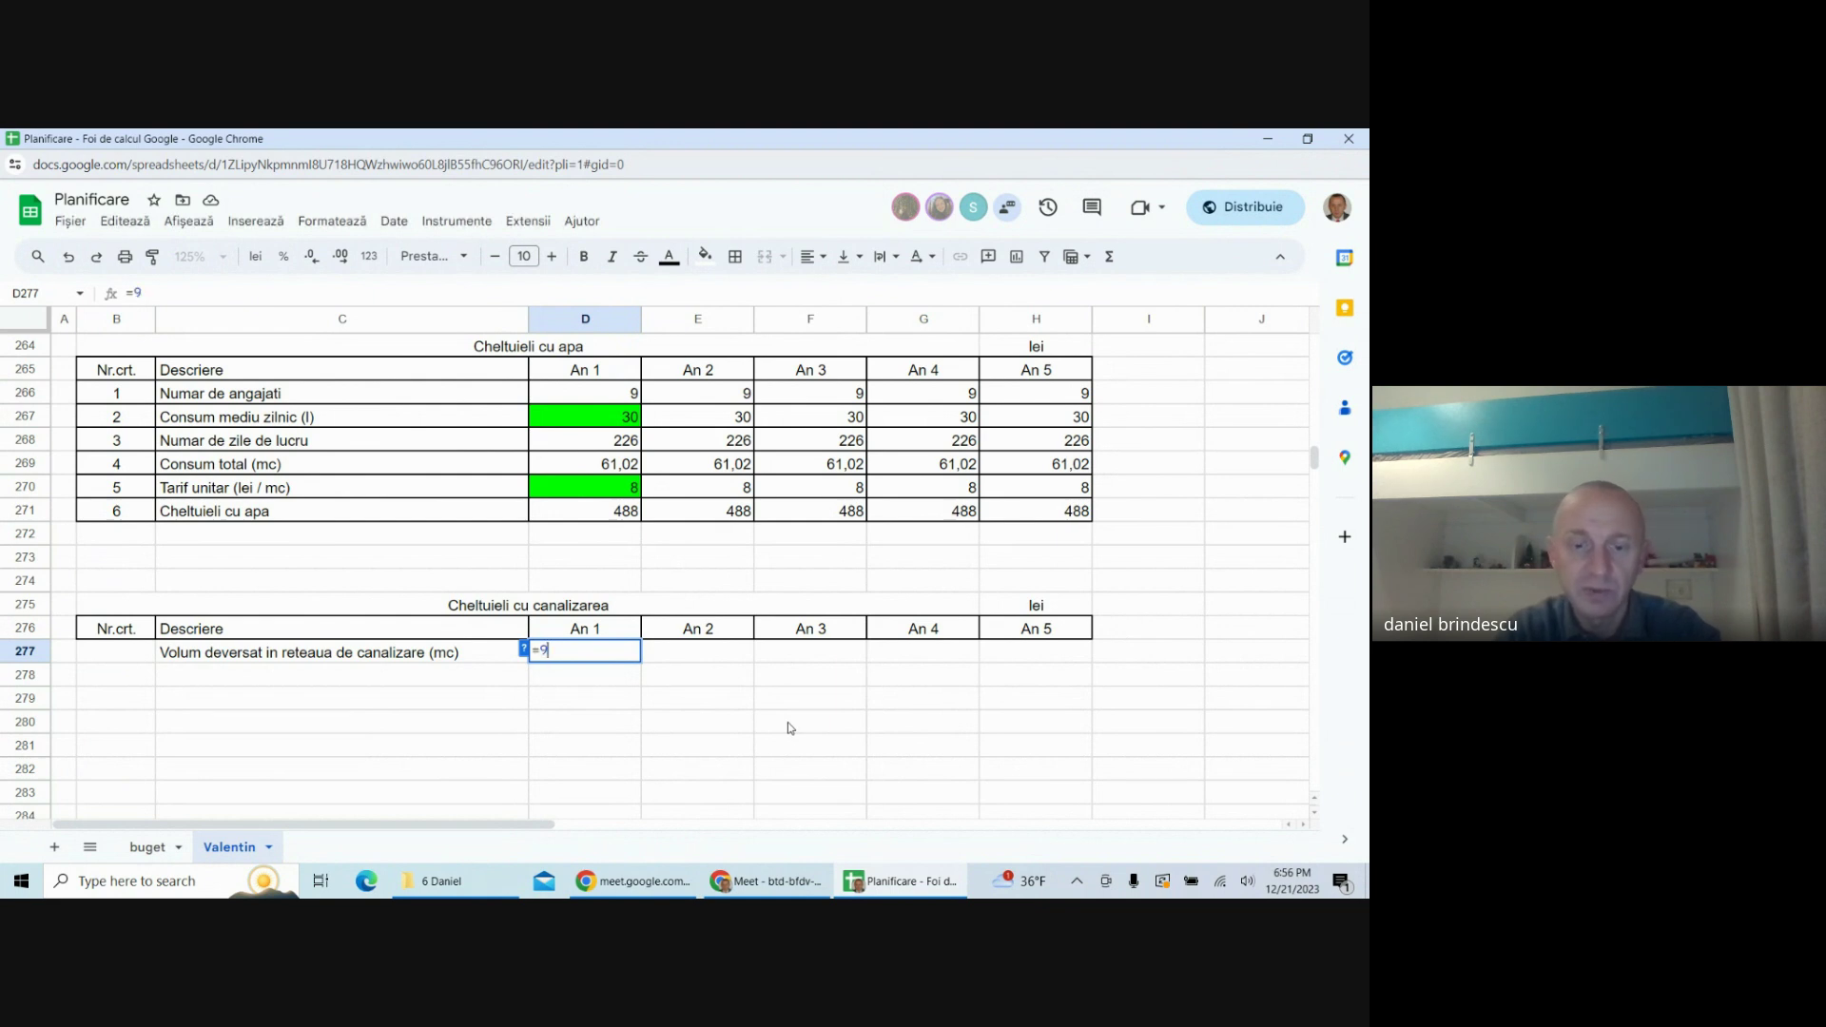
text(5%*)
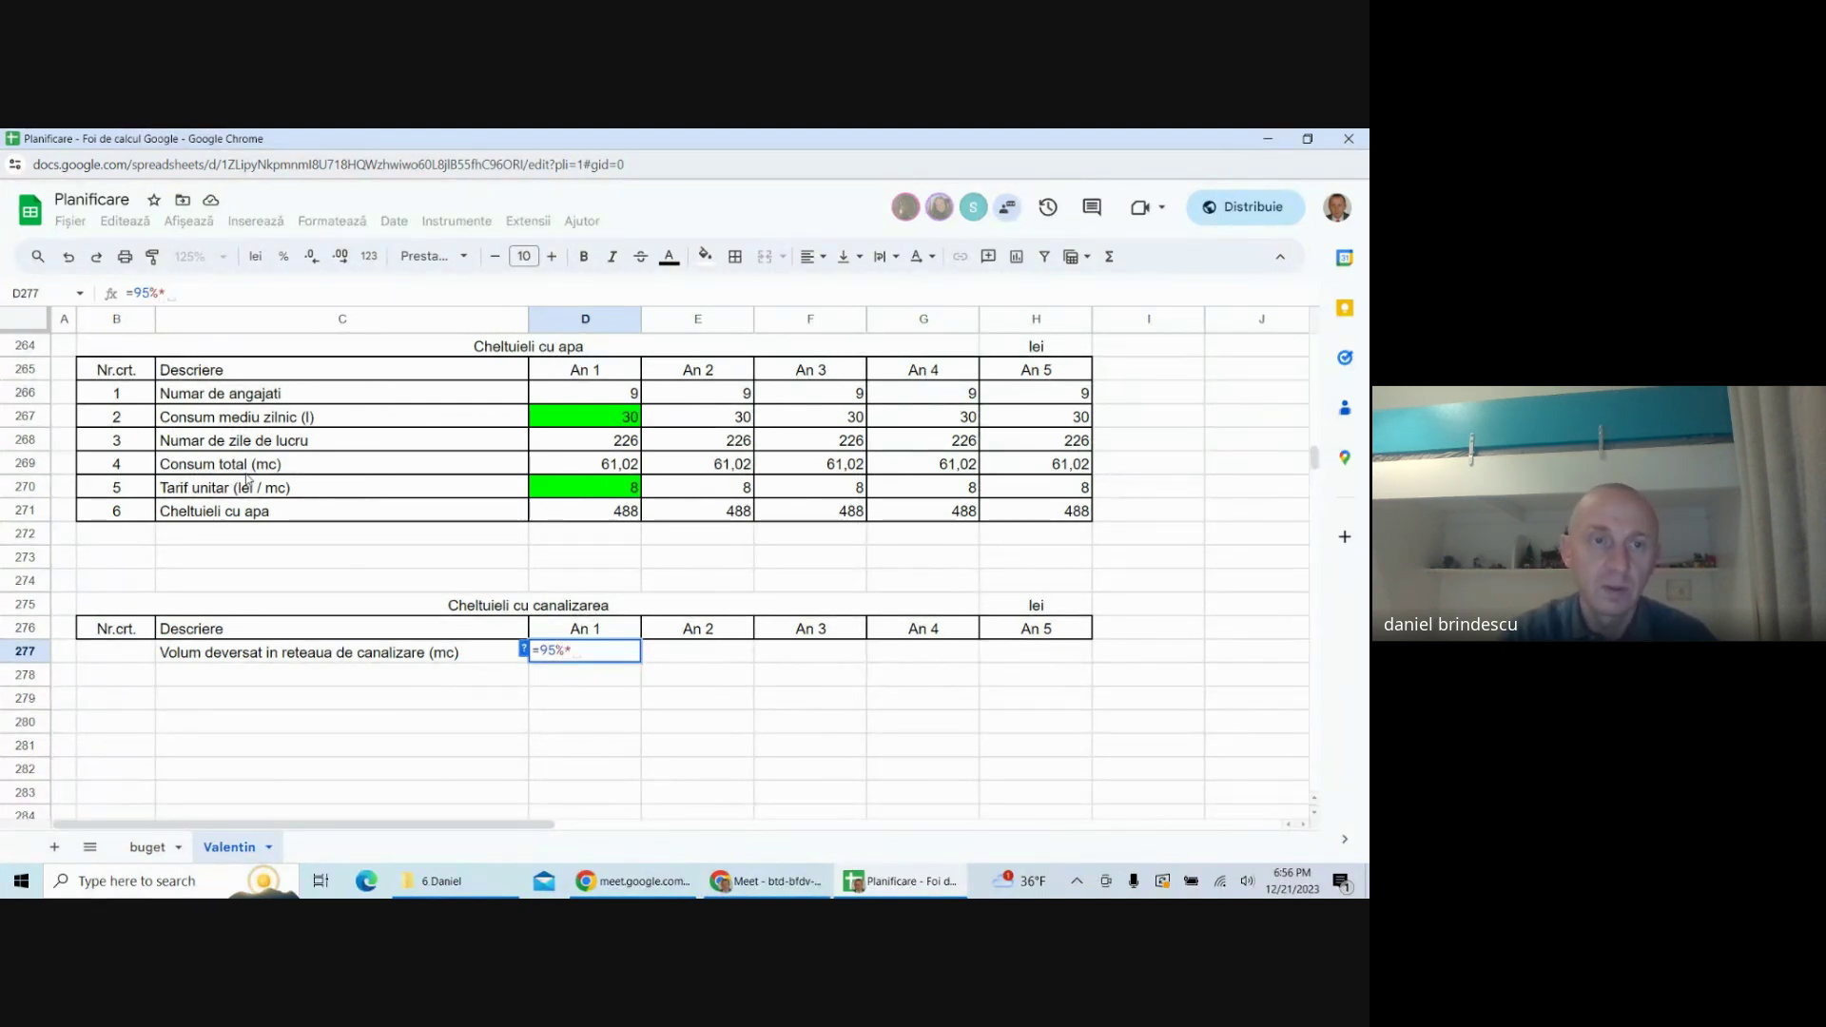
click(570, 466)
click(539, 650)
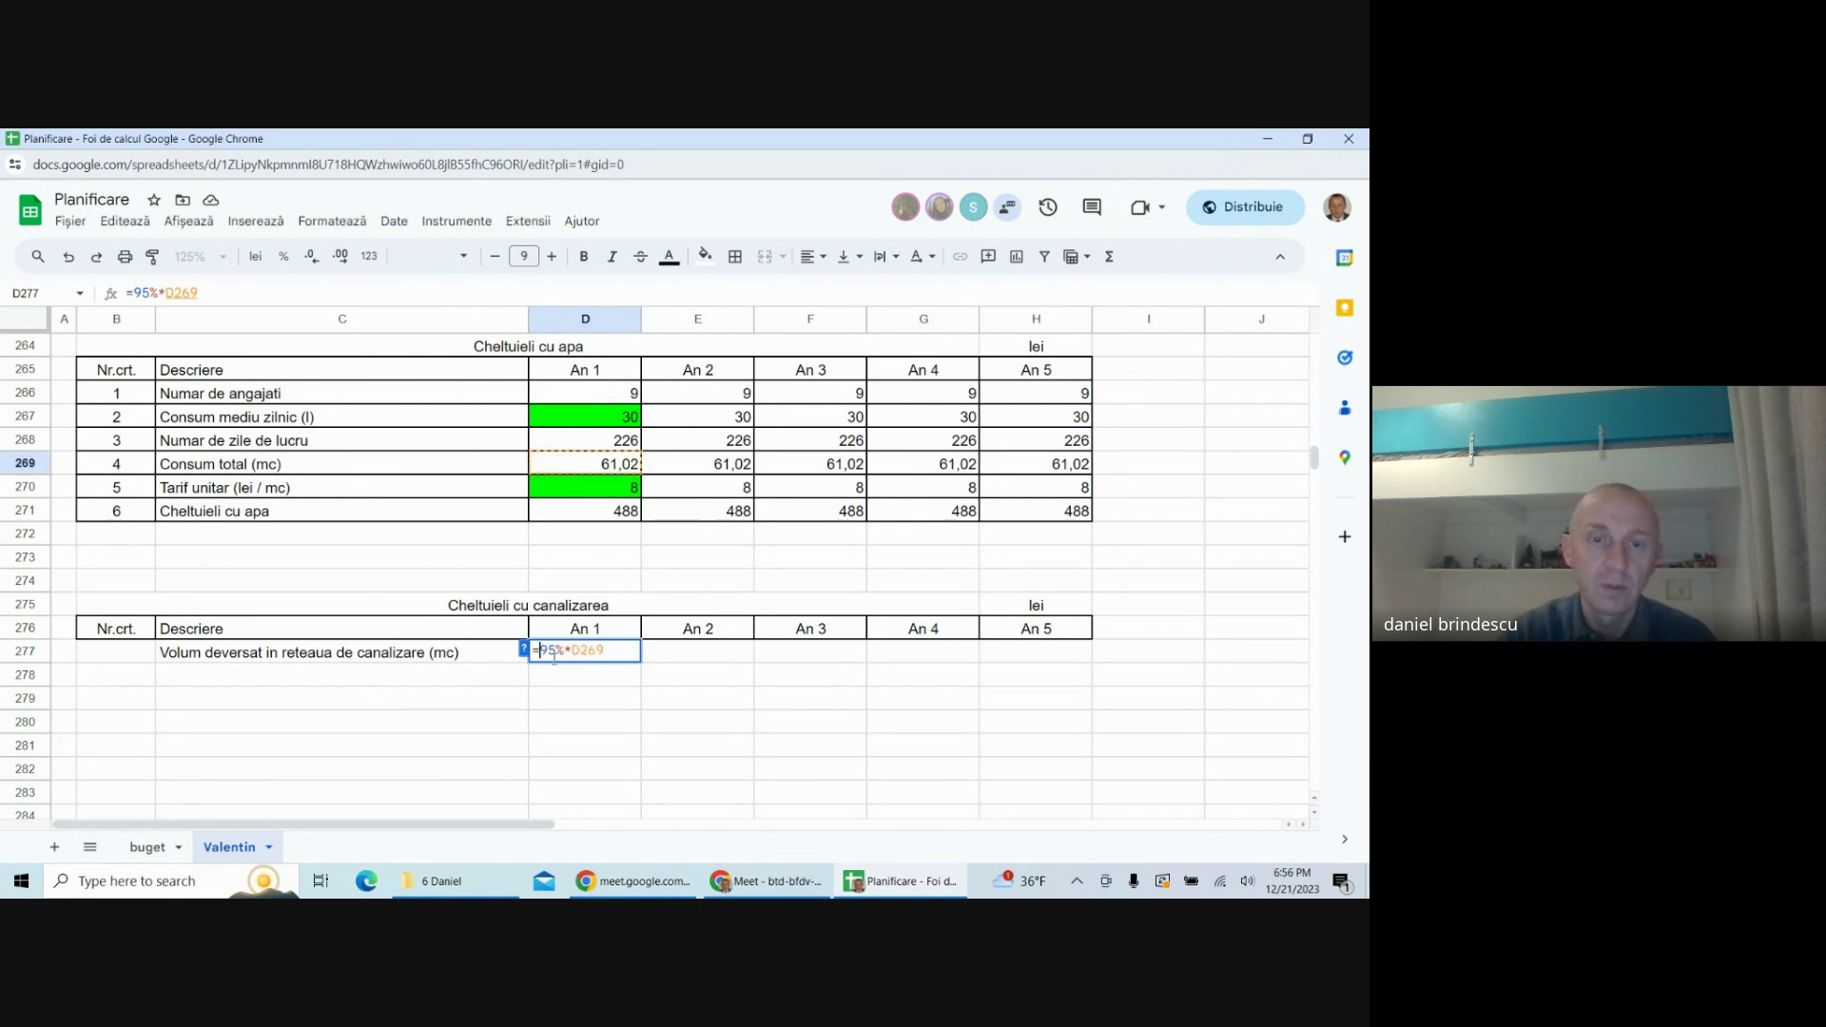
text(round()
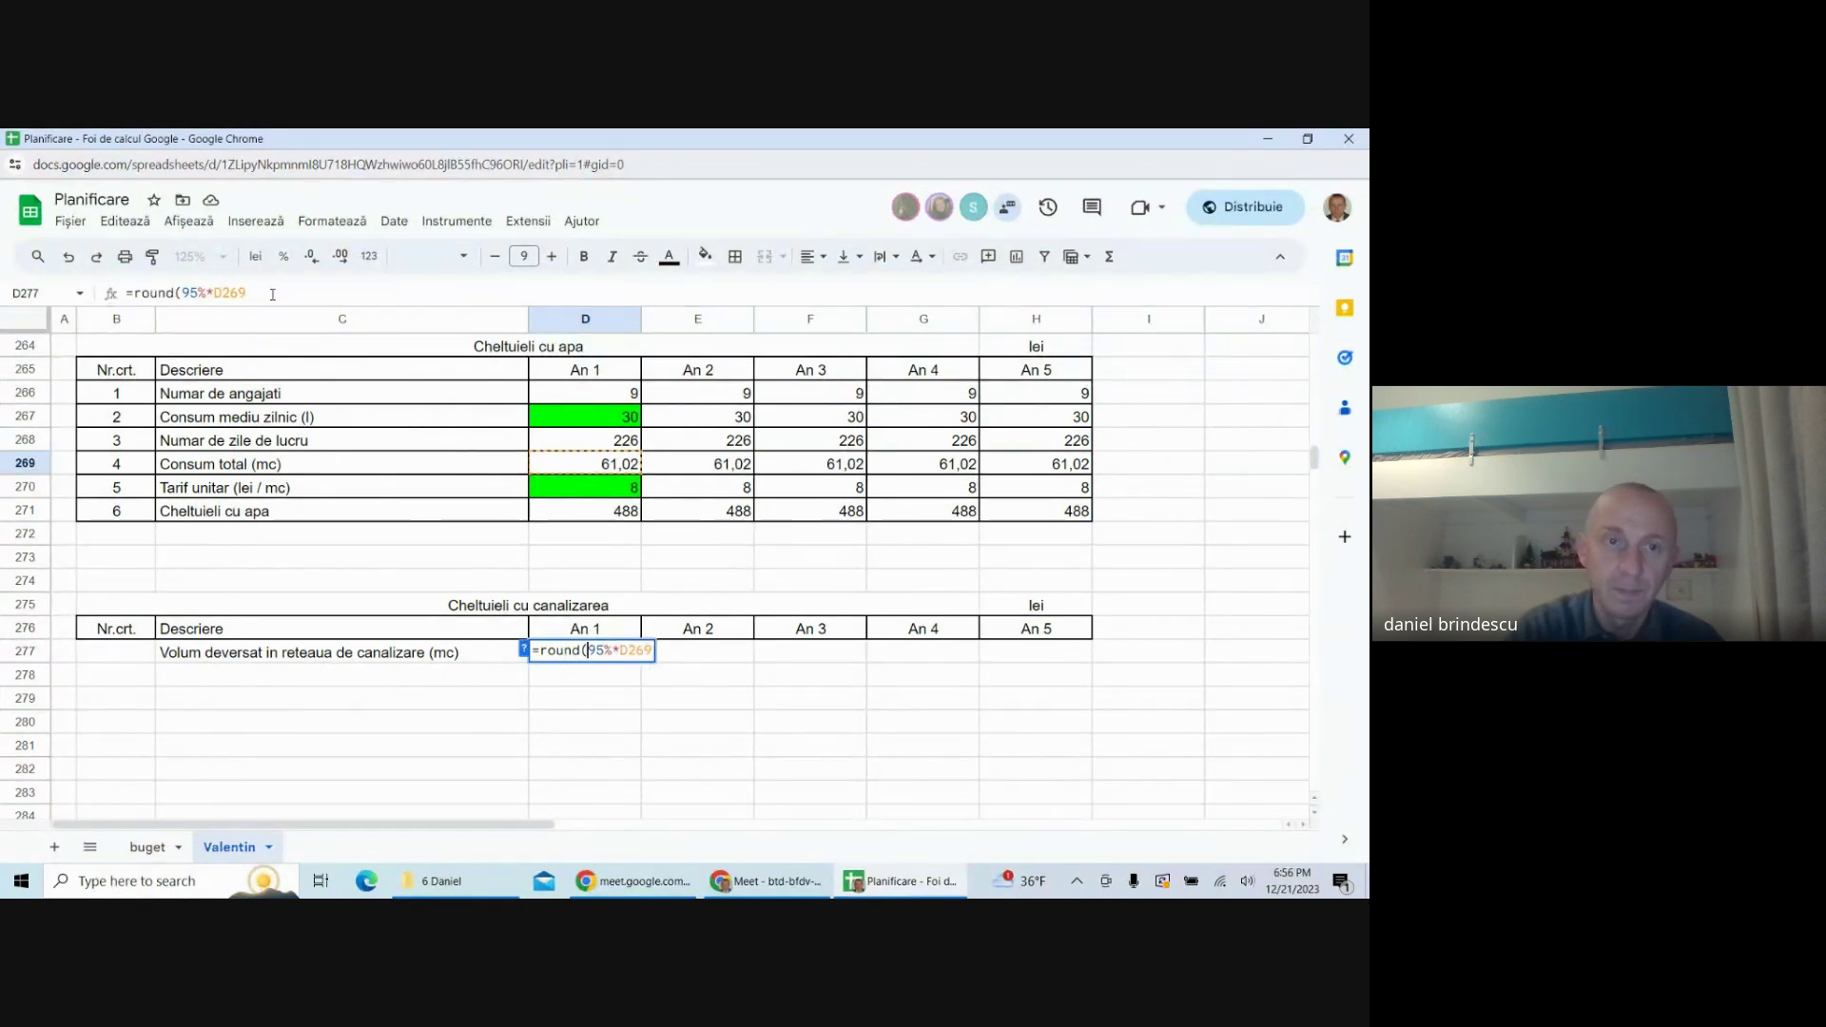
text(;)
key(BackSpace)
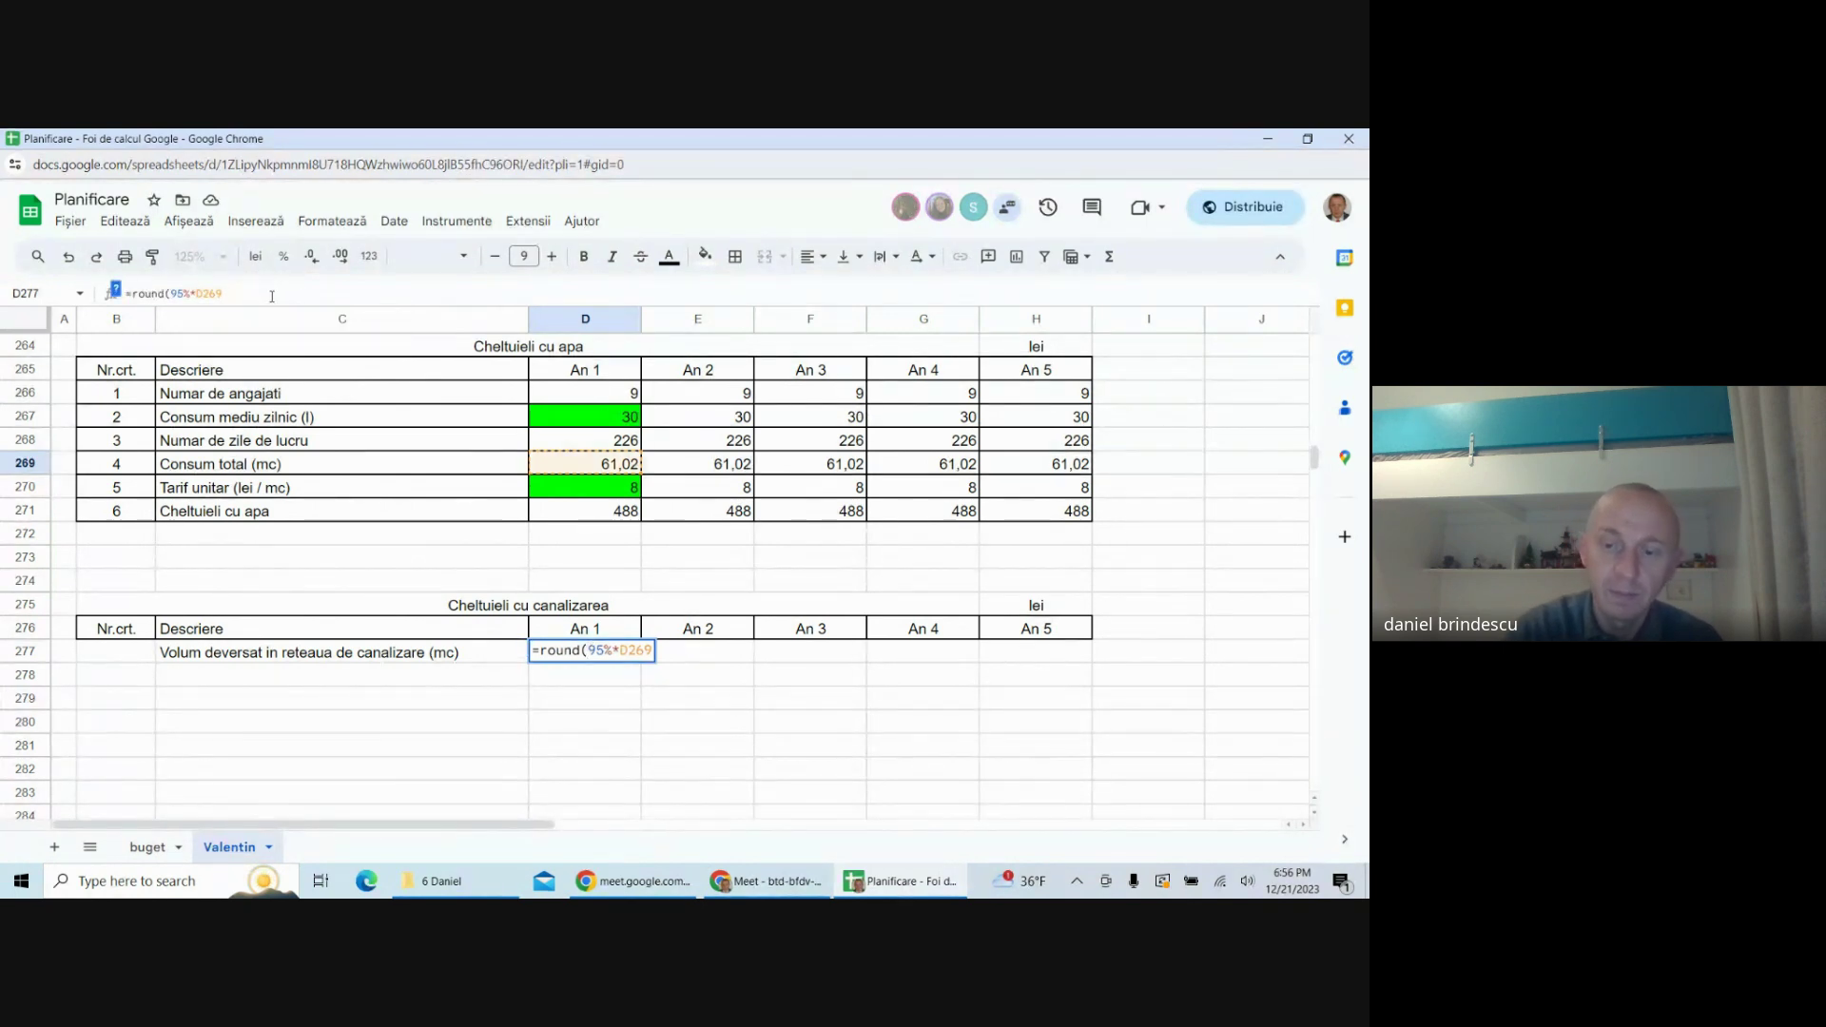
text(;0)
key(Return)
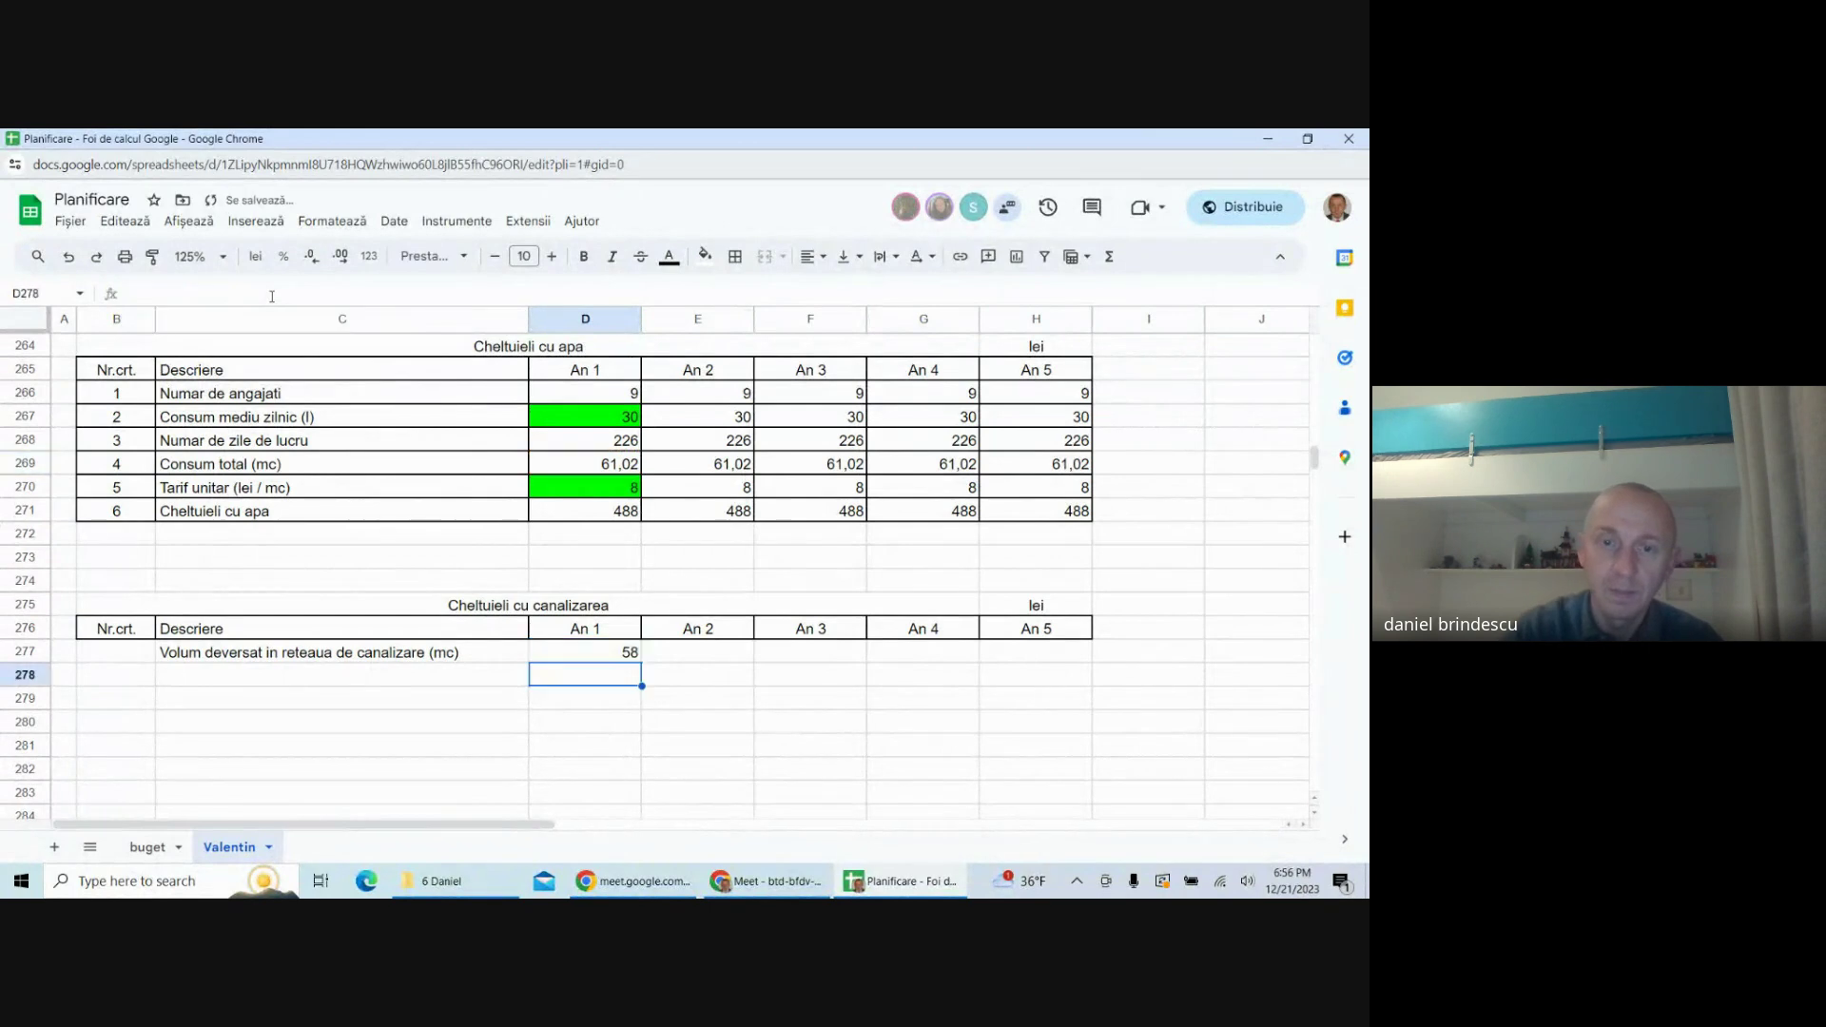
click(628, 647)
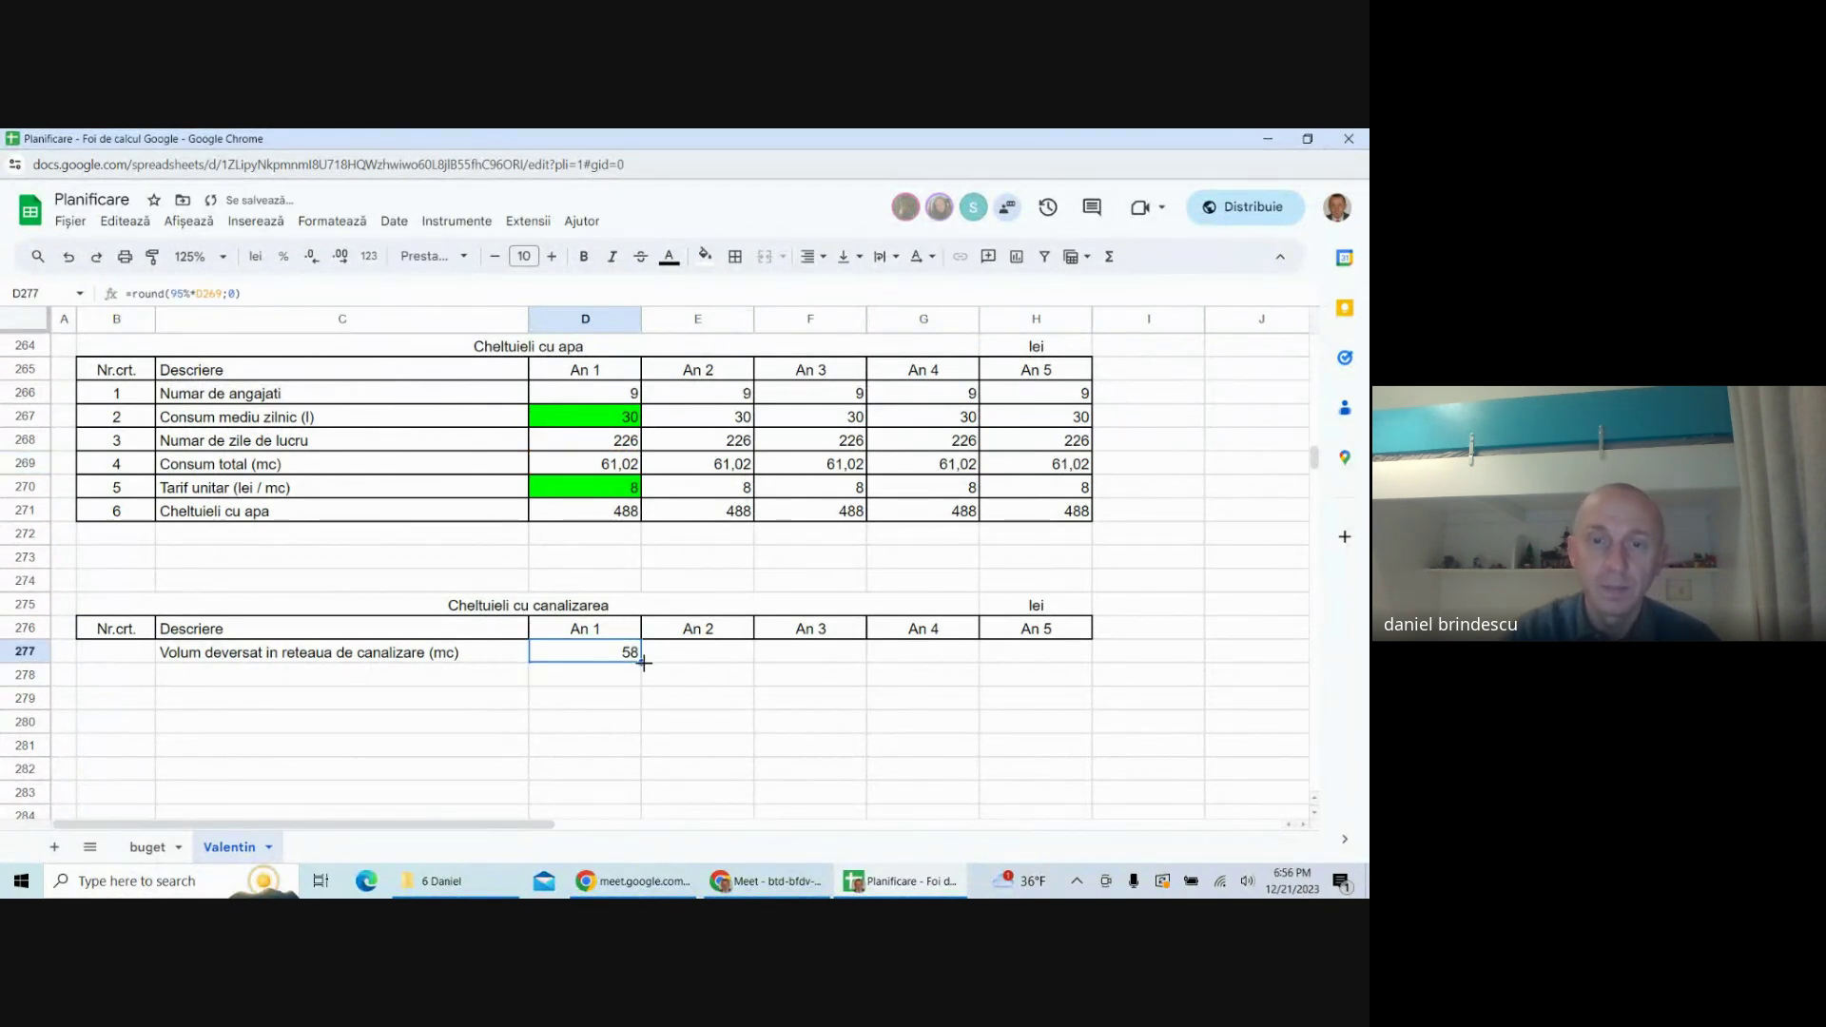
drag(643, 662, 1036, 663)
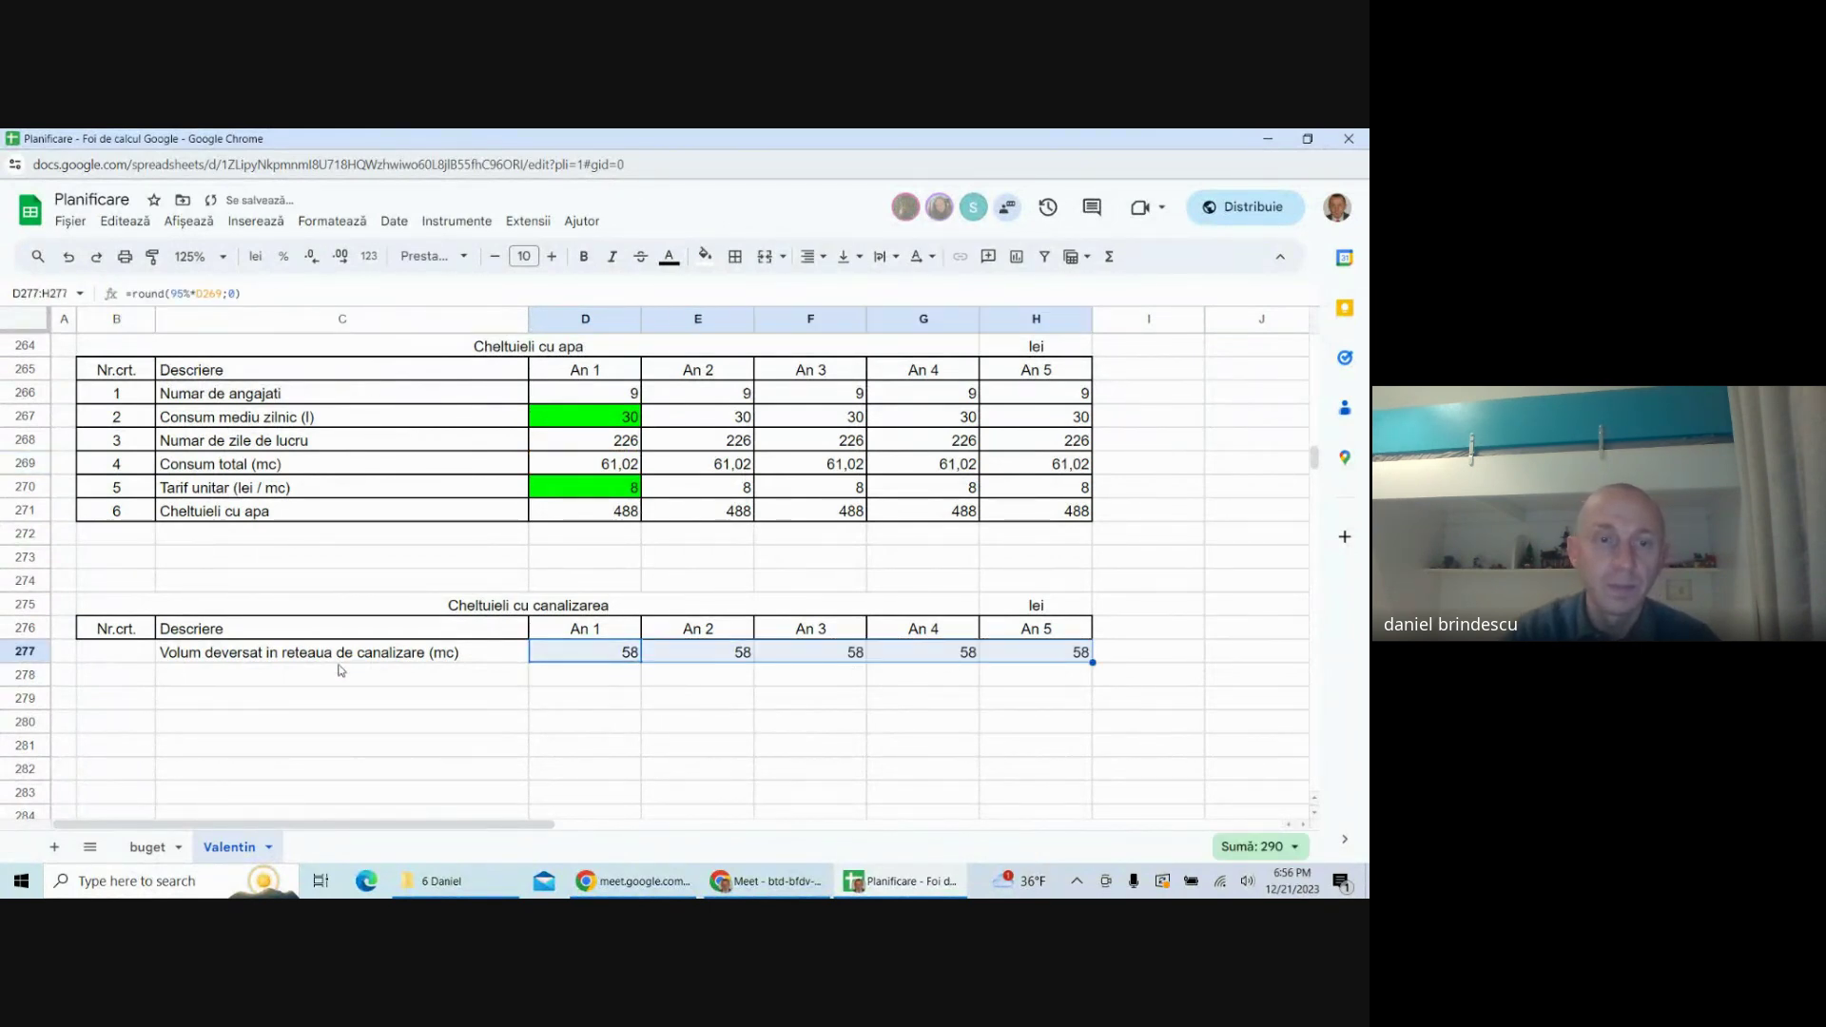
- Copy the "Tarif unitar (lei / mc)" description from C270 to C278
click(211, 489)
key(ctrl+c)
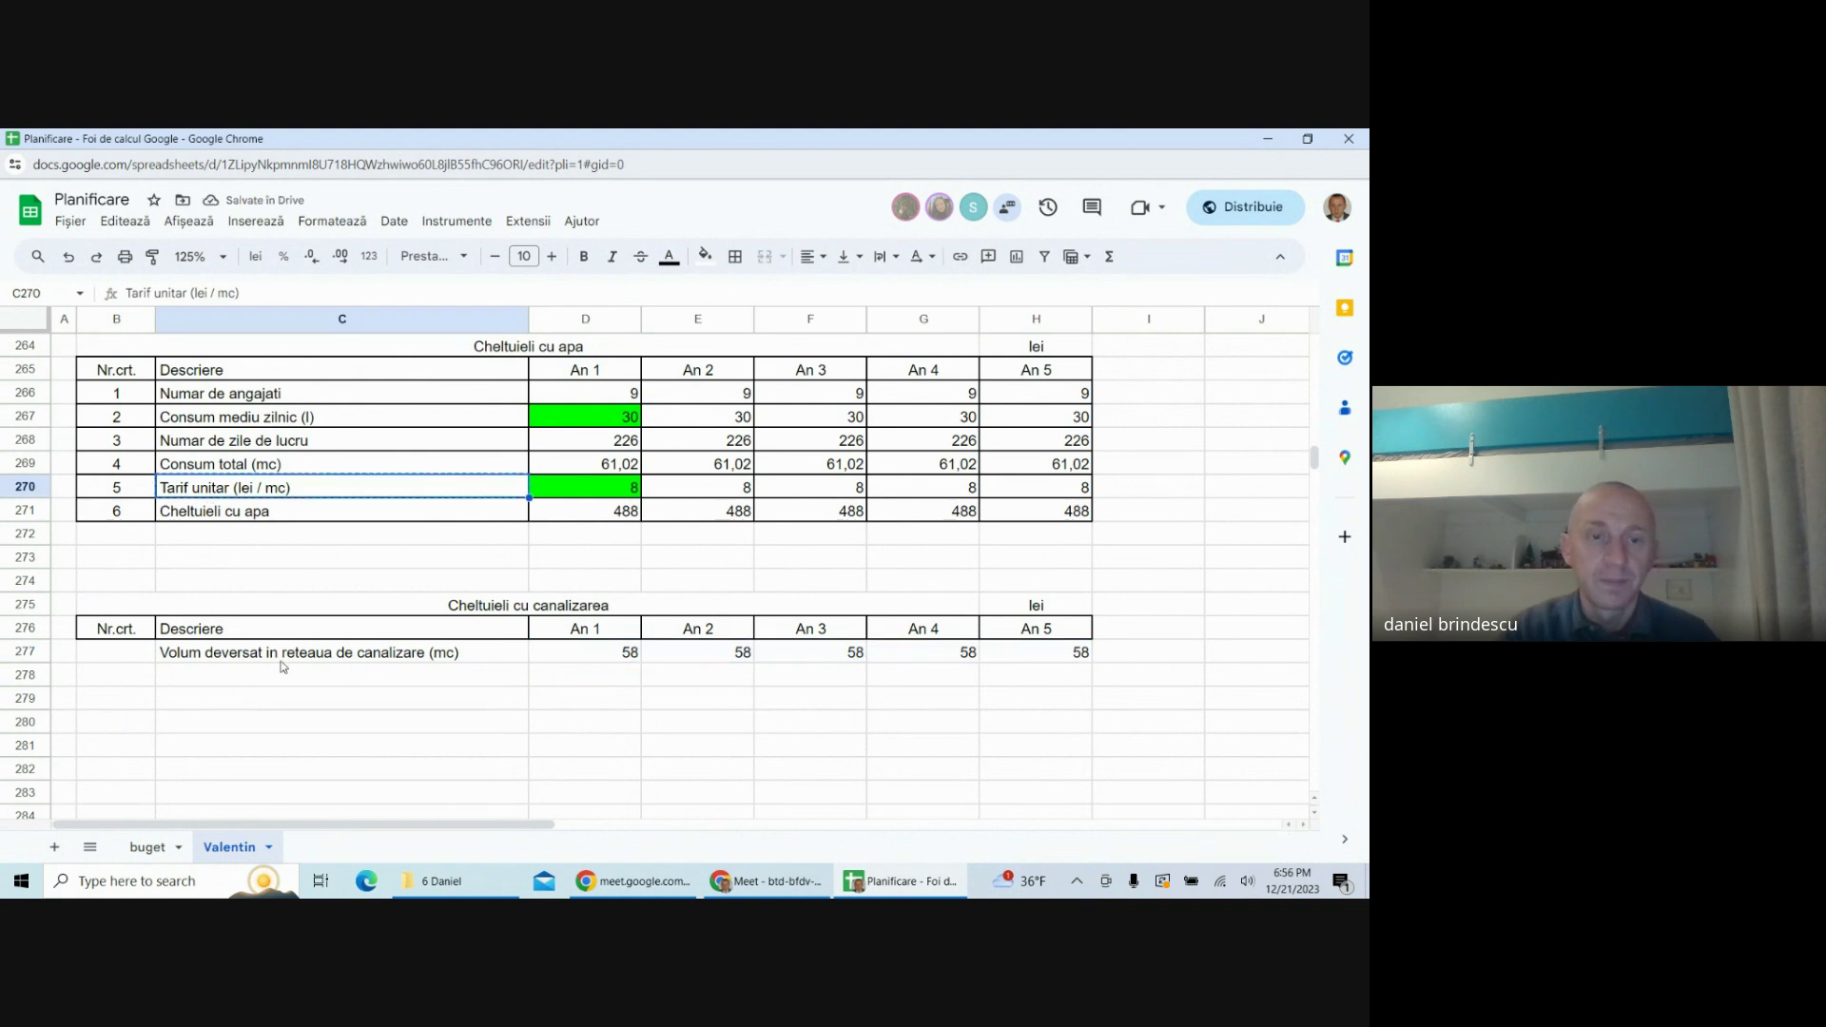
click(286, 672)
key(ctrl+v)
- Fill the An 1 unit tariff cell D278 with green and set its value to 7
click(568, 680)
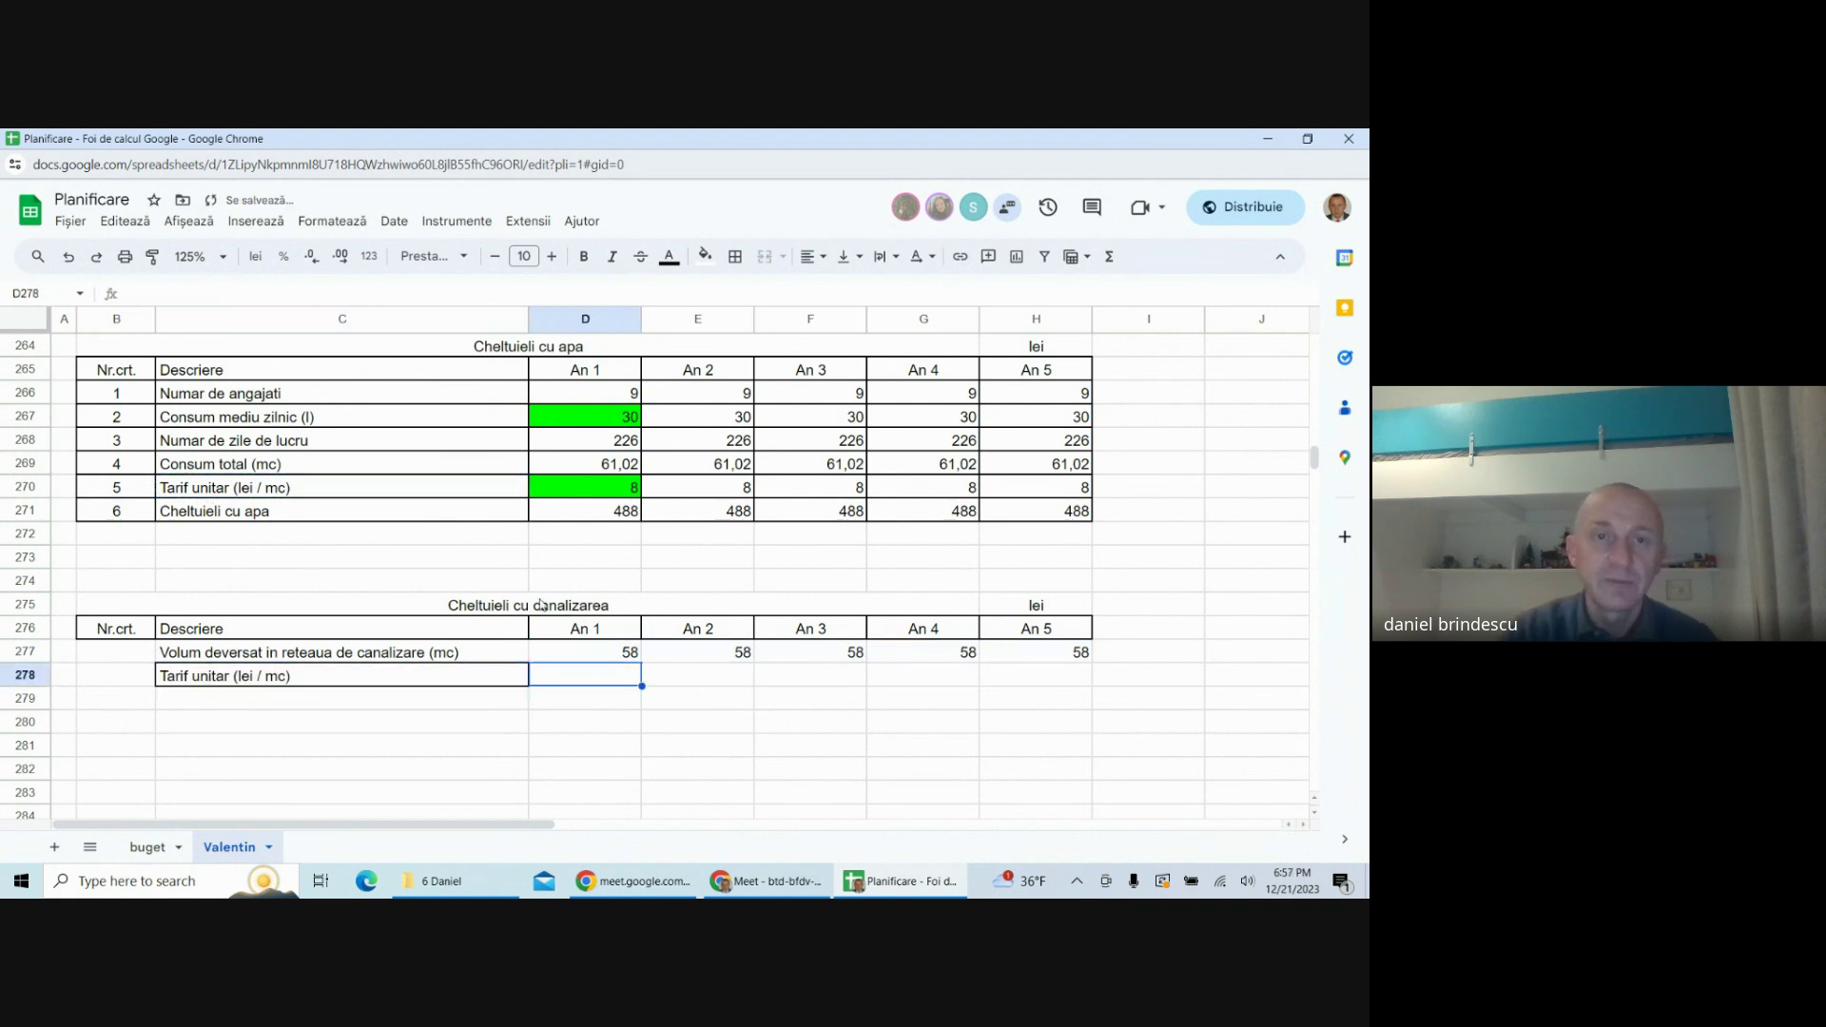
click(704, 256)
click(787, 339)
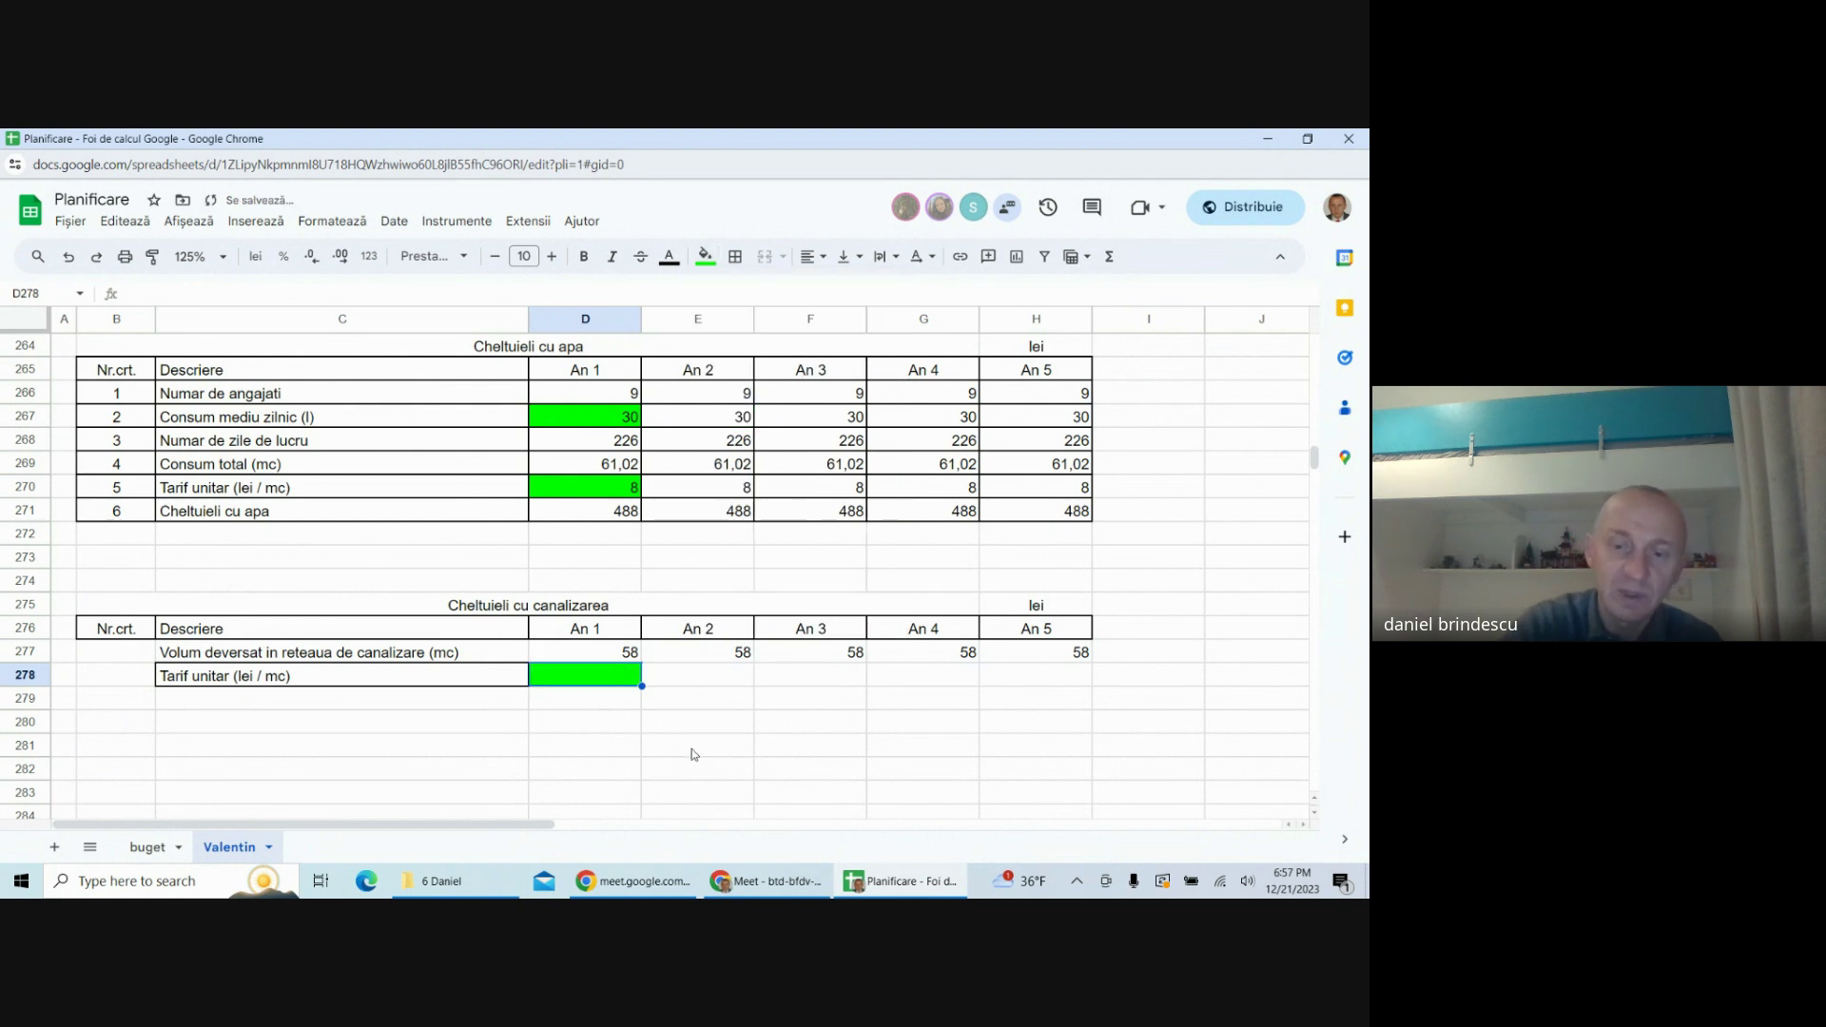
text(7)
key(Return)
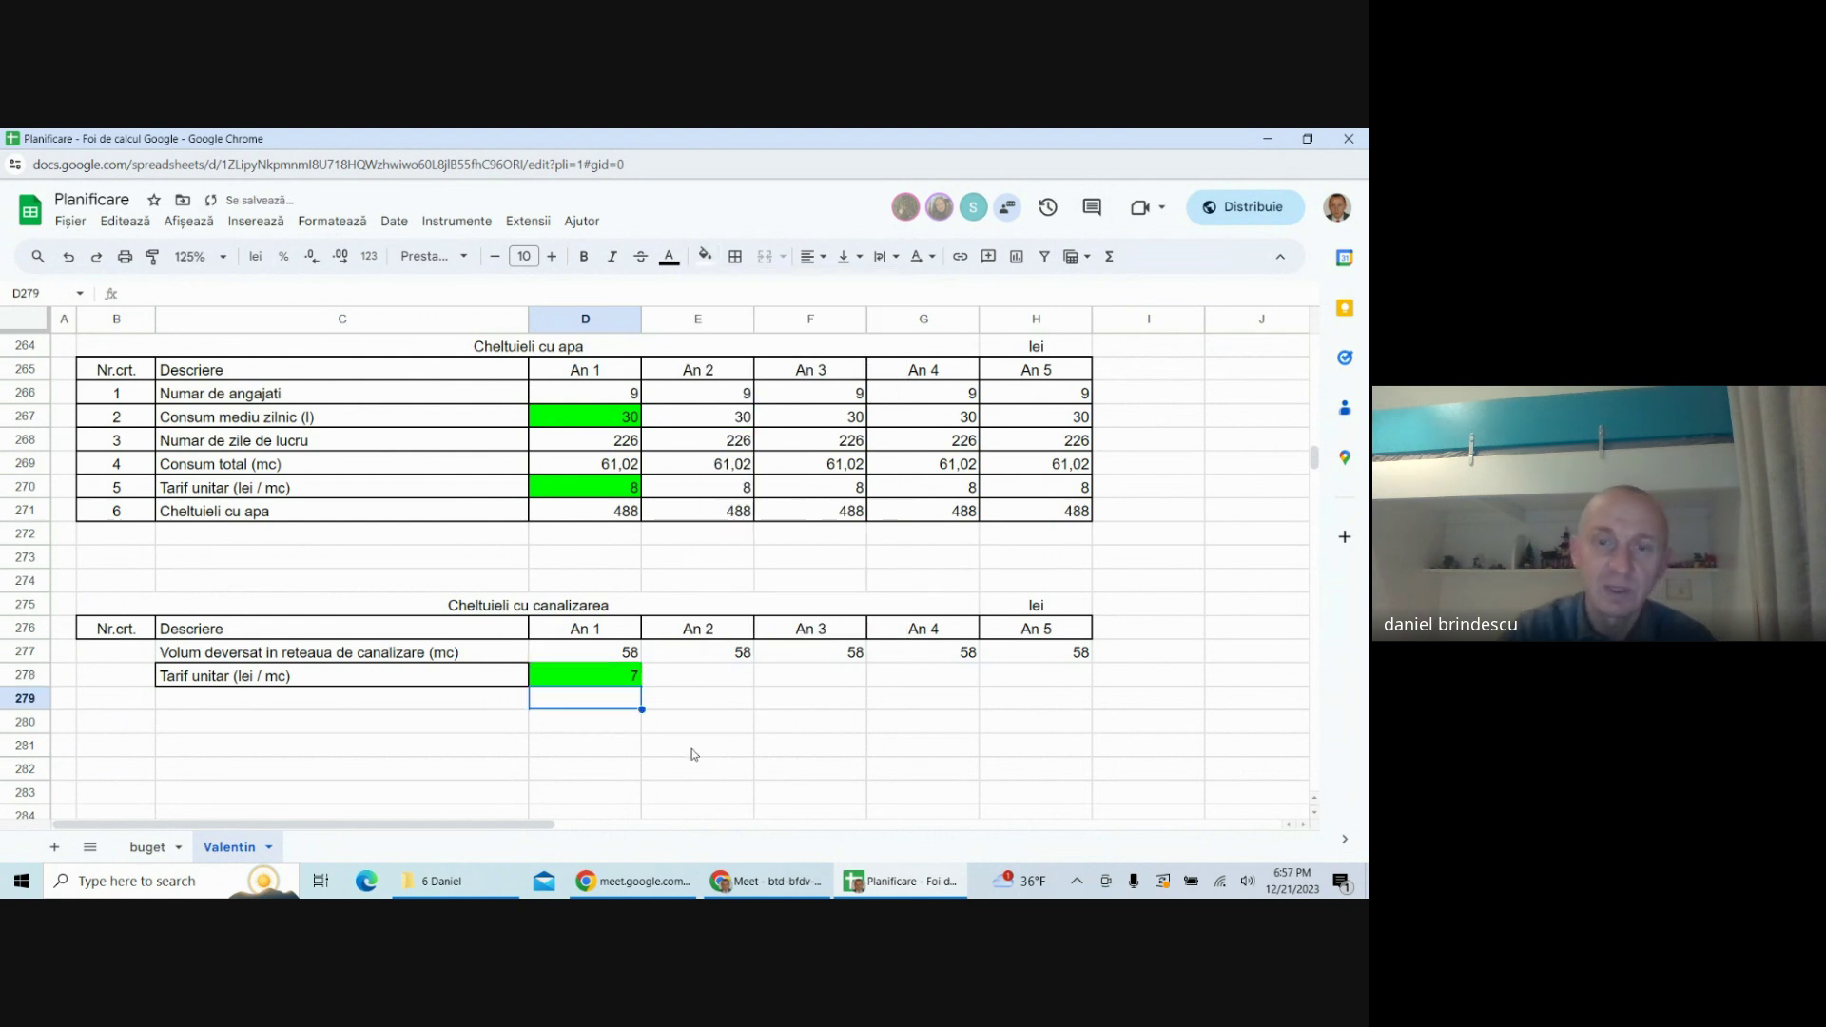
- Set the An 2 tariff in E278 to =D278 and fill the formula across through An 5
click(709, 675)
text(=)
click(637, 675)
key(Return)
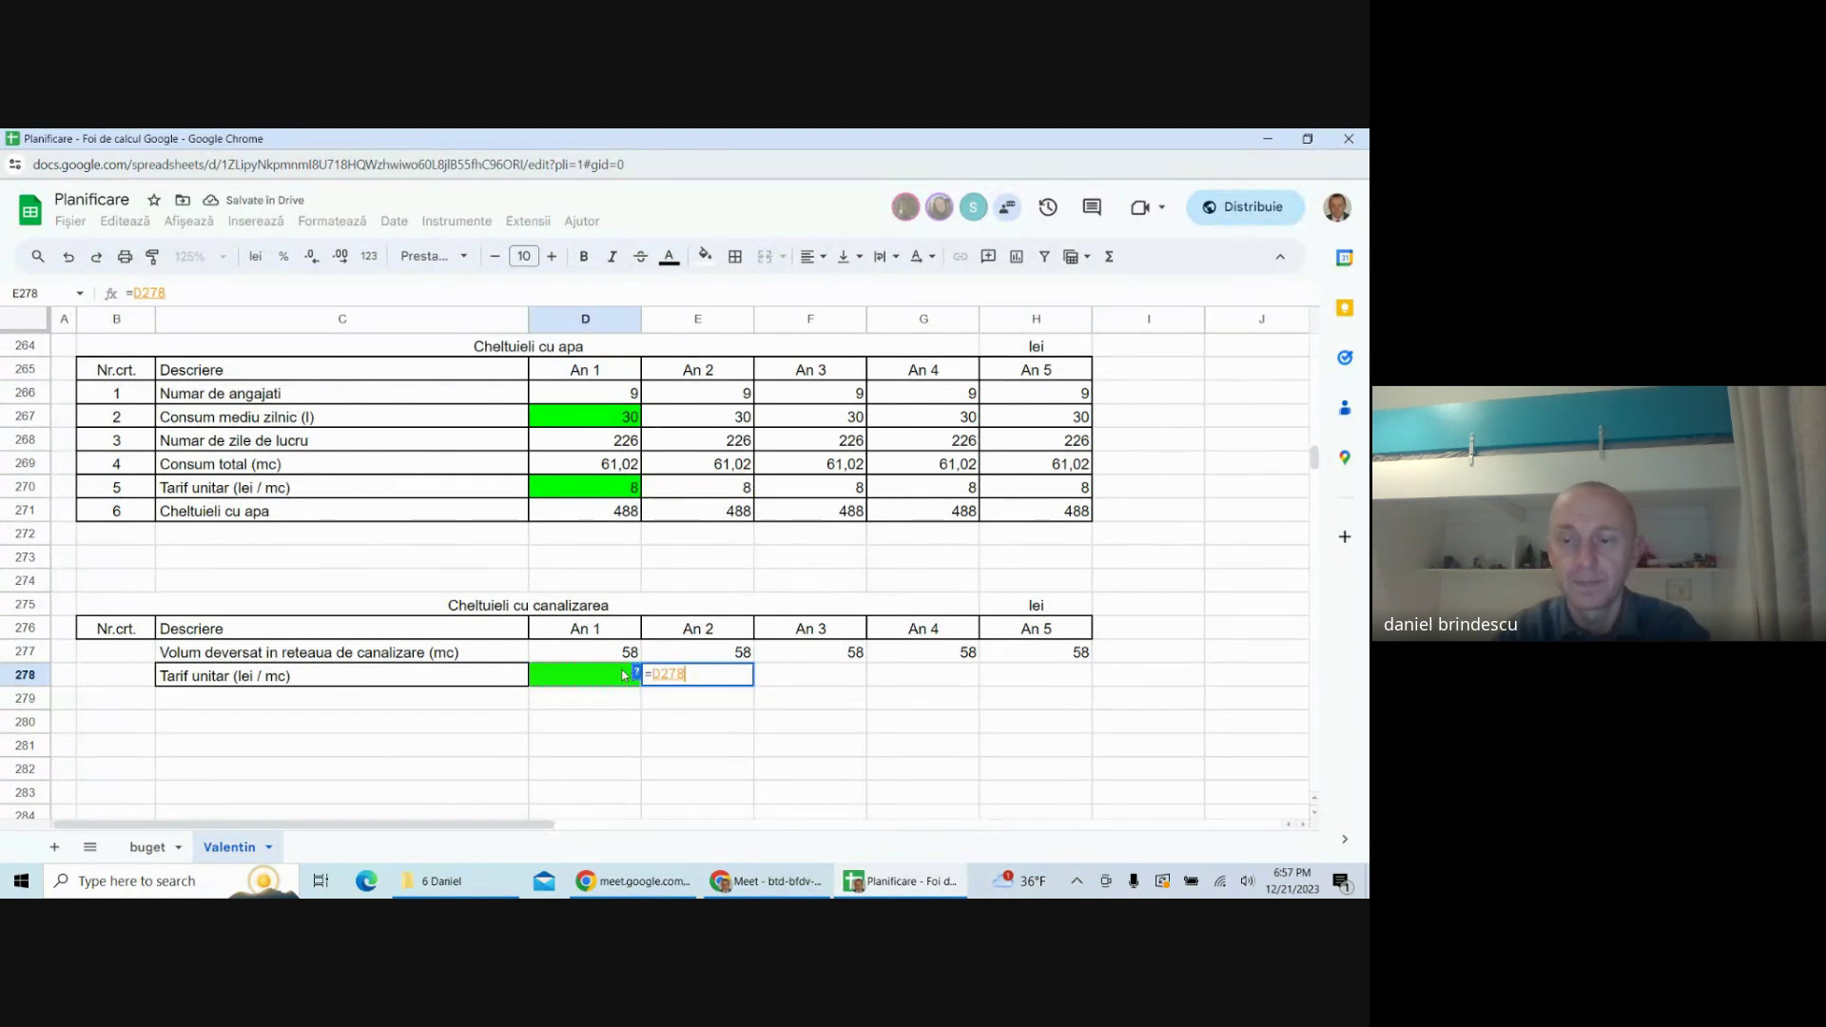
key(Up)
drag(753, 684, 1017, 677)
click(643, 797)
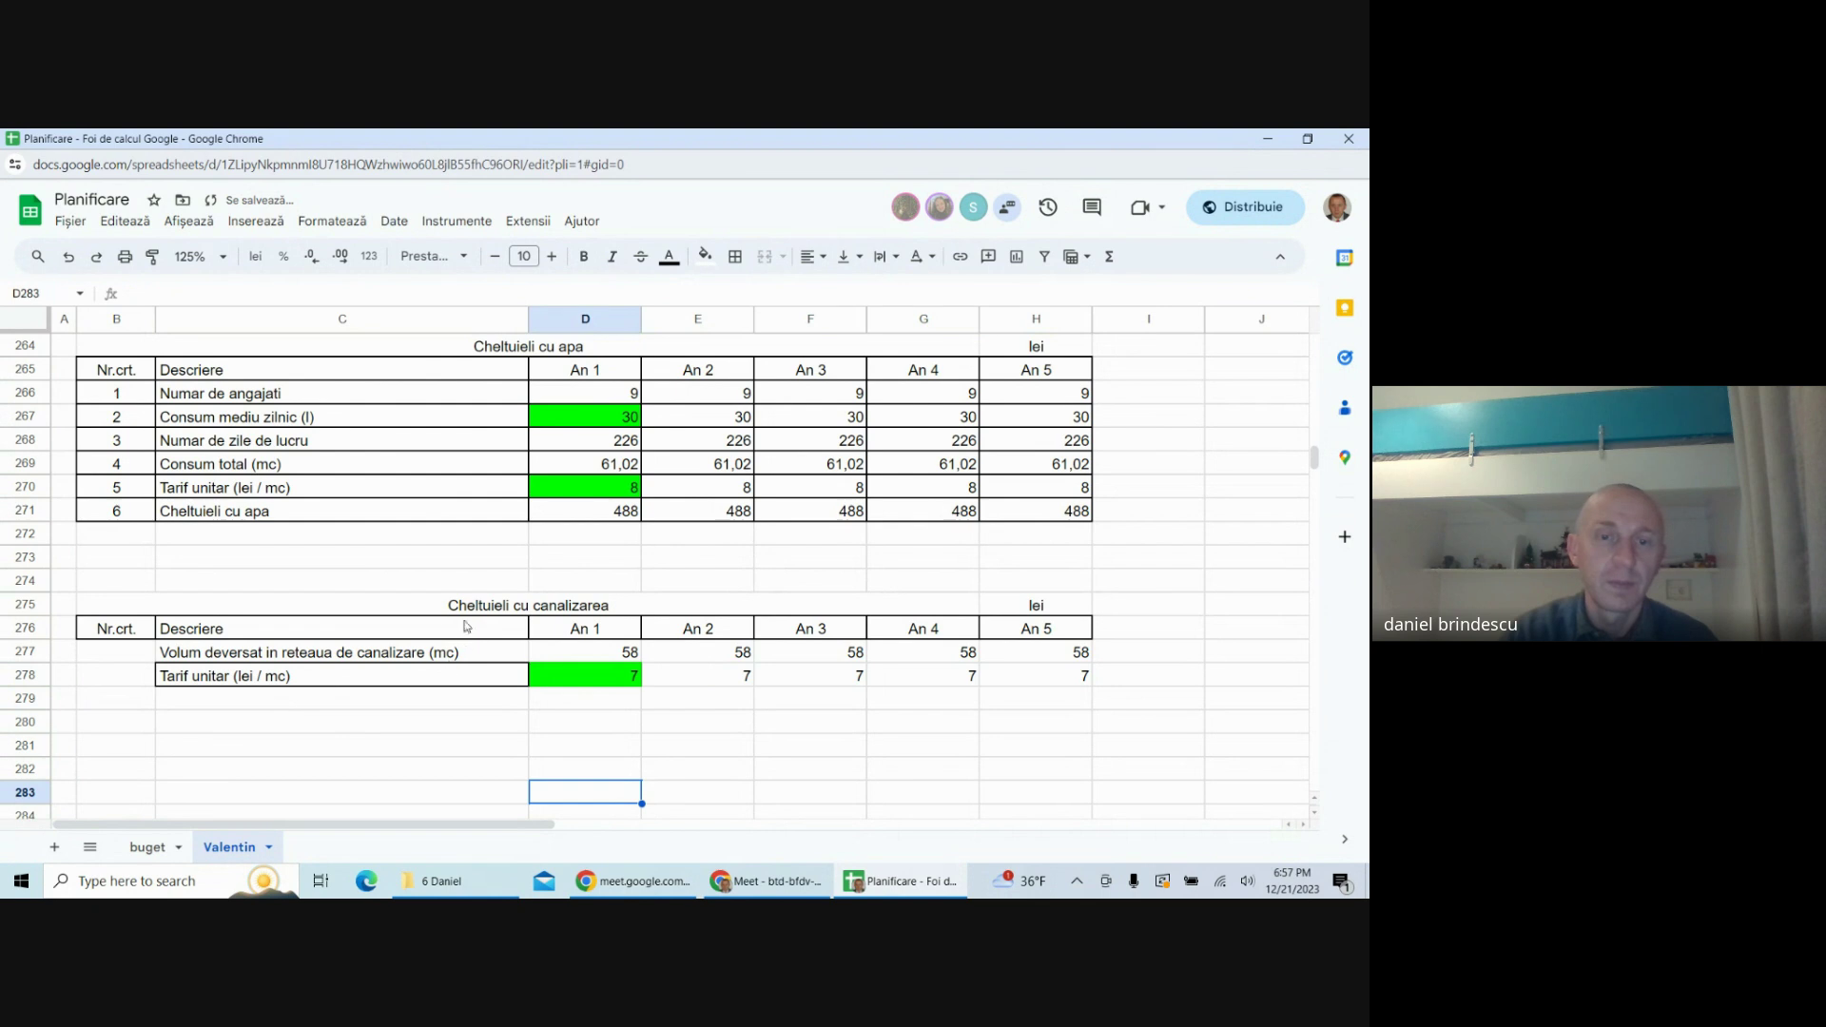
- Link the description in C279 to the sewerage table's title in row 275
click(333, 695)
text(=)
click(457, 588)
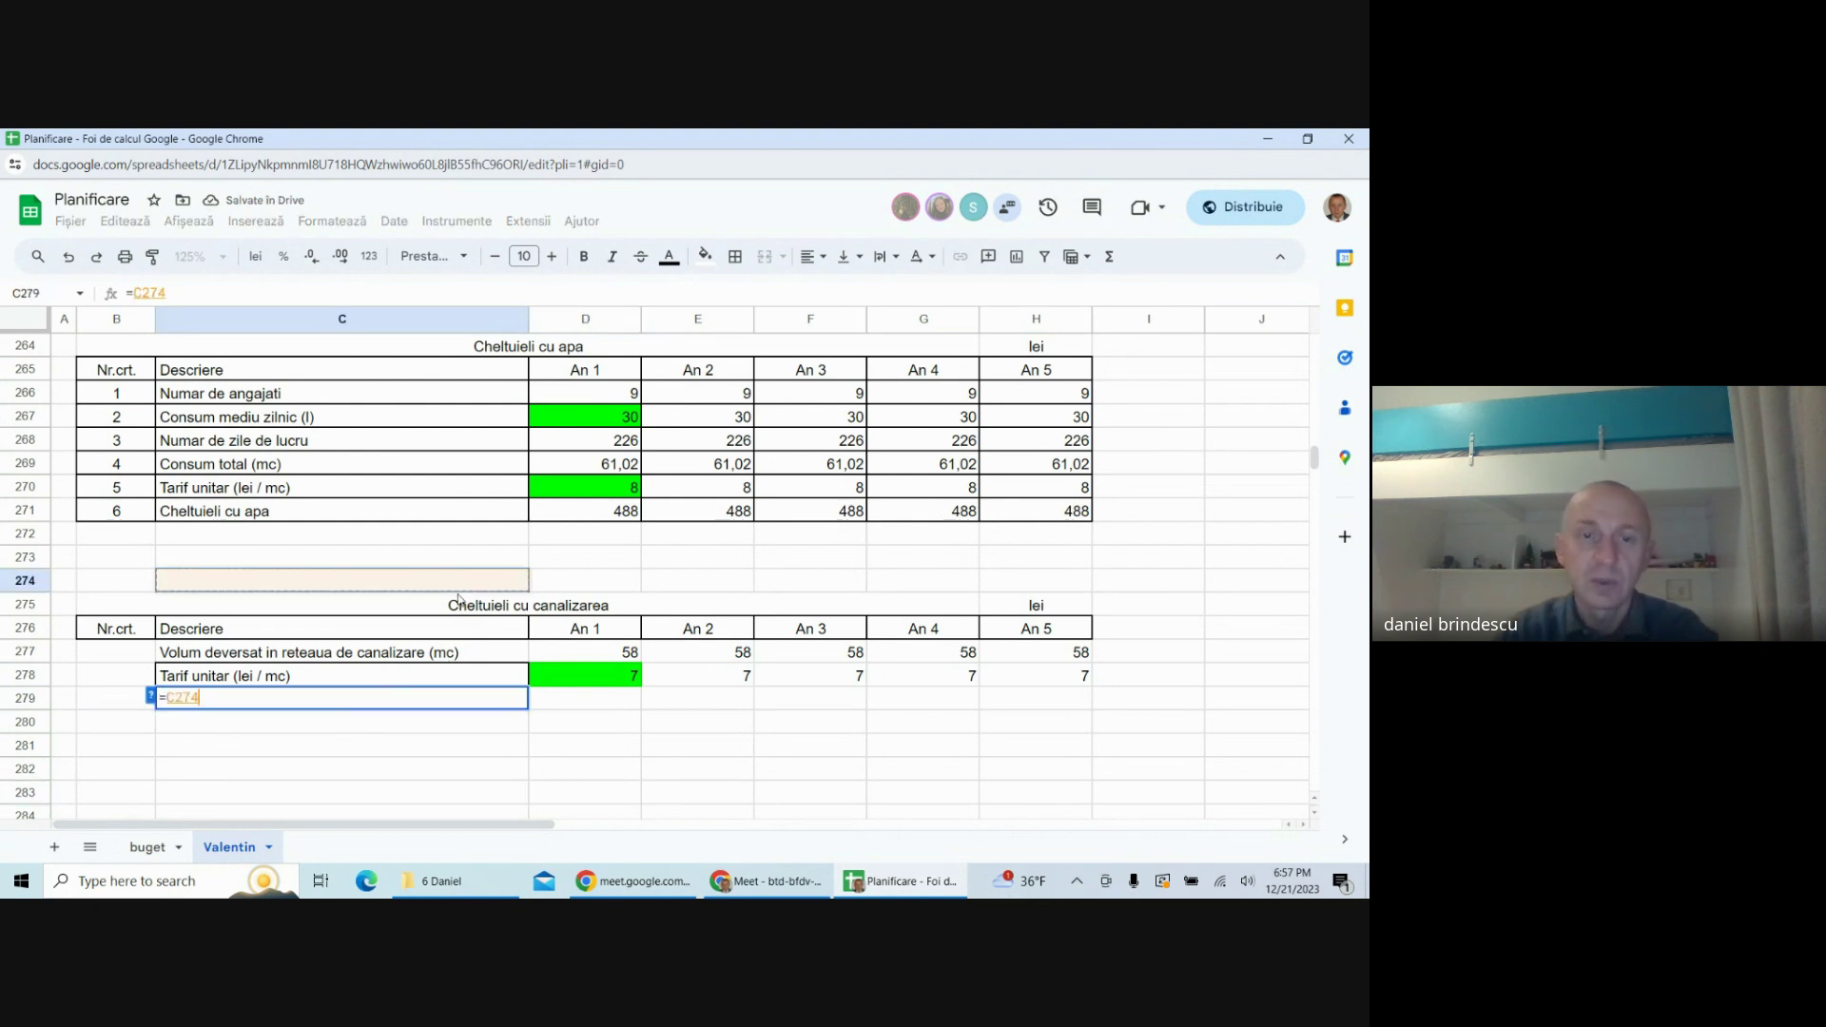
key(Return)
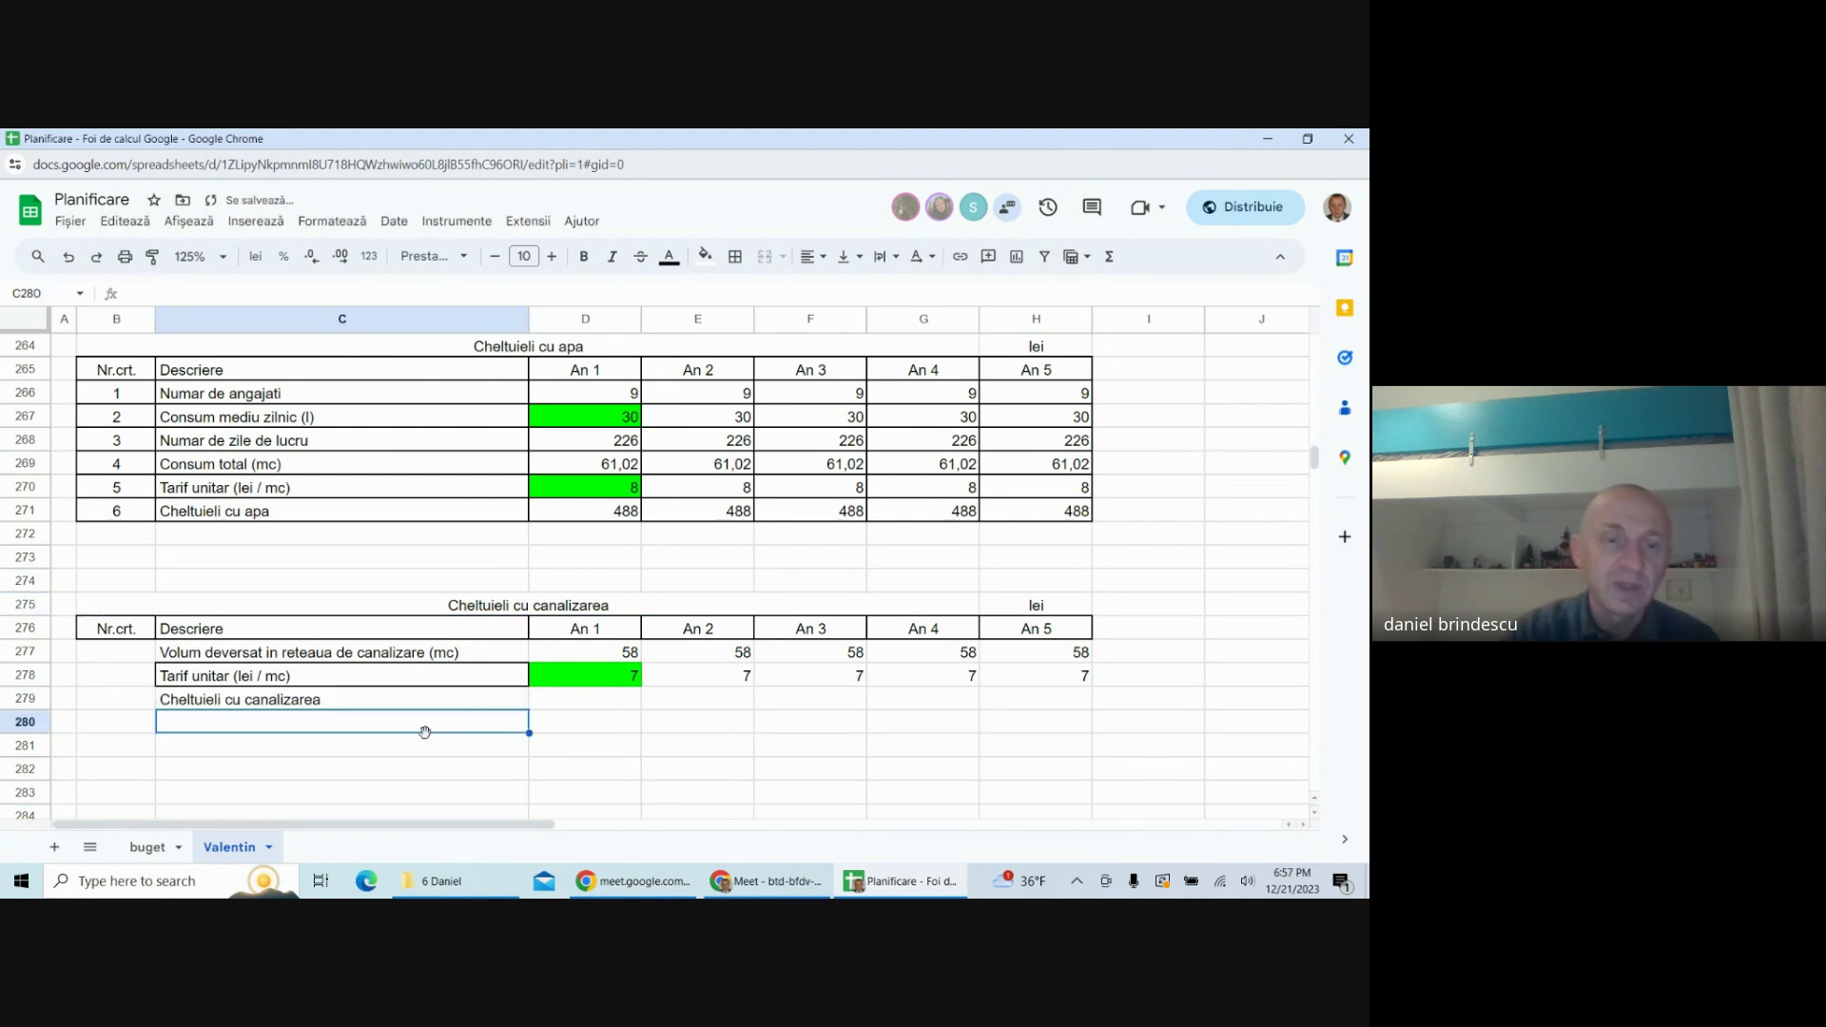
- Calculate the An 1 sewerage expense in D279 as =D278*D277
click(561, 706)
text(=)
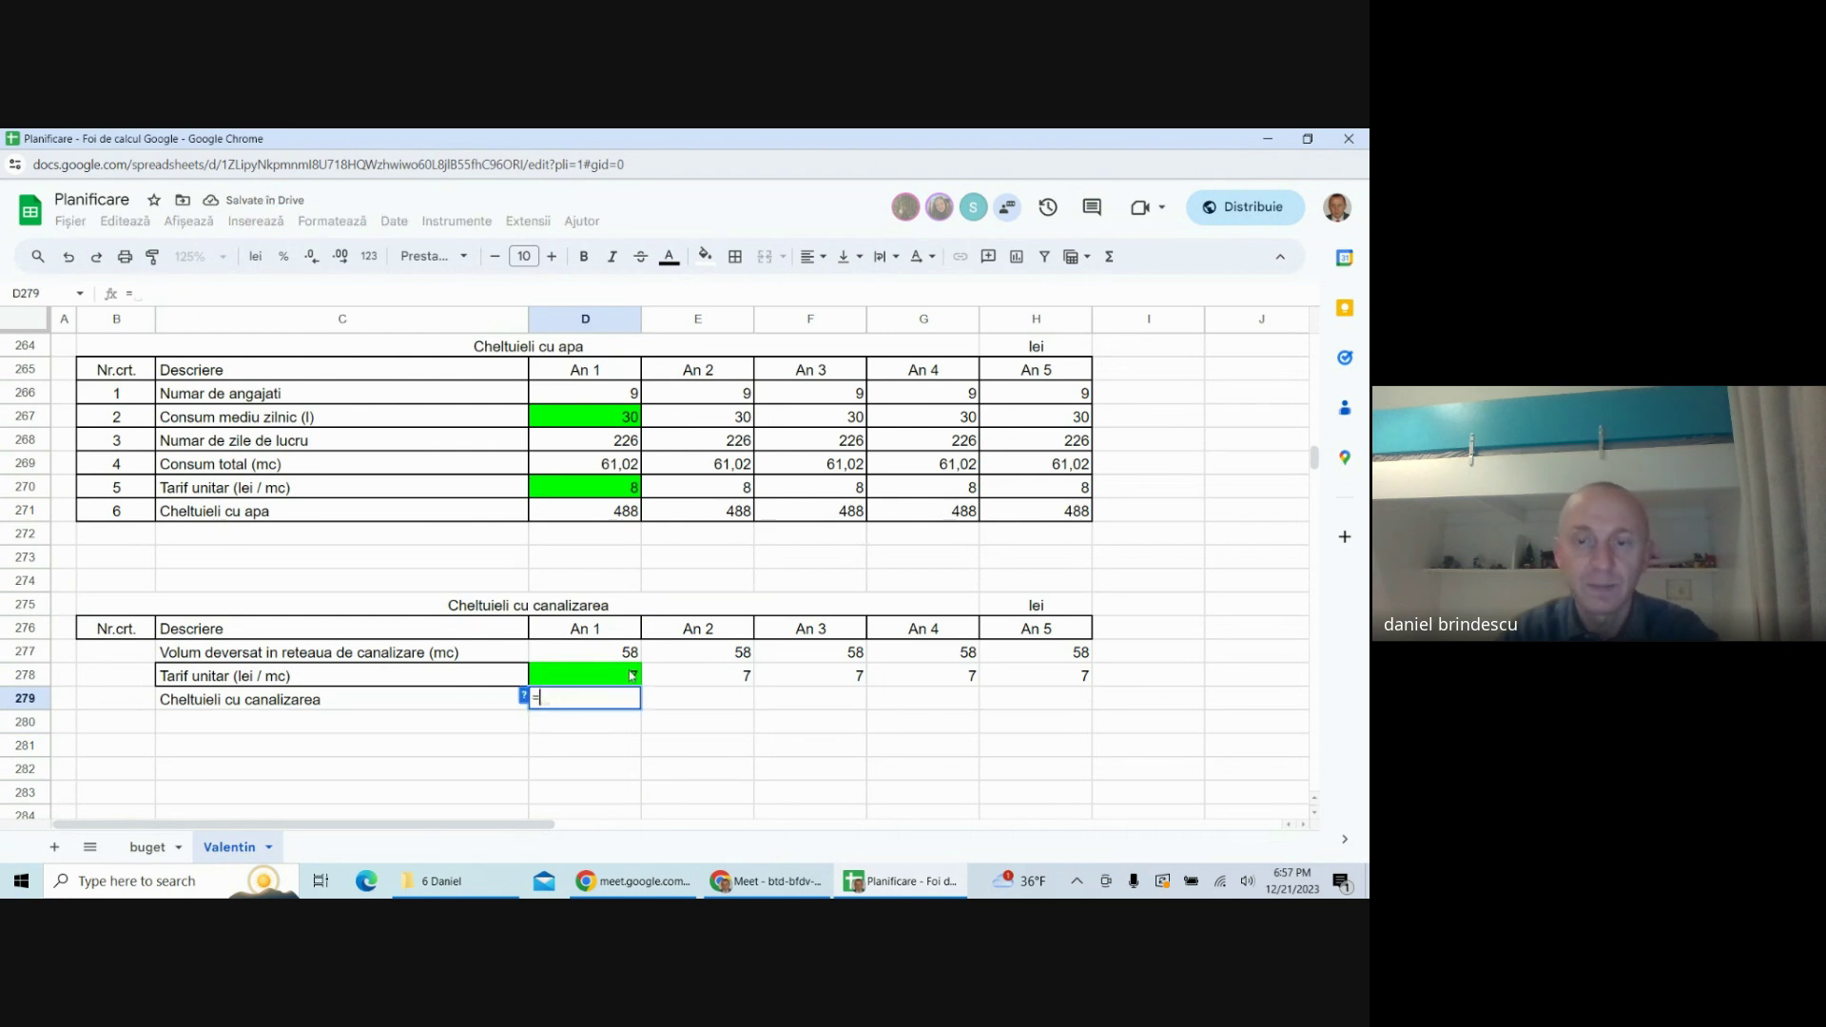
click(633, 675)
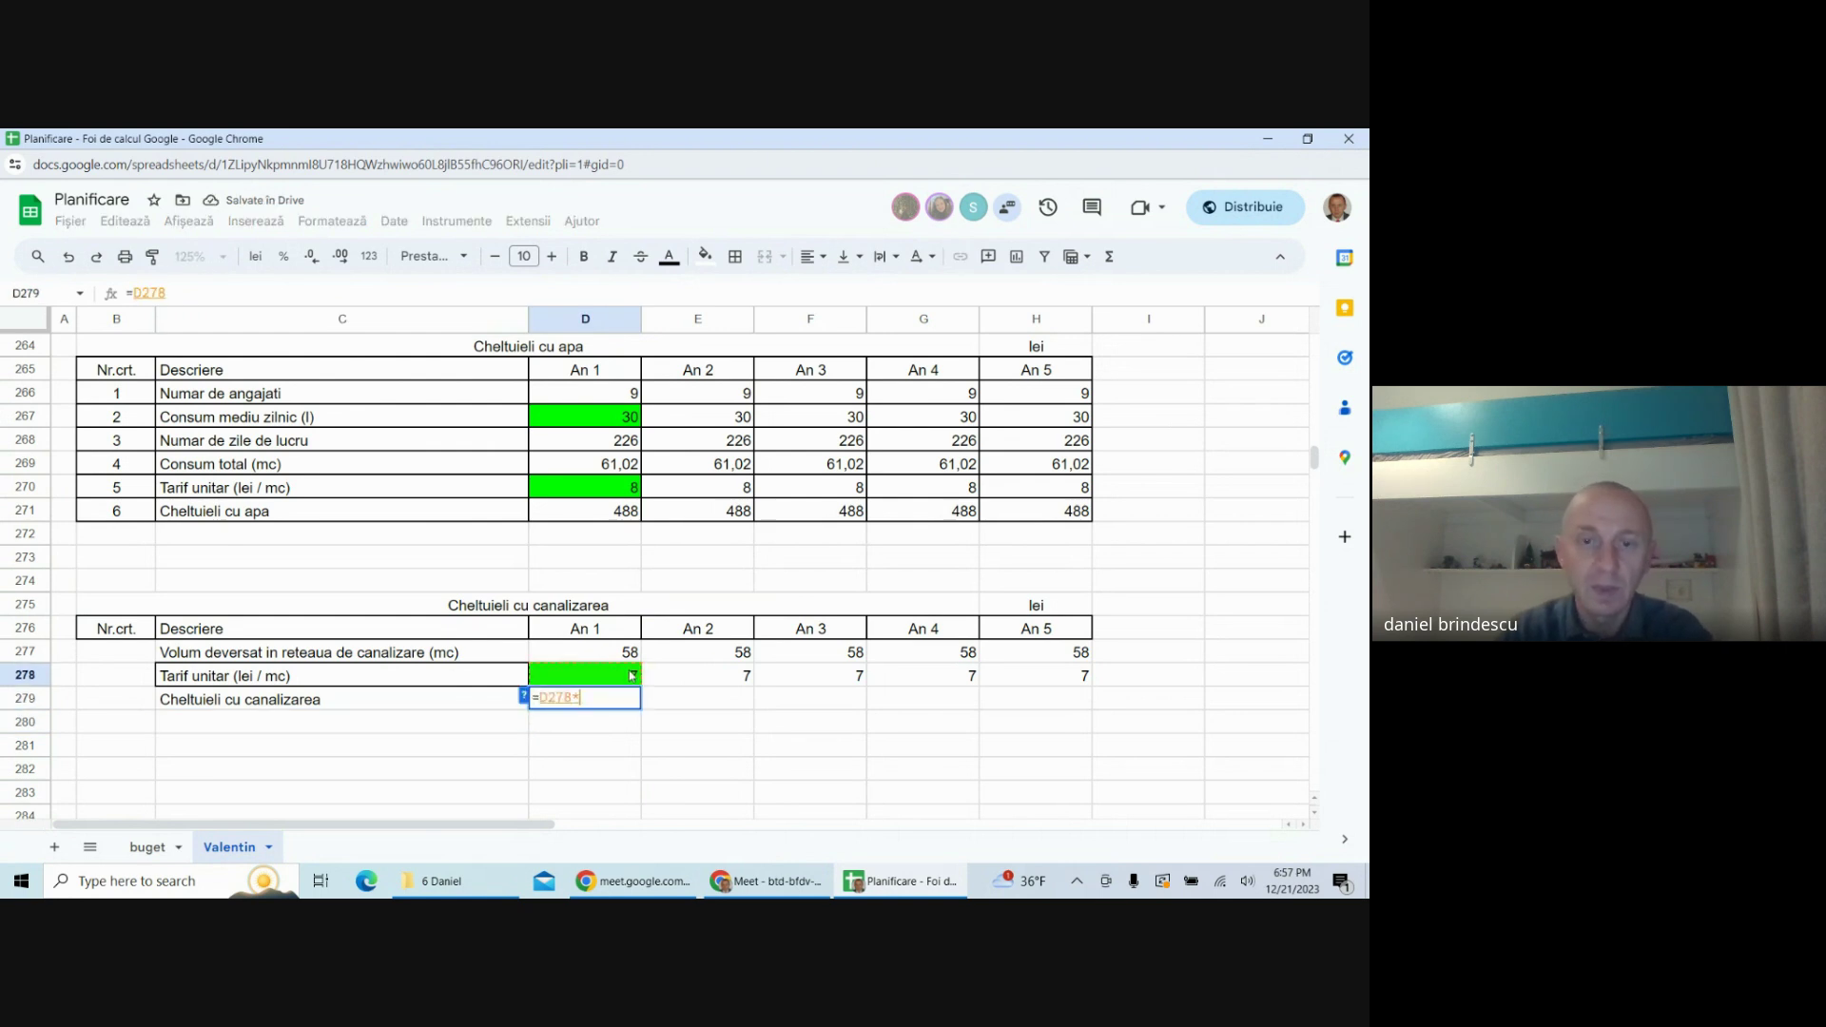
text(*)
click(622, 657)
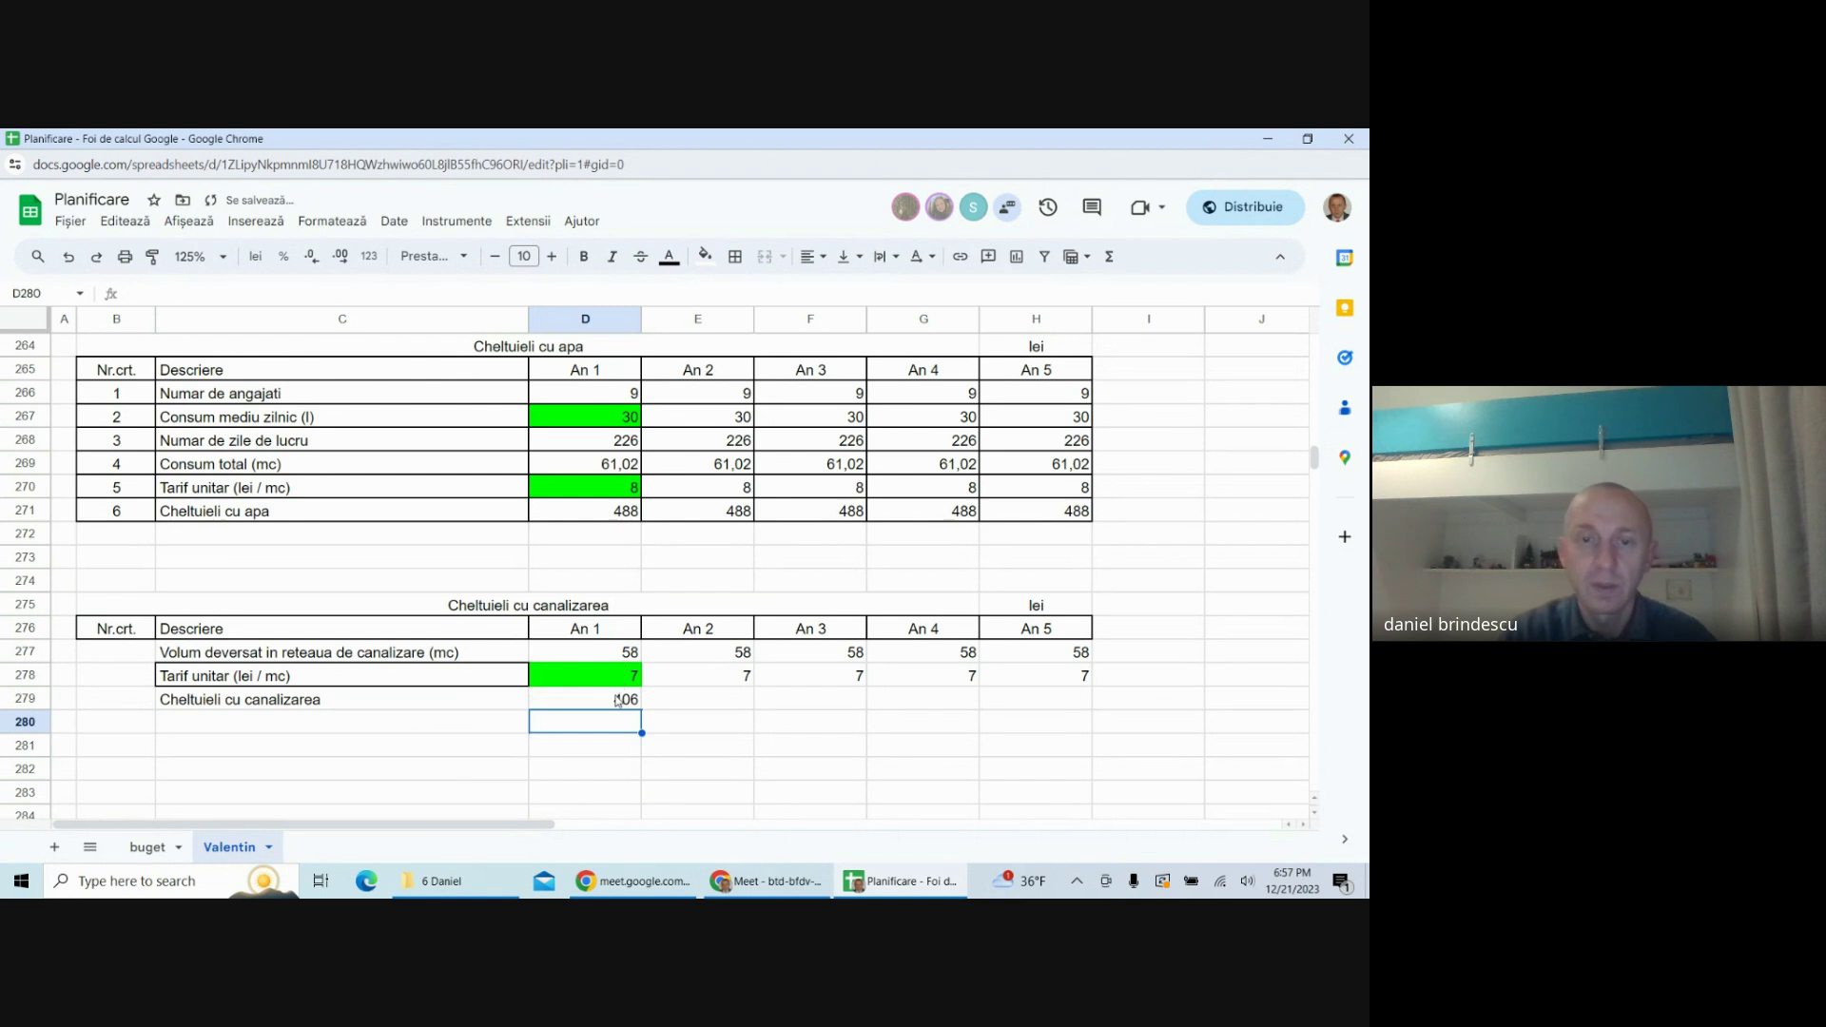
- Fill the sewerage expense formula from D279 across through An 5 and copy the row numbers 1 to 3 into B277:B279
click(631, 700)
drag(641, 708, 1012, 703)
drag(116, 393, 116, 441)
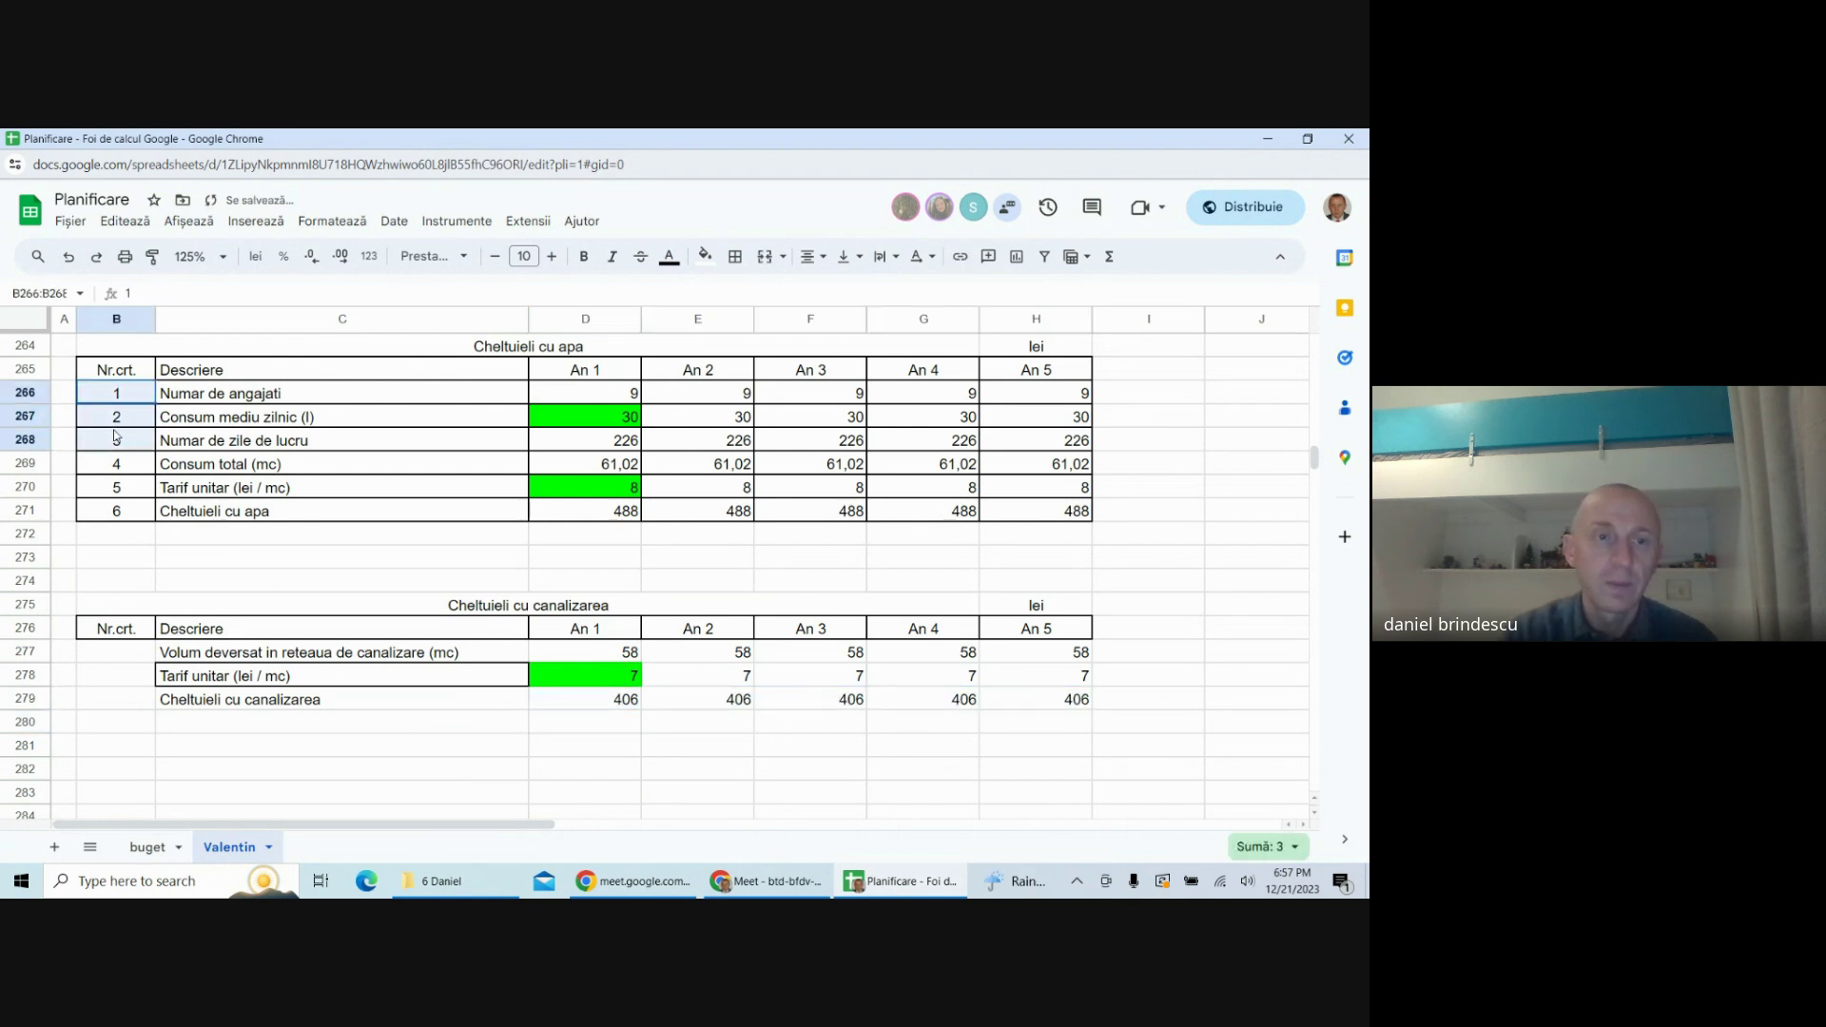
click(103, 653)
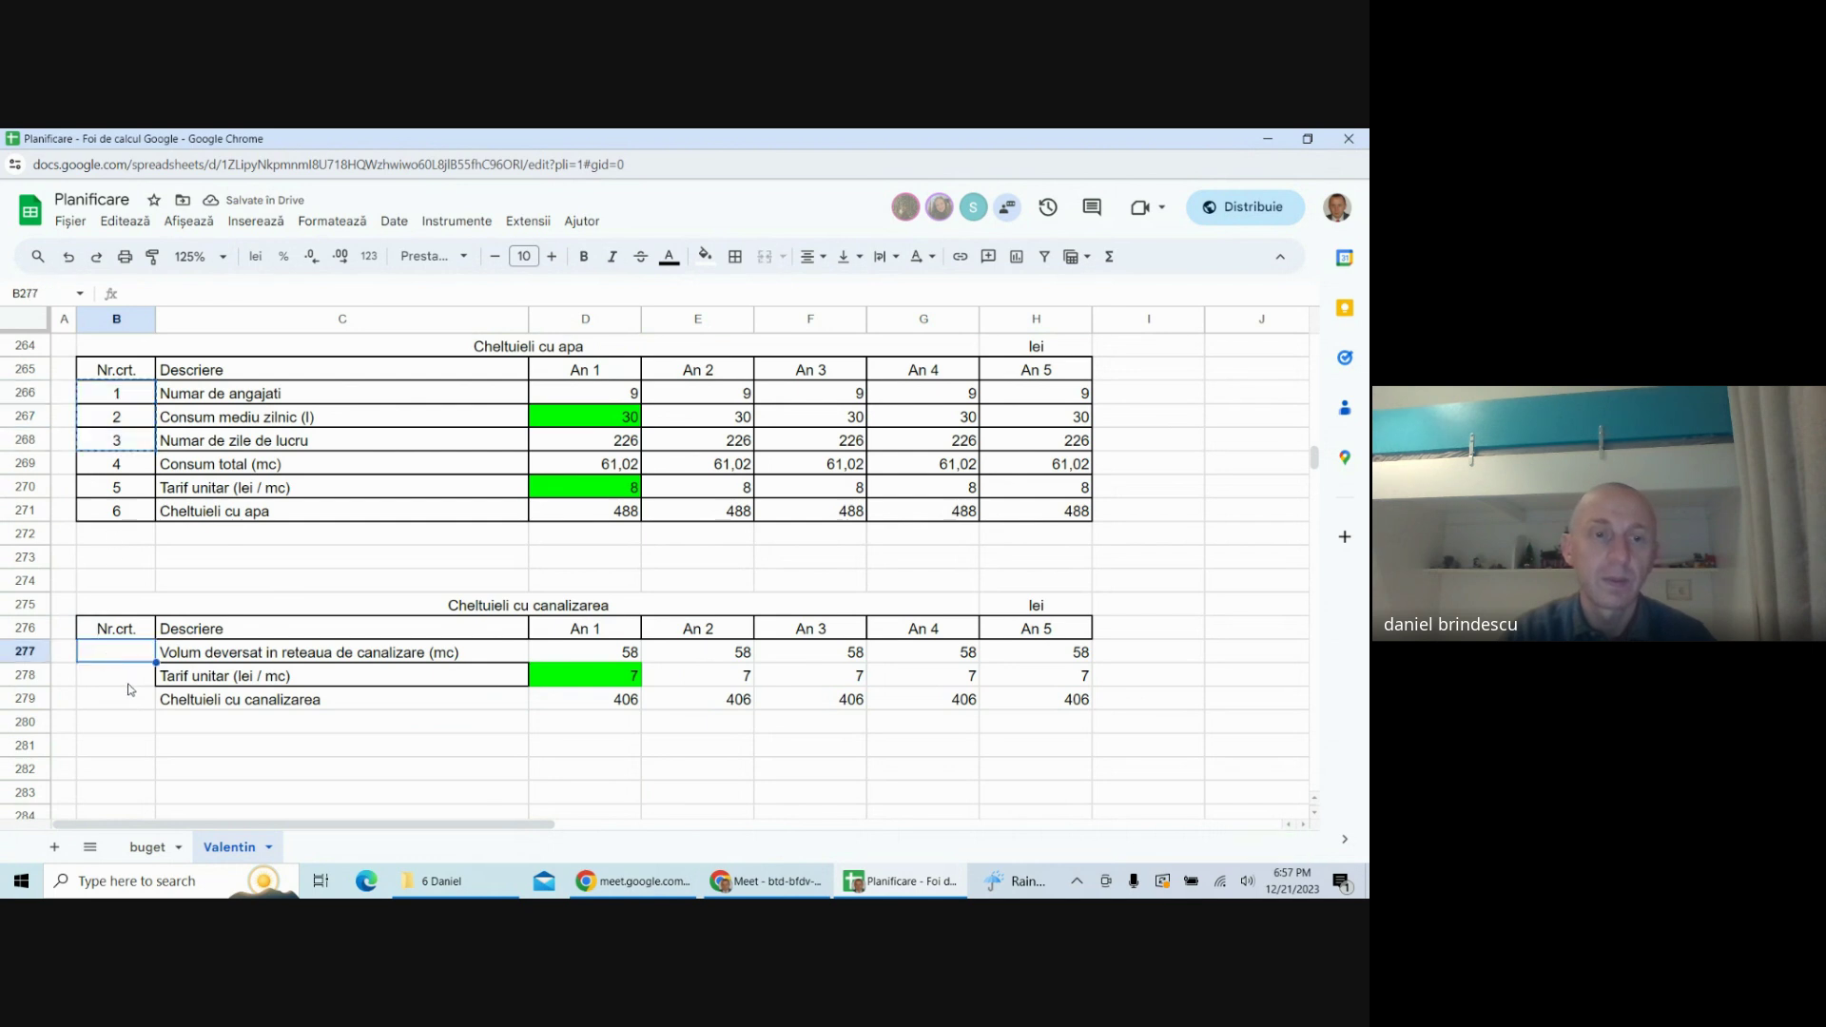
key(ctrl+v)
- Apply all borders to the sewerage table's body, B277:H279
drag(104, 653, 1084, 704)
click(735, 257)
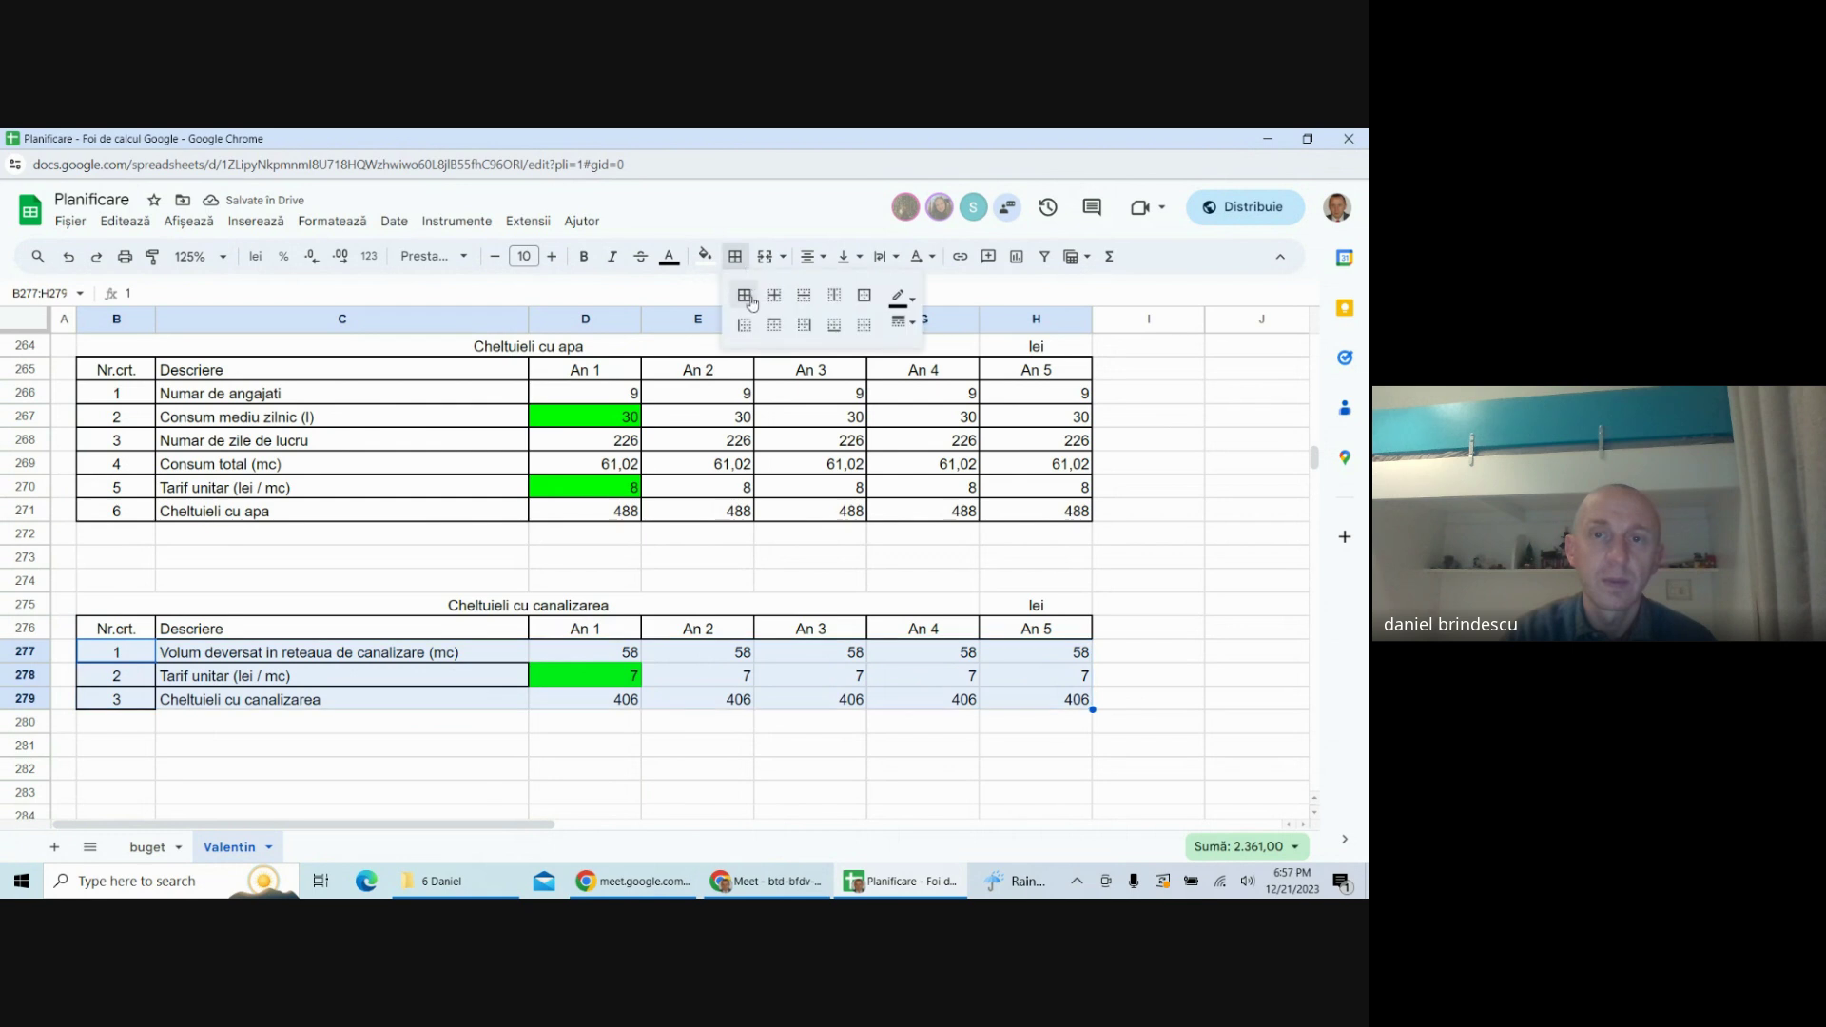
click(744, 295)
click(746, 754)
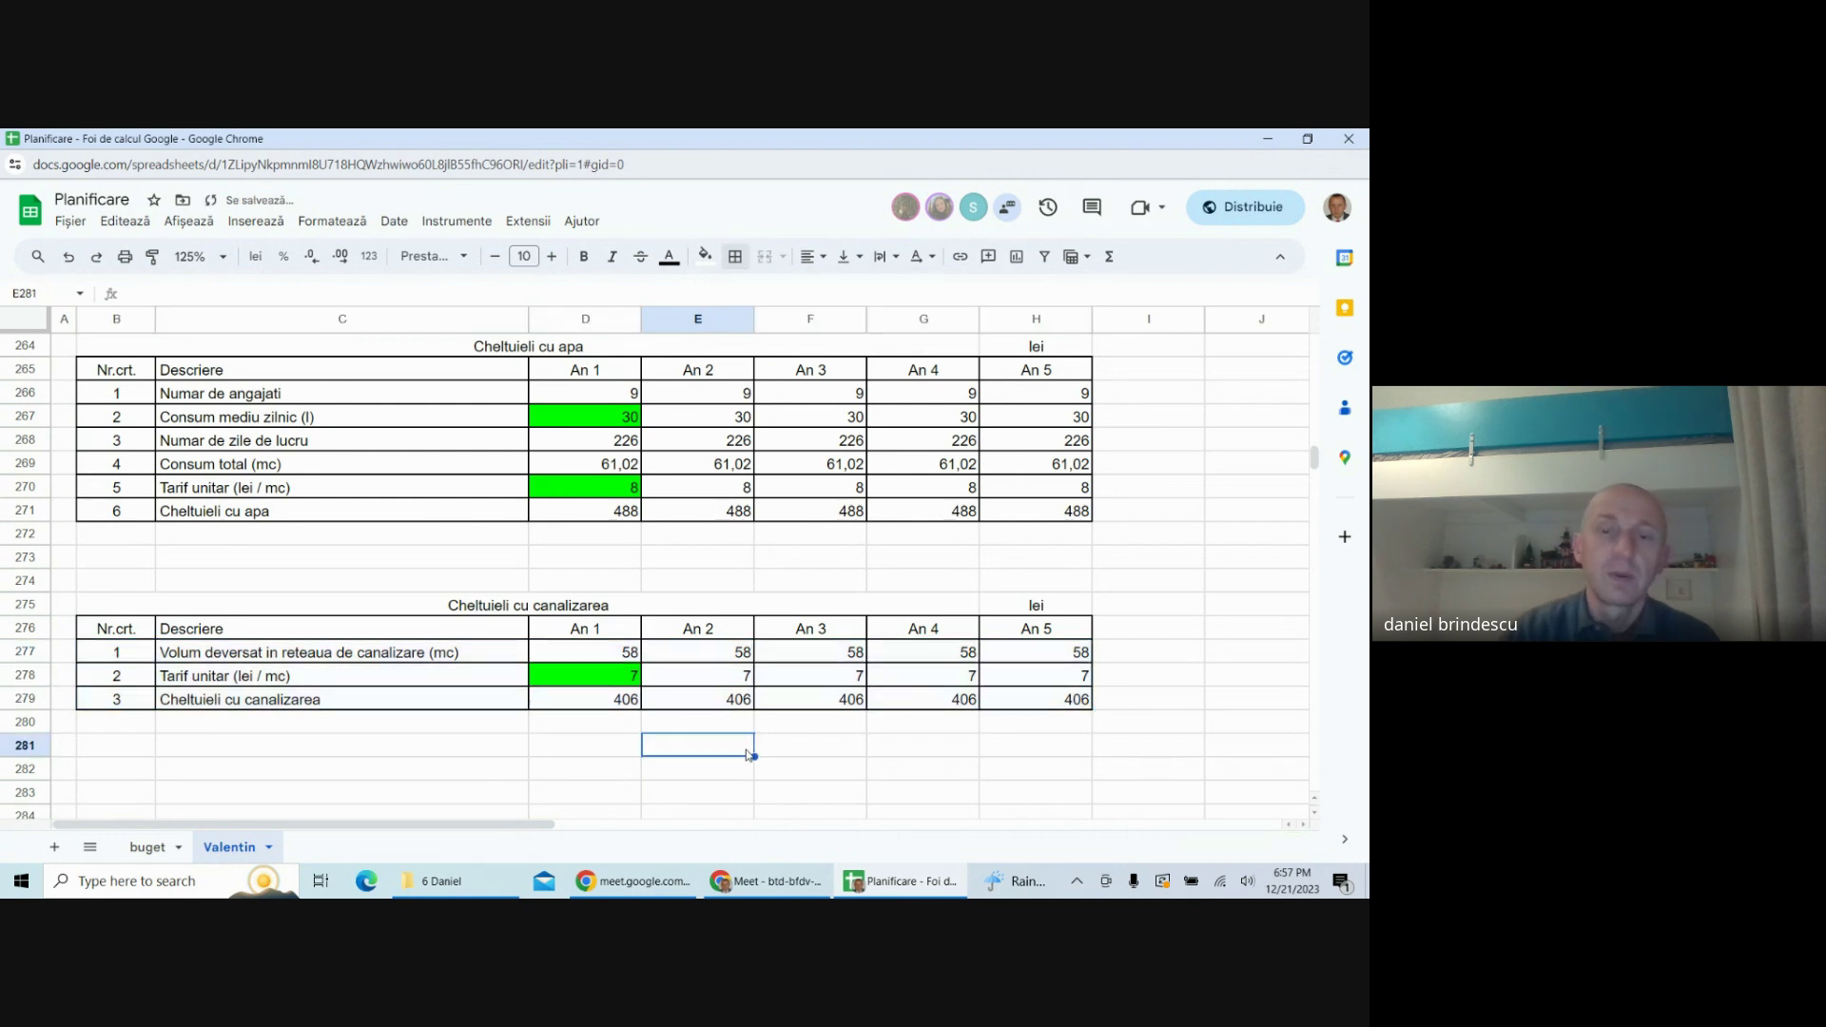
- Format the sewerage expenses in D279:H279 as numbers without decimals
drag(609, 701, 1084, 701)
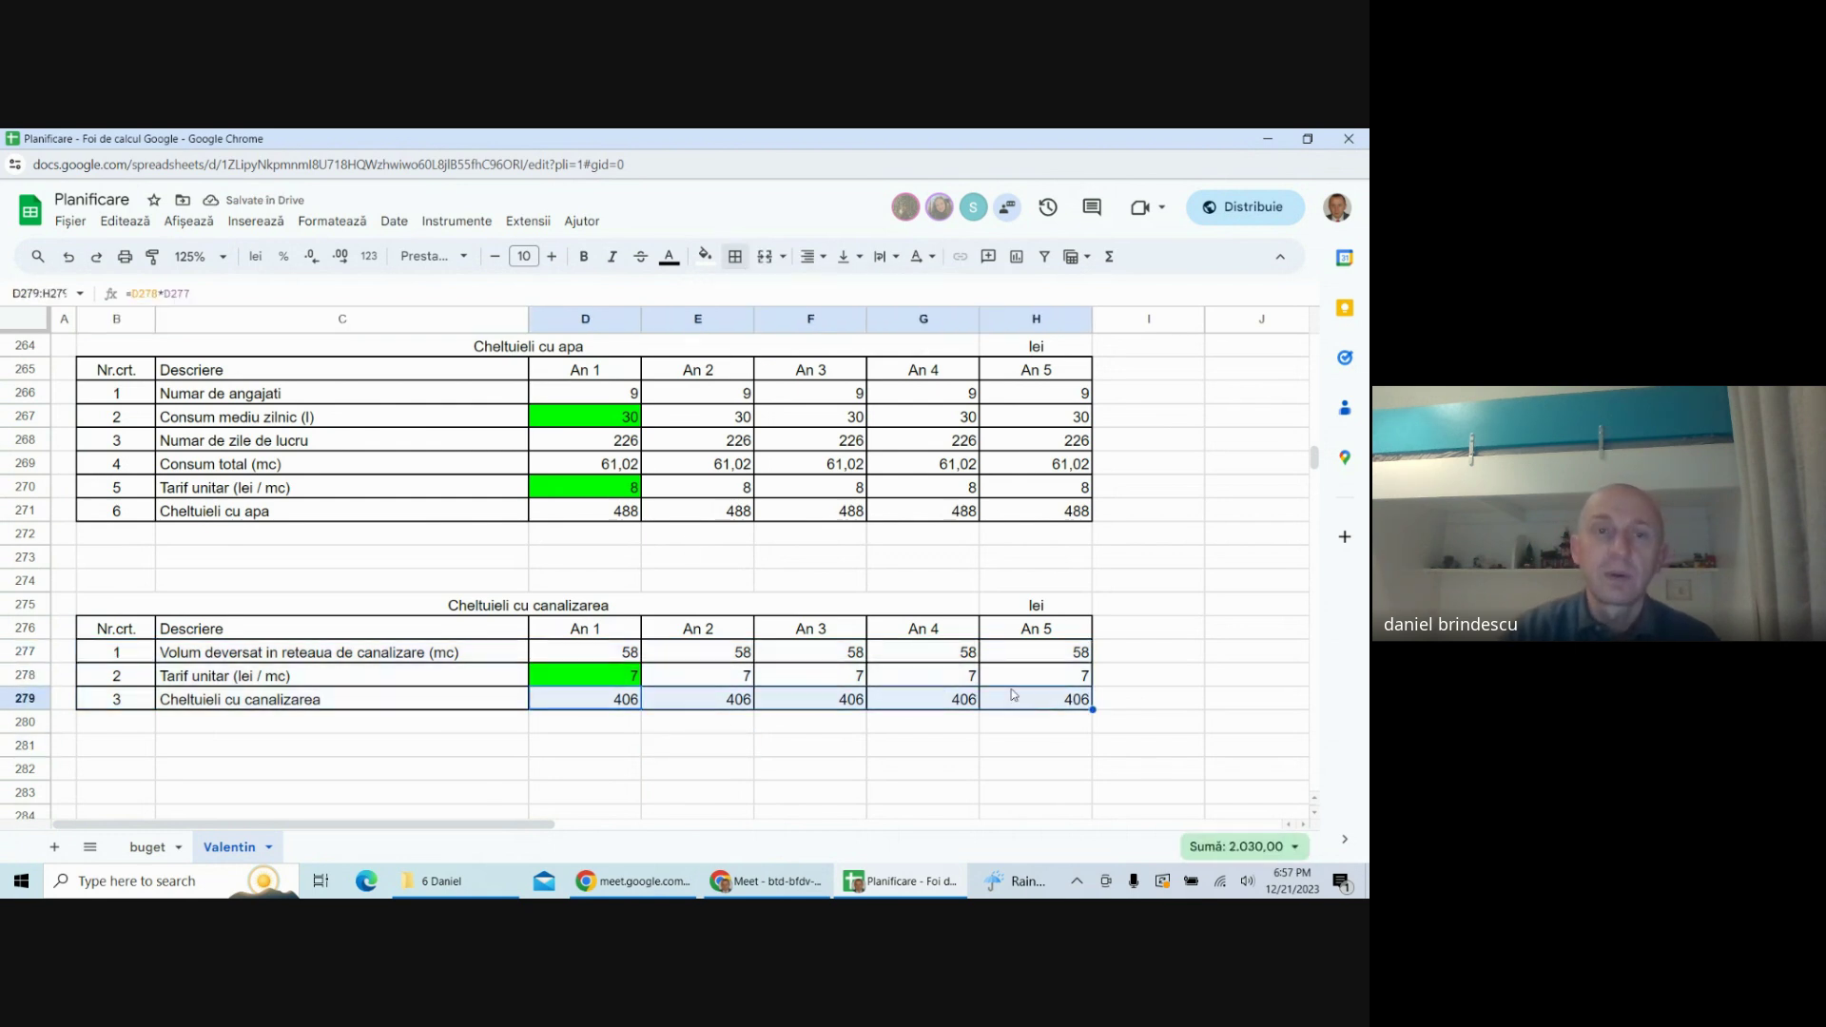
click(309, 222)
mouse_move(351, 296)
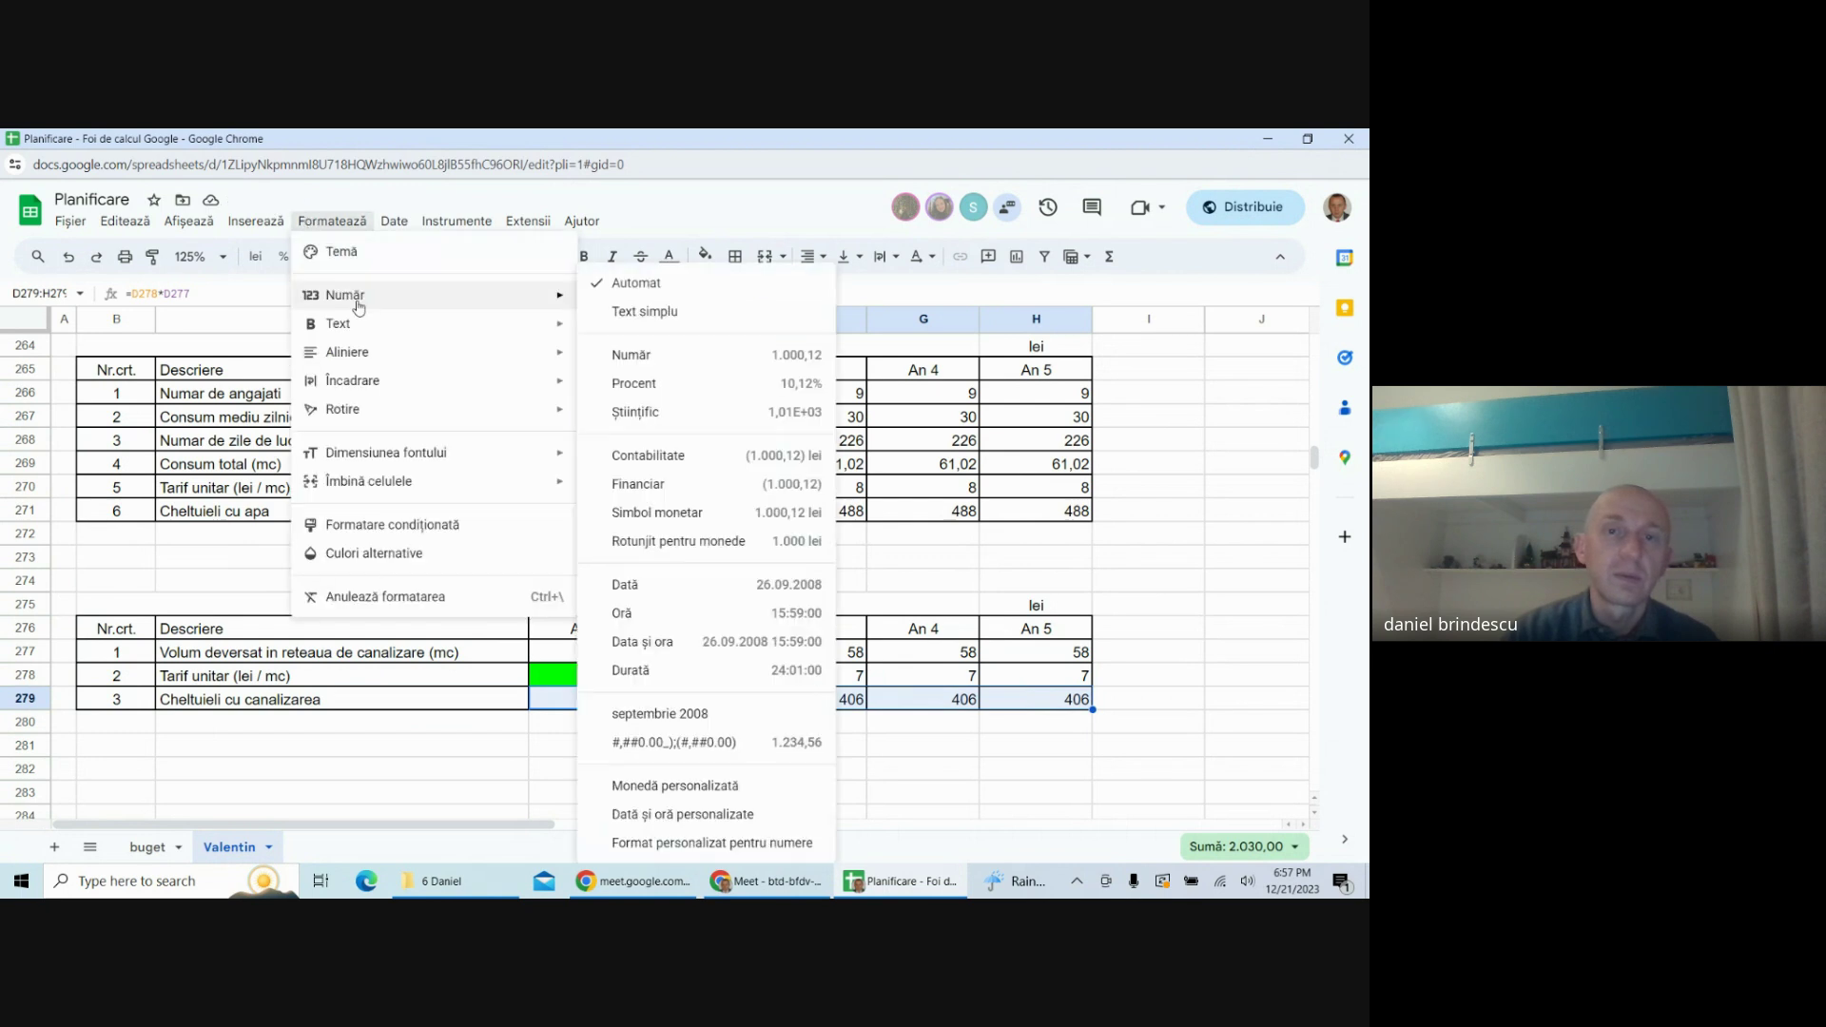
click(683, 364)
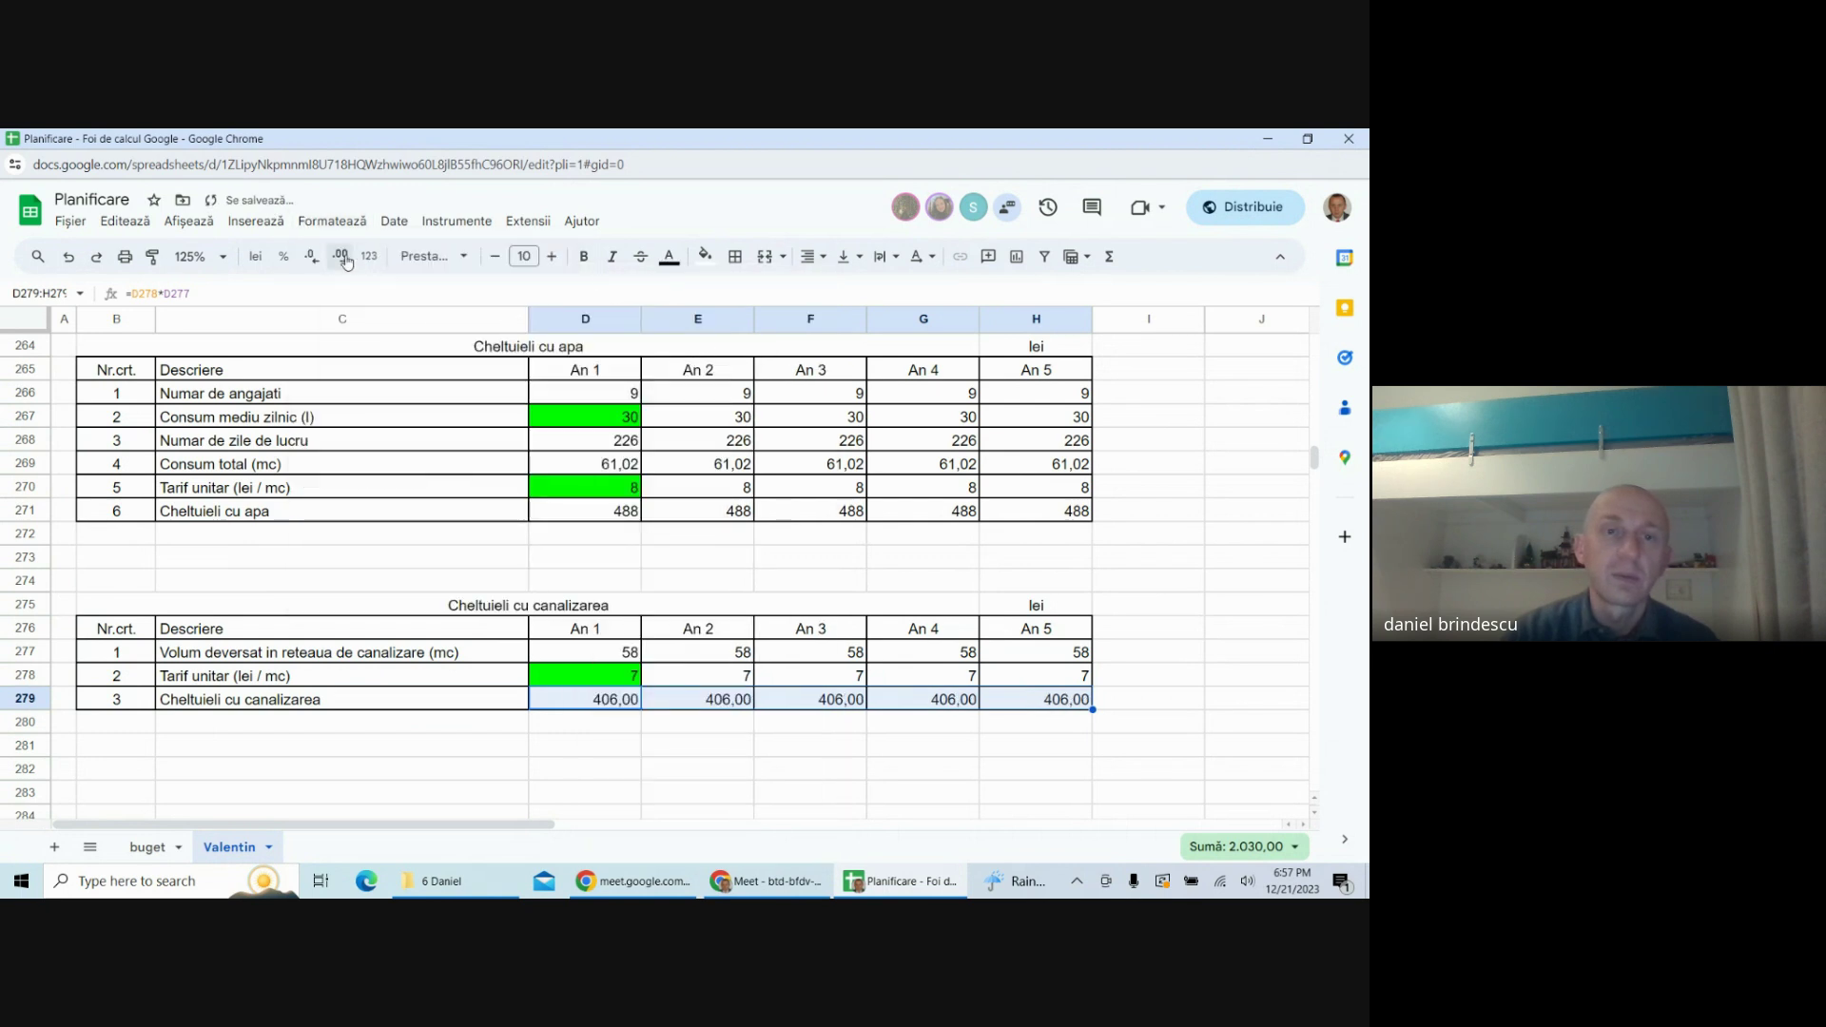
click(312, 255)
click(312, 255)
click(1122, 602)
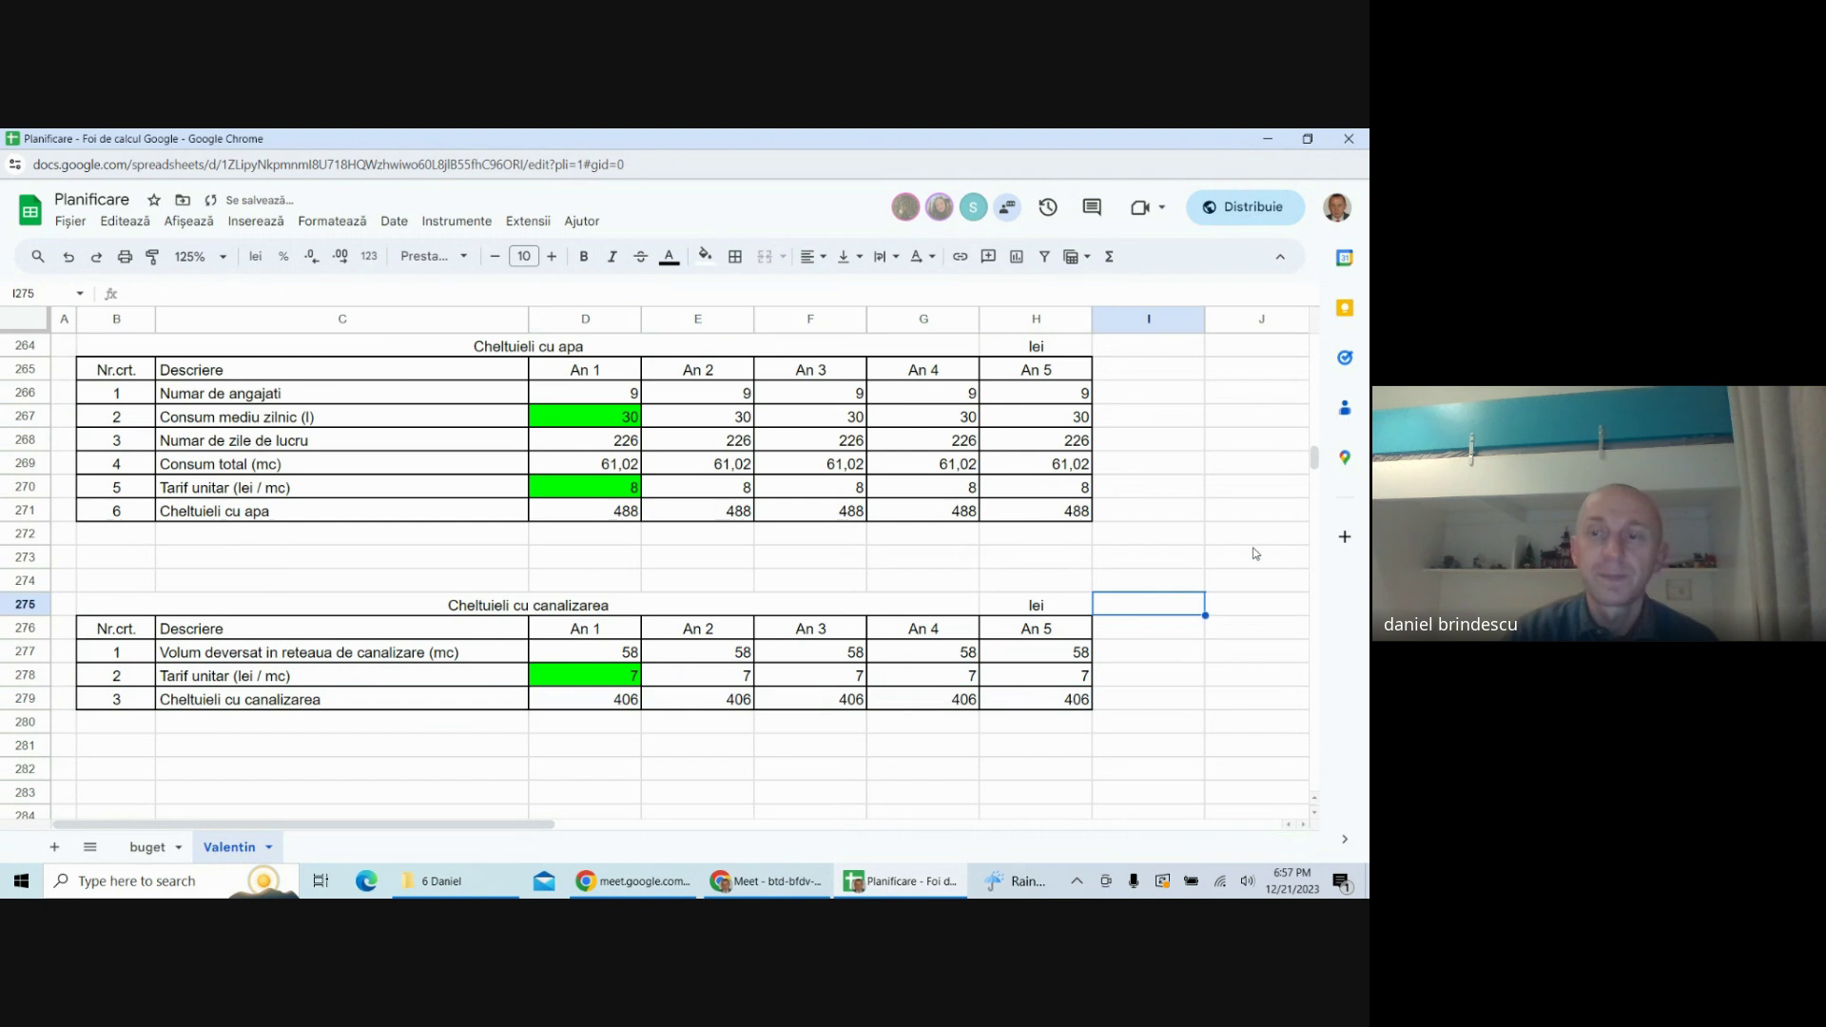
- Link the An 1 electricity expense in budget cell D26 to the electricity table's expense in D260
drag(1312, 455, 1312, 347)
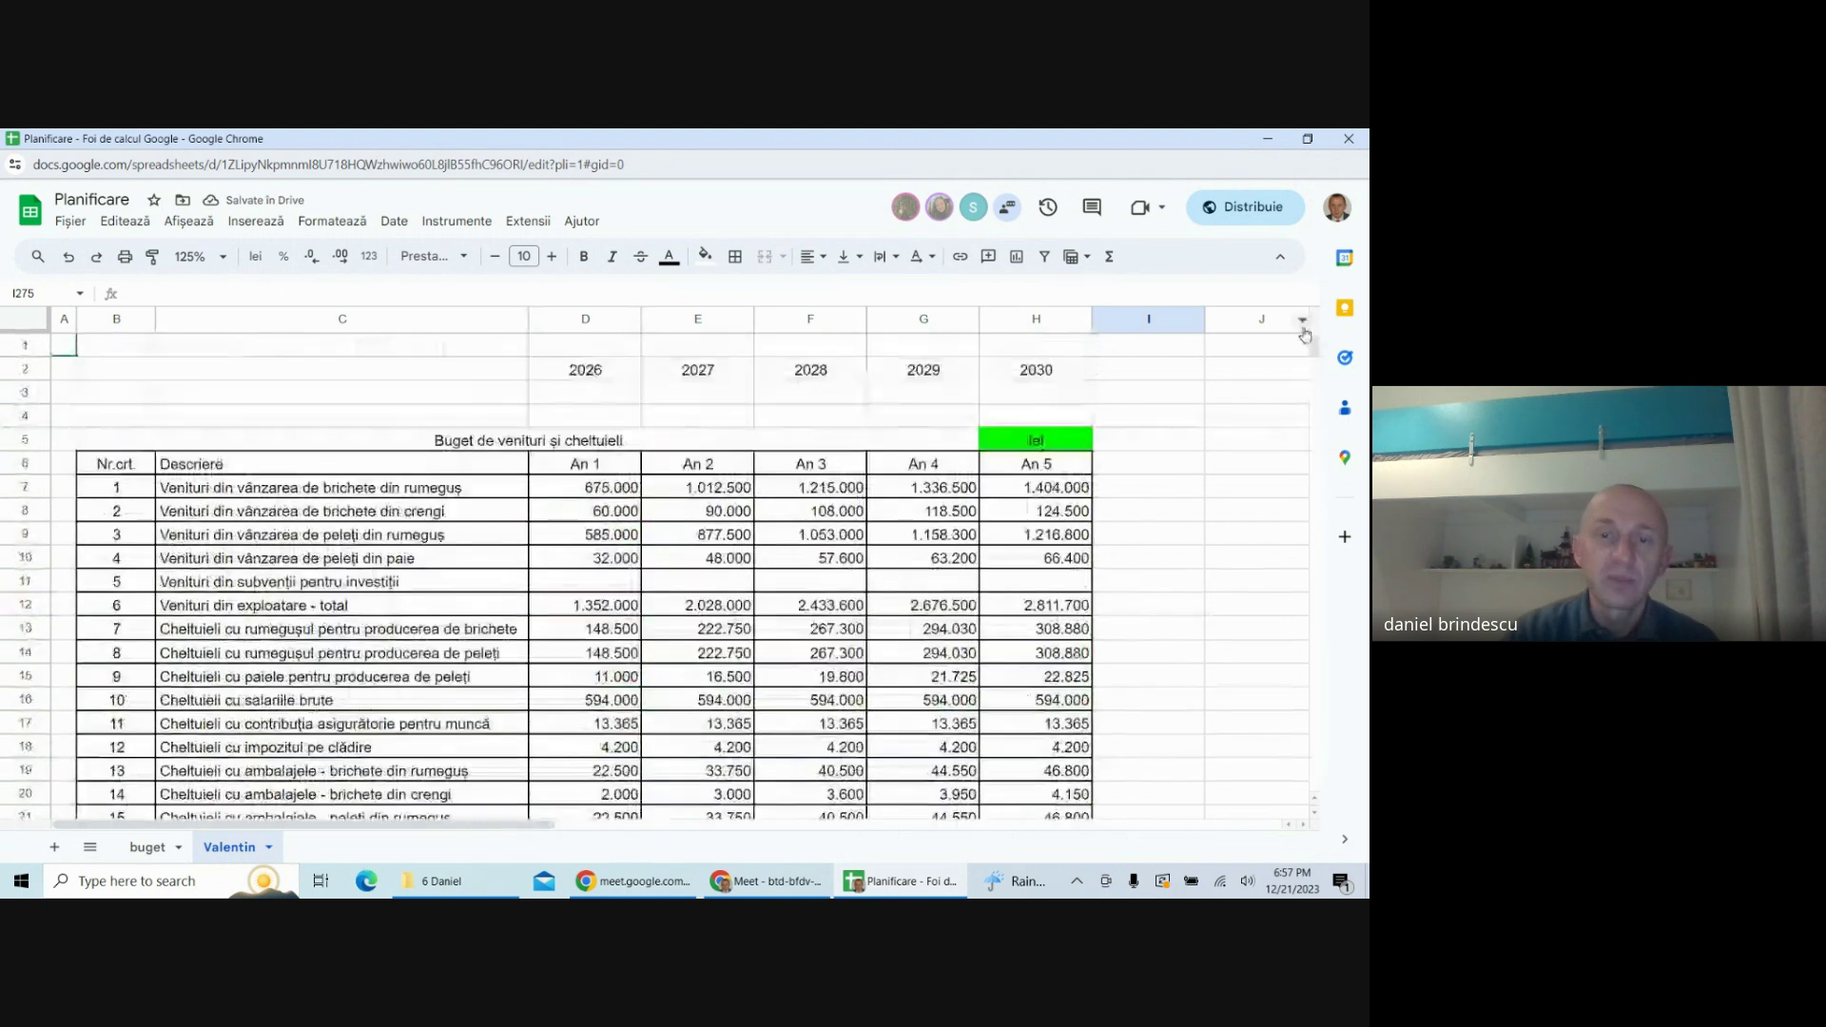
scroll(605, 605, down, 5)
click(598, 532)
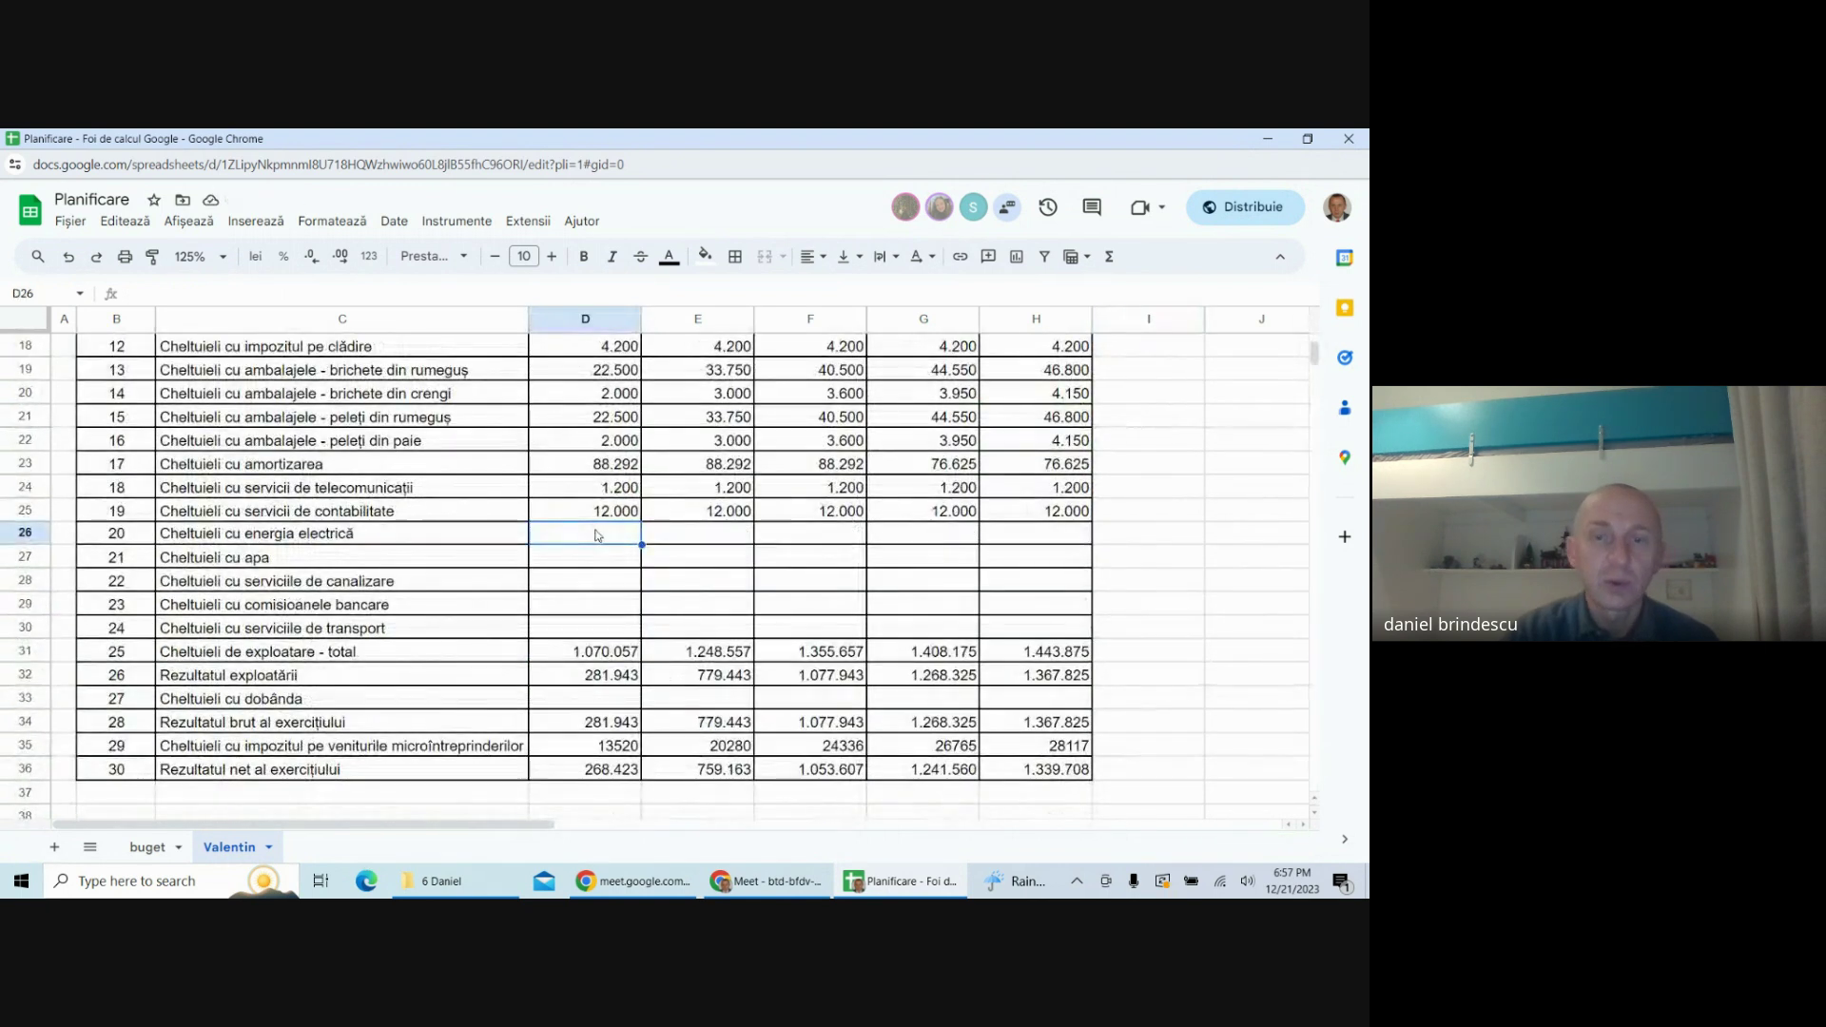
text(=)
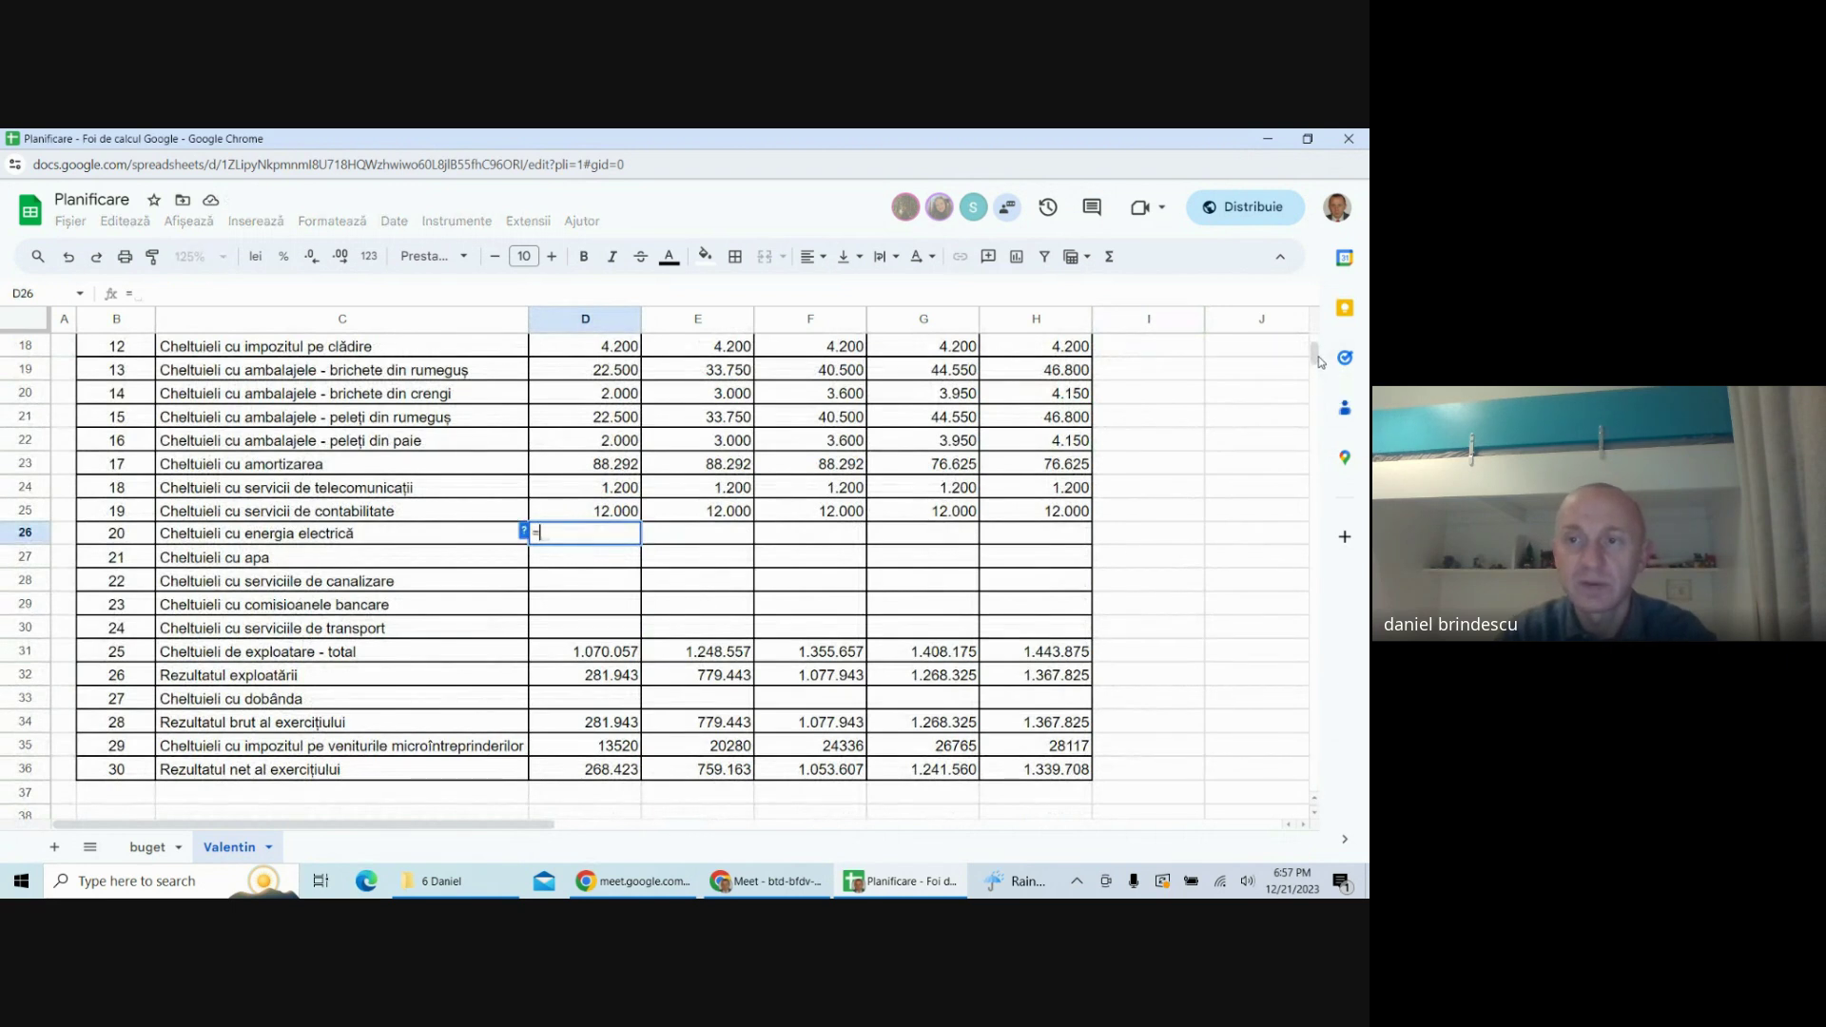
drag(1314, 354, 1314, 456)
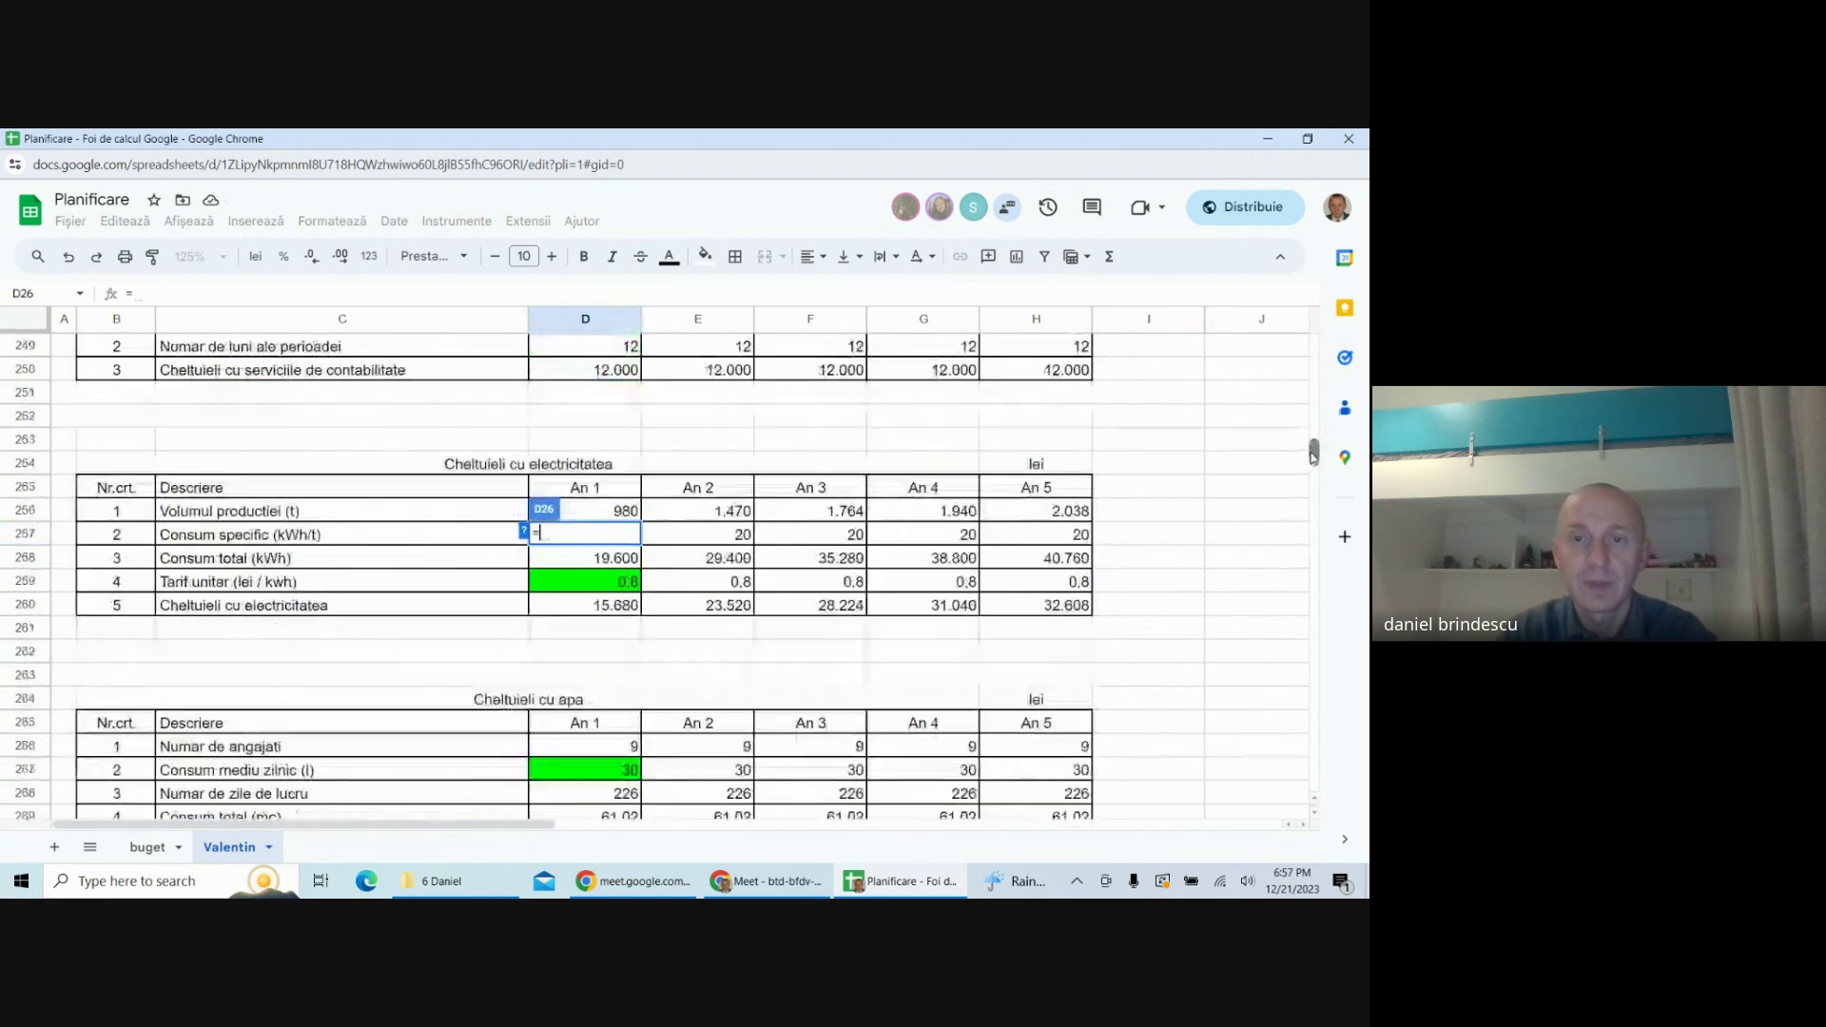
scroll(563, 635, up, 3)
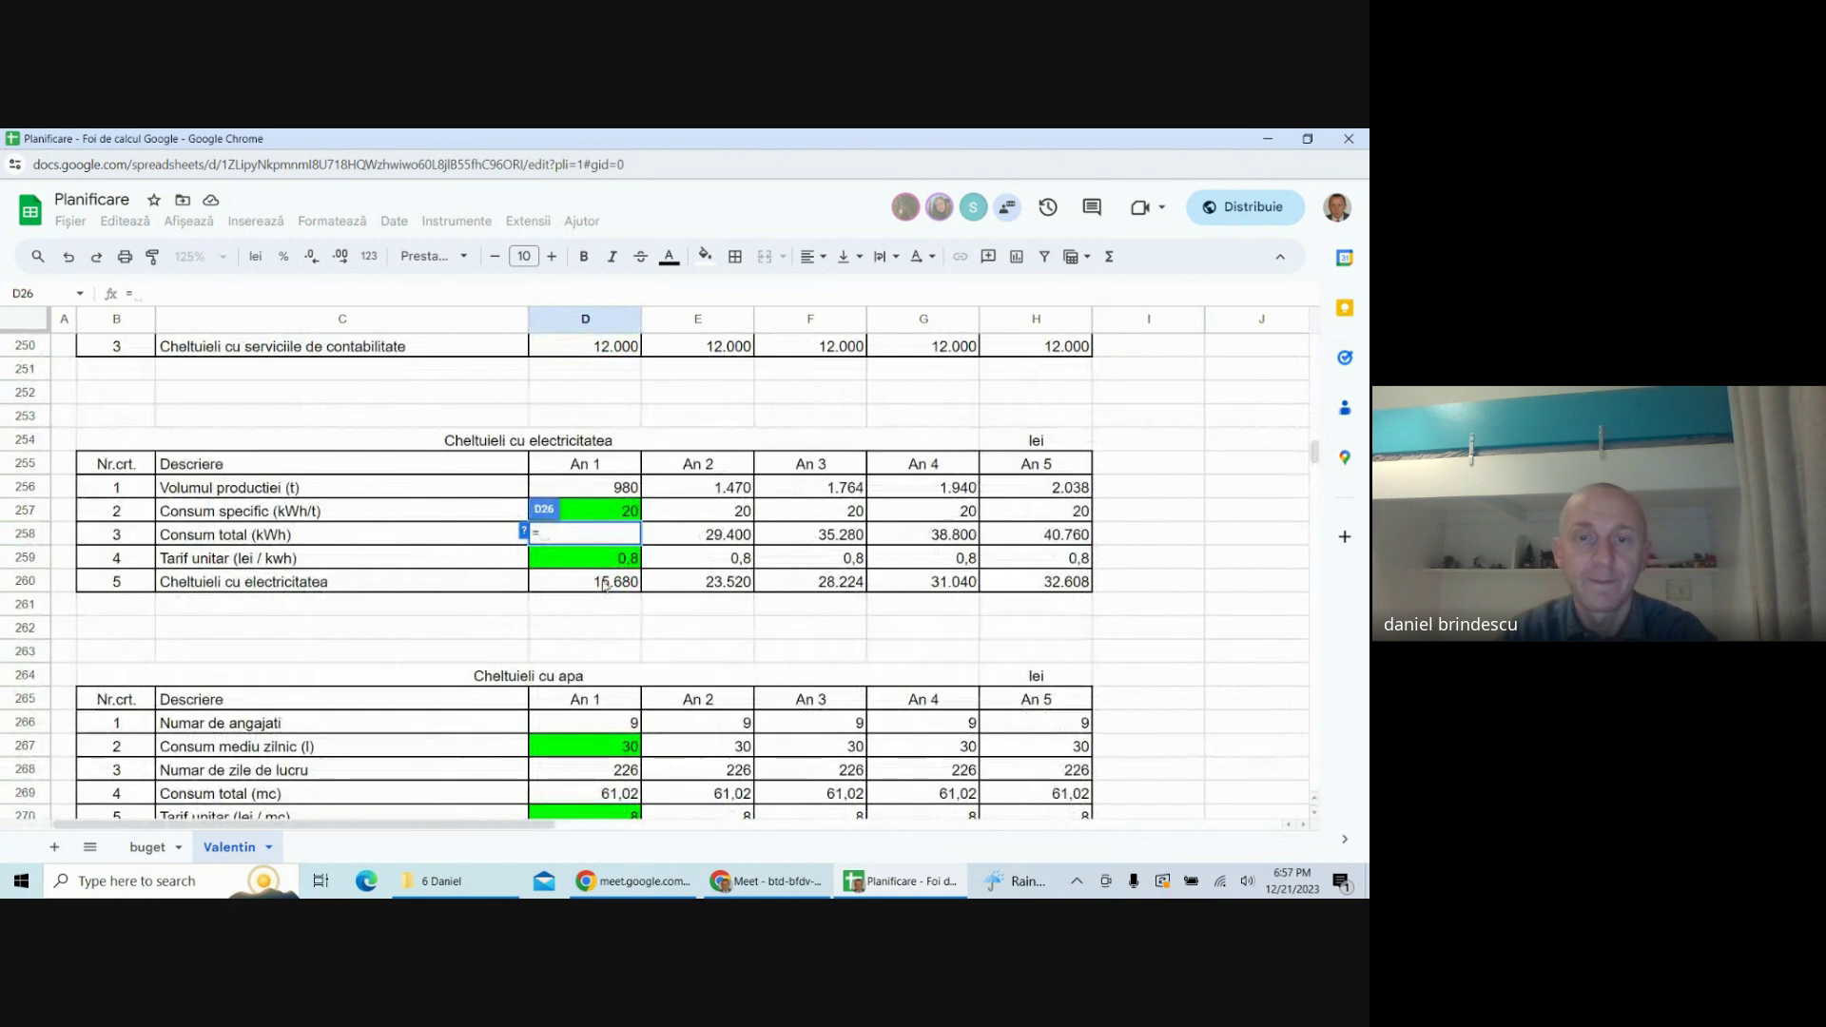
click(584, 581)
key(Return)
- Link the An 1 water expense in budget cell D27 to the water table's expense with =D271
scroll(694, 585, up, 2)
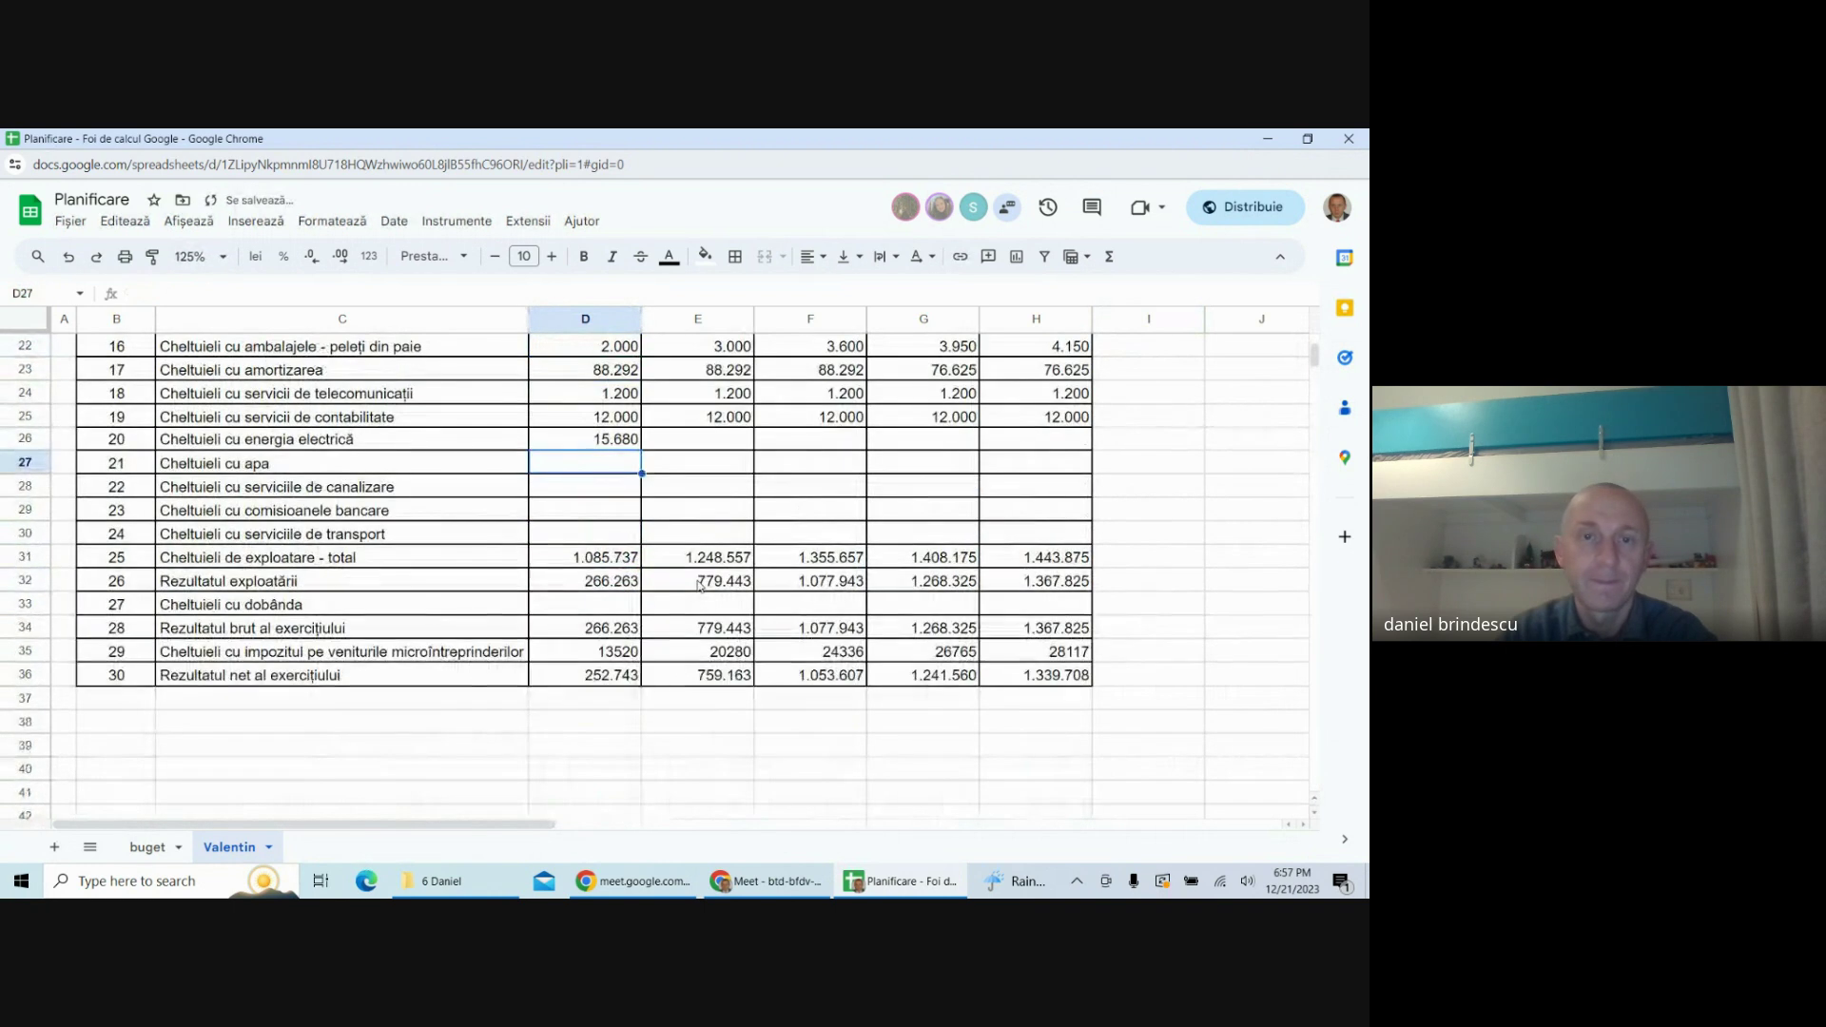
text(=)
drag(1314, 355, 1310, 456)
click(609, 650)
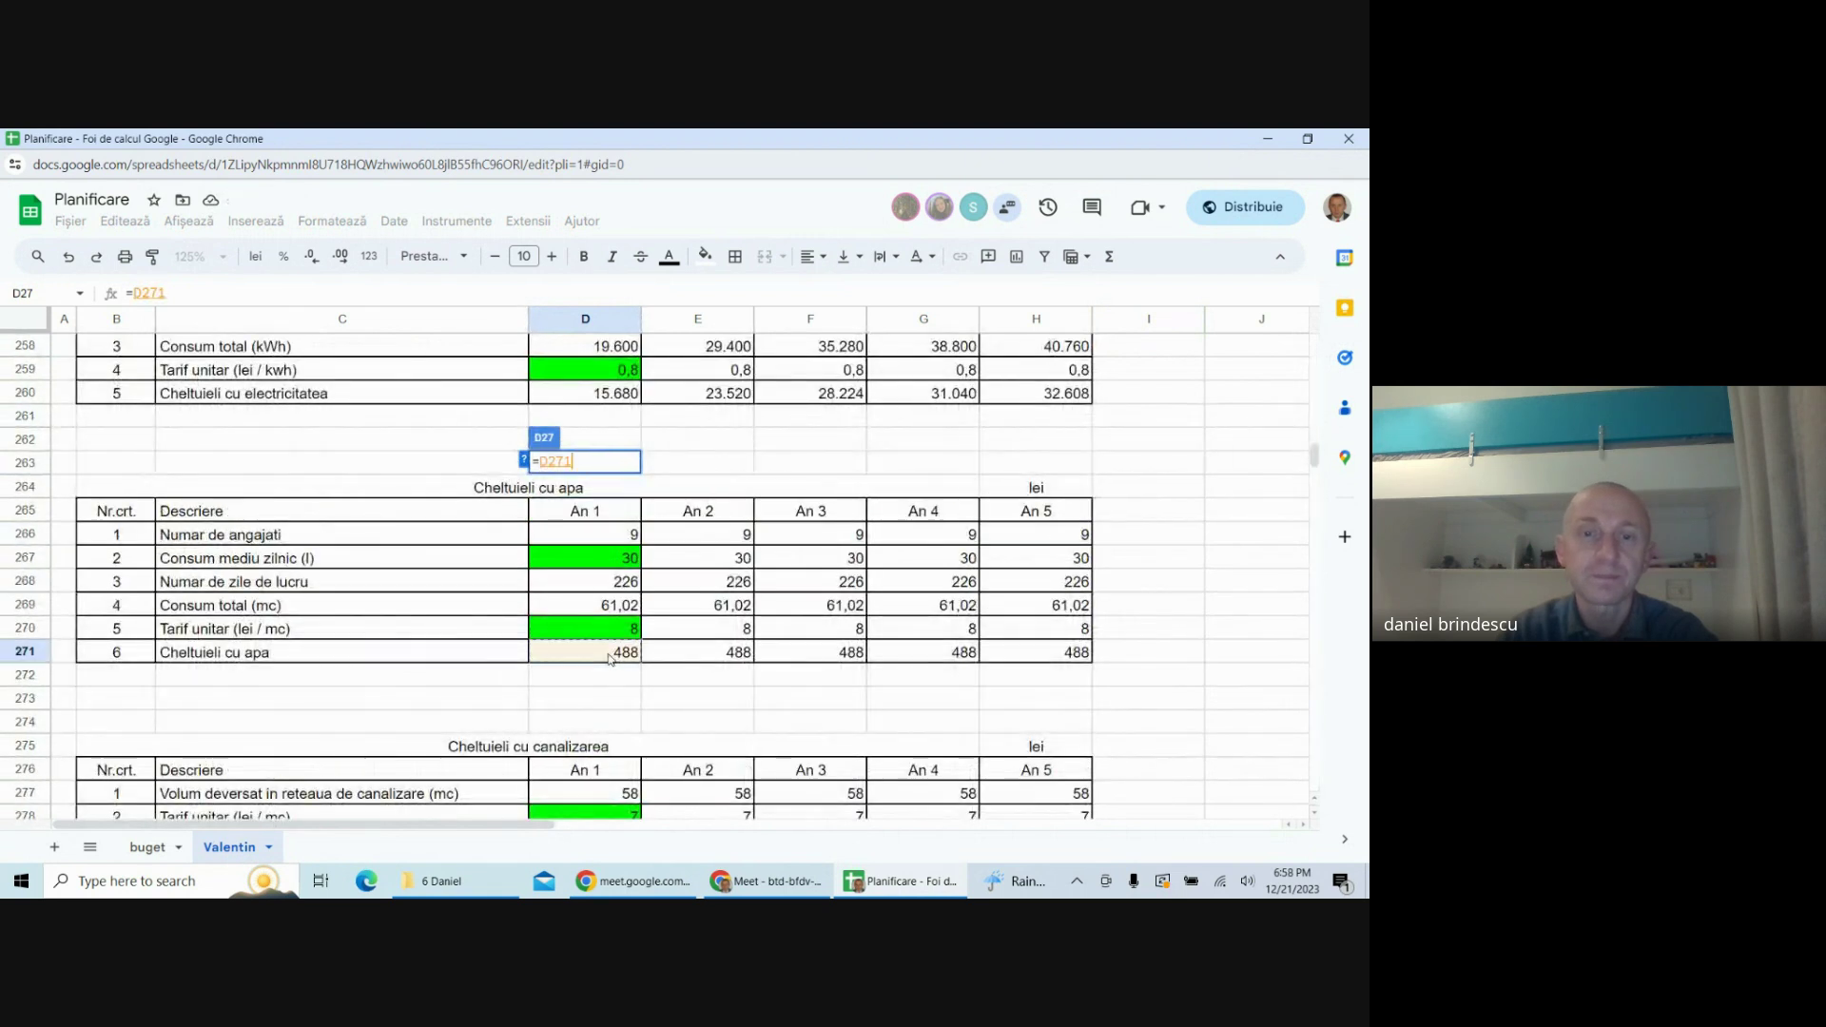
key(Return)
- Link the An 1 sewerage expense in D28 to D279 and fill the D26:D28 formulas across through An 5
text(=)
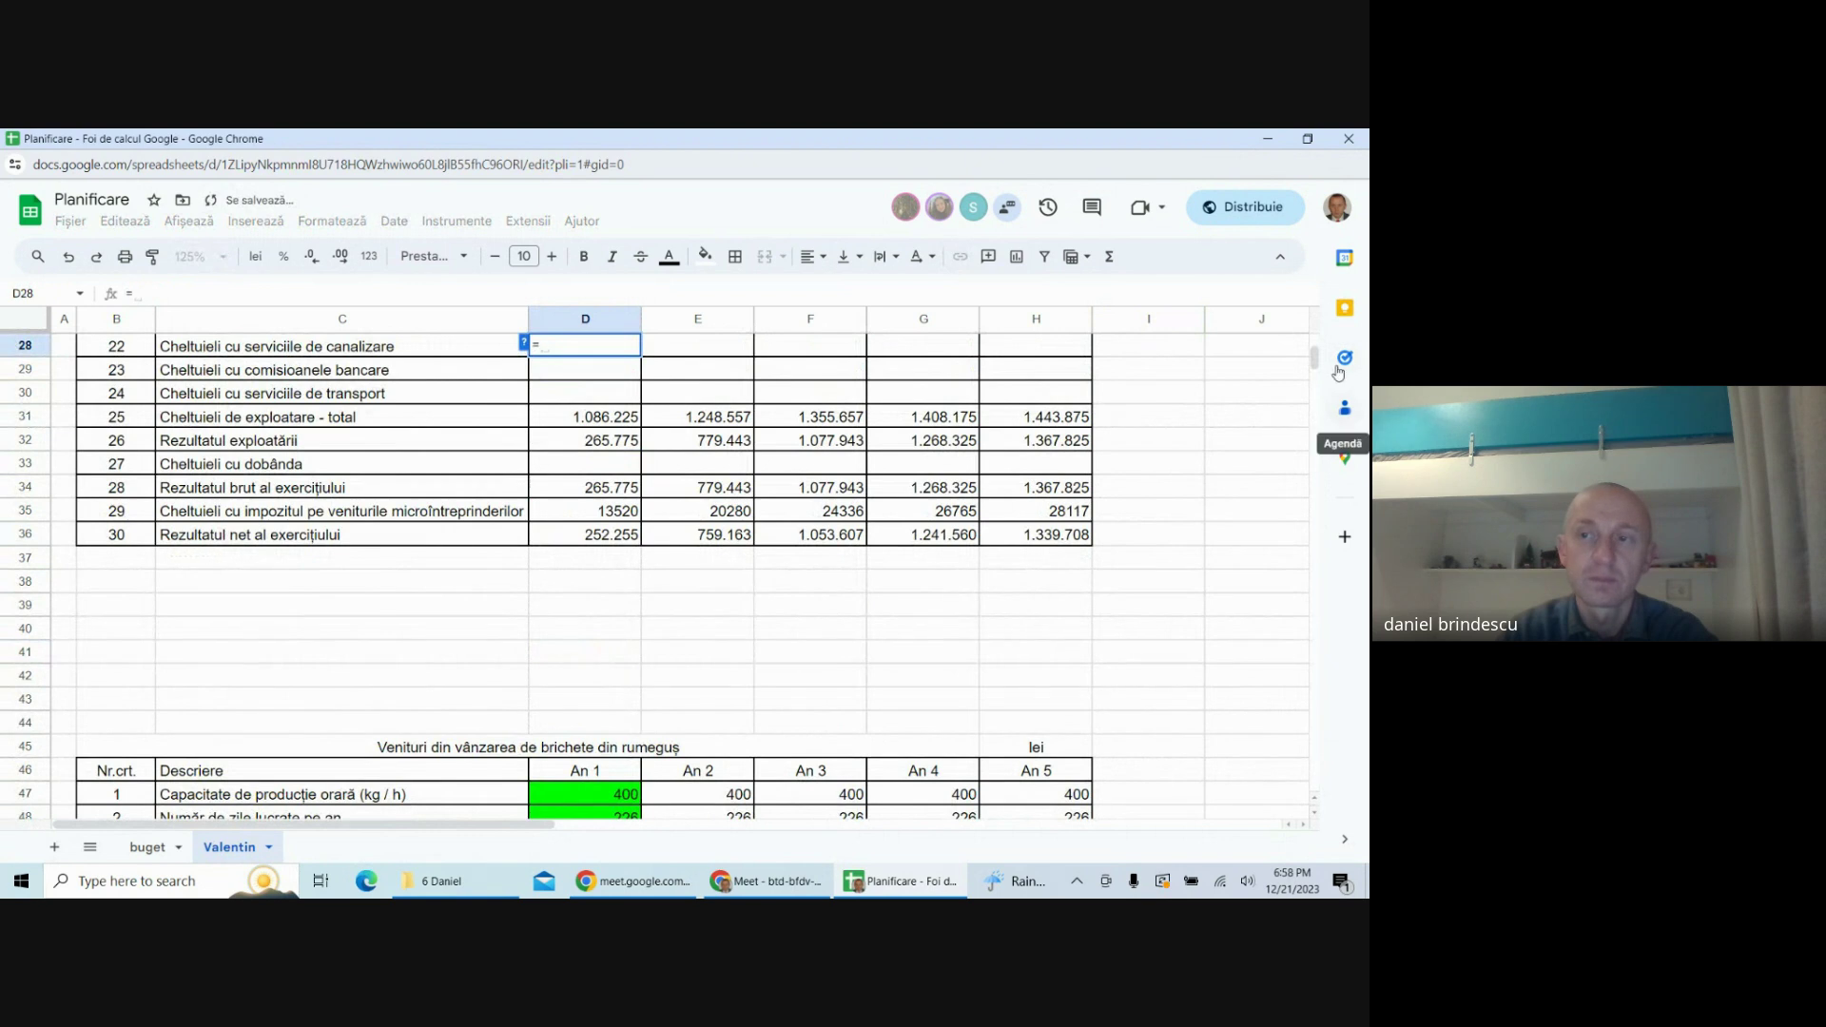
drag(1312, 354, 1318, 467)
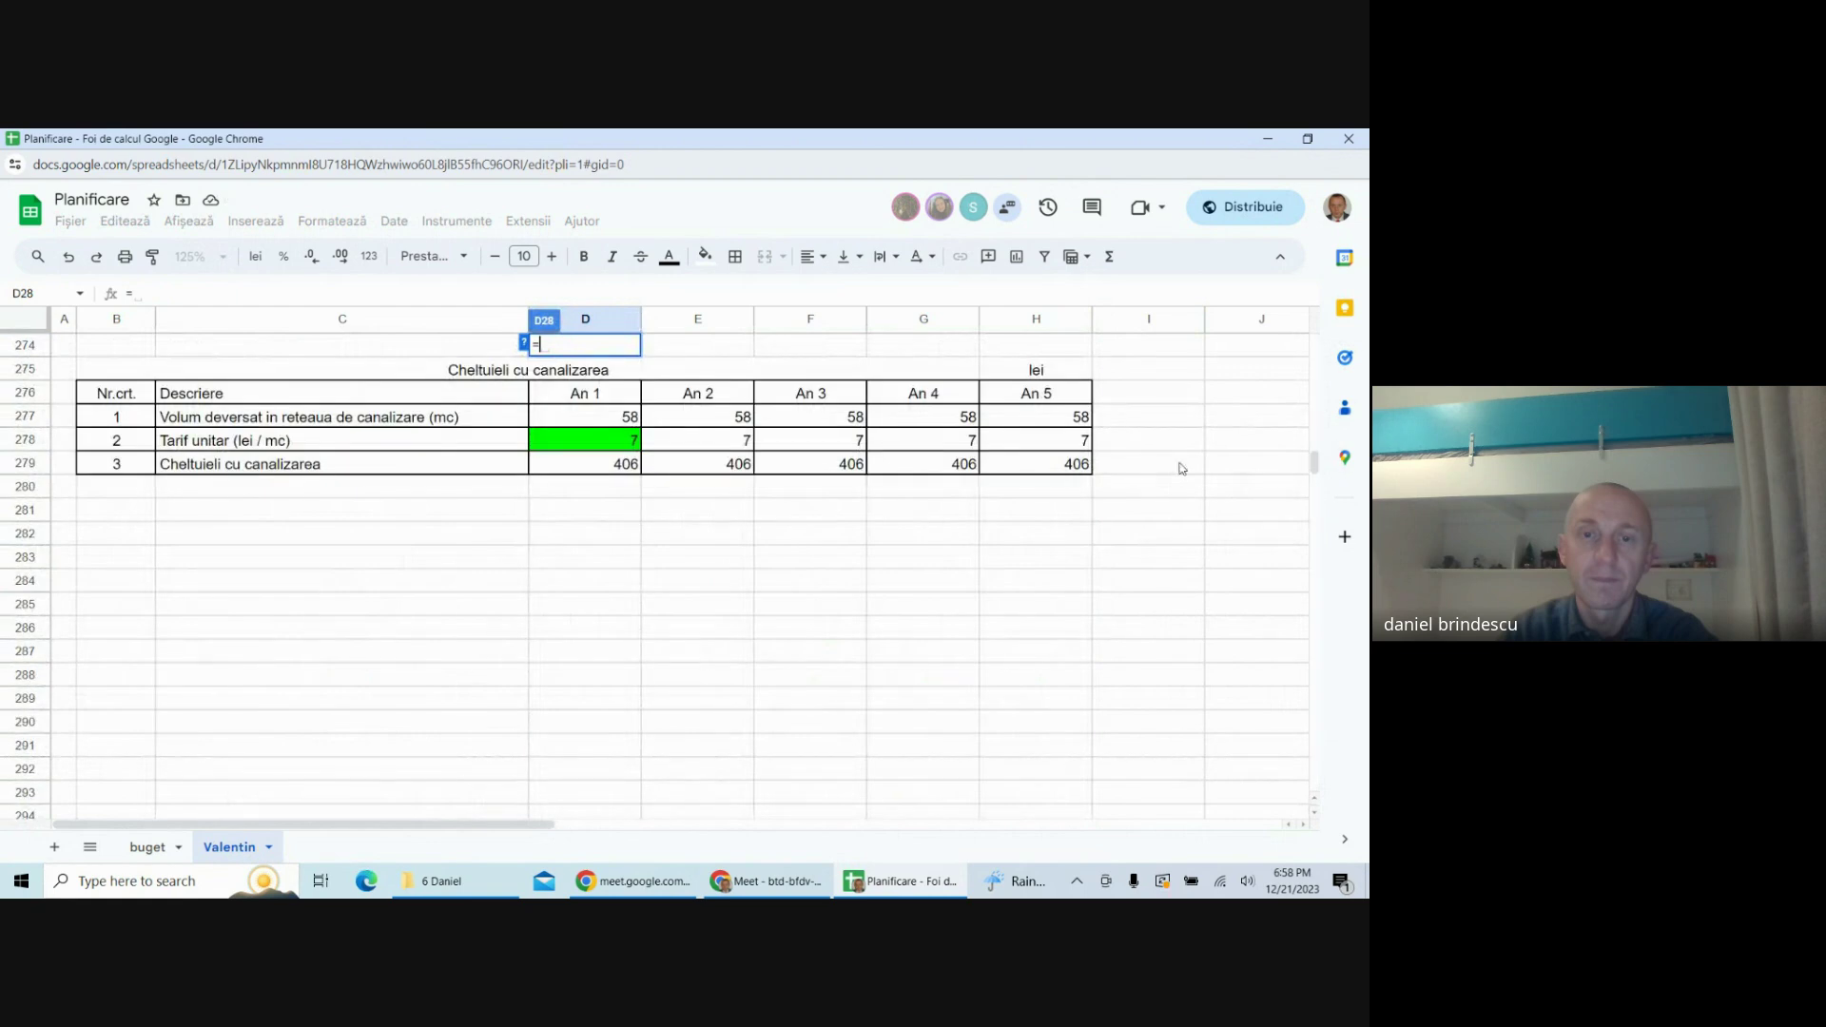
click(606, 477)
key(Return)
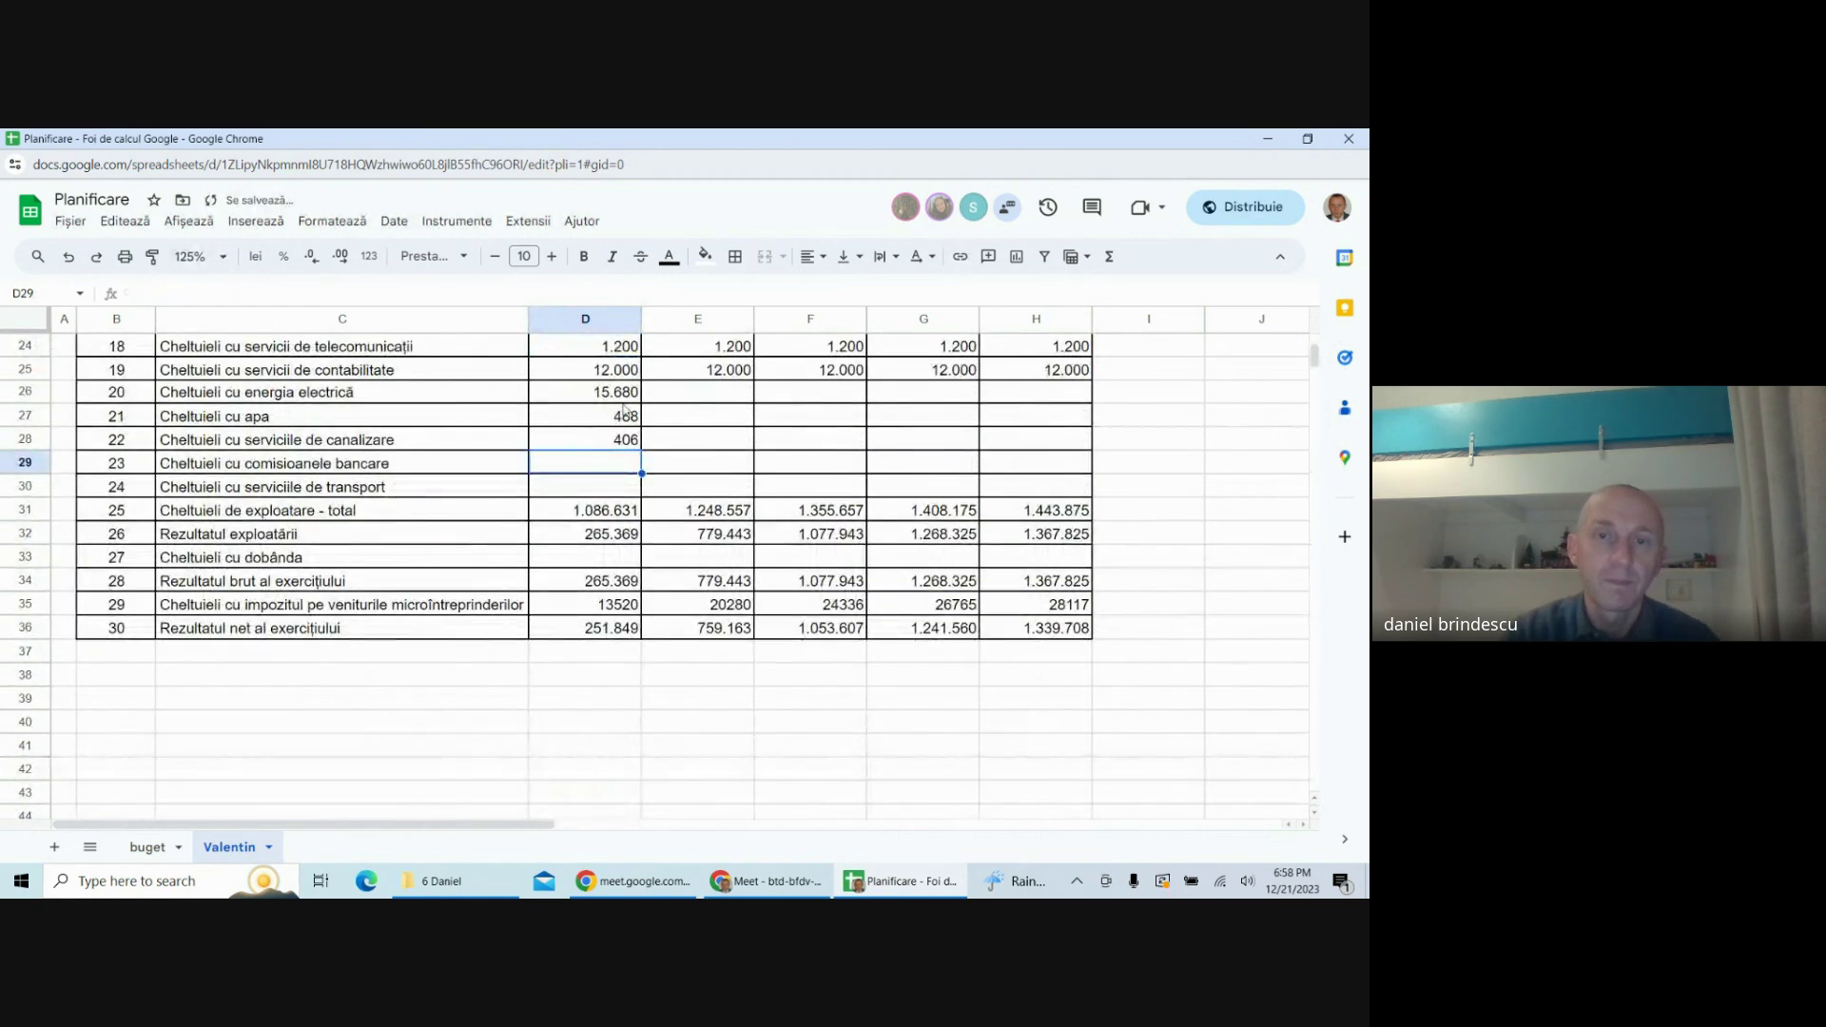
drag(616, 391, 1051, 457)
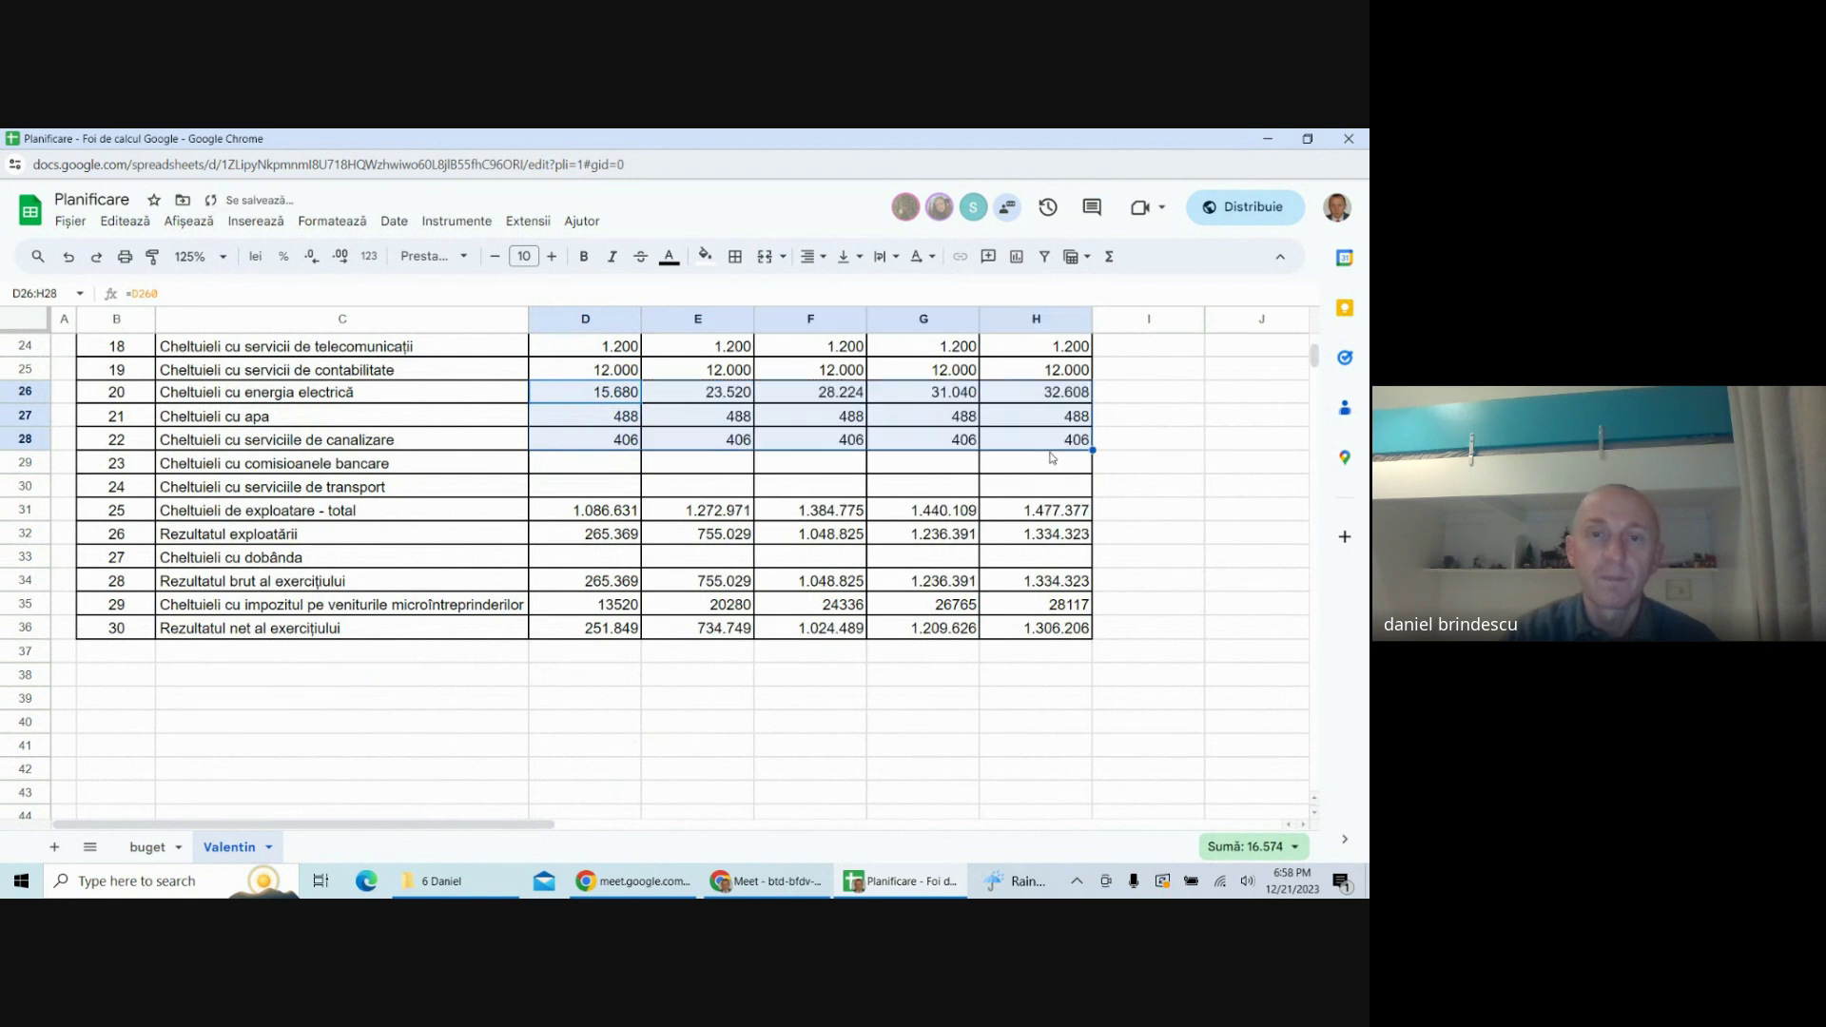
click(582, 466)
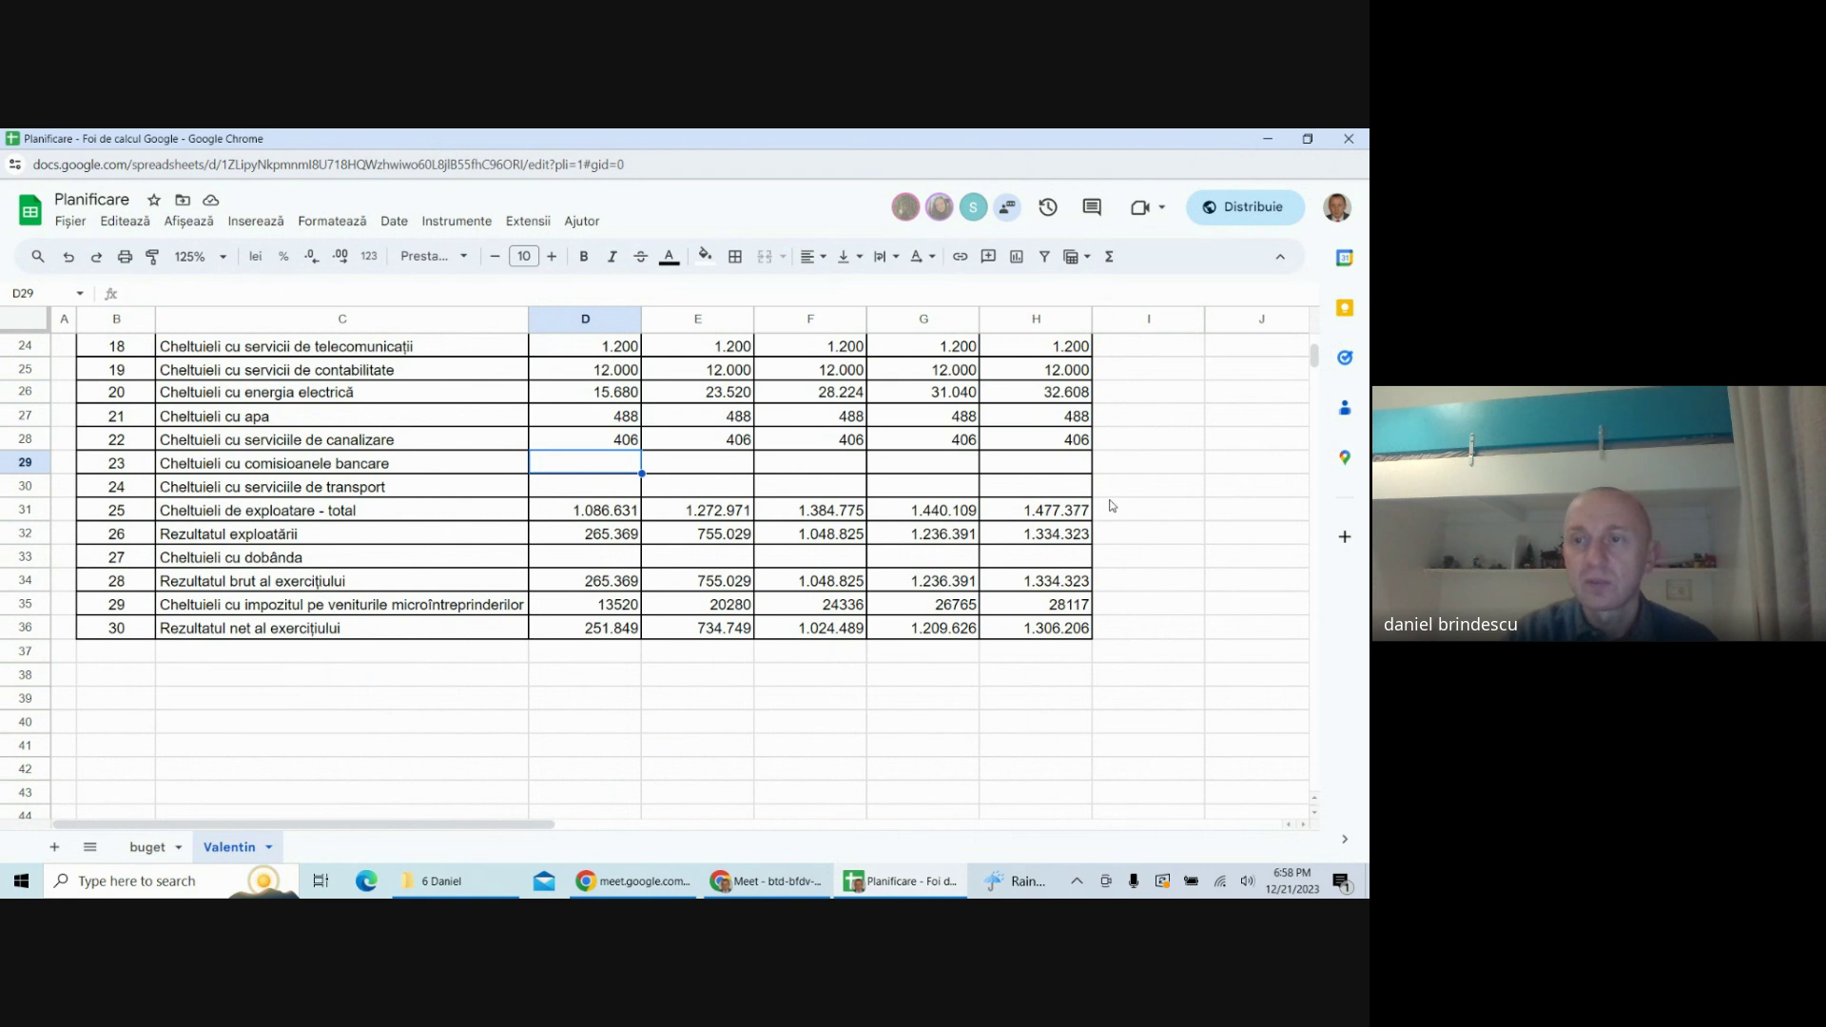
- Copy the sewerage table's title and header rows B275:H276 to a new table starting at B283
drag(1313, 356, 1314, 454)
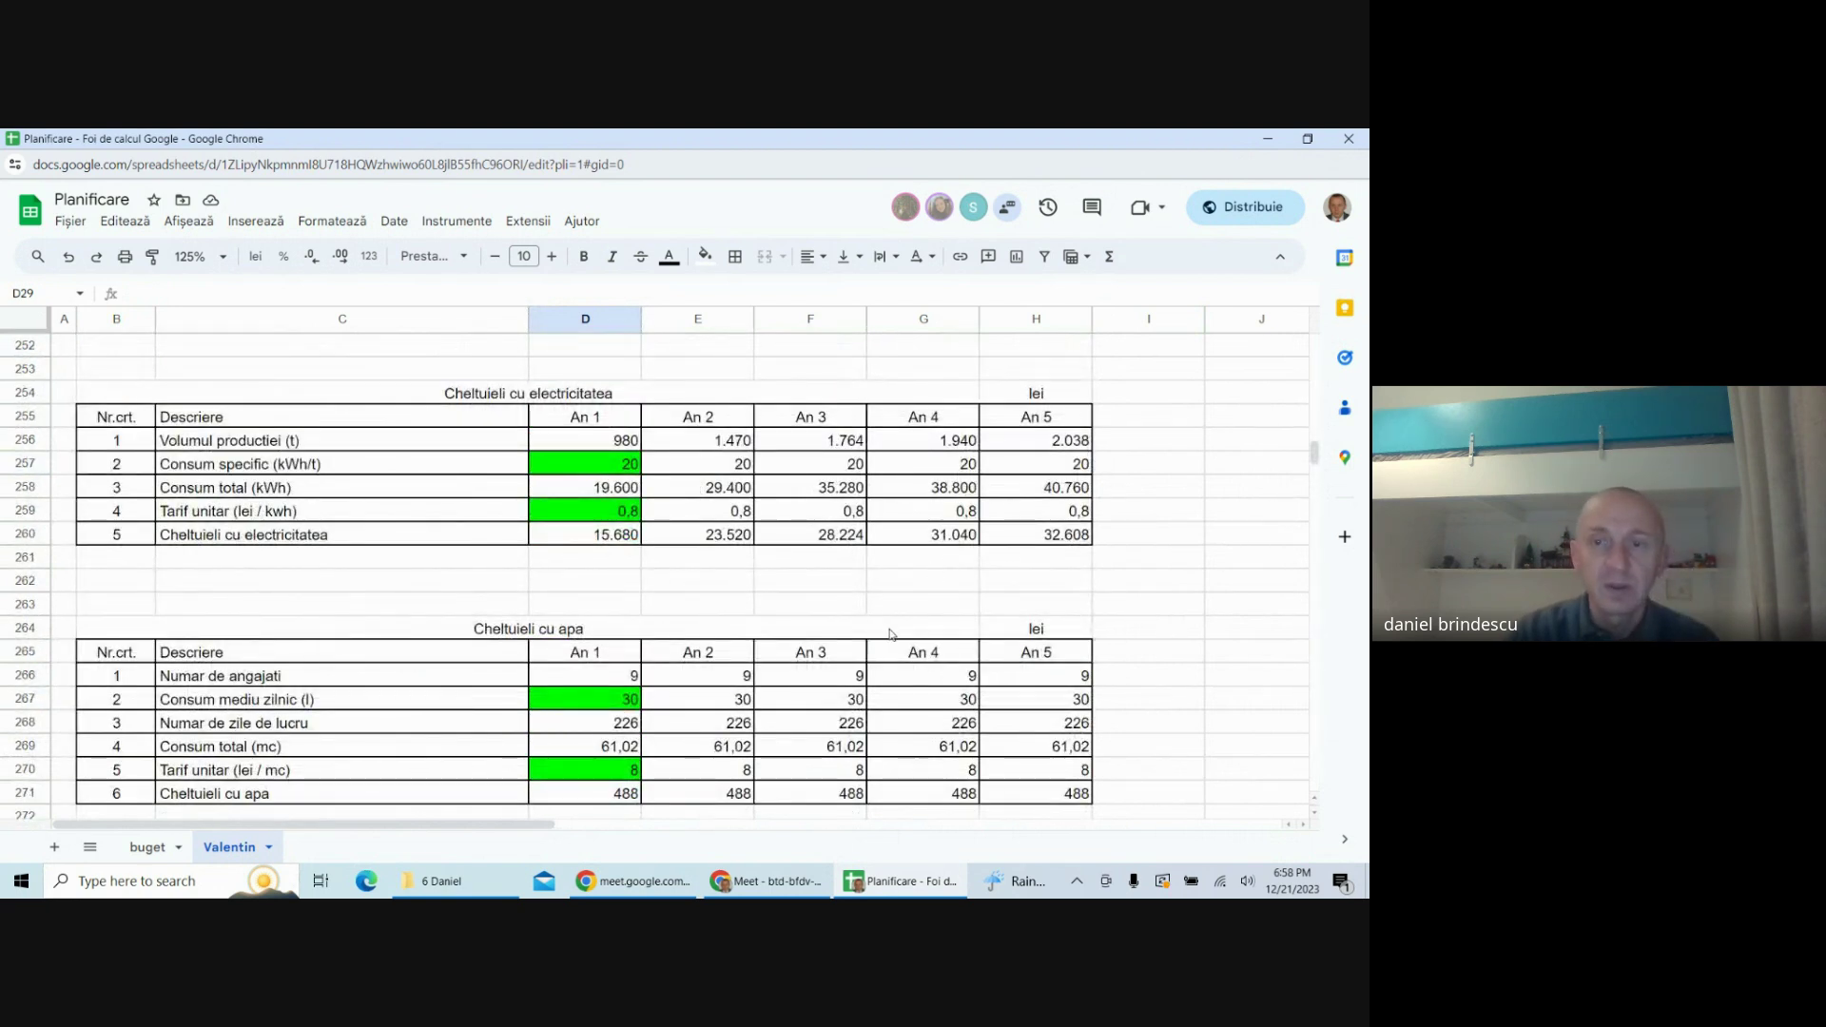
scroll(891, 635, down, 5)
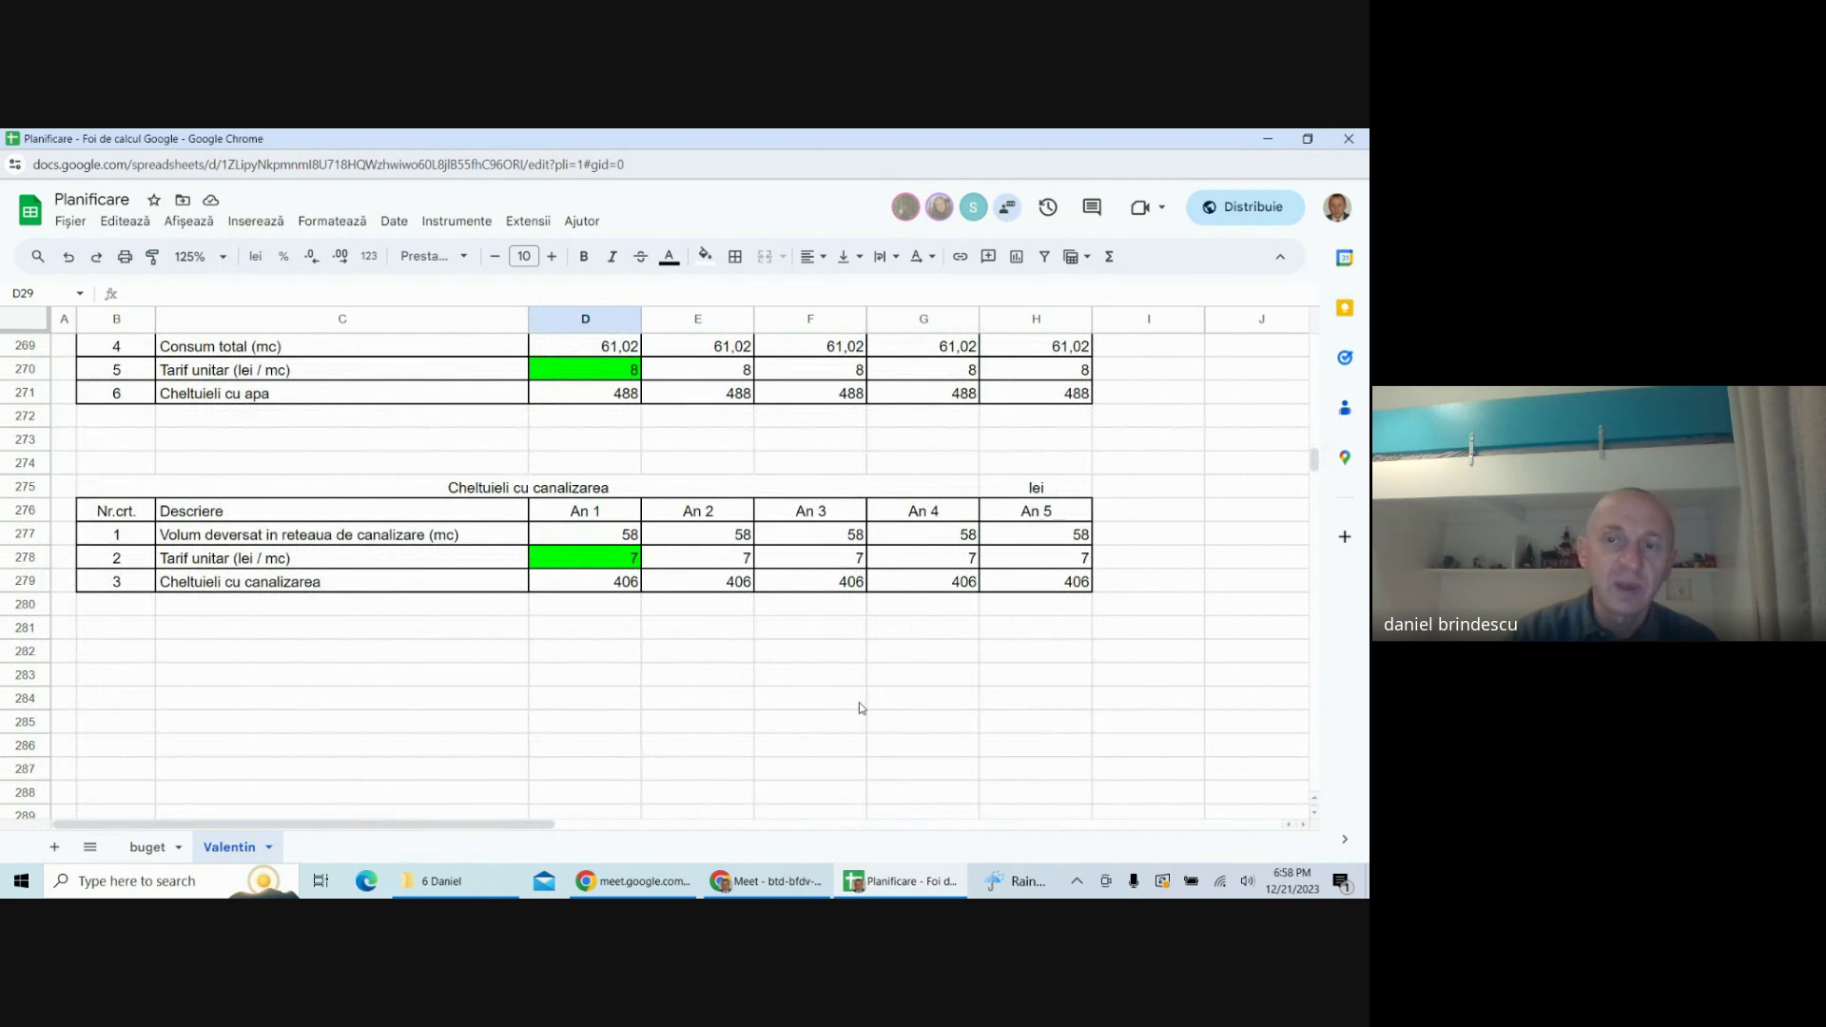
click(859, 705)
drag(229, 496, 1022, 509)
key(ctrl+c)
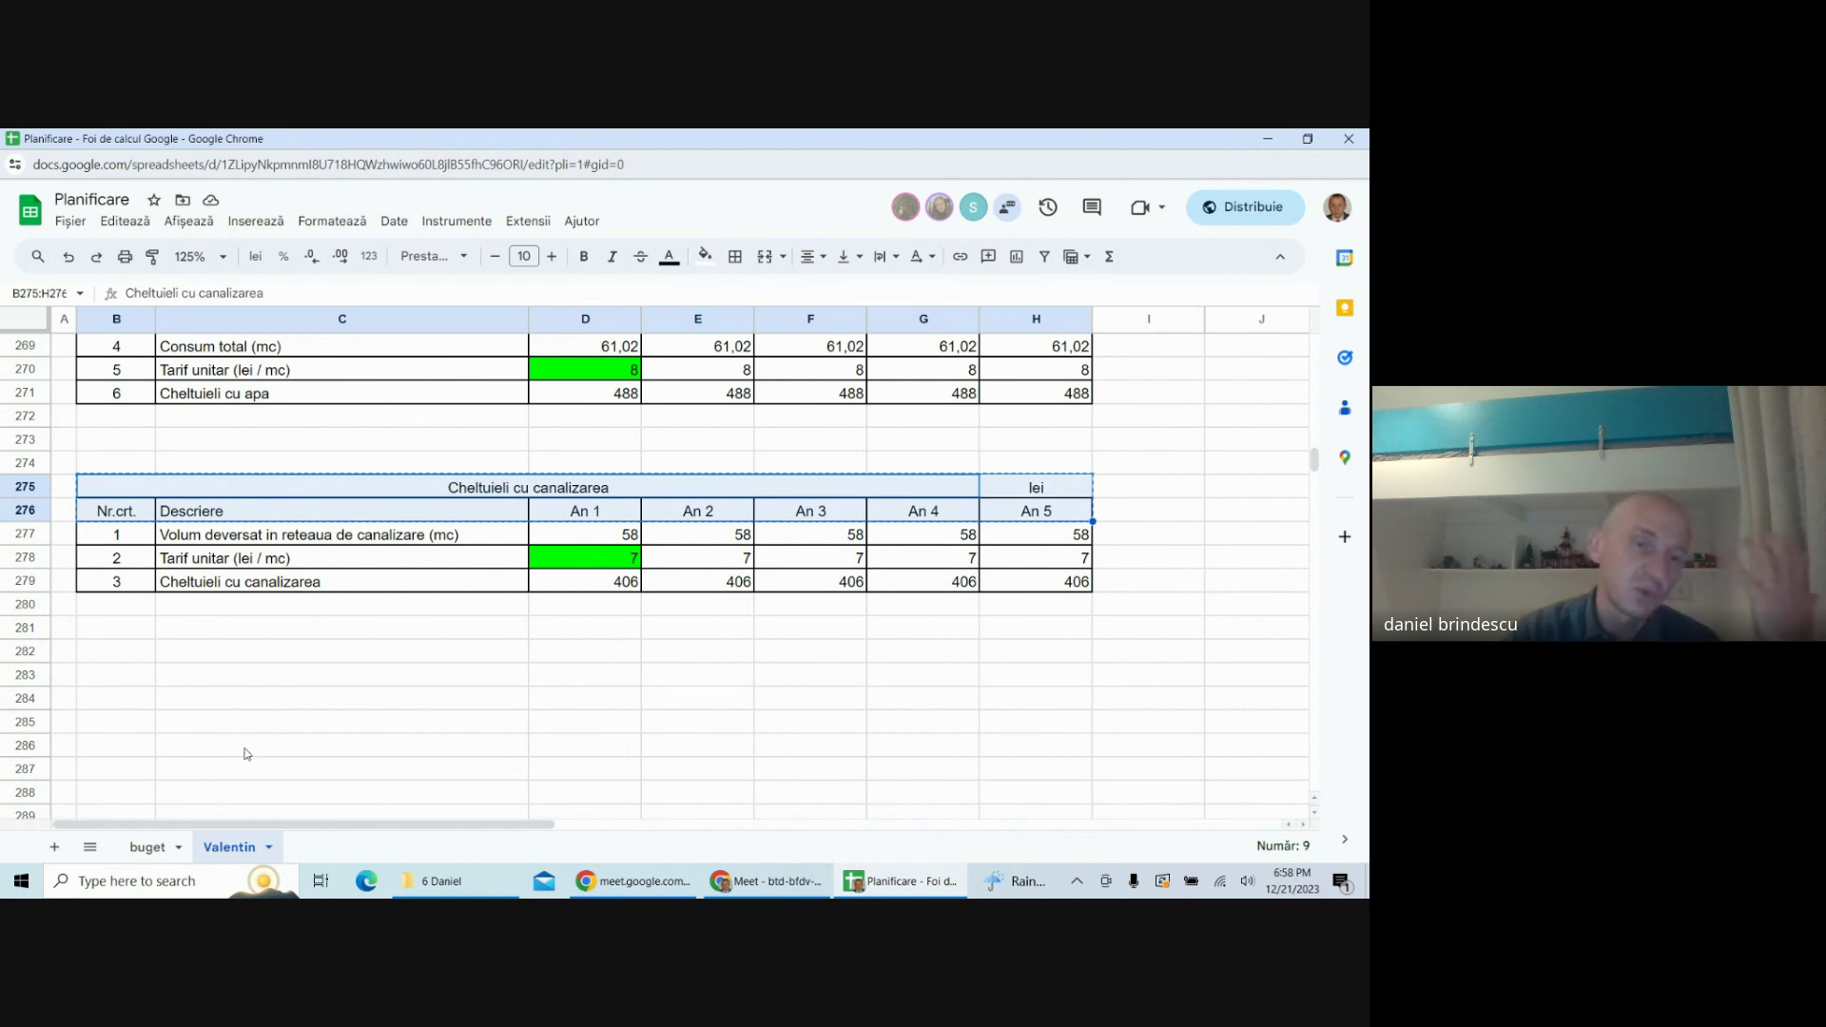
click(124, 685)
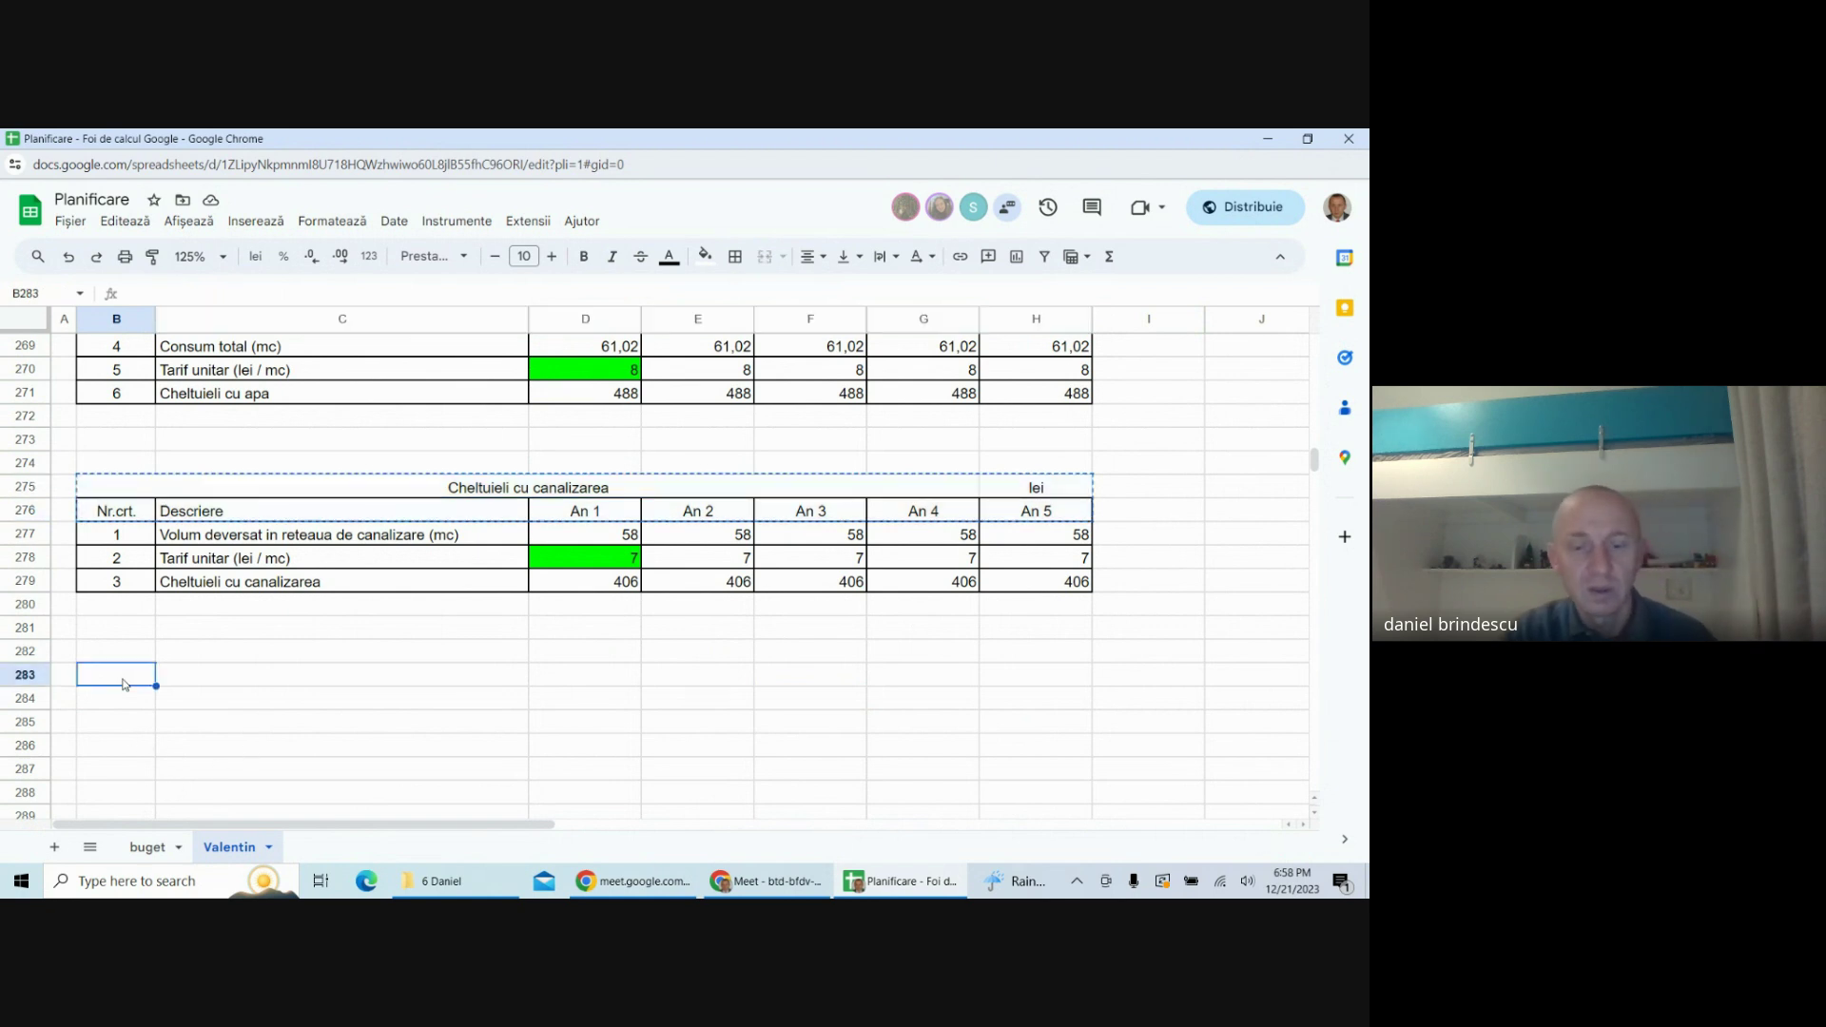
key(ctrl+v)
- Change the new table's title in row 283 to "Cheltuieli cu serviciile de transport"
click(548, 681)
double_click(550, 677)
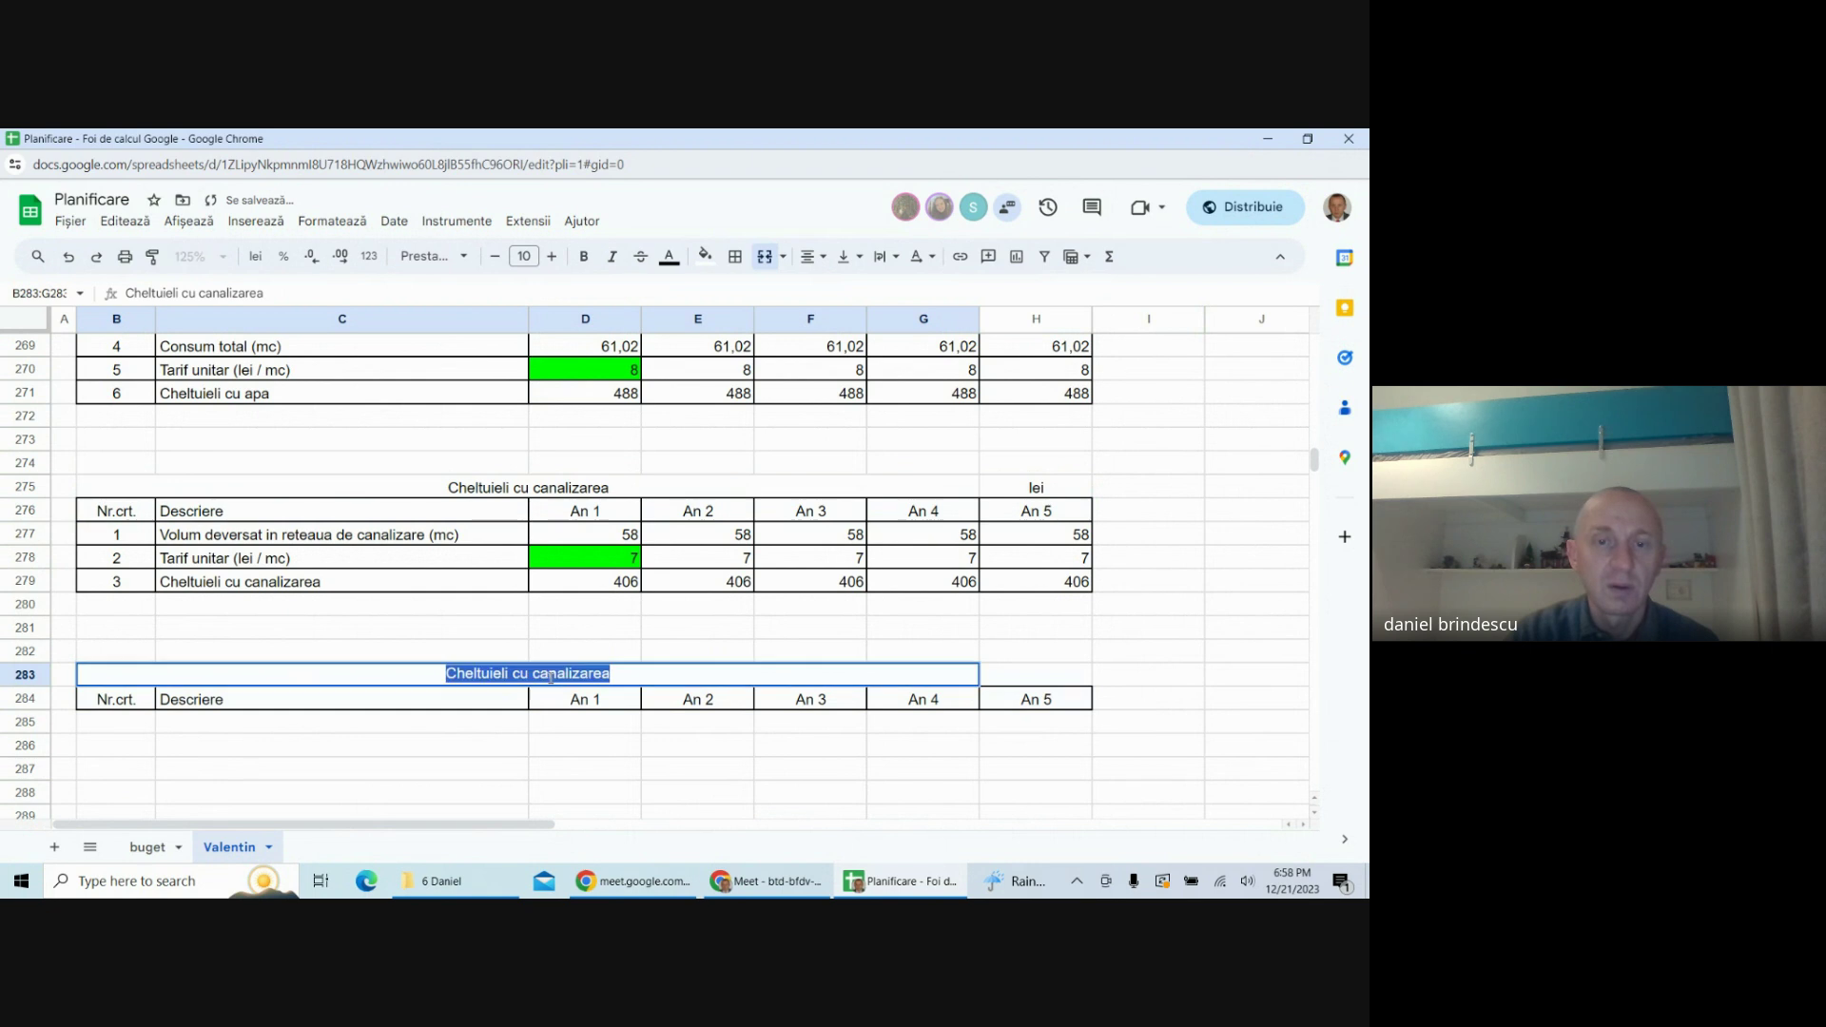
double_click(551, 677)
text(se)
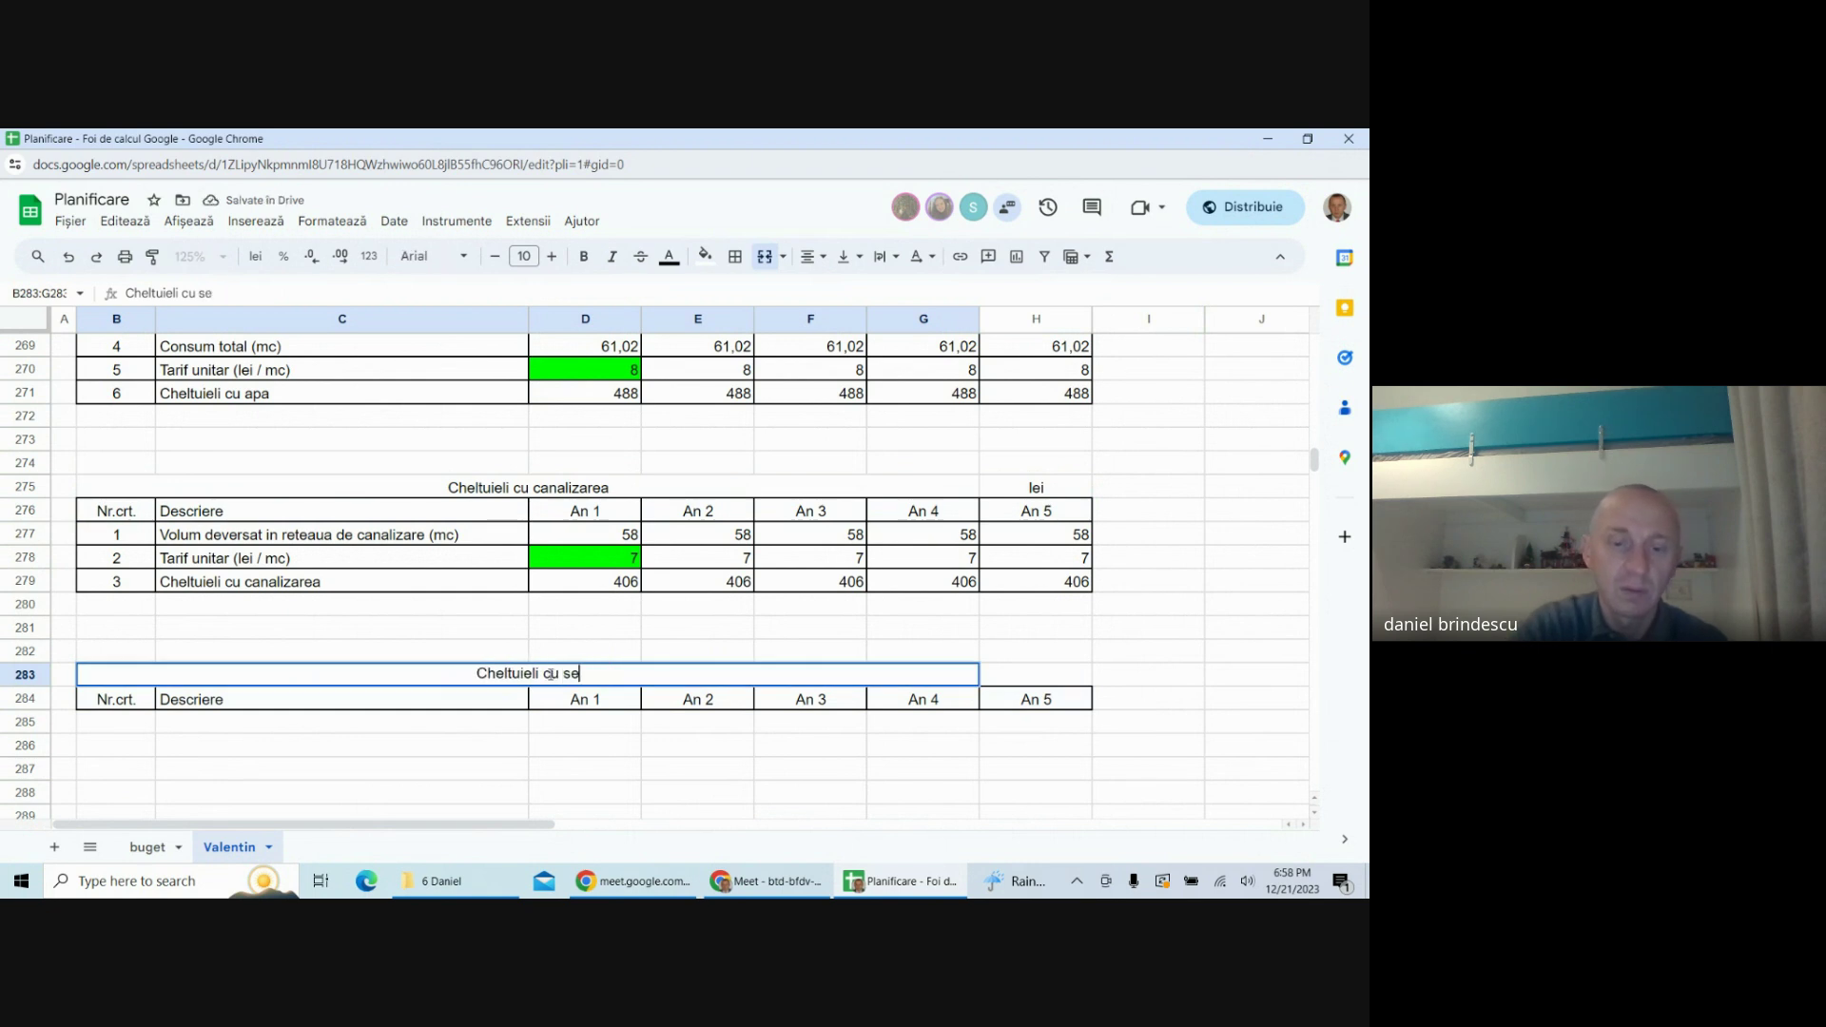
text(rviciile de transport)
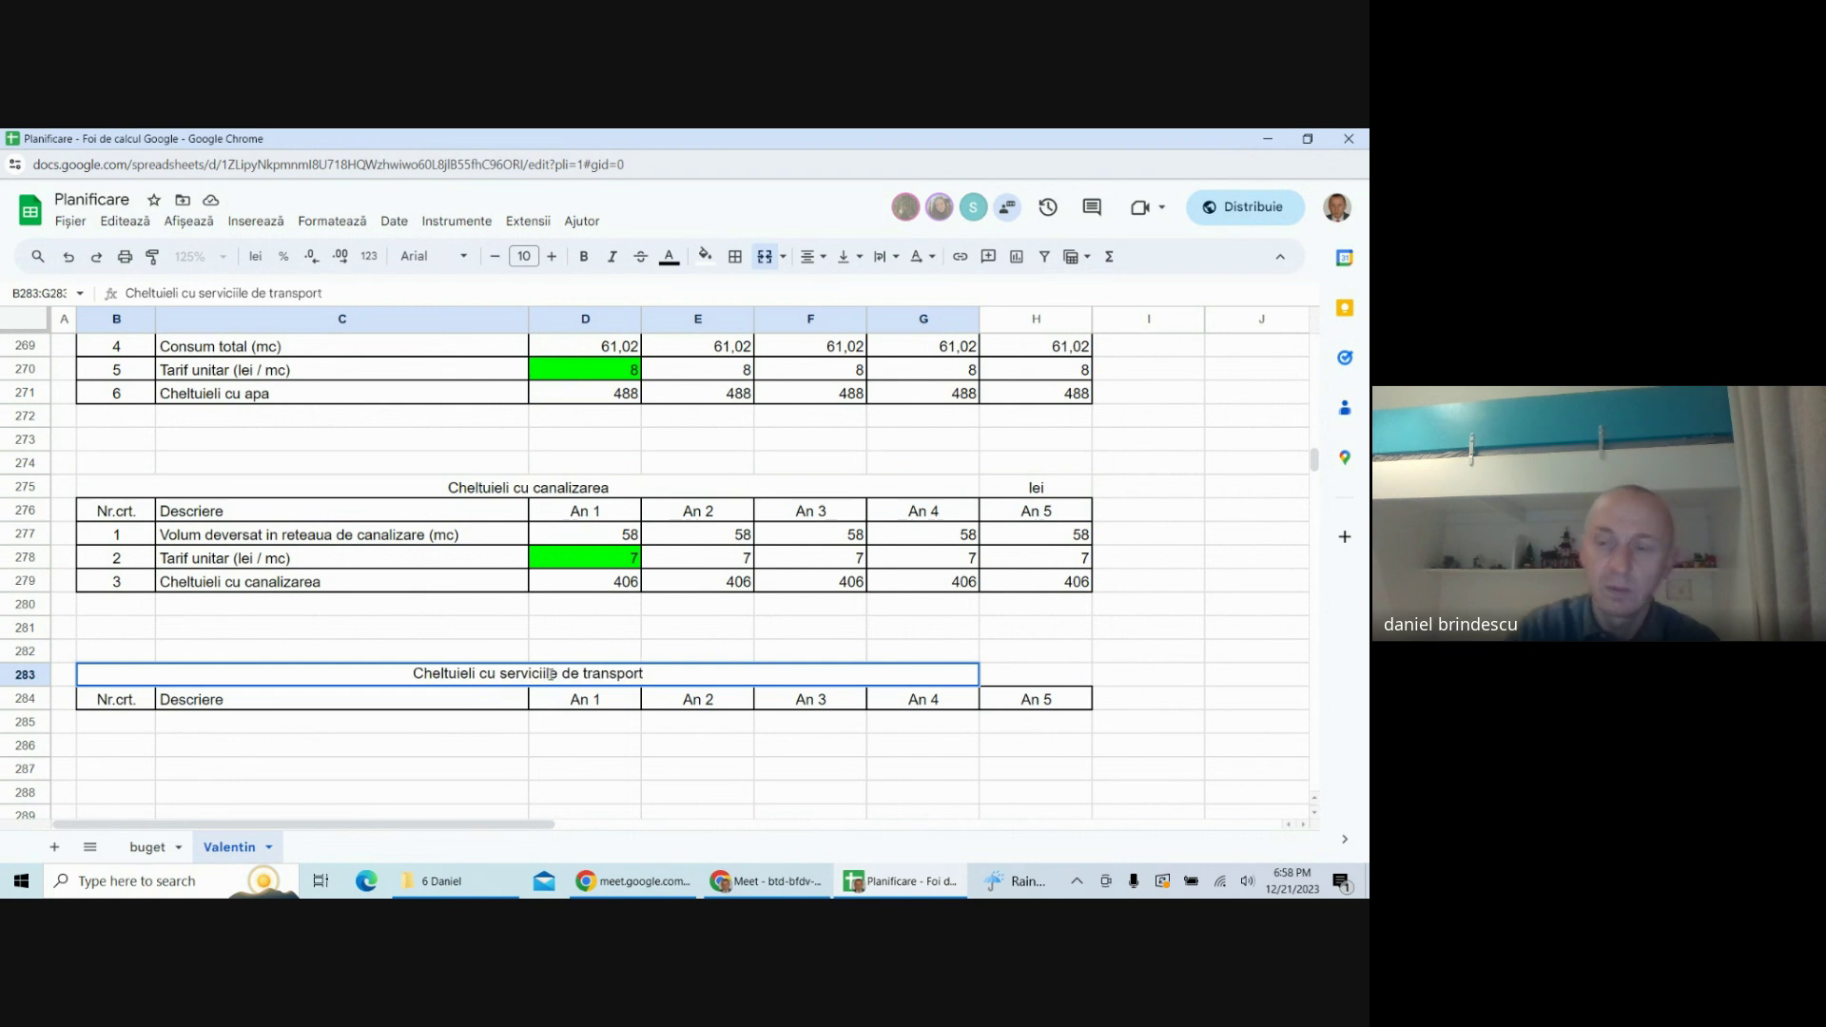
key(Return)
- Enter the description "Volum de produse transportat (mc)" in C285 of the transport table
click(245, 726)
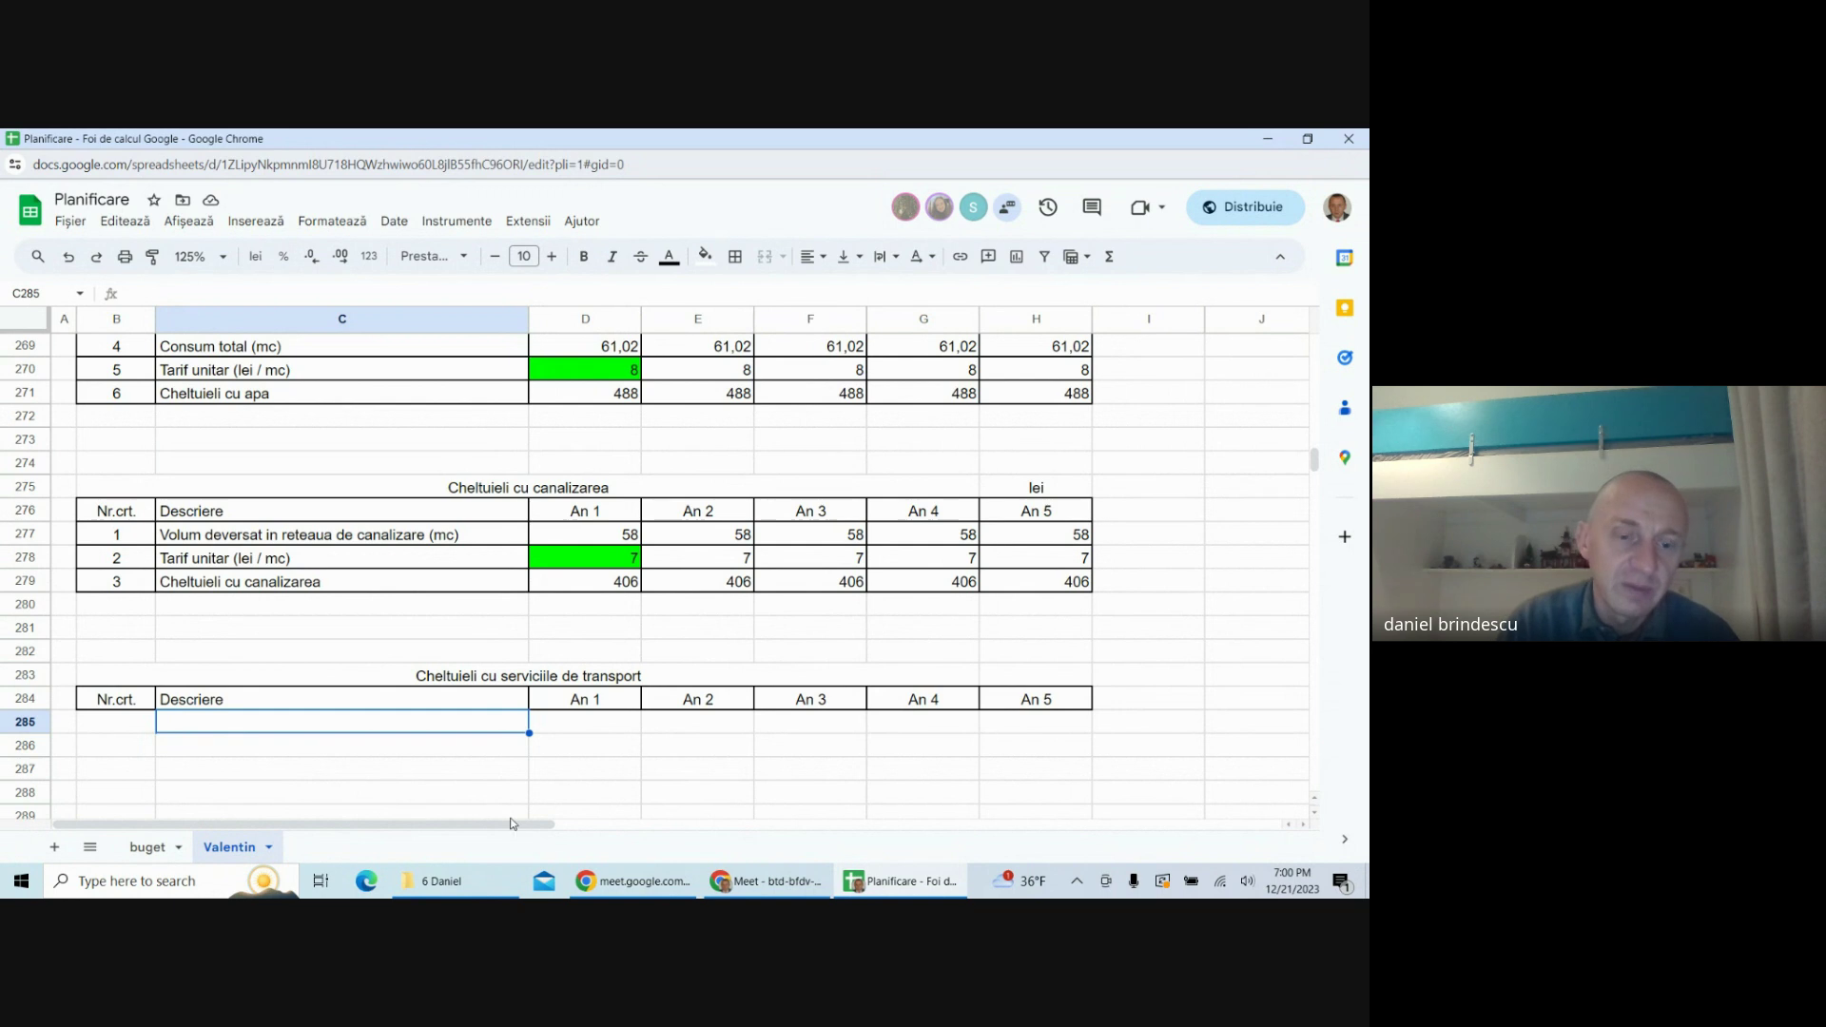
text(Volum)
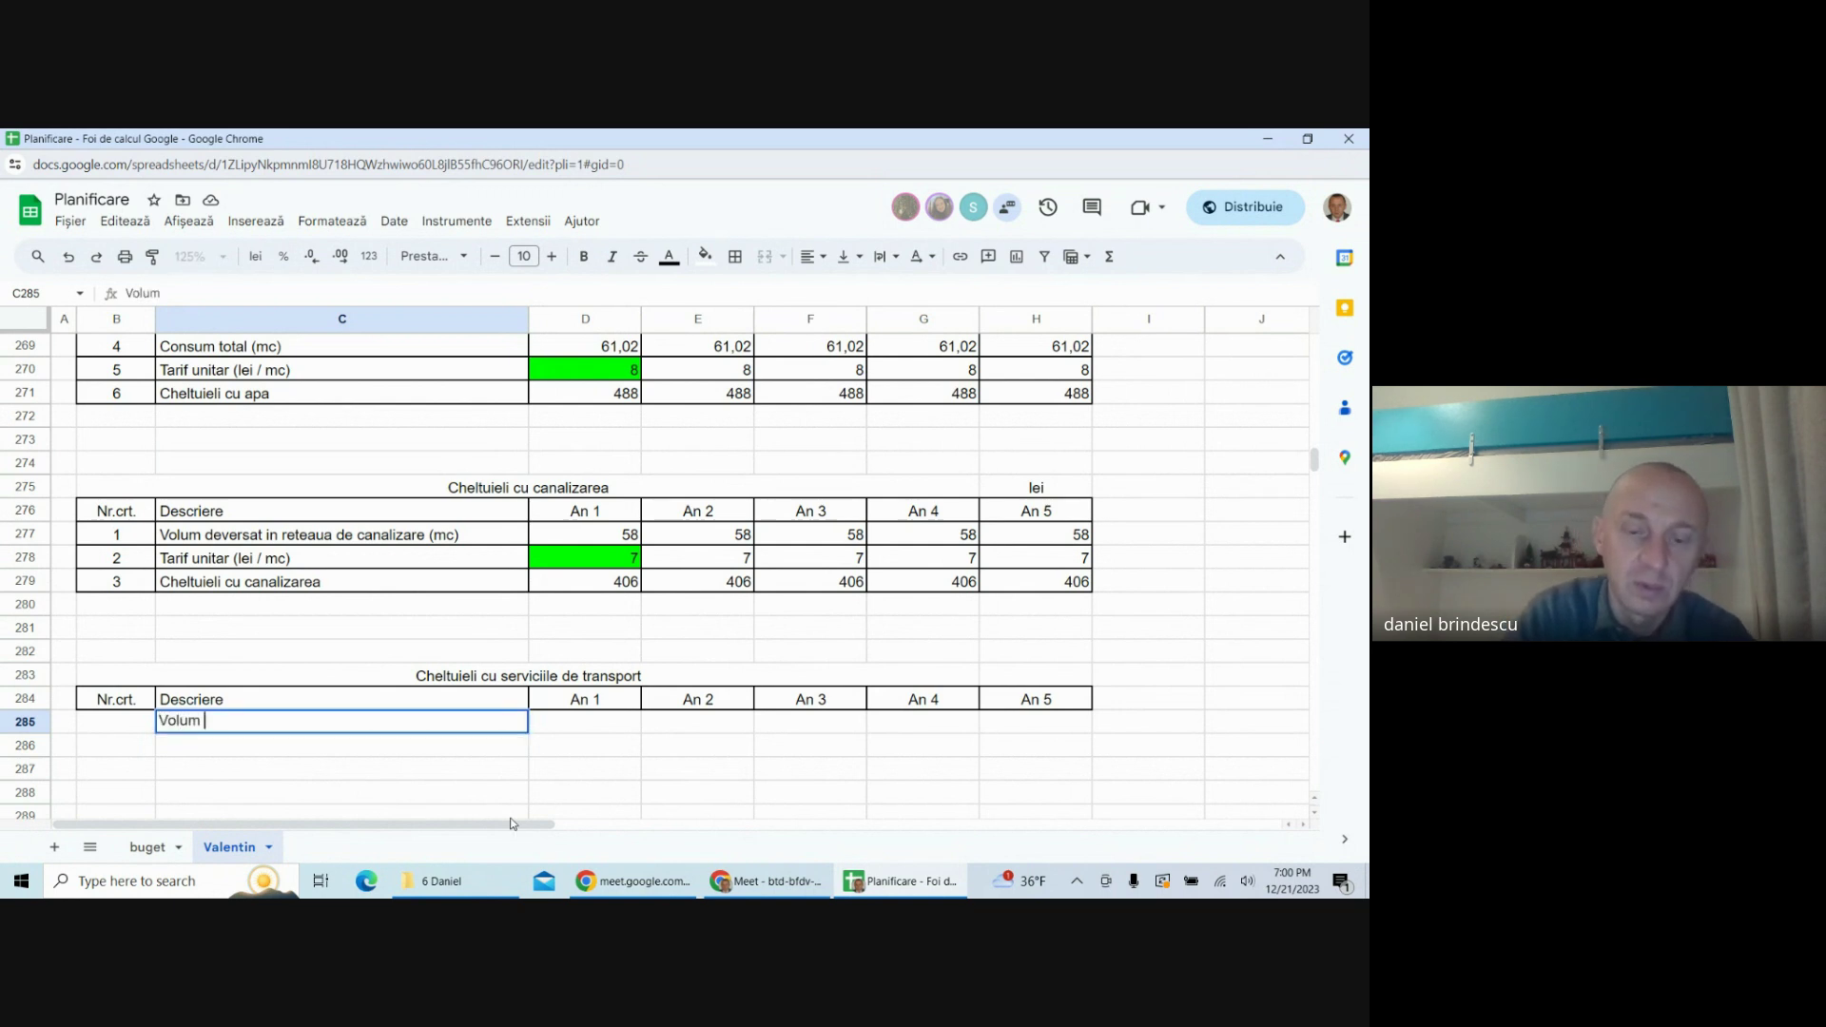
text( de produse tra)
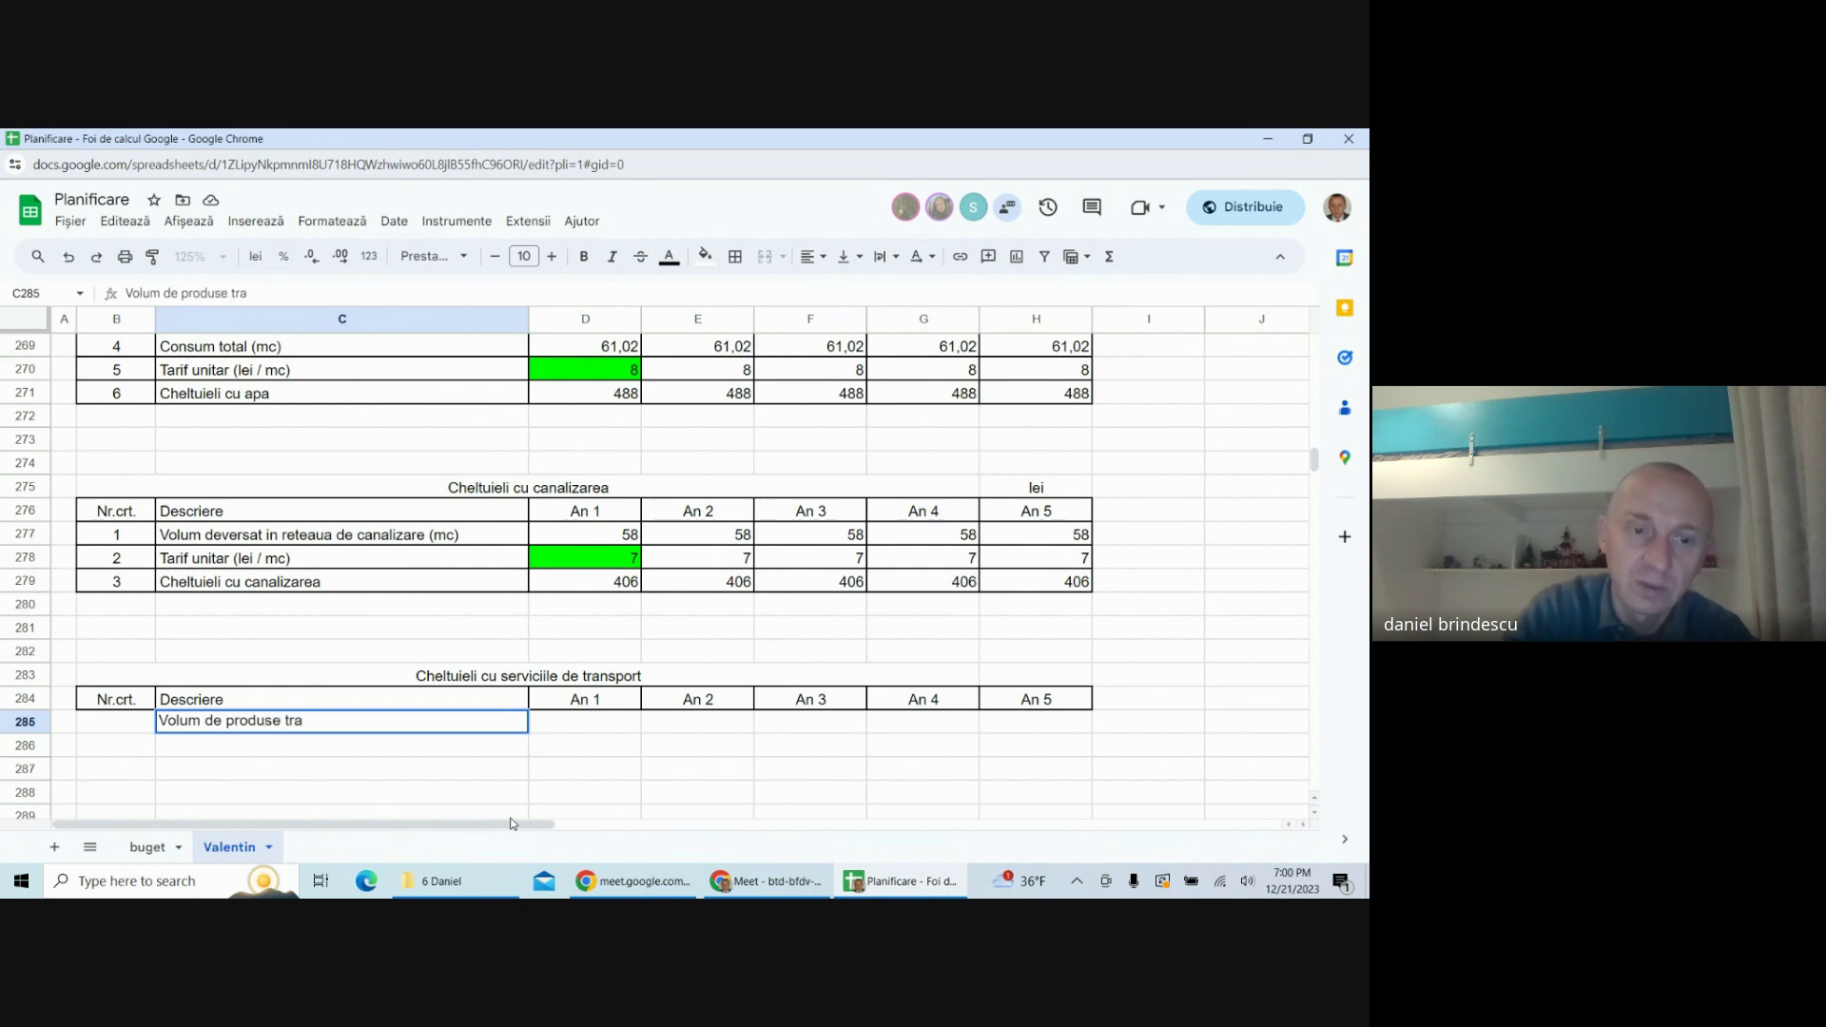
text(nsportat)
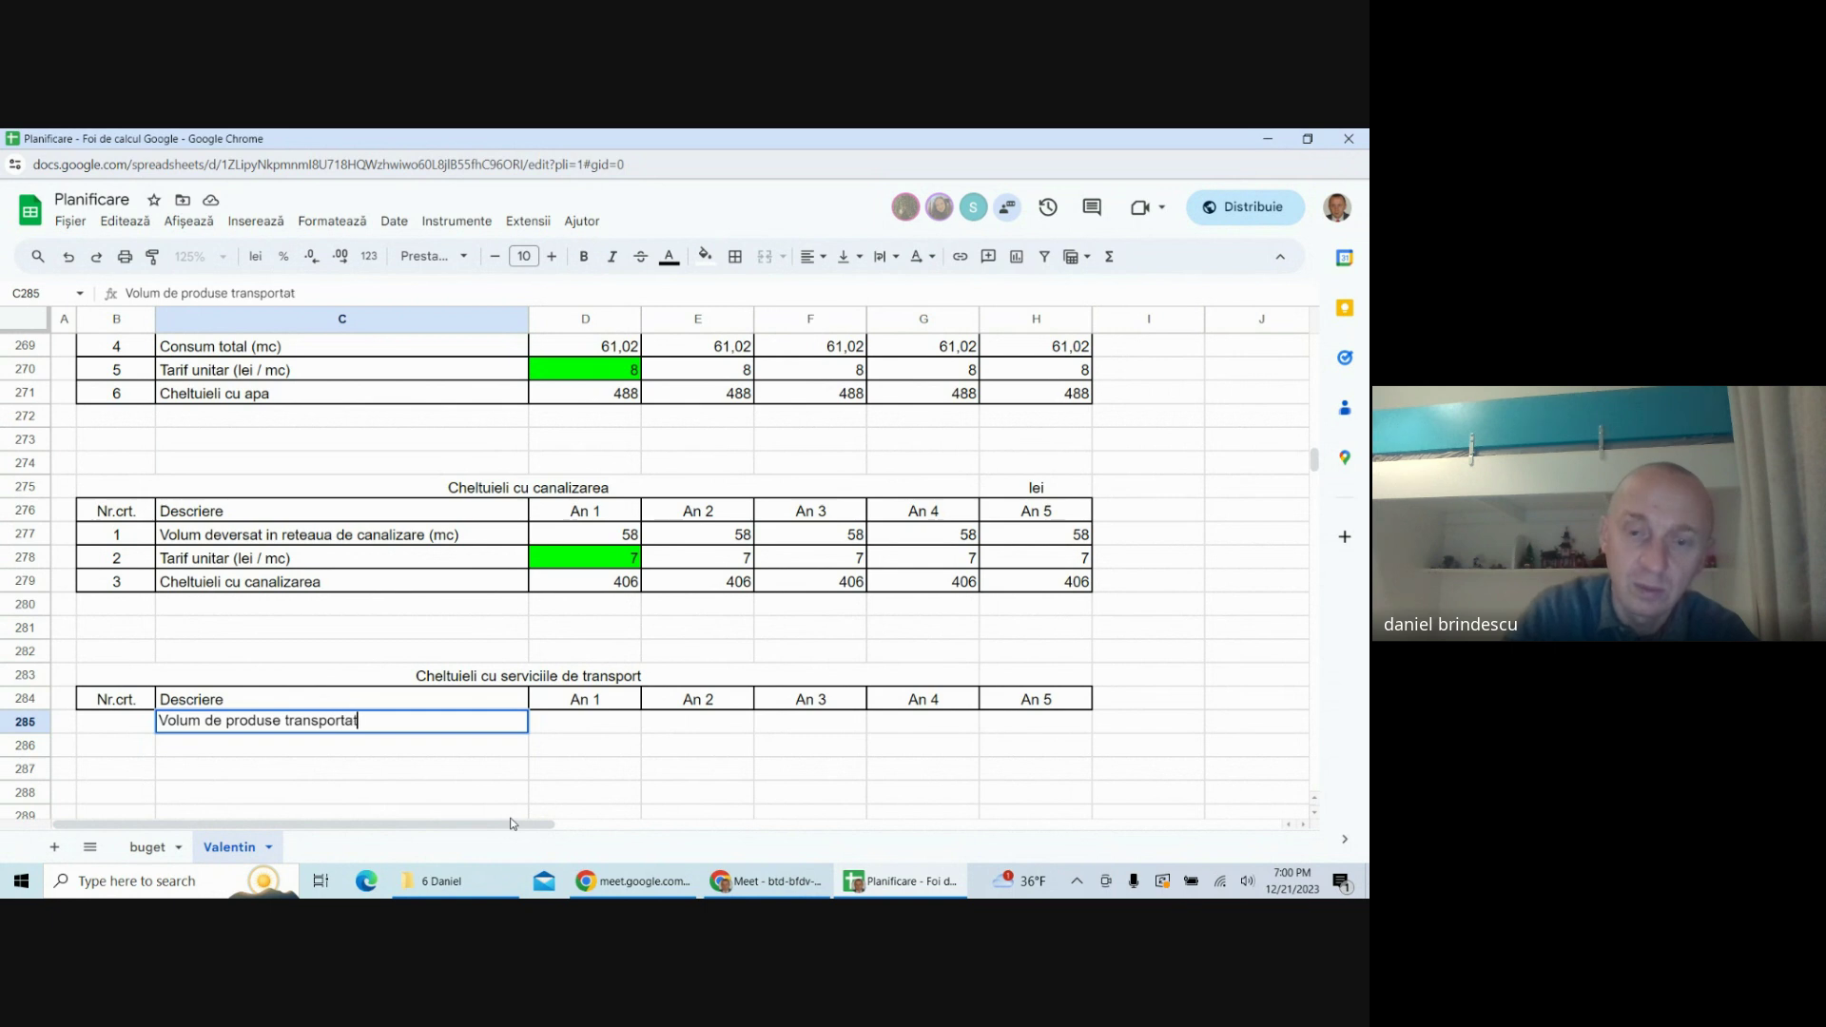
text( (mc)
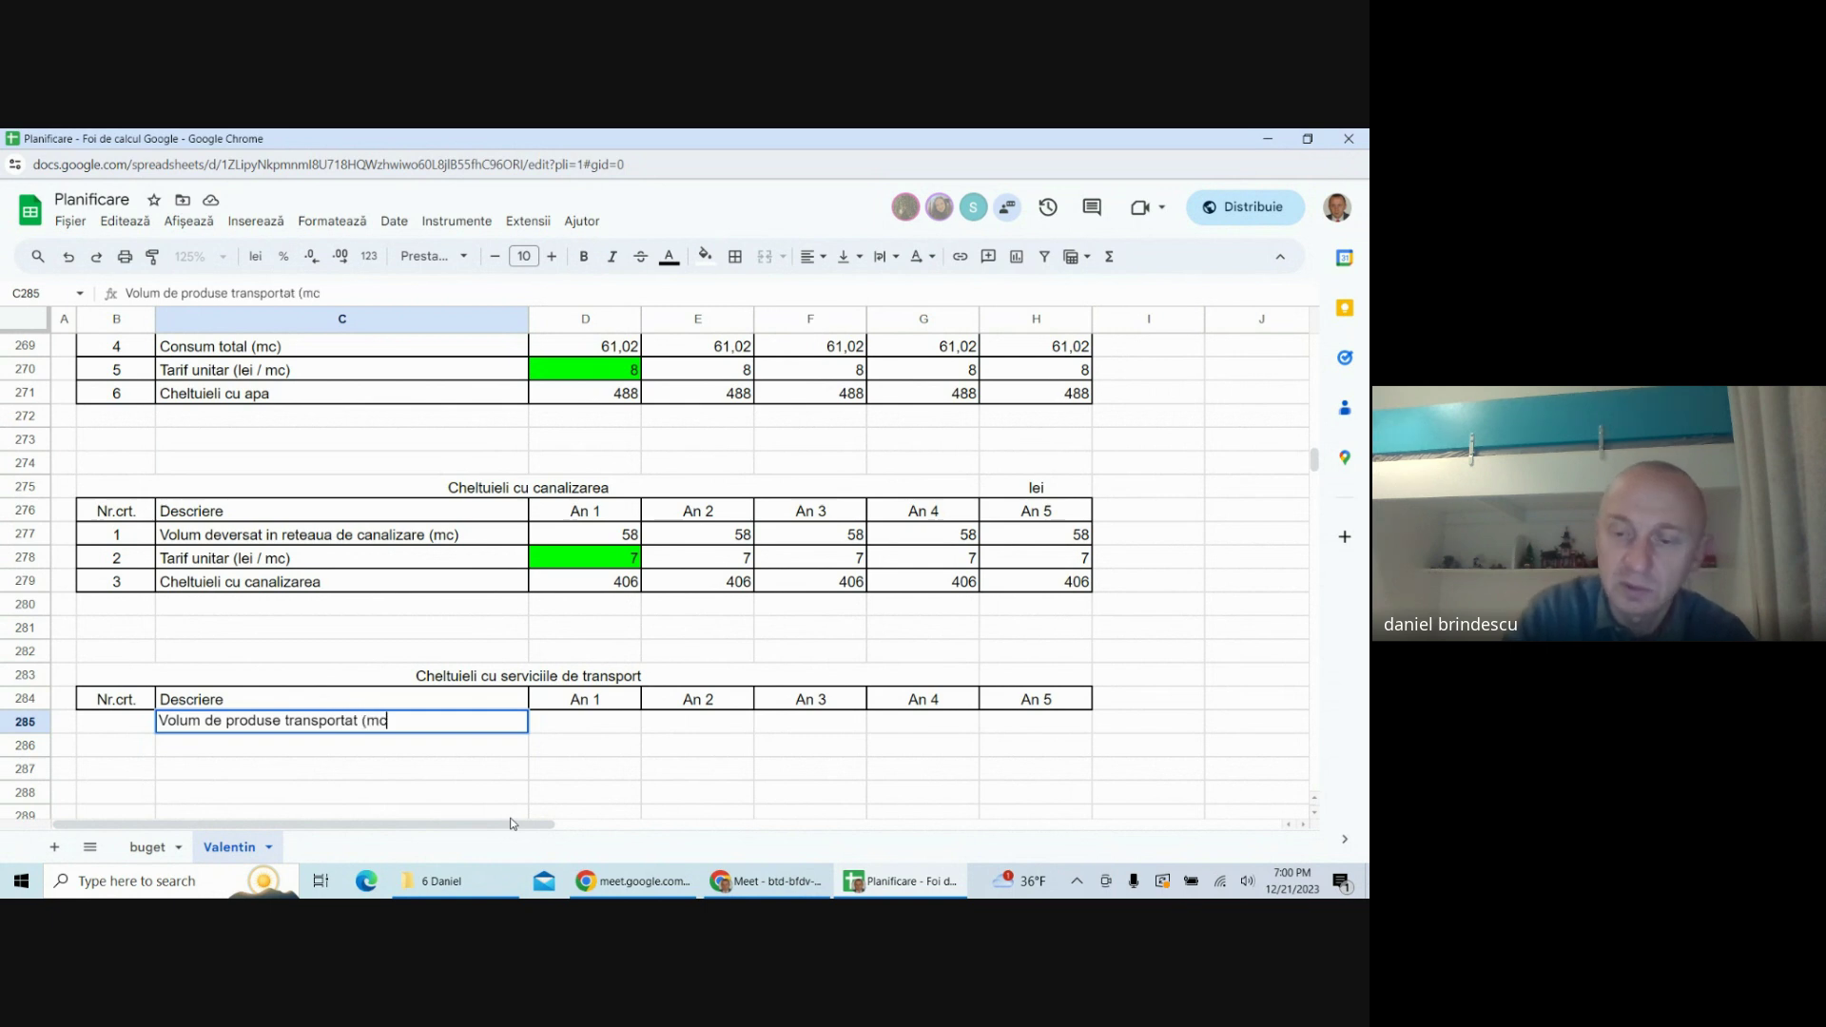
text())
key(Return)
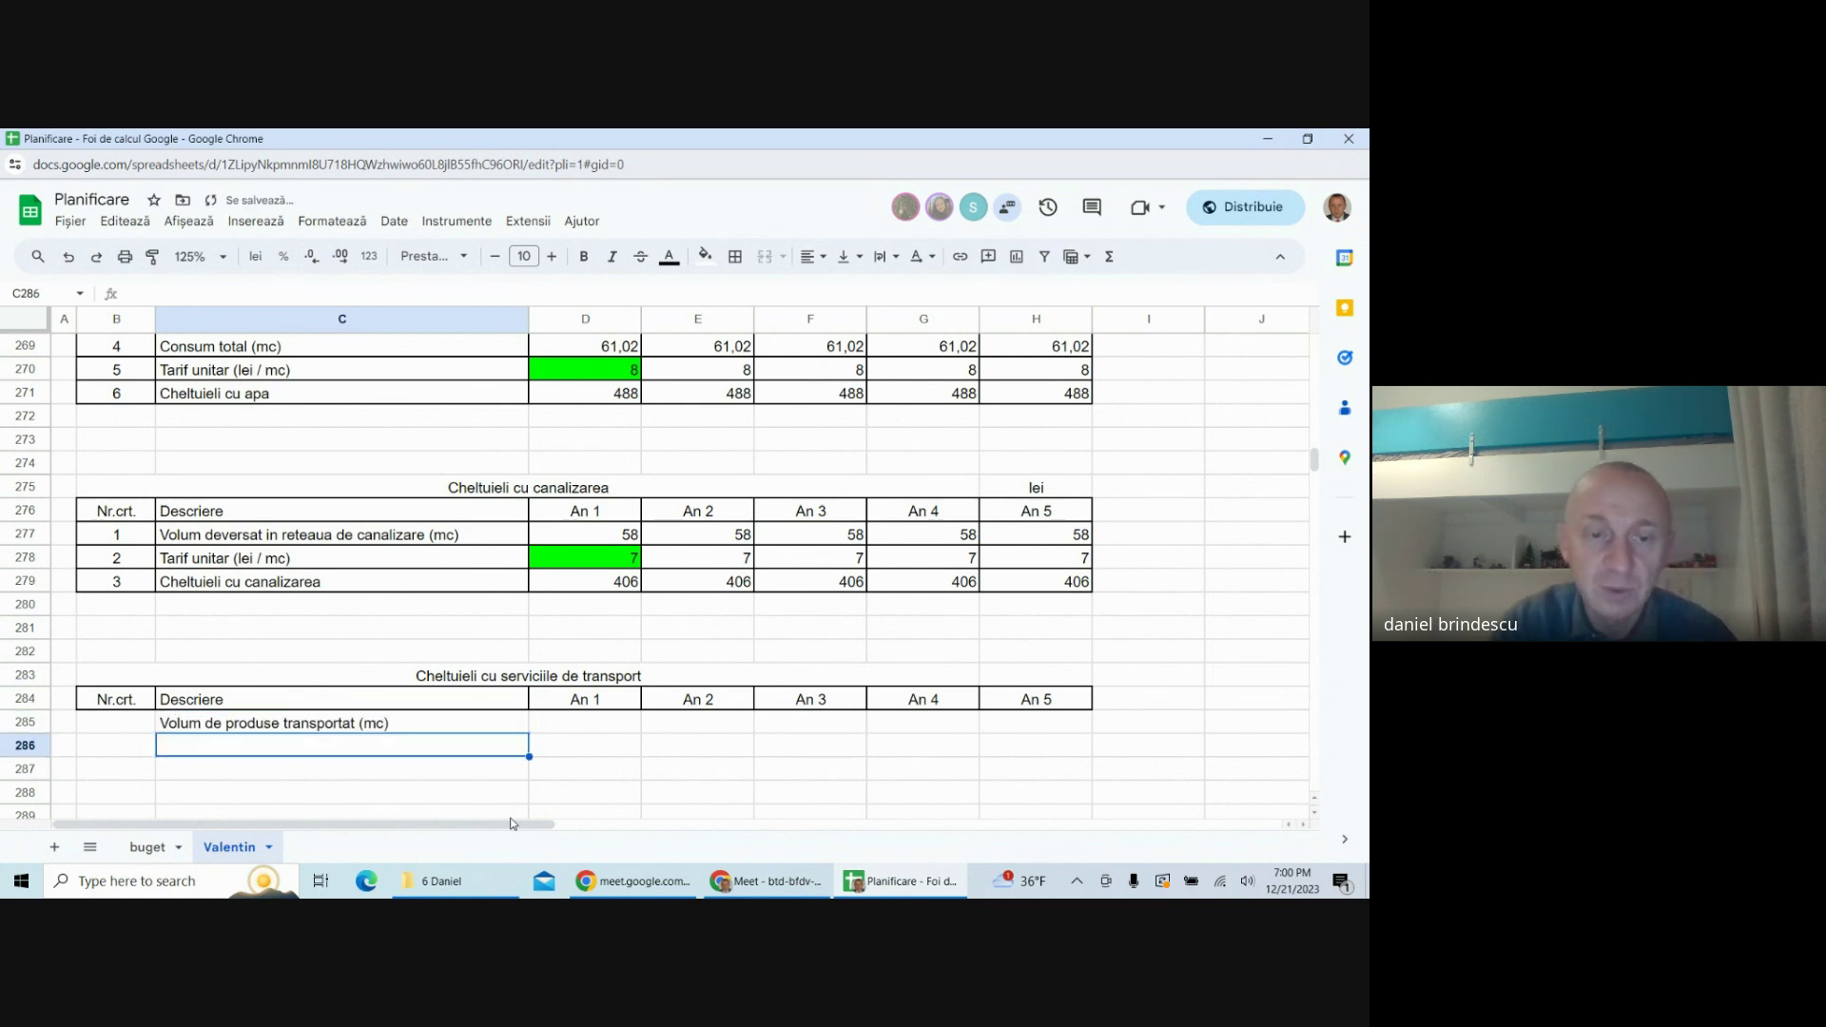
- Change the unit in the C285 description so that it reads "Volum de produse transportat (t)"
click(366, 725)
double_click(370, 723)
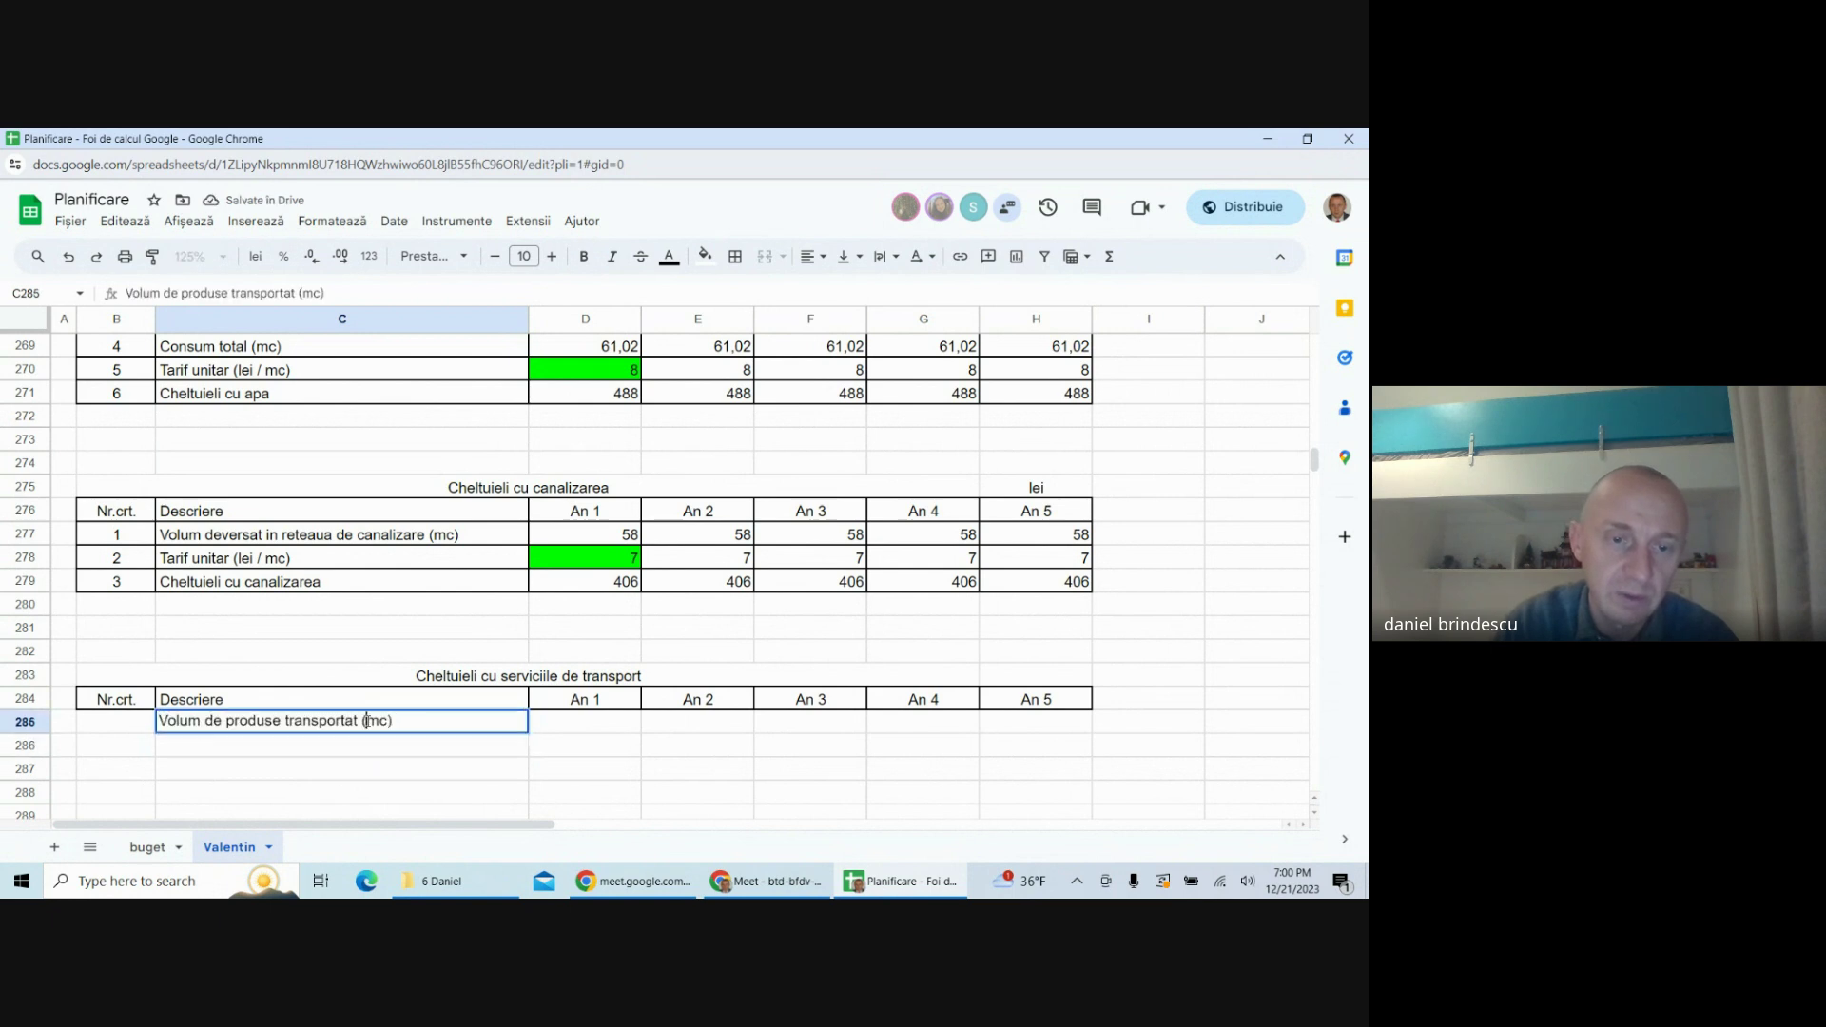
double_click(374, 722)
text(t)
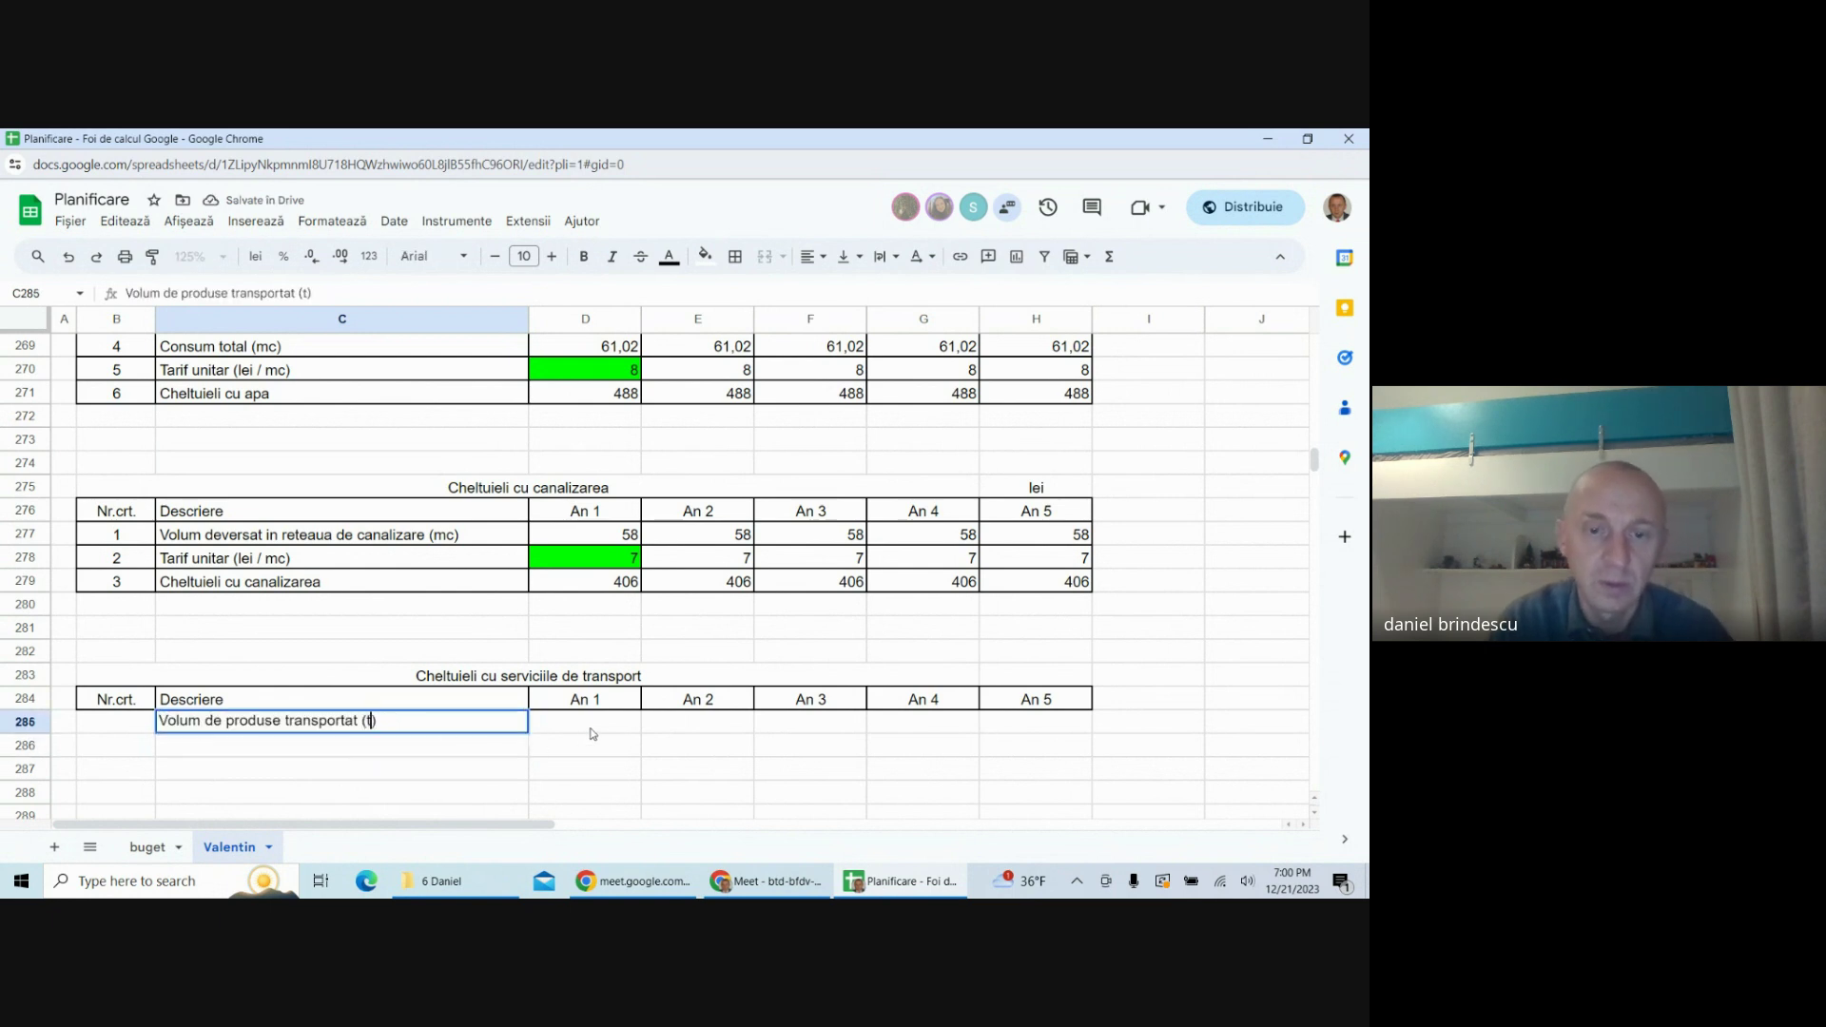
- Link D285 to the year 1 production volume in D256 of the electricity table and fill the formula across to H285
click(589, 729)
text(=)
scroll(670, 656, up, 8)
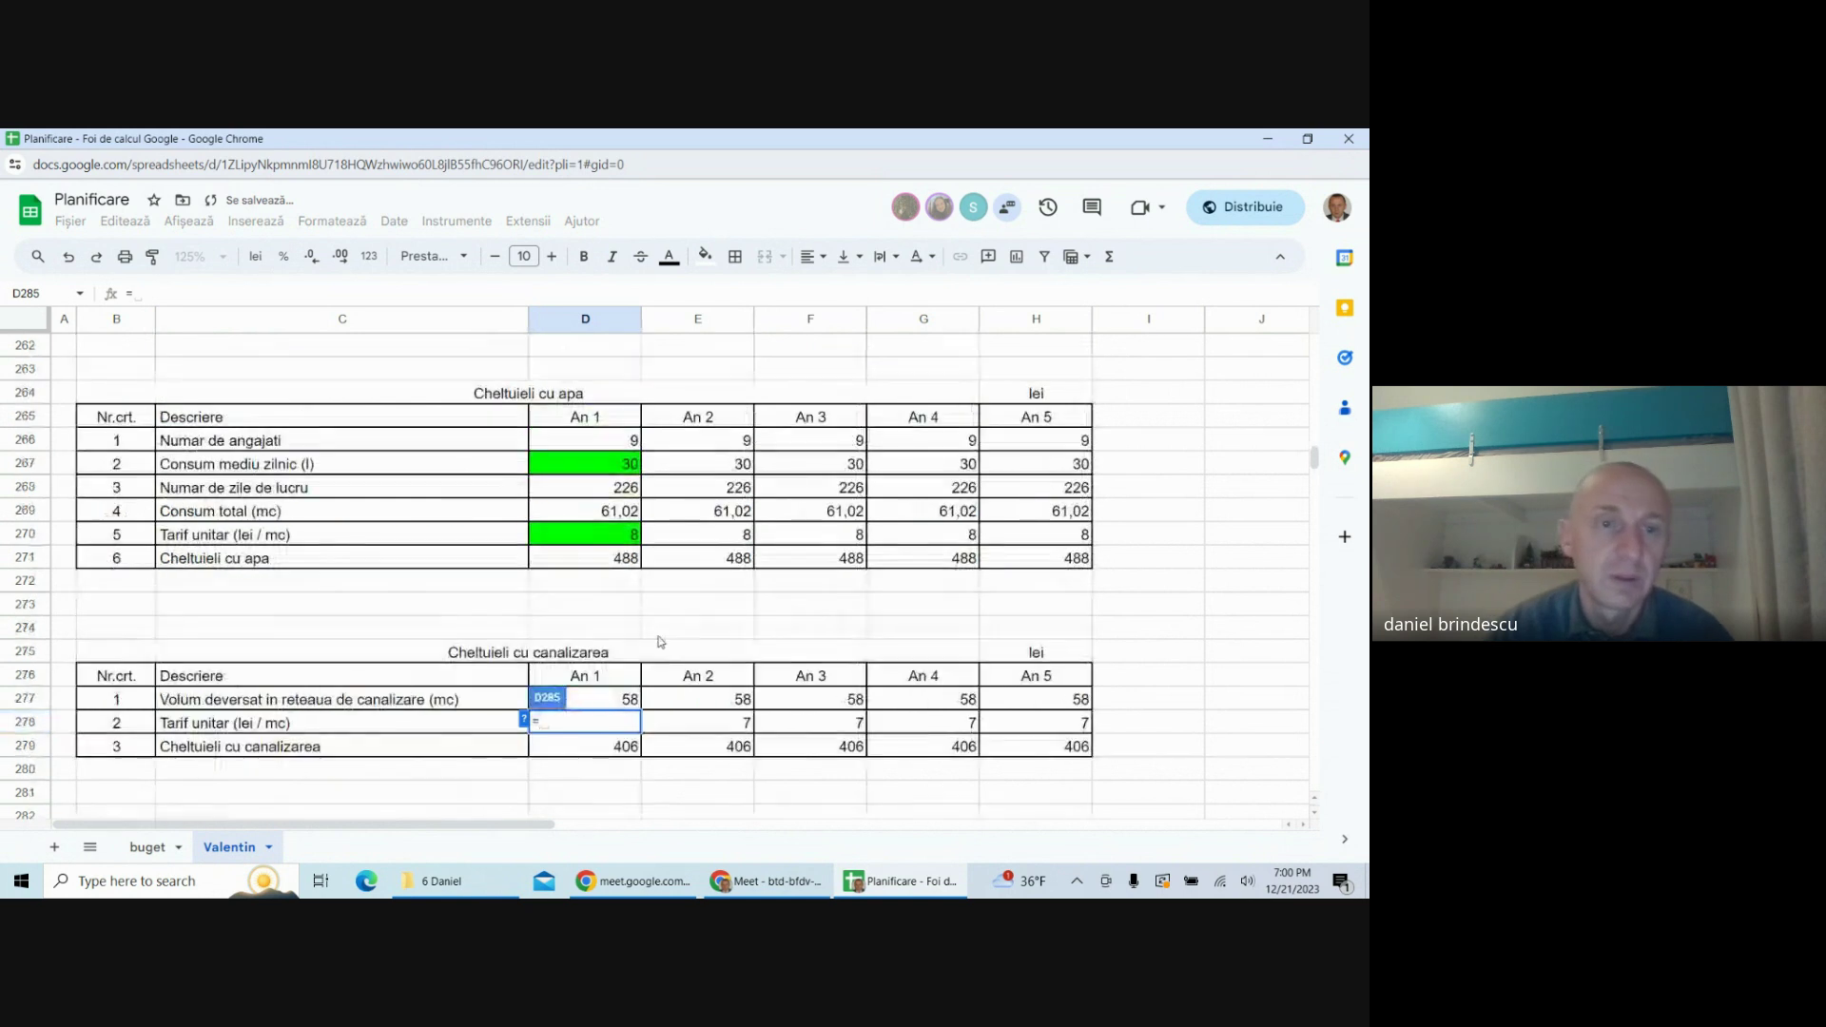
scroll(661, 643, up, 1)
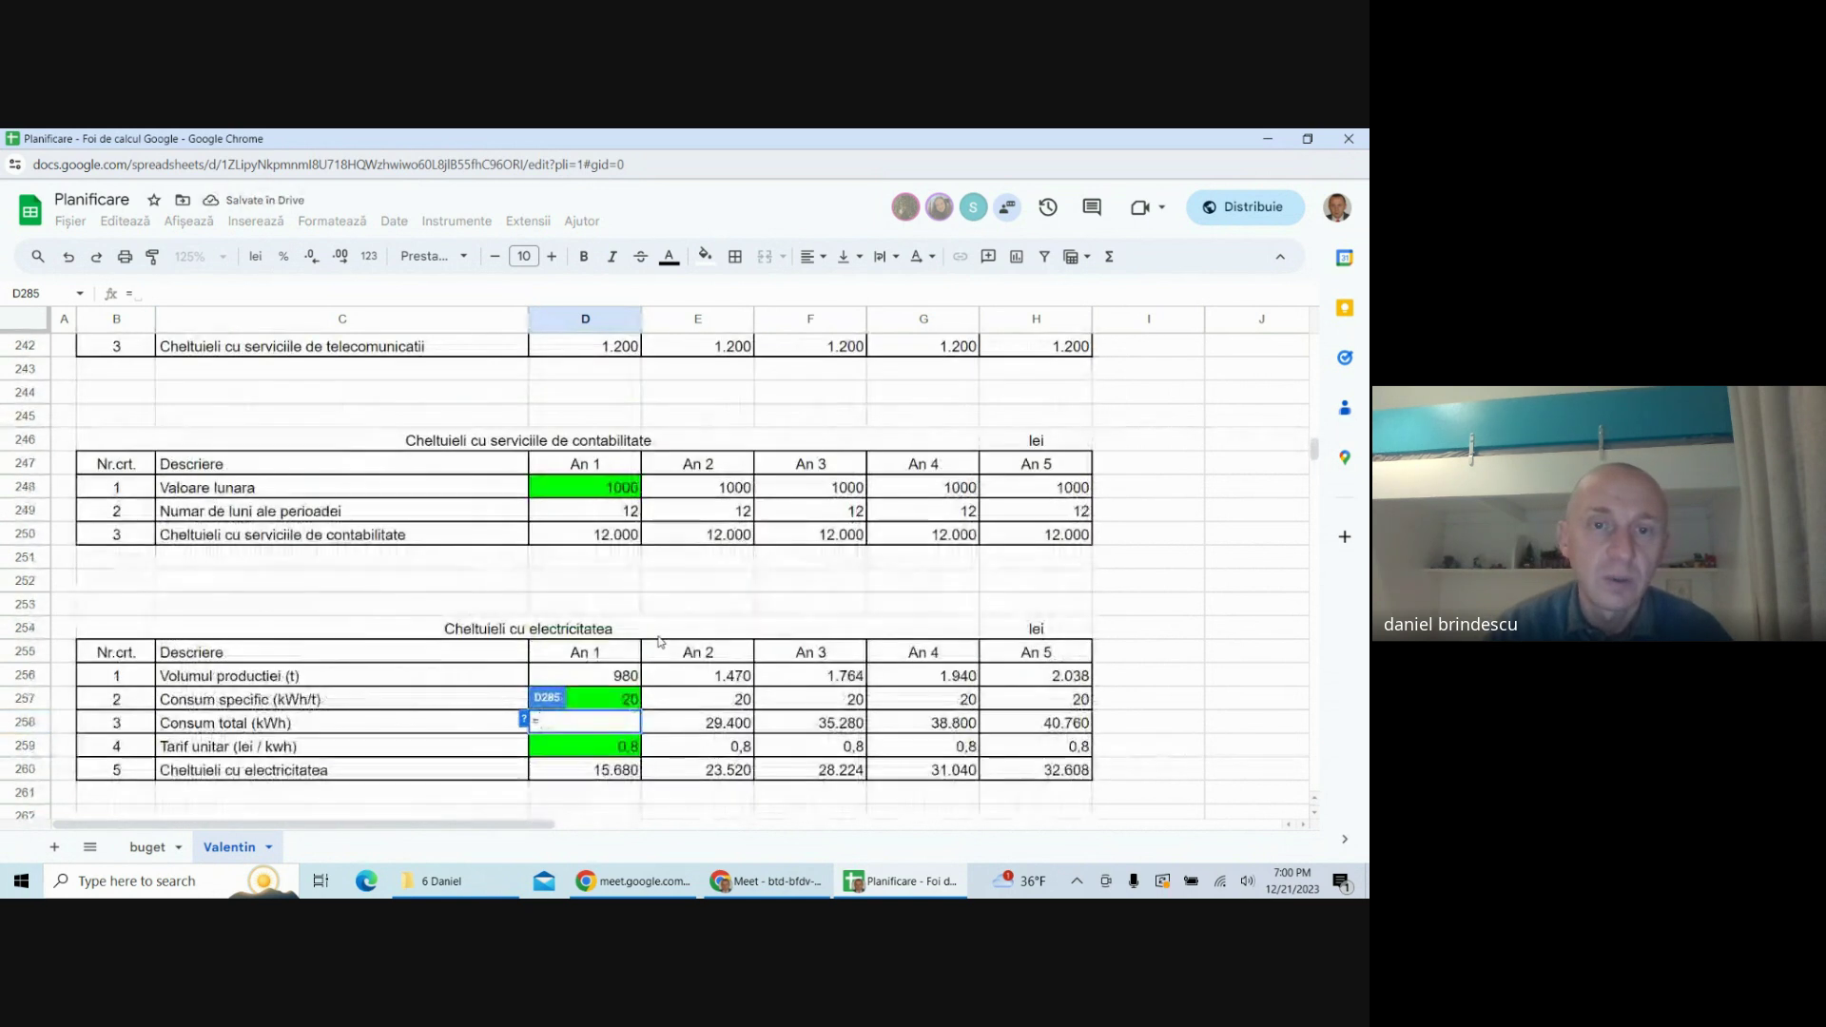
scroll(571, 571, up, 2)
scroll(564, 561, up, 5)
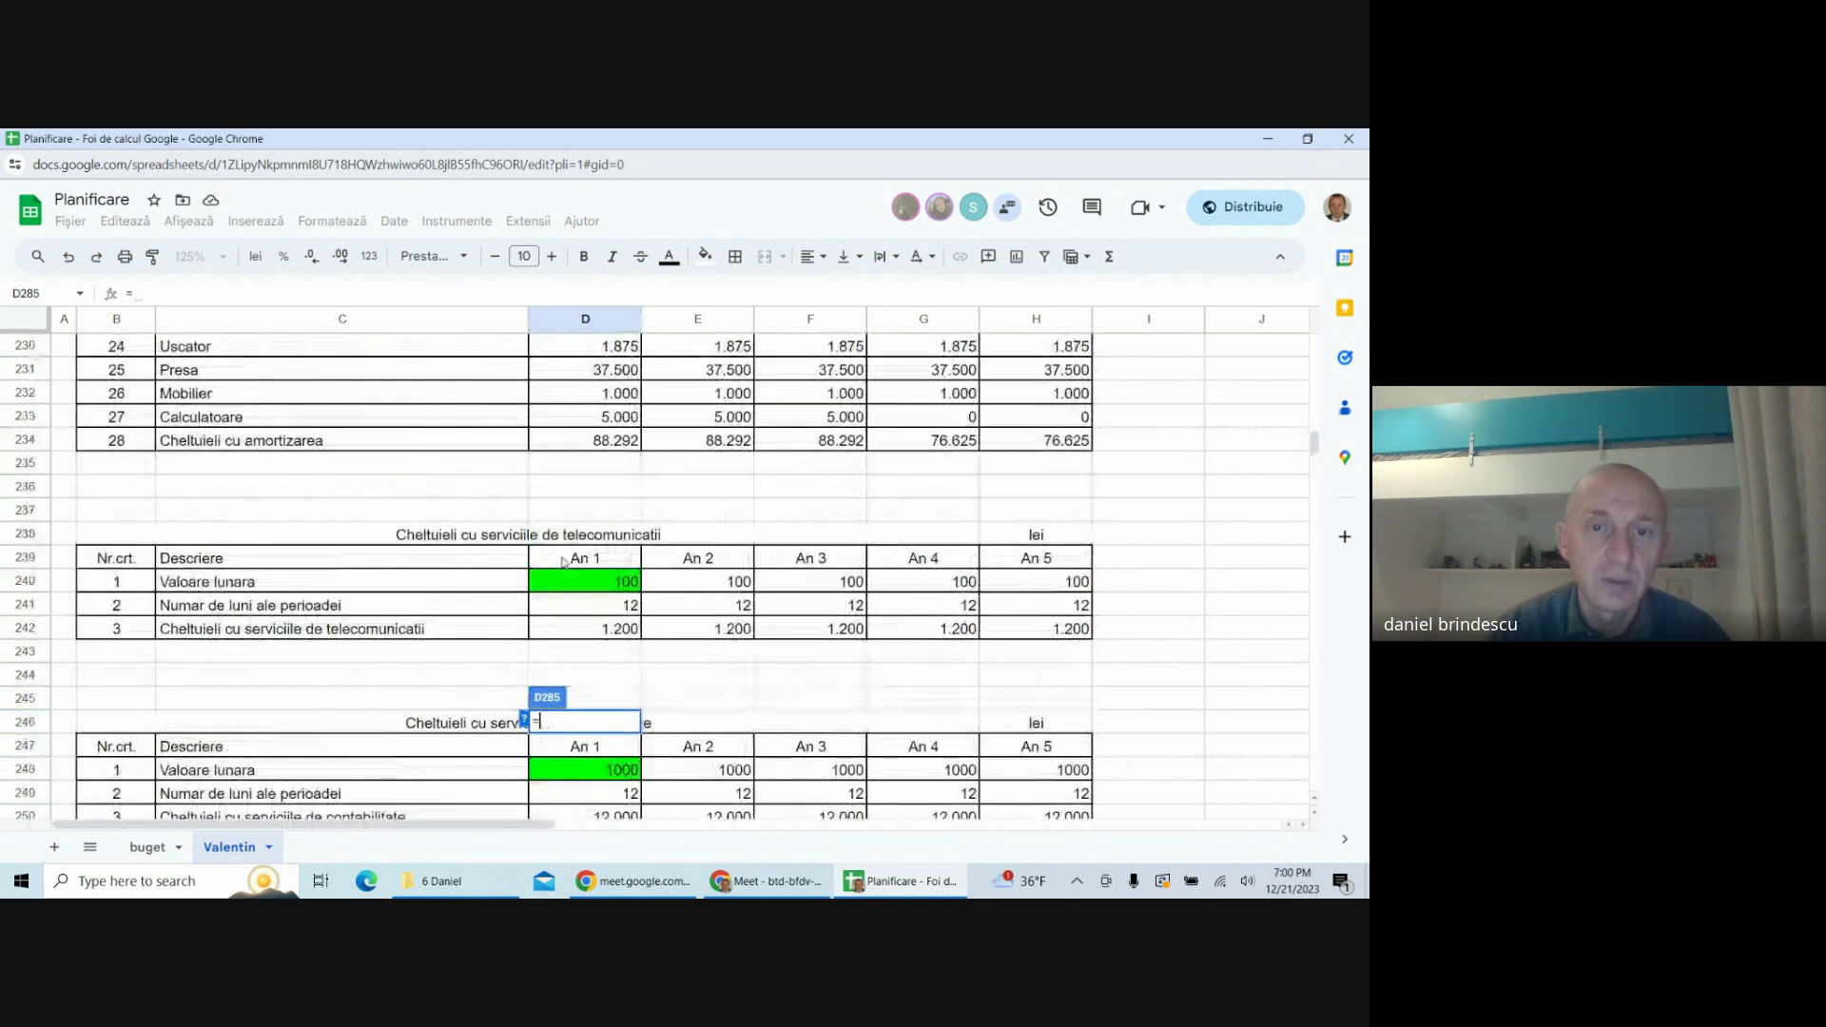
scroll(564, 561, down, 5)
scroll(564, 561, down, 3)
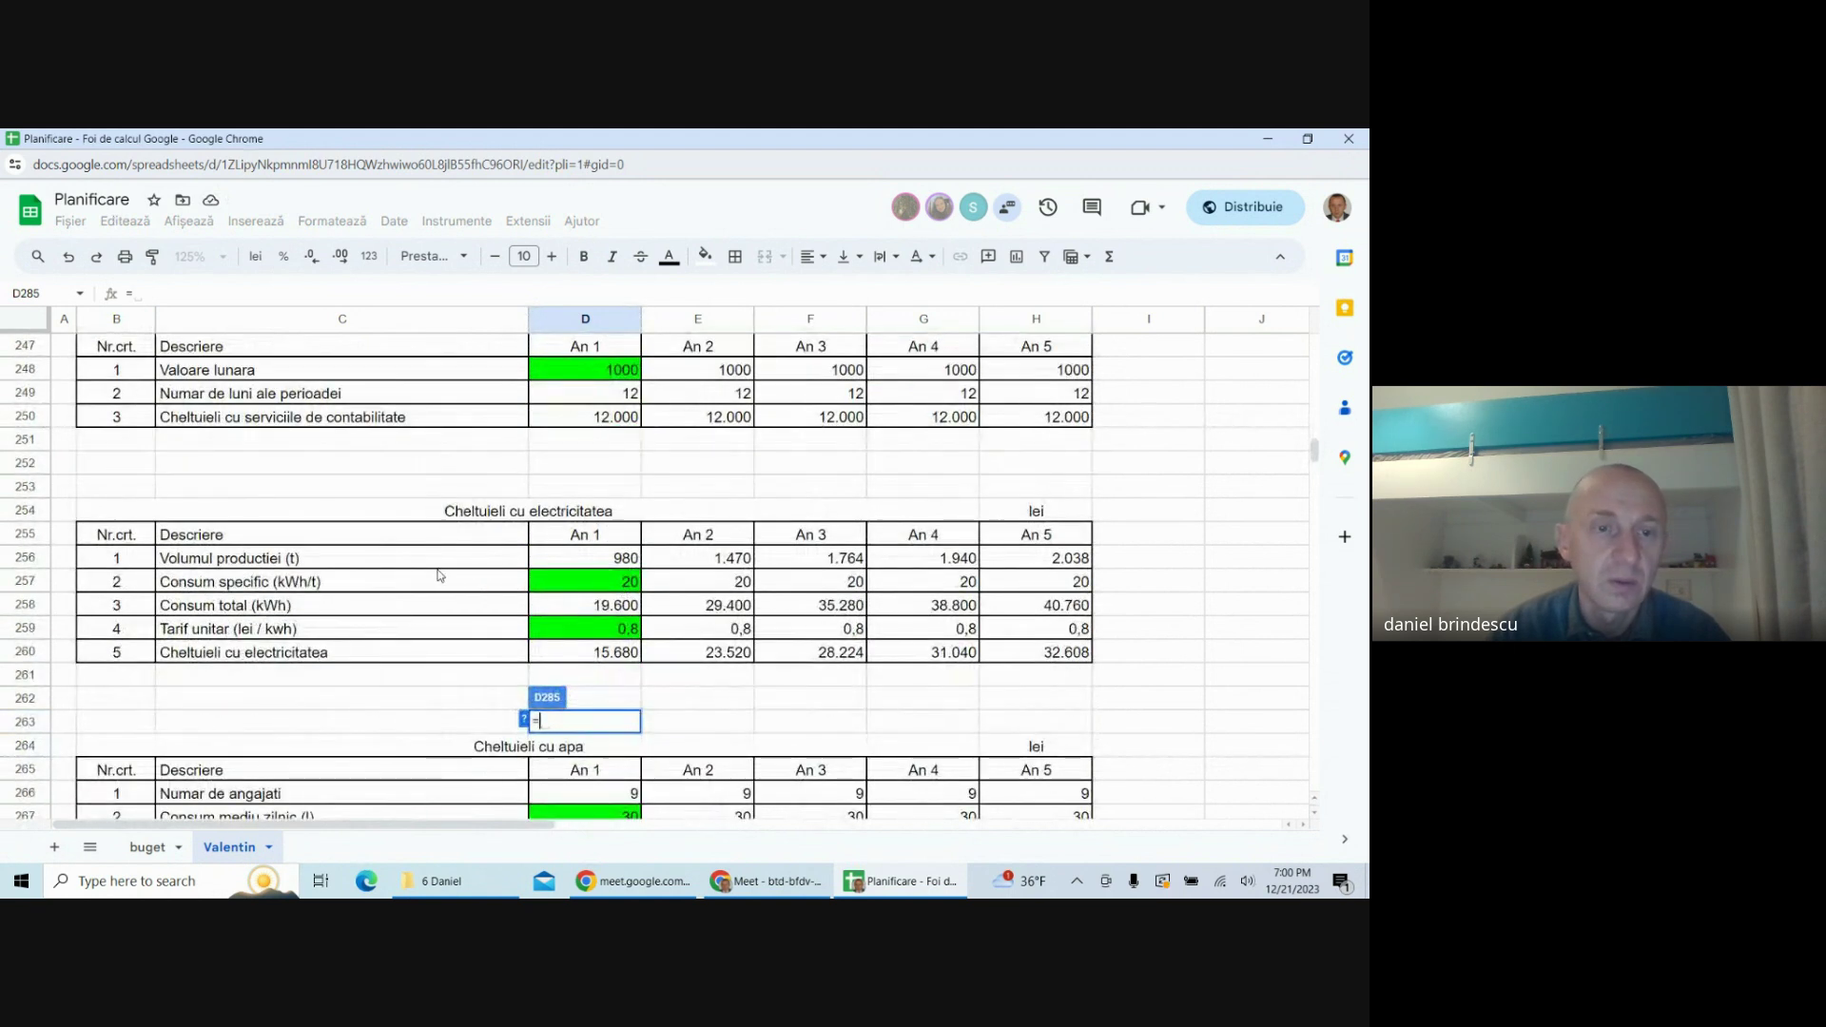
click(586, 562)
key(Return)
scroll(623, 647, down, 2)
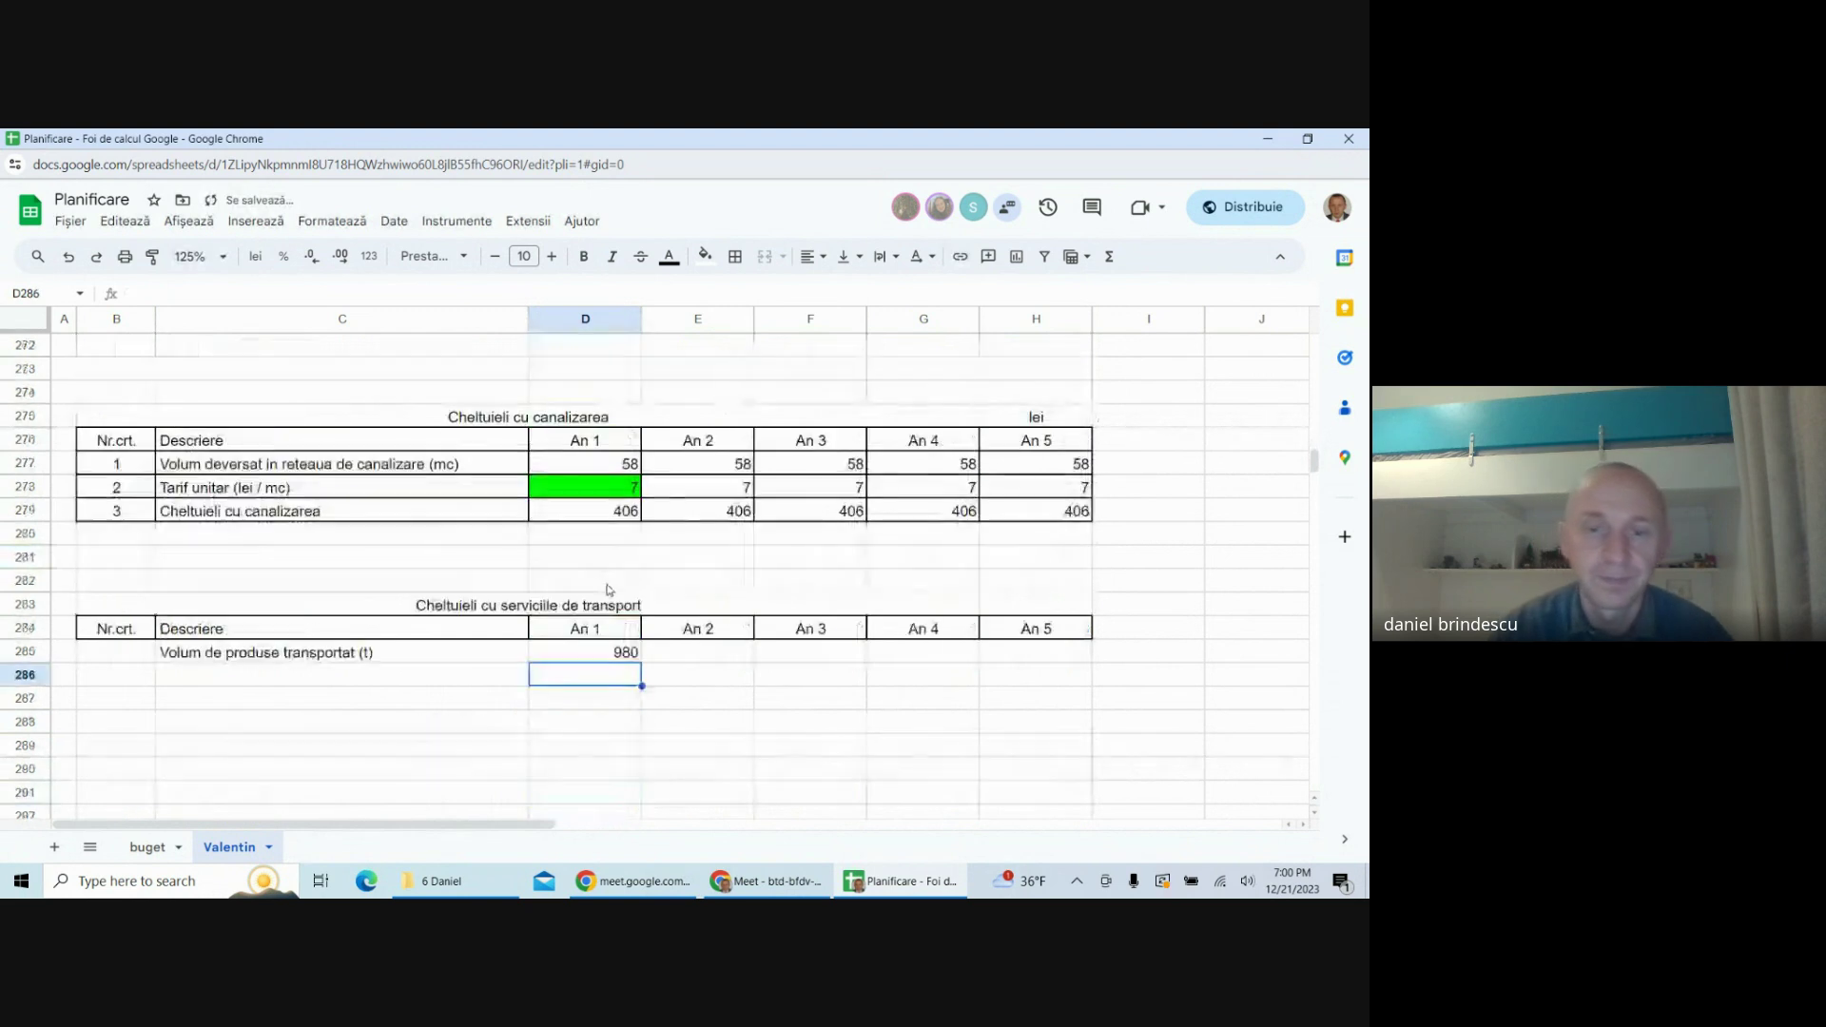
click(622, 650)
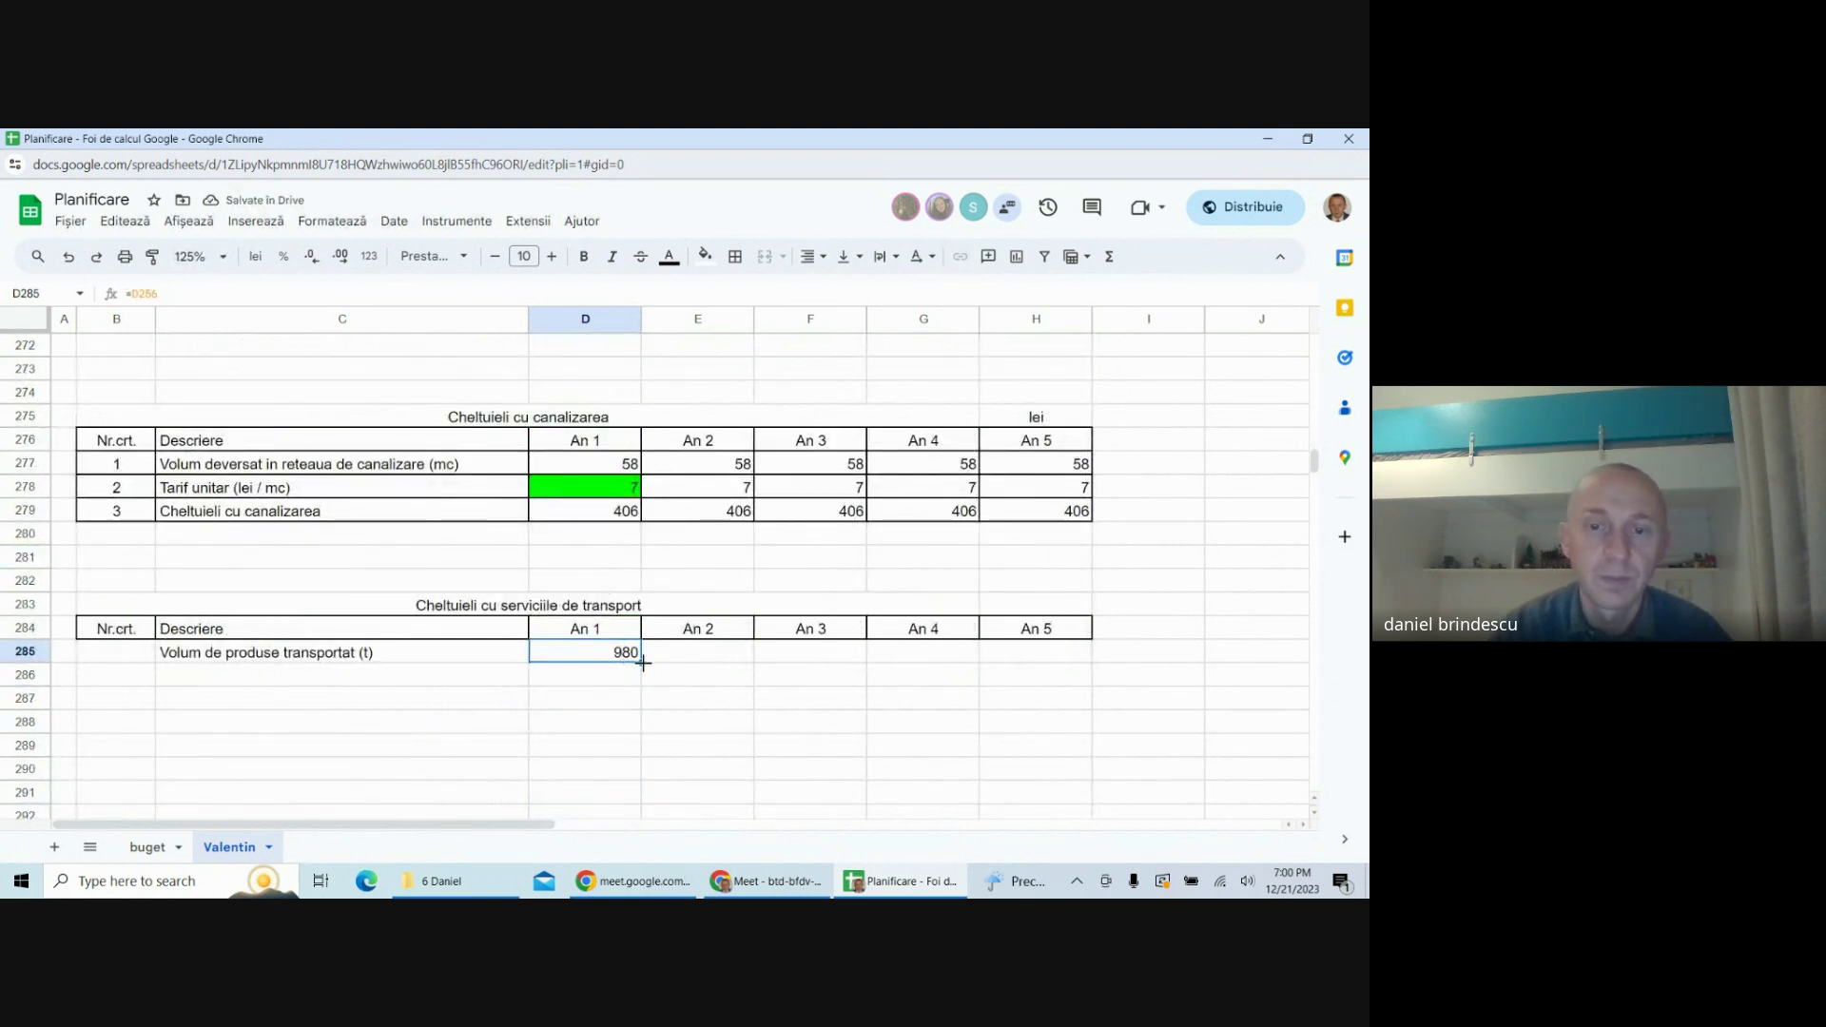
drag(642, 662, 1024, 654)
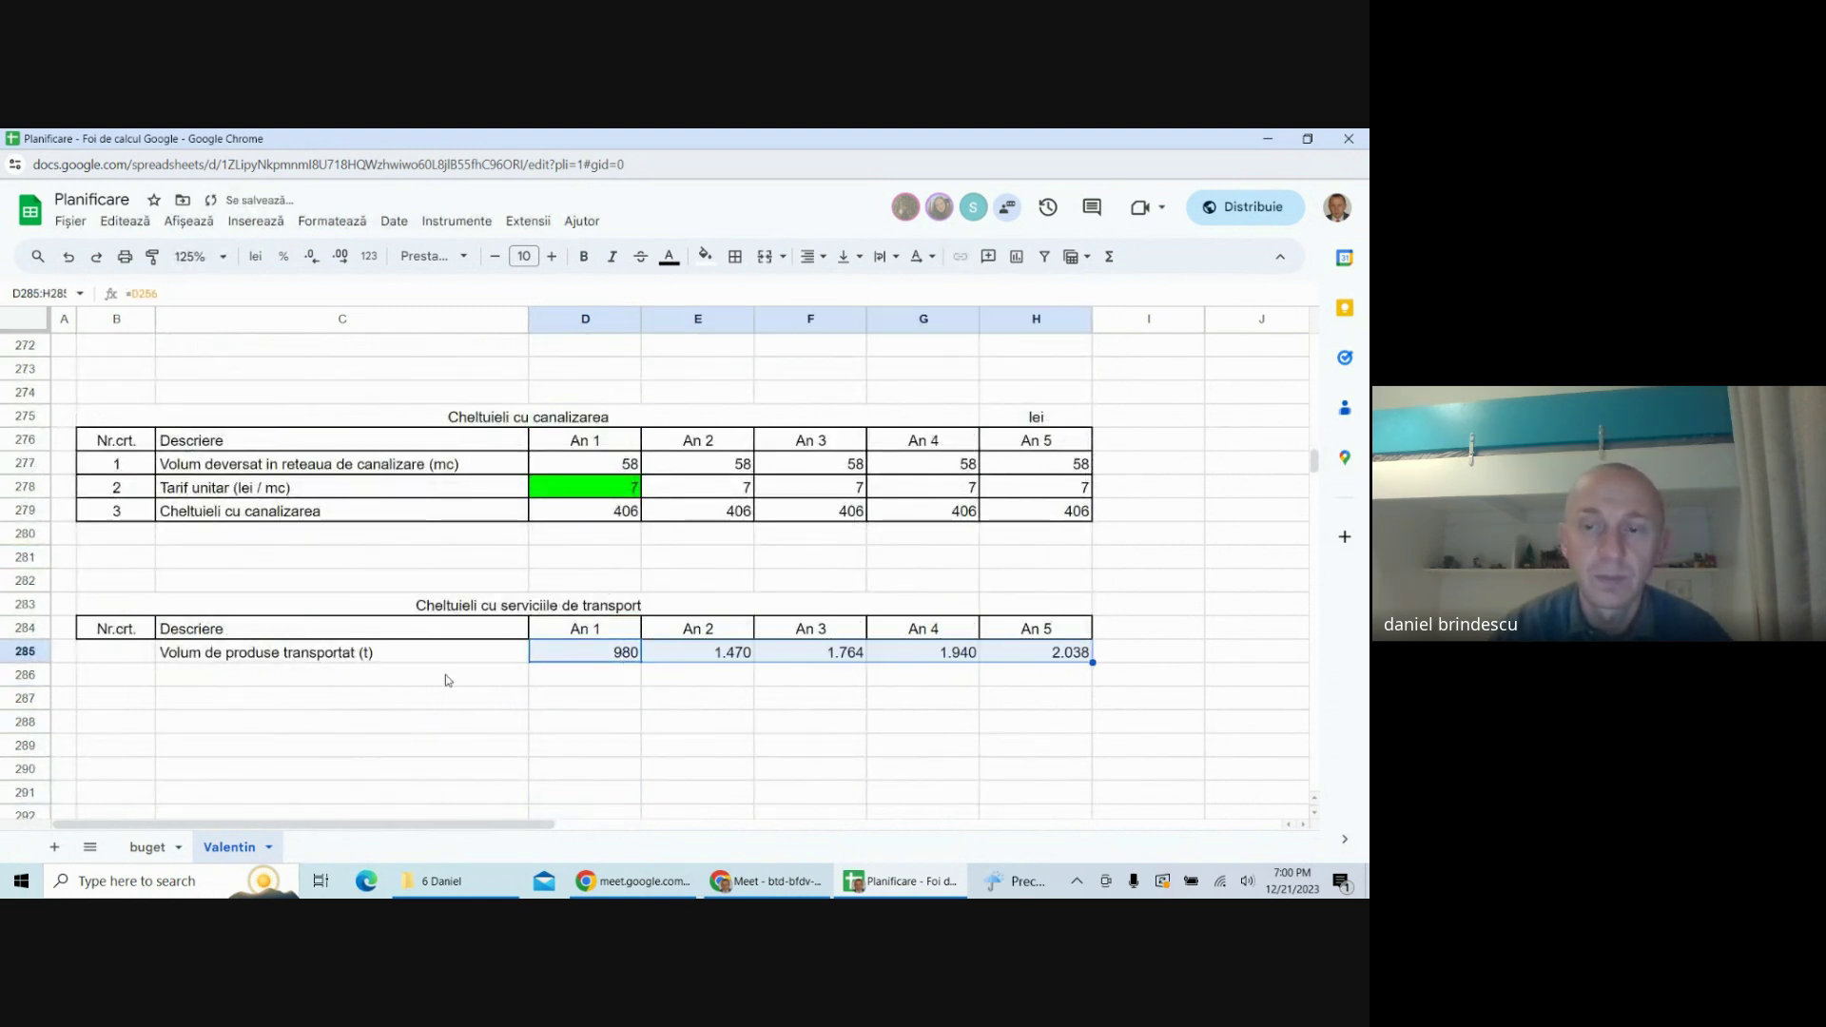
- Number the transport table's rows 1 to 4 in B285:B288
click(133, 656)
text(1)
key(Return)
text(2)
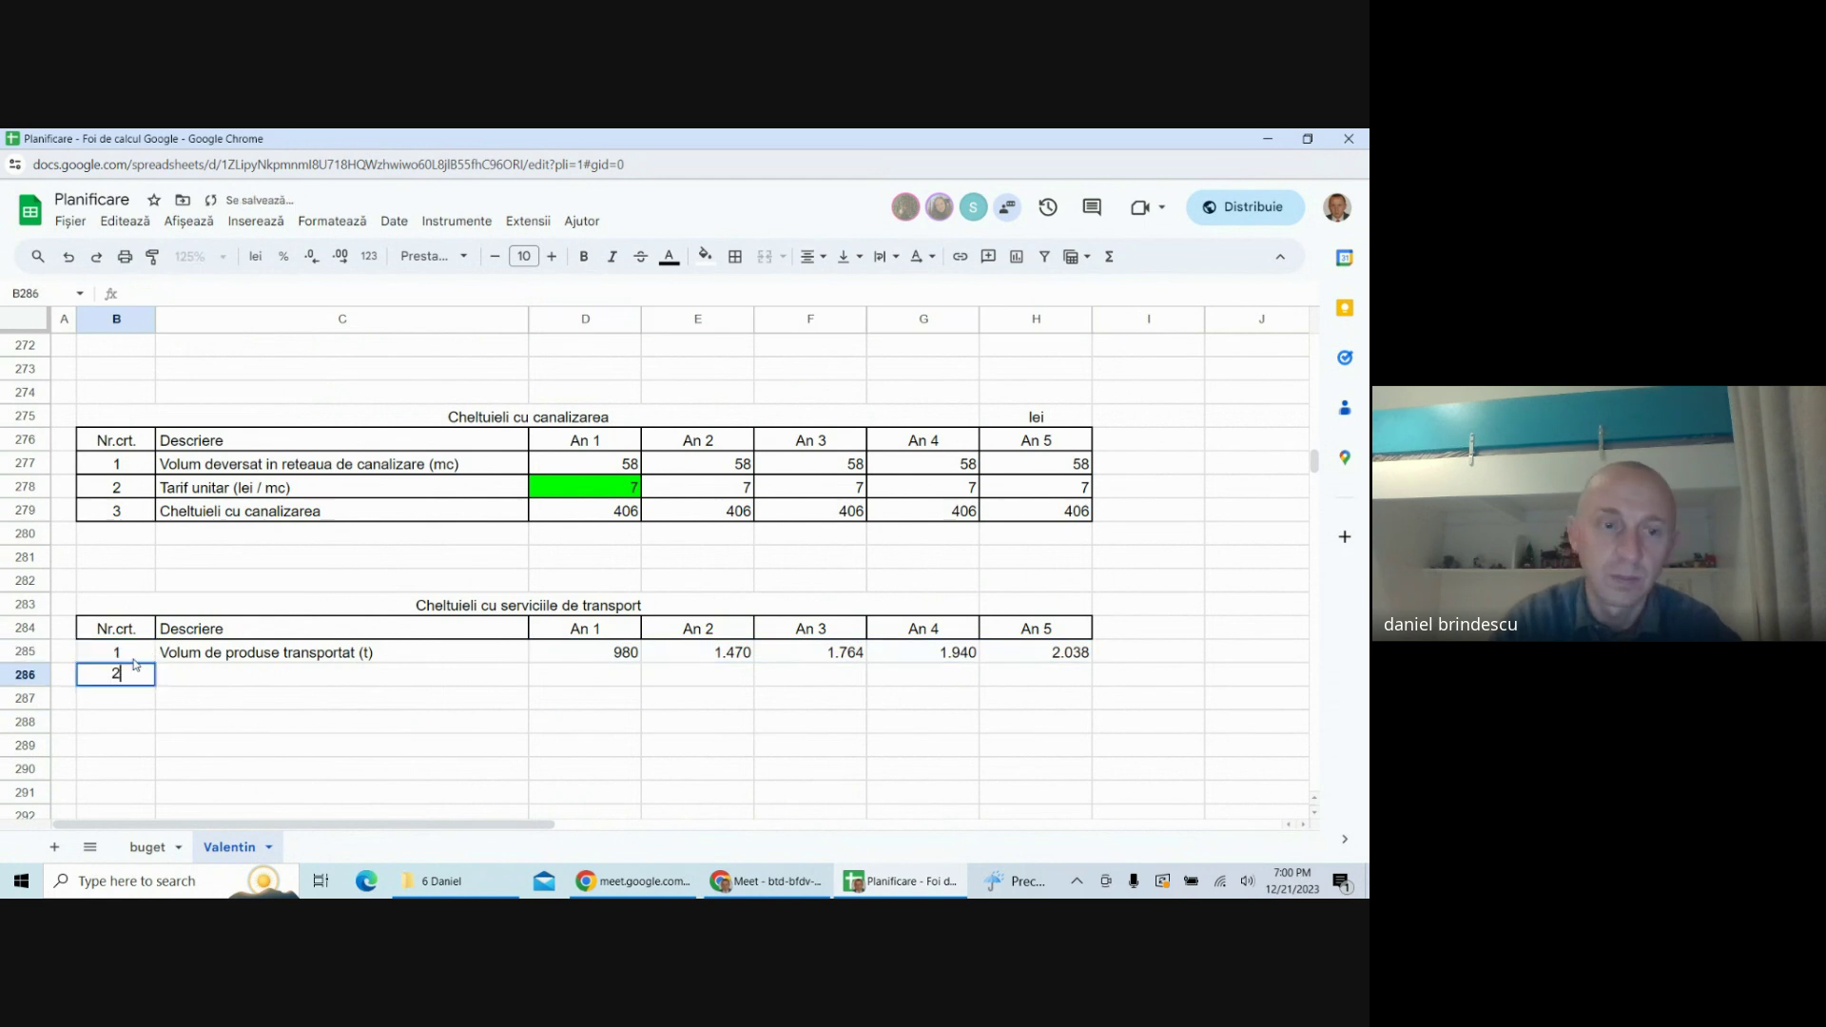
key(Return)
text(3)
key(Return)
text(4)
key(Return)
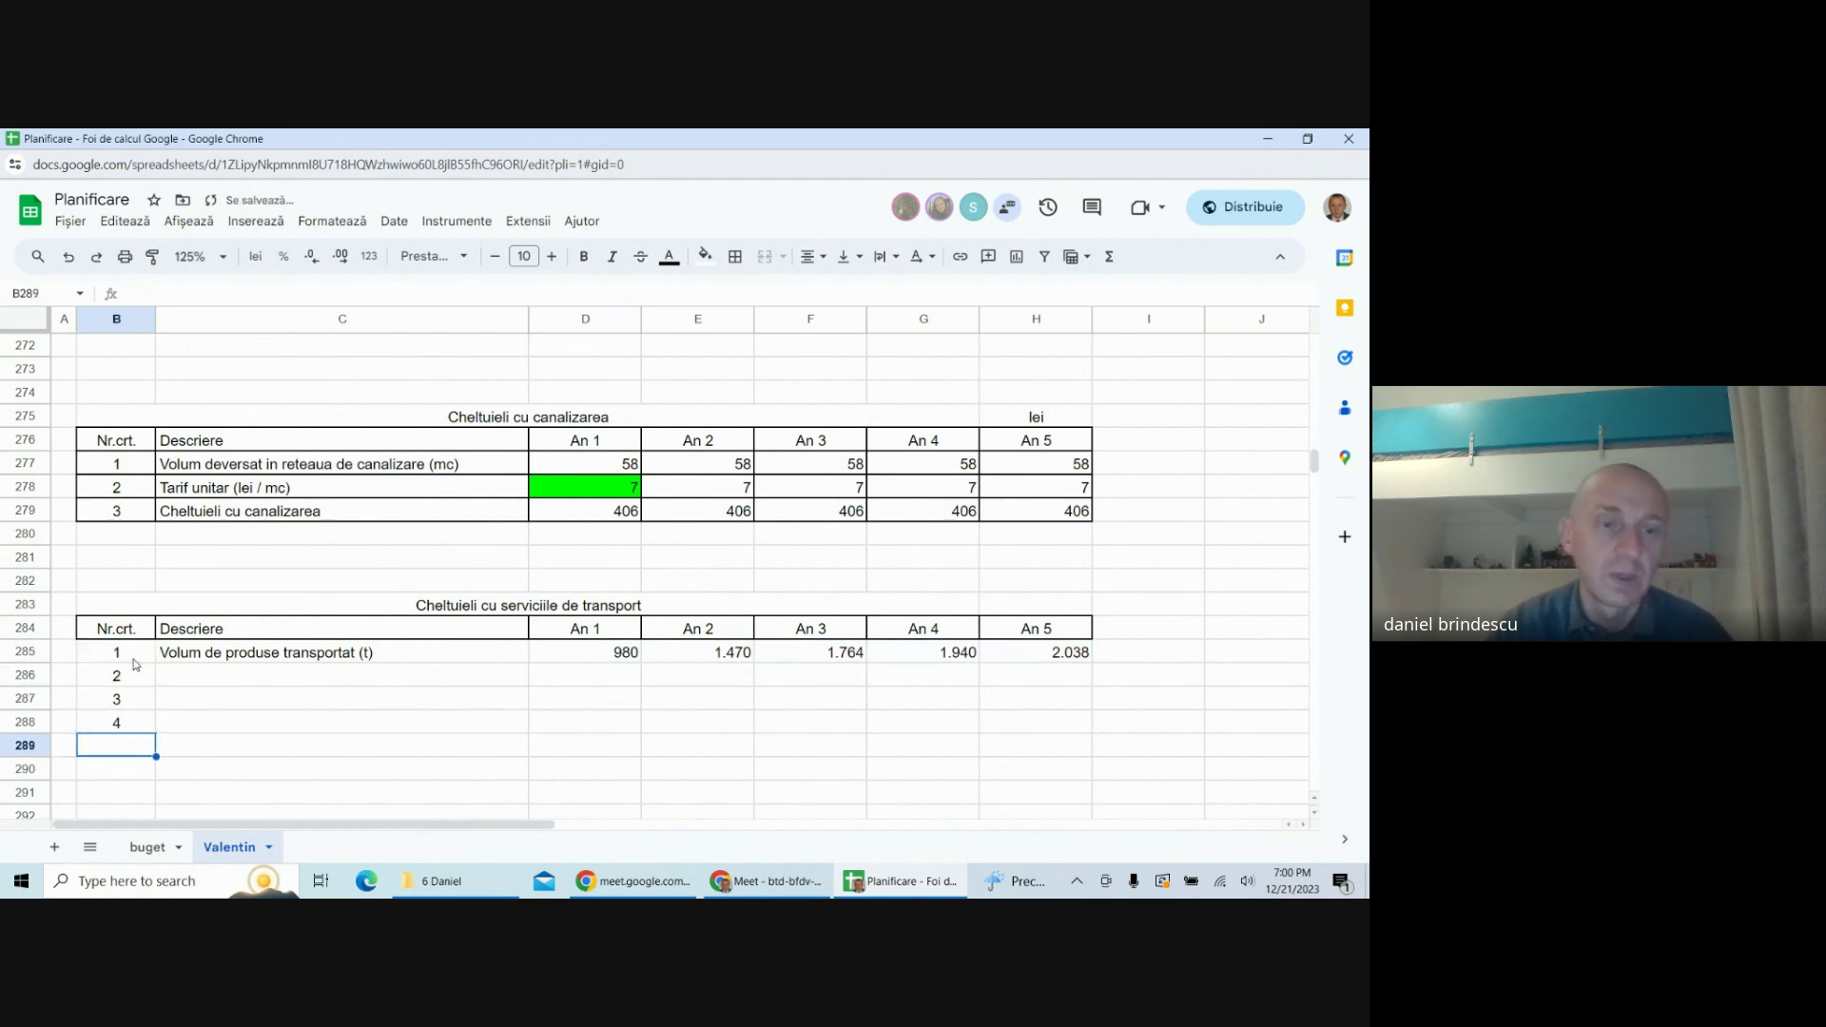
- Enter the description "Cantitate medie incarcata (t)" in C286 of the transport table
click(203, 681)
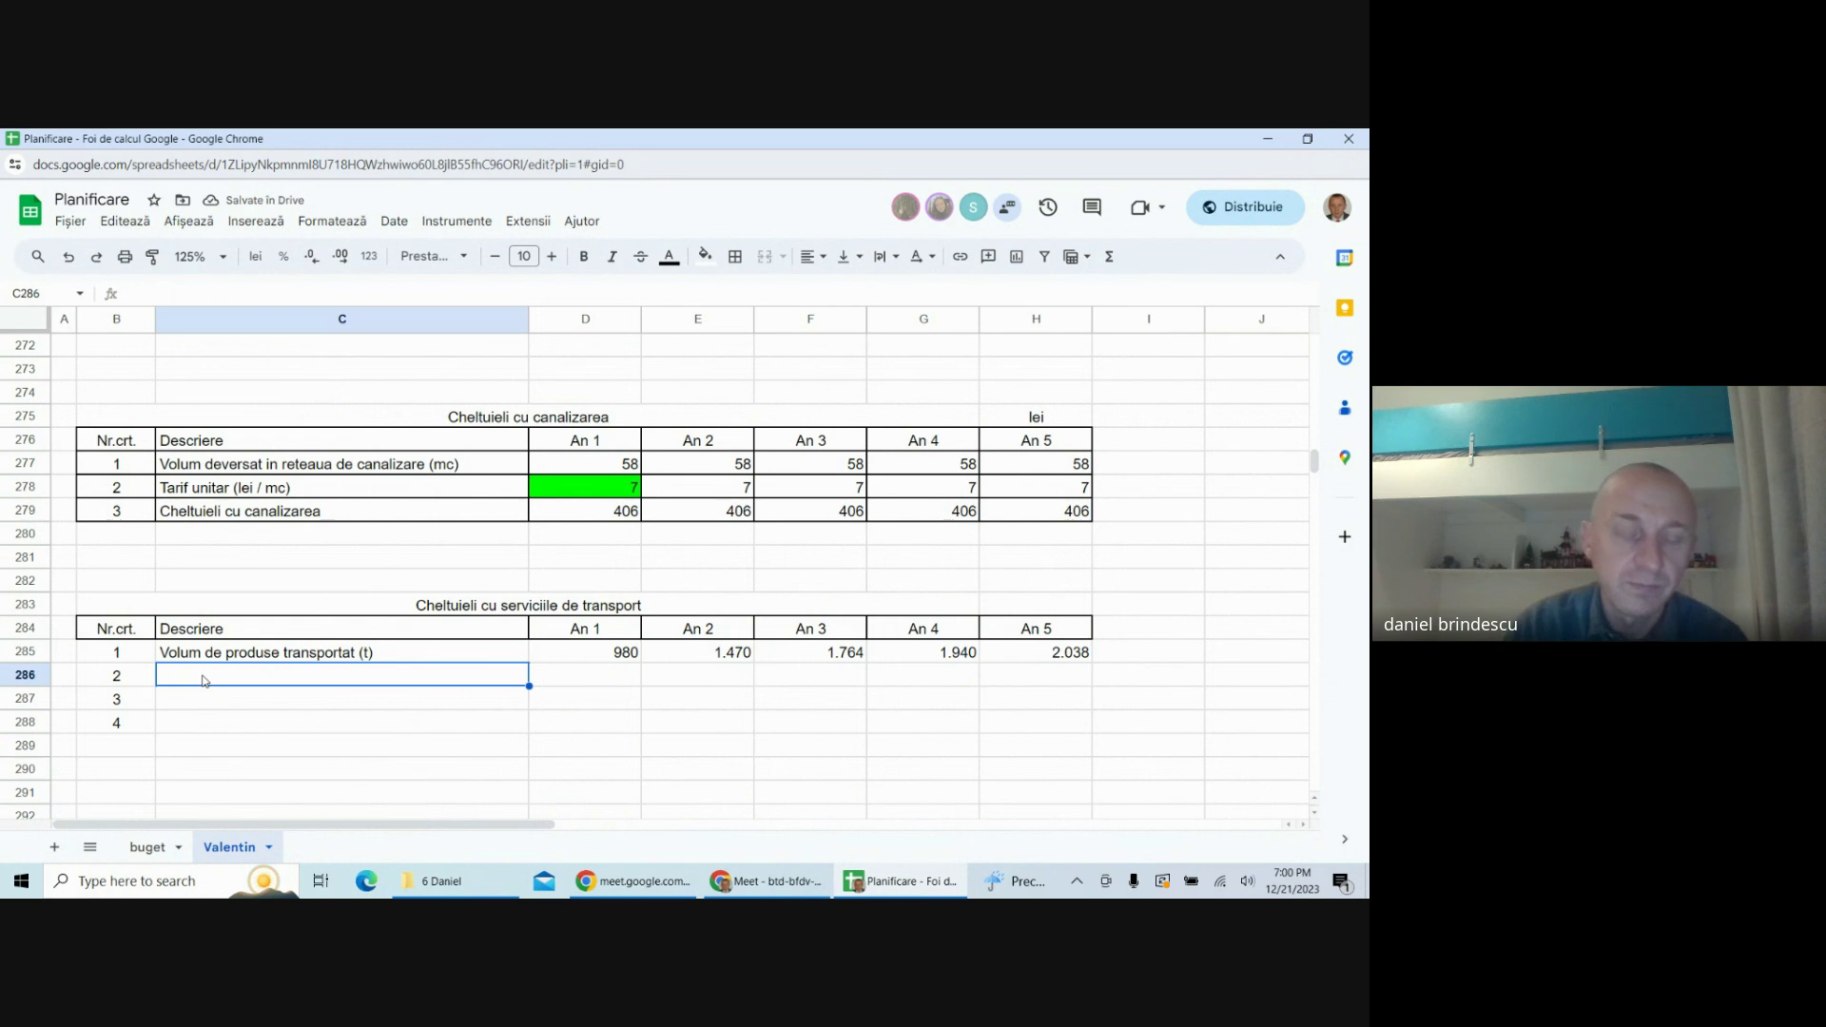
text(C)
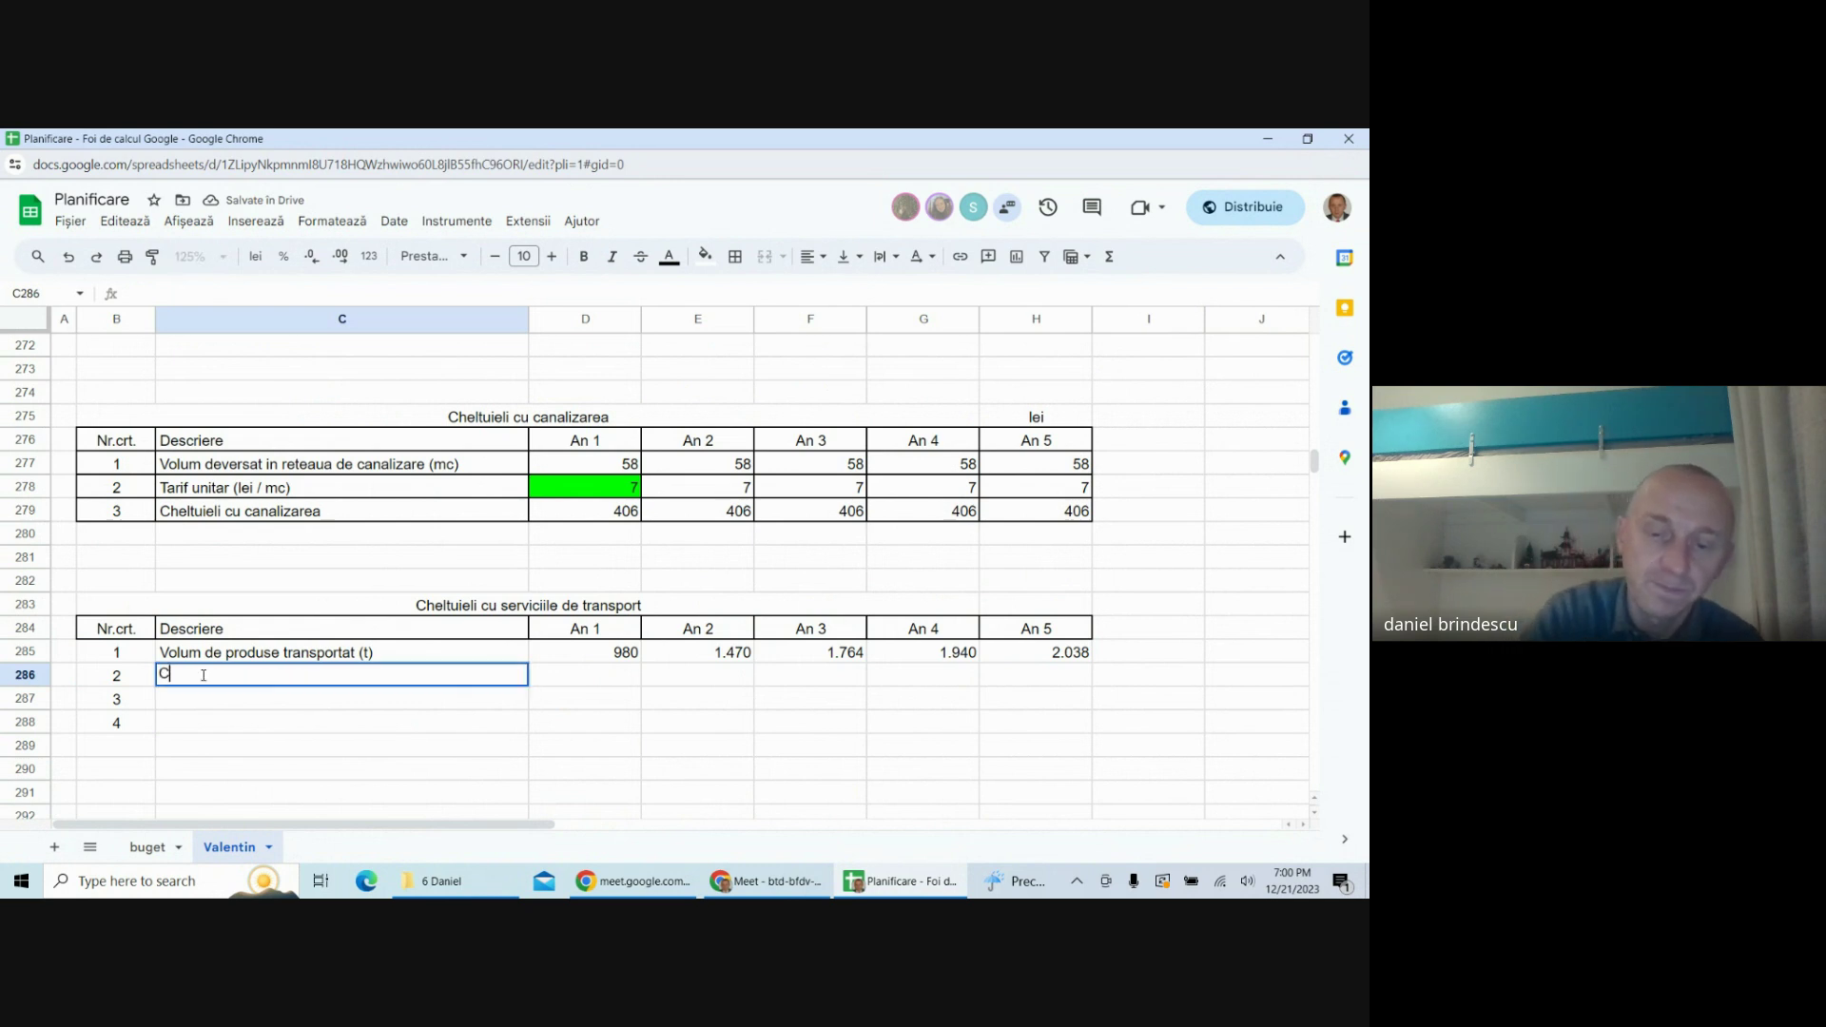
text(antitate)
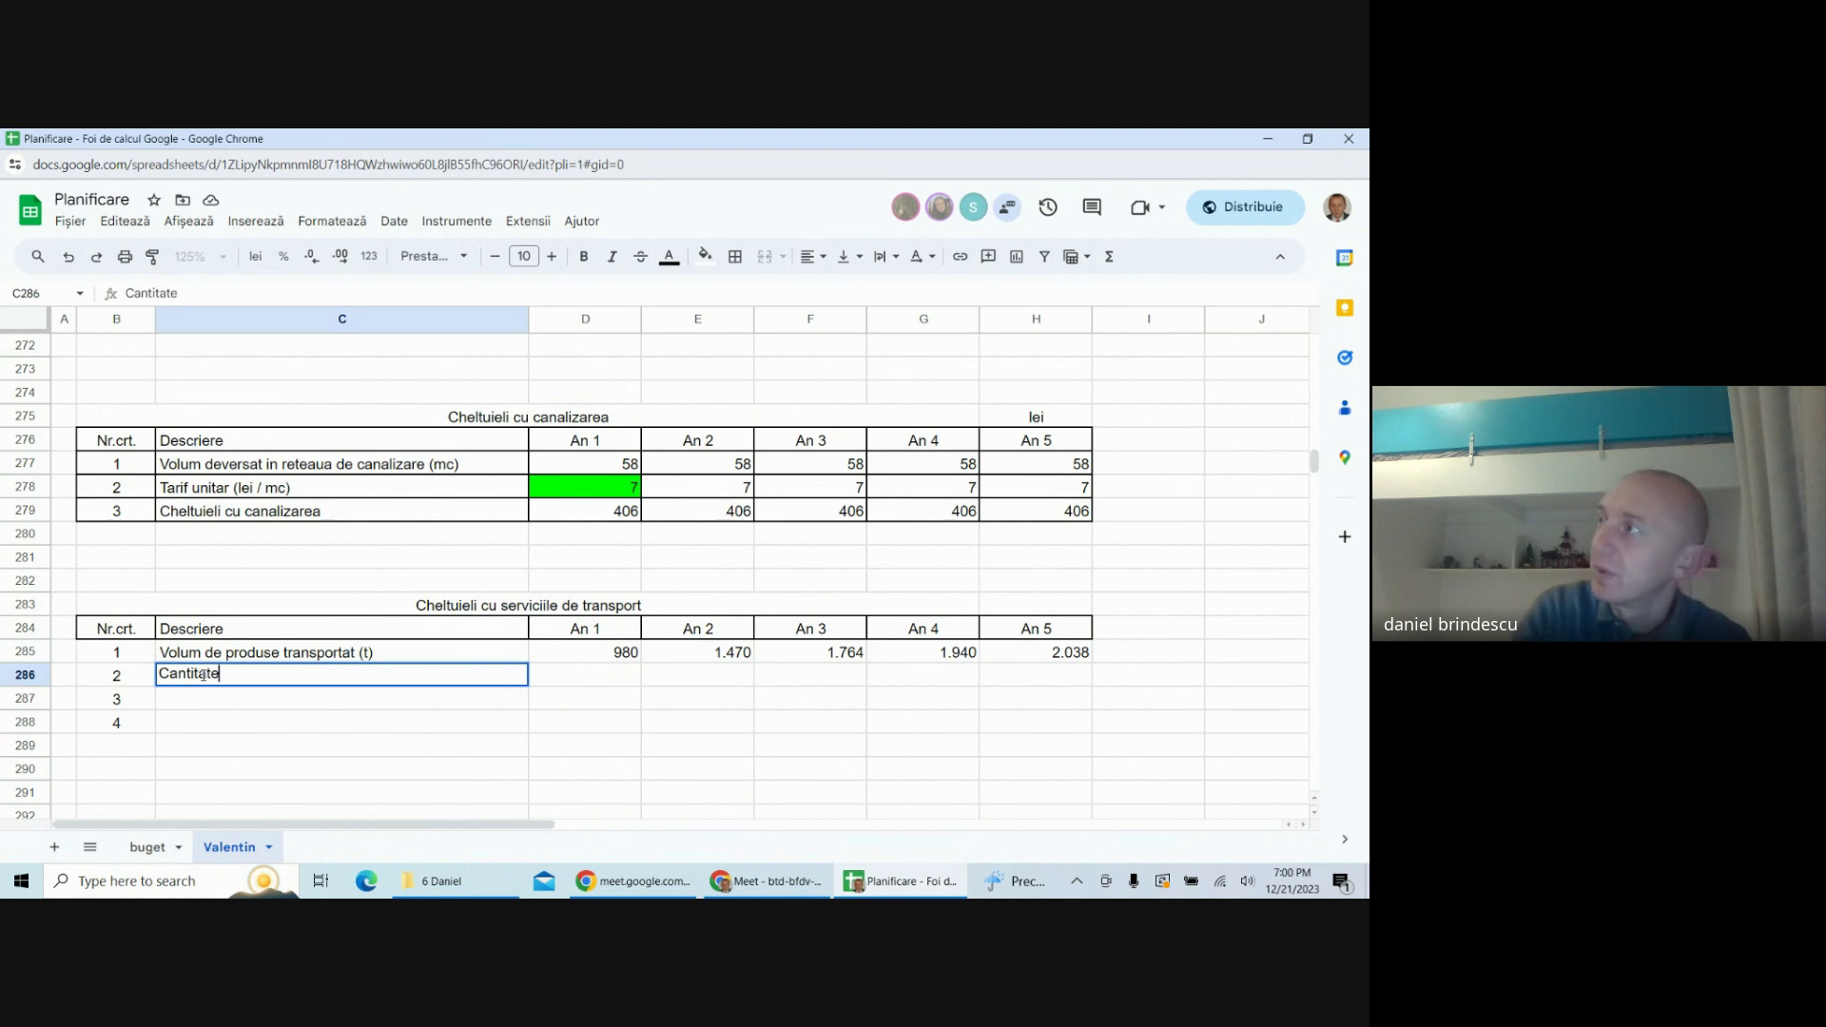
text( medie)
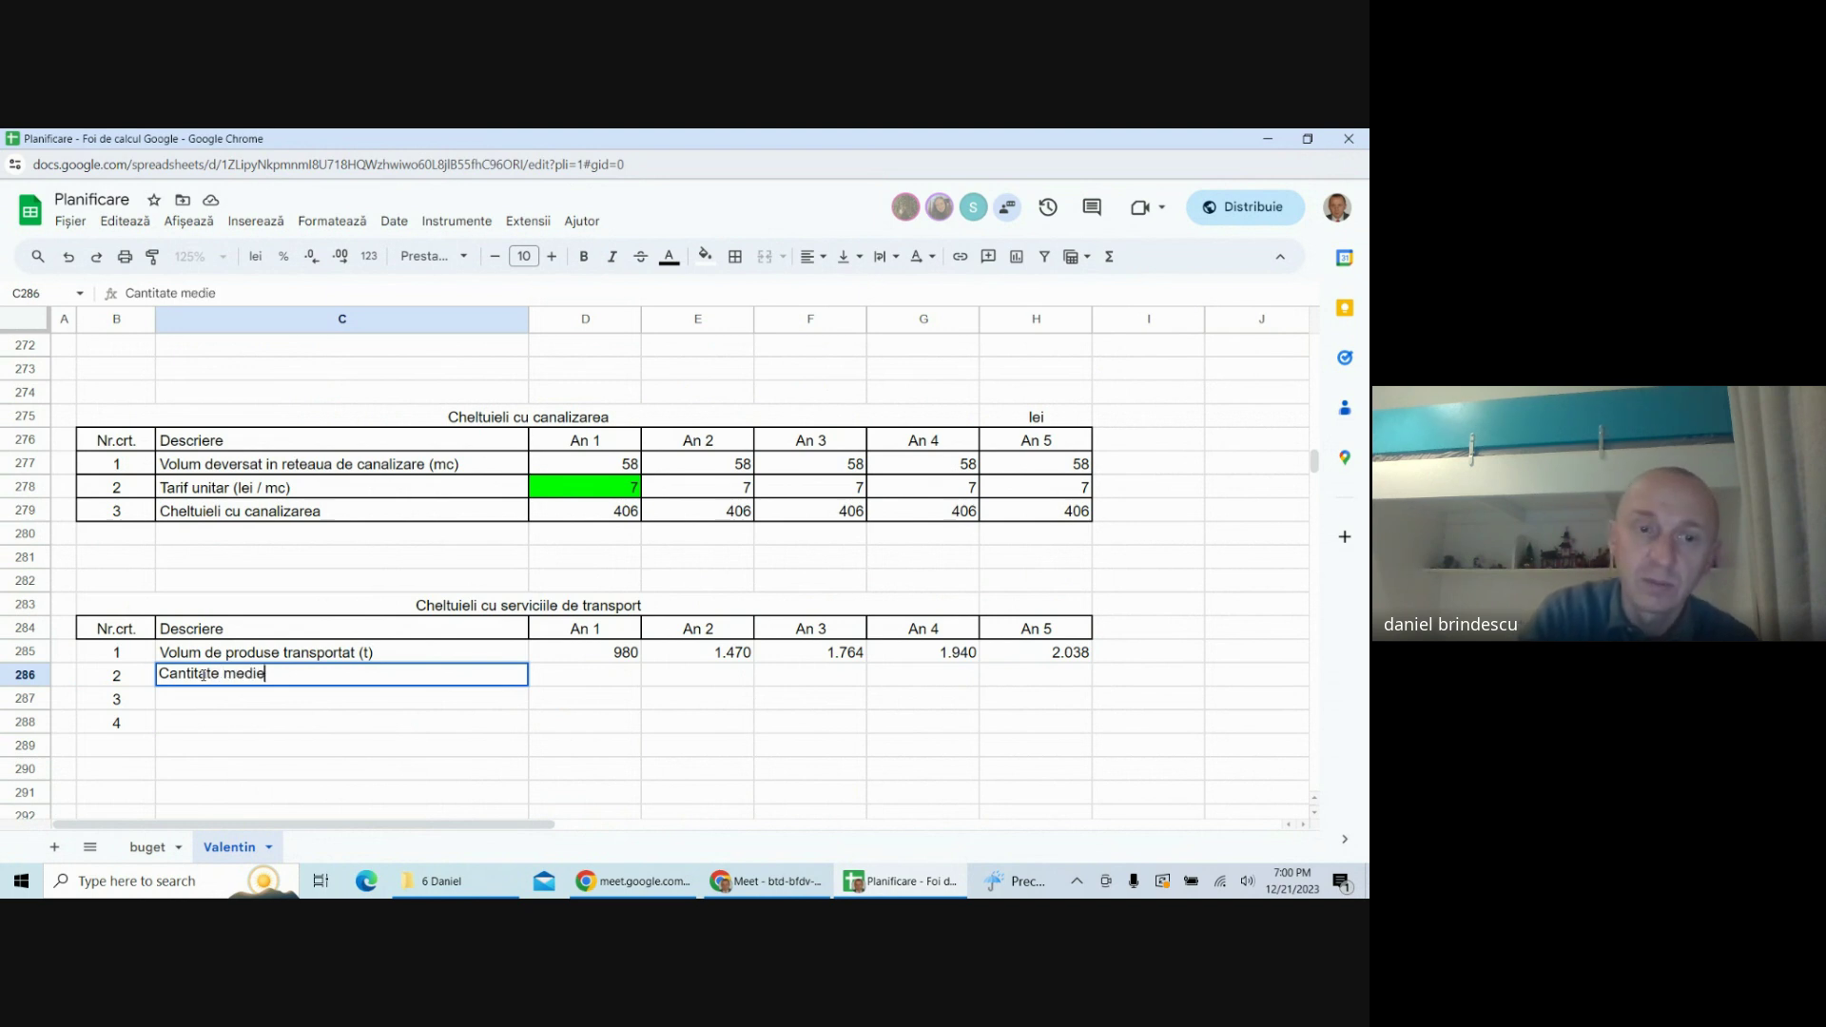
text( incarcata (t)
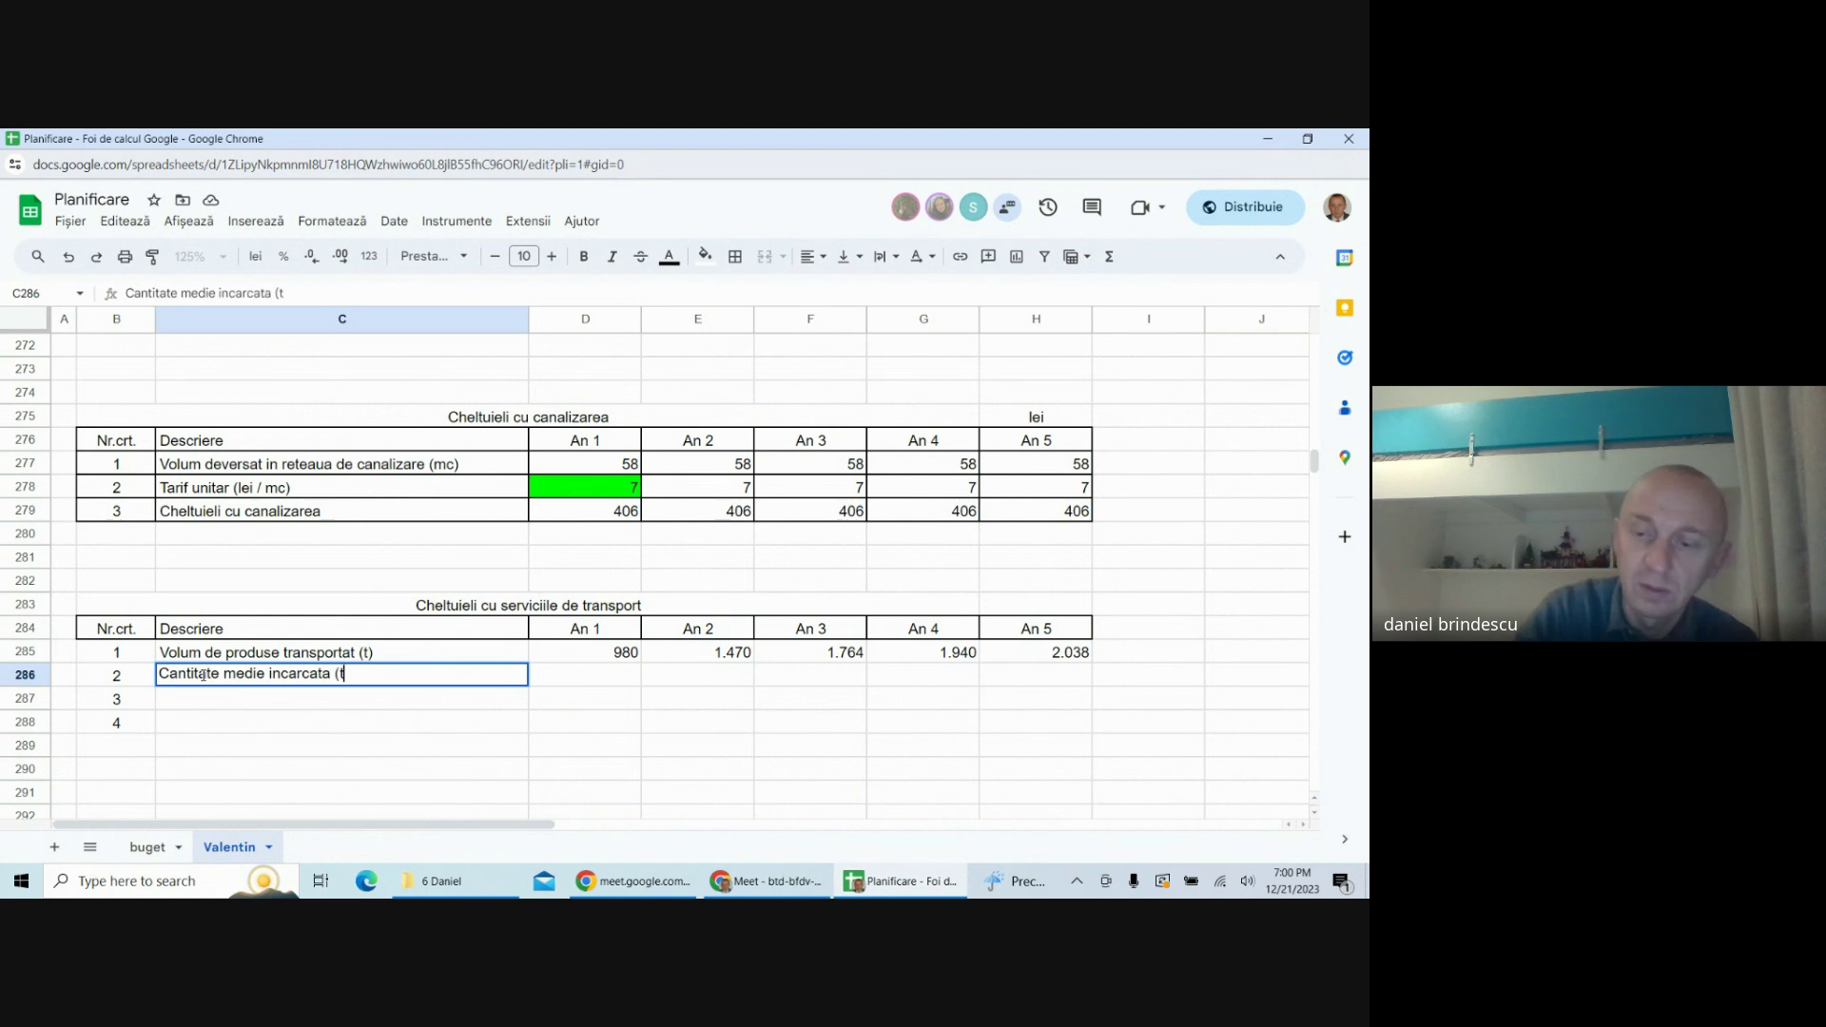
key(Return)
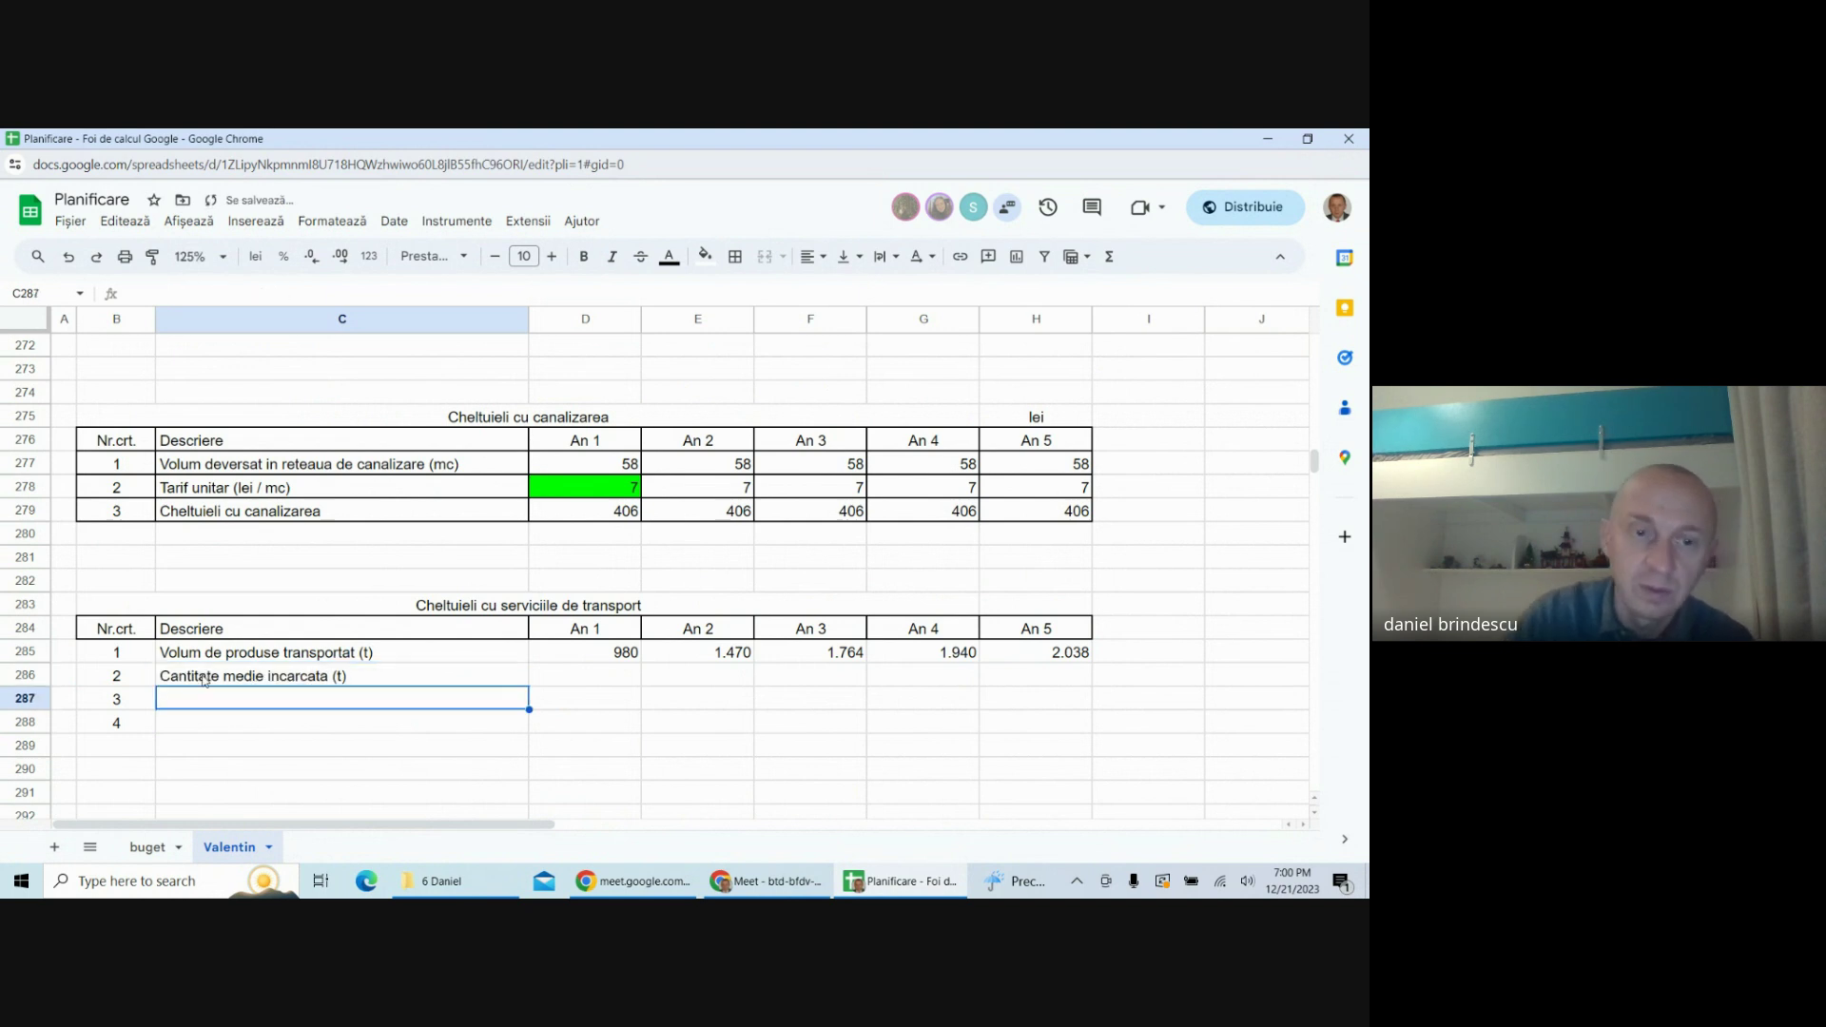
- Colour D286 green as an input cell and enter an average load of 15
click(592, 674)
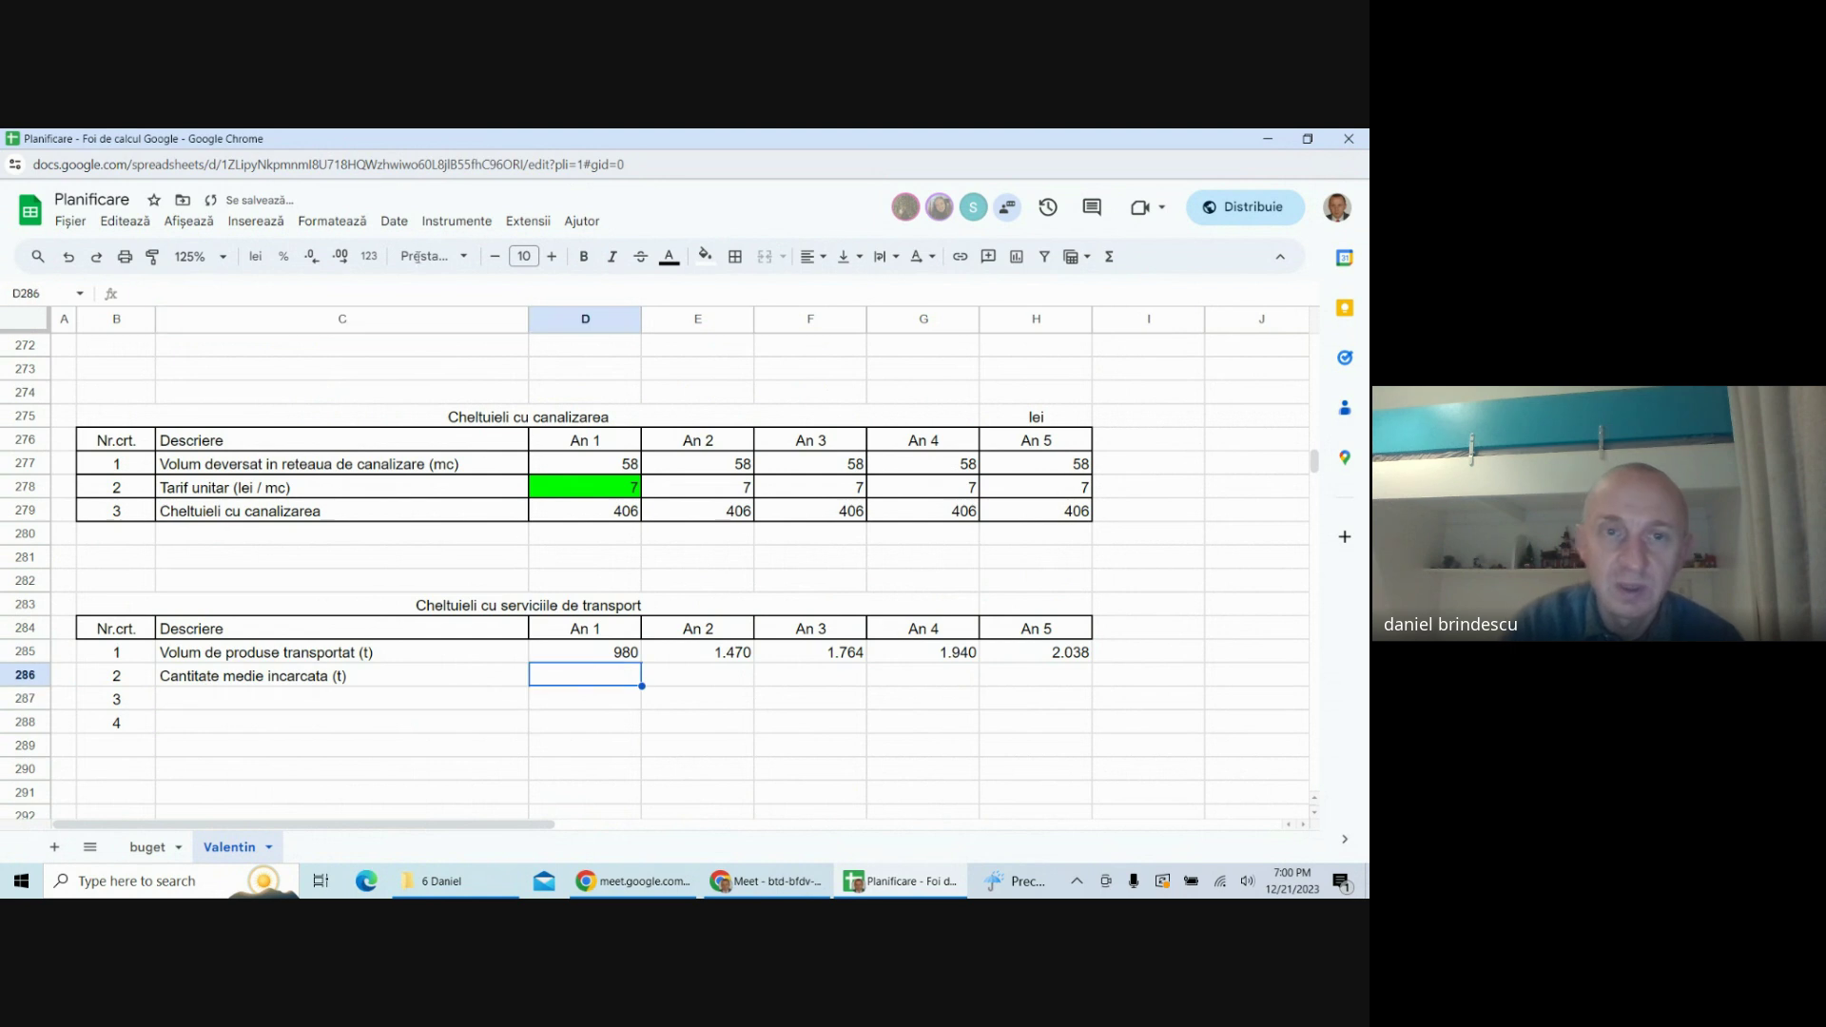
click(706, 258)
click(789, 338)
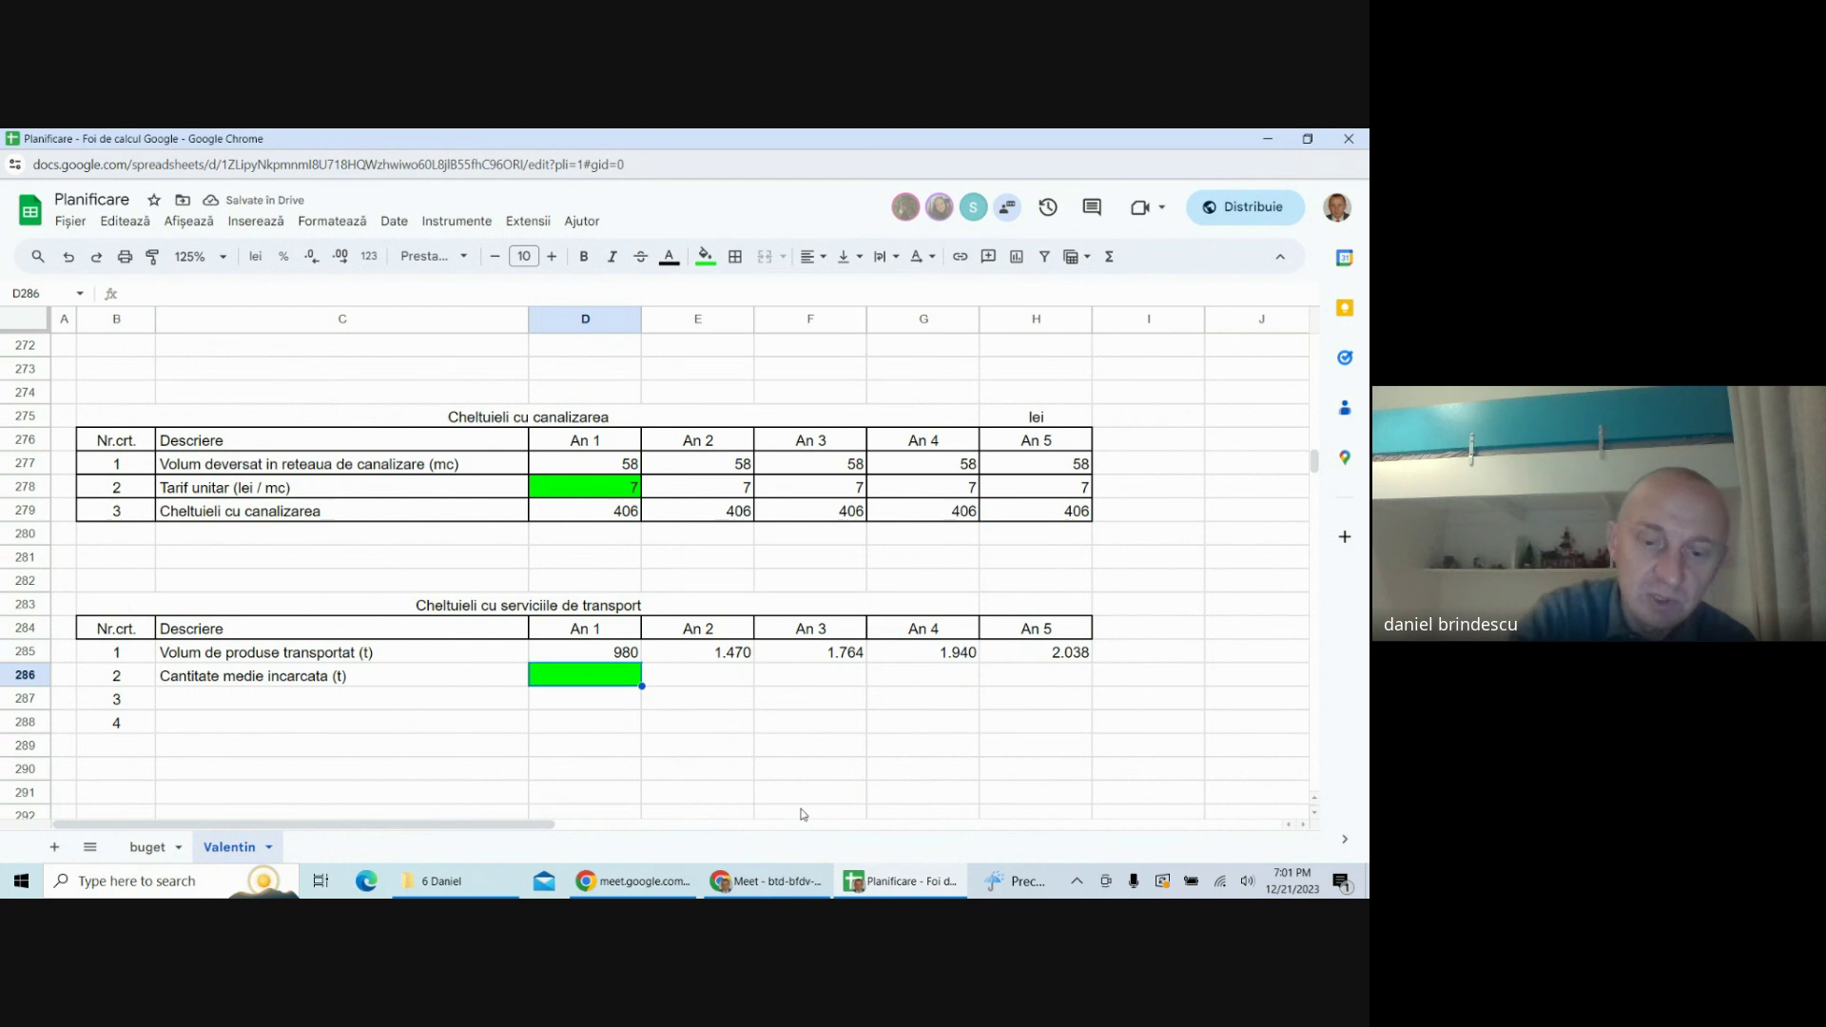
text(15)
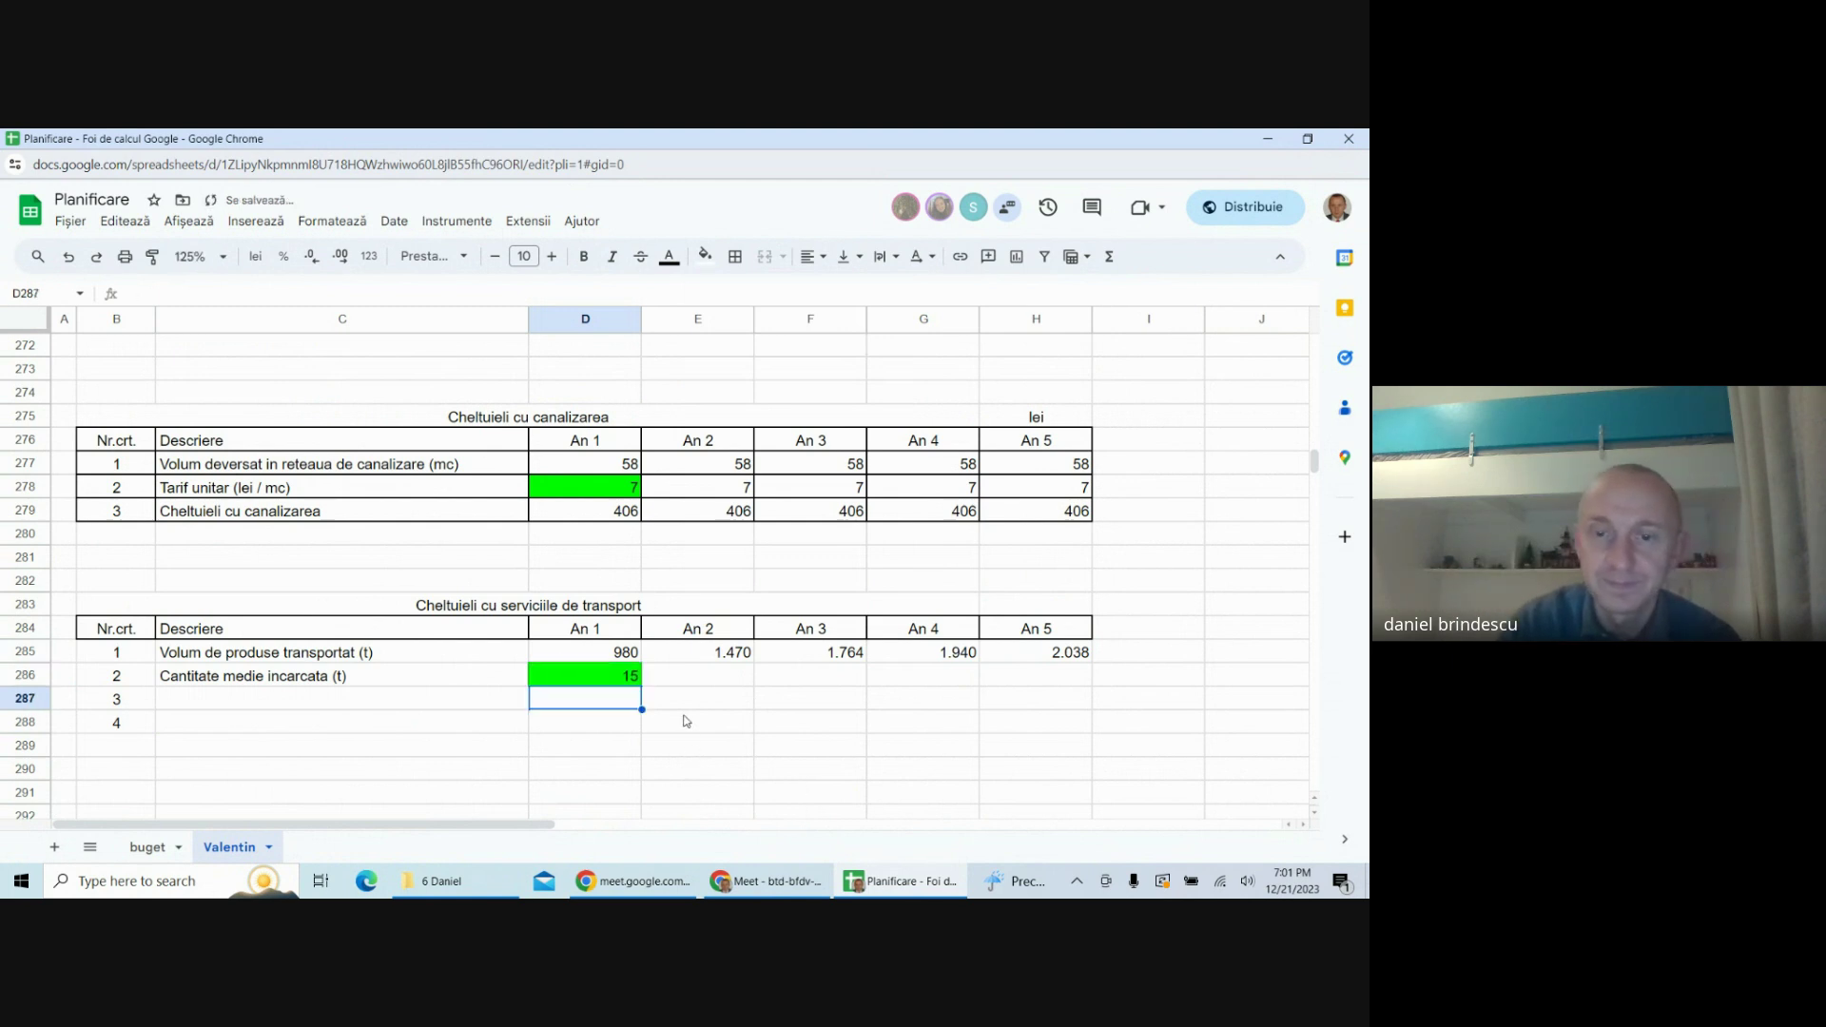
- Set E286 to =D286 and fill the formula across to H286 for the remaining years
click(682, 683)
text(=)
click(618, 677)
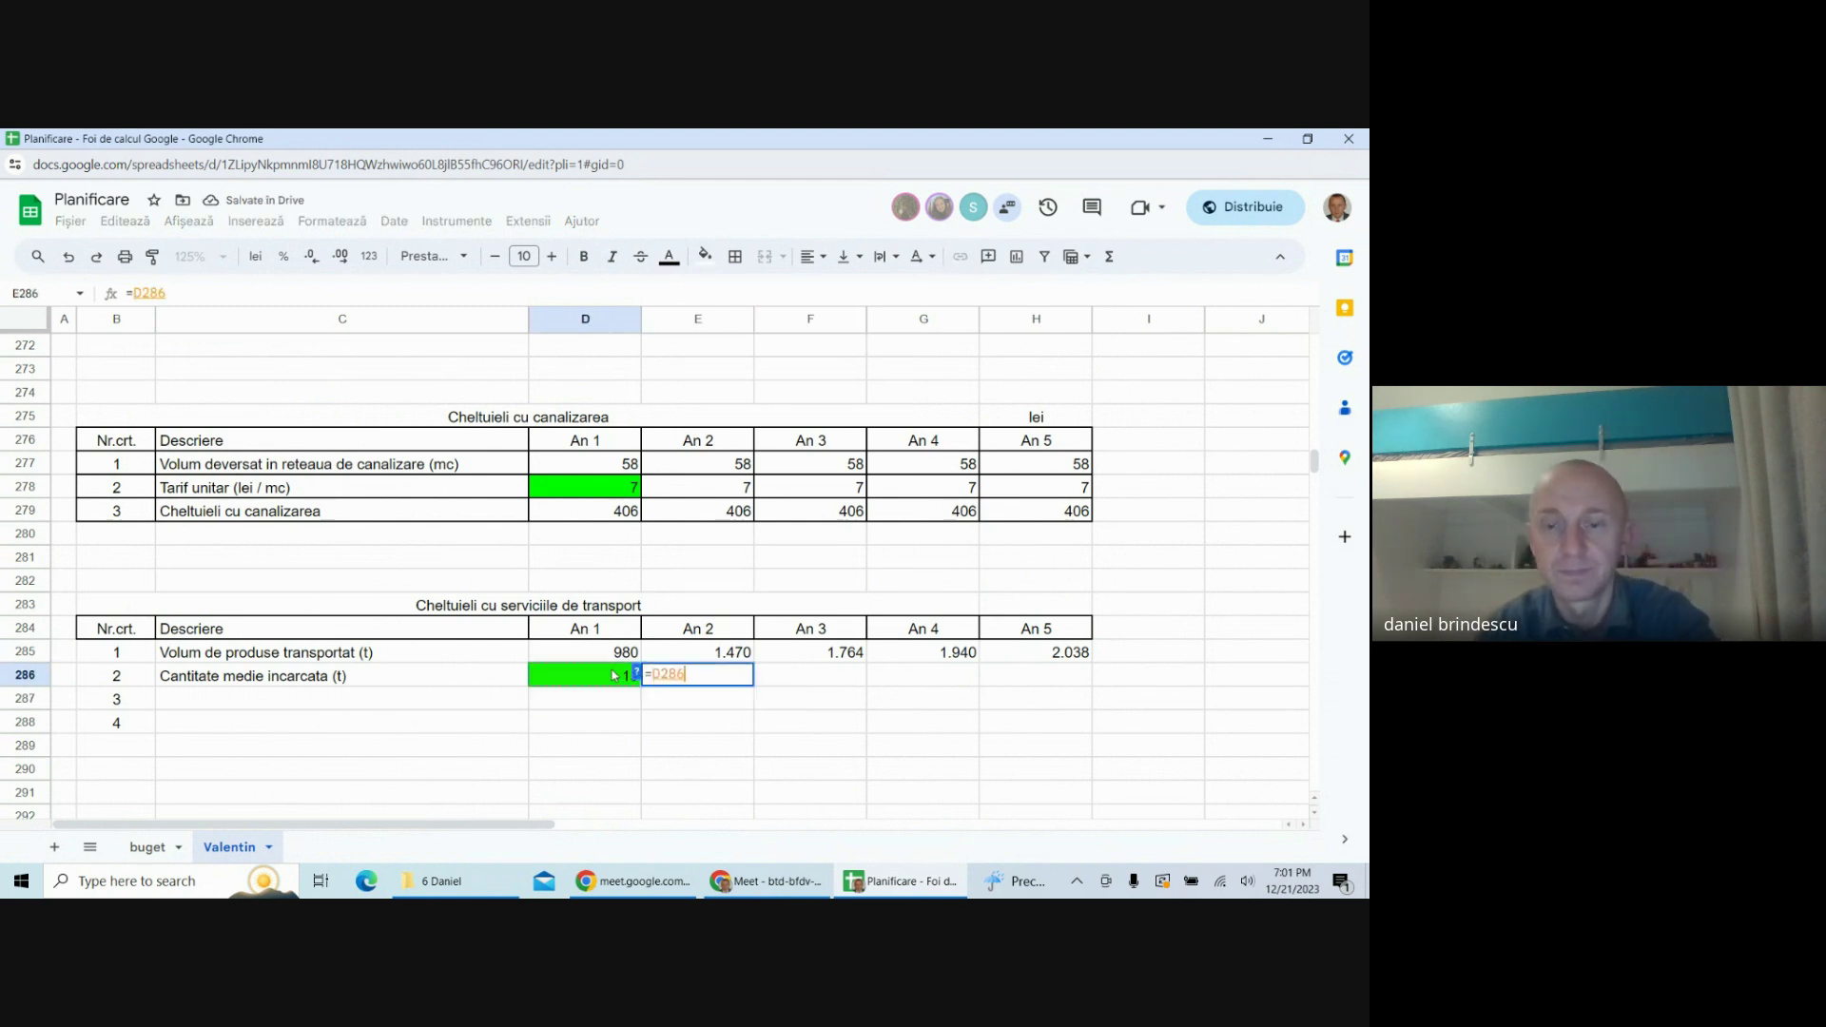
key(Return)
click(738, 683)
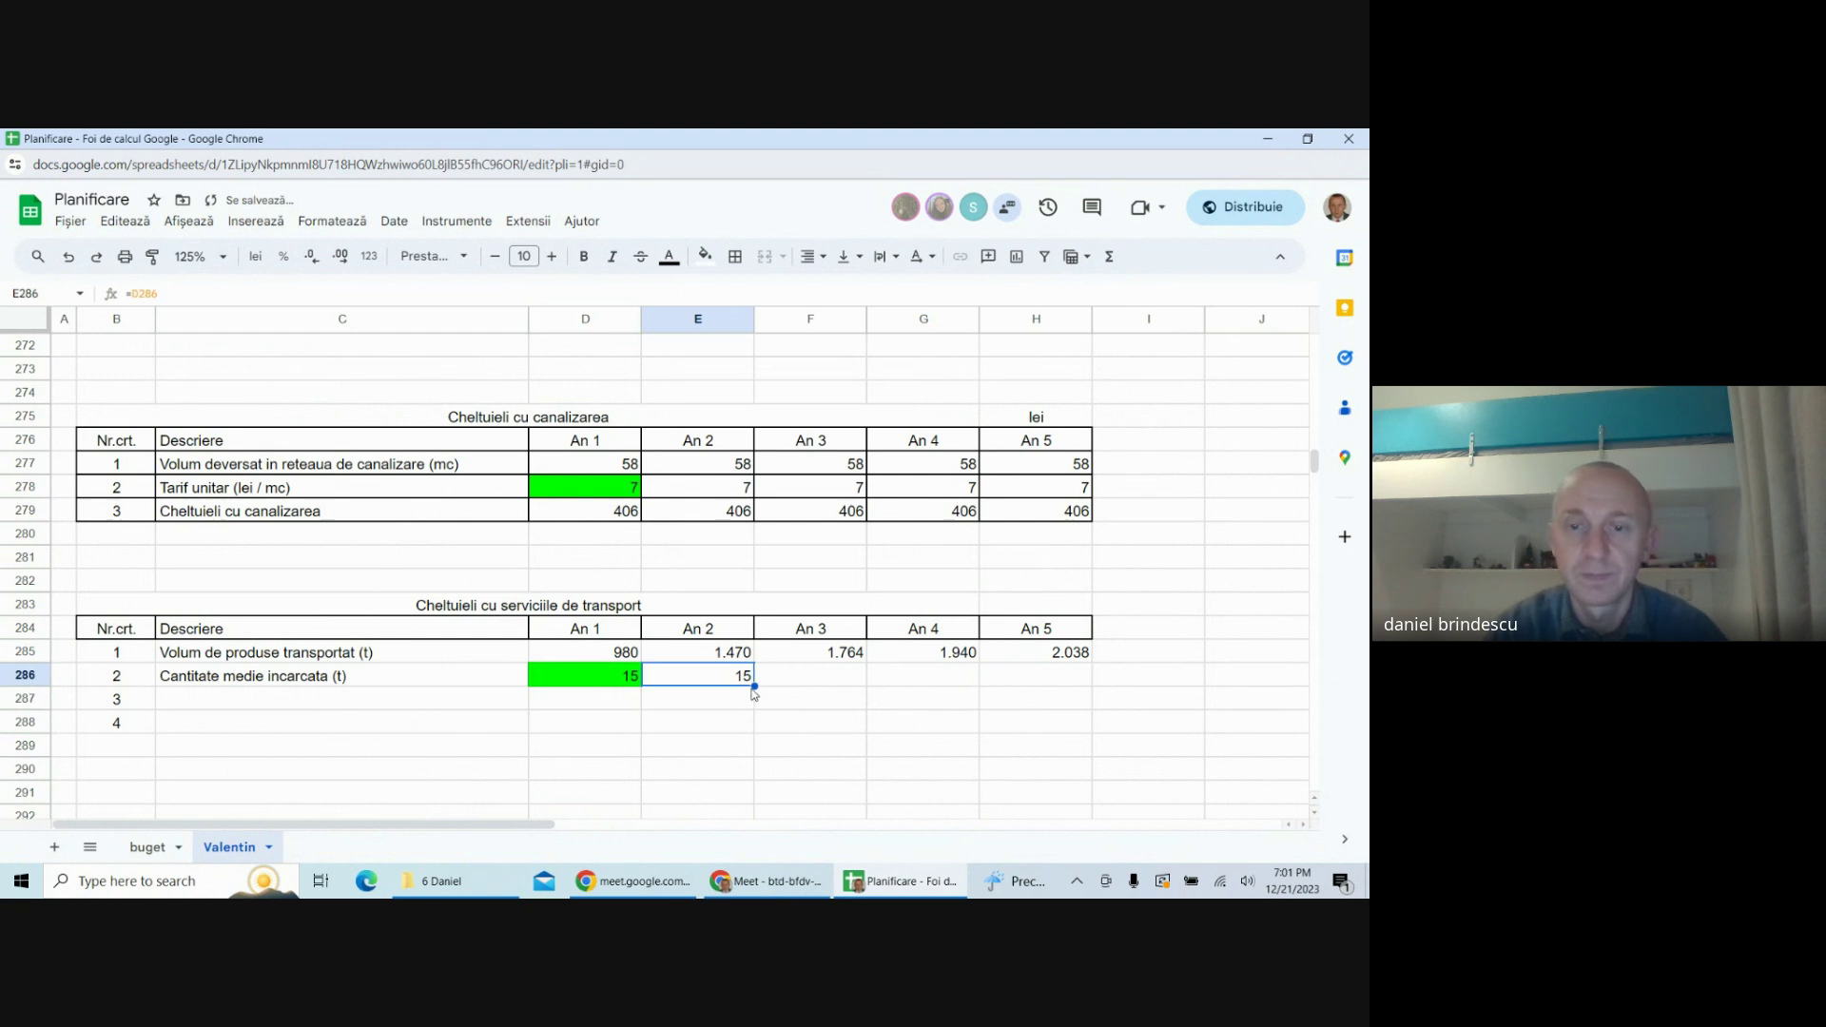
drag(755, 685, 1036, 677)
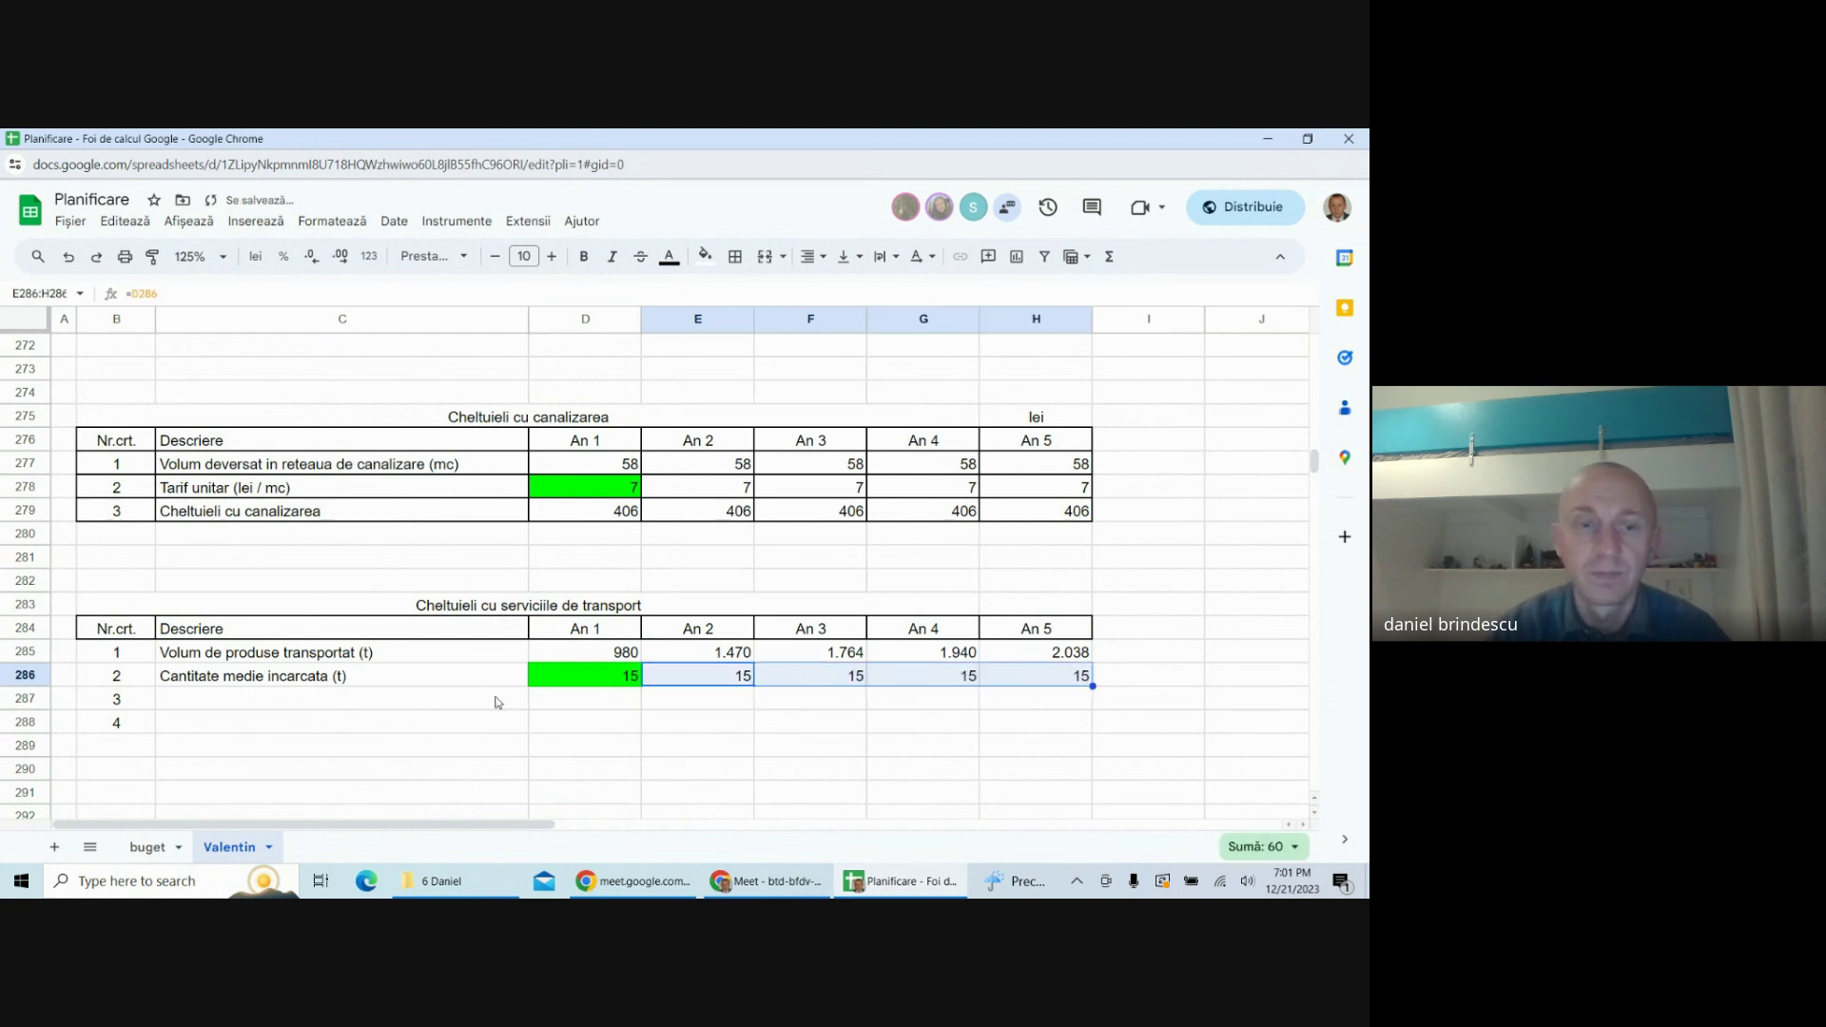
- Enter the description "Numar mediu de transporturi" in C287 of the transport table
click(328, 703)
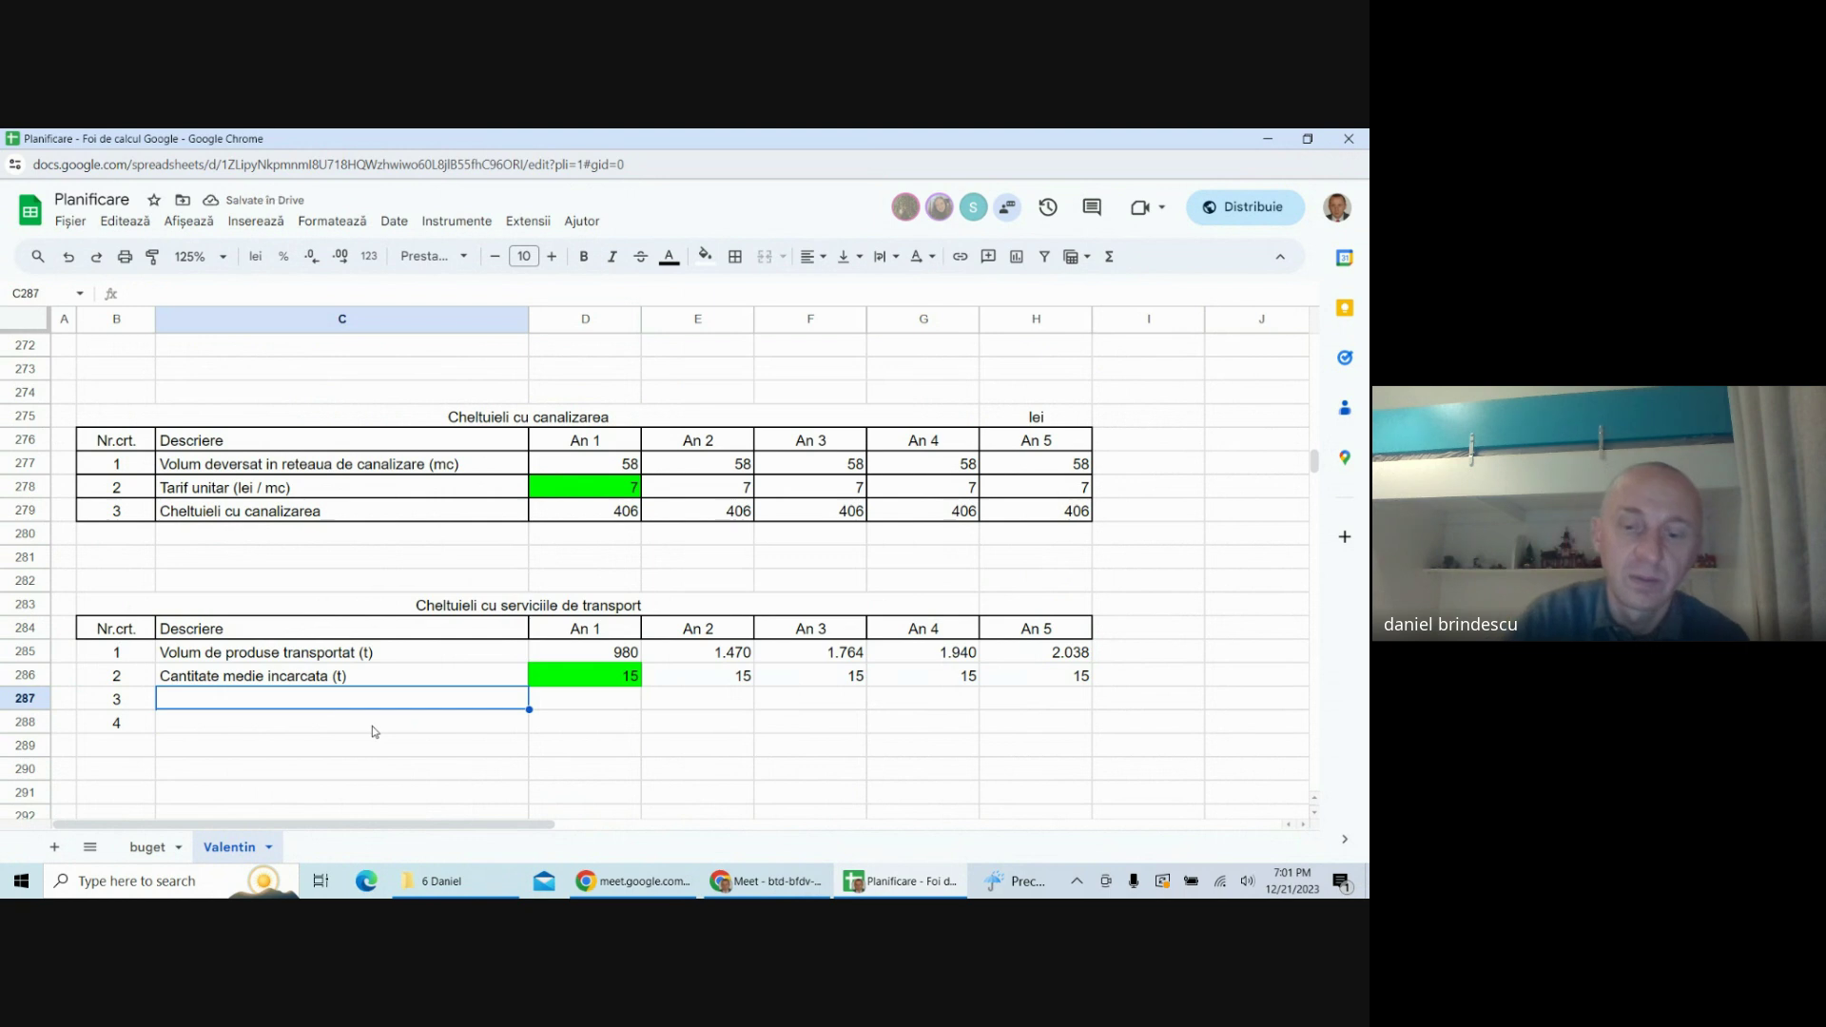
text(Numar )
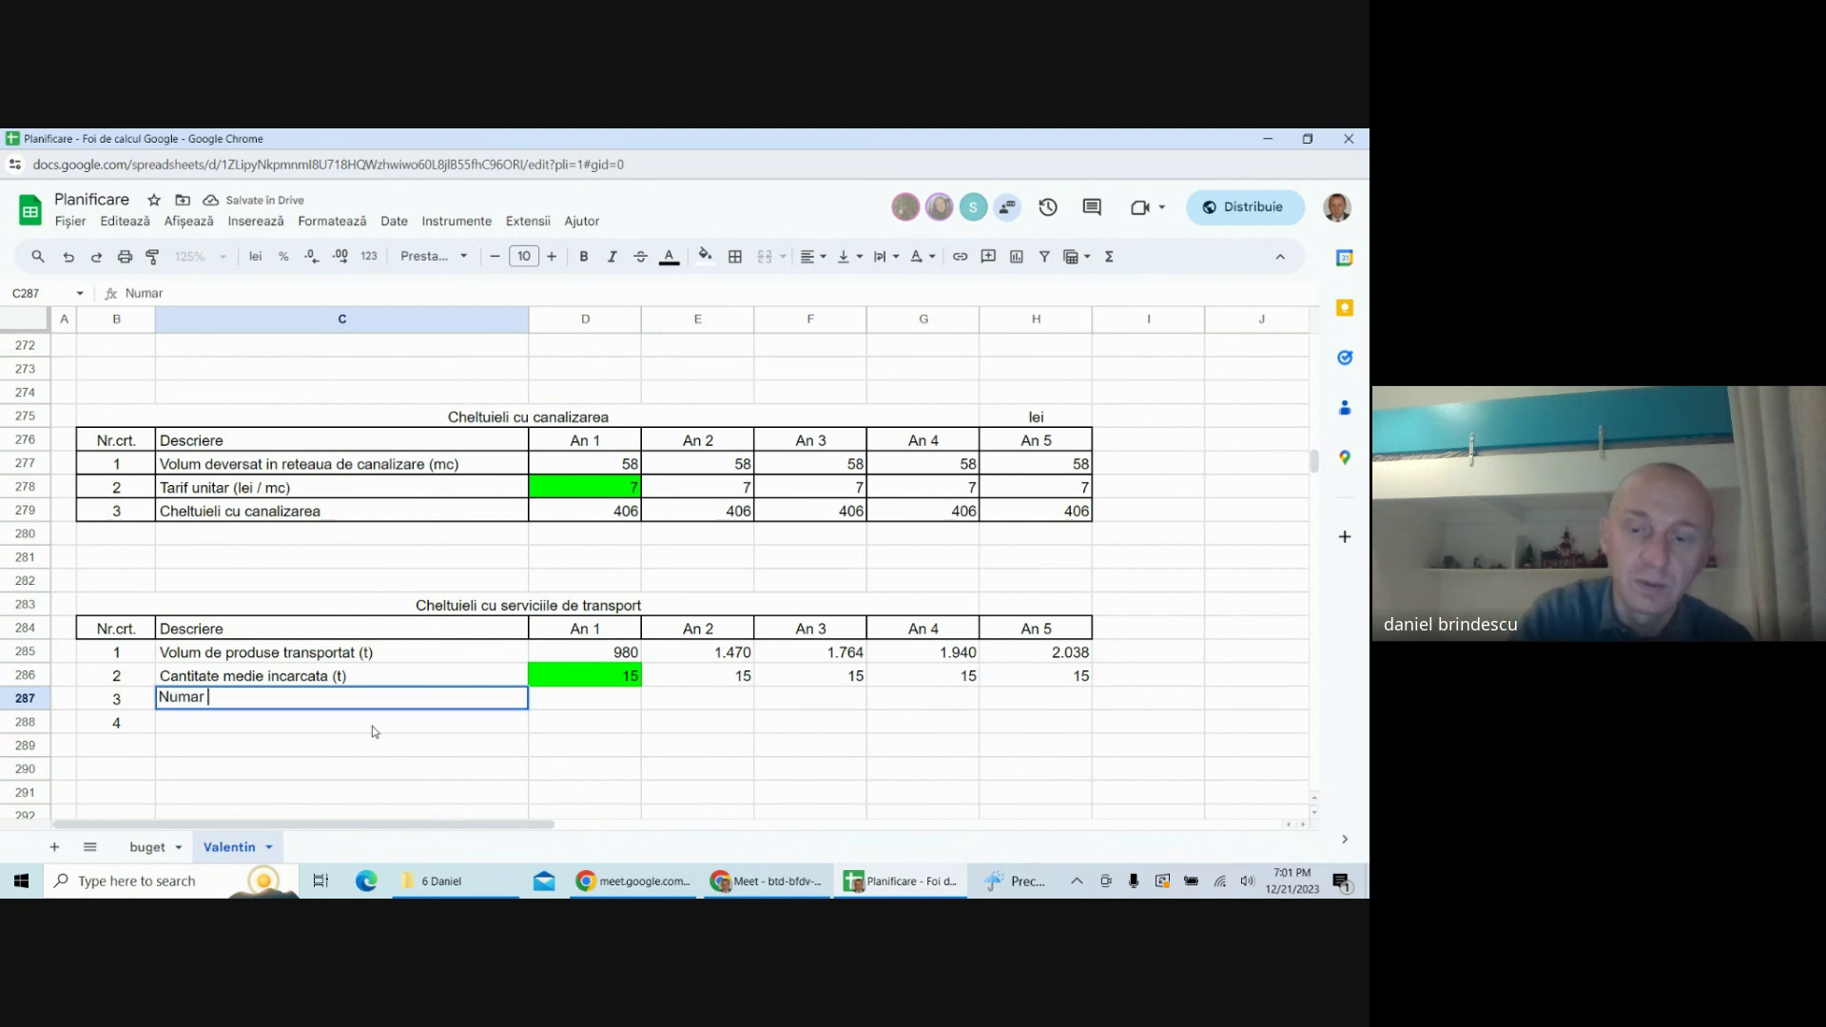
text(mediu de tra)
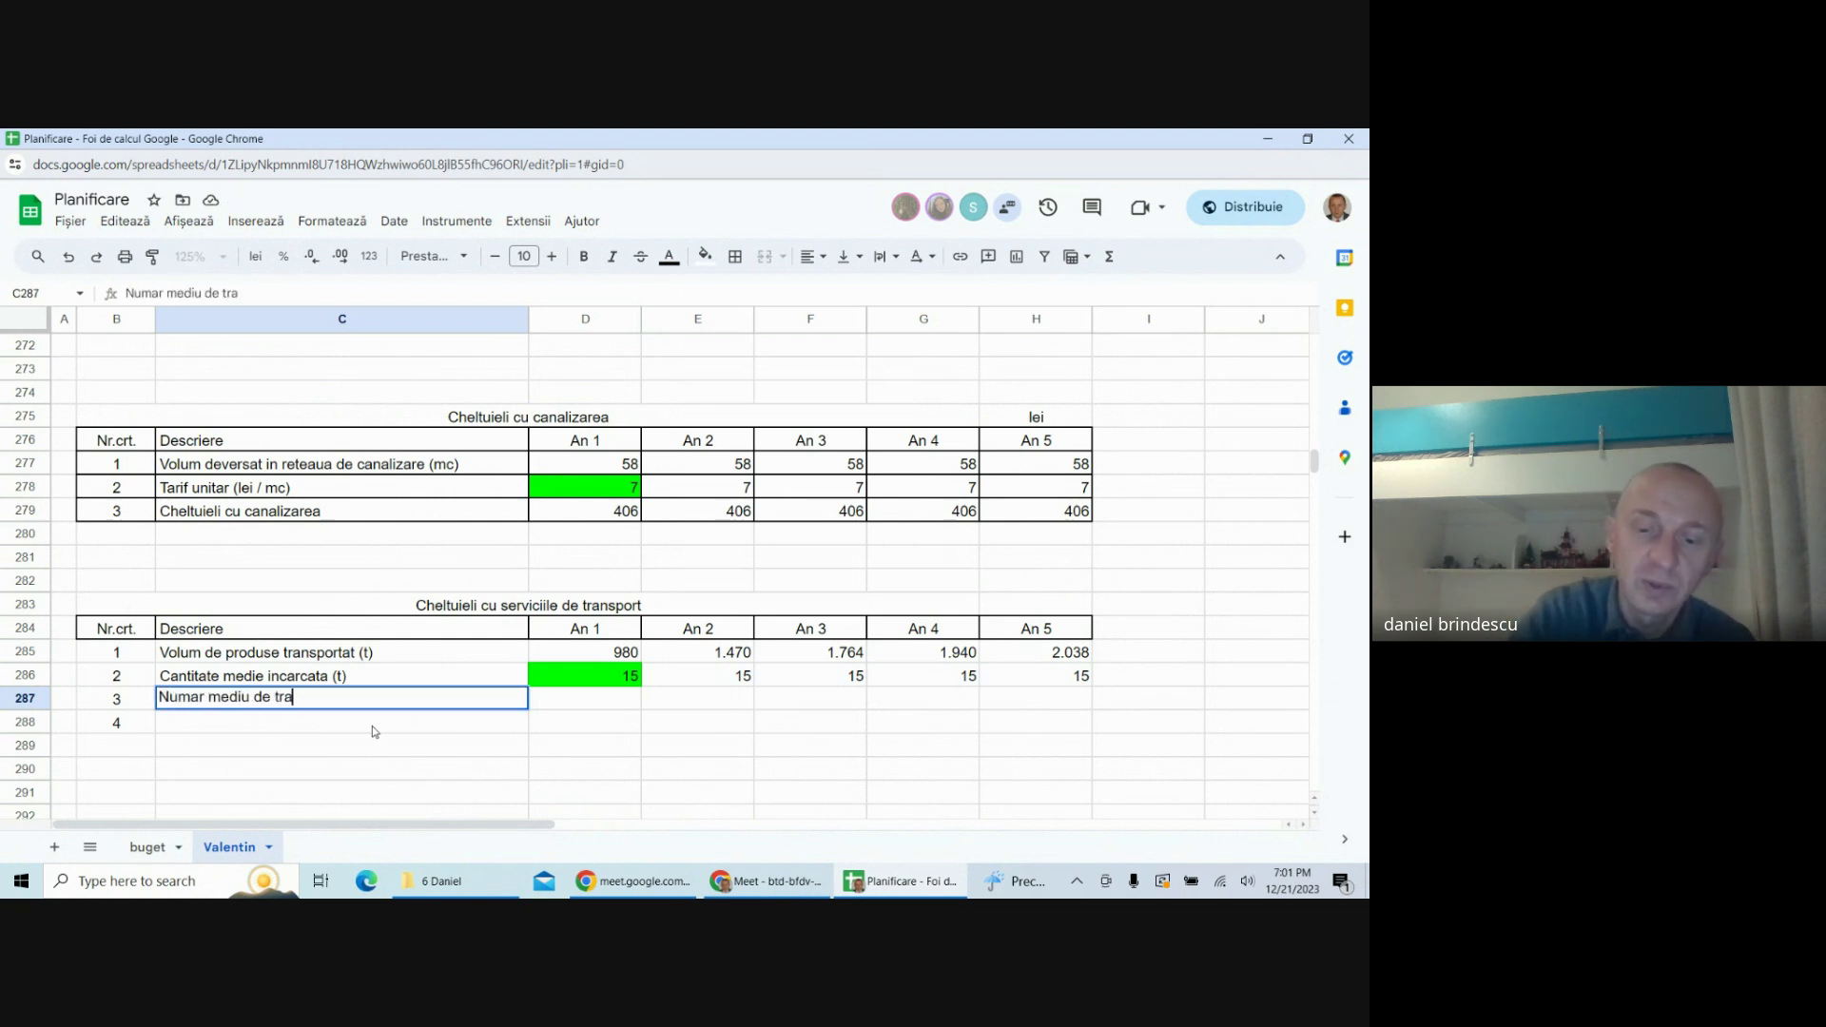
text(nspo)
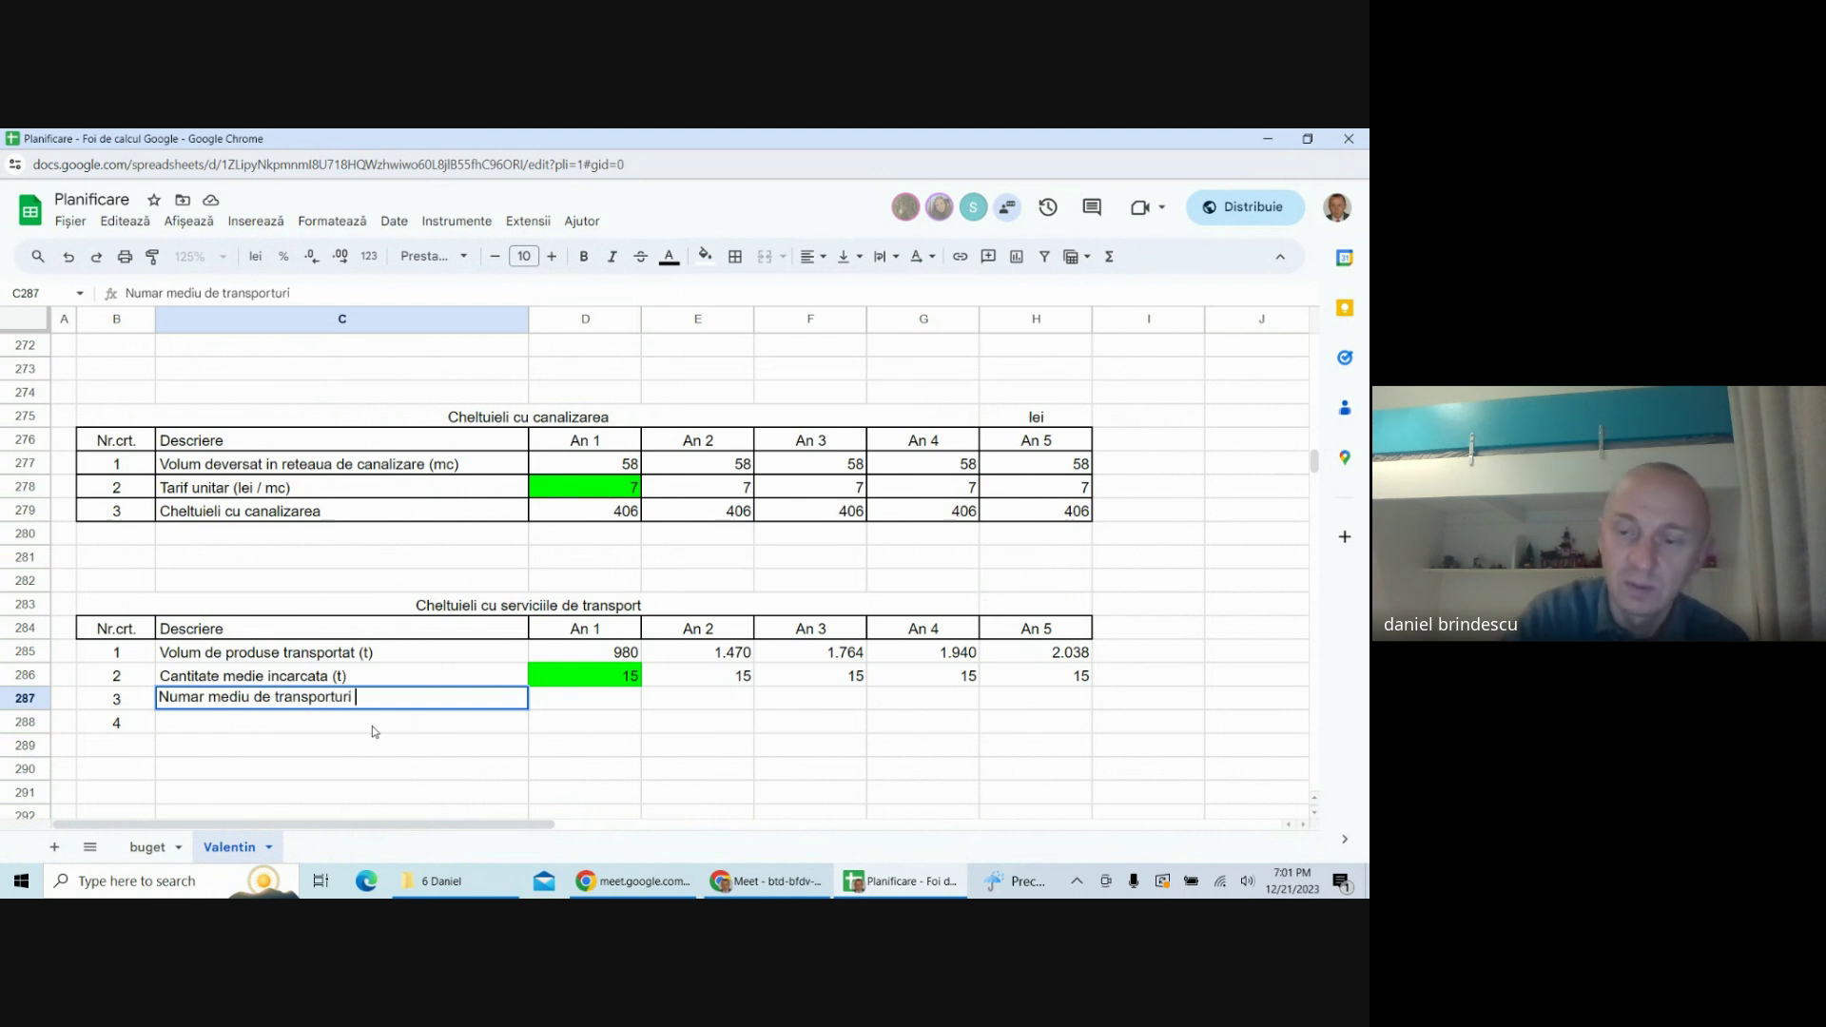
text(rturi)
- Calculate the year 1 number of transports in D287 with the formula =D285/D286
click(562, 697)
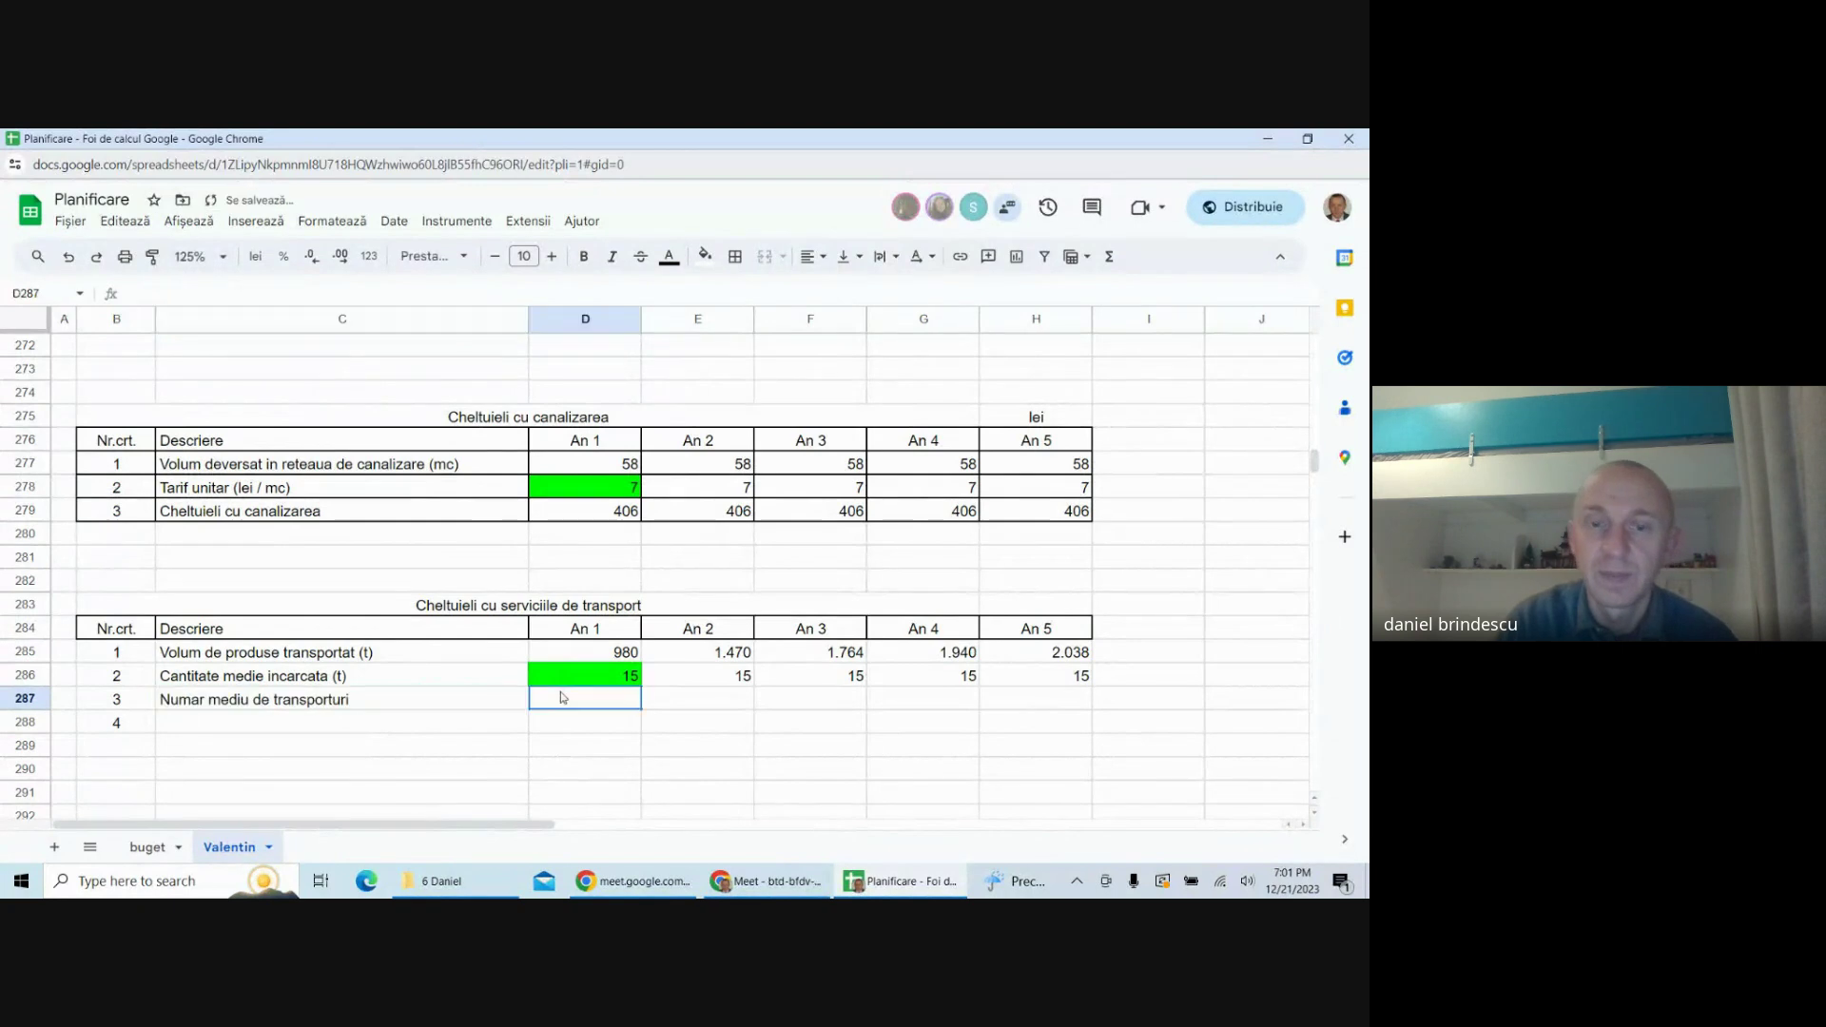
text(=)
click(633, 654)
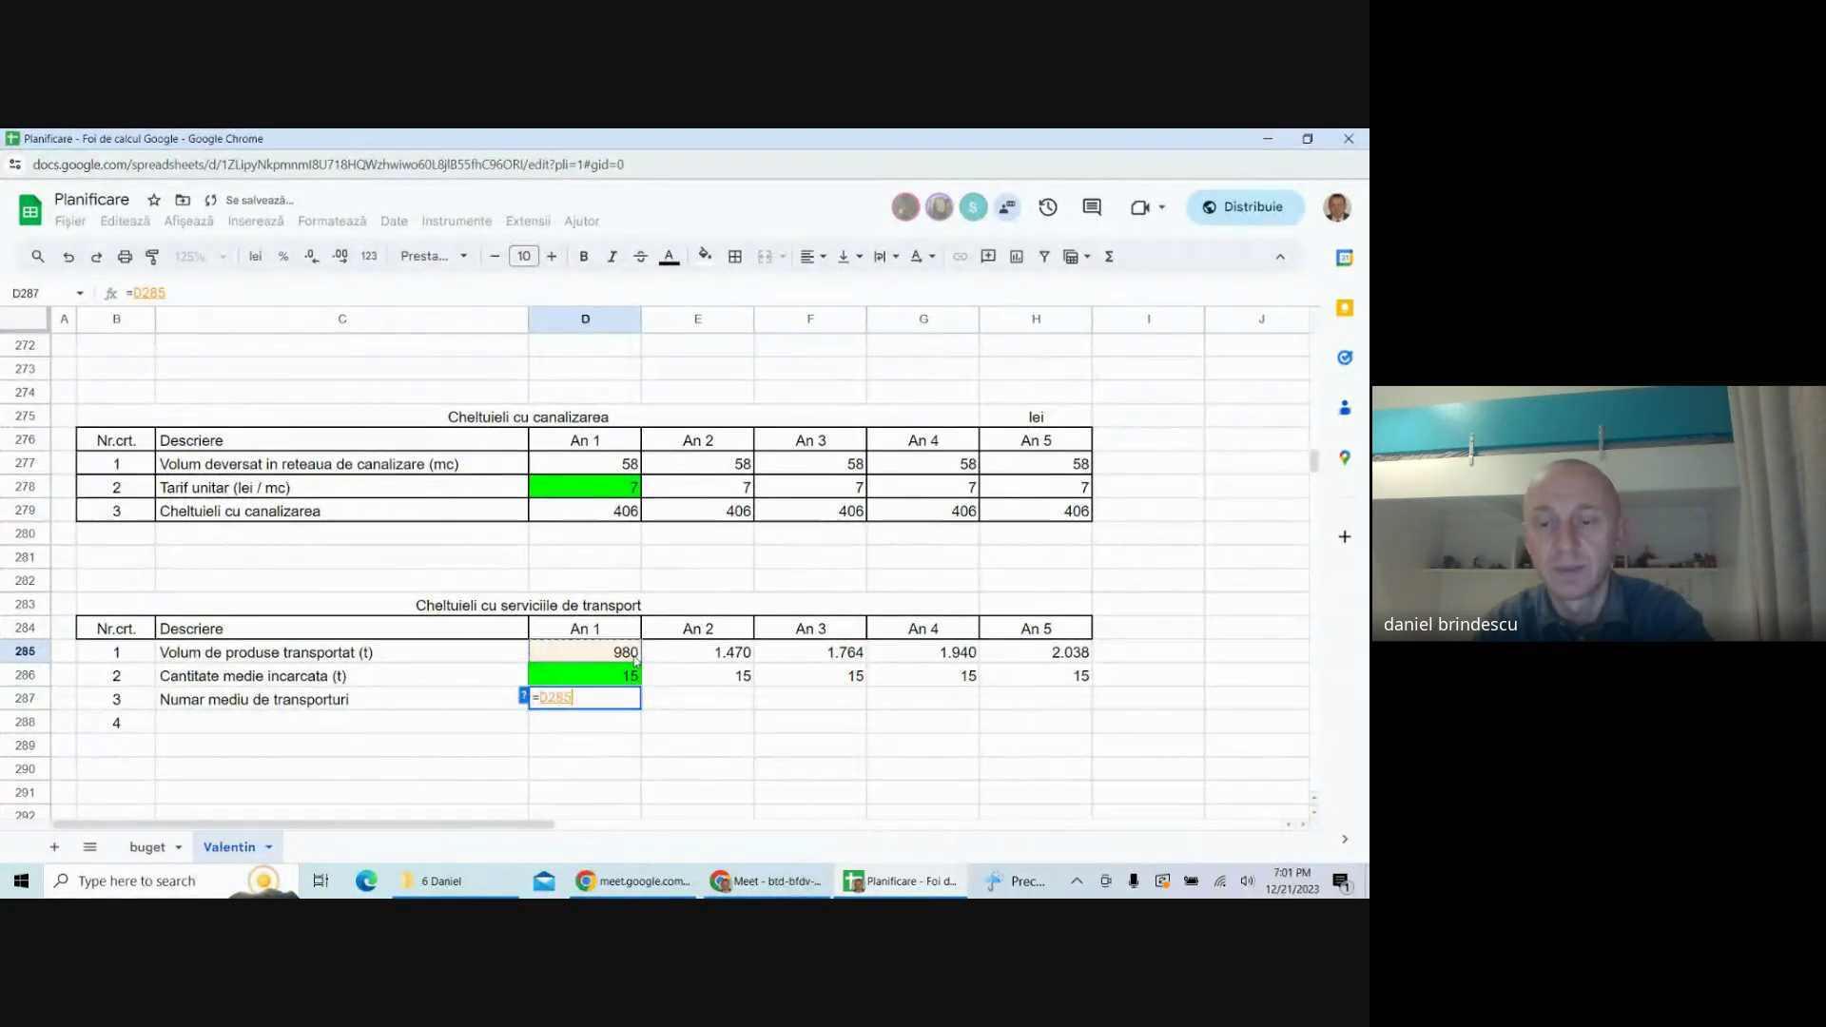
text(/)
click(629, 676)
key(Return)
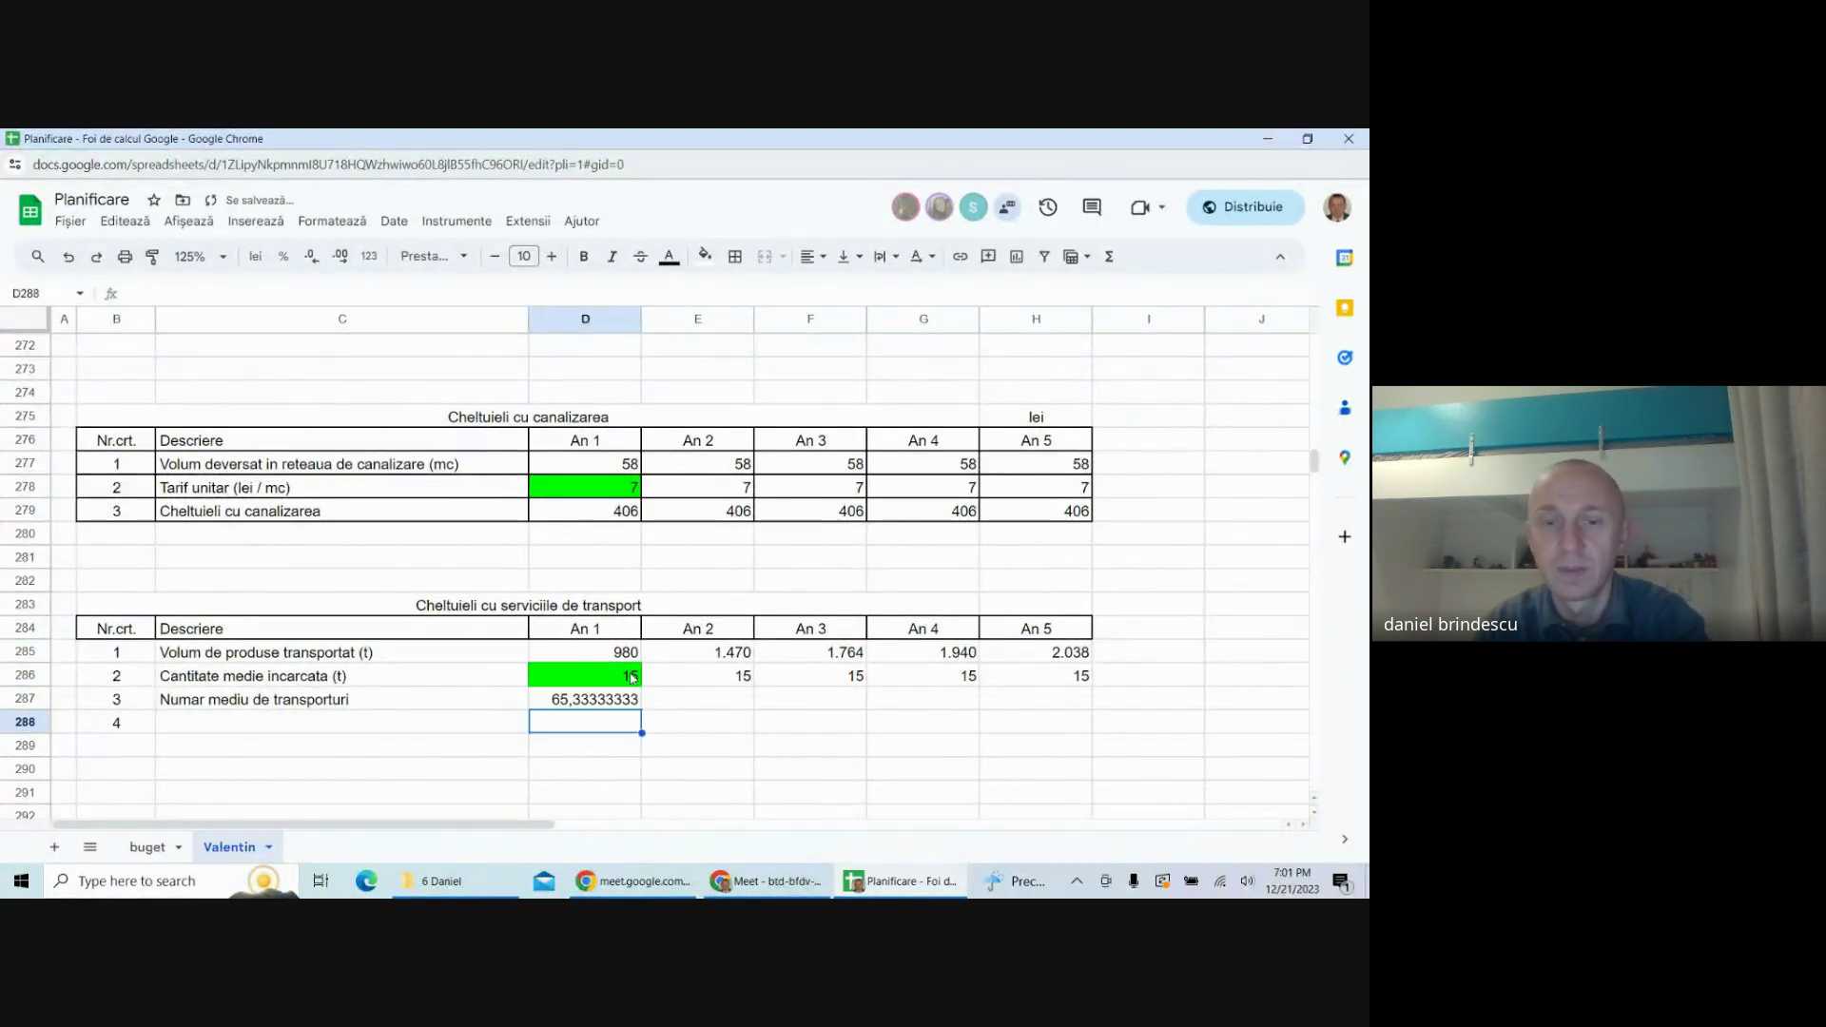
- Change the D287 formula to =roundup(D285/D286;0) and fill it across to H287
double_click(546, 697)
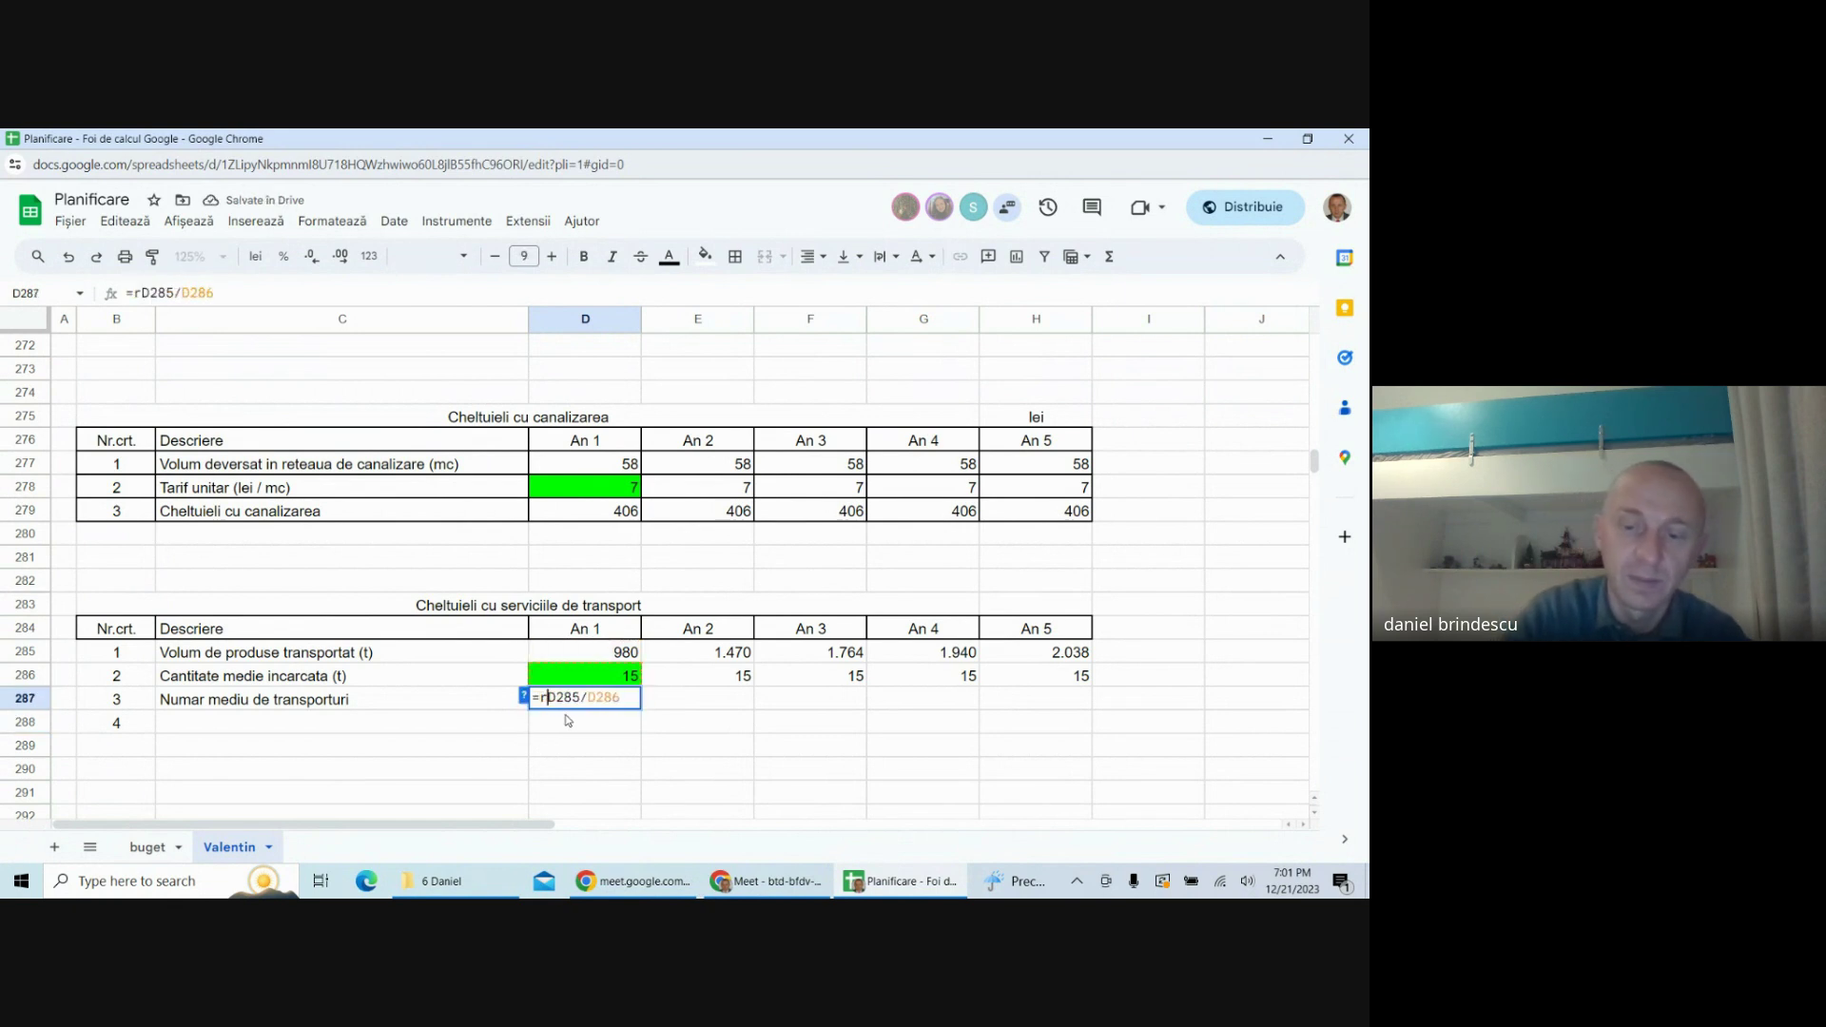
text(roundup()
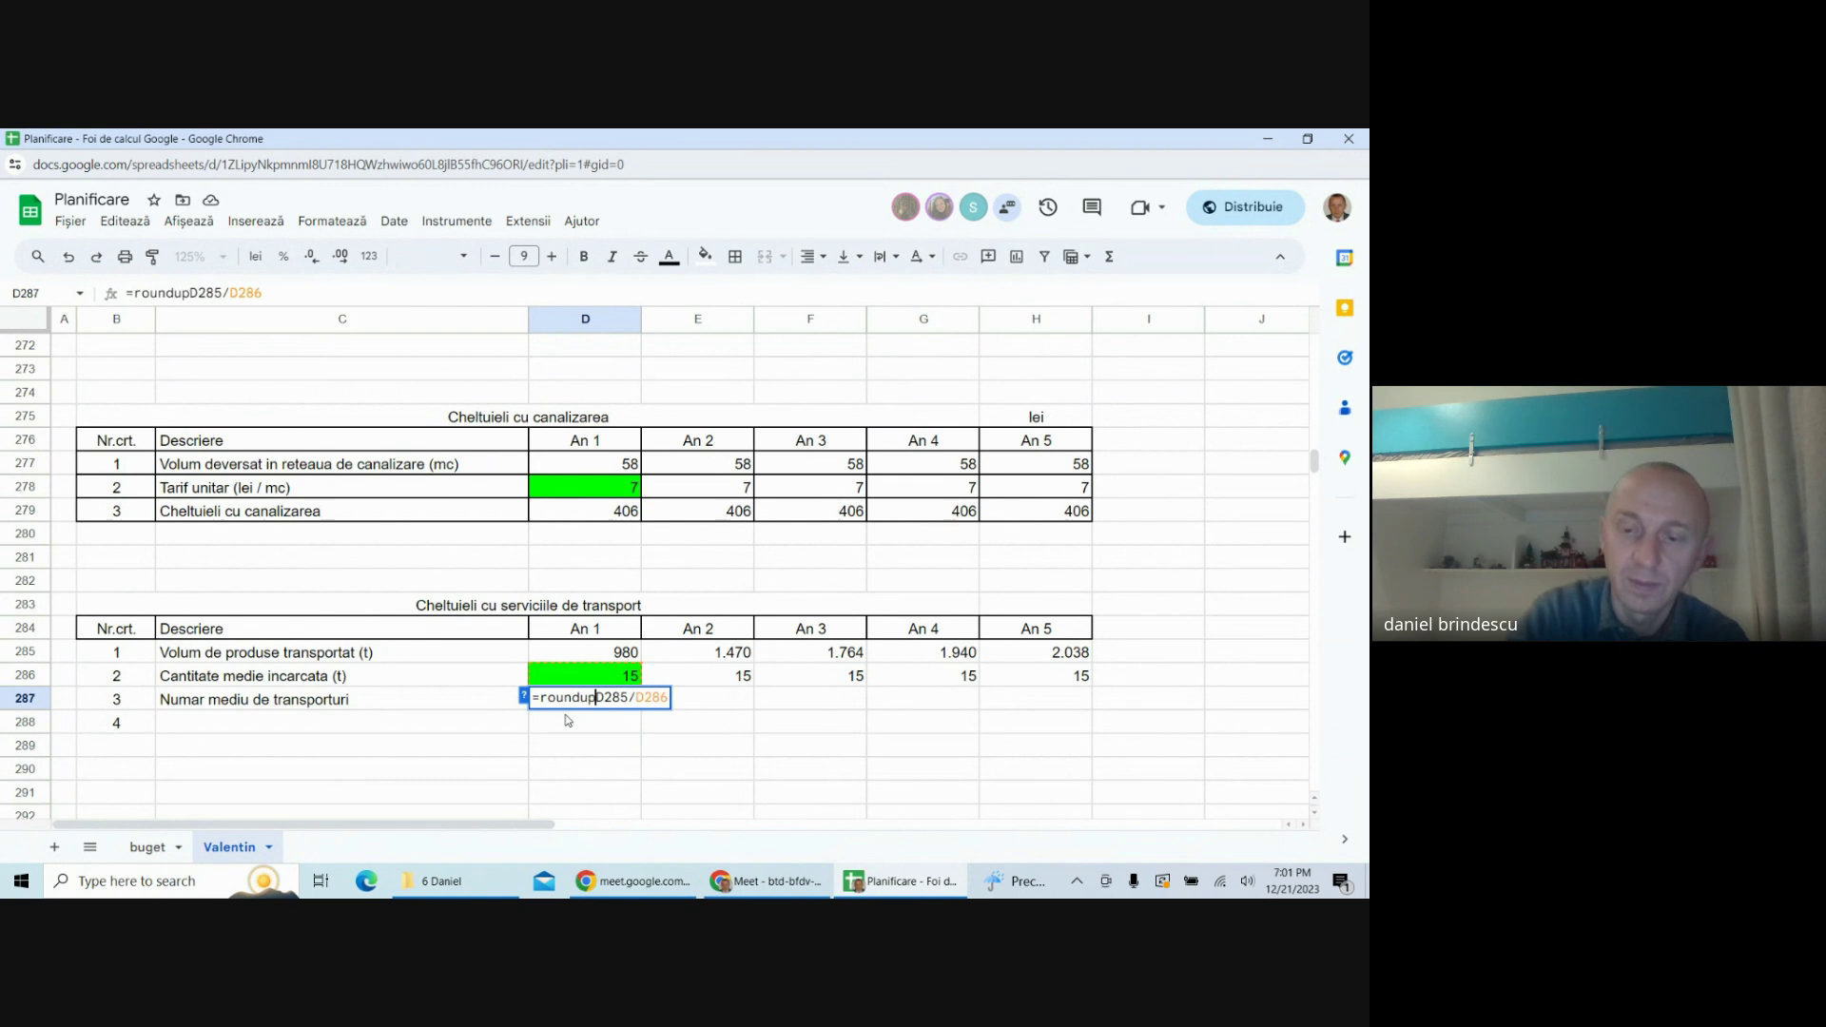
click(281, 296)
text(;0)
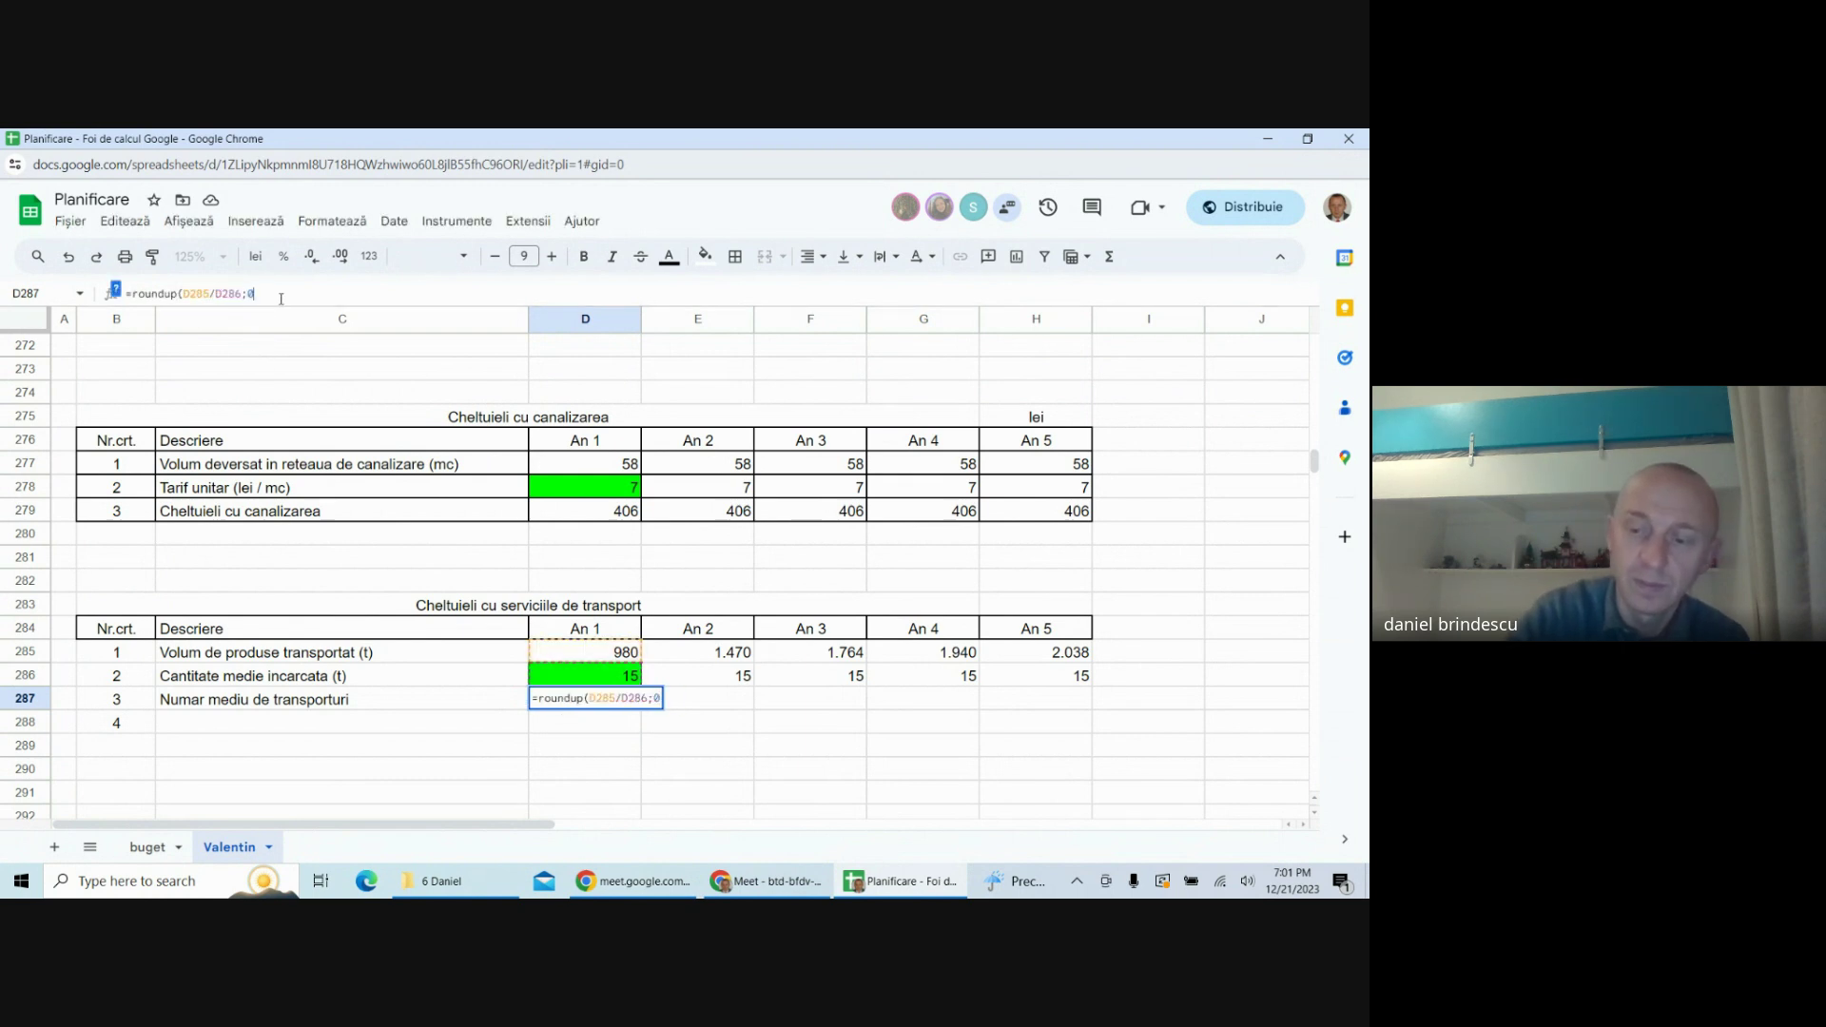
key(Return)
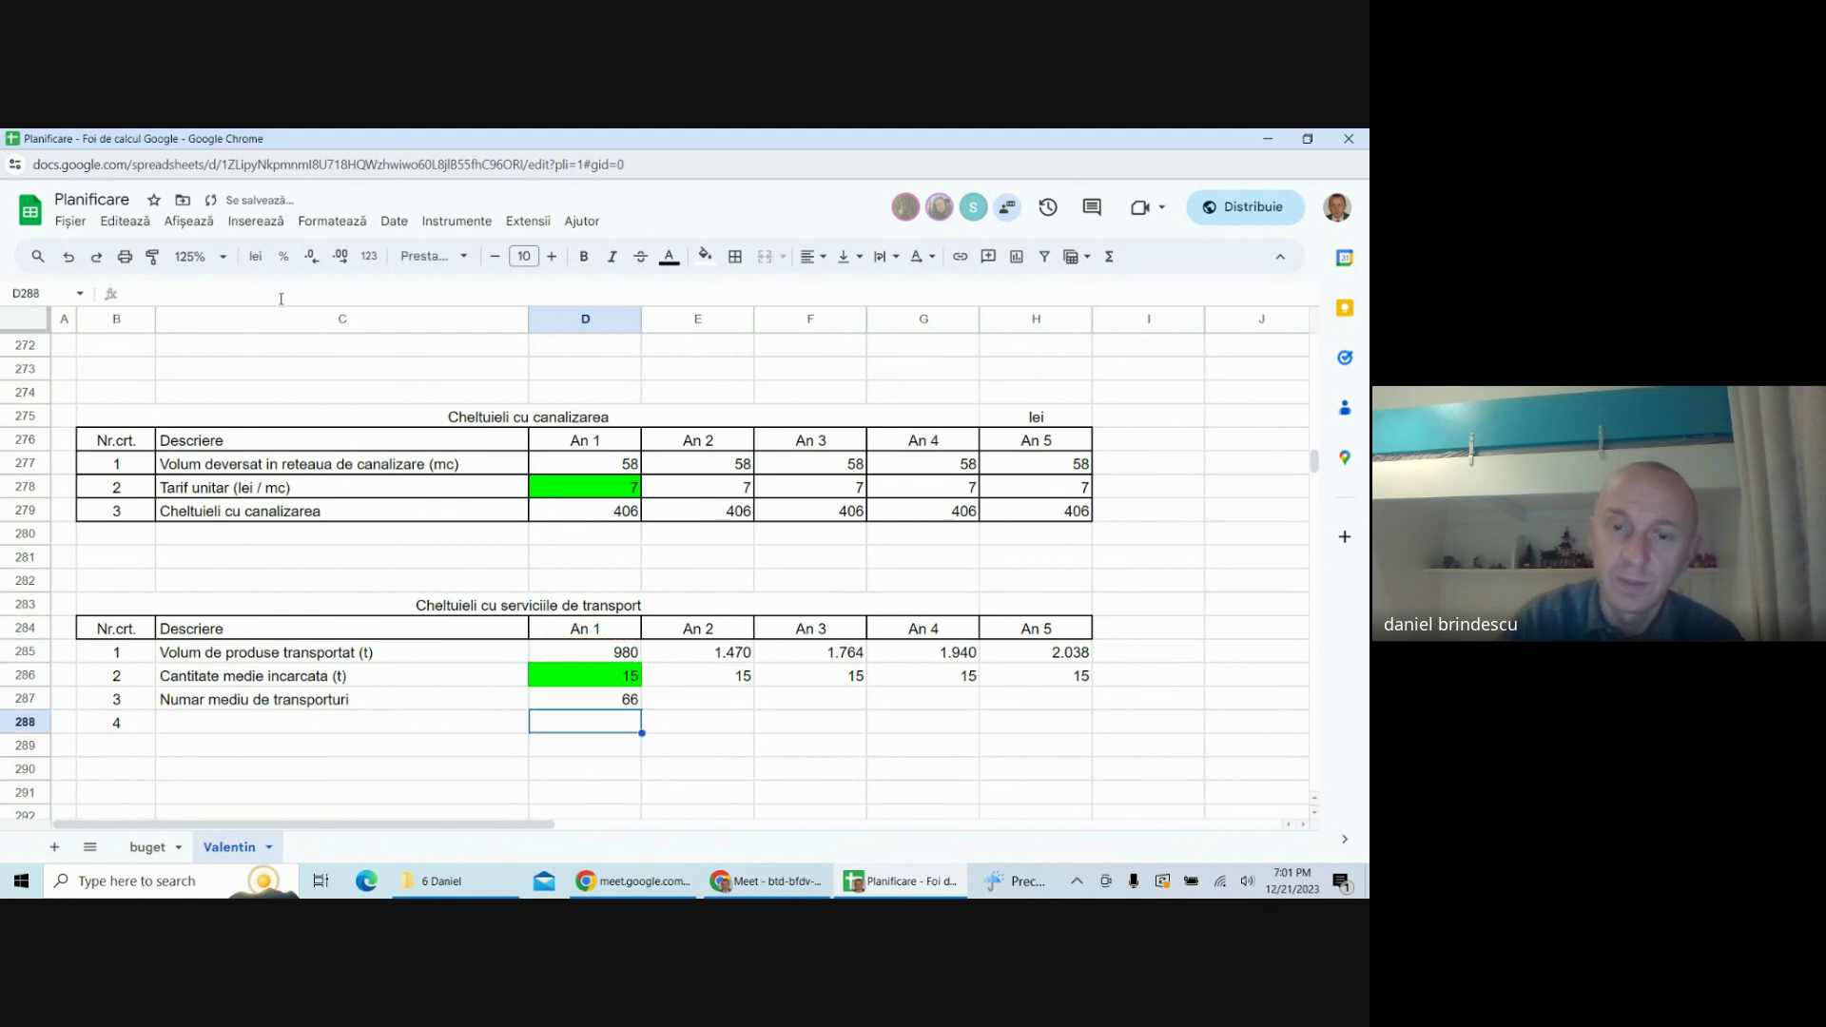
click(629, 704)
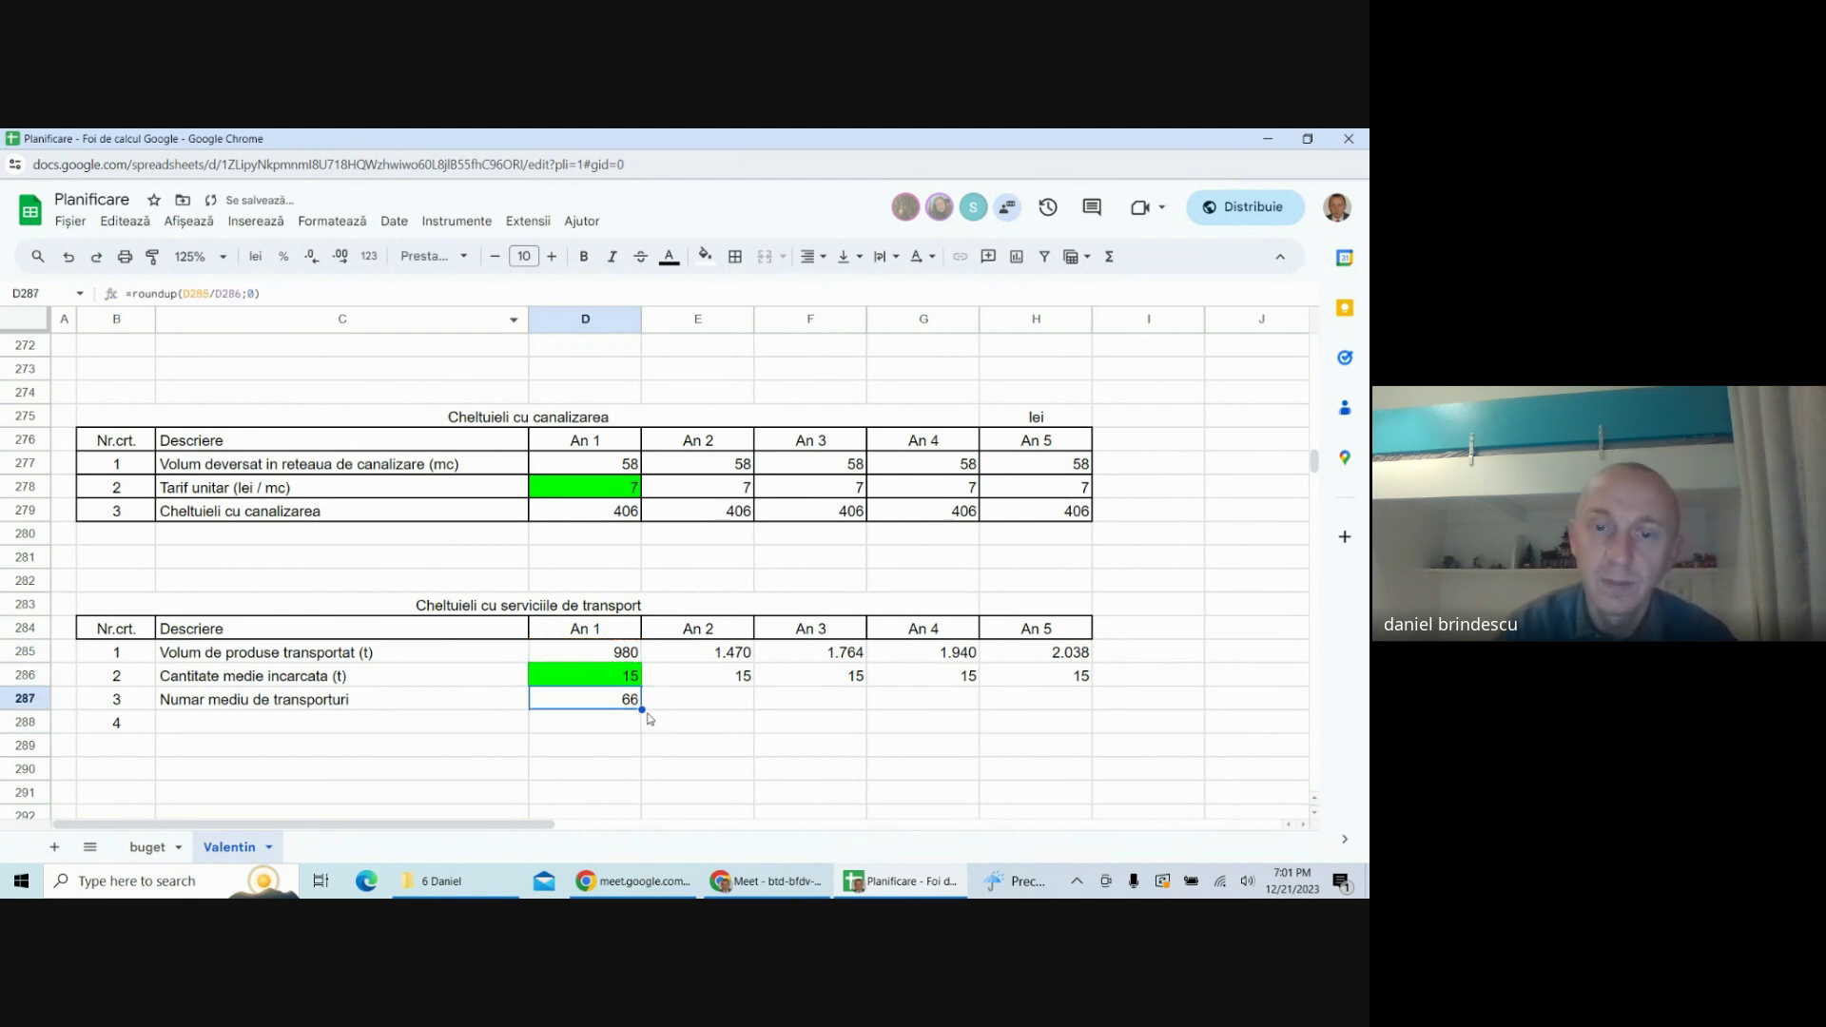
drag(642, 710, 1016, 736)
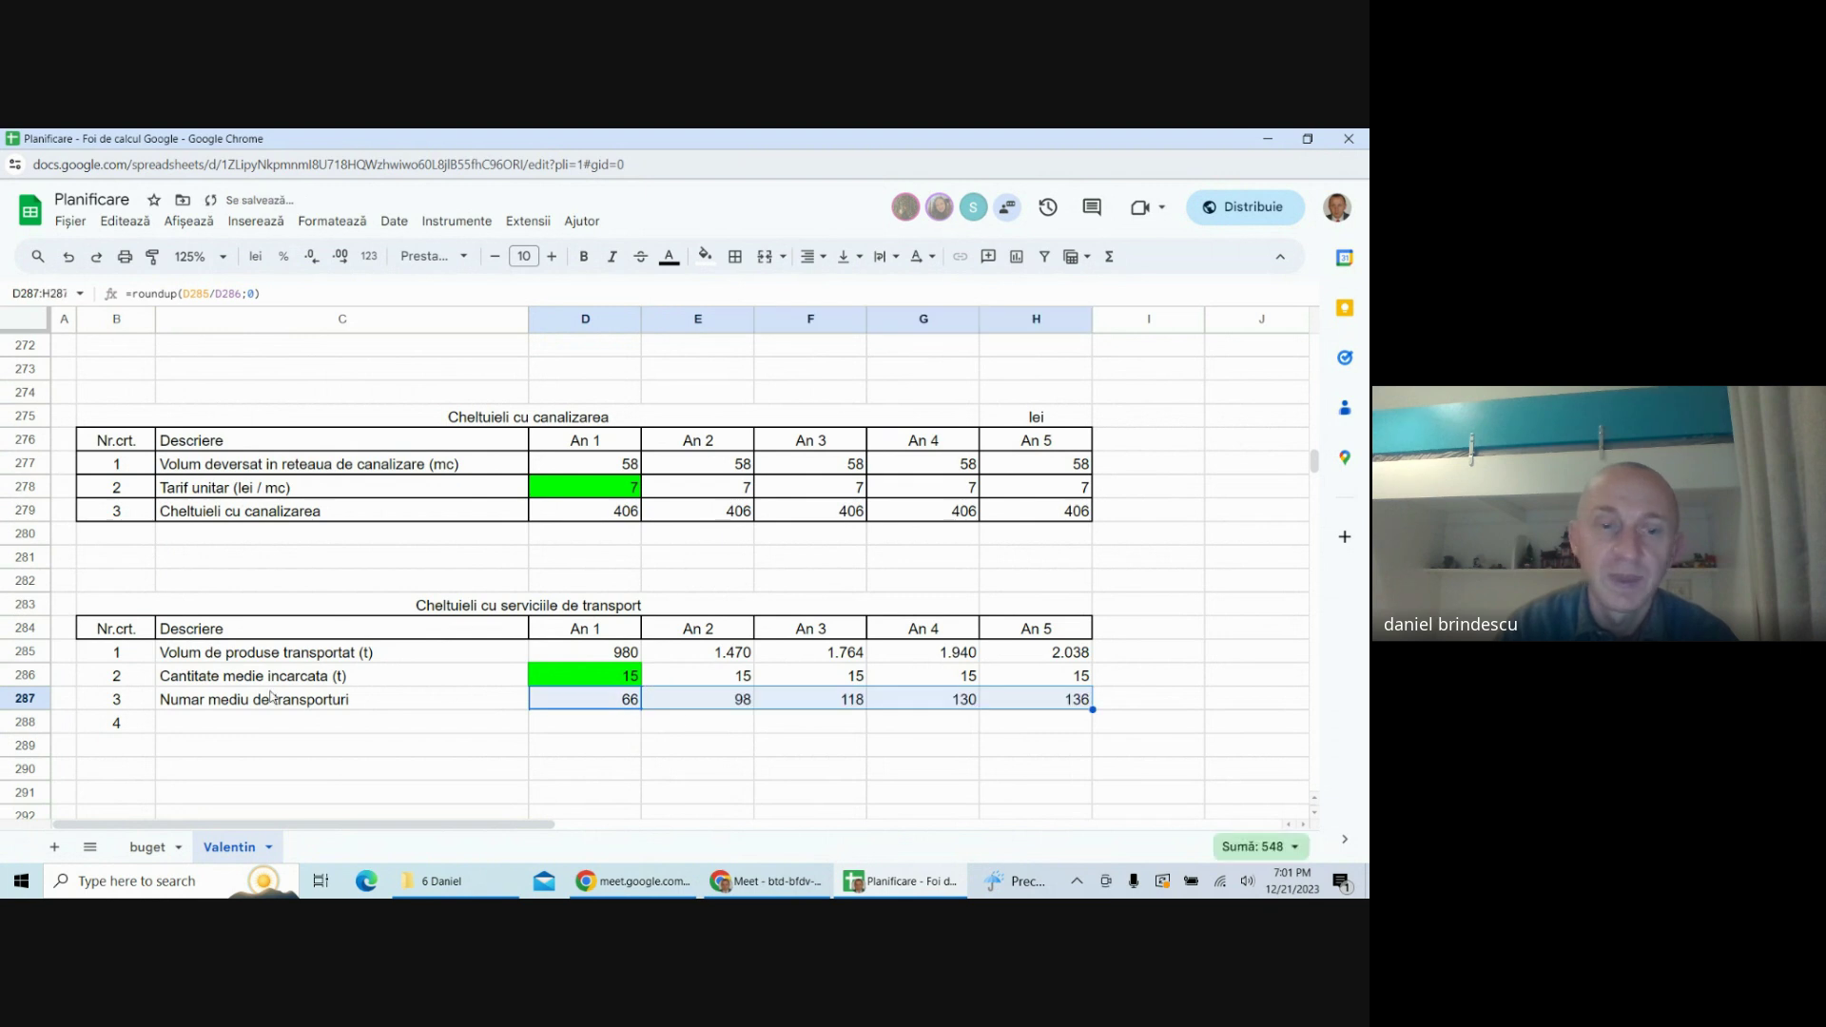
- Enter the description "Distanta medie de transport (km / deplasare)" in C288 of the transport table
click(214, 730)
text(D)
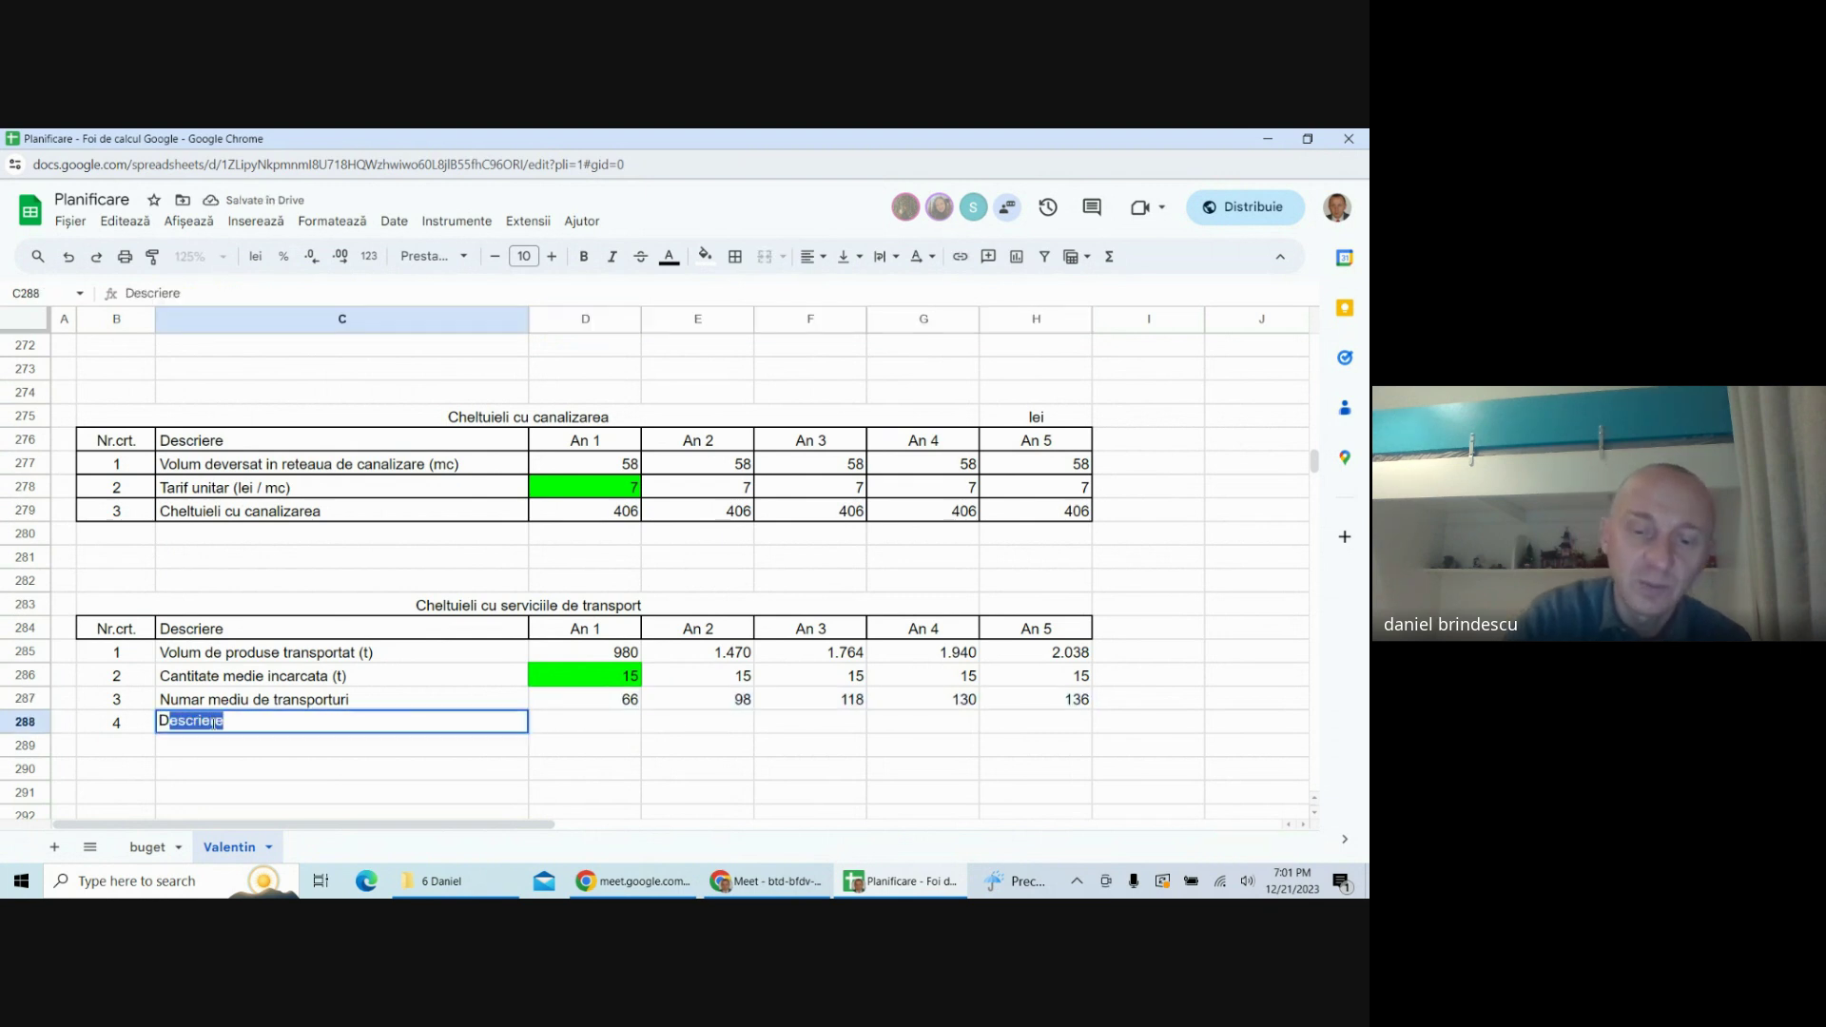
text(istanta medie de transport)
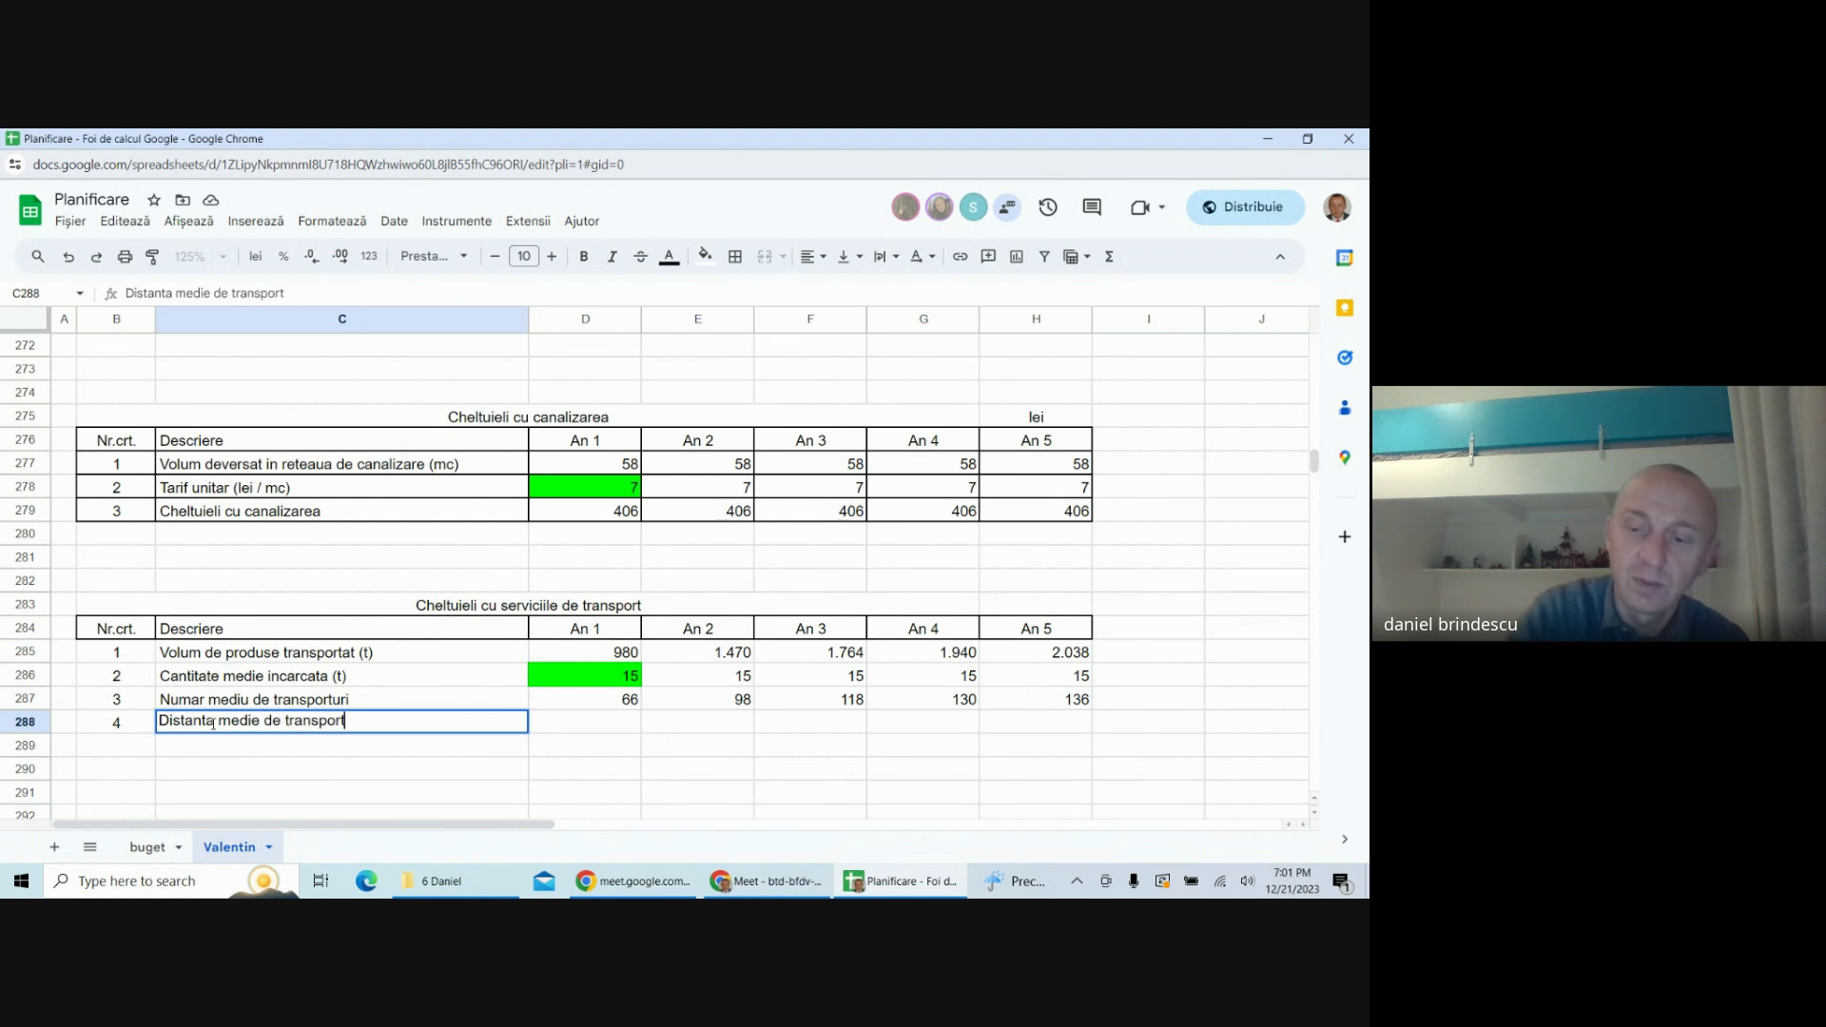
text( (km )
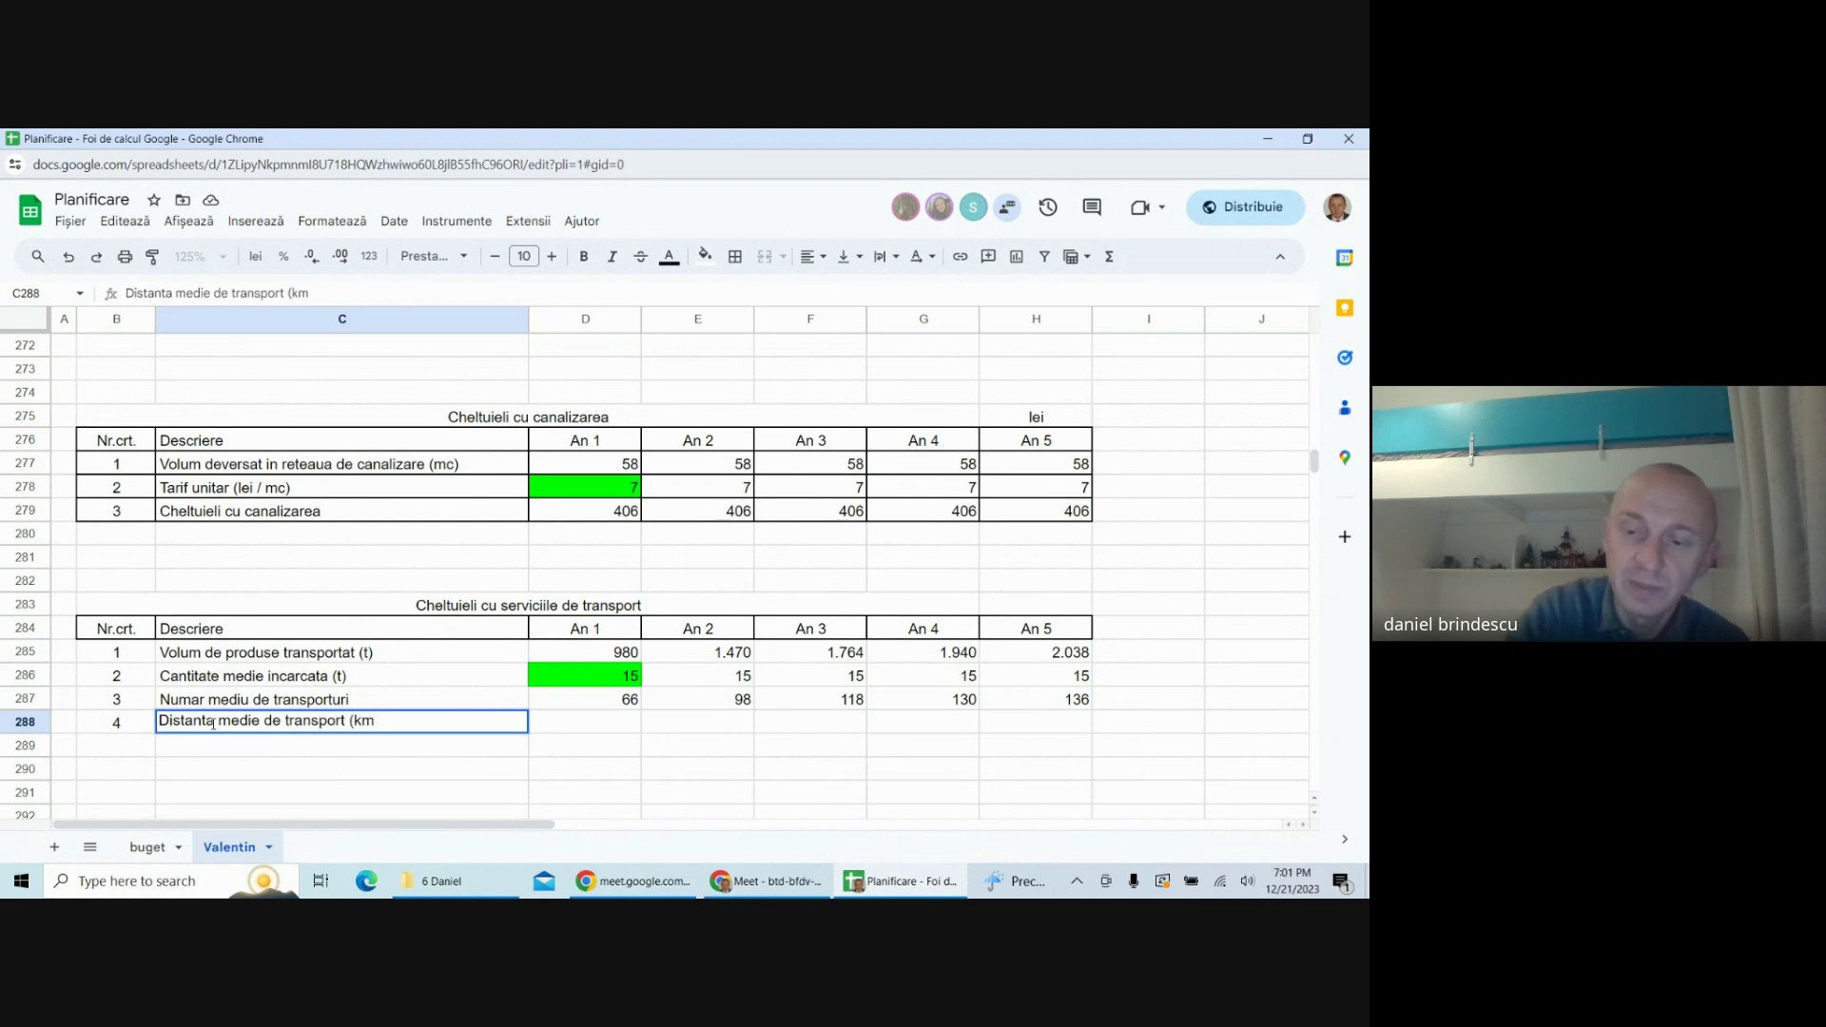
text(/ de)
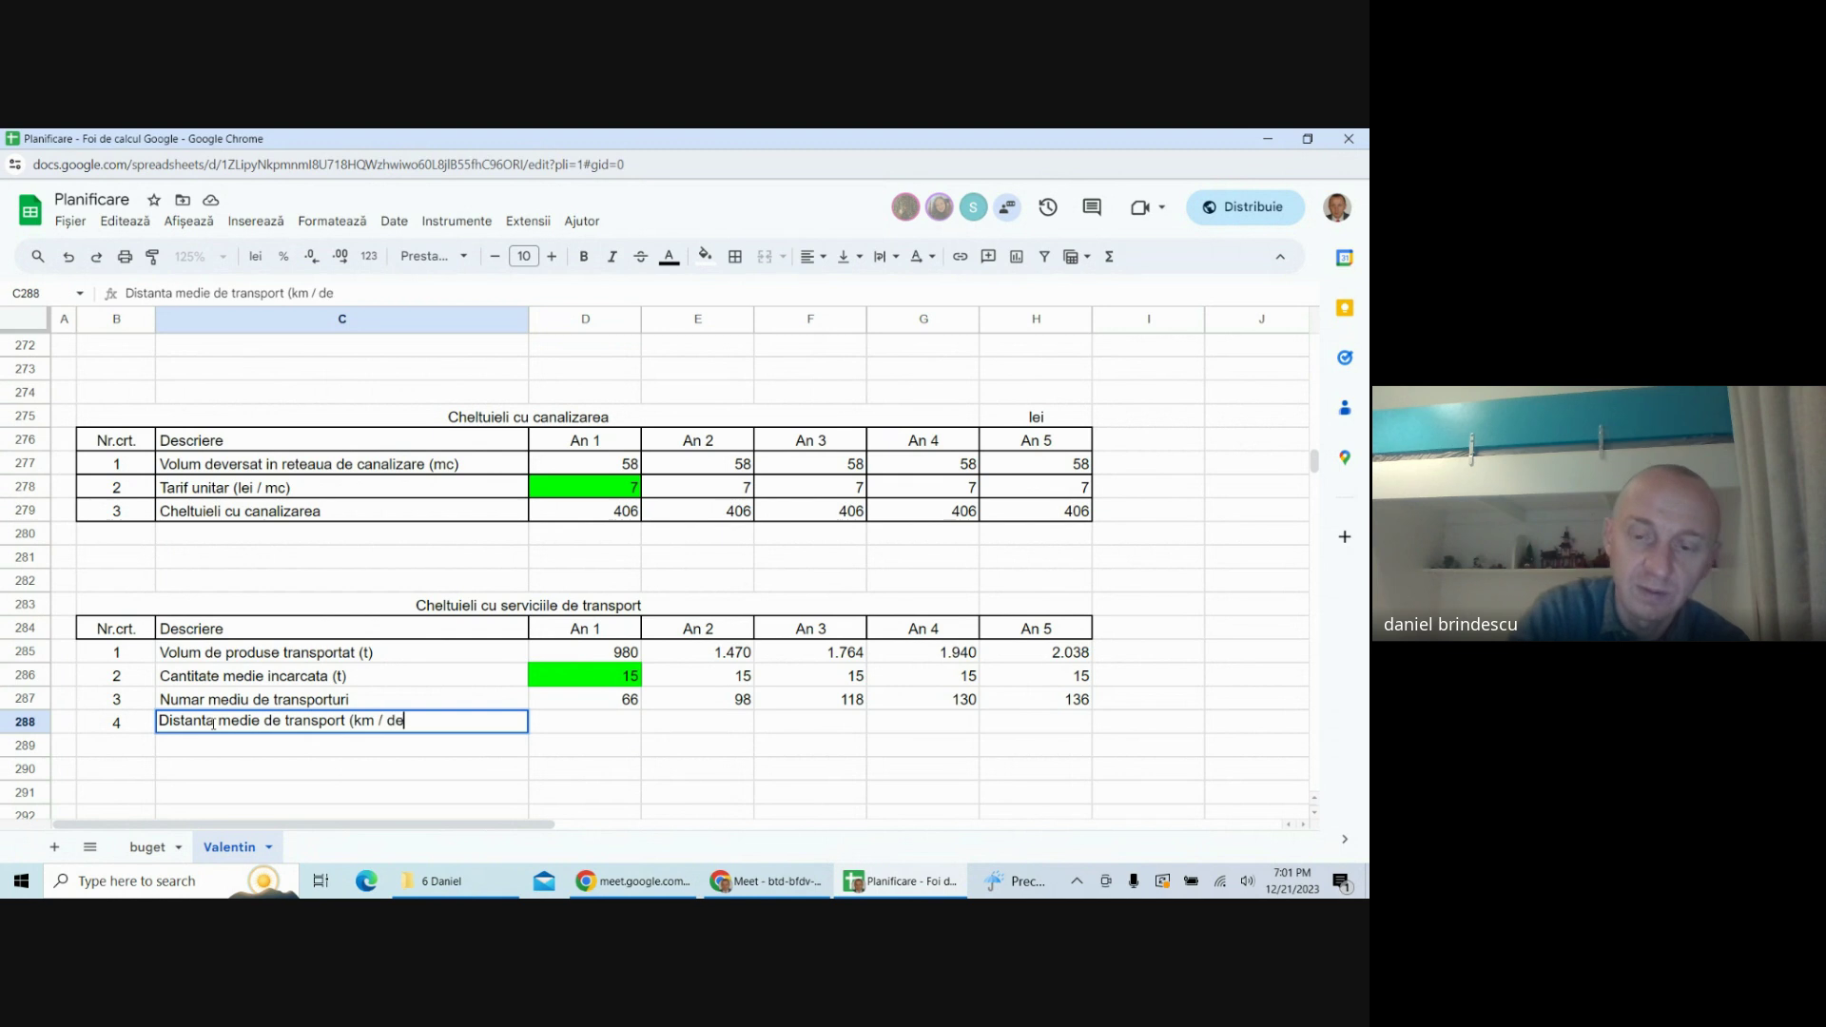
text(plasare)
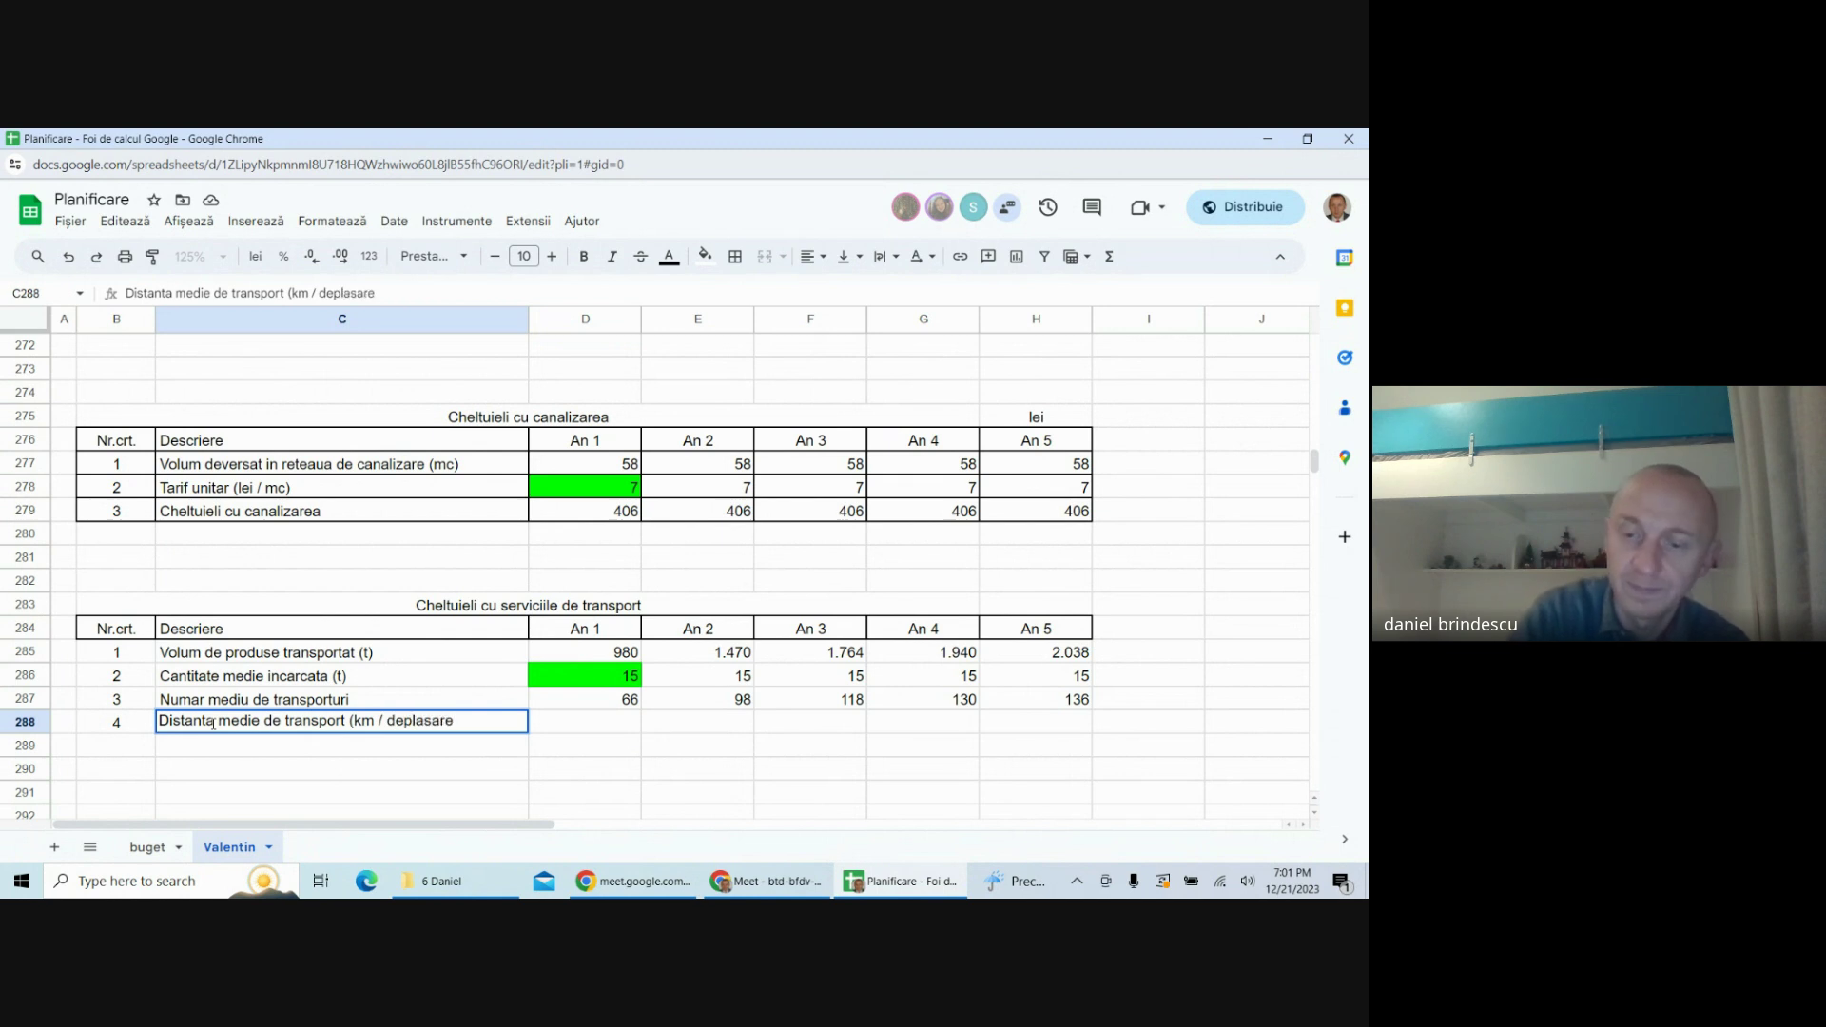
text())
key(Return)
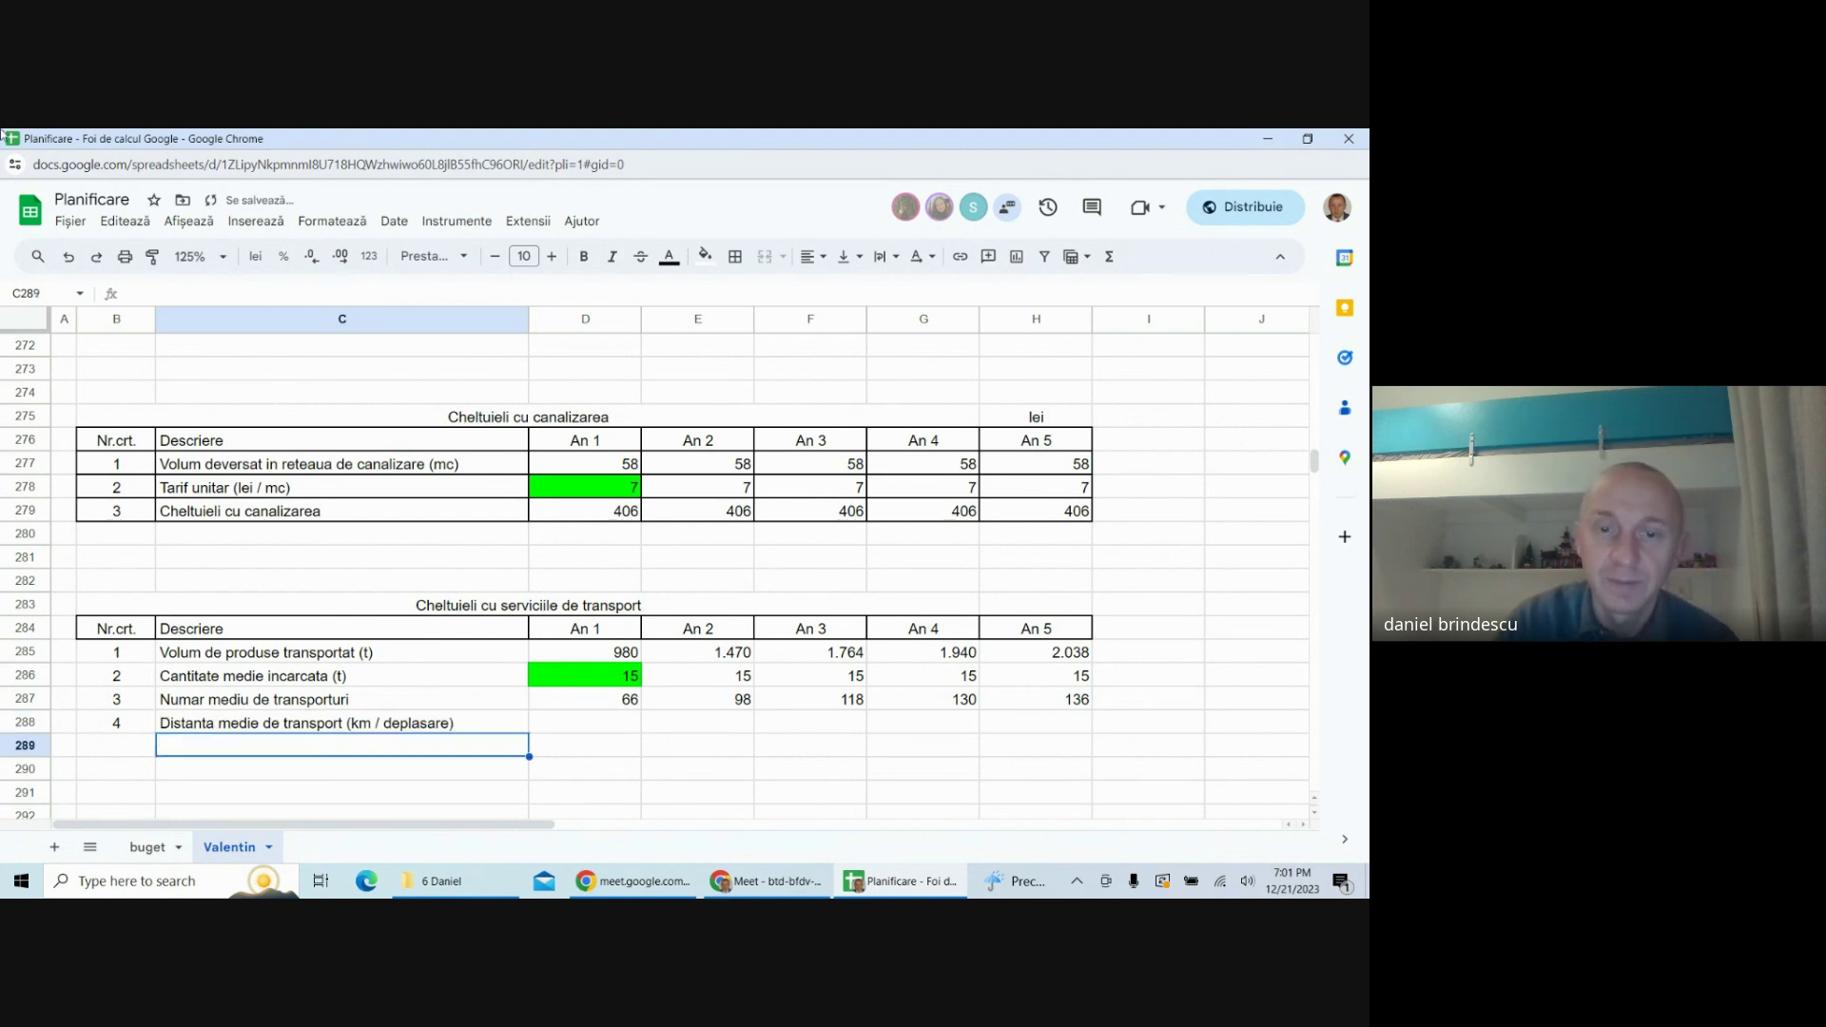
- Fill D288 with green and enter 50 as the year 1 average transport distance
click(593, 720)
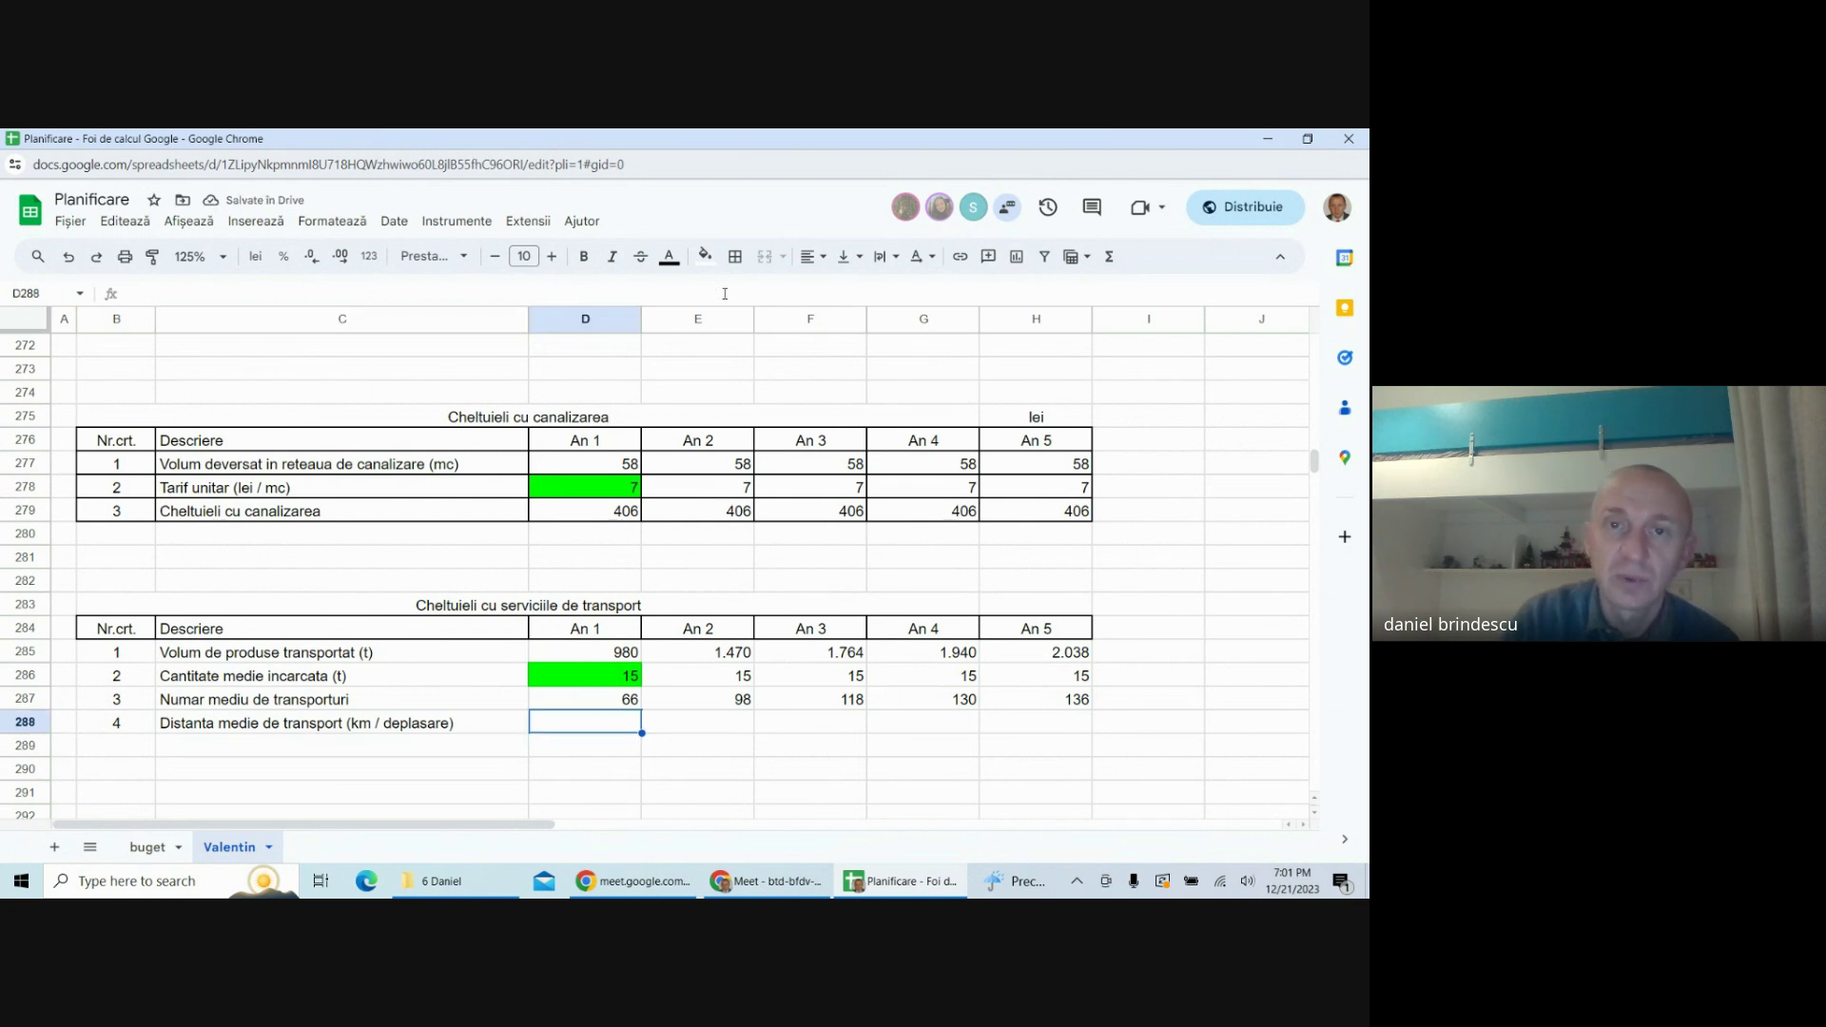
click(704, 256)
click(791, 352)
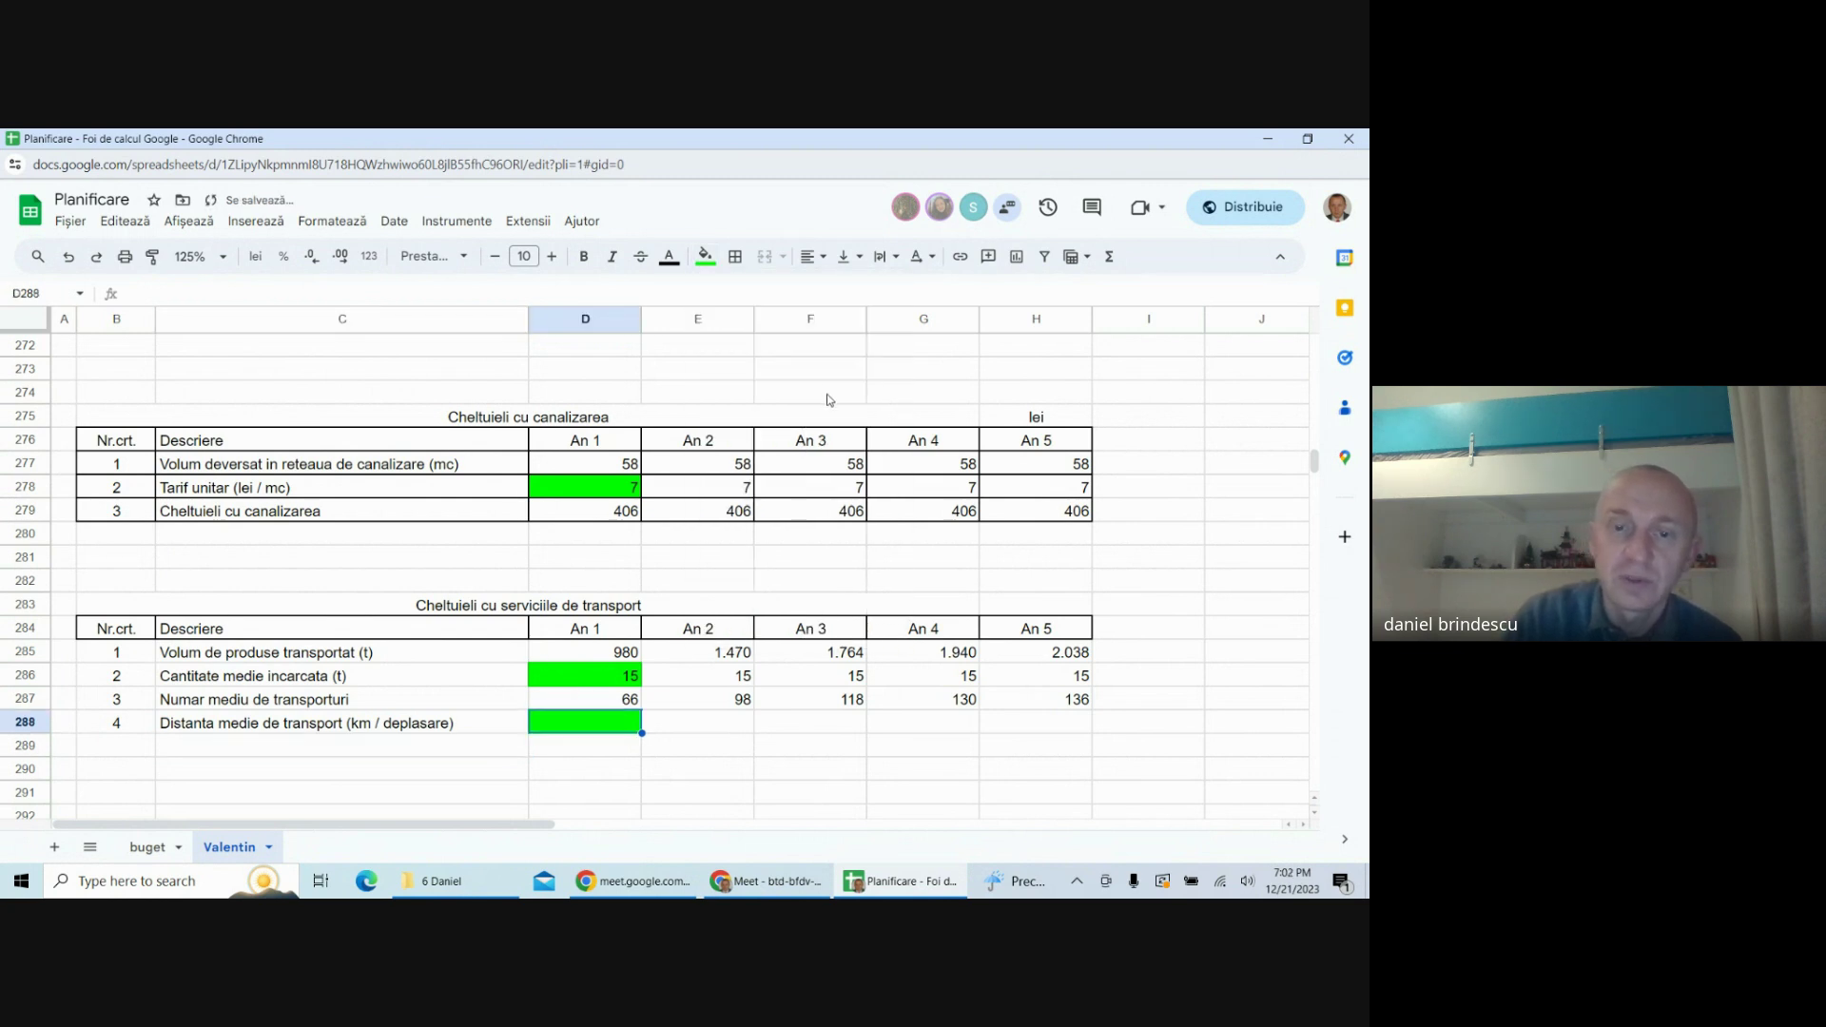
text(5)
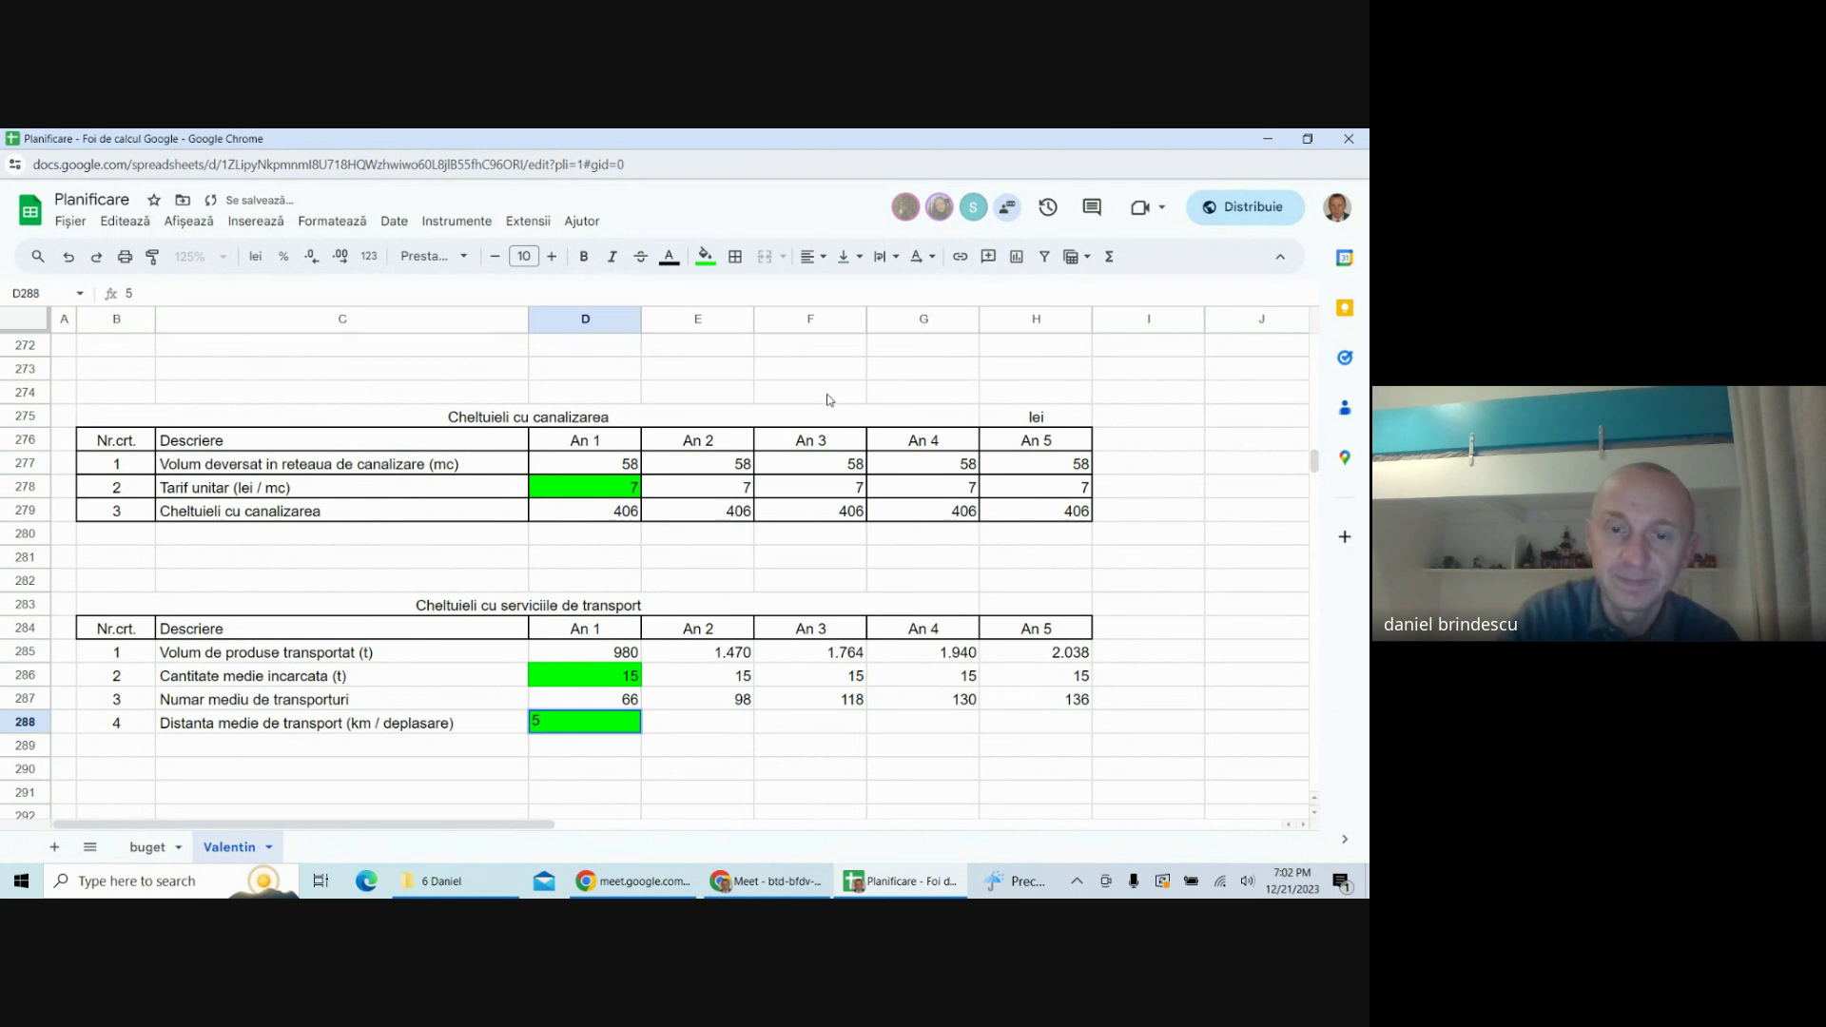
text(0)
key(Return)
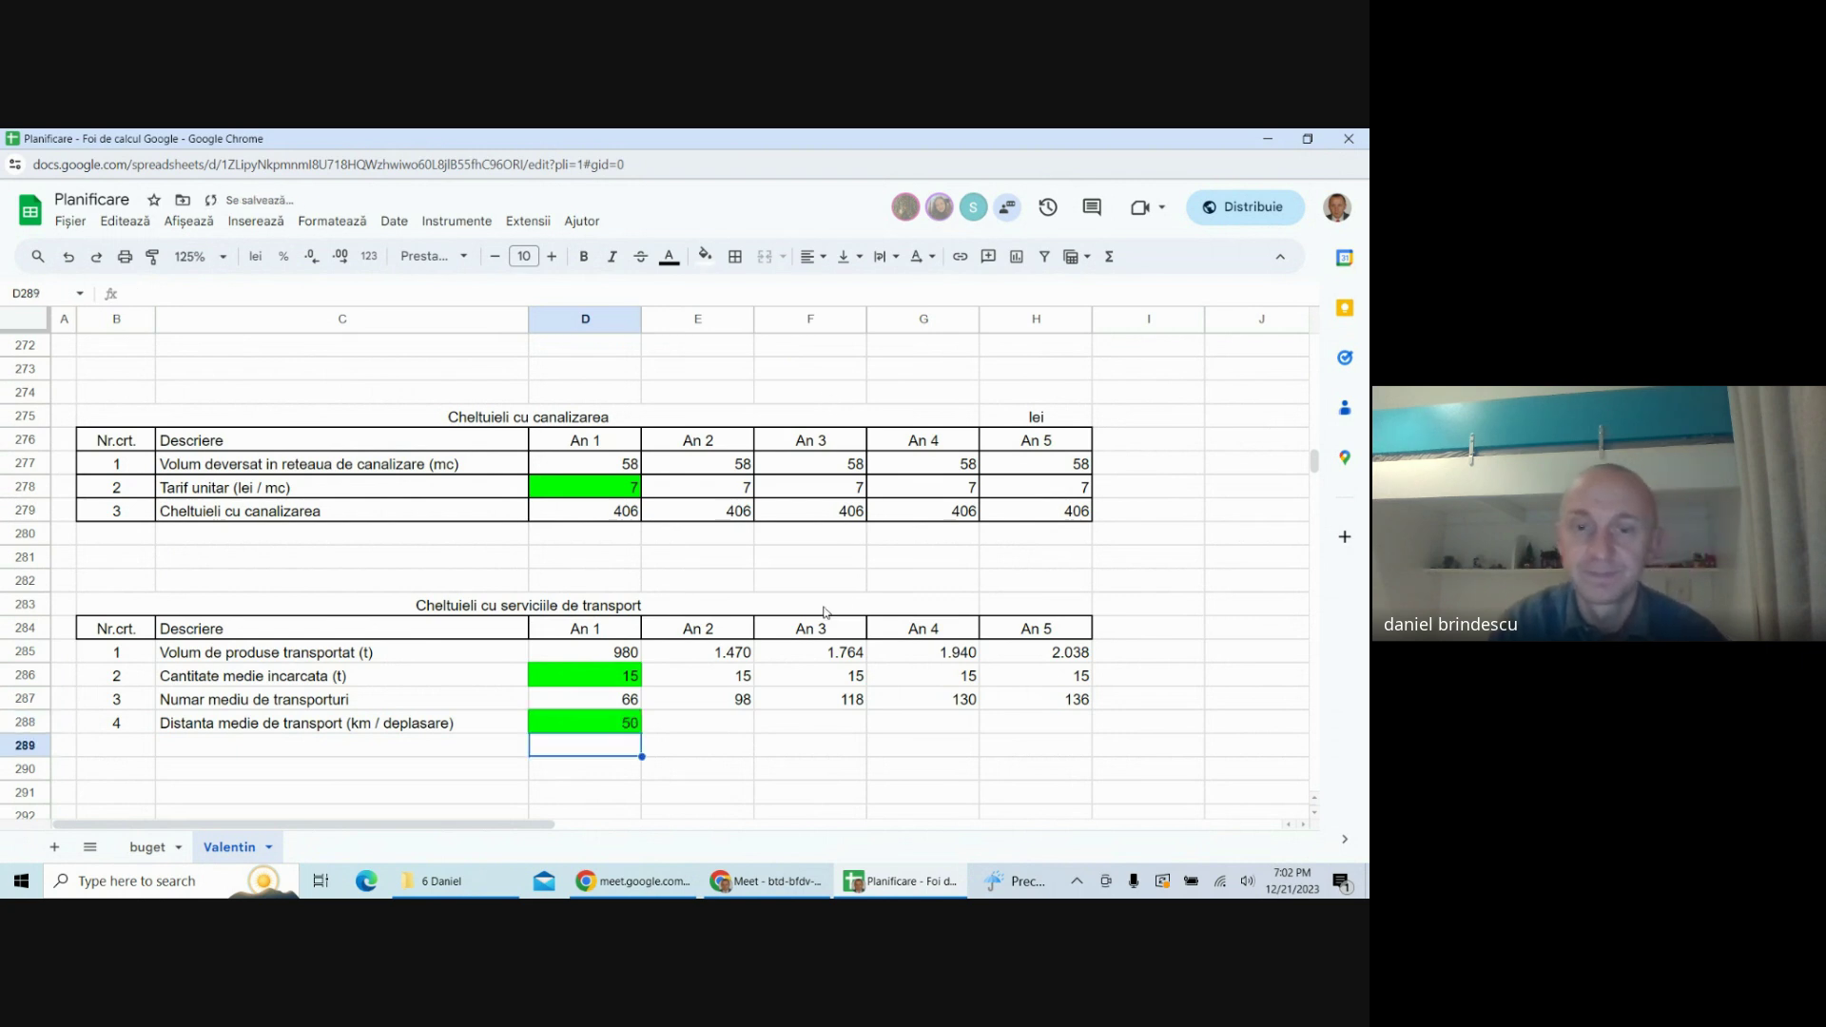
- Set E288 to =D288 and fill the formula across to H288
click(723, 728)
text(=)
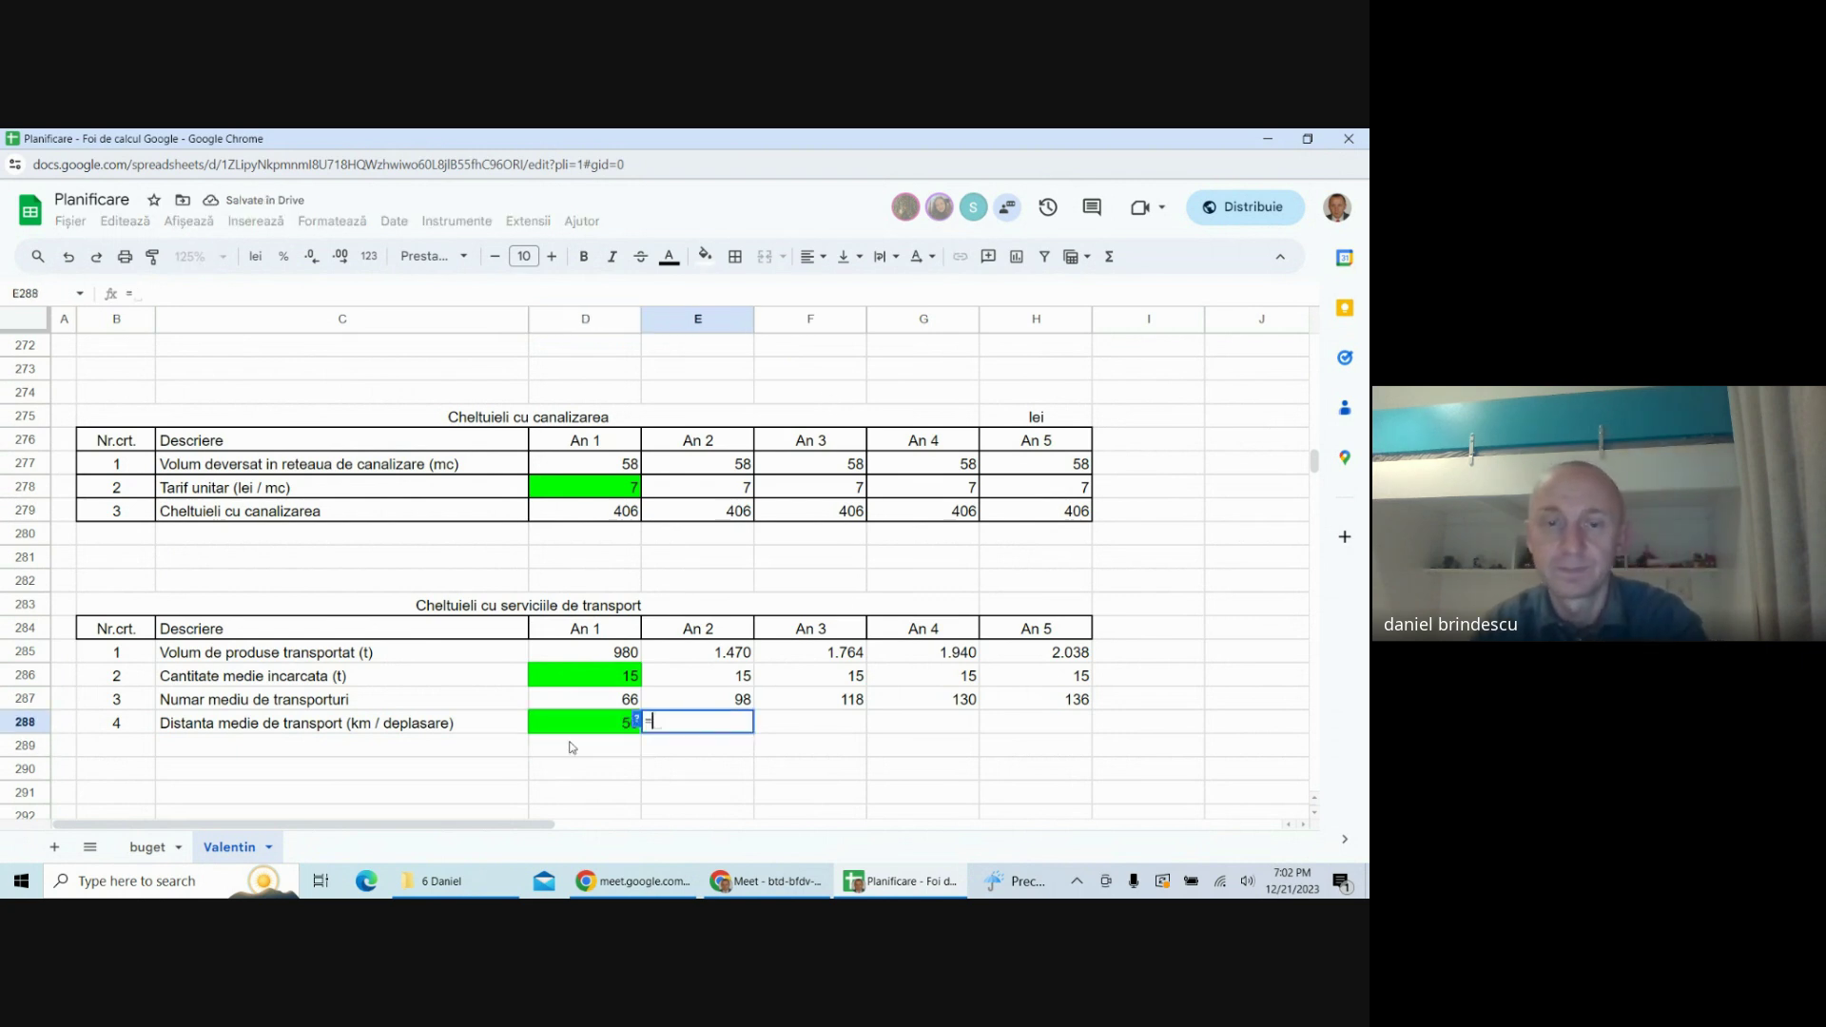
click(568, 728)
key(Return)
click(728, 727)
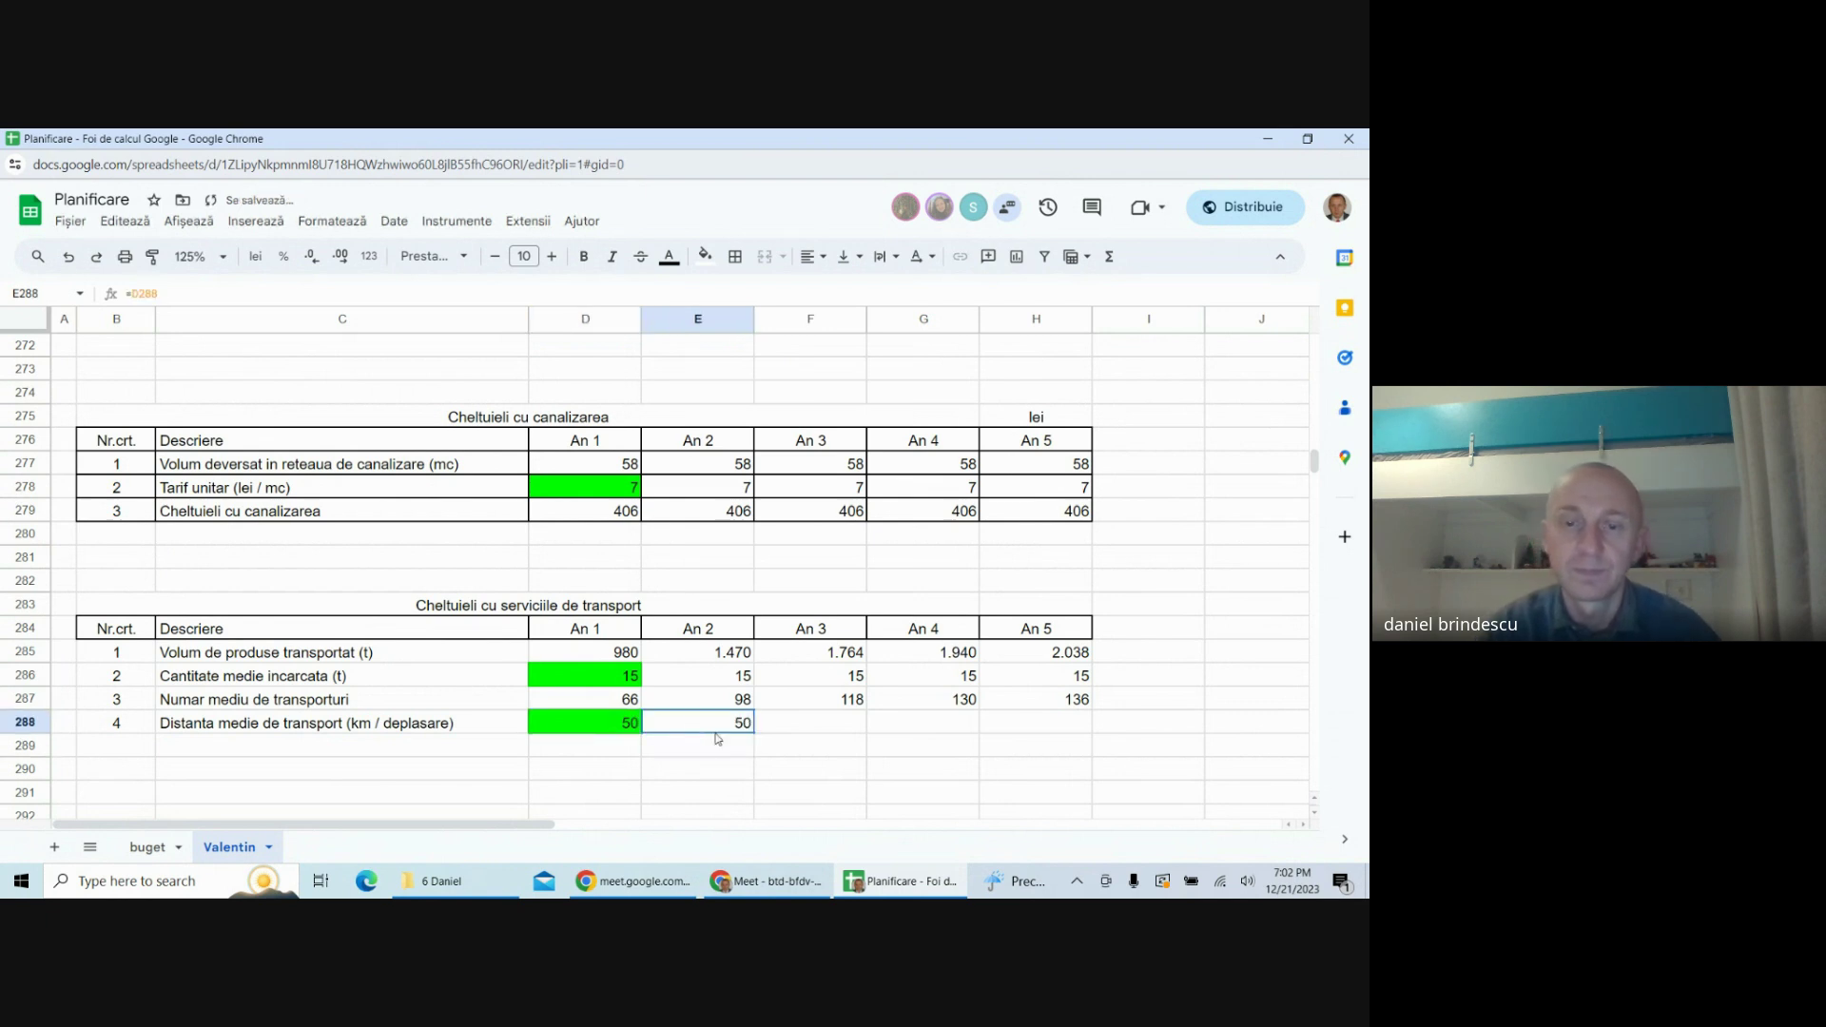
drag(755, 732, 1022, 725)
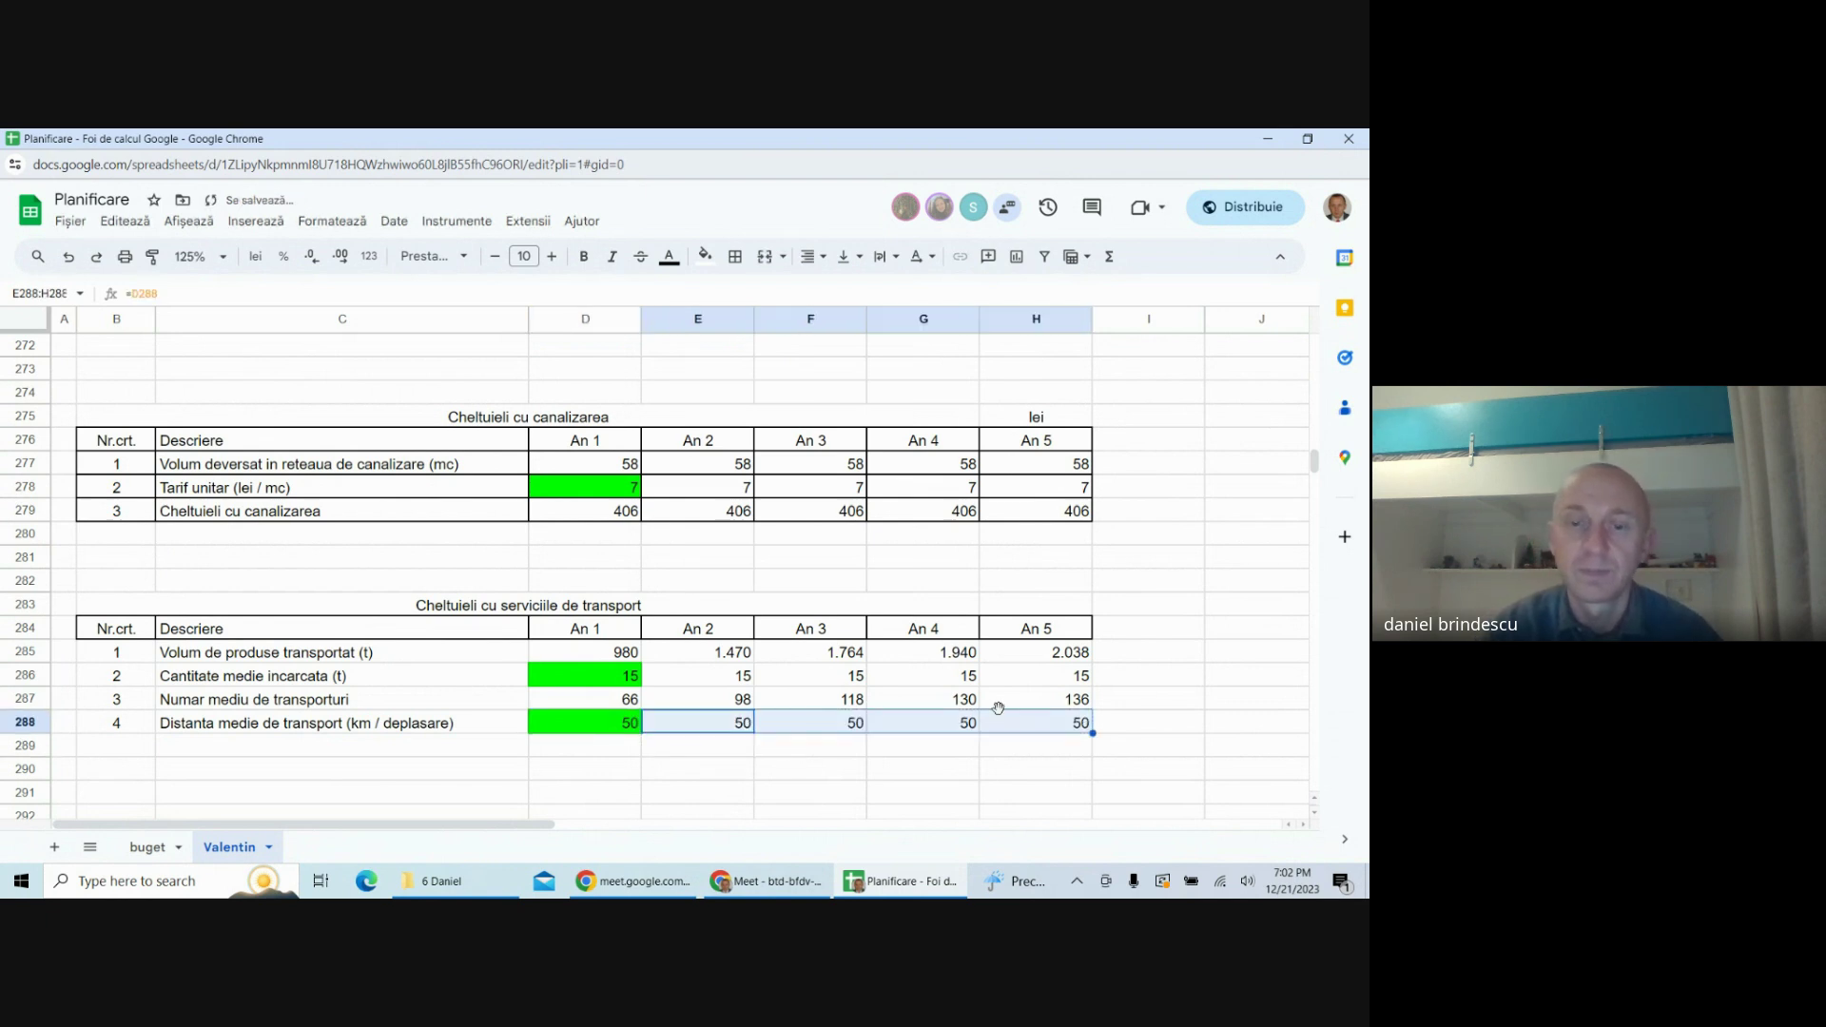
- Enter the description "Distanta totala (km)" in C289
click(328, 754)
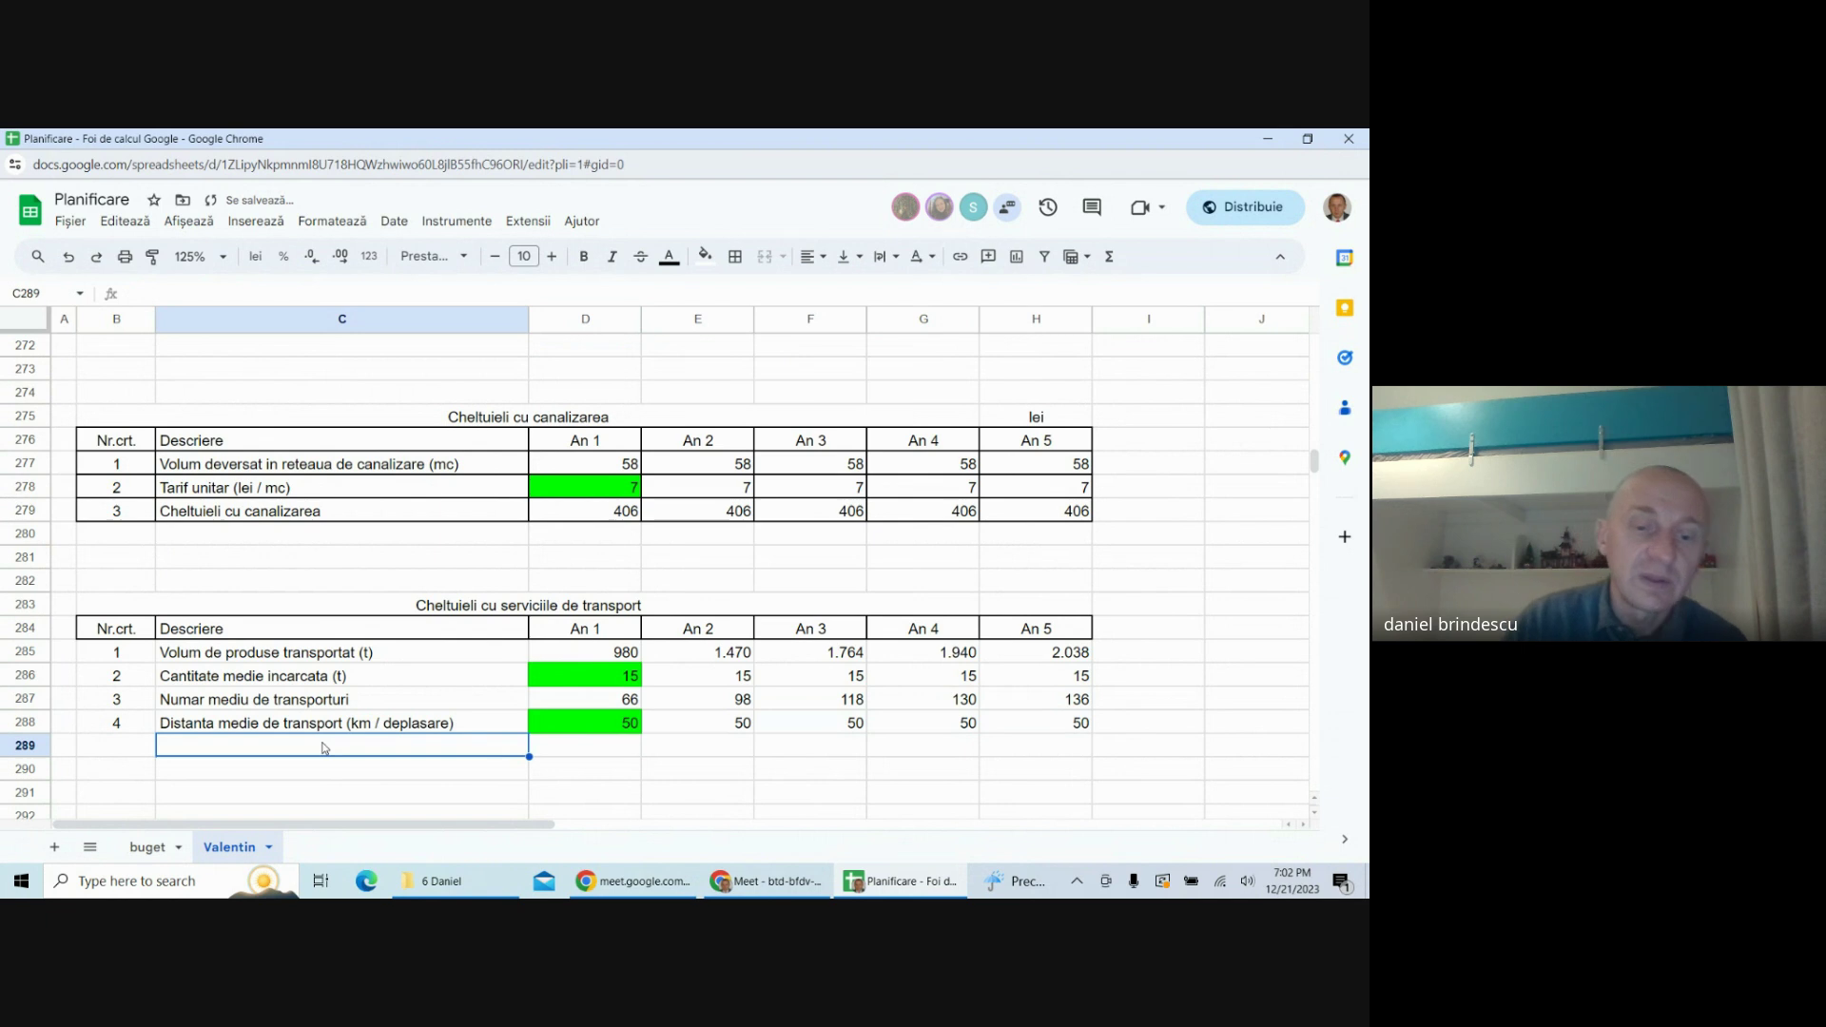
text(Dista)
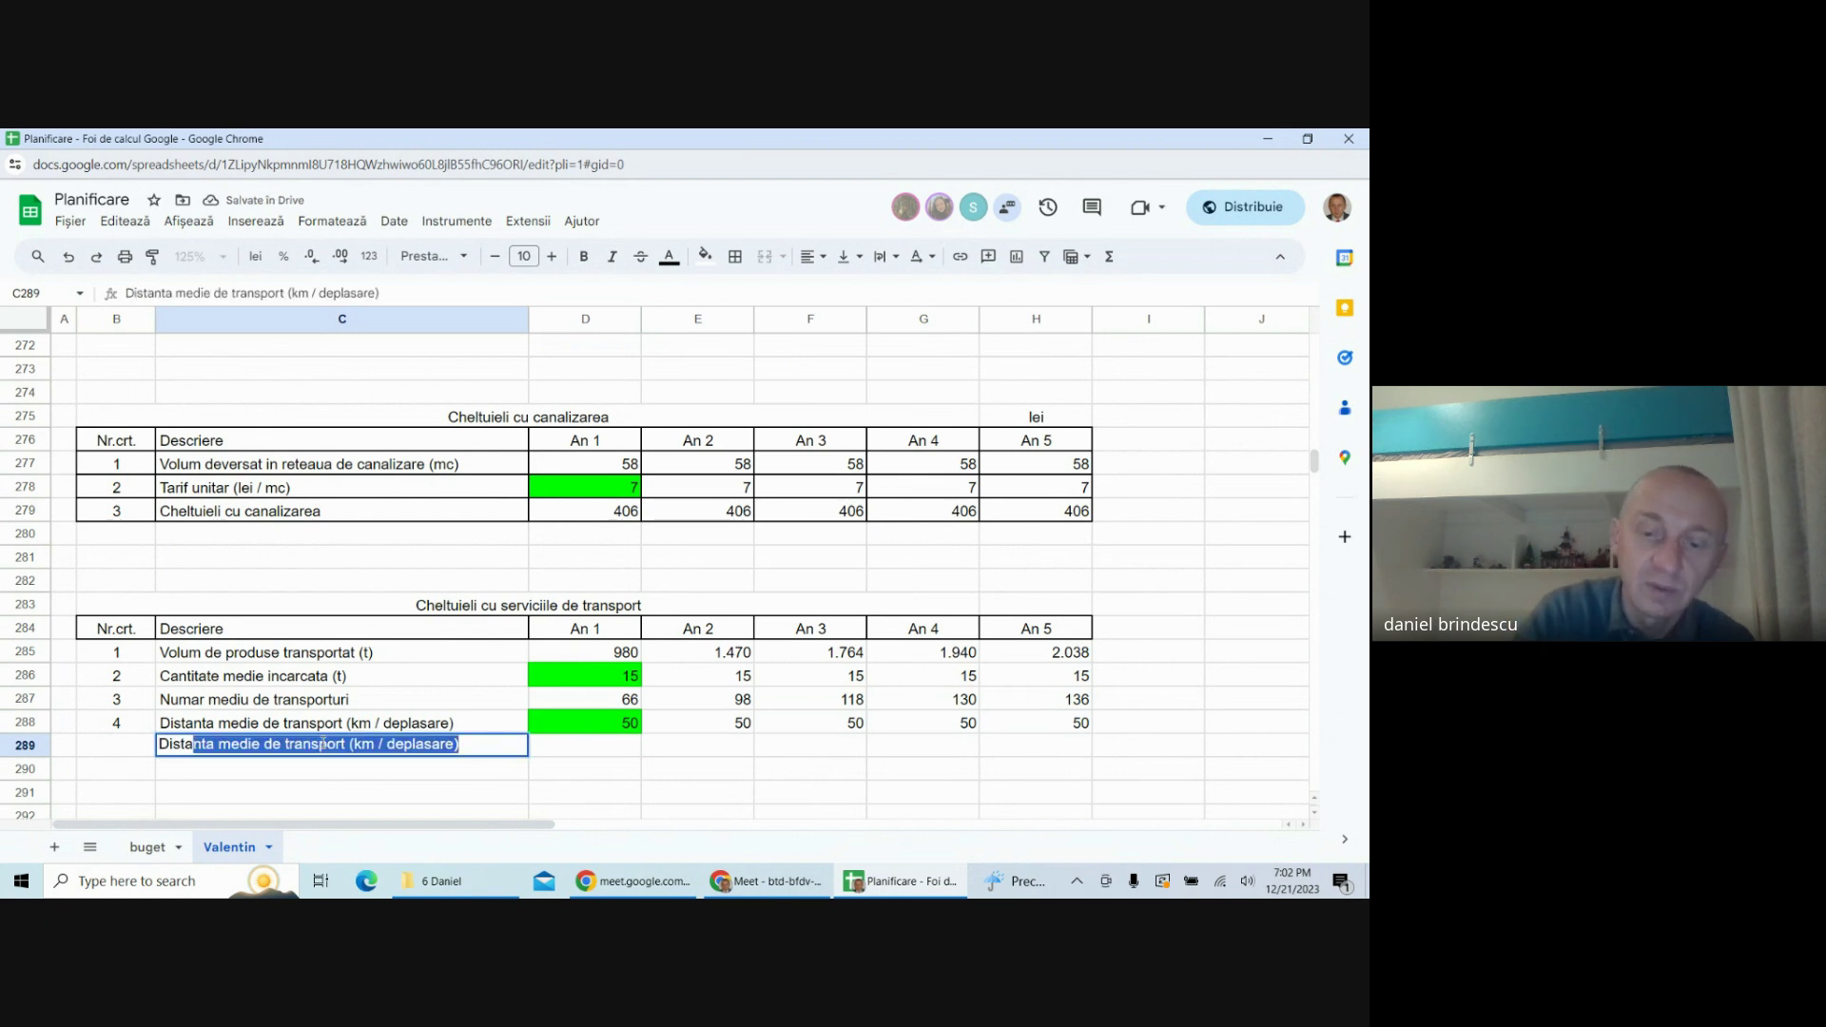
text(nta total)
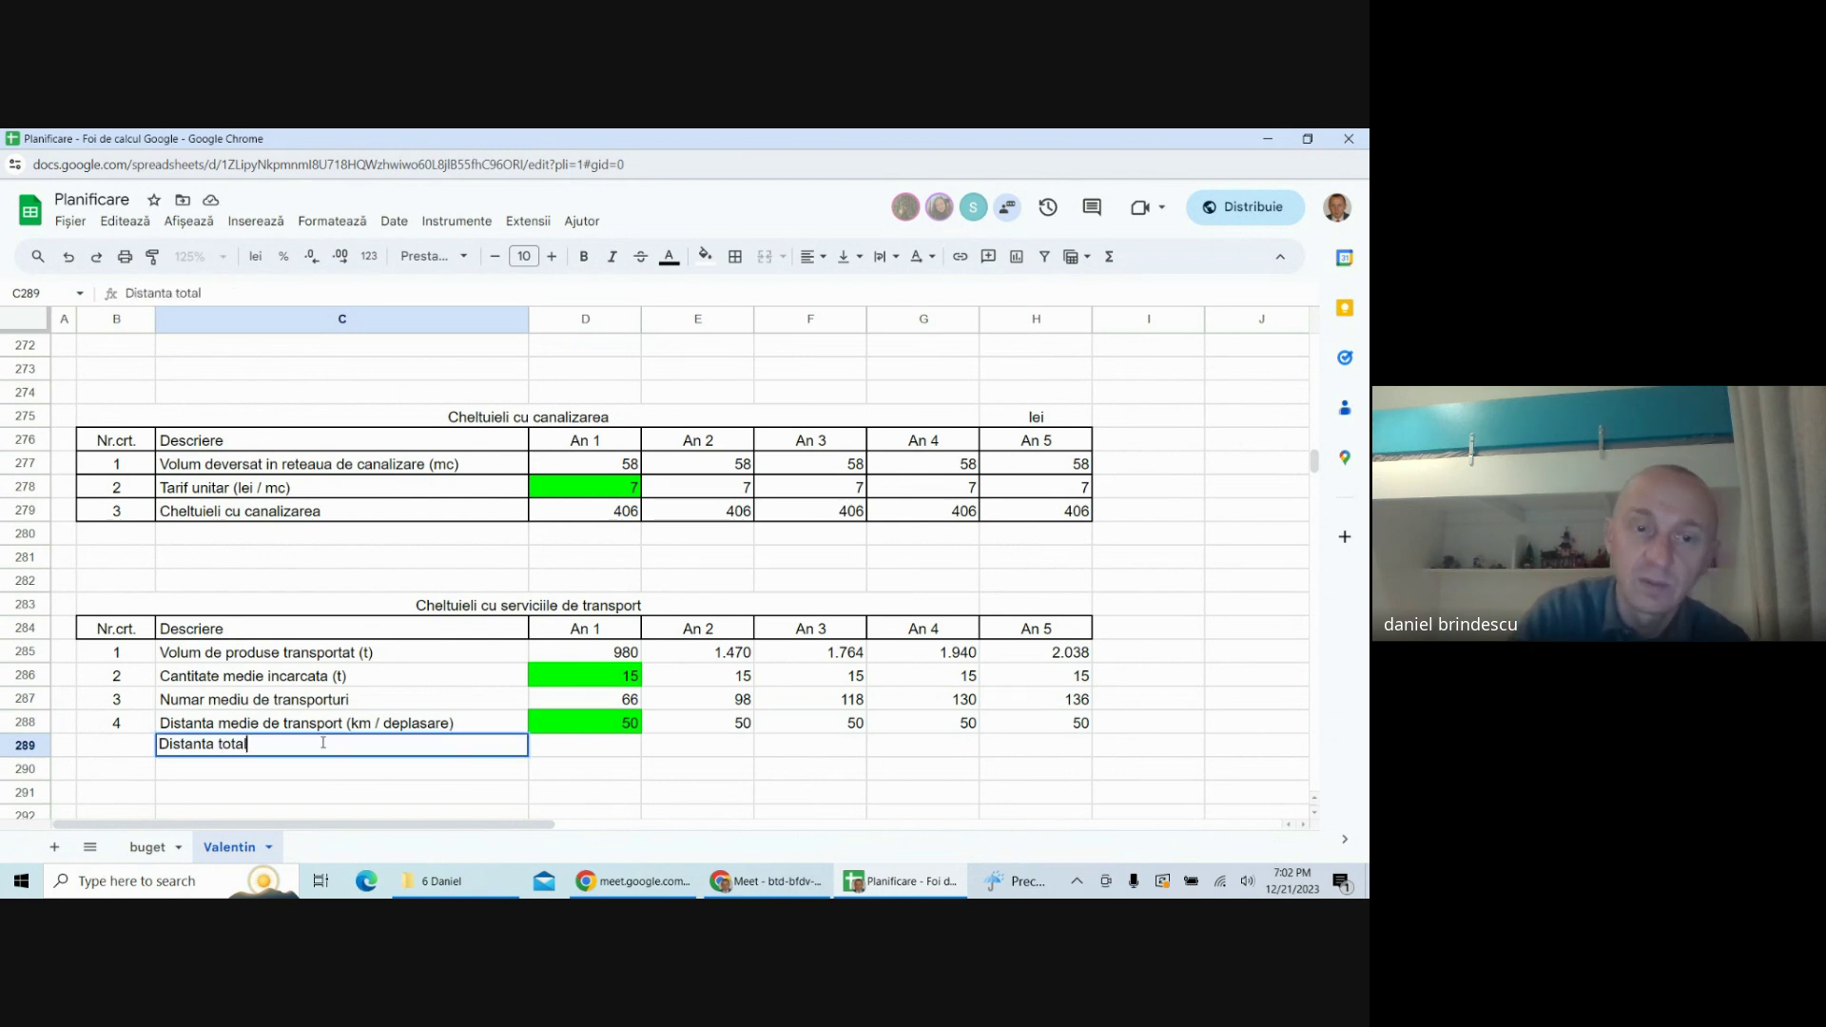
text(a (k)
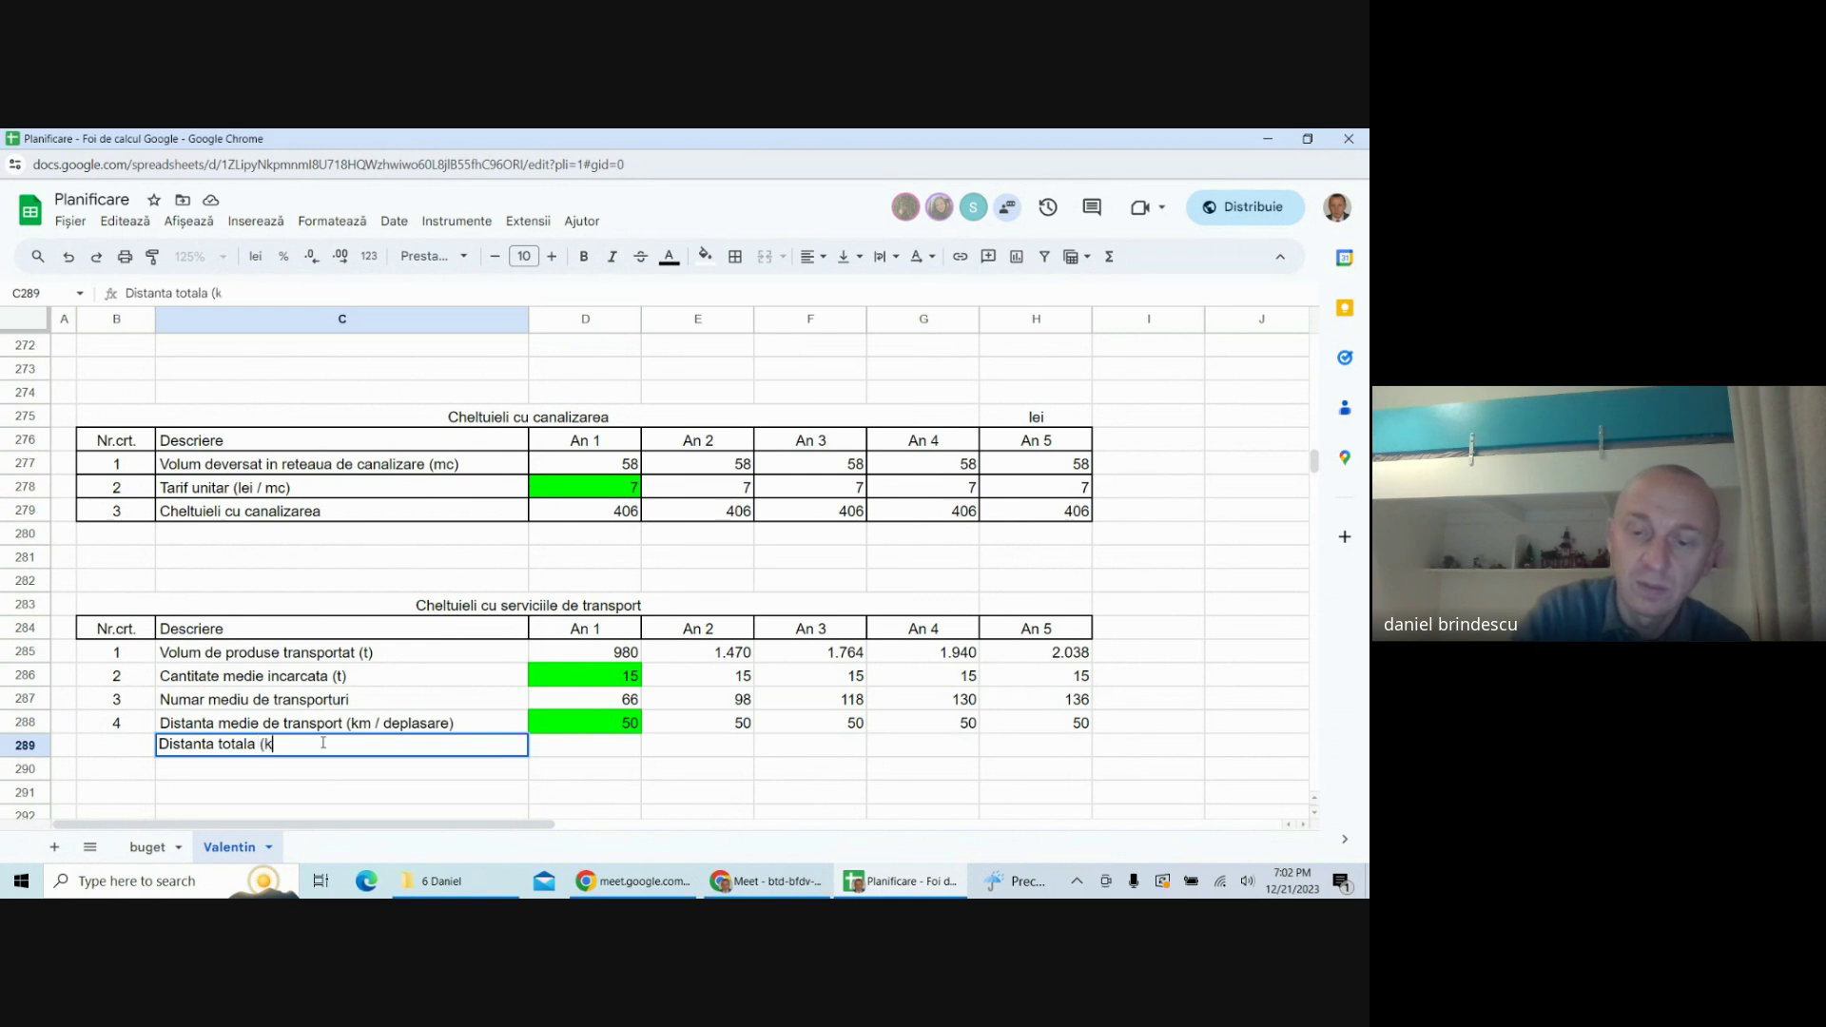
text(m))
key(Return)
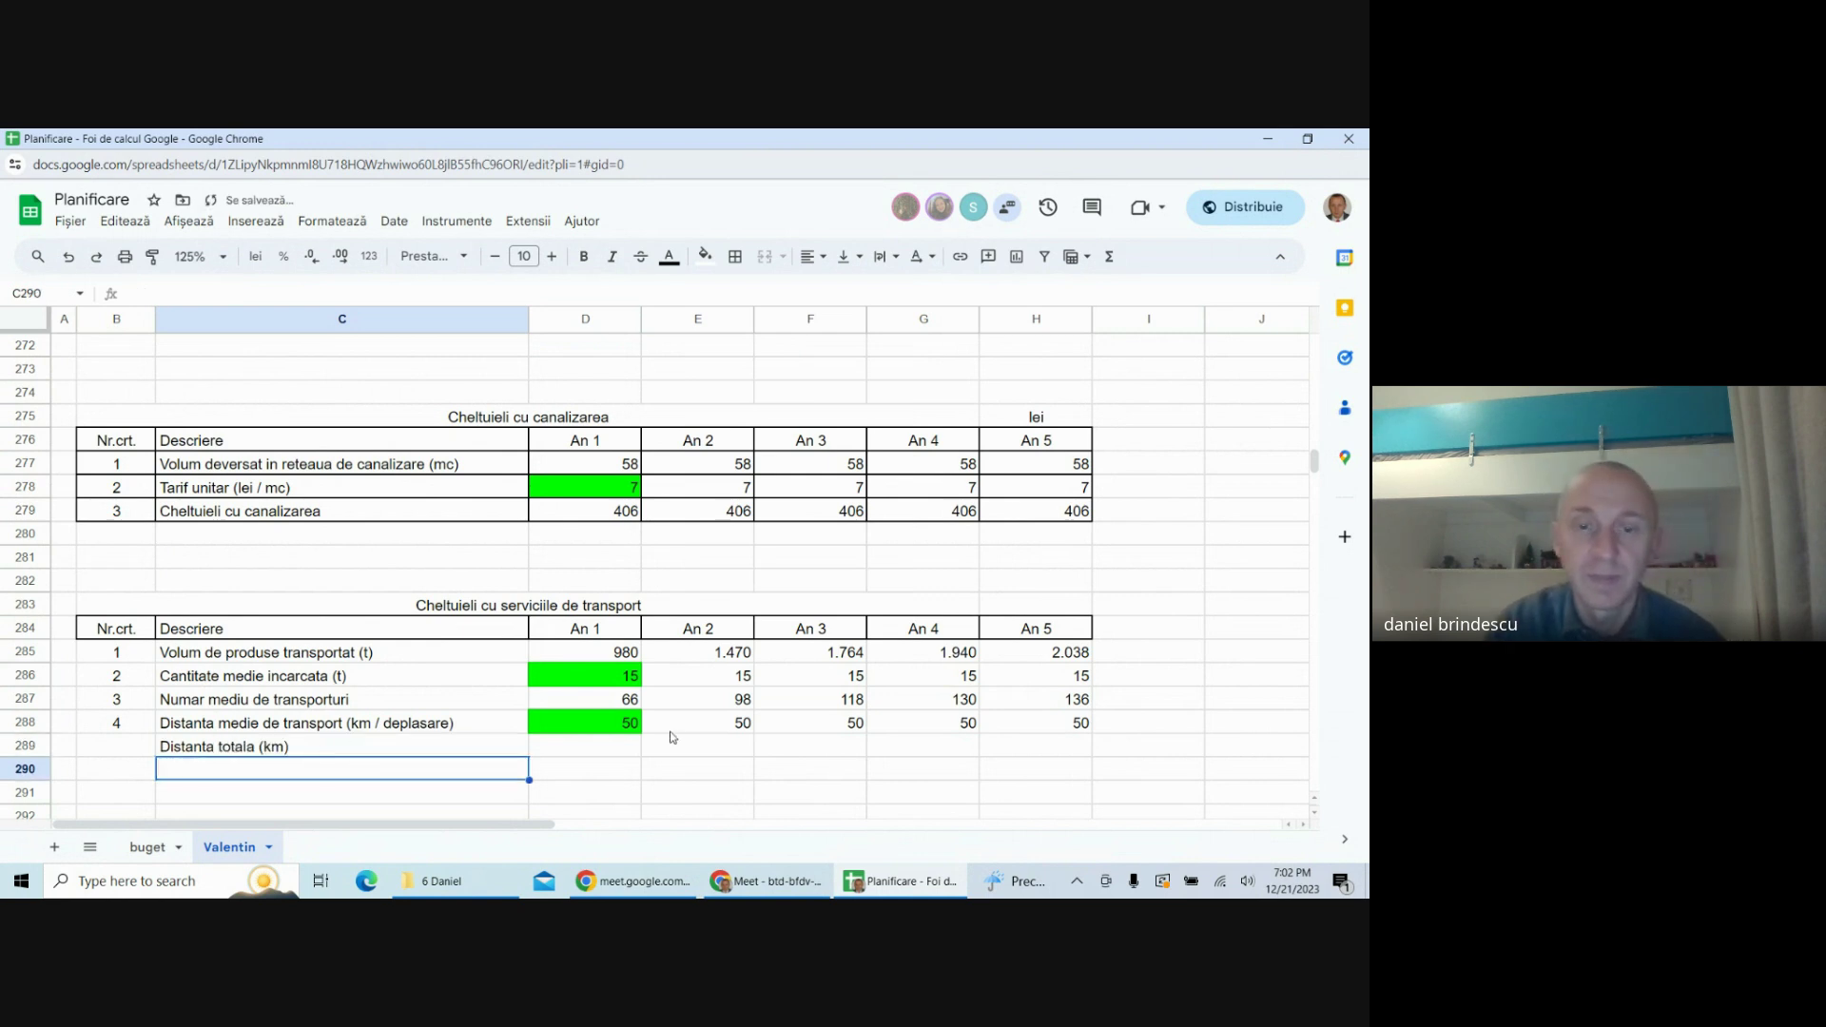
- Calculate the total distance in D289 with =D287*D288 and fill it across to H289
click(620, 747)
text(=)
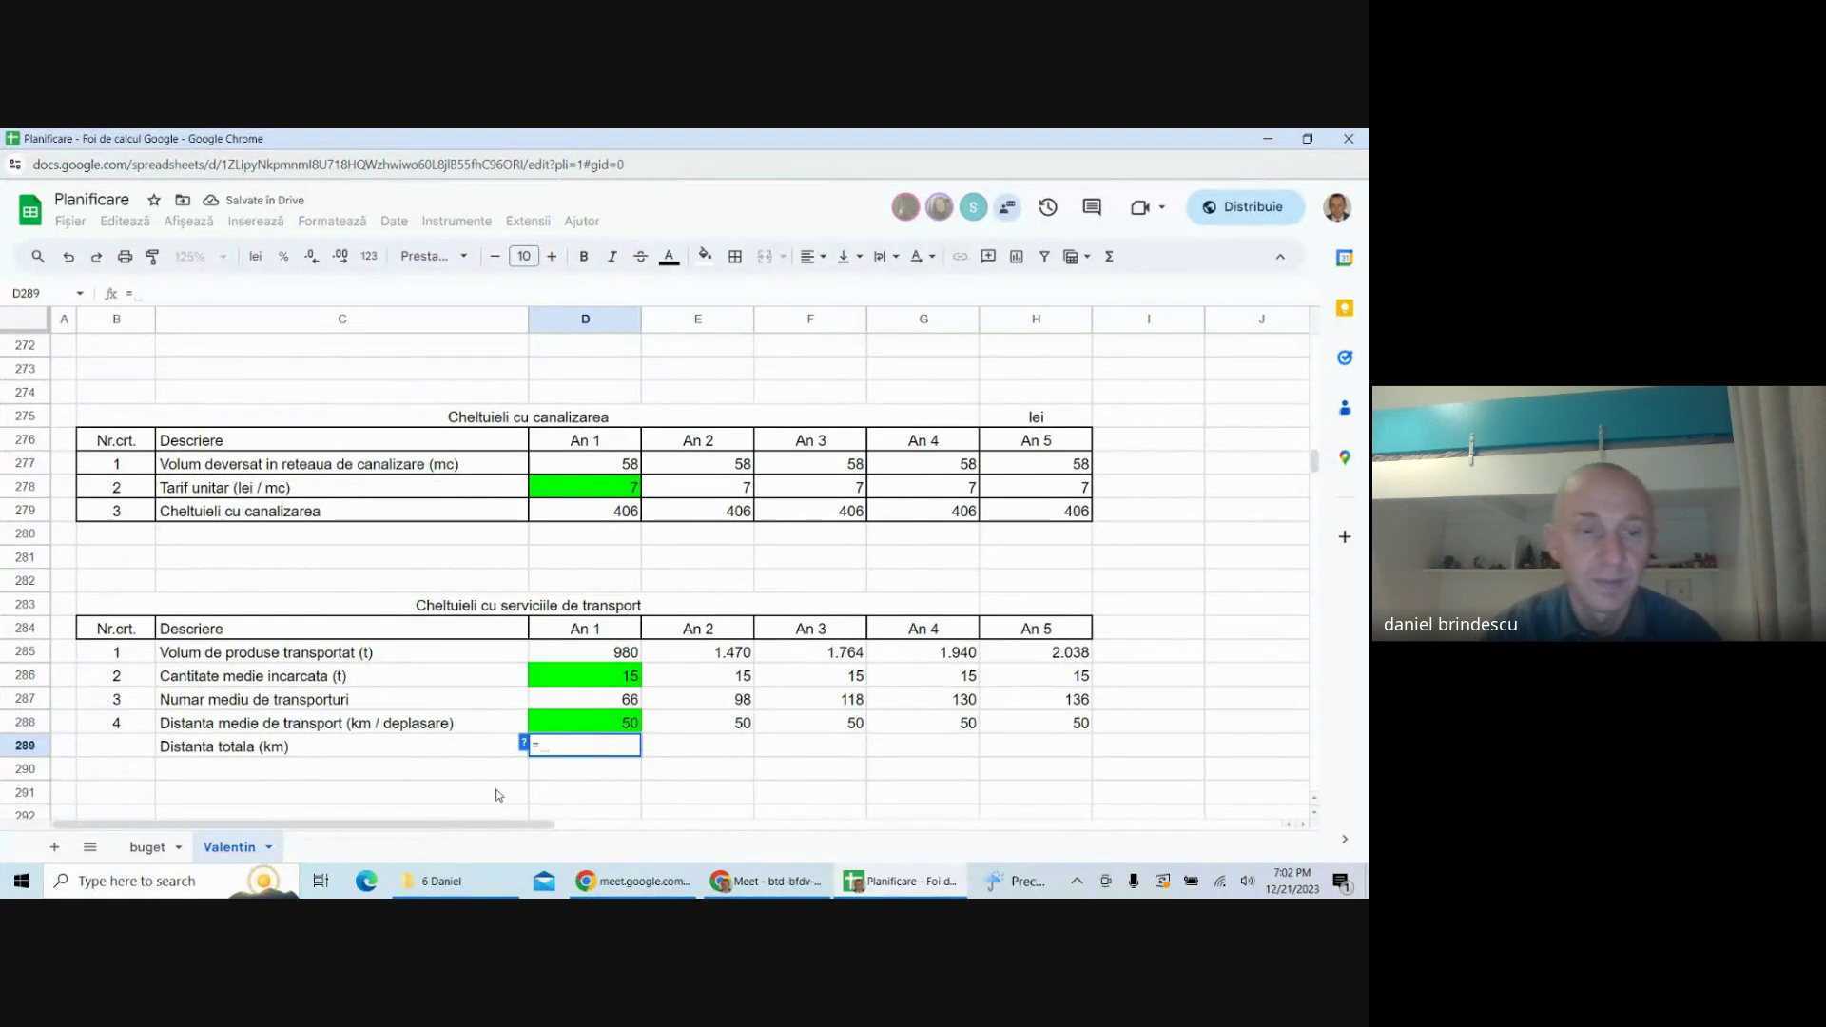
click(593, 704)
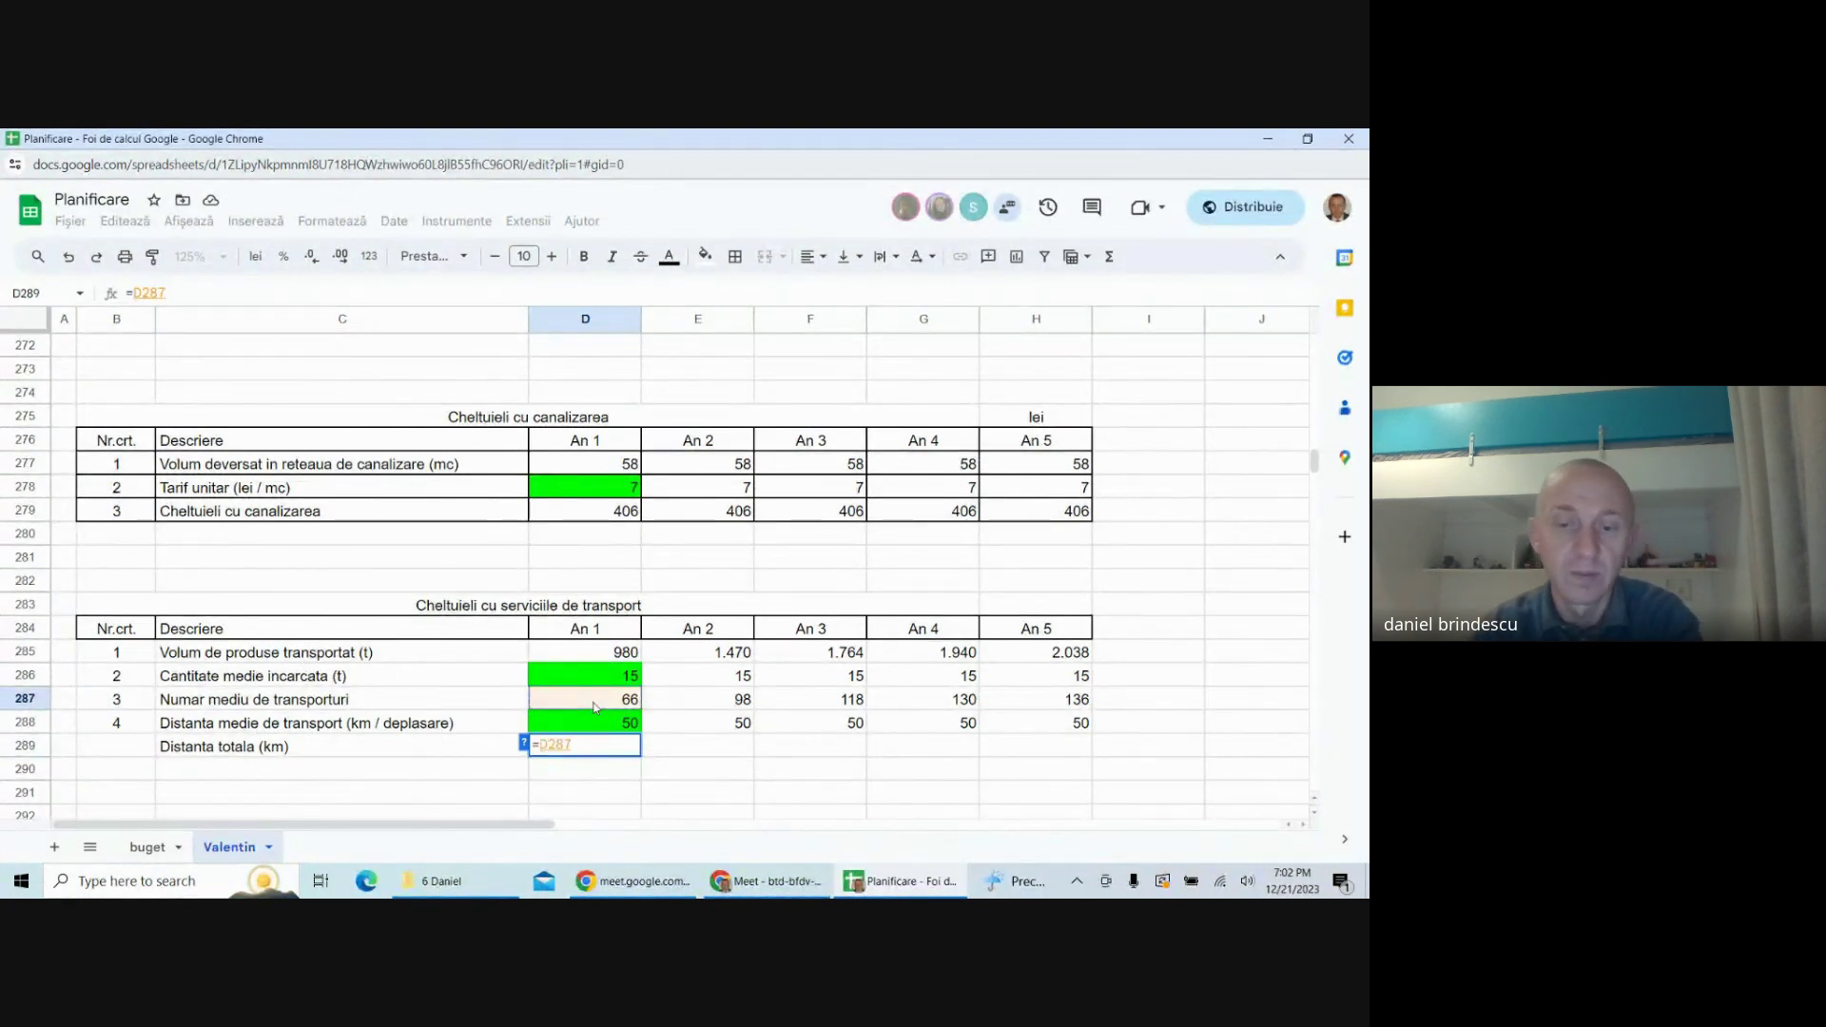
text(*)
click(608, 723)
key(Return)
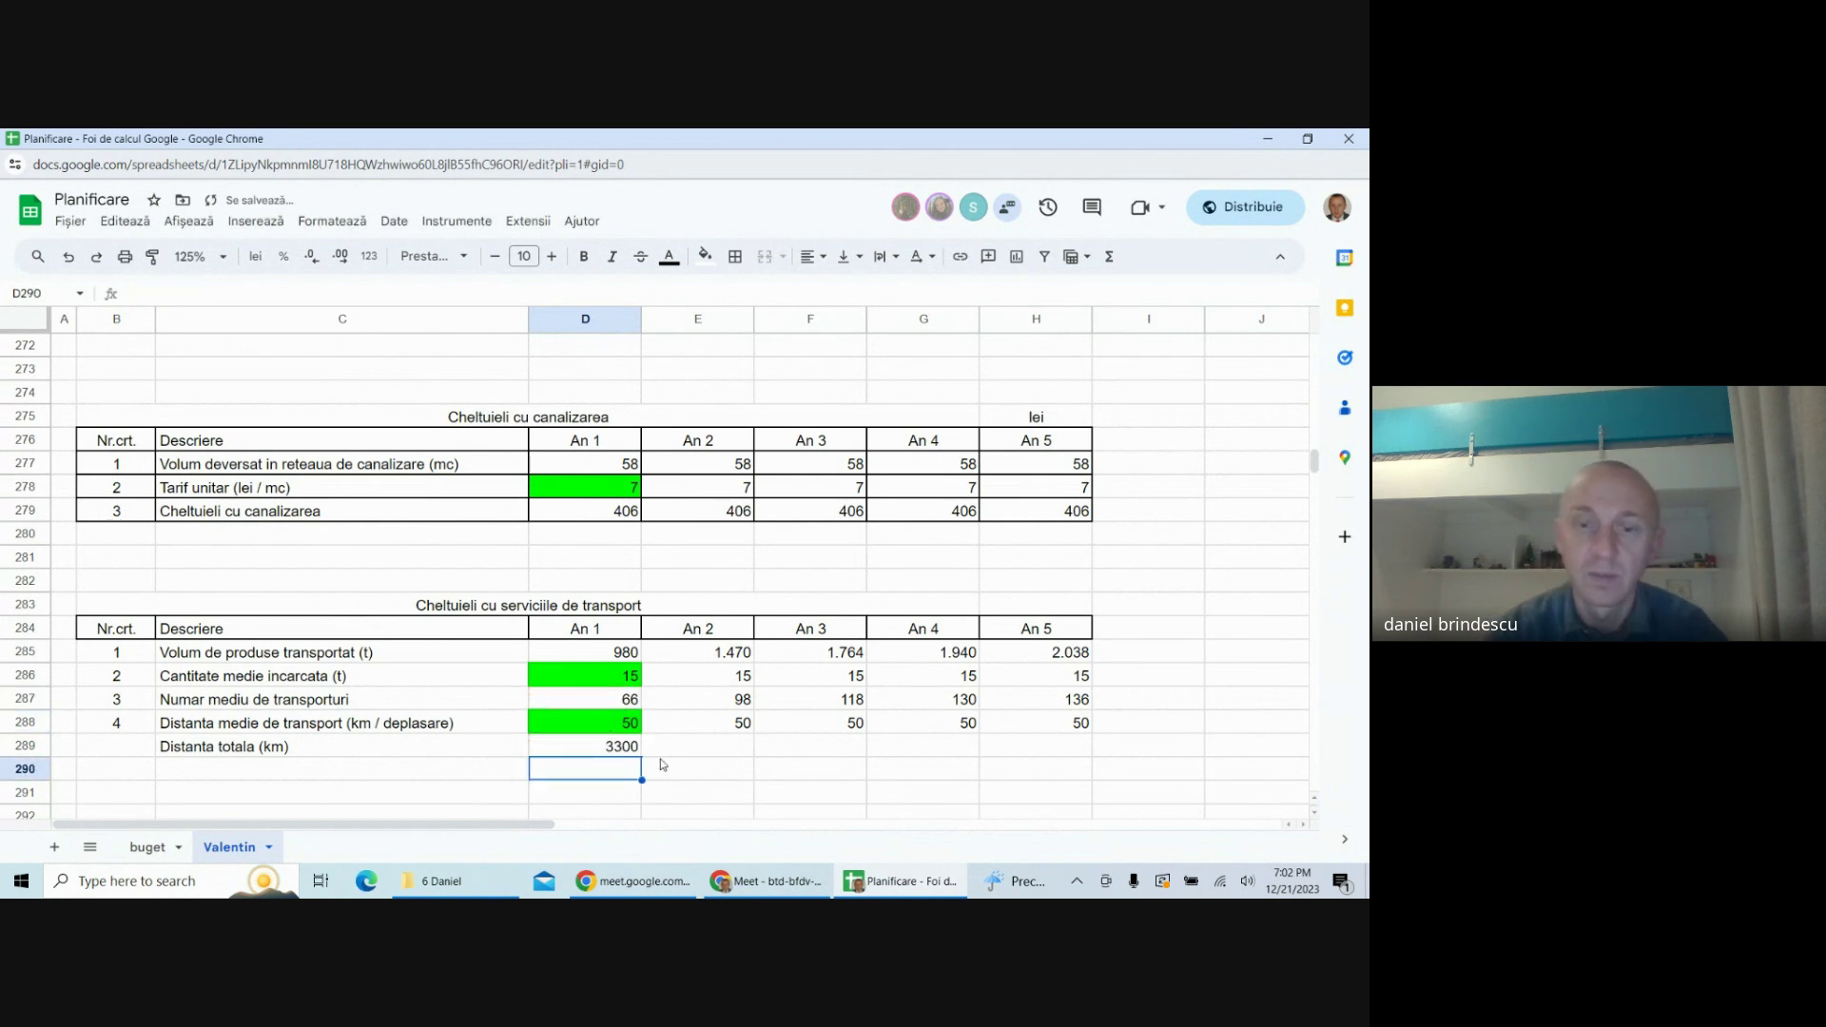
click(625, 747)
drag(642, 756, 1074, 756)
- Extend the Nr.crt. numbering of the transport table from 5 in B289 to 7 in B291
scroll(570, 665, down, 3)
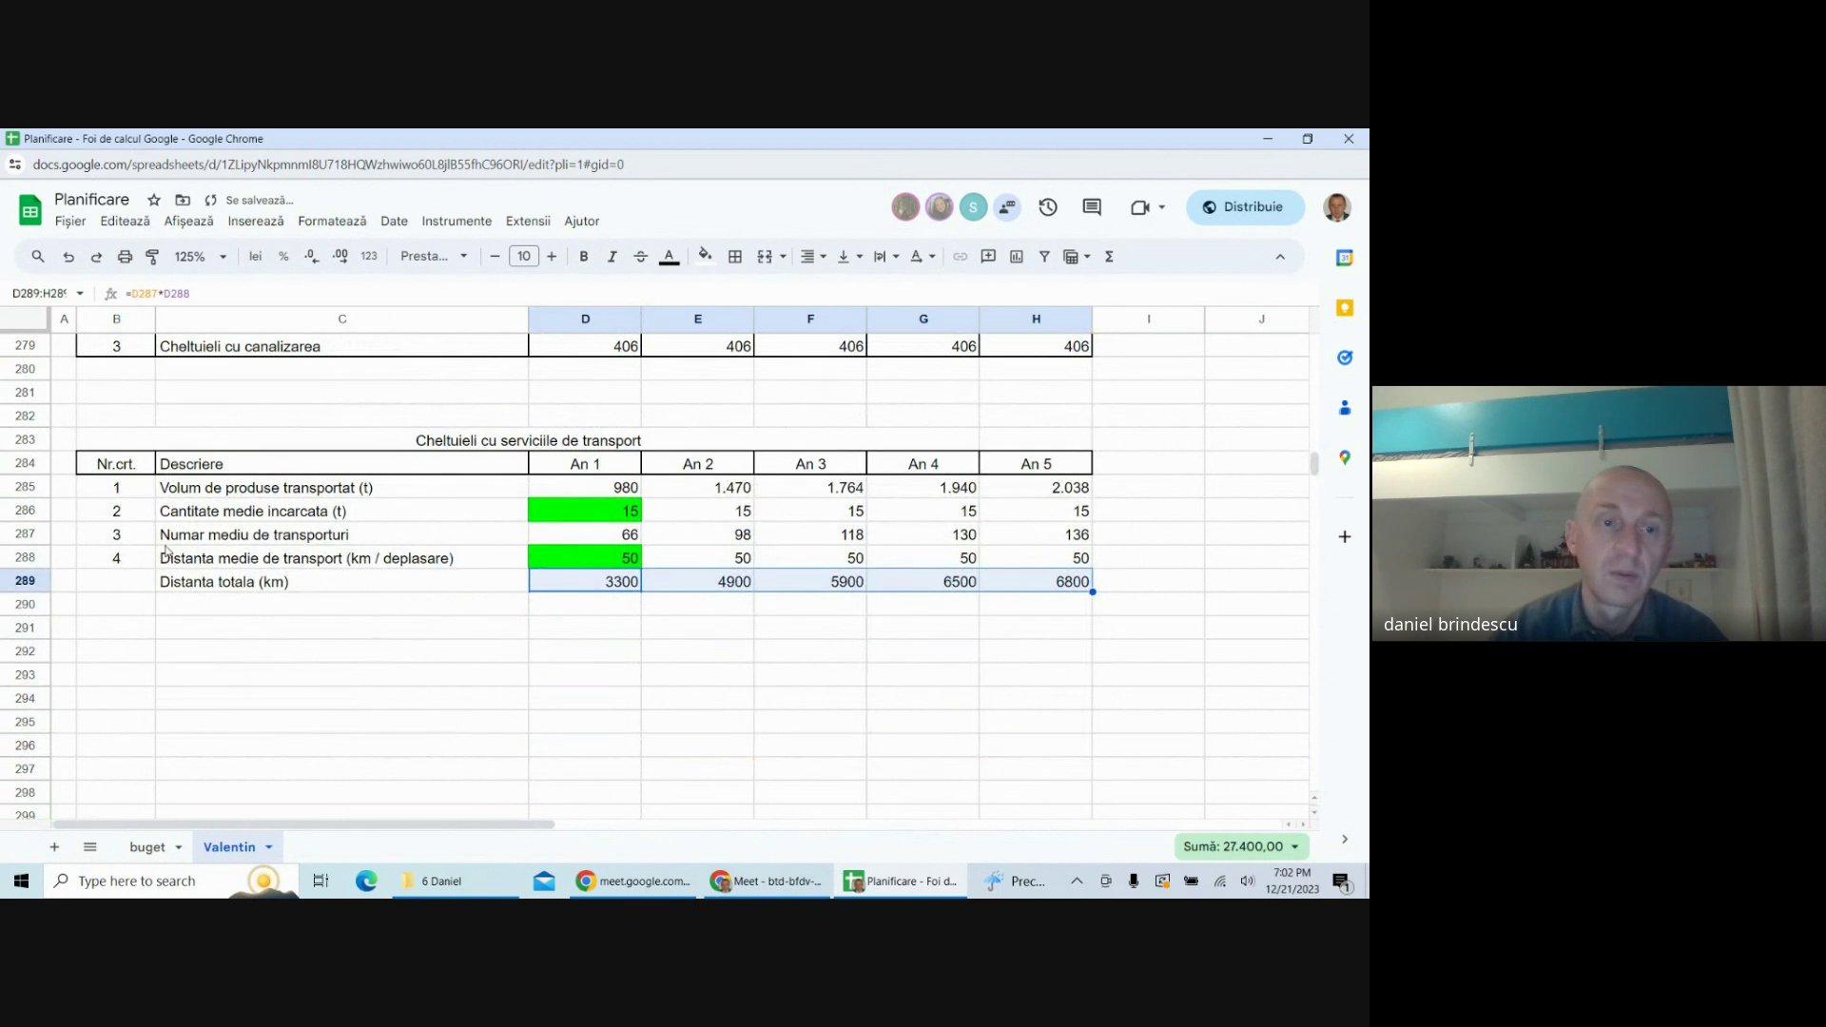
drag(124, 535, 158, 625)
click(209, 609)
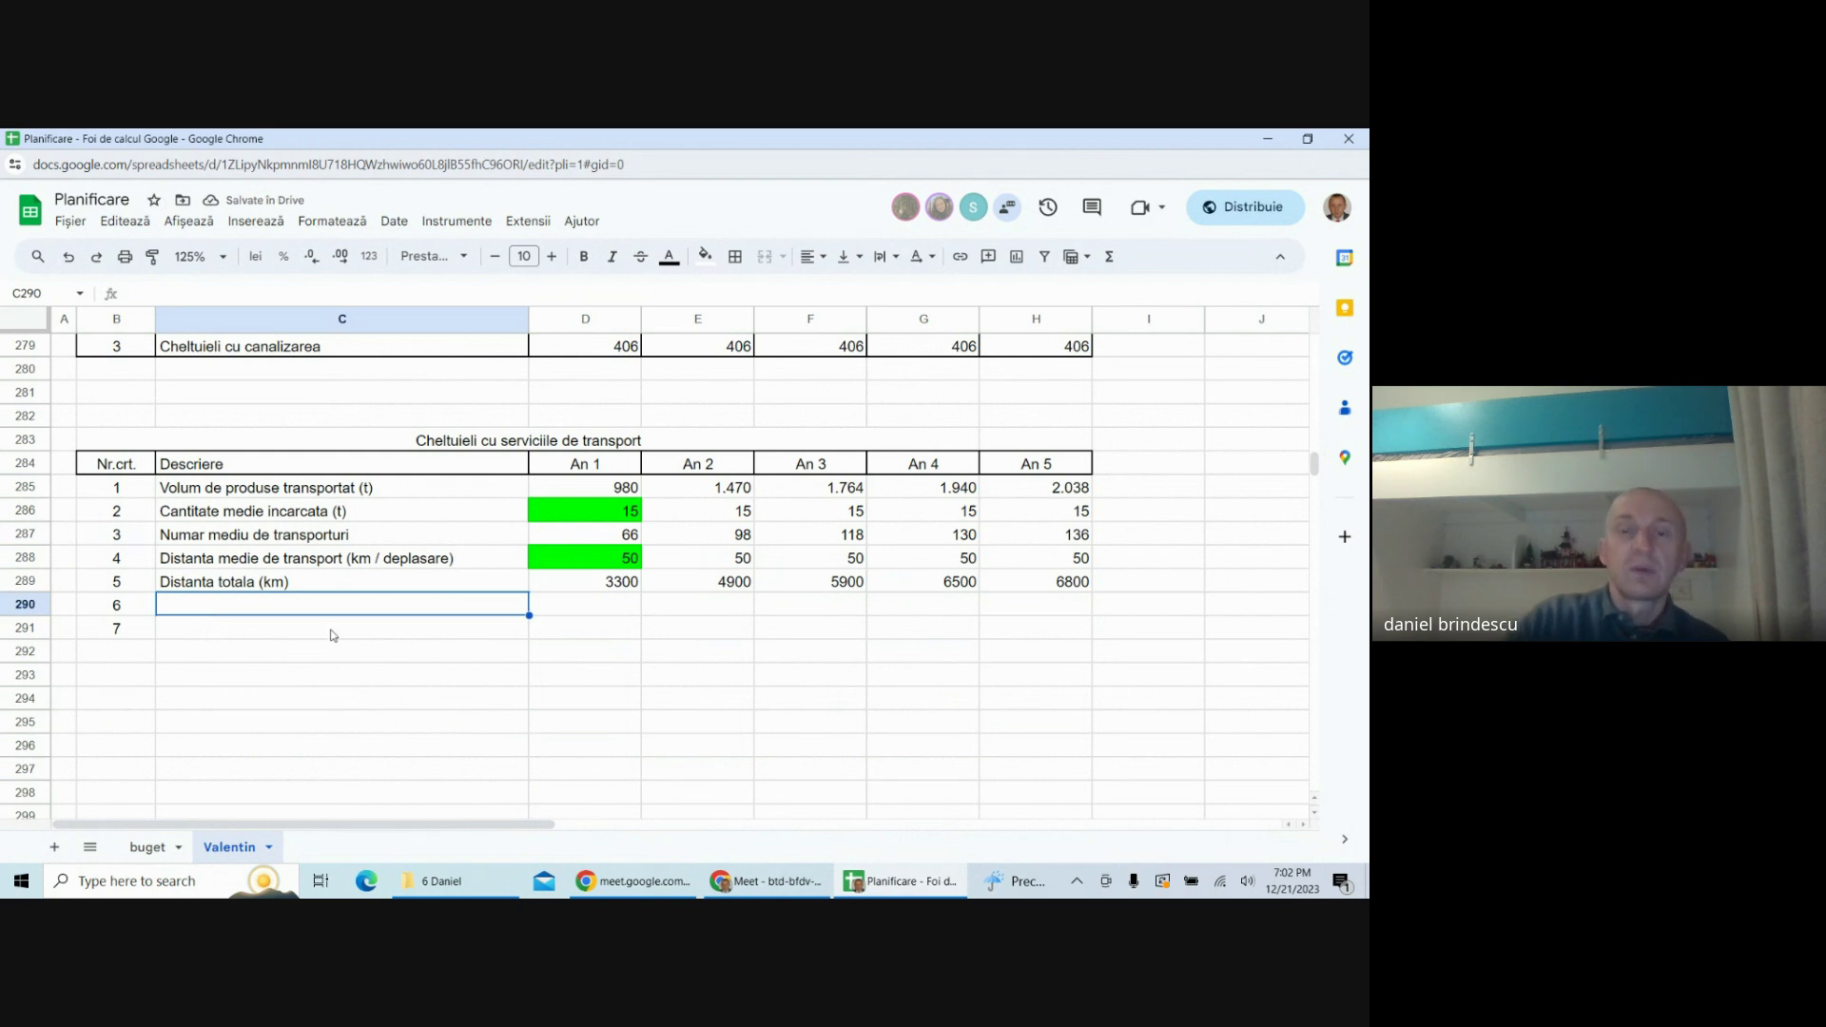
click(569, 561)
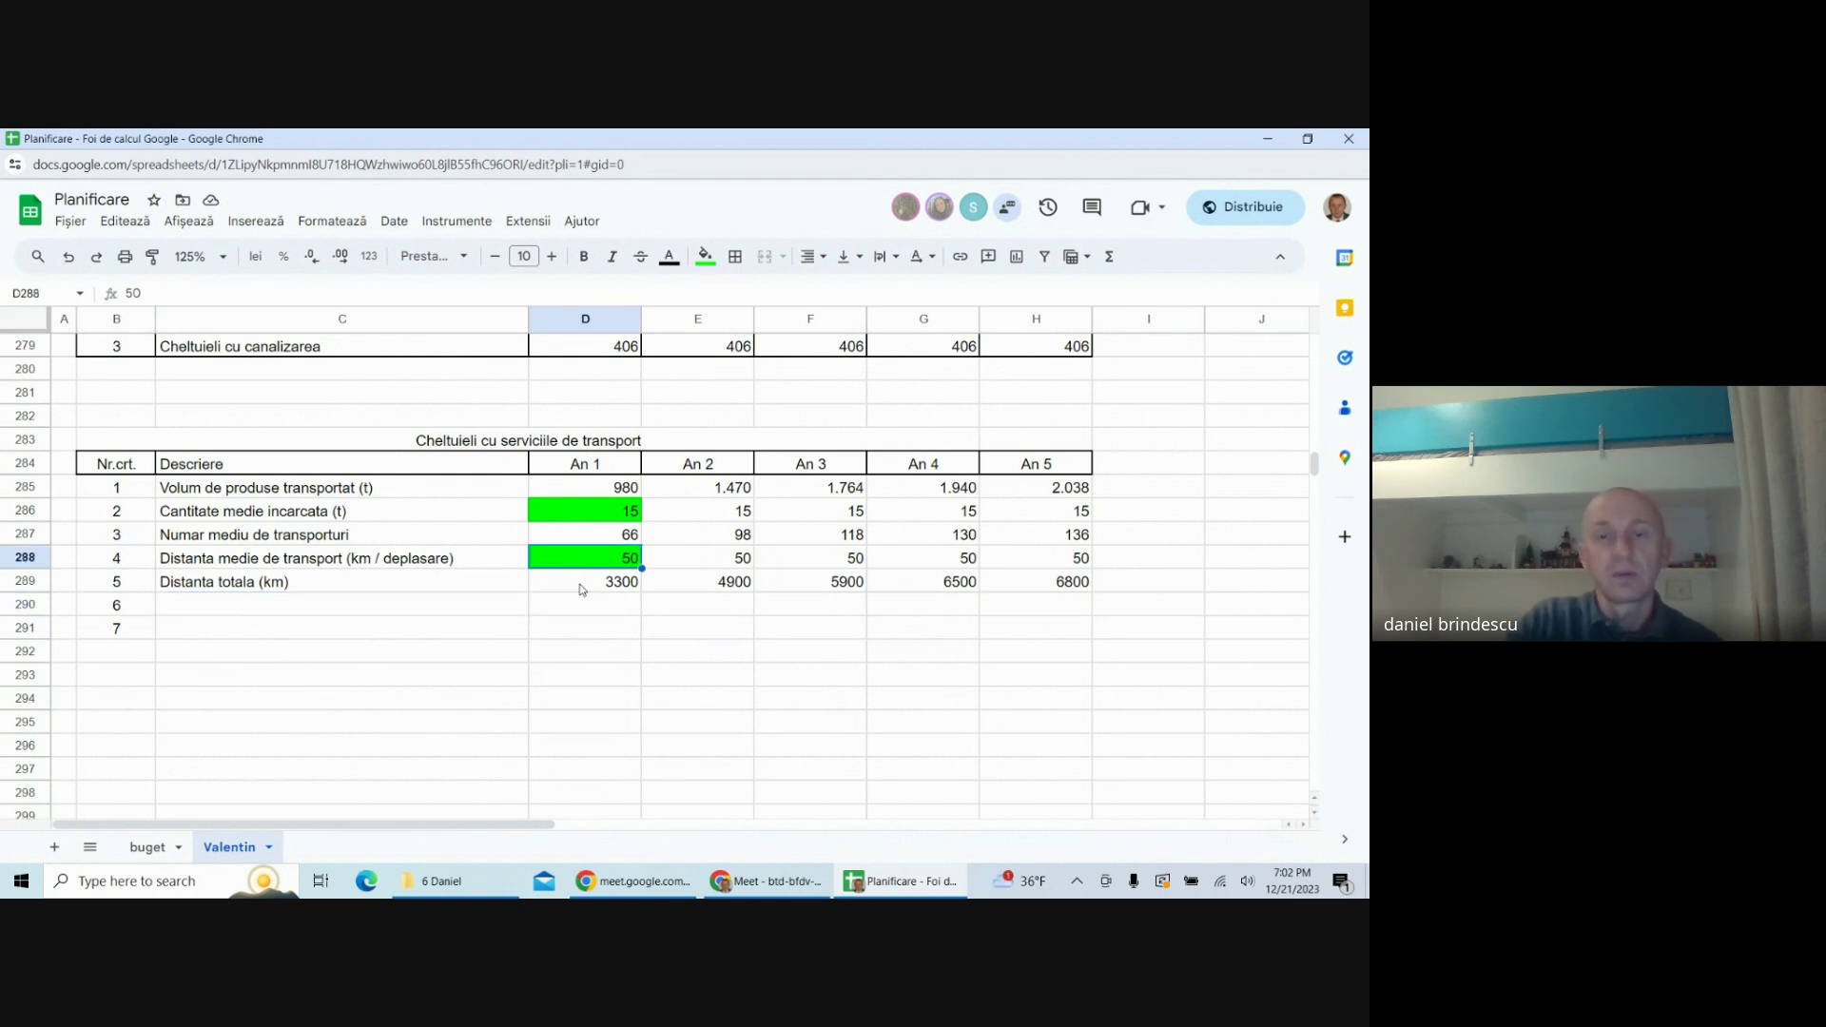
- Clear the row numbers in B290:B291 and delete the two distance rows, 288 and 289, from the transport table
drag(130, 607, 132, 635)
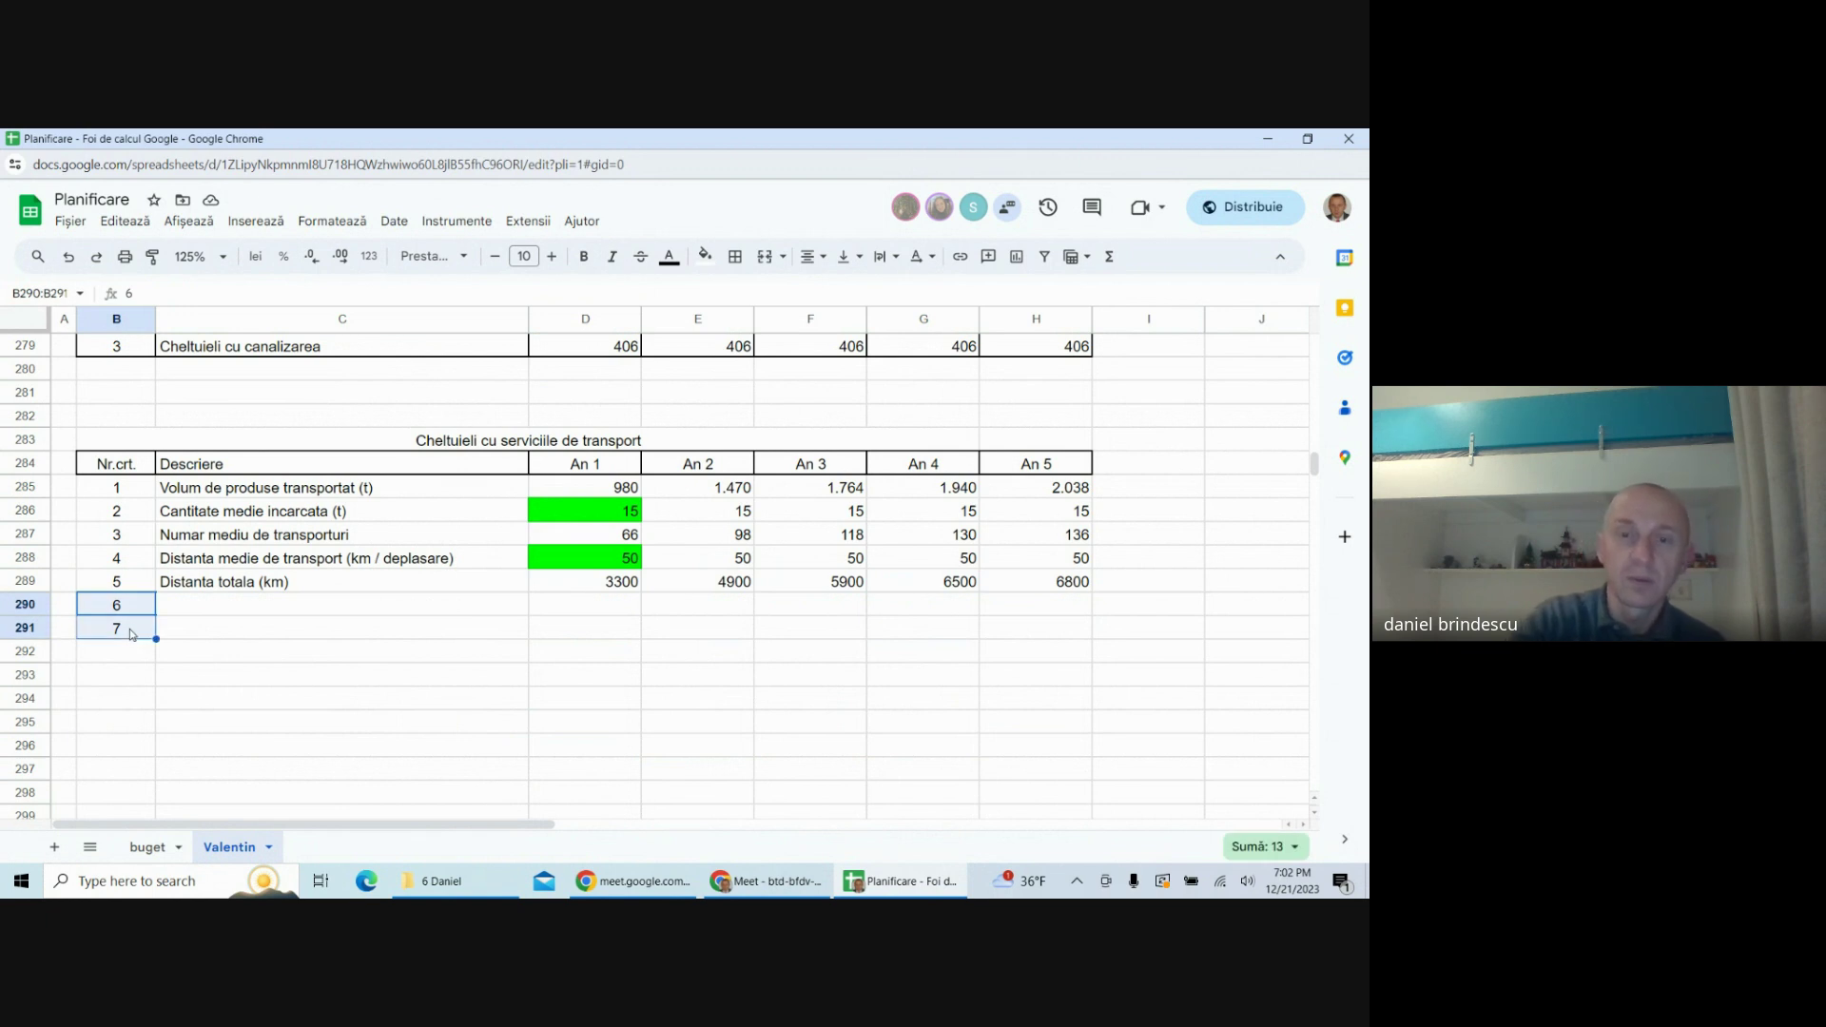
key(Delete)
click(390, 609)
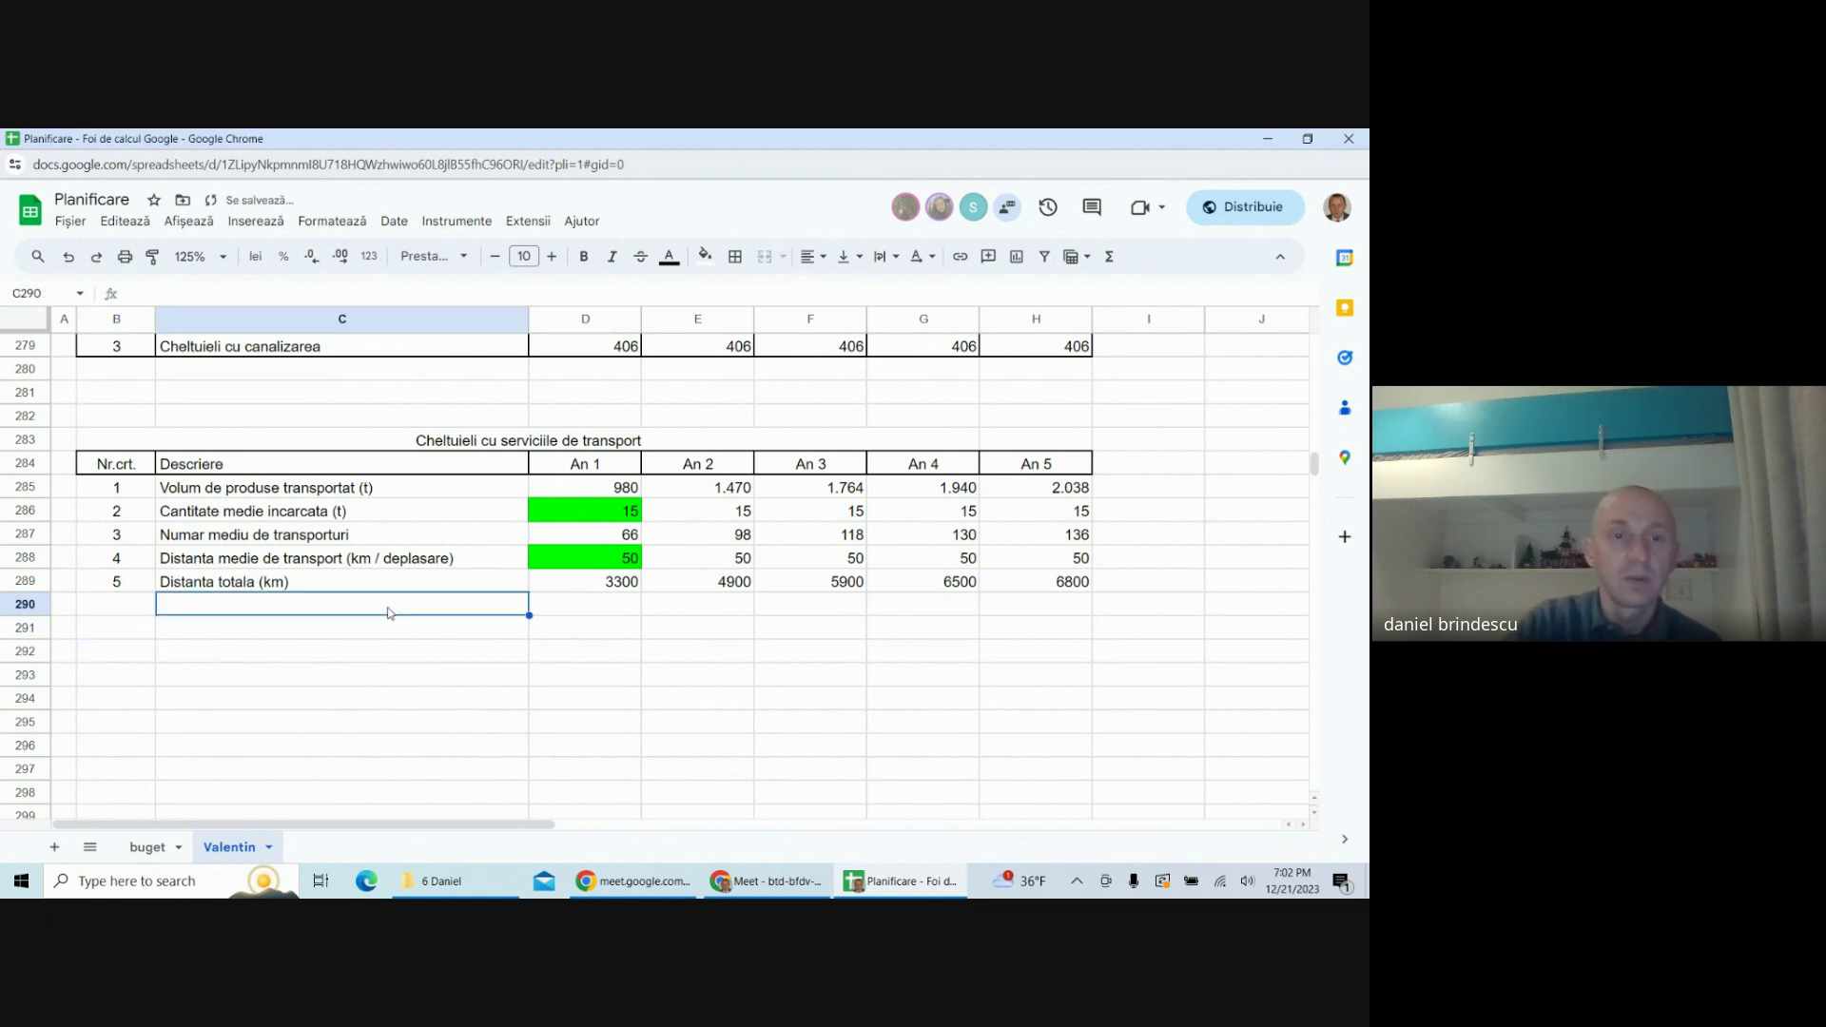
drag(26, 558, 26, 581)
right_click(28, 580)
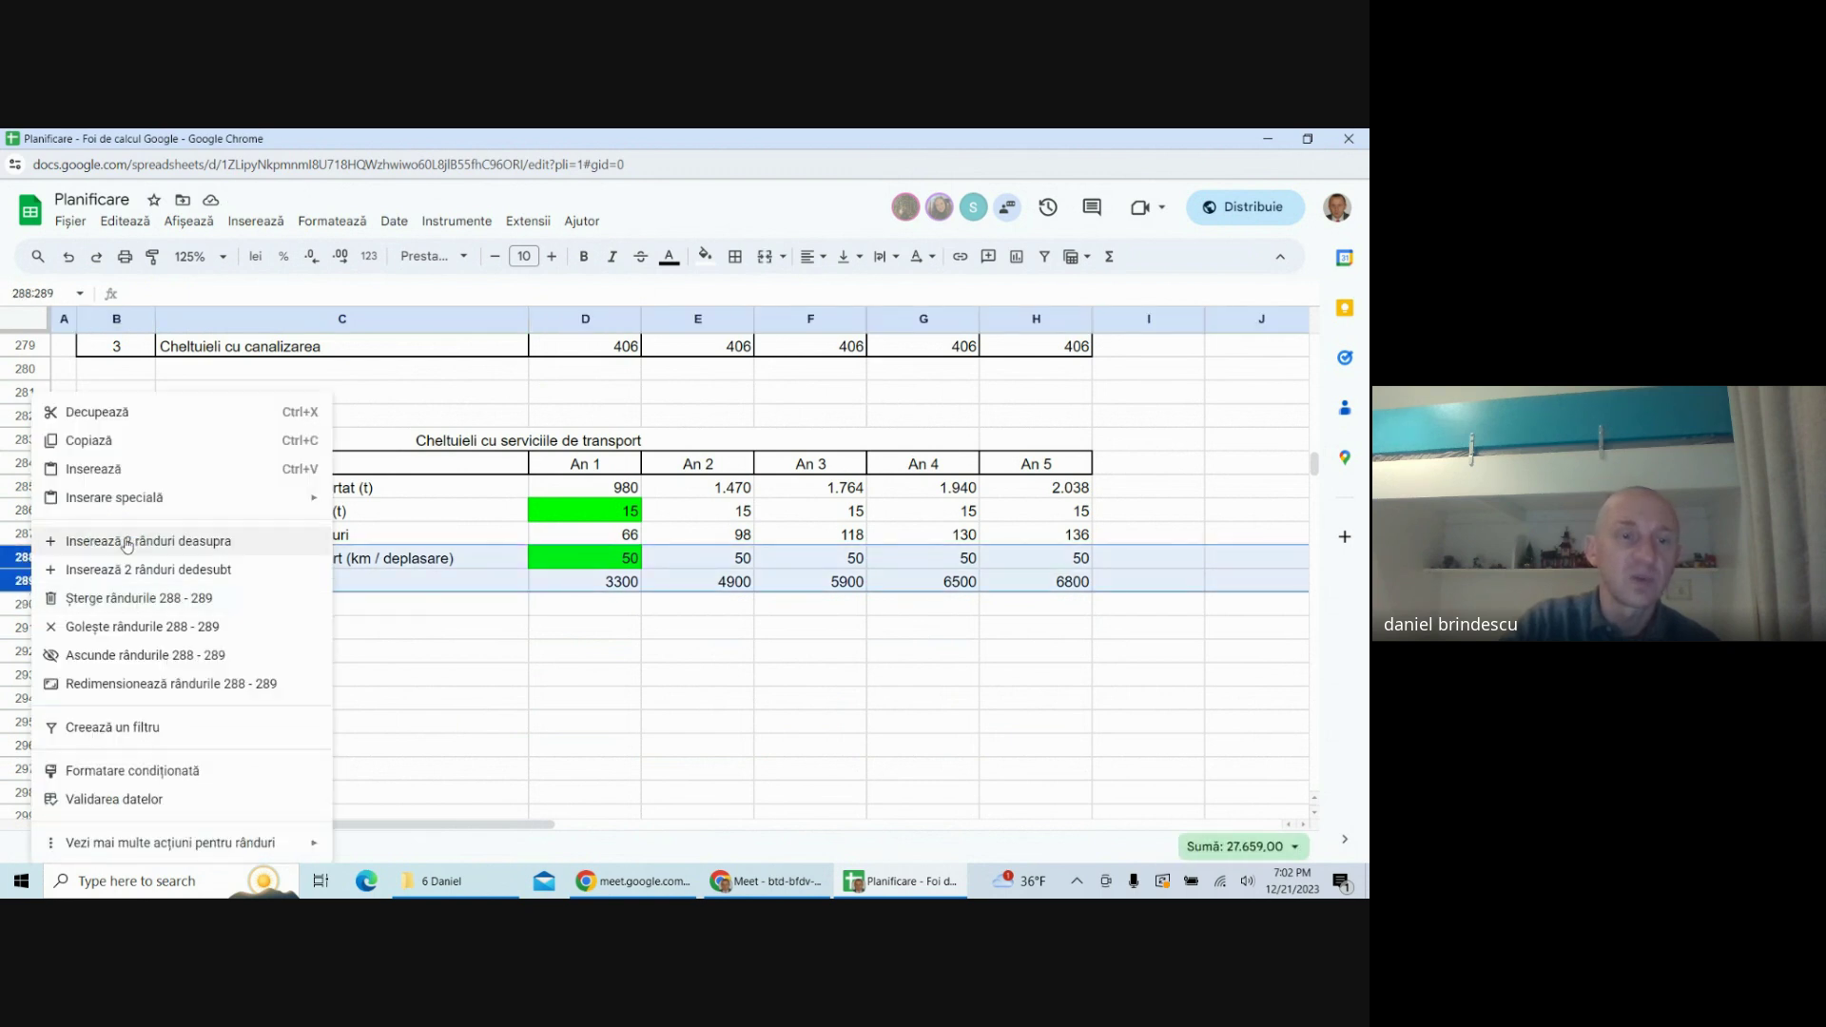
click(104, 597)
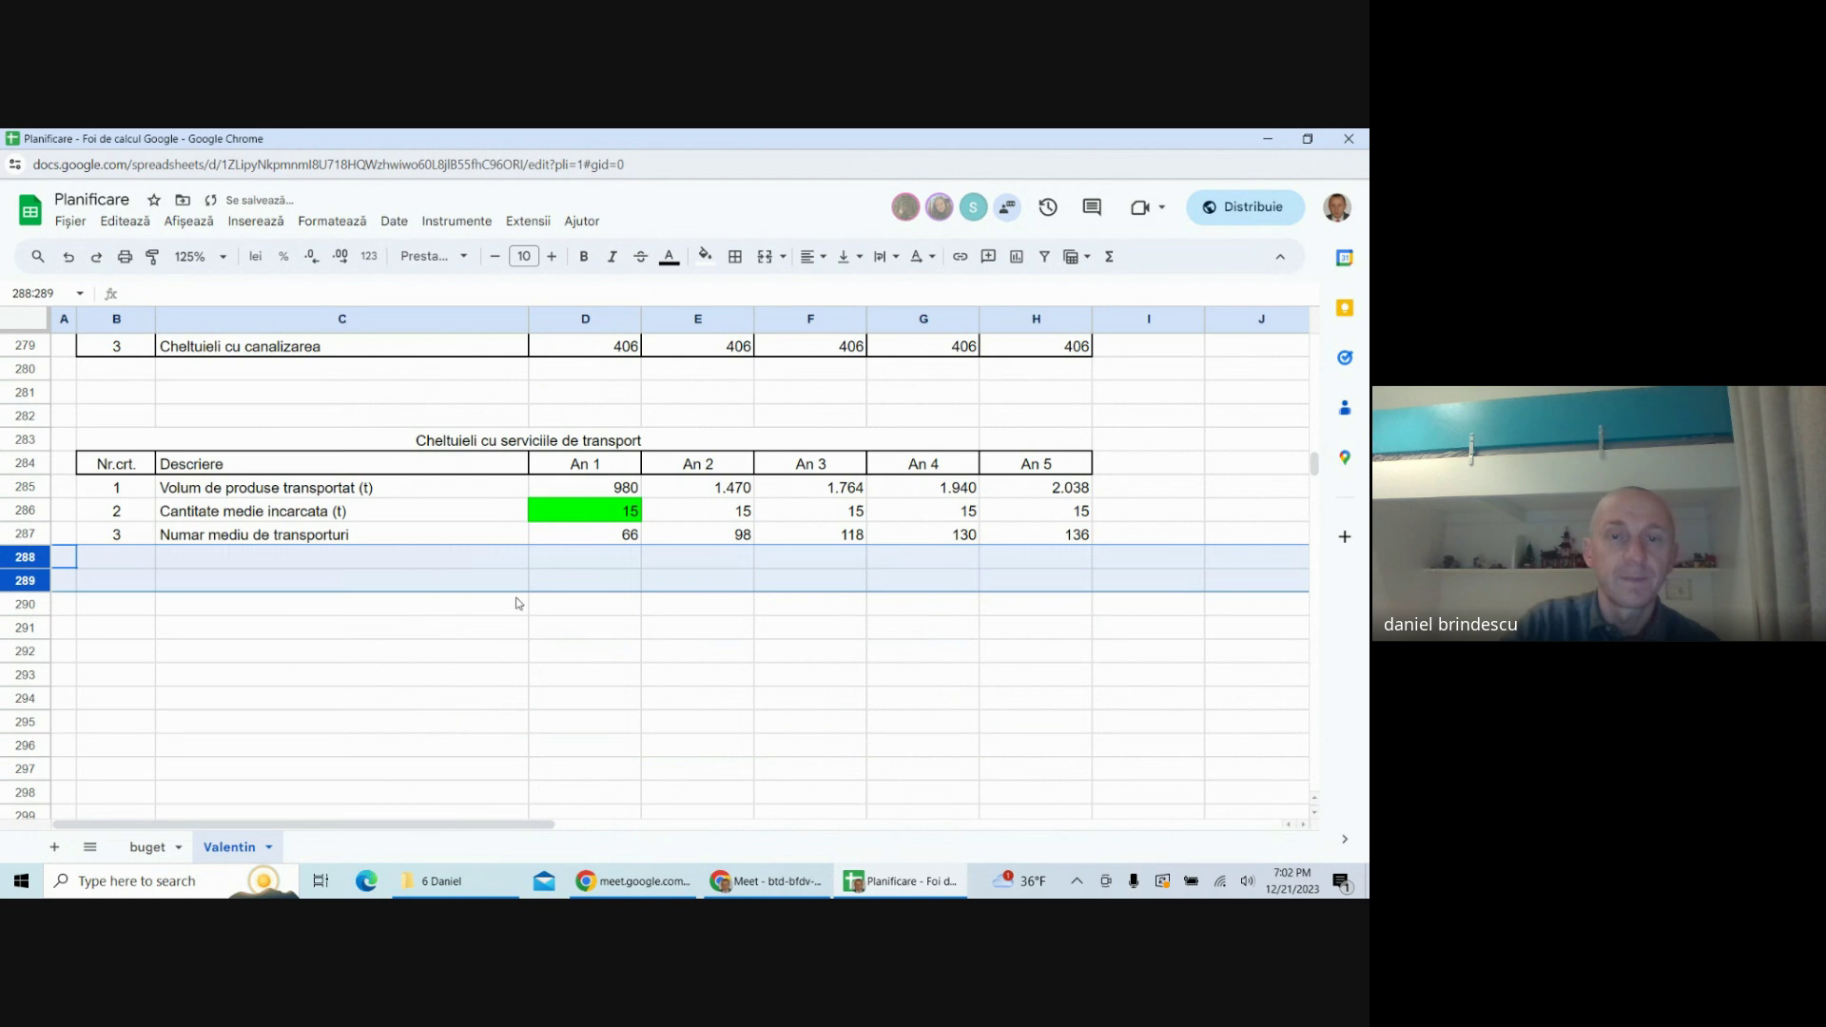
click(292, 656)
- Enter the description "Tarif mediu (lei / deplasare)" in C288 of the transport table
click(228, 561)
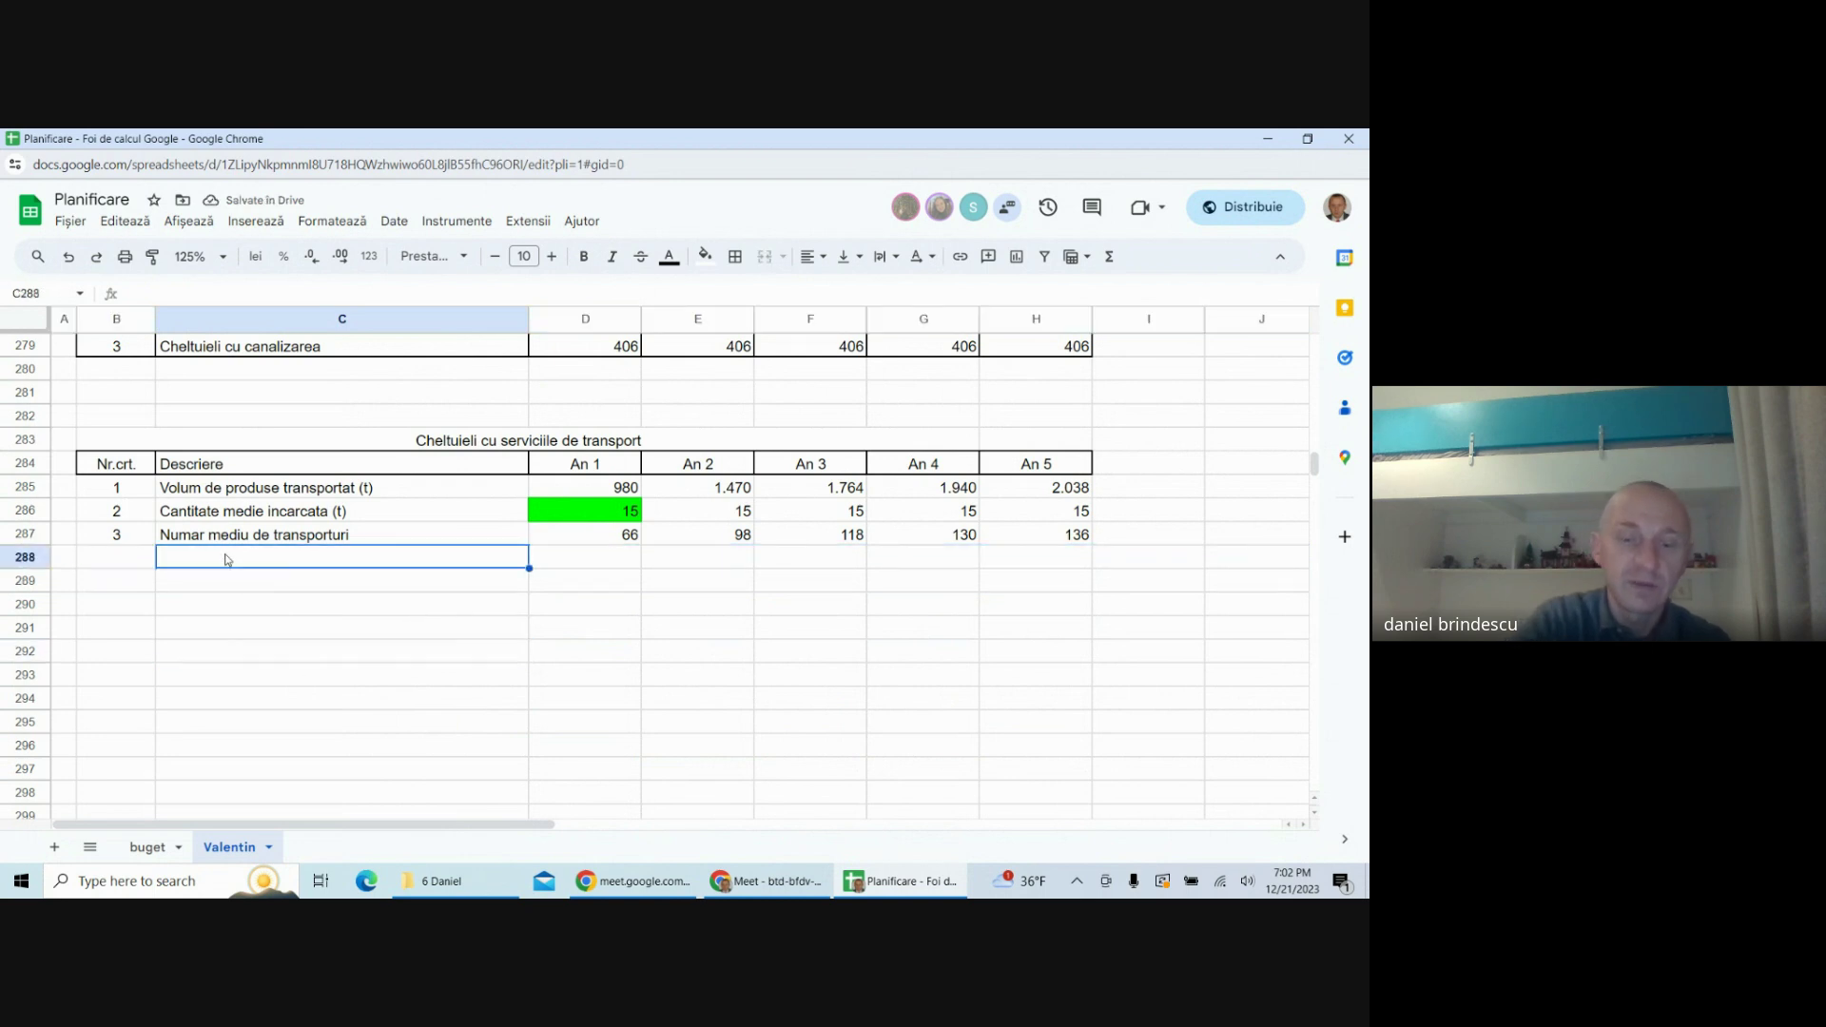
text(Tarif me)
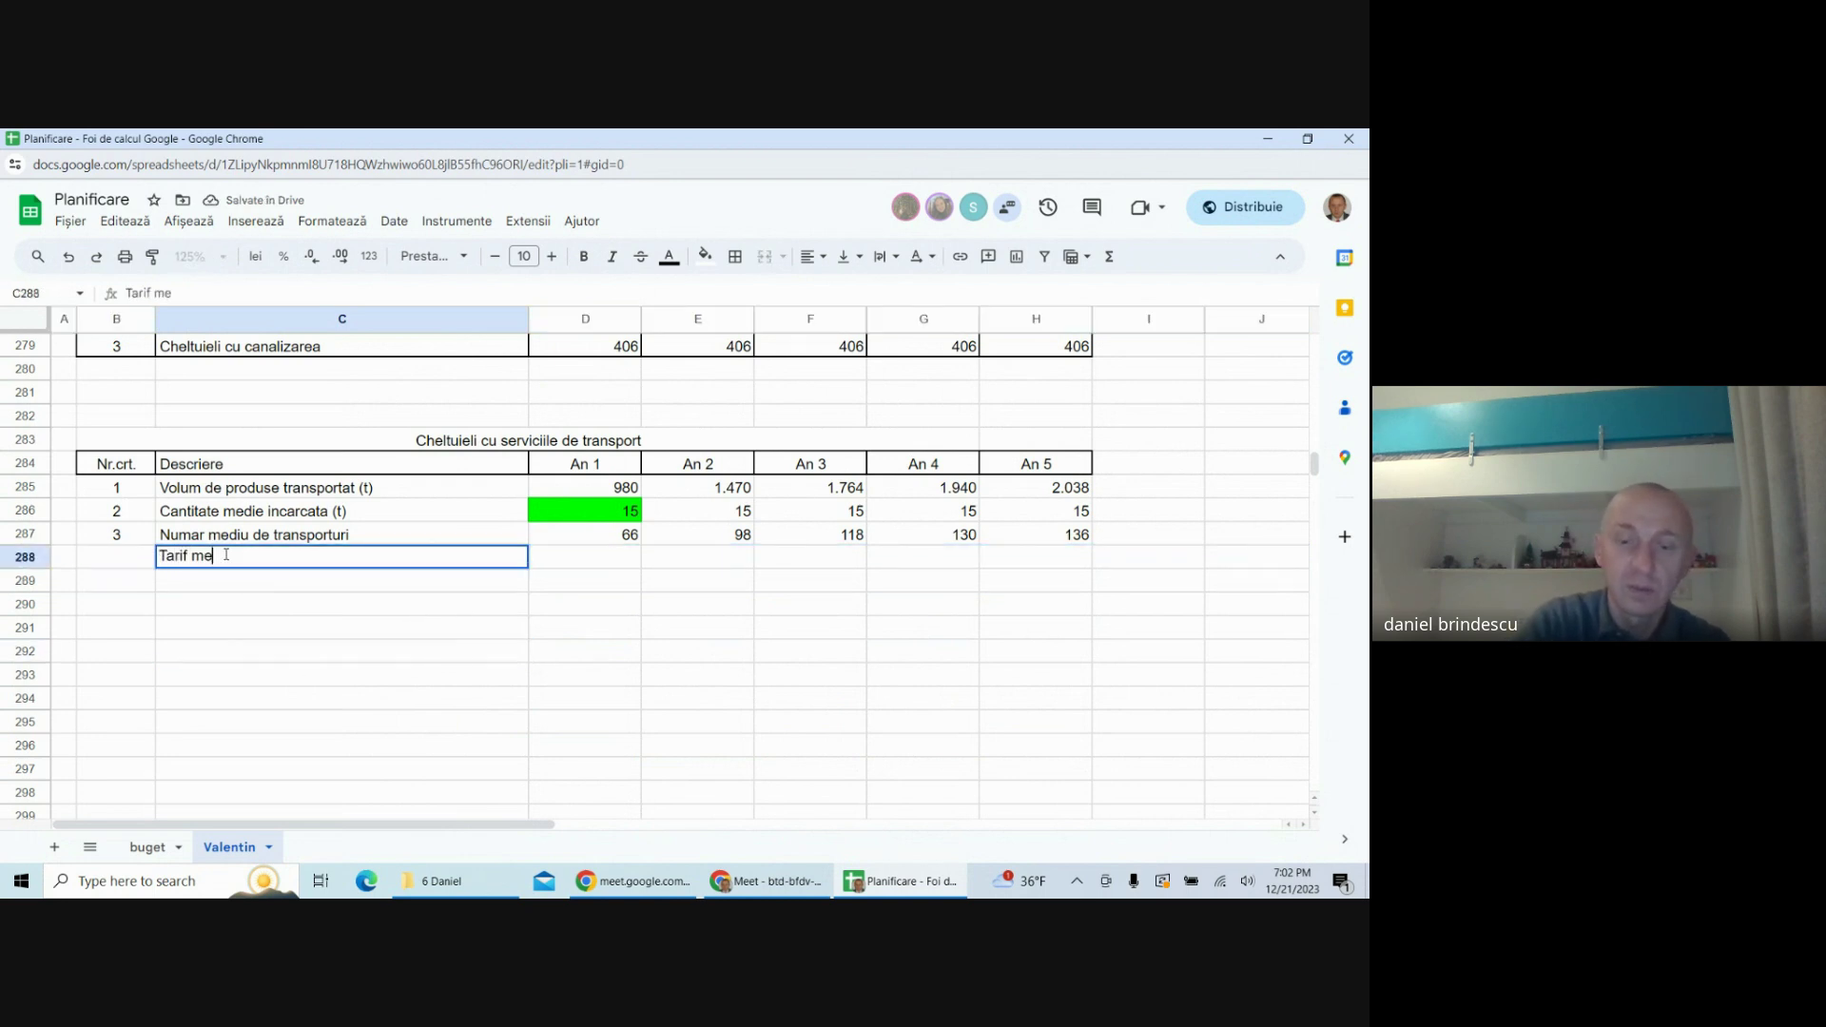
text(diu)
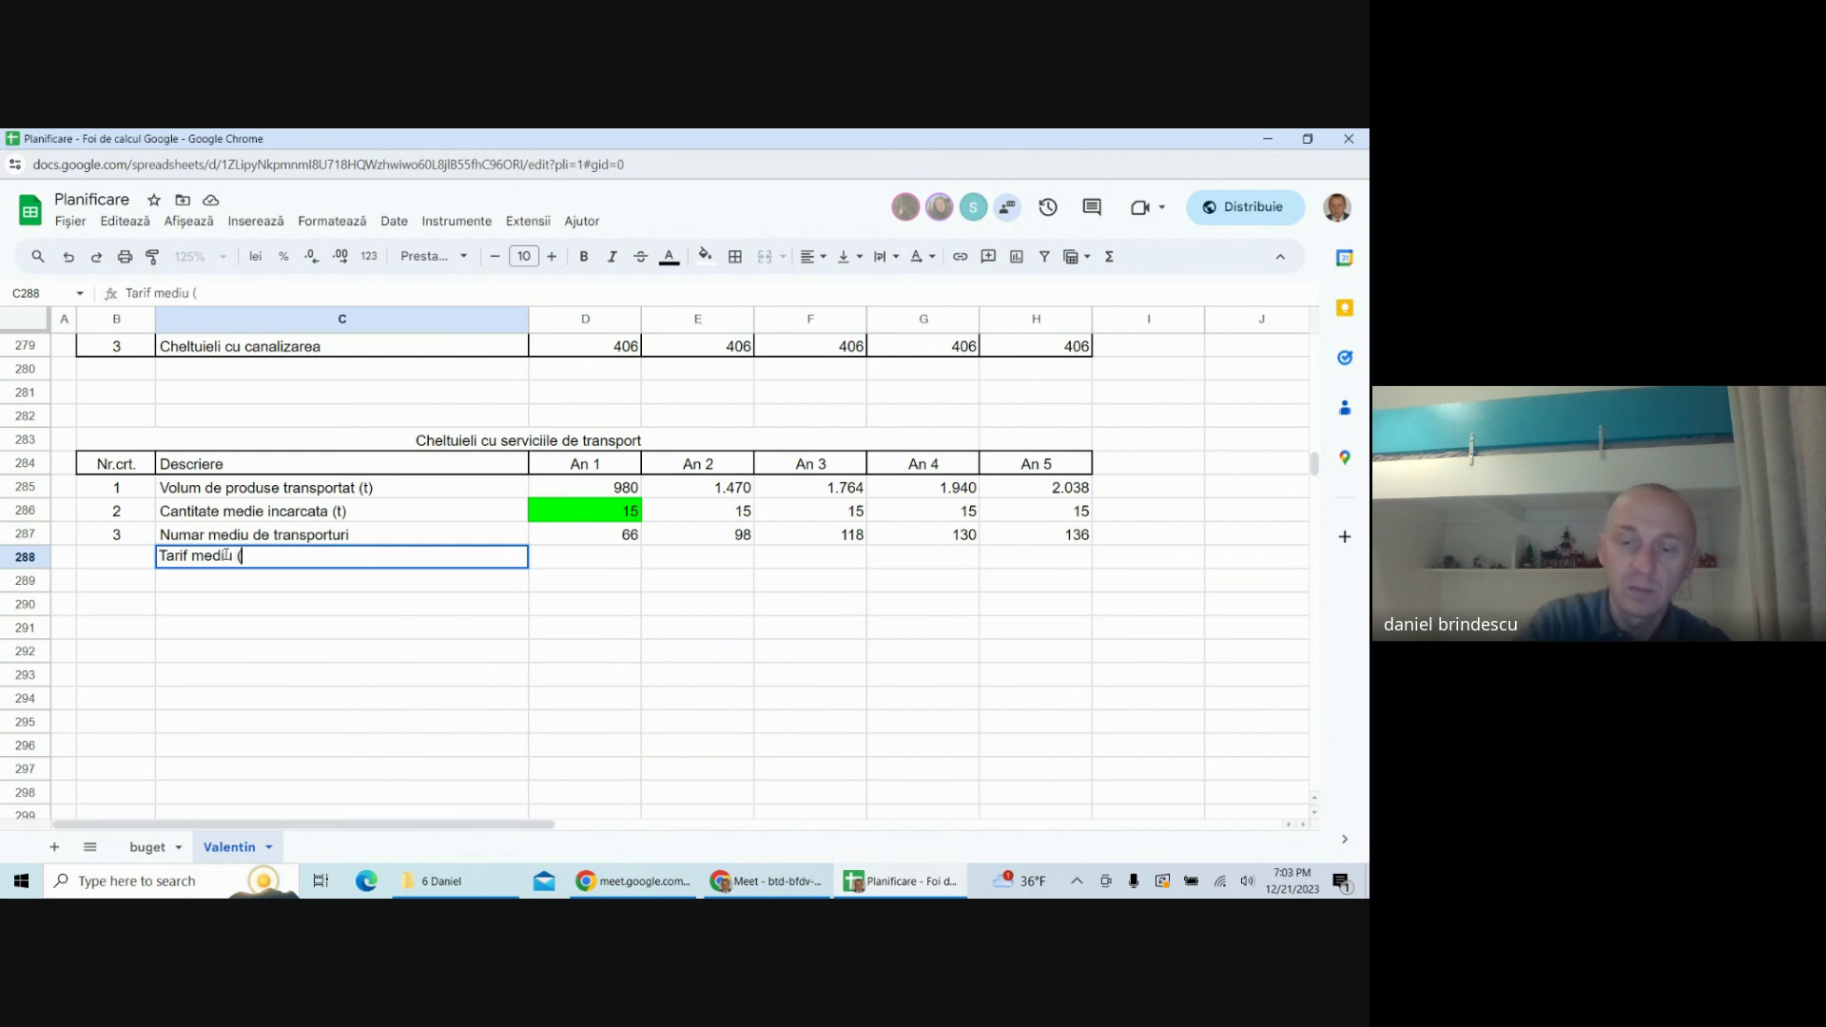
text( (lei / deplasar)
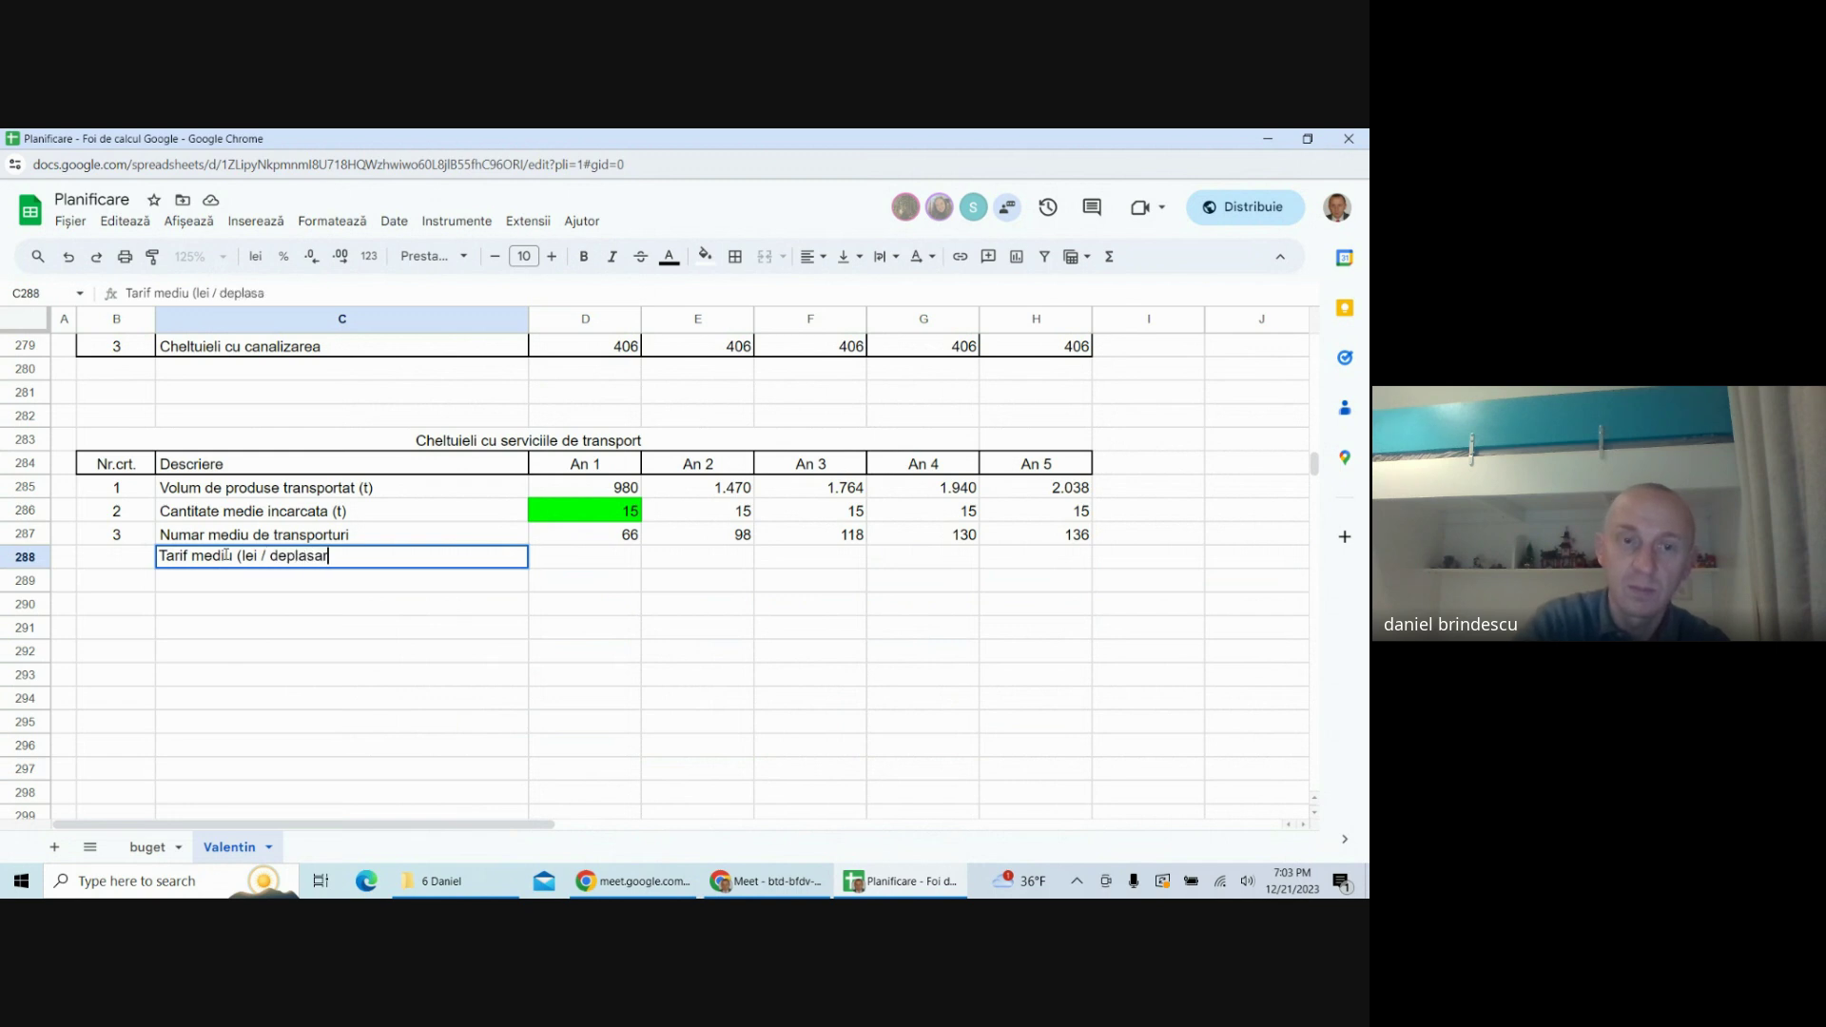
text(e)
text())
key(Return)
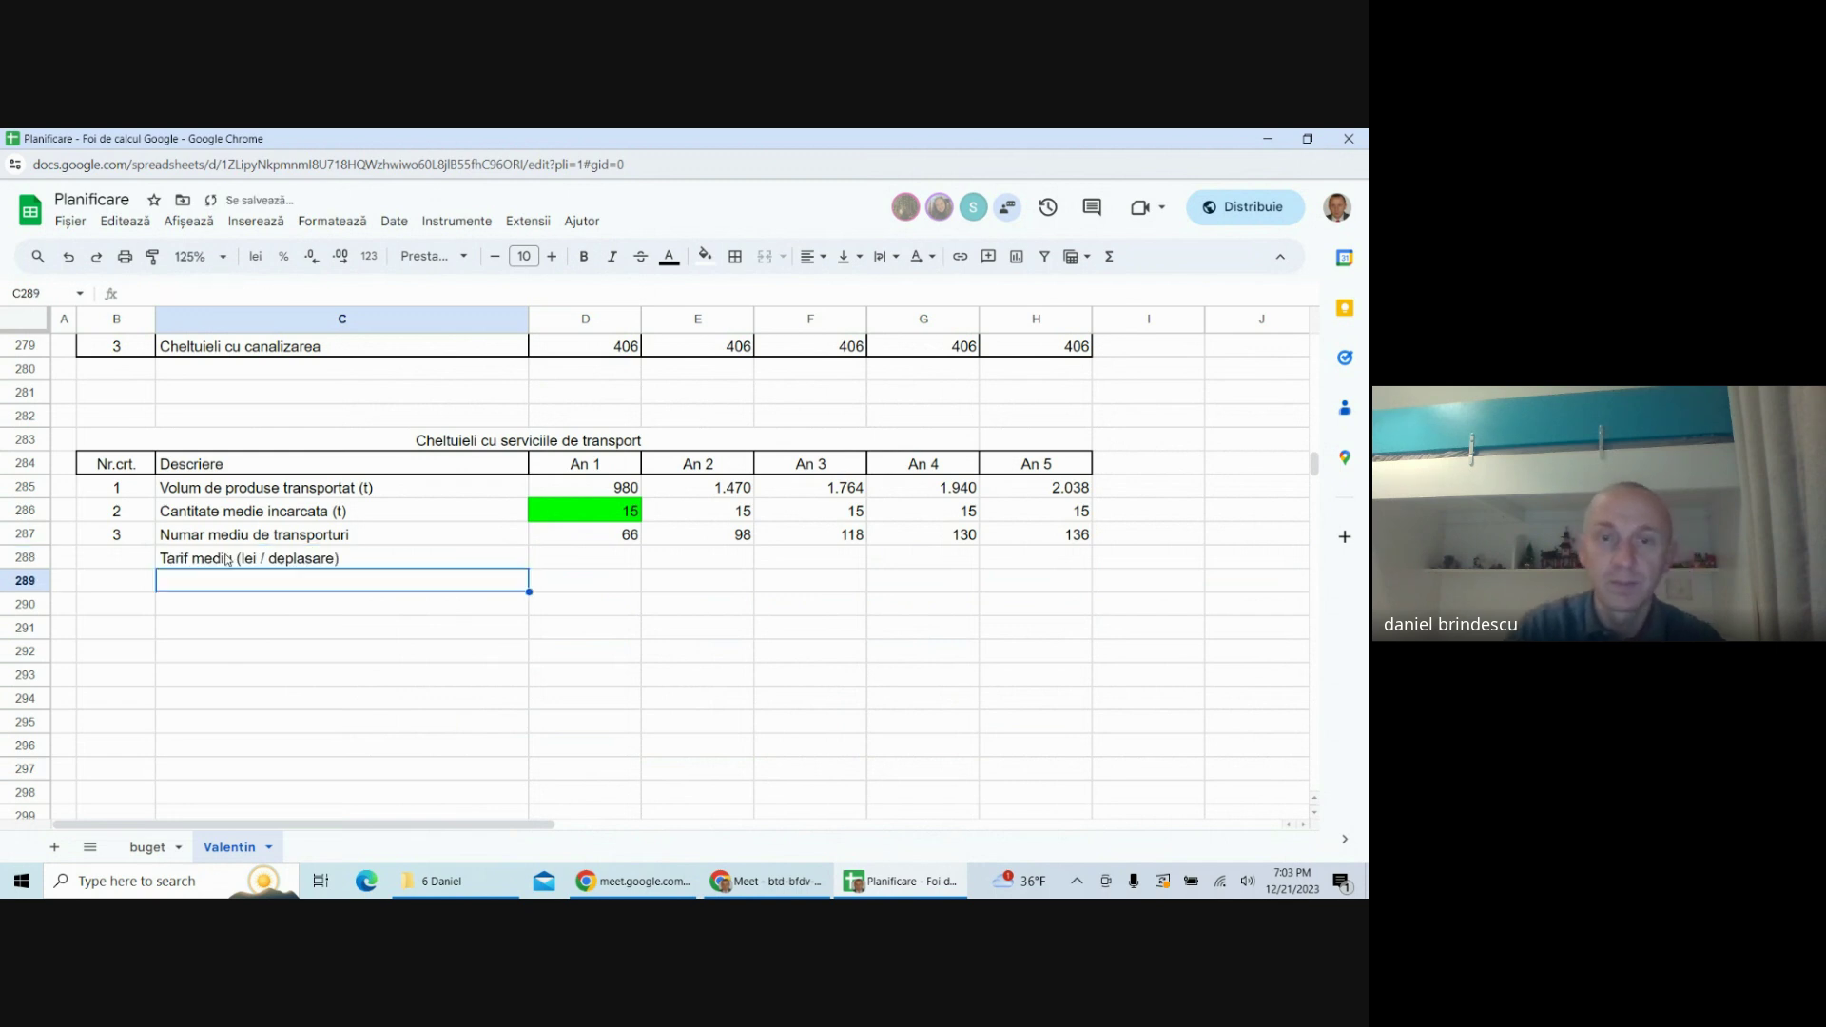
- Fill the Year 1 average tariff cell D288 with green to mark it as an input value
click(588, 560)
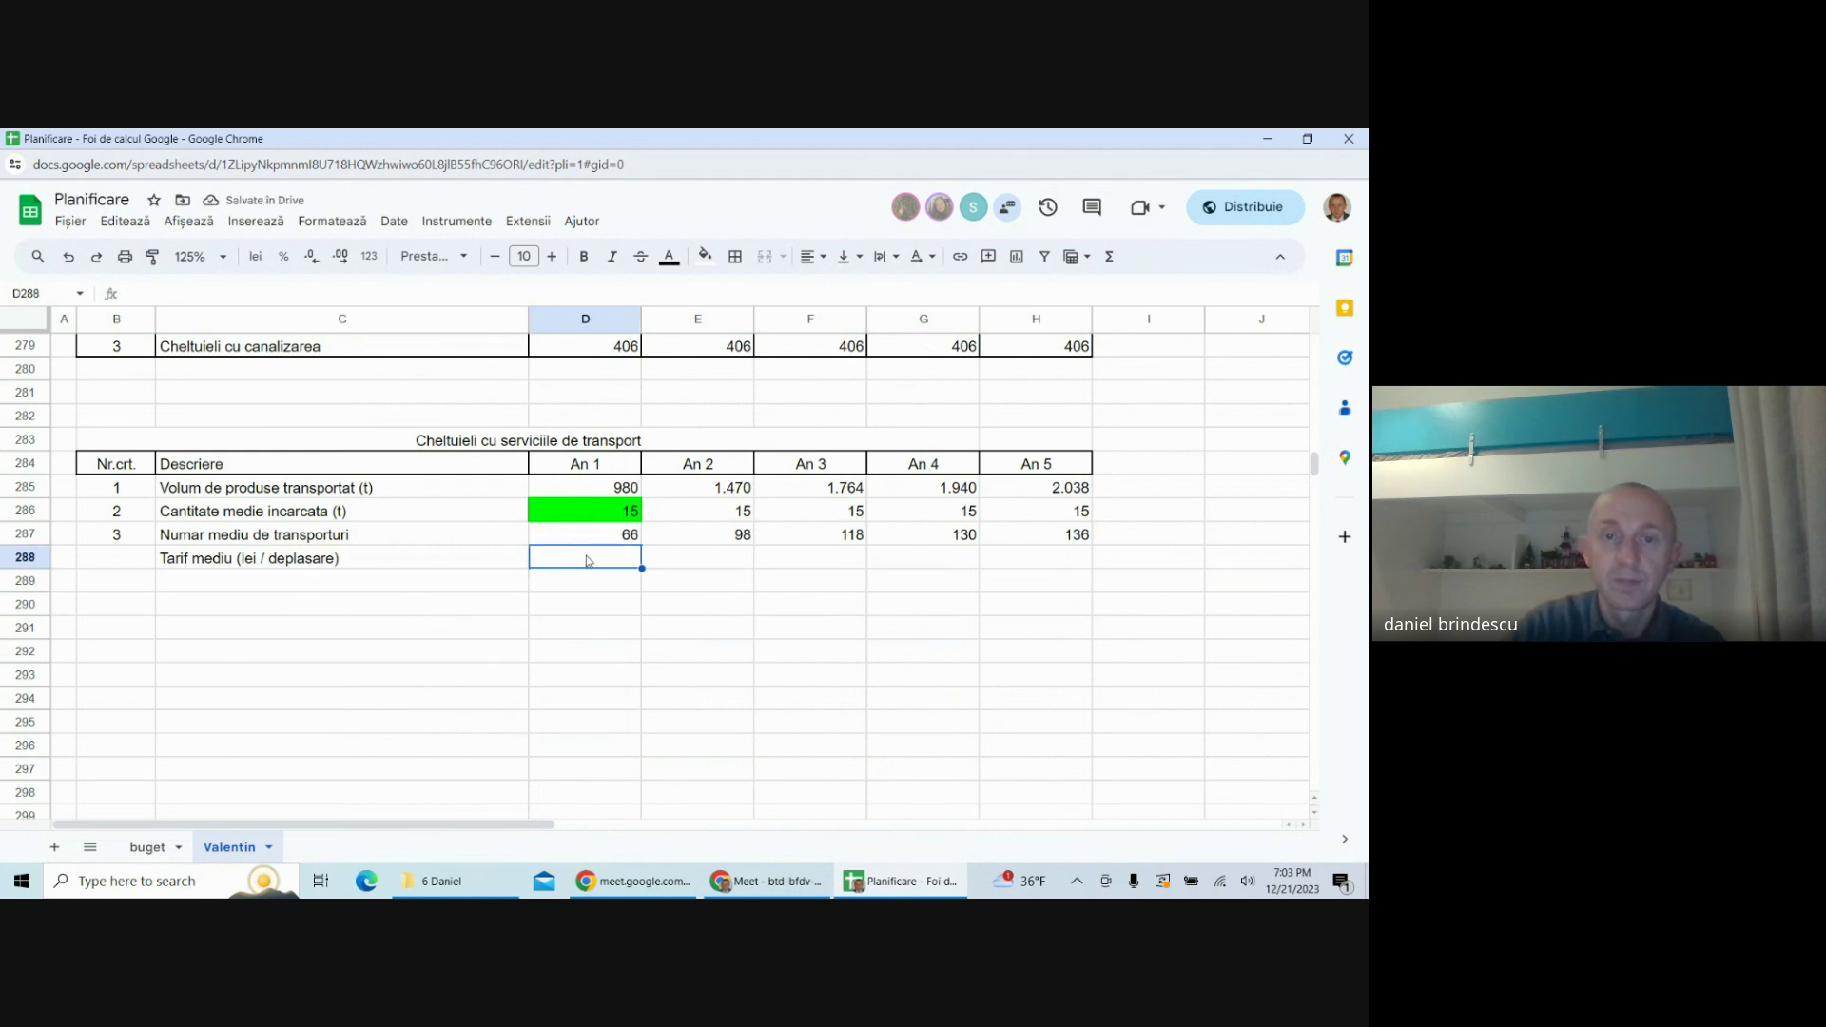
click(704, 256)
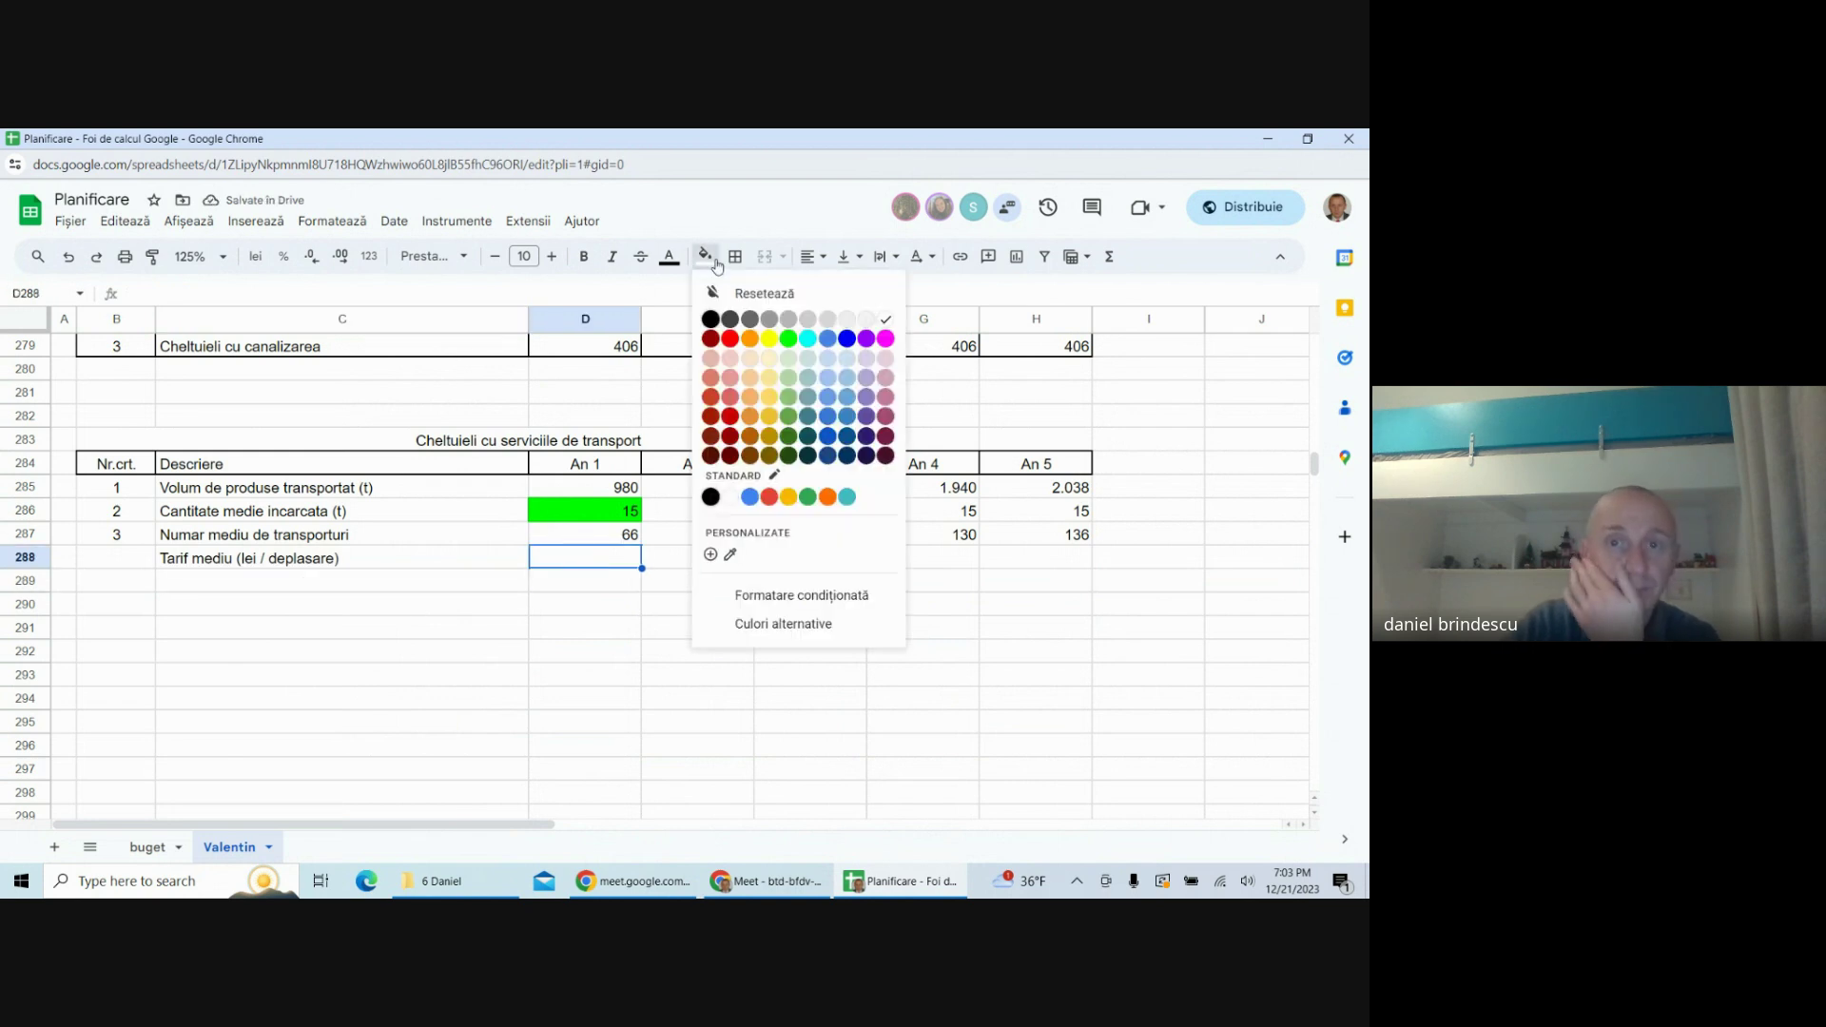
click(785, 340)
- Link E288 to the Year 1 tariff with =D288 and fill the formula across to H288
click(720, 565)
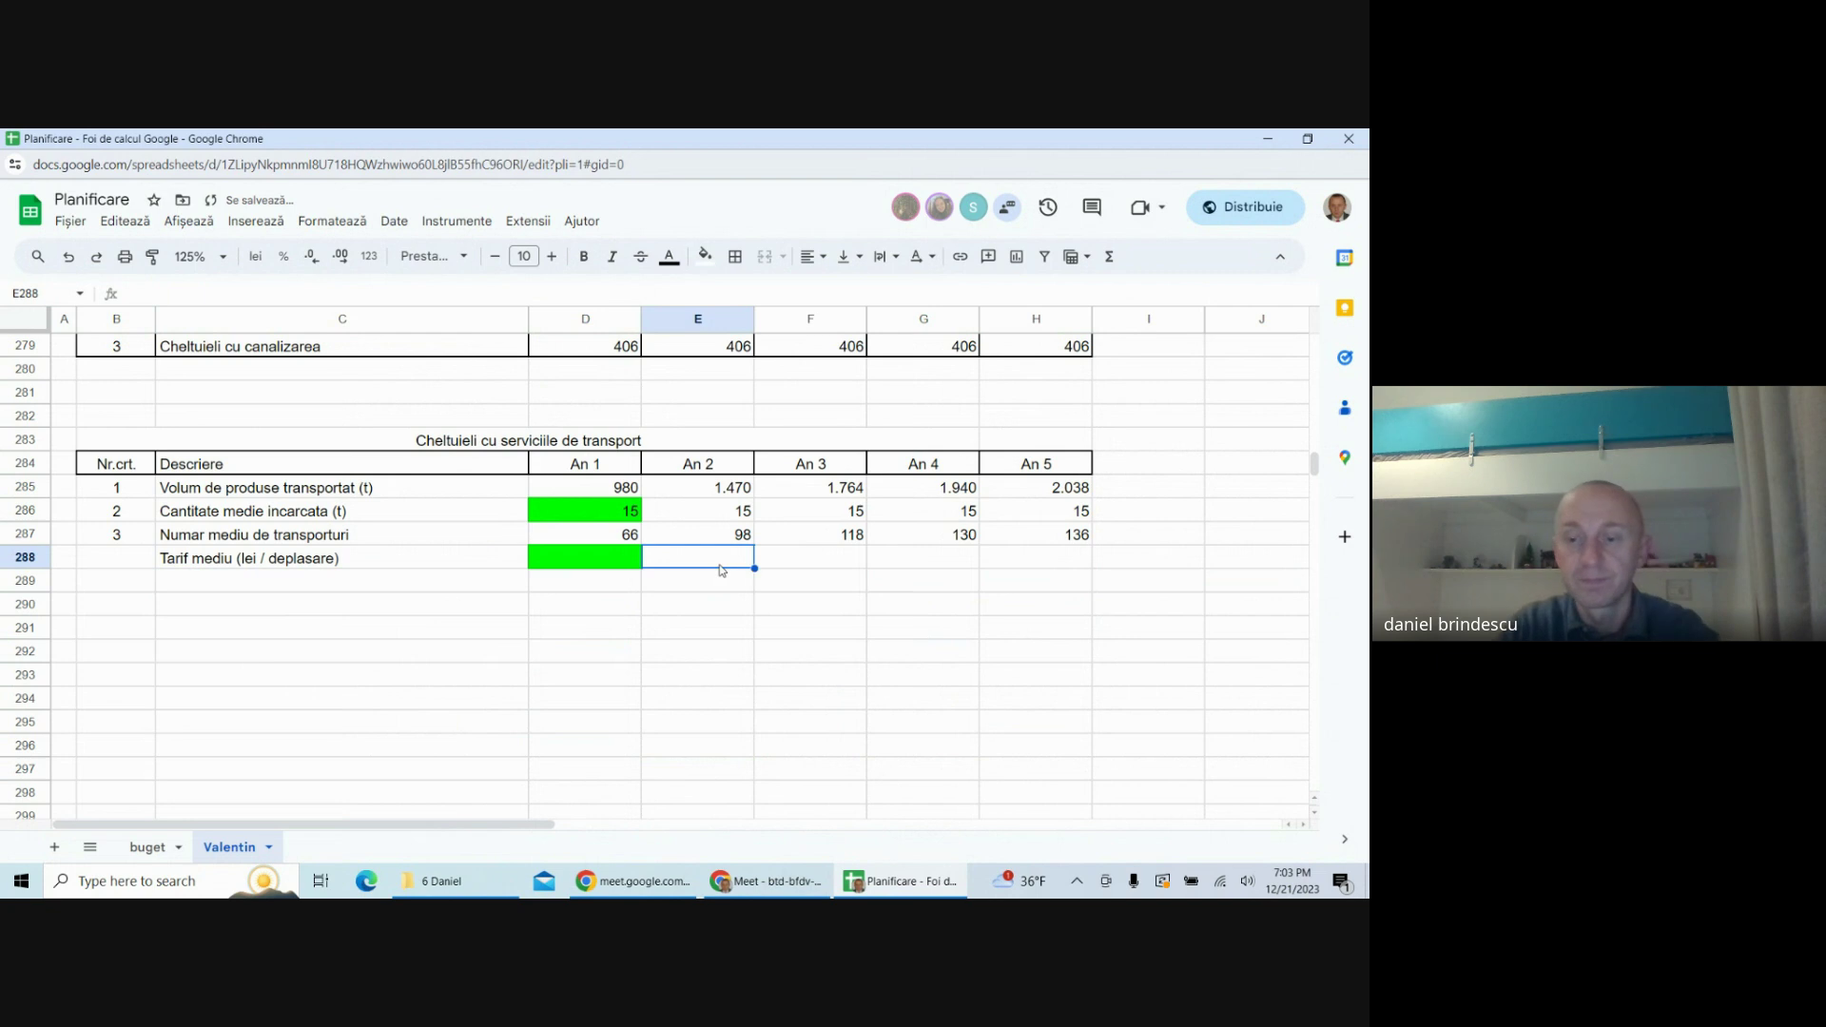
text(=)
click(597, 561)
key(Return)
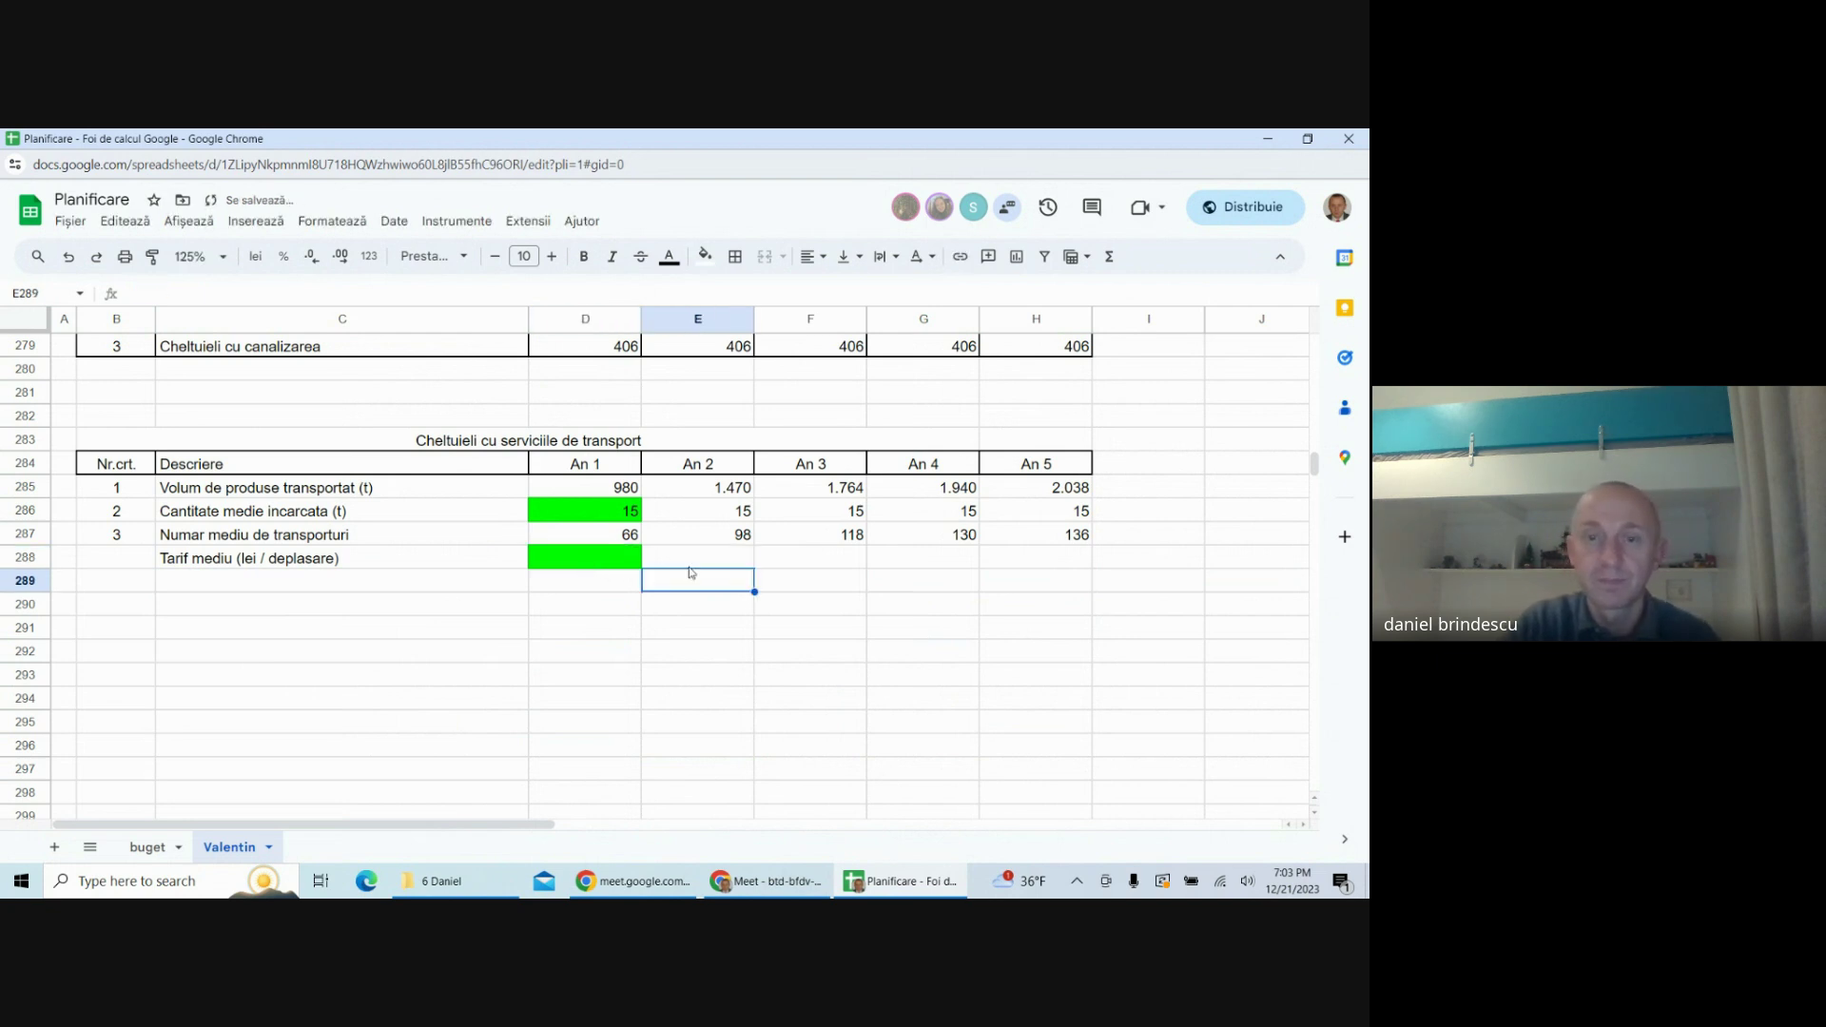
key(Up)
drag(756, 568, 1084, 567)
- Enter 400 as the Year 1 average tariff per trip in D288
click(611, 568)
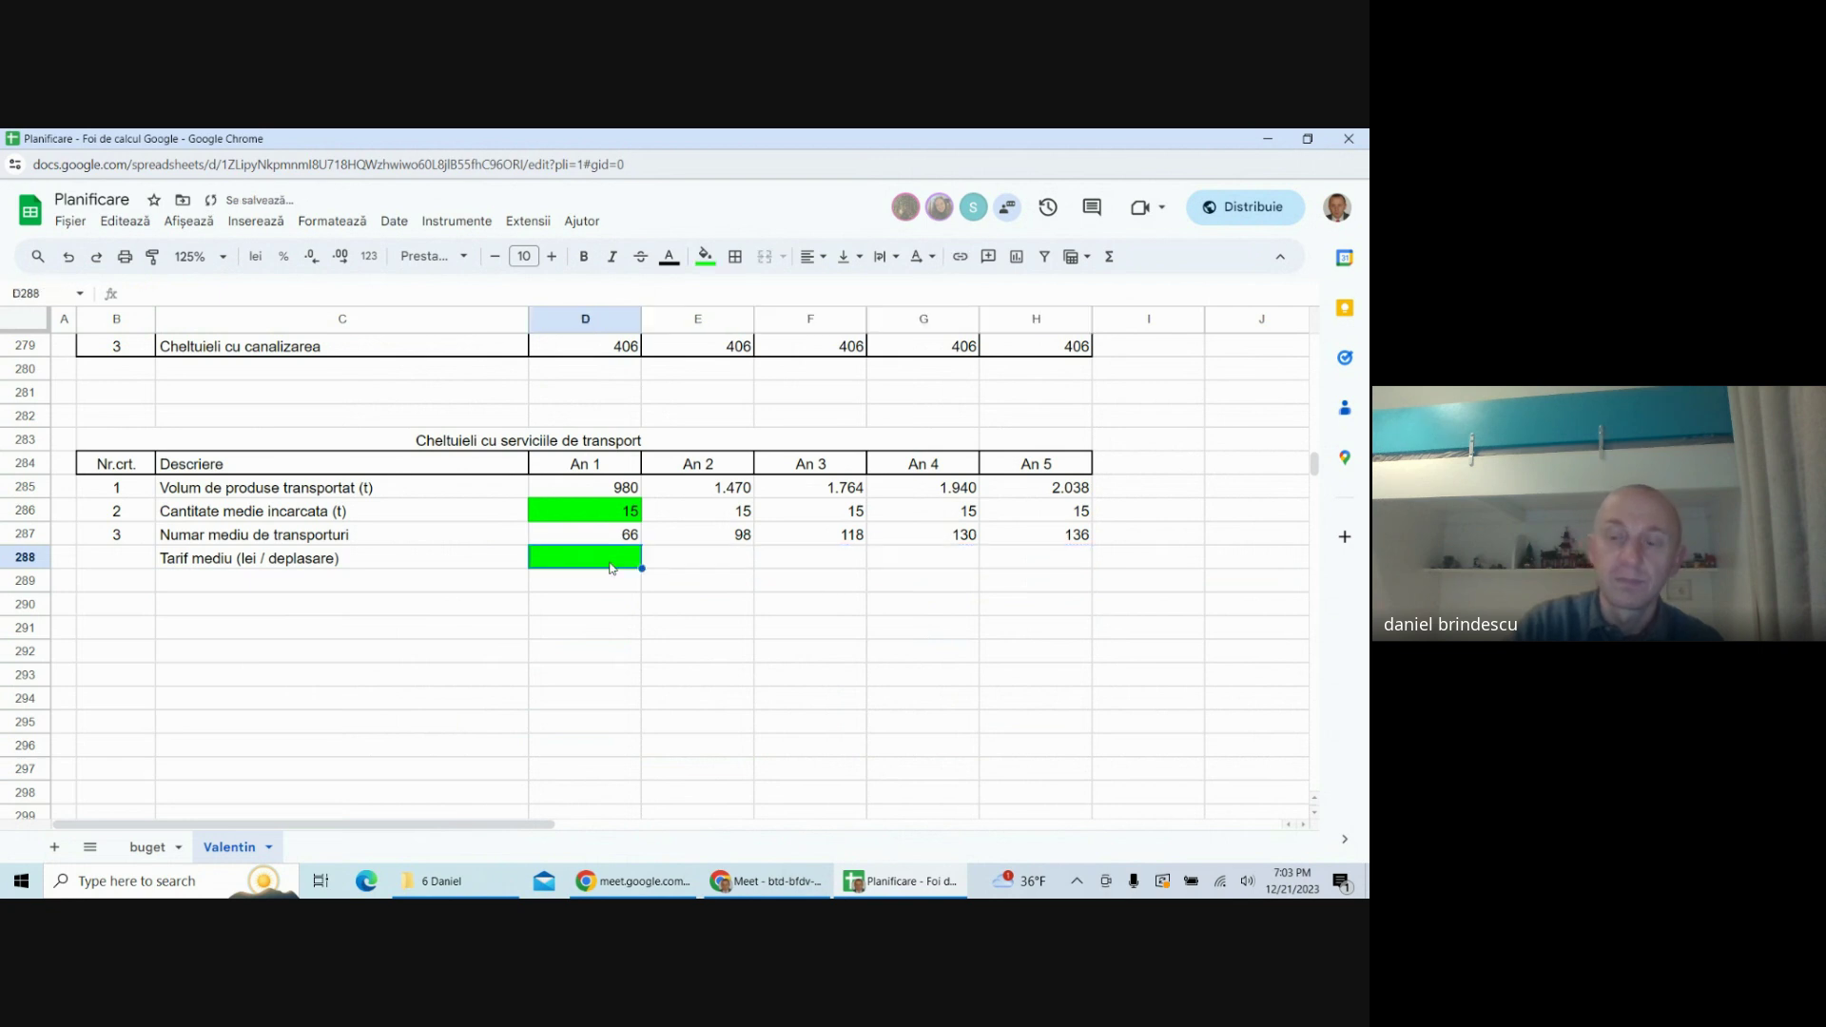
text(400)
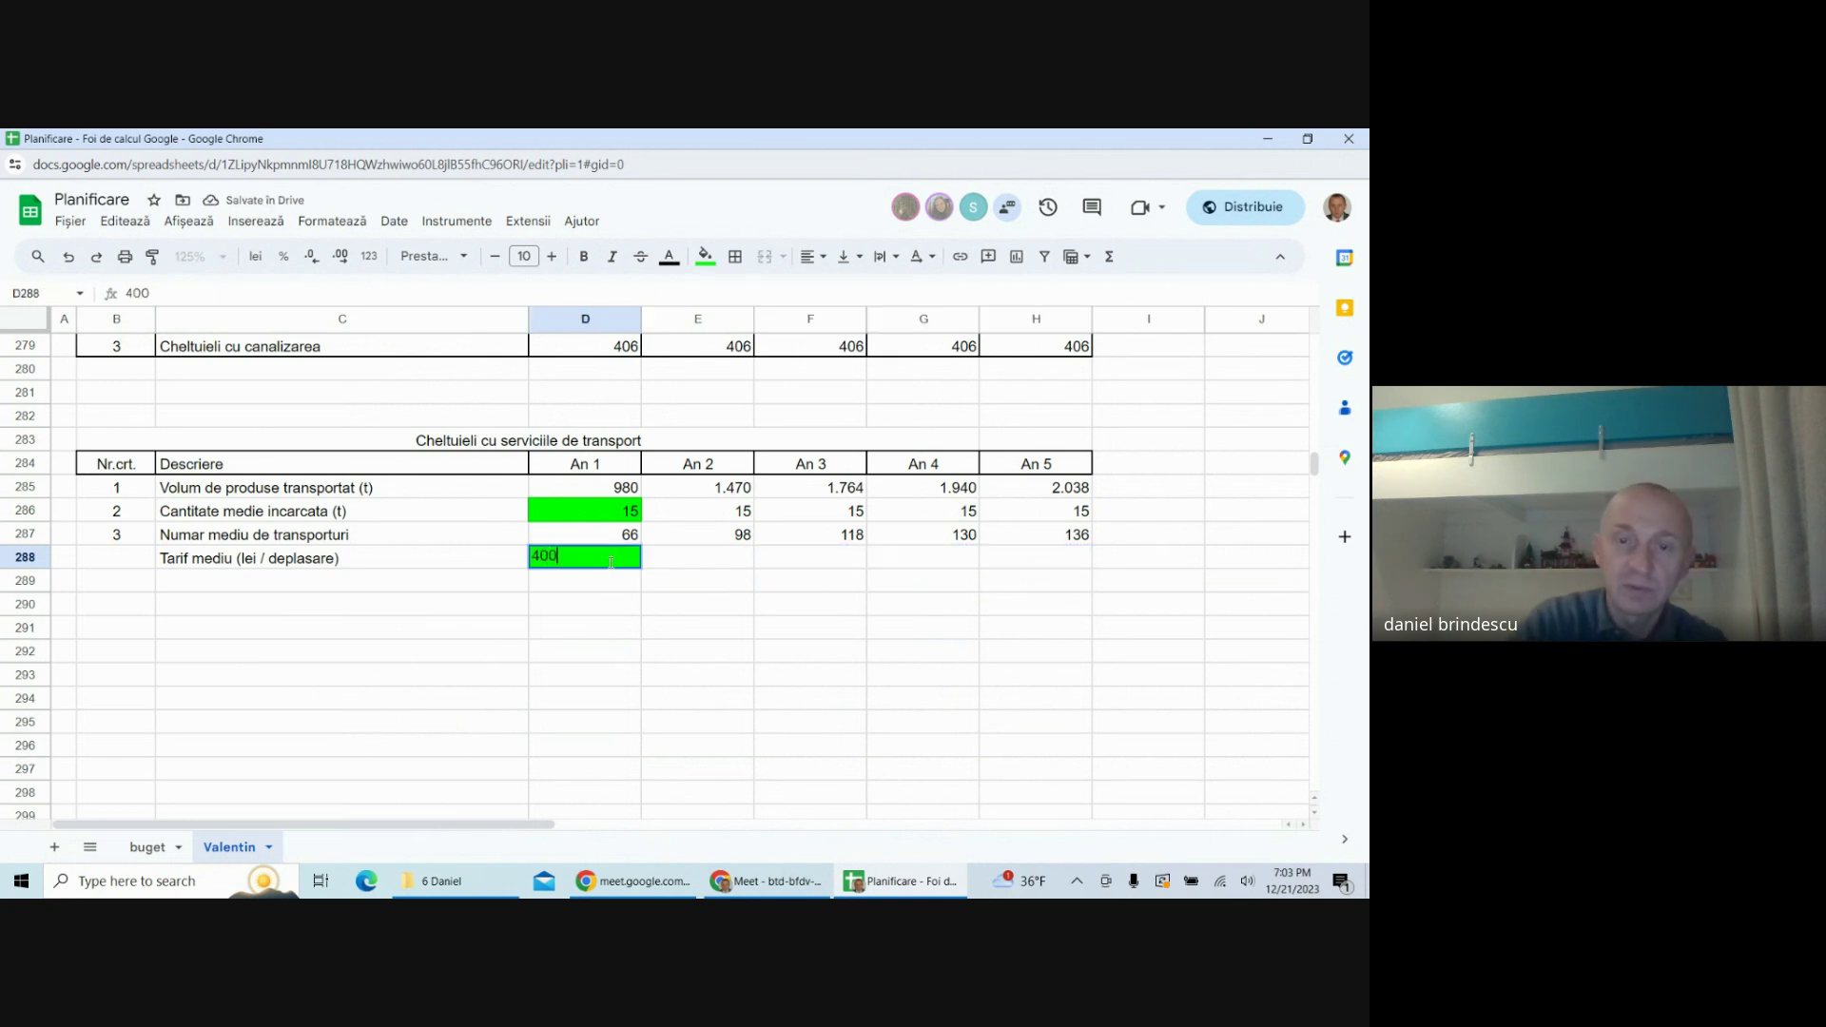
key(Return)
- Extend the Nr.crt. numbering to 5 in B289 and reference the transport table's title as the description in C289
drag(118, 512, 150, 589)
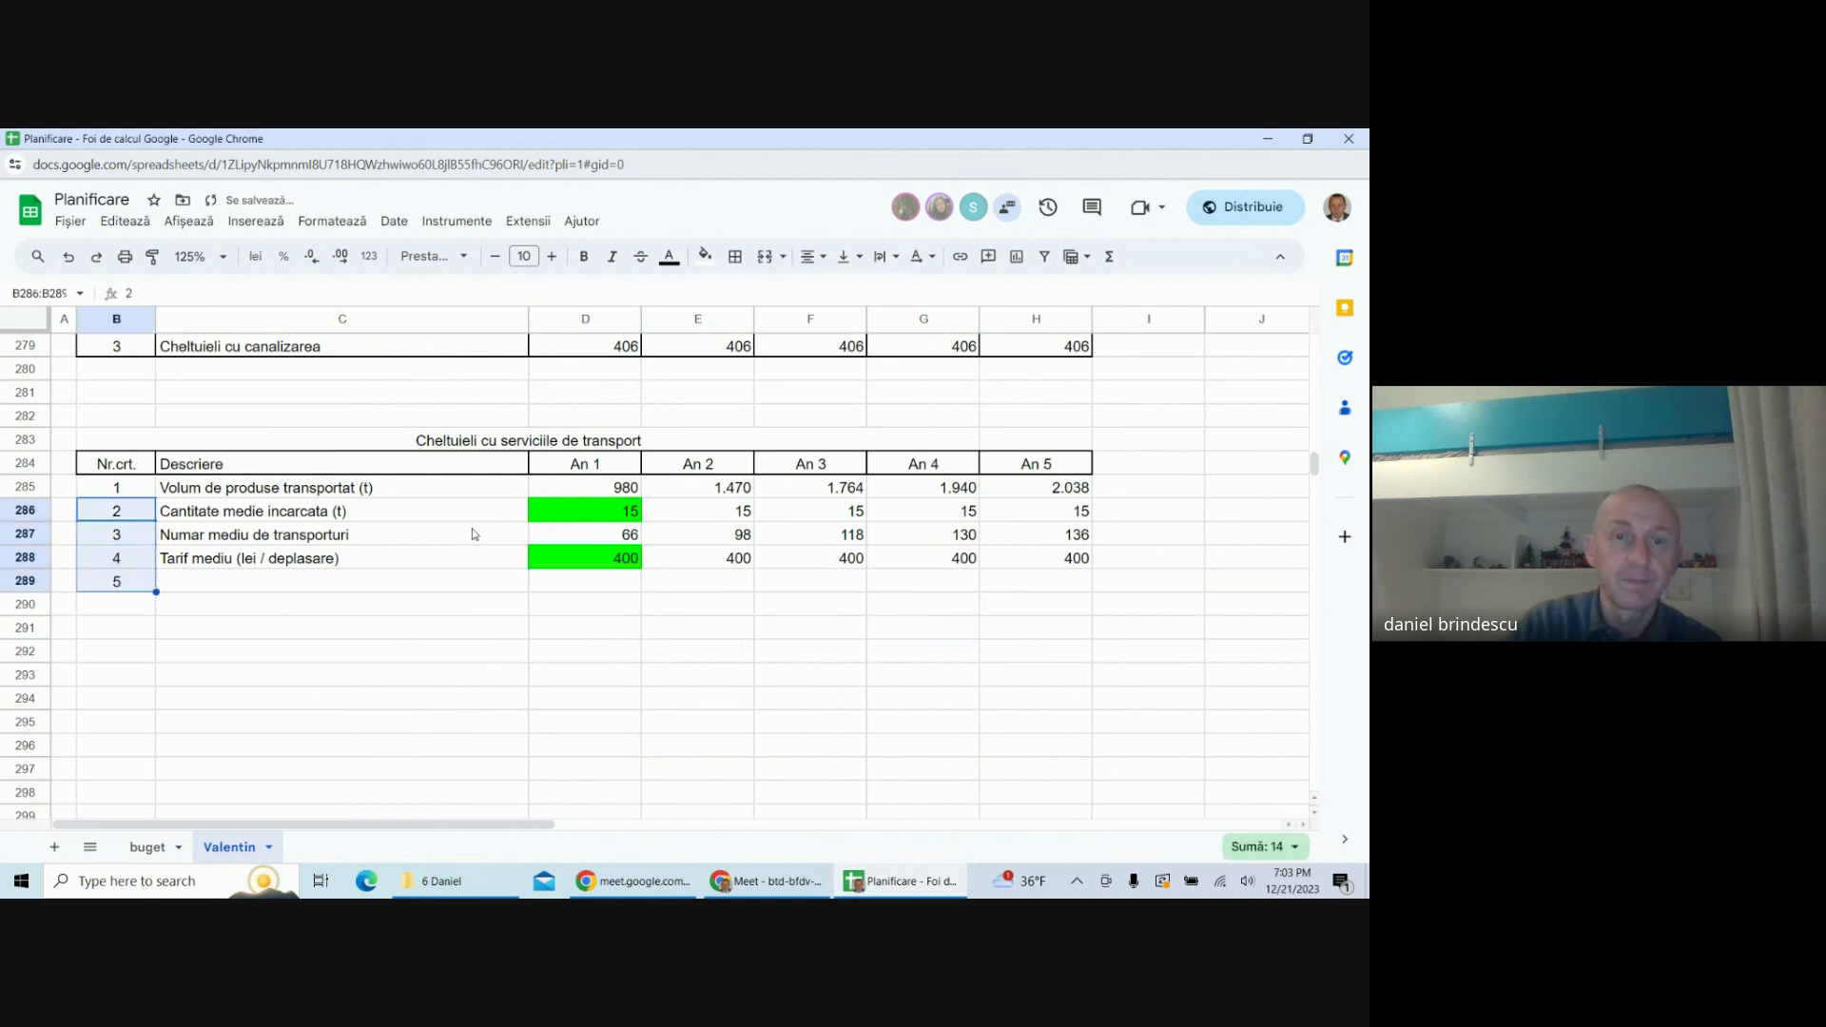
click(305, 576)
text(=)
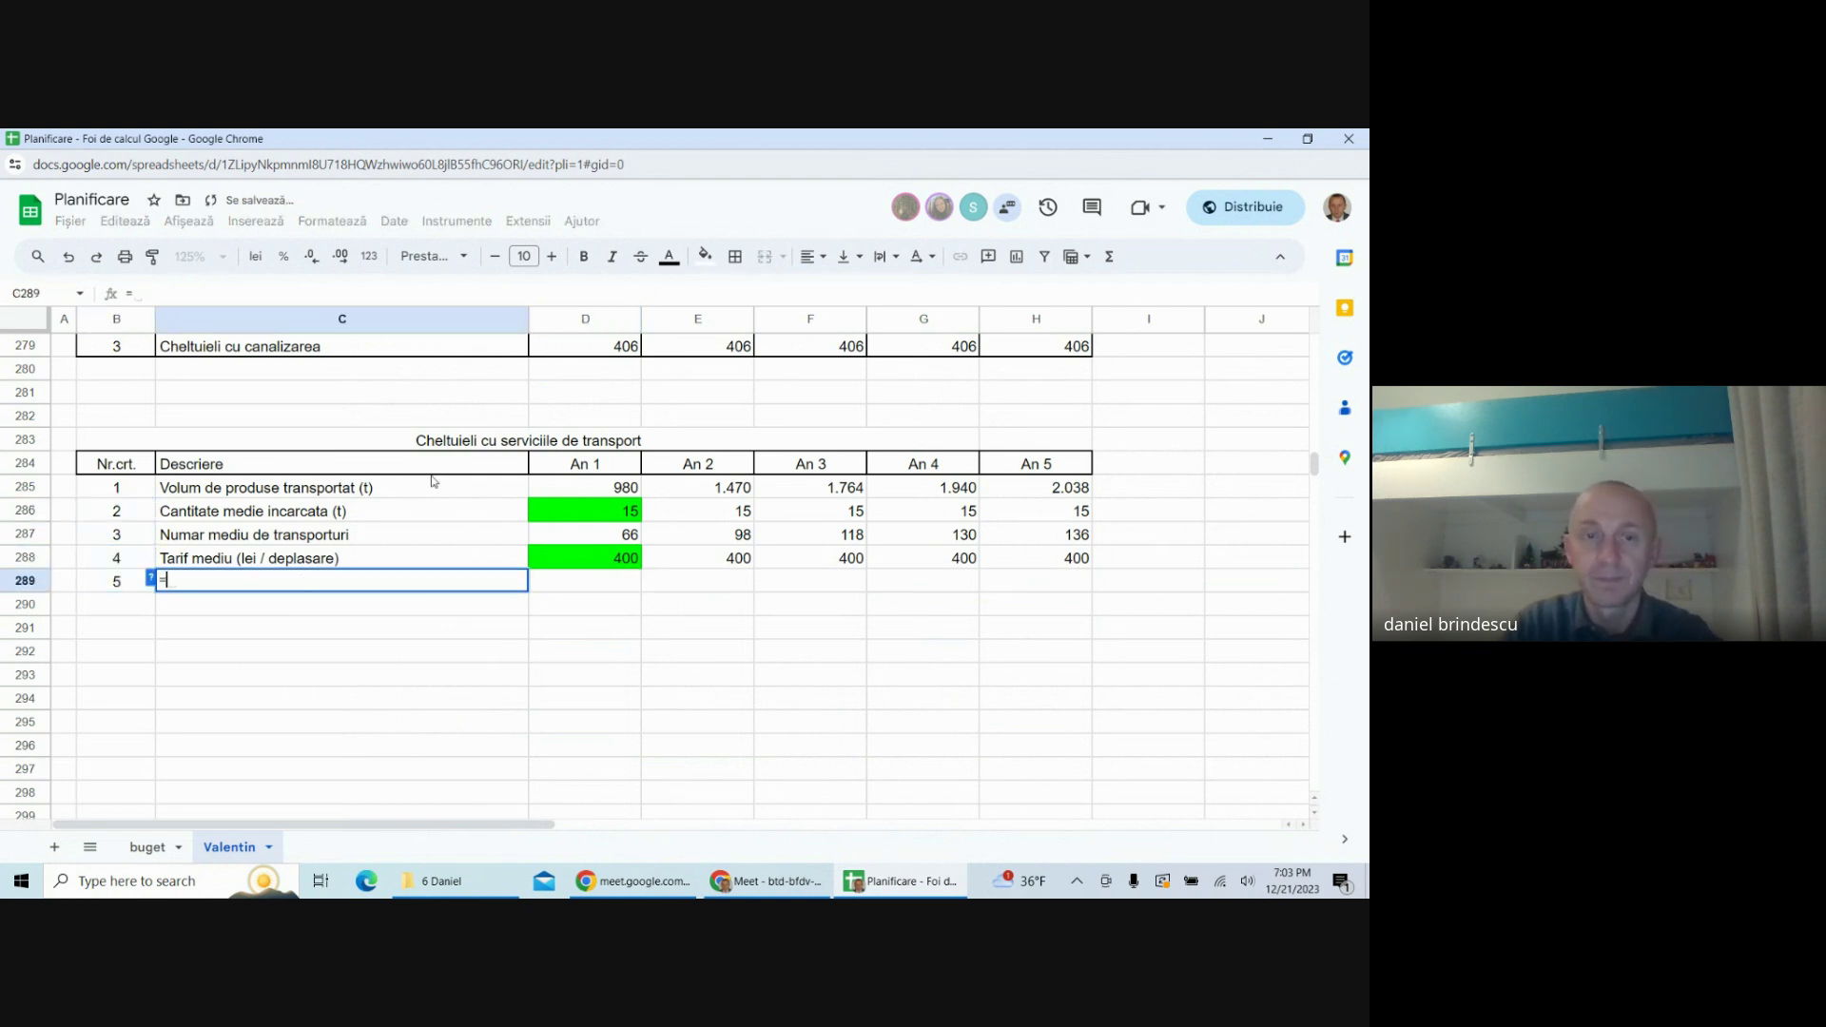
click(440, 441)
key(Return)
- Calculate the transport services expense in D289 with =D287*D288 and fill it across to H289
click(568, 599)
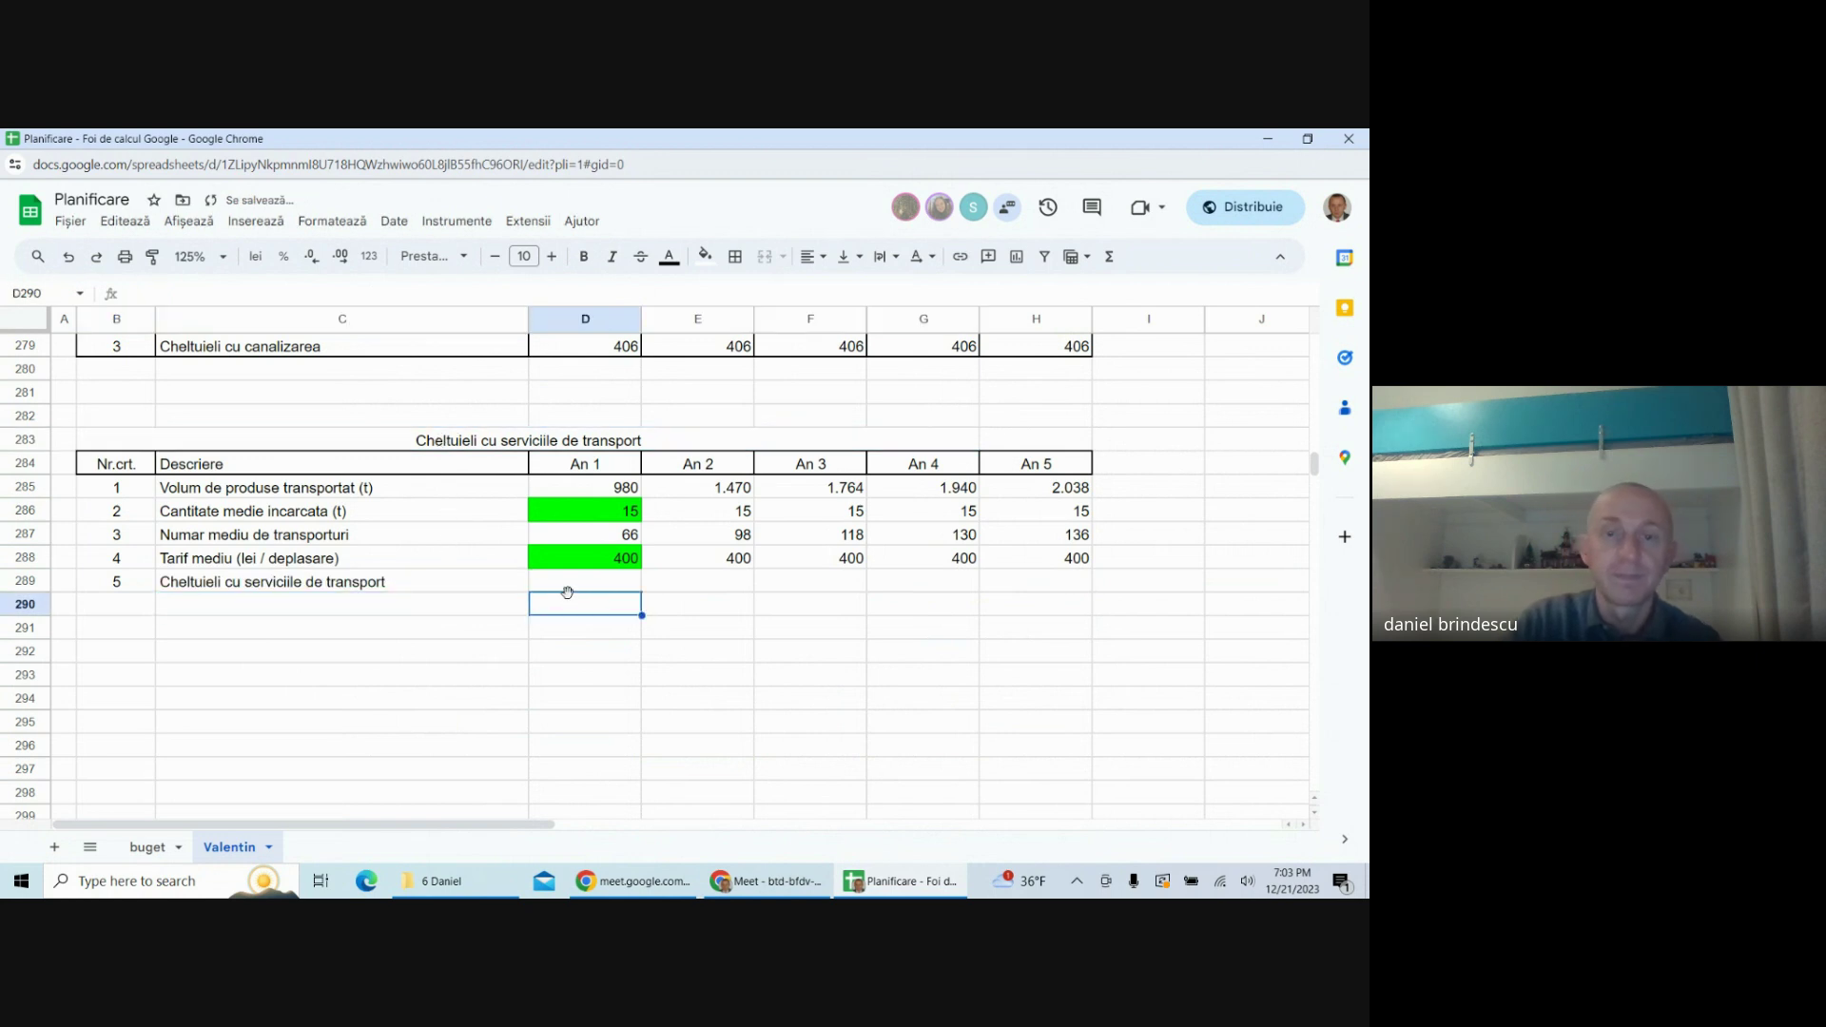
click(571, 584)
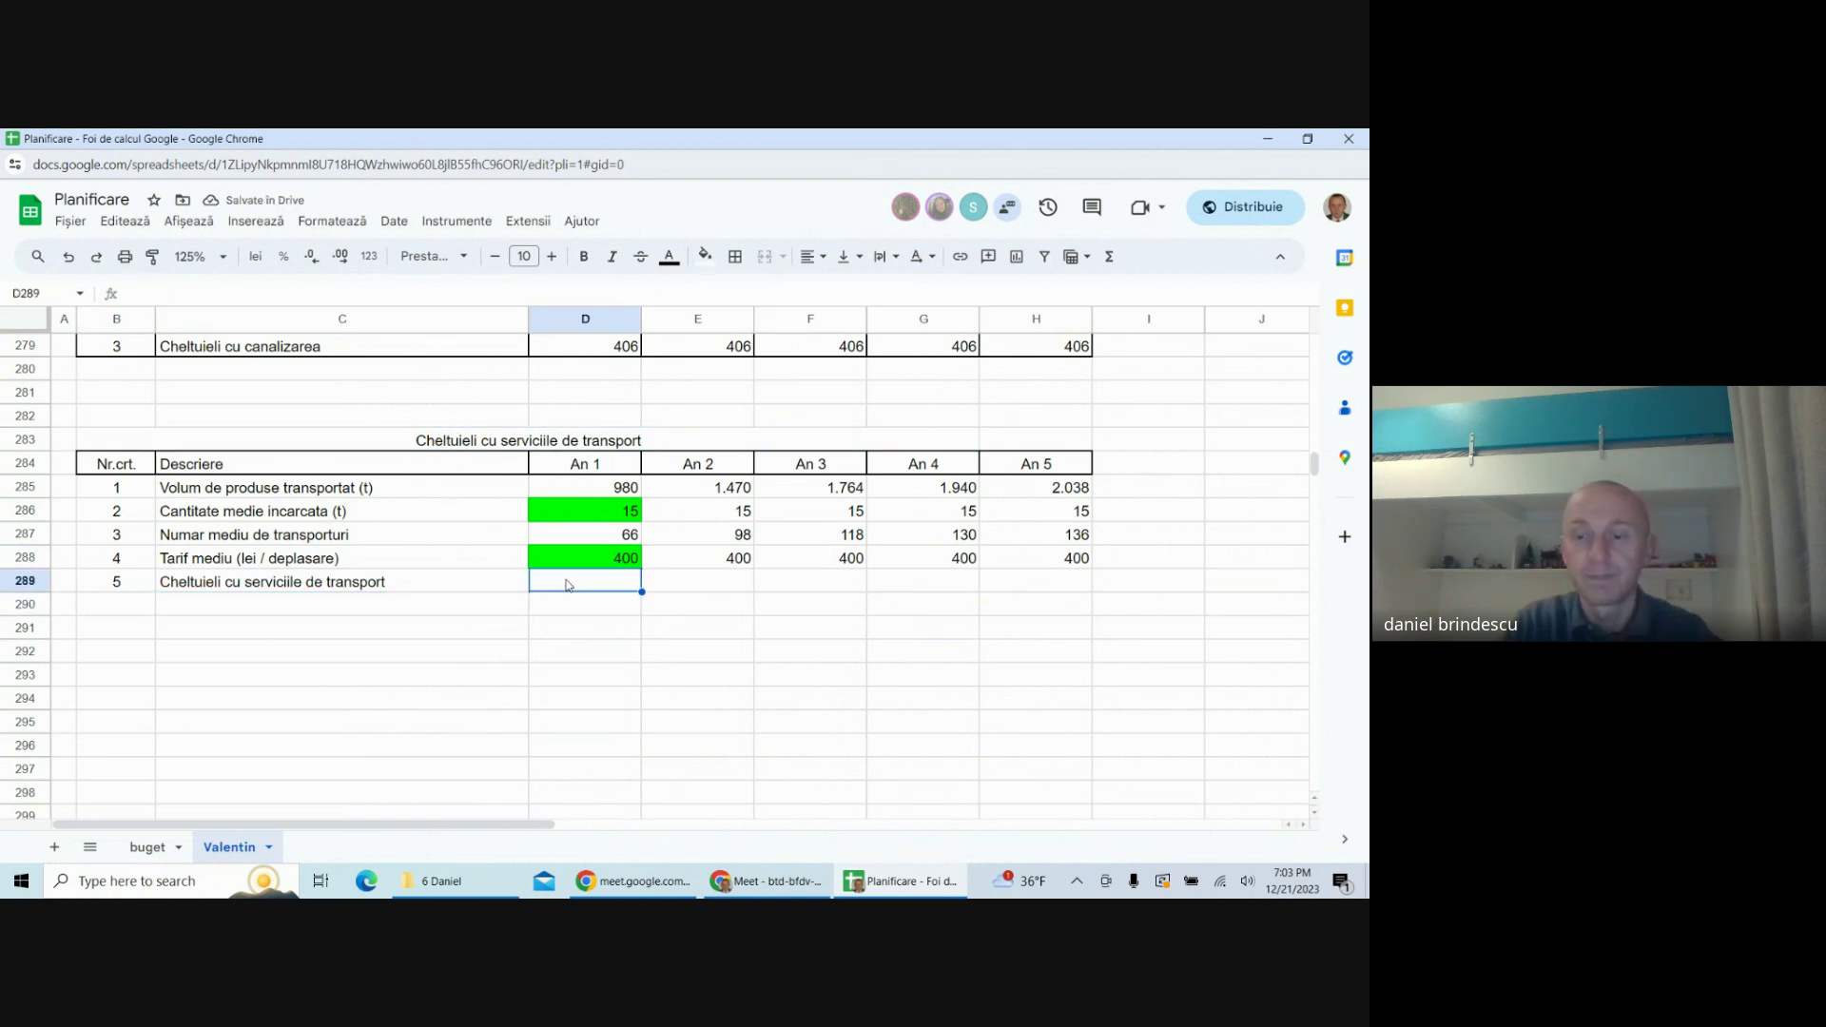
text(=)
click(615, 538)
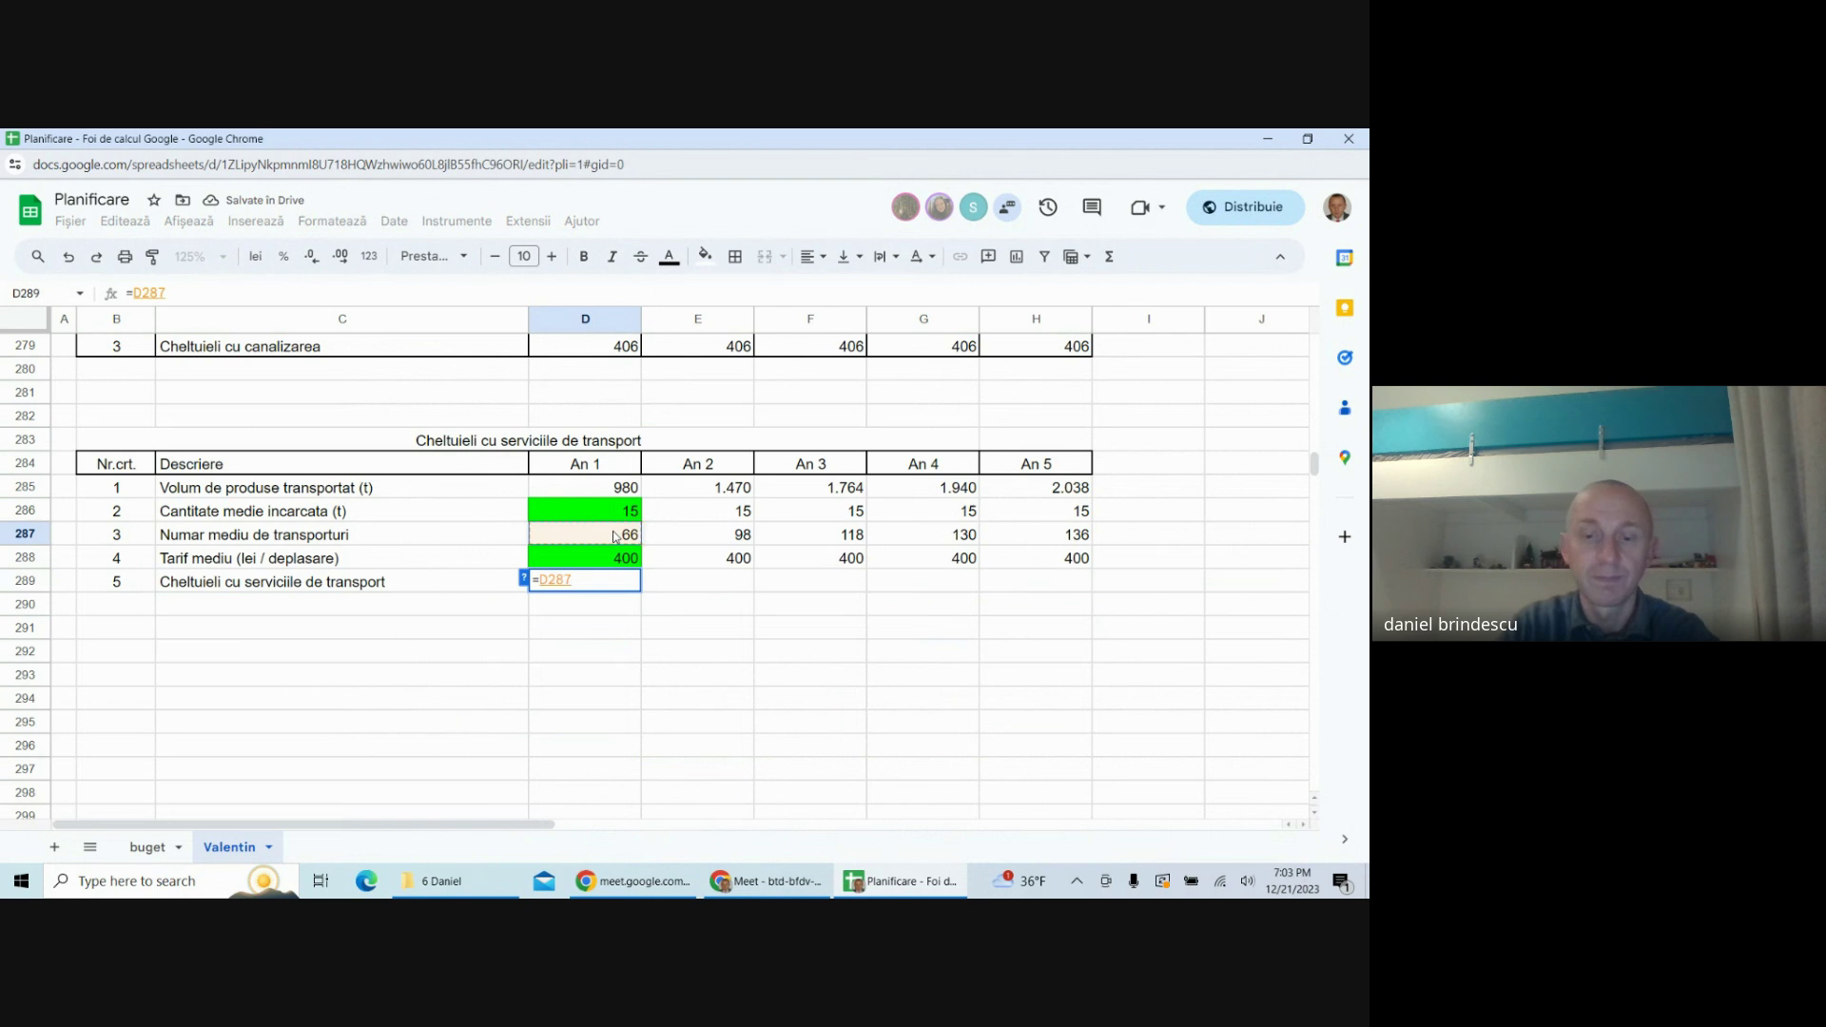
text(*)
click(628, 557)
key(Return)
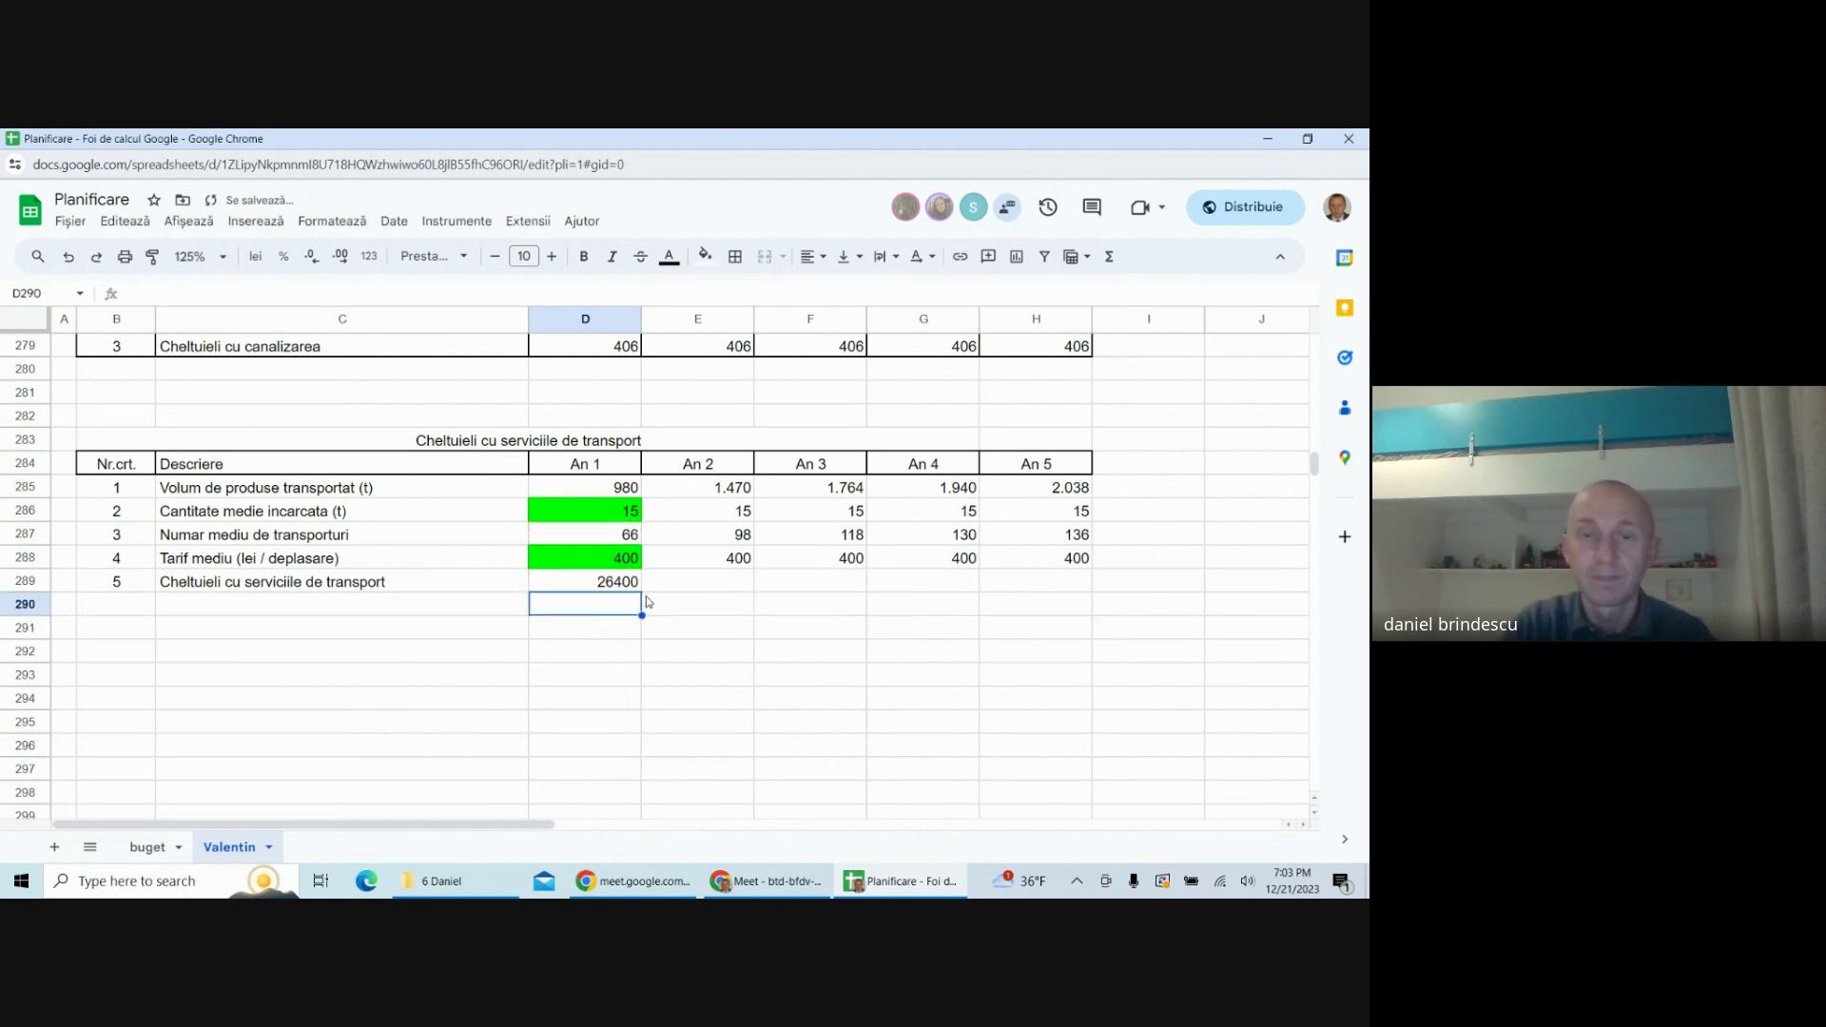
drag(642, 592, 979, 606)
click(979, 605)
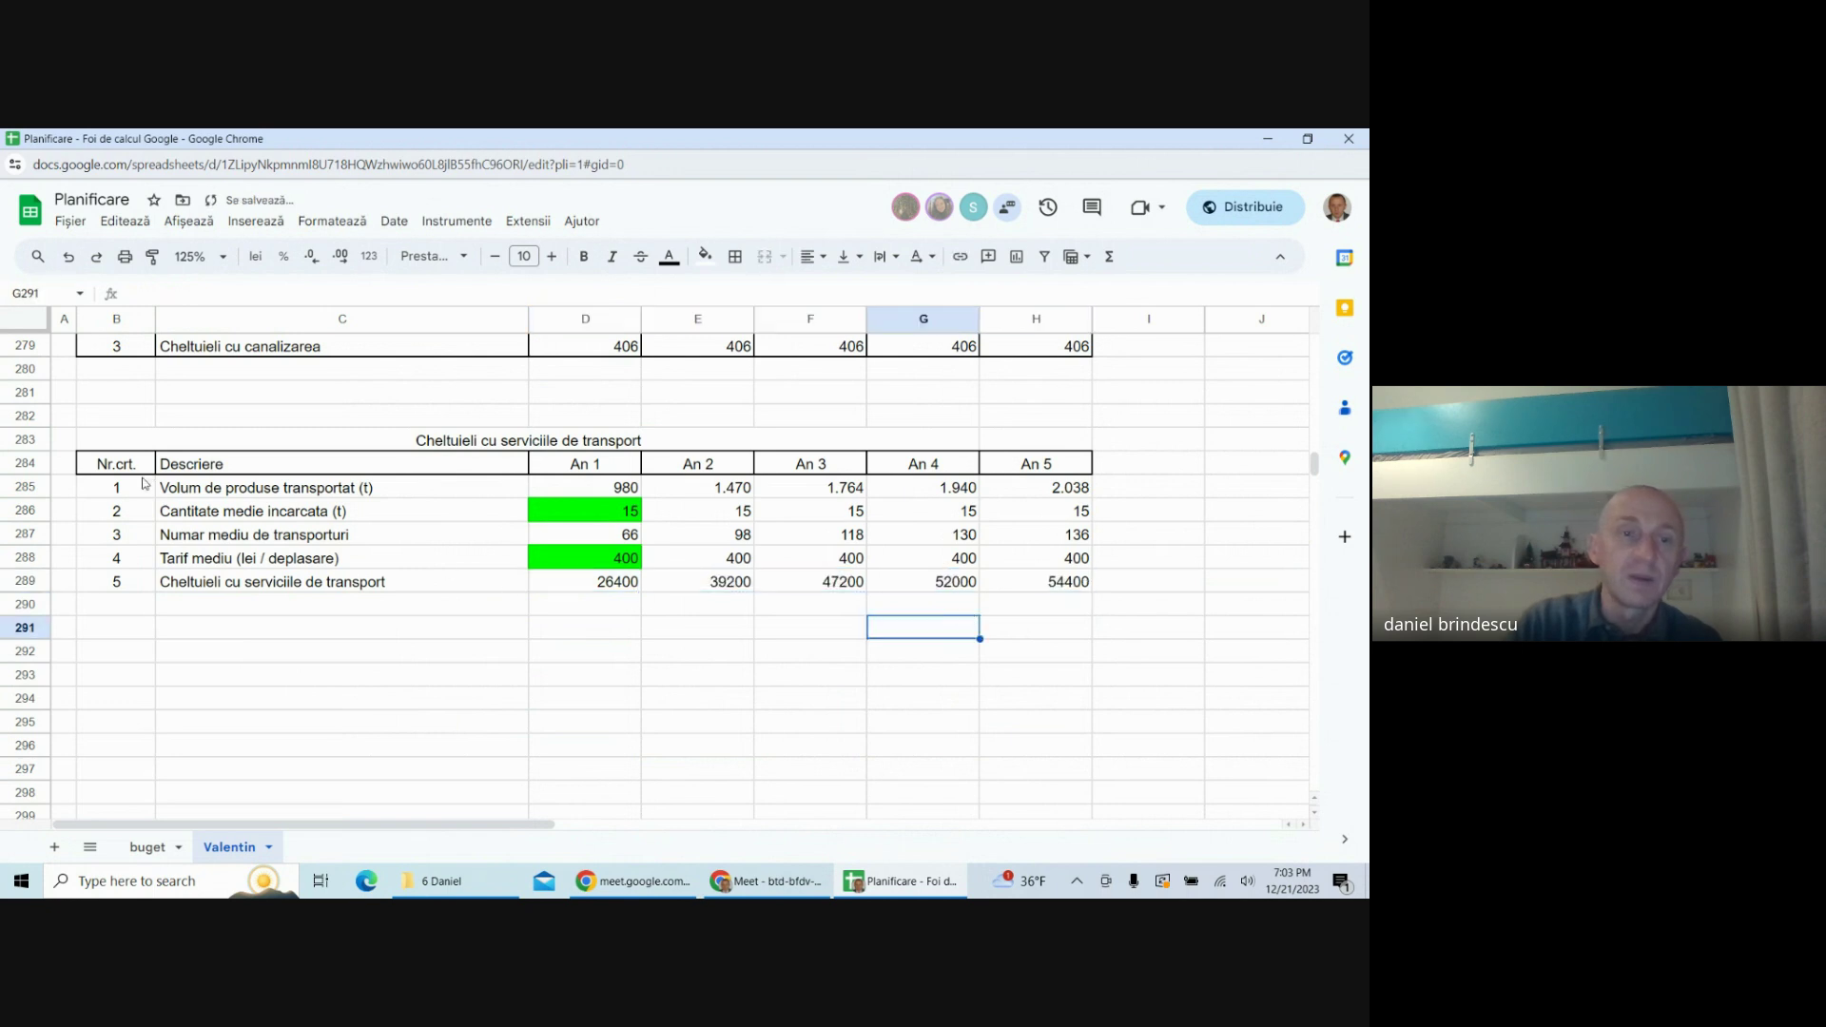
- Apply all borders to the transport table's data rows, B285:H289
drag(144, 487, 1084, 582)
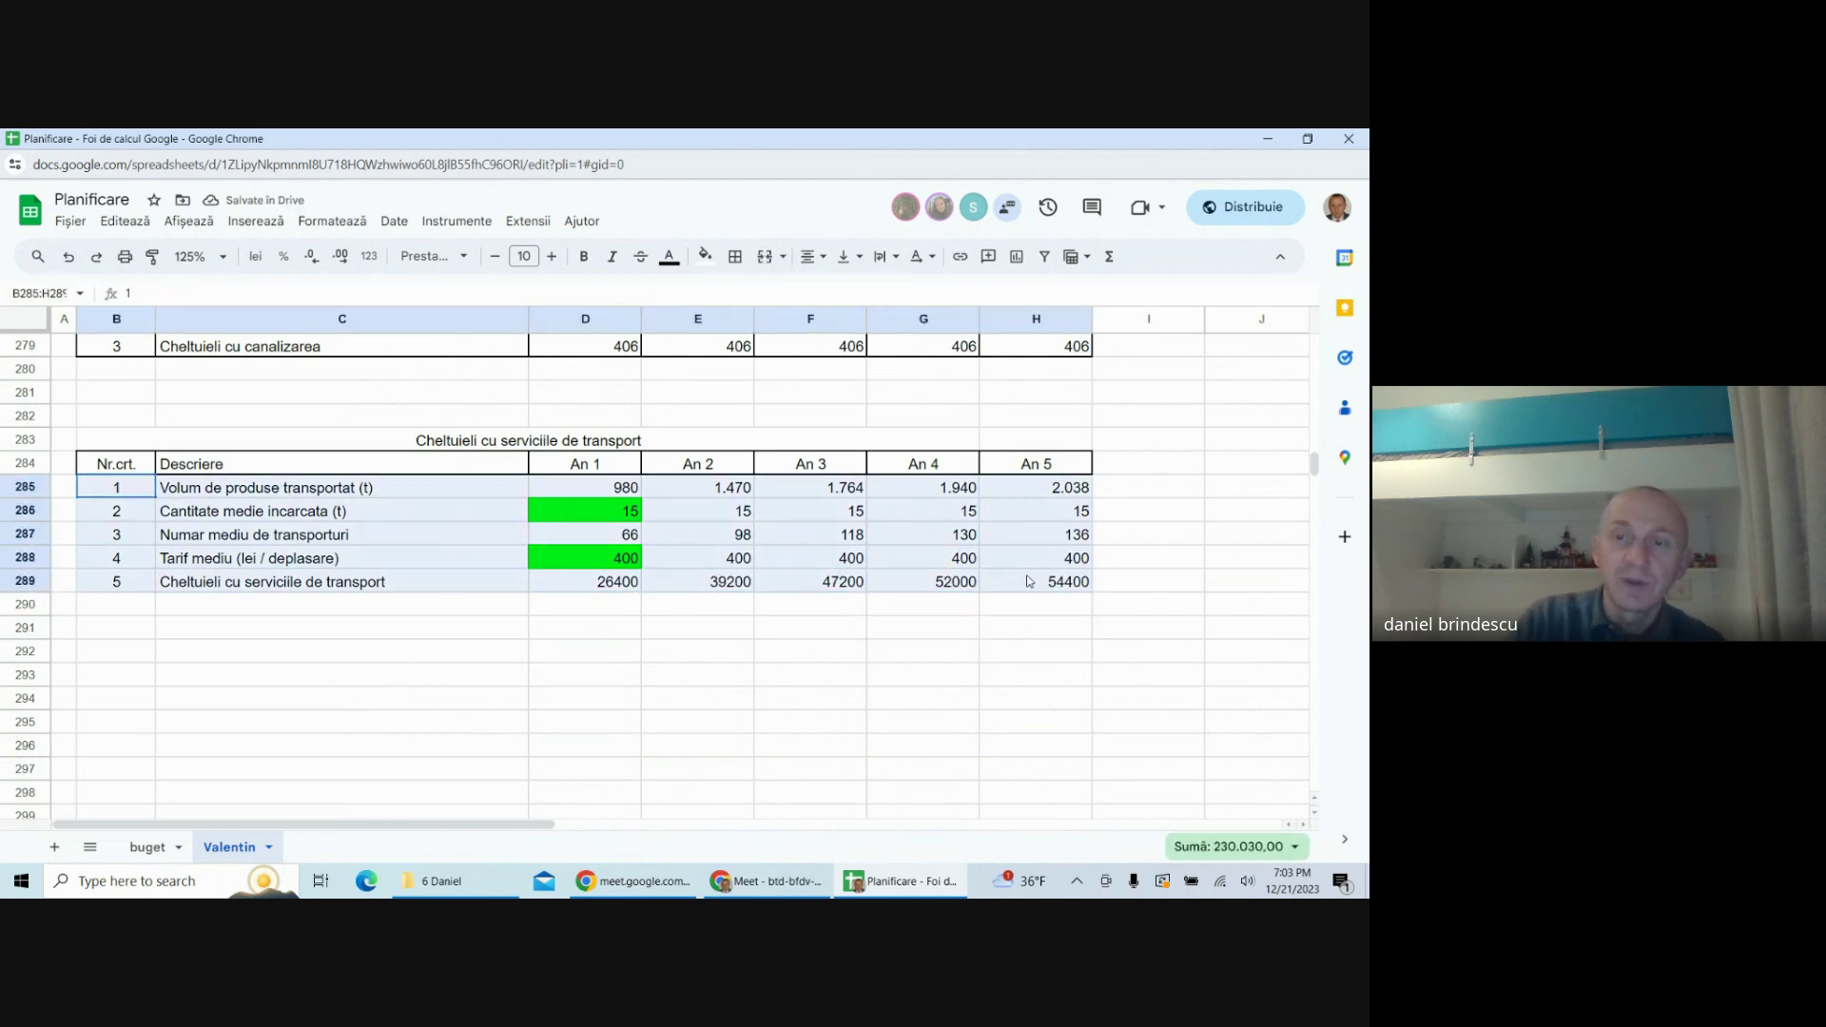
click(735, 256)
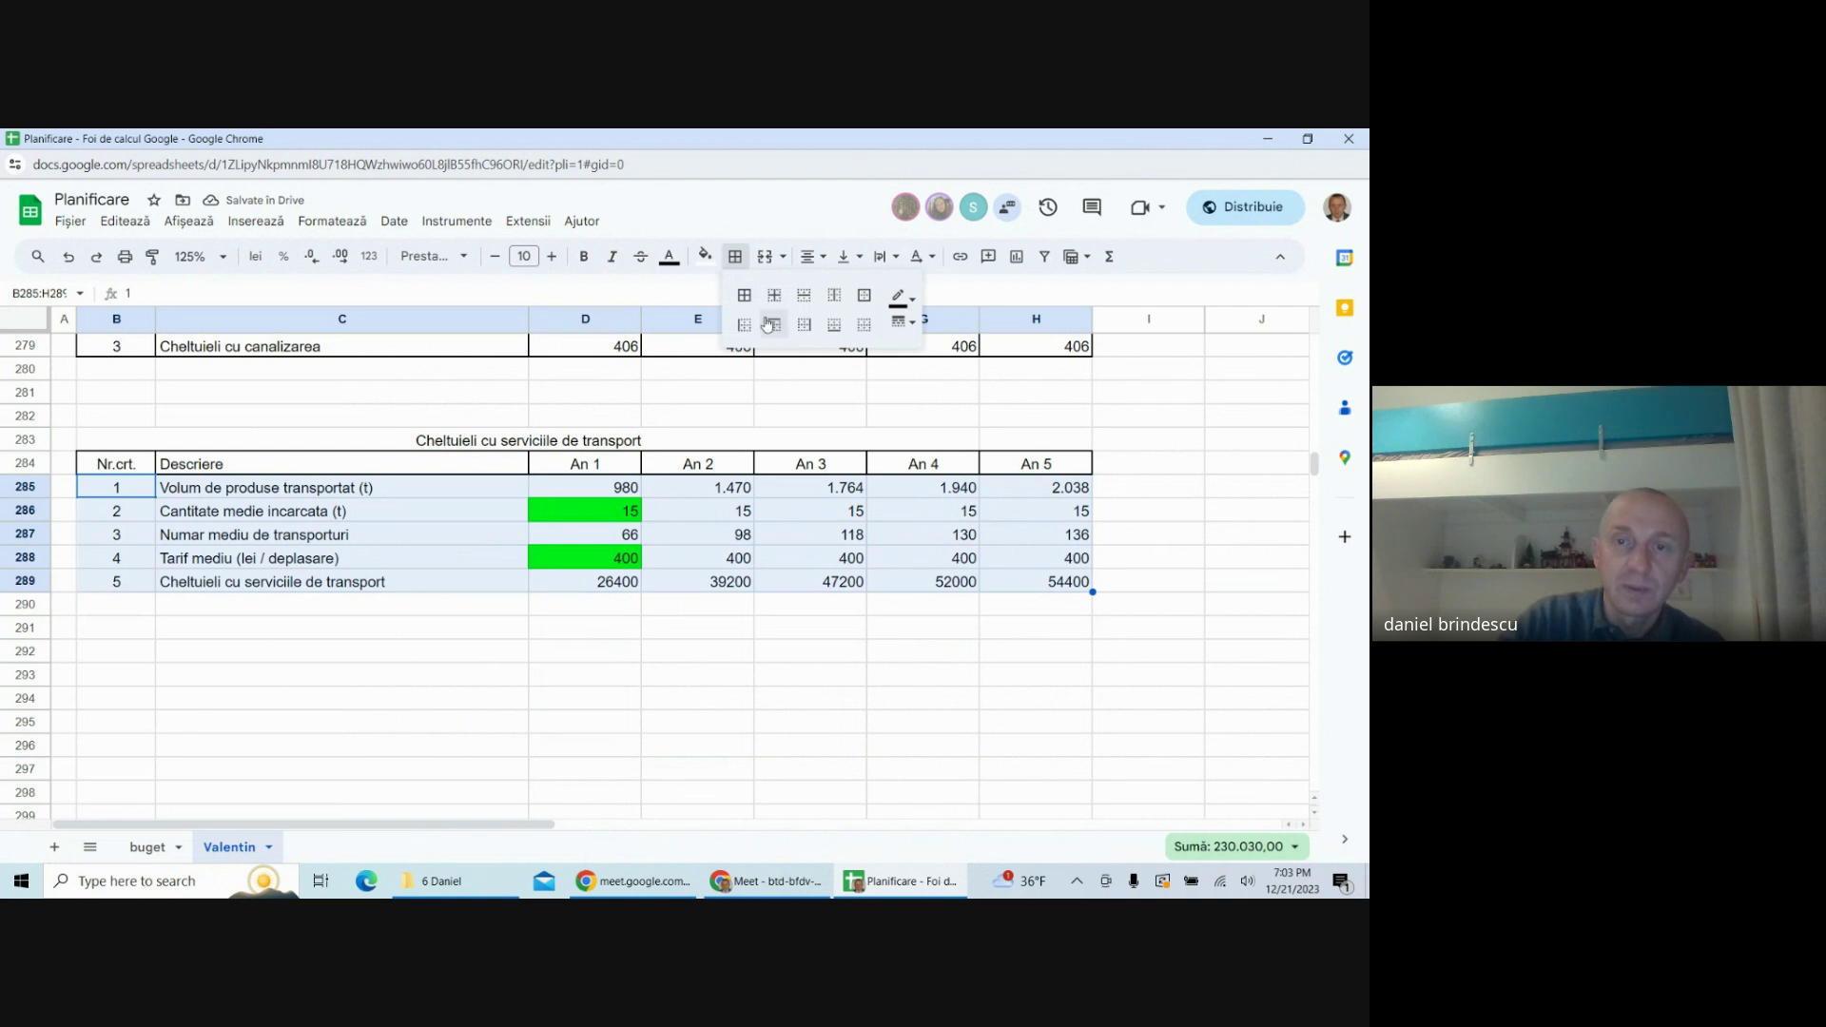
click(744, 295)
click(720, 656)
- Format the tariff and expense values in D288:H289 as numbers with thousands separators and no decimals
drag(608, 559, 1065, 580)
click(332, 221)
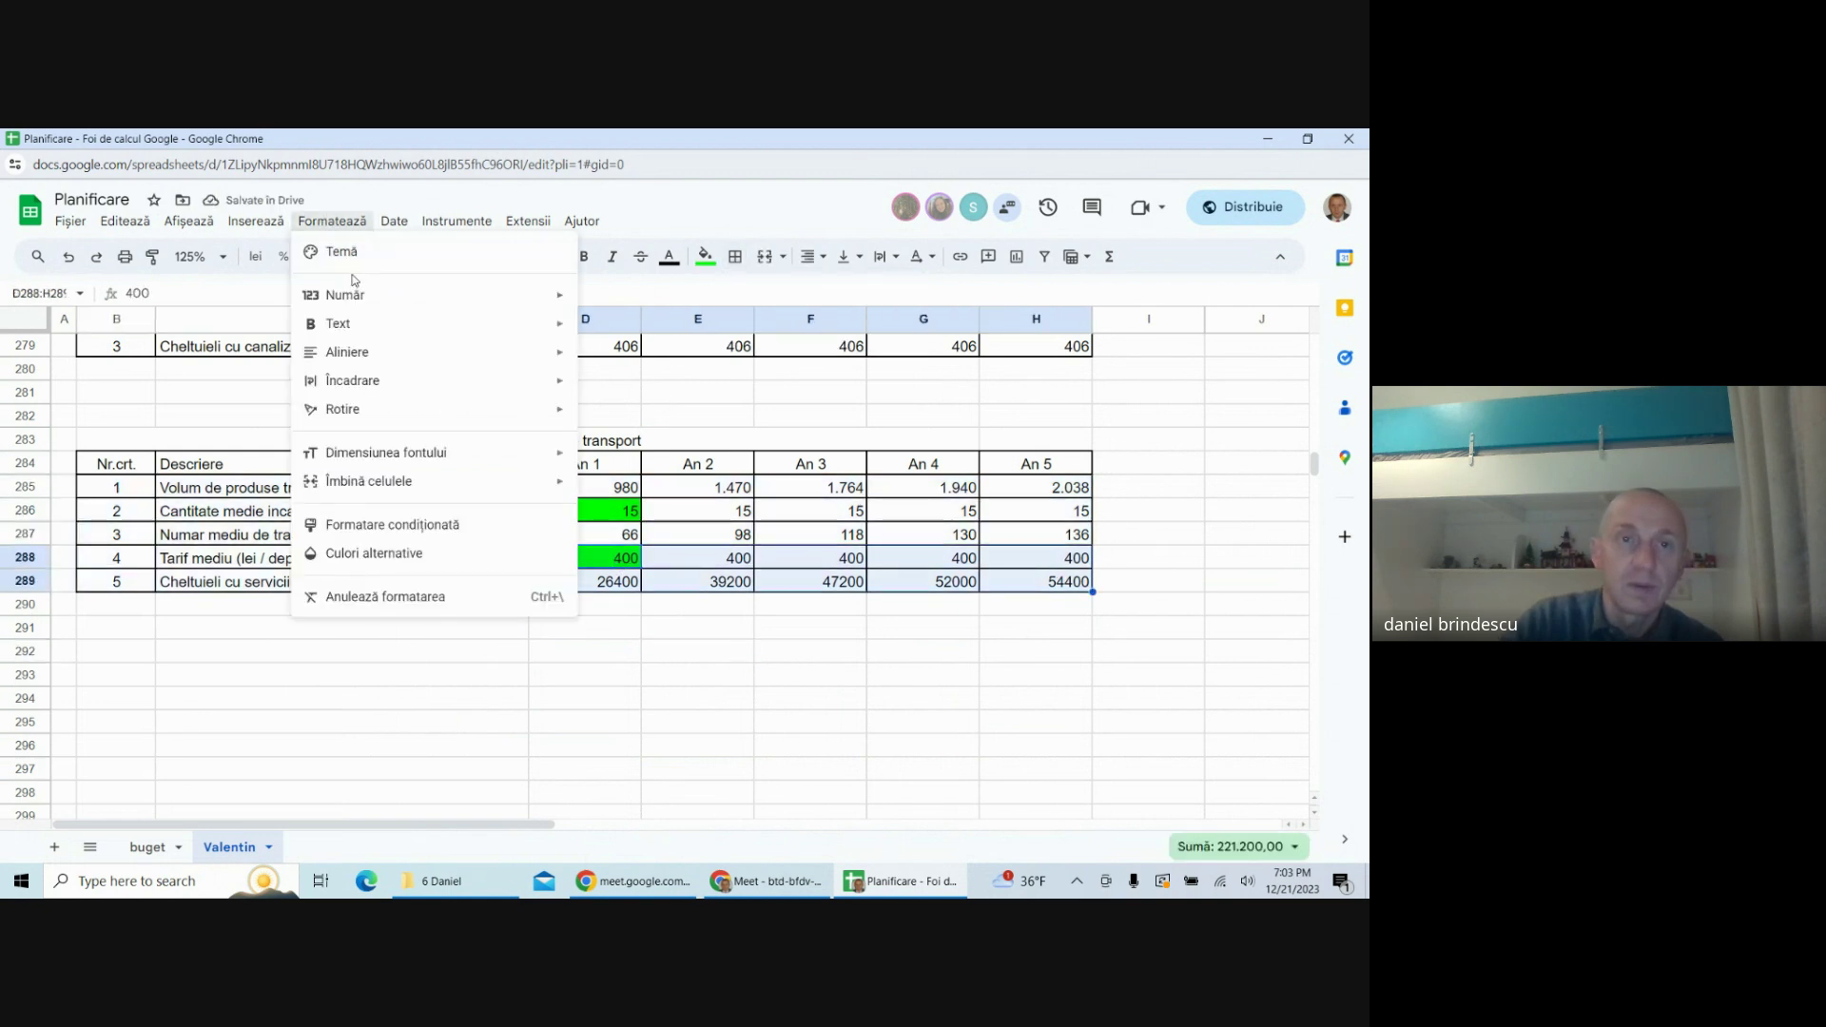
mouse_move(427, 294)
click(756, 356)
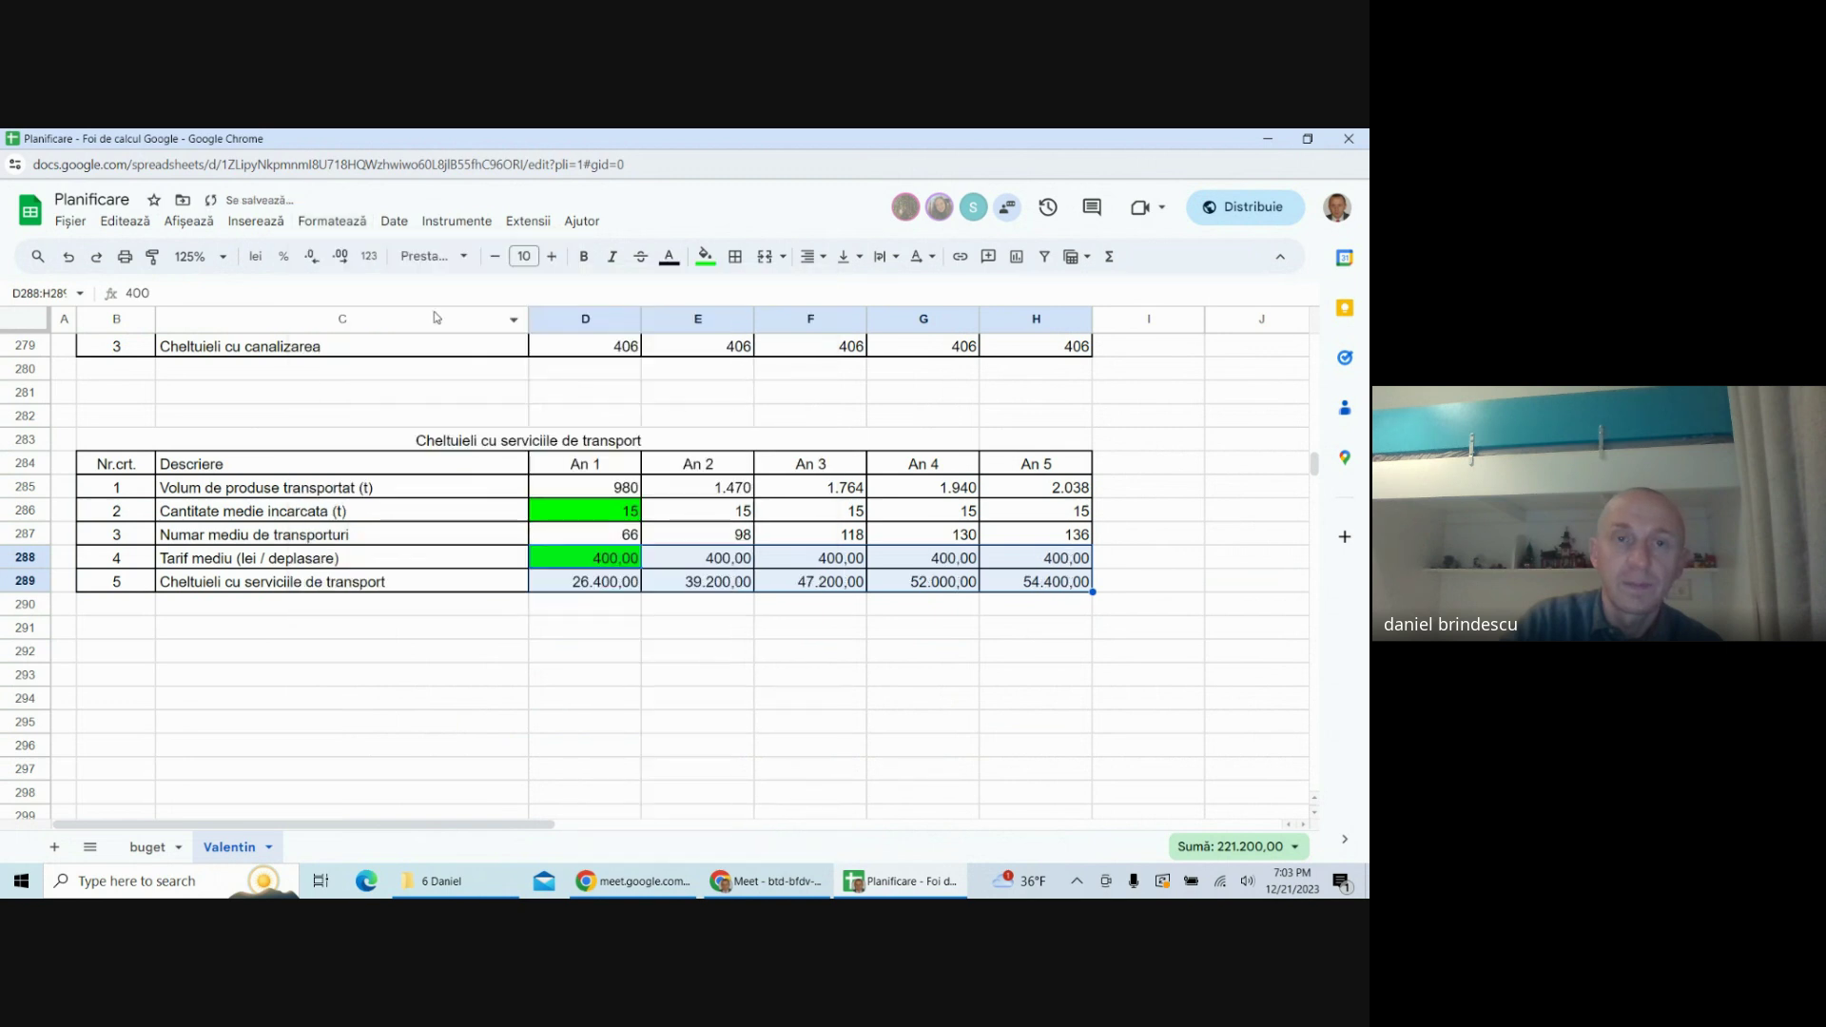
click(312, 256)
click(312, 255)
click(922, 721)
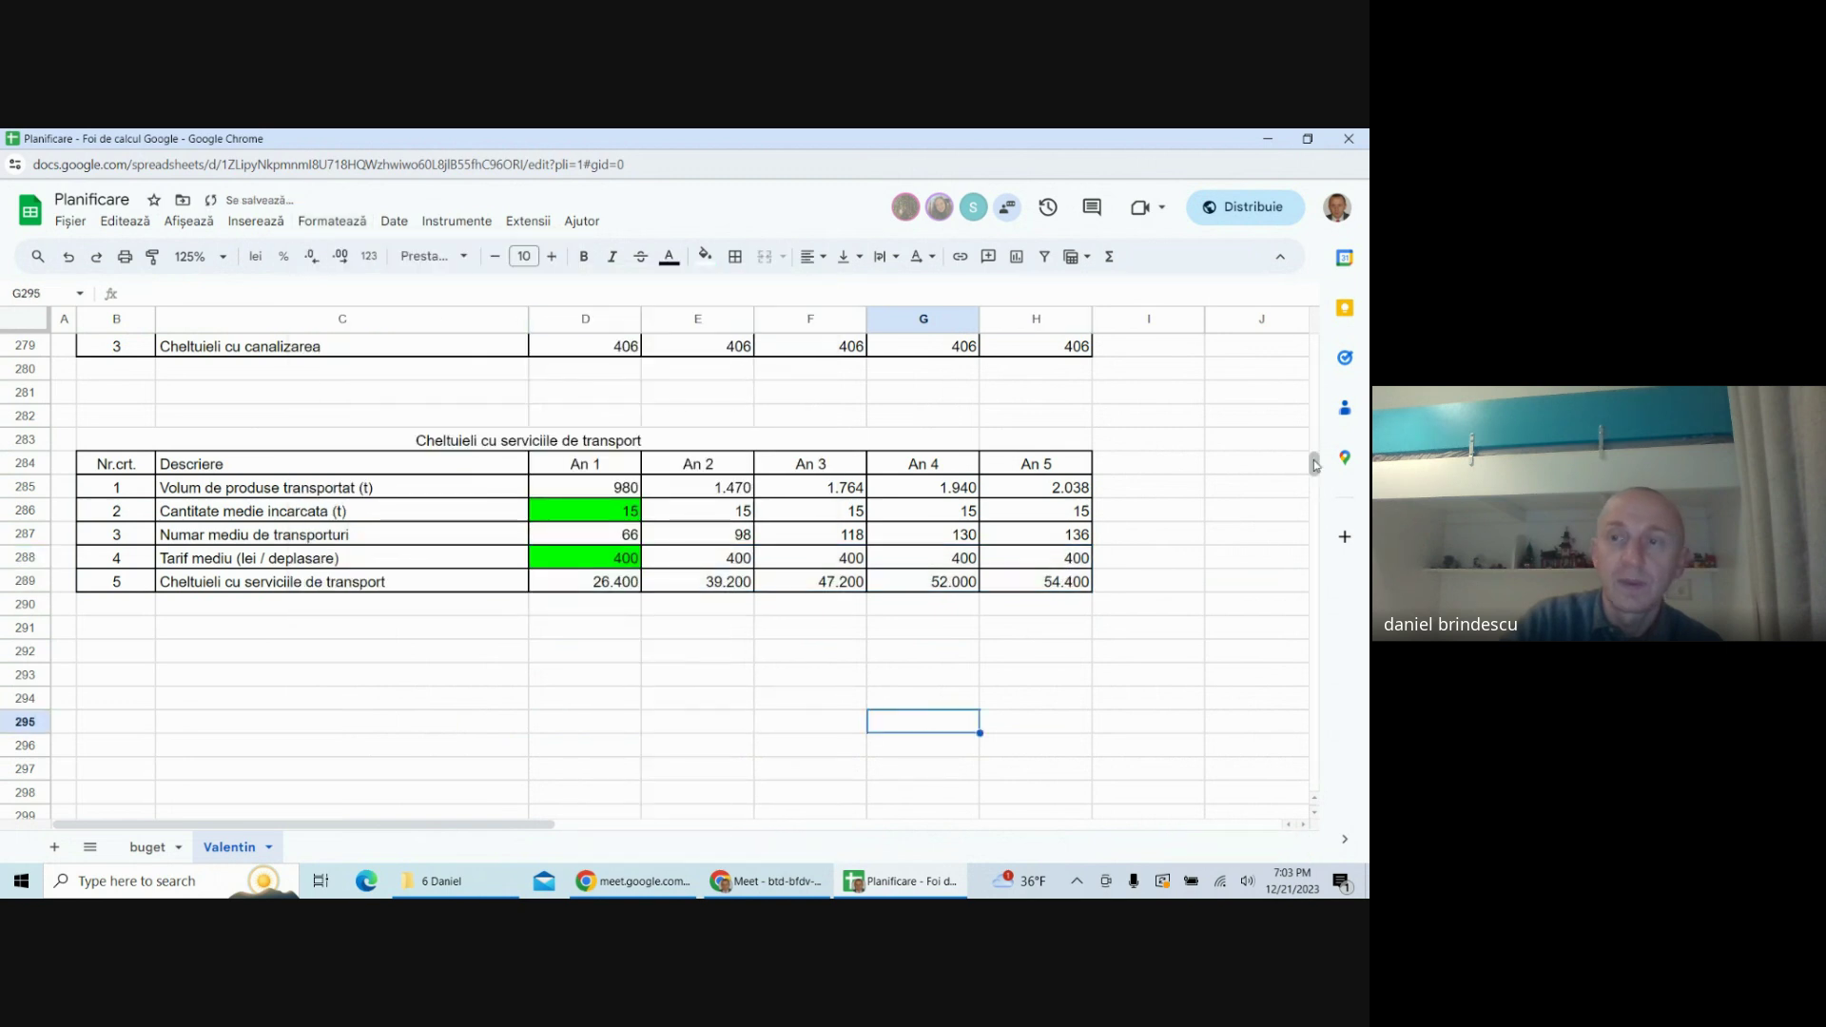
- Link the budget's Year 1 "Cheltuieli cu serviciile de transport" cell D30 to the transport table with =D289
drag(1315, 464, 1315, 345)
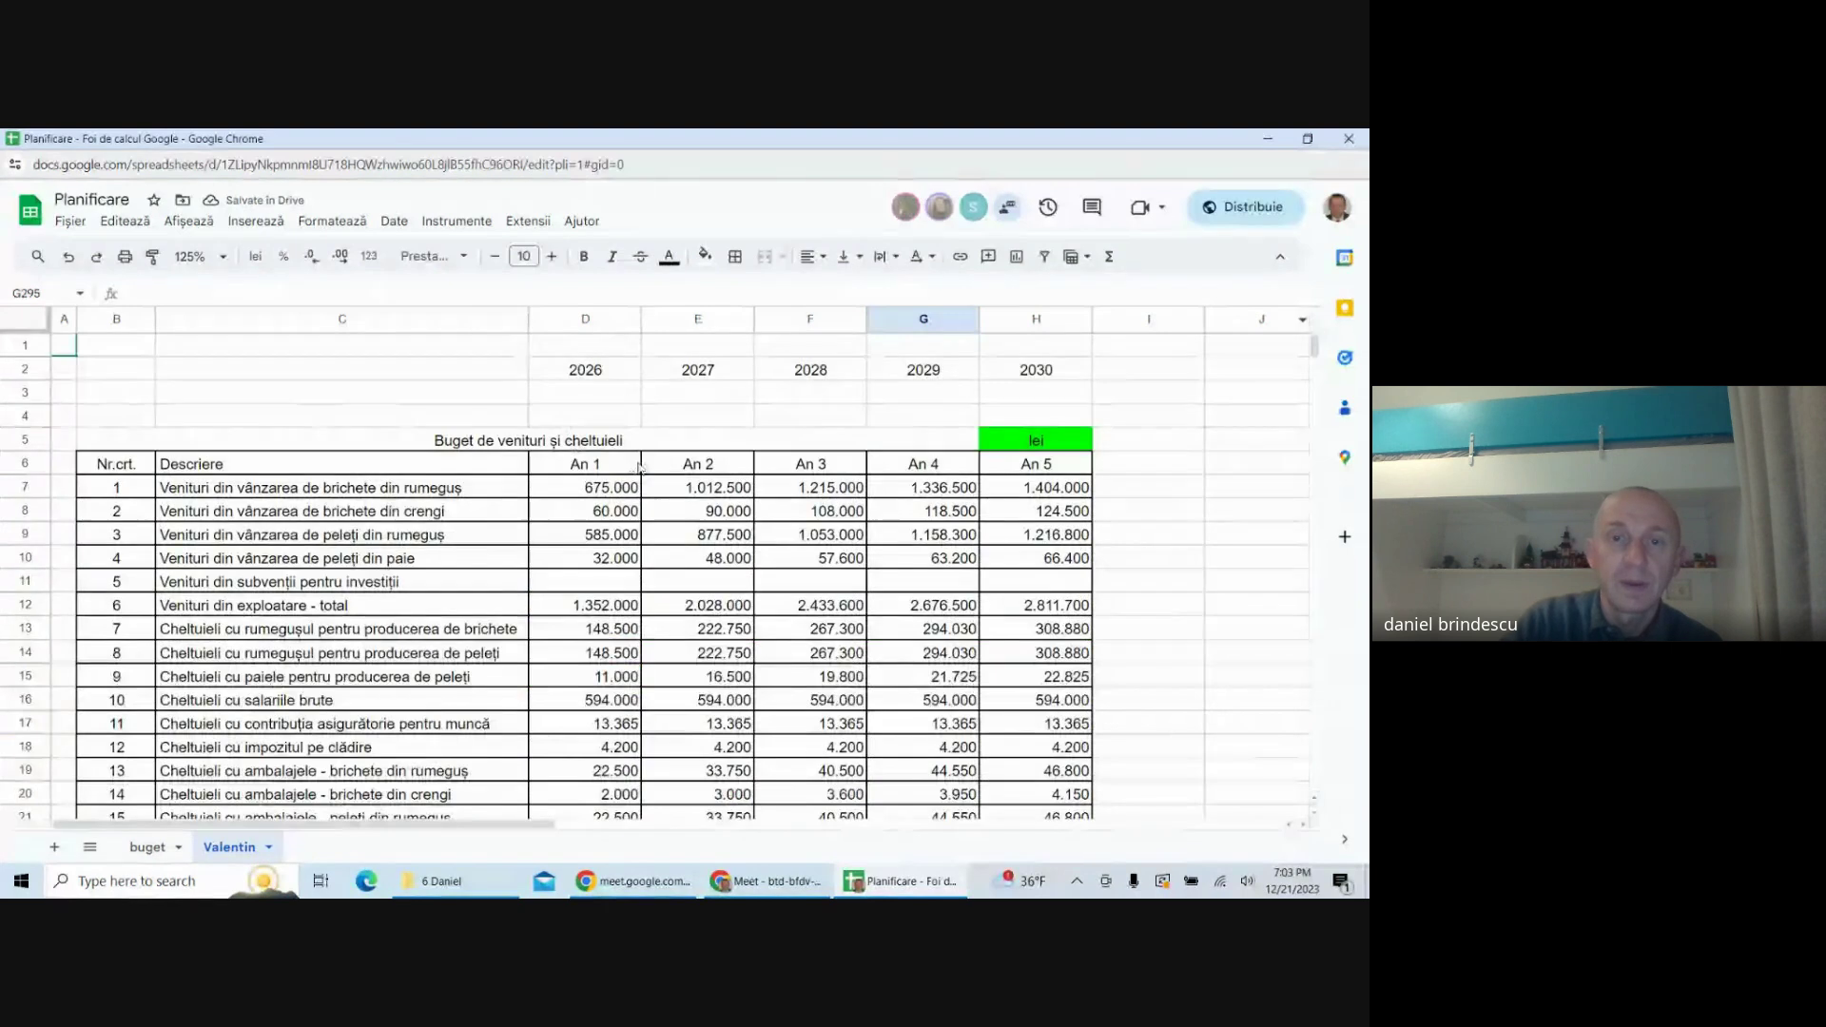
scroll(639, 465, down, 4)
click(620, 729)
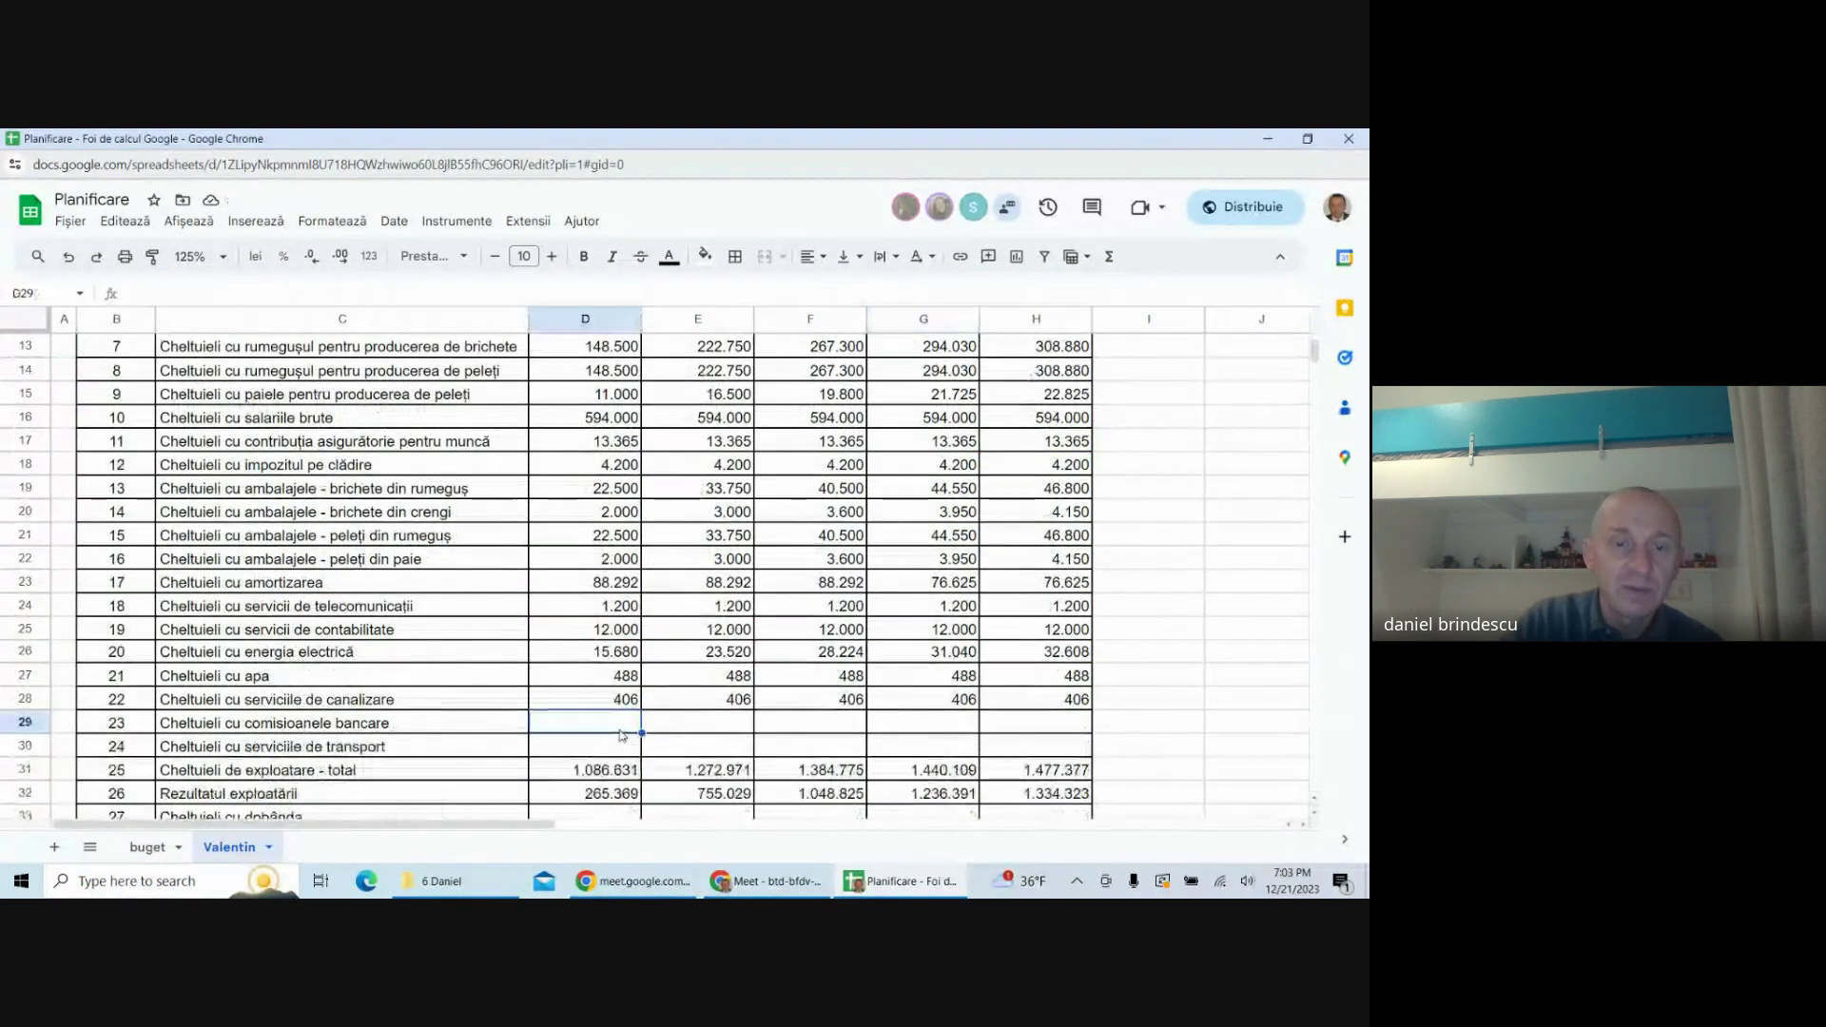
click(619, 743)
text(=)
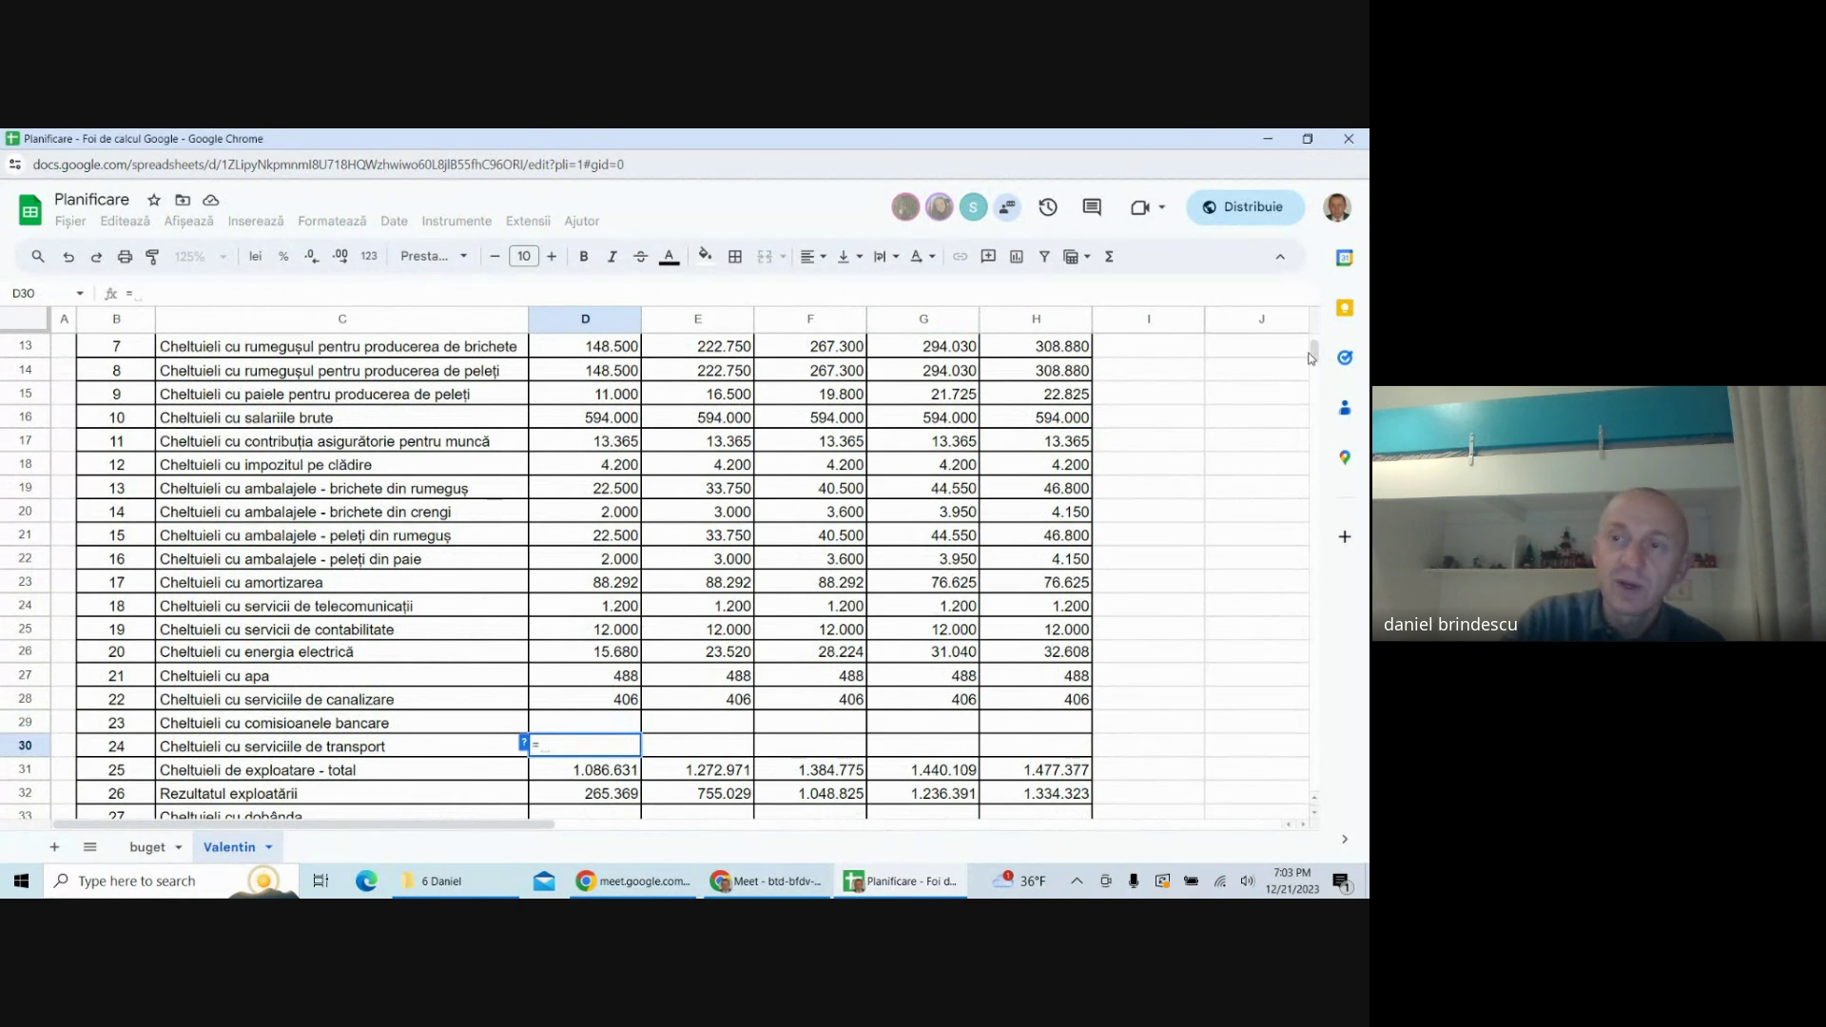
drag(1311, 359, 1331, 449)
scroll(1330, 461, down, 6)
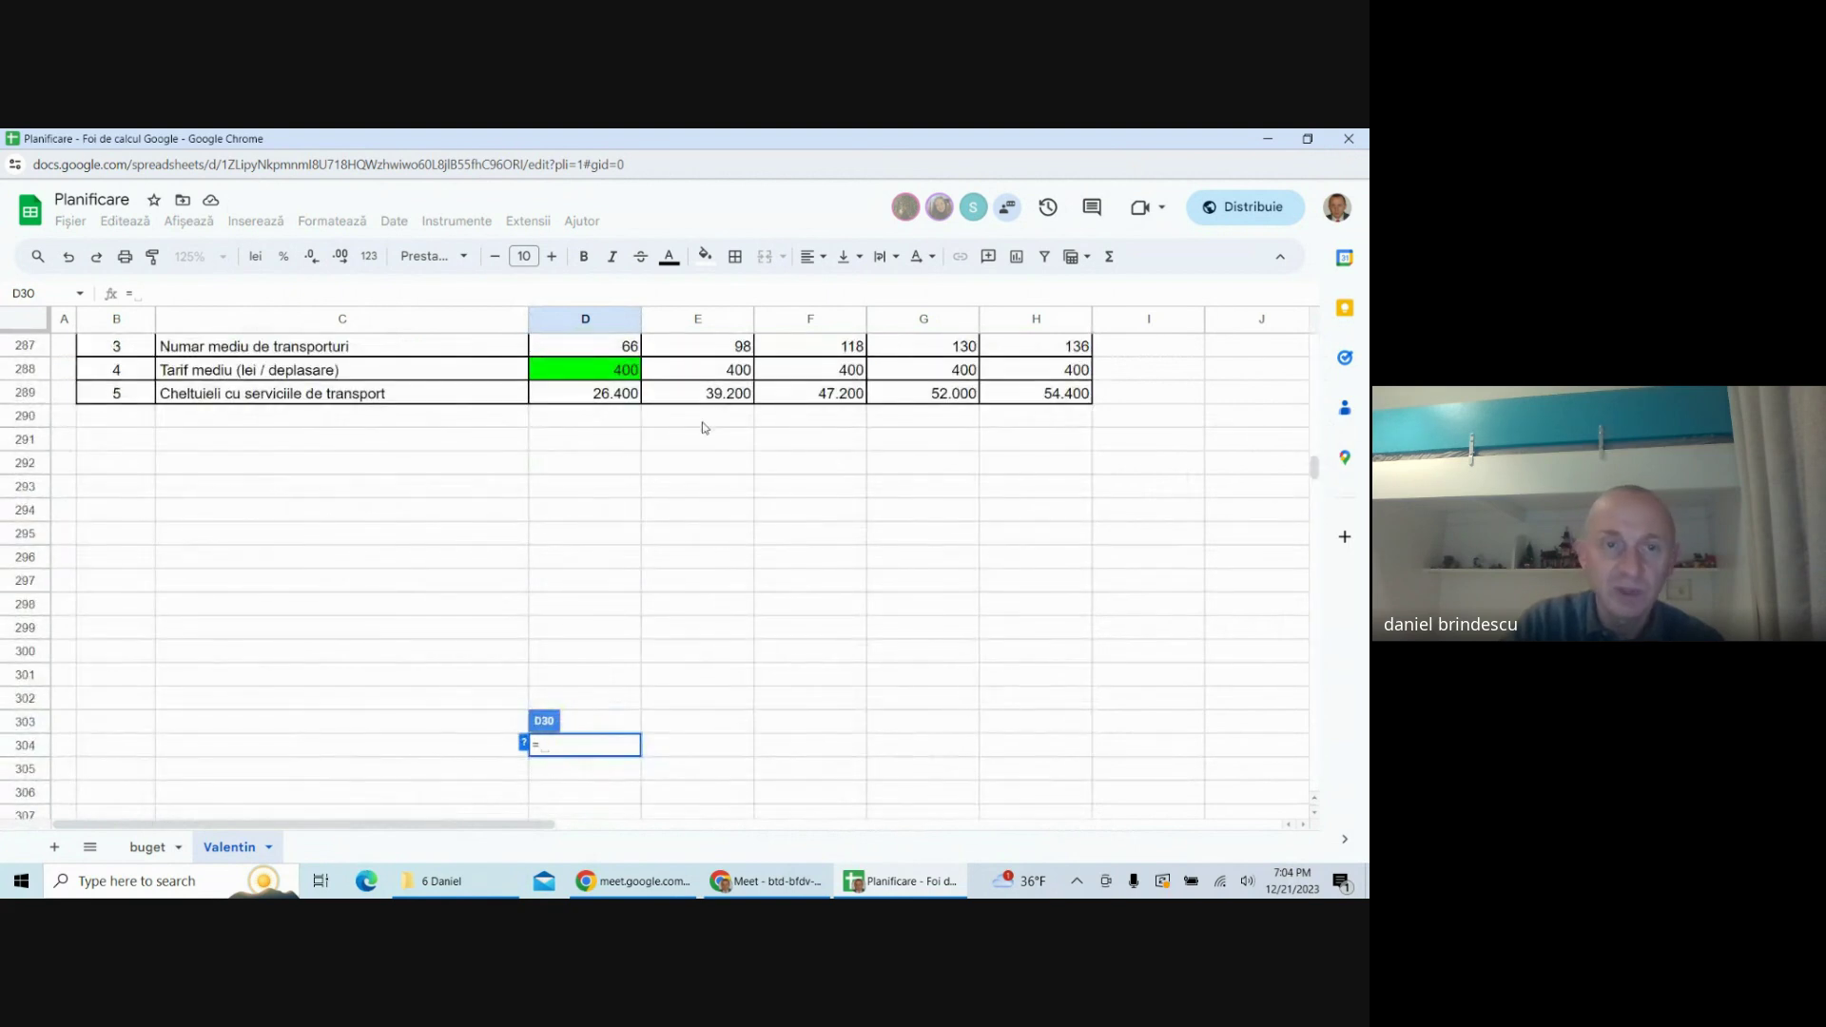
click(587, 397)
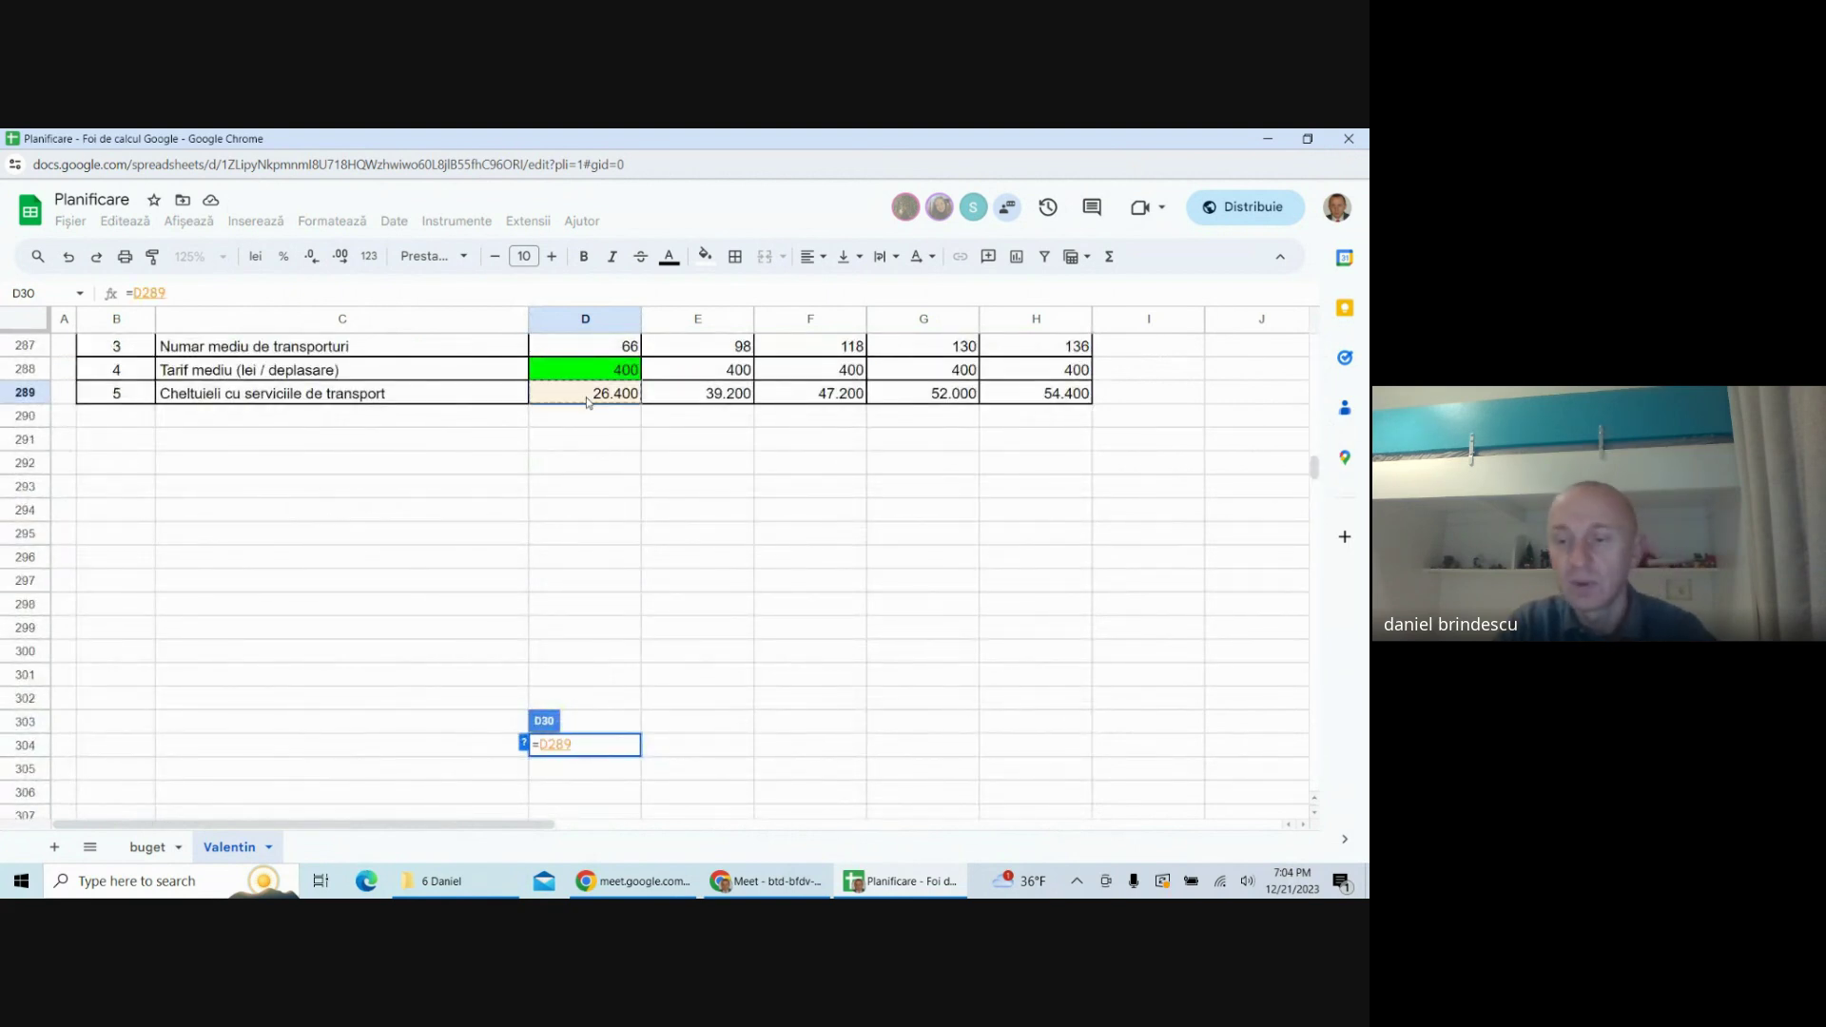
key(Return)
- Fill the transport expense link from D30 across the remaining years to H30
scroll(784, 611, up, 2)
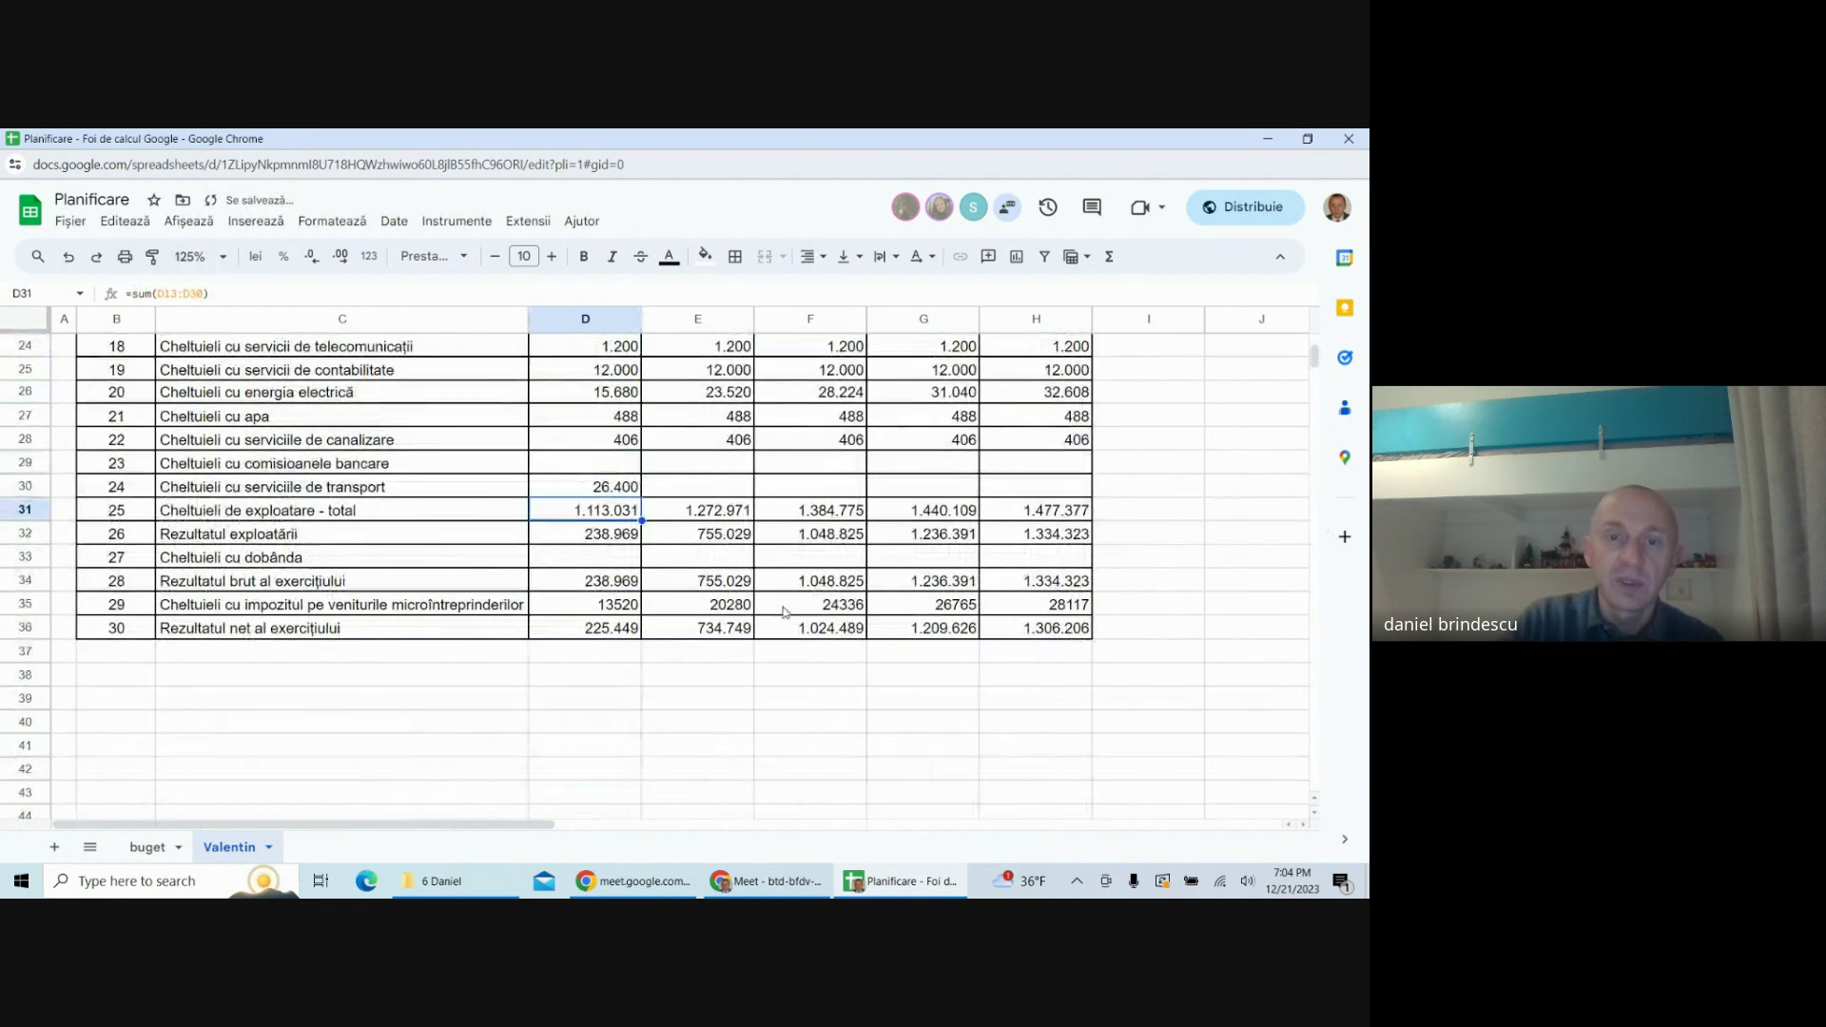
click(606, 490)
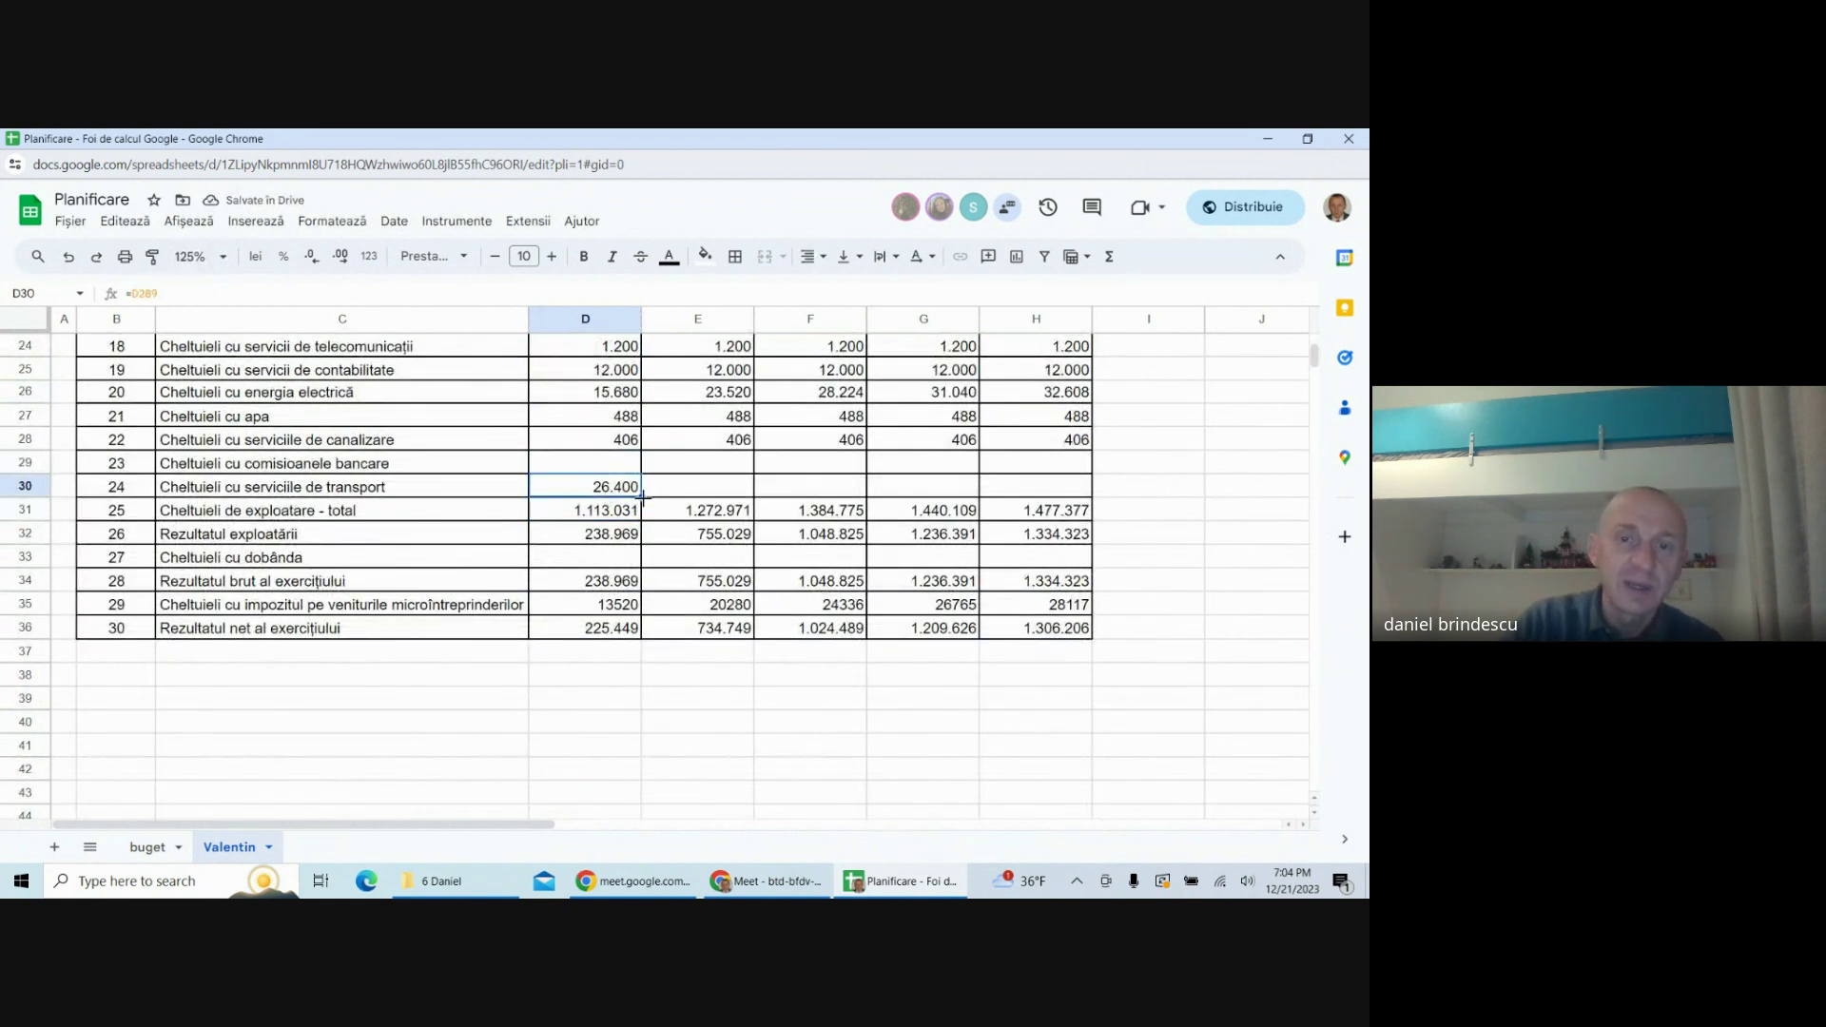
drag(643, 495, 1030, 488)
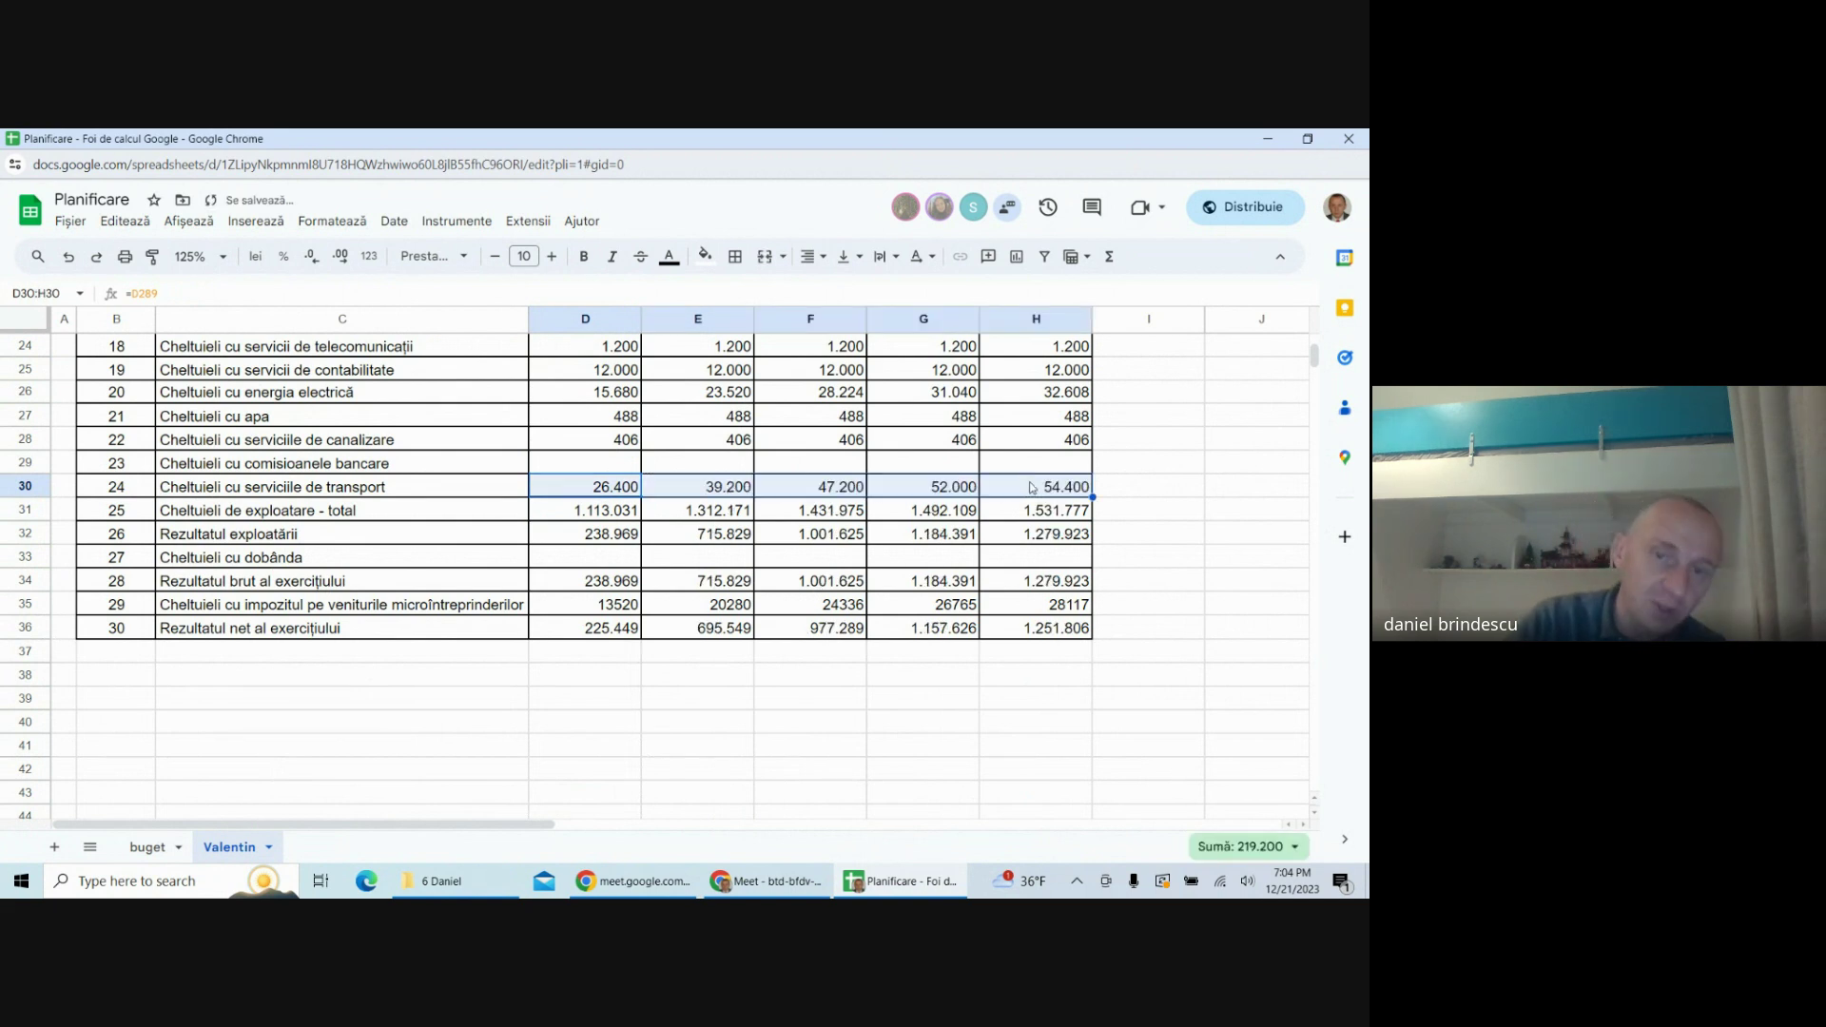
click(692, 675)
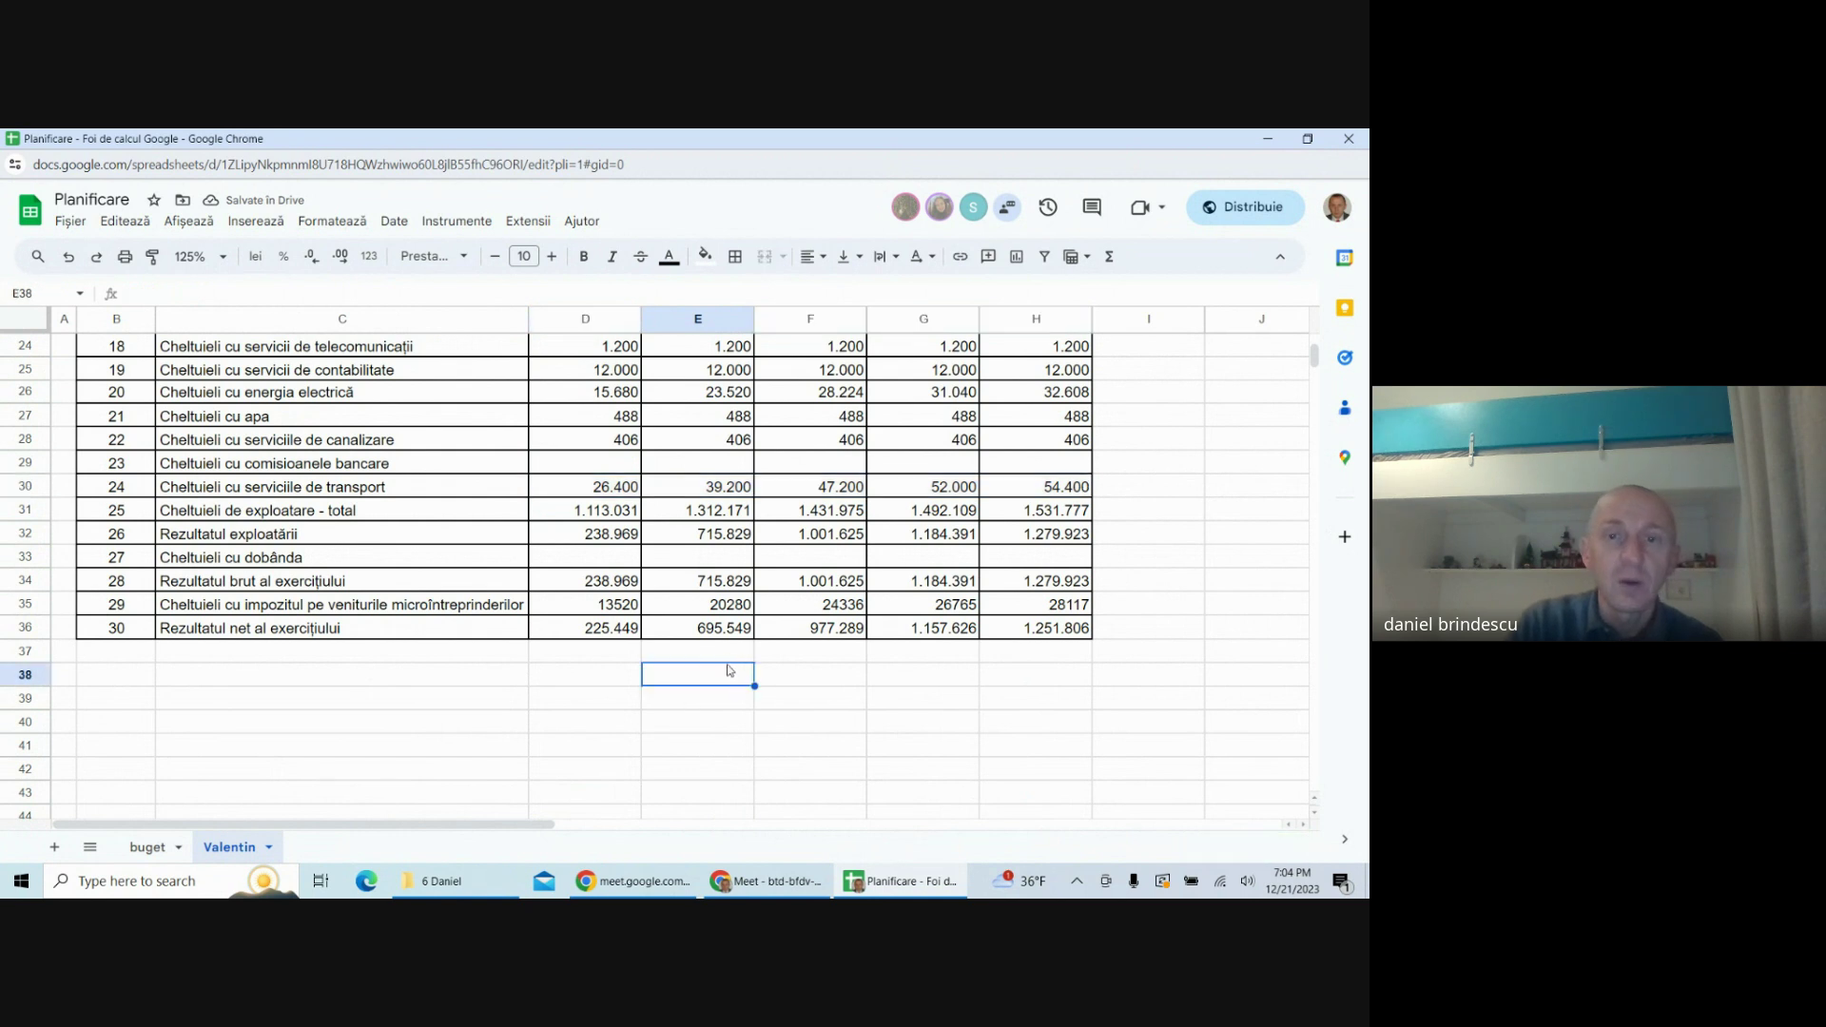
- Examine the budget's bank commission, interest and investment subsidy rows, and the normal service lives and annual amounts in the depreciation table
scroll(725, 666, up, 2)
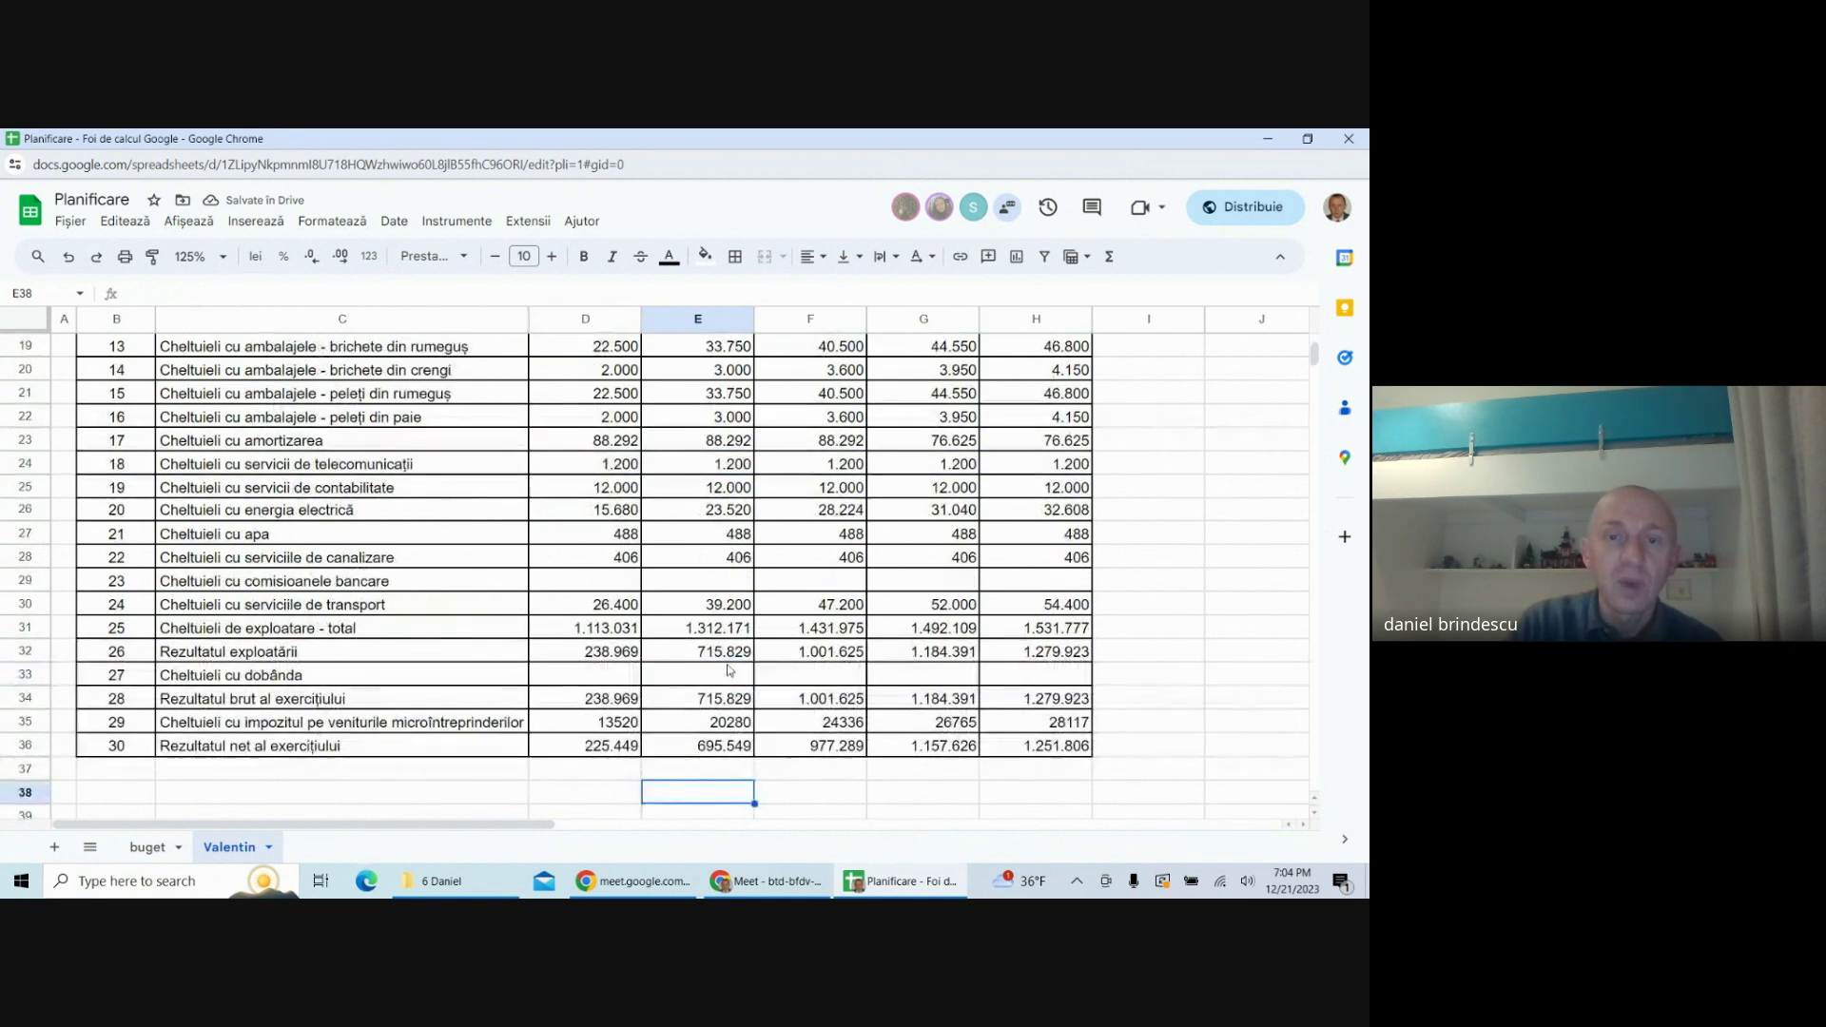
click(325, 582)
click(285, 683)
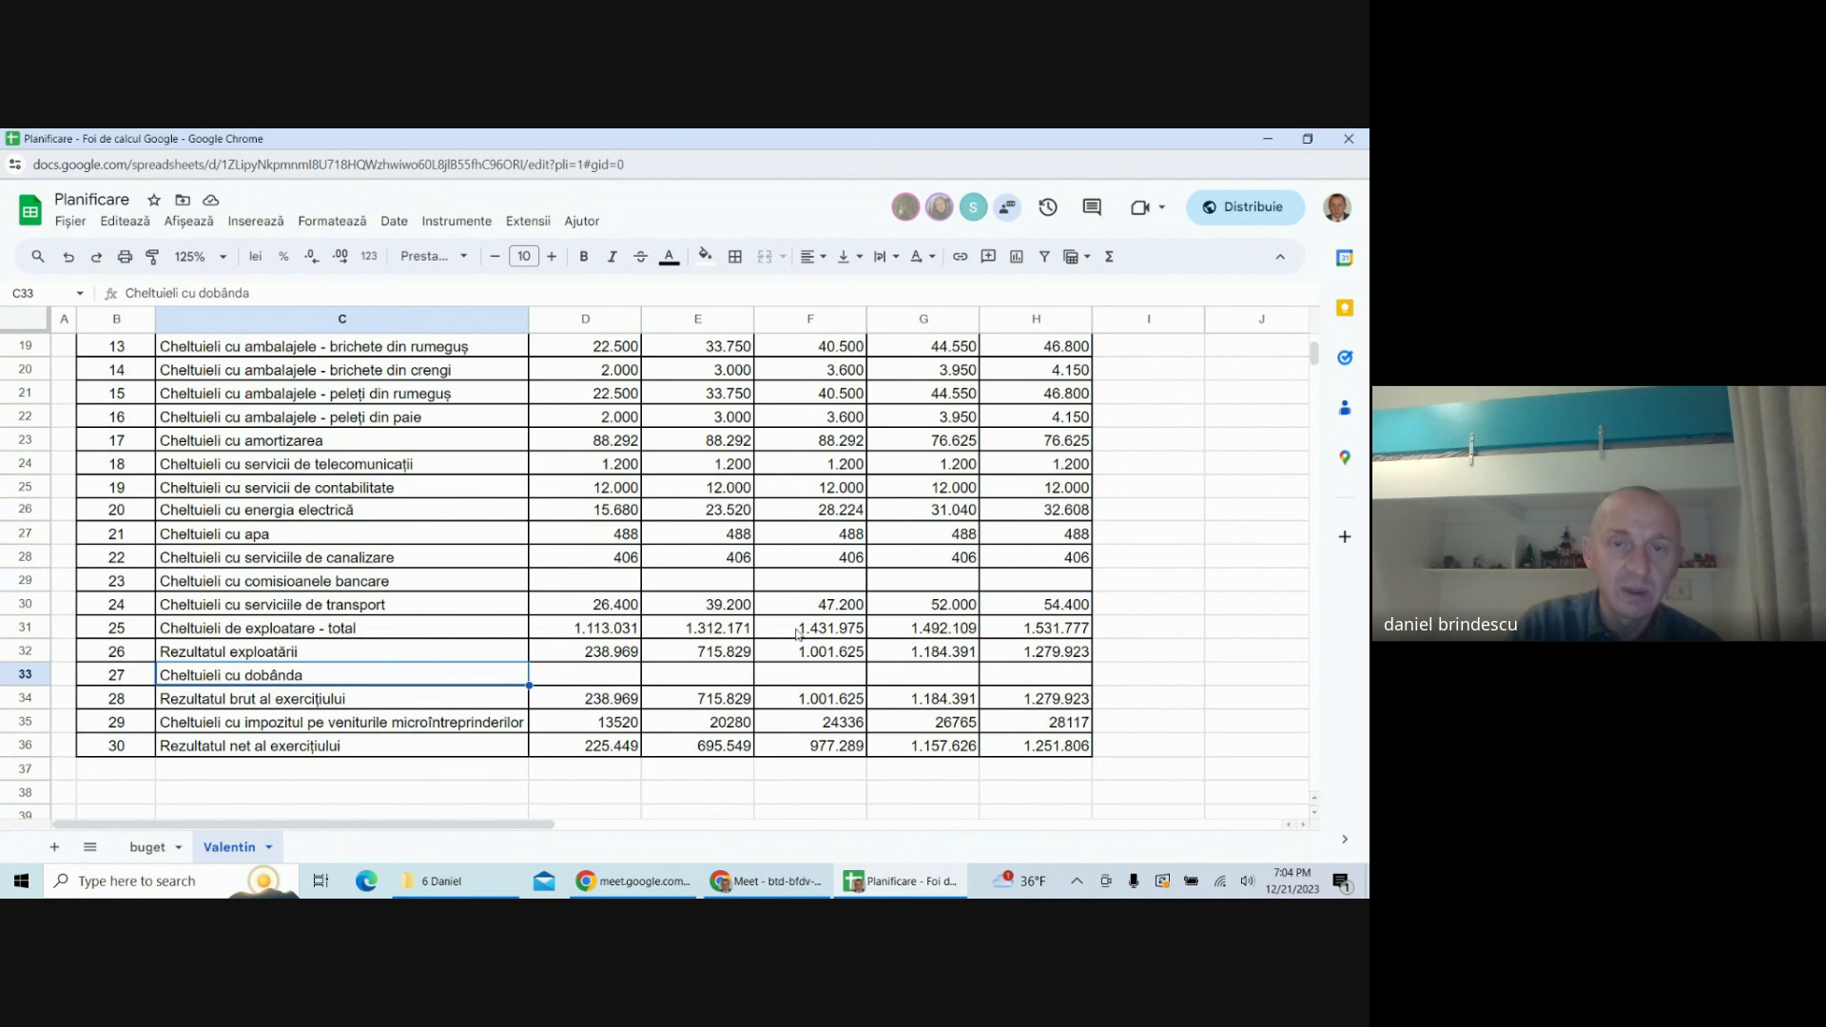
scroll(797, 634, up, 3)
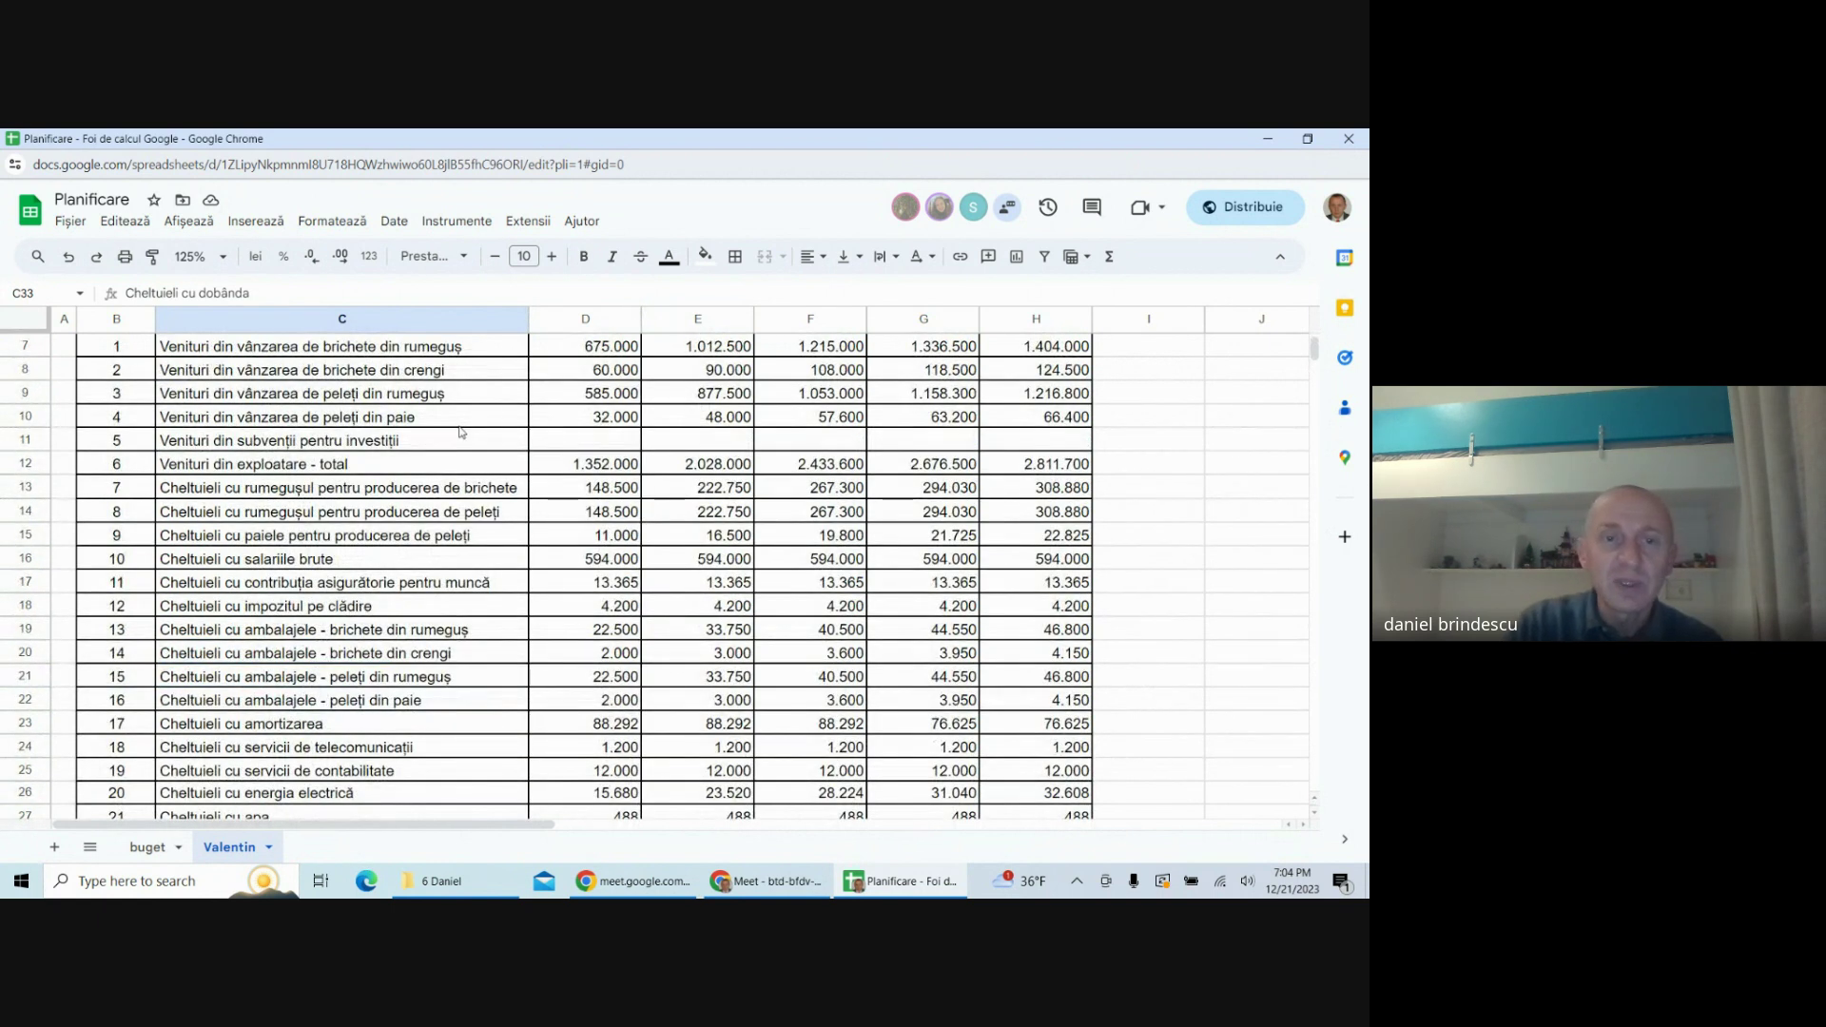
click(561, 444)
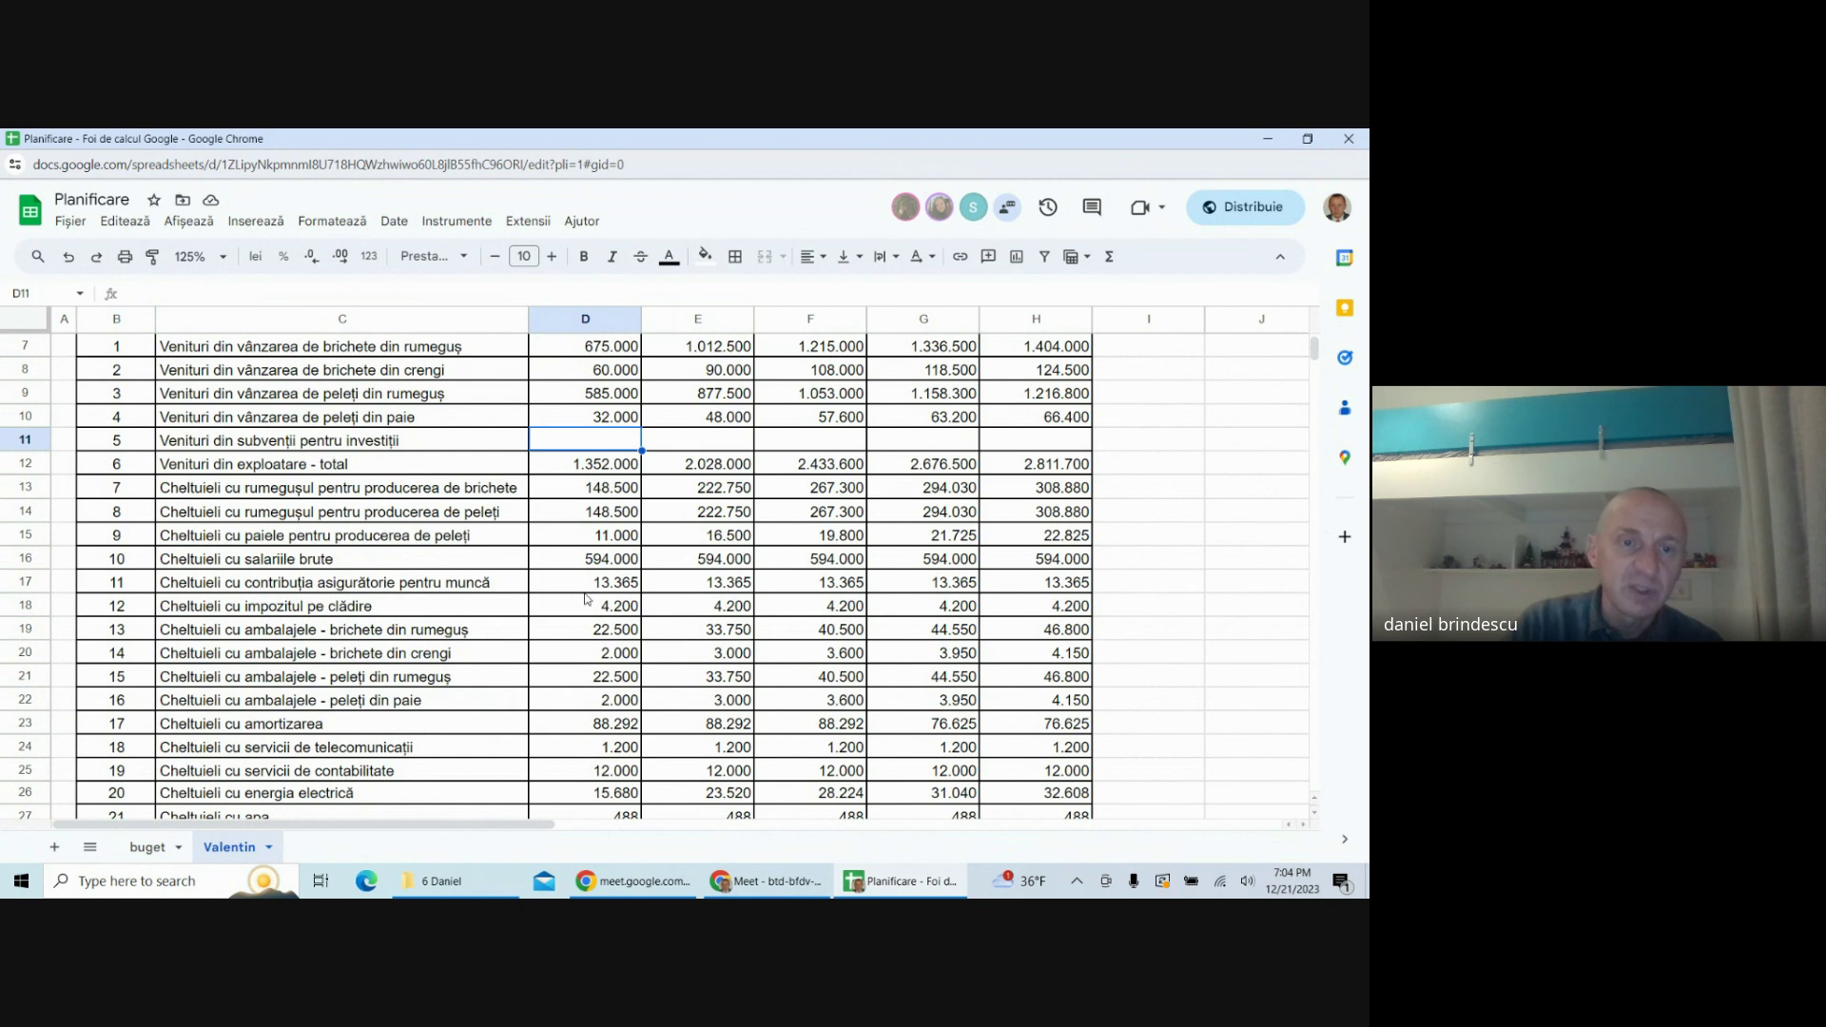
click(24, 439)
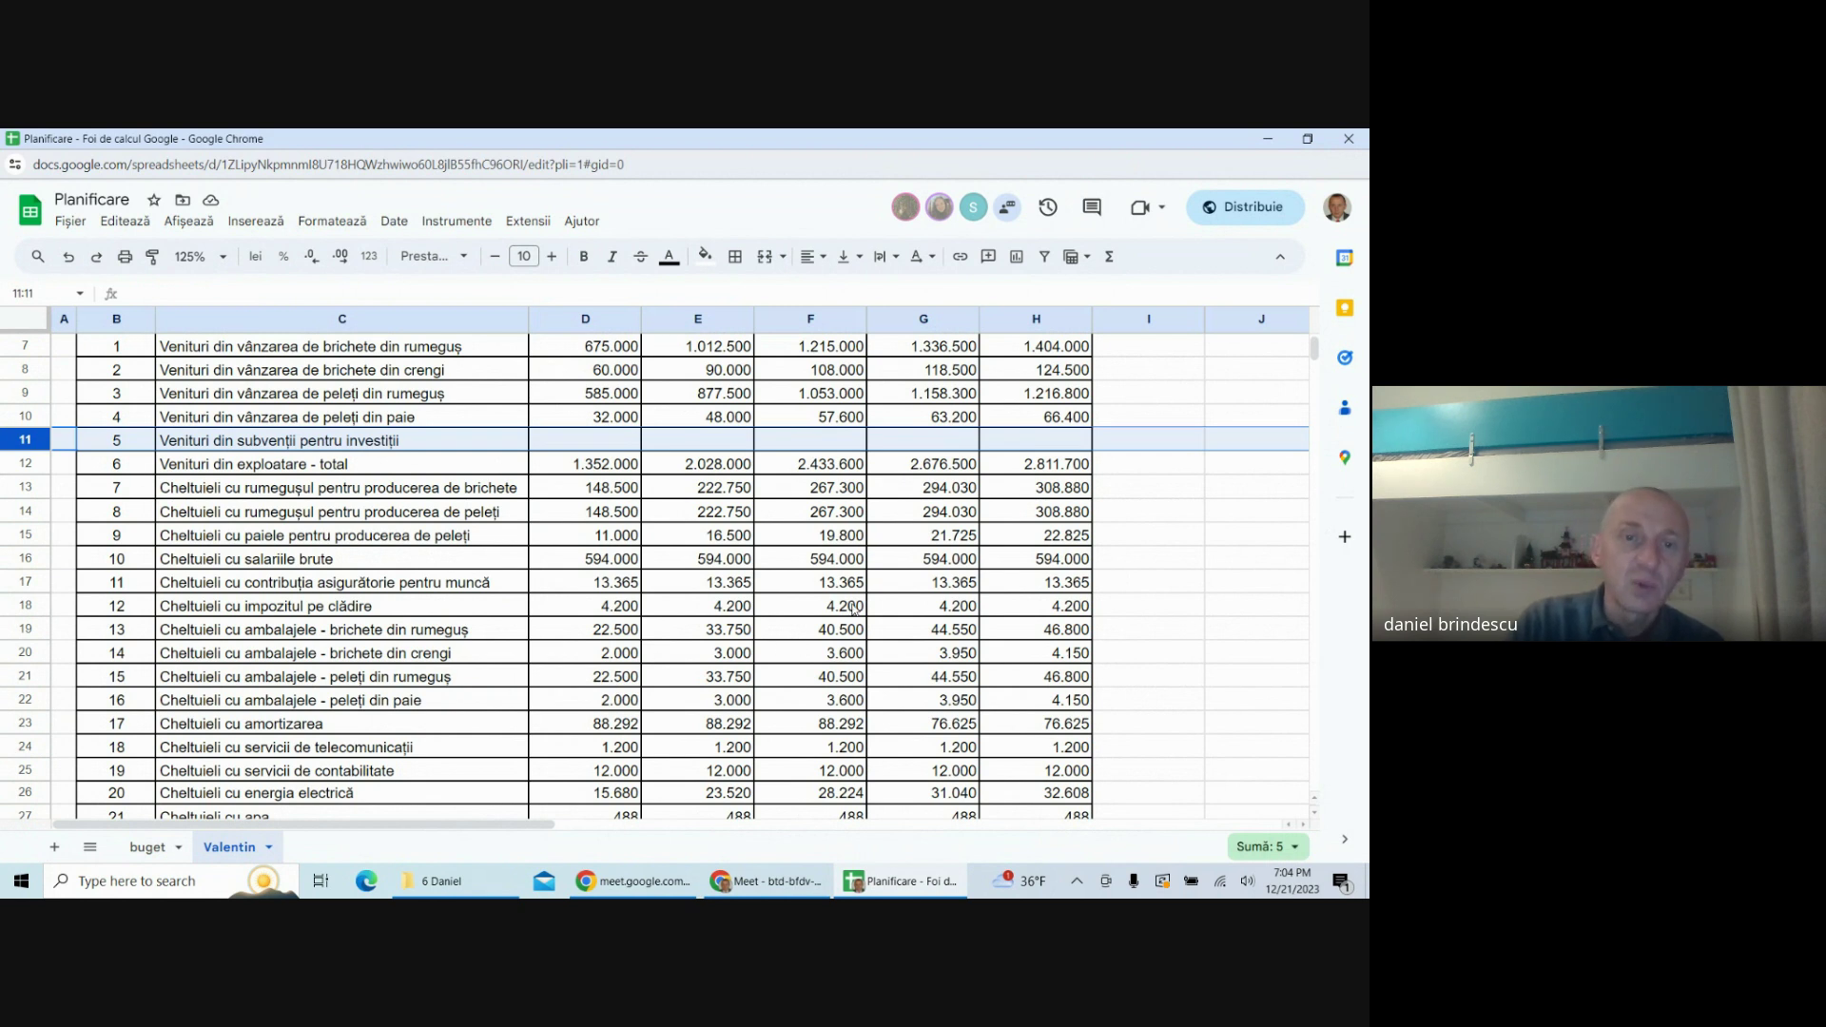
drag(1314, 351, 1133, 483)
scroll(837, 558, up, 10)
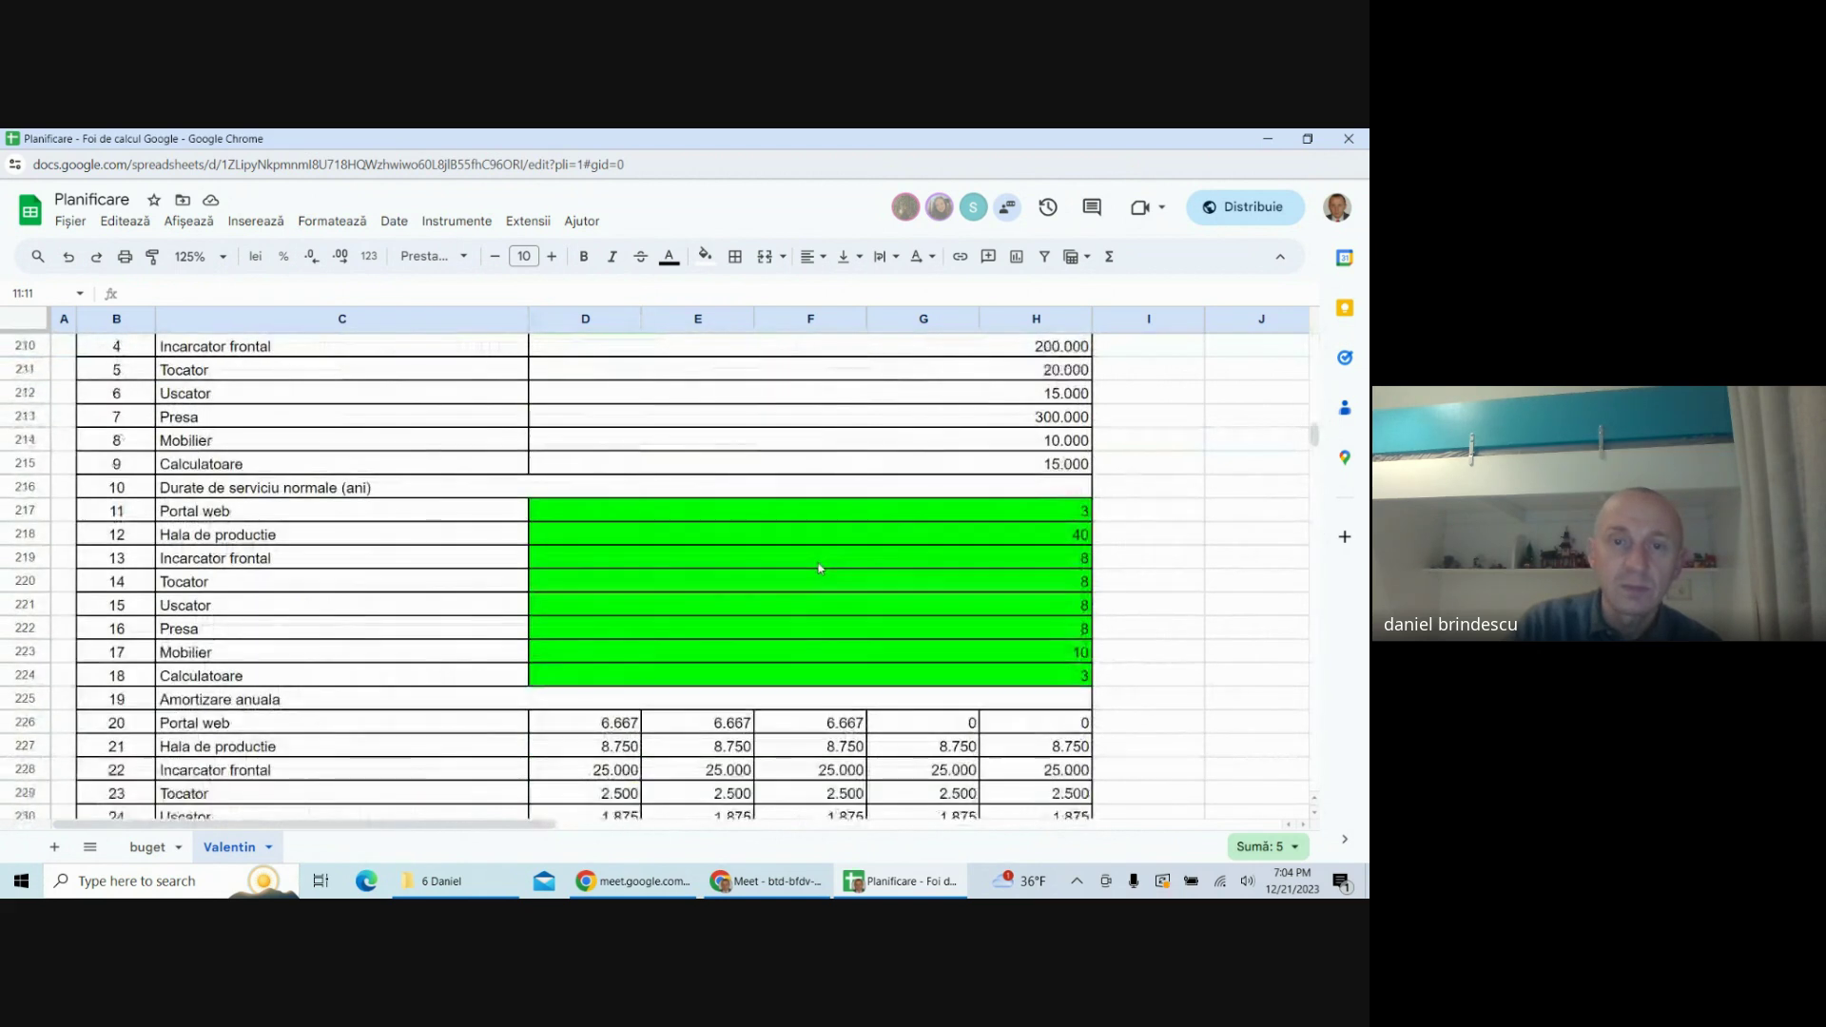
- Review the first-year Cheltuieli cu amortizarea formula on the Valentin sheet and the gross asset values on the buget sheet
scroll(821, 568, down, 3)
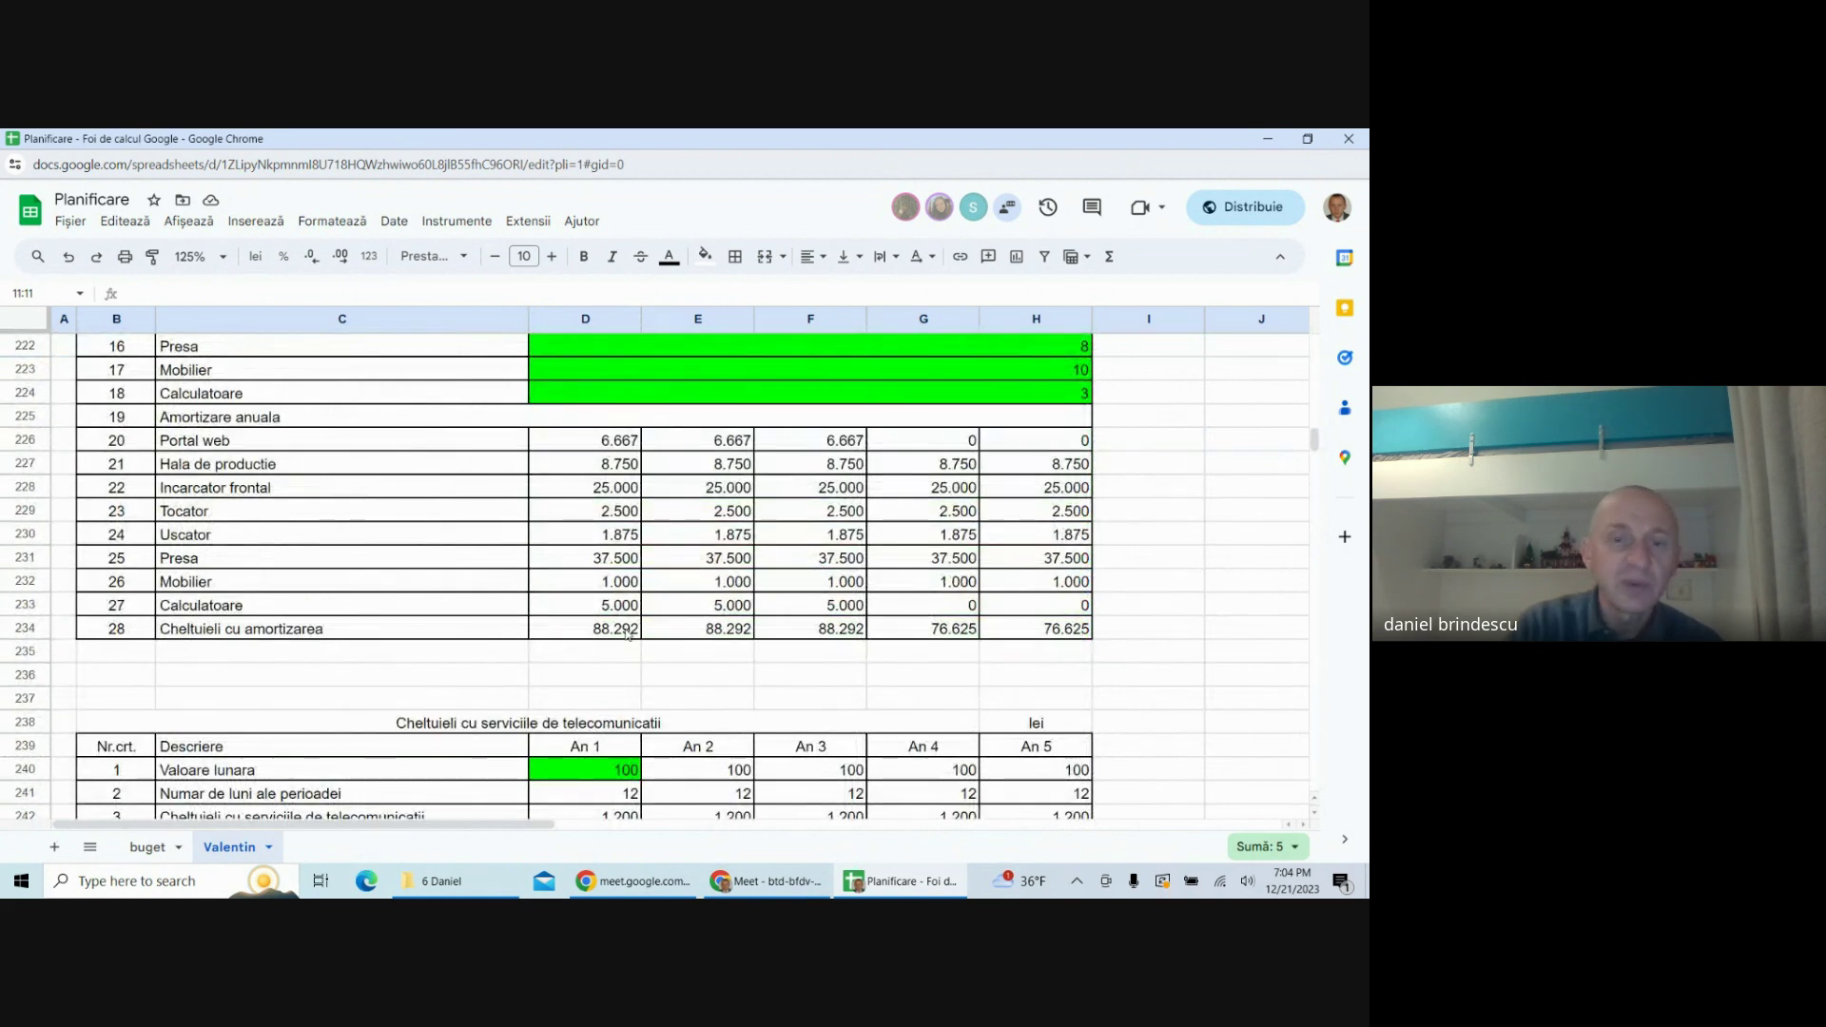
click(627, 632)
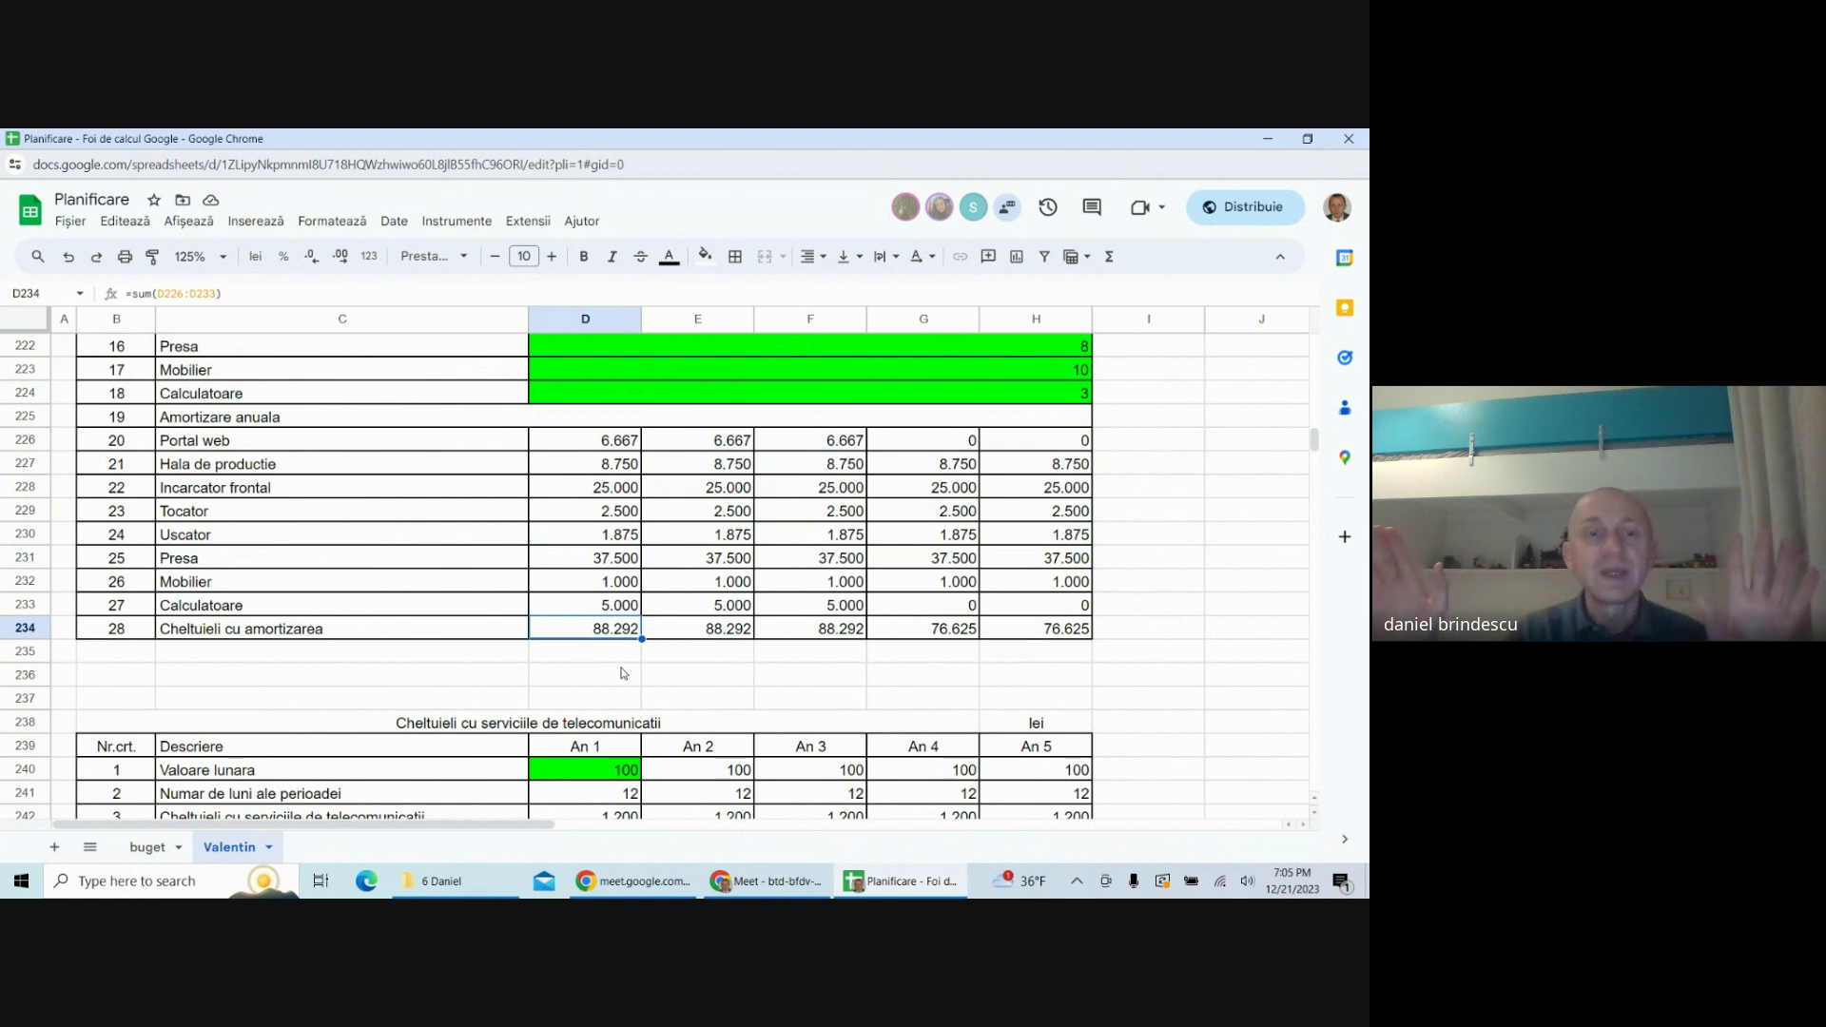
key(ctrl+shift+Page_Up)
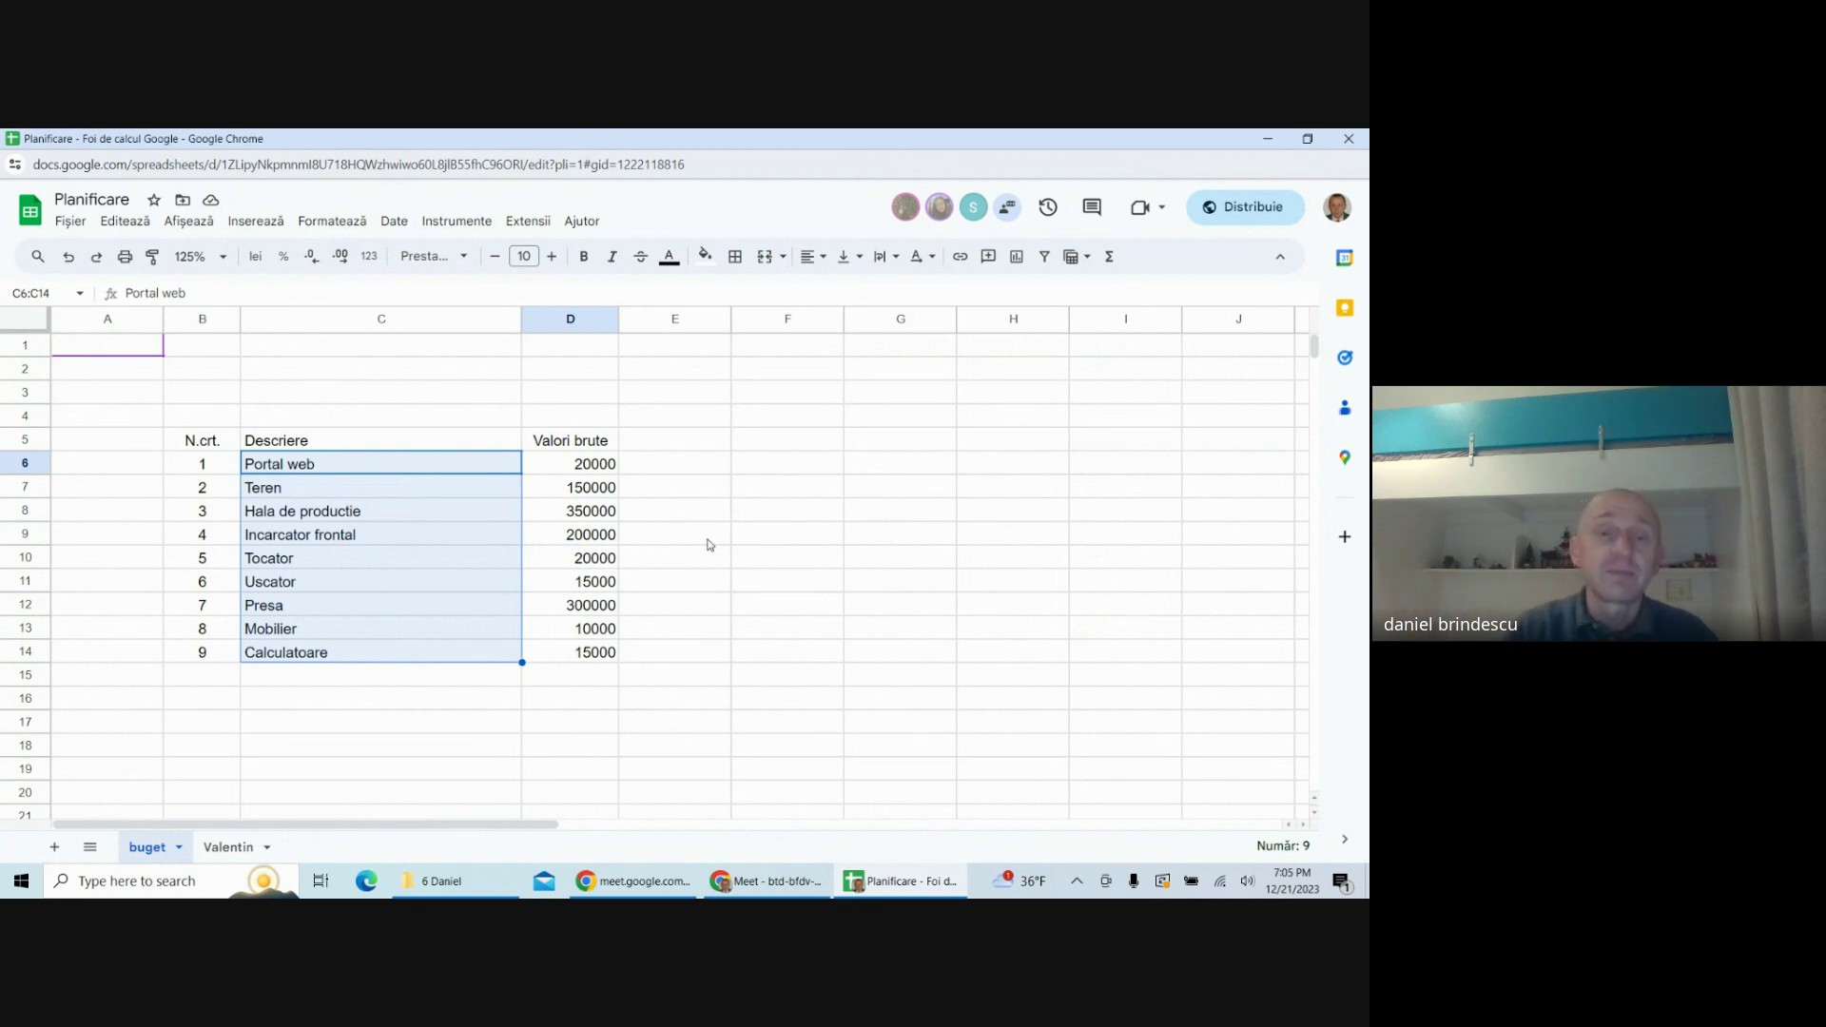
click(229, 847)
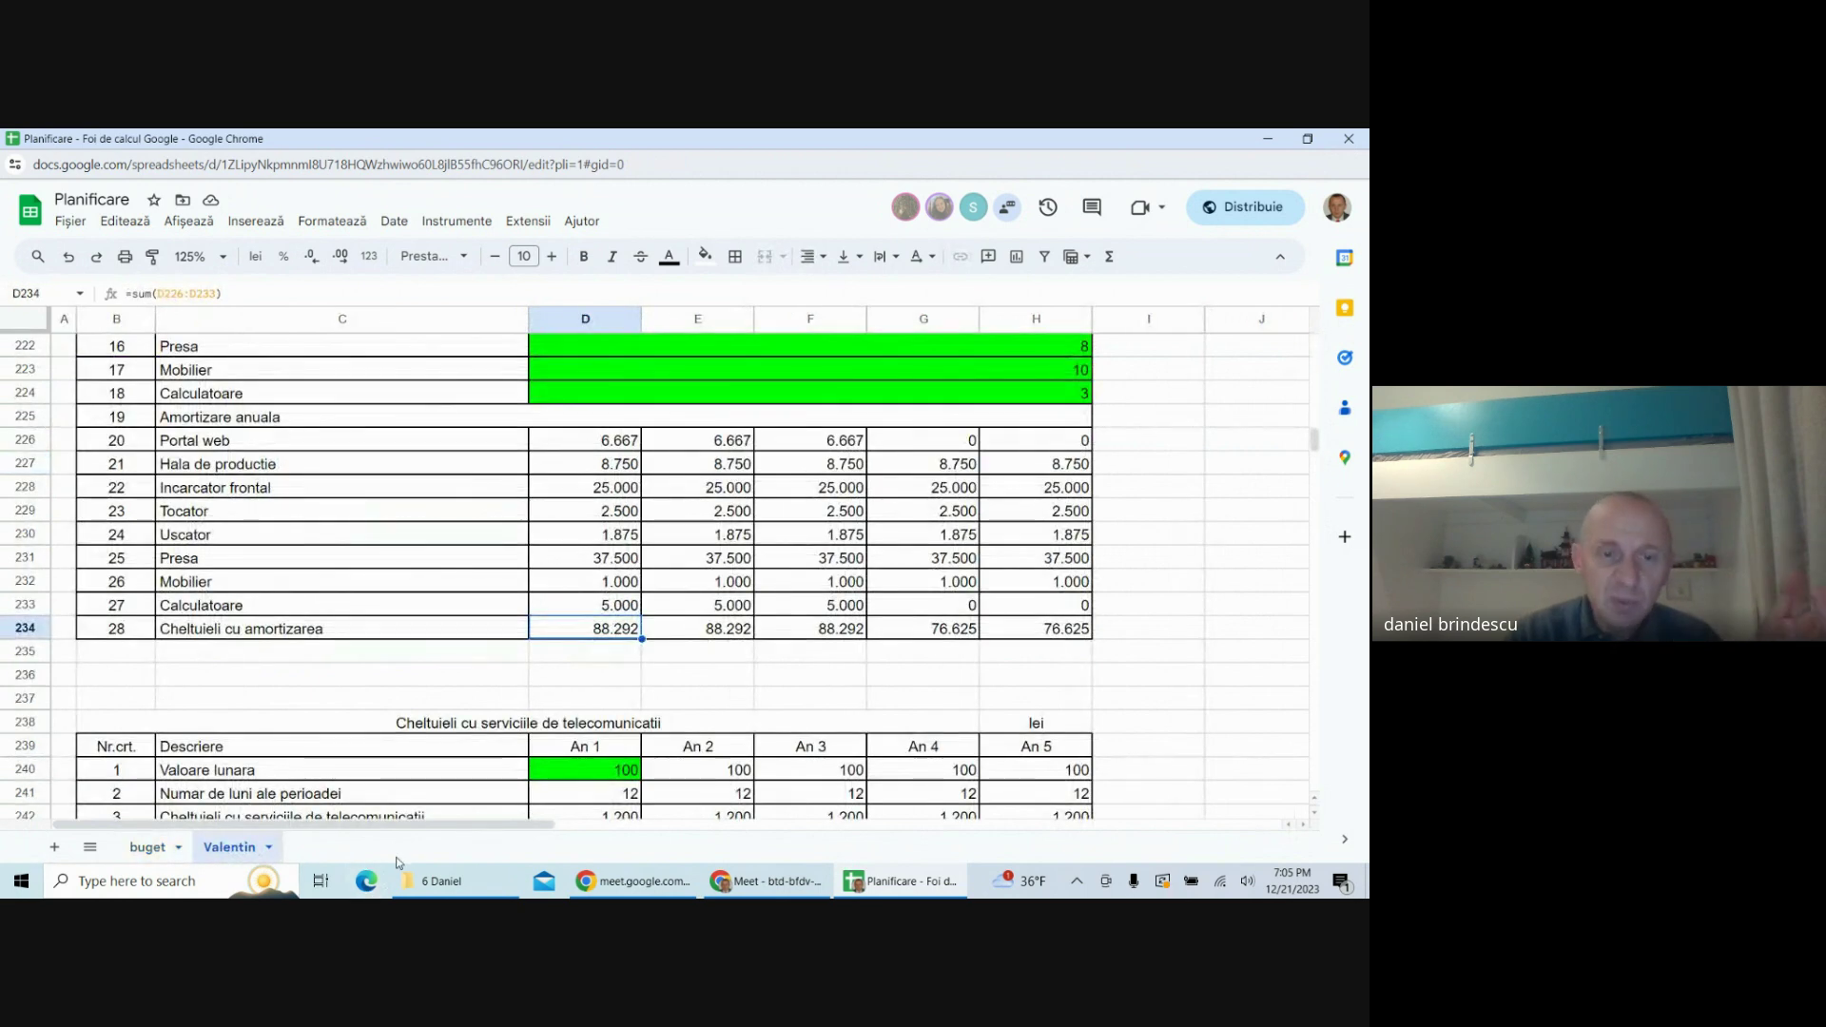
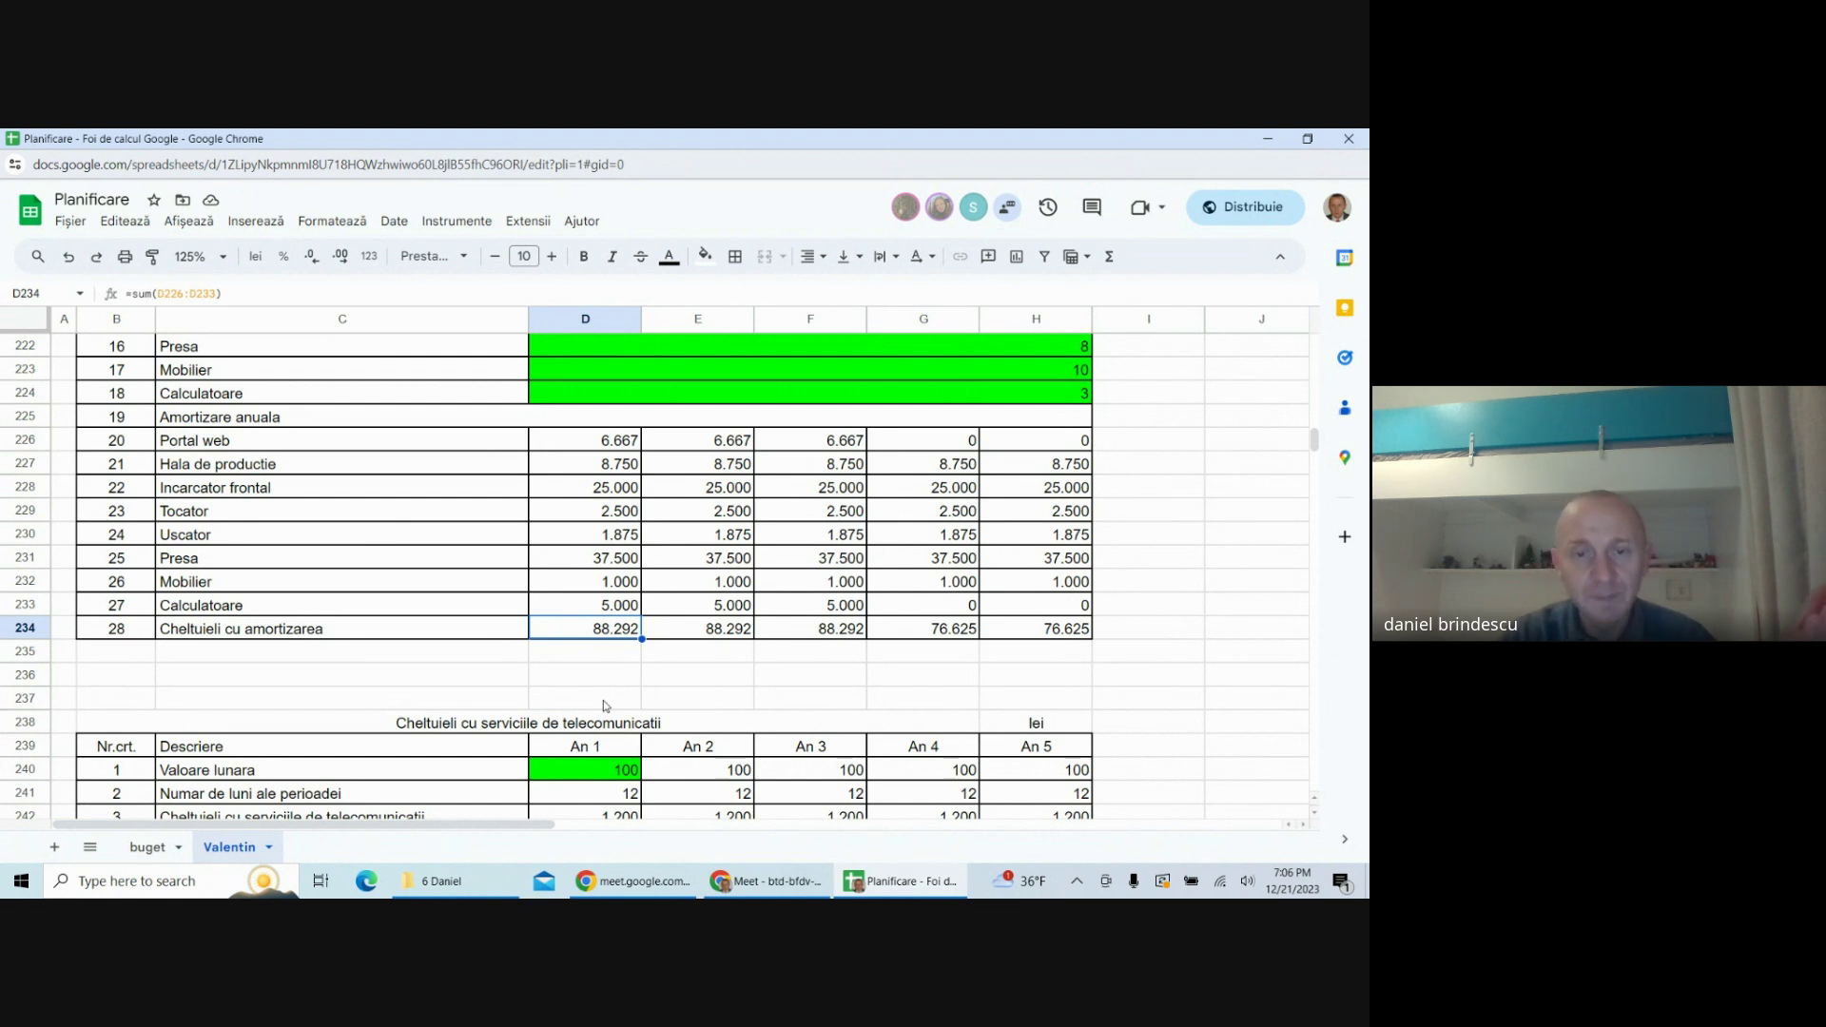
- Insert two blank rows below rows 236–237, between the depreciation table and the telecommunications table
click(618, 661)
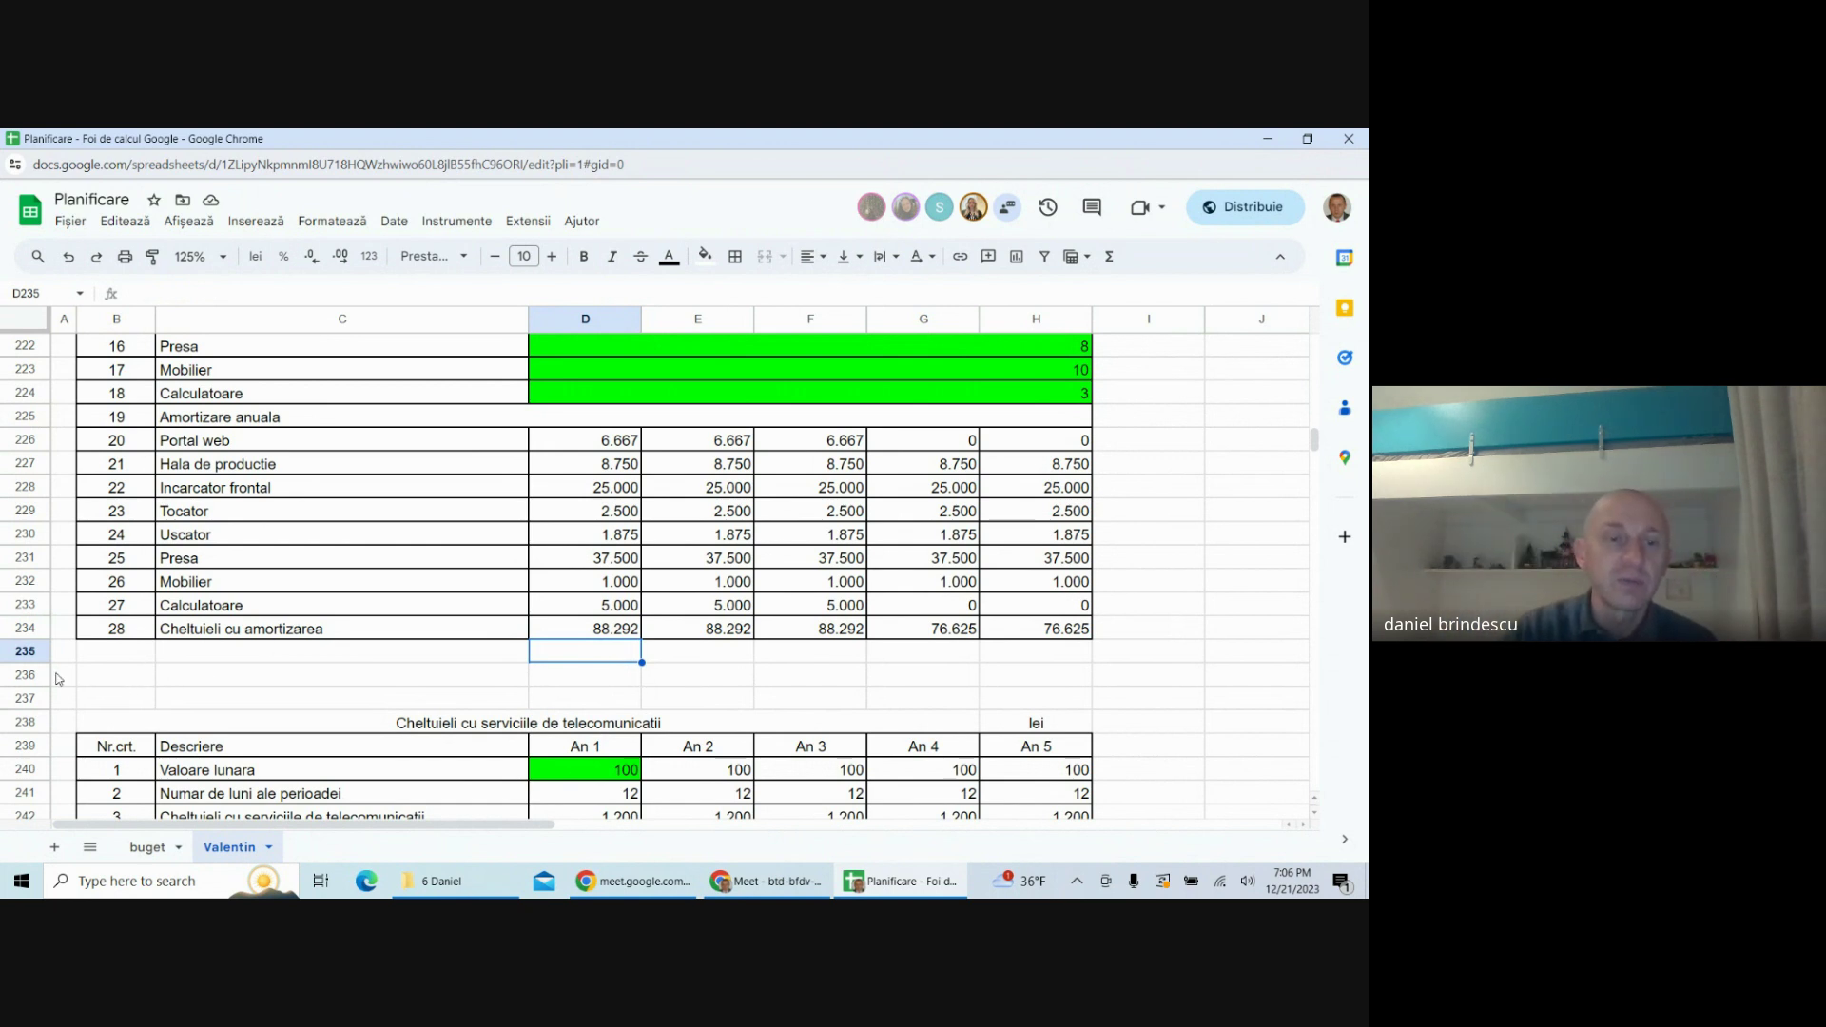
drag(36, 676, 34, 695)
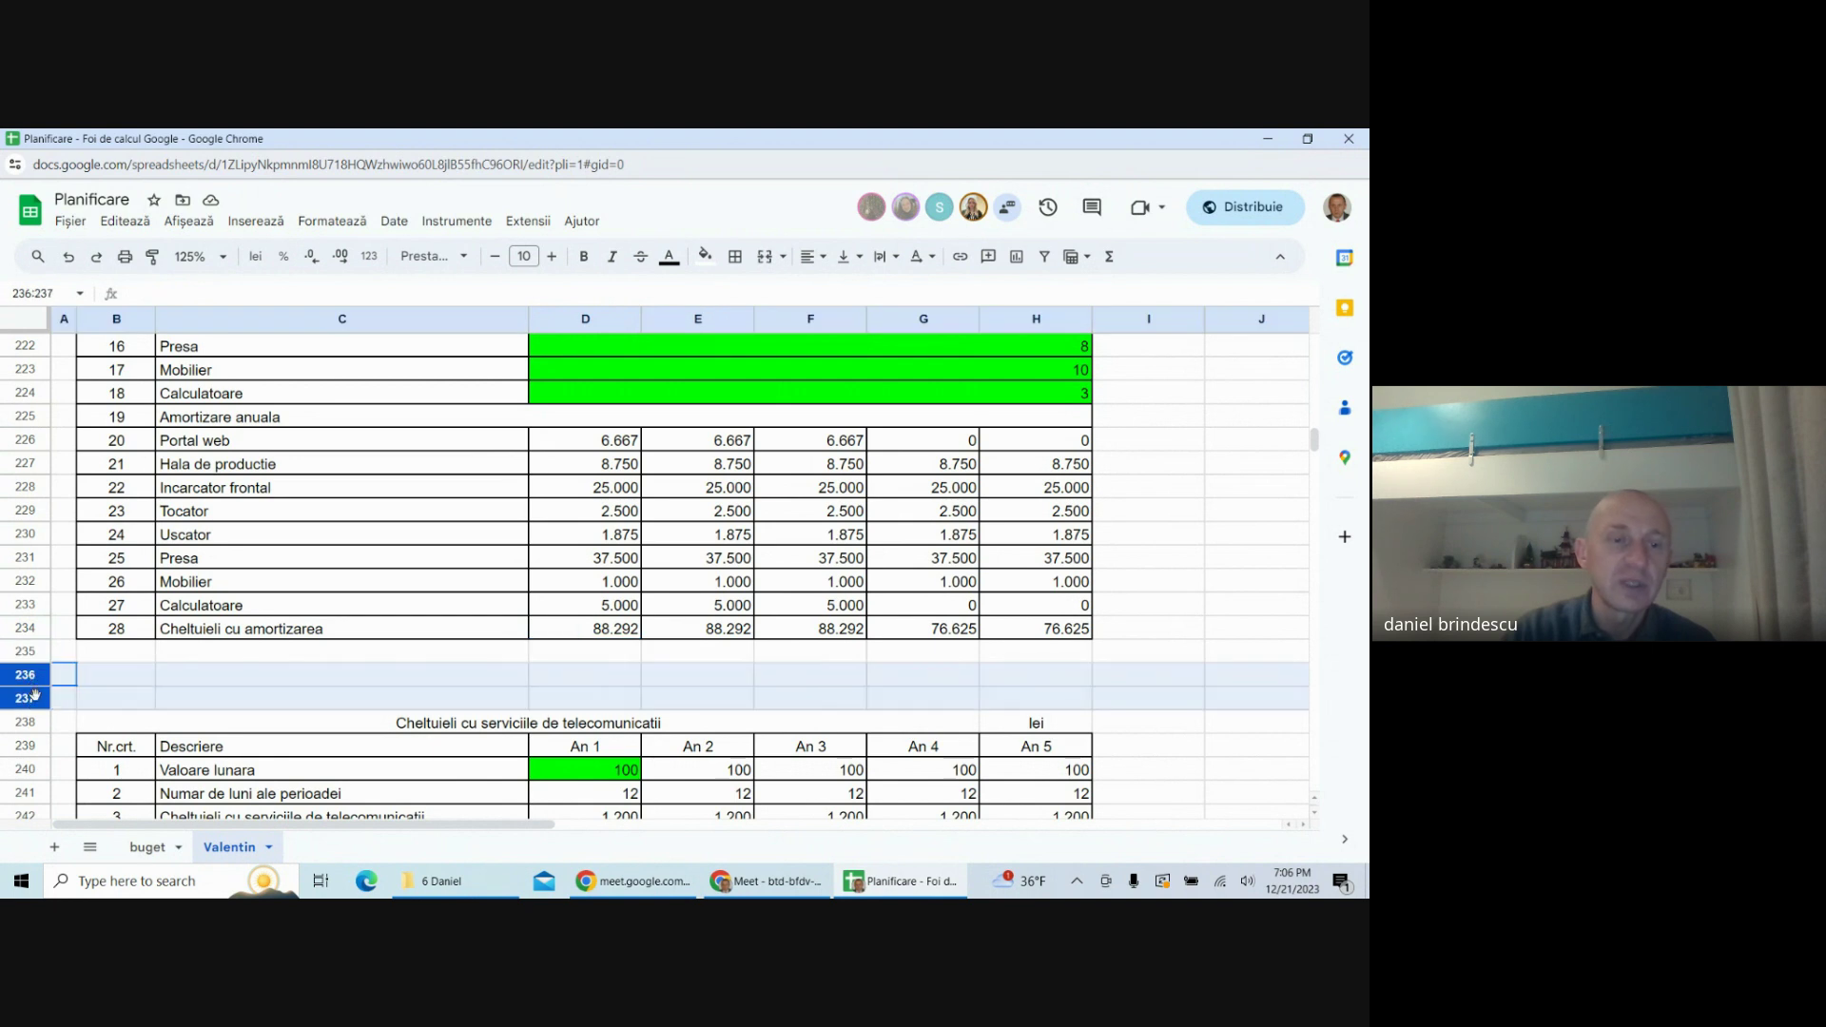
right_click(35, 695)
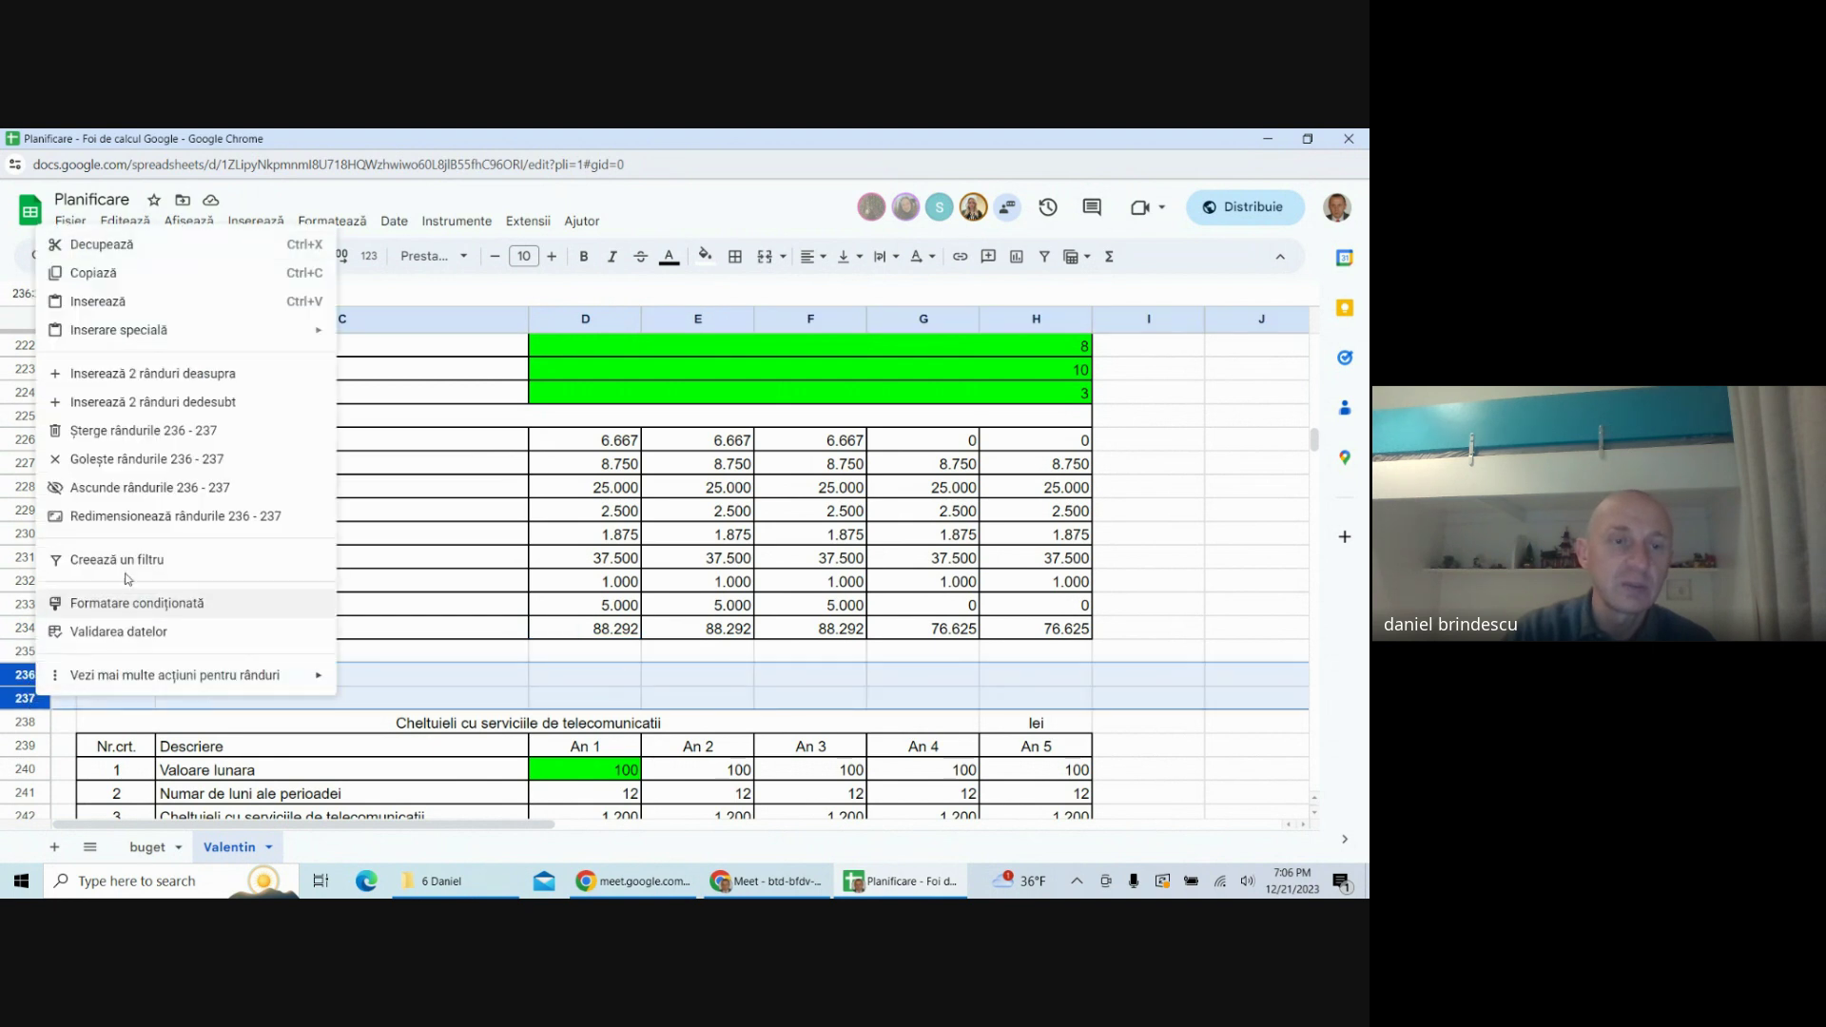
click(107, 385)
- Enter the label "Rata finantarii nerambursabile" in C235, directly under Cheltuieli cu amortizarea
click(377, 654)
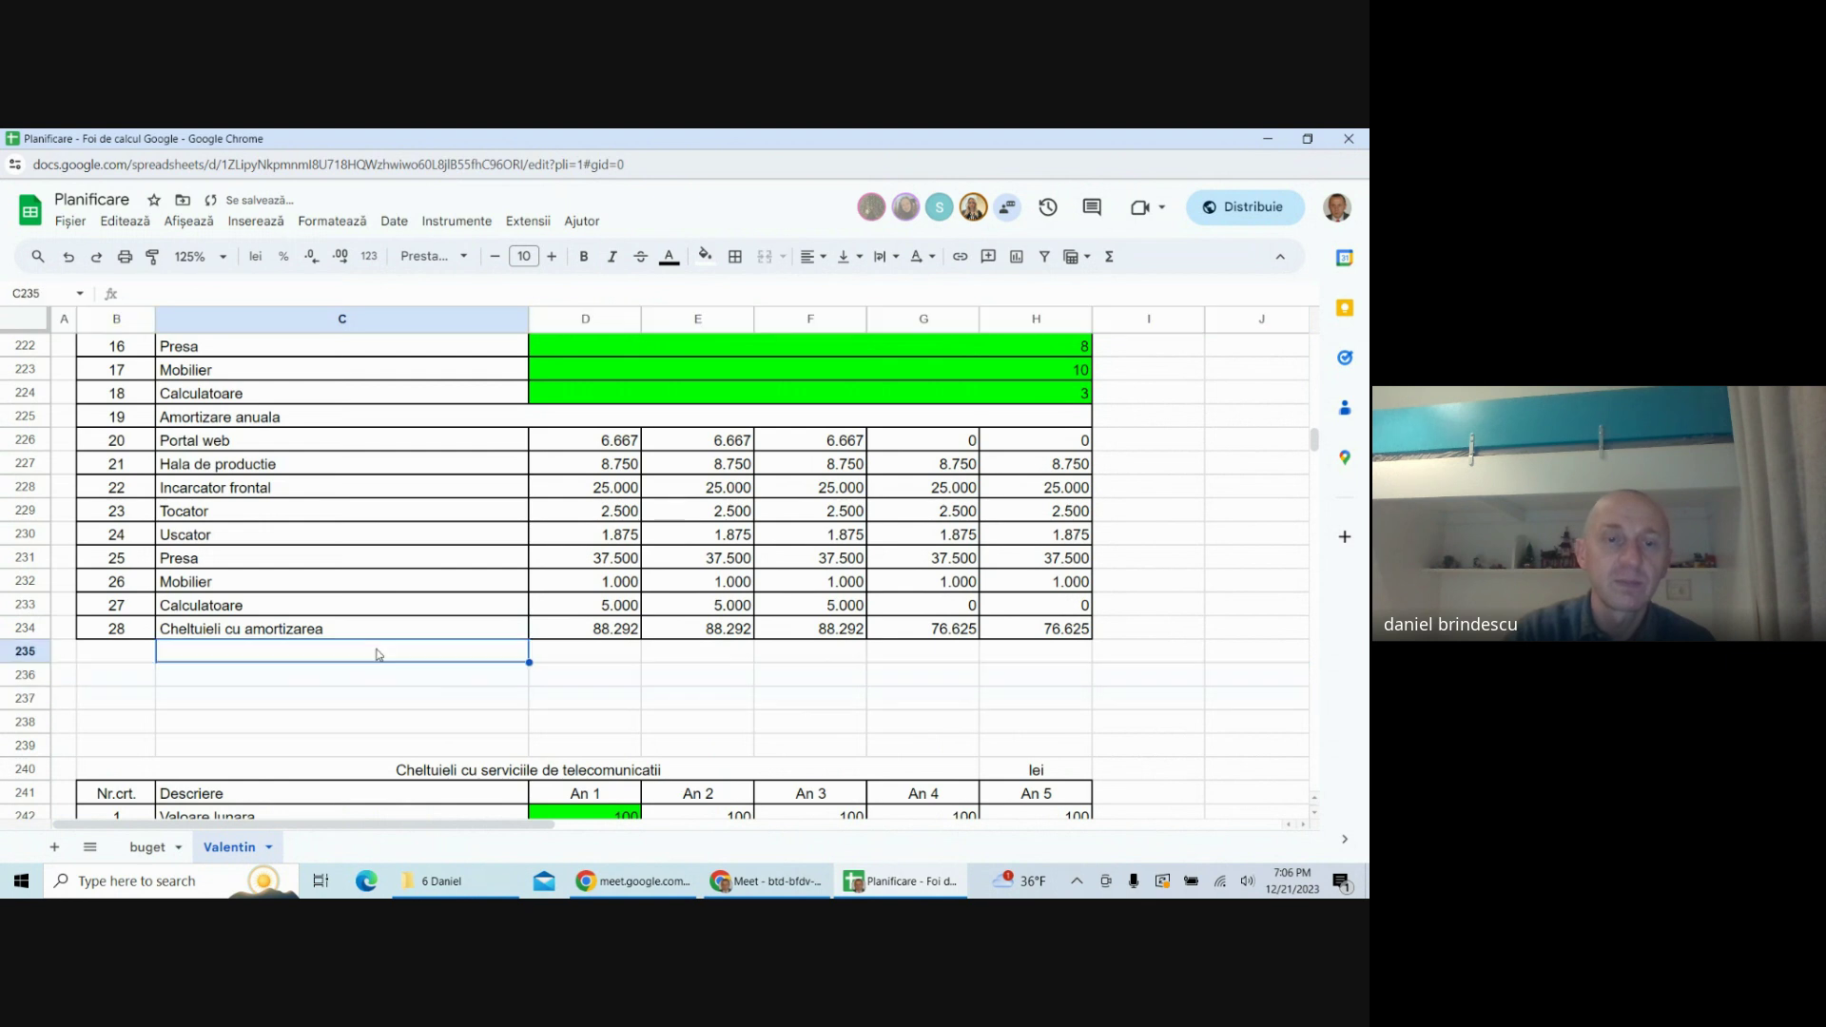
text(Co)
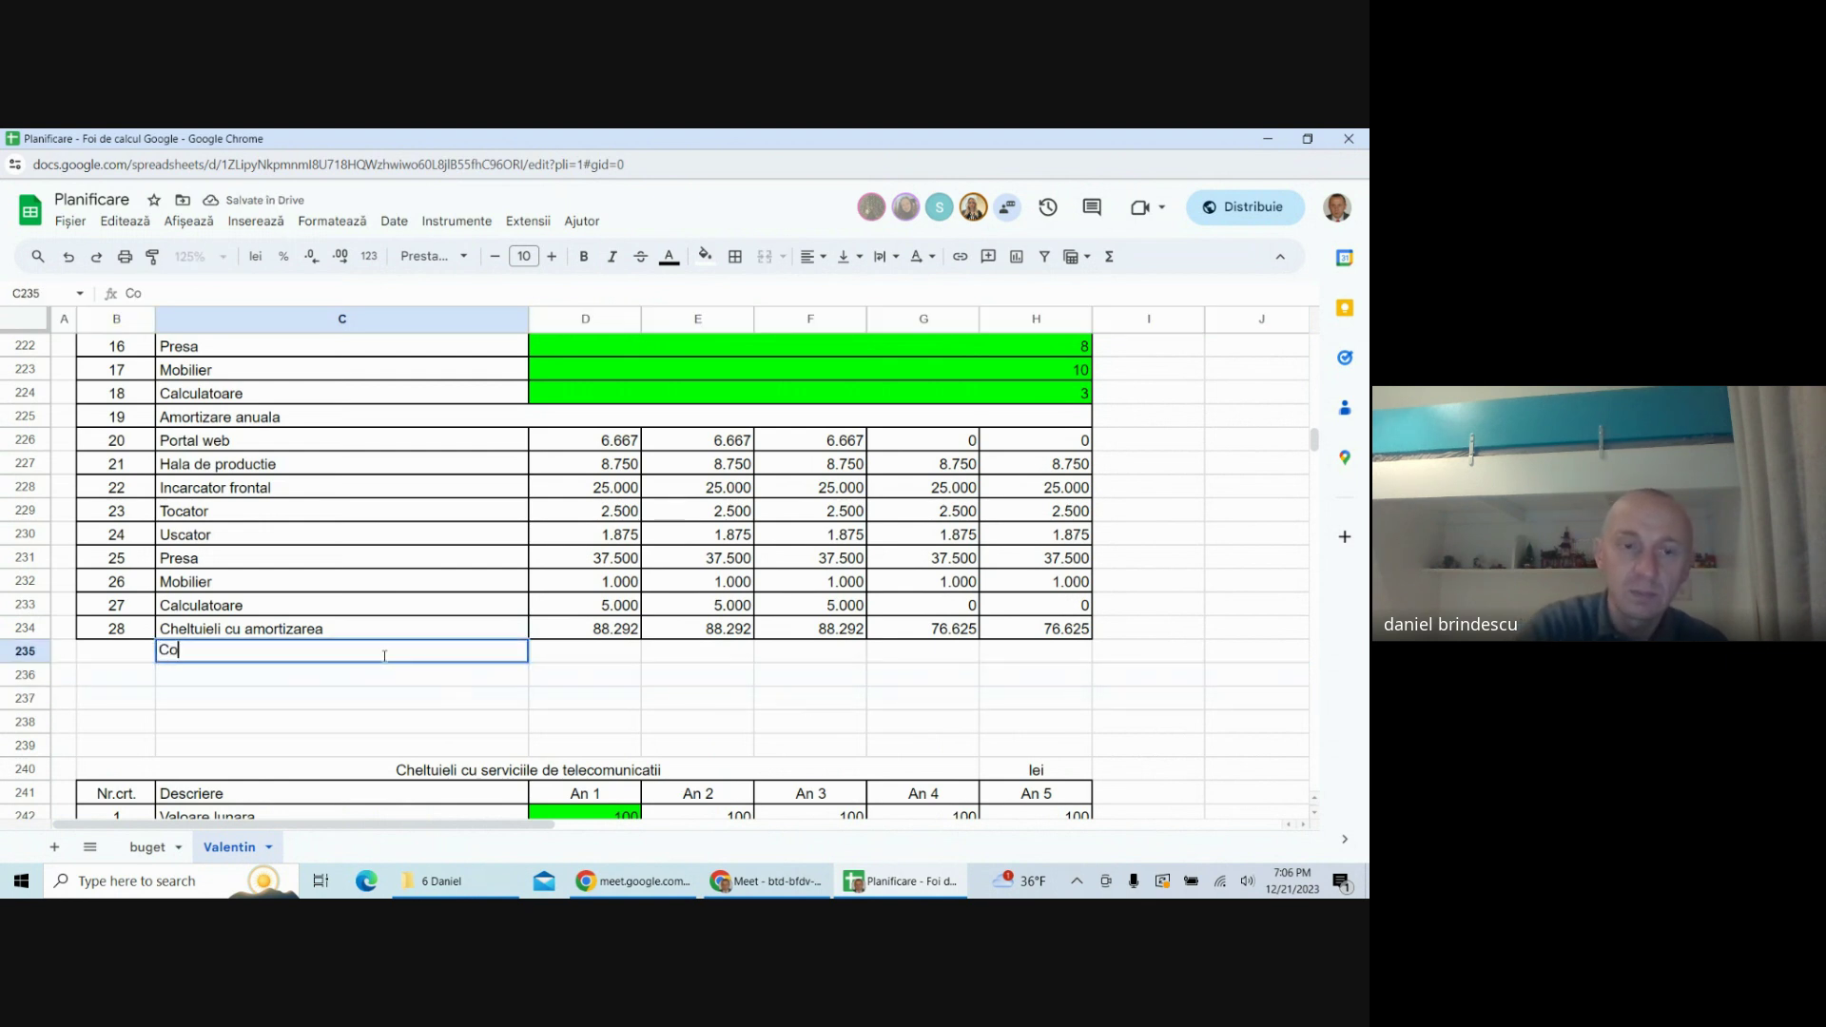
key(BackSpace)
key(BackSpace)
text(Ra)
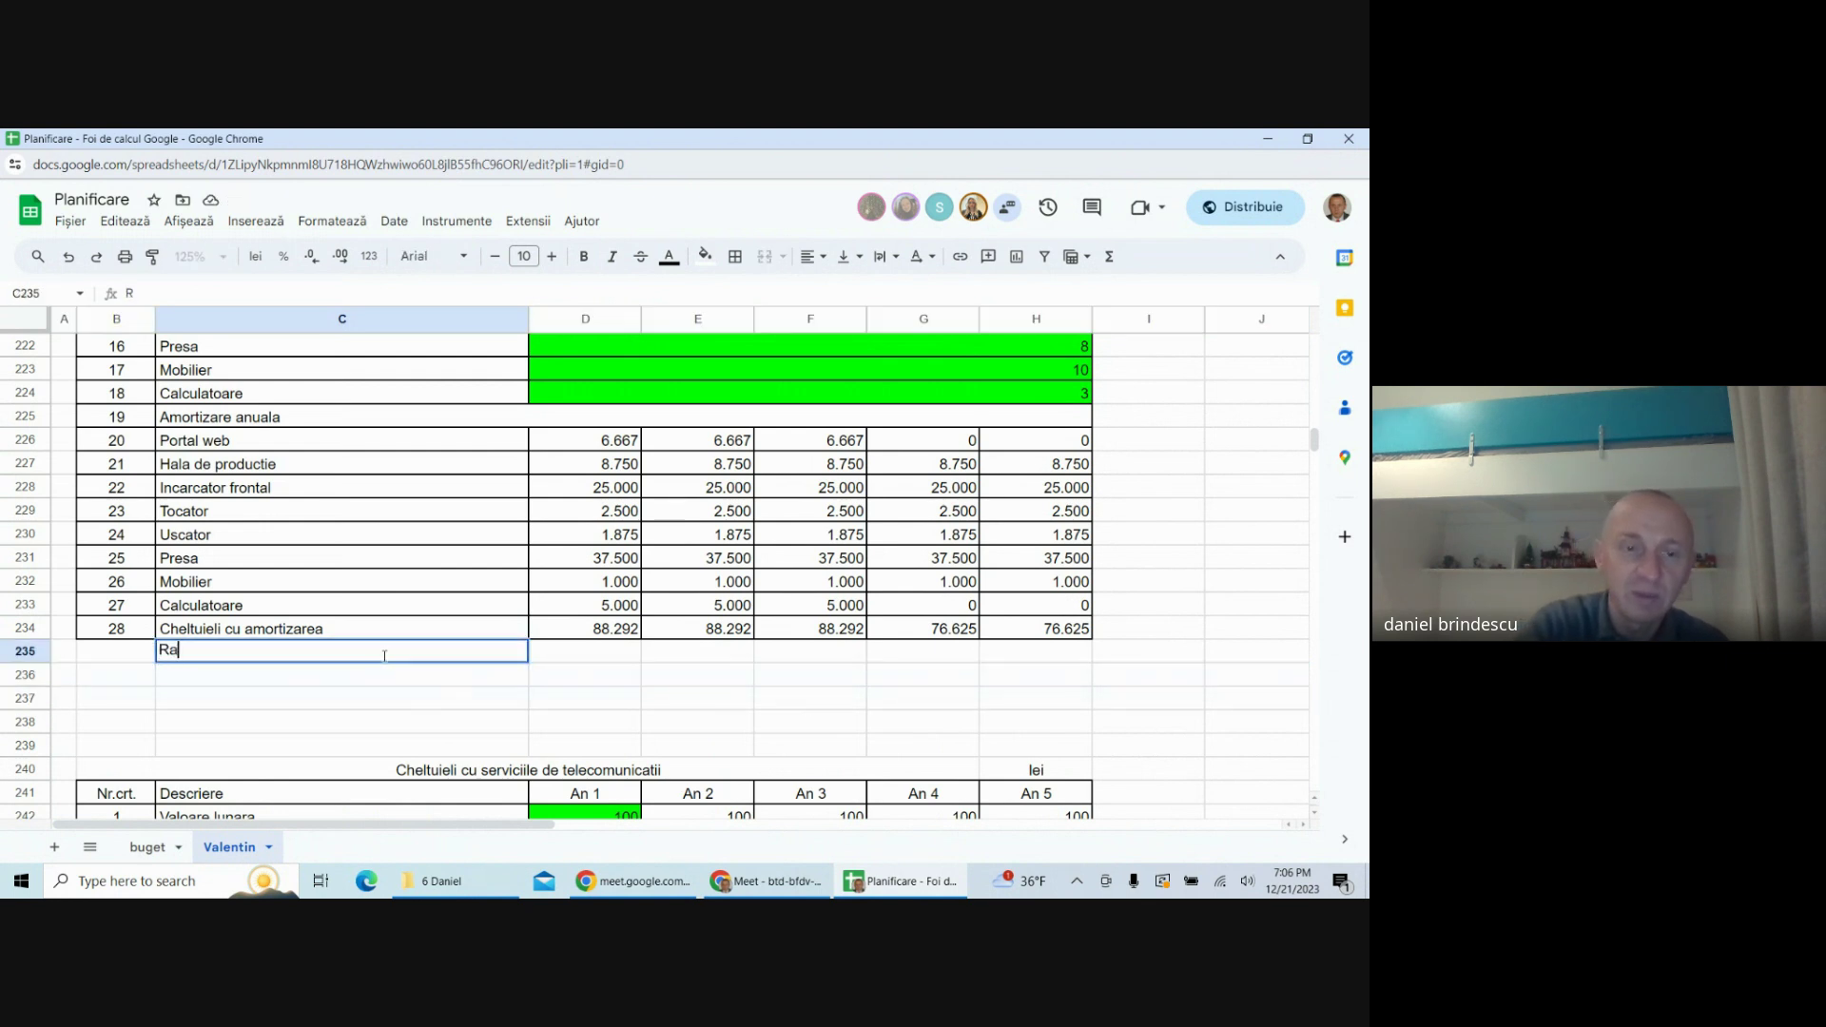
text(ta finanta)
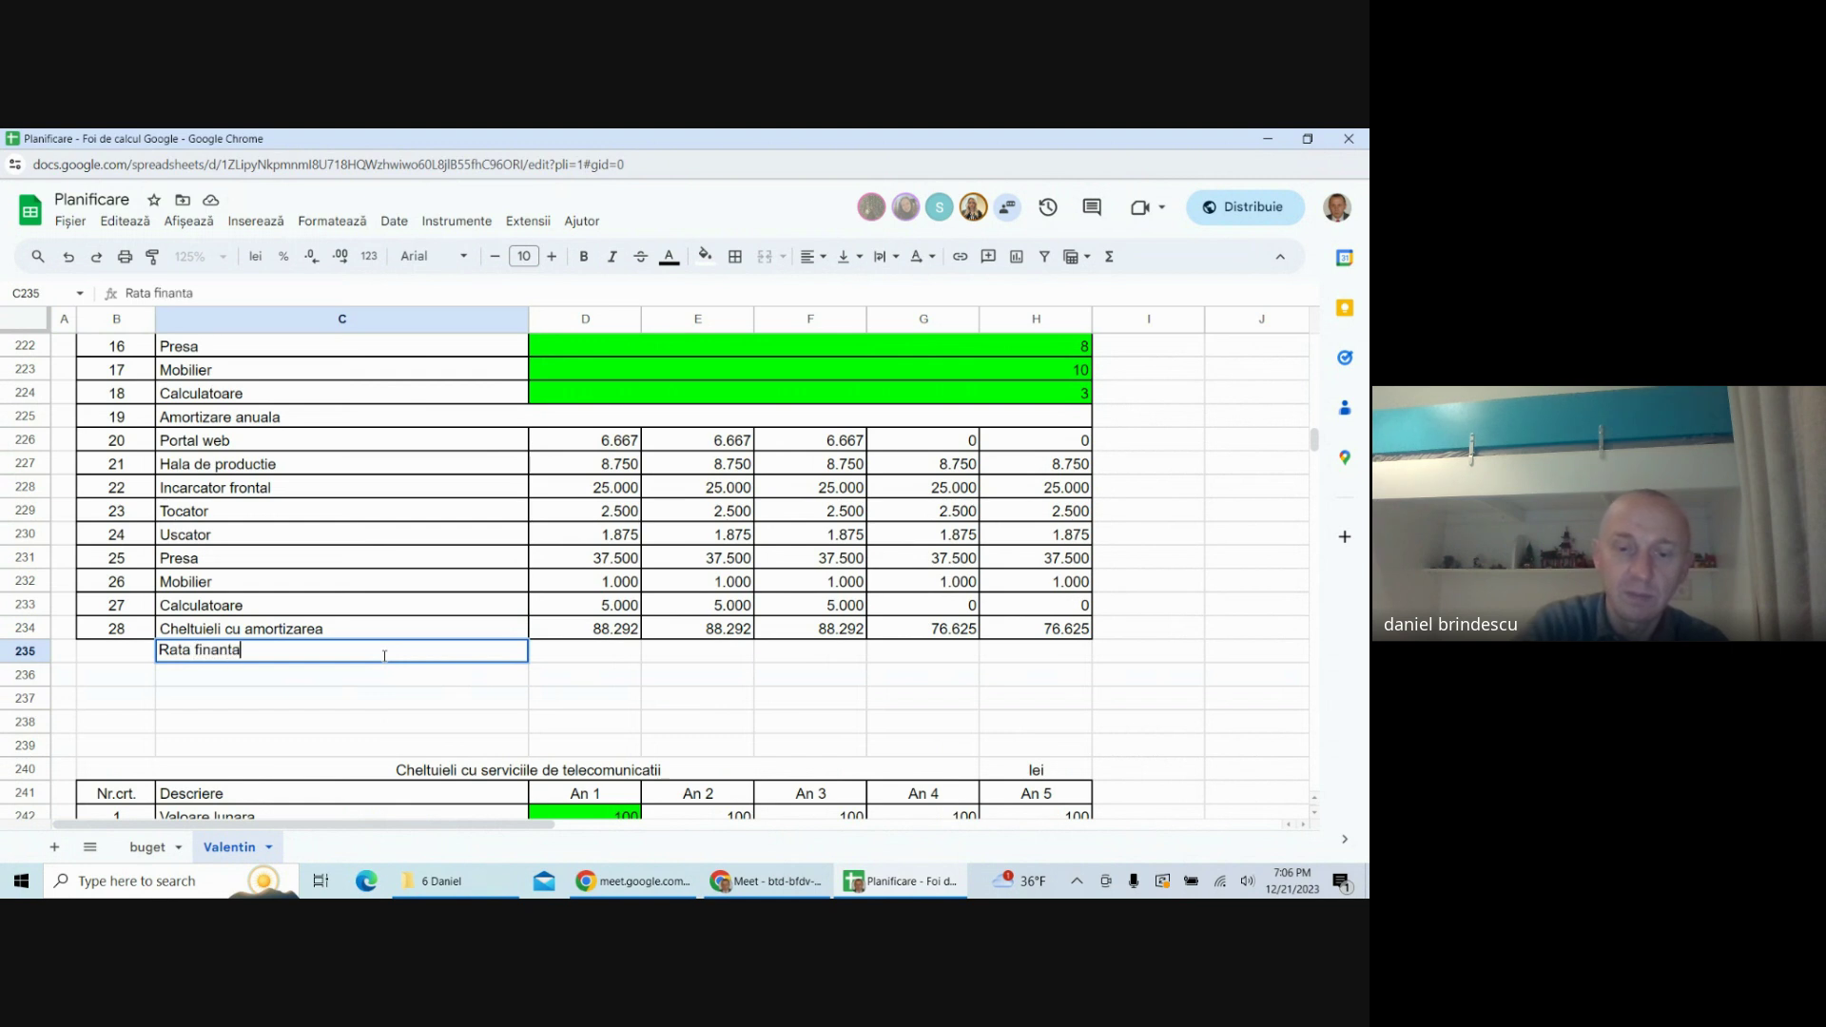
text(rii nerambursabile)
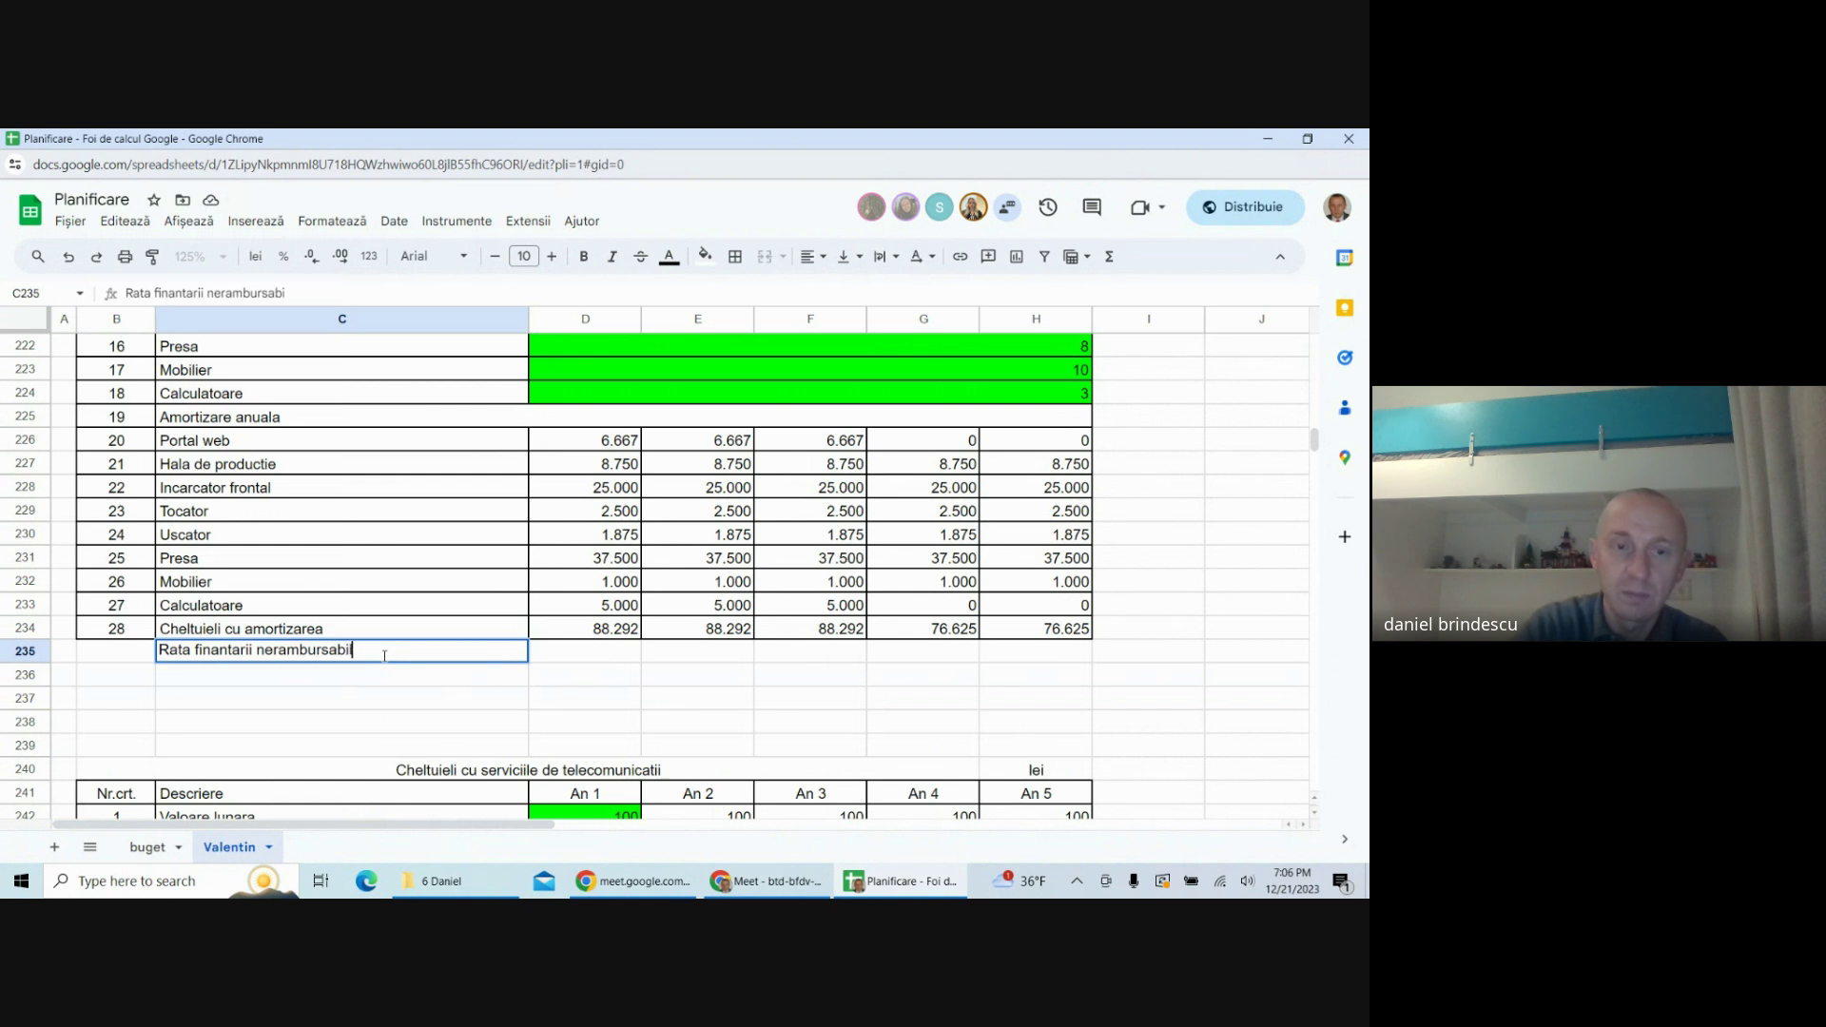
- Fill the first-year grant rate cell D235 with bright green to mark it as an input
click(564, 655)
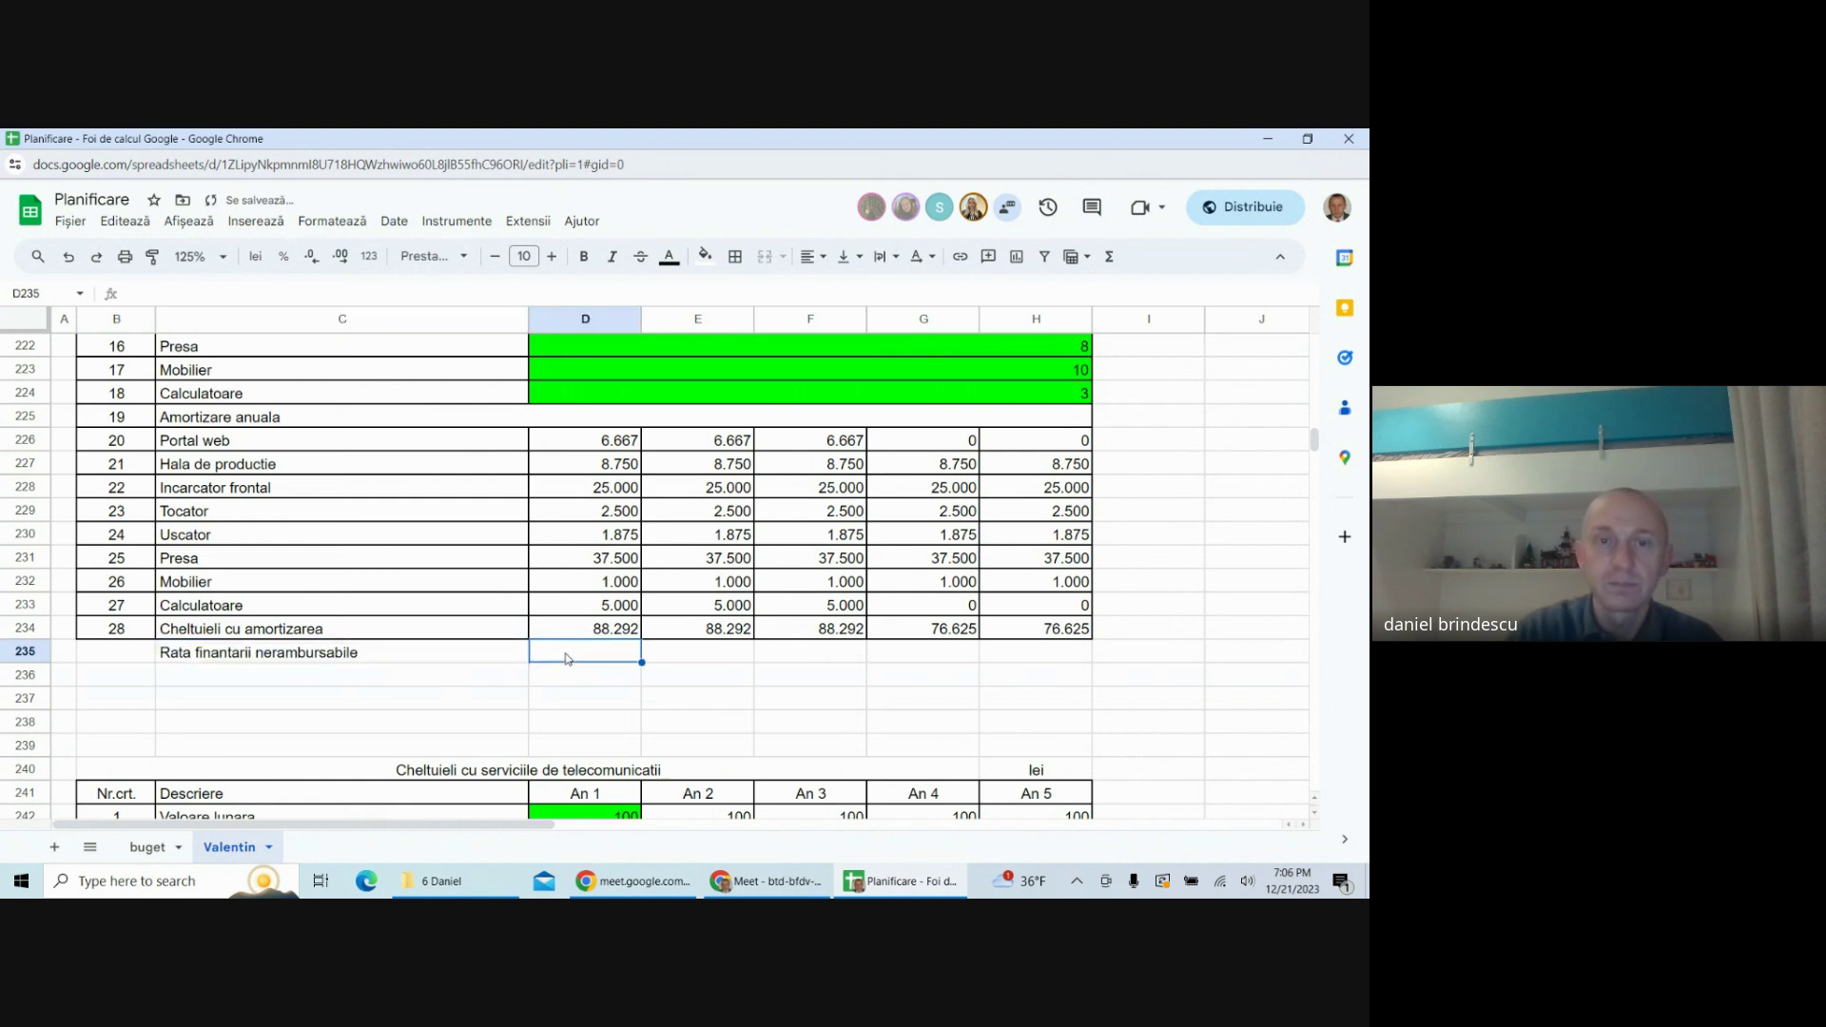
click(704, 256)
click(788, 340)
- Link the grant rate in E235 to the previous year with =D235 and copy the formula across to H235
click(715, 653)
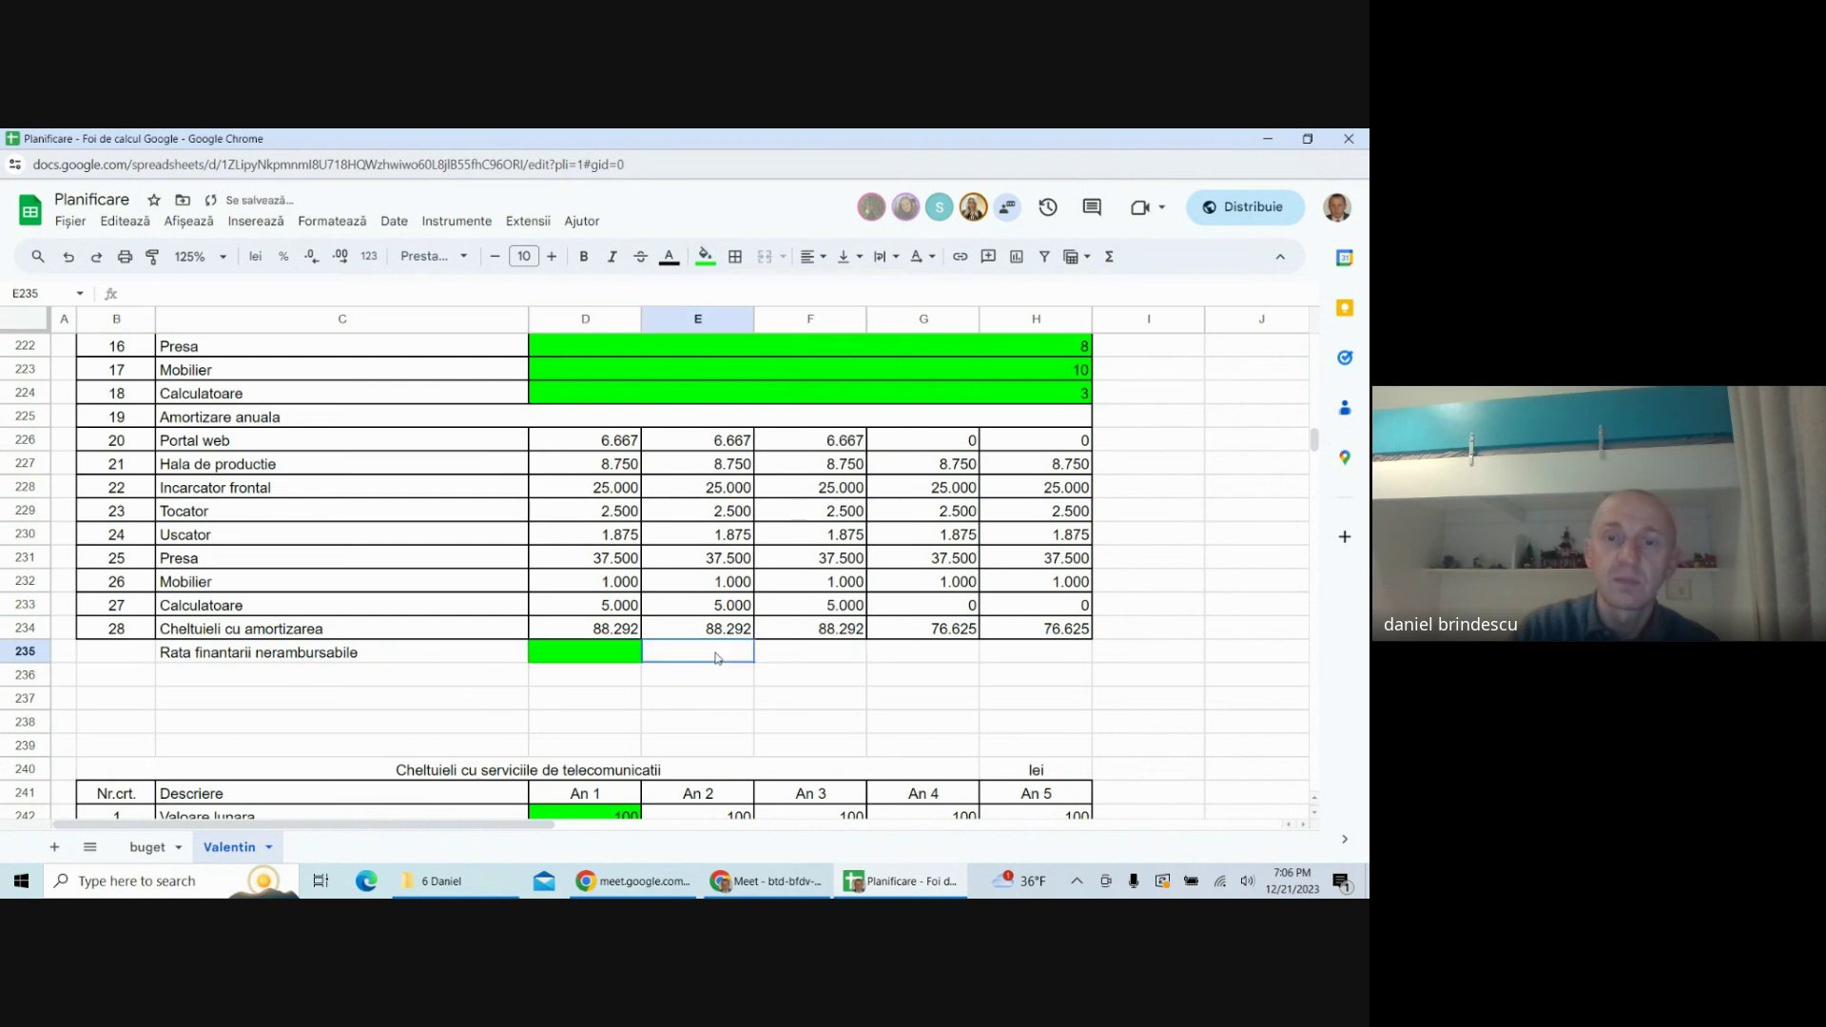
text(=)
click(619, 655)
key(Return)
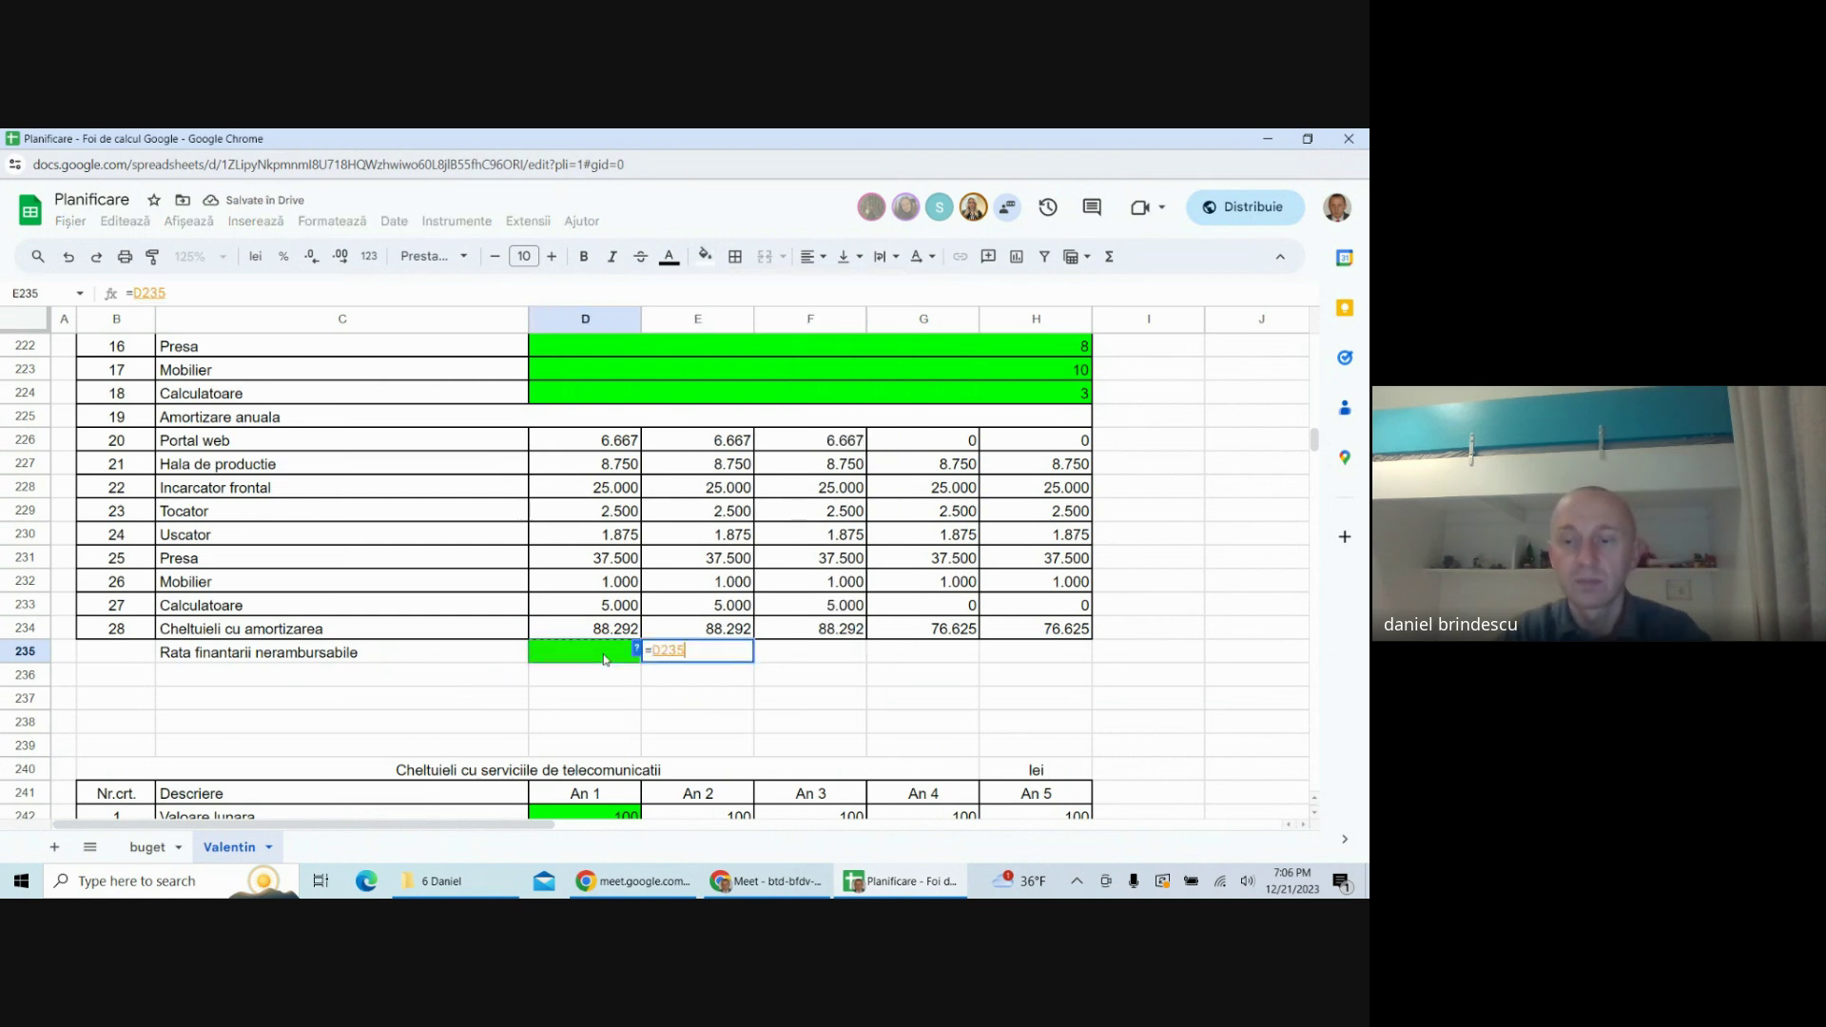
click(708, 652)
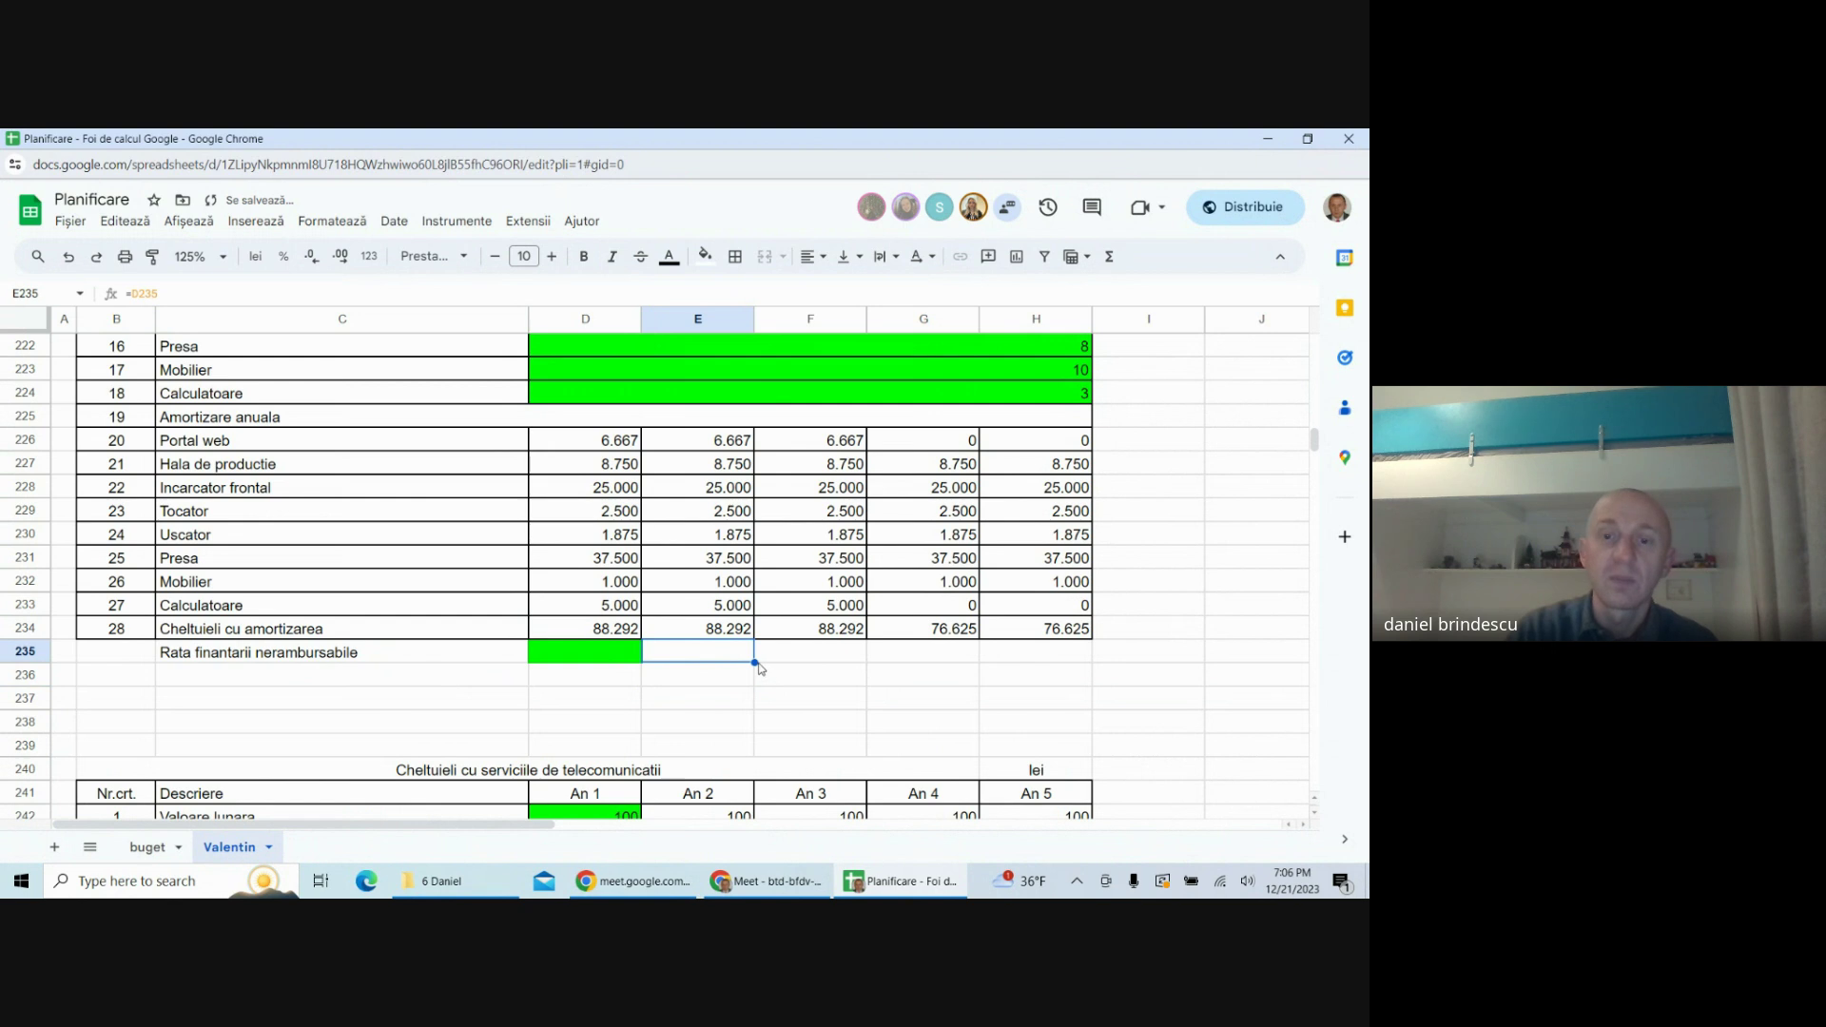
drag(754, 662, 1008, 642)
- Set the first-year Rata finantarii nerambursabile in D235 to 76%
click(582, 658)
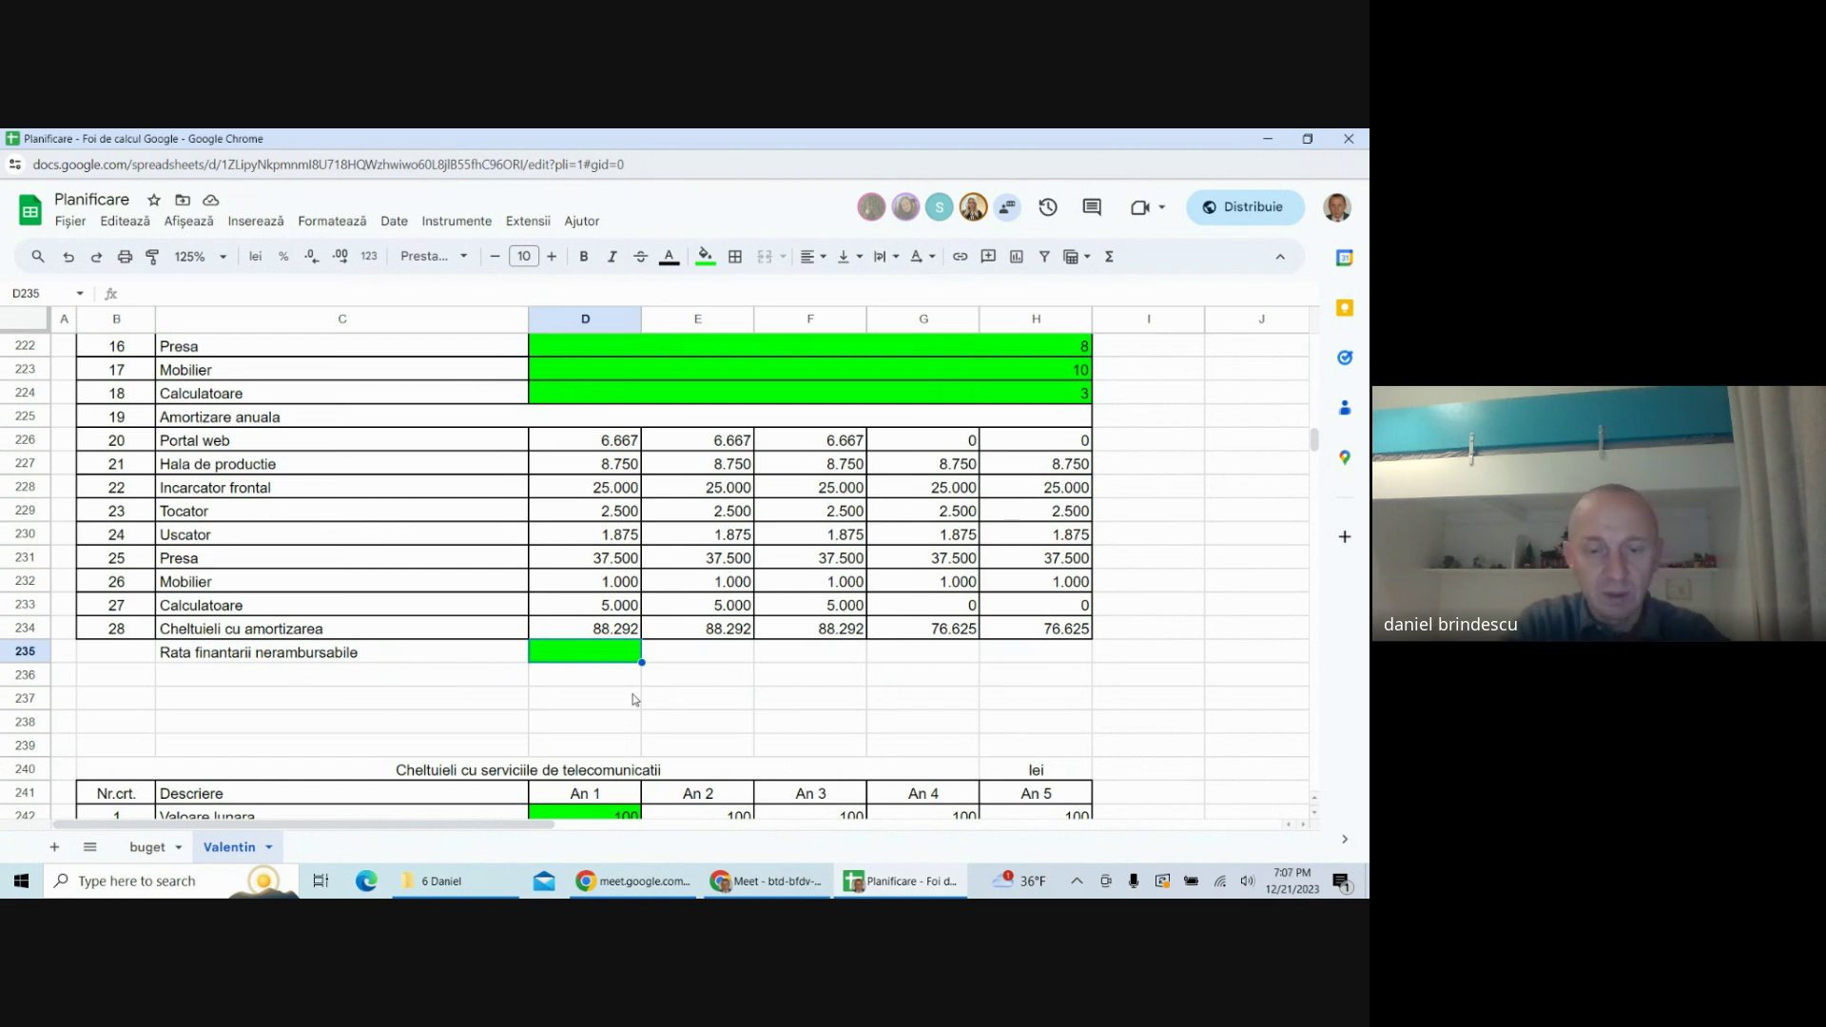
text(76)
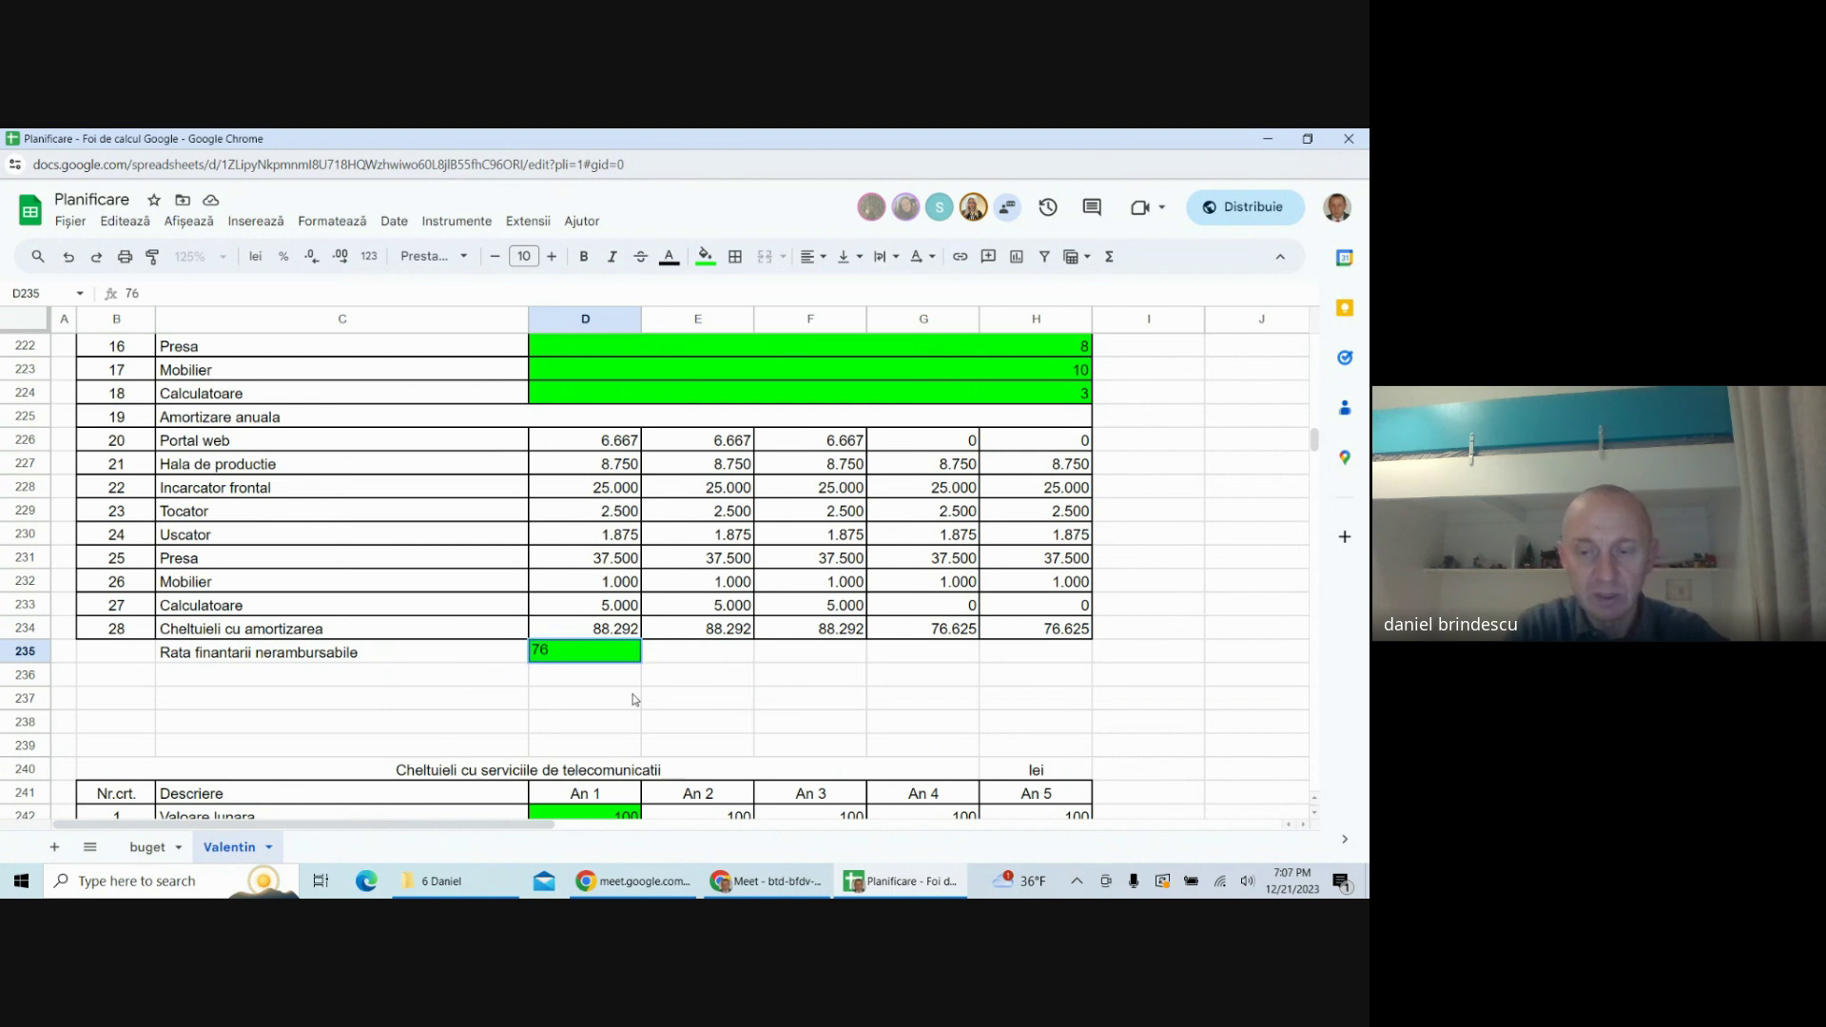
text(%)
key(Return)
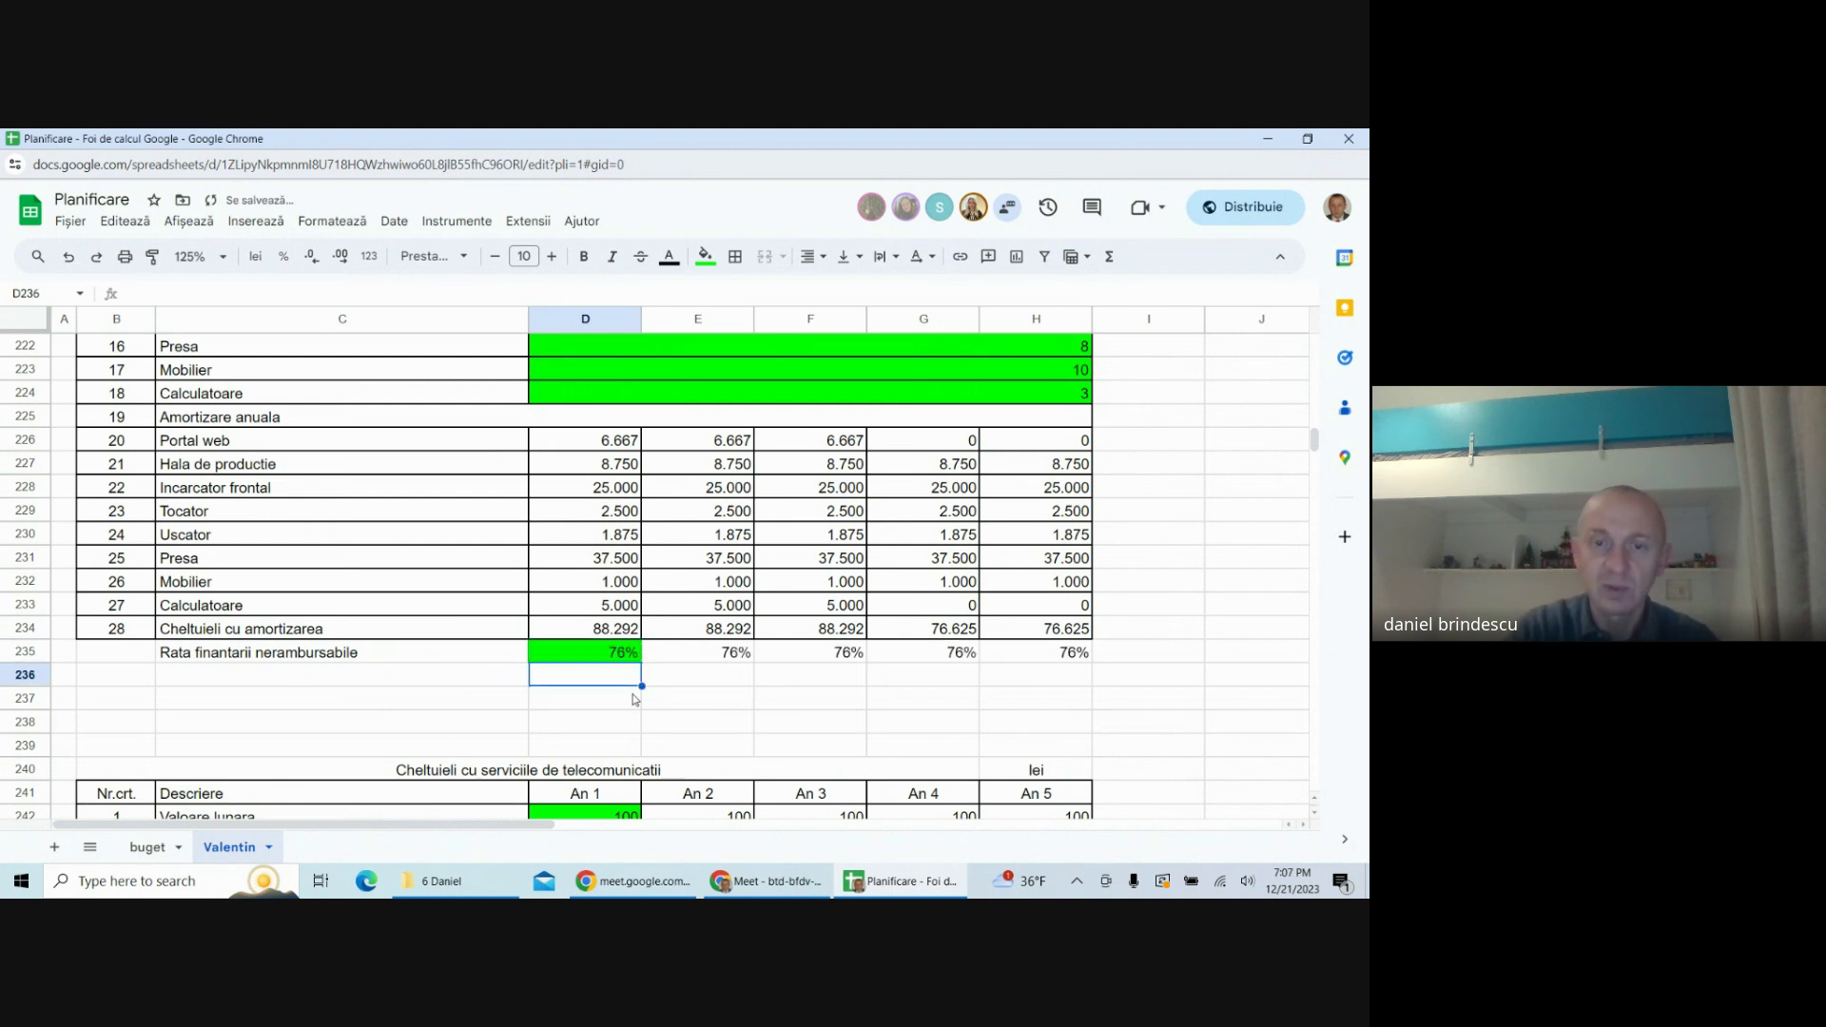
- Enter the label "Venituri din subventii pentru investitii" in C236, below the grant rate row
click(299, 677)
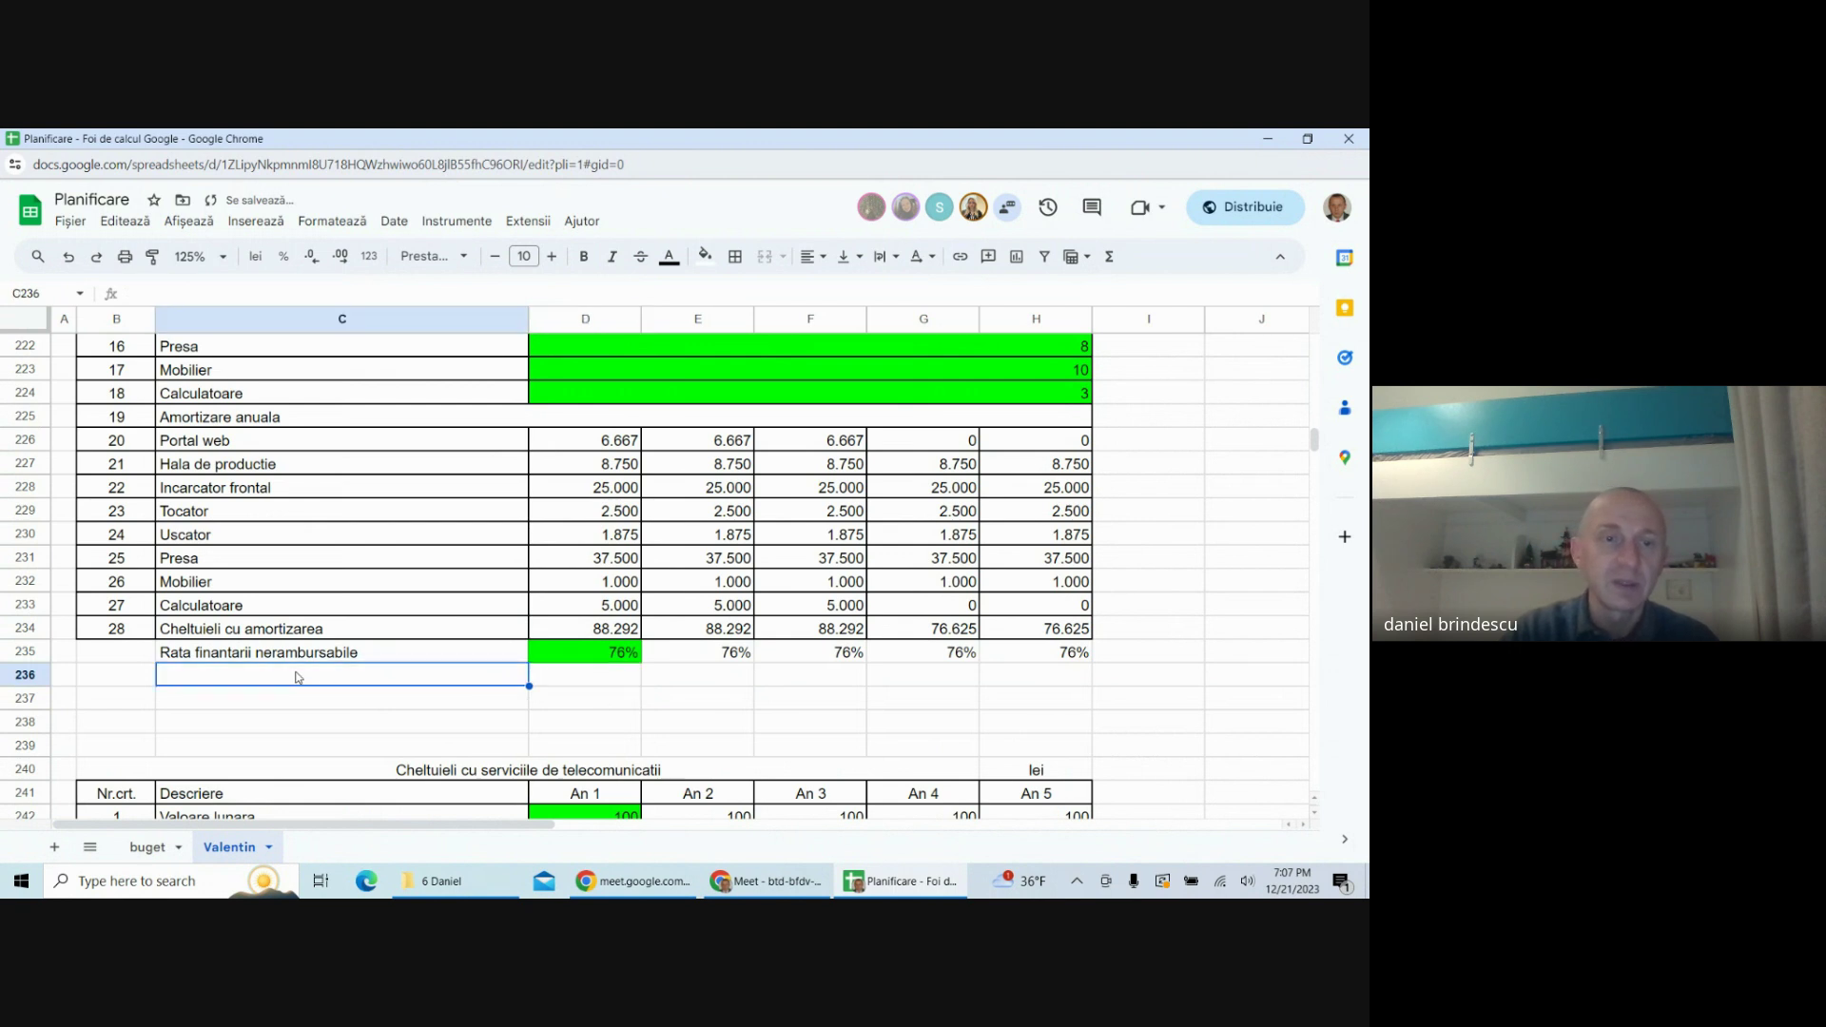
text(venituri )
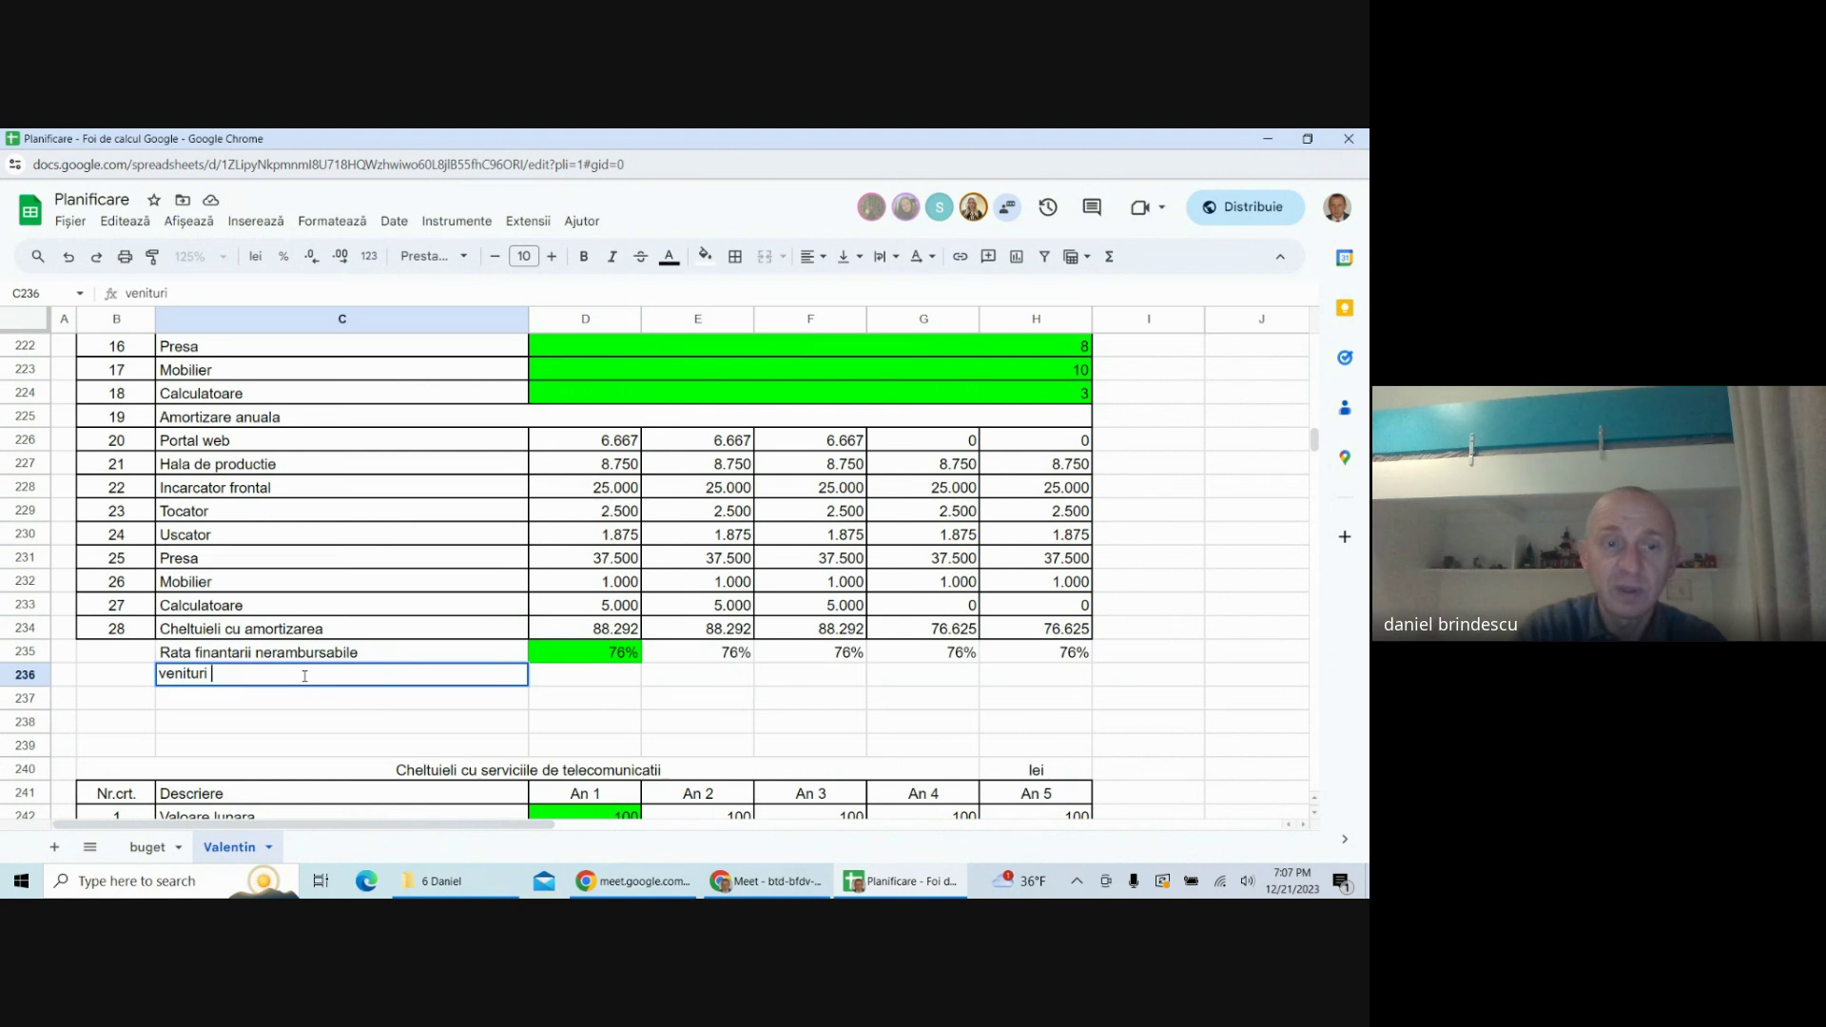
text(din su)
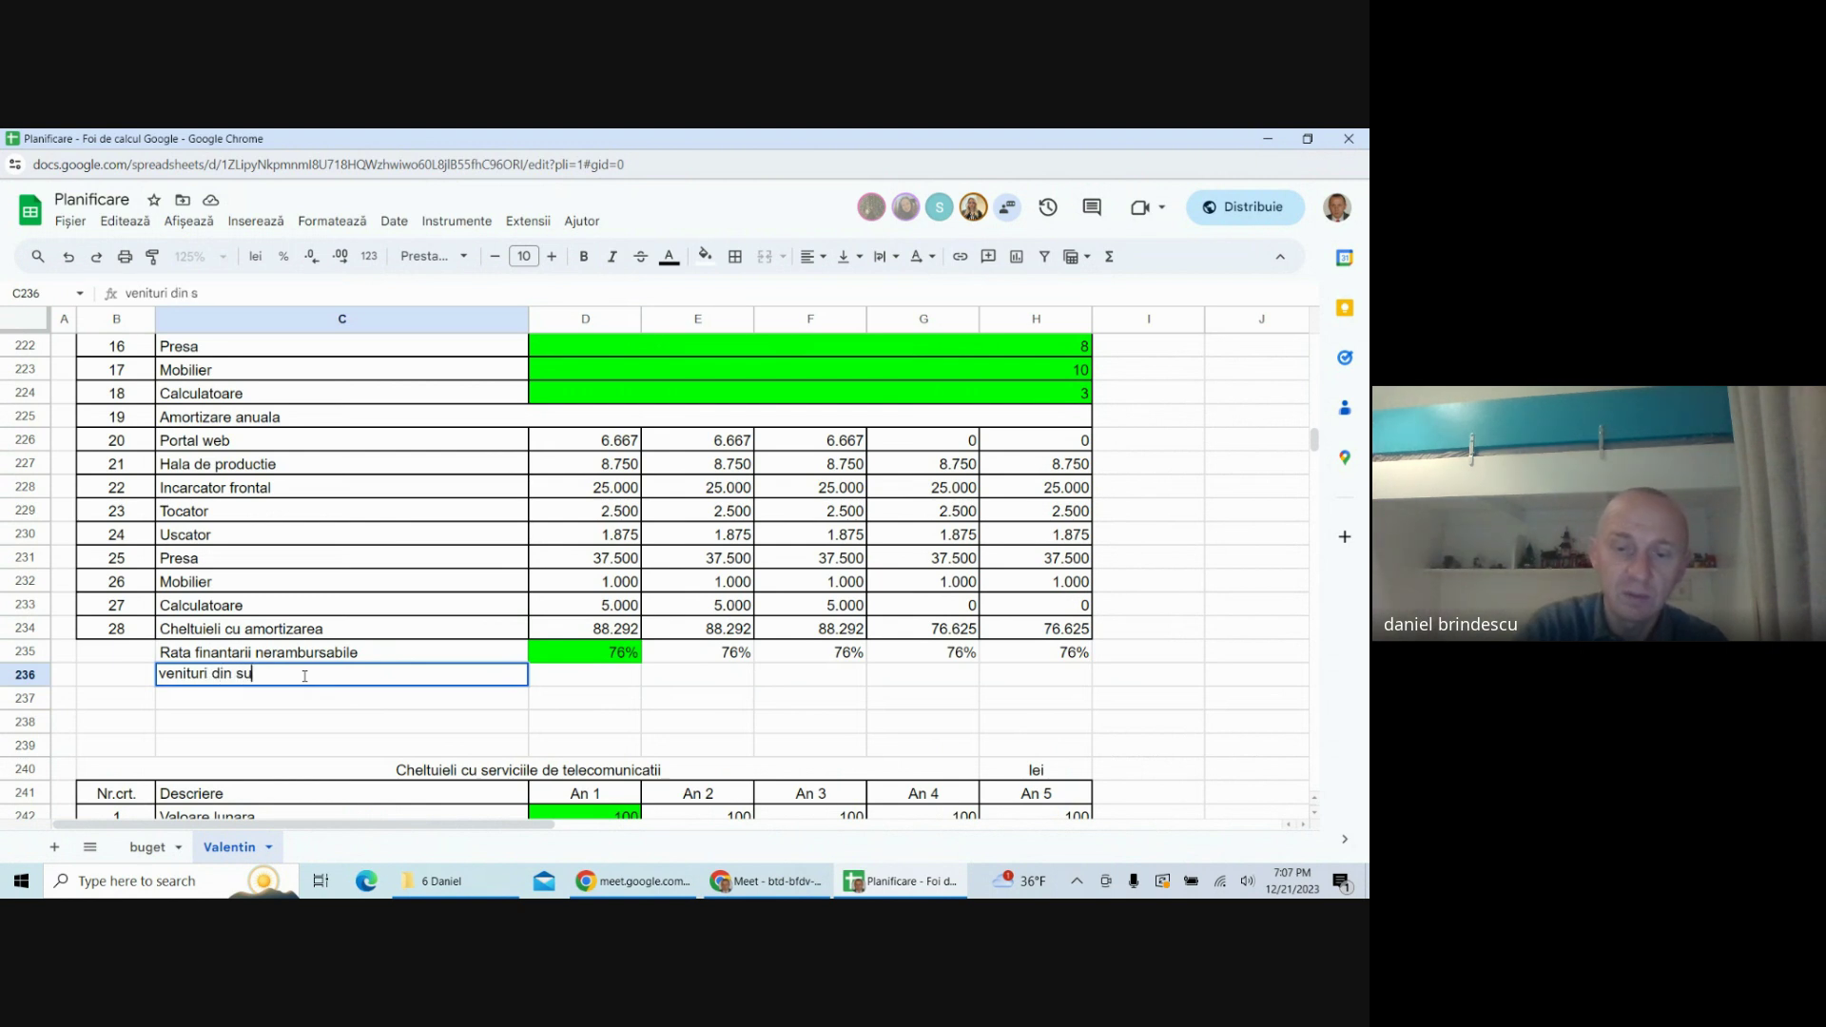
text(bventii )
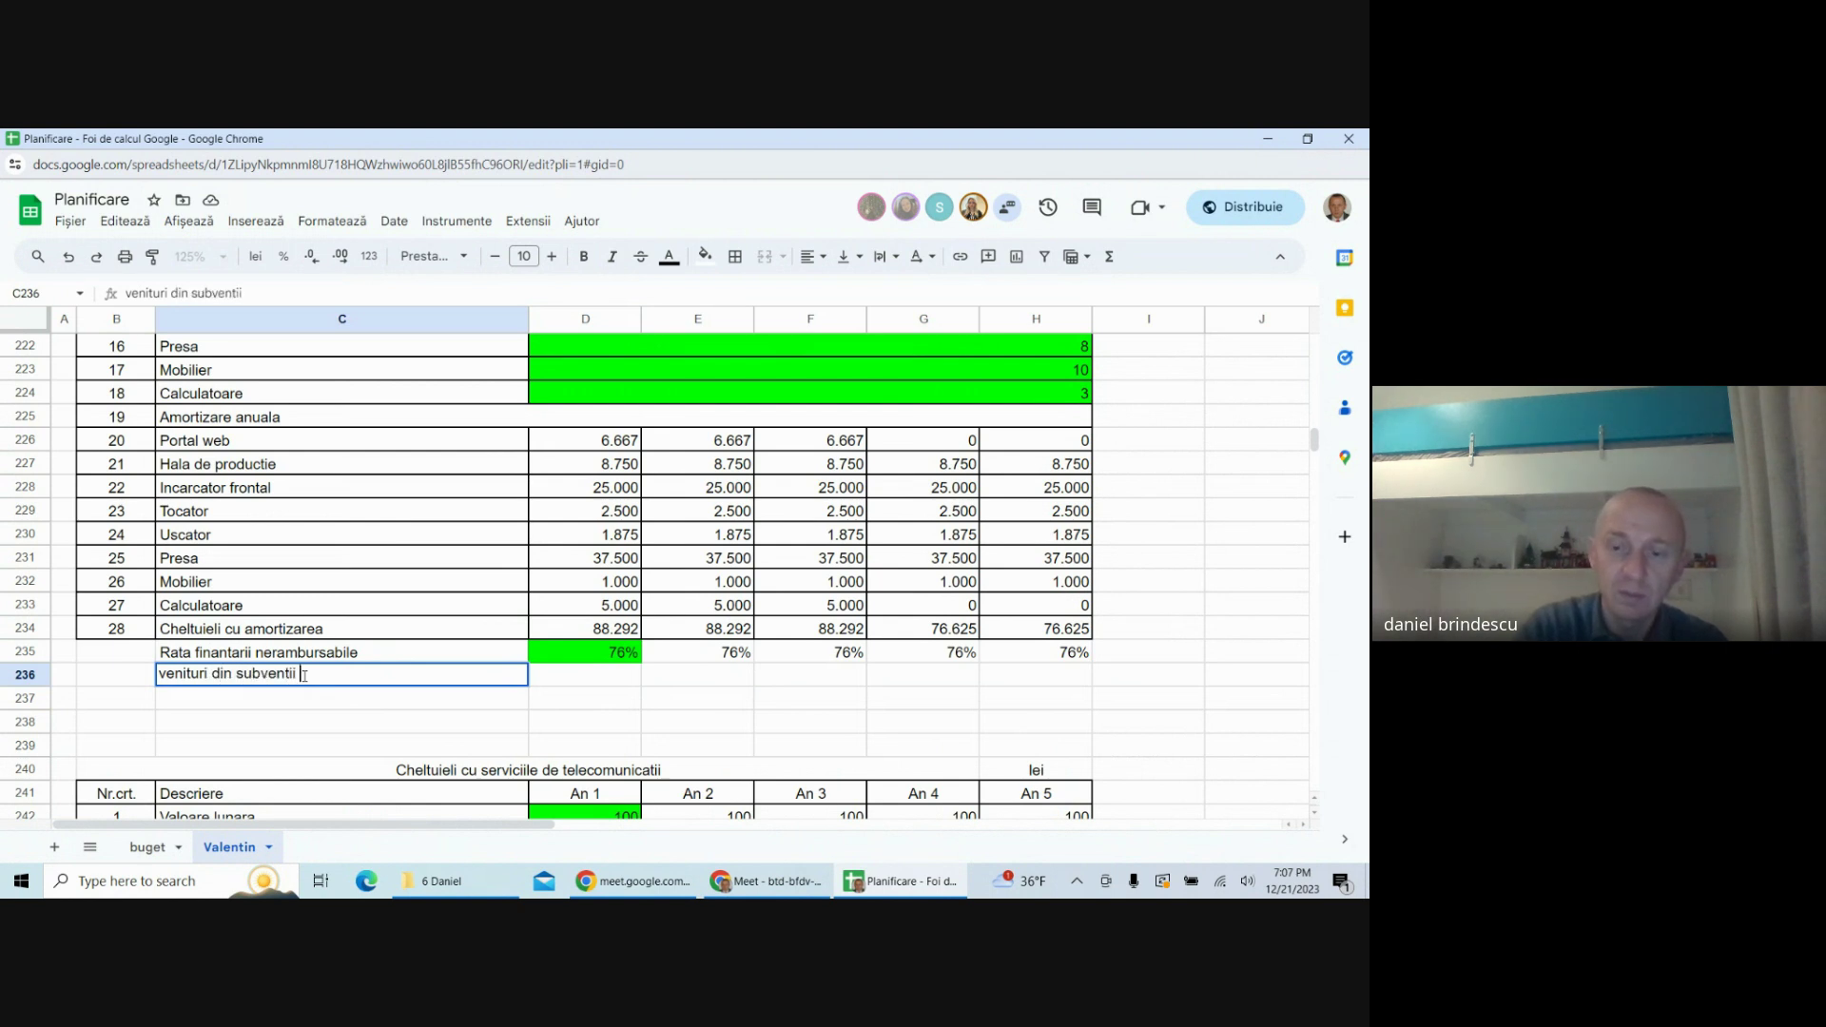
text(pentru inves)
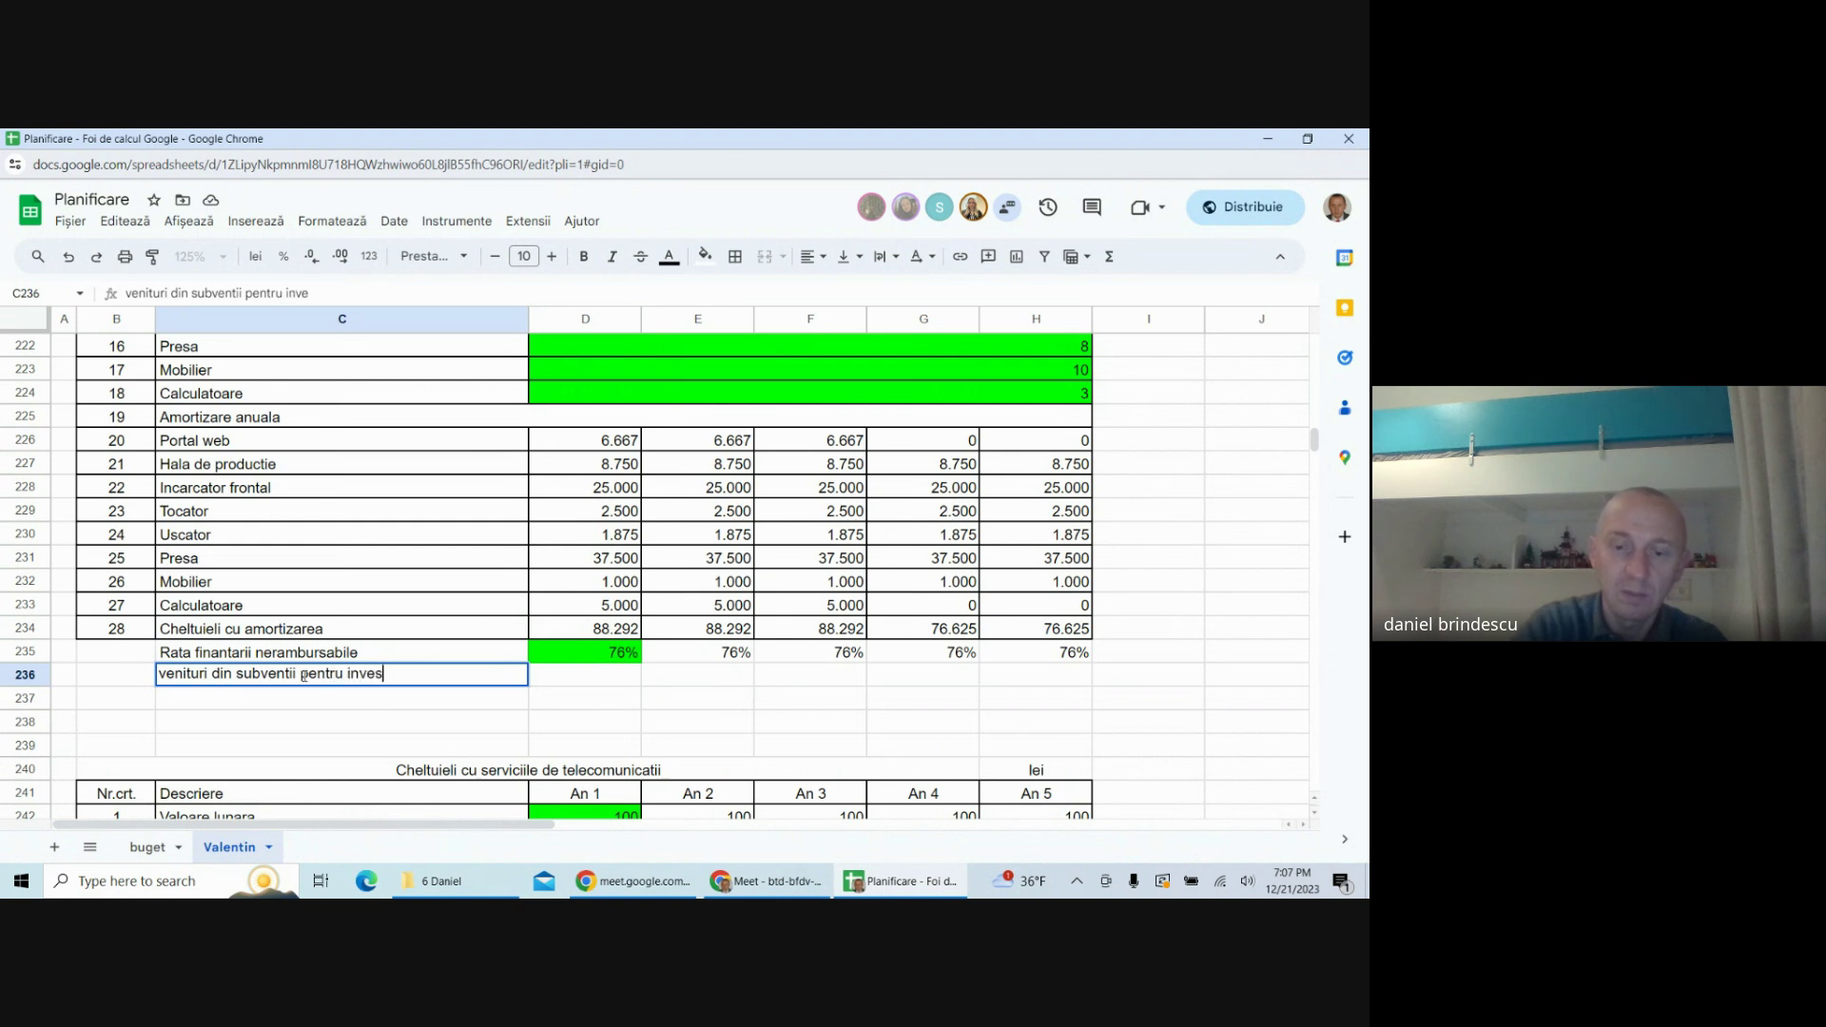
text(titii)
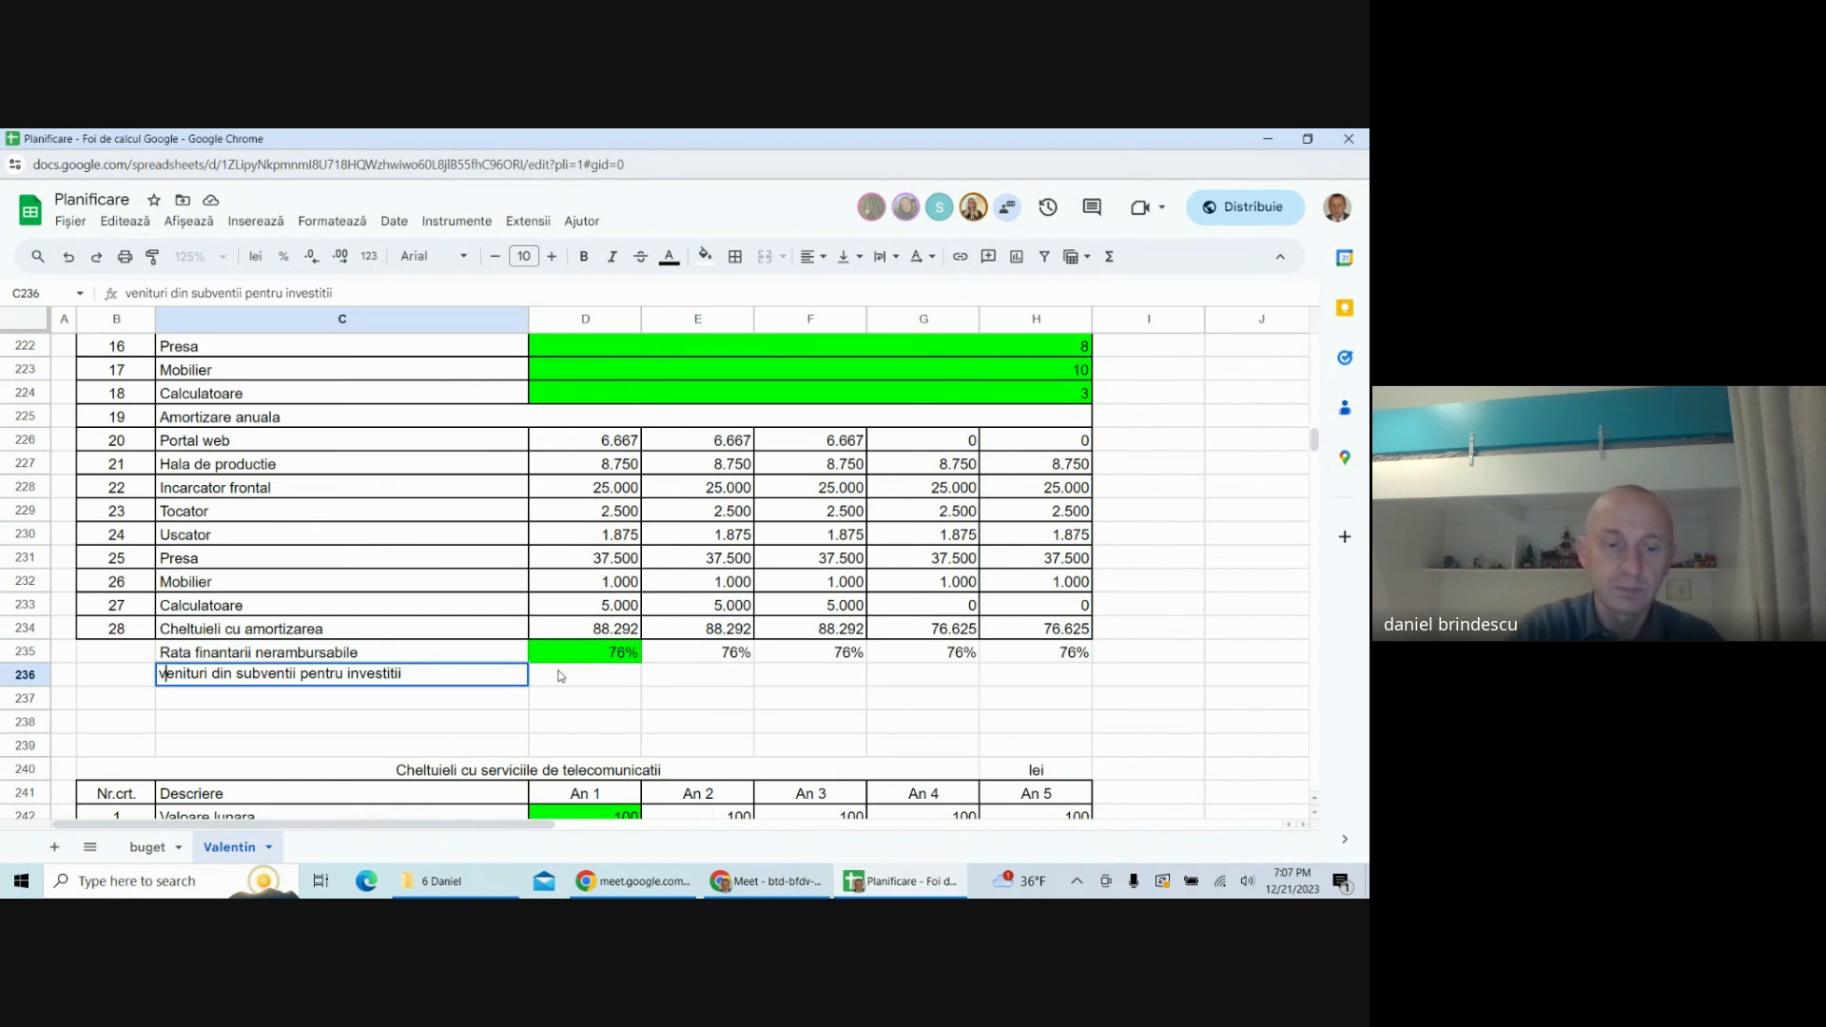
key(BackSpace)
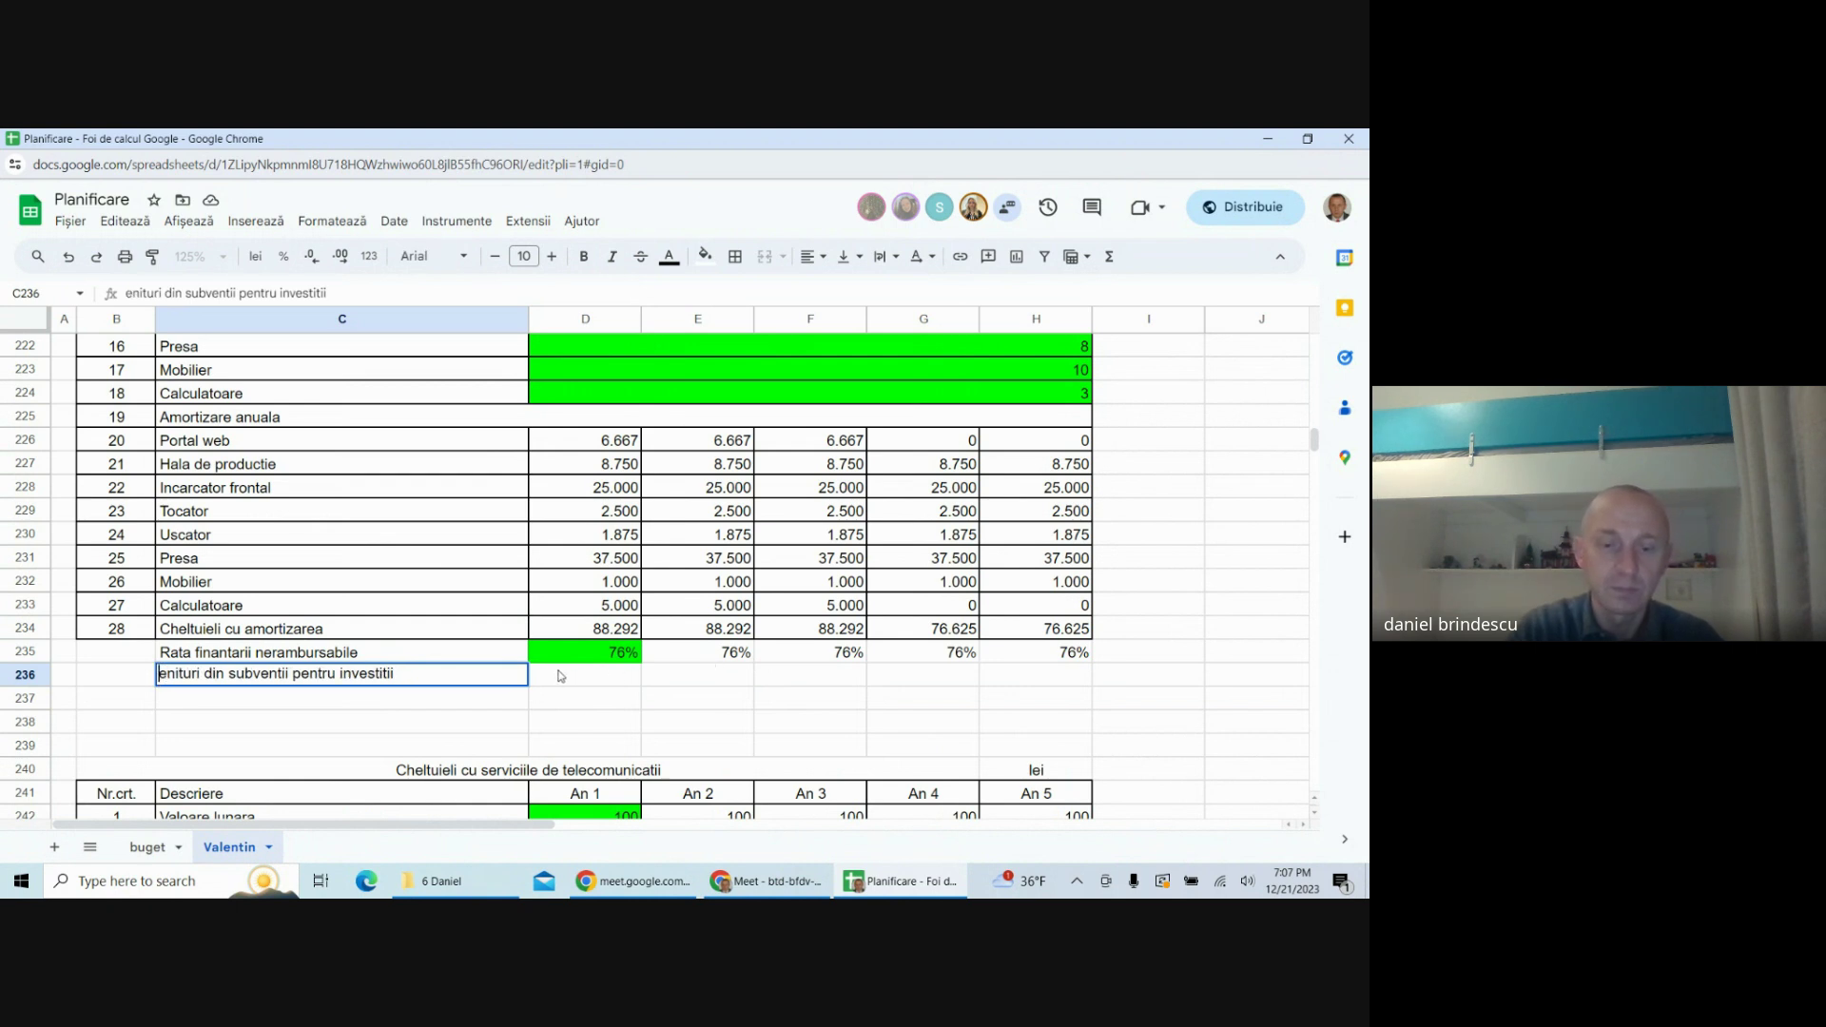
text(V)
key(Return)
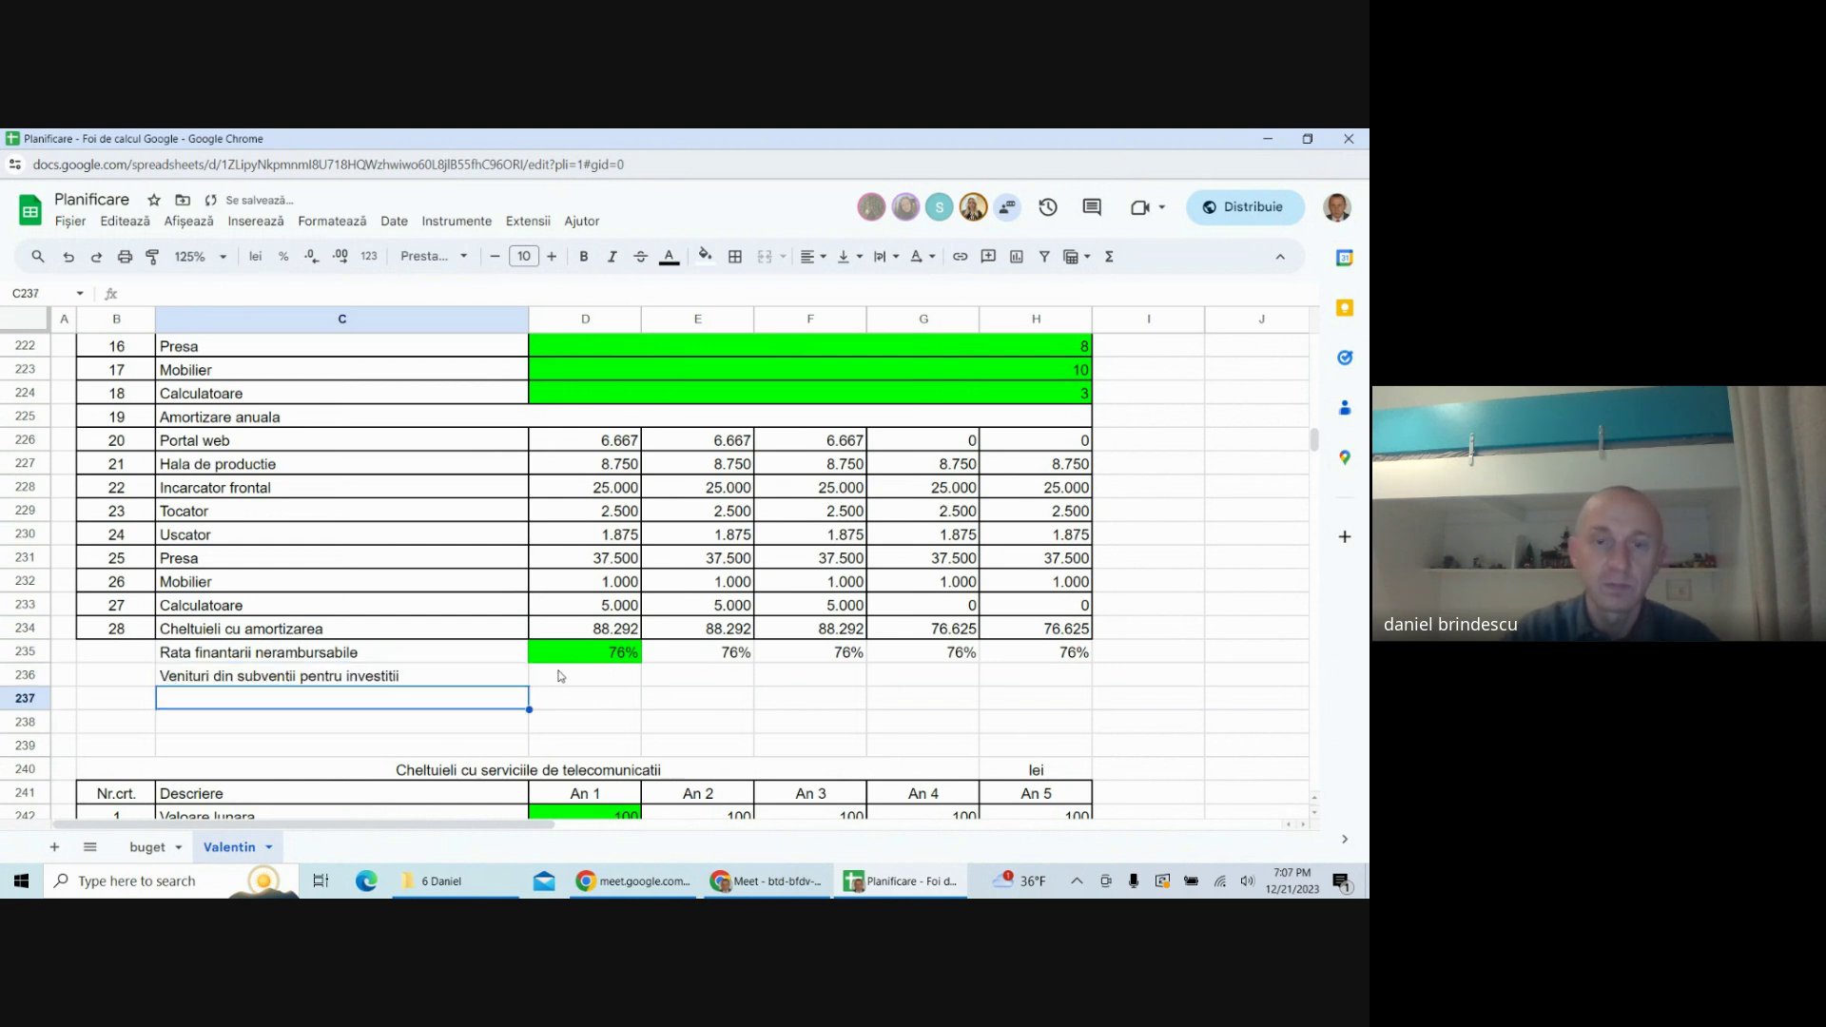
- Calculate the investment subsidy income in D236 with =round(D235*D234;0) and copy the formula across to H236
click(623, 678)
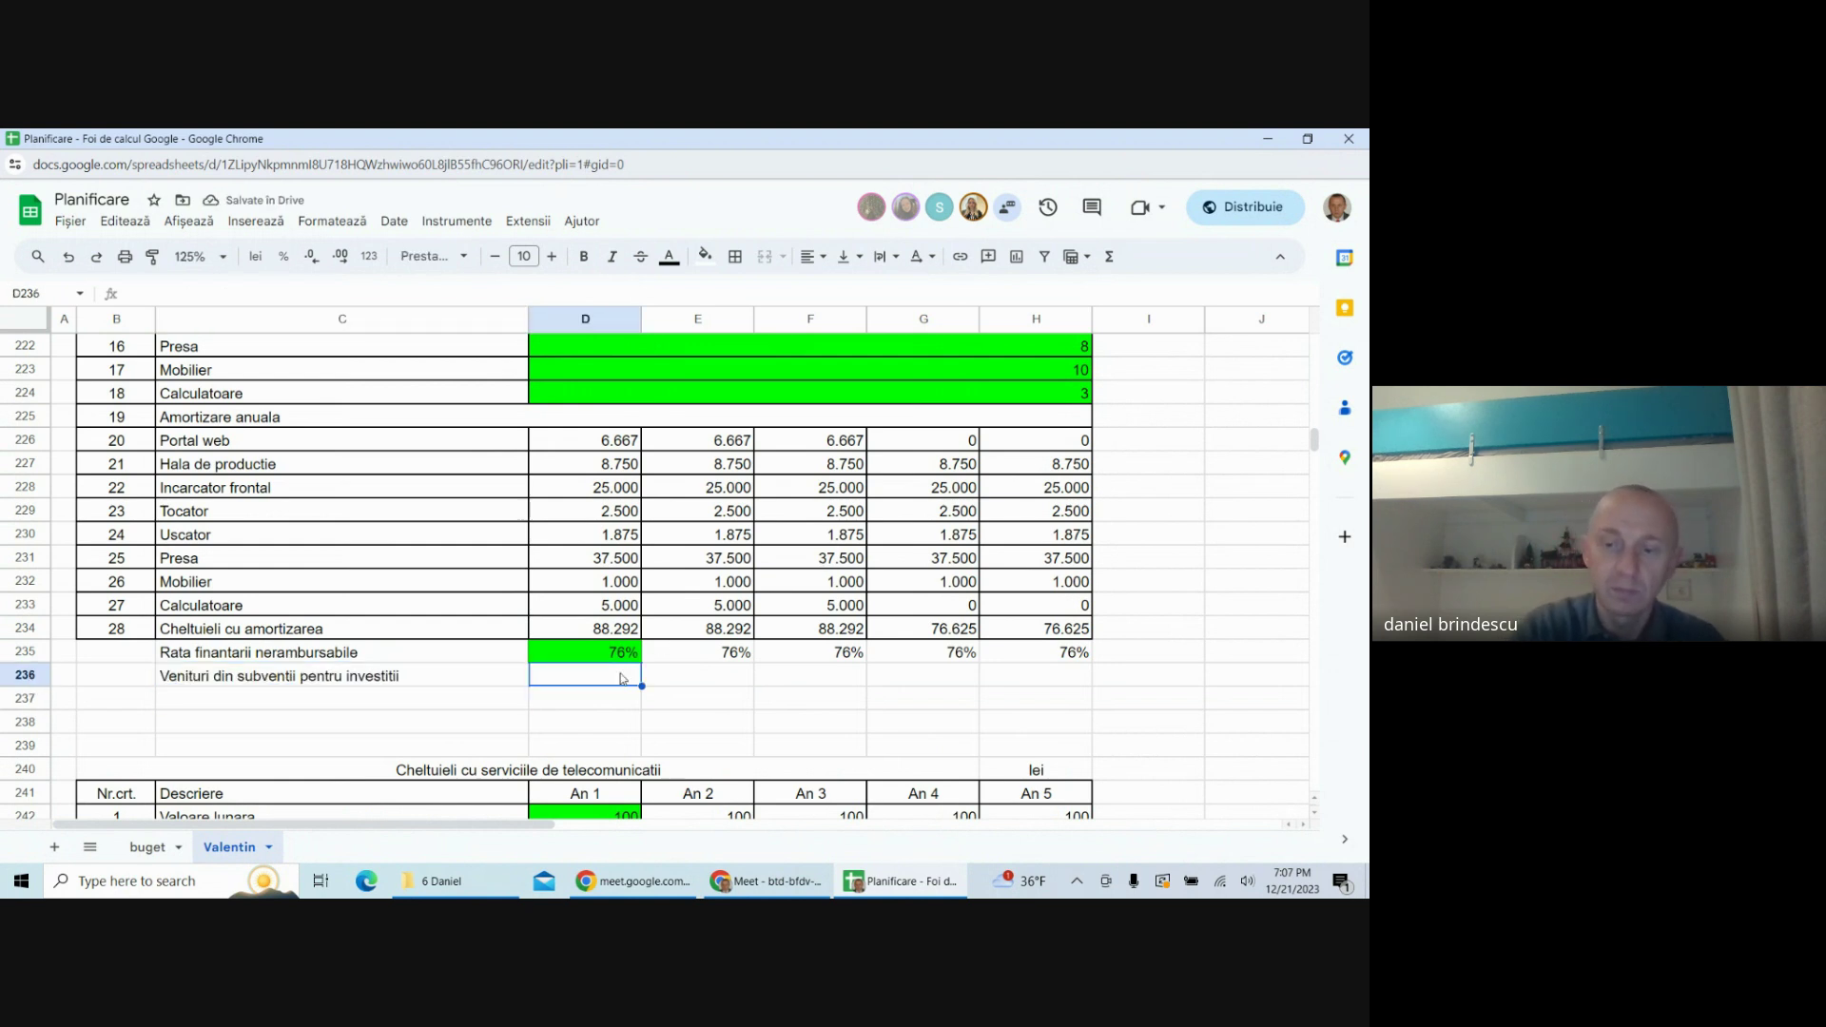
text(=round()
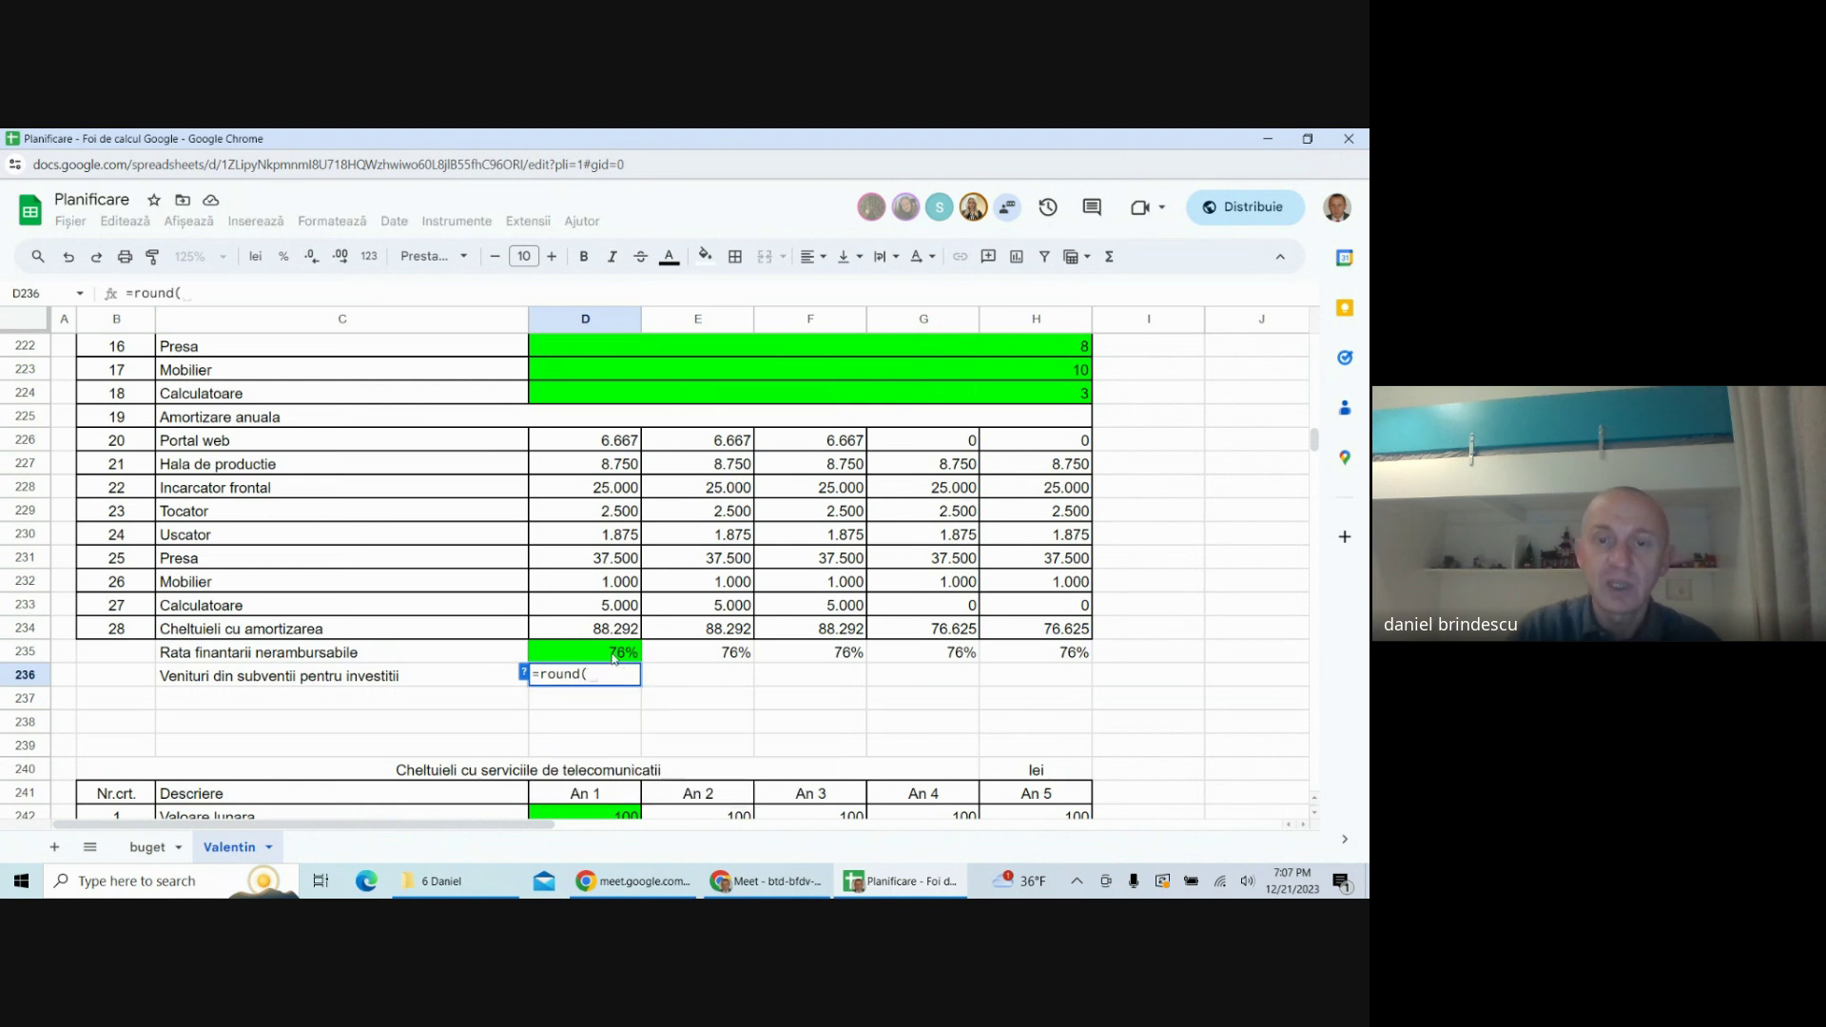
click(614, 656)
text(*)
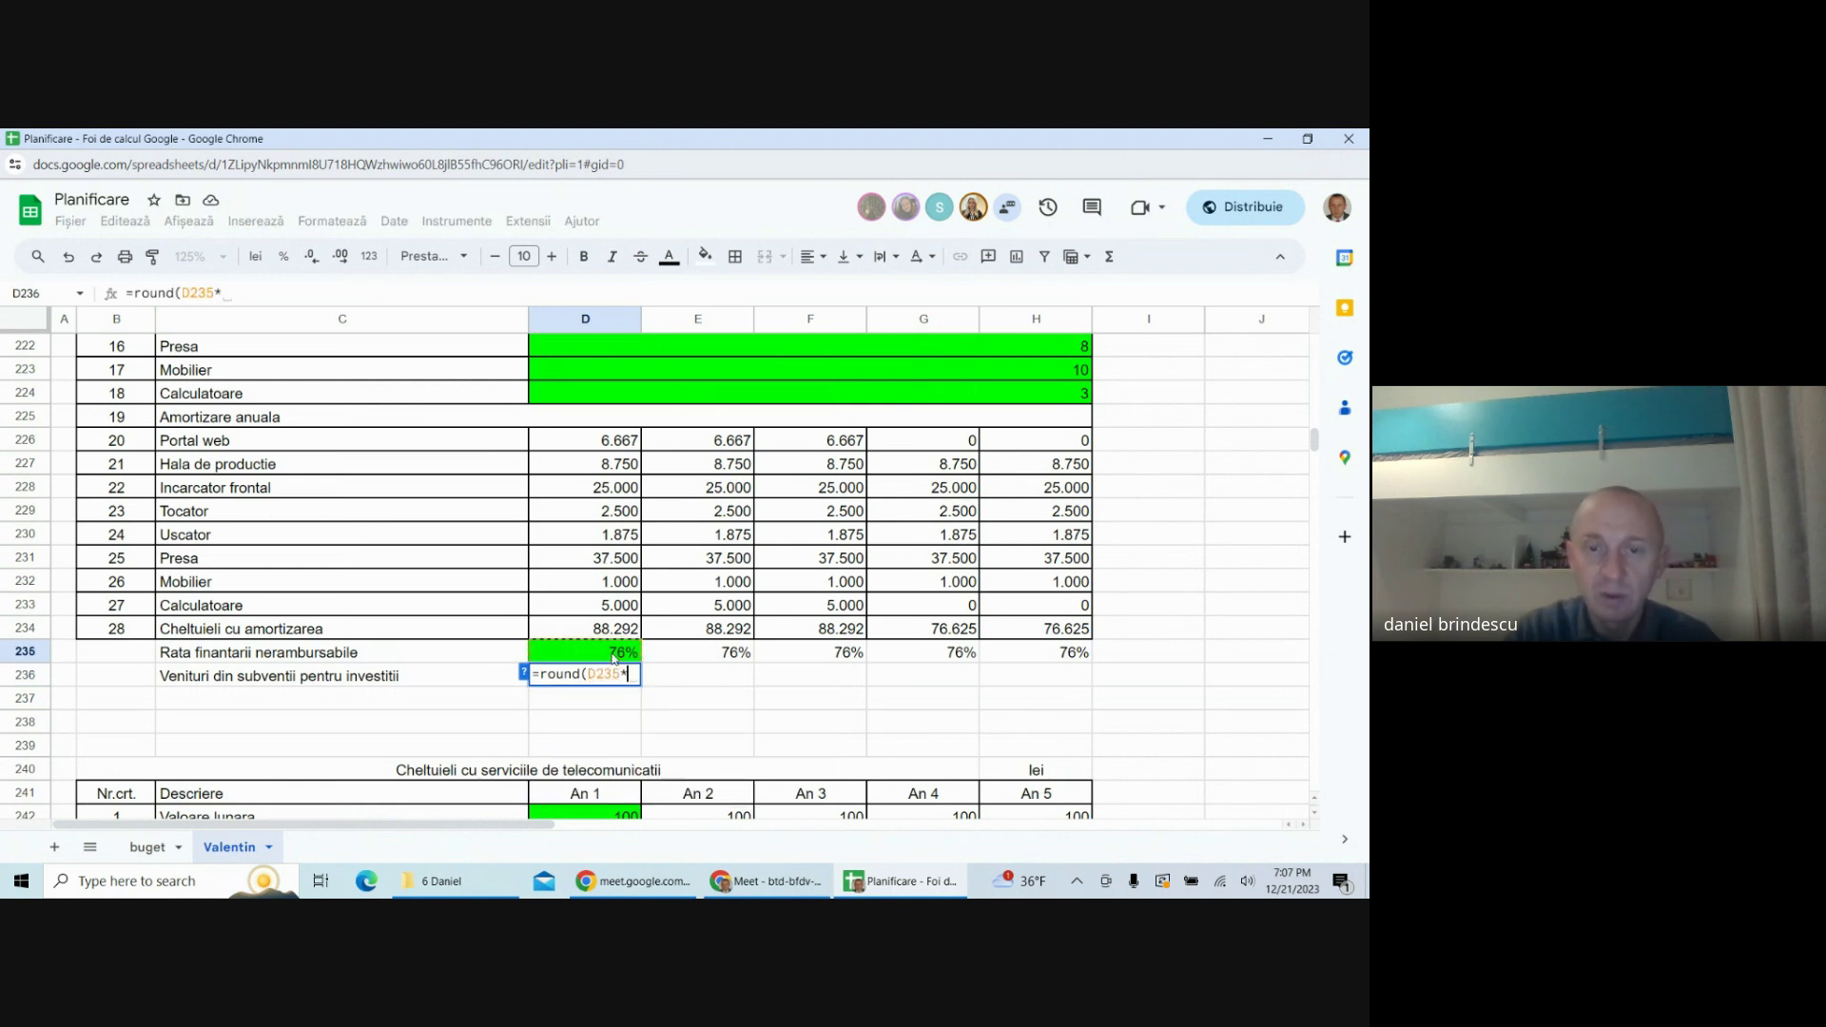
click(611, 630)
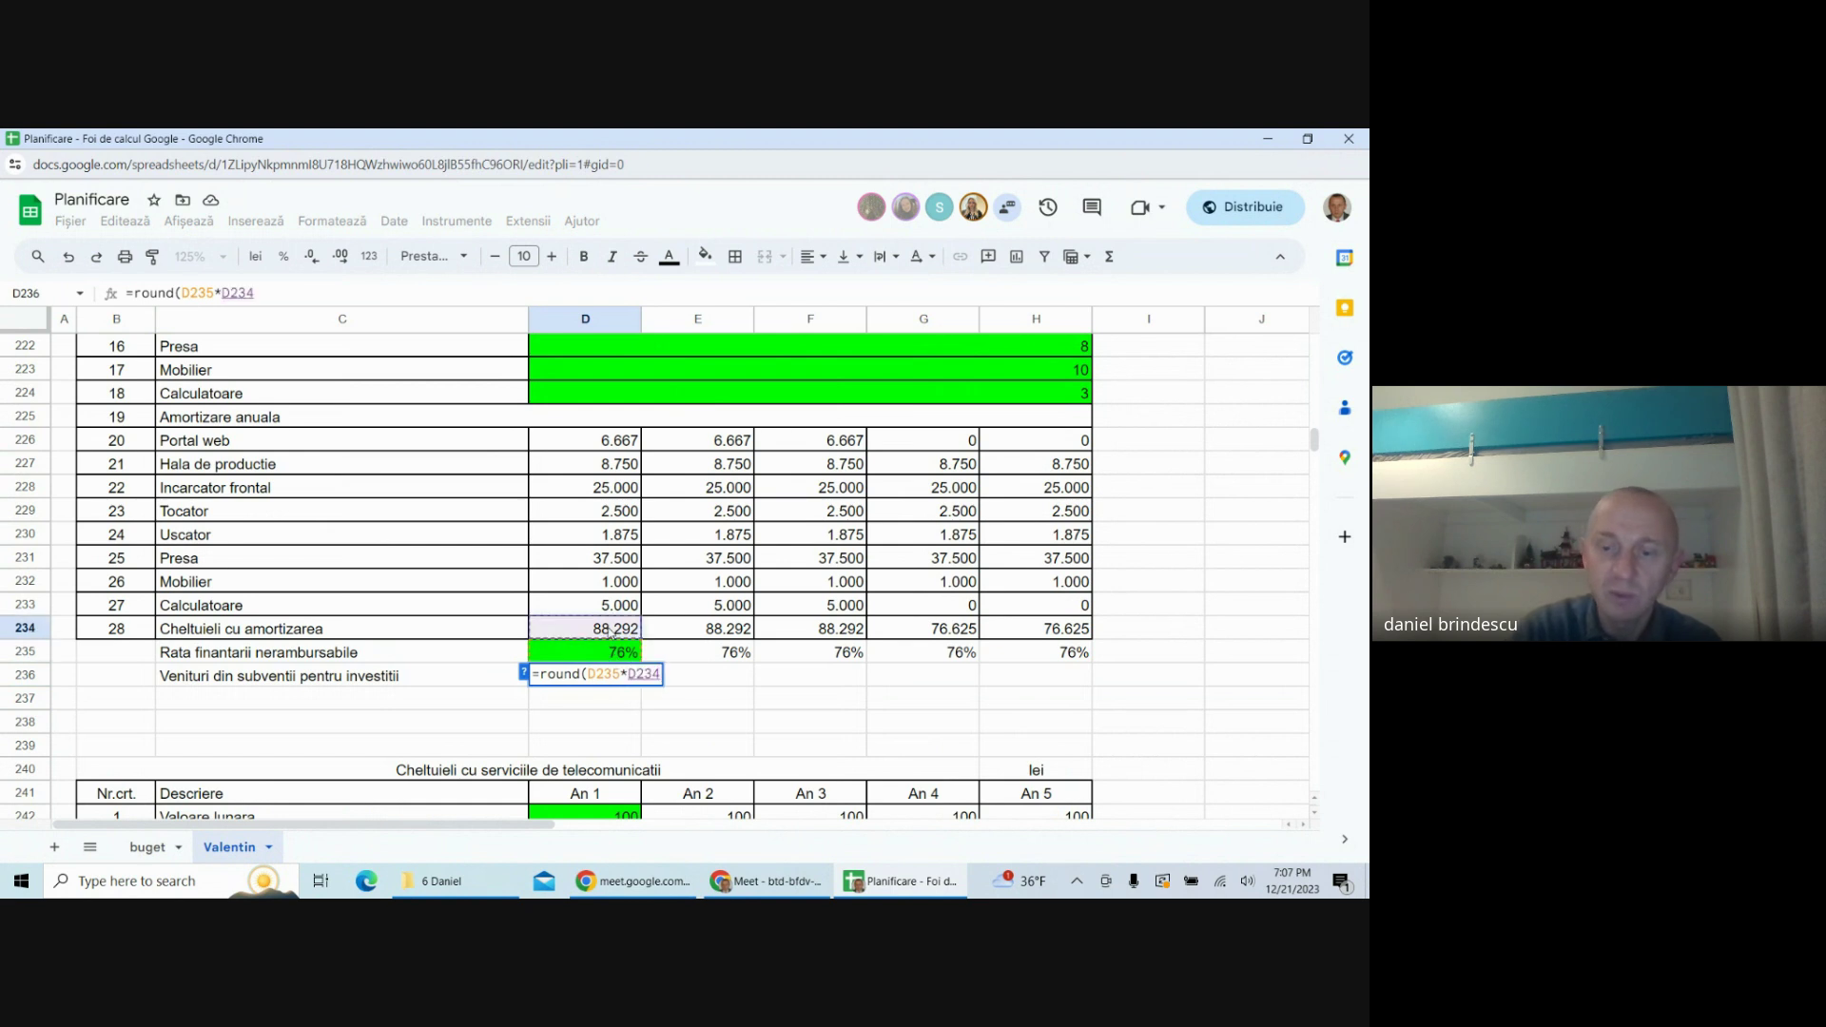
text(;)
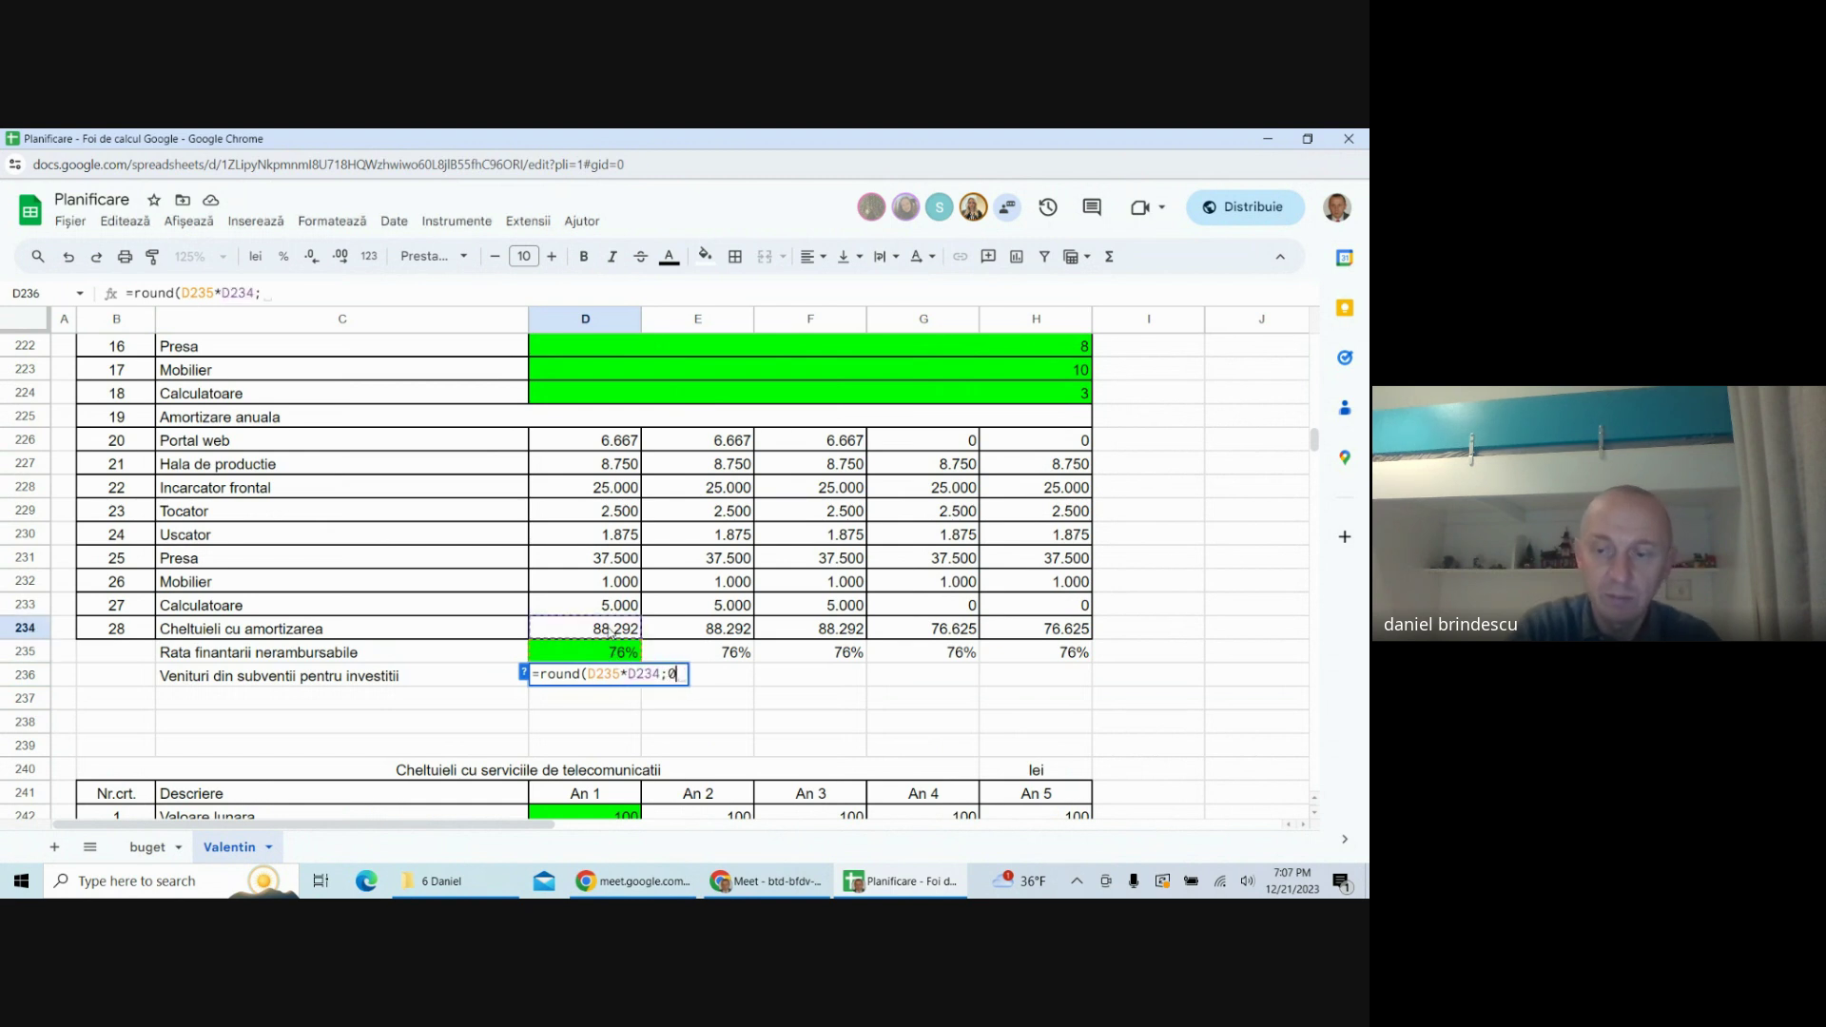
text(0))
key(Return)
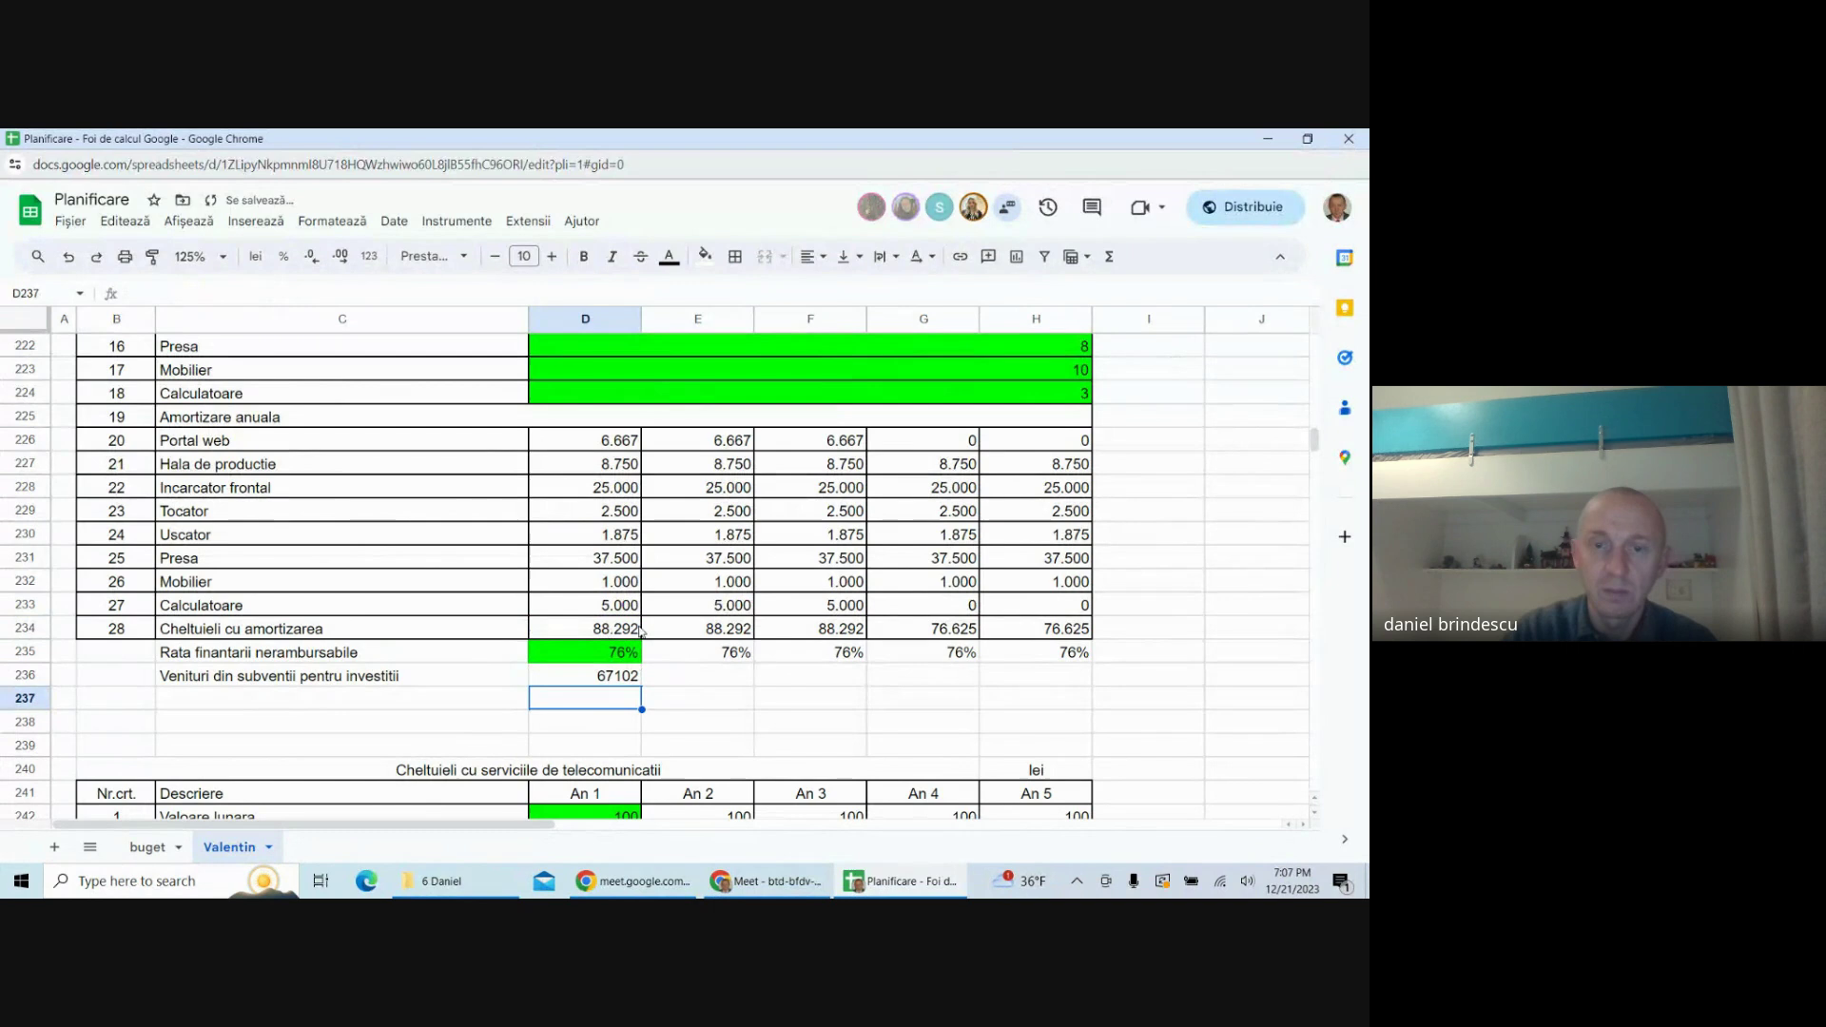
click(614, 681)
drag(640, 683, 1014, 694)
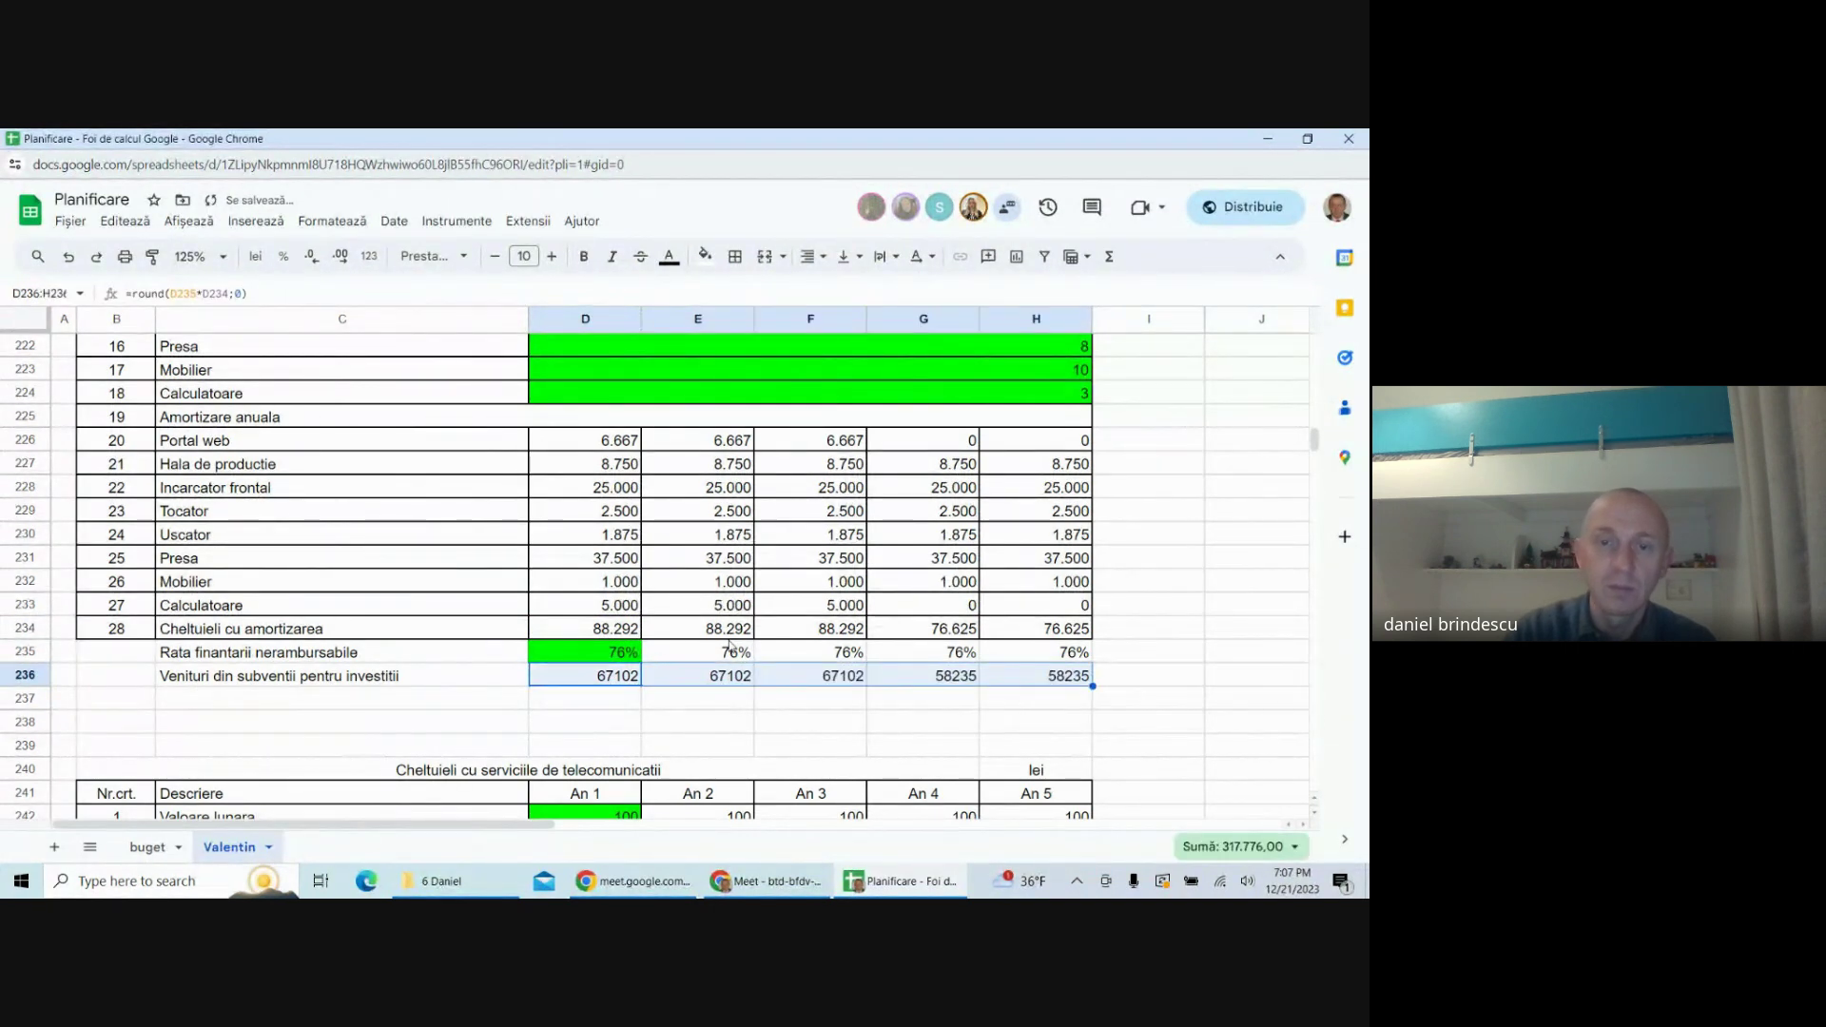
- Format the investment subsidy income in D236:H236 as numbers with thousands separators and no decimals
click(332, 221)
mouse_move(361, 293)
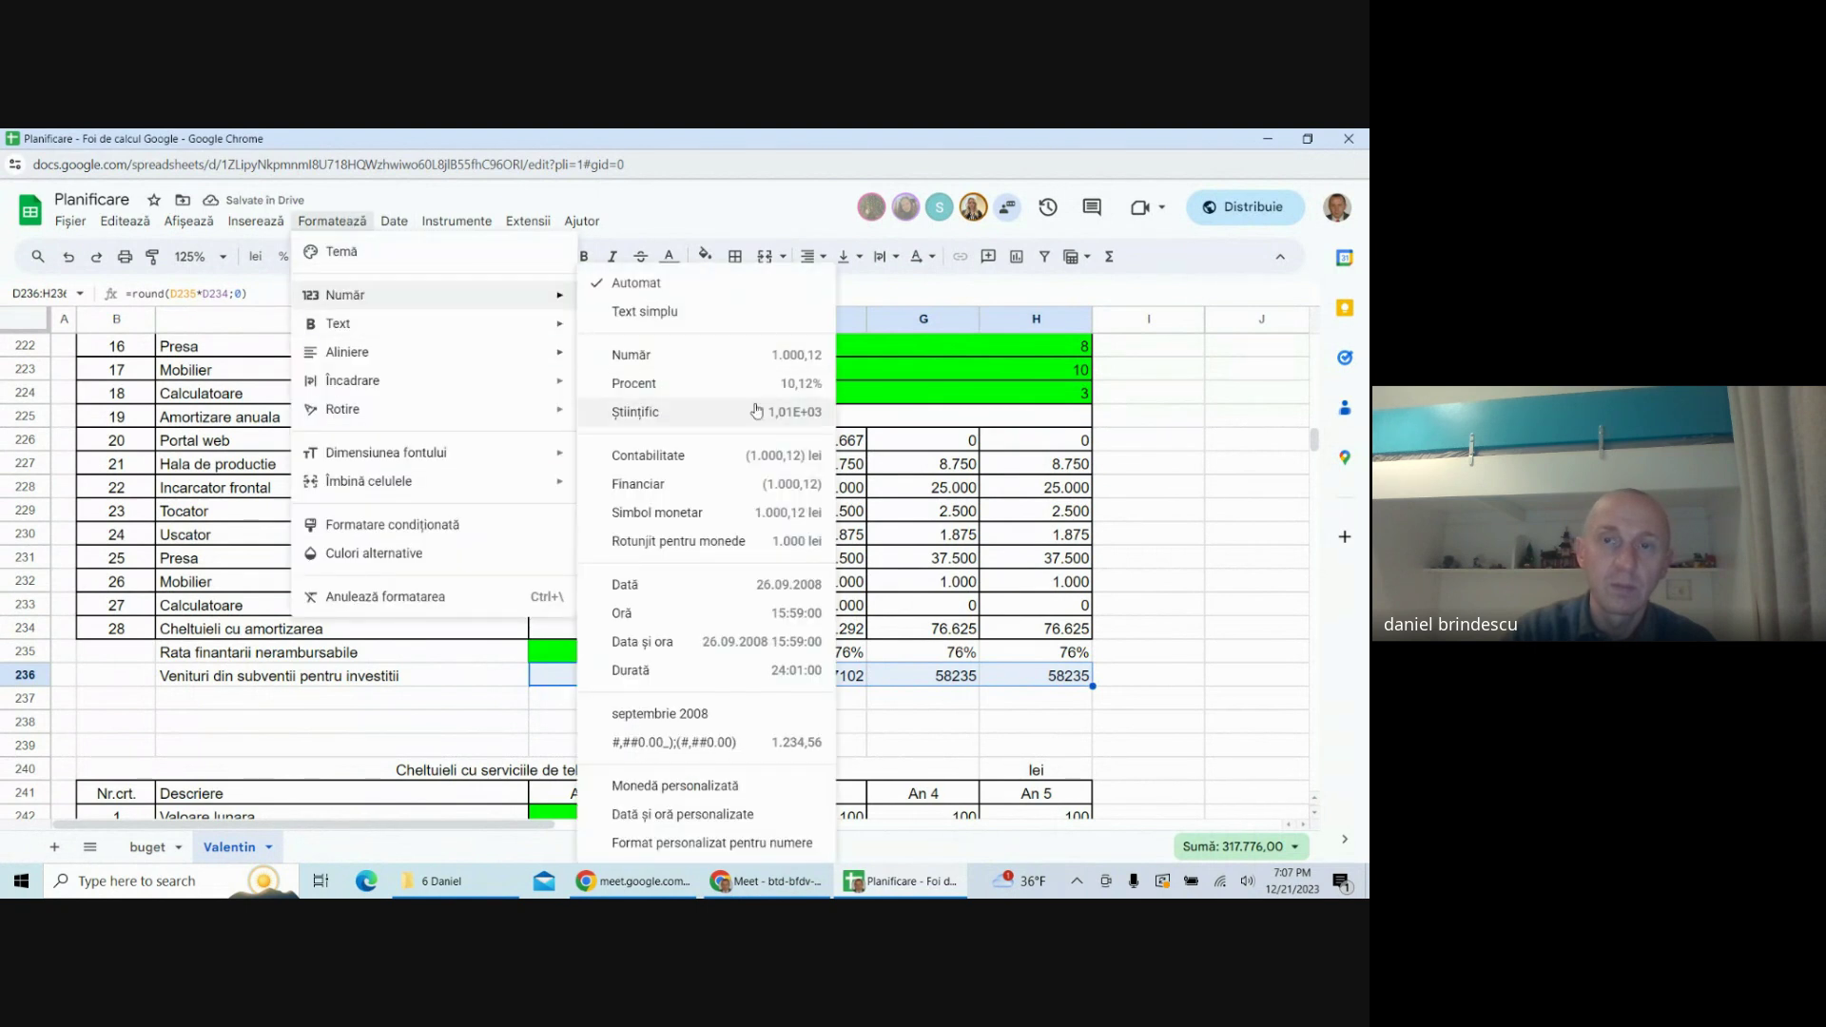
click(689, 362)
click(318, 256)
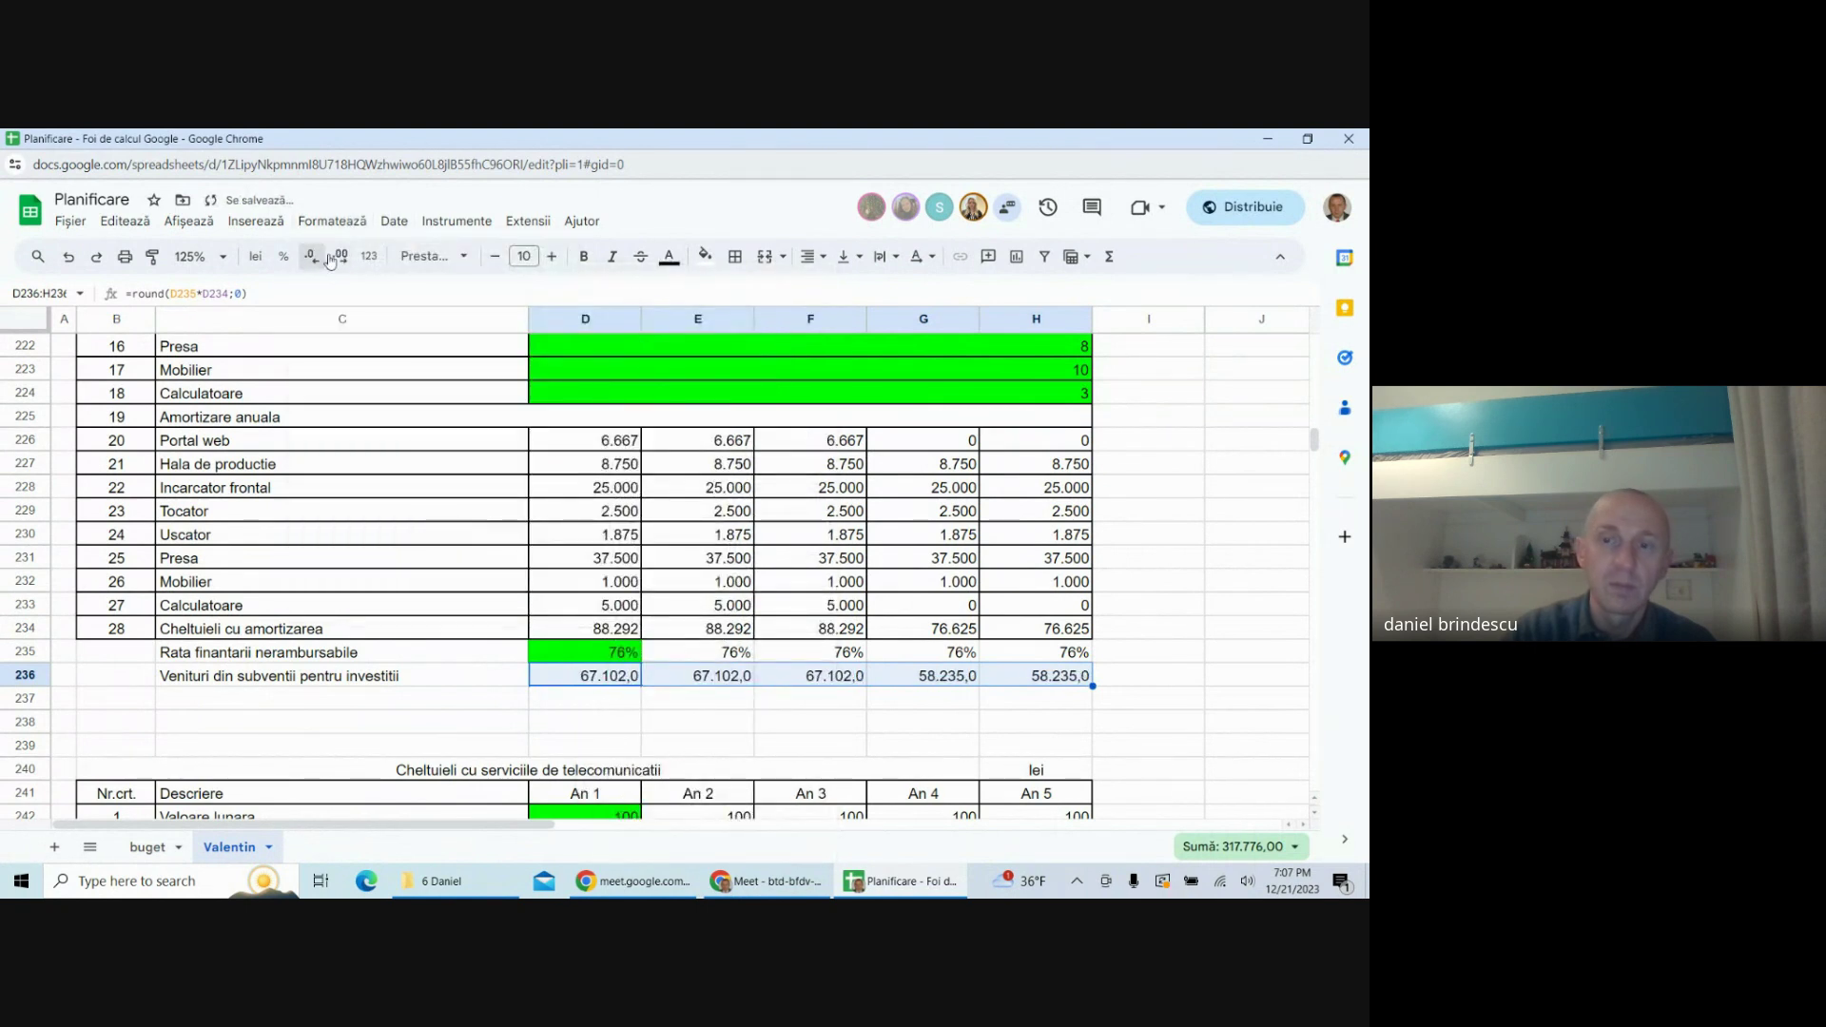
click(319, 257)
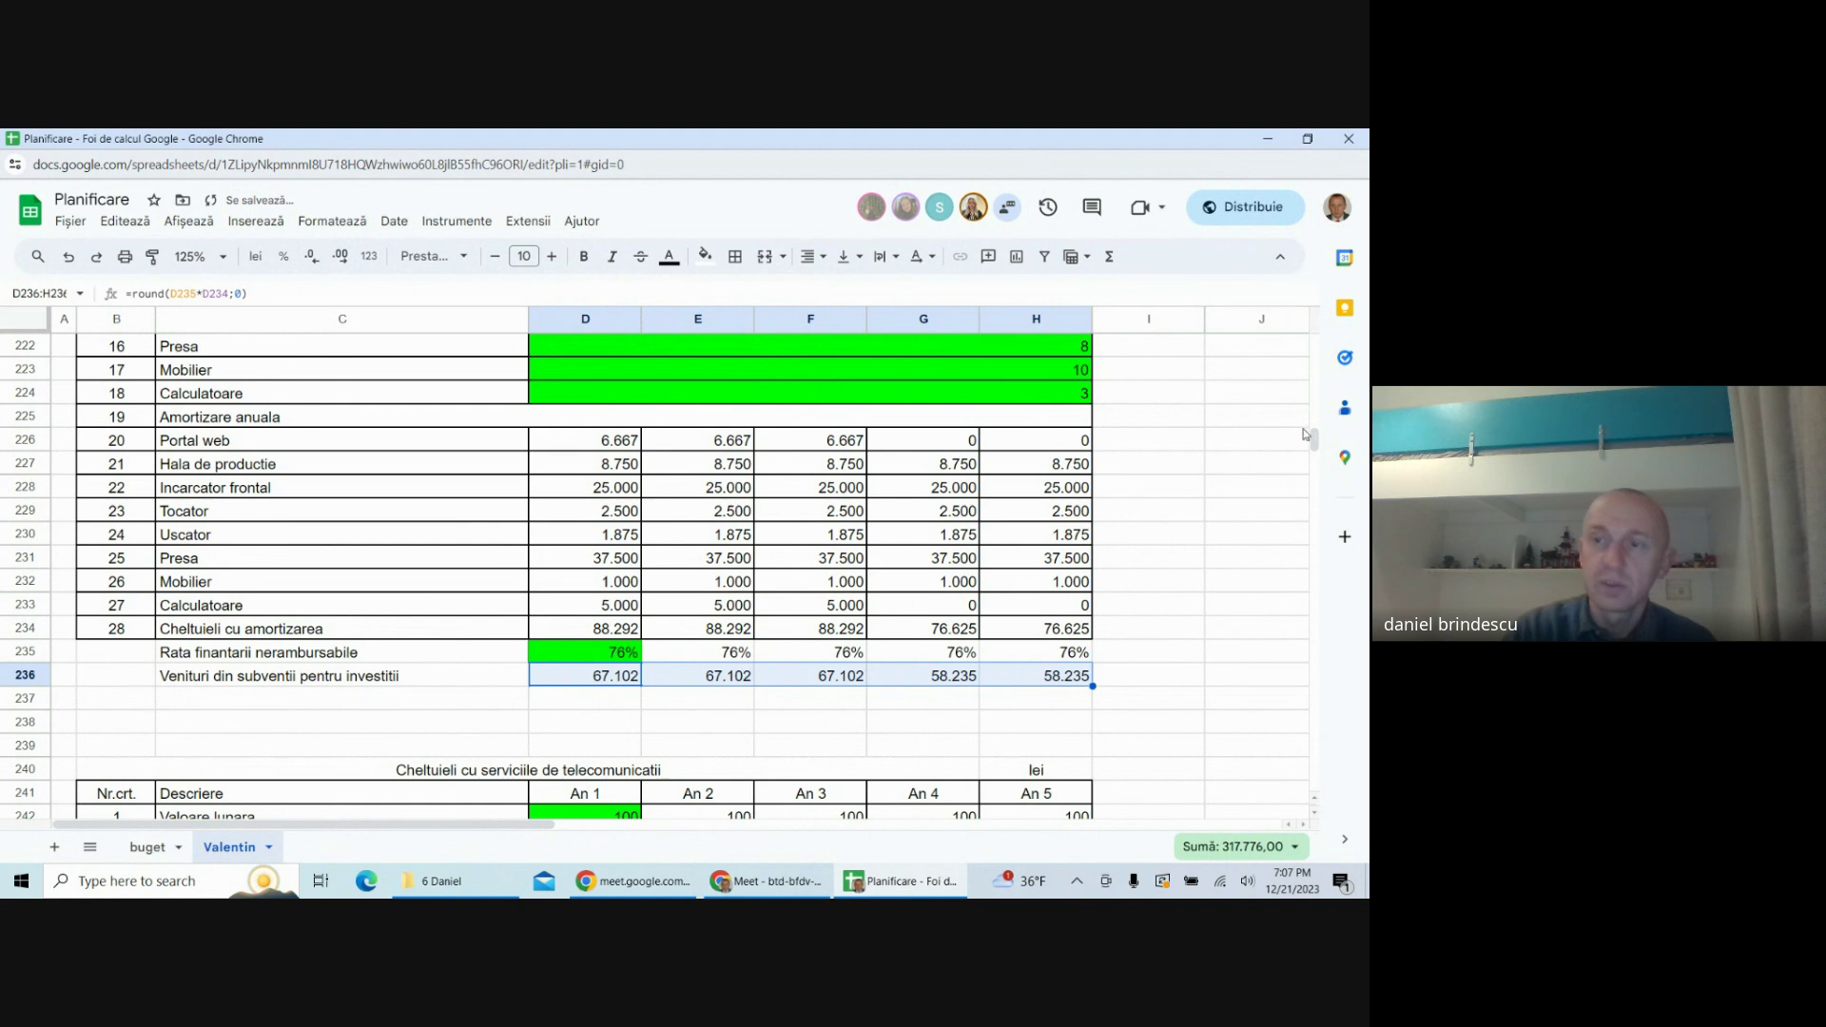
- Link the budget row "Venituri din subvenții pentru investiții" to the subsidy calculation with =D236 in D11 and copy the formula across to H11
drag(1313, 439, 1313, 340)
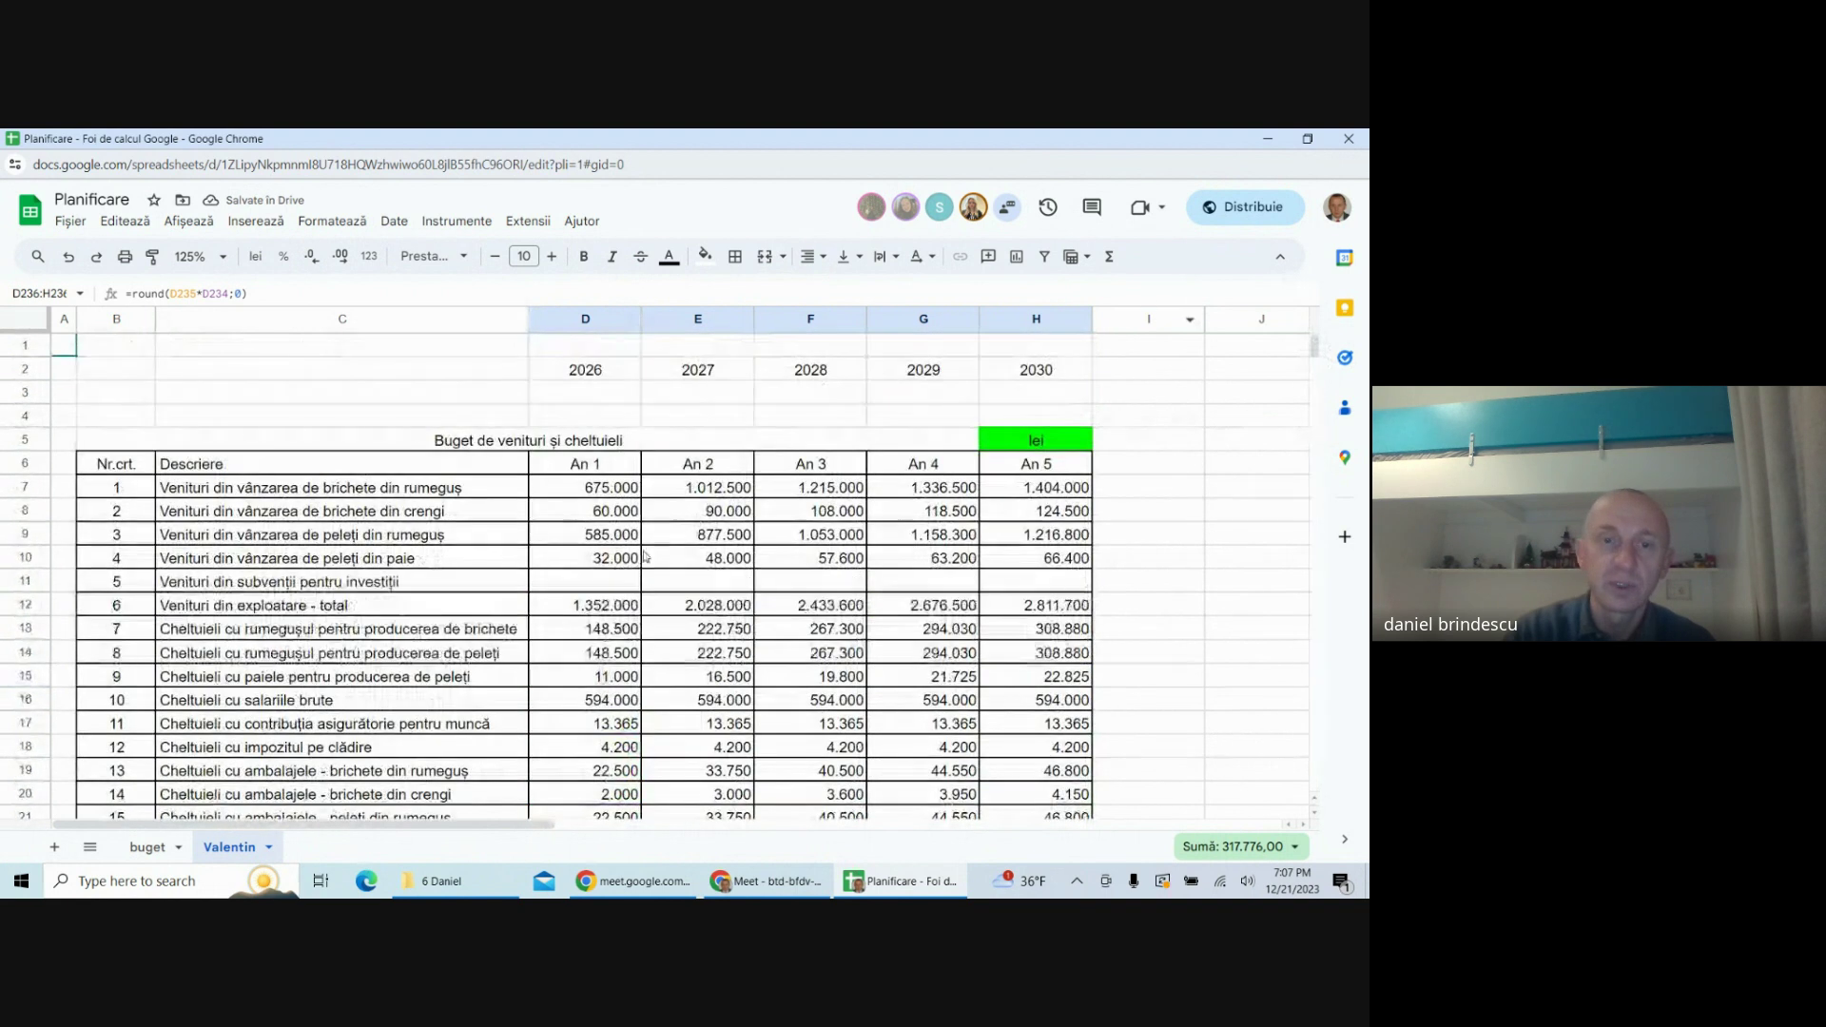
click(610, 580)
text(=d)
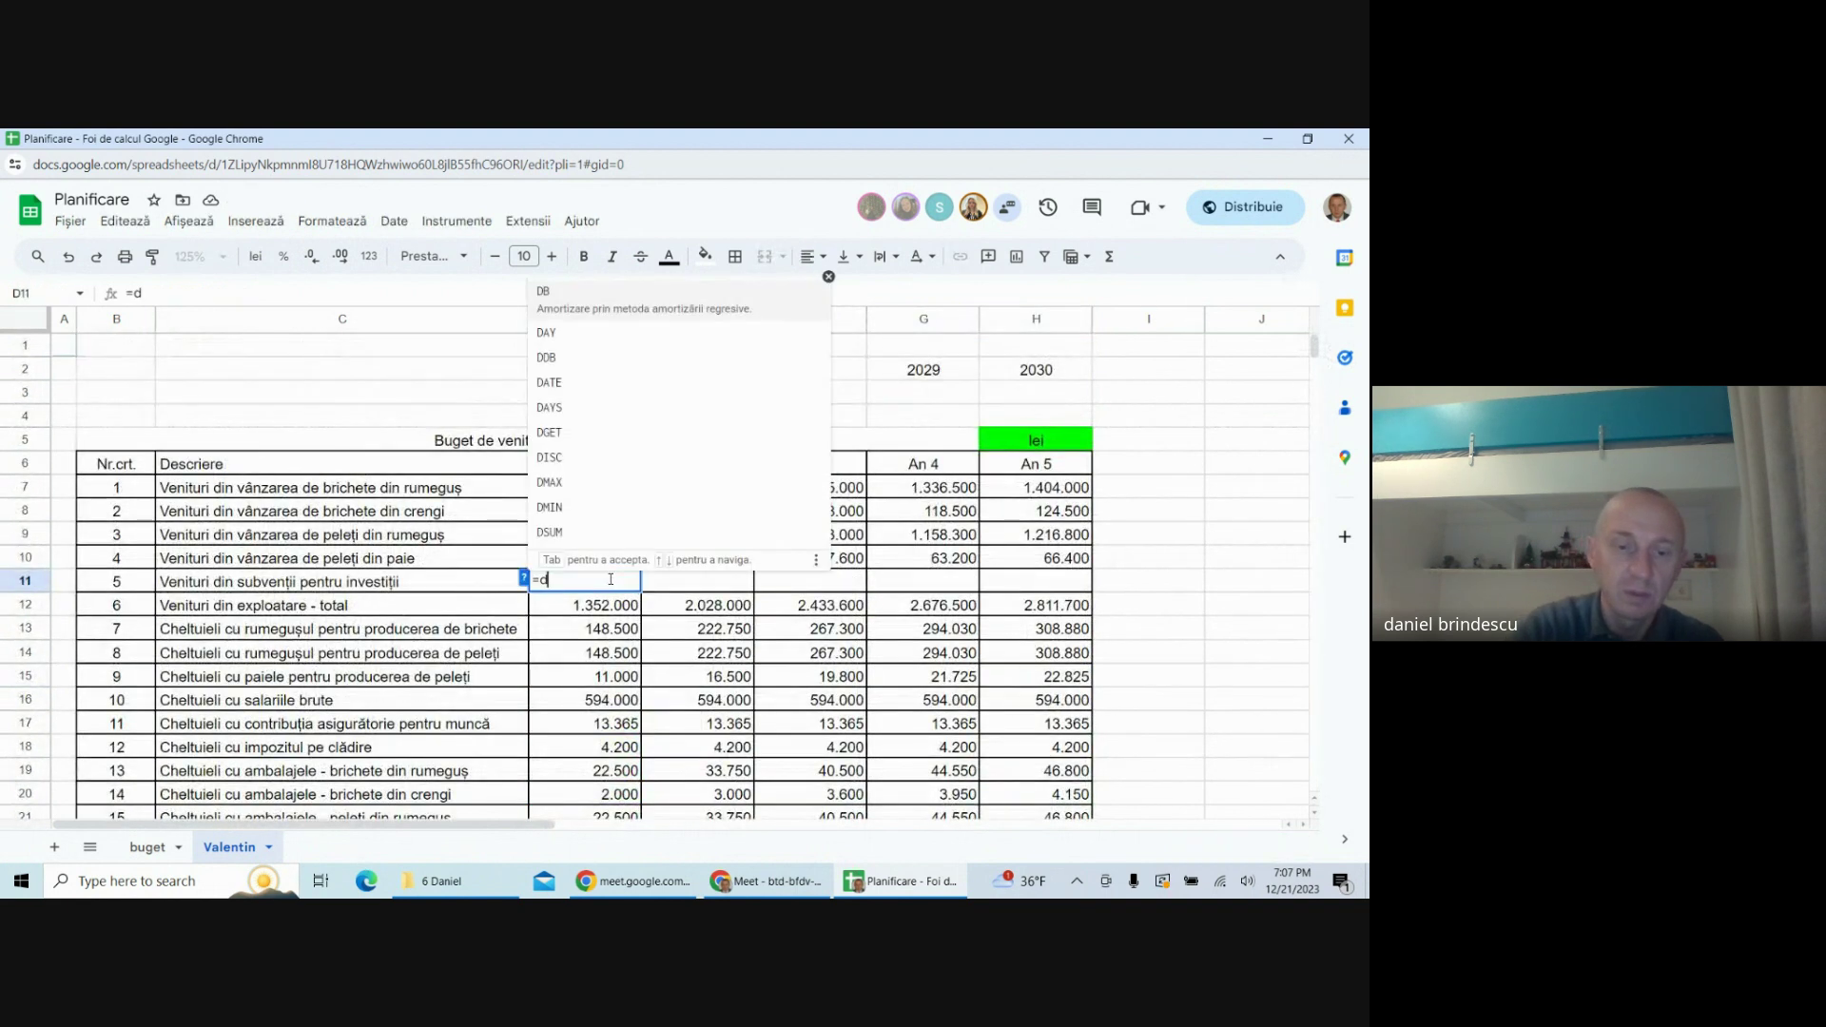
text(236)
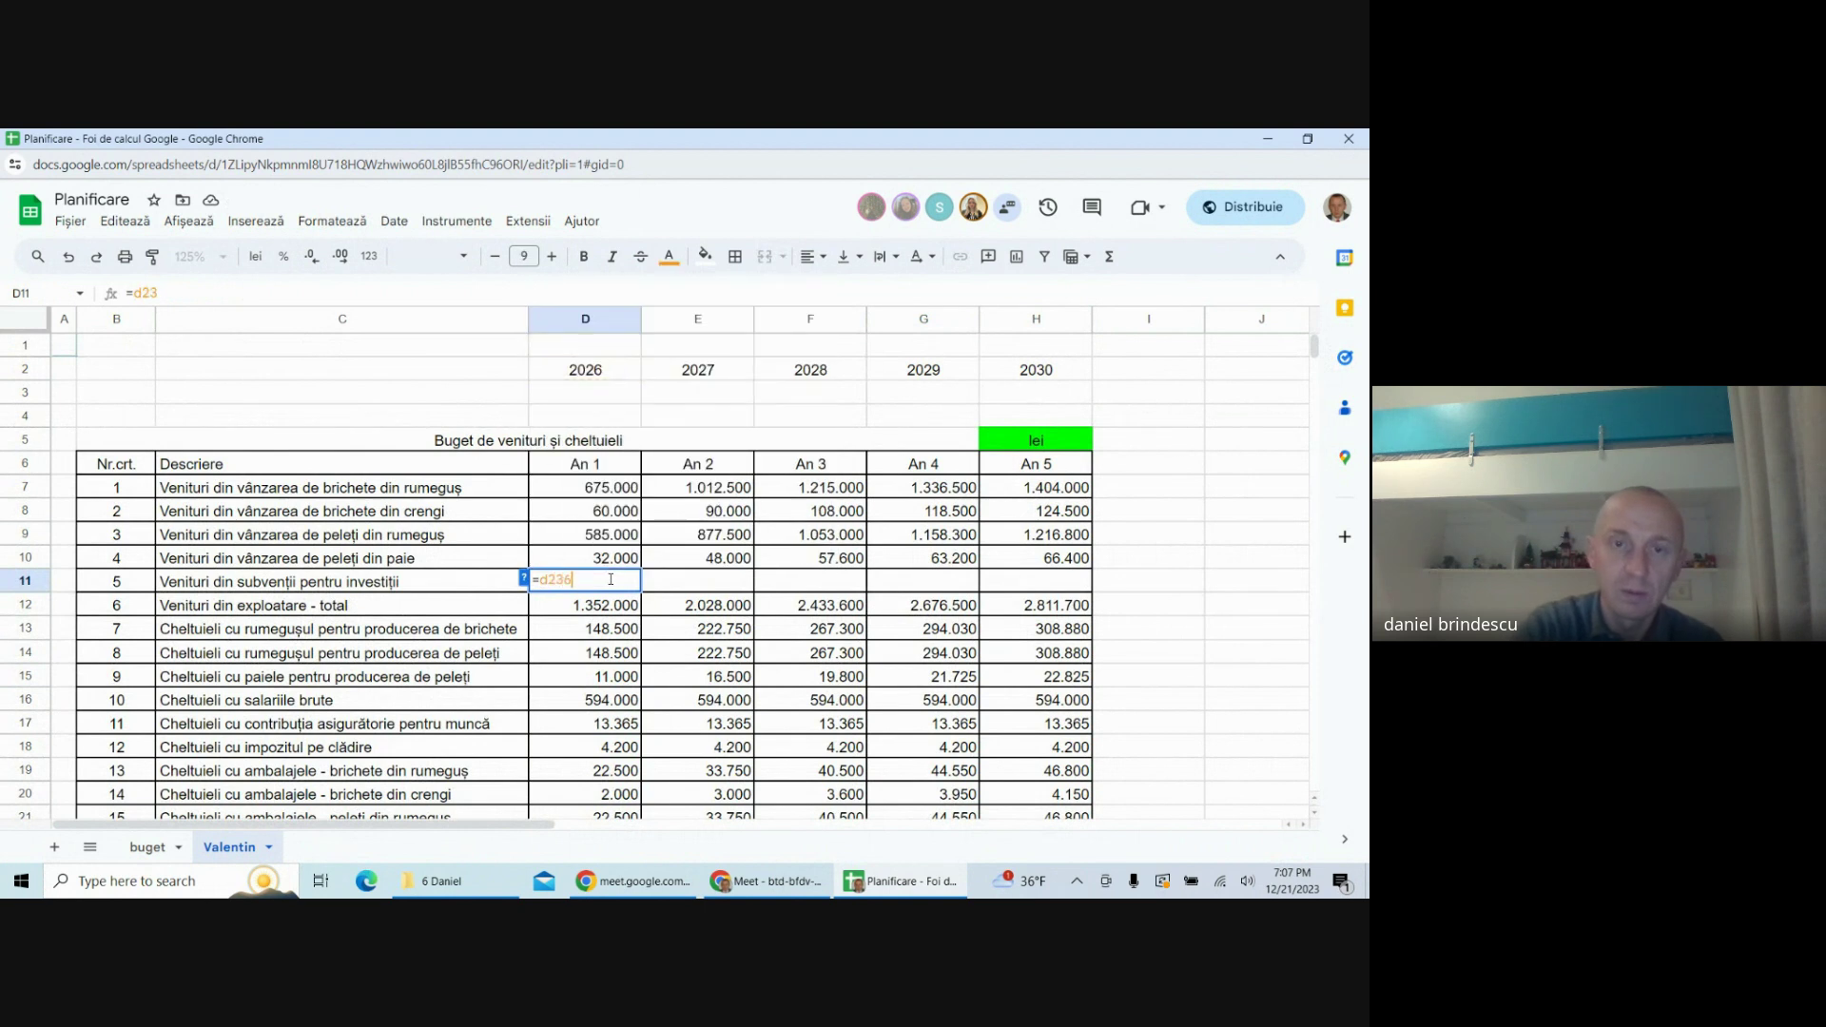
key(Return)
click(619, 589)
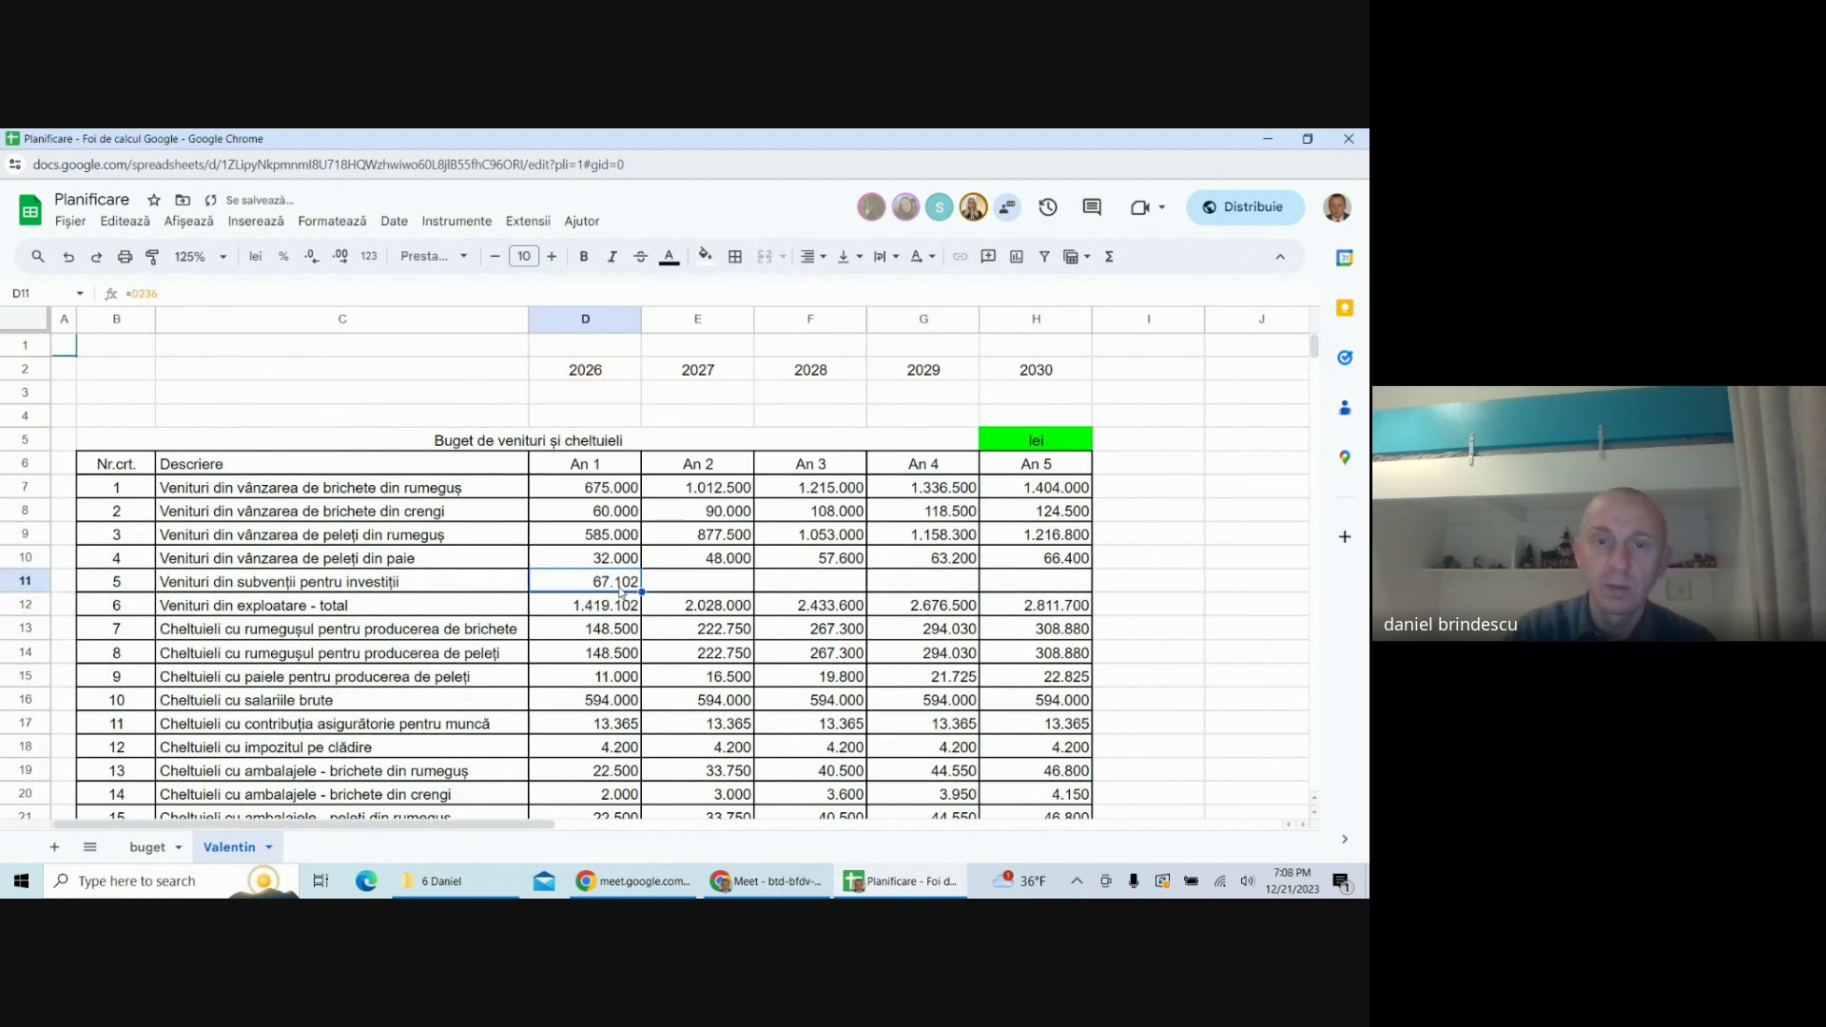
drag(643, 589, 1017, 594)
click(1172, 540)
- Review the budget's revenue, expense and result rows down to "Rezultatul net al exercițiului", including the empty interest expense row
scroll(1198, 513, down, 7)
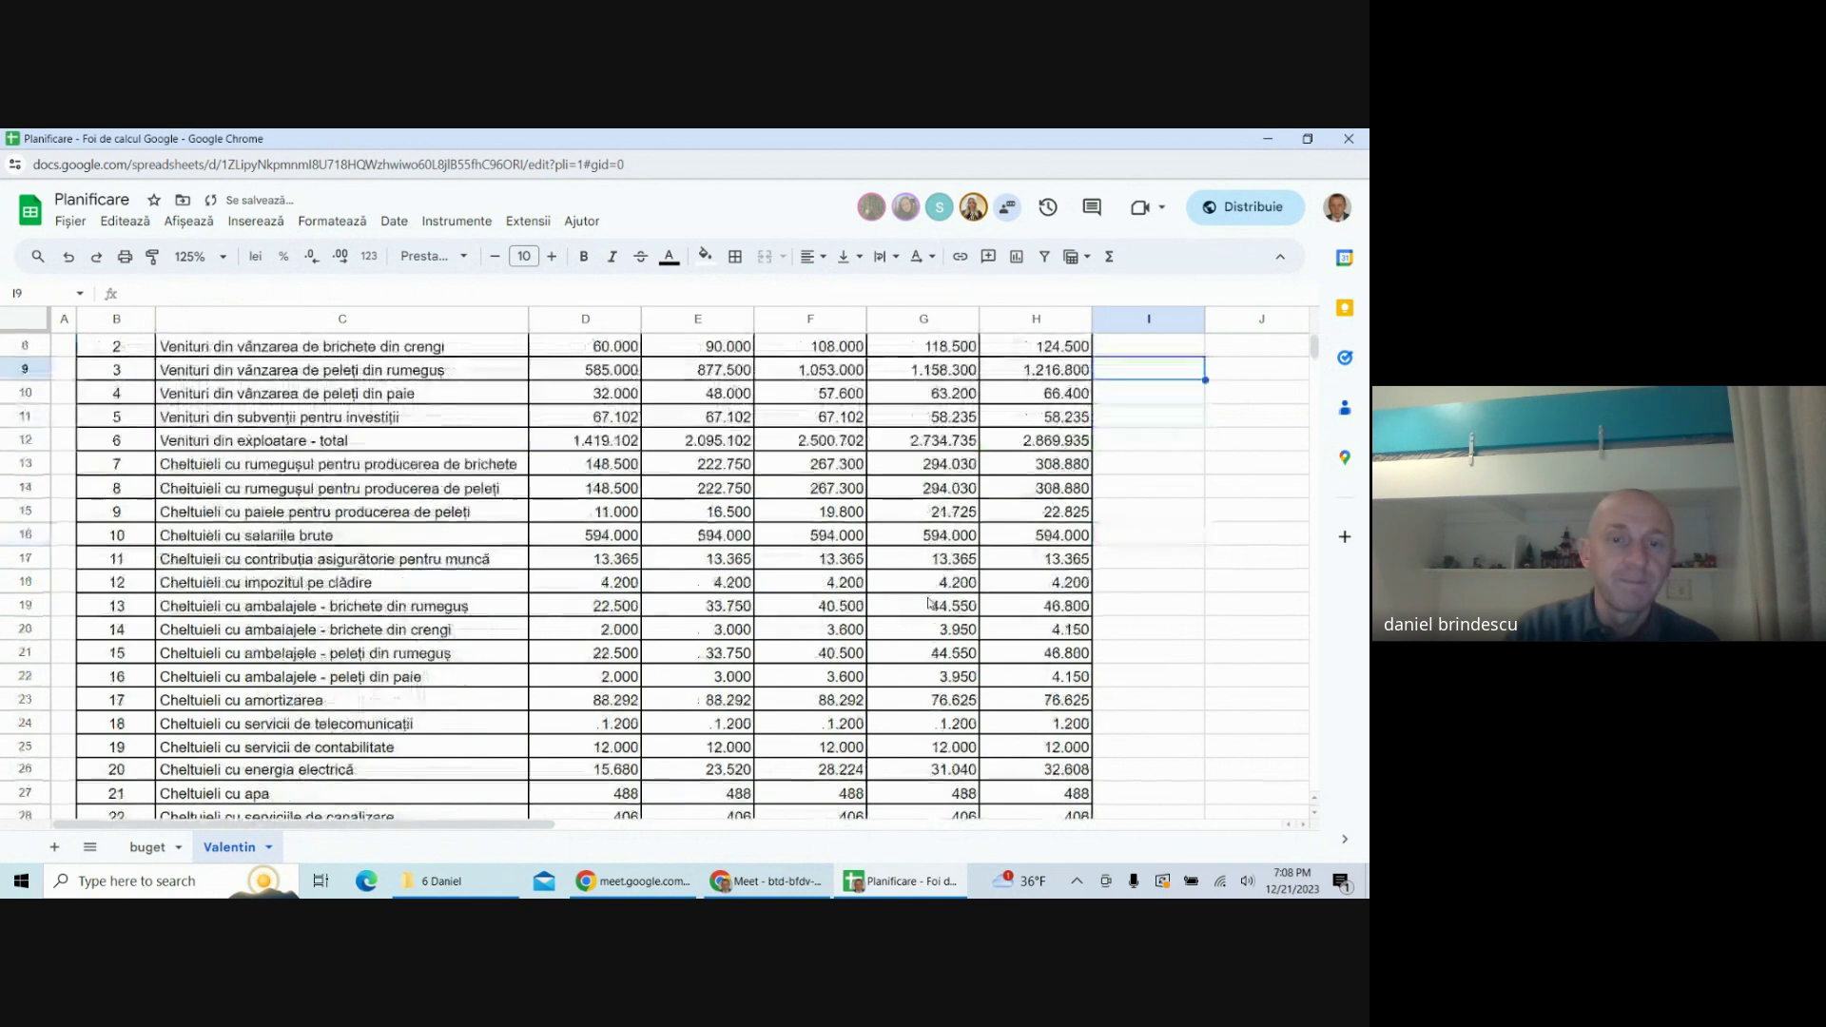
click(1215, 472)
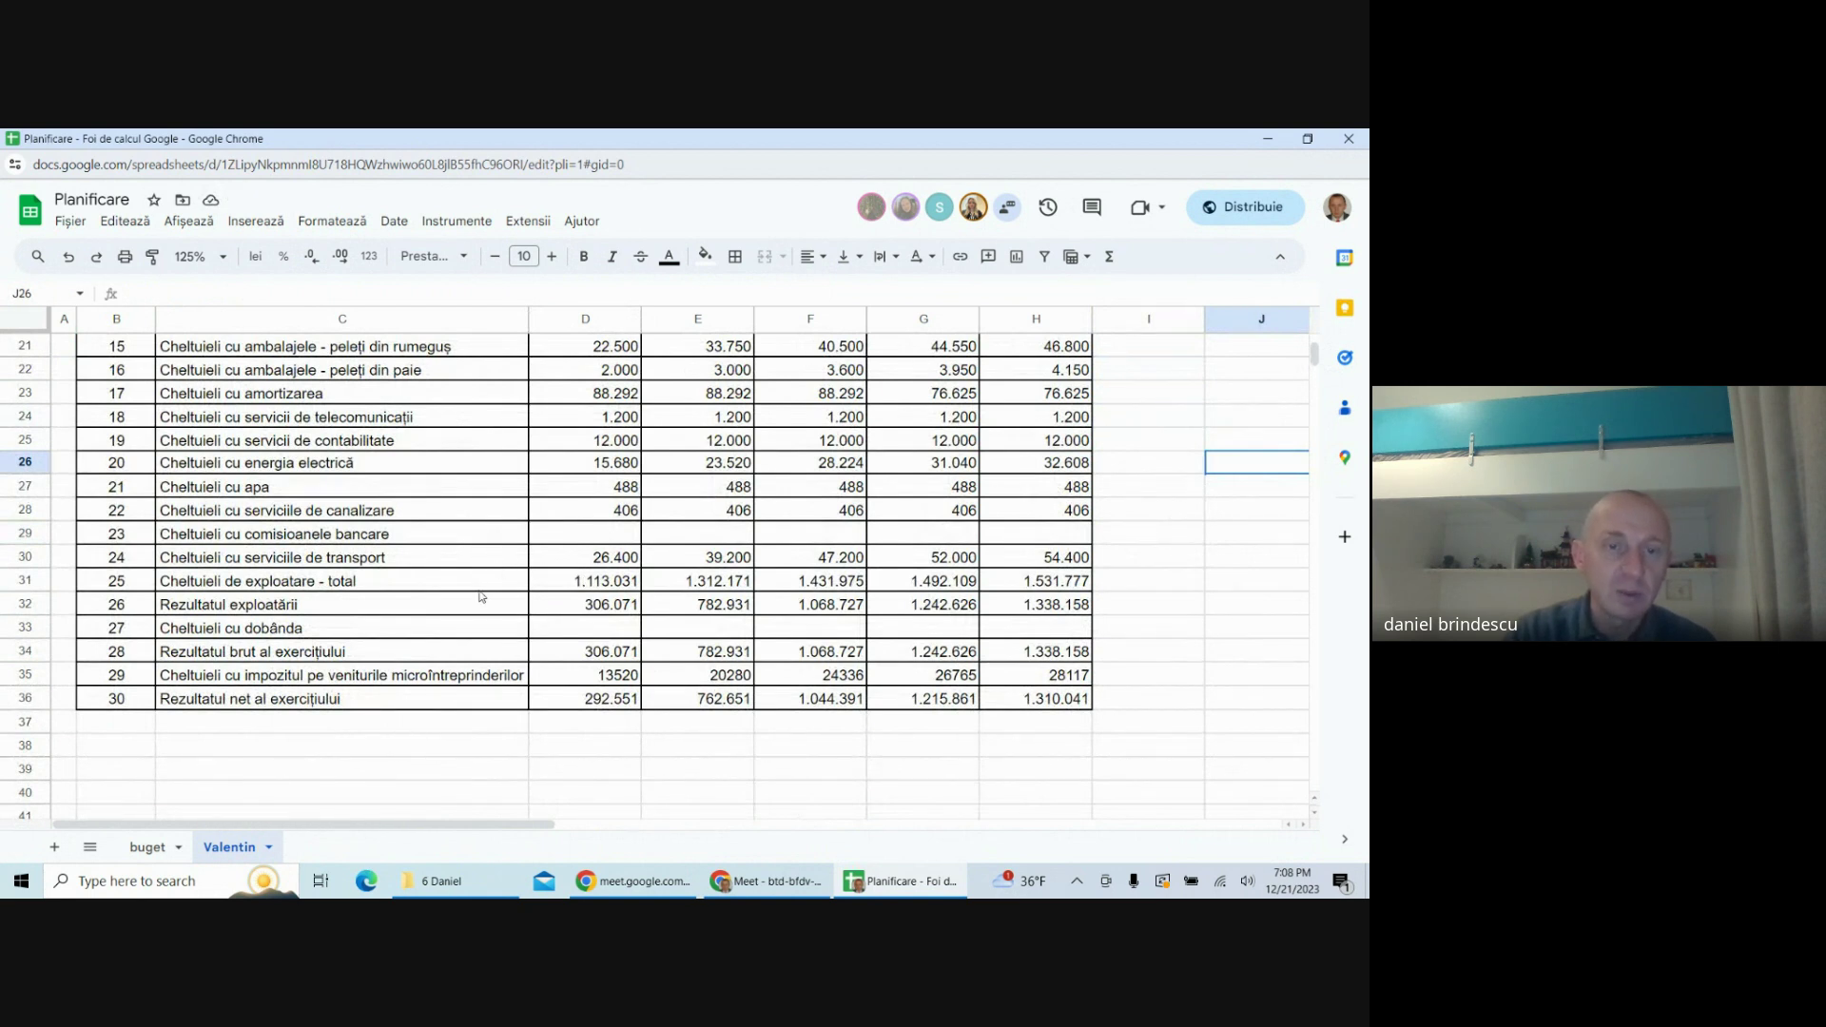
click(594, 630)
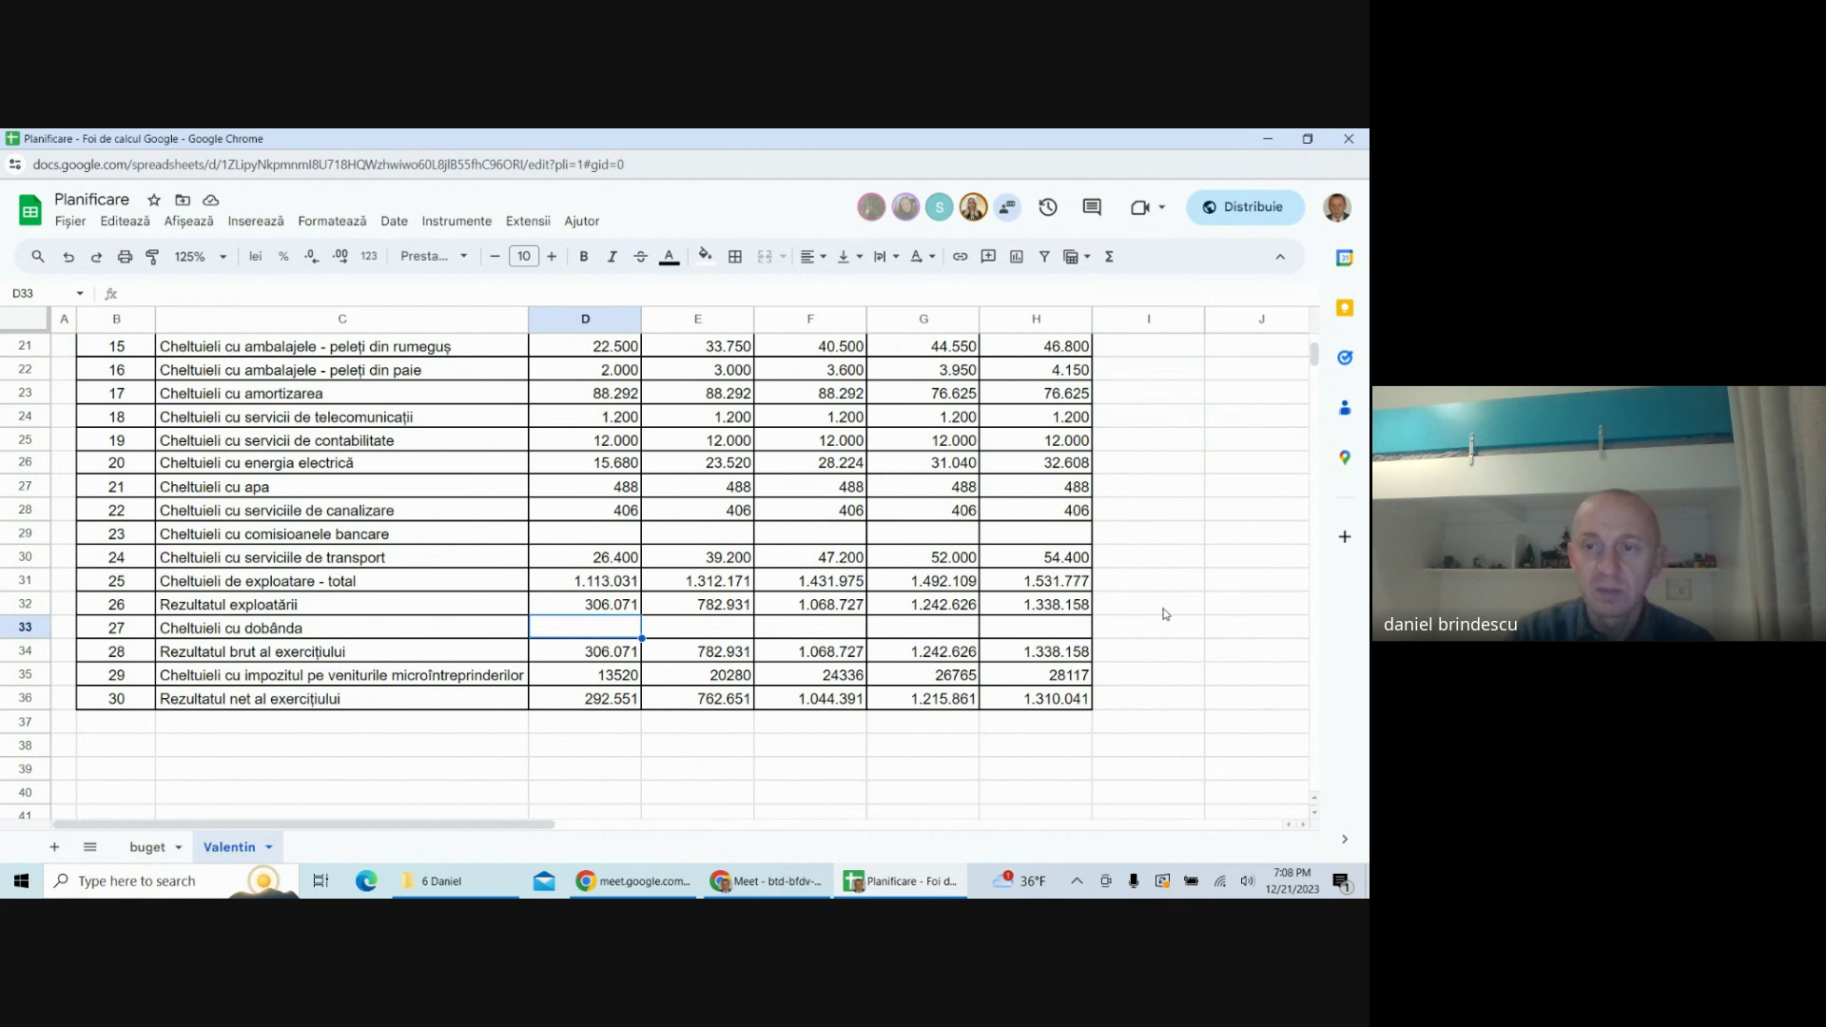
click(1164, 560)
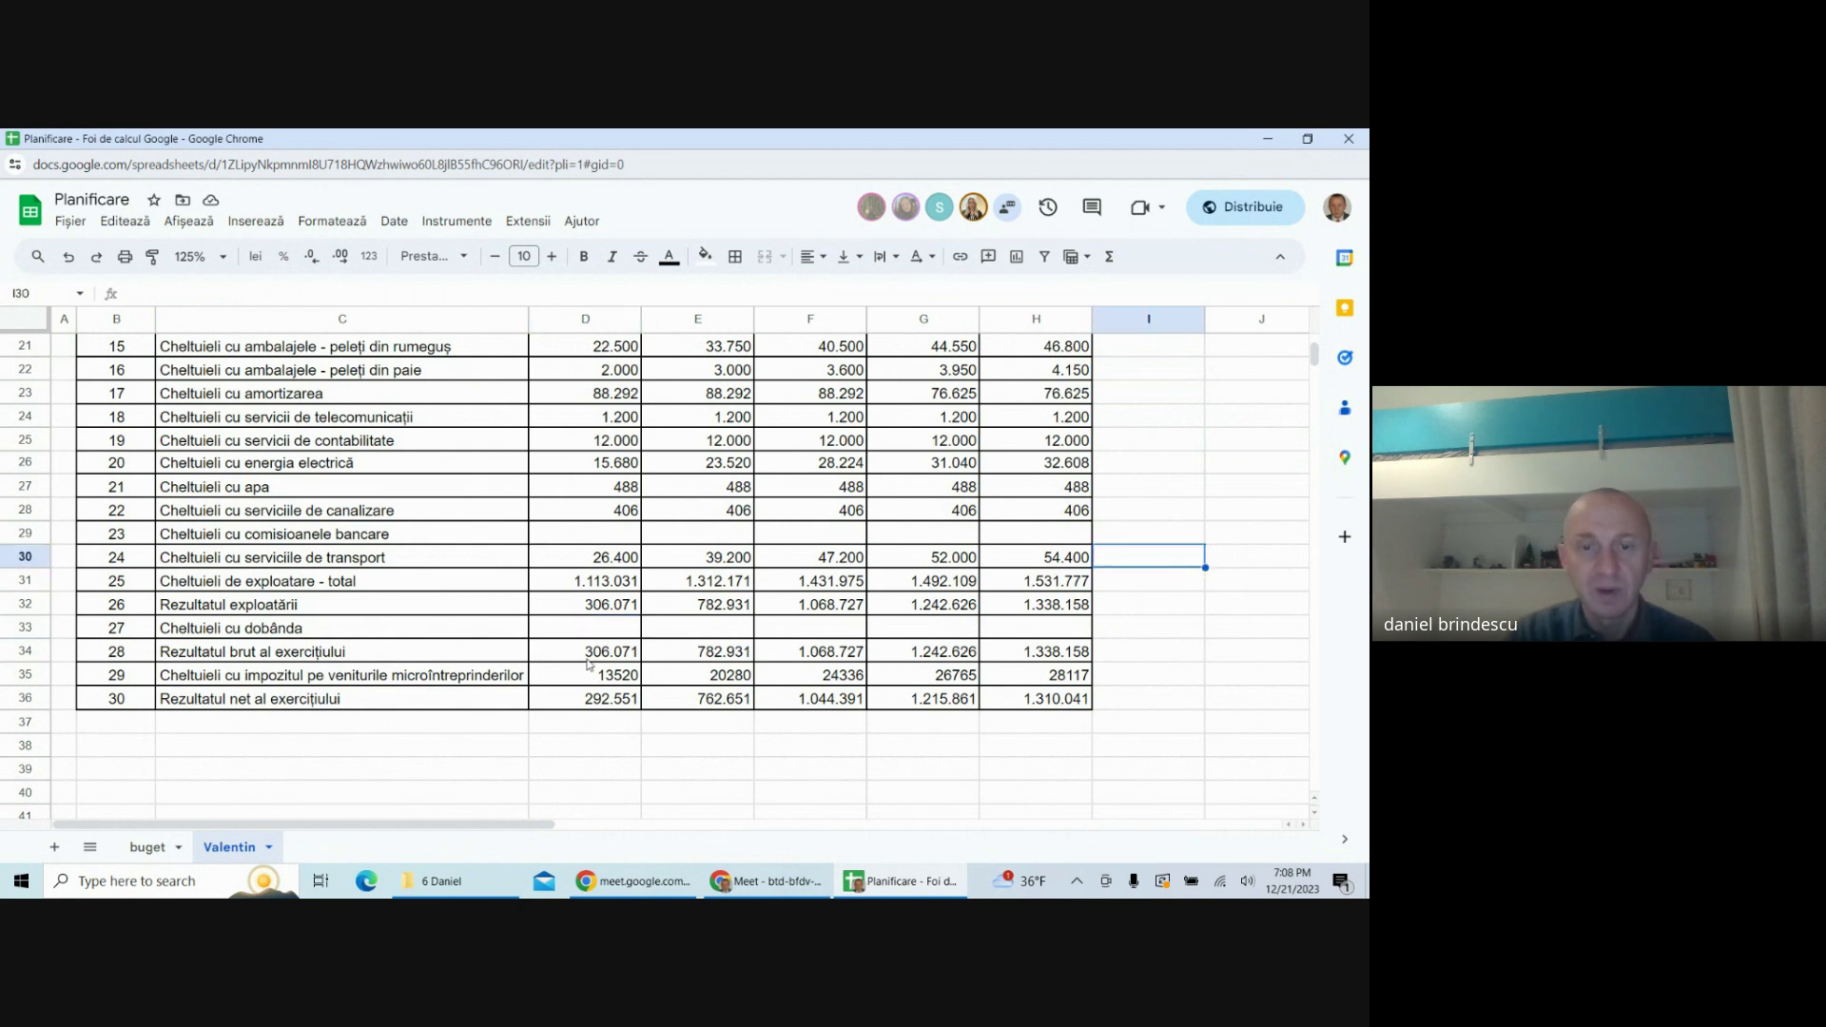
scroll(855, 679, up, 8)
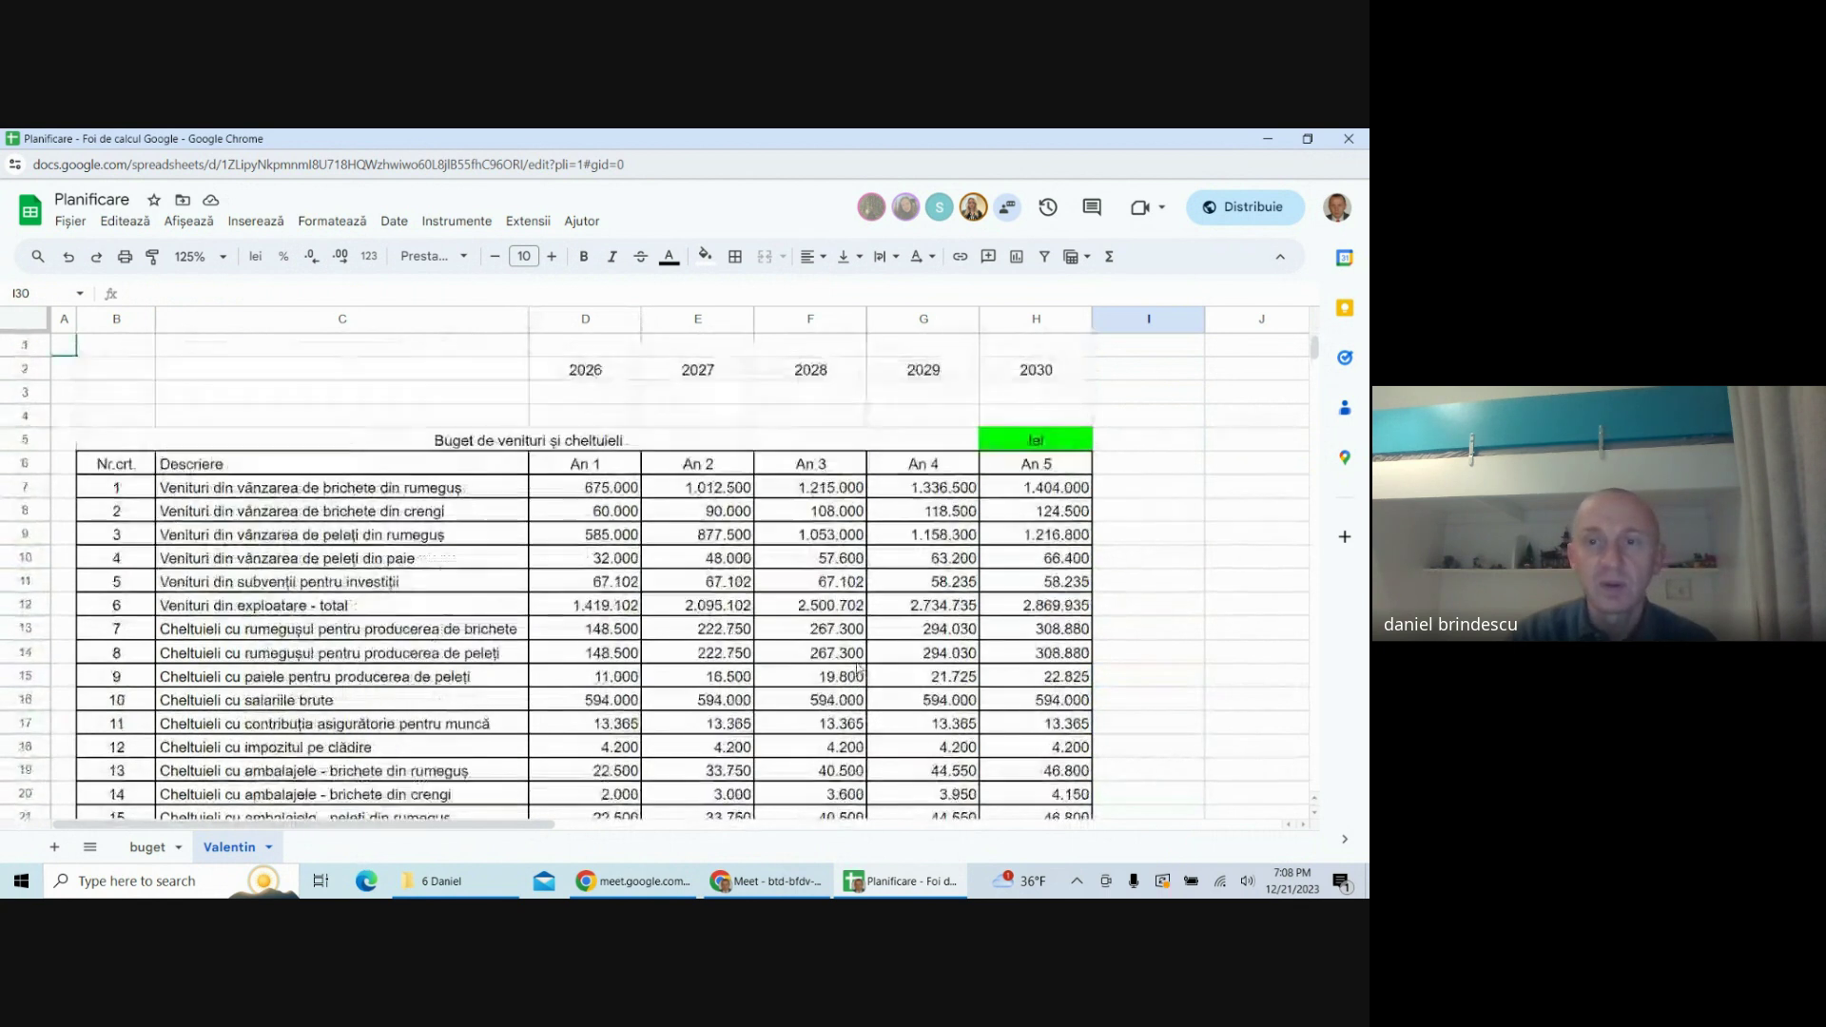
scroll(996, 599, down, 3)
click(1170, 535)
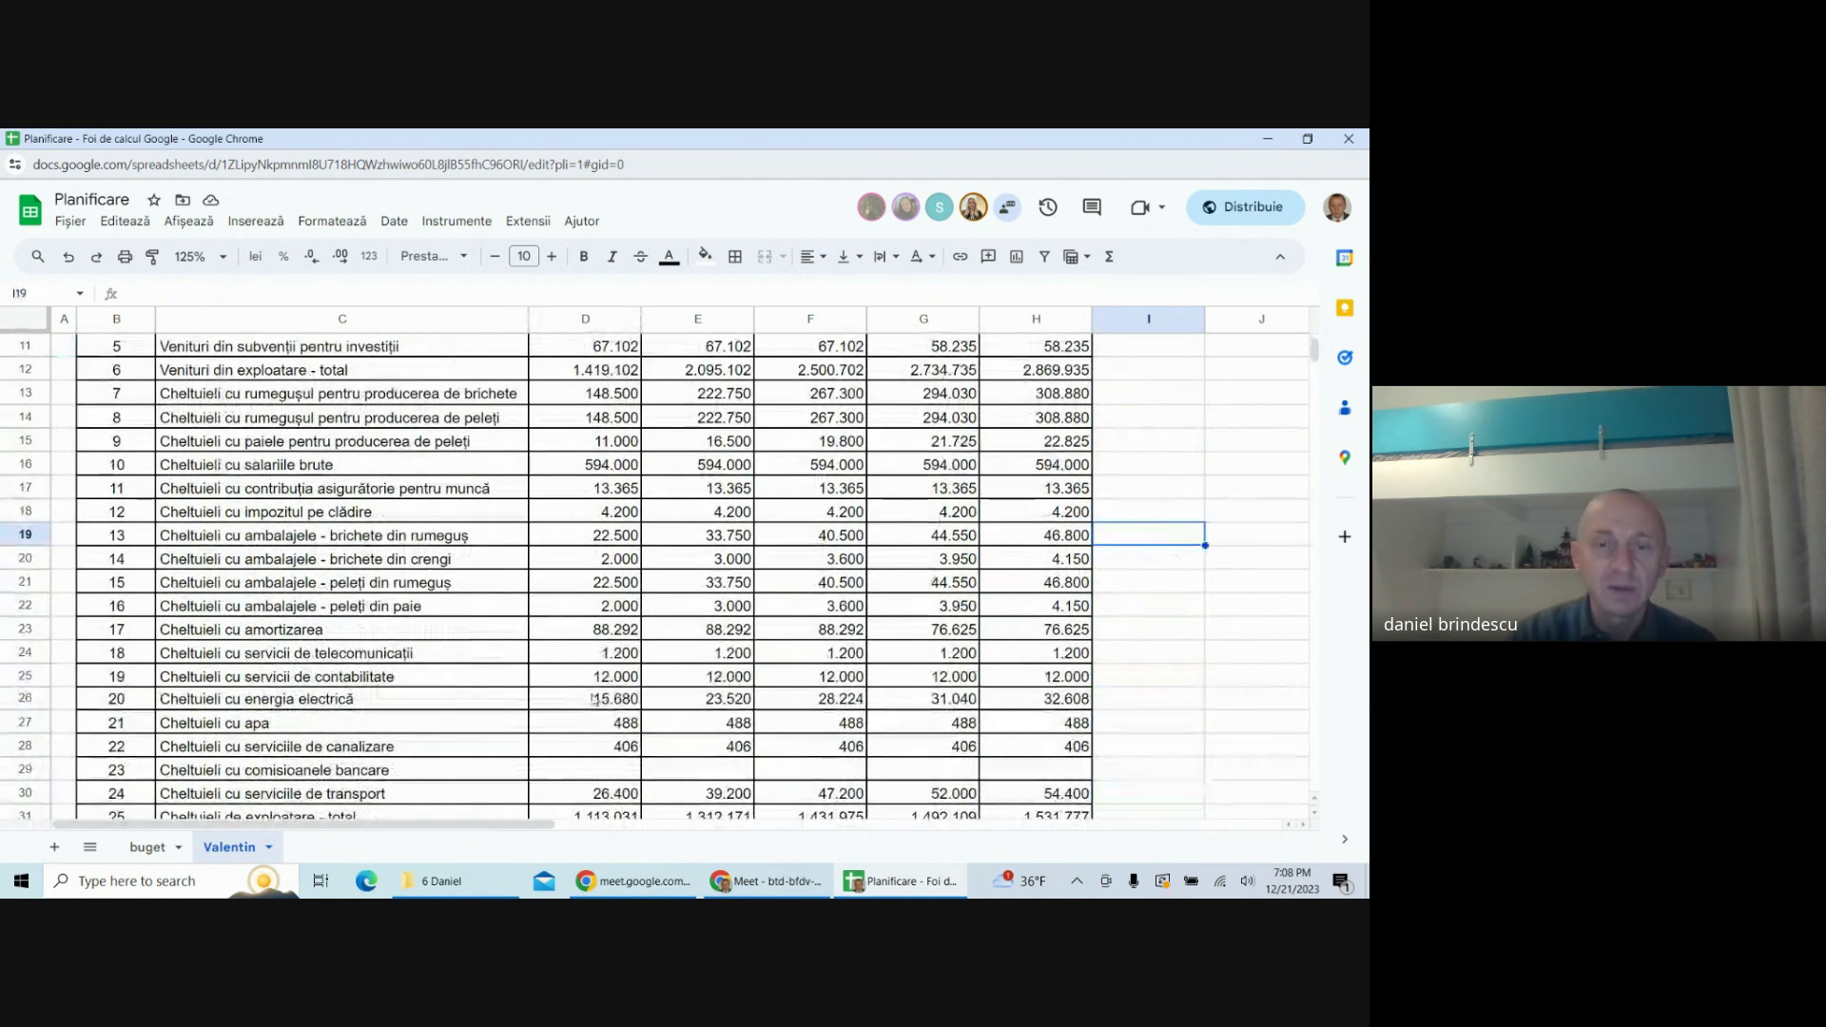
scroll(639, 720, down, 2)
scroll(639, 720, down, 2)
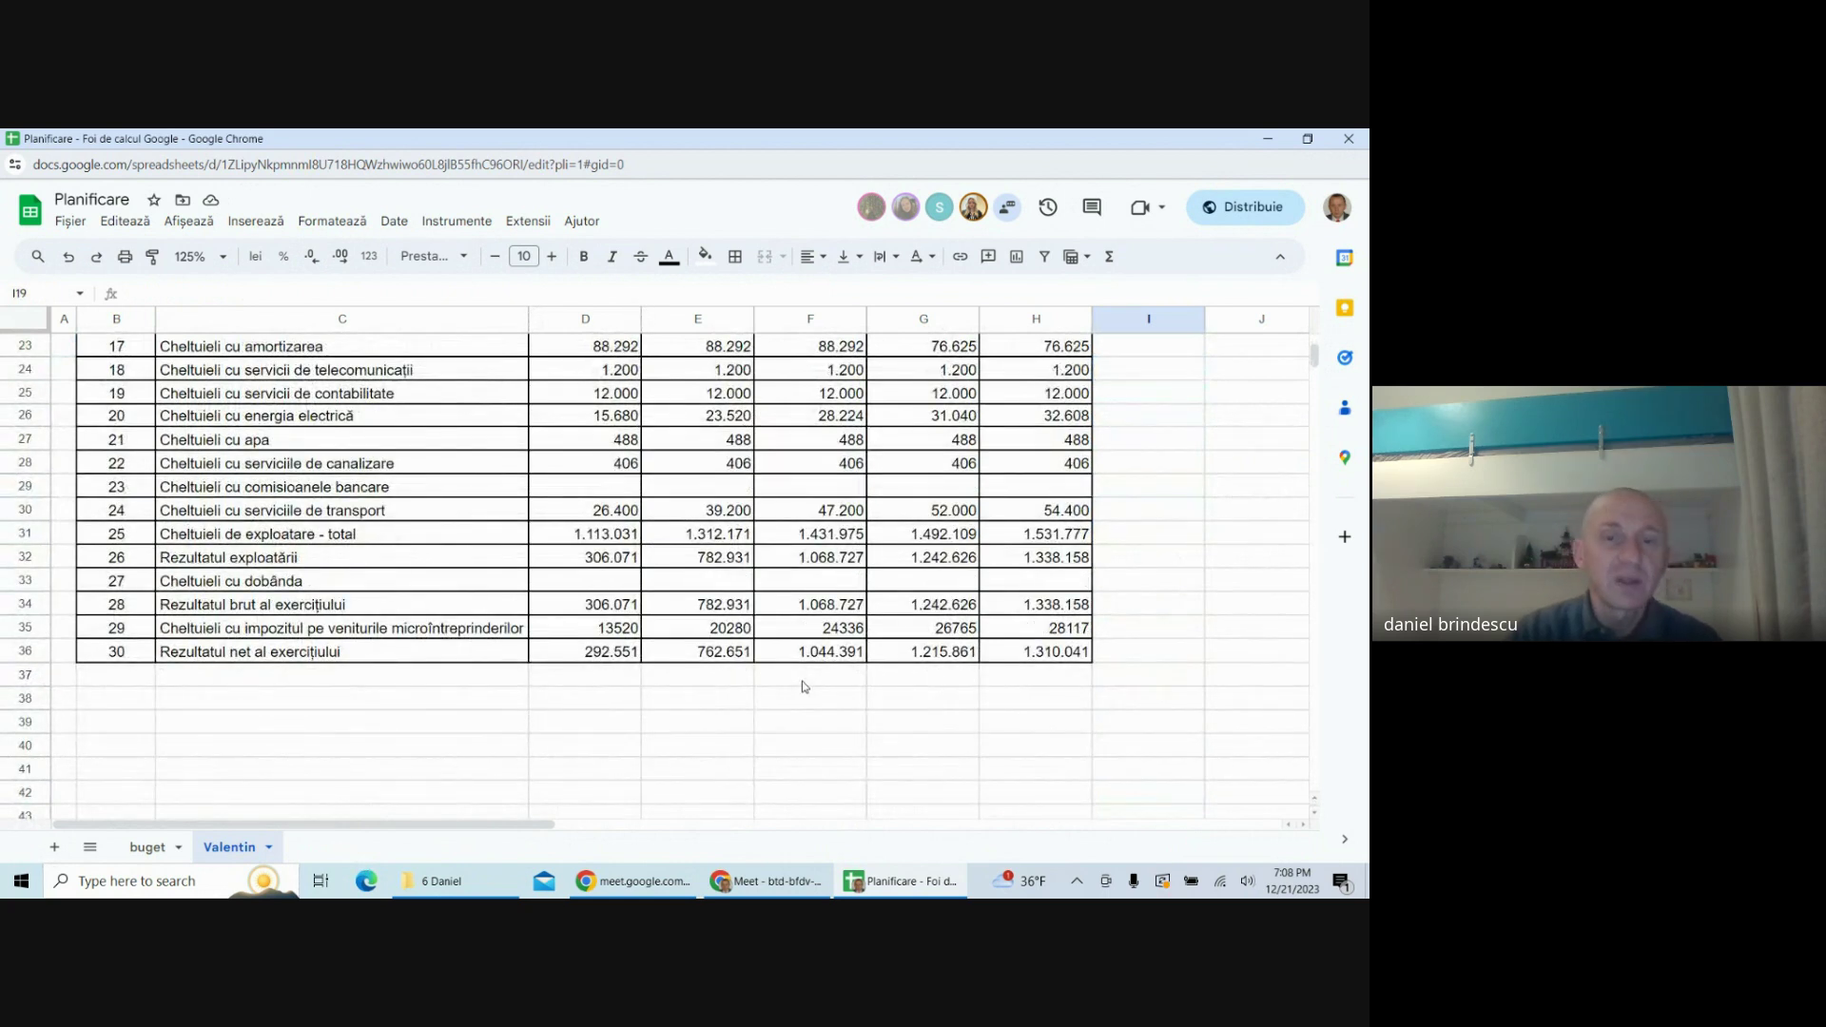
scroll(803, 686, down, 3)
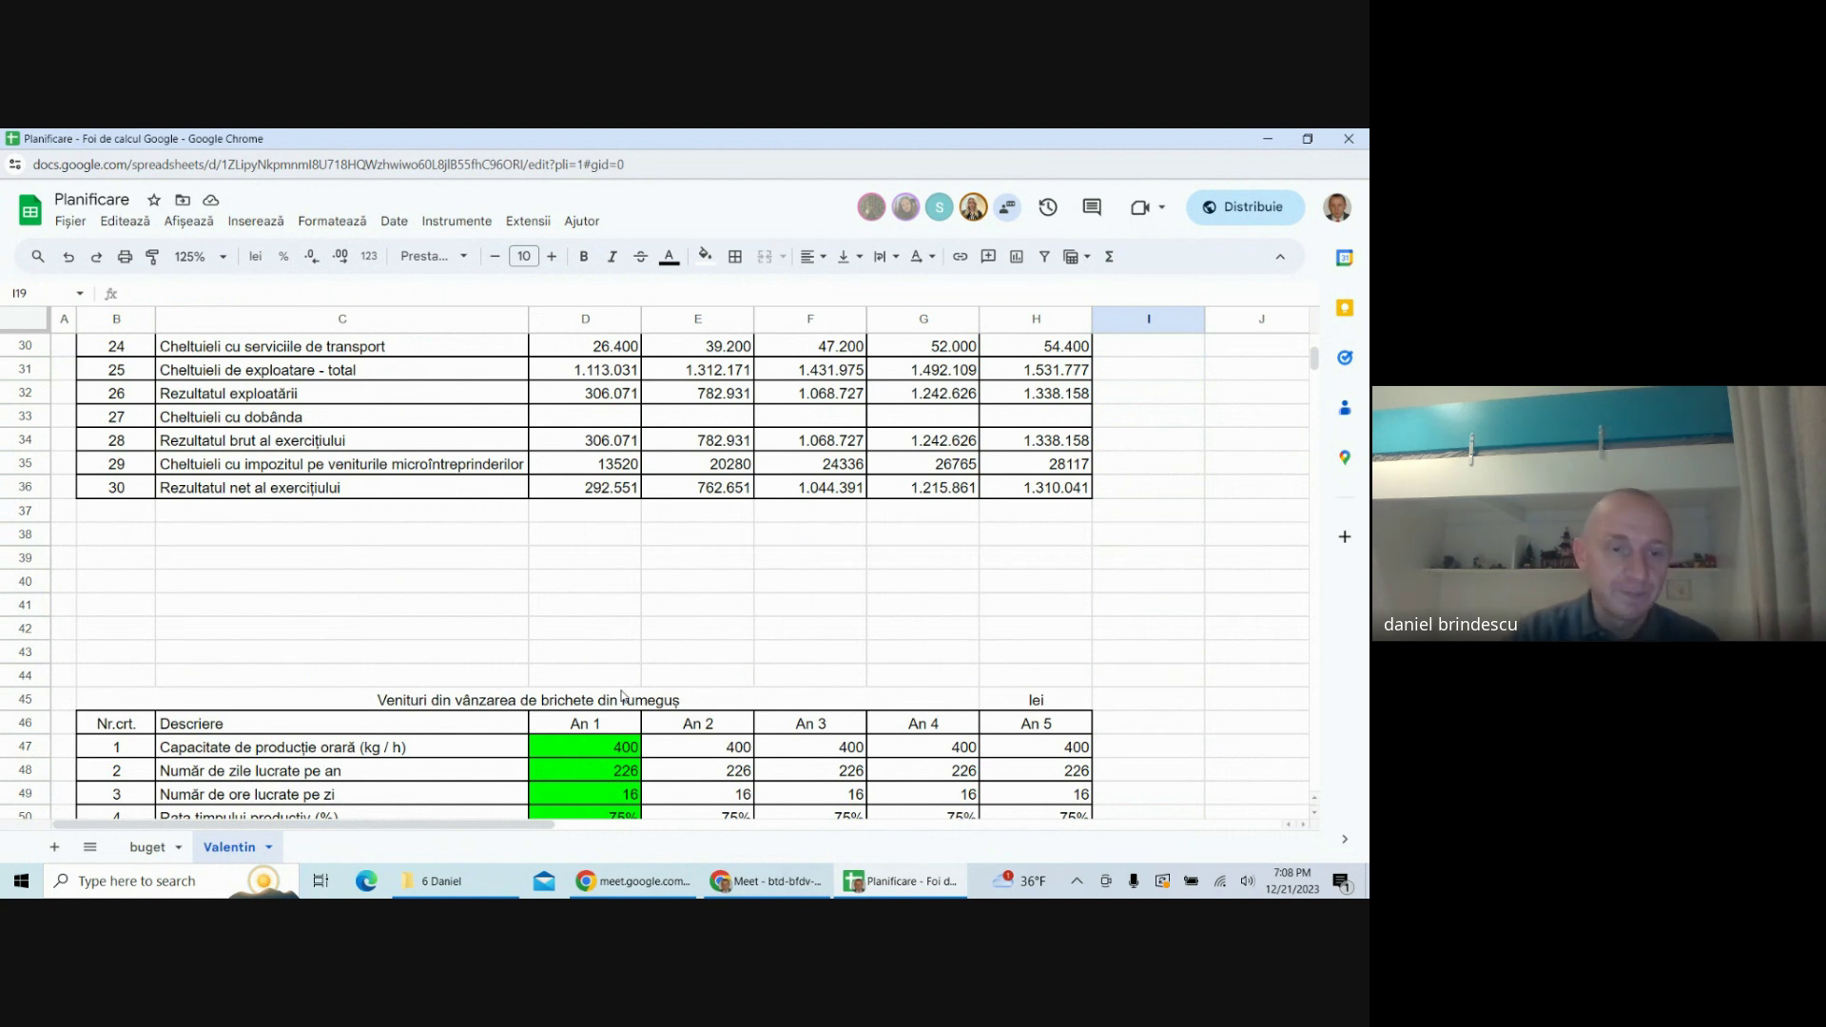
- On the buget sheet, total the Valori brute column in D16 with =sum(D6:D14)
click(148, 846)
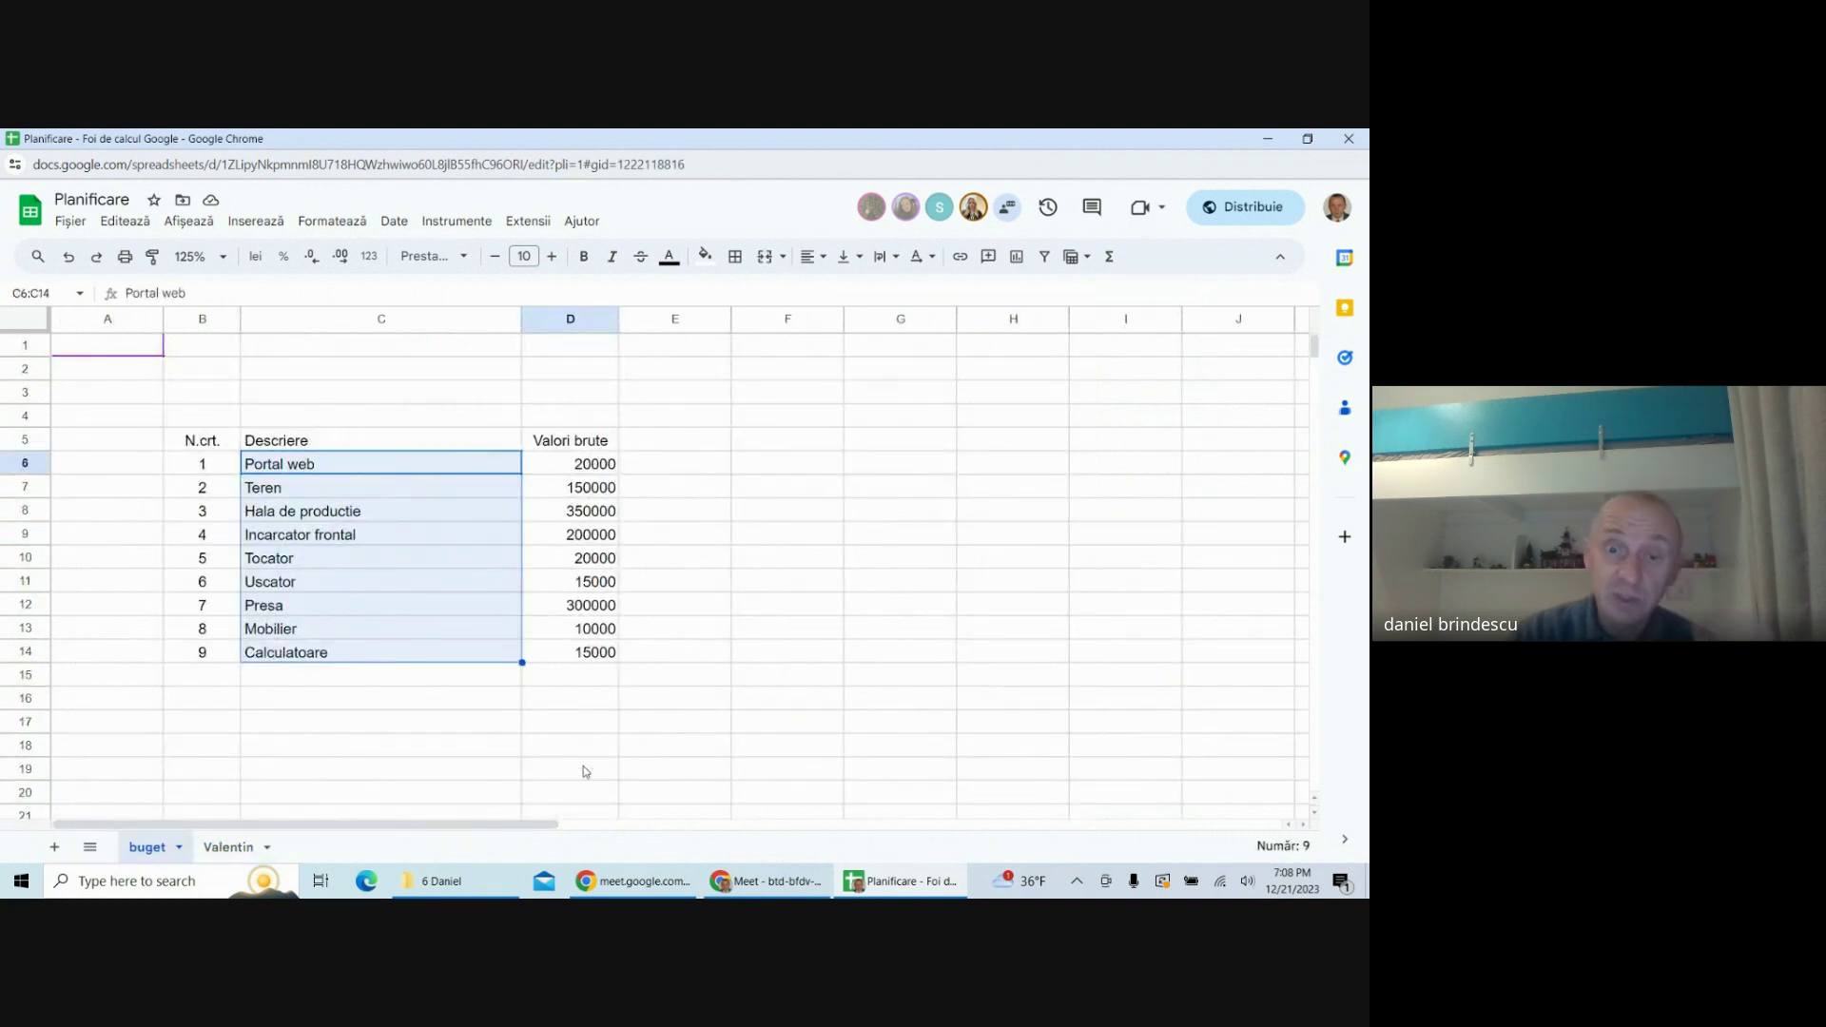
click(594, 701)
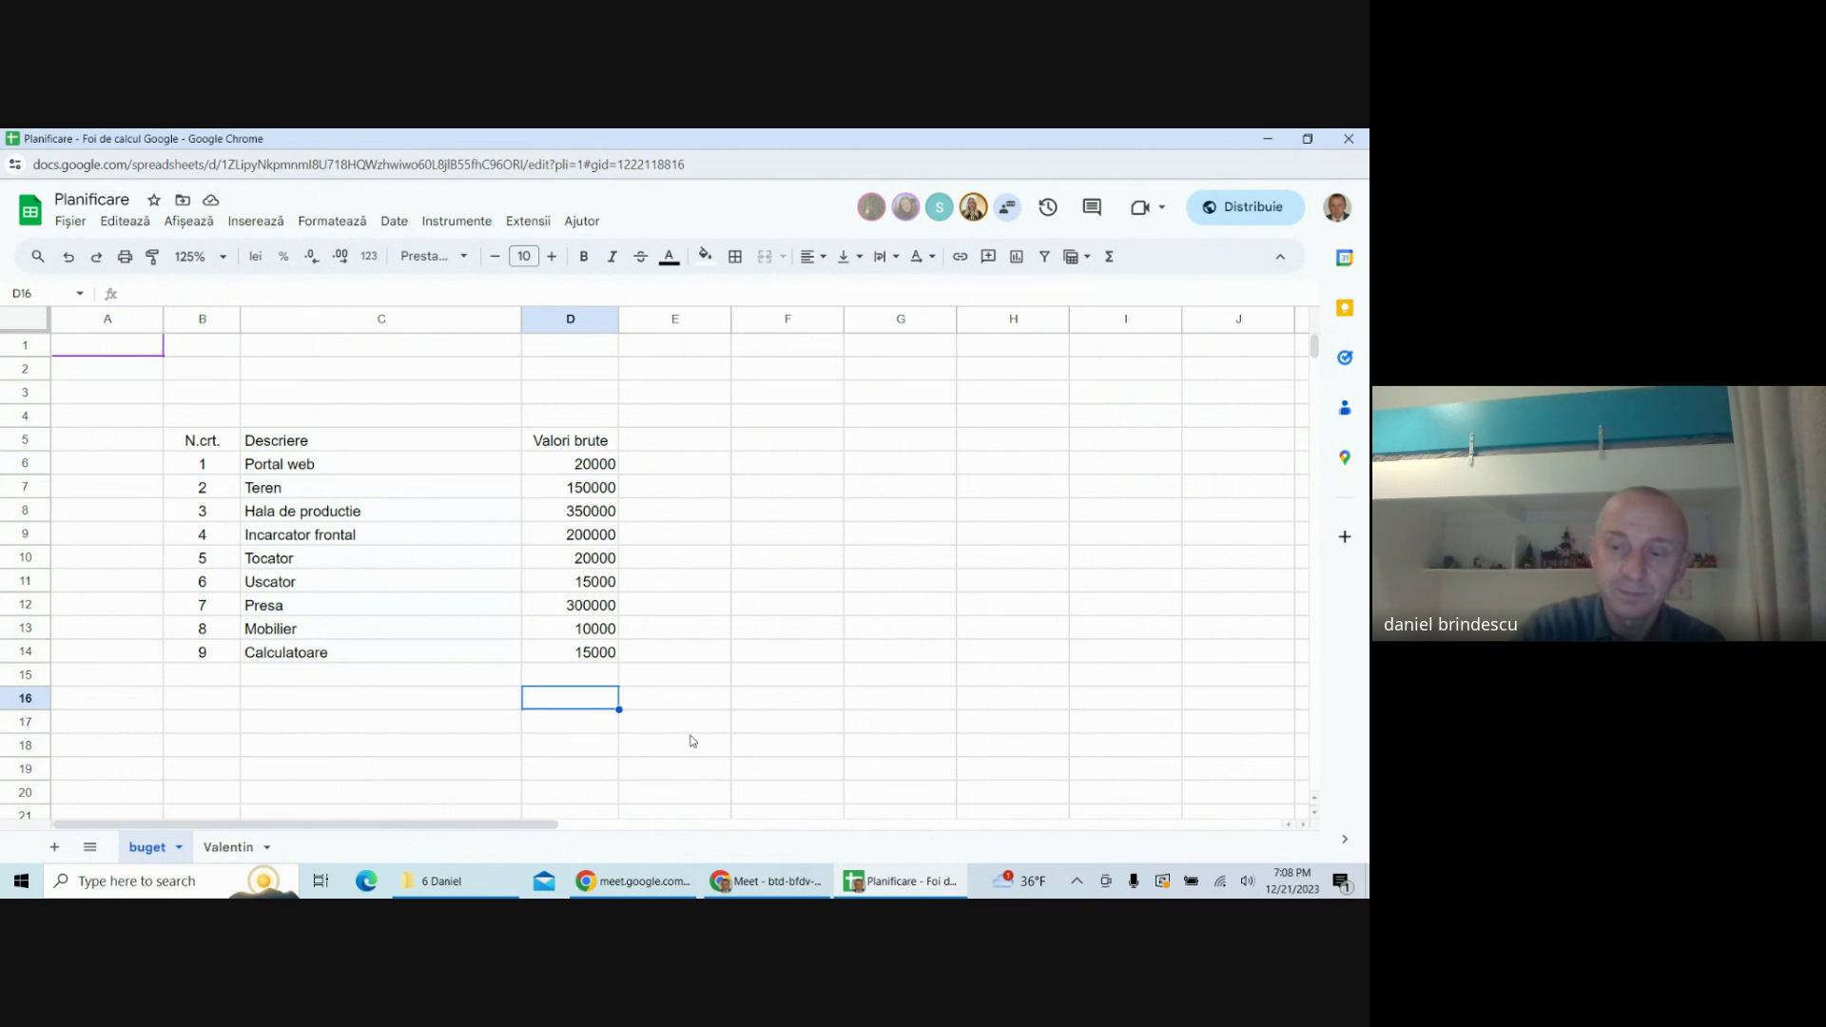
text(=)
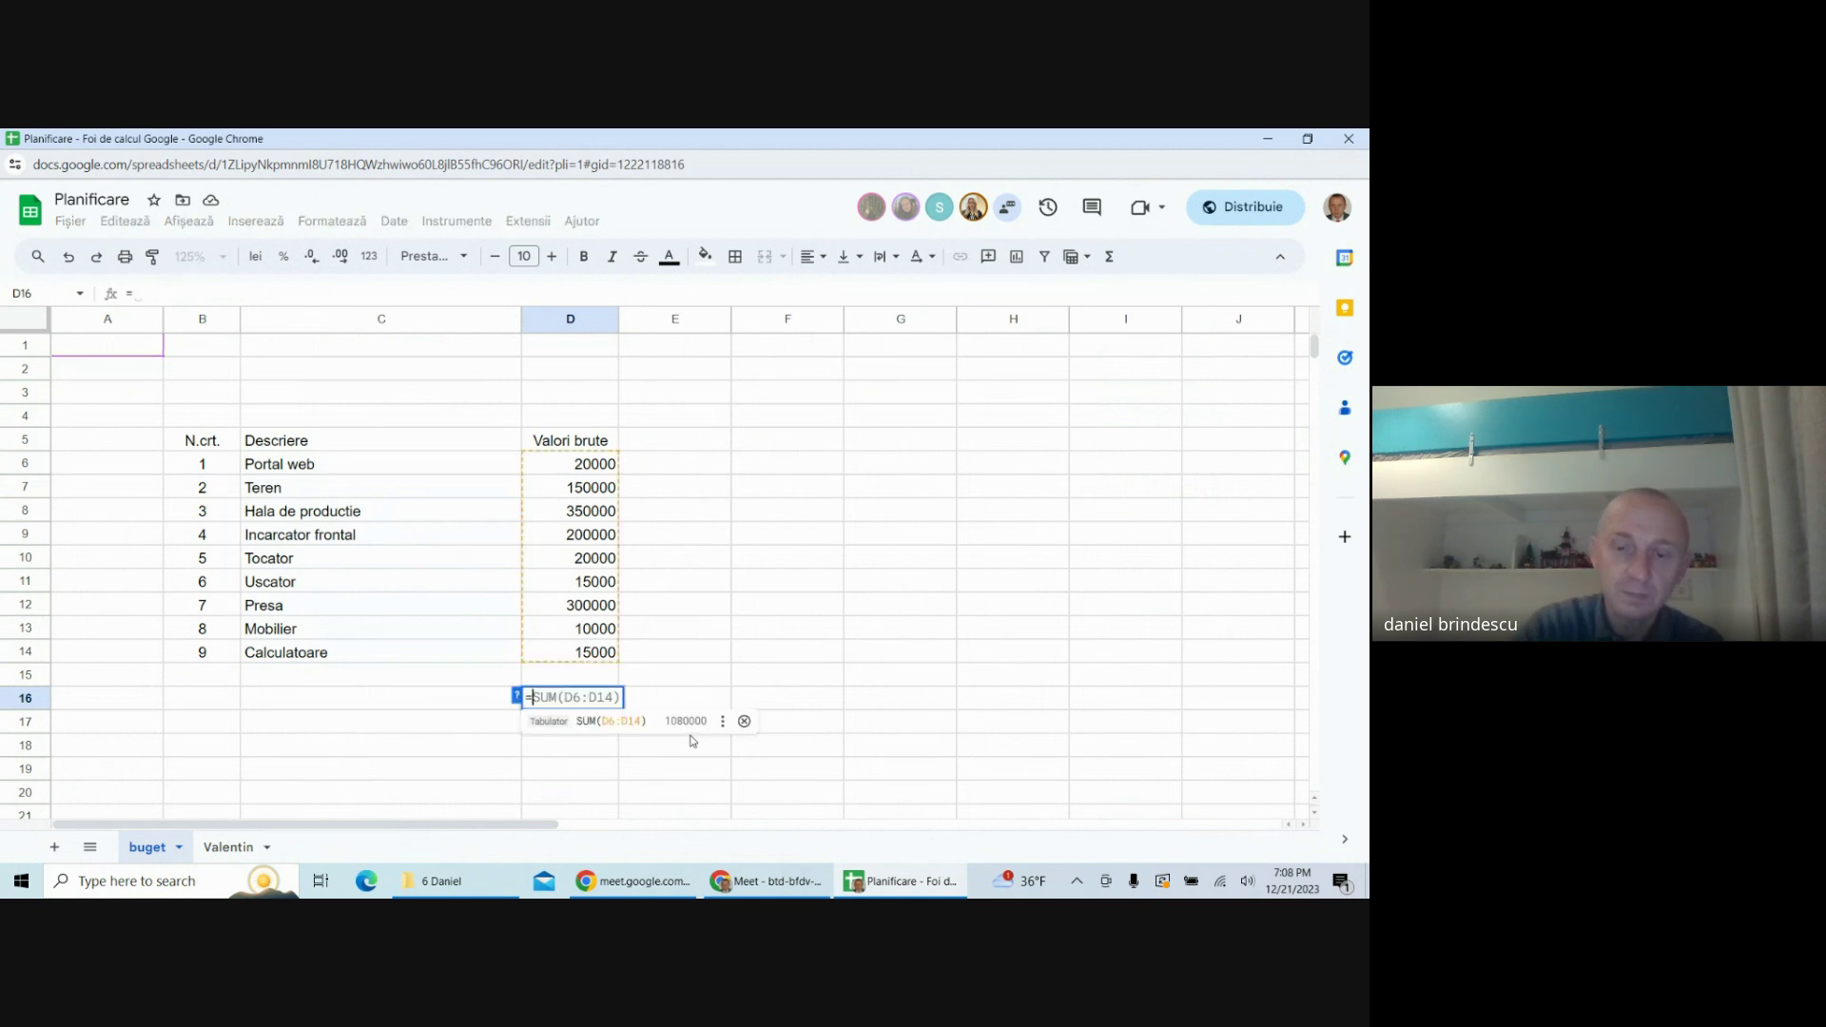
text(sum()
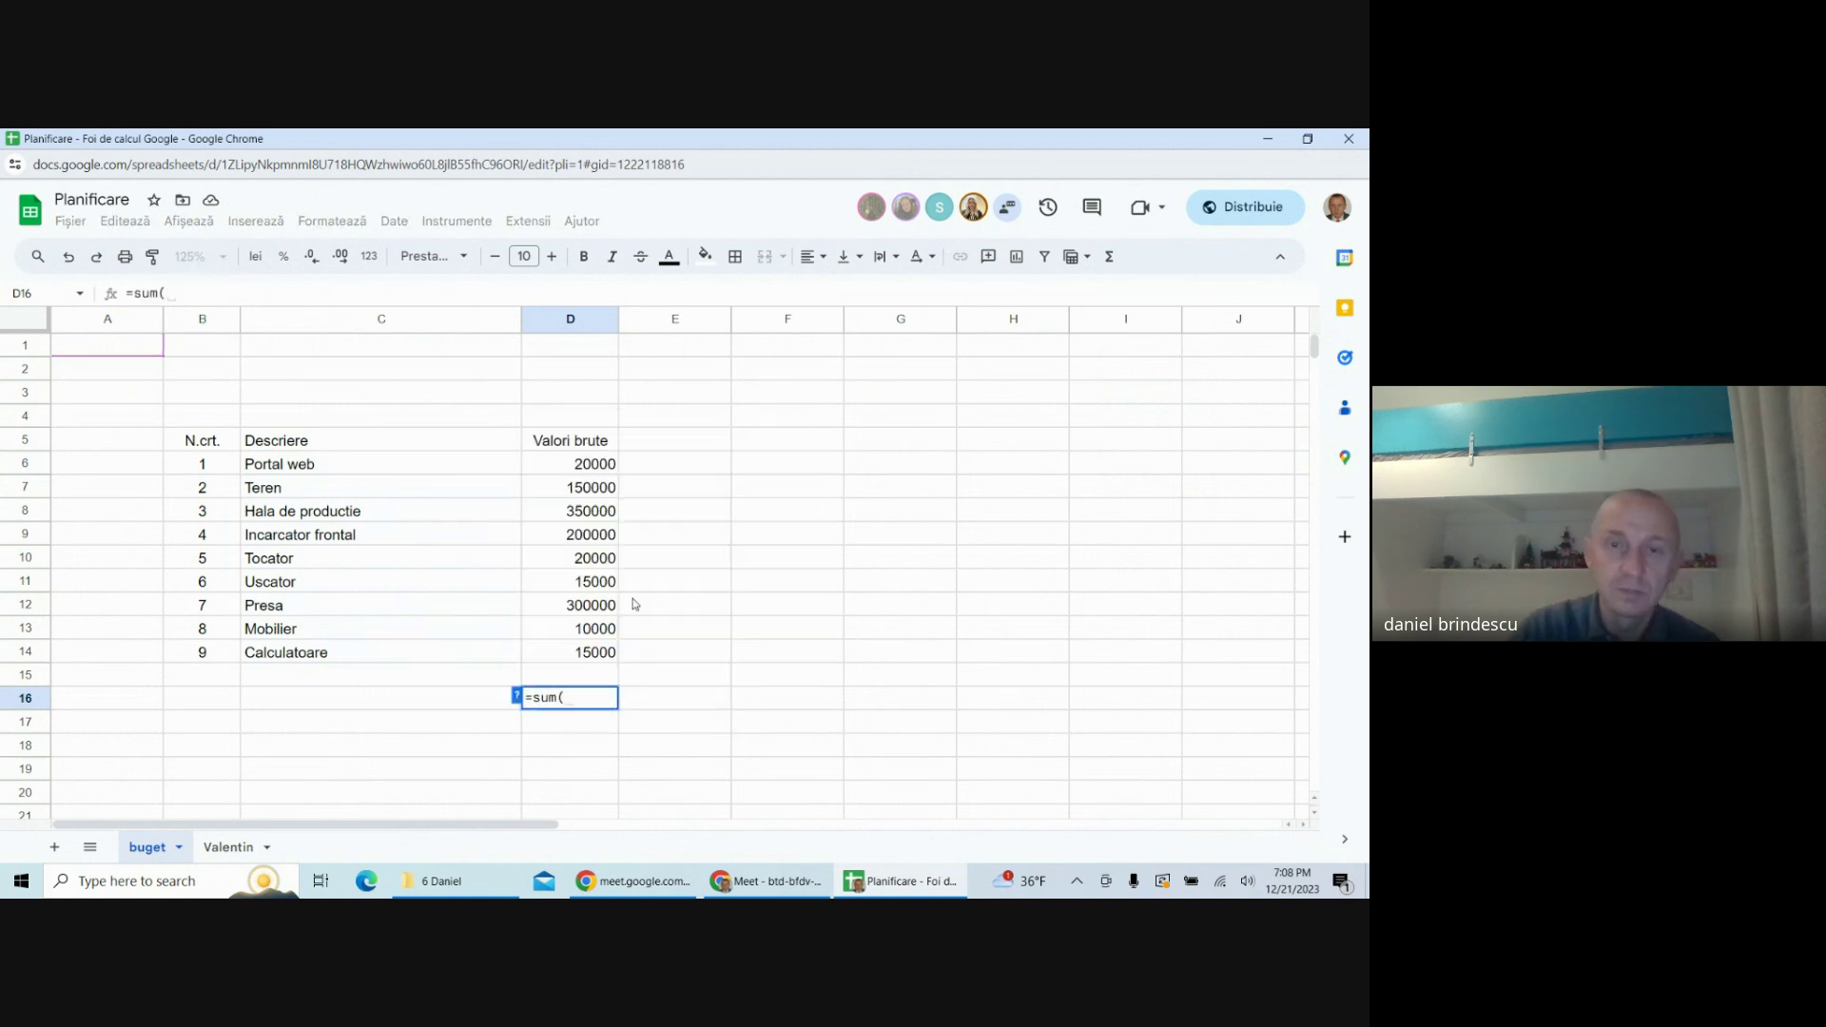
drag(603, 473, 605, 650)
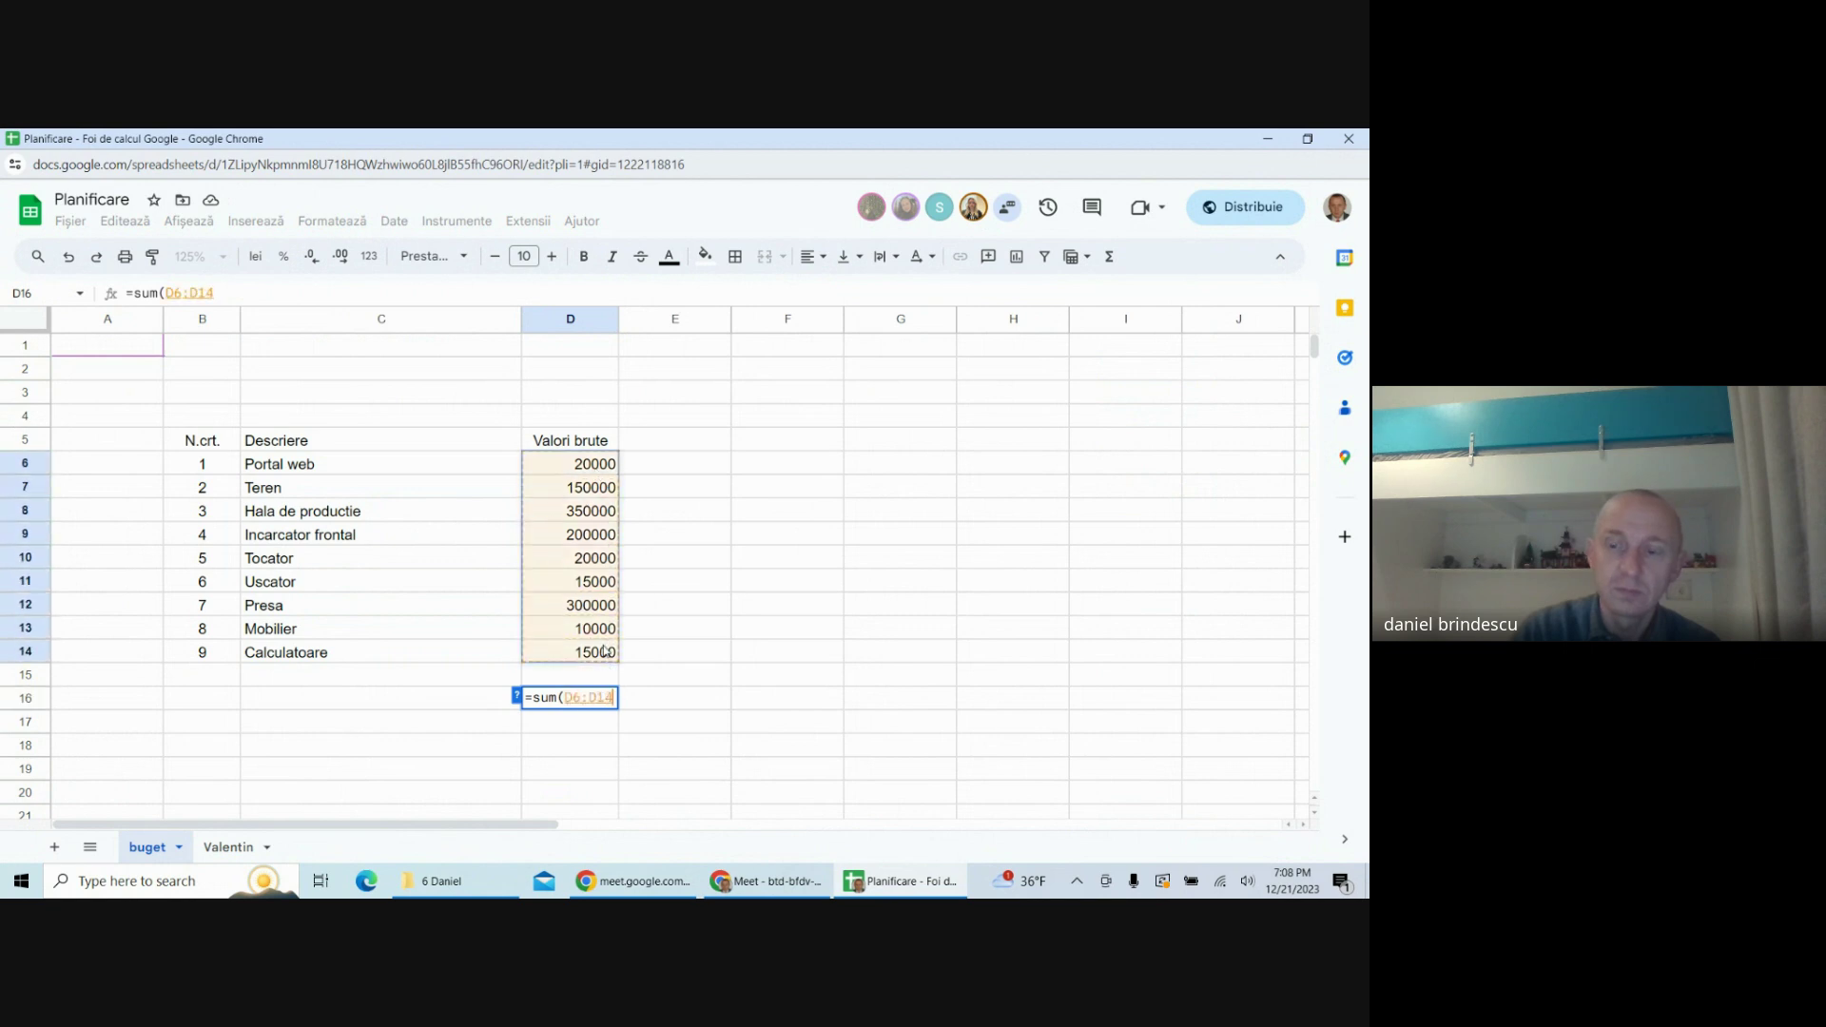
key(Return)
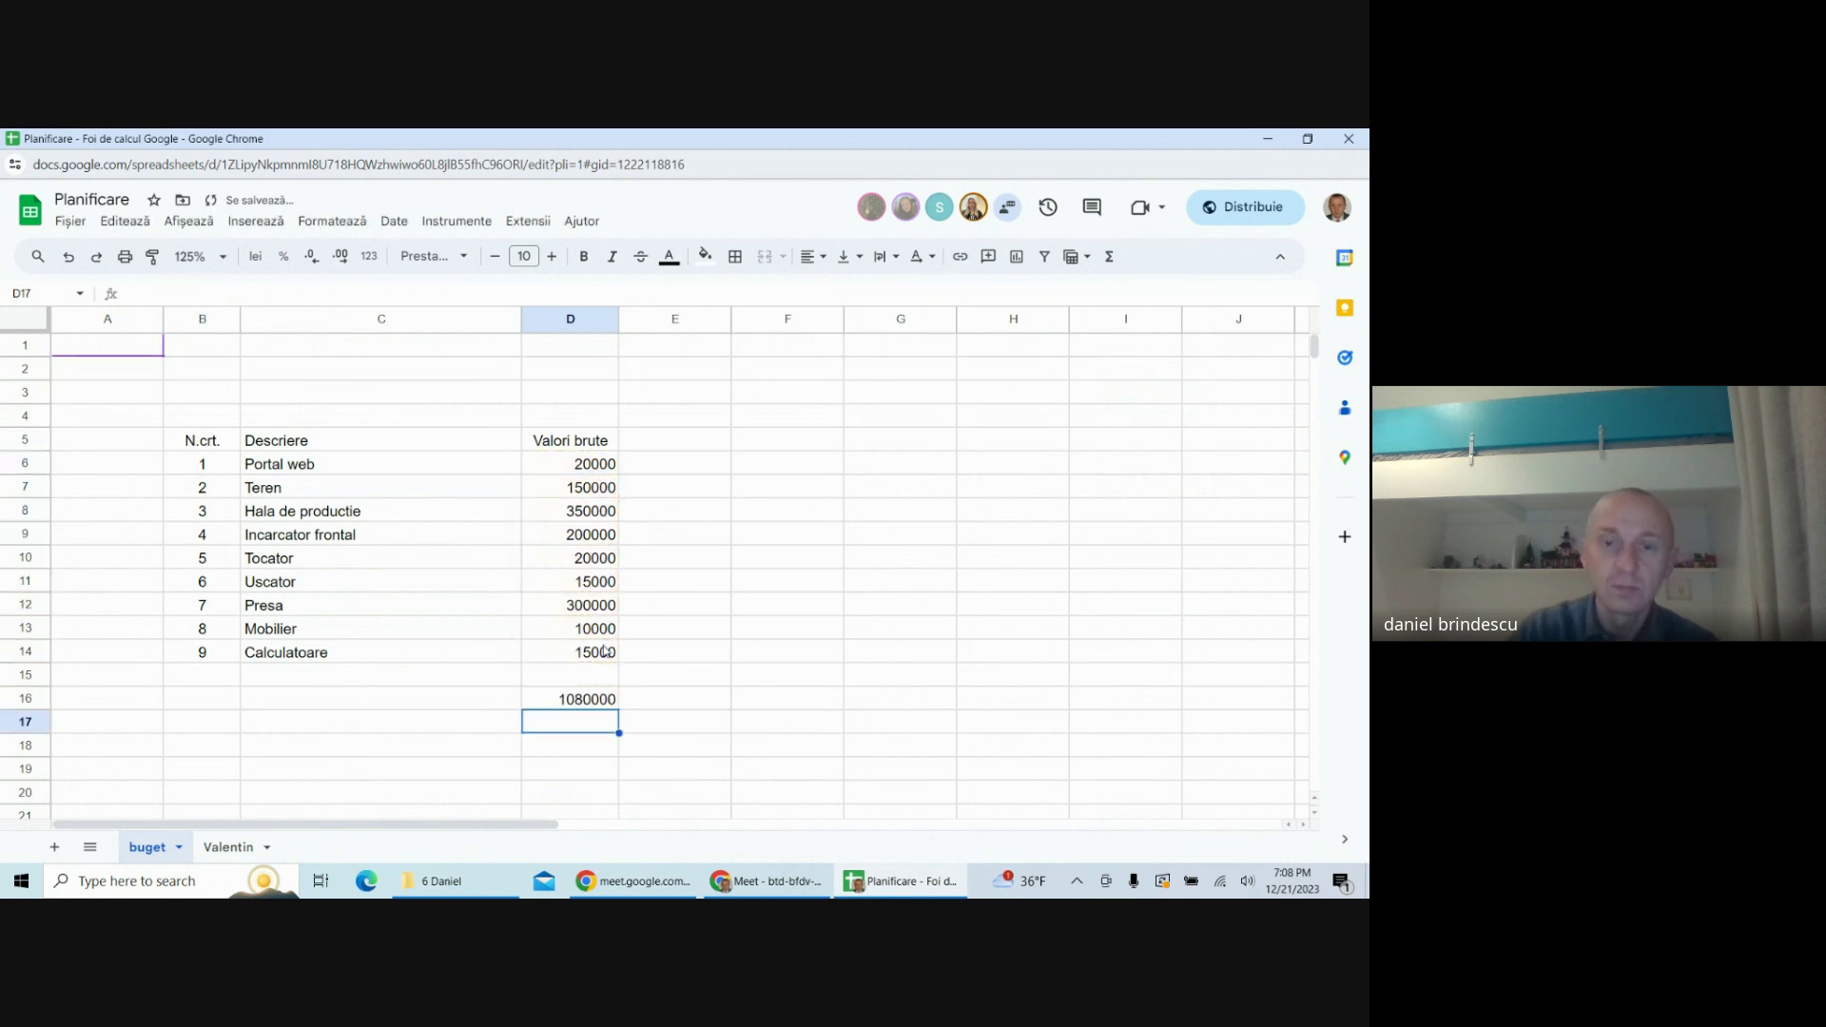
click(603, 699)
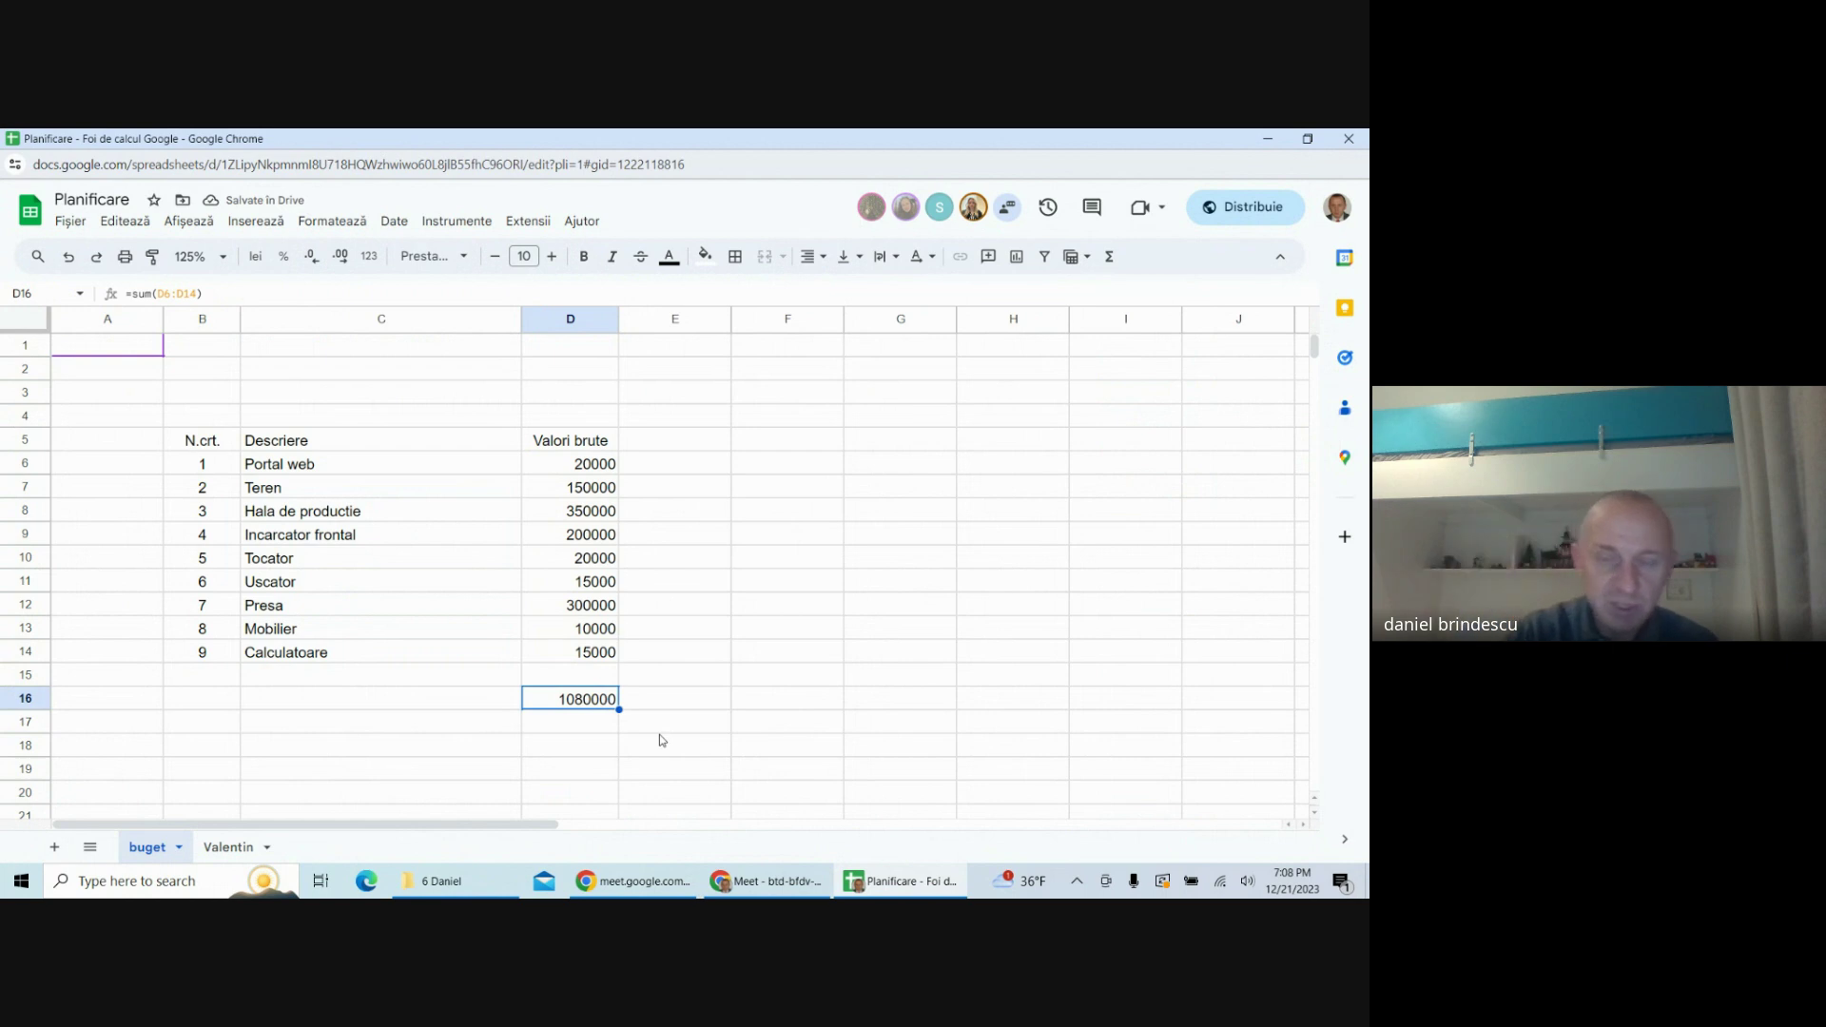
- Format the gross values and their total in D6:D16 as numbers with thousands separators and no decimals
drag(582, 473, 599, 701)
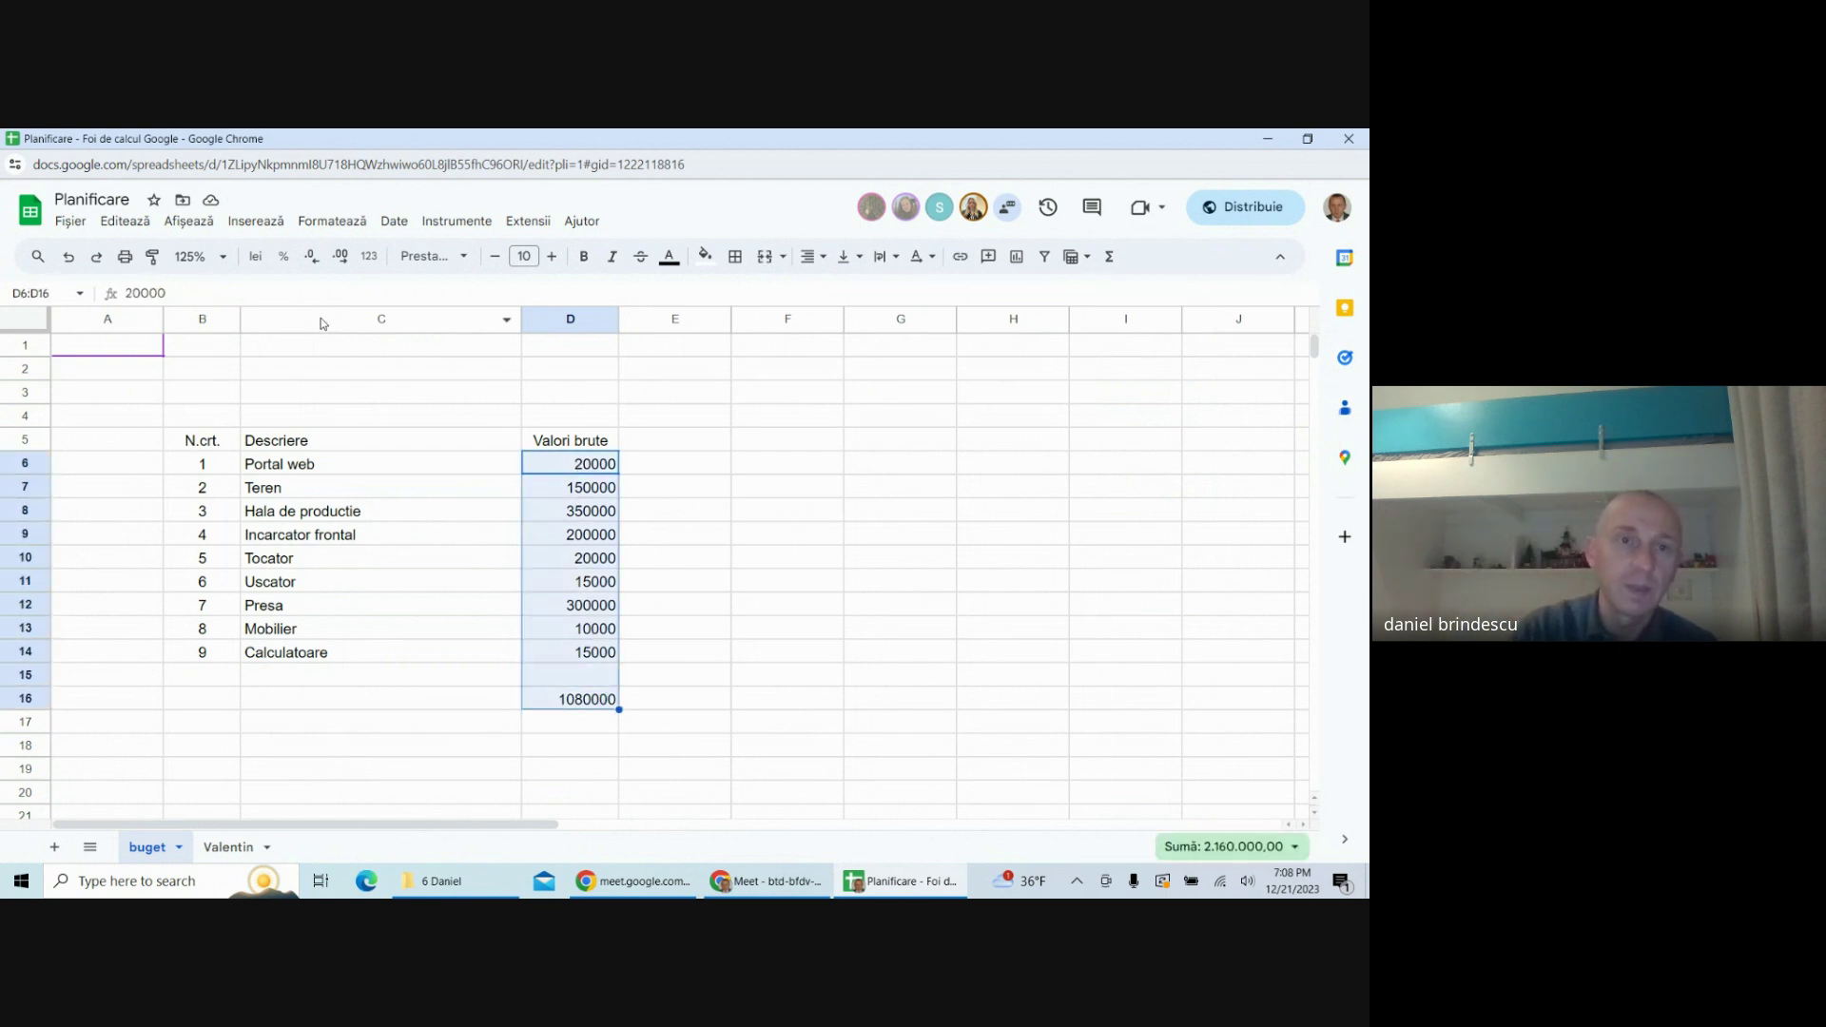
click(331, 220)
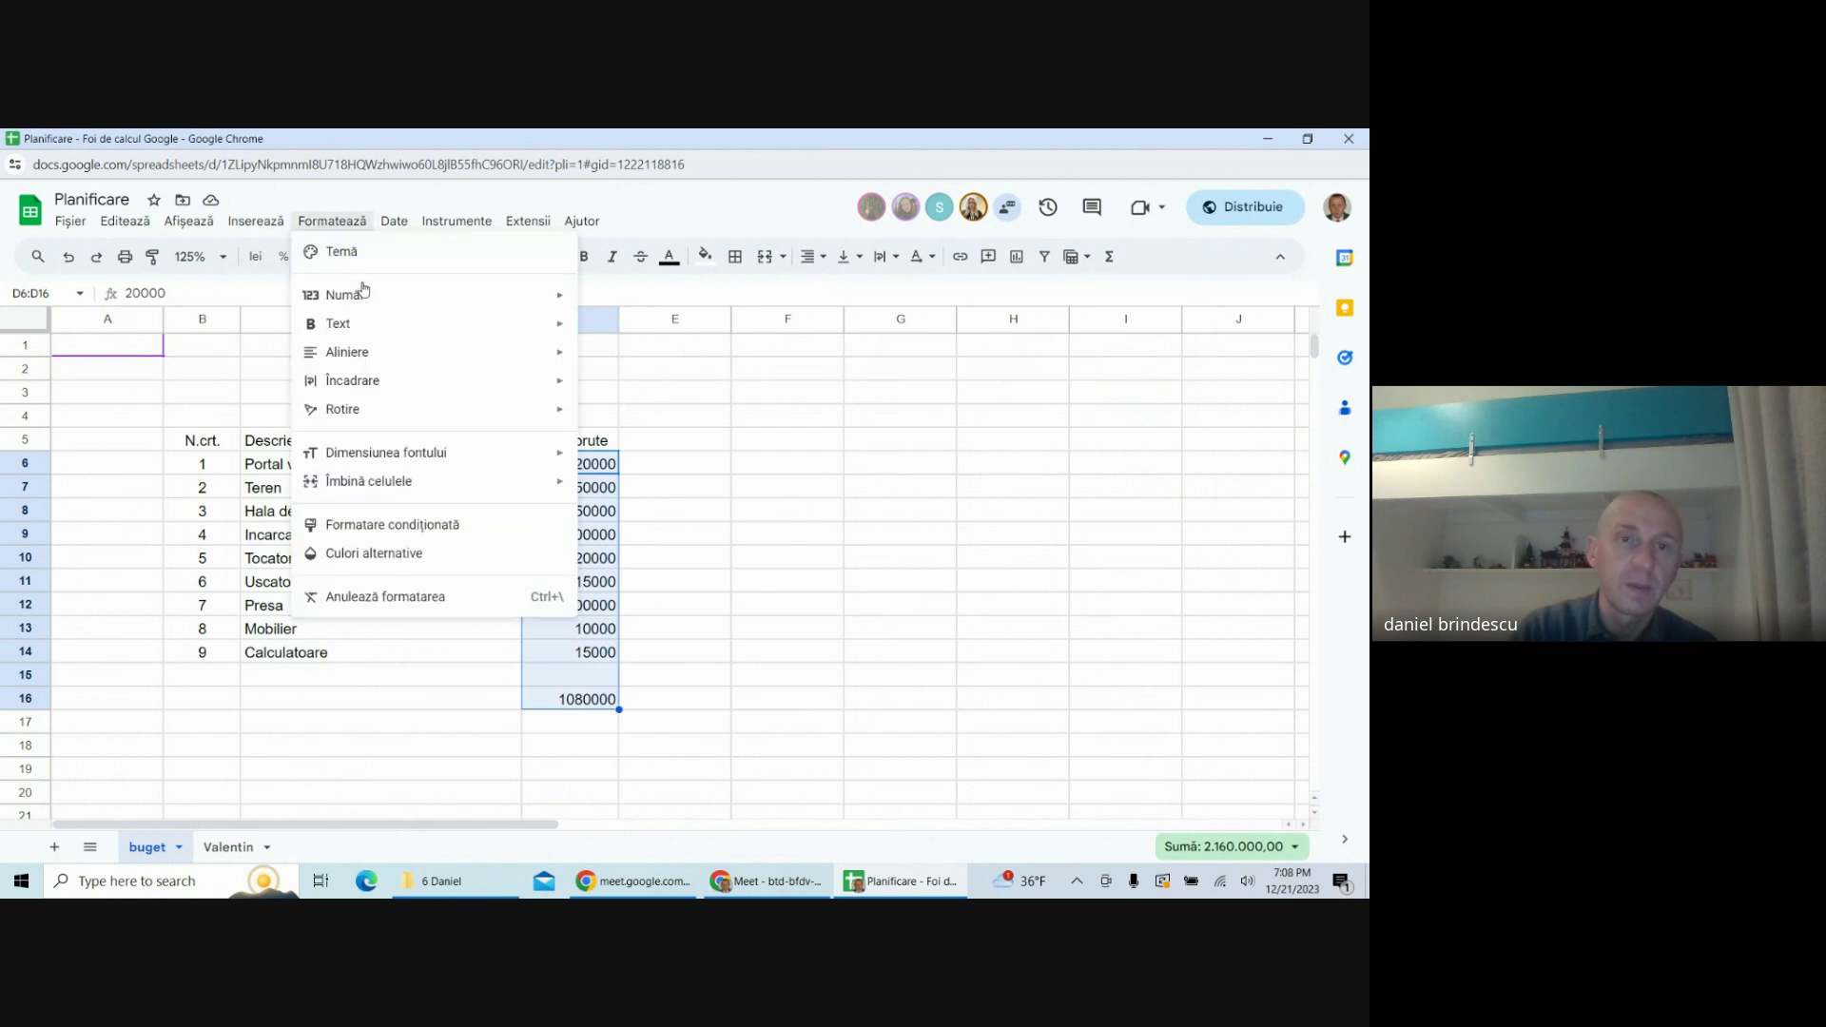
mouse_move(366, 296)
click(641, 361)
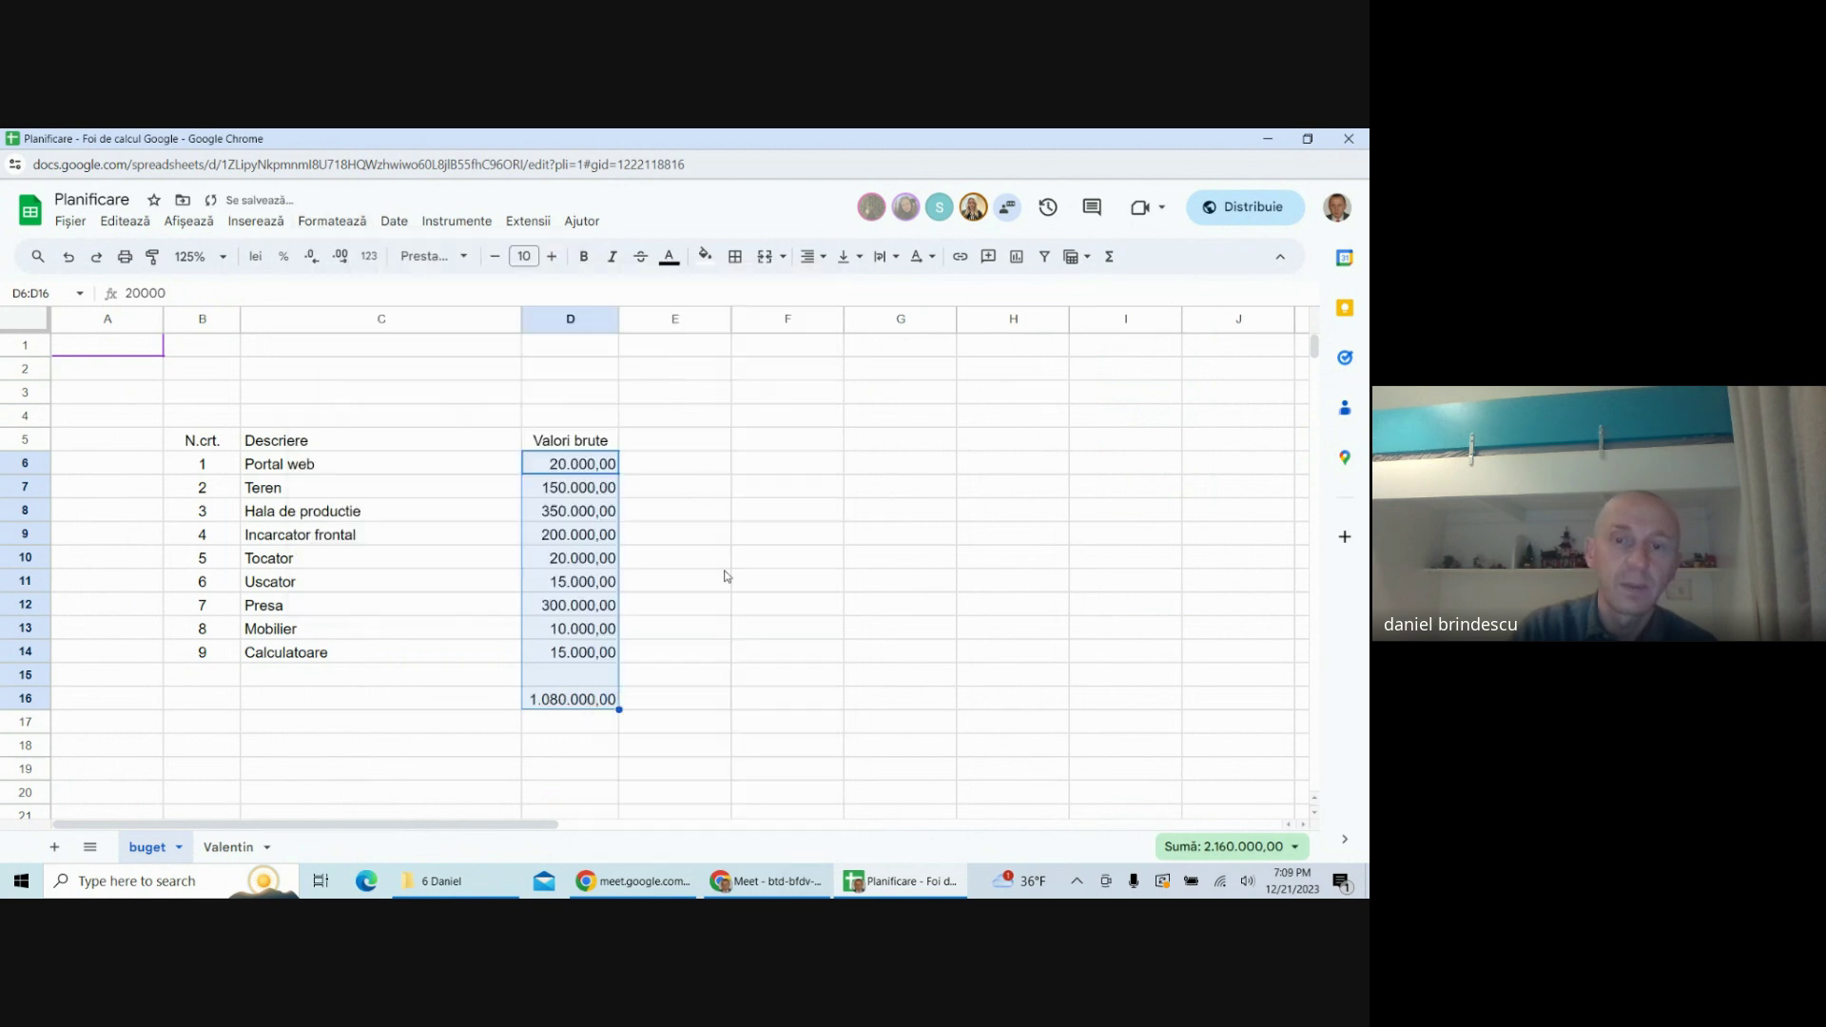
click(773, 661)
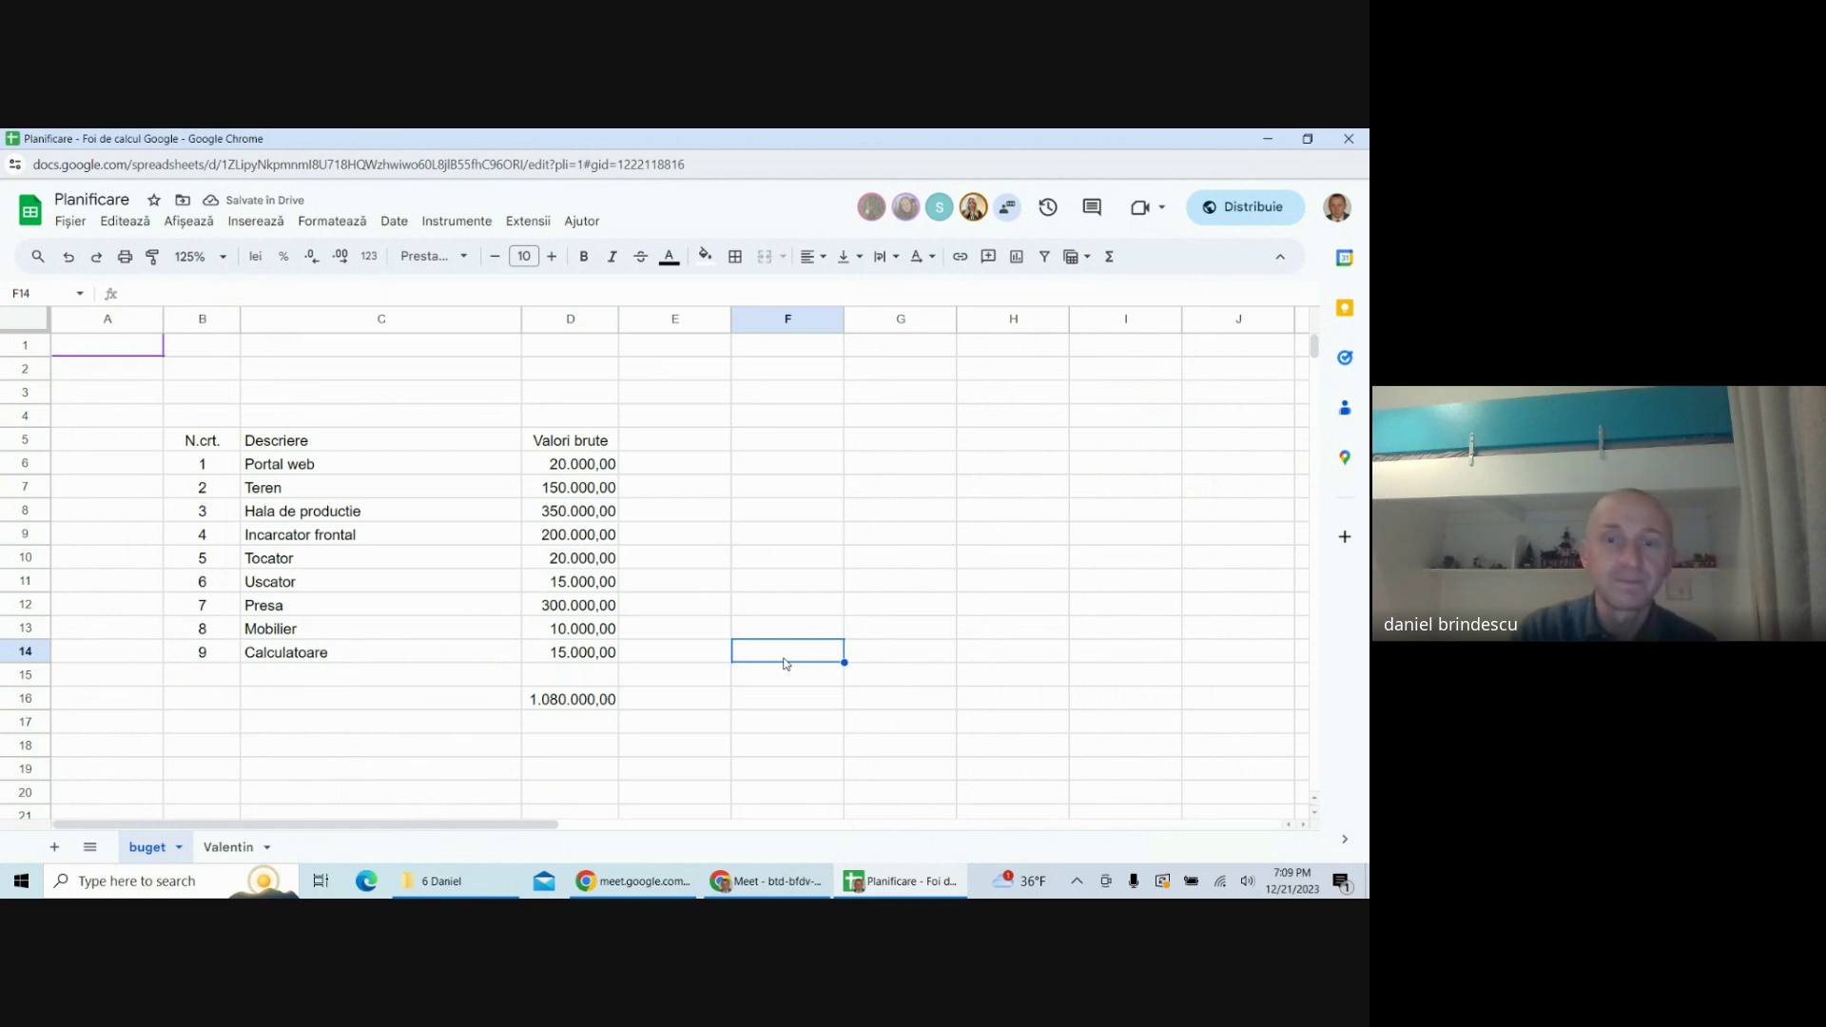
drag(589, 466, 593, 699)
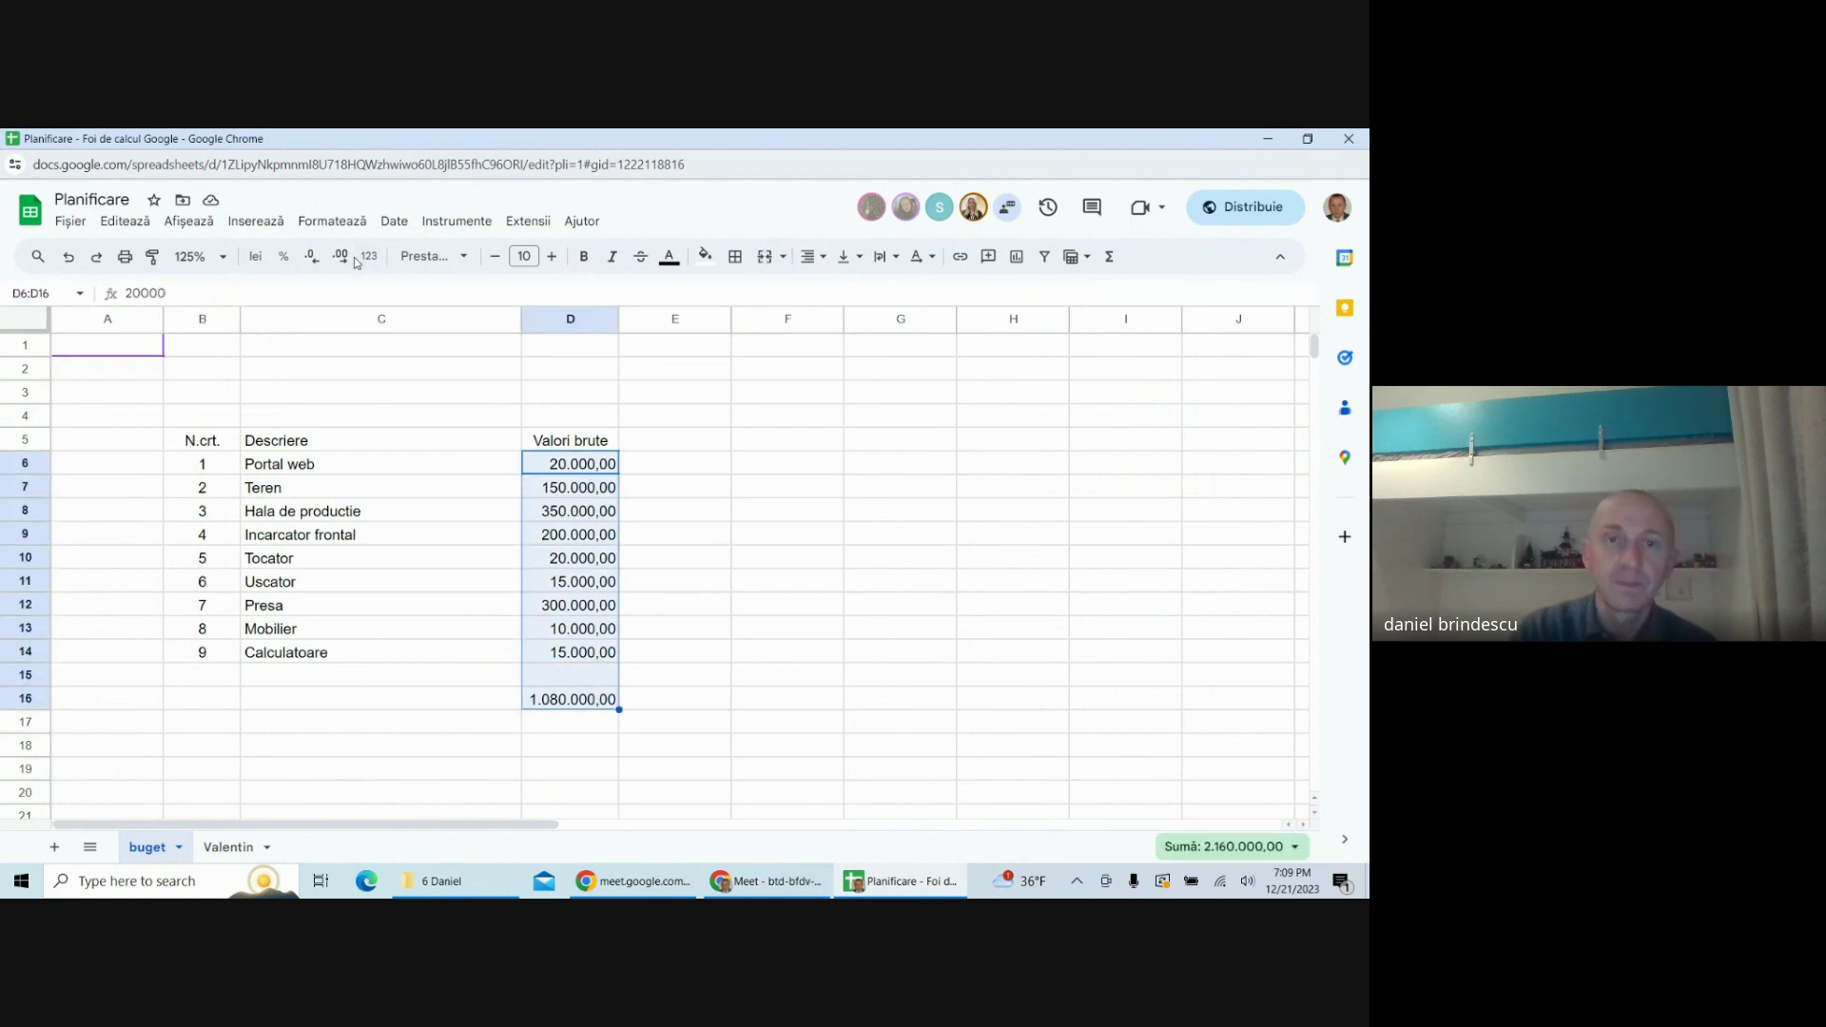
click(321, 261)
click(324, 264)
click(932, 561)
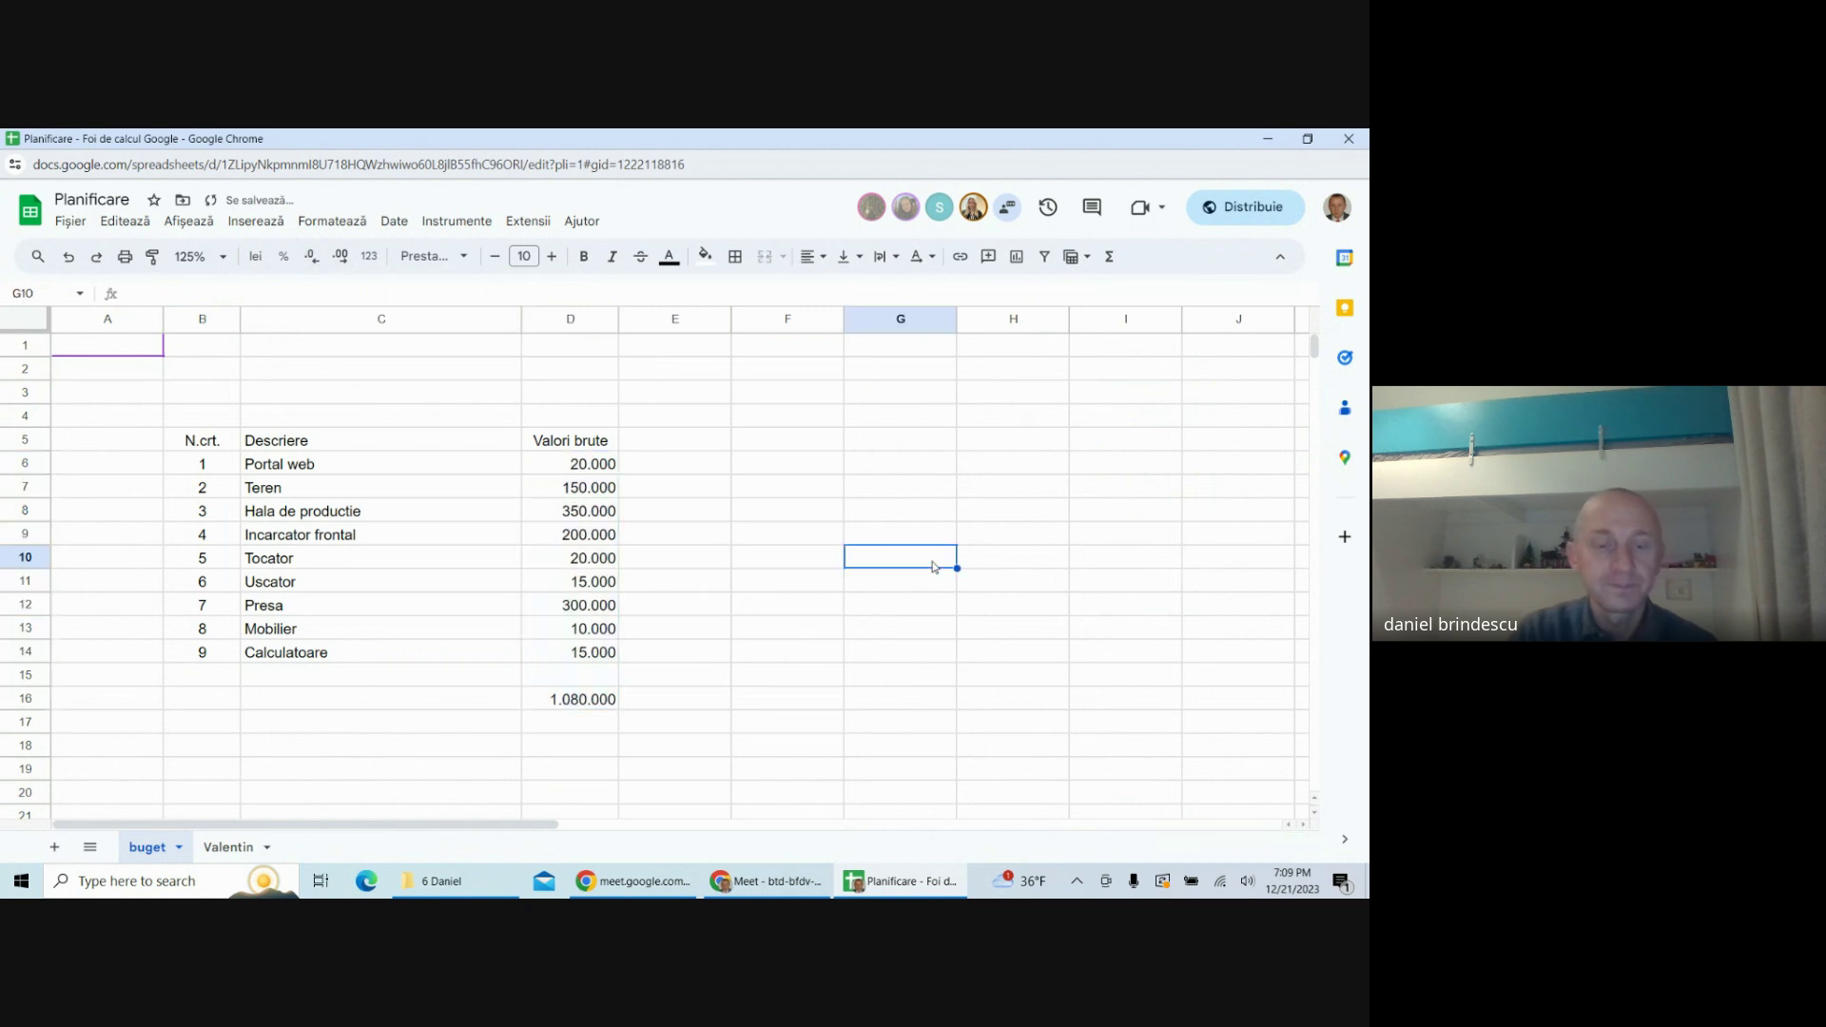
- Highlight the Teren gross value in D7 with a yellow fill
click(900, 473)
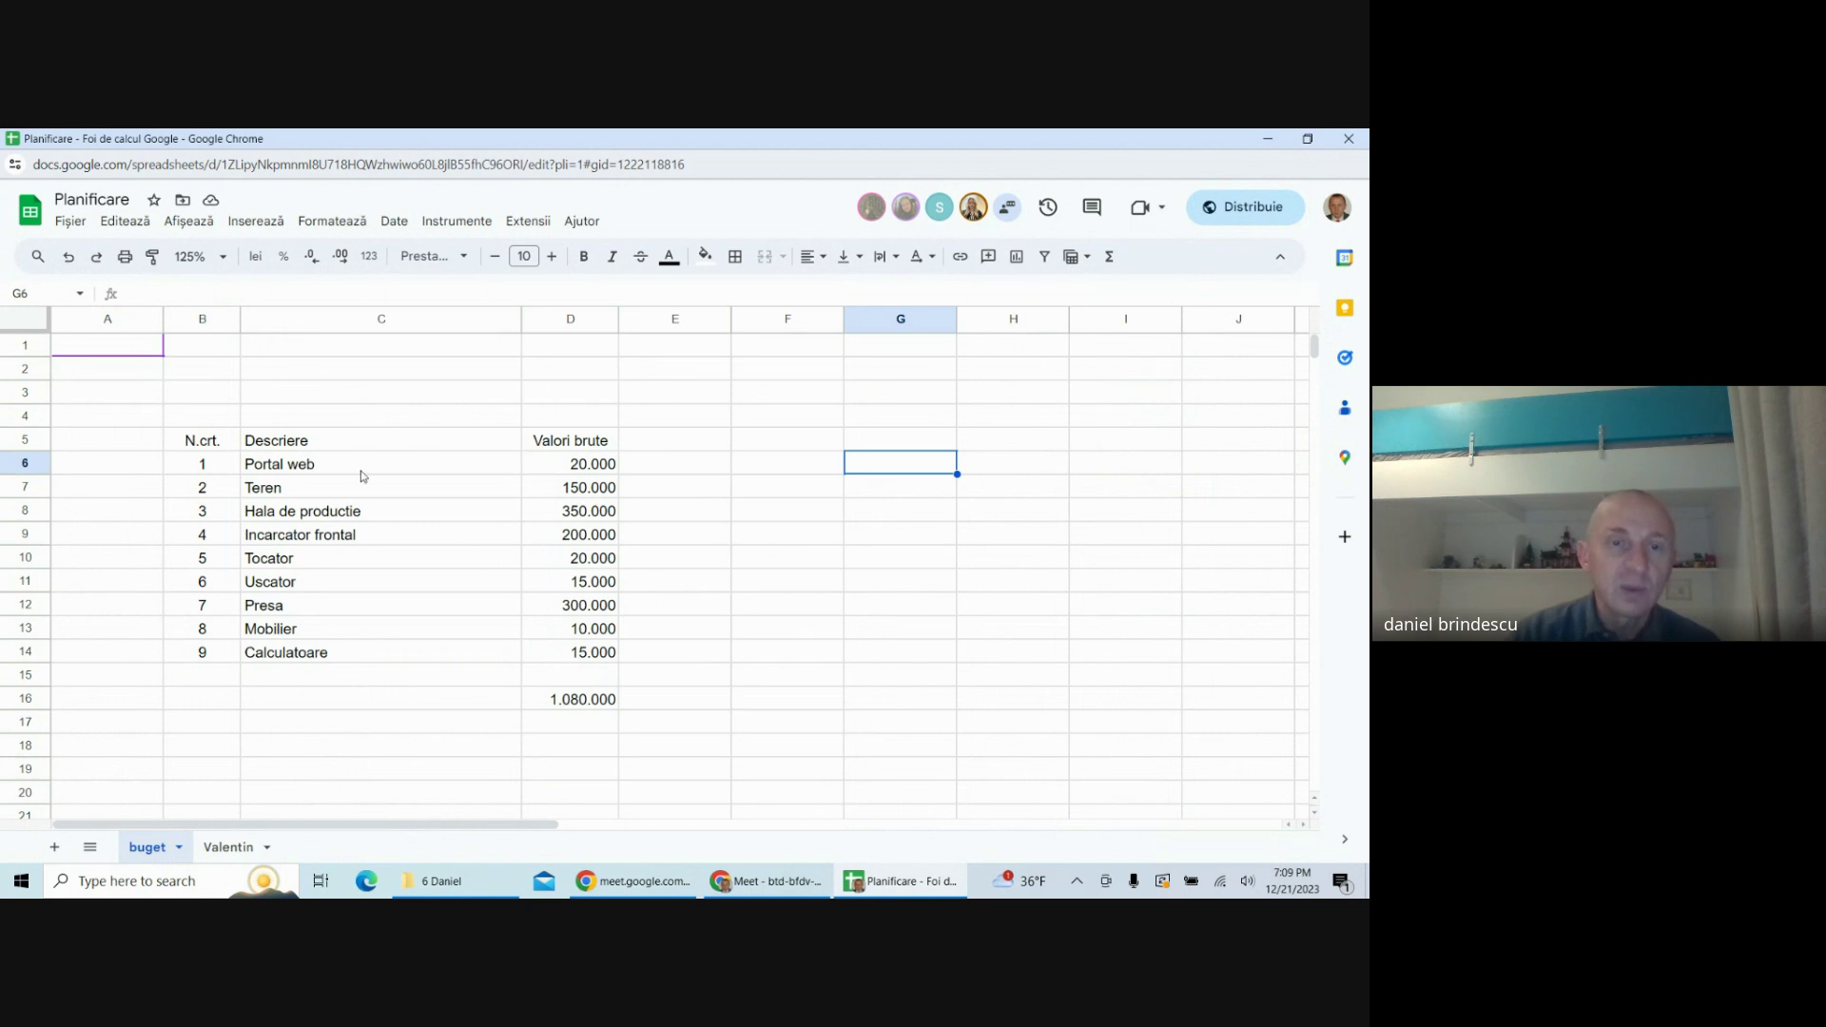
click(601, 487)
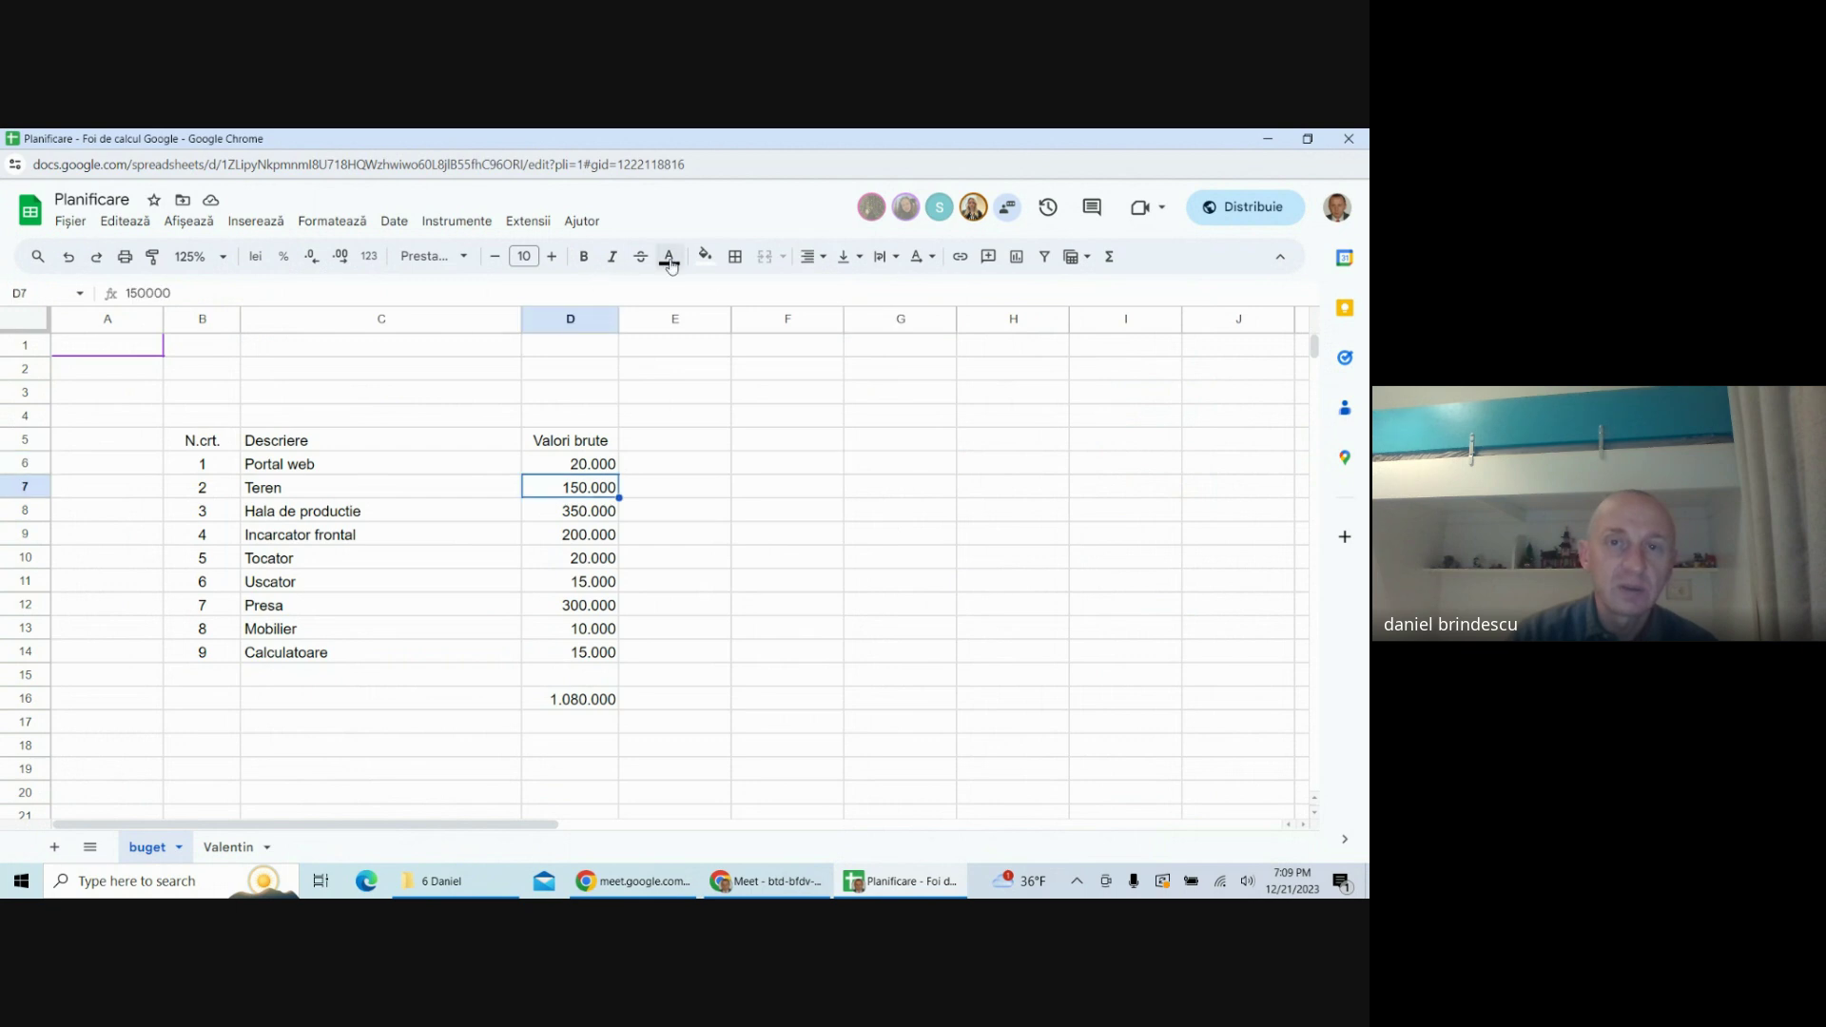
click(704, 257)
click(771, 346)
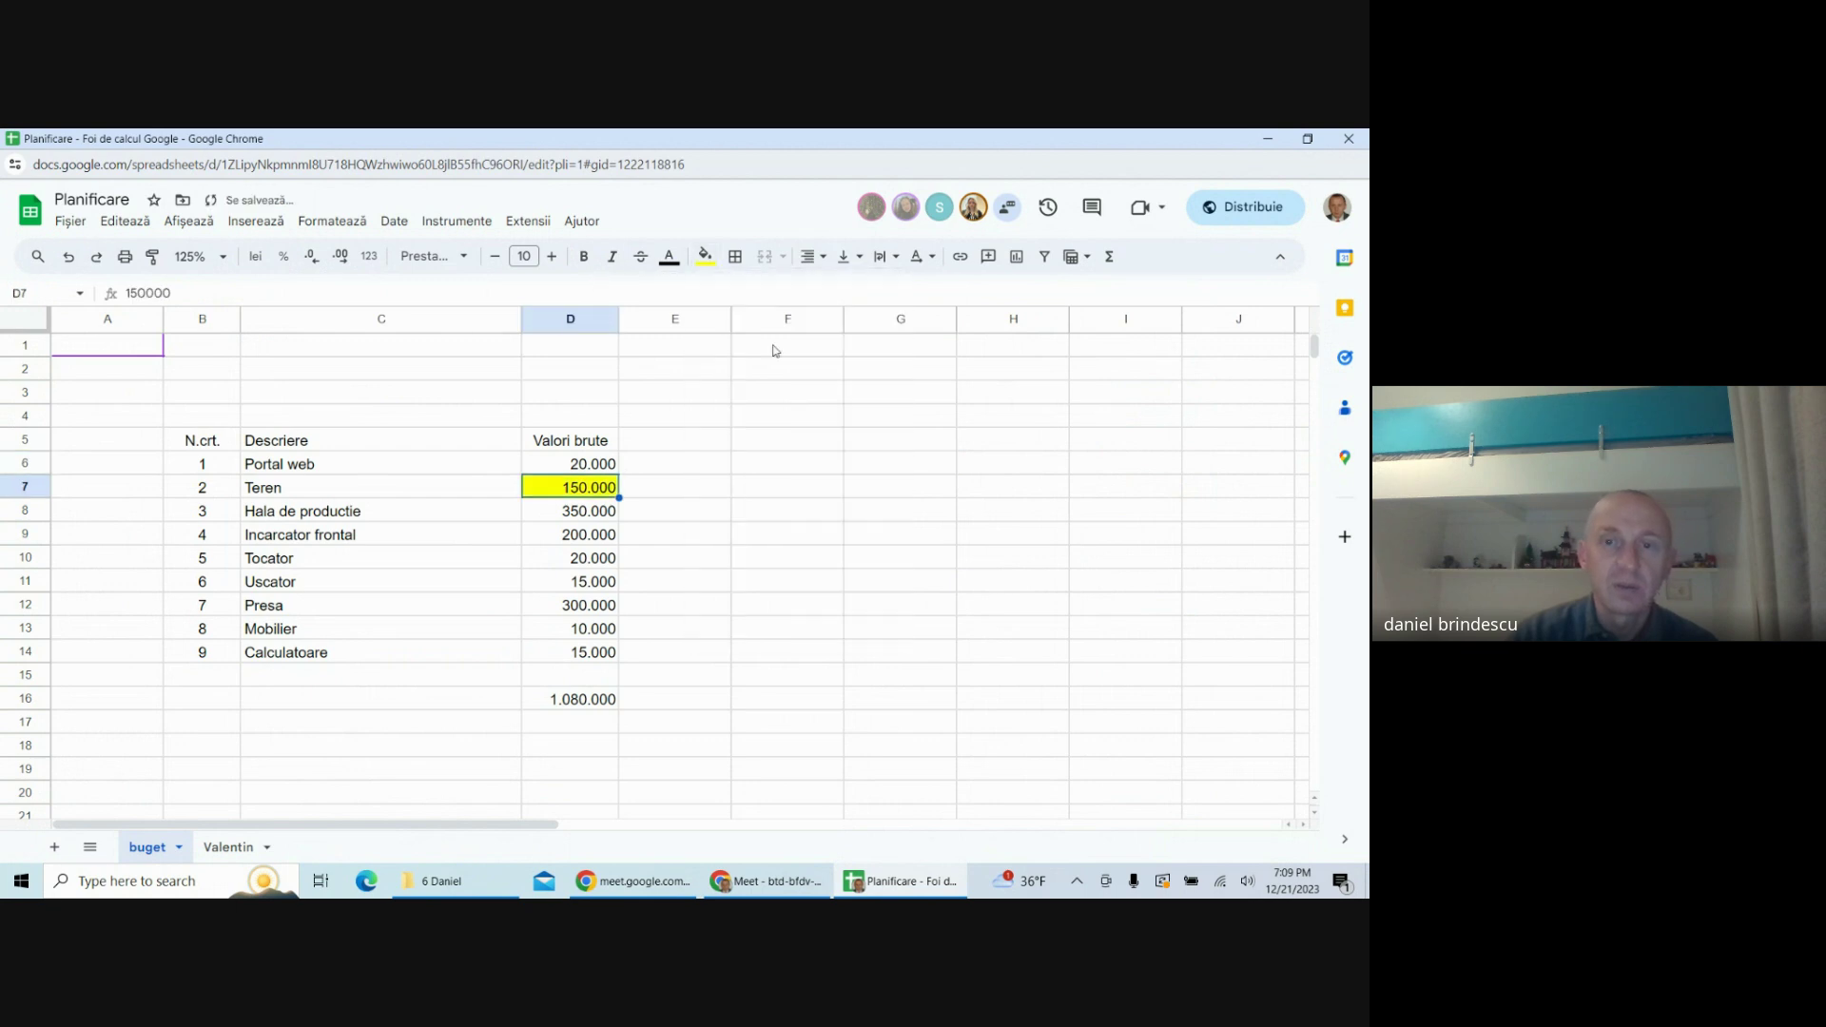
click(837, 471)
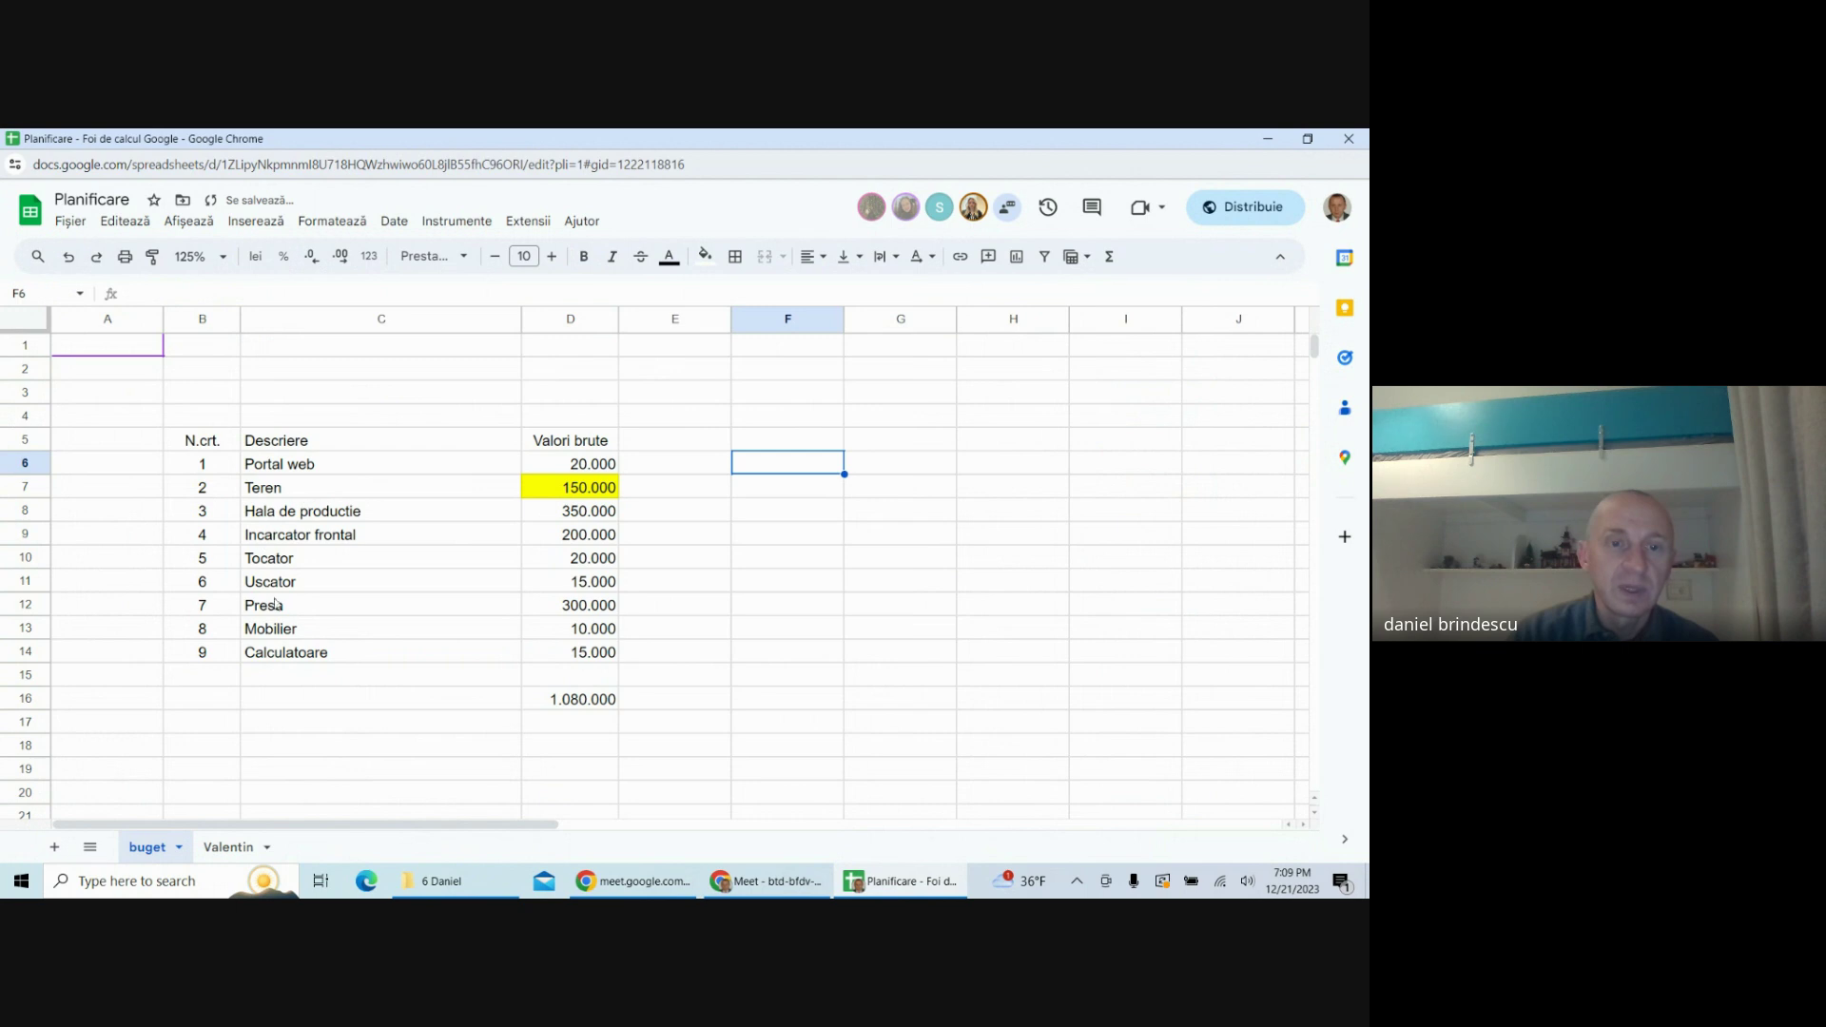
click(893, 538)
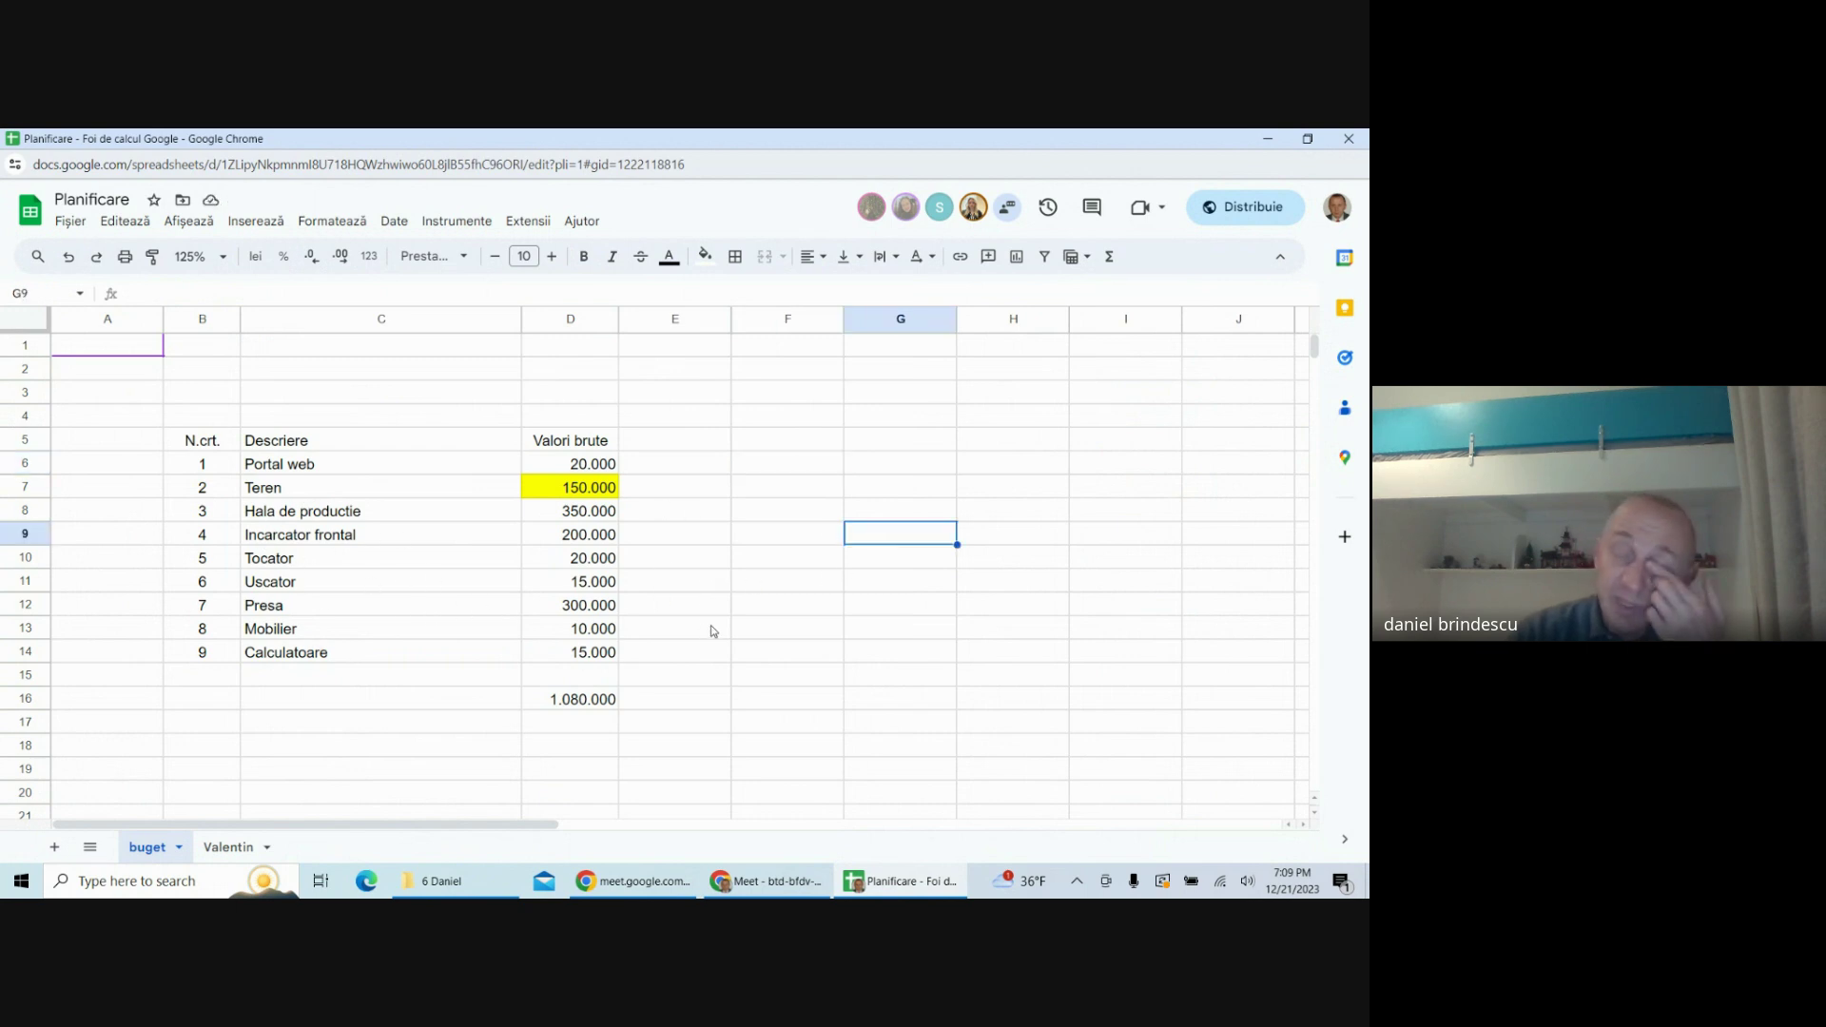
click(677, 441)
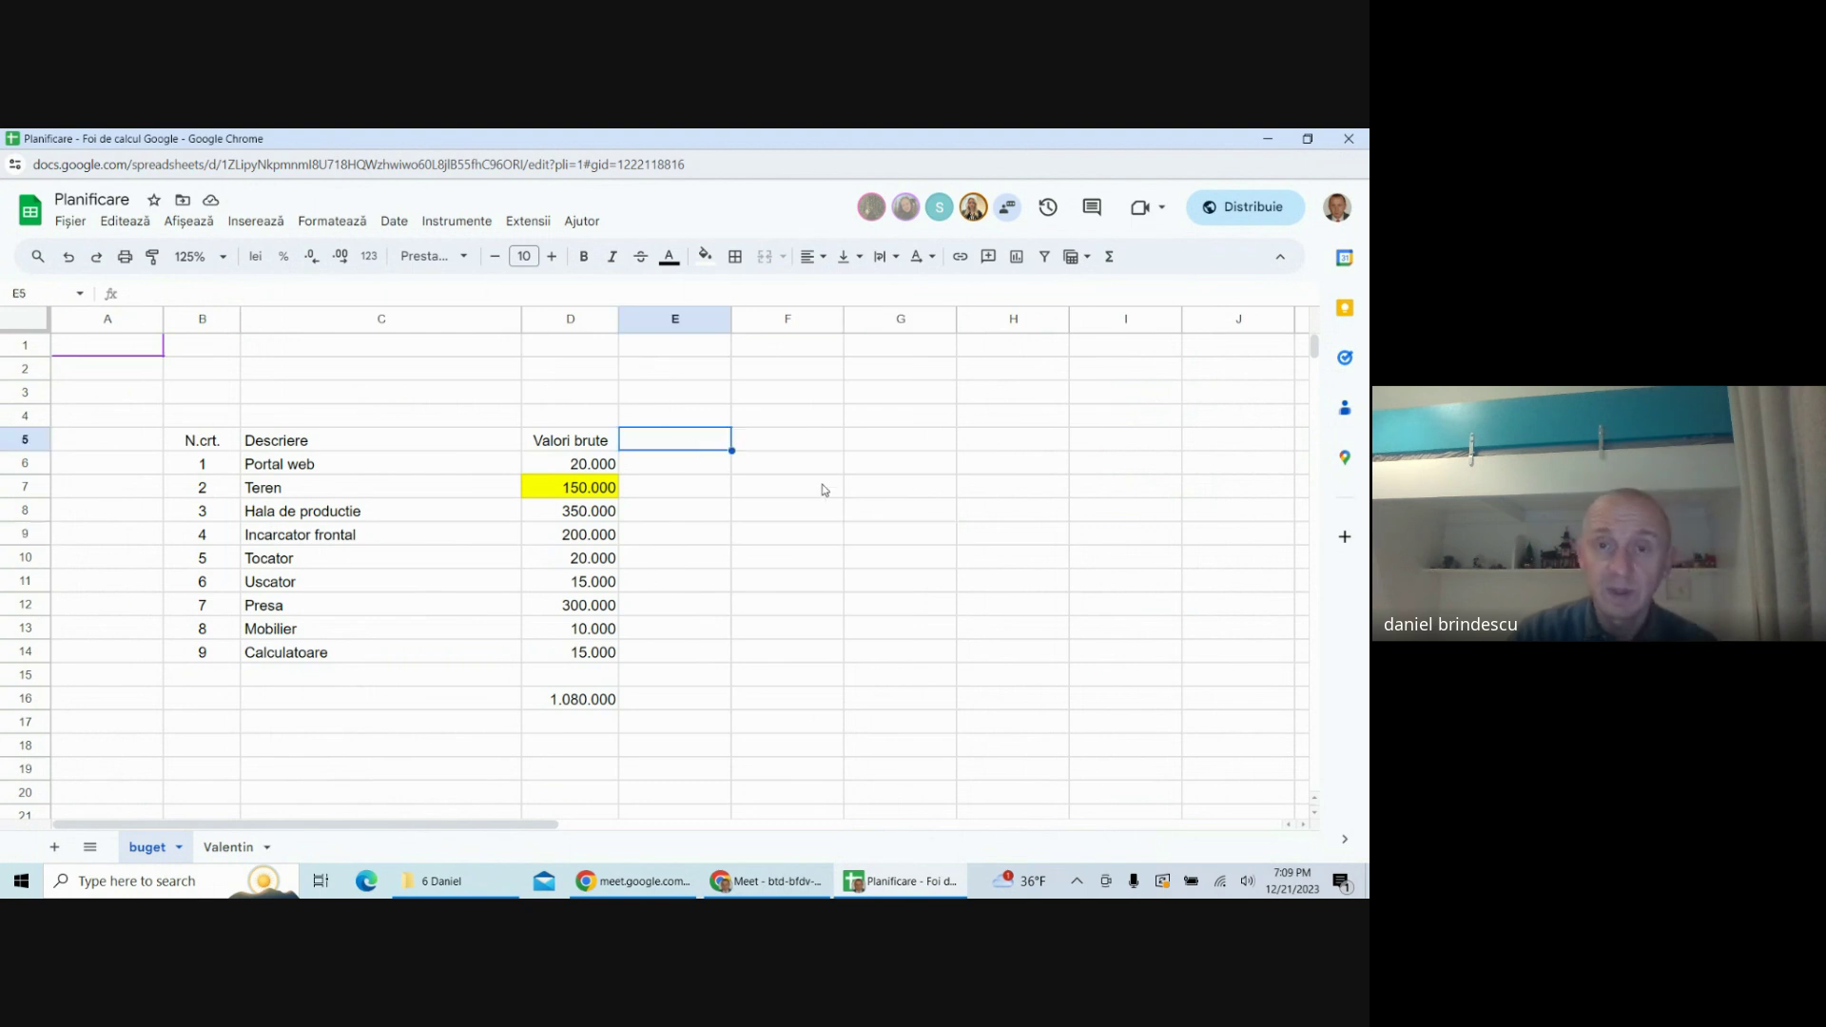
click(751, 449)
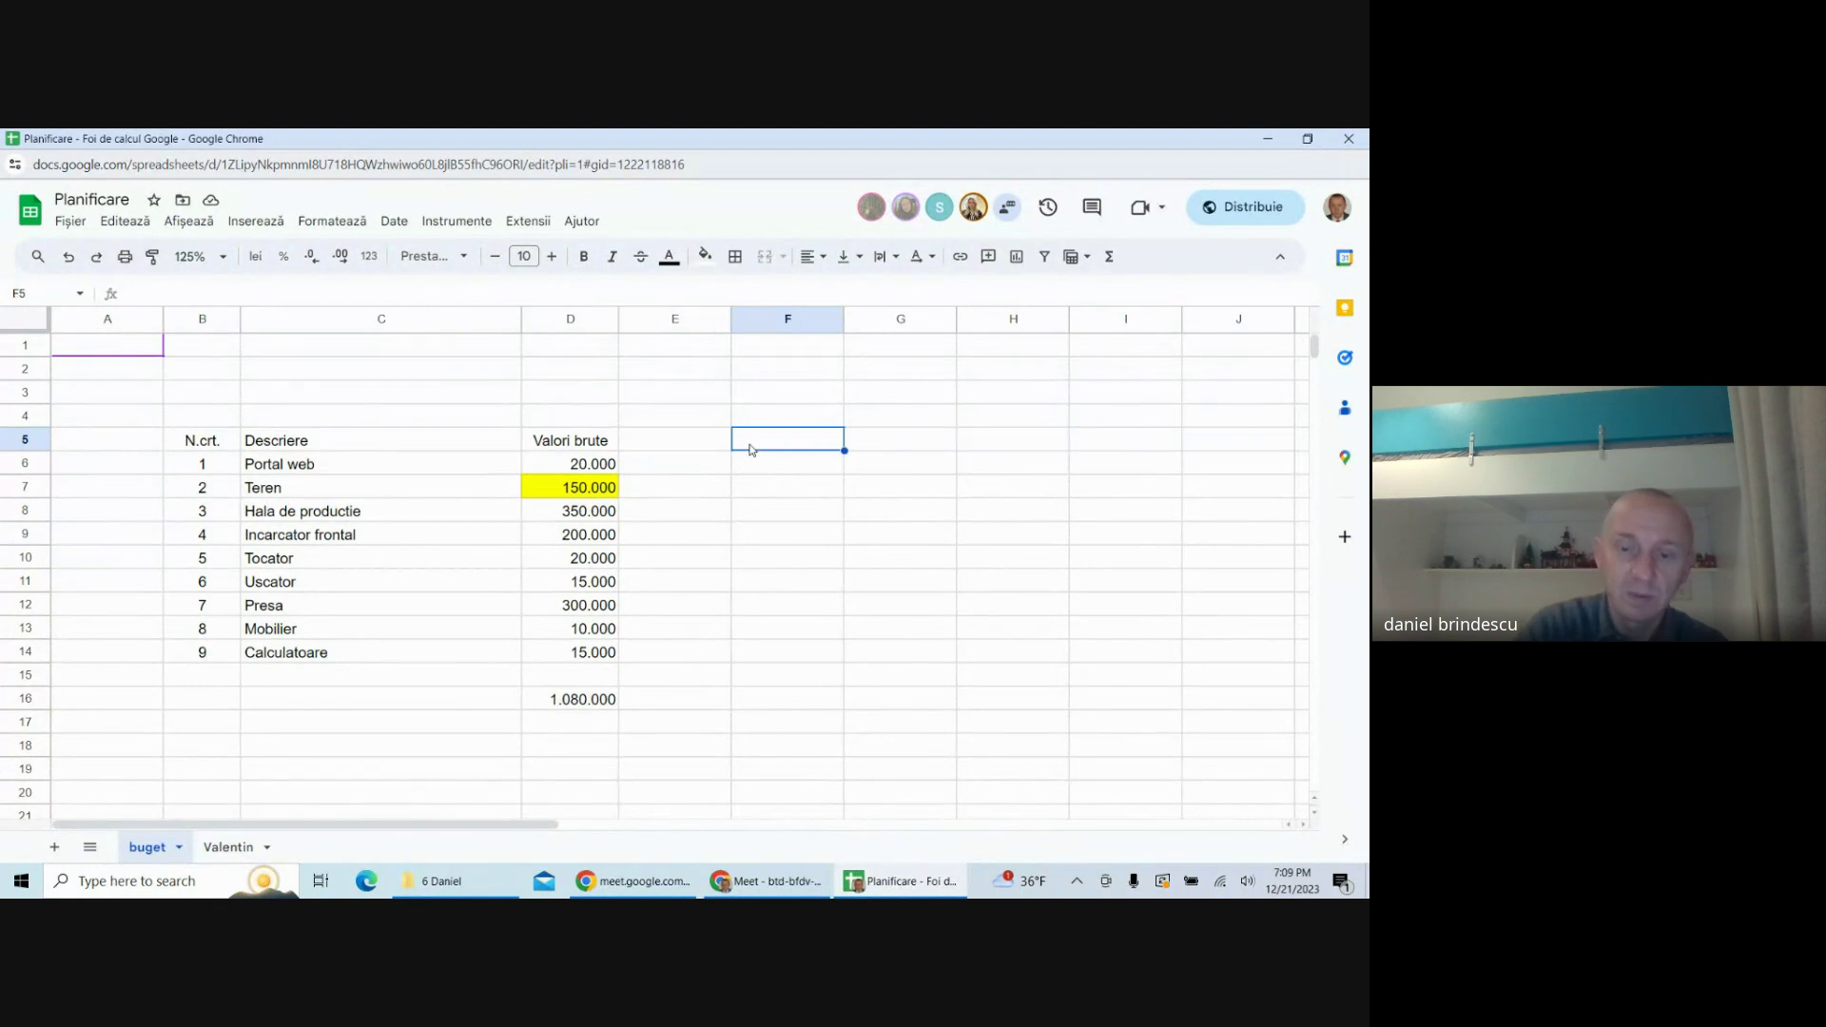
- Enter the funding source headers Subventie, Credit and Capital propriu in F5, G5 and H5
text(su)
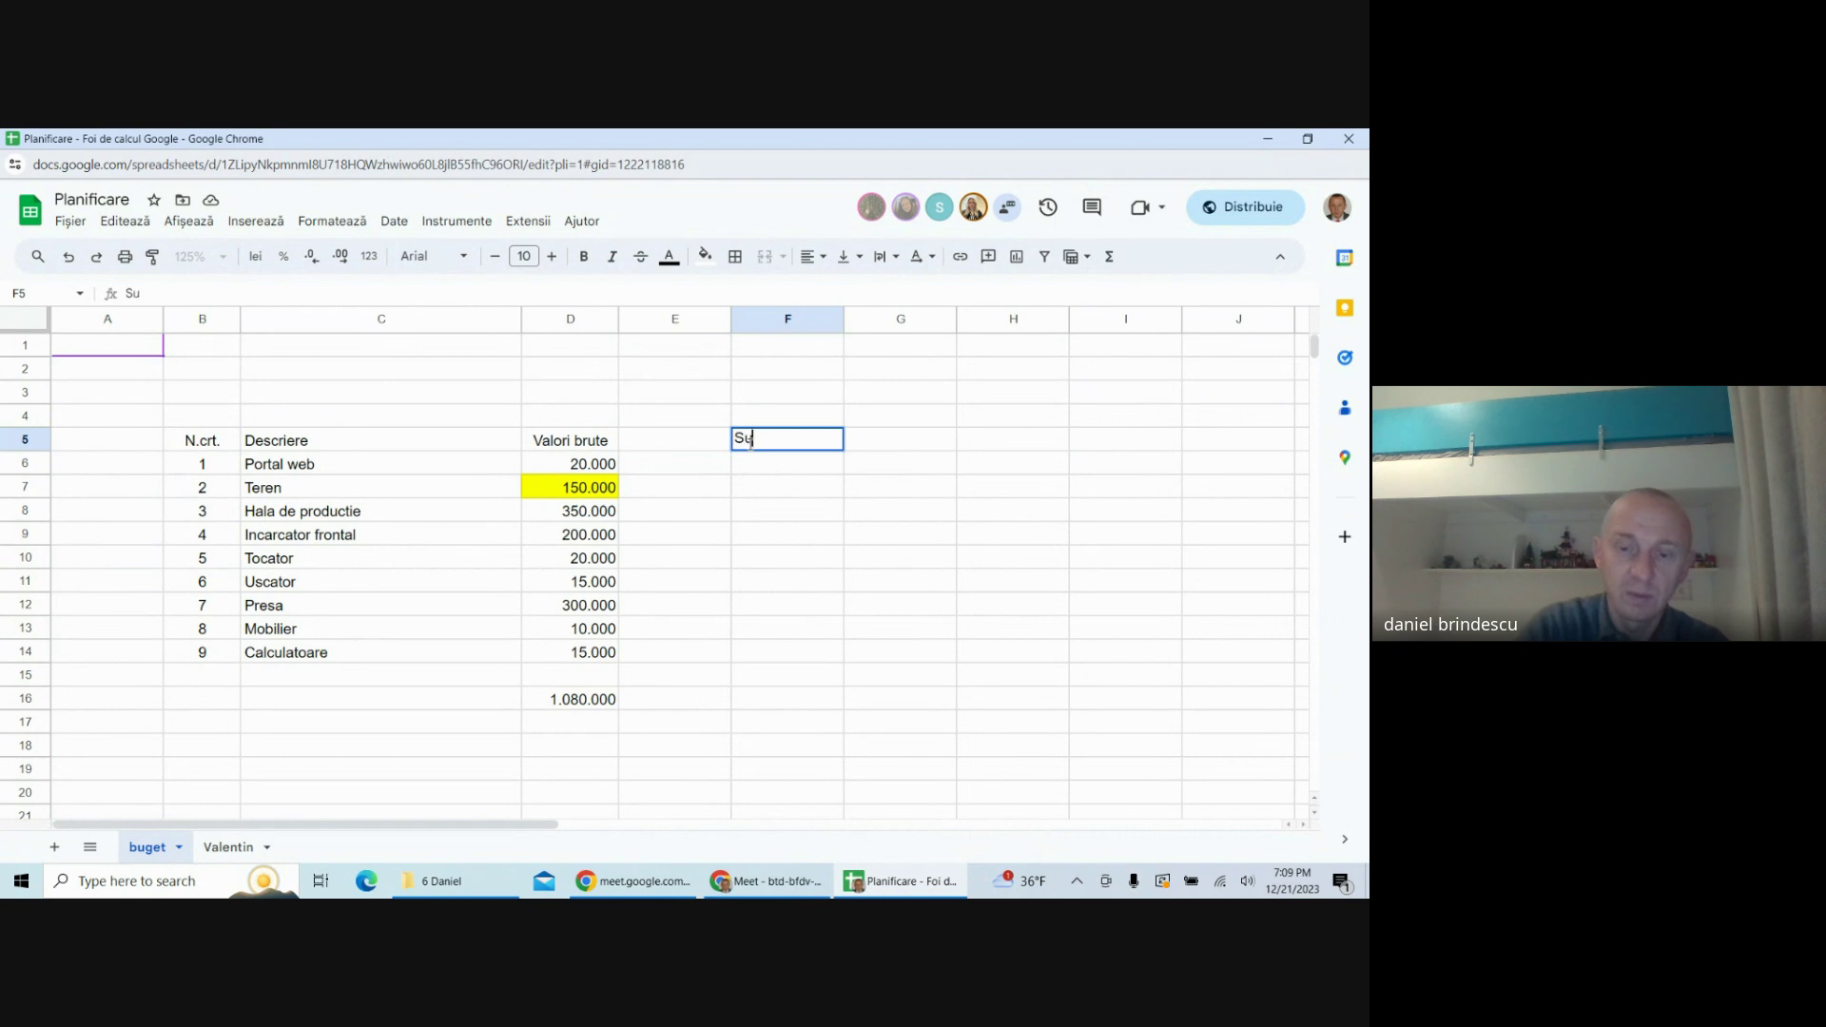
text(bventie)
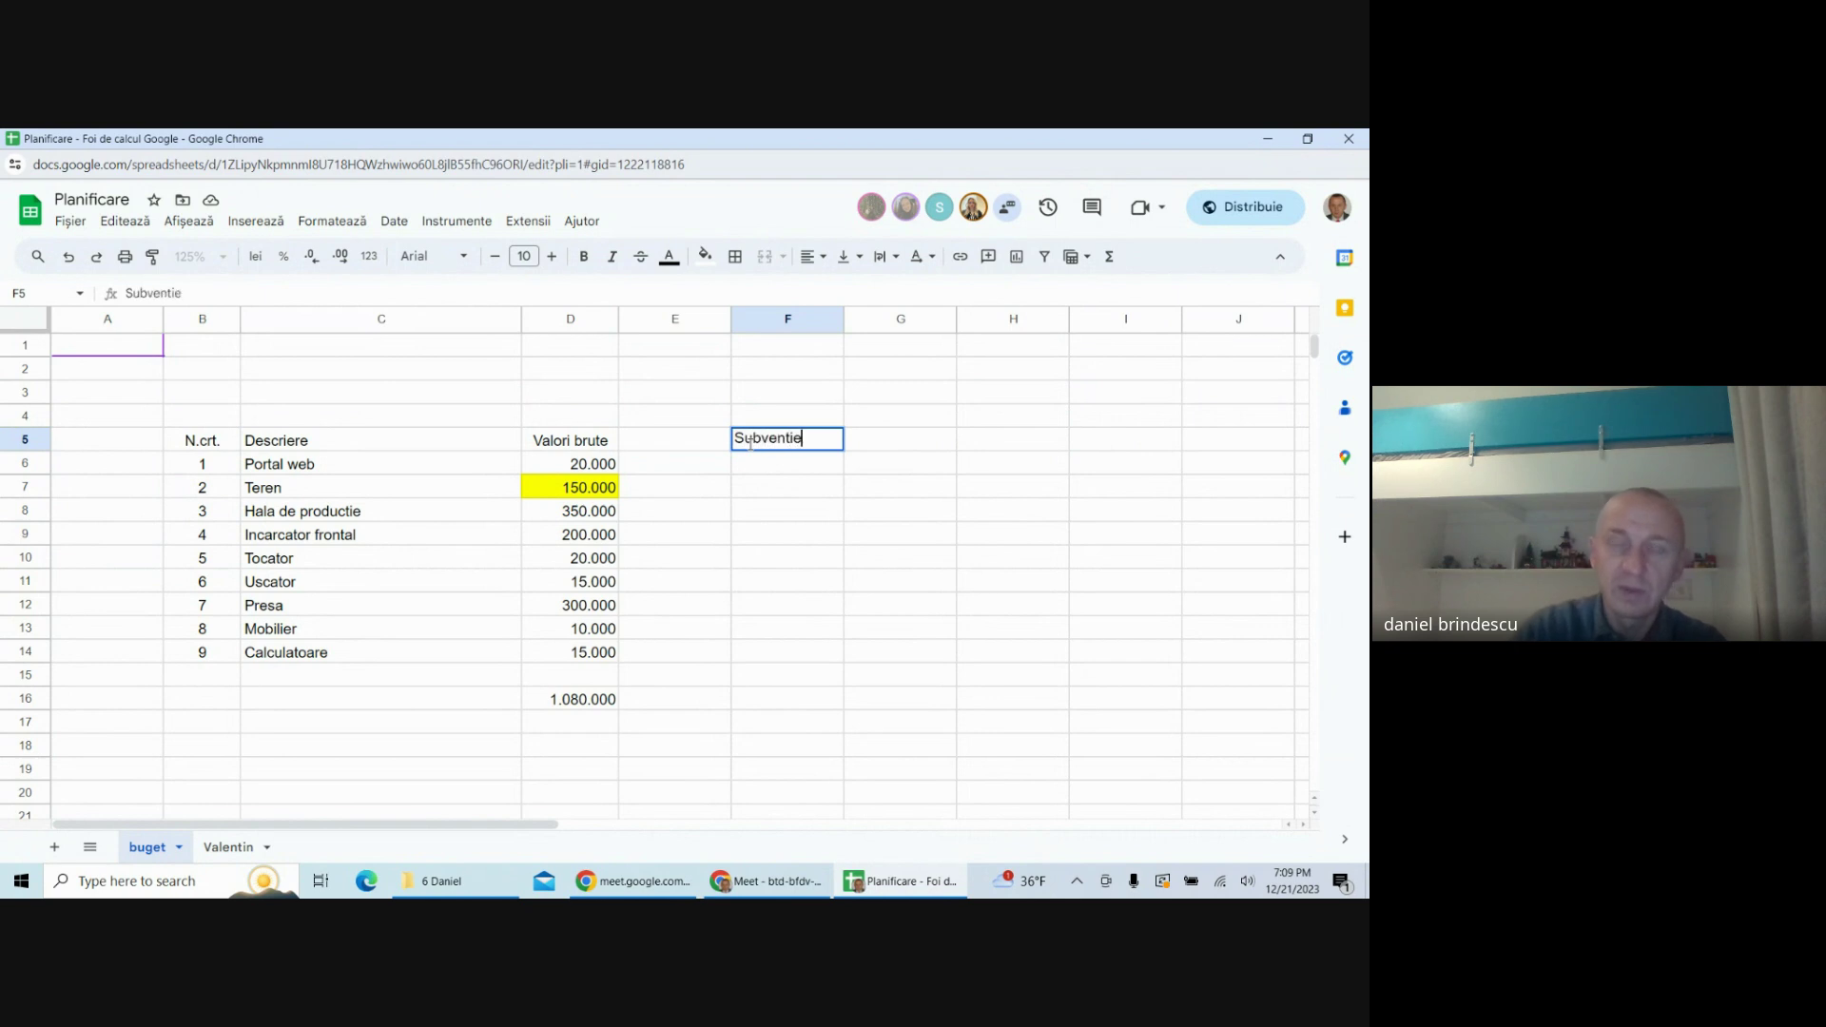
click(883, 448)
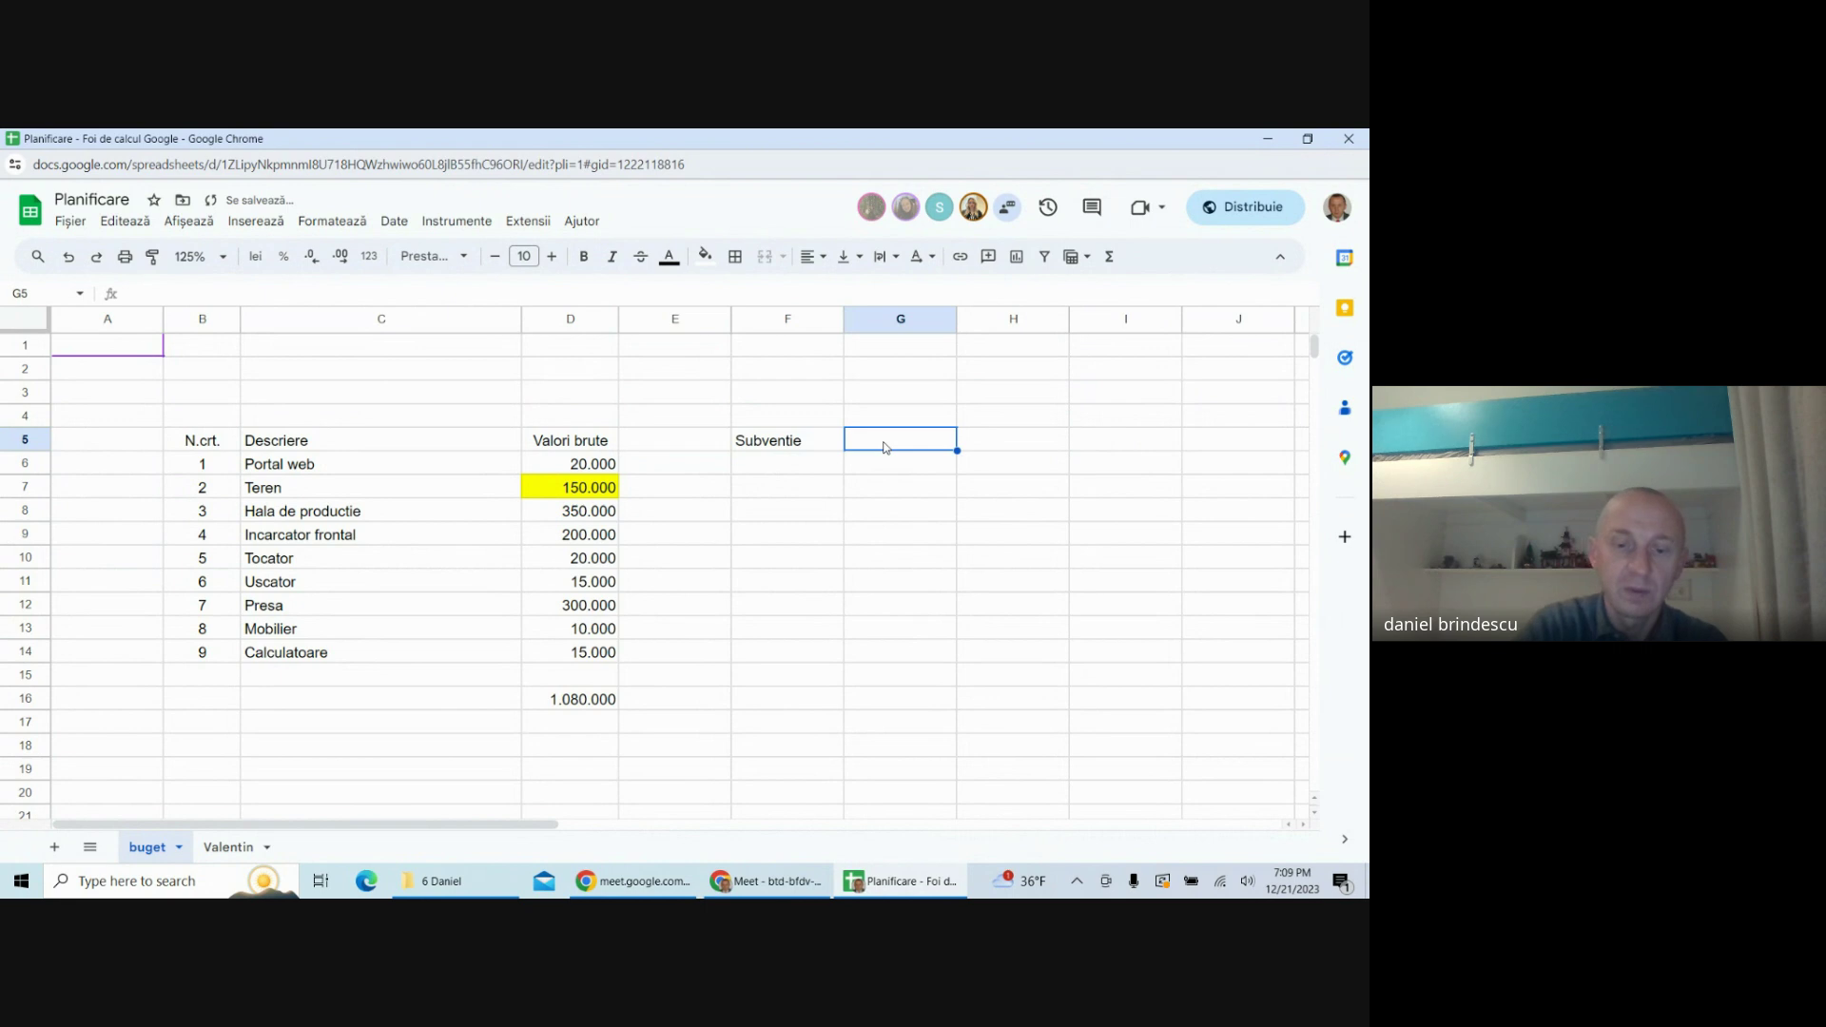
text(Credit)
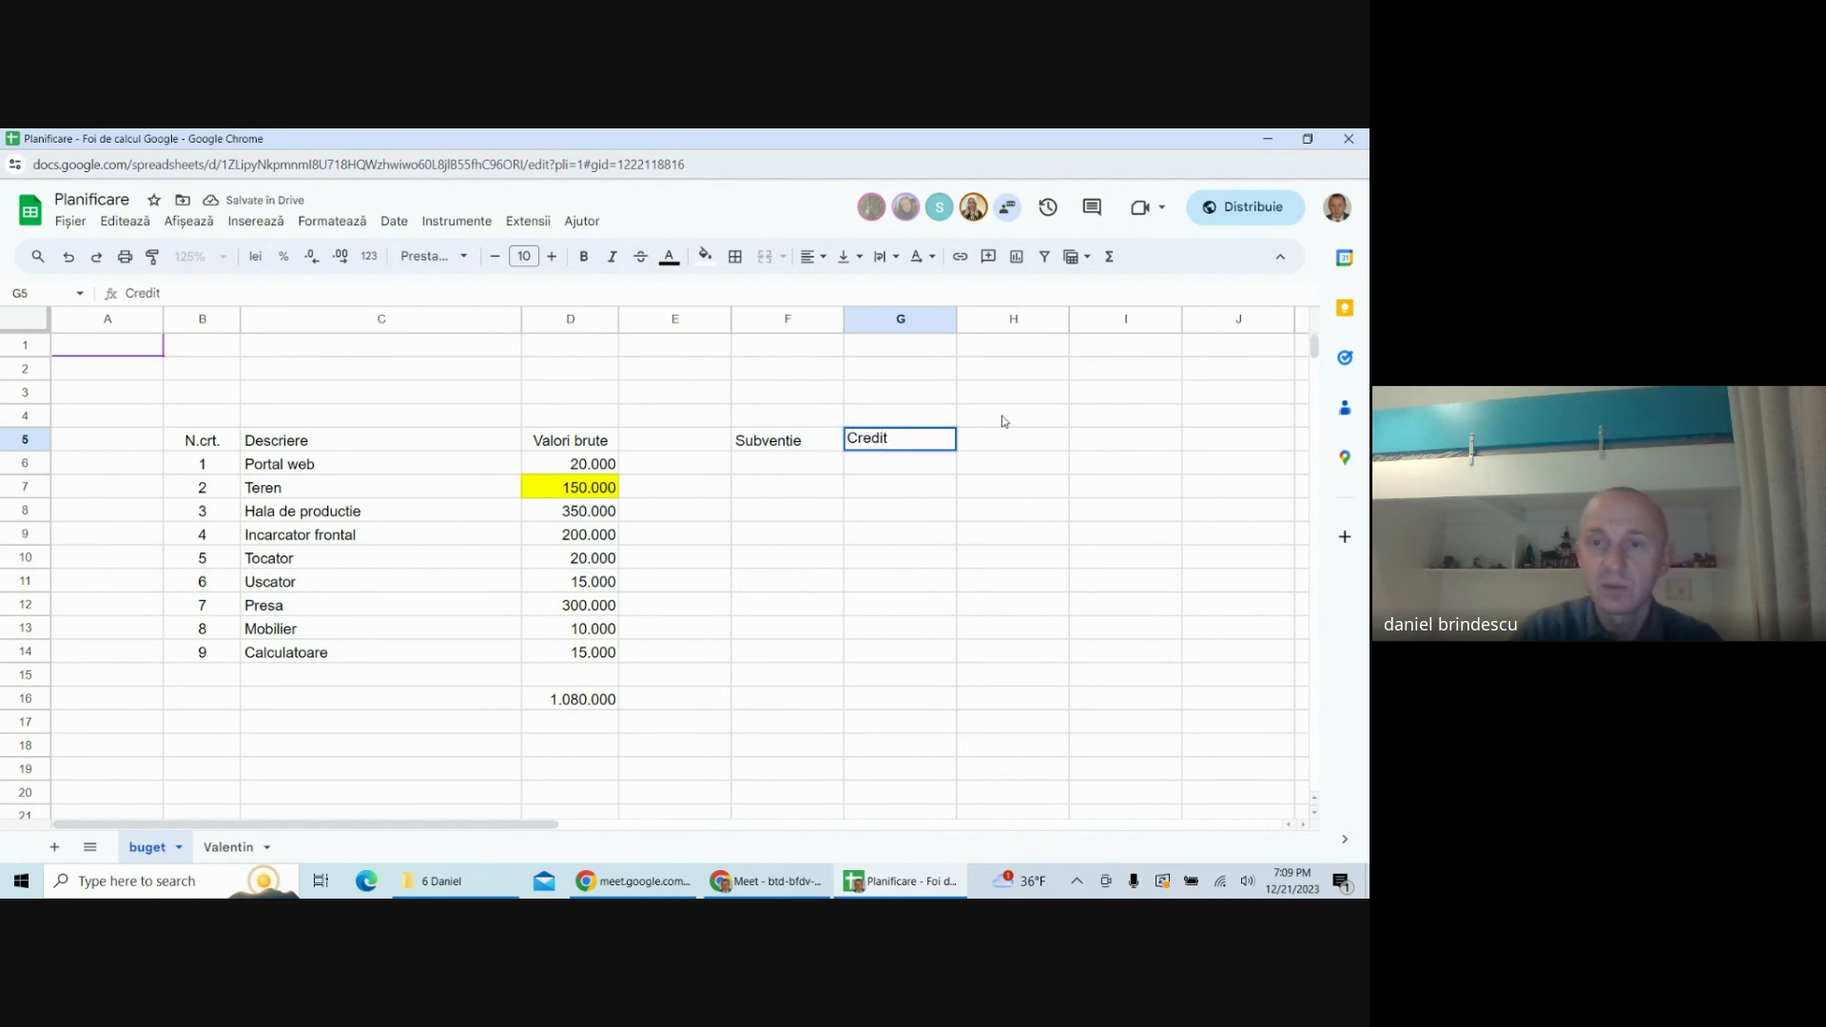
click(1002, 442)
text(ca)
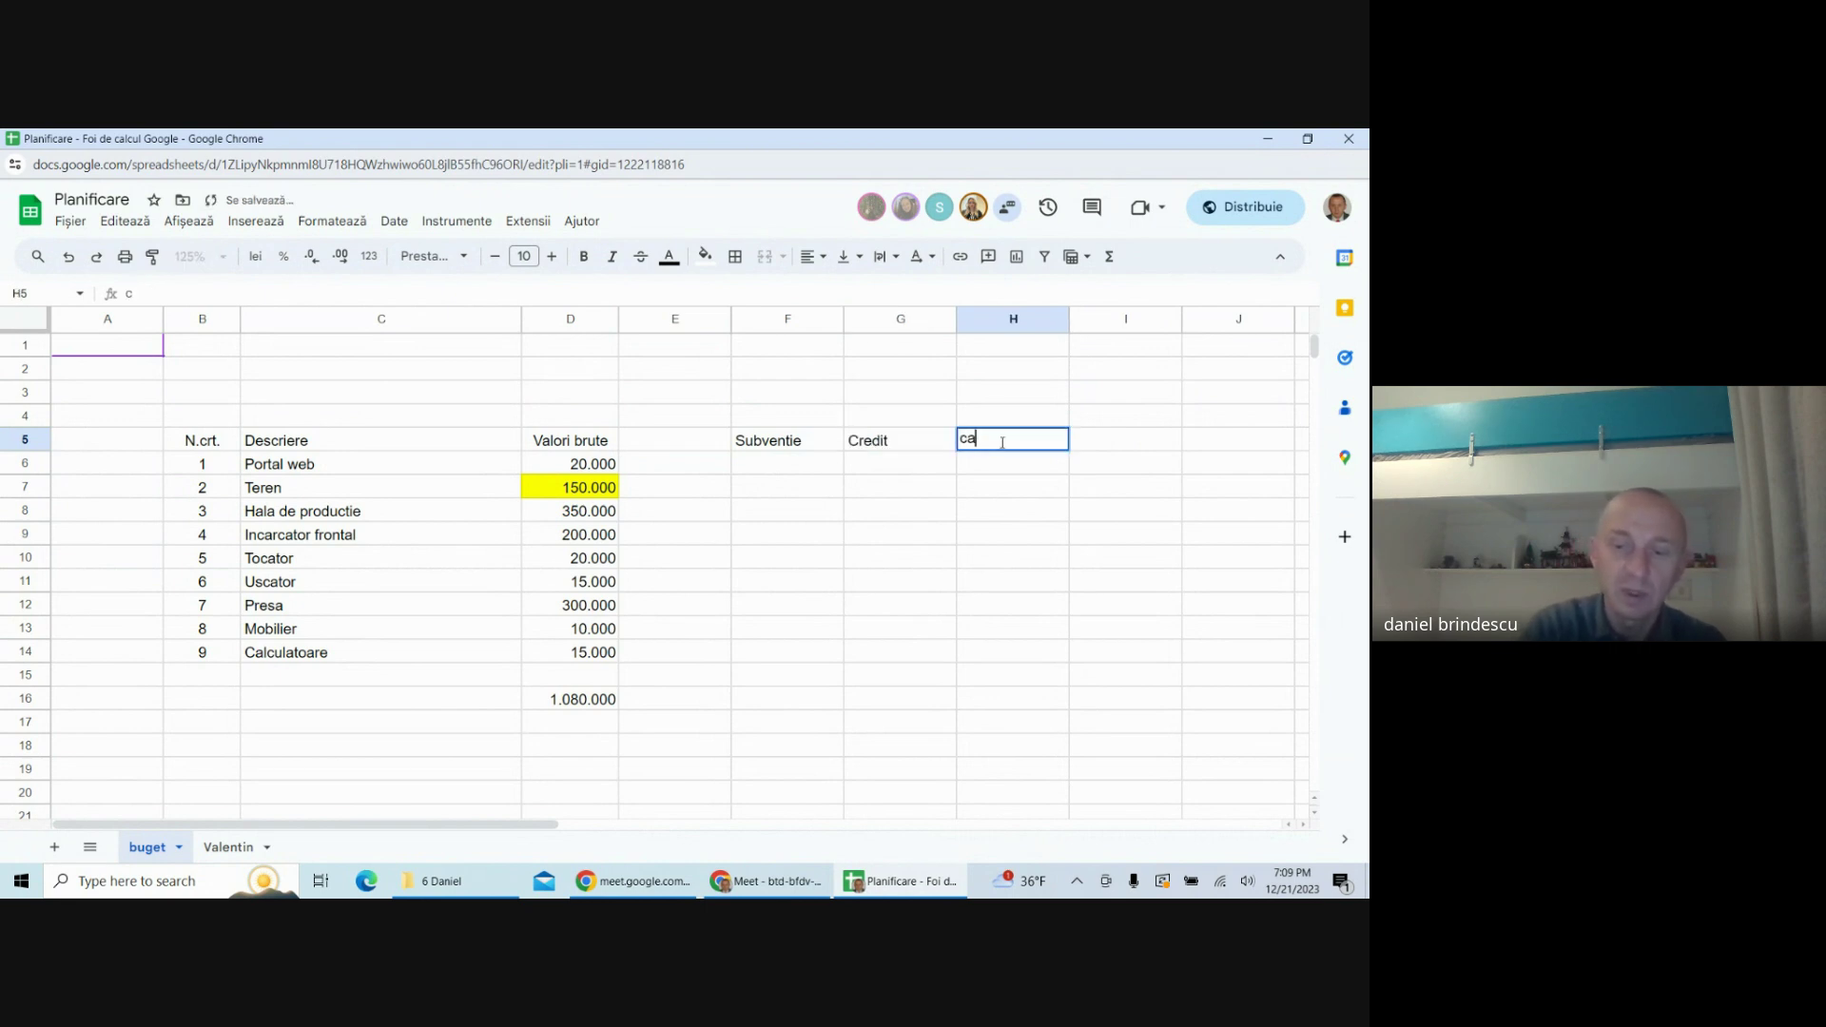
text(pital pro)
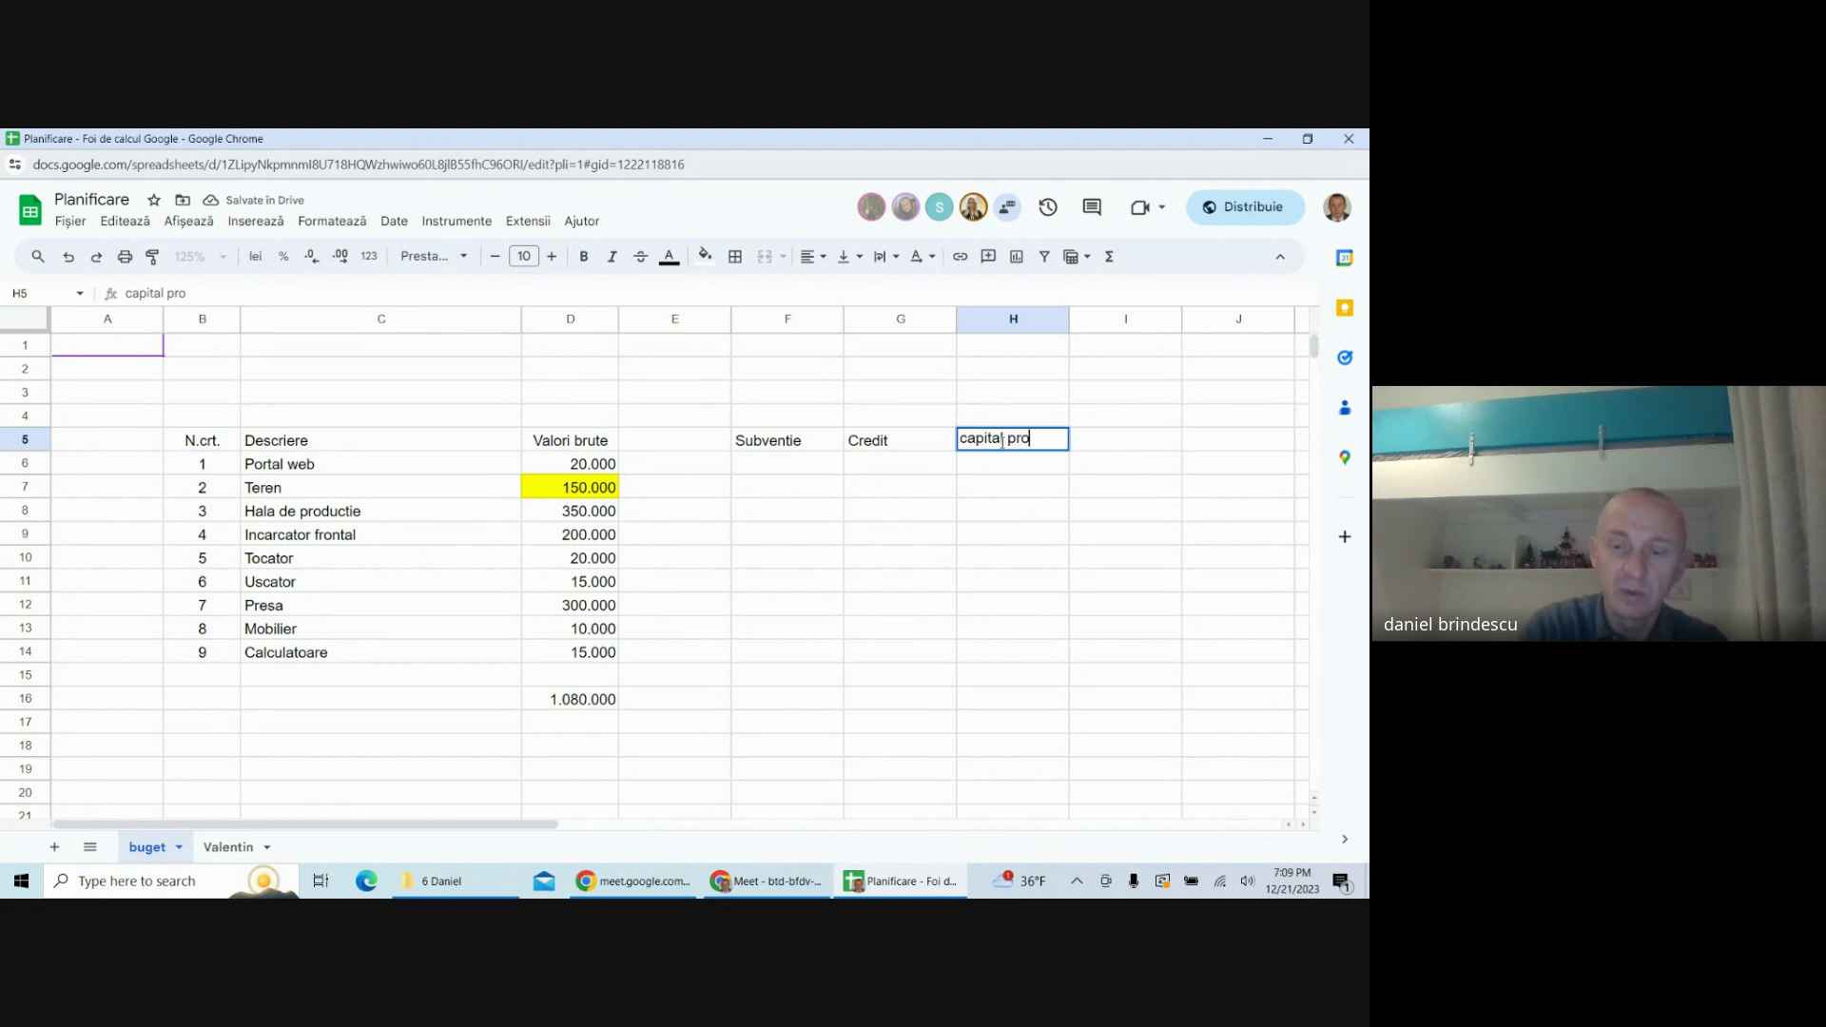
text(priu)
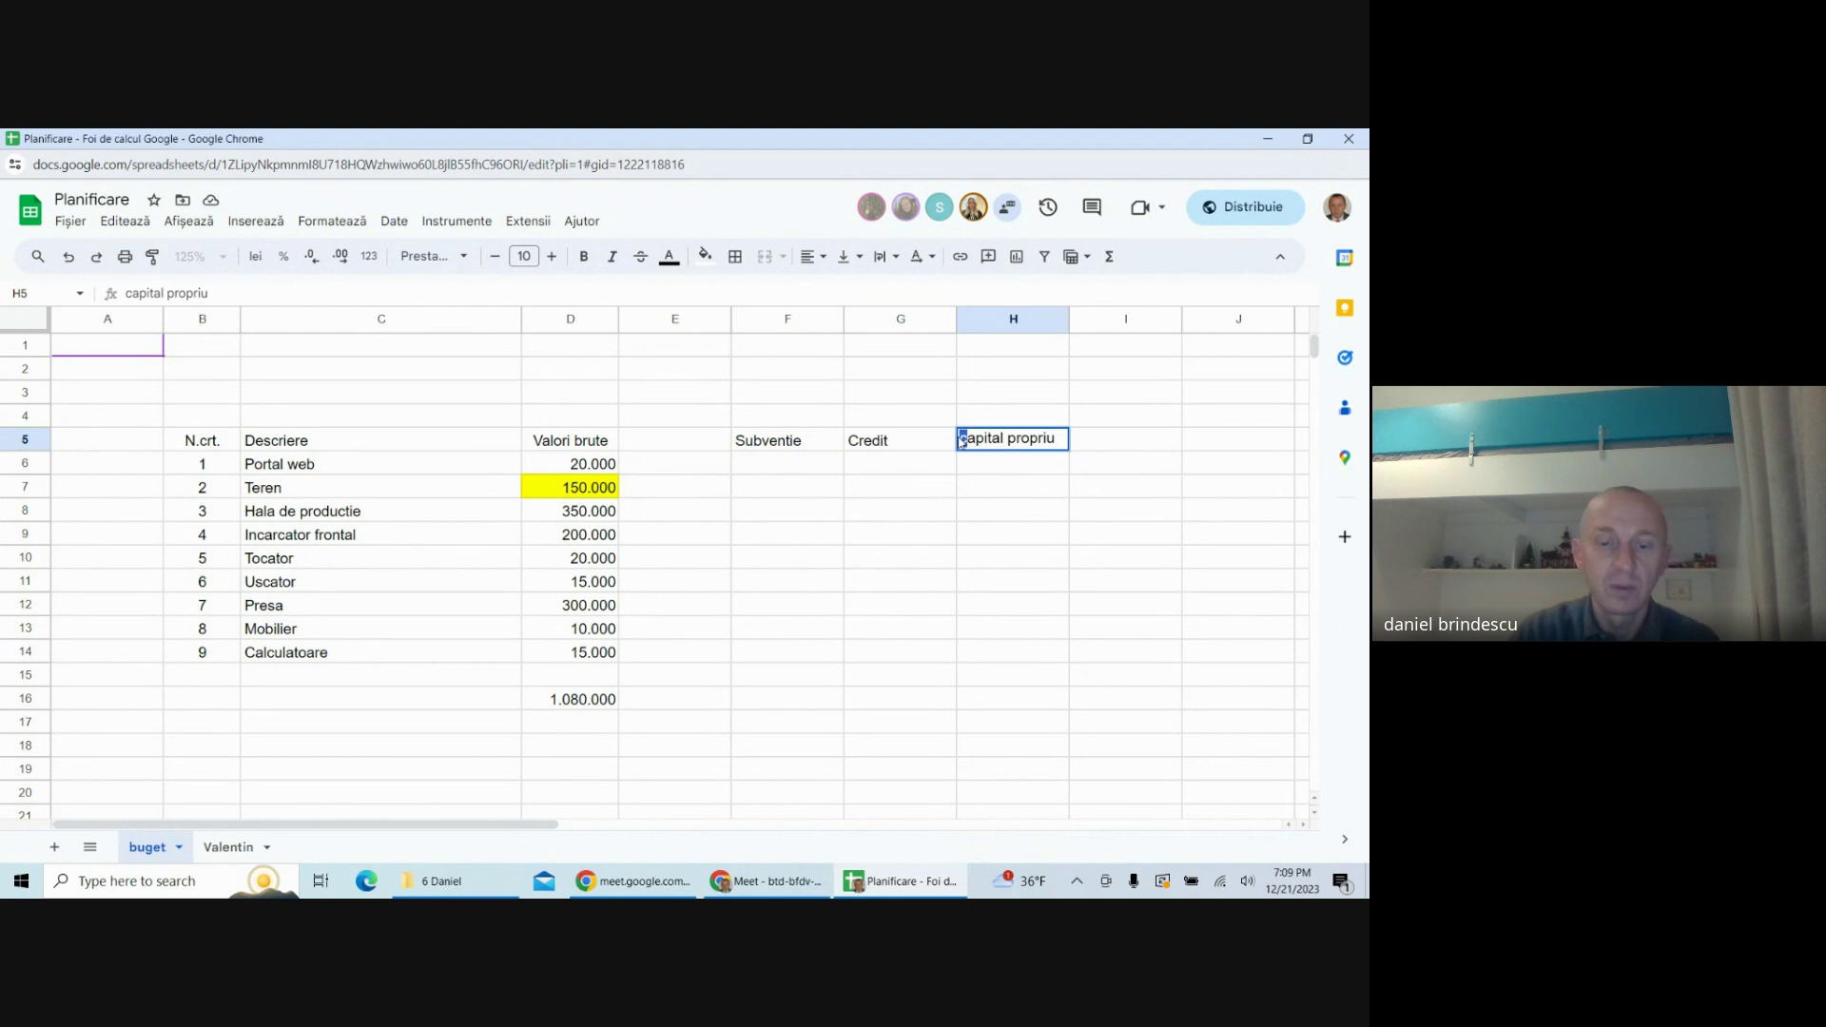
click(1006, 533)
click(785, 445)
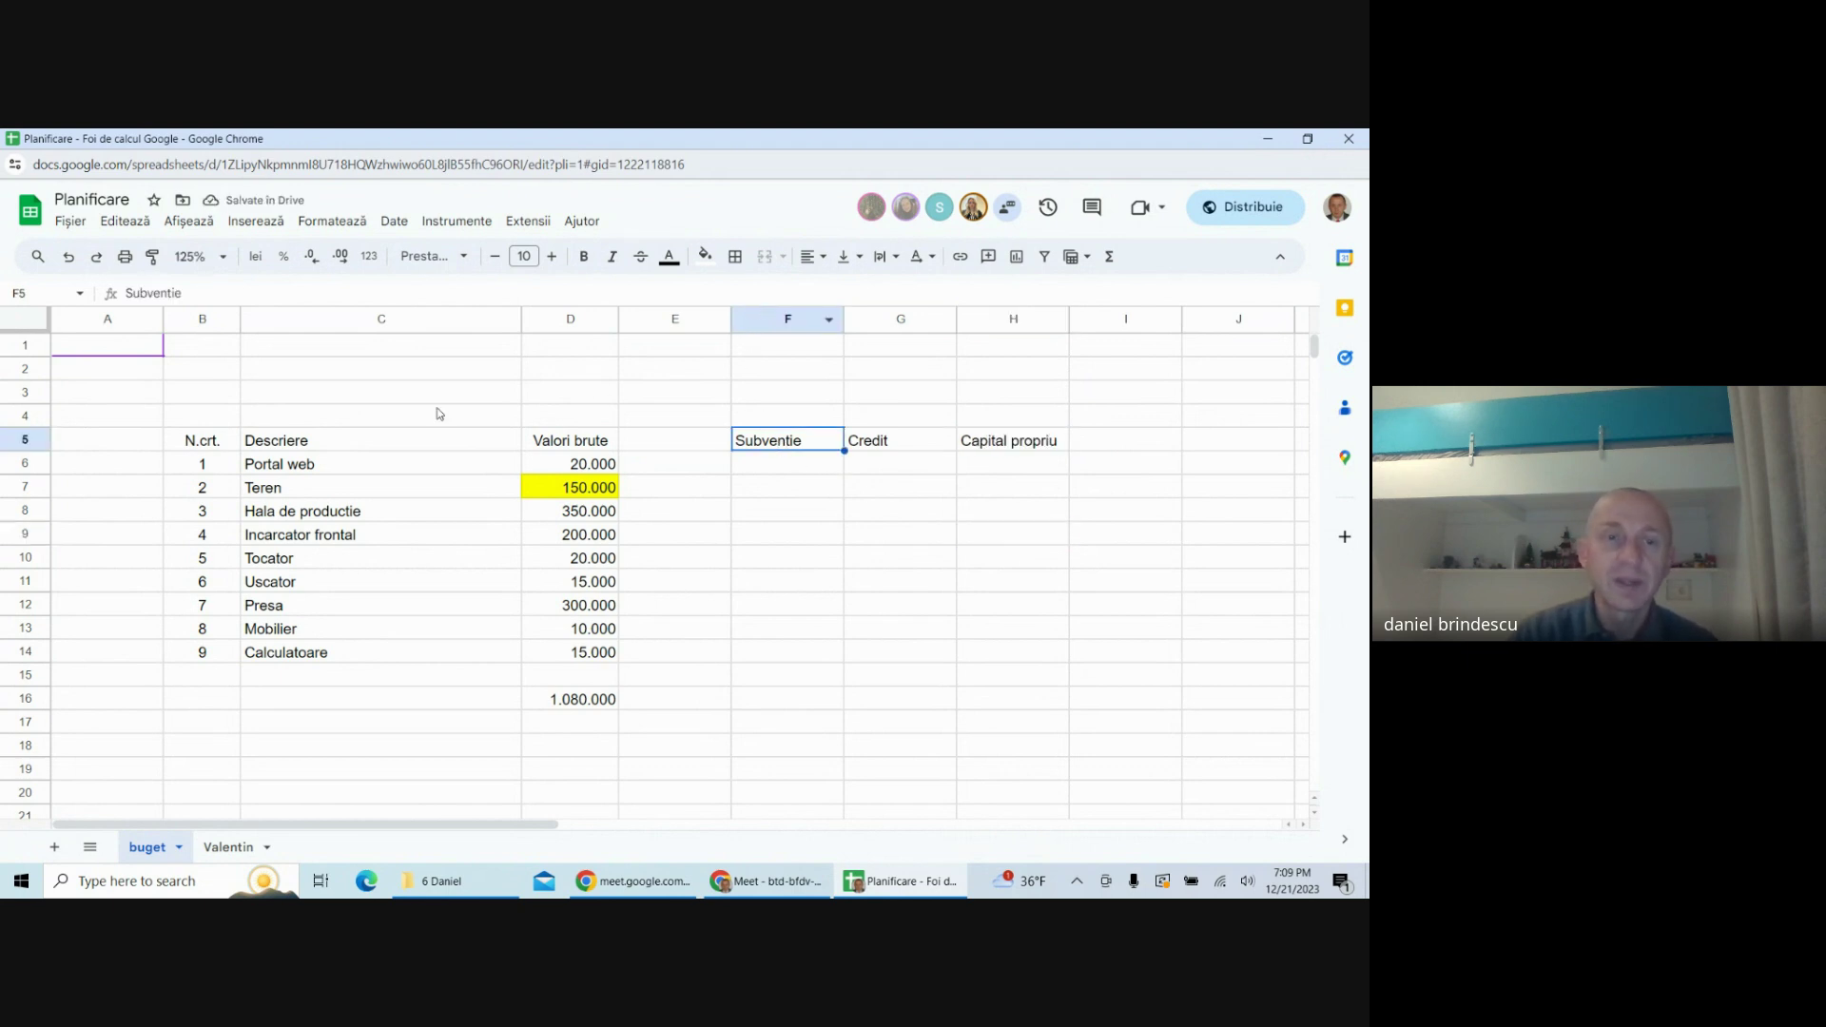
- Narrow the empty column A and insert two blank columns before the Subventie column
drag(163, 319, 103, 319)
click(849, 530)
drag(709, 321, 791, 322)
right_click(791, 321)
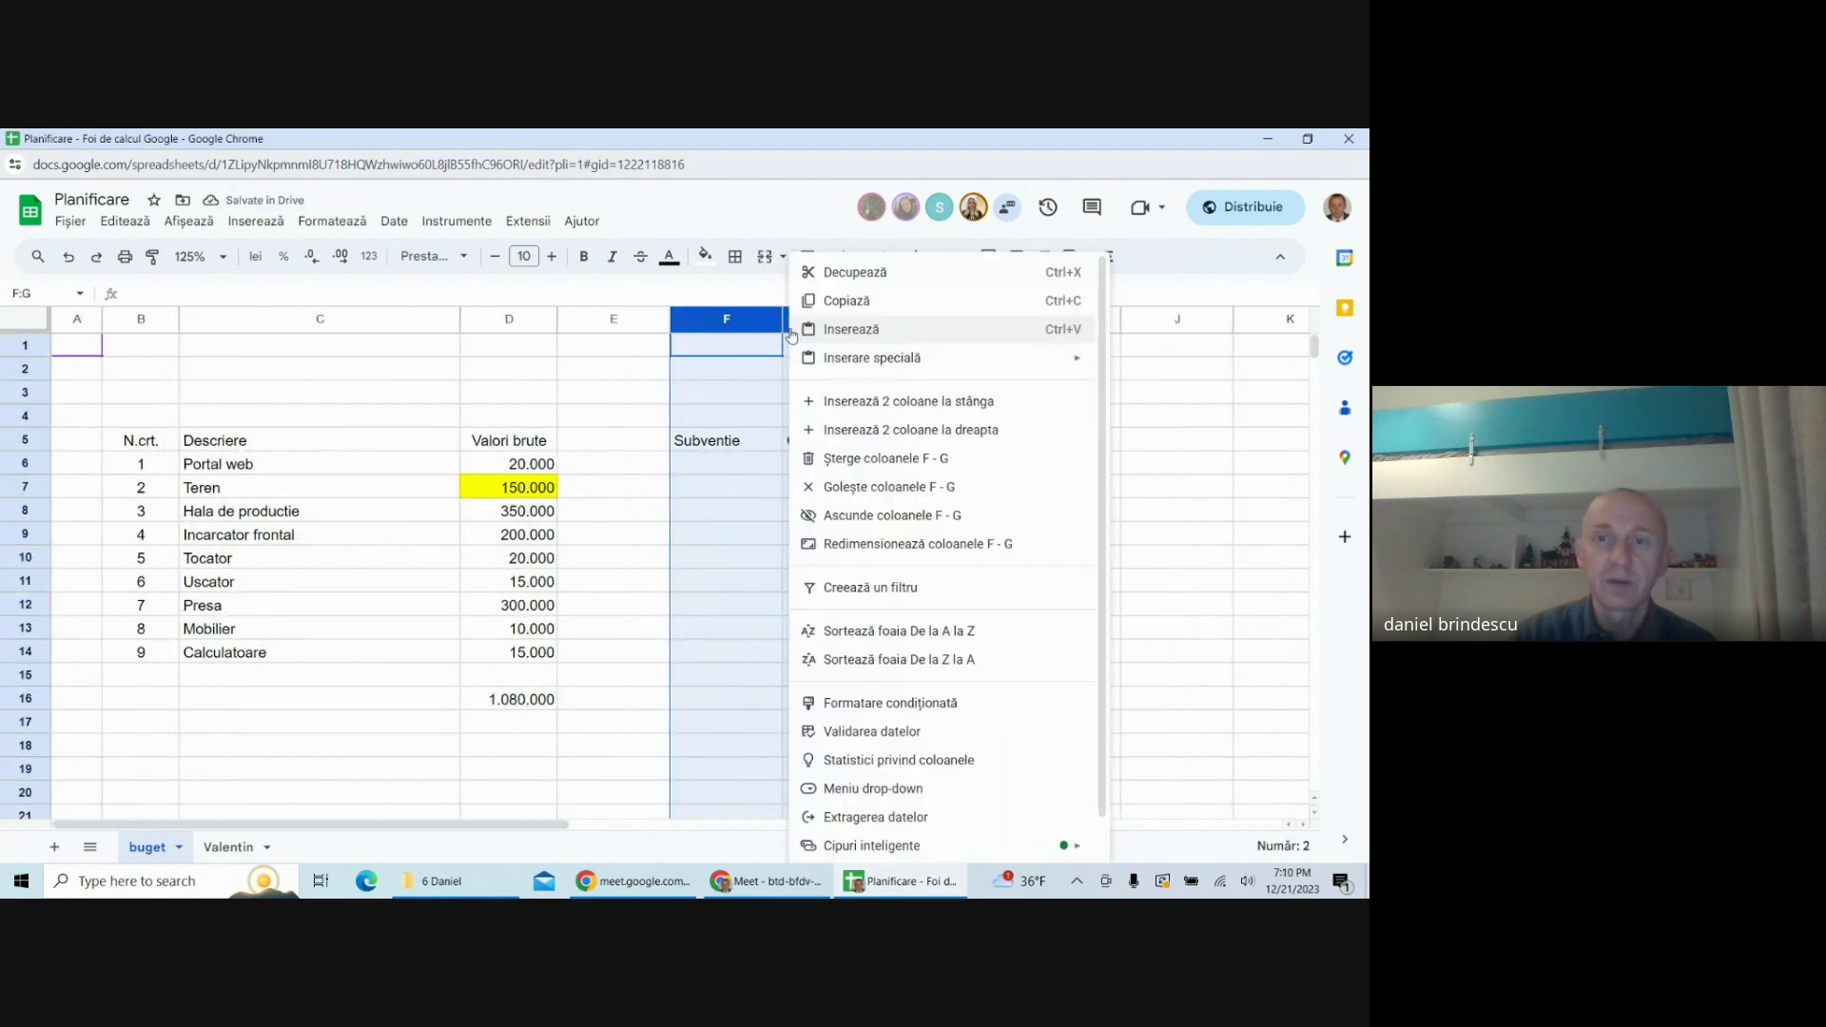
click(876, 402)
- Enter the headers eligibil in F5 and Neeligibil in G5, and narrow the empty column E
click(739, 440)
text(e)
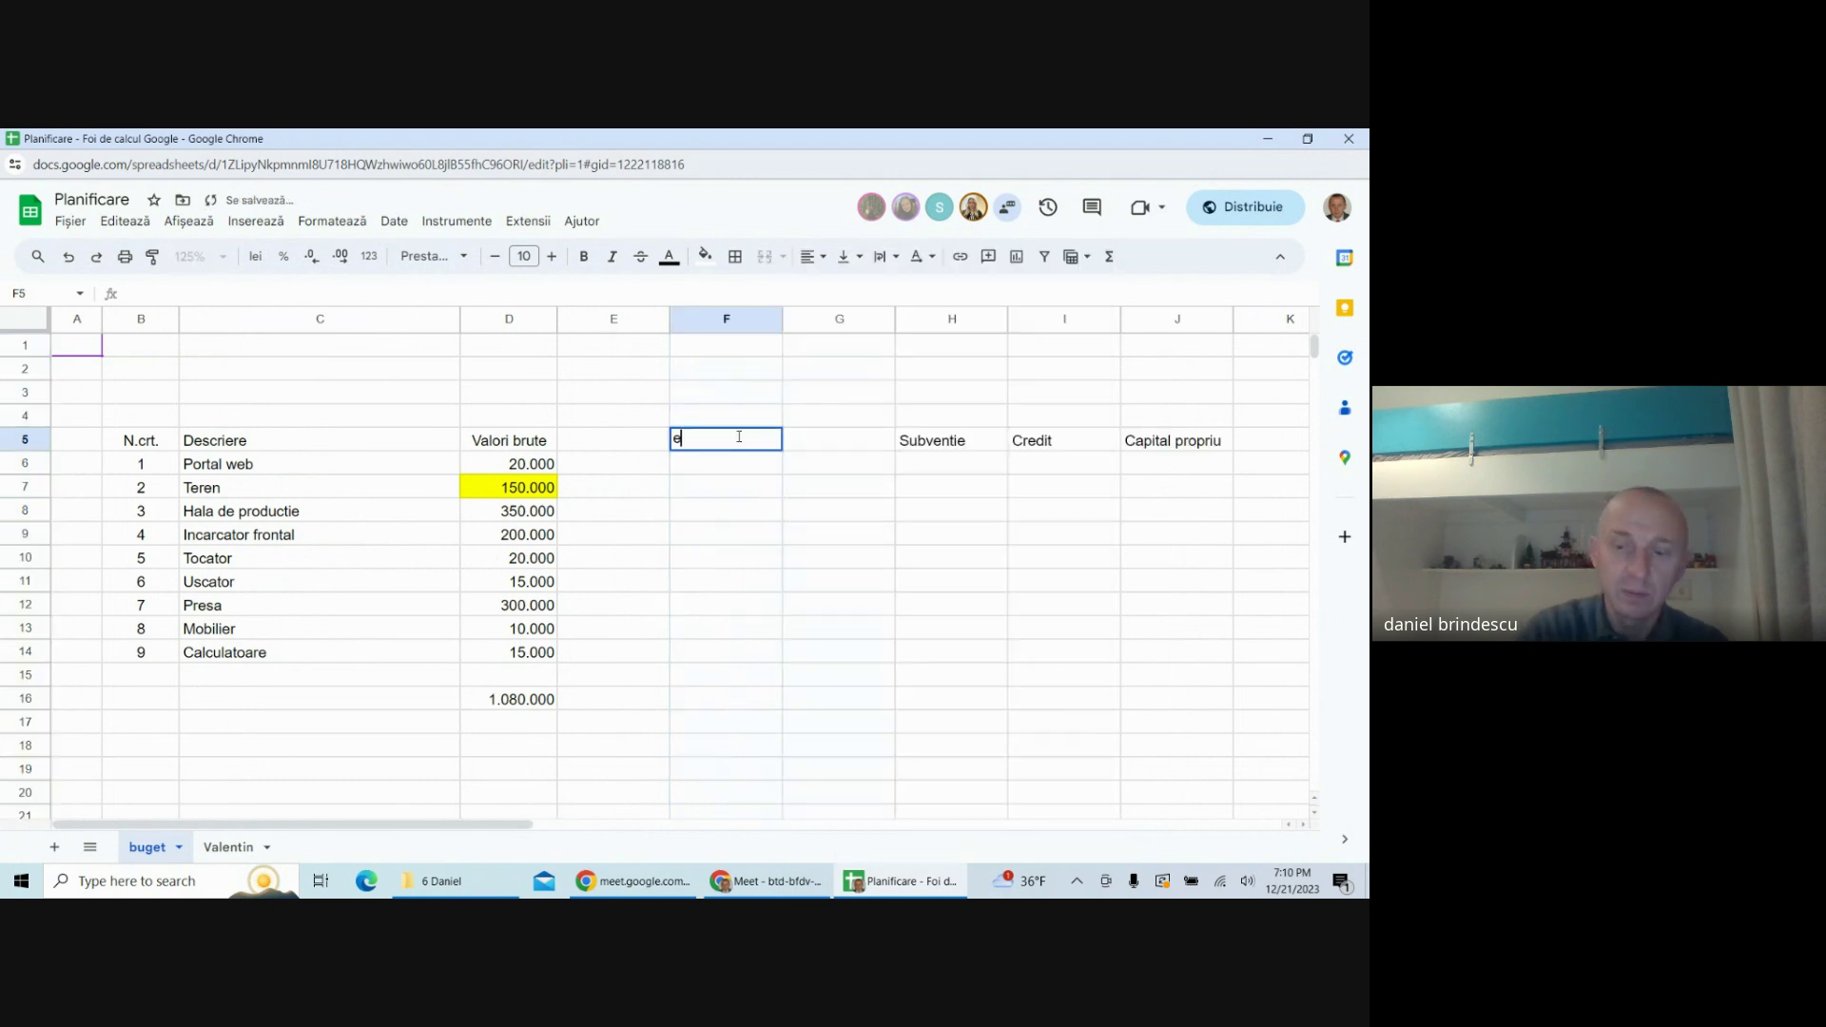
text(ligibil)
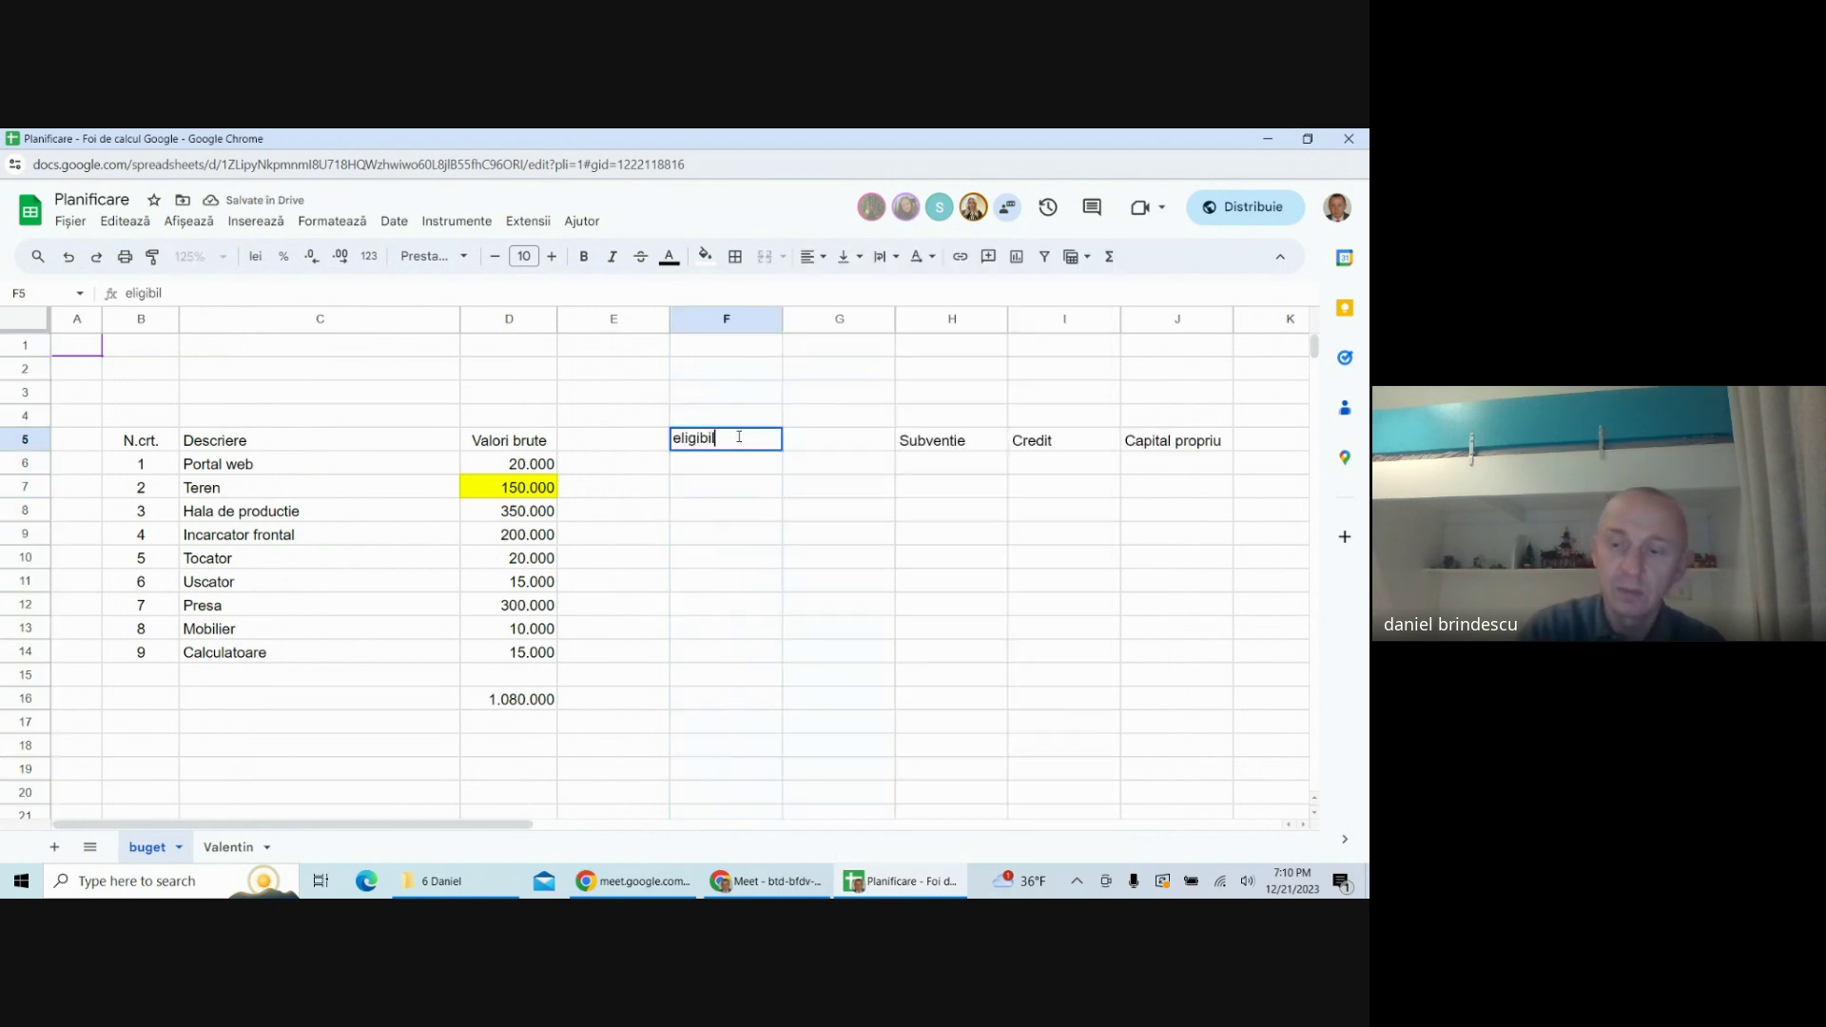
key(Tab)
text(Neeligibil)
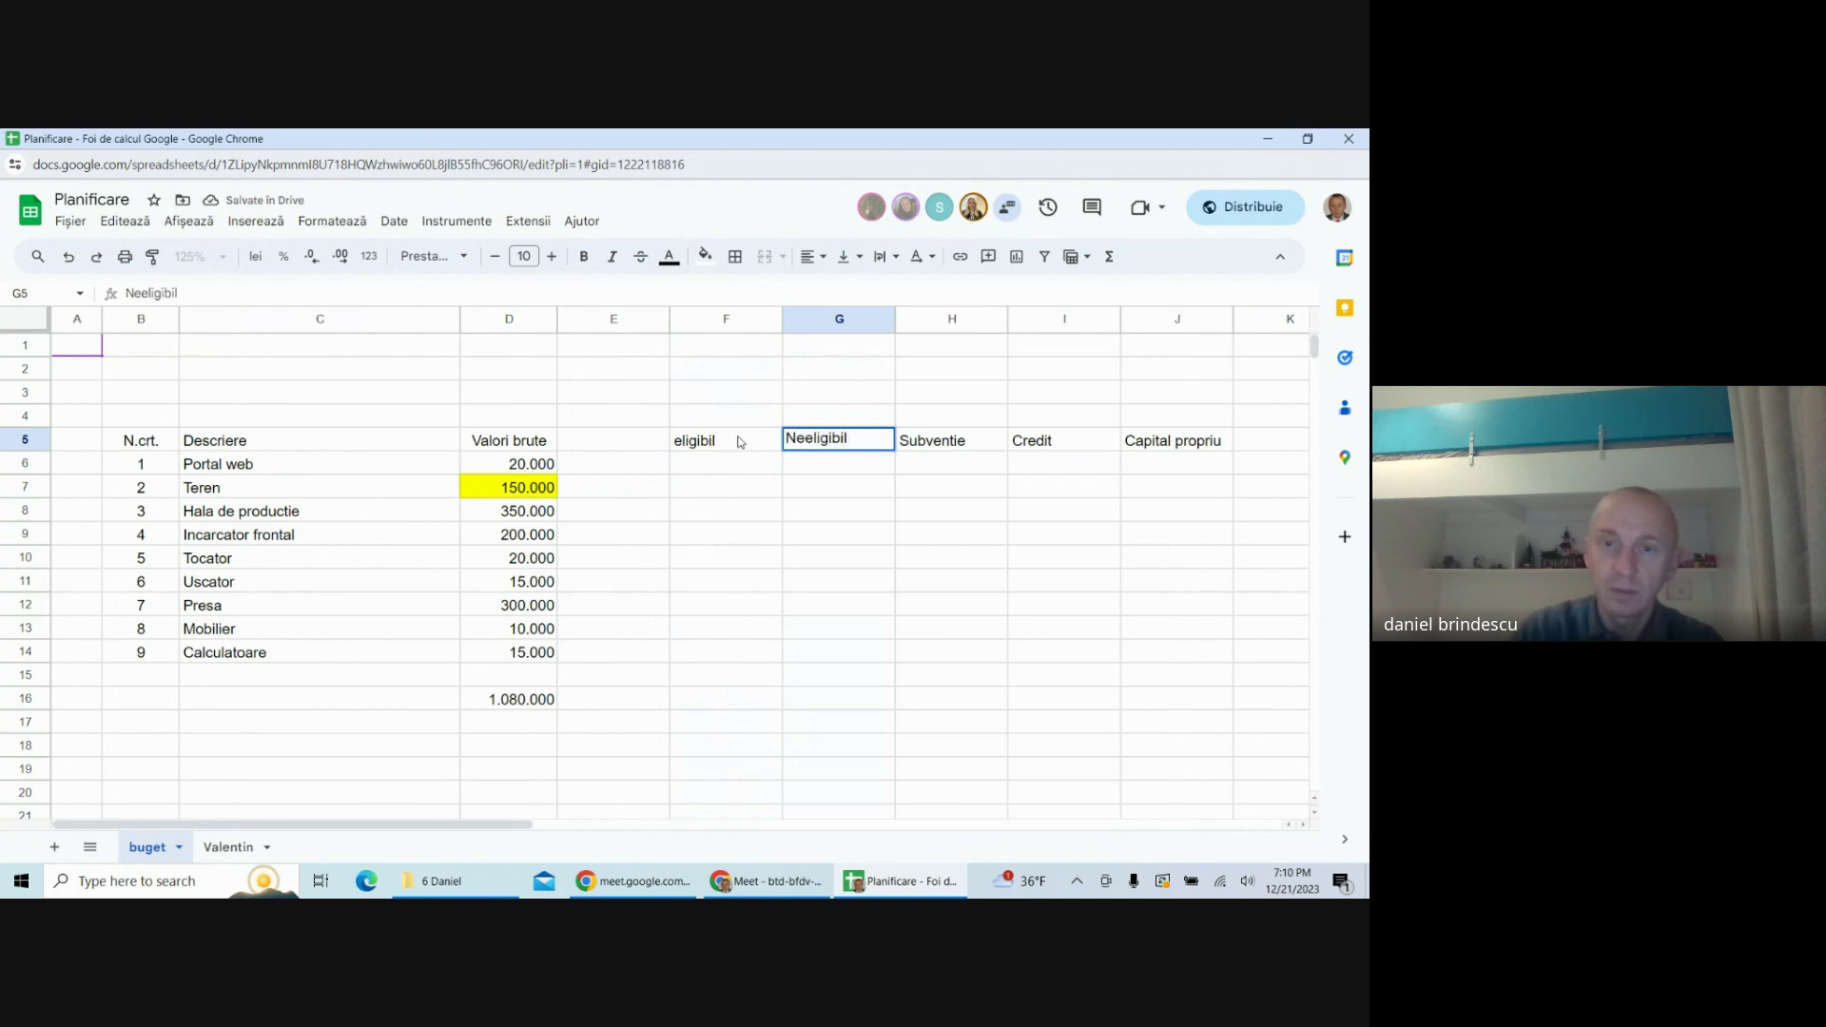
click(690, 443)
double_click(683, 440)
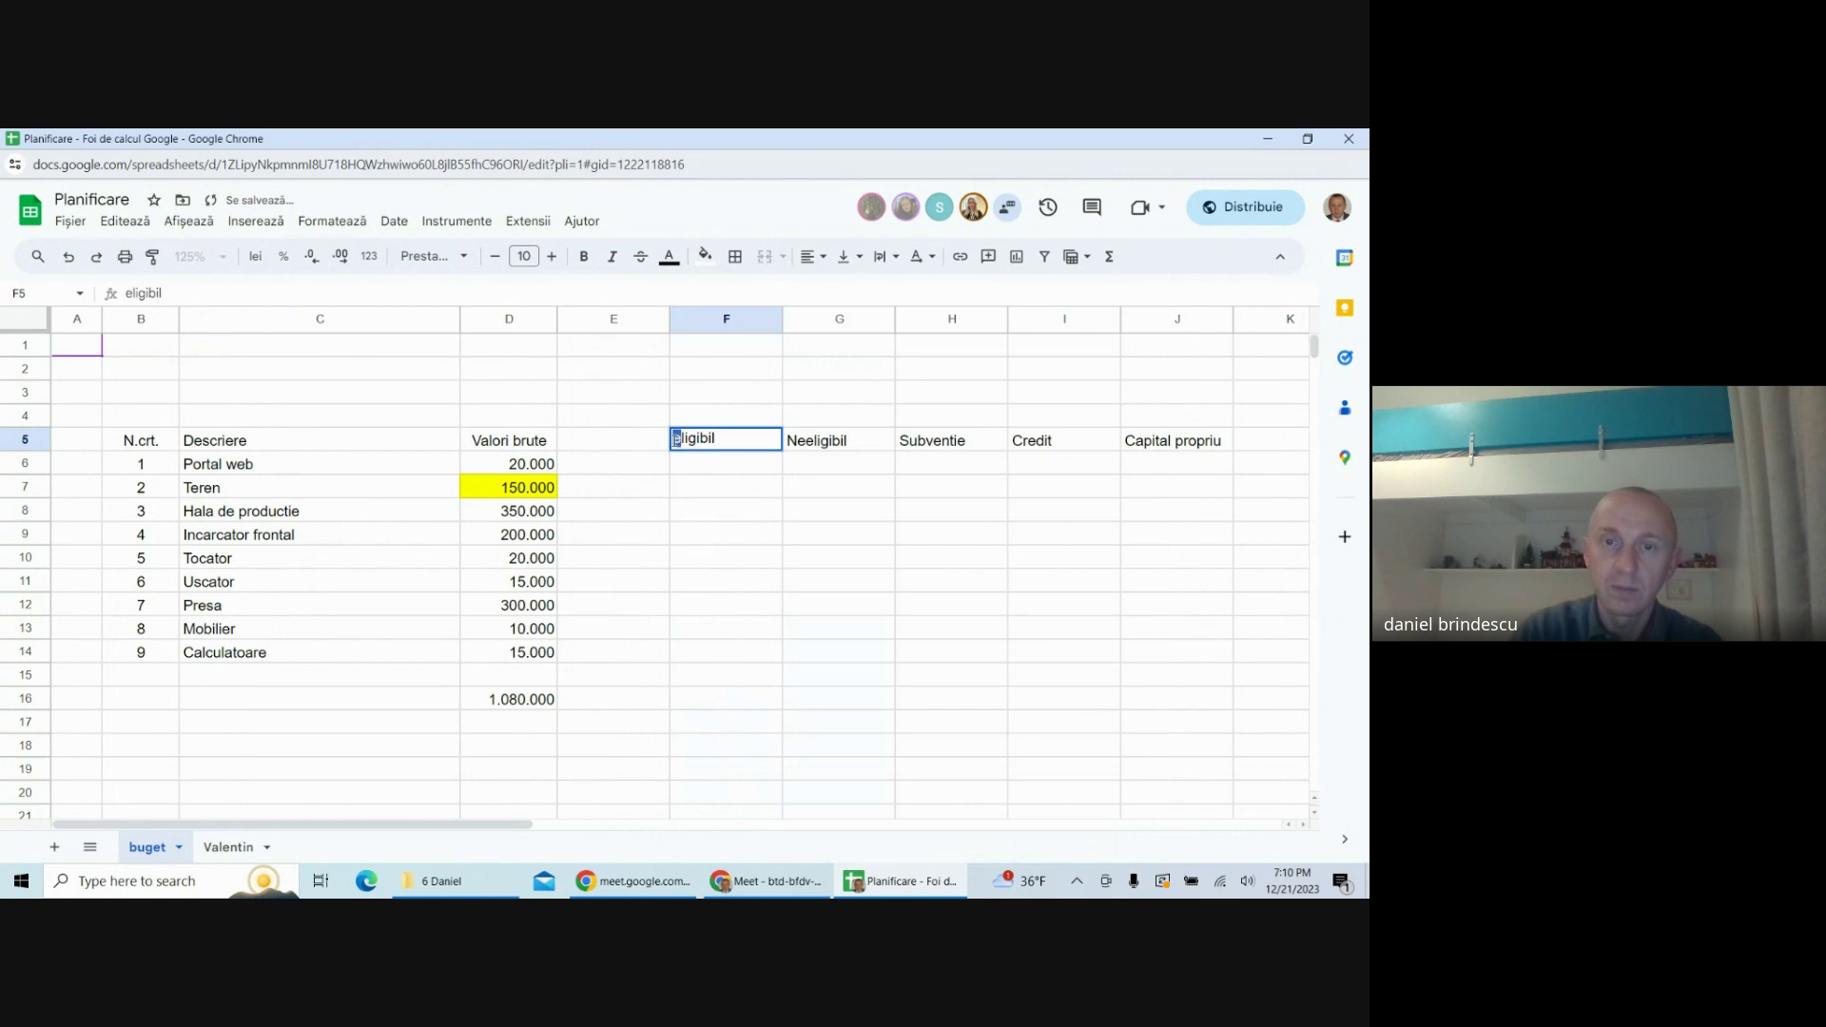
click(713, 530)
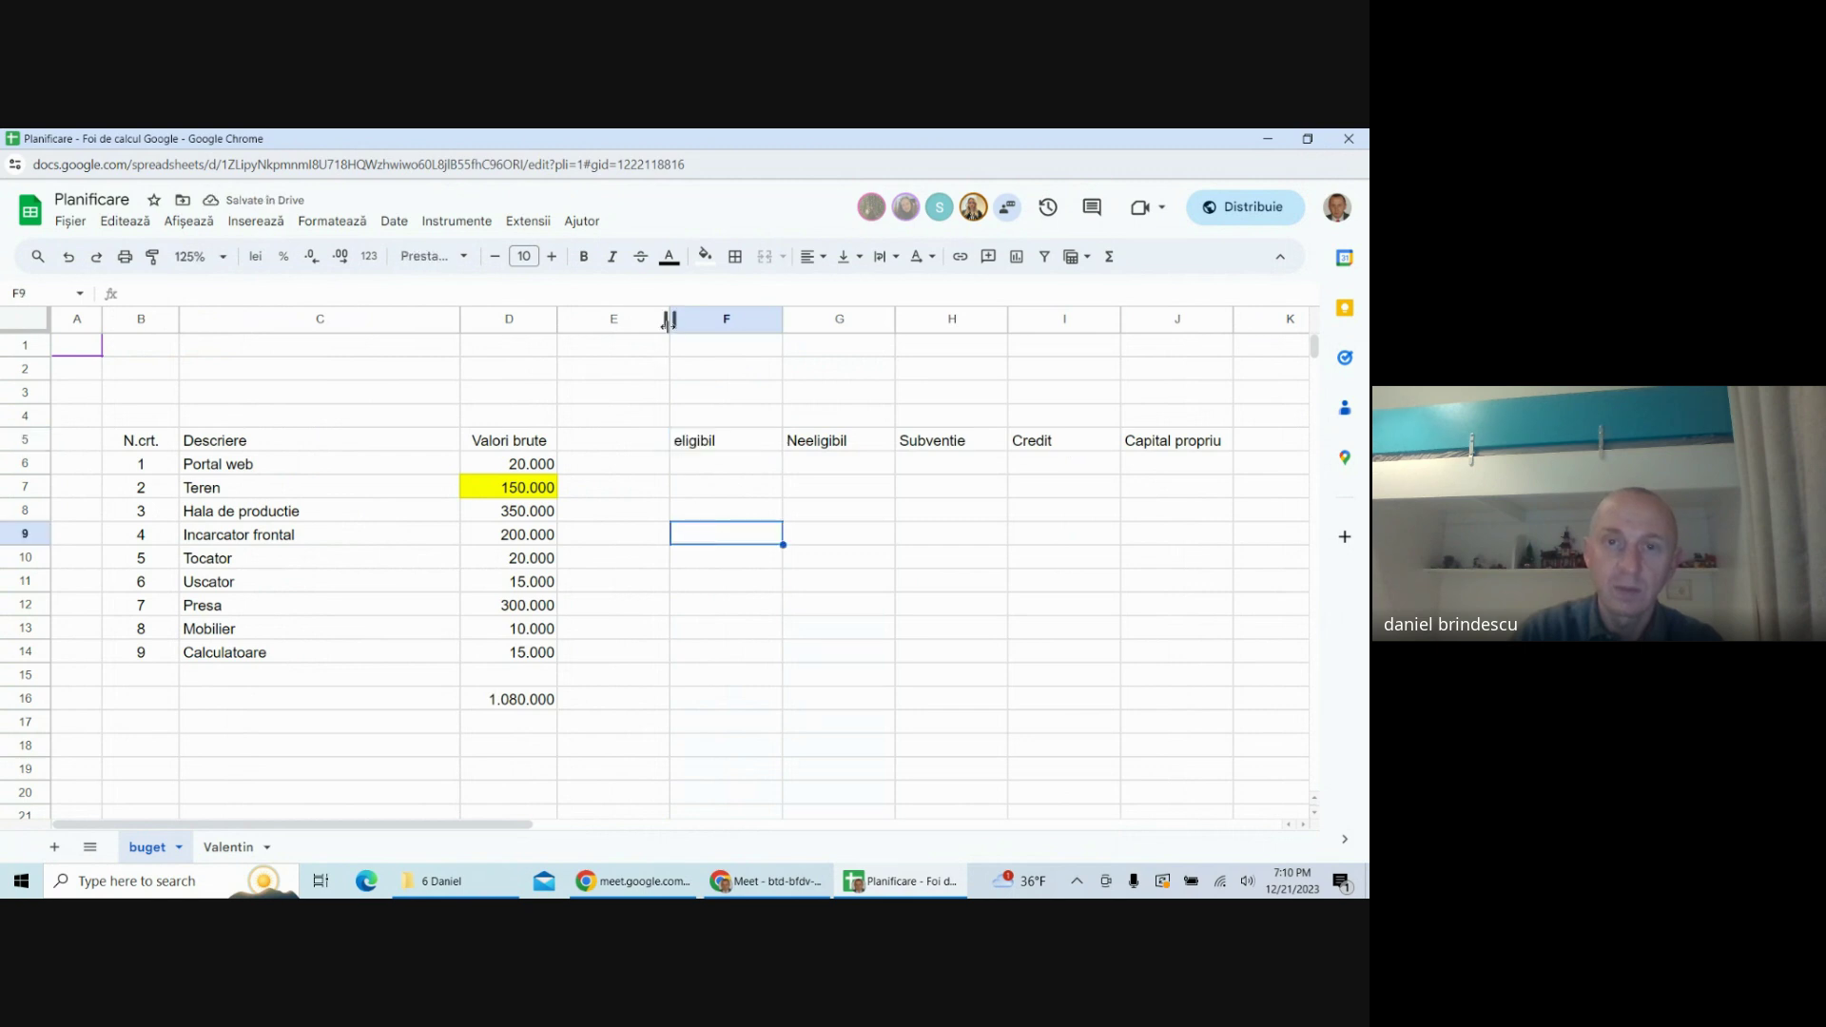
drag(669, 320, 602, 320)
click(841, 635)
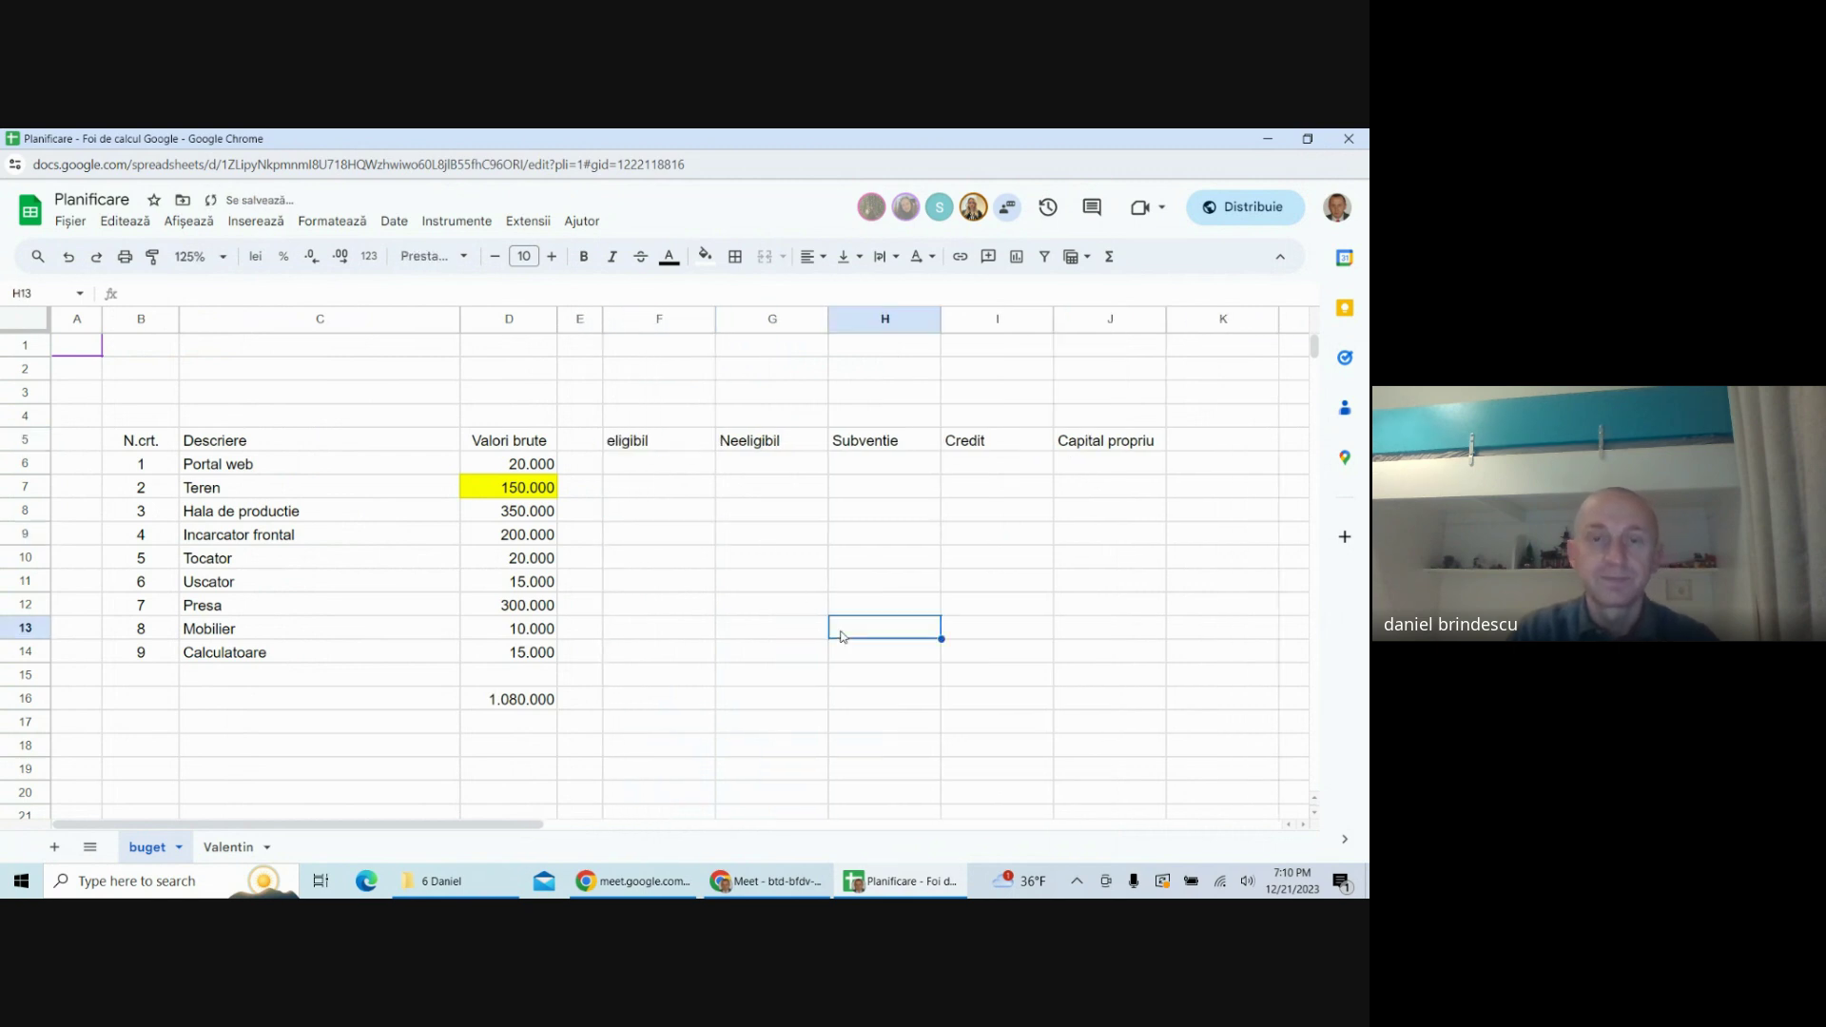
- Reference the gross value in F6 with =D6 and fill the formula down the eligibil column to F14
click(625, 470)
text(=)
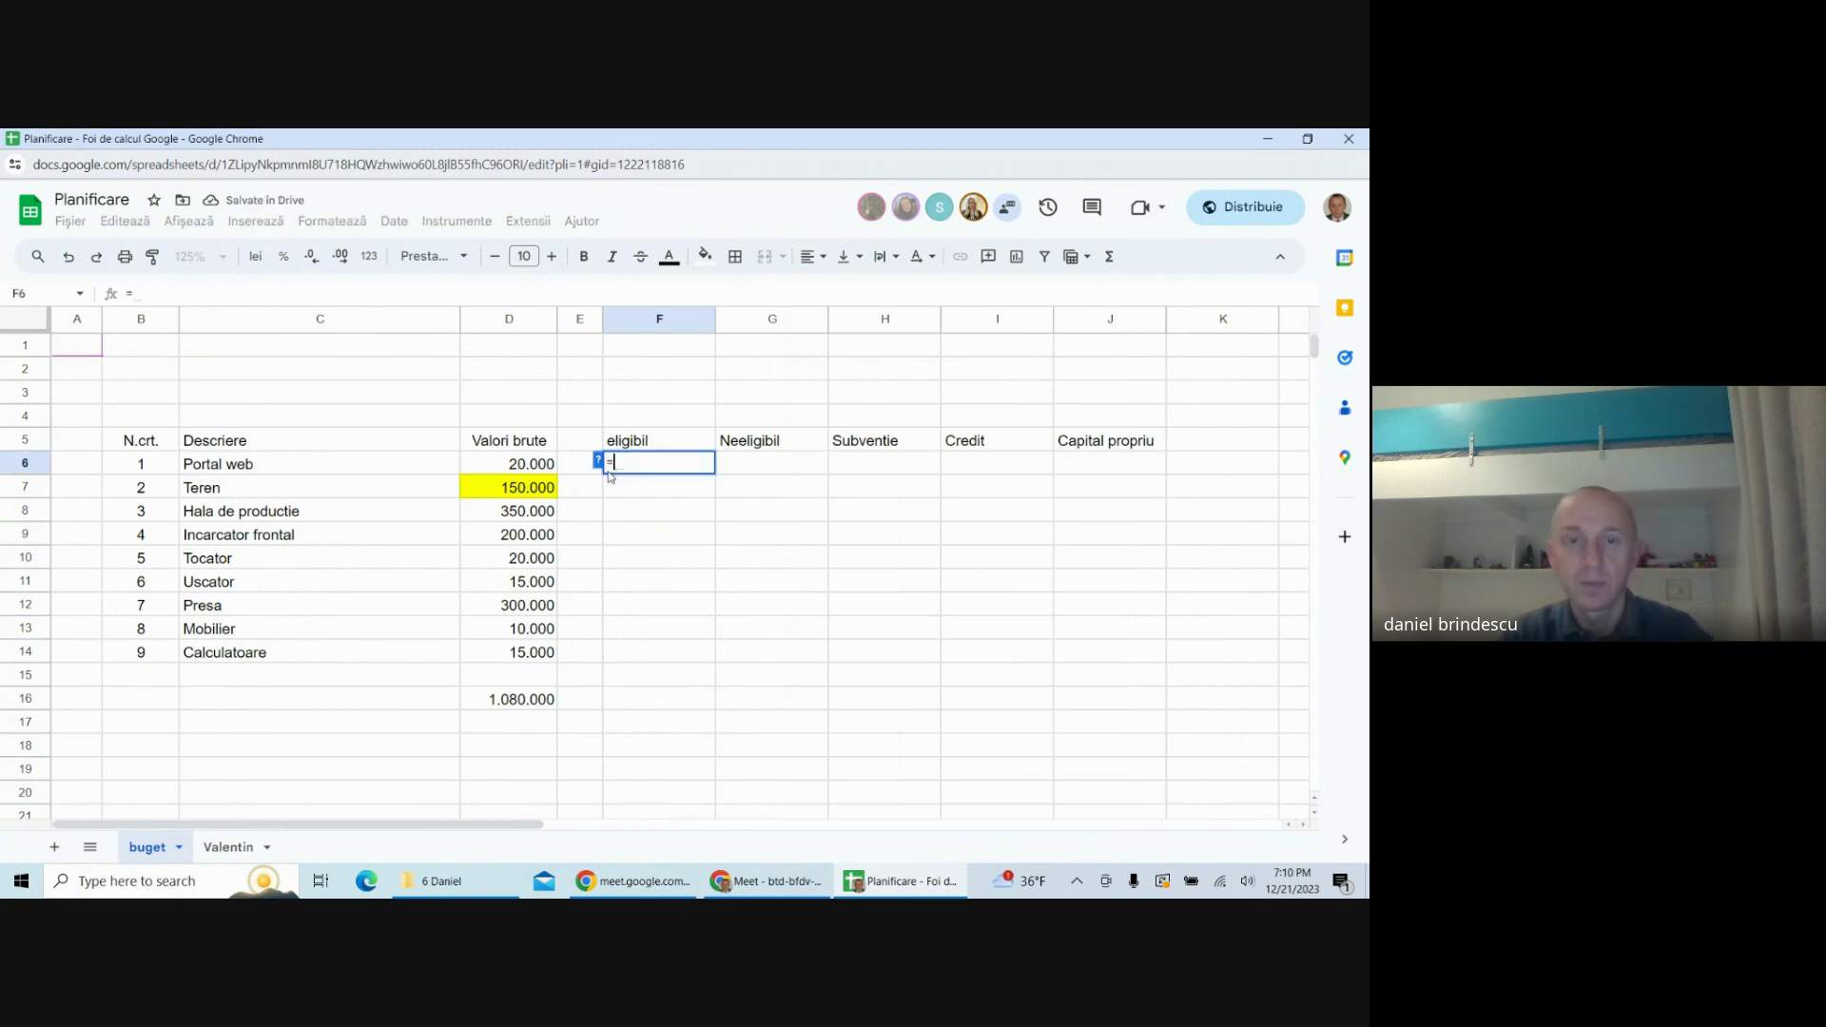
click(529, 463)
key(Return)
click(652, 464)
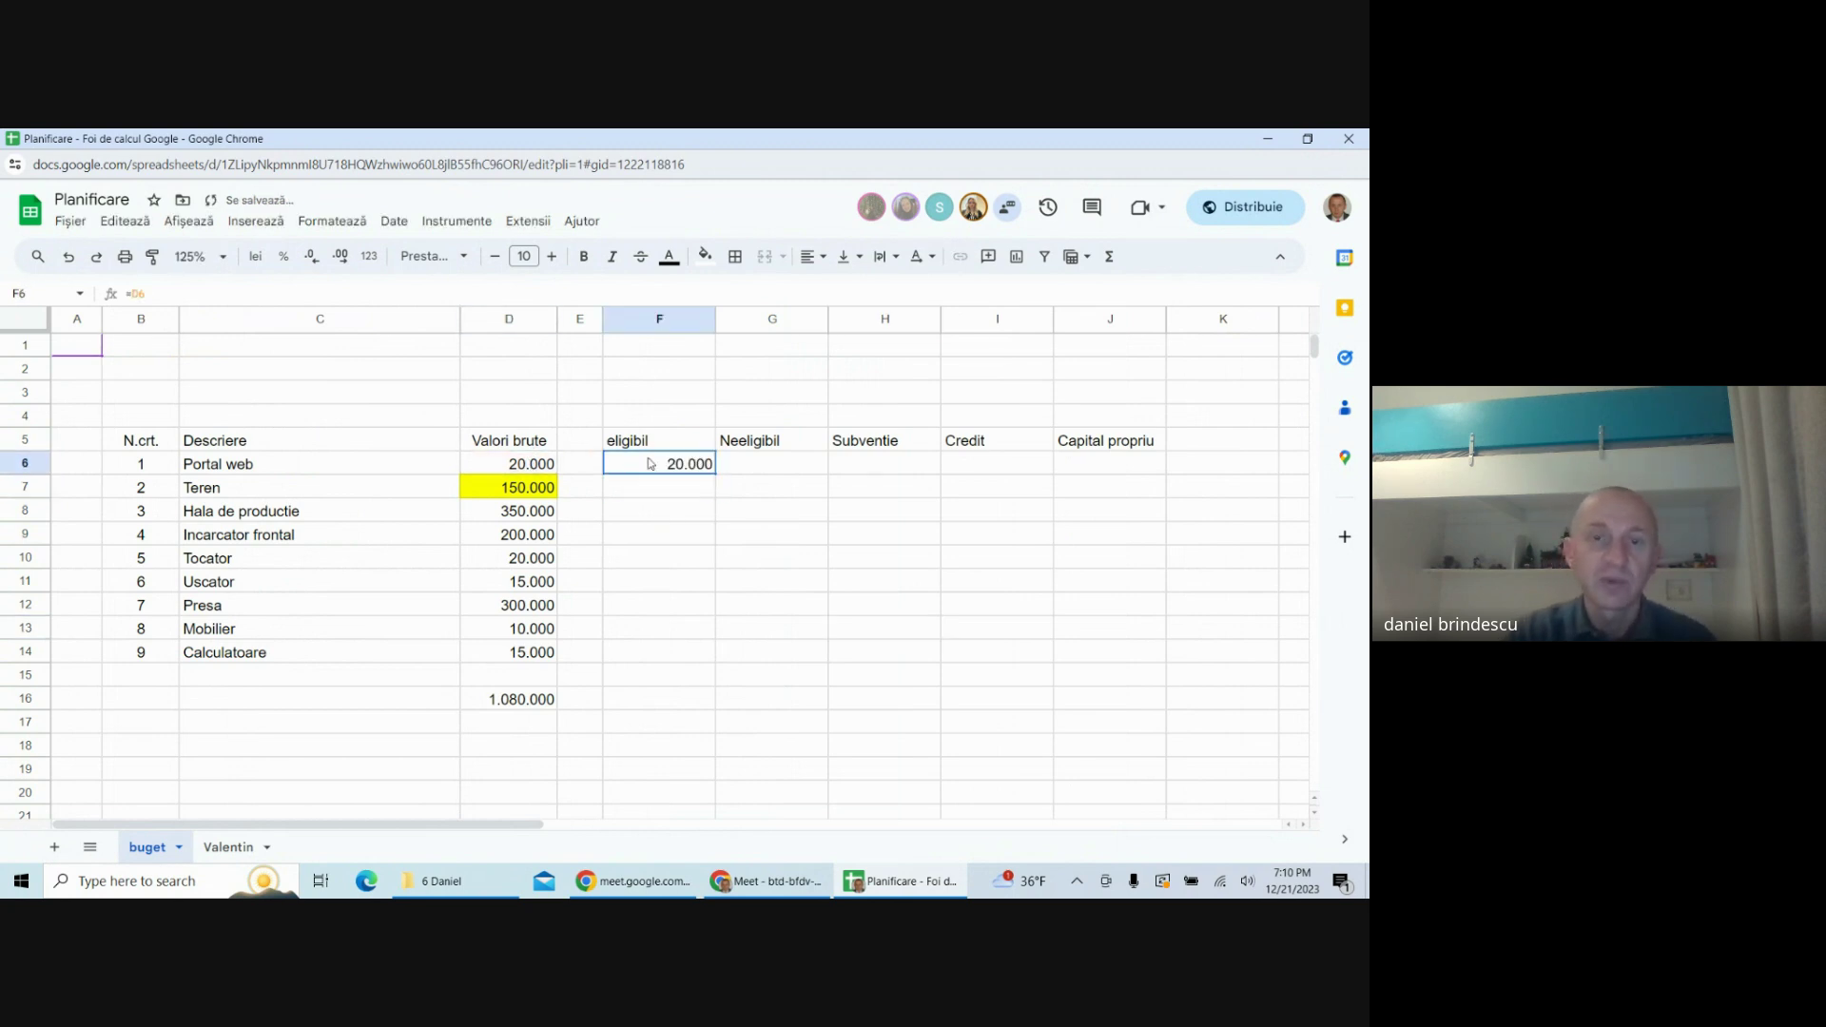
drag(717, 472, 672, 643)
- Treat Teren as ineligible by clearing F7 and entering =D7 in G7 under Neeligibil
click(646, 495)
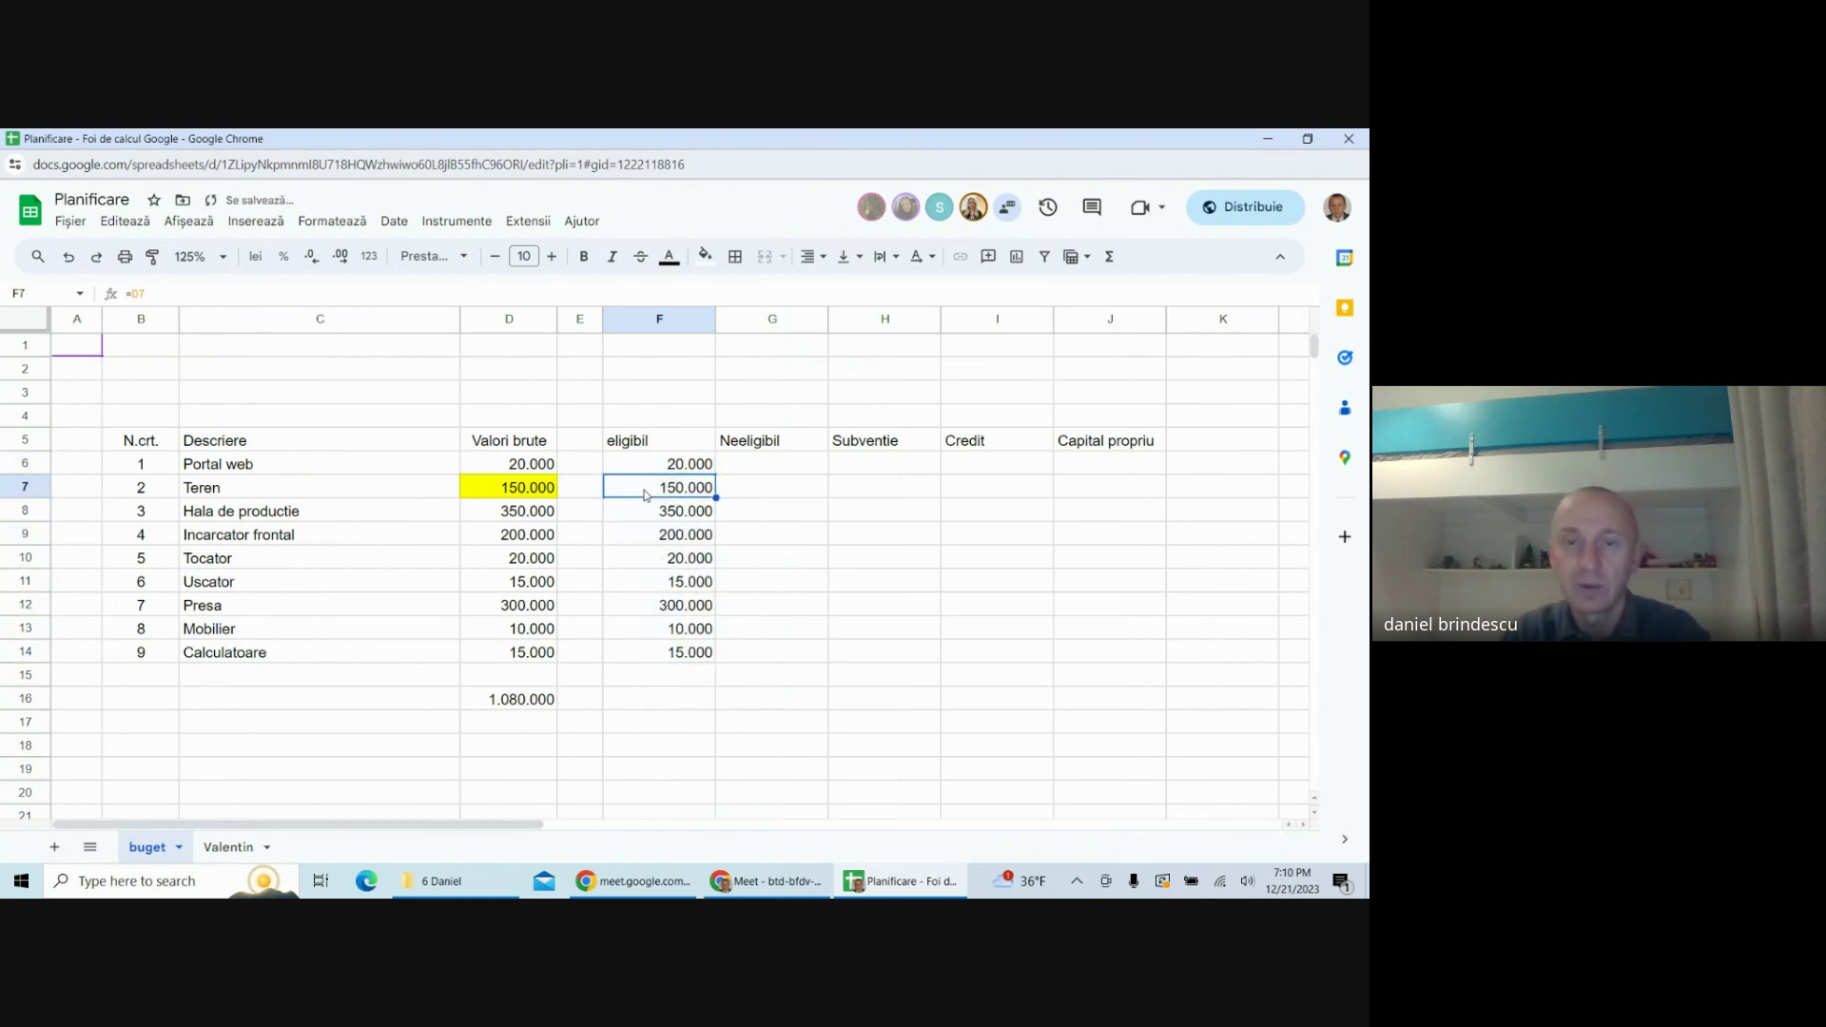
key(Delete)
click(810, 558)
click(756, 491)
text(=)
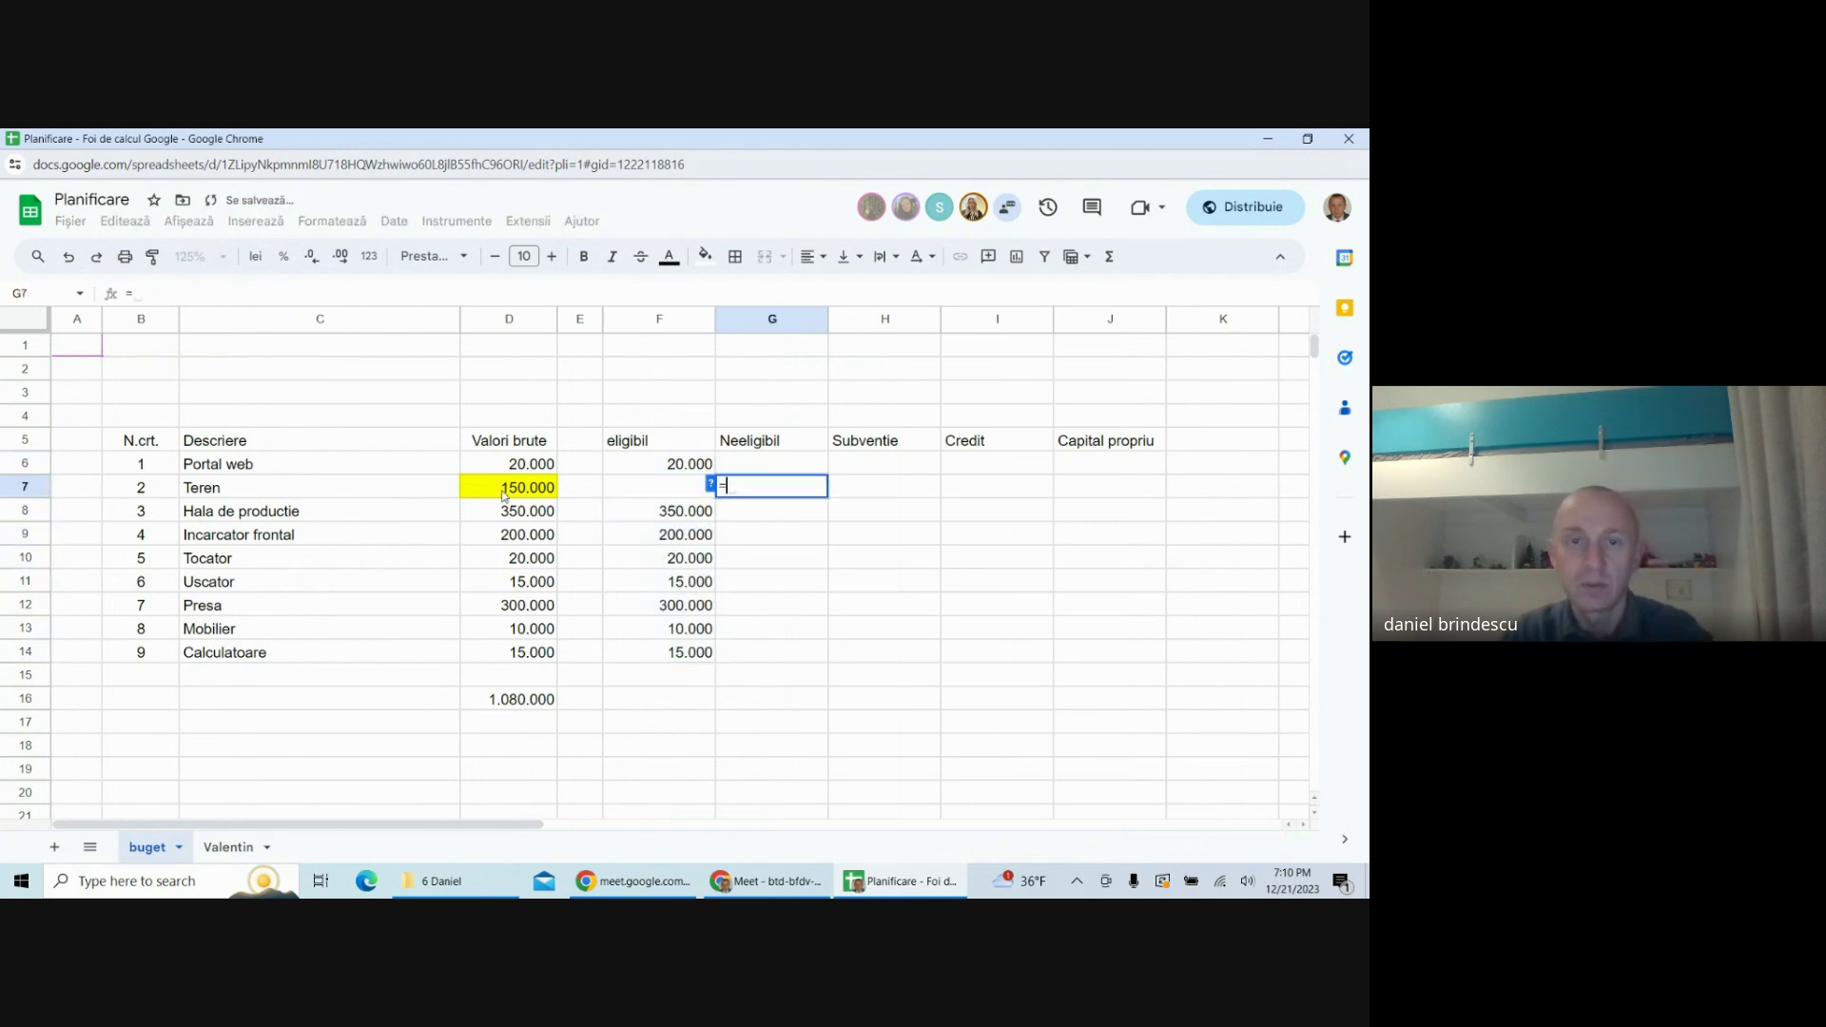
click(502, 488)
key(Return)
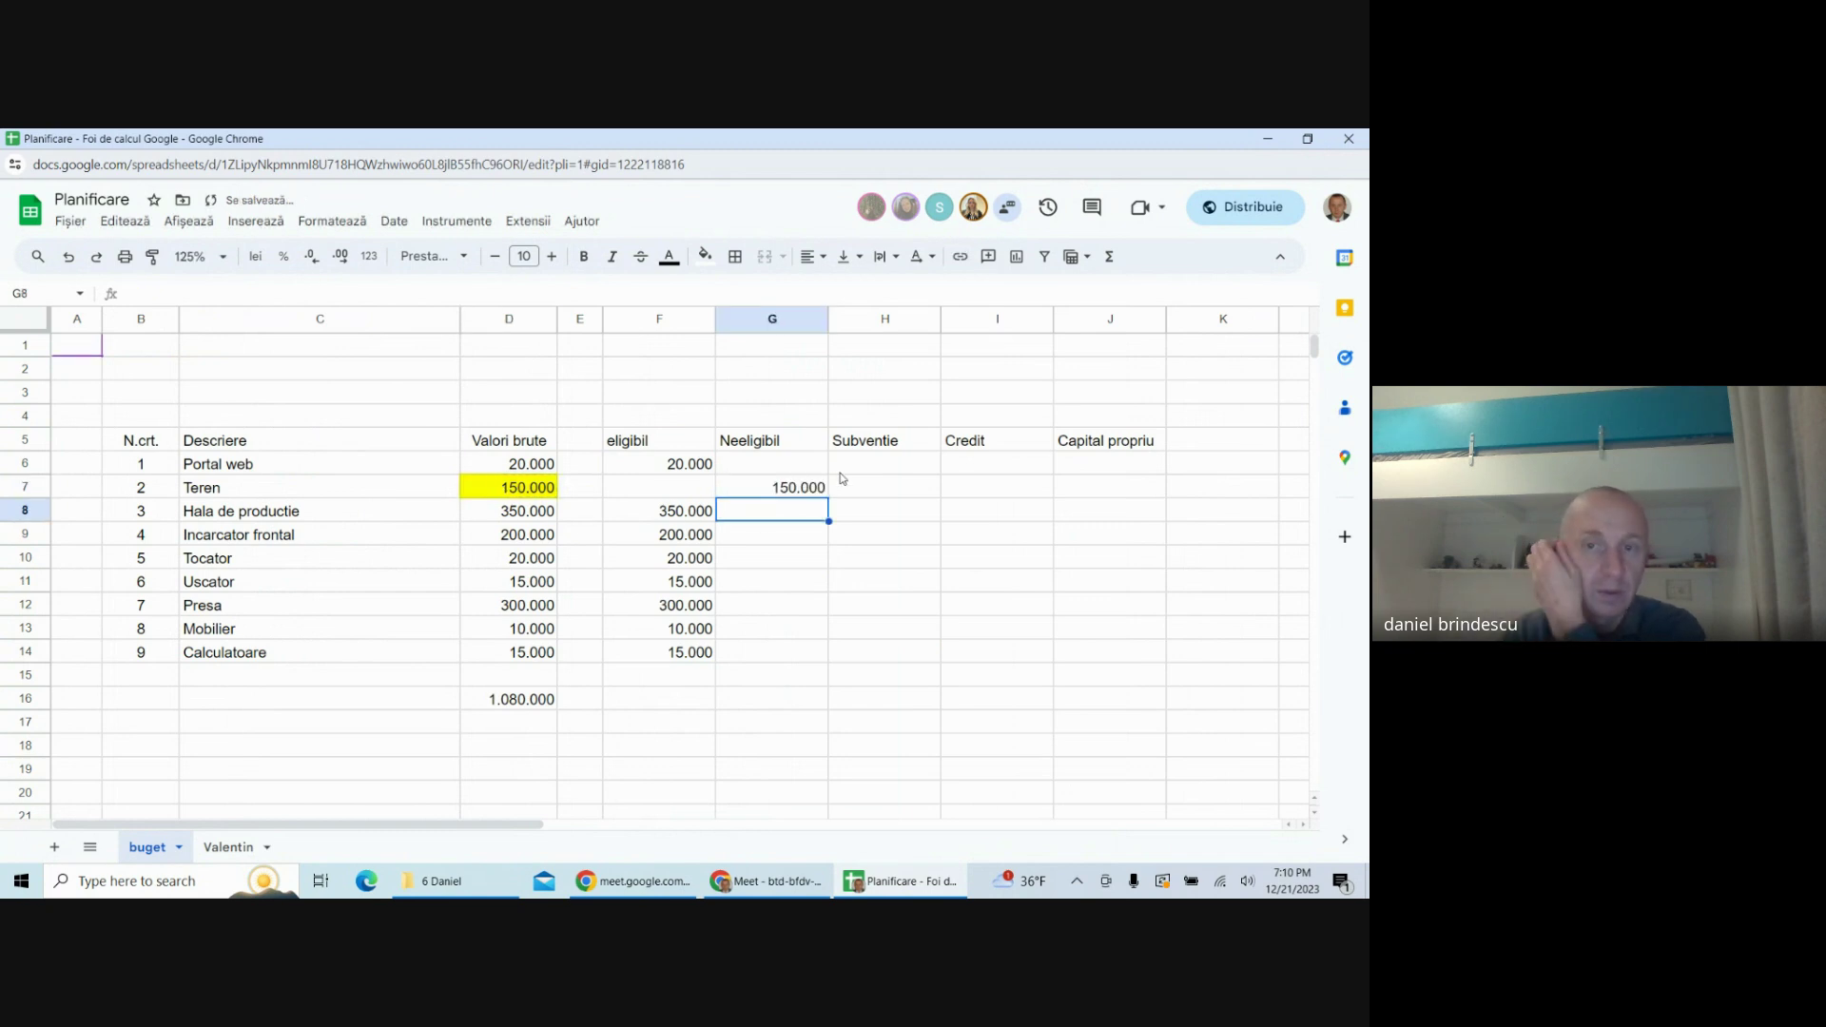
- Enter the 76% subsidy rate in H4 above Subventie and give the cell a bright green fill
click(863, 416)
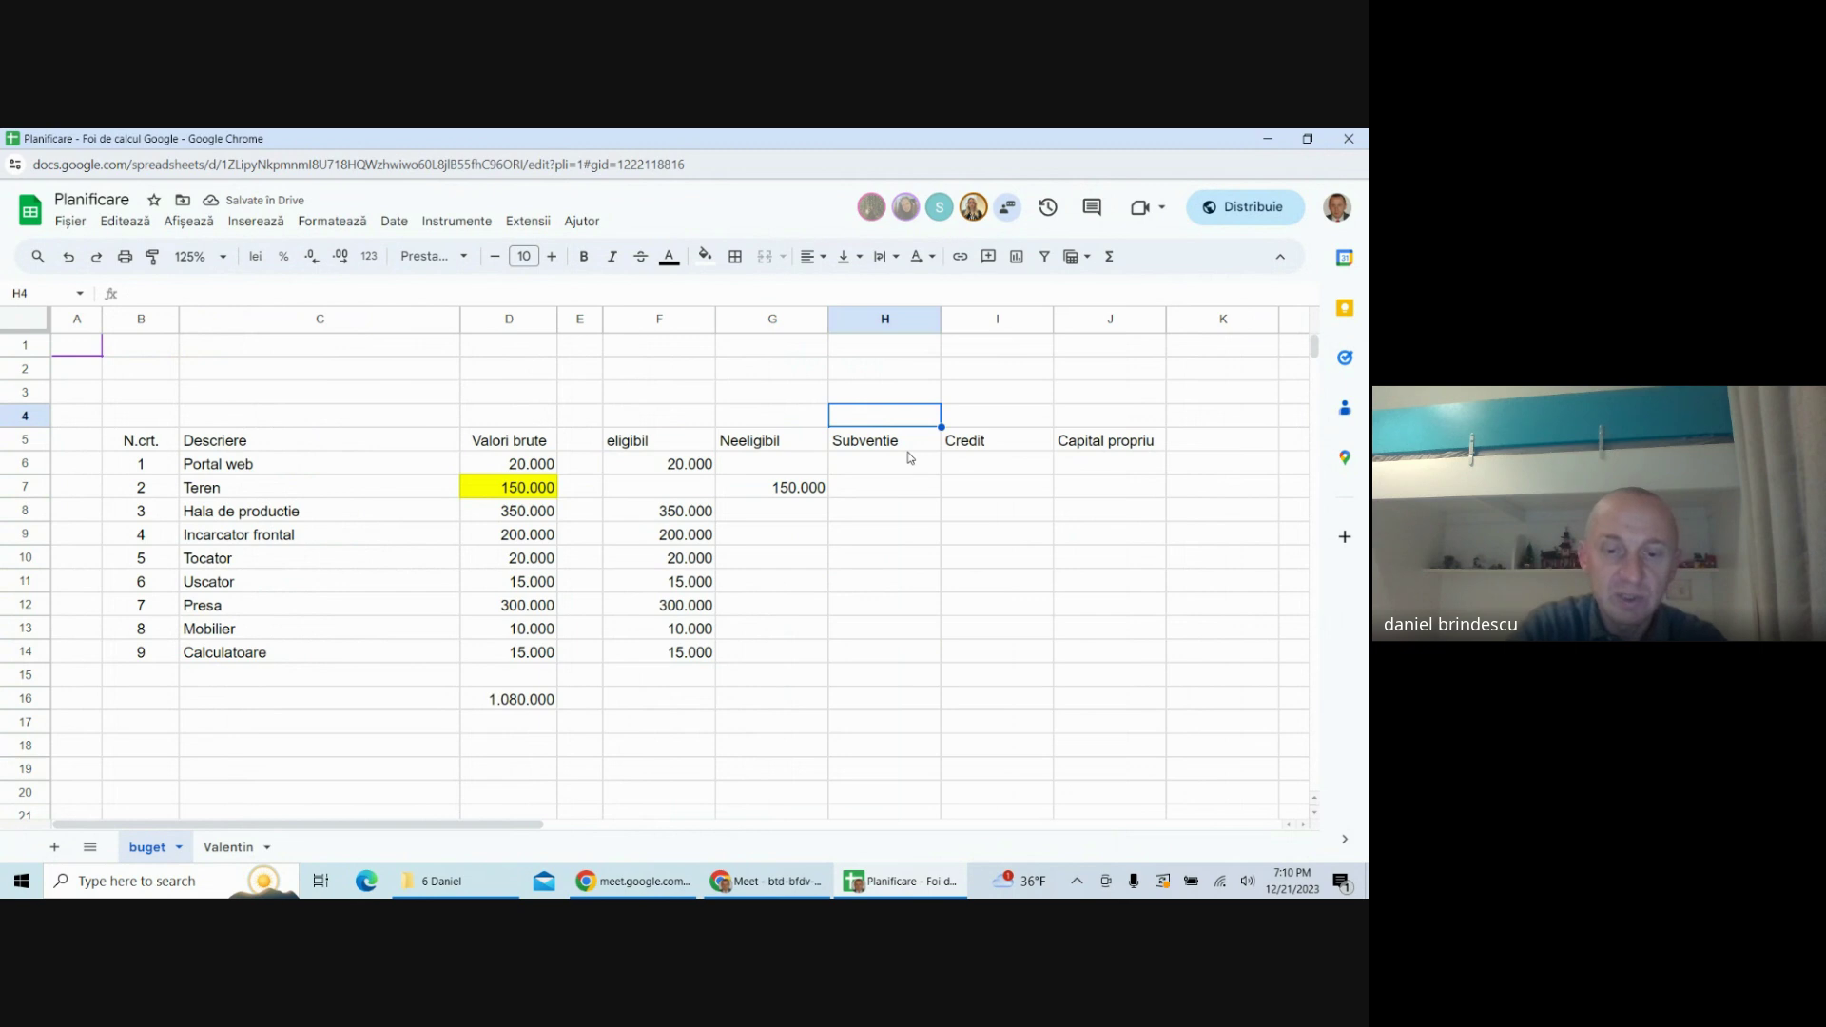
text(76%)
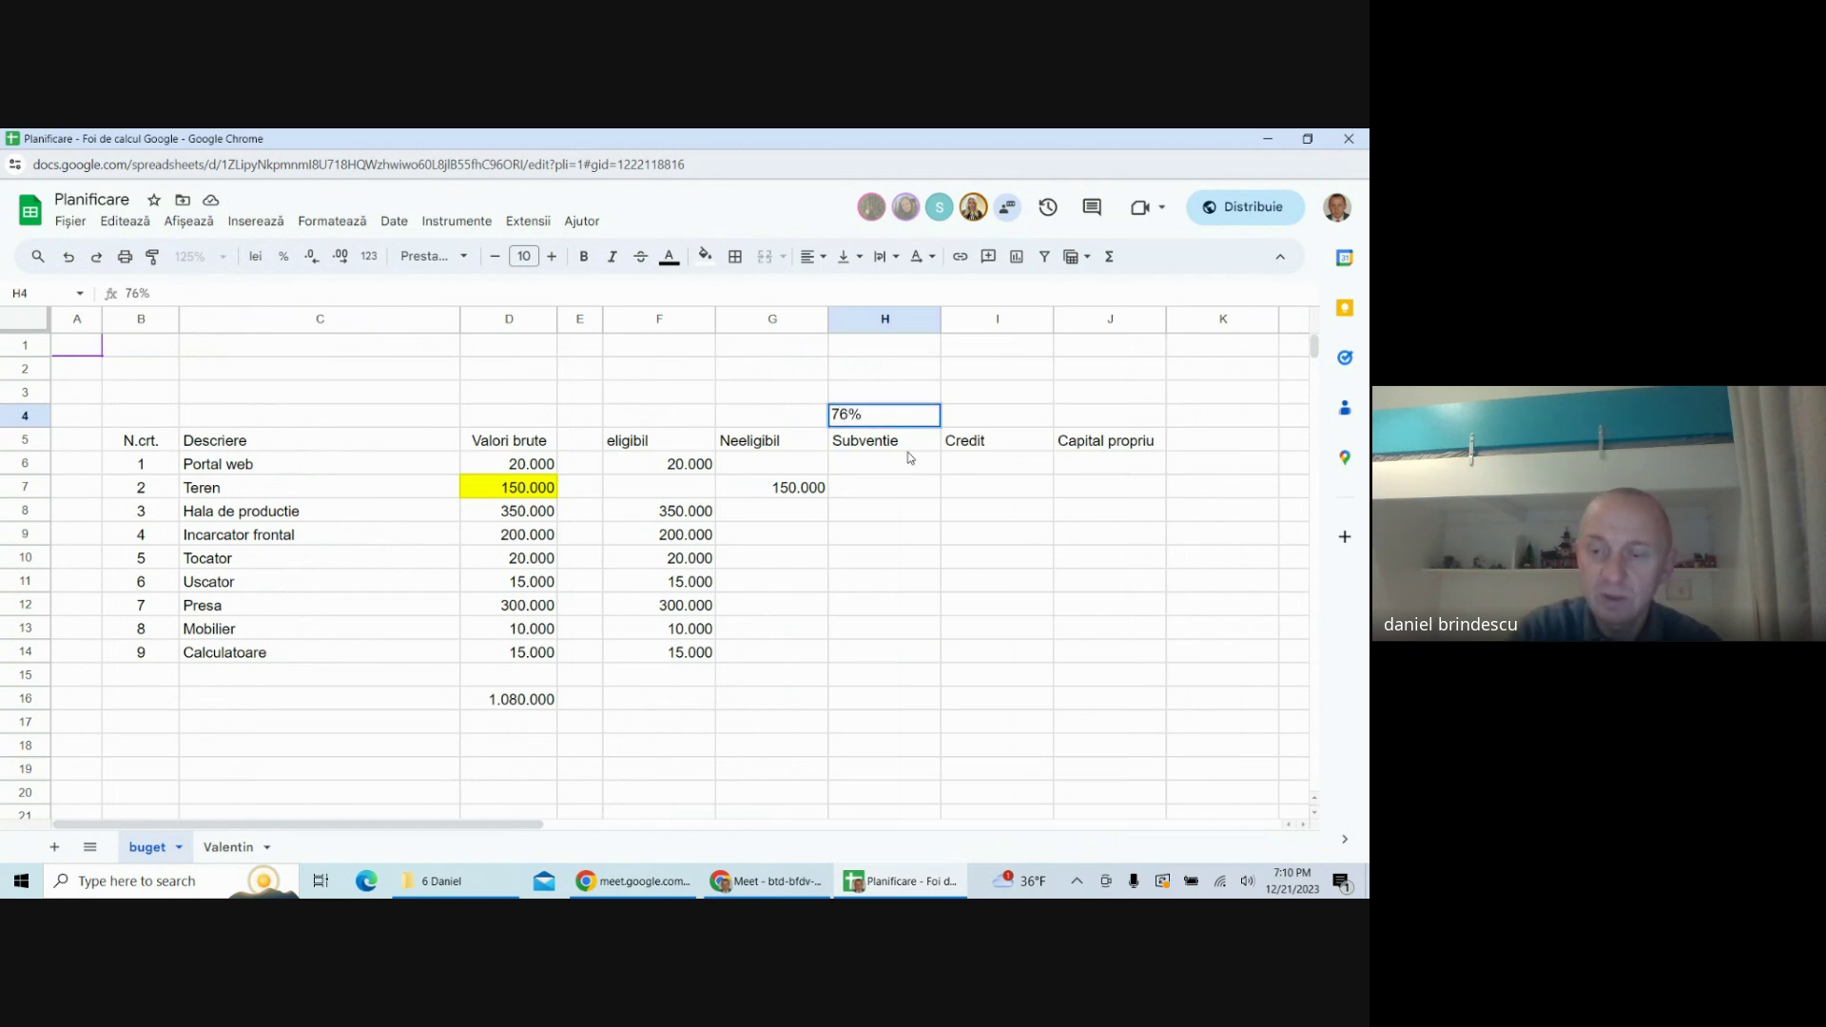
key(Return)
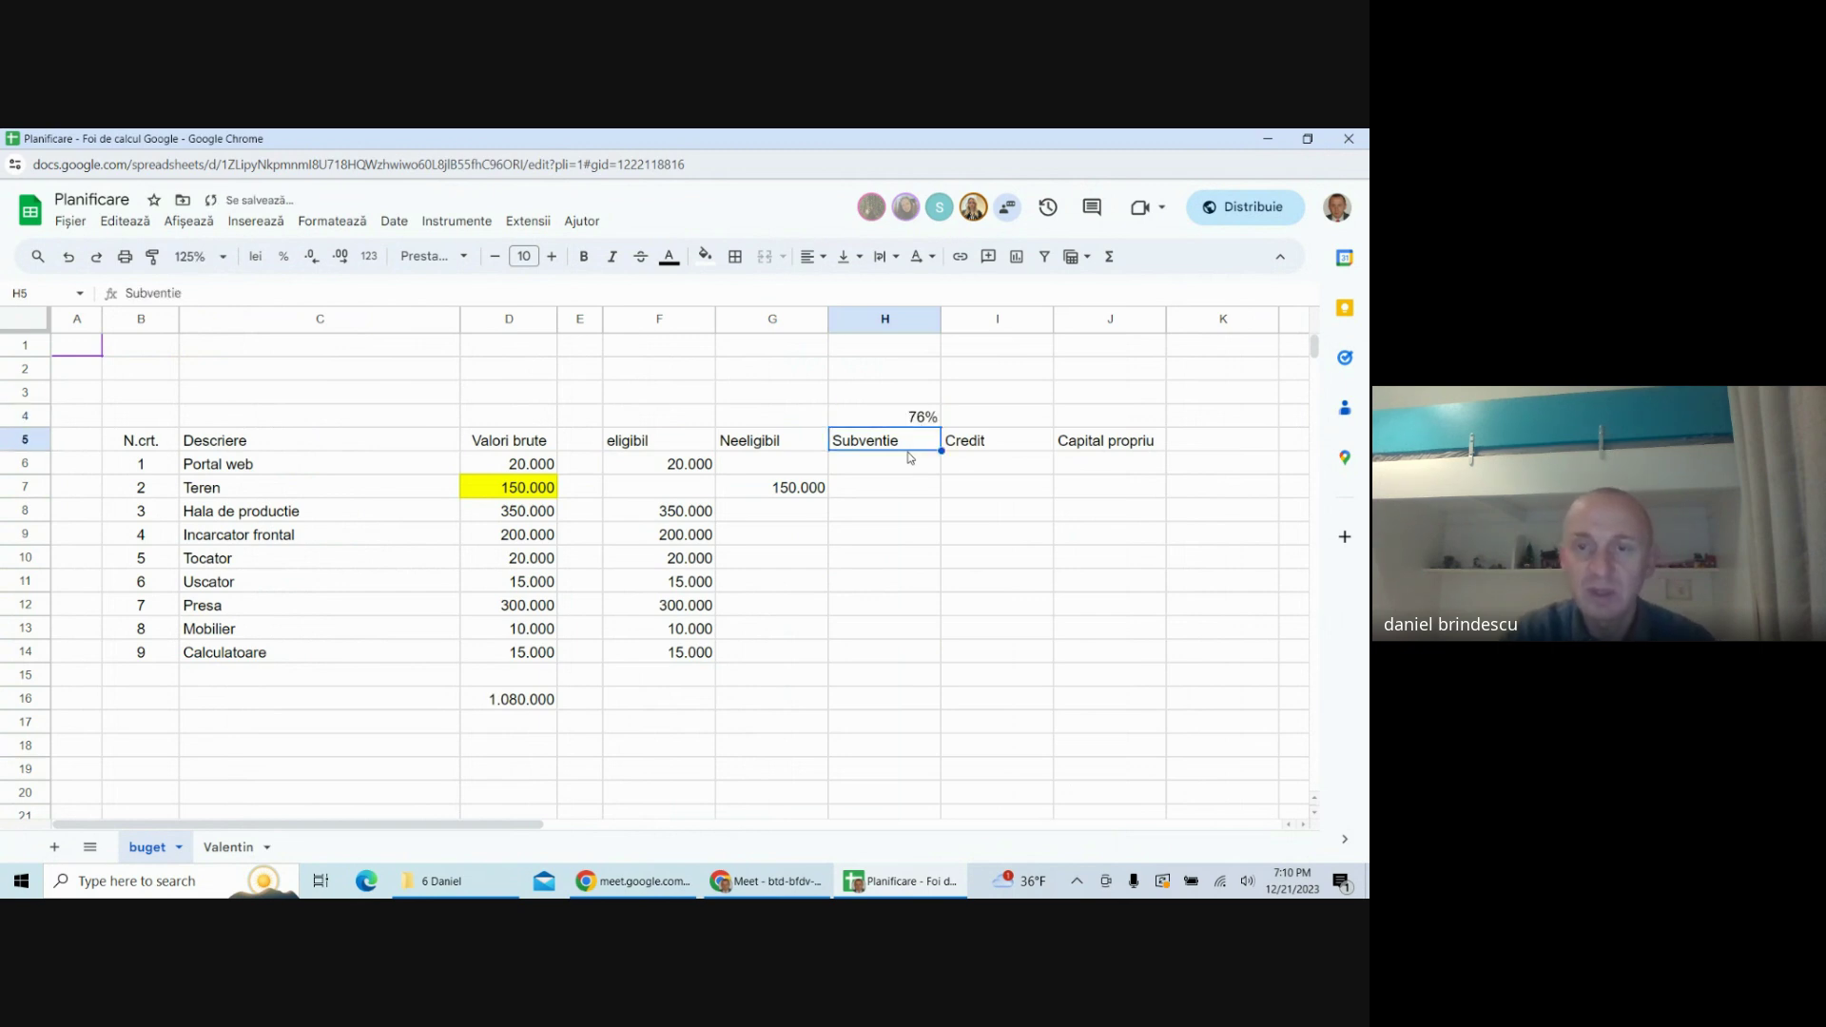
click(932, 580)
click(885, 418)
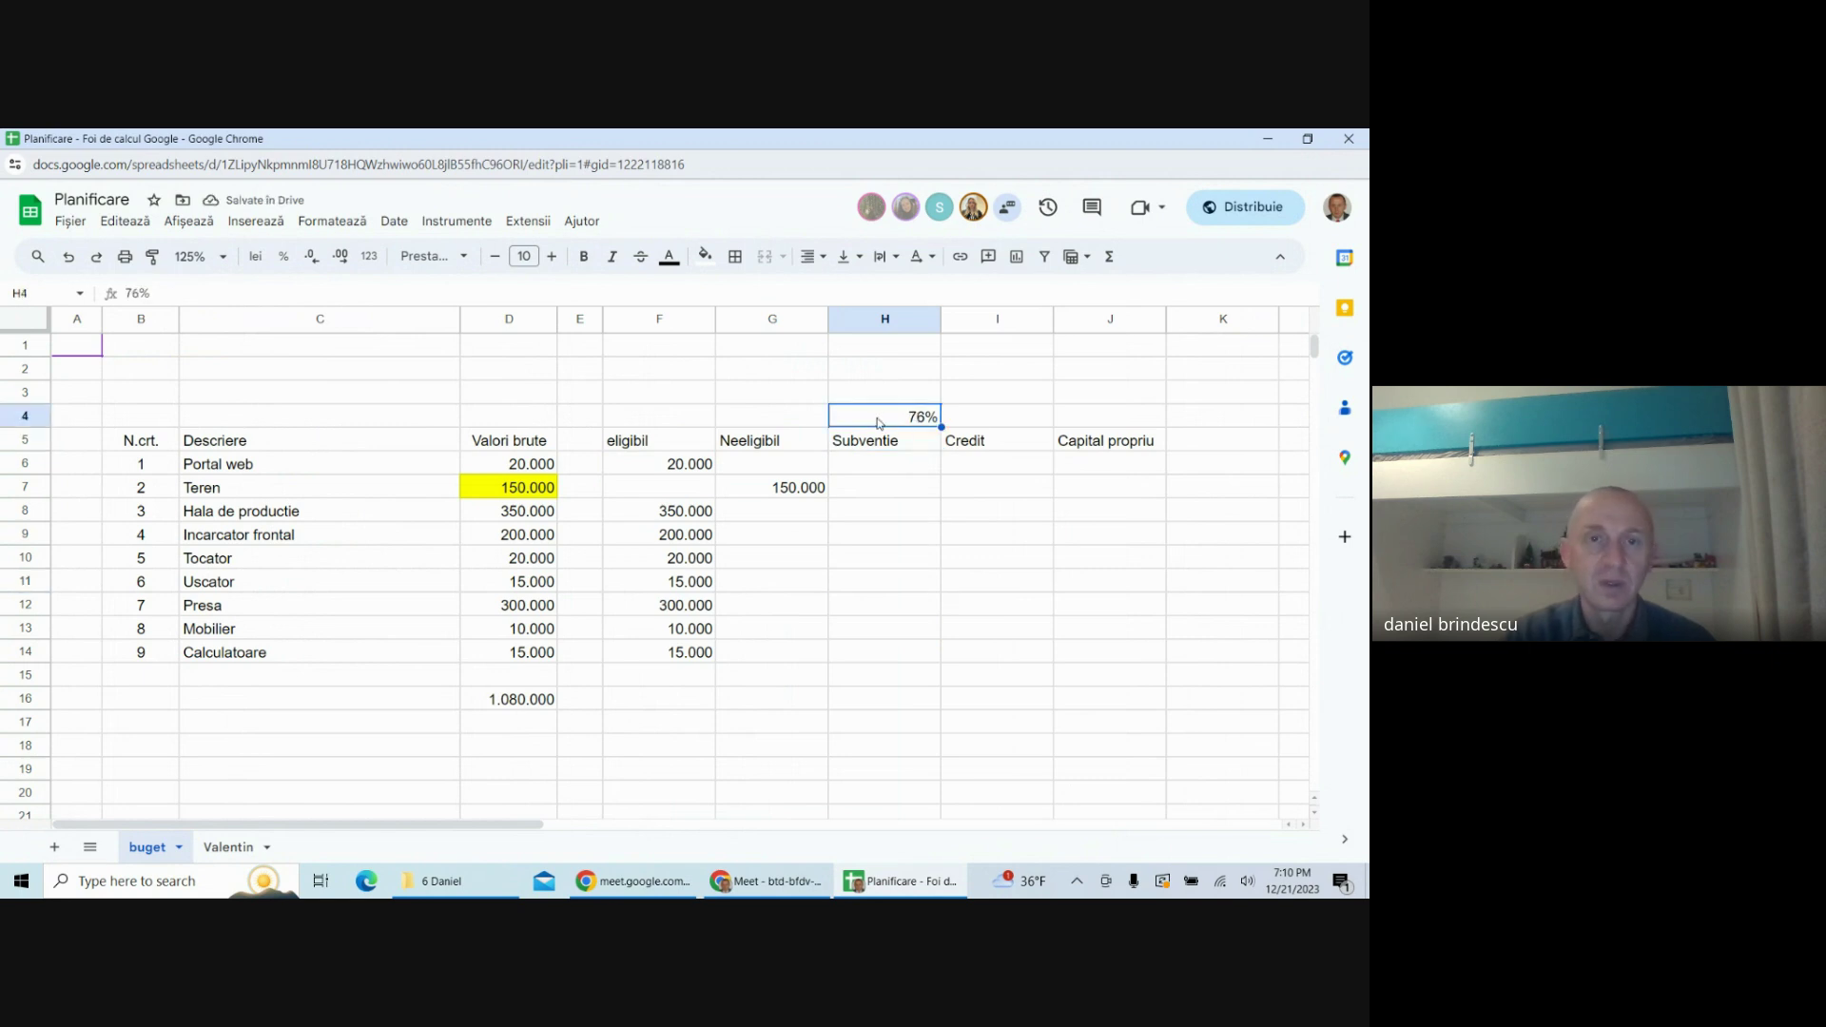
click(704, 256)
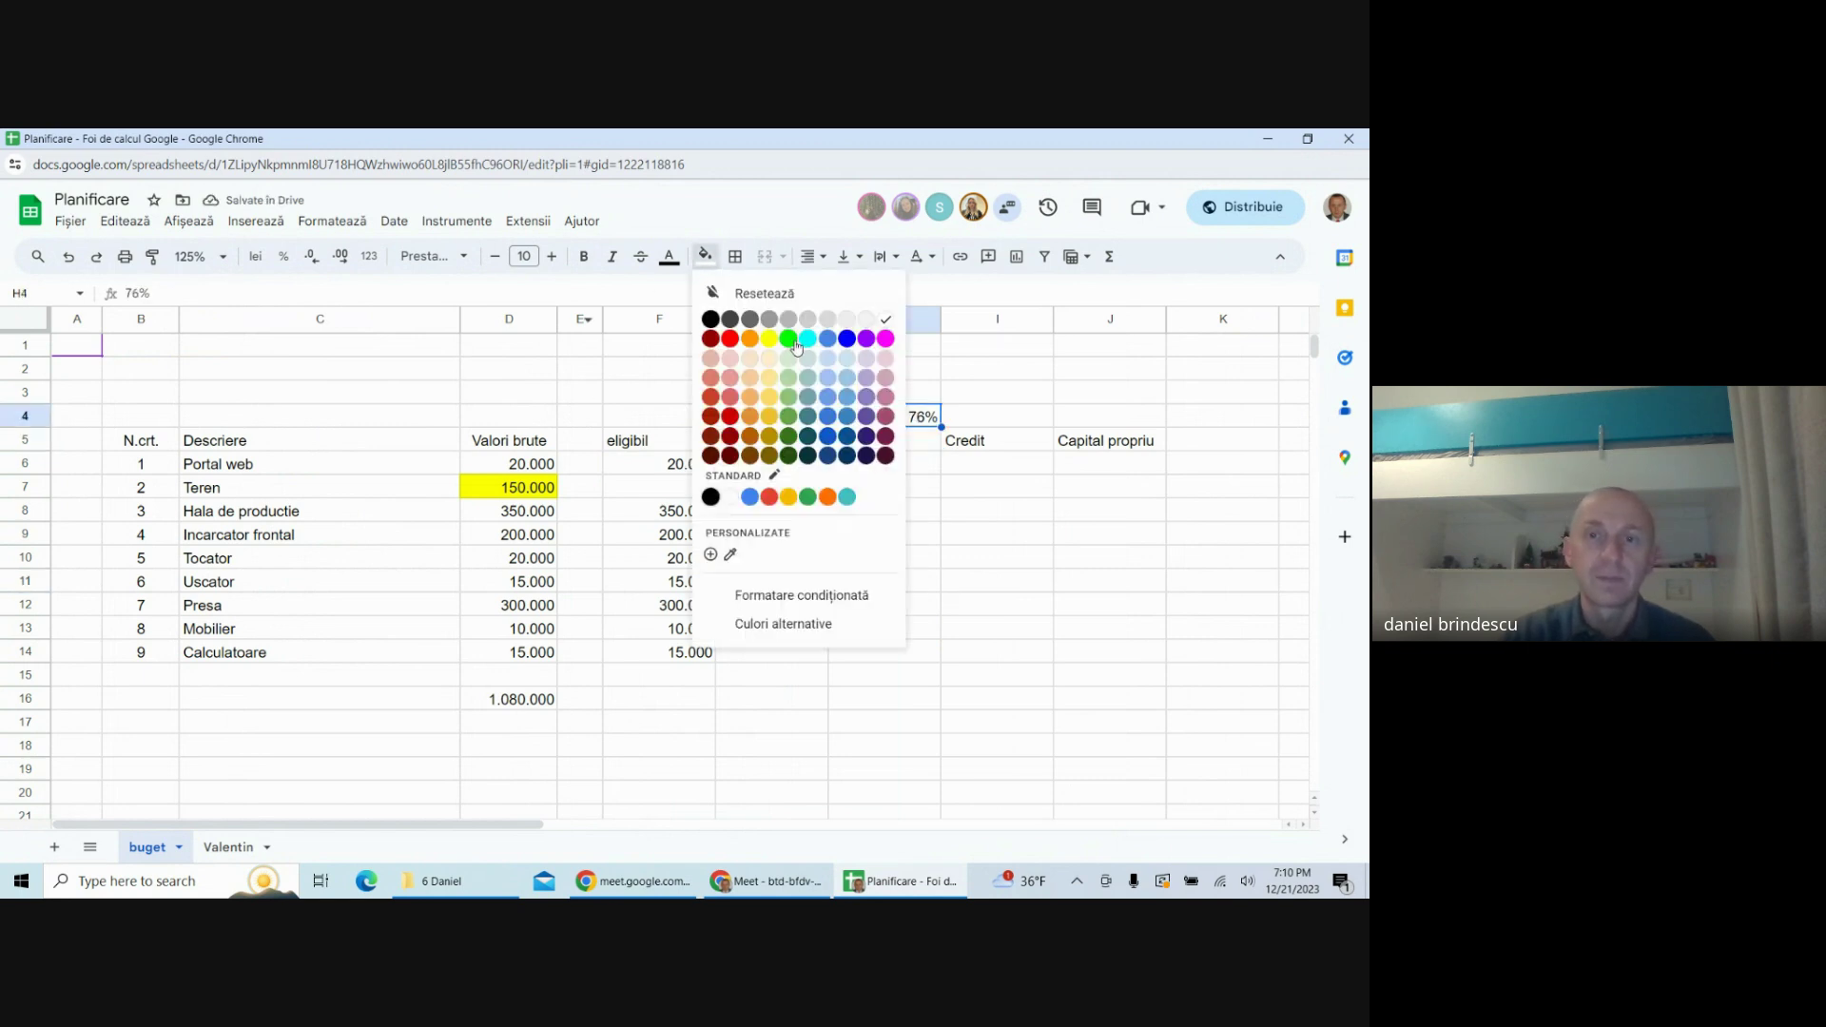
click(790, 346)
- On the Valentin sheet, link the An 1 "Rata finantarii nerambursabile" in D235 to the subsidy rate with =buget!H4
click(226, 846)
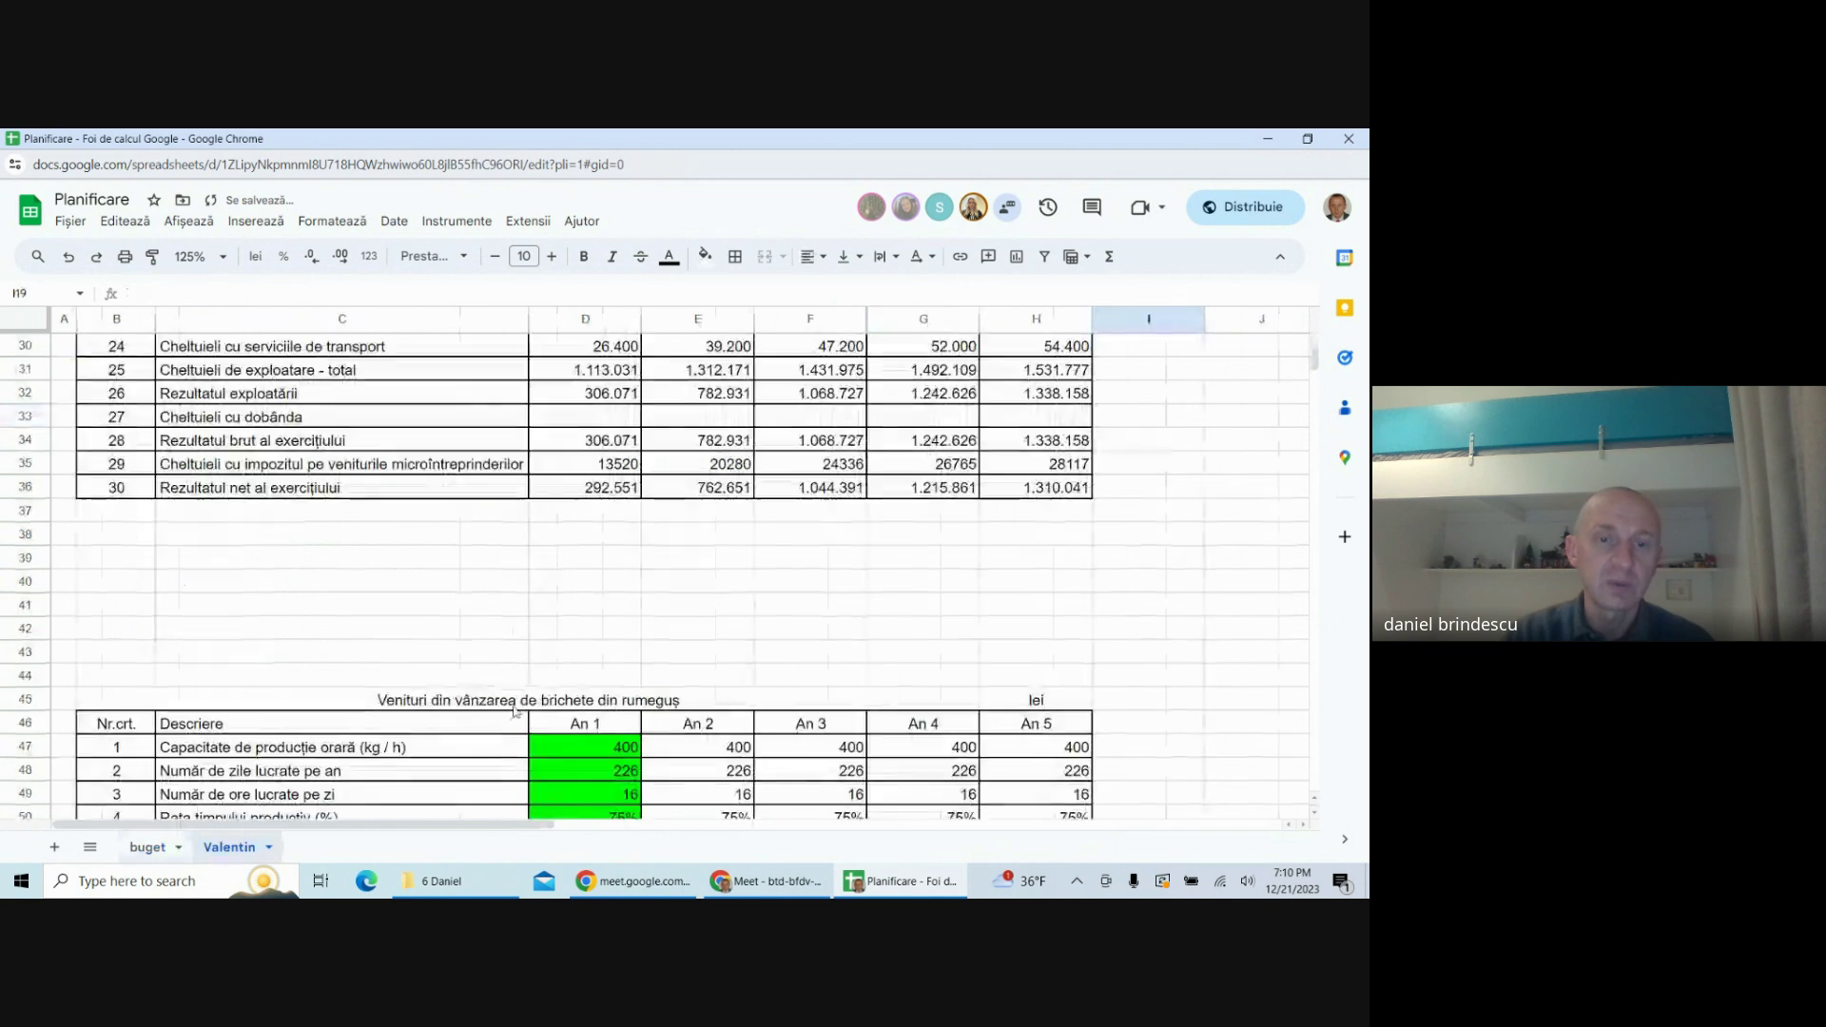
scroll(582, 599, down, 20)
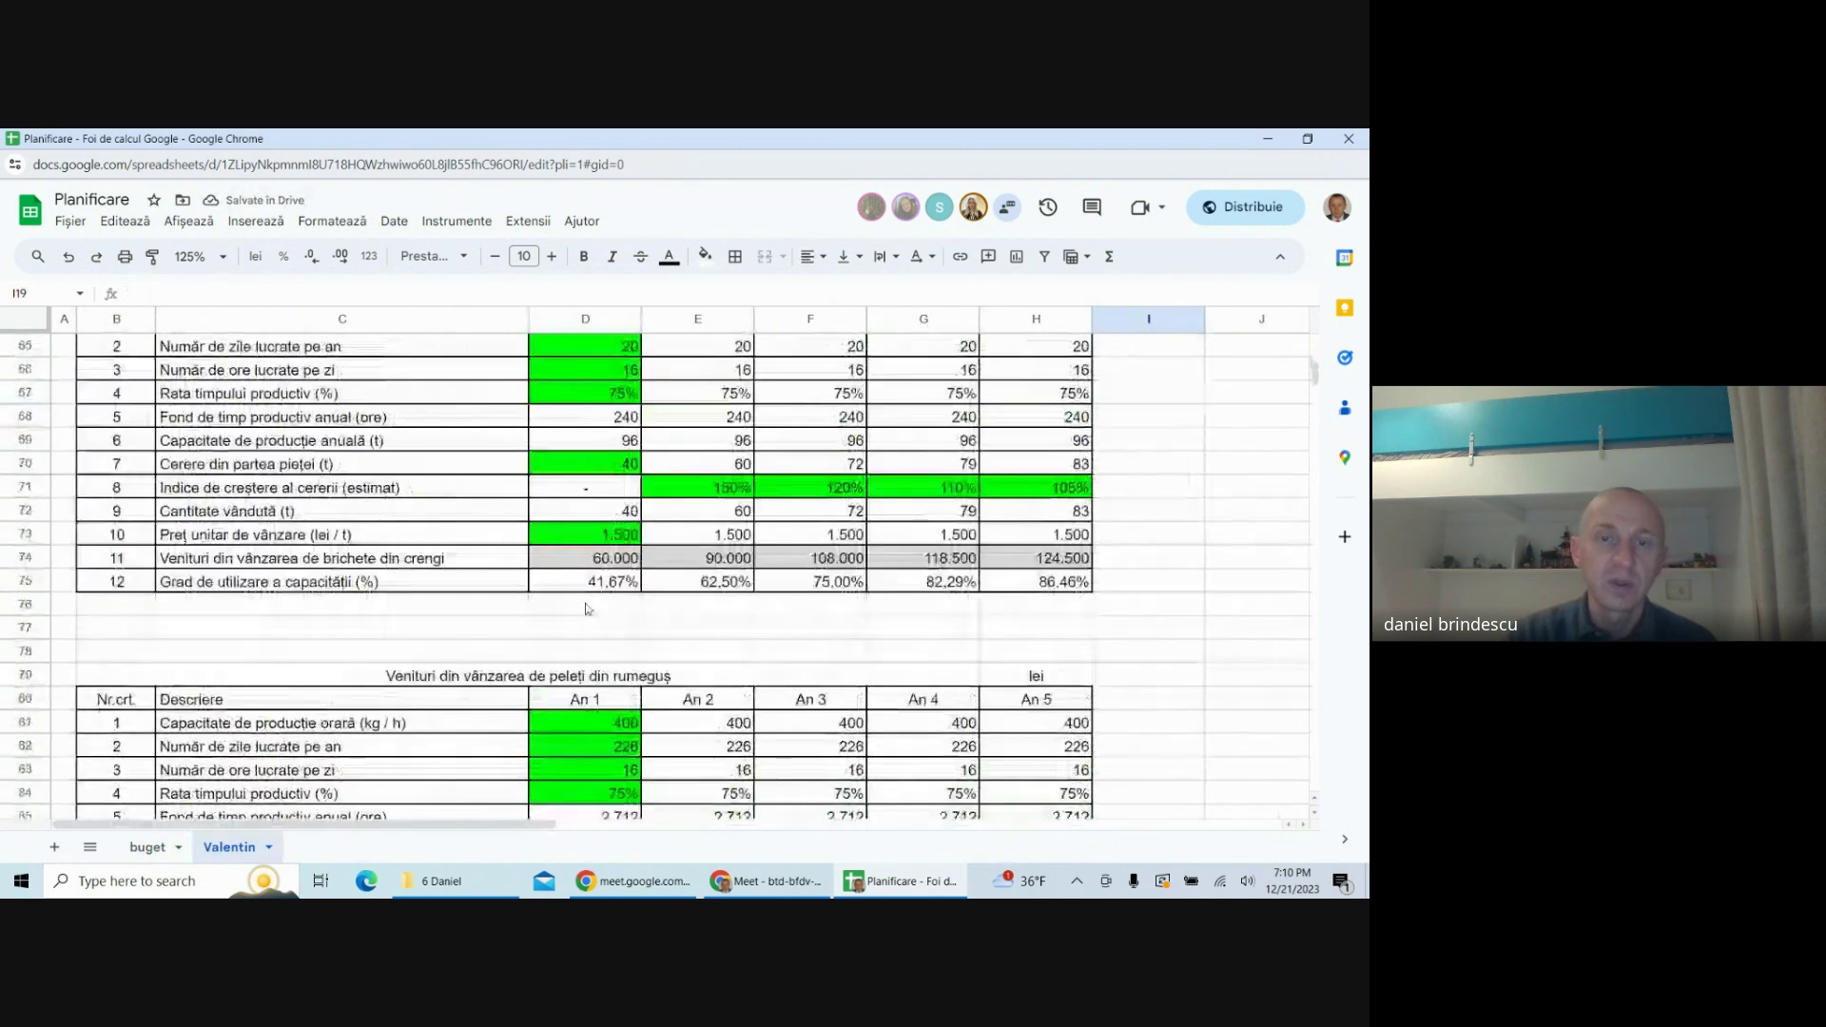
scroll(620, 614, down, 15)
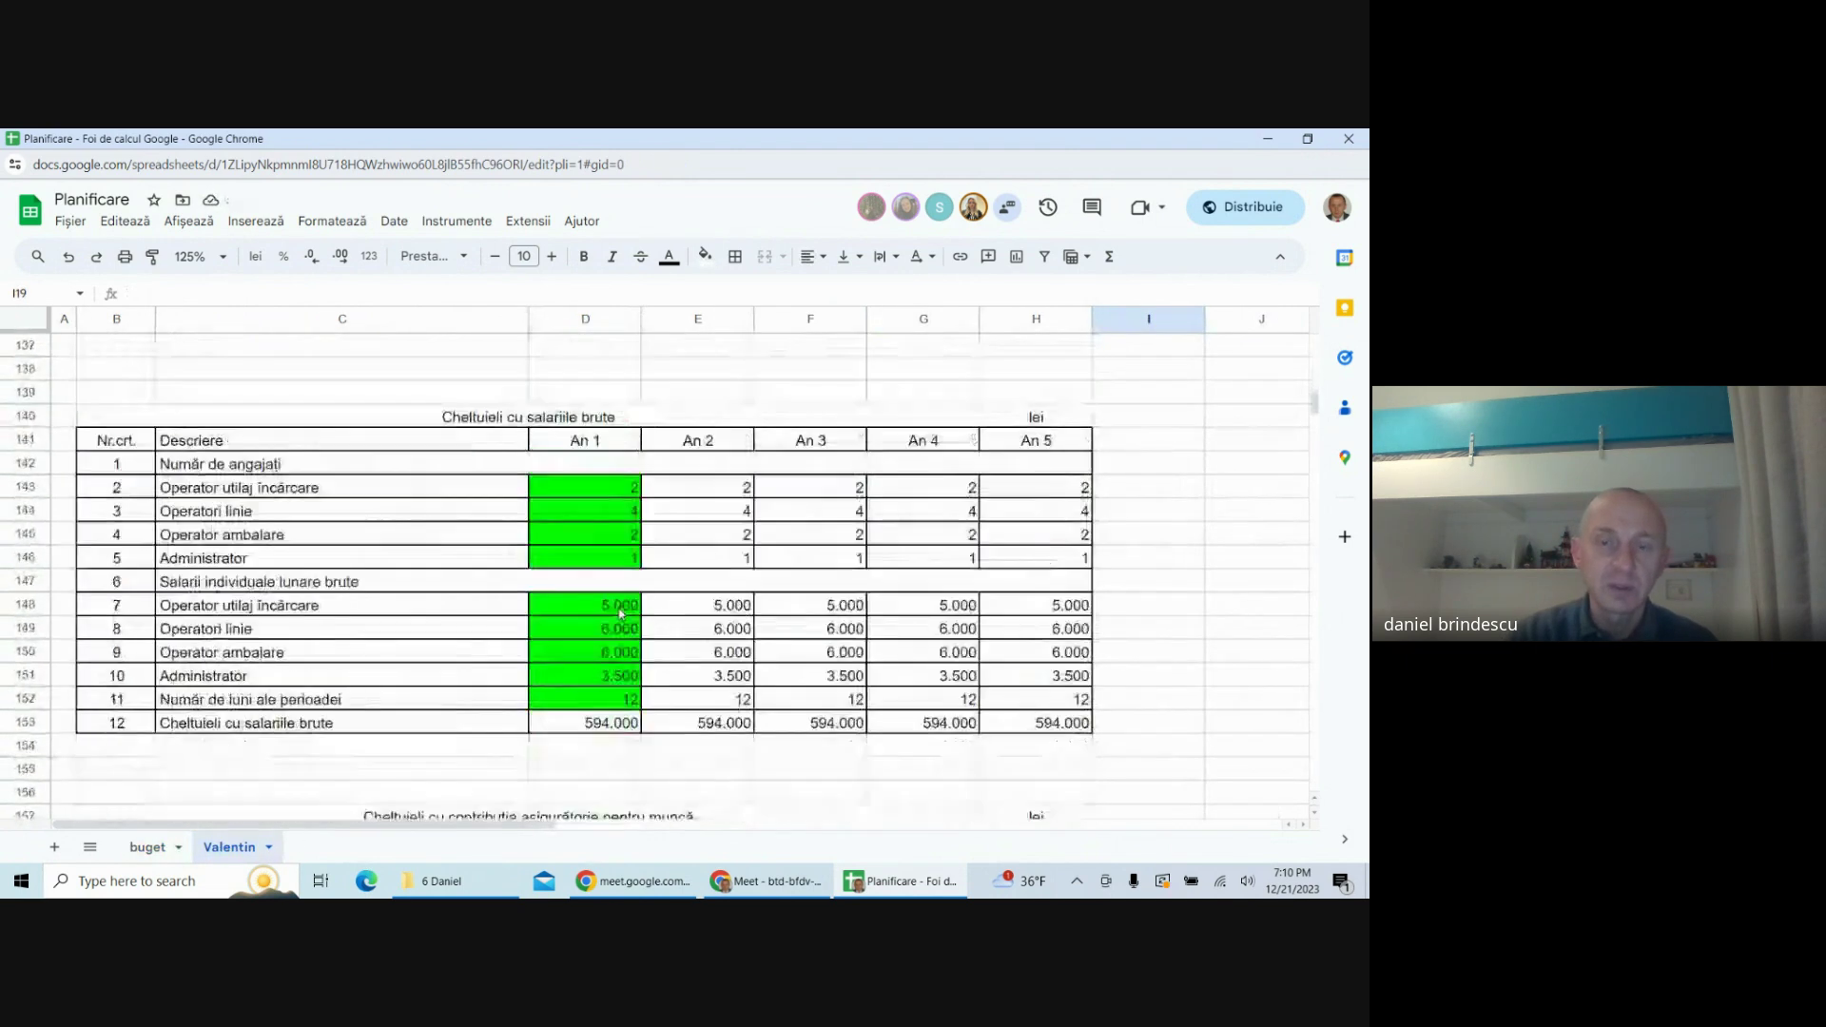
scroll(618, 605, down, 15)
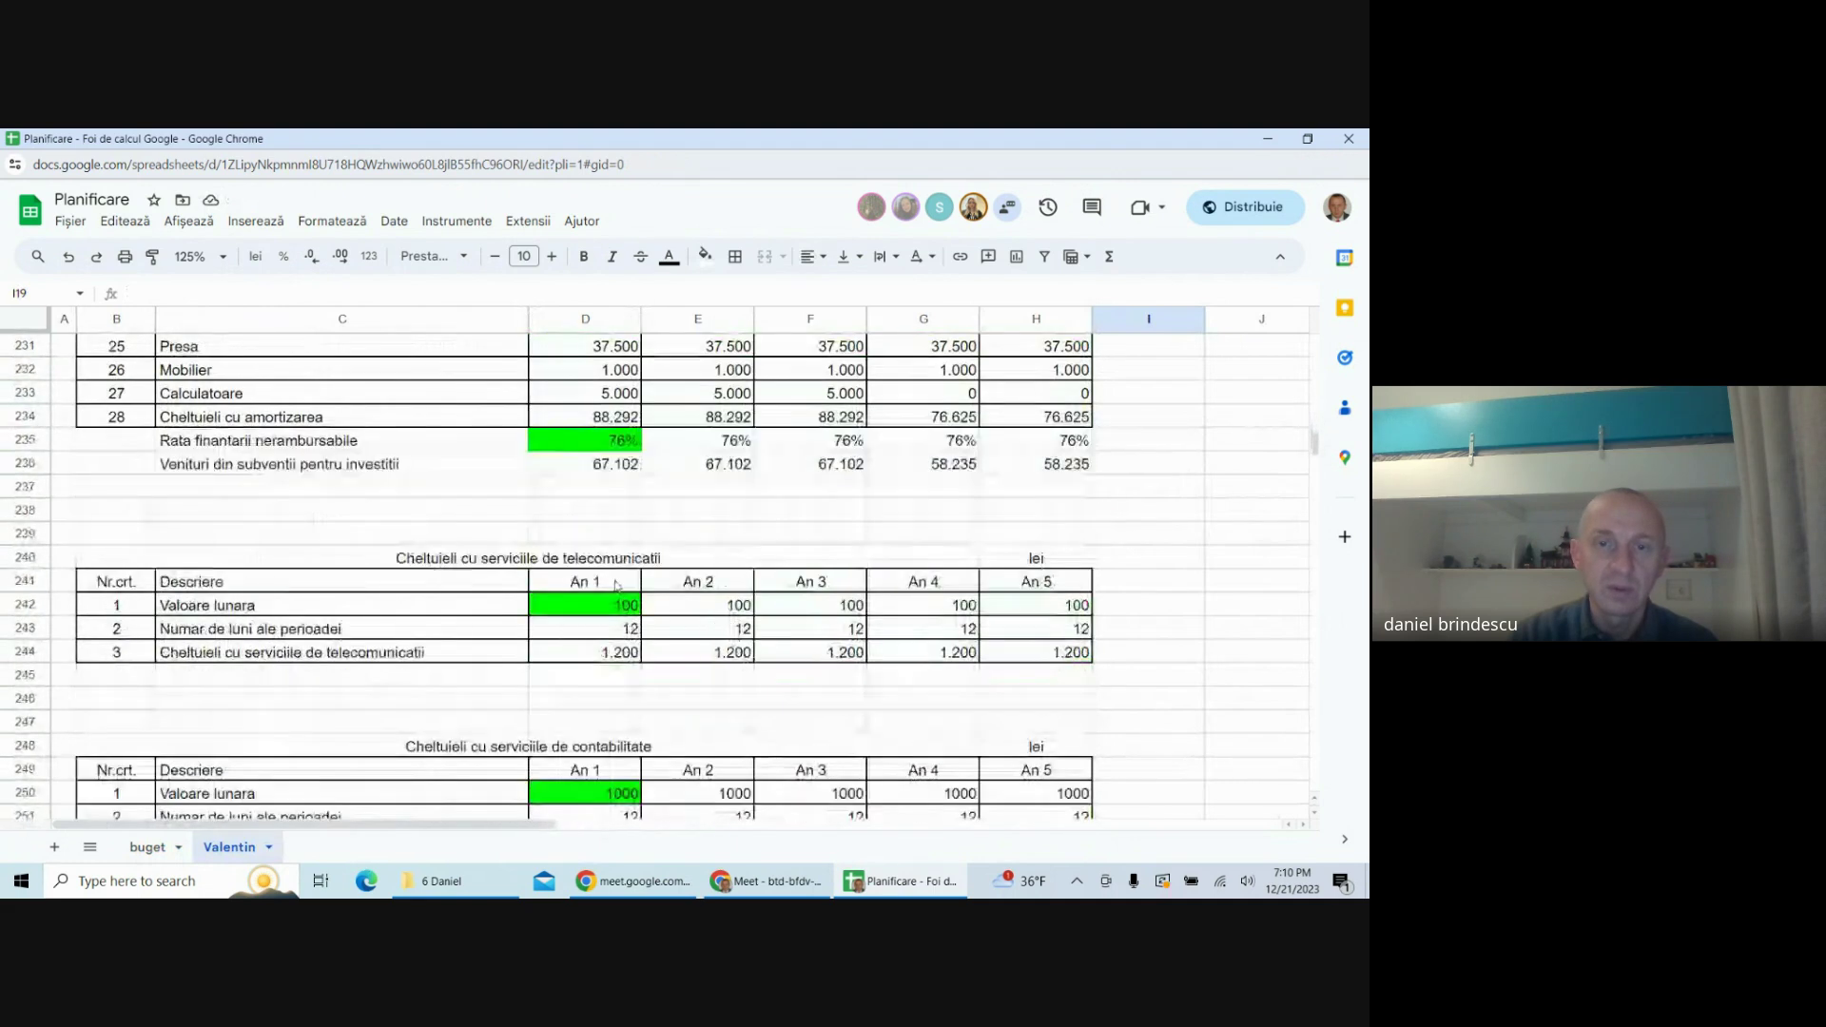
click(585, 439)
text(=)
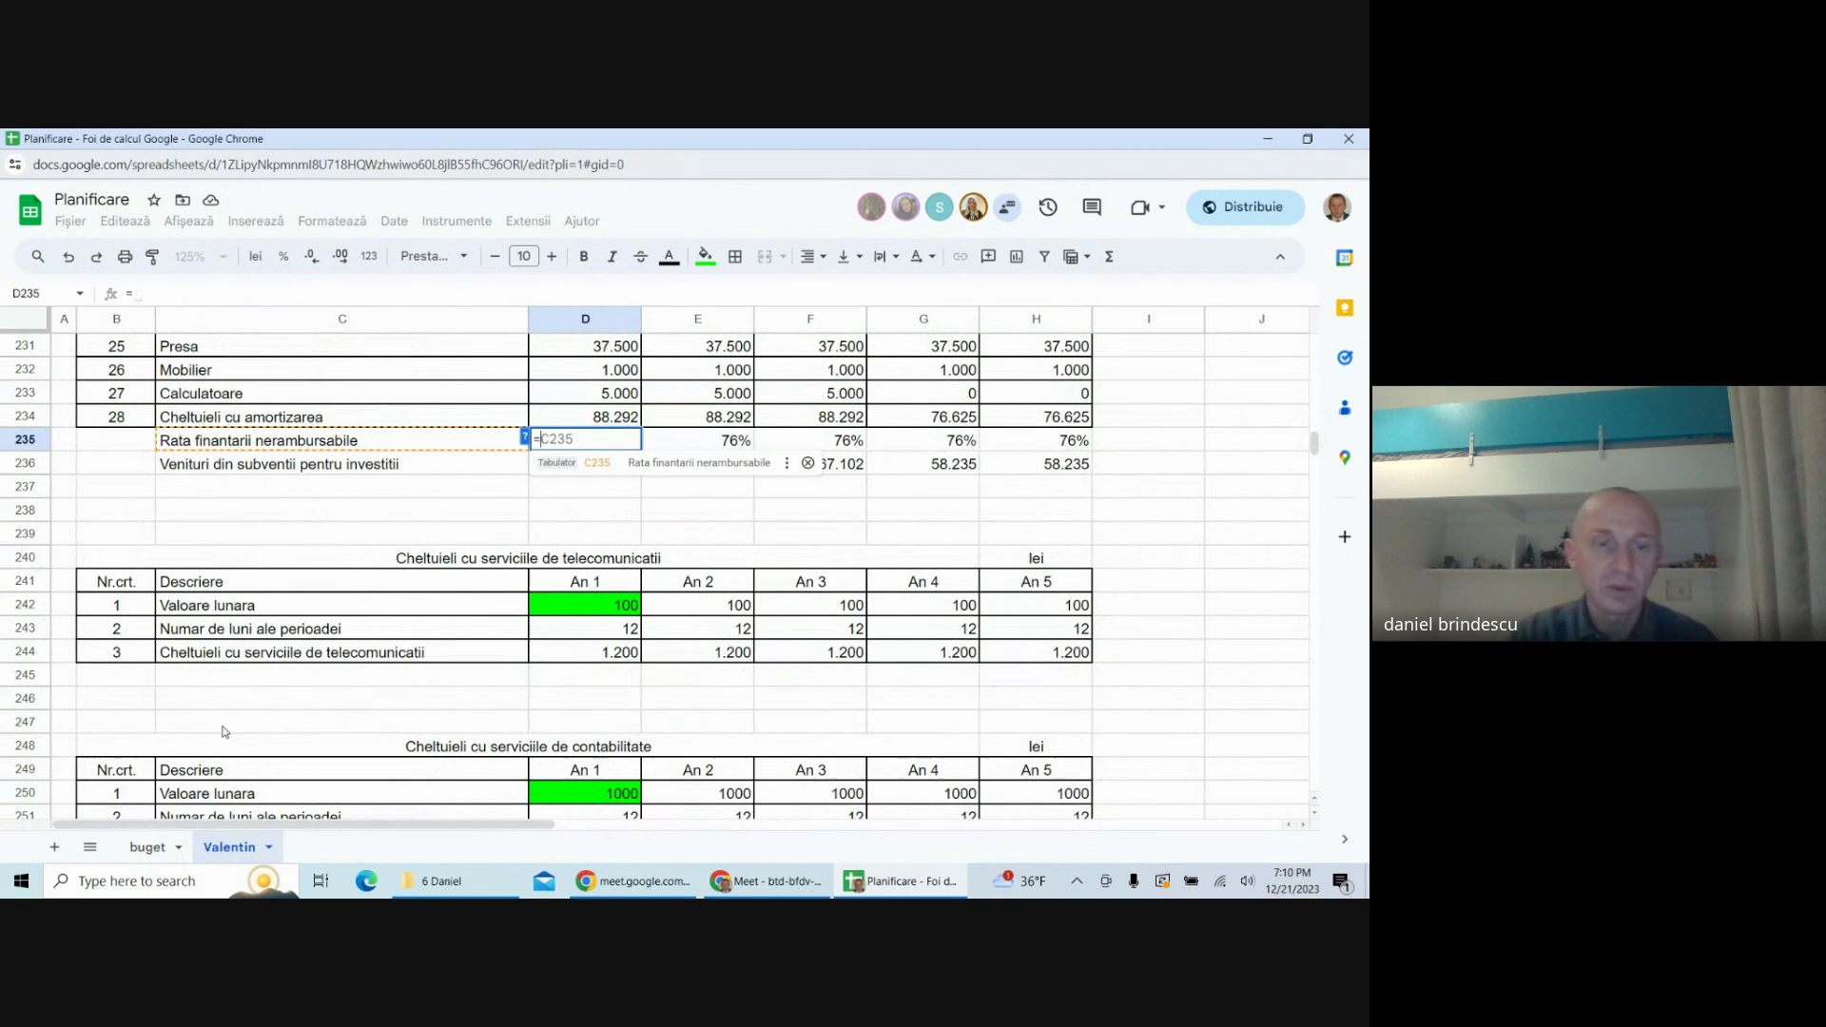
click(147, 847)
click(892, 411)
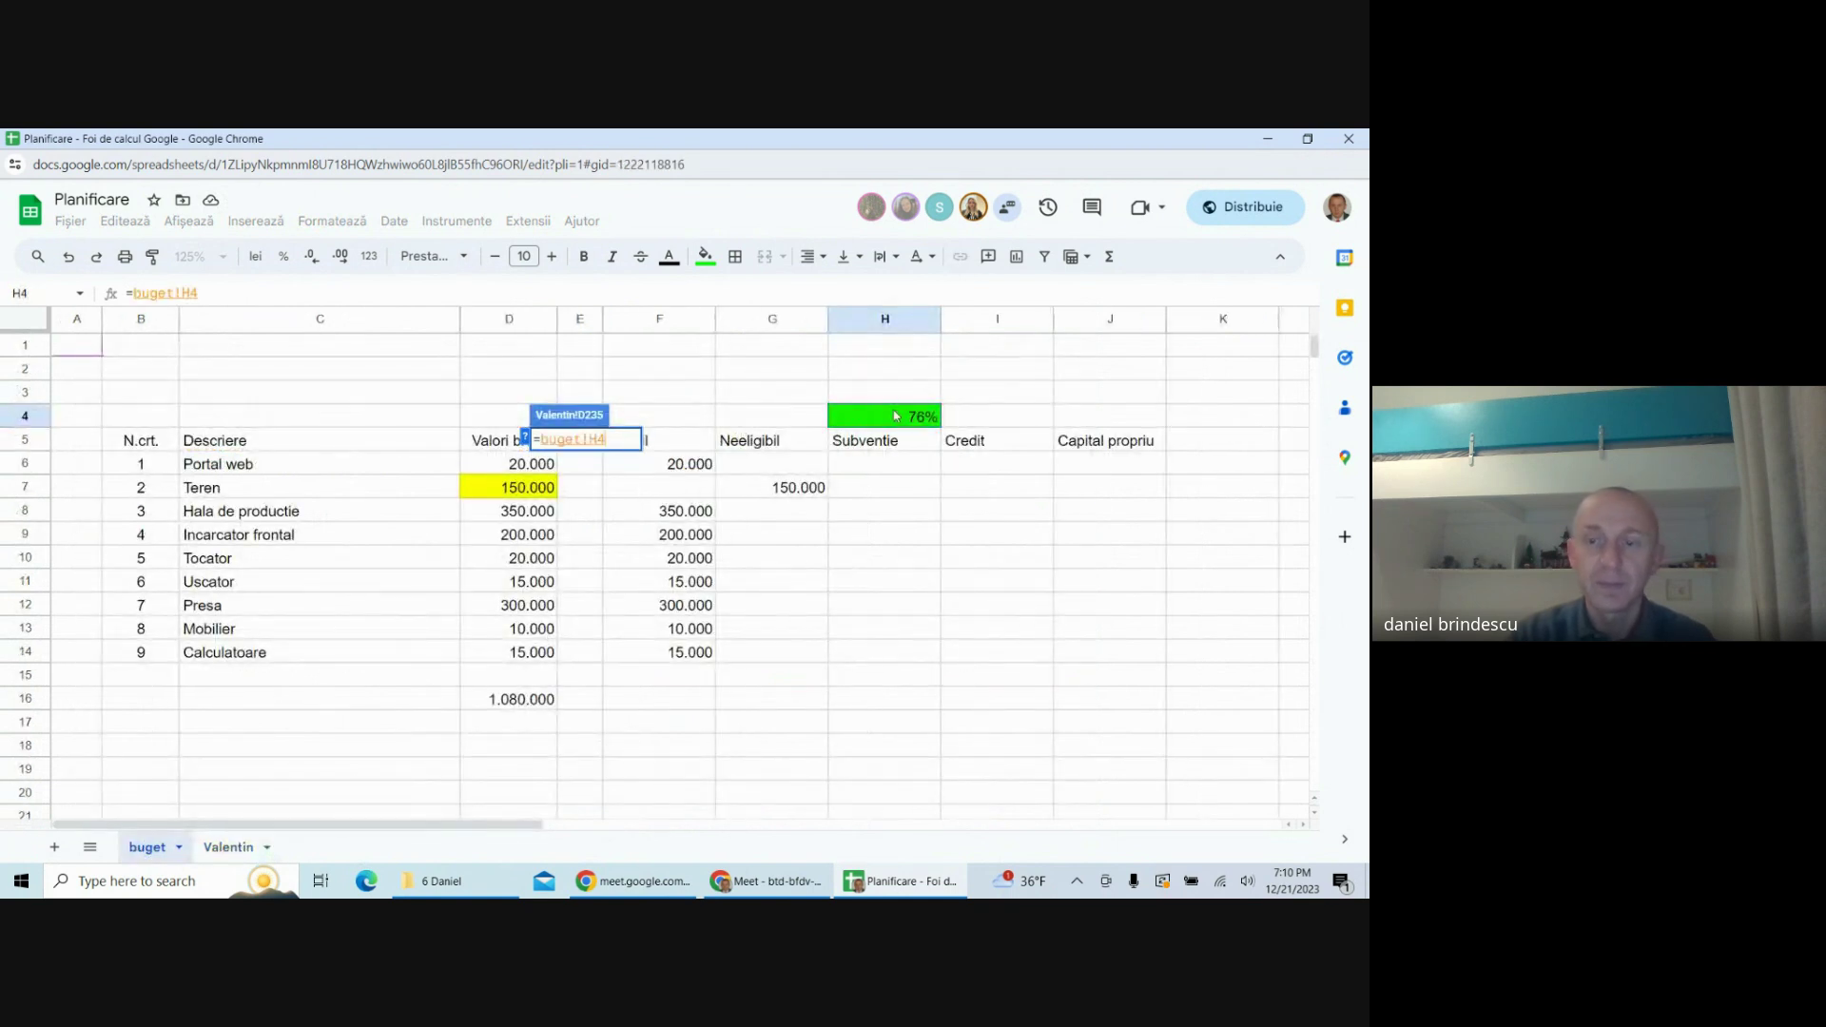
key(Return)
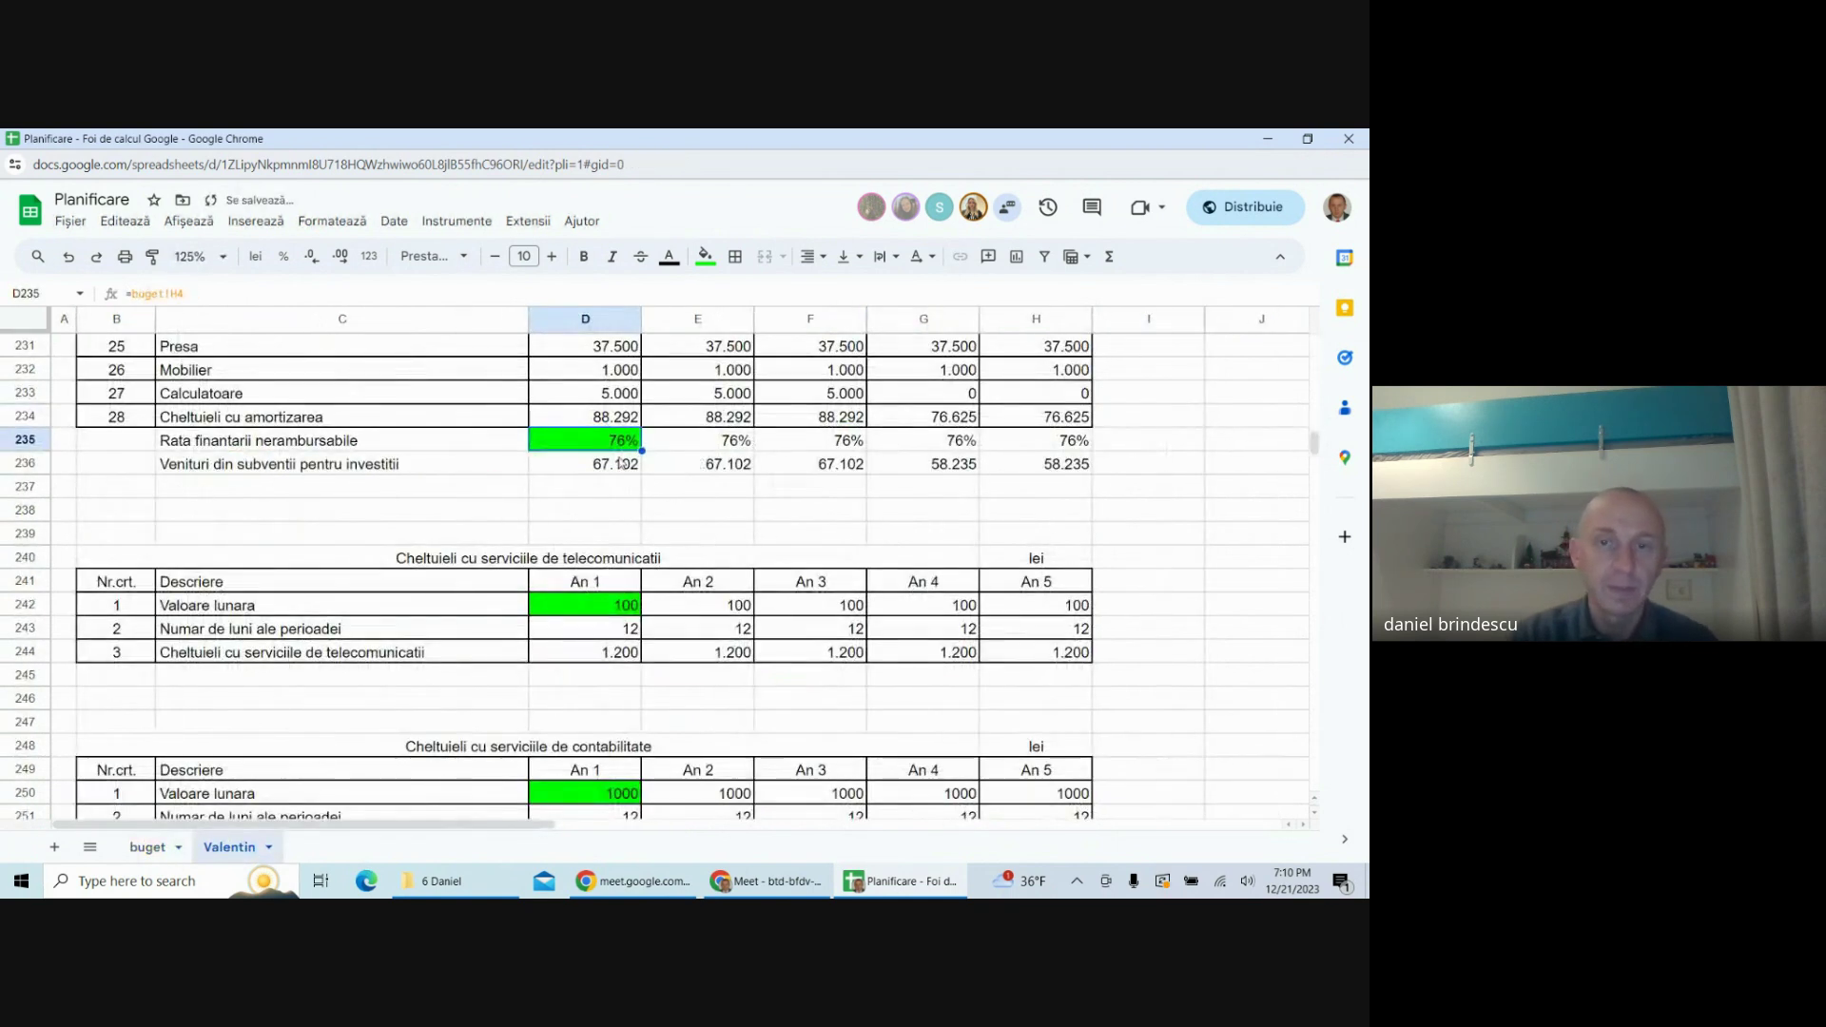
- Change the fill of the linked rate cell D235 to white and return to the buget sheet
click(707, 257)
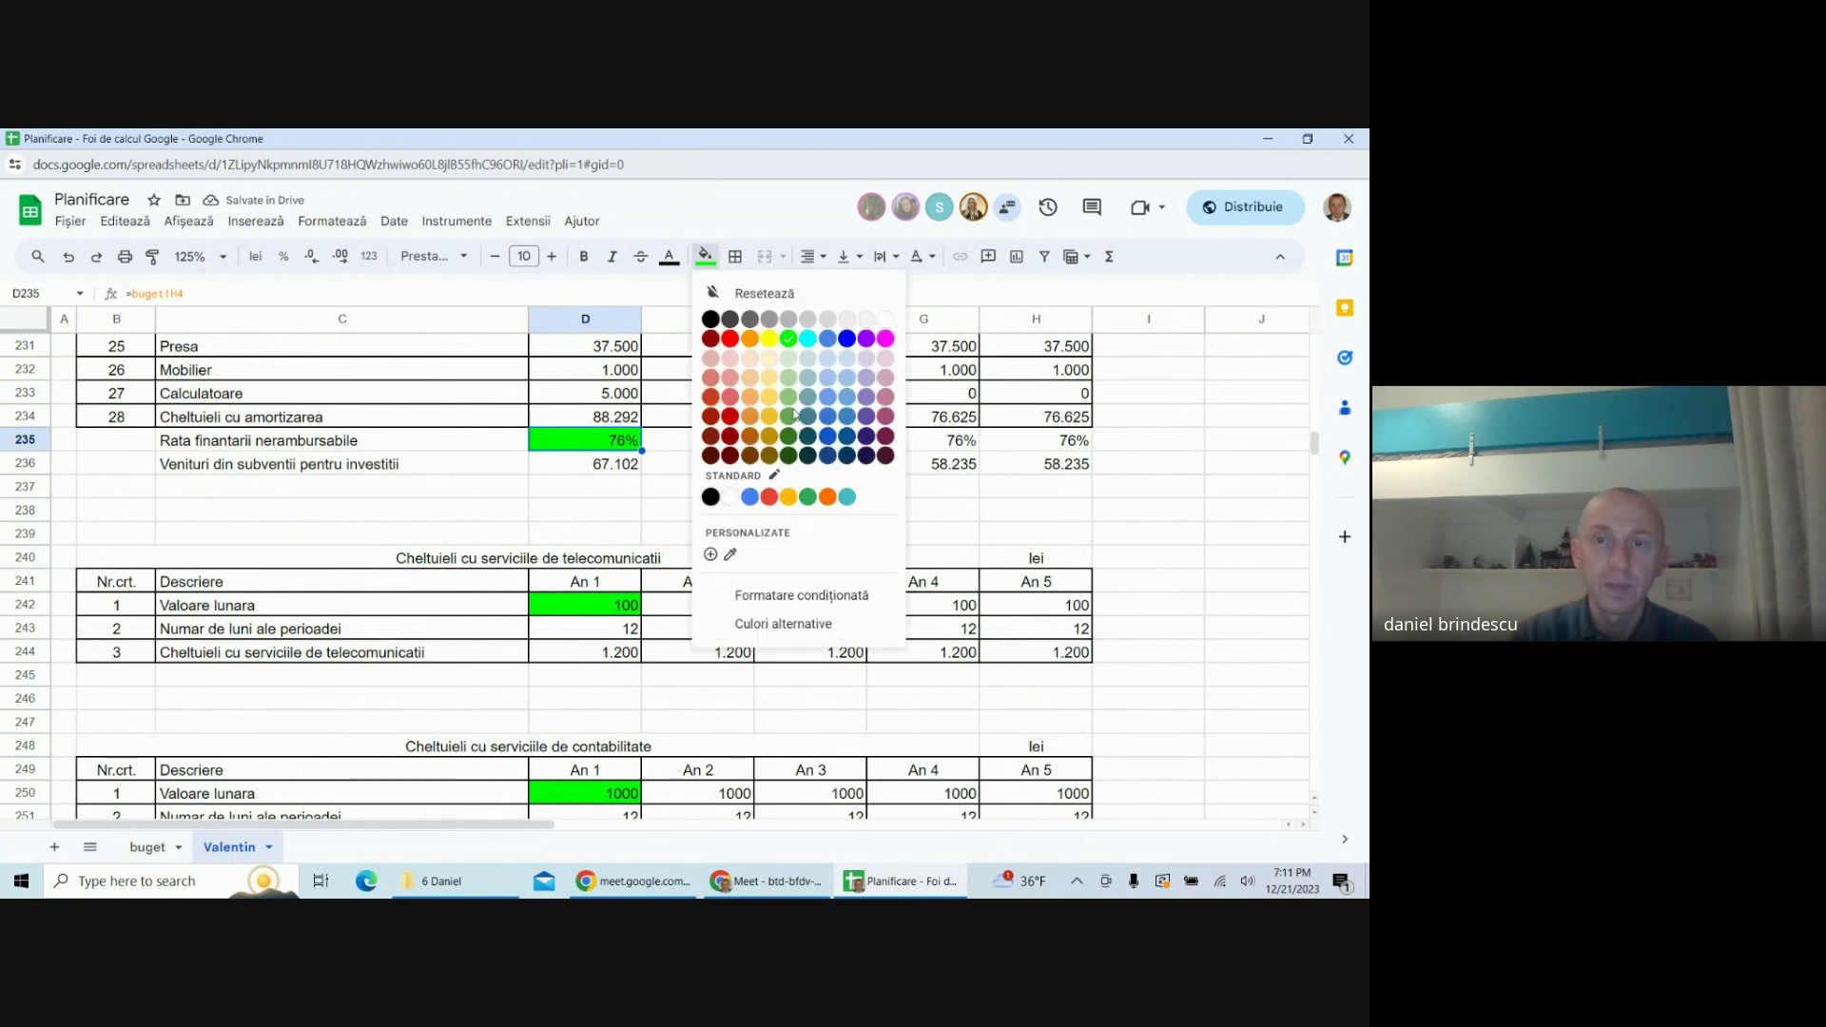
click(729, 497)
click(893, 492)
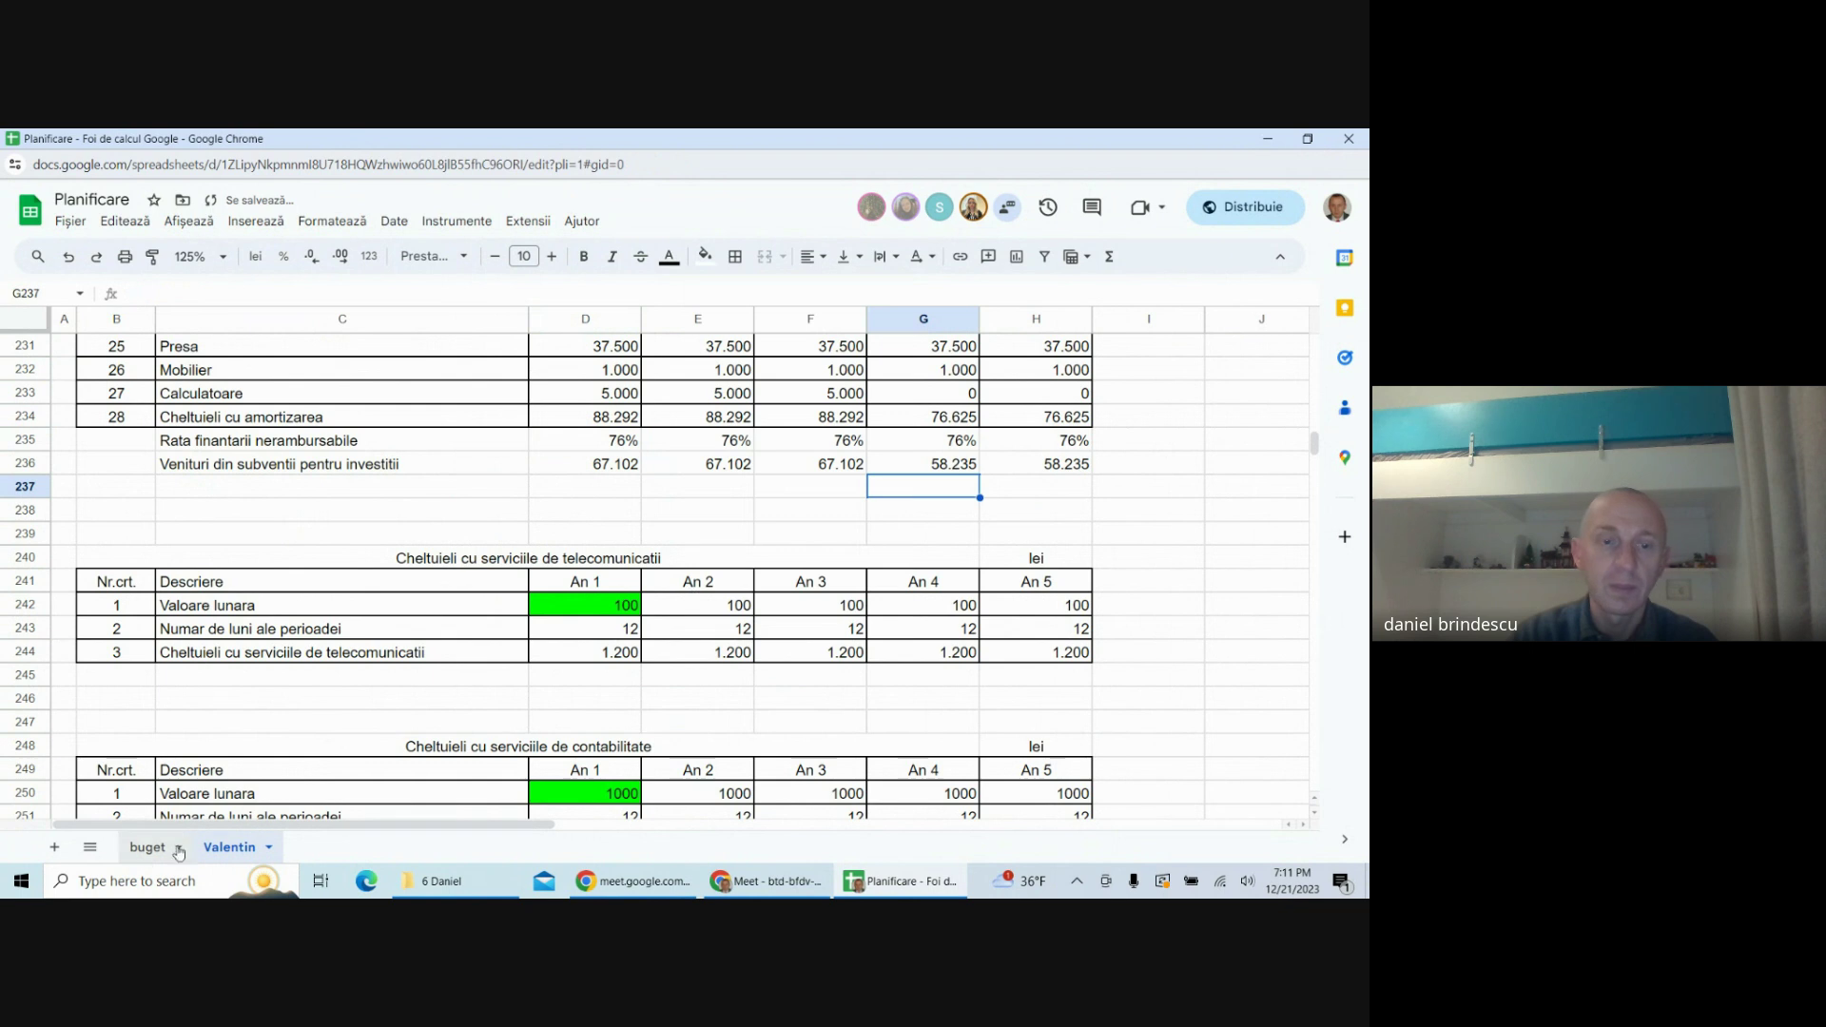
click(143, 849)
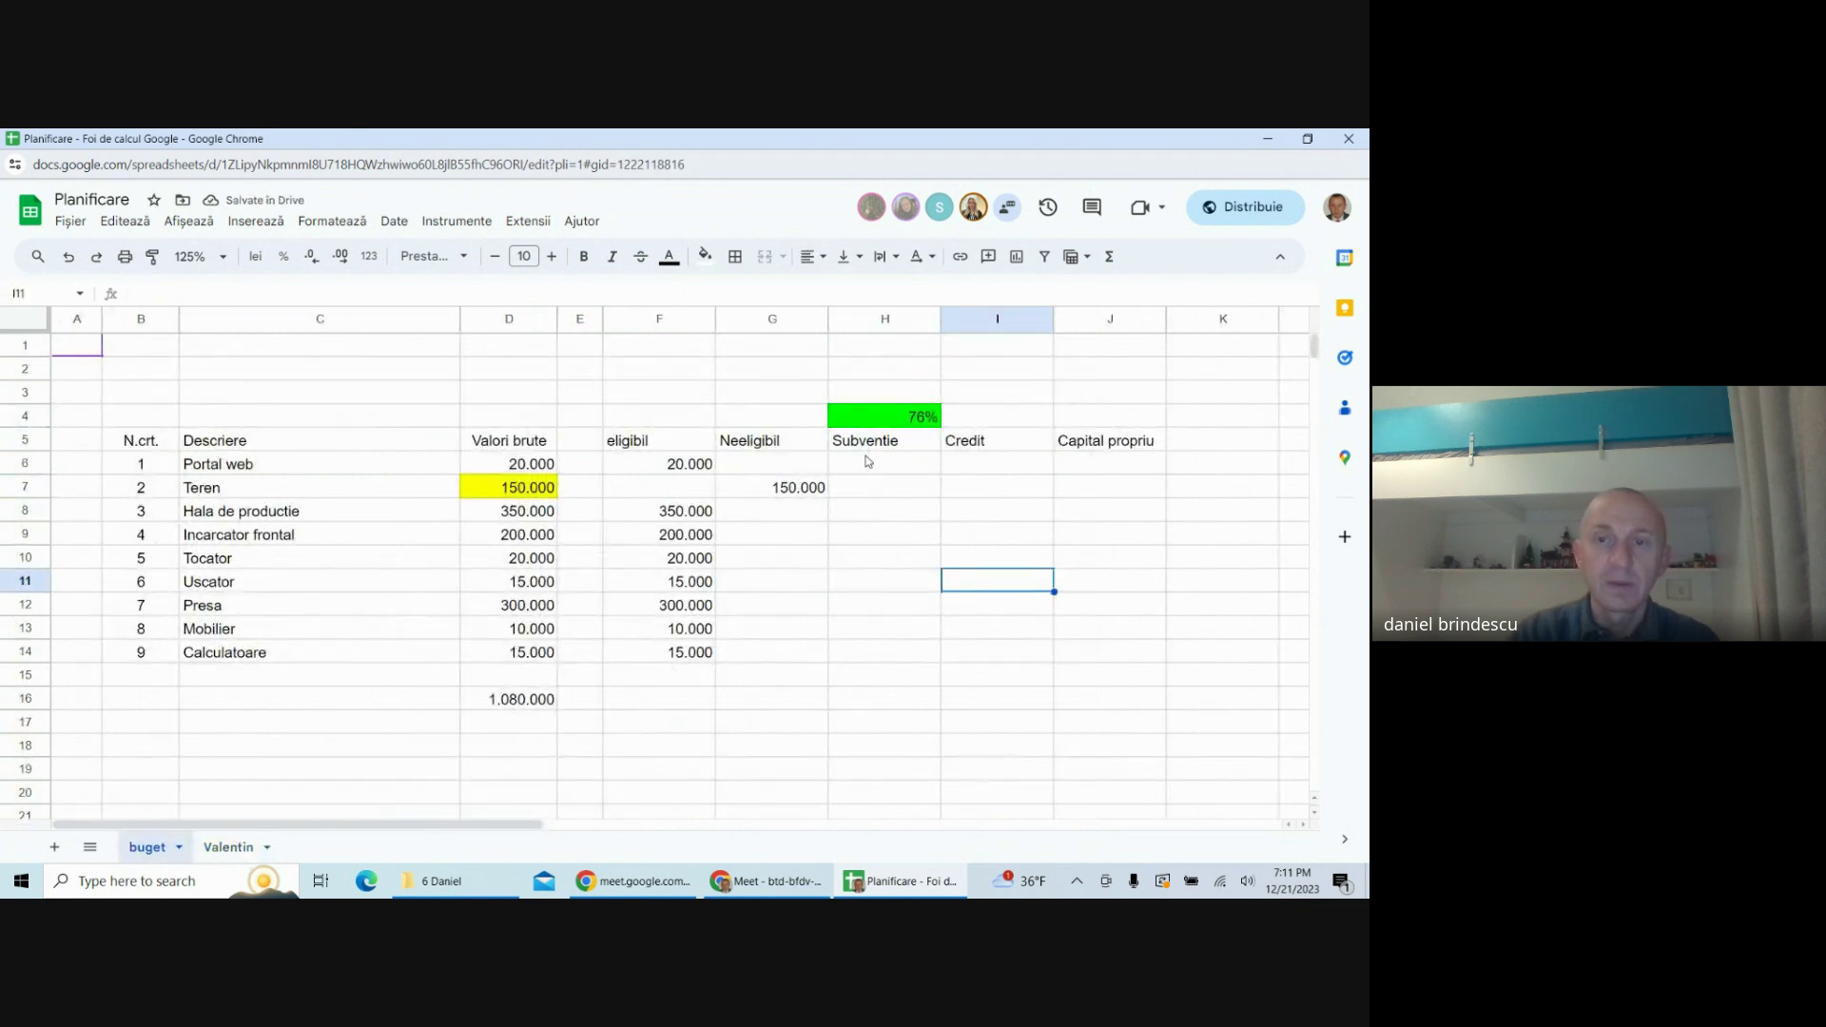
- Calculate the Portal web subsidy in H6 with the formula =H4*F6
click(867, 463)
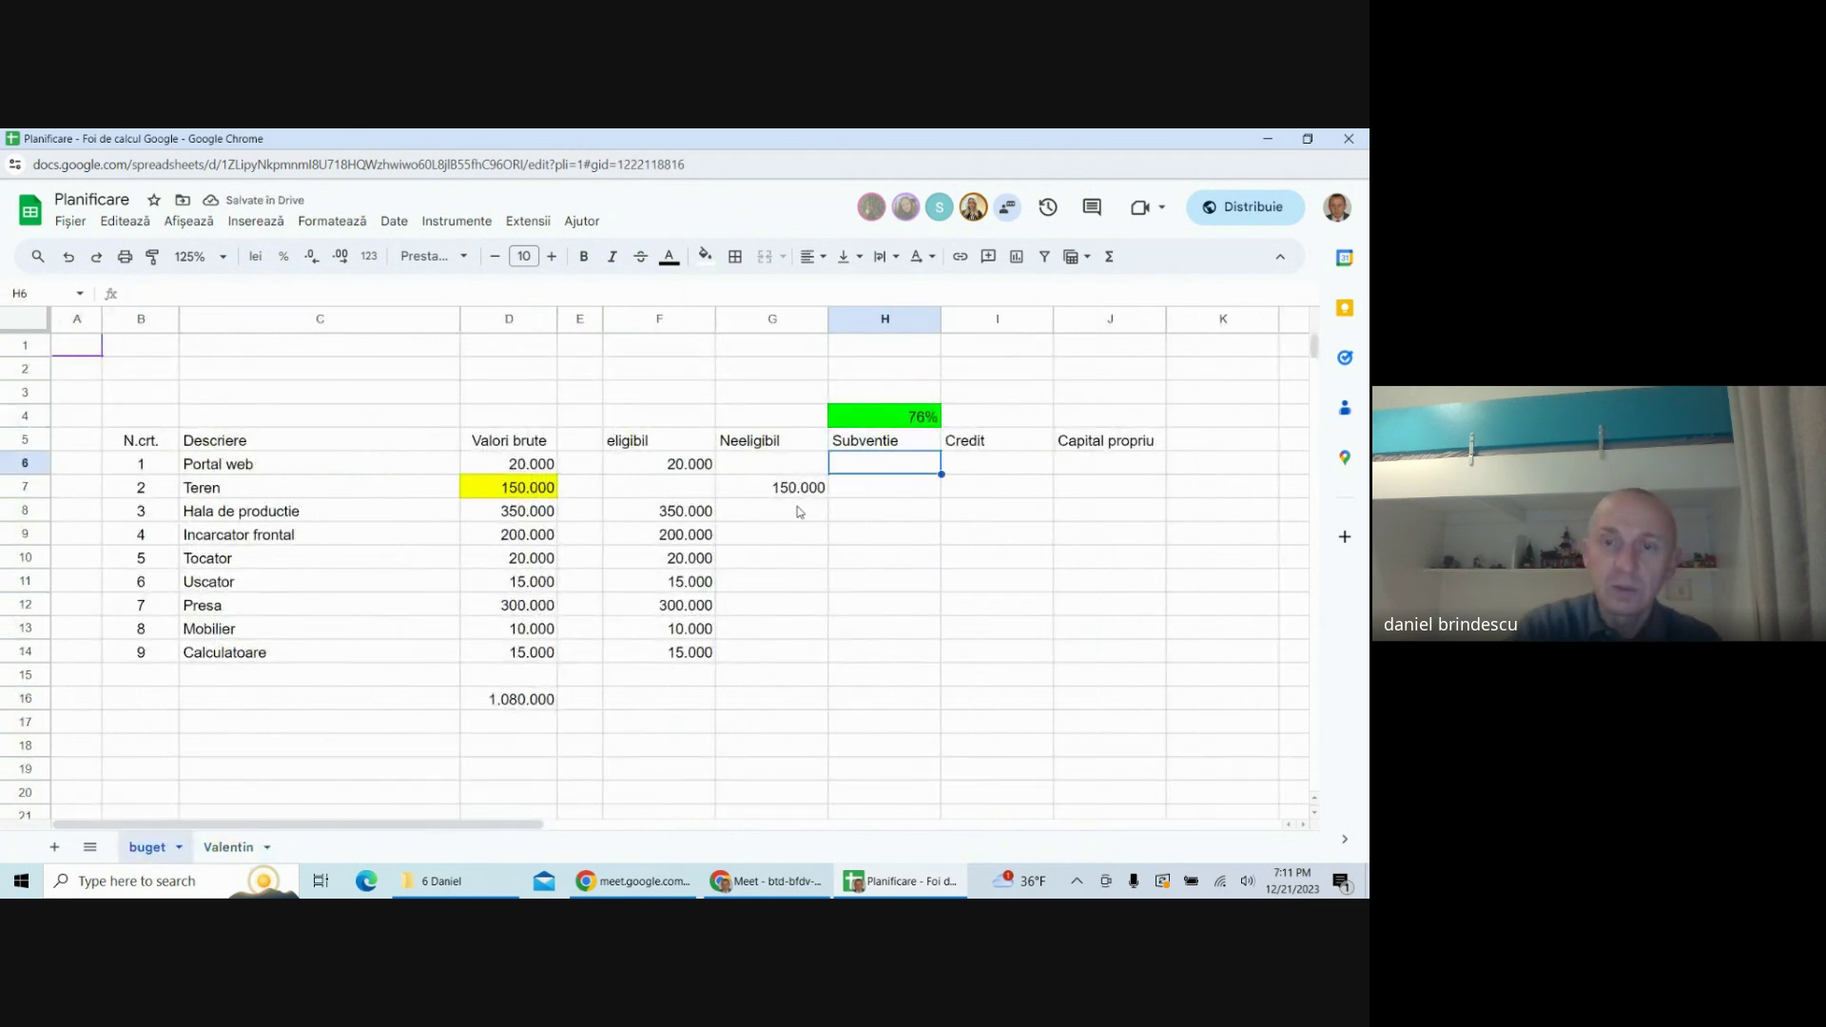
text(=)
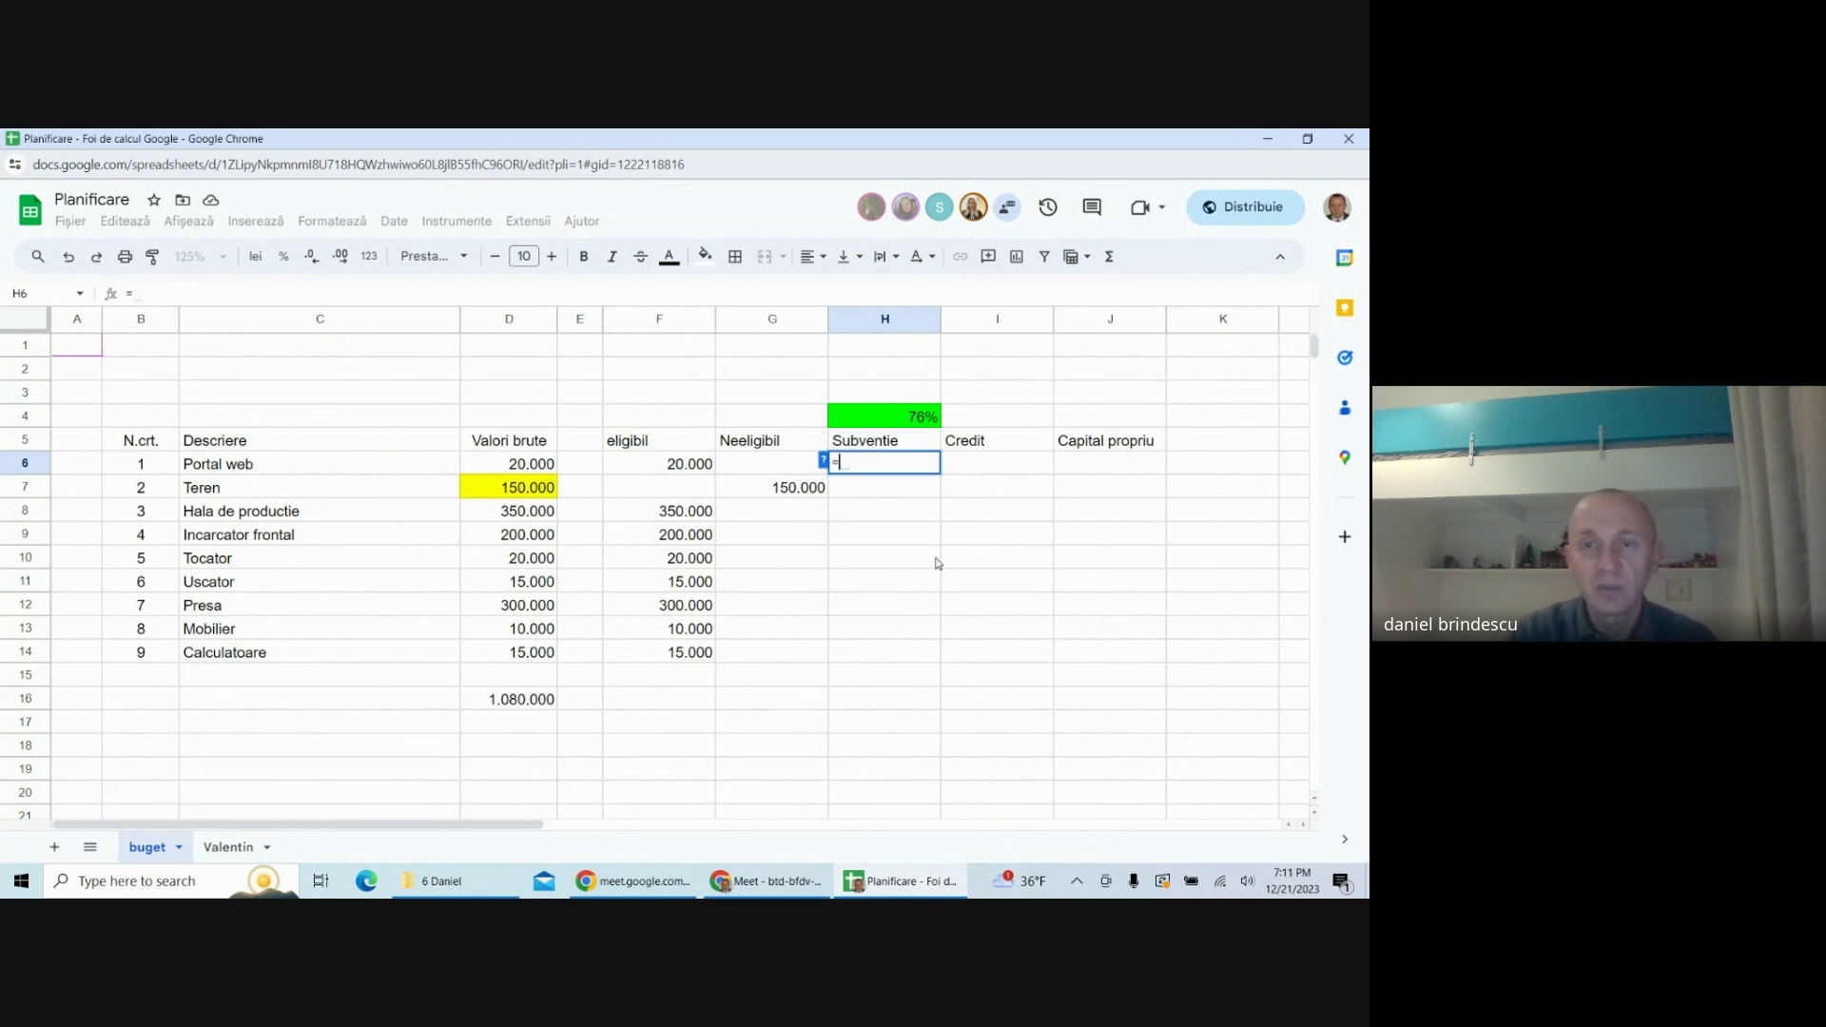
click(927, 418)
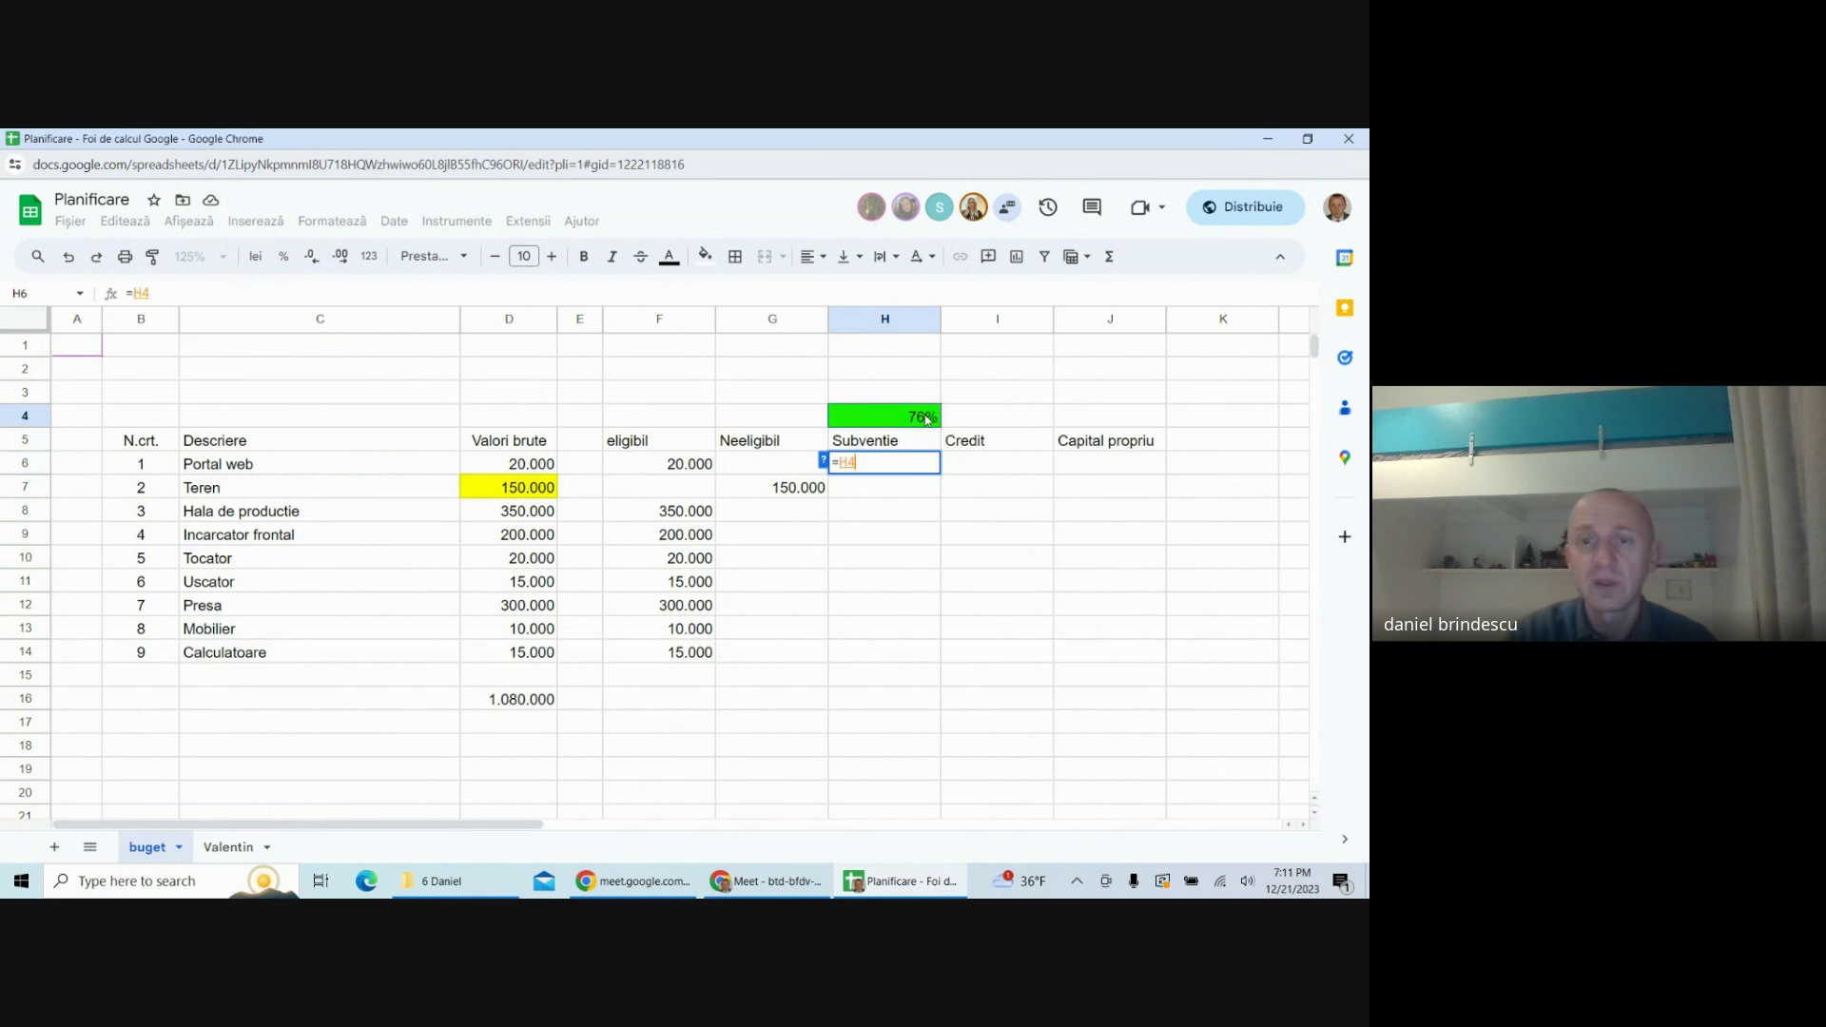
text(*)
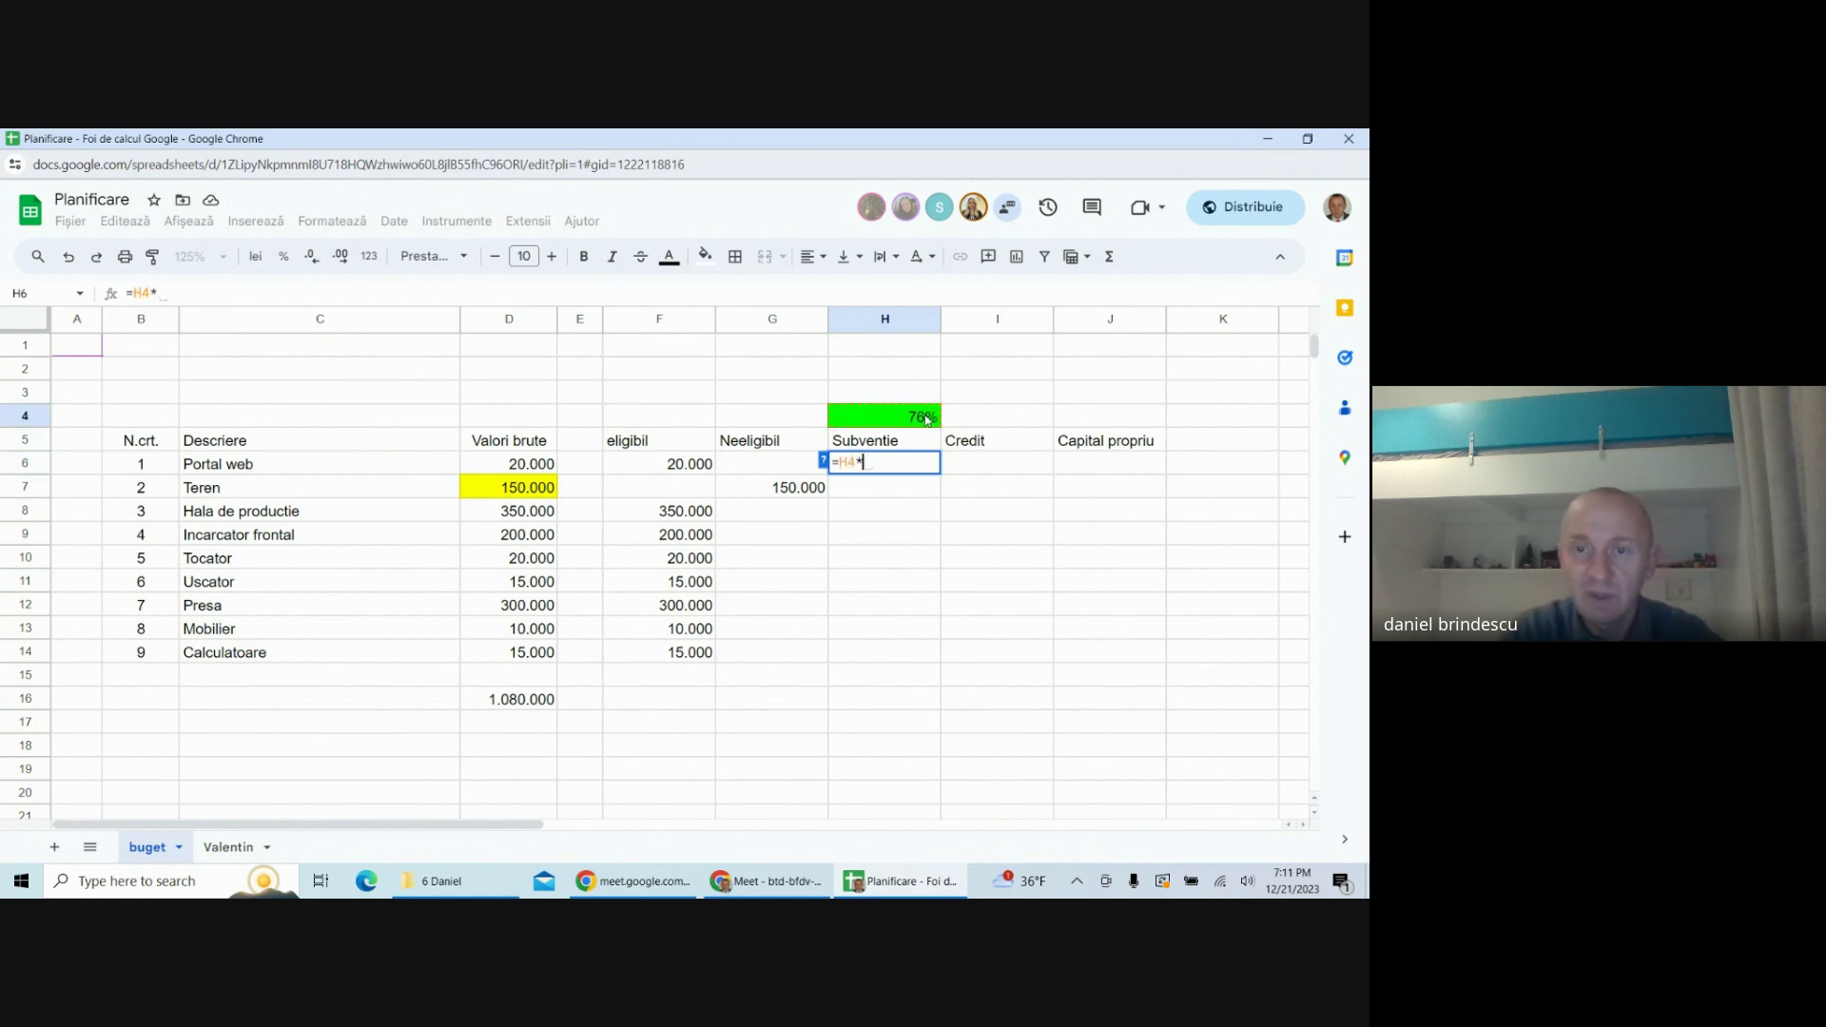
click(695, 472)
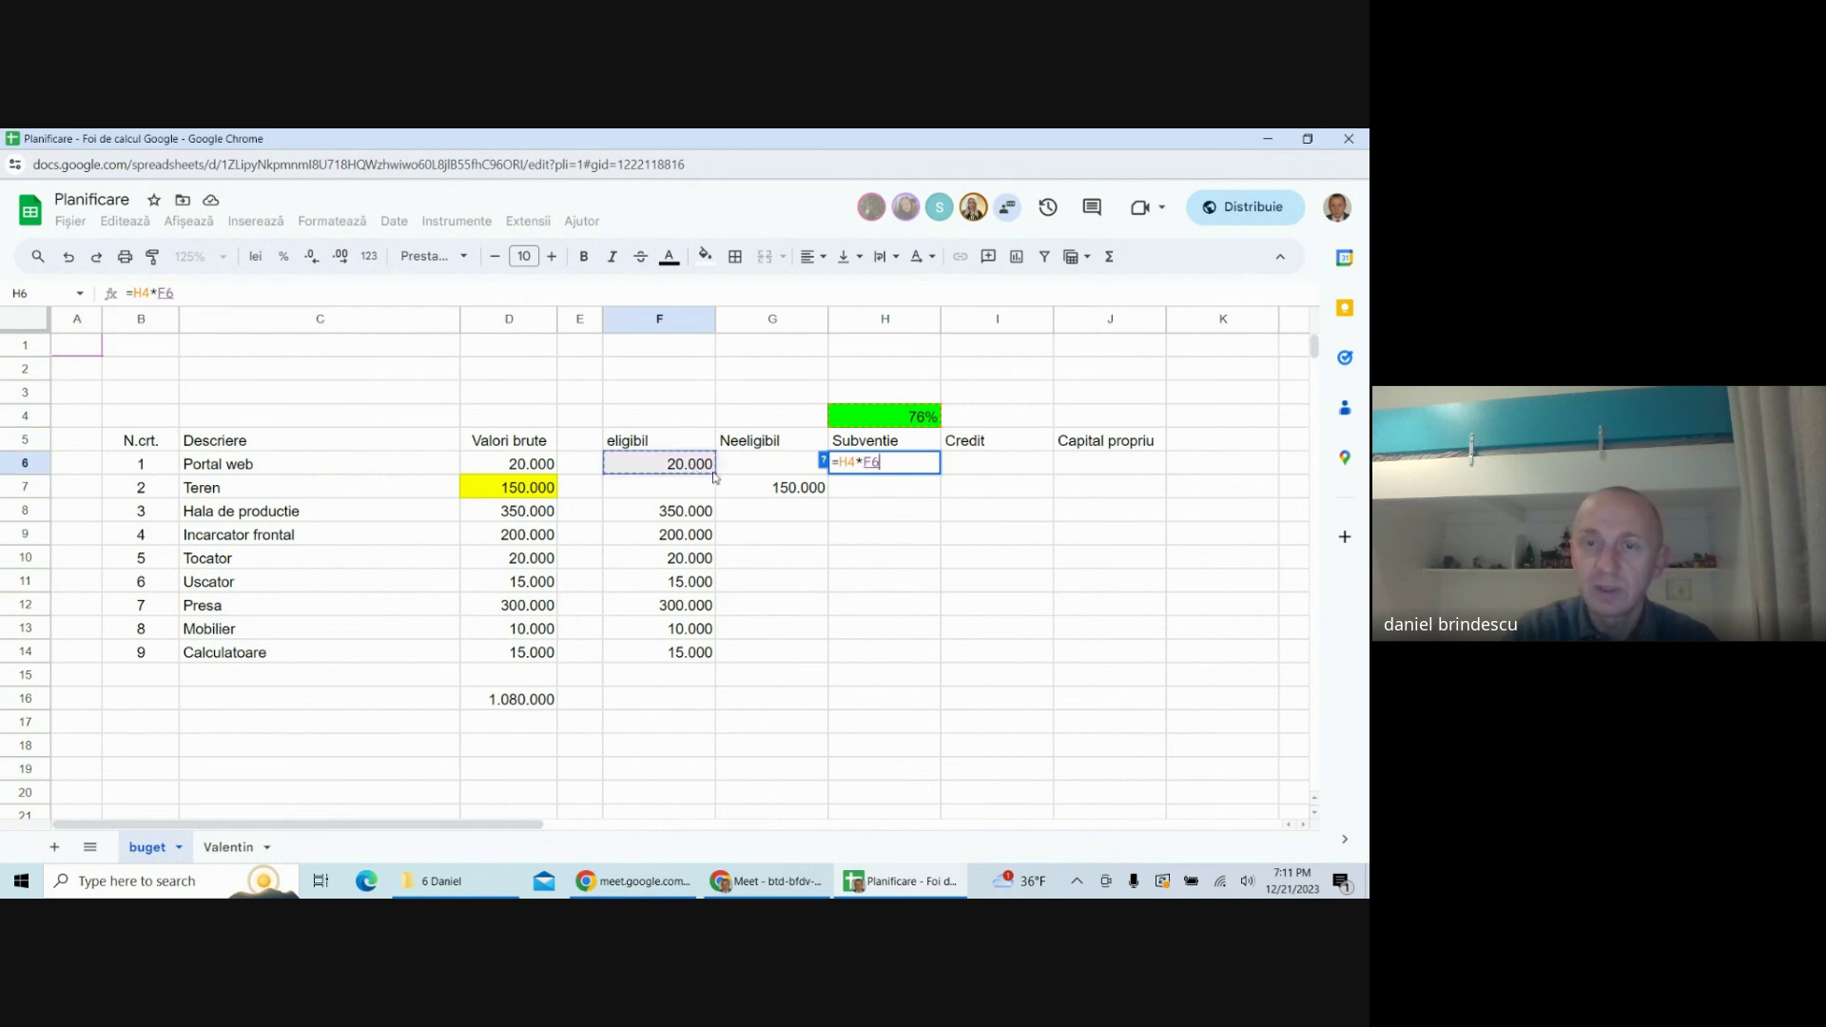
key(Return)
- Try to copy the subsidy formula from H6 down to H14
click(883, 464)
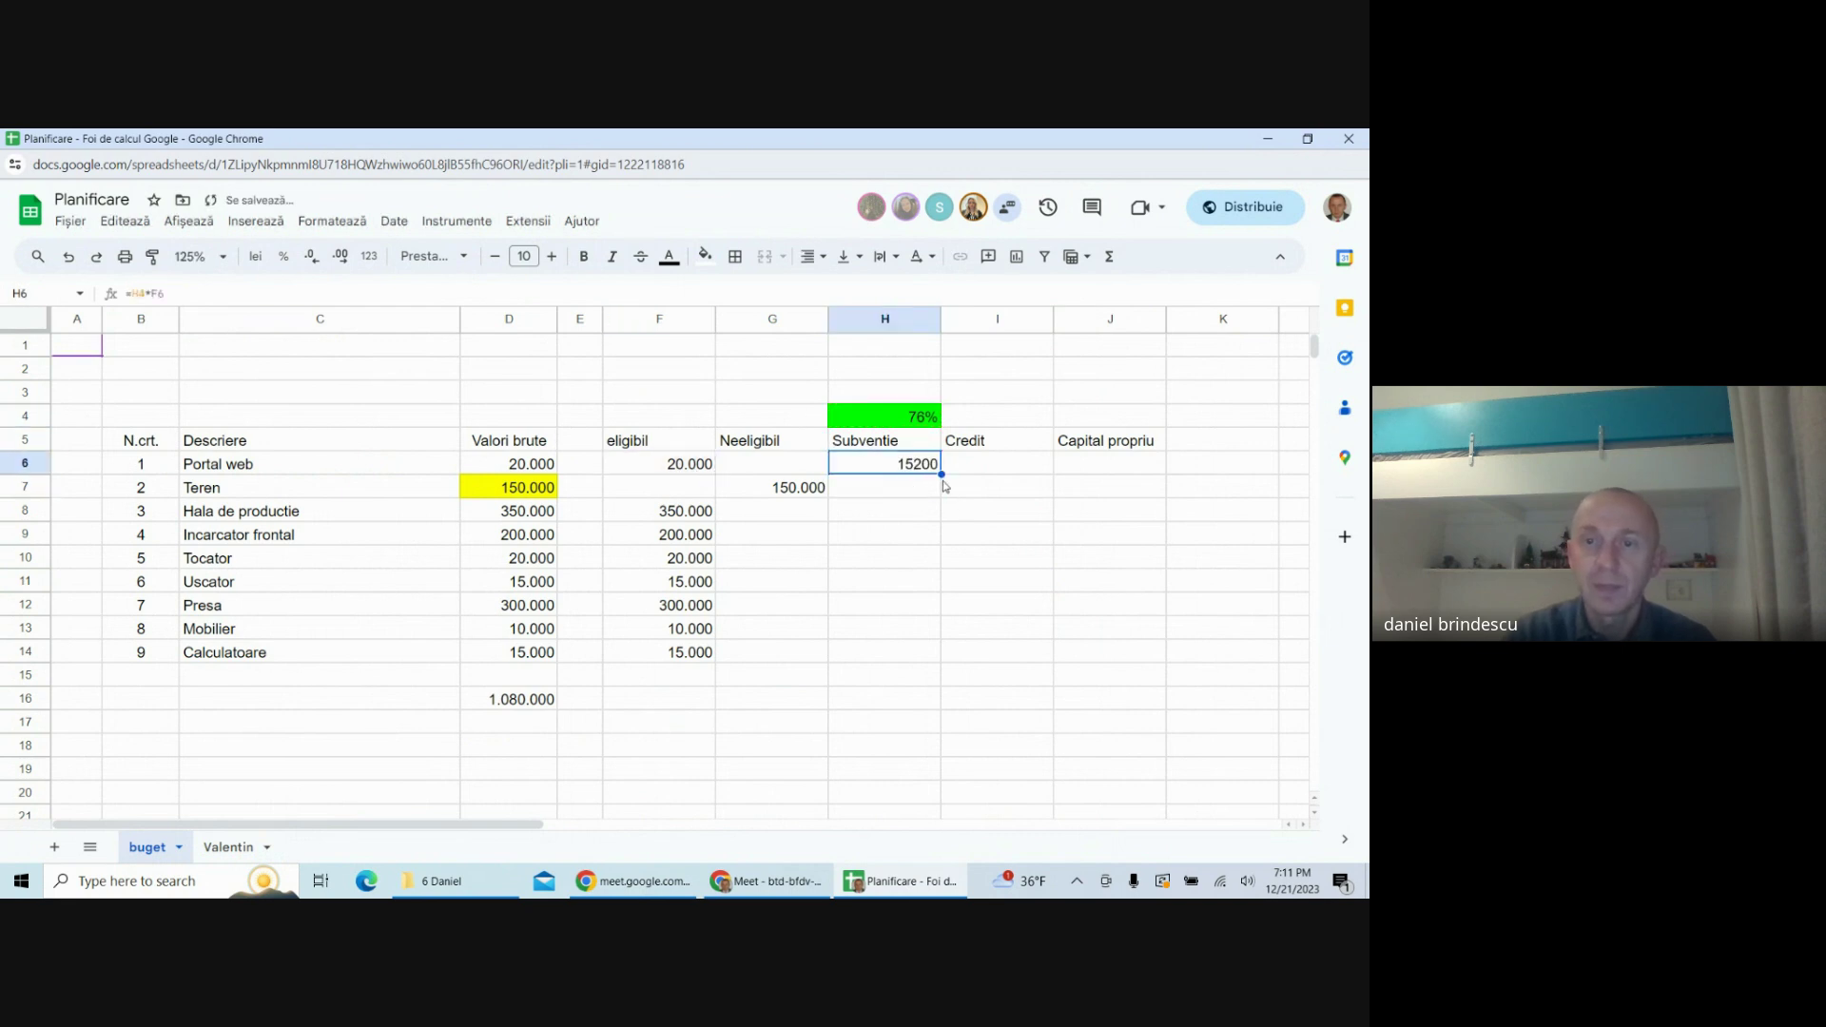
drag(940, 474, 918, 656)
mouse_move(898, 495)
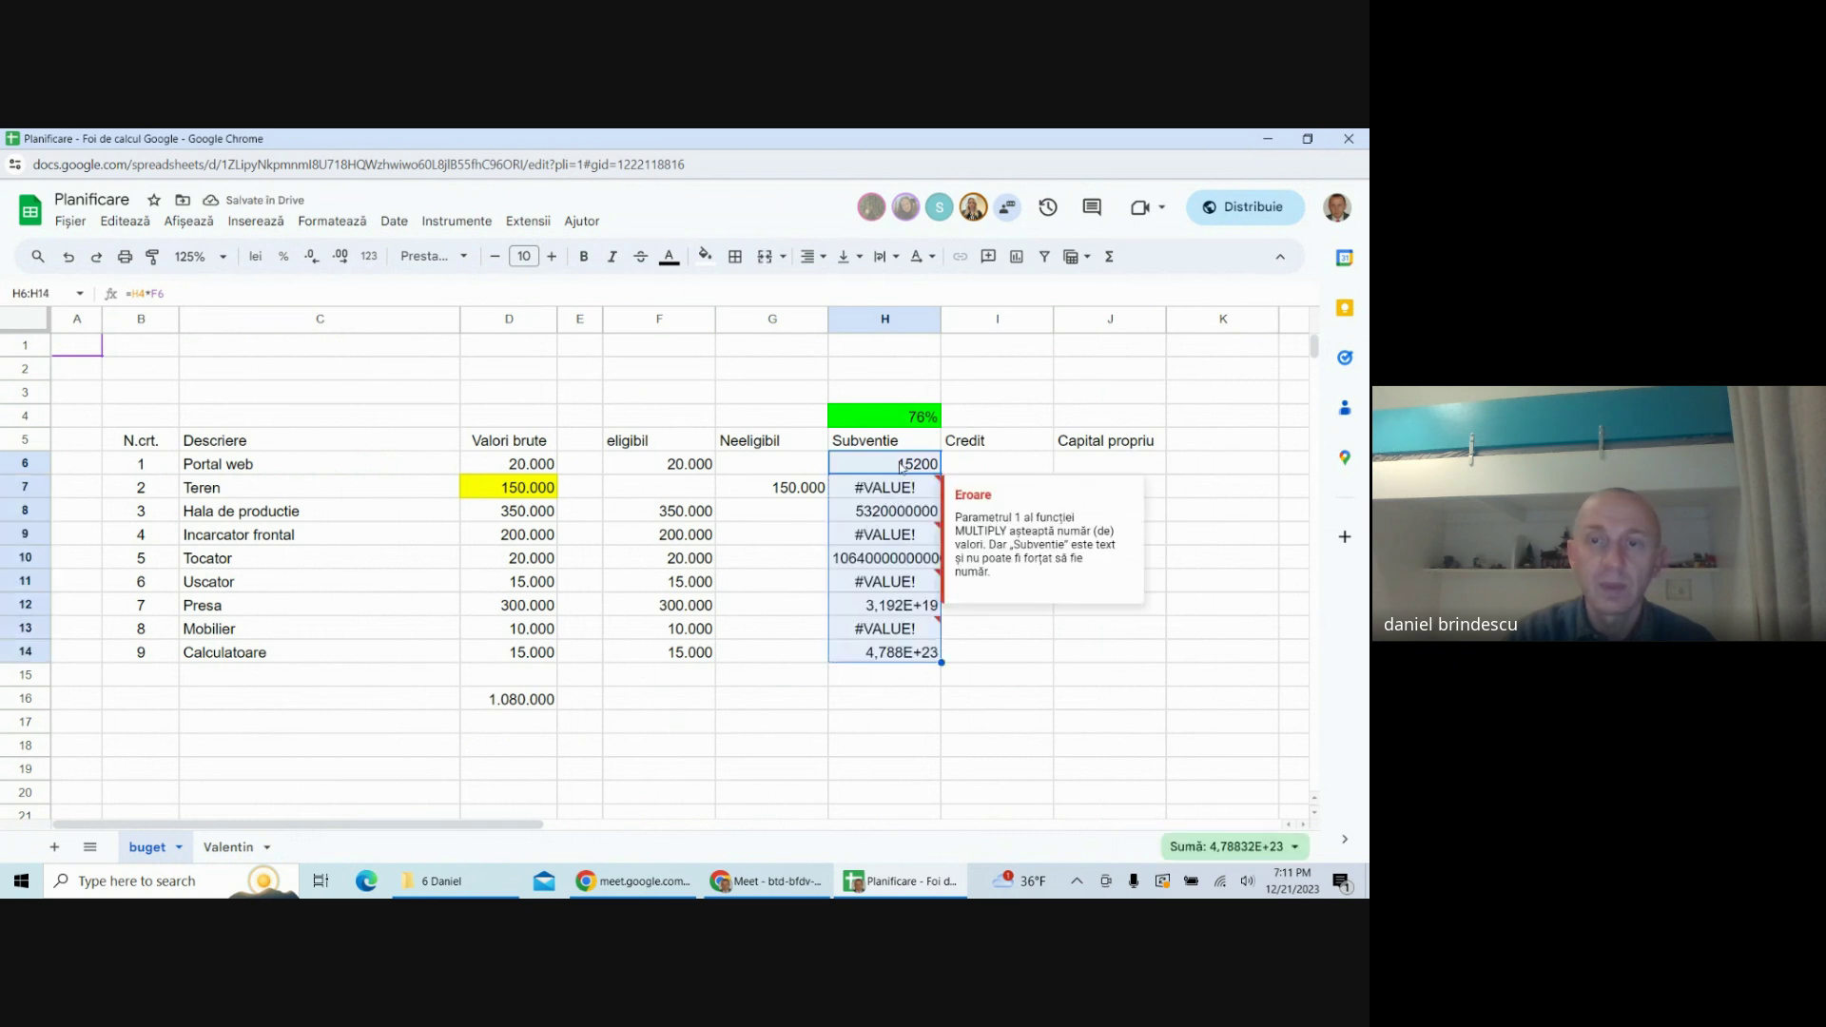
- Lock the rate's row in H6 by changing the formula to =H$4*F6, and fill it down to H14
double_click(901, 464)
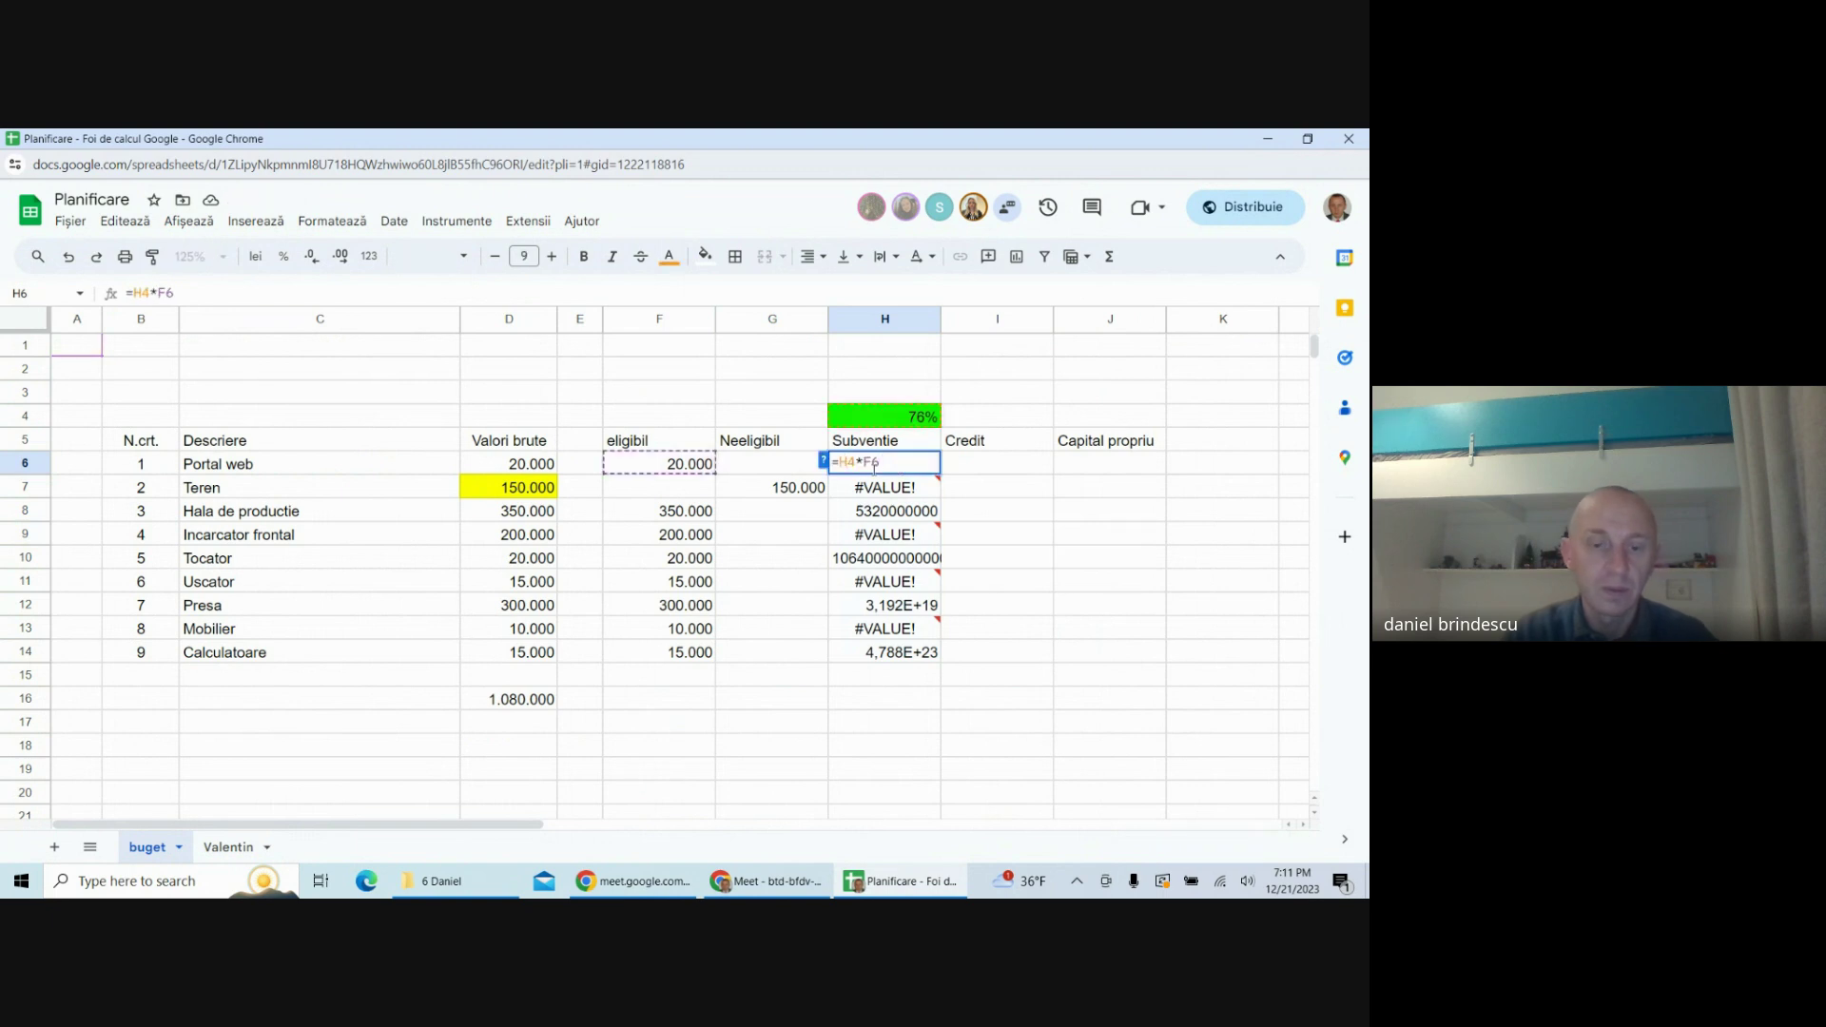
text($)
key(Return)
key(Up)
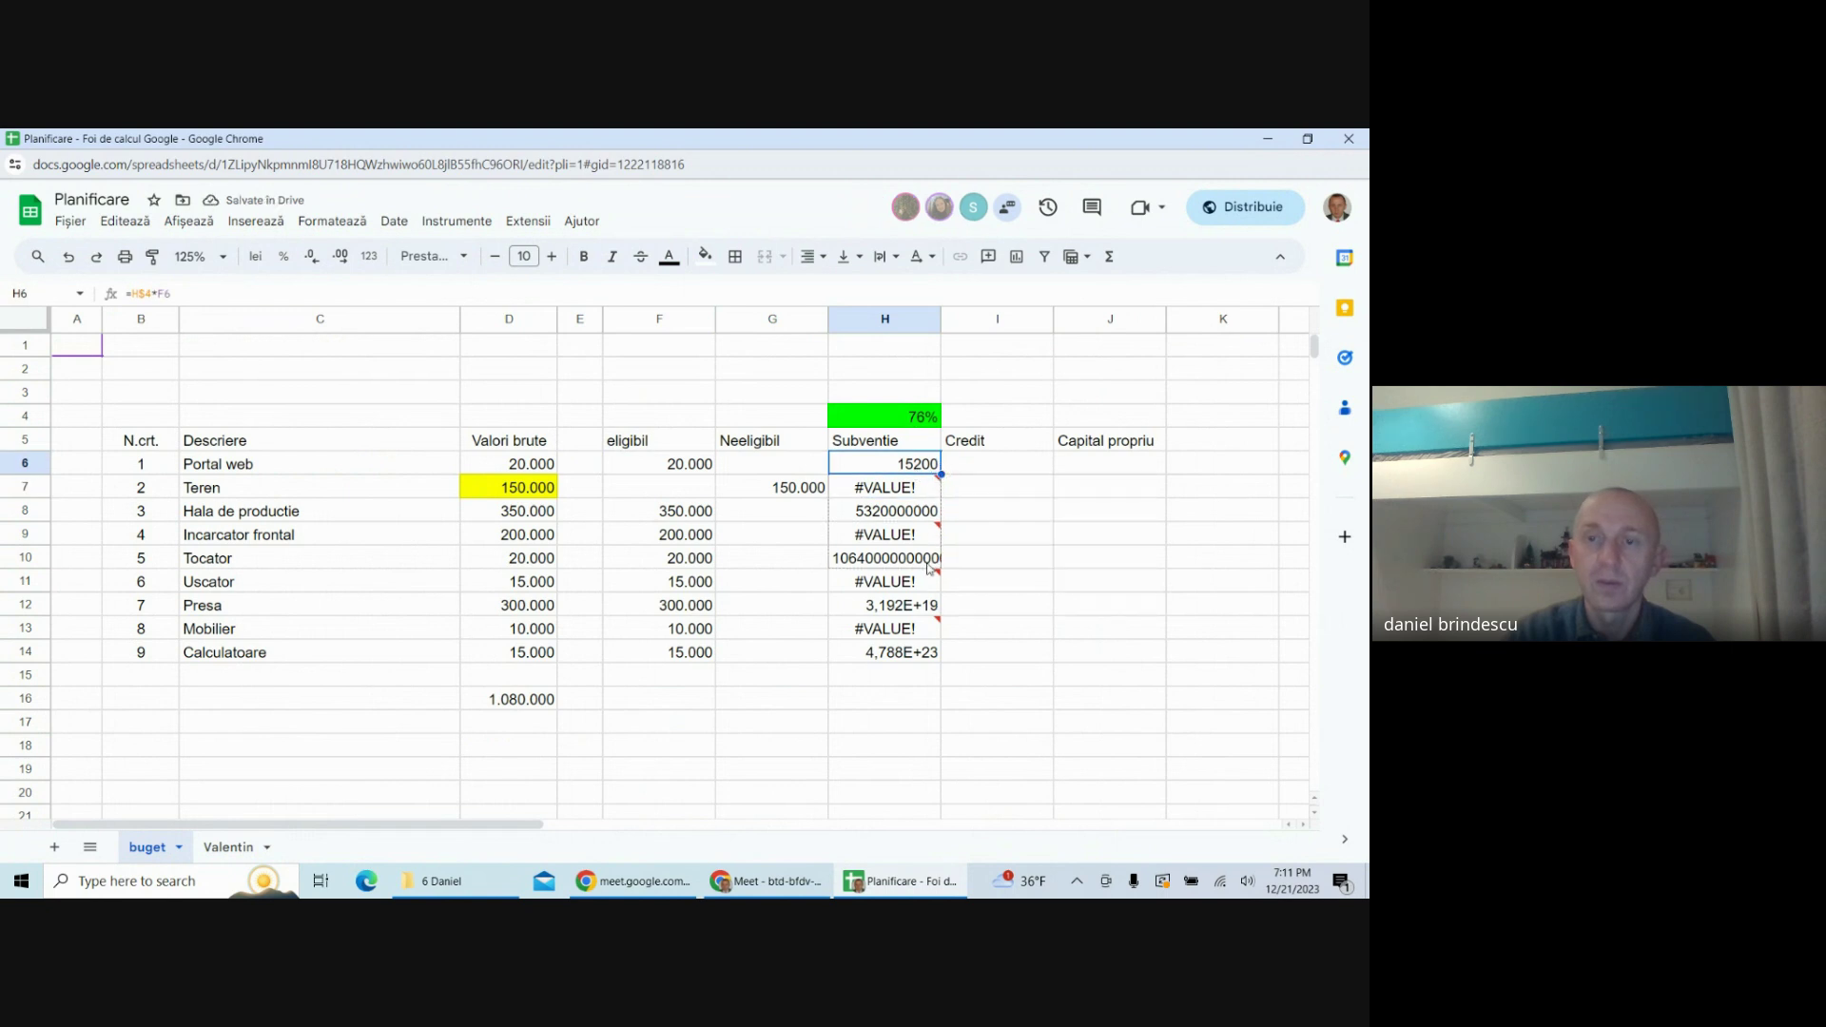
key(ctrl+shift+Down)
key(ctrl+d)
click(1046, 608)
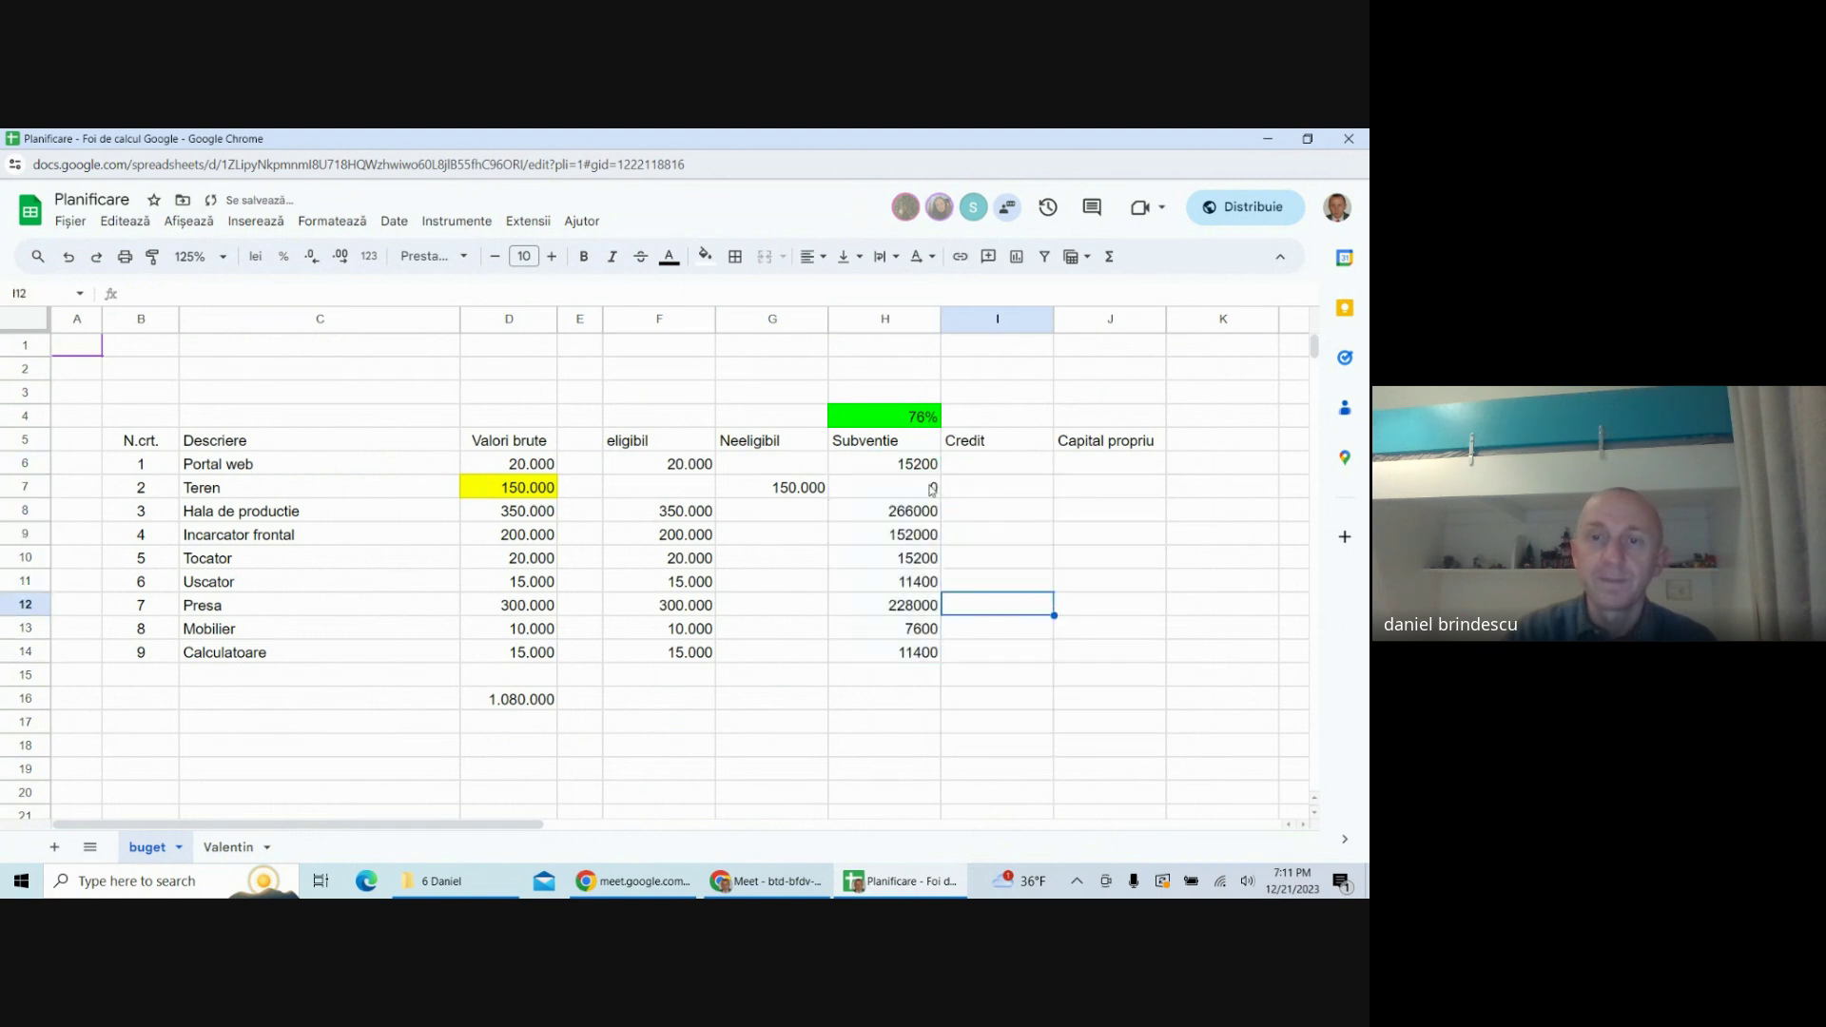
click(977, 548)
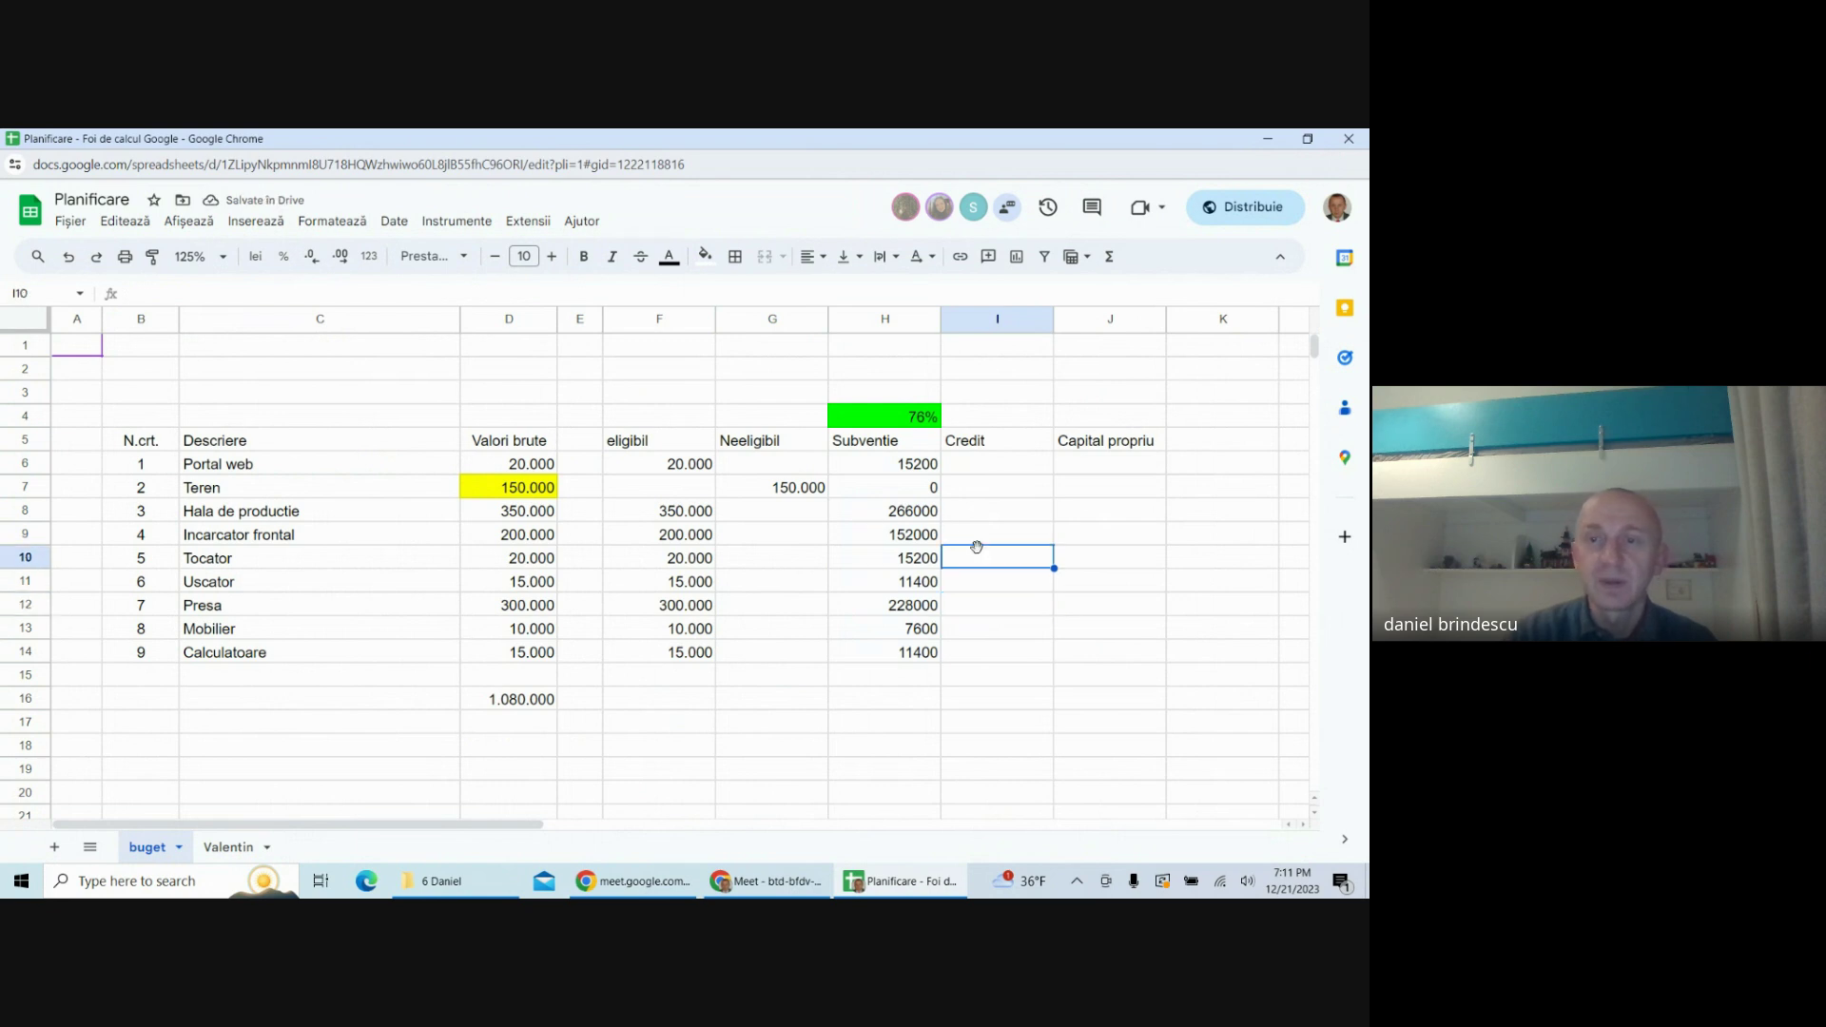
click(911, 492)
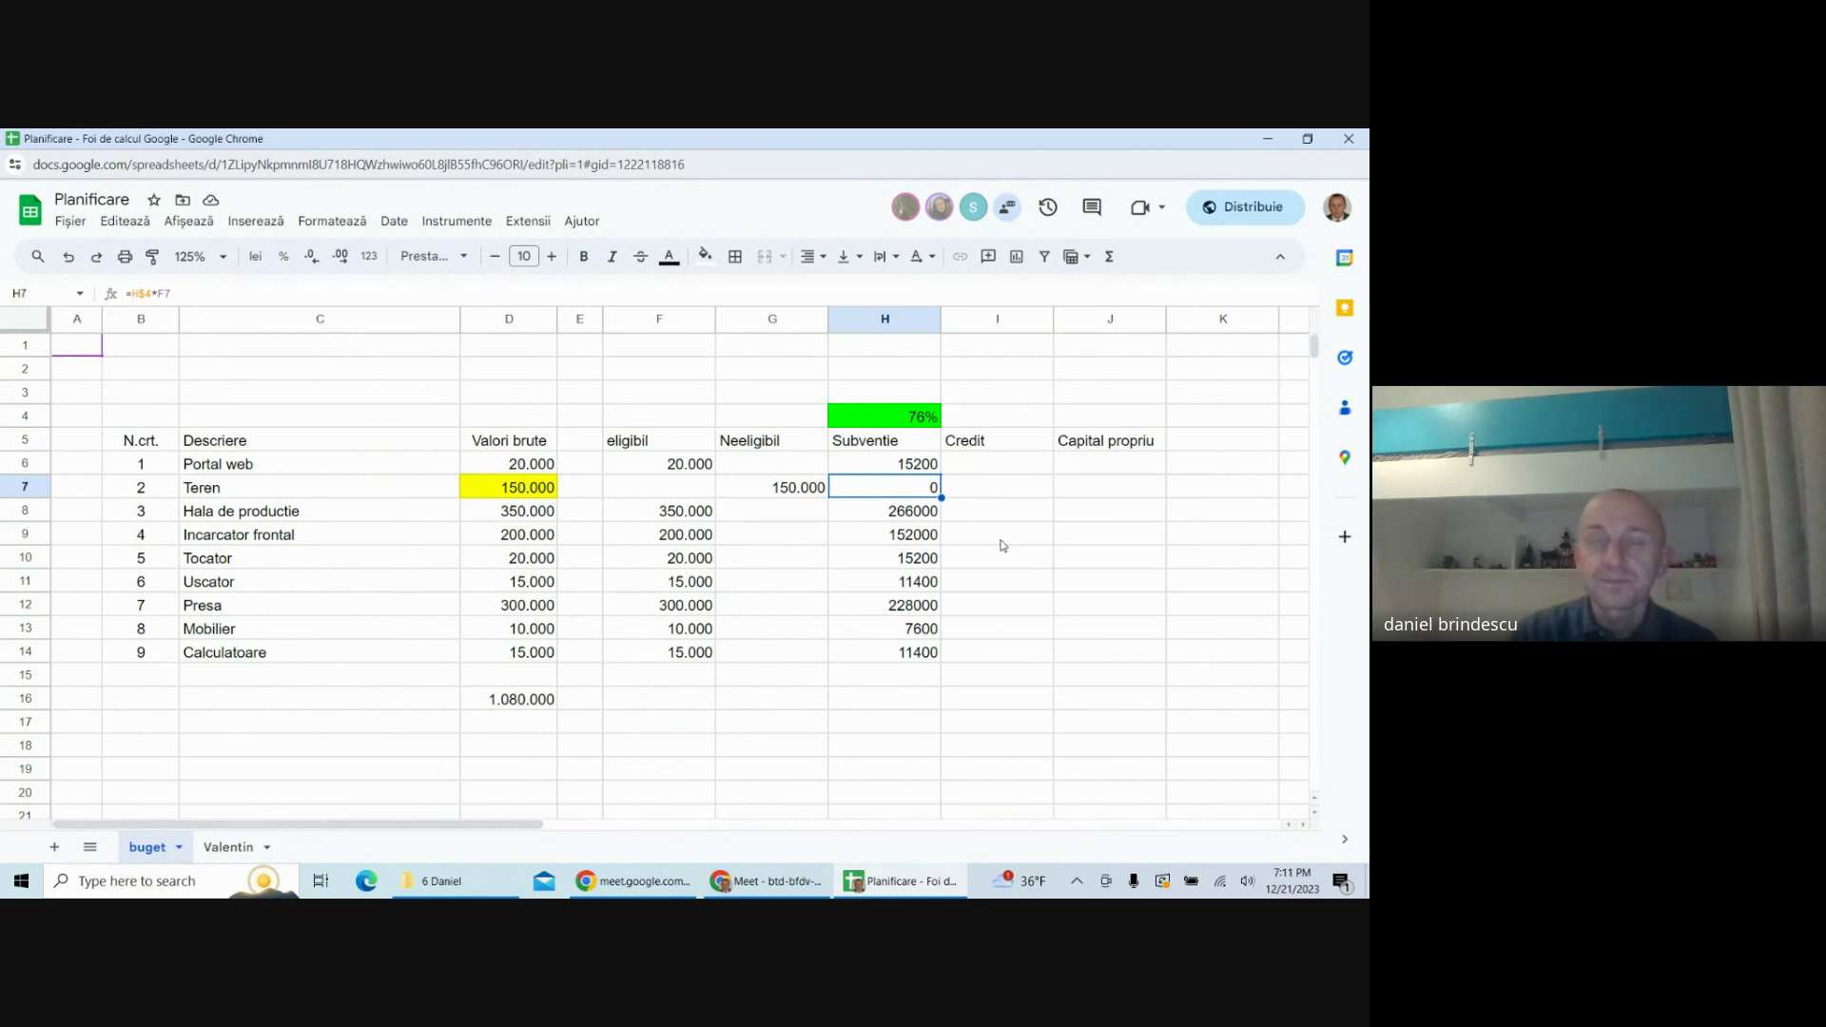
click(974, 490)
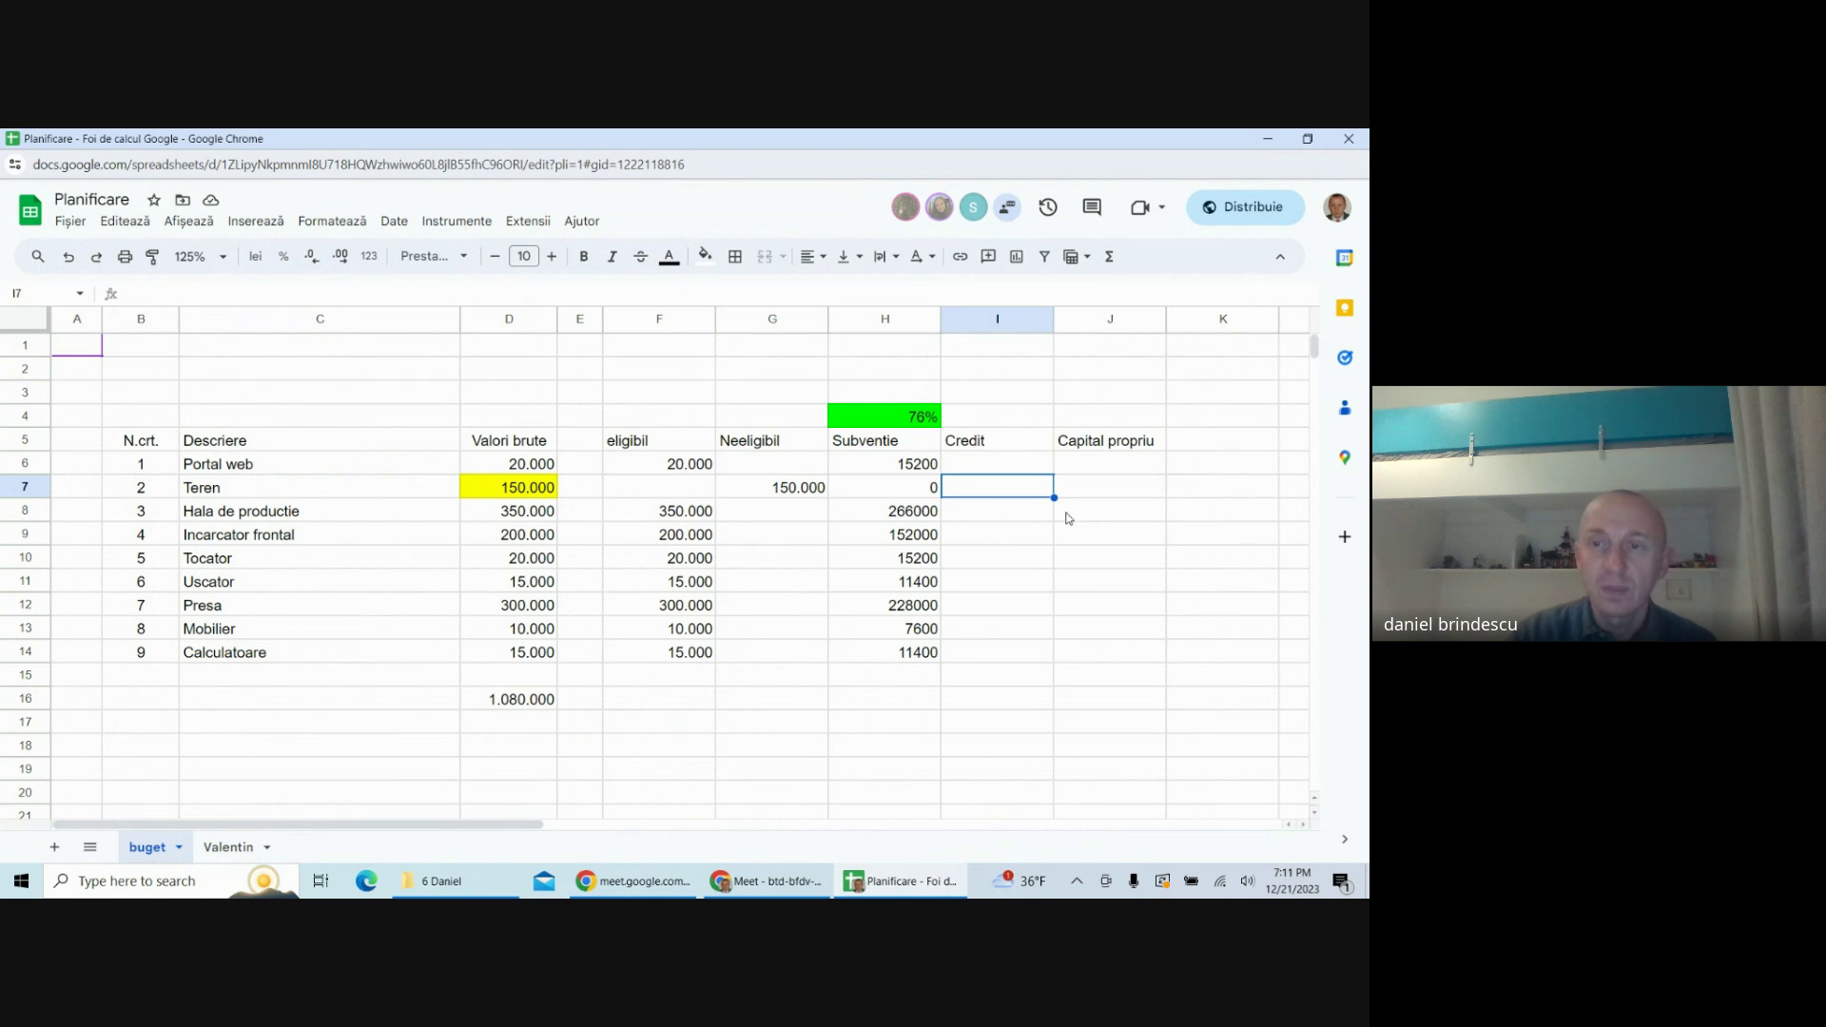
- Enter =D6-H6-I6 in J6 under Capital propriu and fill the formula down to J14
click(1069, 466)
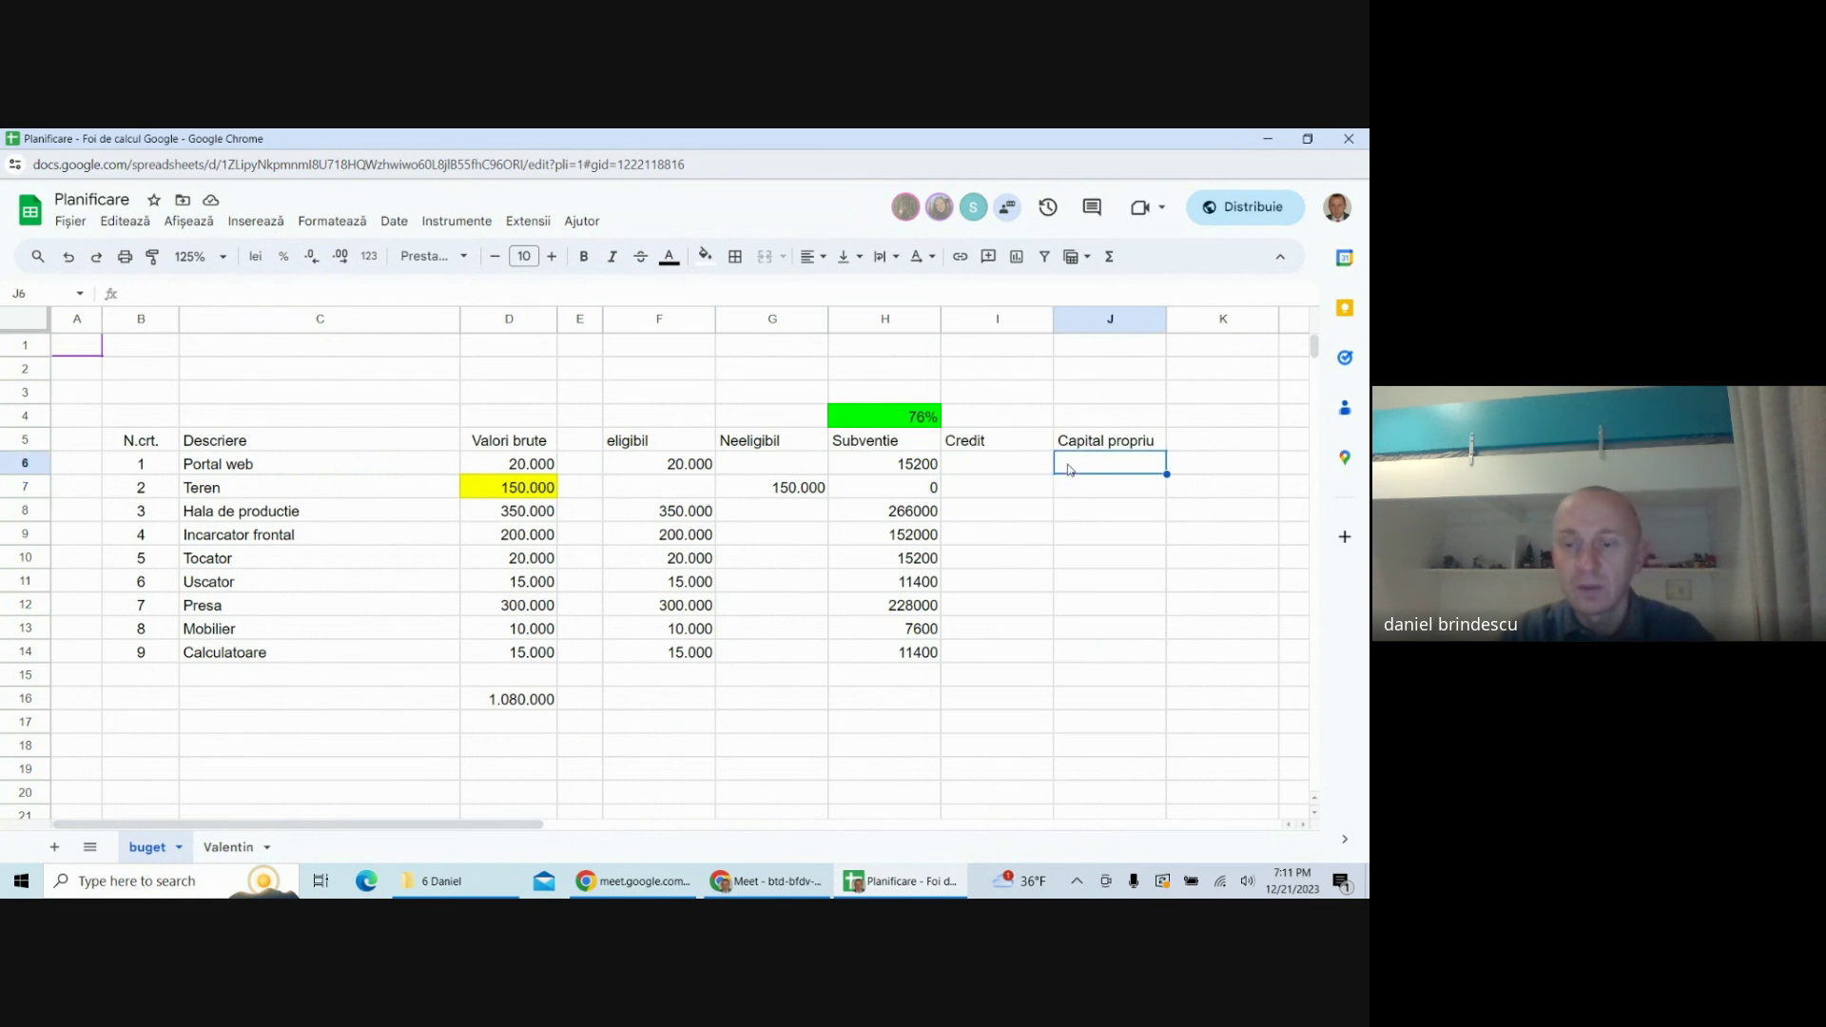
text(=)
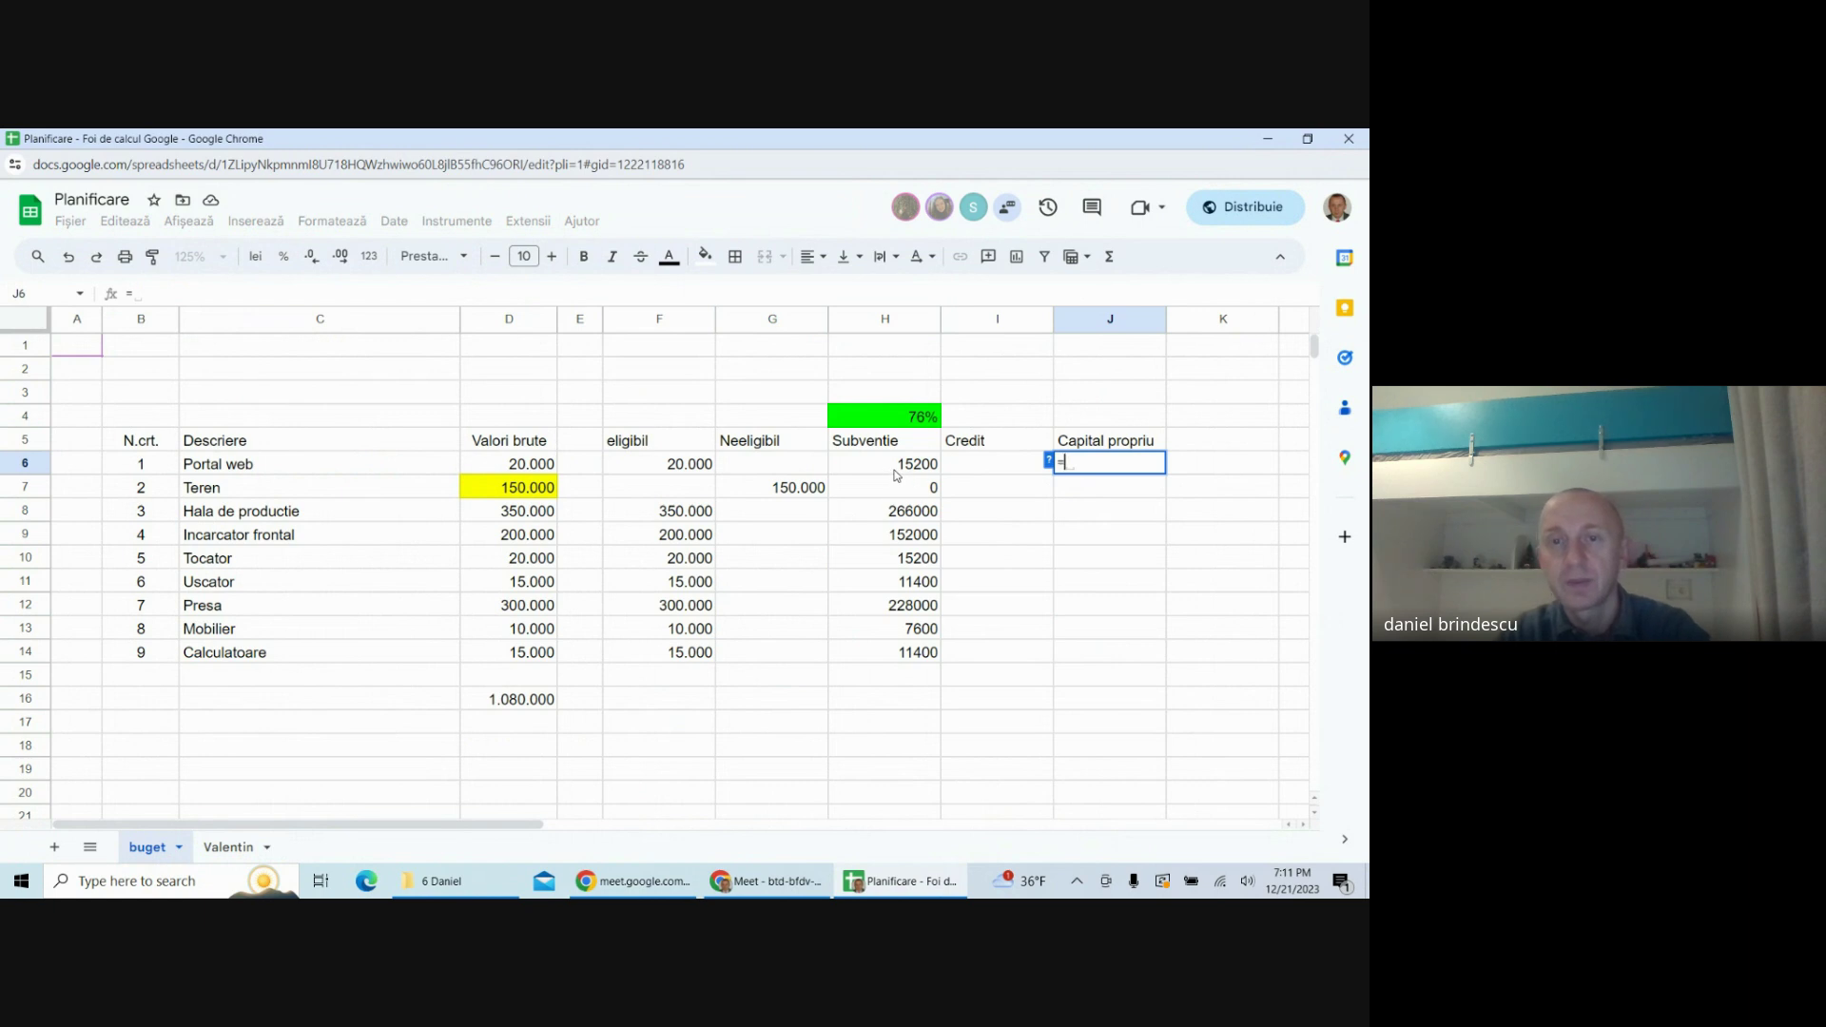
click(532, 466)
text(-)
click(880, 465)
text(-)
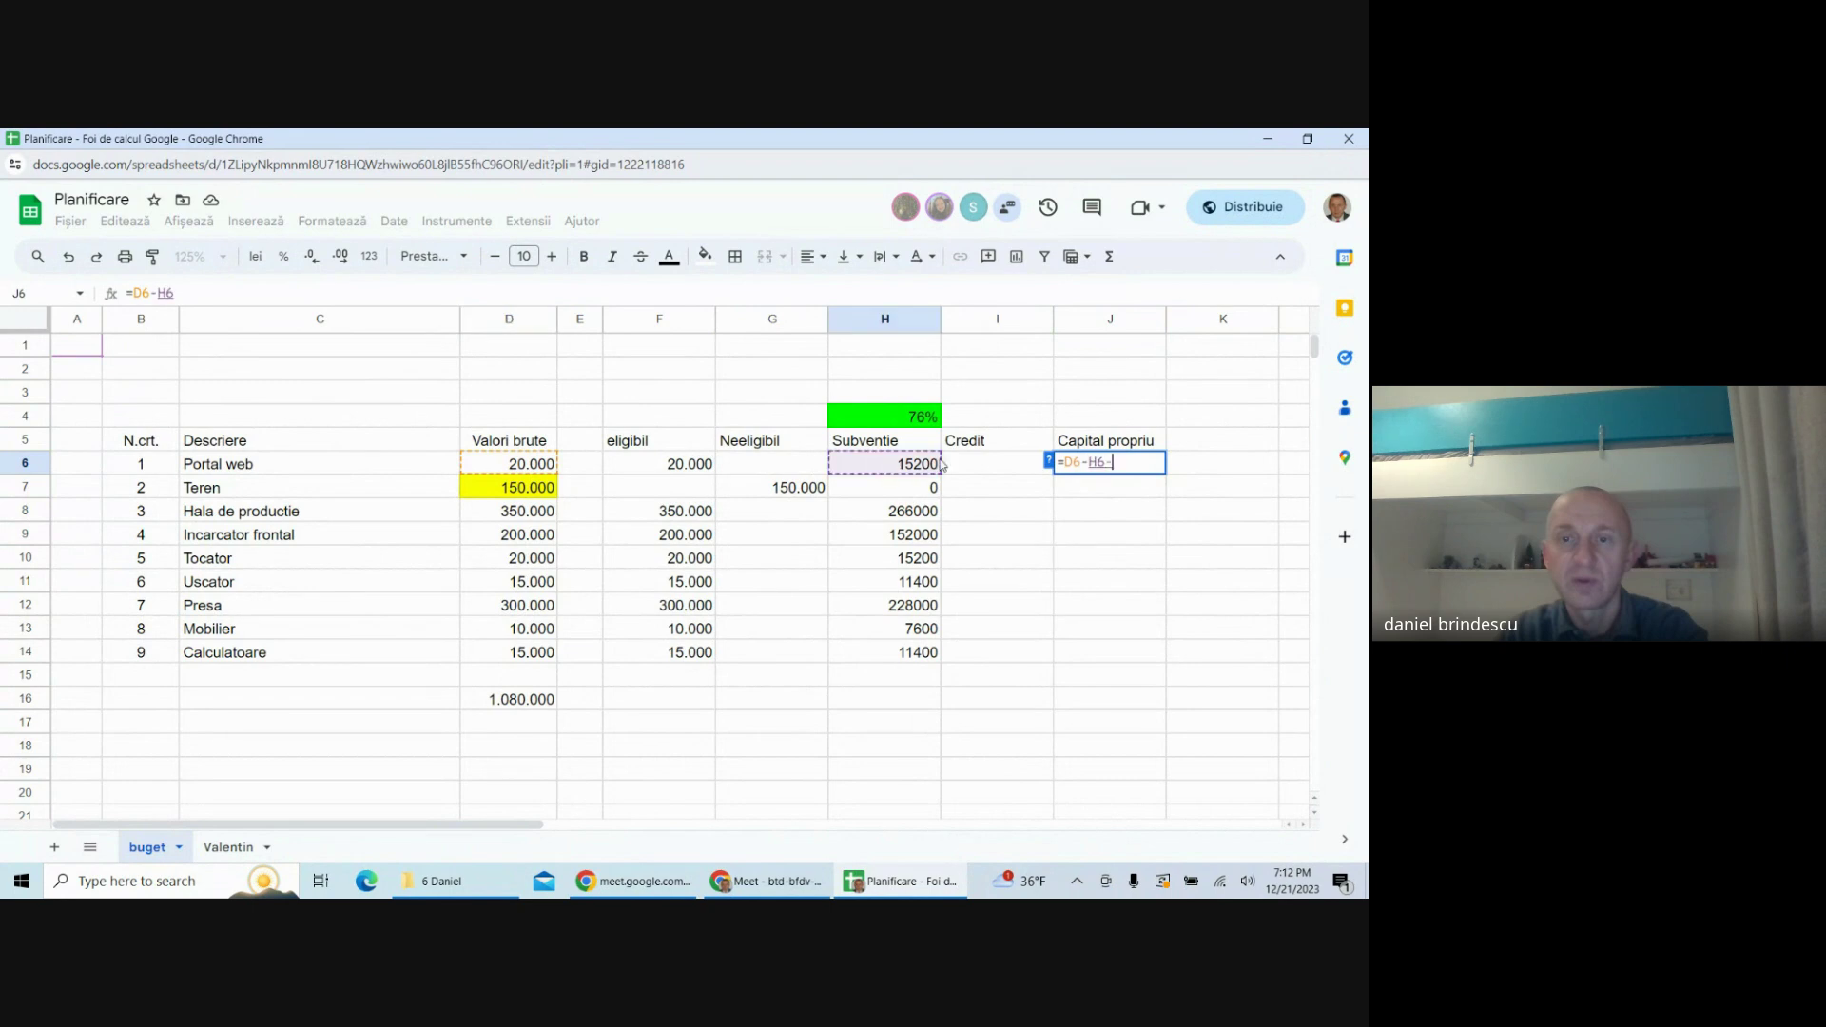
click(968, 463)
key(Return)
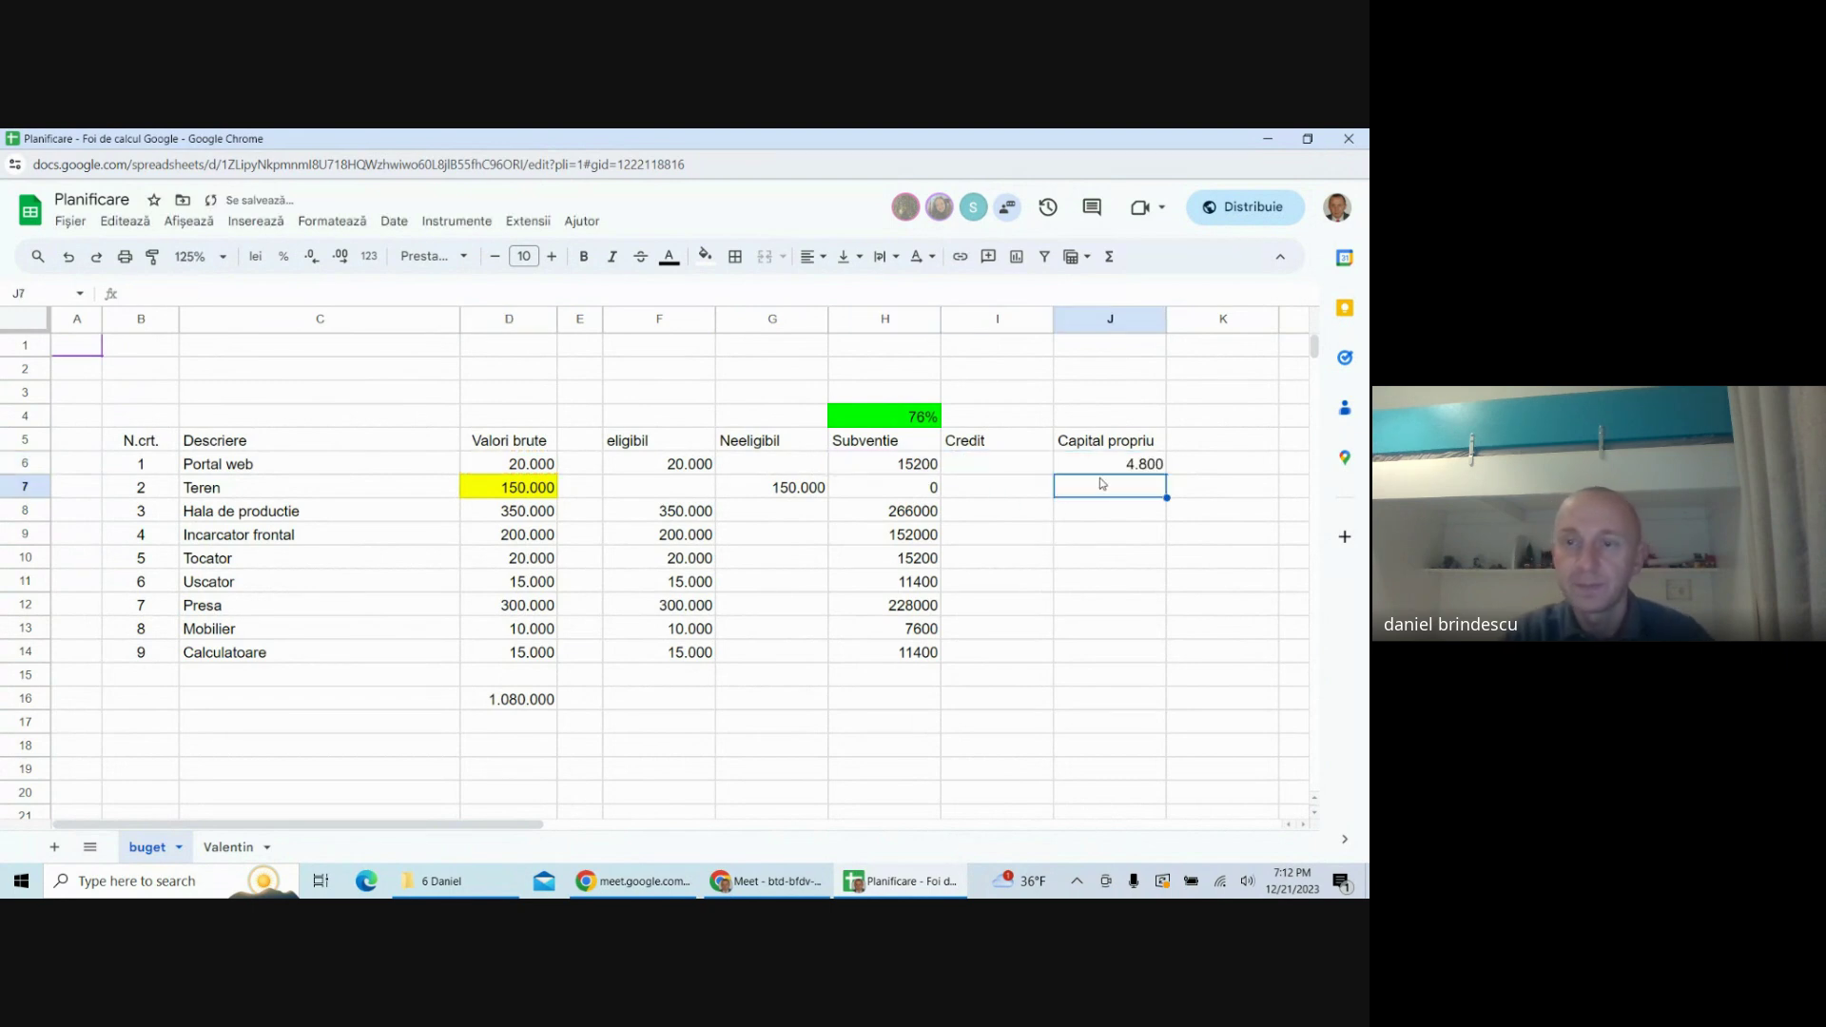
click(1100, 464)
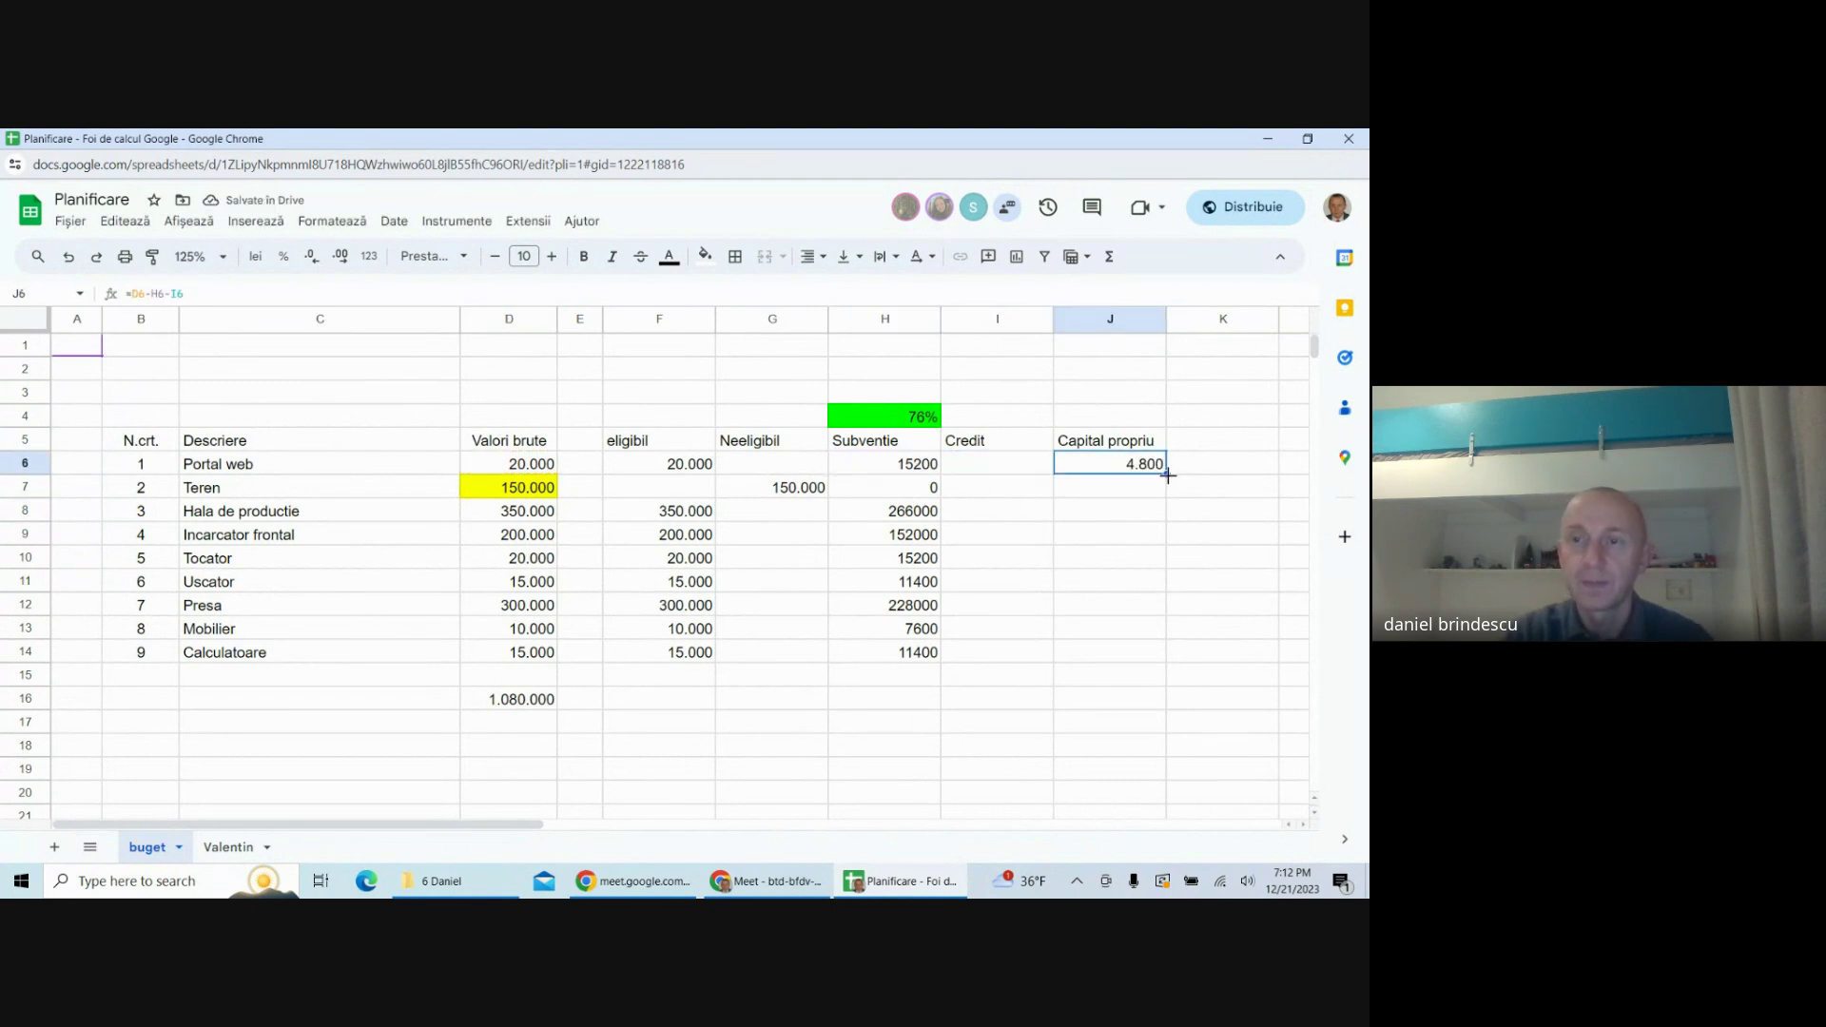
drag(1167, 475, 1145, 654)
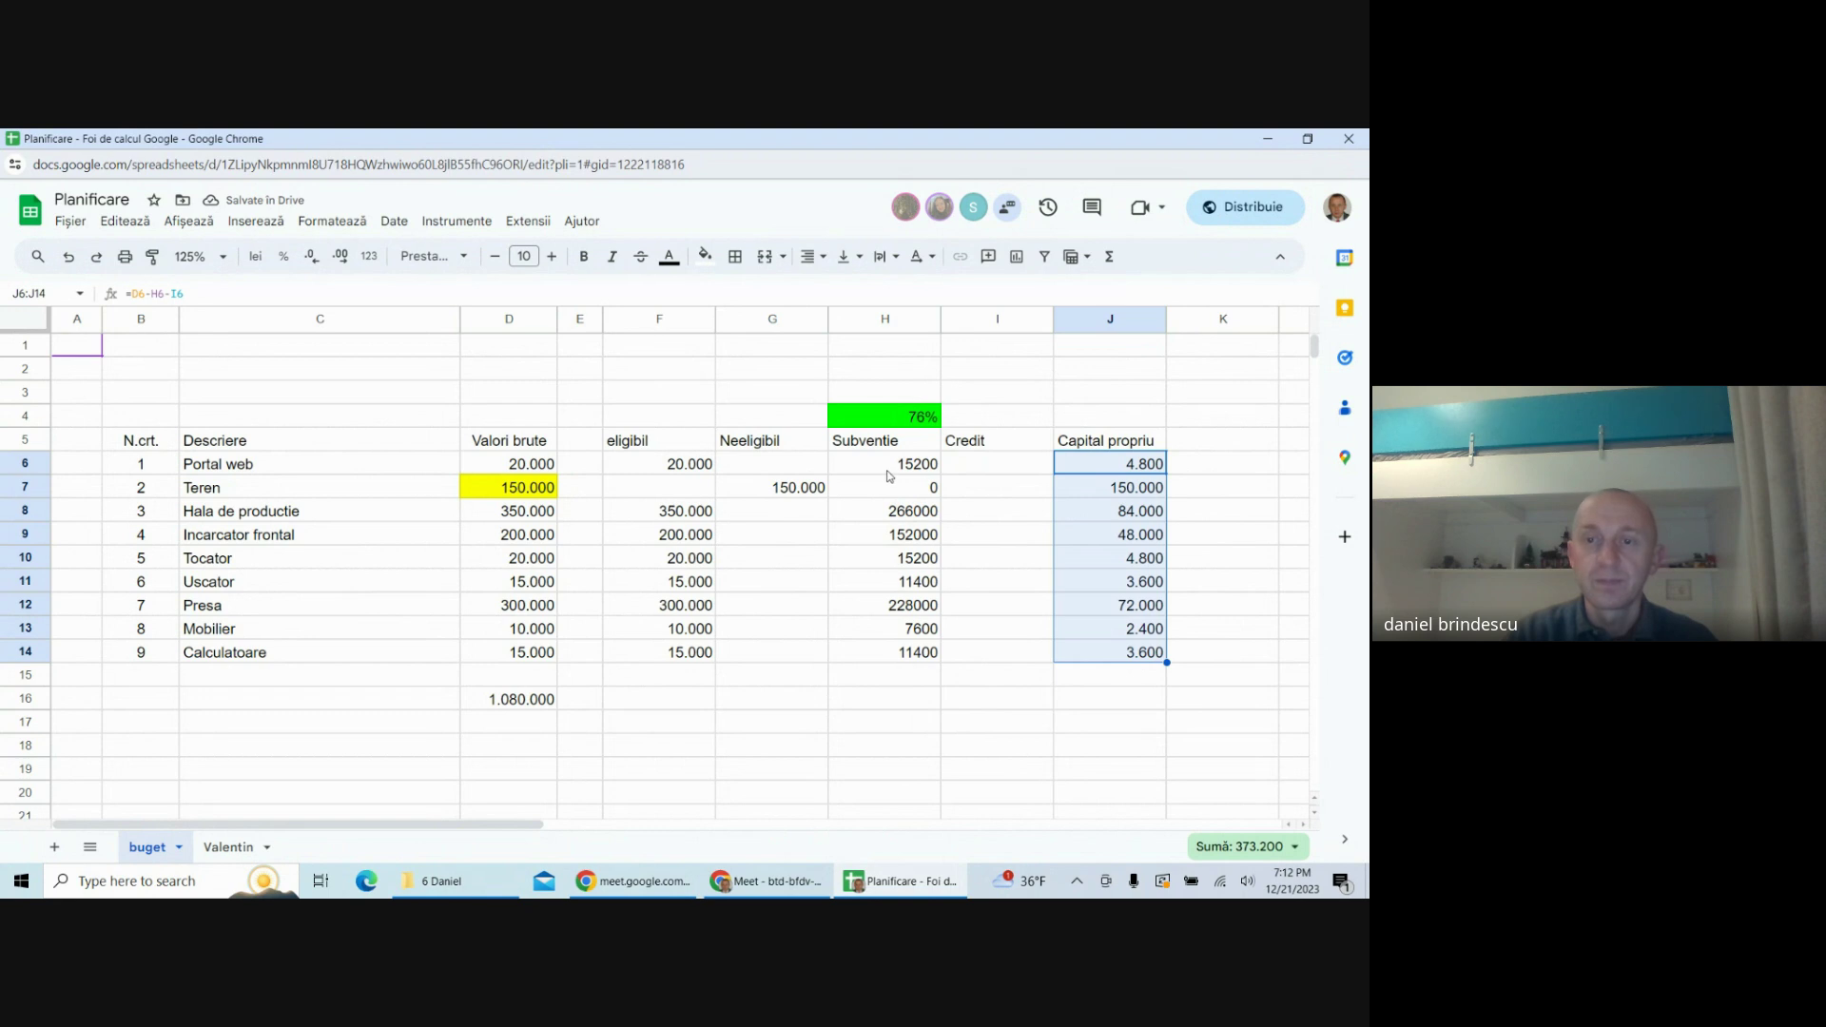
- Format the Subventie, Credit and Capital propriu range H6:J14 as numbers with thousands separators and no decimals
drag(887, 470, 1095, 655)
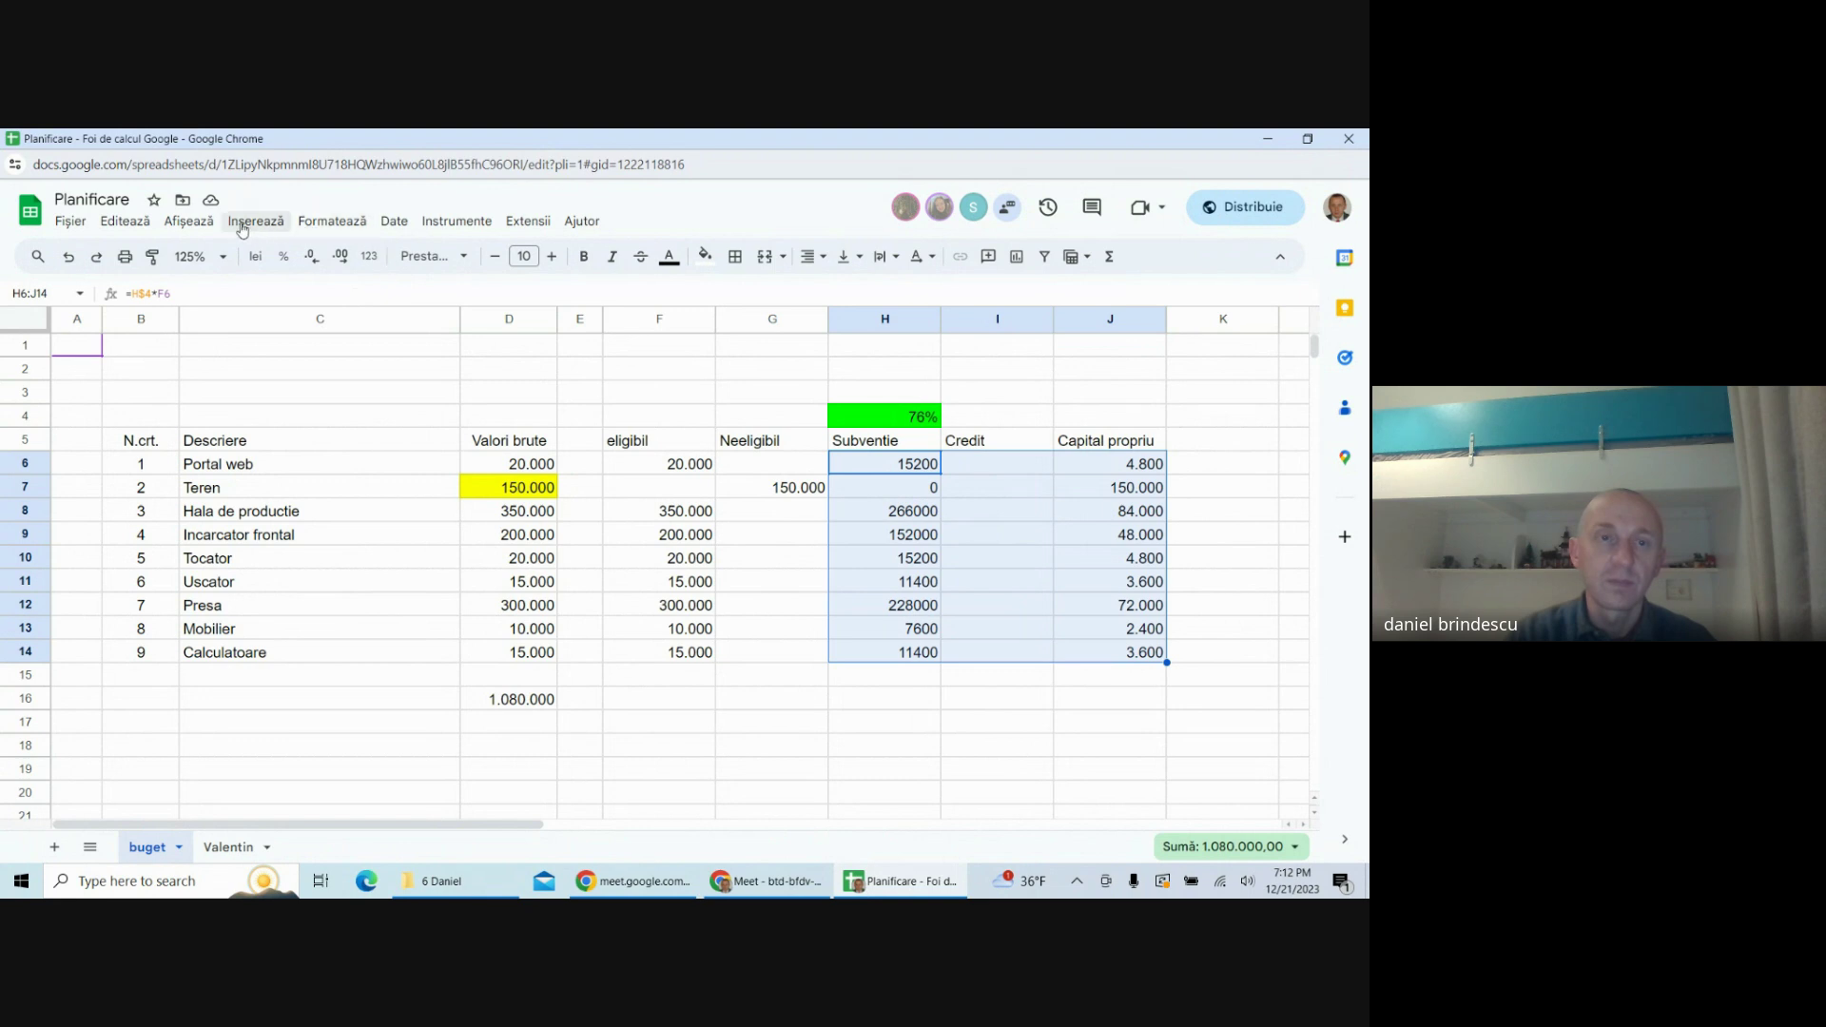
click(332, 221)
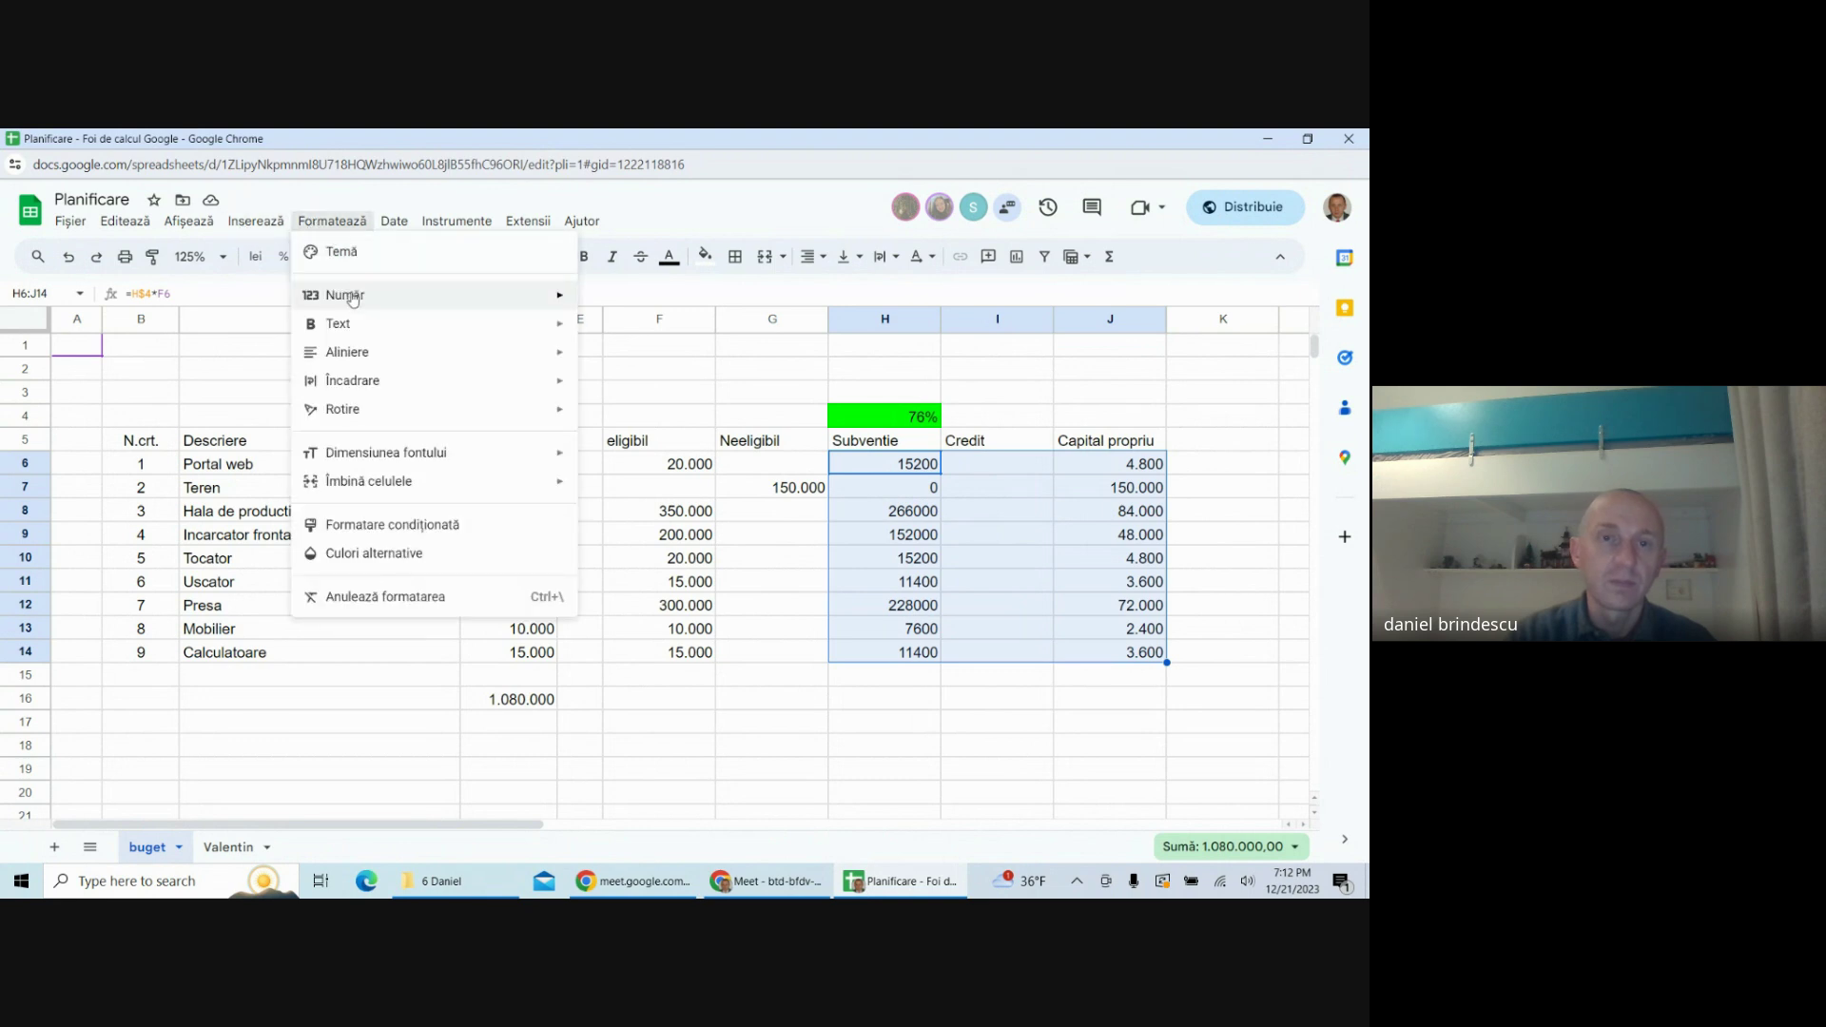
mouse_move(534, 312)
click(618, 354)
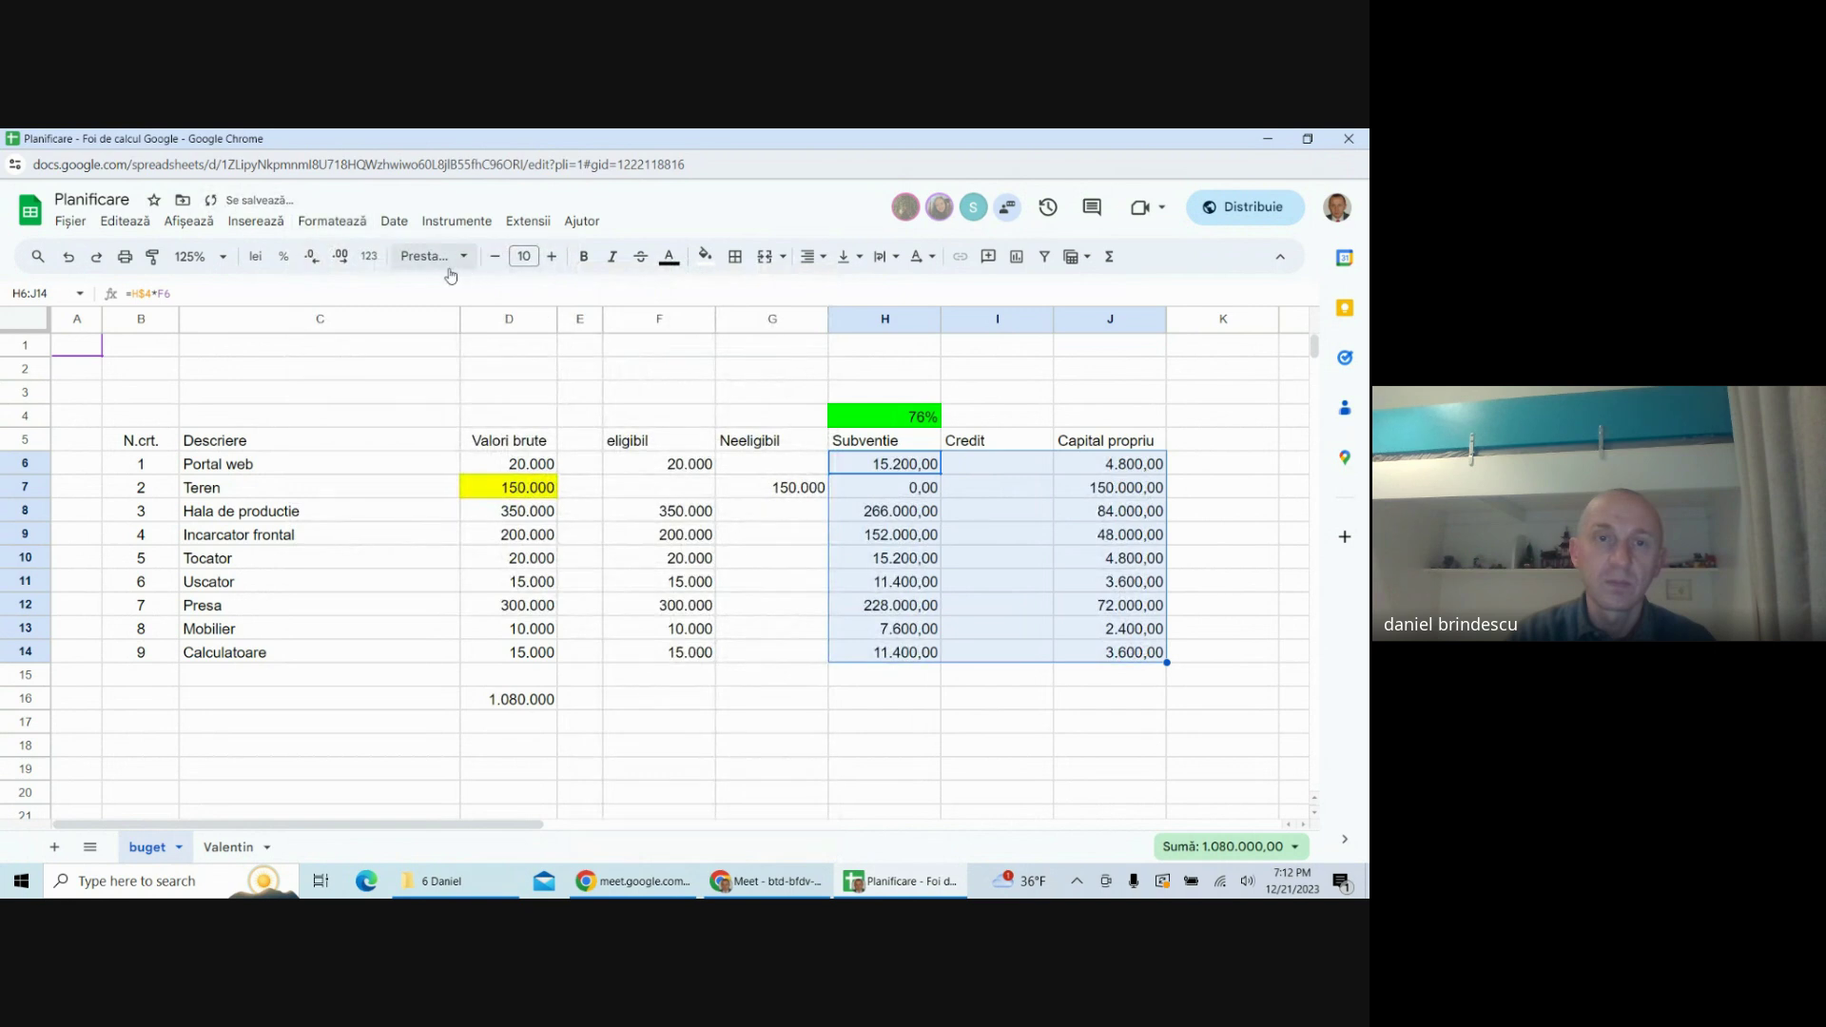
click(314, 257)
click(314, 258)
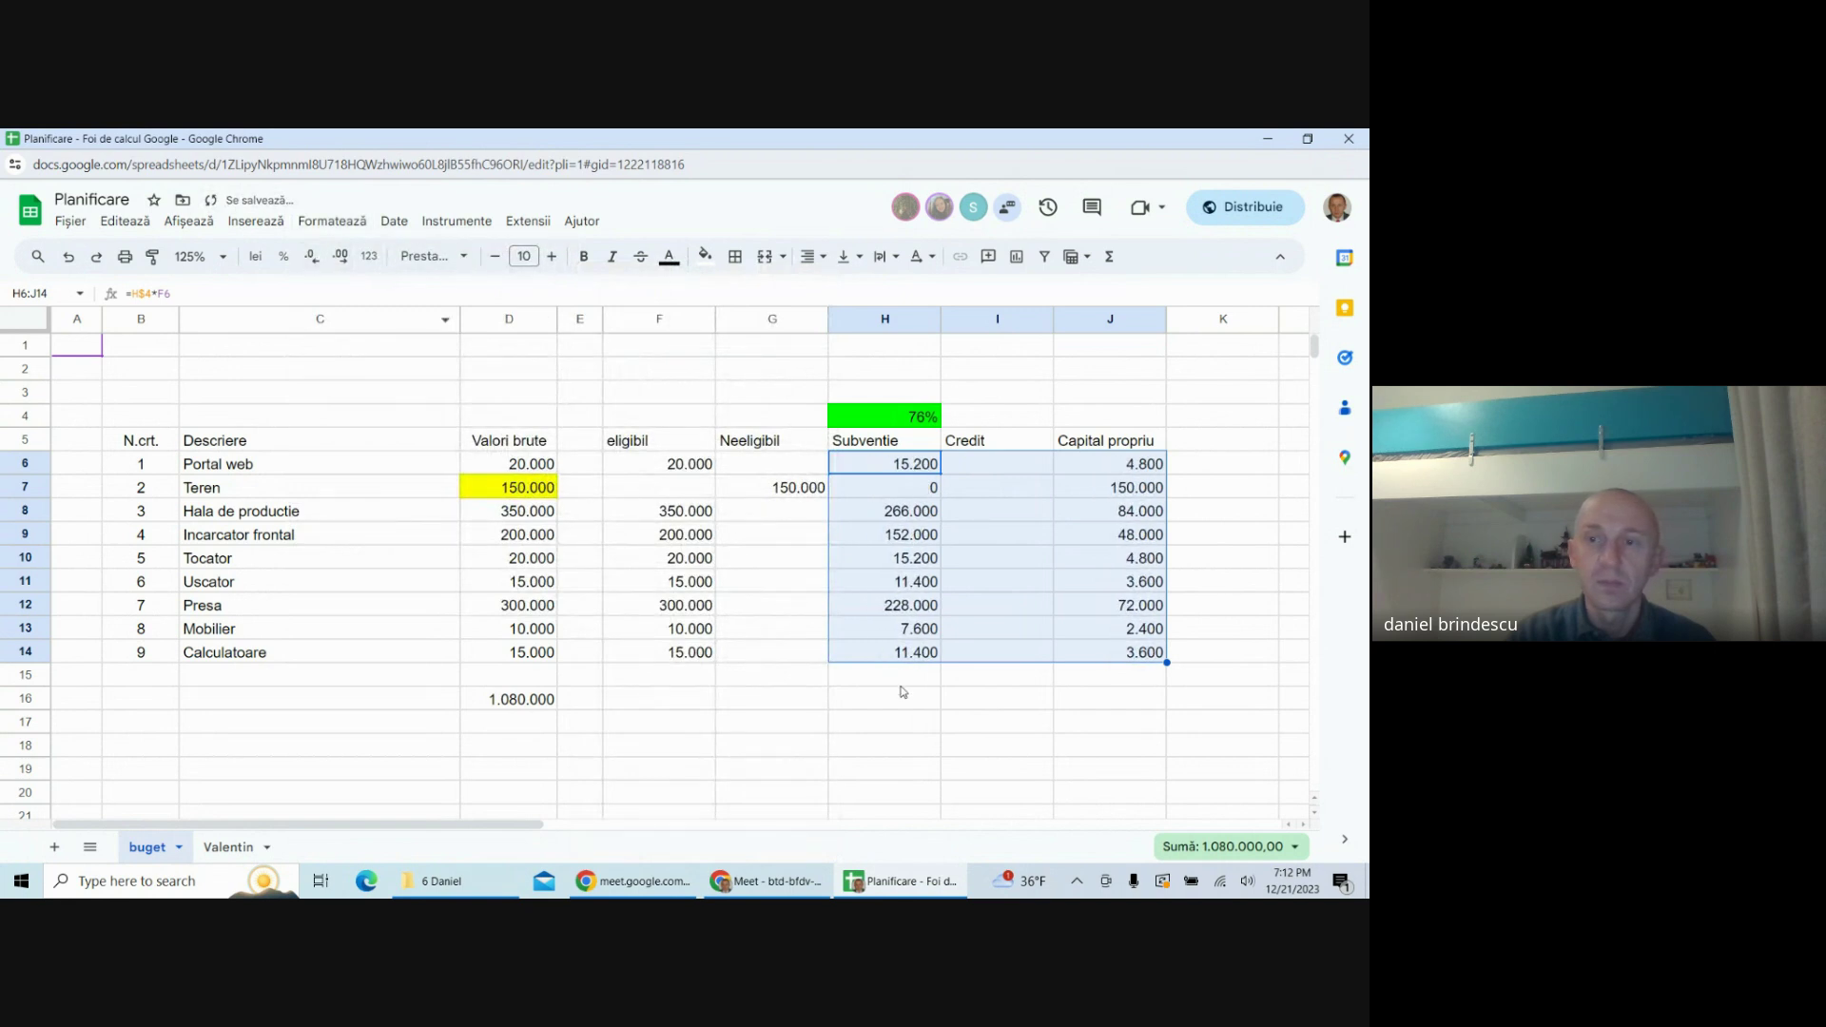
click(946, 694)
- Clear the formulas in J6:J14 under Capital propriu
click(984, 463)
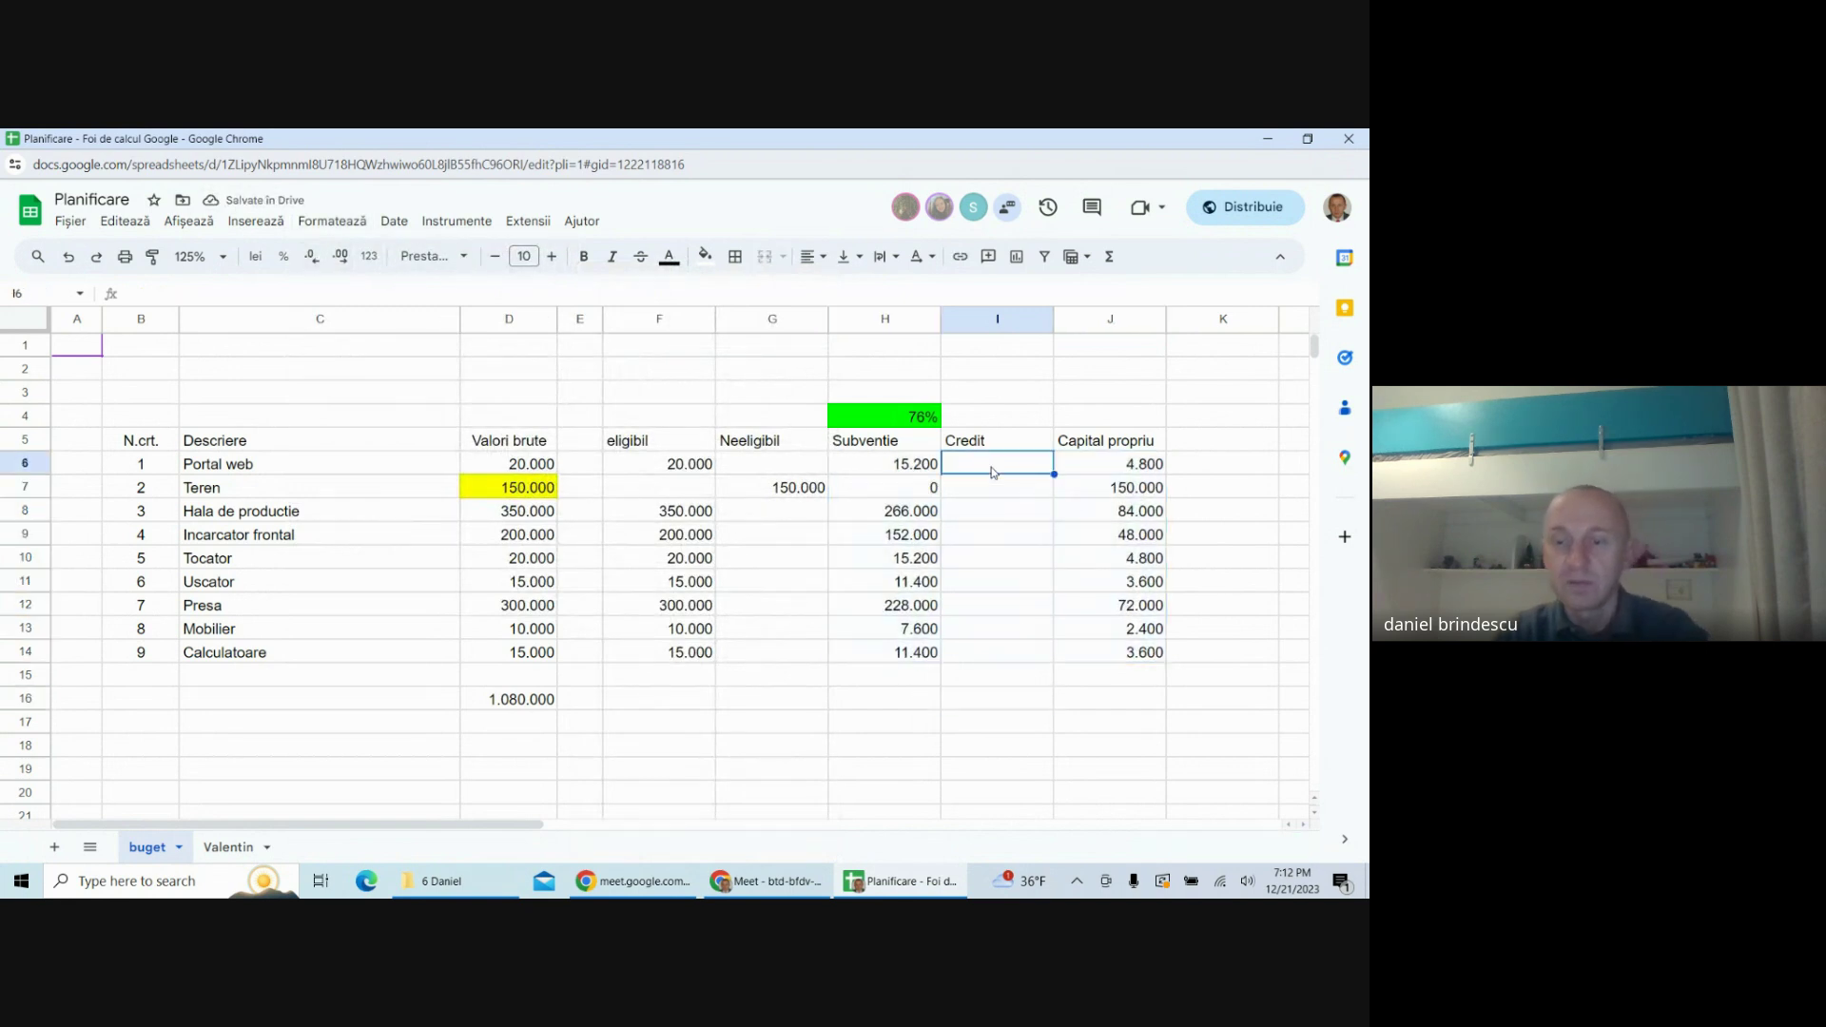
drag(1131, 471, 1129, 656)
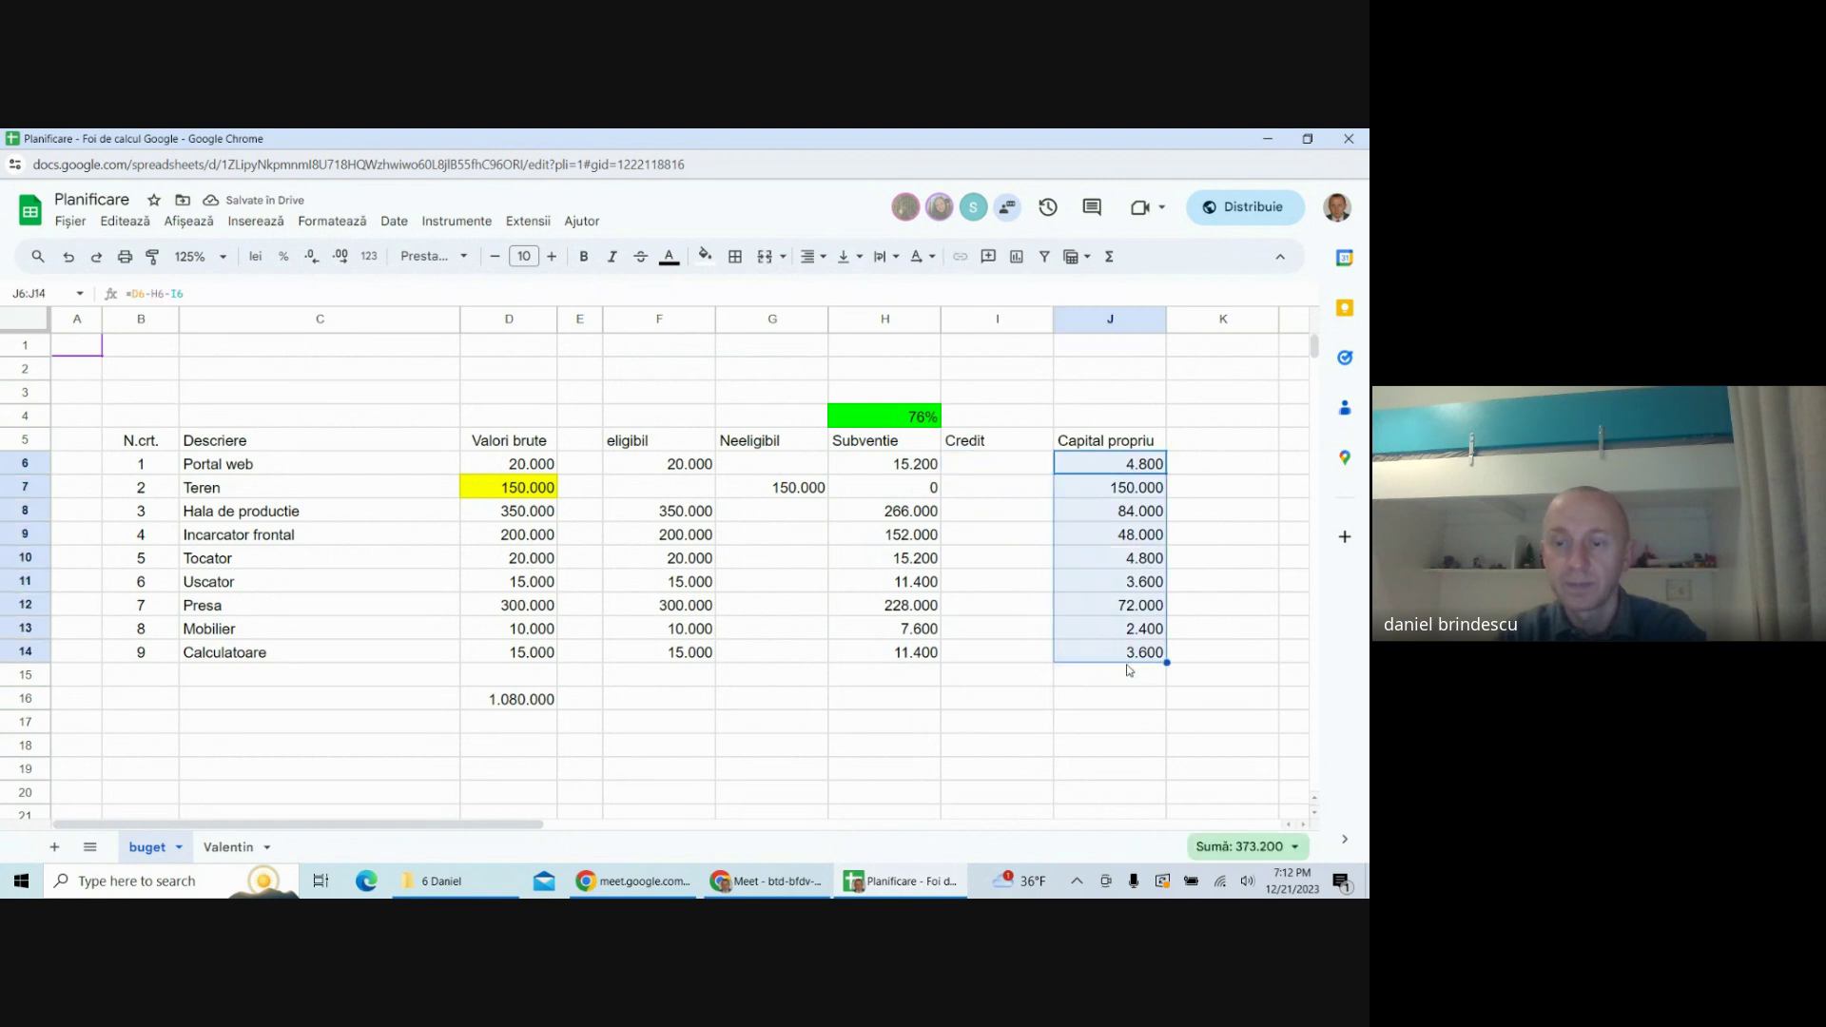
key(Delete)
- Enter =D6-H6-J6 in I6 under Credit and fill the formula down to I14
click(977, 463)
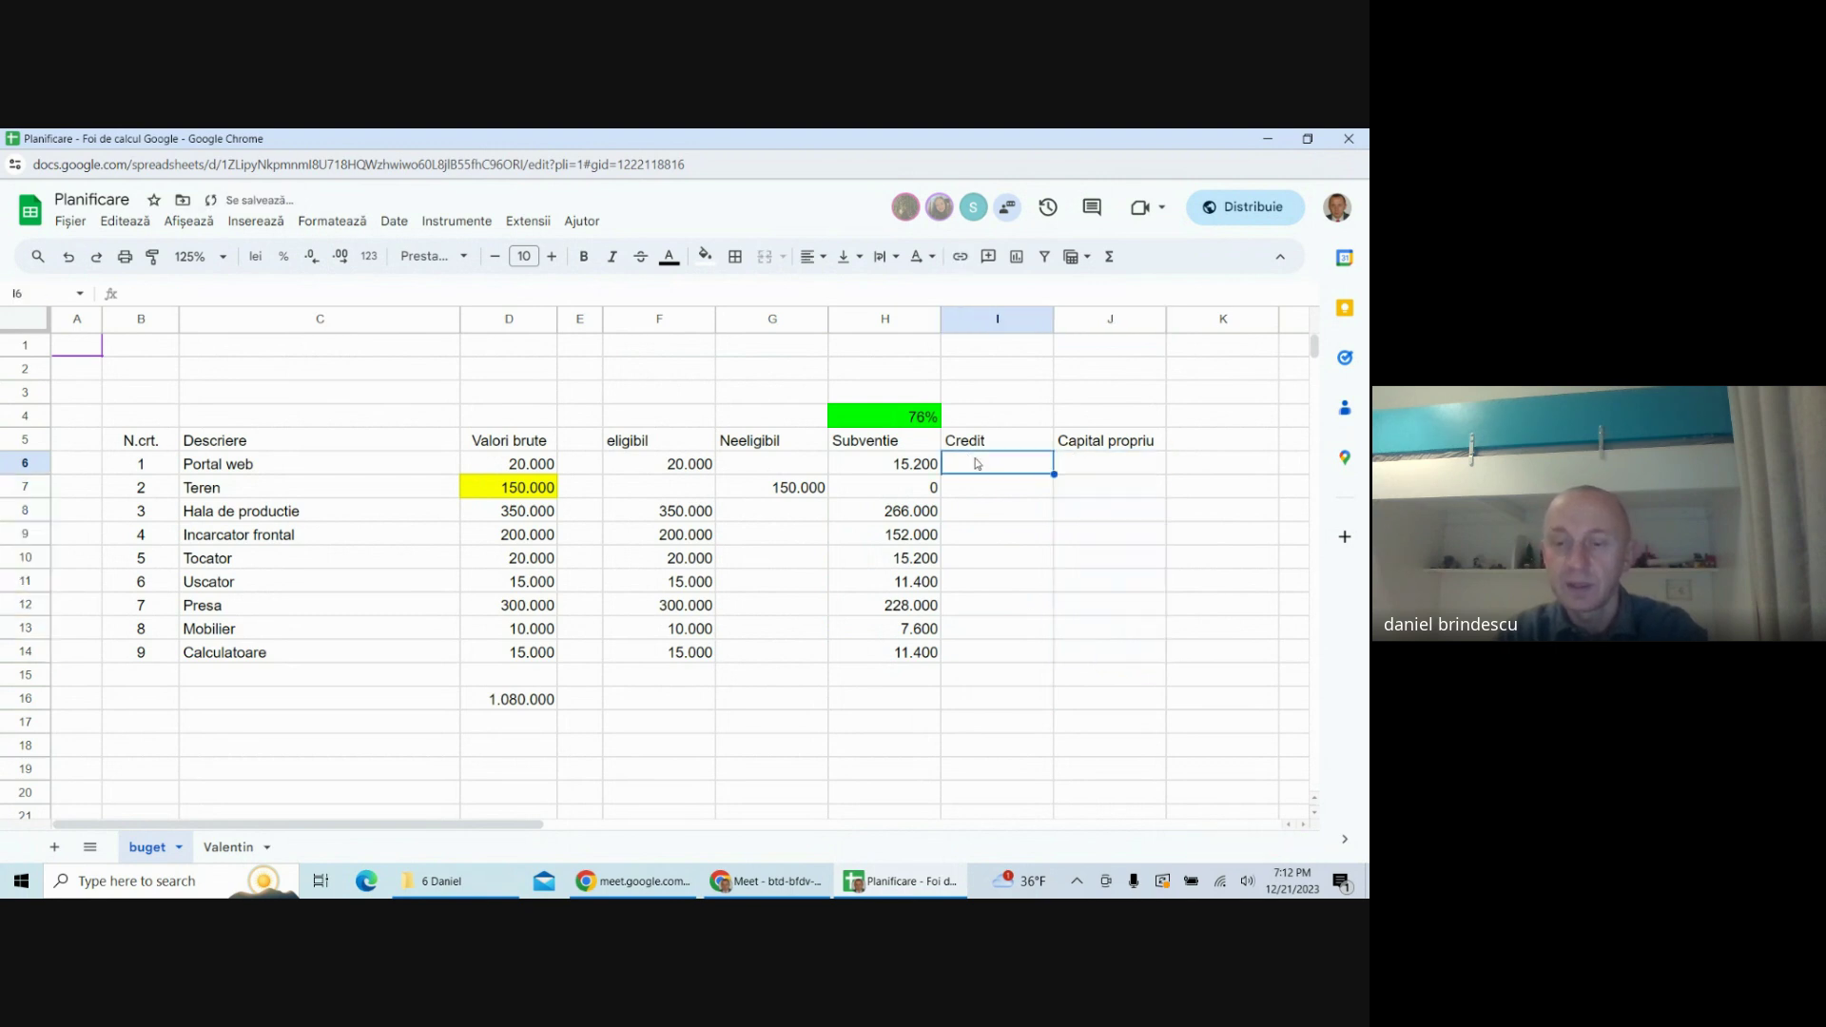
text(=)
click(529, 464)
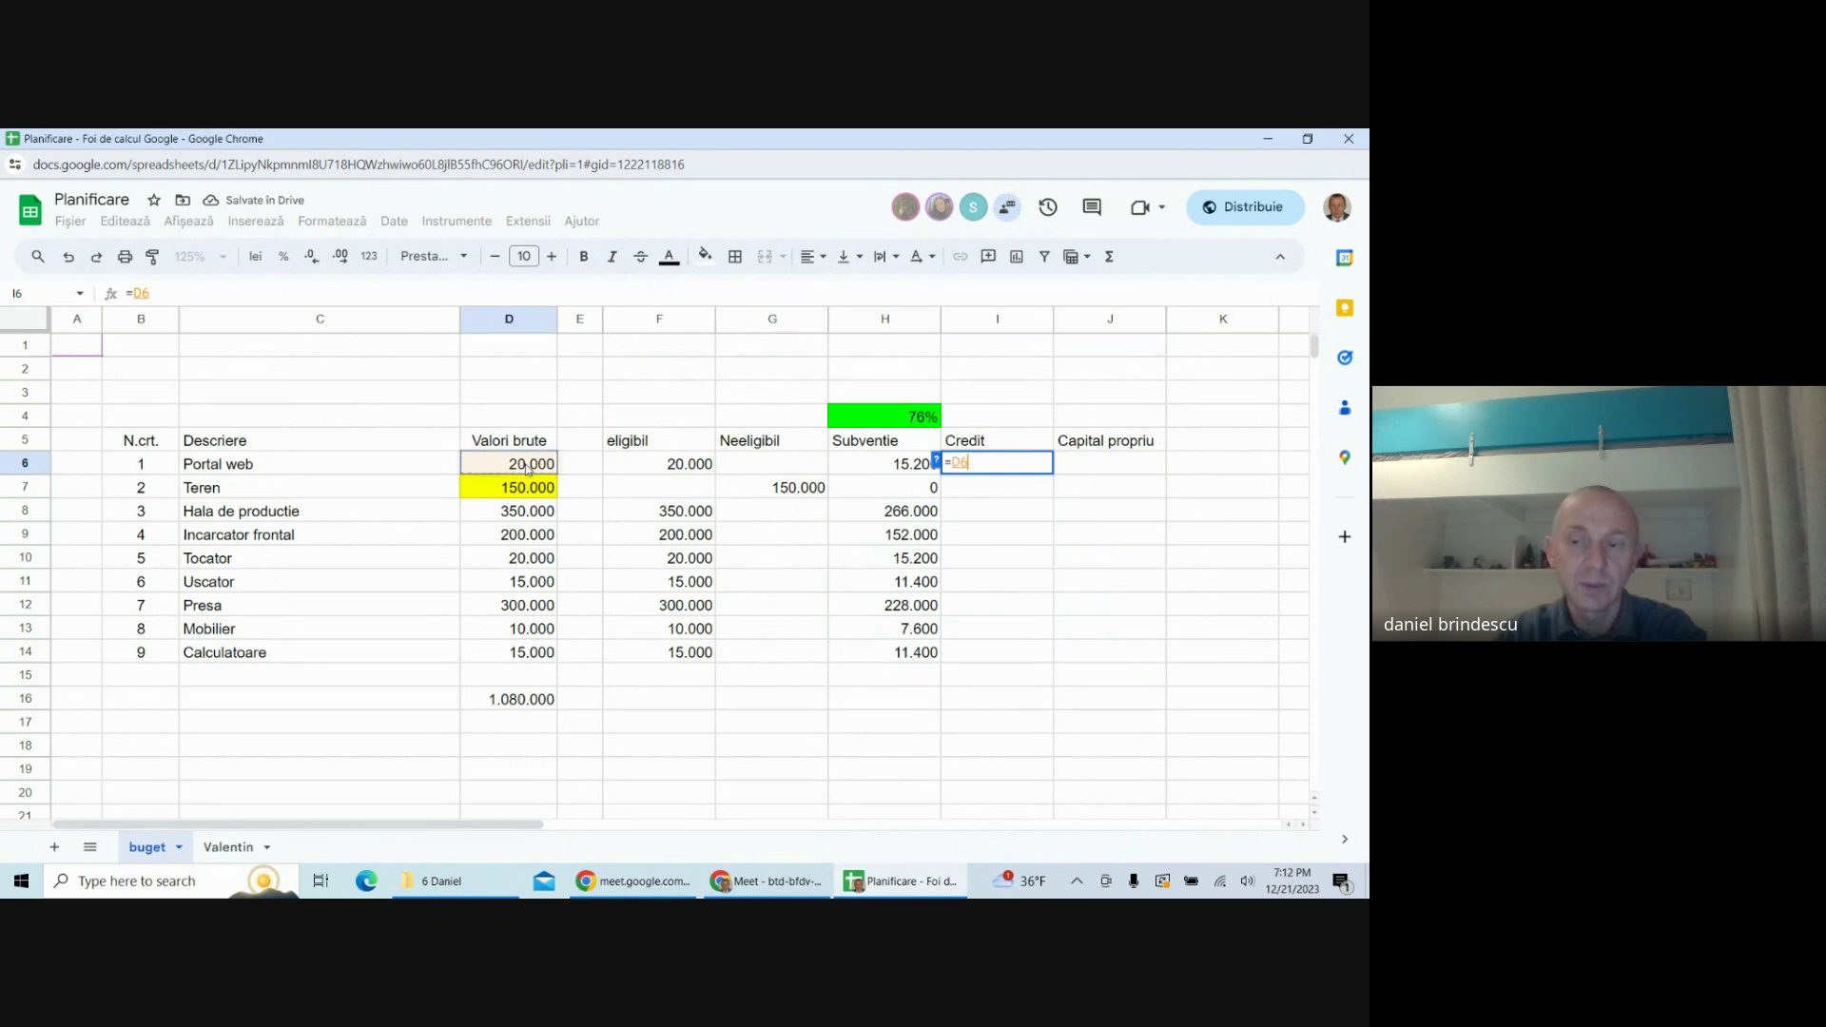
text(-)
click(858, 466)
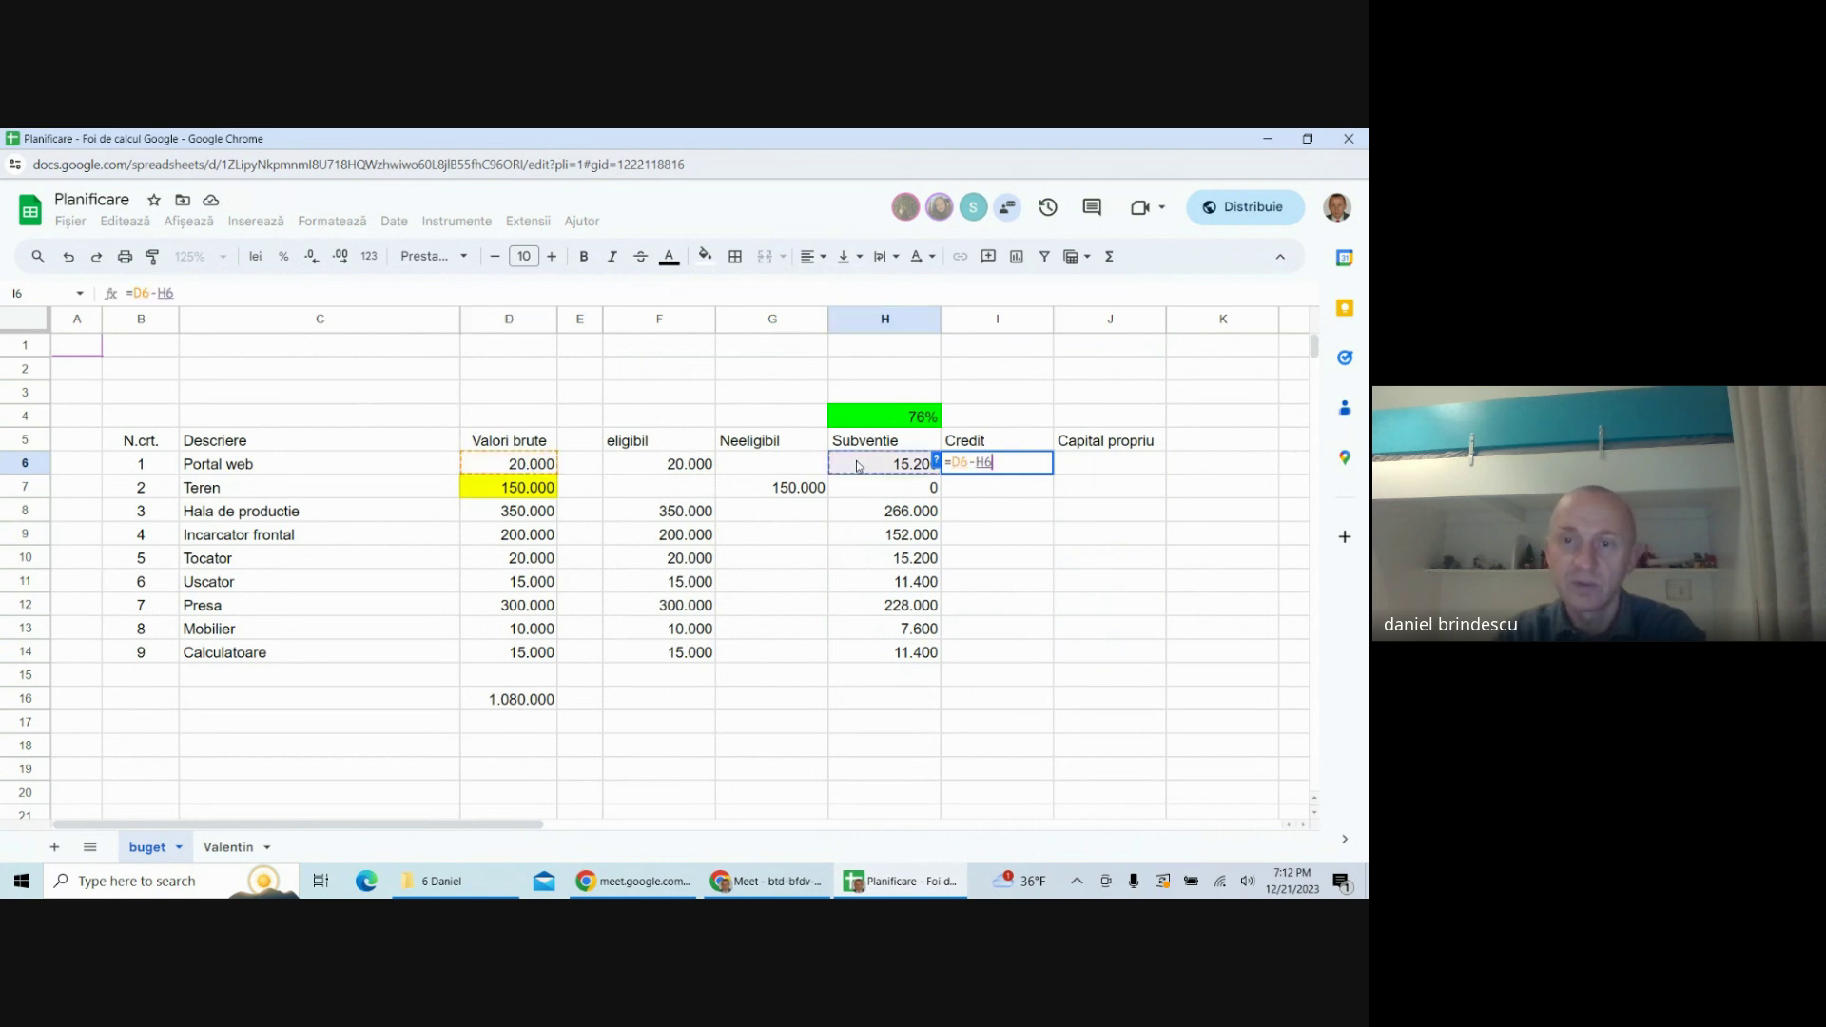
text(-)
click(1112, 475)
key(Return)
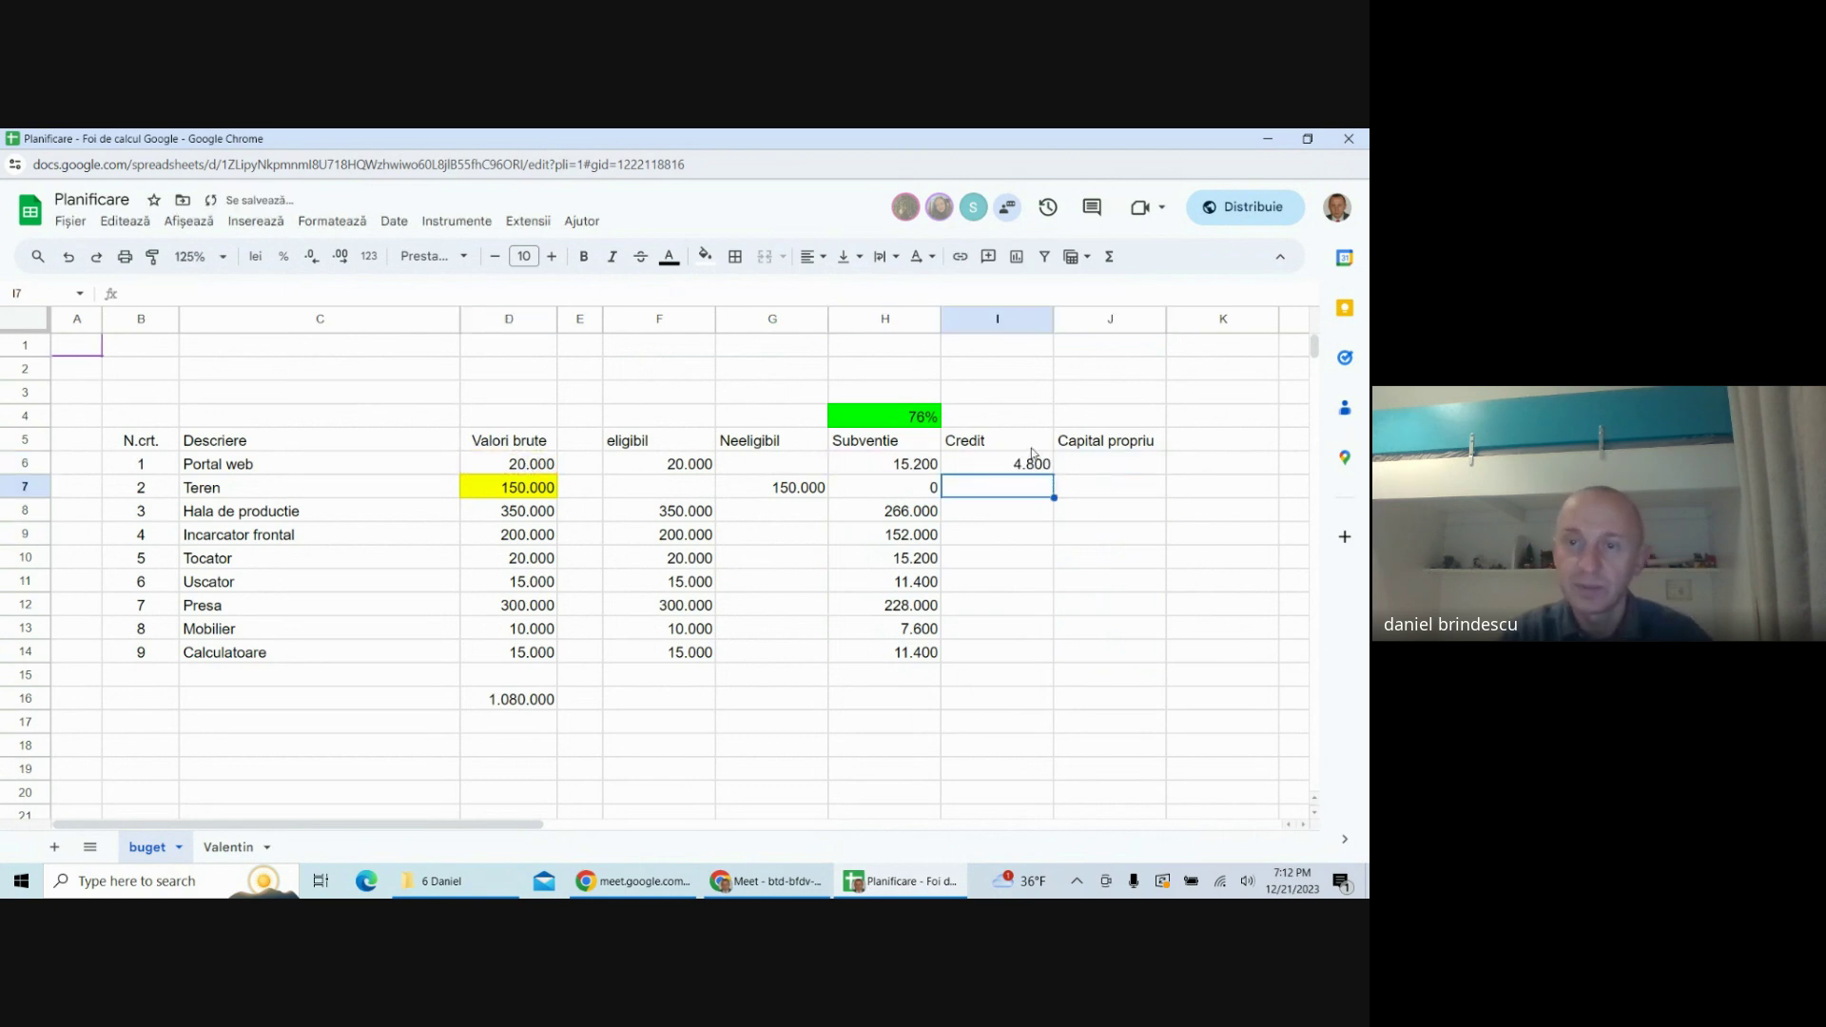
click(1045, 471)
drag(1051, 475, 1039, 654)
- Enter 150000 in J7 as the Capital propriu for Teren
click(1088, 471)
click(1102, 495)
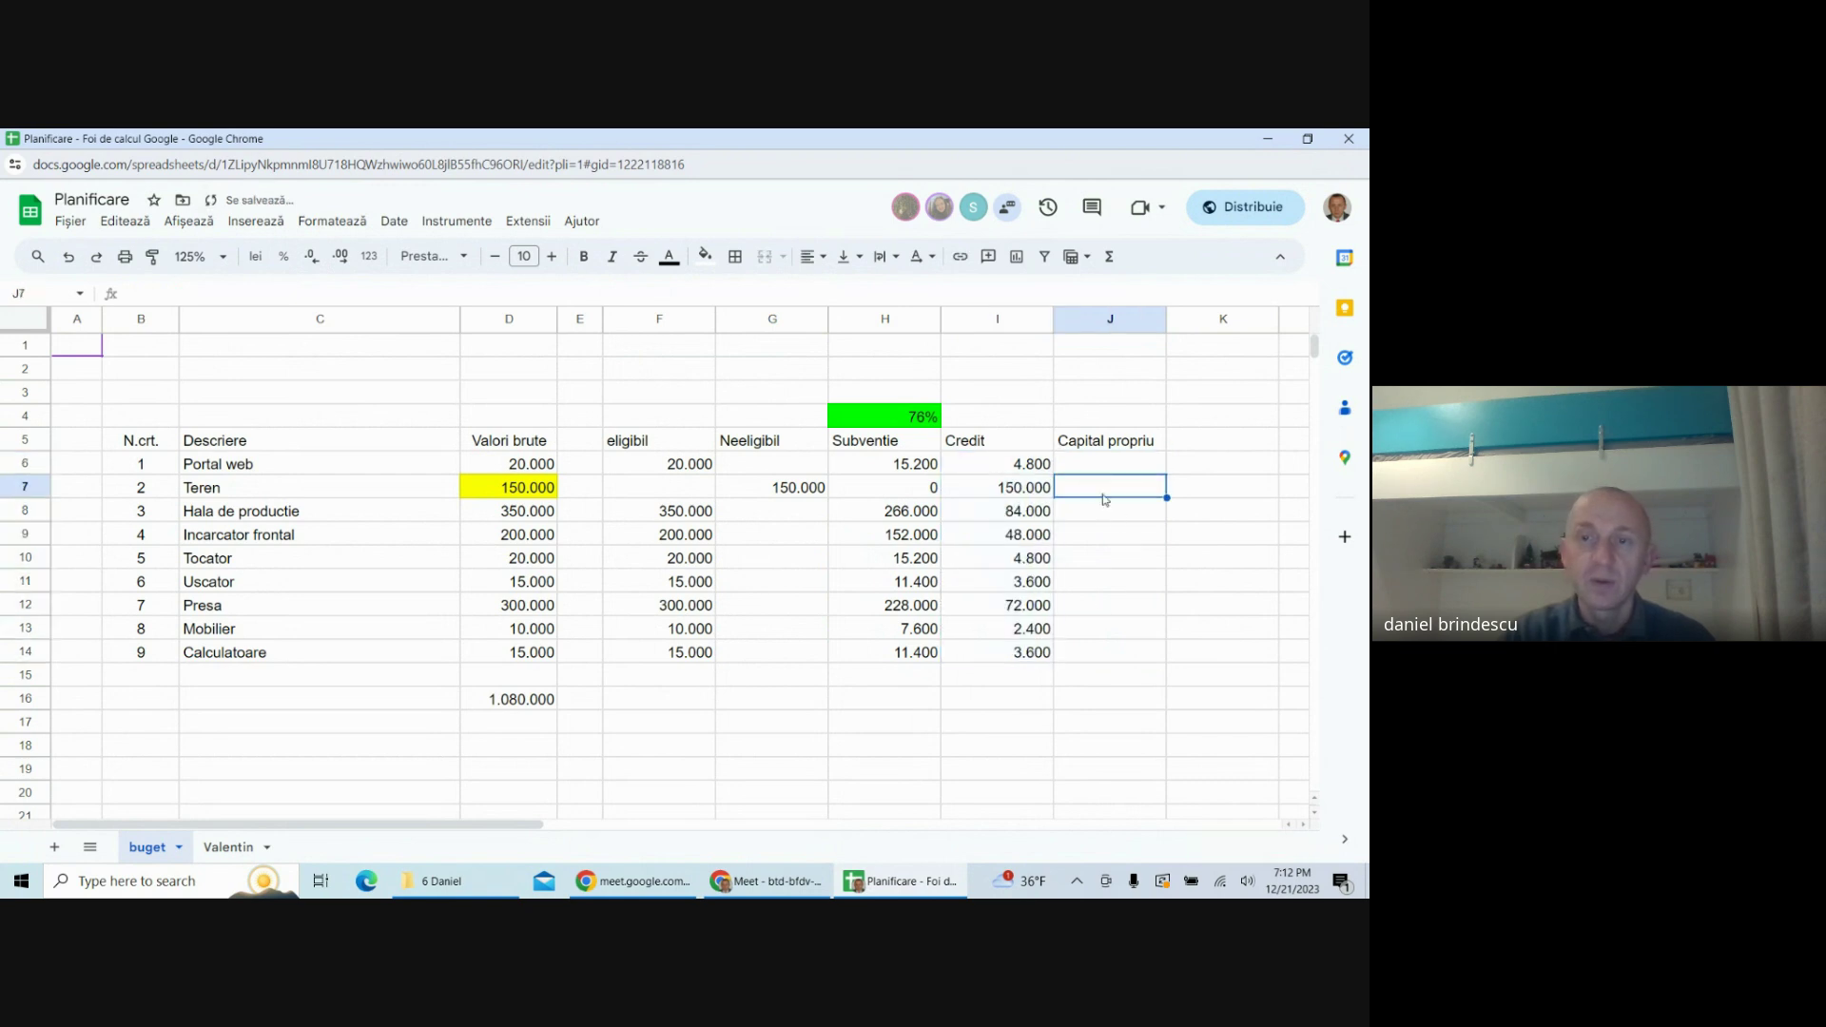
text(15)
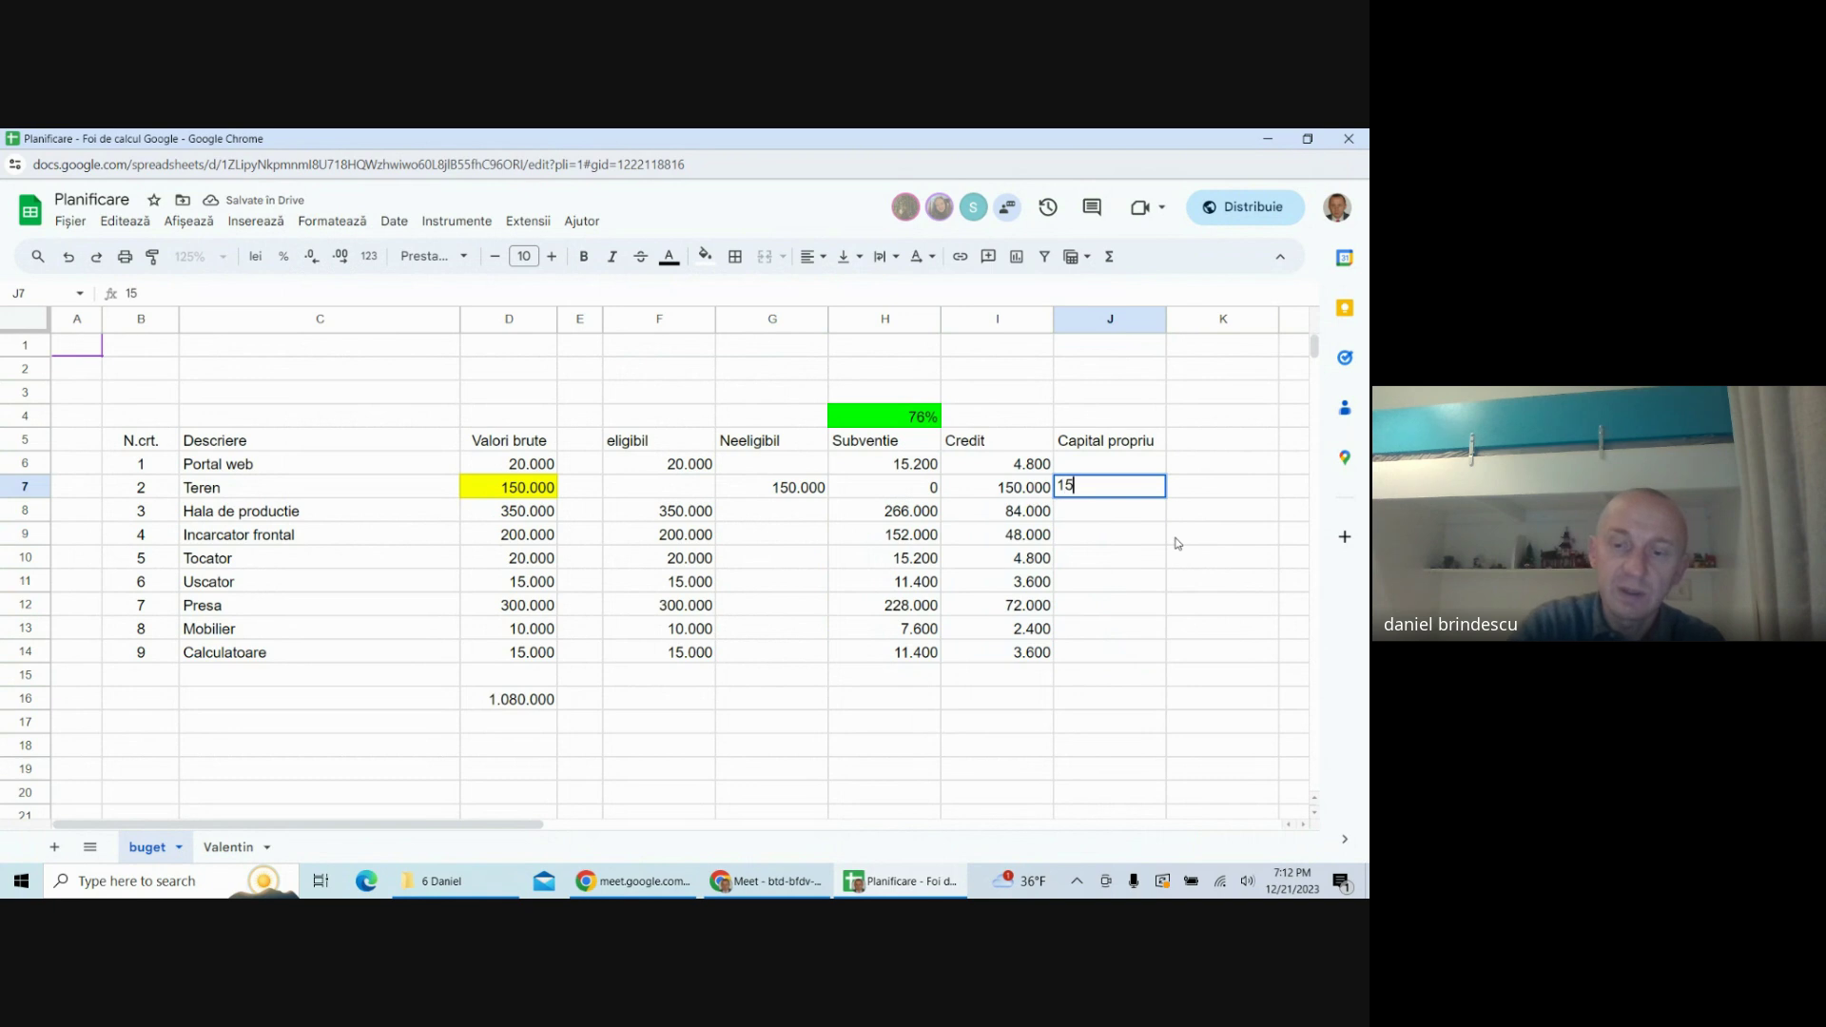
text(0.00)
text(0000)
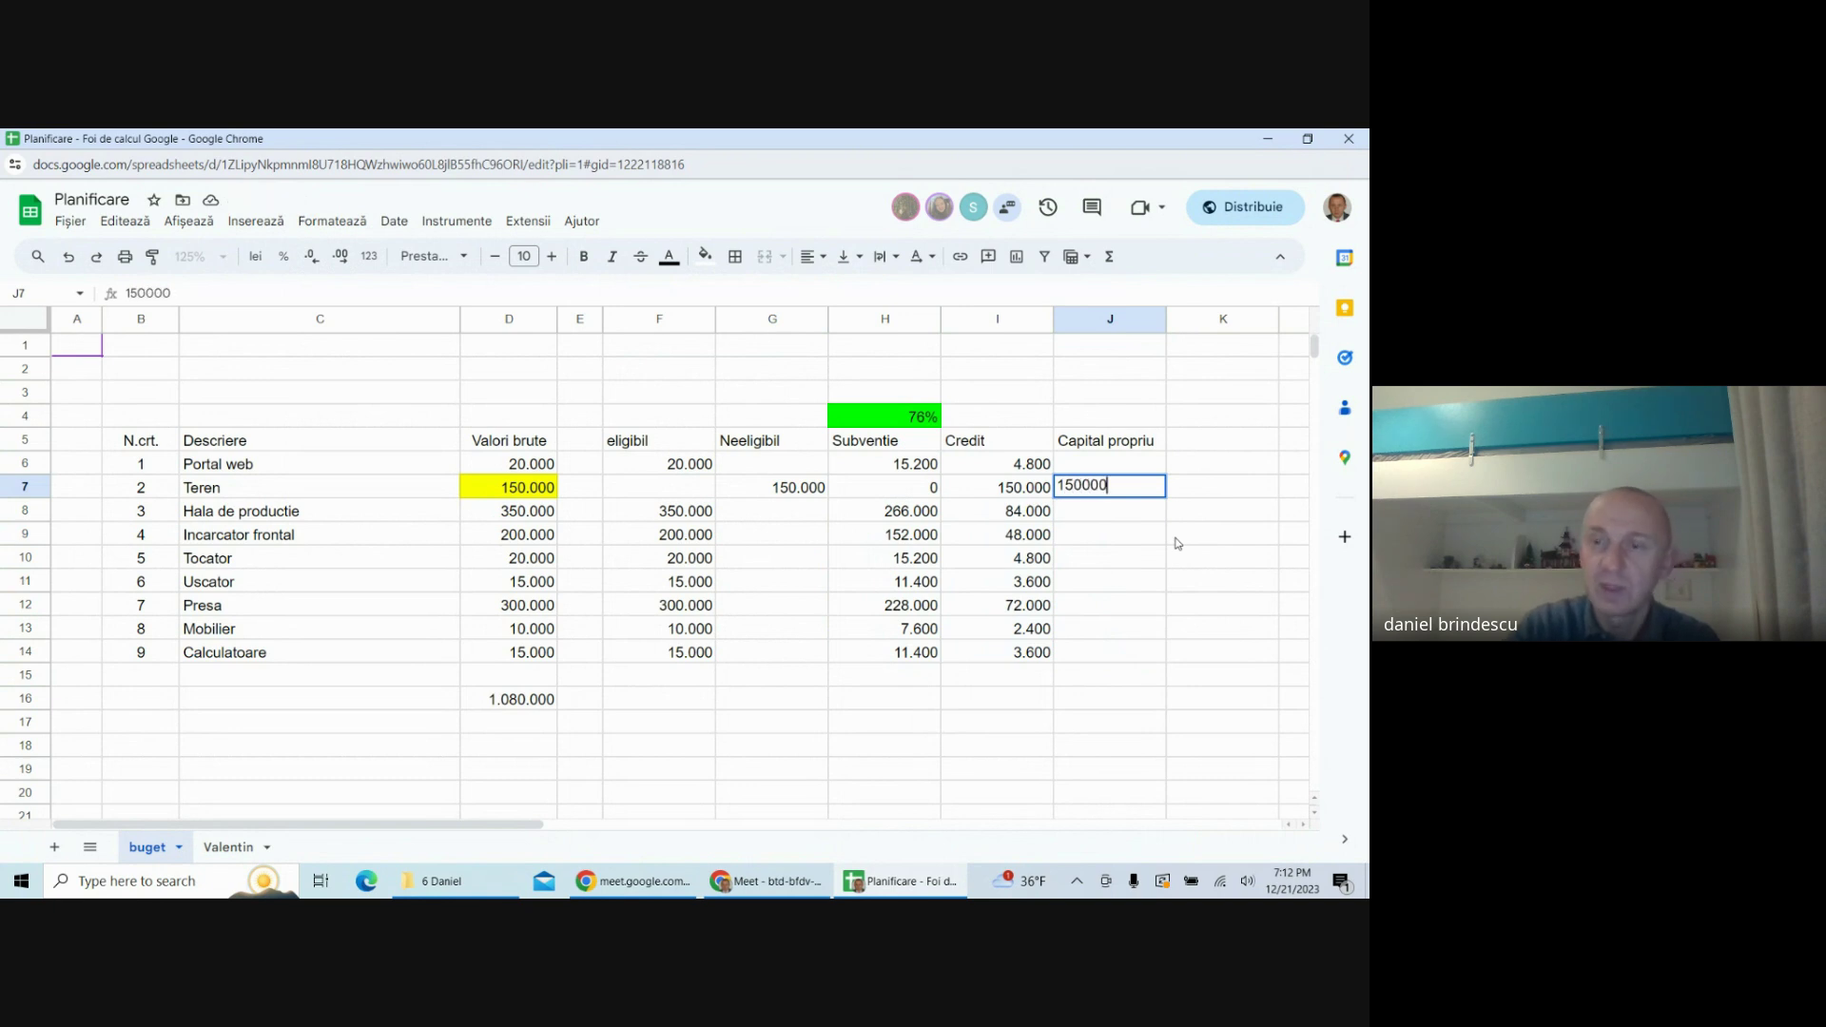
key(Return)
click(1127, 589)
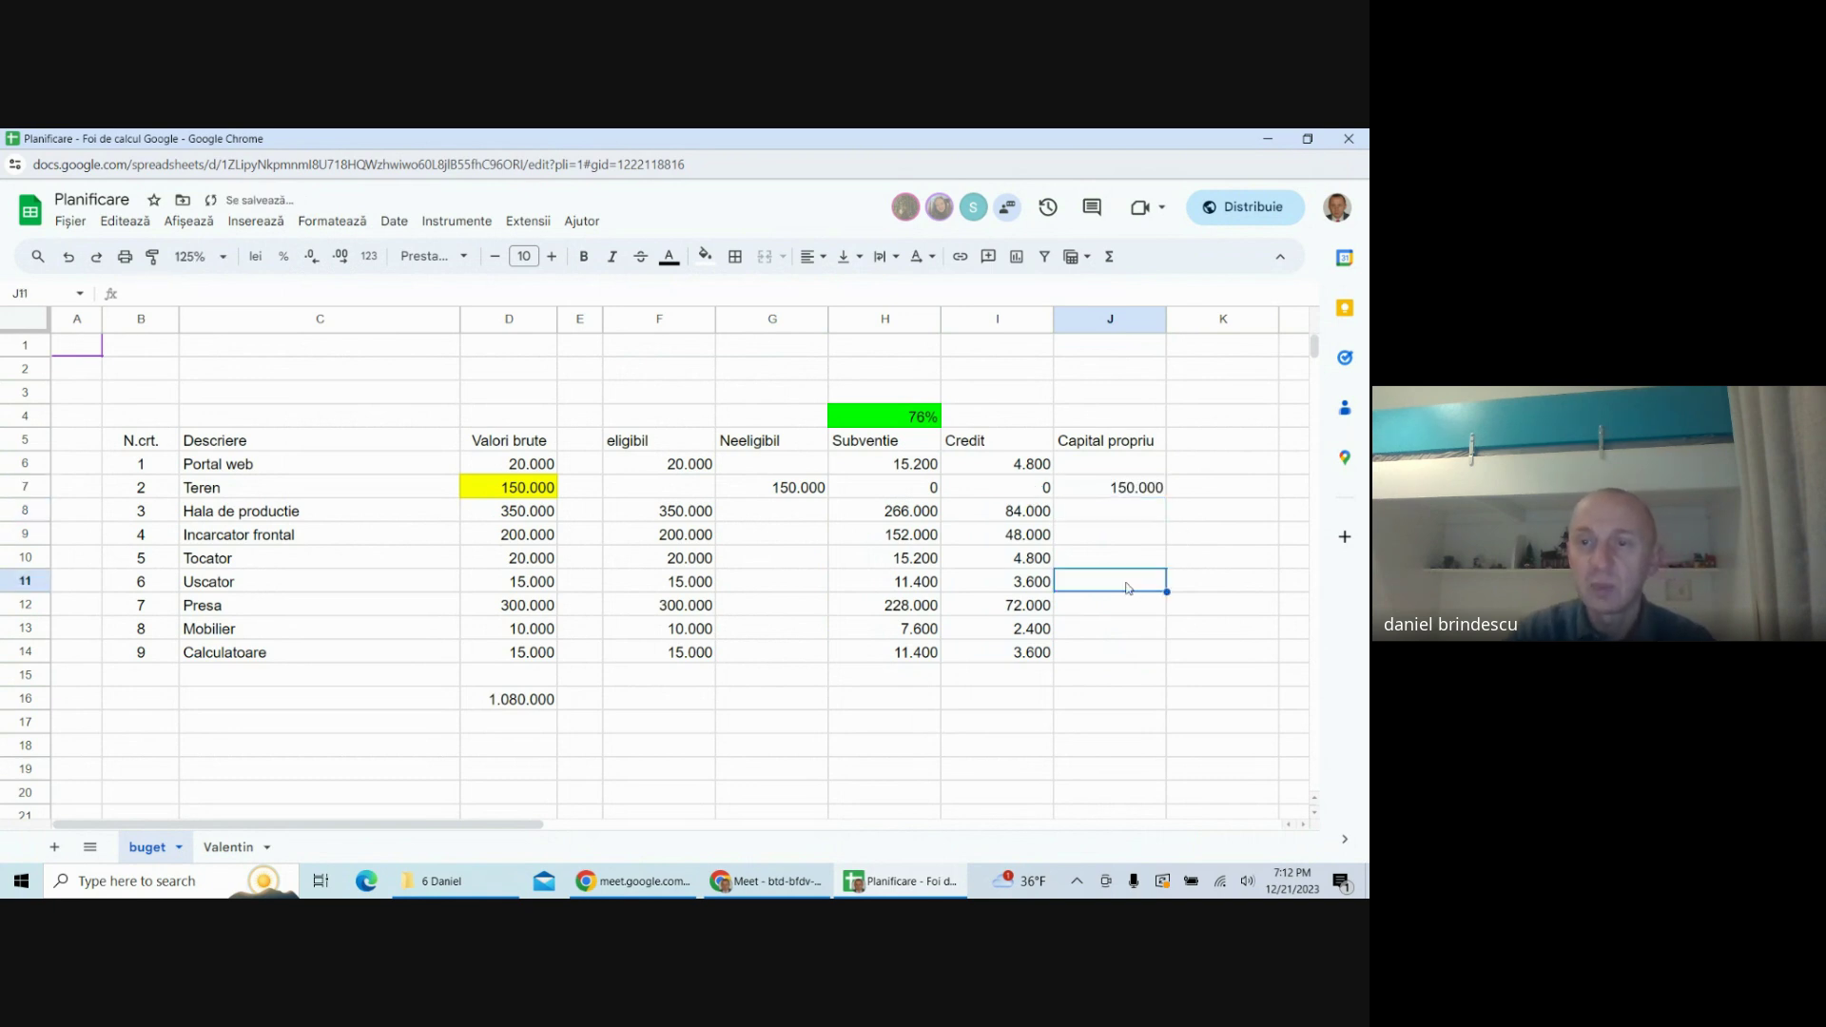
click(1098, 466)
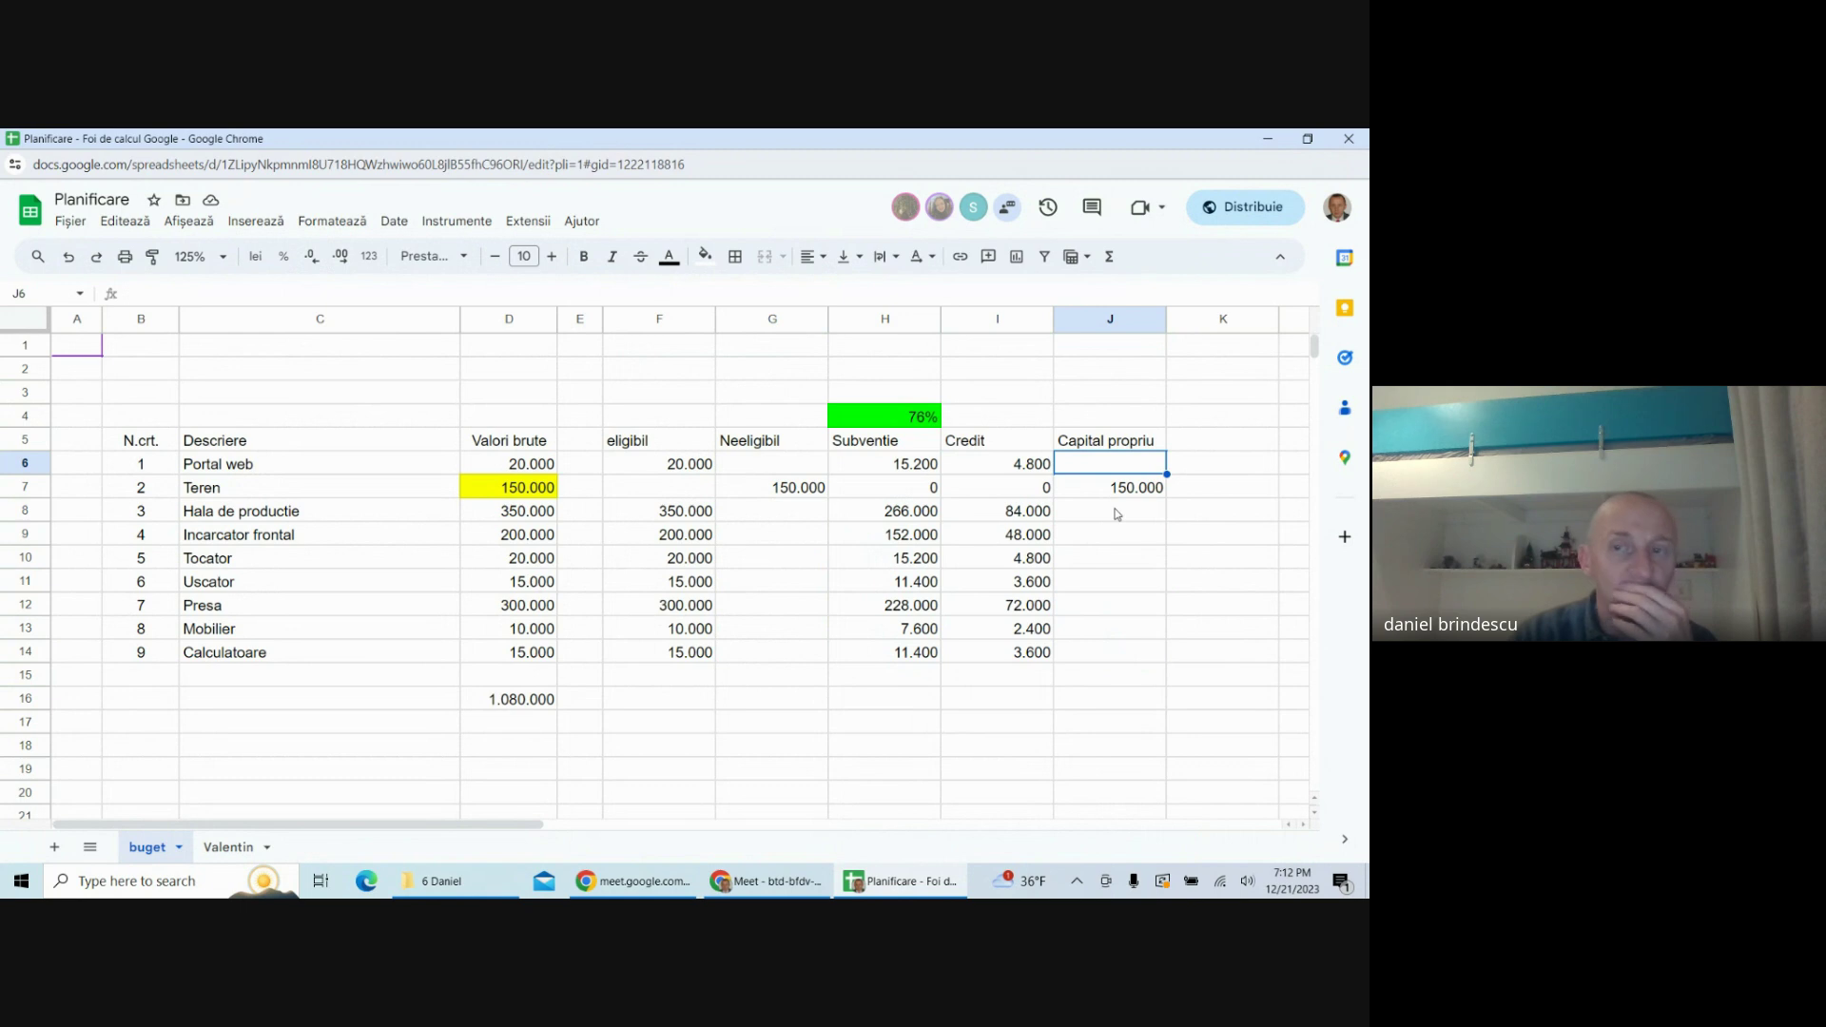
text(=)
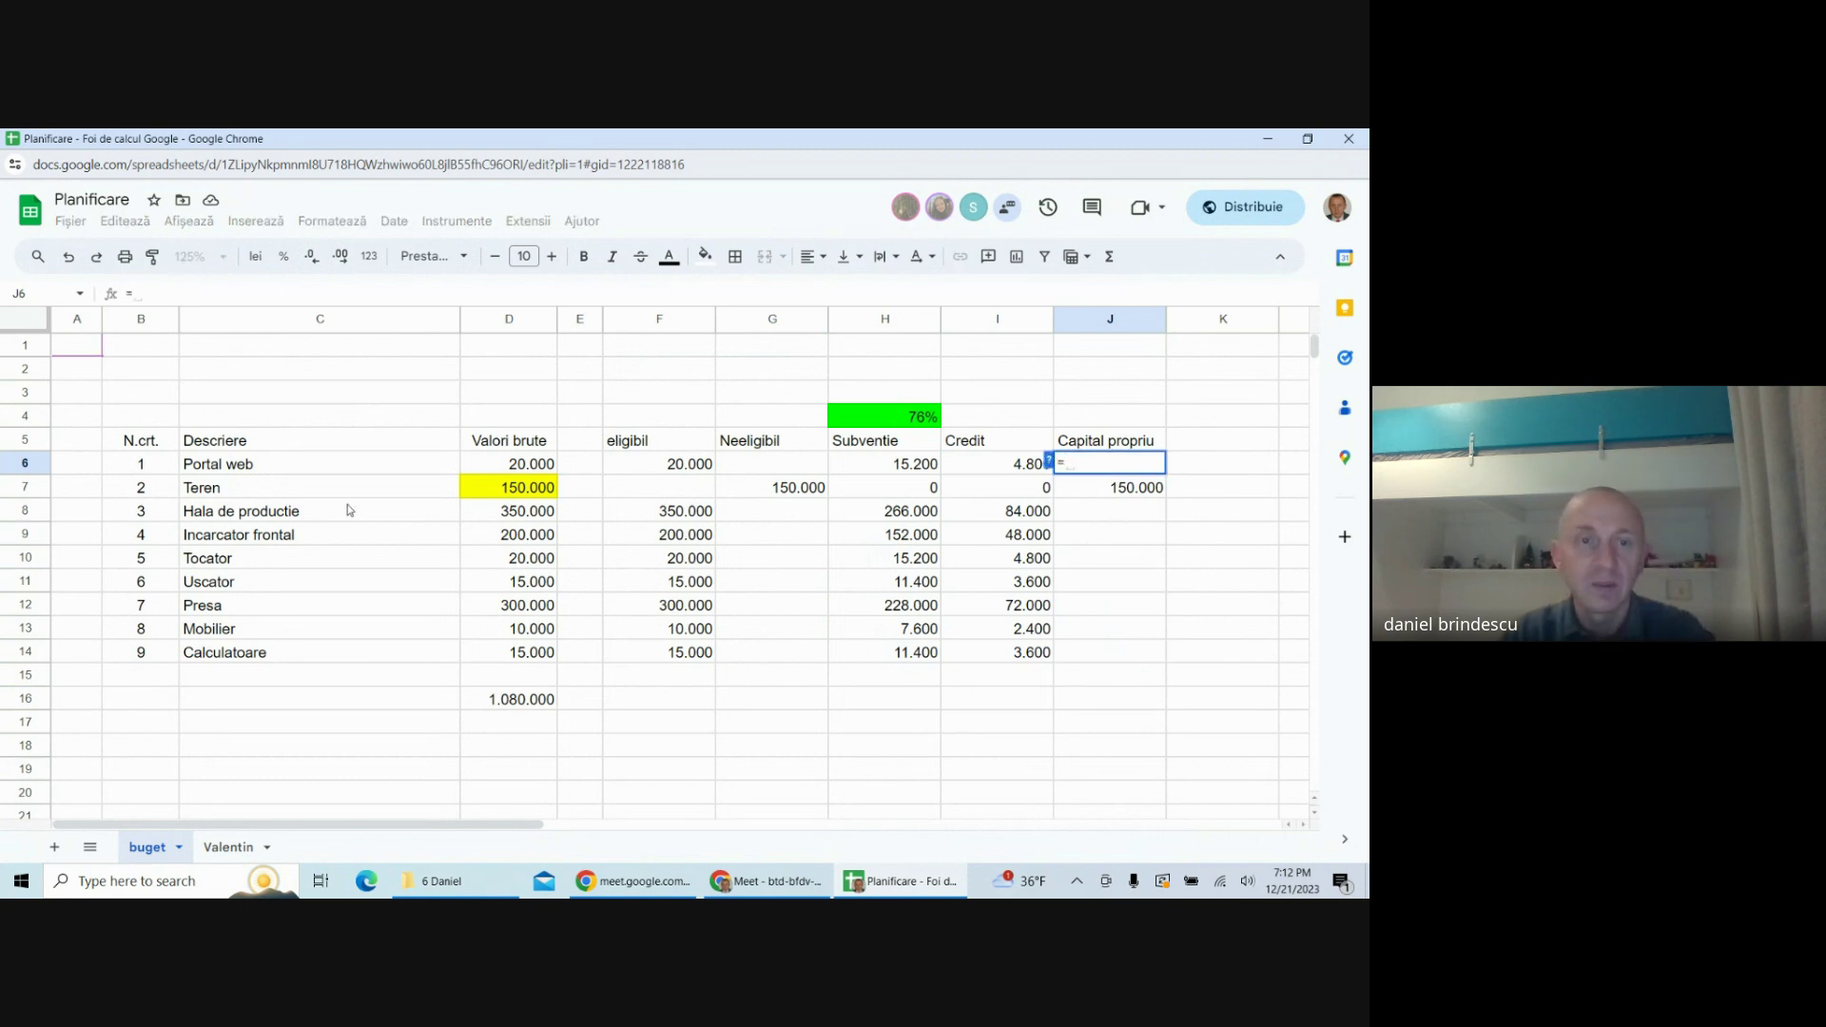
click(517, 465)
key(Return)
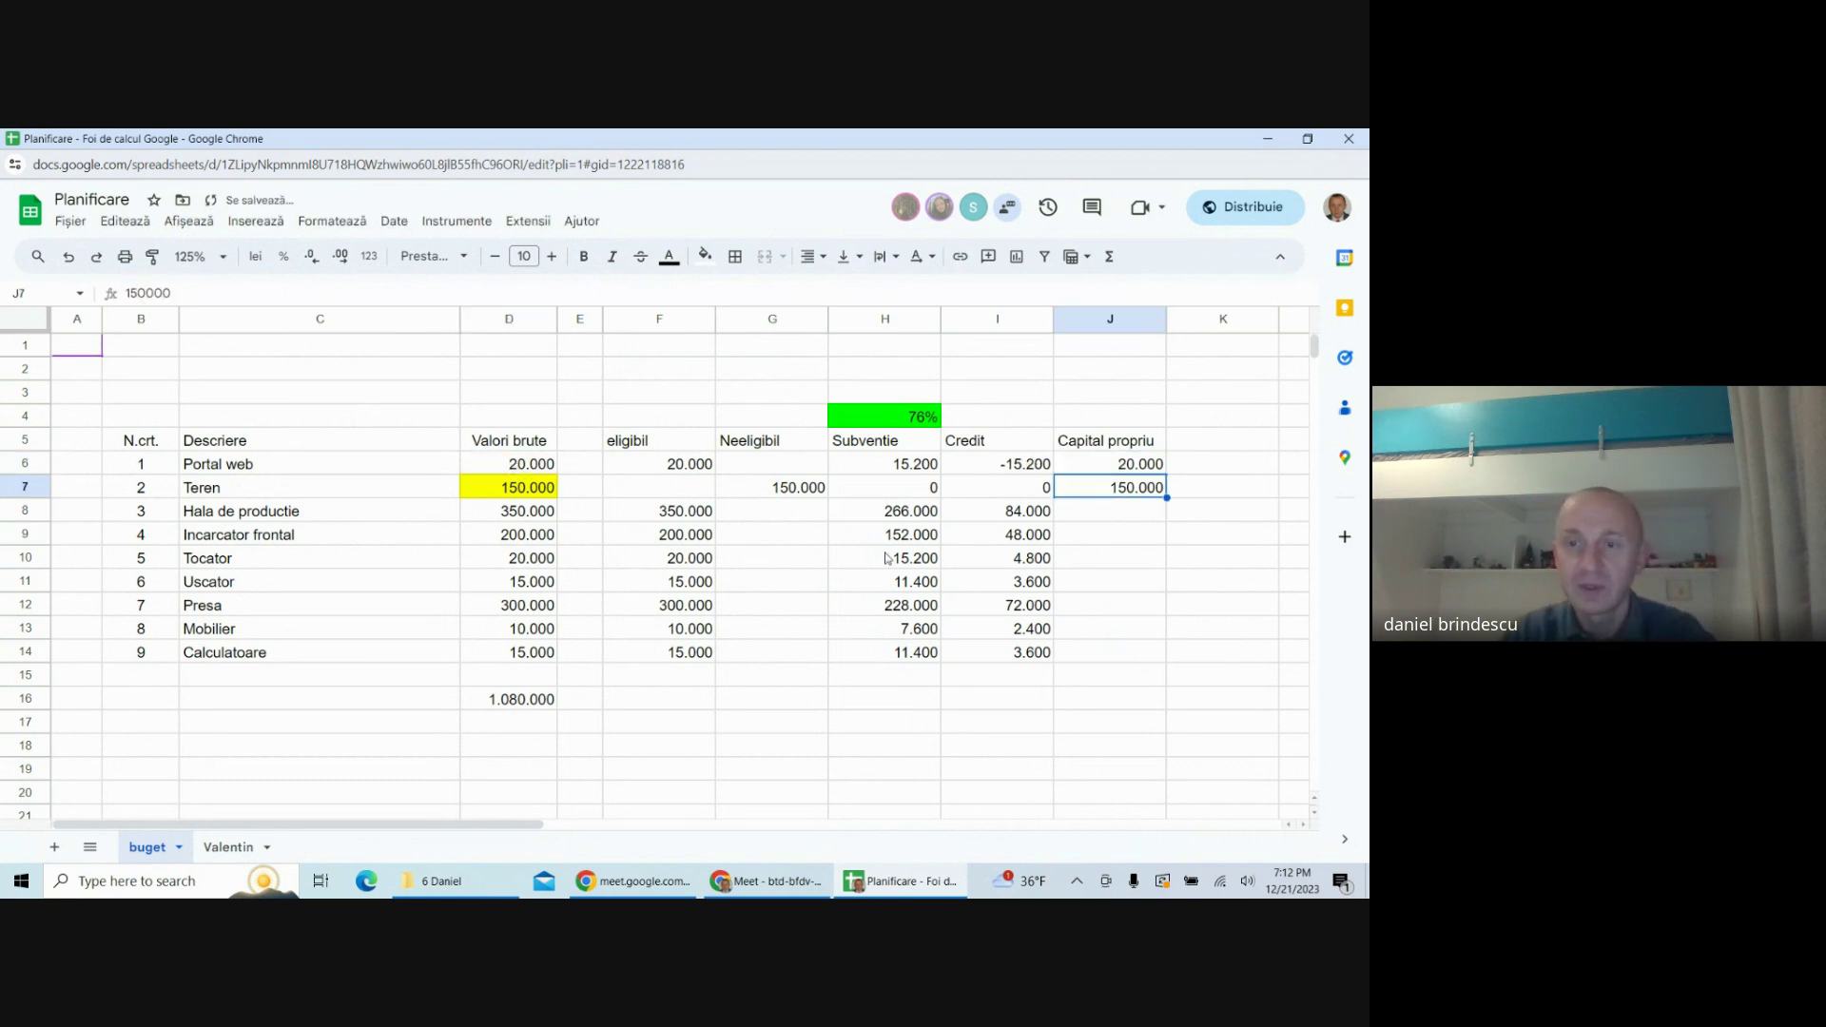
click(1119, 470)
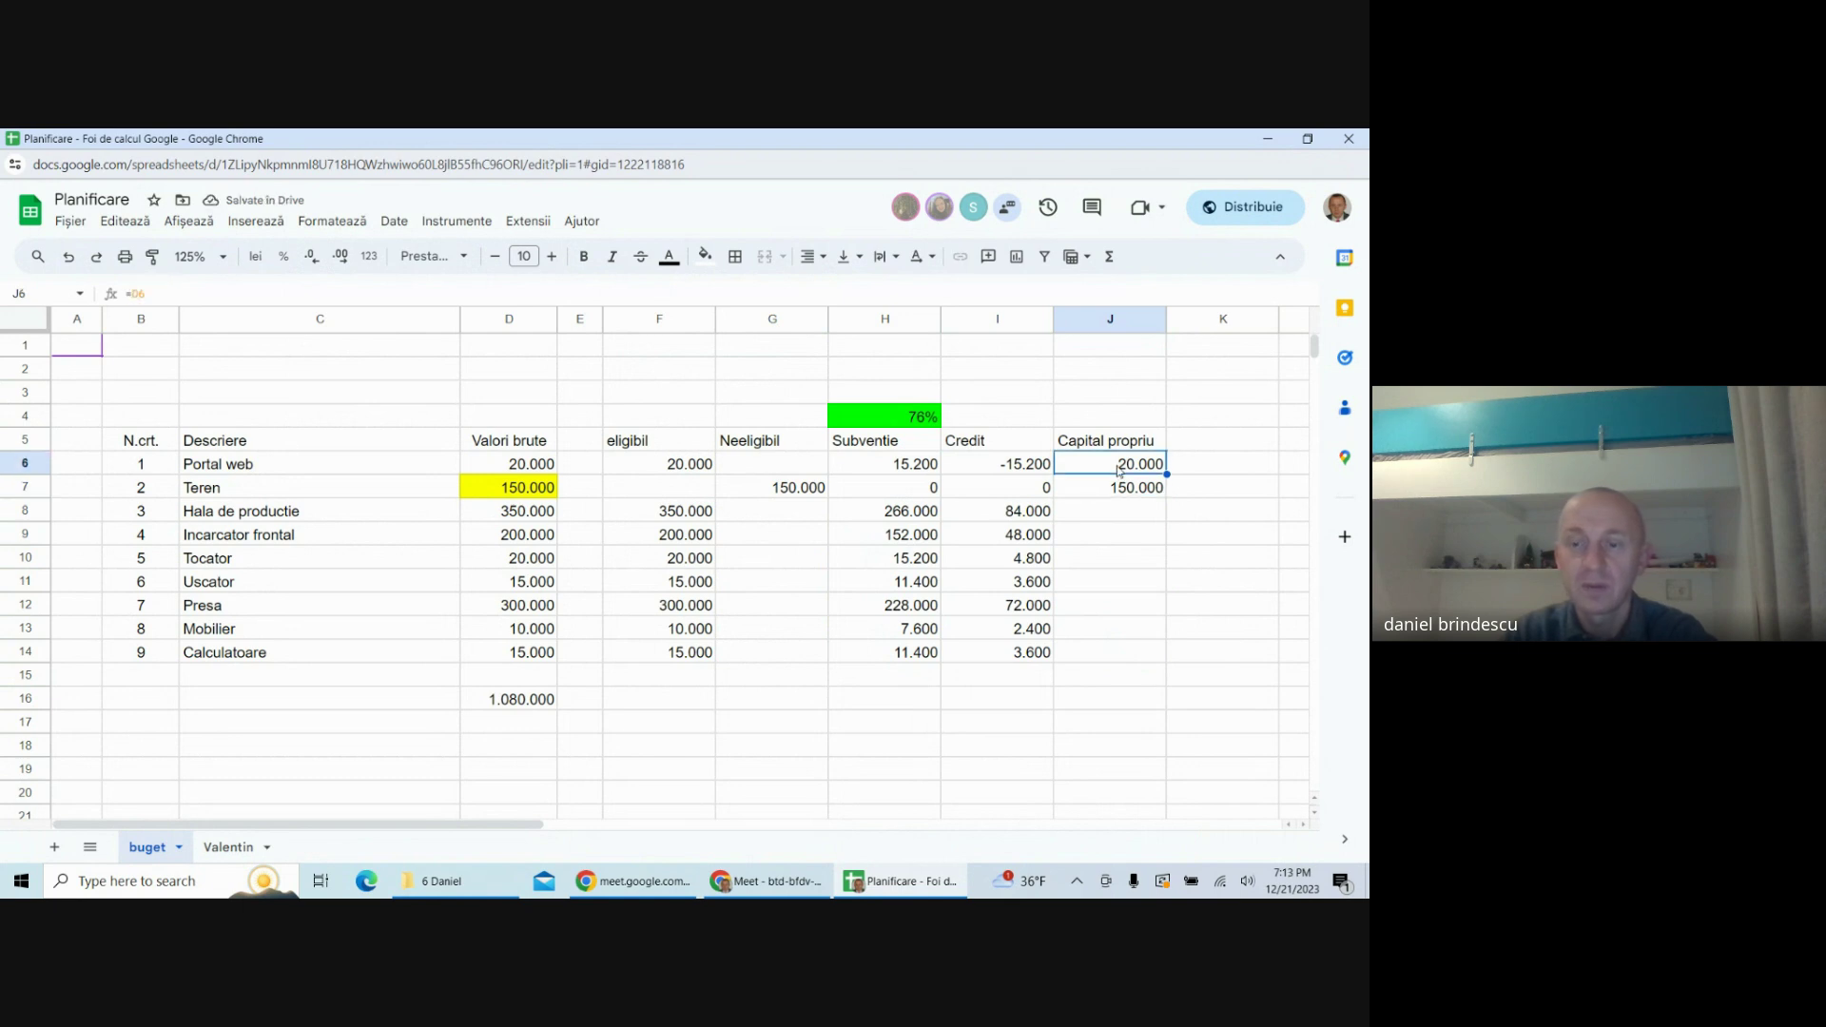
key(Delete)
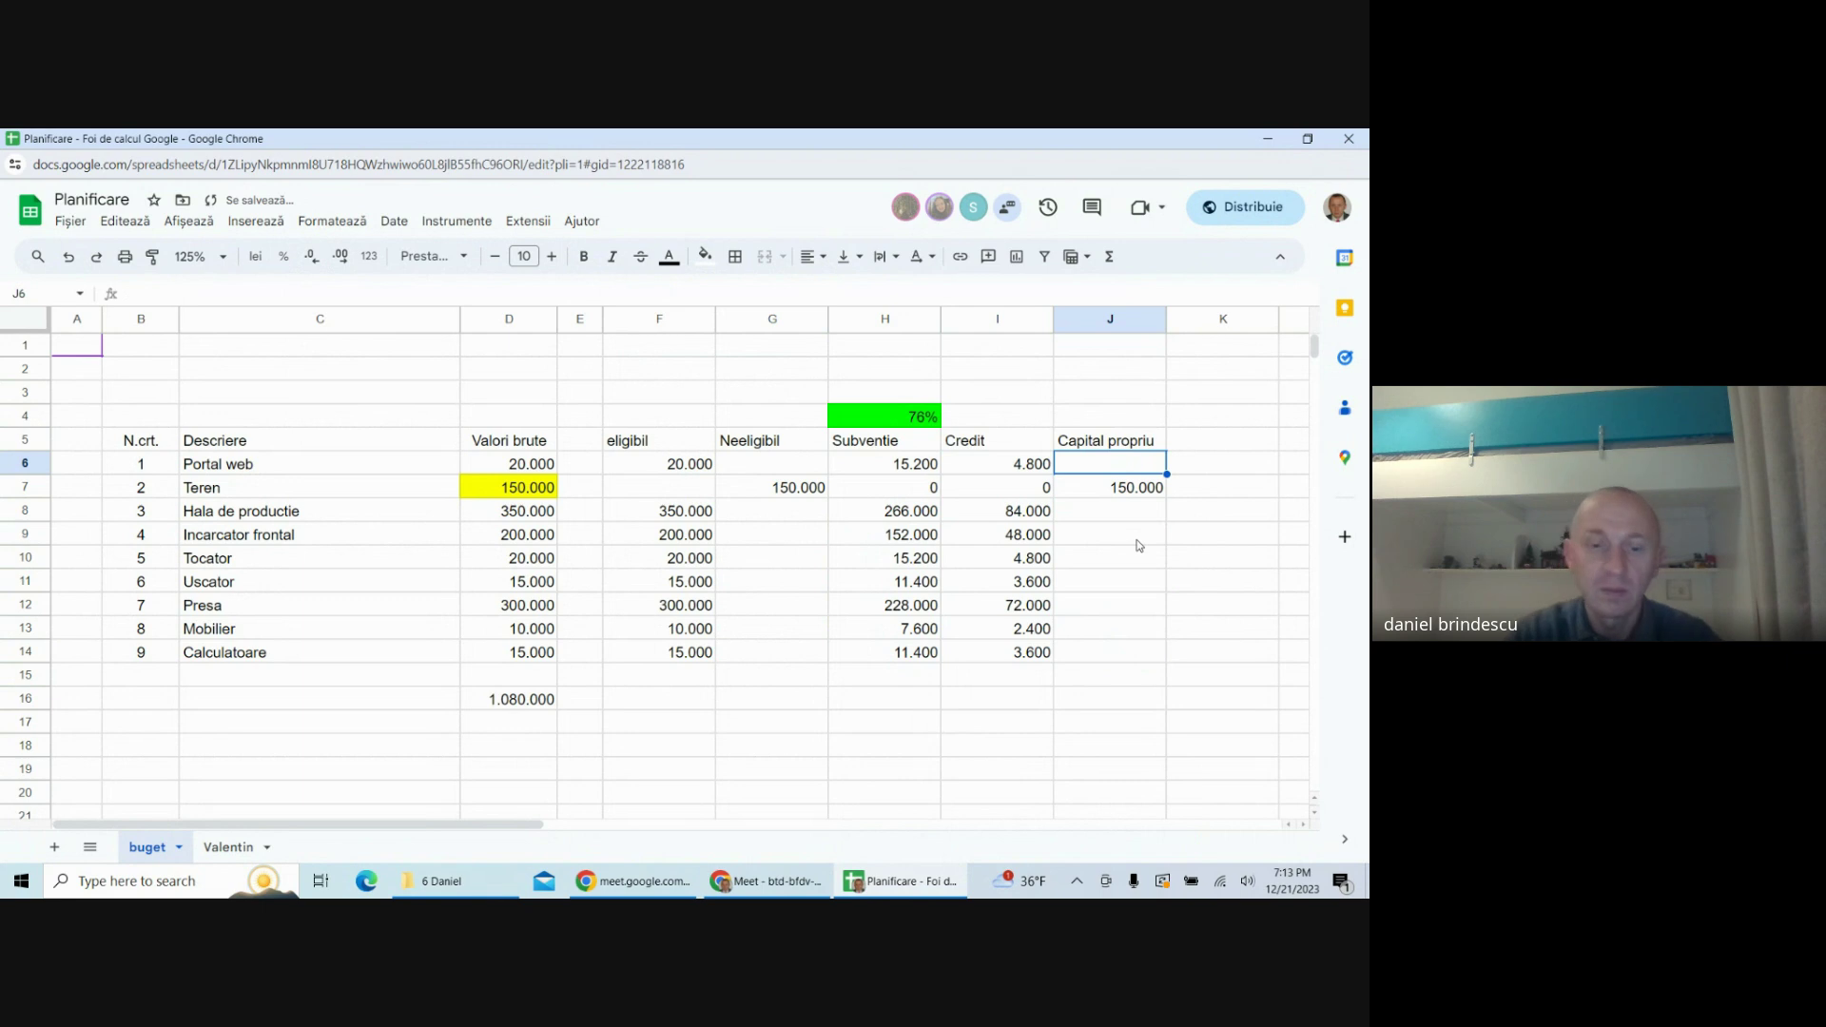
- Enter 4800 in J6 as the Capital propriu for Portal web
text(4.800)
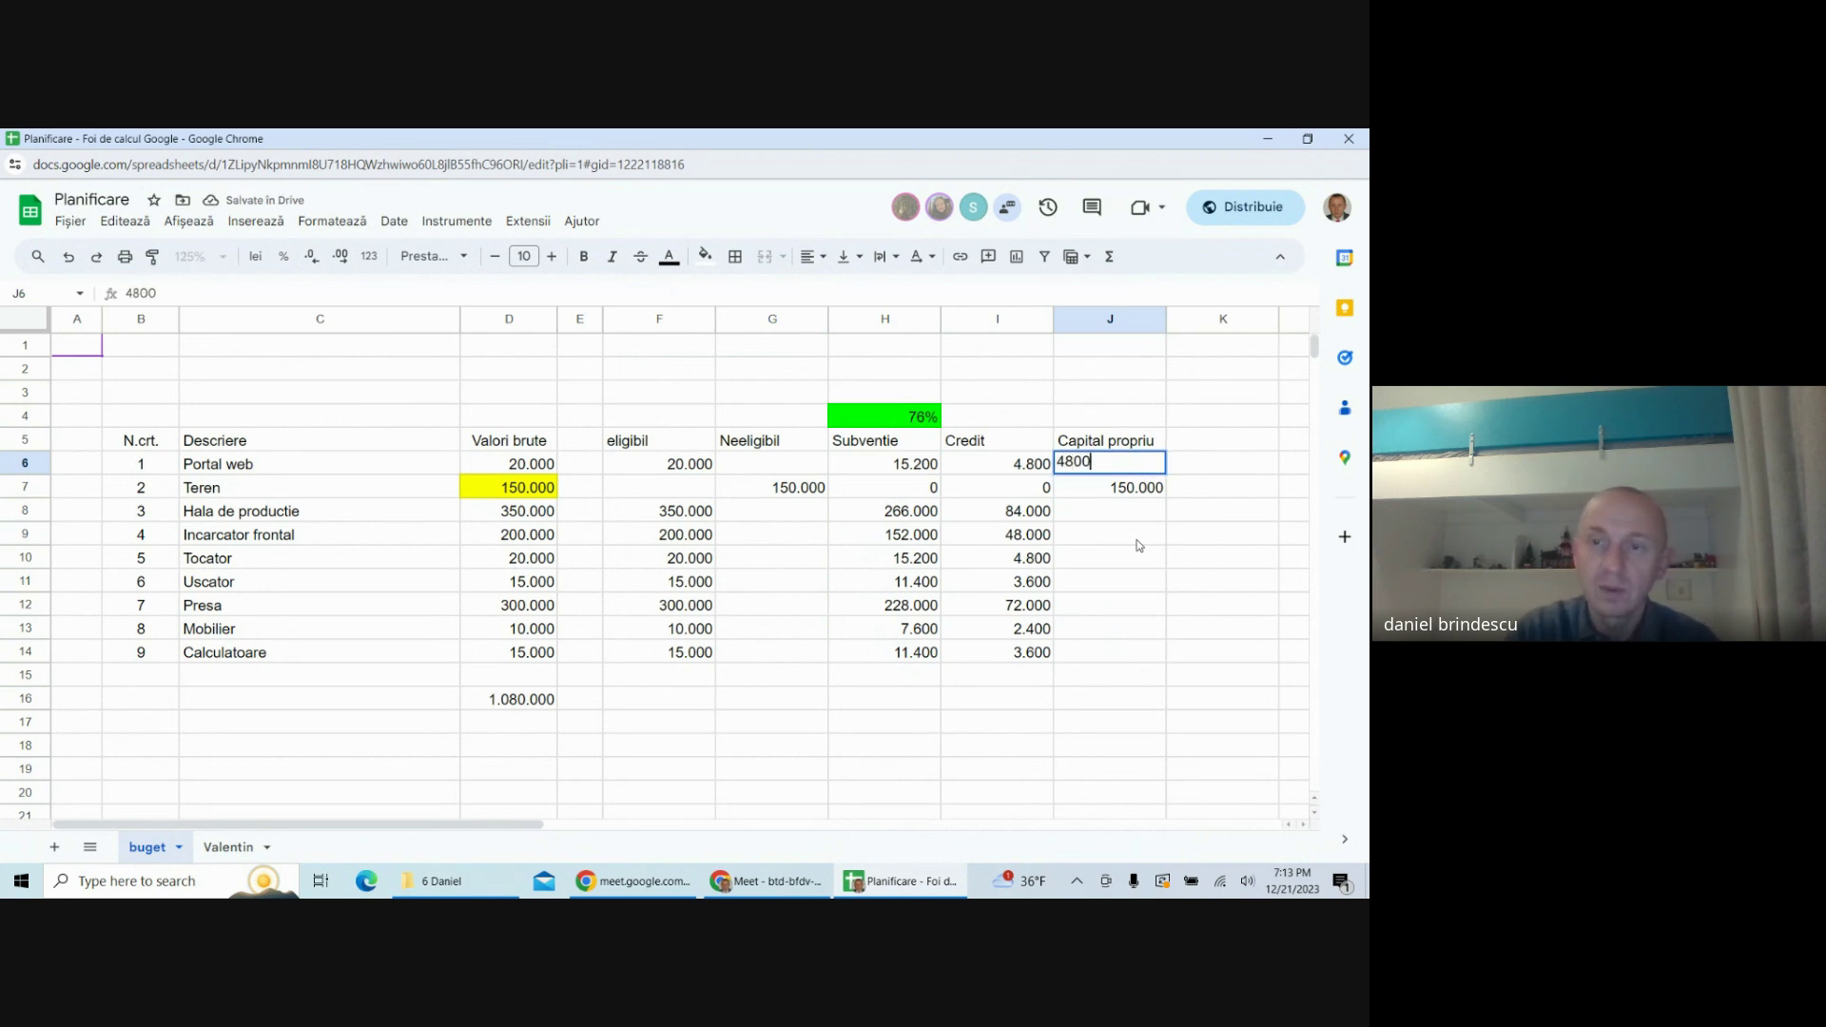
key(Return)
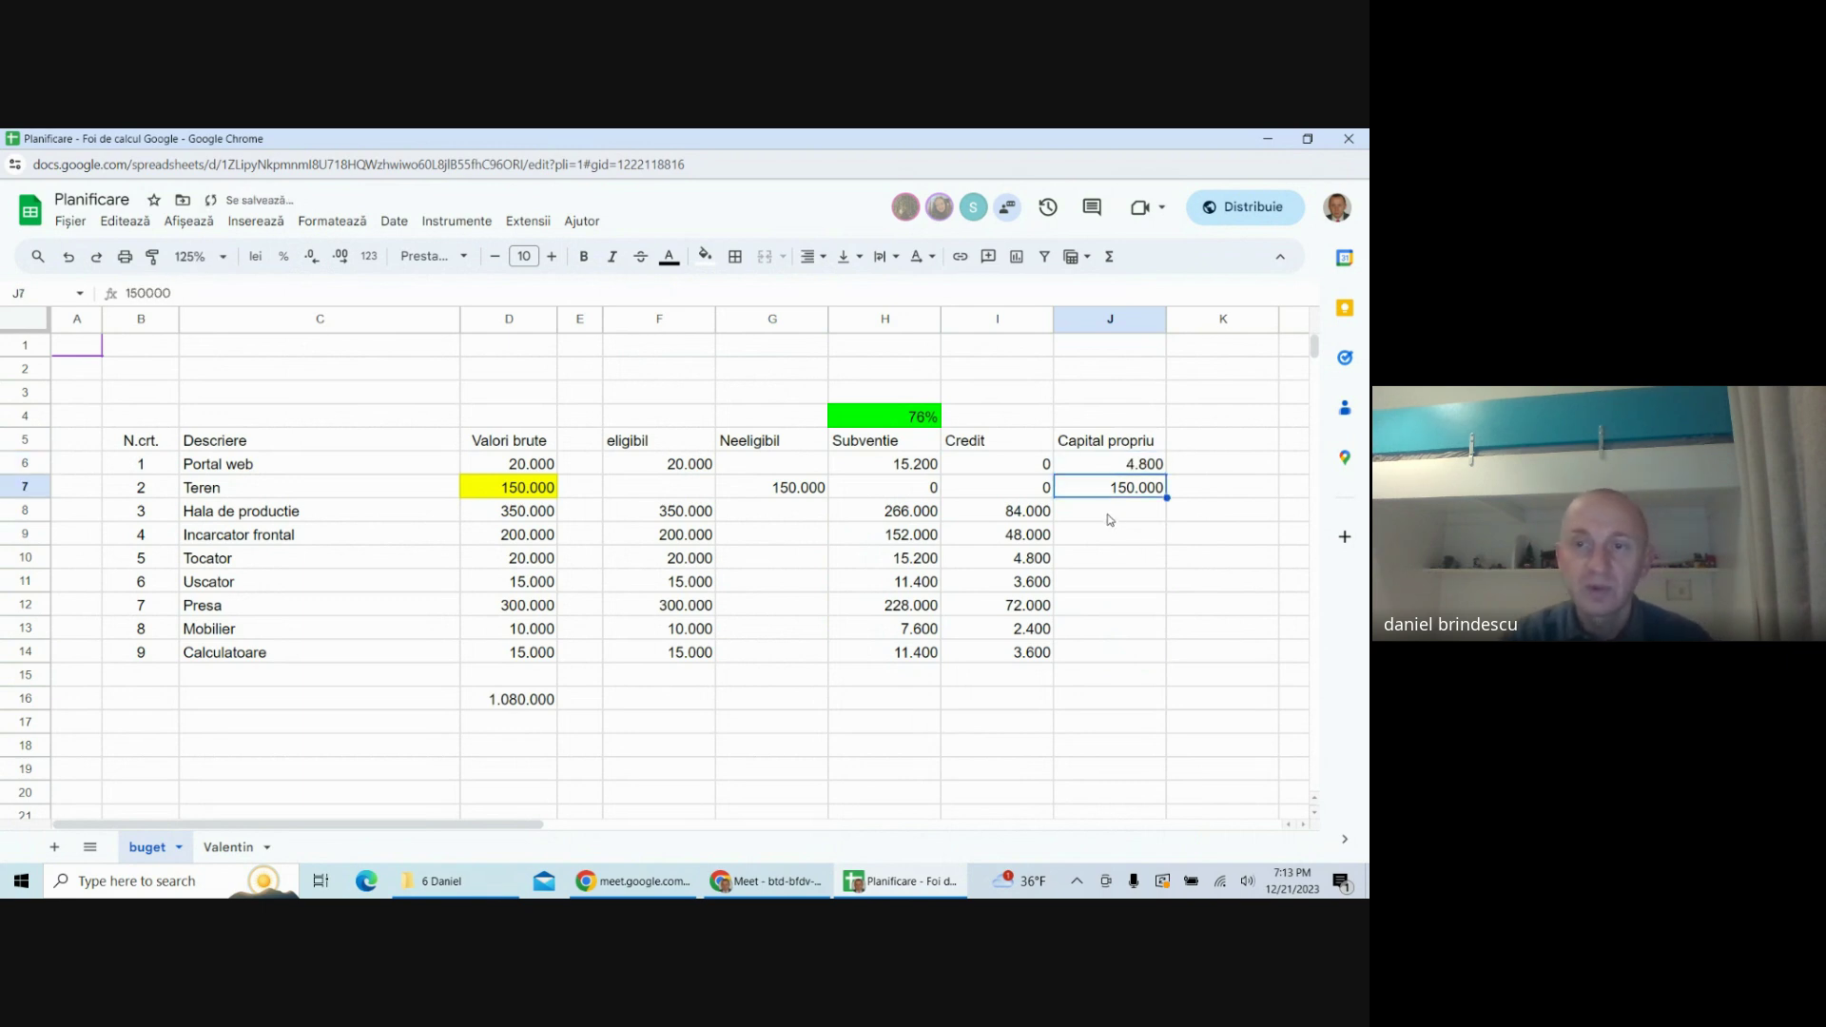
click(1108, 518)
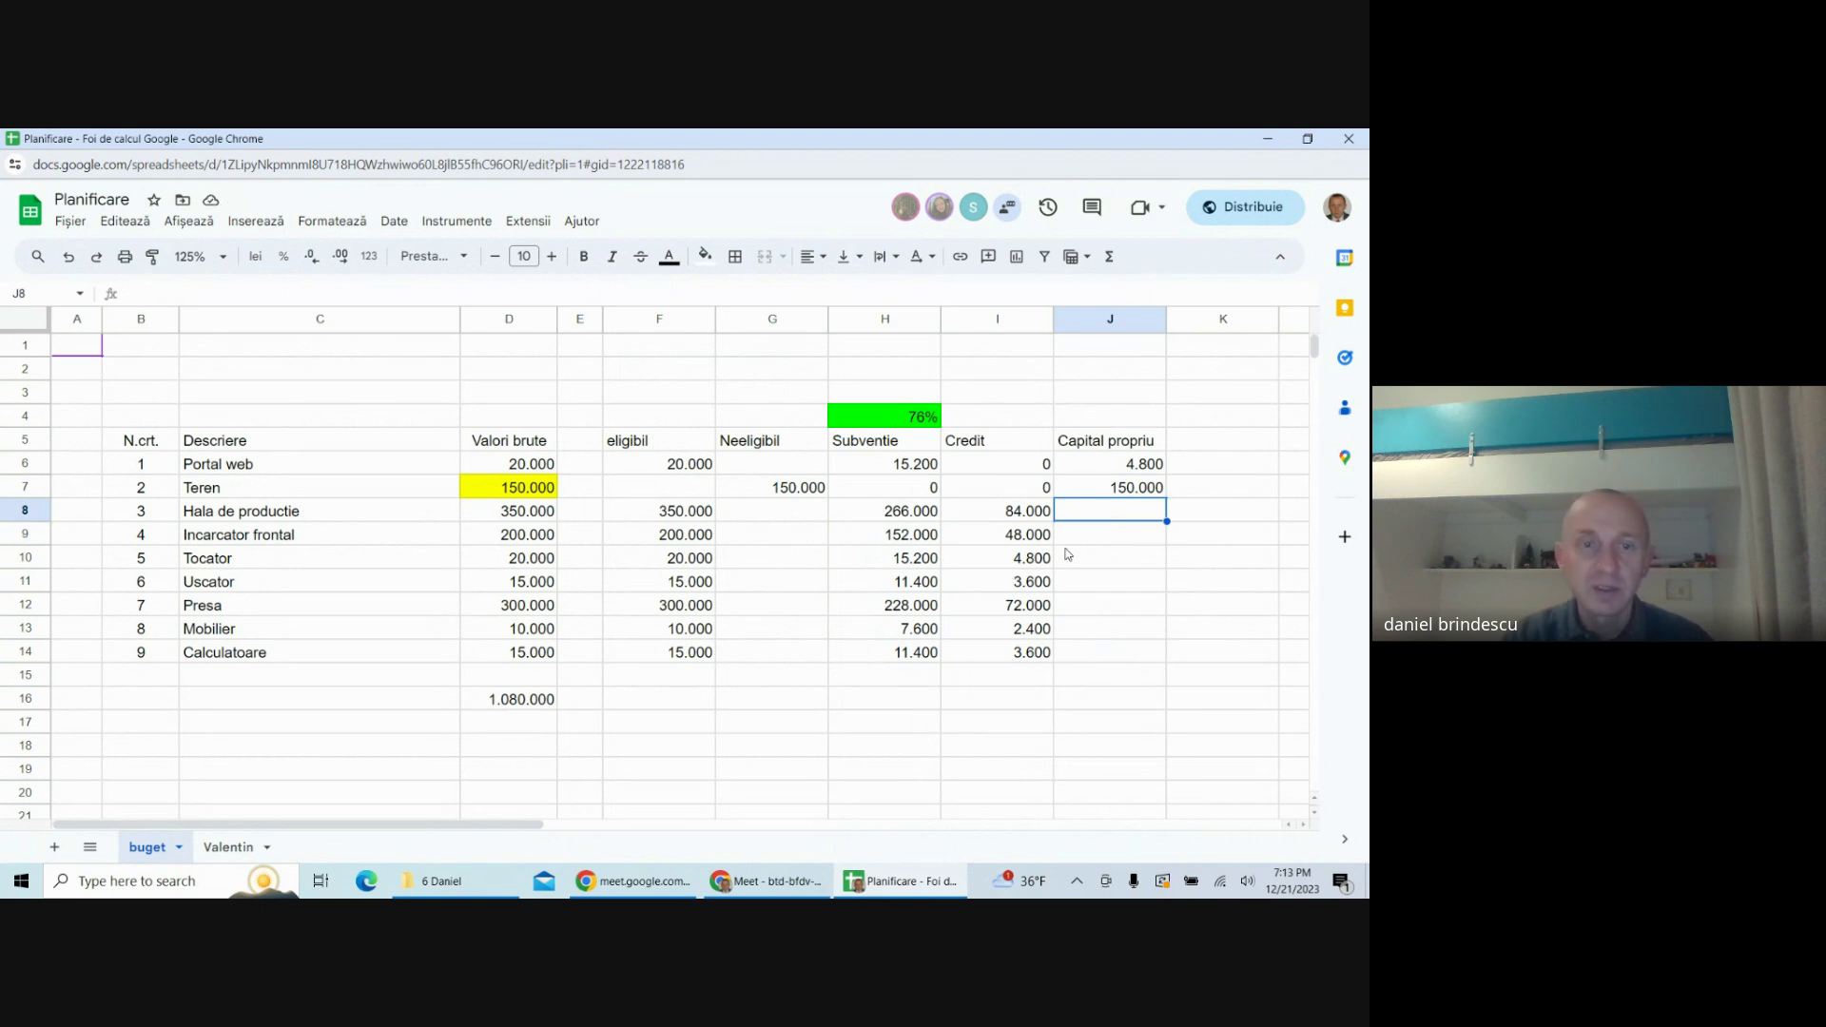
drag(1026, 519, 1000, 656)
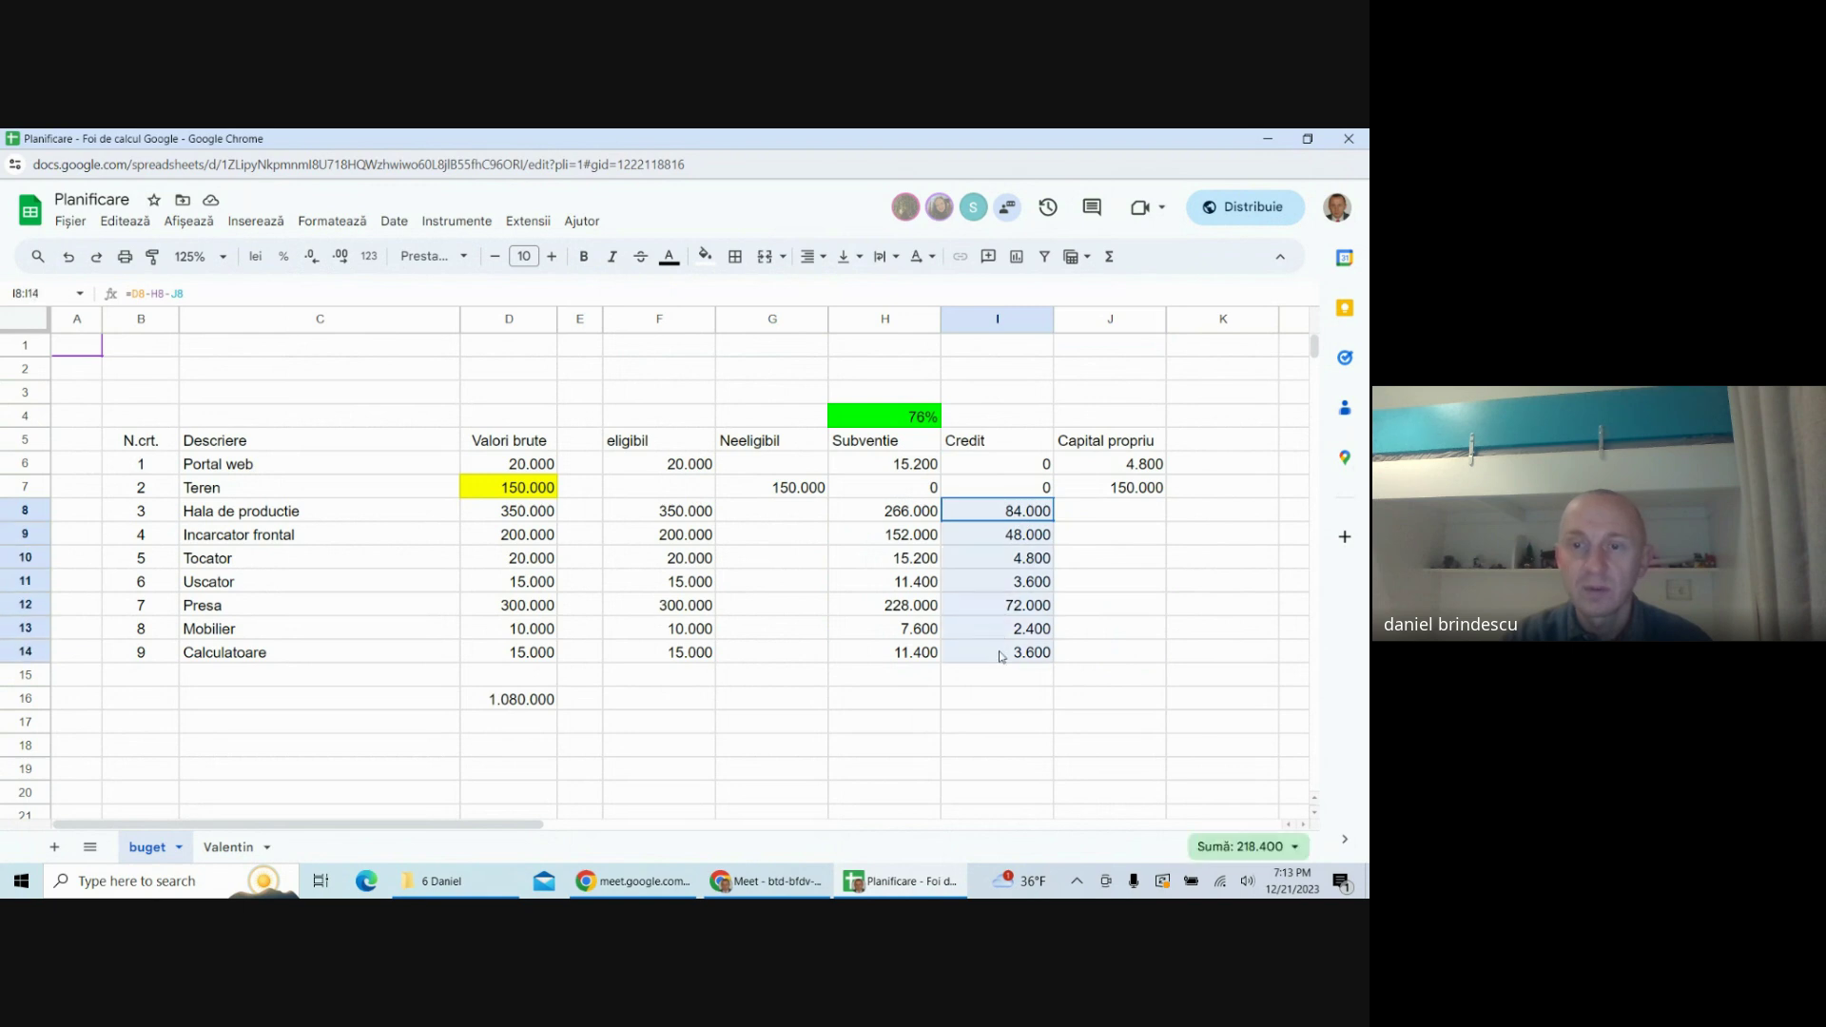
- Enter 0 as the Capital propriu in J8:J12, from Hala de productie down to Presa
click(1079, 523)
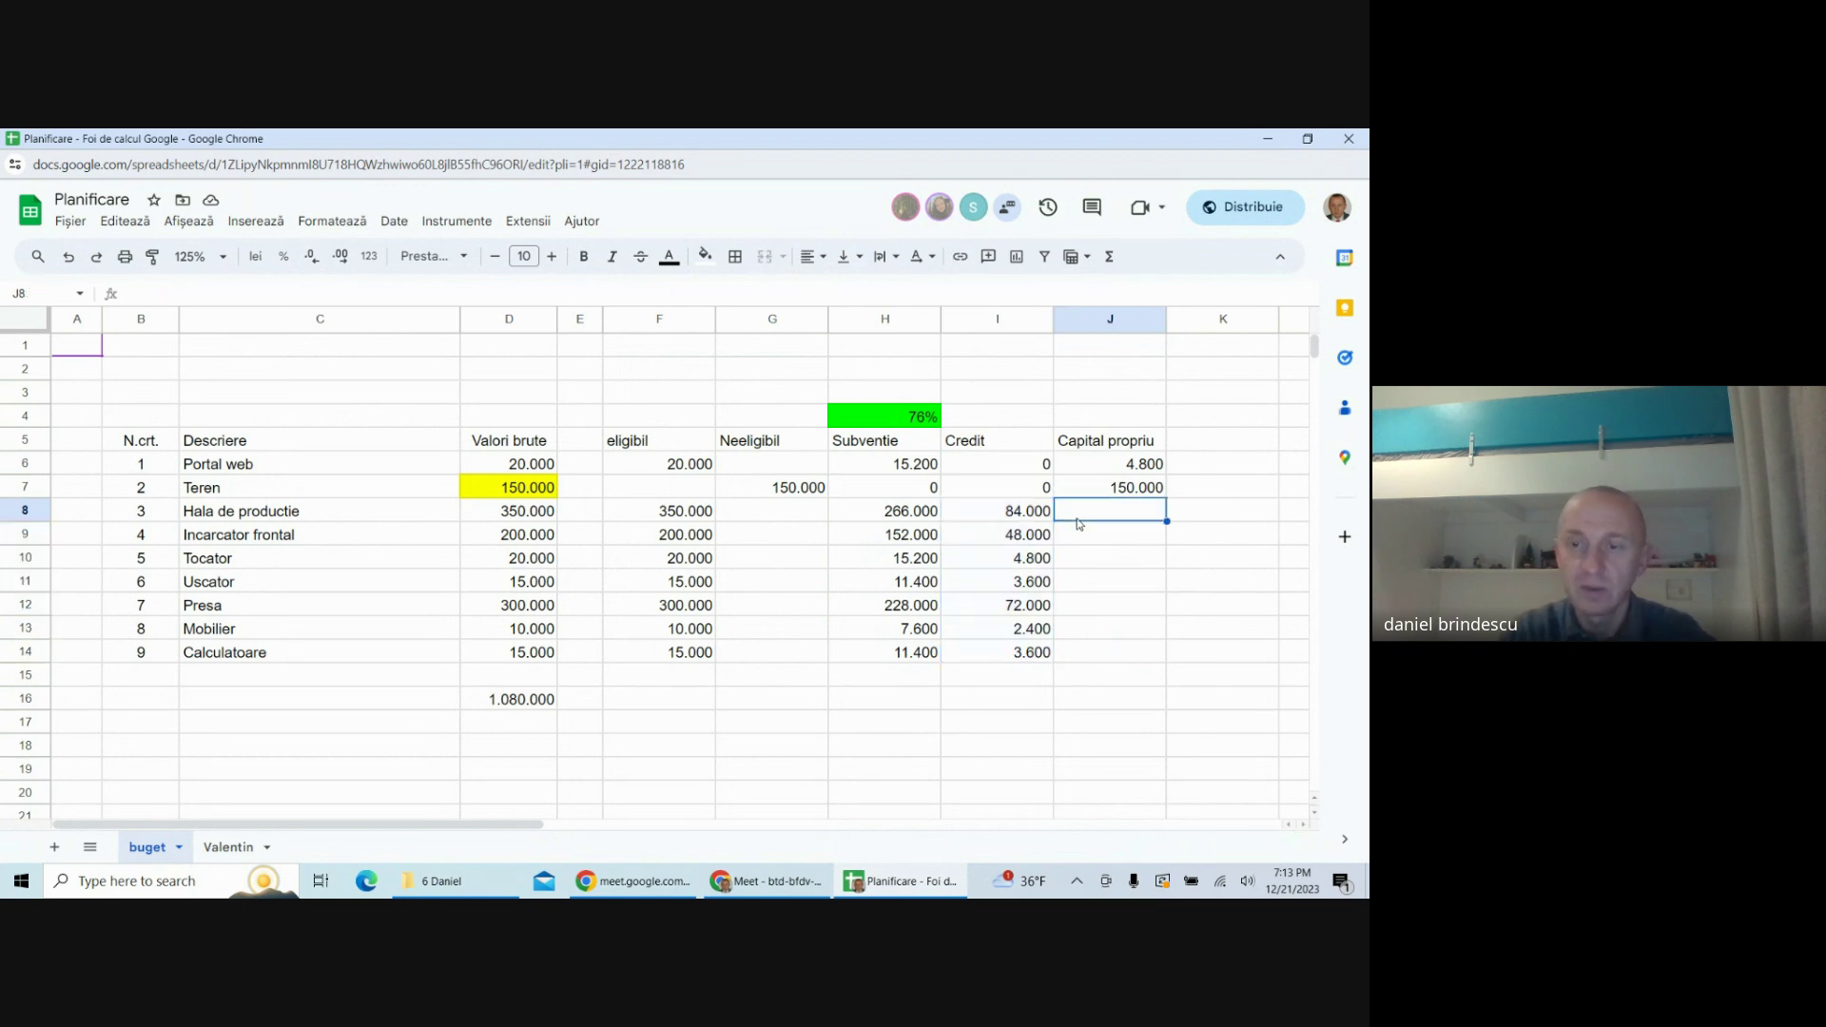
text(0)
key(Return)
text(0)
key(Return)
text(0)
key(Return)
text(0)
key(Return)
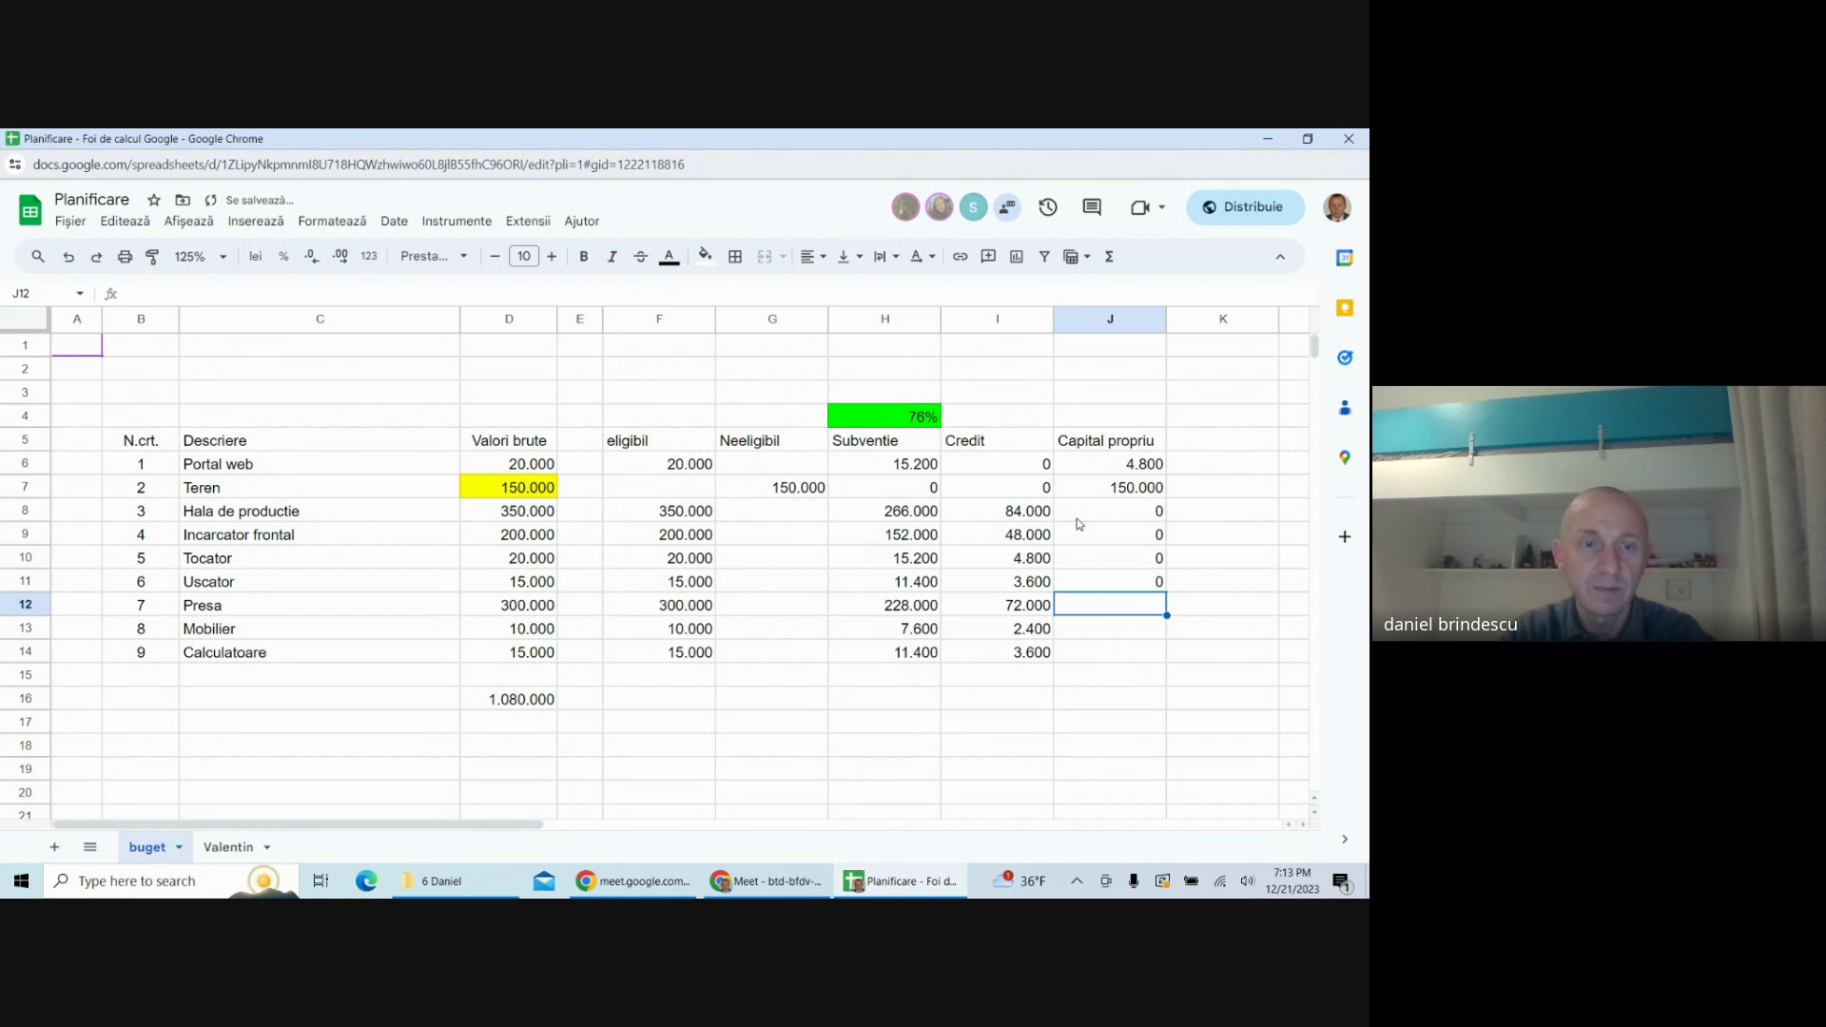
text(0)
key(Return)
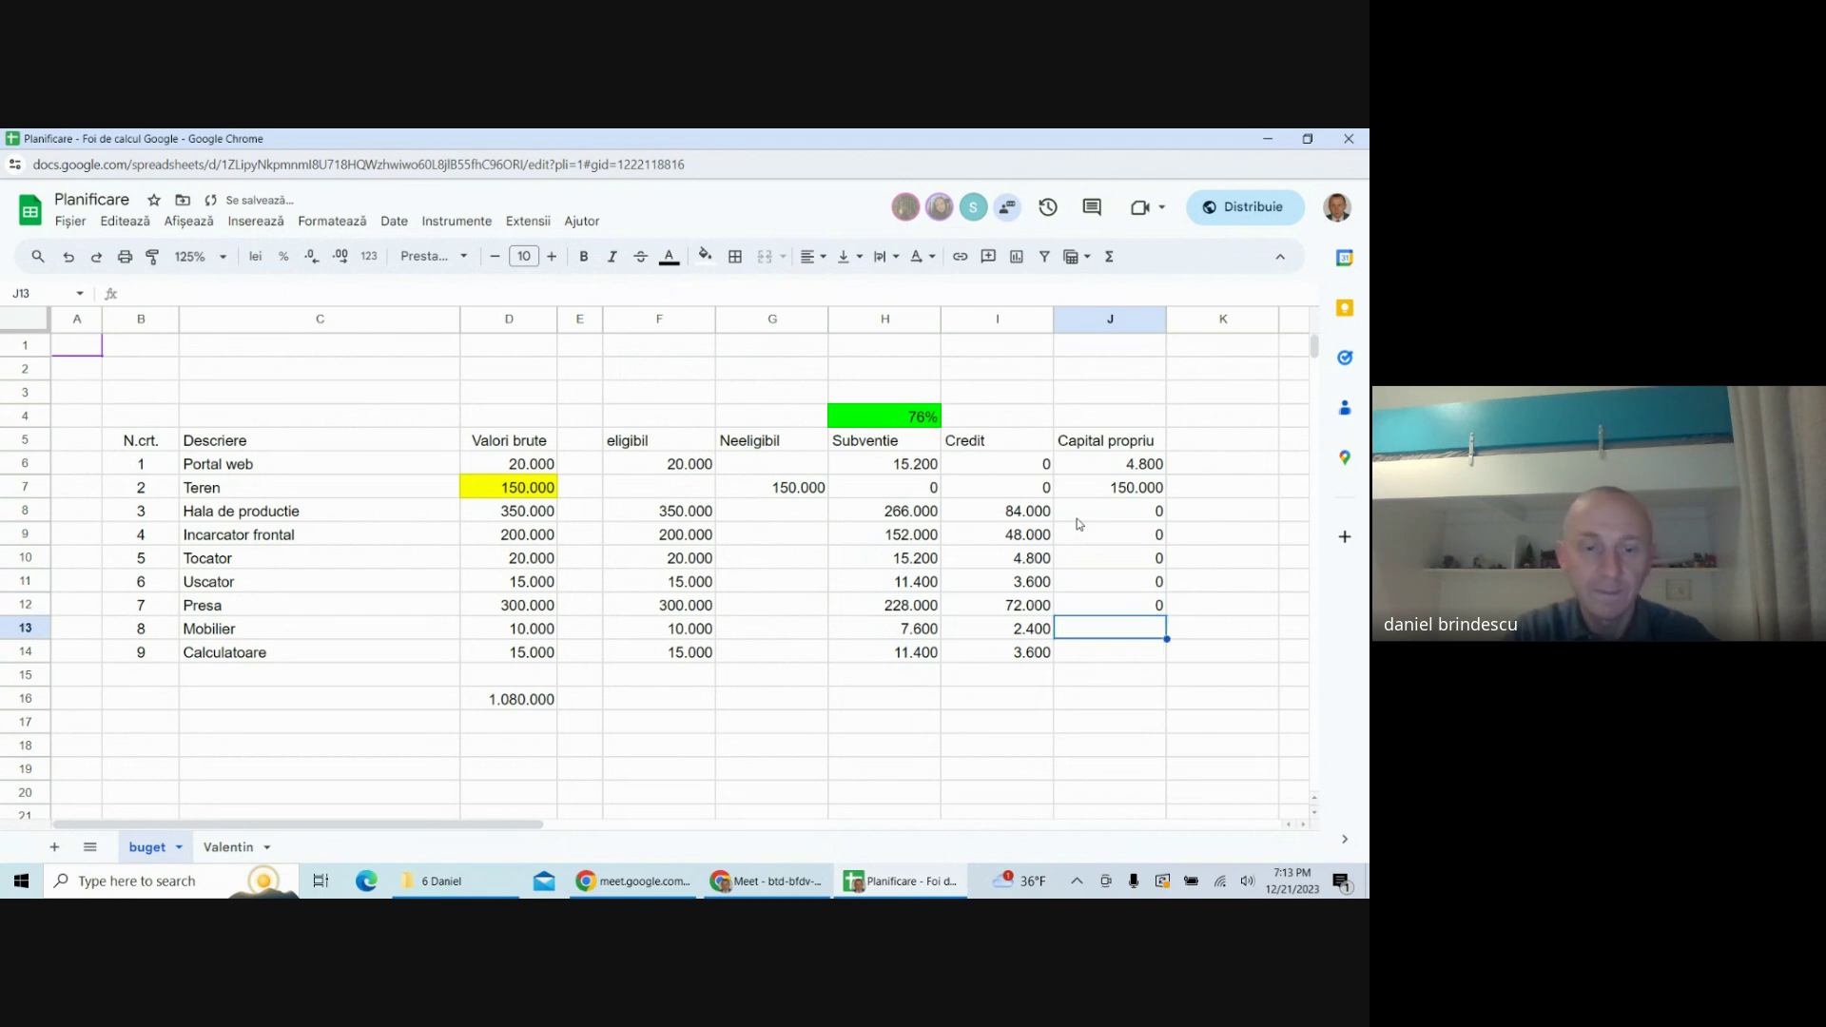
- Enter 2400 in J13 for Mobilier and 3600 in J14 for Calculatoare under Capital propriu
text(2400)
key(Return)
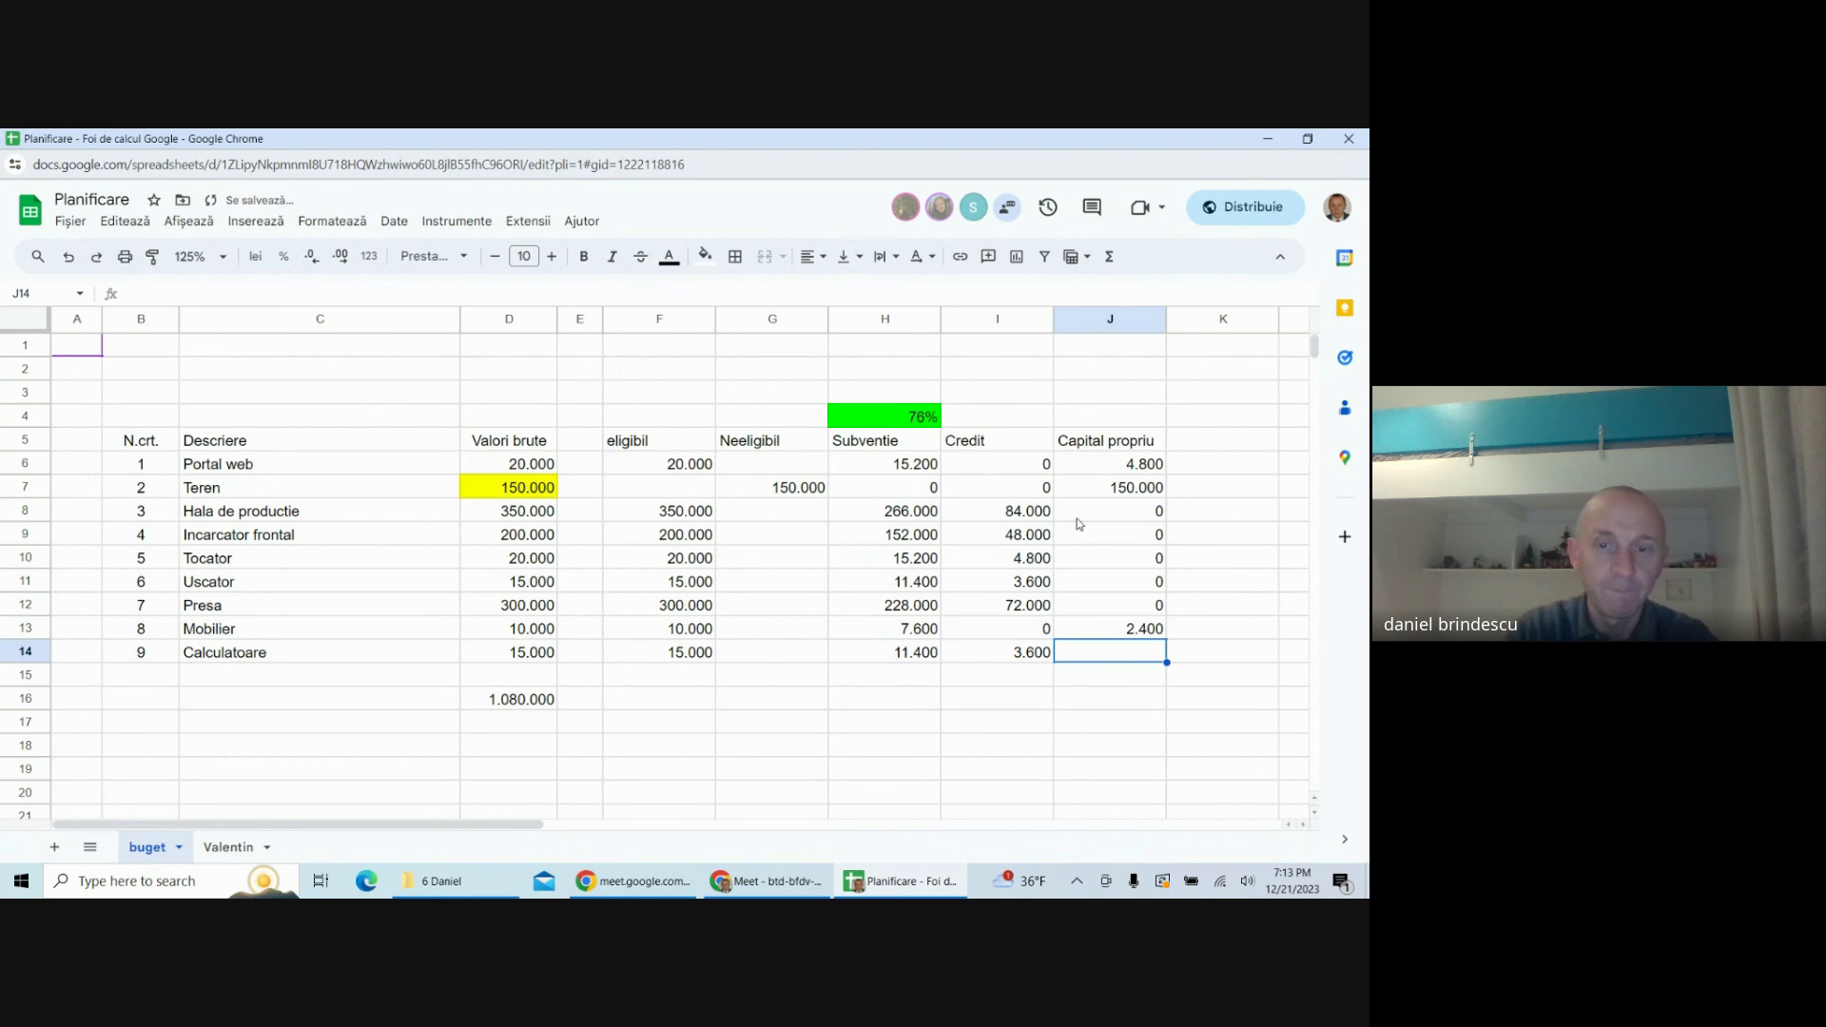
text(3)
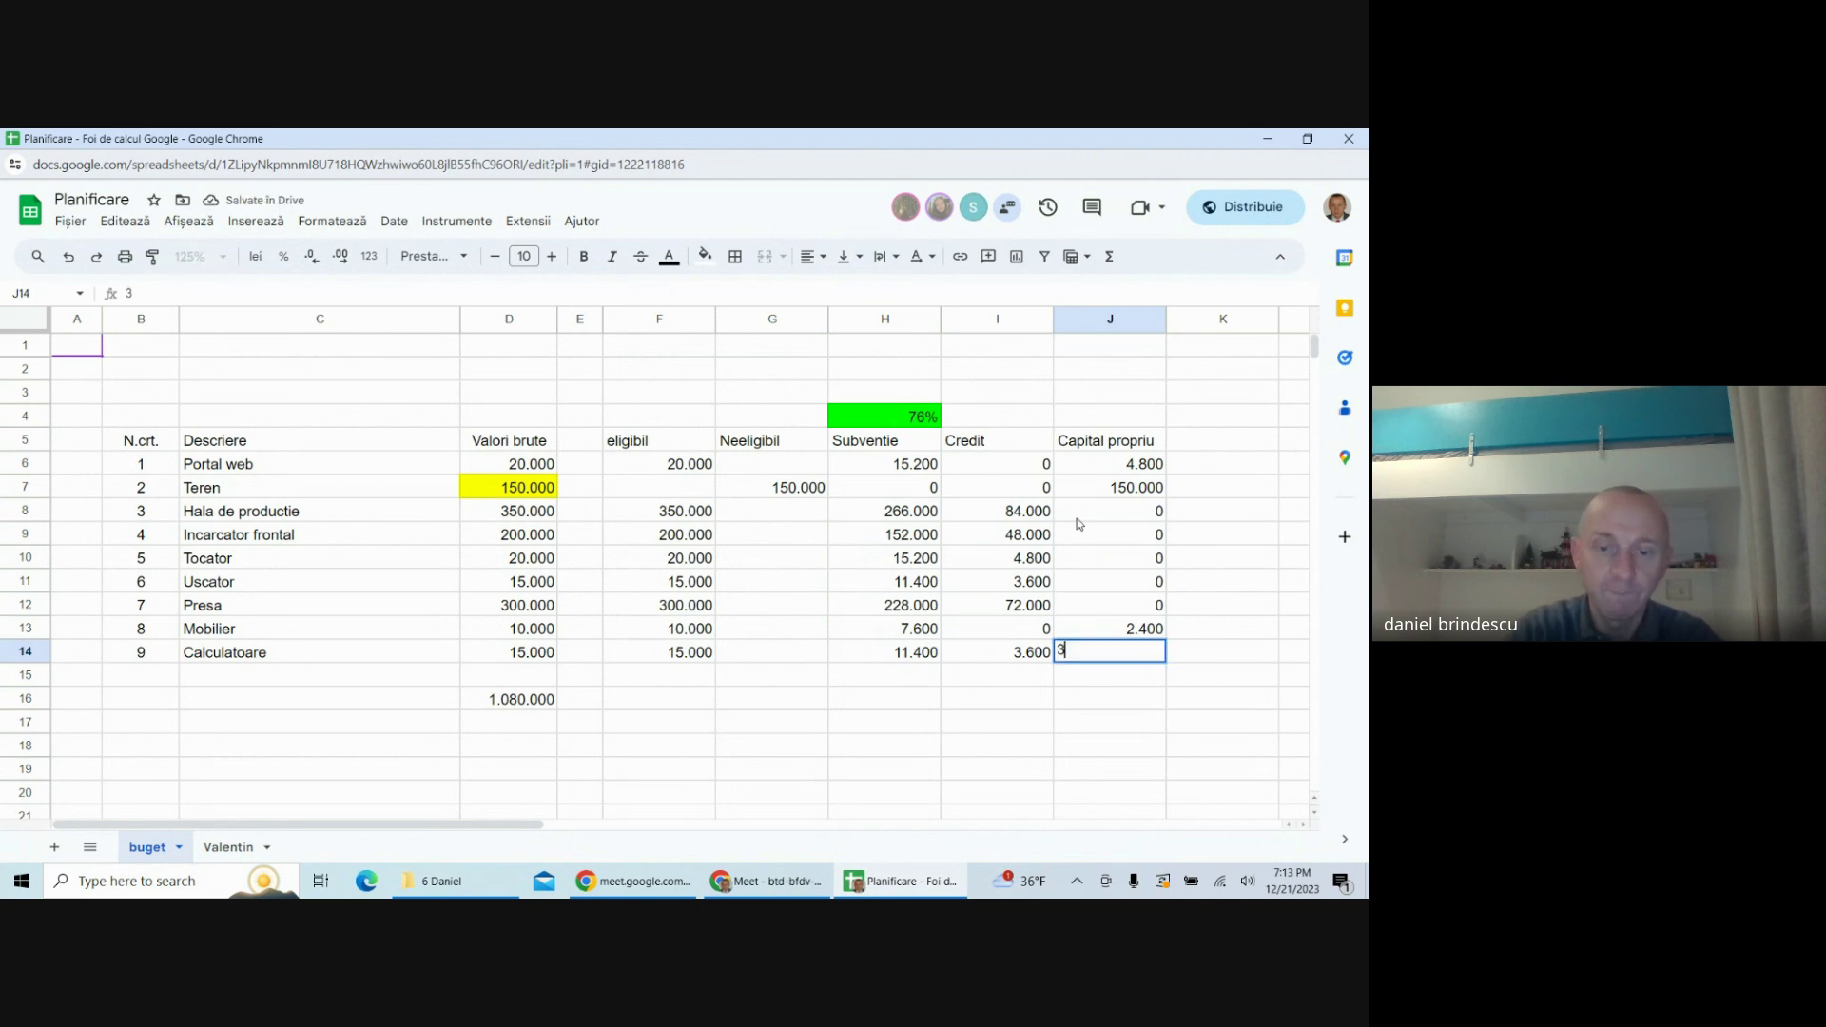
text(.600)
key(Return)
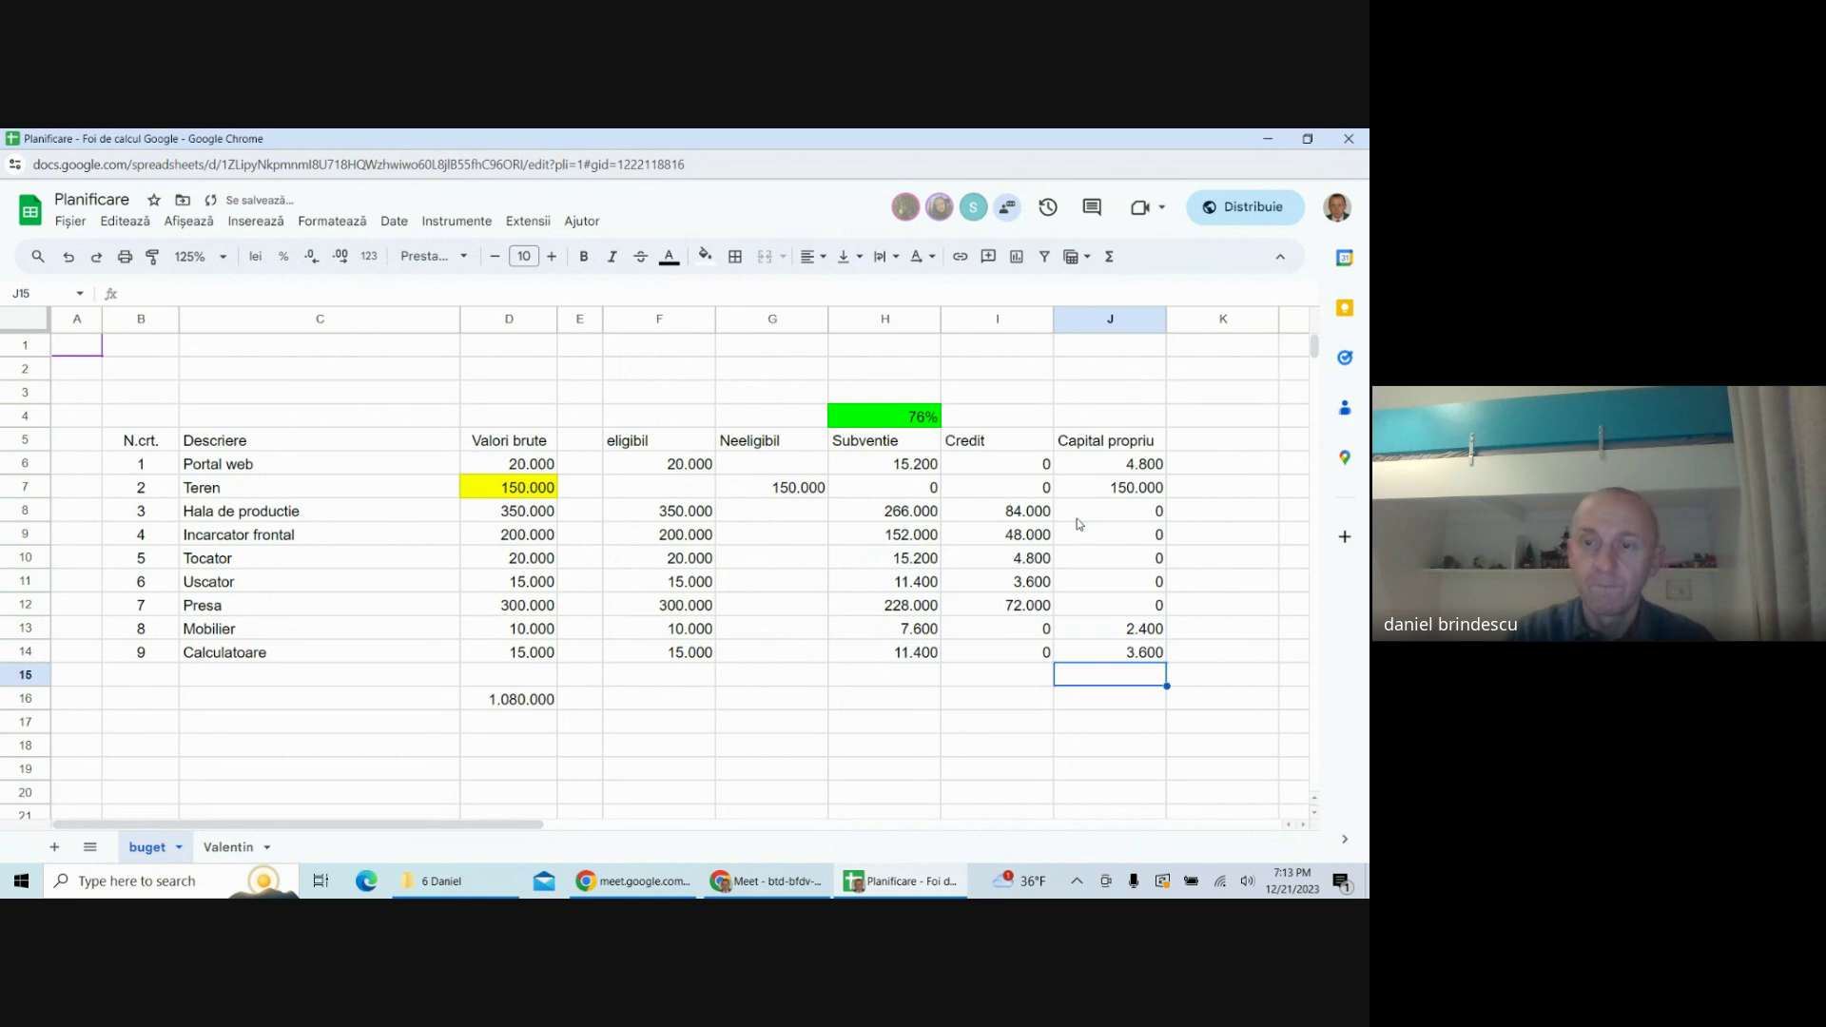
- Total the Subventie column in H16 with =sum(H6:H14) and fill the formula across to J16
click(987, 715)
click(910, 695)
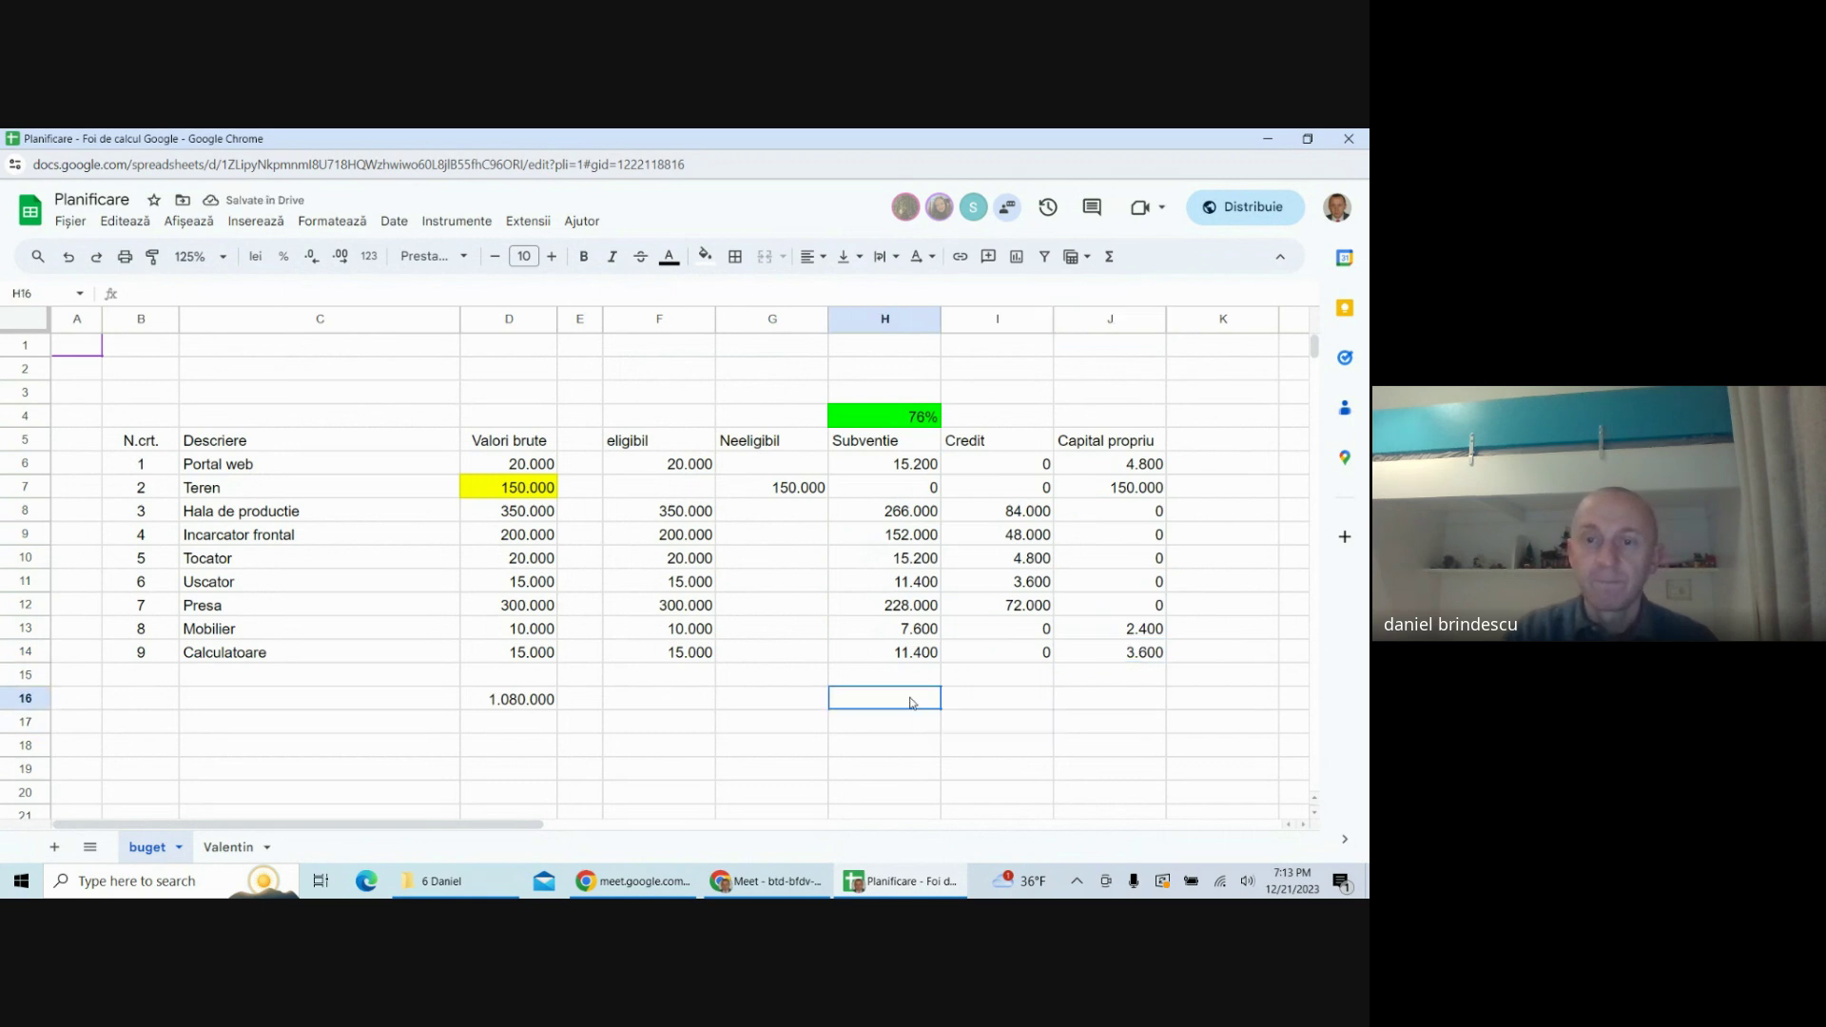
text(=sum()
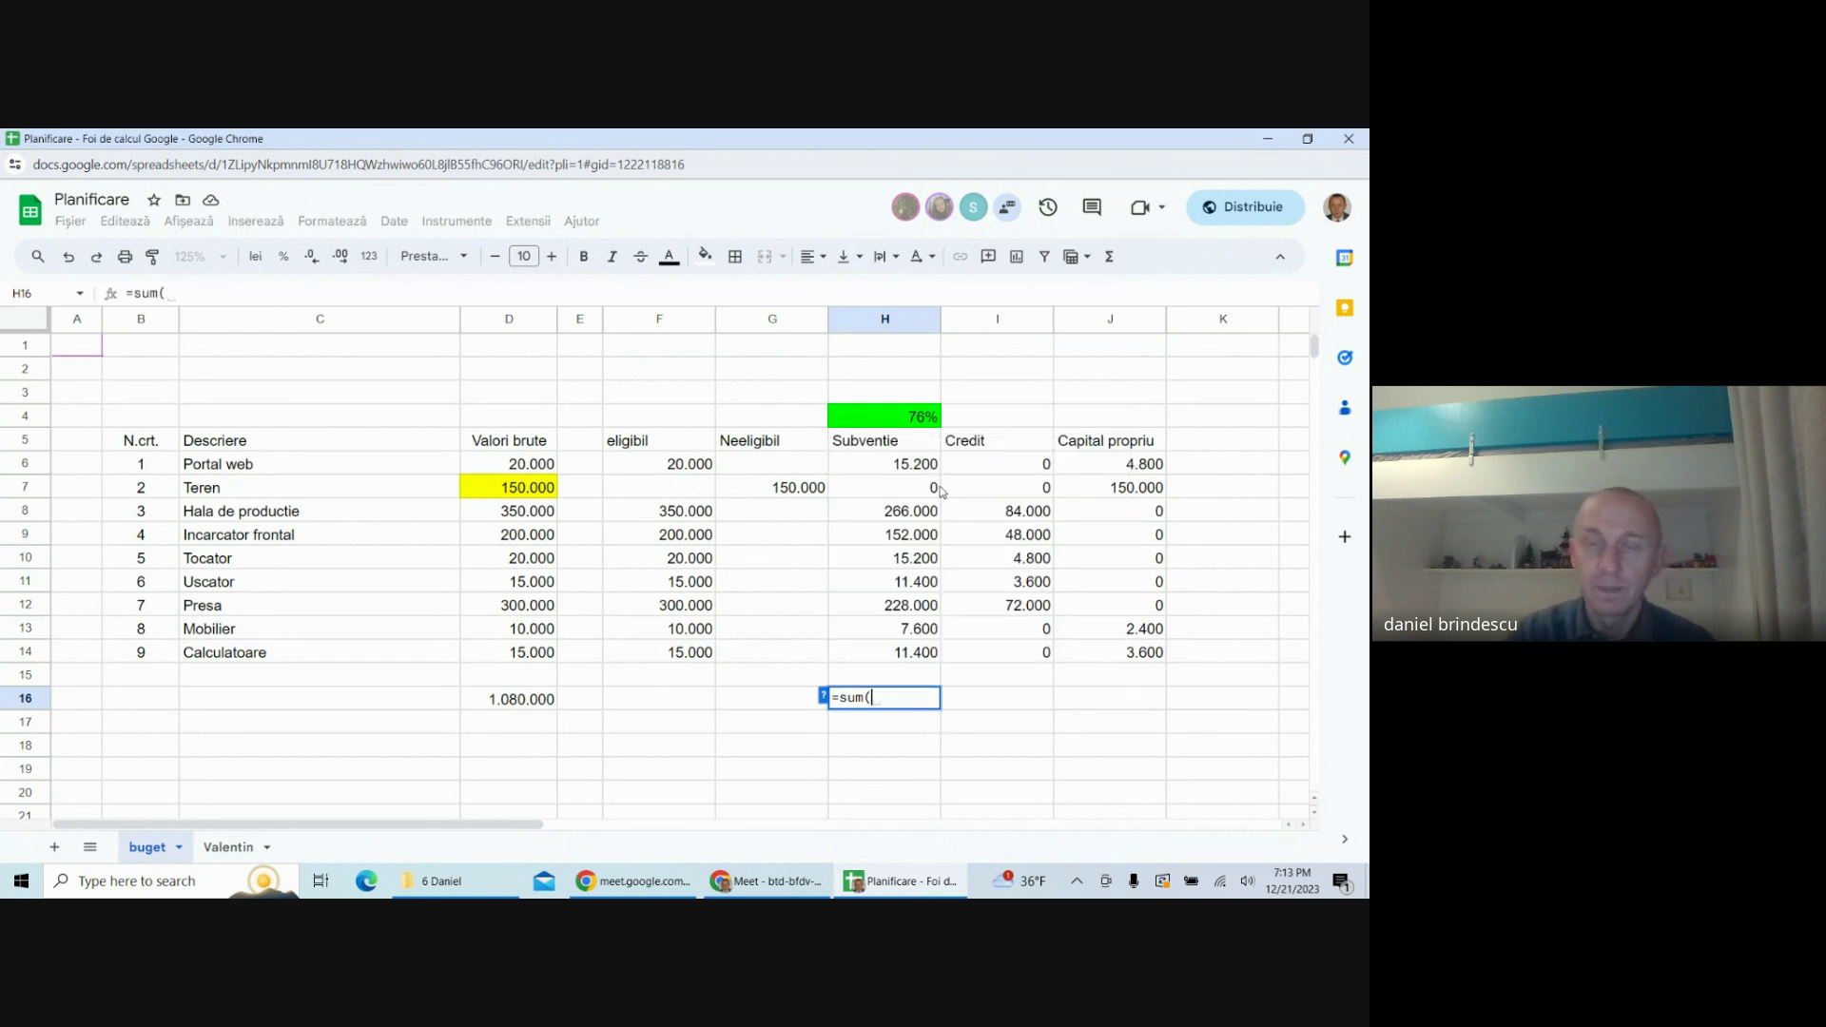
drag(877, 466, 903, 654)
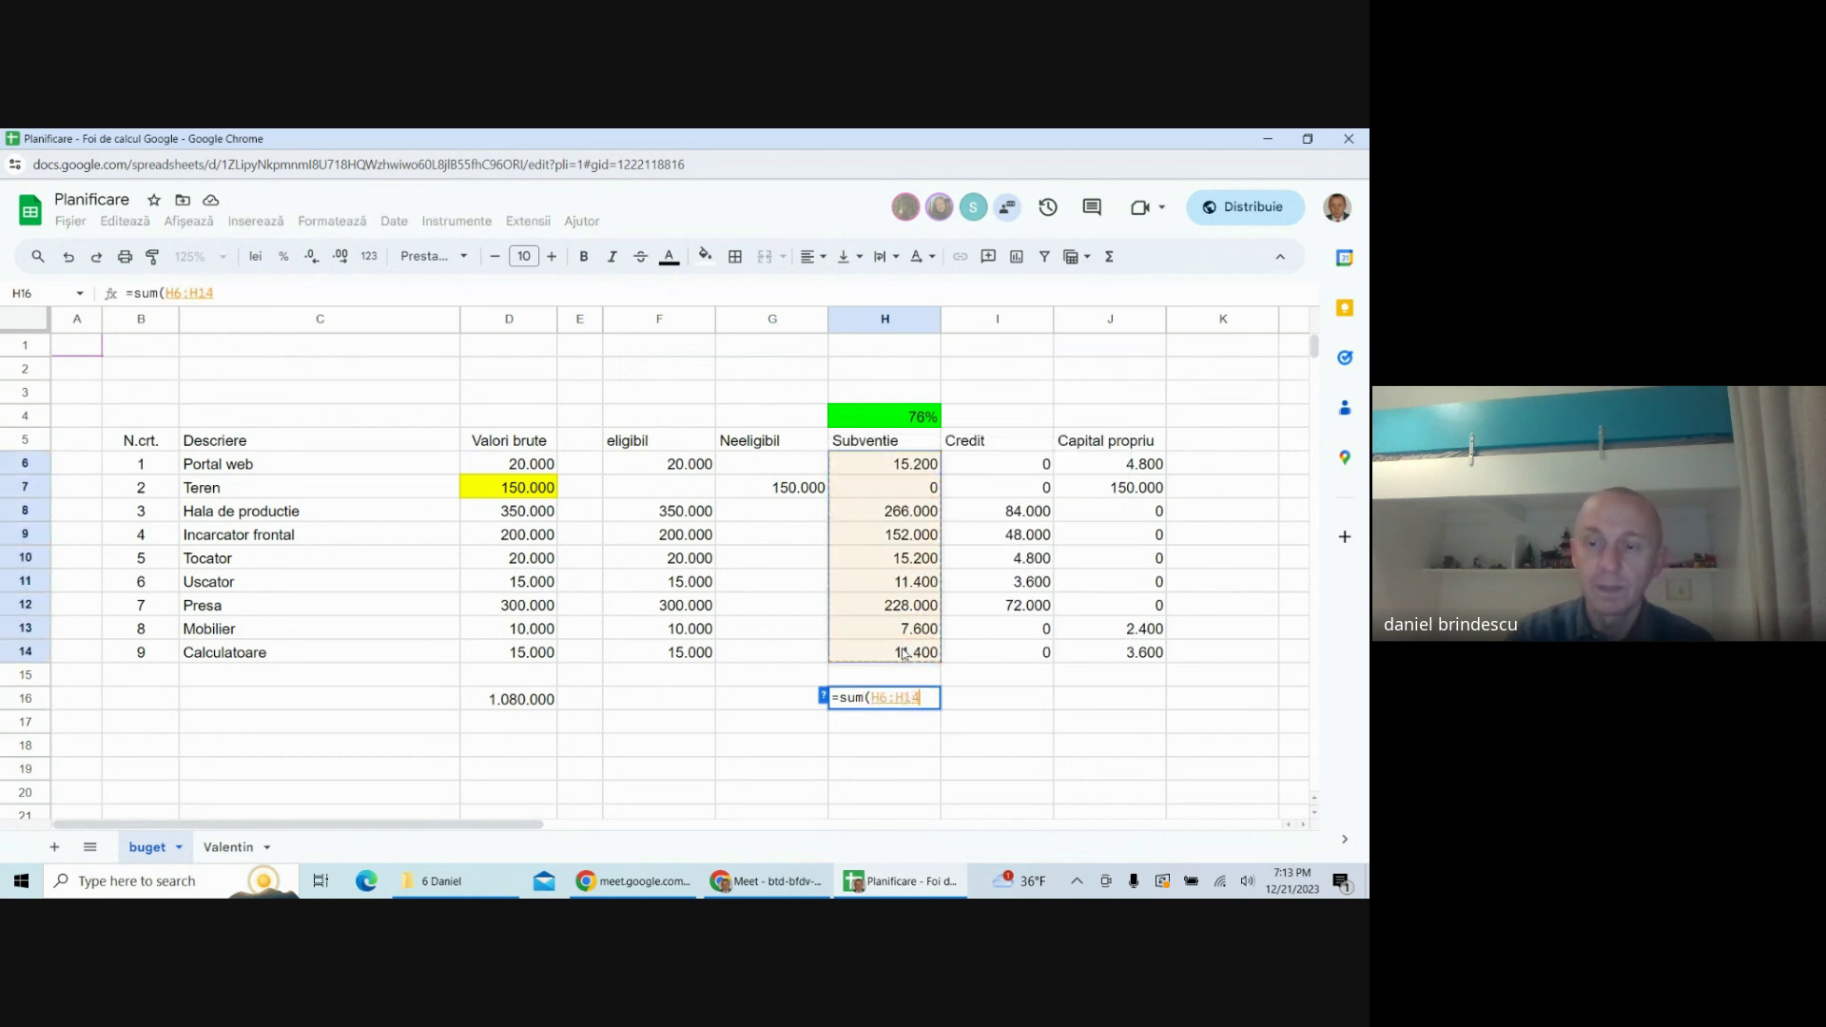
key(Return)
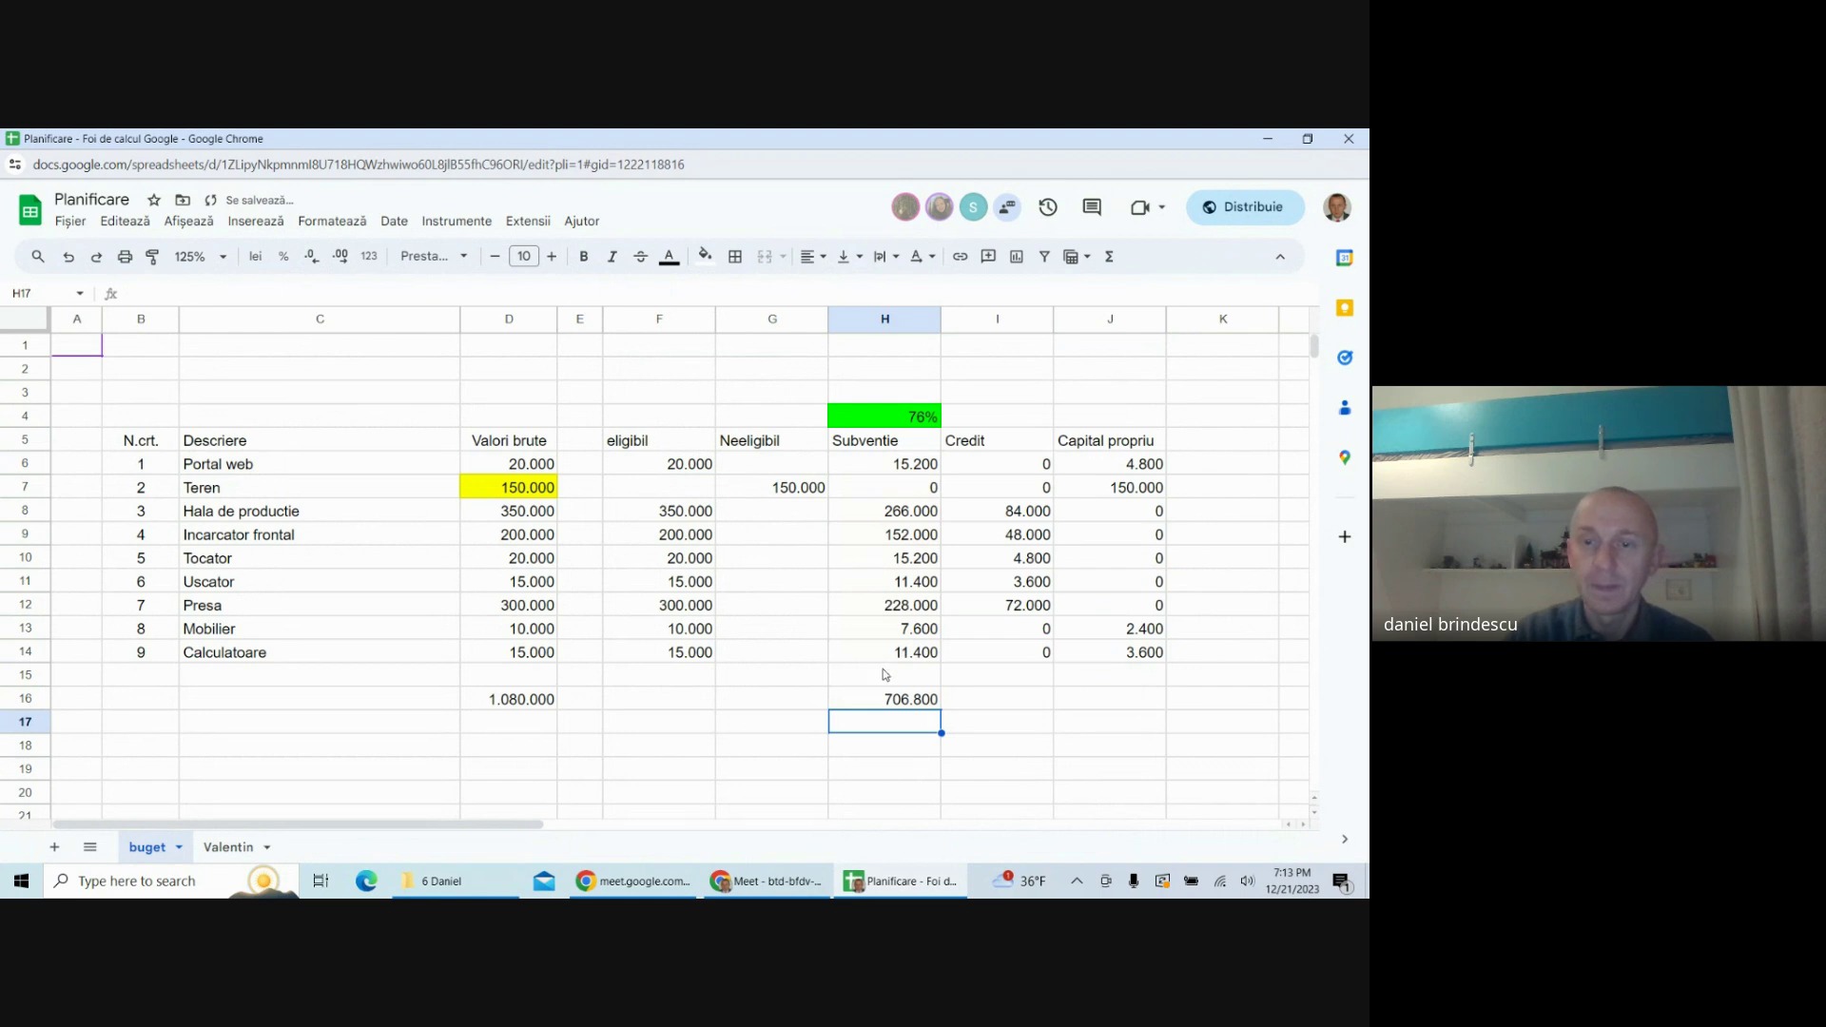
click(901, 699)
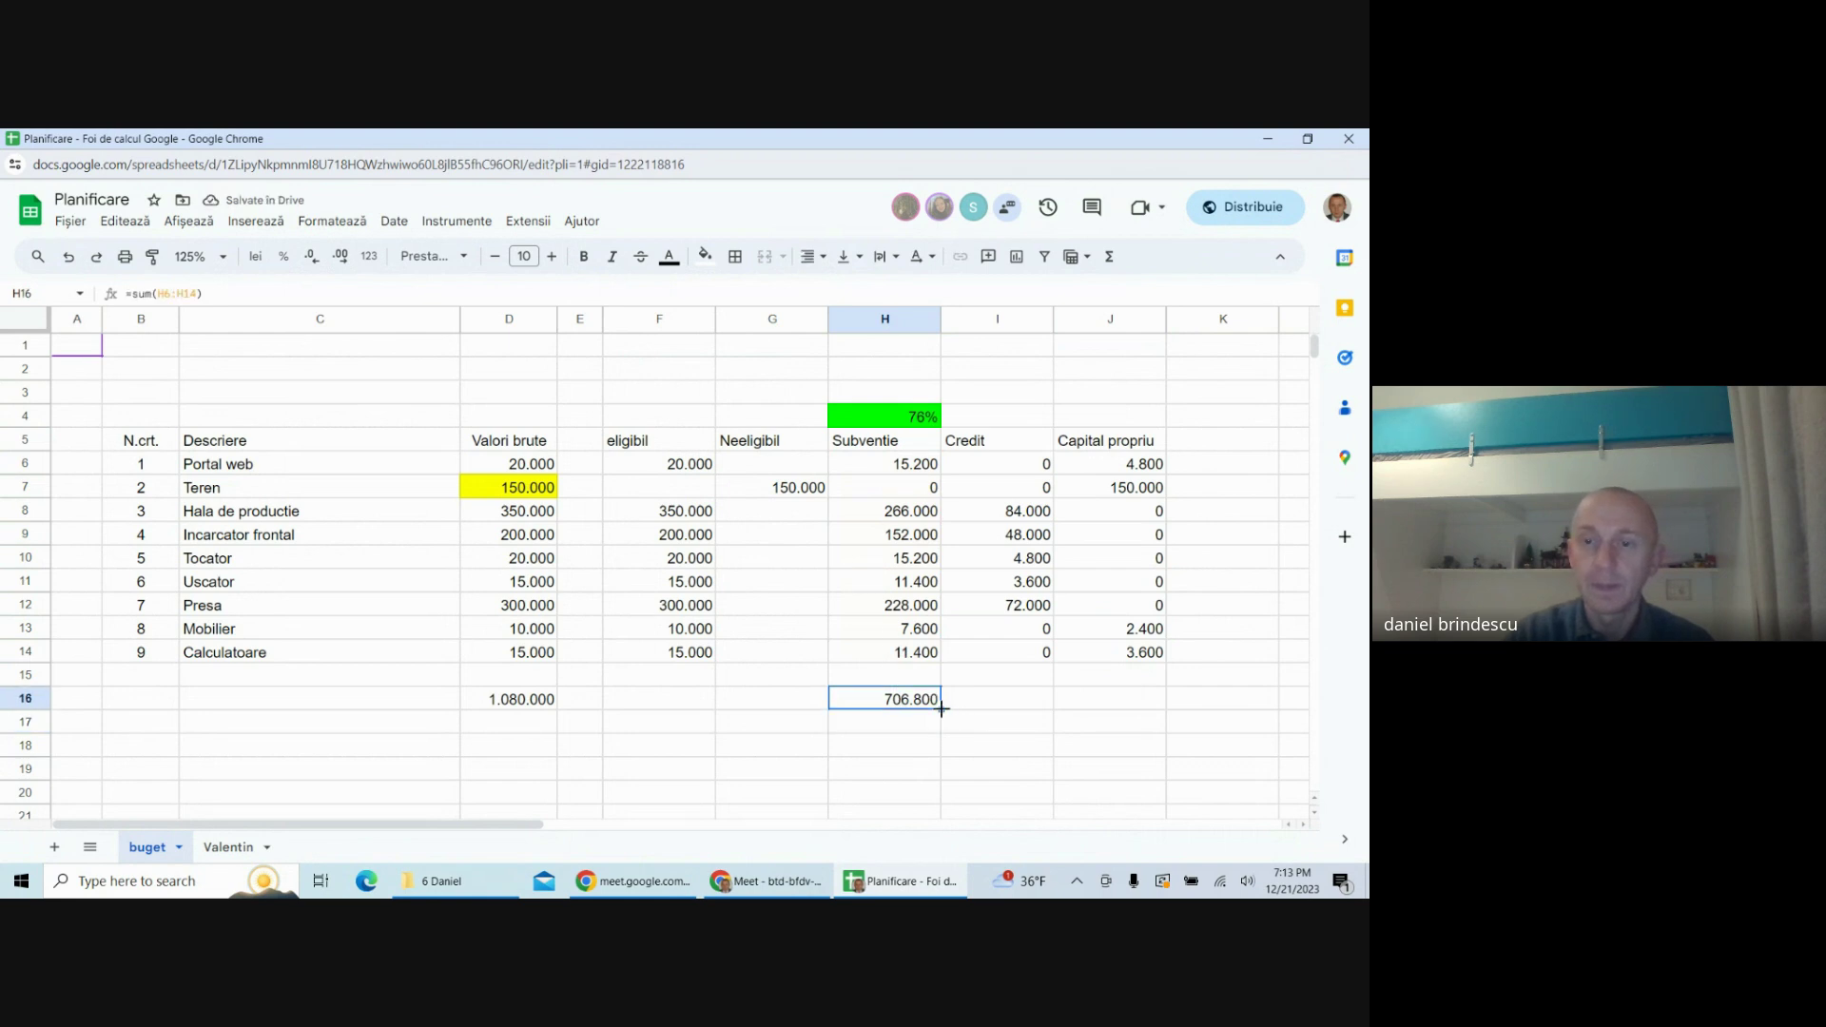
drag(941, 708, 1084, 709)
click(998, 739)
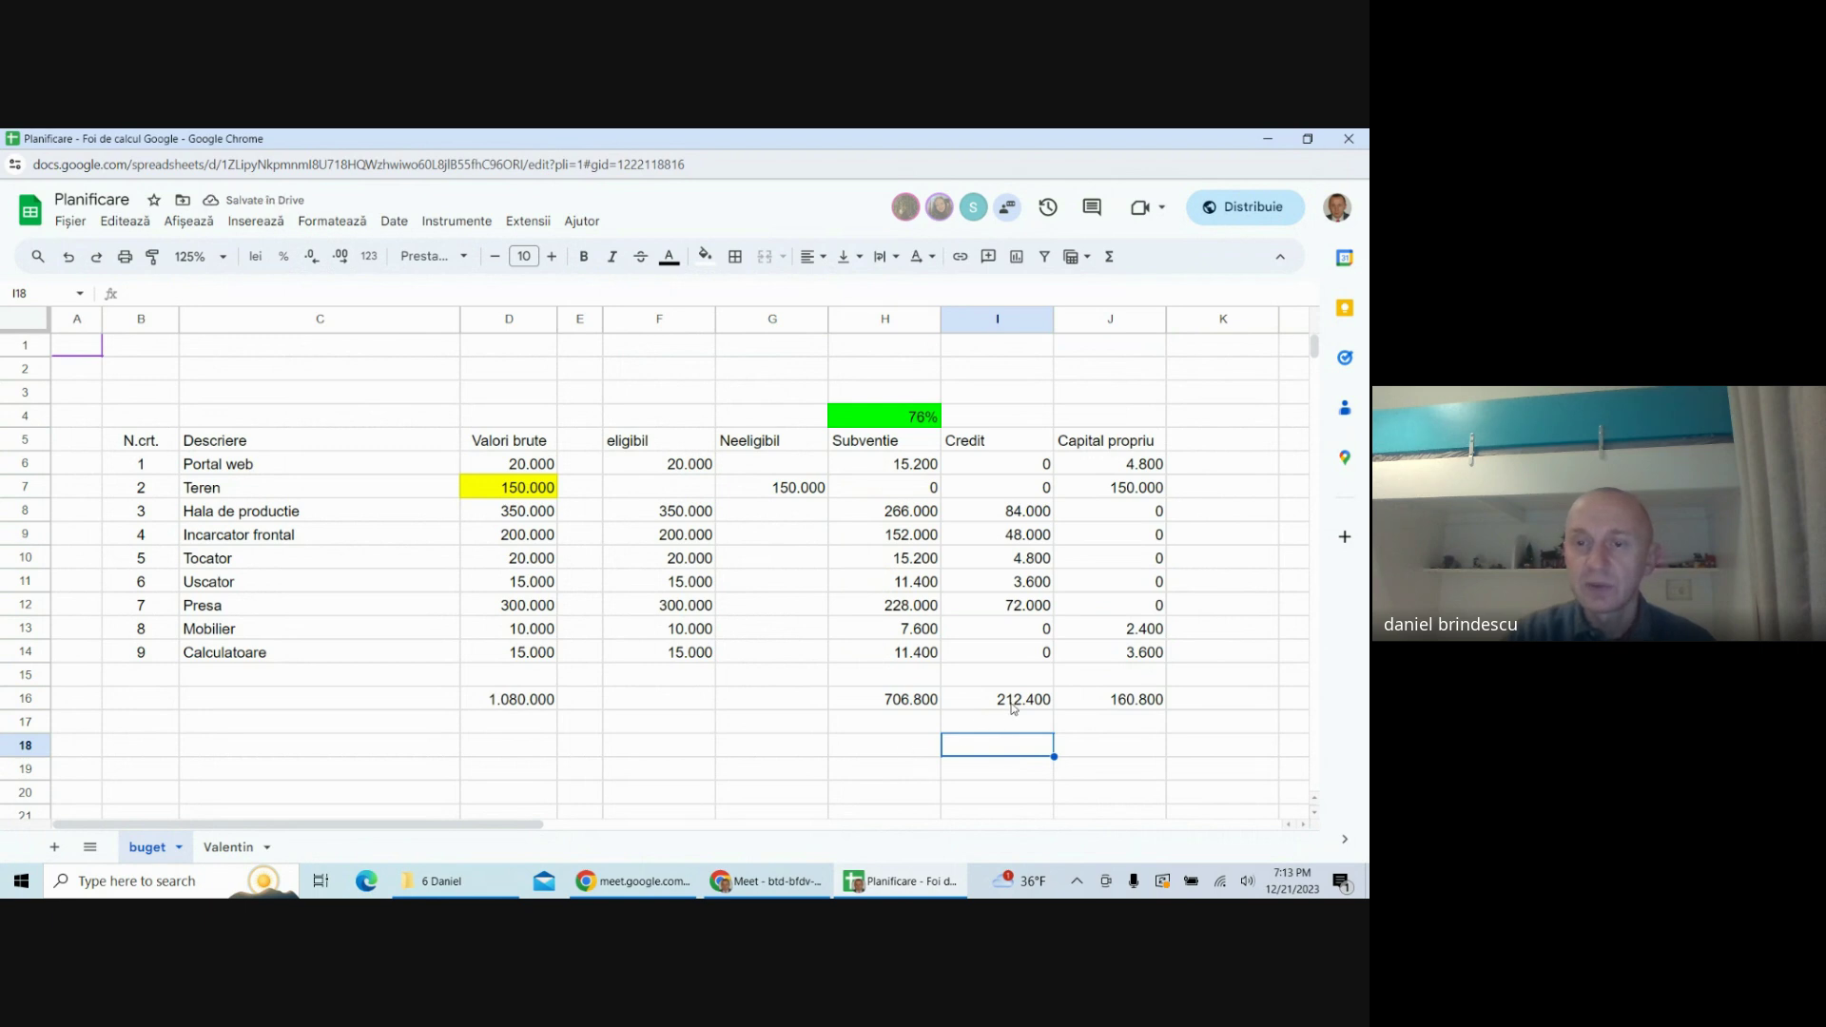
- Check the combined sum of the Subventie, Credit and Capital propriu totals in H16:J16
drag(929, 702, 1102, 711)
click(1025, 763)
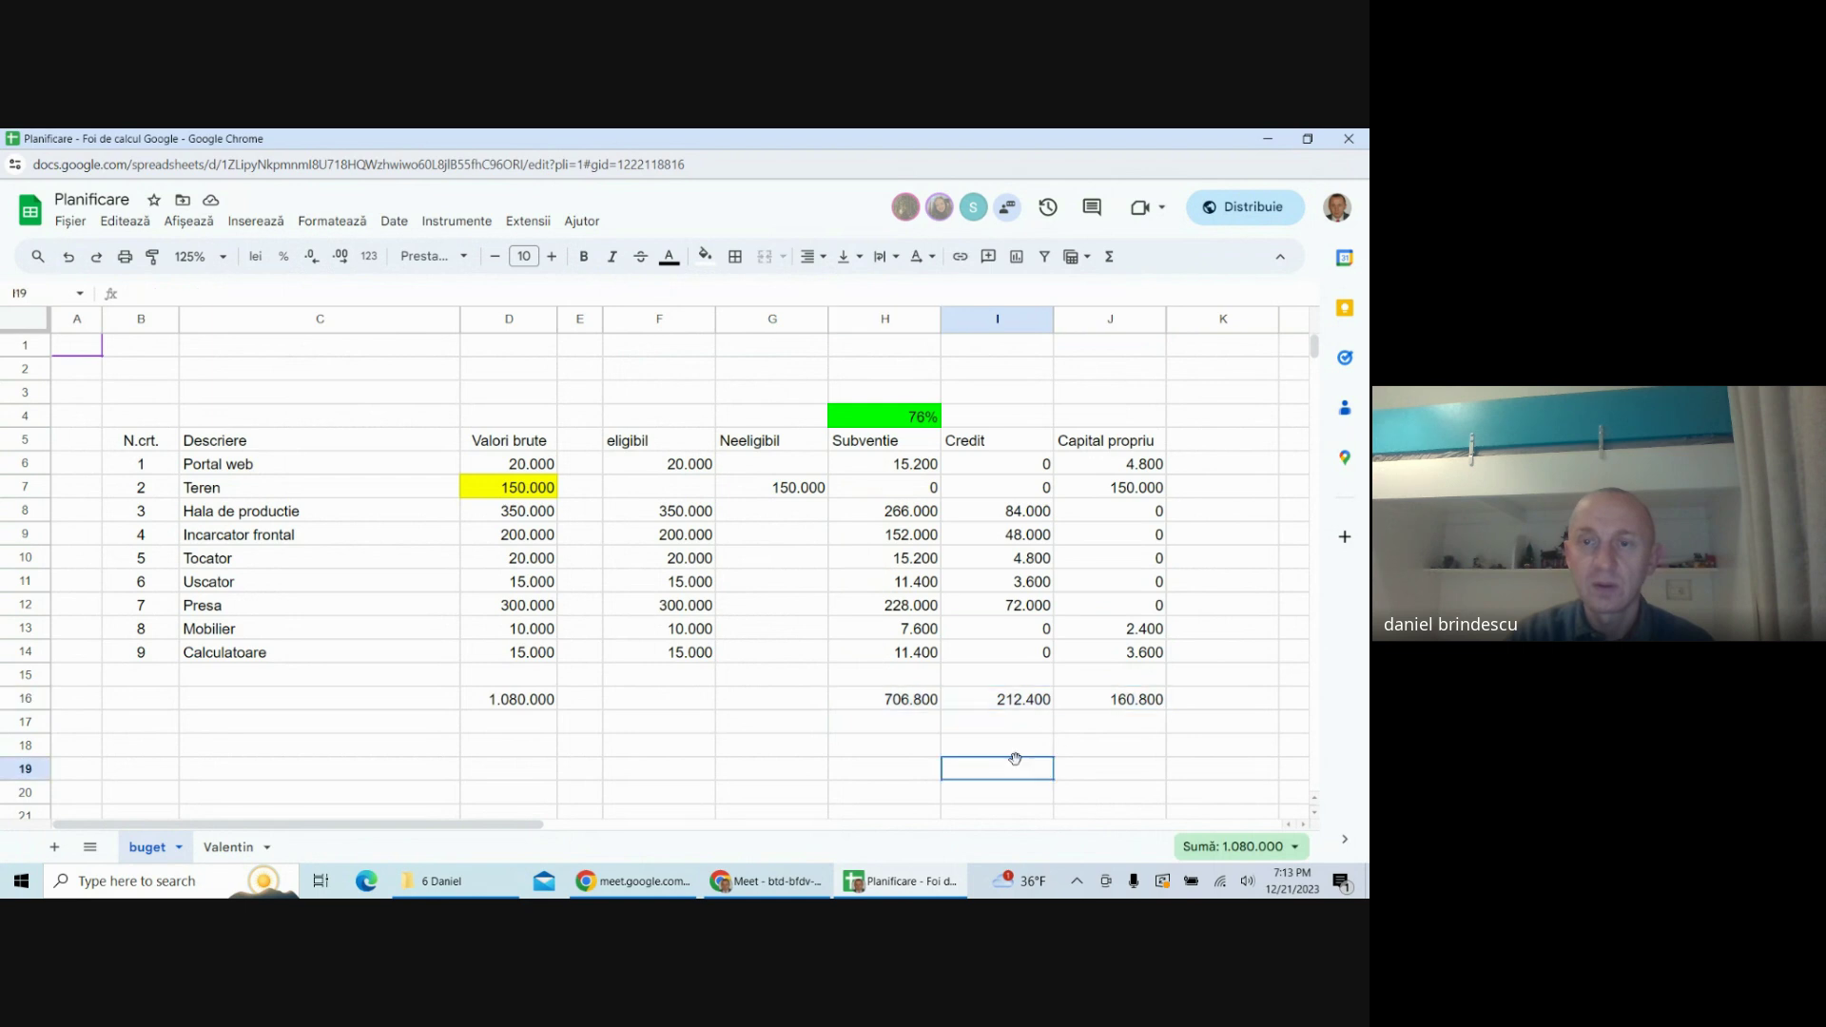
click(1121, 747)
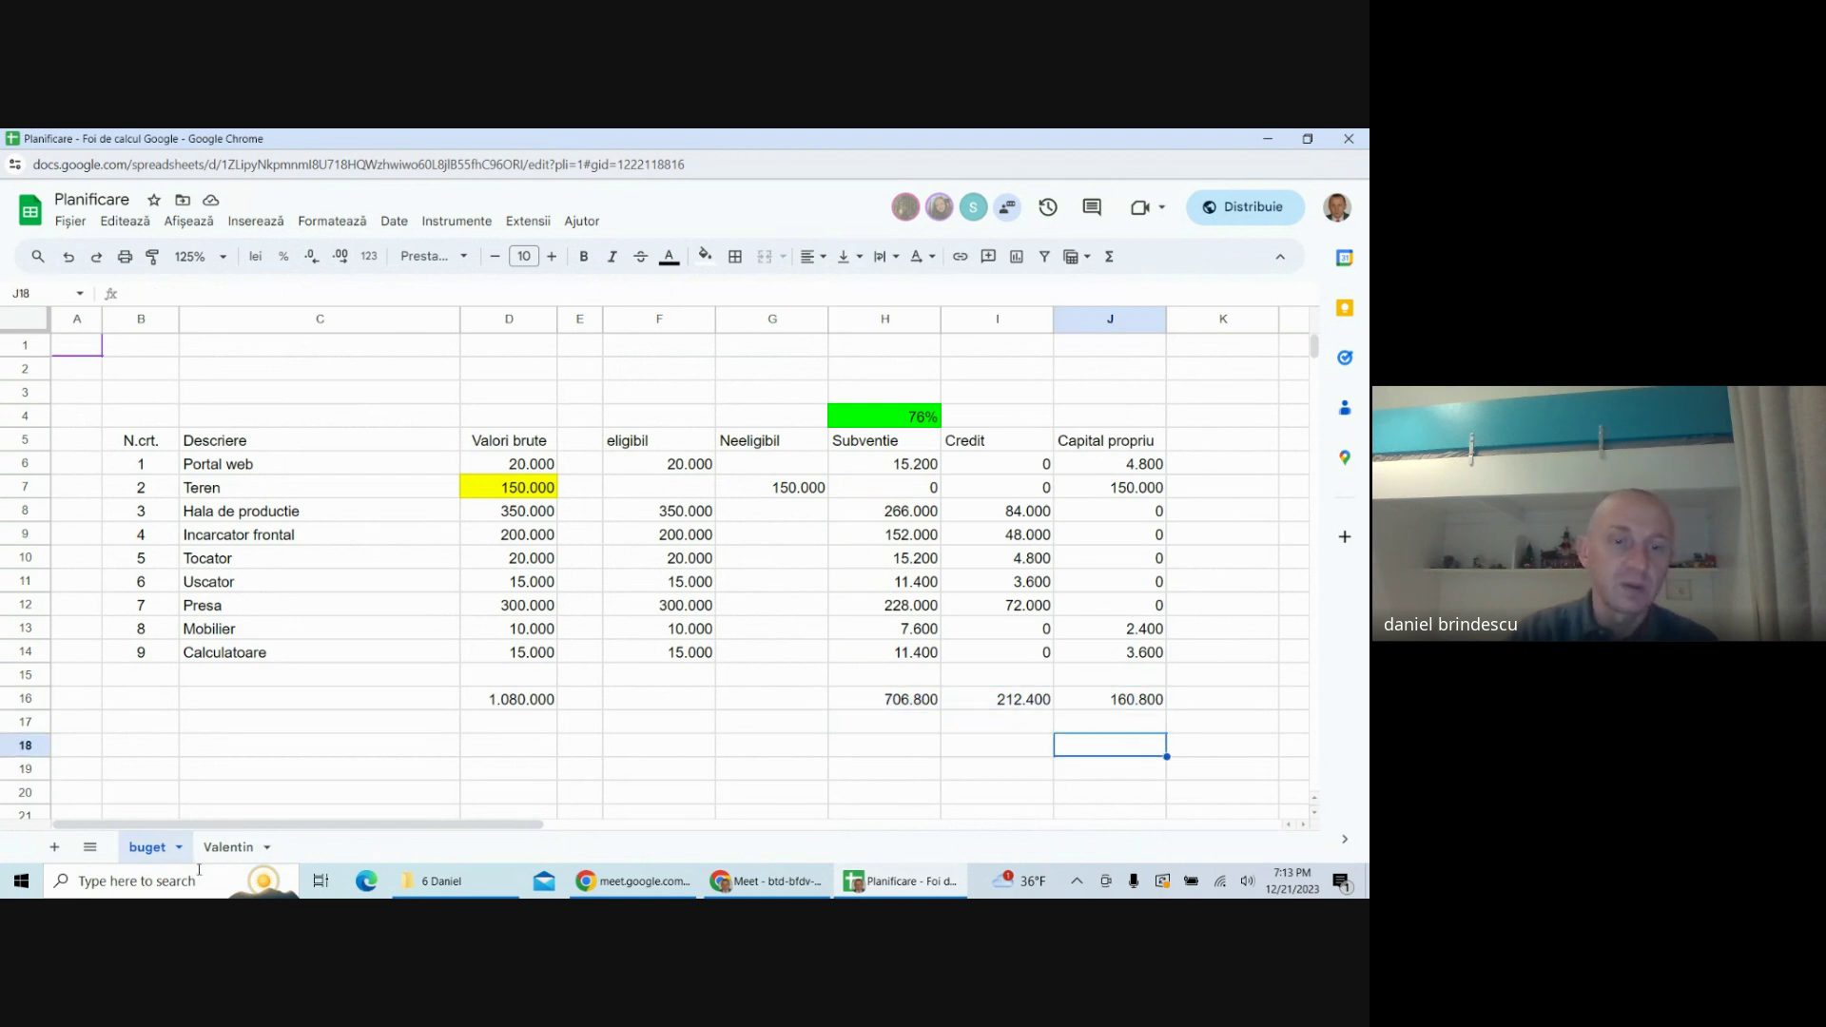
- Rename the sheet after buget as planificare
double_click(228, 847)
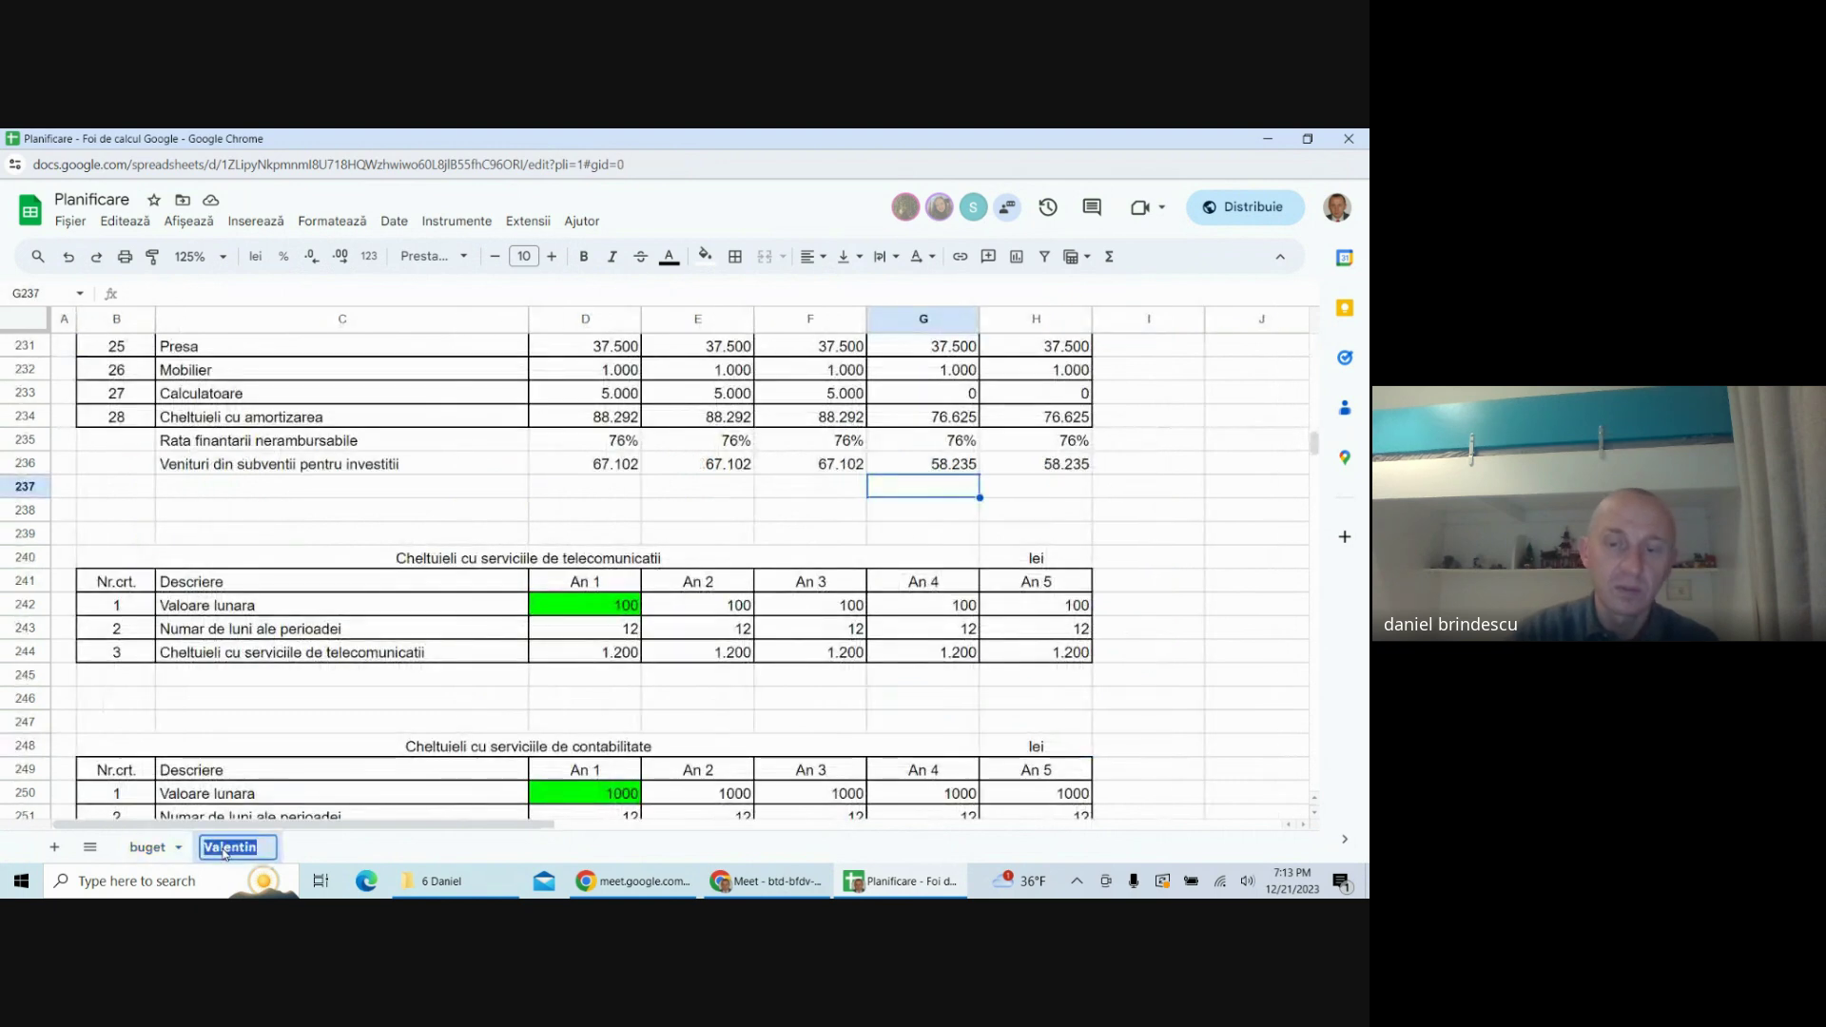
text(planif)
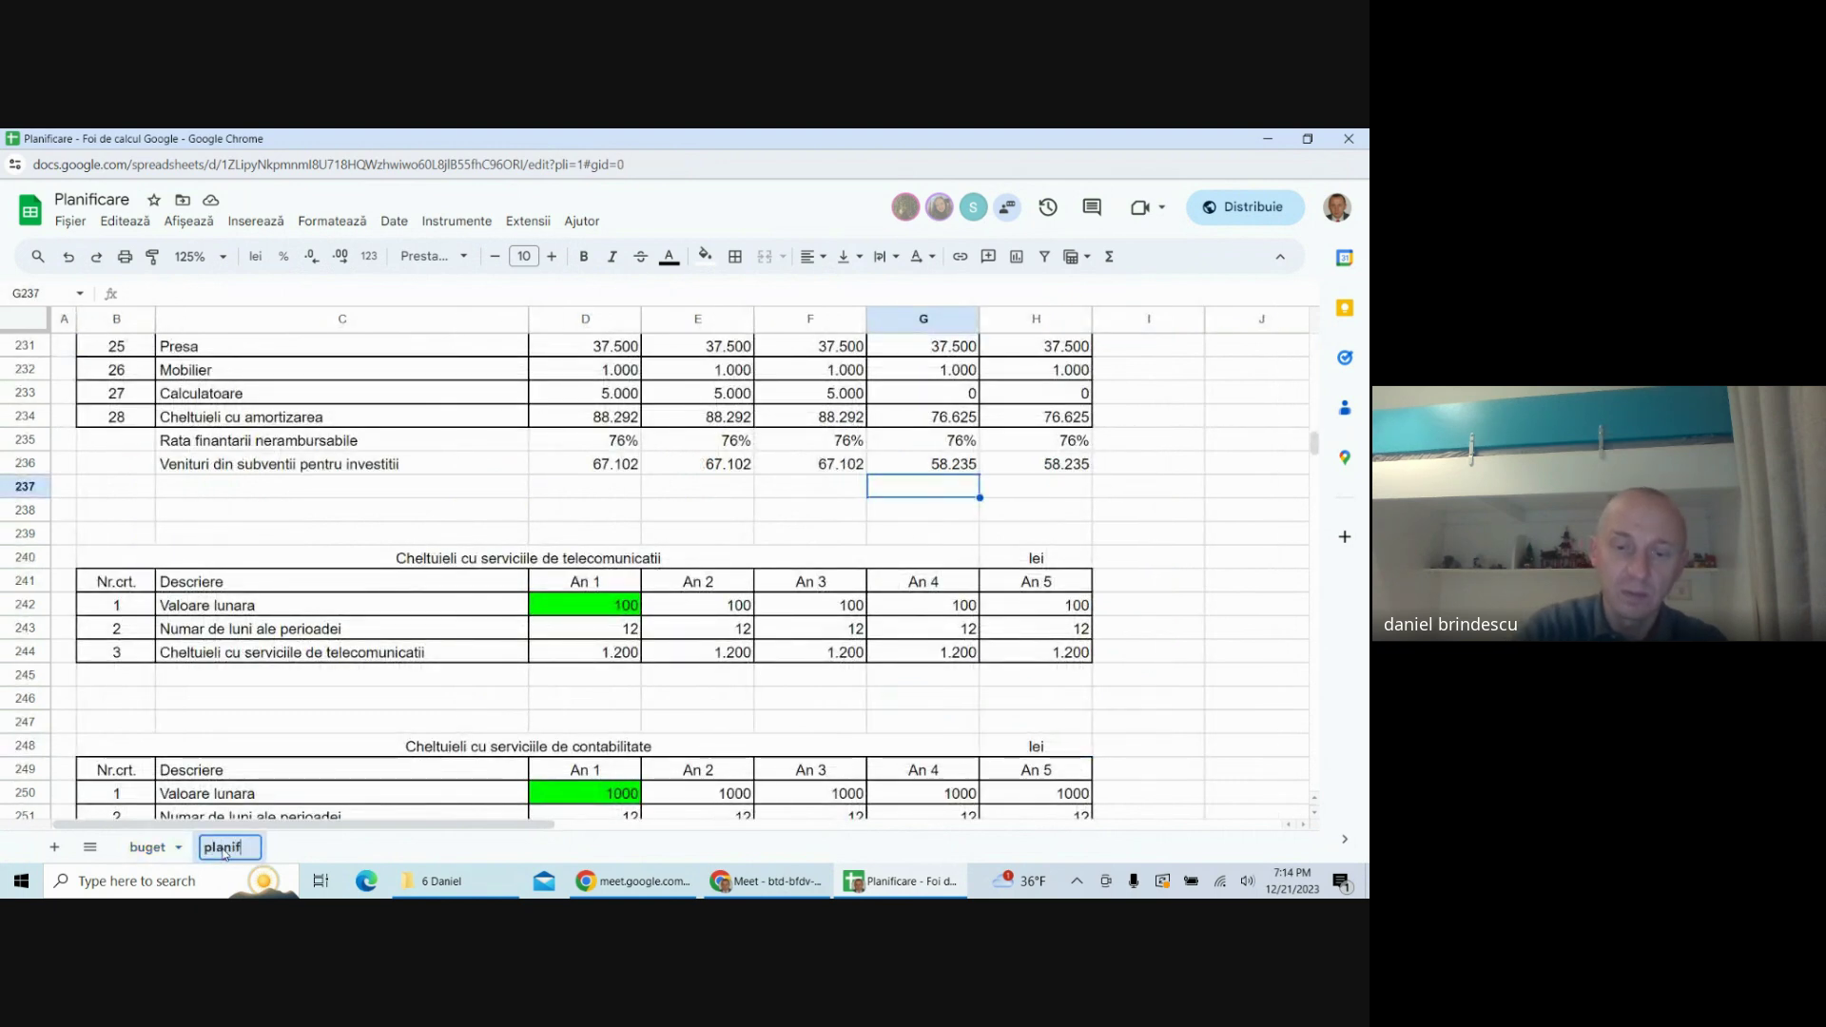
text(icare)
click(1149, 557)
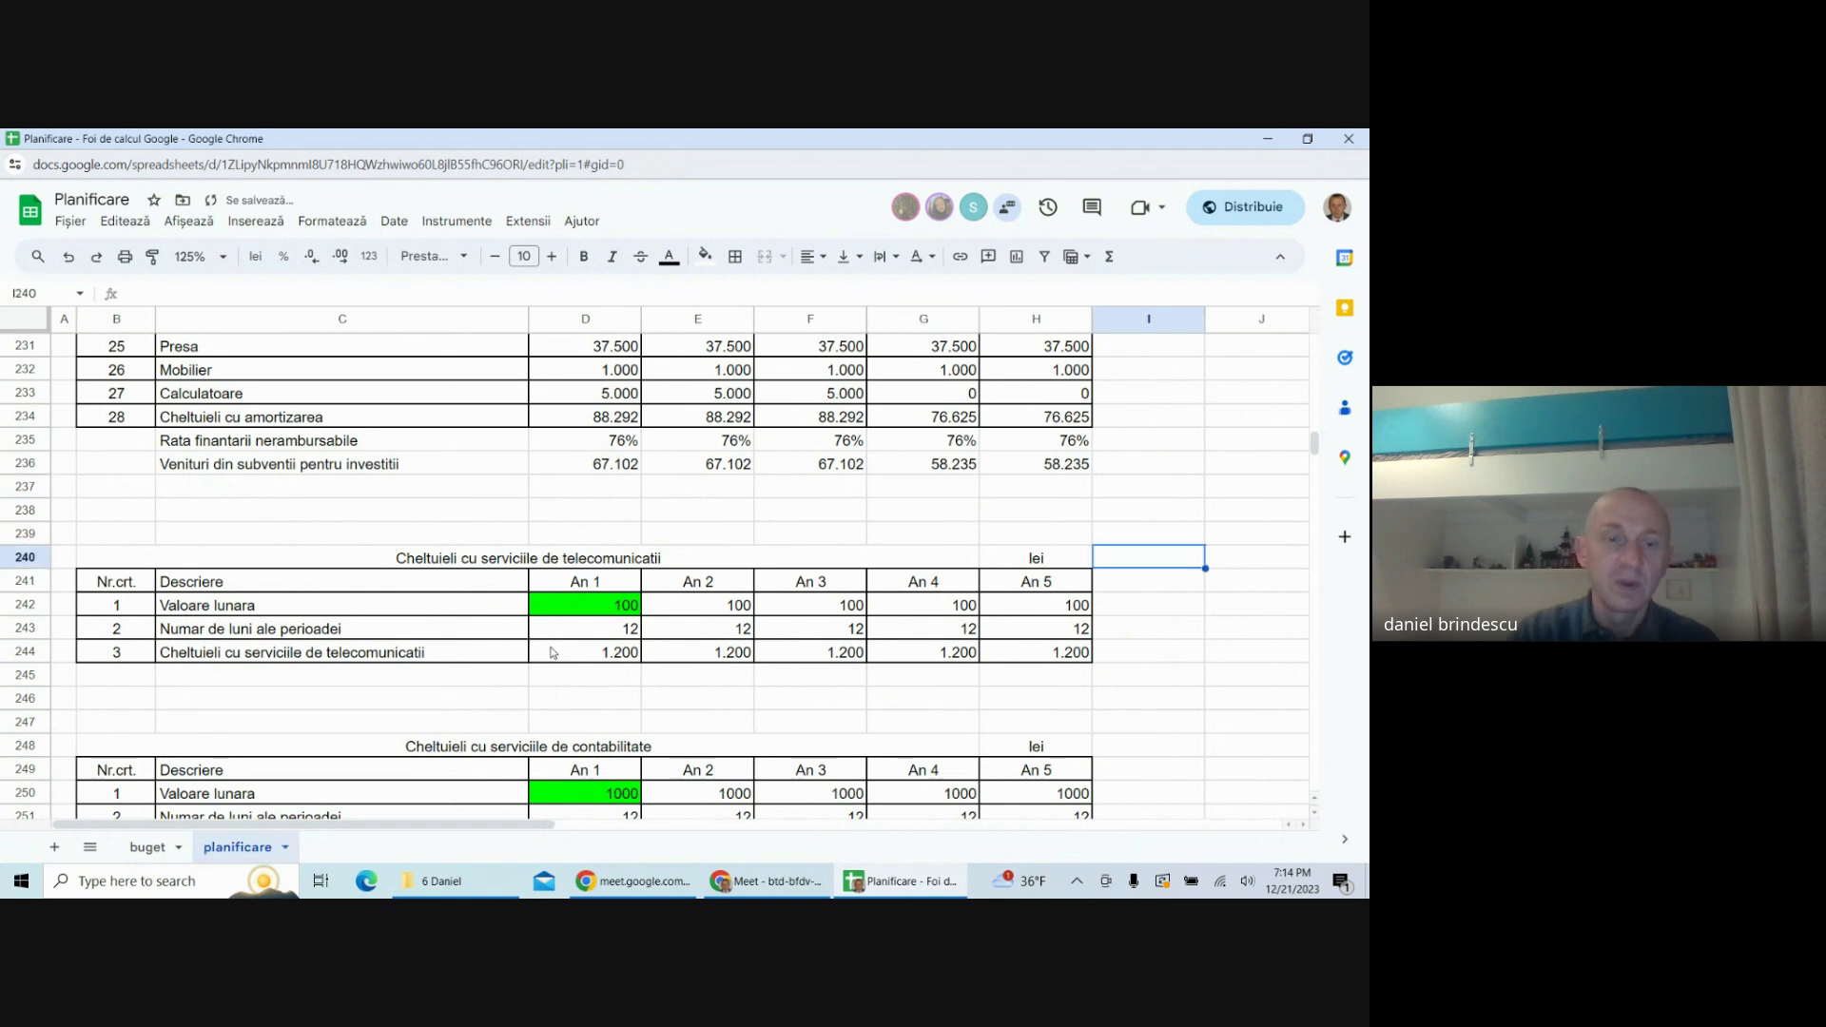
- Add a new sheet named grafic and place it between buget and planificare
click(56, 847)
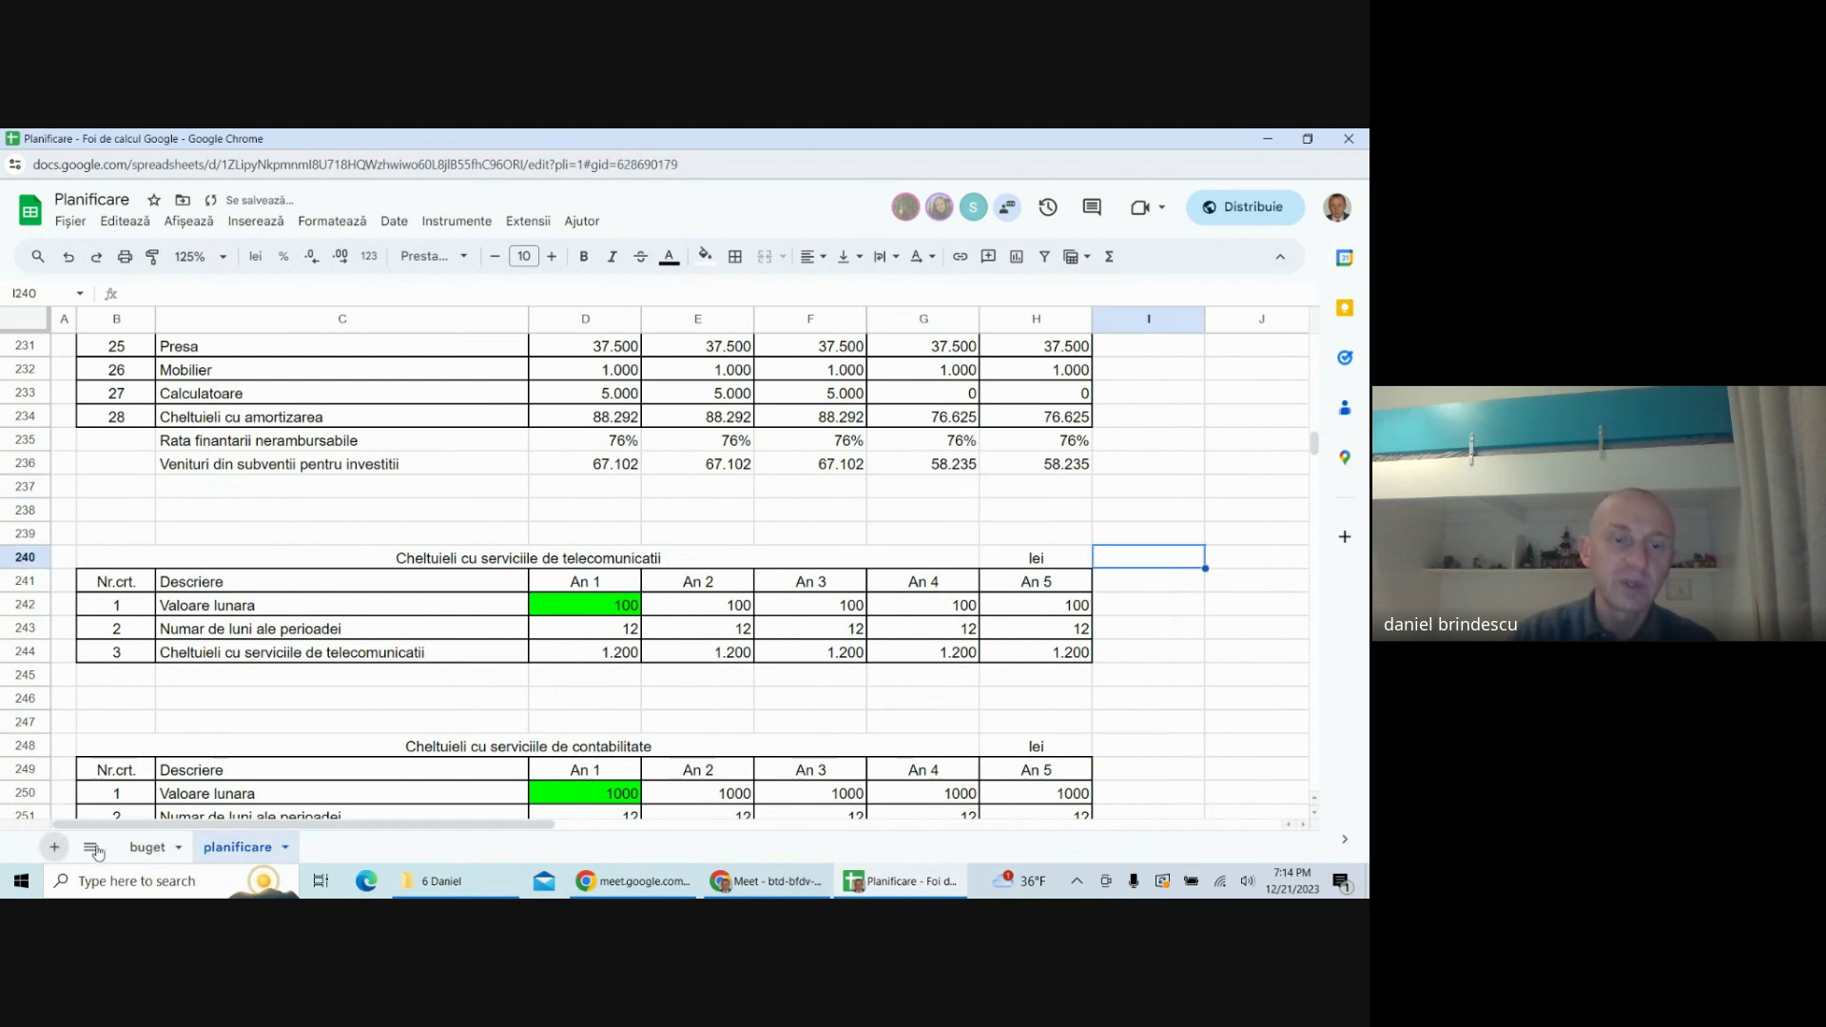
double_click(333, 848)
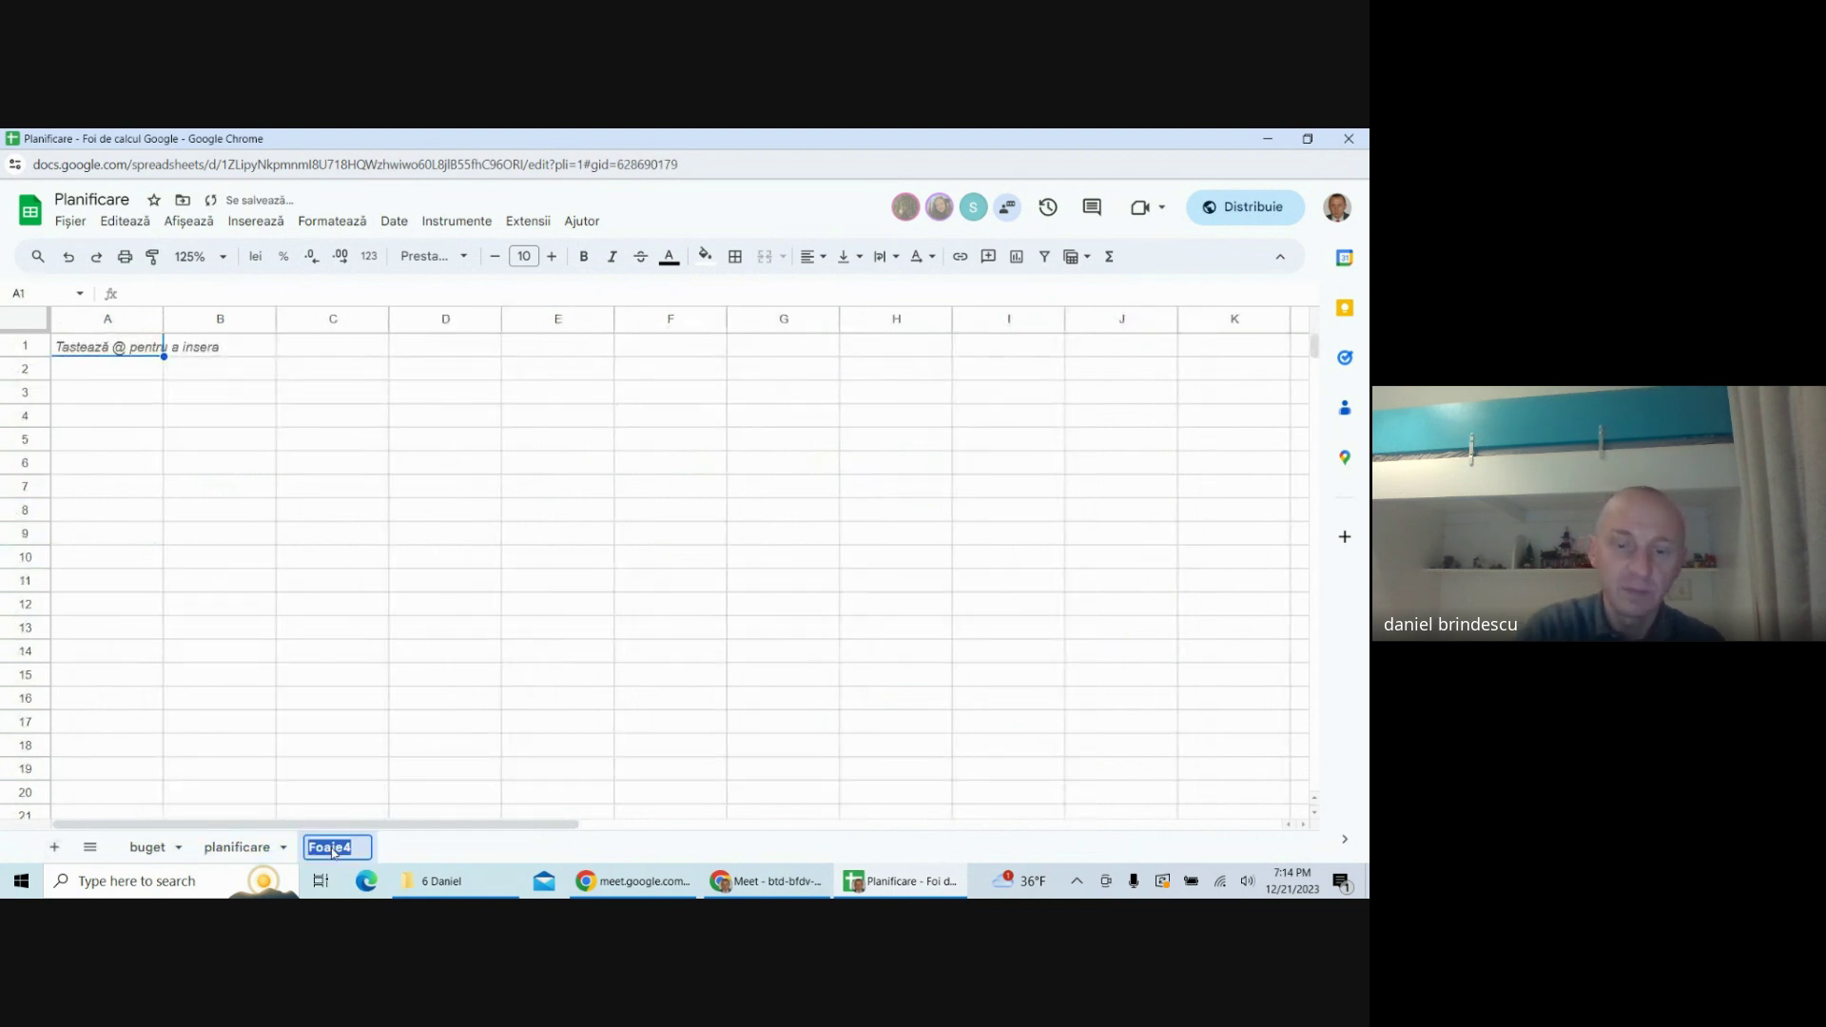
text(grafic)
click(461, 606)
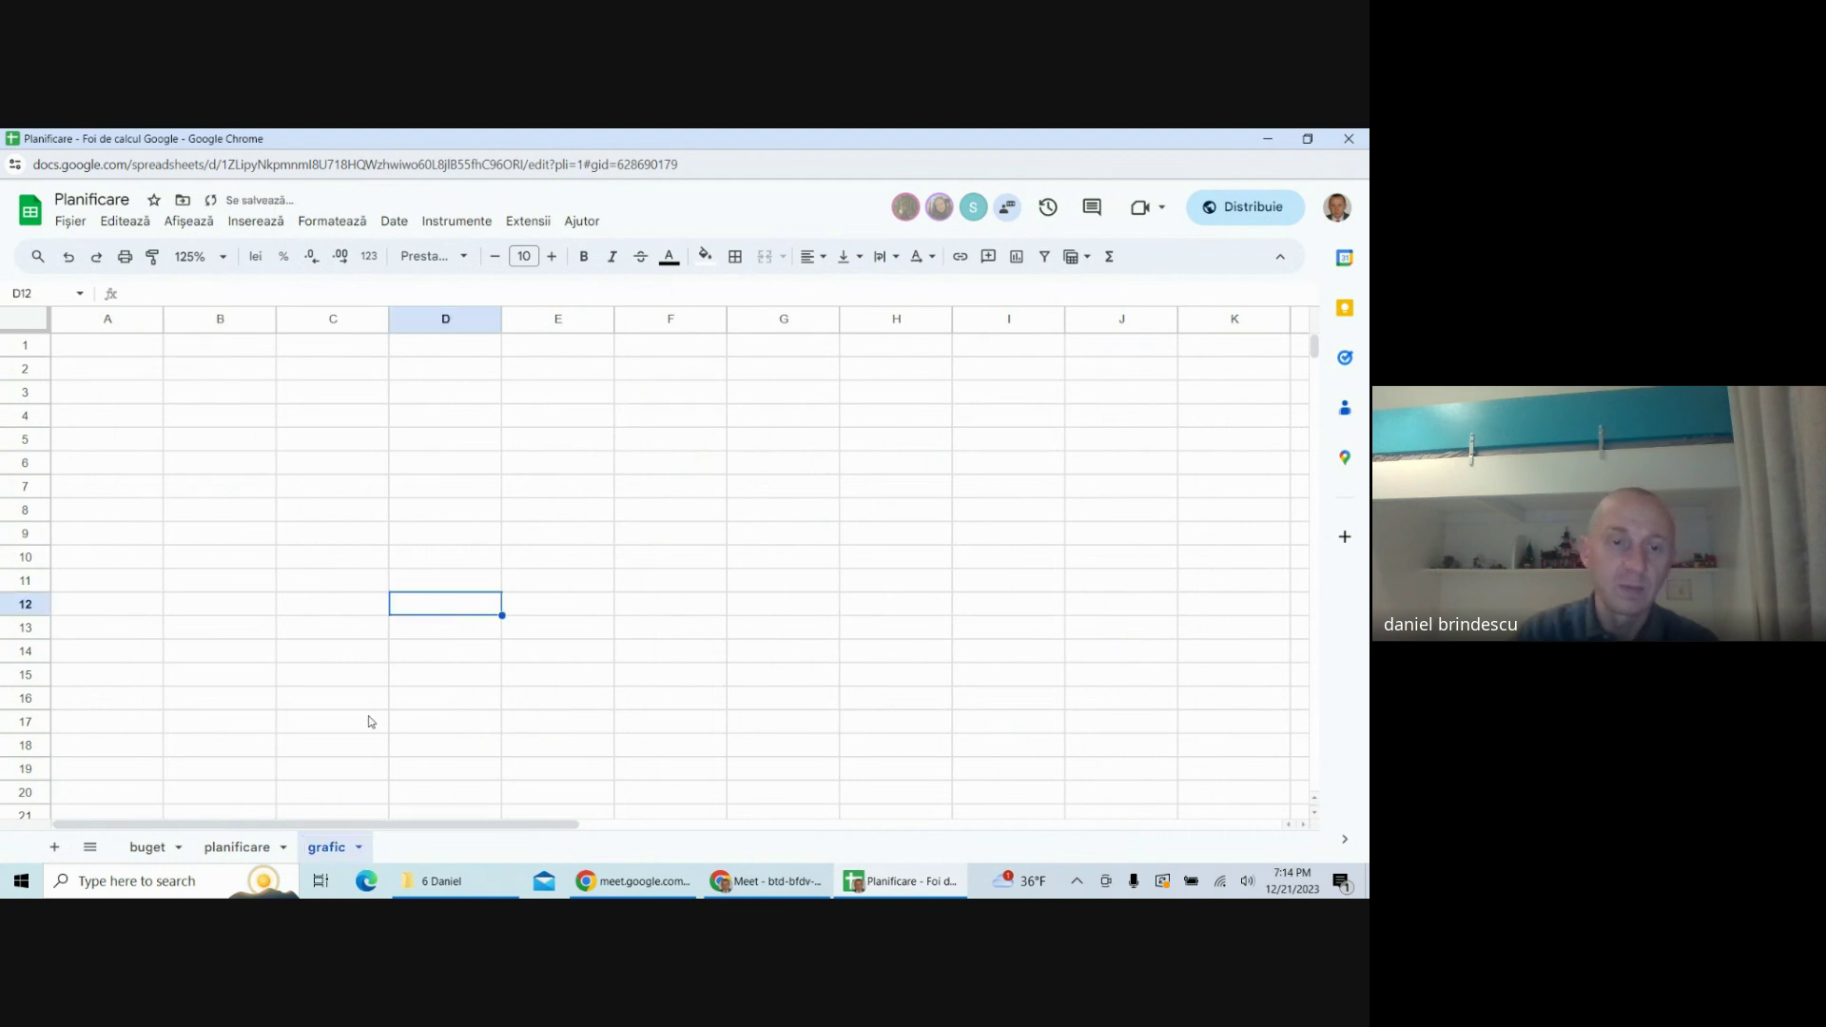
drag(324, 847, 226, 845)
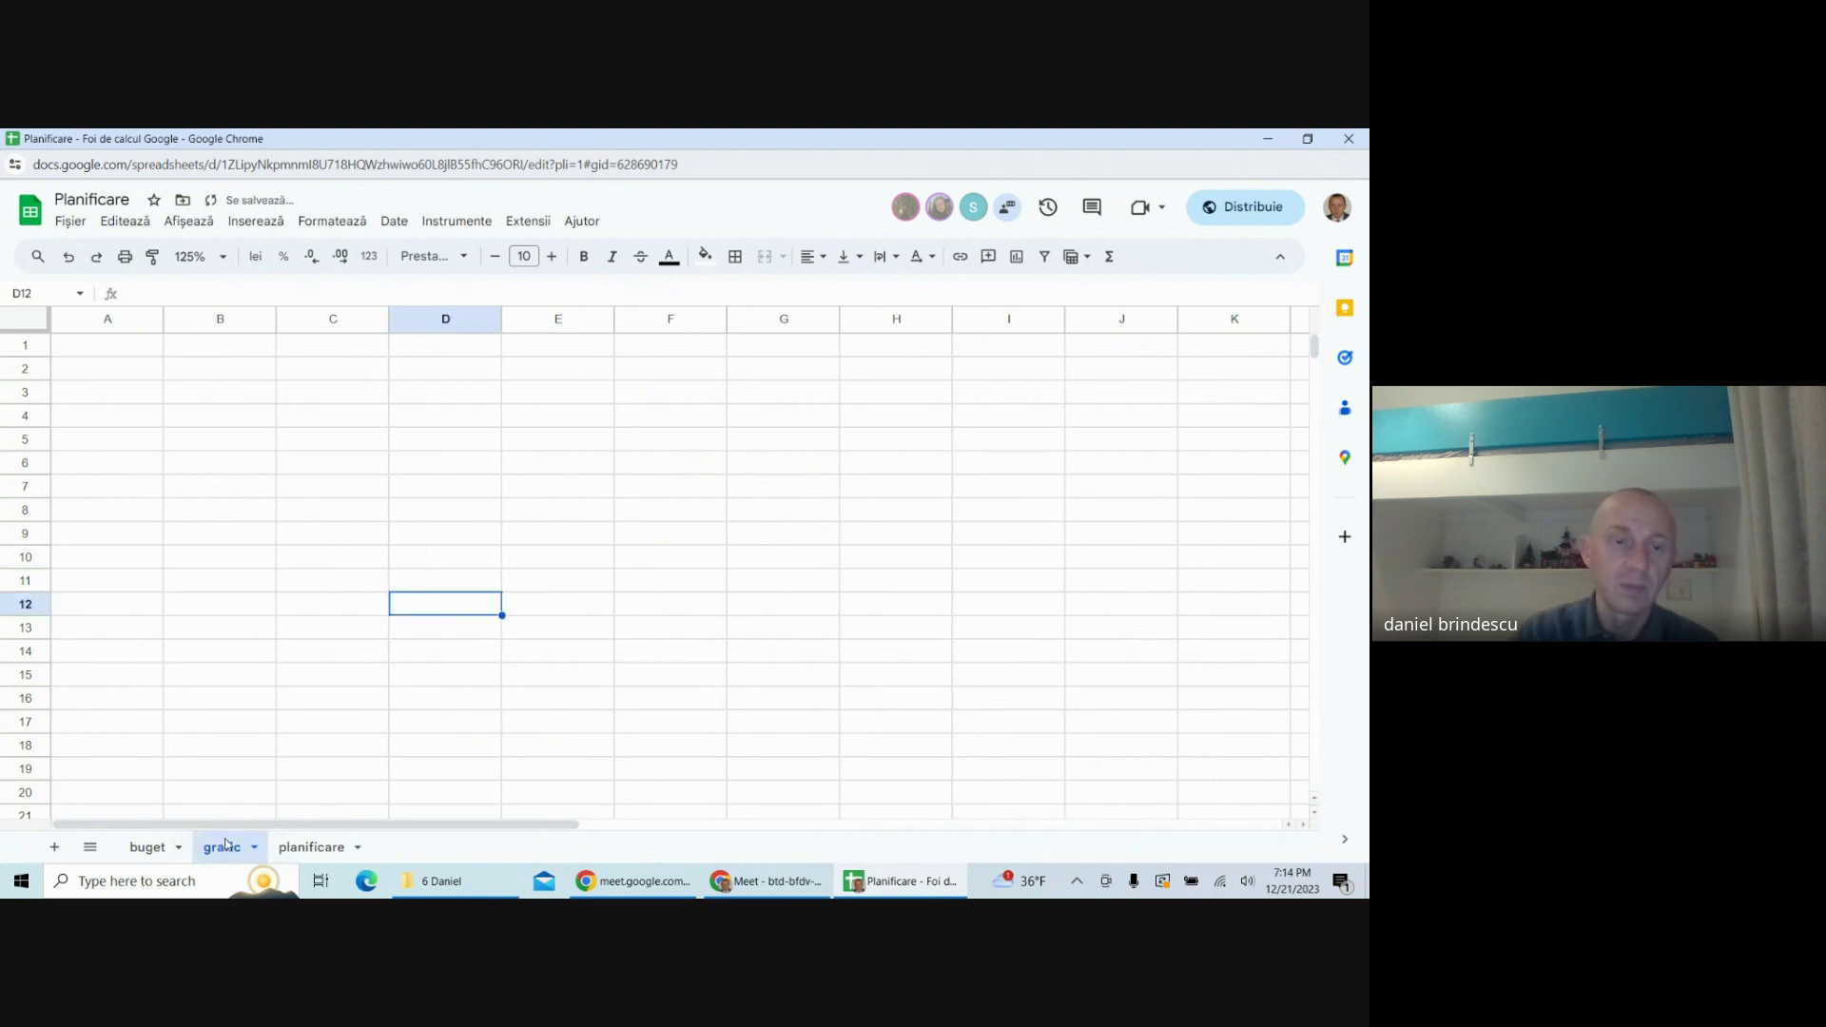
- Enter the label Luna in B3 of the grafic sheet
click(135, 394)
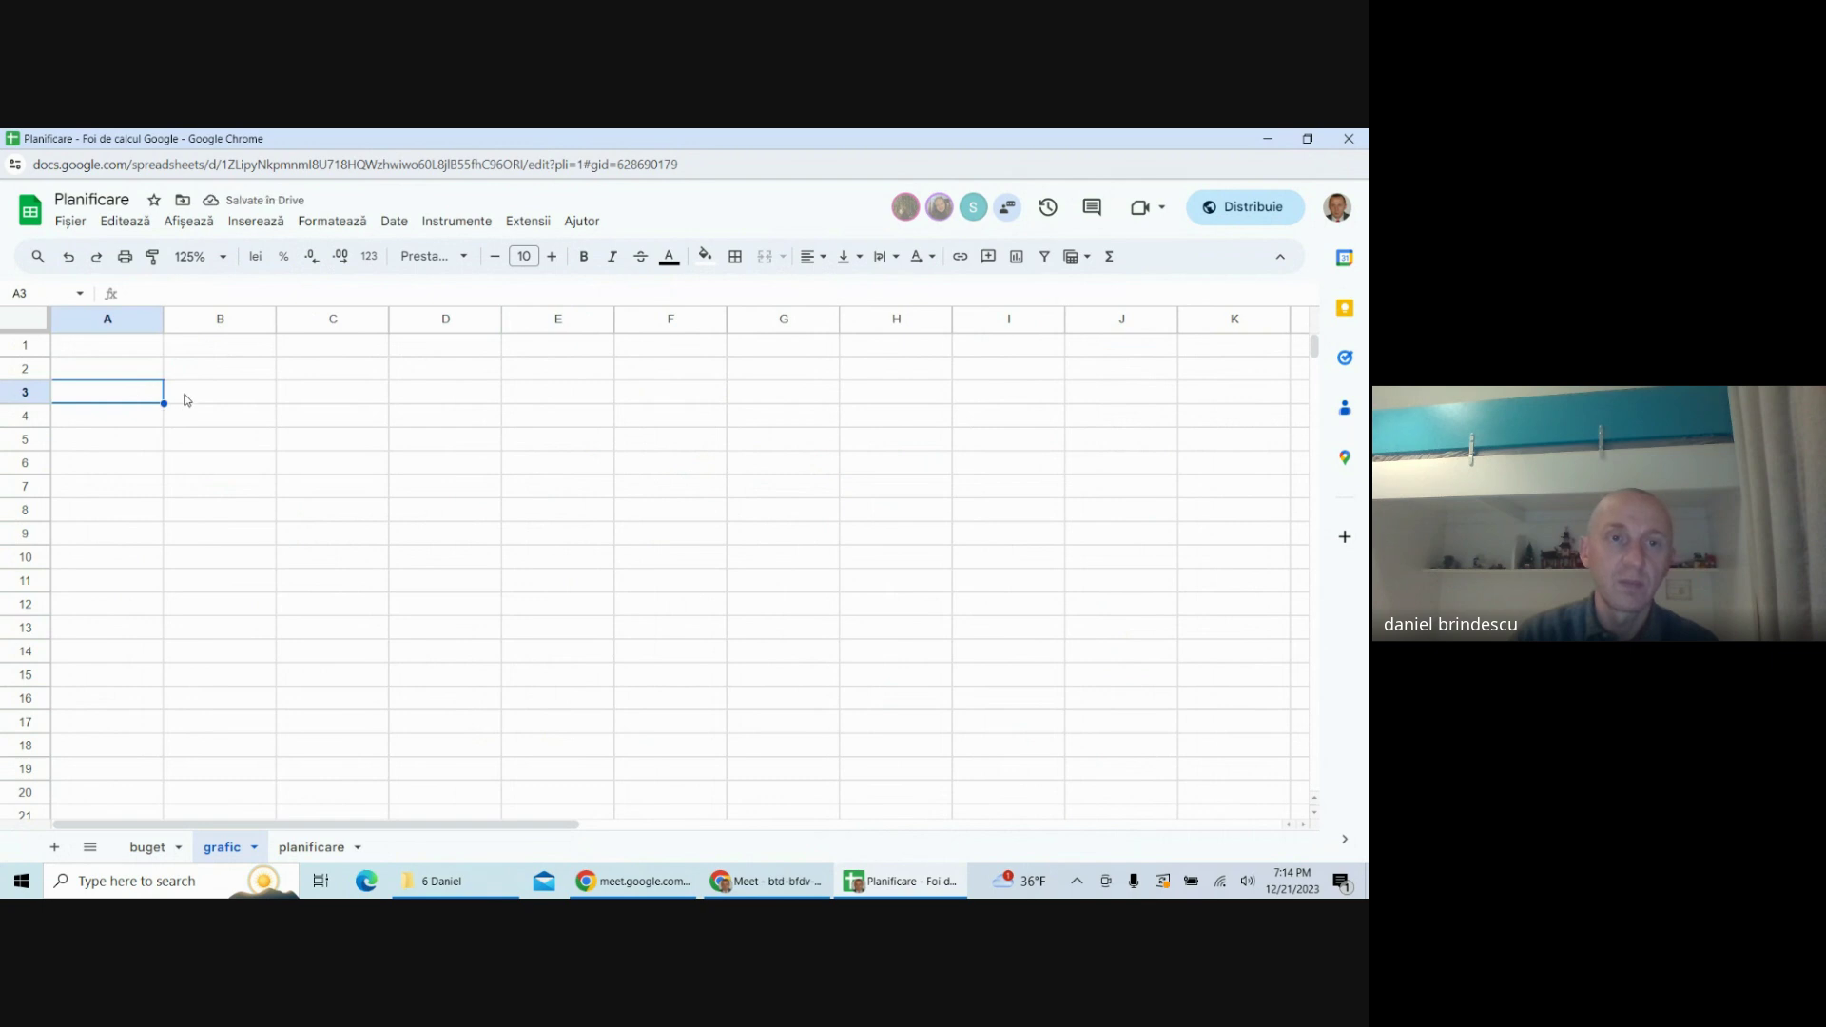
click(184, 399)
text(Luna)
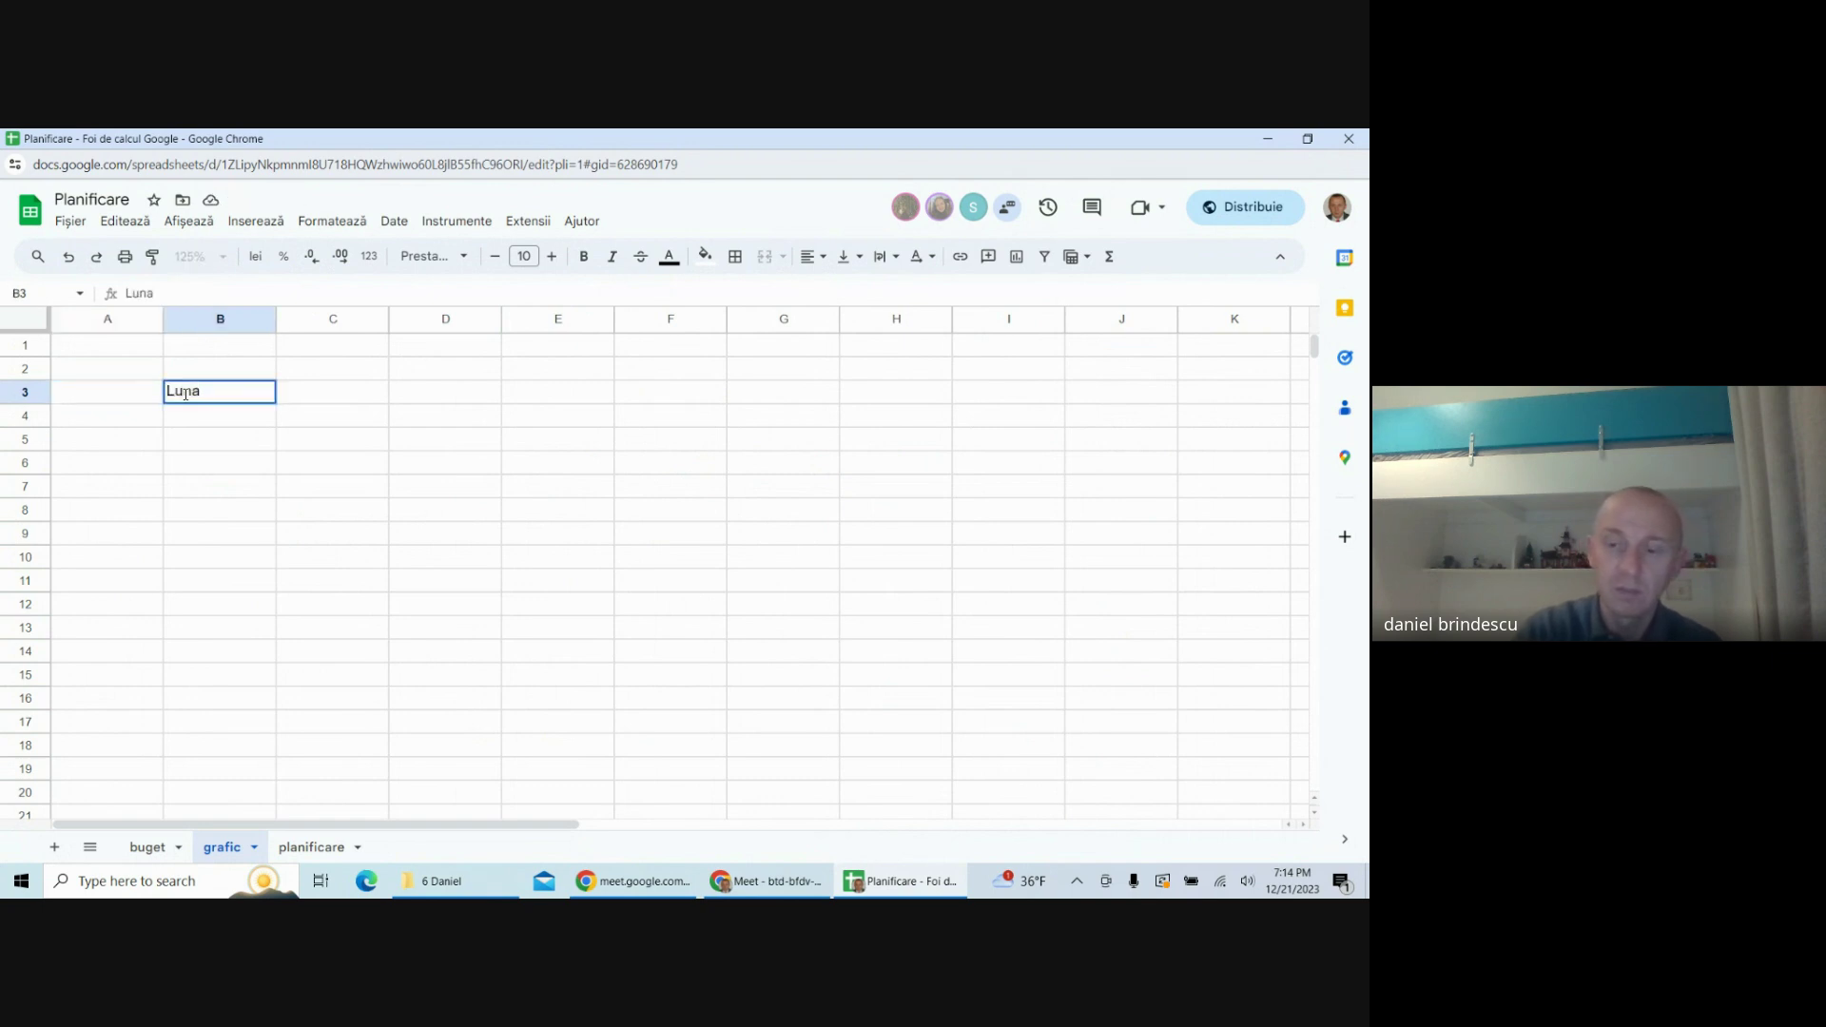
key(Return)
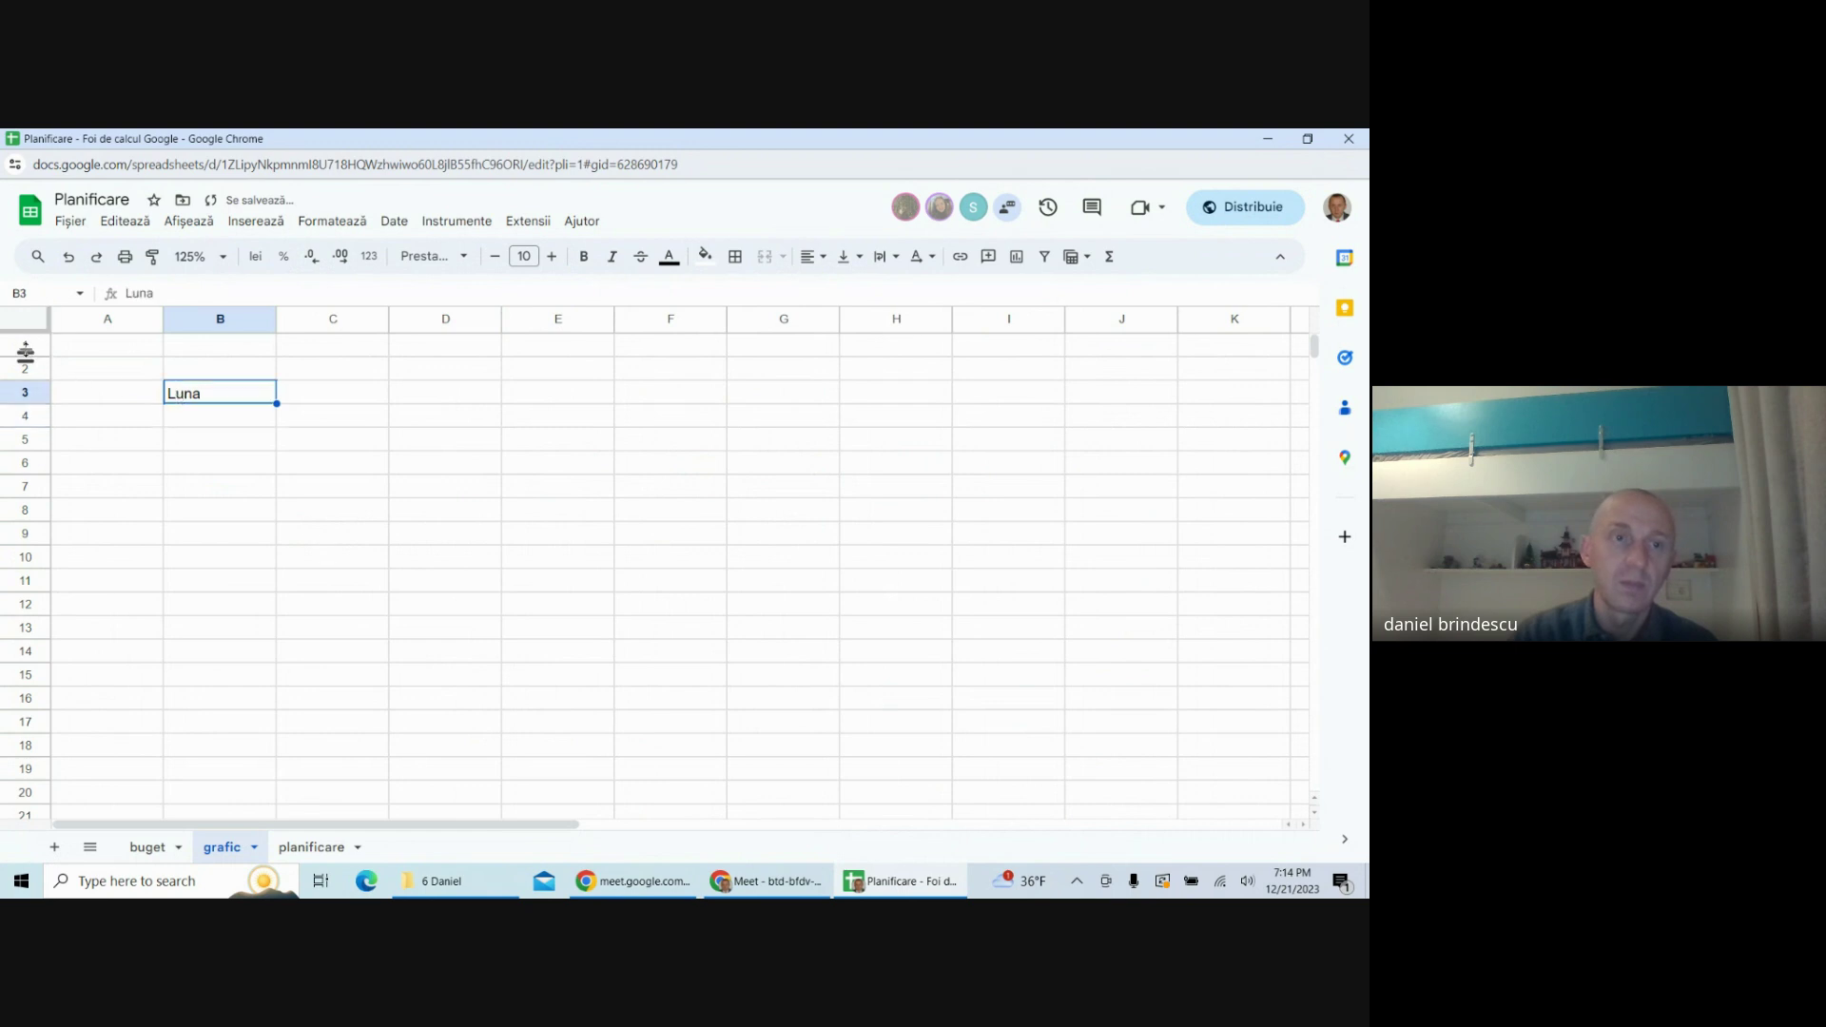
- Insert four rows above row 1 of the grafic sheet and select the Luna cell
drag(24, 347, 21, 410)
right_click(20, 411)
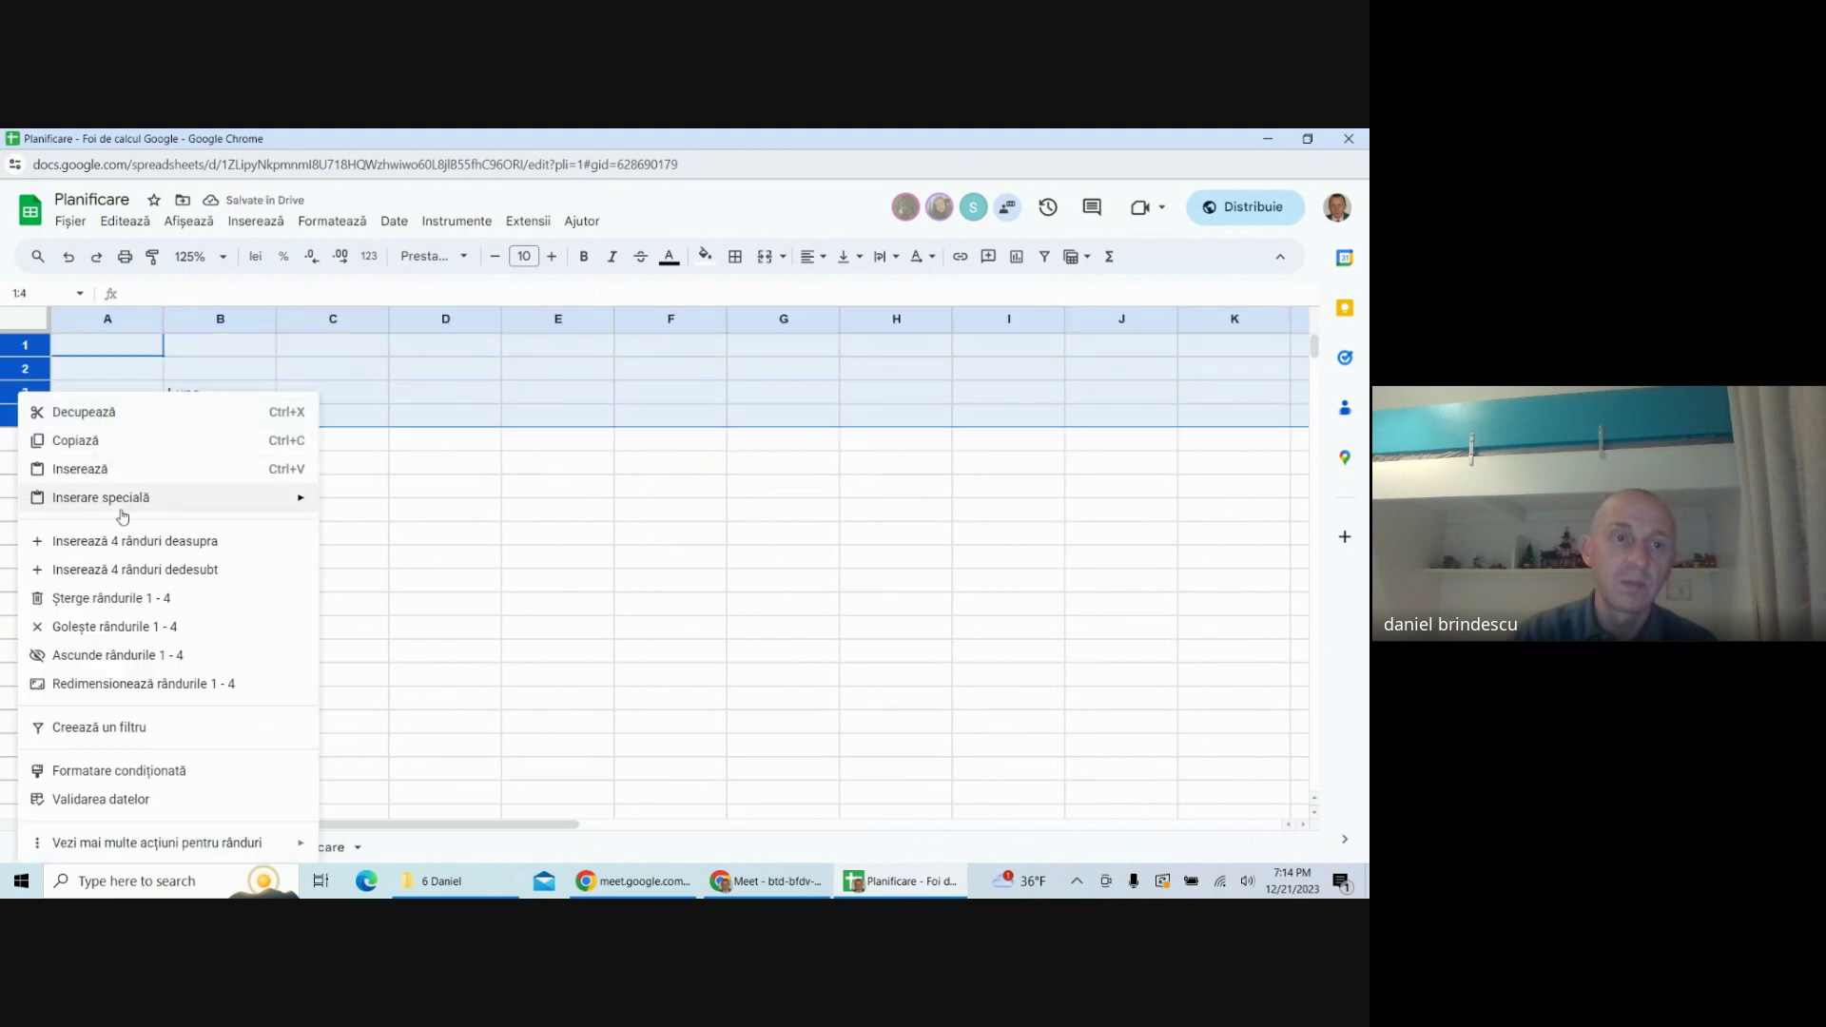
click(211, 535)
click(611, 551)
click(225, 487)
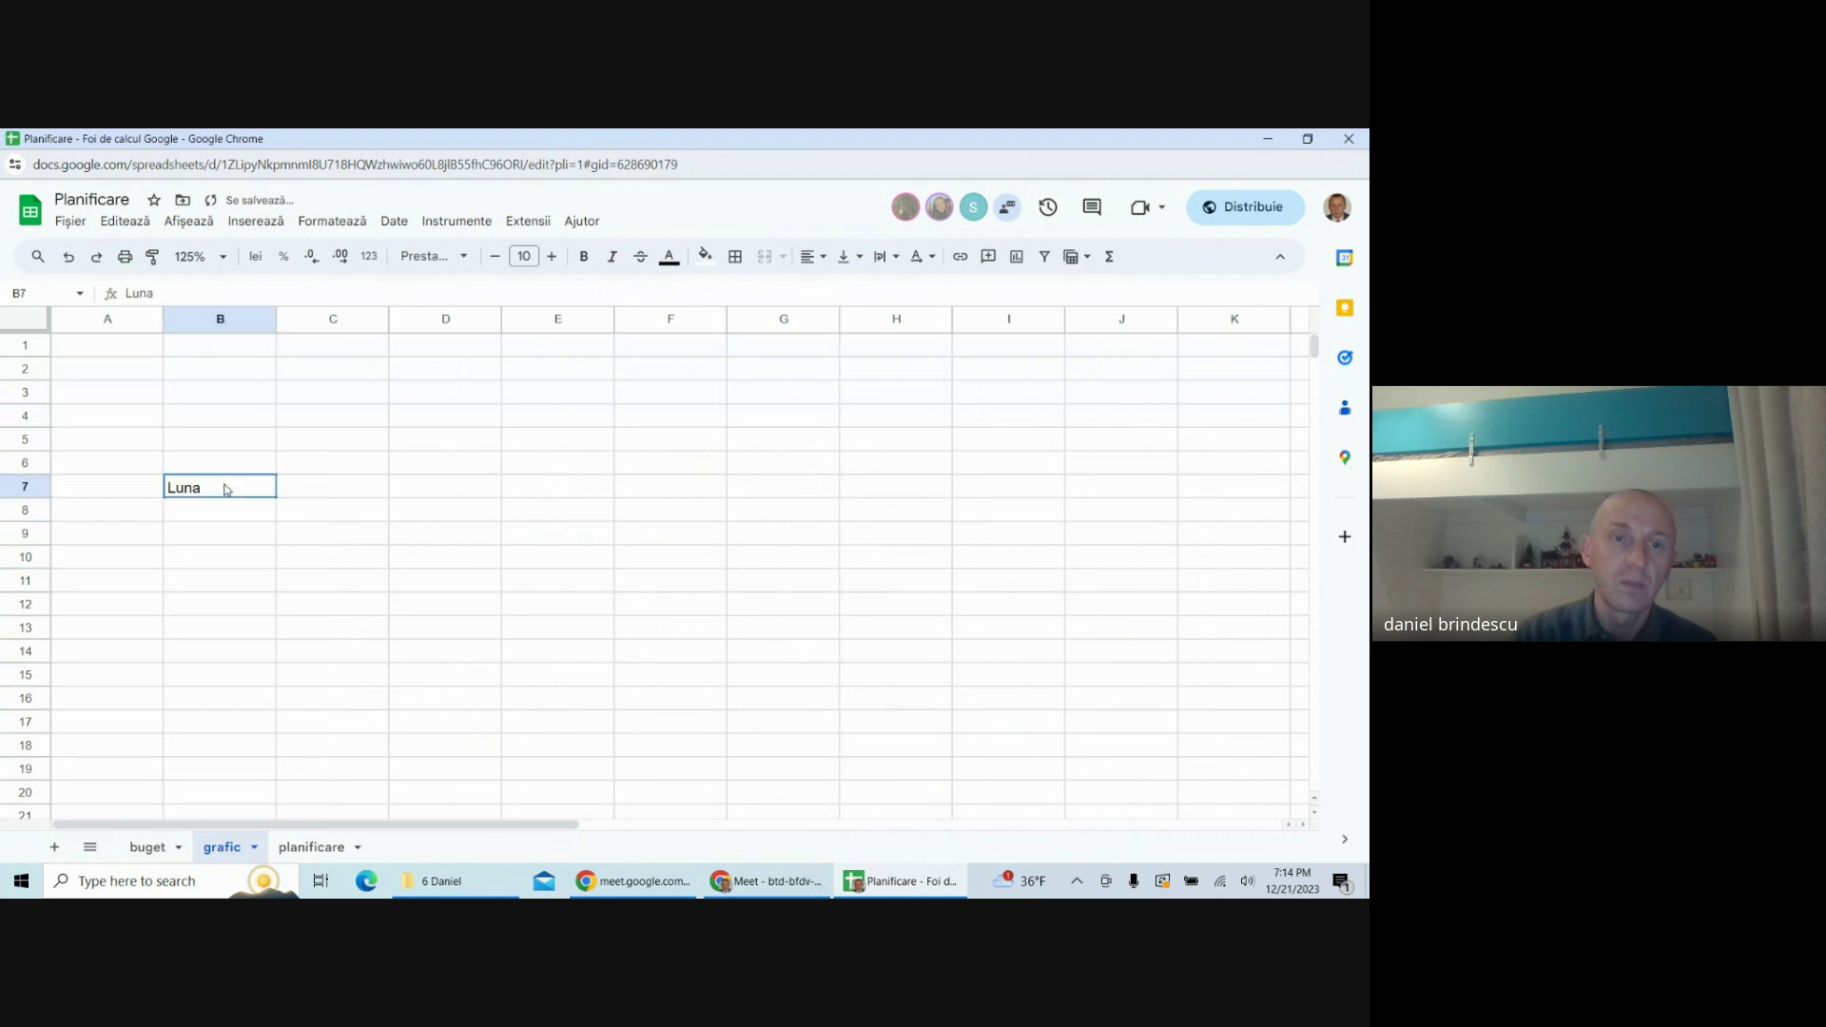
- Enter month numbers 1 and 2 in B8 and B9, under the Luna header
click(232, 514)
text(1)
key(Return)
text(2)
key(Return)
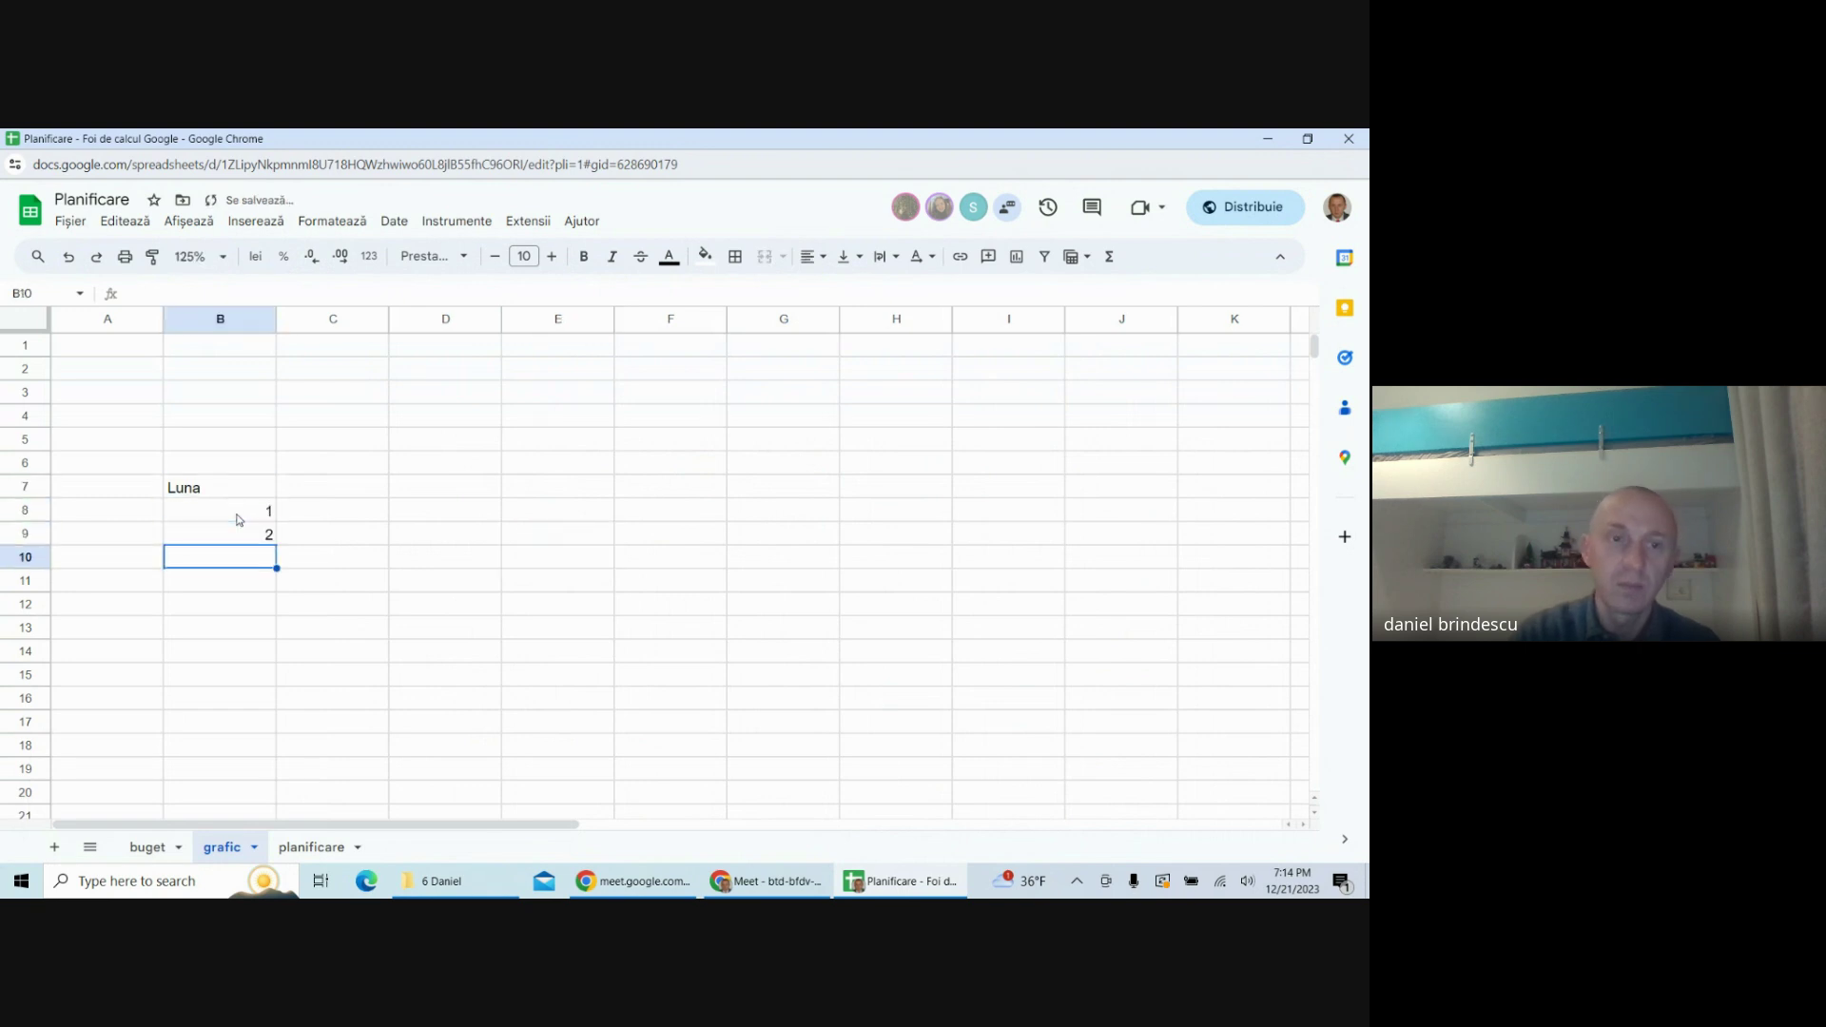
- Centre the contents of column B horizontally and narrow the column to fit the month numbers more closely
click(223, 318)
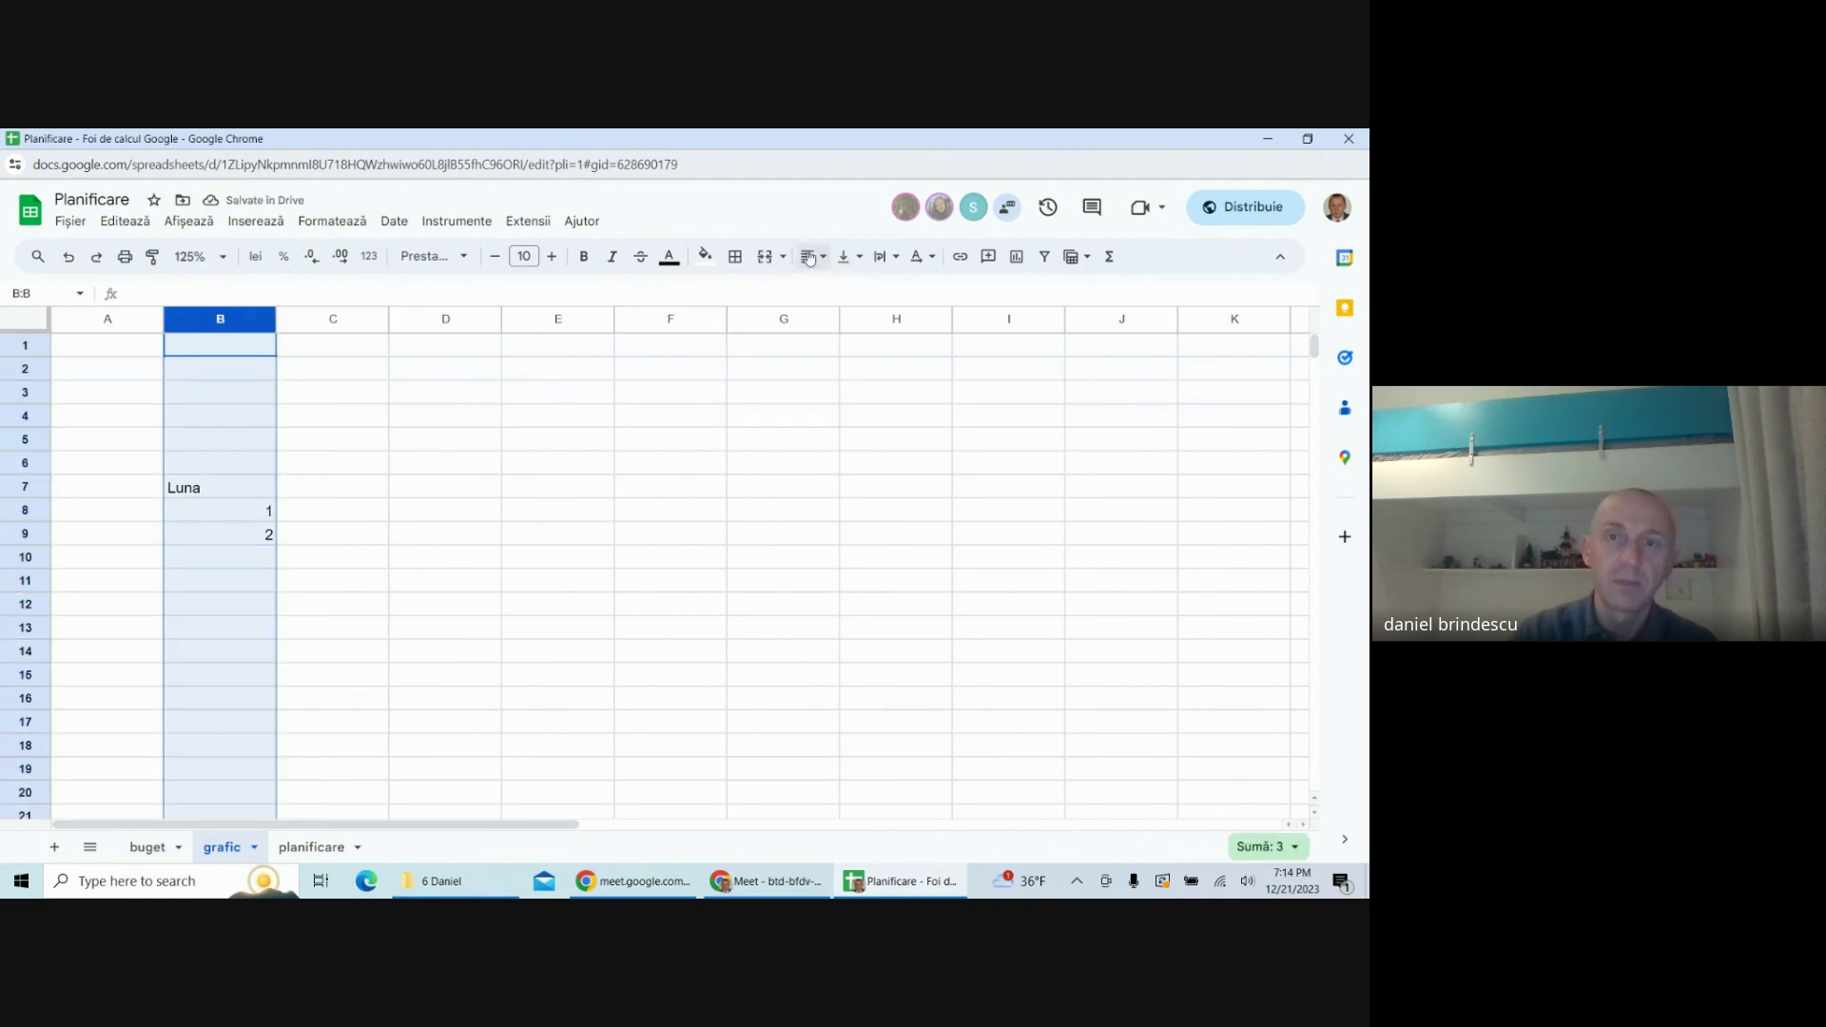
click(813, 256)
click(840, 291)
click(445, 556)
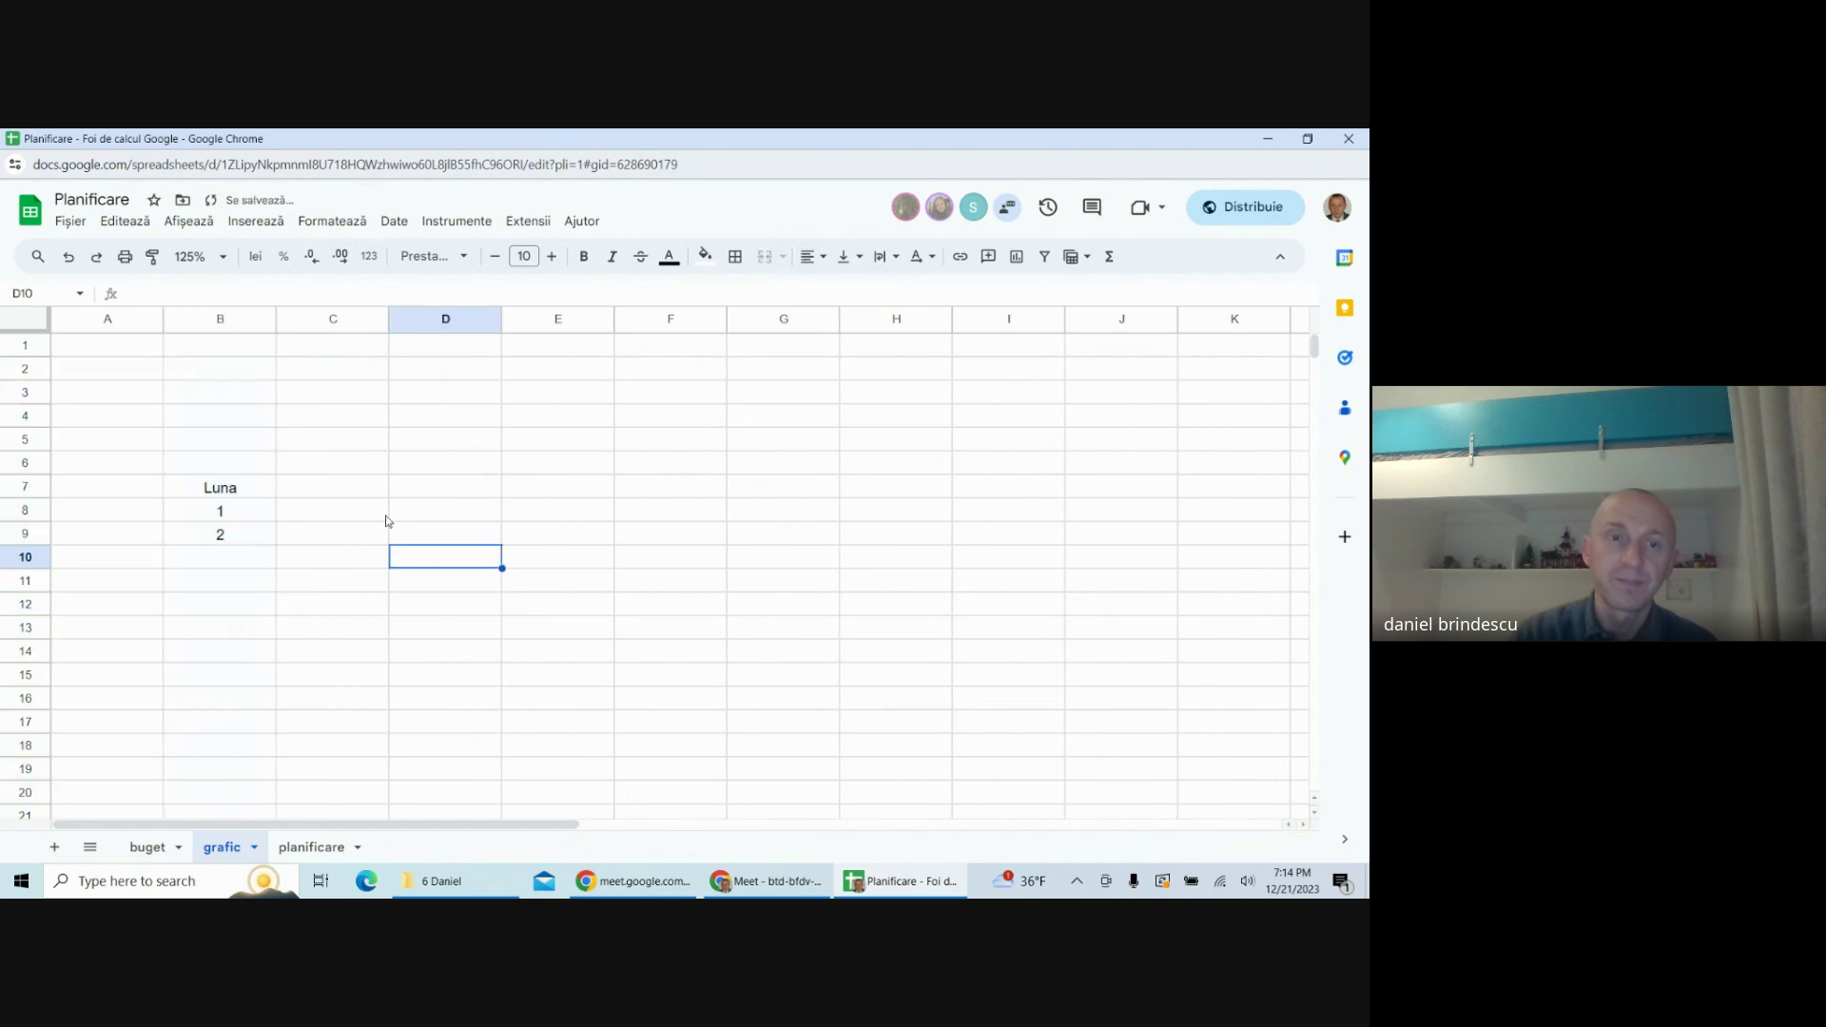
click(290, 486)
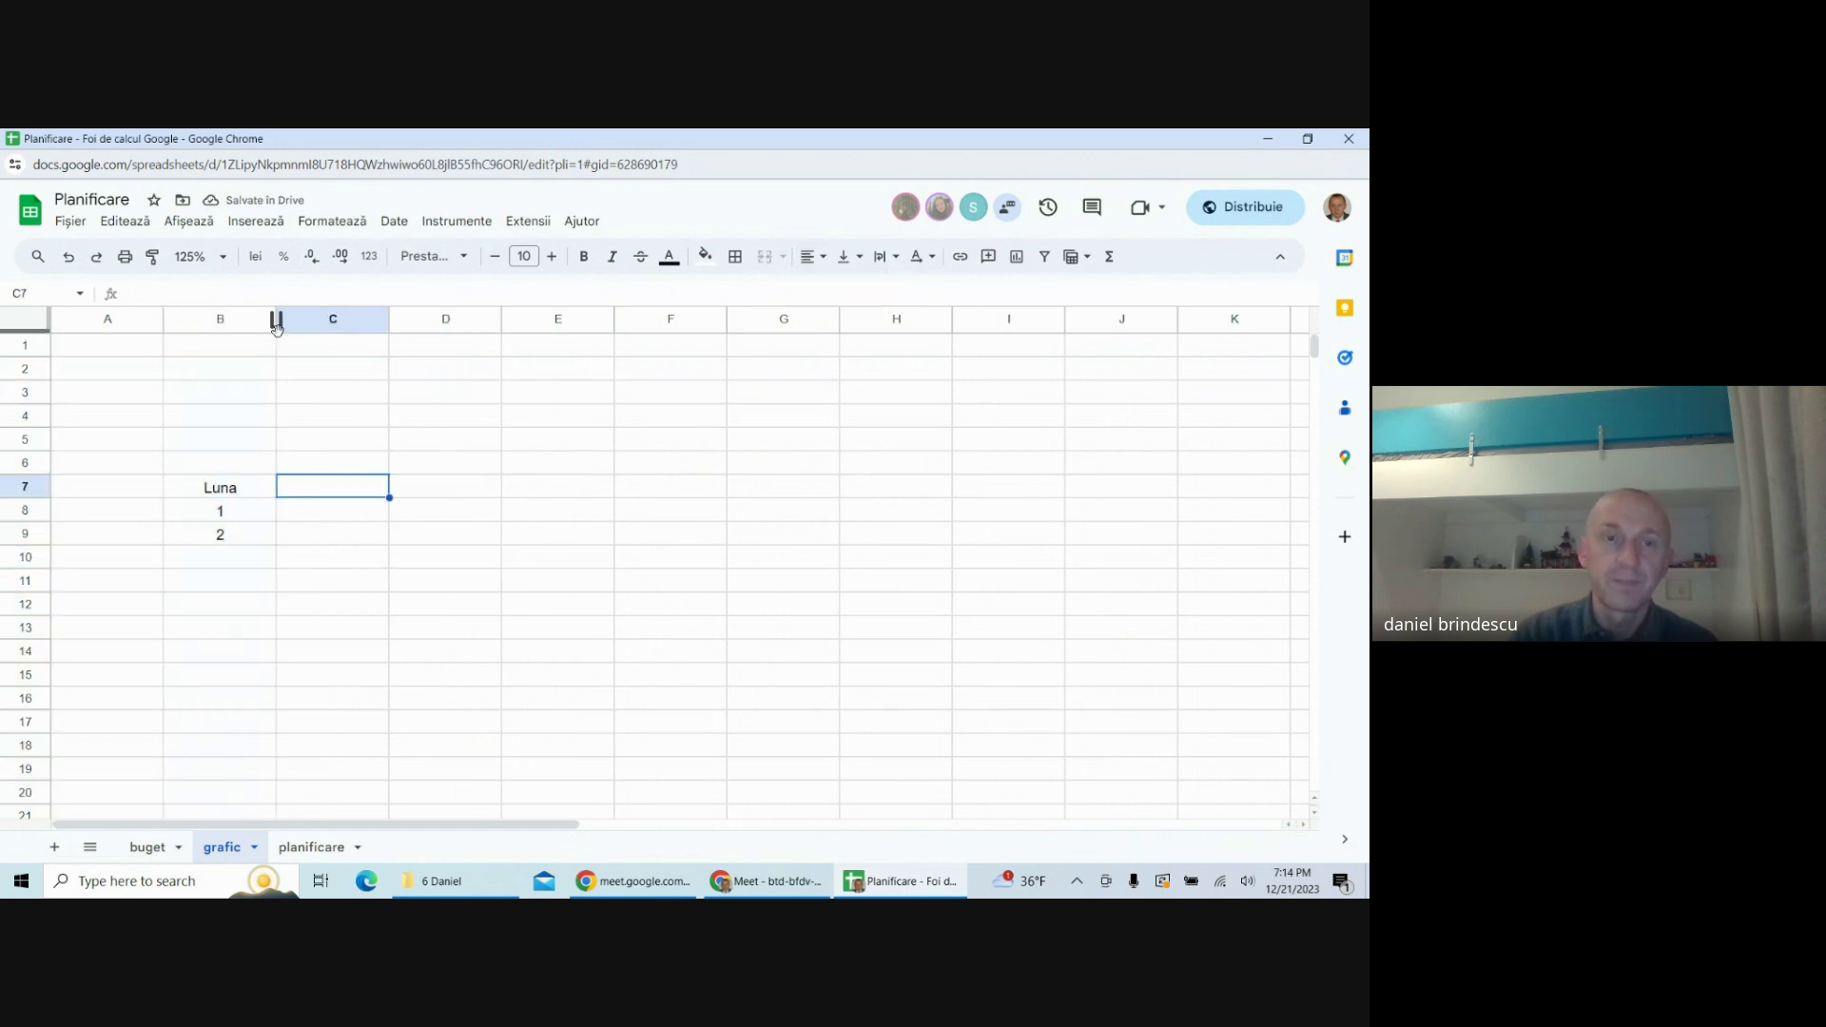
drag(276, 319, 231, 319)
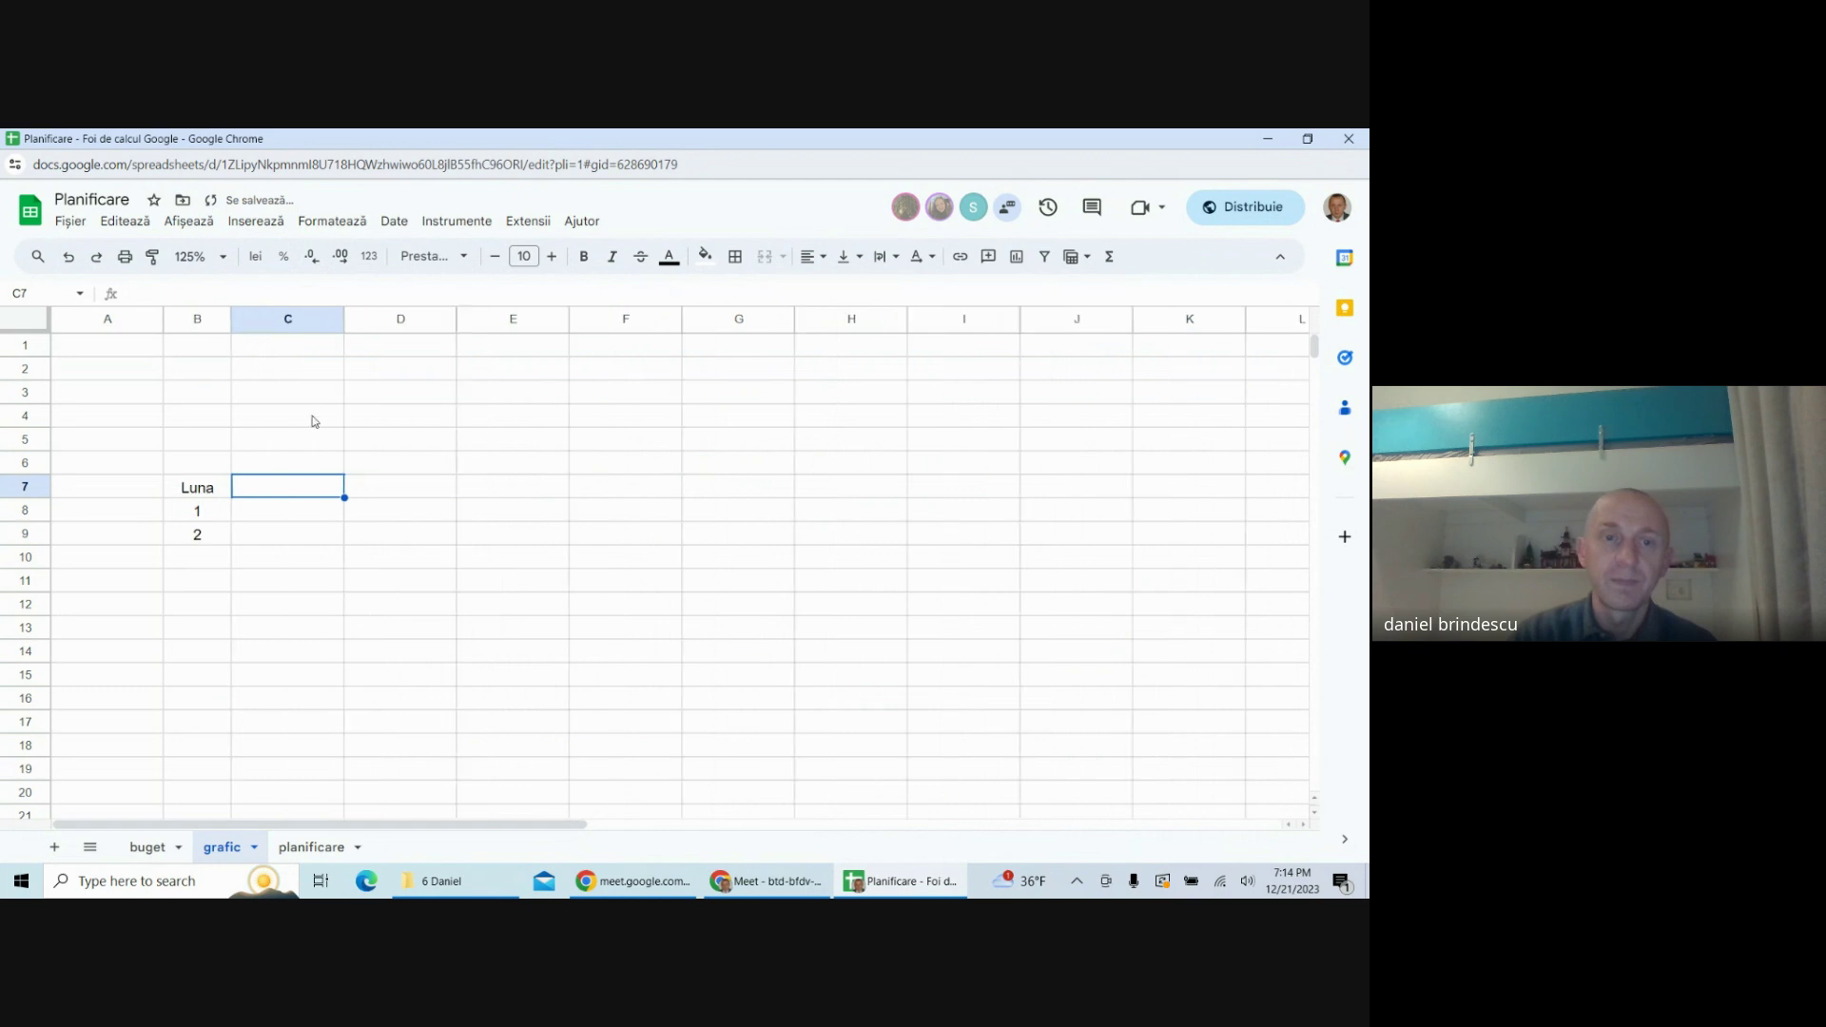
- Enter the headers Sold initial in C7 and Principal in D7
text(Sold )
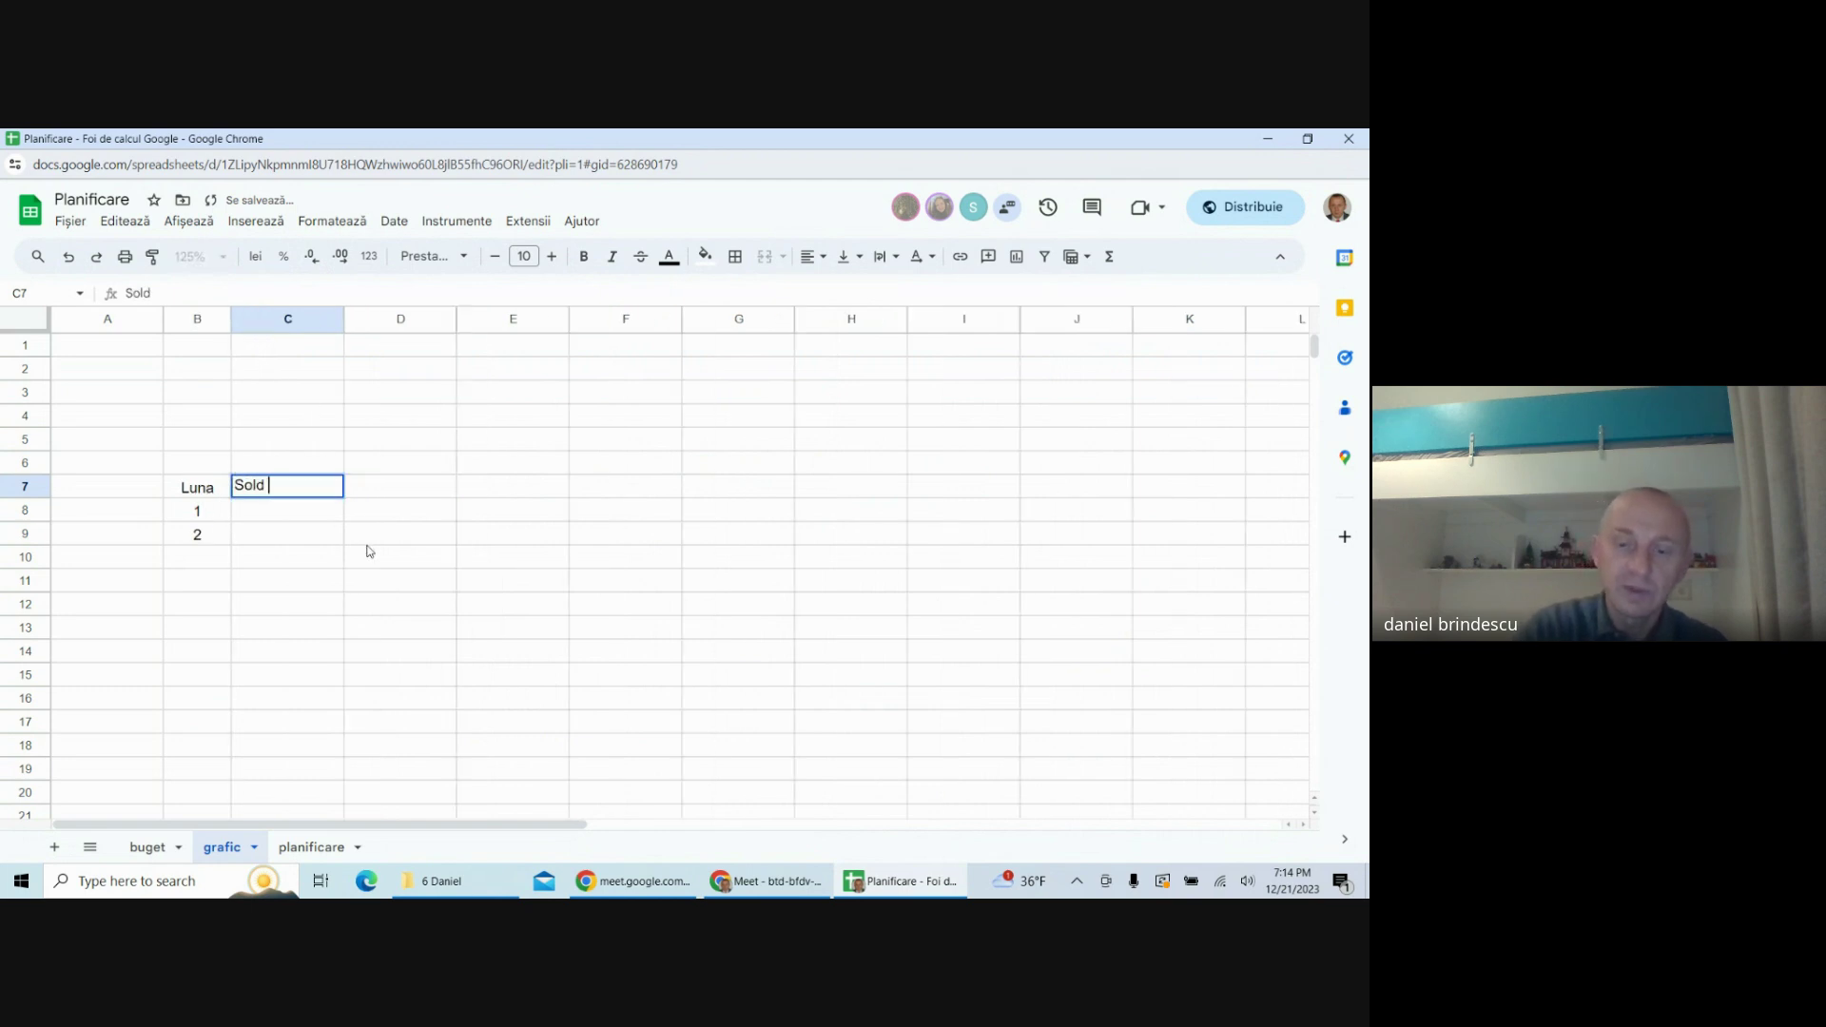
text(initial)
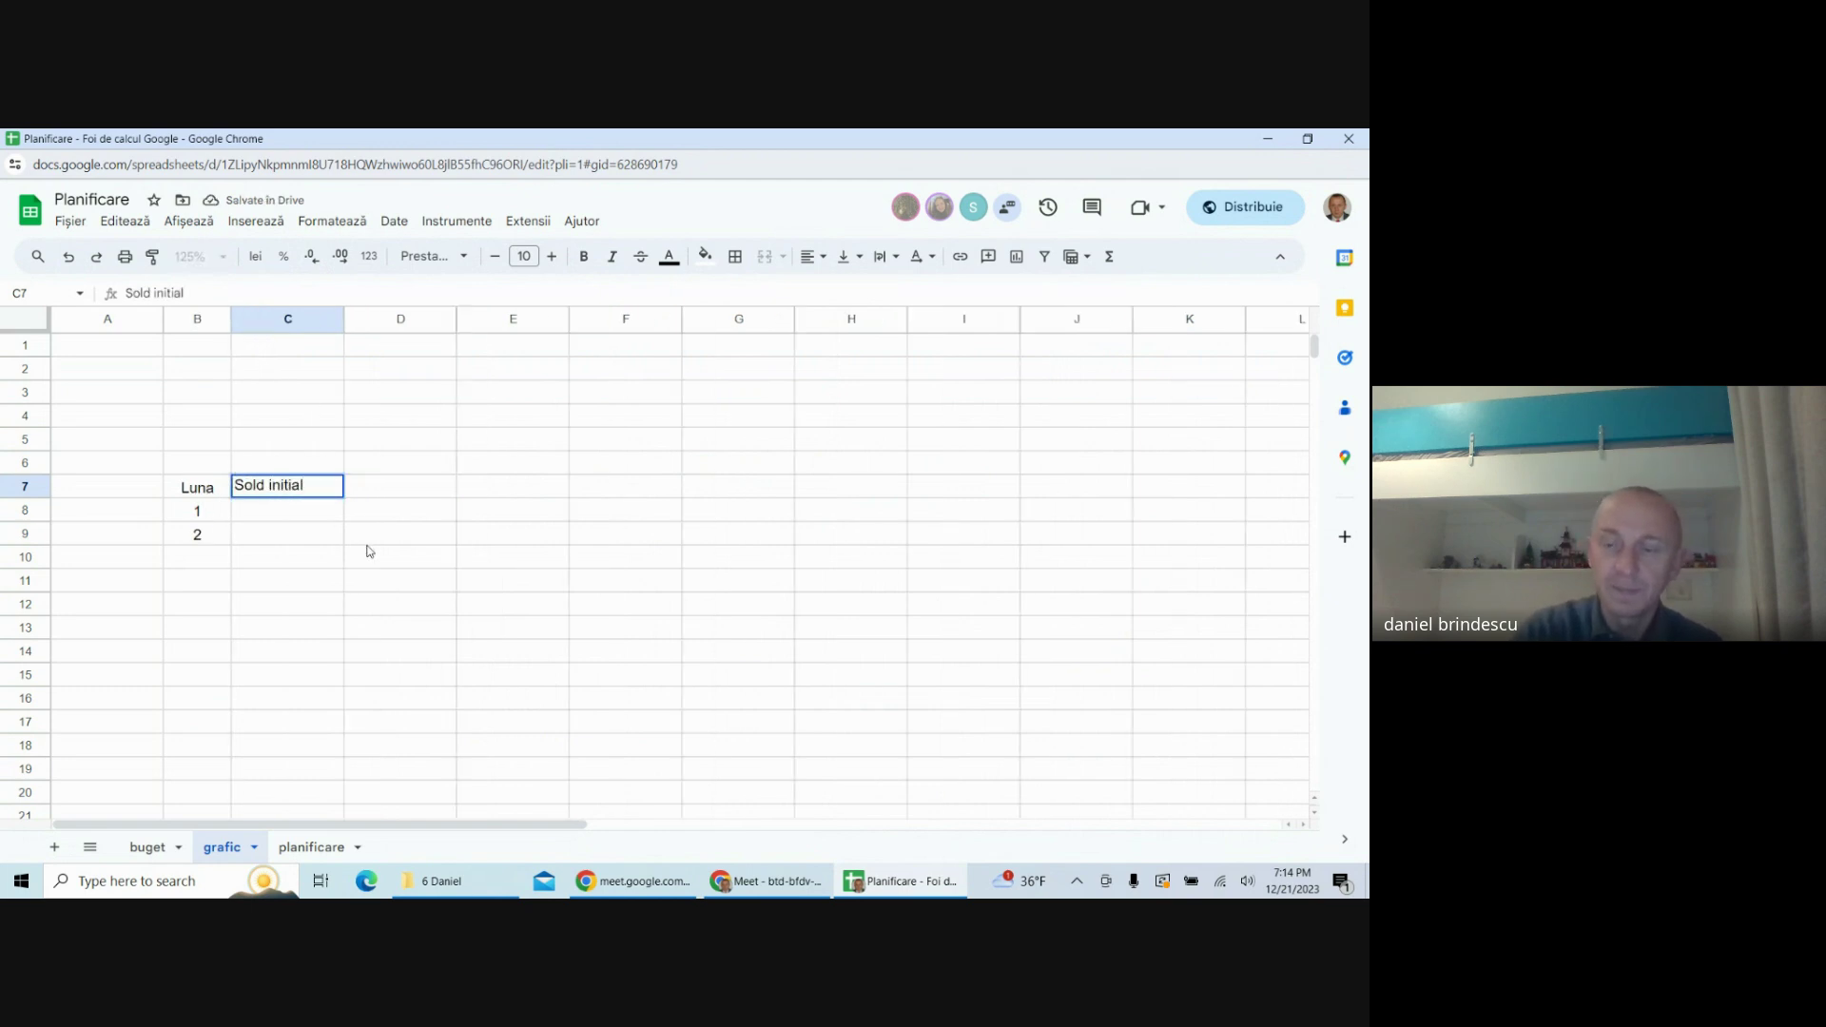
key(Tab)
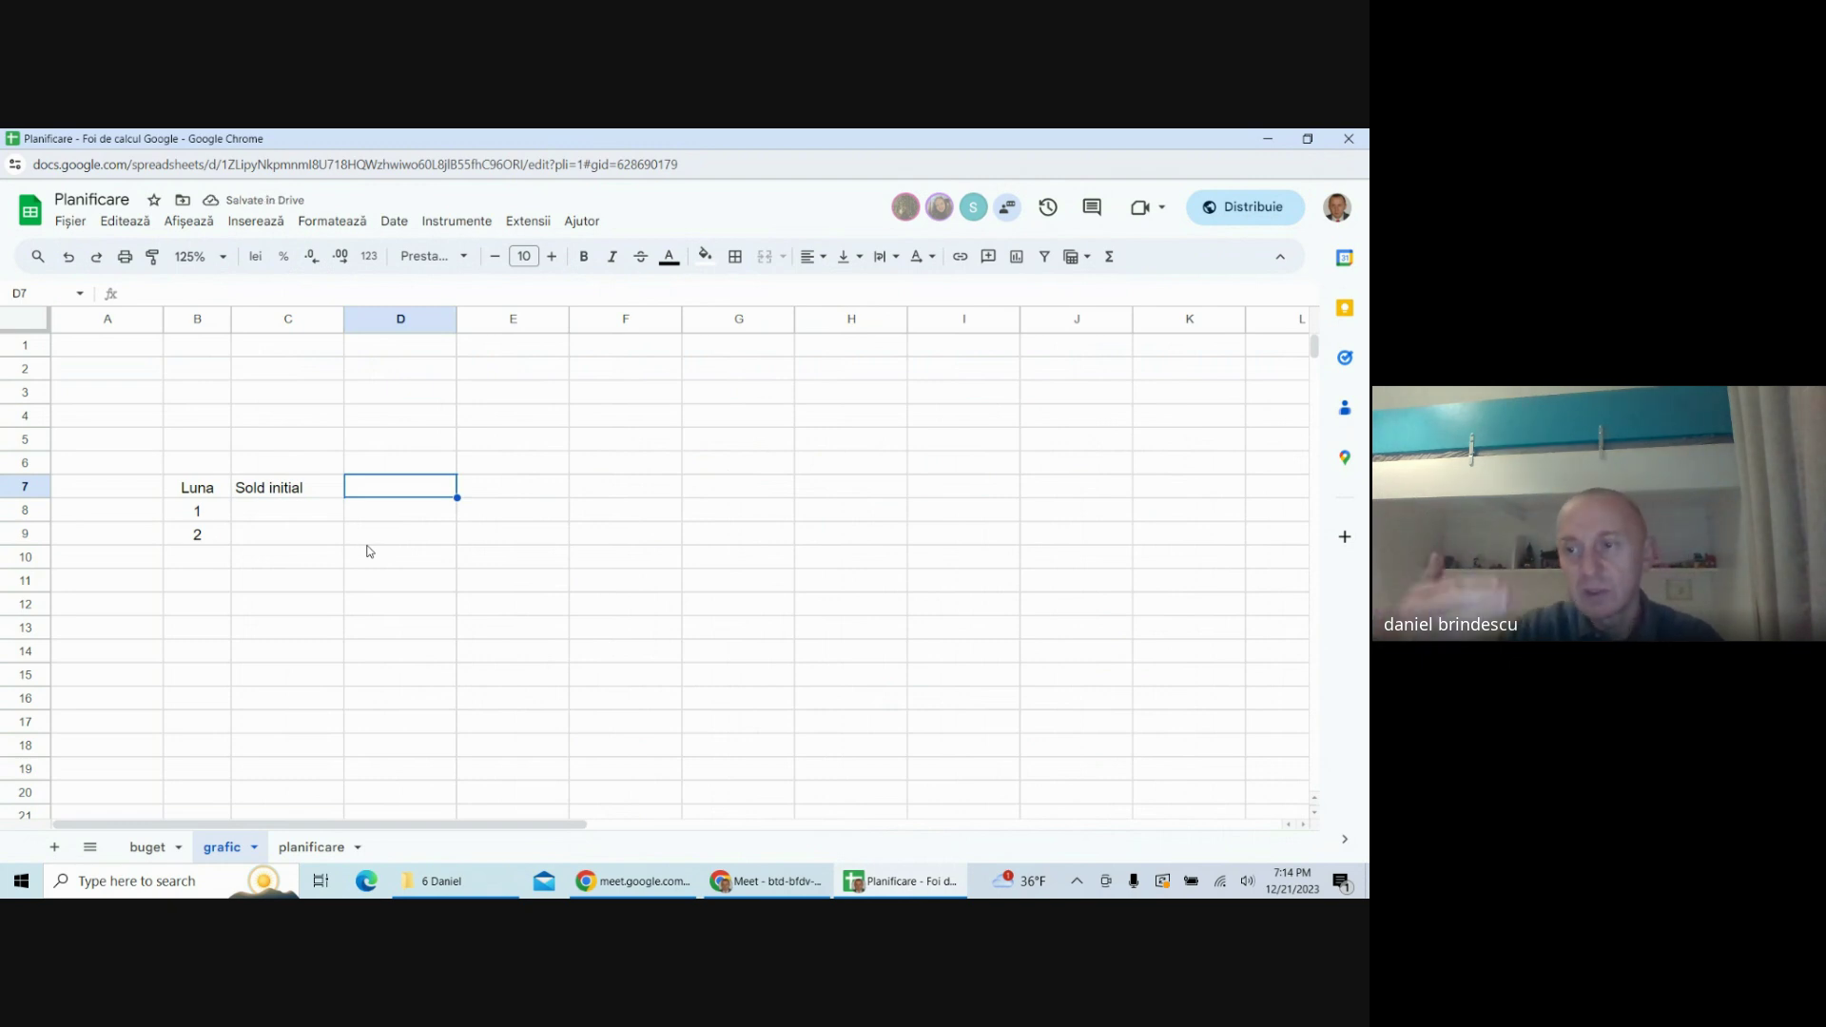
text(Princial)
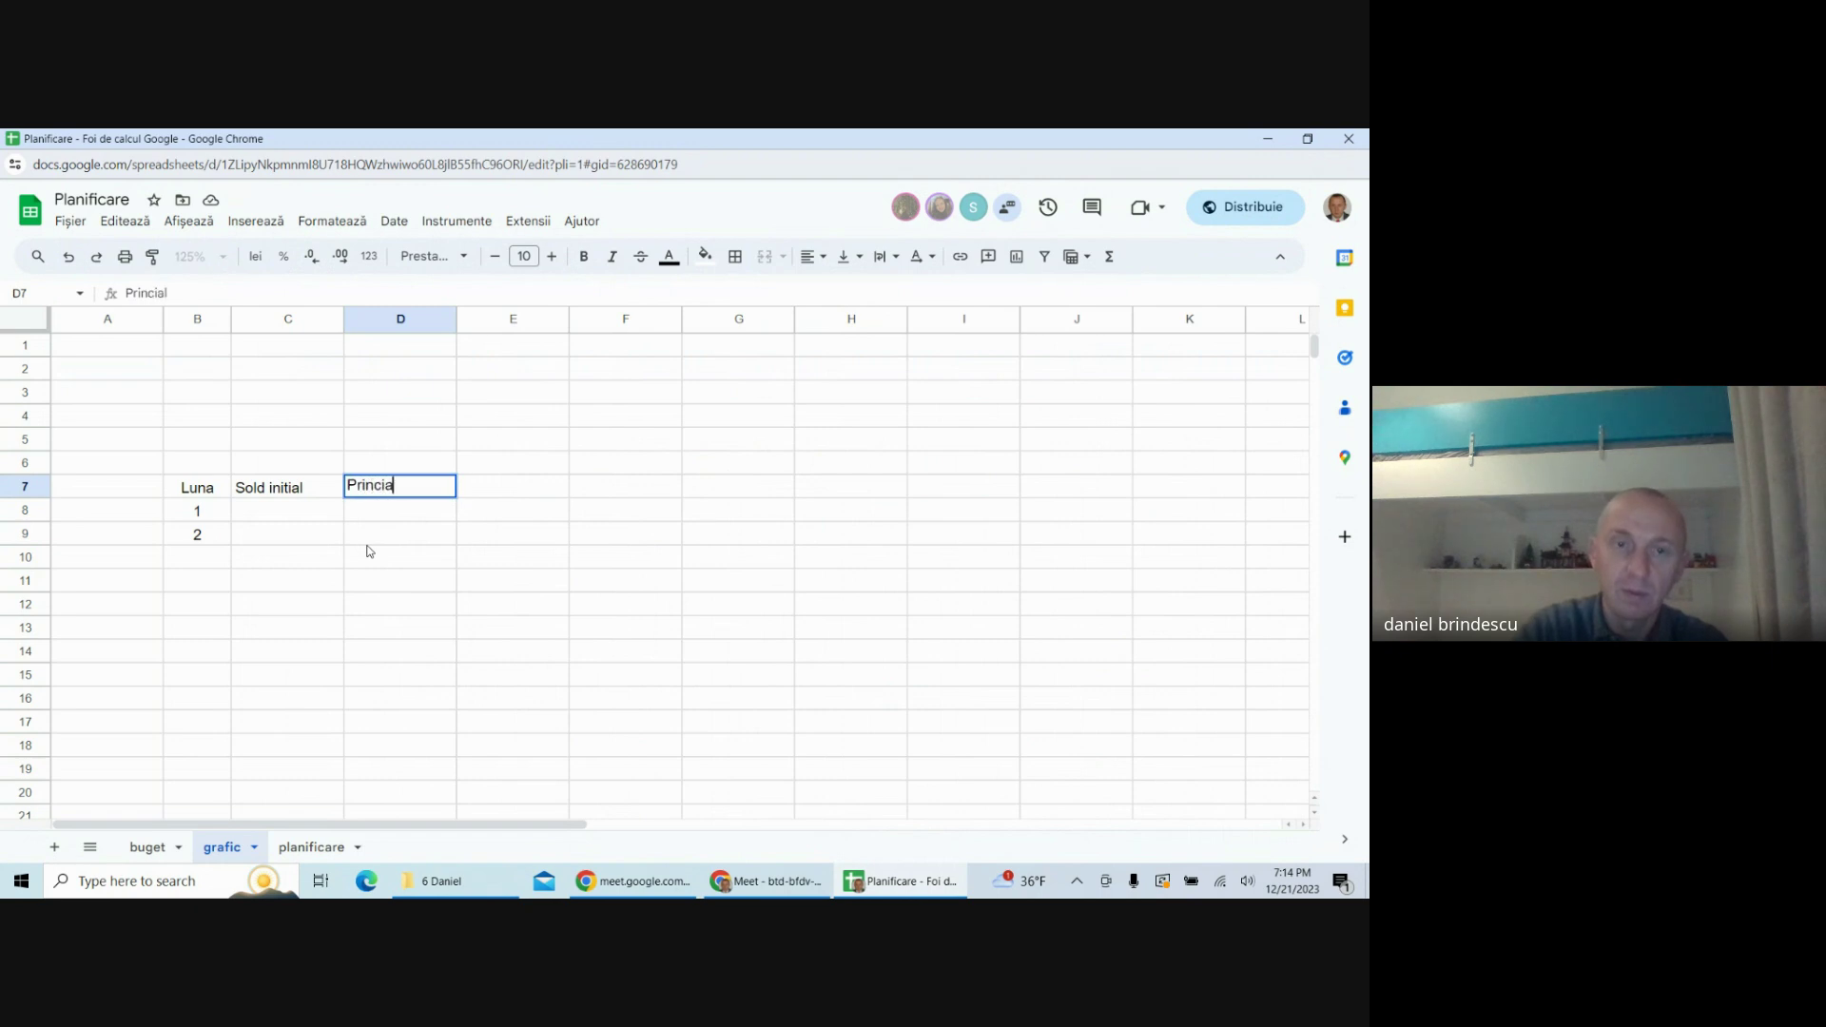
key(BackSpace)
text(ipal)
key(Tab)
- Enter the headers Dobanda in E7 and Comision G in F7
text(dobanda)
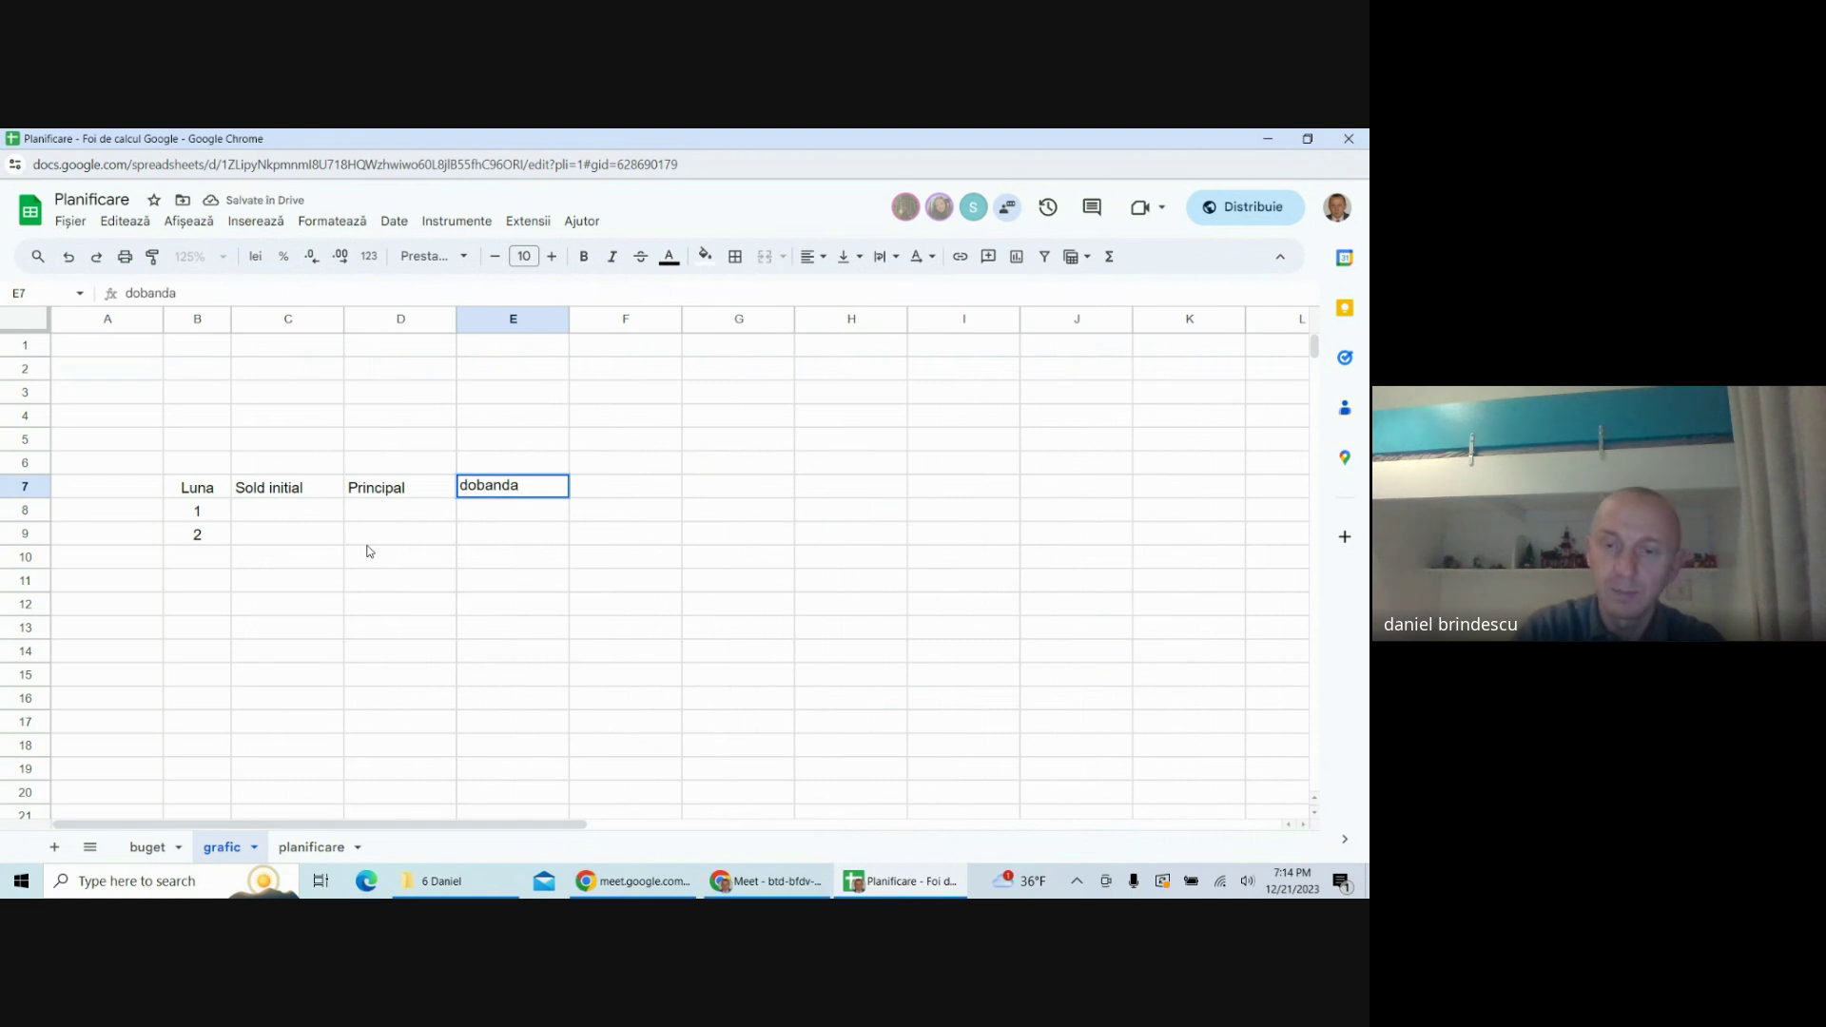
key(Escape)
text(Do)
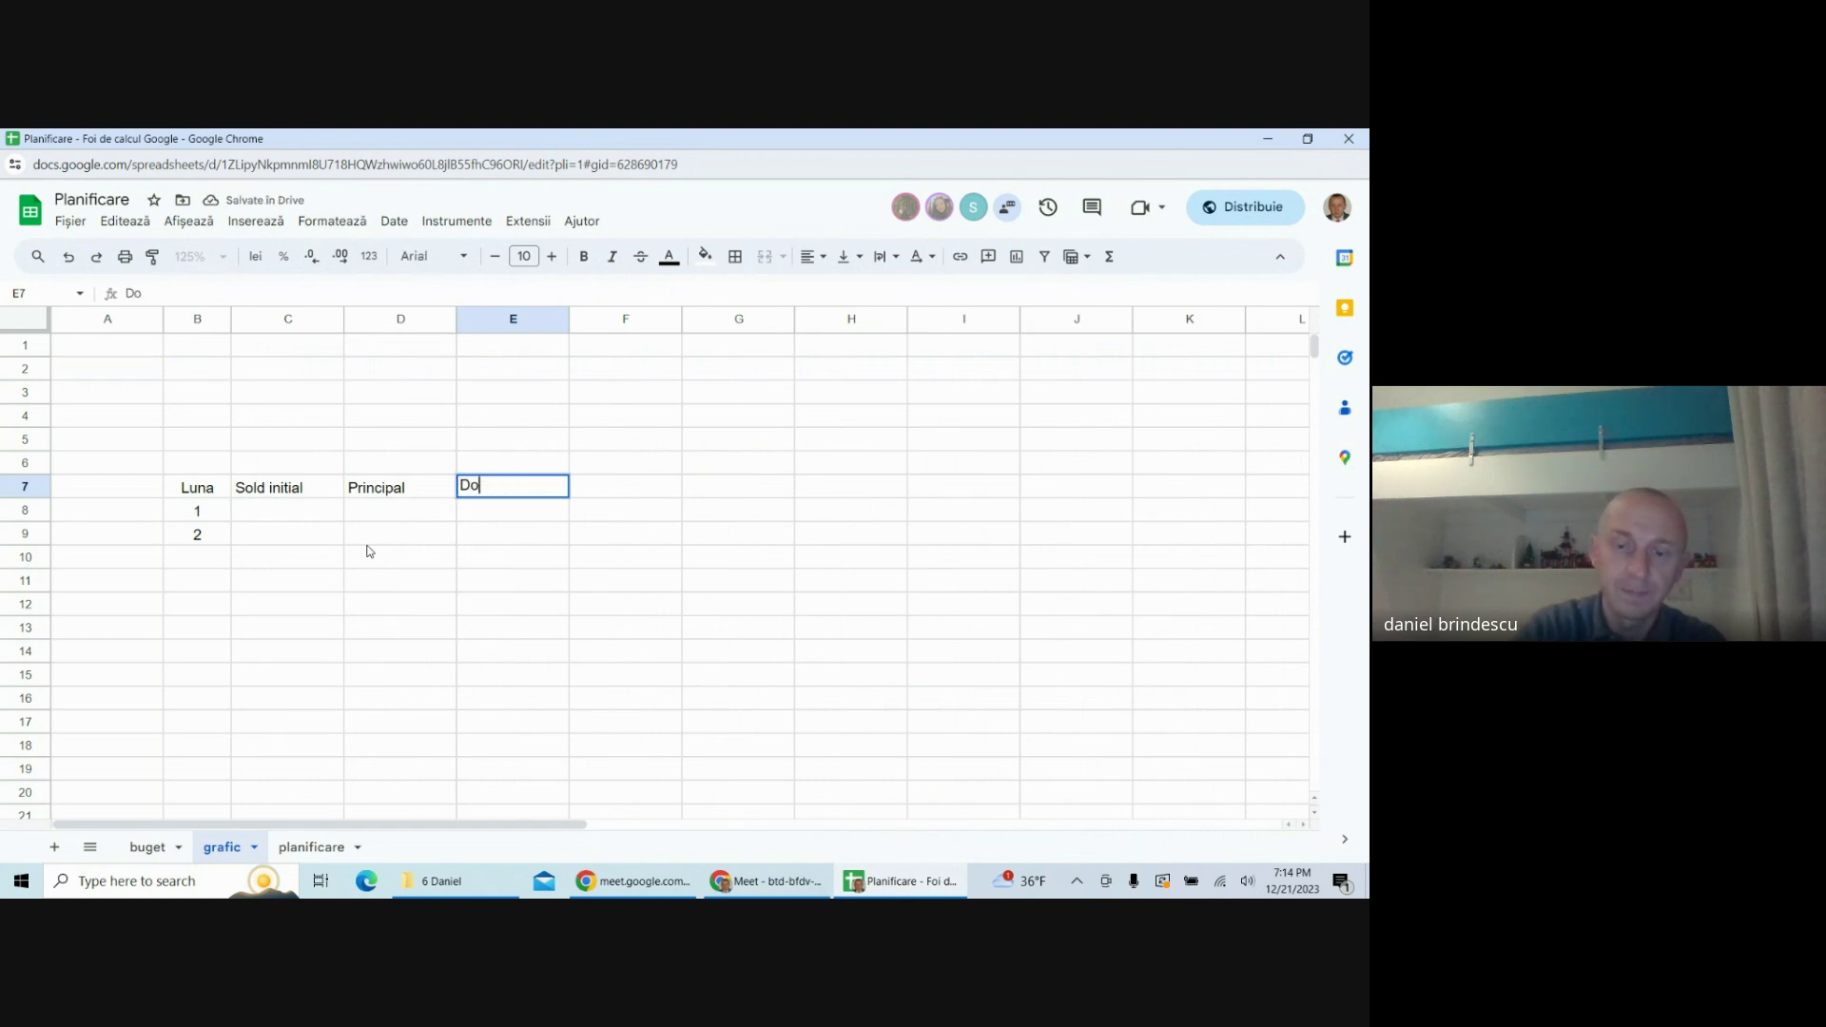
text(banda)
key(Tab)
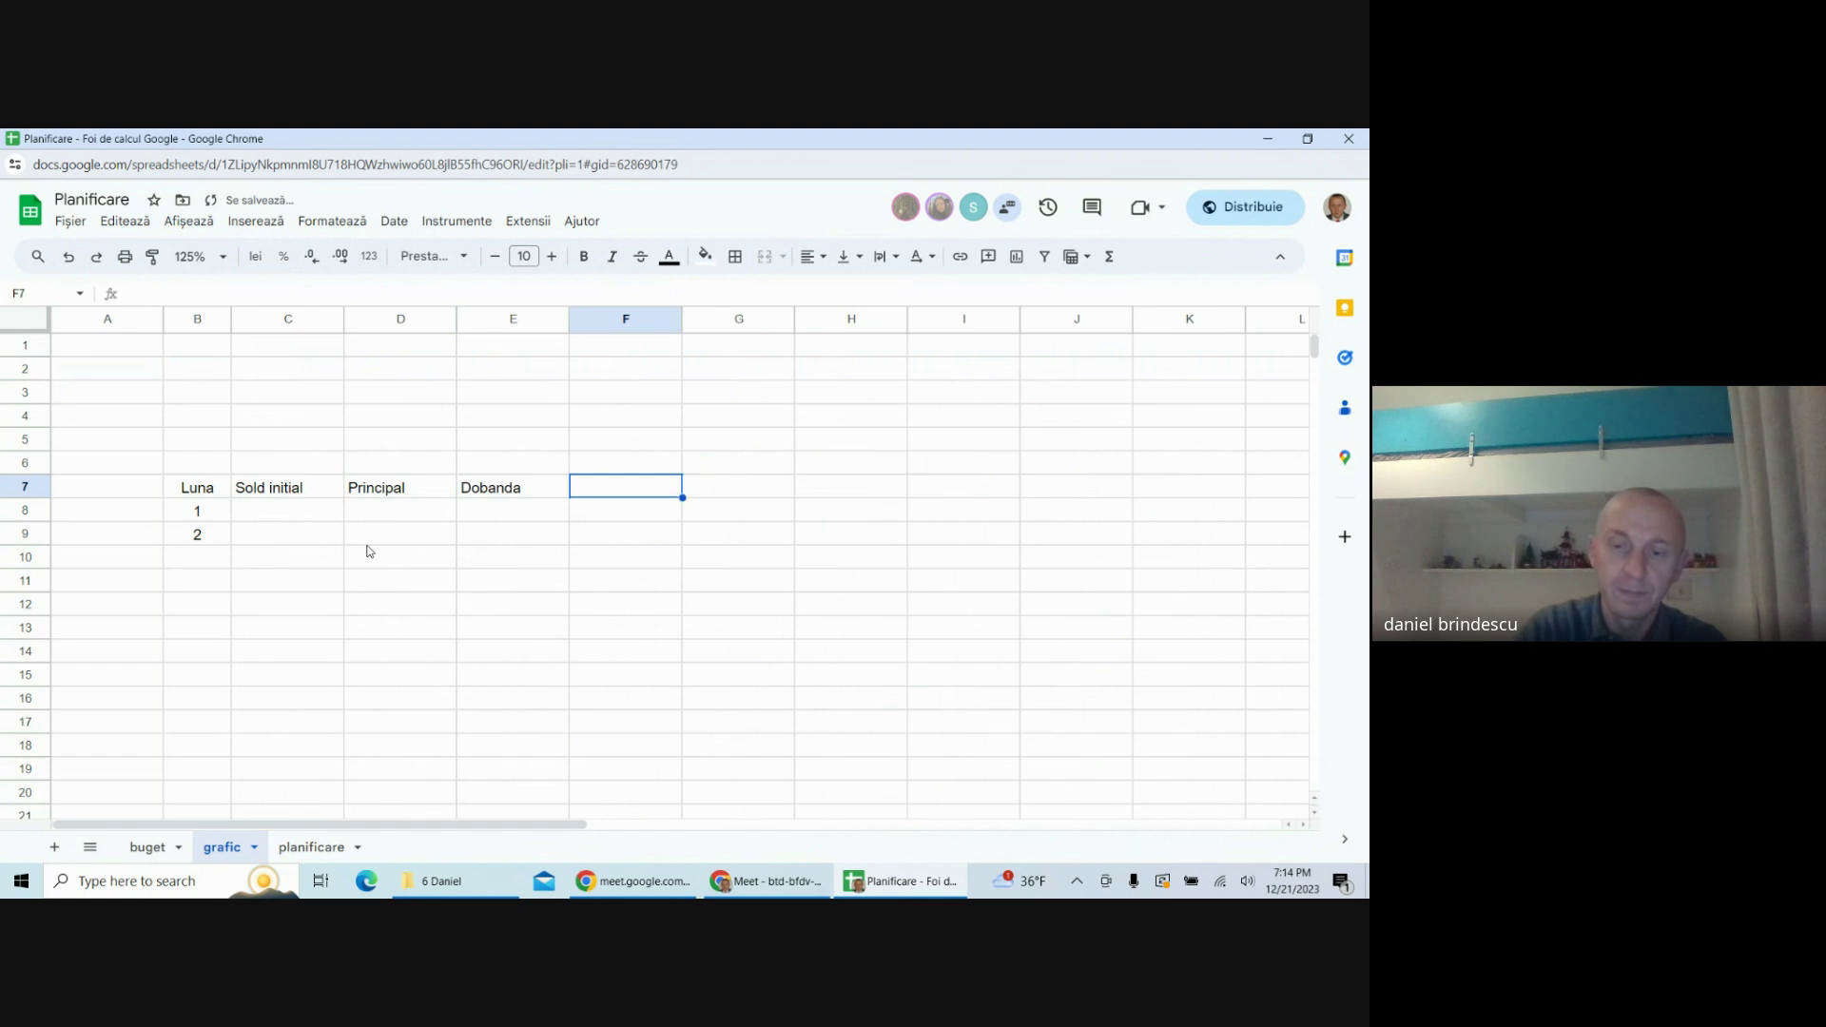
text(Comision )
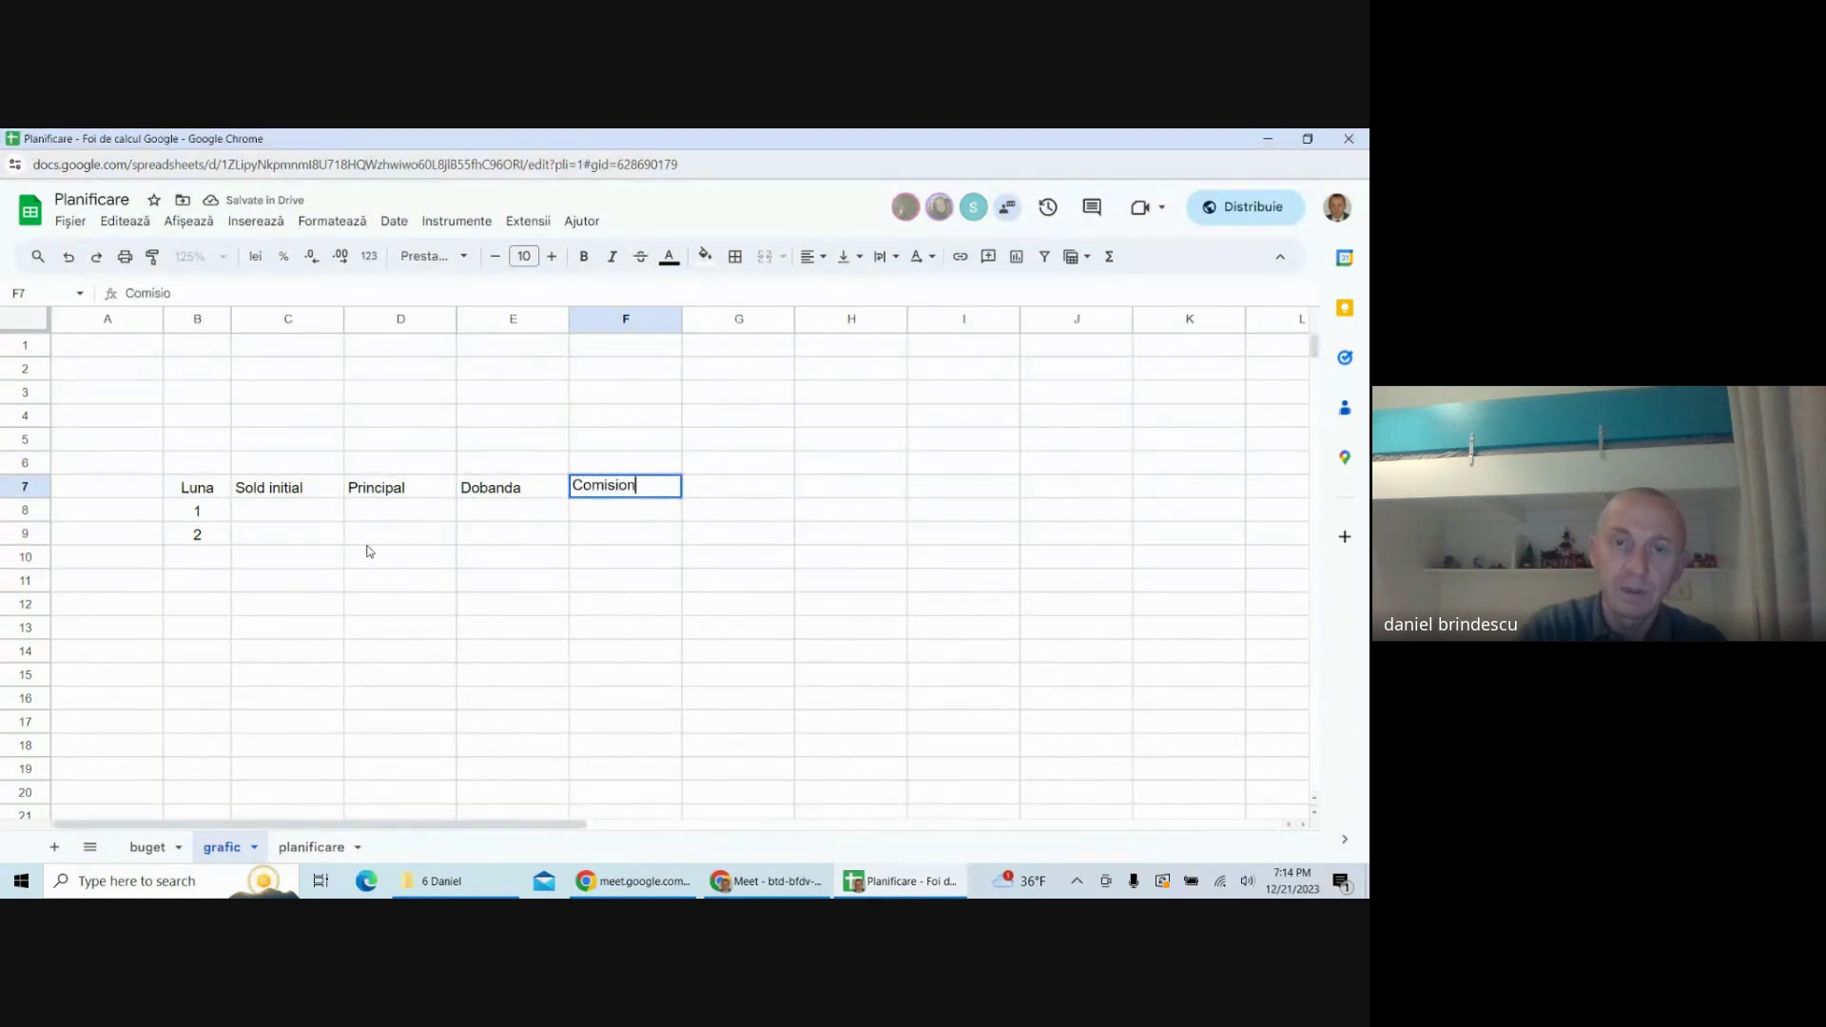
text(G)
key(Tab)
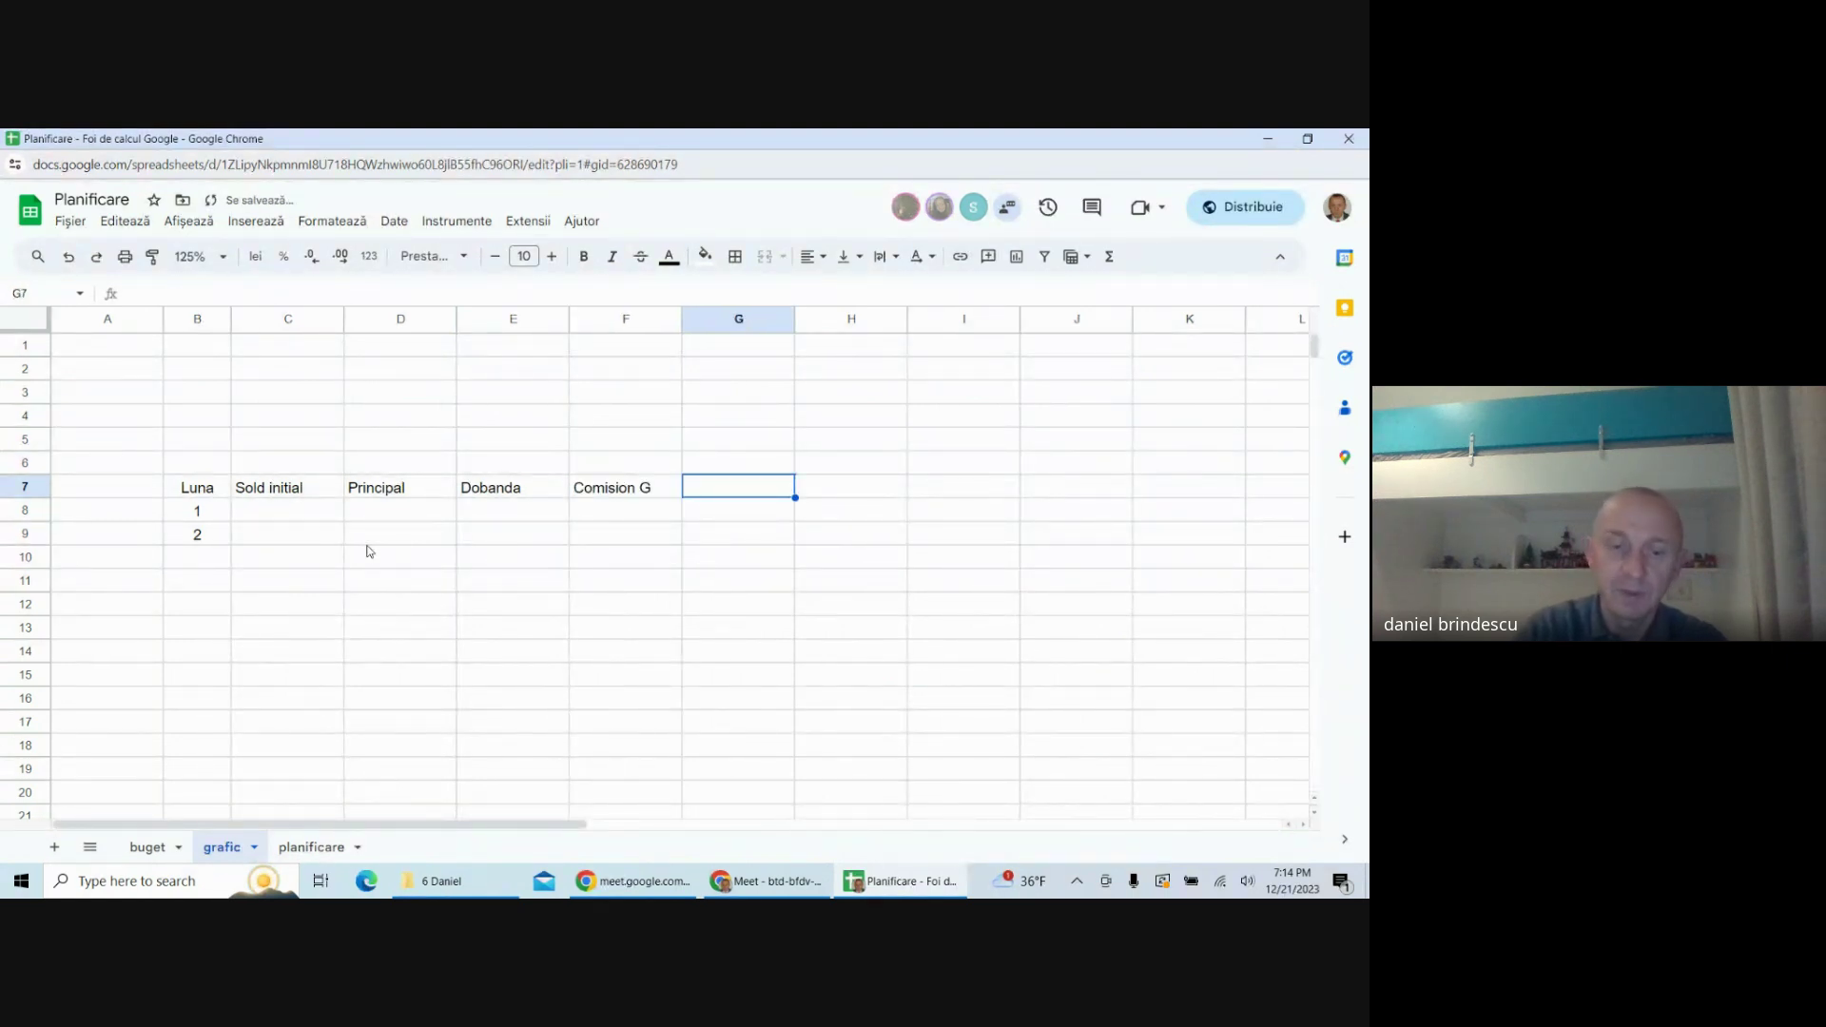
- Enter the headers SD in G7 and Sold final in H7
text(s)
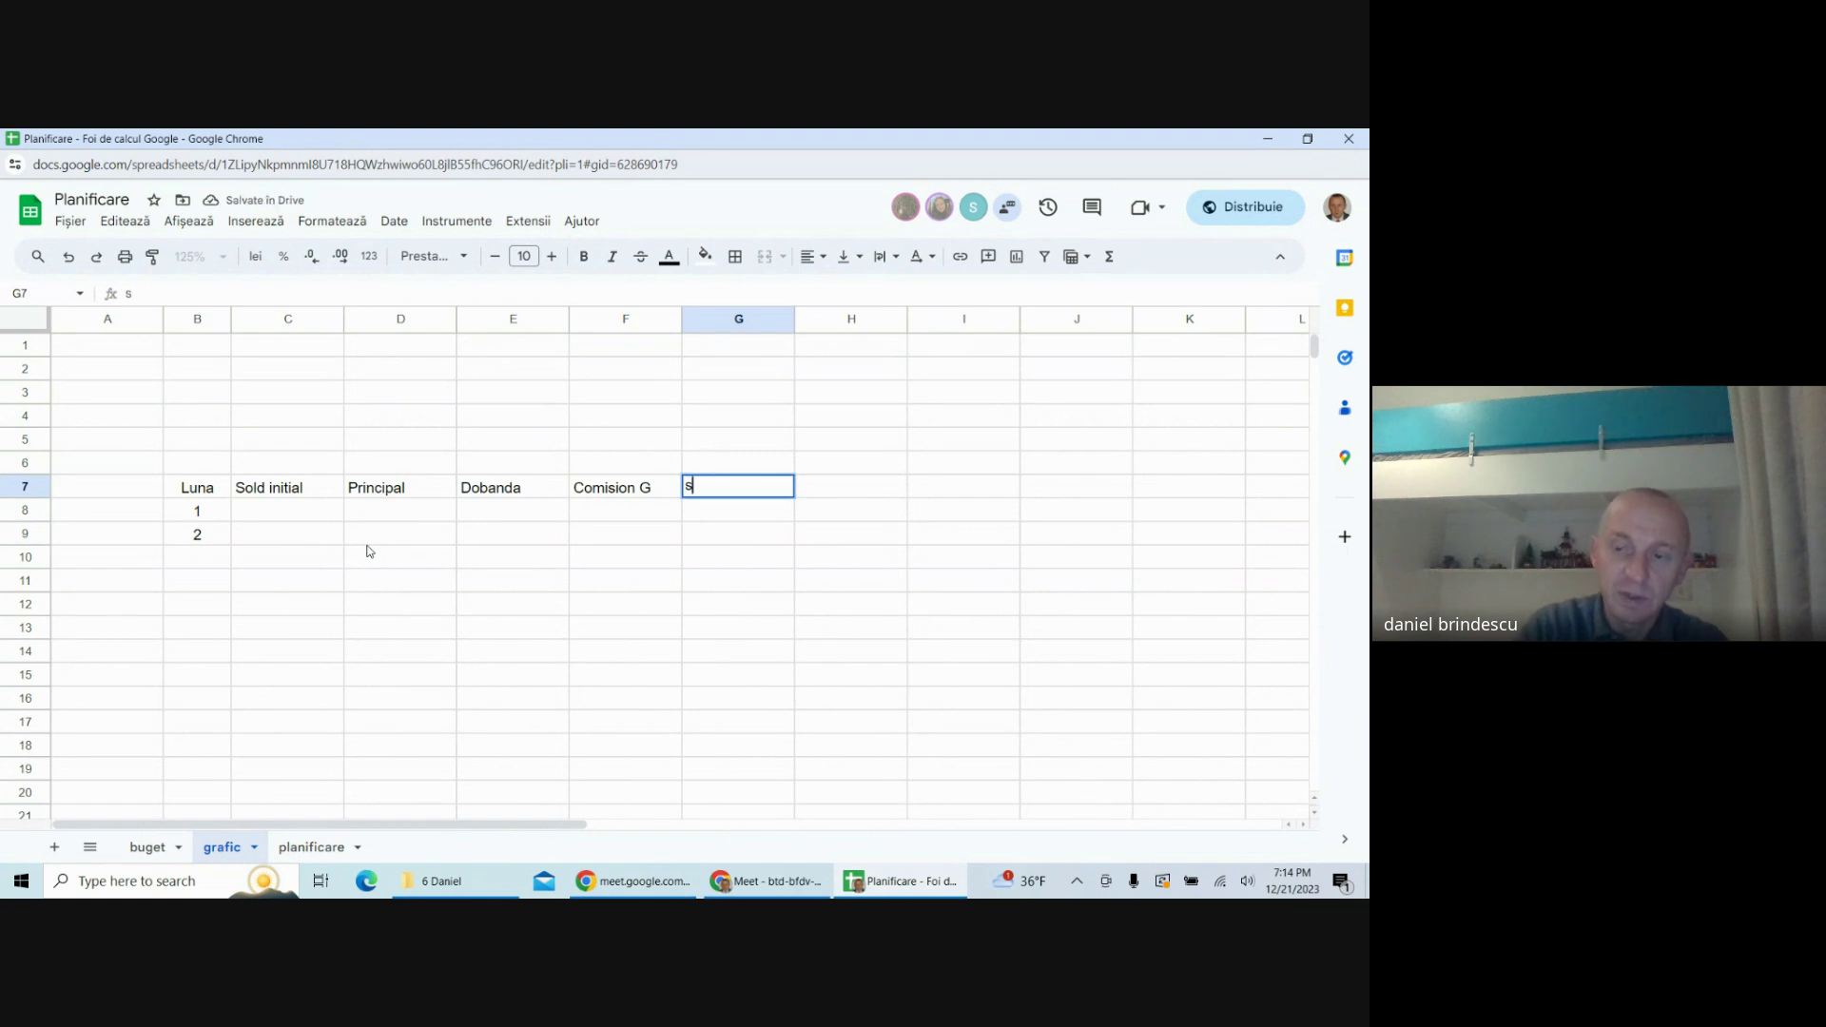
text(SD)
key(Tab)
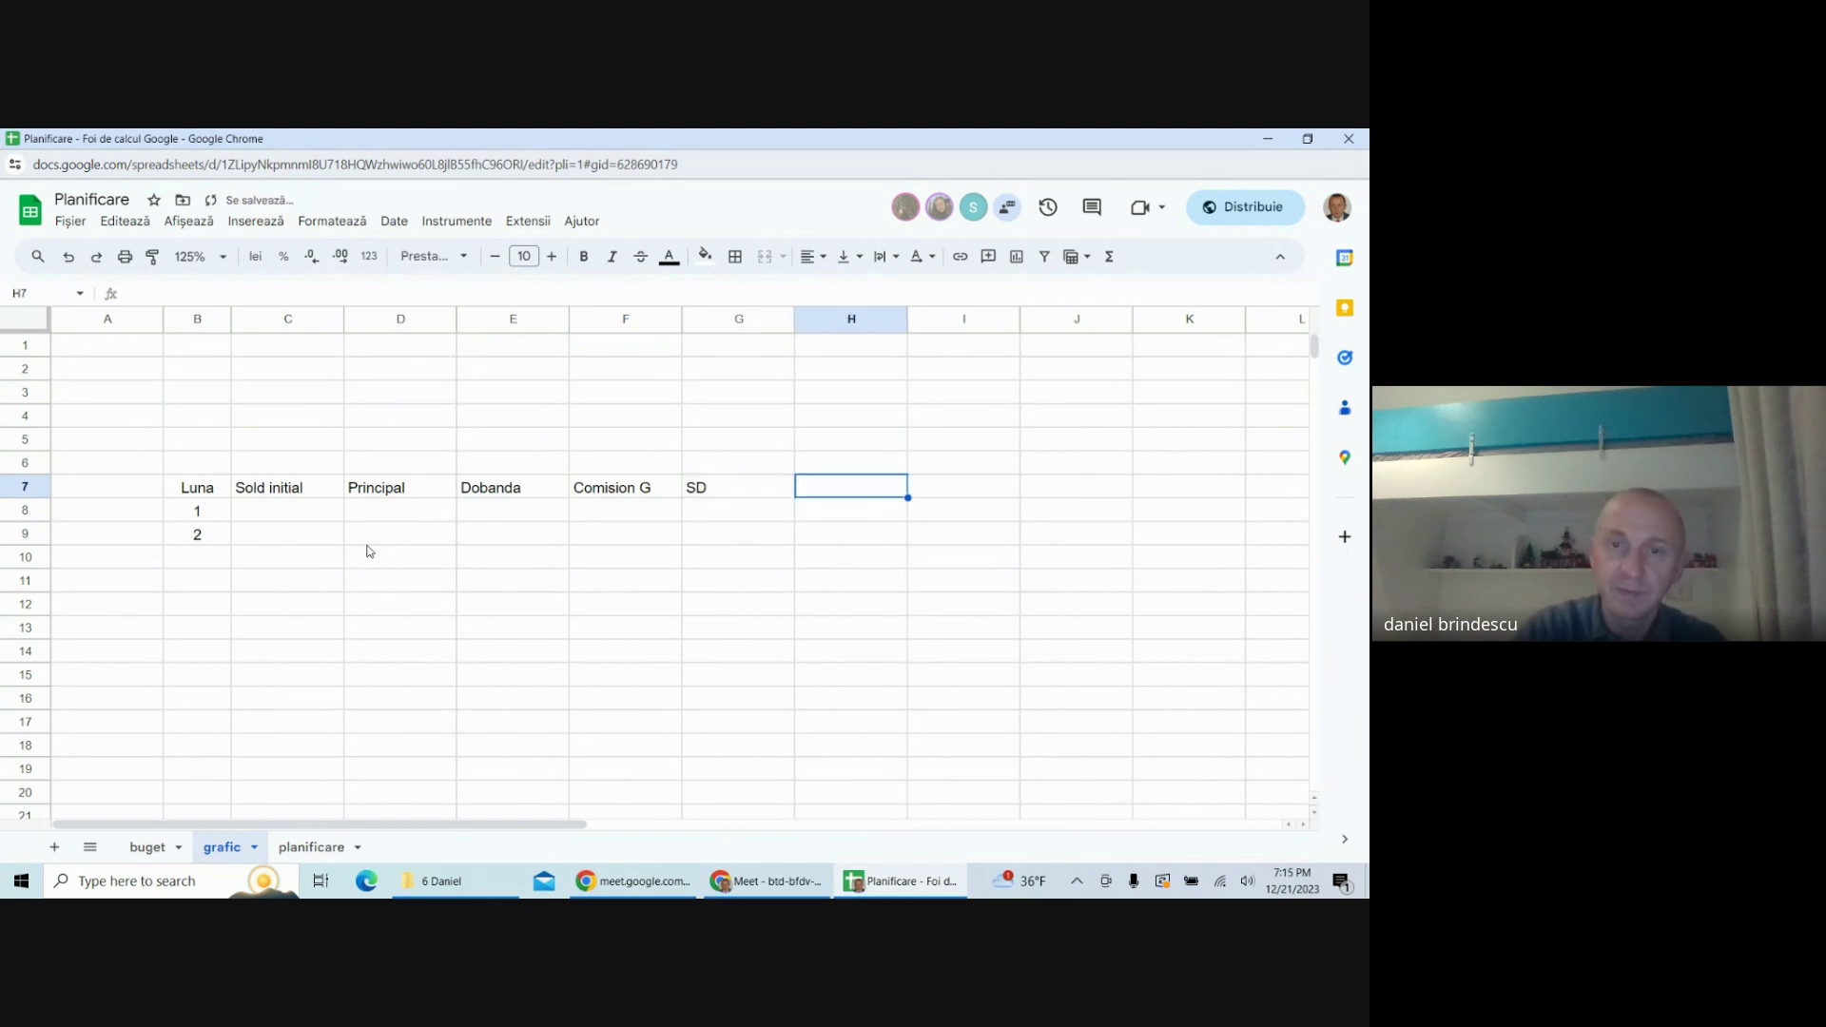
text(sold f)
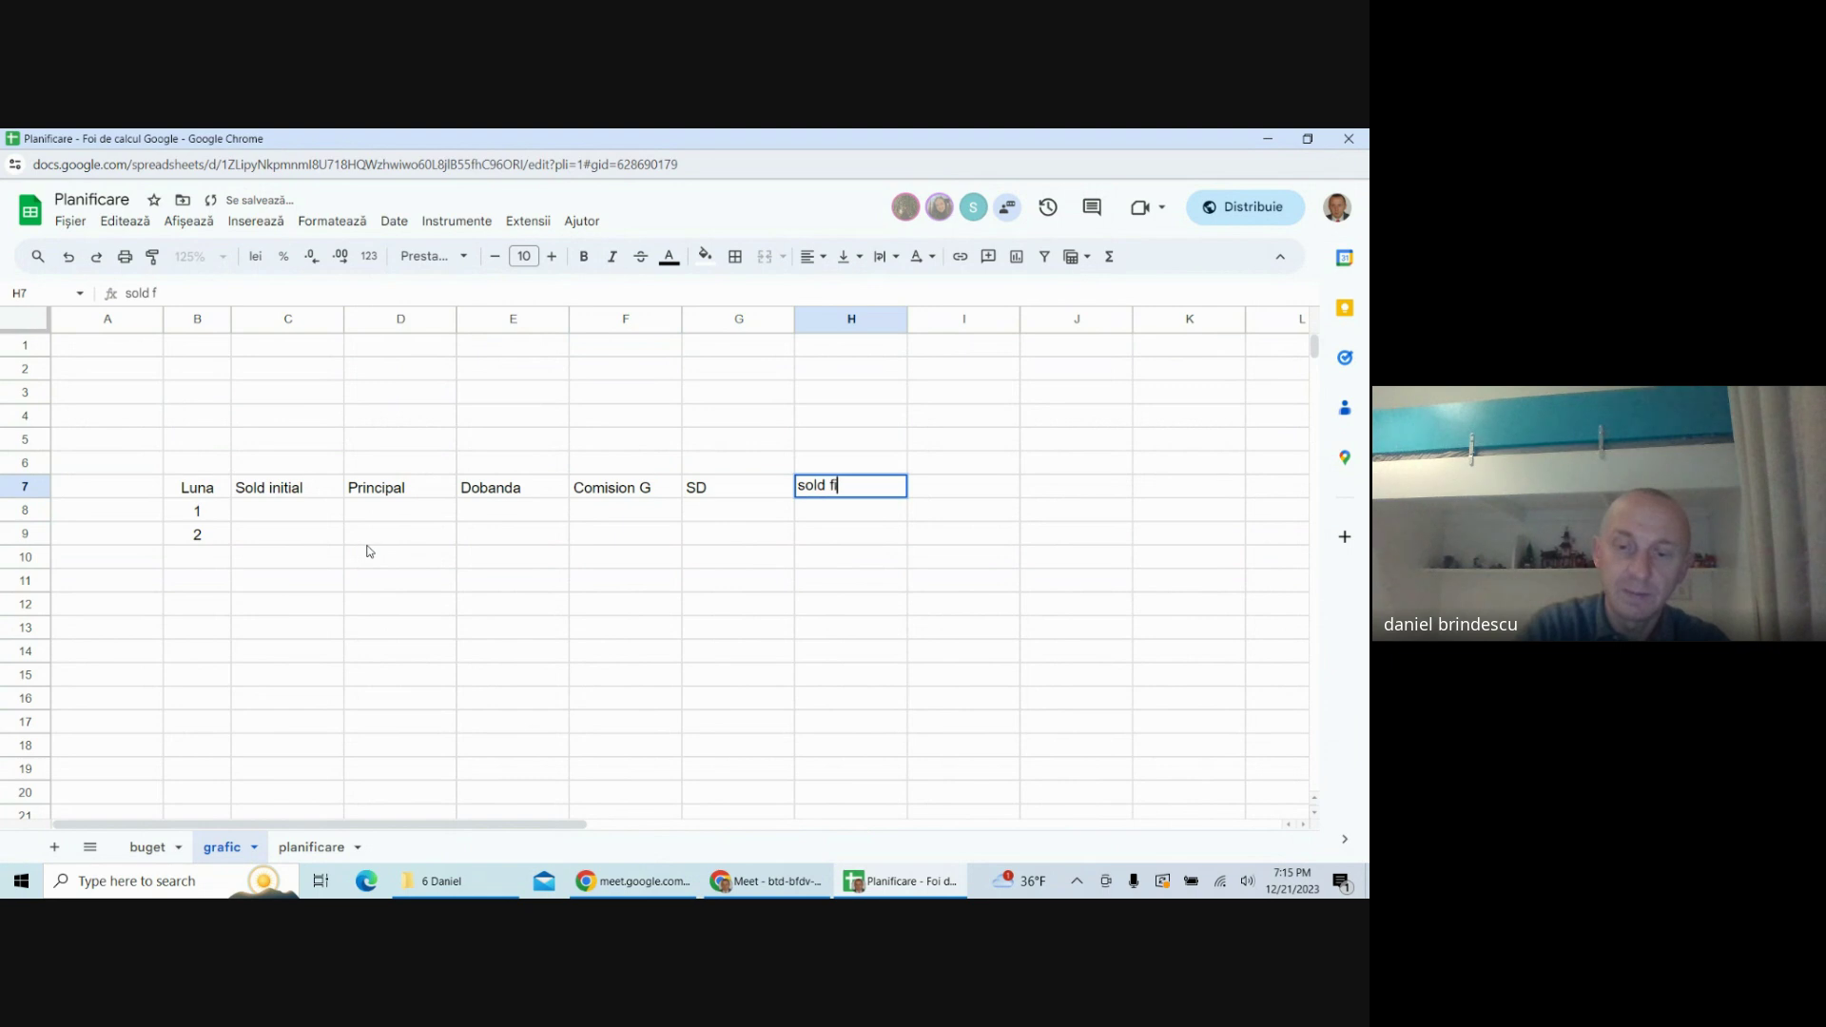
text(inal)
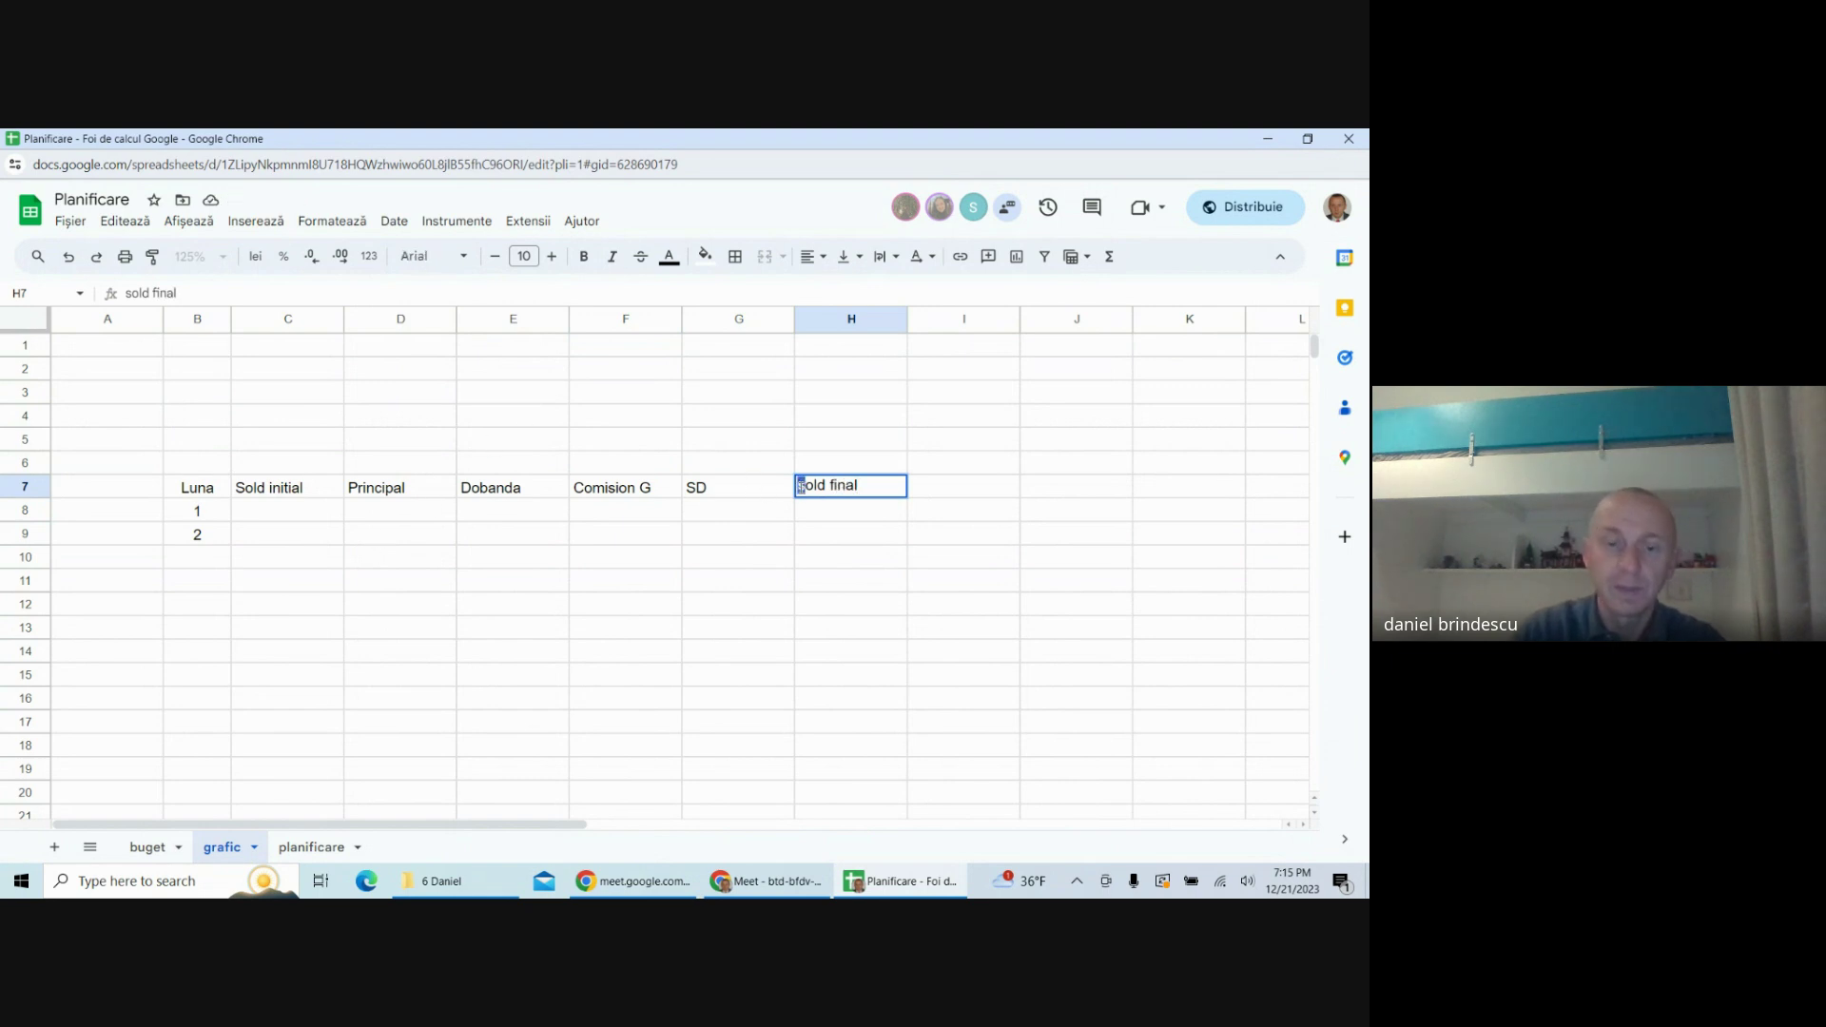
click(833, 606)
- Enter the label Valoare credit in A1 of the grafic sheet
click(109, 346)
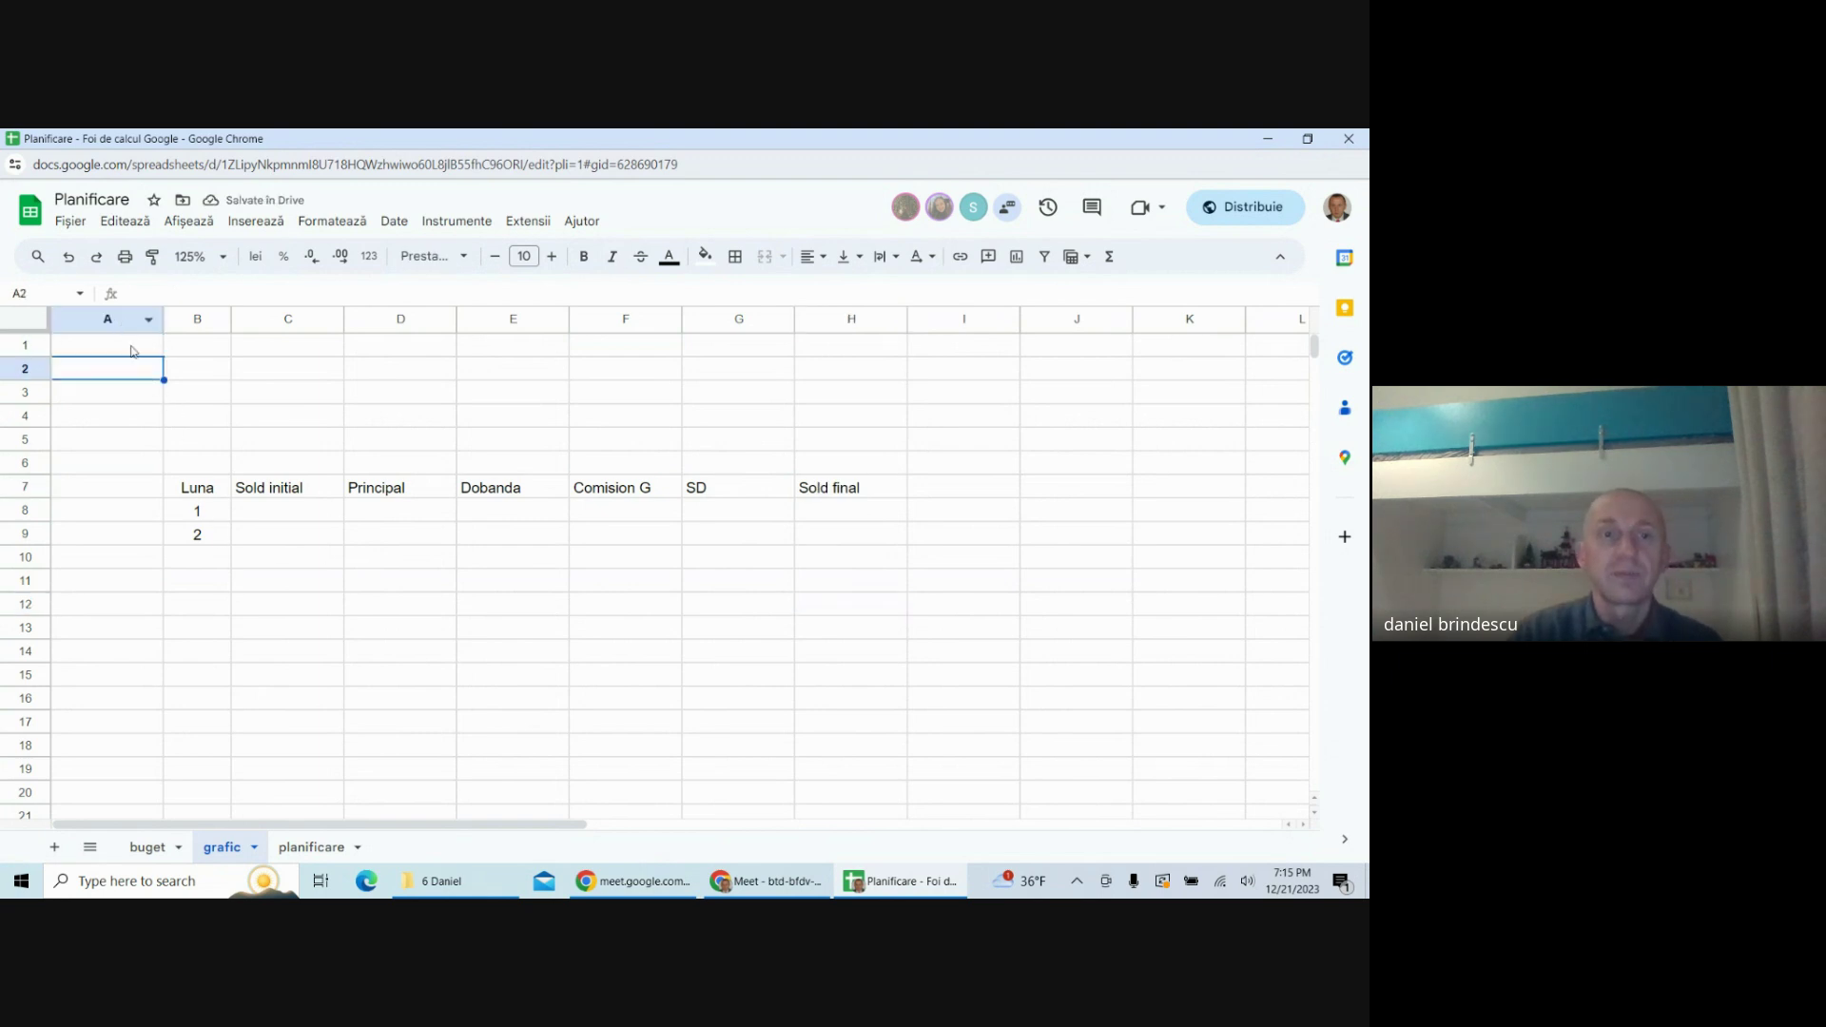
text(Val)
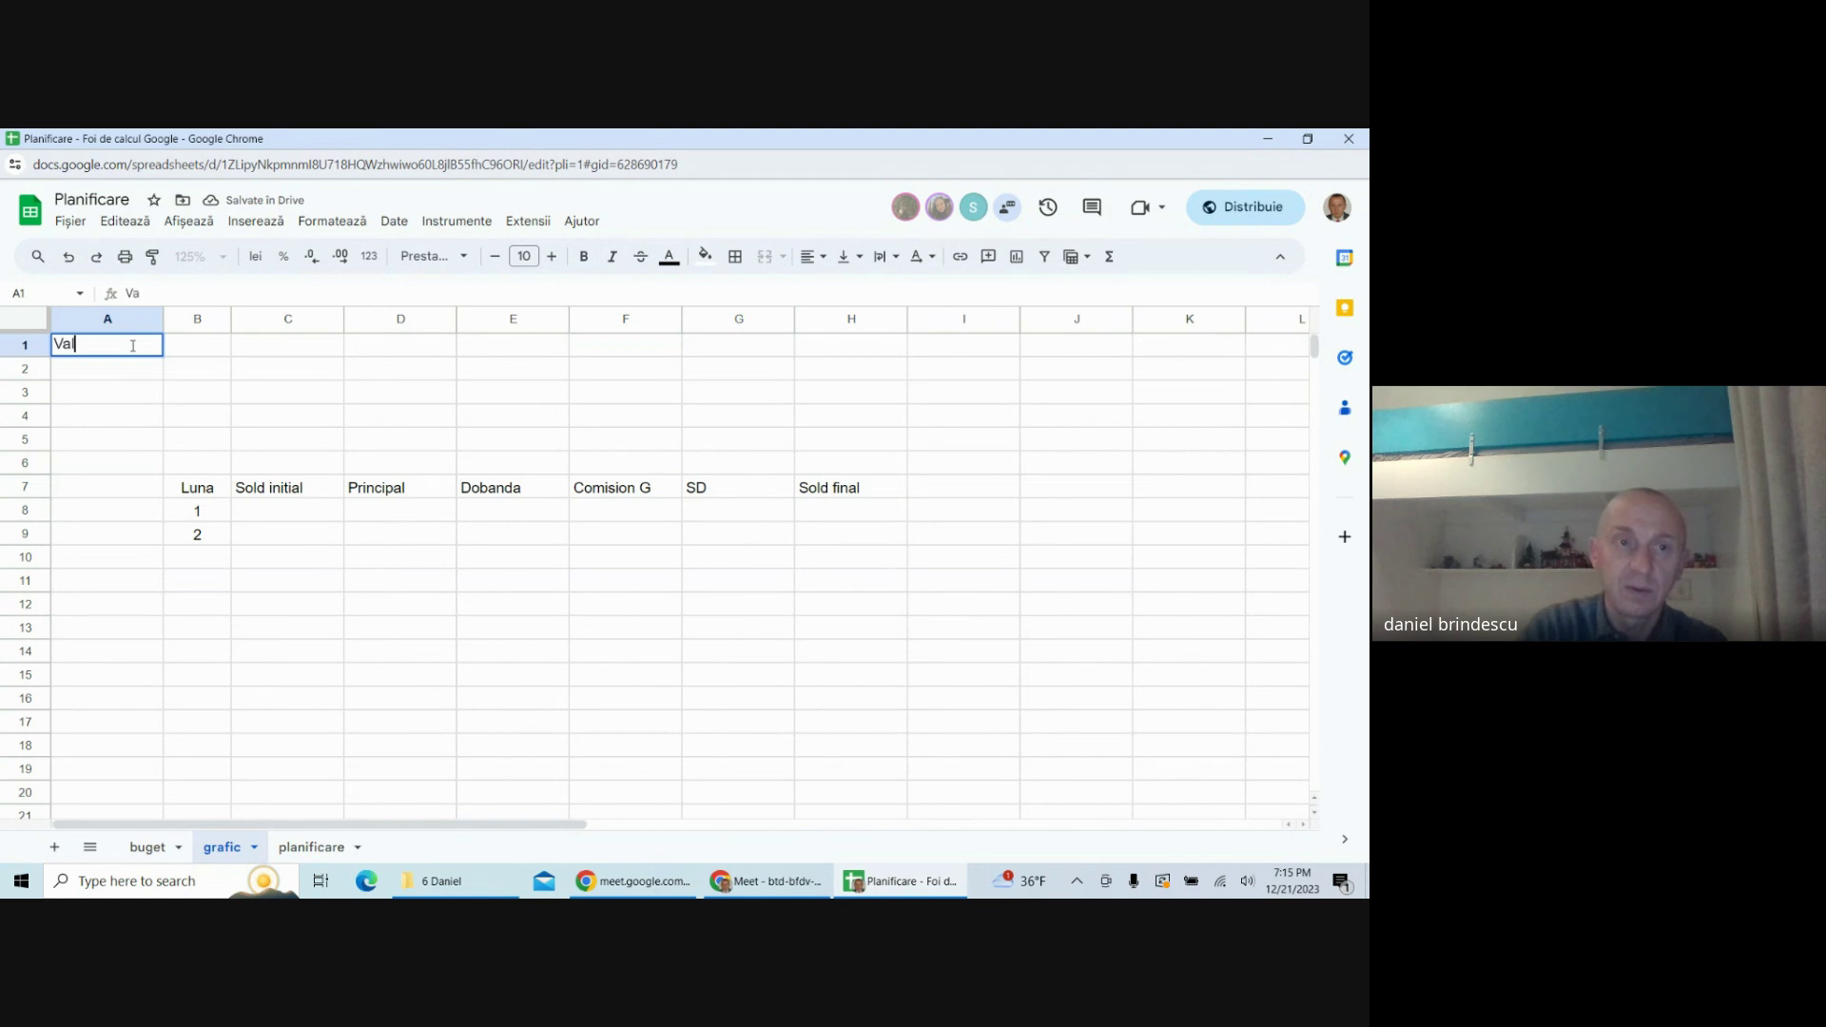
text(oare cre)
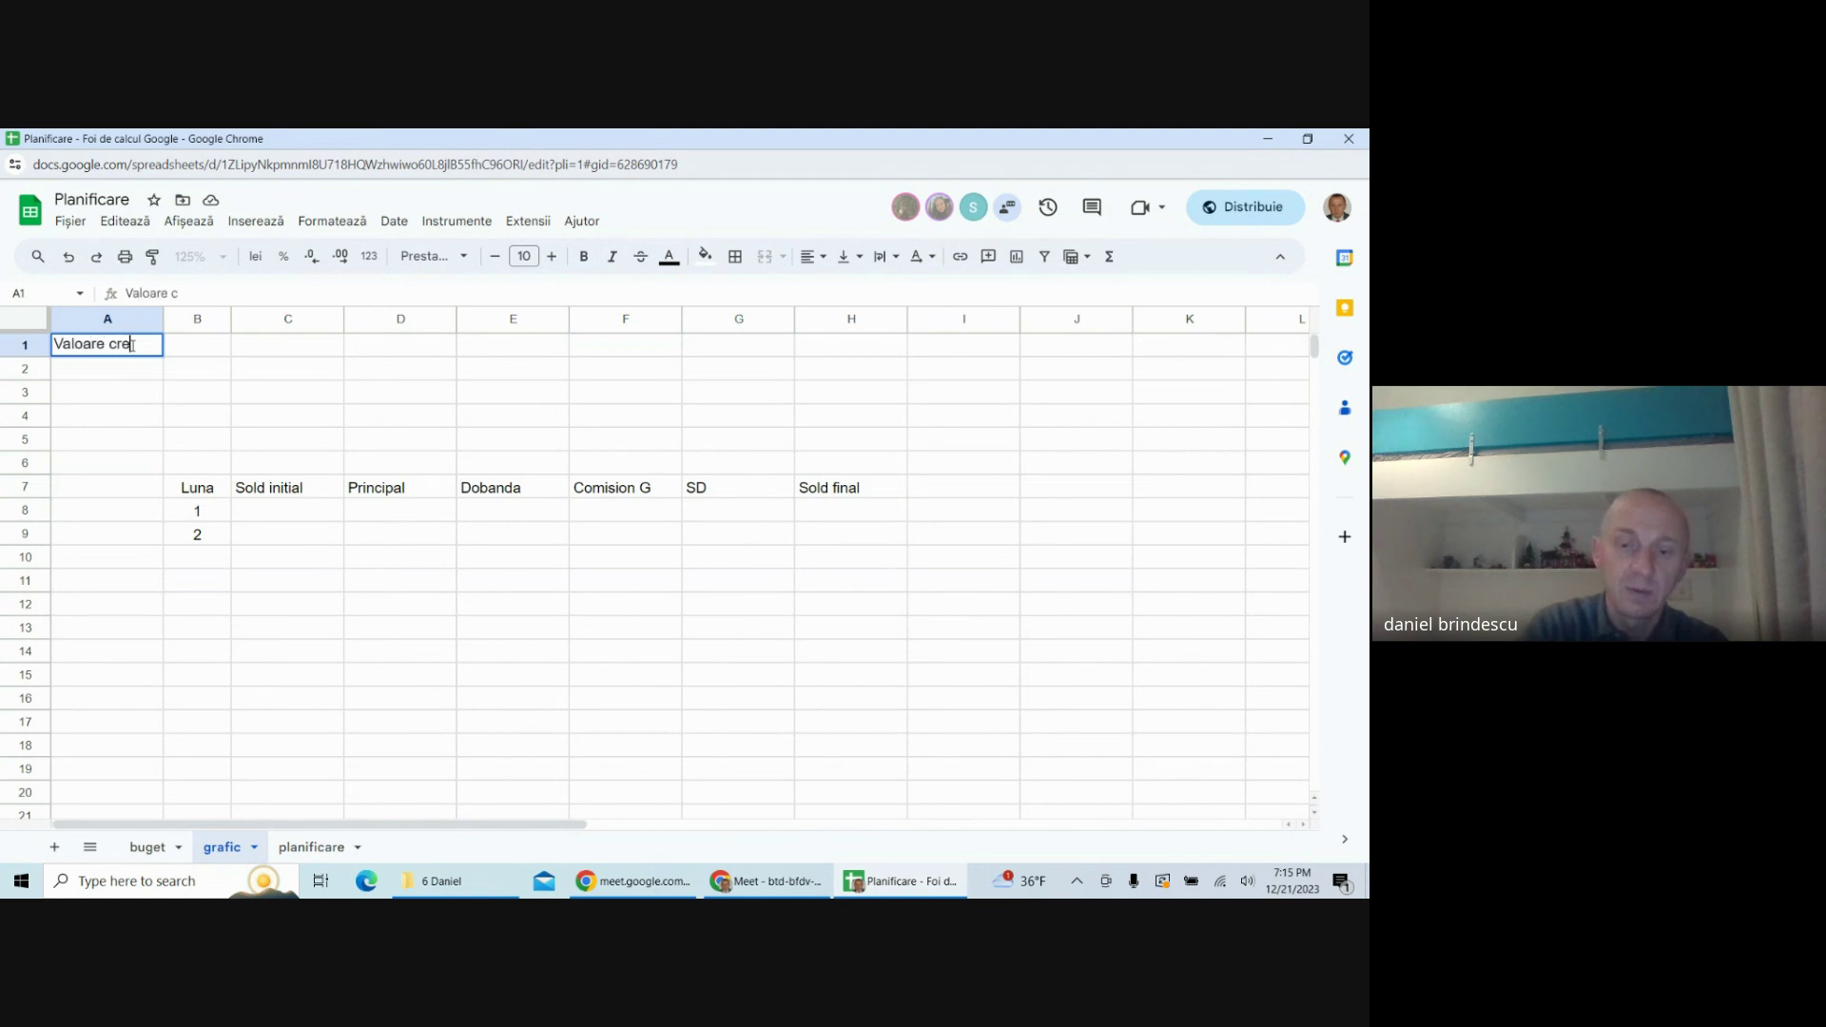
text(dit)
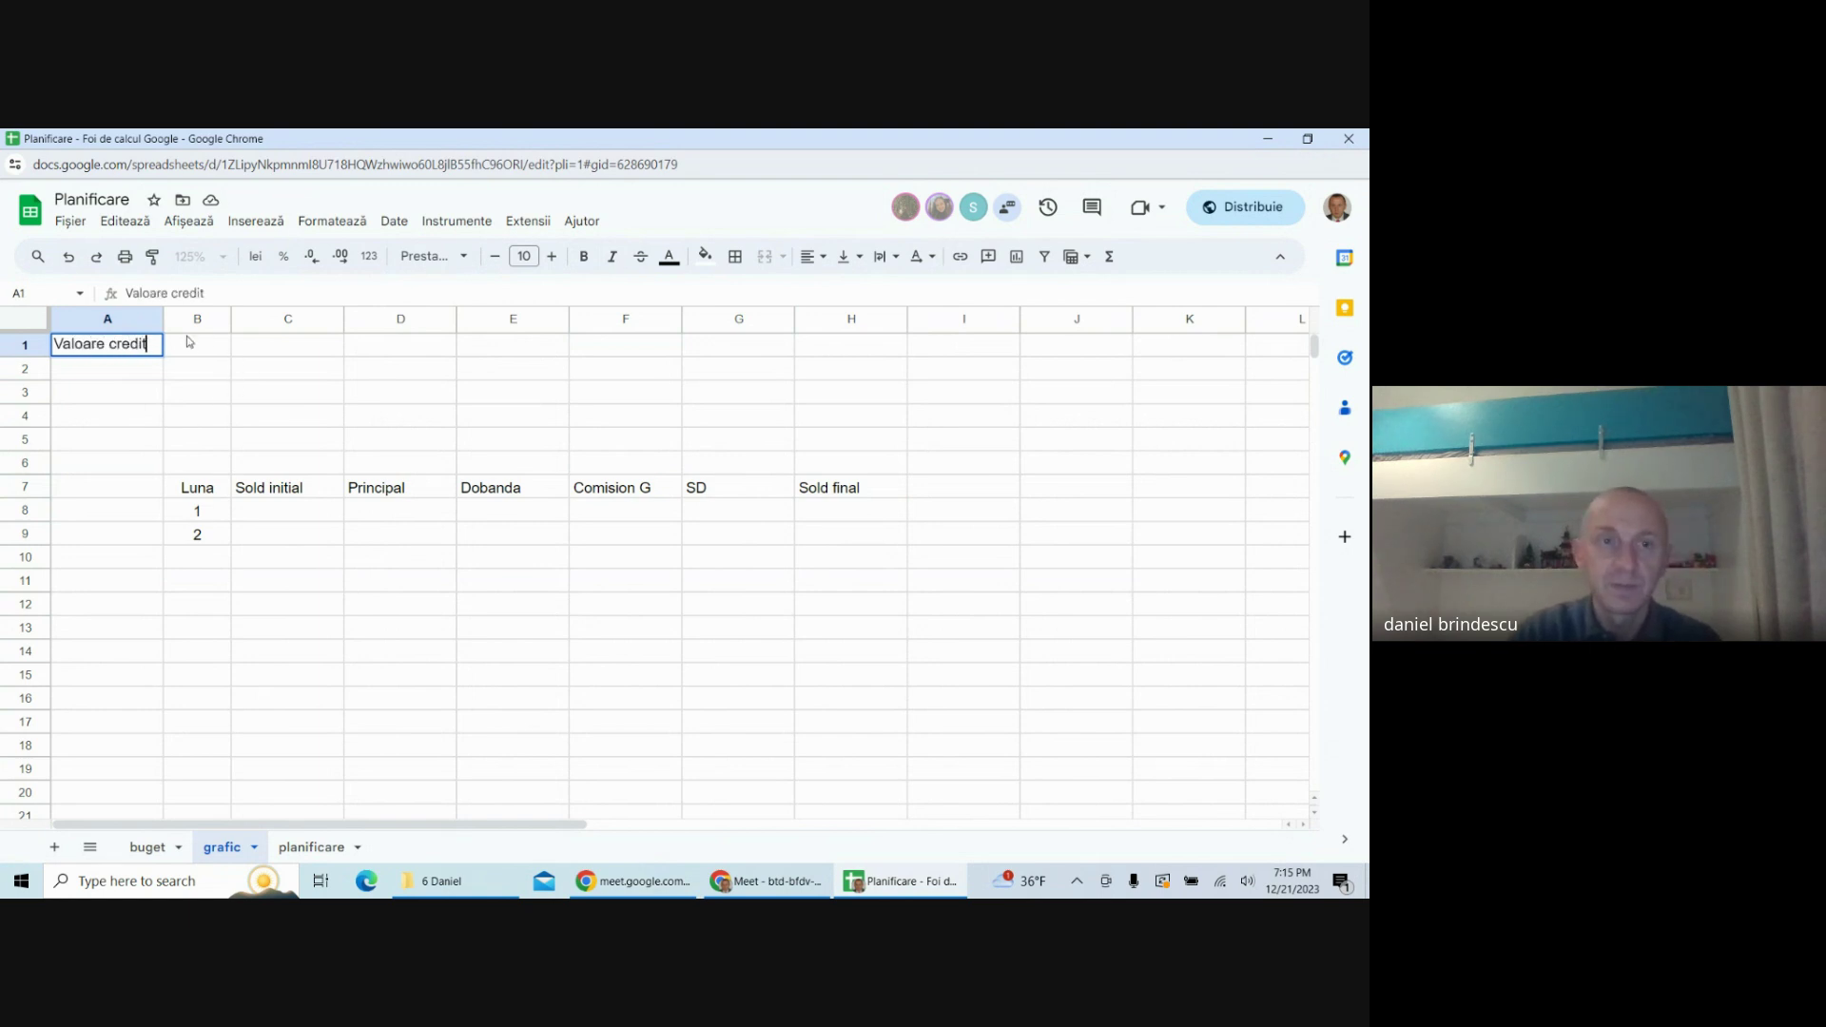
click(193, 344)
- Link C1 to the Credit column total on the buget sheet with the formula =buget!I16
click(245, 354)
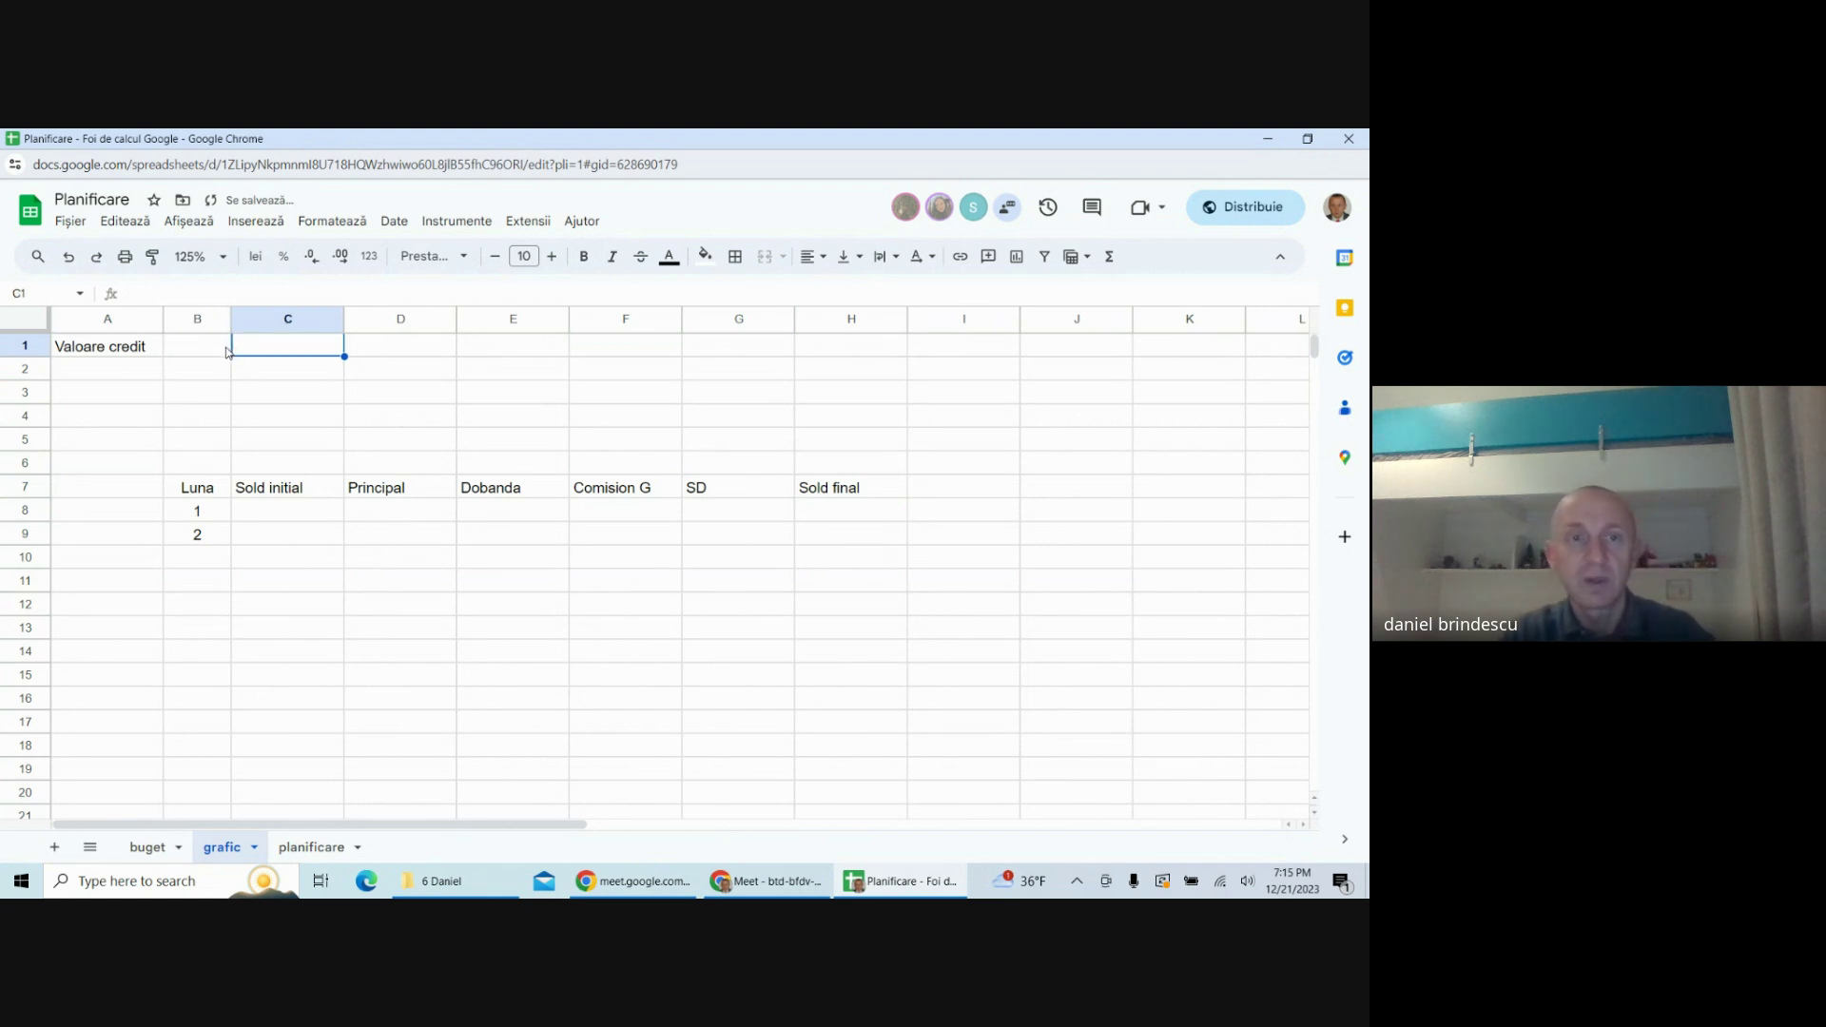
text(=)
click(161, 840)
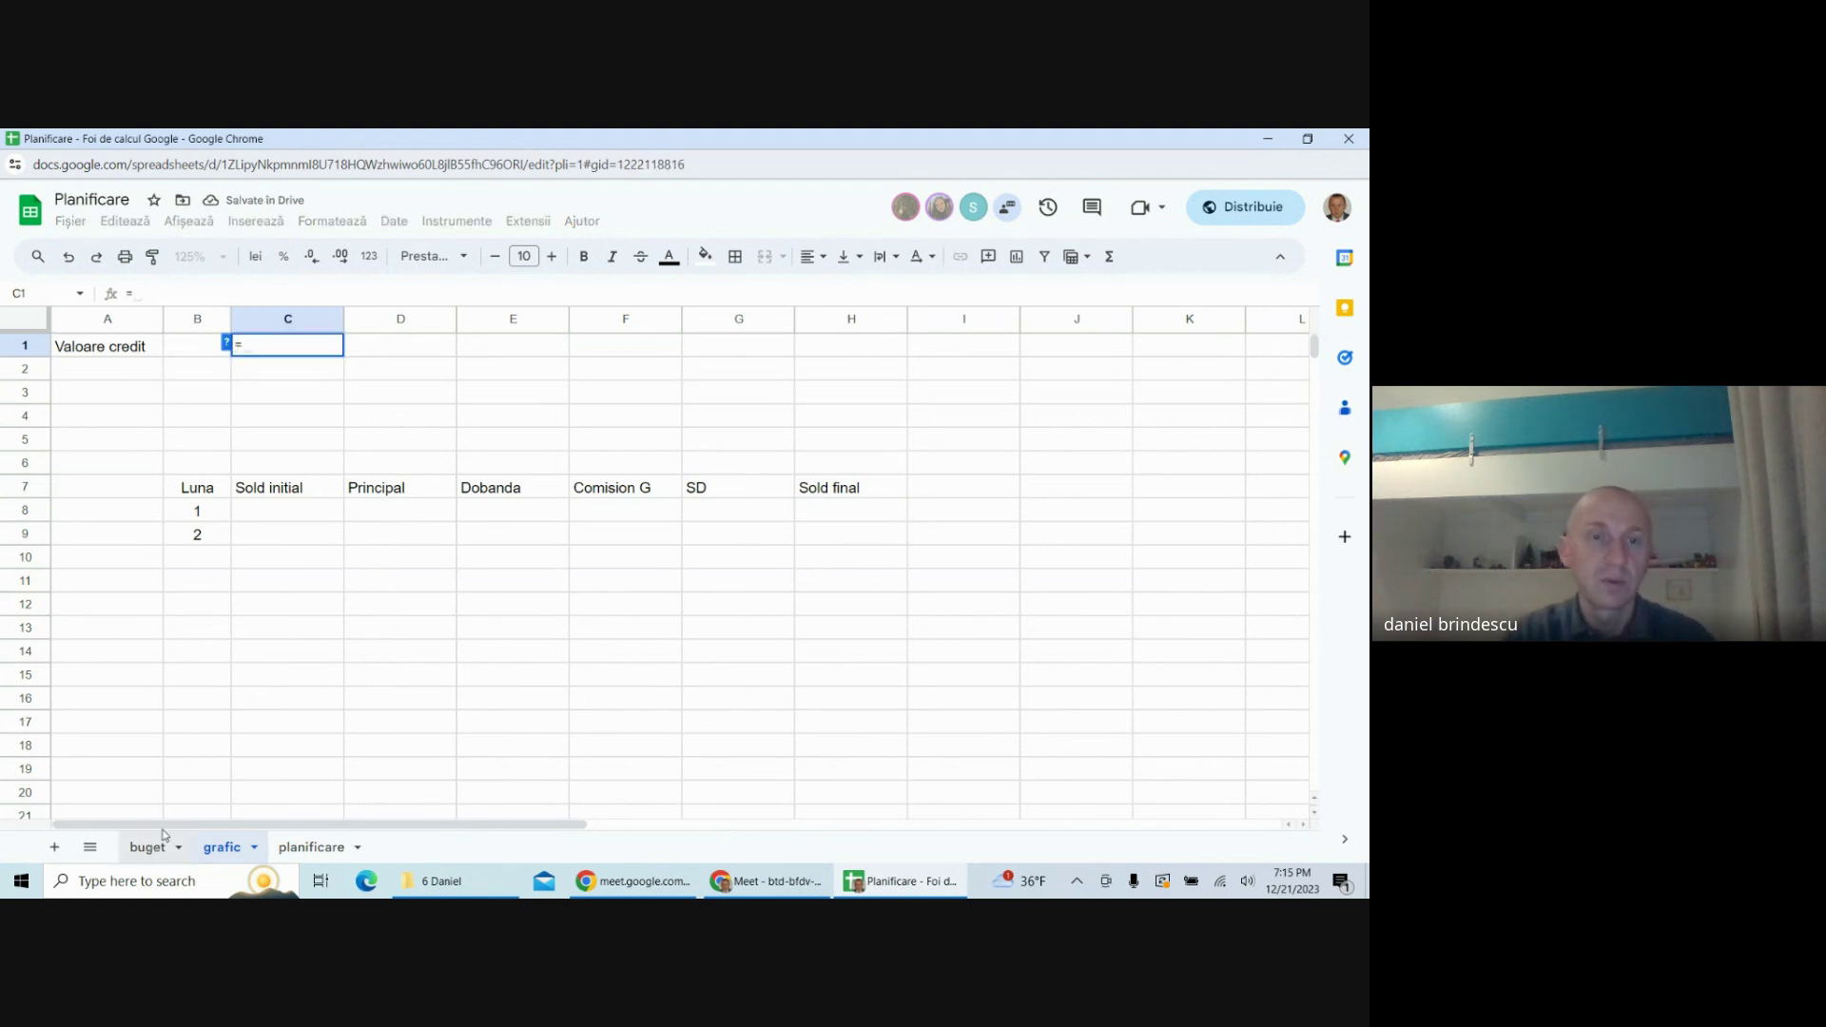
click(1007, 700)
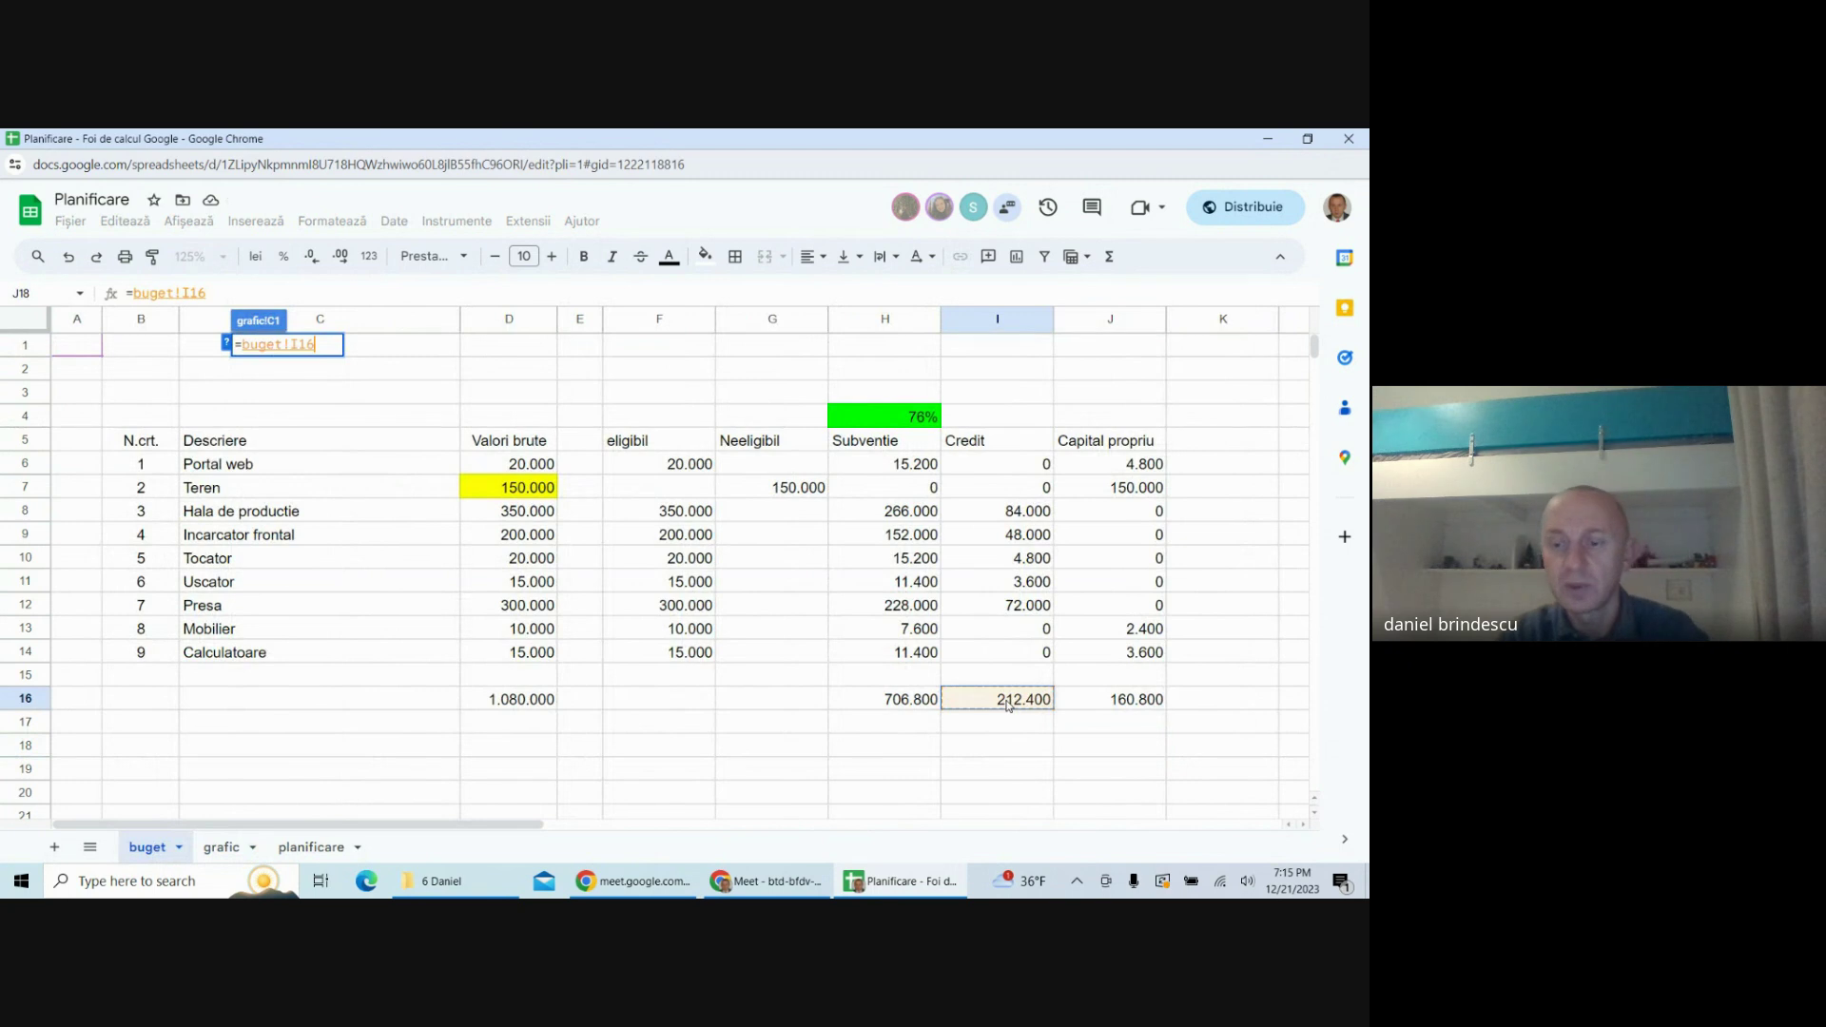
key(Return)
- Add the label Perioada credit in A2, with the value 5 in C2 and the unit ani in D2
click(114, 376)
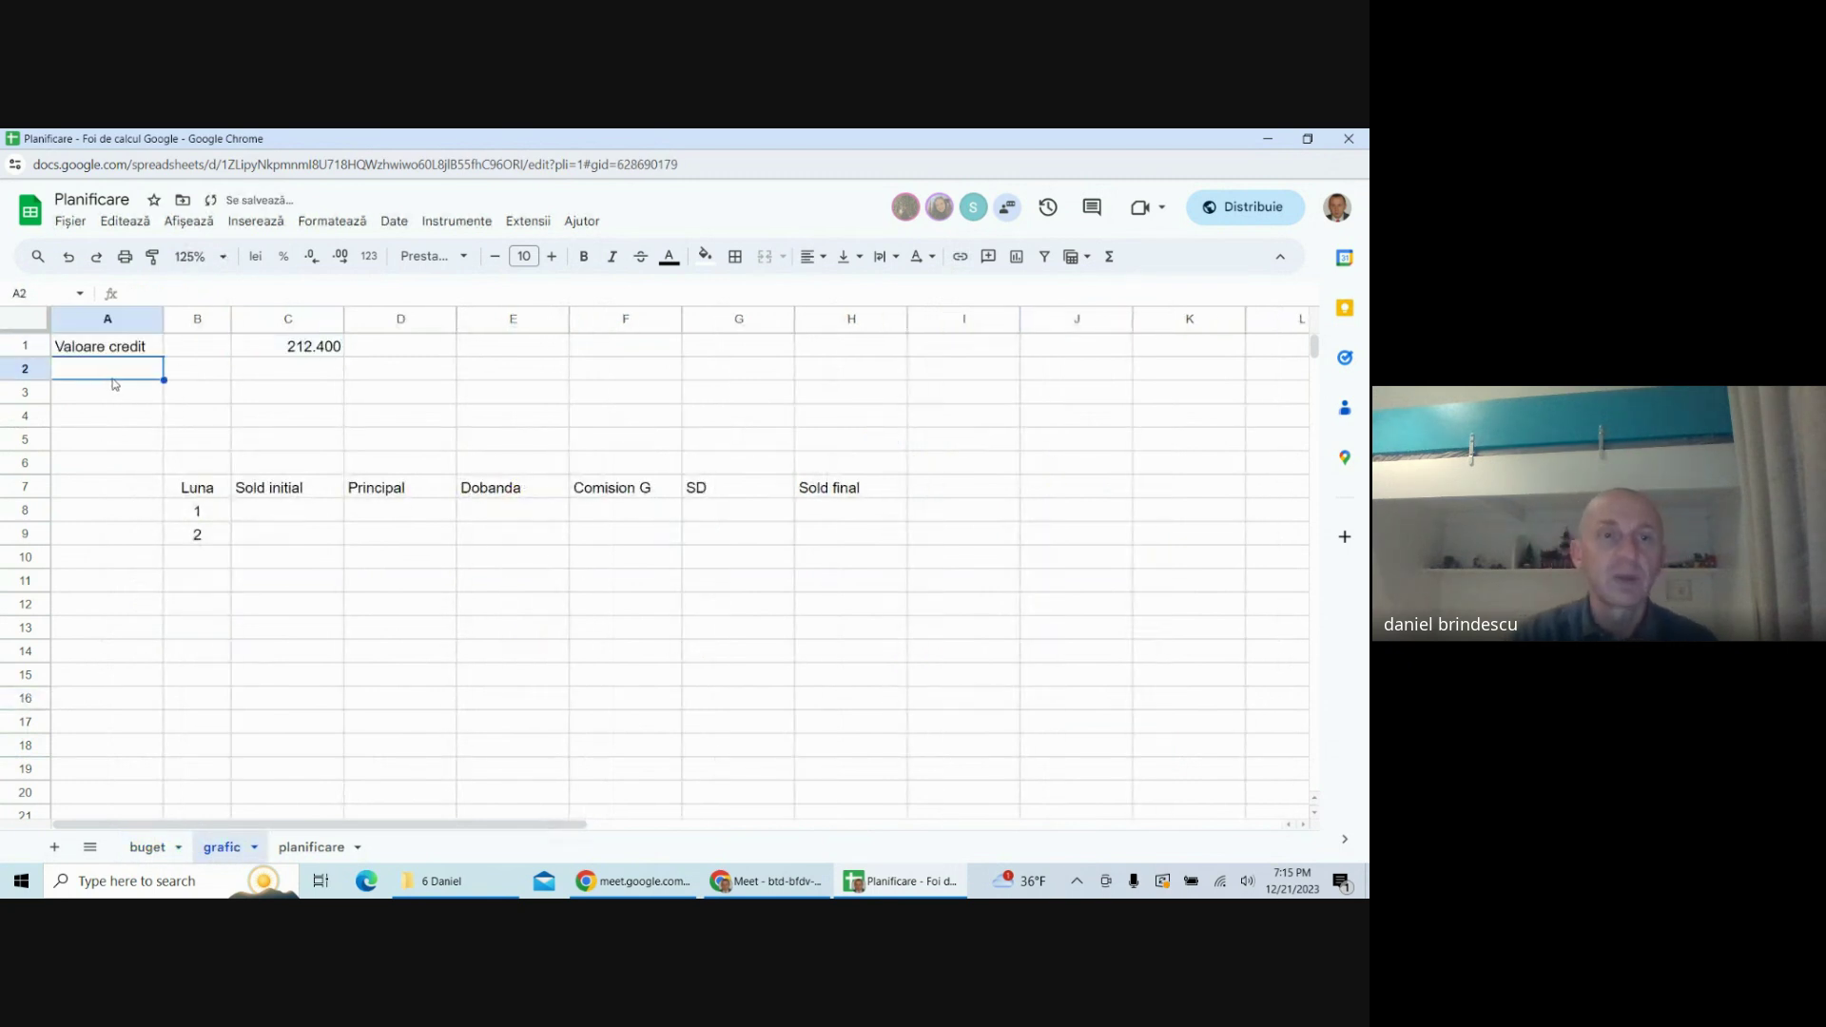
text(Per)
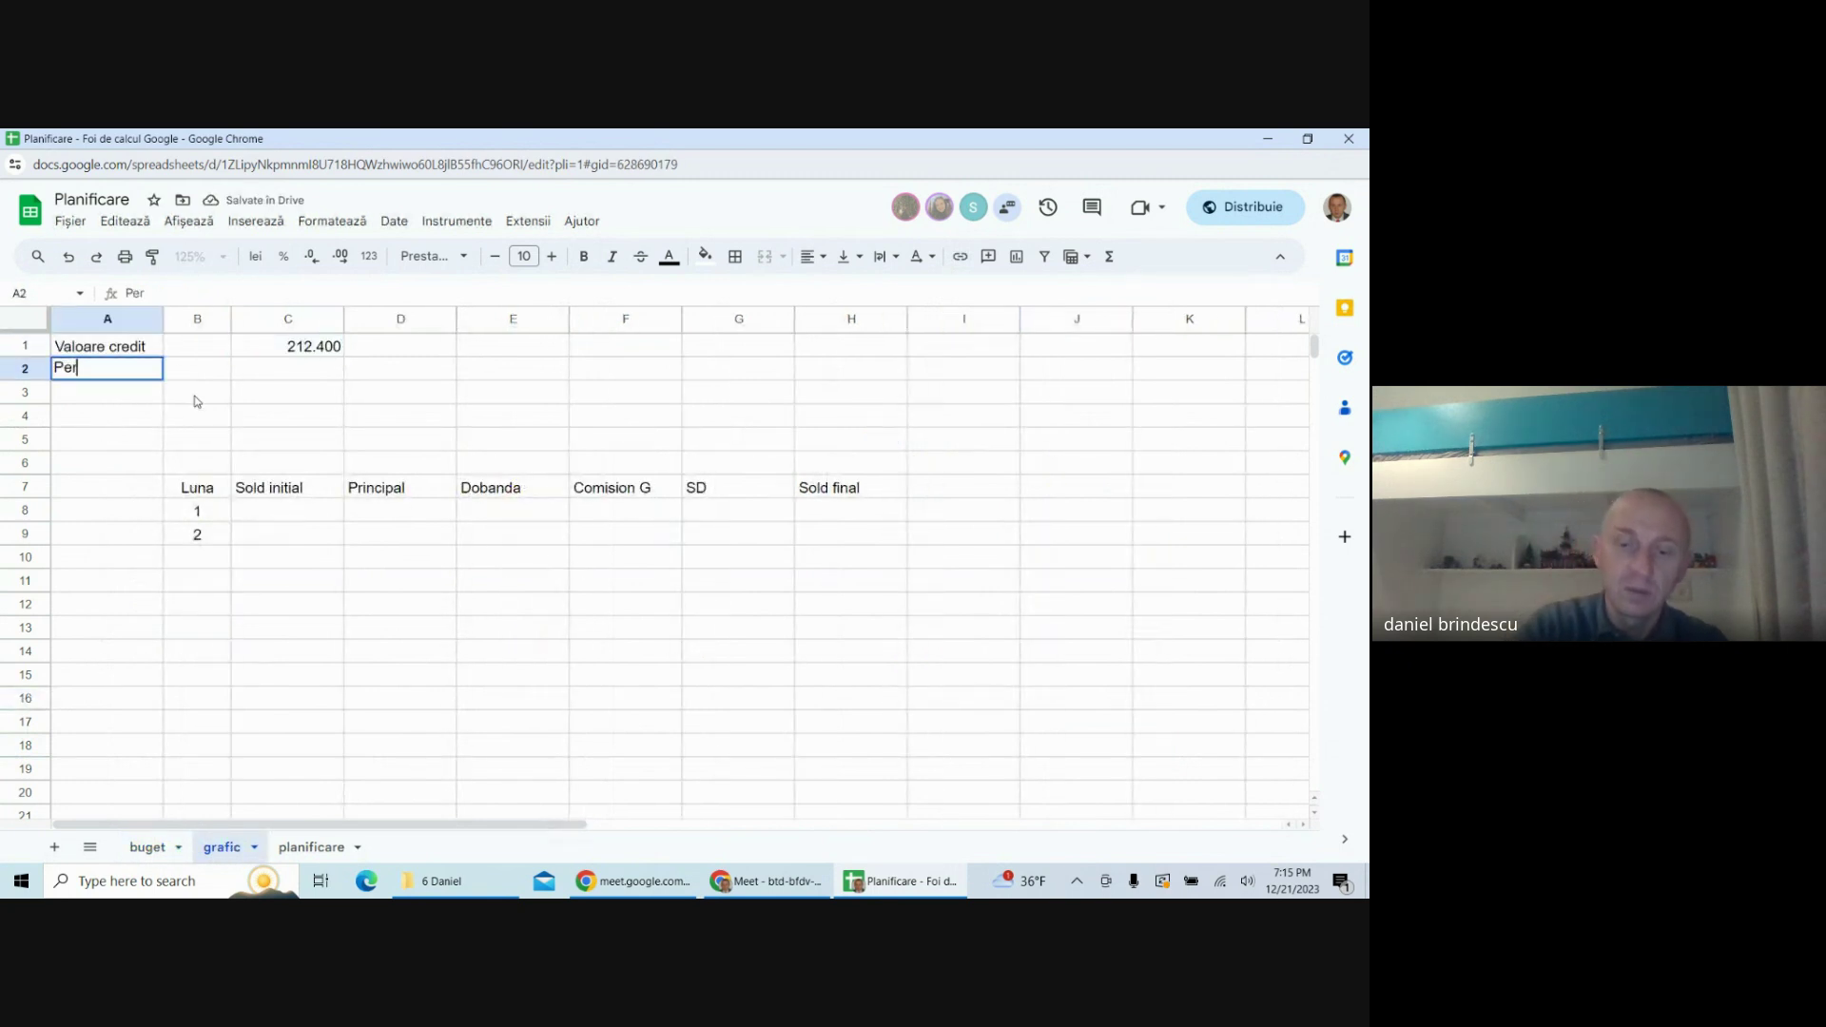
text(ioada credit)
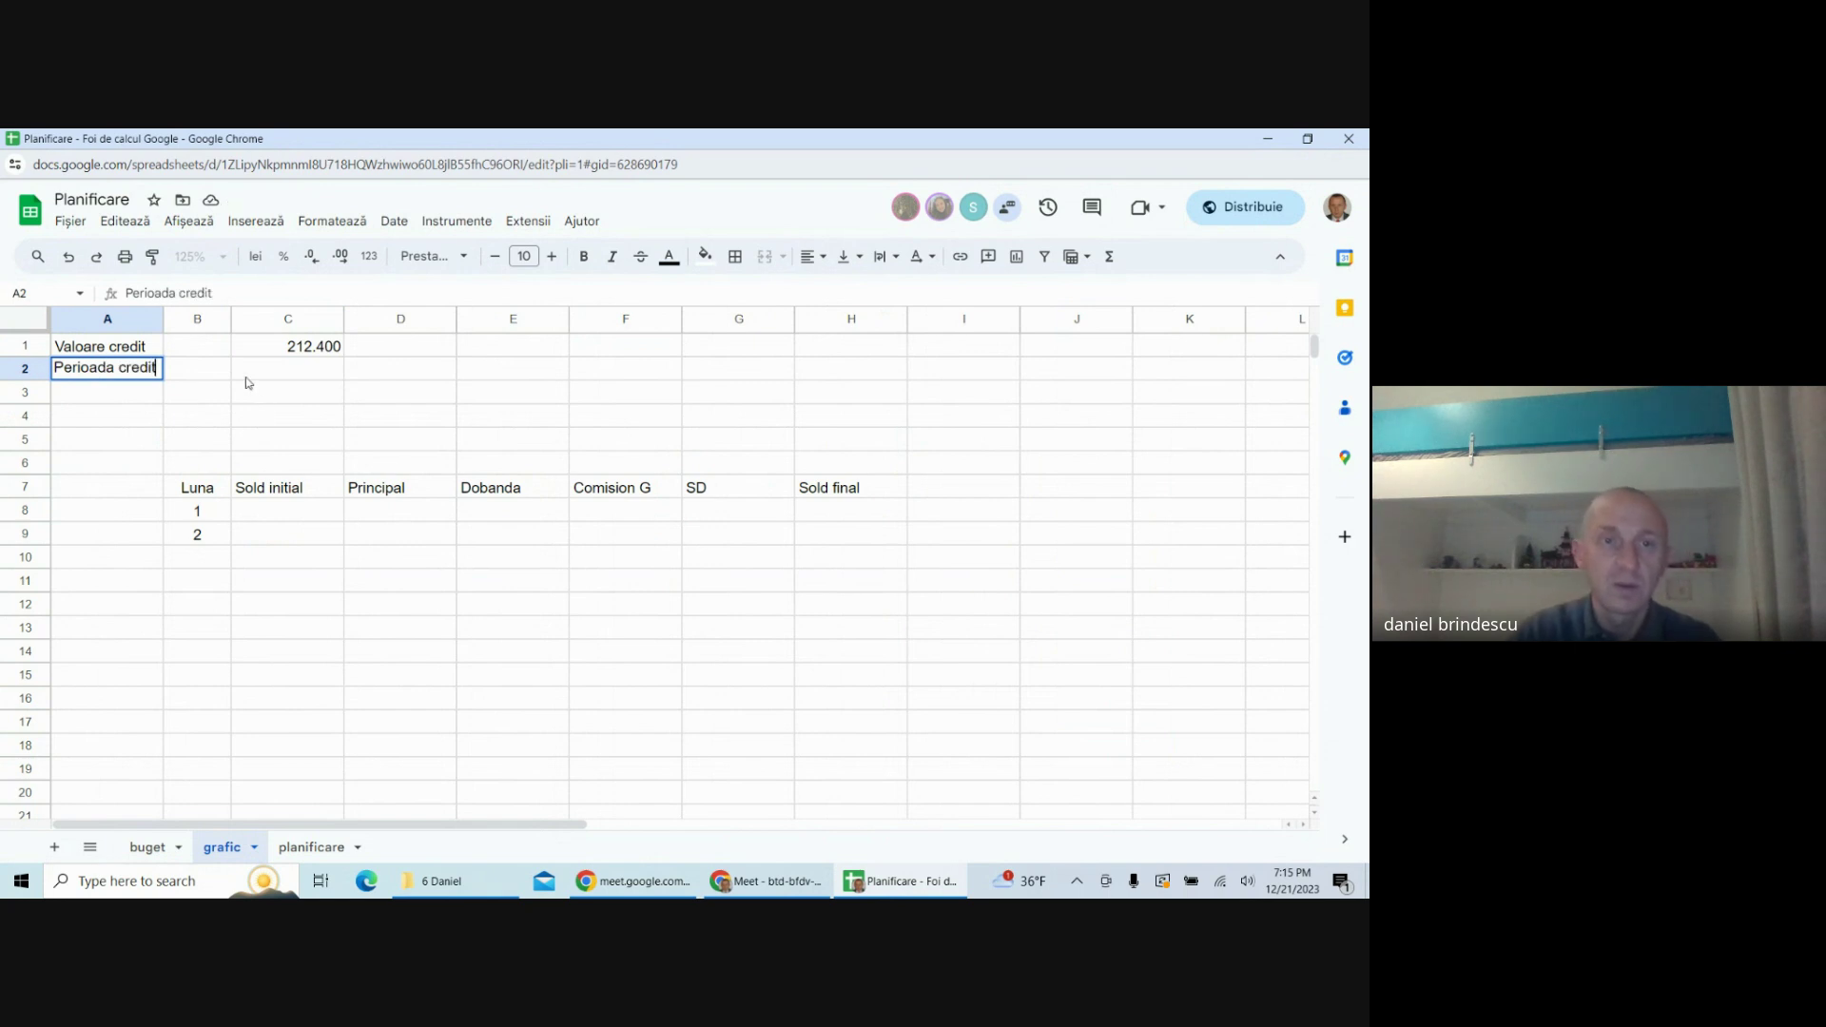
click(245, 378)
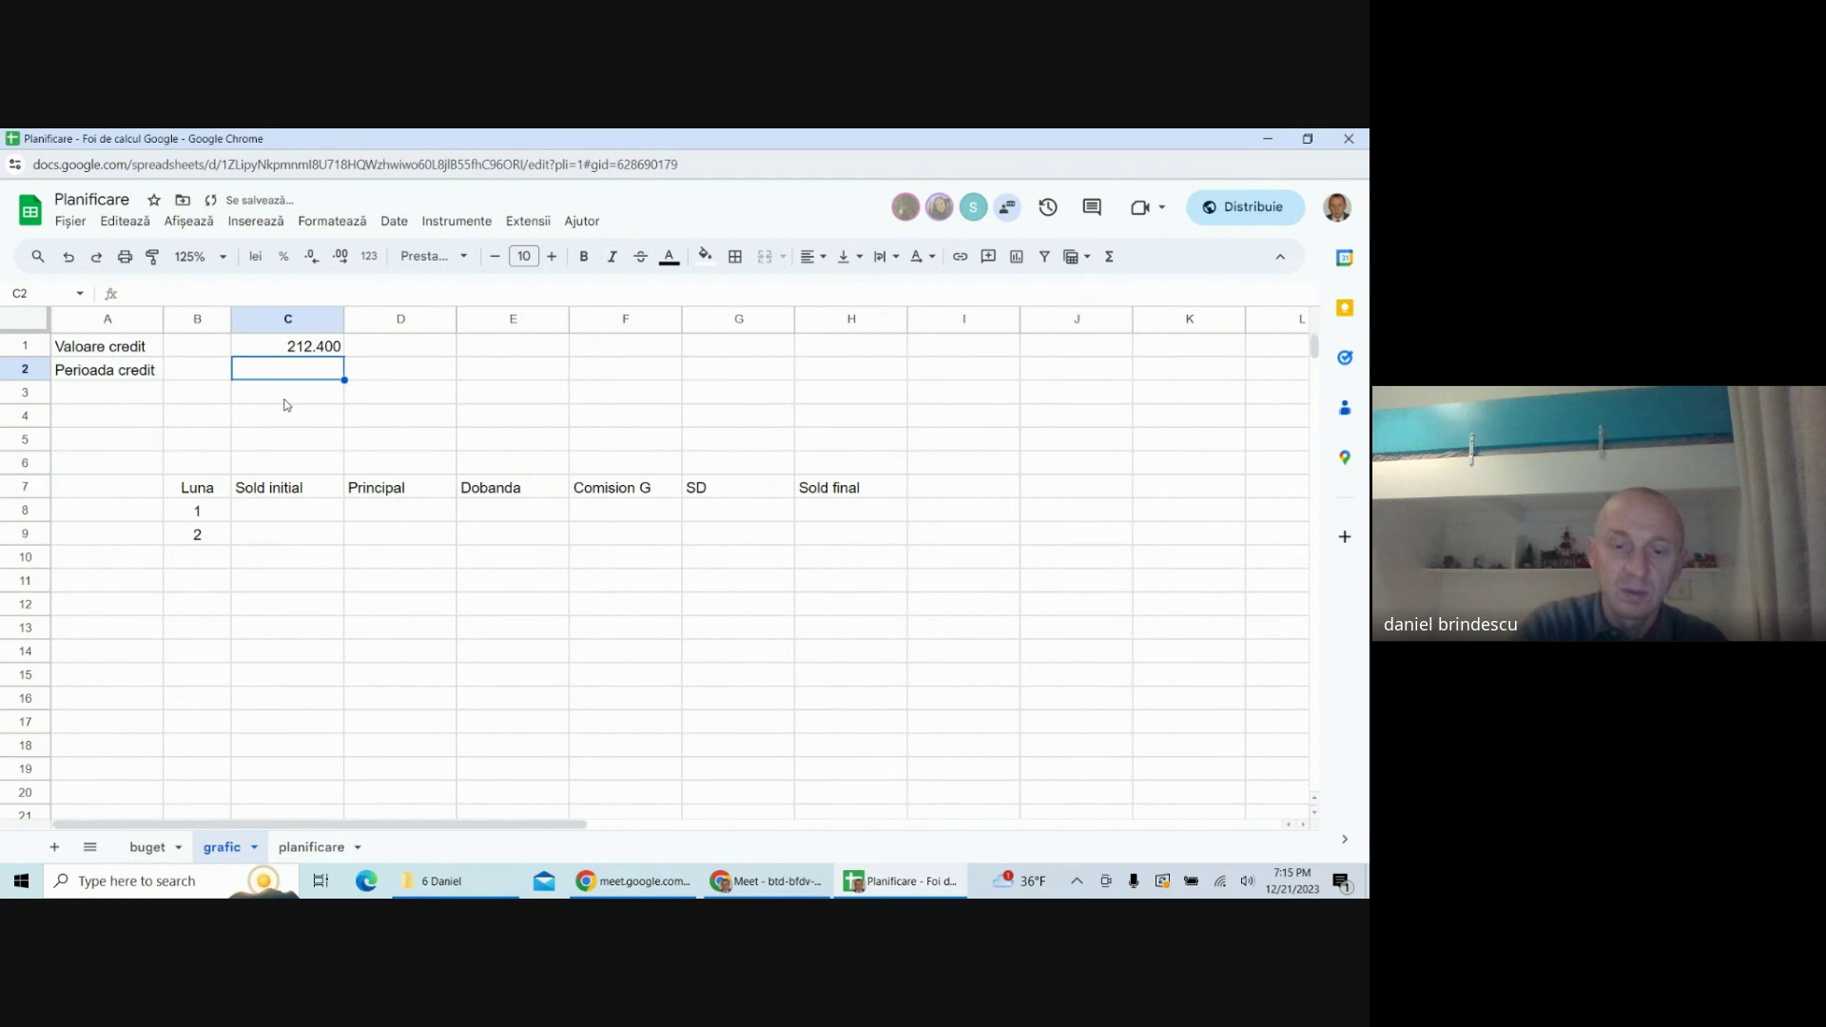
text(5)
key(Tab)
text(ani)
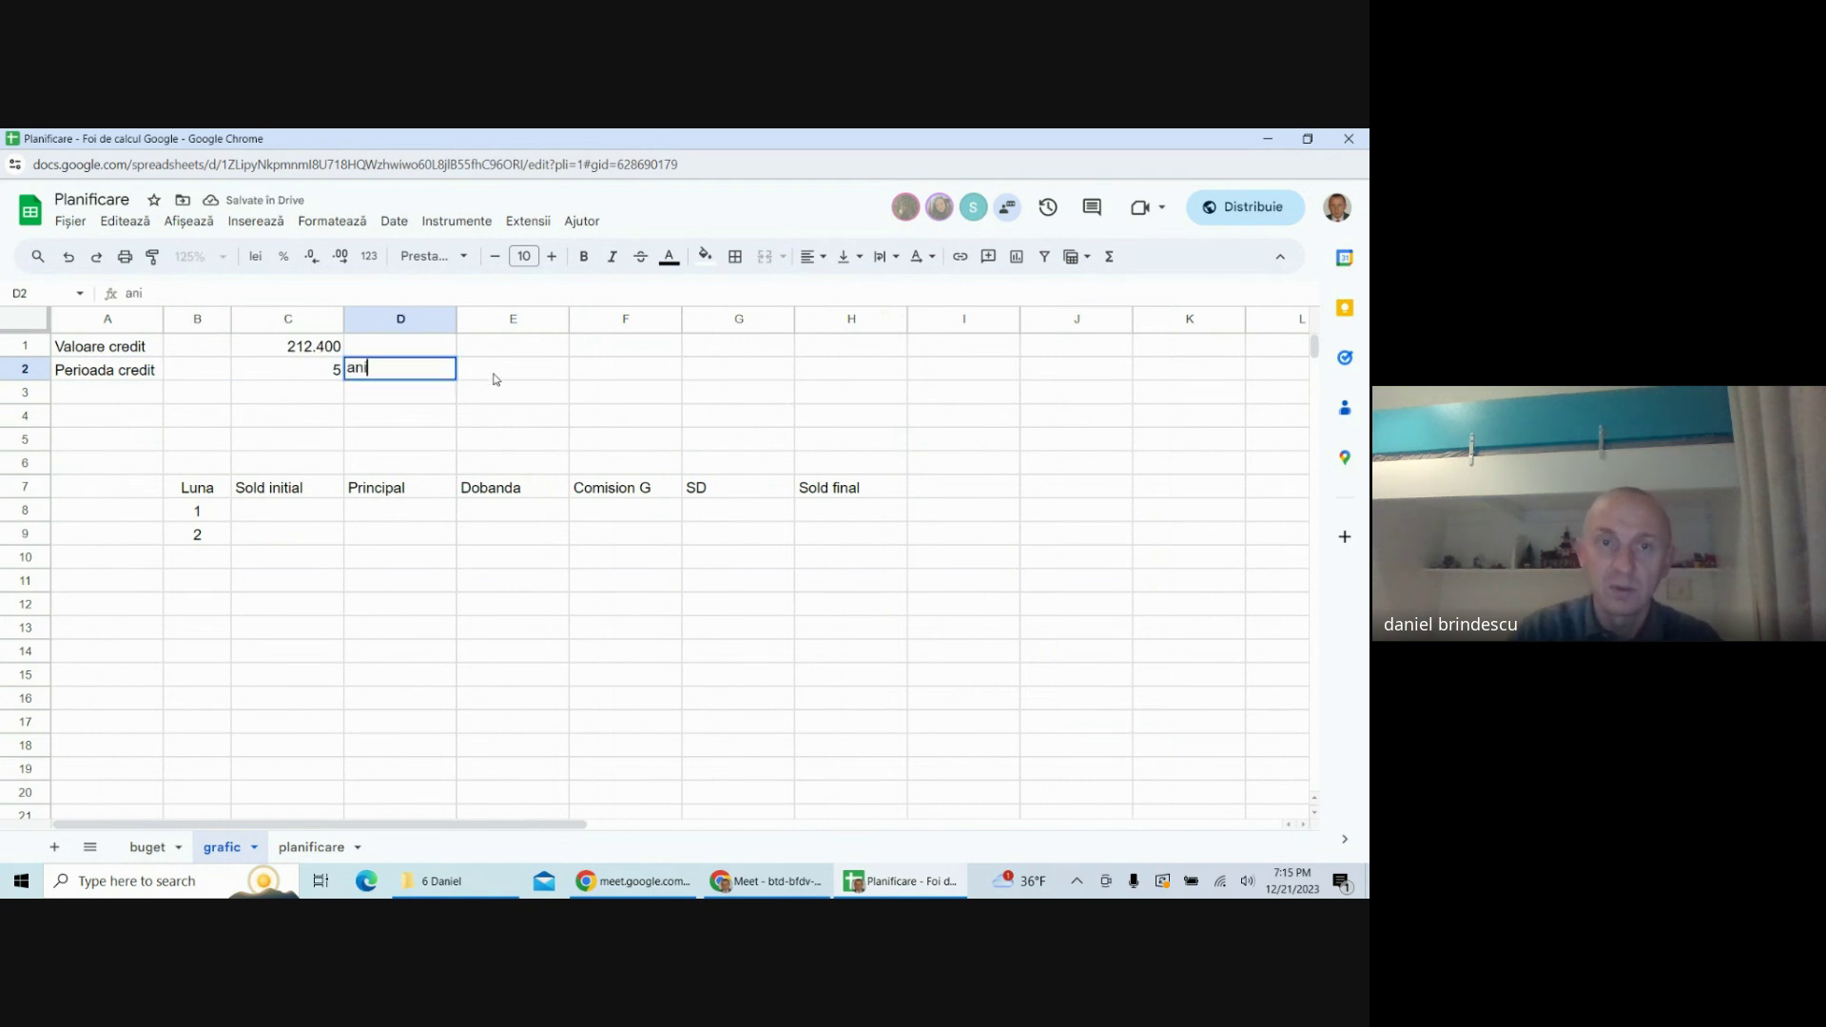
key(Tab)
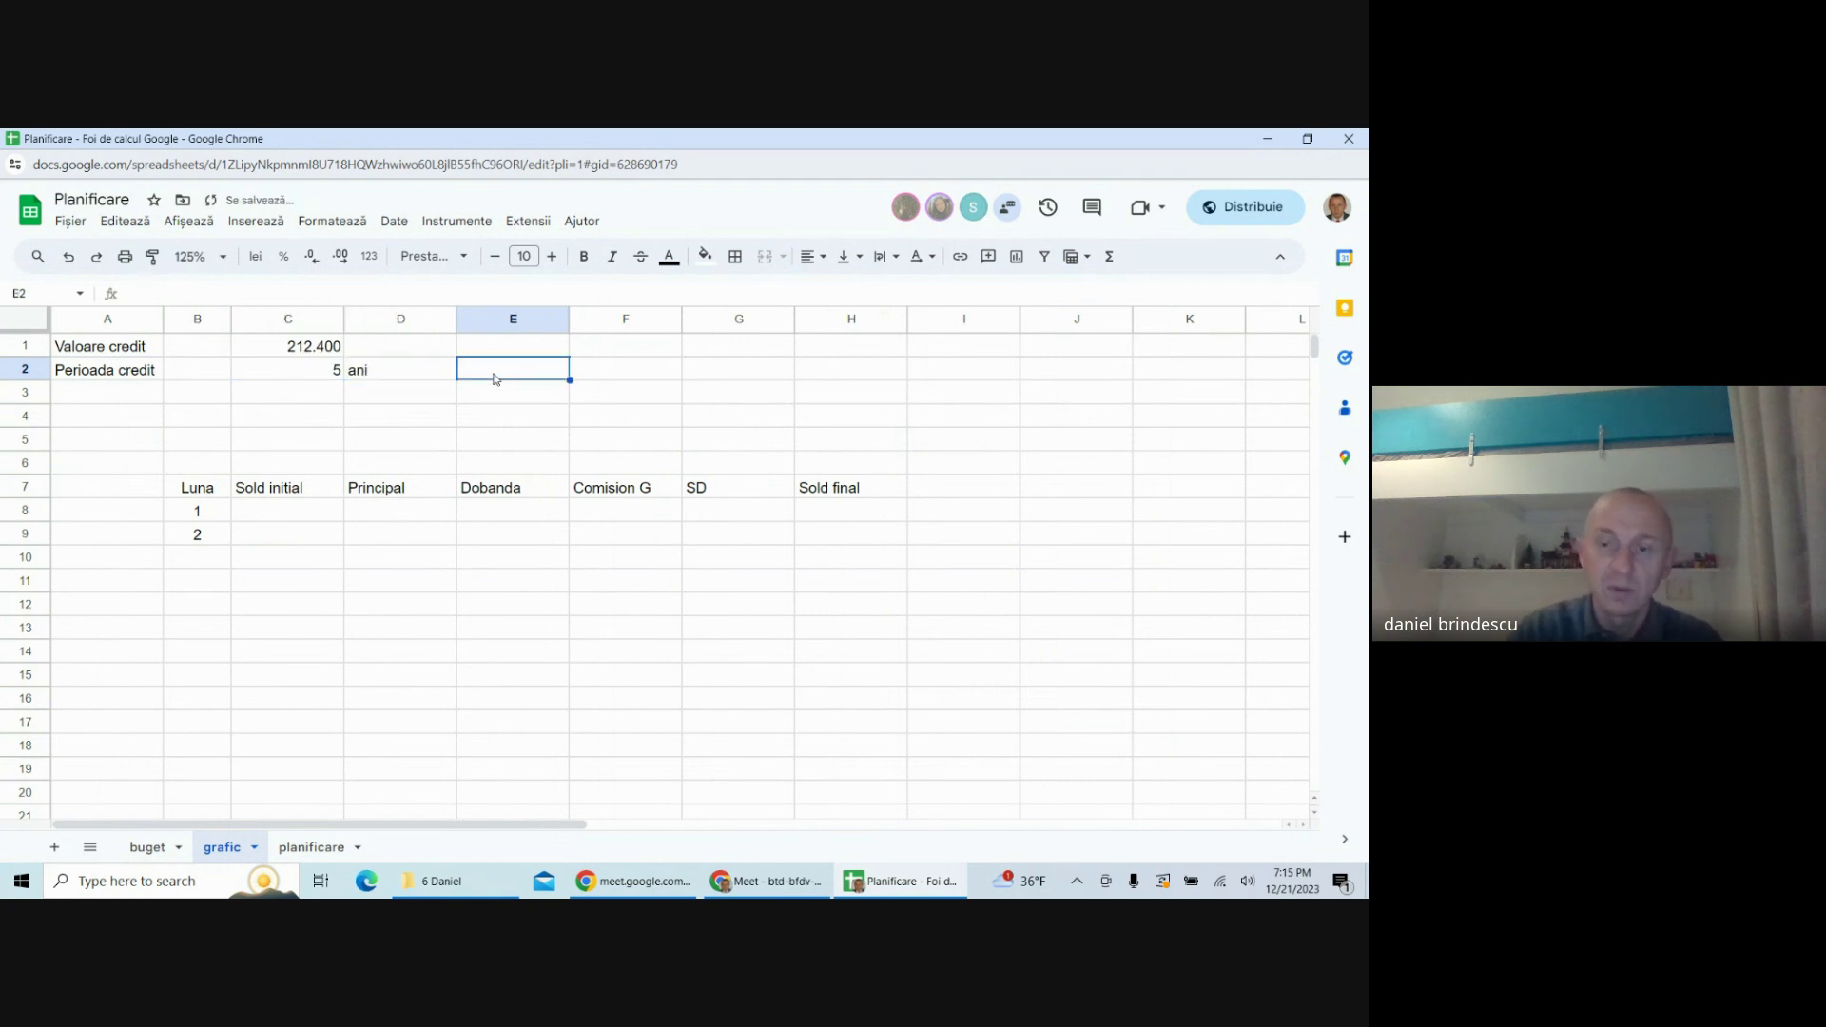
- Enter an equals sign as plain text in E2, after the credit period in years
text(=)
key(Return)
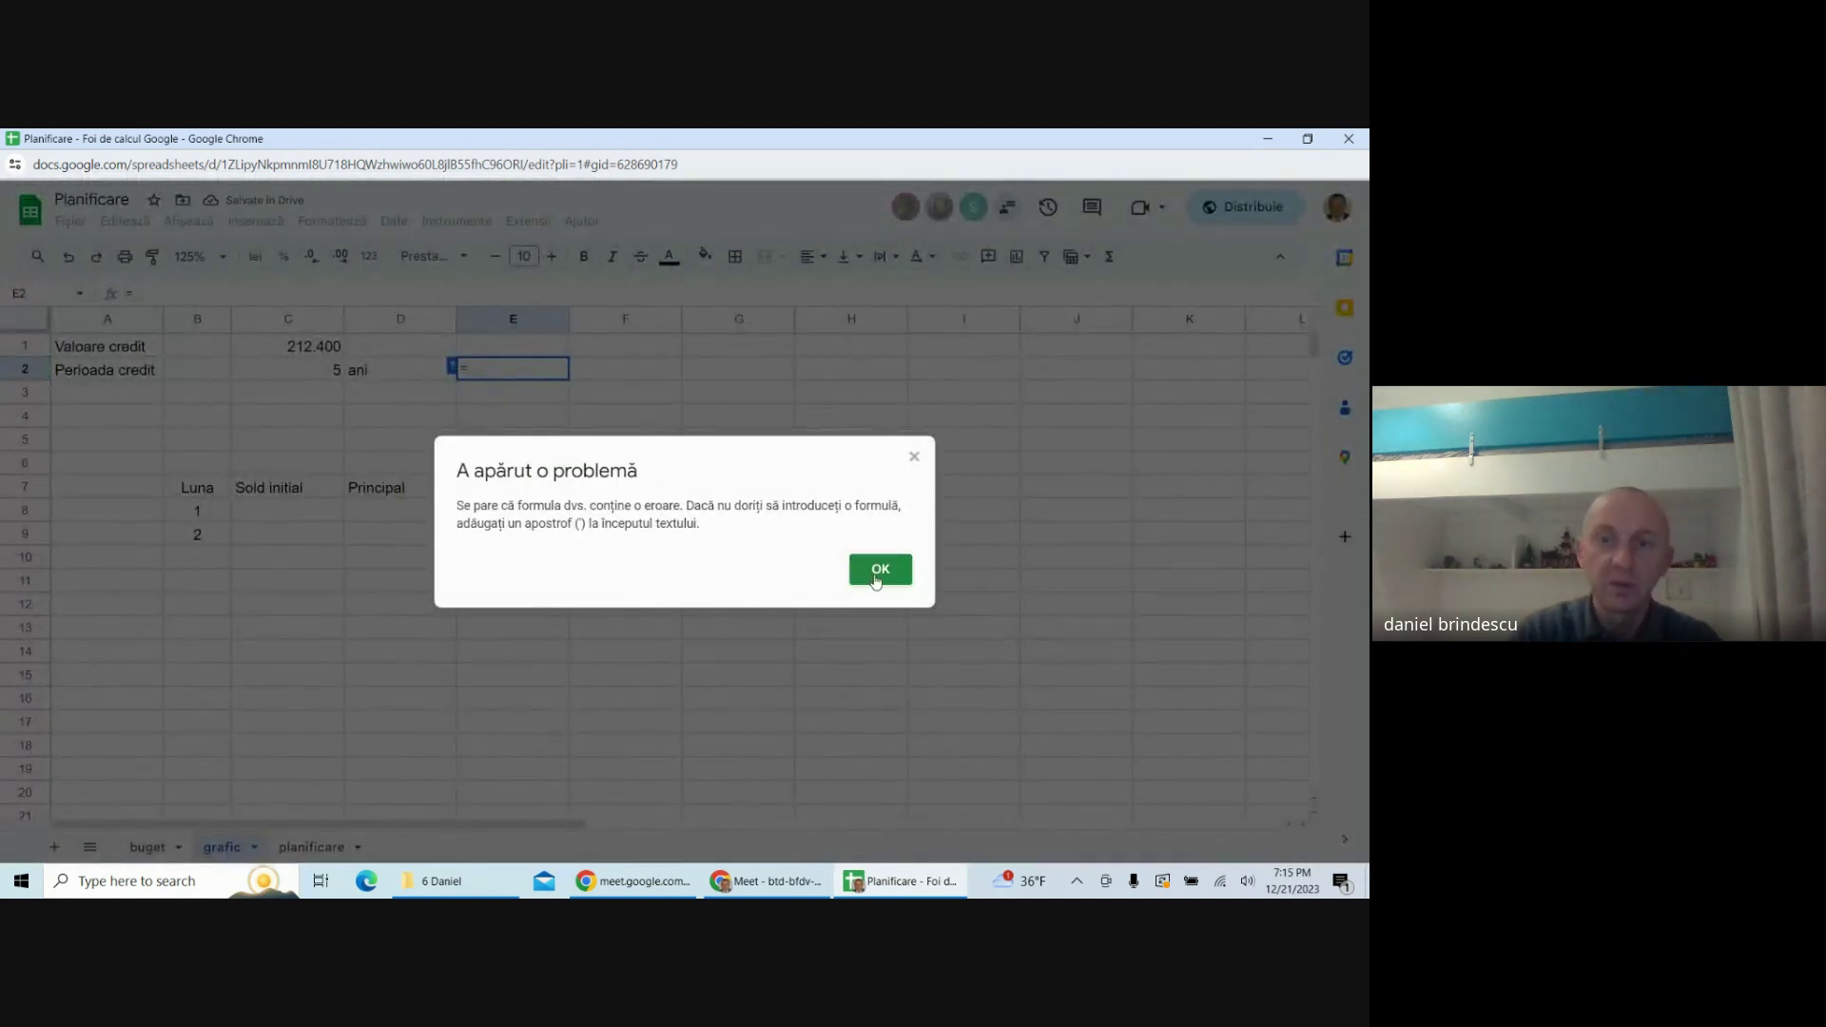
click(855, 580)
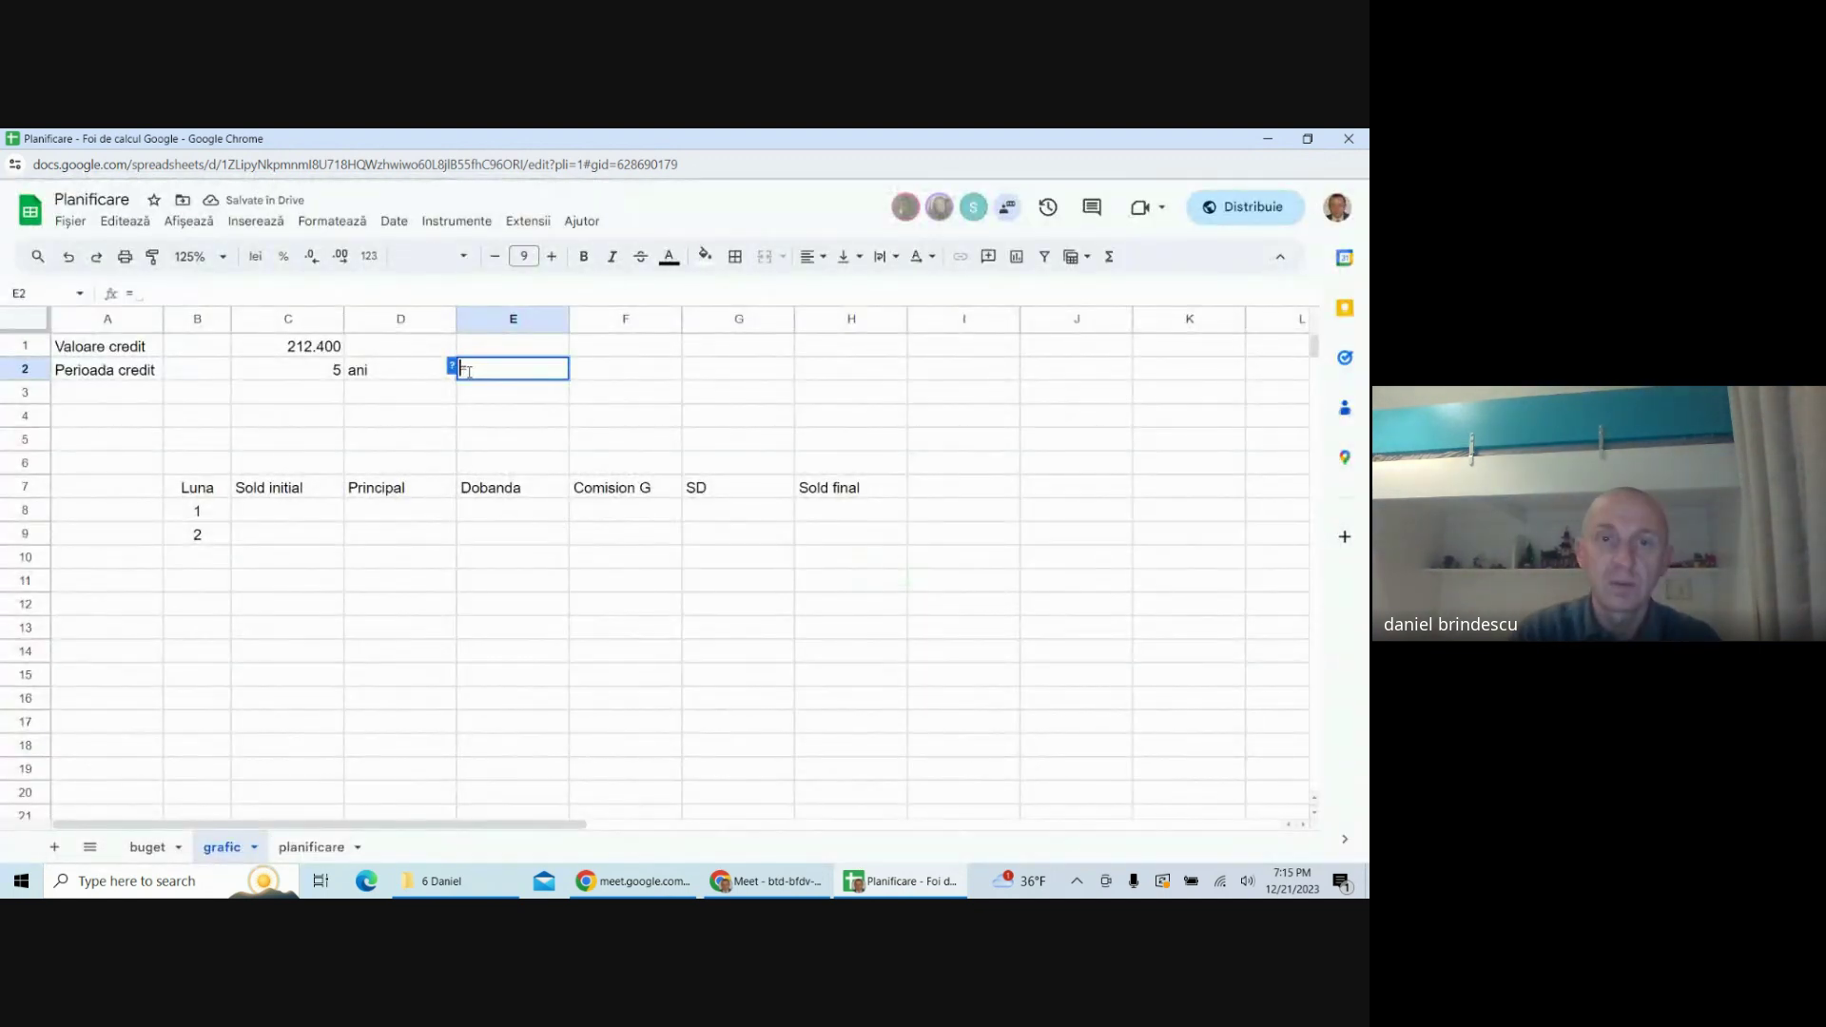
key(Return)
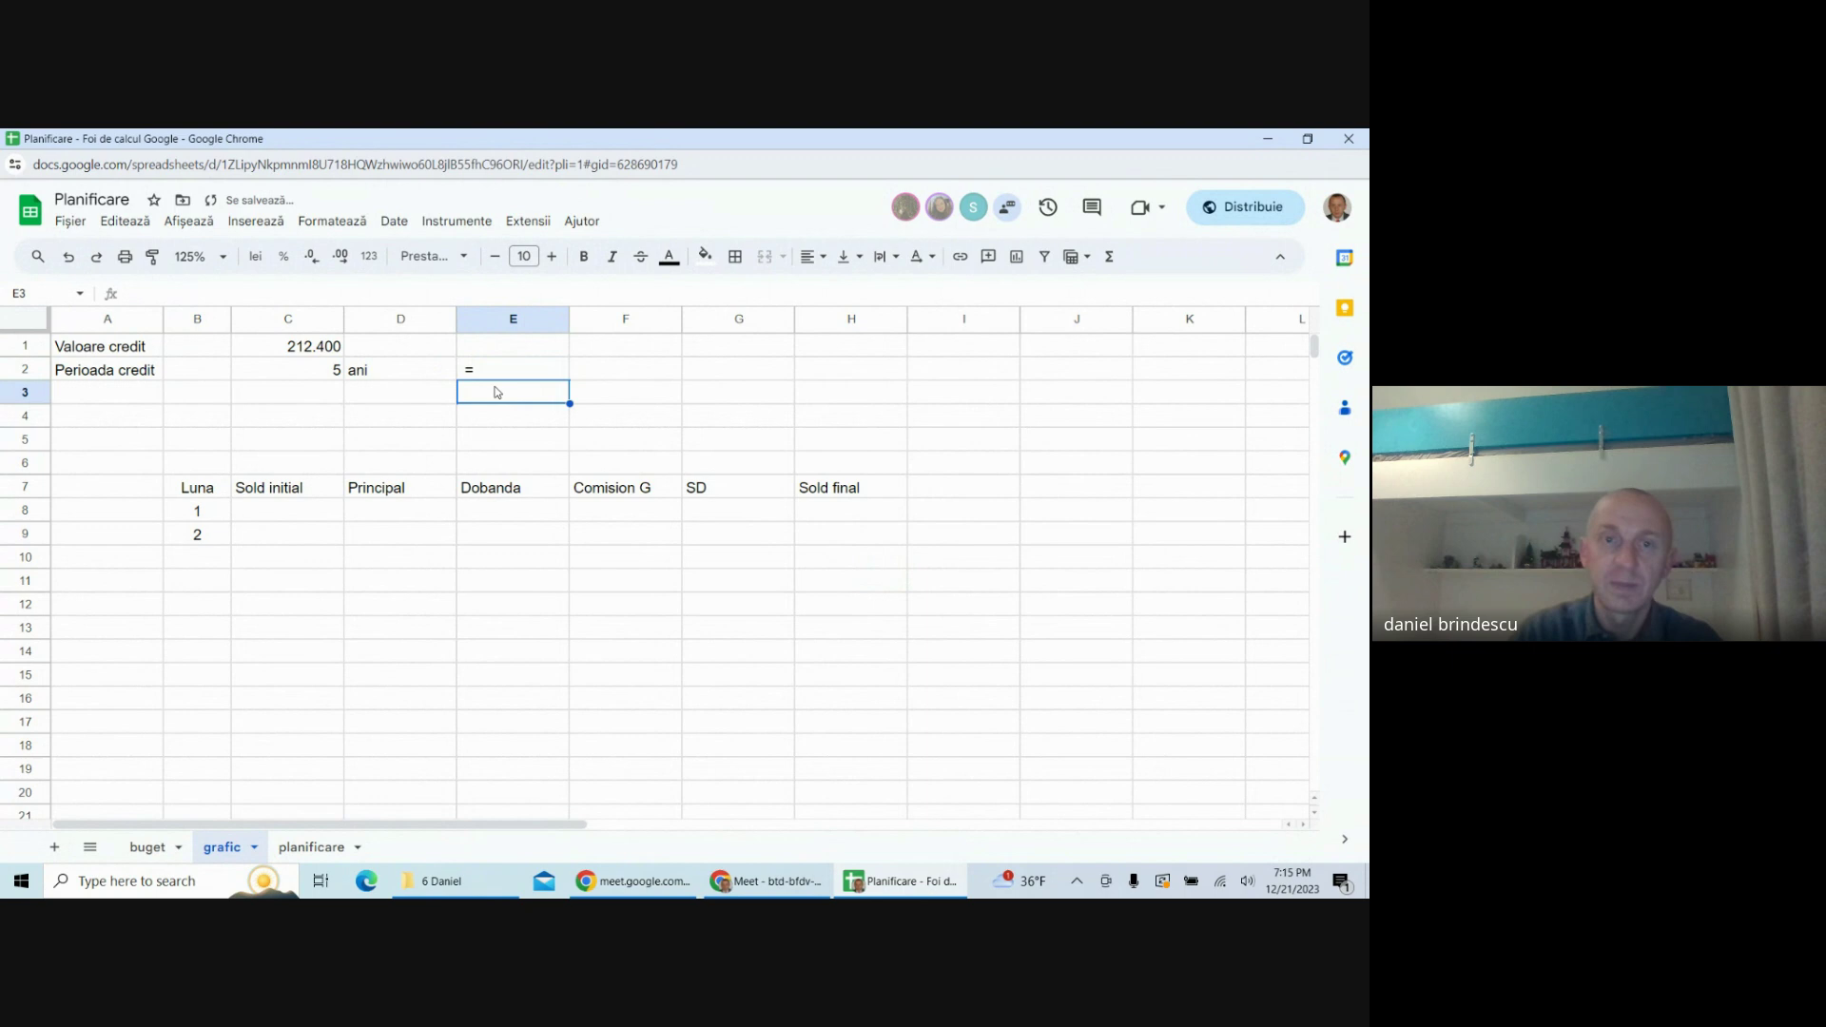
- Convert the credit period to months in F2 with the formula =12*C2 and add the unit luni in G2
click(619, 379)
text(=)
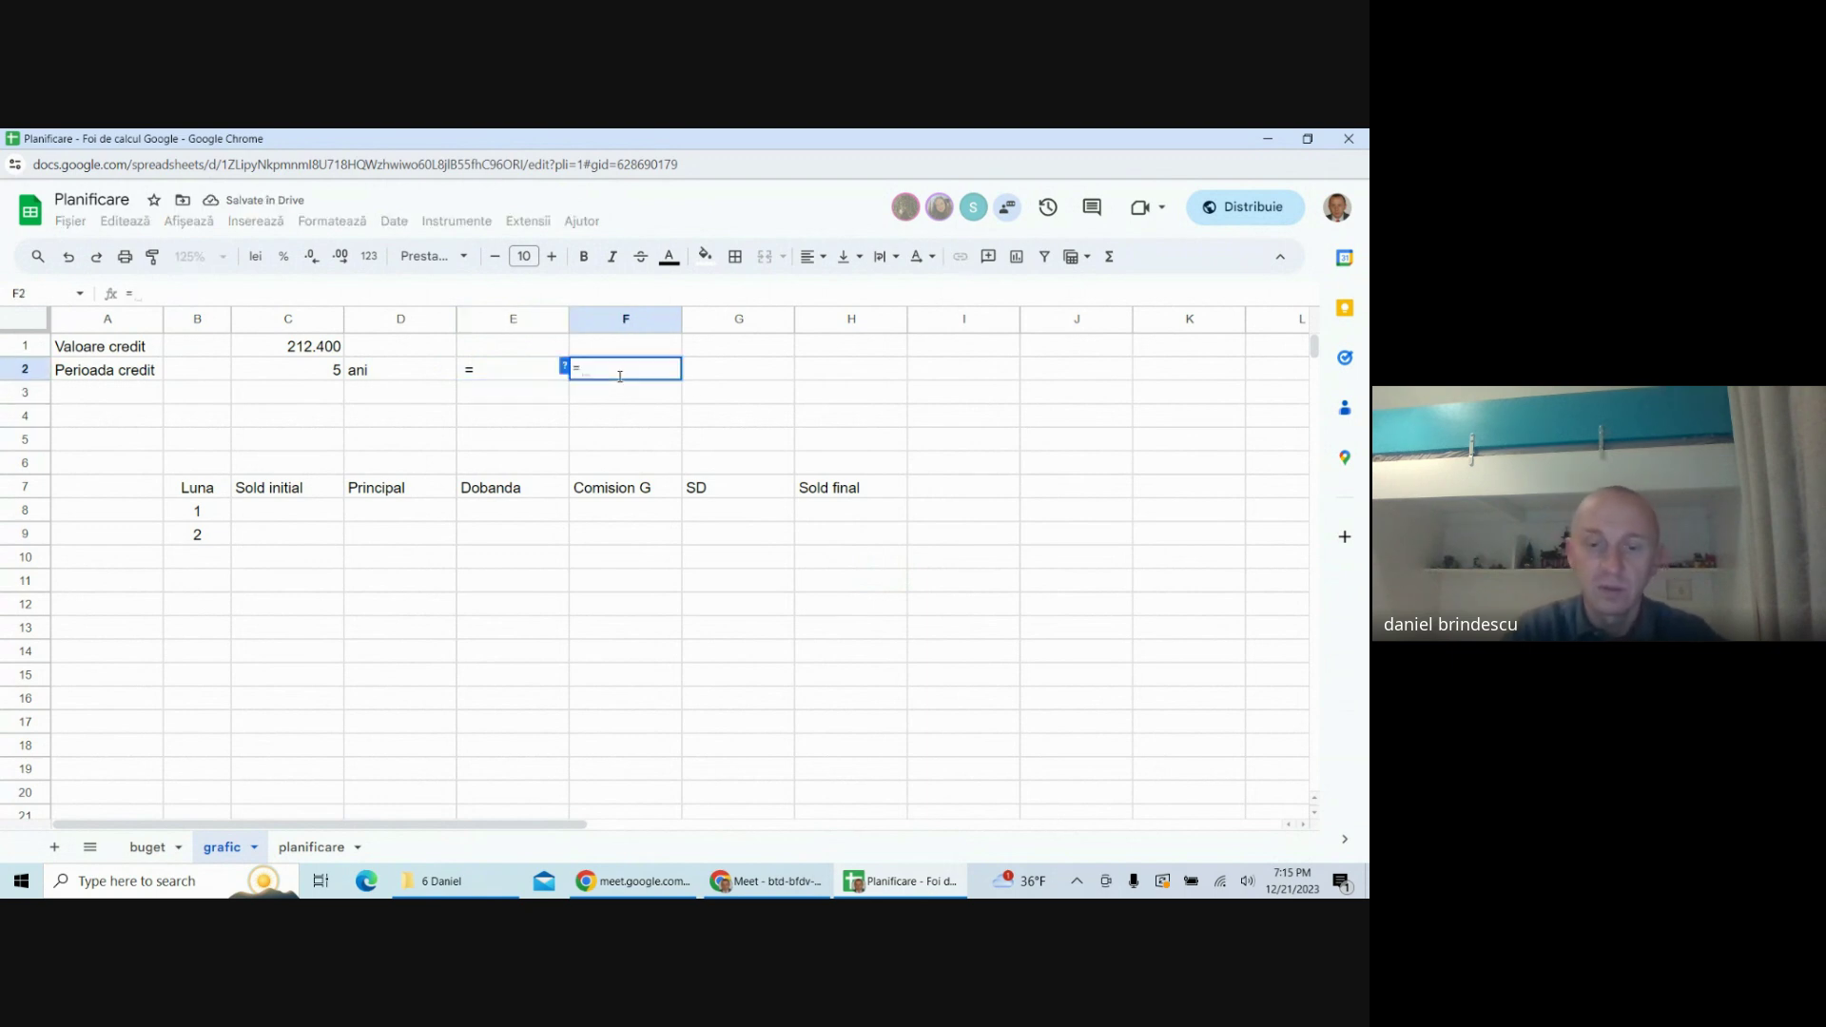
text(12)
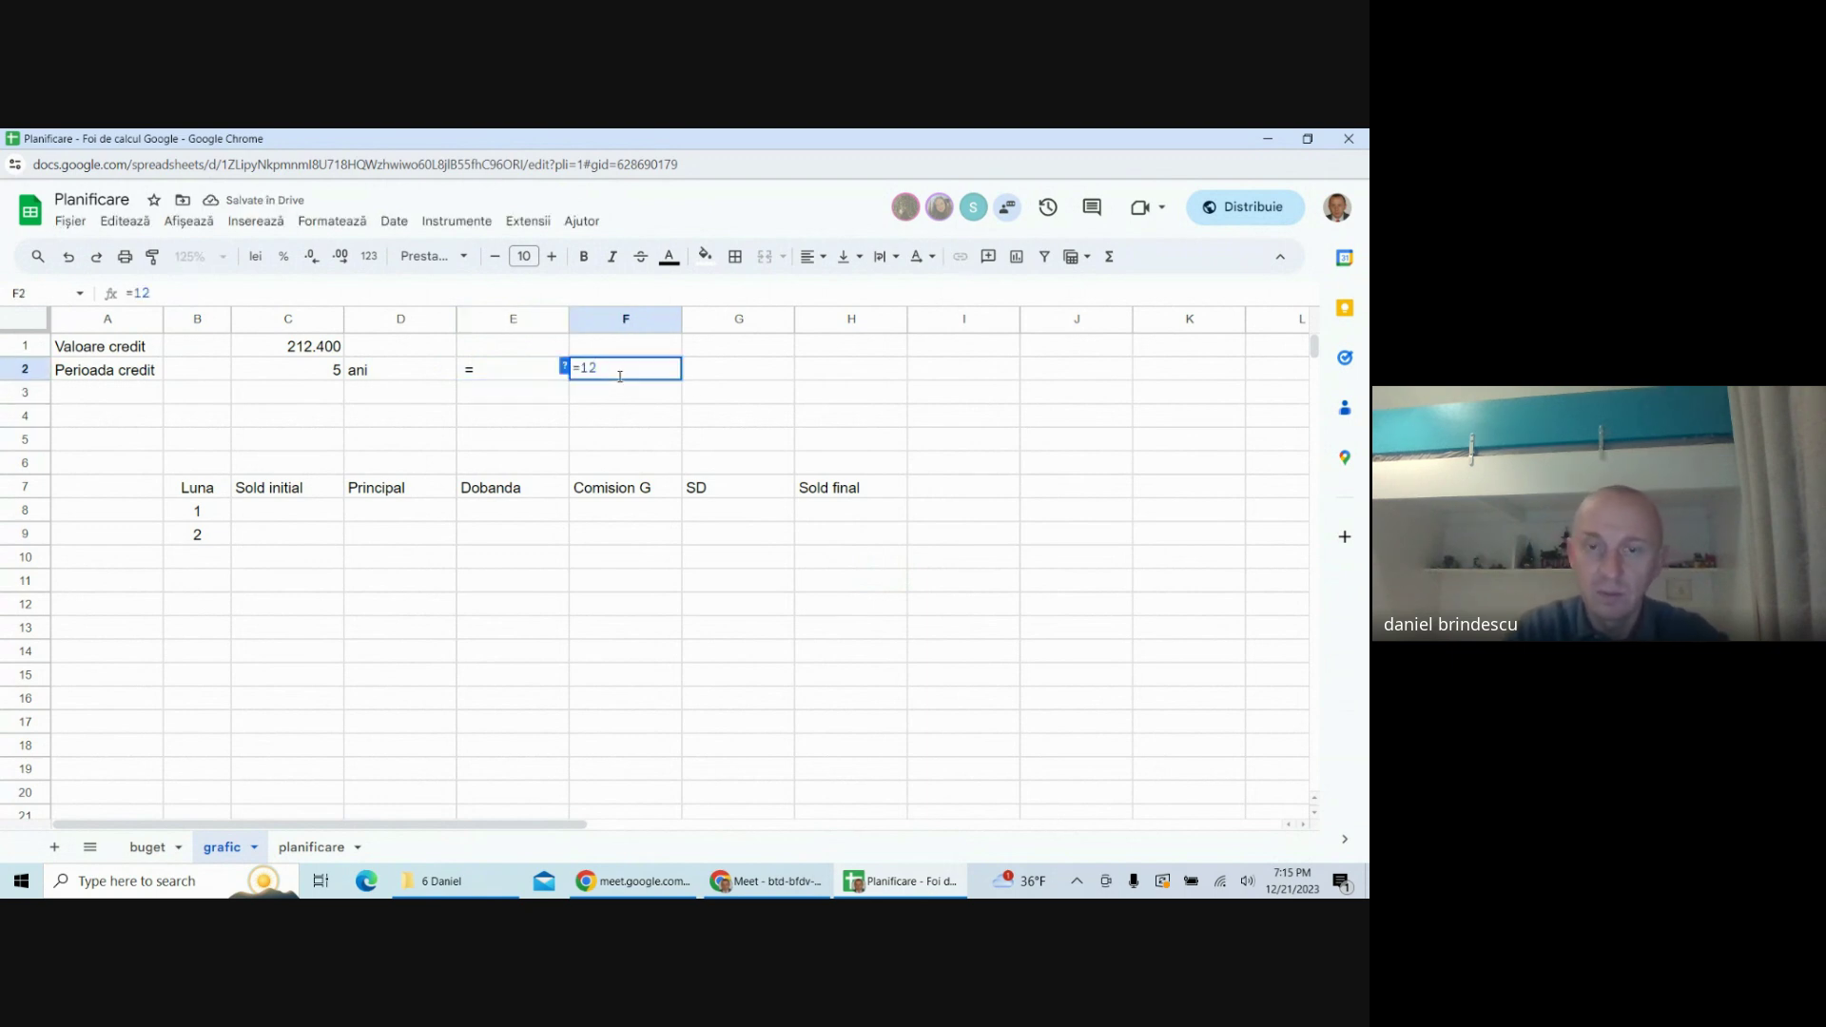
text(*)
click(321, 370)
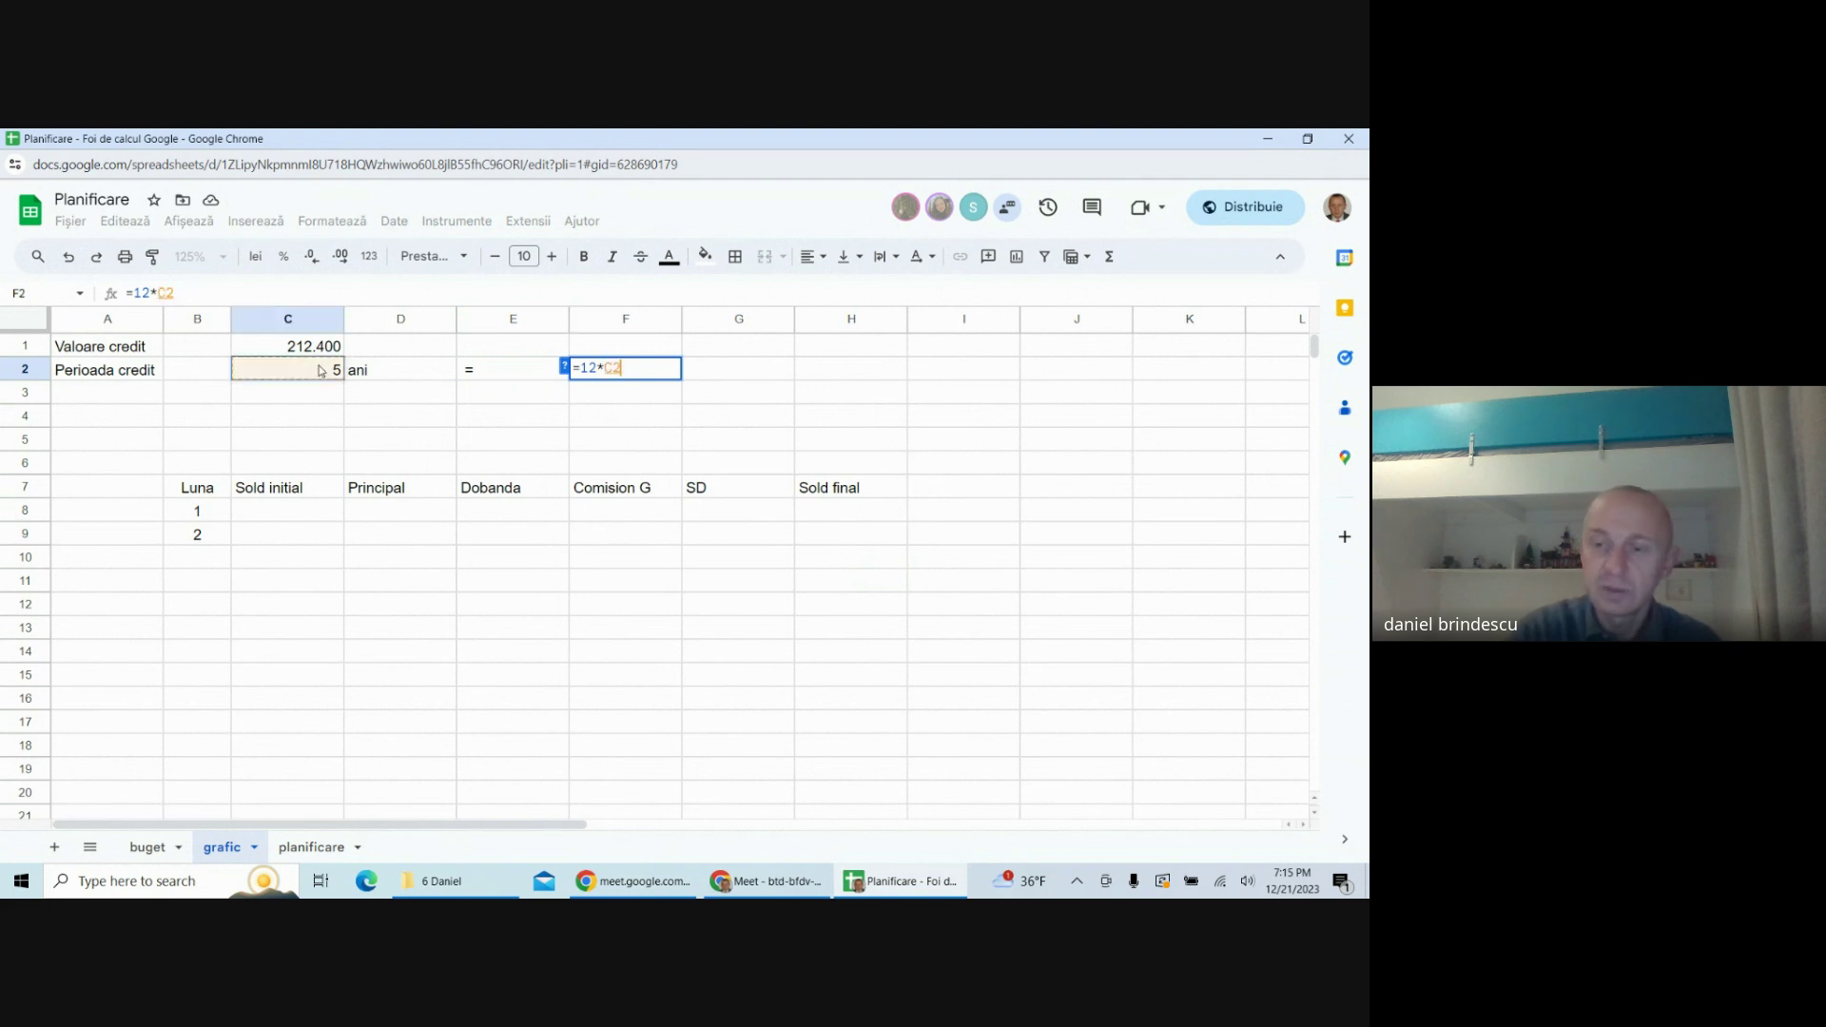
key(Return)
click(762, 373)
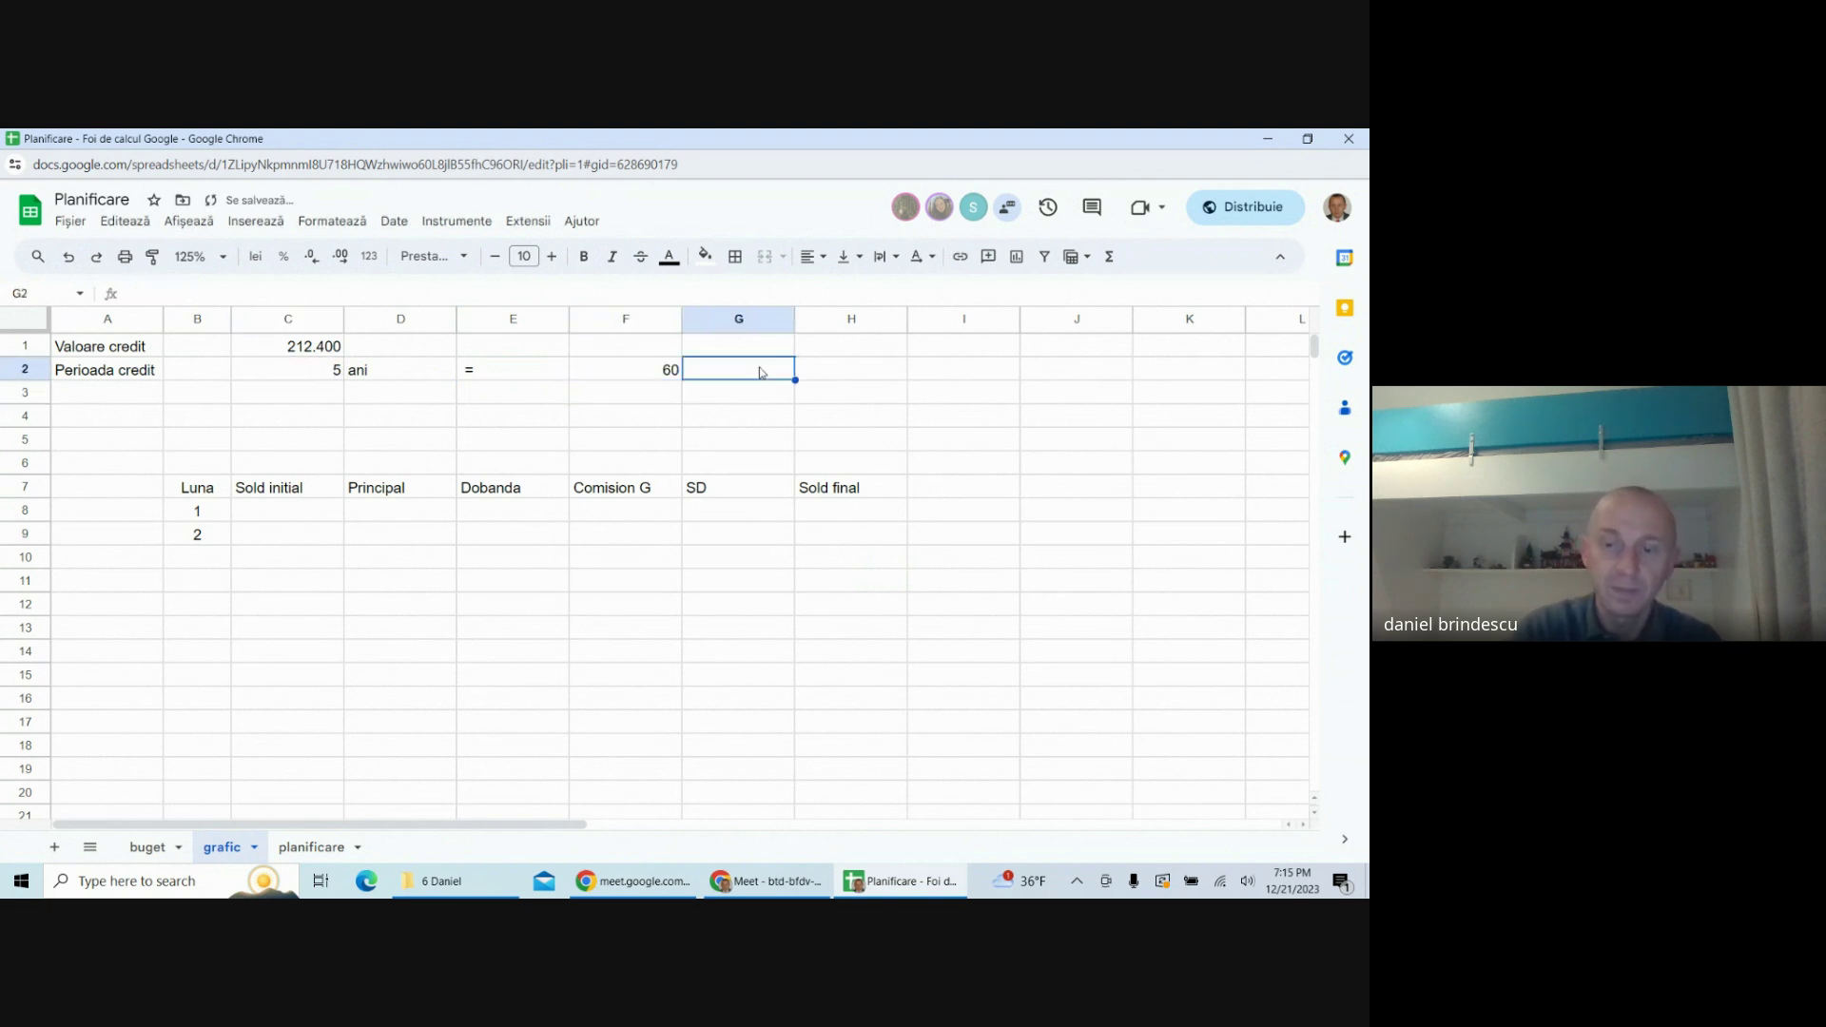
text(luni)
key(Return)
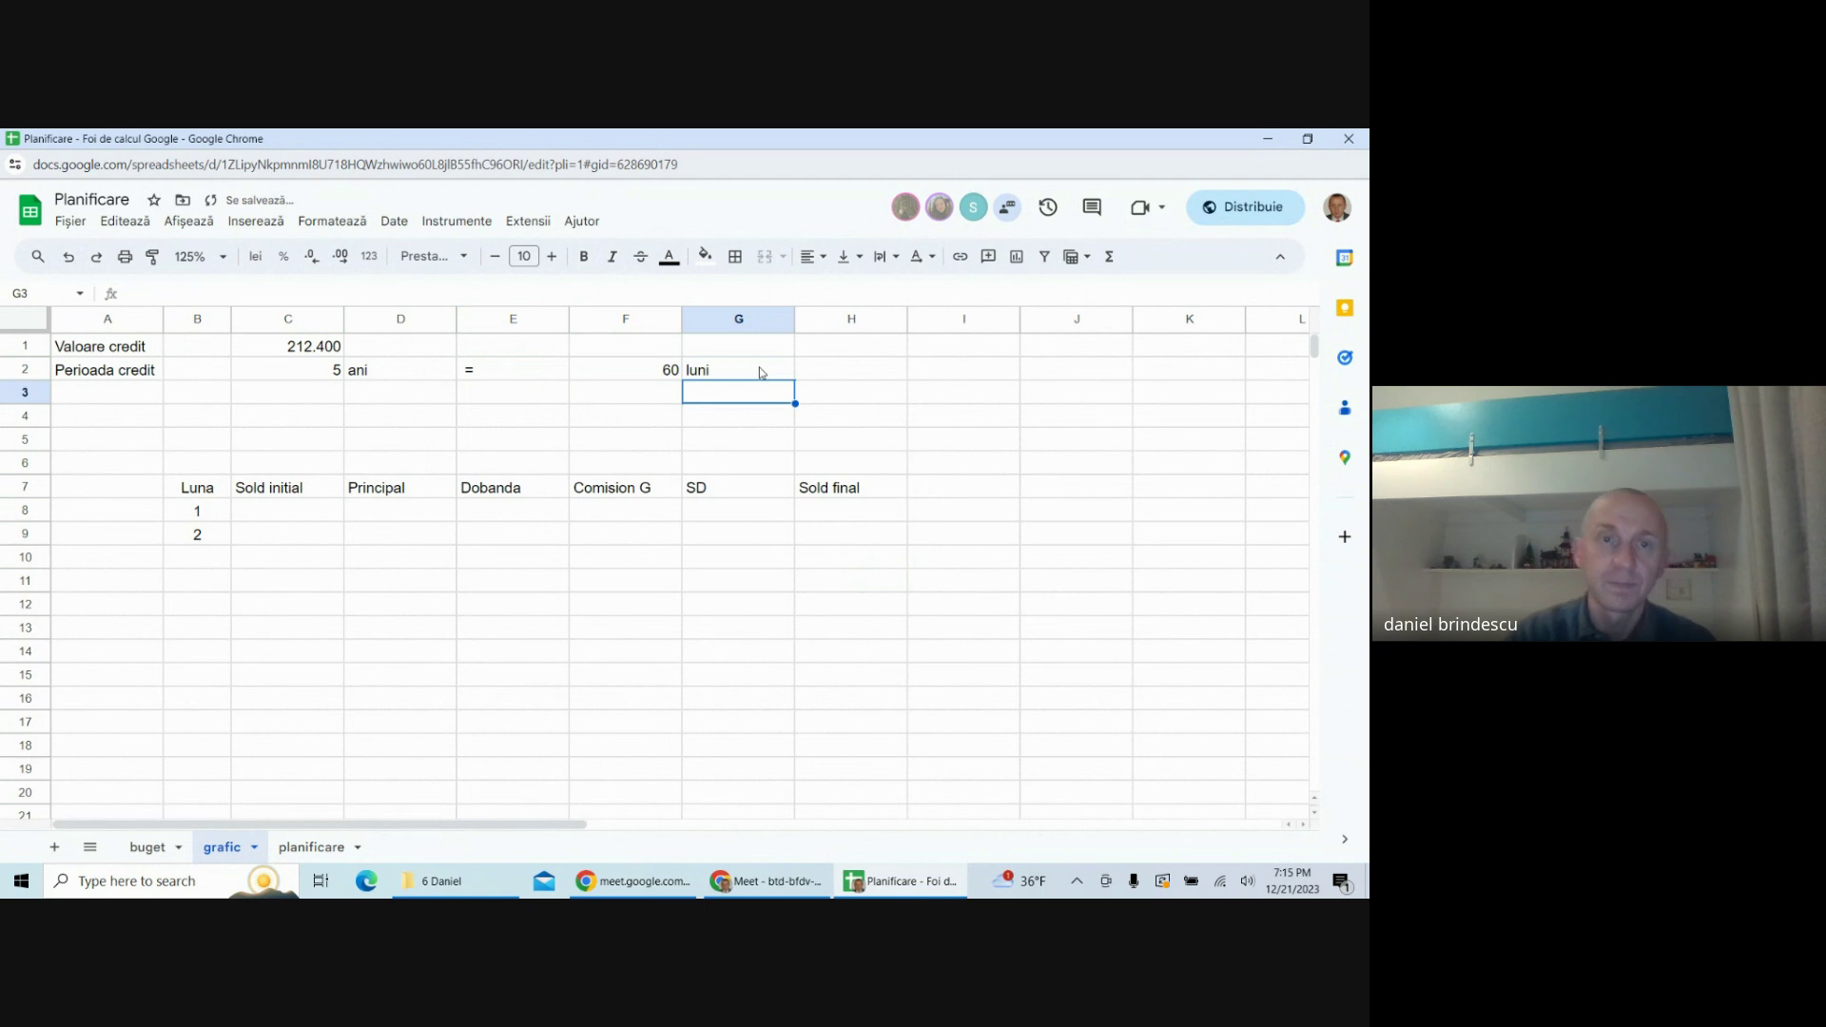
- Enter the label Perioada de gratie in A3 and fit column A's width to its contents
click(127, 400)
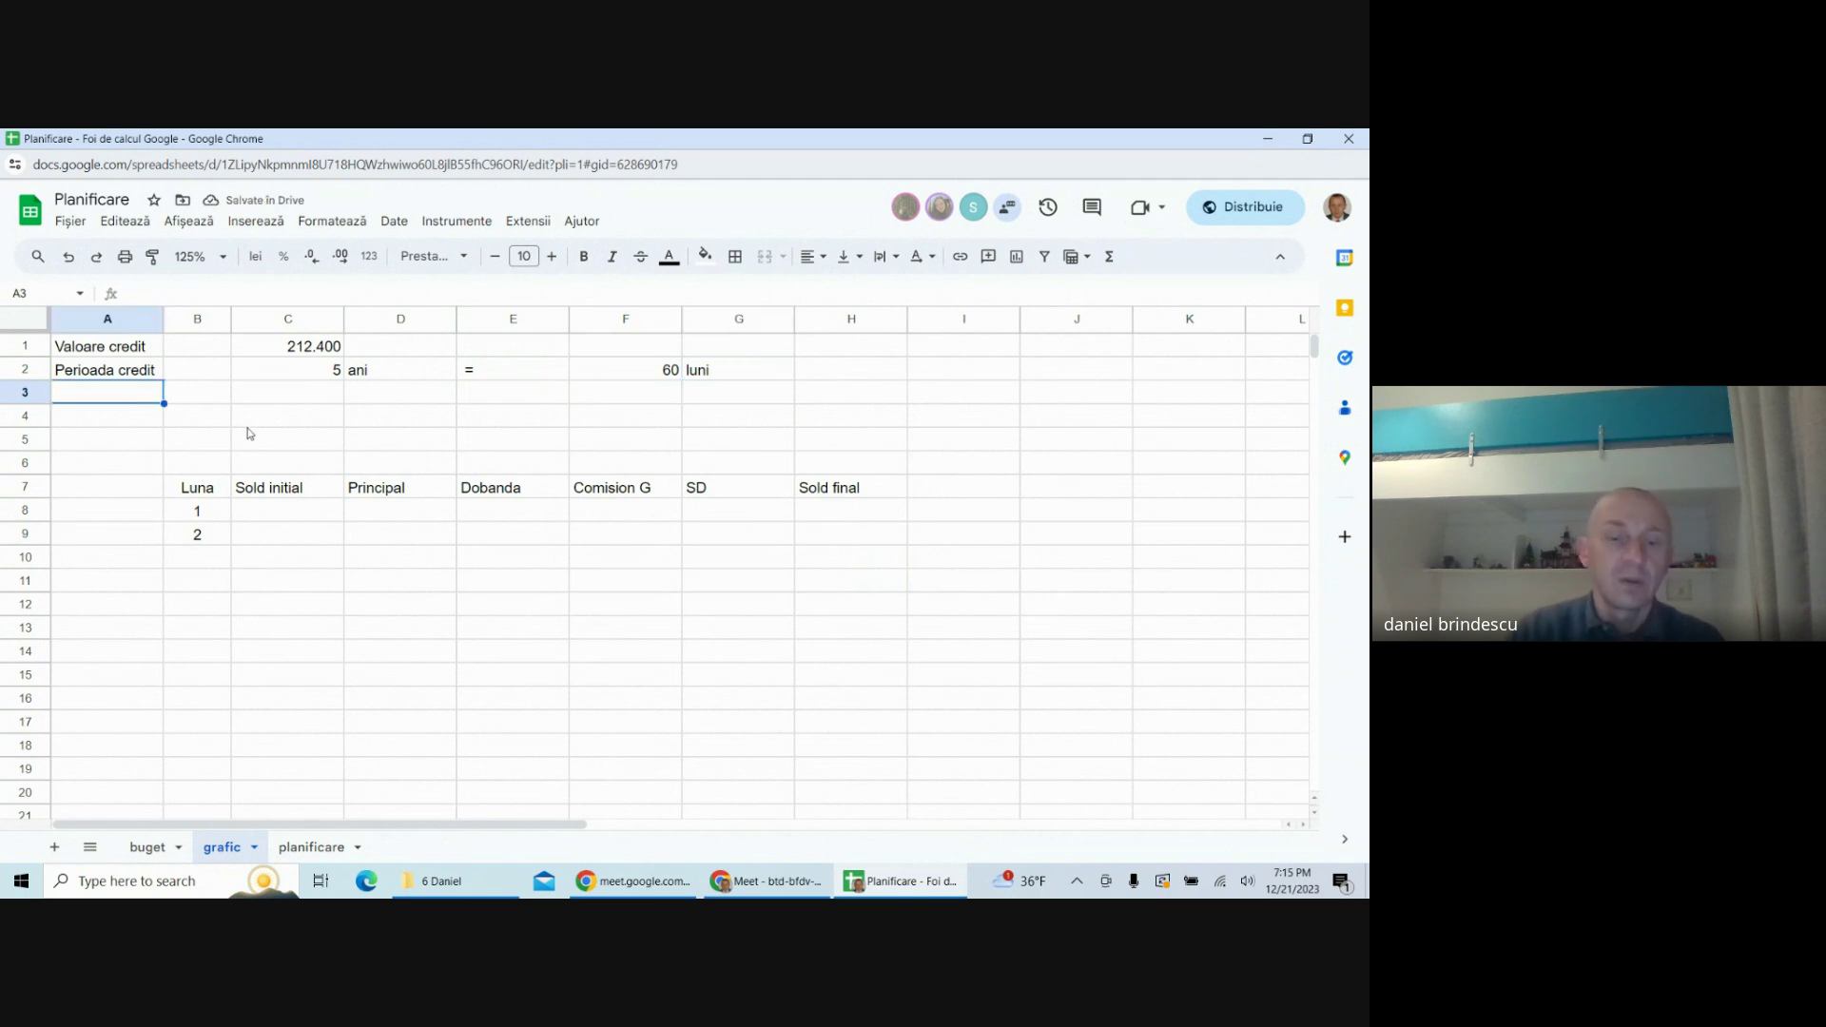
text(Perioada)
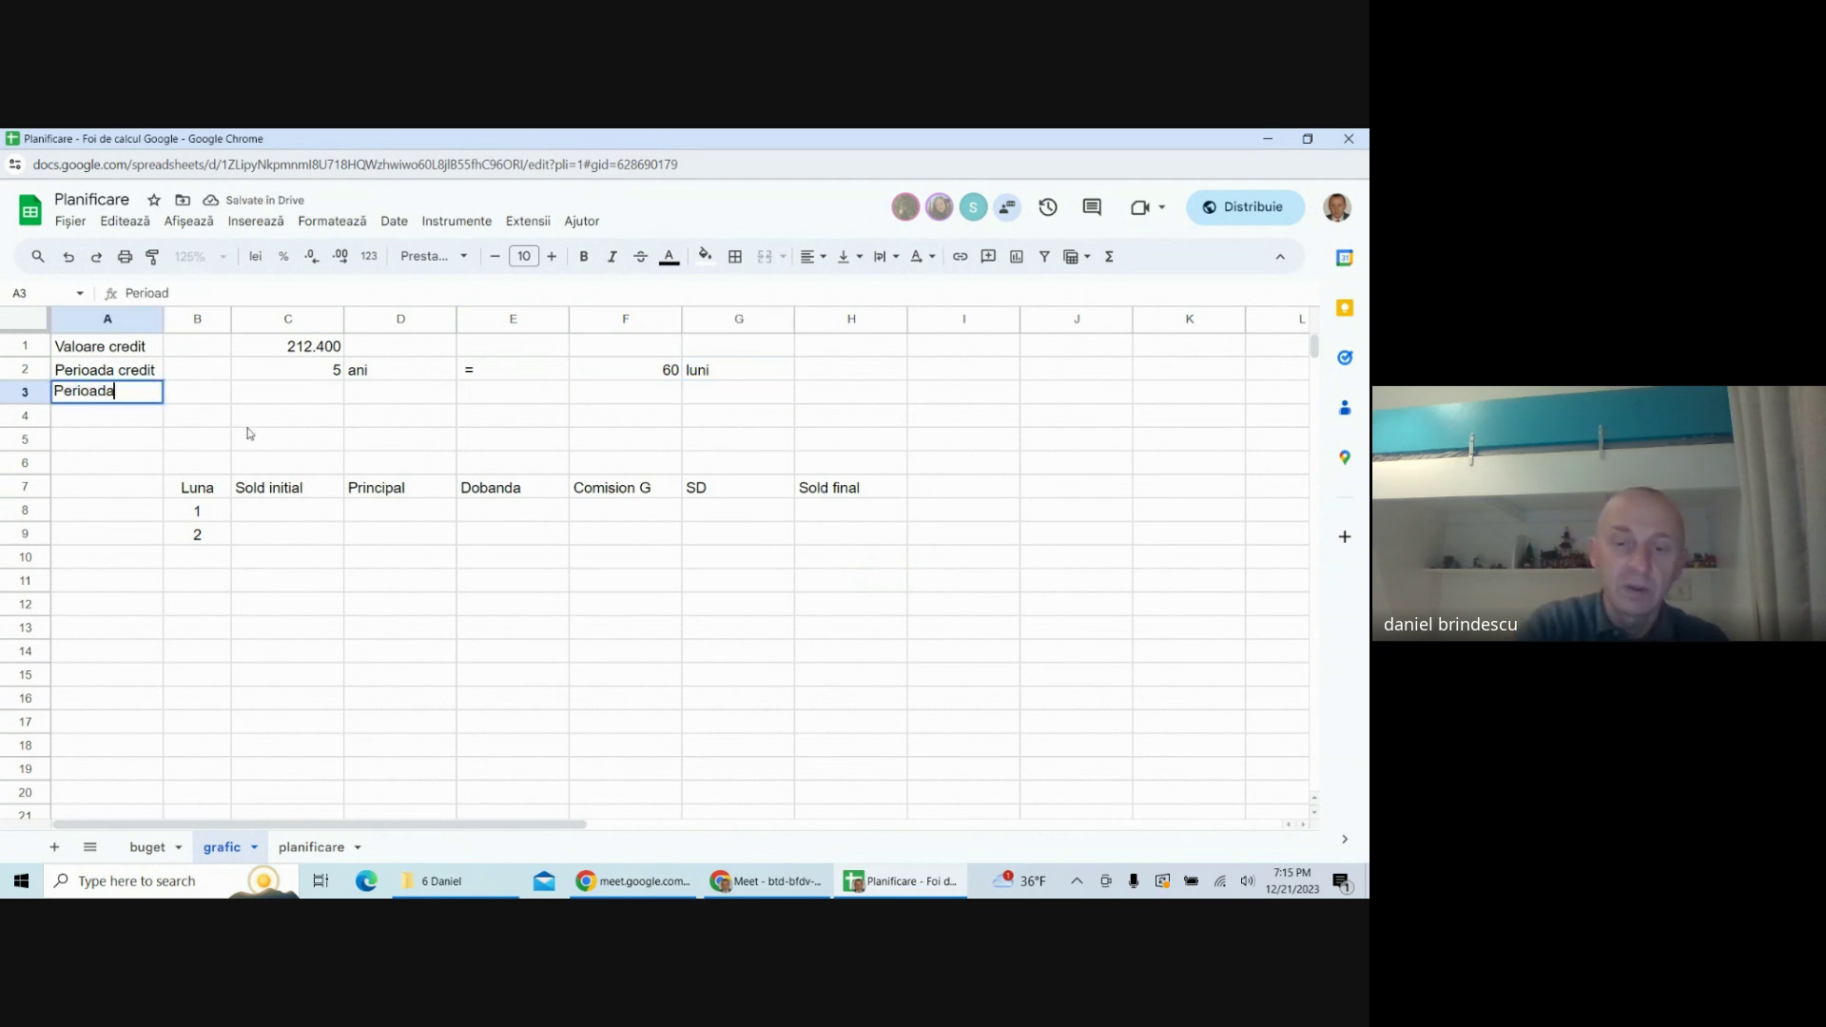
text( de gratie)
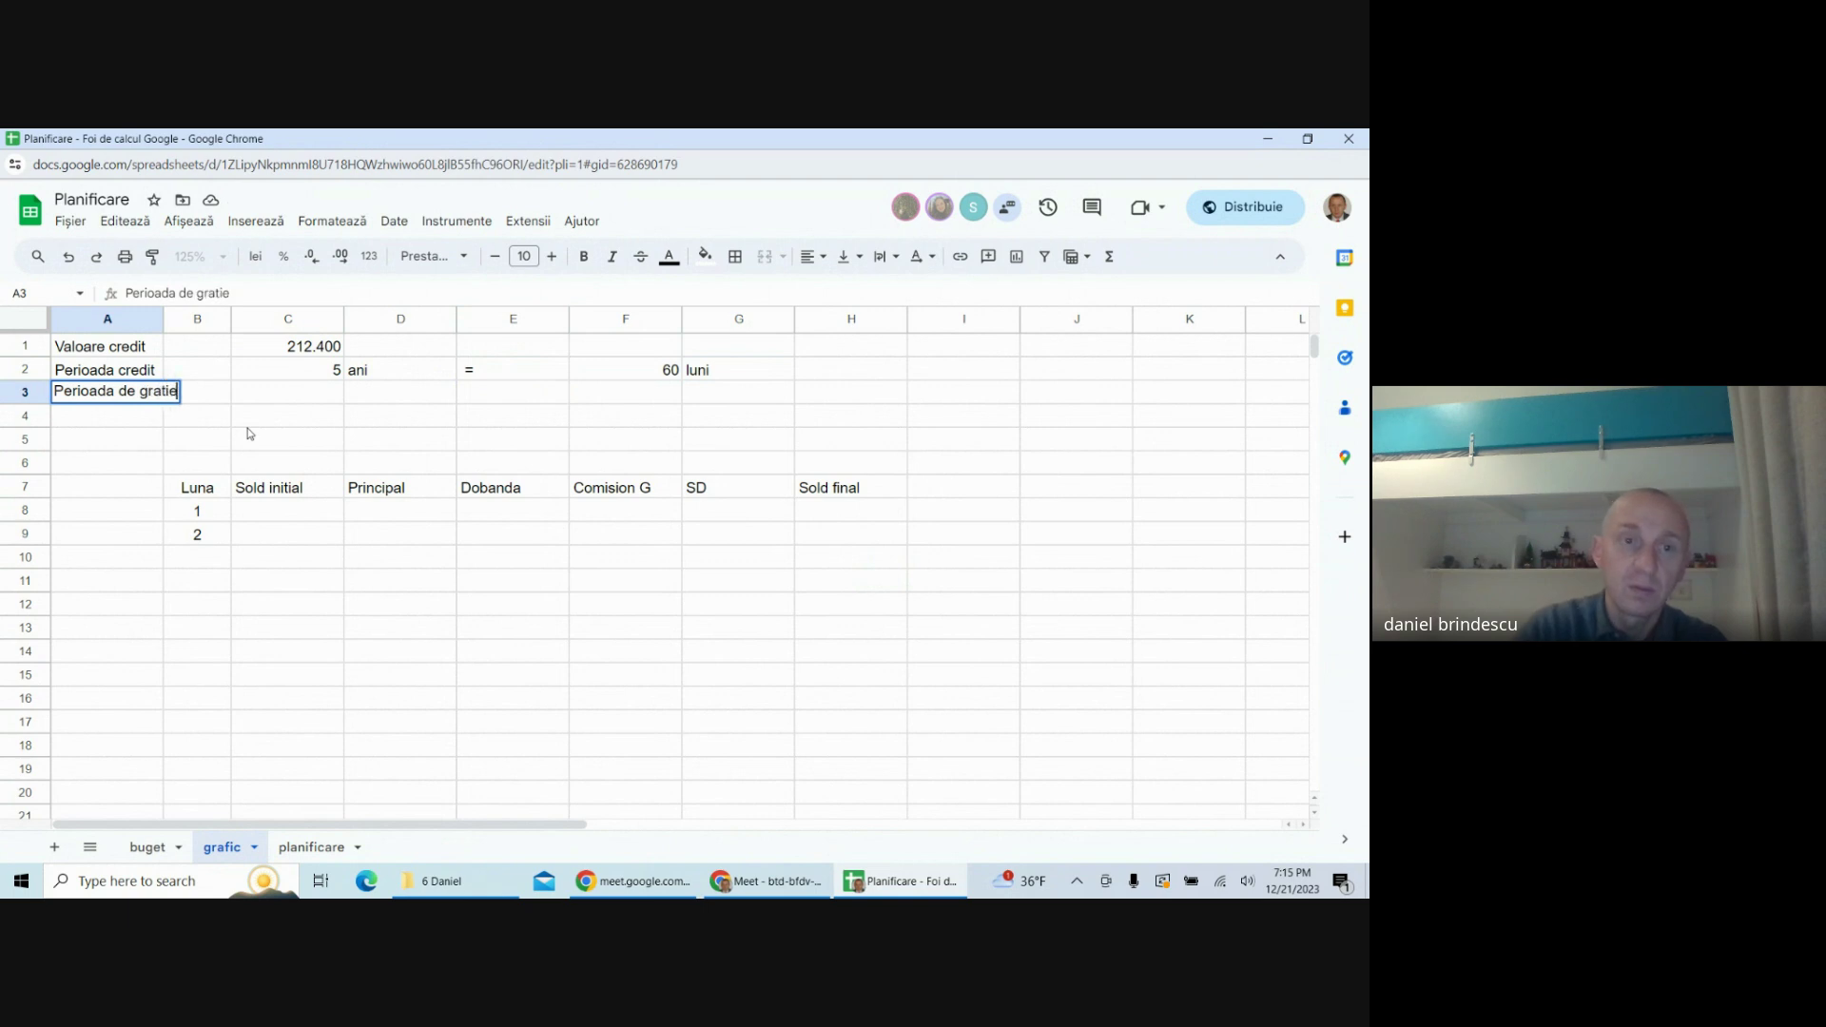
click(278, 423)
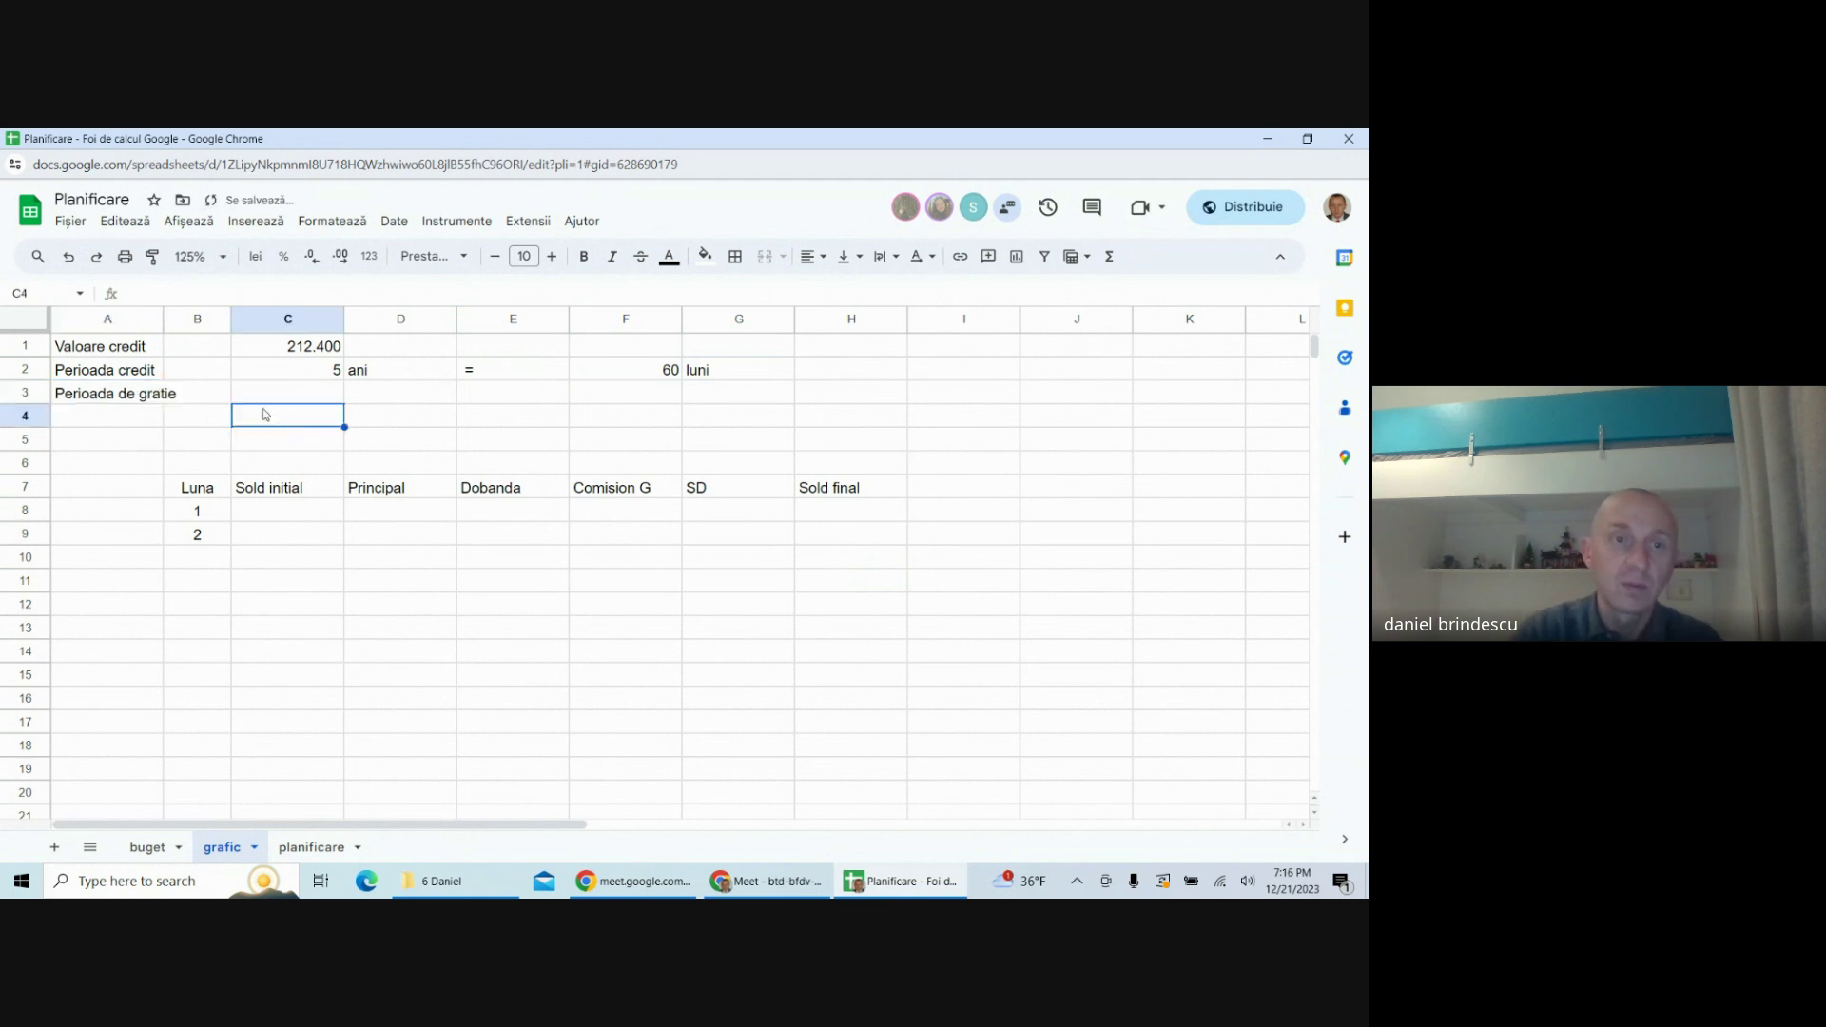
double_click(162, 318)
- Fill the grace period cell C3 and the credit period cell C2 with bright green
click(345, 397)
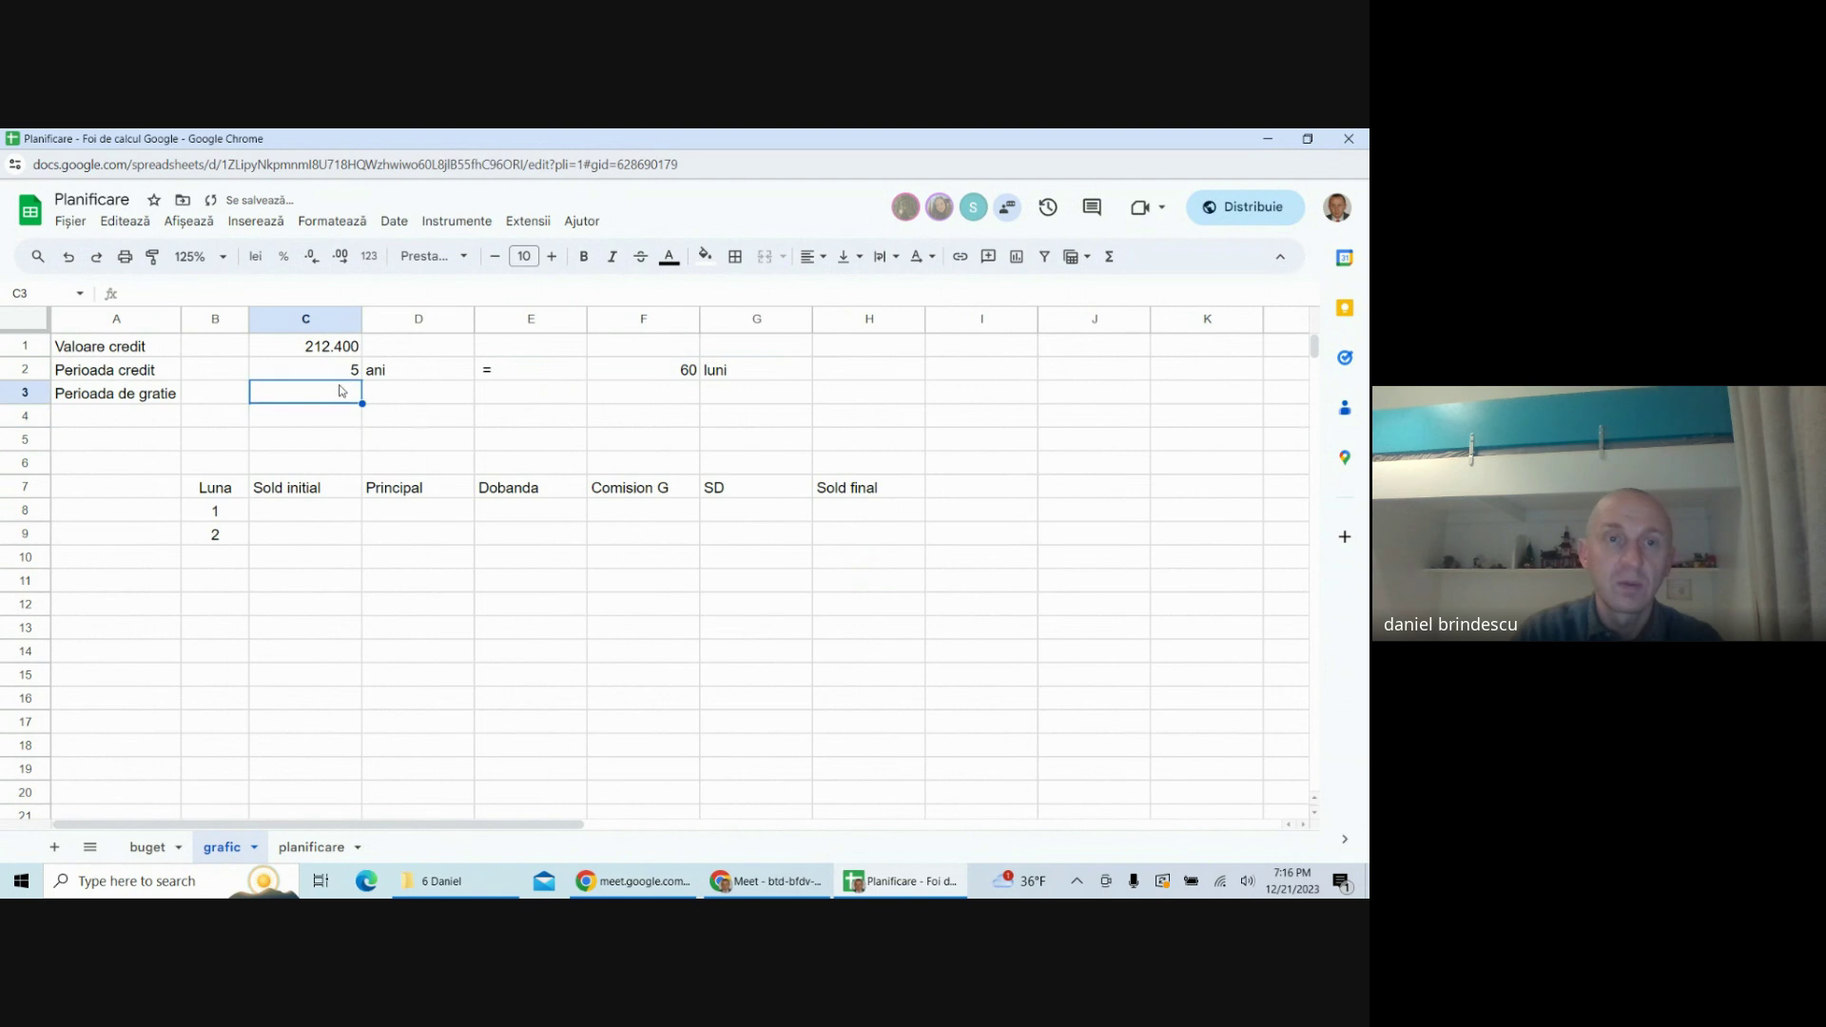
click(705, 256)
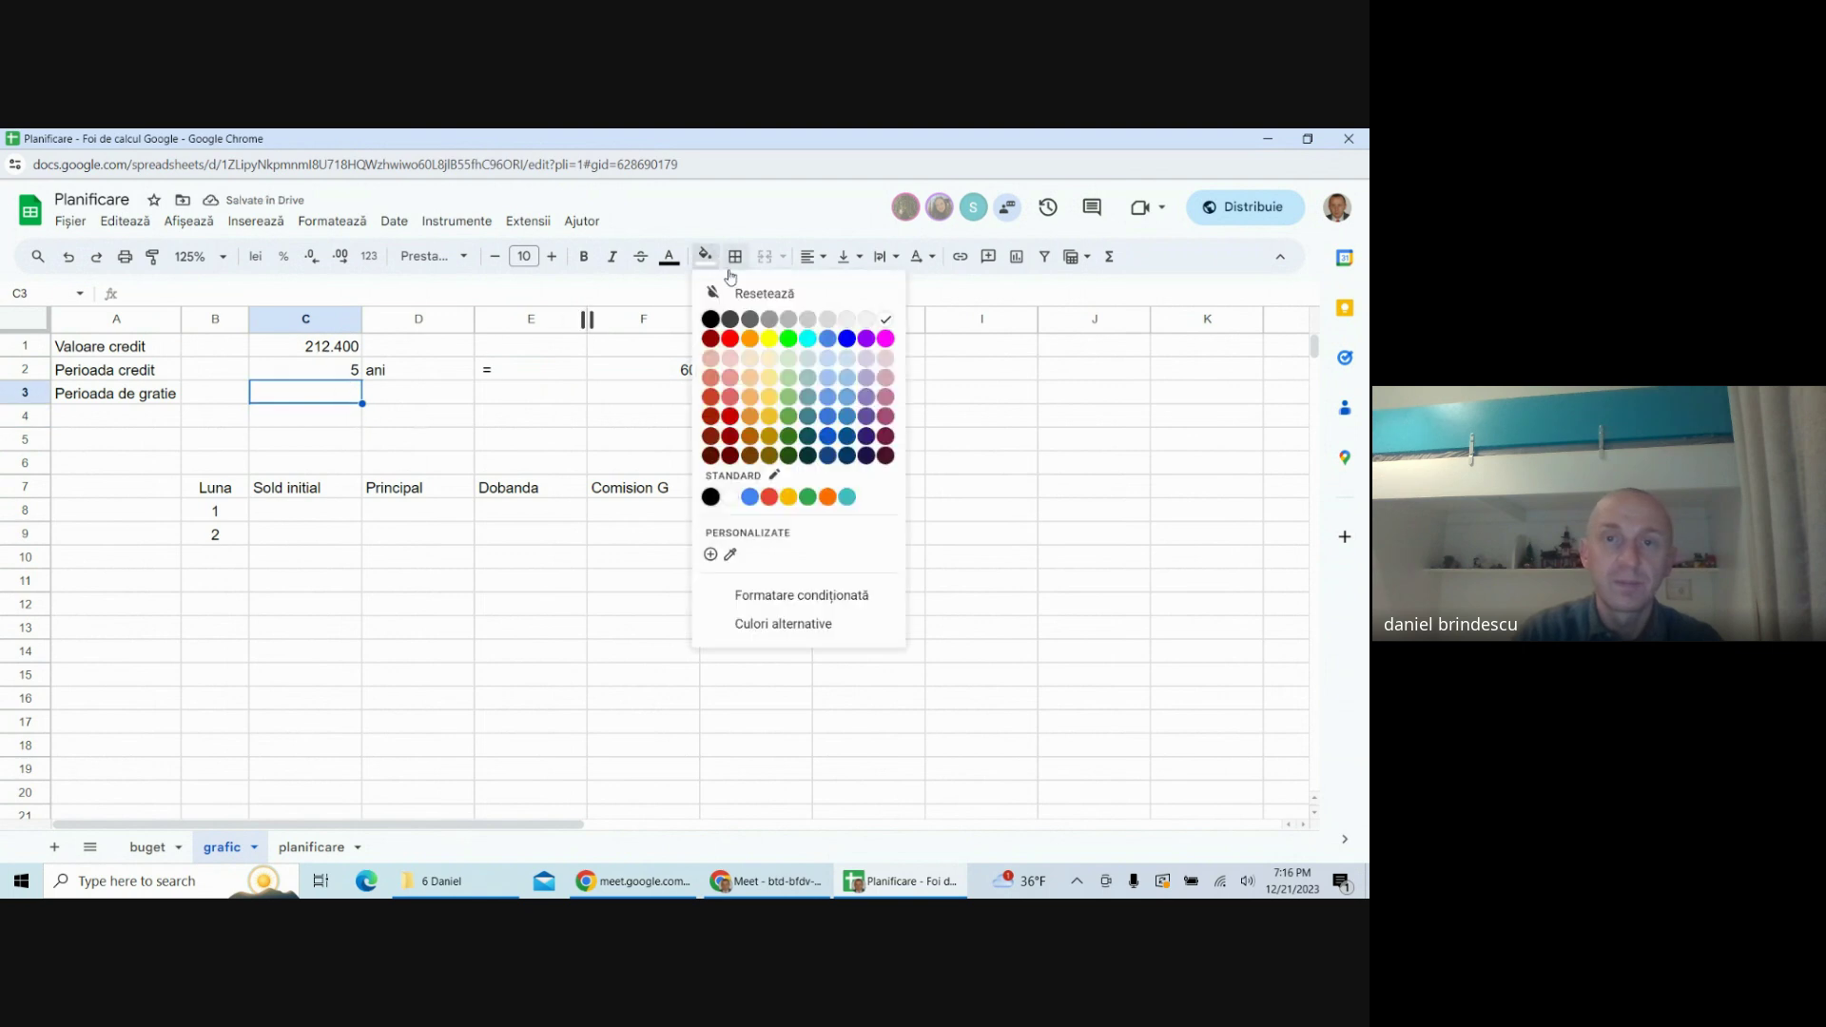
click(788, 338)
click(339, 371)
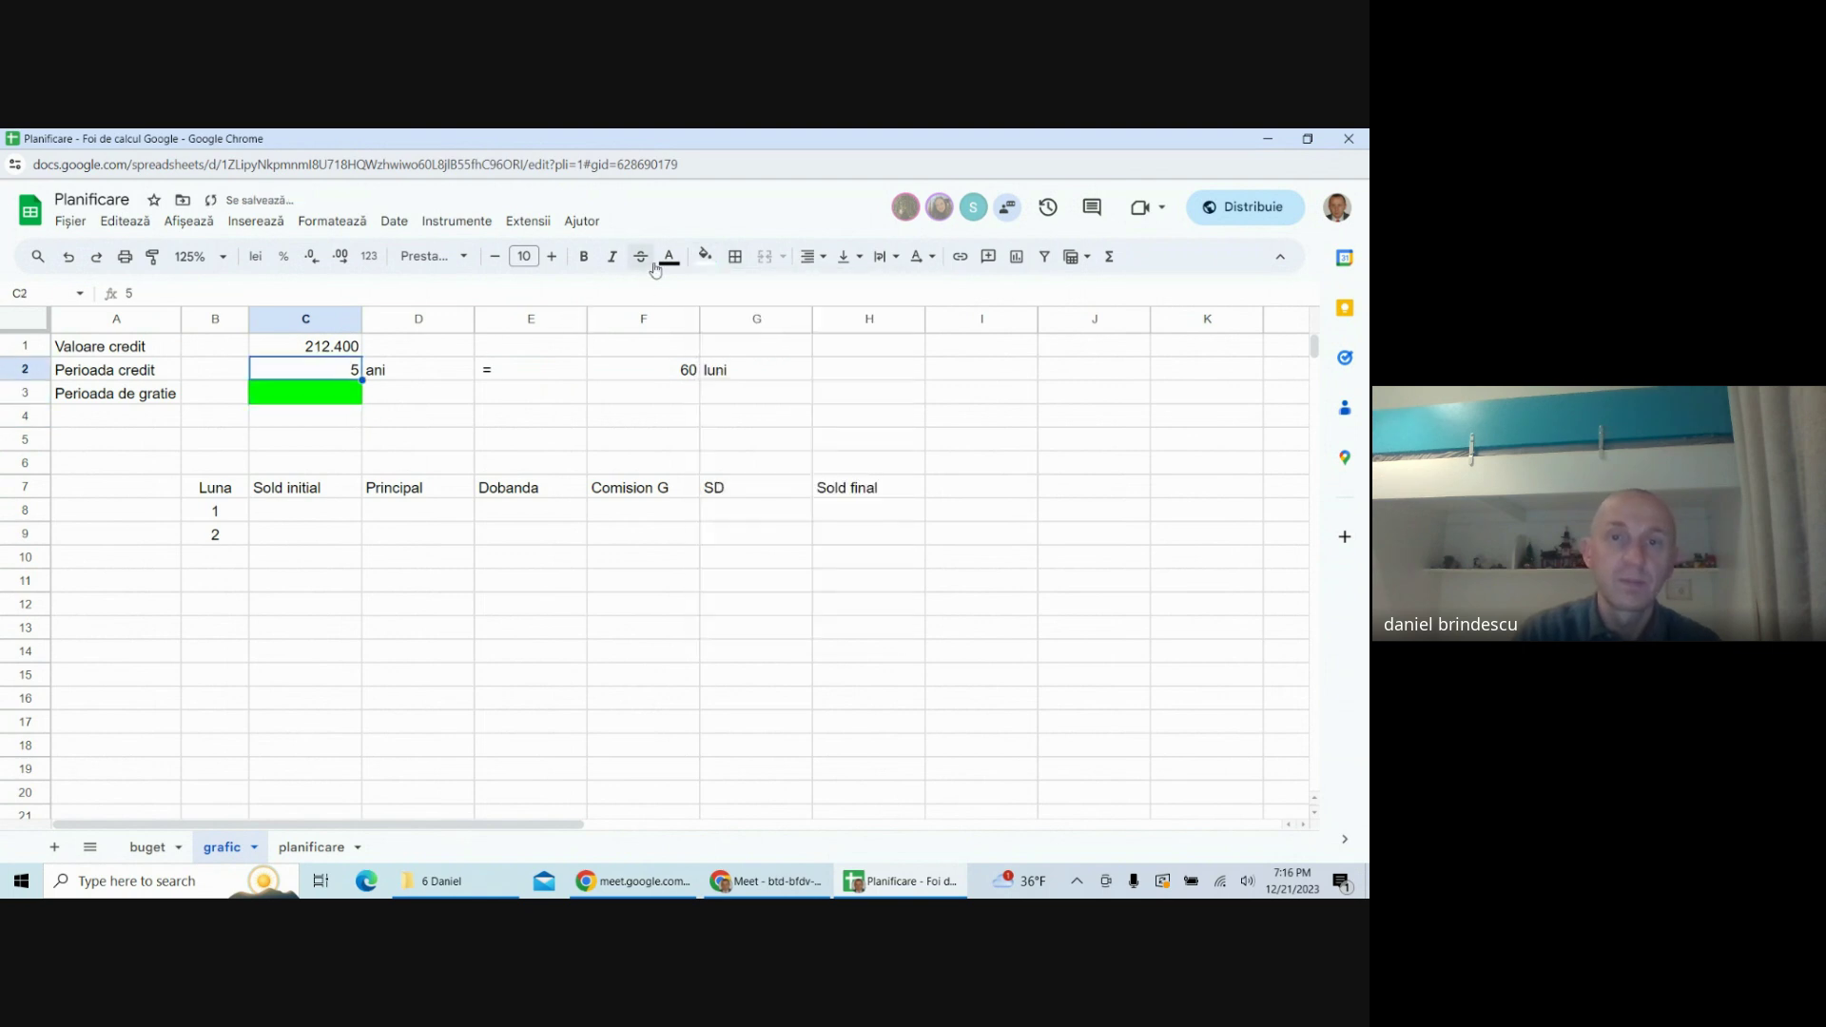
click(705, 256)
click(788, 339)
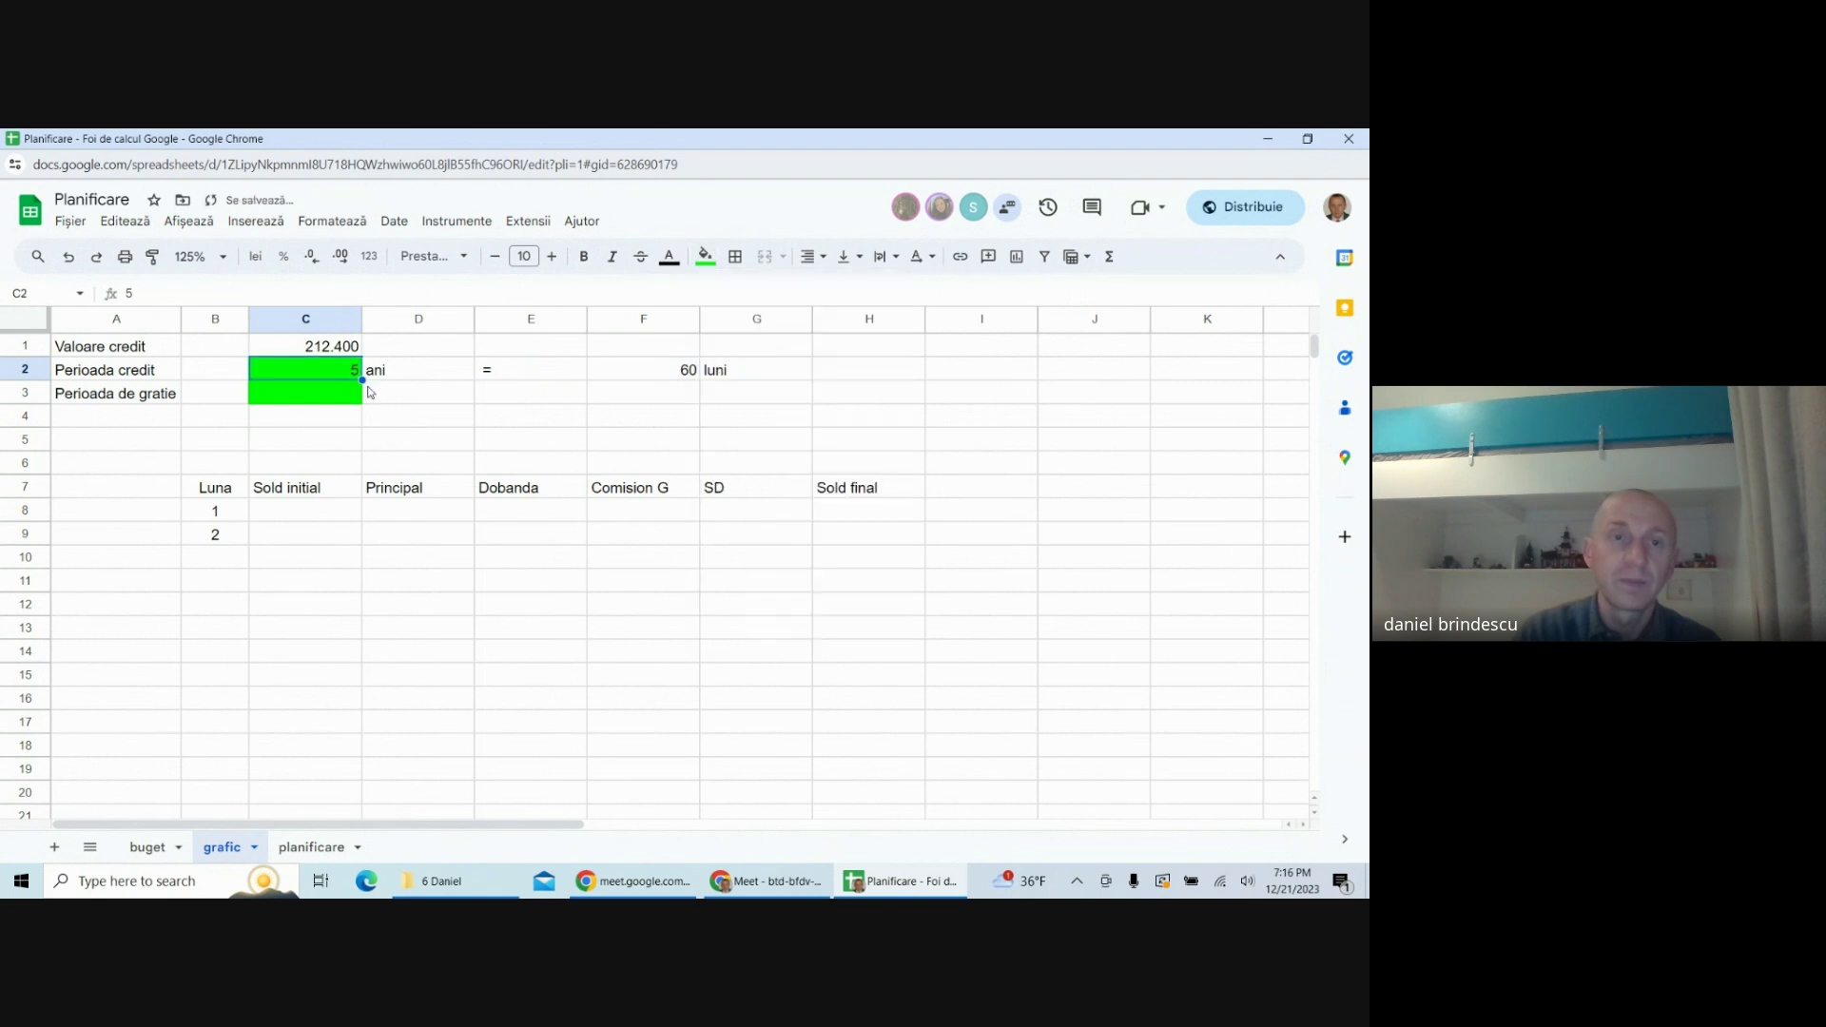
- Enter a grace period of 12 in C3 with the unit luni in D3
key(Down)
text(12)
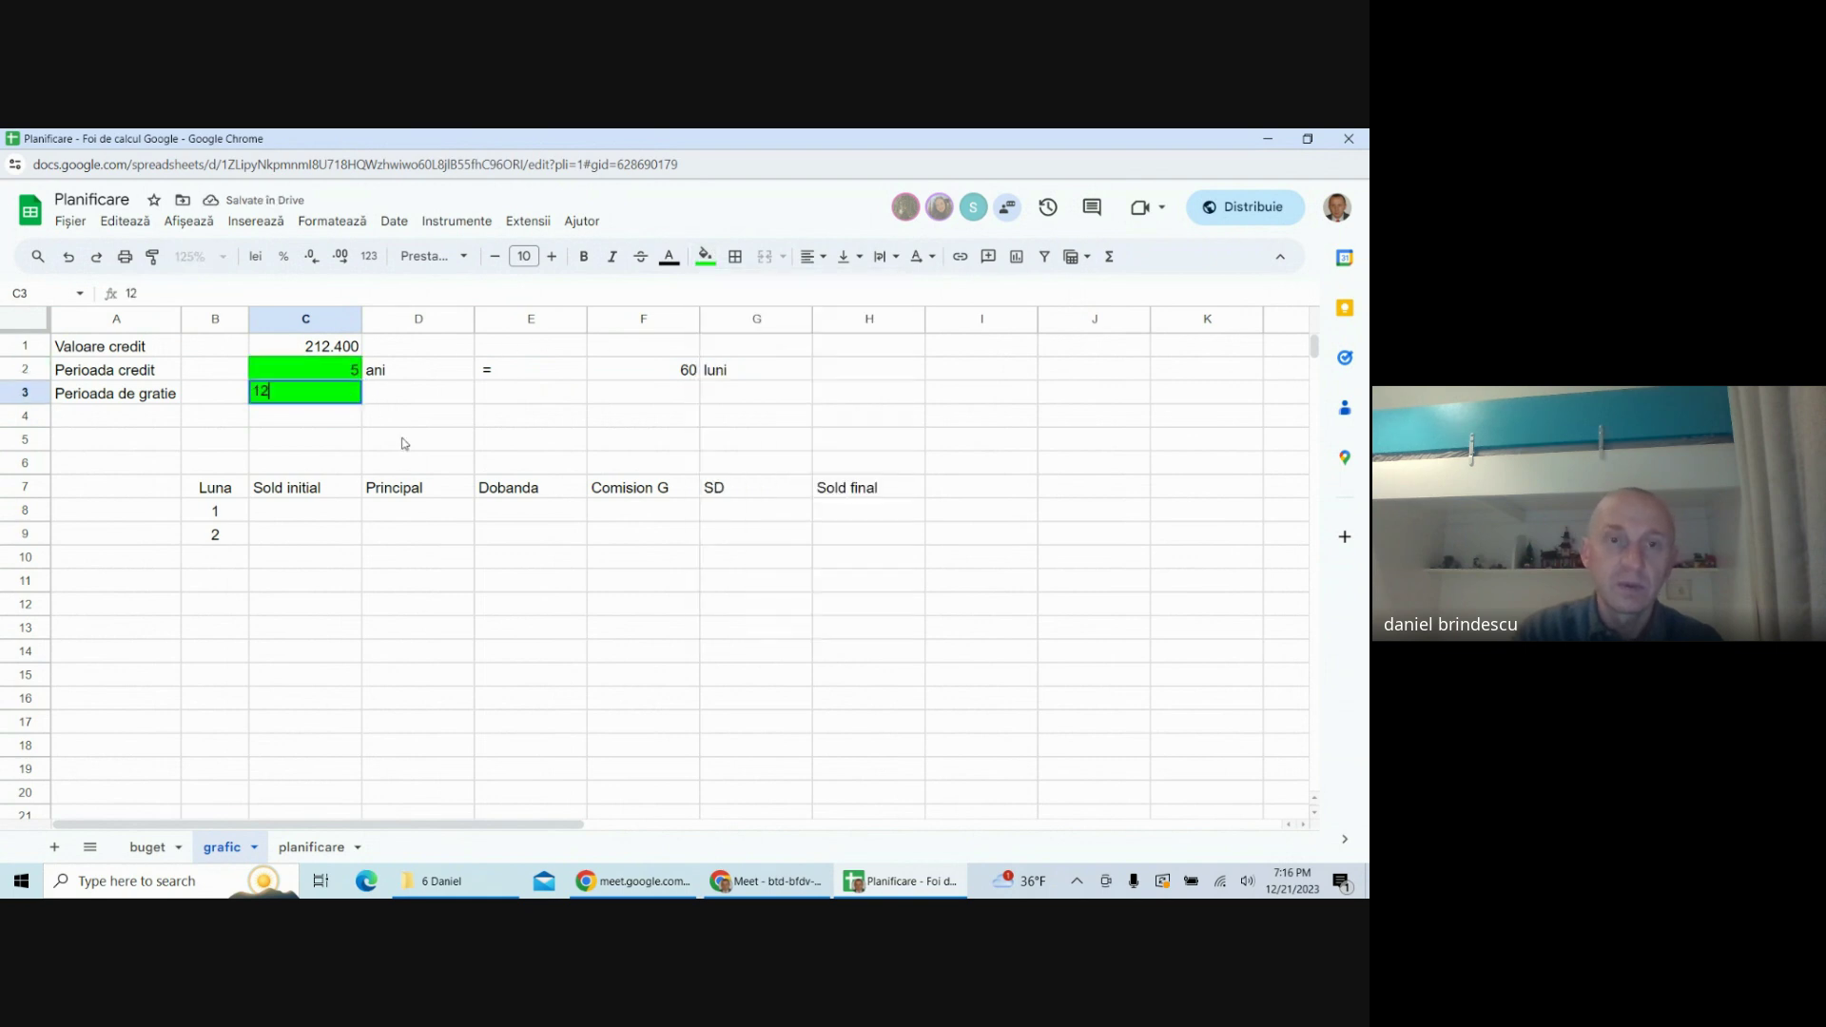
click(392, 398)
double_click(392, 399)
text(luni)
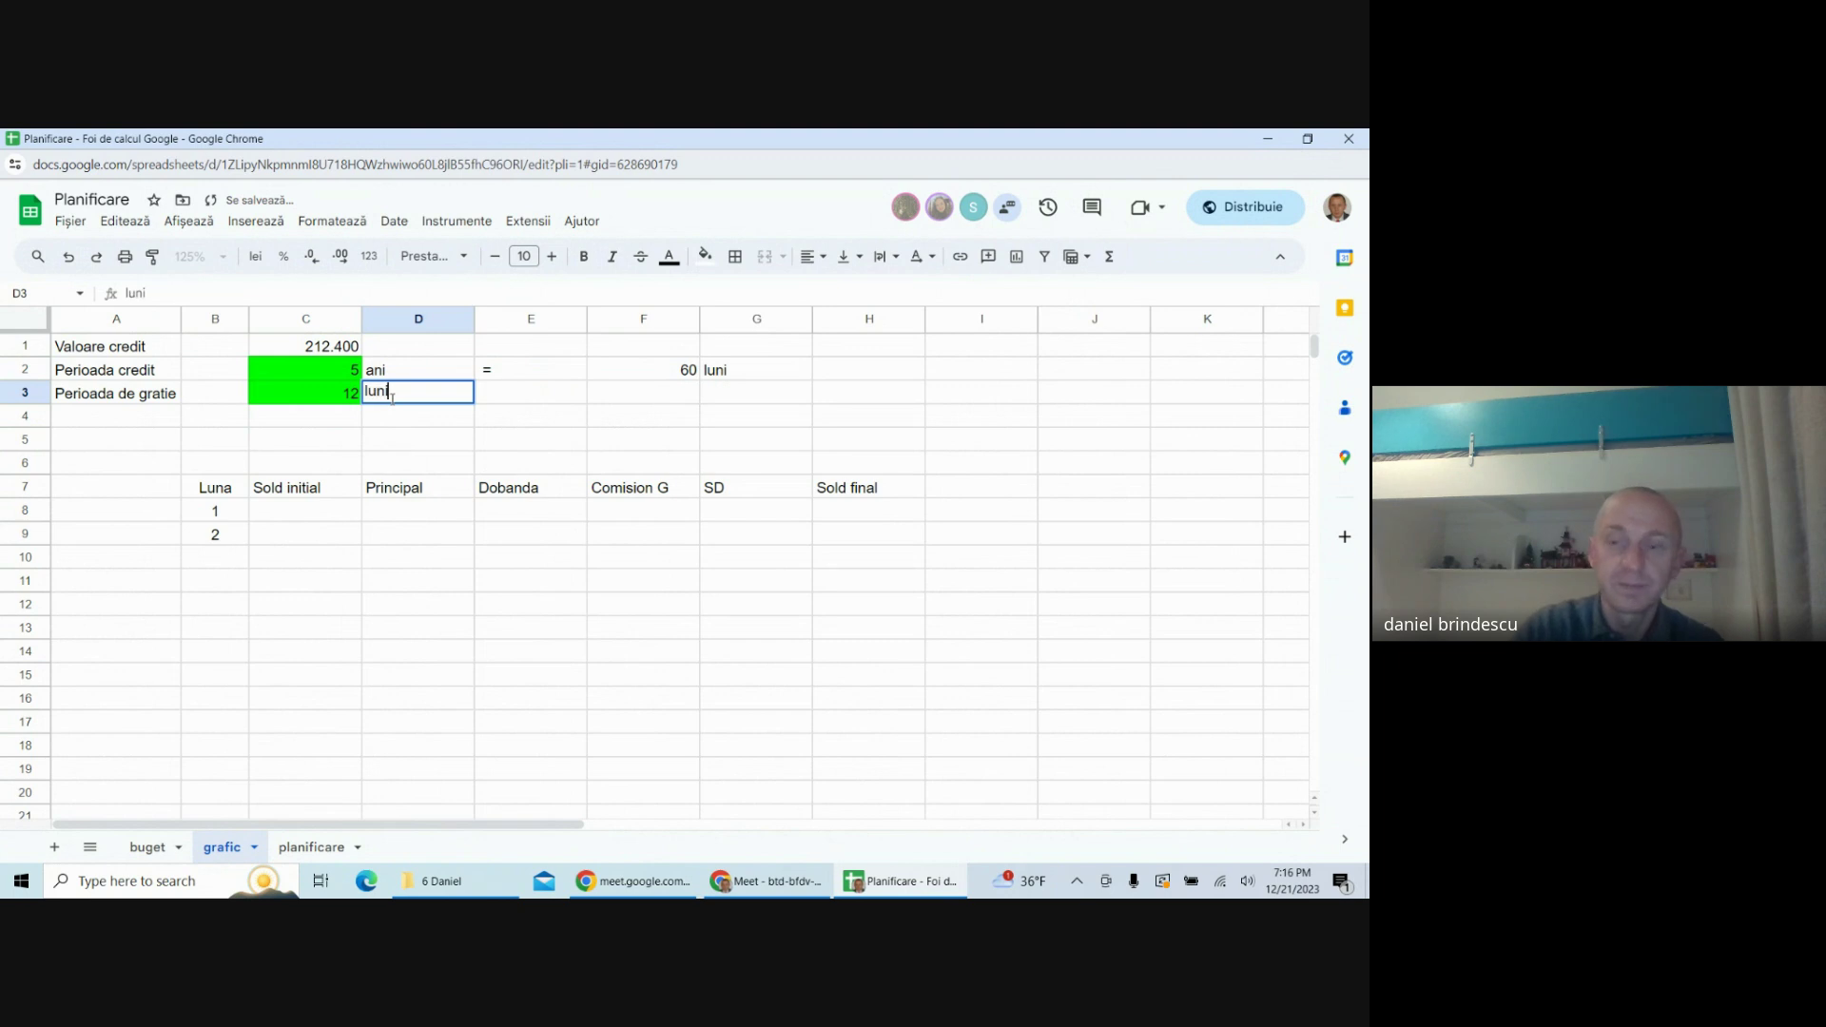
key(Return)
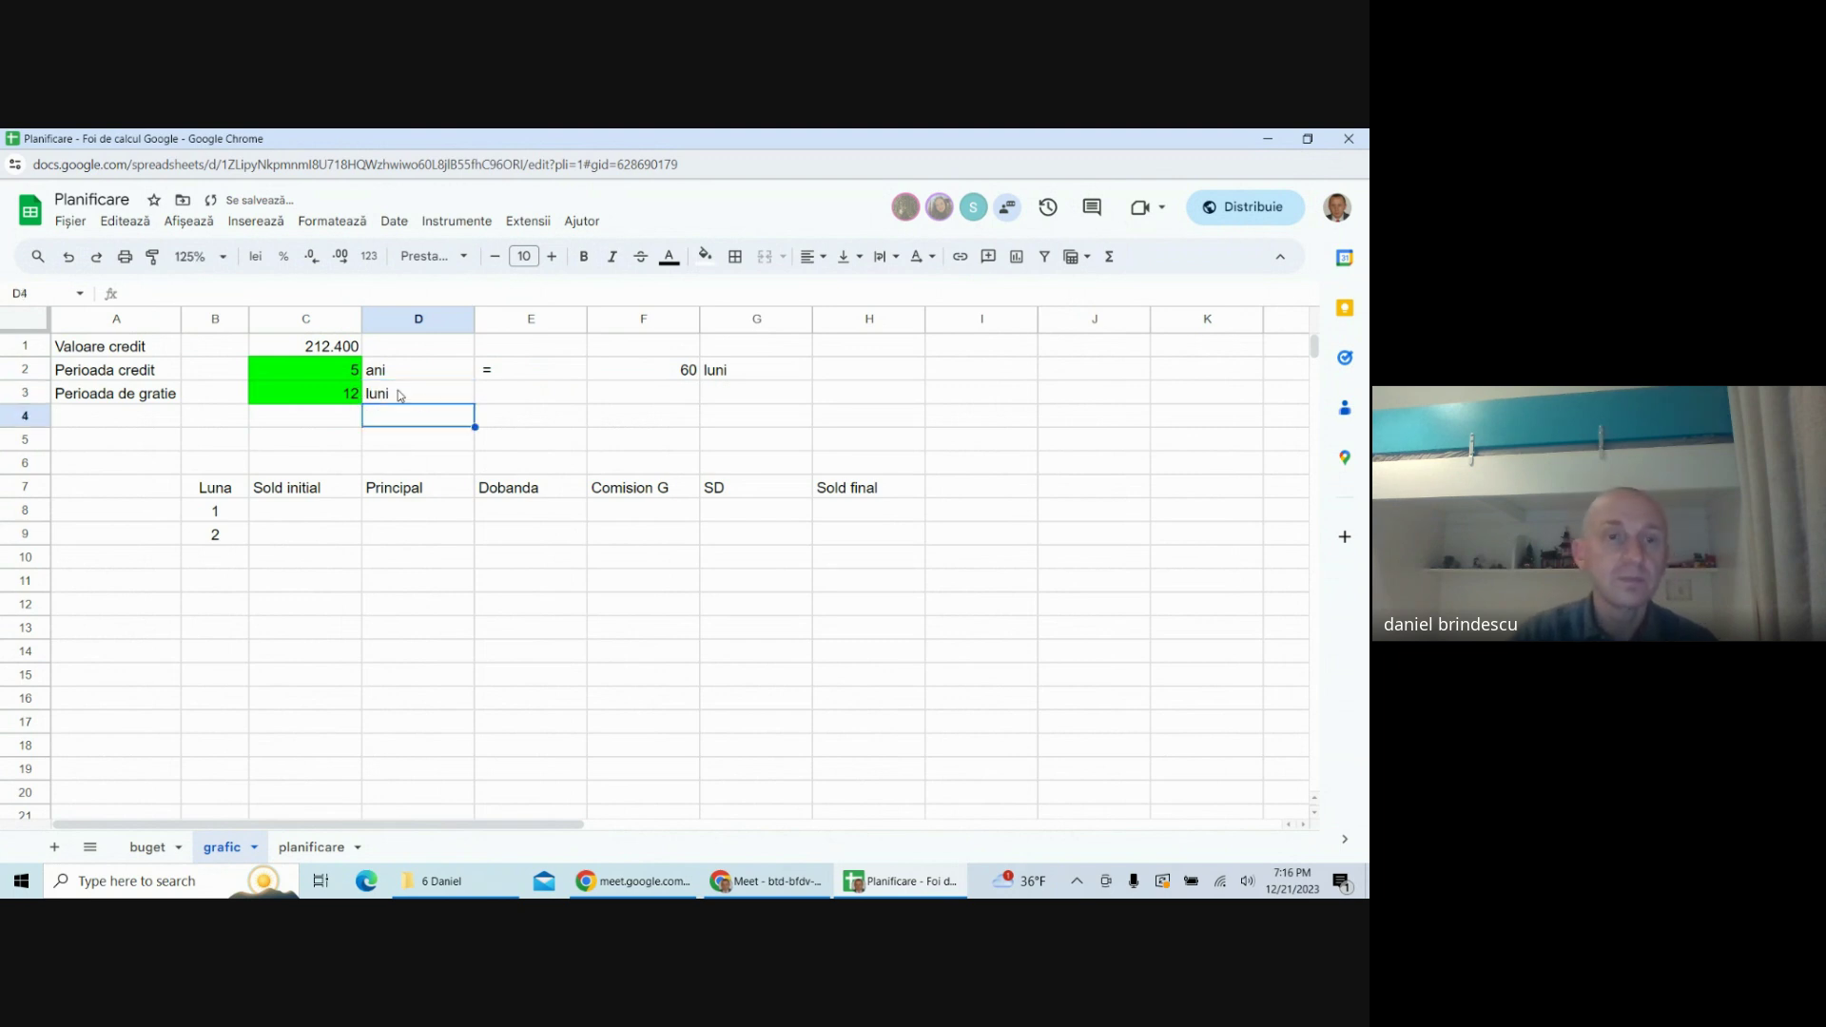
- Enter the label Rata dobanzii in A4, below the grace period label
click(133, 415)
text(R)
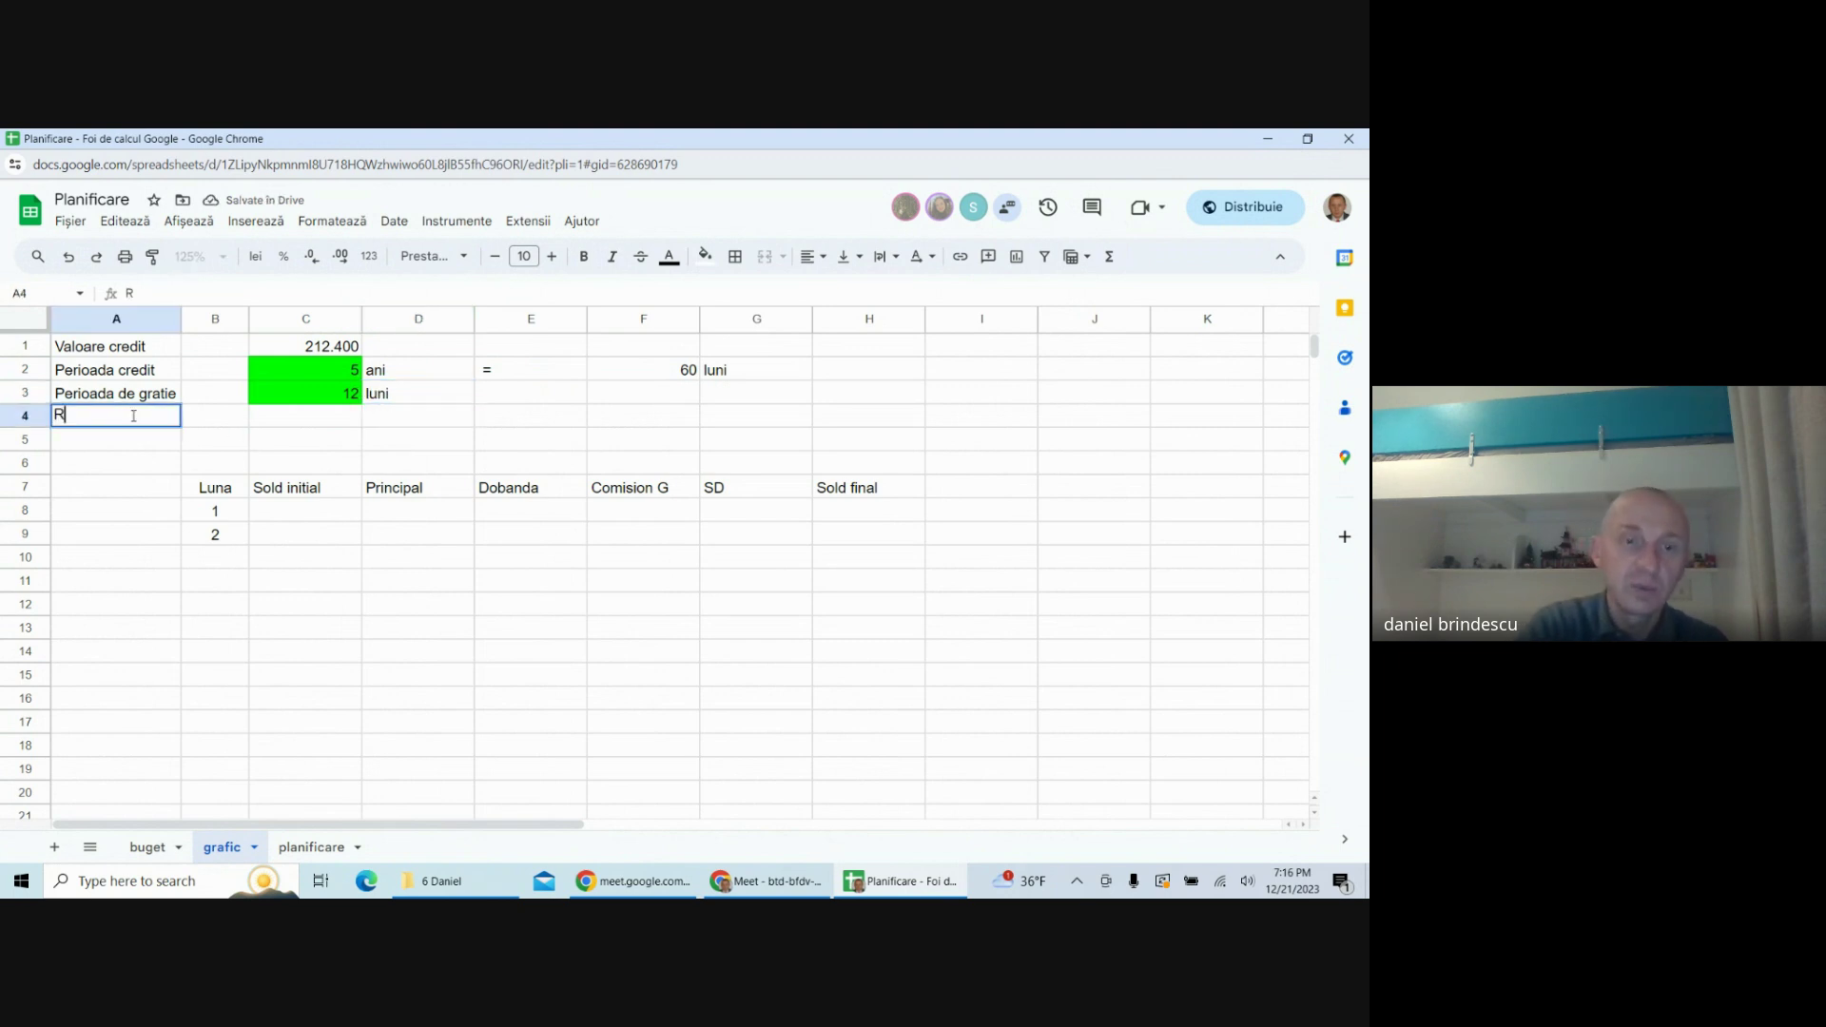
text(ata doba)
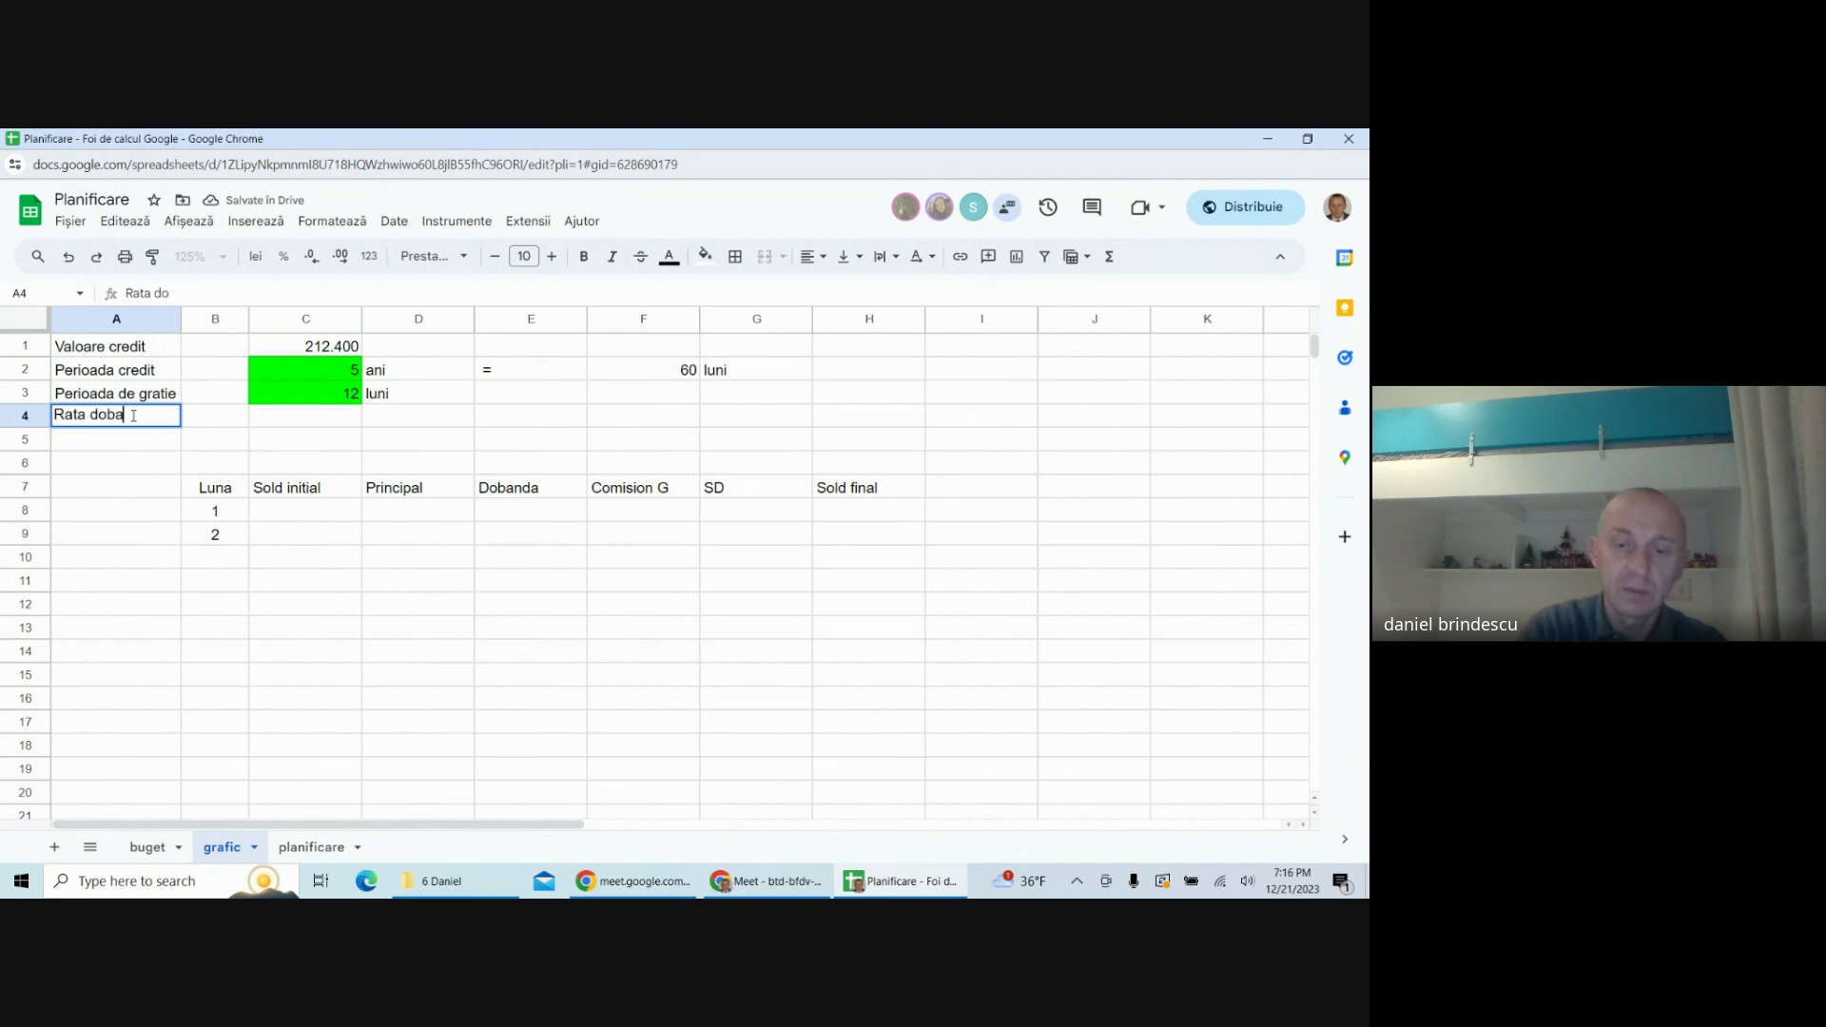
text(nzii)
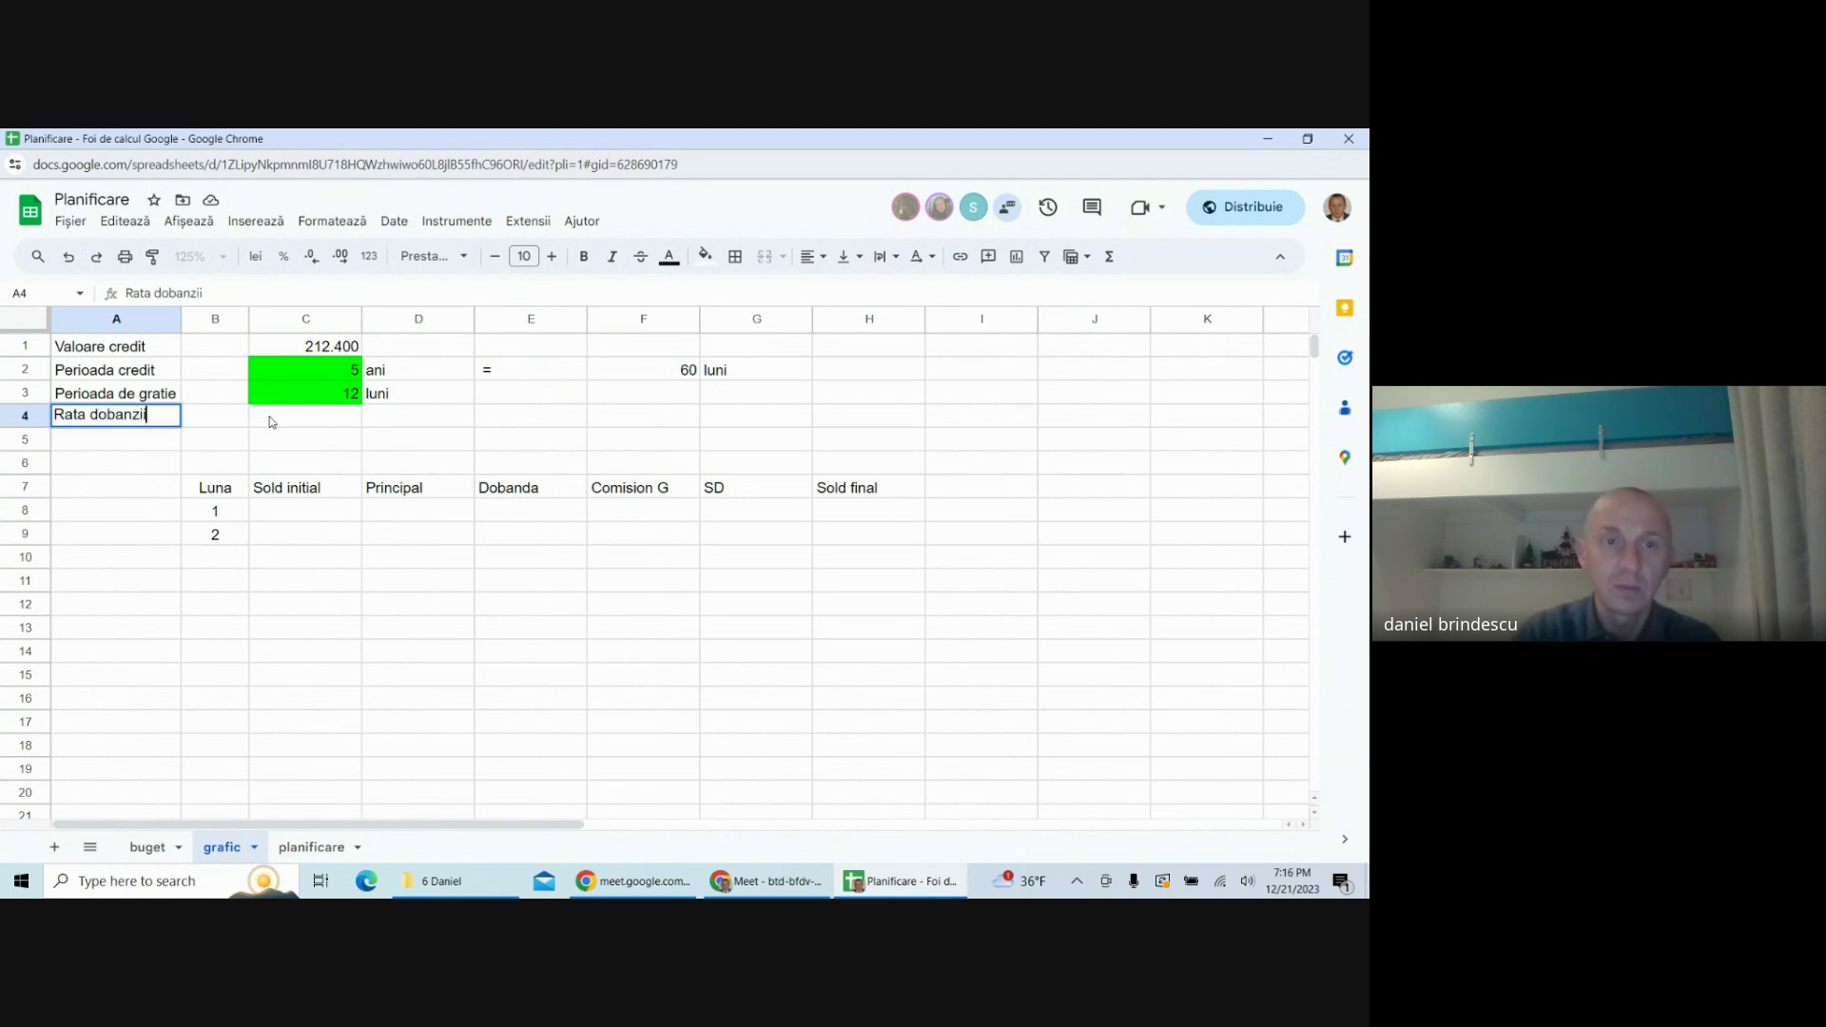
- Fill C4 with bright green and enter an interest rate of 12% in it
click(273, 423)
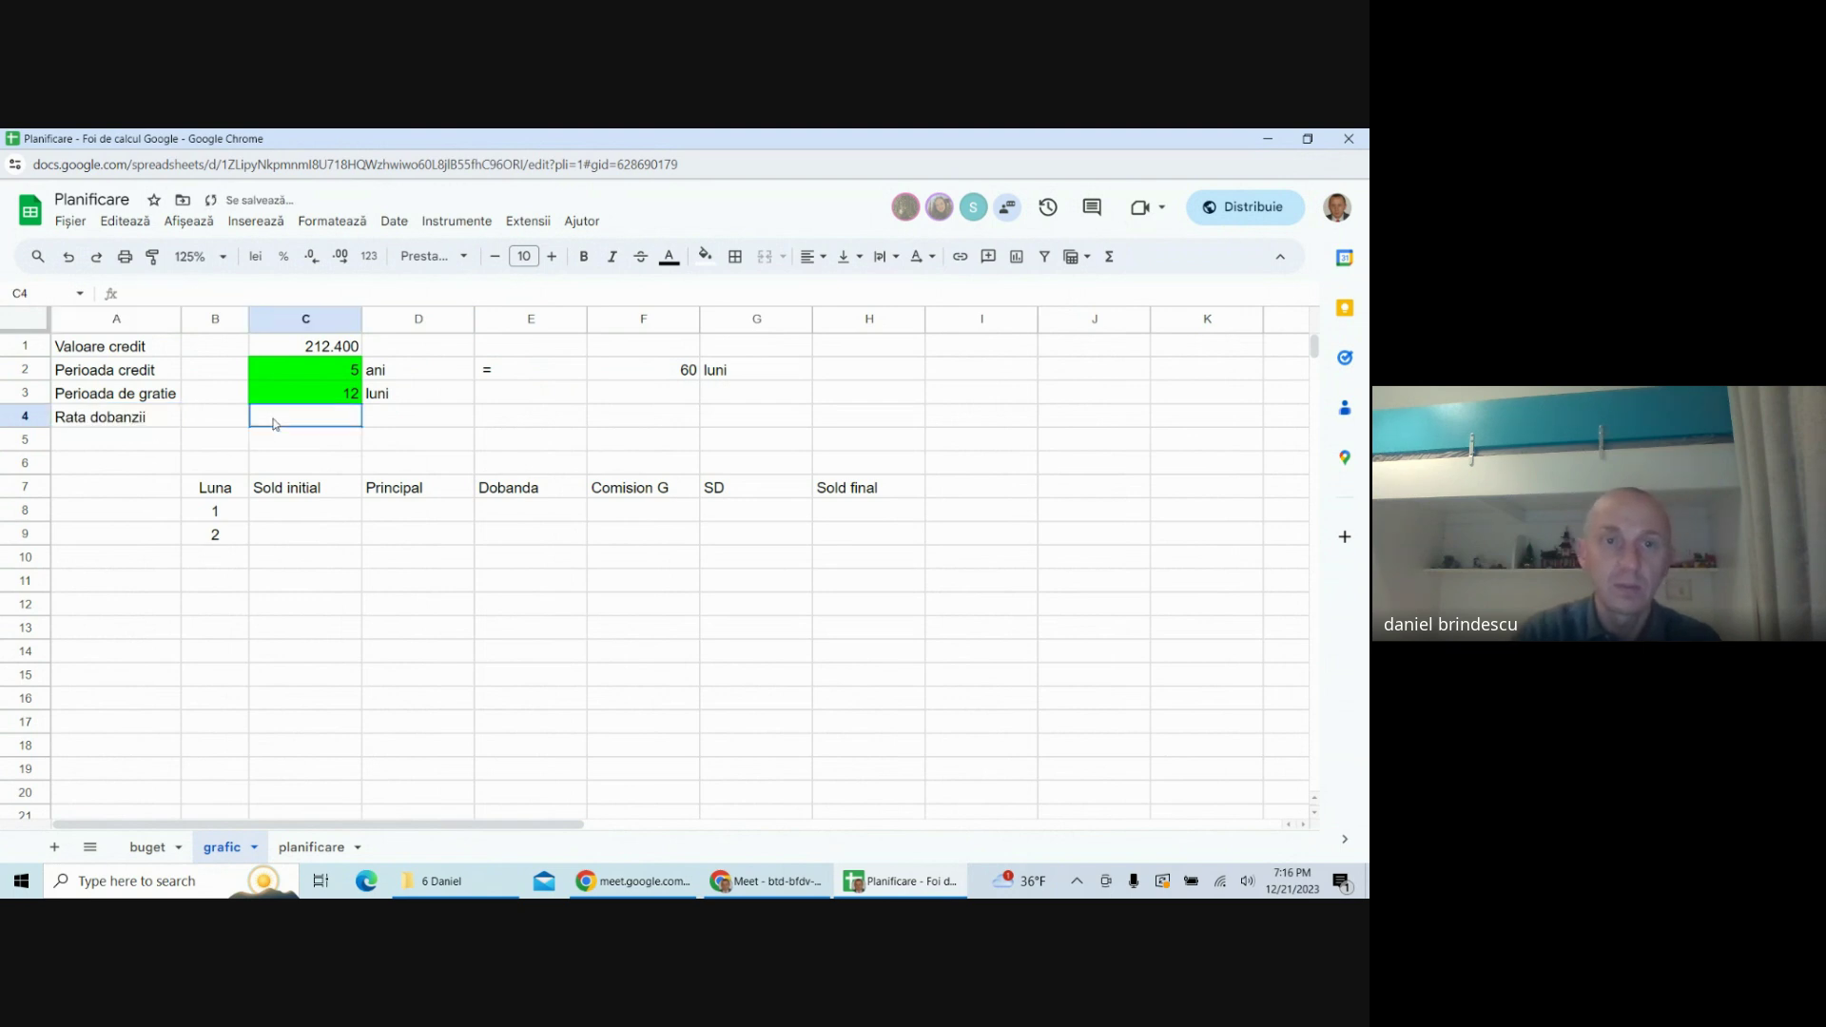
click(704, 255)
click(788, 339)
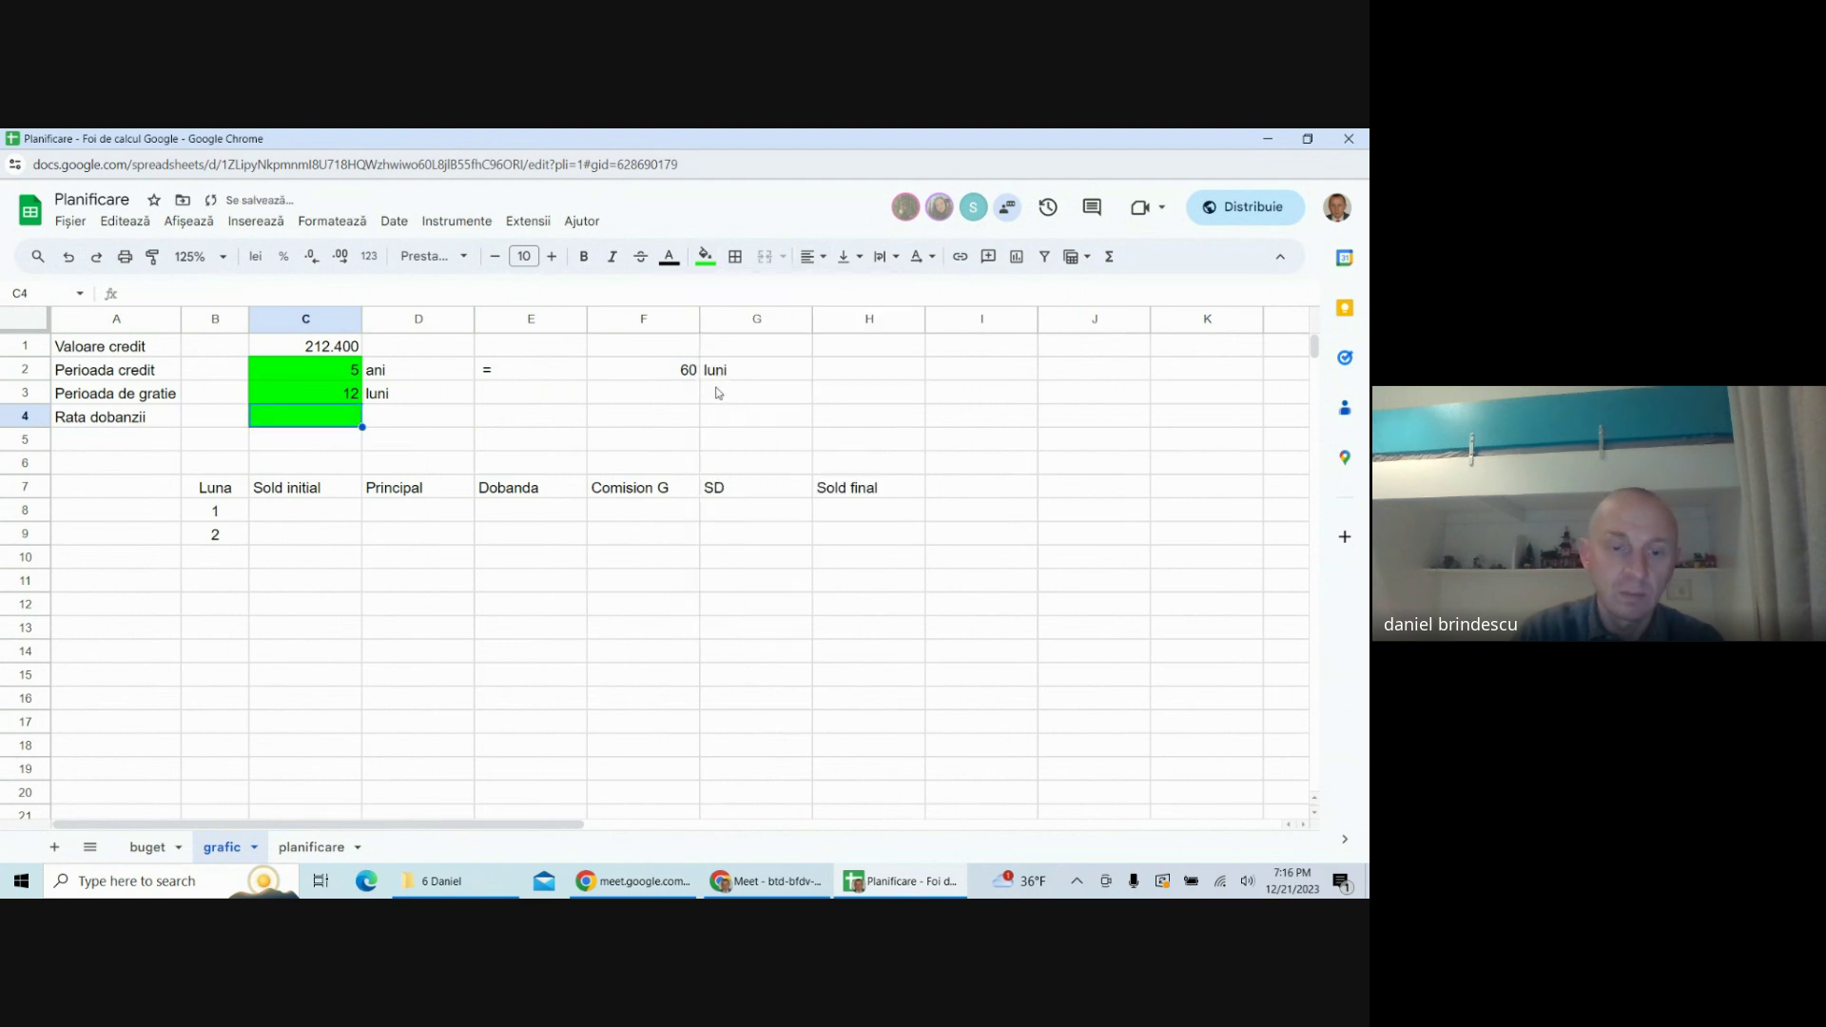
text(12%)
key(Return)
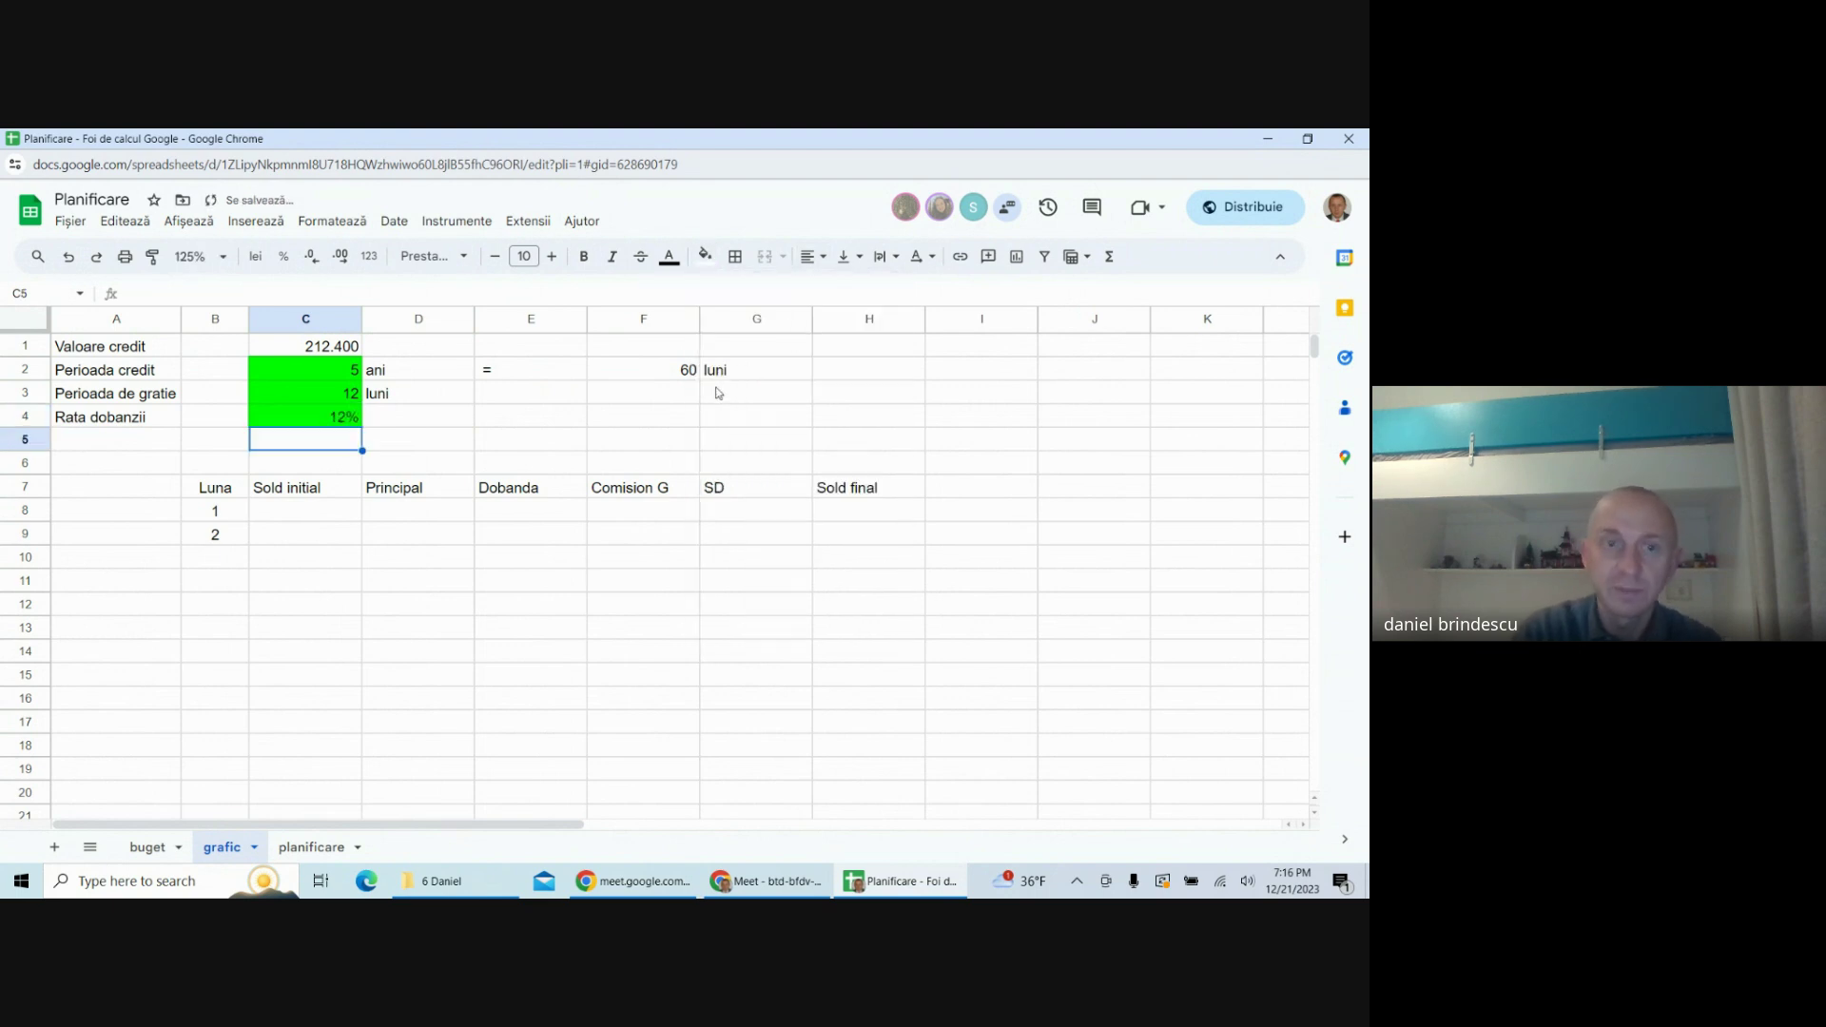
- Enter the label Comision gestiune in A5, starting with a capital C
click(77, 447)
text(comision)
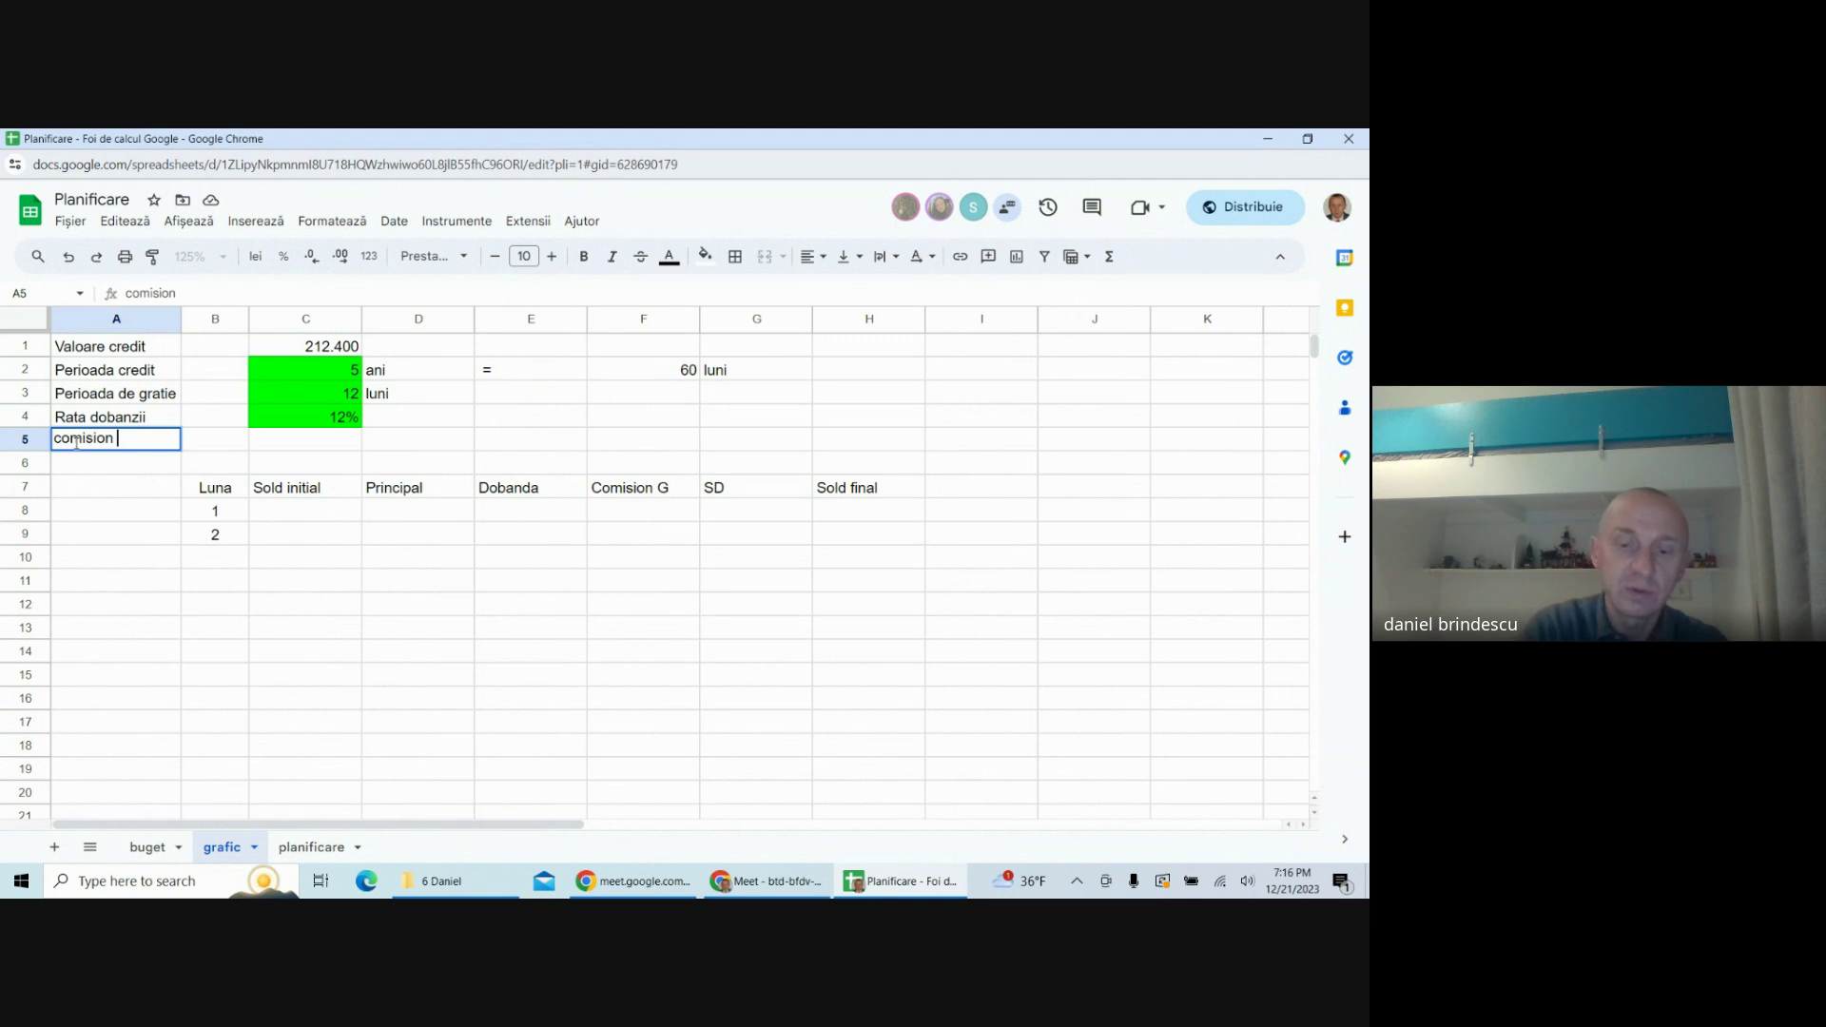
text( gestiune)
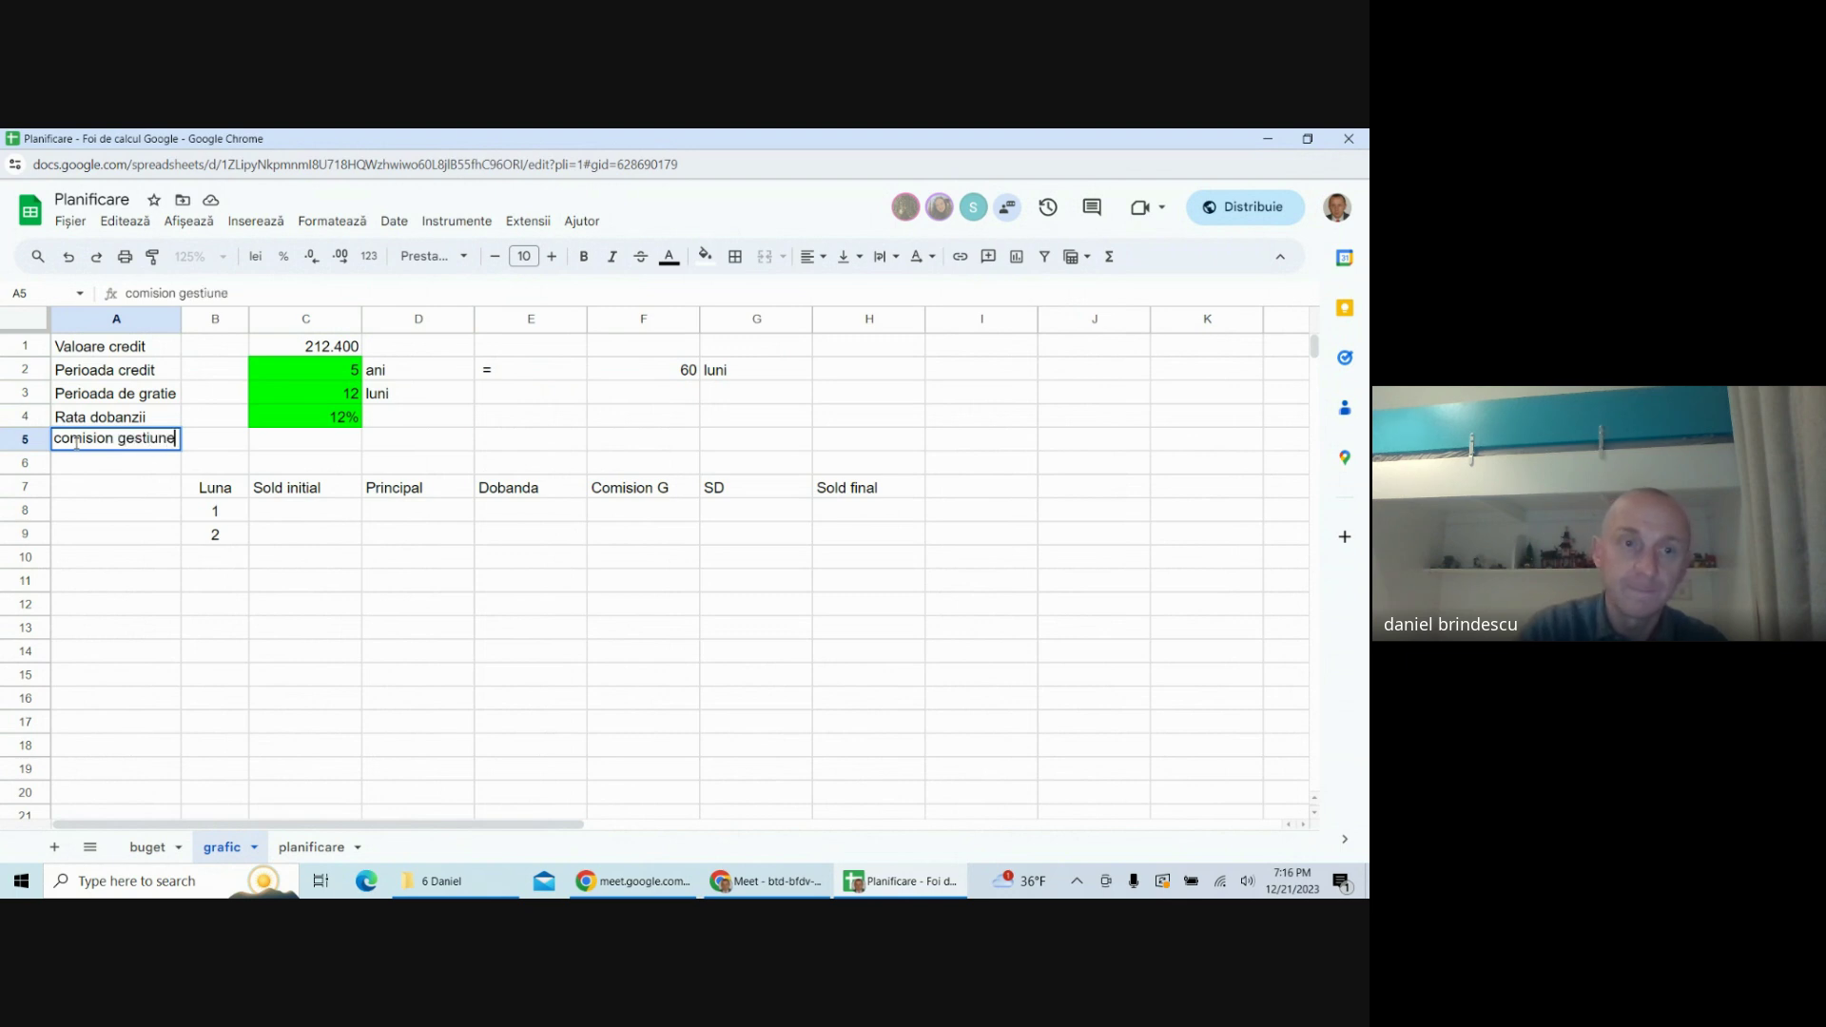
click(57, 438)
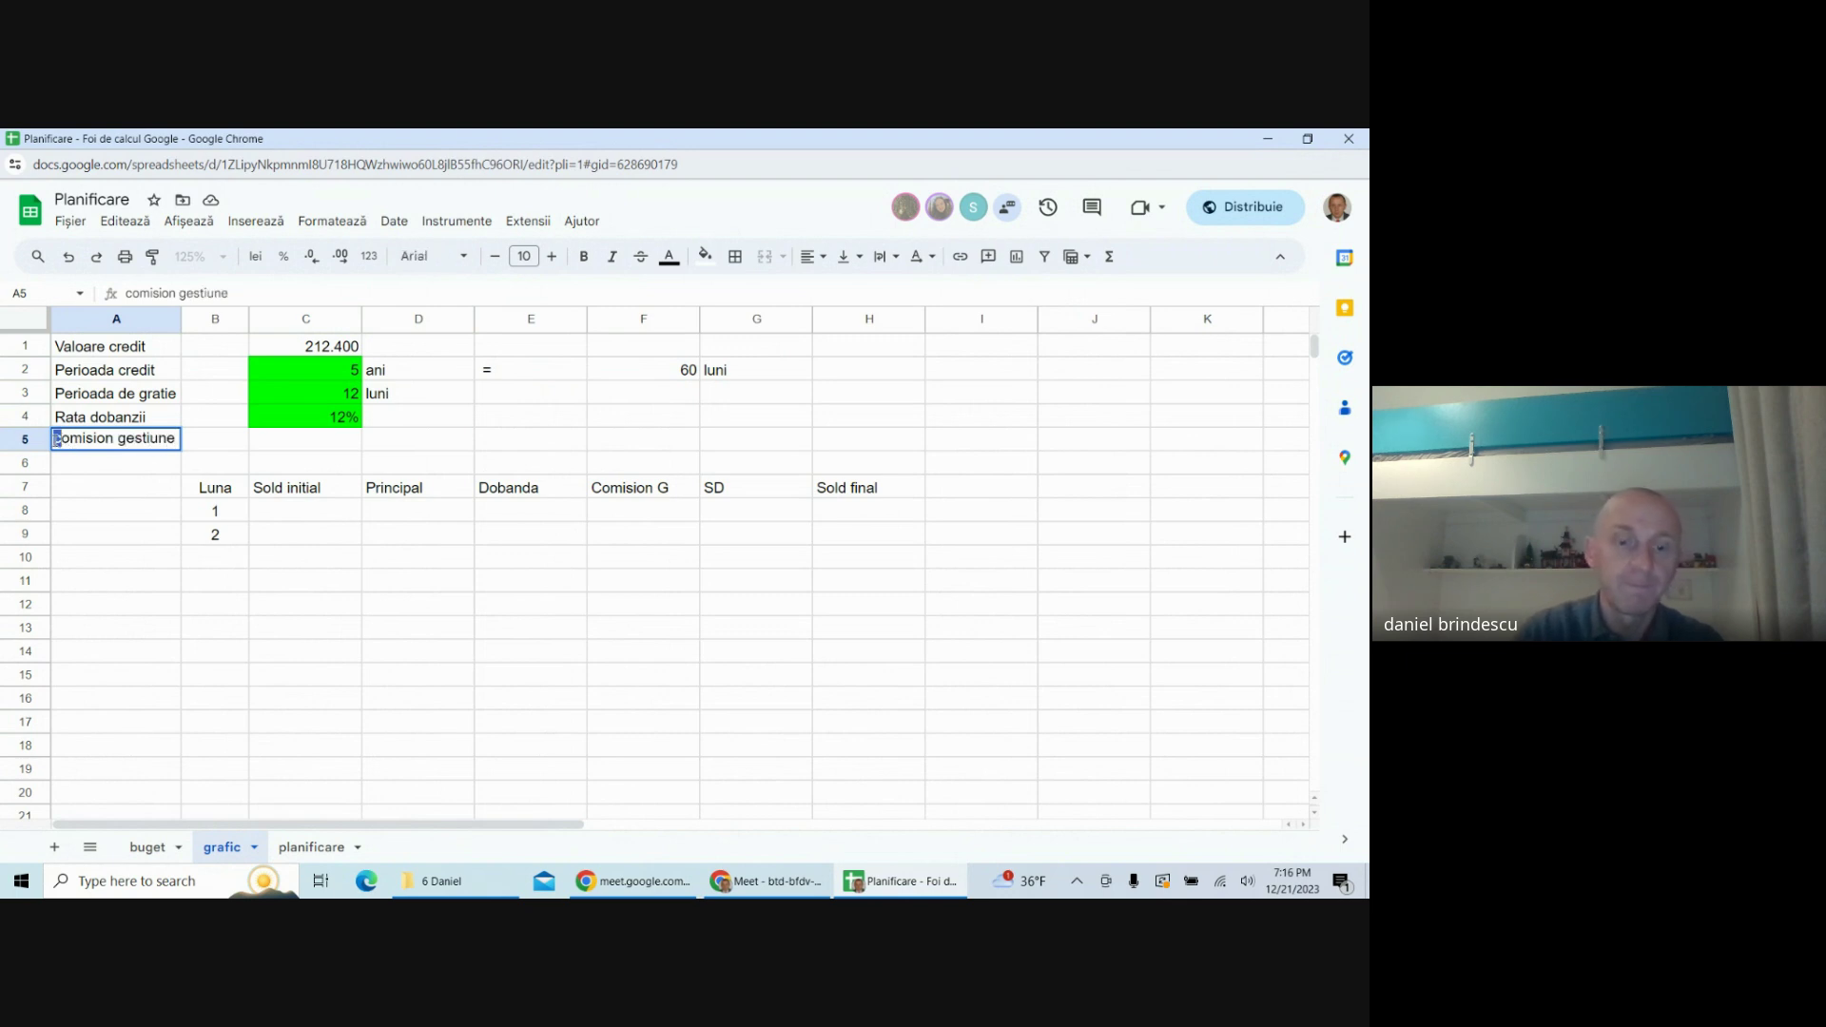
text(C)
- Fill C5 with bright green and enter a management commission of 0,10% in it
click(221, 448)
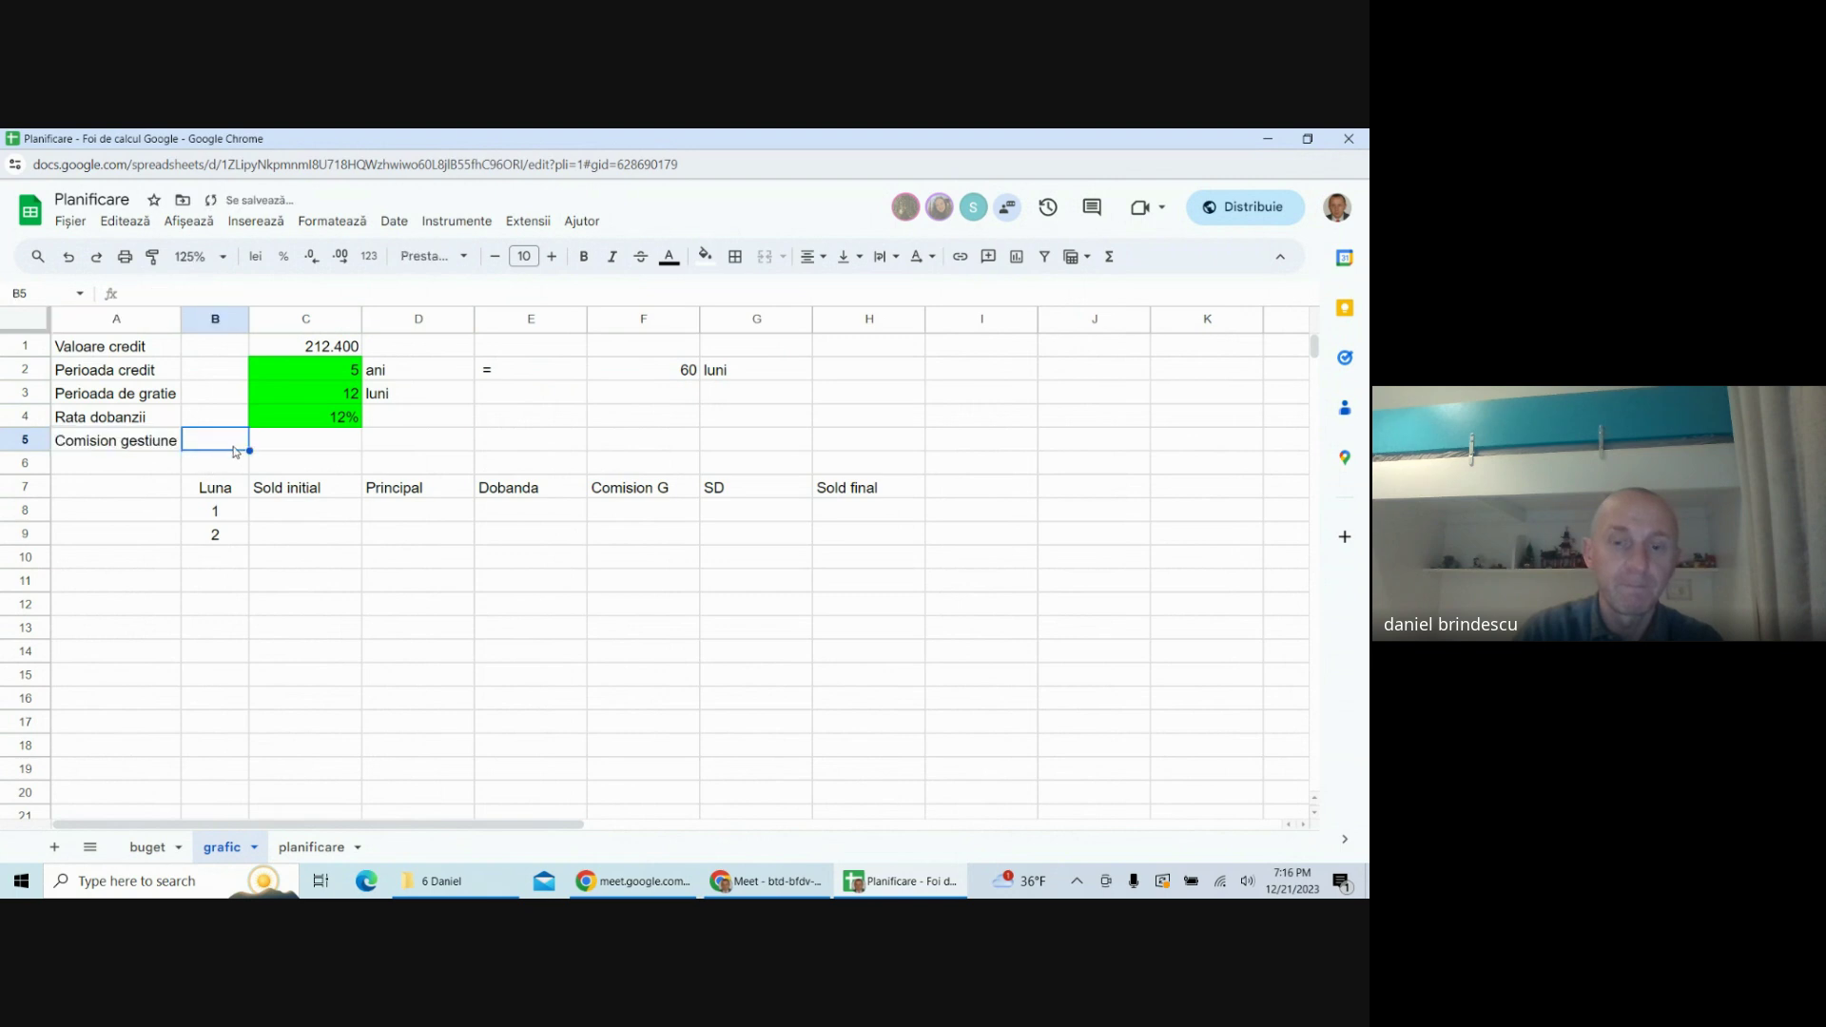
click(314, 453)
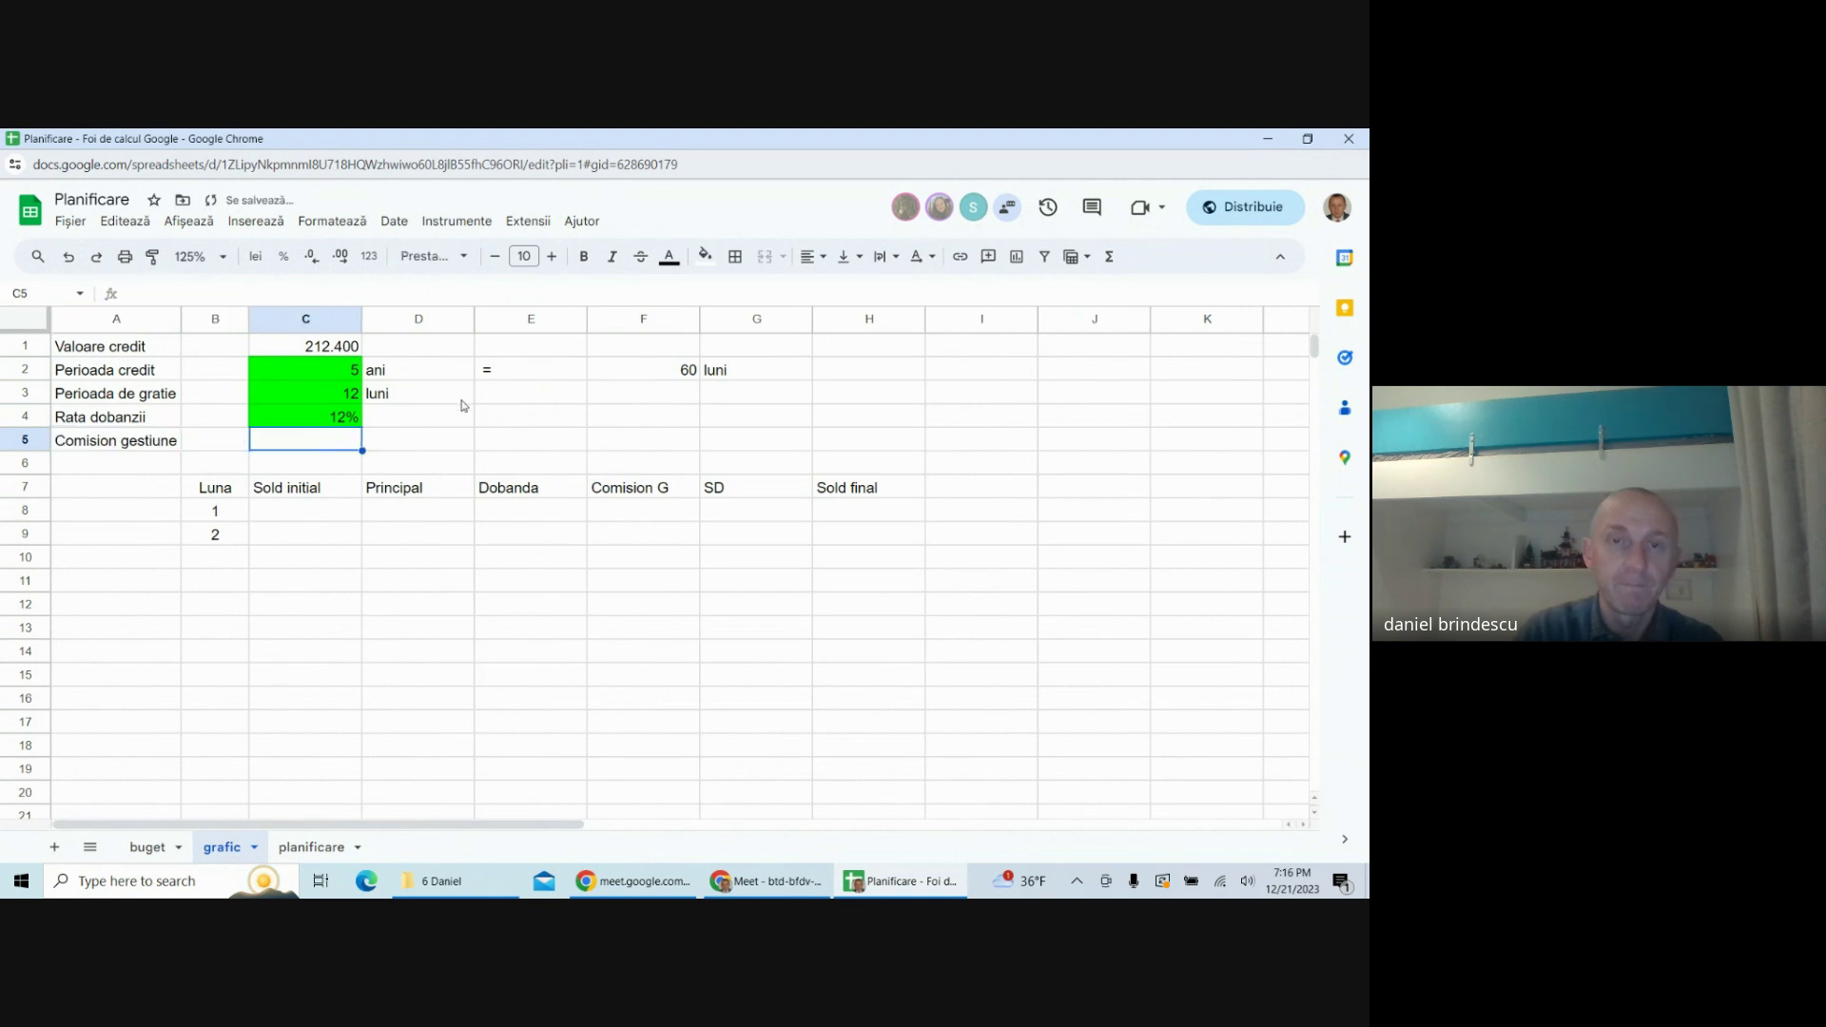
click(704, 256)
click(788, 339)
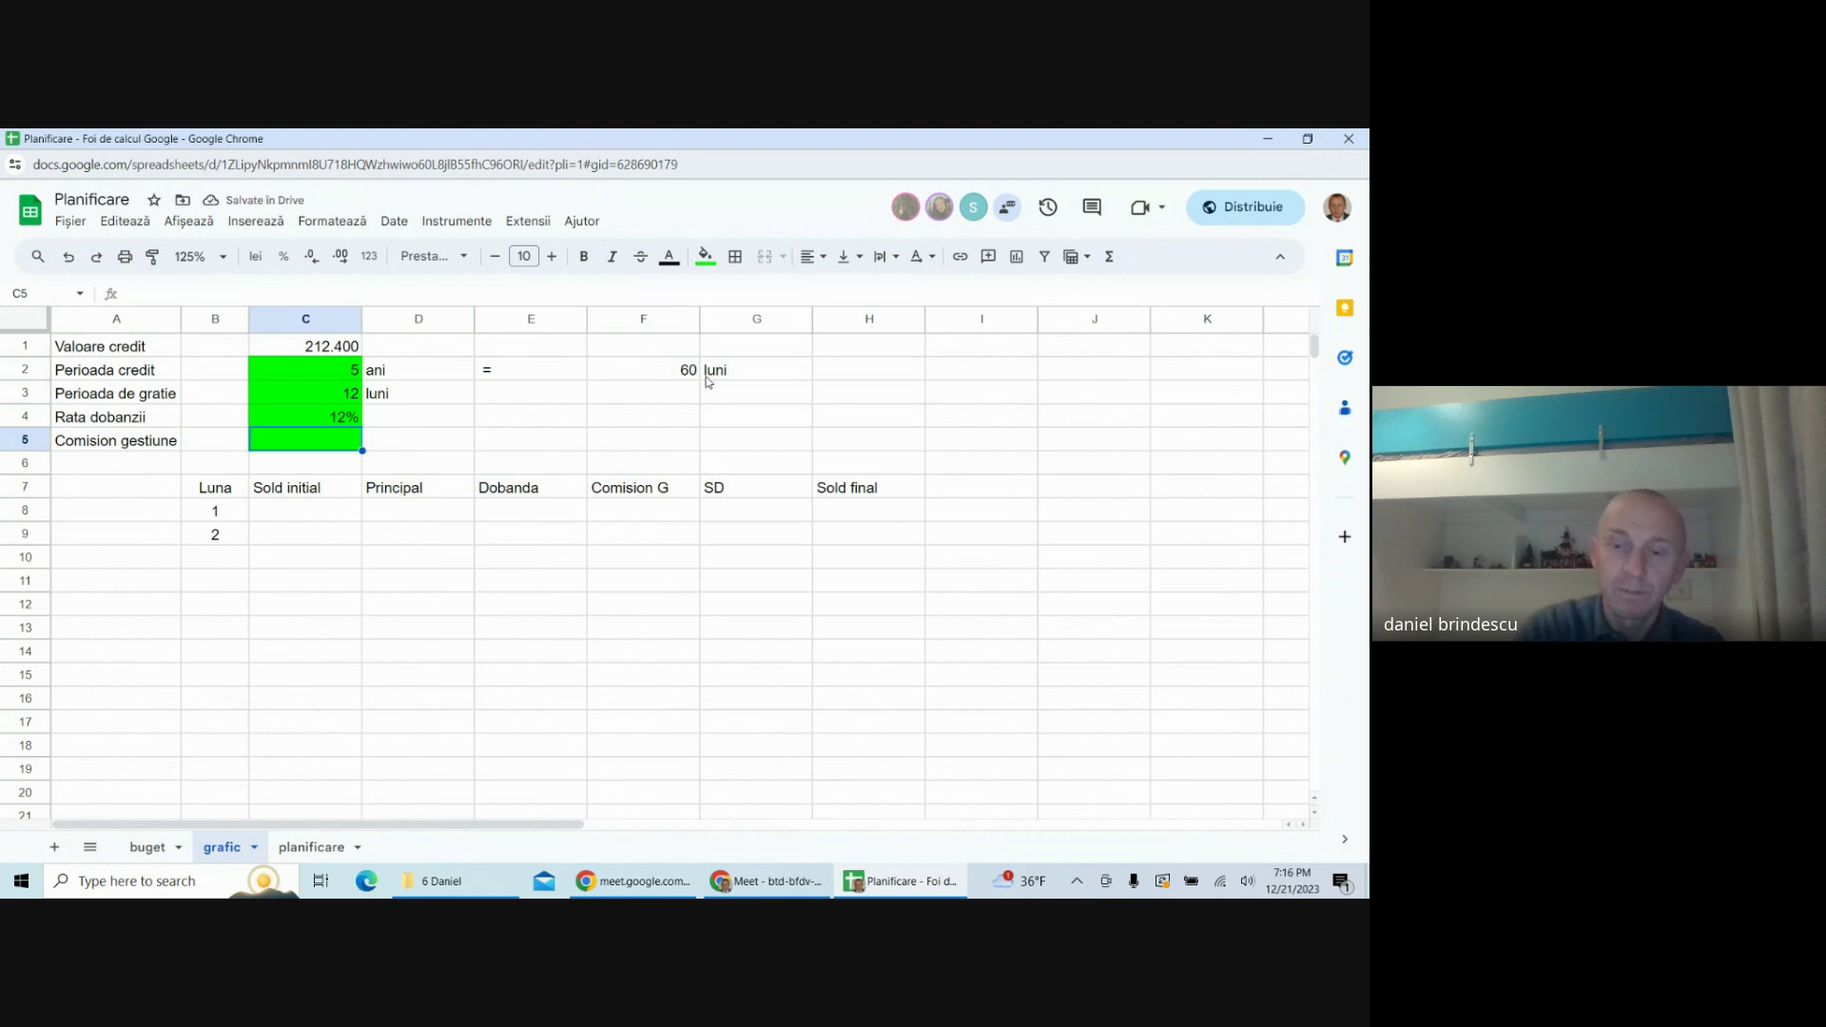
text(0,1)
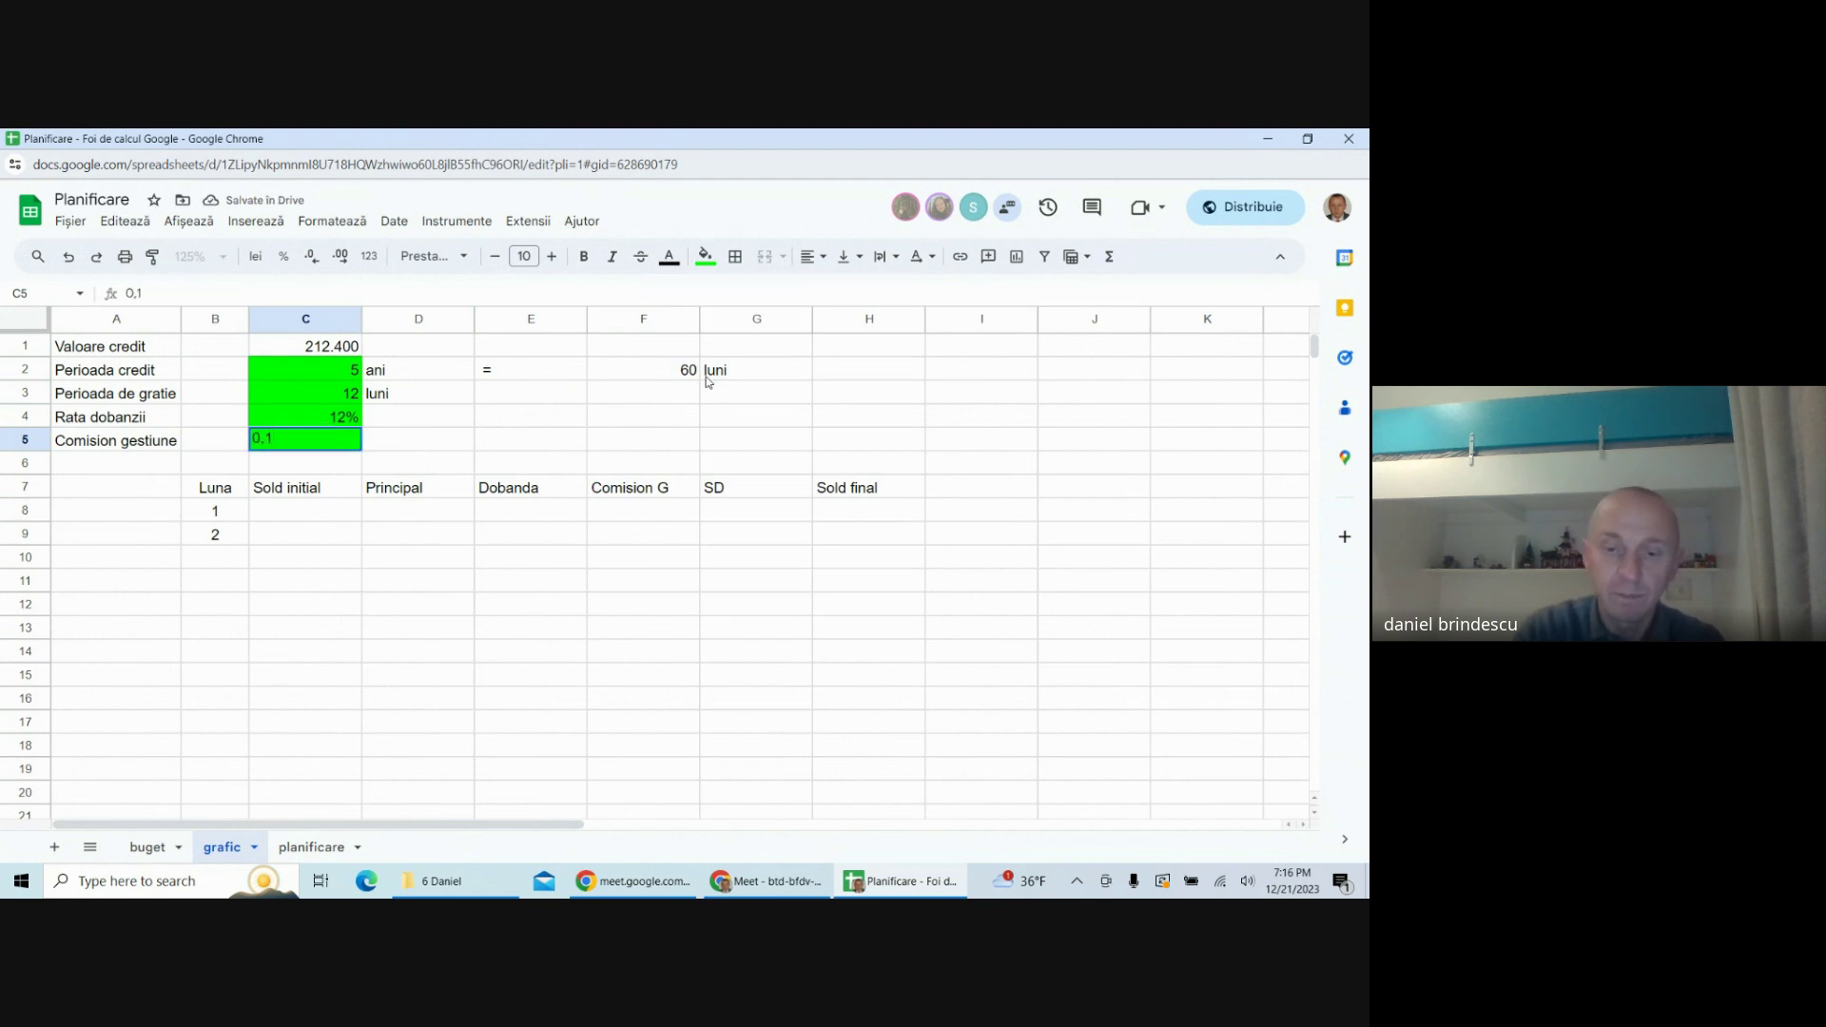
text(0%)
key(Return)
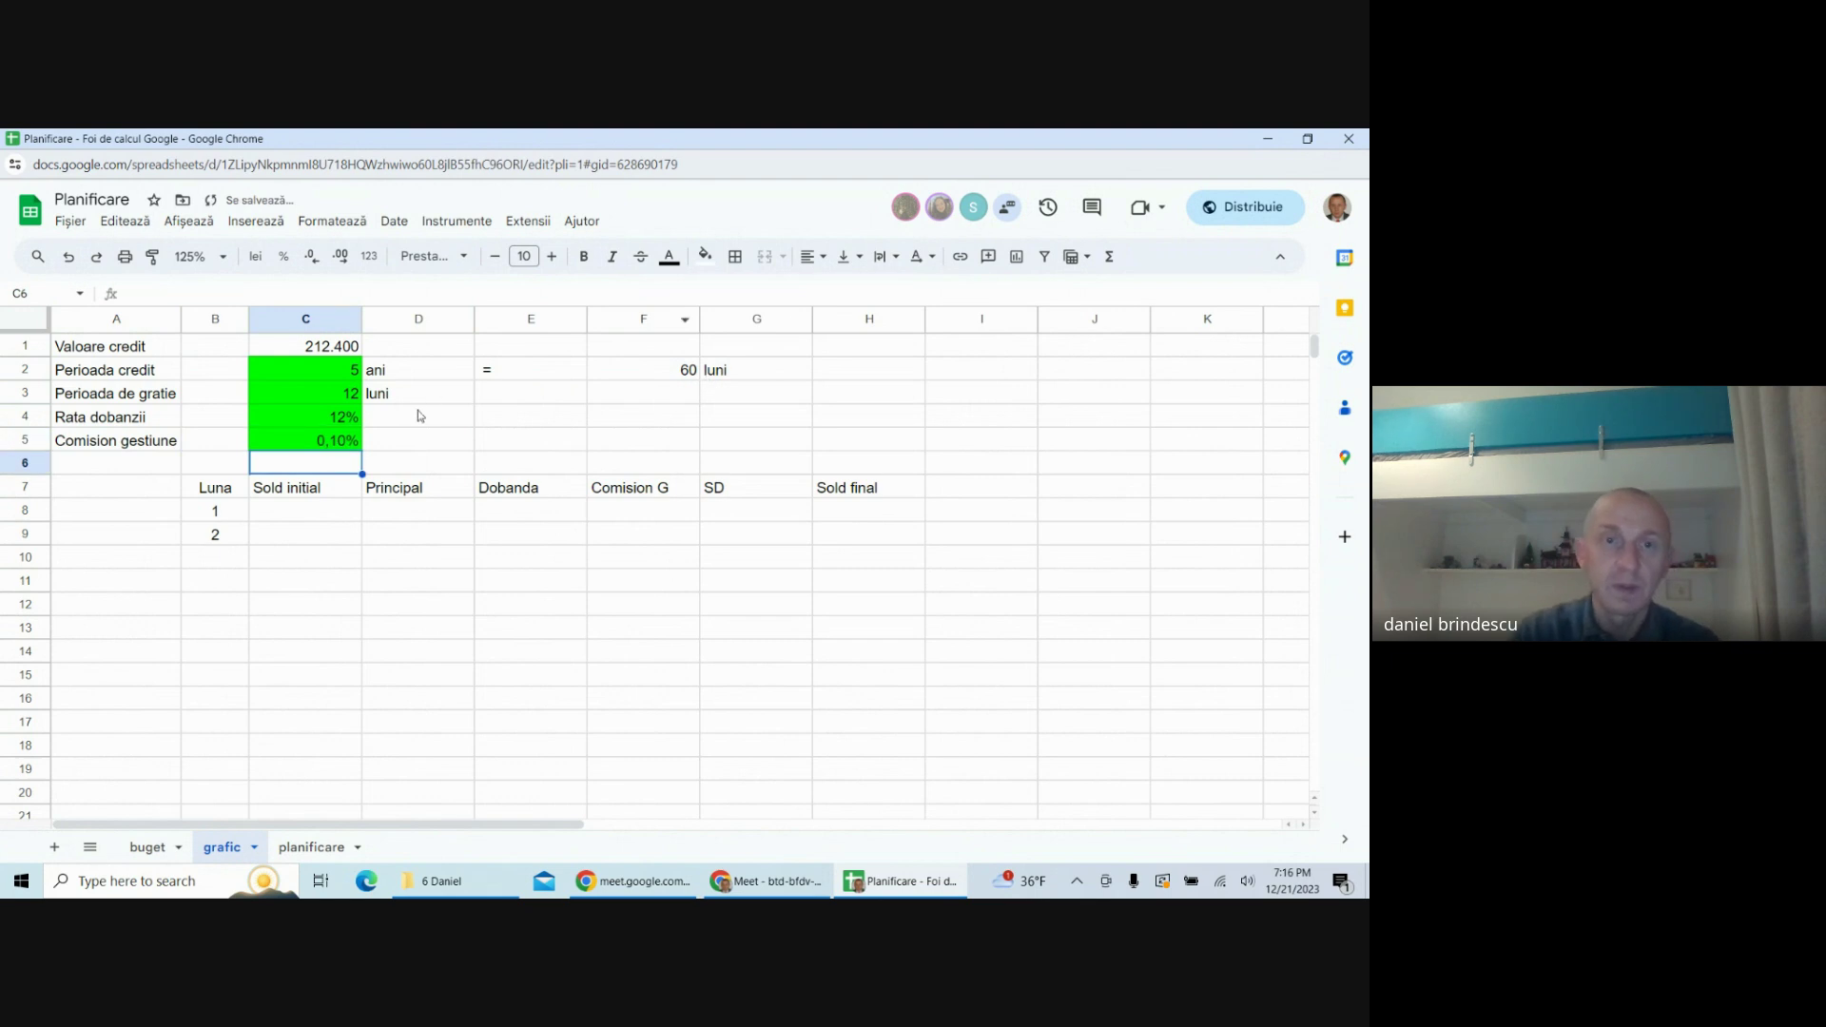
- Add the unit / an in D4 for the interest rate and / luna in D5 for the management commission
click(419, 417)
text(/)
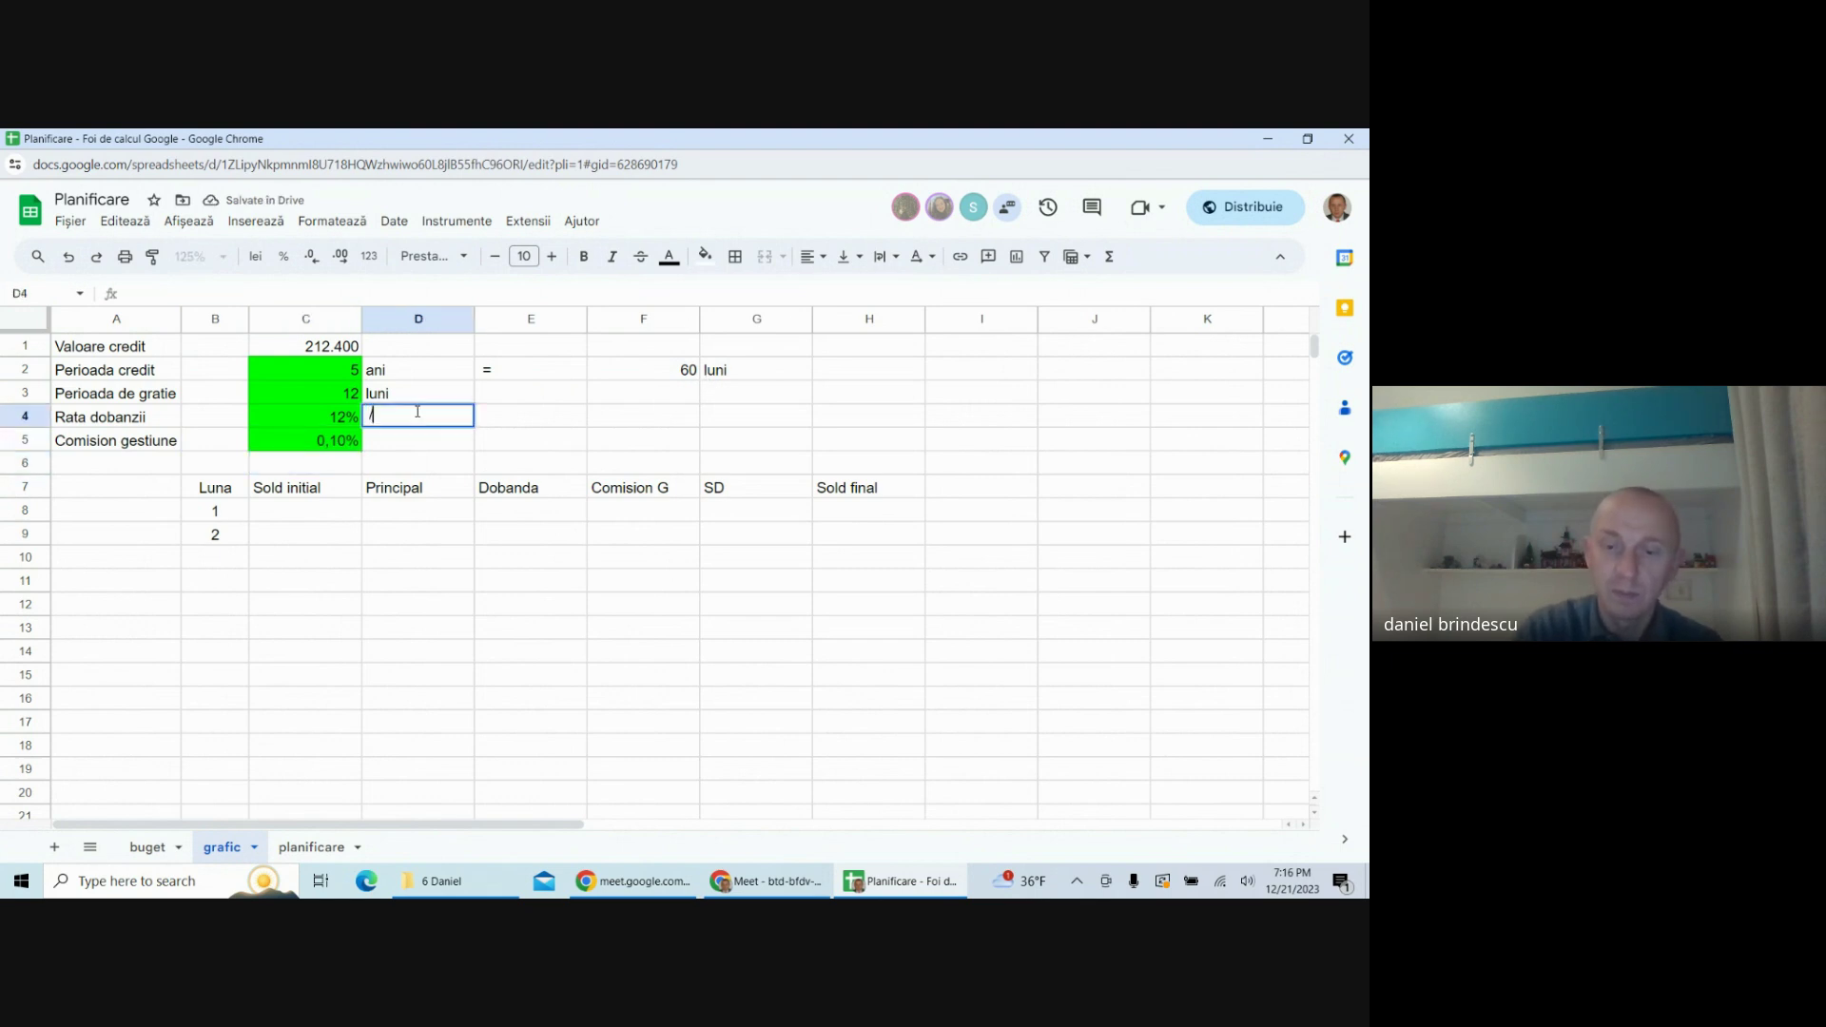
text( an)
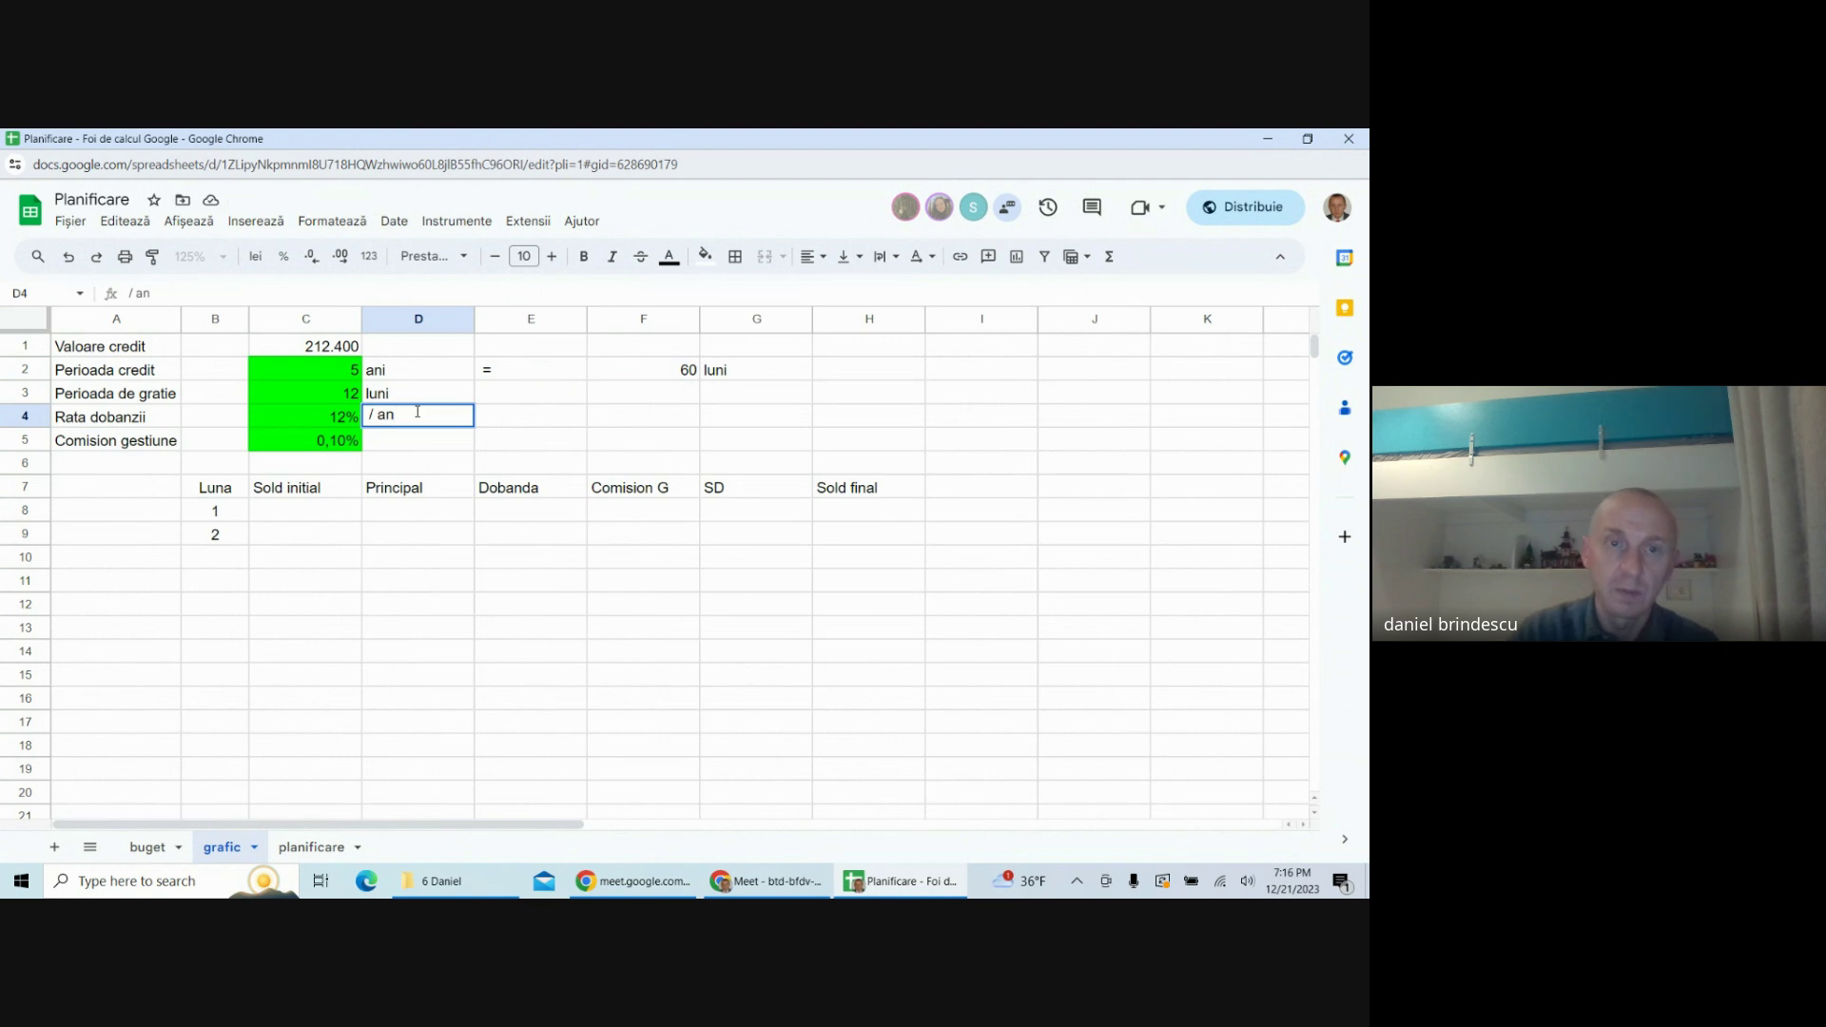
click(415, 442)
text(/ luna)
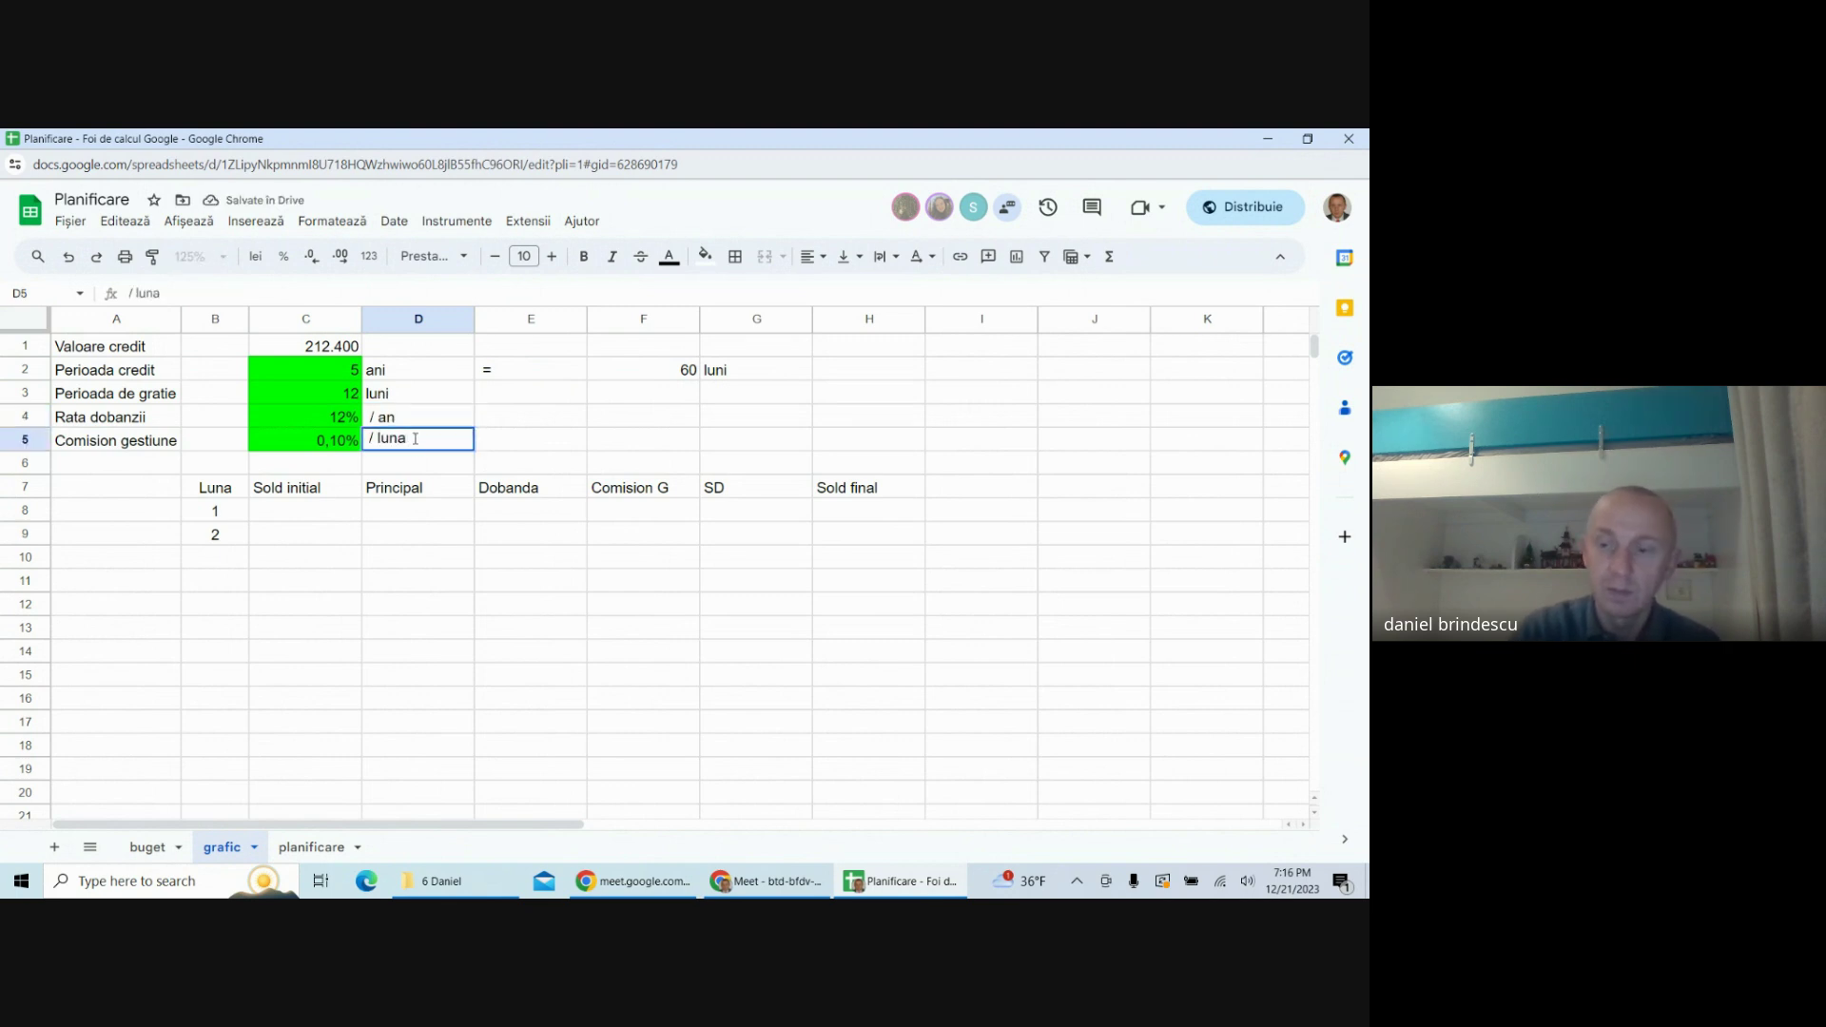
key(Return)
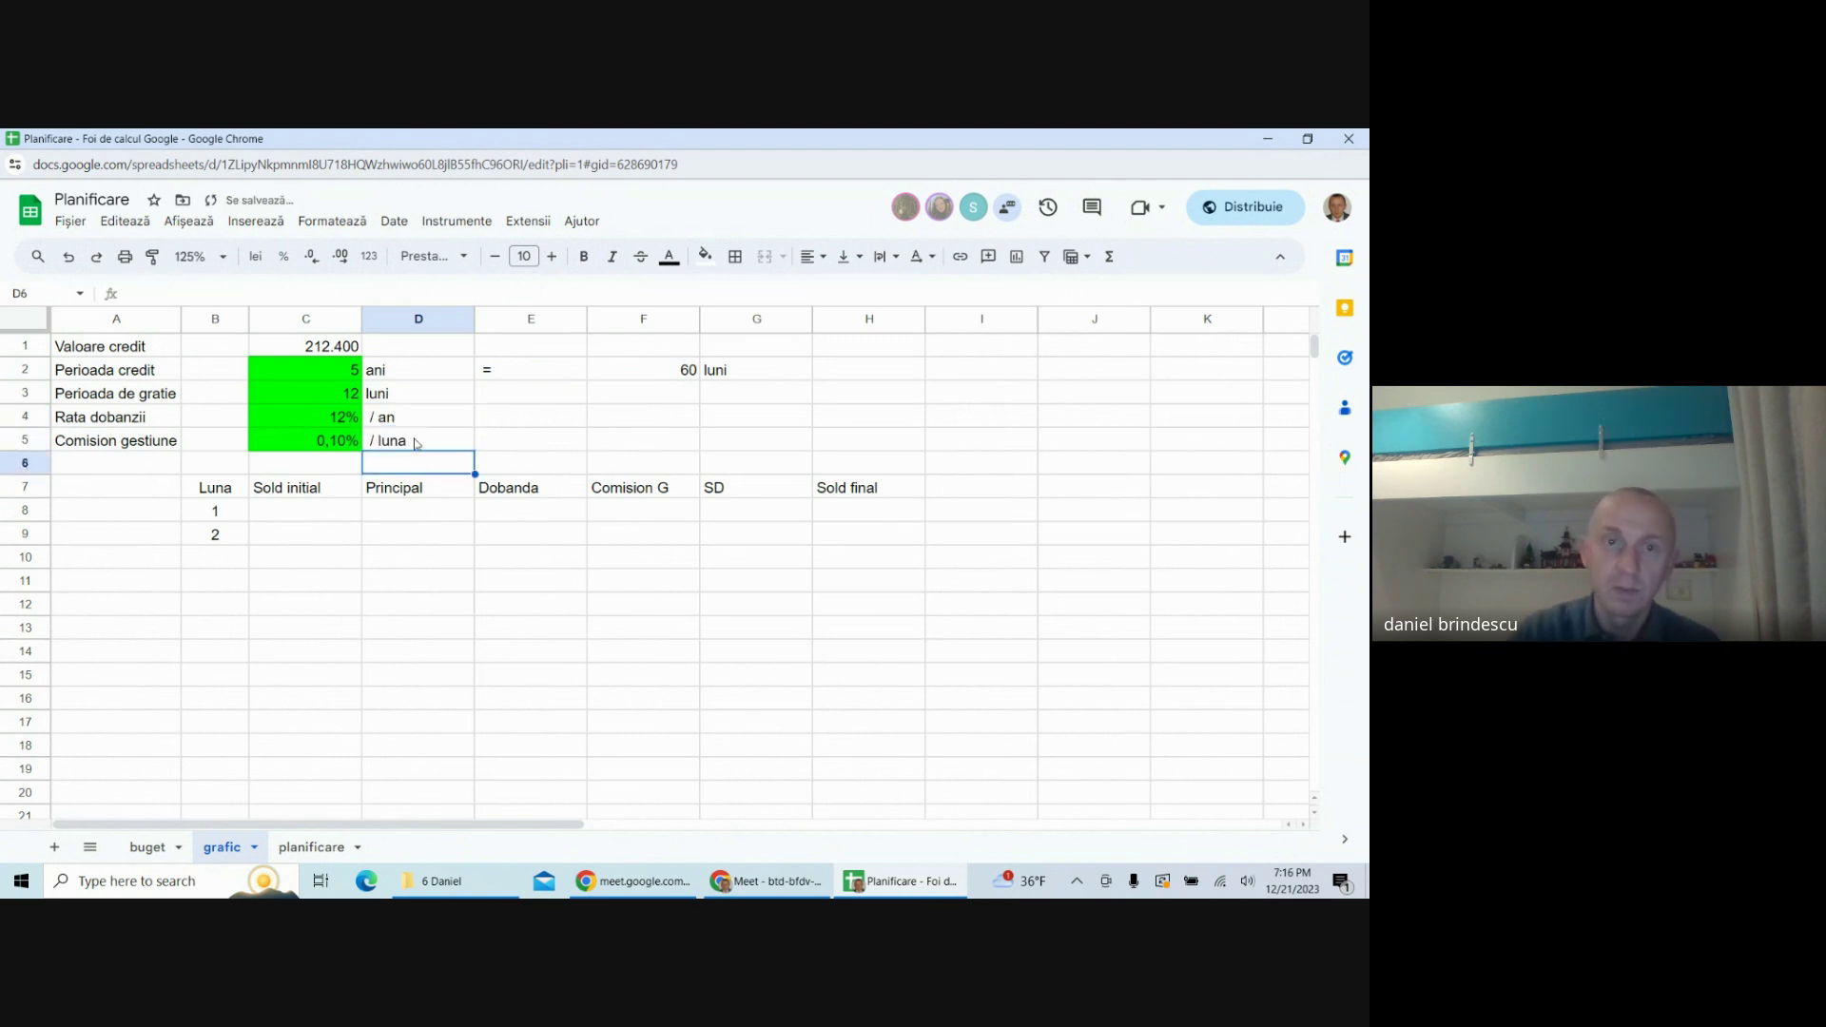
- Copy the equals sign from E2 into E4 on the interest rate row
click(527, 378)
key(ctrl+c)
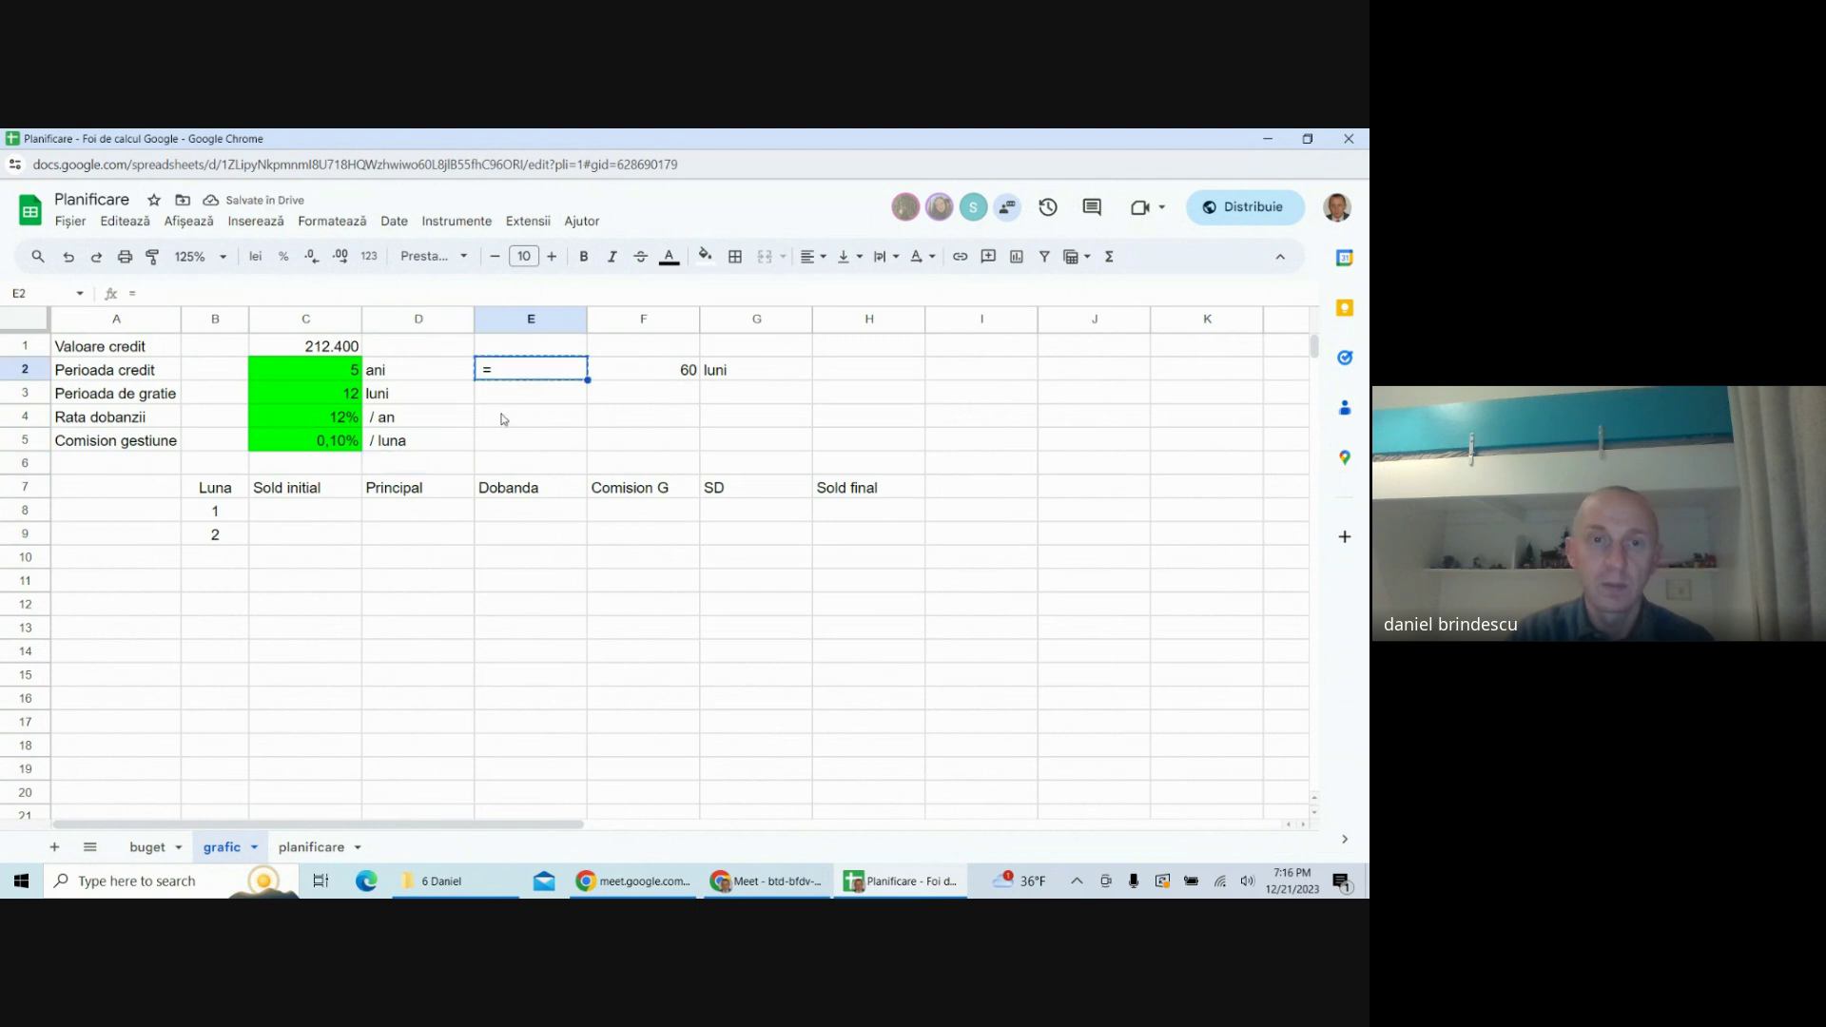
click(503, 418)
key(ctrl+v)
- Calculate the monthly interest rate in F4 with =C4/12 and format it as a percentage
click(656, 425)
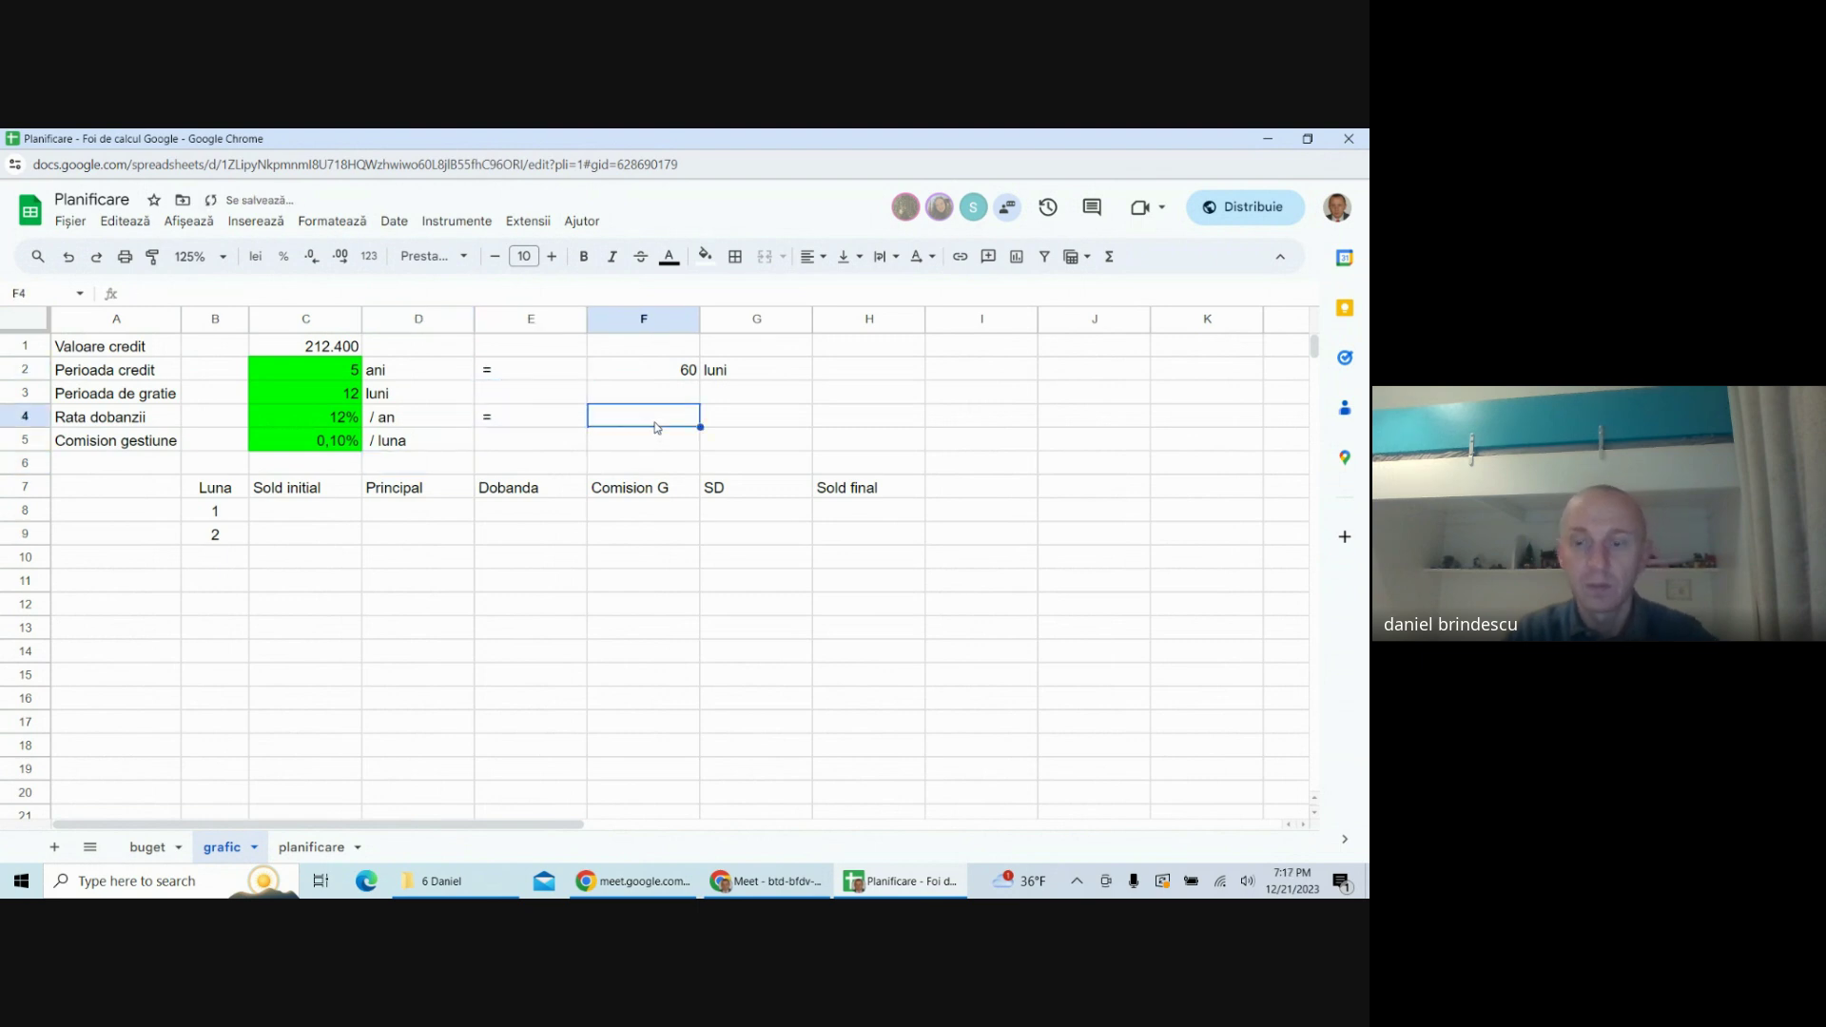
text(=)
click(319, 419)
text(/12)
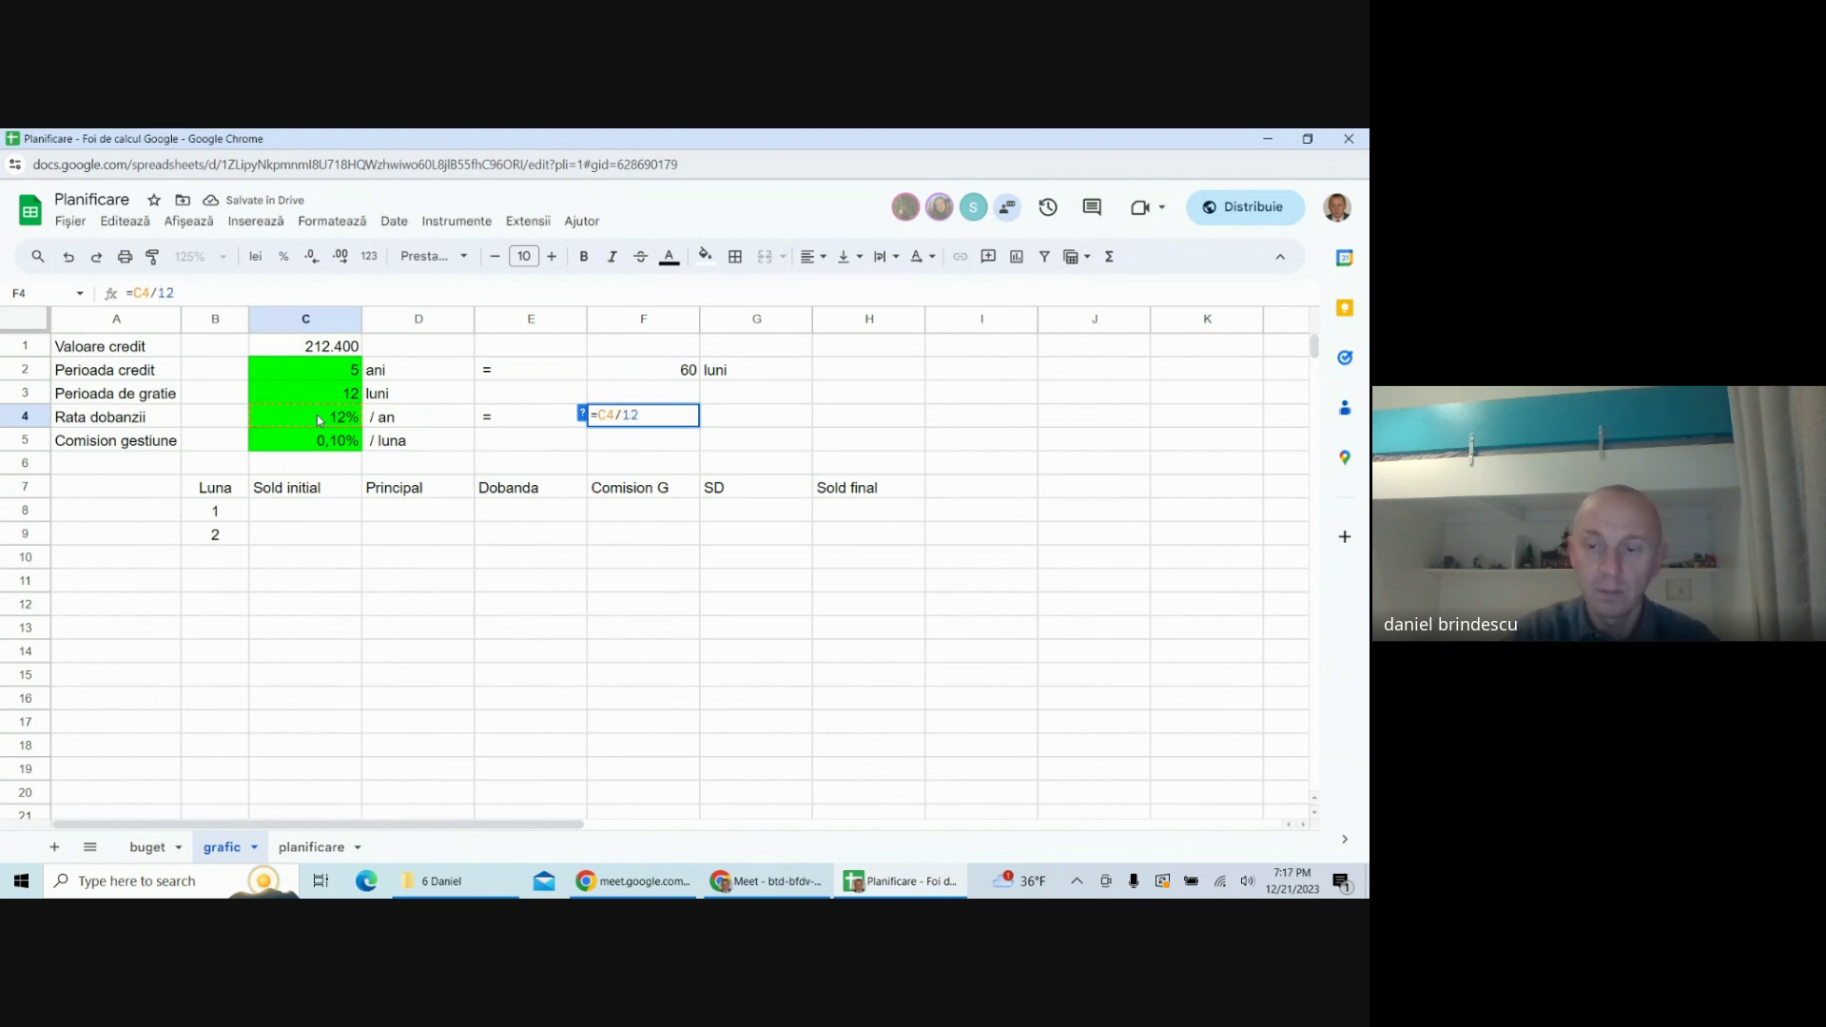
key(Return)
click(652, 417)
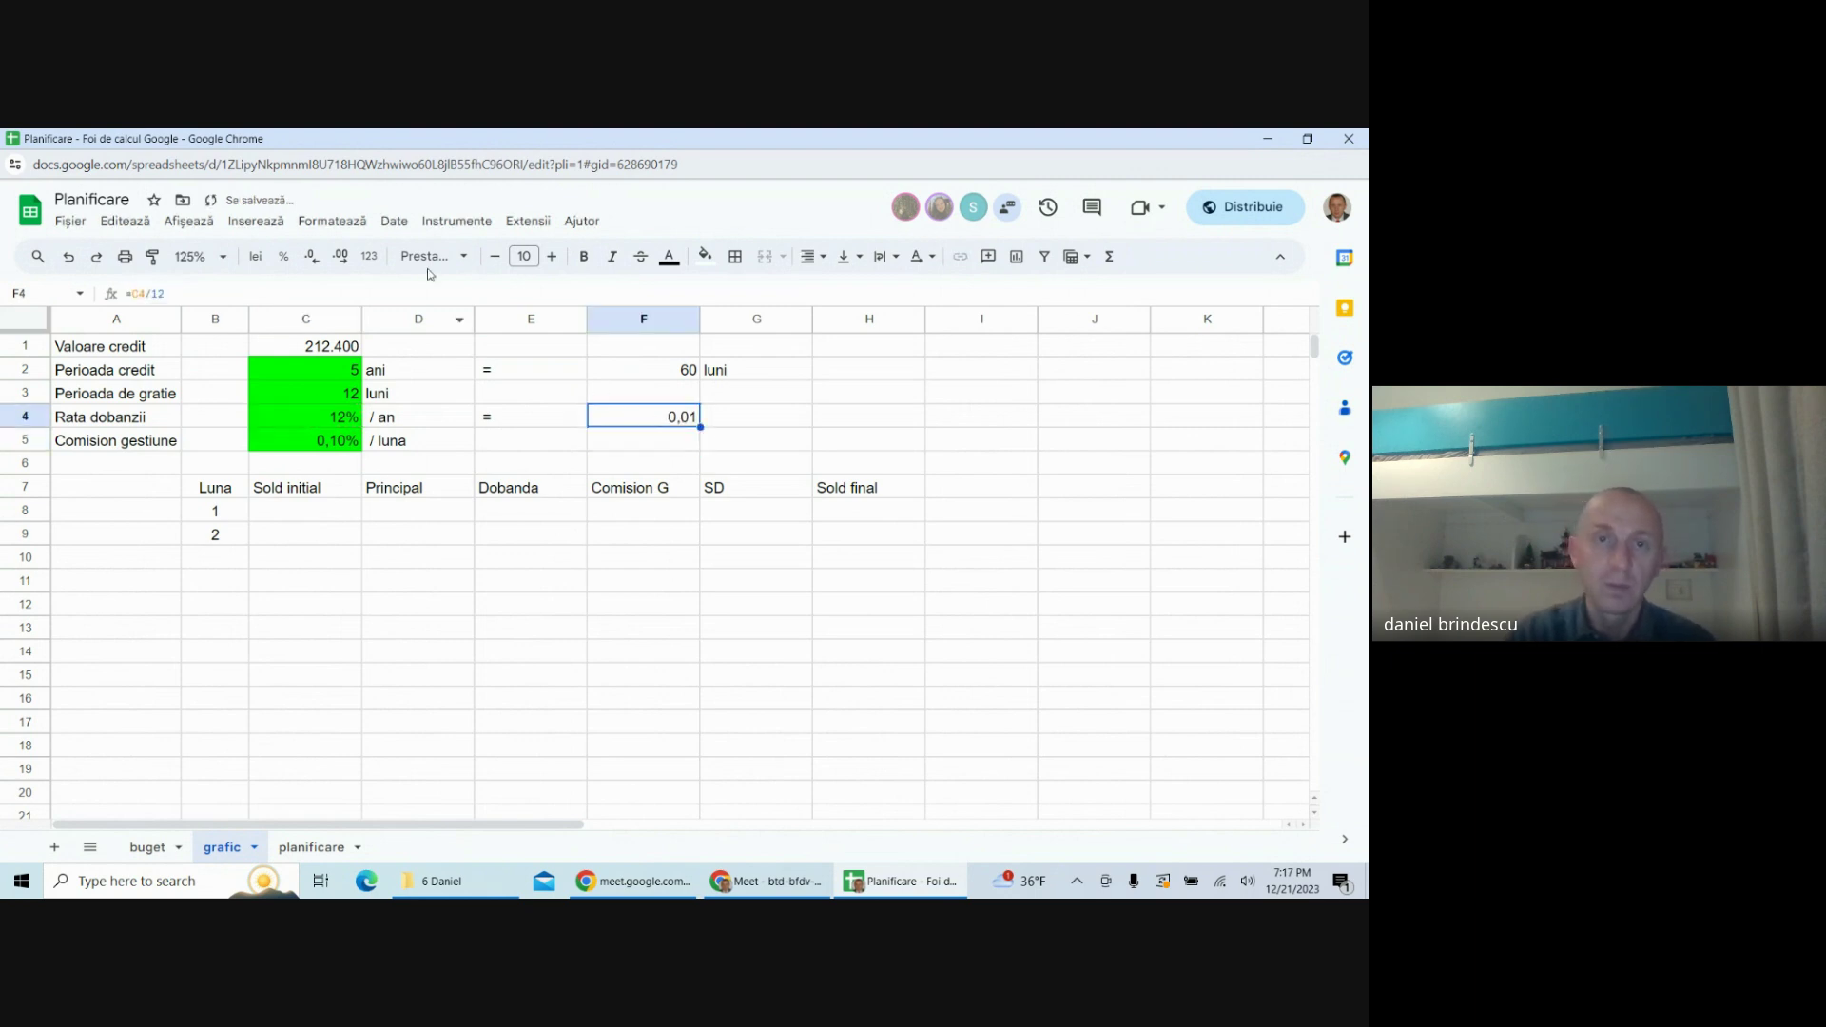
click(283, 256)
- Copy the / luna unit from D5 into G4 beside the monthly interest rate
click(730, 425)
click(371, 448)
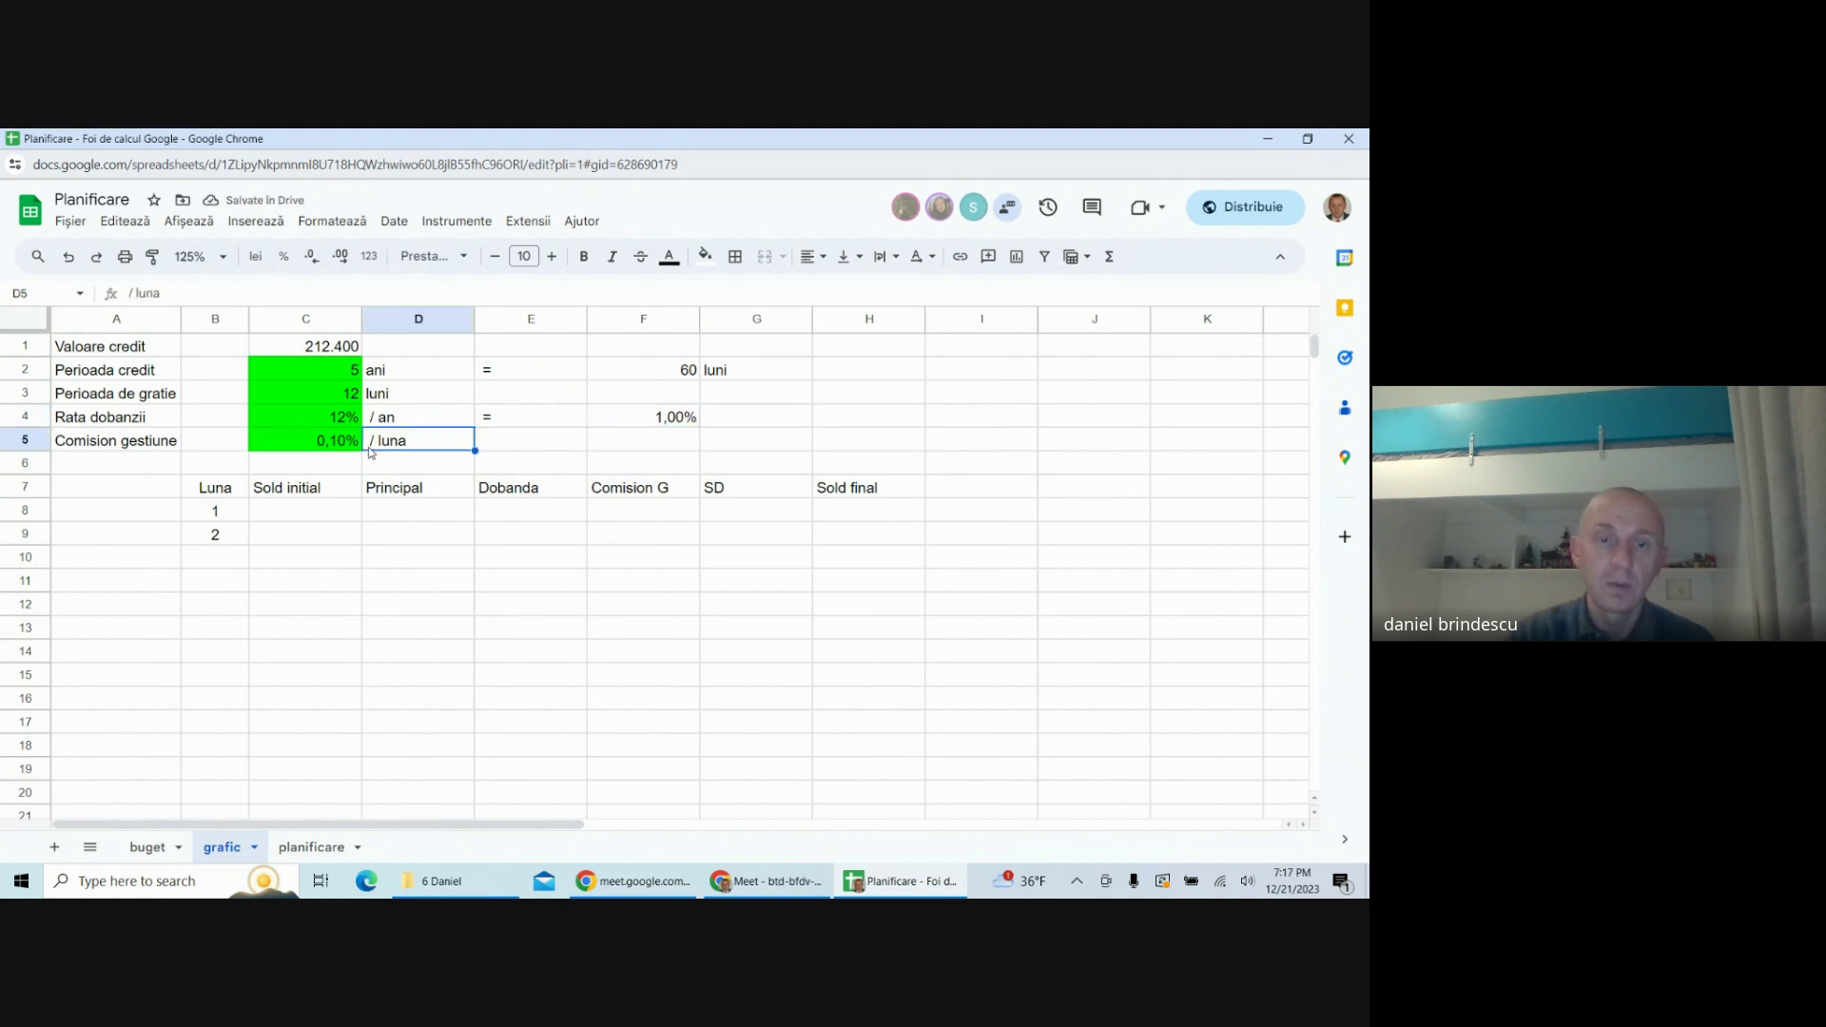
key(ctrl+c)
click(732, 425)
key(ctrl+v)
key(Right)
key(Right)
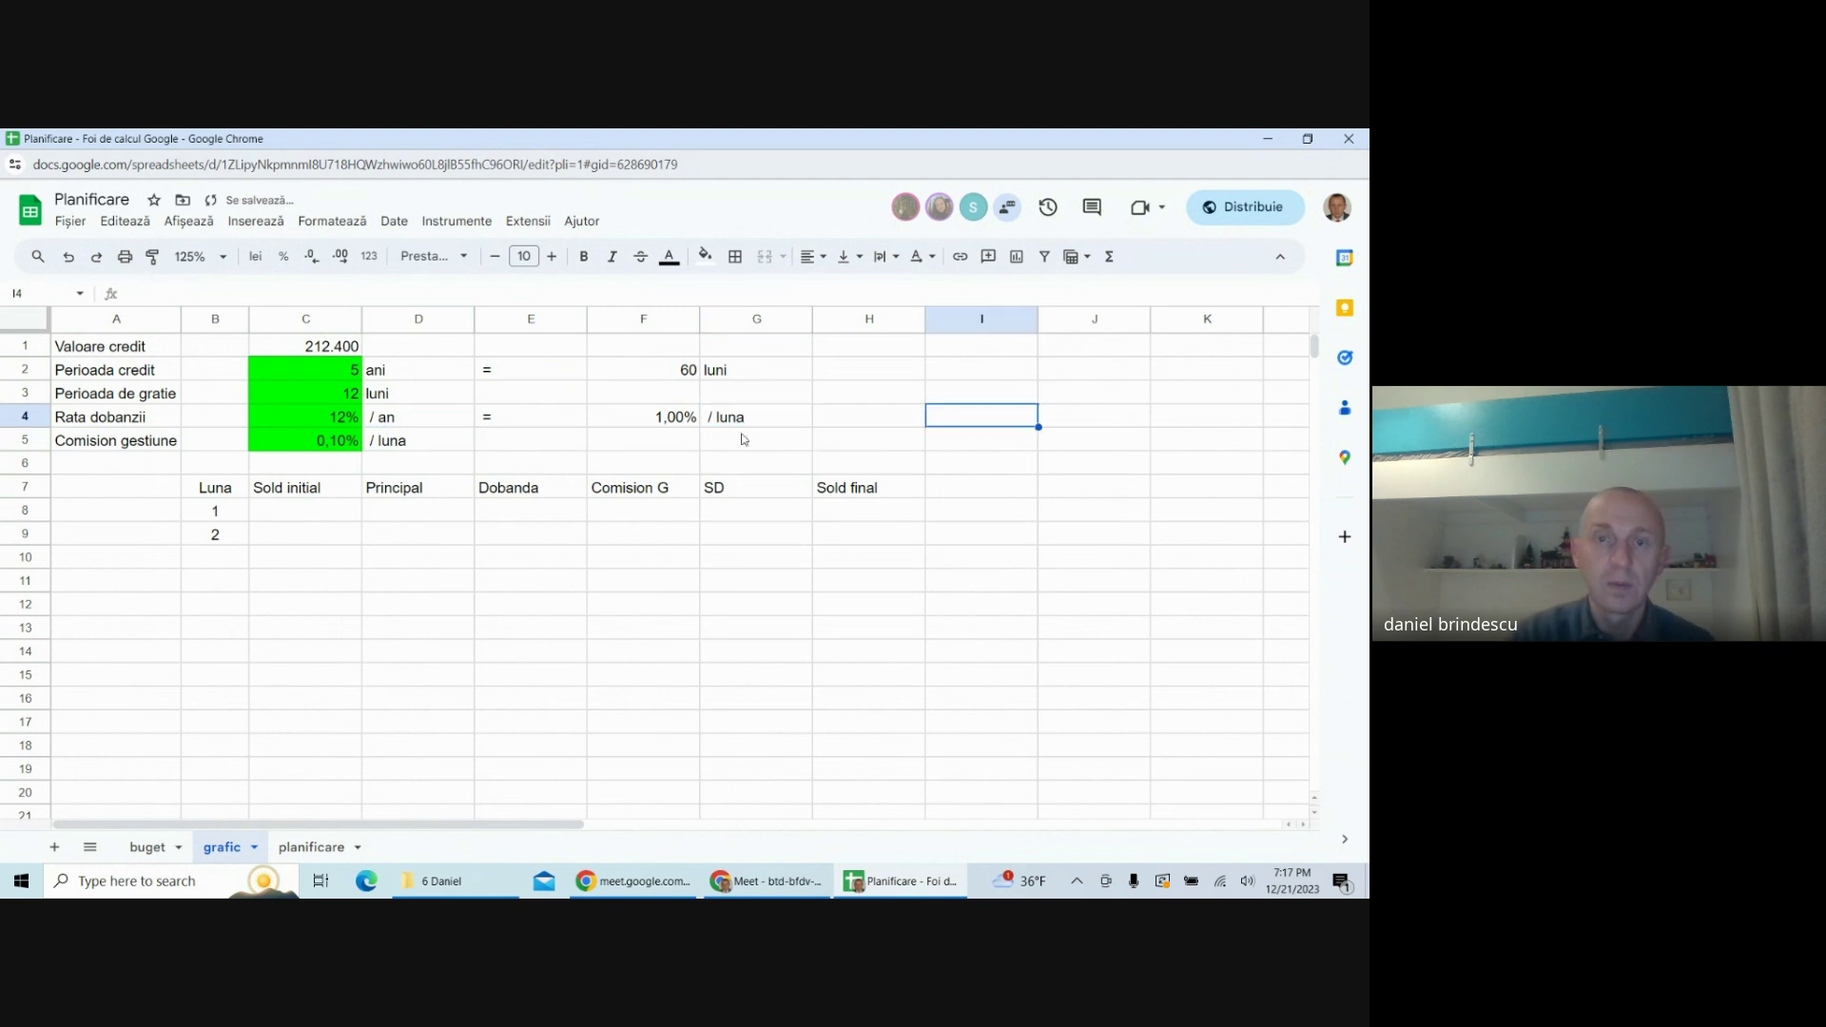
- Insert two empty rows above row 6, between the credit parameters and the schedule table
drag(38, 462, 38, 486)
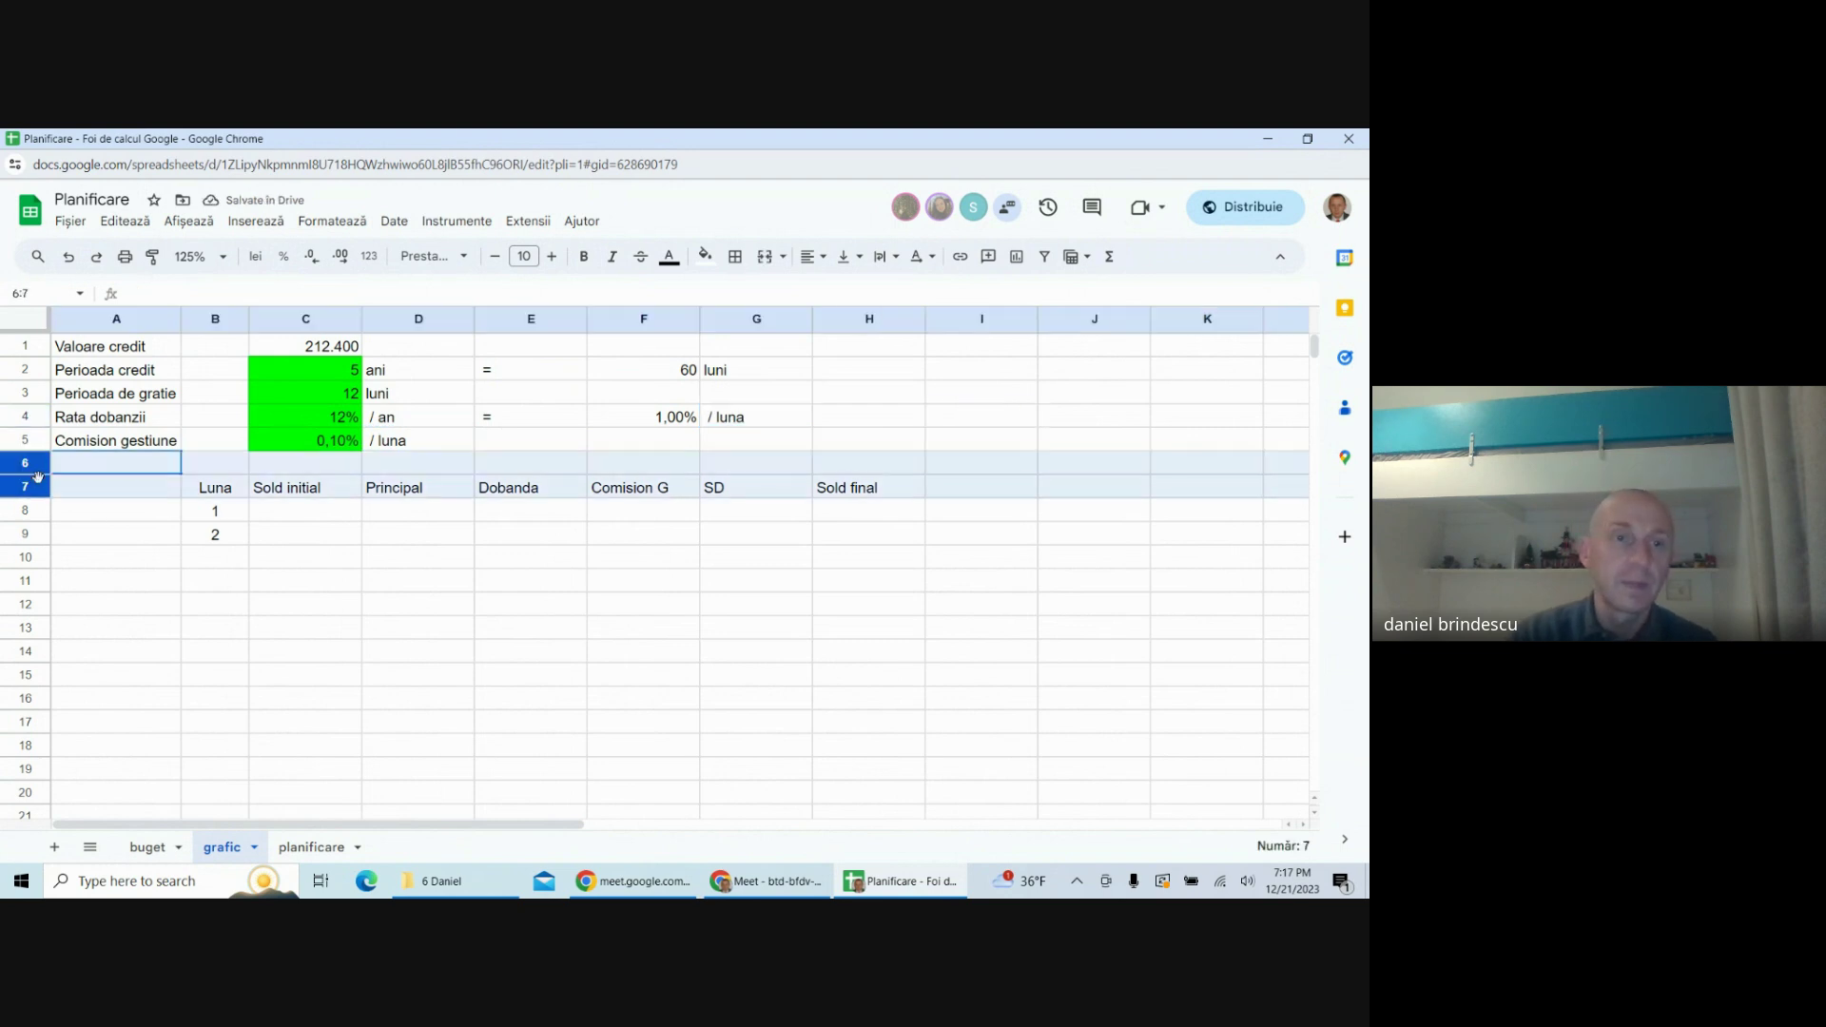
right_click(38, 483)
click(116, 541)
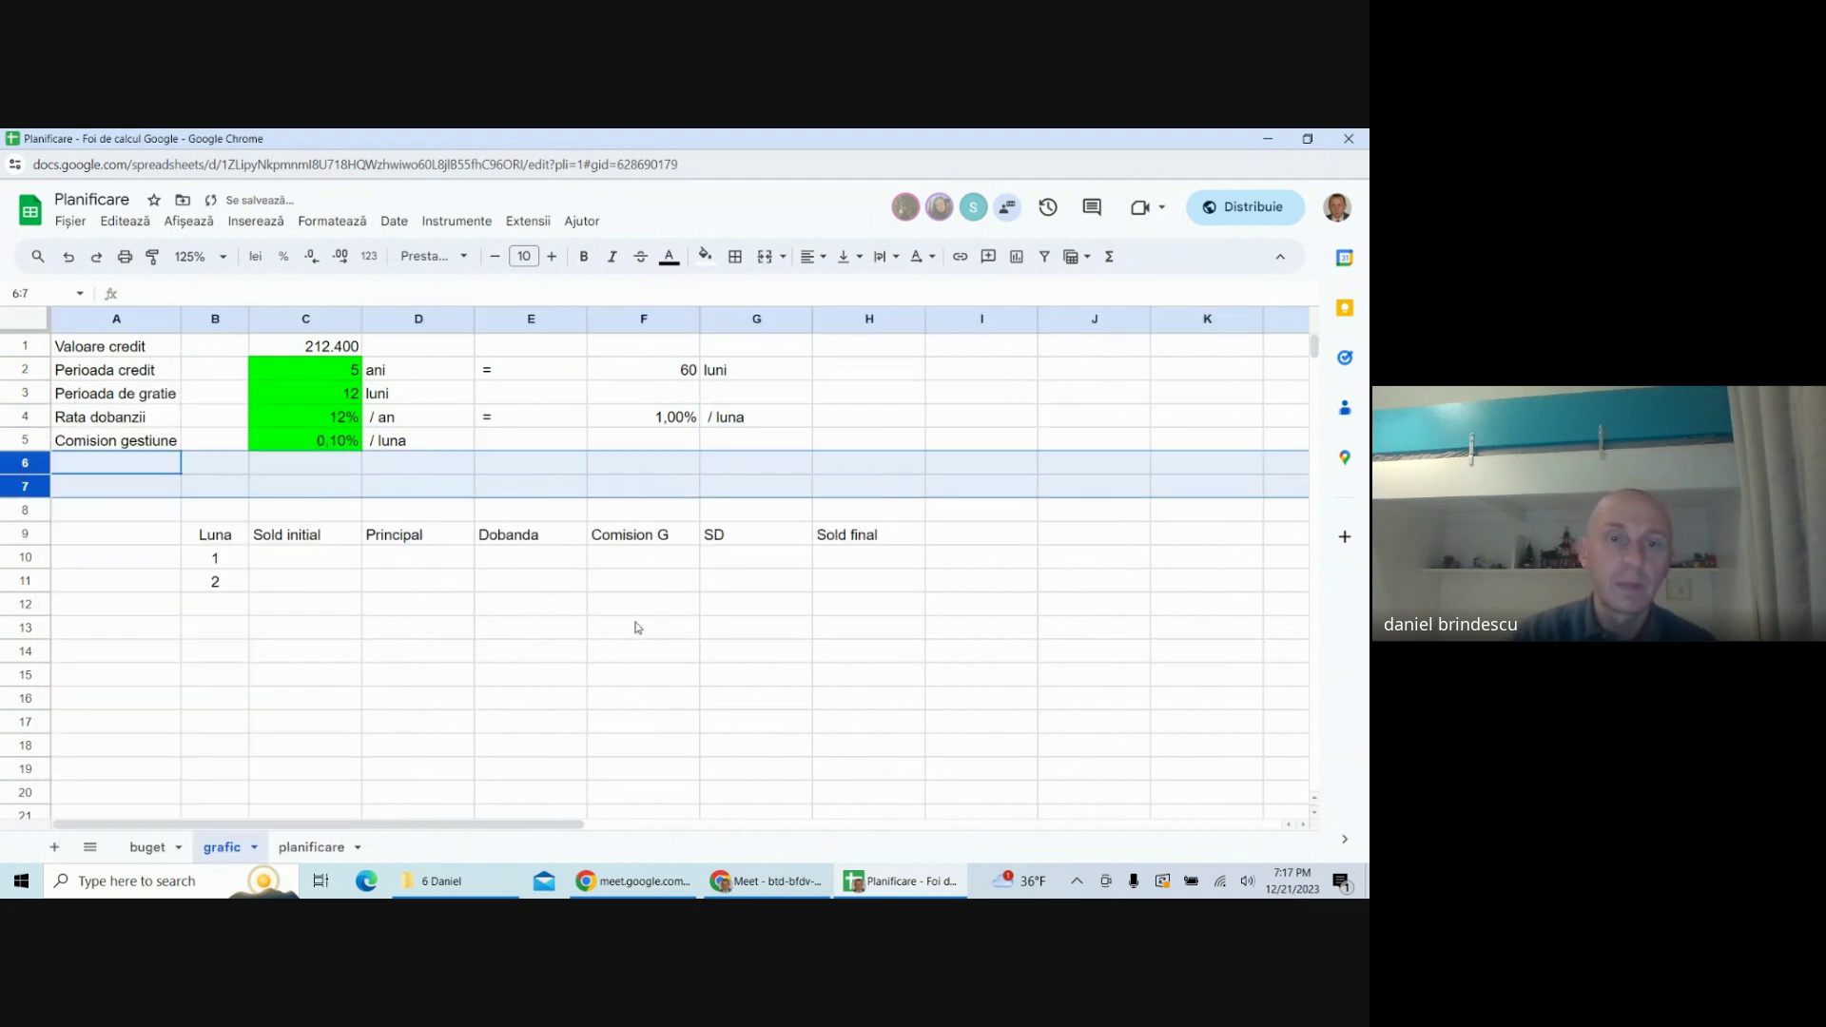
click(636, 628)
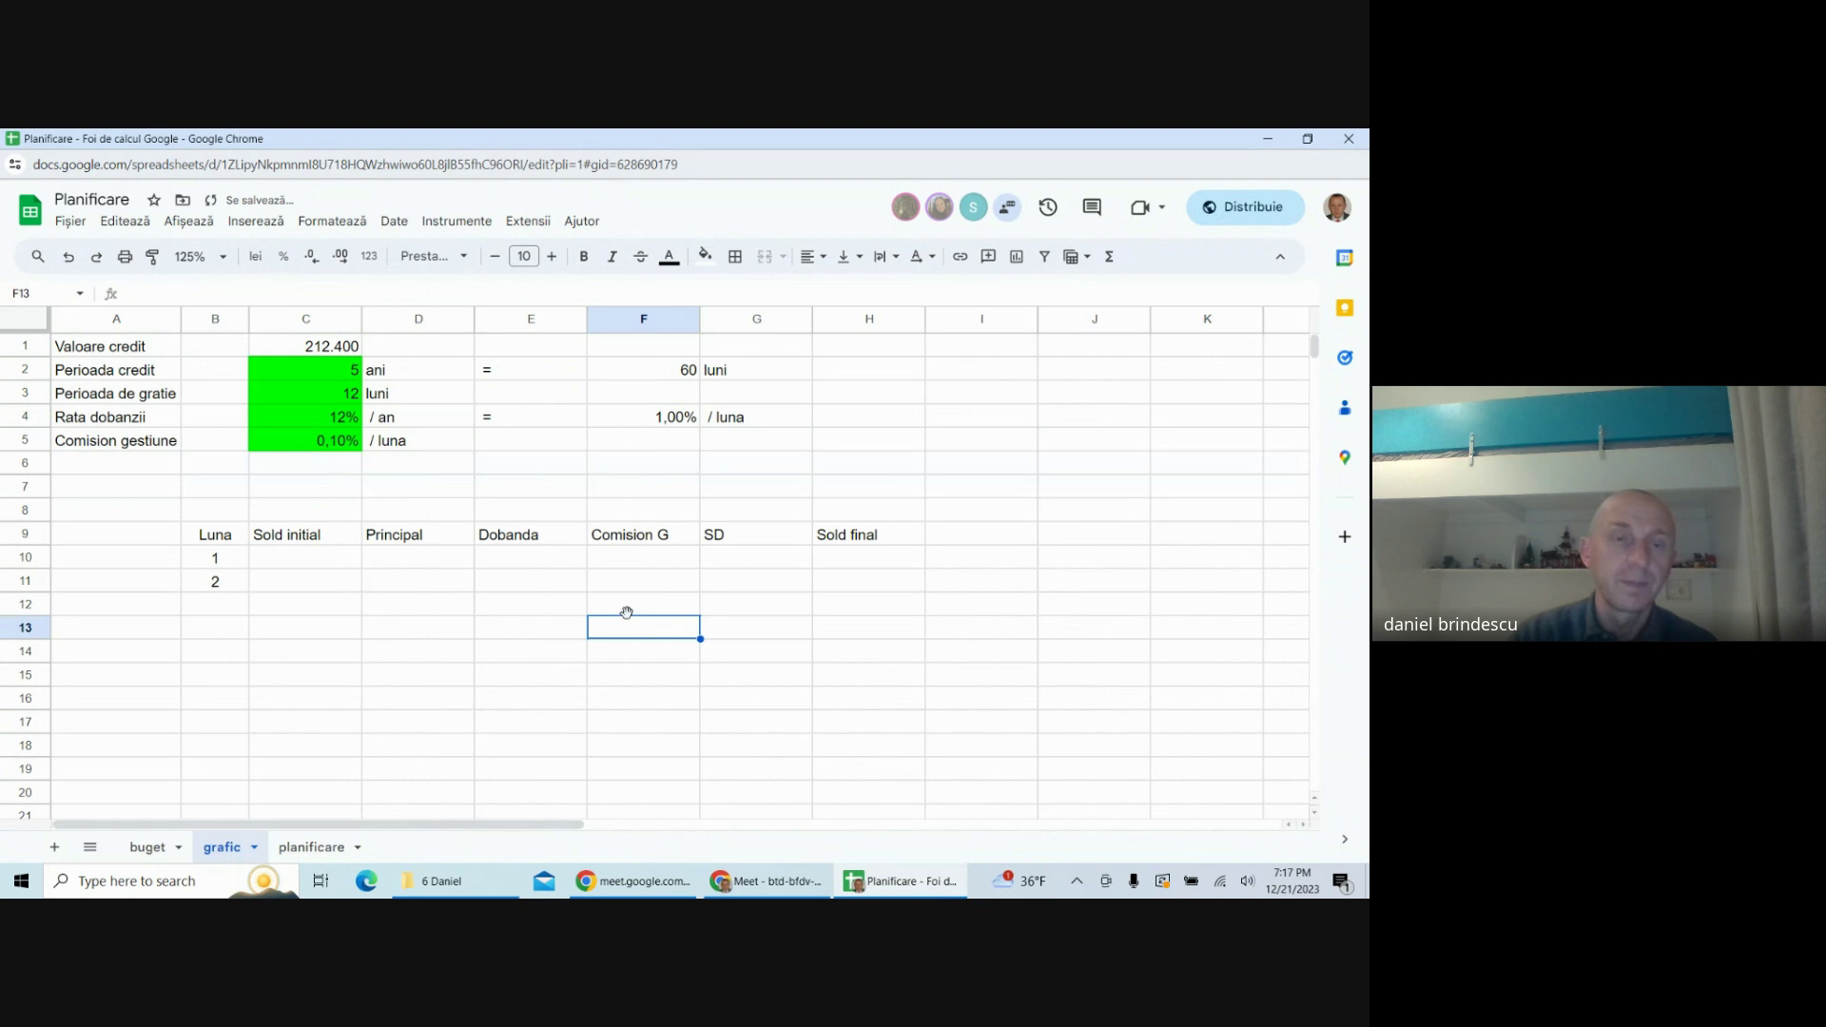
- Extend the month numbers in the Luna column down to 60 in B69 and clear the extra numbers in B70:B72
click(105, 472)
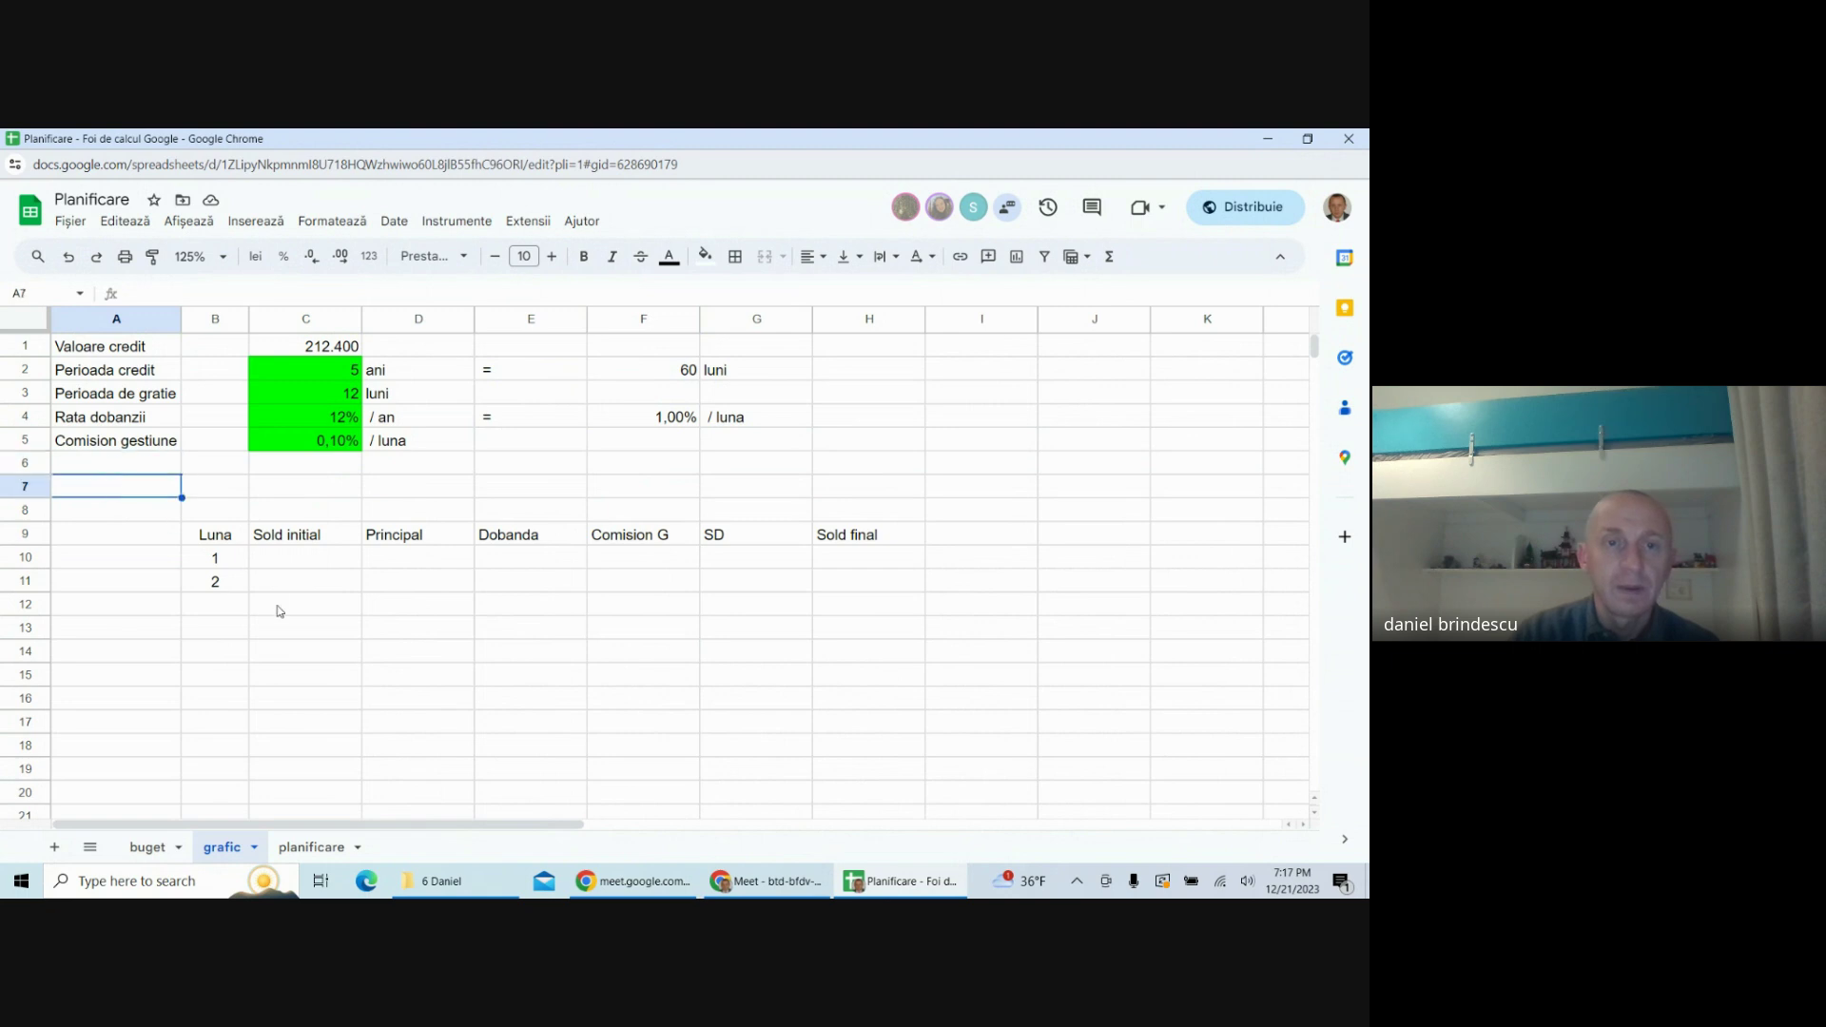
drag(233, 562, 240, 669)
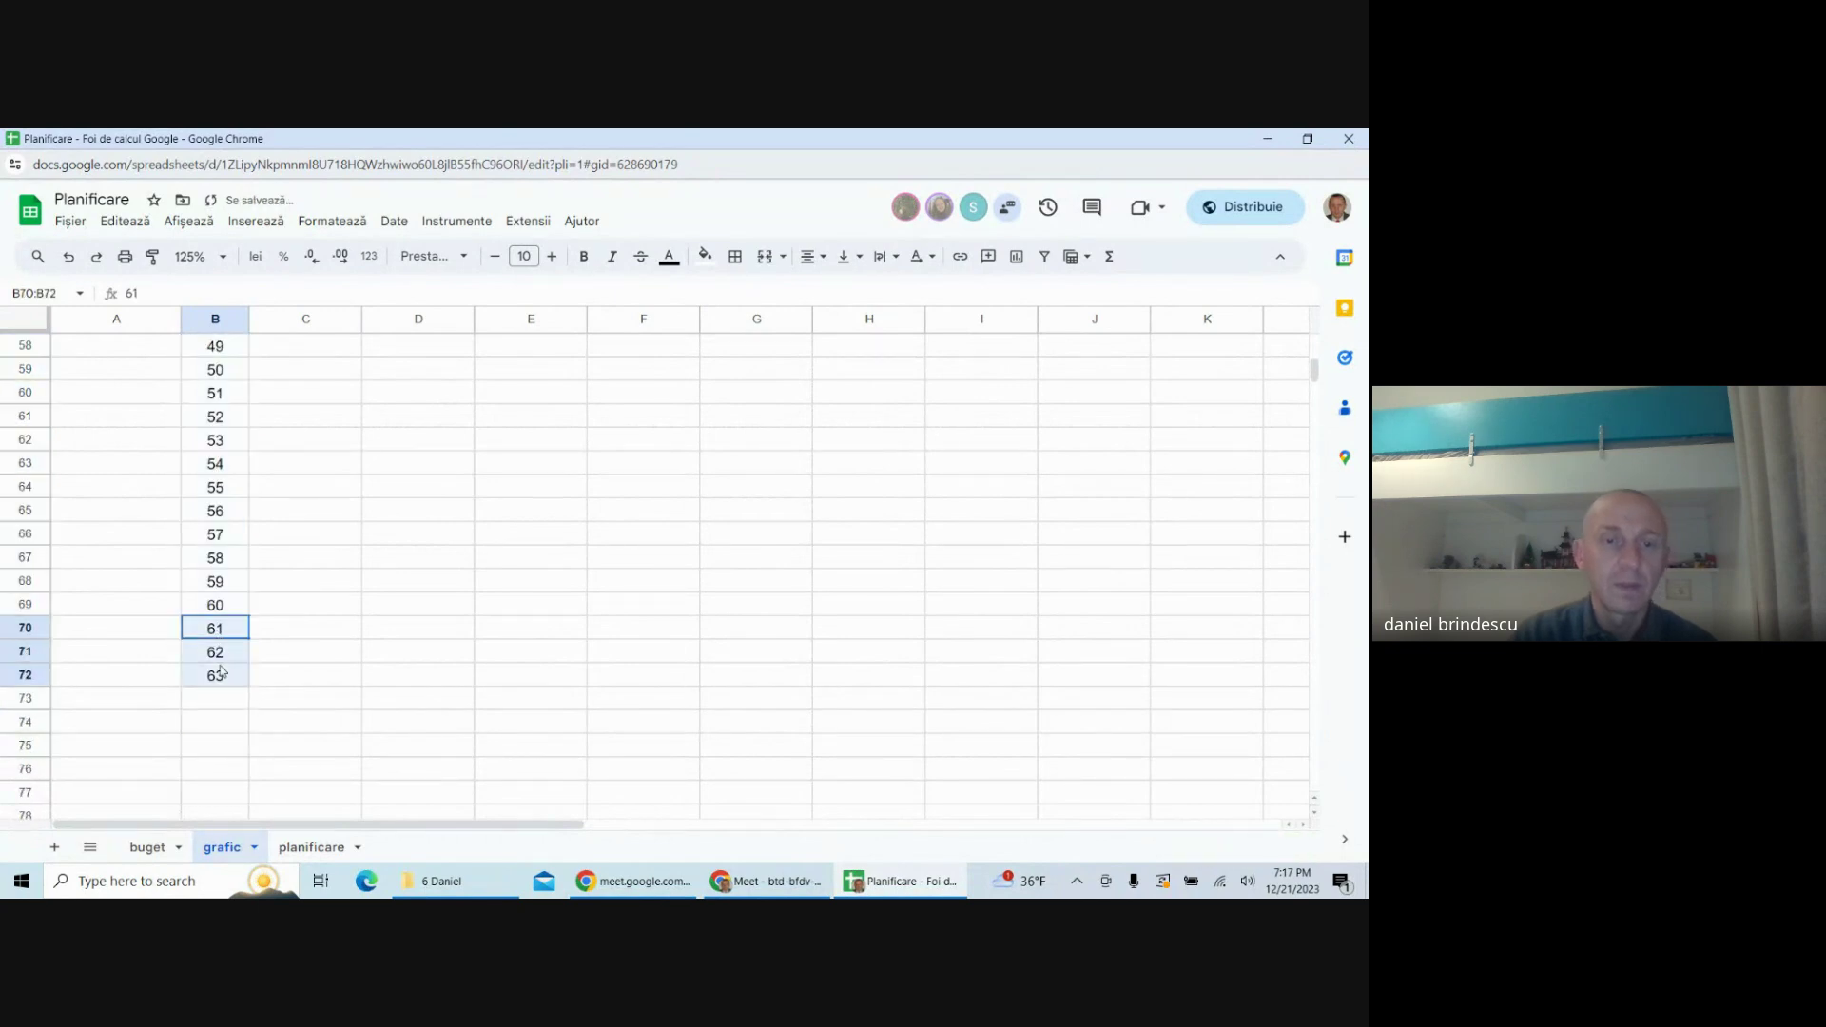
key(Delete)
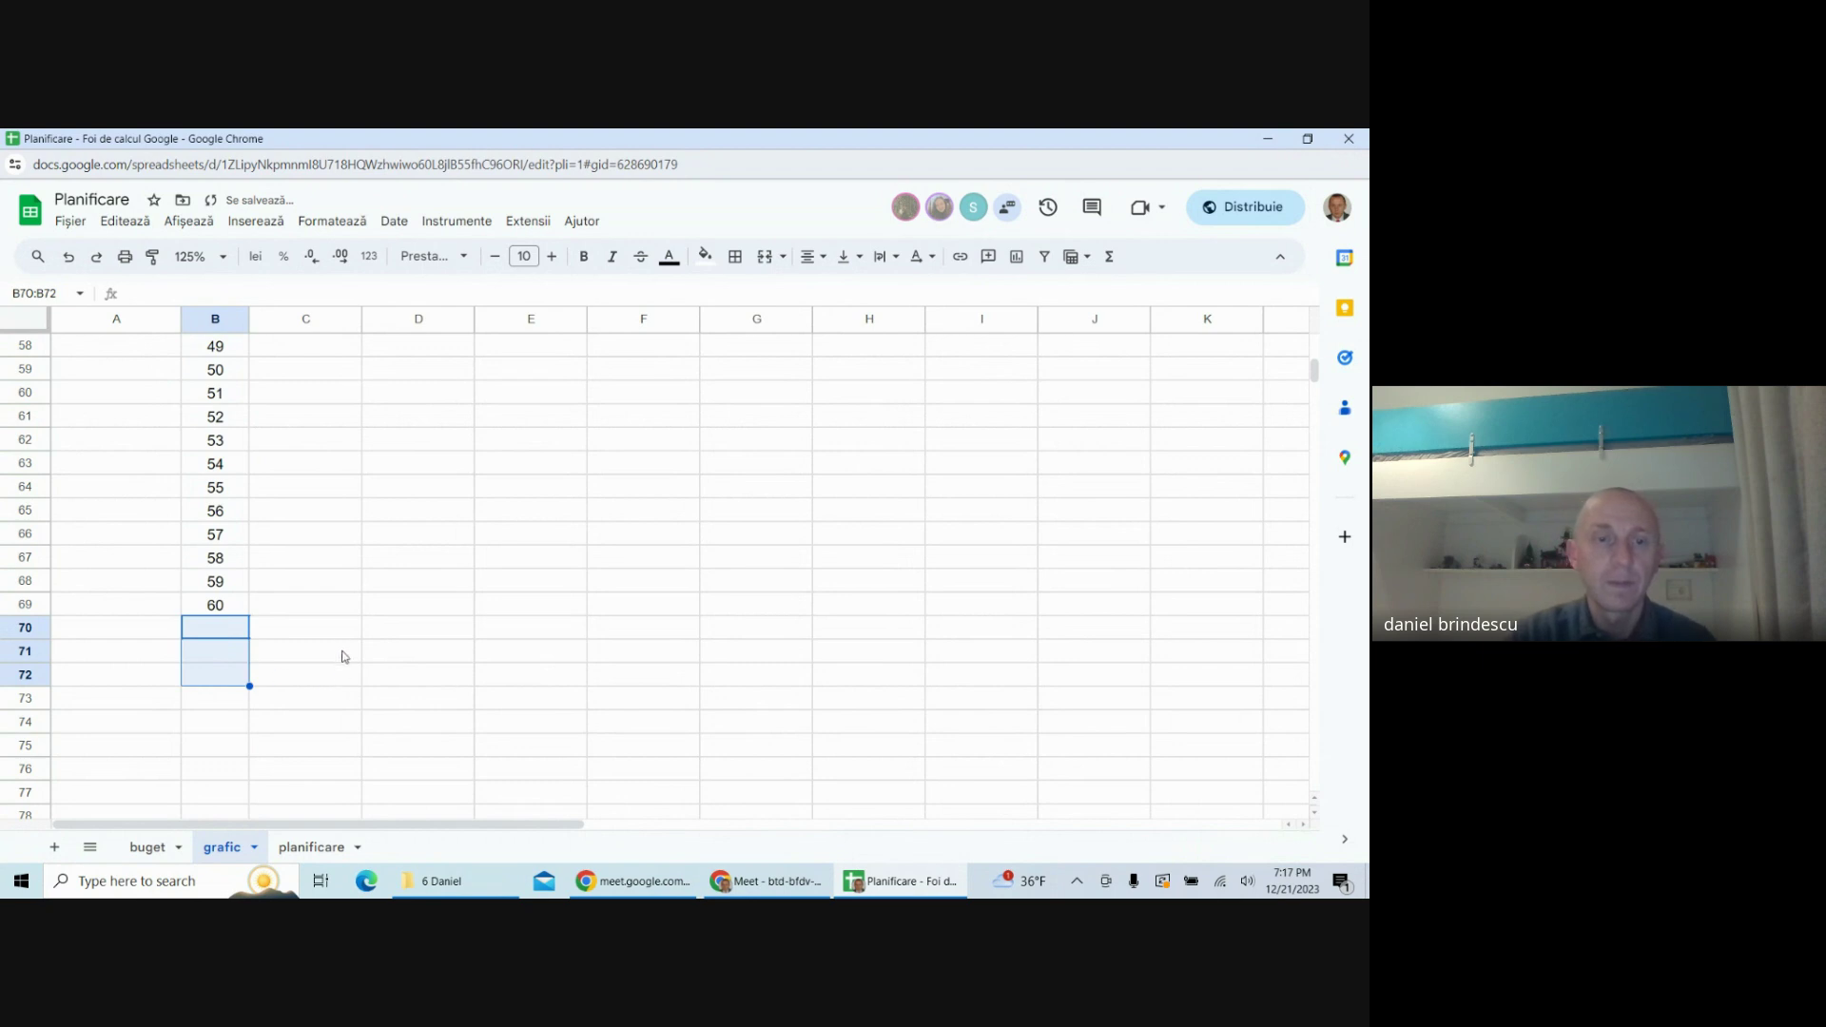
- Apply borders to all cells of the schedule table B9:H69
click(870, 605)
drag(870, 605, 217, 535)
click(735, 256)
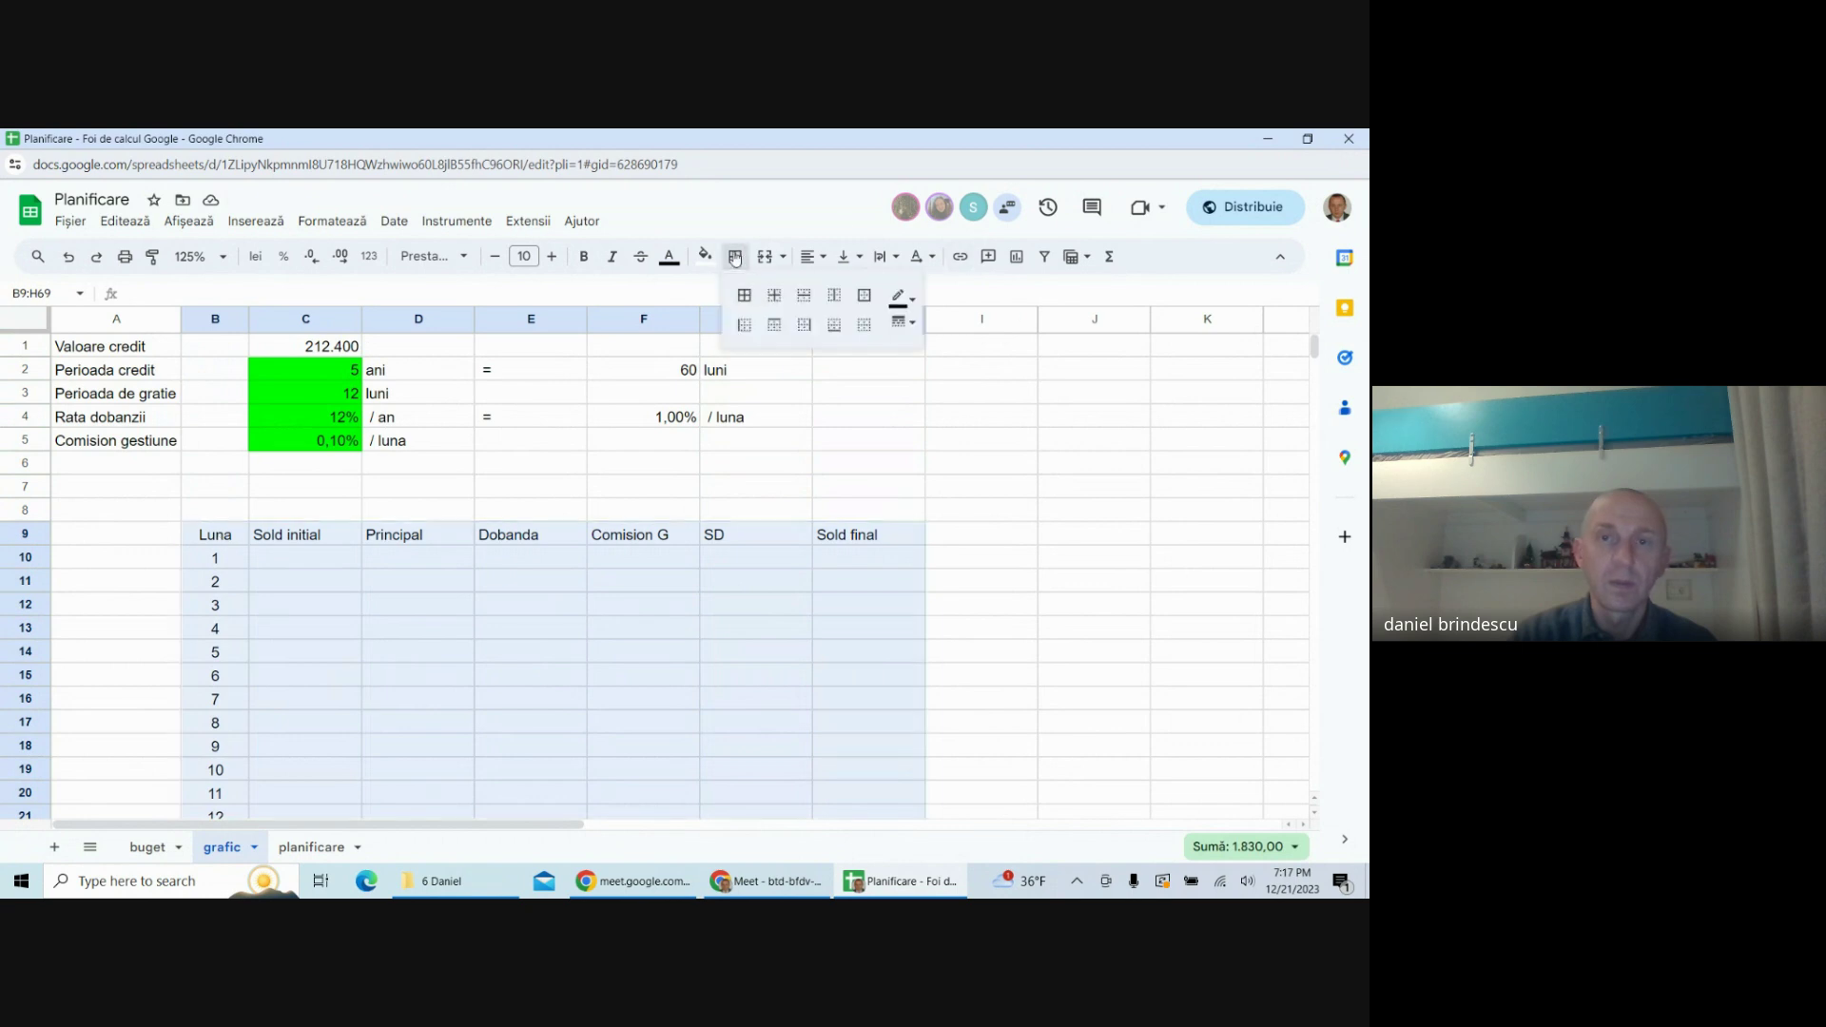
click(746, 297)
click(994, 565)
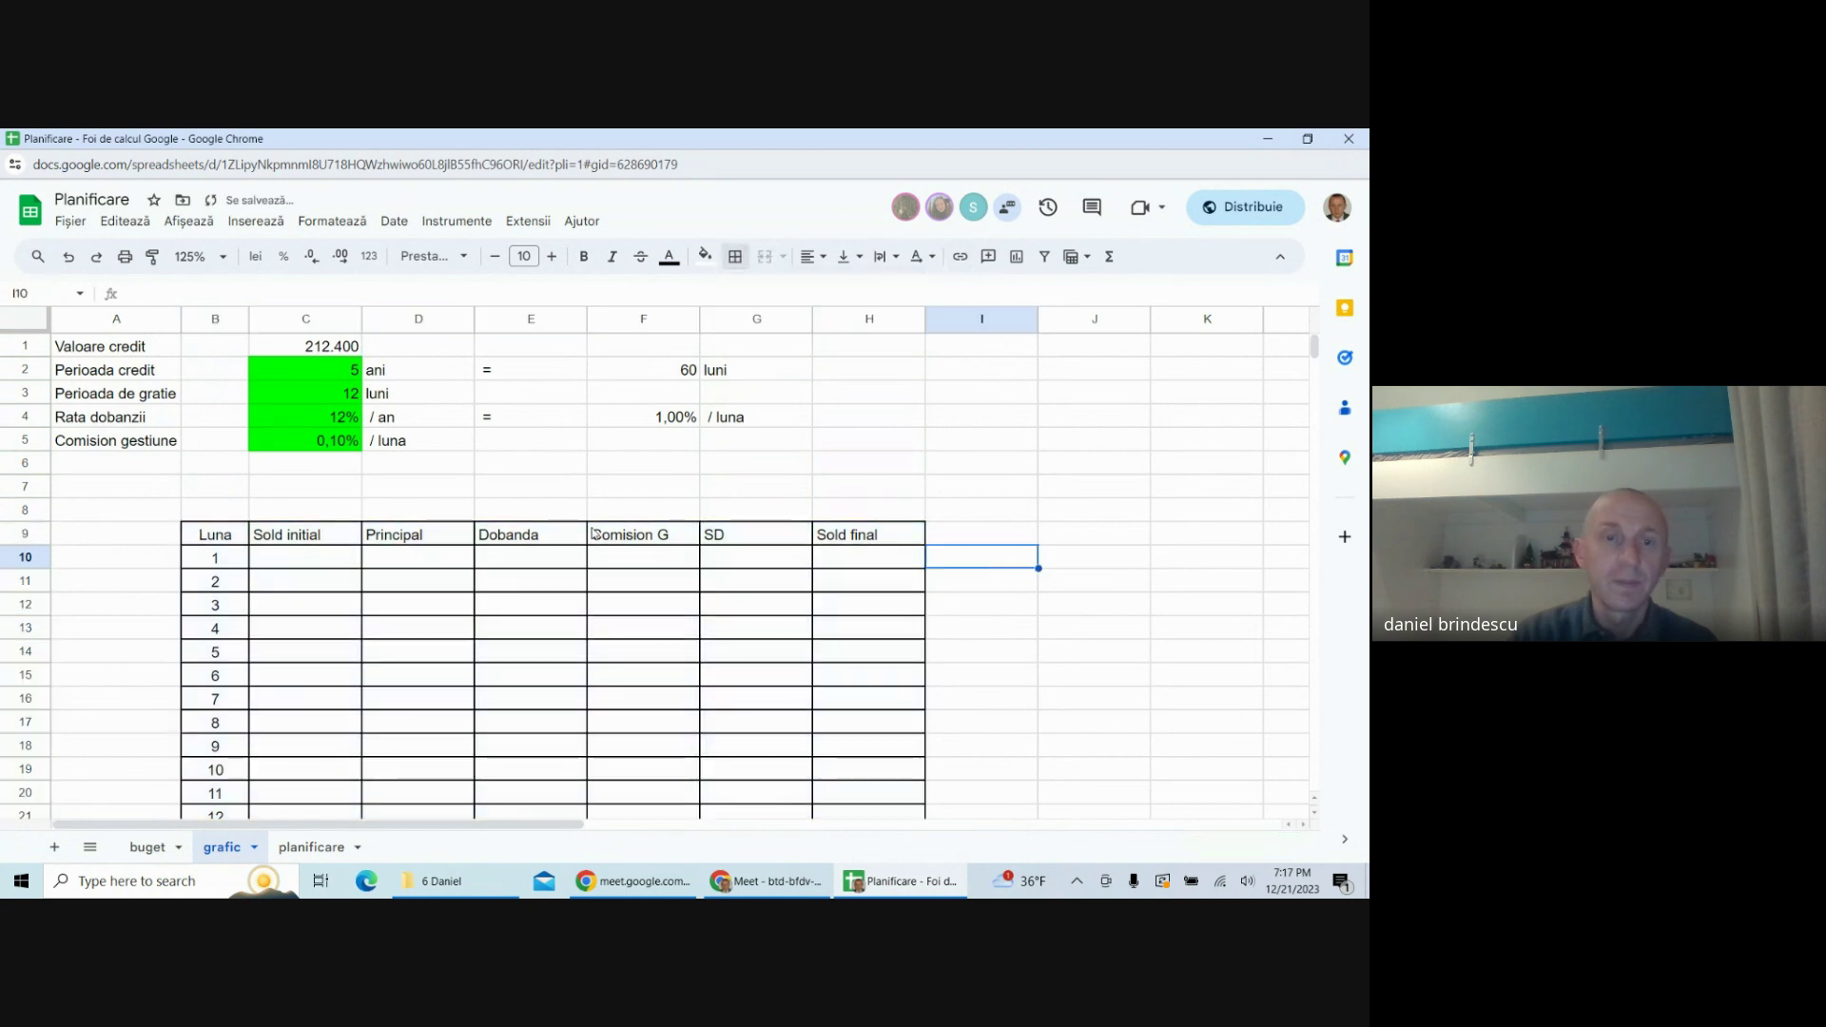
- Link the month 1 Sold initial in C10 to the credit value with =C1
click(307, 563)
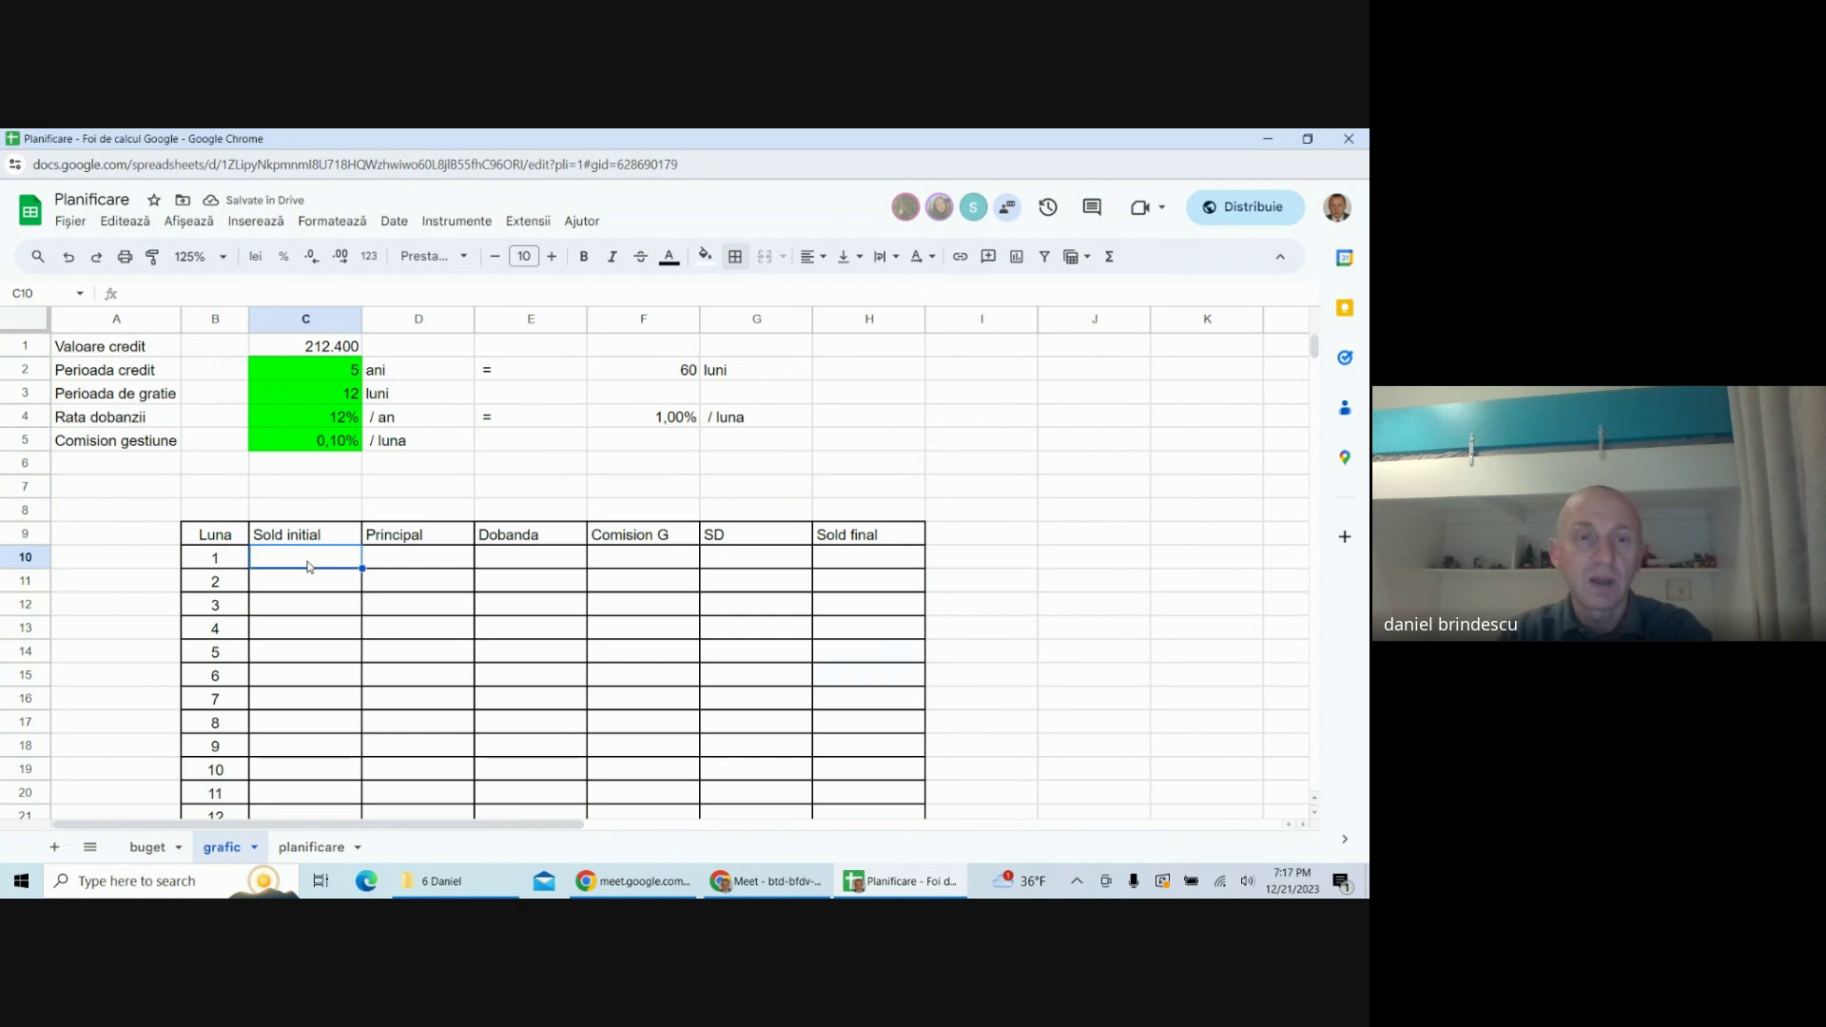
text(=)
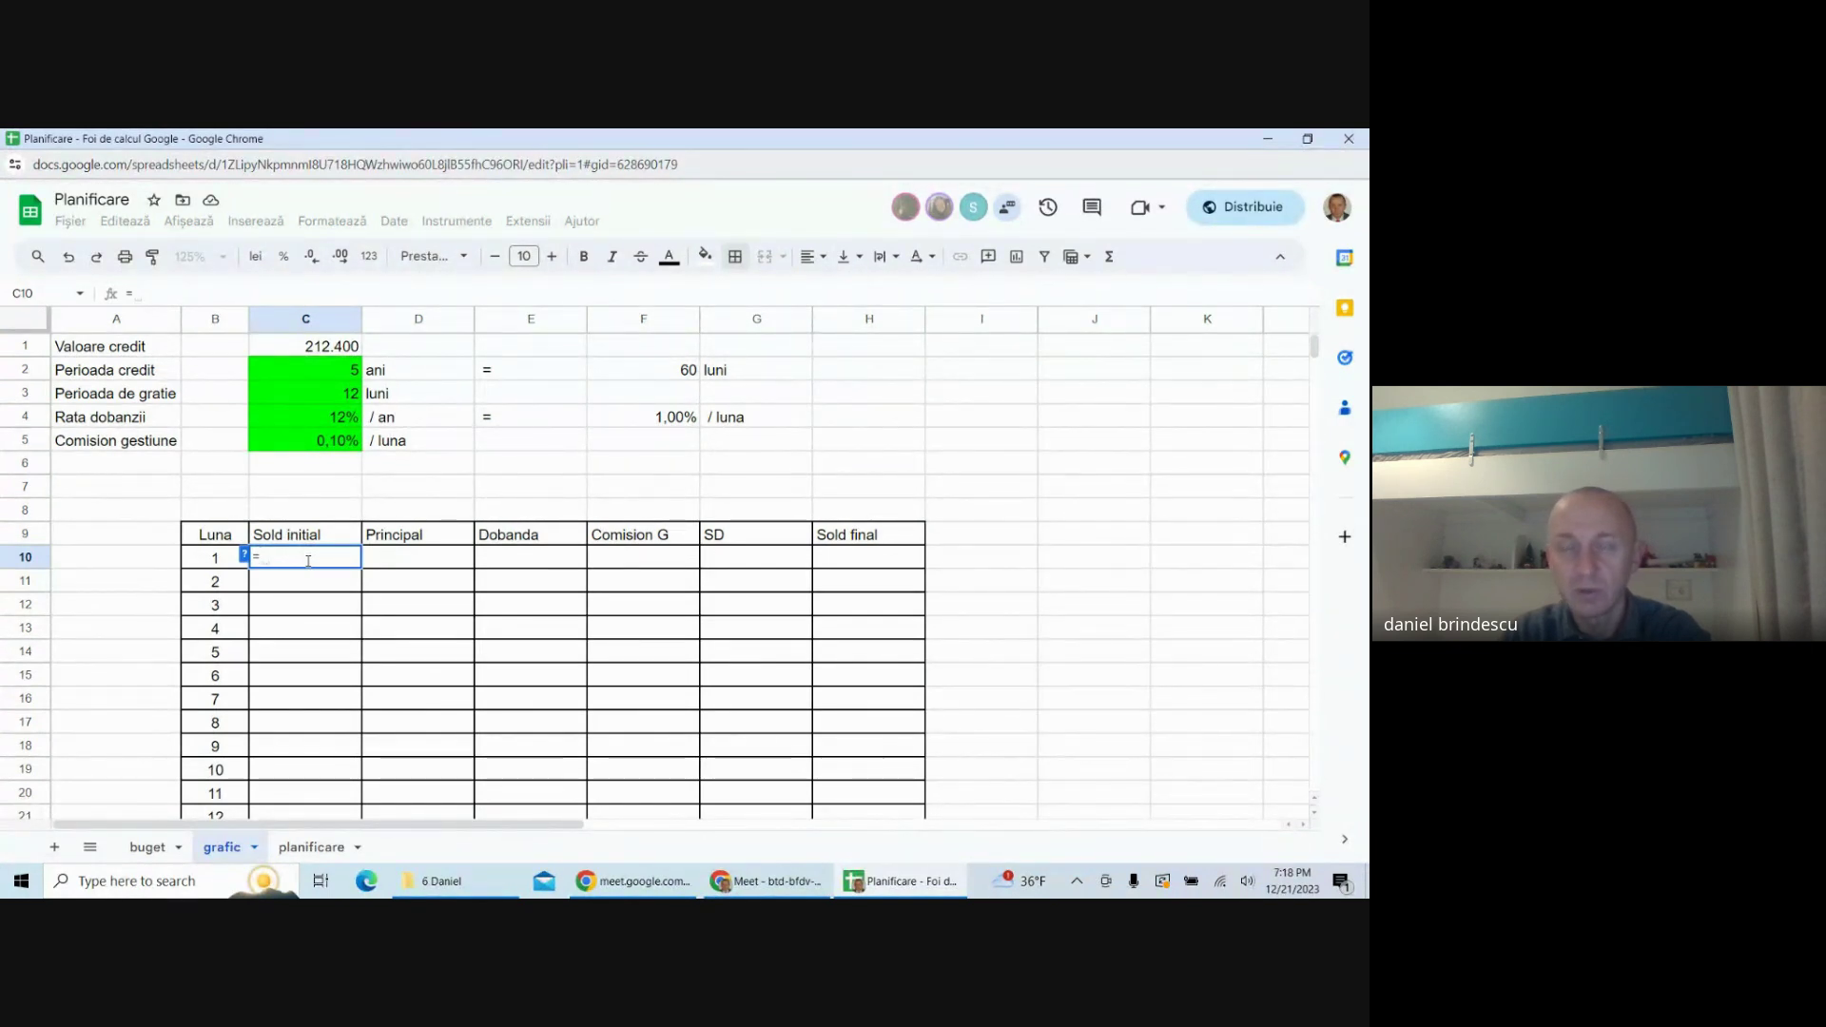
click(324, 347)
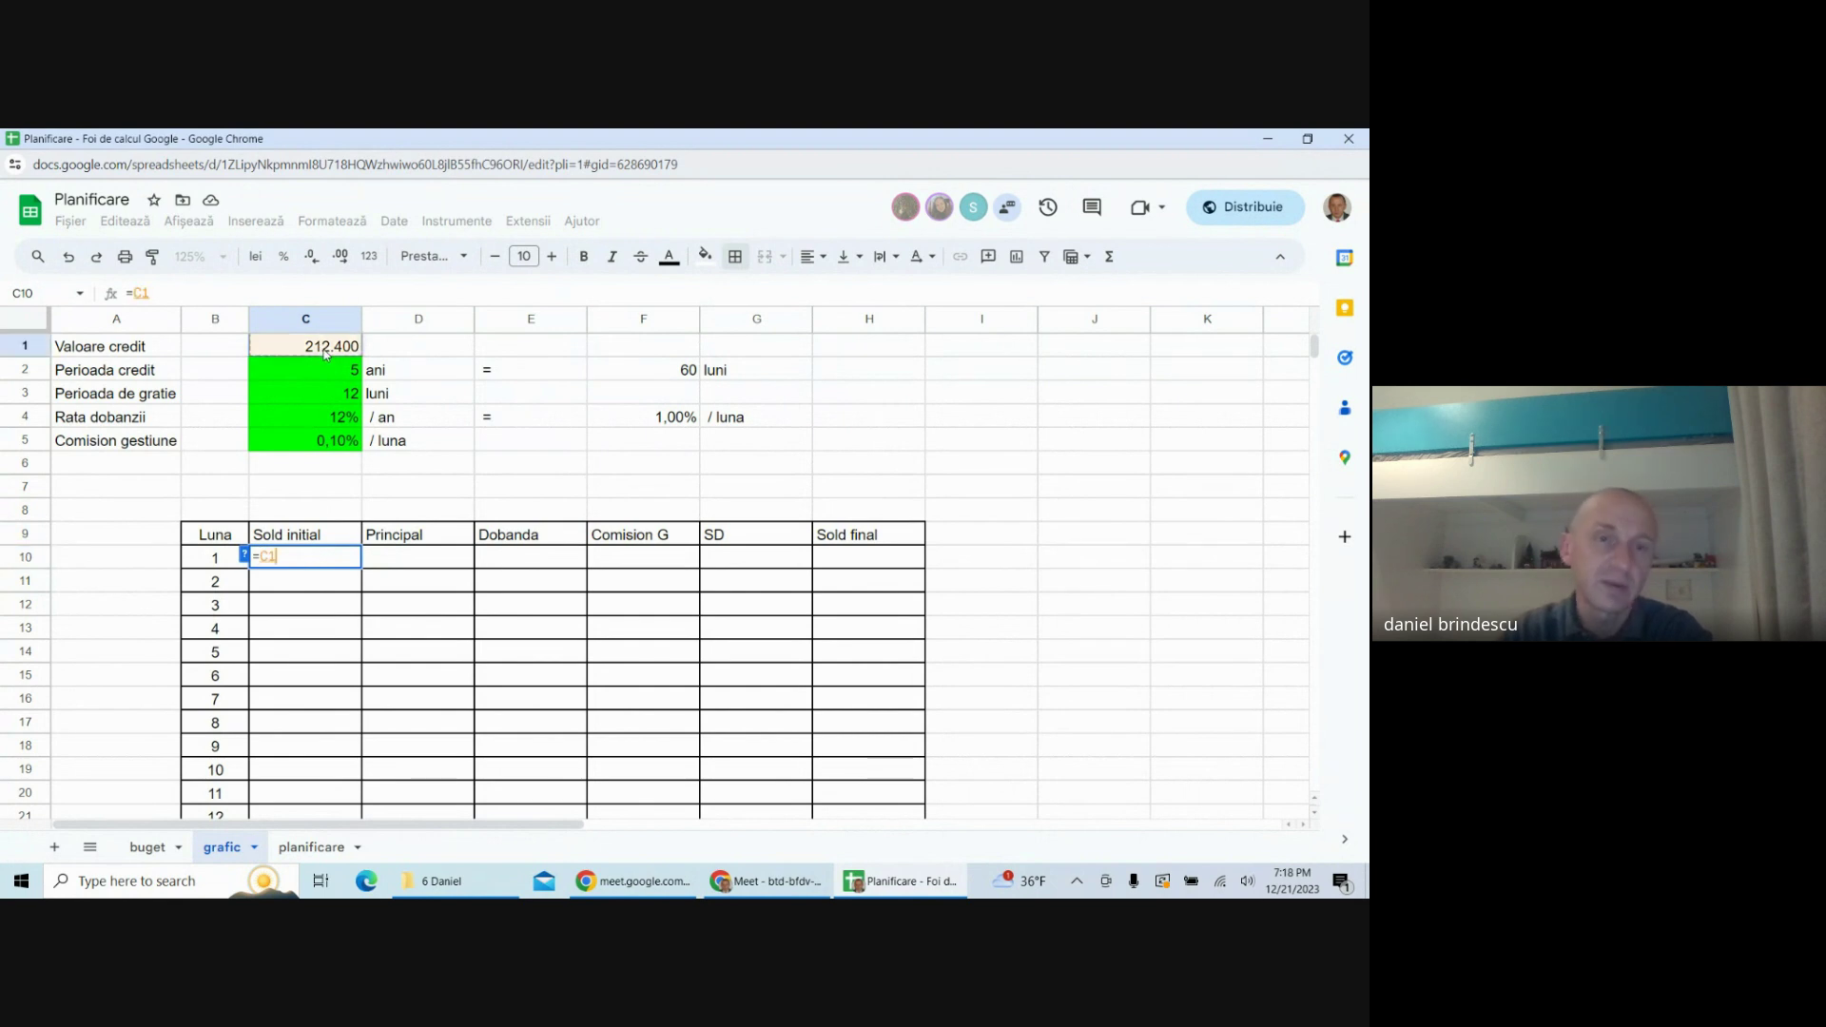
key(Return)
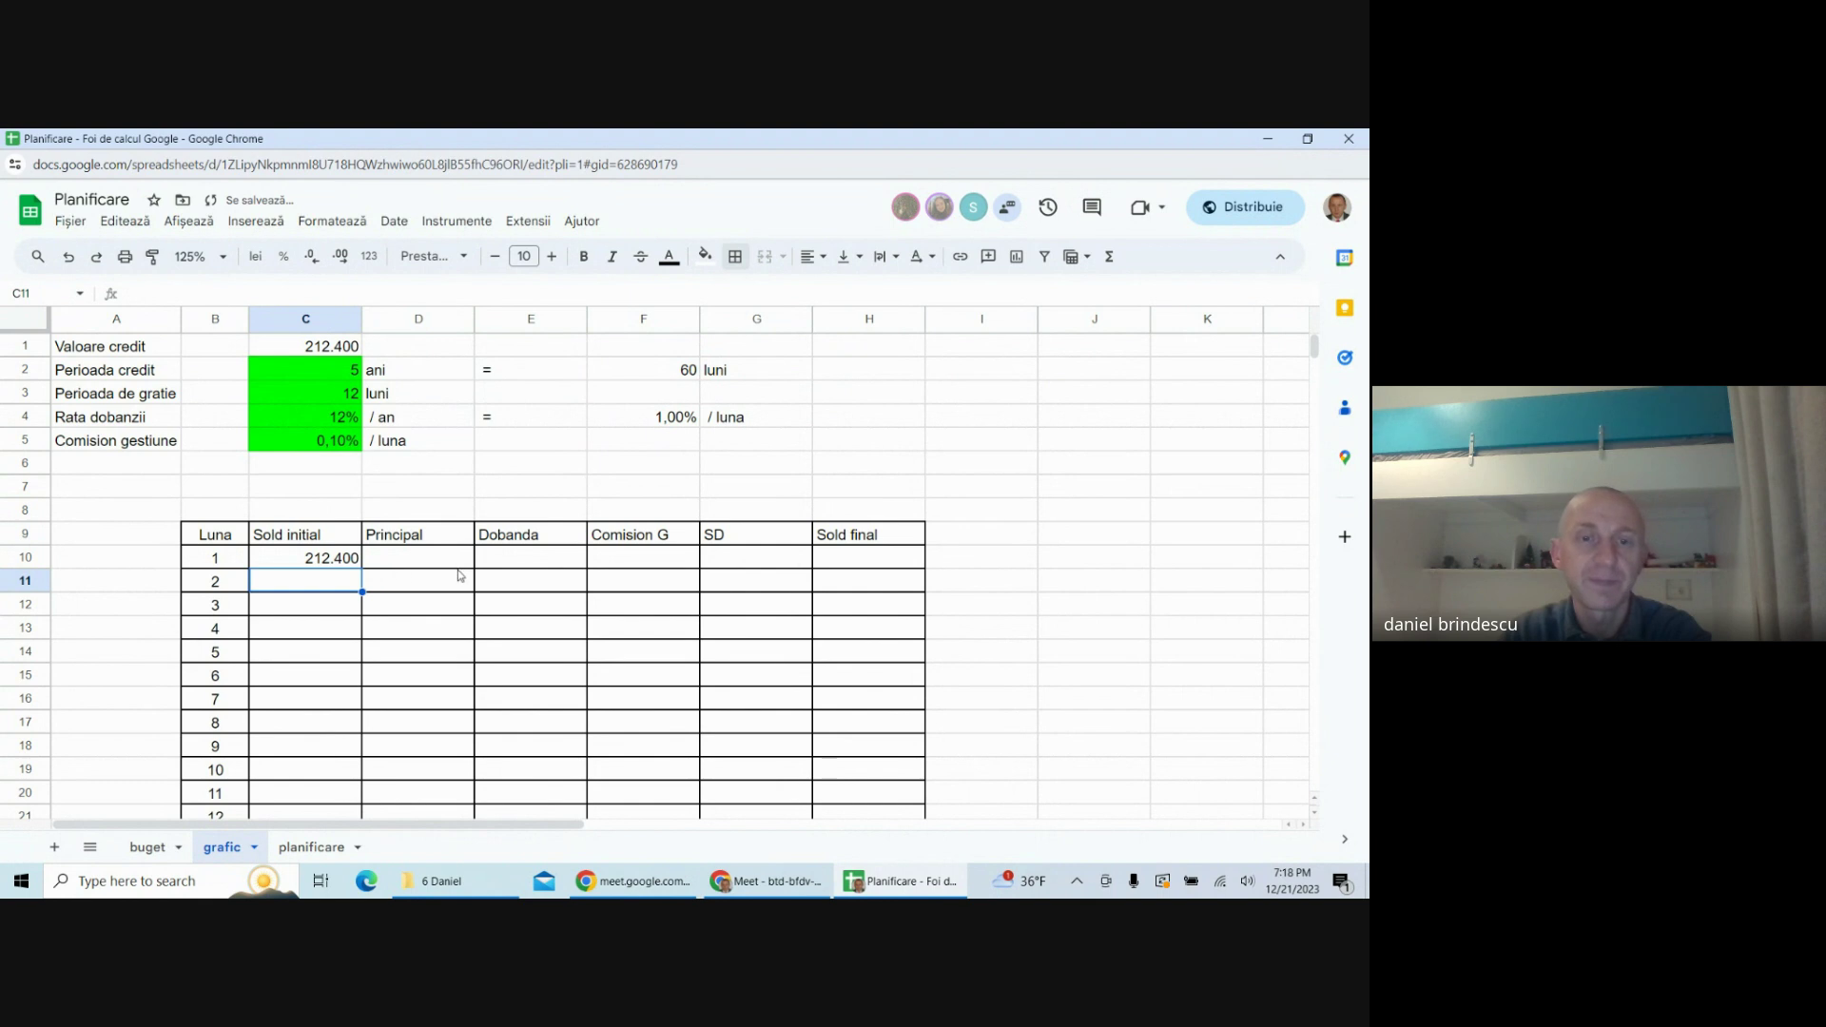
- Enter =C10-D10 as the Sold final in H10 and fill the formula down to H69
click(863, 563)
text(=)
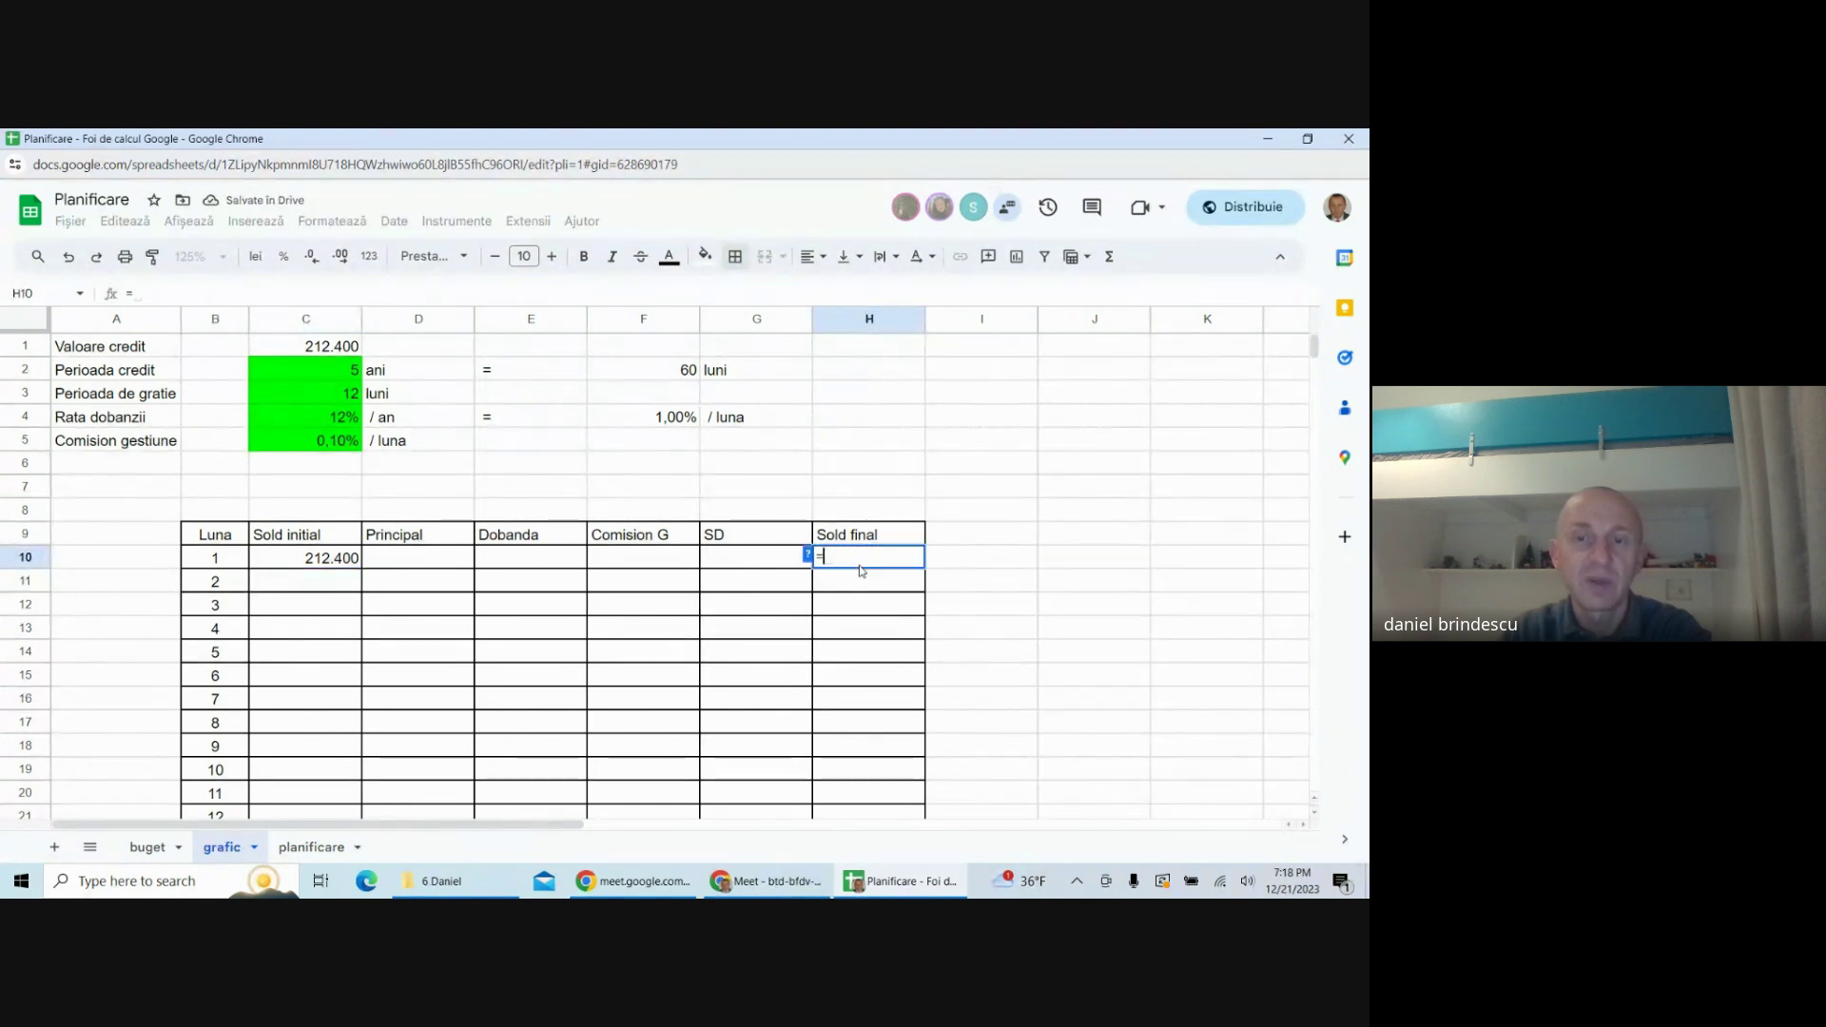
click(324, 561)
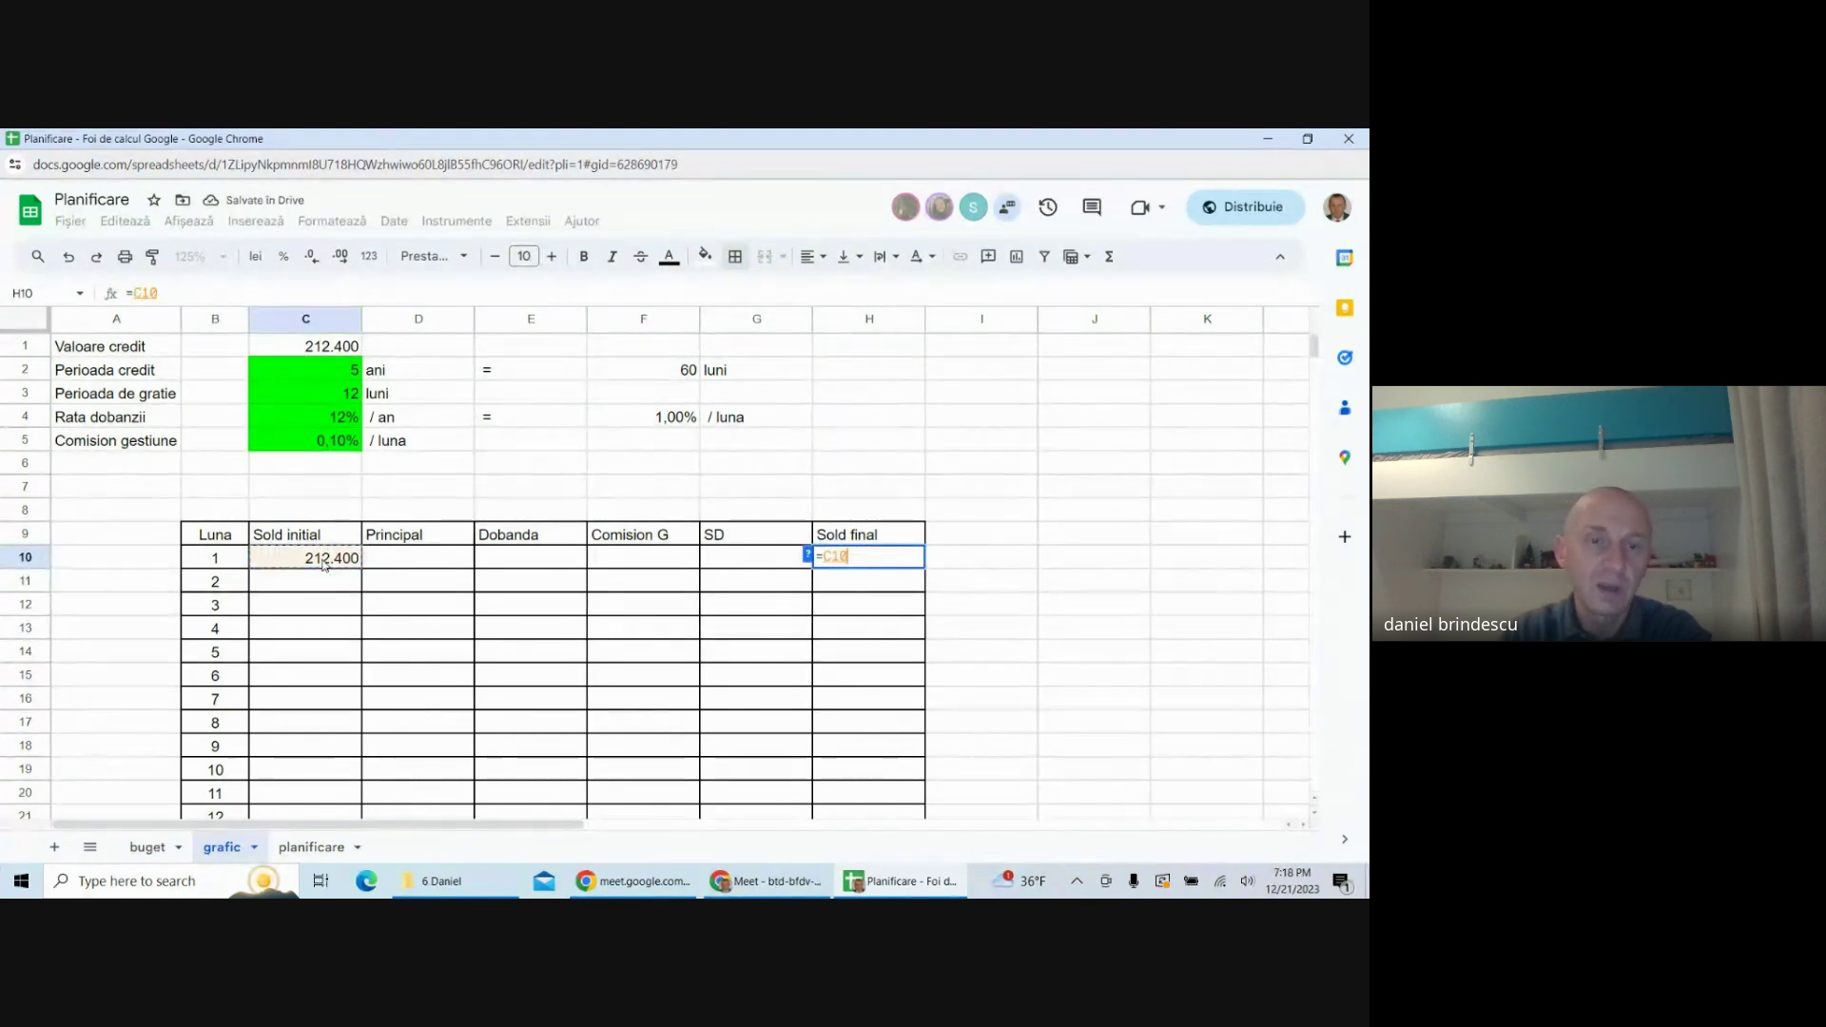
text(-)
click(407, 564)
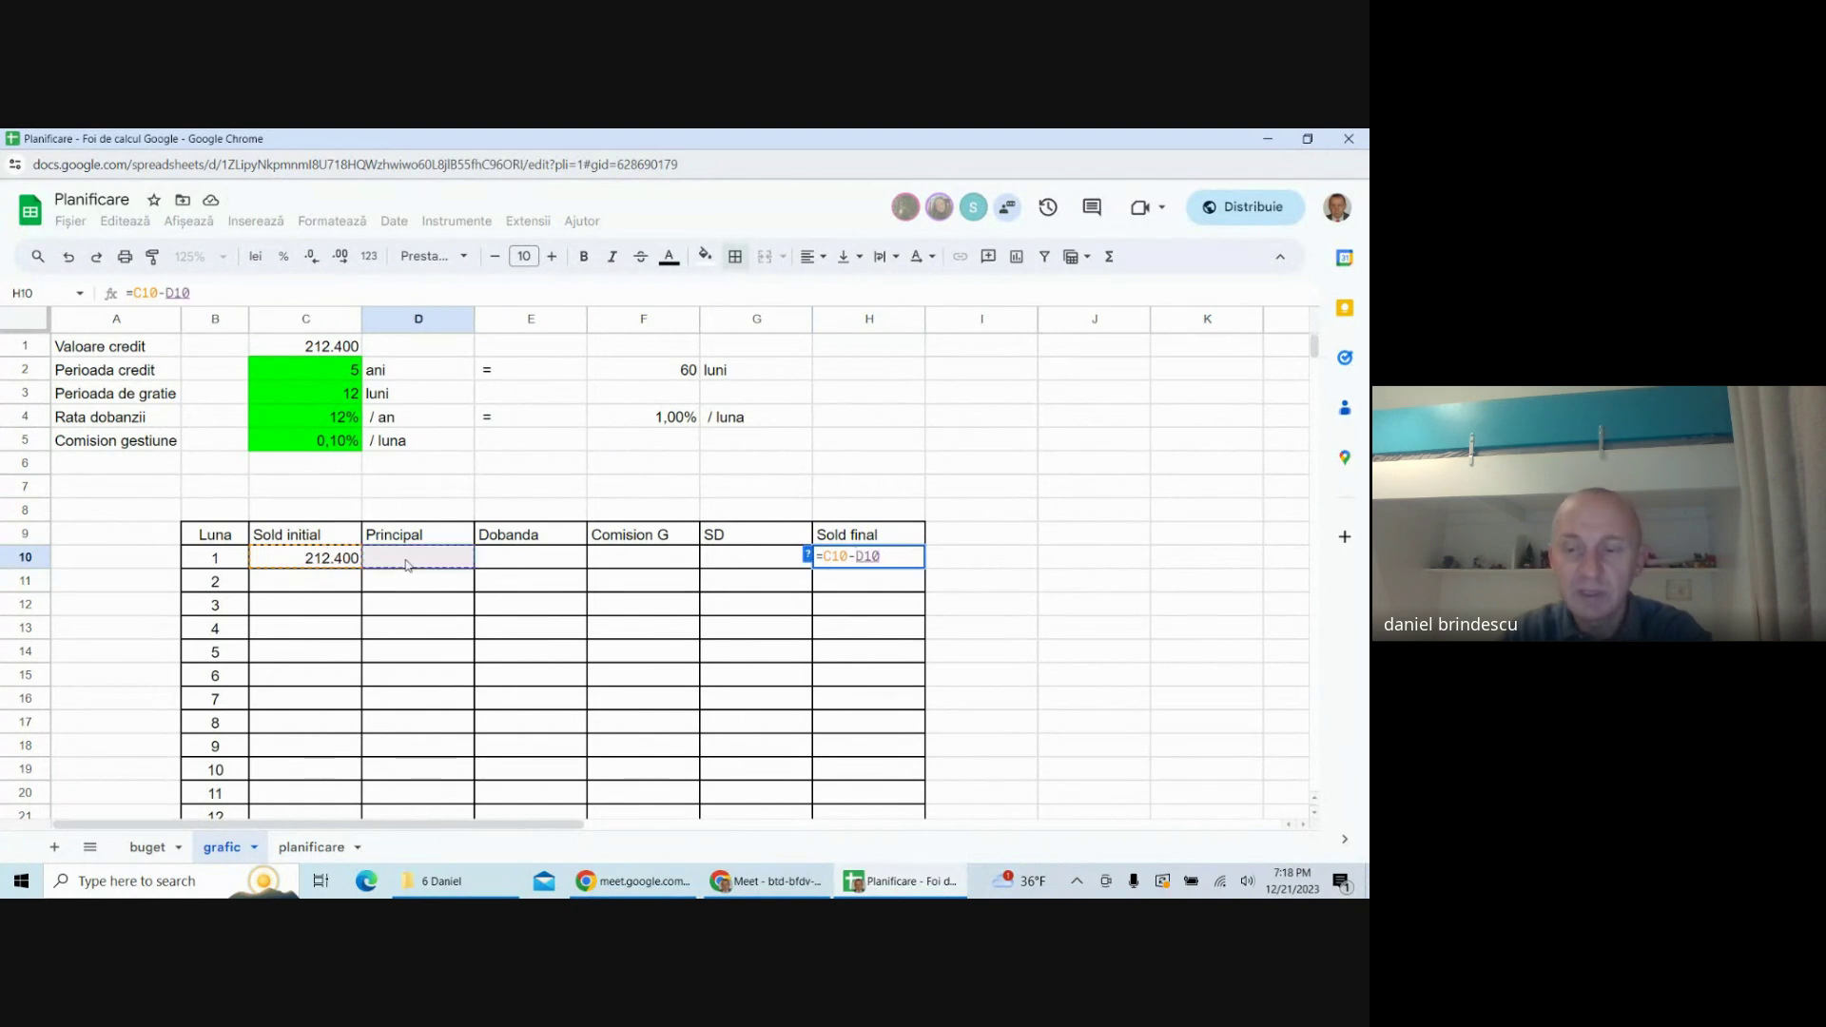
key(Return)
click(910, 558)
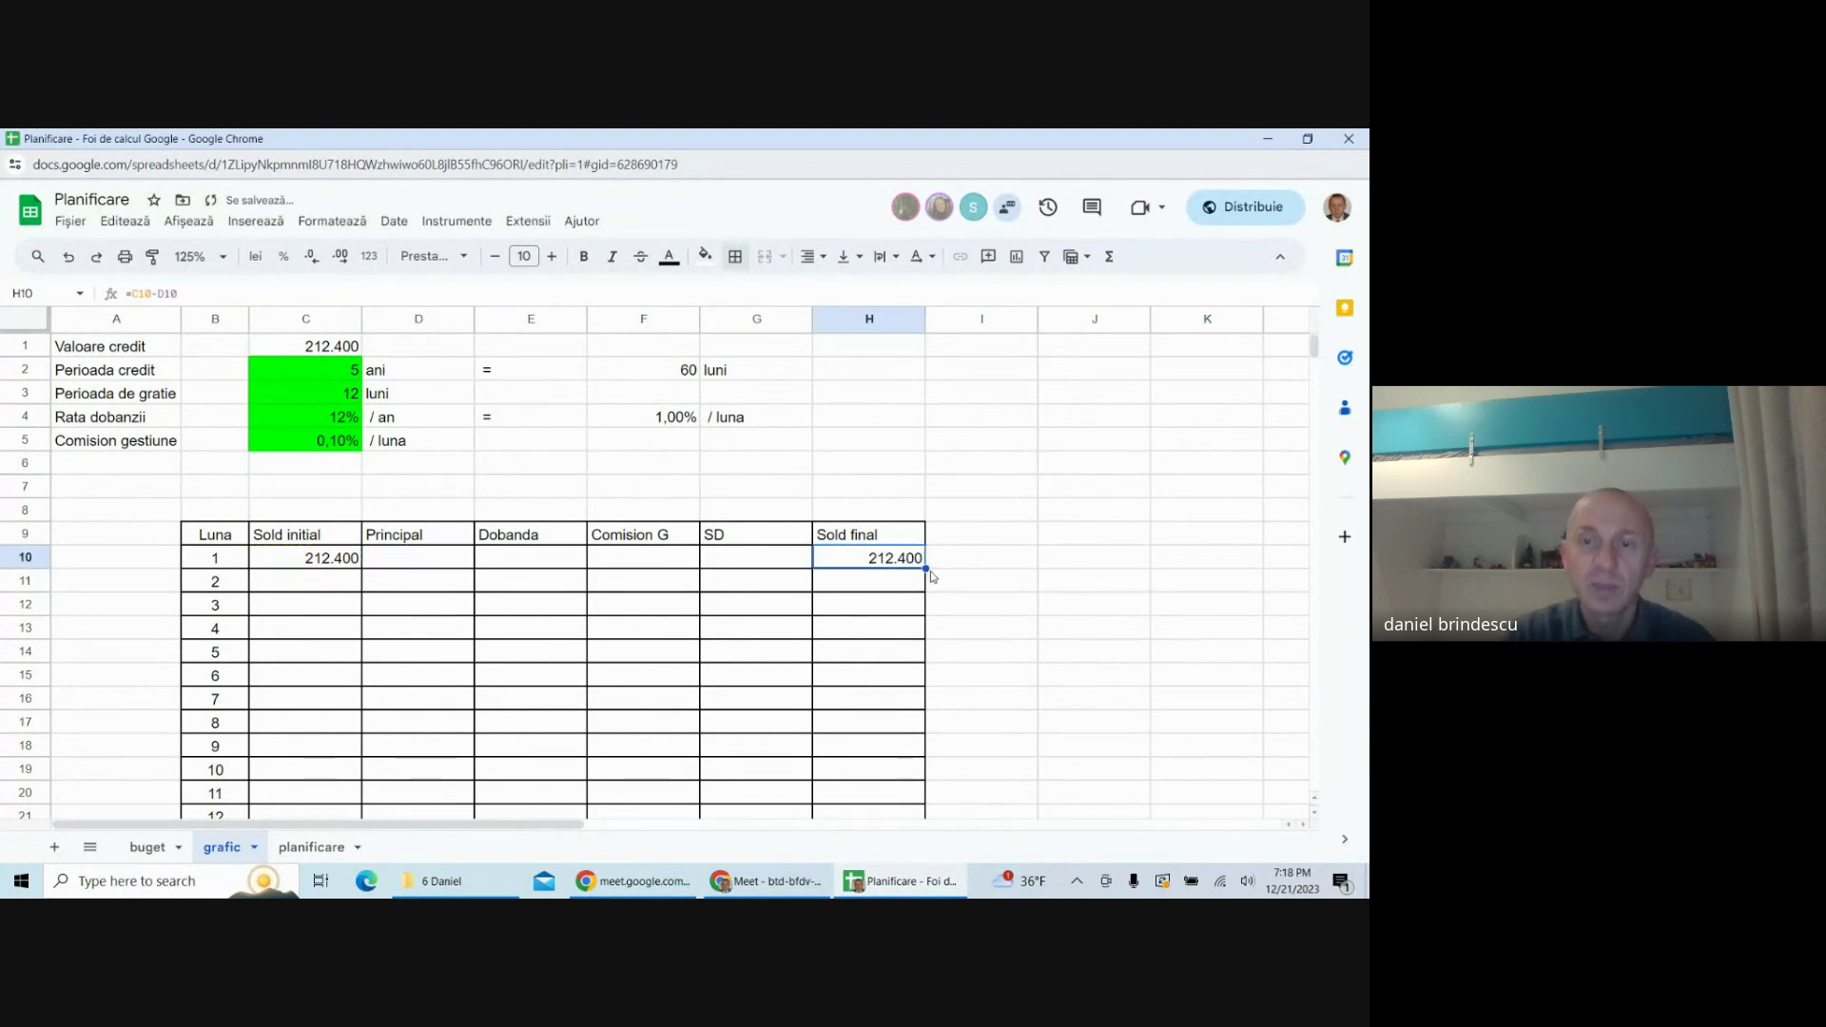
drag(932, 576, 906, 700)
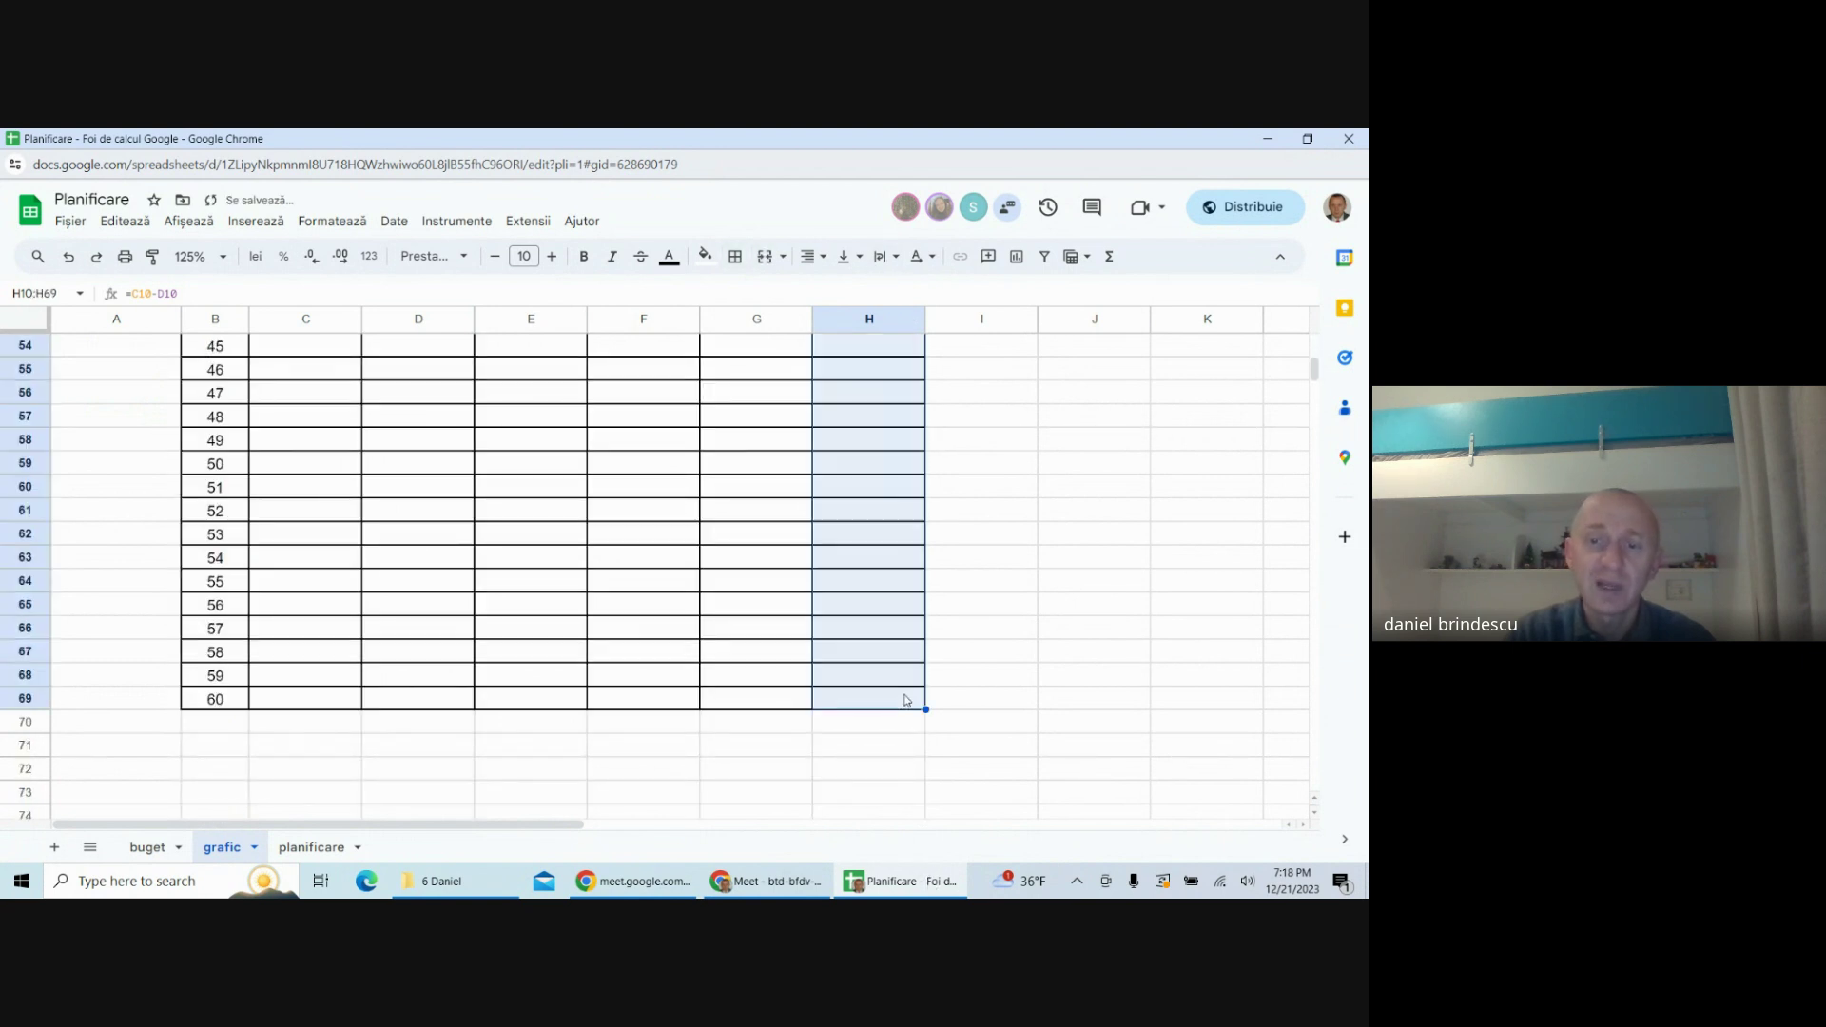
scroll(851, 631, up, 12)
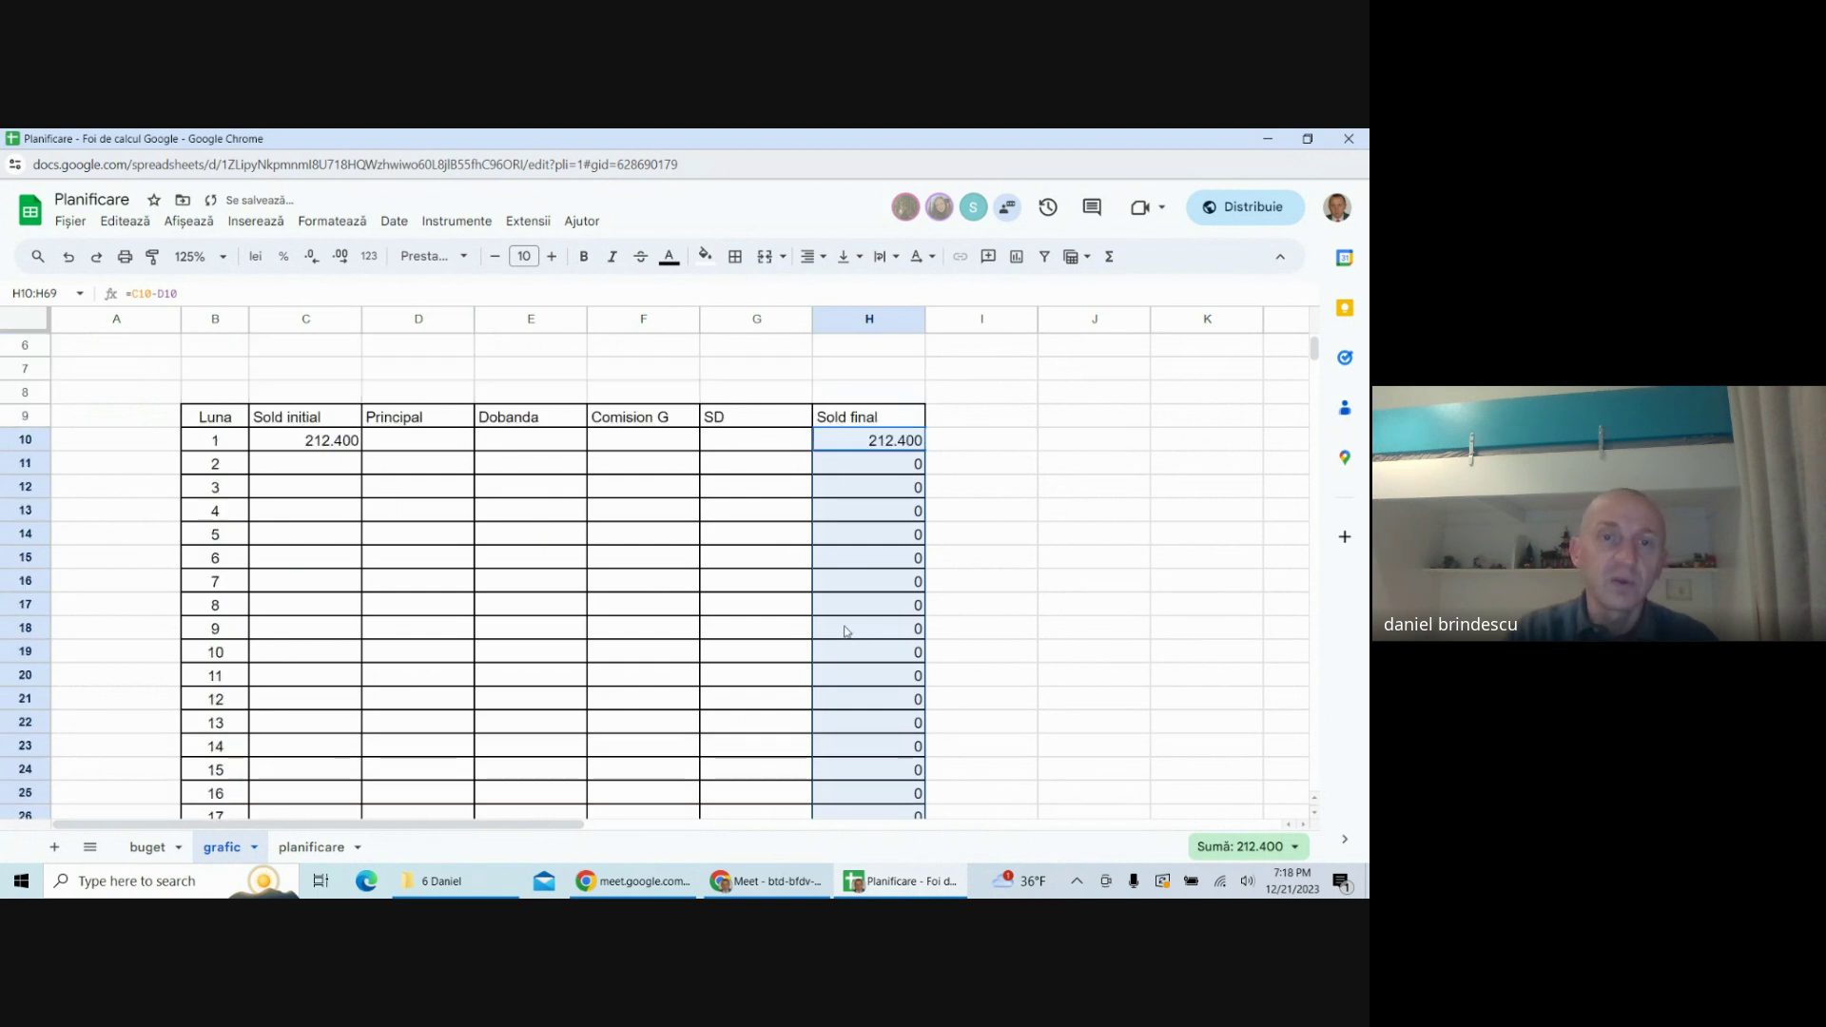
scroll(846, 631, up, 2)
- Set the month 2 Sold initial in C11 to =H10 and fill the formula down to C69
click(304, 587)
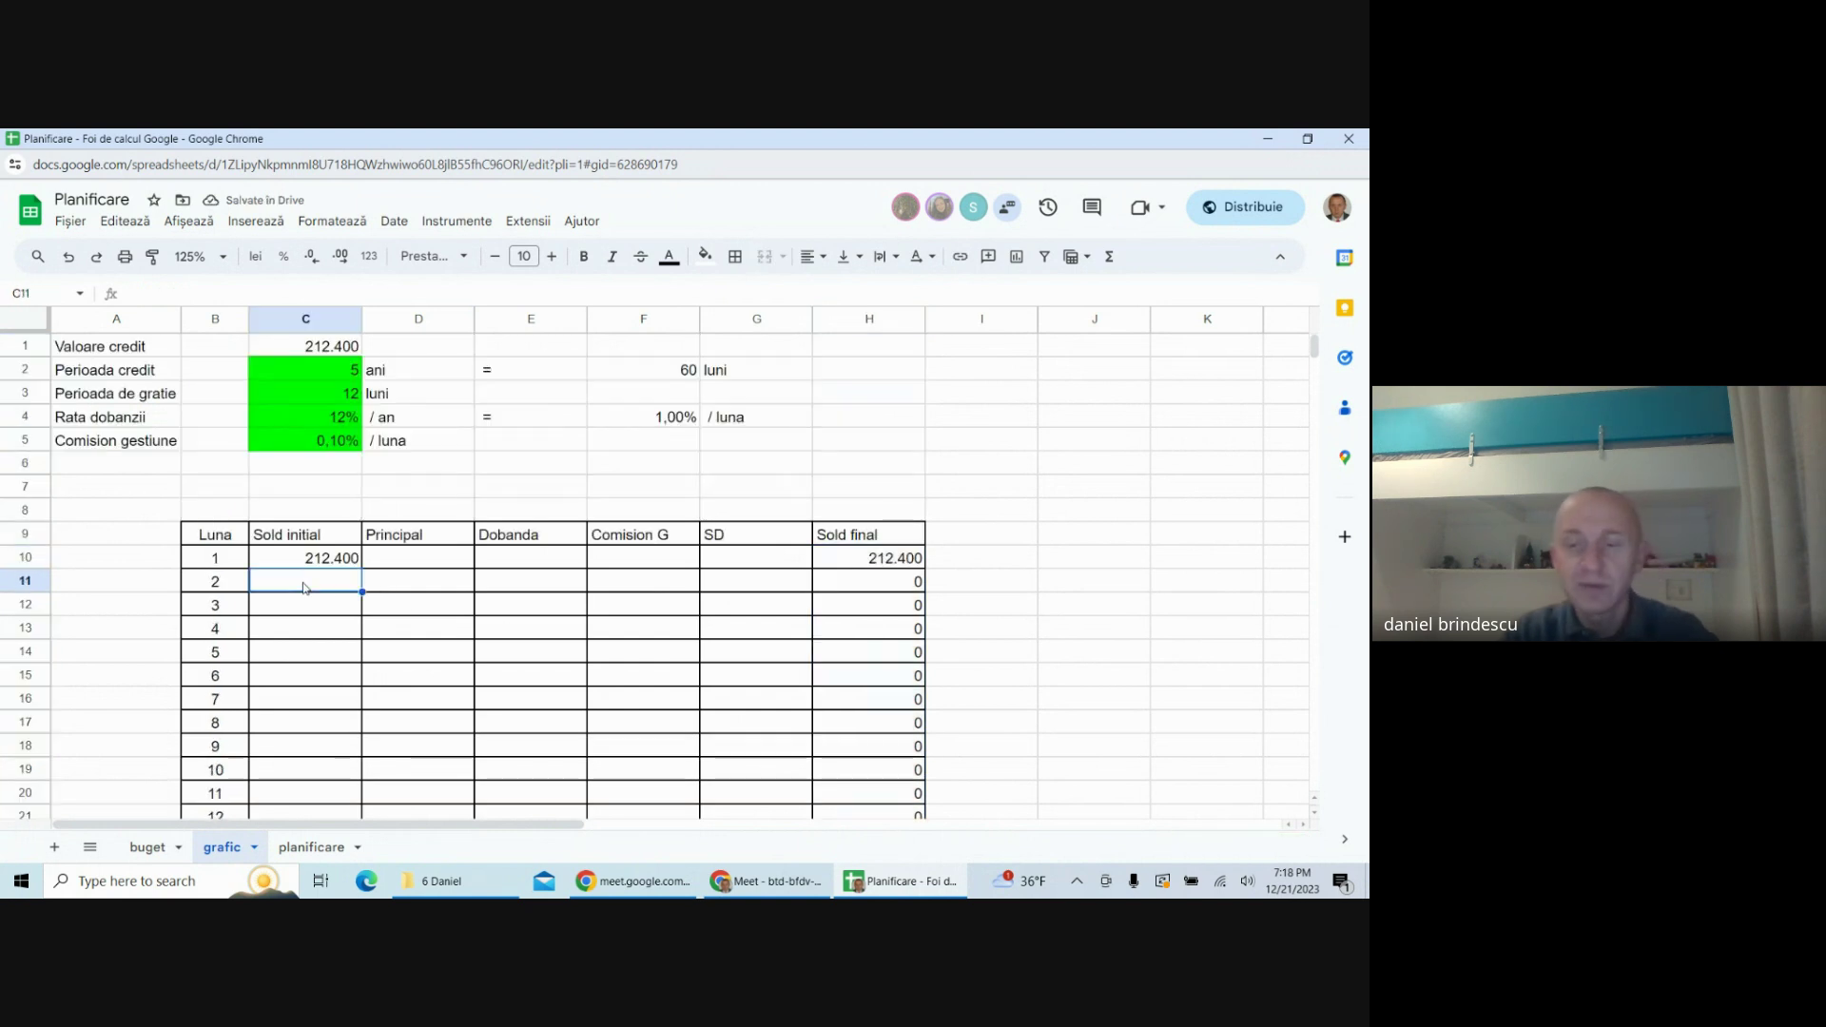
text(=)
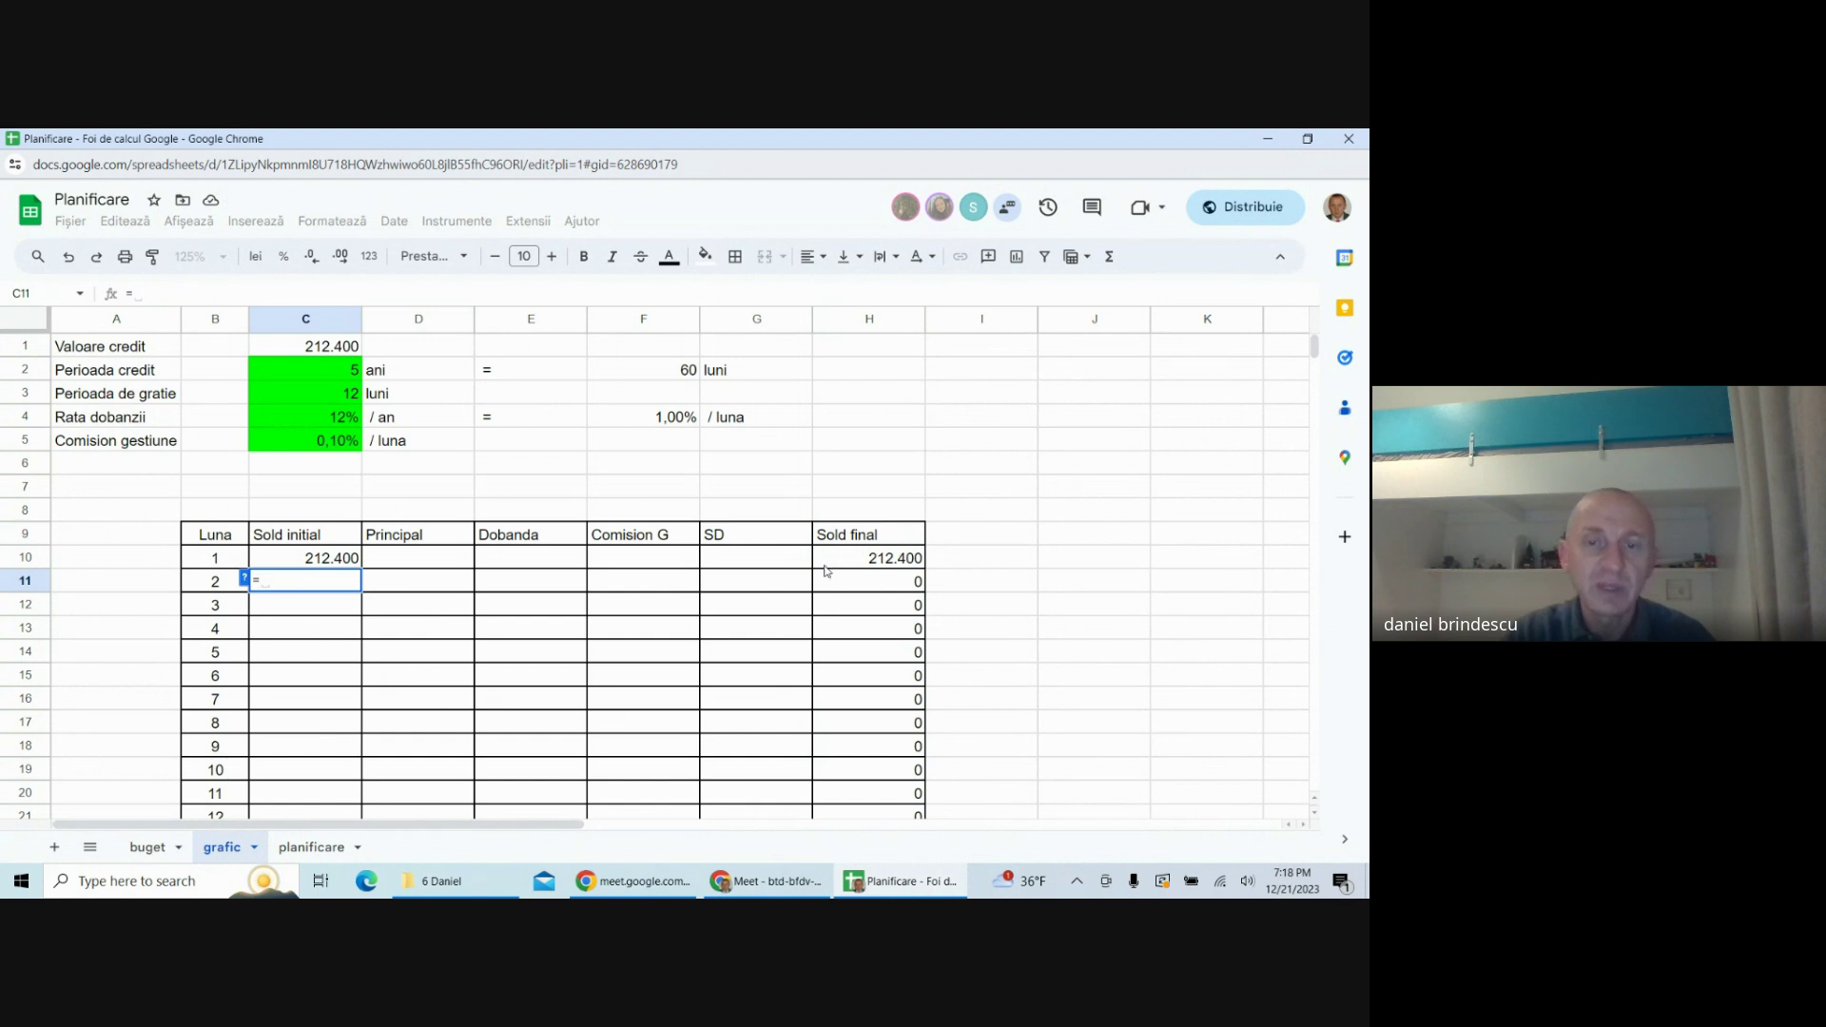
click(867, 564)
key(Return)
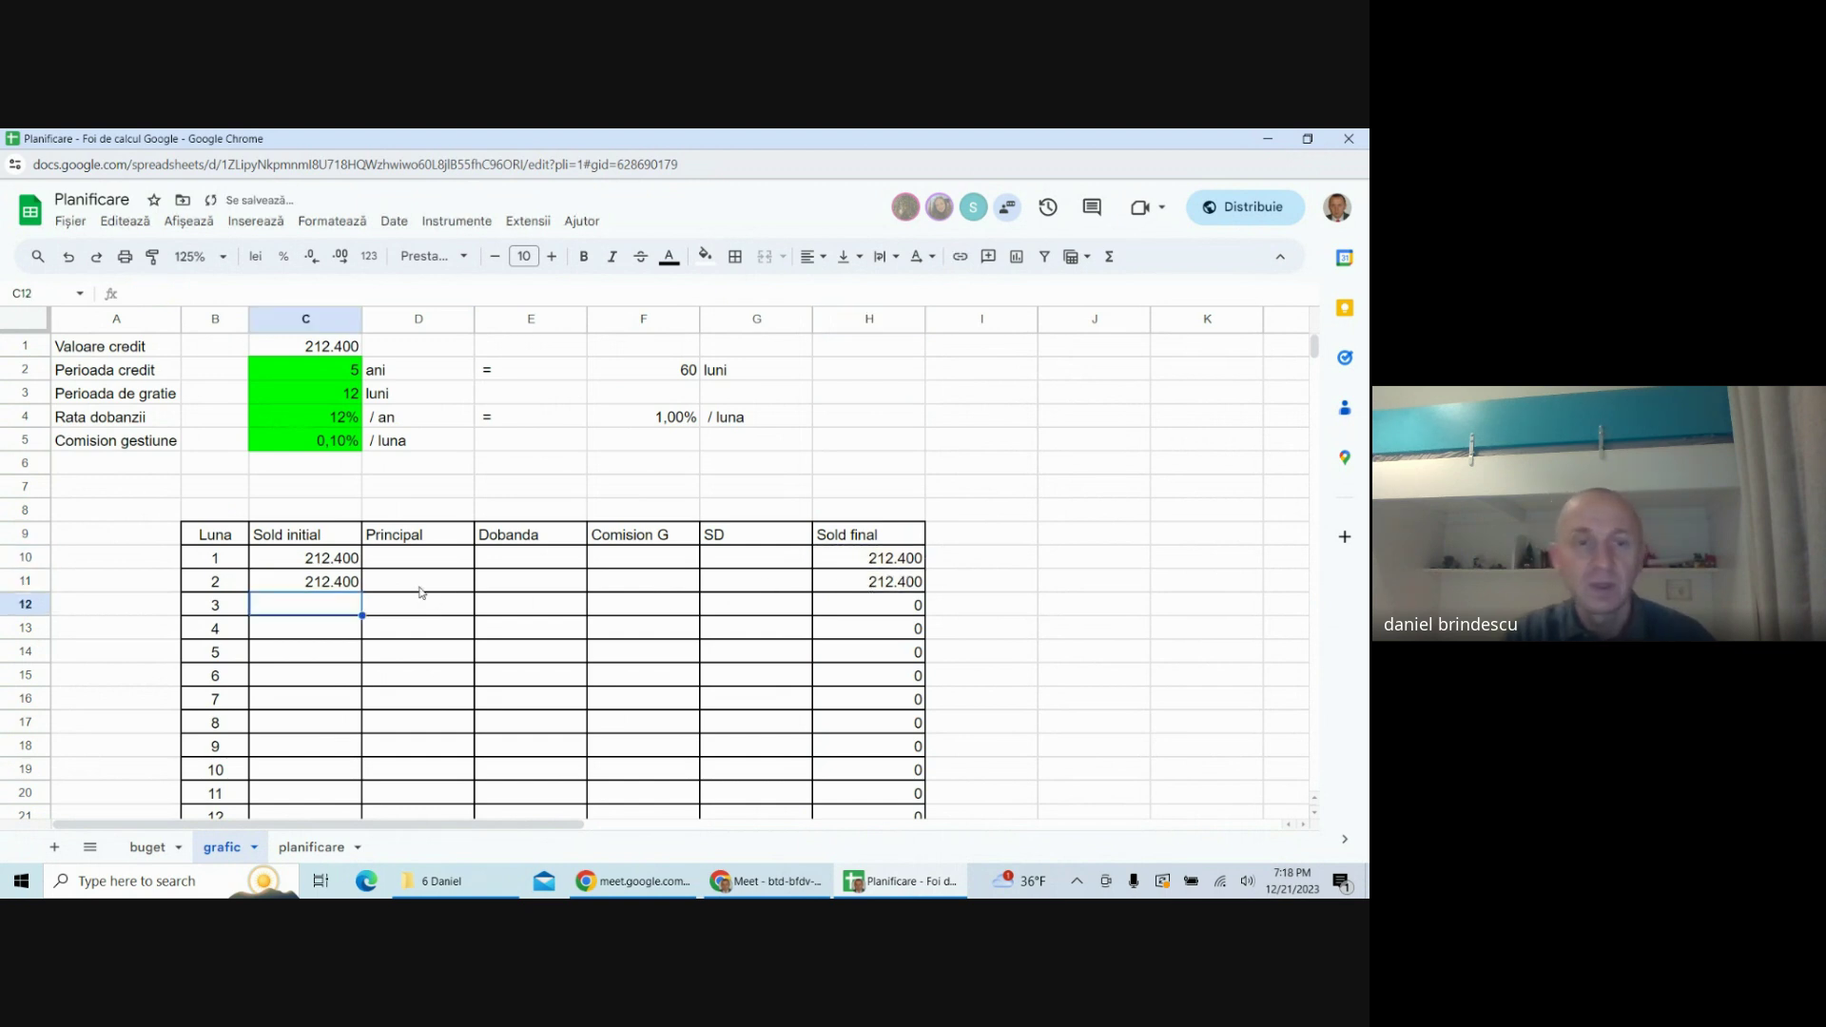
click(333, 582)
drag(361, 591, 331, 701)
scroll(590, 675, up, 15)
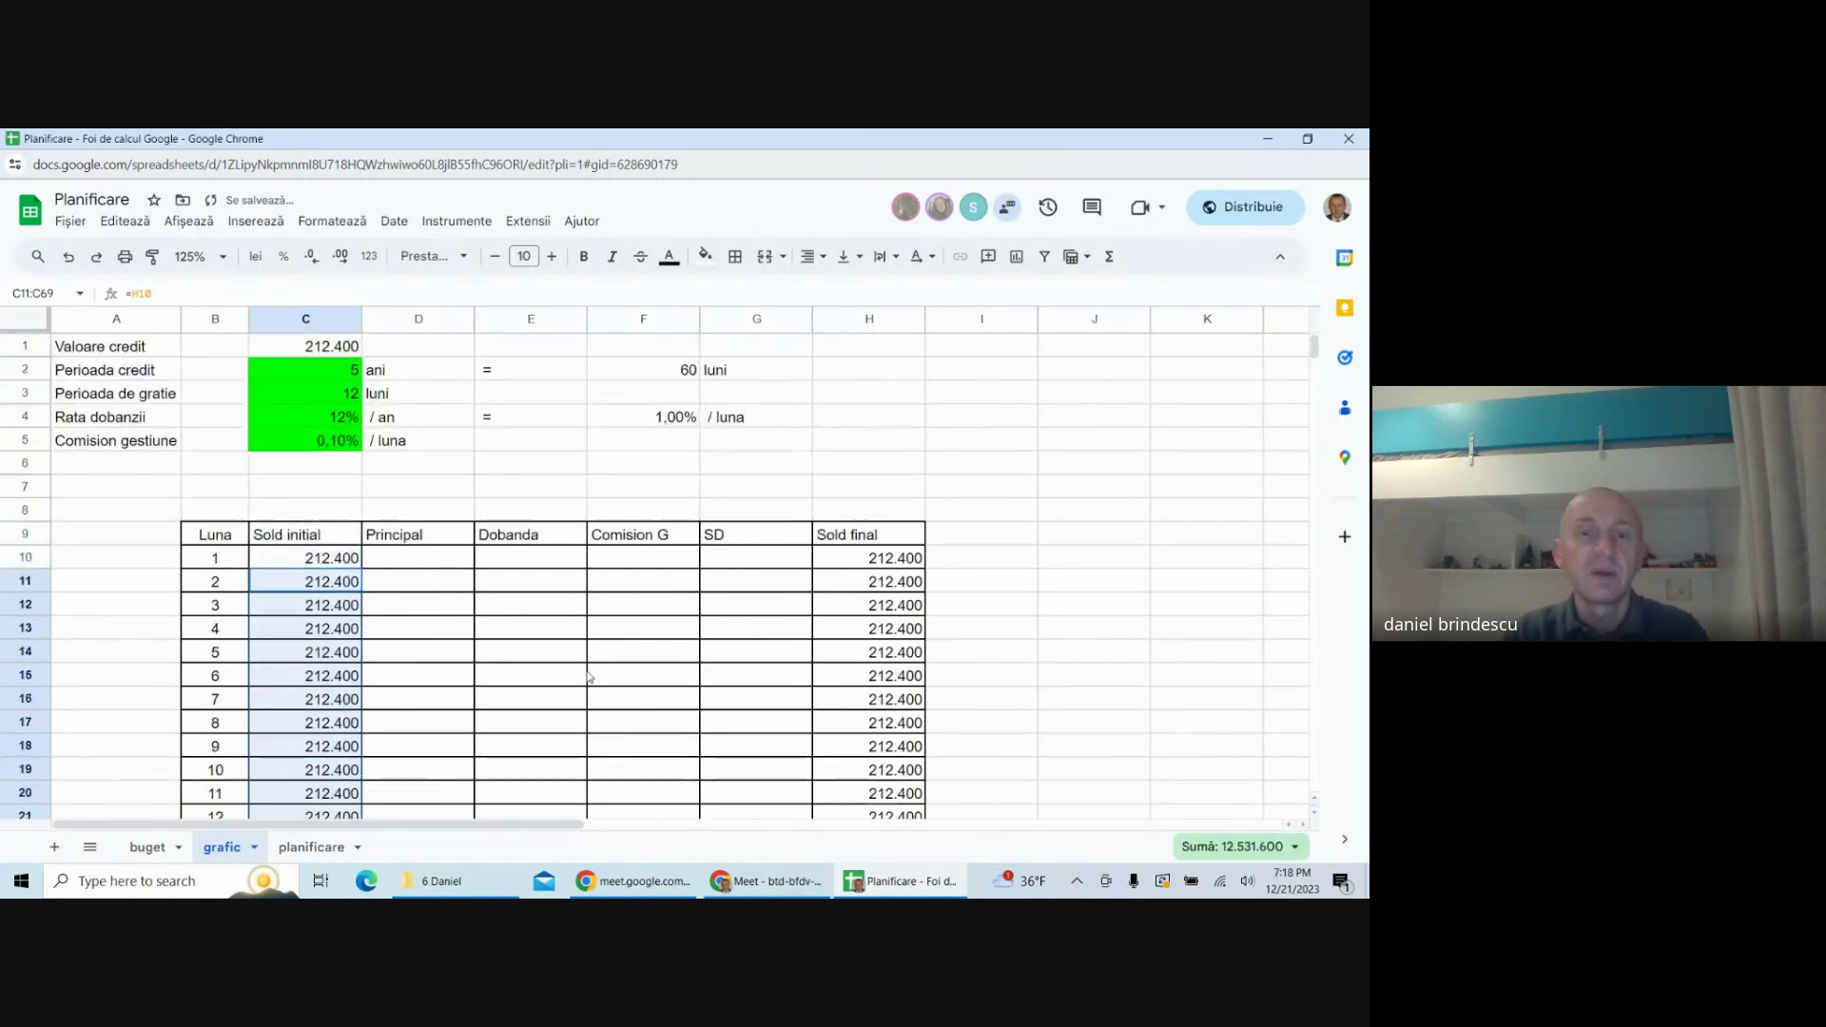
- Calculate the month 1 Dobanda in E10 as F4*C10, locking the F4 reference with a $
click(522, 563)
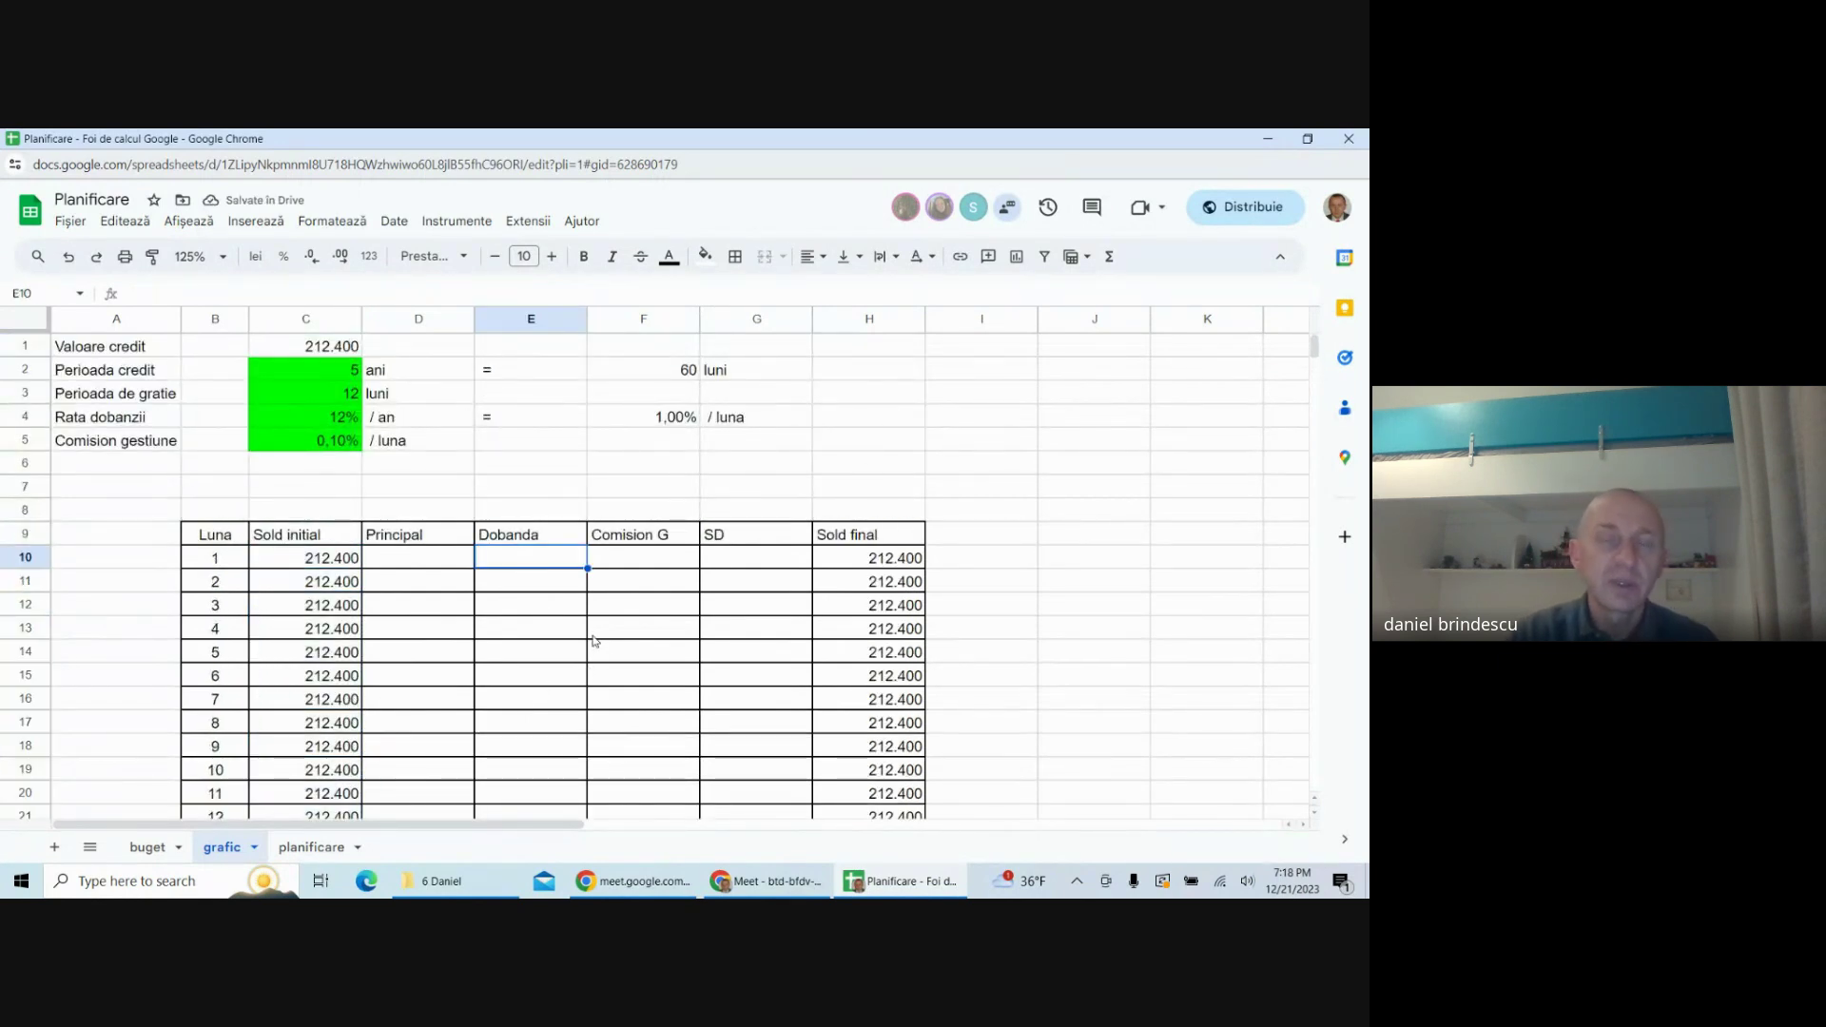
text(=)
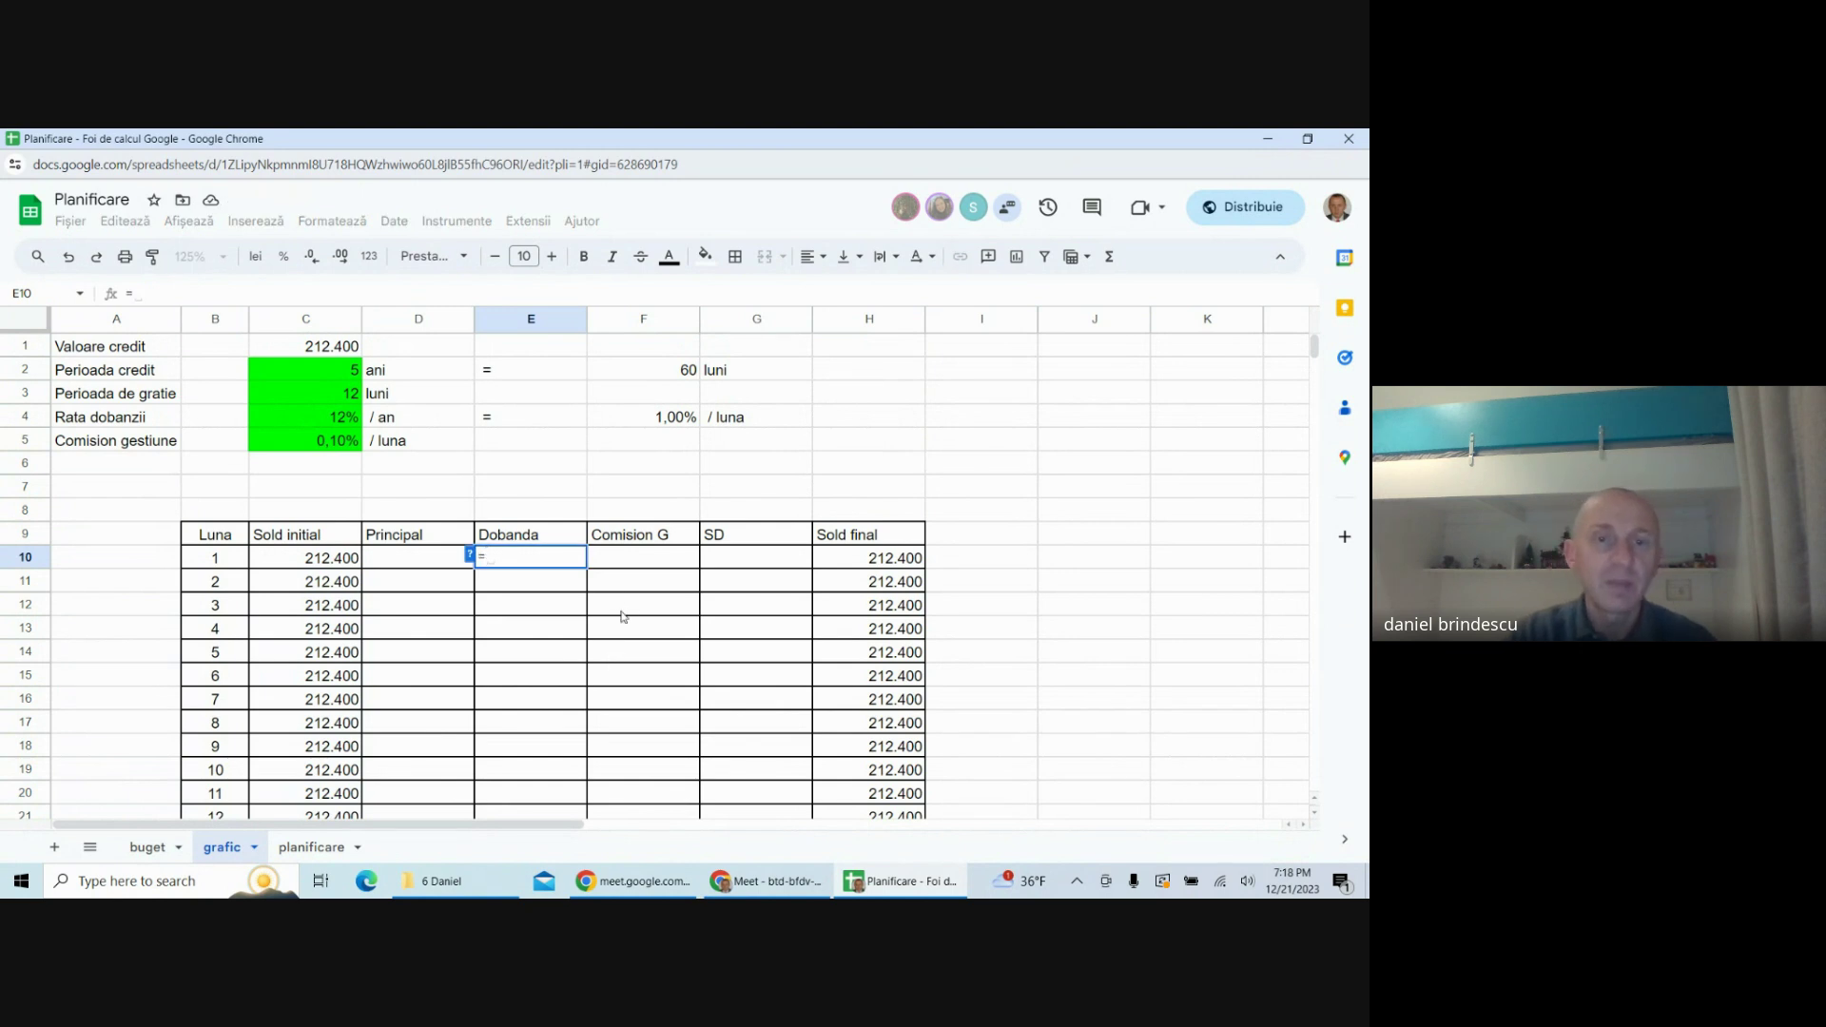
click(669, 425)
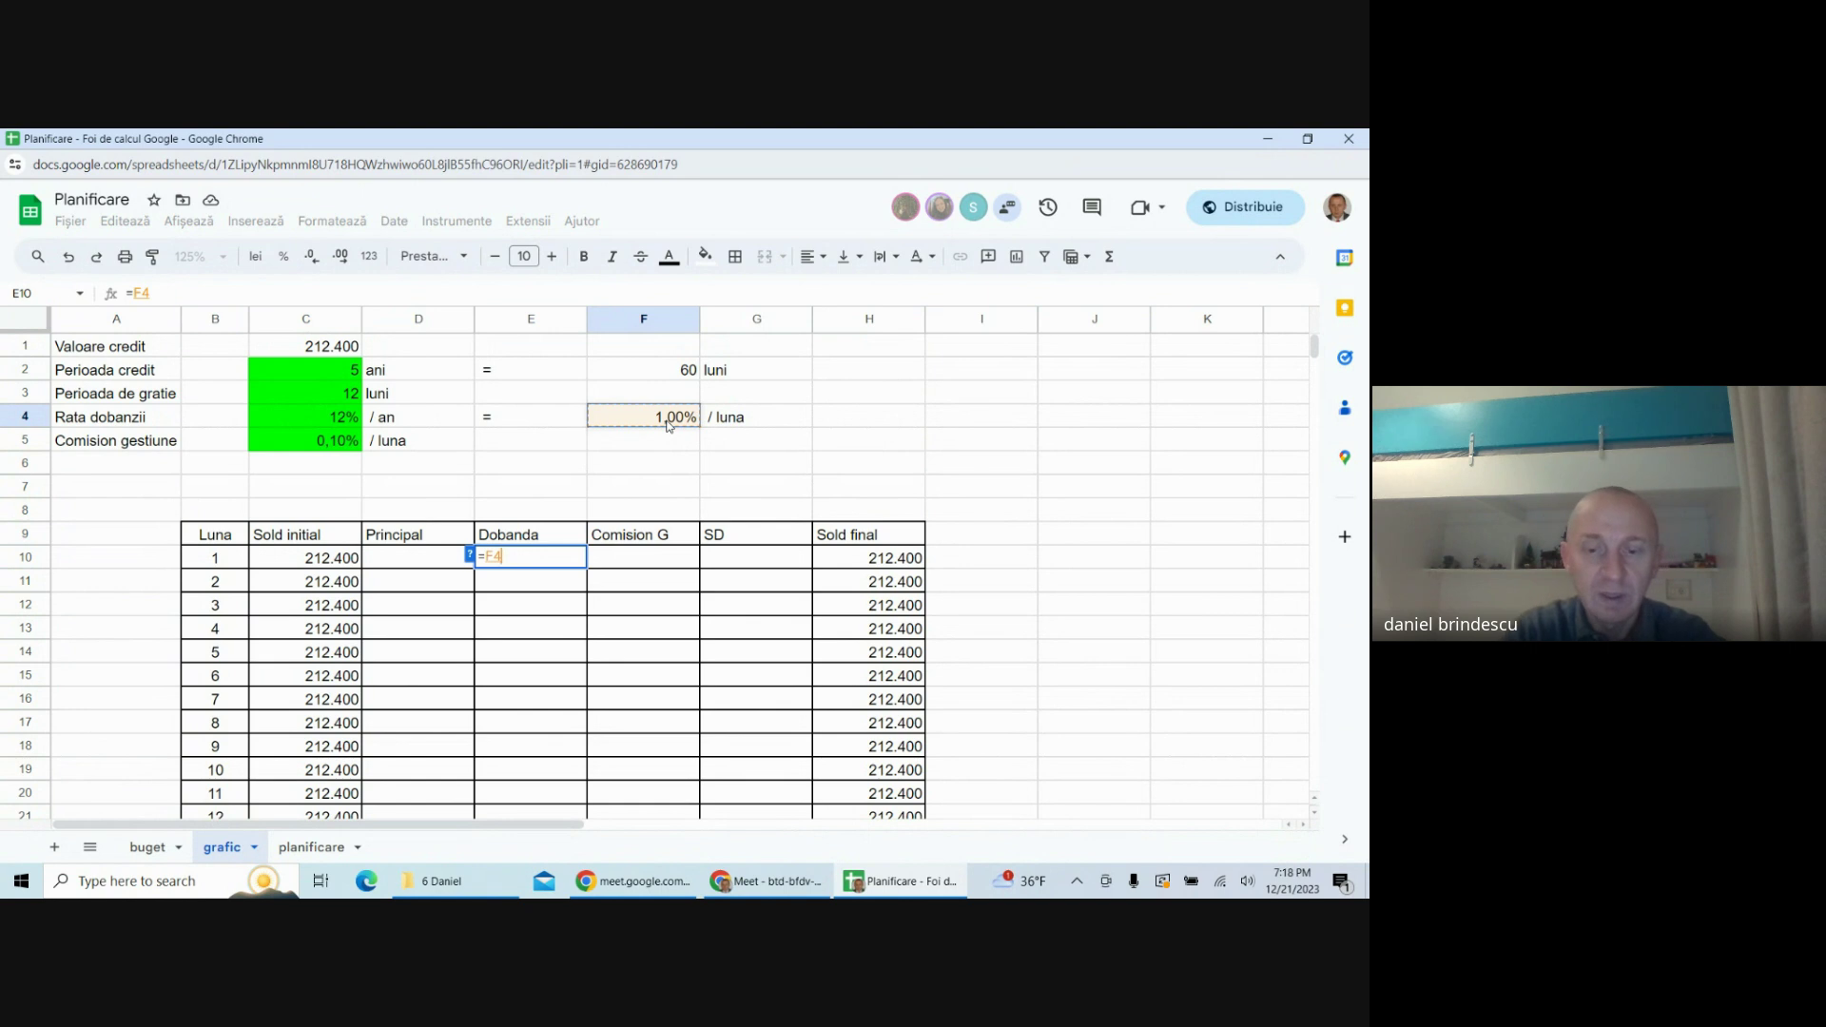
text(*)
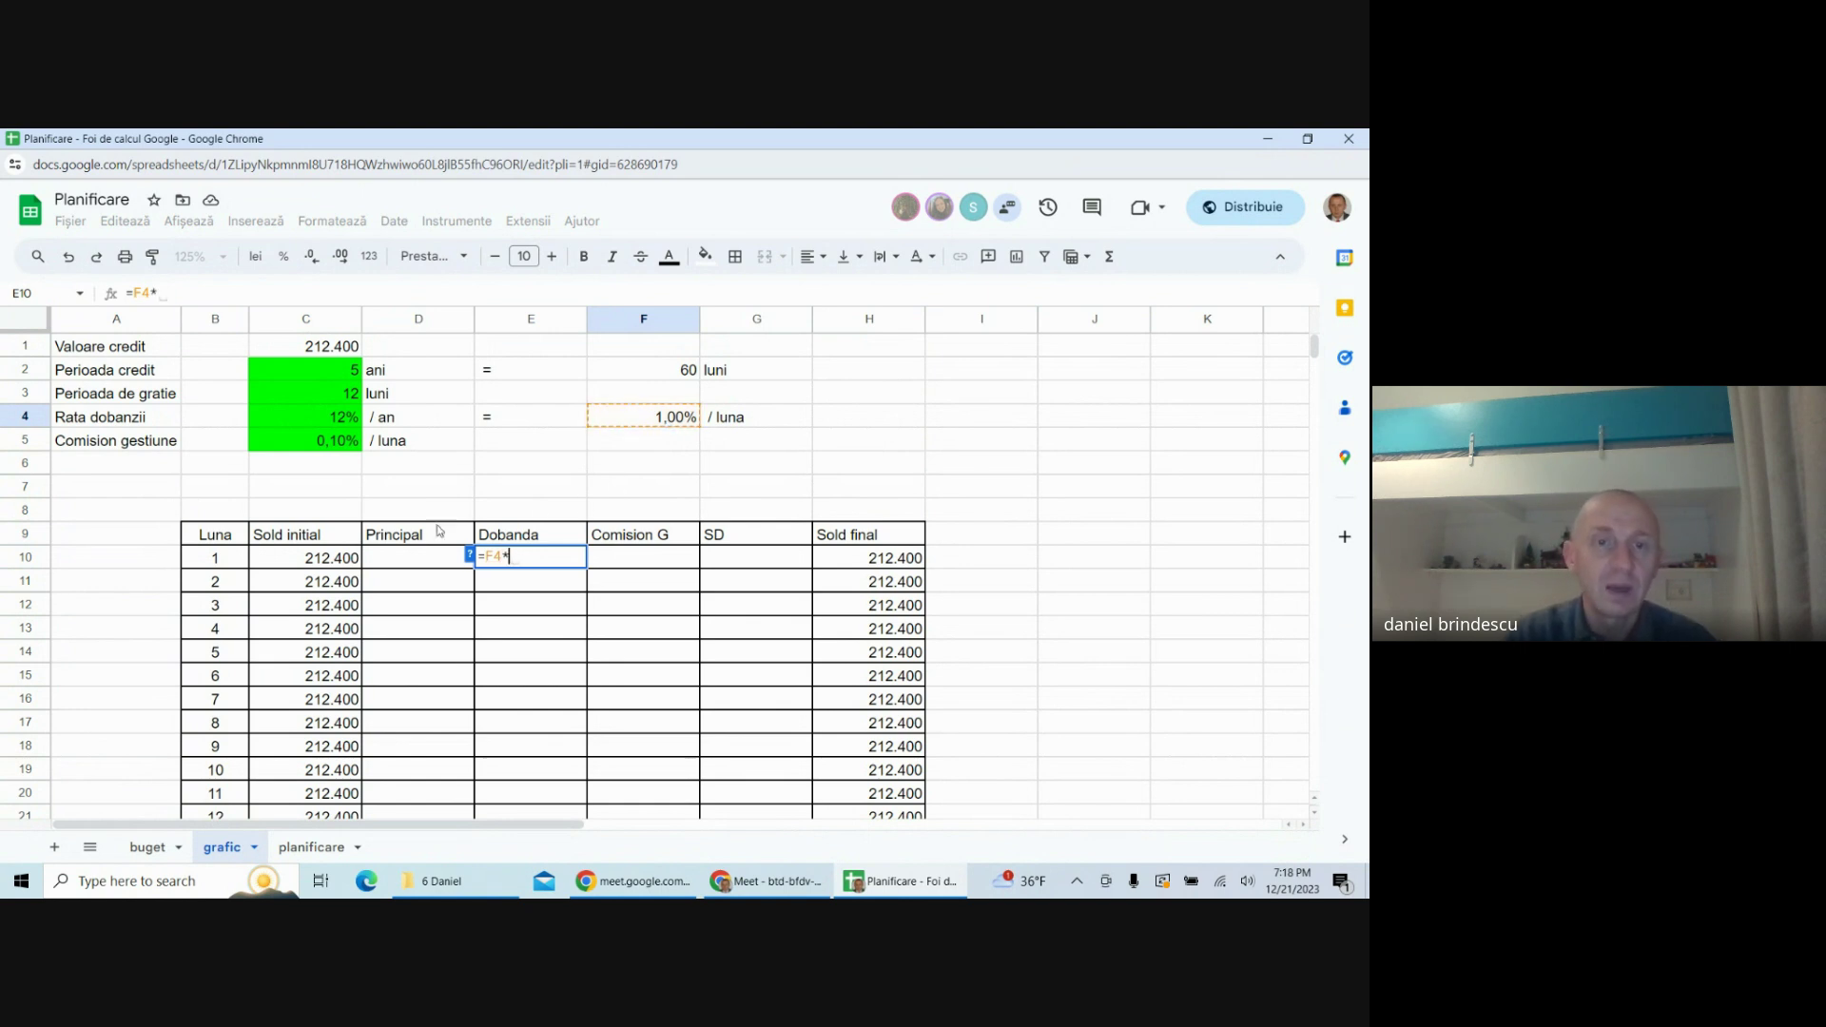
click(350, 561)
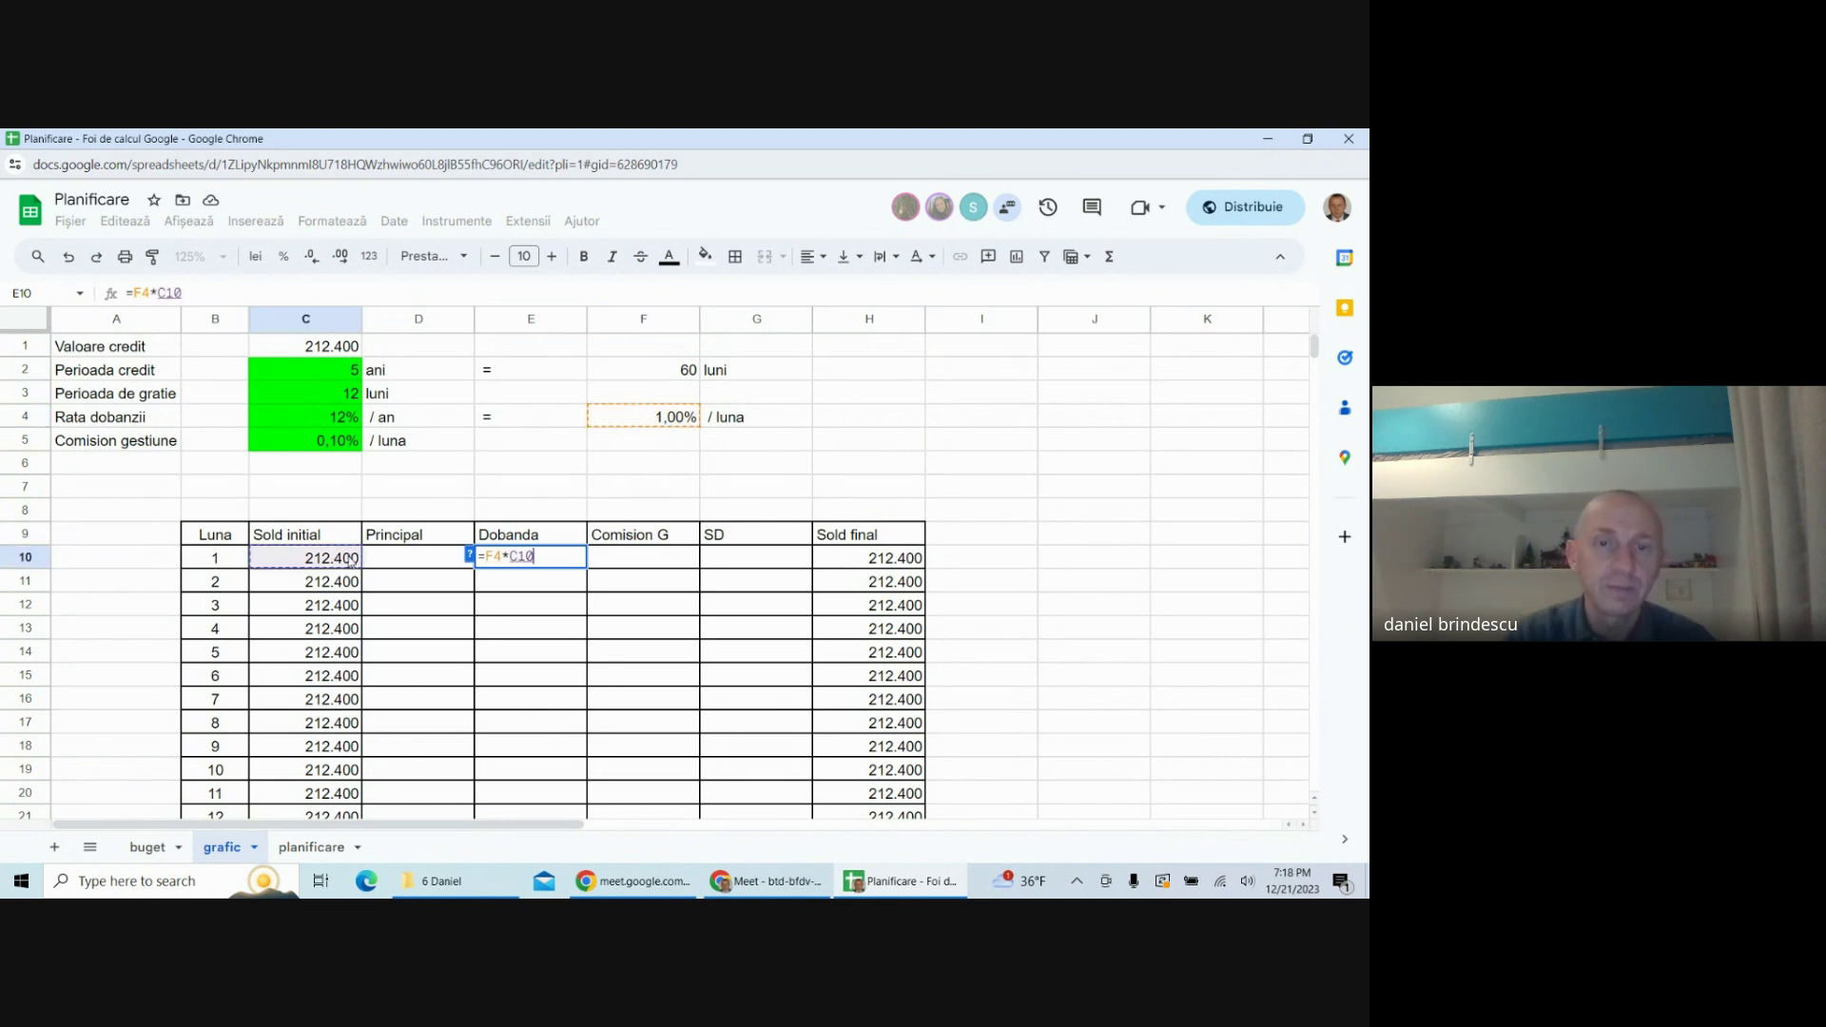
click(489, 559)
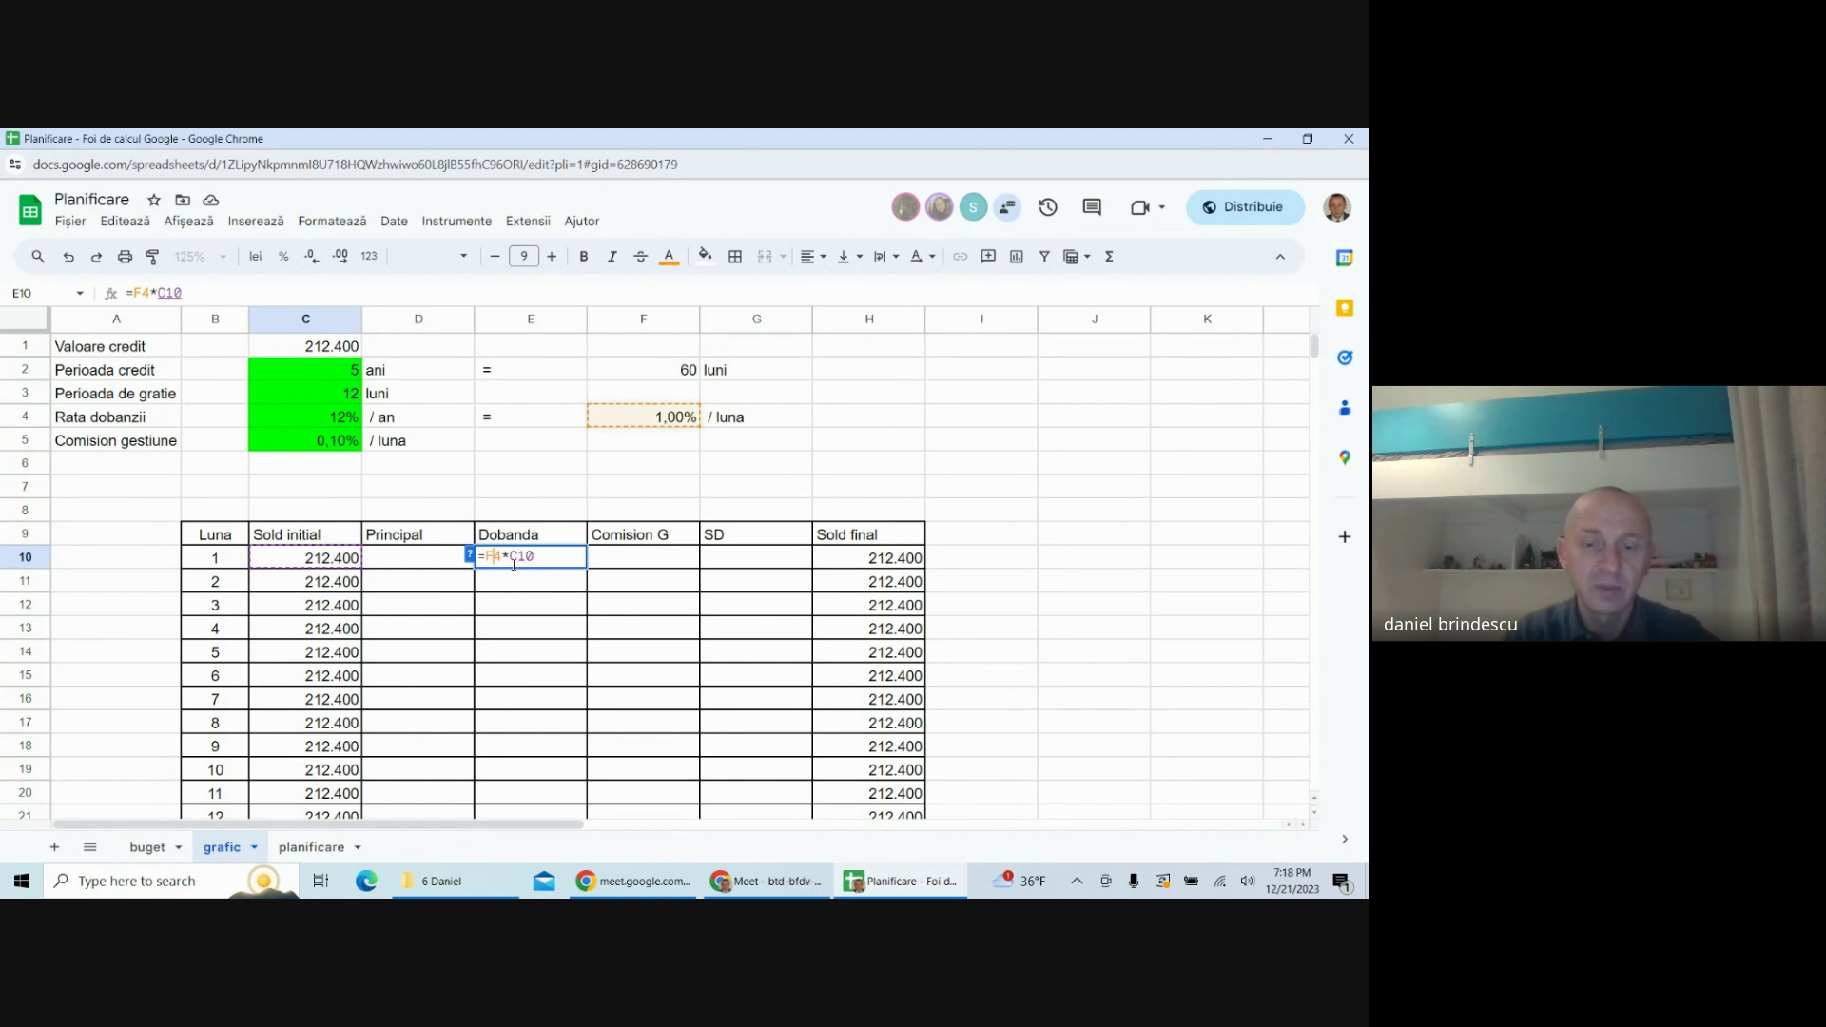
text($)
key(Return)
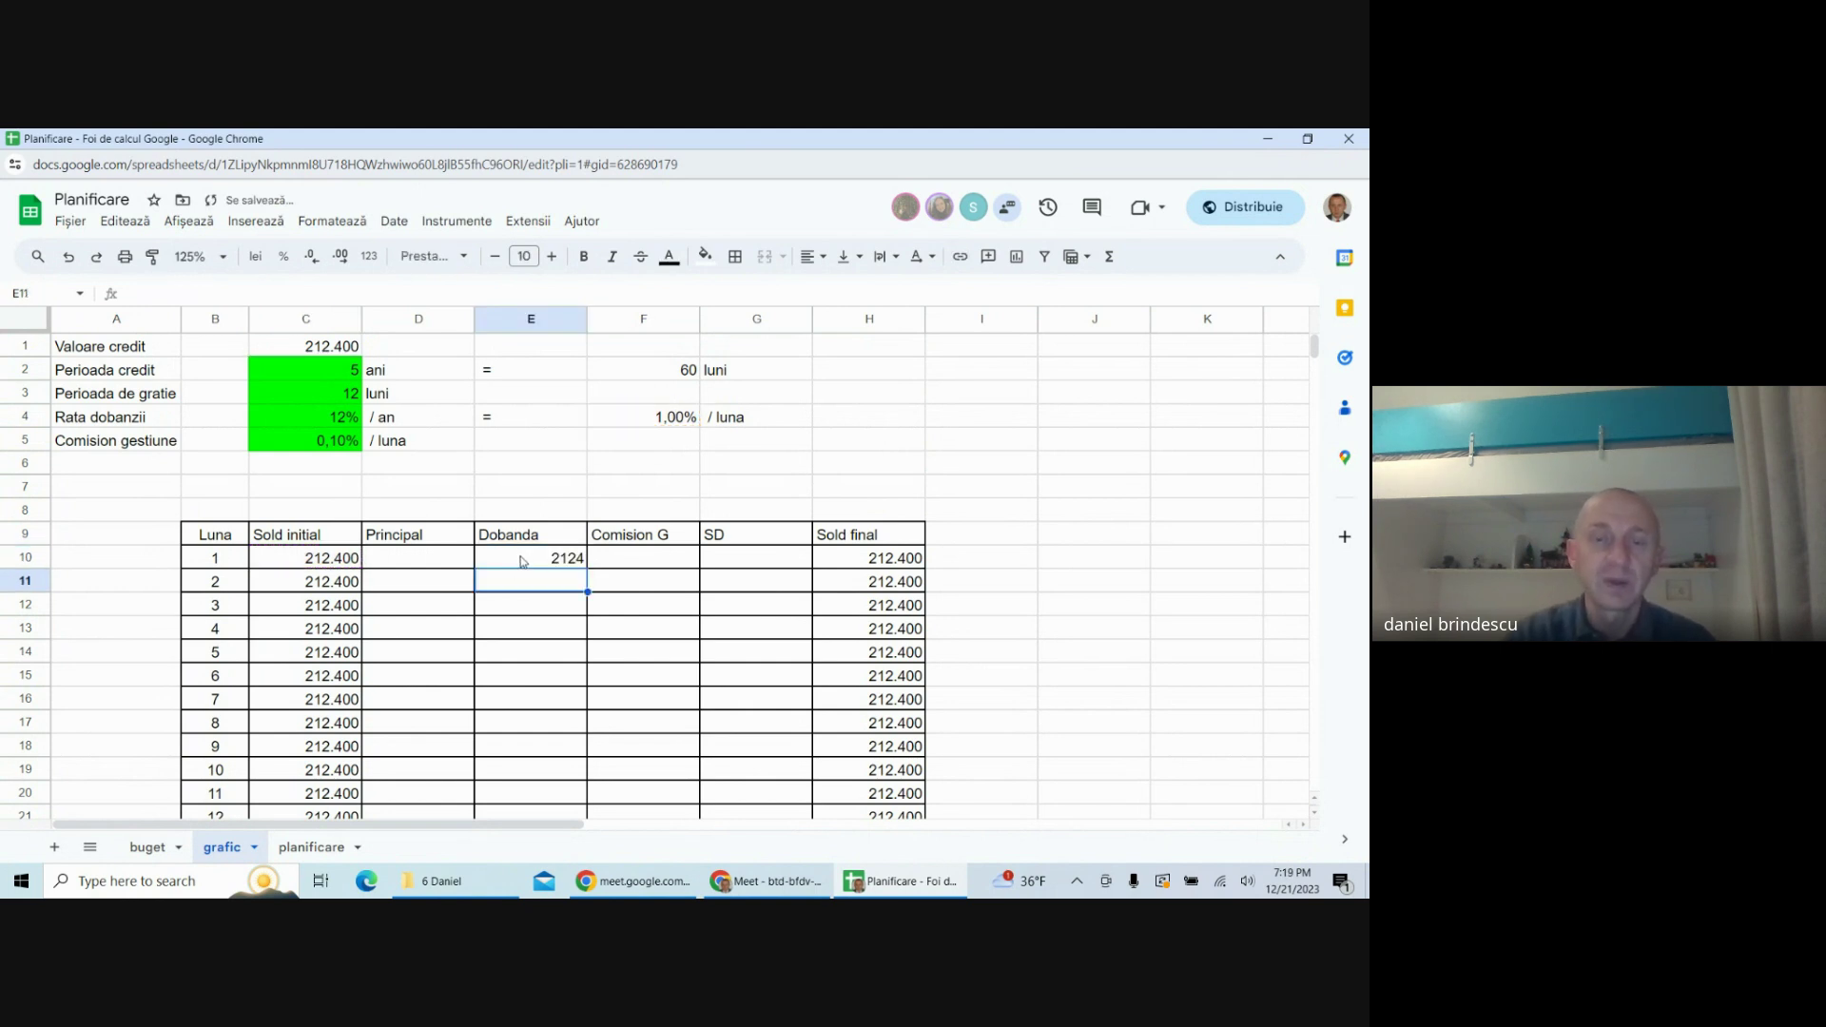
- Fill the month 1 Dobanda formula from E10 down to E69
click(522, 561)
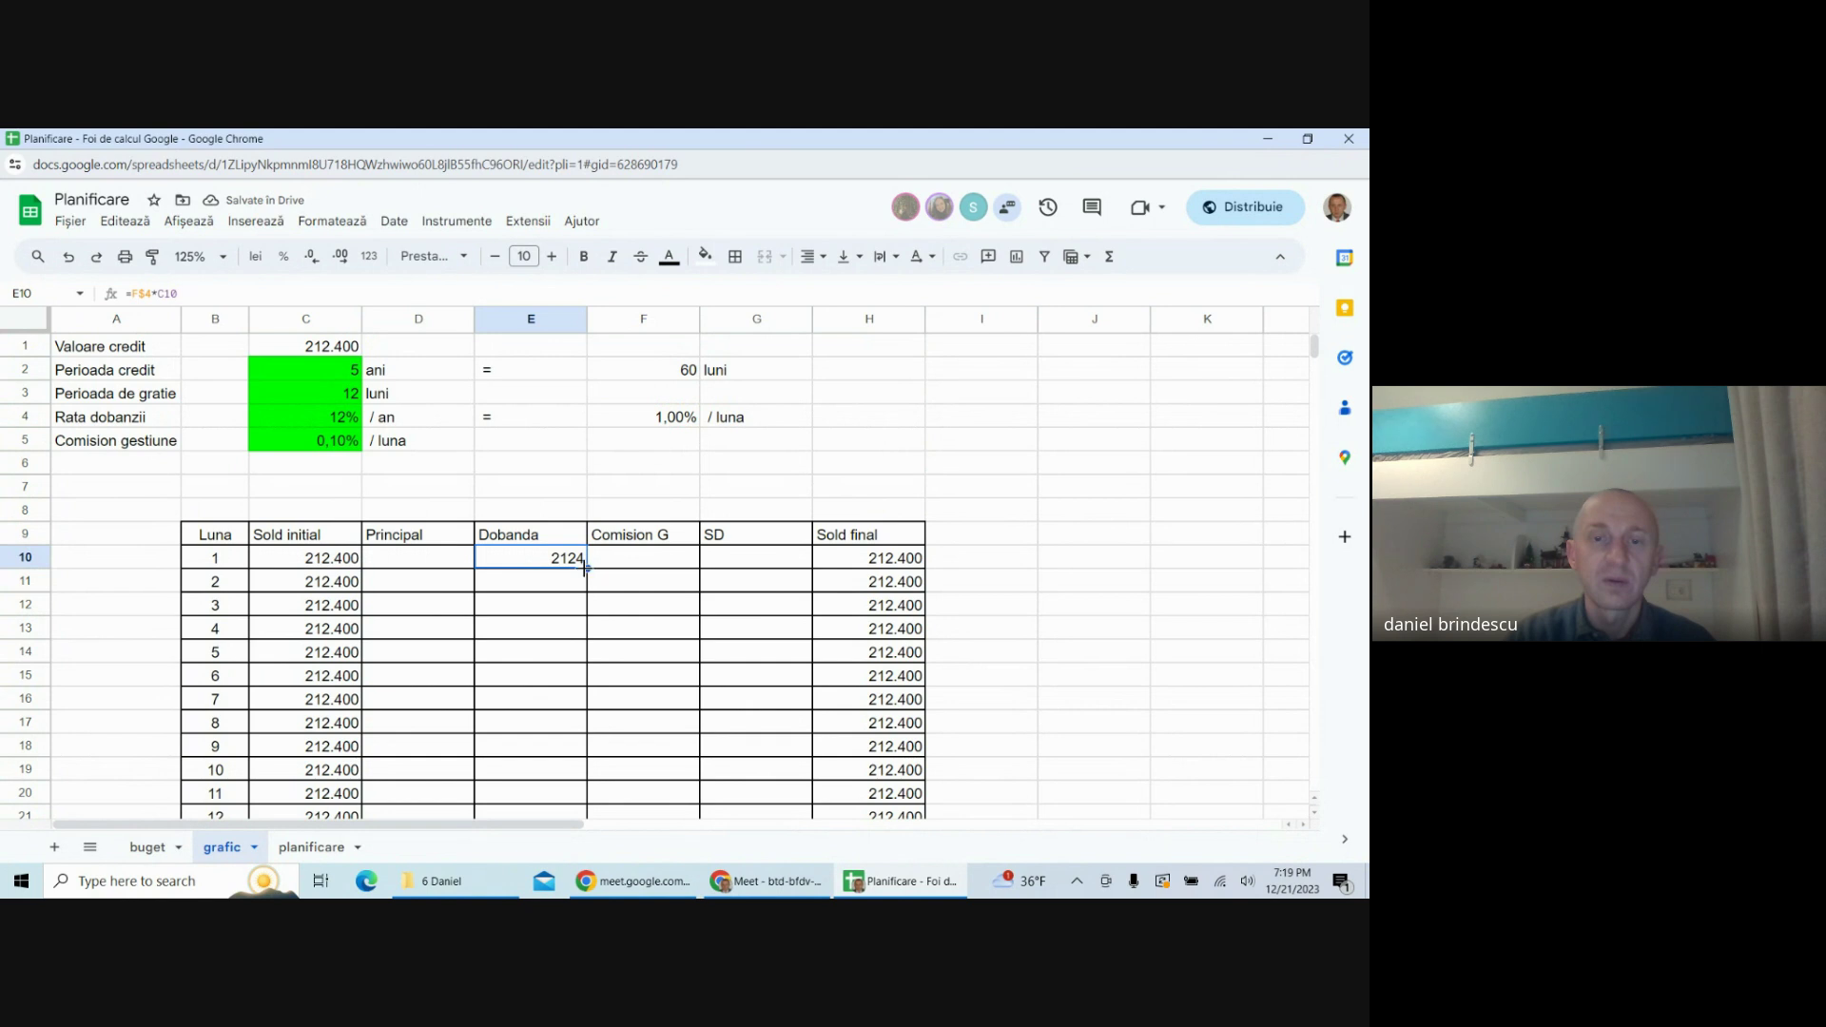
drag(586, 568, 553, 687)
scroll(665, 618, up, 12)
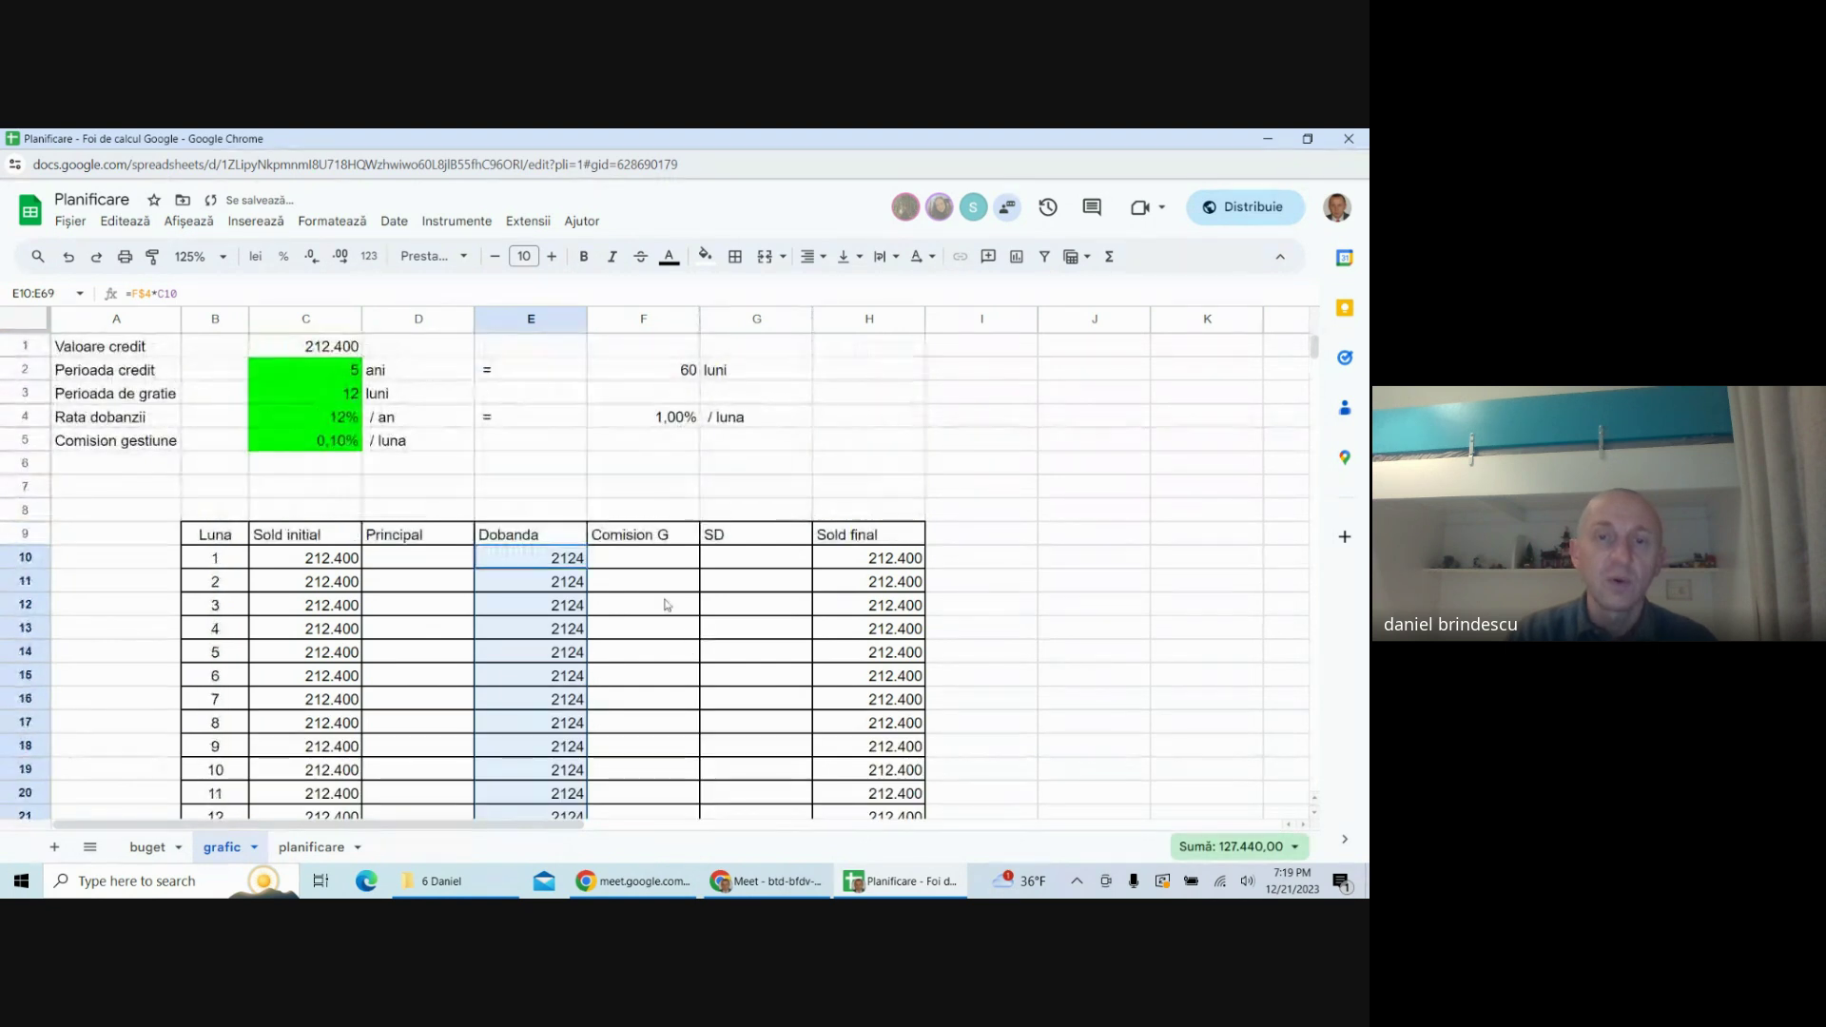
- Enter =C$5*C10 as the month 1 Comision G in F10 and fill the formula down the column
click(642, 561)
text(=)
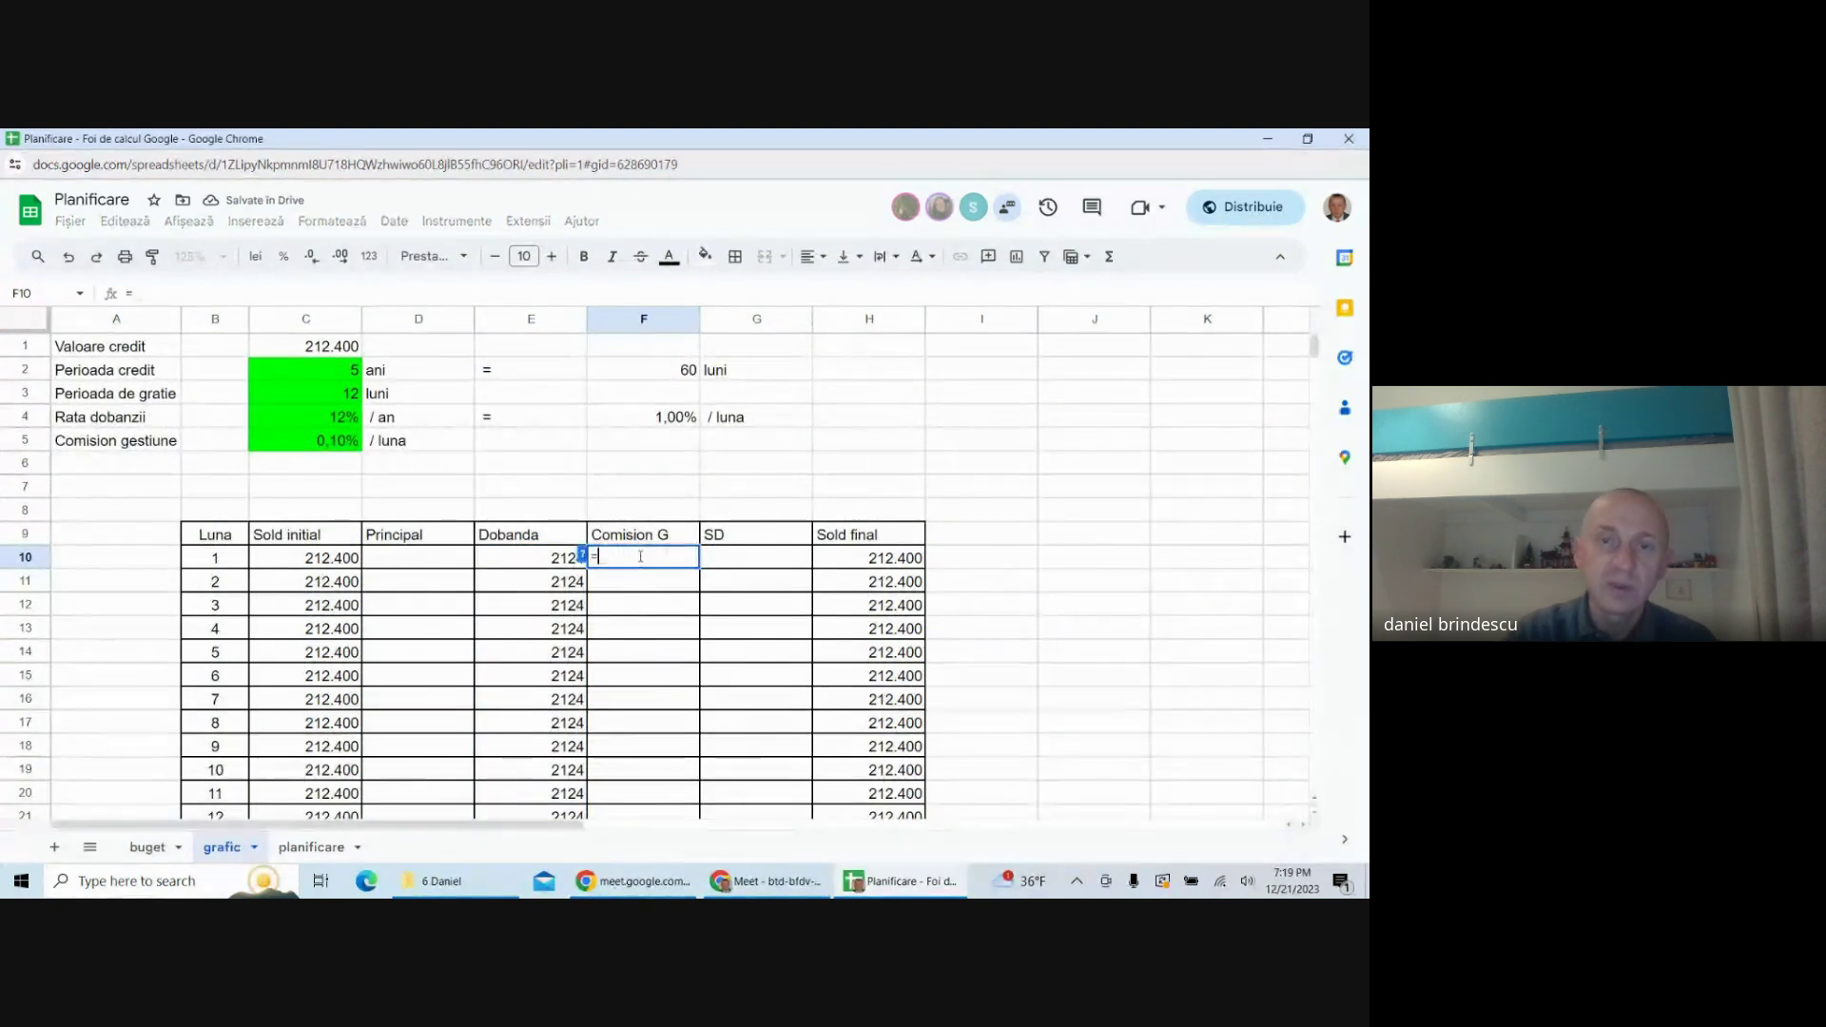
click(334, 453)
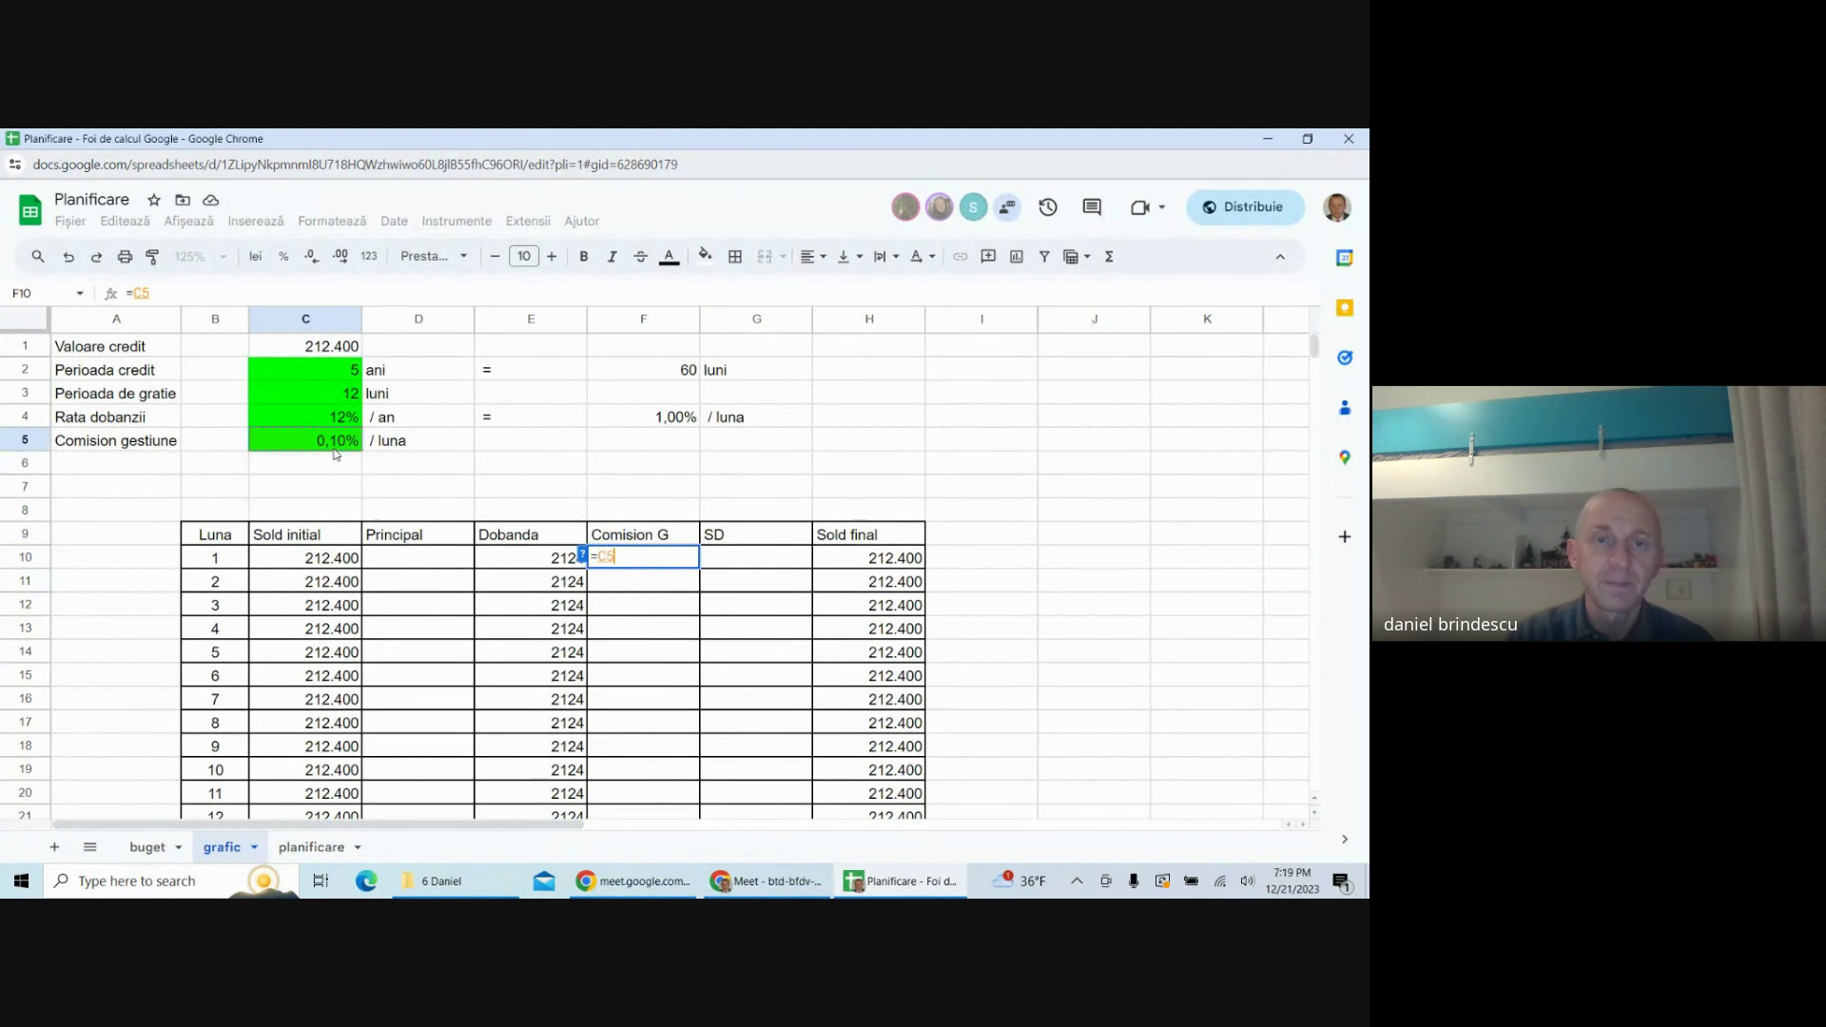
text(*)
click(273, 566)
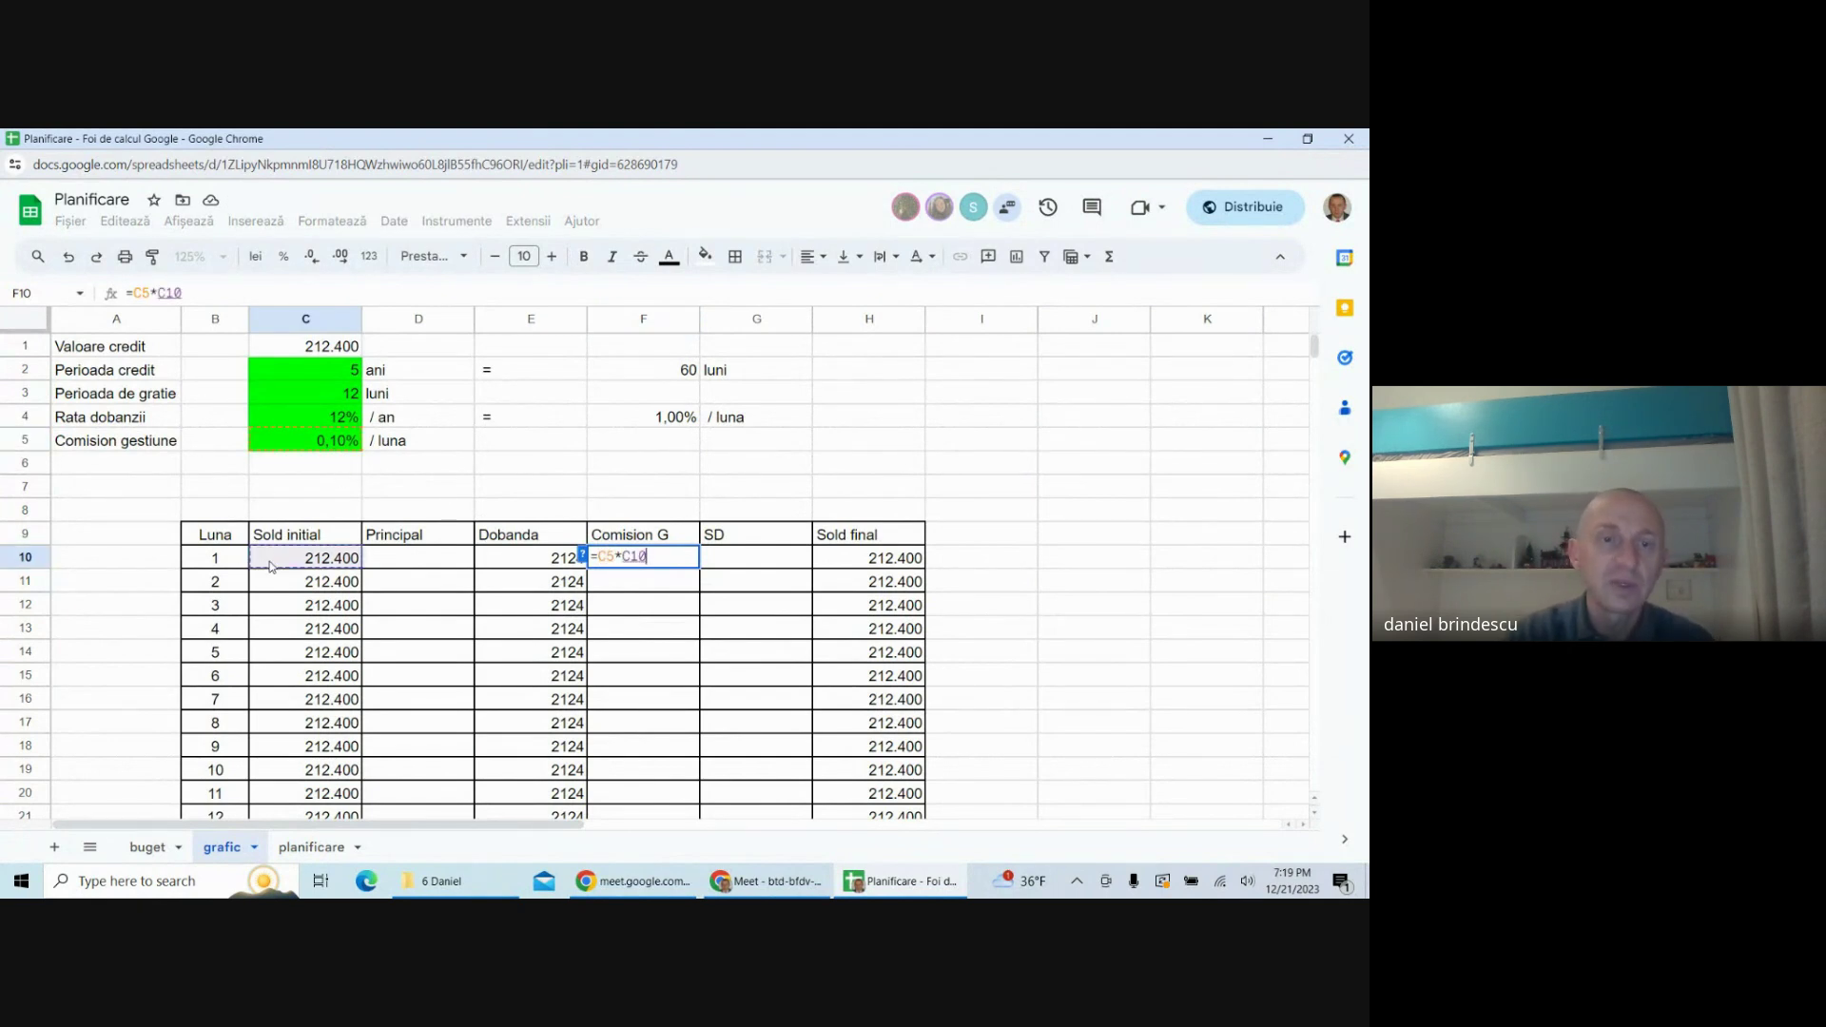
click(604, 556)
key(F4)
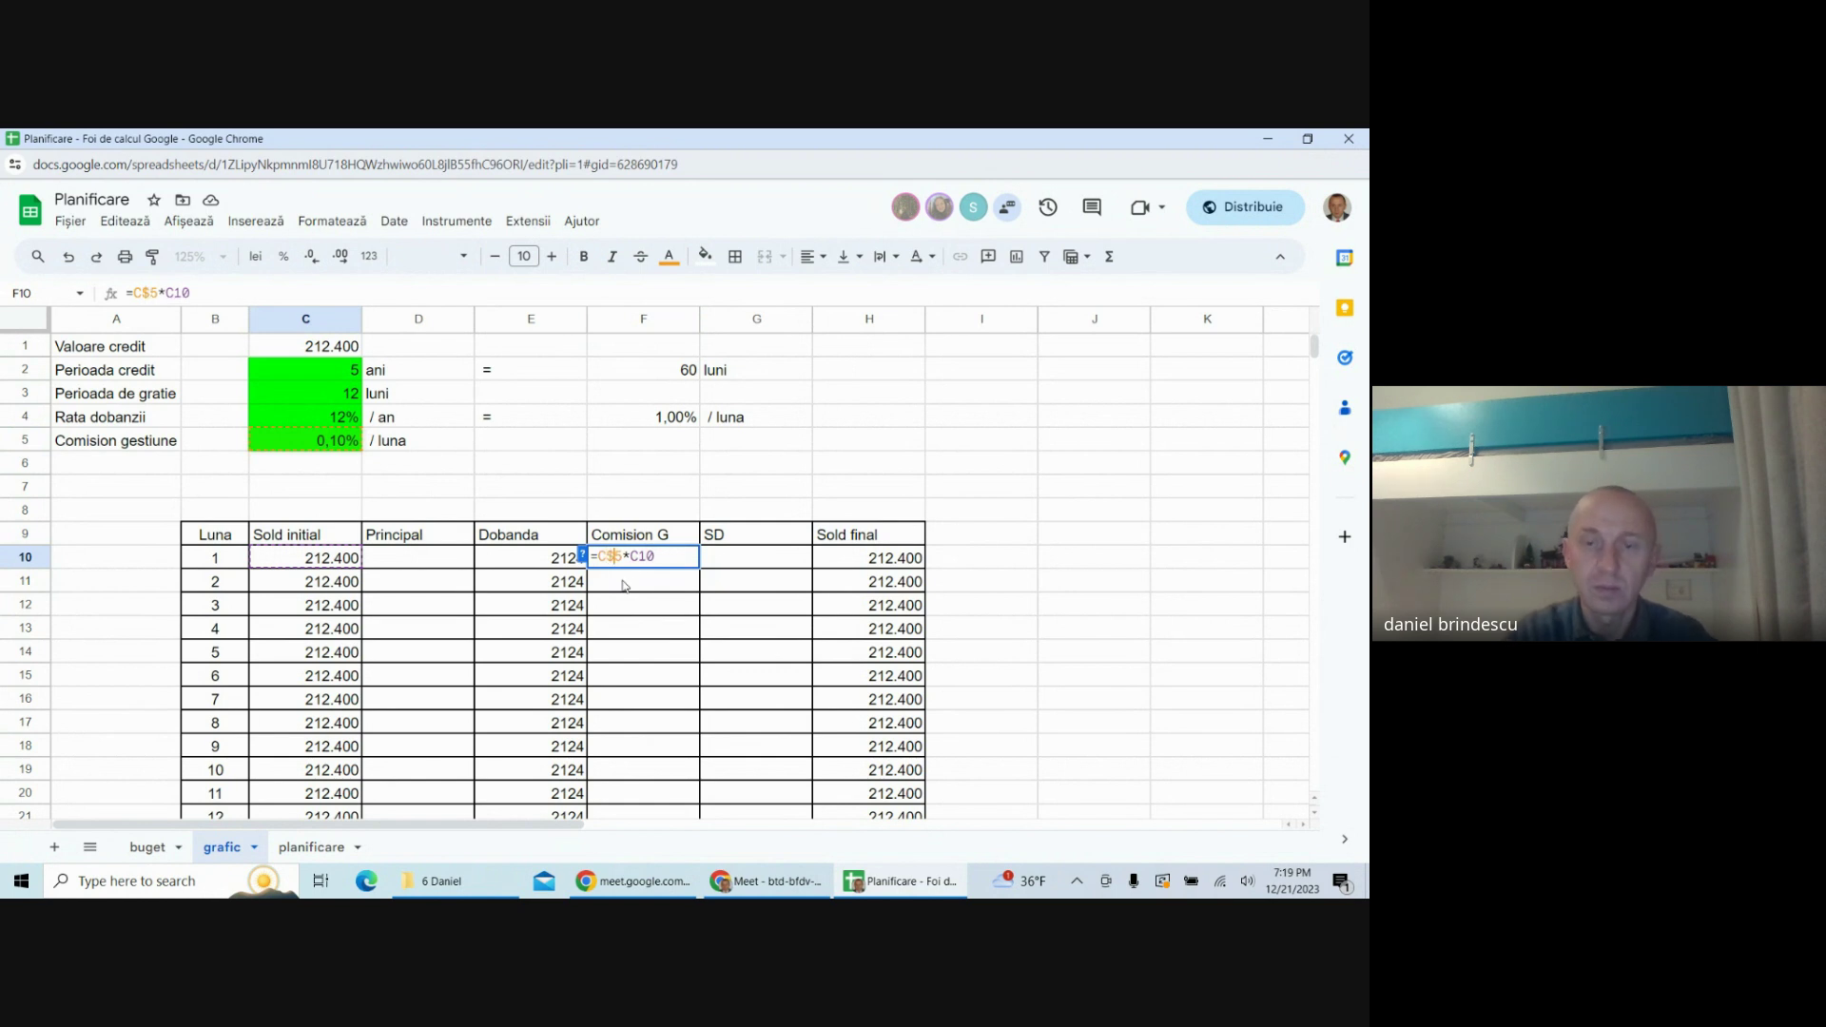
key(Return)
click(674, 561)
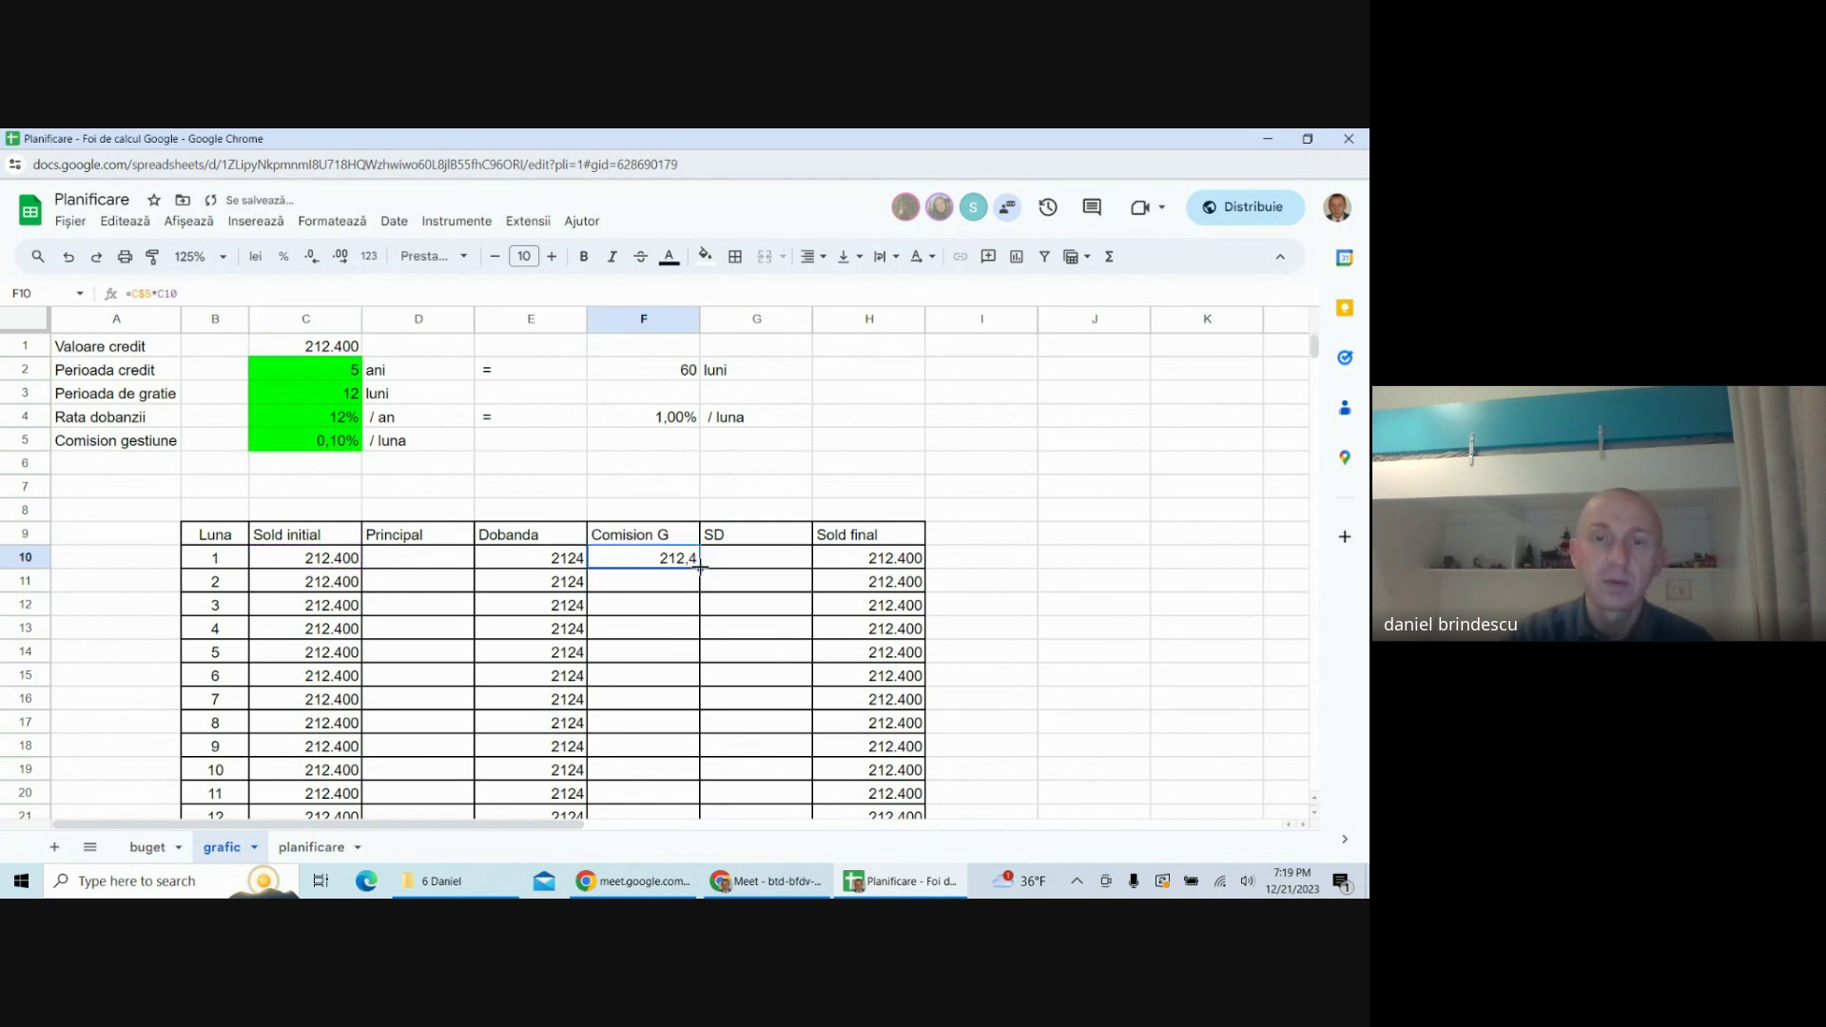
double_click(700, 568)
- Enter =D10+E10 as the month 1 SD in G10 and fill the formula down the column
click(739, 566)
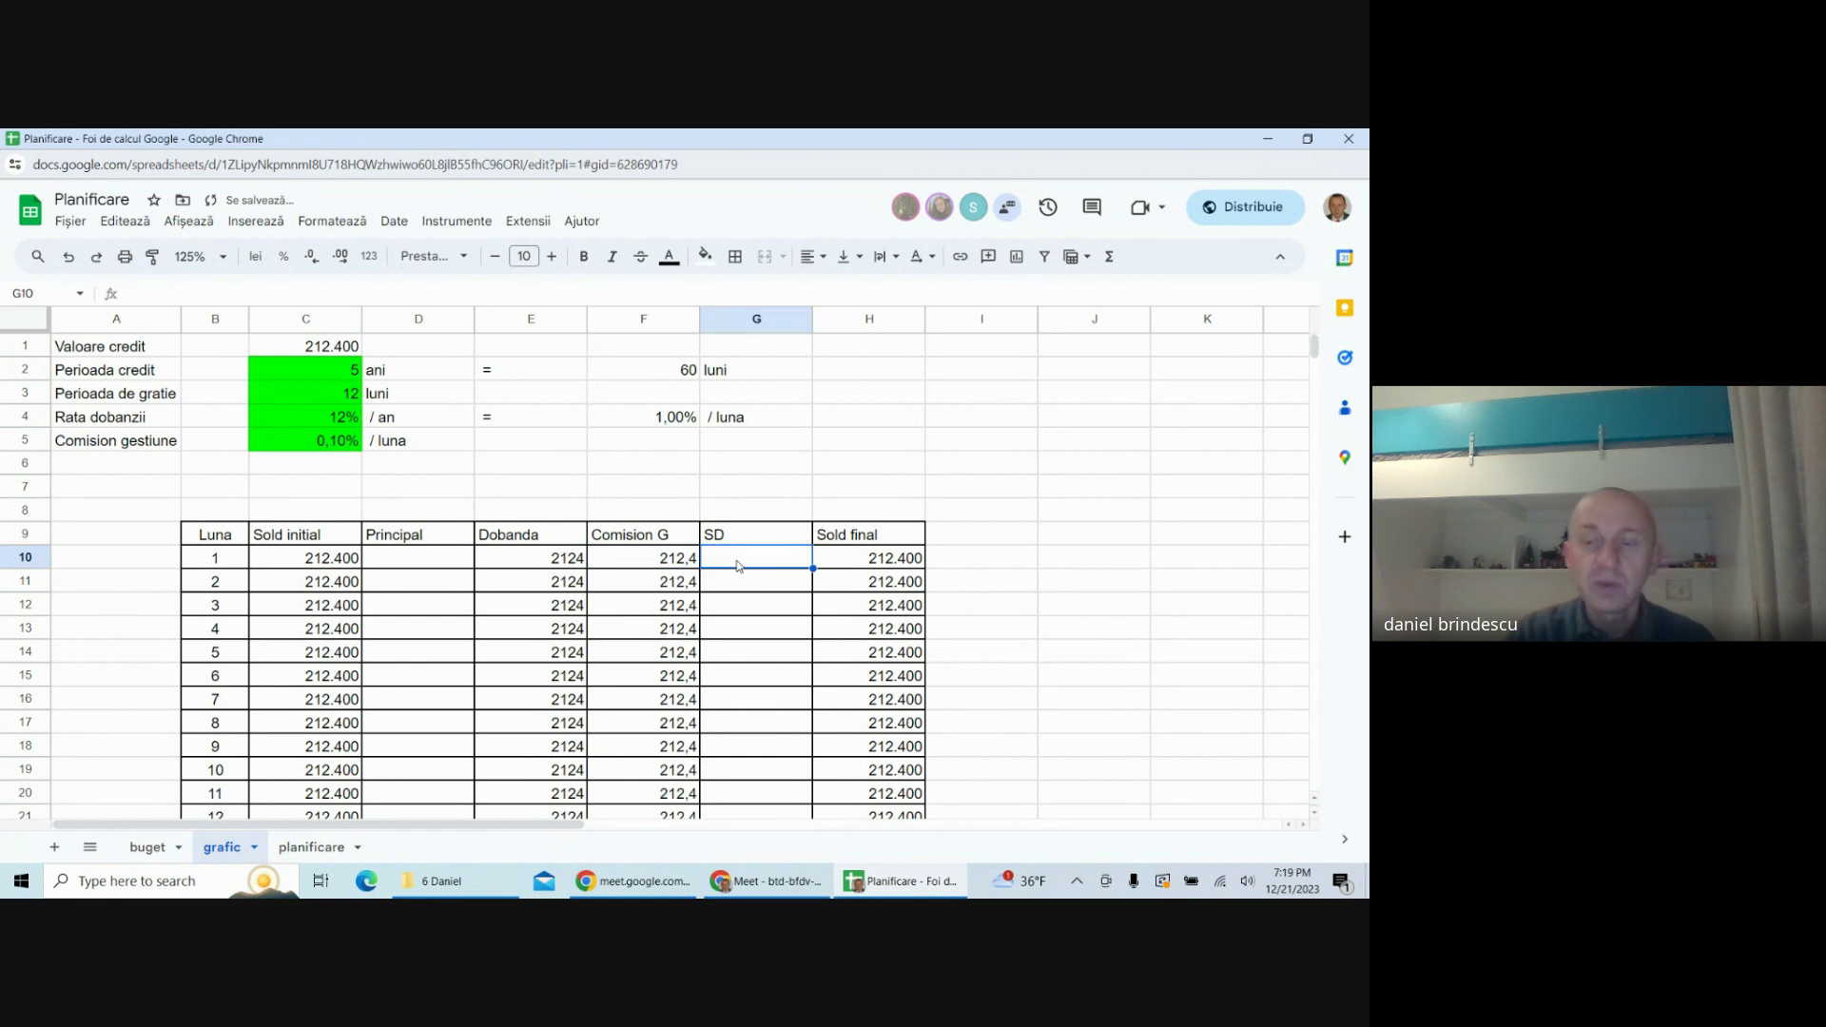
text(=)
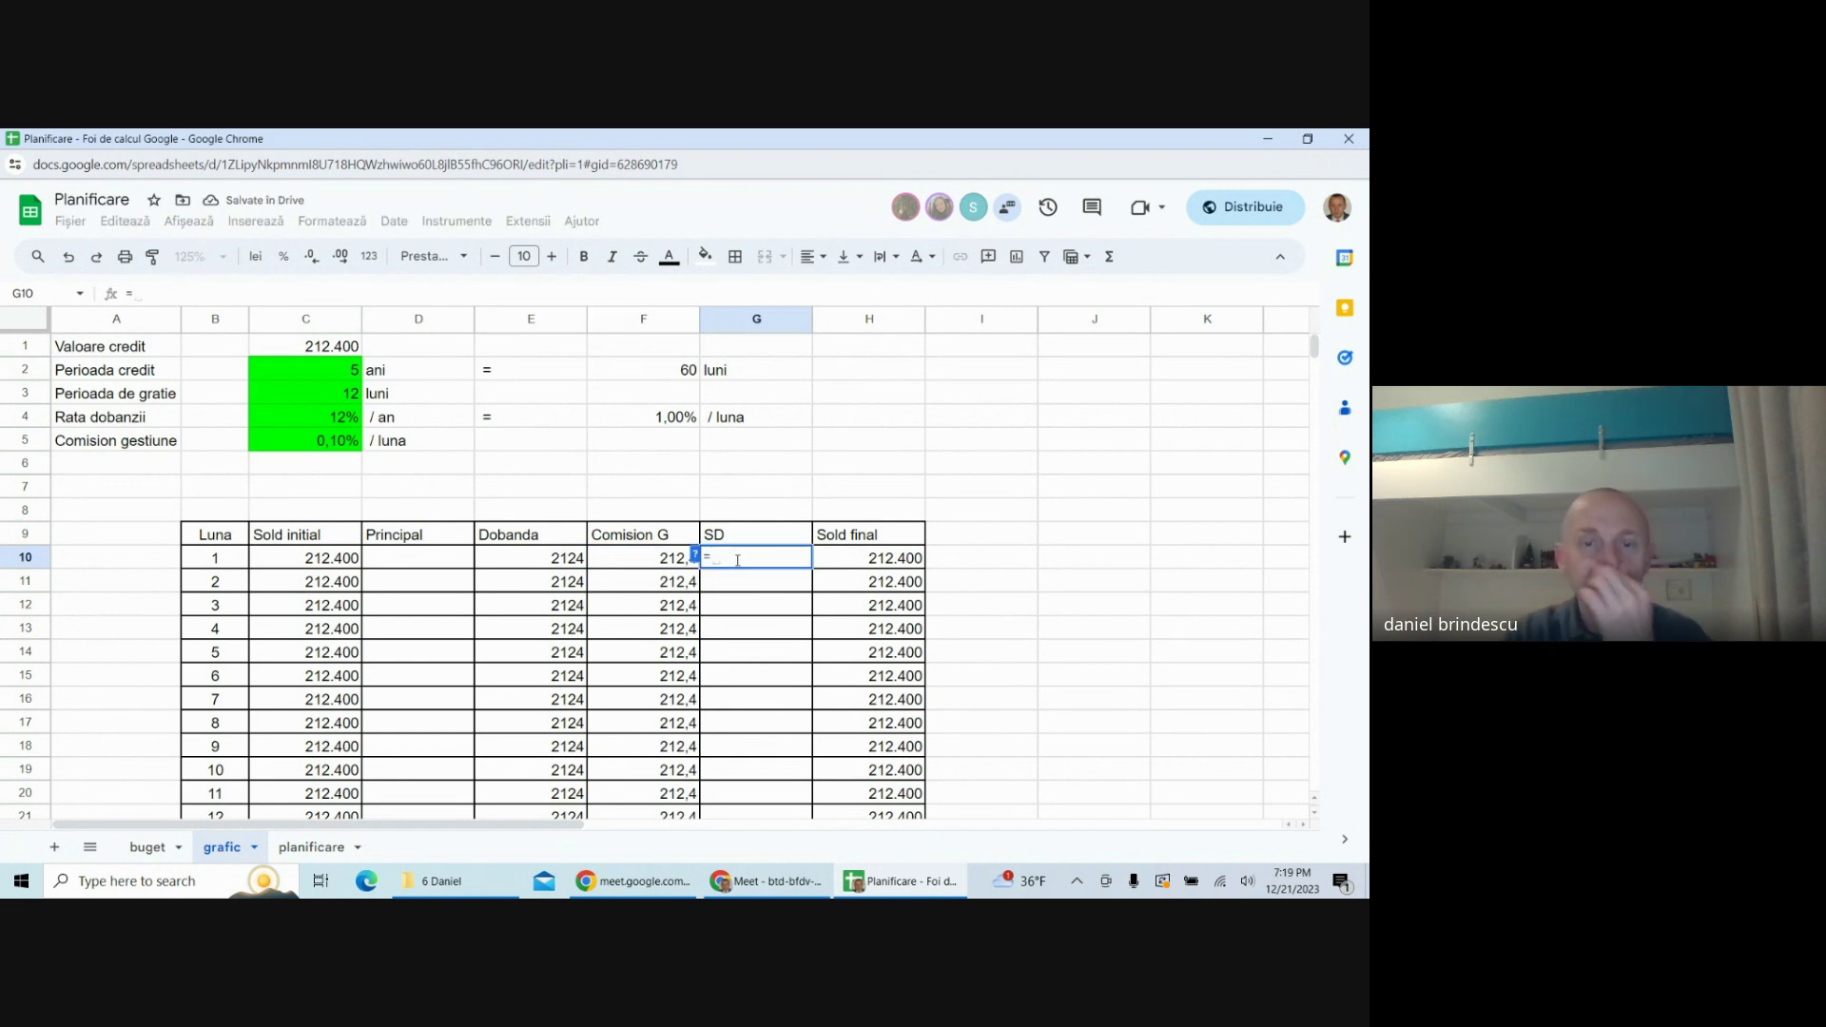
click(450, 559)
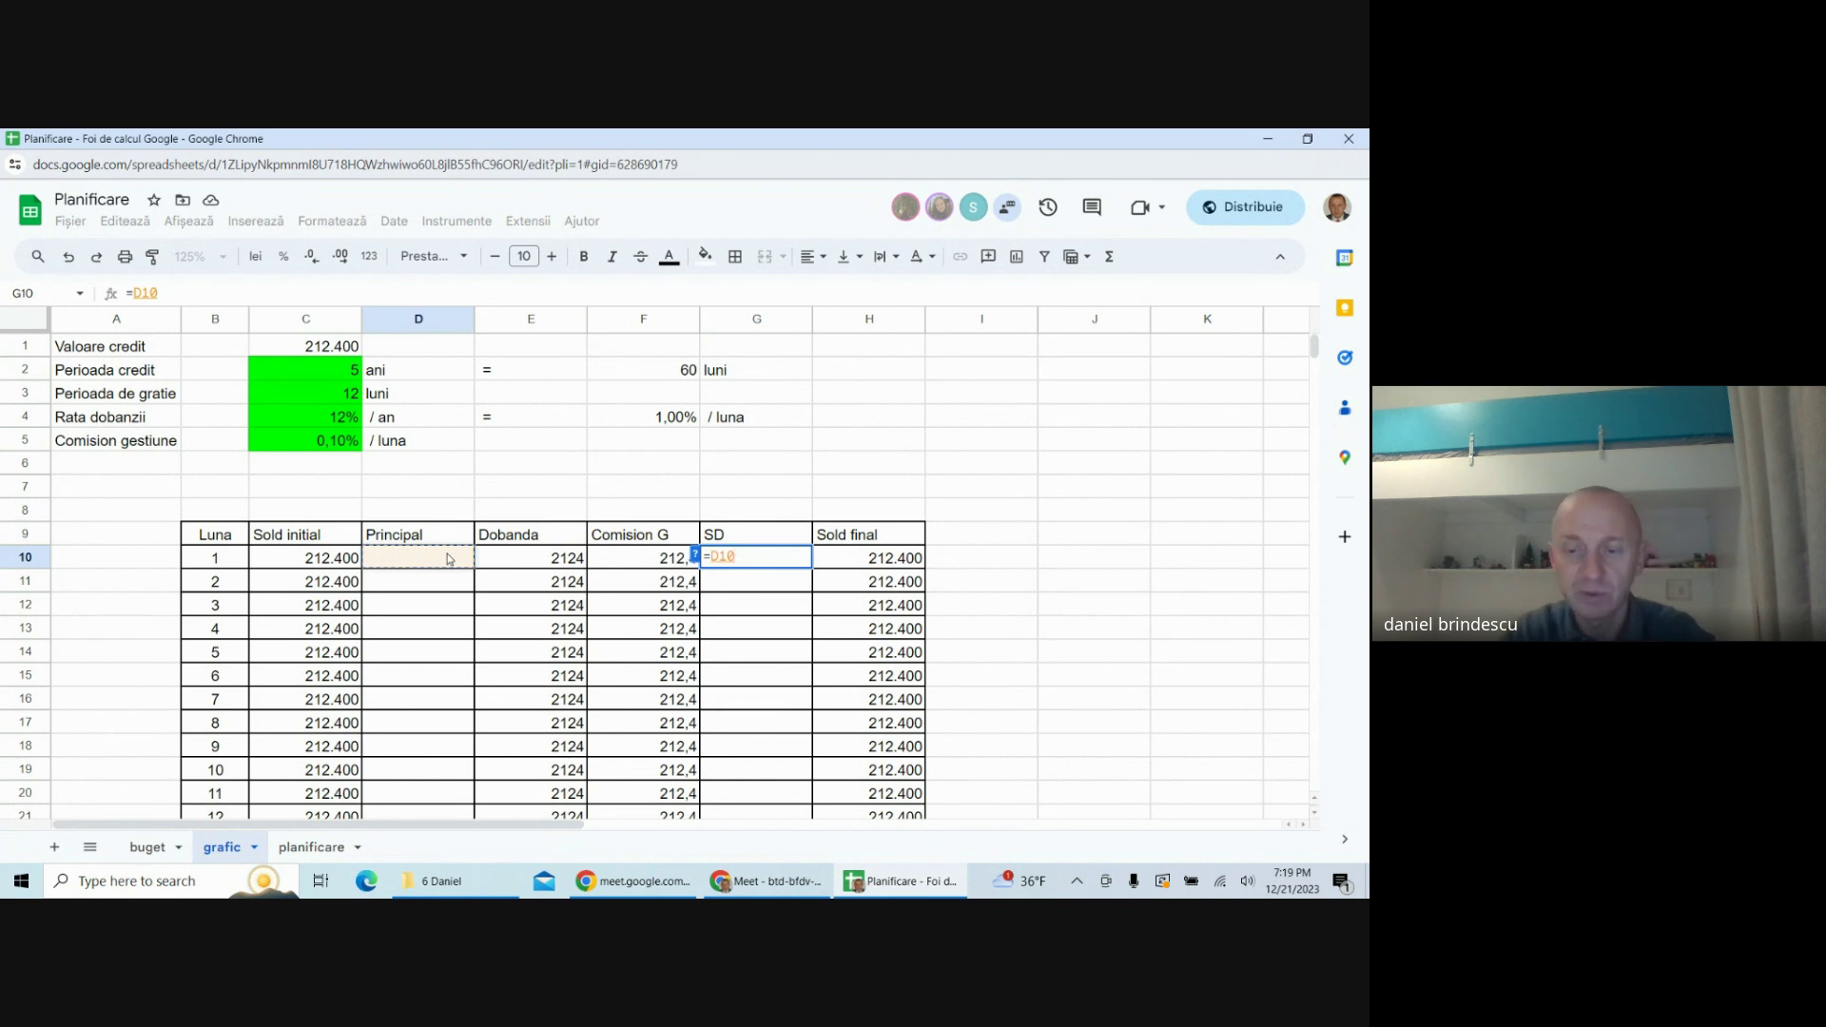
text(+)
click(526, 559)
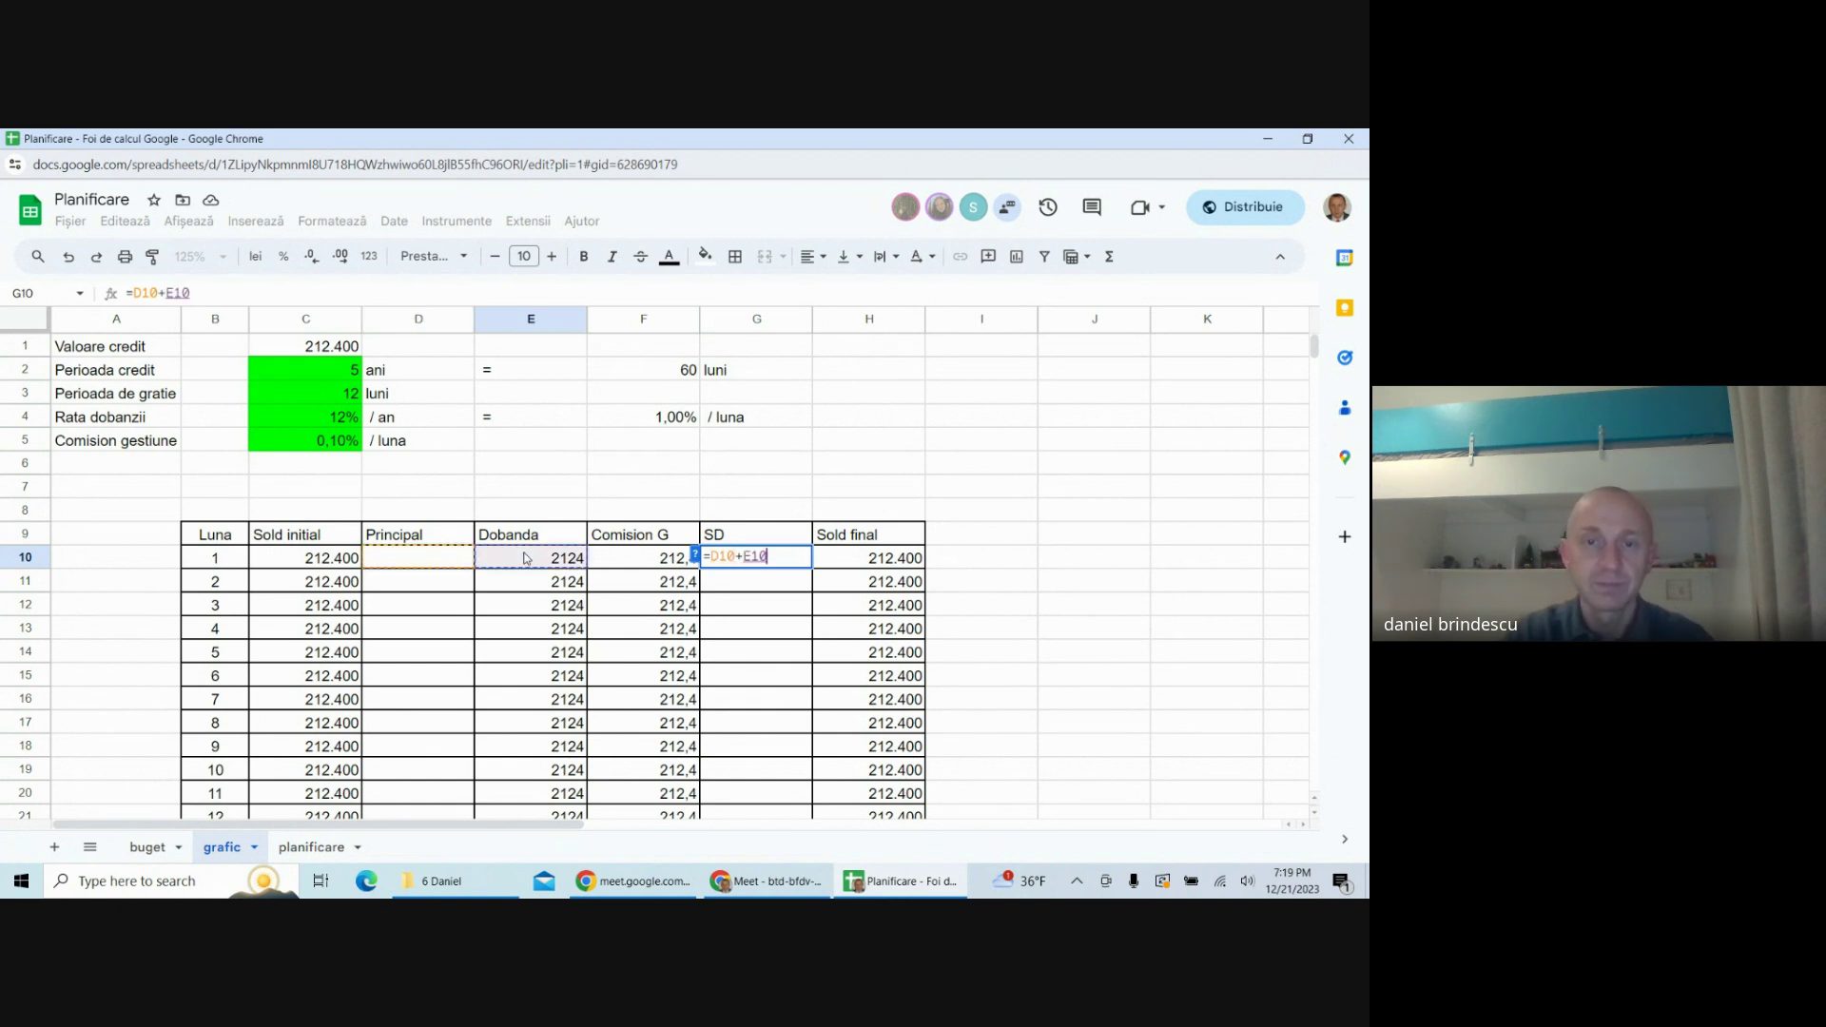
key(Return)
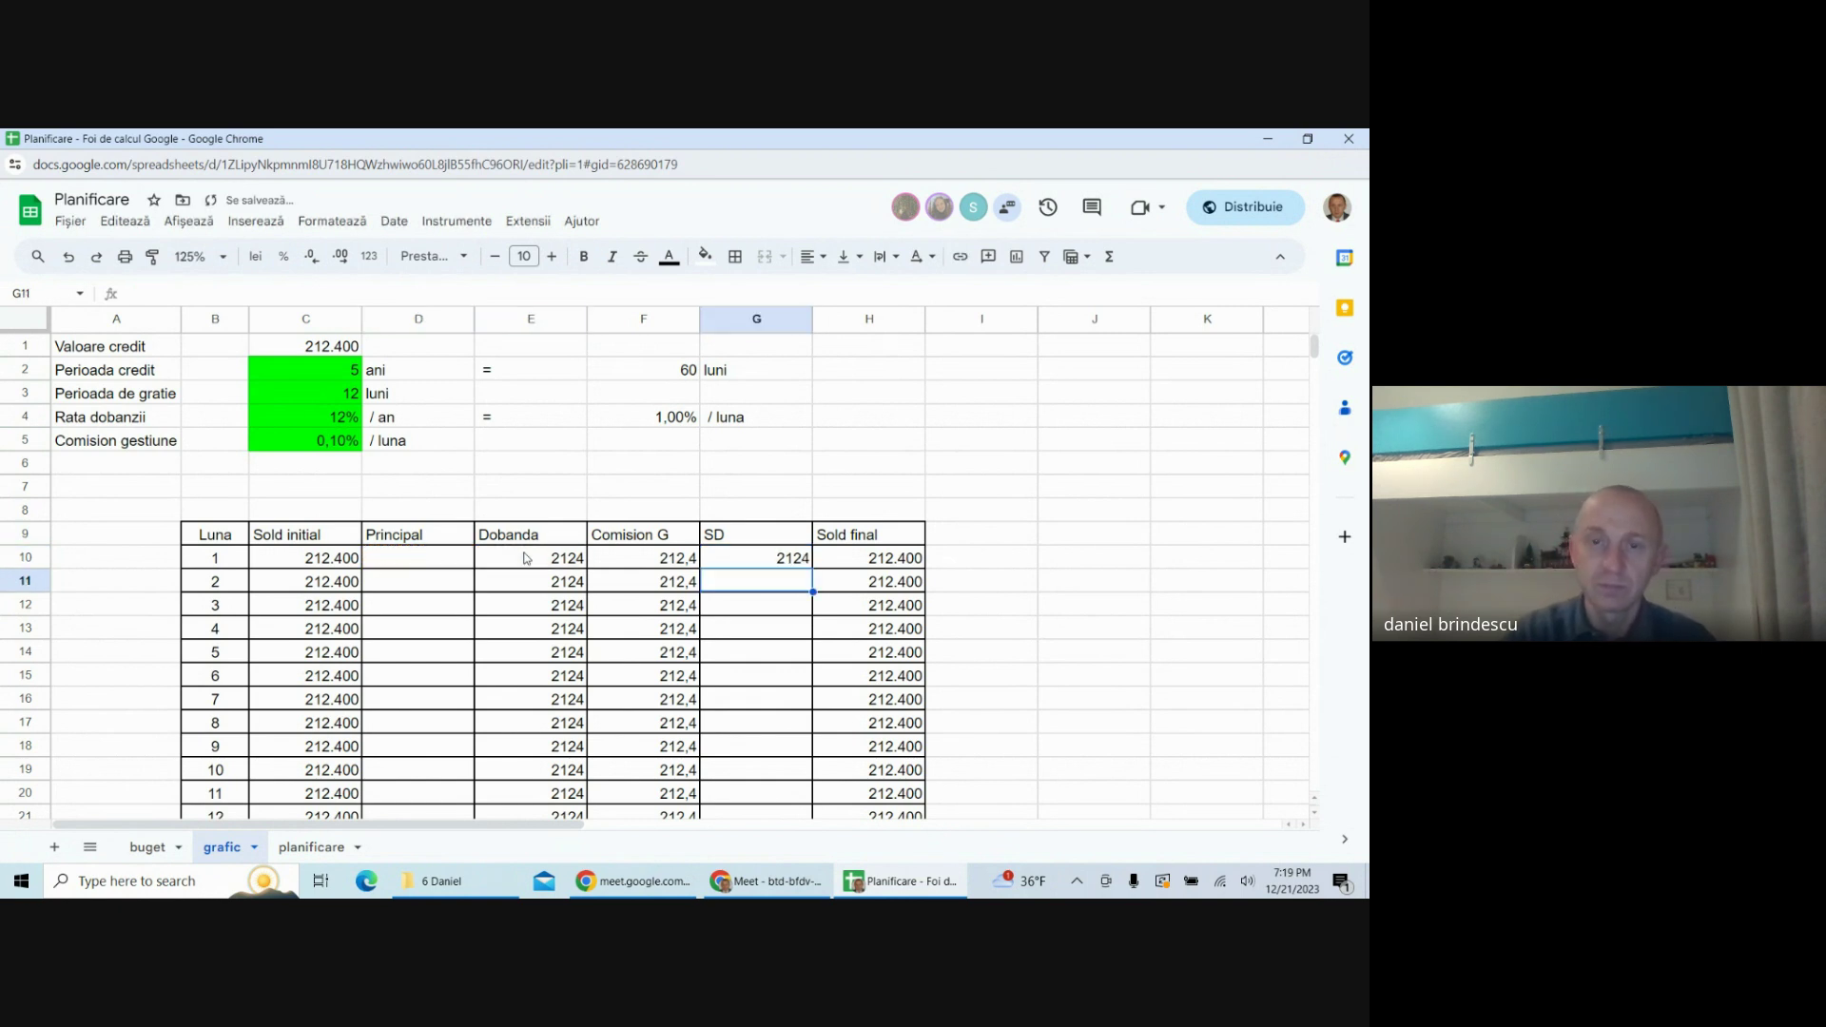
click(790, 561)
double_click(813, 568)
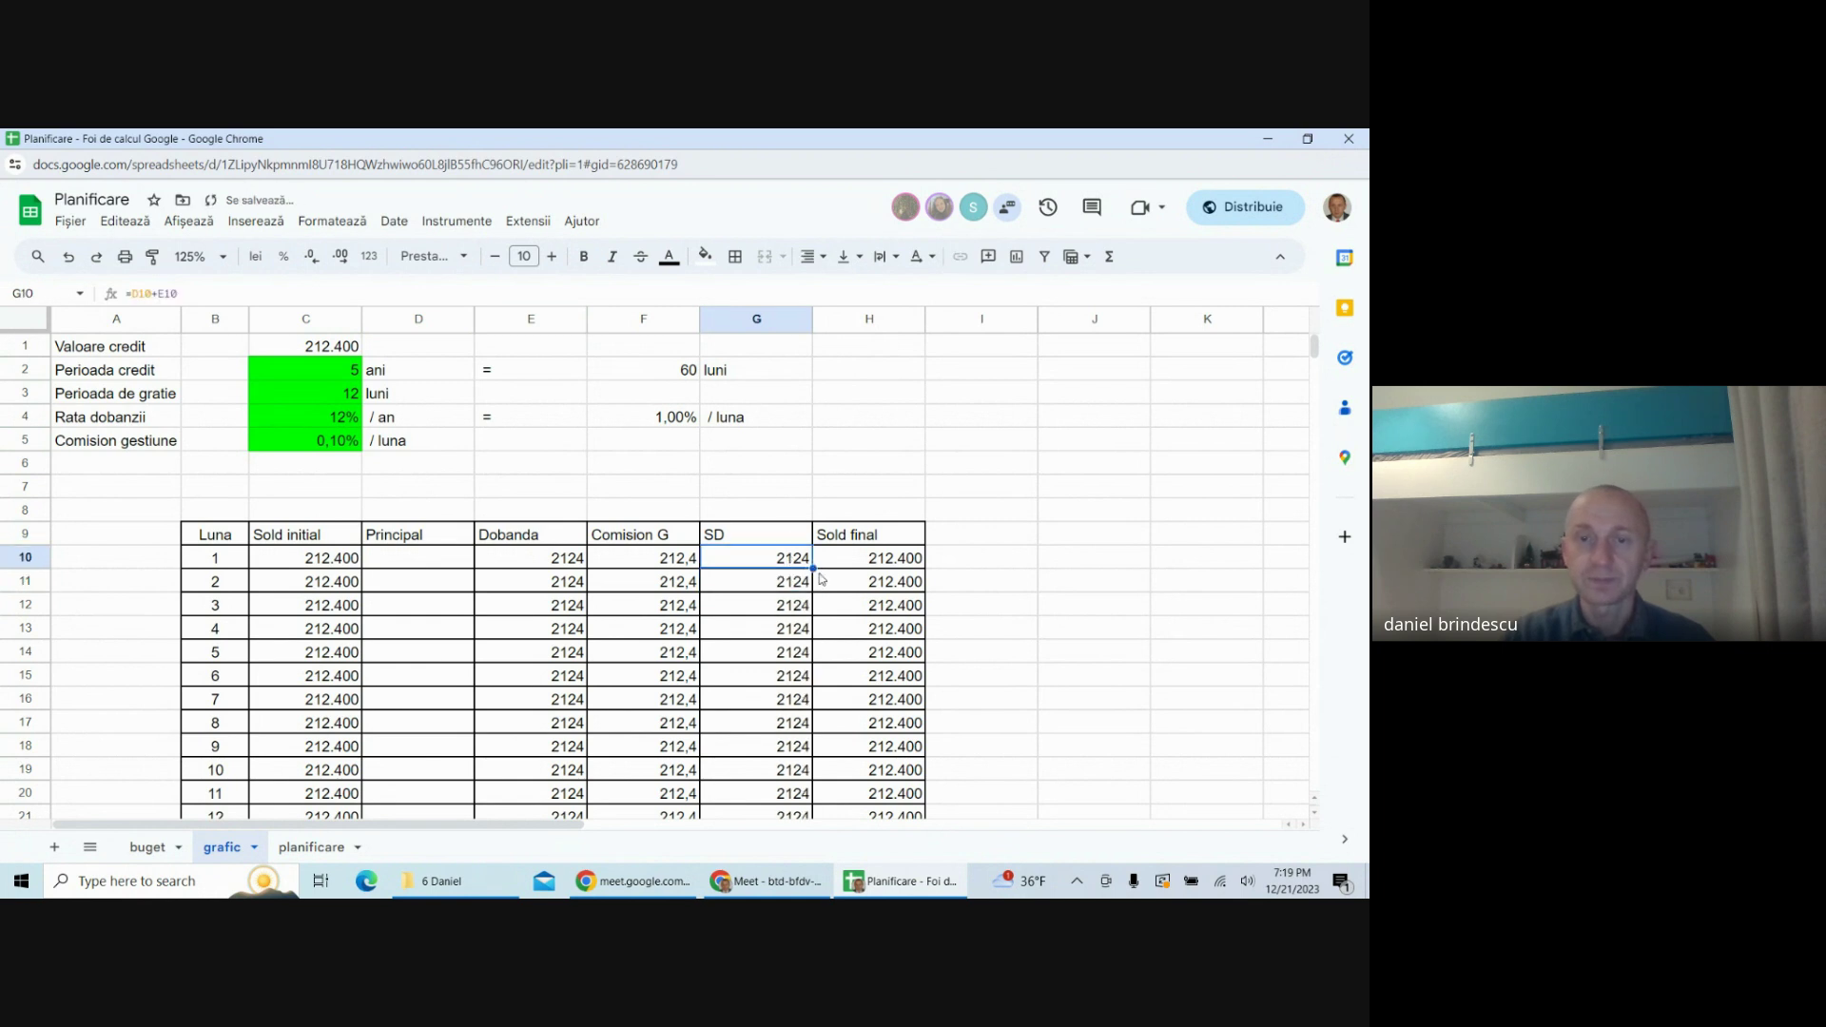
drag(1033, 614, 970, 605)
click(403, 565)
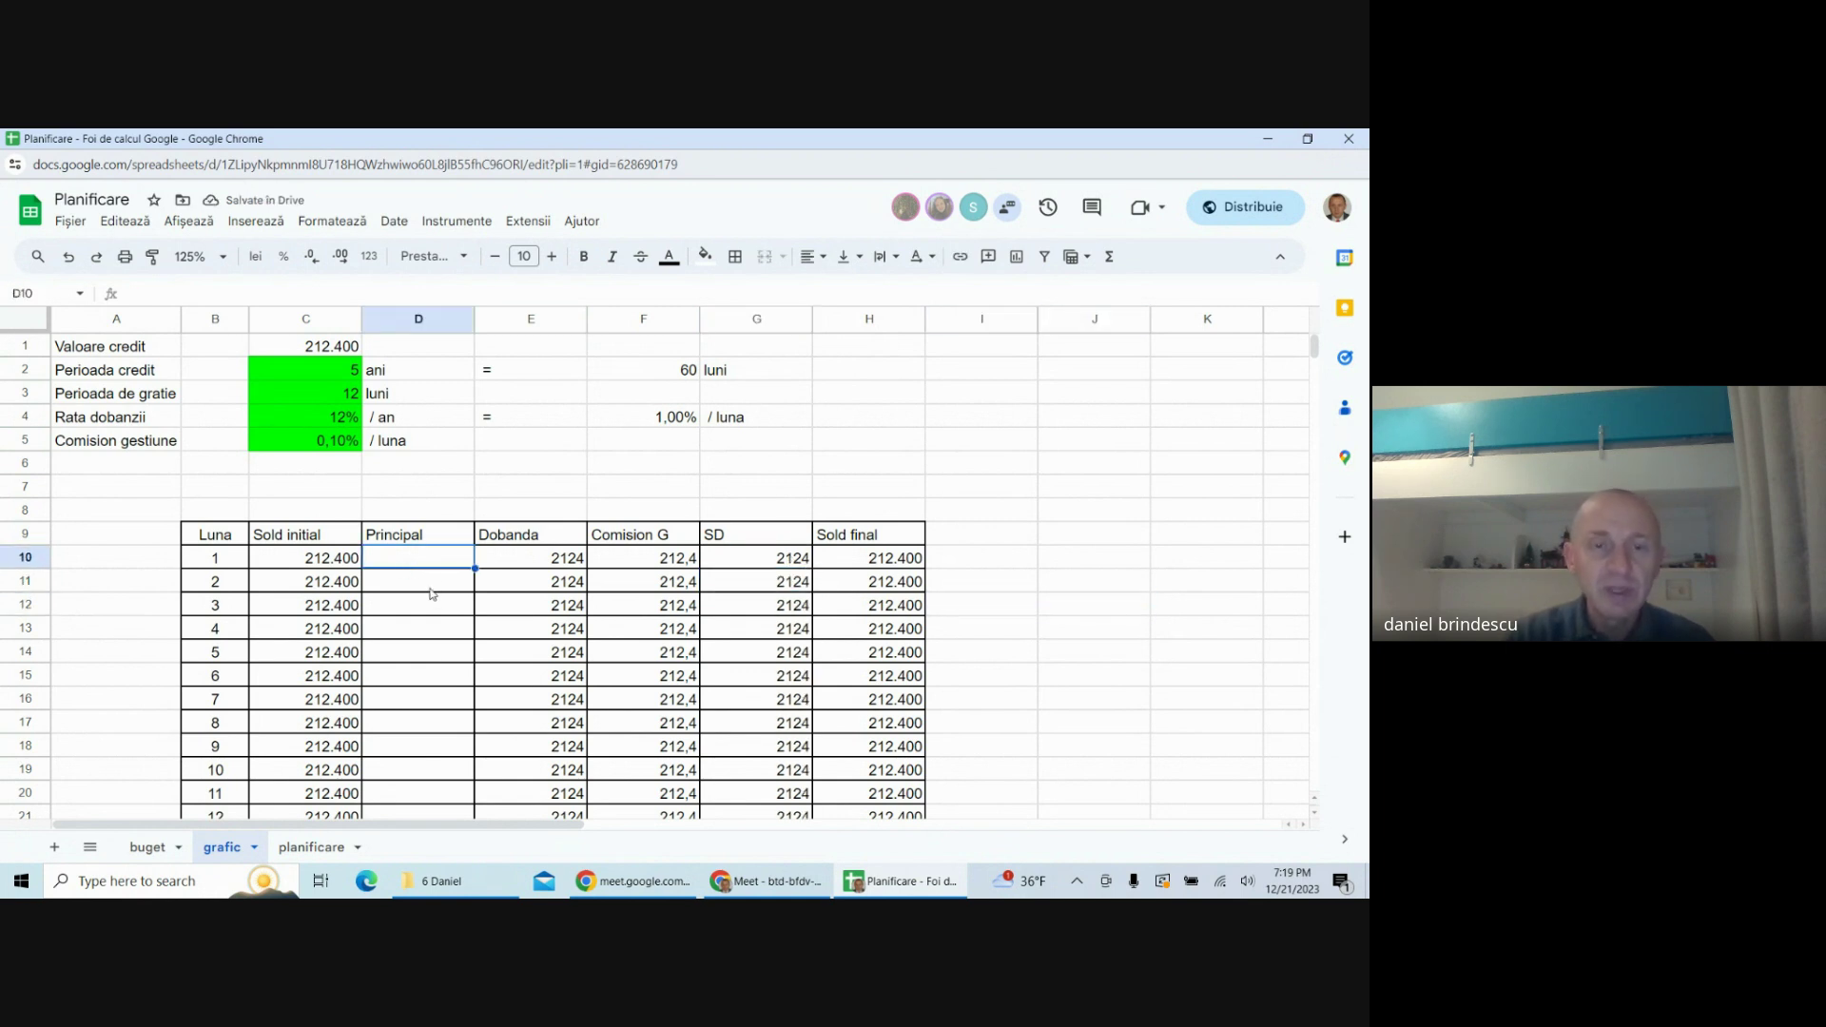
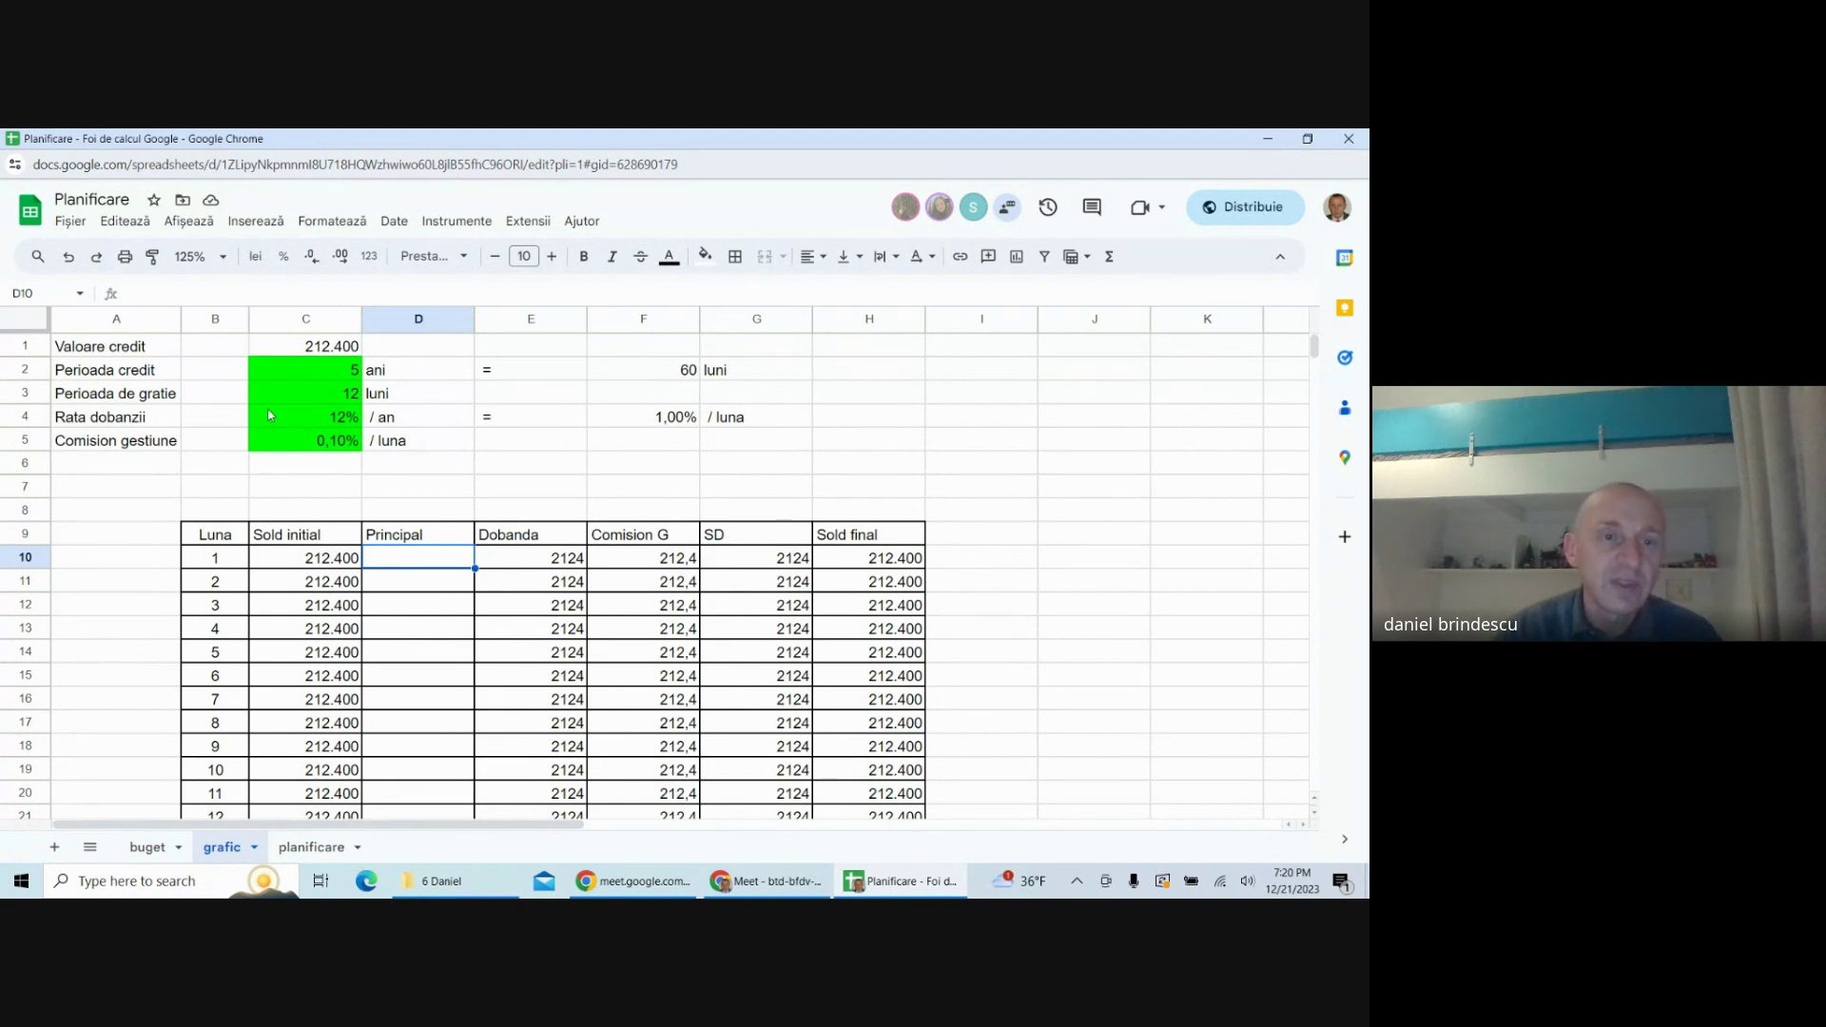
click(289, 397)
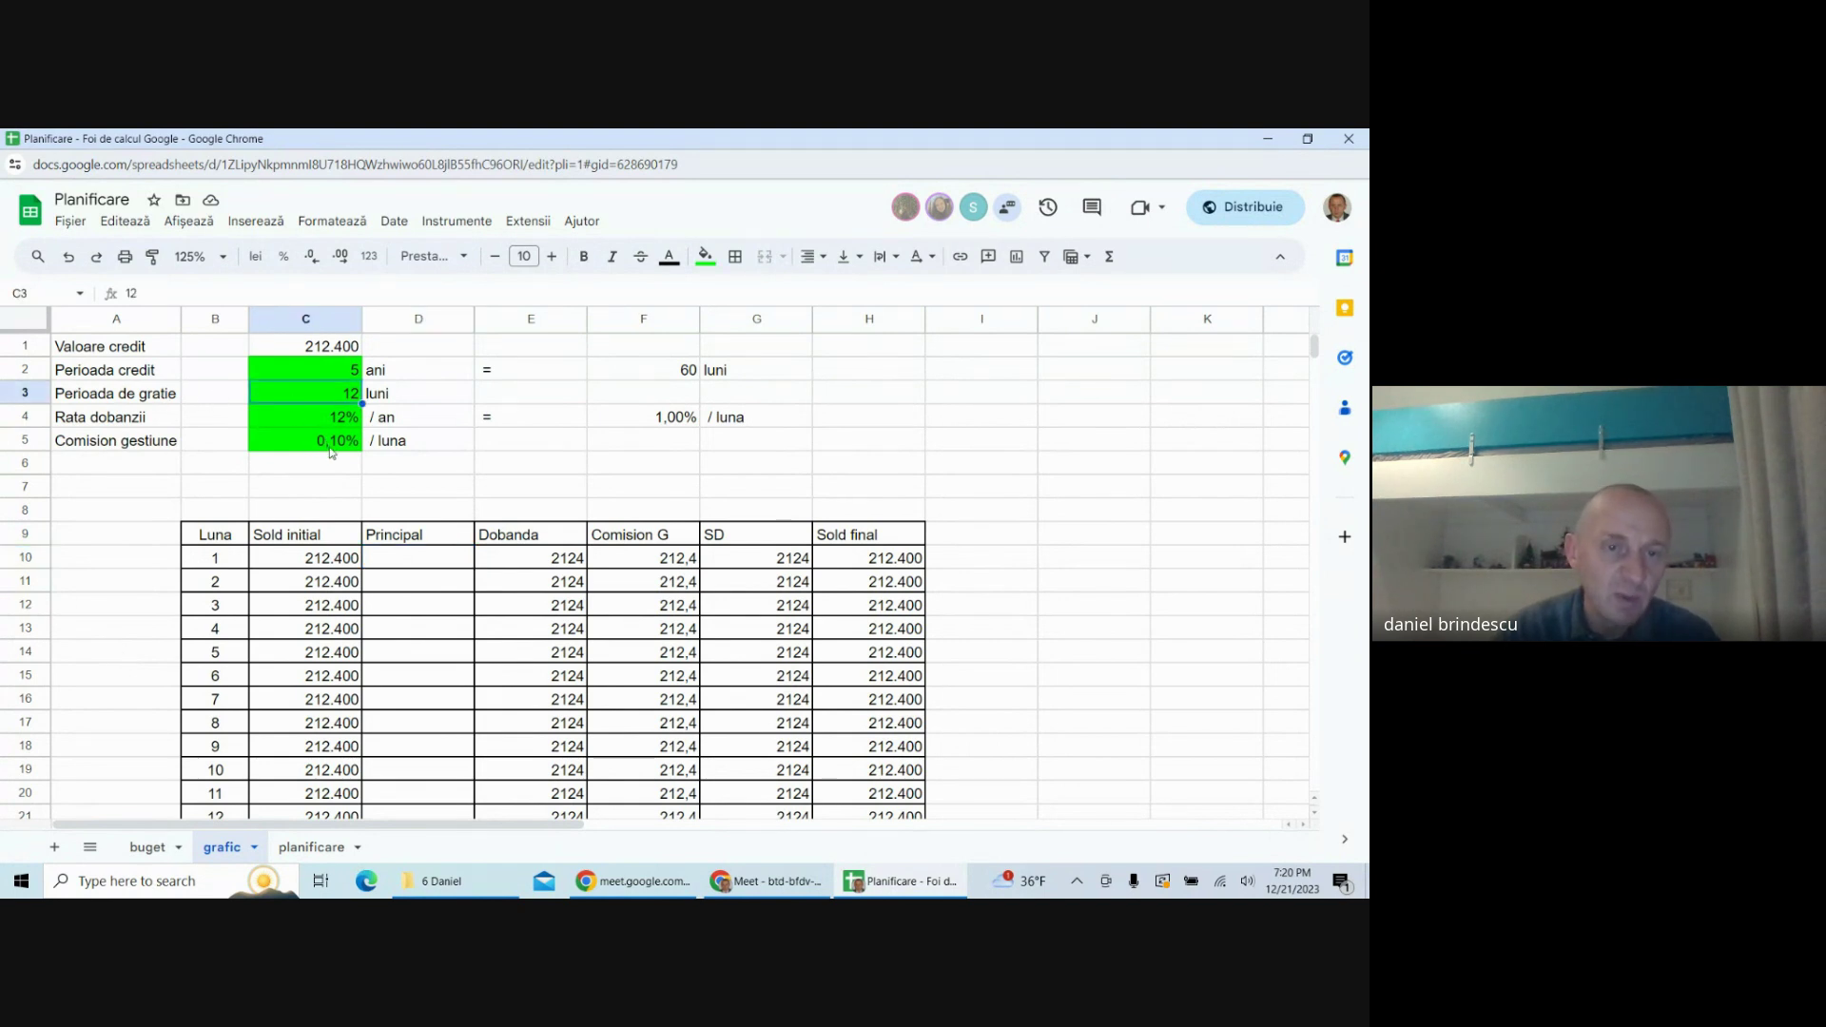
drag(399, 565, 404, 723)
- Begin the month 1 Principal formula in D10 with an IF that tests B10<=C3 and returns 0 when true
click(404, 565)
text(=)
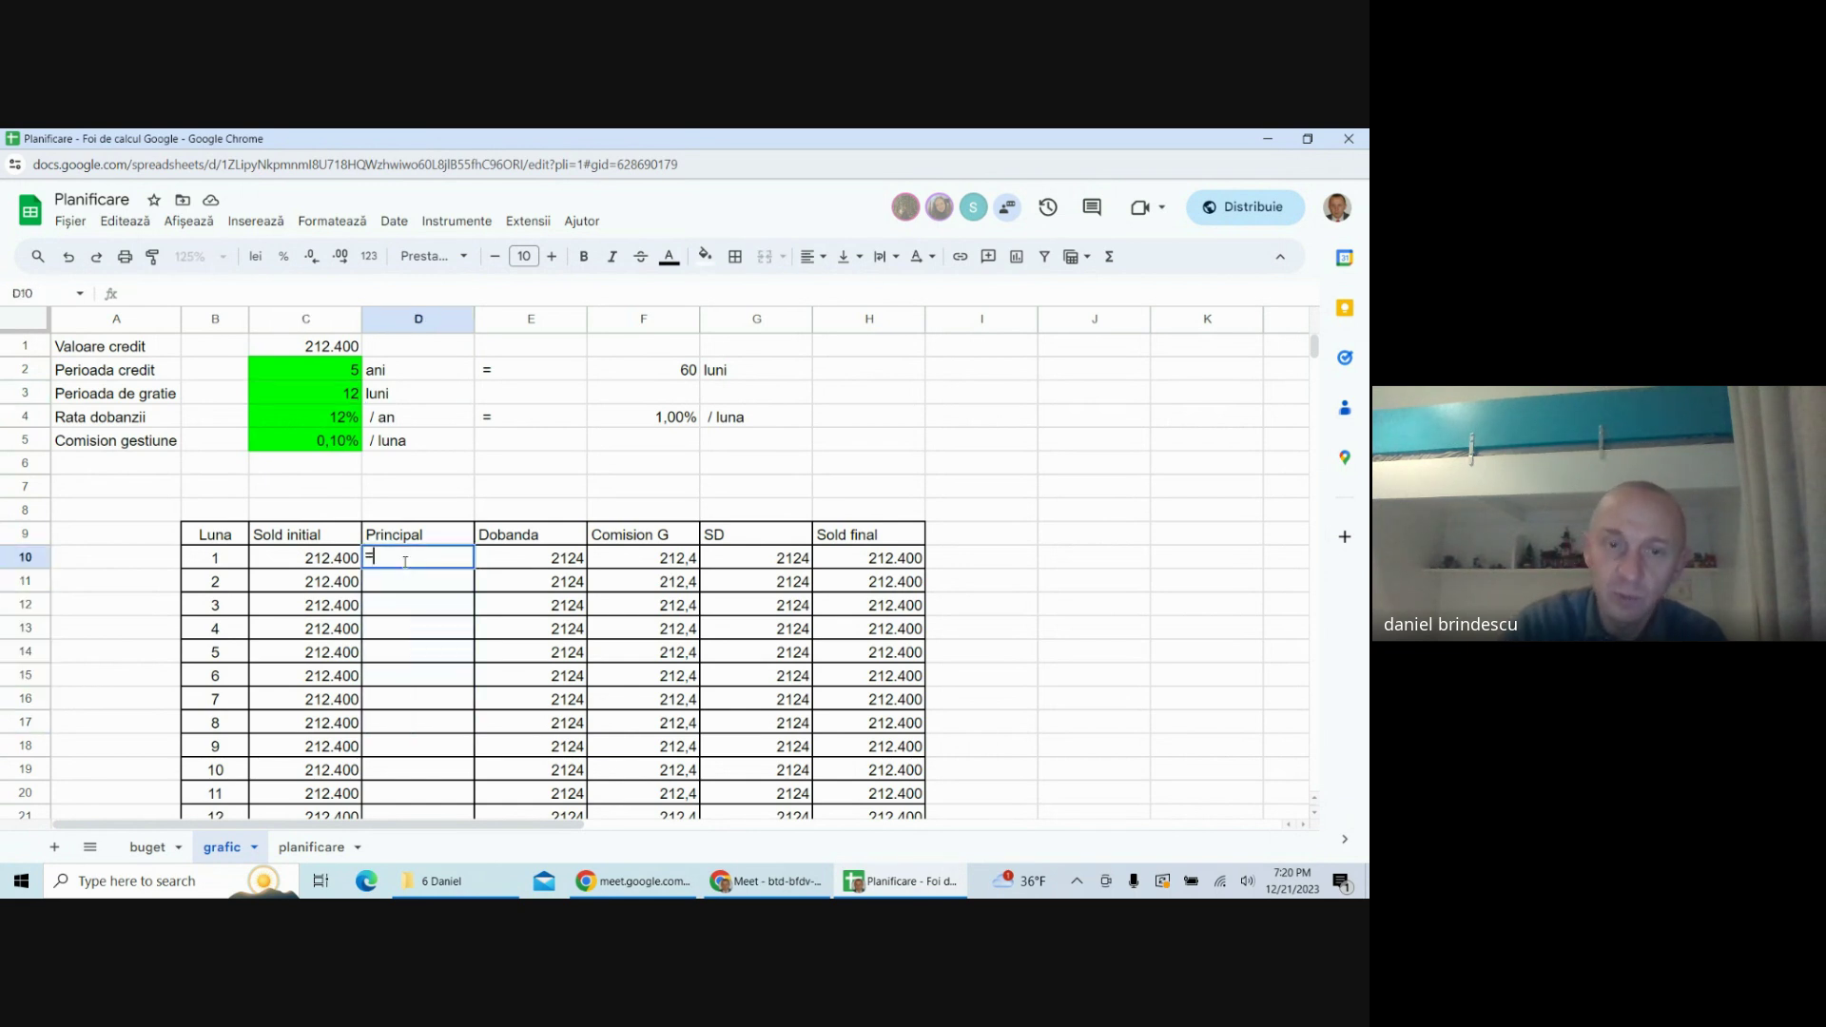
text(if)
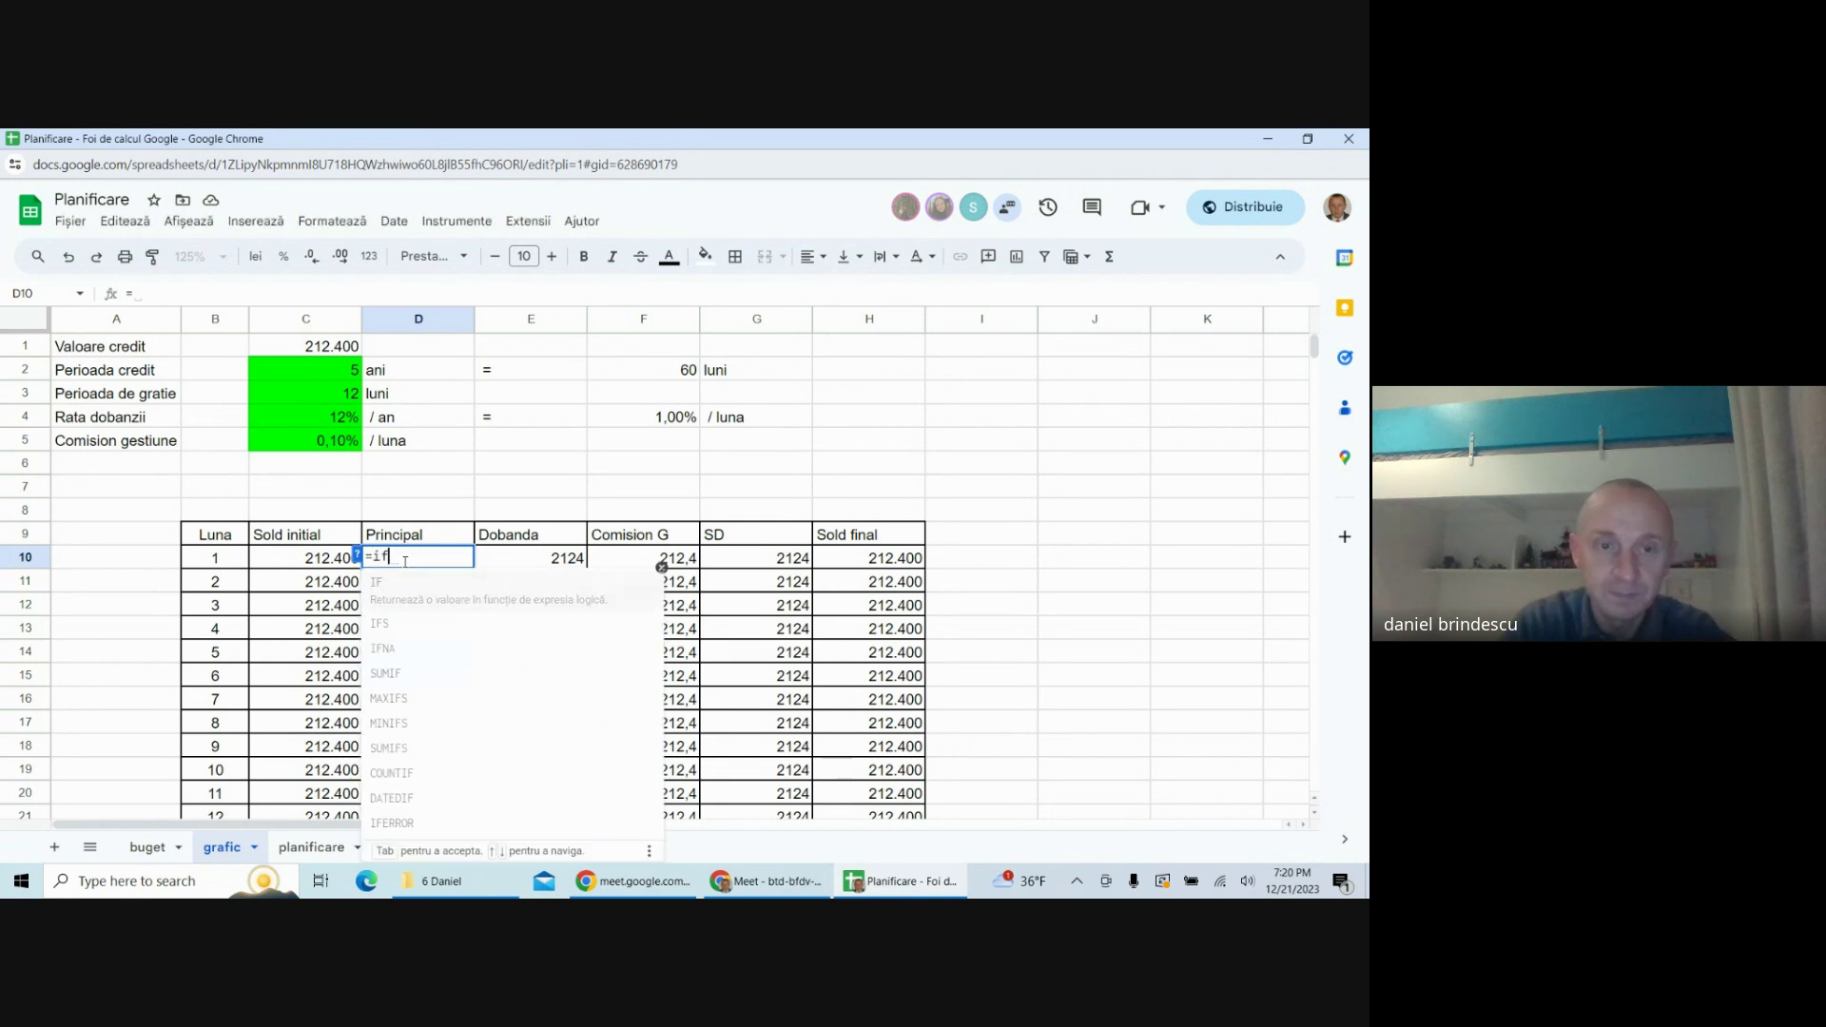
text(()
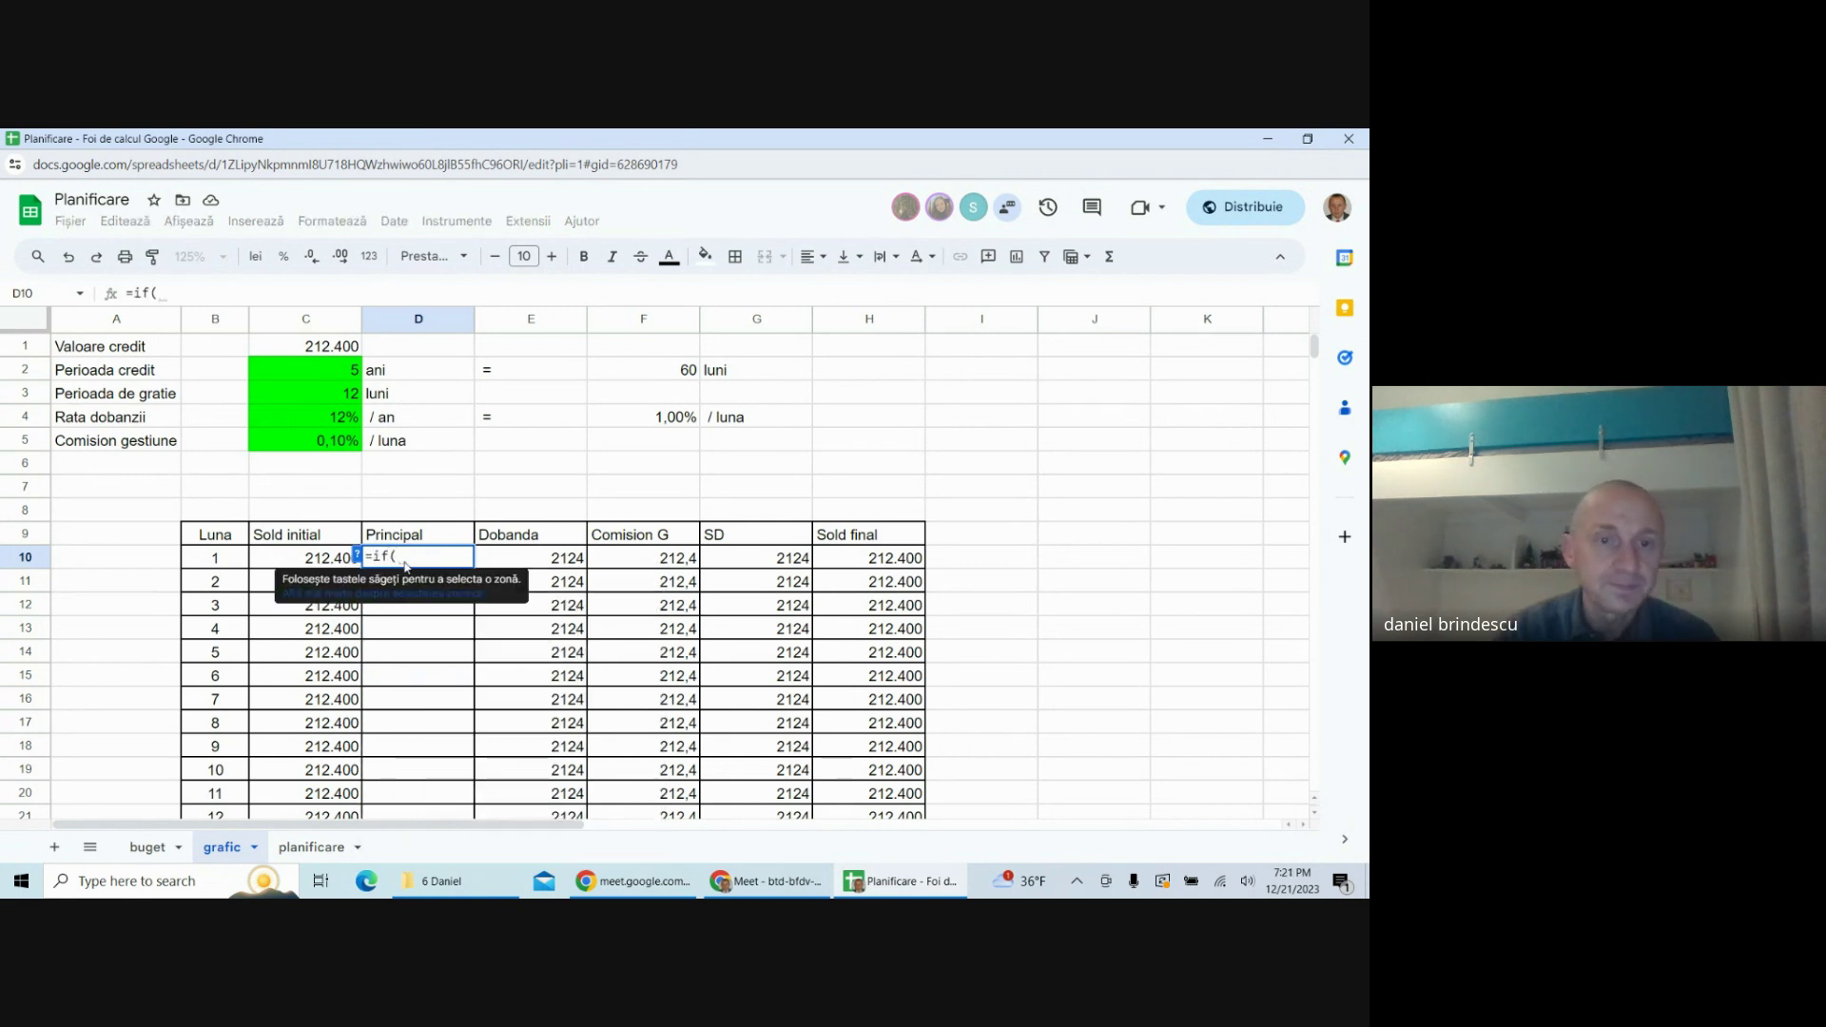
click(213, 561)
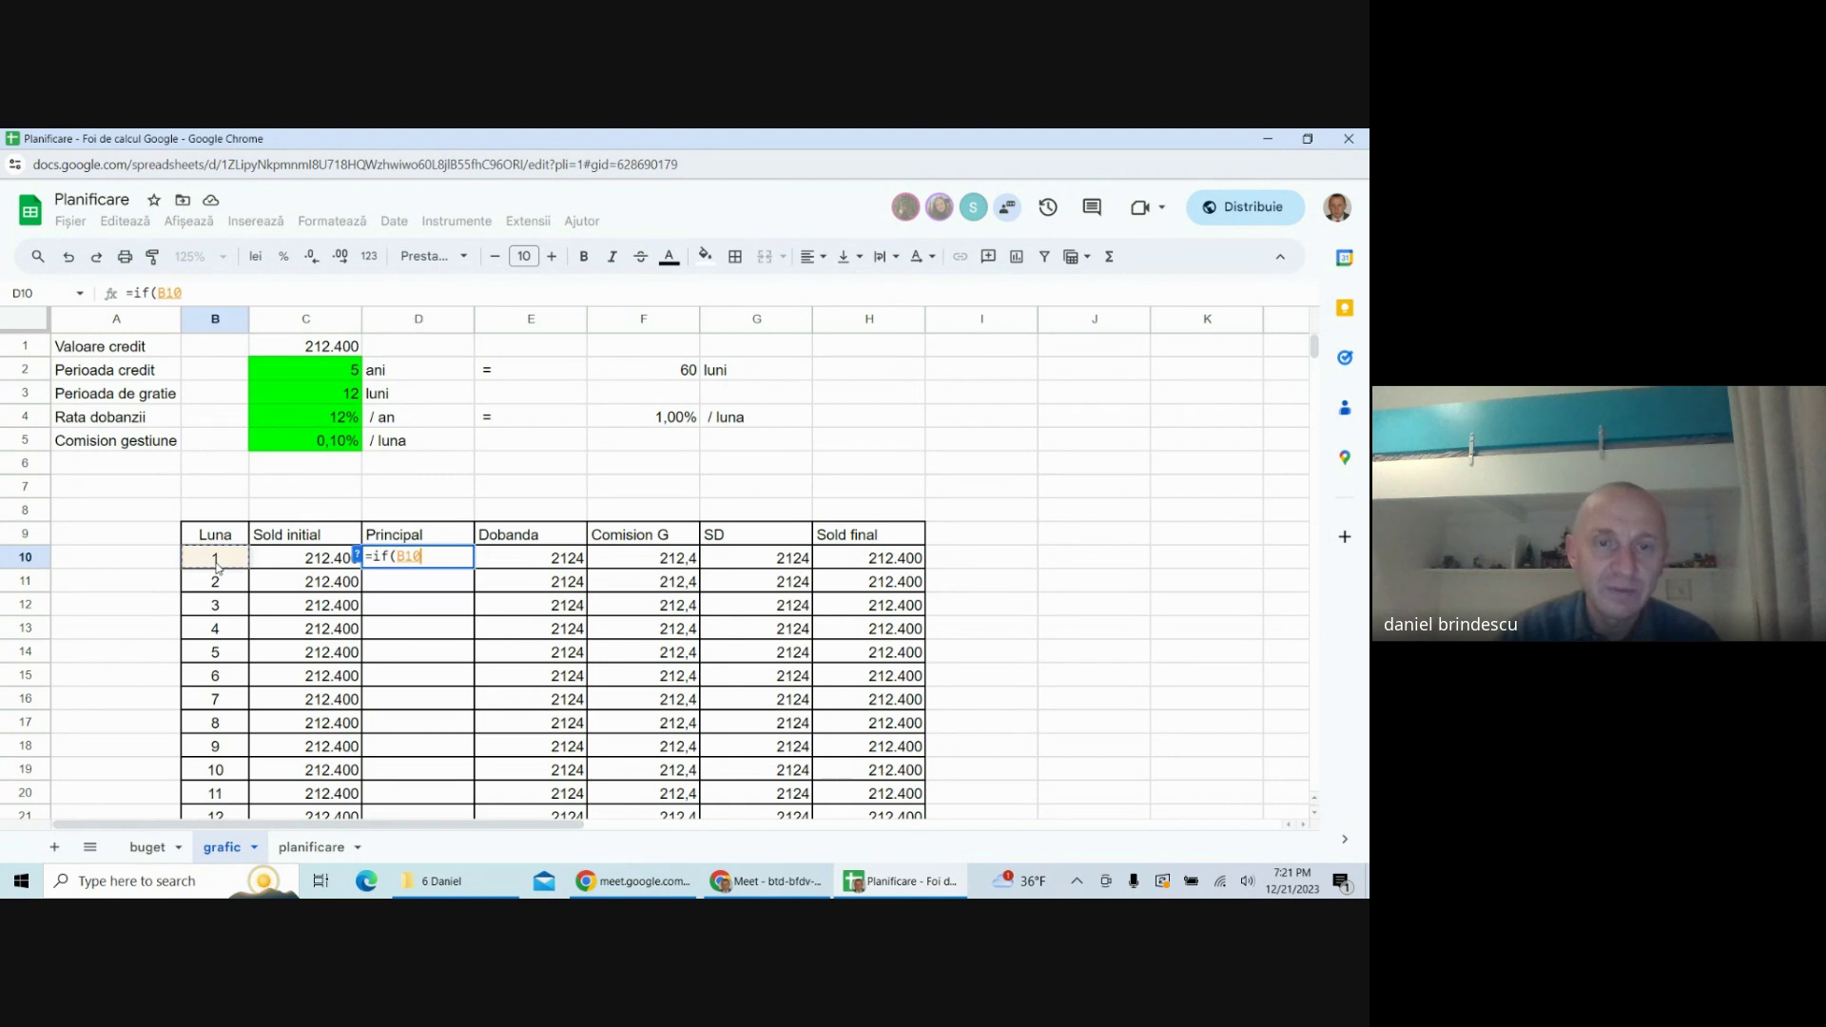
text(=)
click(314, 403)
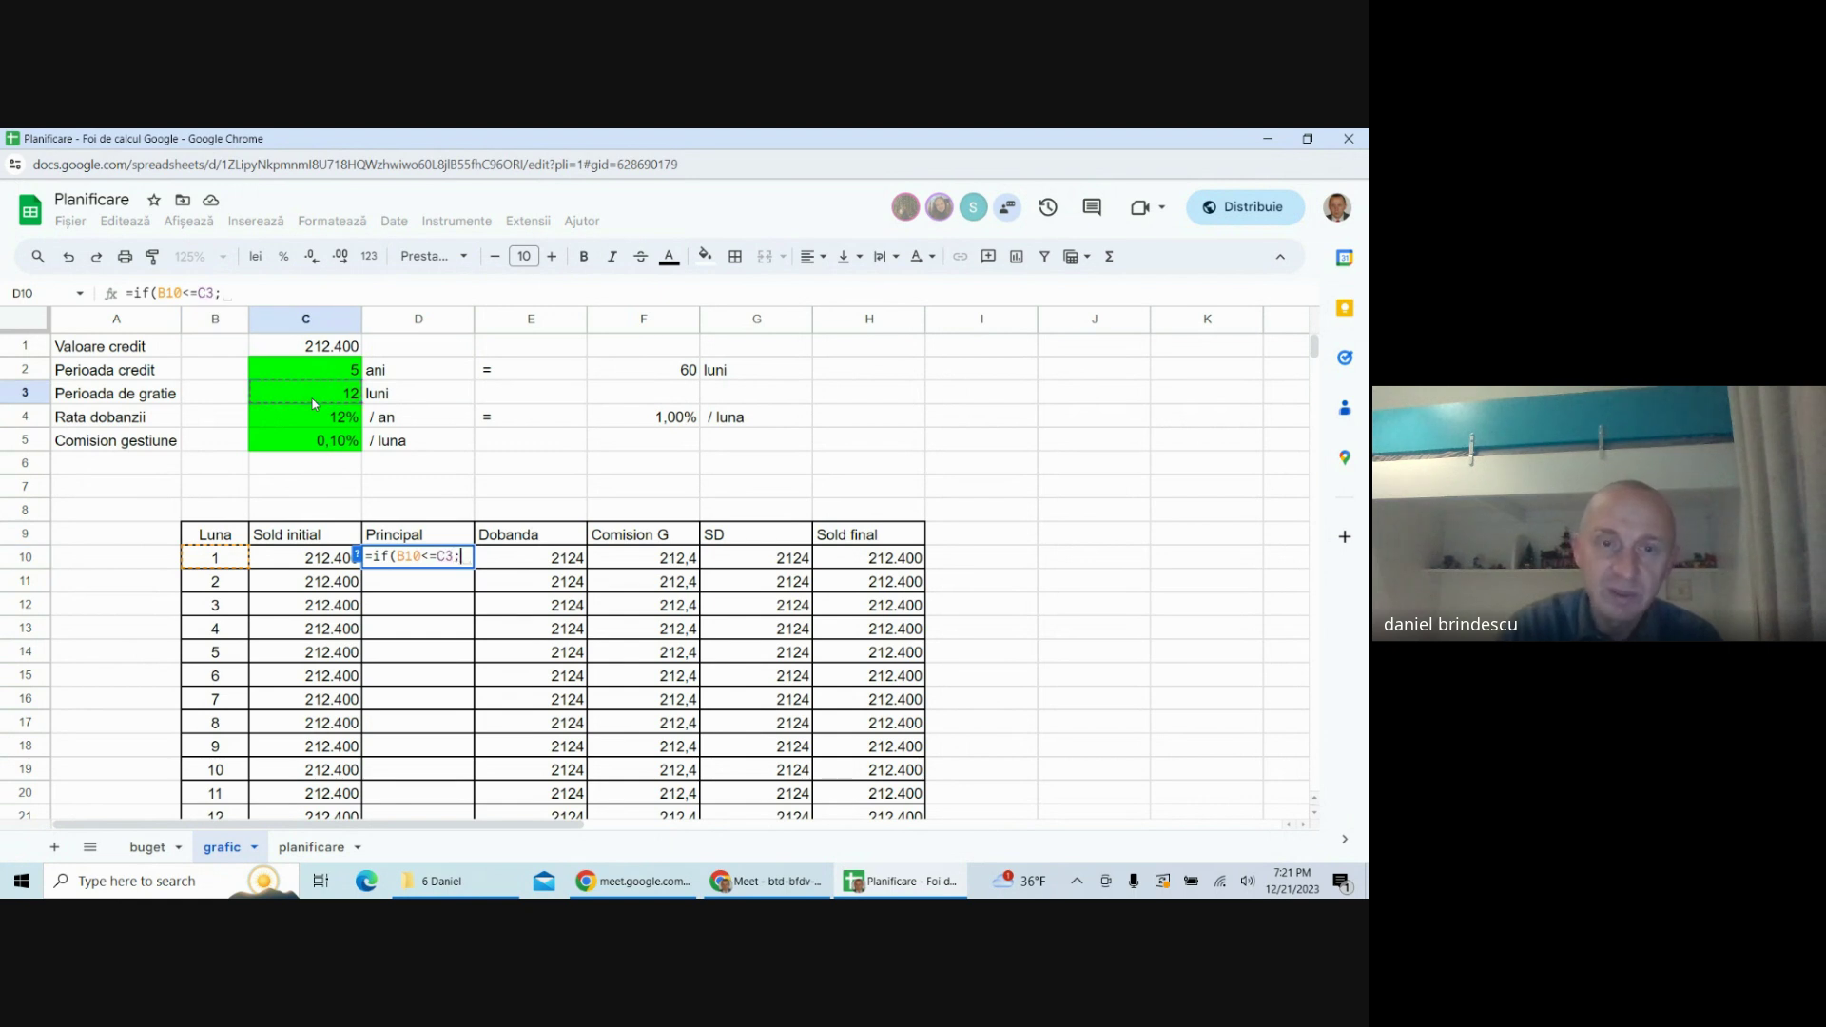
text(;0)
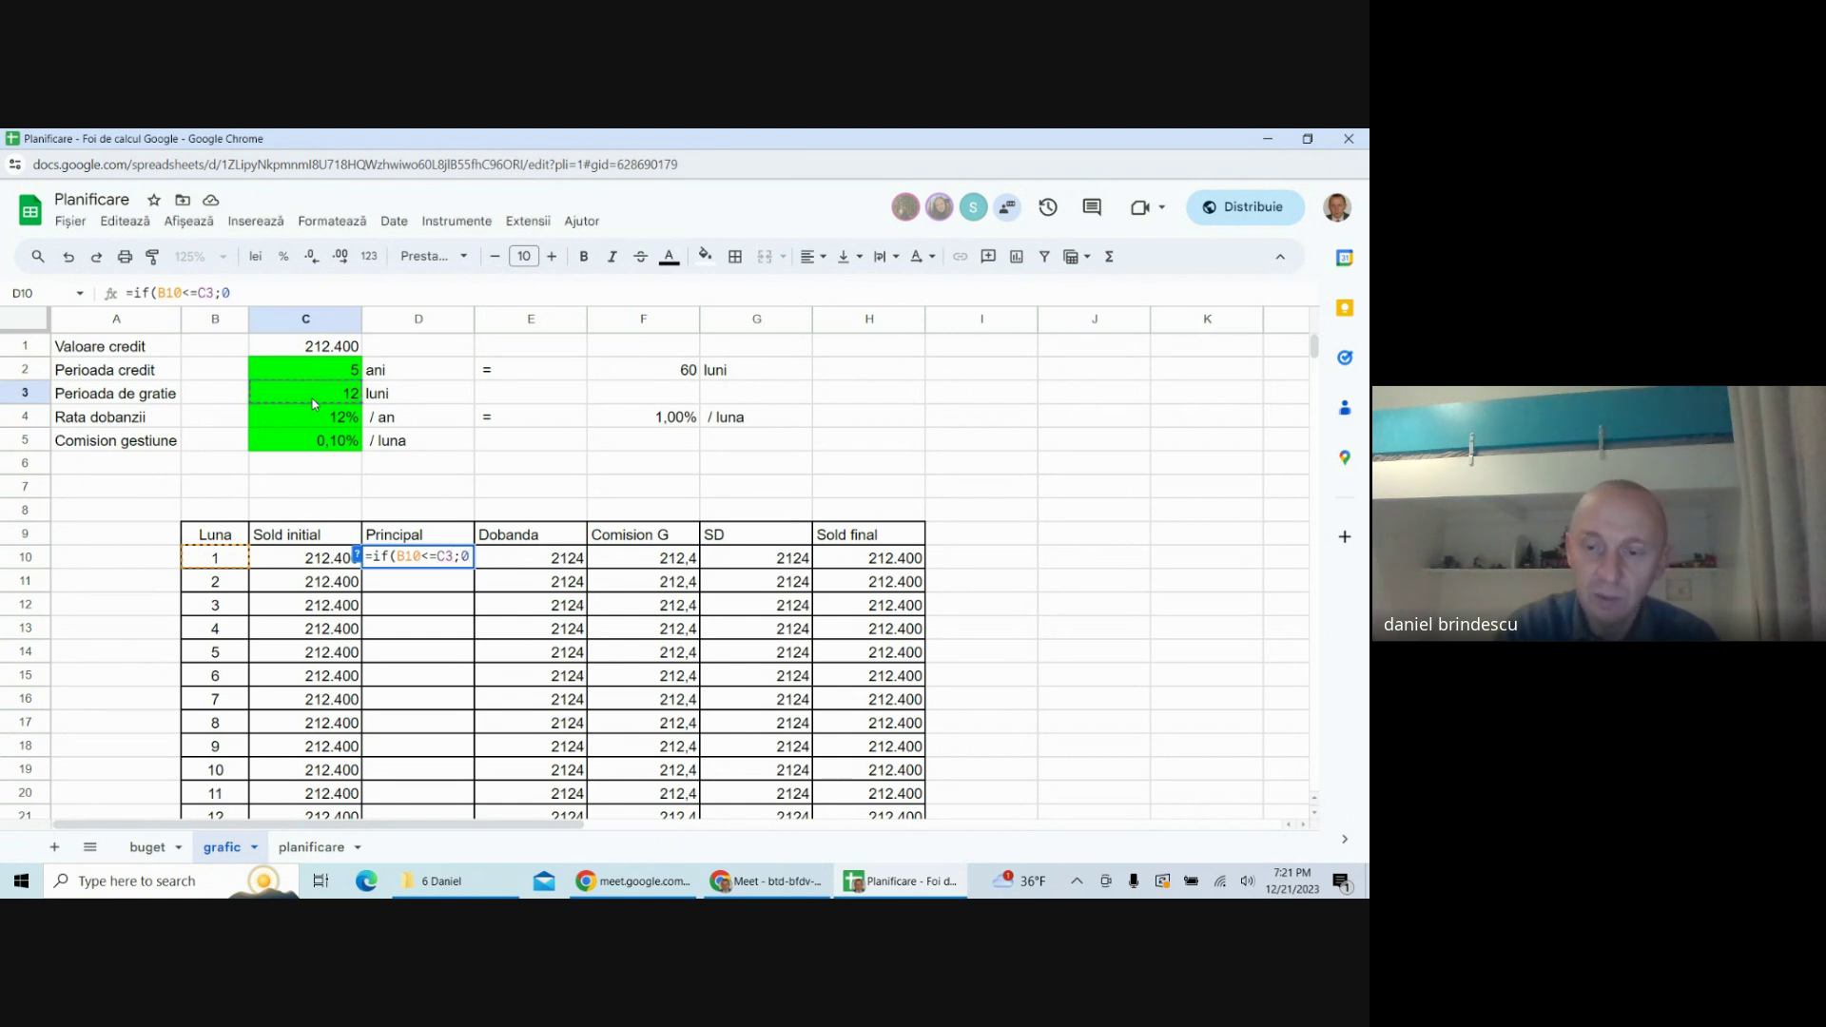
- Complete the IF formula in D10 with C1/(F2-C3) as the value for months after the grace period
text(;)
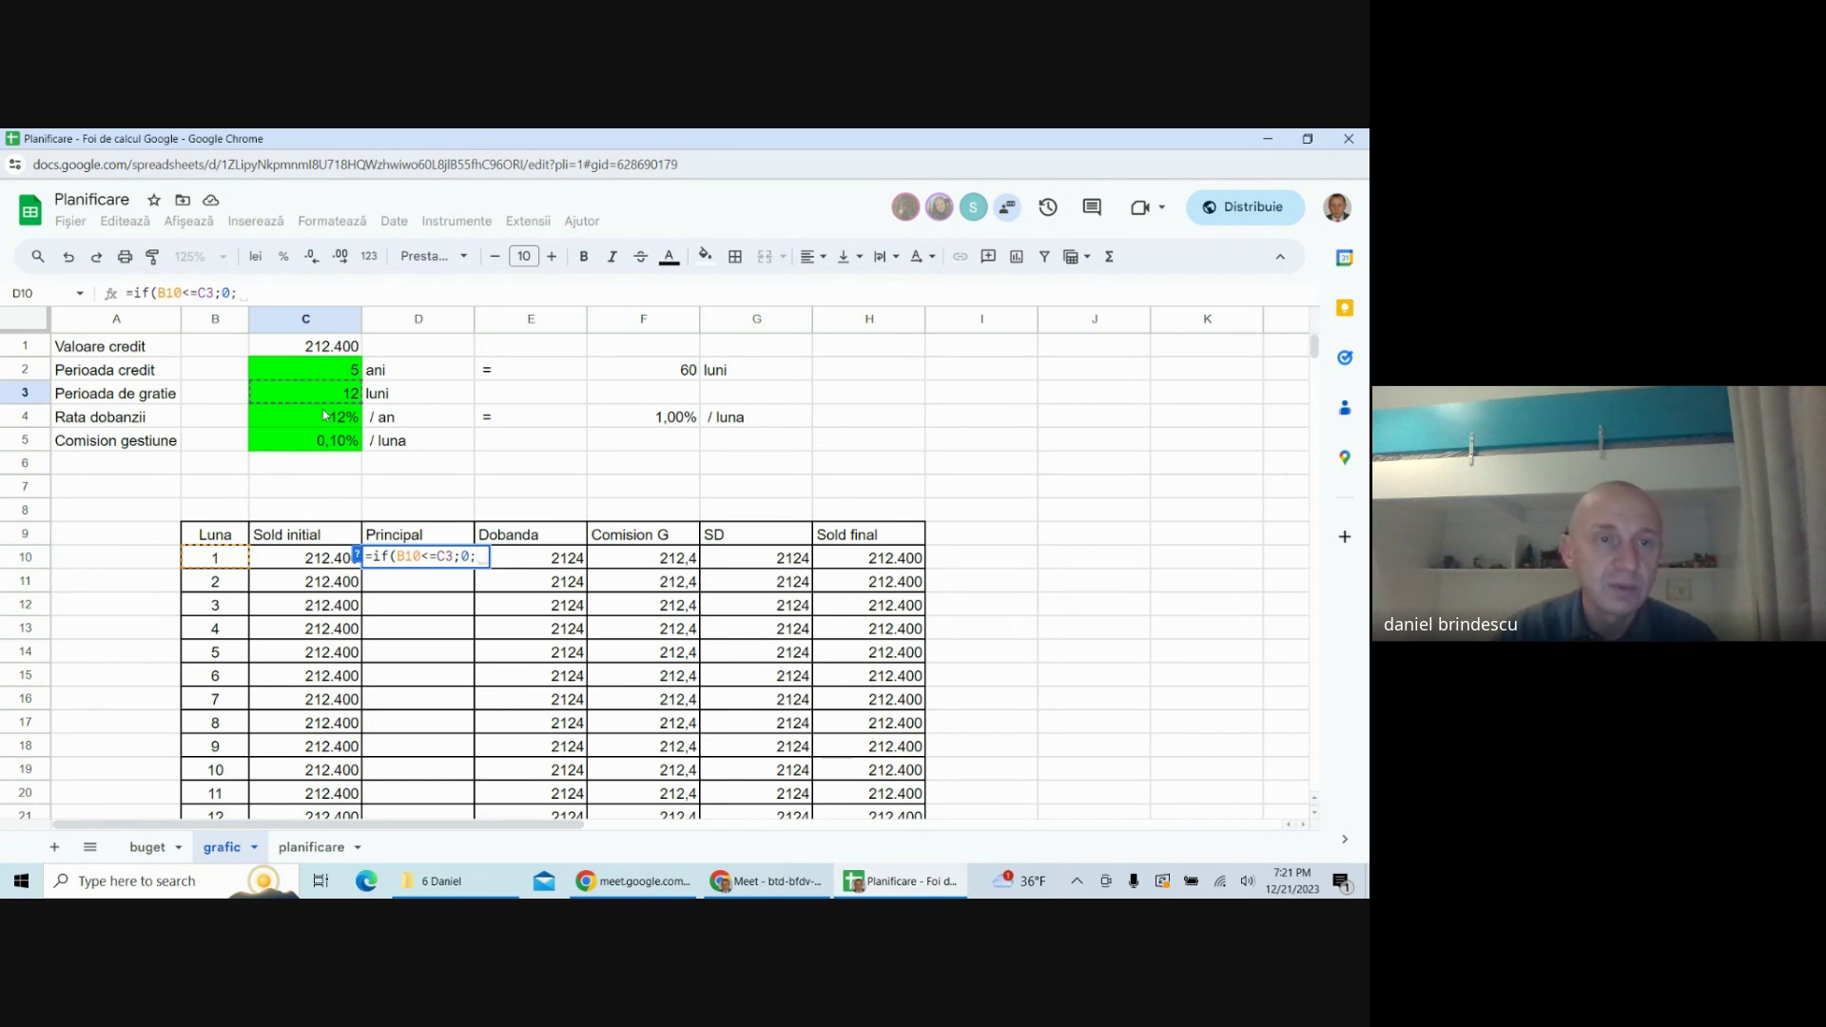
click(328, 347)
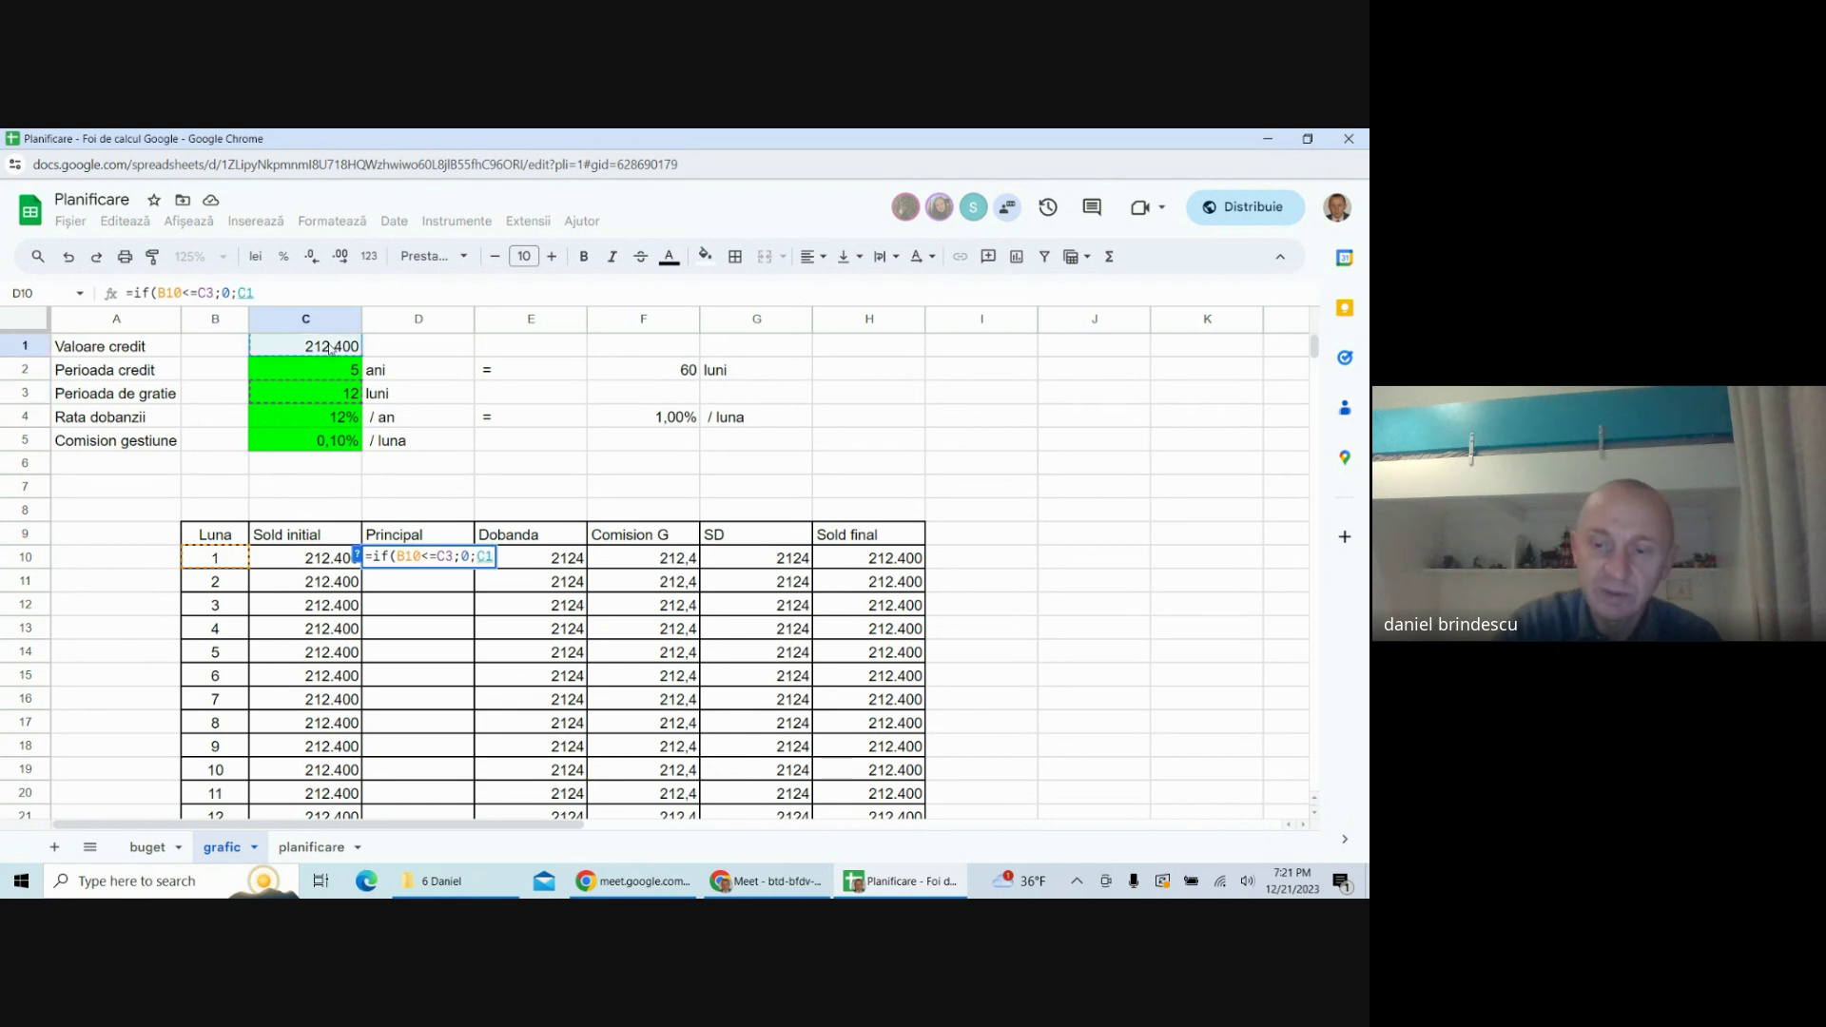
text(/)
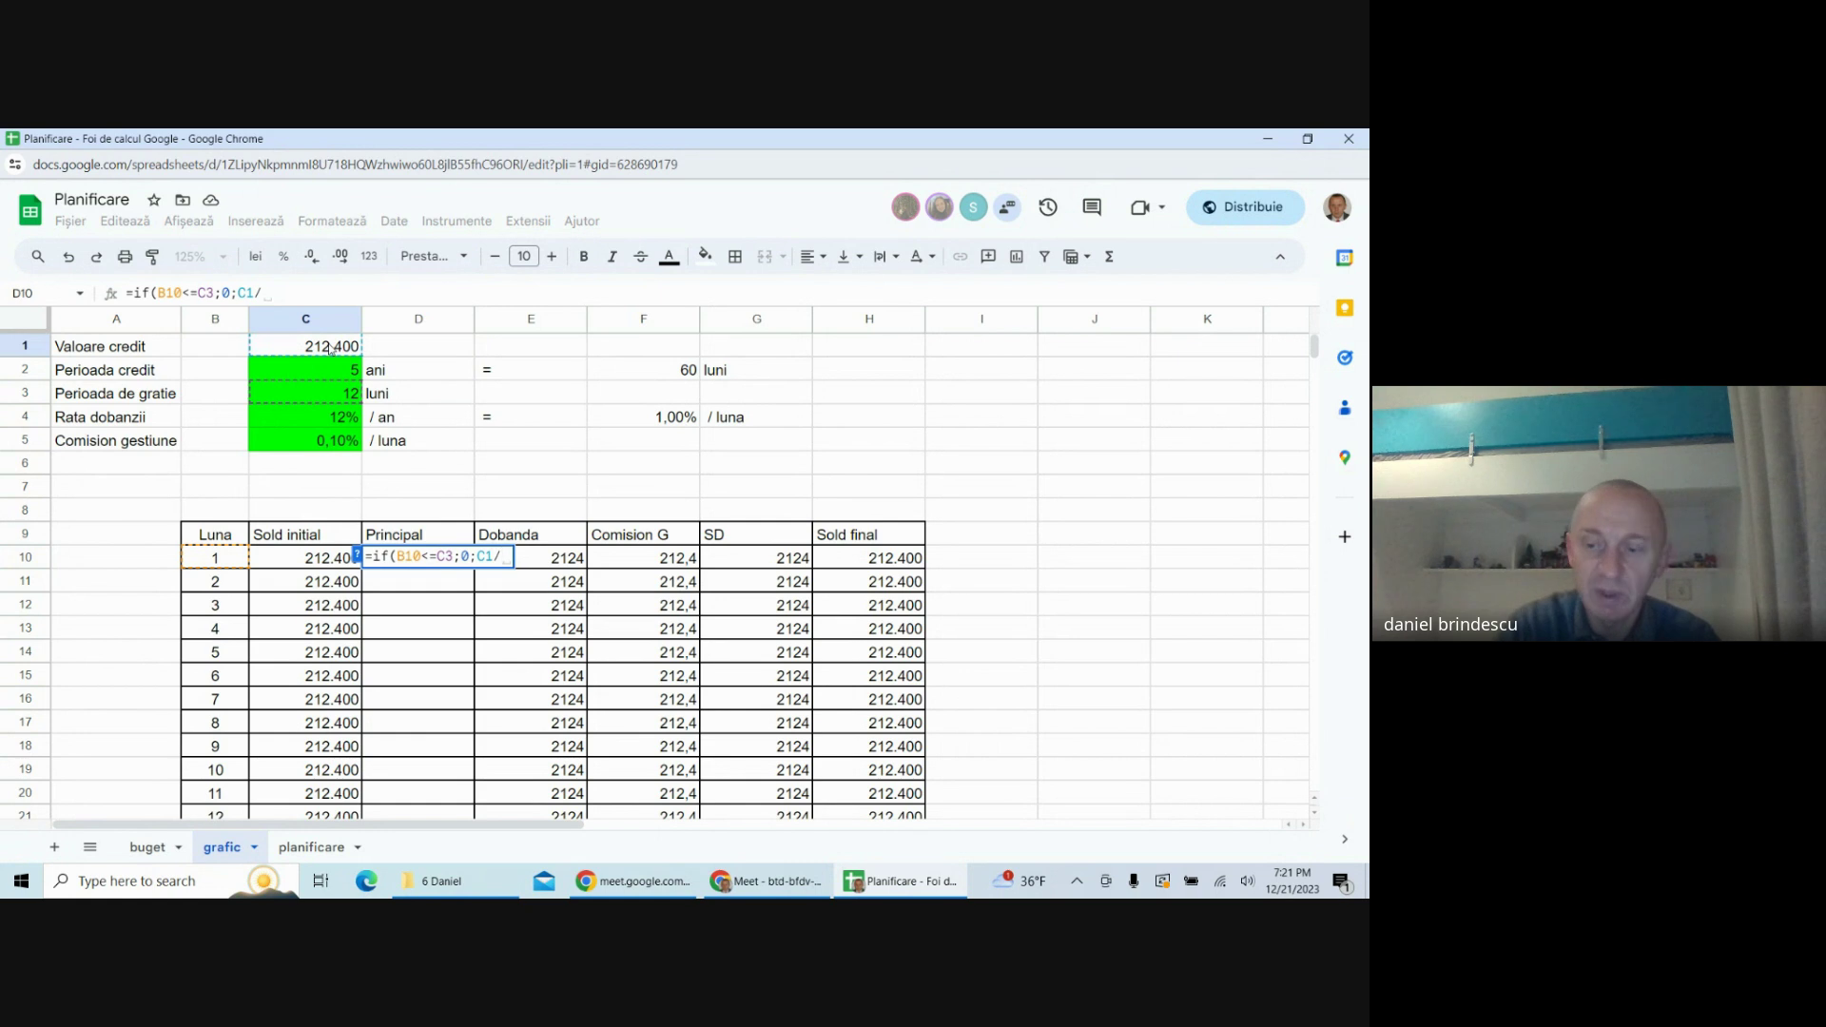
text(()
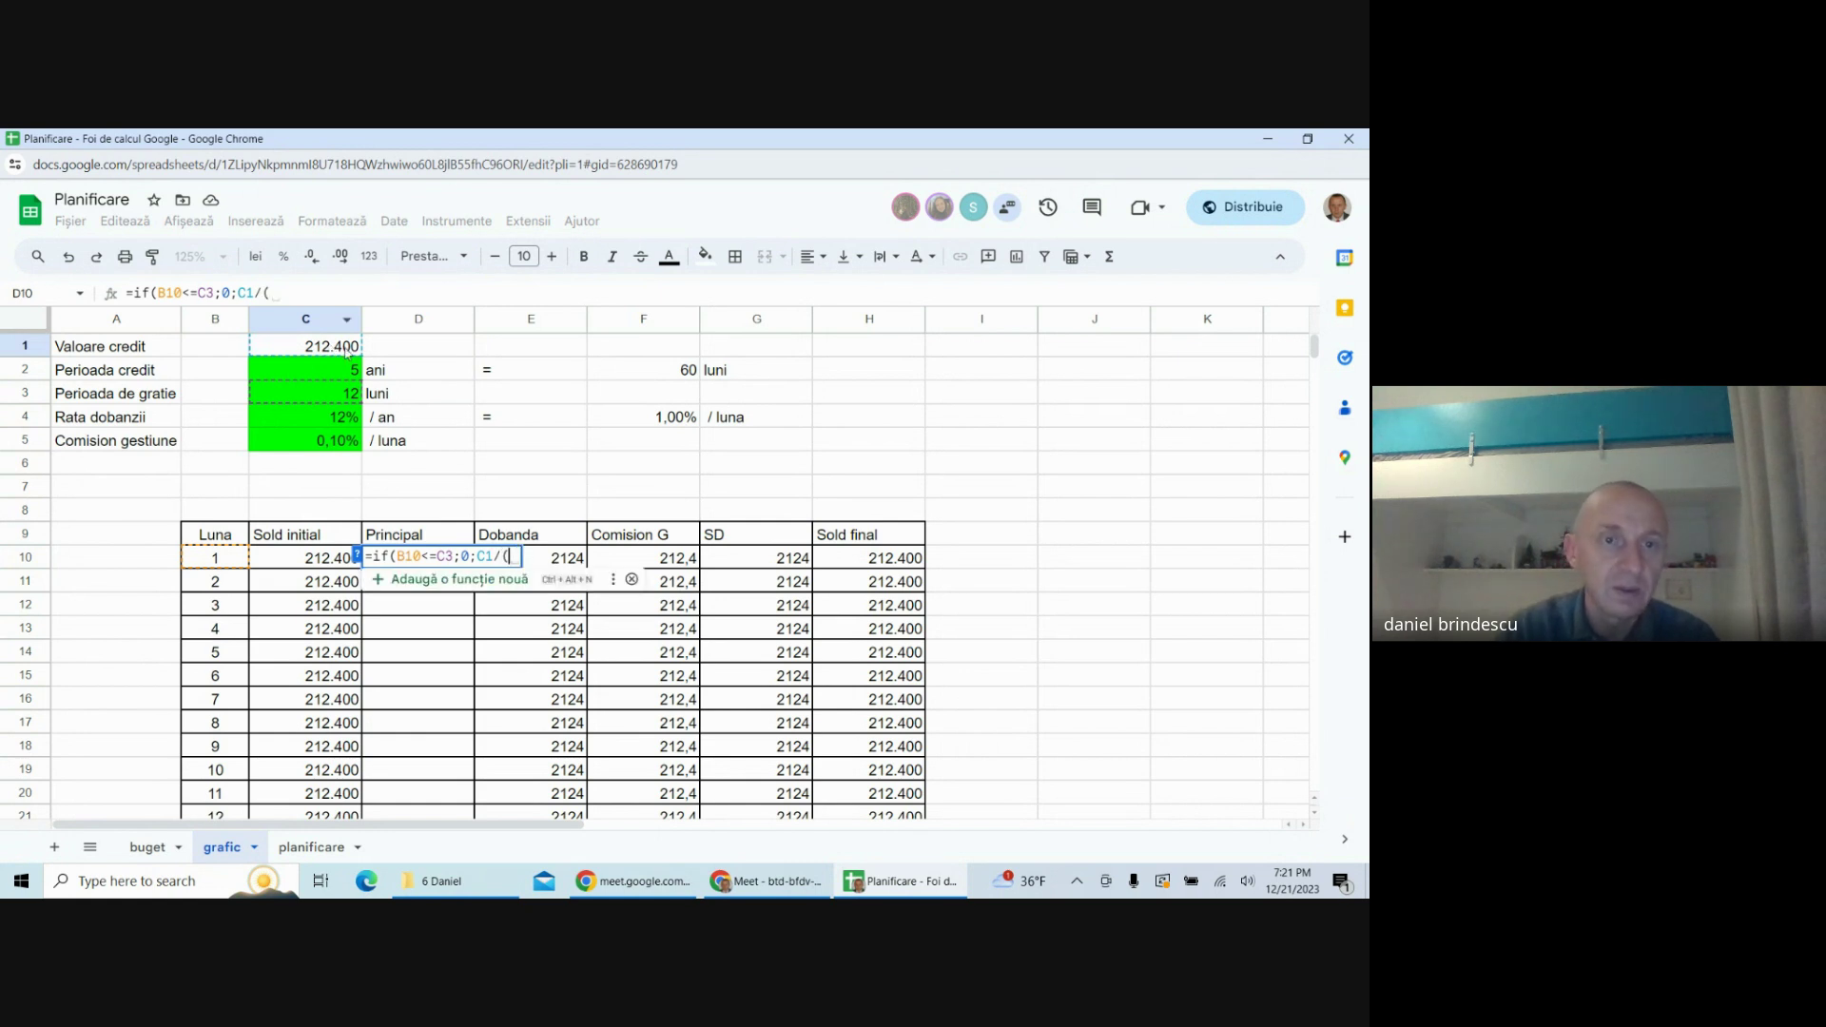
click(666, 374)
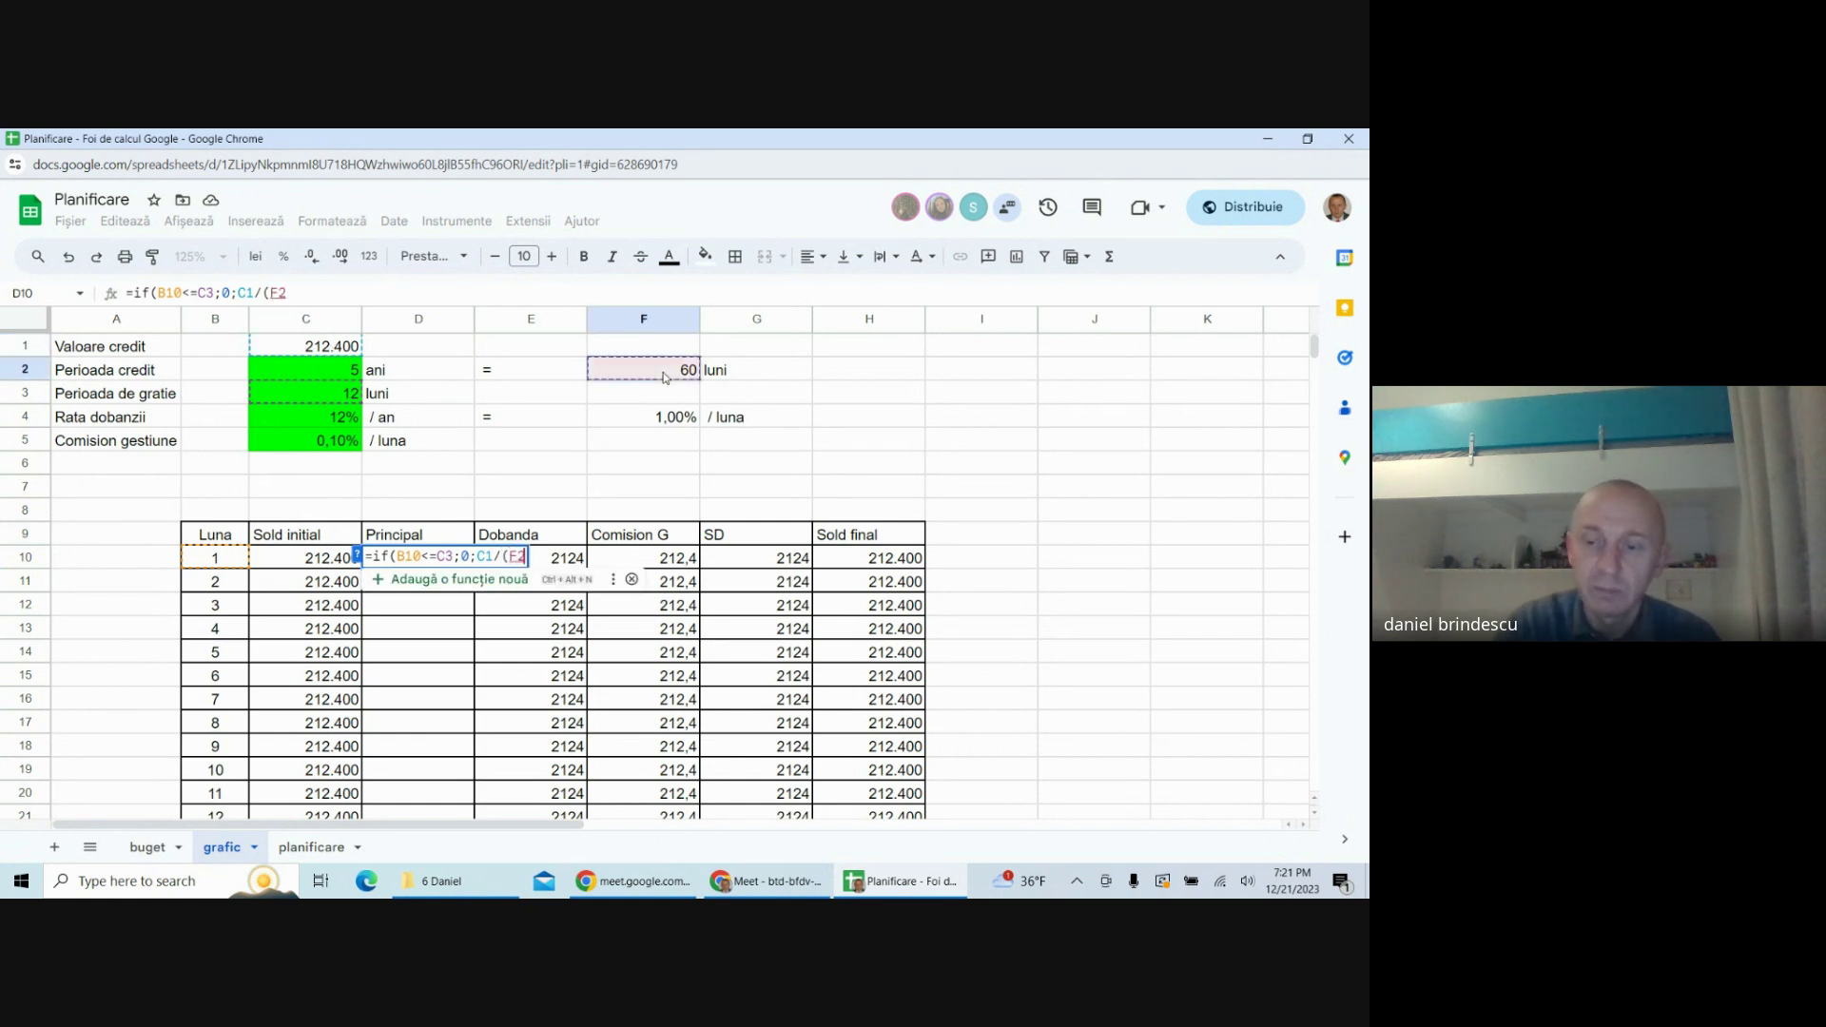
text(-)
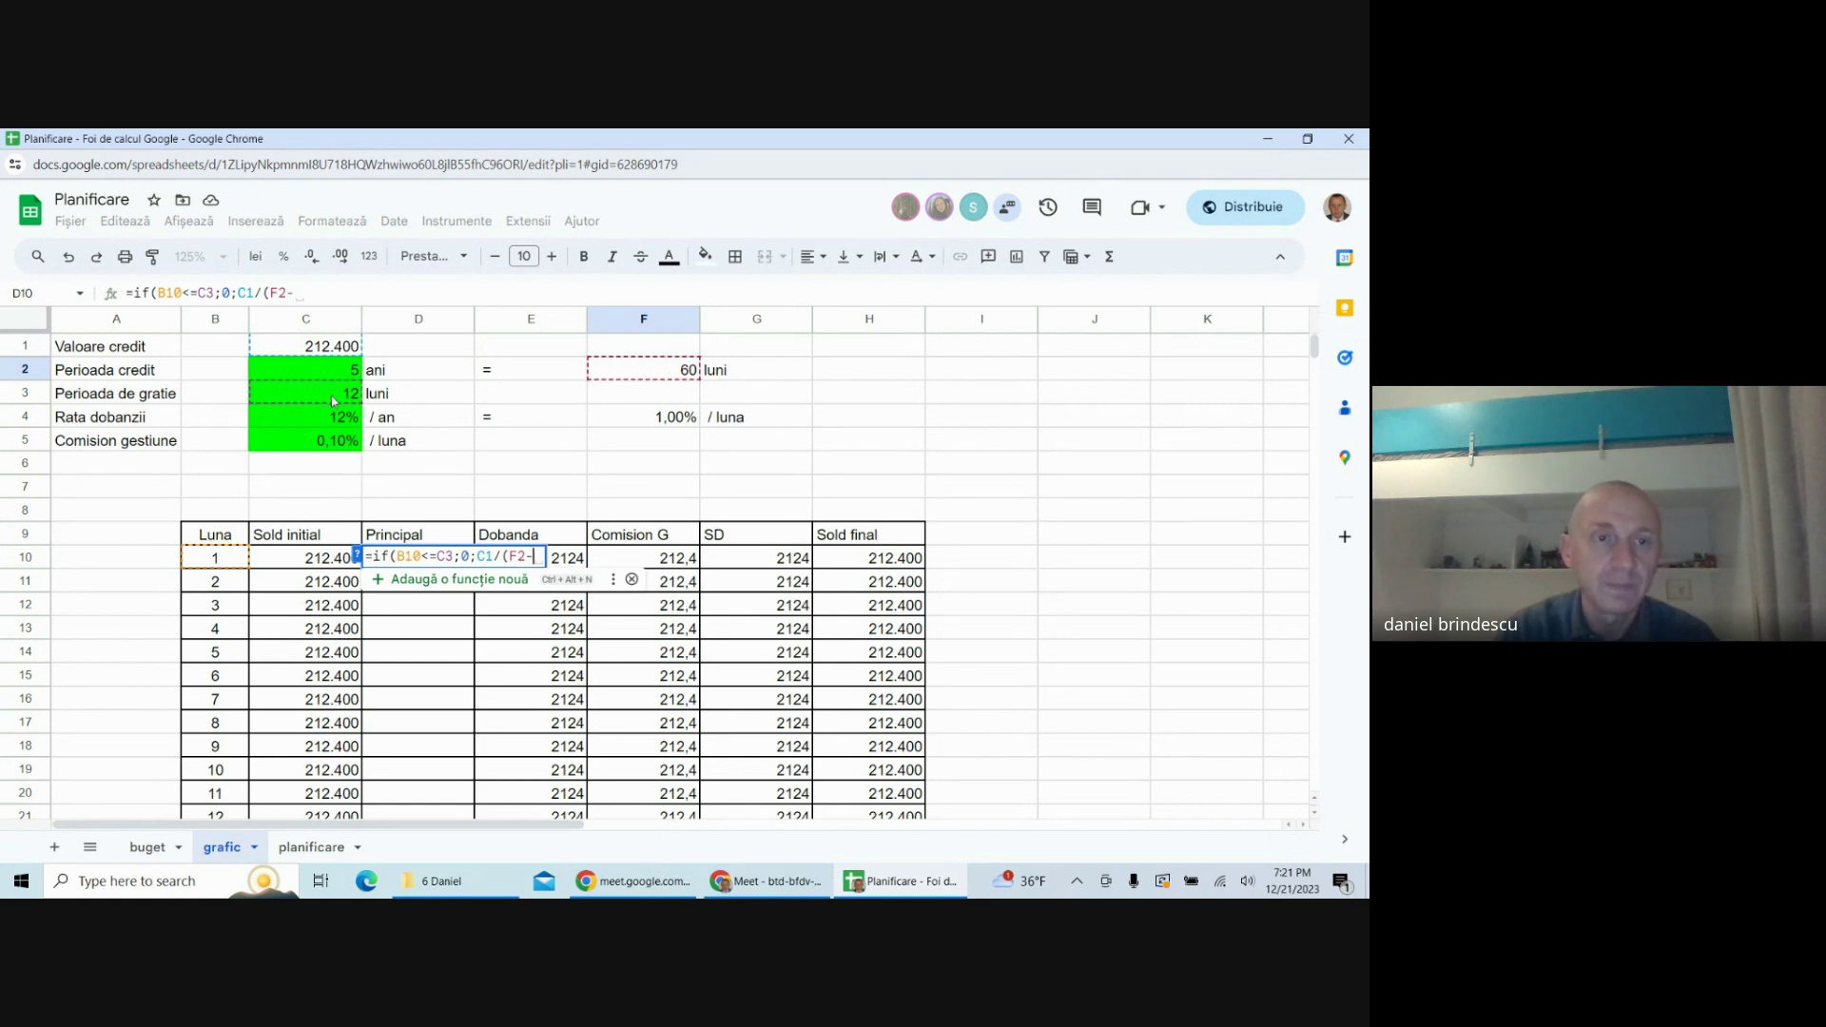
click(332, 399)
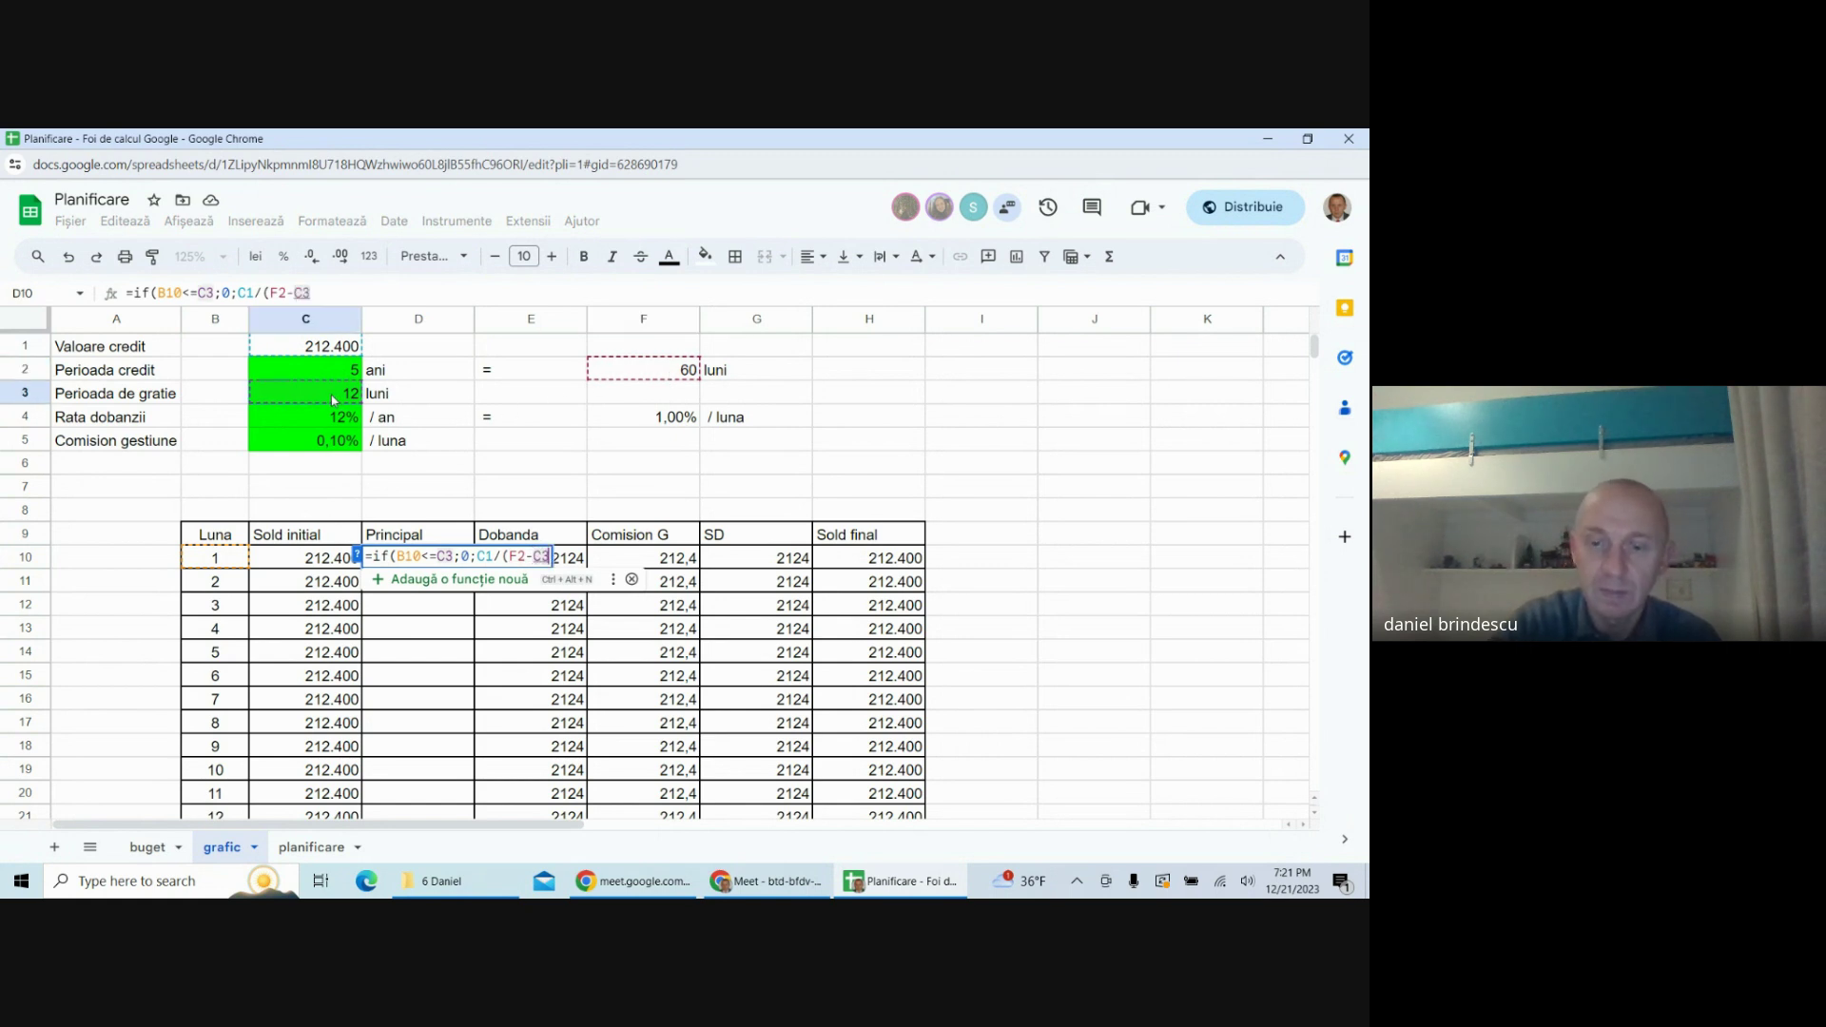
key(Return)
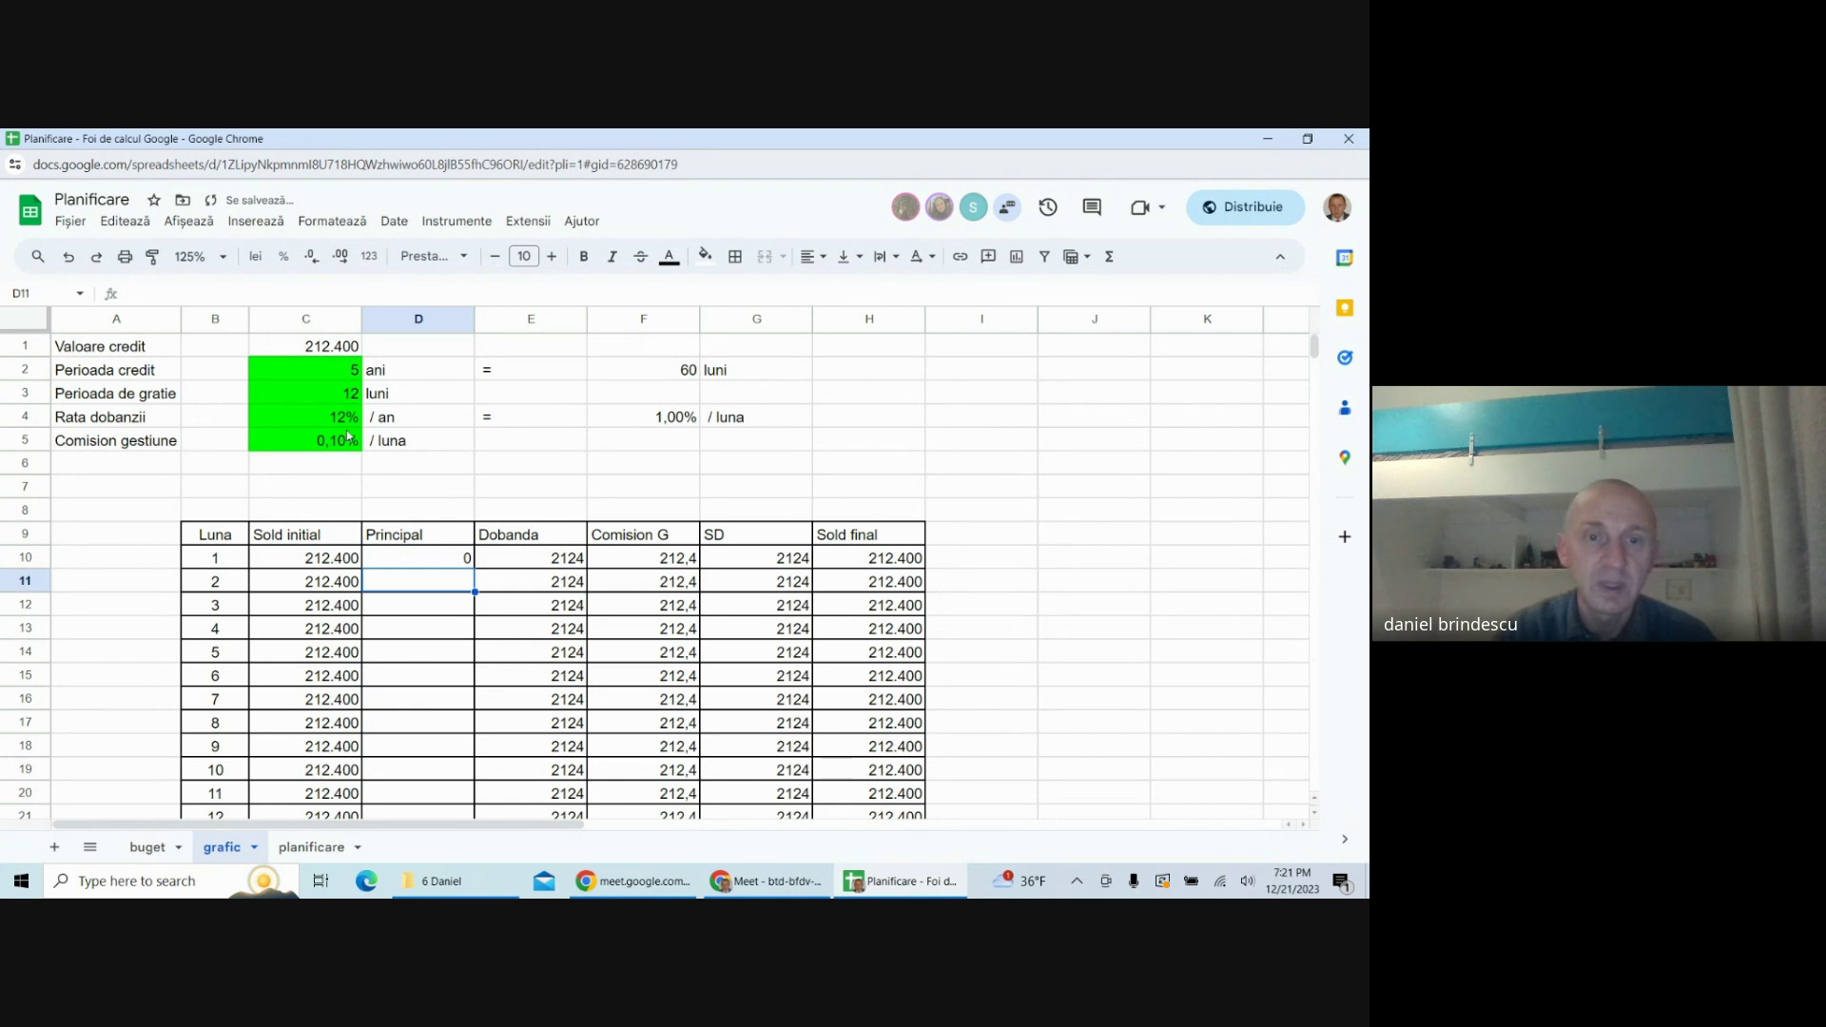
- Lock the row references in the month 1 Principal formula in D10, making it =if(B10<=C$3;0;C$1/(F$2-C$3))
click(466, 561)
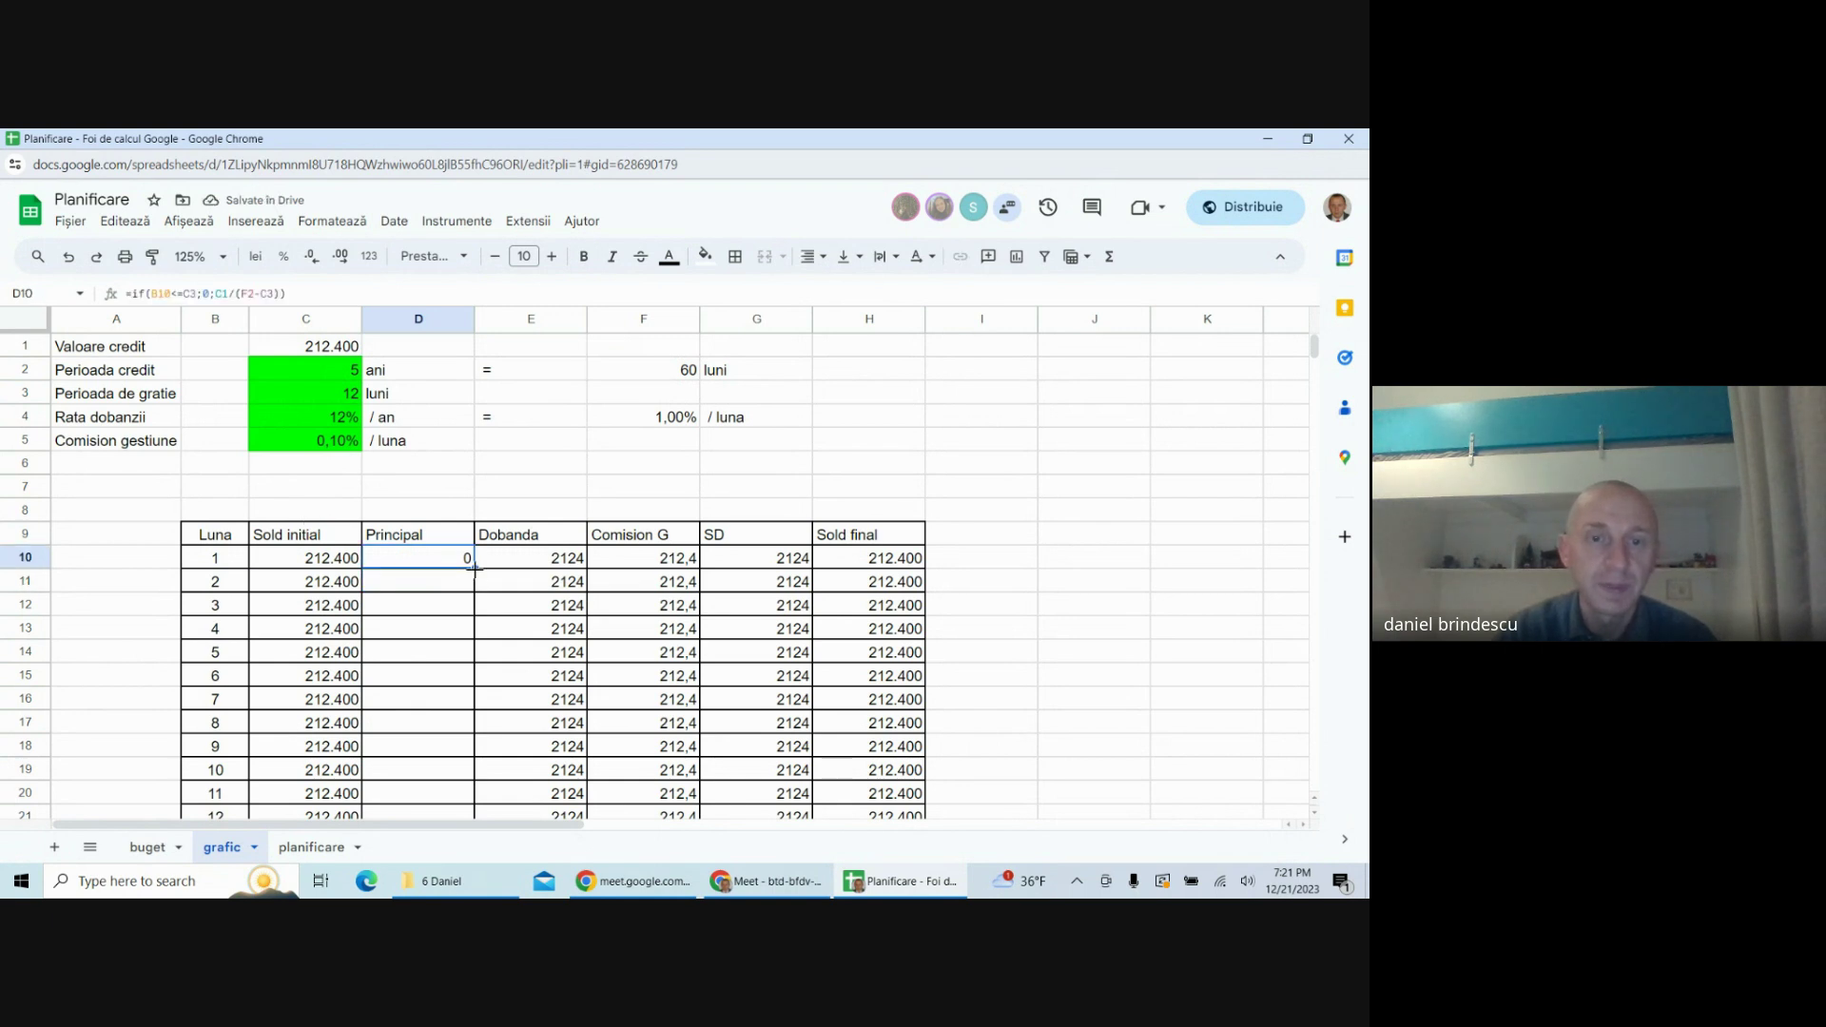
double_click(463, 560)
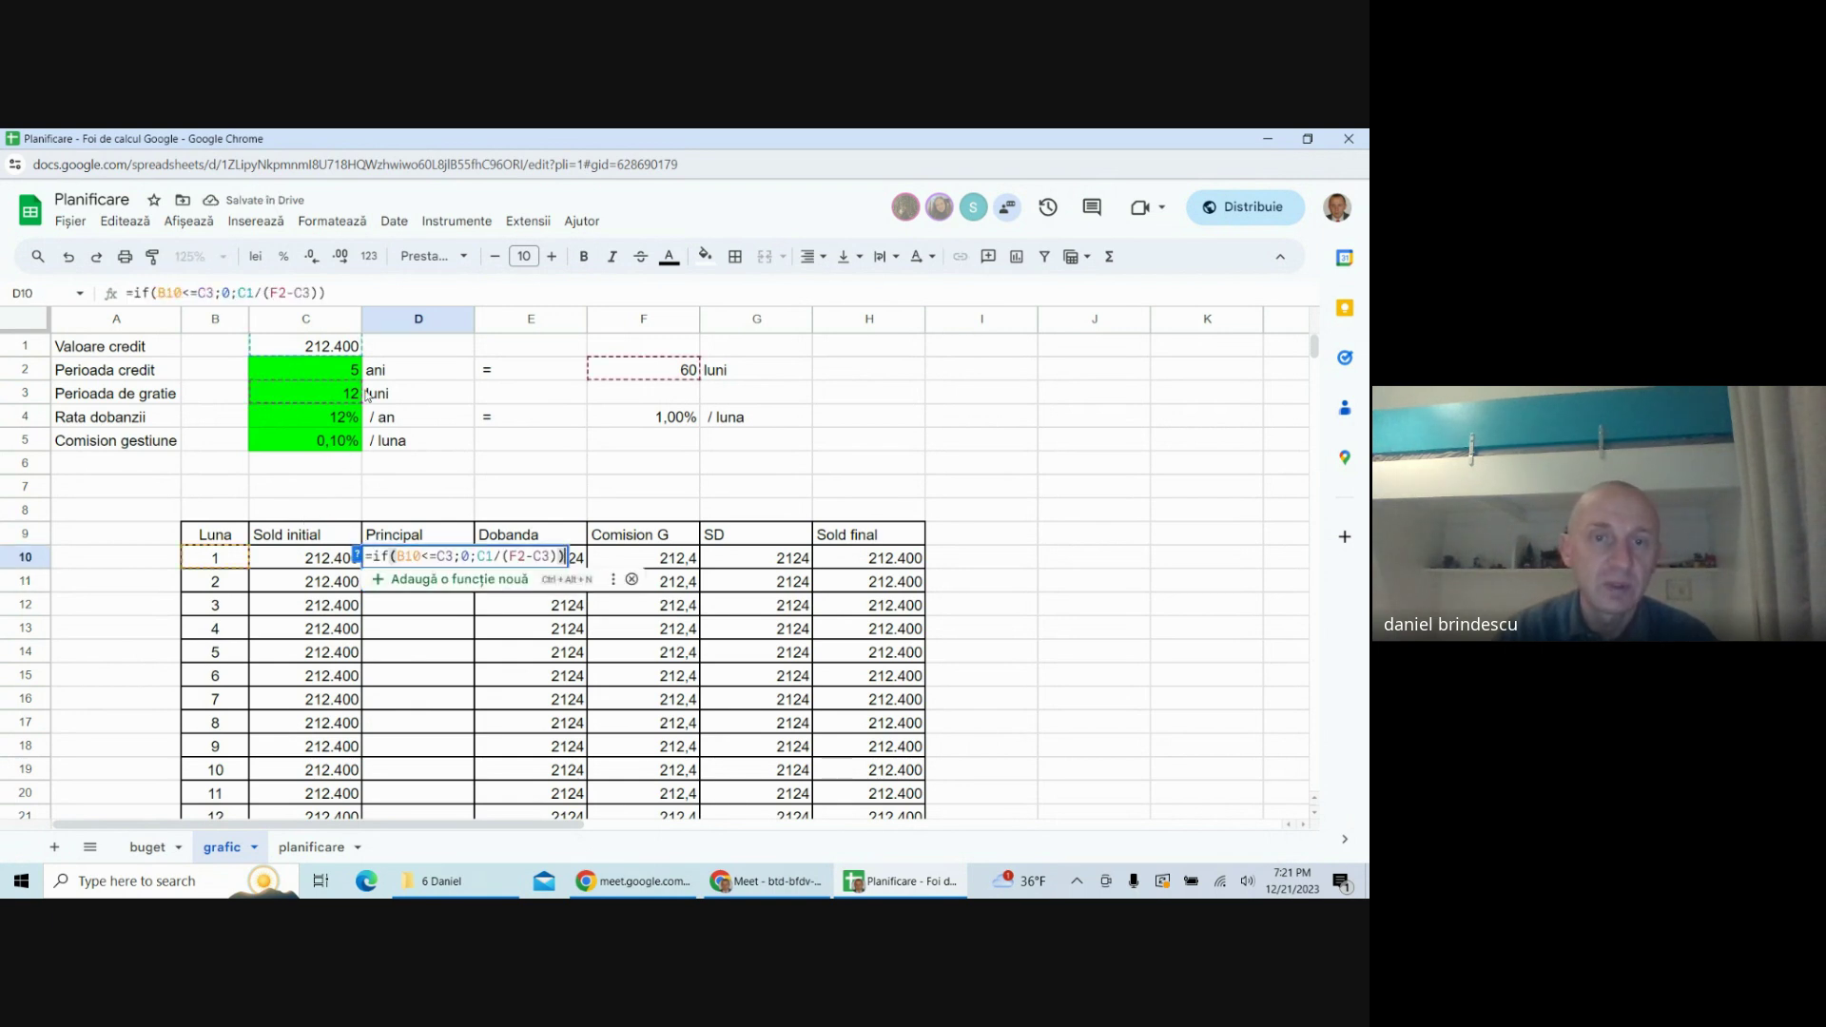
click(447, 555)
text($)
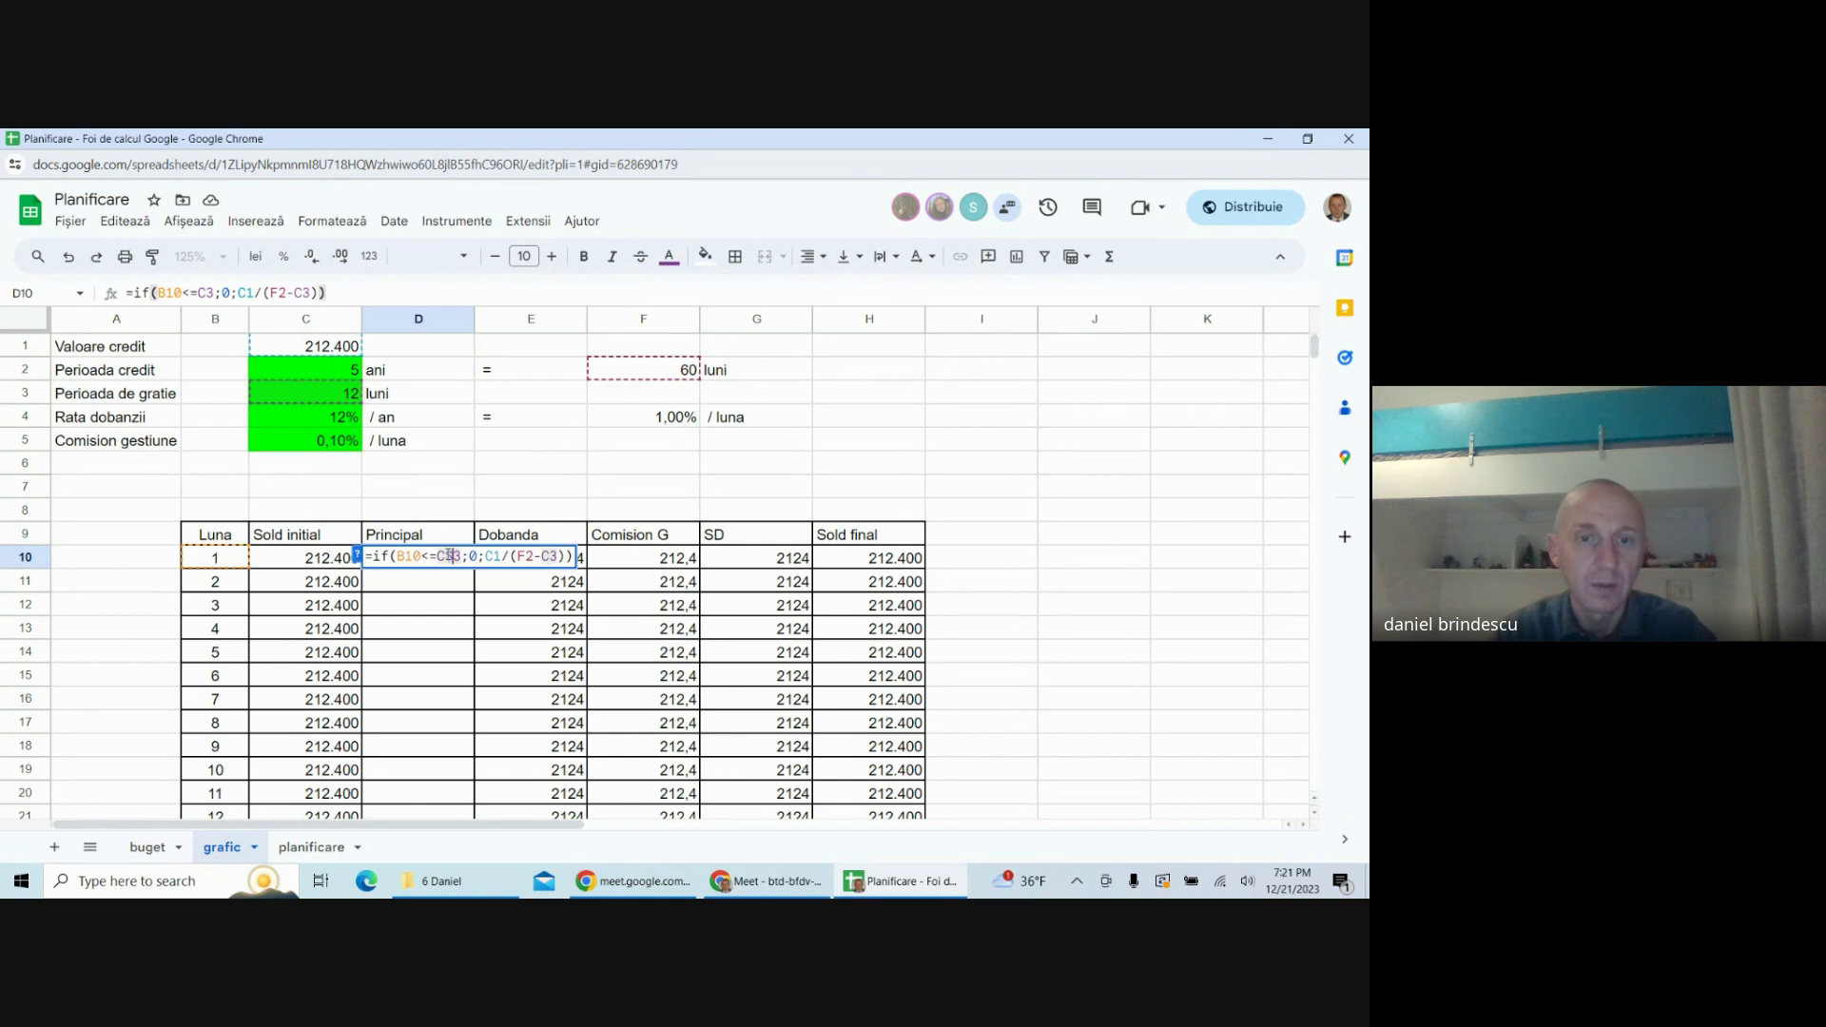
click(496, 555)
text($)
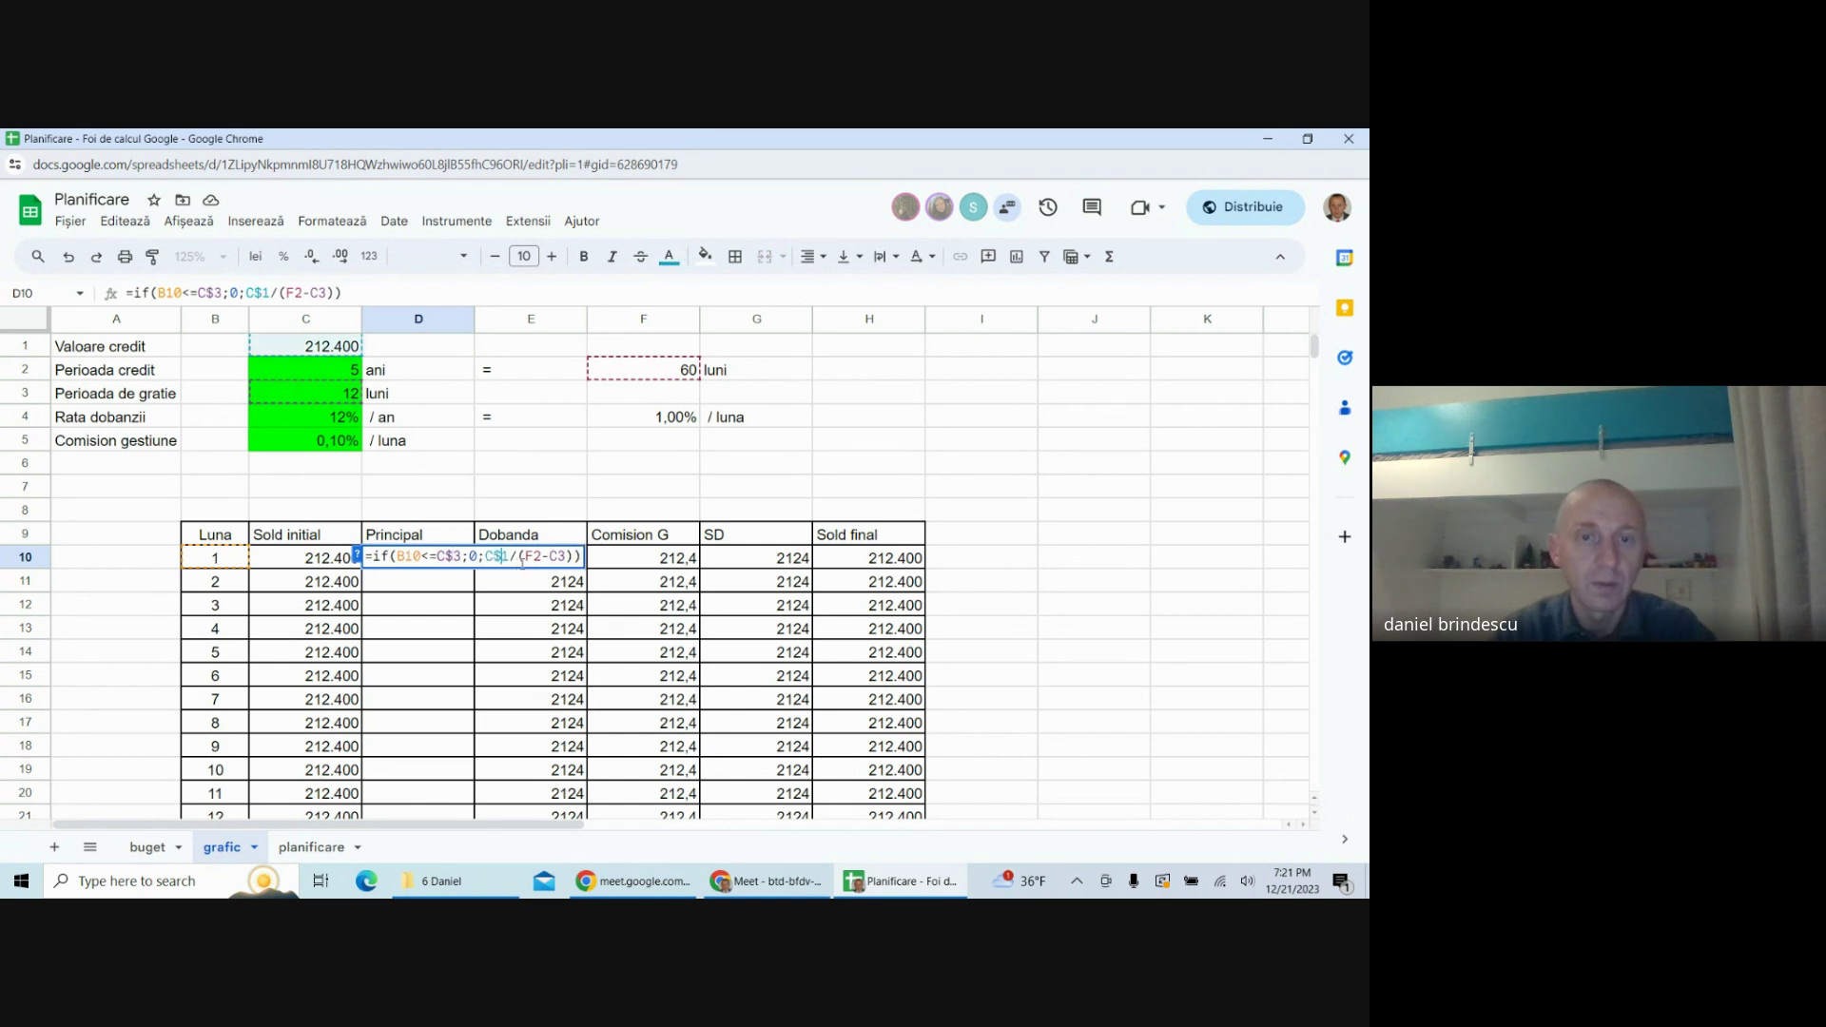
click(533, 556)
text($)
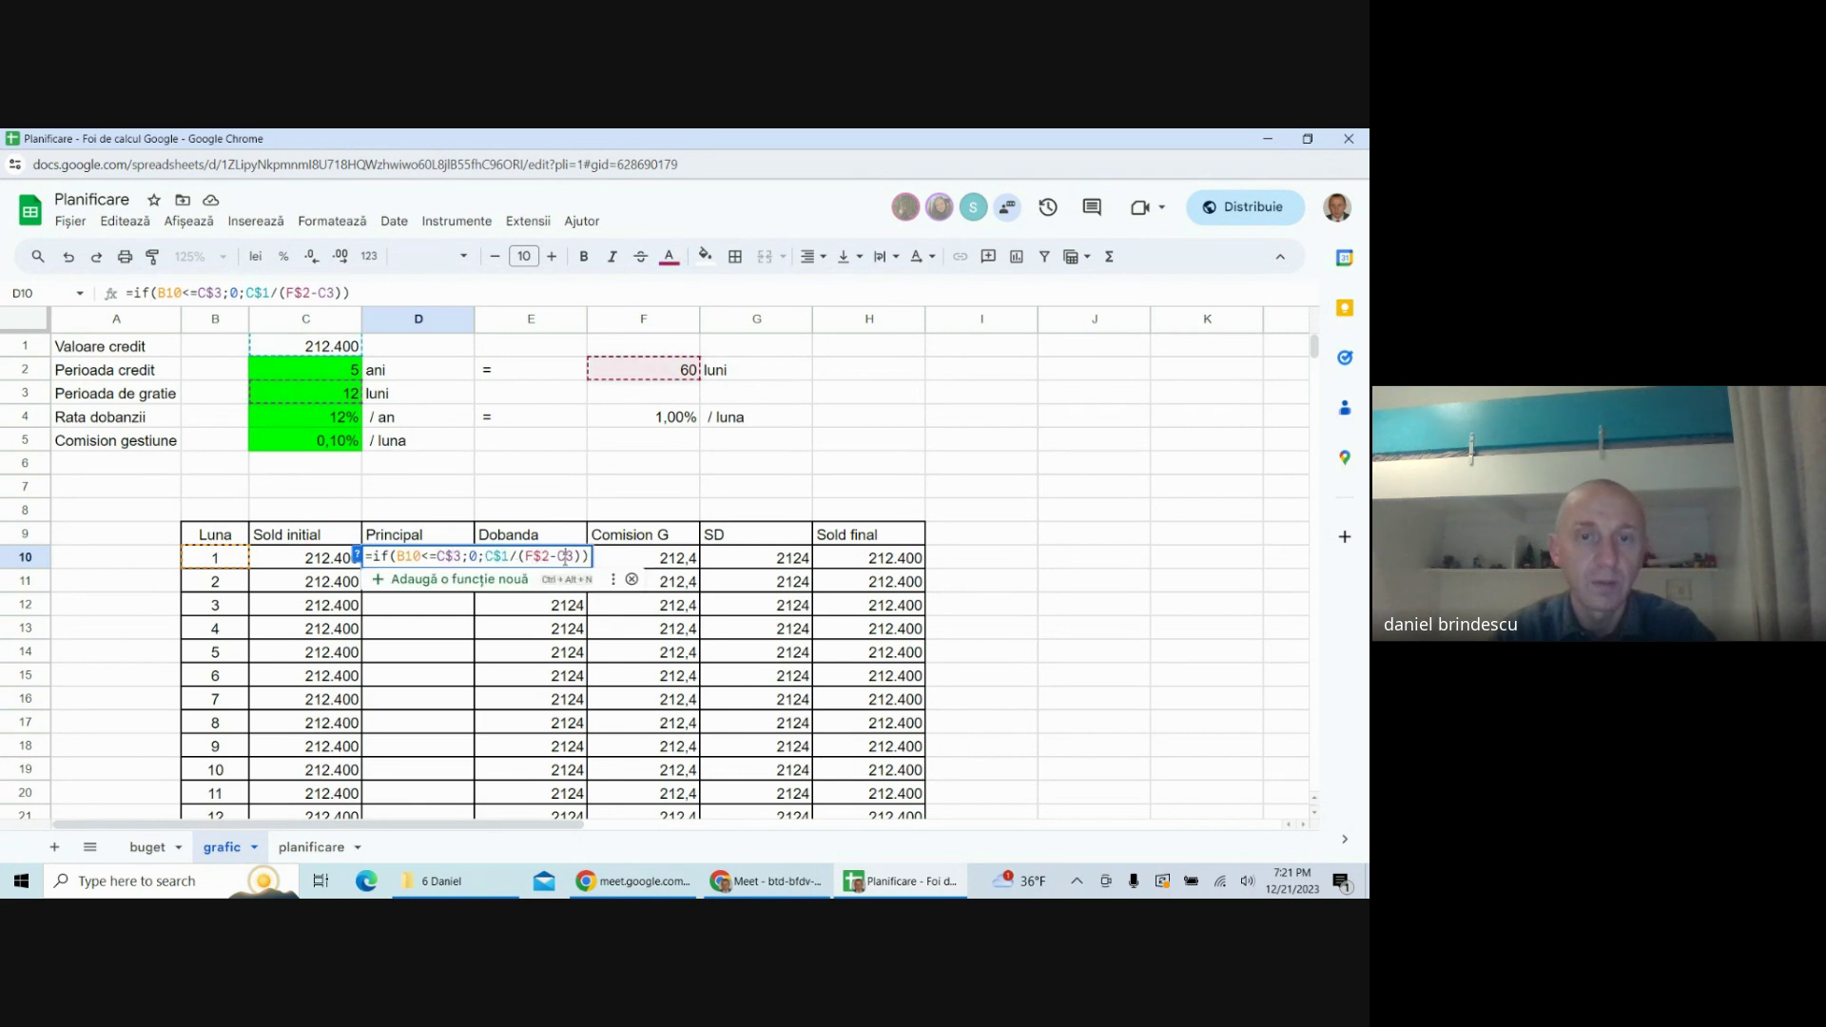
click(570, 556)
text($)
key(Return)
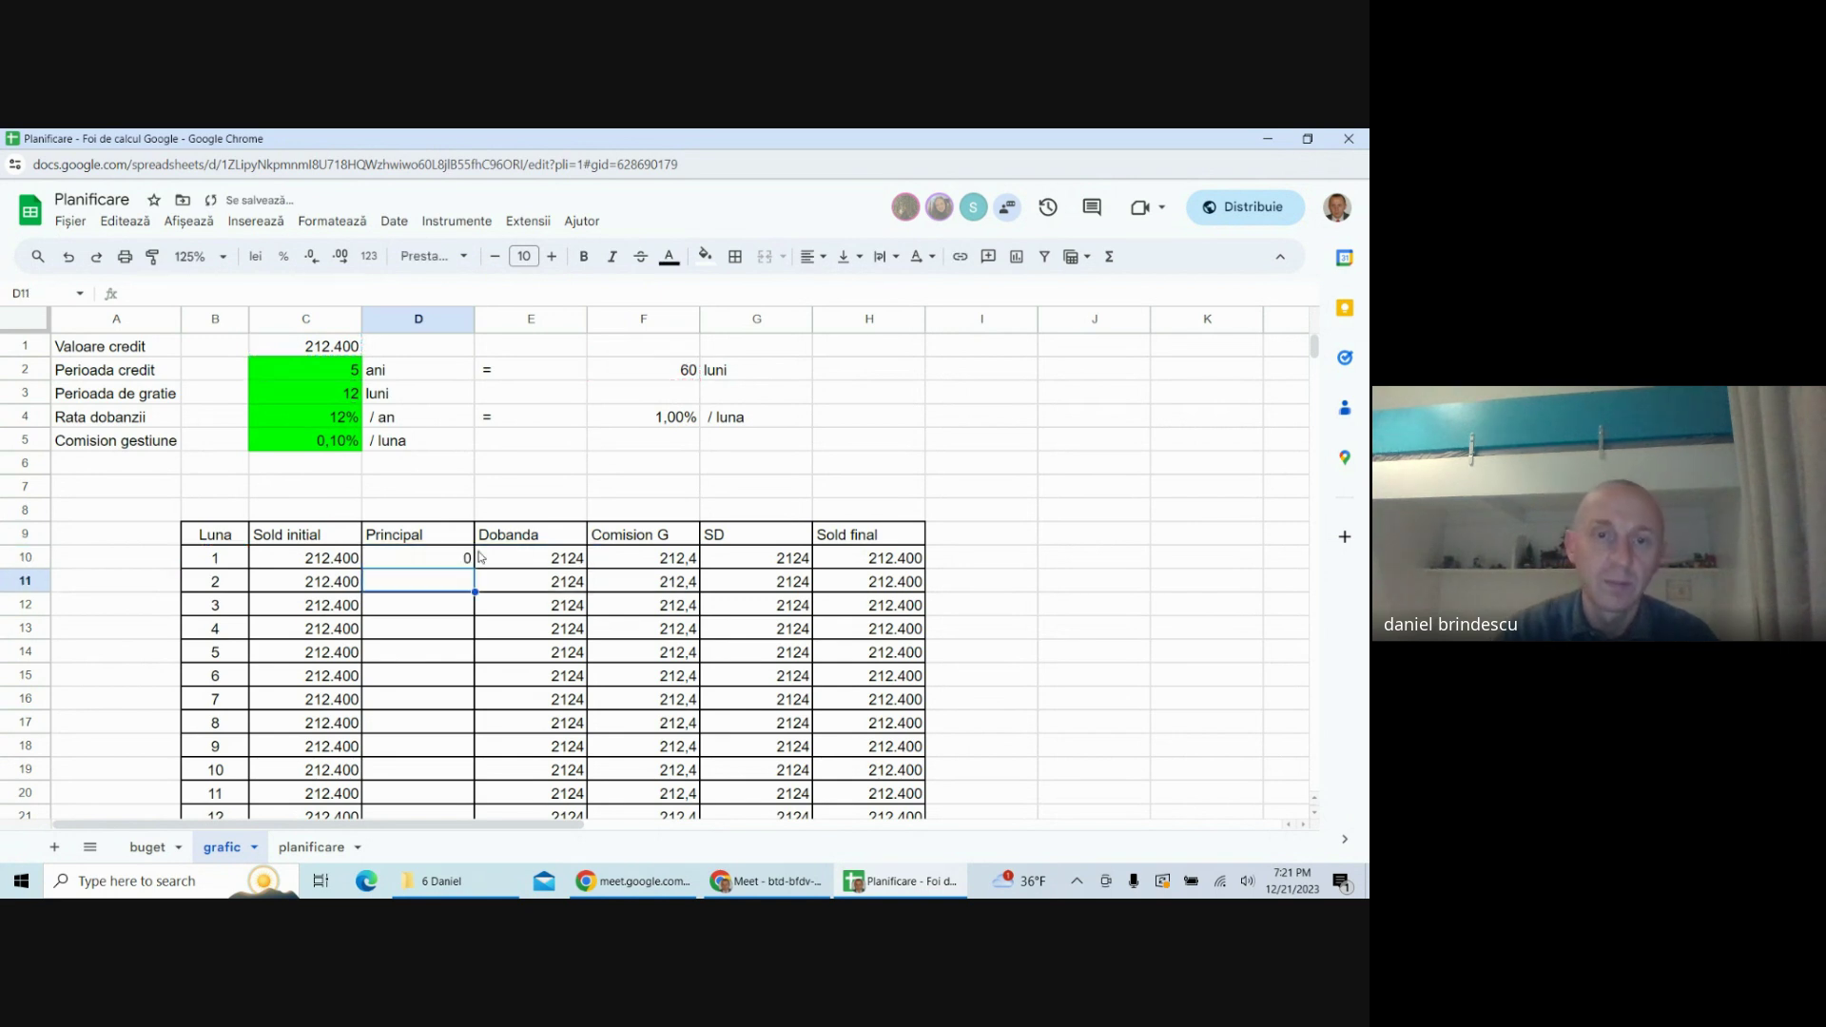
- Fill the D10 Principal formula down the column and check the formula for month 13
click(456, 561)
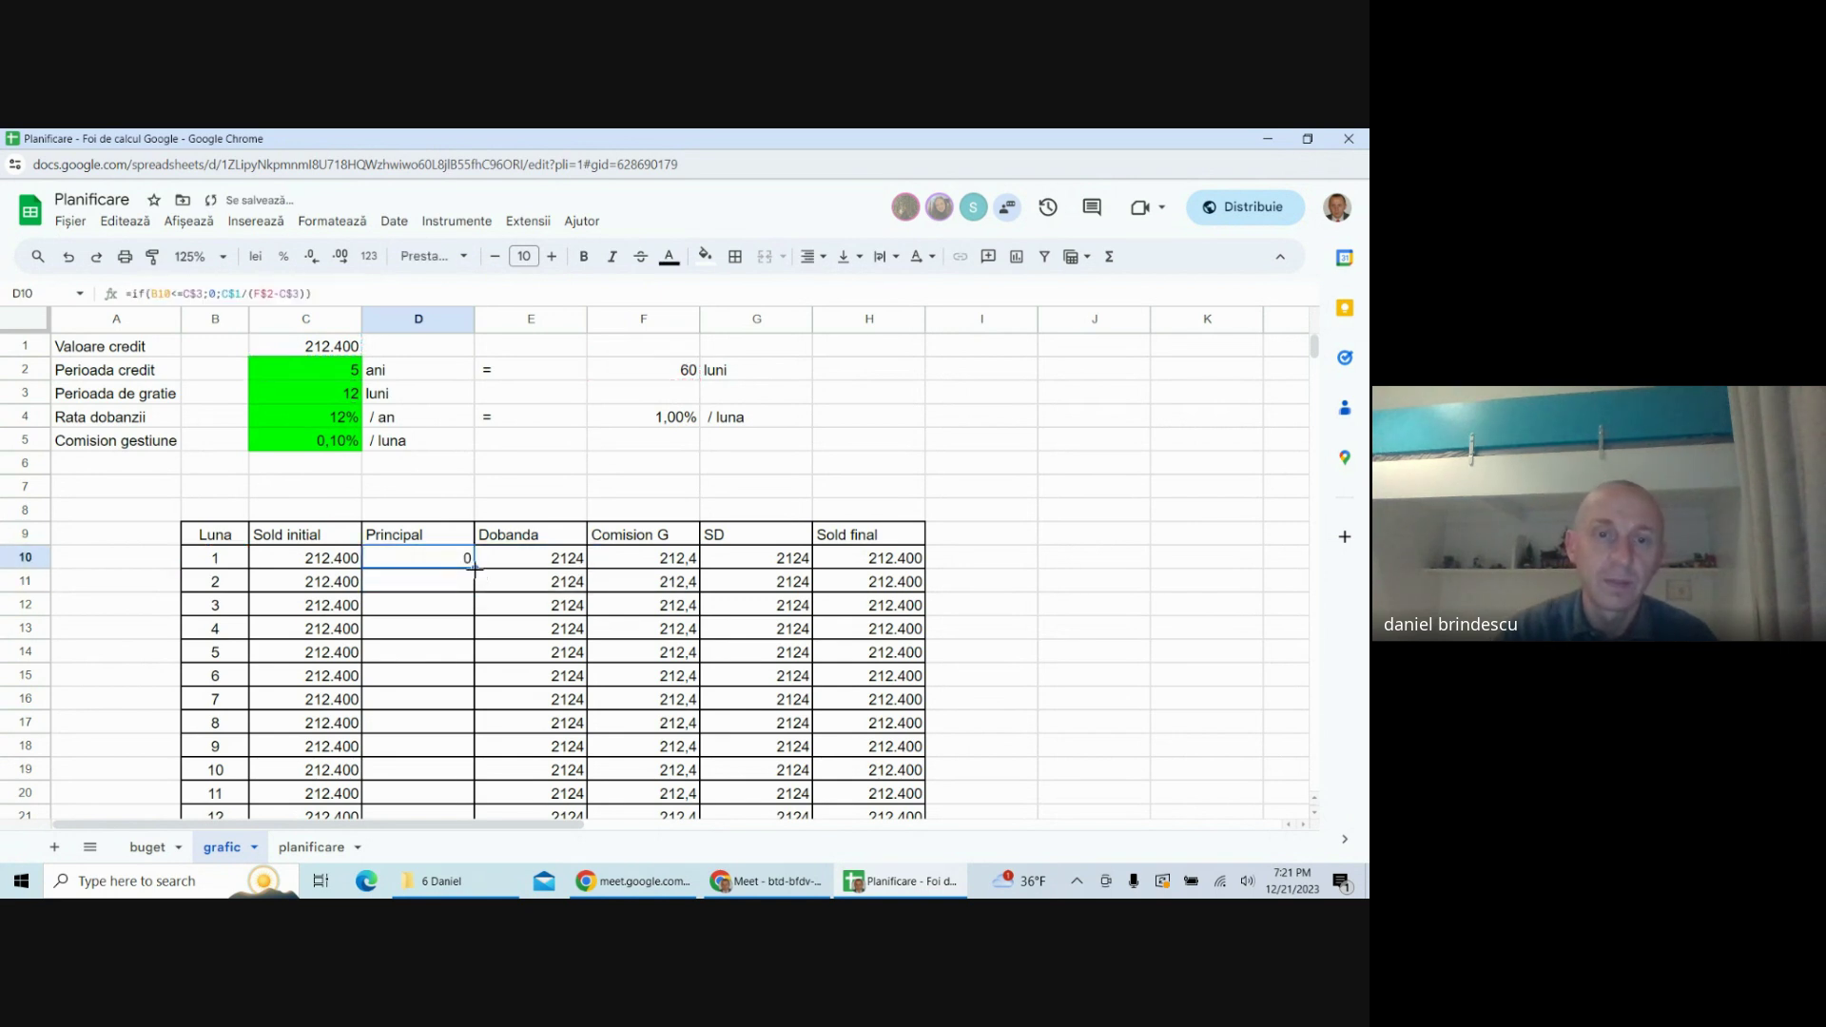
double_click(474, 569)
scroll(499, 697, down, 2)
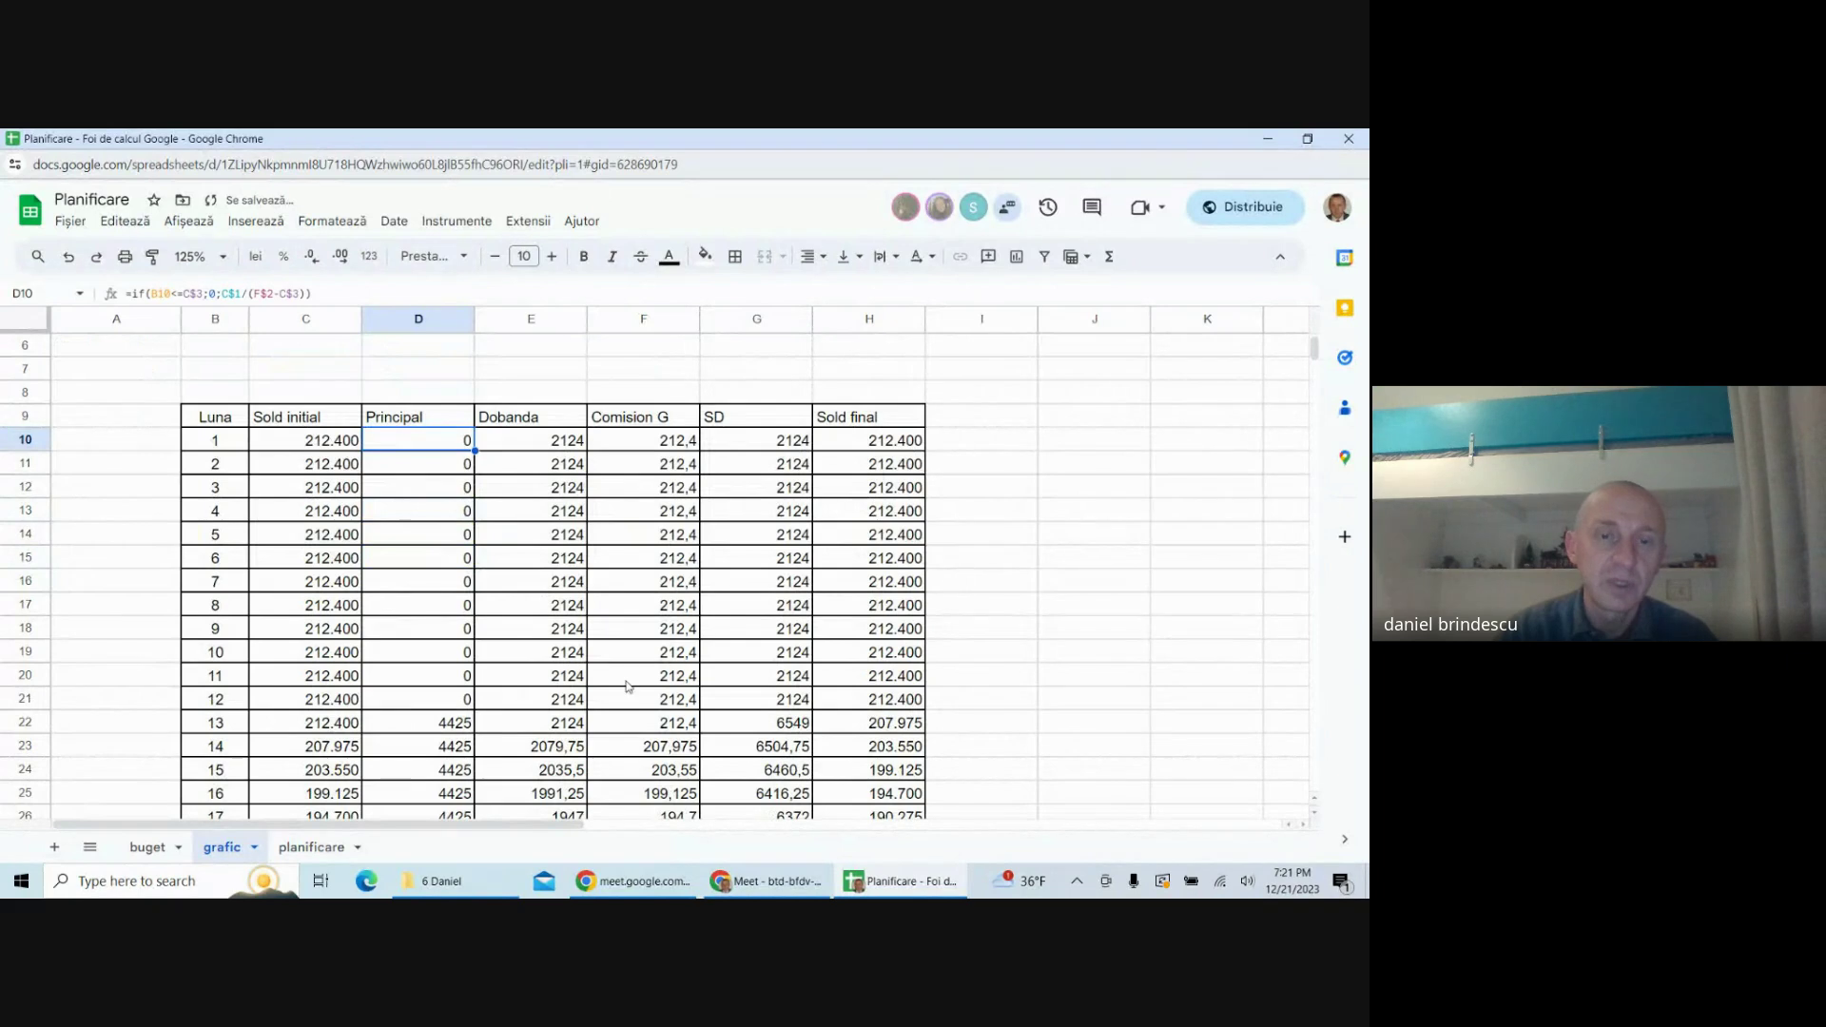
click(420, 725)
- Set the Perioada de gratie in C3 to 3 months and check the Principal formula for month 4
scroll(423, 718, up, 2)
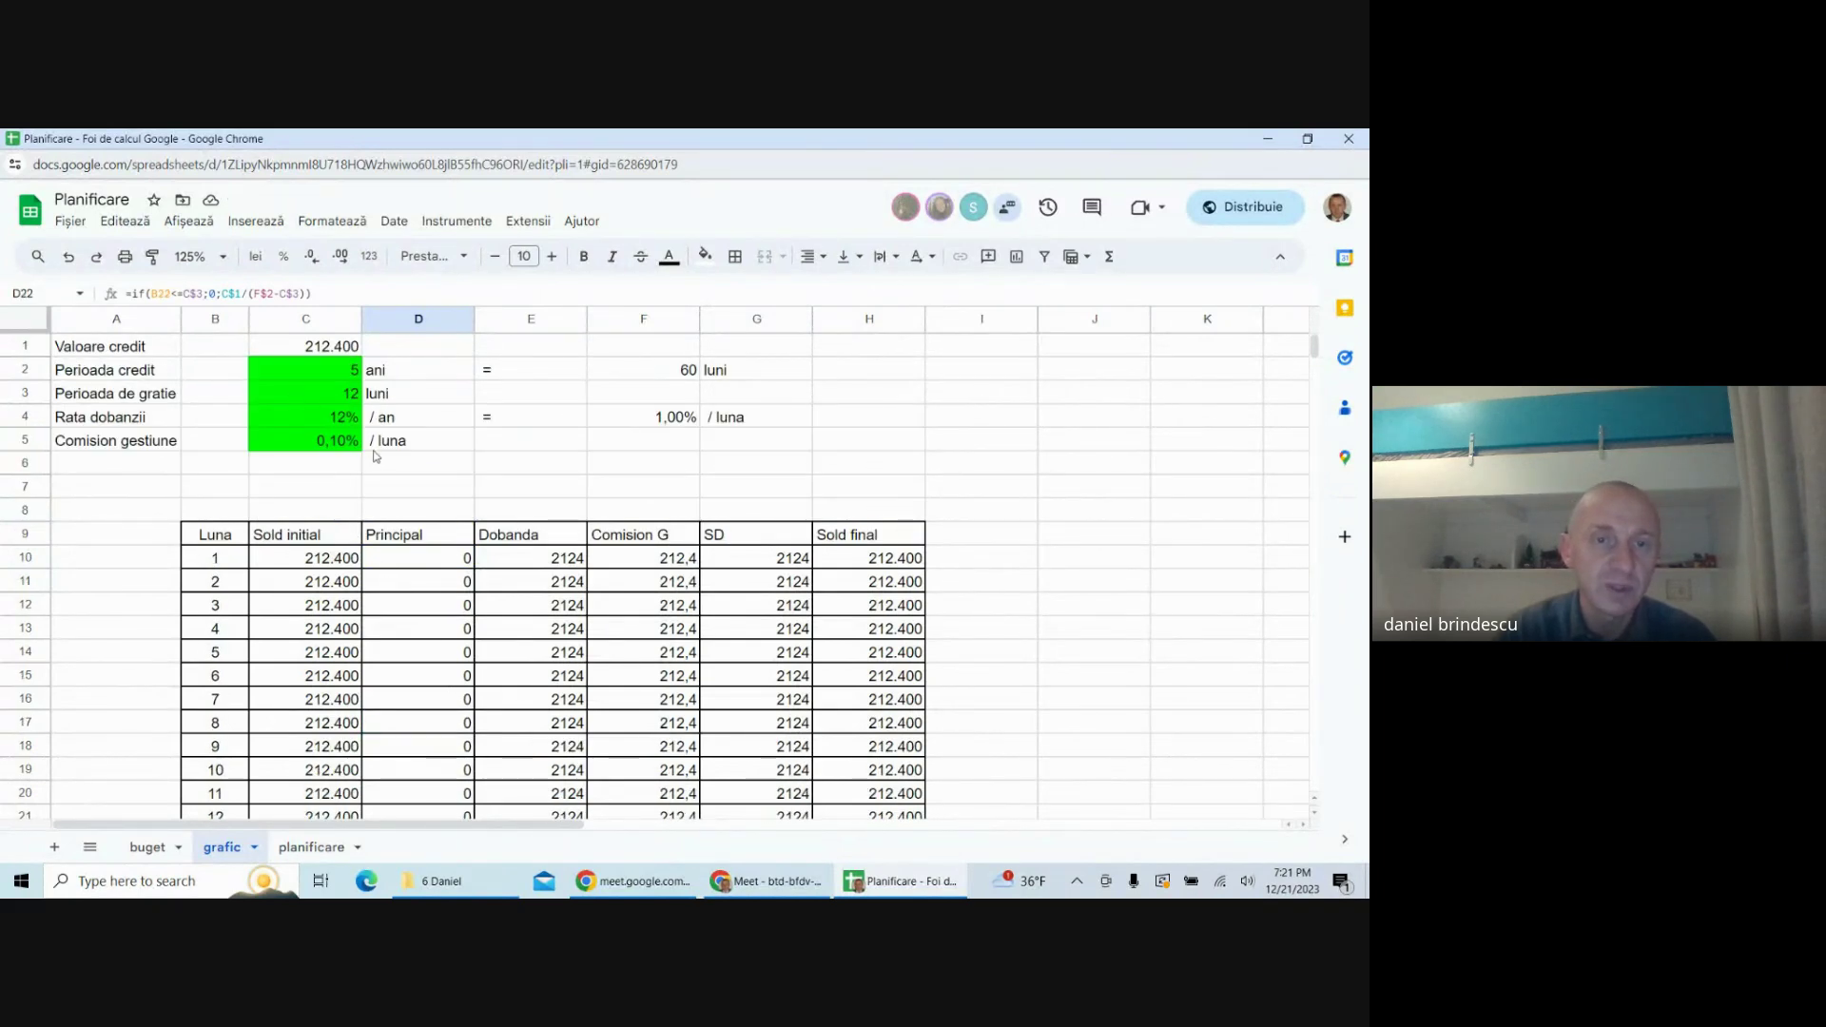
key(ctrl+z)
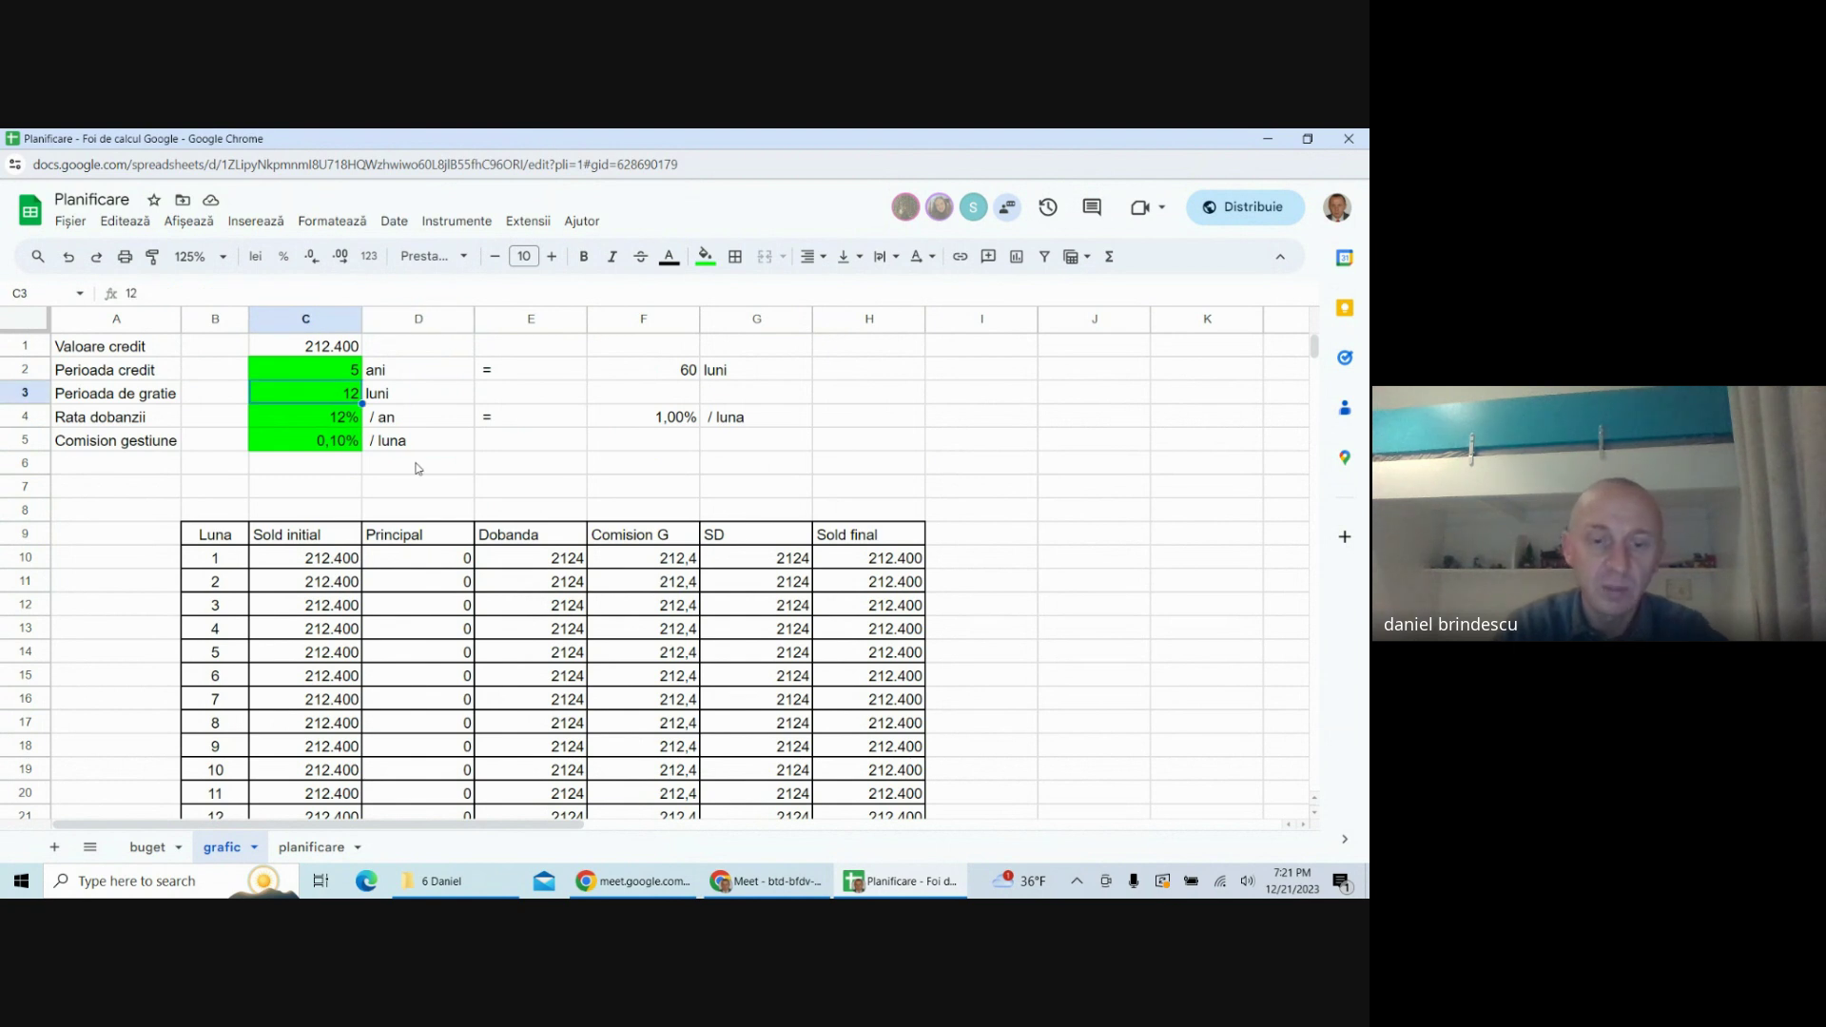
text(3)
key(Return)
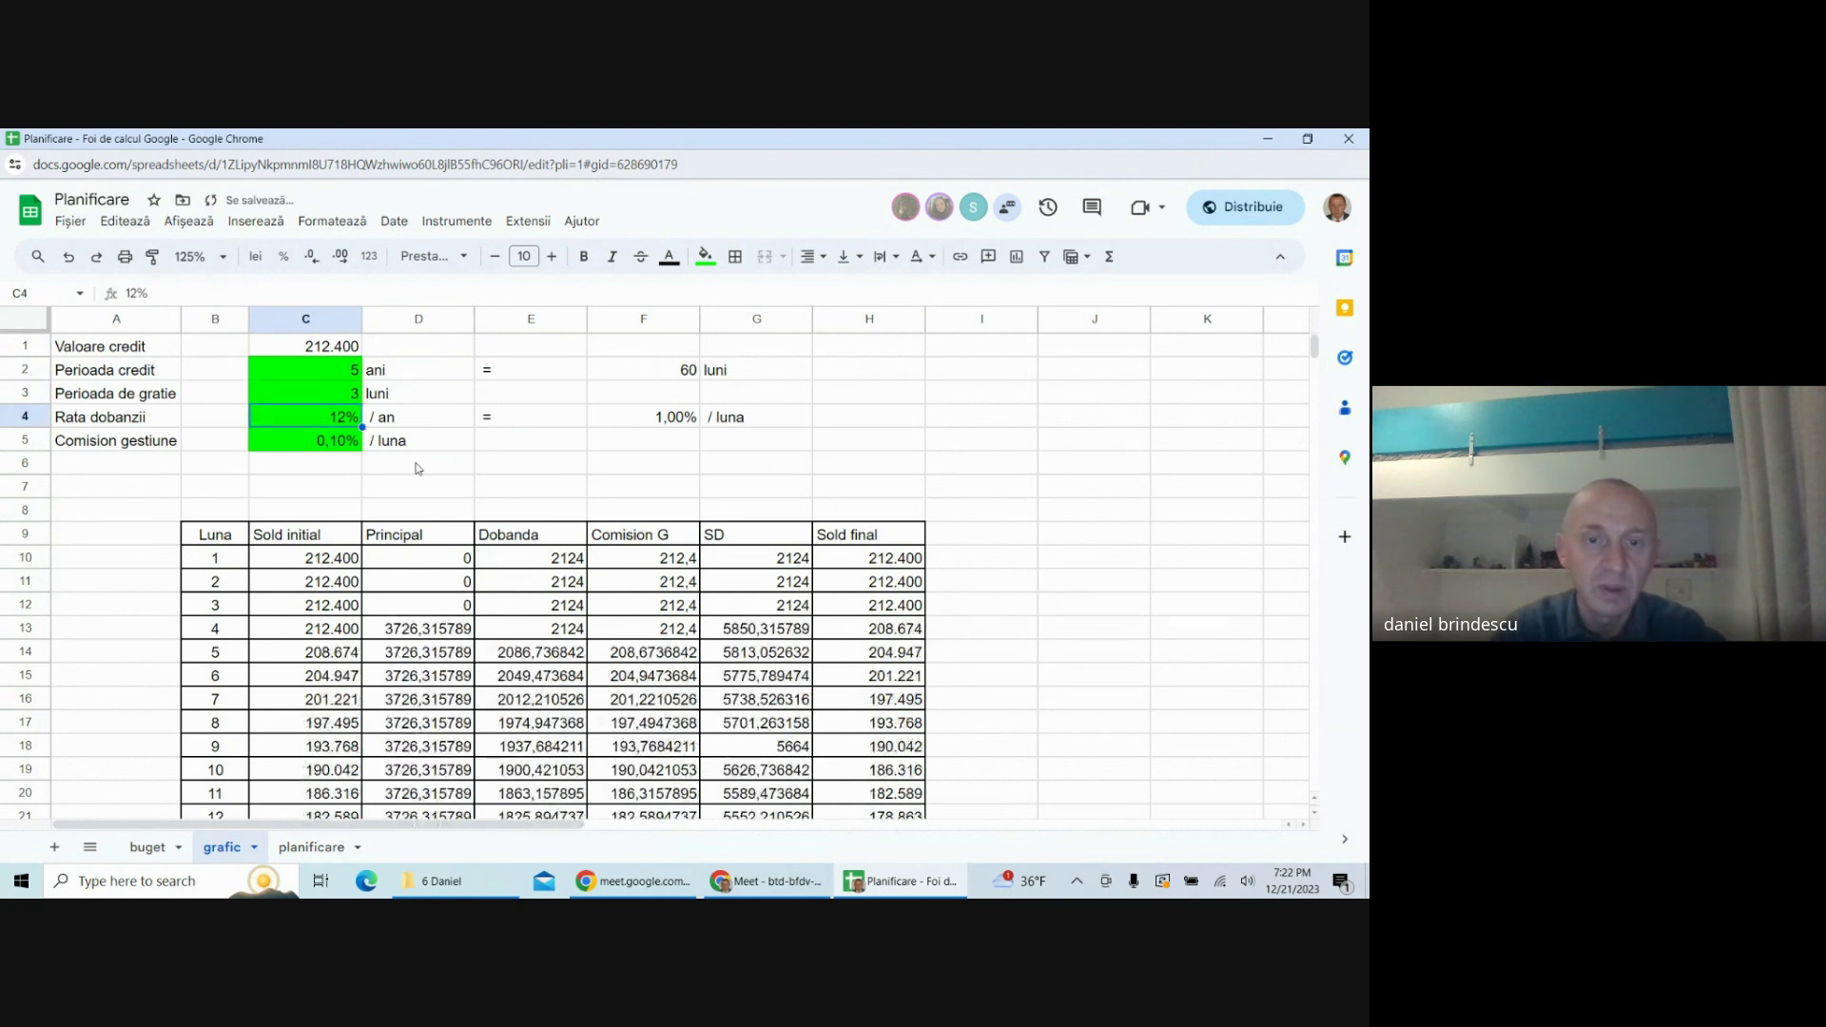
click(444, 638)
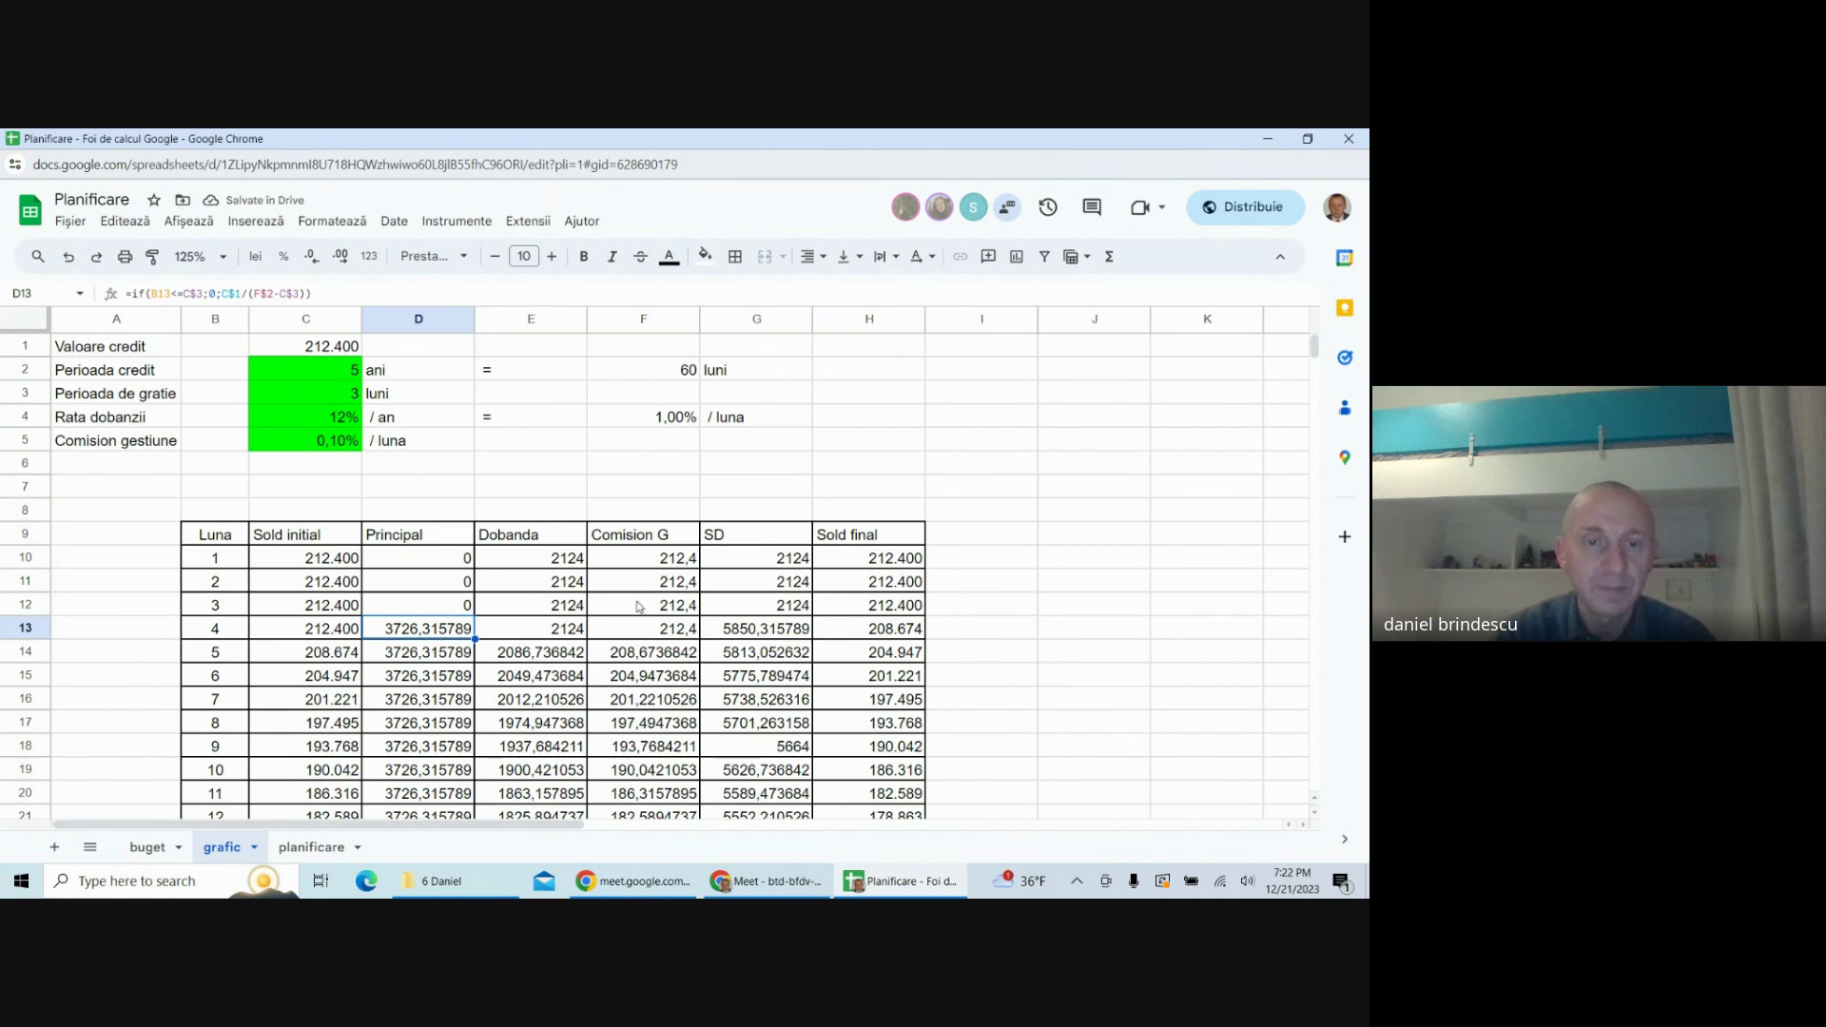
- Format the schedule values in C10:H69 as numbers without decimals
drag(323, 558, 861, 584)
click(332, 220)
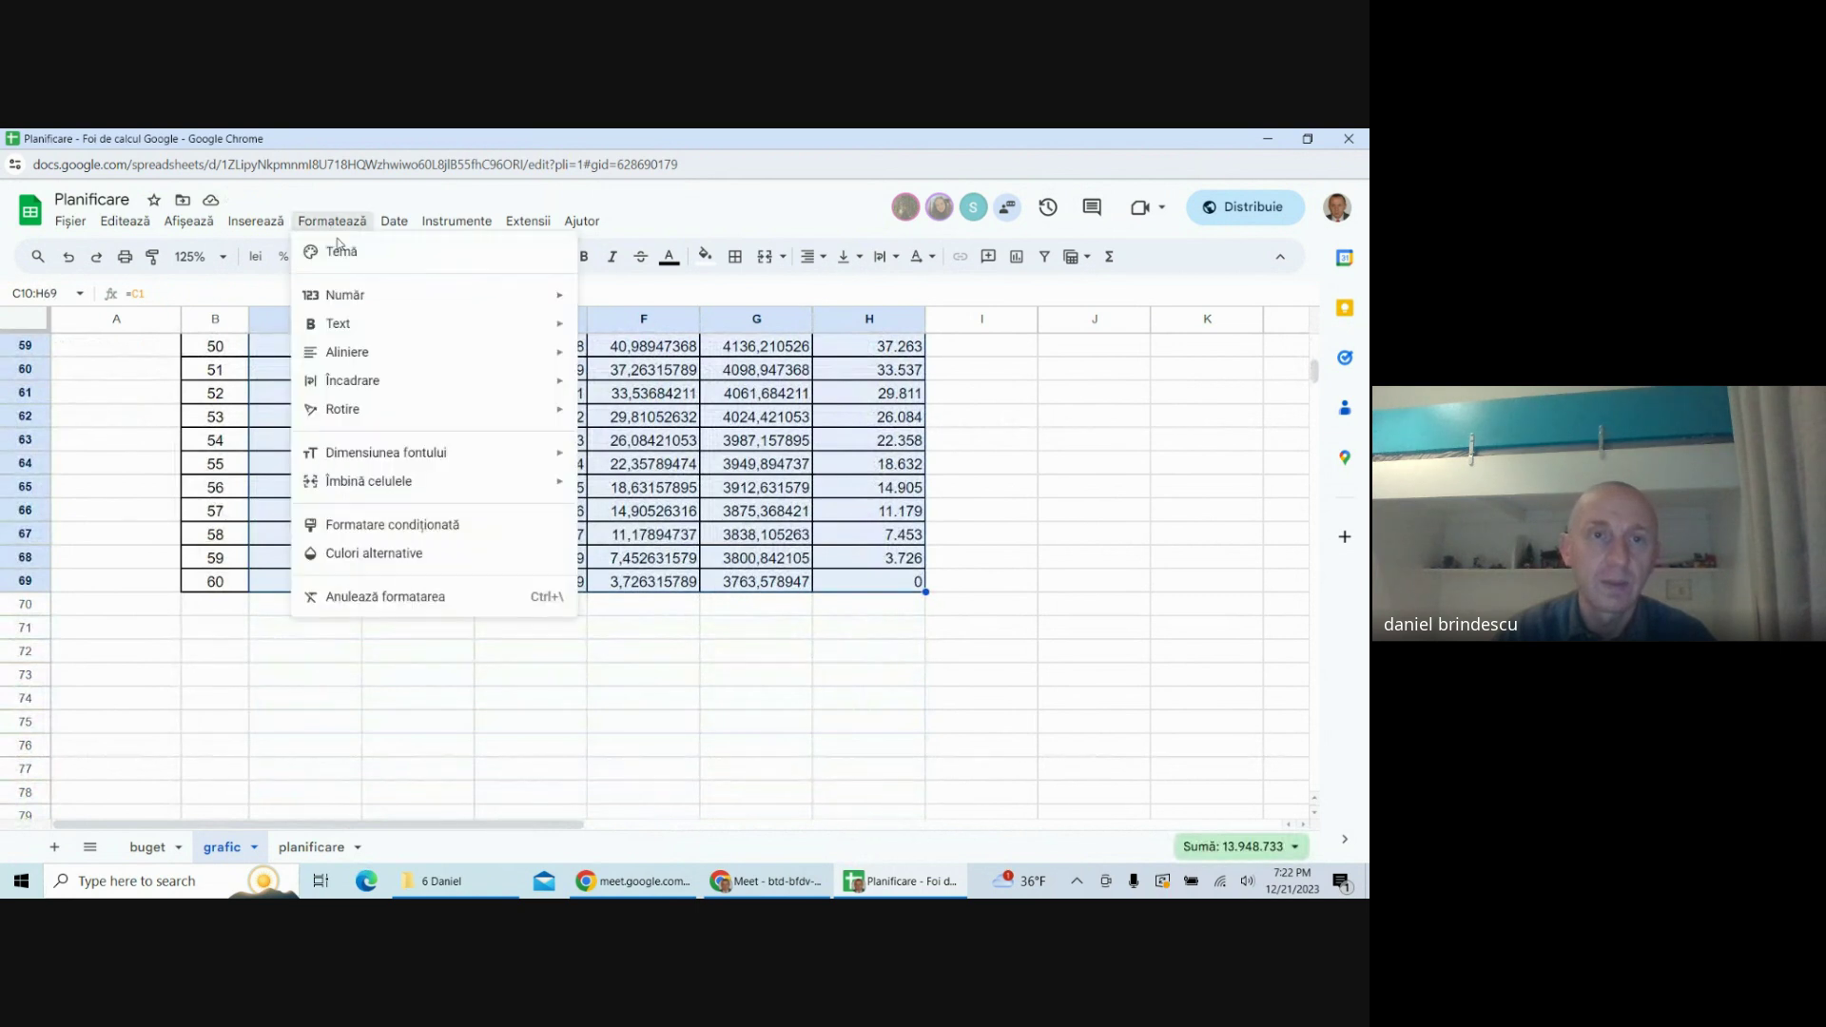
mouse_move(354, 295)
click(632, 355)
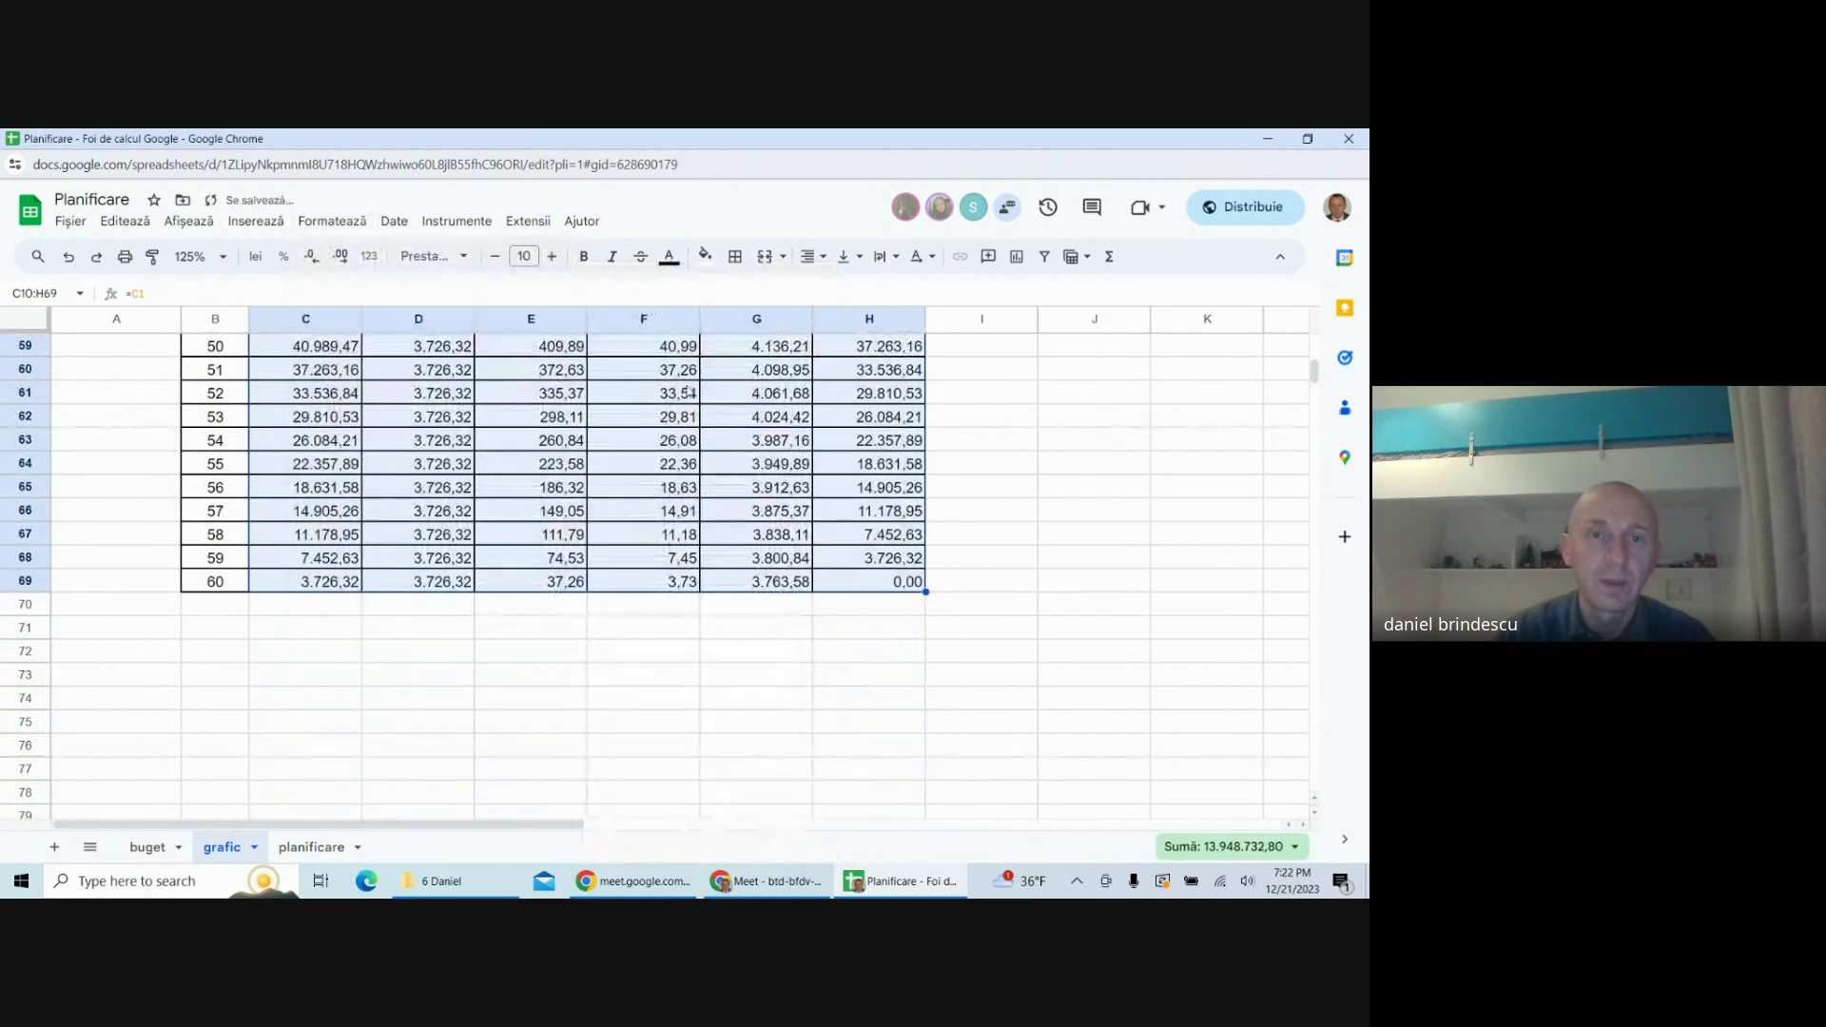
click(311, 255)
click(311, 256)
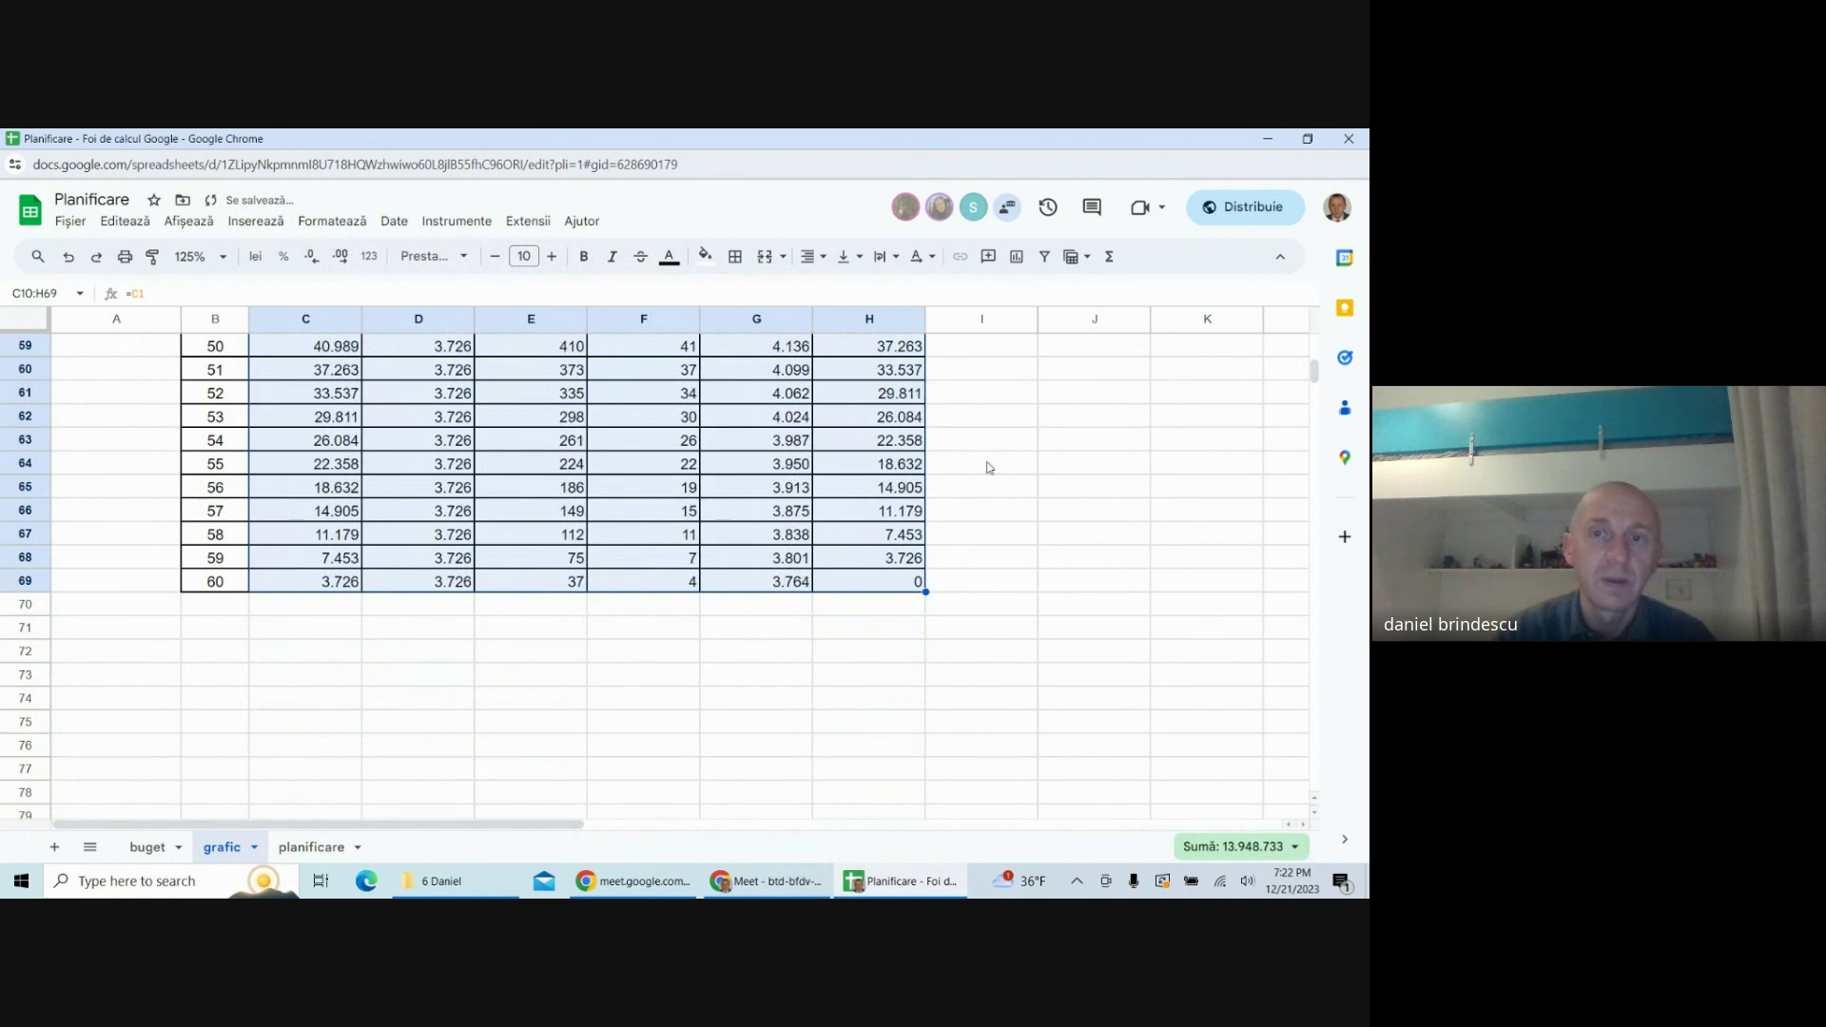
click(1051, 457)
- Set the Perioada de gratie in C3 to 24 months and check the Principal for month 25
scroll(947, 508, up, 10)
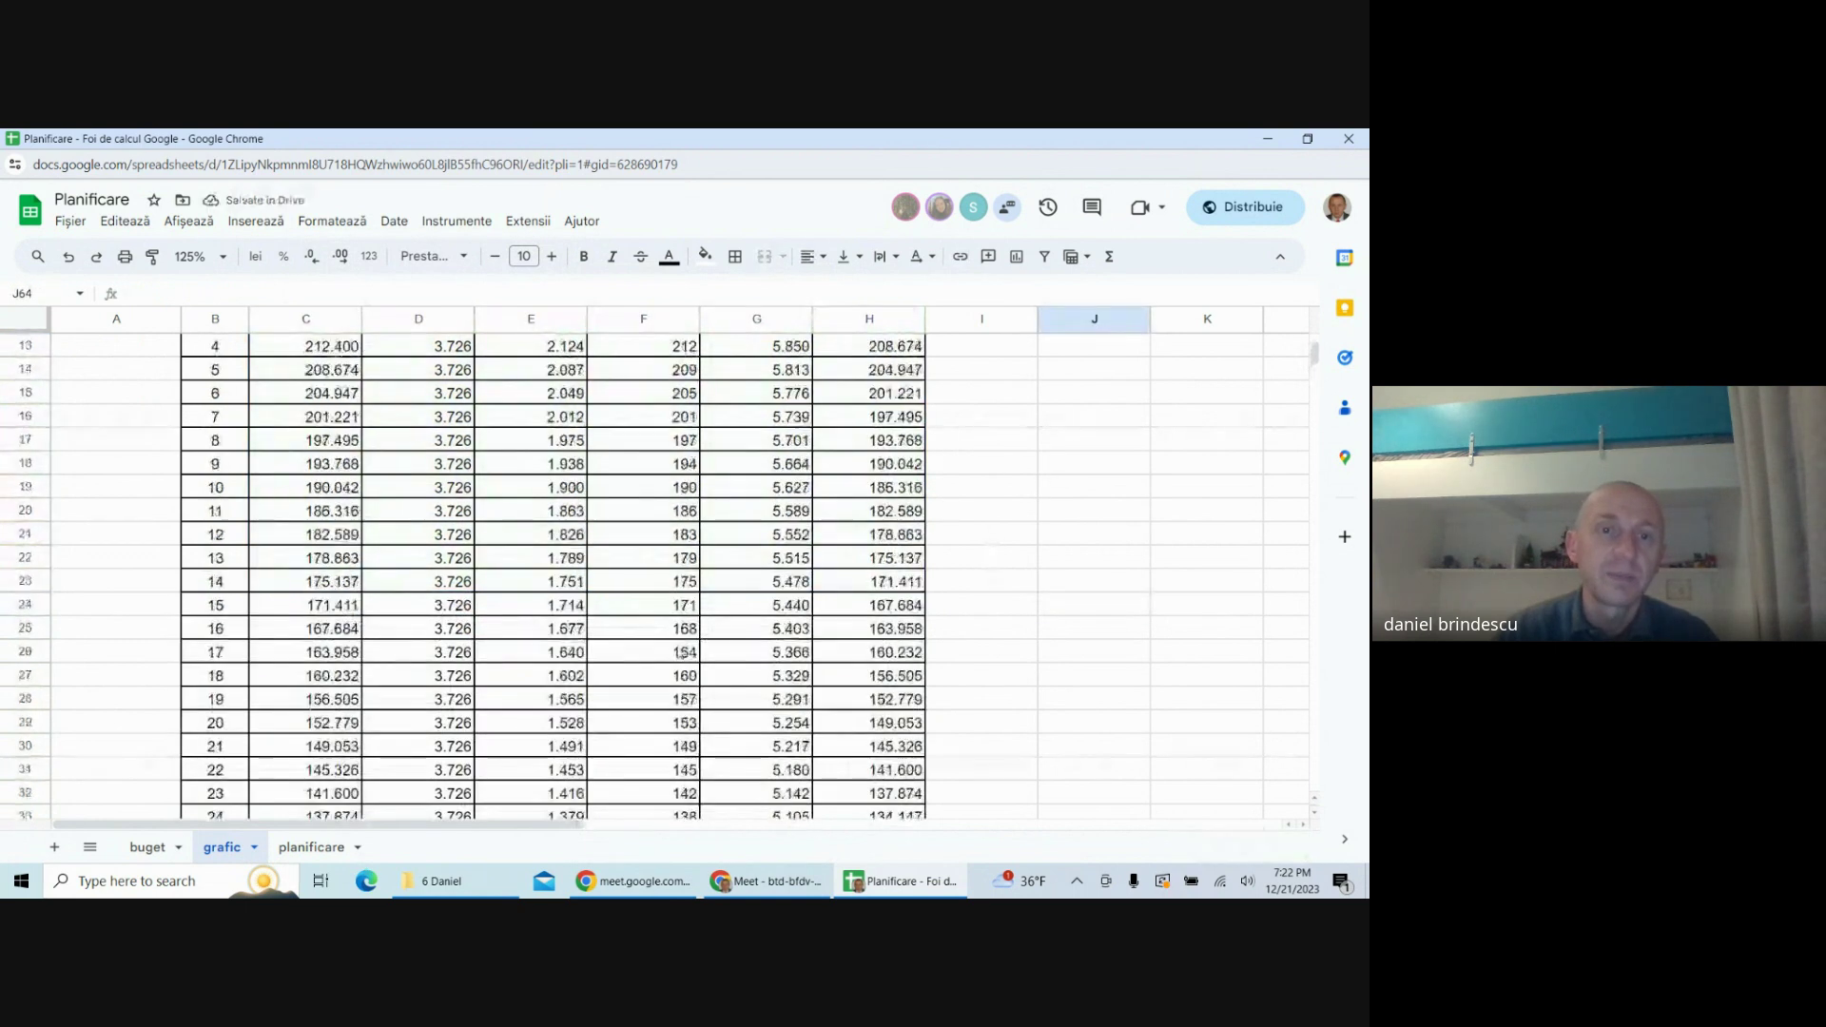
scroll(681, 652, up, 3)
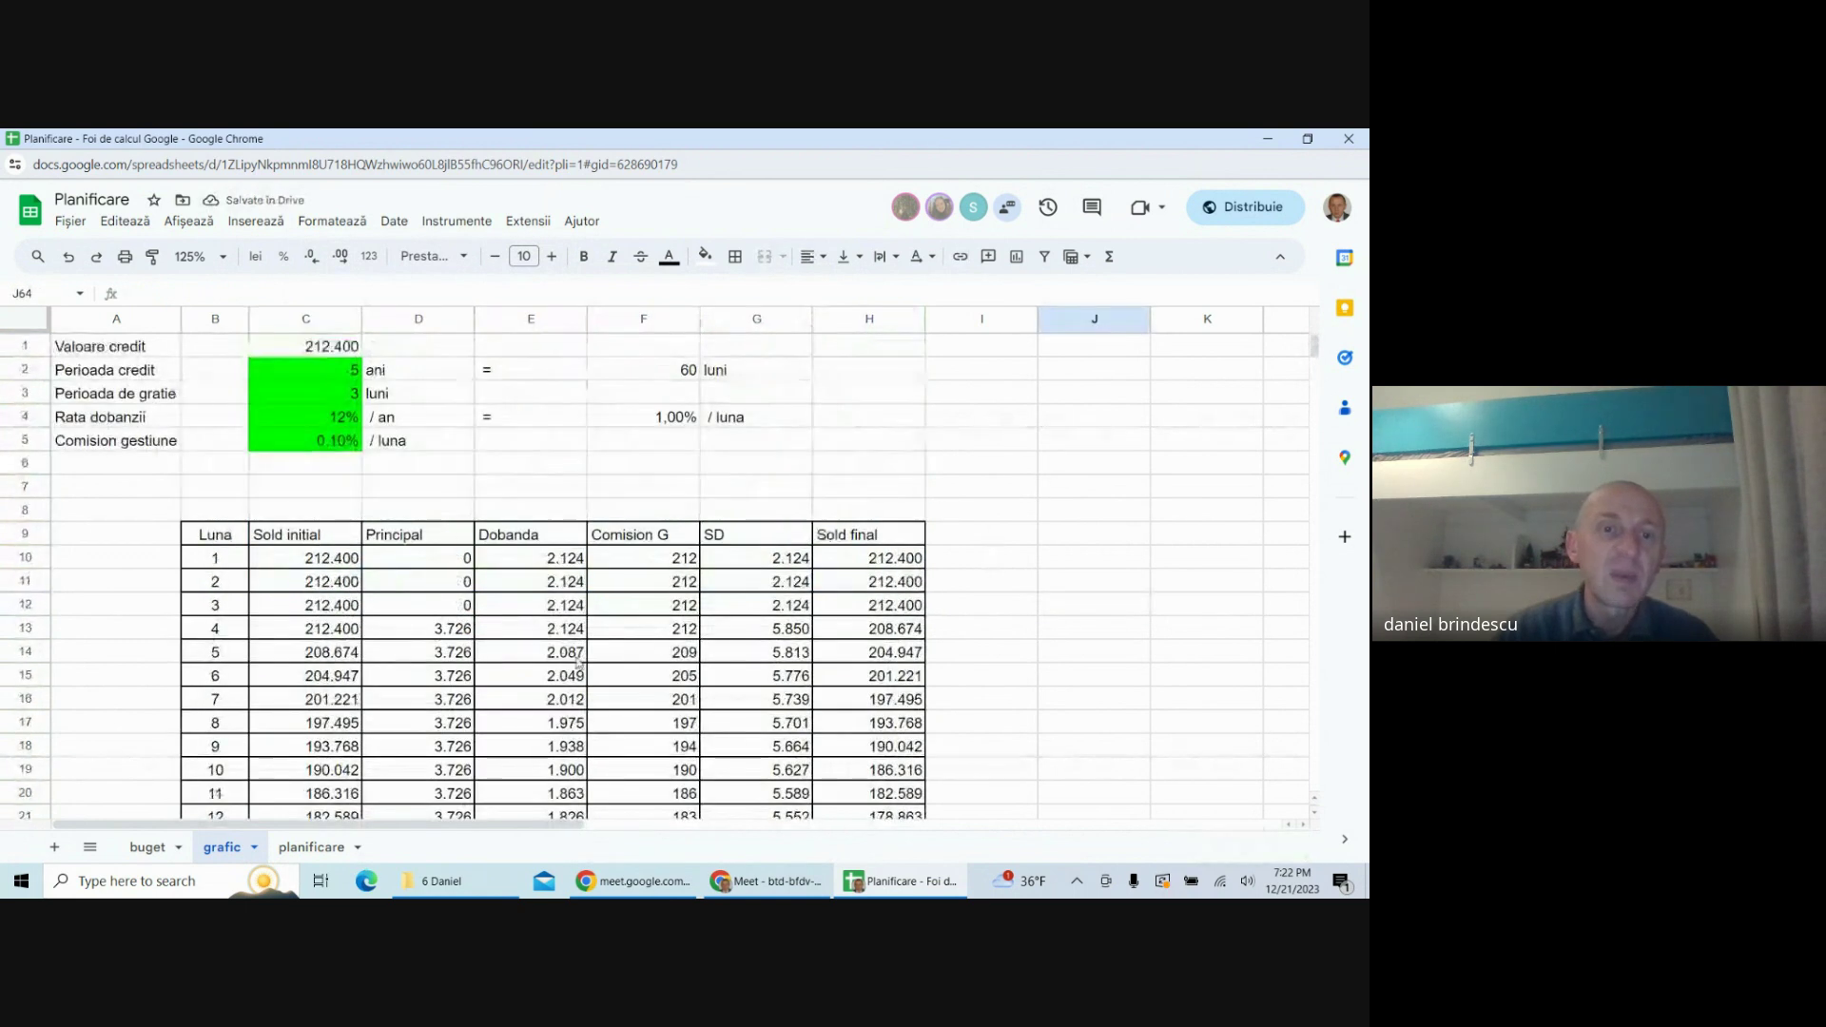
click(319, 397)
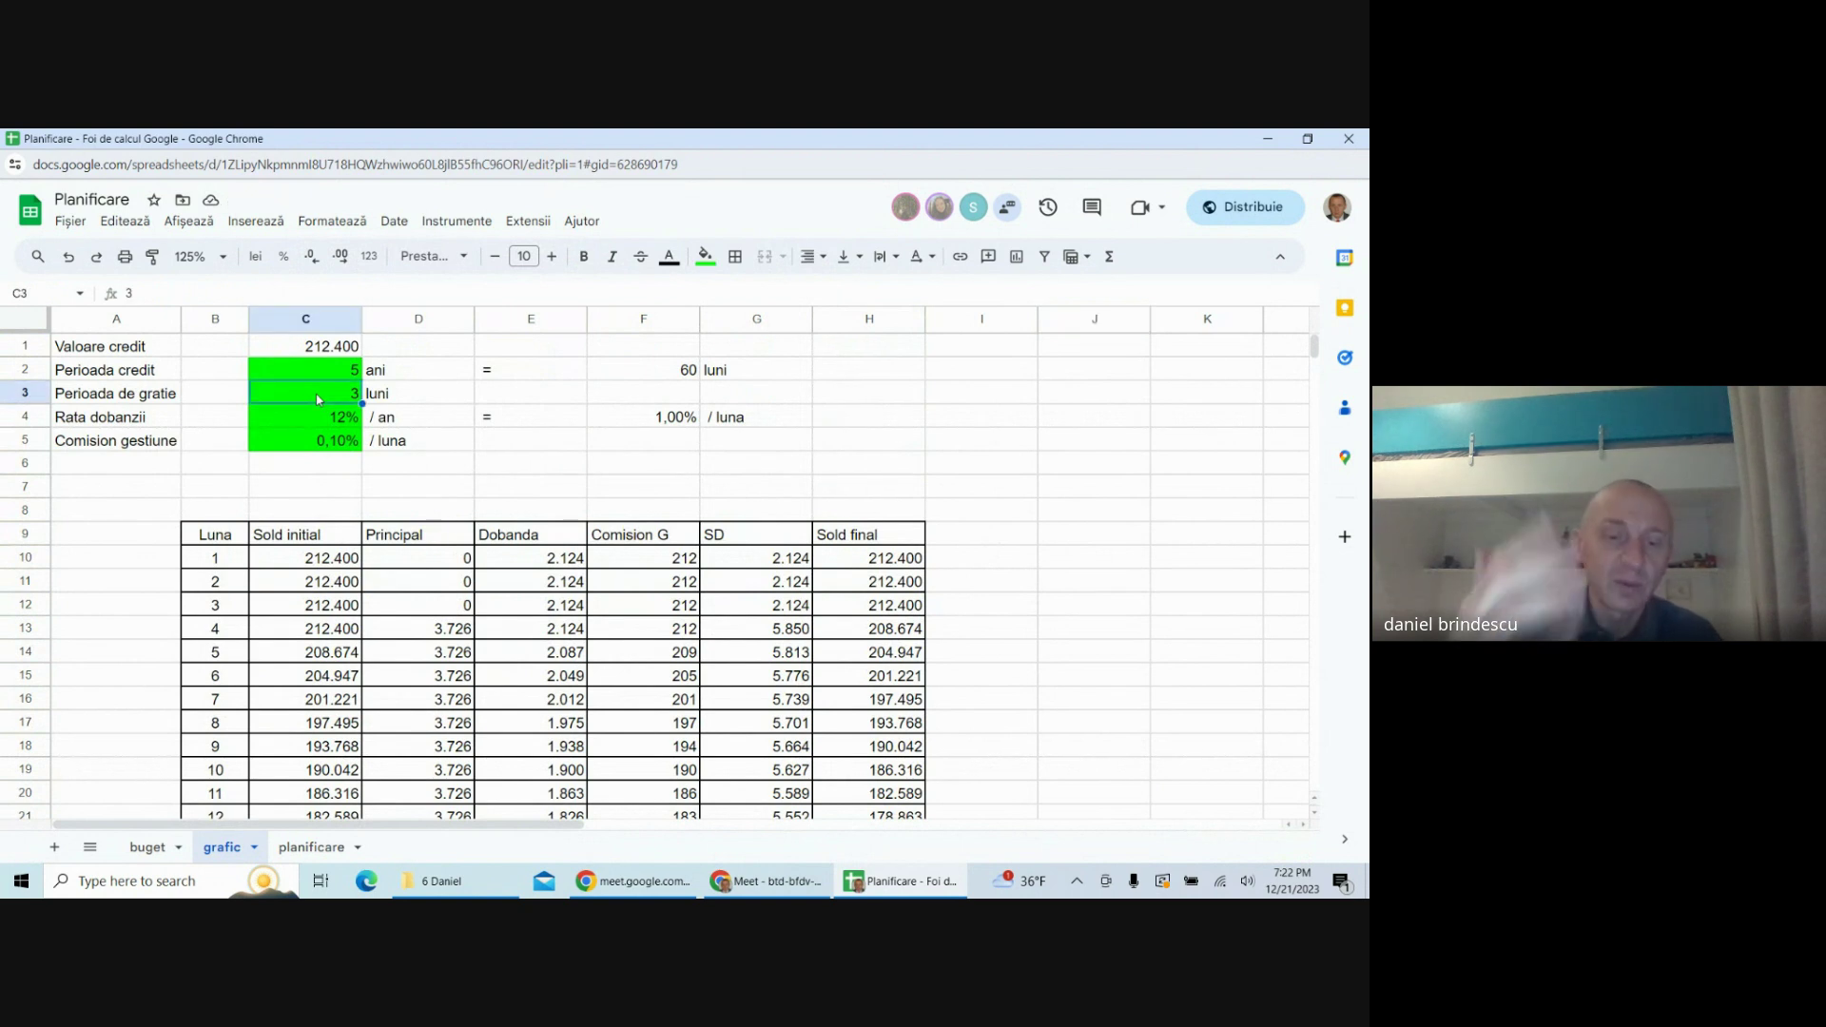
text(24)
key(Return)
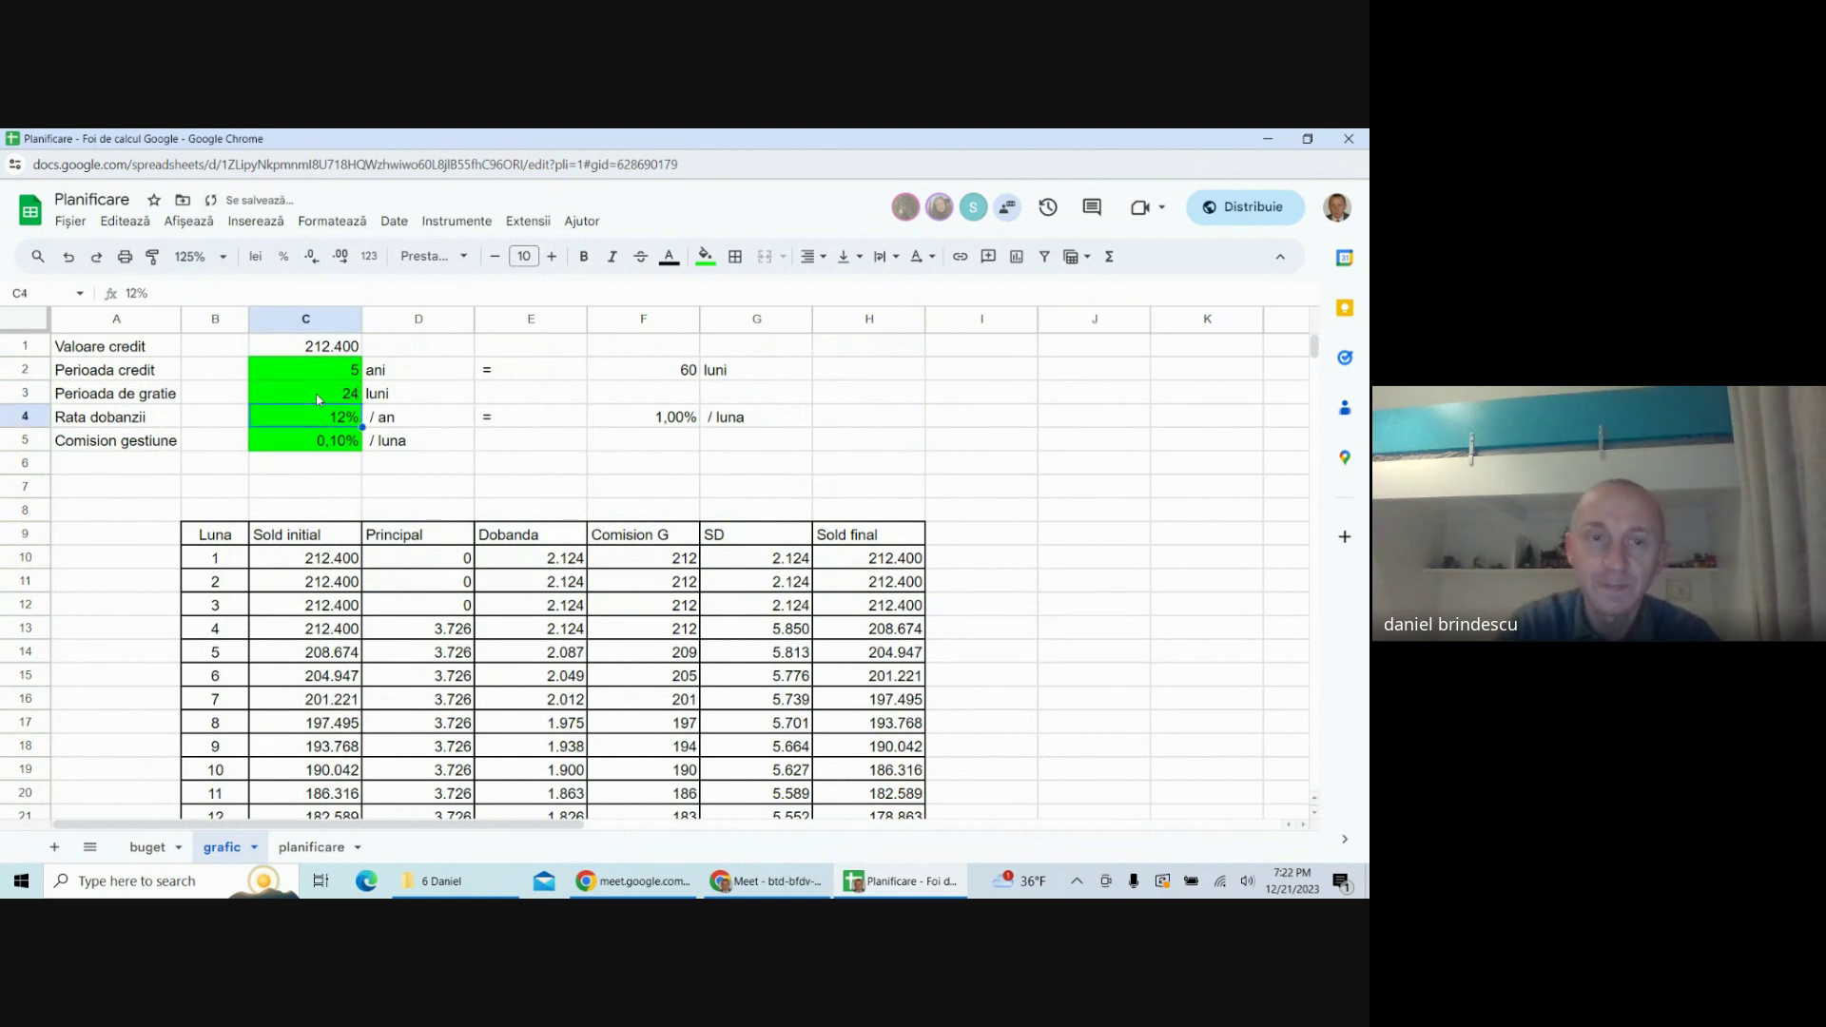
scroll(547, 482, down, 6)
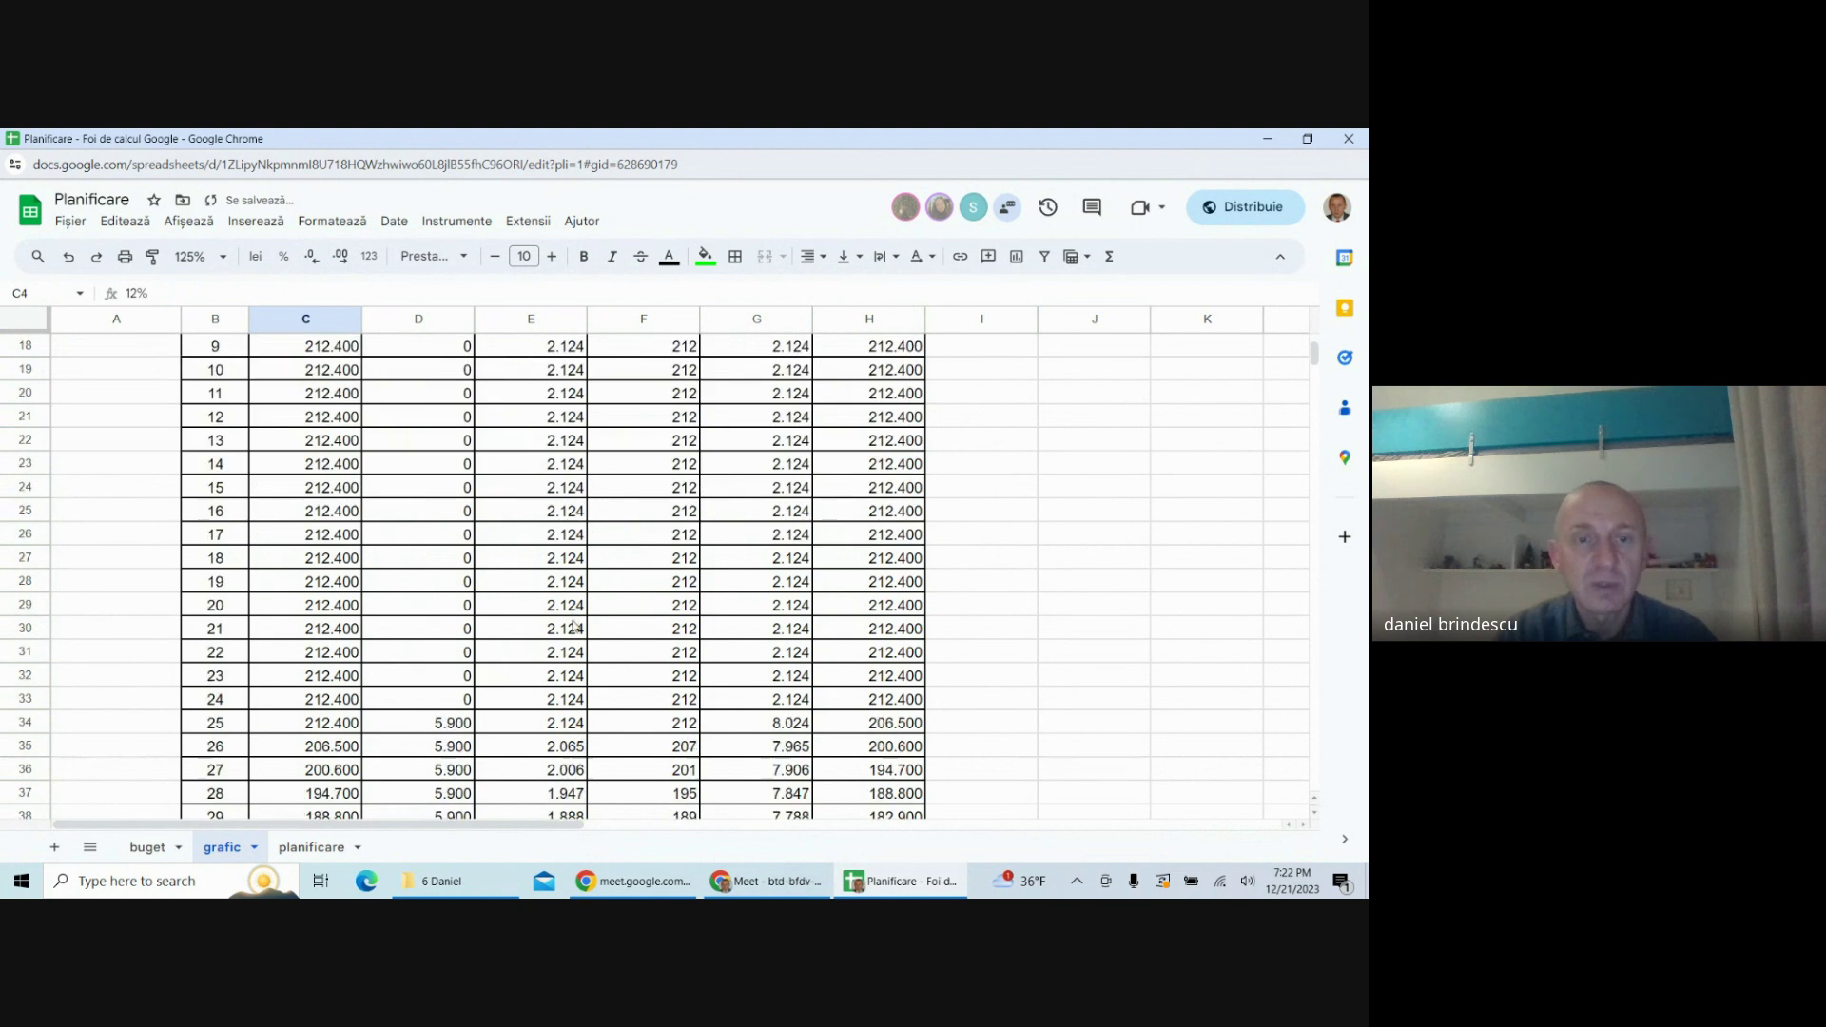
click(434, 603)
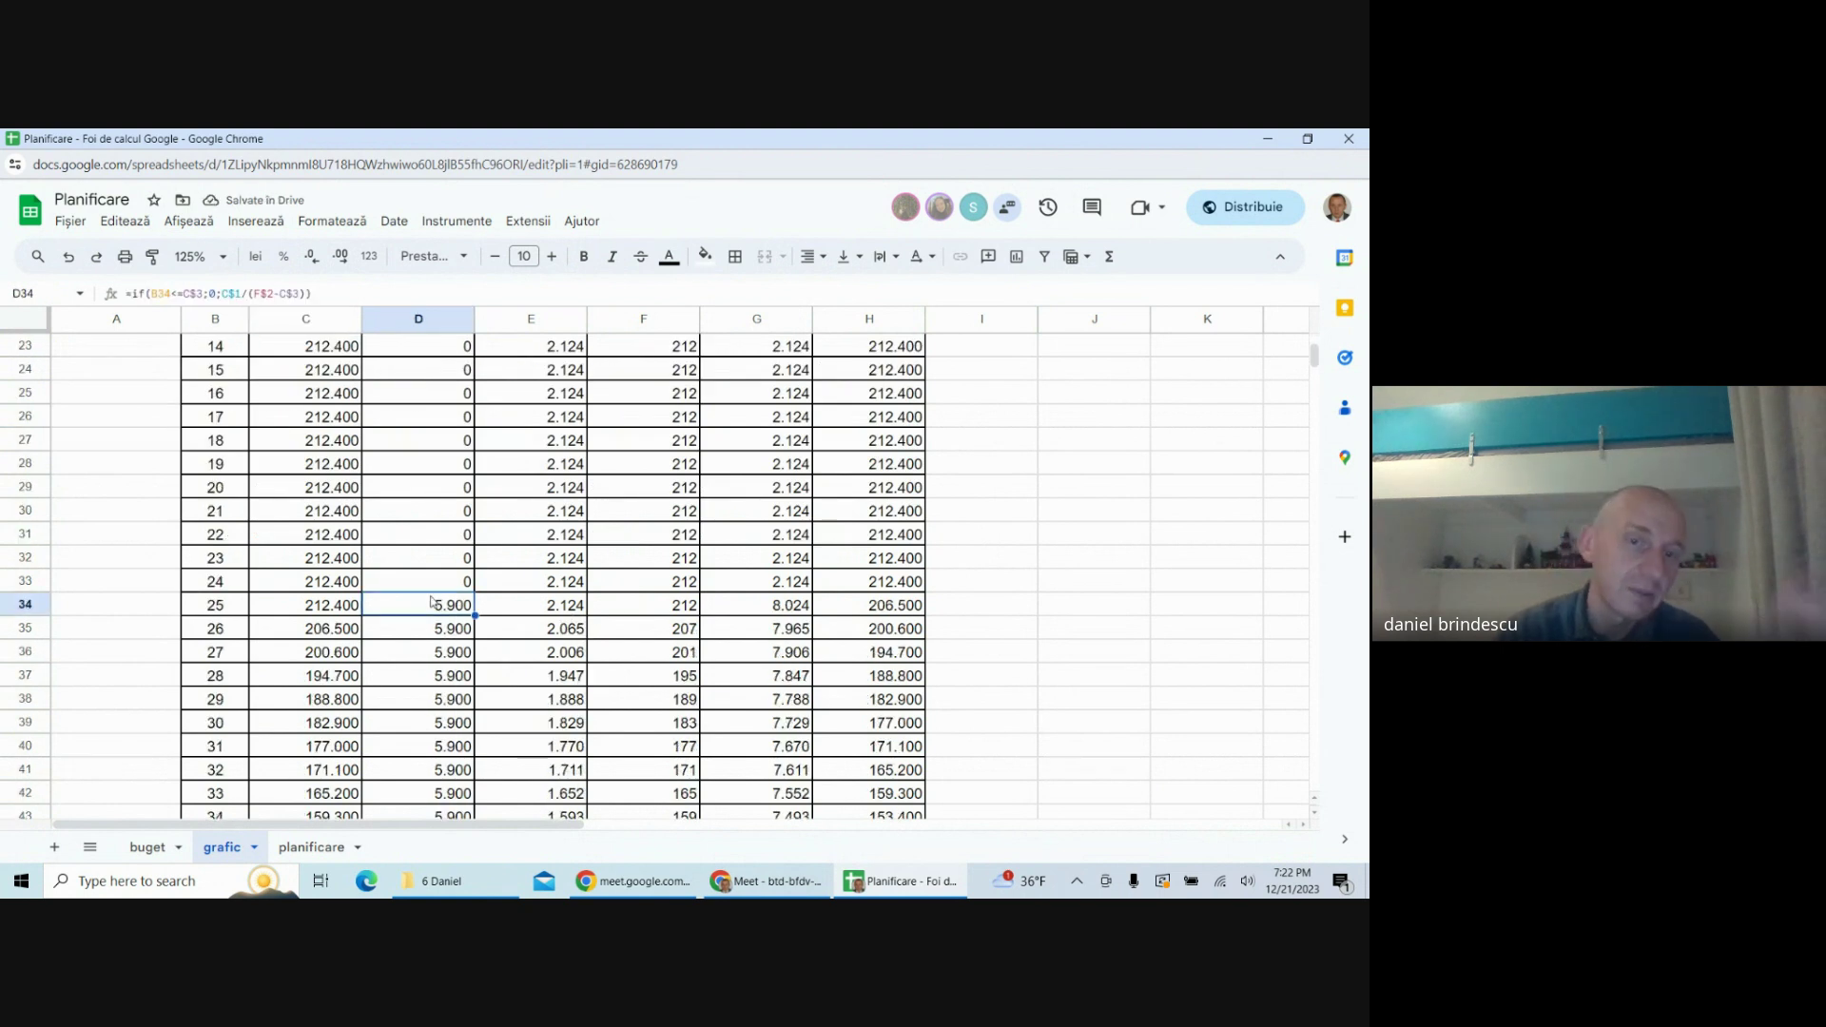
click(1145, 511)
scroll(788, 617, up, 7)
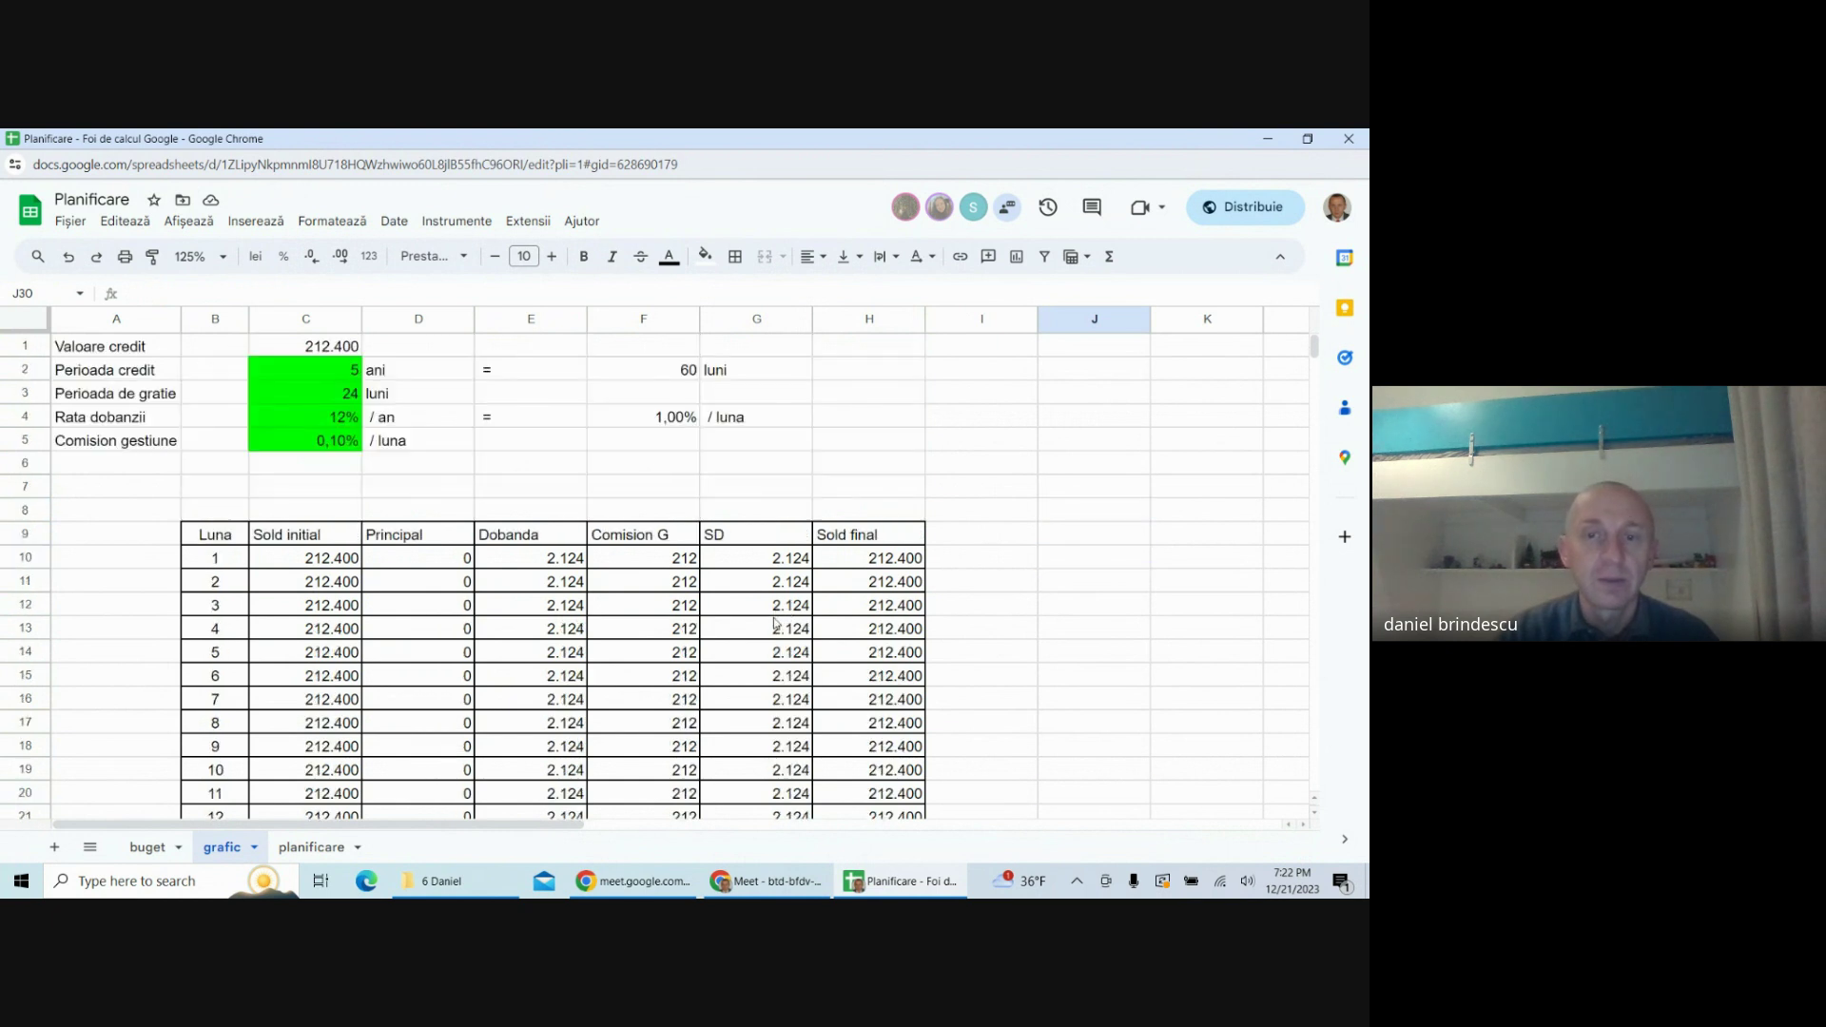
click(1022, 637)
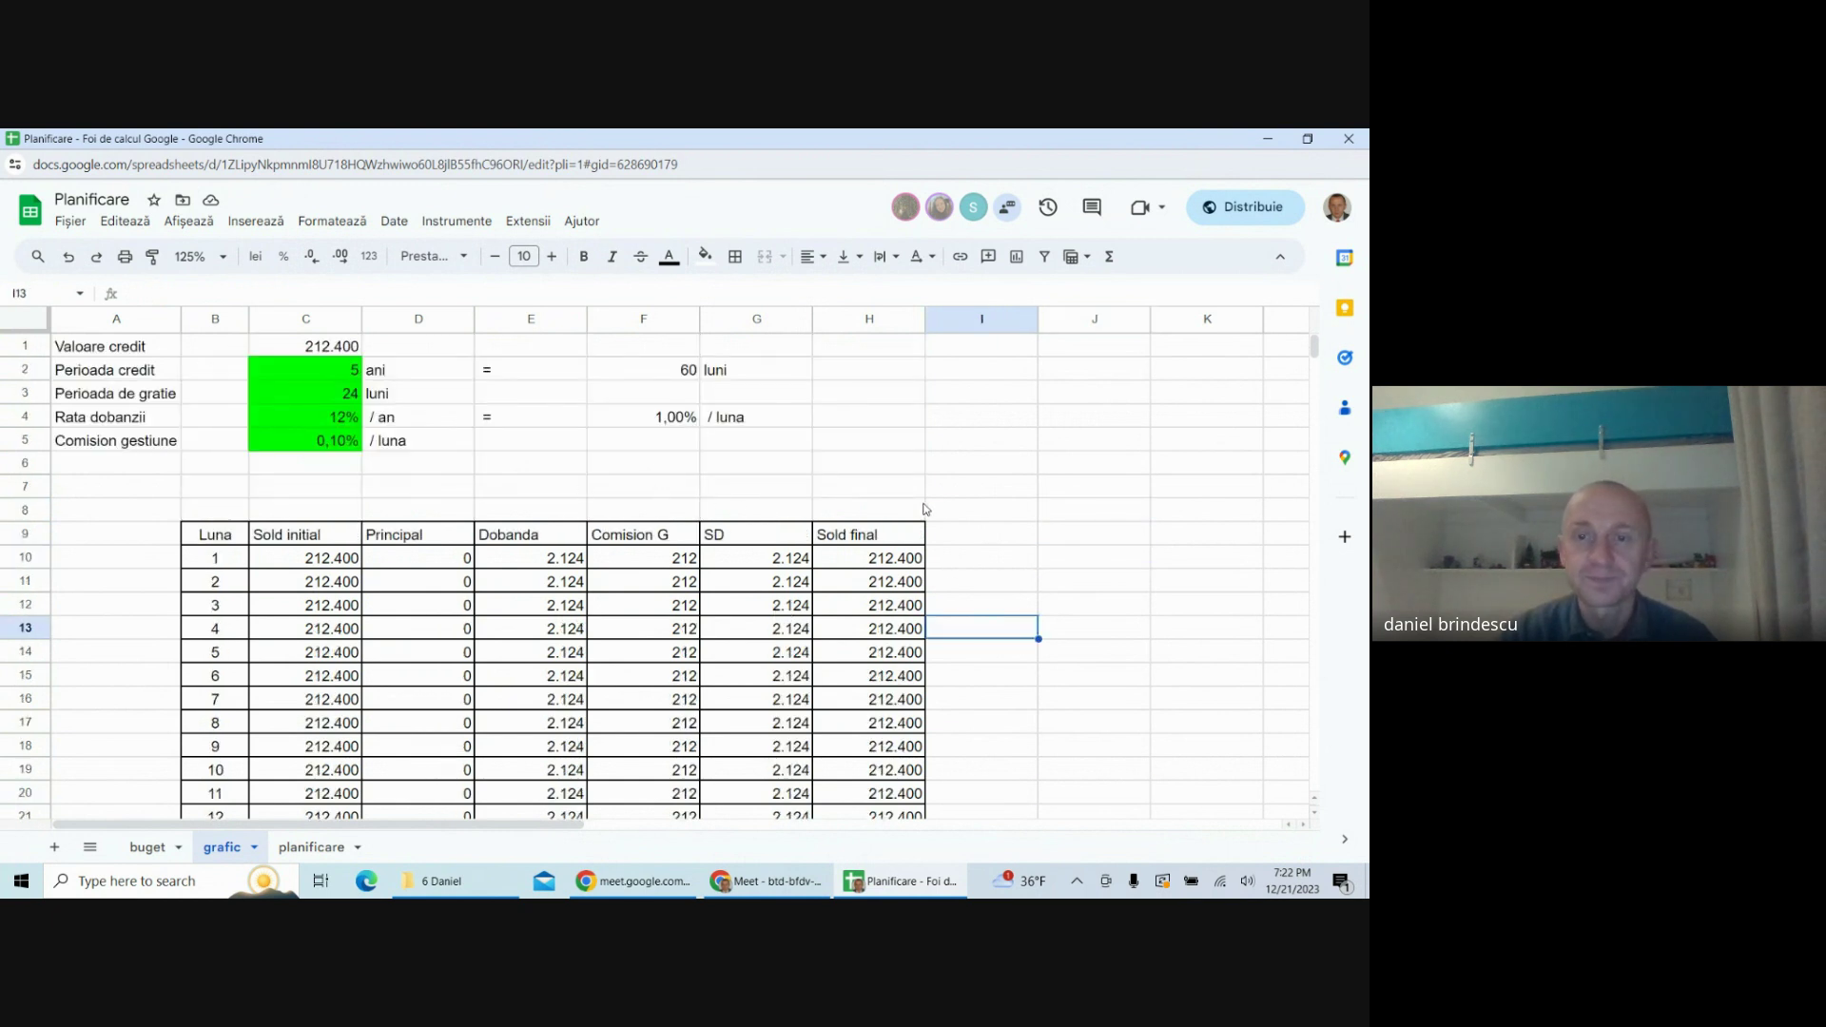
click(950, 492)
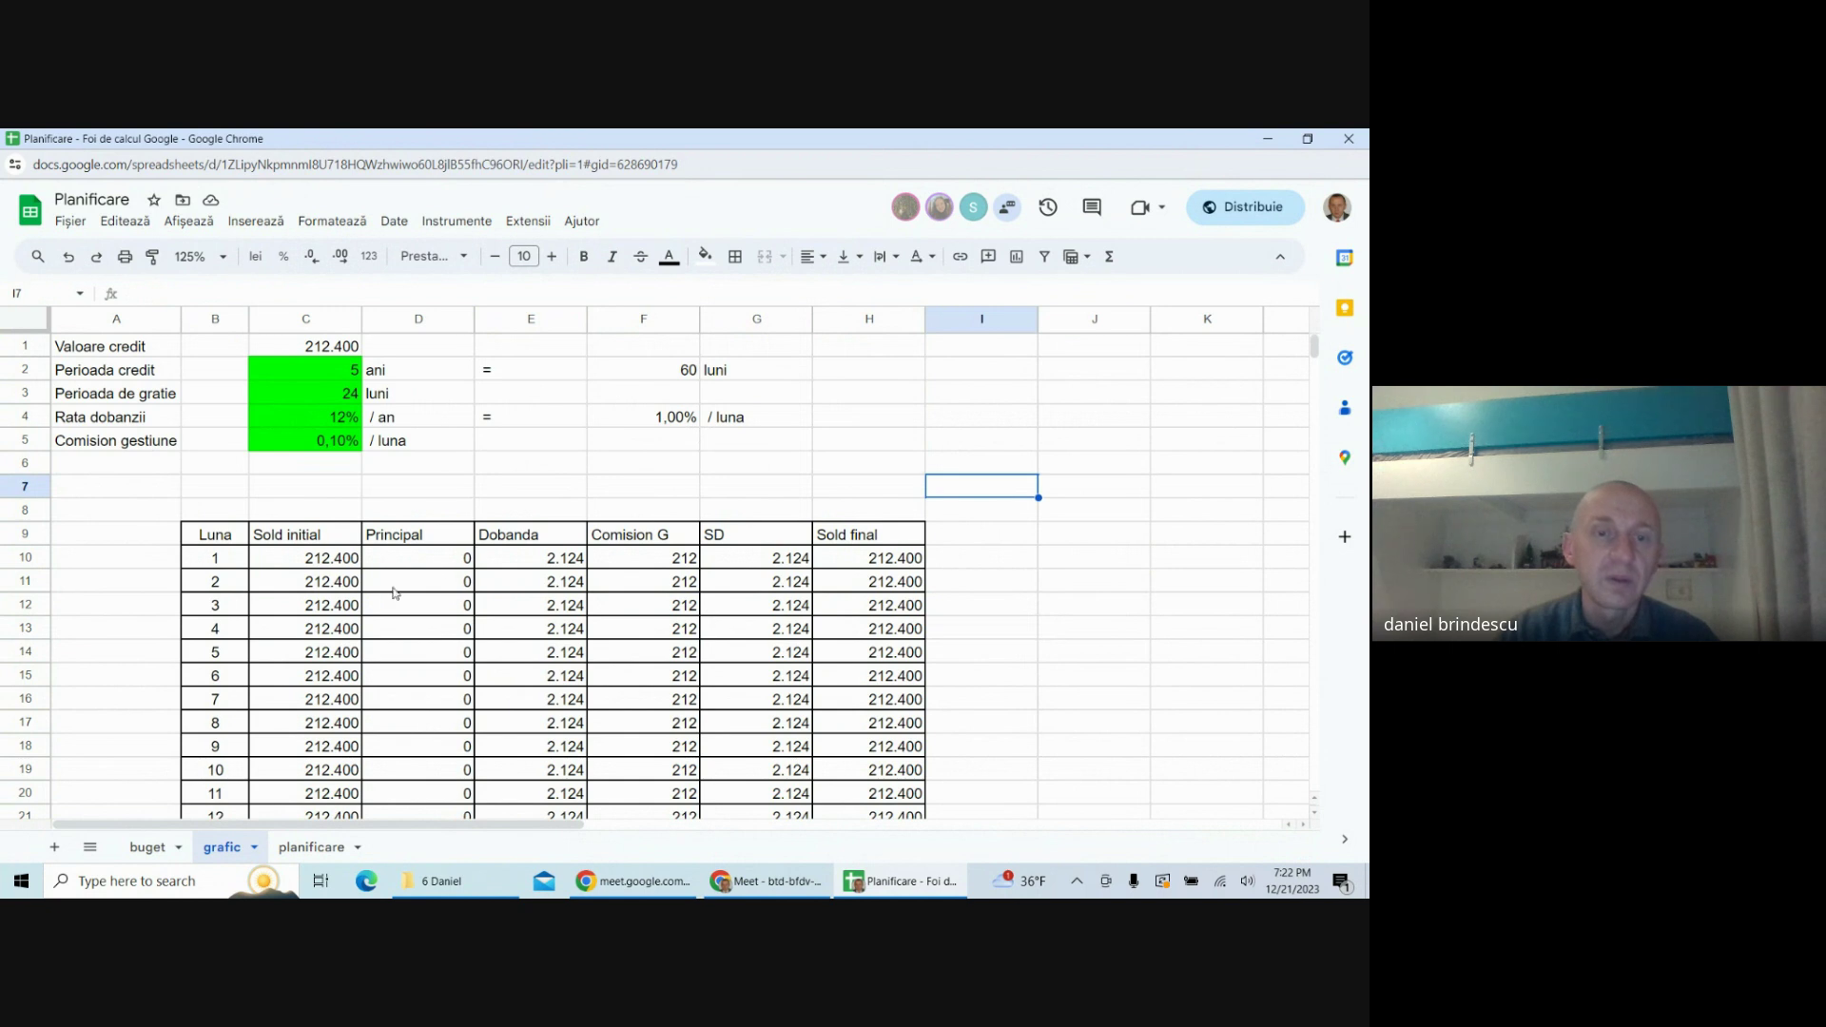
click(547, 566)
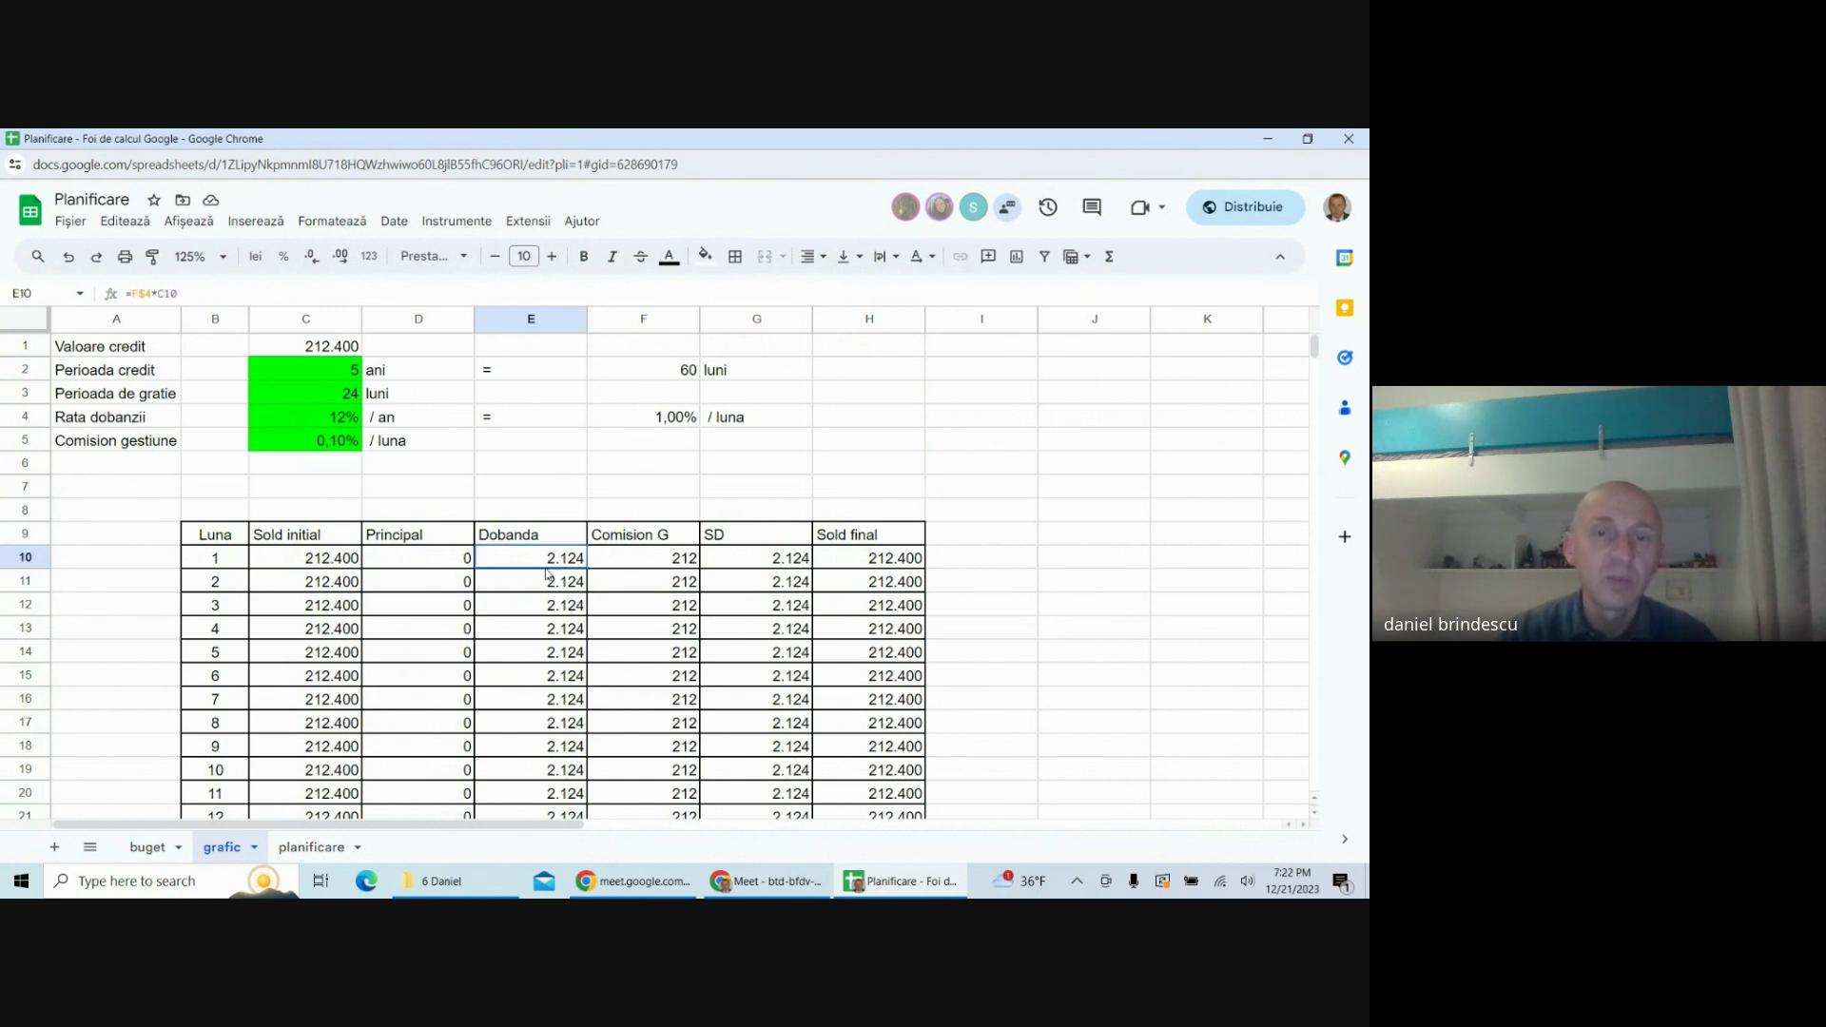
click(645, 587)
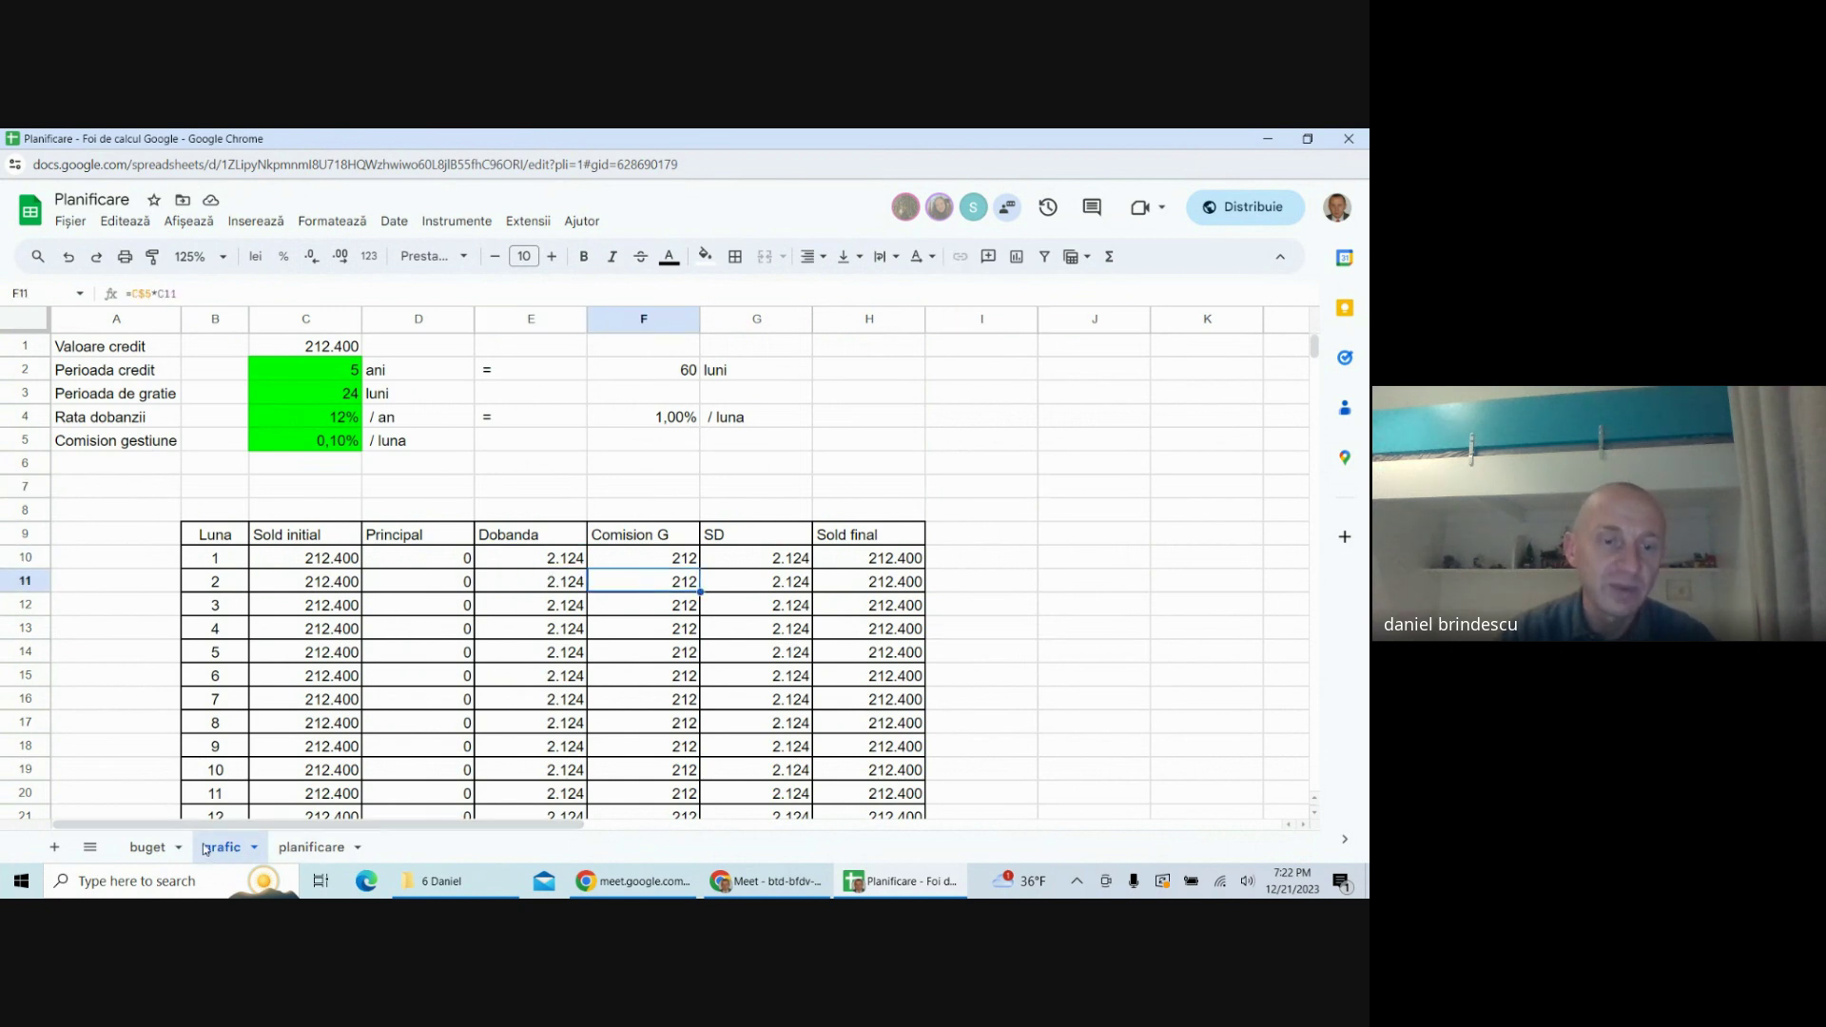
- Open the planificare sheet and examine the calendar years in row 2 above the Buget de venituri și cheltuieli table
click(310, 846)
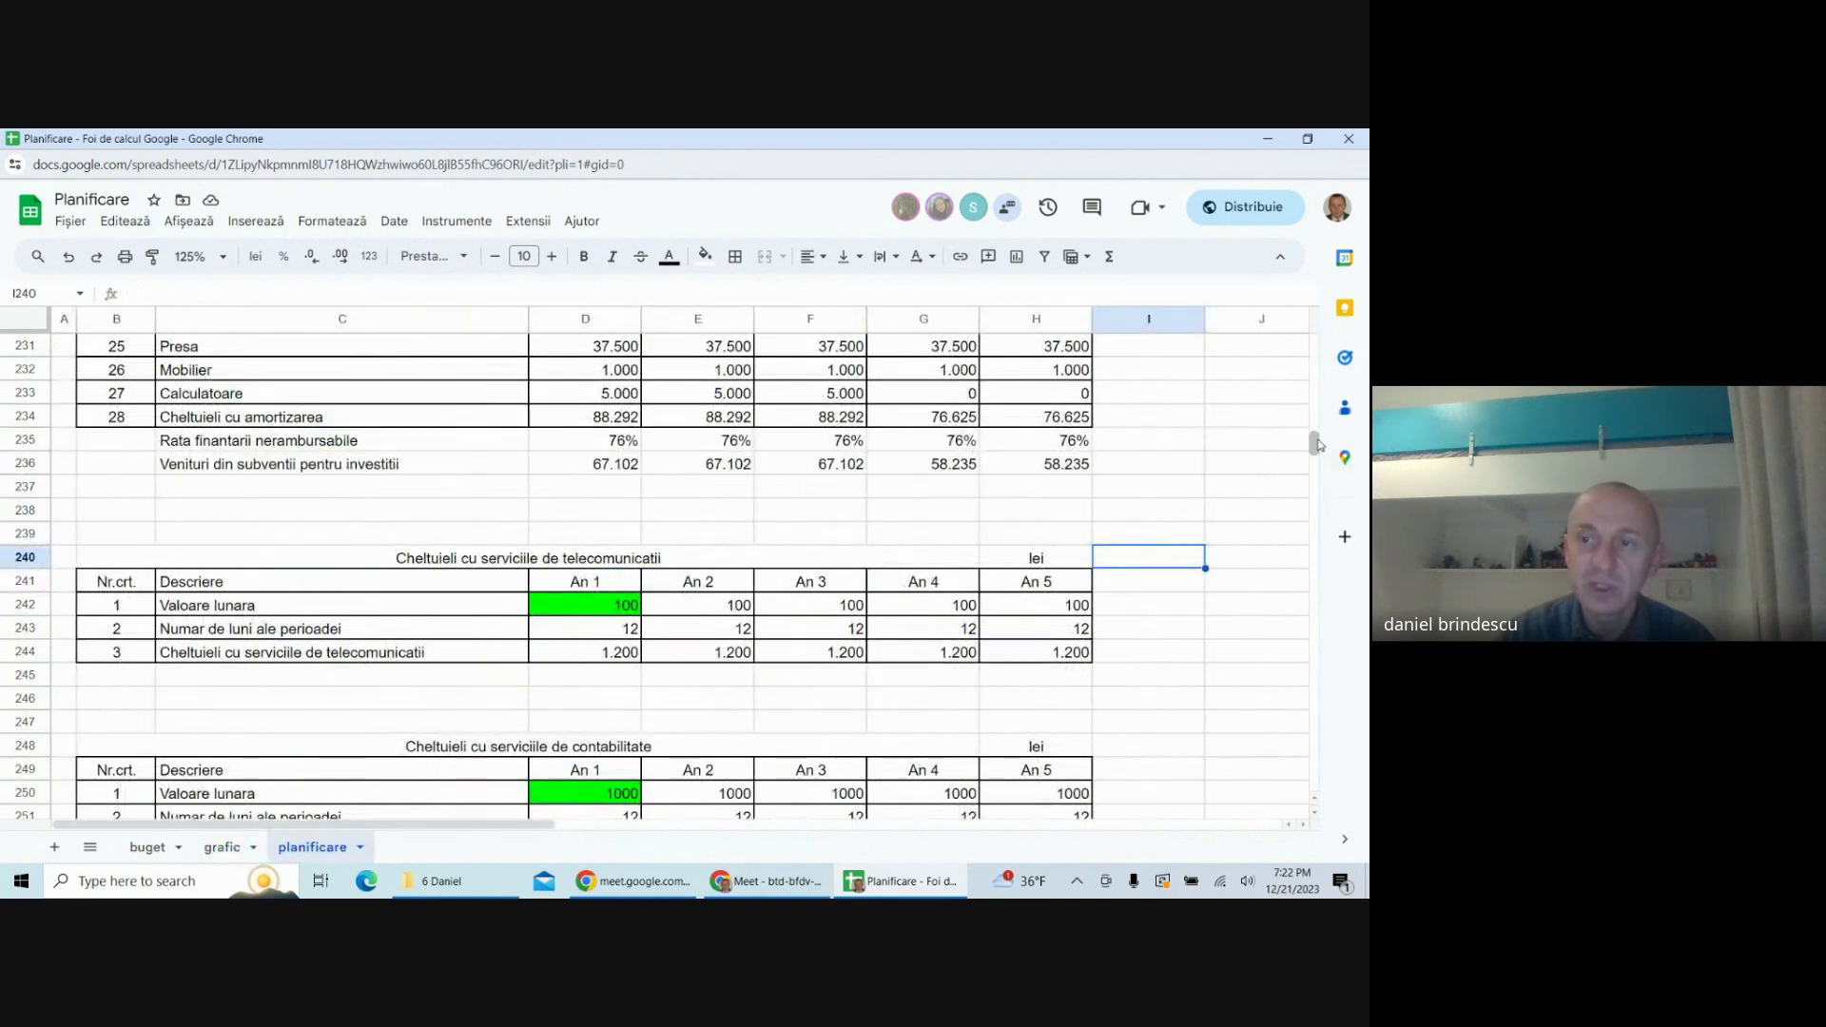
drag(1315, 443, 1314, 349)
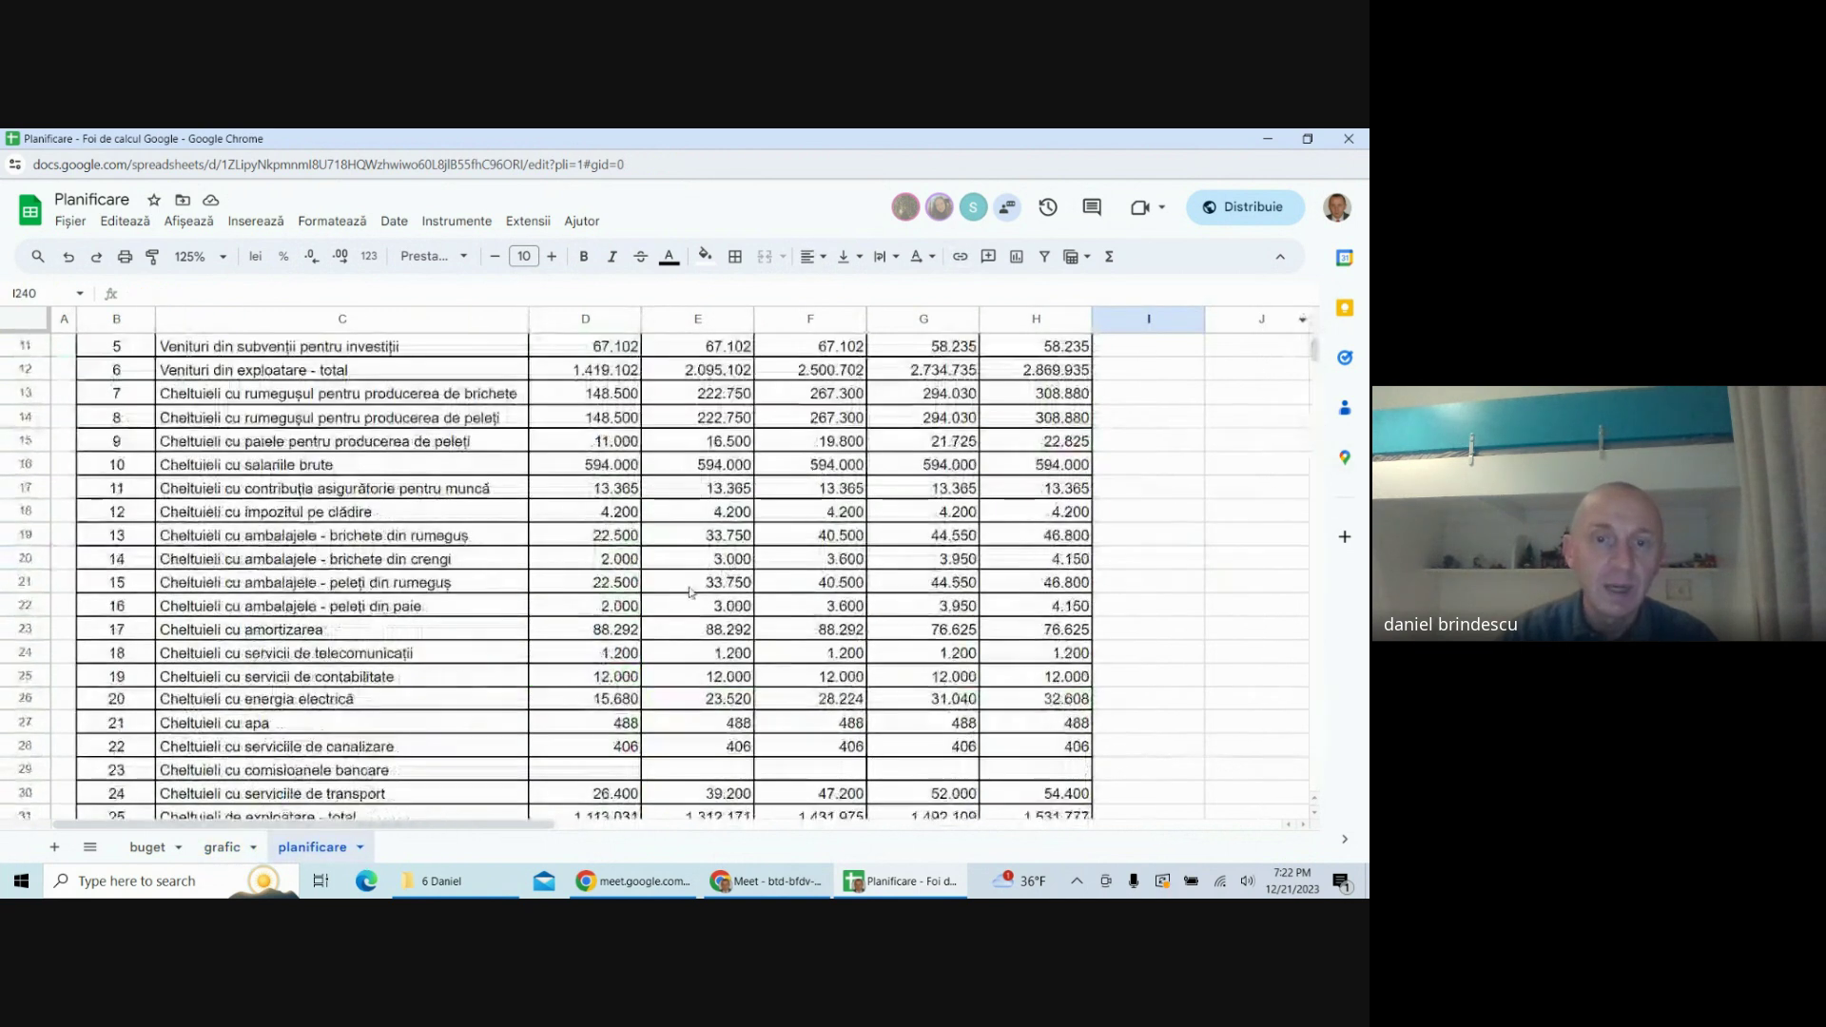
scroll(689, 591, up, 4)
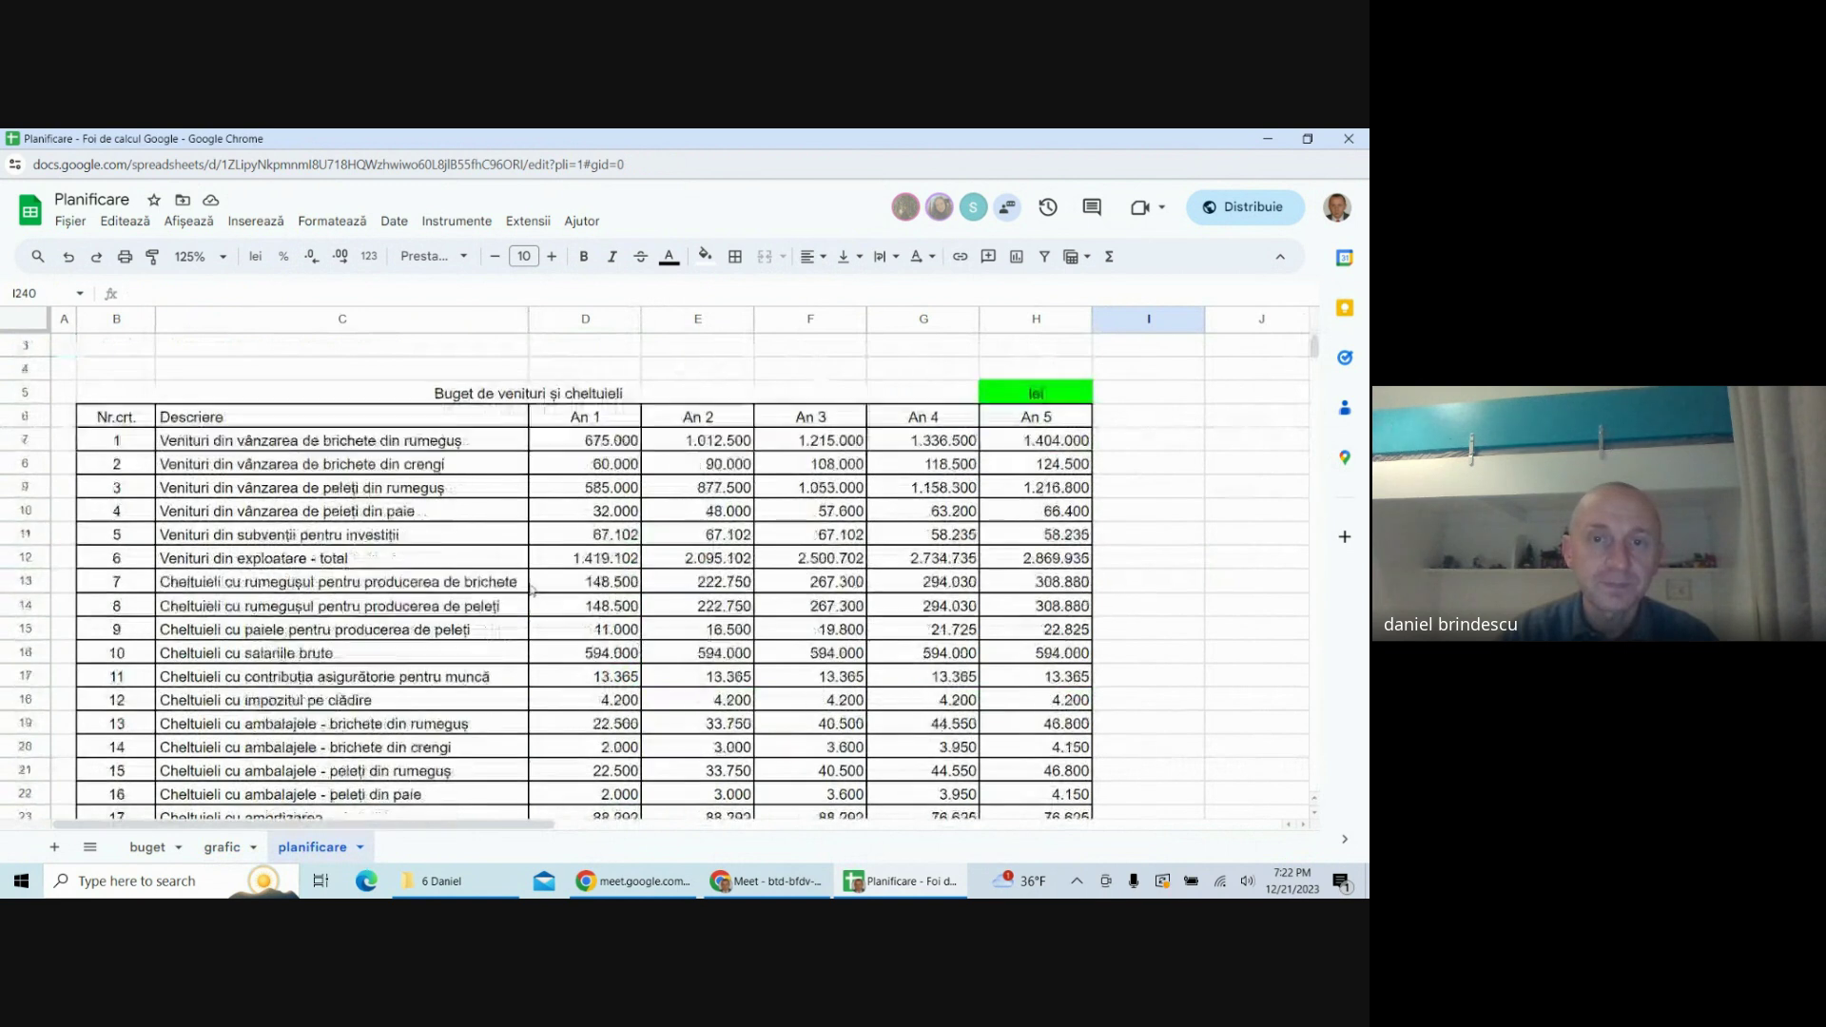
scroll(533, 590, up, 1)
click(609, 367)
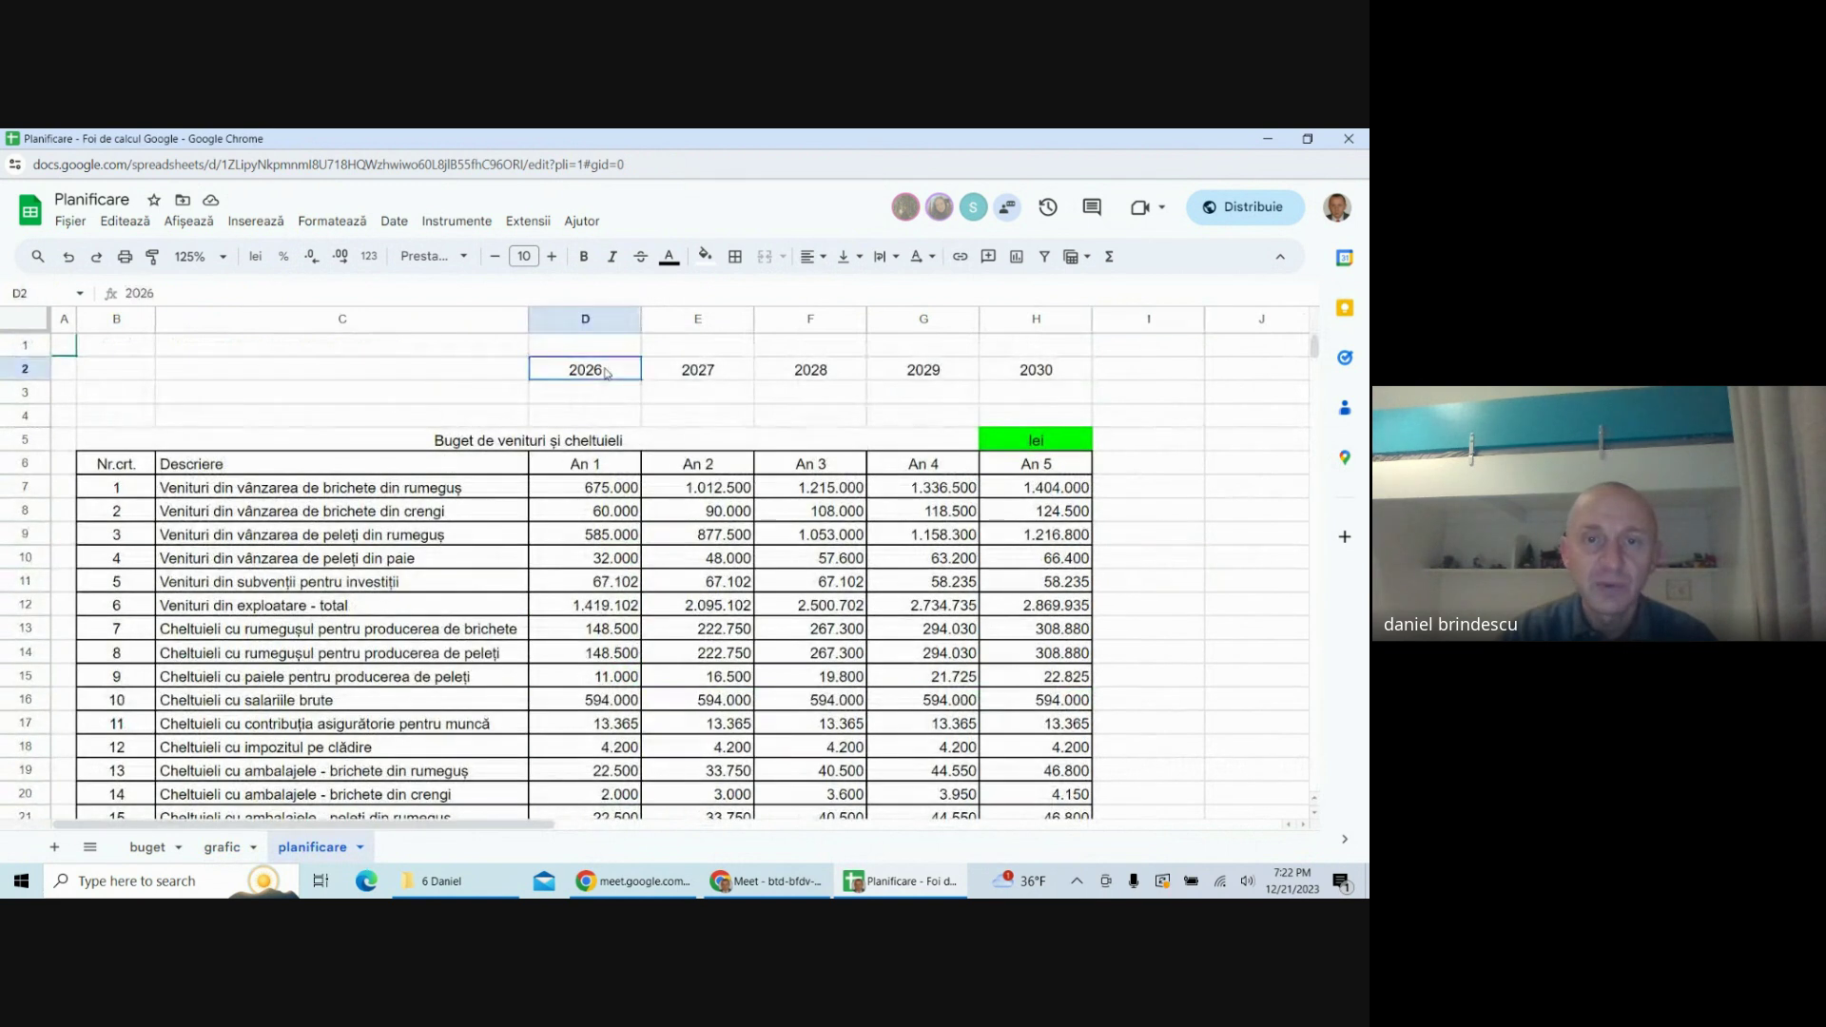
click(708, 379)
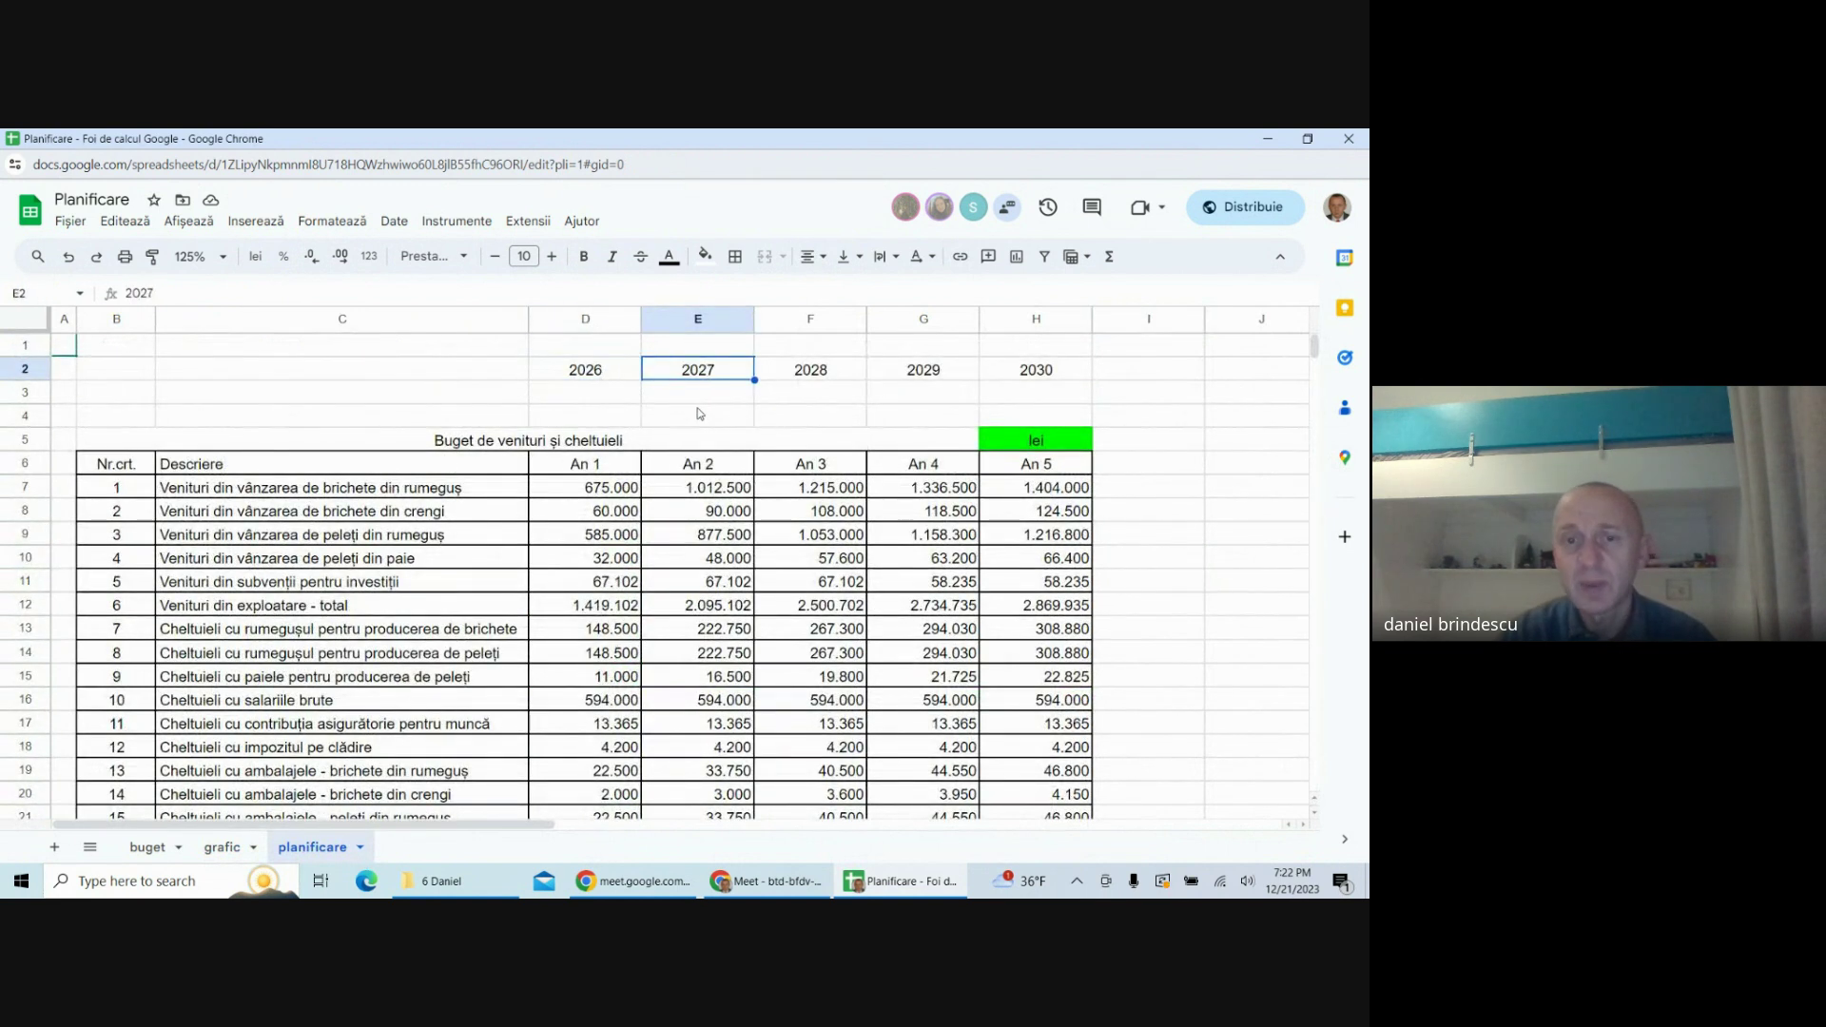
click(799, 376)
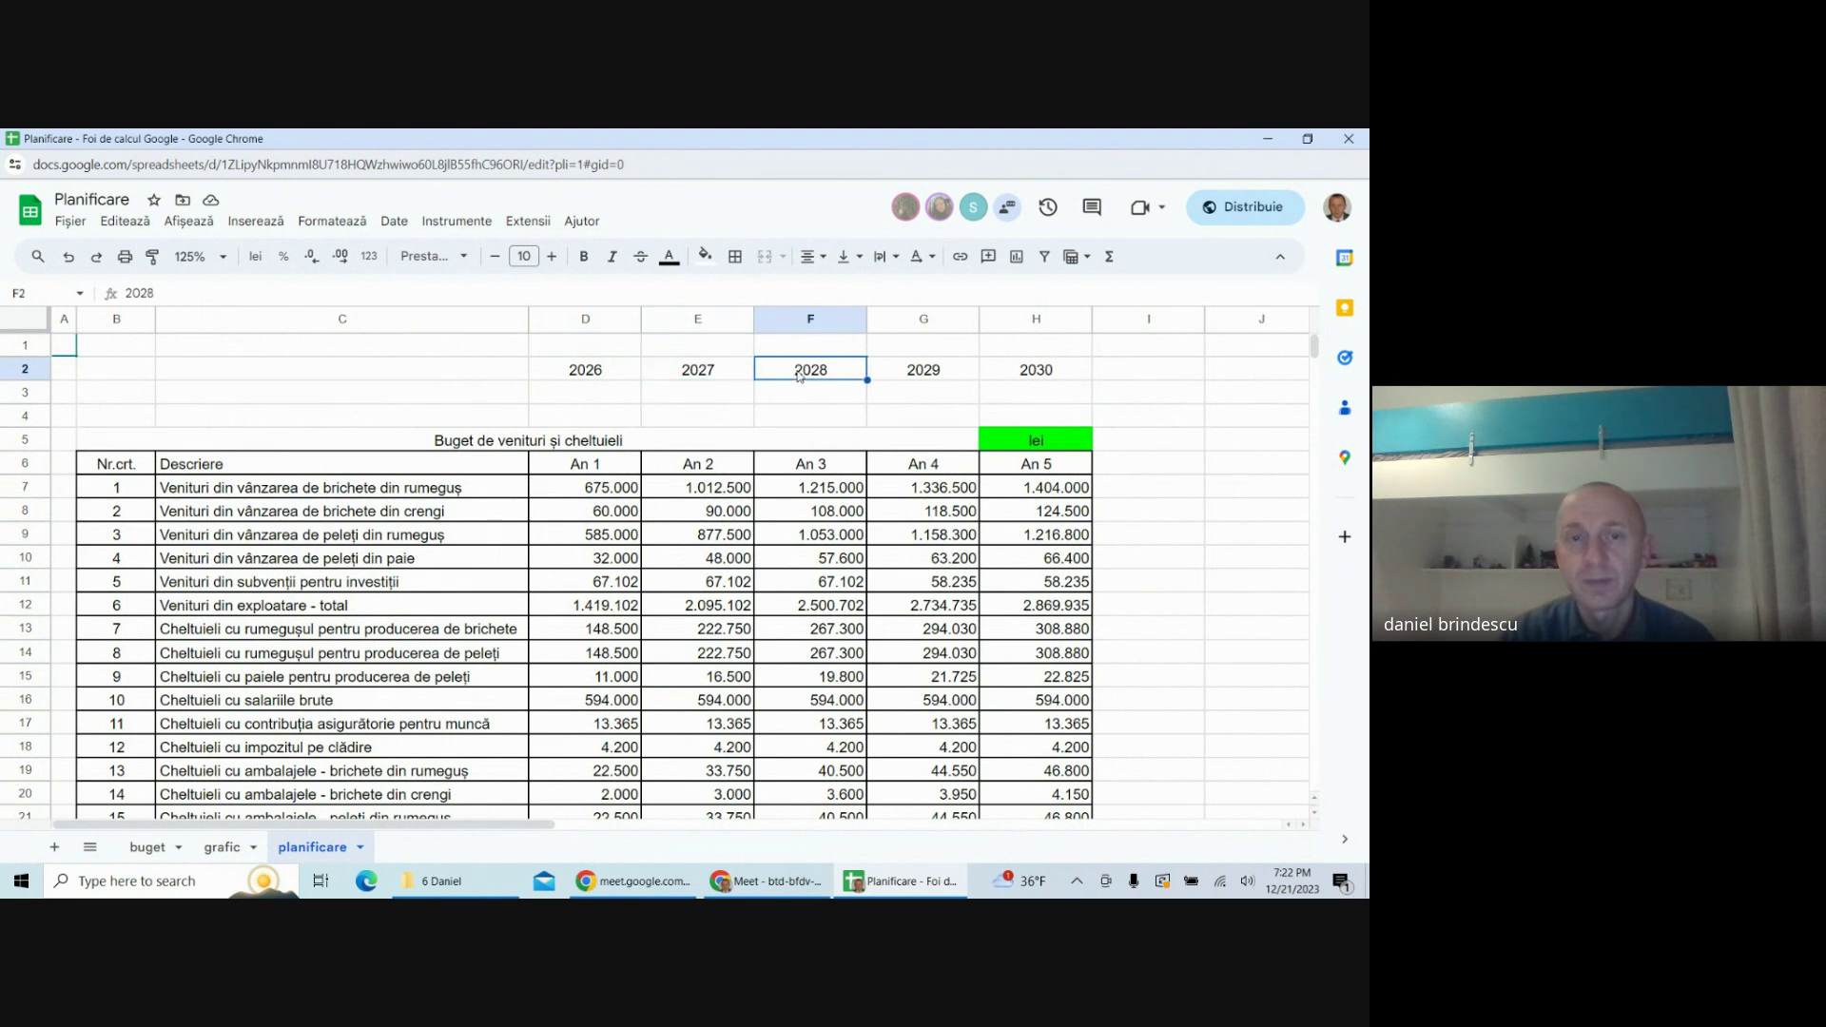
click(584, 369)
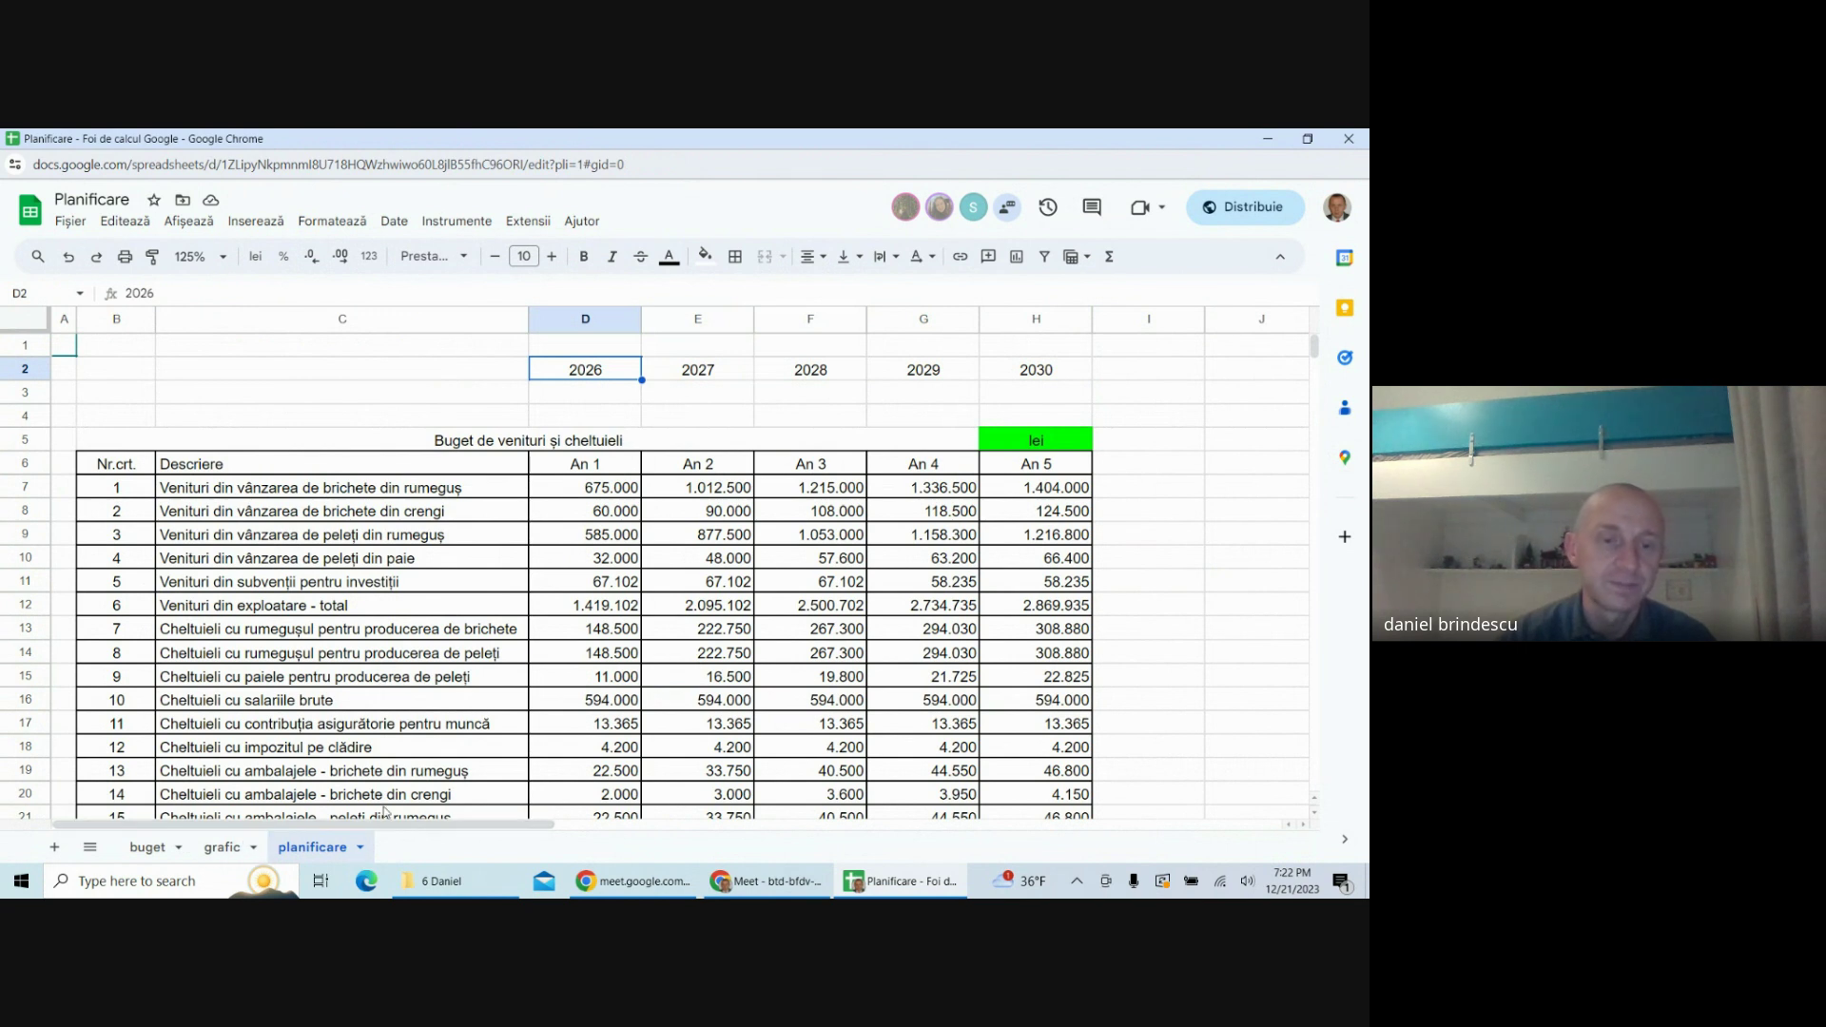
- Set the Perioada de gratie in C3 of the grafic sheet to 12 months
click(221, 847)
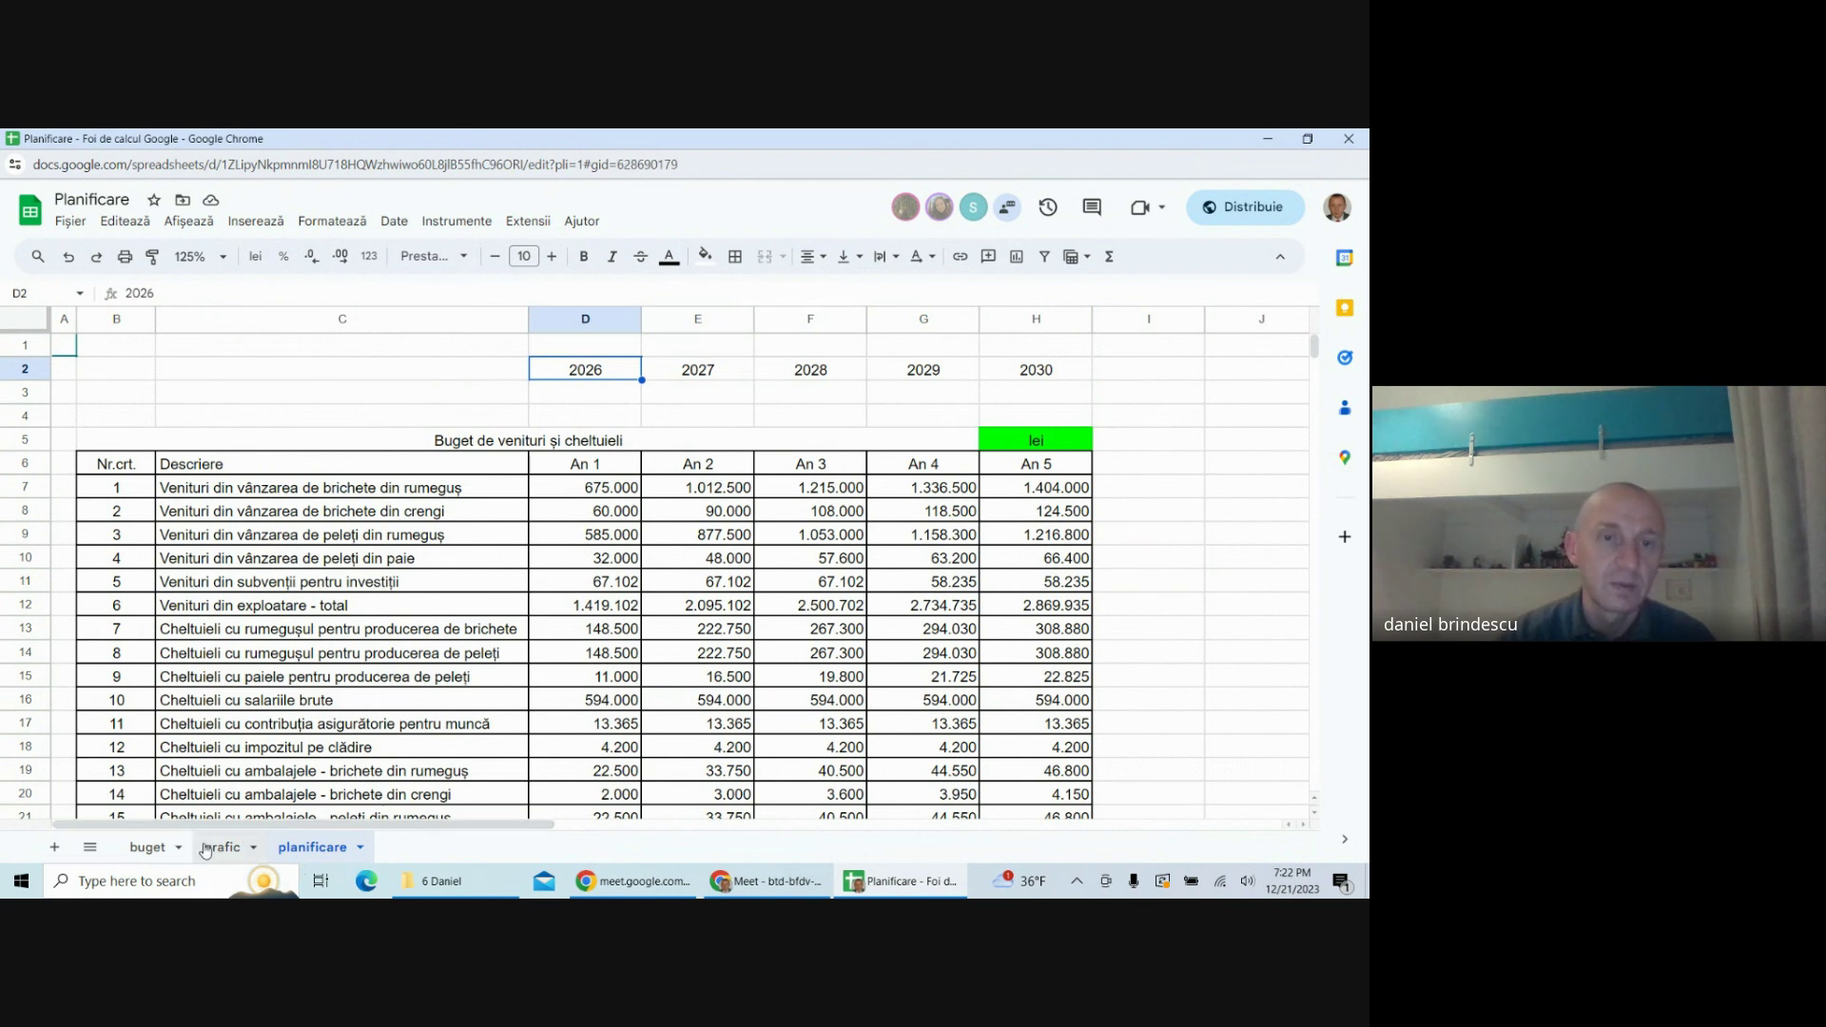
click(350, 399)
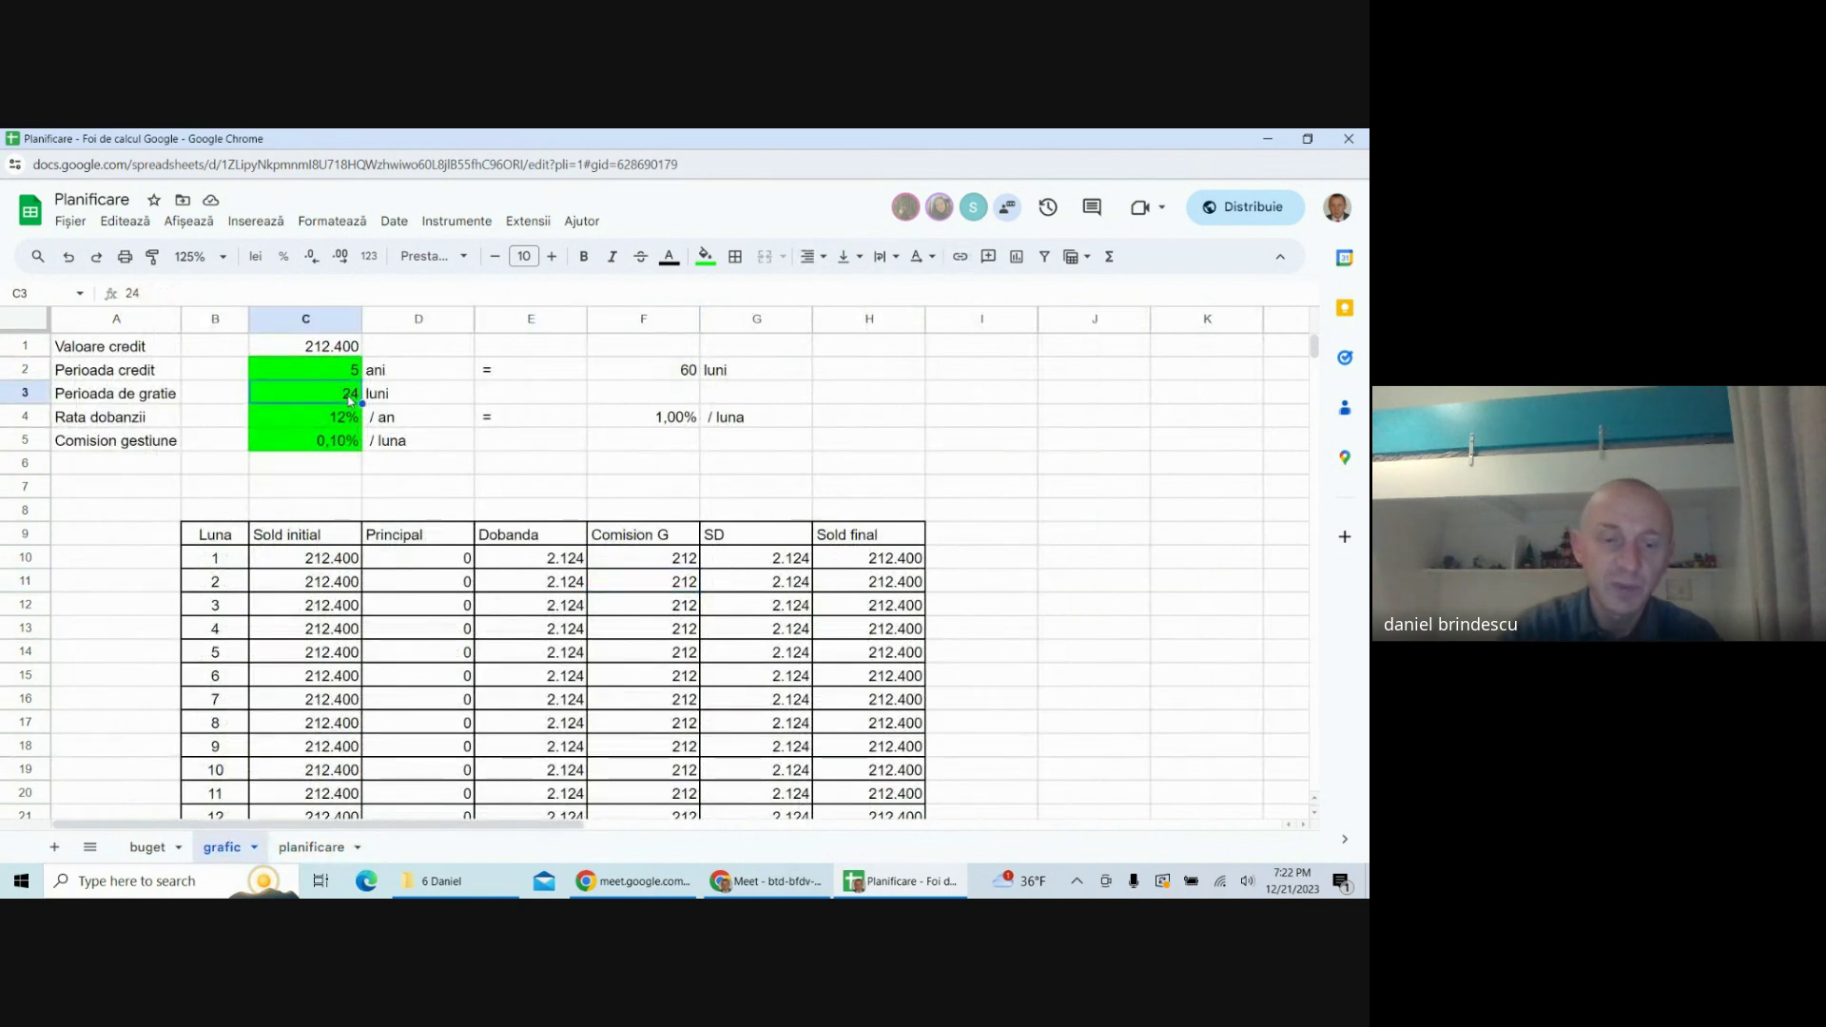
text(12)
key(Return)
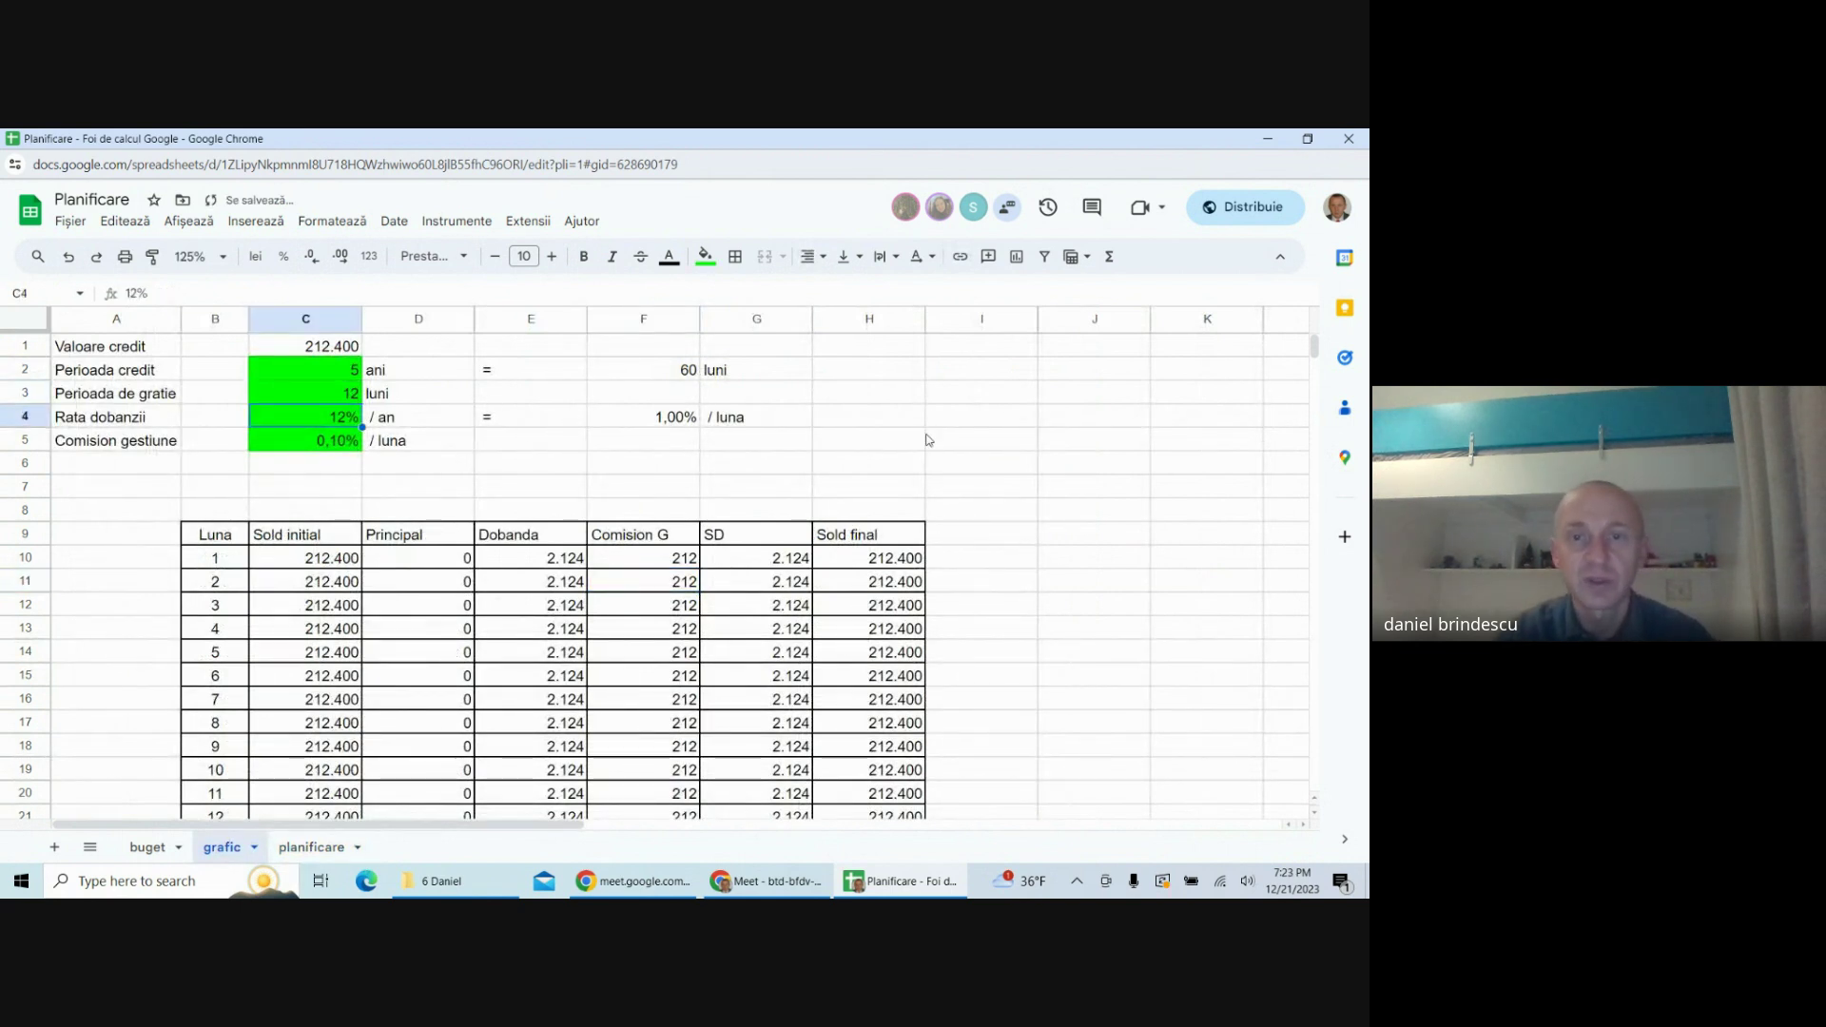
click(1052, 489)
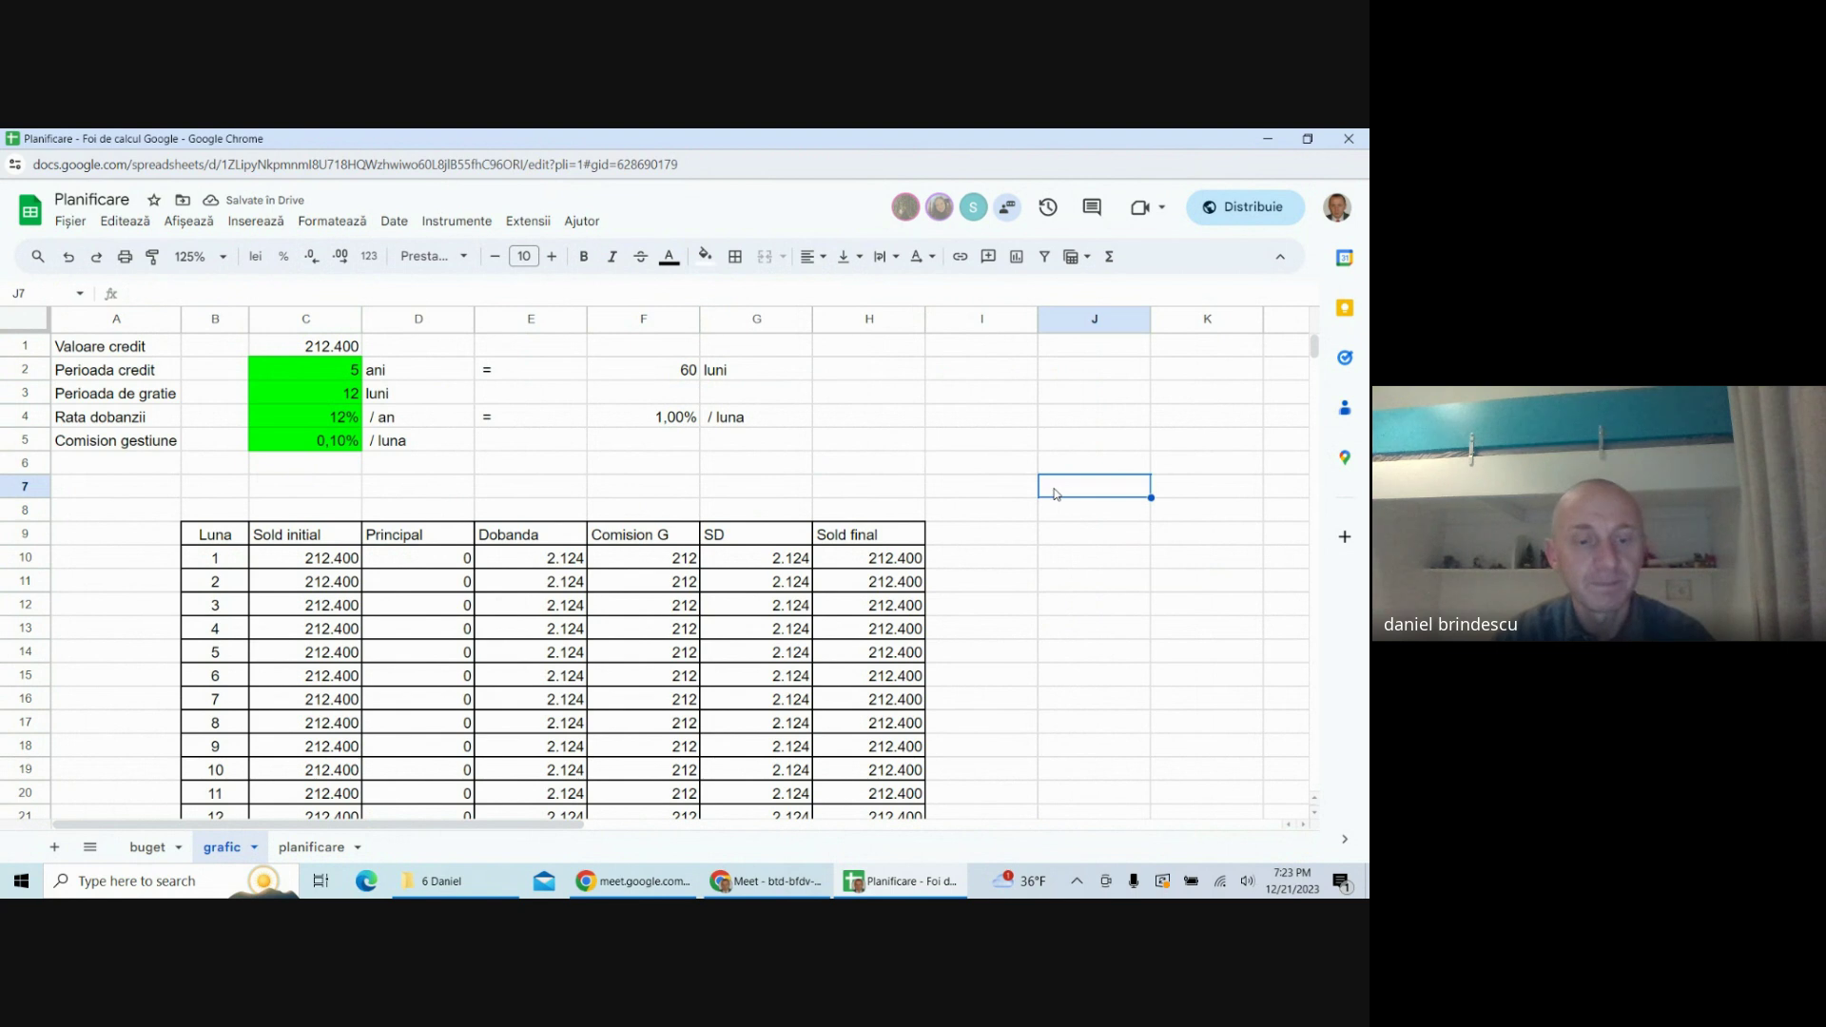
click(1070, 463)
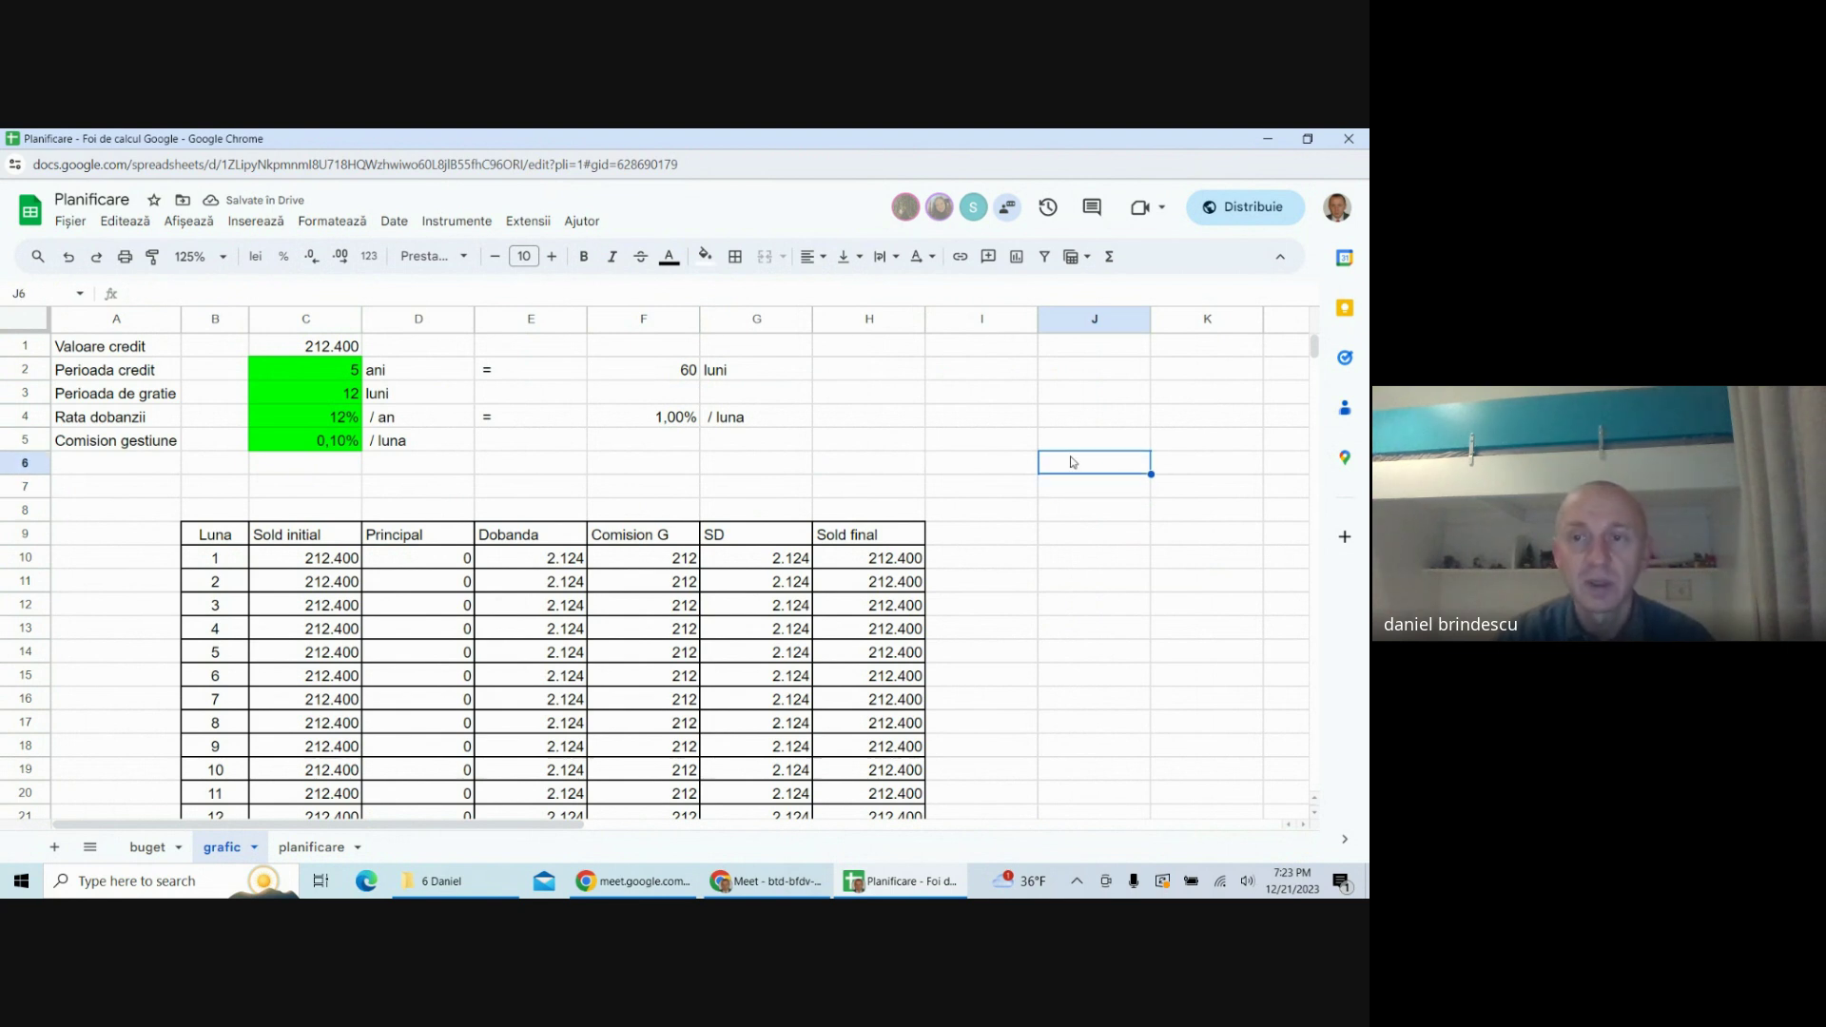
click(1080, 439)
click(1083, 419)
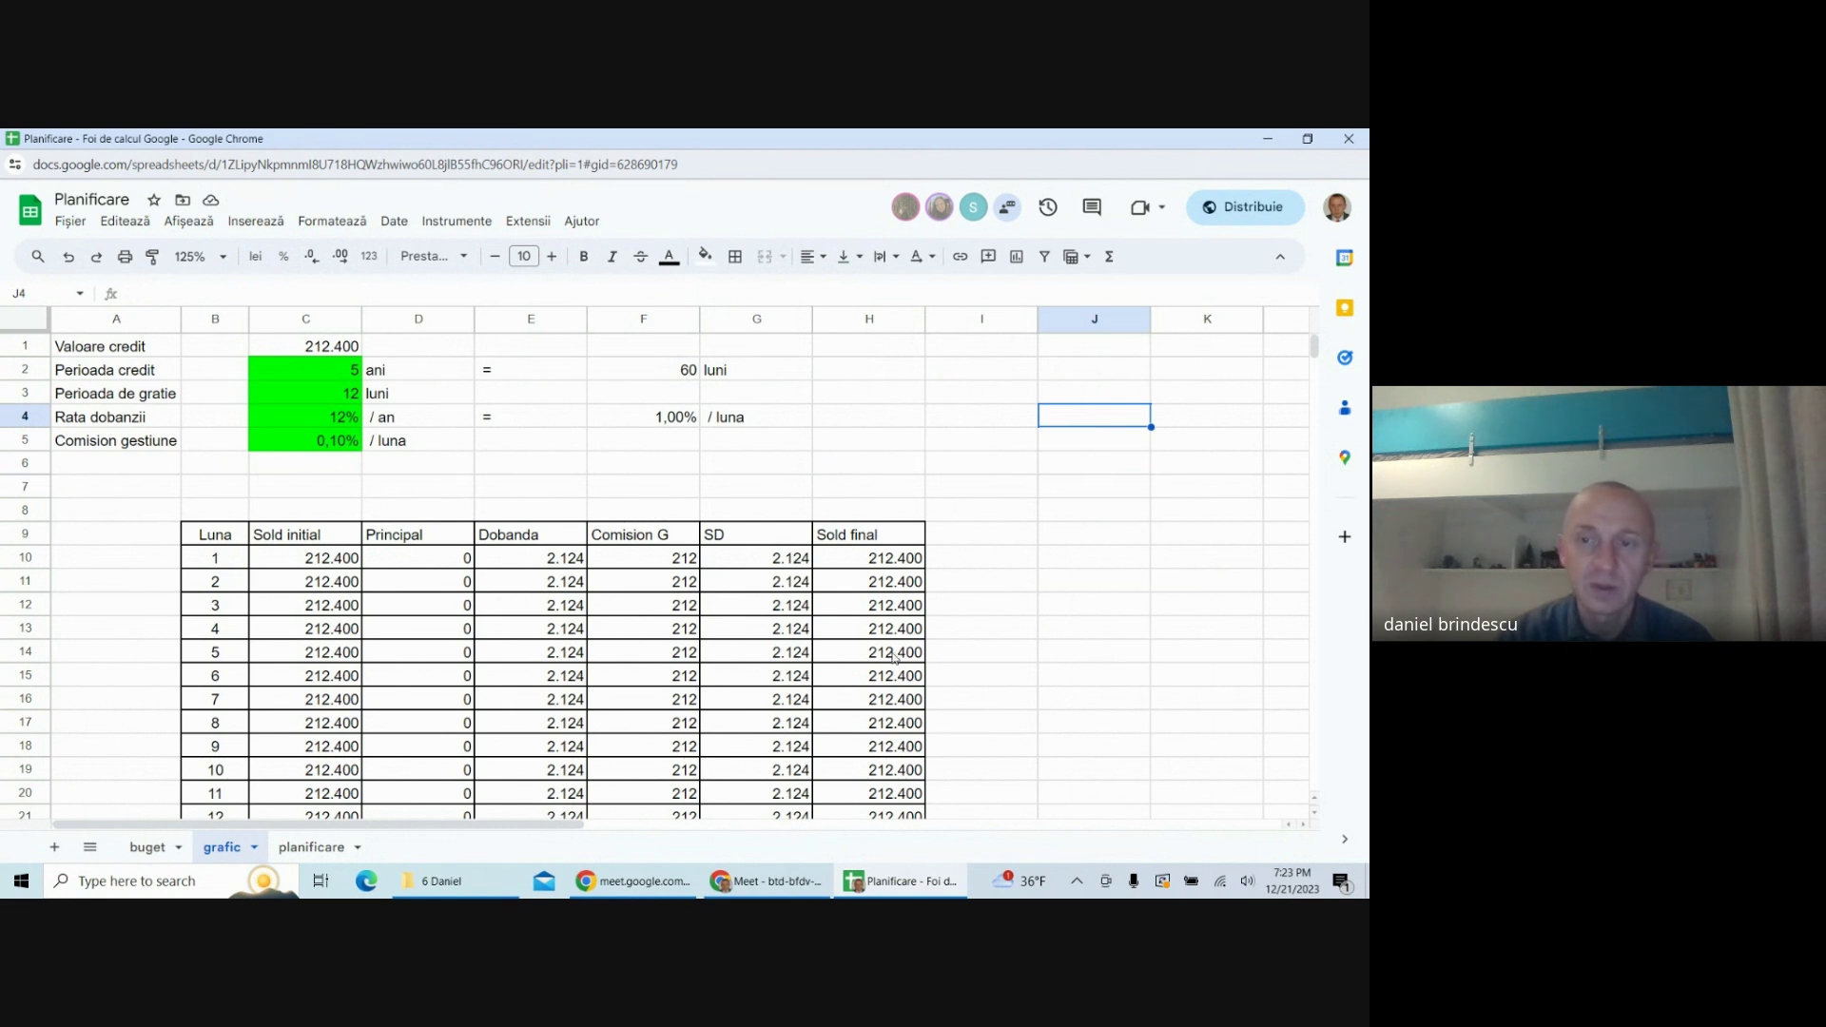
click(1109, 653)
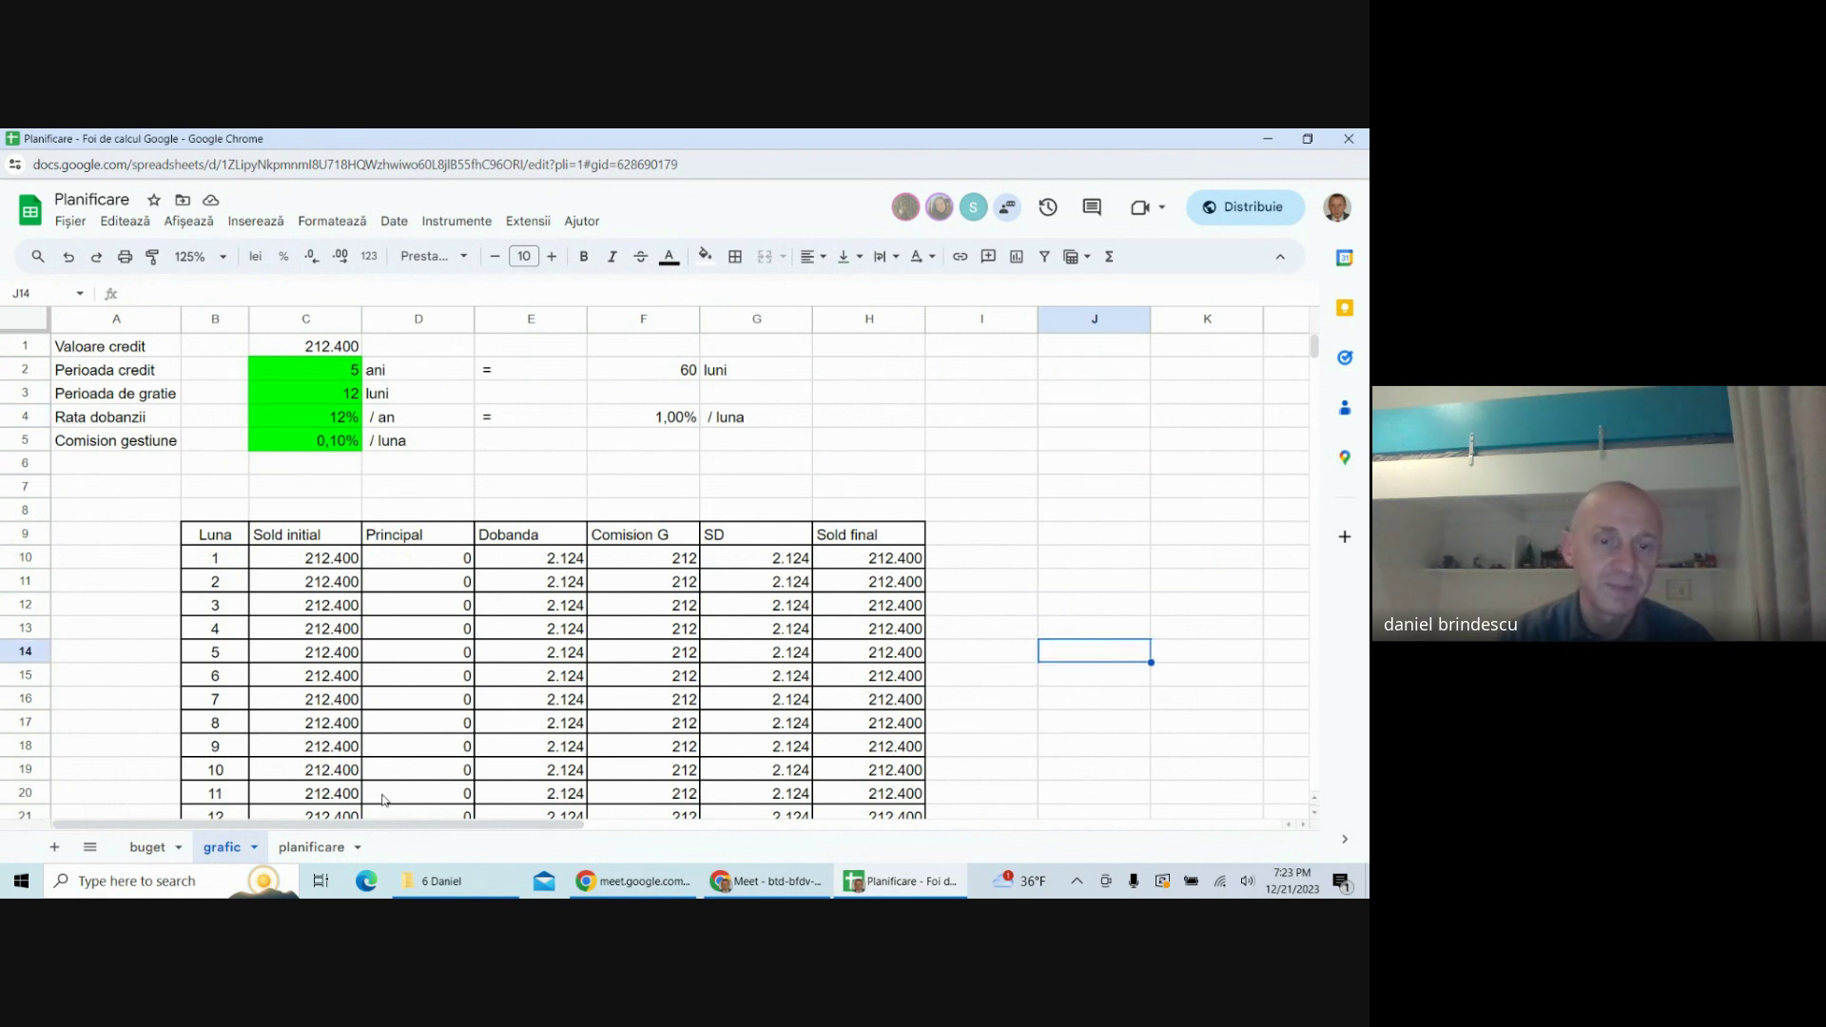
- Compare the yearly columns of the planificare budget with months 1 to 12 of the repayment schedule on the grafic sheet
click(309, 846)
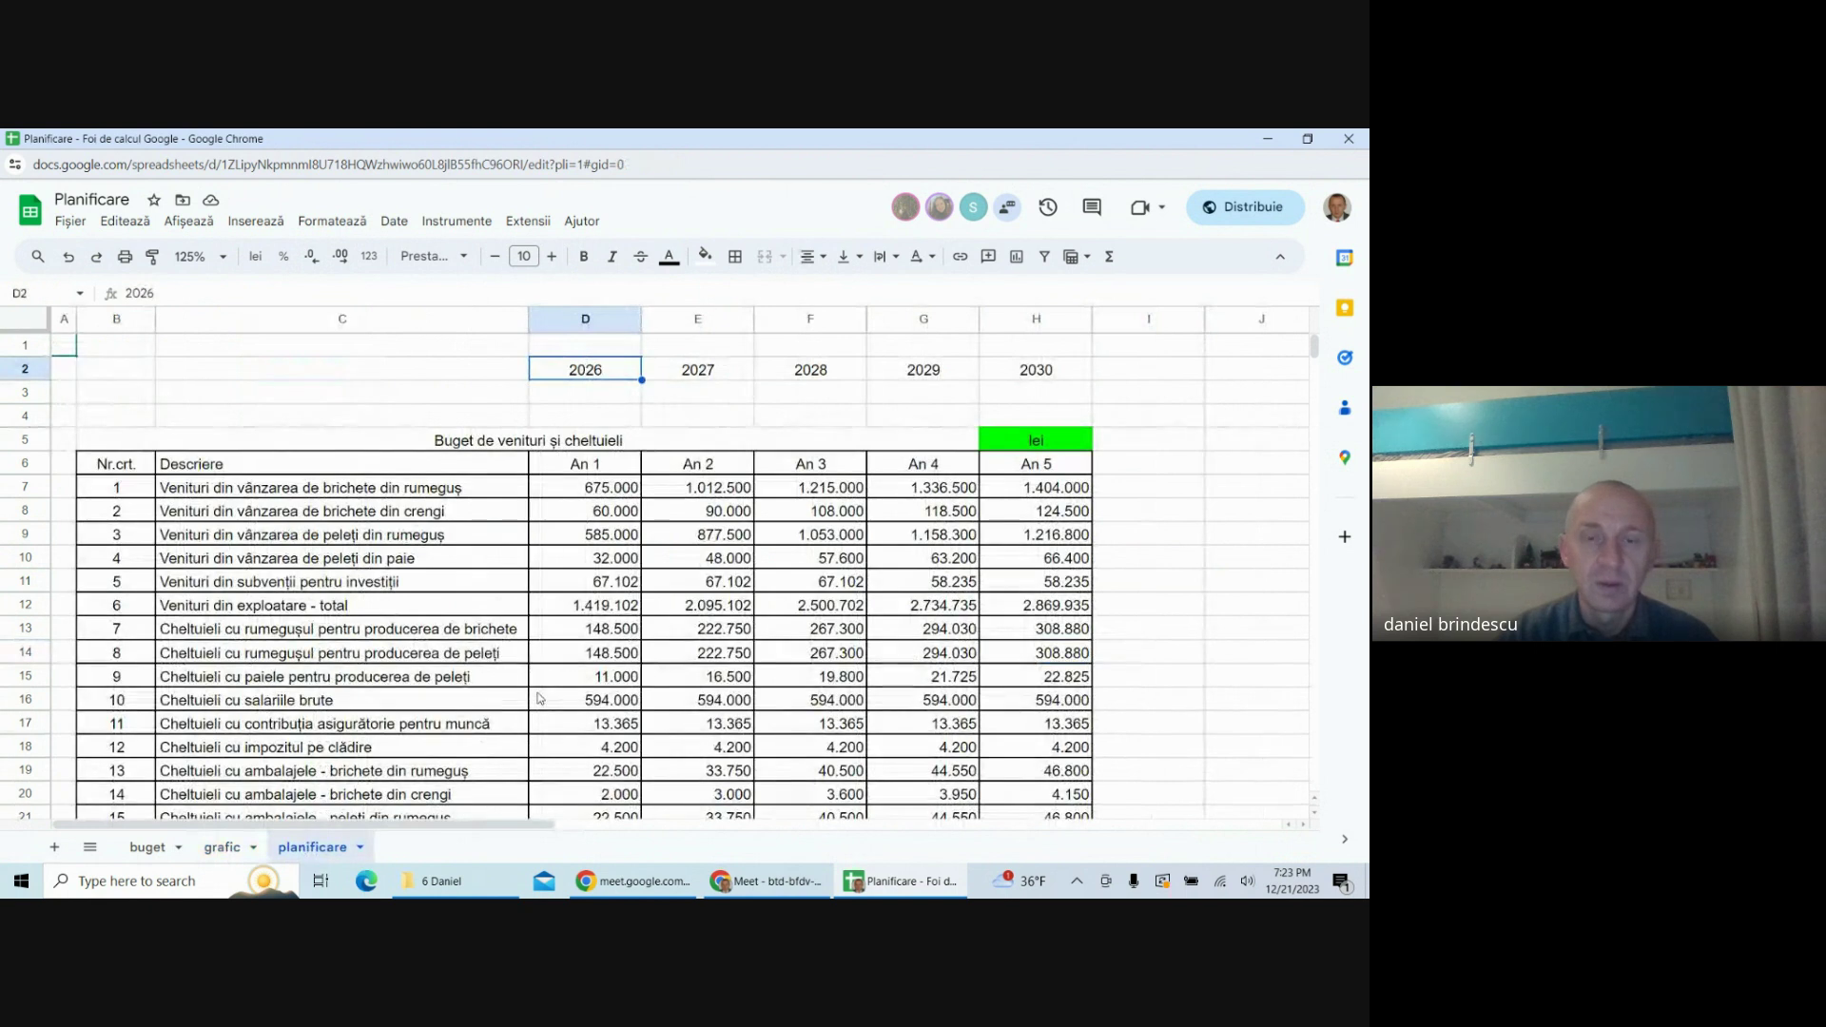
scroll(539, 699, down, 3)
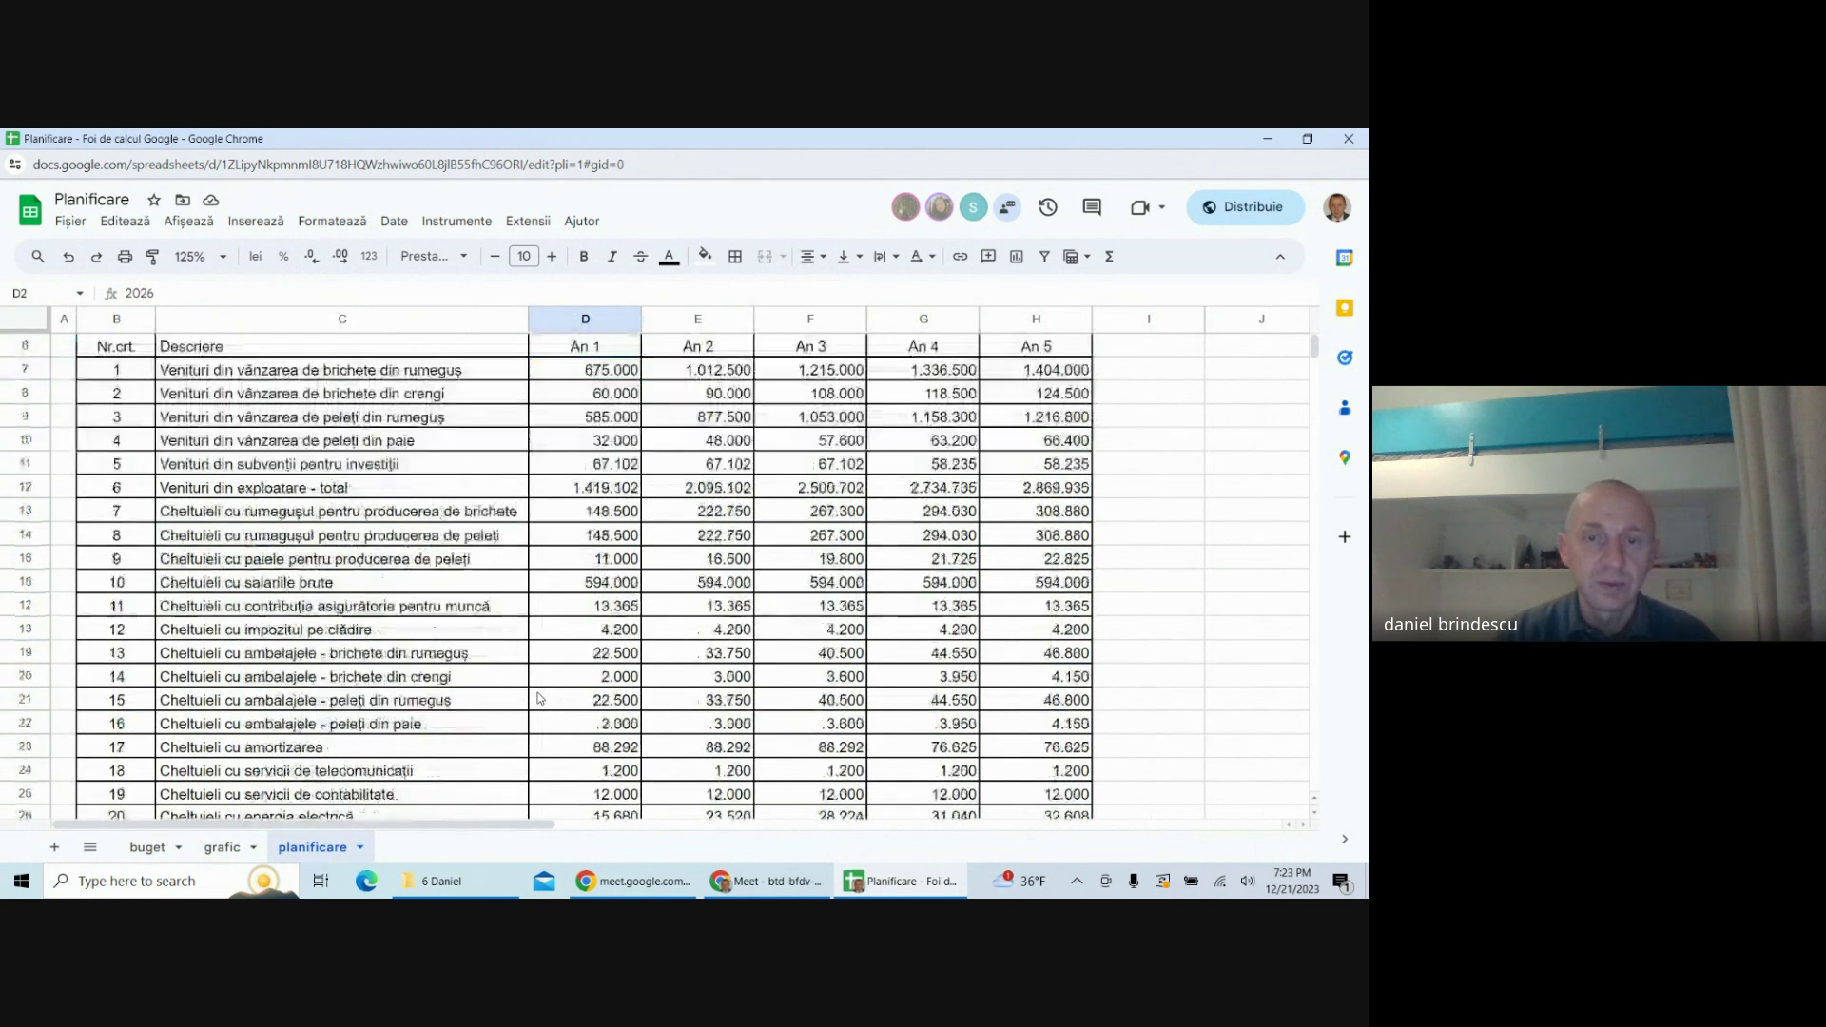
scroll(585, 650, up, 3)
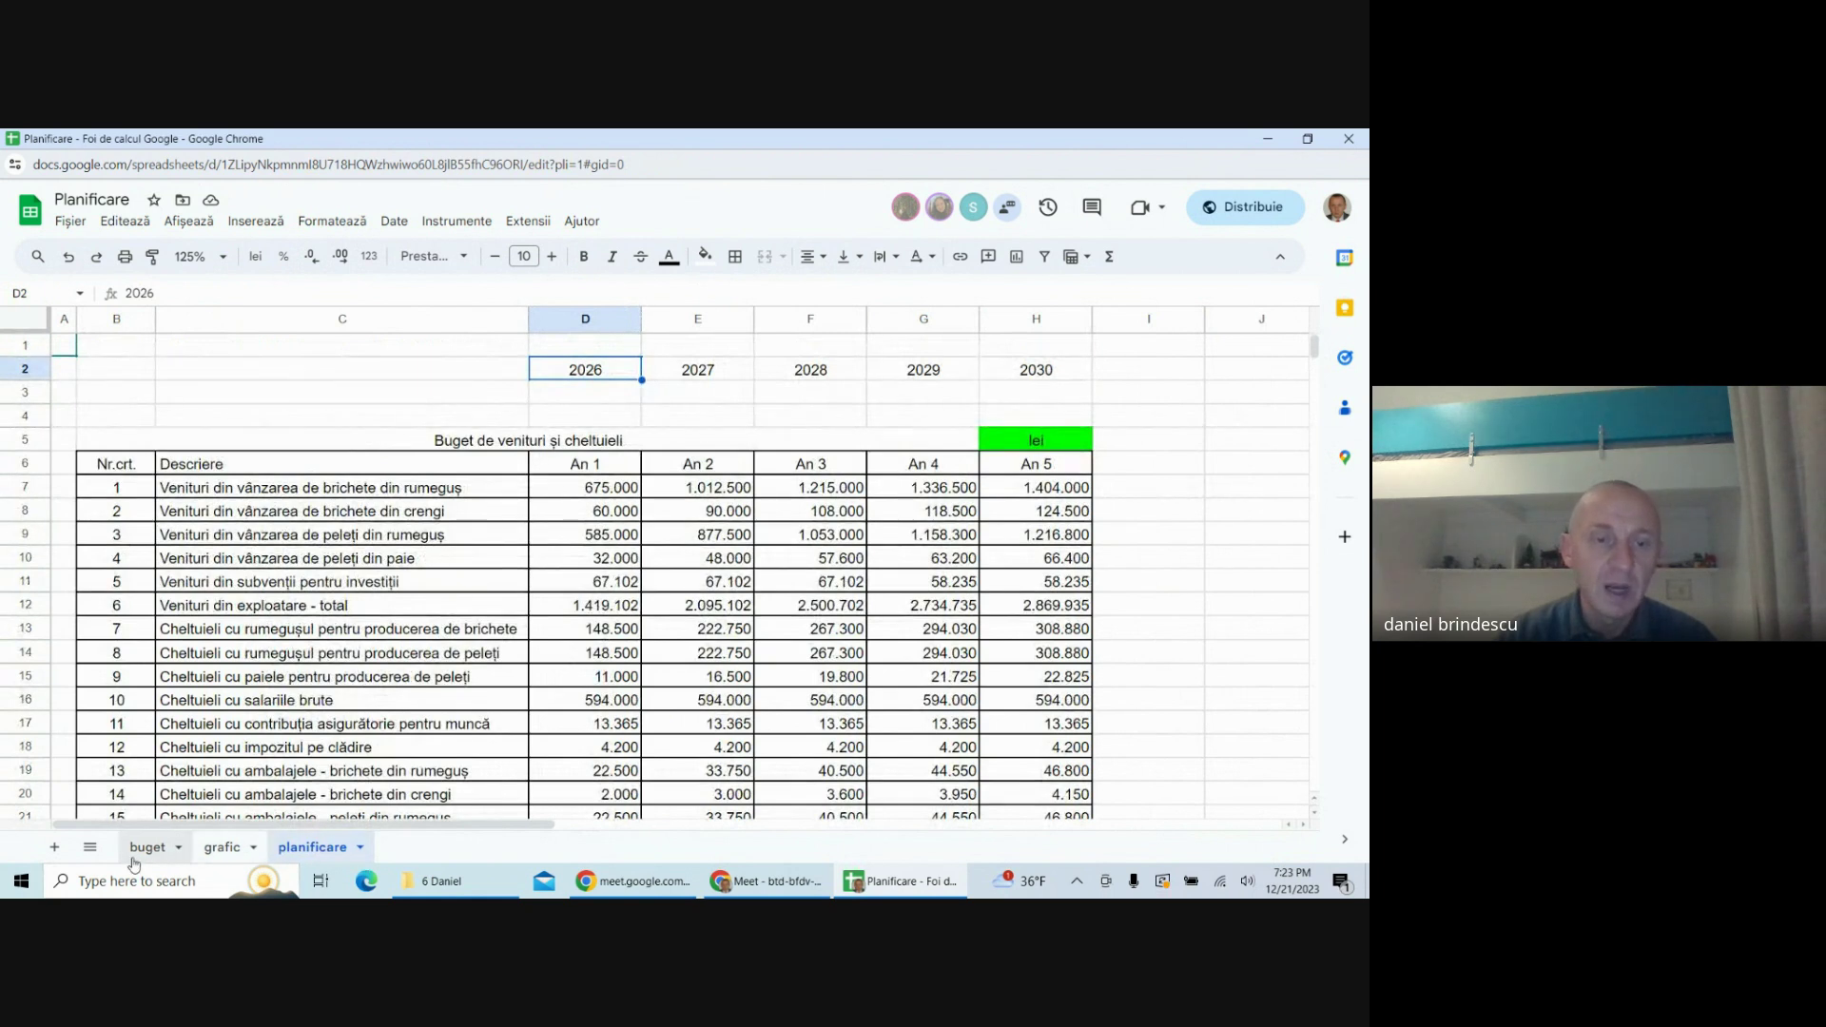
click(219, 847)
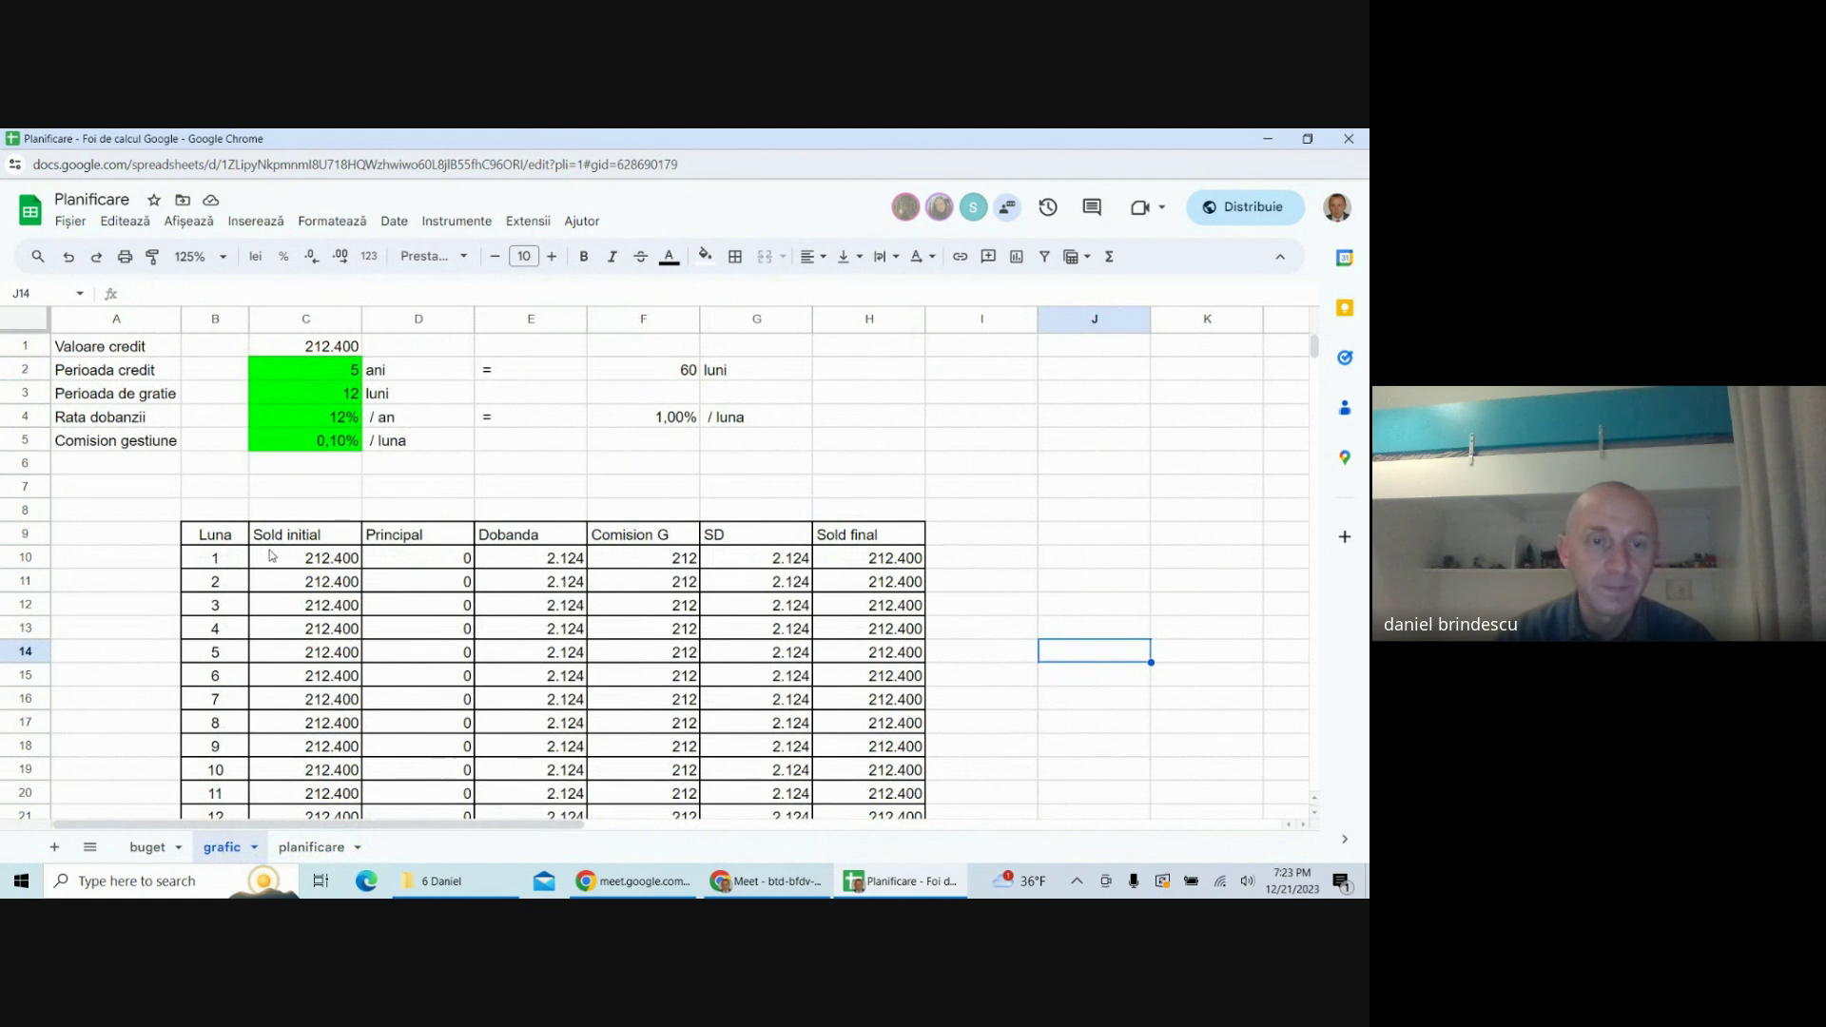
drag(411, 562, 418, 608)
drag(215, 558, 235, 816)
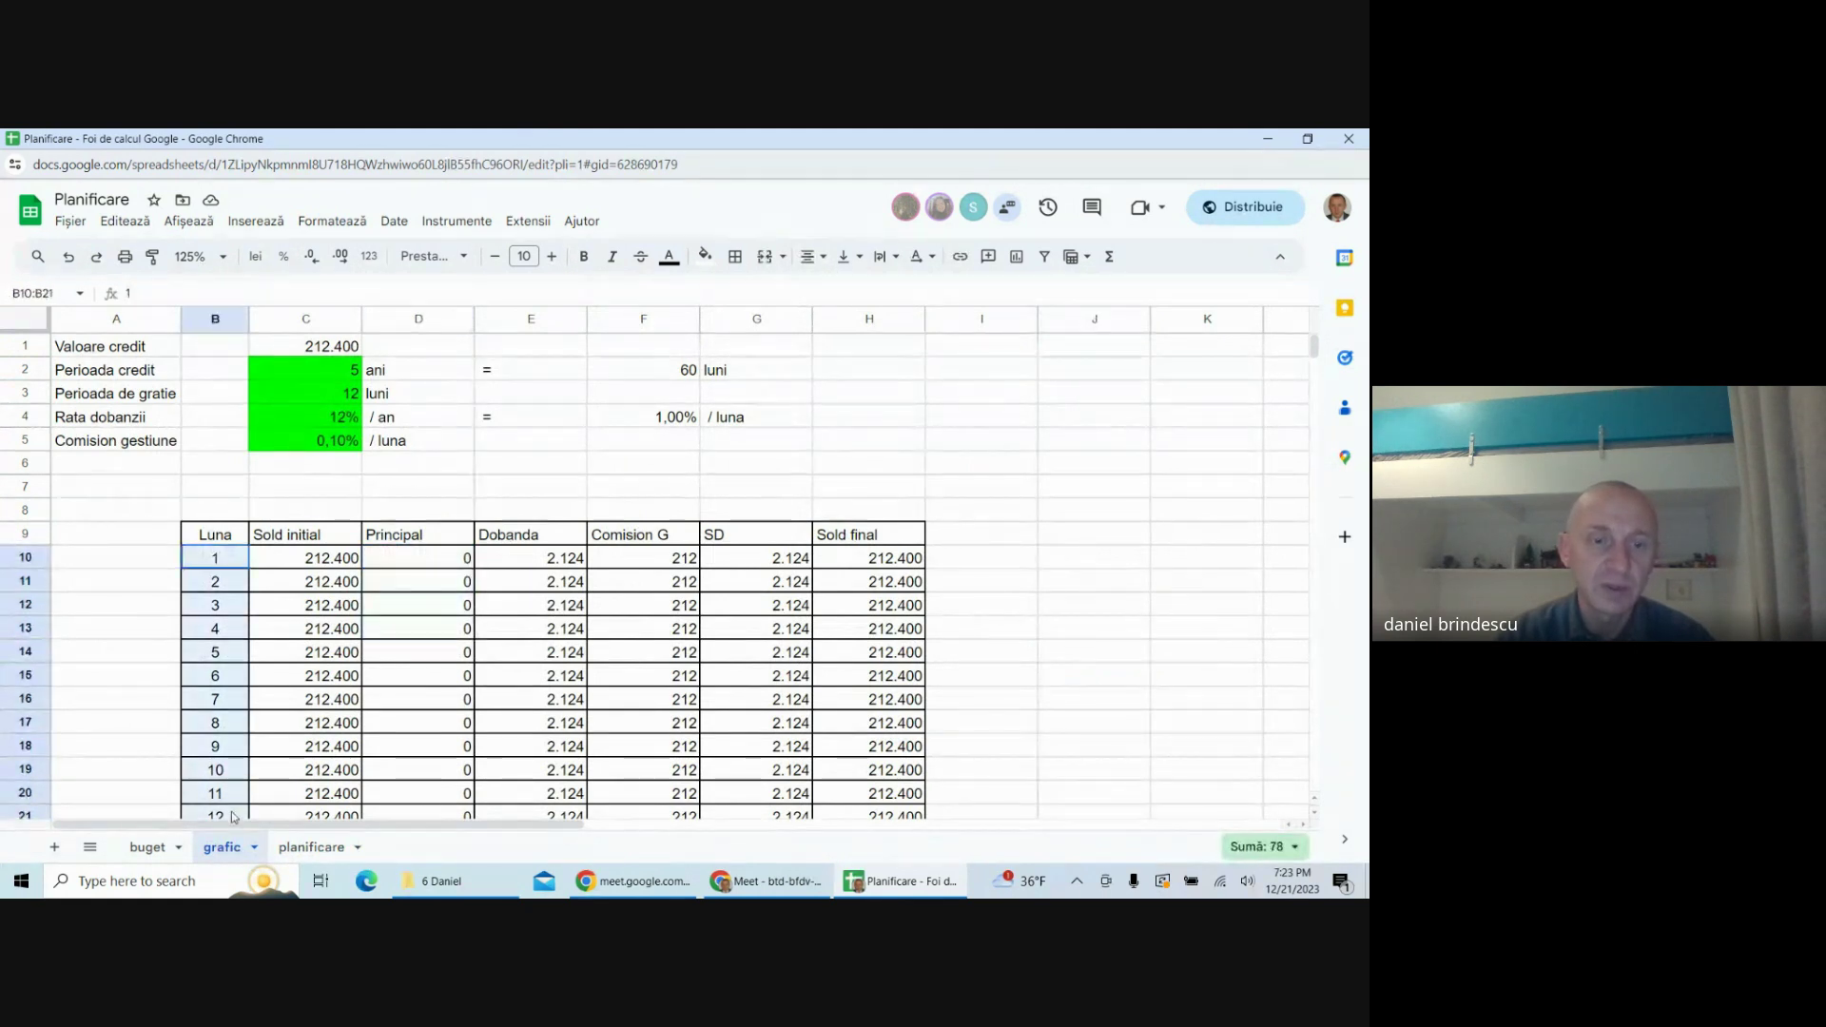
scroll(348, 743, down, 1)
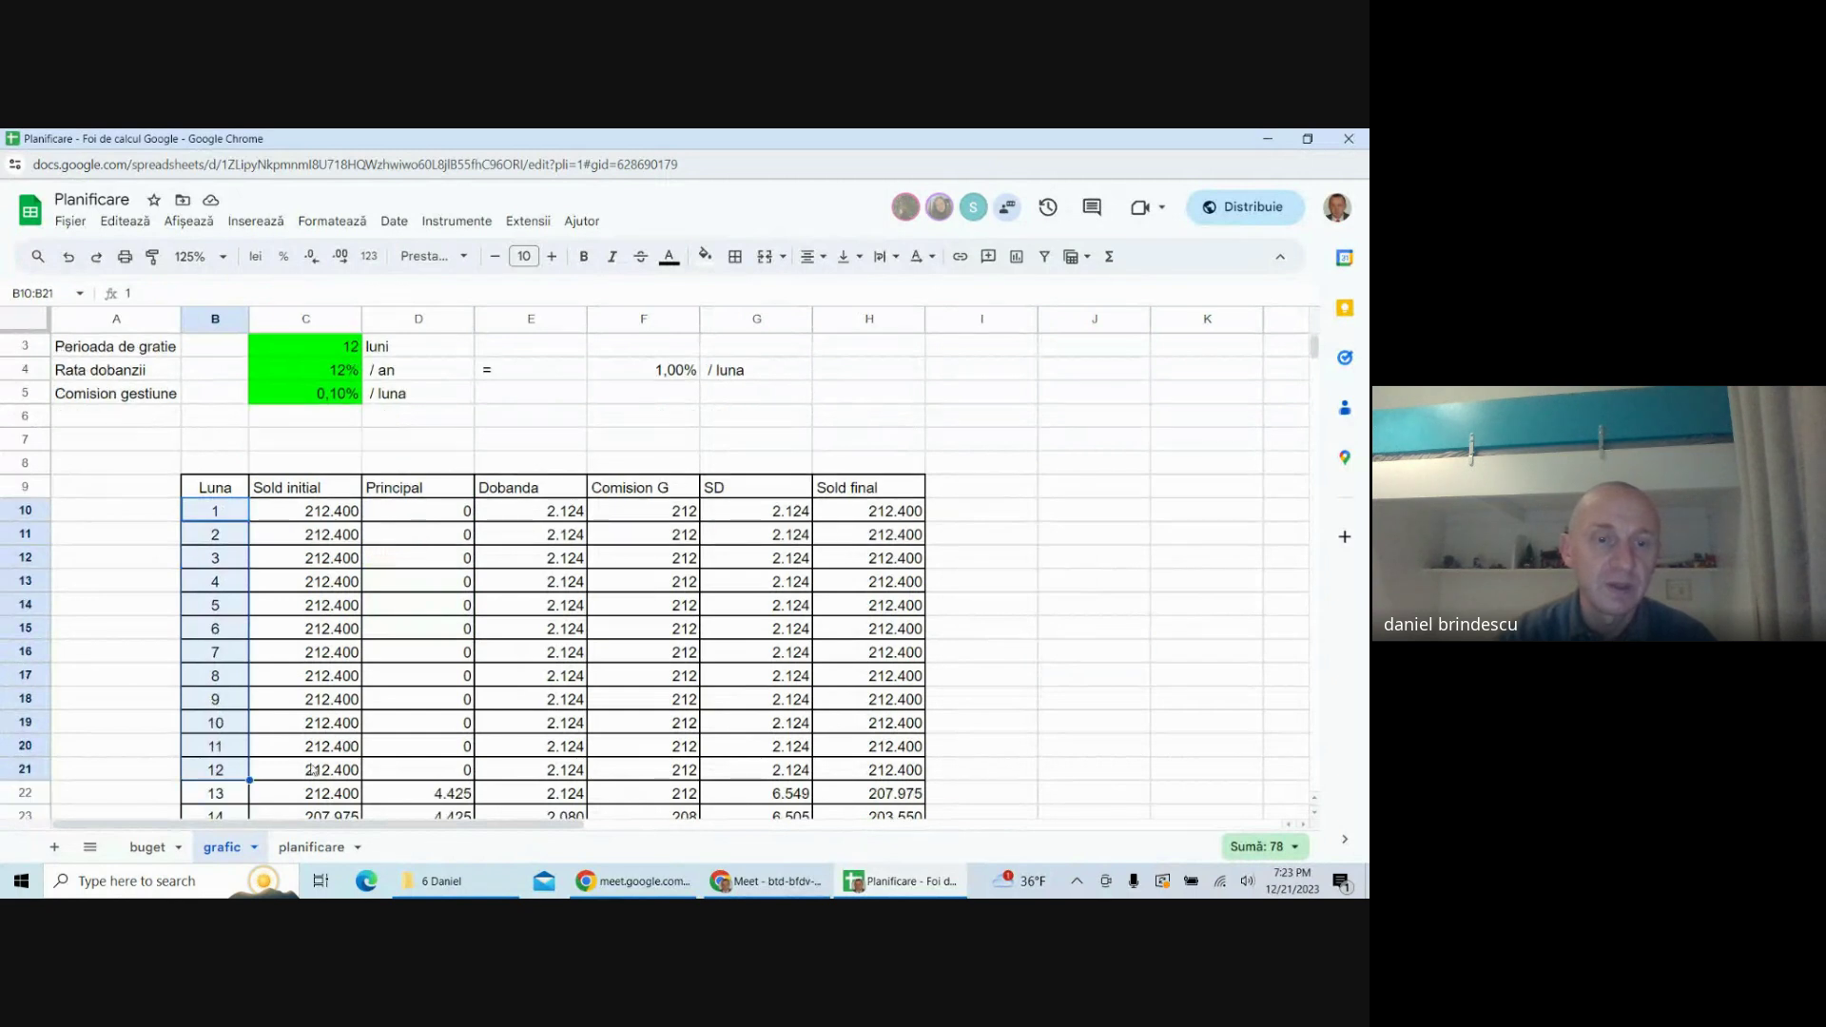
click(304, 848)
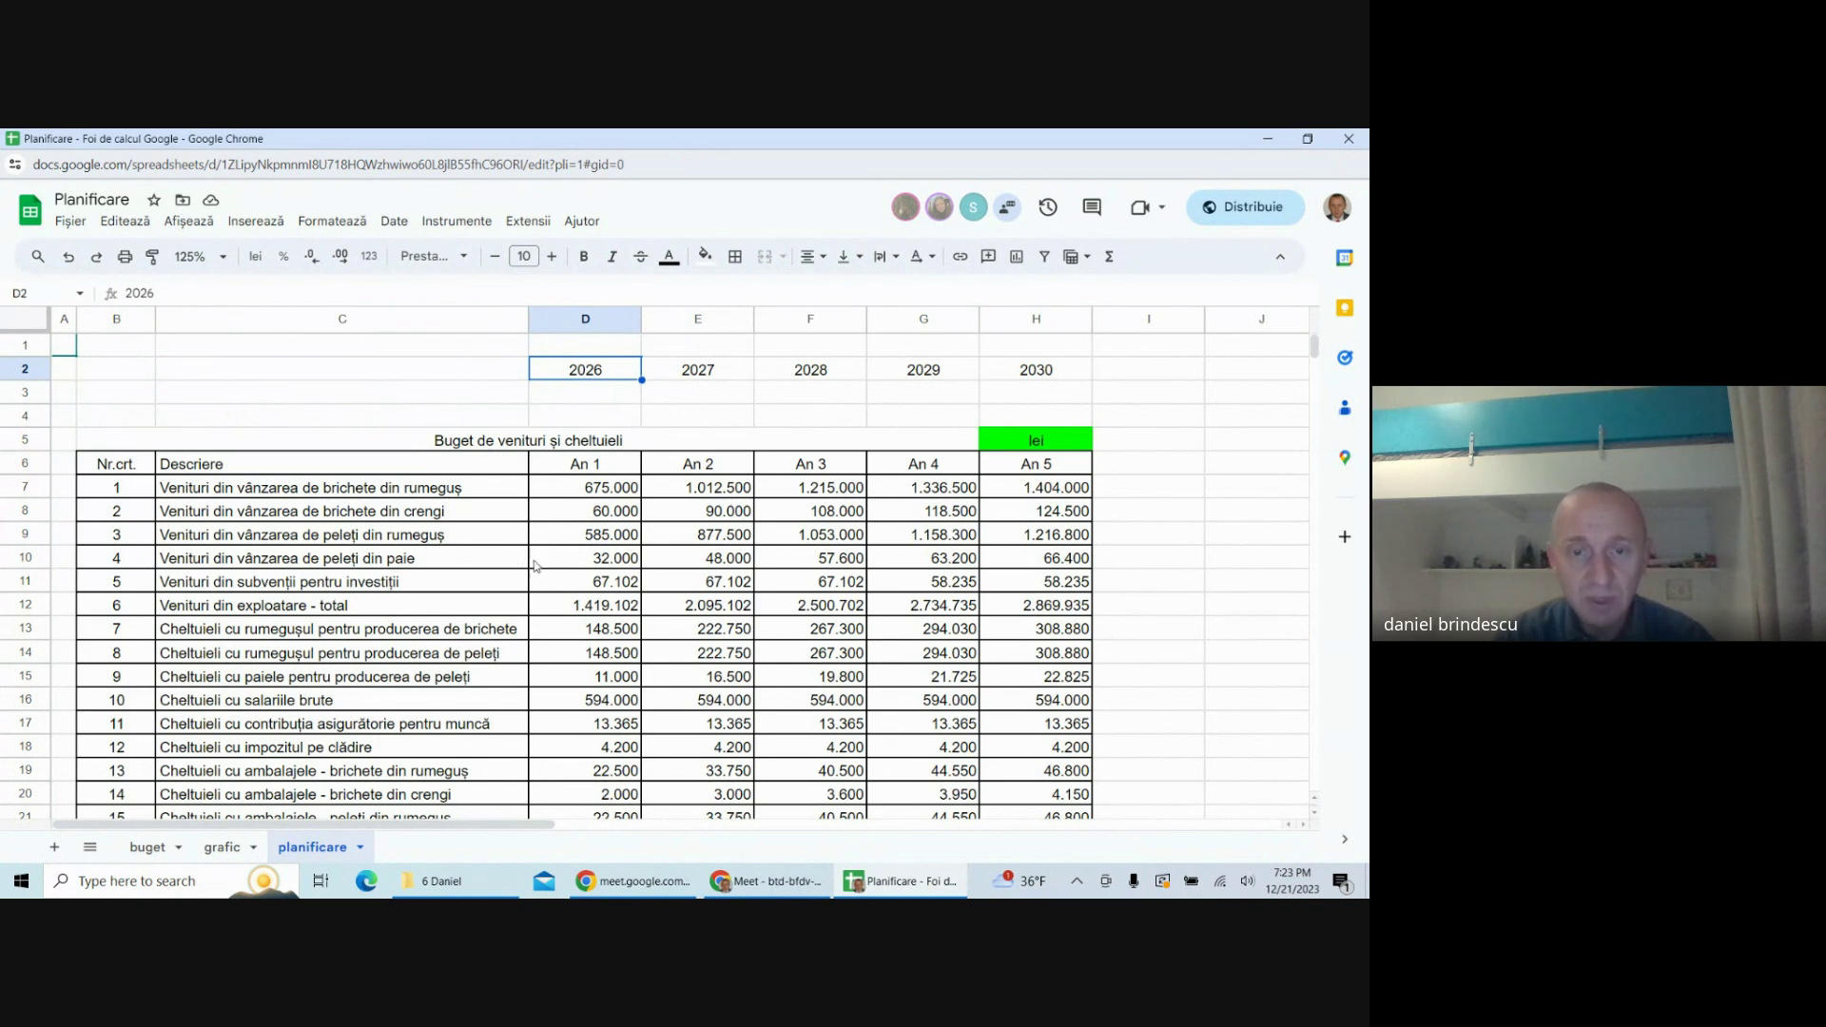
- Copy the Dobanda and Comision G headers from E9:F9 of the grafic sheet to J9:K9
click(223, 847)
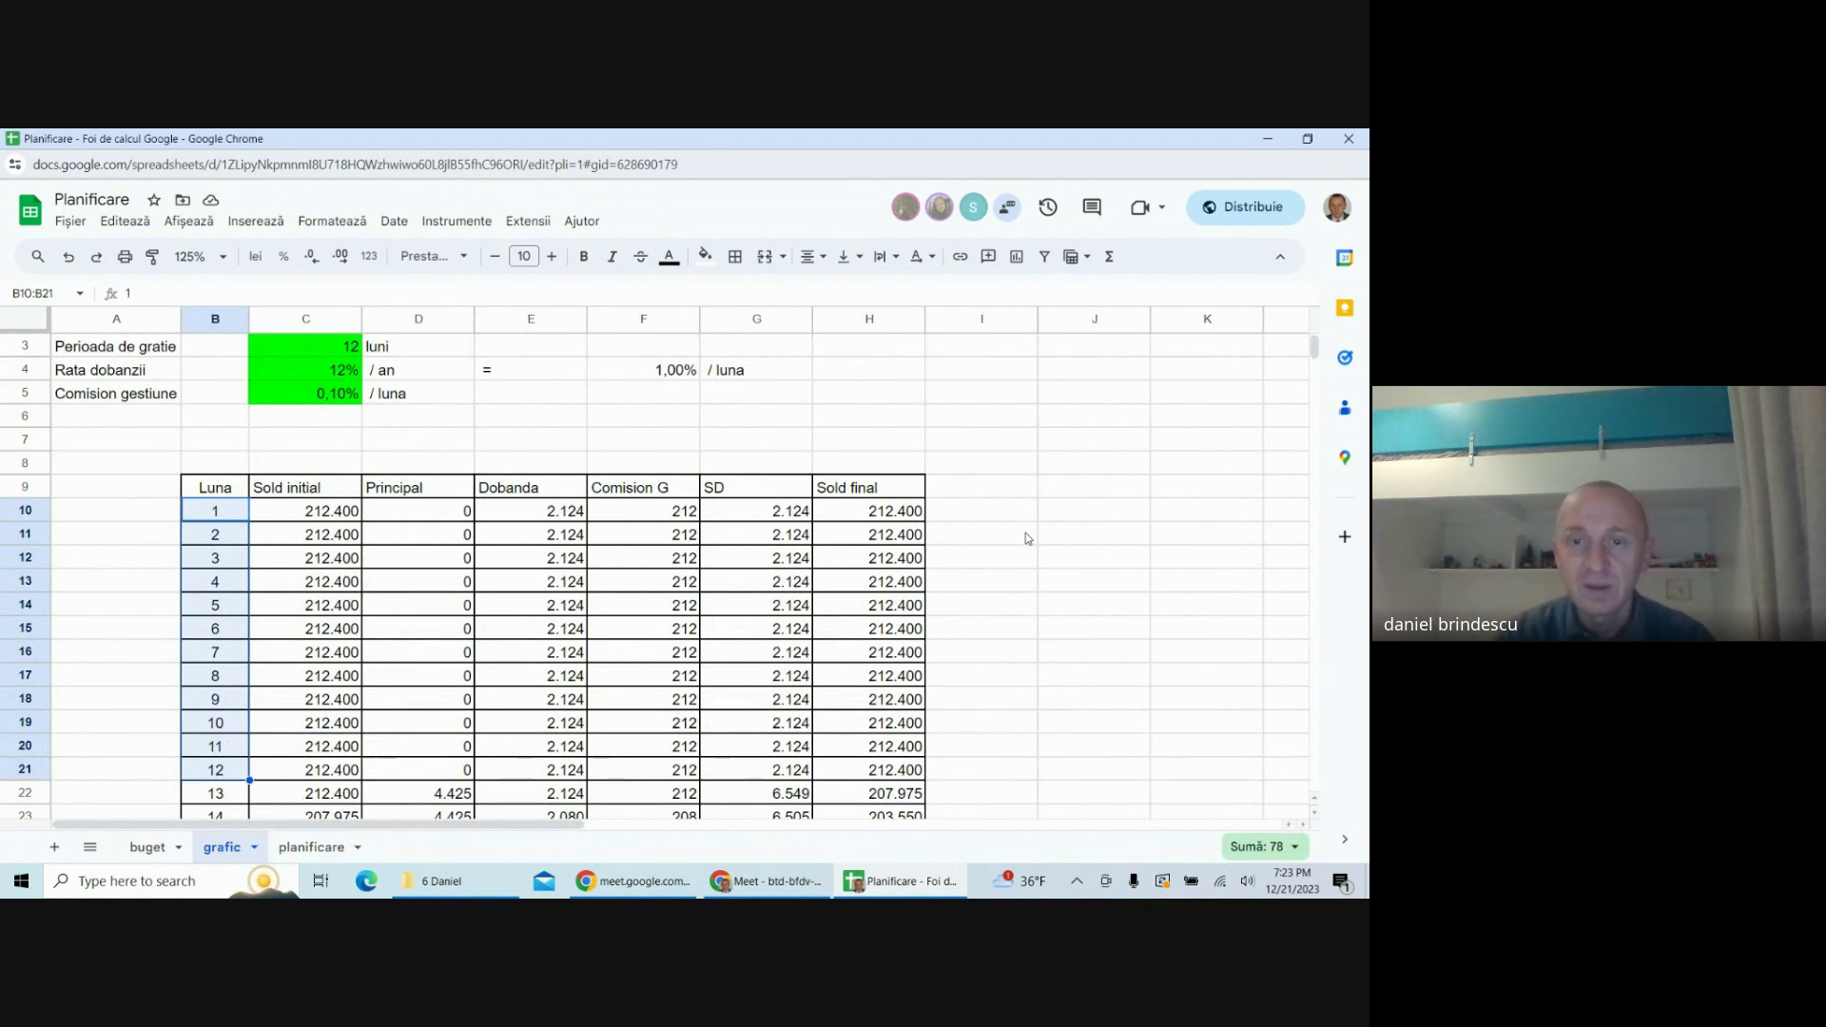
drag(537, 490, 629, 485)
key(ctrl+c)
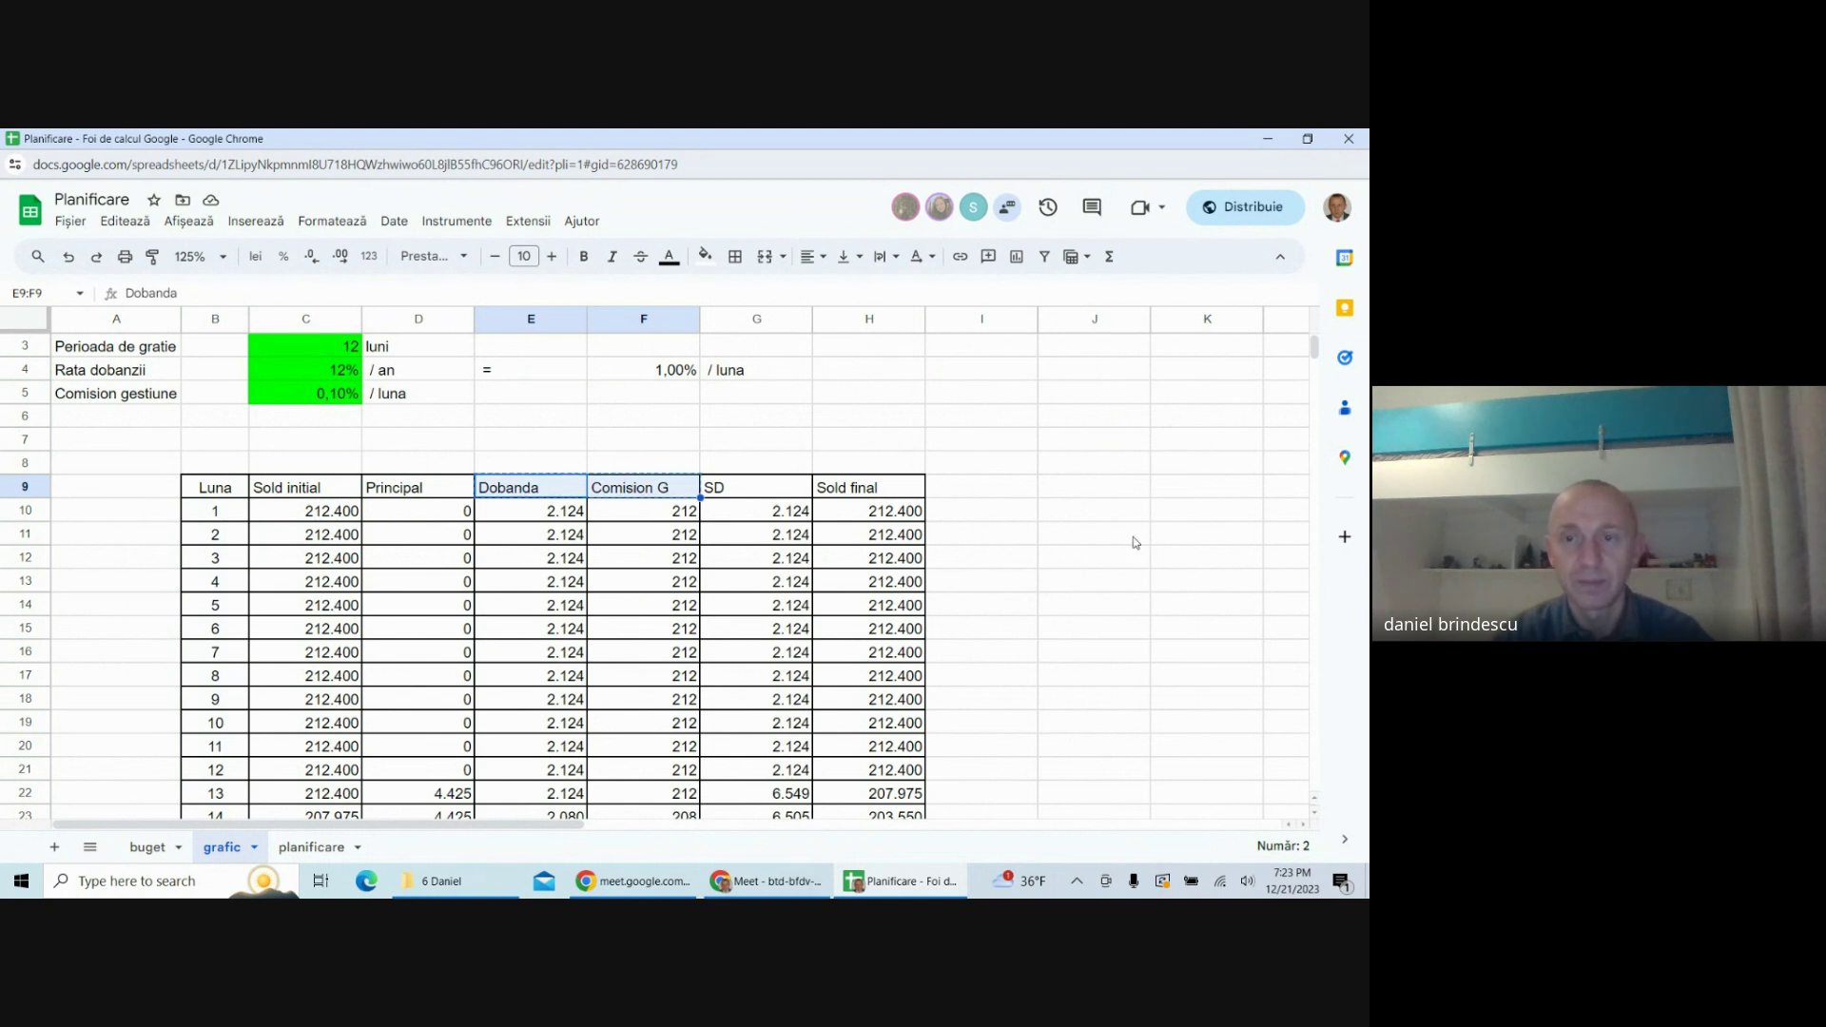
click(1055, 496)
key(ctrl+v)
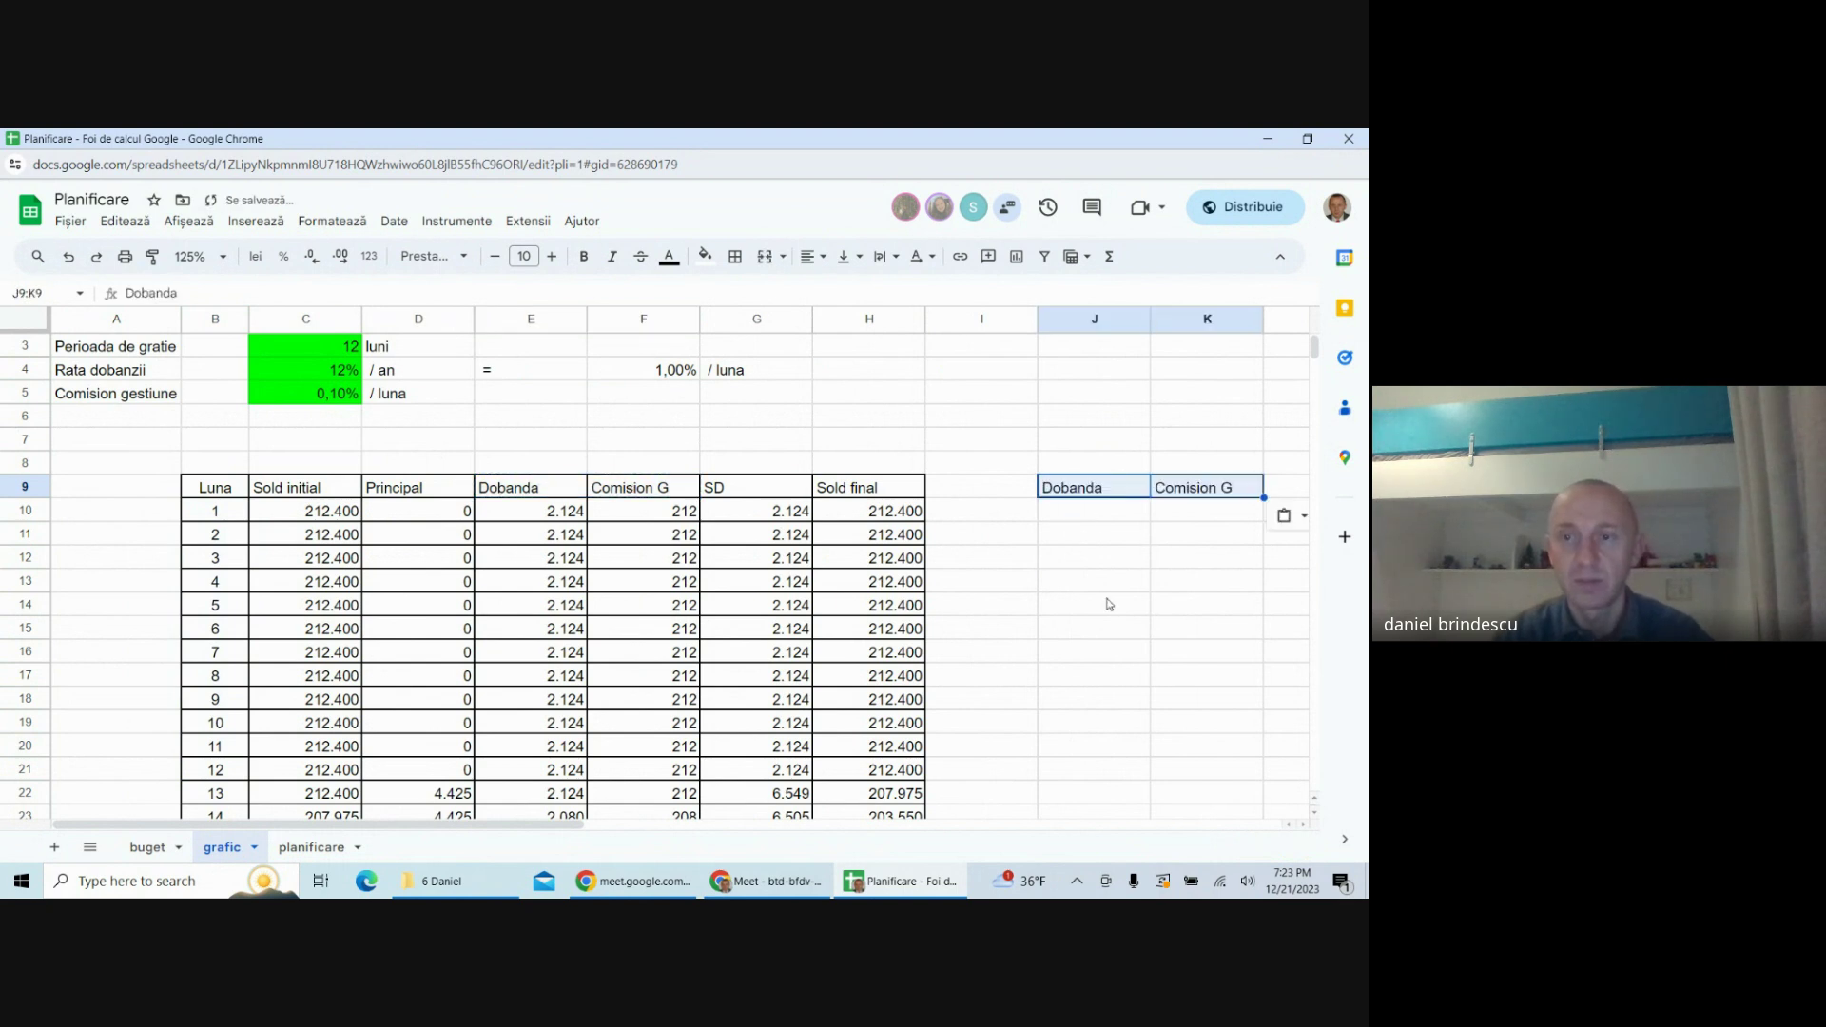
click(980, 706)
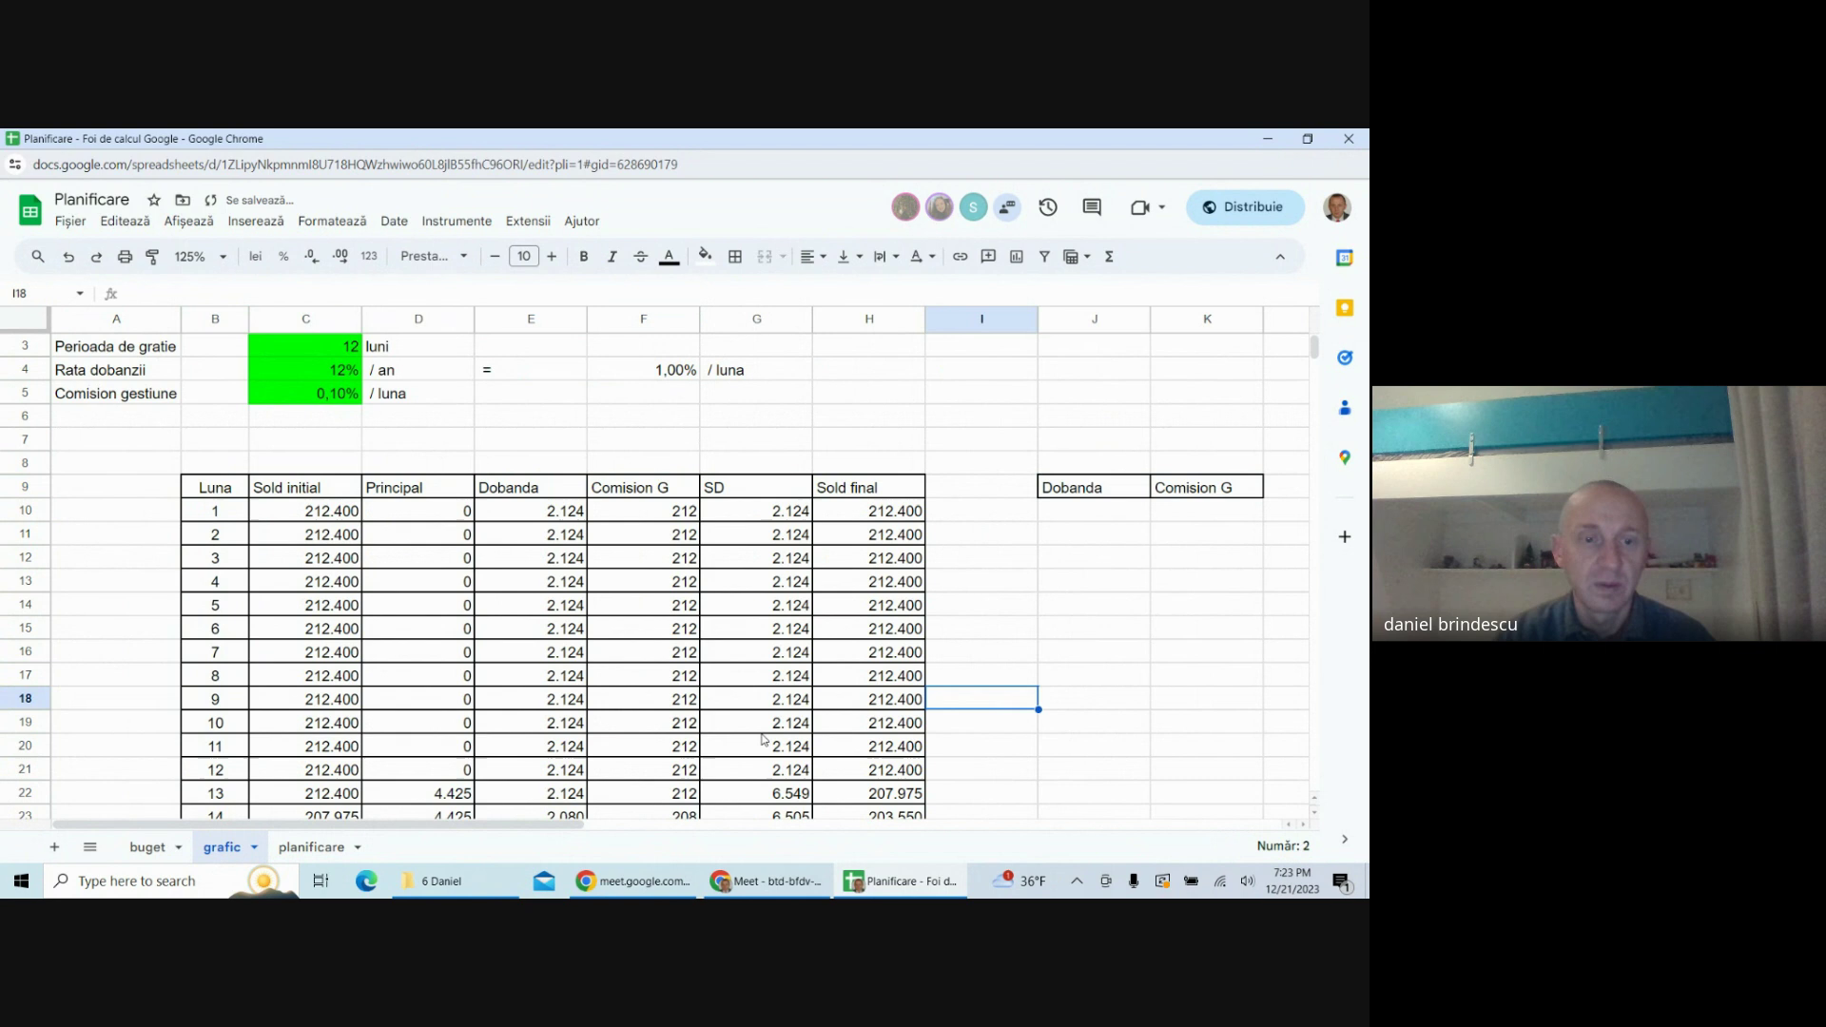
click(436, 775)
- Sum the Dobanda of months 1 to 12 in J21 with =sum(E10:E21)
click(1055, 775)
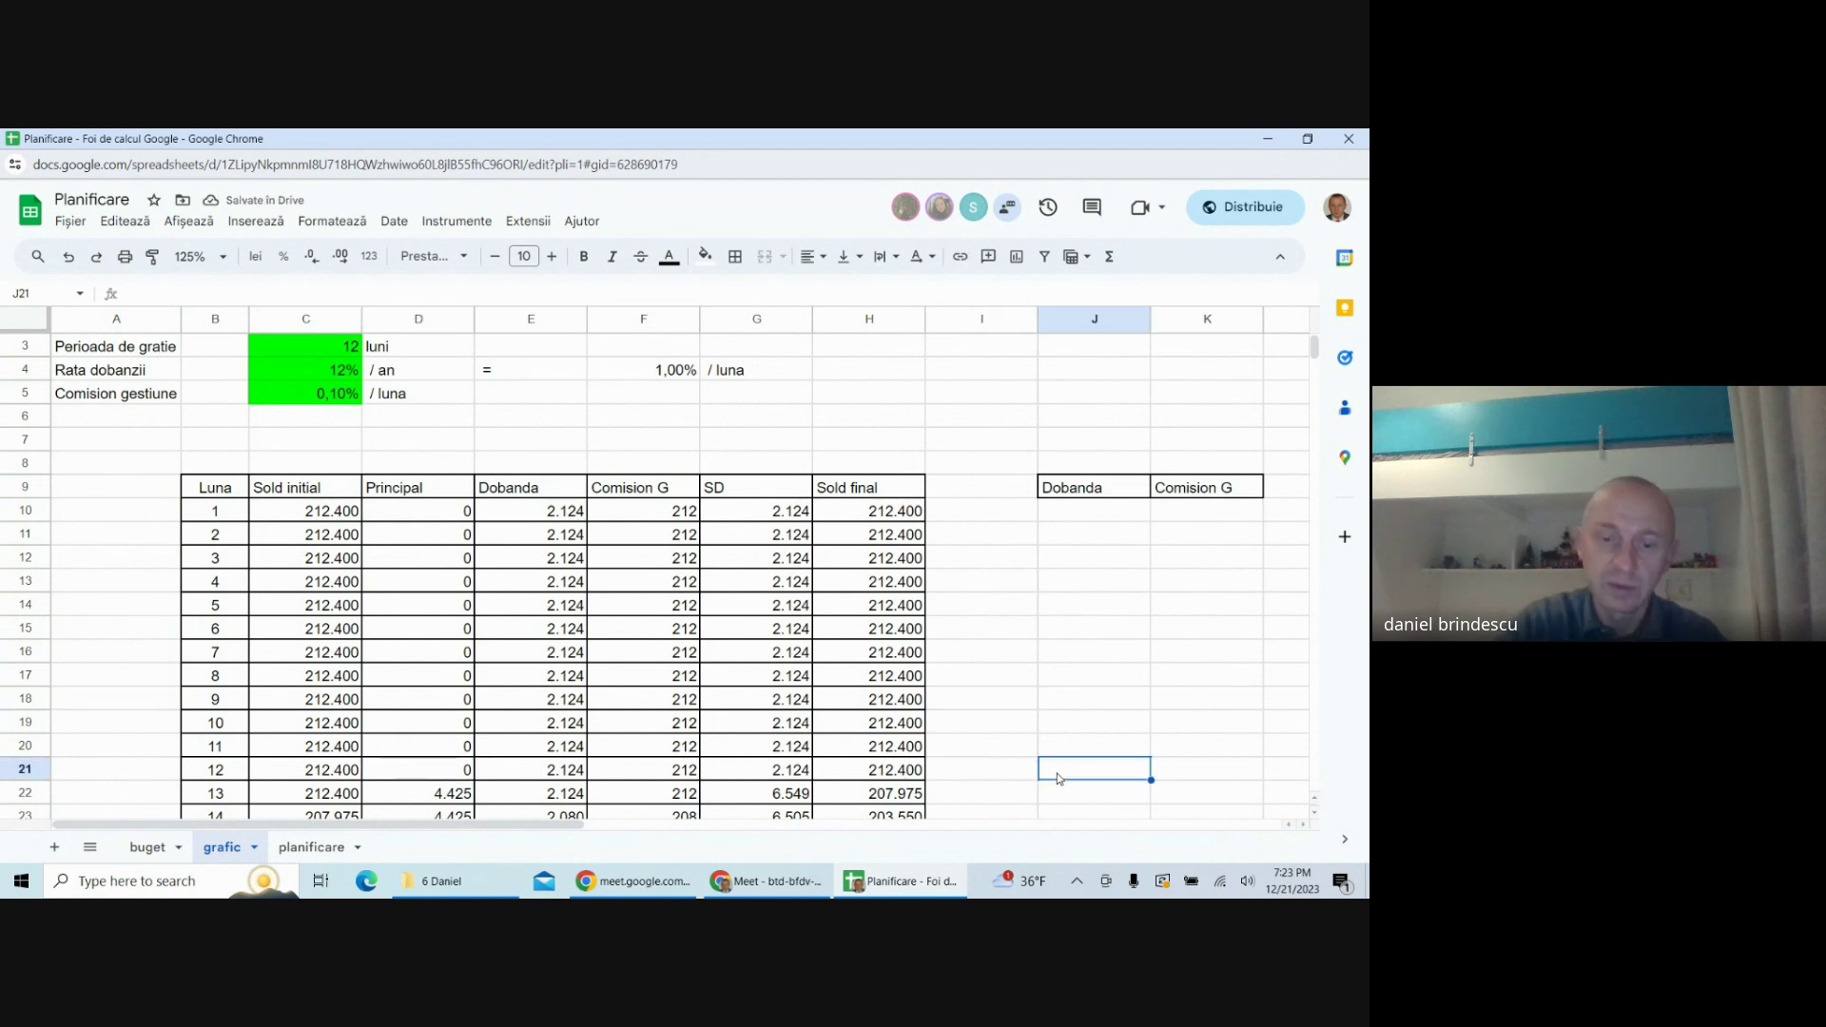
text(=sum()
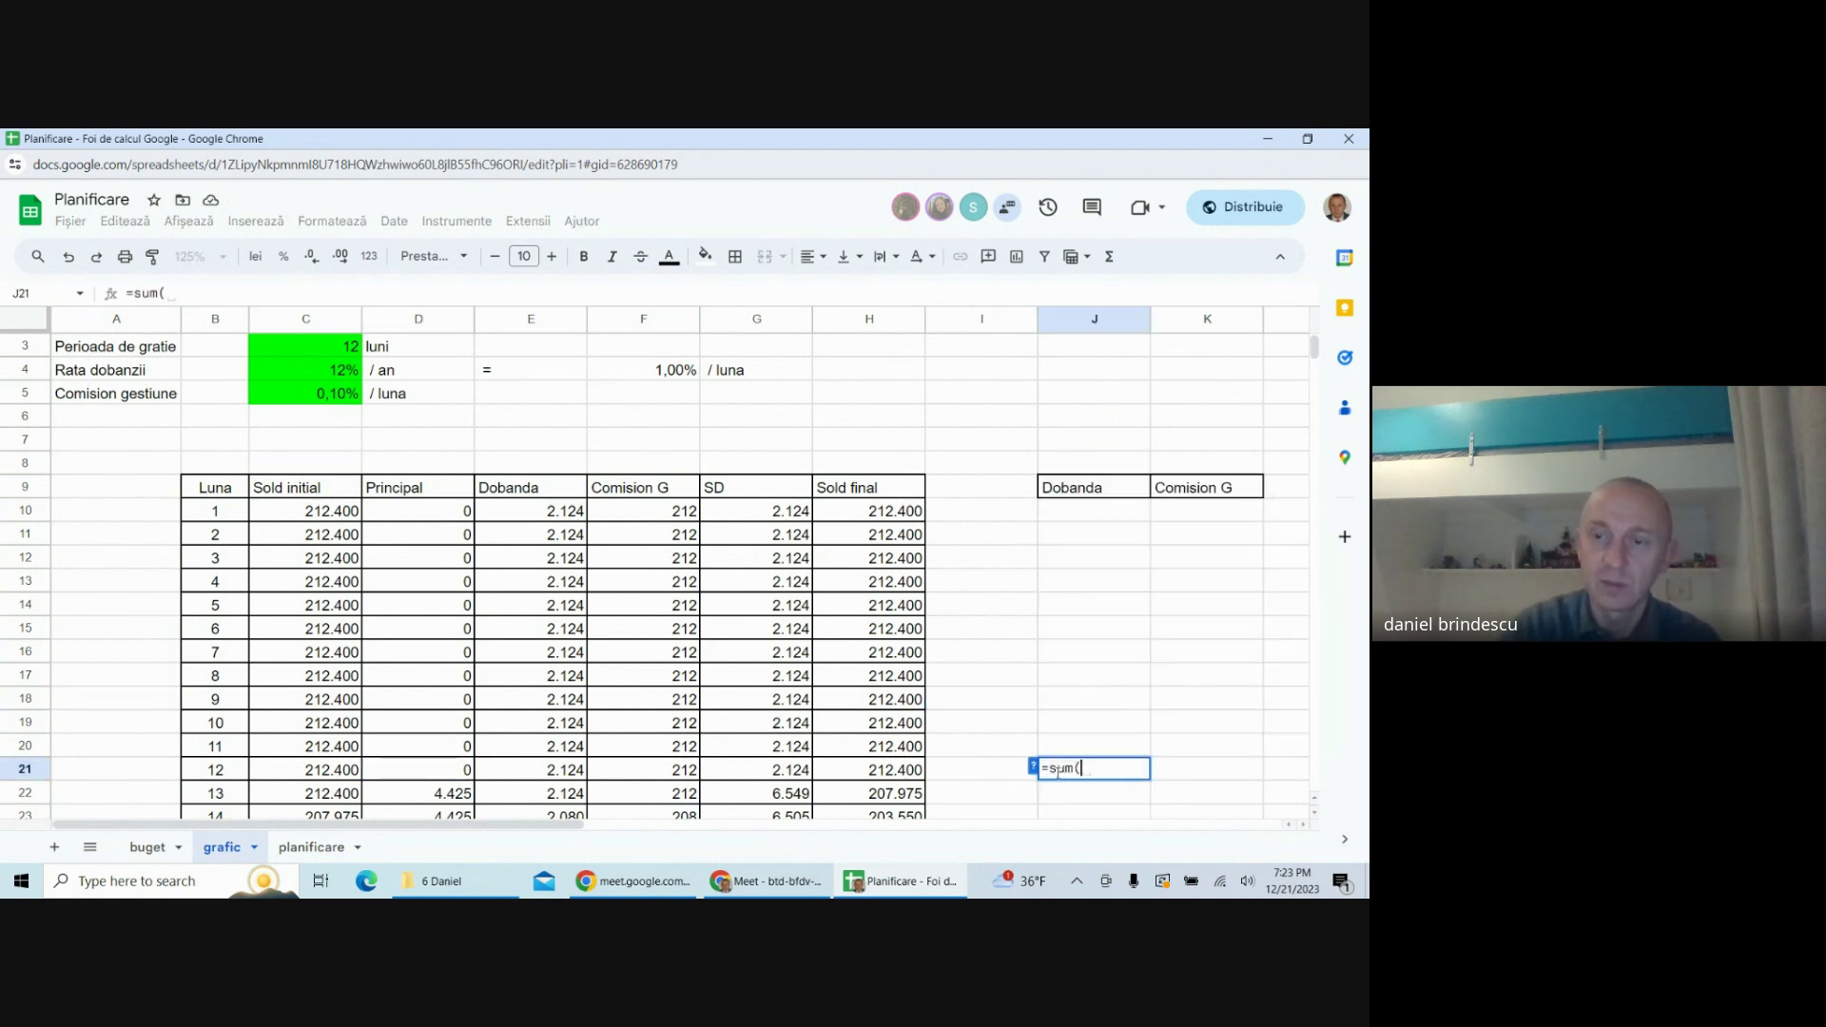
drag(510, 514, 539, 779)
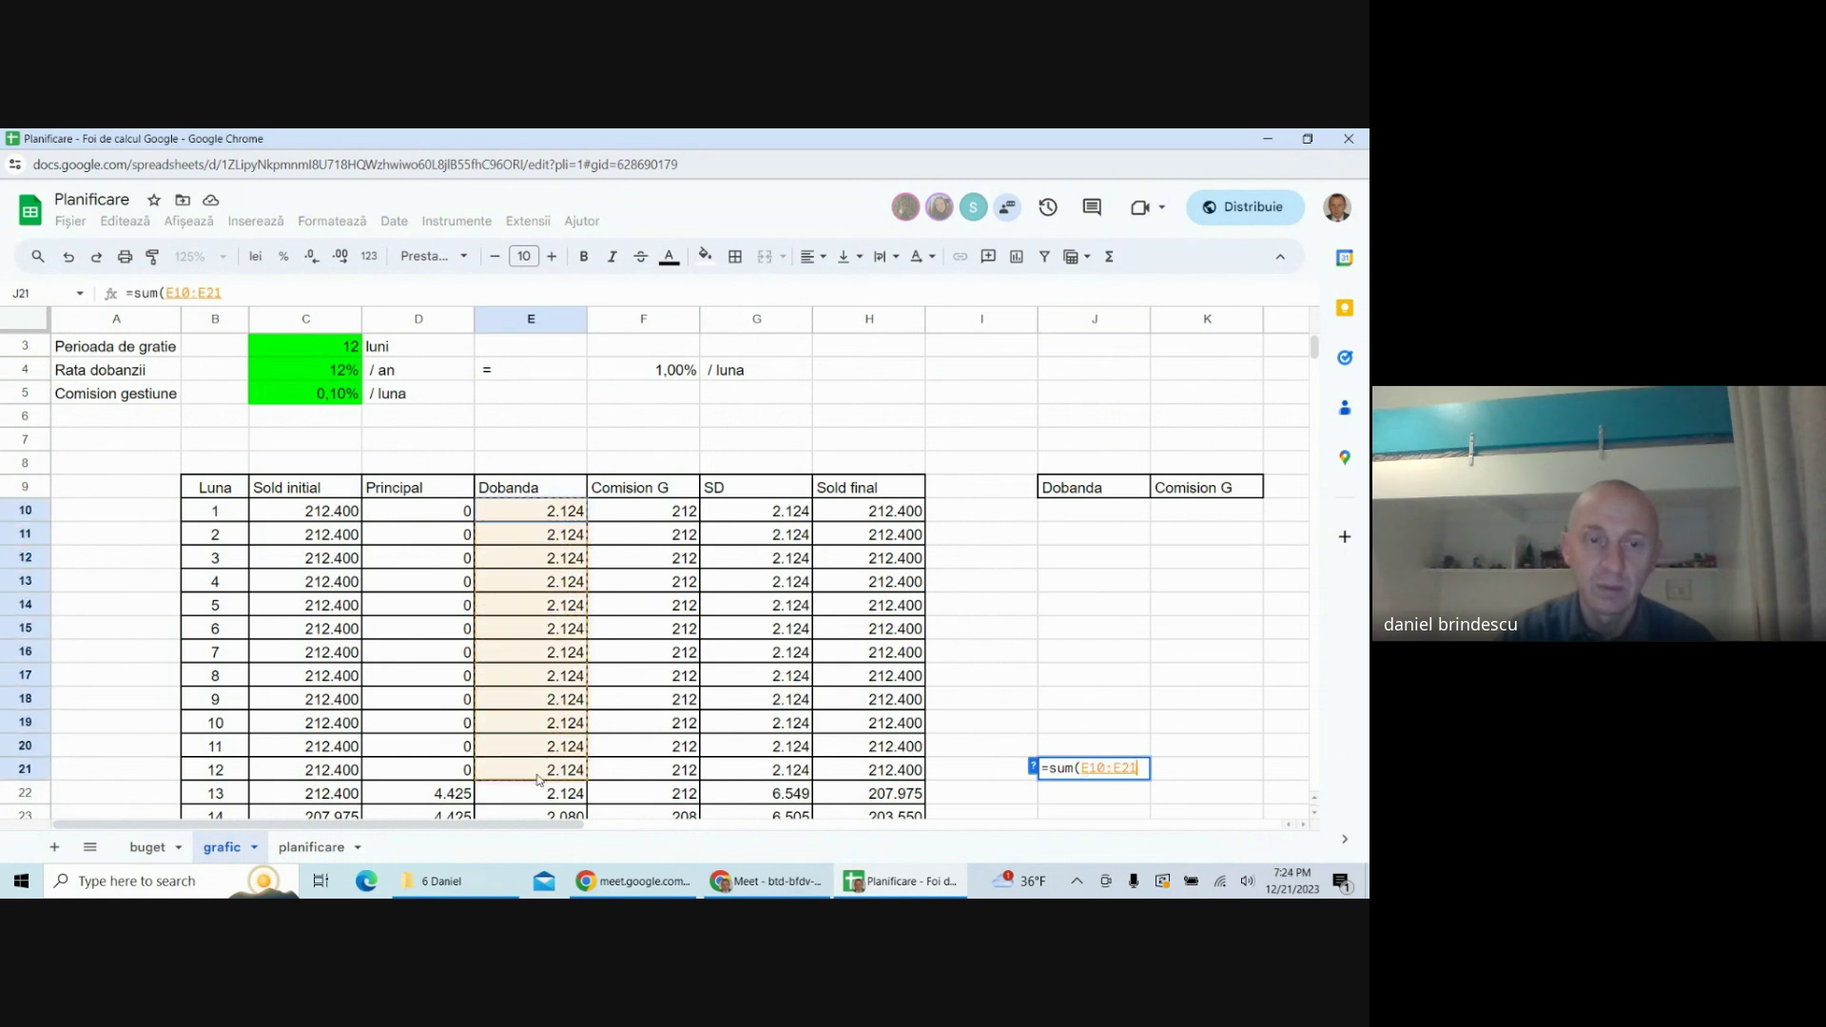
key(Return)
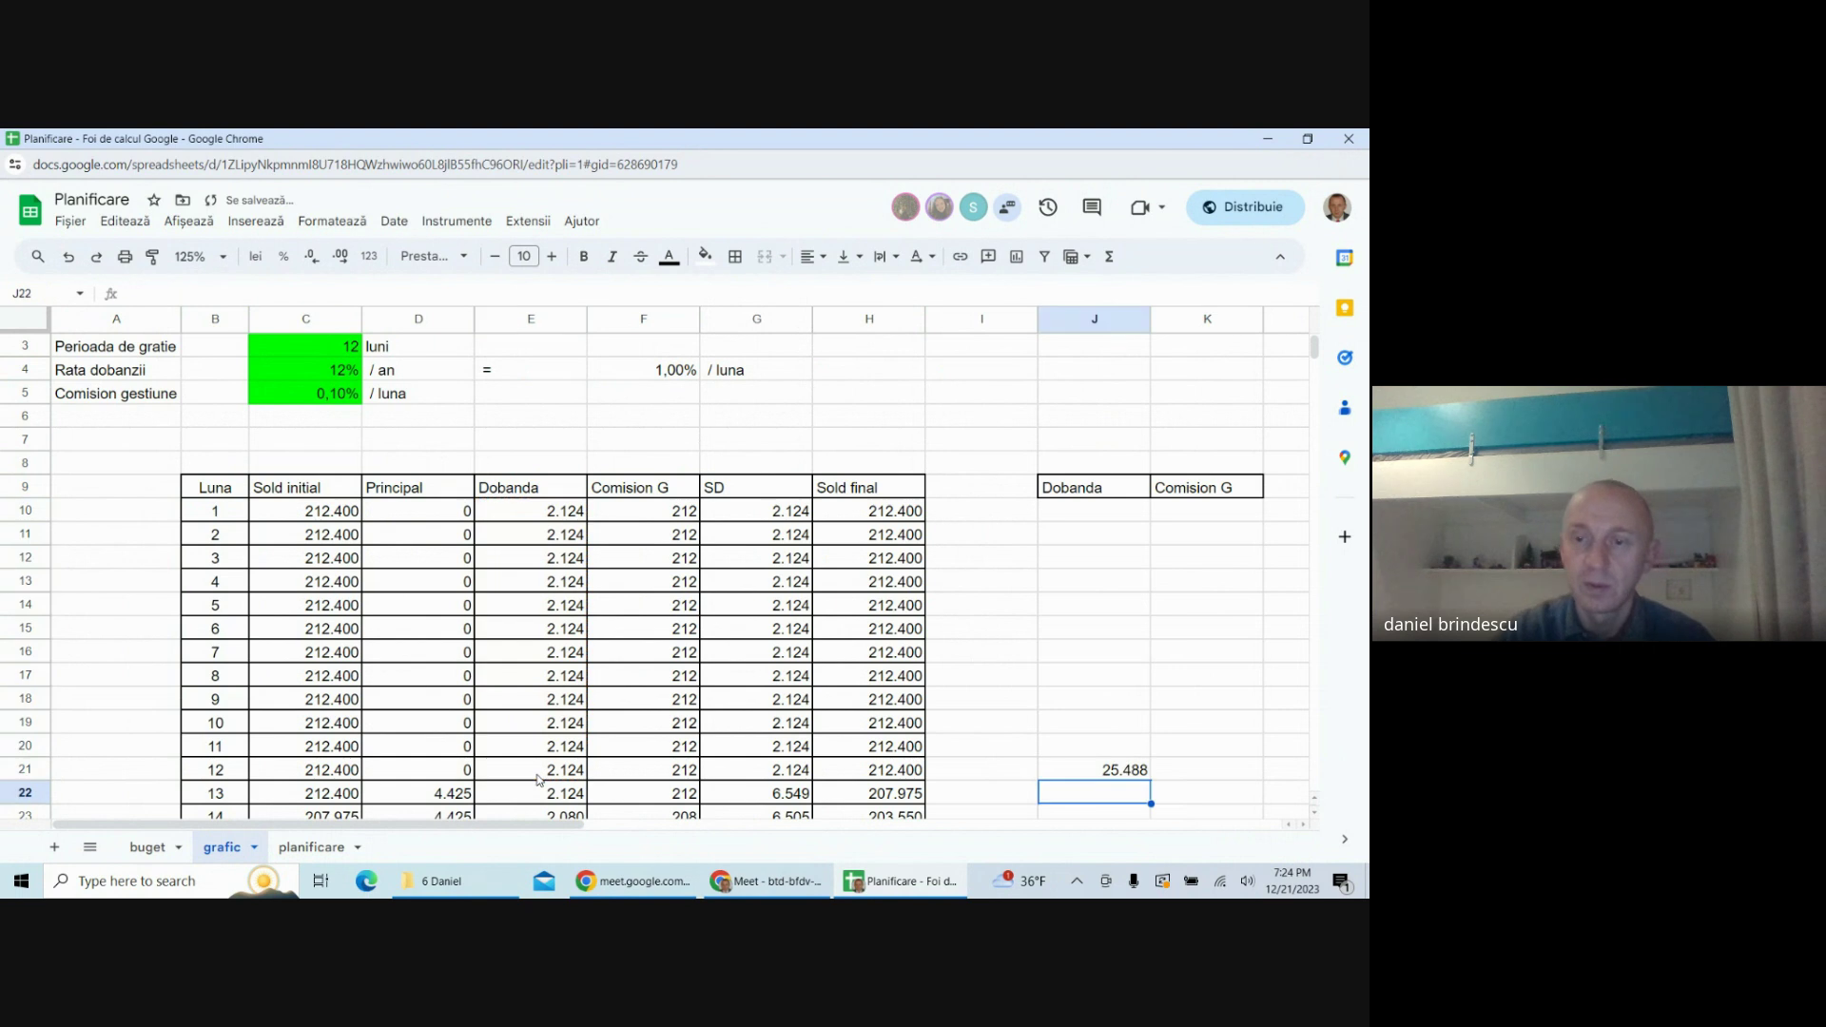
- Extend the J21 sum formula to K21 for Comision G and apply all borders to J21:K21
click(1085, 776)
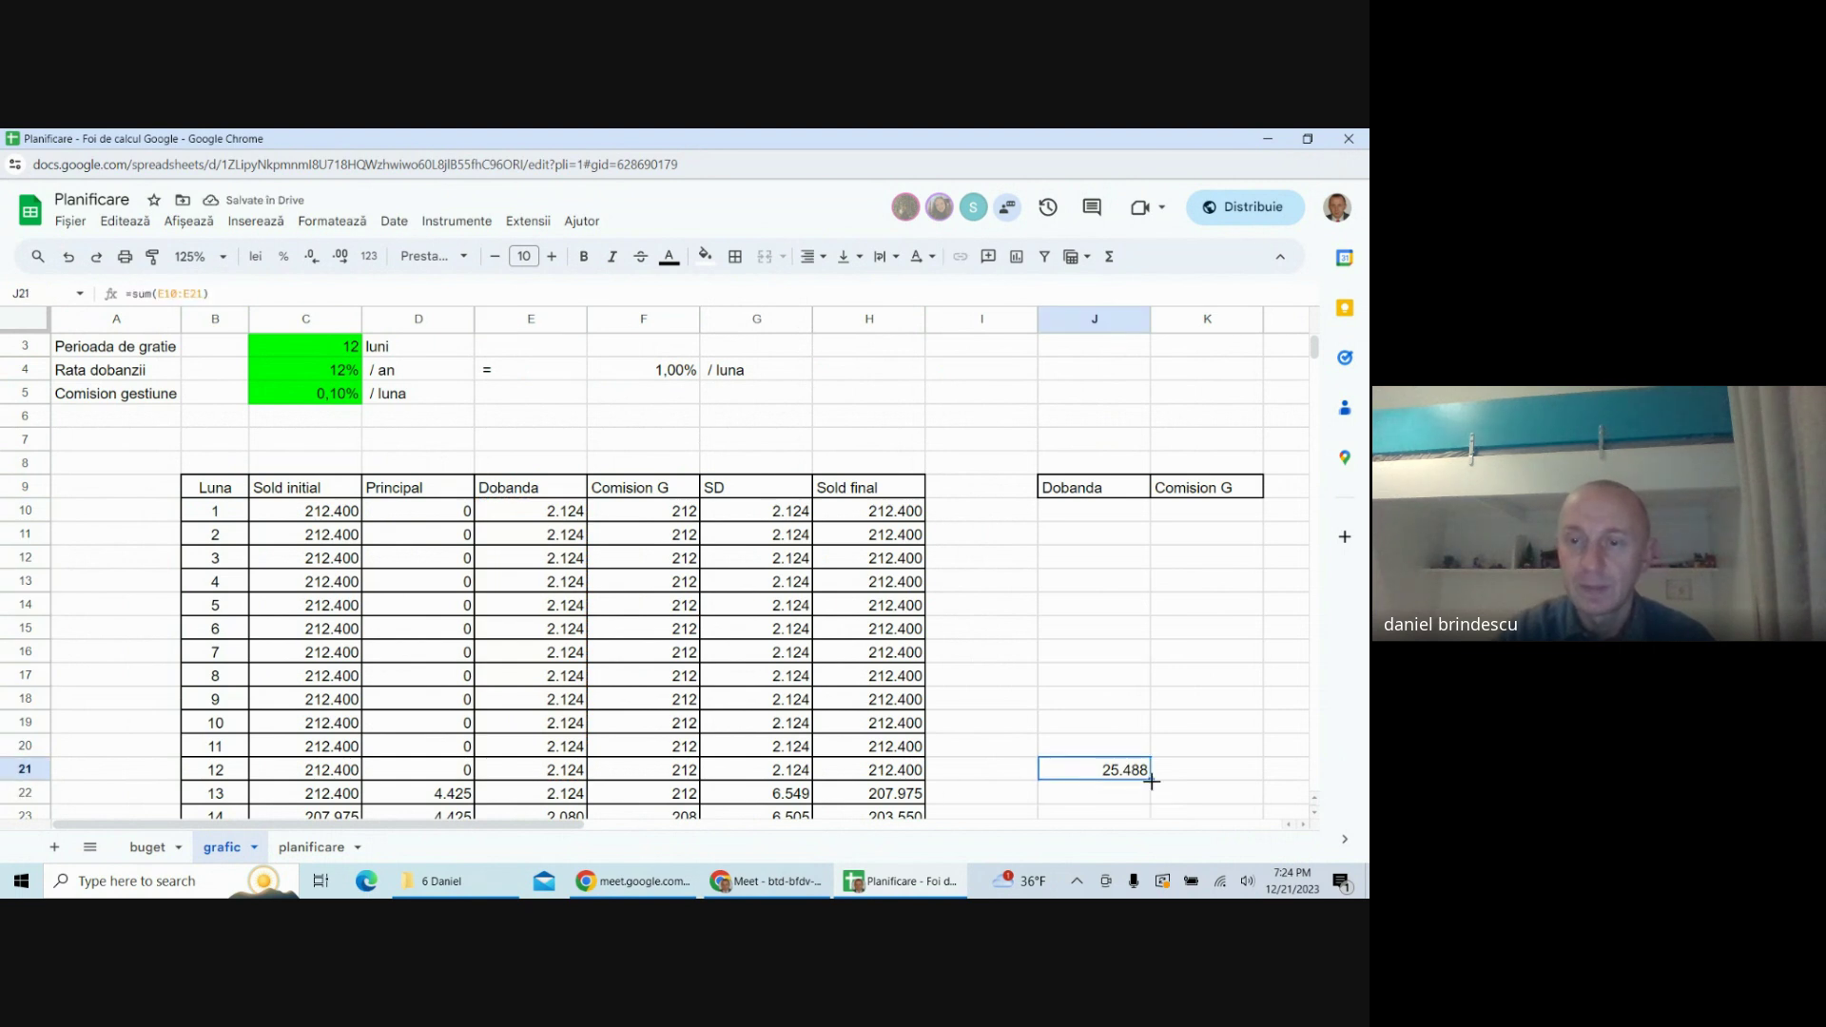
drag(1151, 781, 1200, 770)
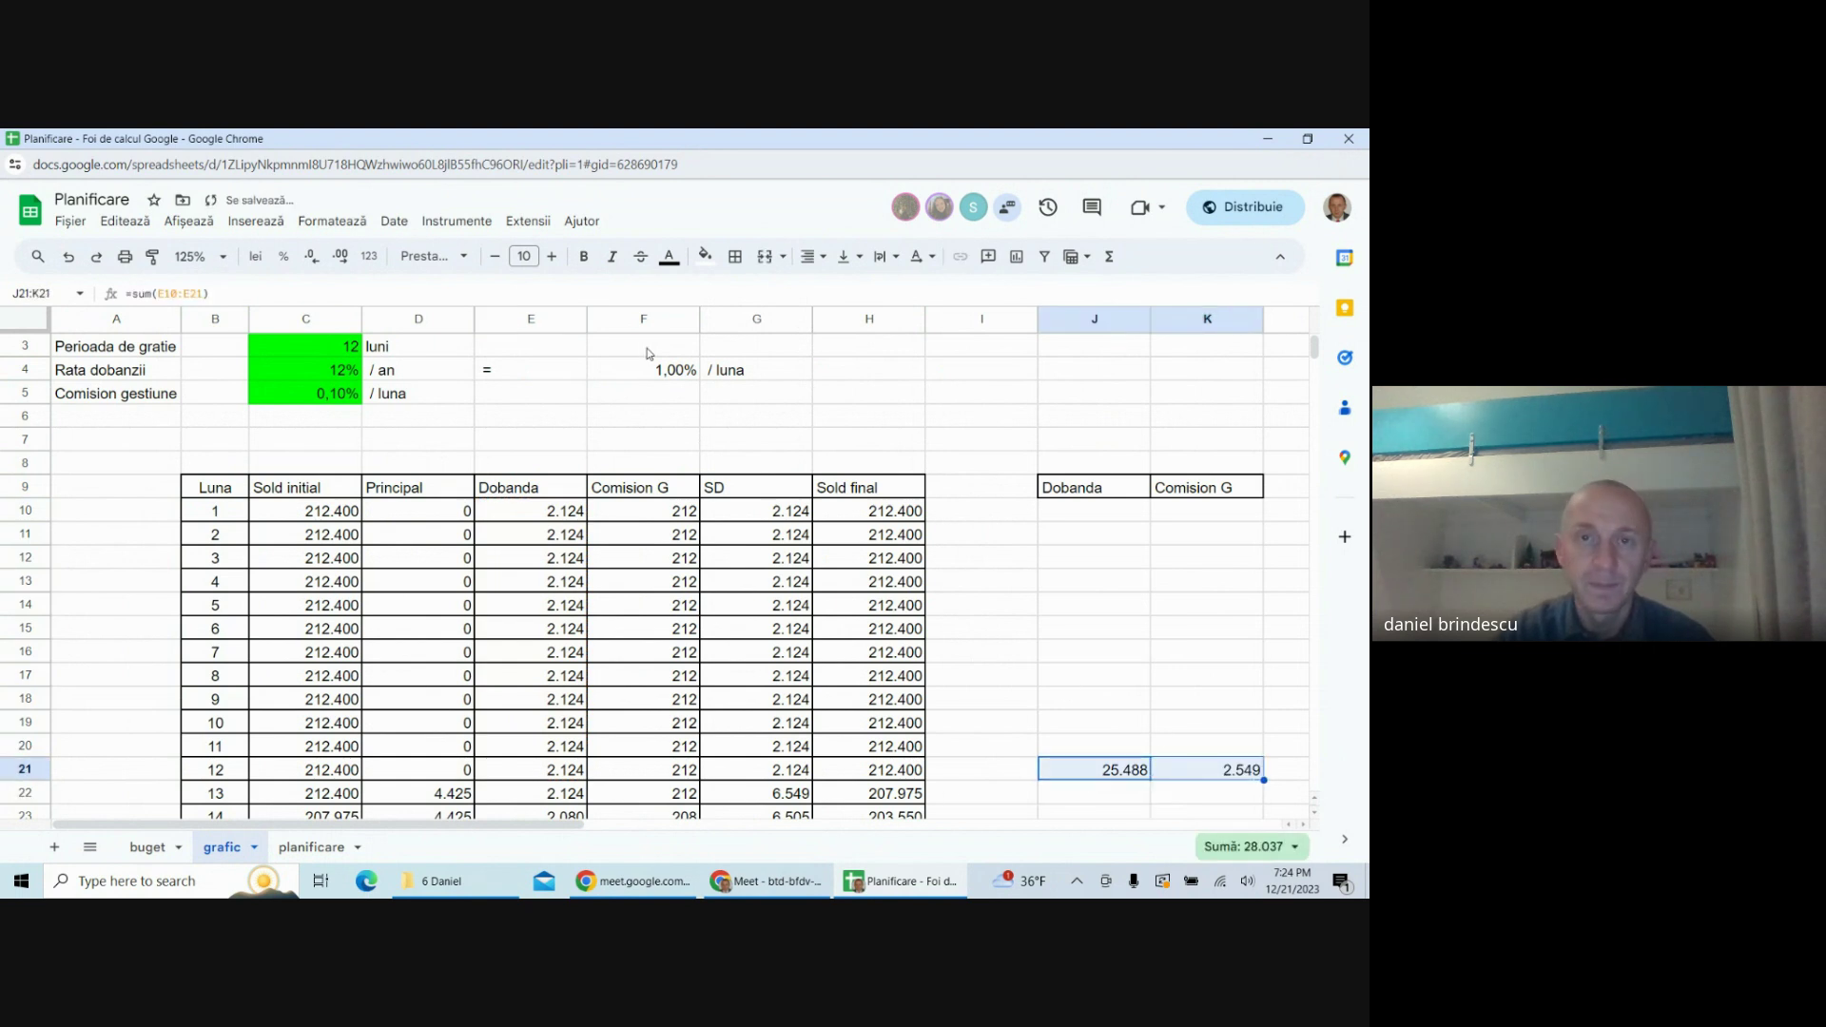
click(735, 257)
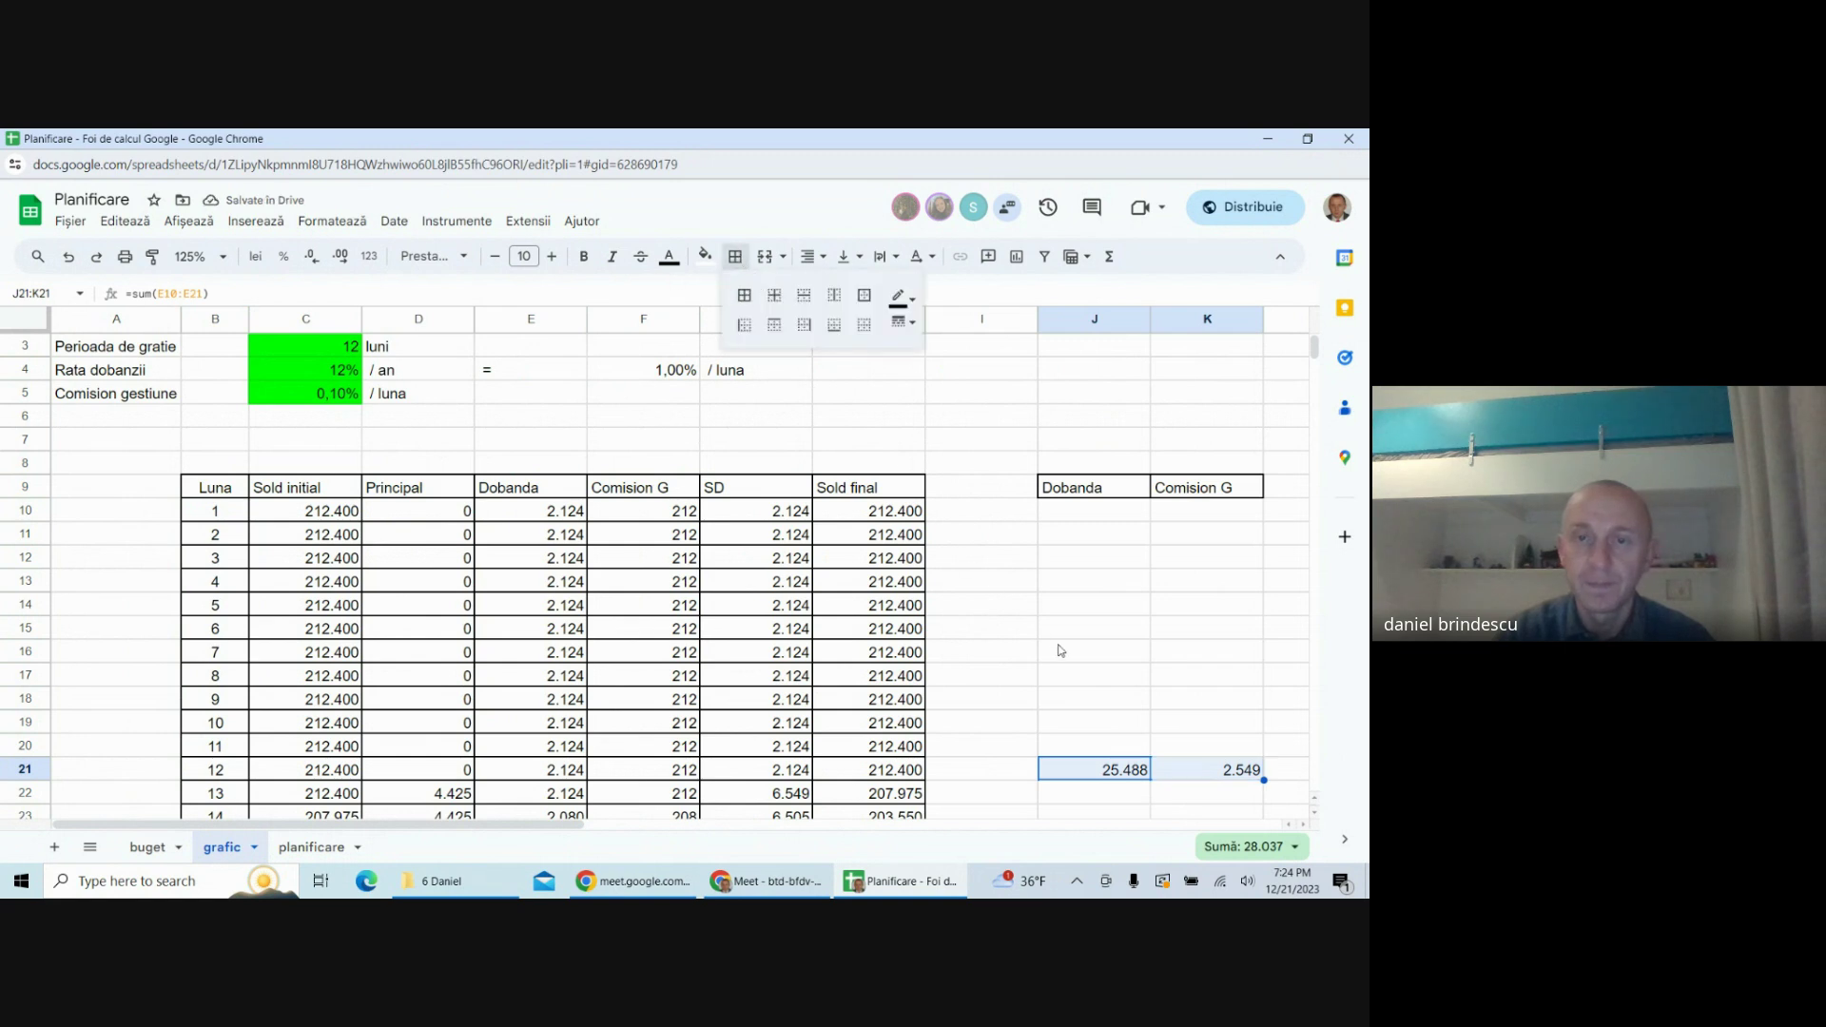
click(743, 295)
- Copy the yearly sums in J21:K21 to rows 33, 45, 57 and 69, at the end of each 12-month block
scroll(1067, 631, down, 4)
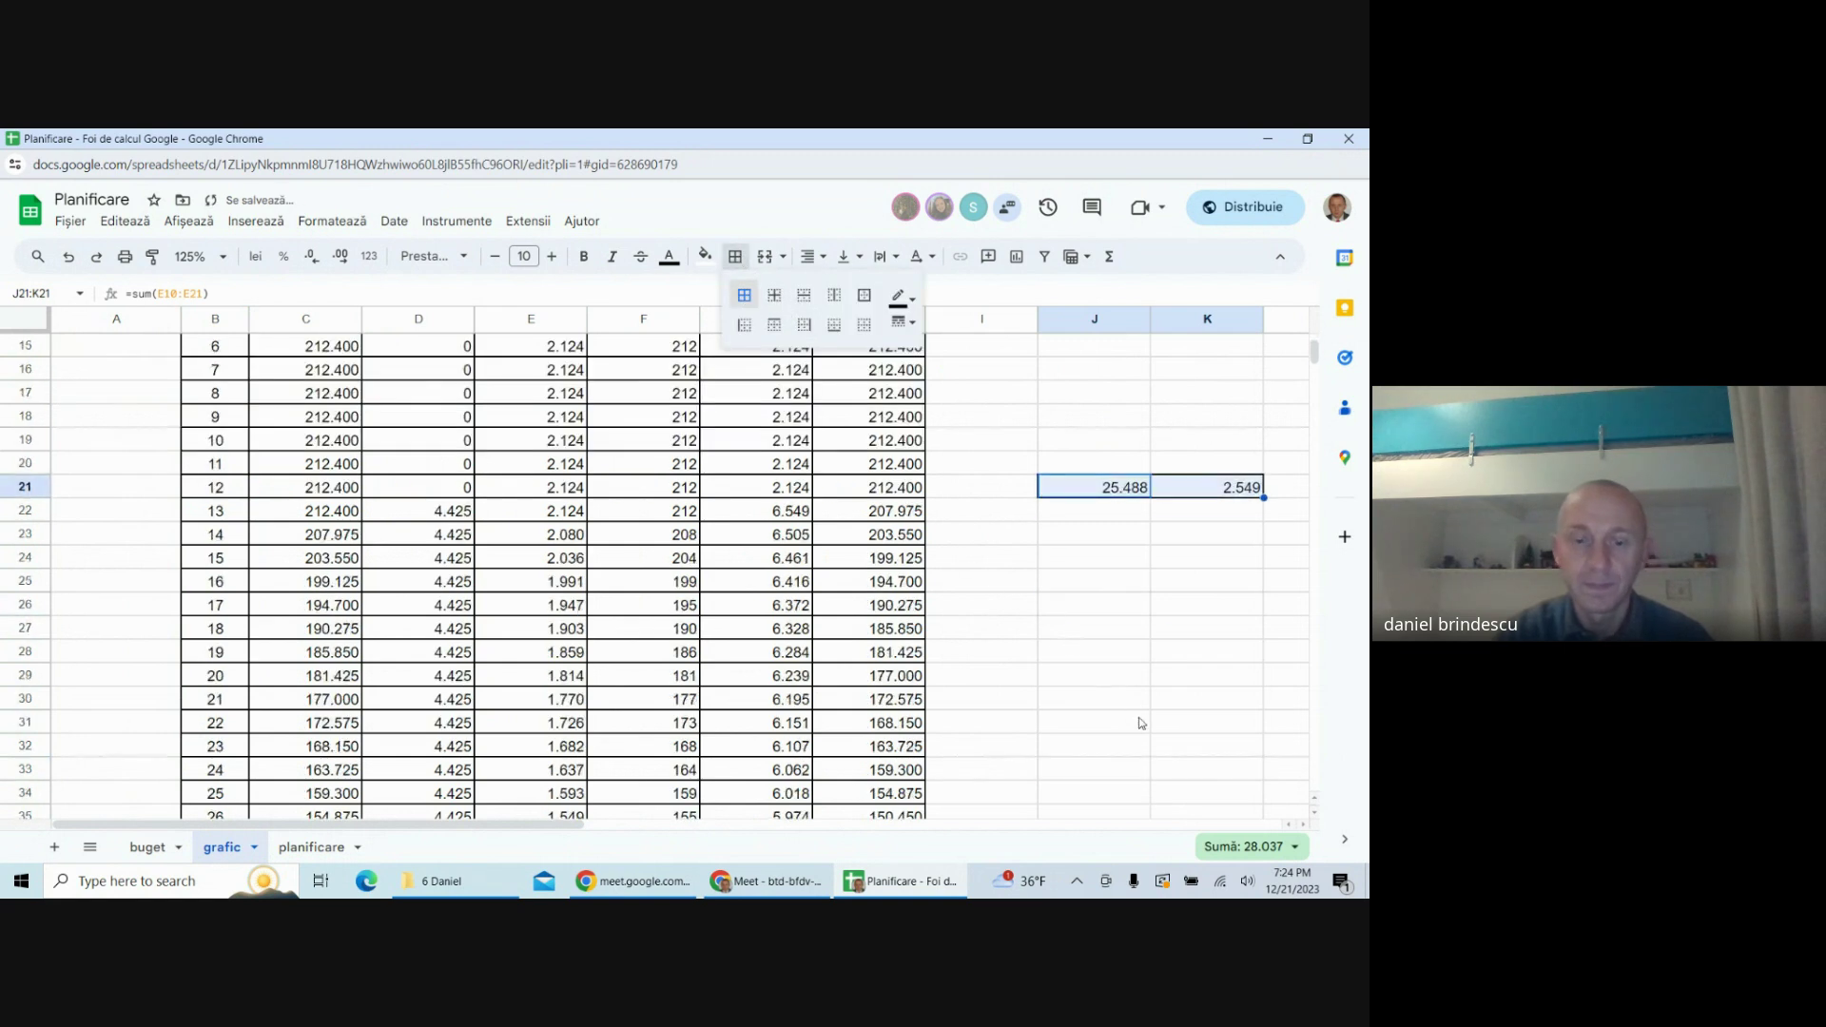
key(ctrl+c)
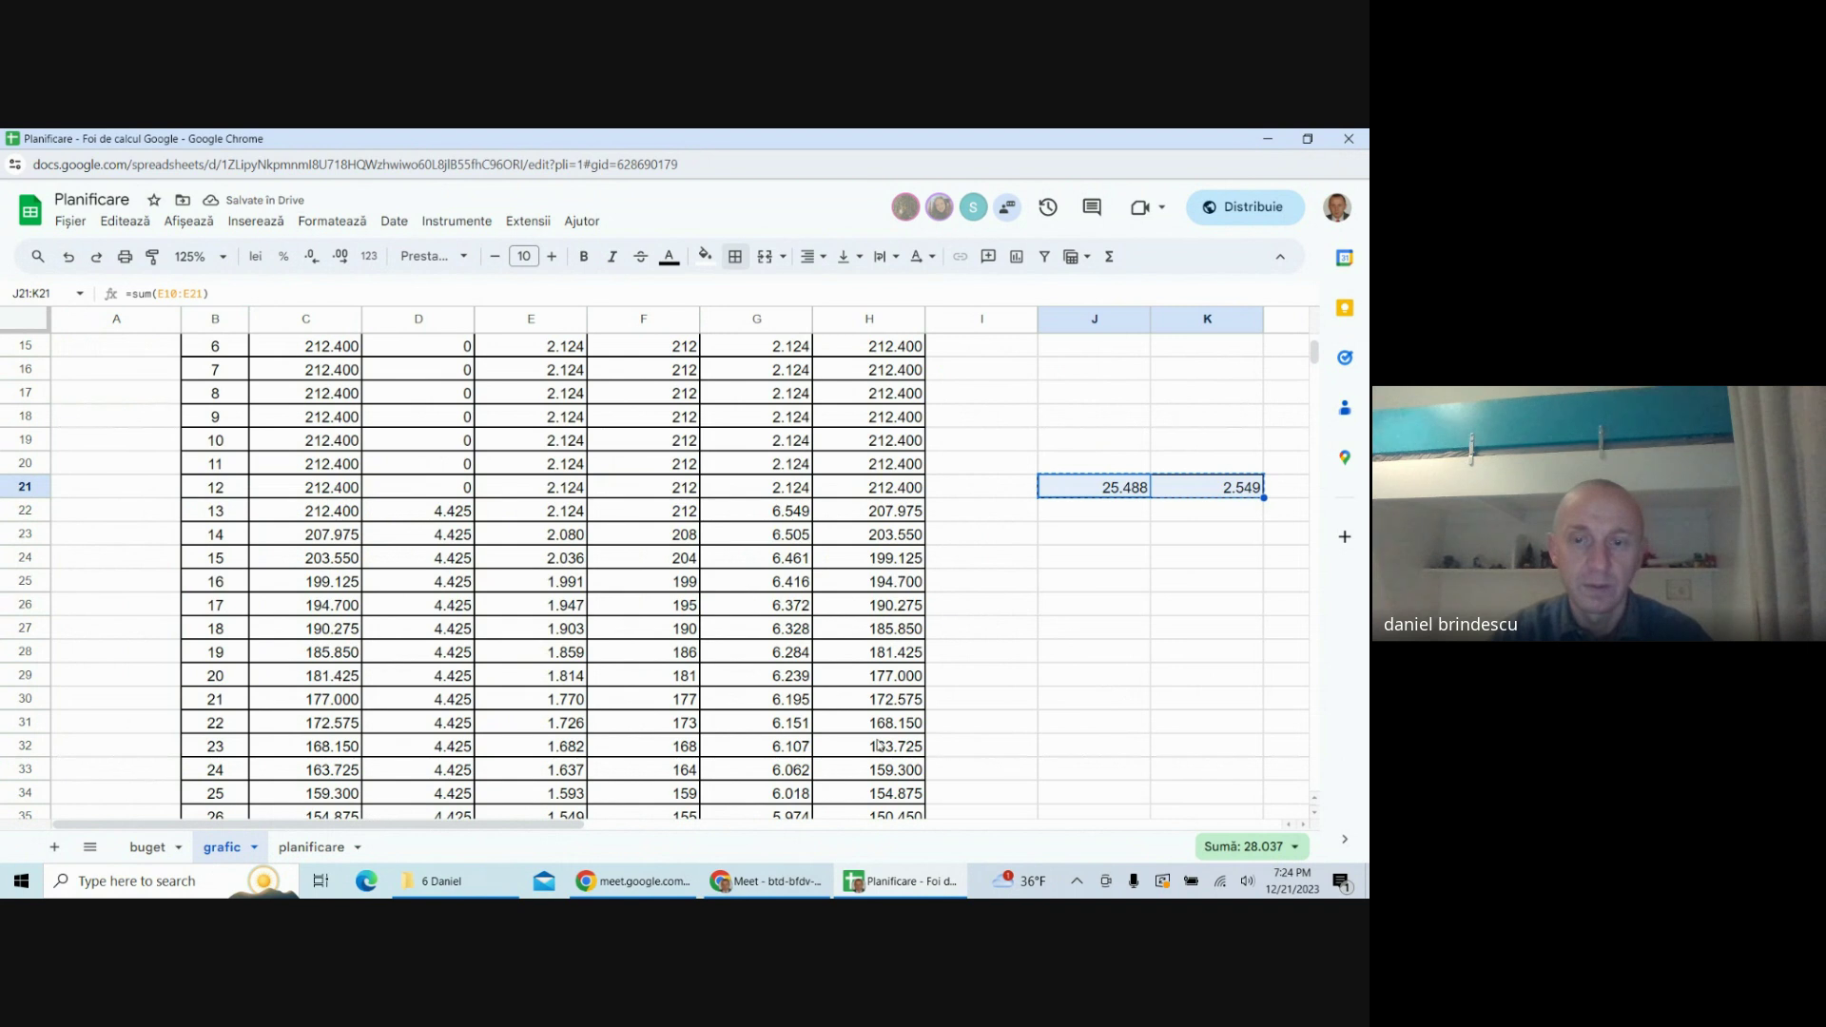
click(1071, 779)
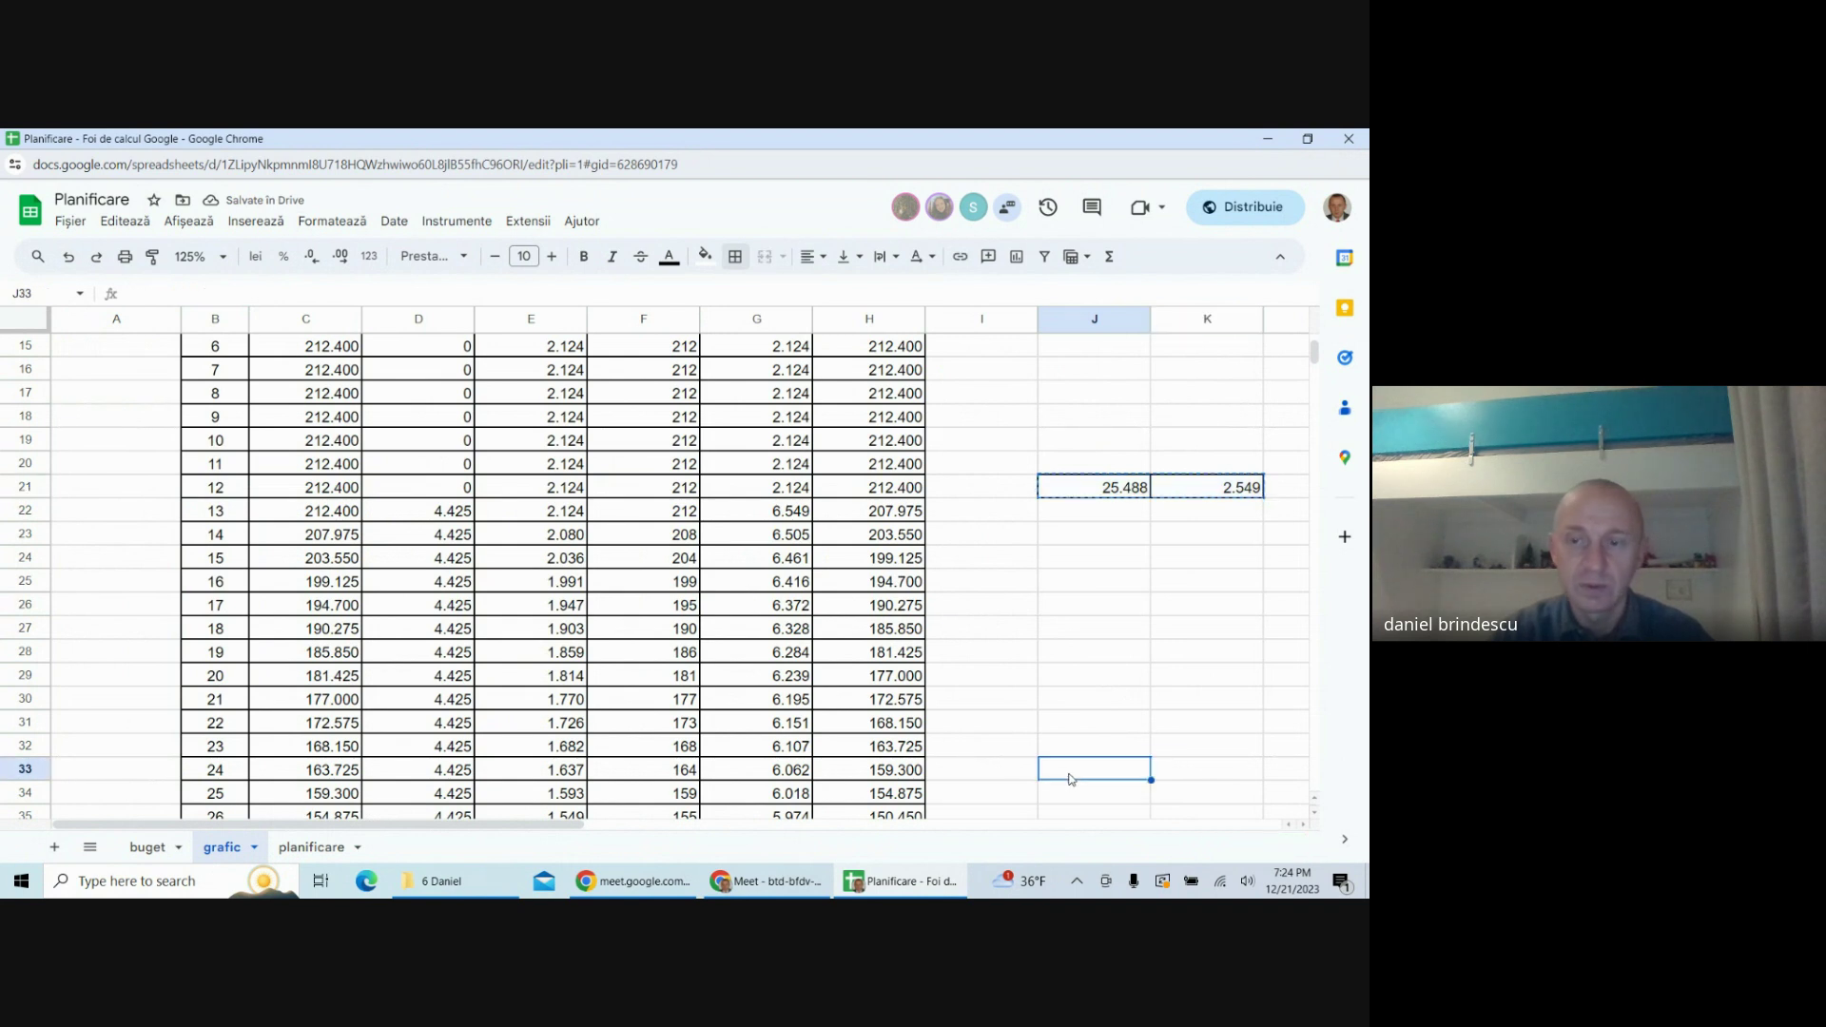
key(ctrl+v)
scroll(1060, 758, down, 4)
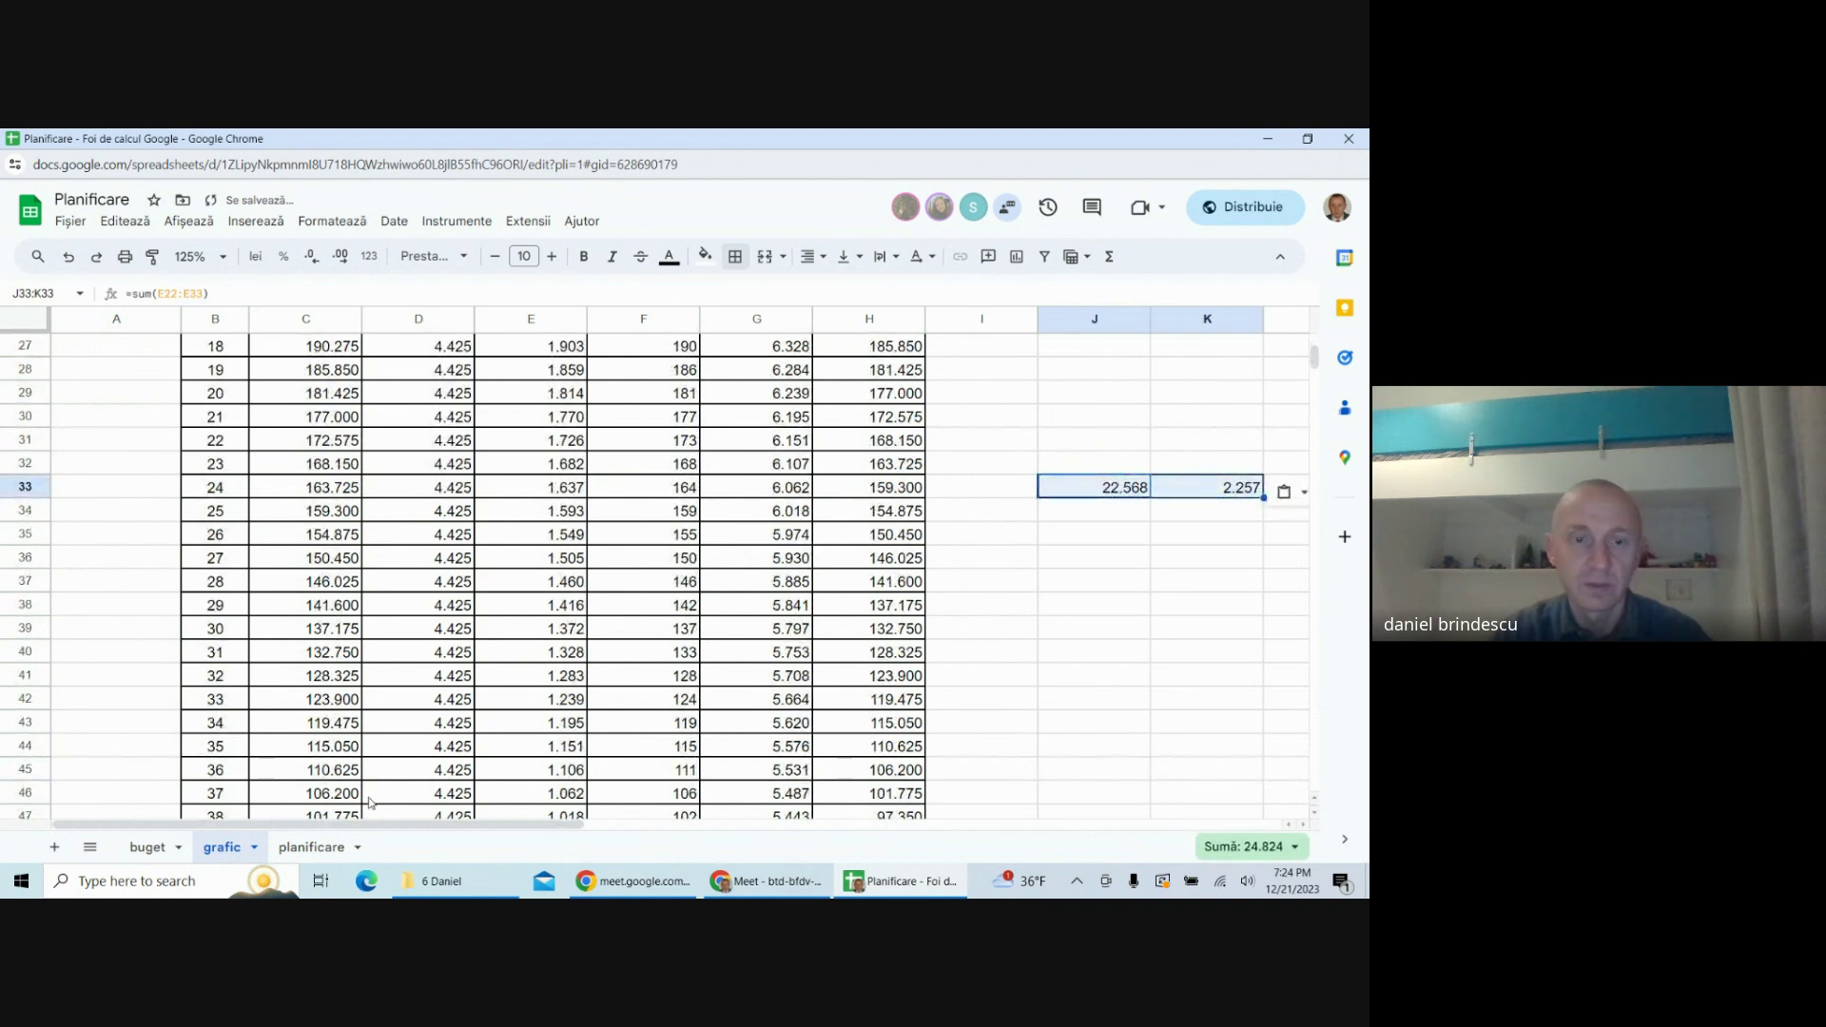
click(1073, 766)
key(ctrl+v)
scroll(1071, 751, down, 4)
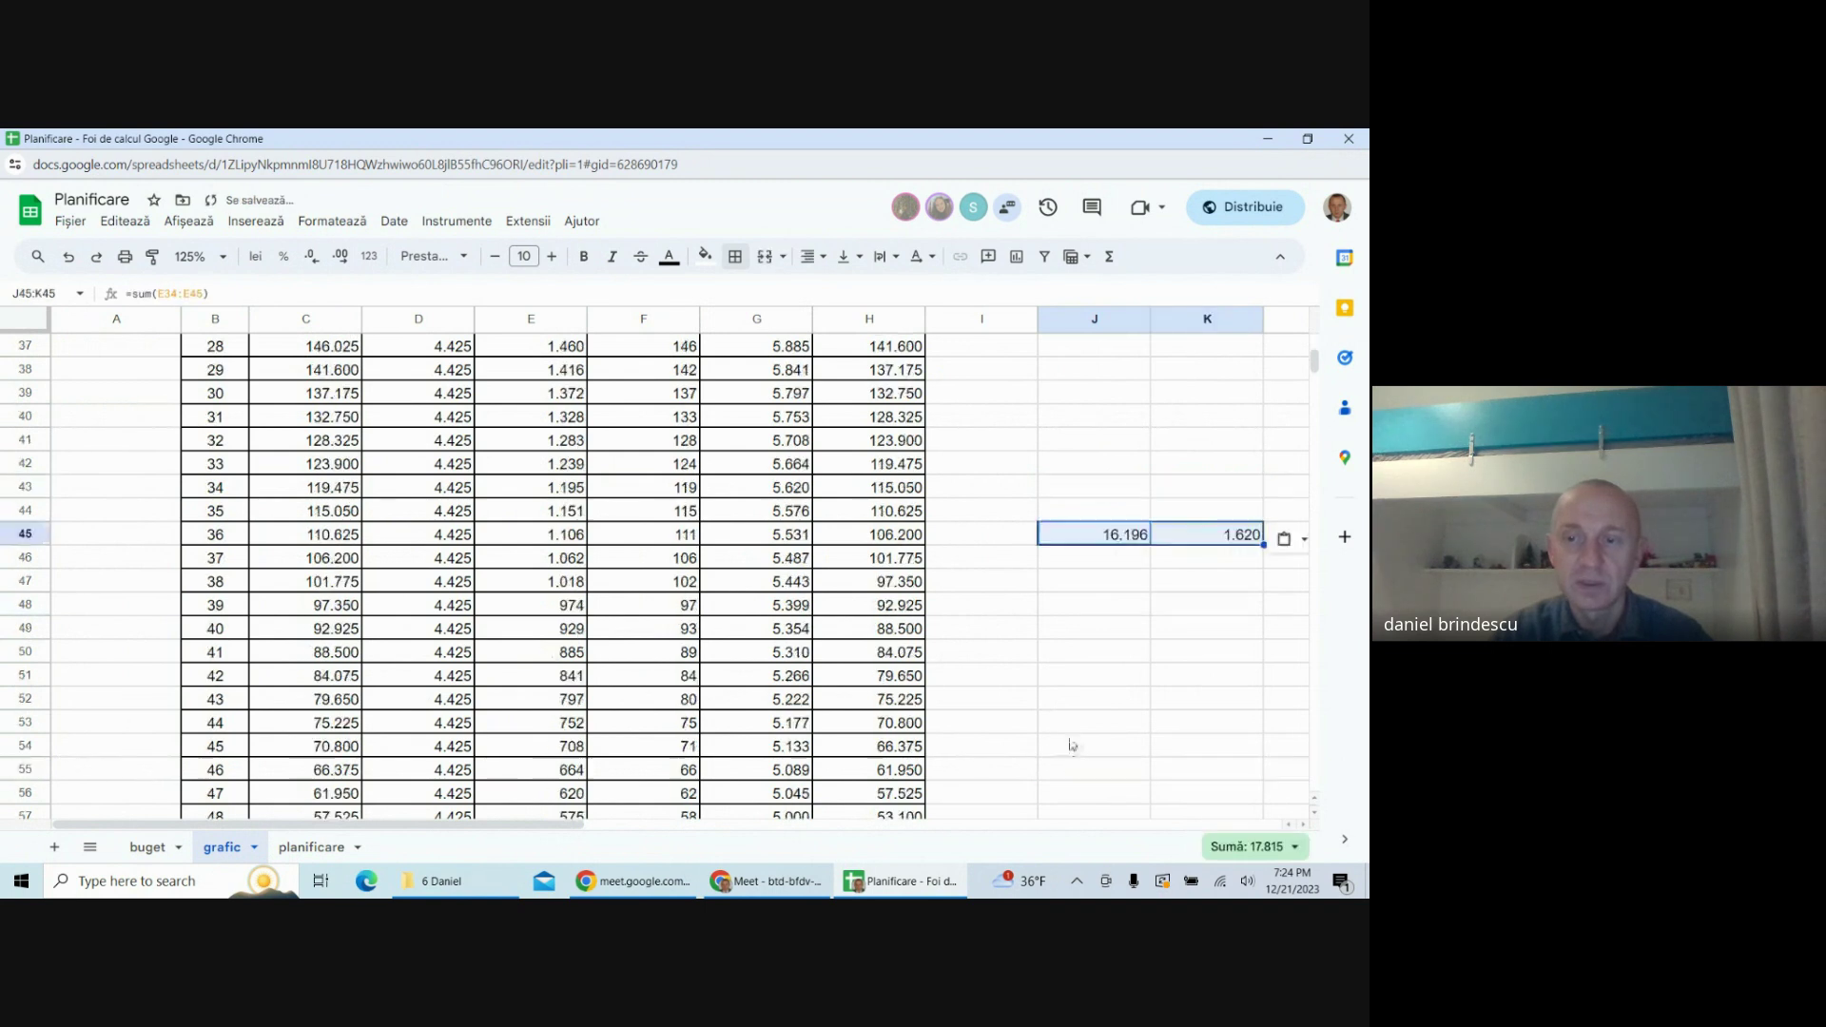
click(1070, 756)
click(1071, 766)
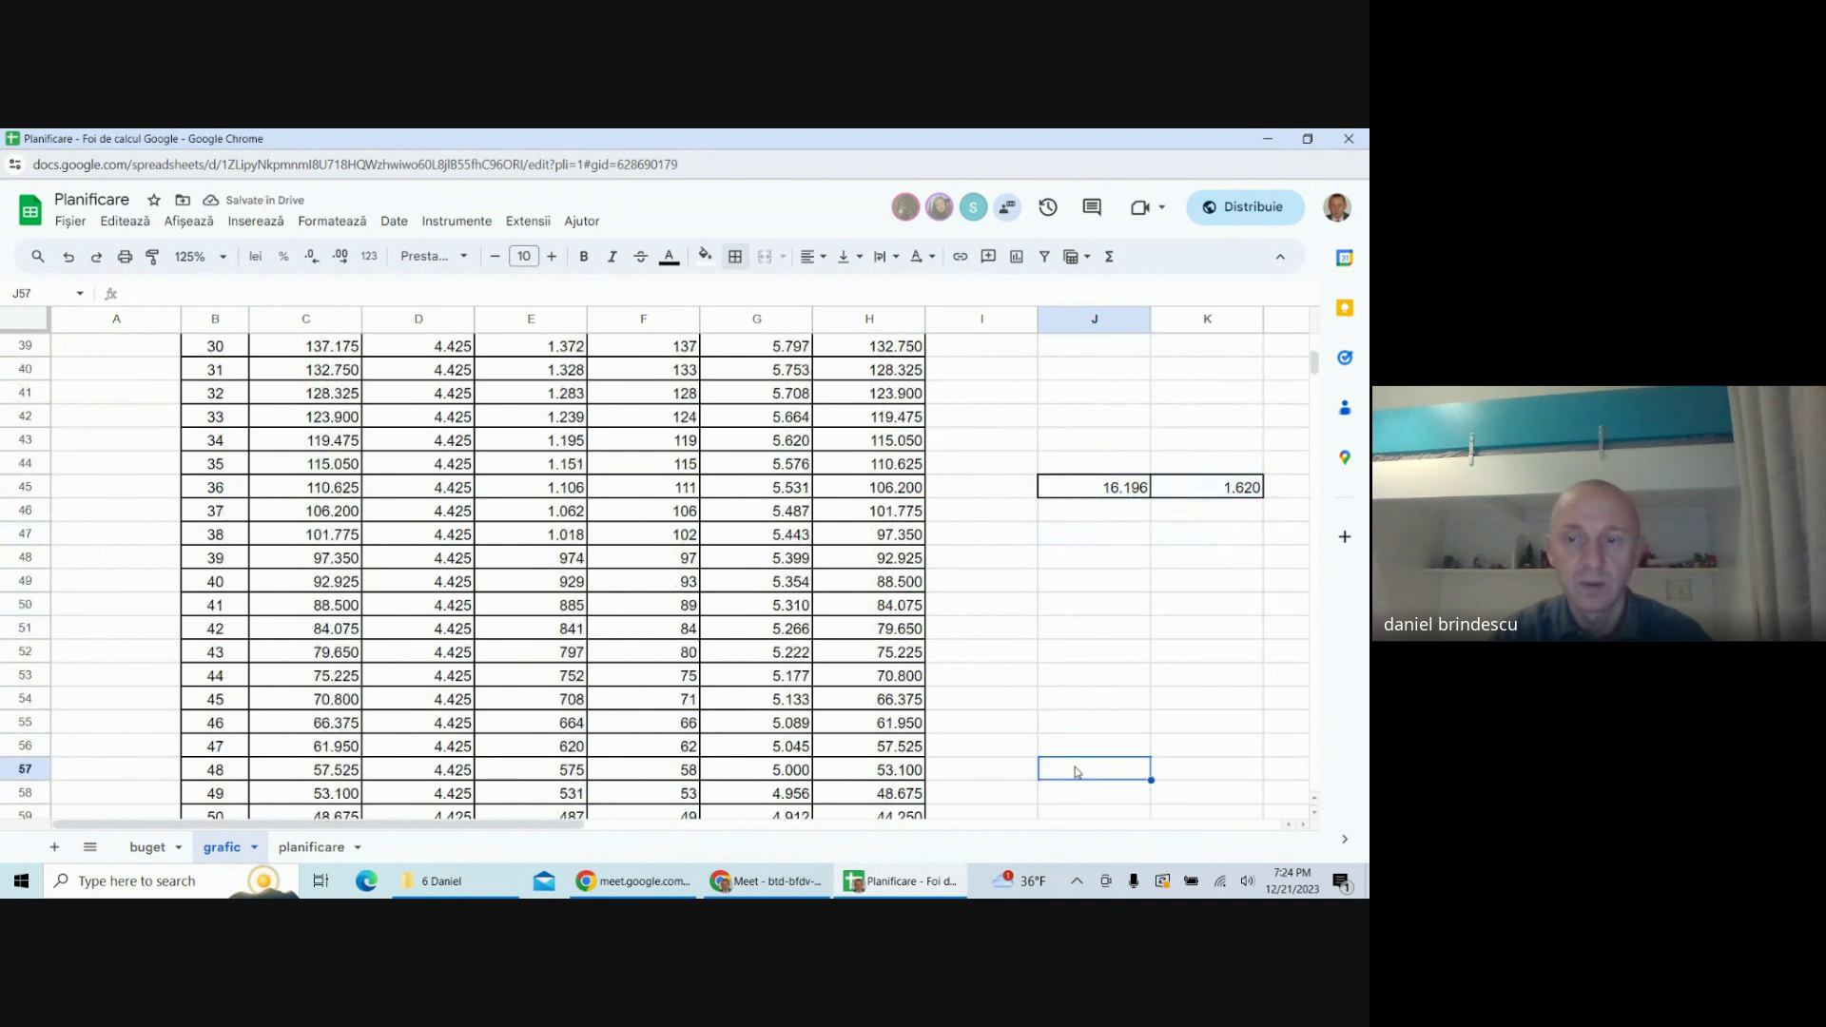
key(ctrl+v)
scroll(1071, 761, down, 5)
click(1090, 699)
key(ctrl+v)
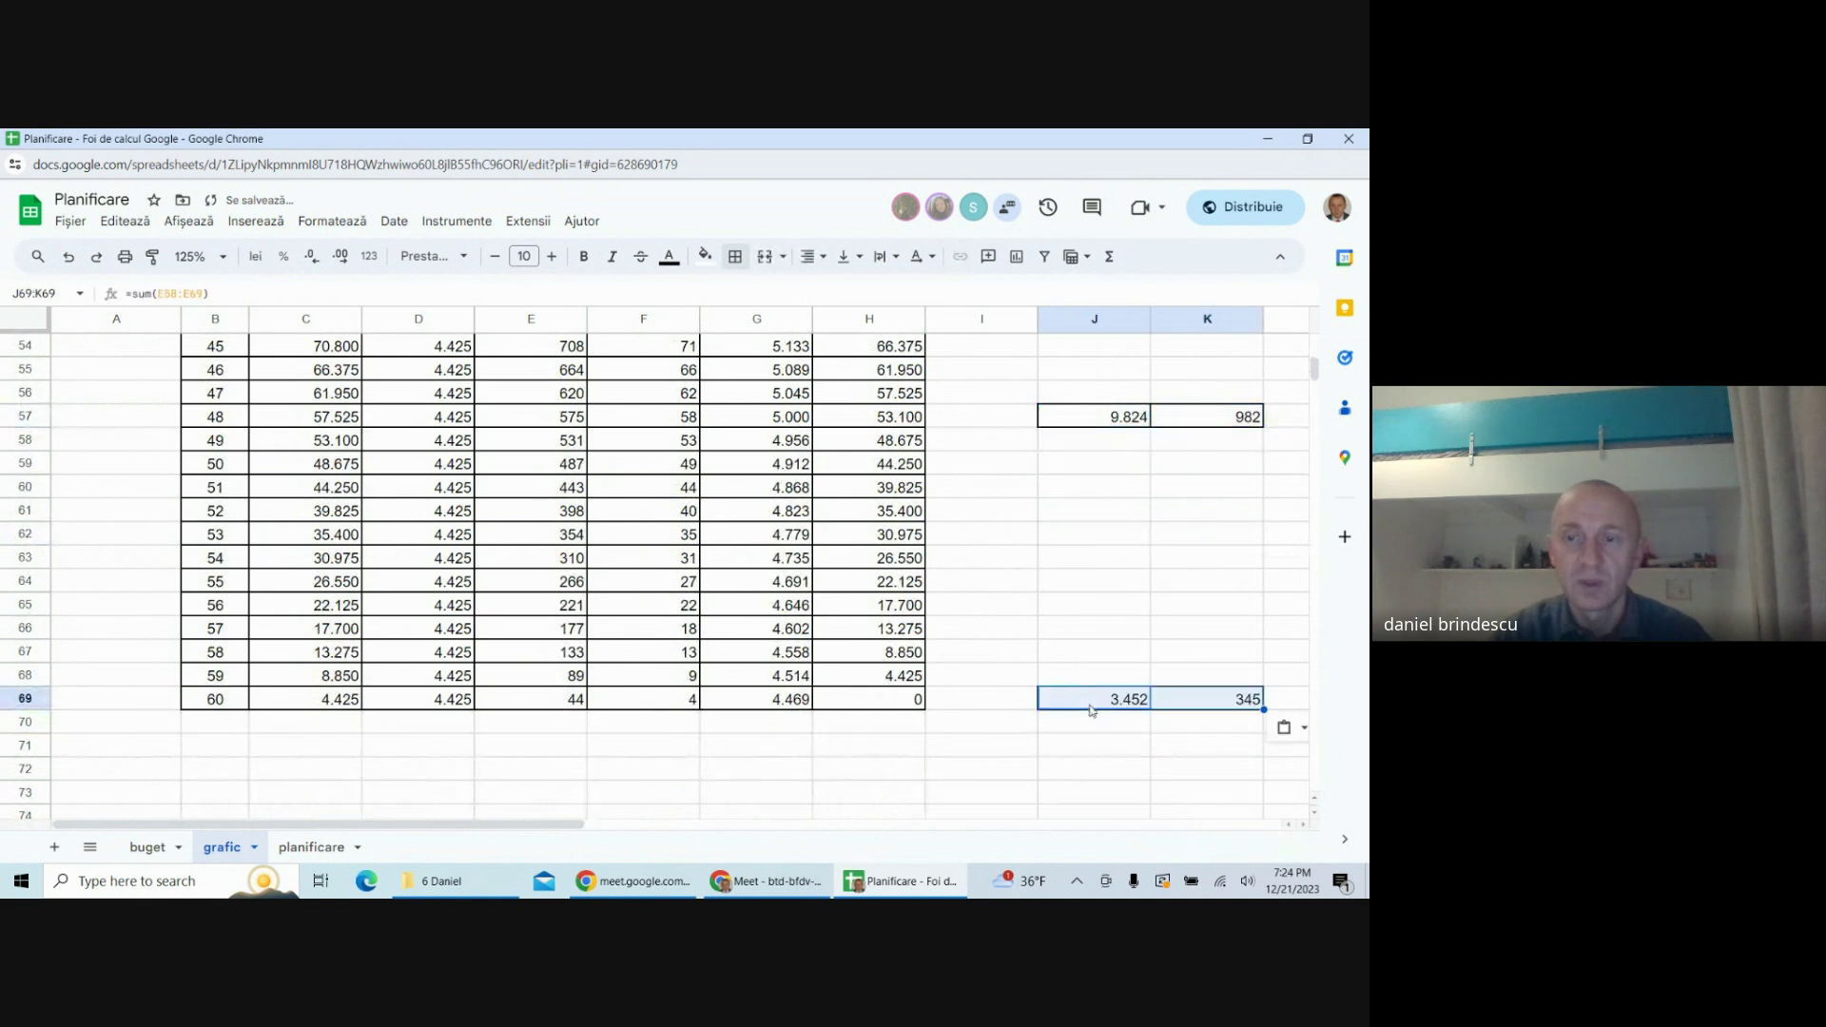
- Copy the An 1 to An 5 headers in D6:H6 of the planificare sheet and open the buget sheet
scroll(1036, 708, up, 18)
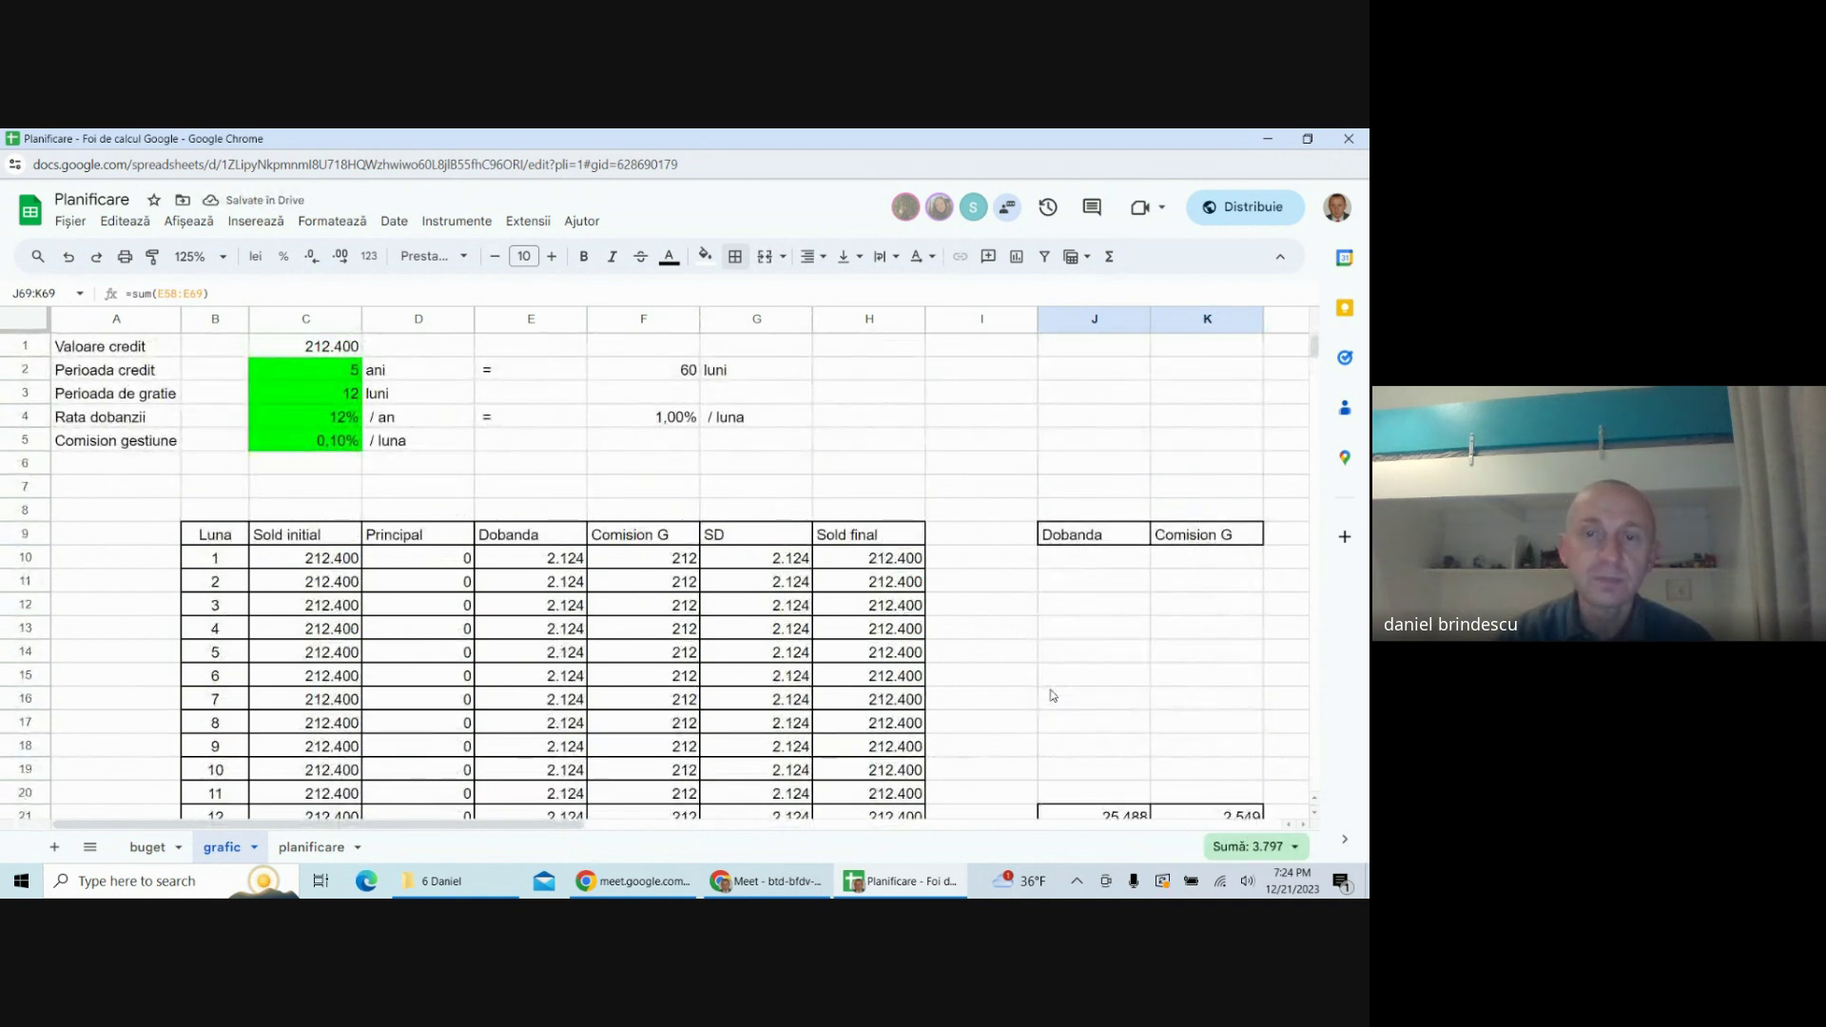
click(311, 846)
drag(619, 464, 1018, 466)
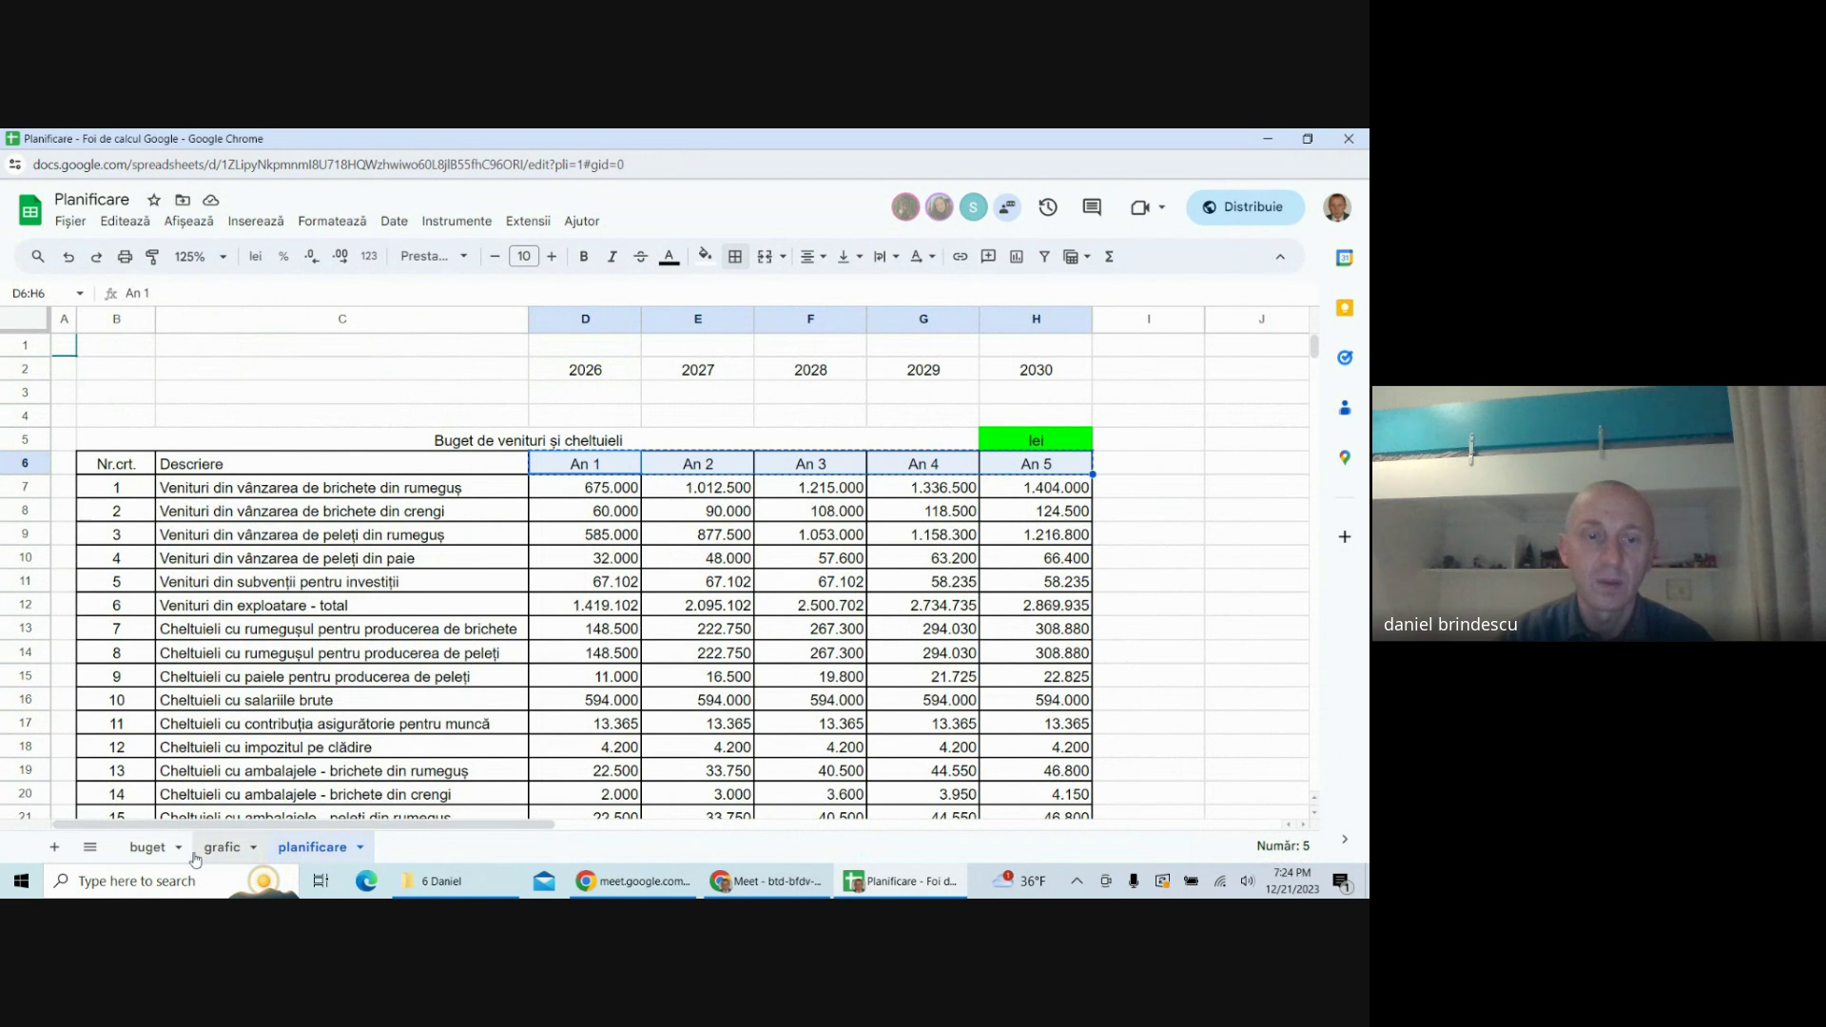
click(149, 848)
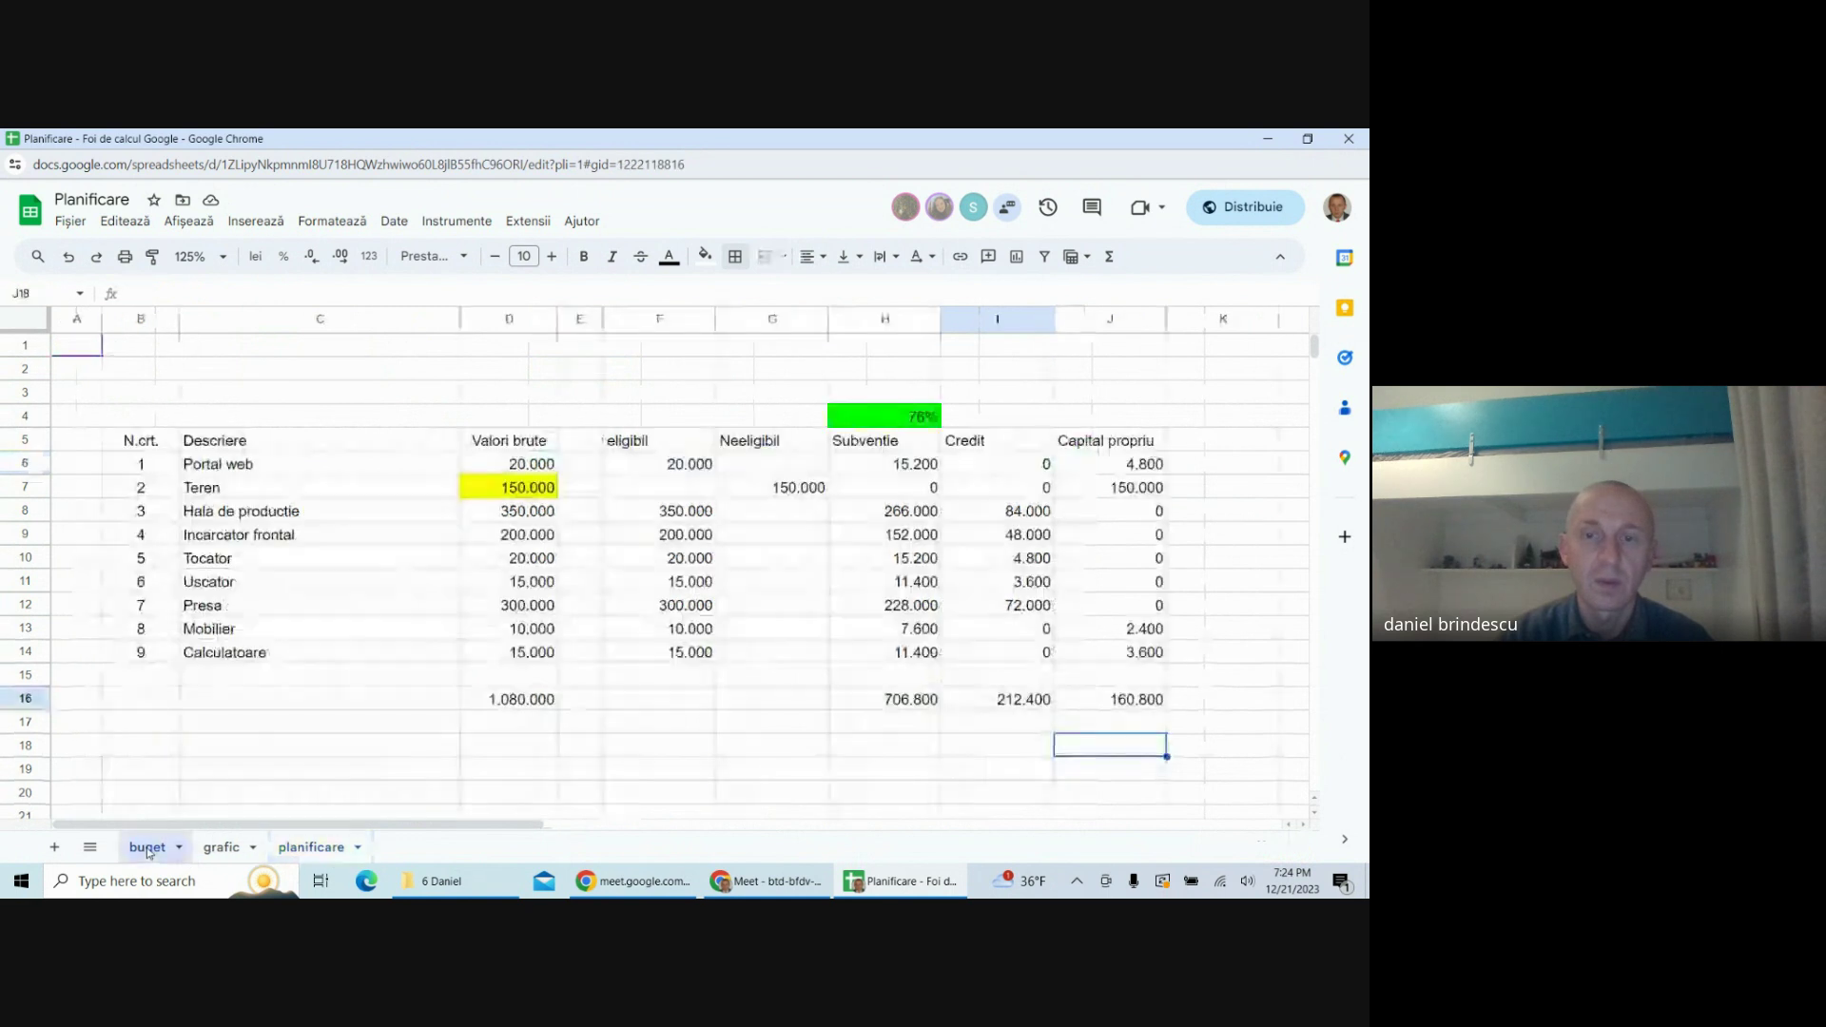
- Paste the copied year headers An 1 to An 5 into J5:N5 of the grafic sheet
click(222, 846)
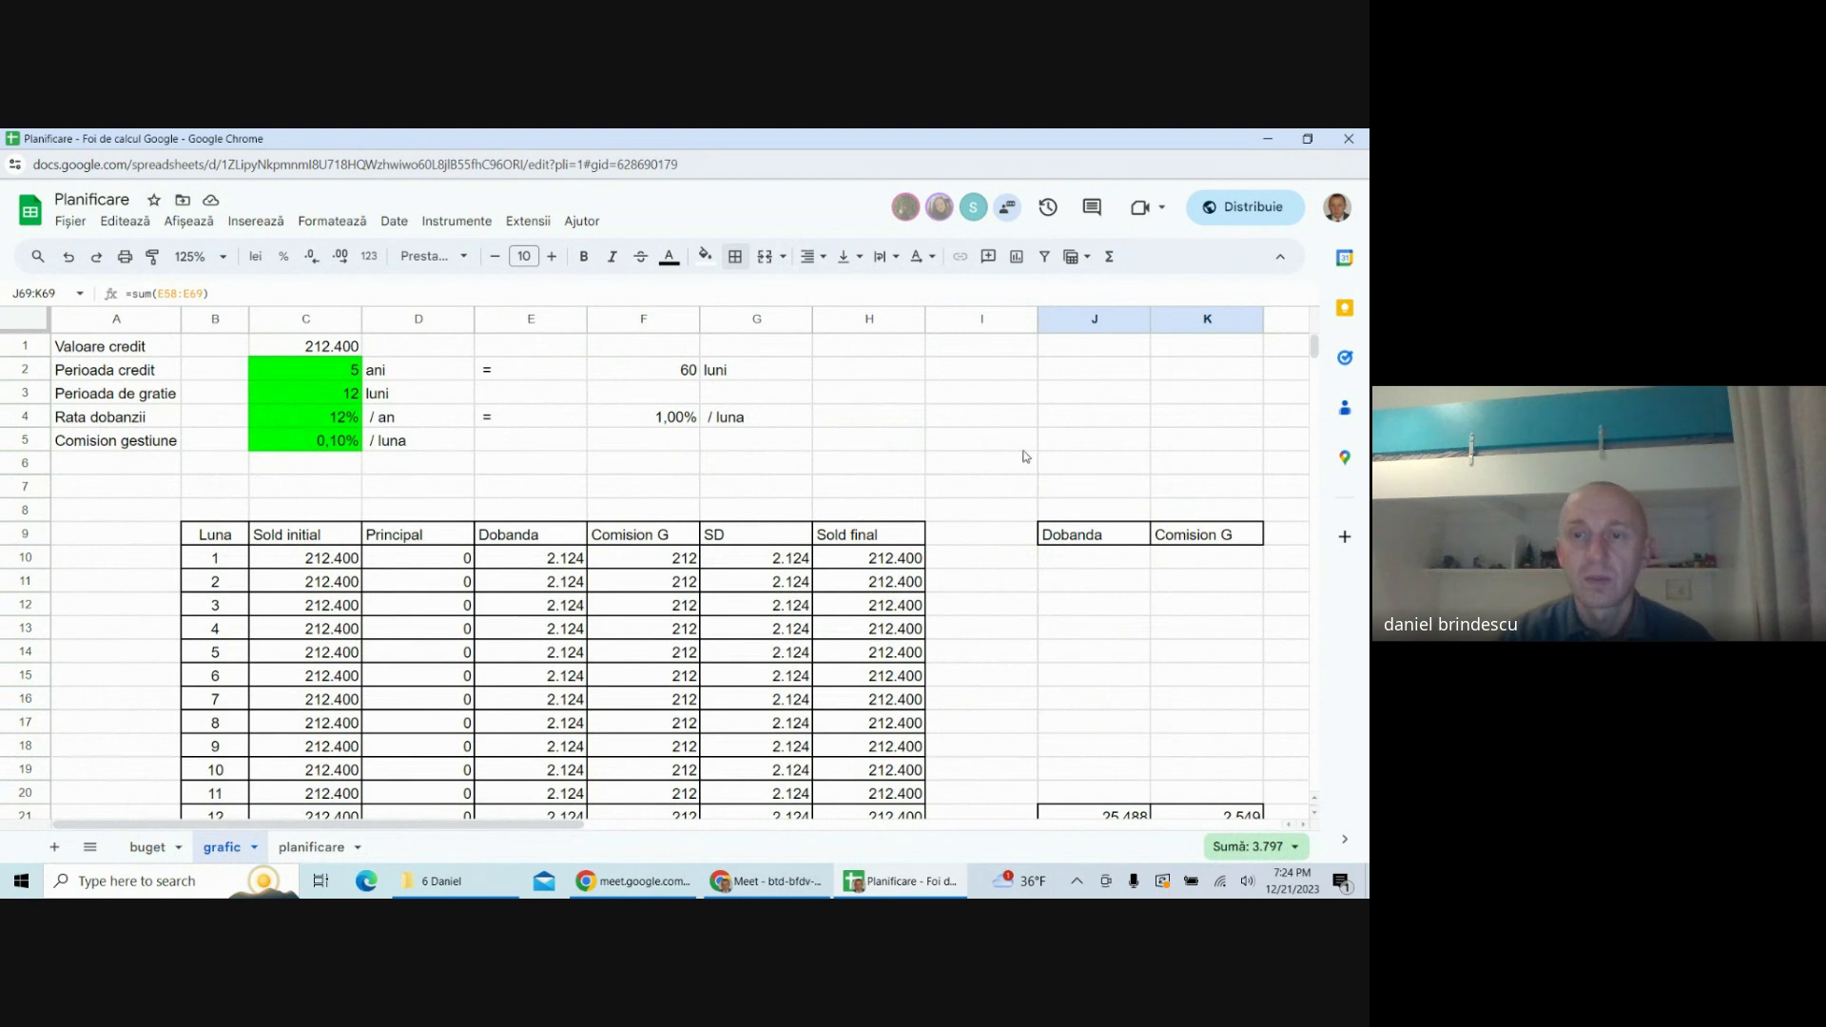
click(1090, 449)
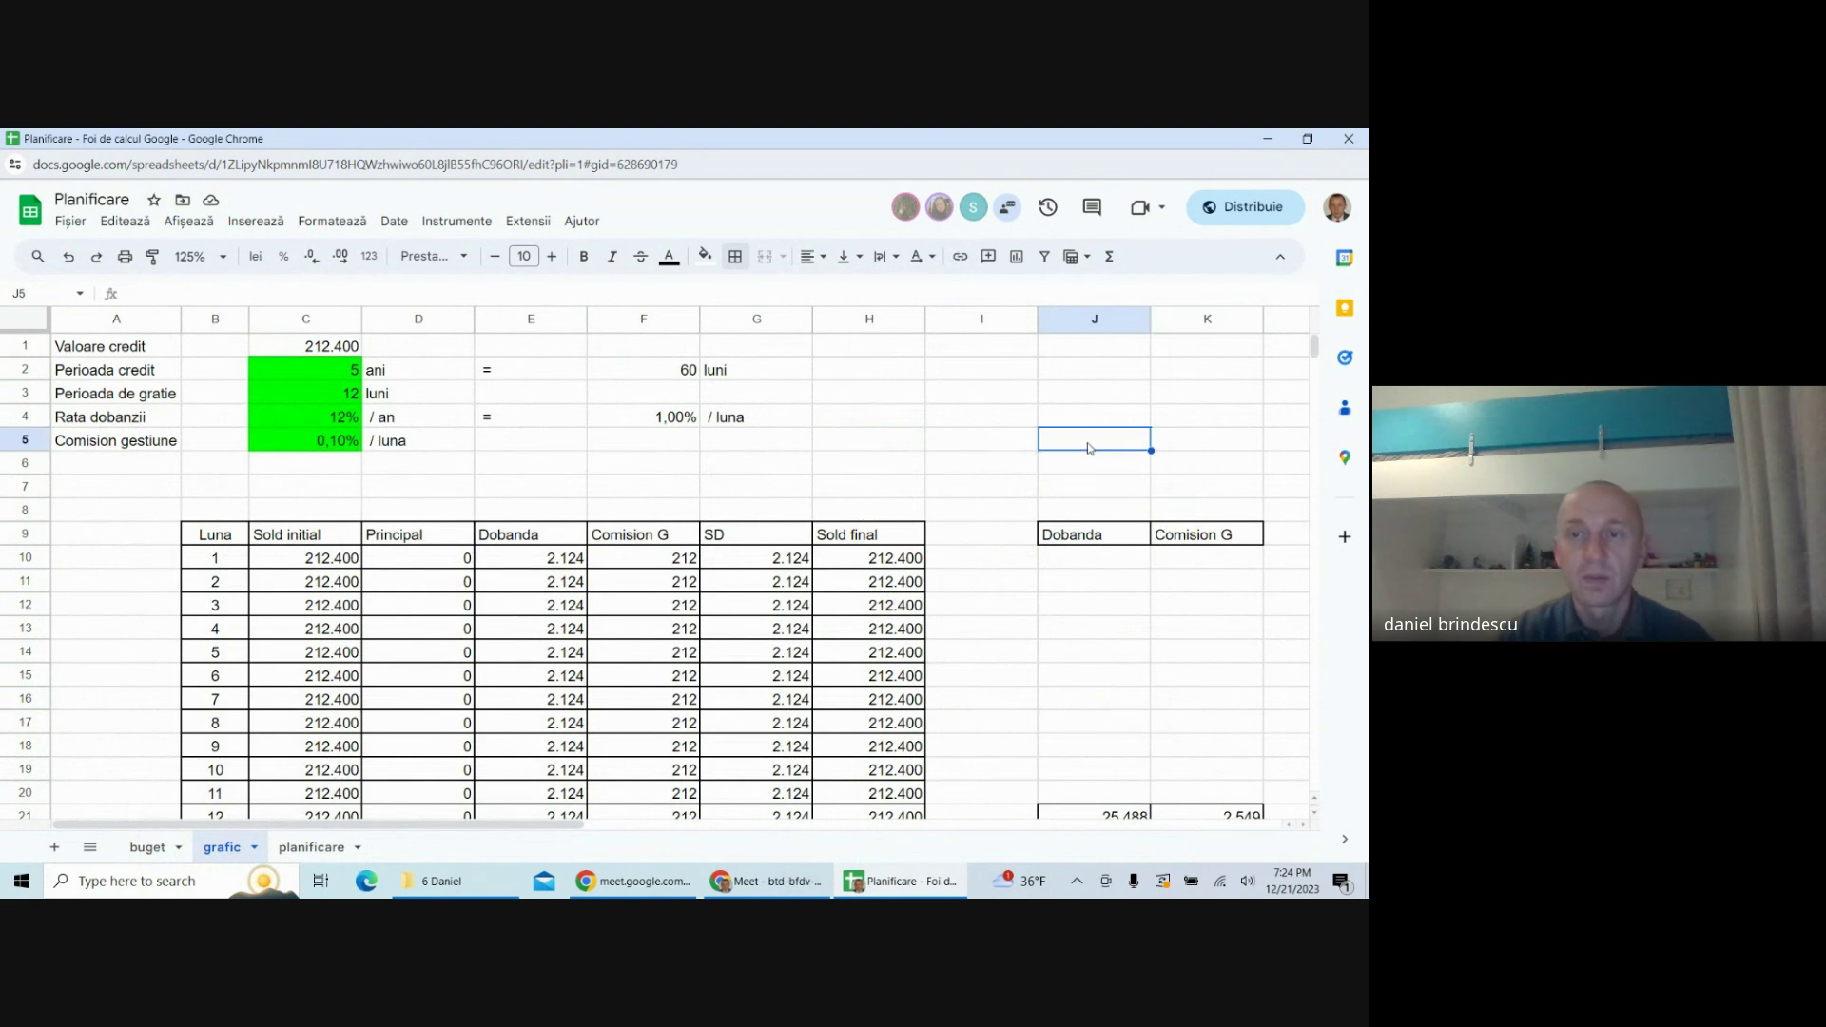
key(ctrl+v)
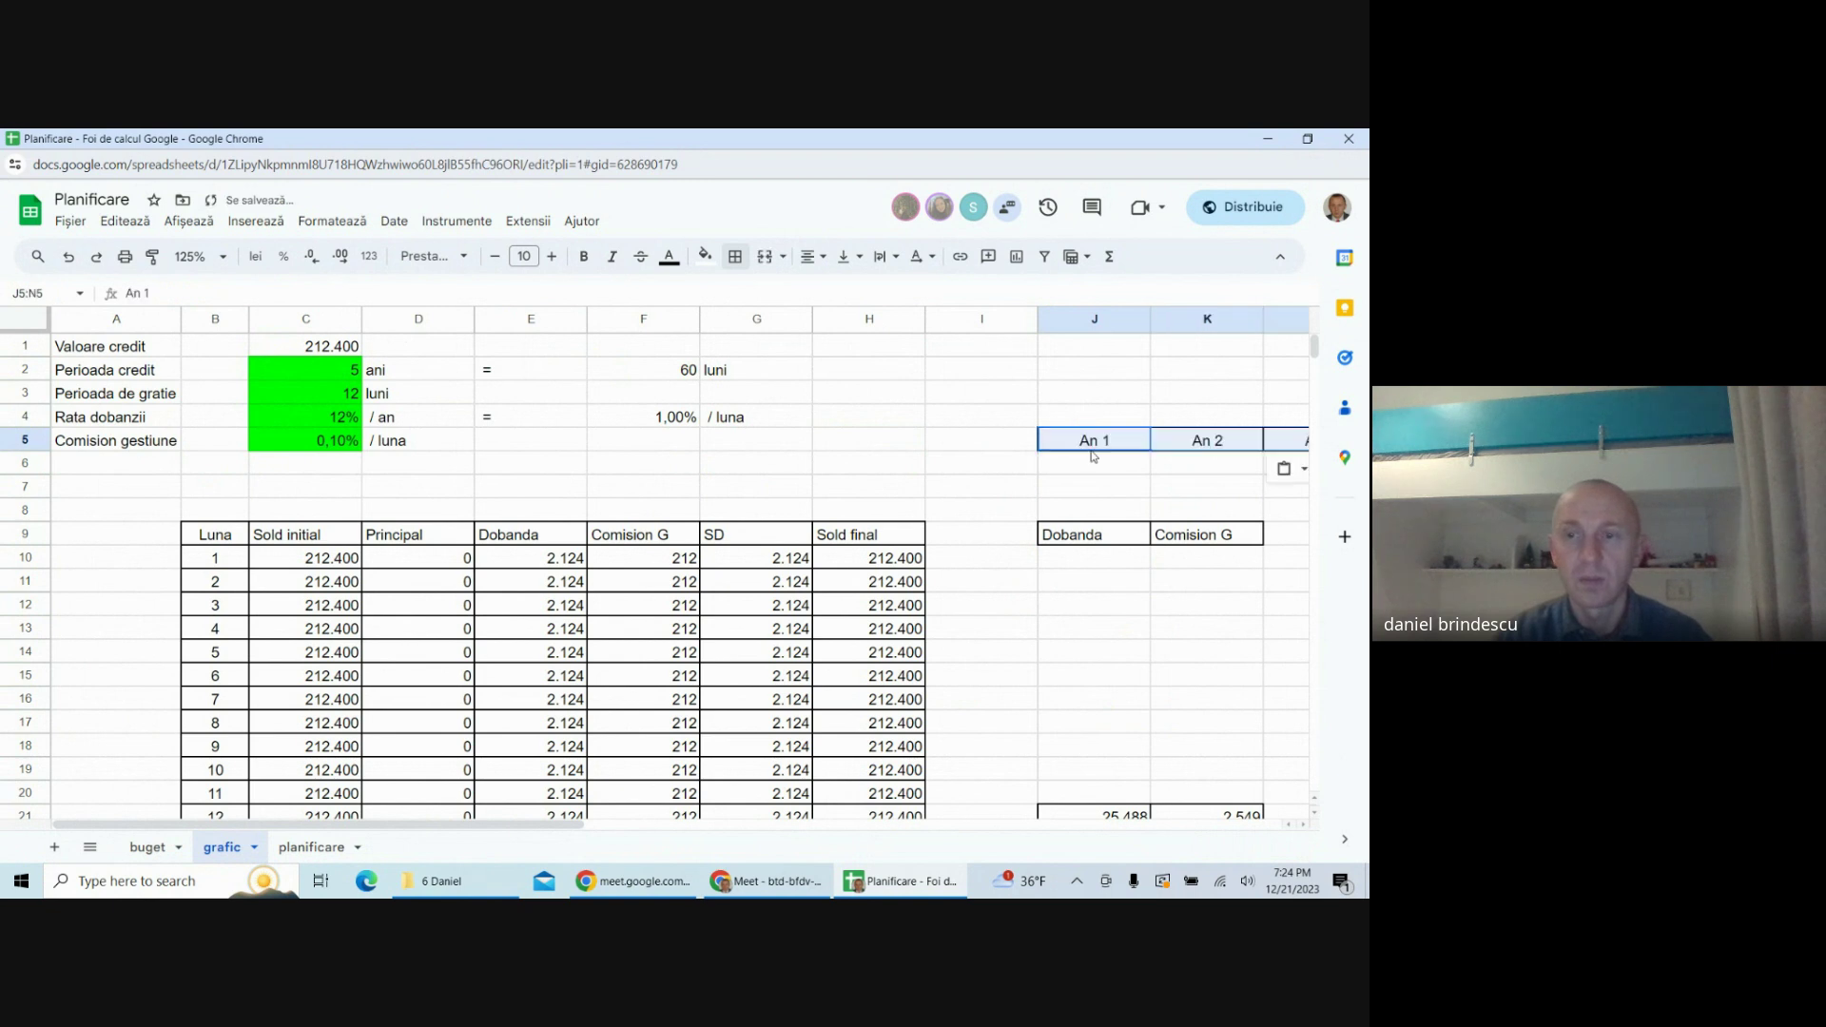
- Copy the Dobanda label from J9 to I6 and the Comision G label from K9 to I7
click(1106, 538)
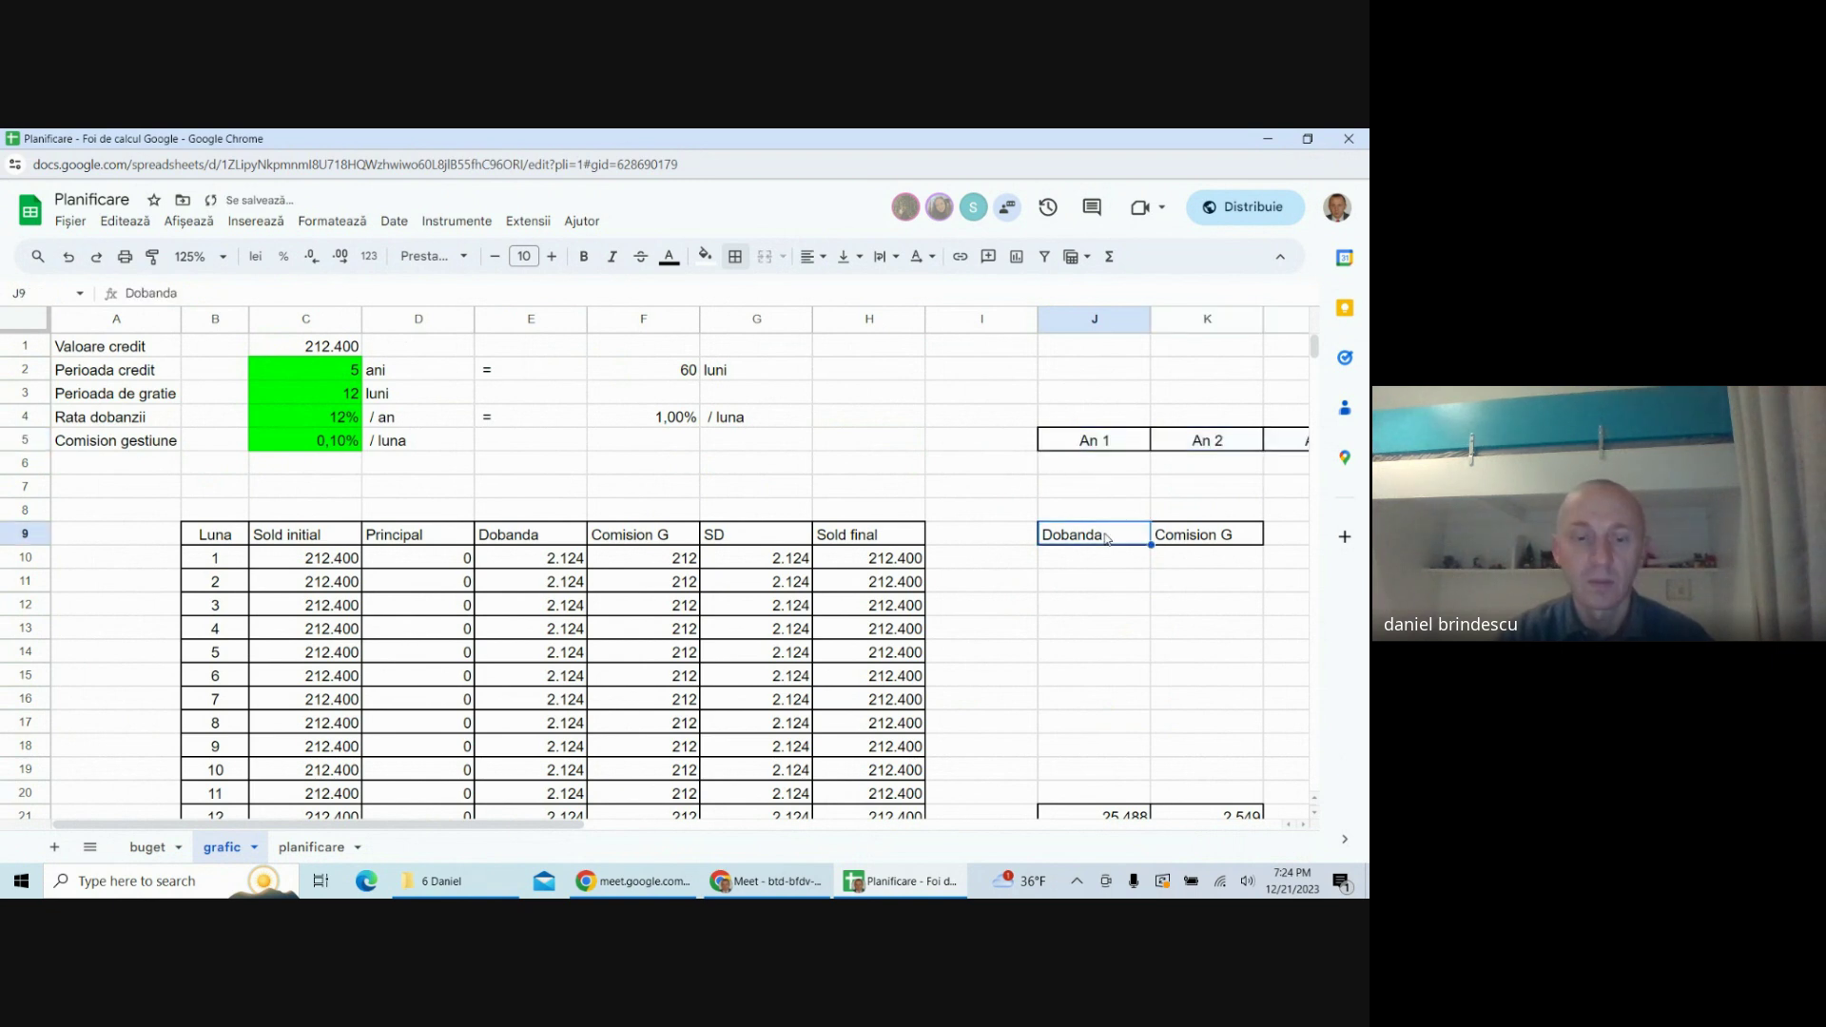
key(ctrl+c)
click(998, 464)
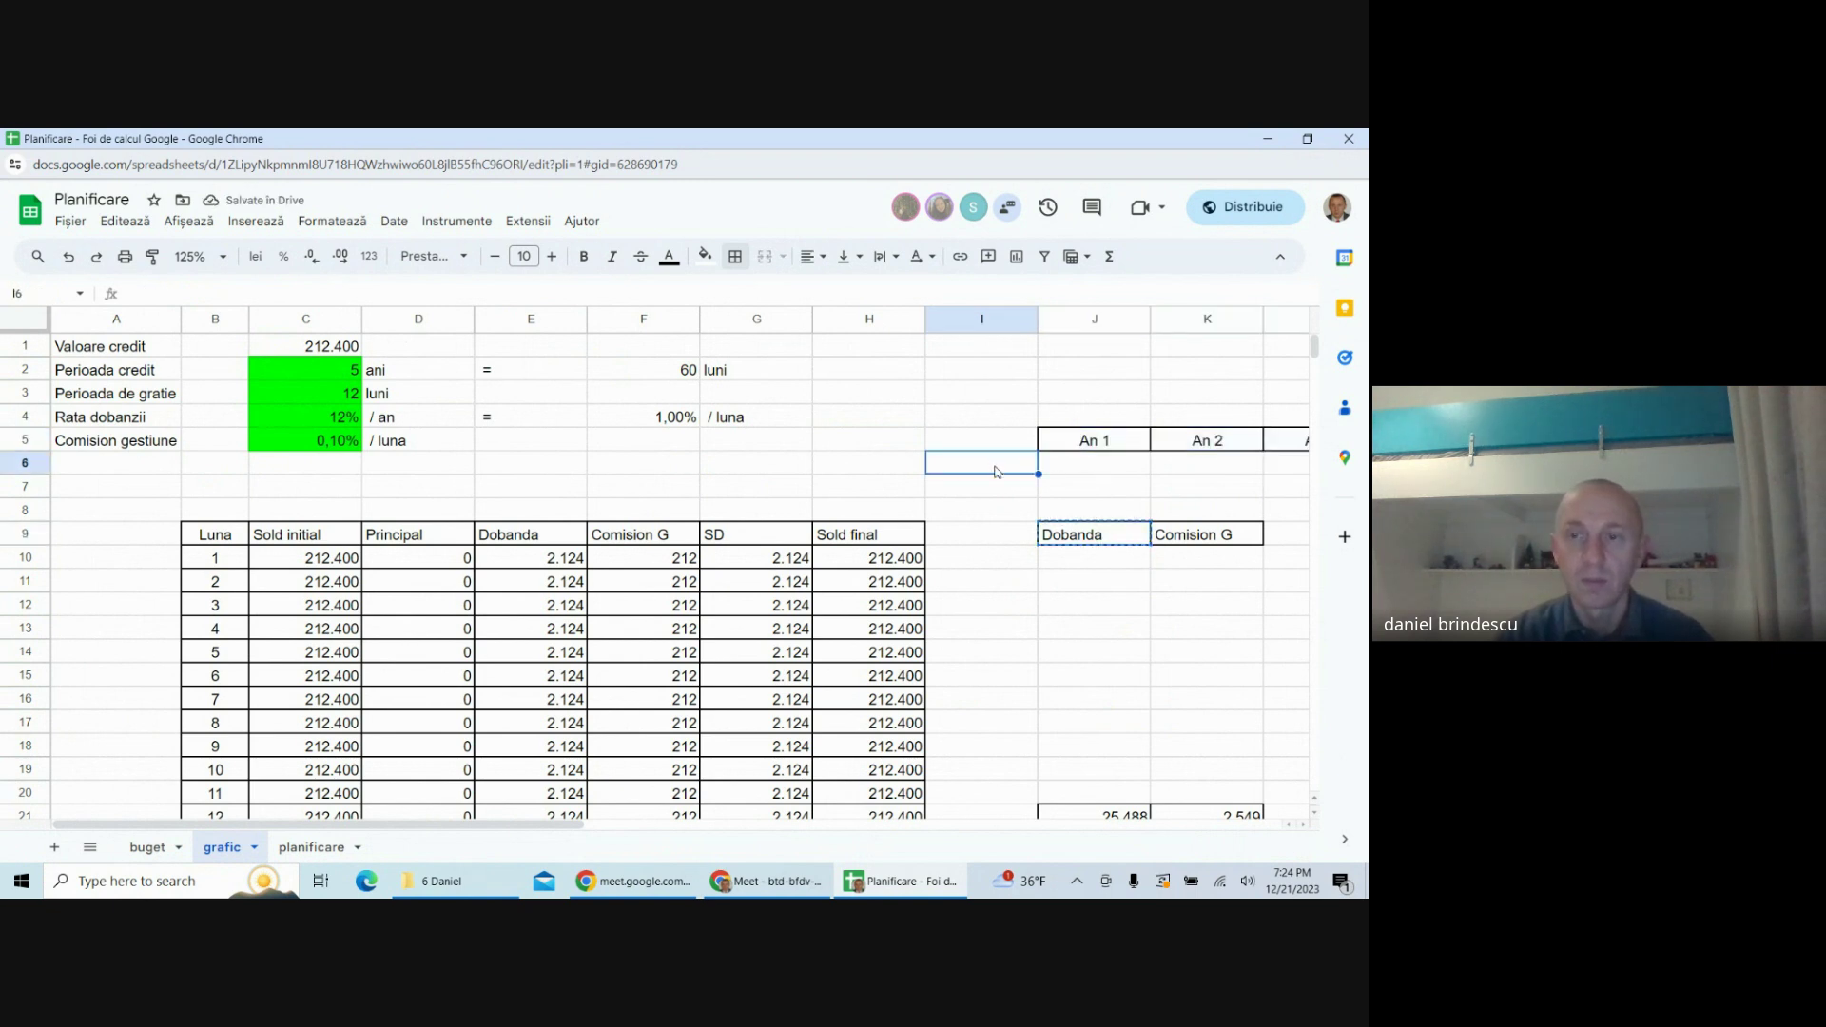
key(ctrl+v)
click(1193, 540)
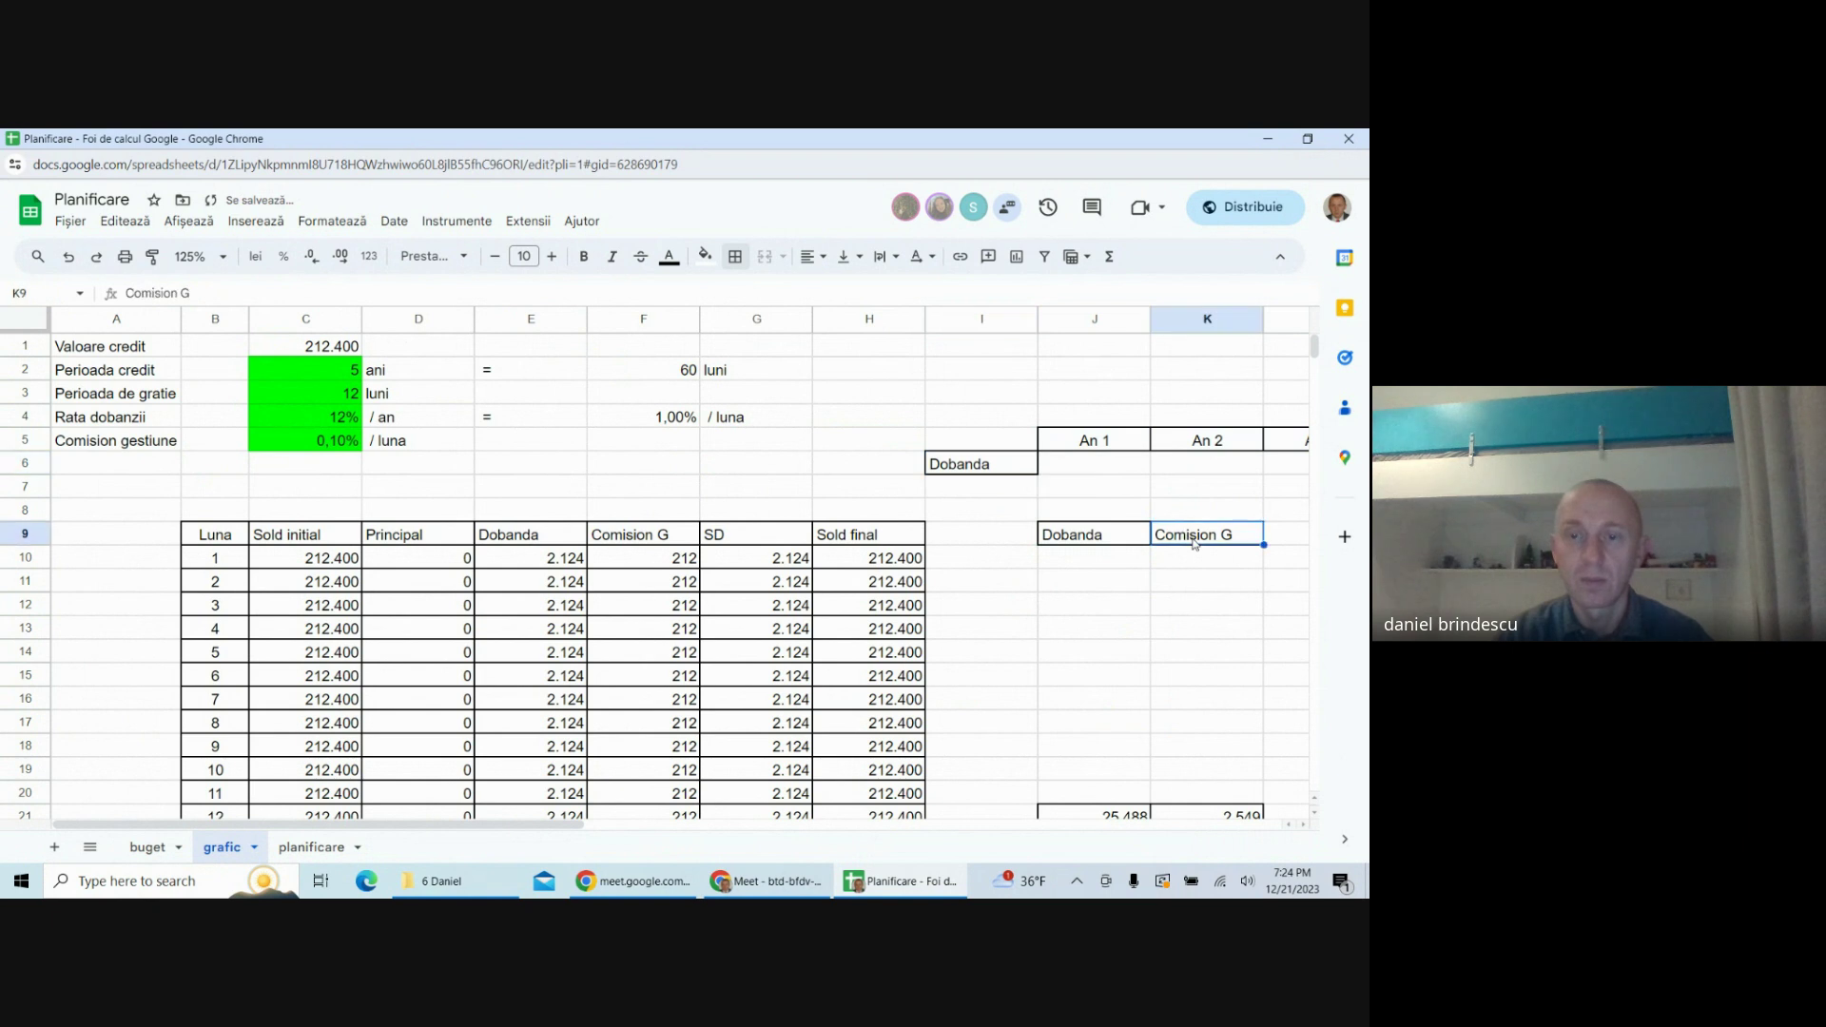
click(990, 488)
key(ctrl+v)
click(1174, 607)
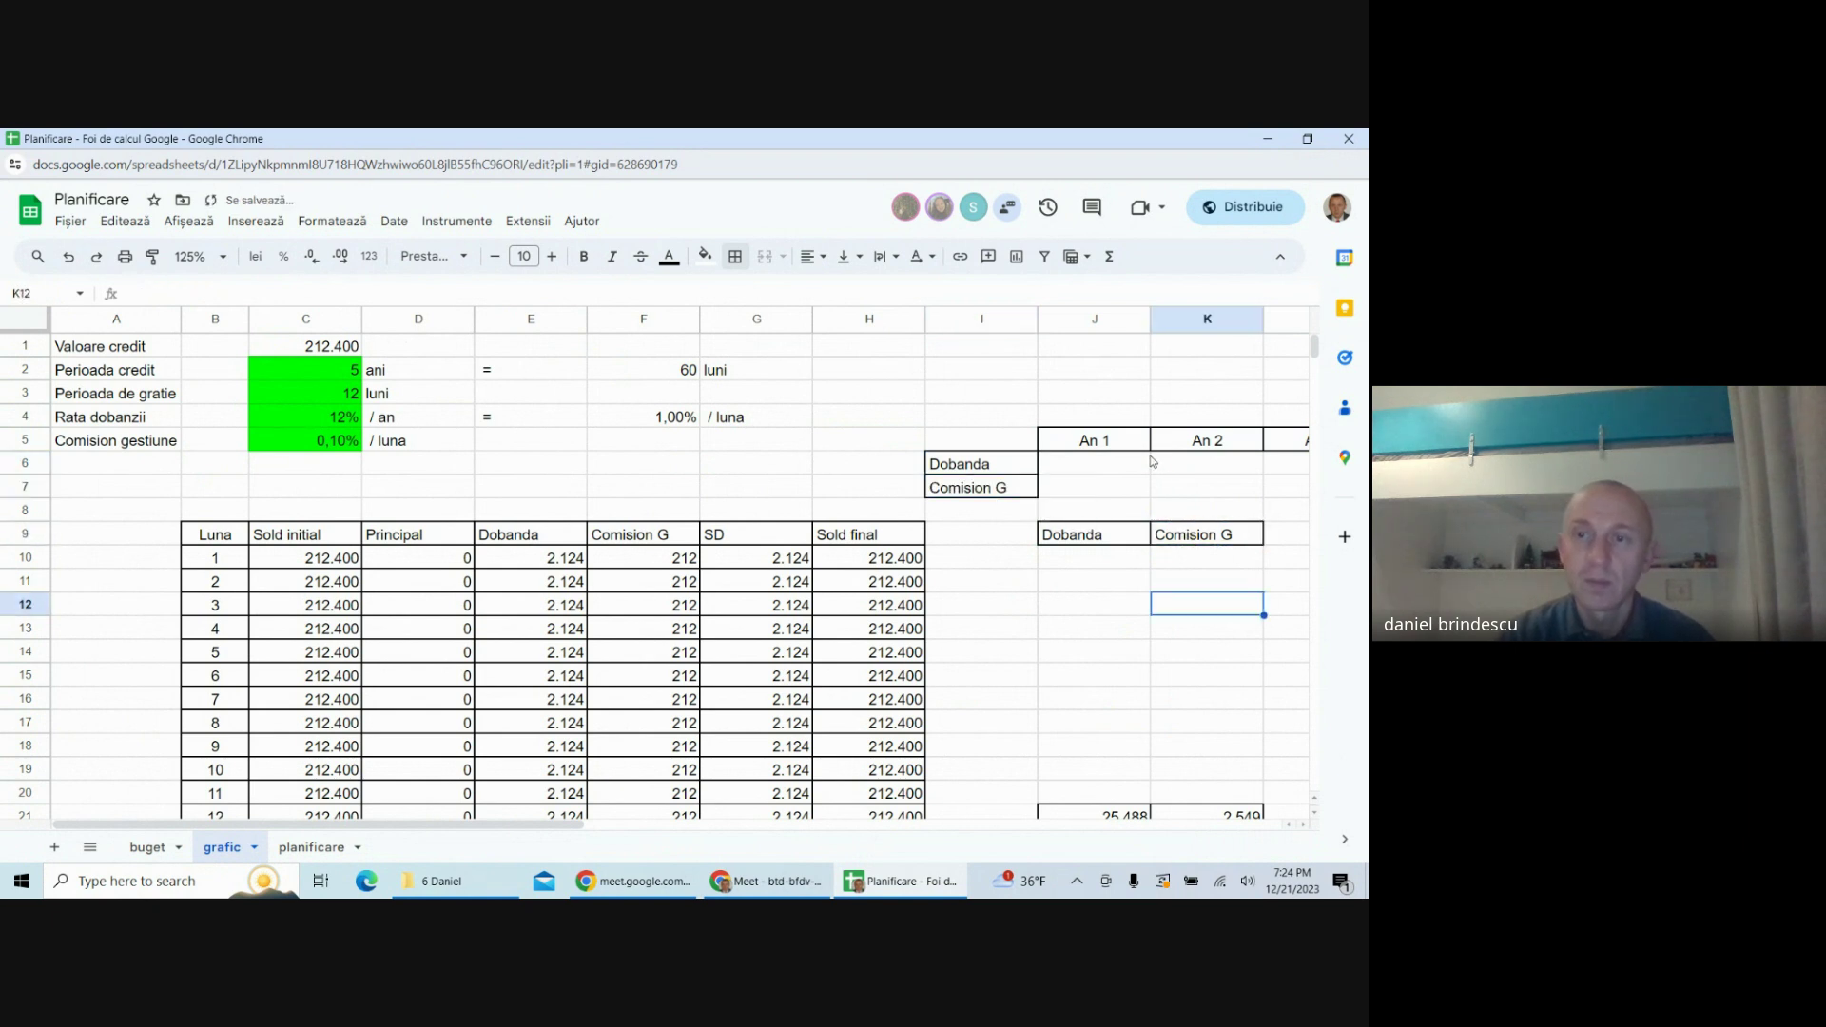
- Enter the heading "Exploatare" in J4 above the year headers
click(1102, 419)
text(Ex)
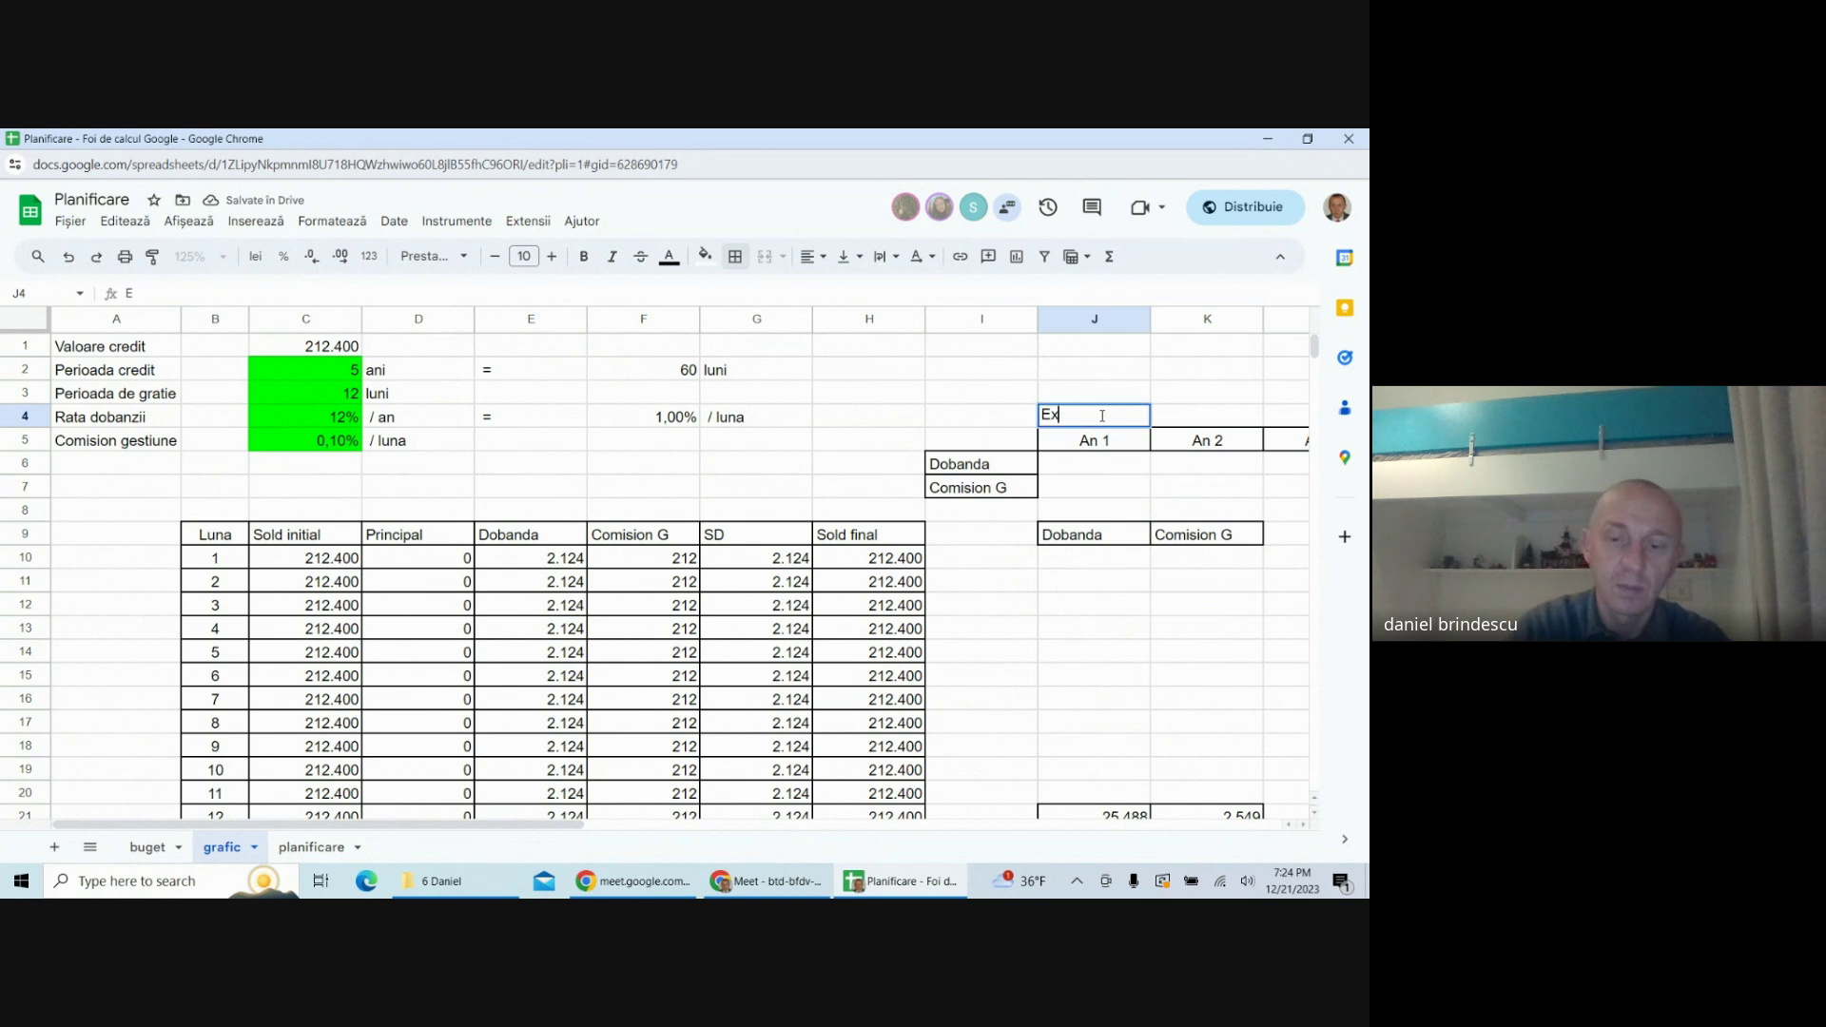
text(ploatare)
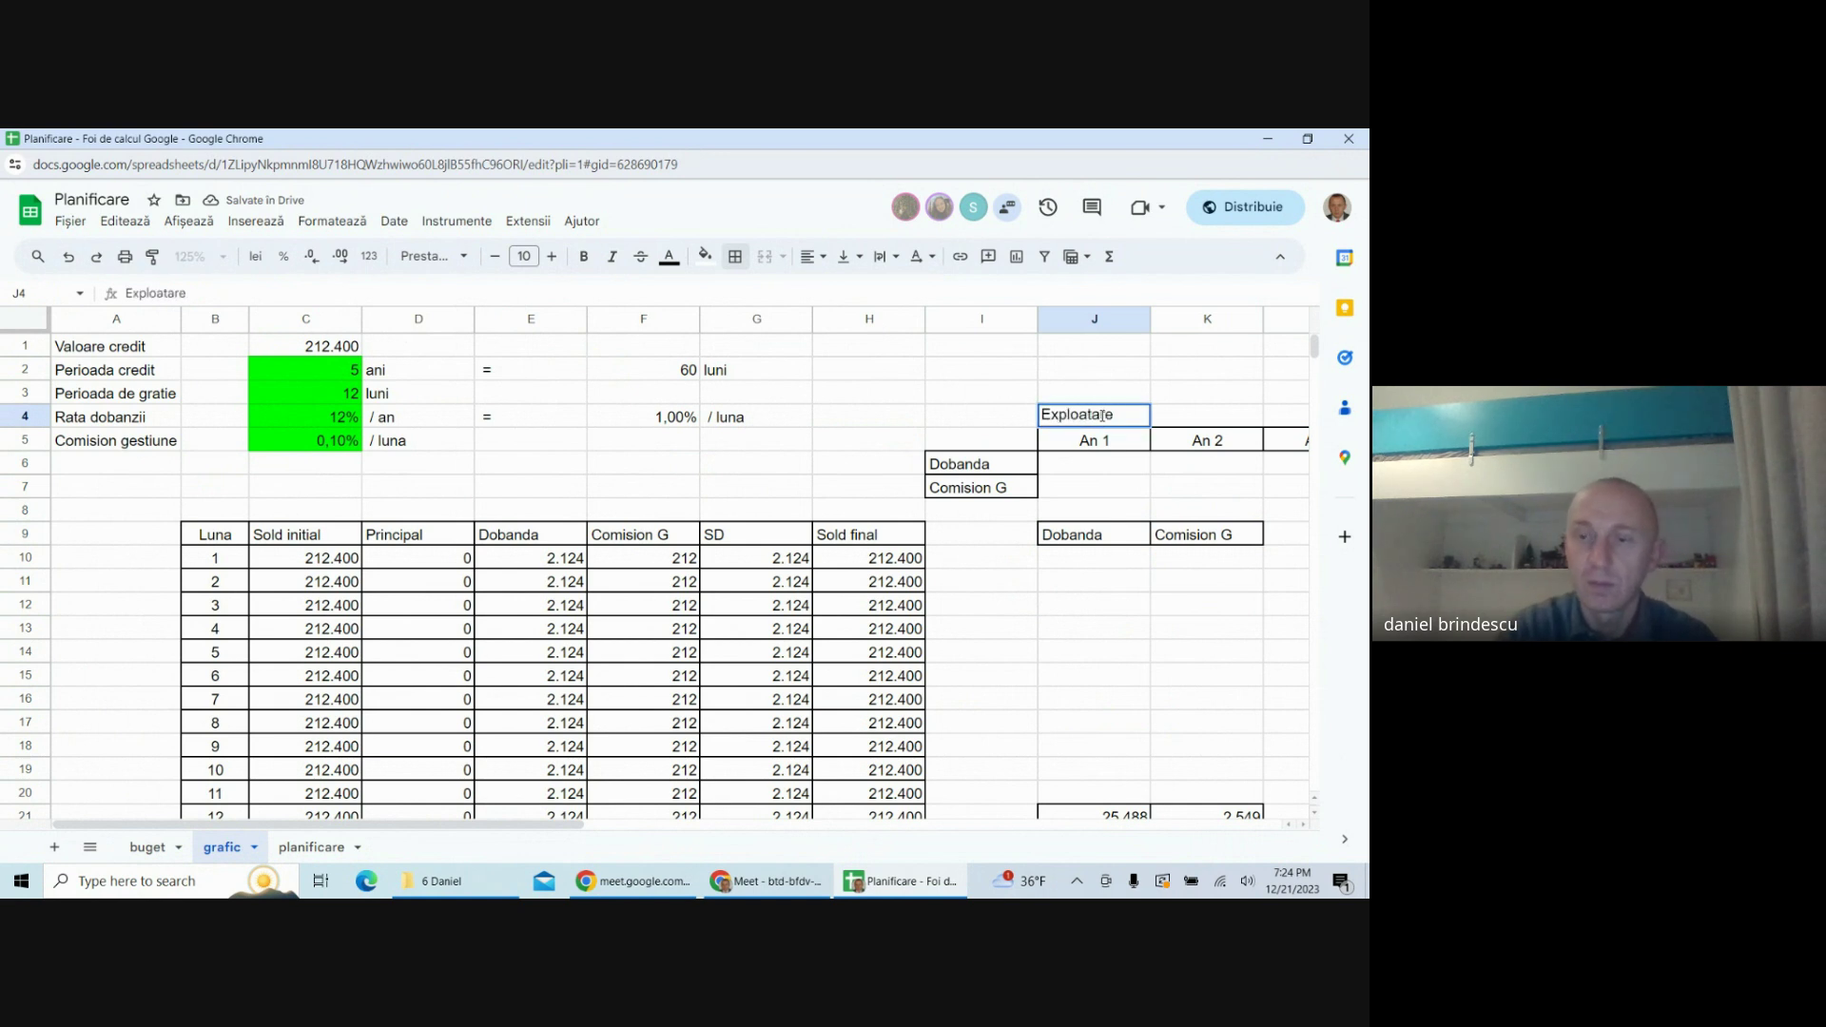
key(Return)
click(1227, 676)
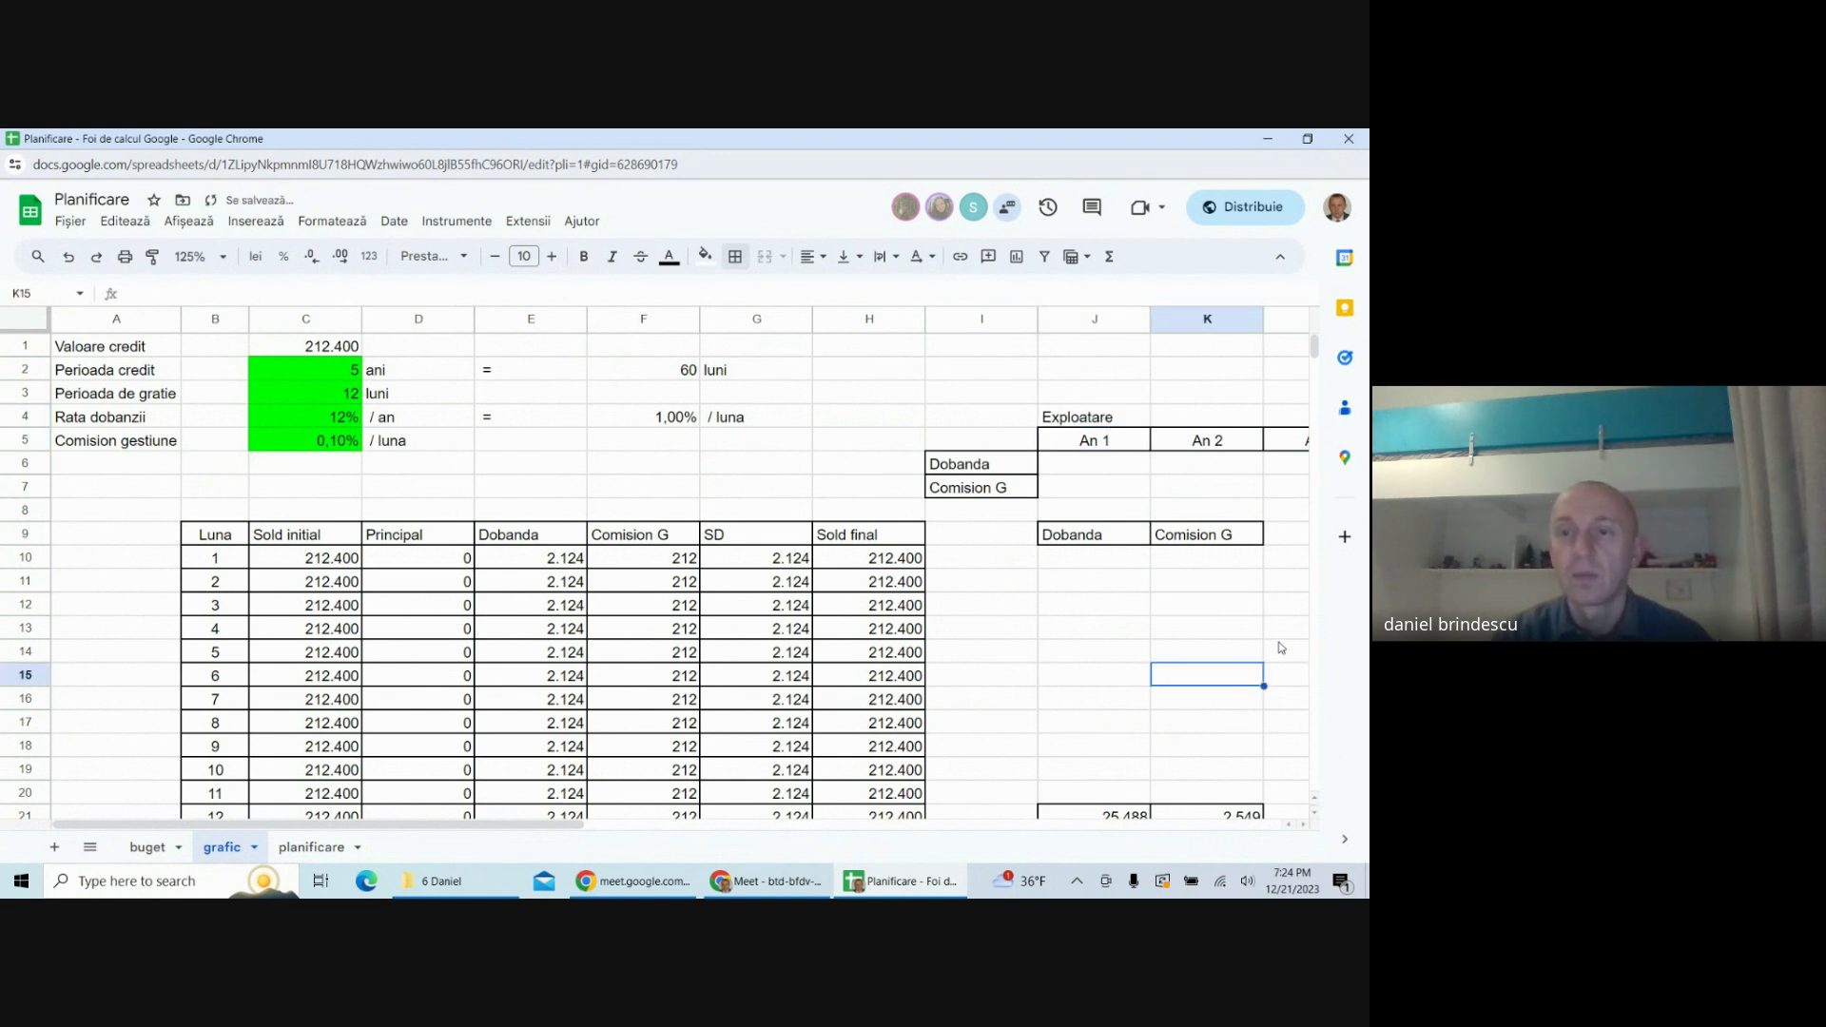
- Link the An 1 Dobanda cell J6 to the month 24 interest total with =J33
click(1066, 464)
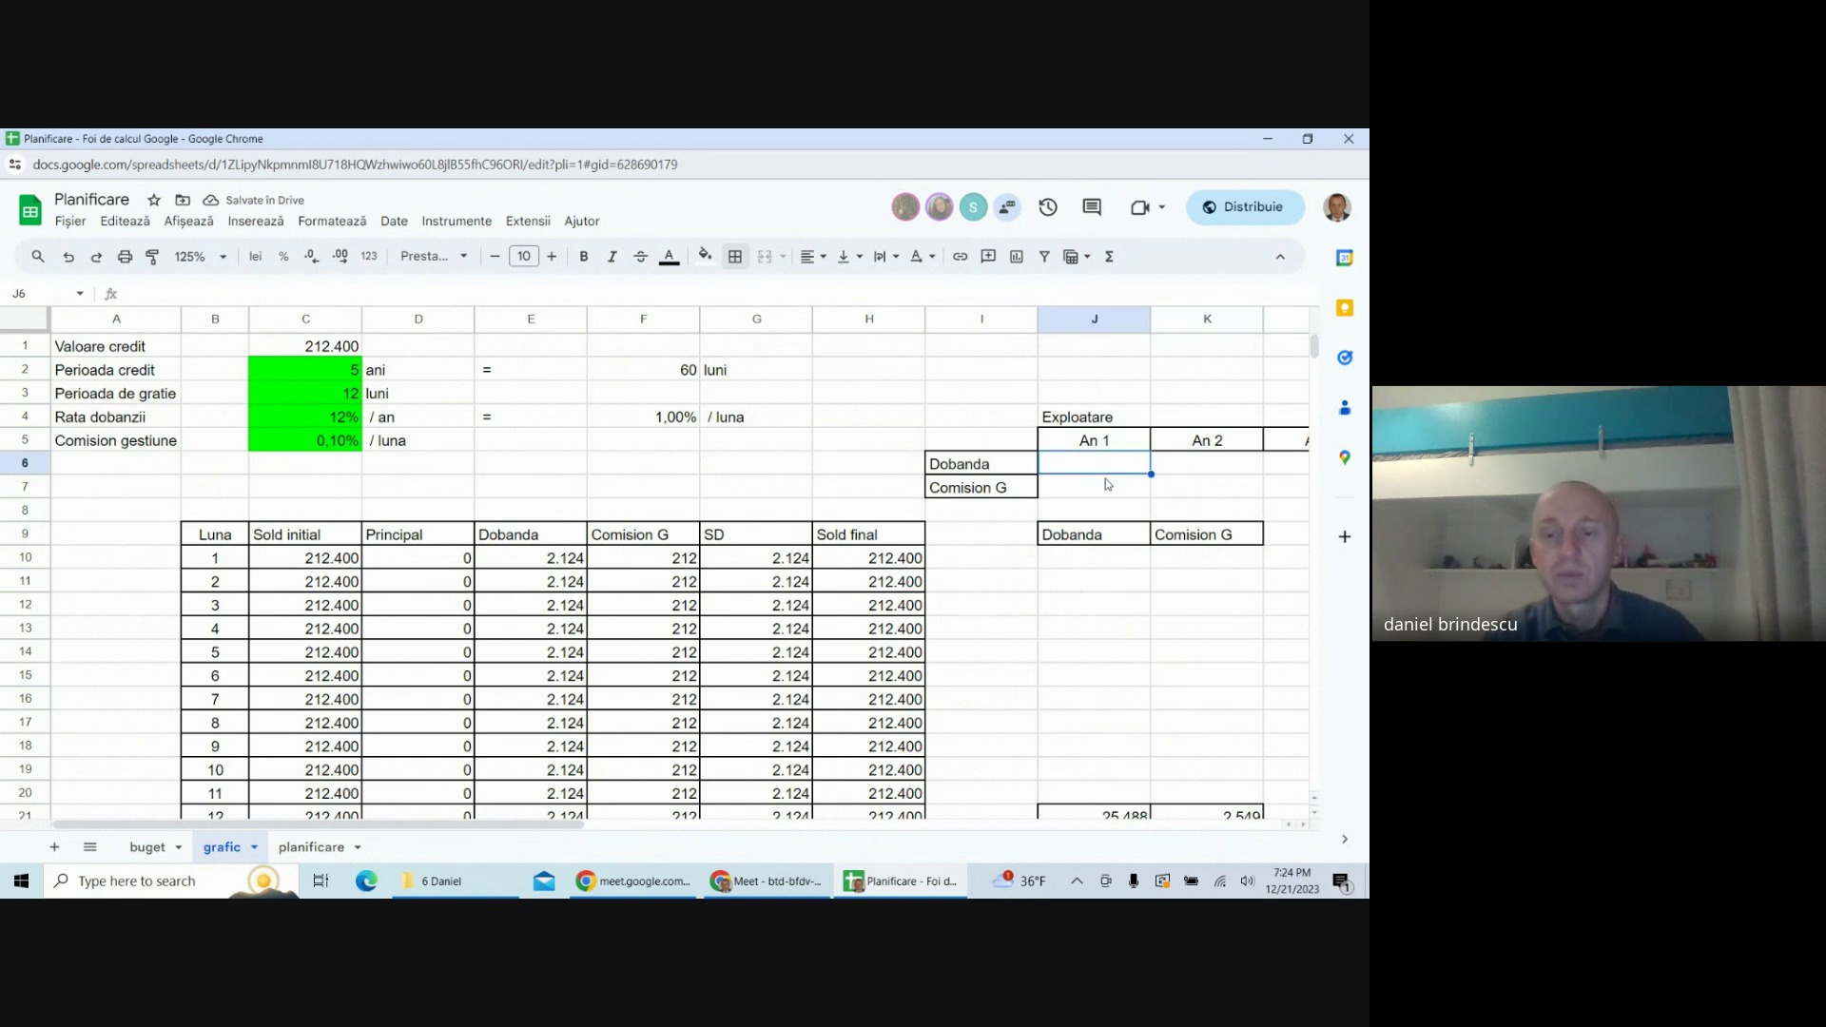
text(=)
scroll(1103, 514, down, 3)
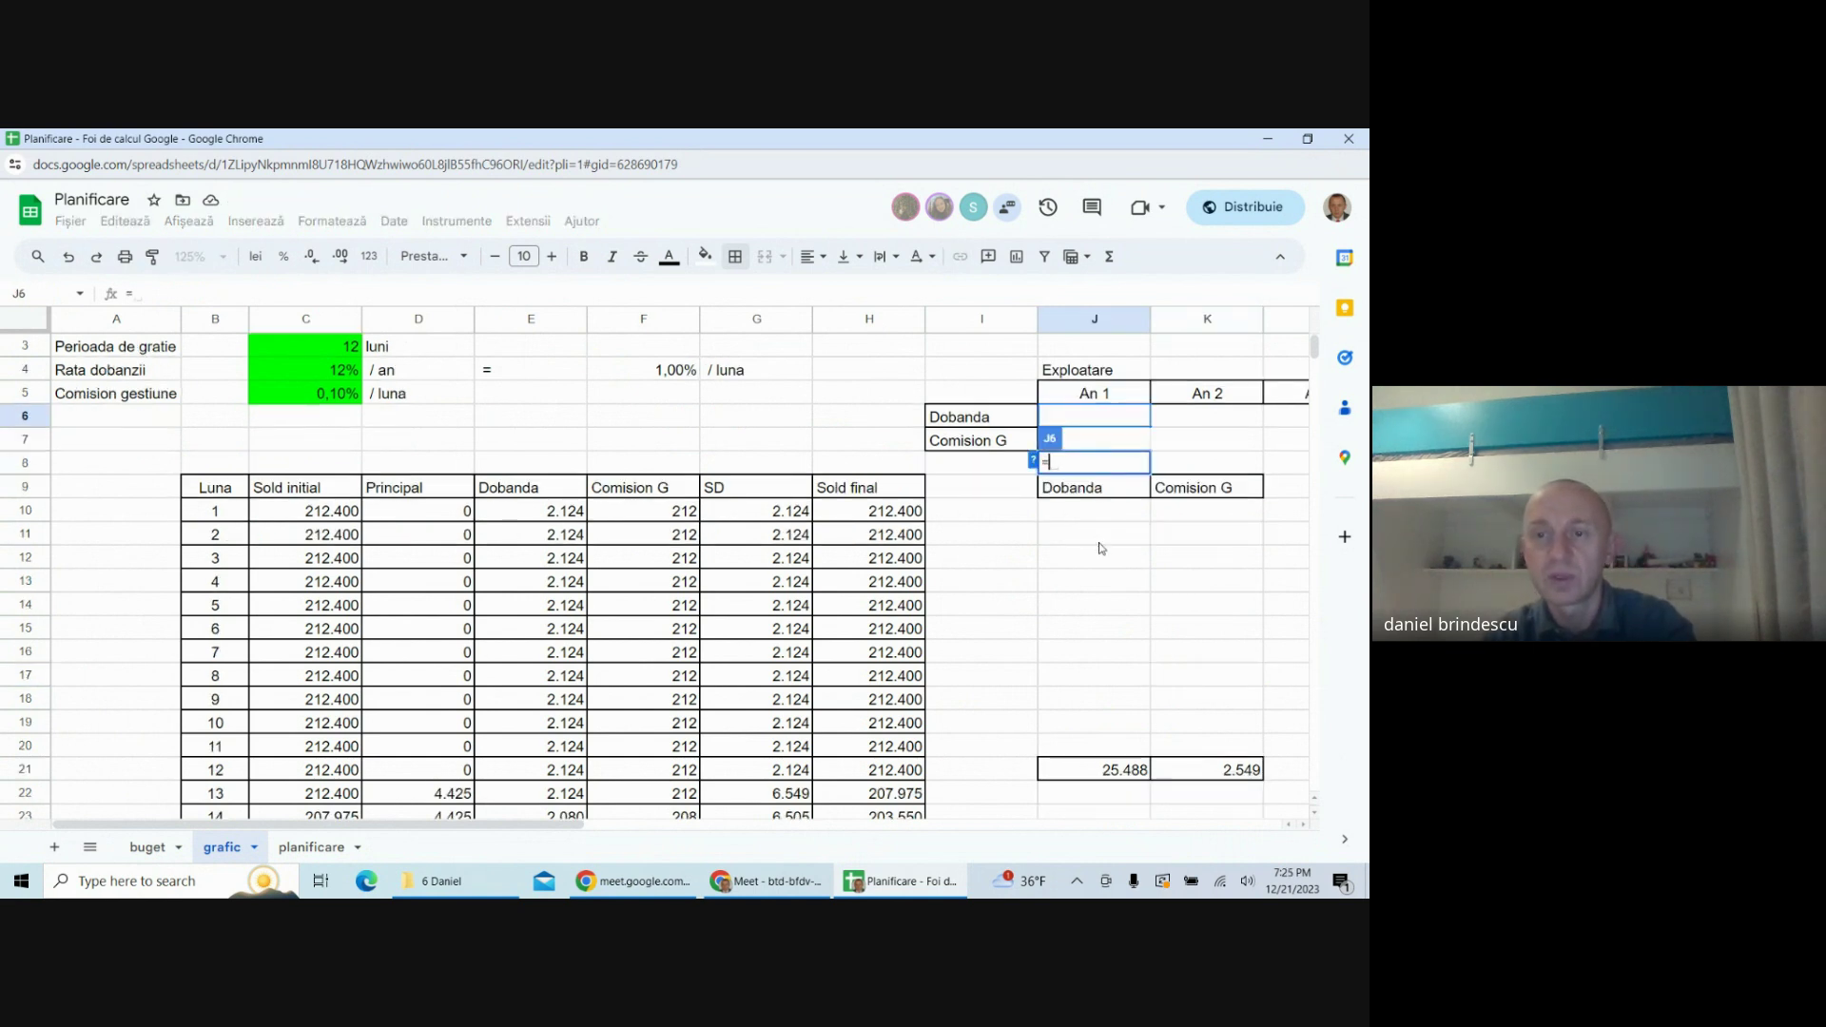
scroll(1101, 556, down, 3)
click(1103, 700)
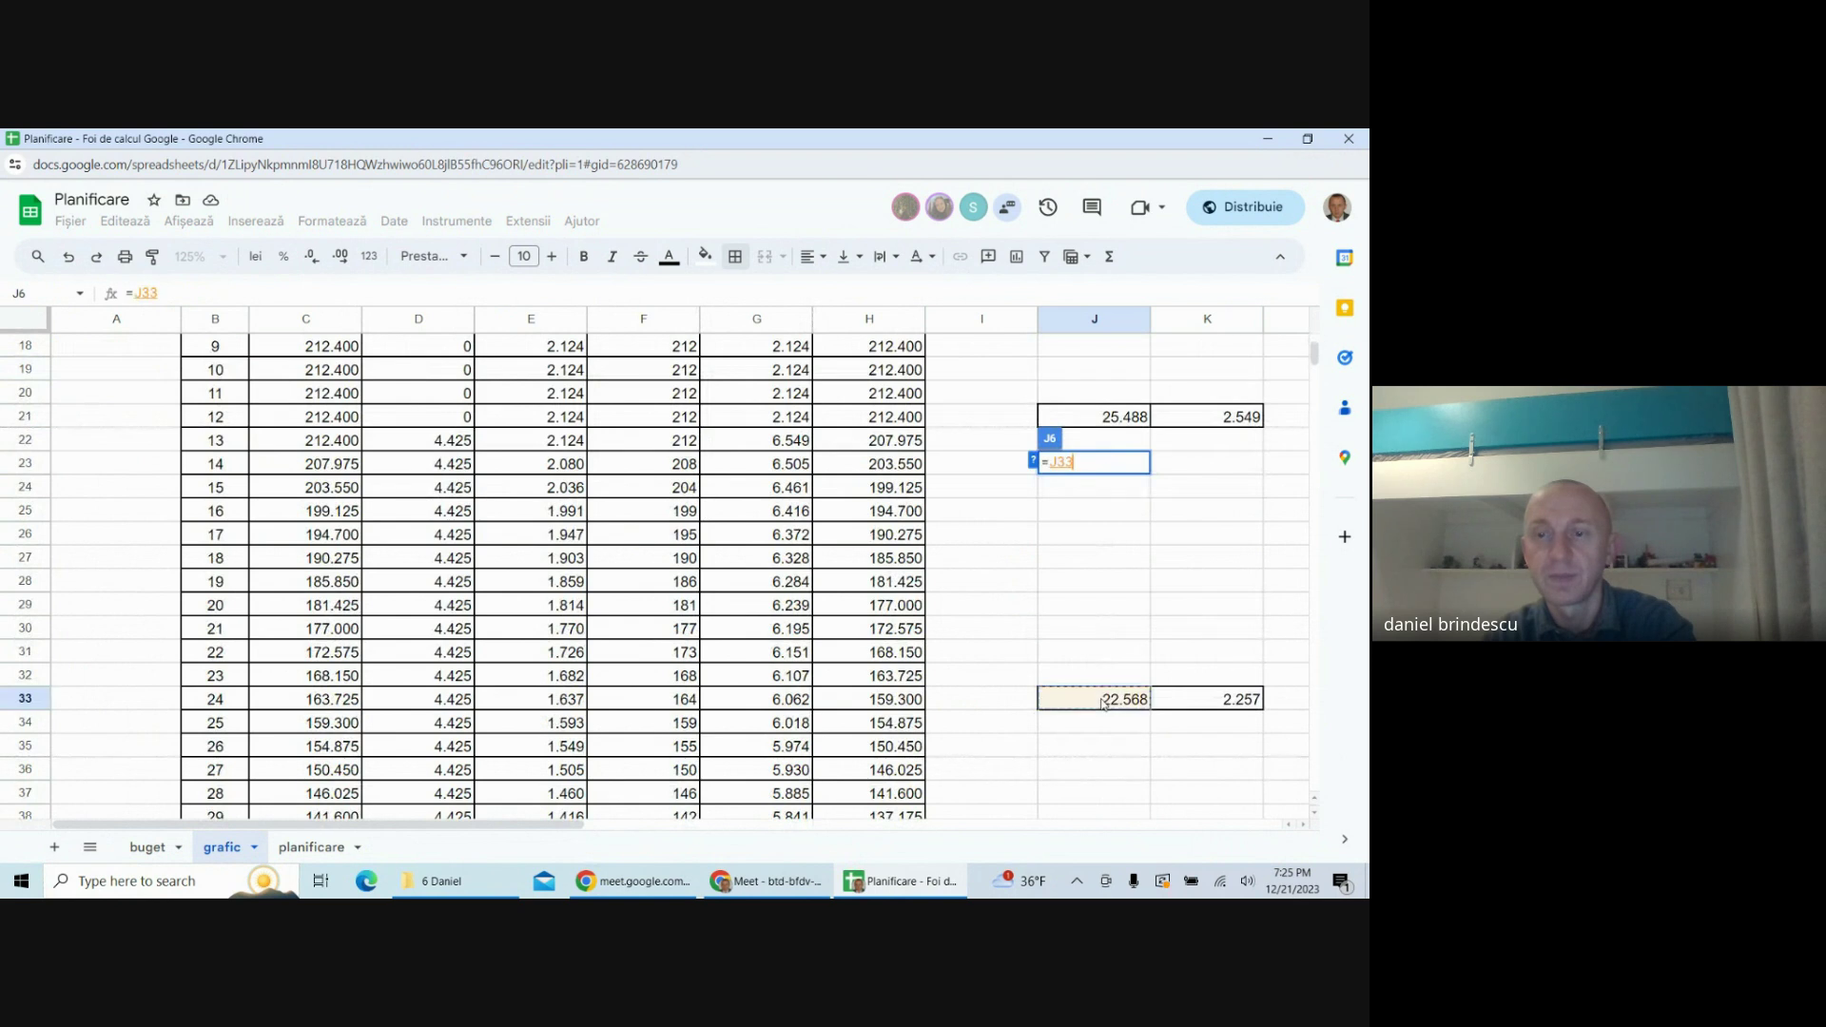
key(Return)
- Link the An 1 Comision G cell J7 to the month 24 commission total with =K33
scroll(1169, 599, up, 3)
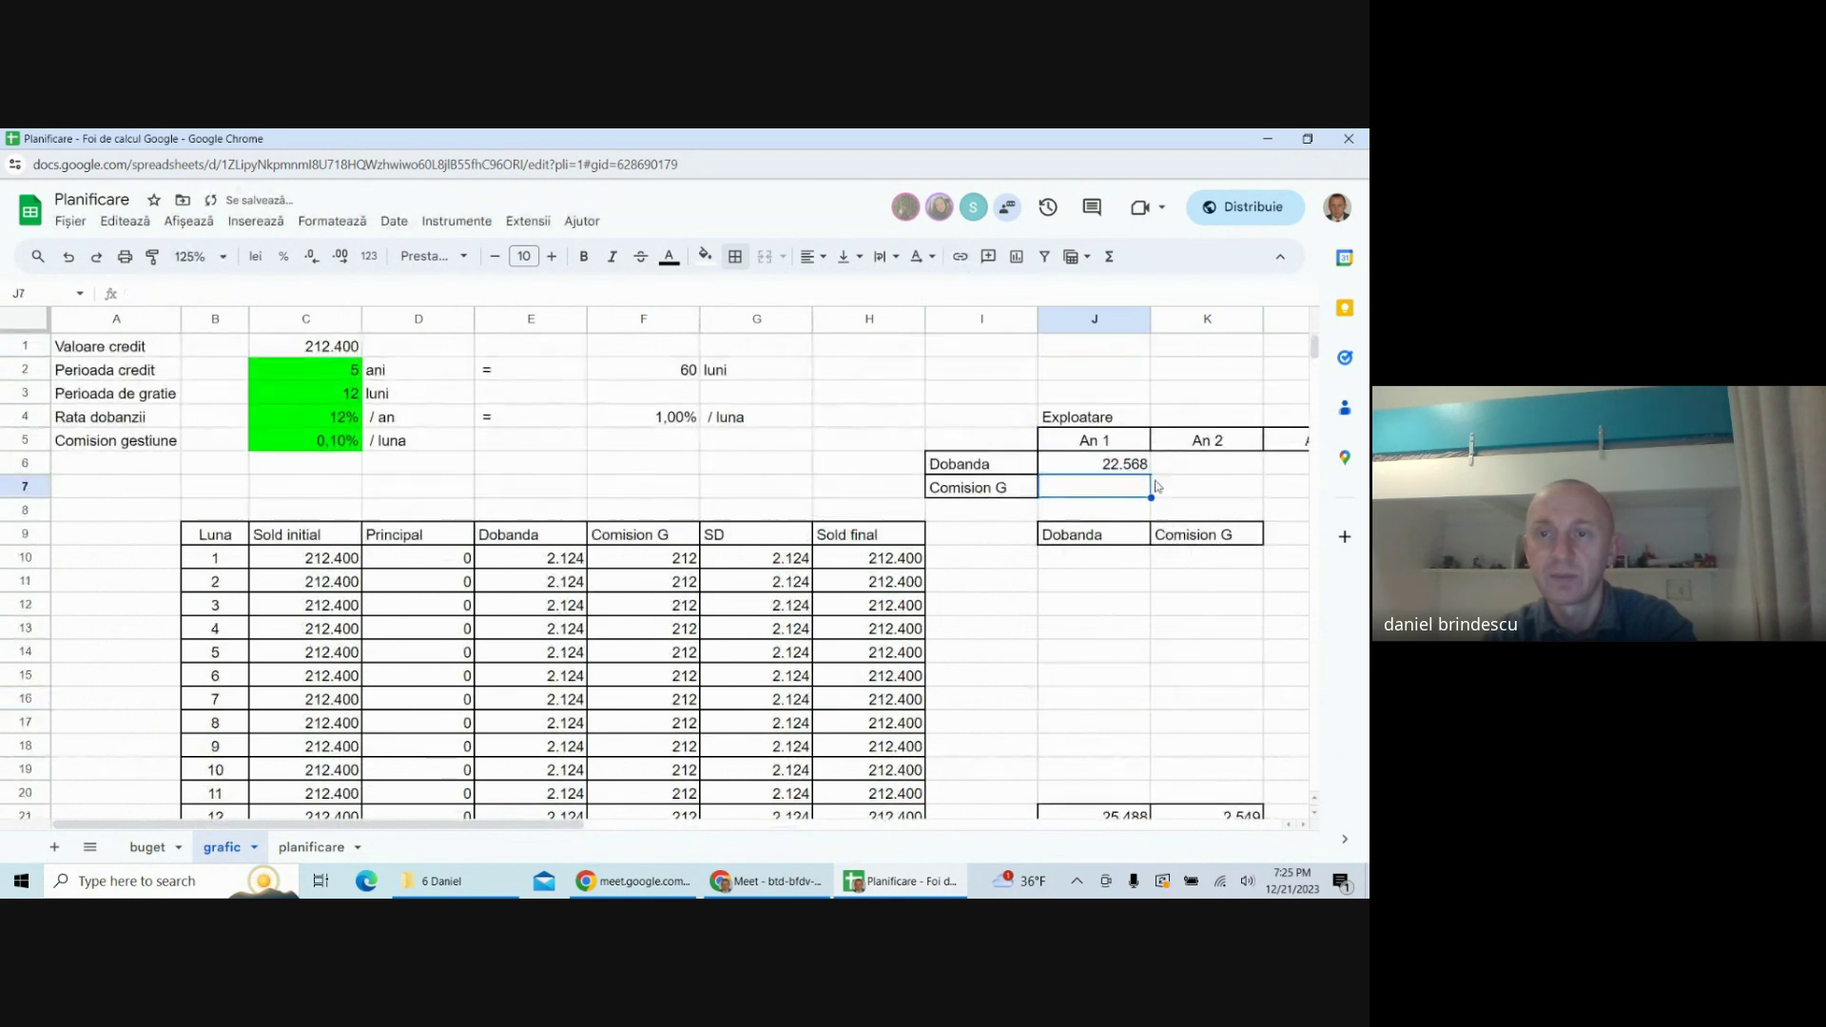
text(=)
scroll(1124, 567, down, 5)
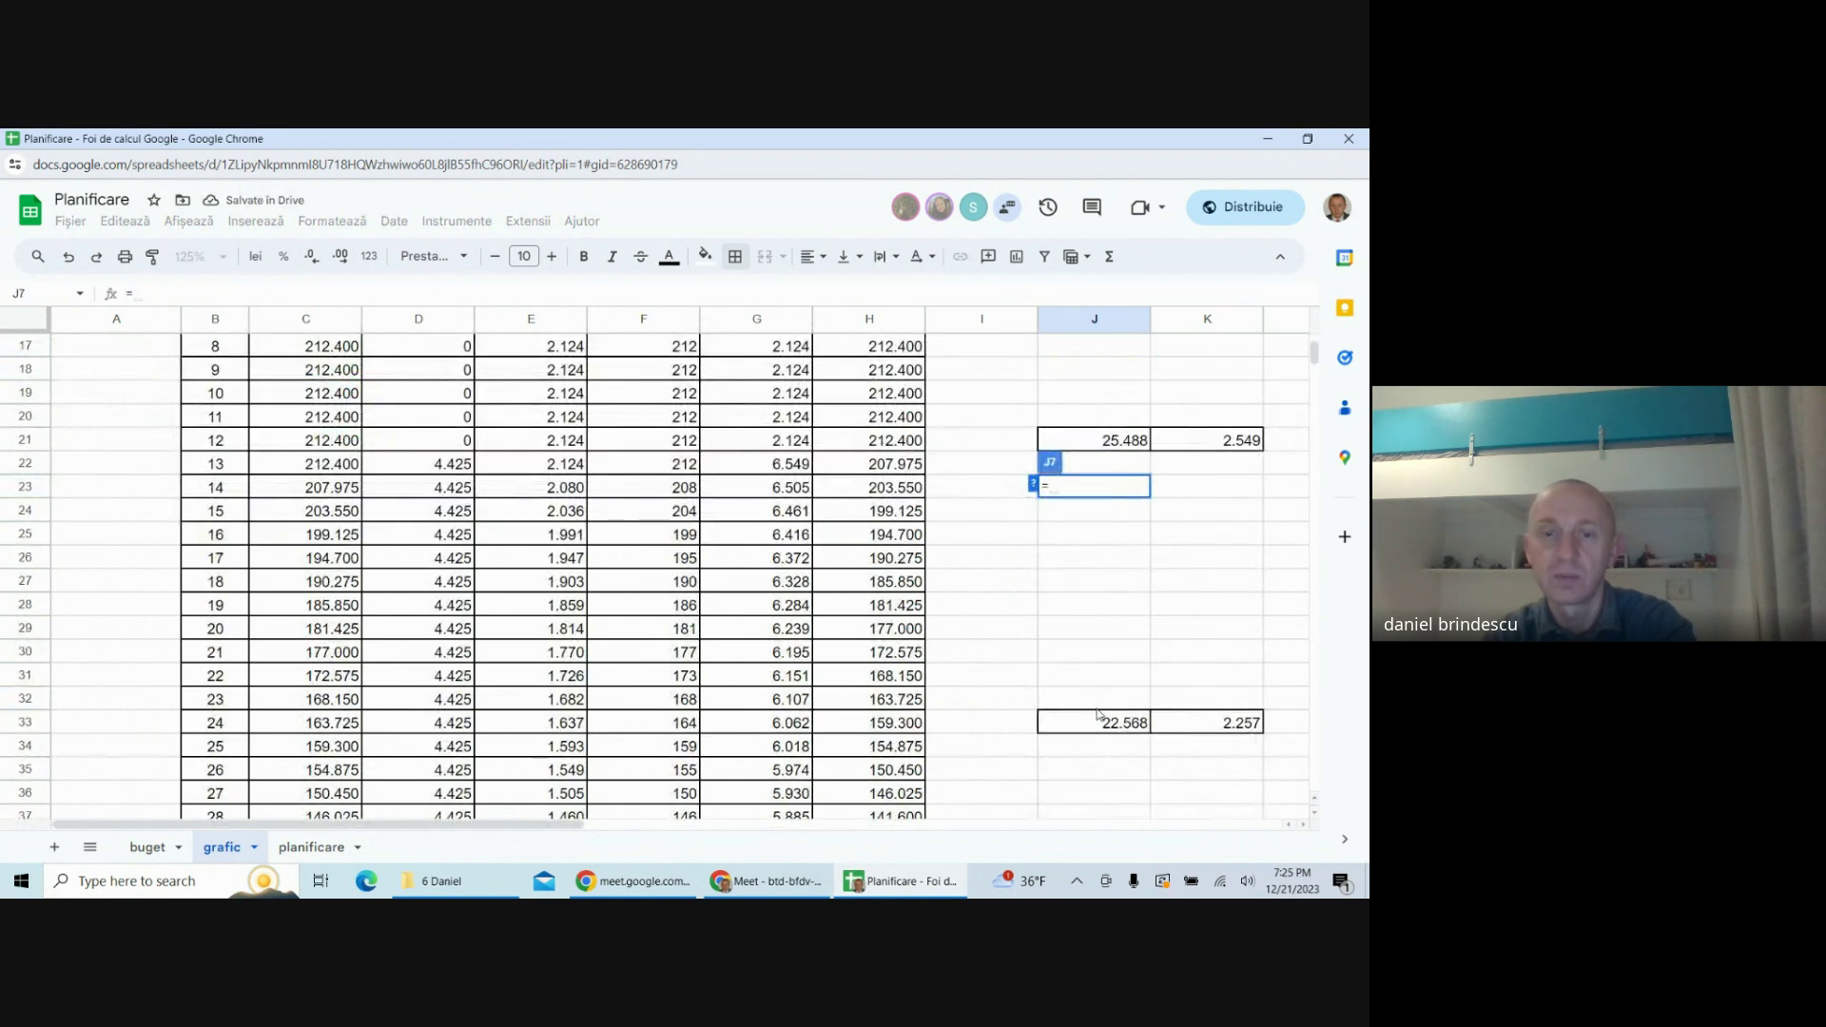
click(1184, 724)
key(Return)
- Link the An 2 Dobanda cell K6 to the month 36 interest total with =J45
scroll(1125, 461, up, 2)
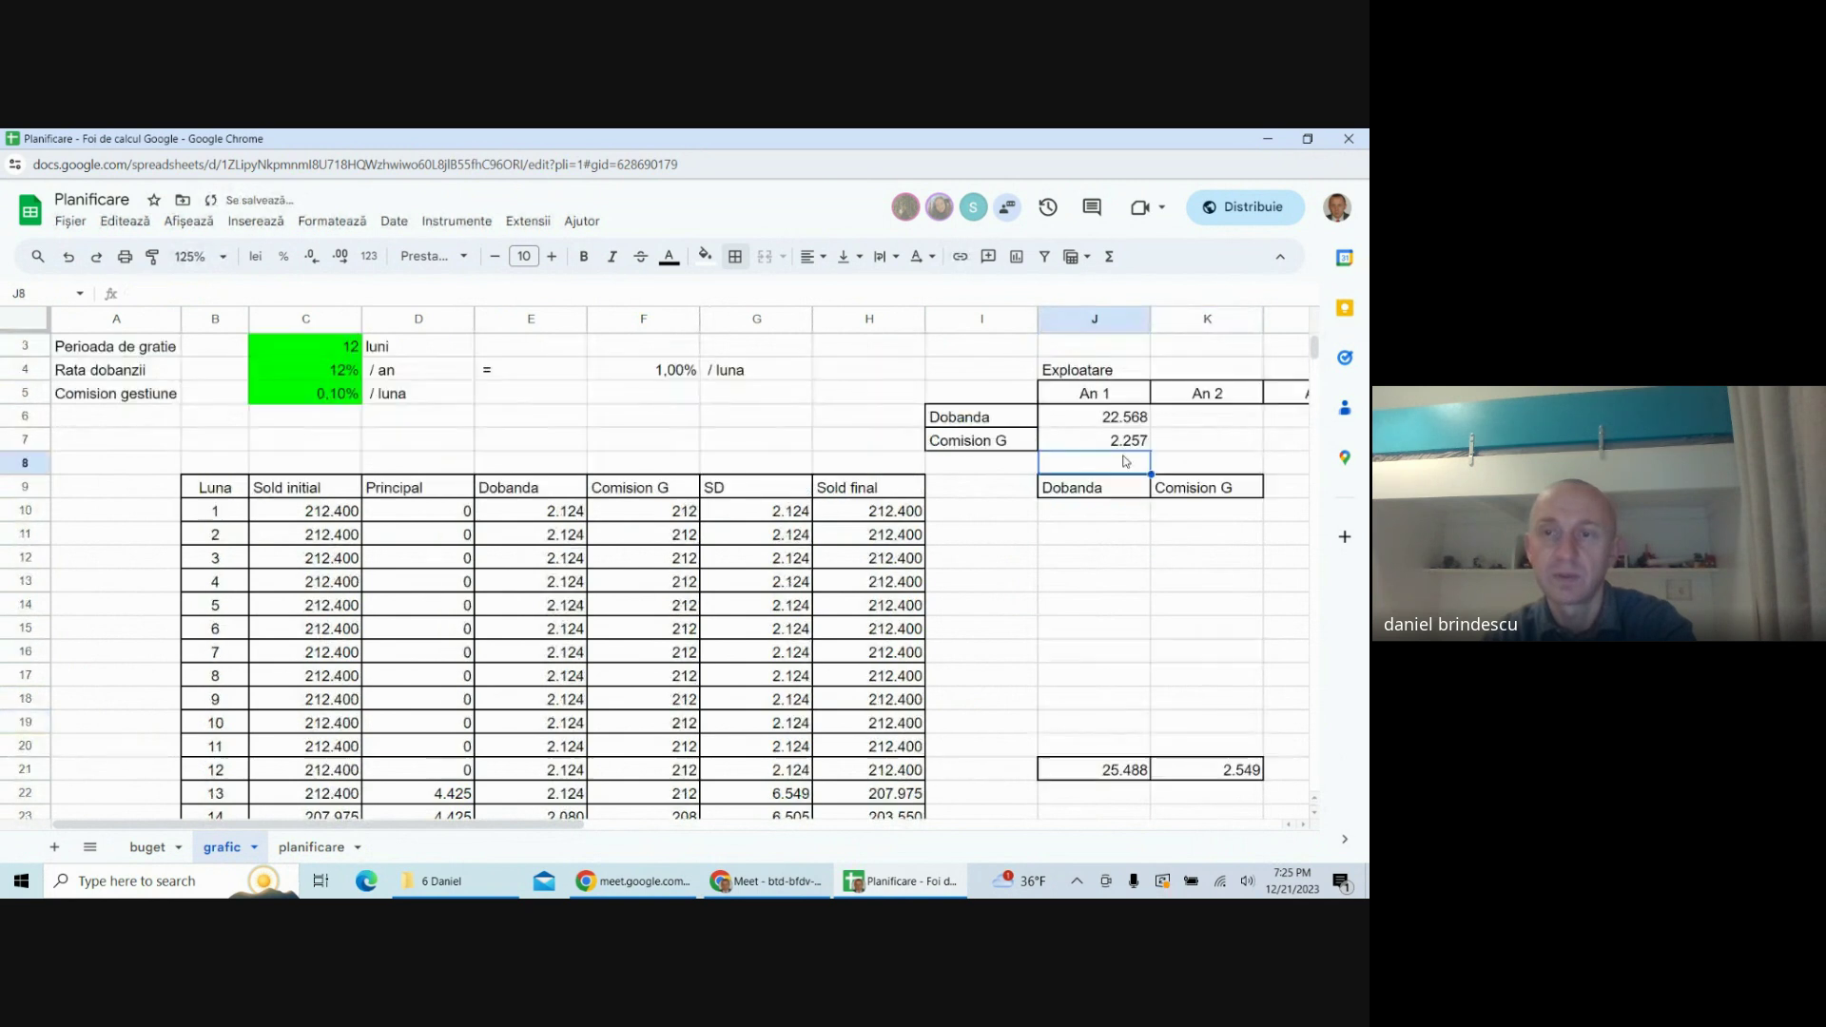
click(1183, 424)
text(=)
scroll(1150, 542, down, 7)
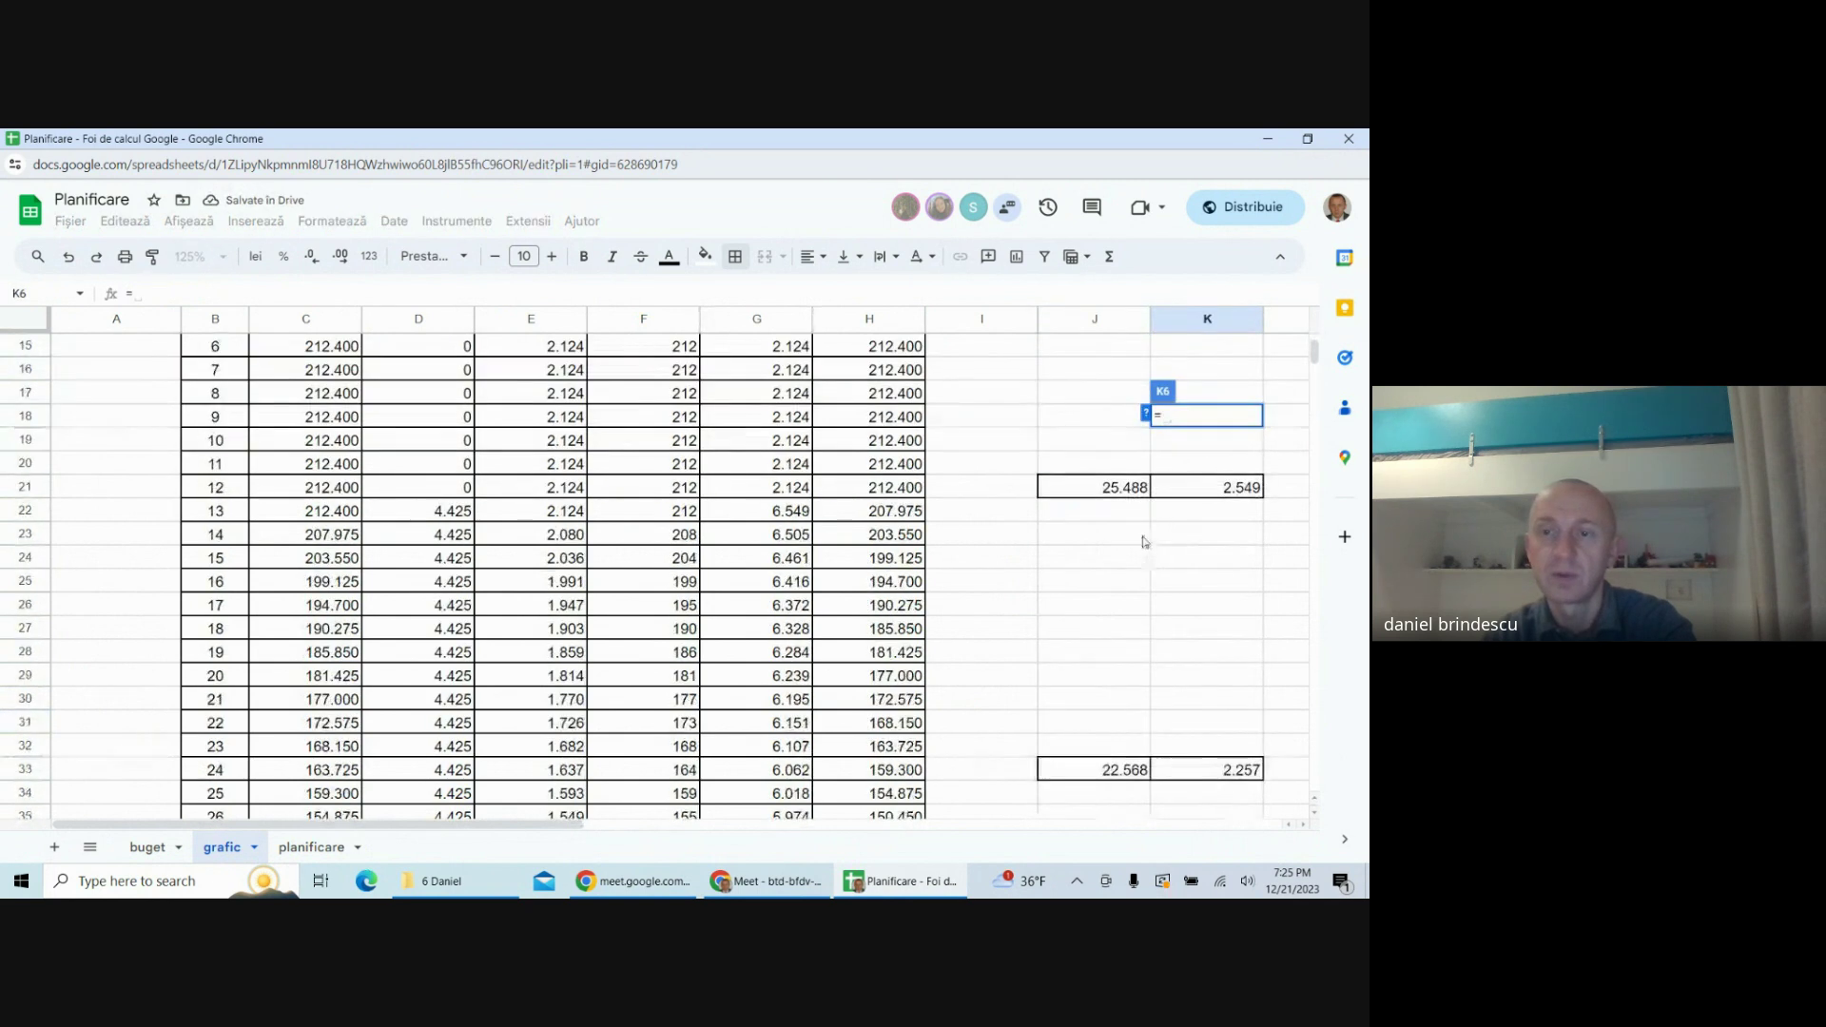
scroll(1145, 567, down, 2)
click(1107, 658)
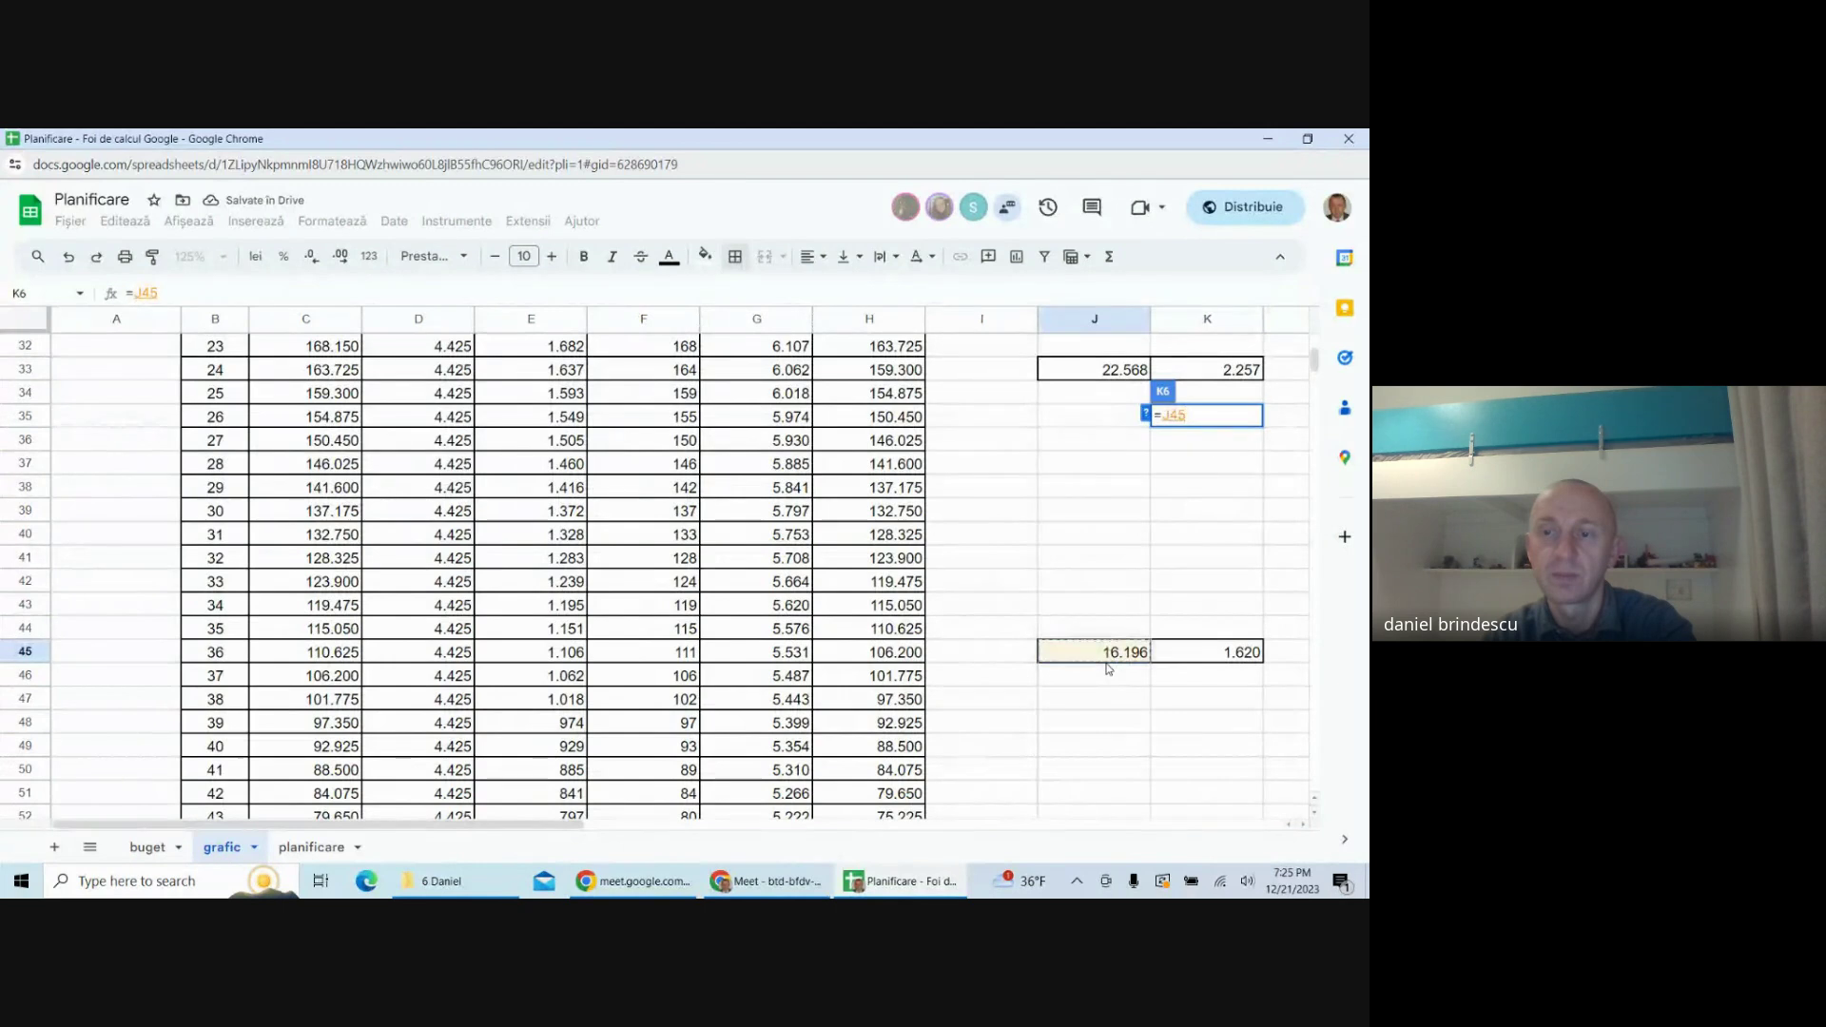
key(Return)
- Link the An 2 Comision G cell K7 to the month 36 commission total with =K45
scroll(1227, 457, up, 2)
text(=)
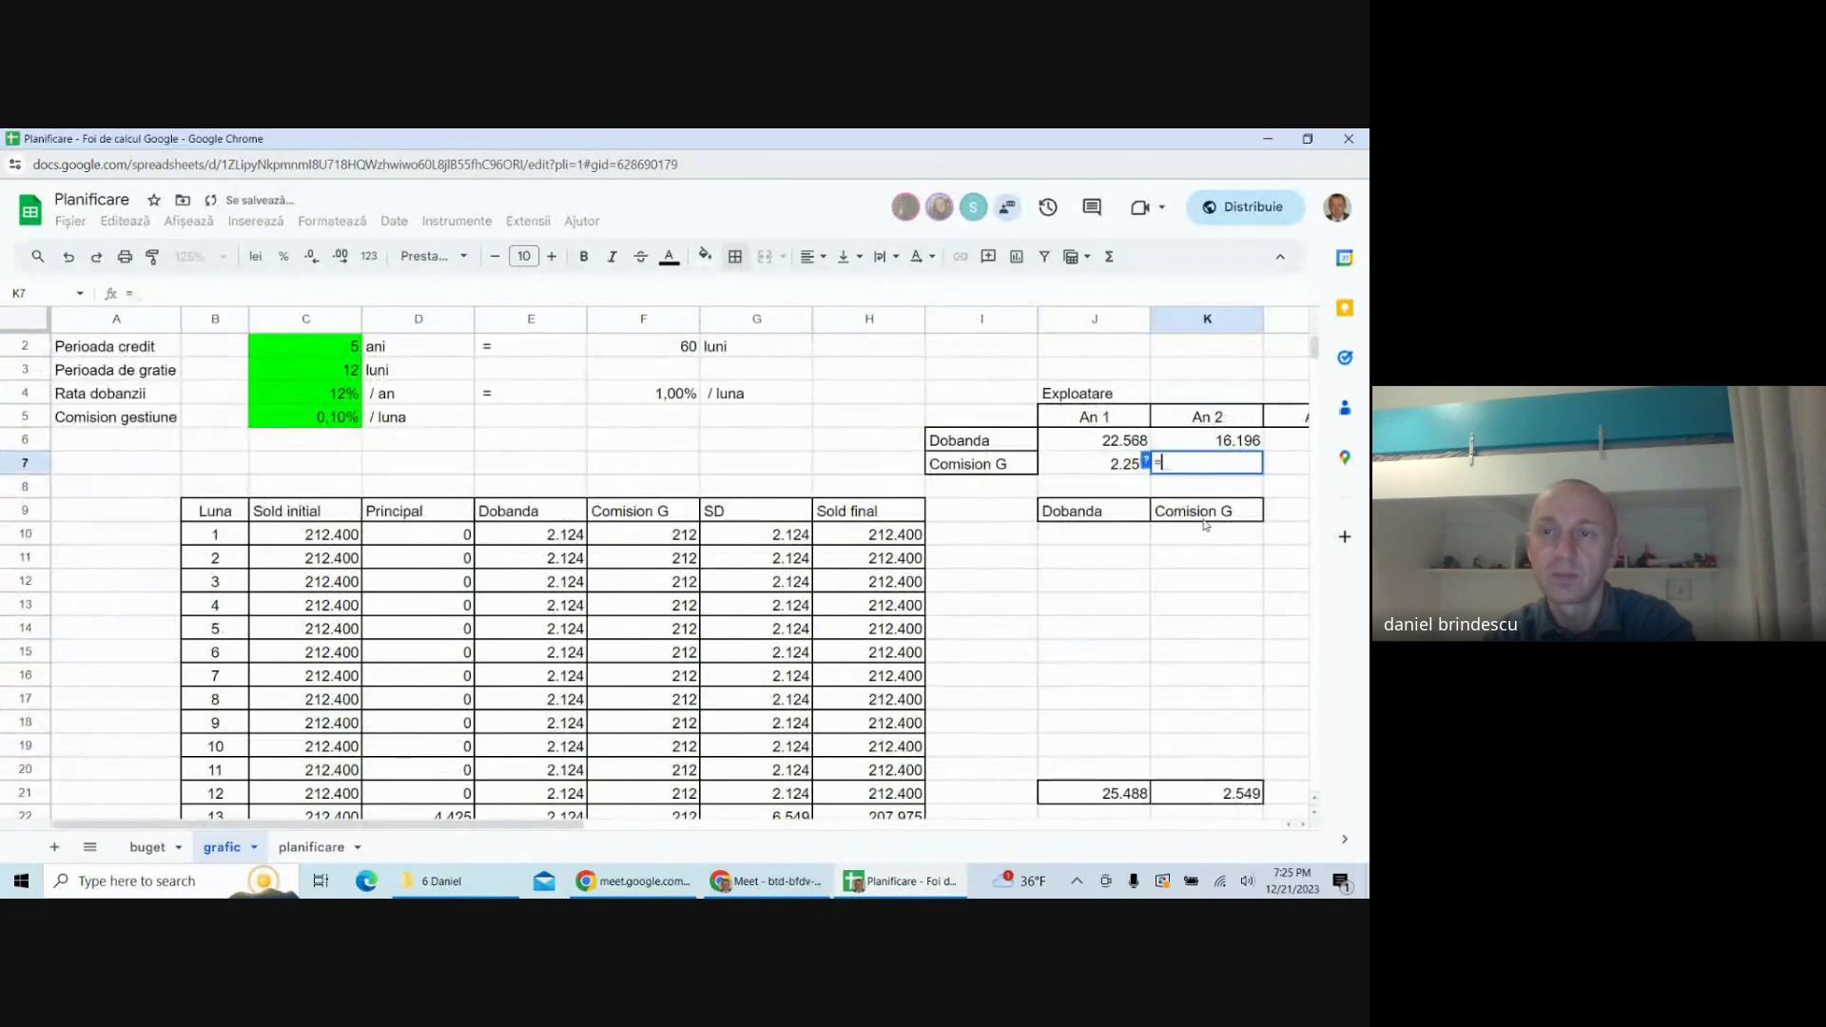
scroll(1188, 532, down, 8)
scroll(1144, 606, down, 2)
click(1200, 650)
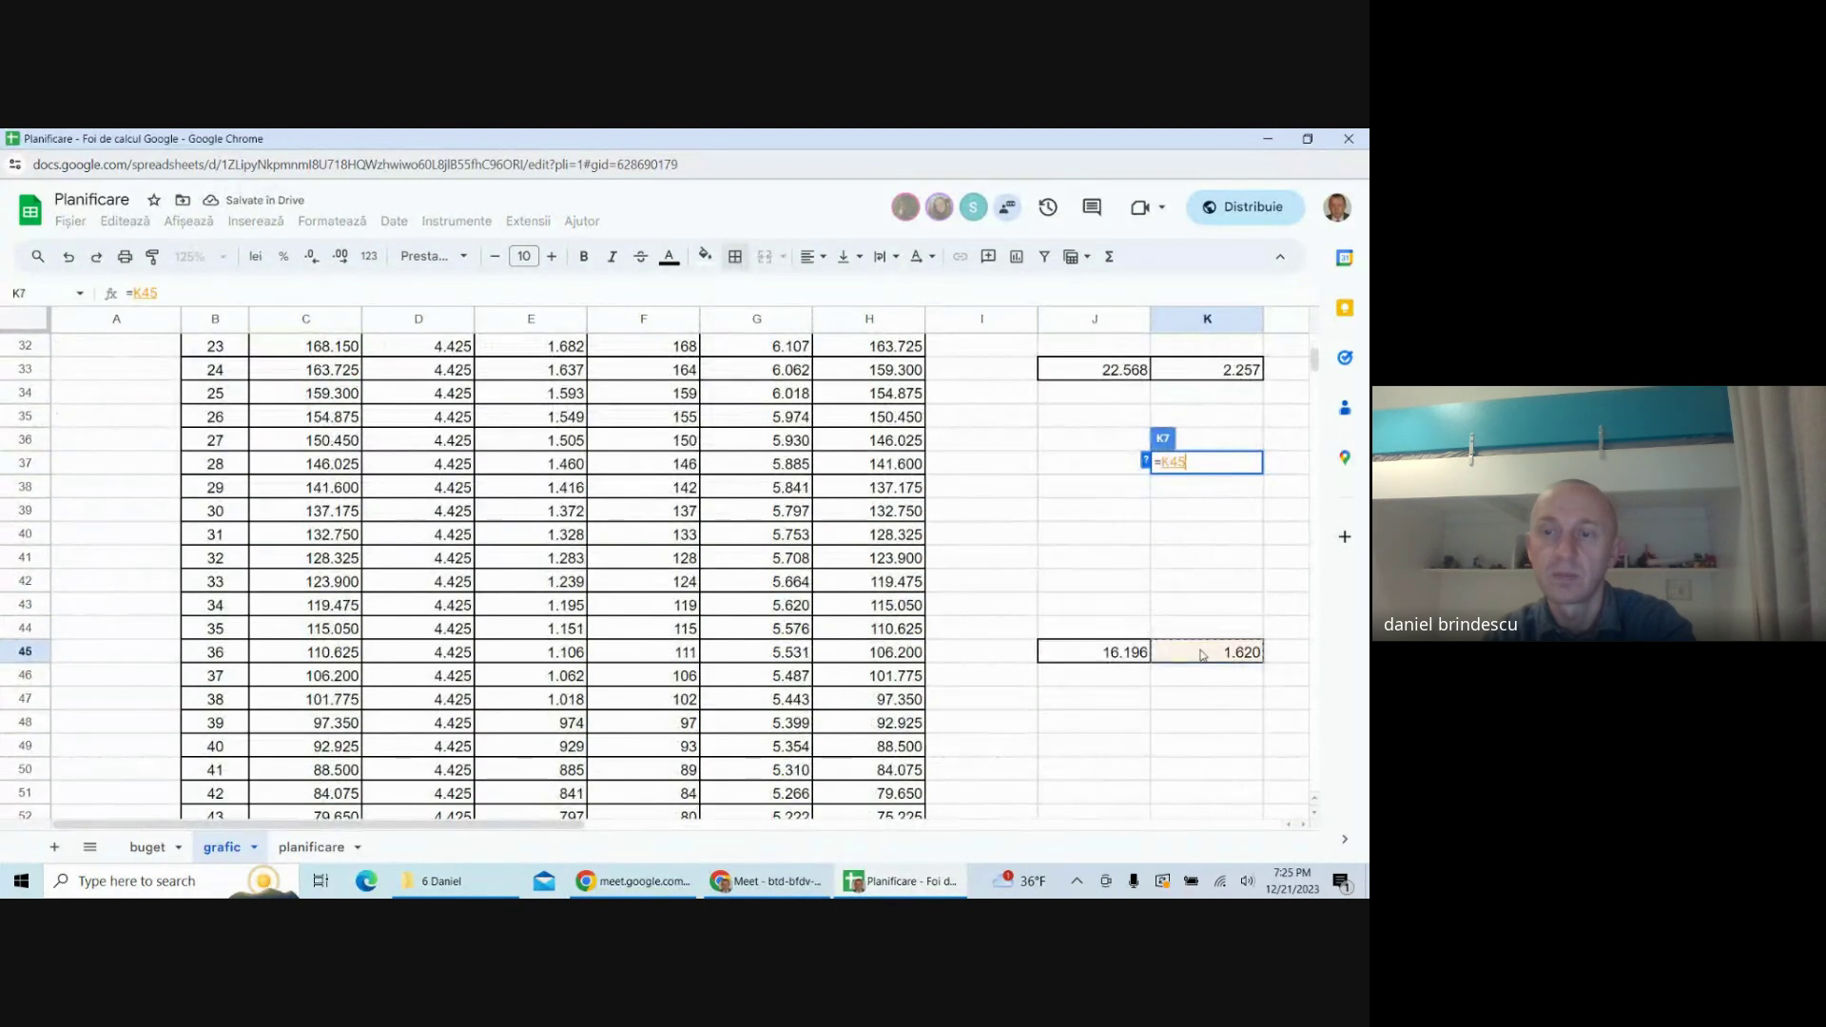
key(Return)
- Link the An 3 Dobanda cell L6 to the month 48 interest total with =J57
click(1279, 464)
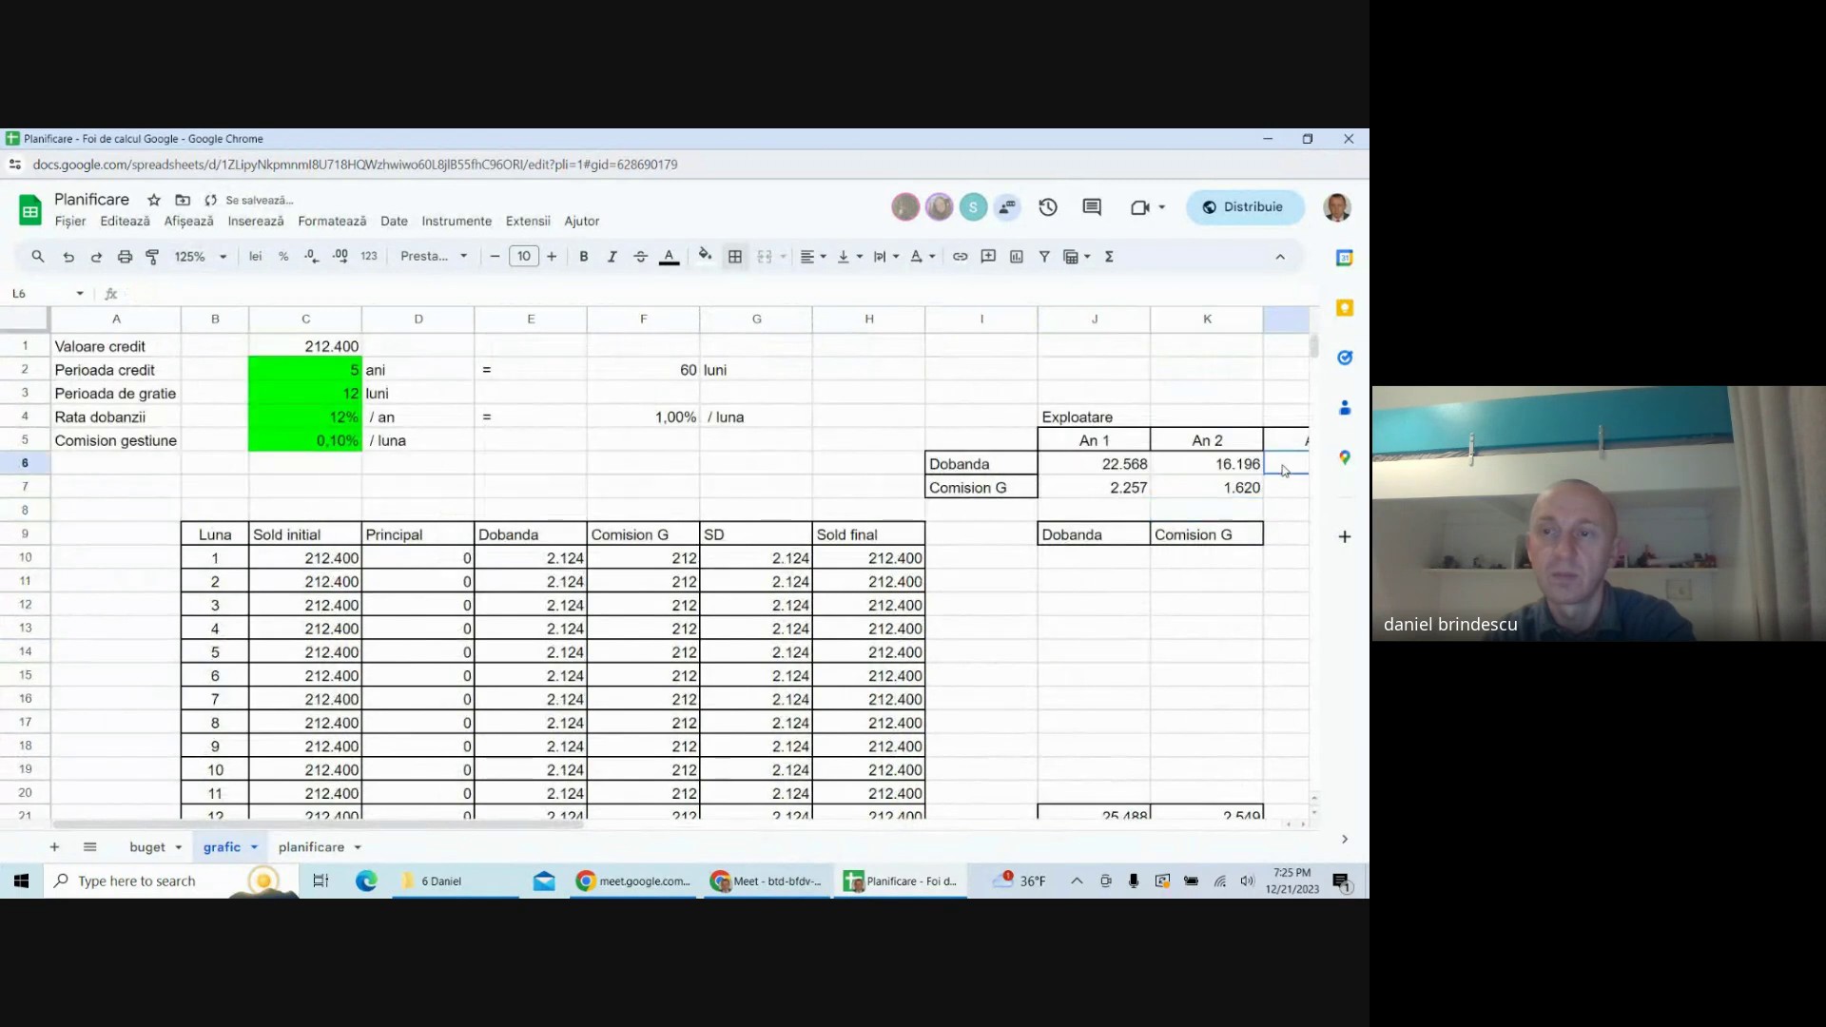
text(=)
scroll(1007, 637, down, 15)
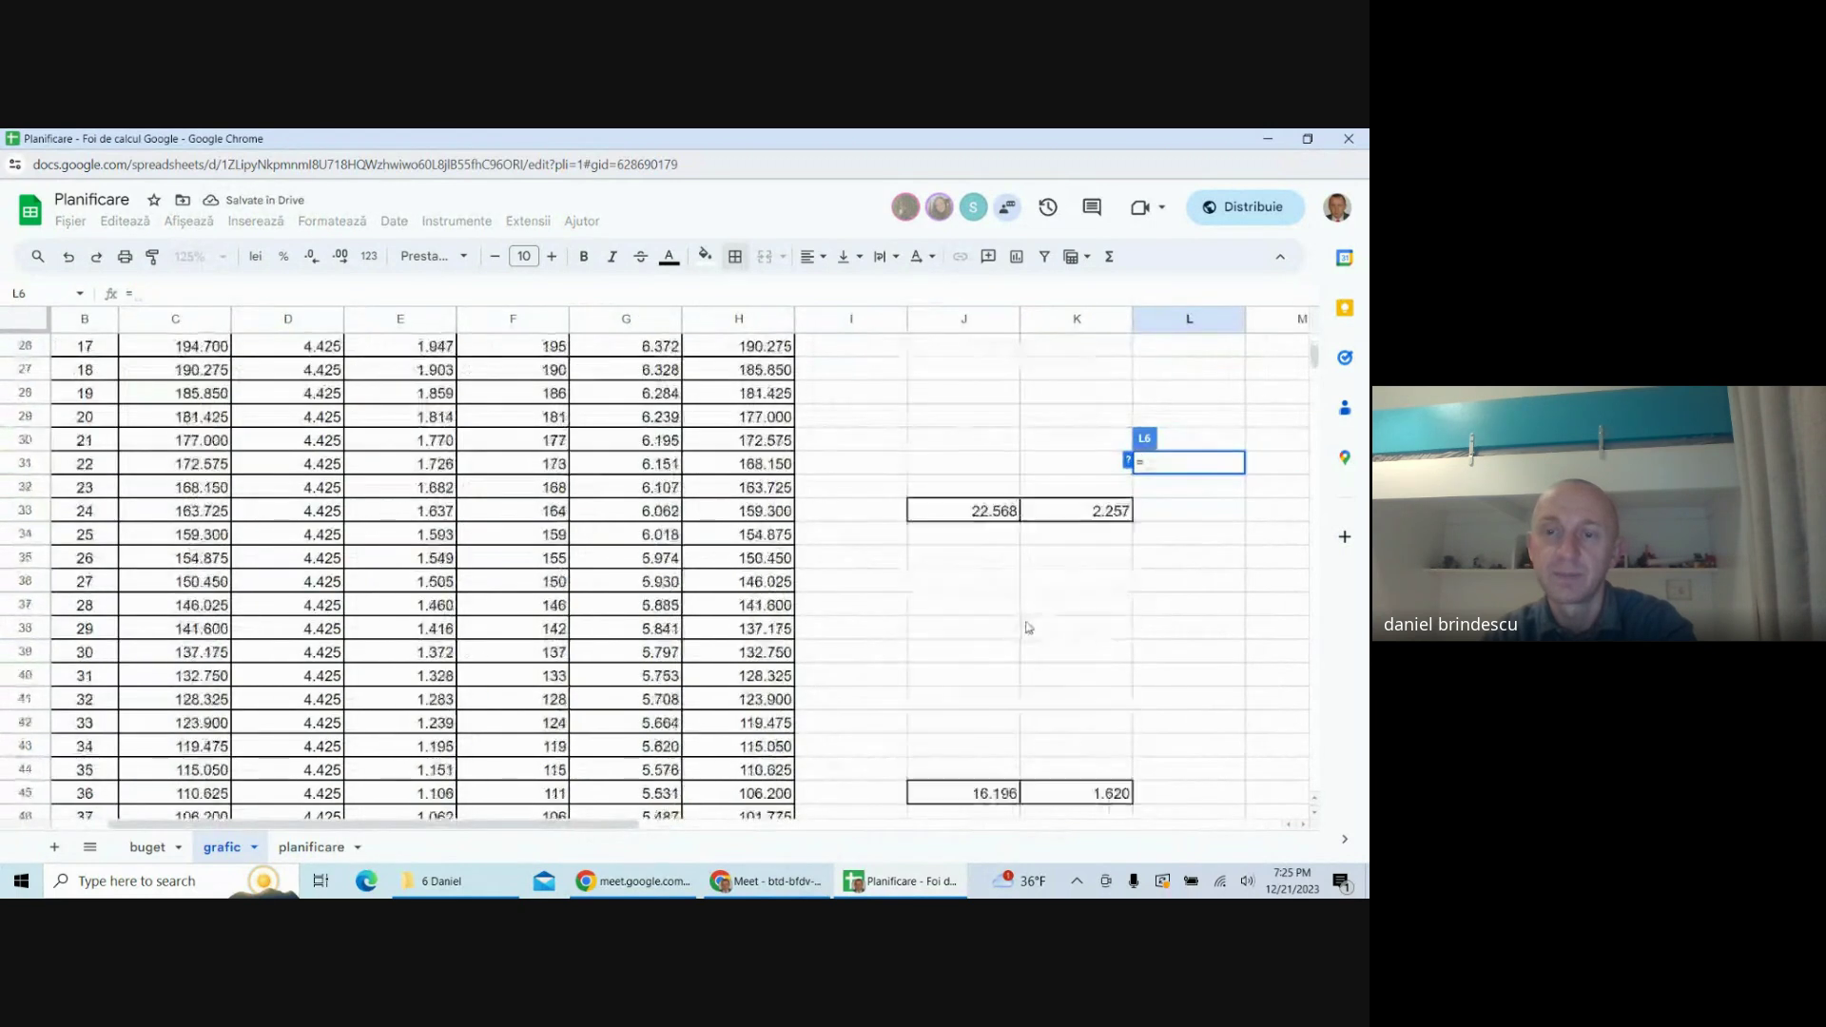
click(990, 606)
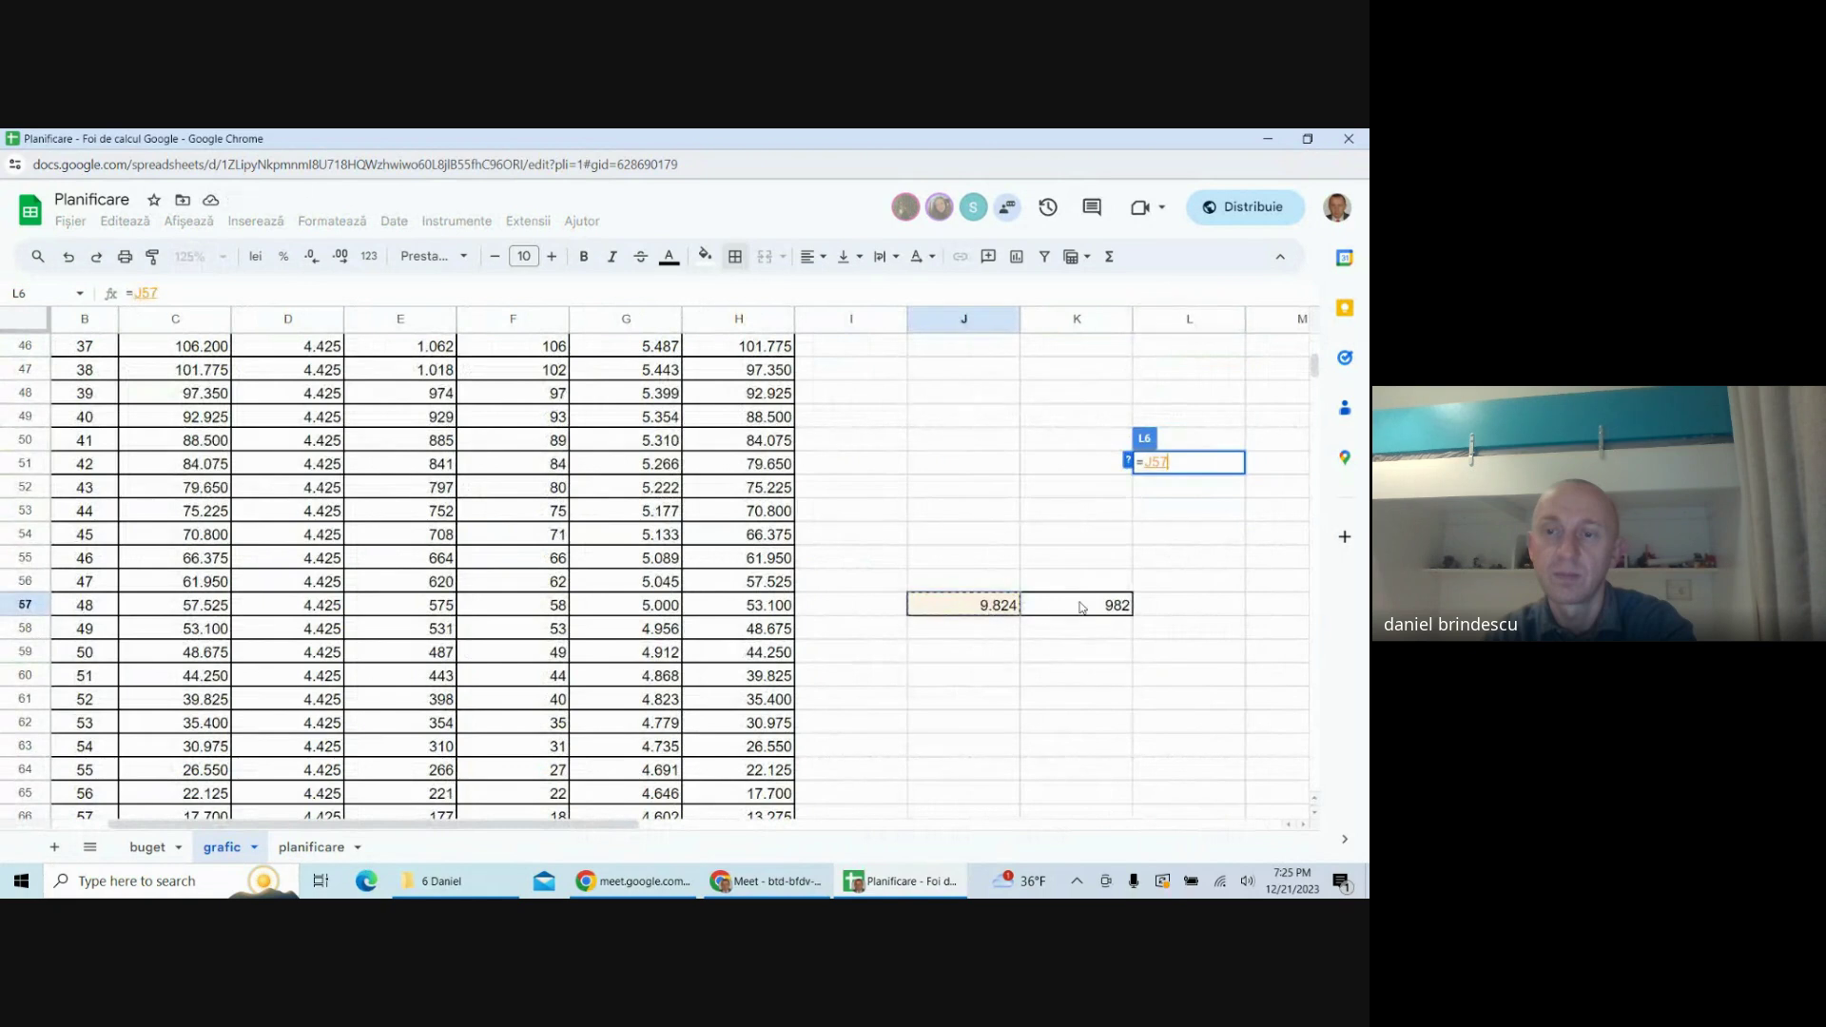
key(Return)
- Link the An 3 Comision G cell L7 to the month 48 commission total in K57
text(=)
scroll(1074, 618, down, 14)
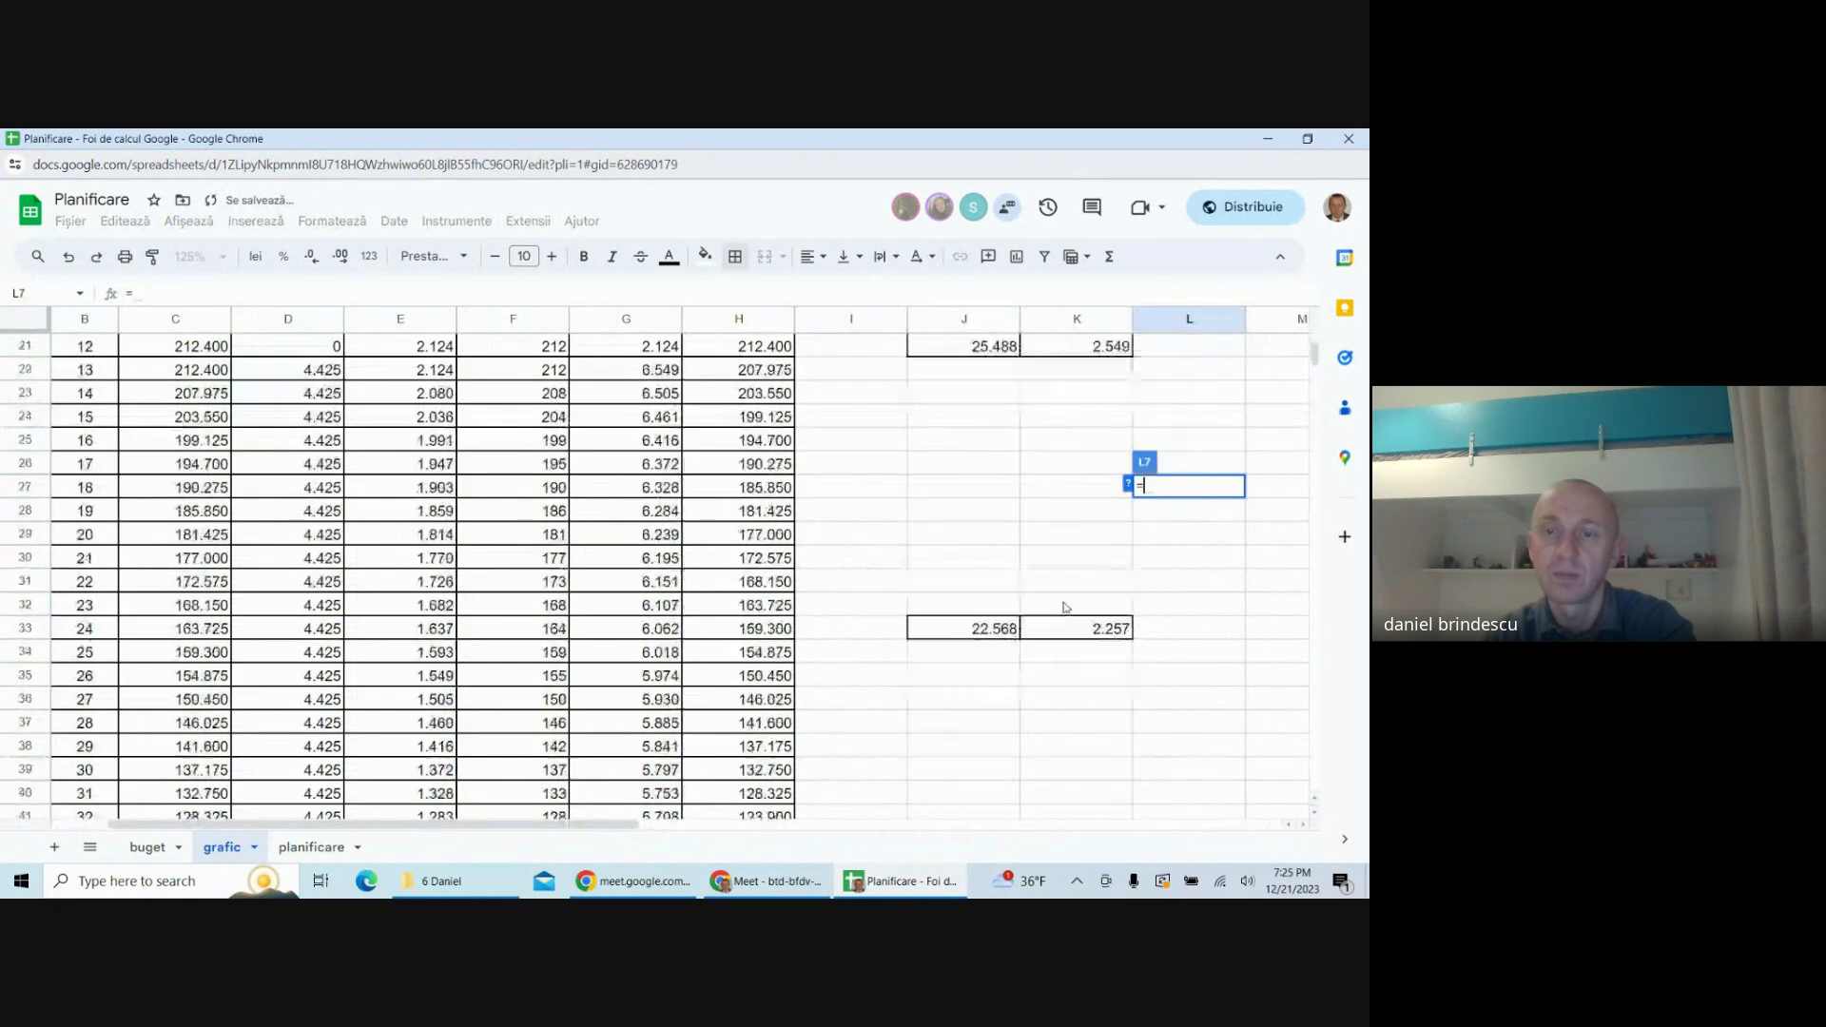
click(1081, 651)
key(Return)
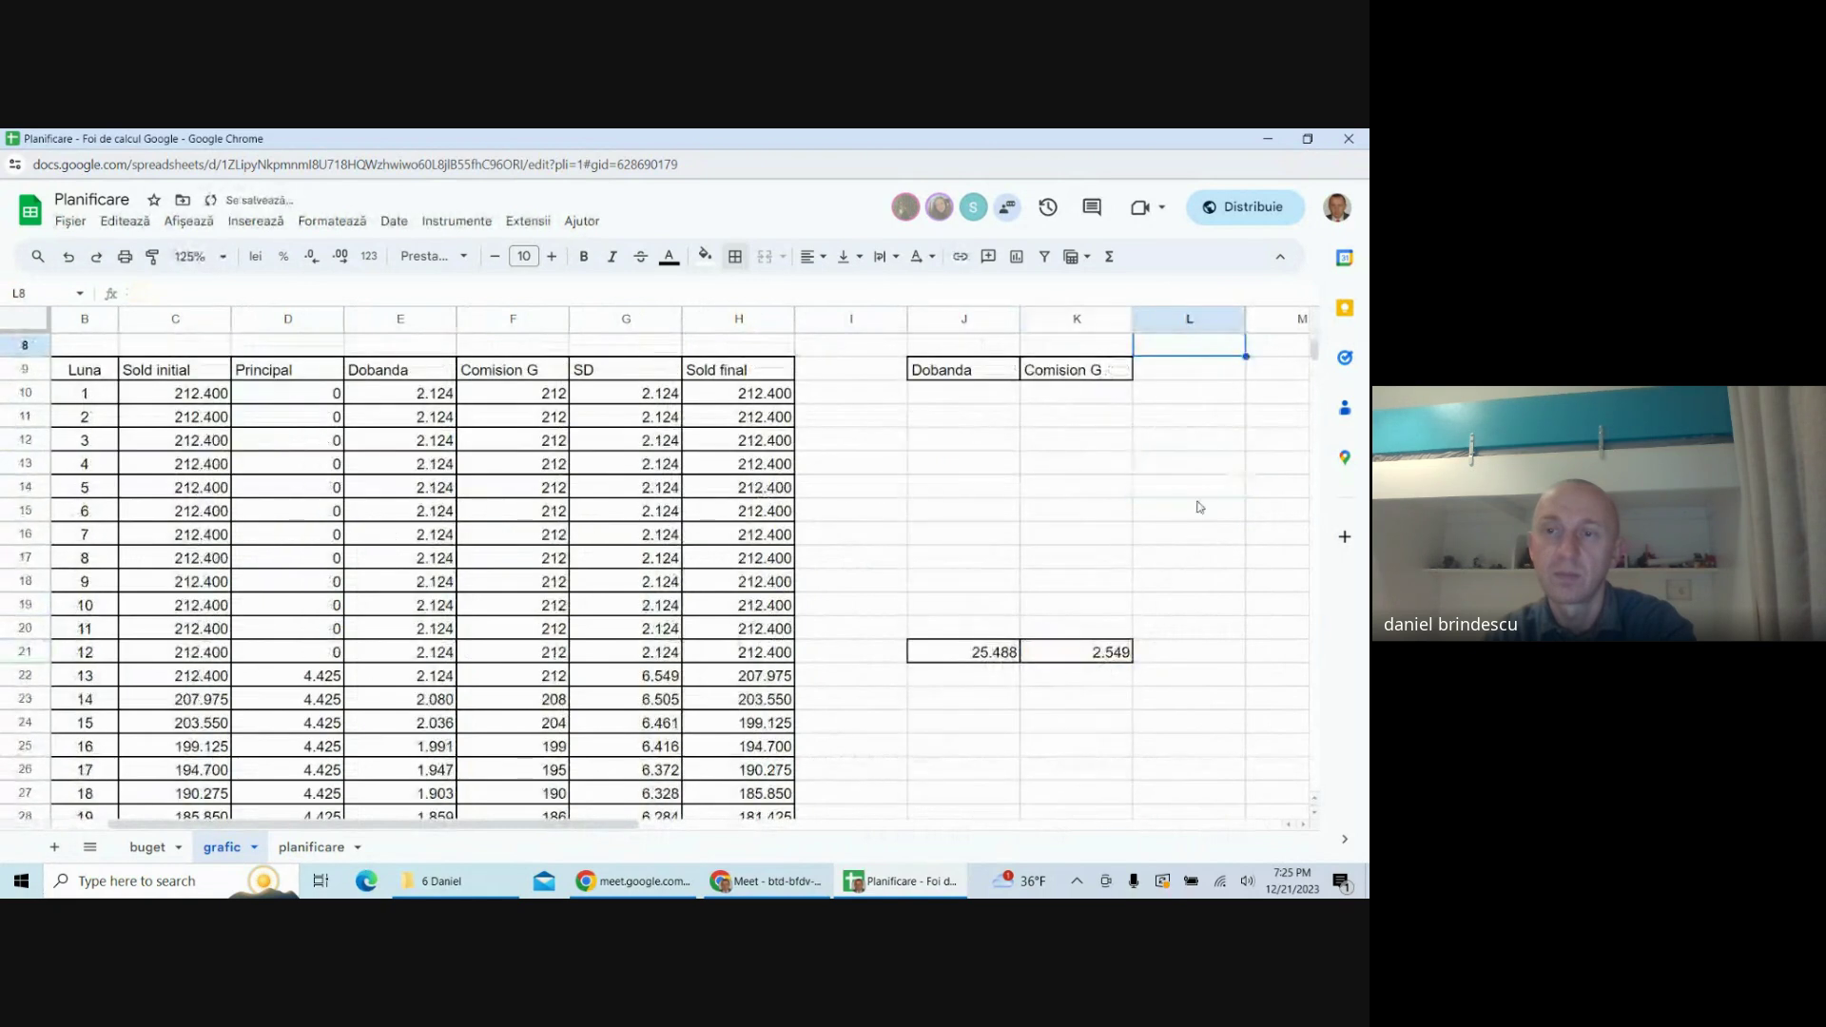
- Link the An 4 Dobanda cell M6 to the month 60 interest total in J69
click(1274, 465)
text(=)
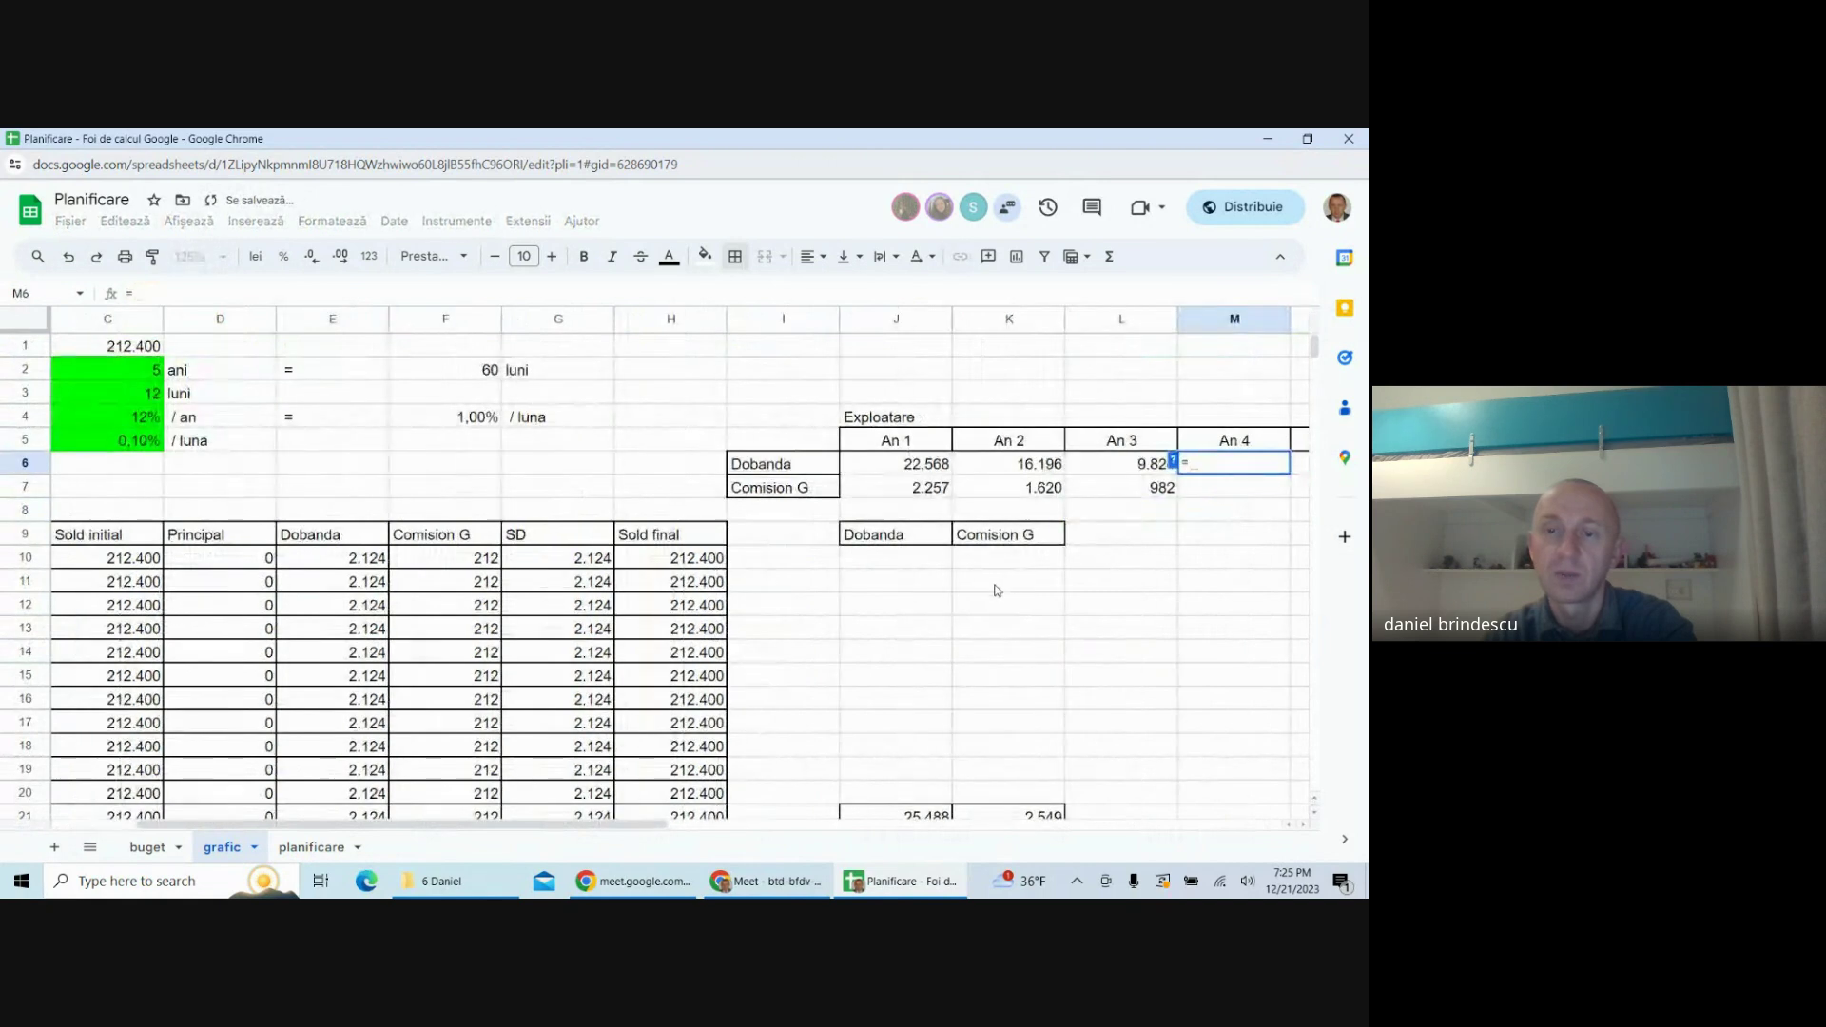
scroll(999, 595, down, 12)
scroll(998, 596, down, 7)
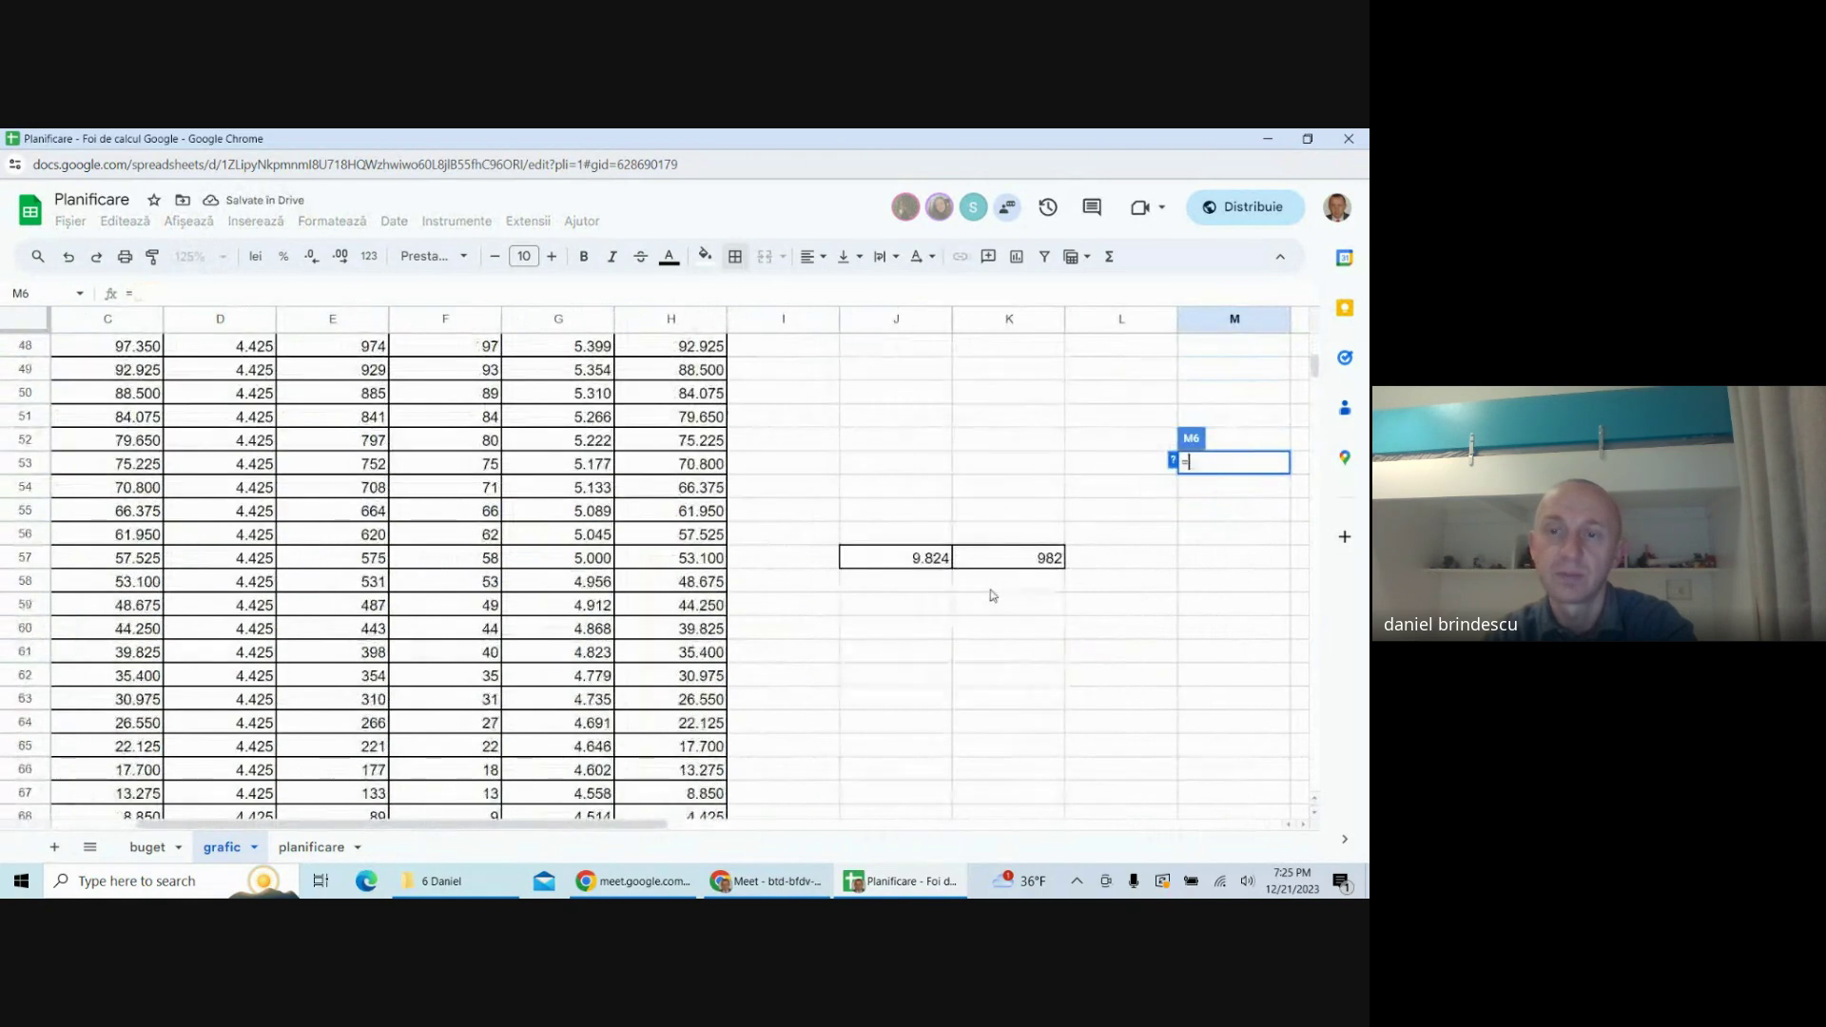
click(921, 656)
key(Return)
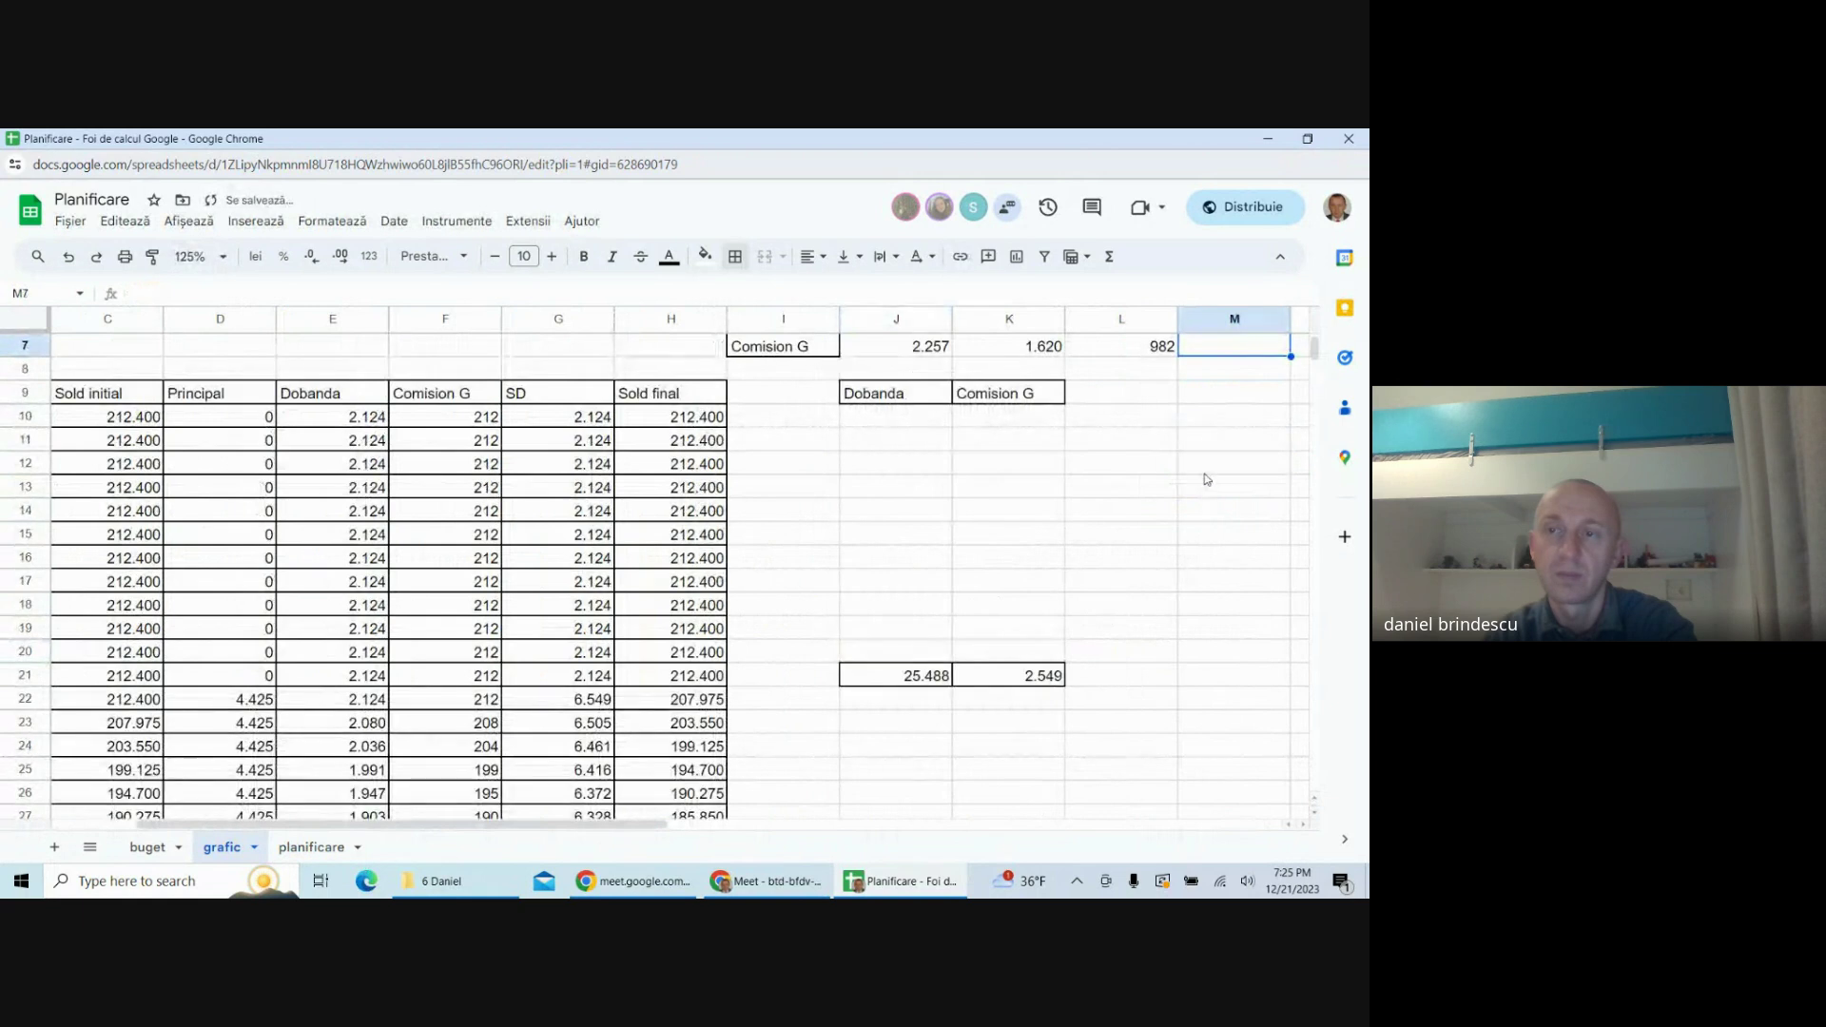
- Link the An 4 Comision G cell M7 to the month 60 commission total in K69
scroll(1202, 476, up, 2)
text(=)
scroll(1050, 561, down, 6)
scroll(1049, 561, down, 13)
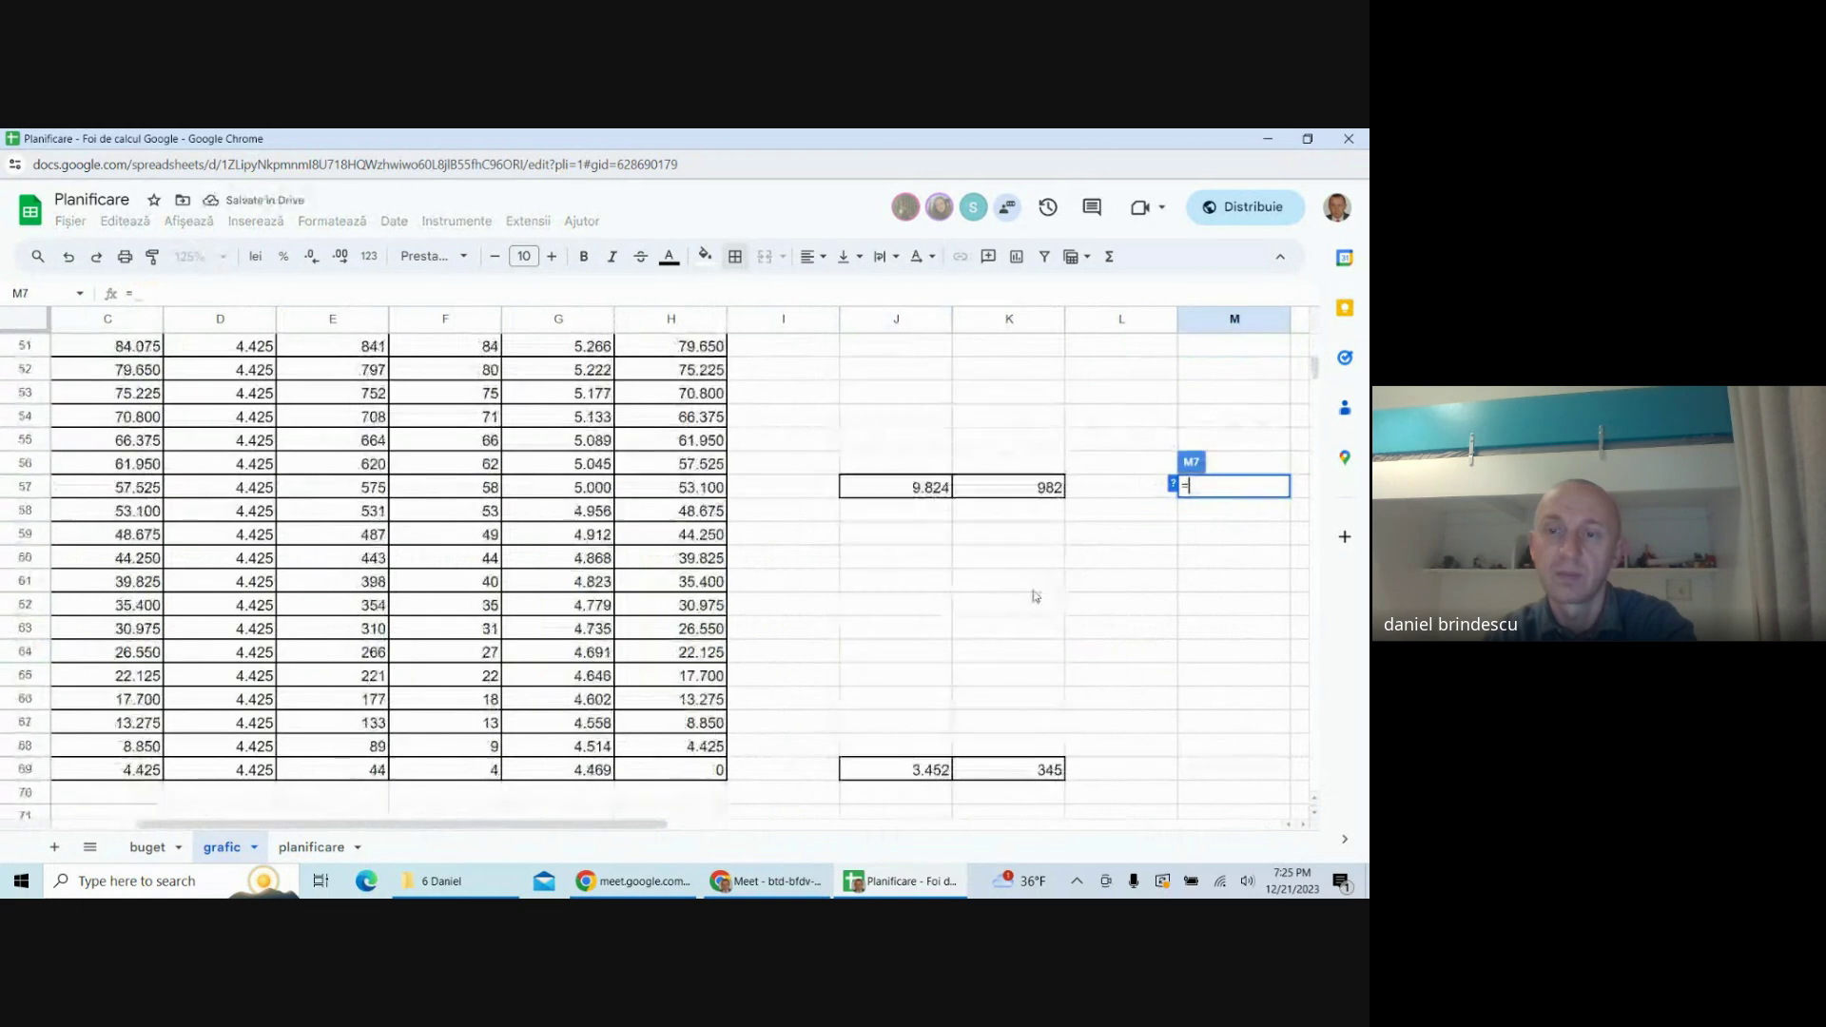
click(1015, 605)
key(Return)
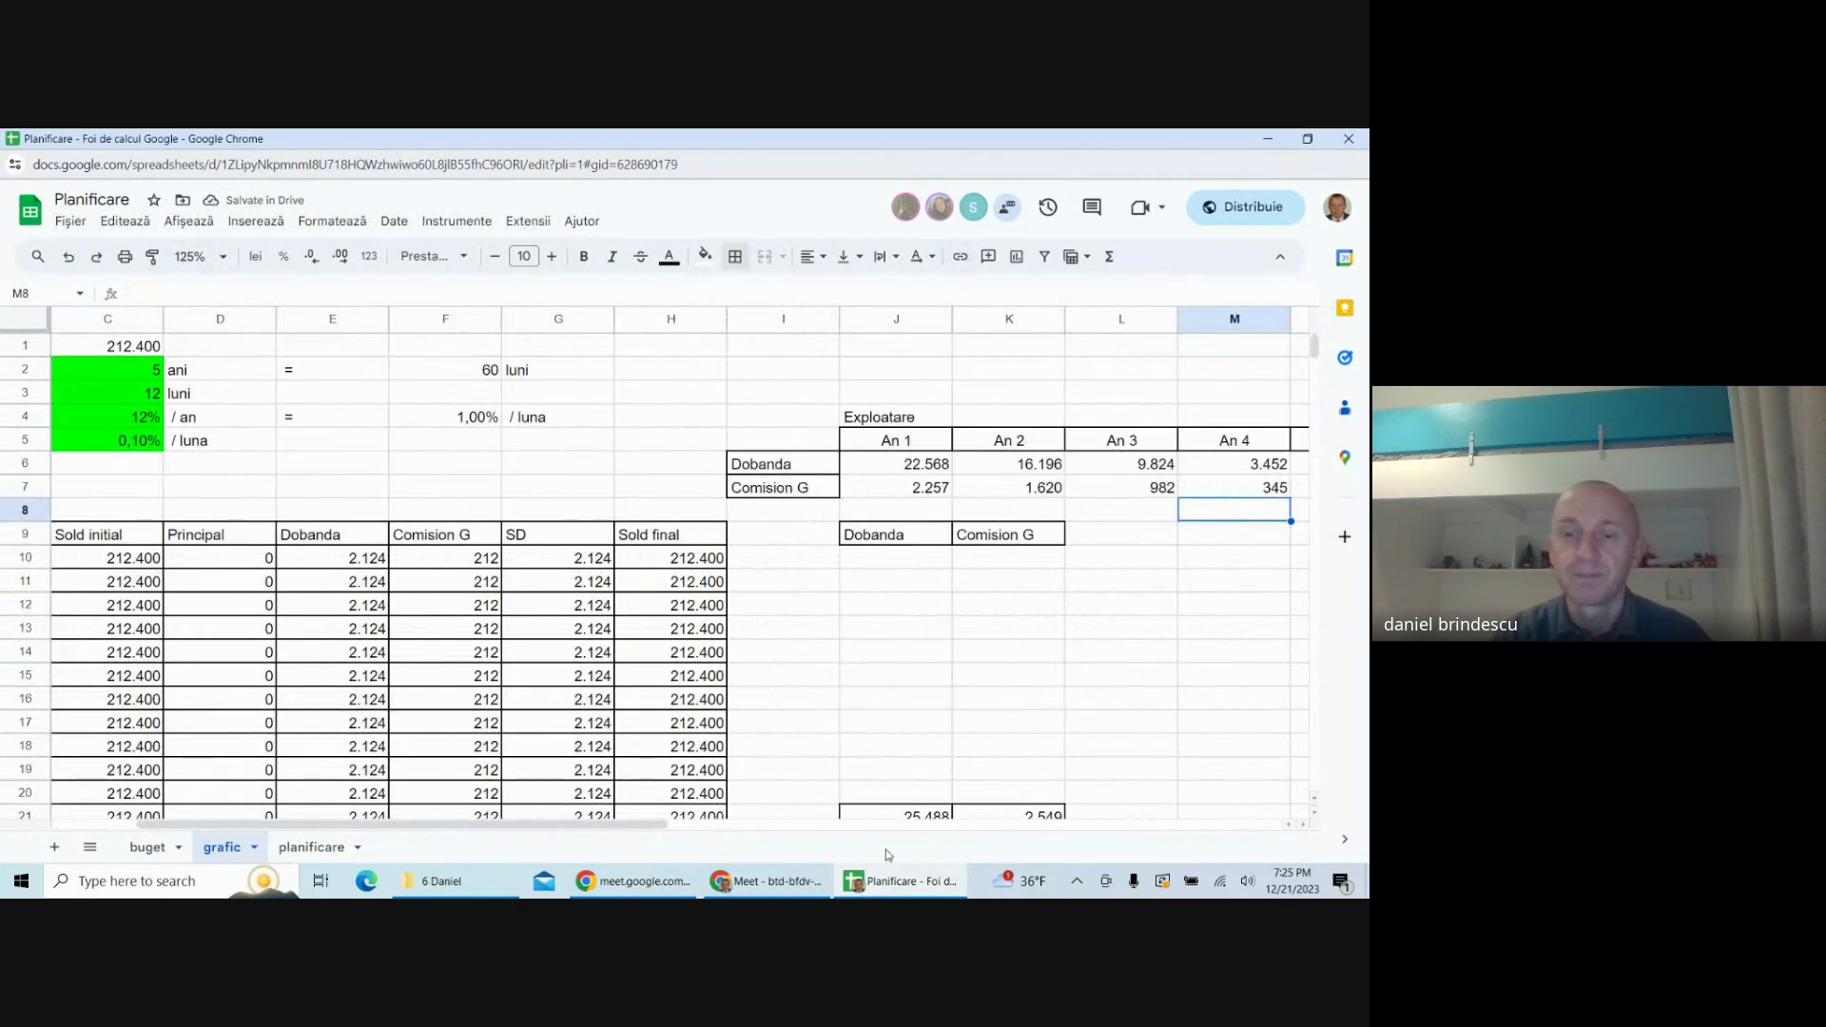
drag(655, 826, 740, 823)
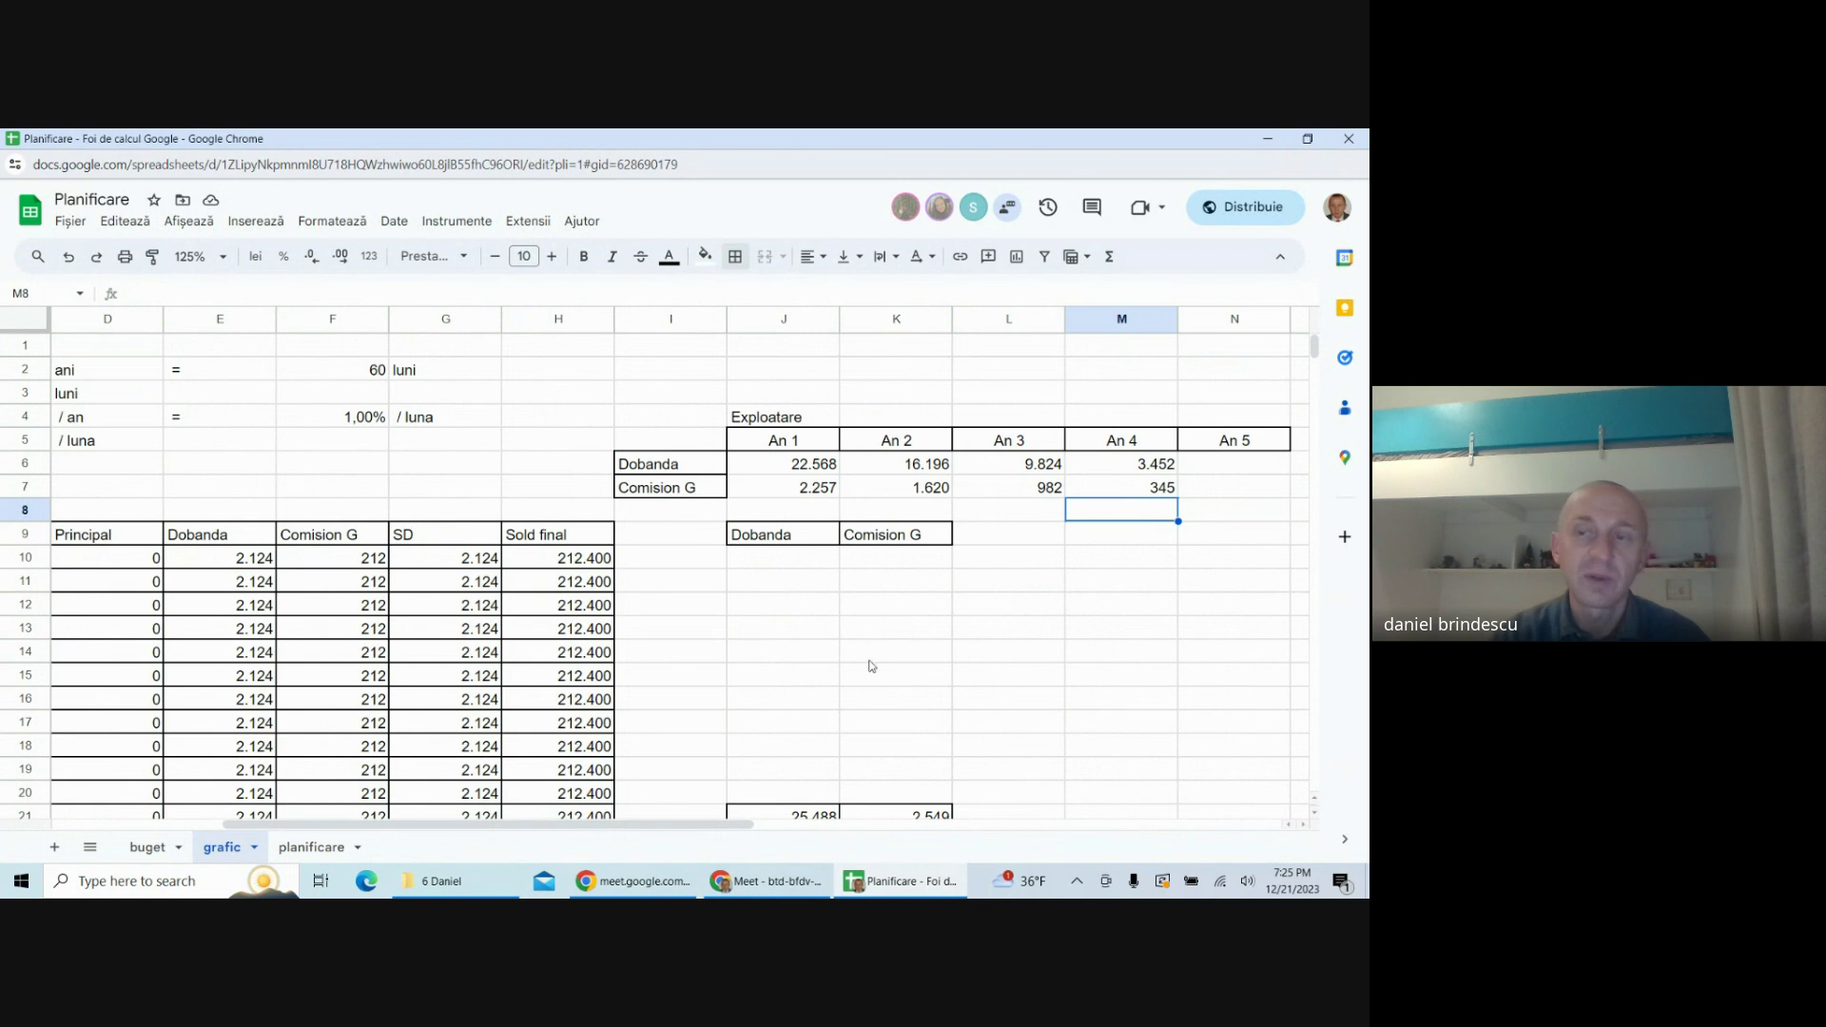
click(1160, 569)
- In planificare, link the An 1 bank commission expense D29 to grafic!J7 and fill the formula across to An 5 in H29
click(311, 846)
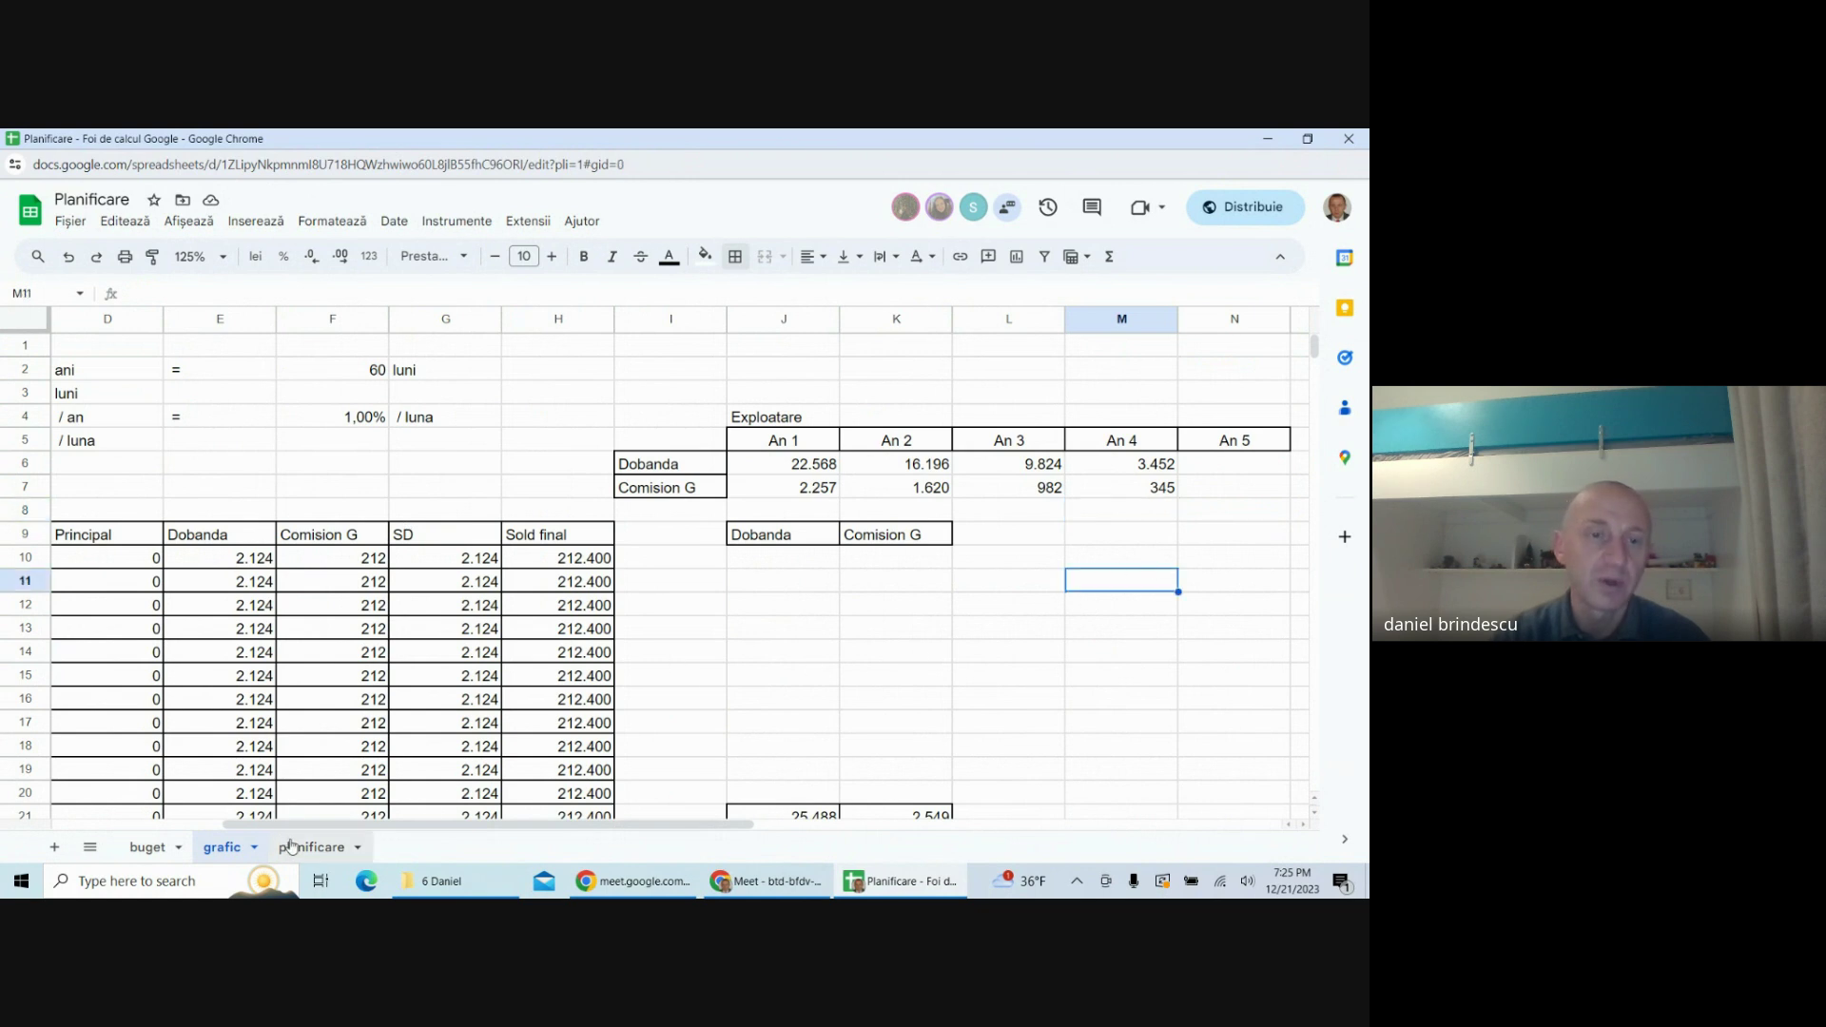
scroll(636, 651, down, 6)
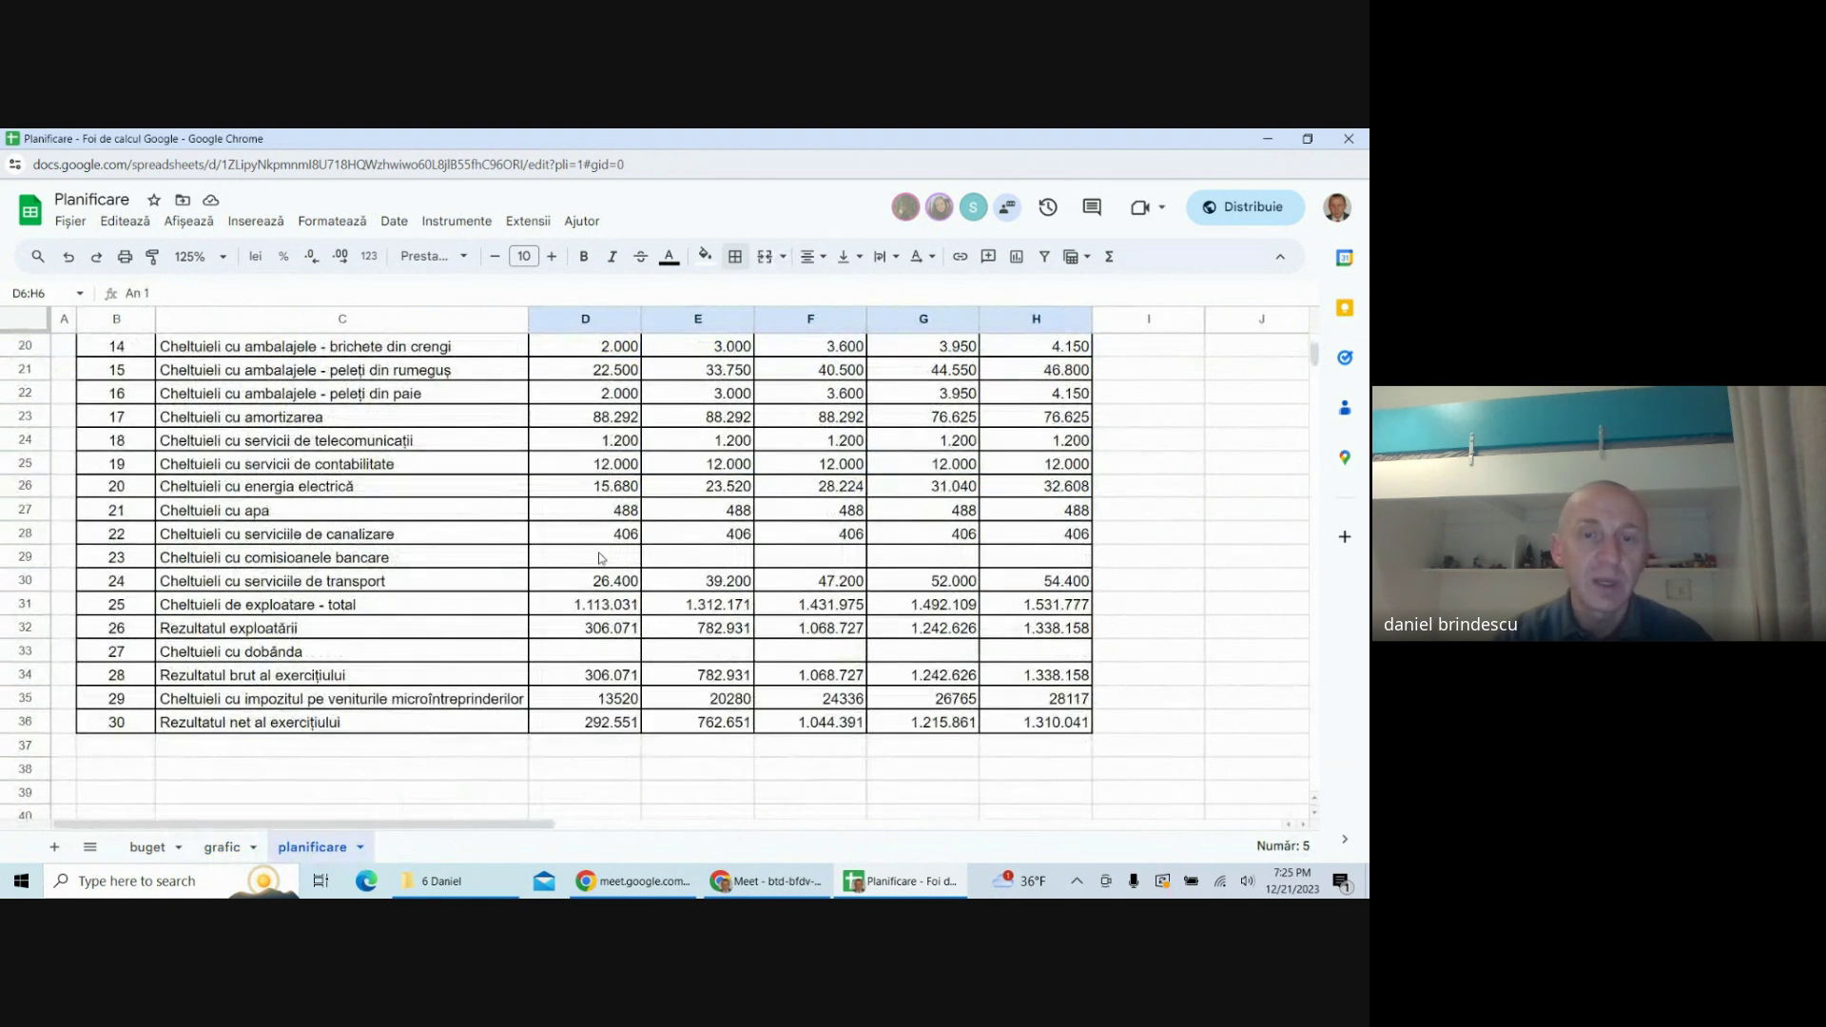
click(602, 558)
text(=)
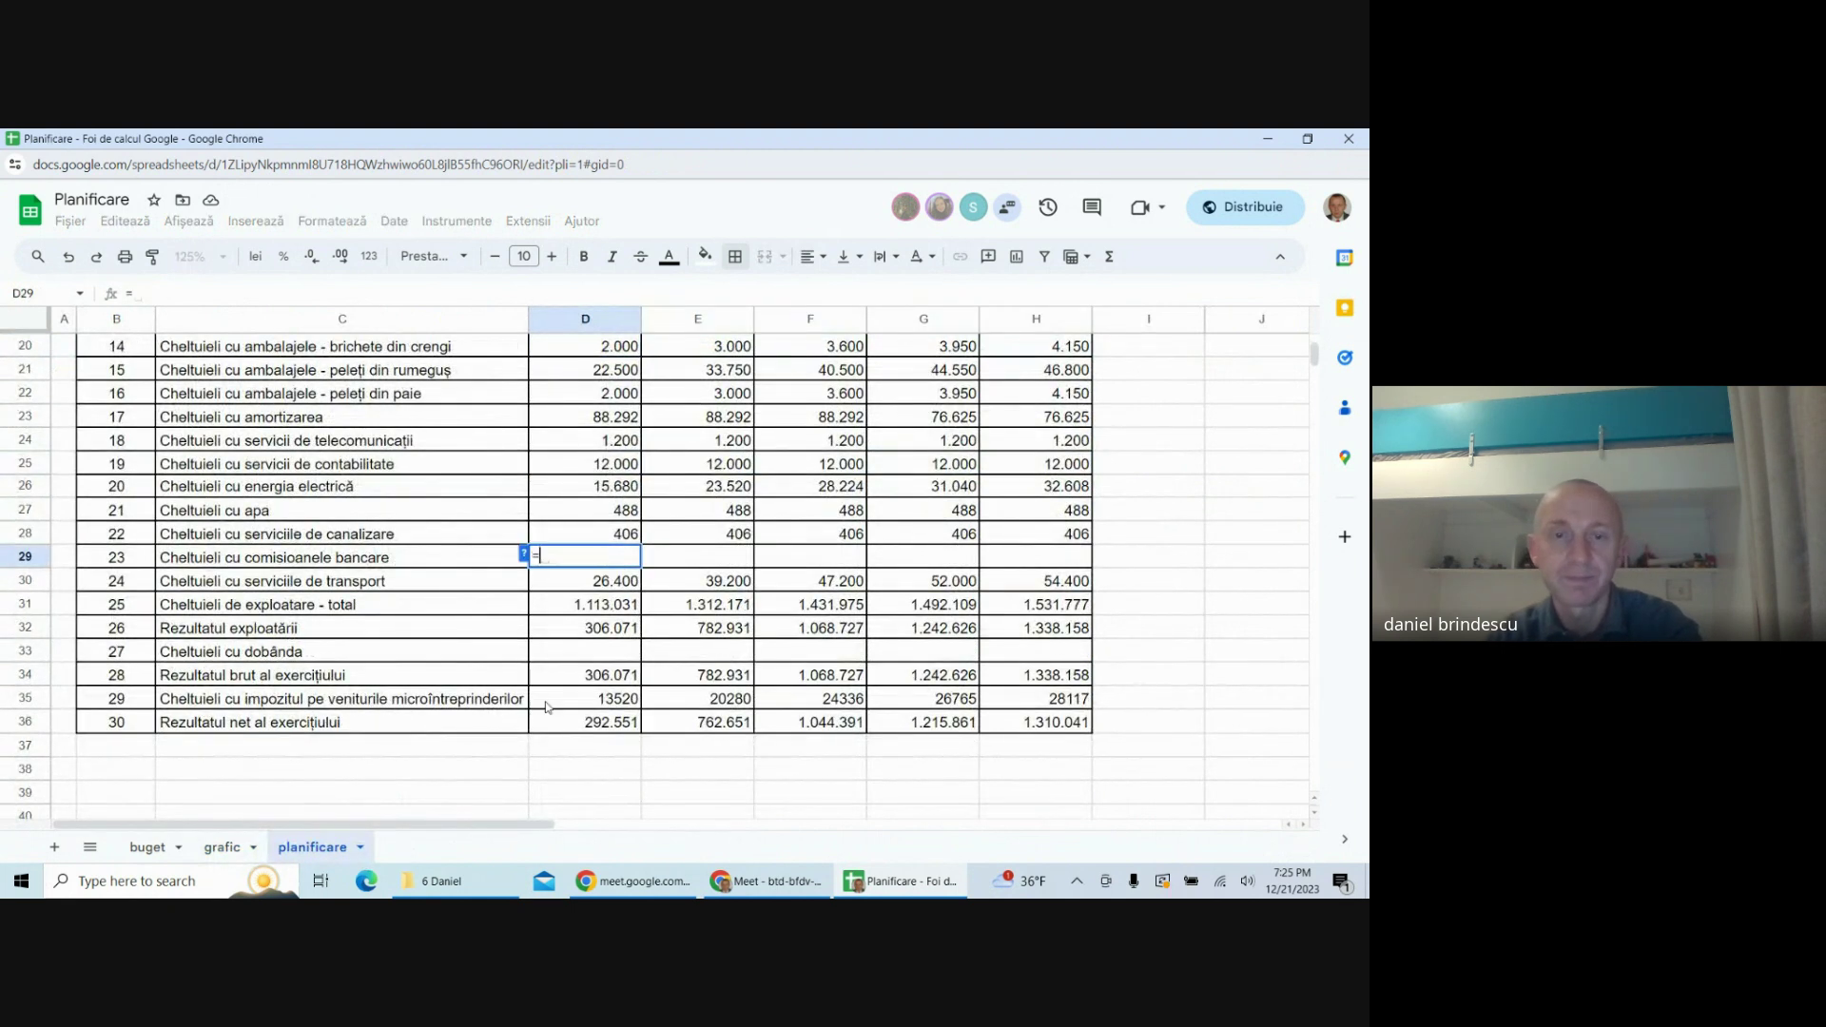
click(221, 846)
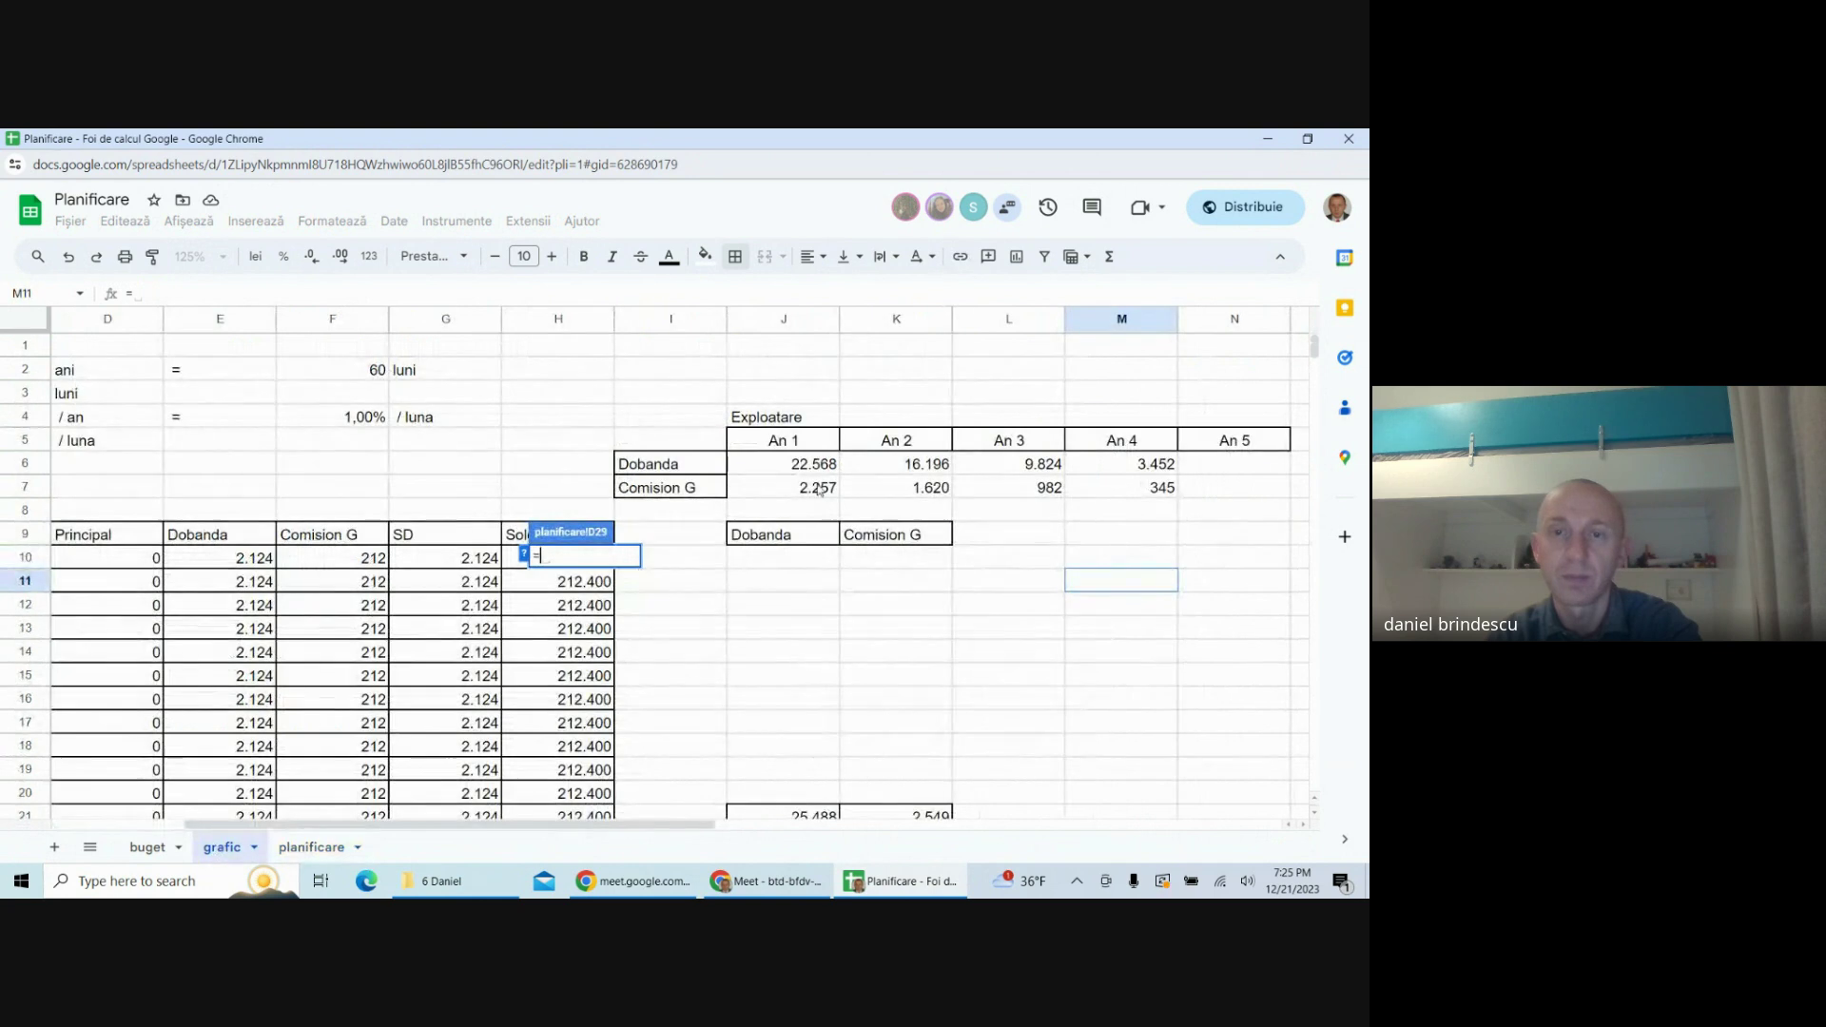
click(797, 487)
key(Return)
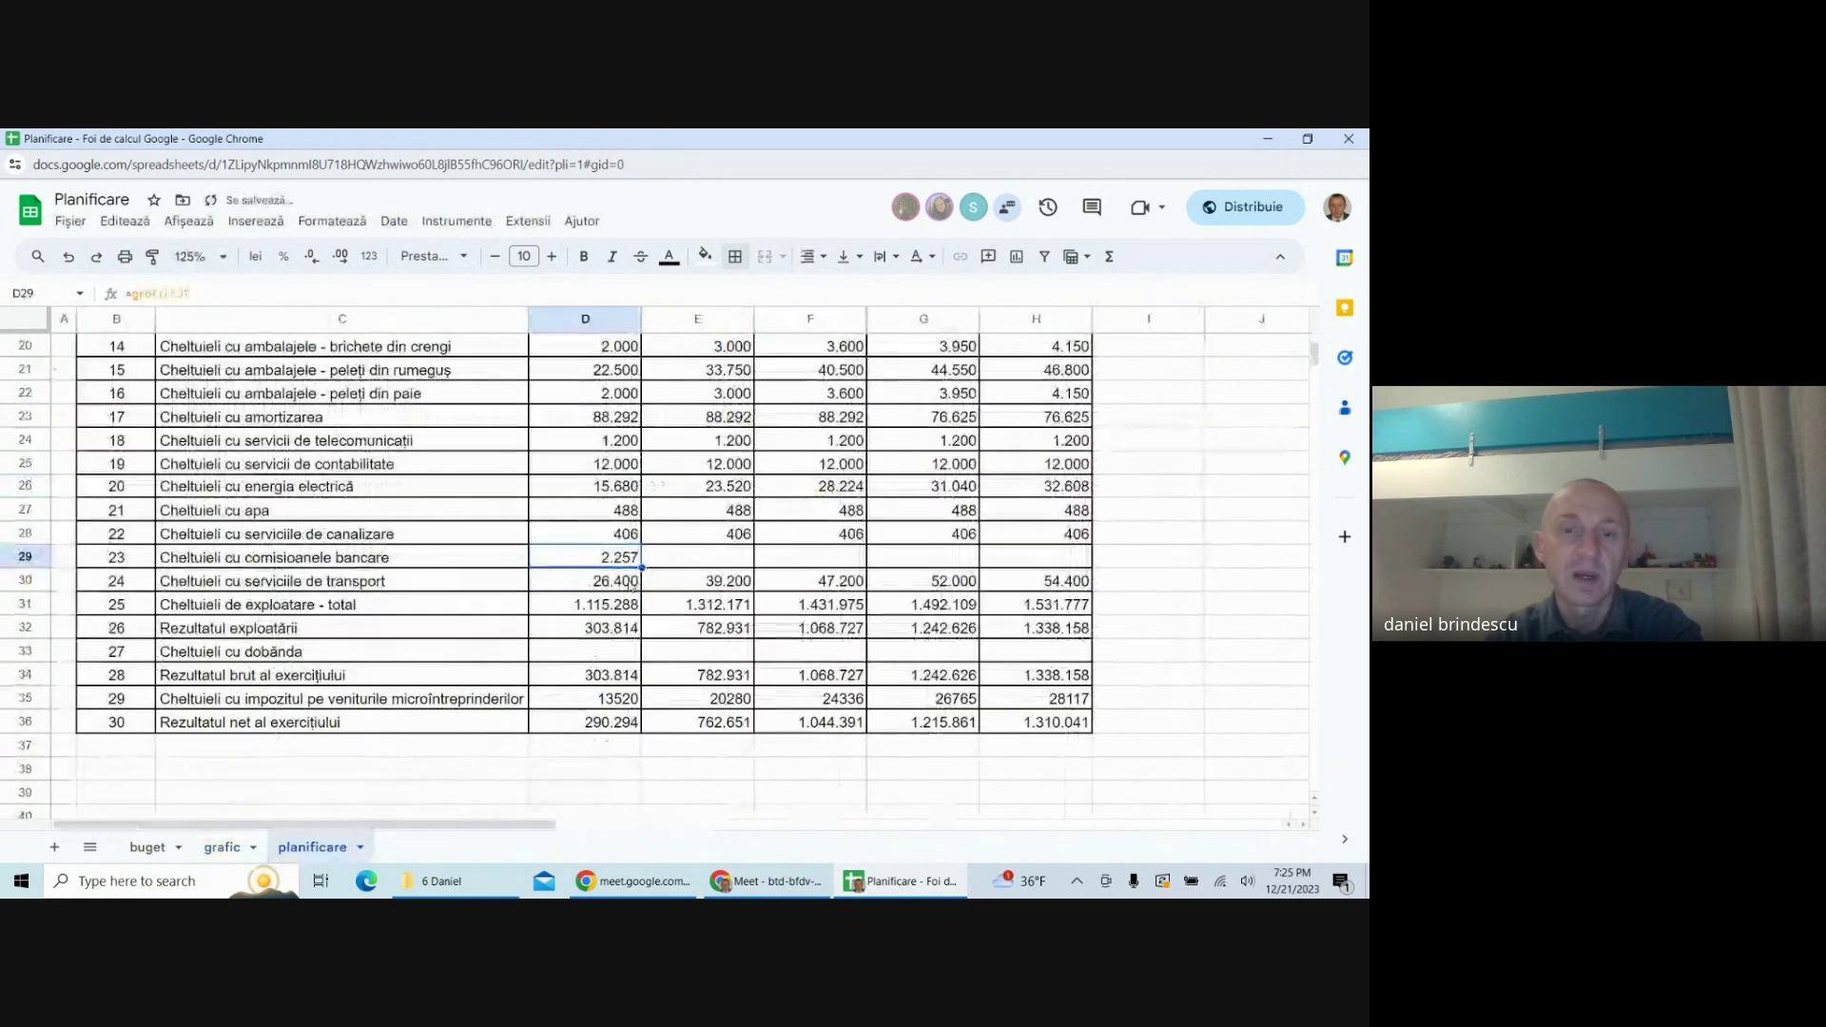
drag(642, 568, 1017, 549)
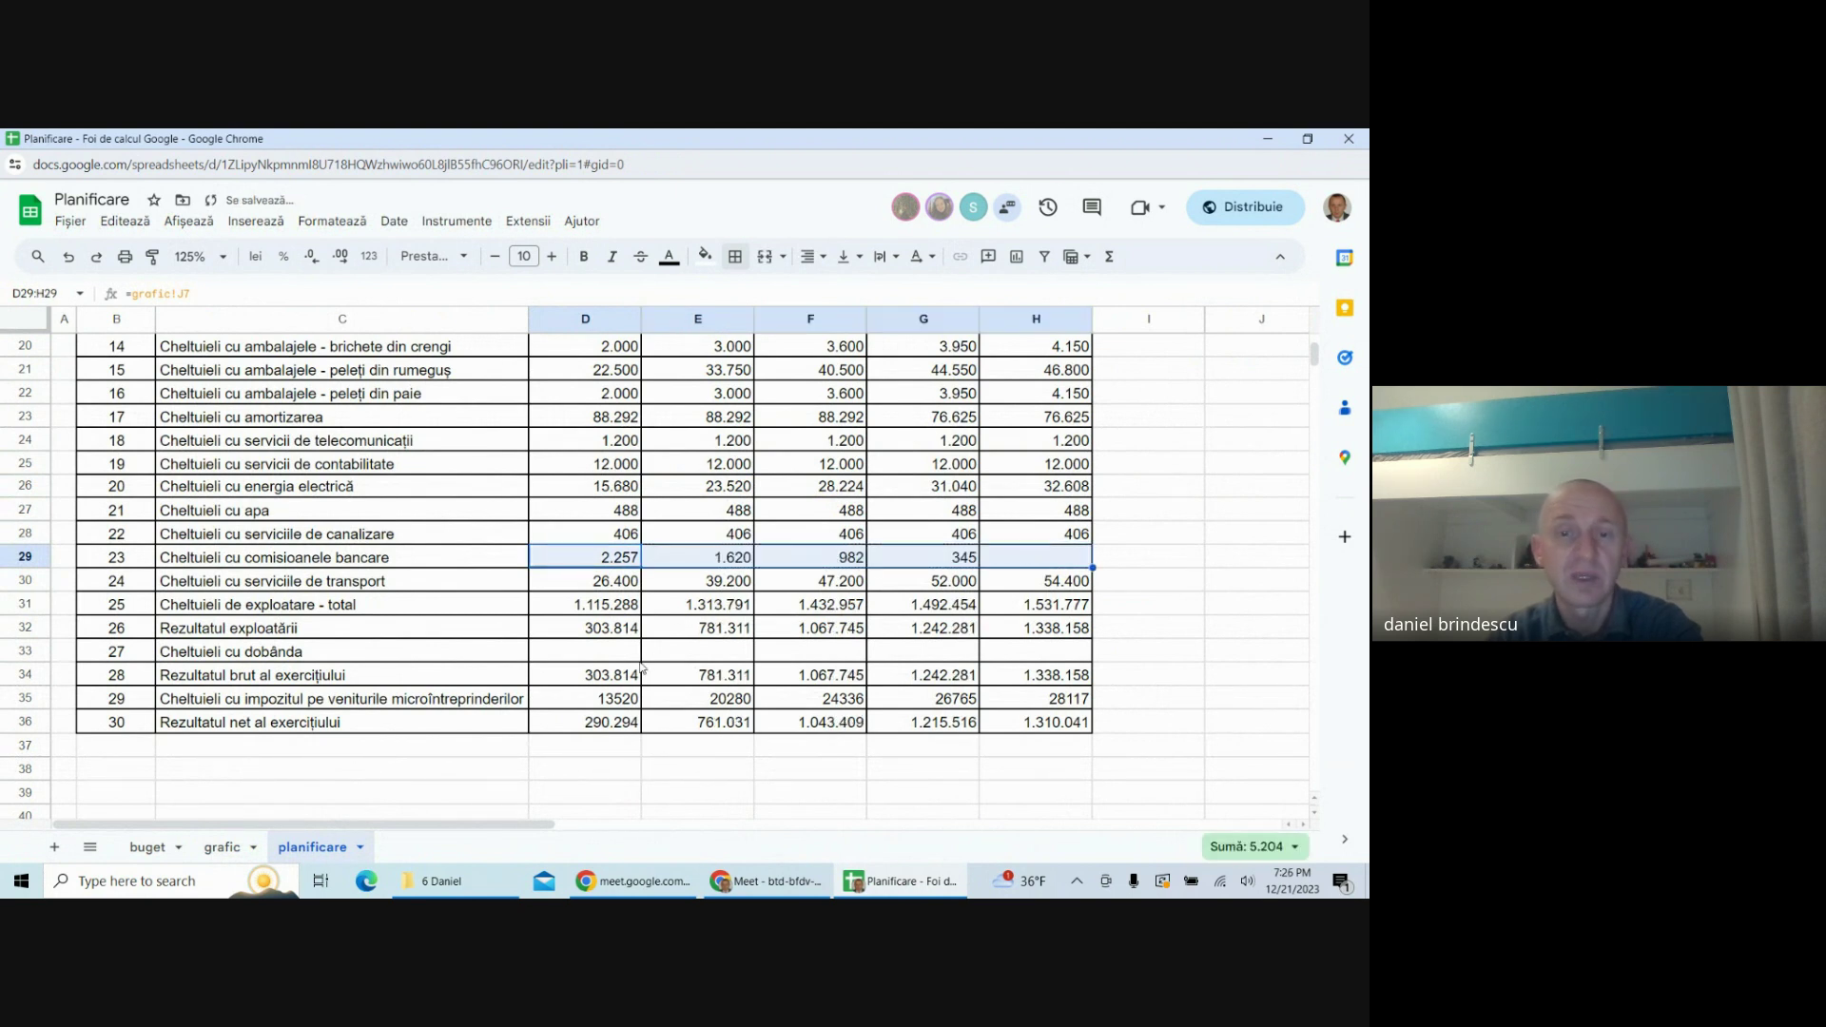
- Link the An 1 interest expense D33 to the grafic sheet's Dobanda cell J6 and fill the formula across to H33
click(596, 671)
click(603, 658)
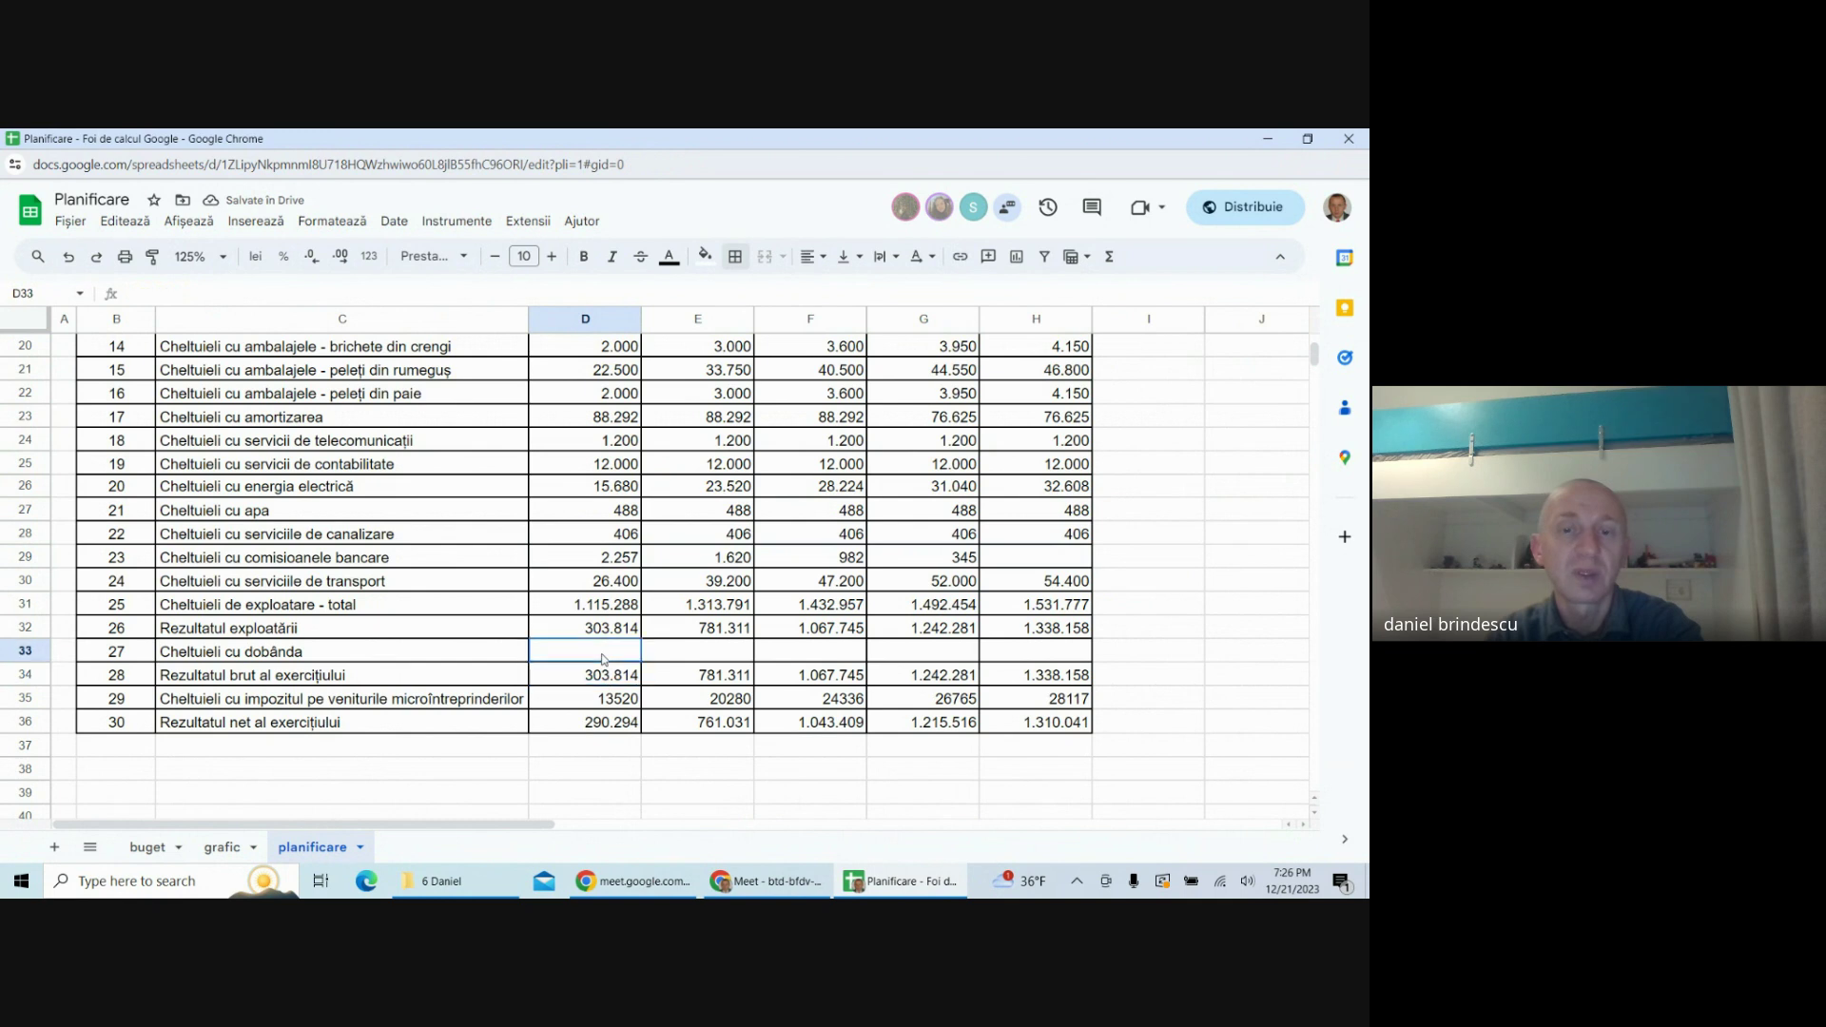
text(=)
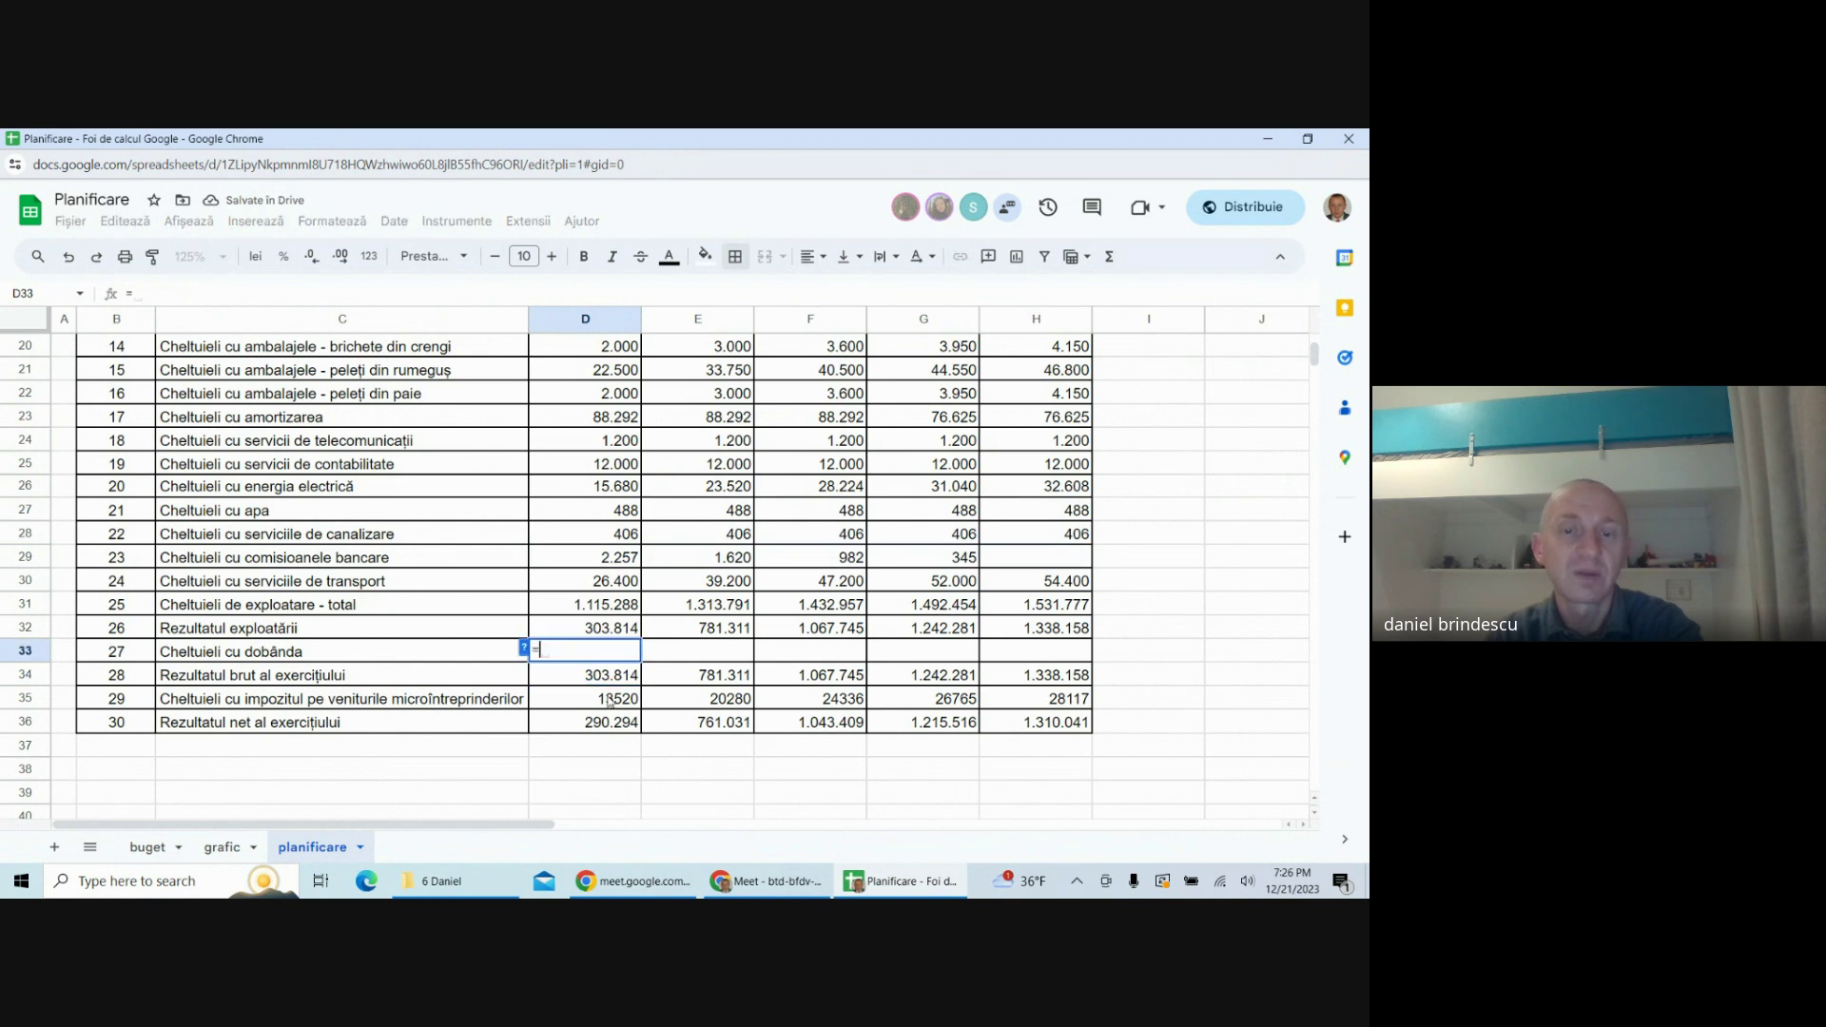
click(225, 848)
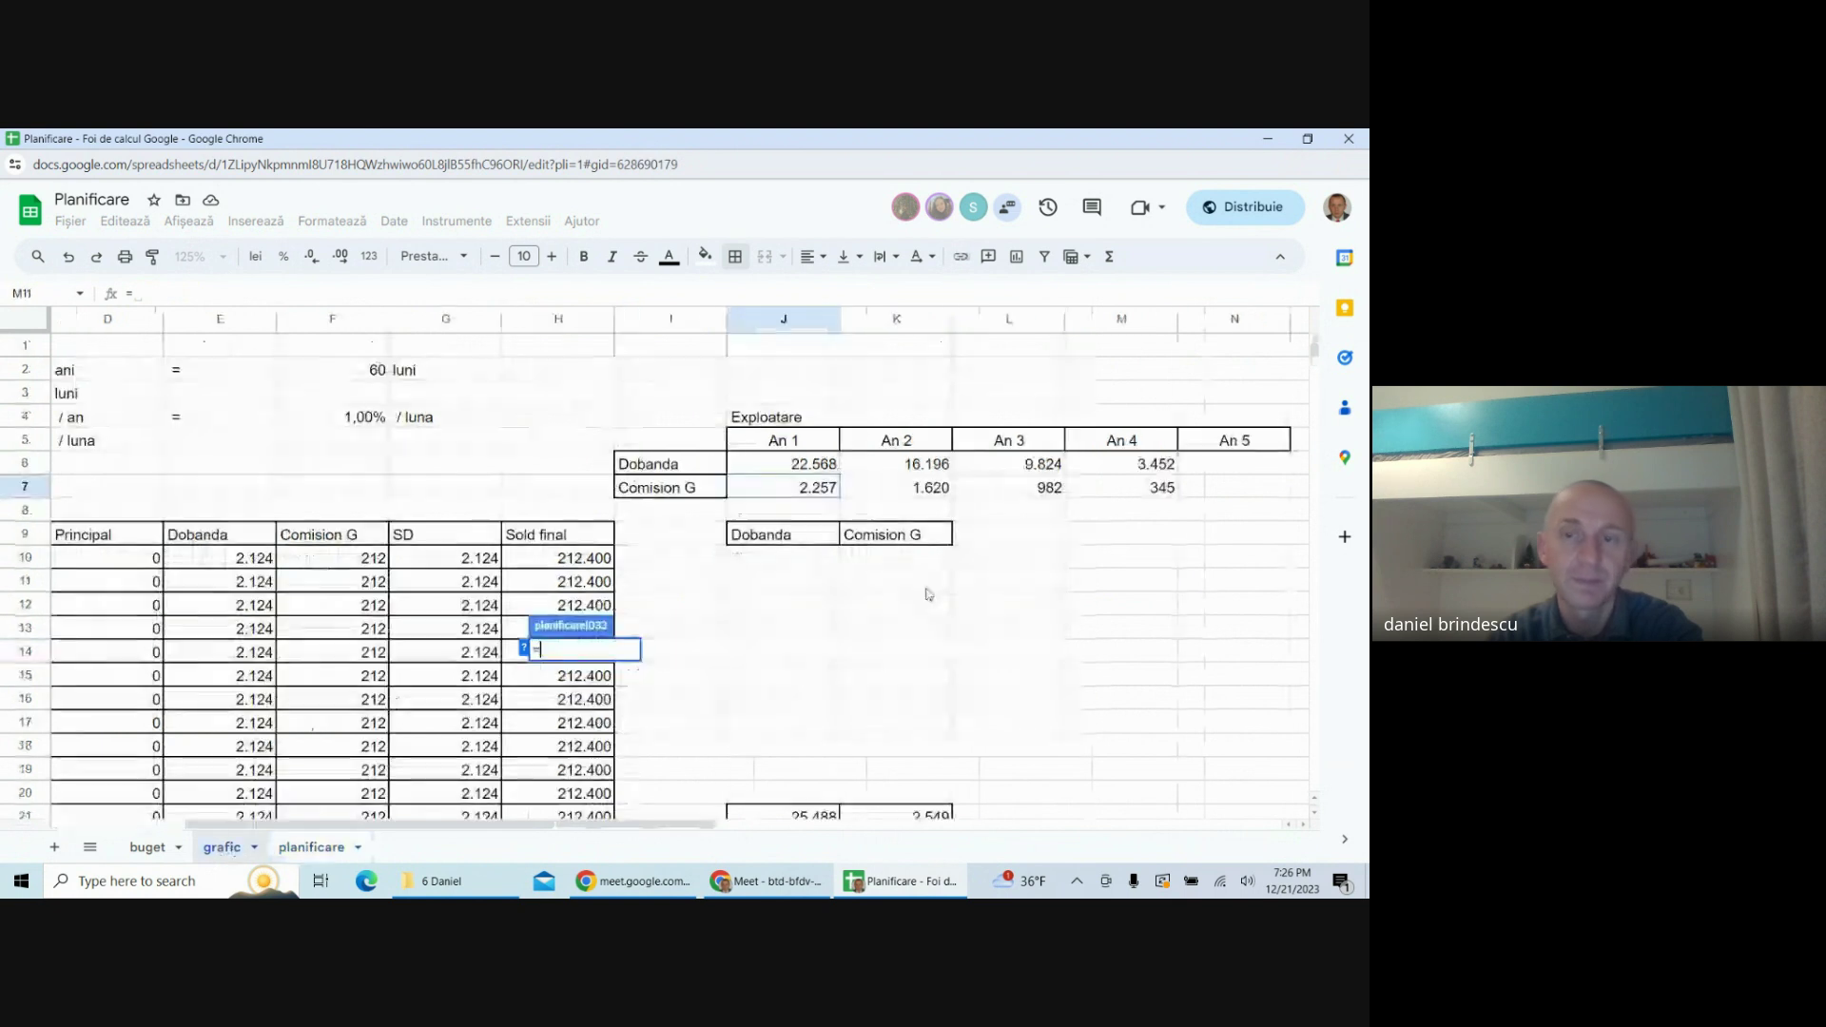
click(798, 466)
key(Return)
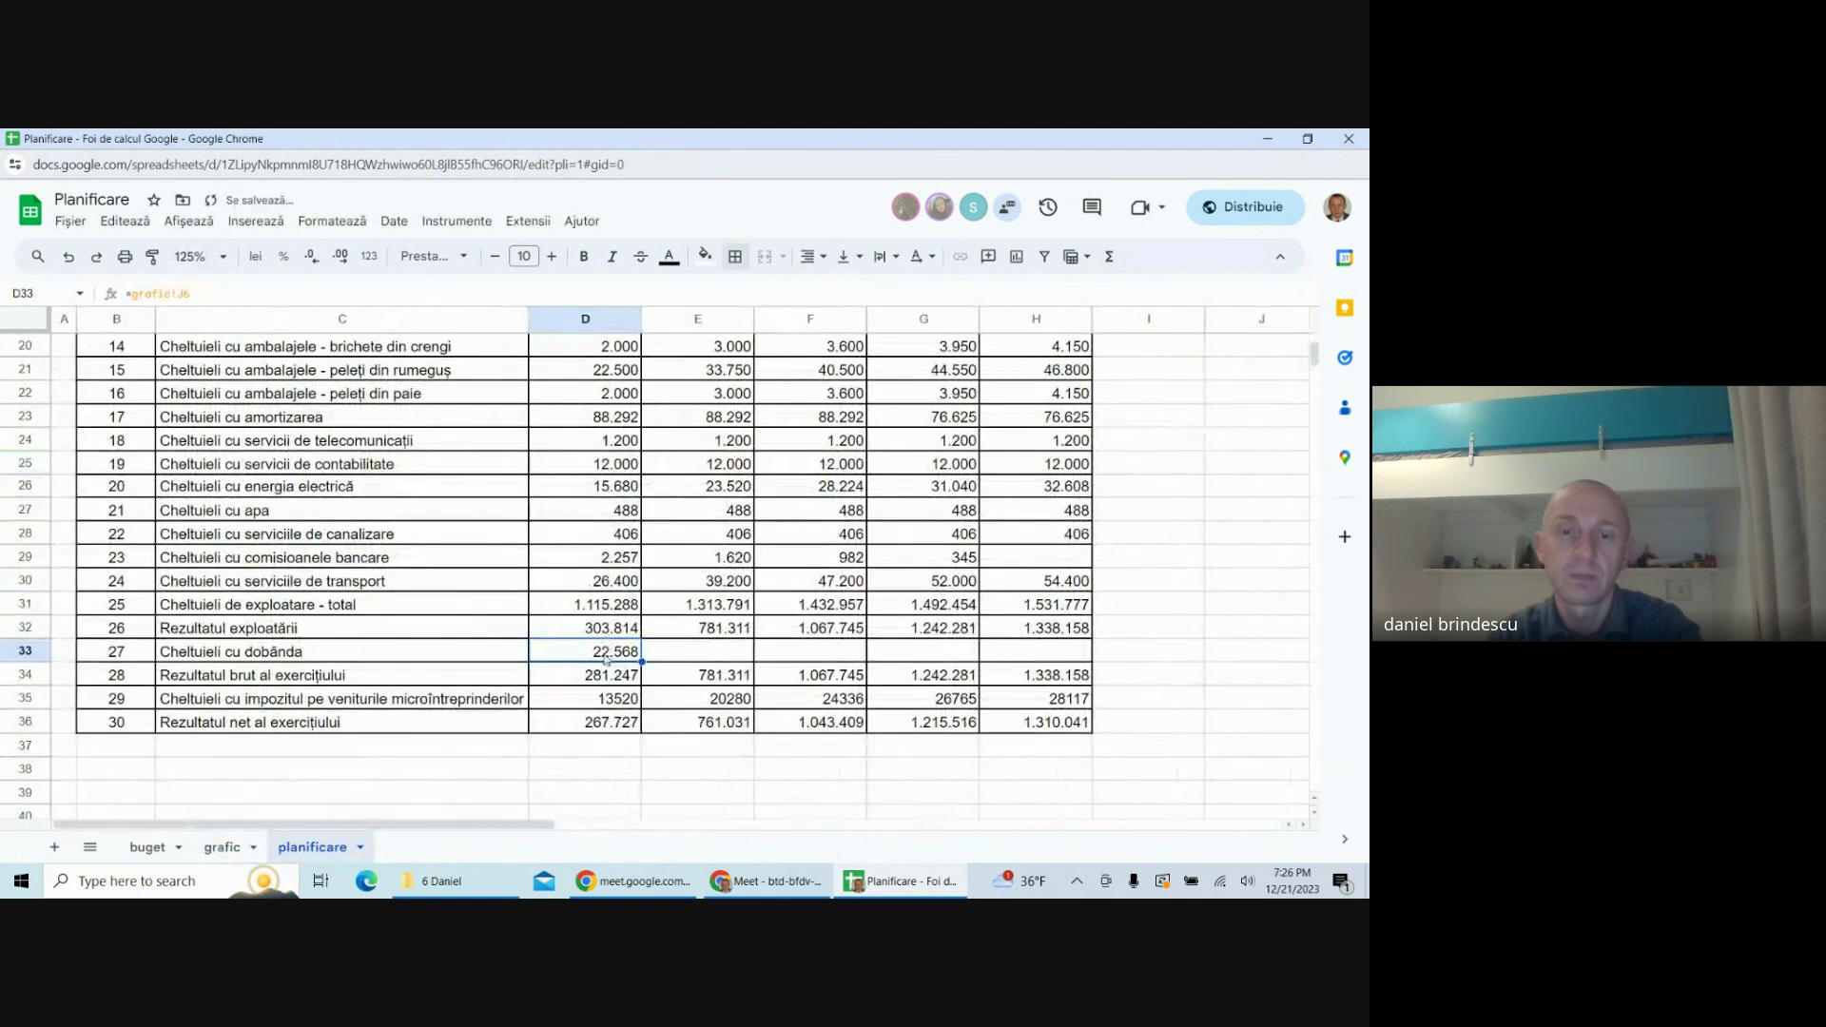
drag(642, 663, 1042, 647)
click(1200, 533)
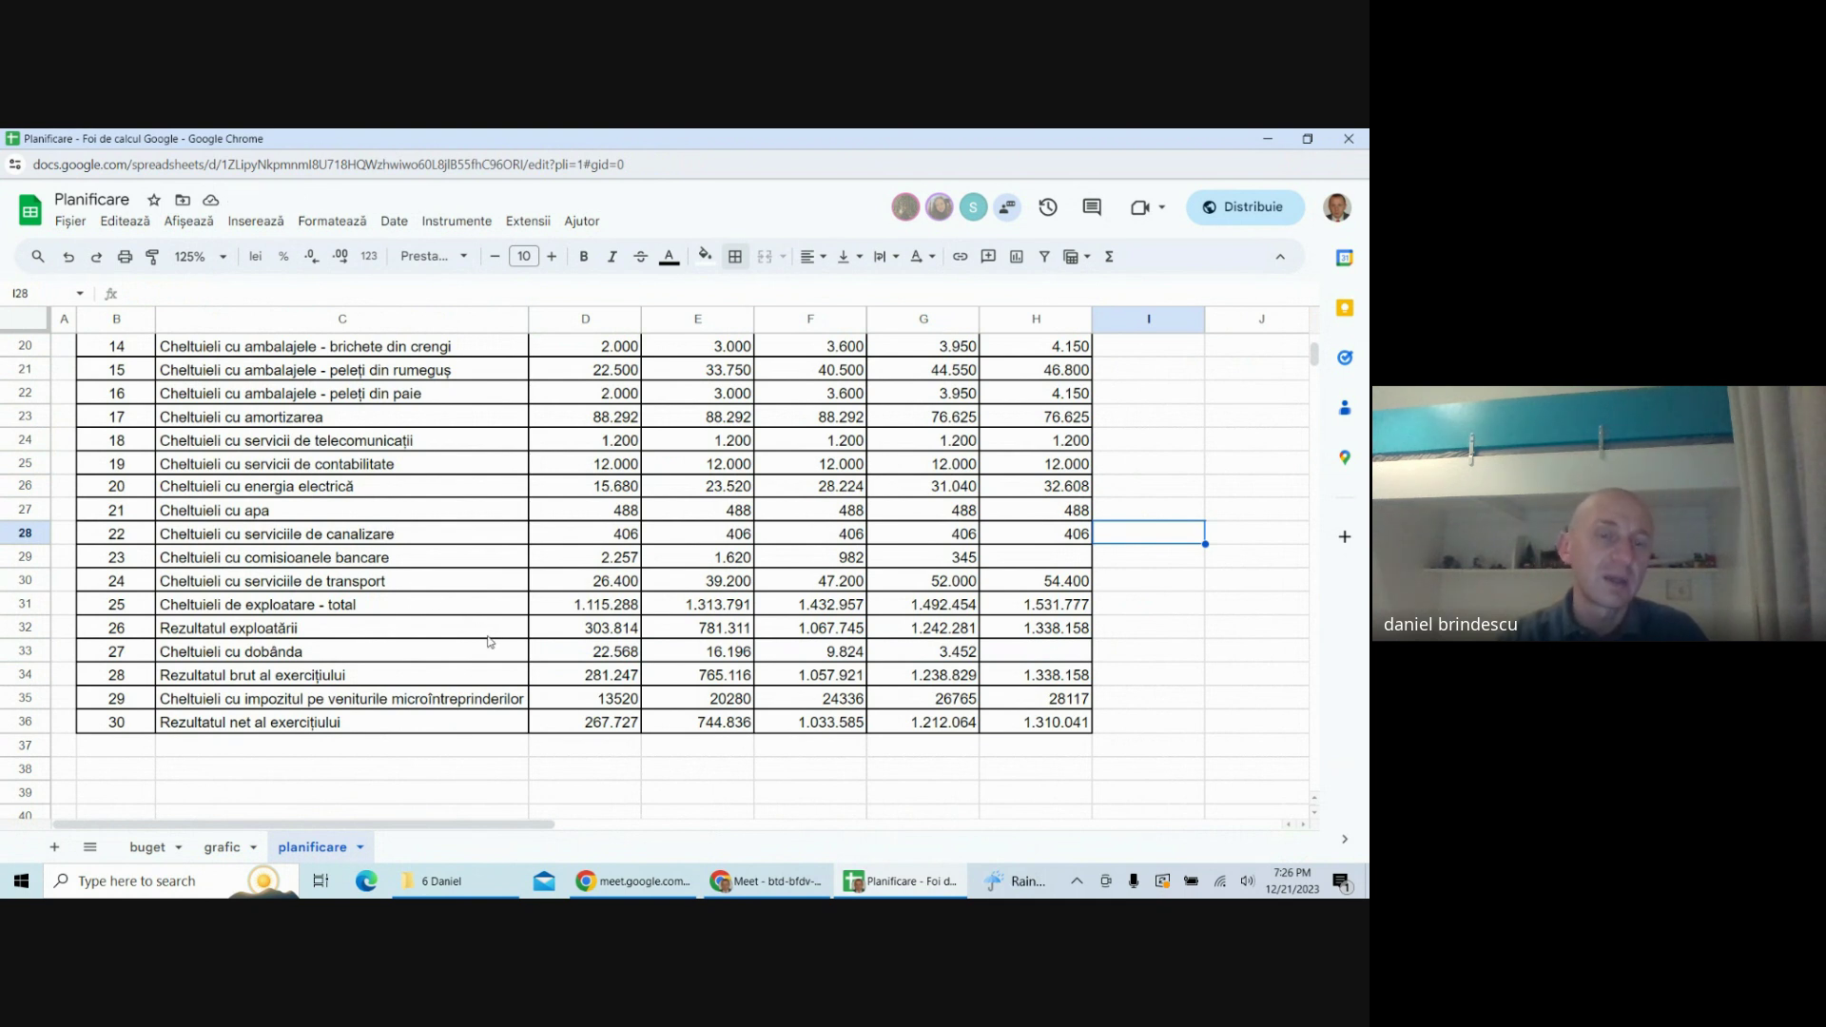
- Review the five-year revenue and expense budget through the net result row, plus the sawdust briquette sales revenue table below it
scroll(497, 701, up, 7)
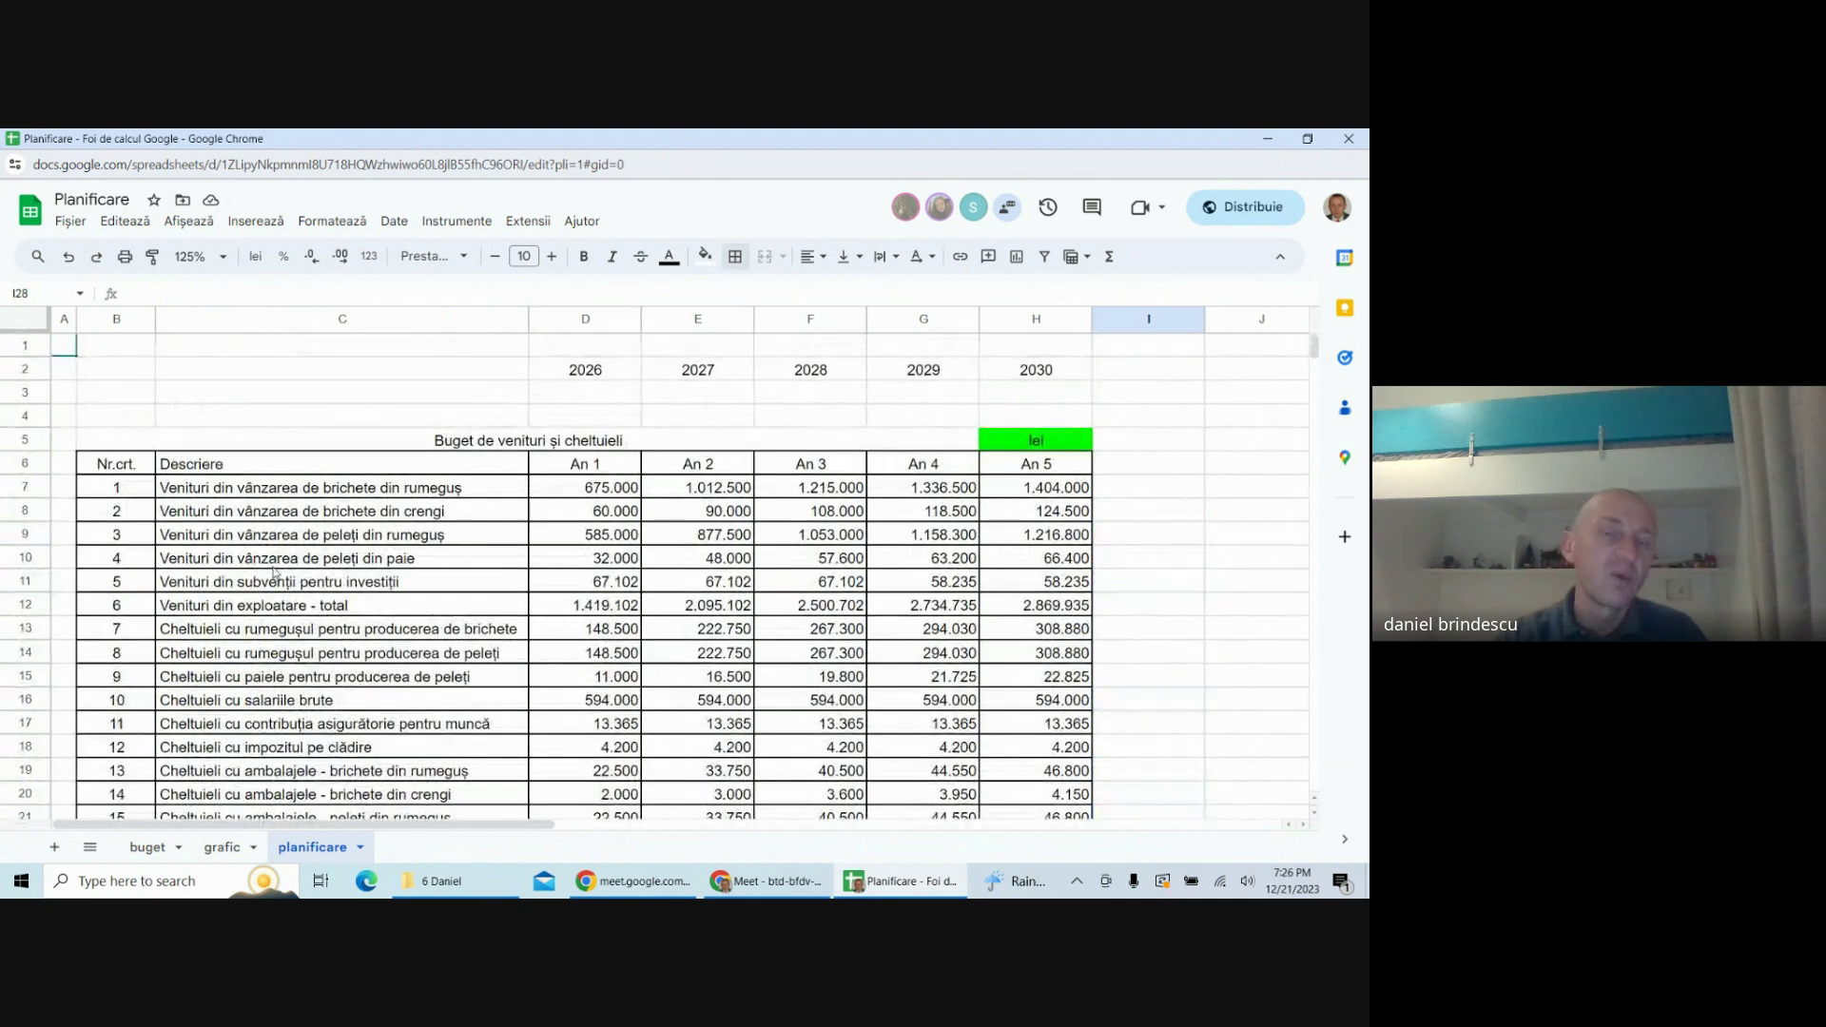
scroll(275, 572, down, 2)
scroll(328, 585, up, 2)
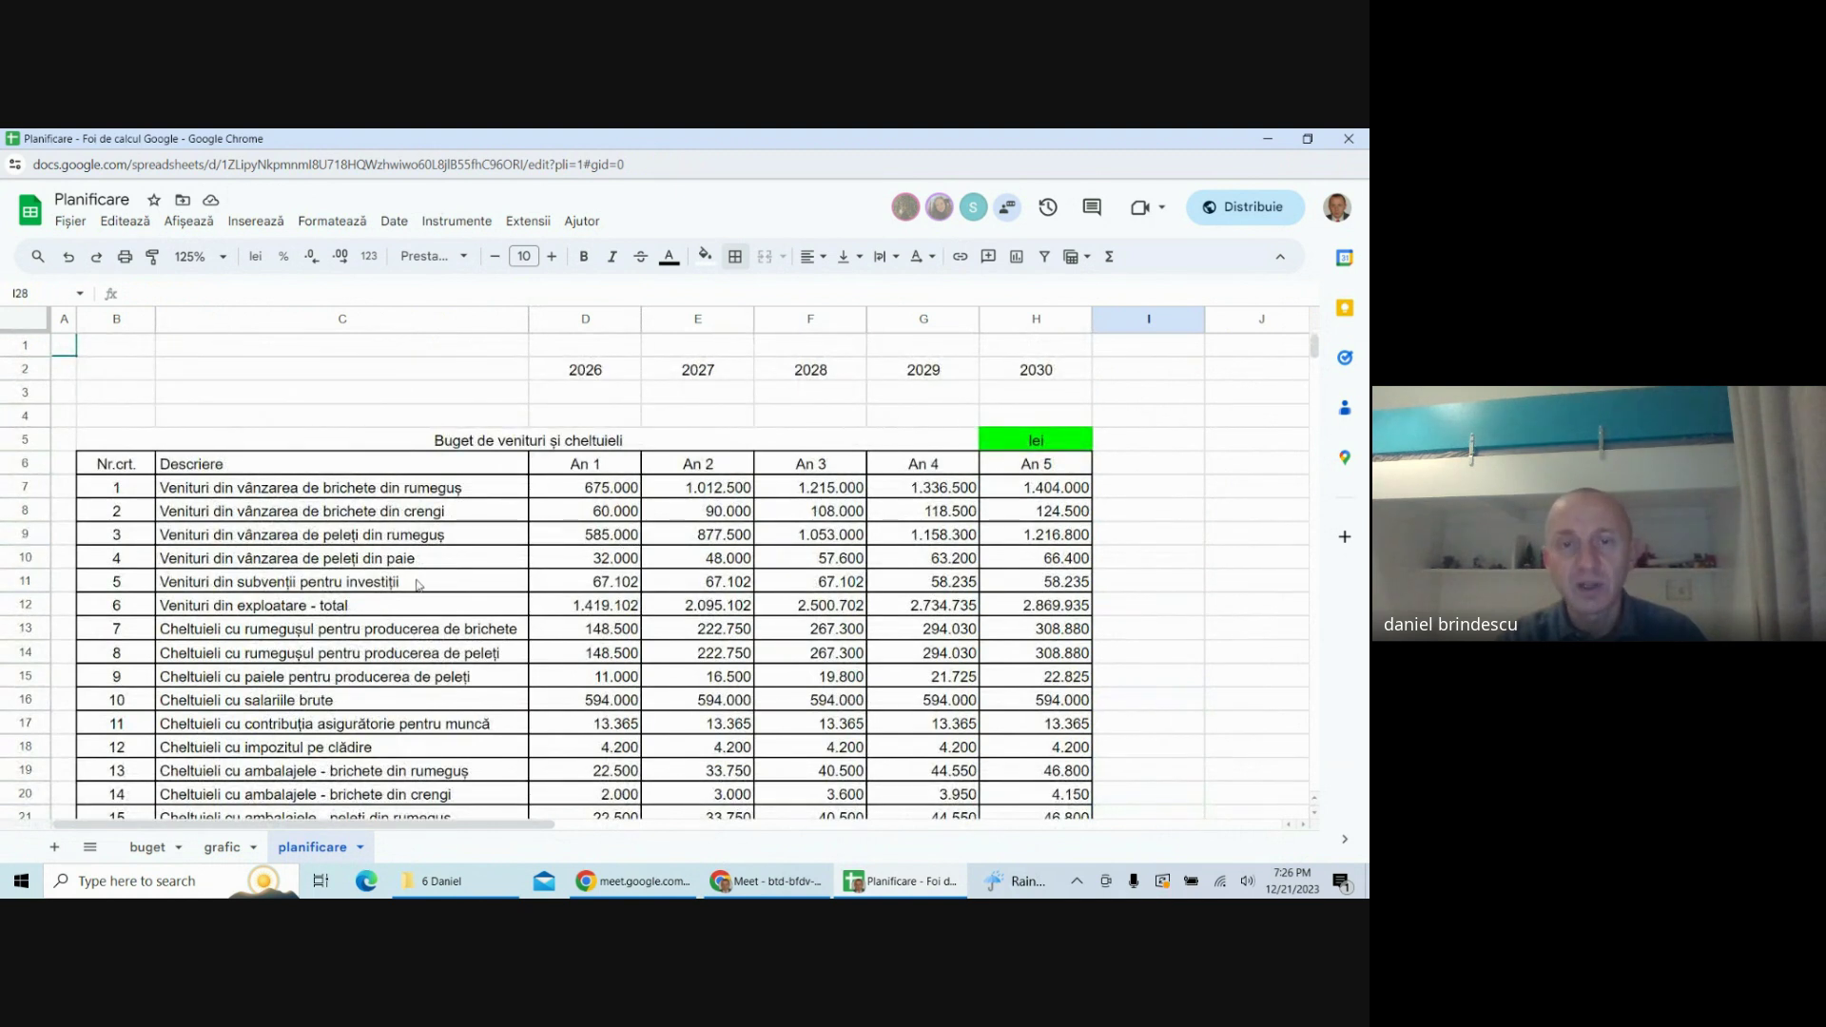
scroll(377, 538, down, 10)
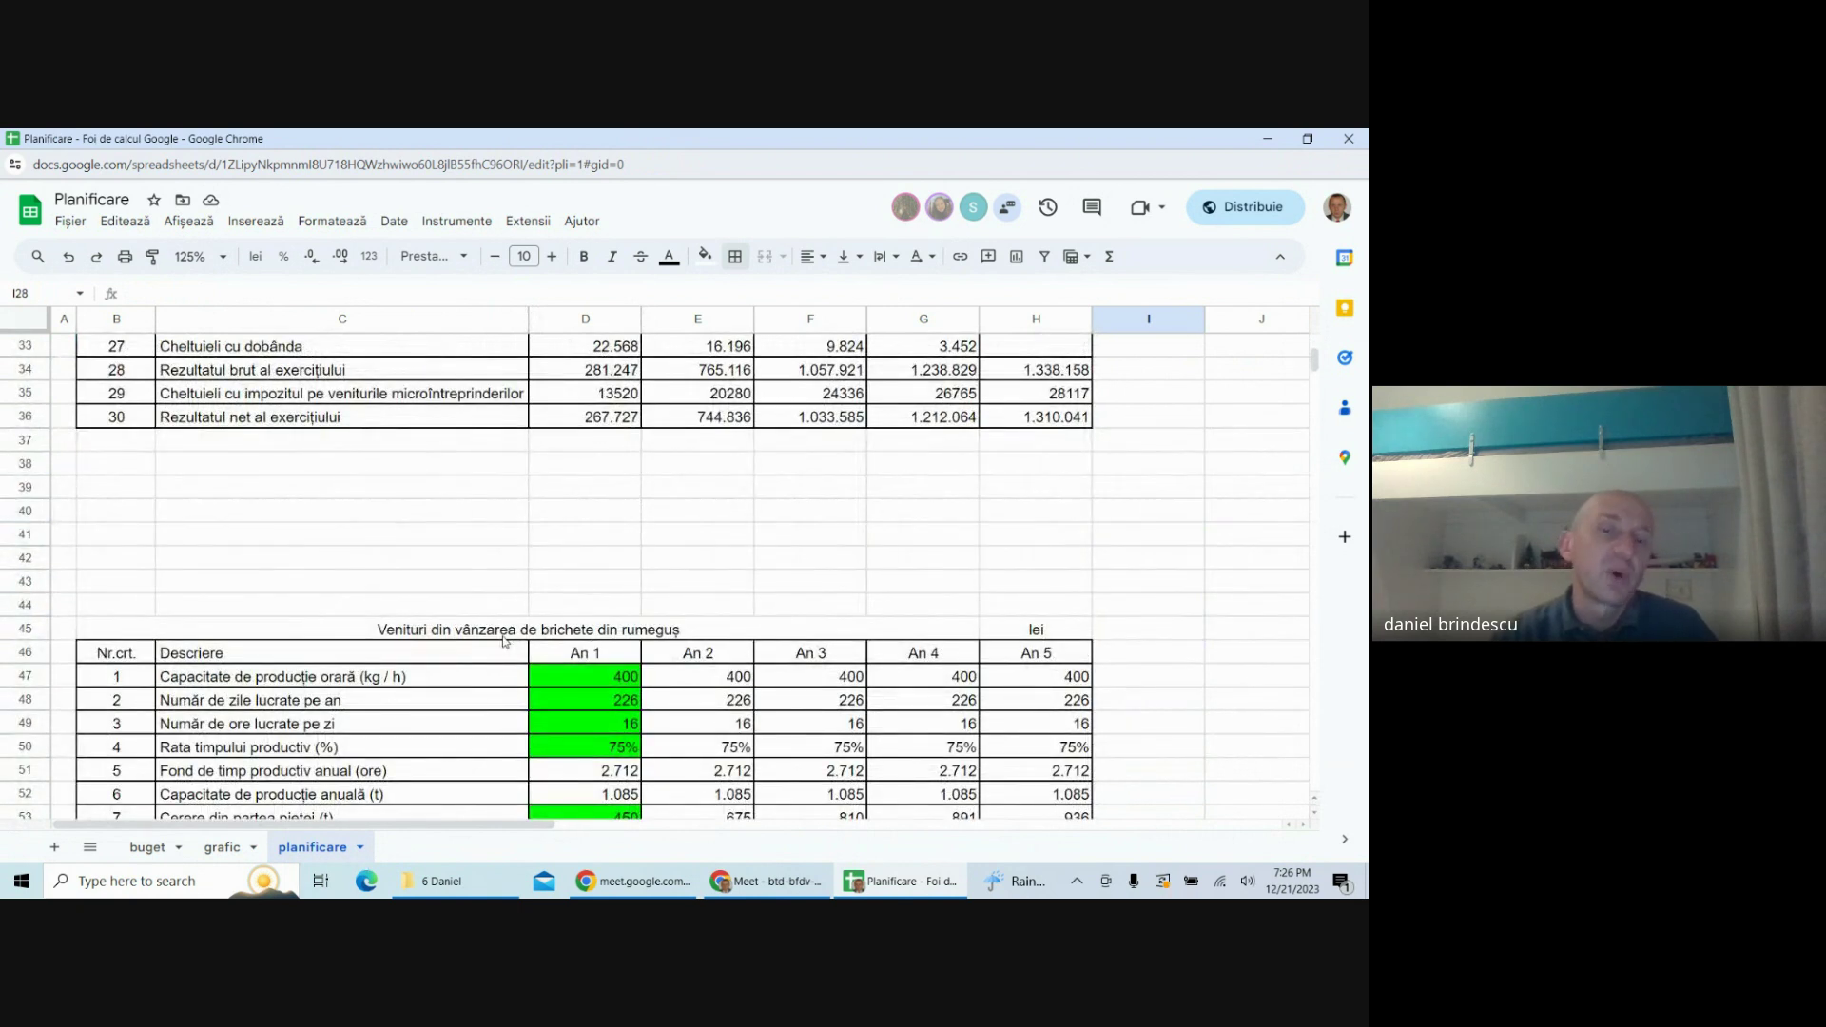
click(832, 578)
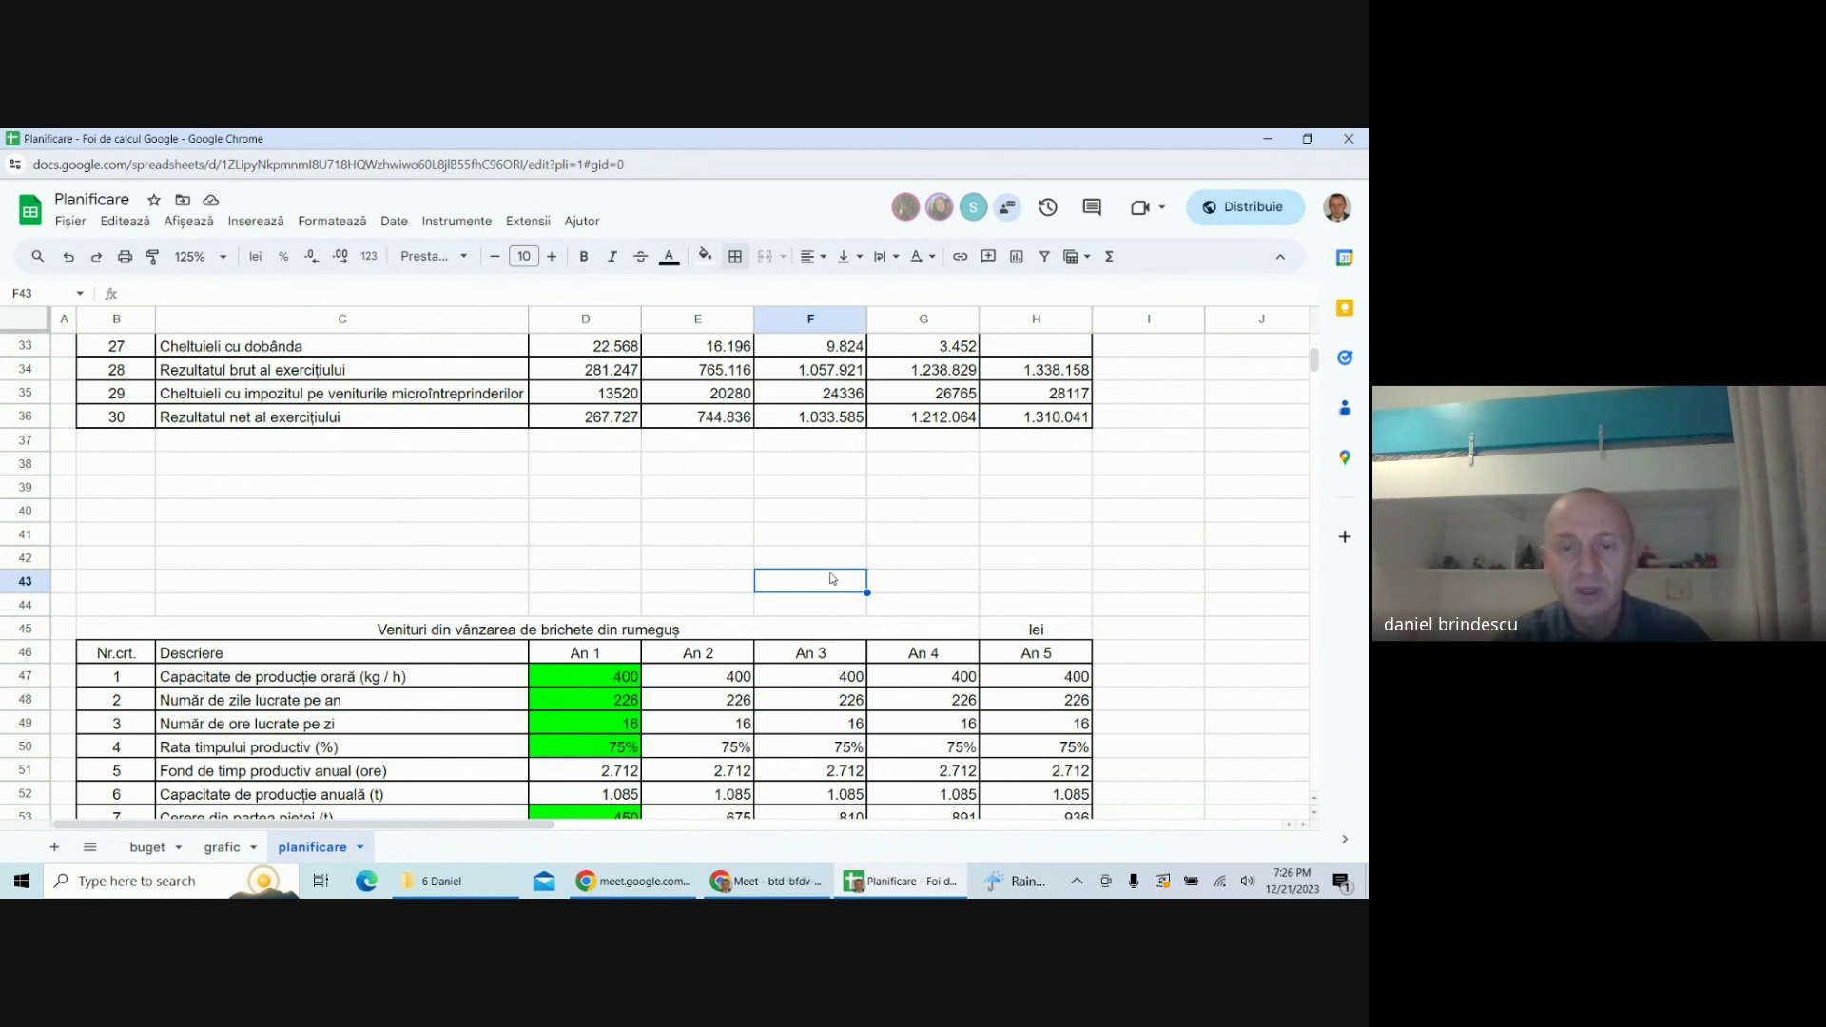
scroll(824, 577, up, 5)
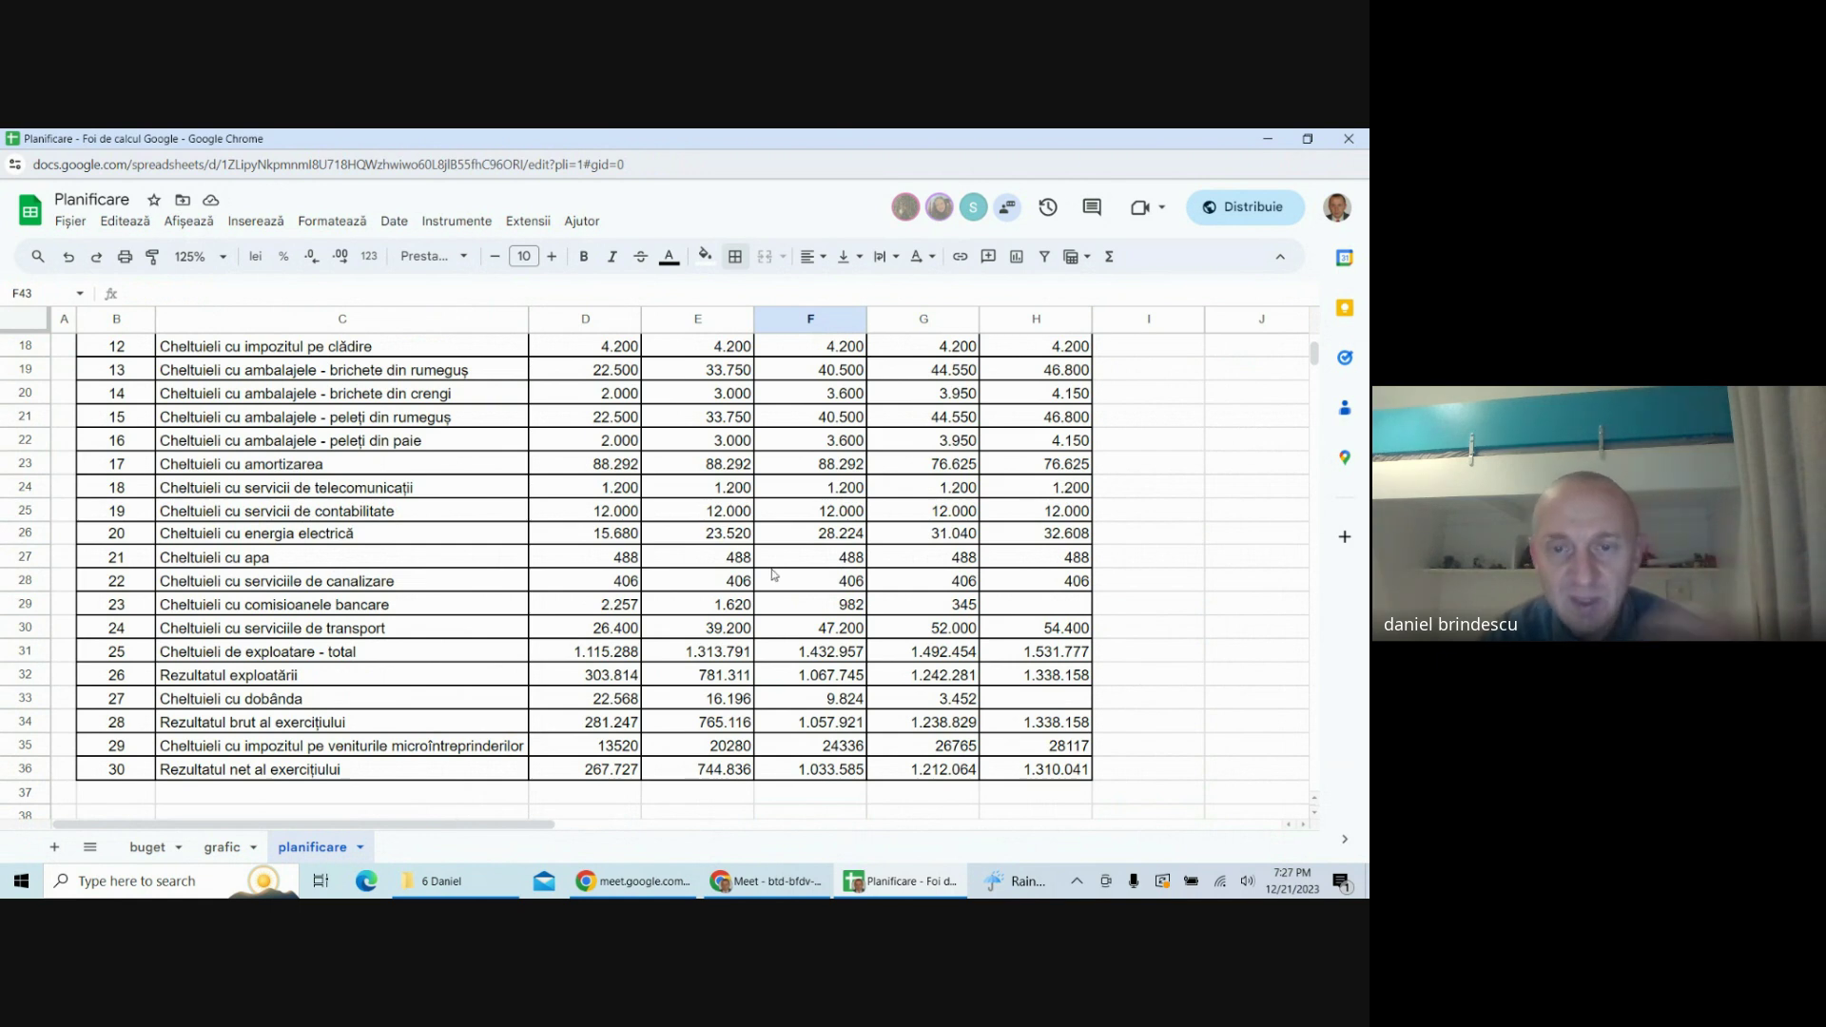
scroll(773, 574, up, 6)
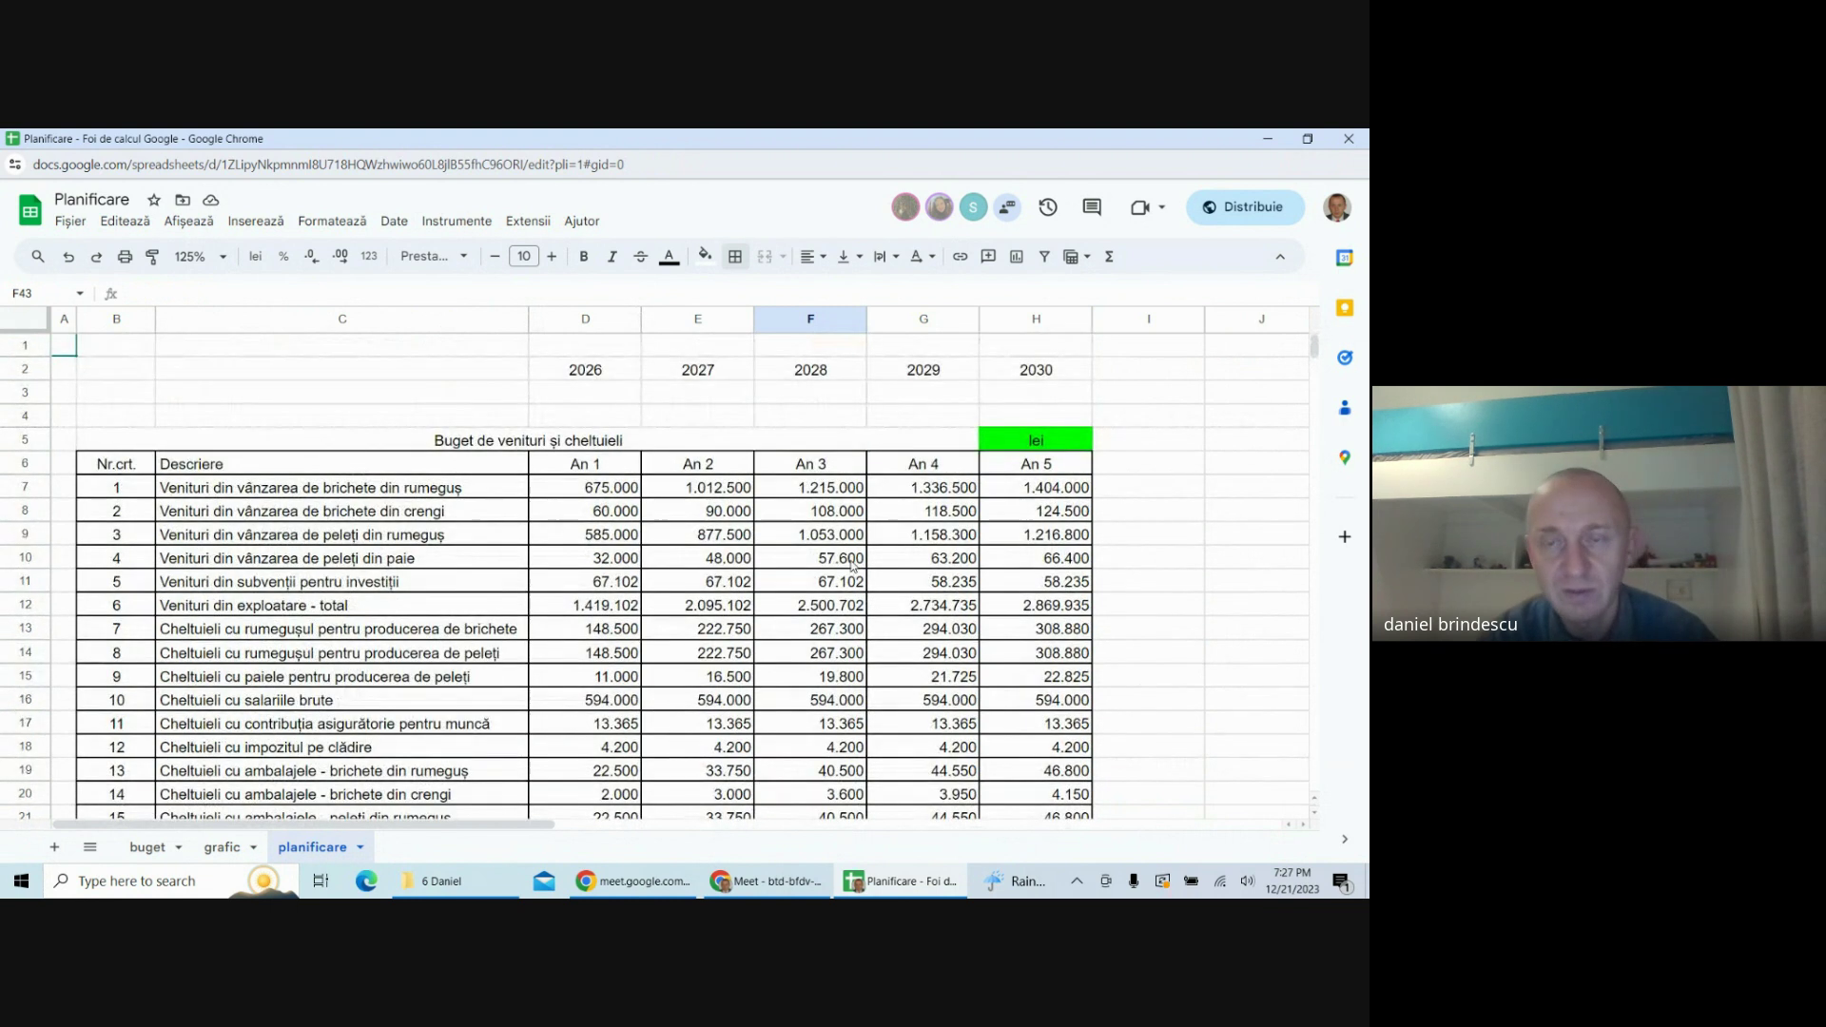
click(1250, 587)
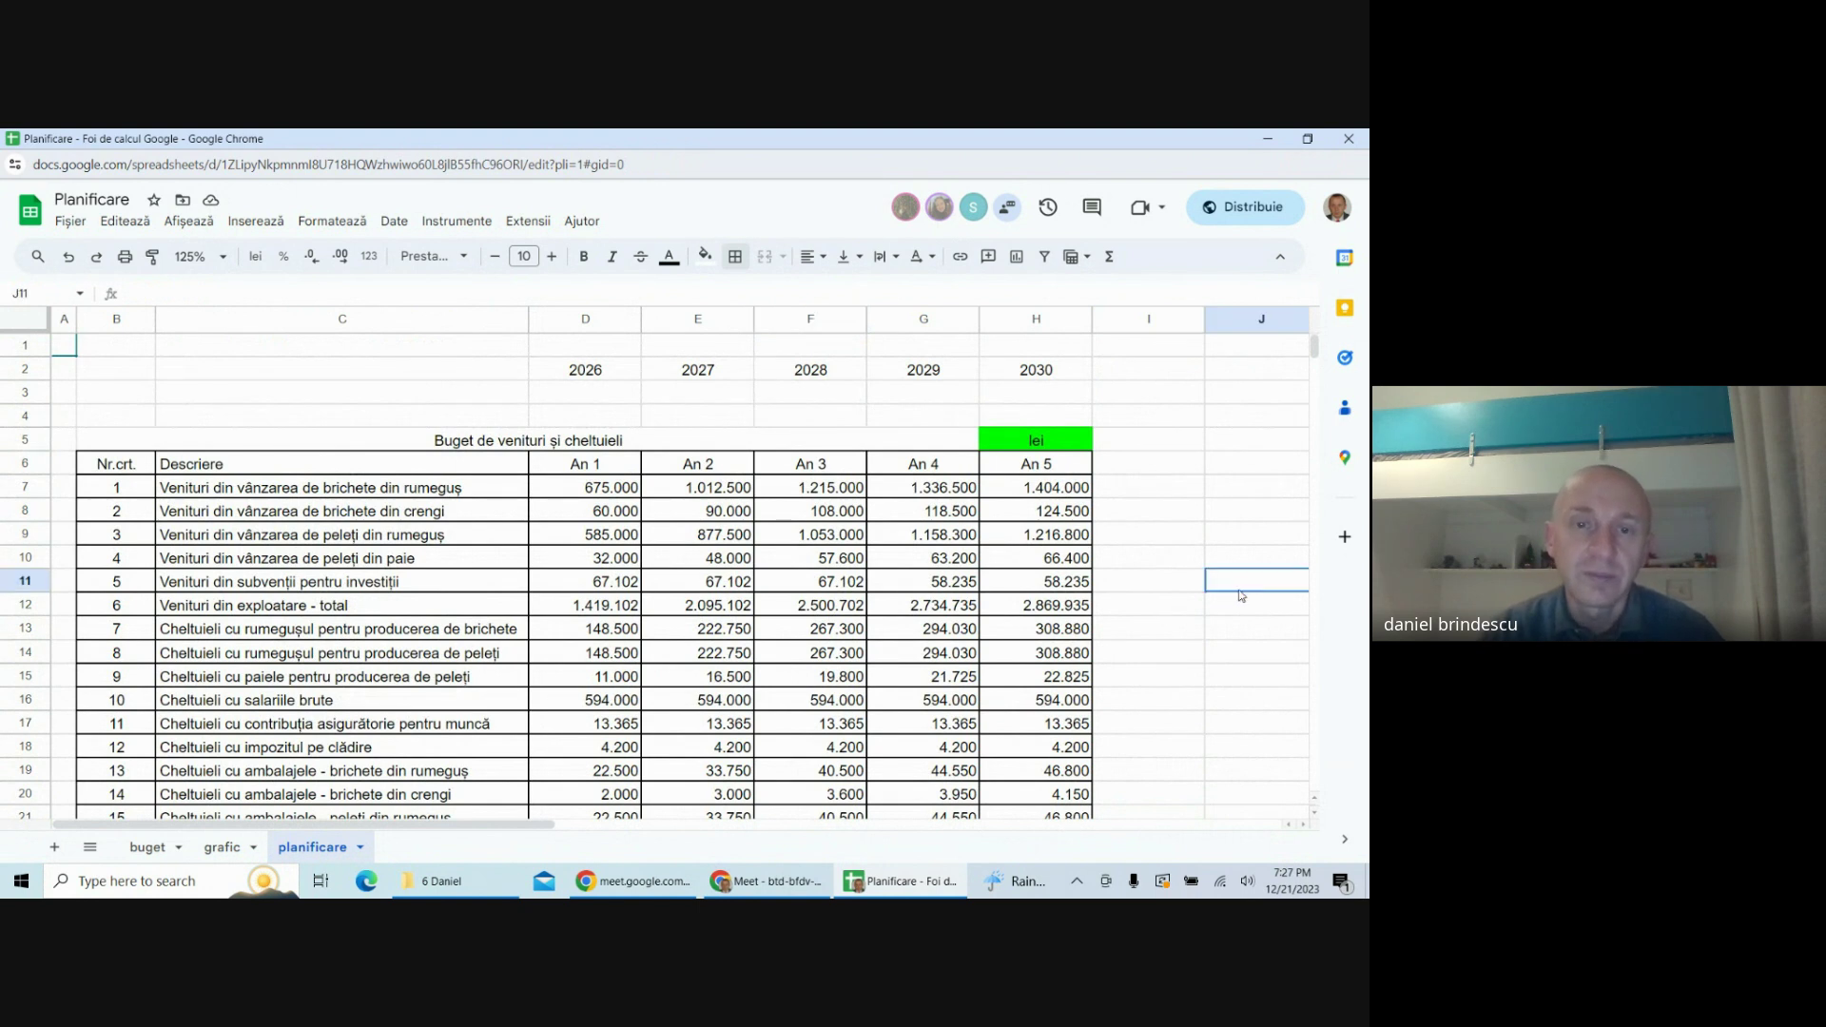
scroll(1241, 595, down, 8)
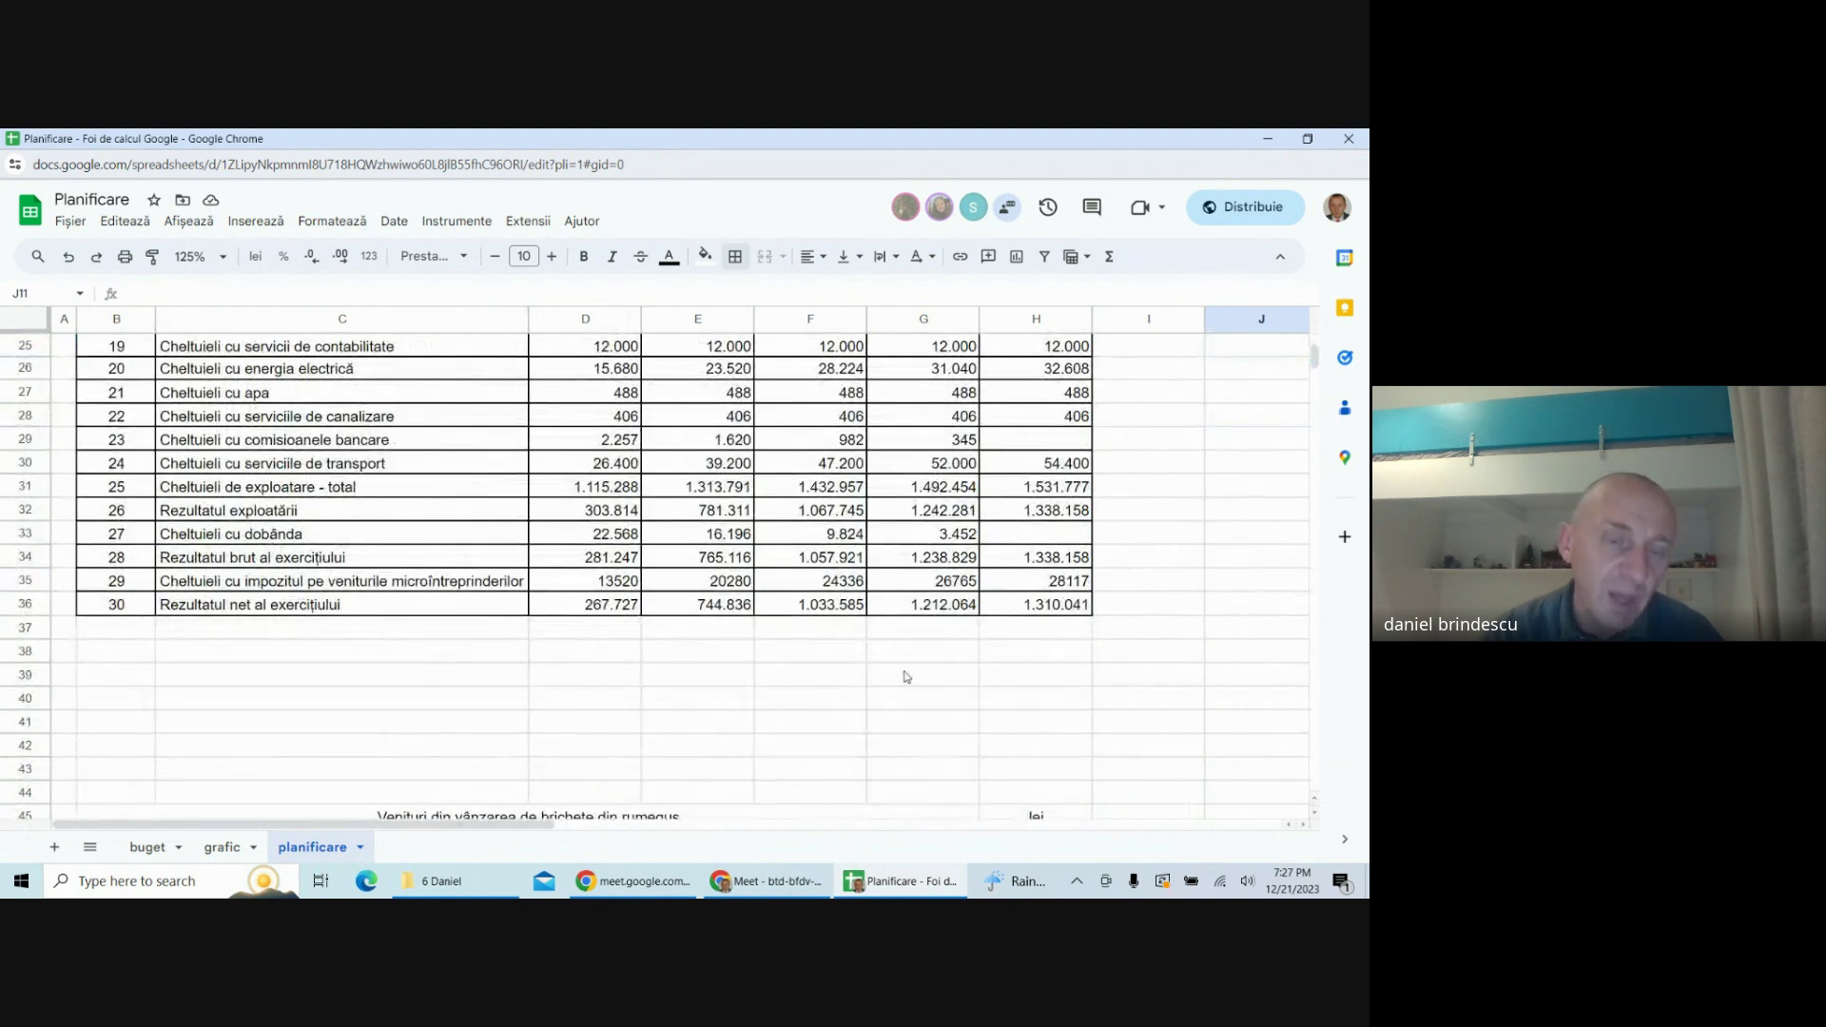
scroll(905, 675, up, 8)
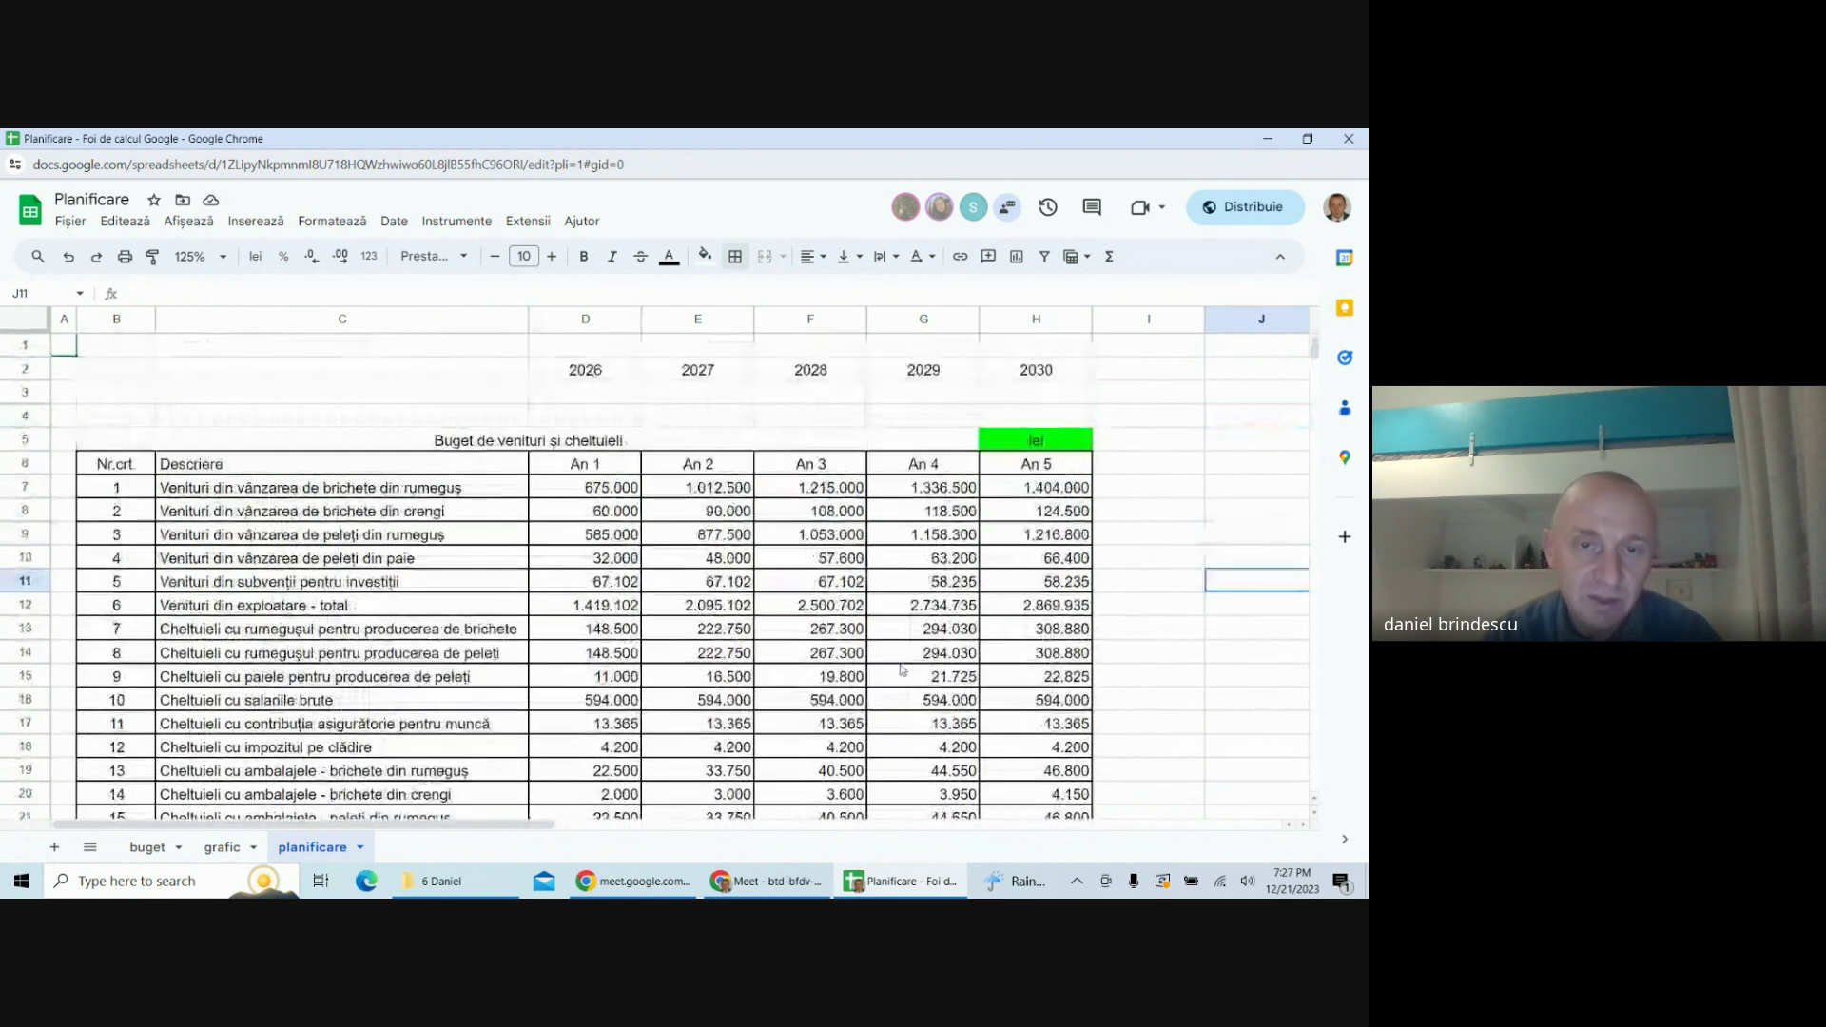
click(1214, 677)
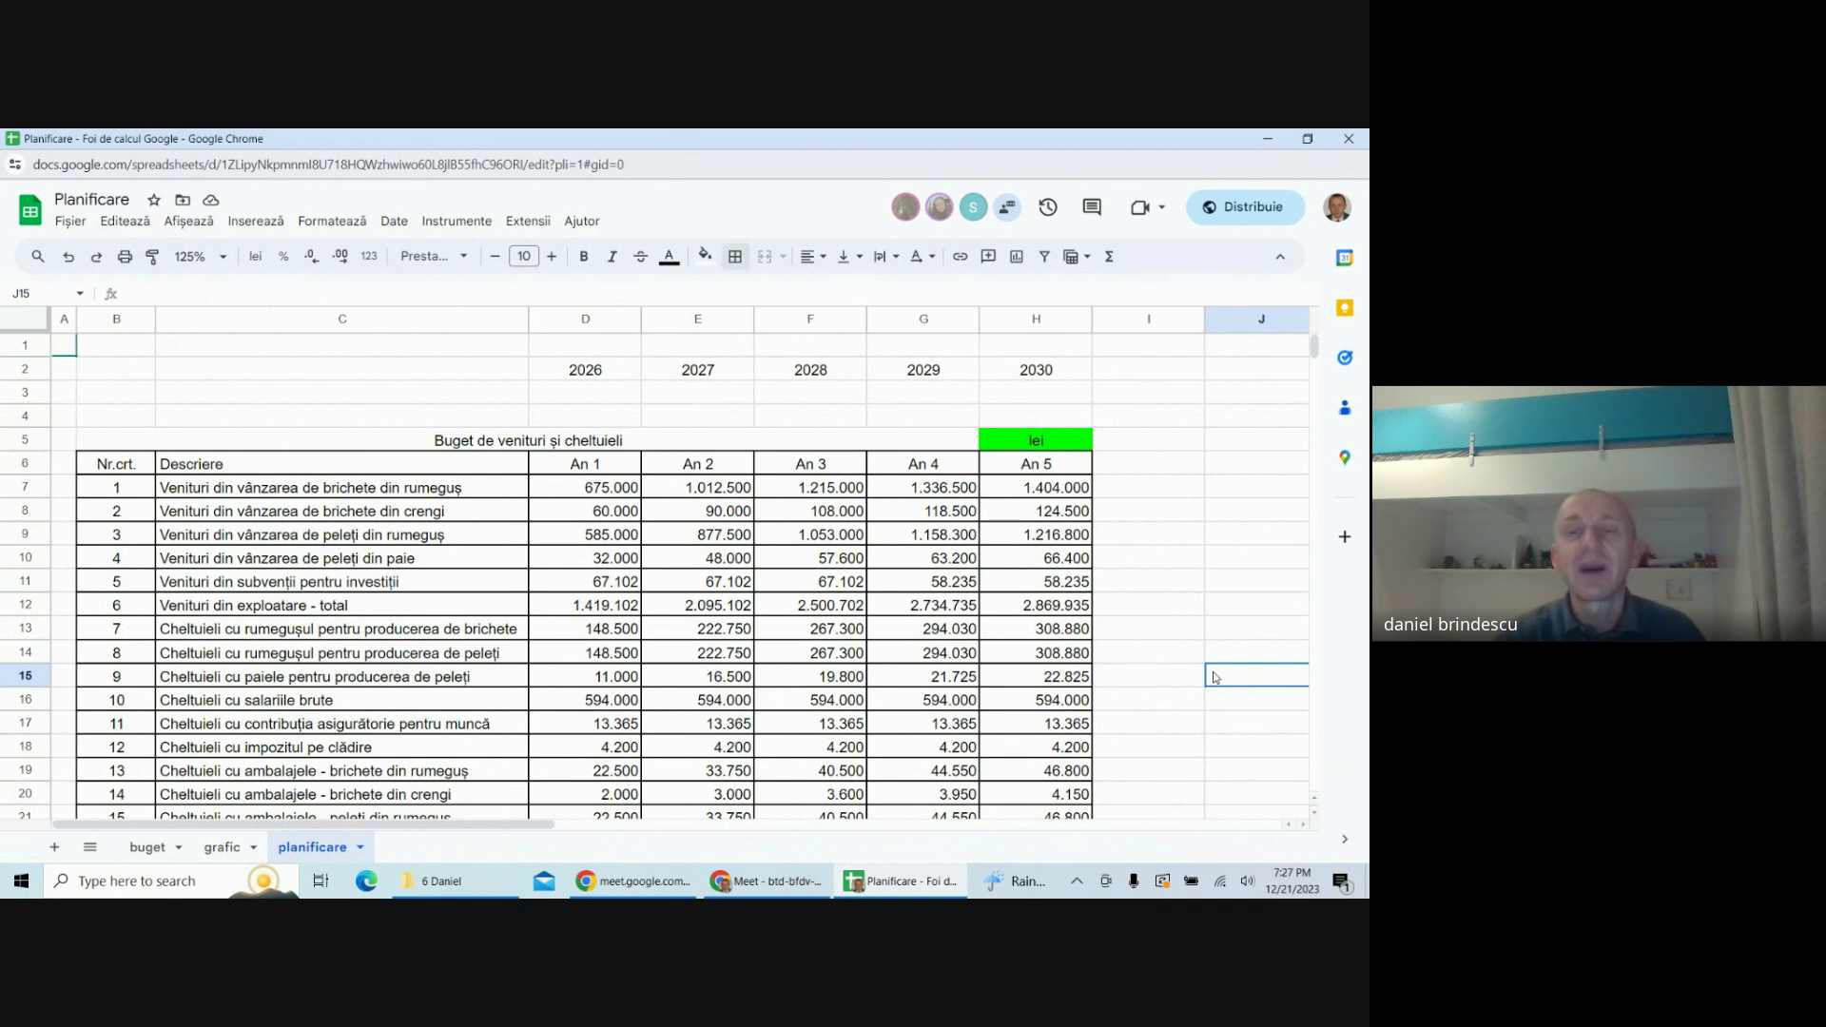
scroll(804, 656, down, 5)
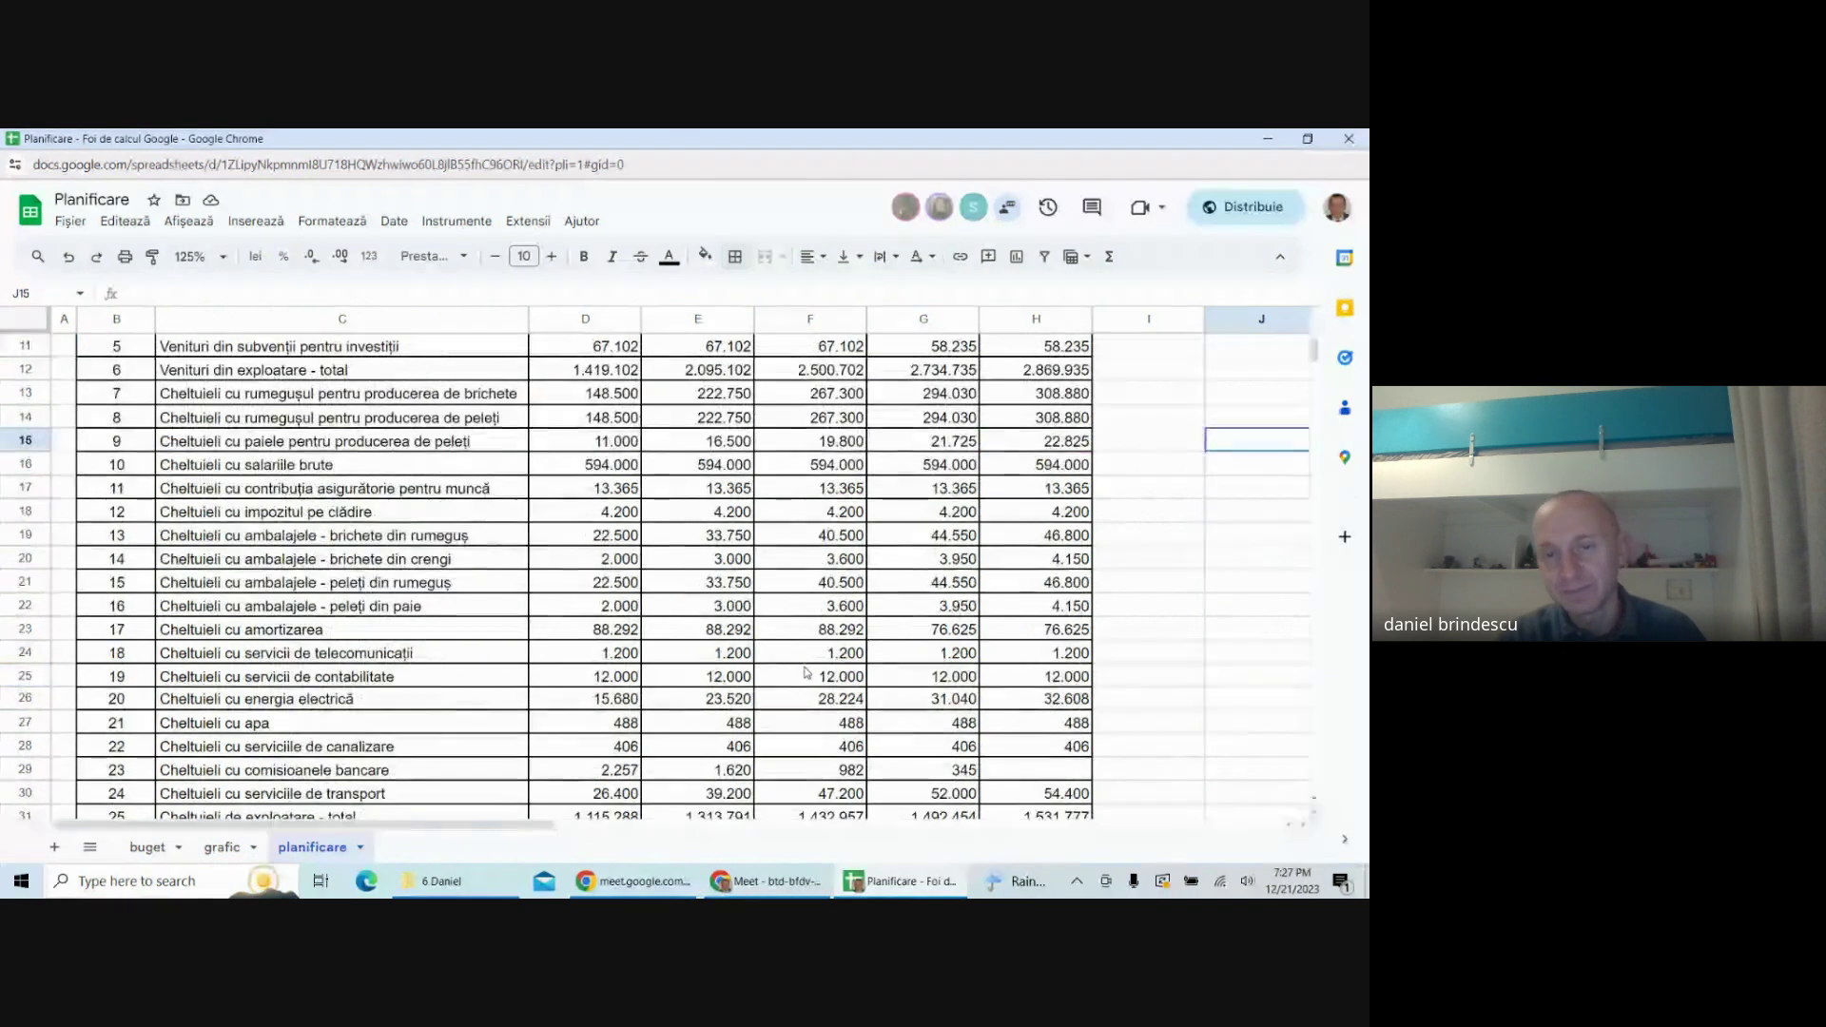
scroll(803, 656, down, 3)
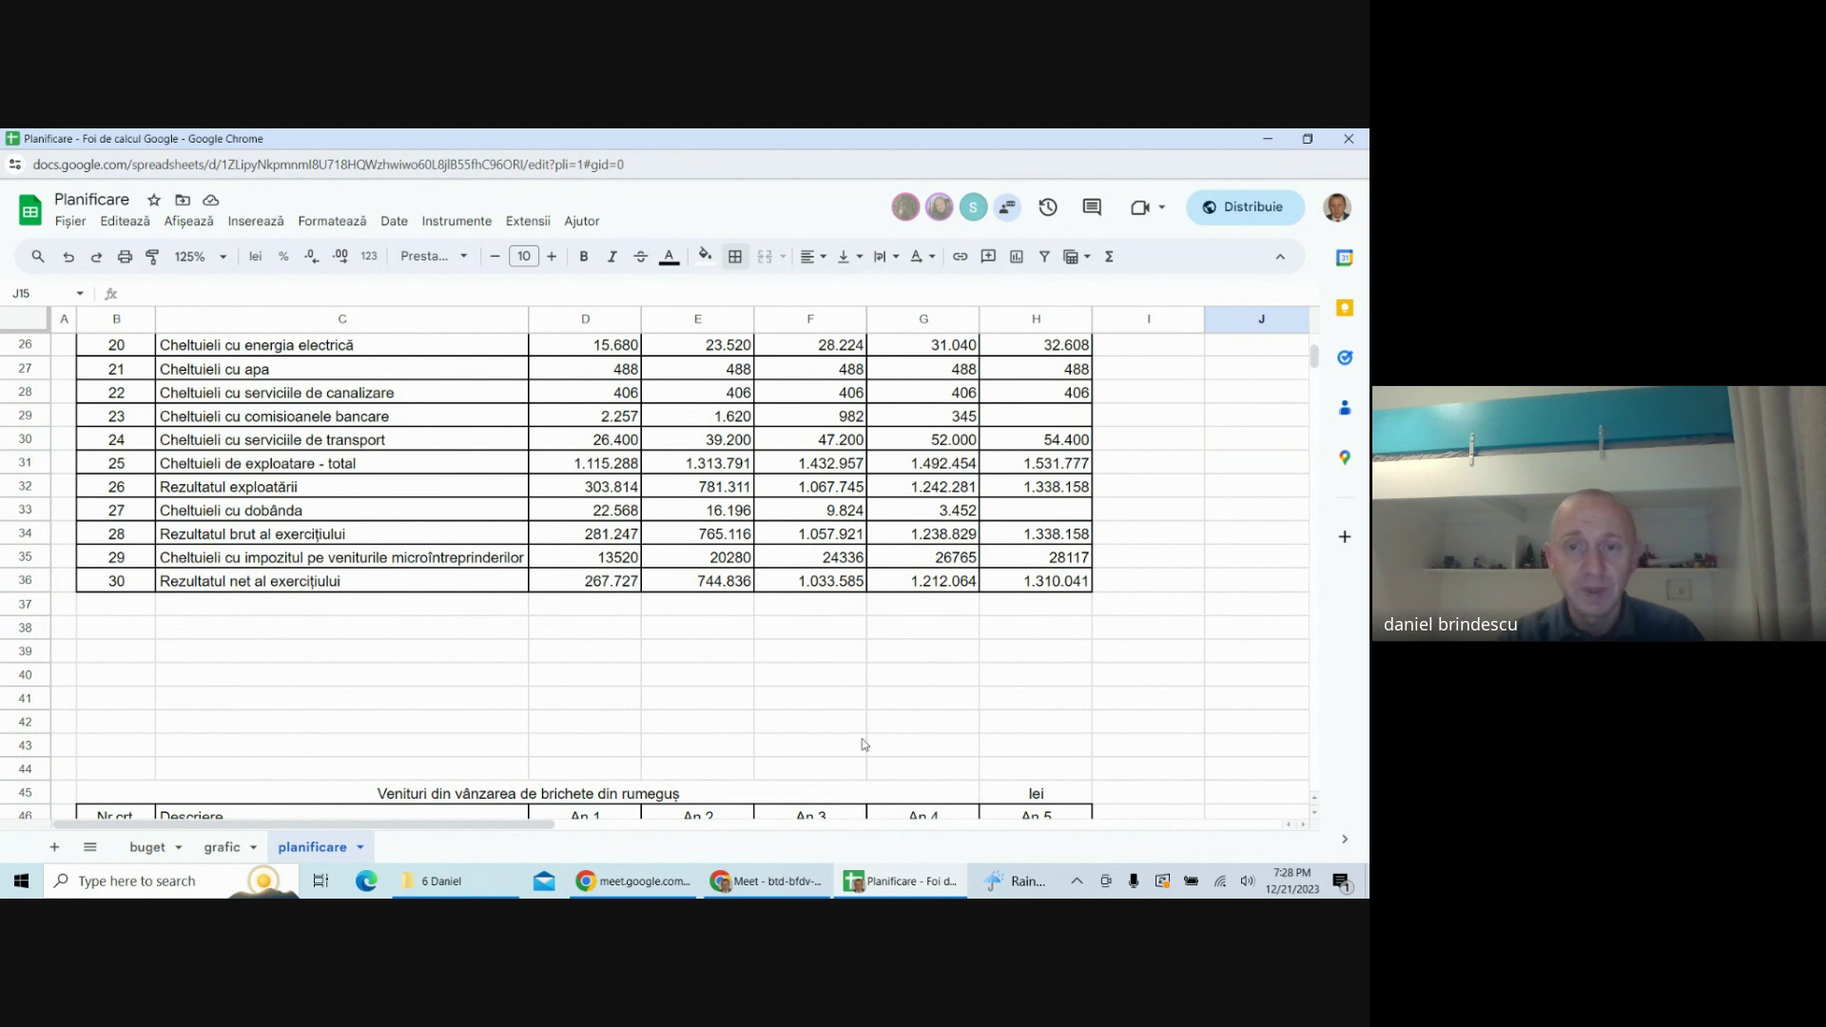
click(1151, 679)
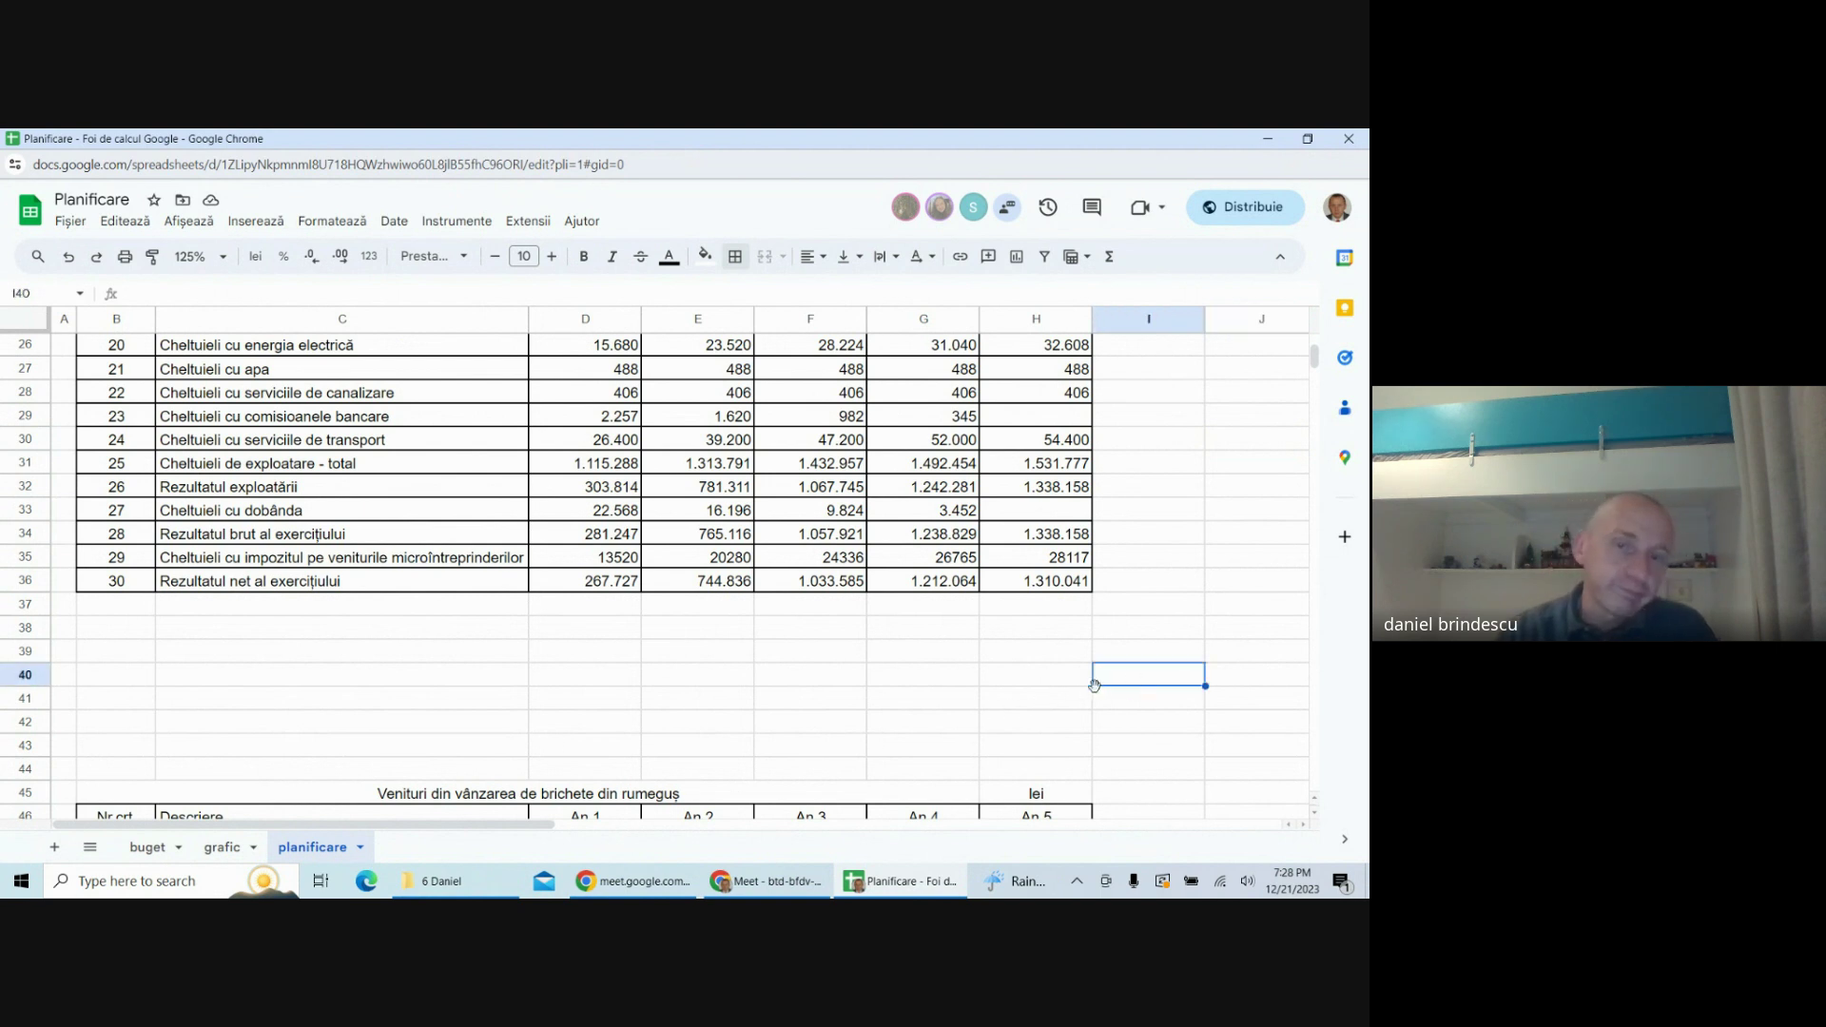
scroll(960, 711, up, 10)
scroll(960, 711, down, 4)
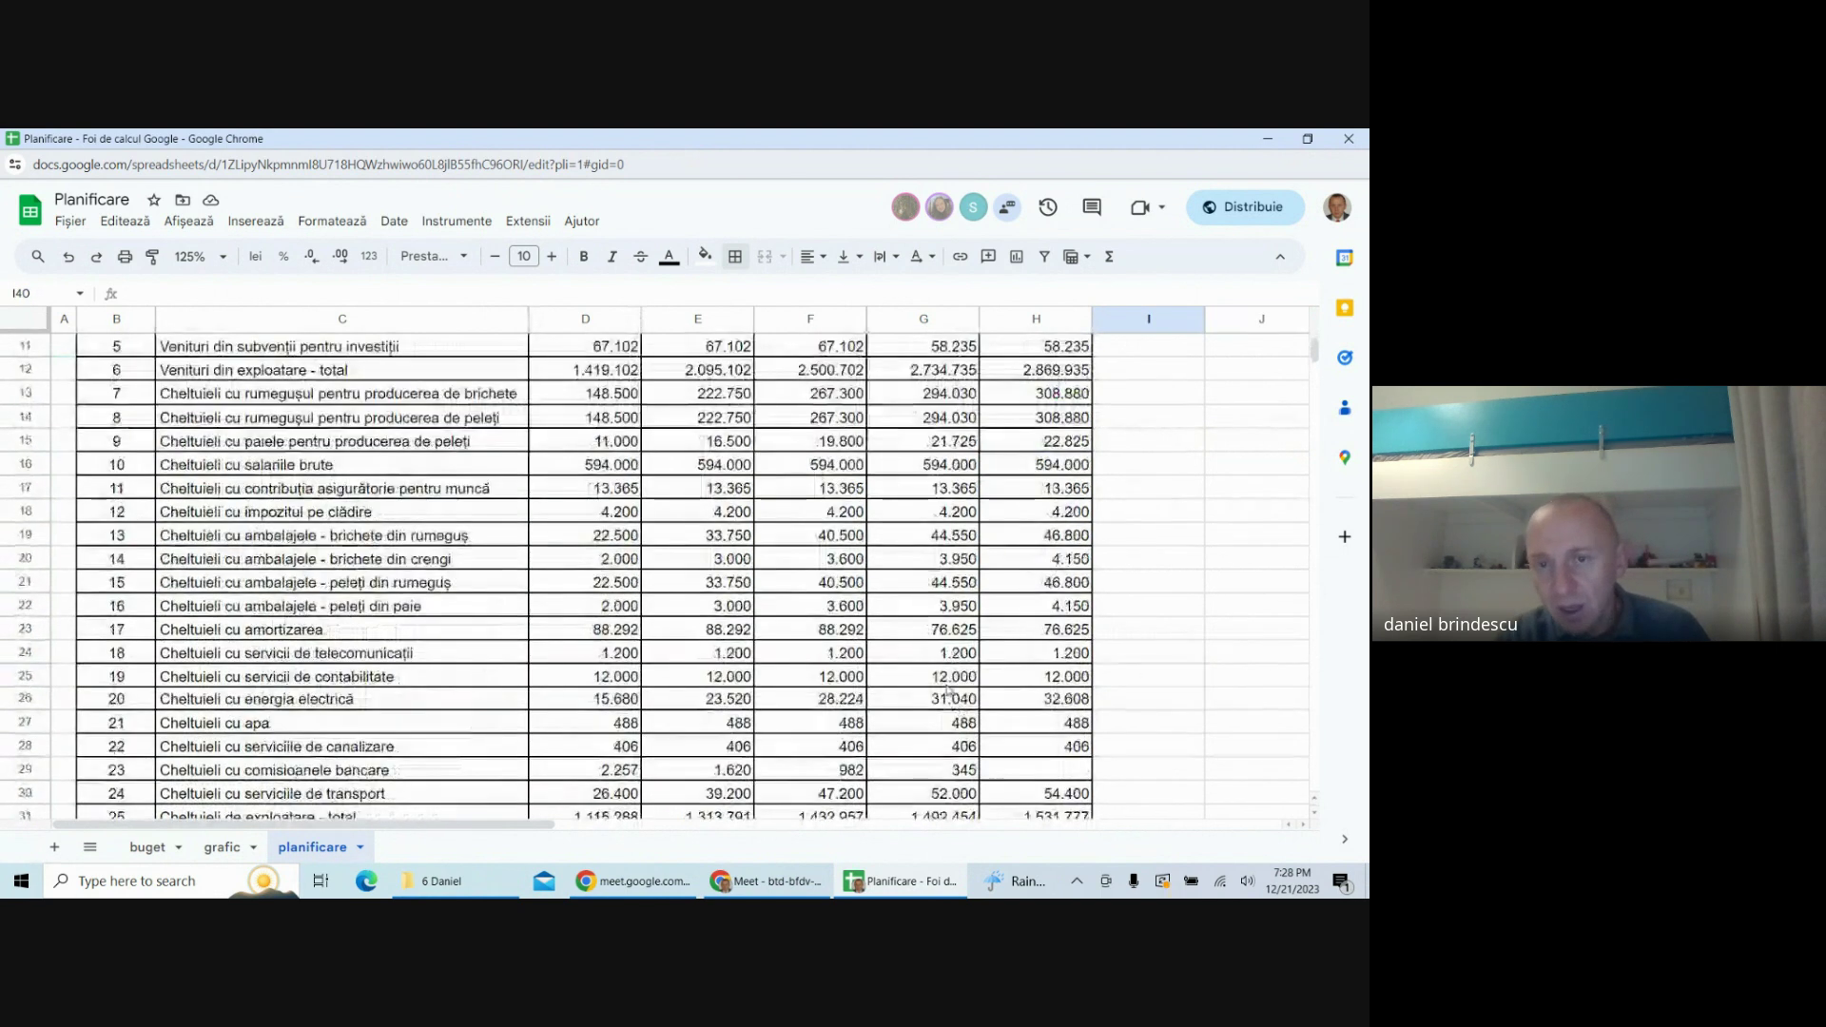
scroll(913, 689, up, 4)
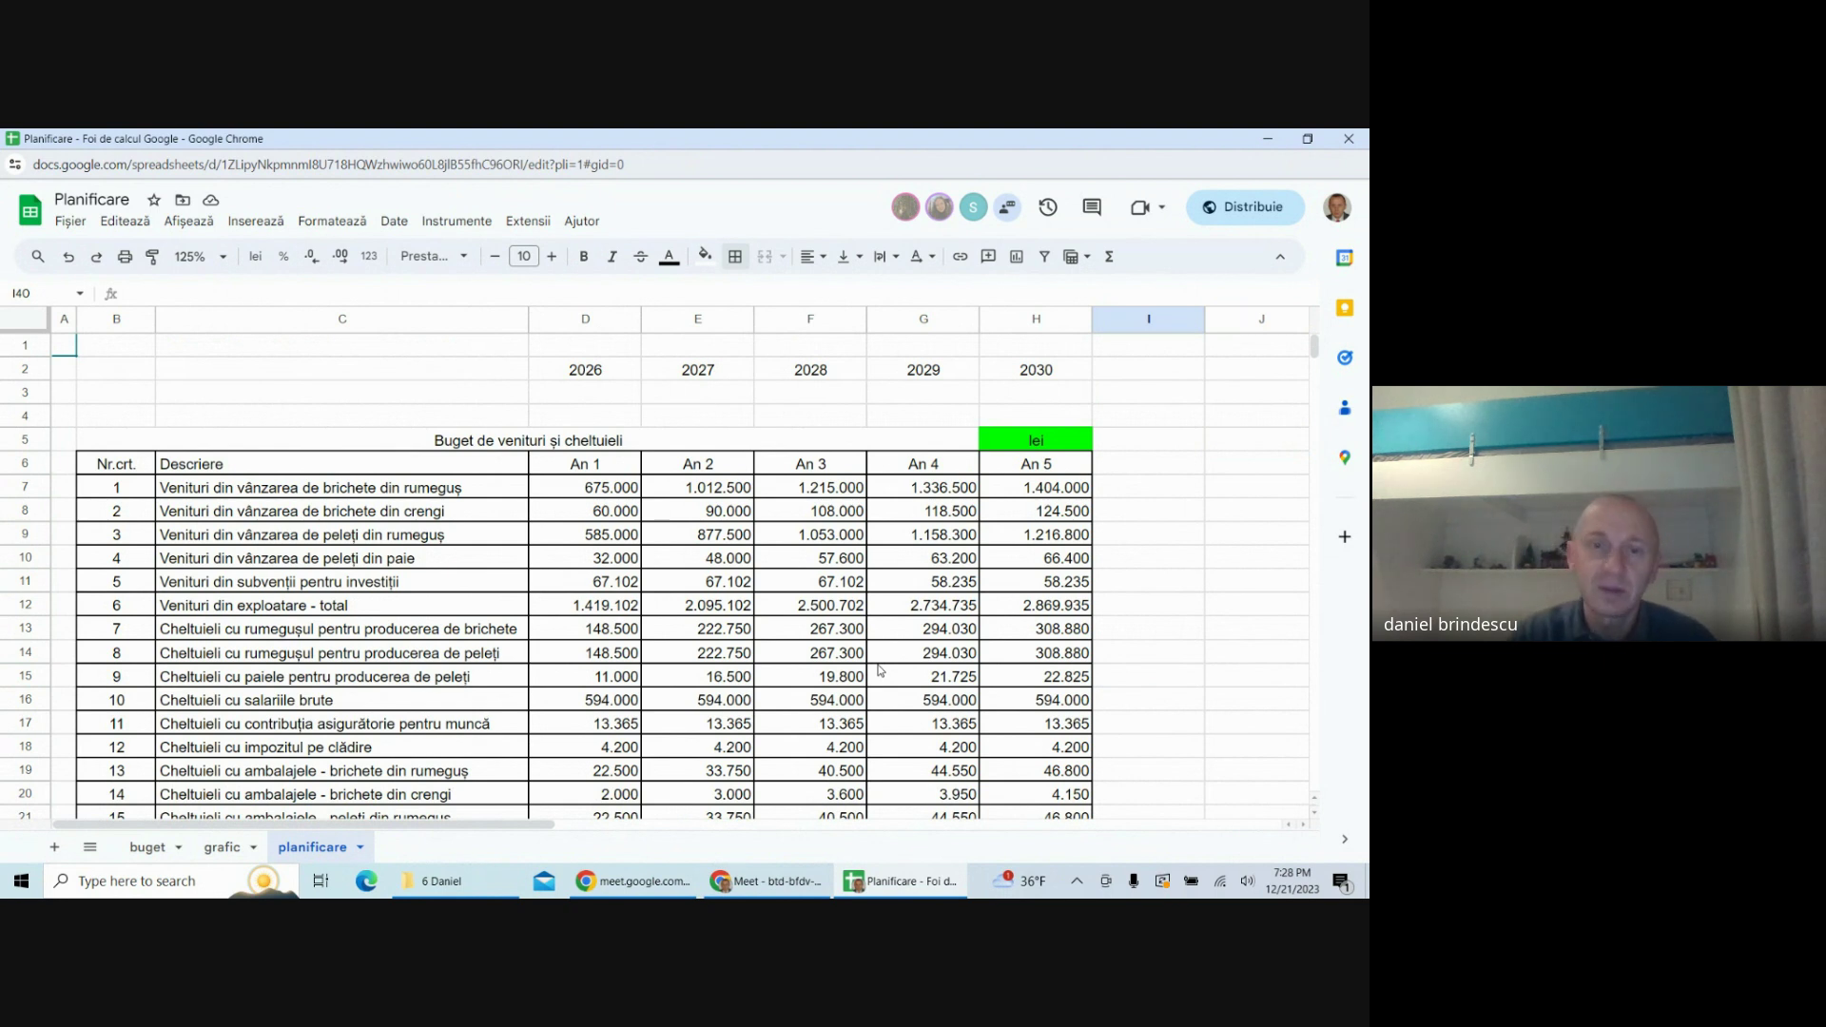
click(1172, 580)
scroll(1069, 623, down, 10)
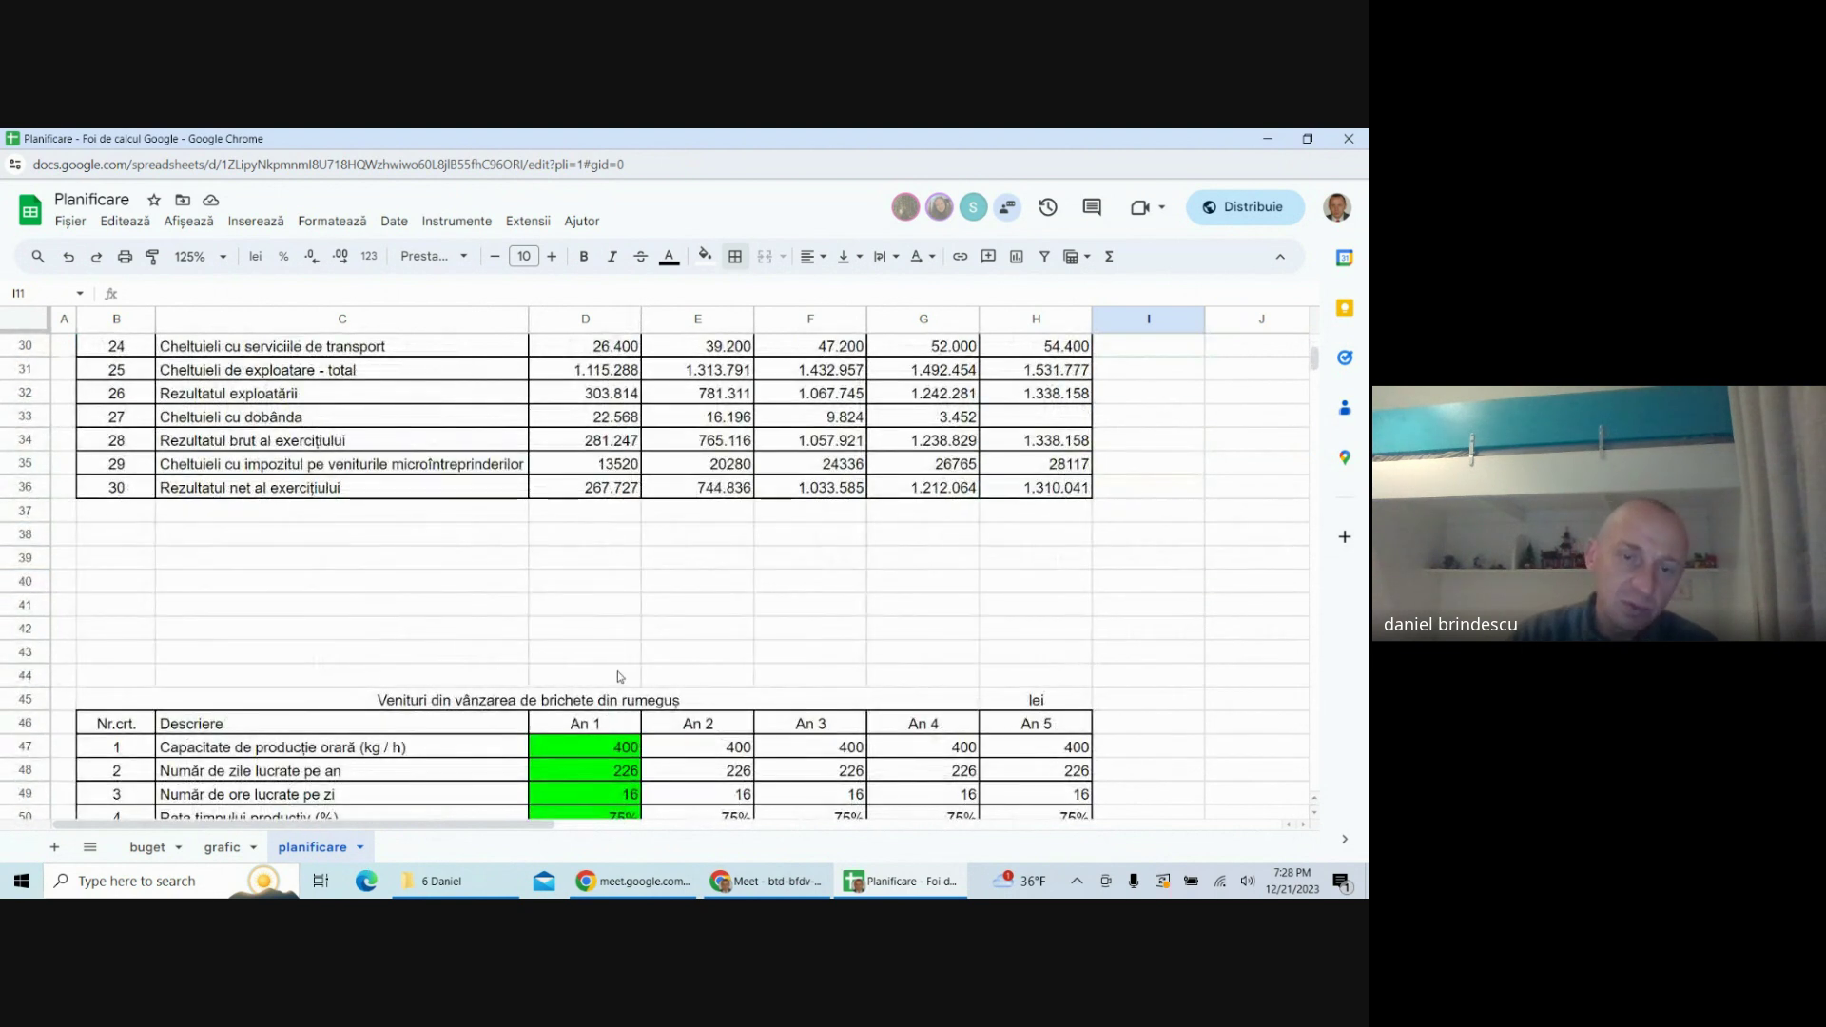
scroll(574, 637, down, 5)
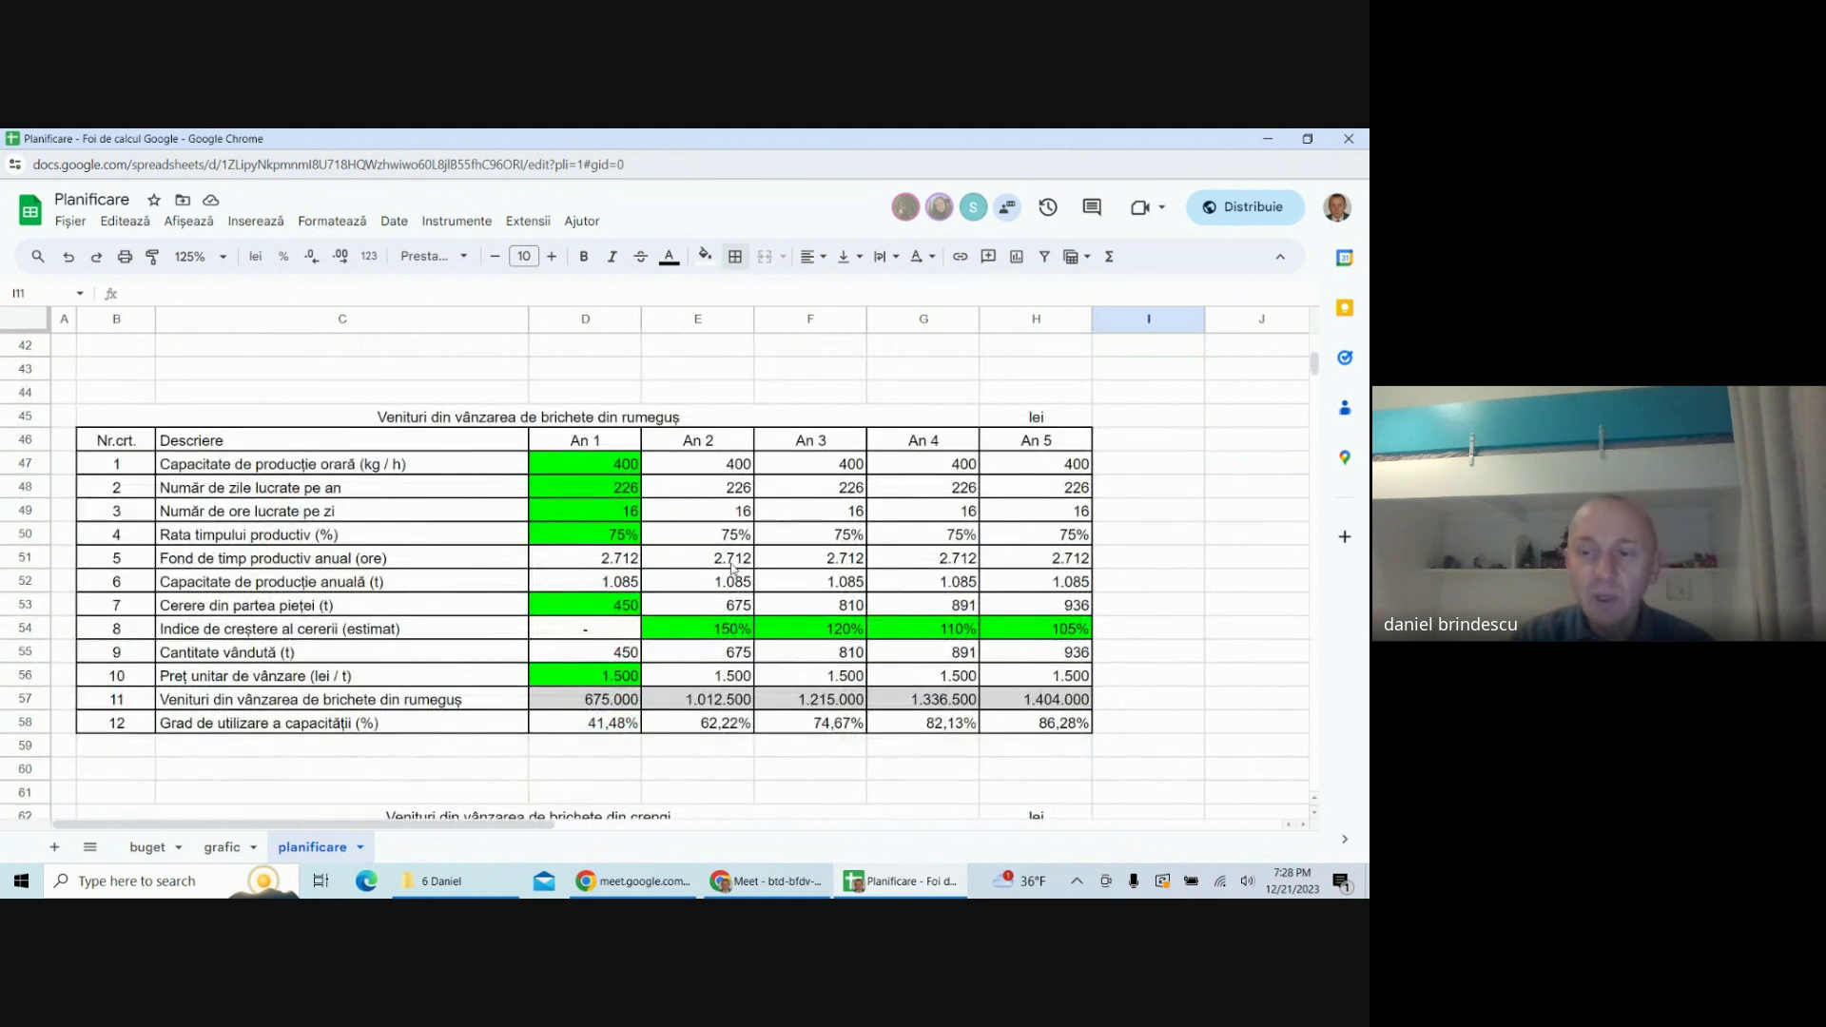
scroll(732, 568, up, 15)
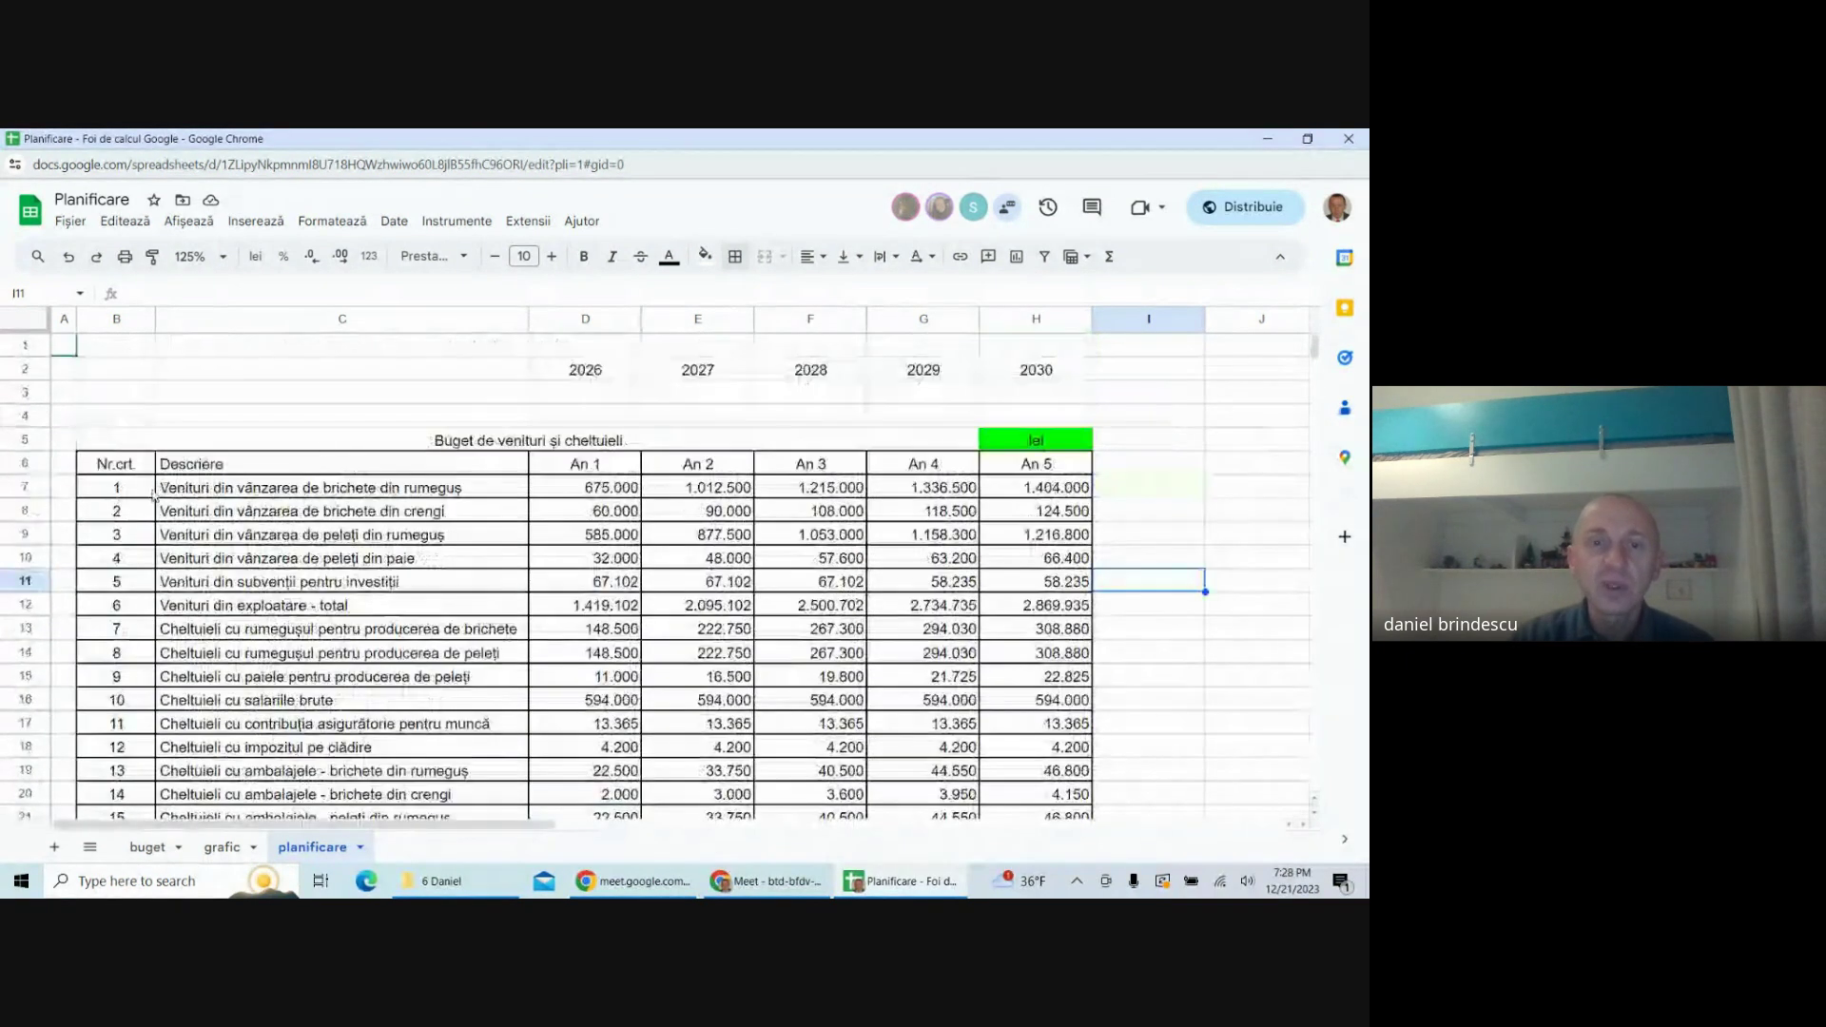
click(1167, 631)
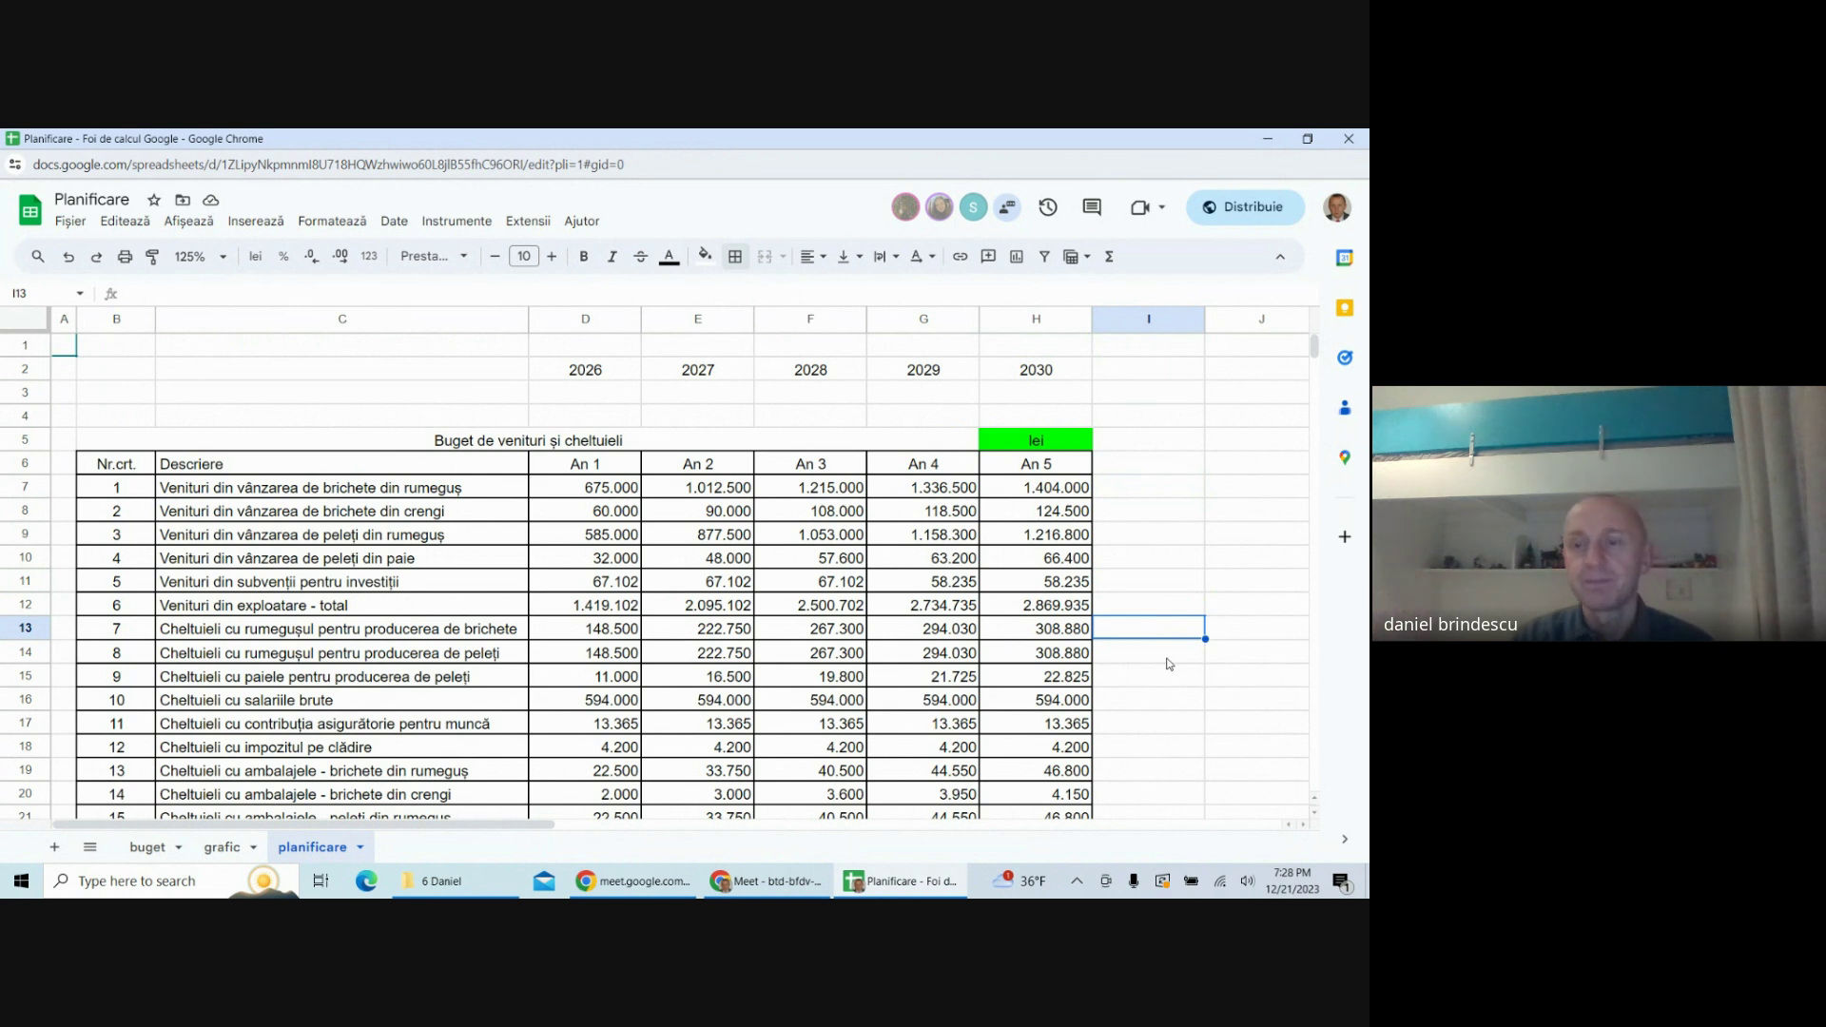
click(1226, 659)
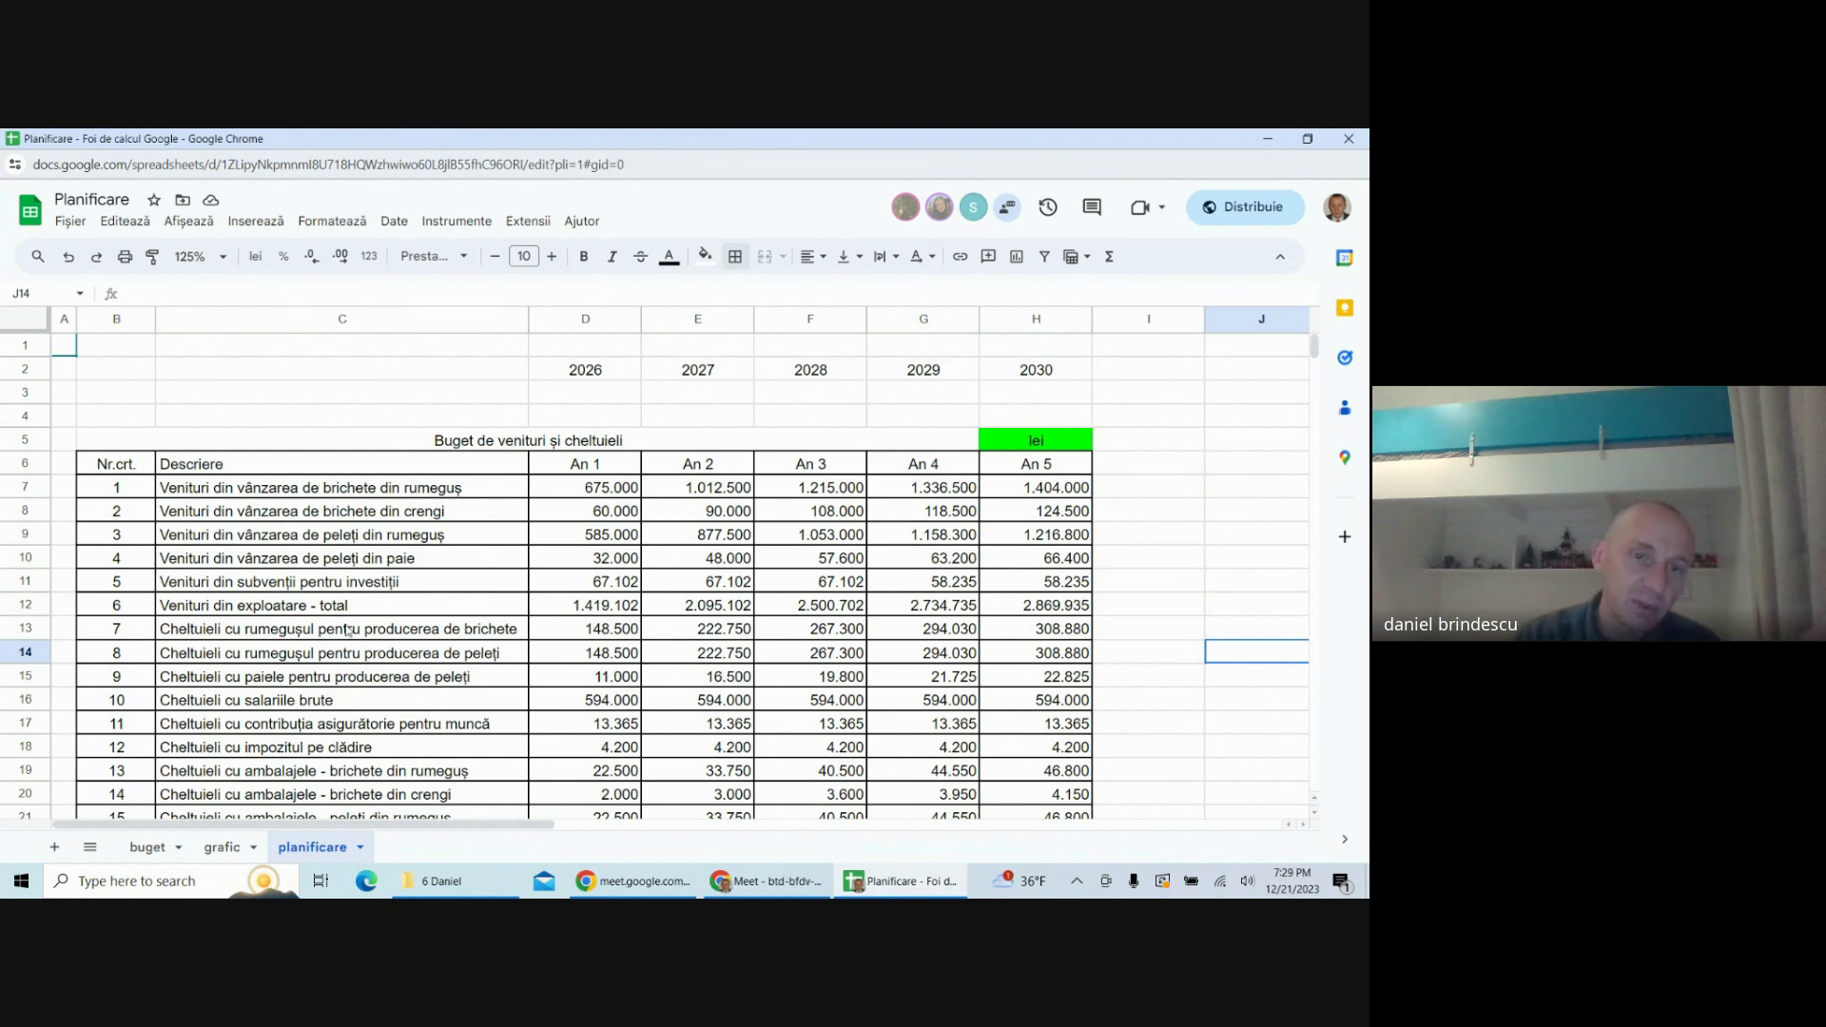
click(371, 567)
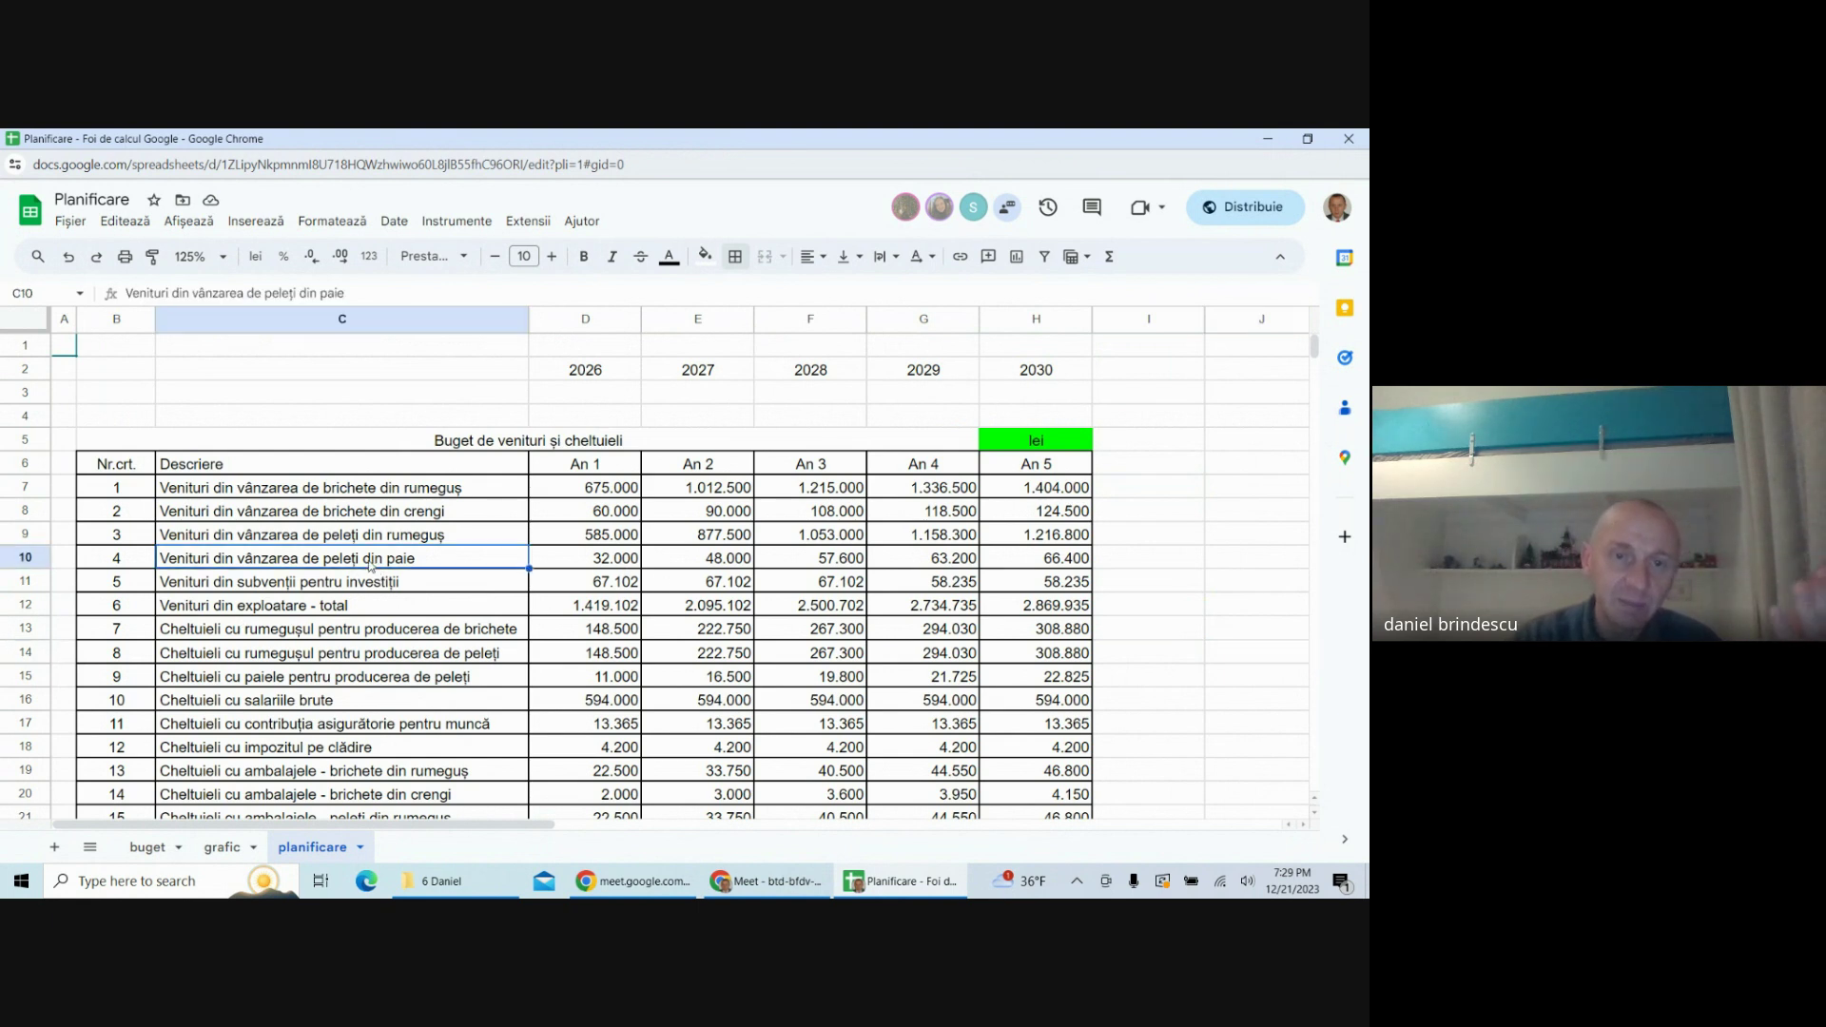
click(424, 514)
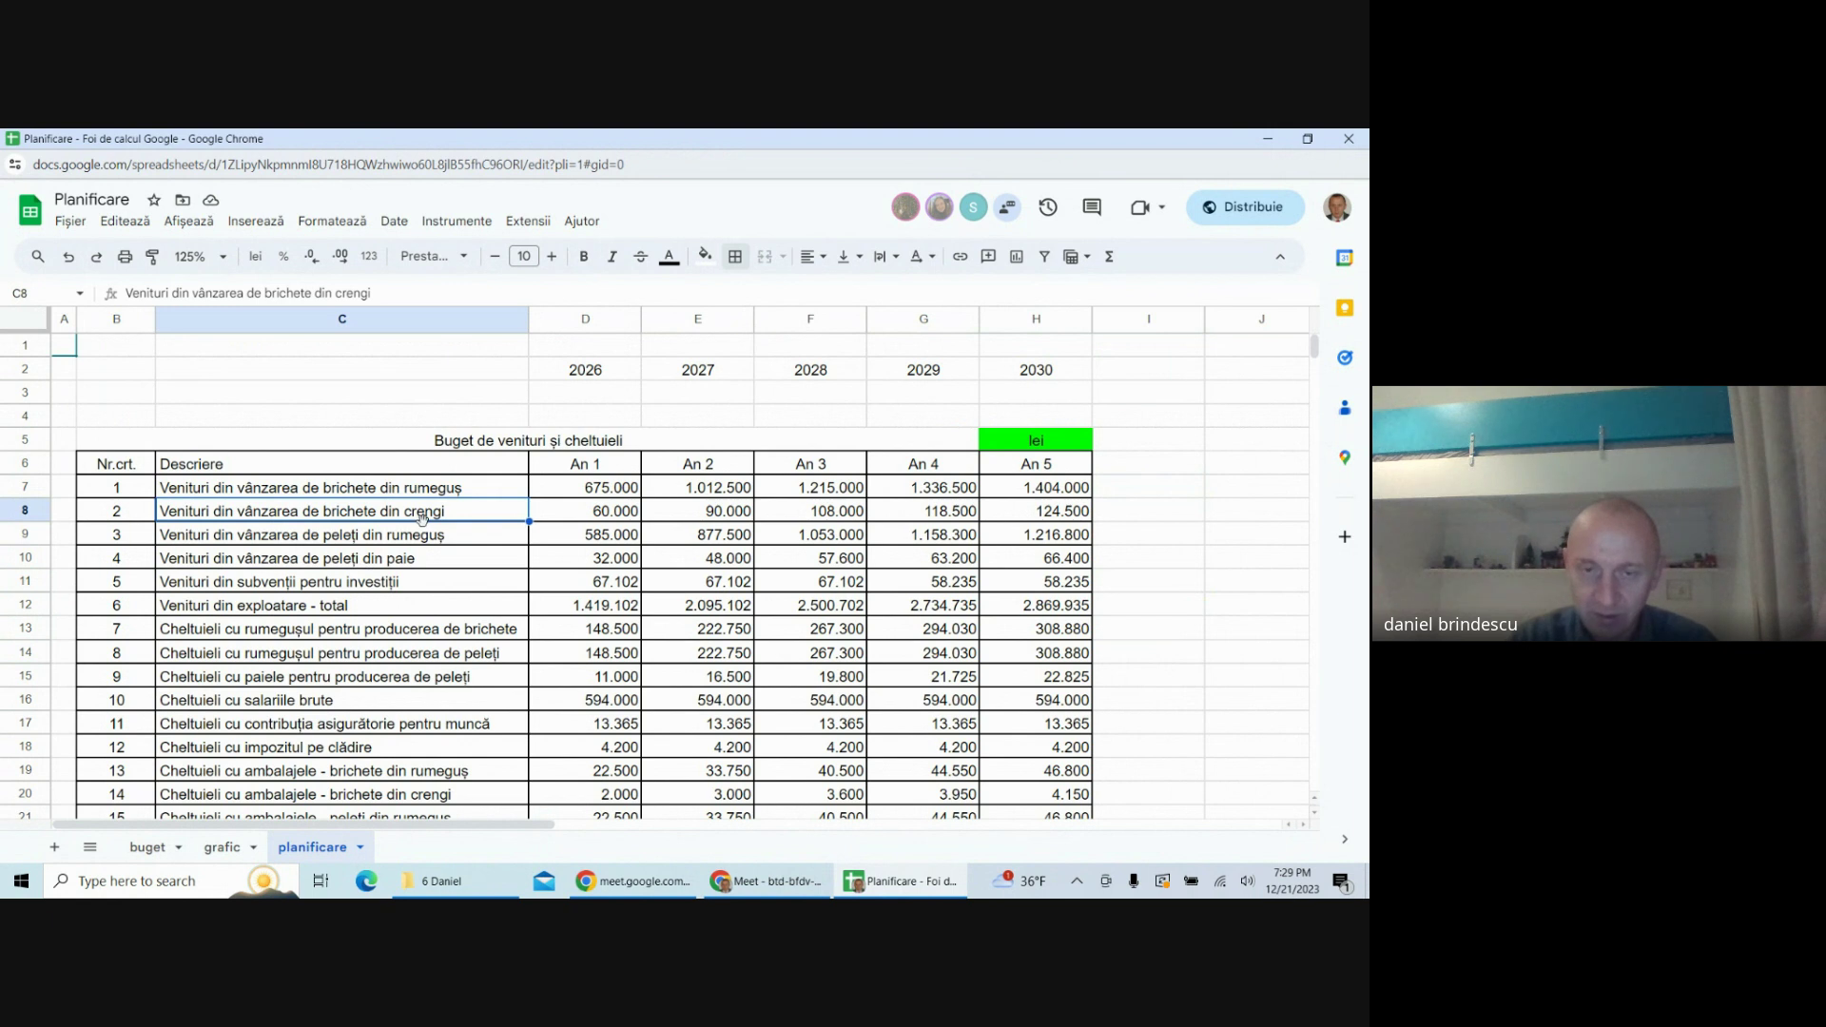
click(1222, 674)
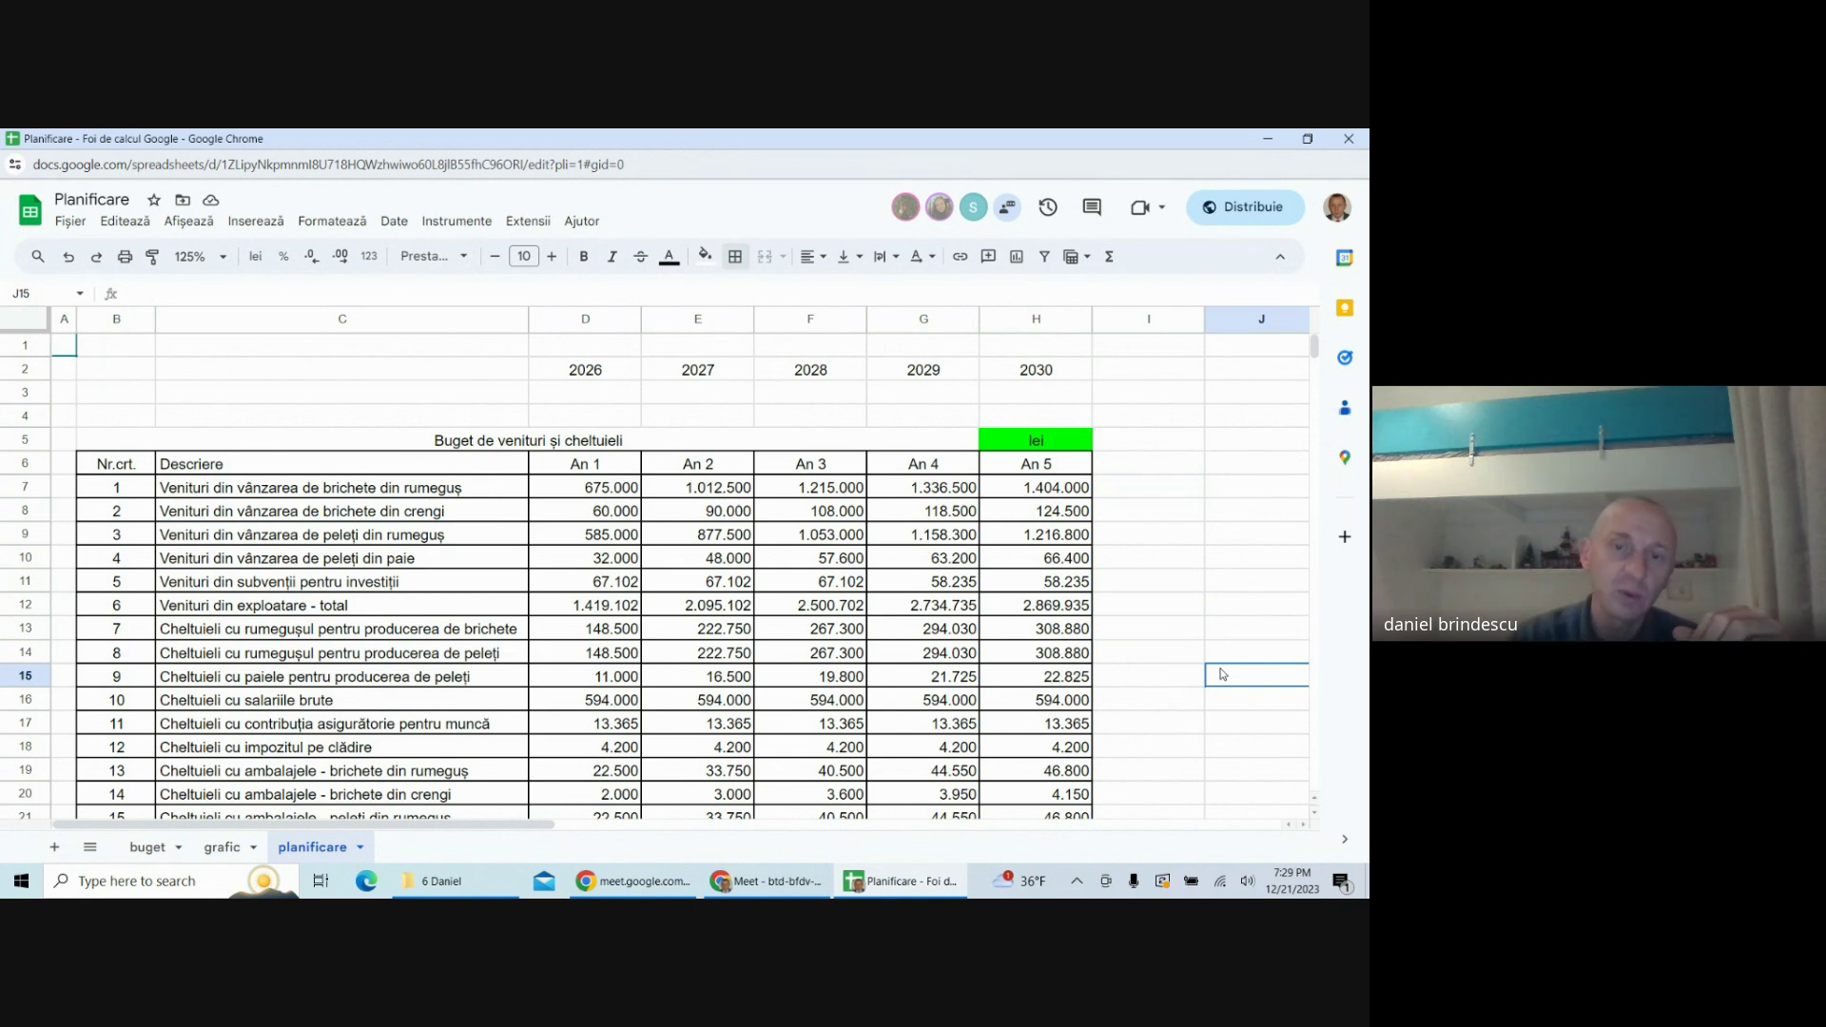
click(1213, 614)
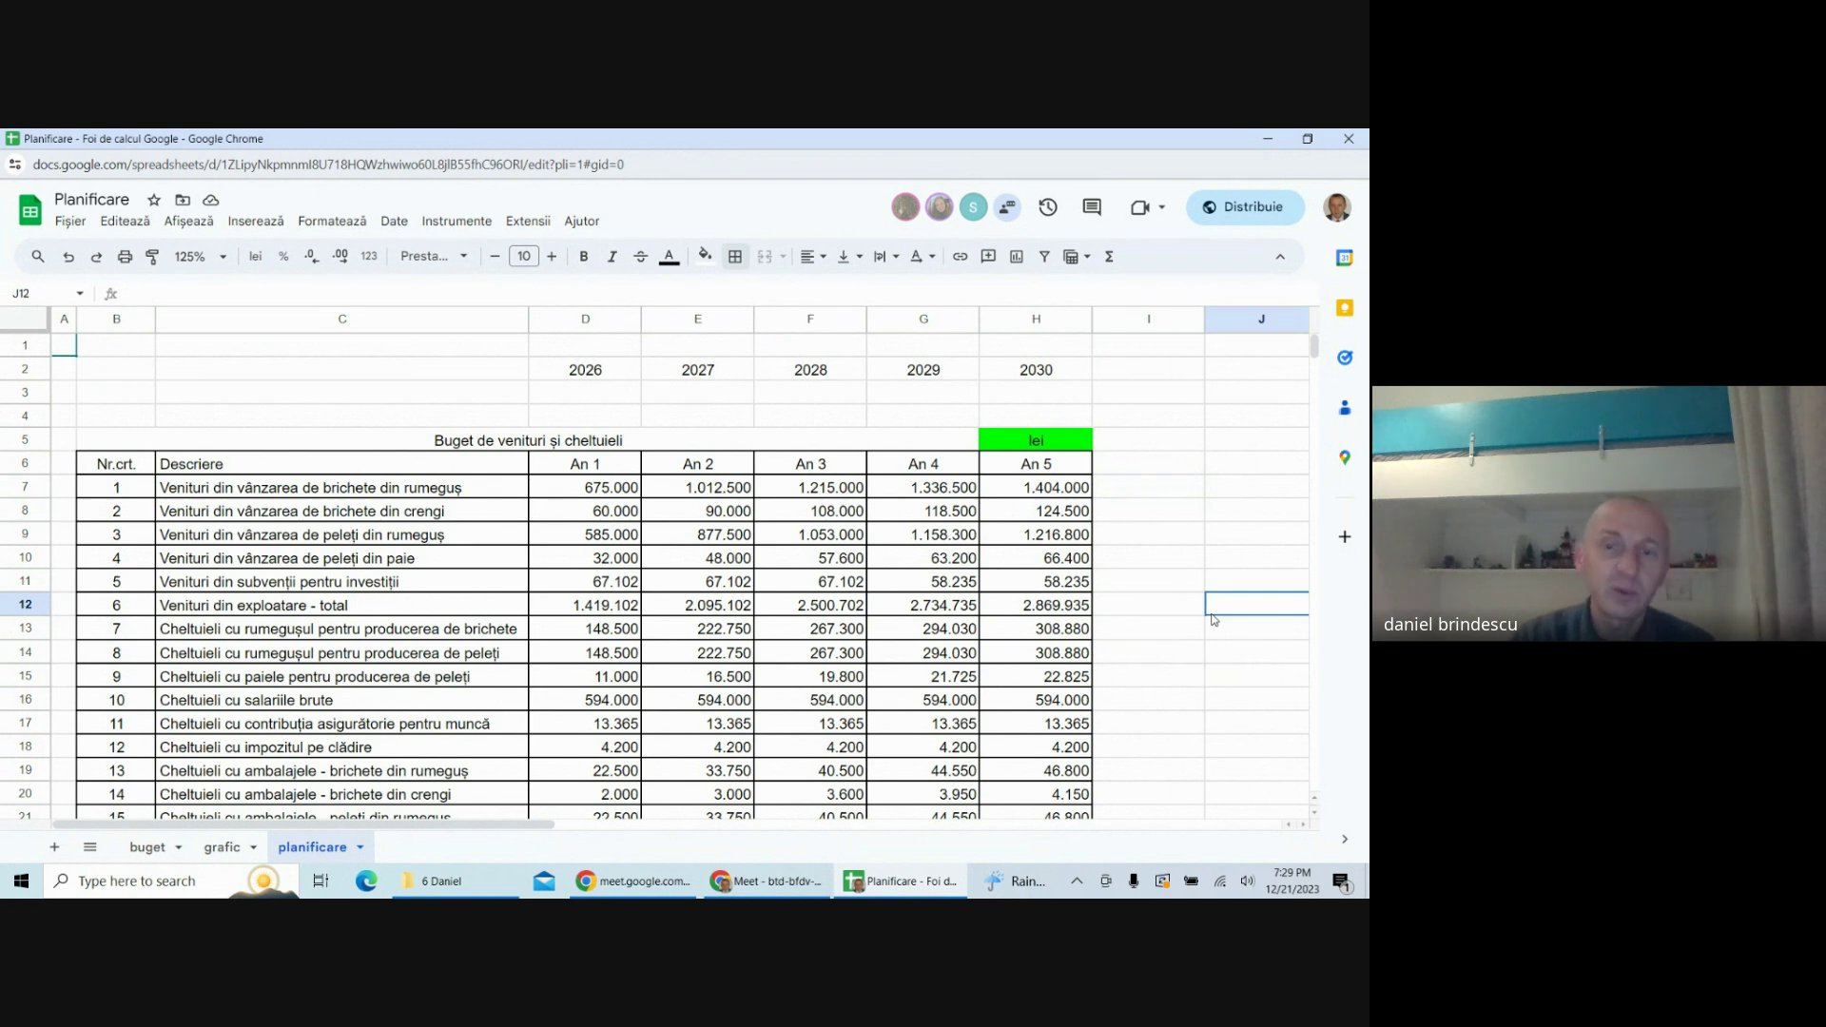
- Recheck the planificare budget rows from the sales revenues down through the operating expenses and net result for An 1 to An 5
click(1242, 529)
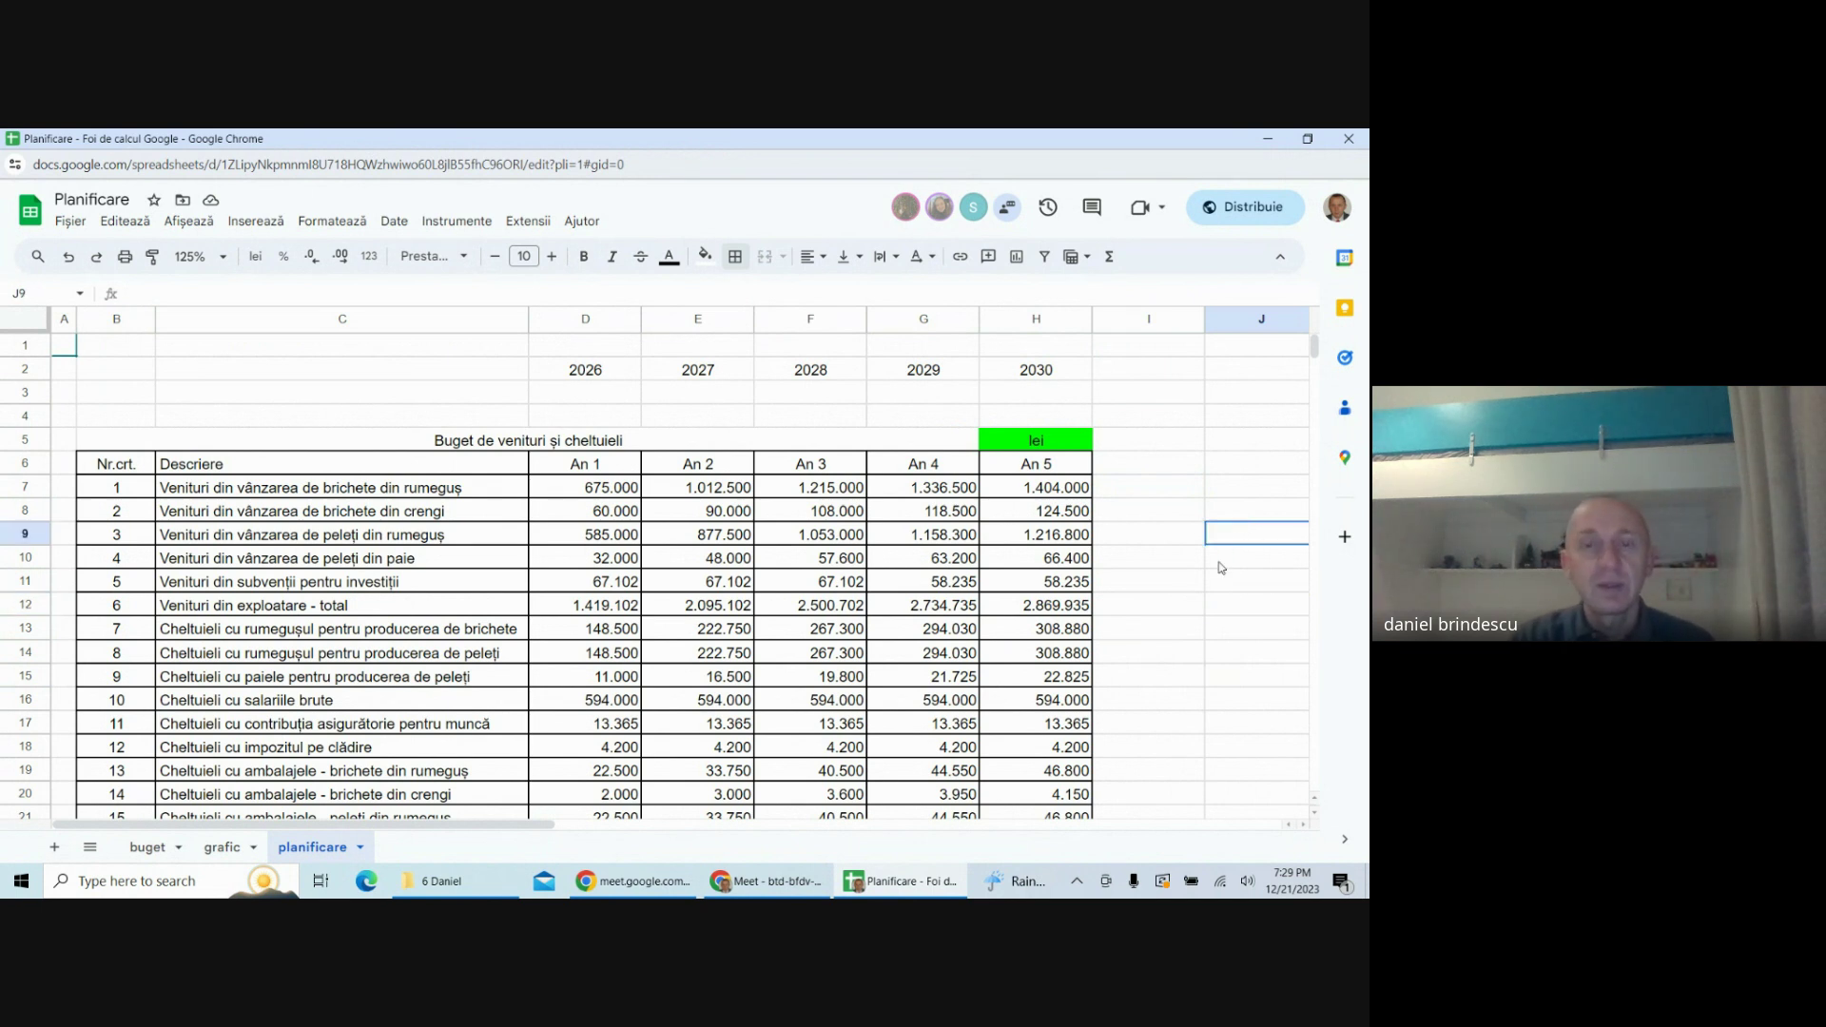
scroll(1208, 585, down, 5)
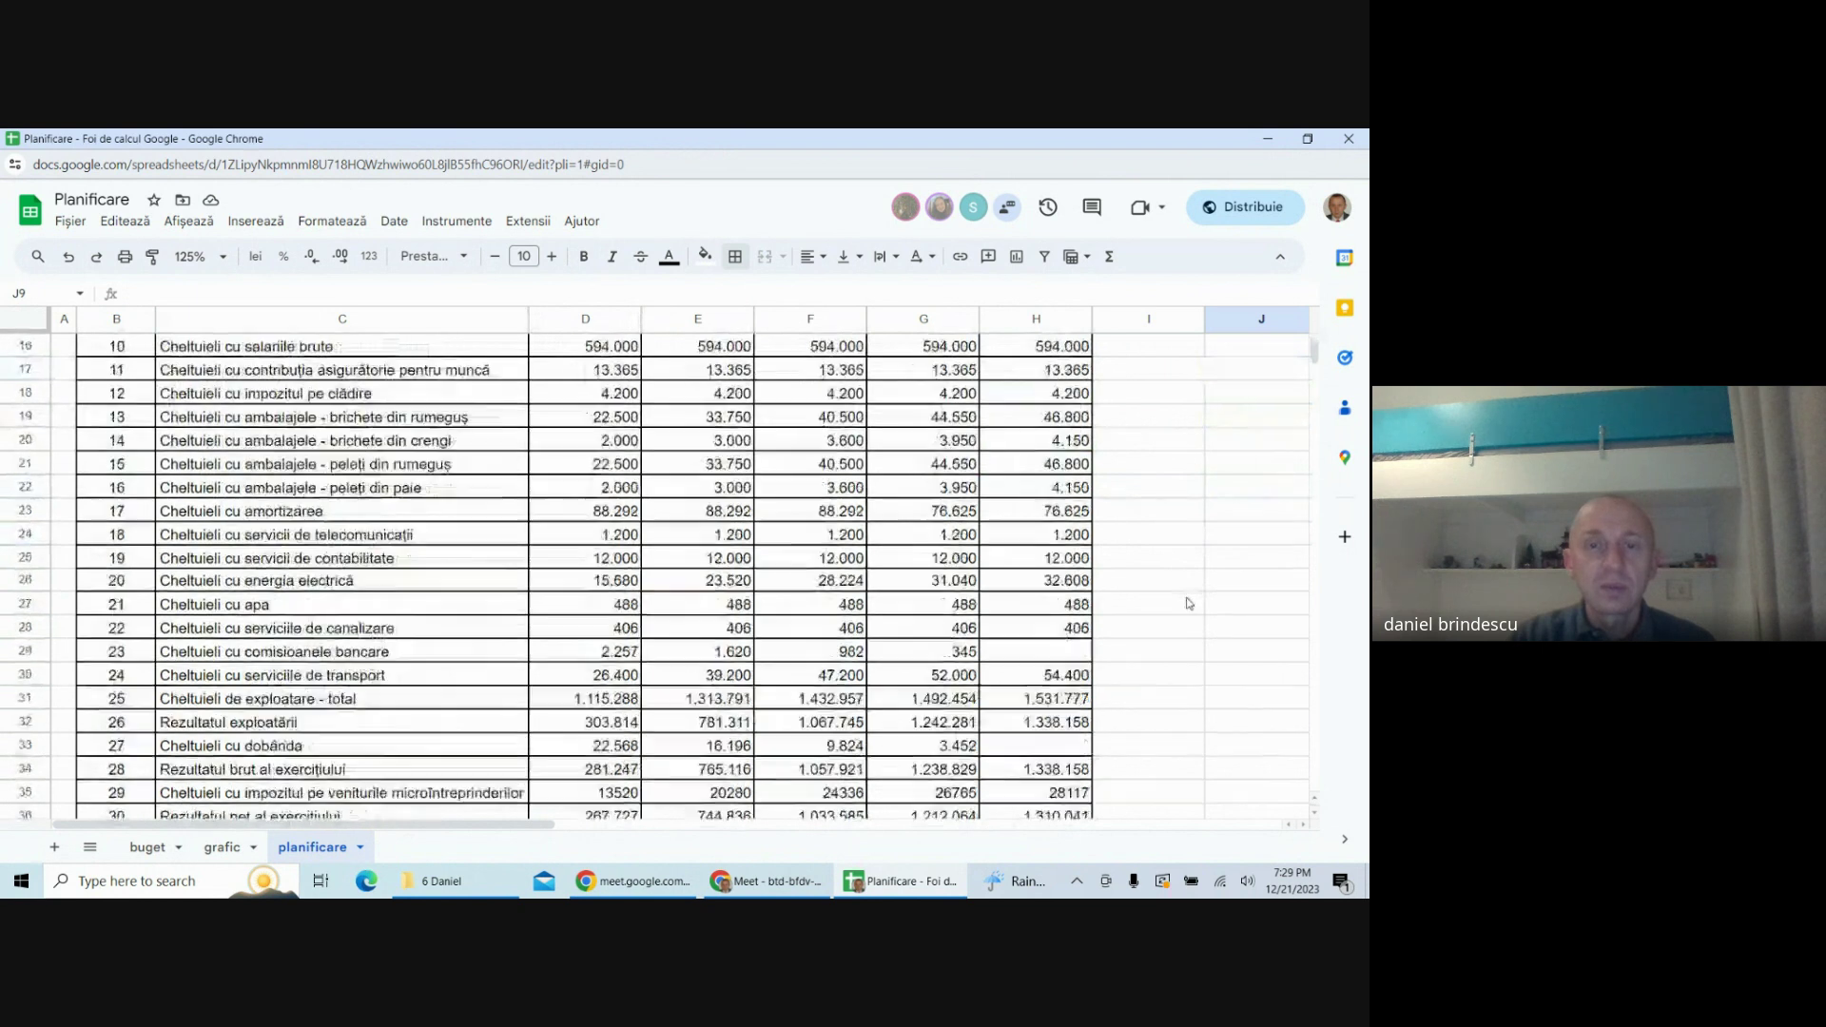
scroll(1177, 610, up, 2)
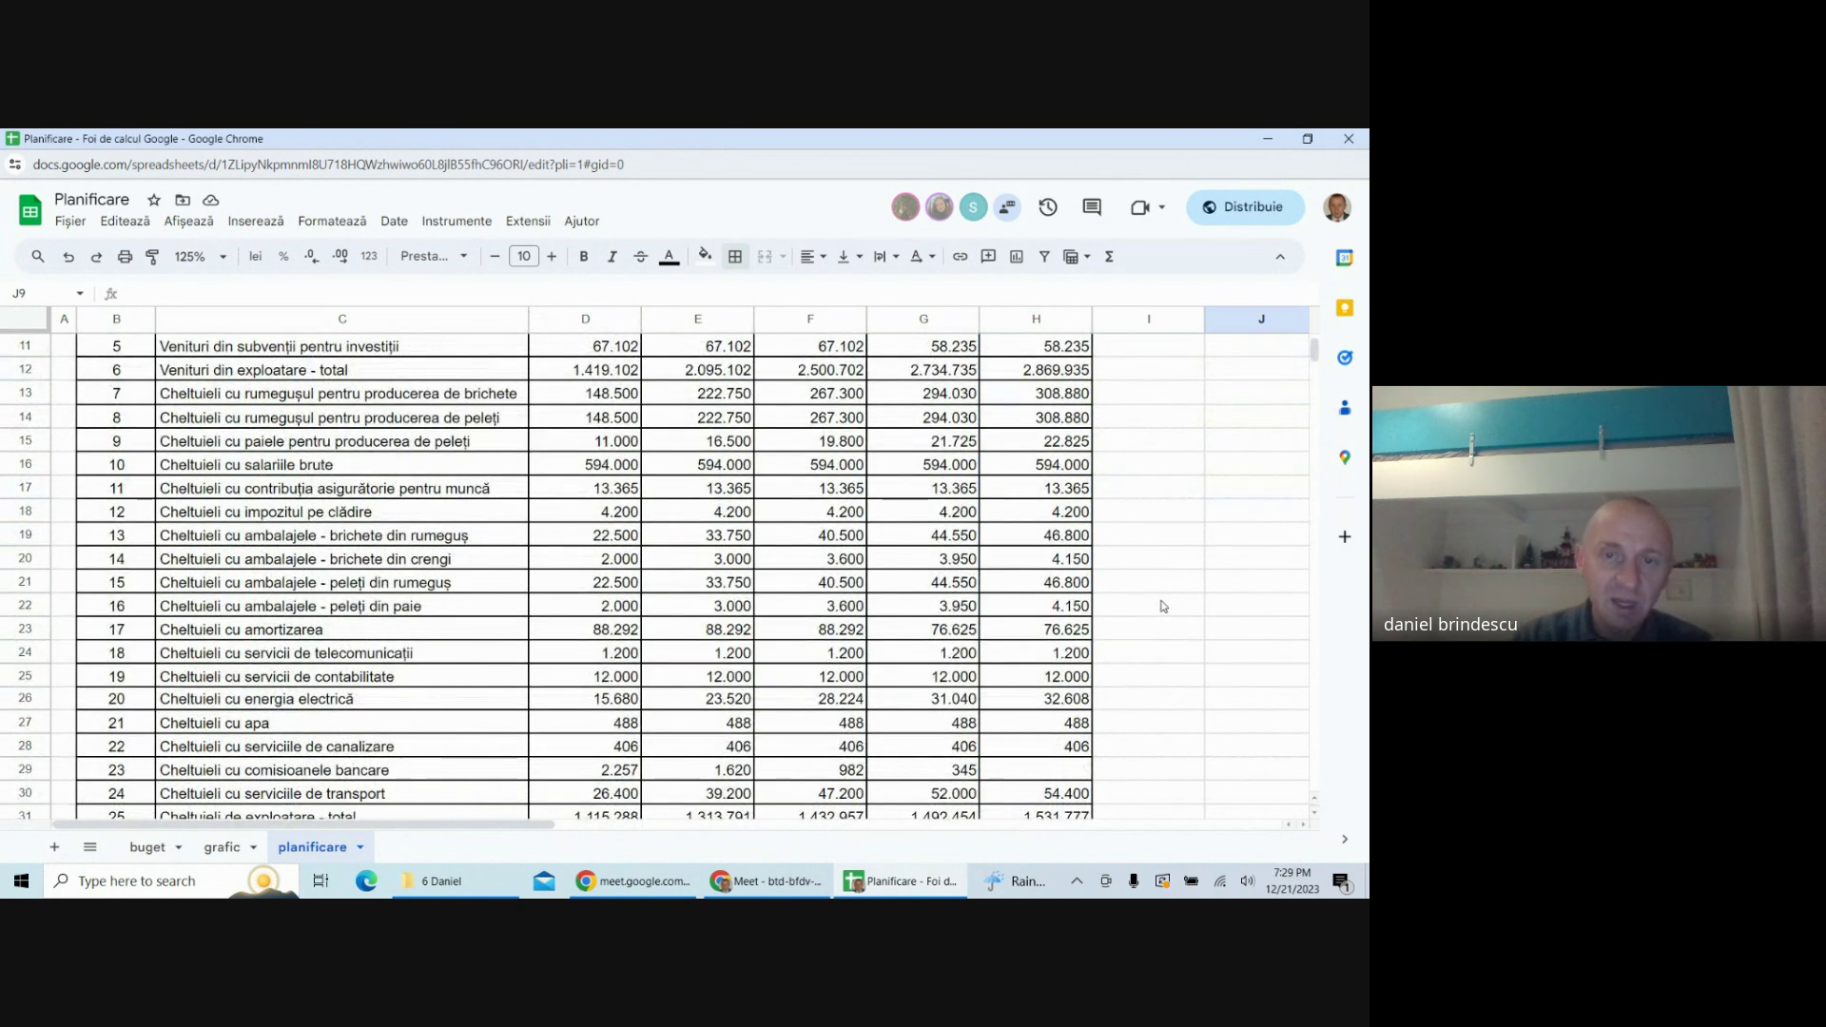
scroll(898, 665, up, 4)
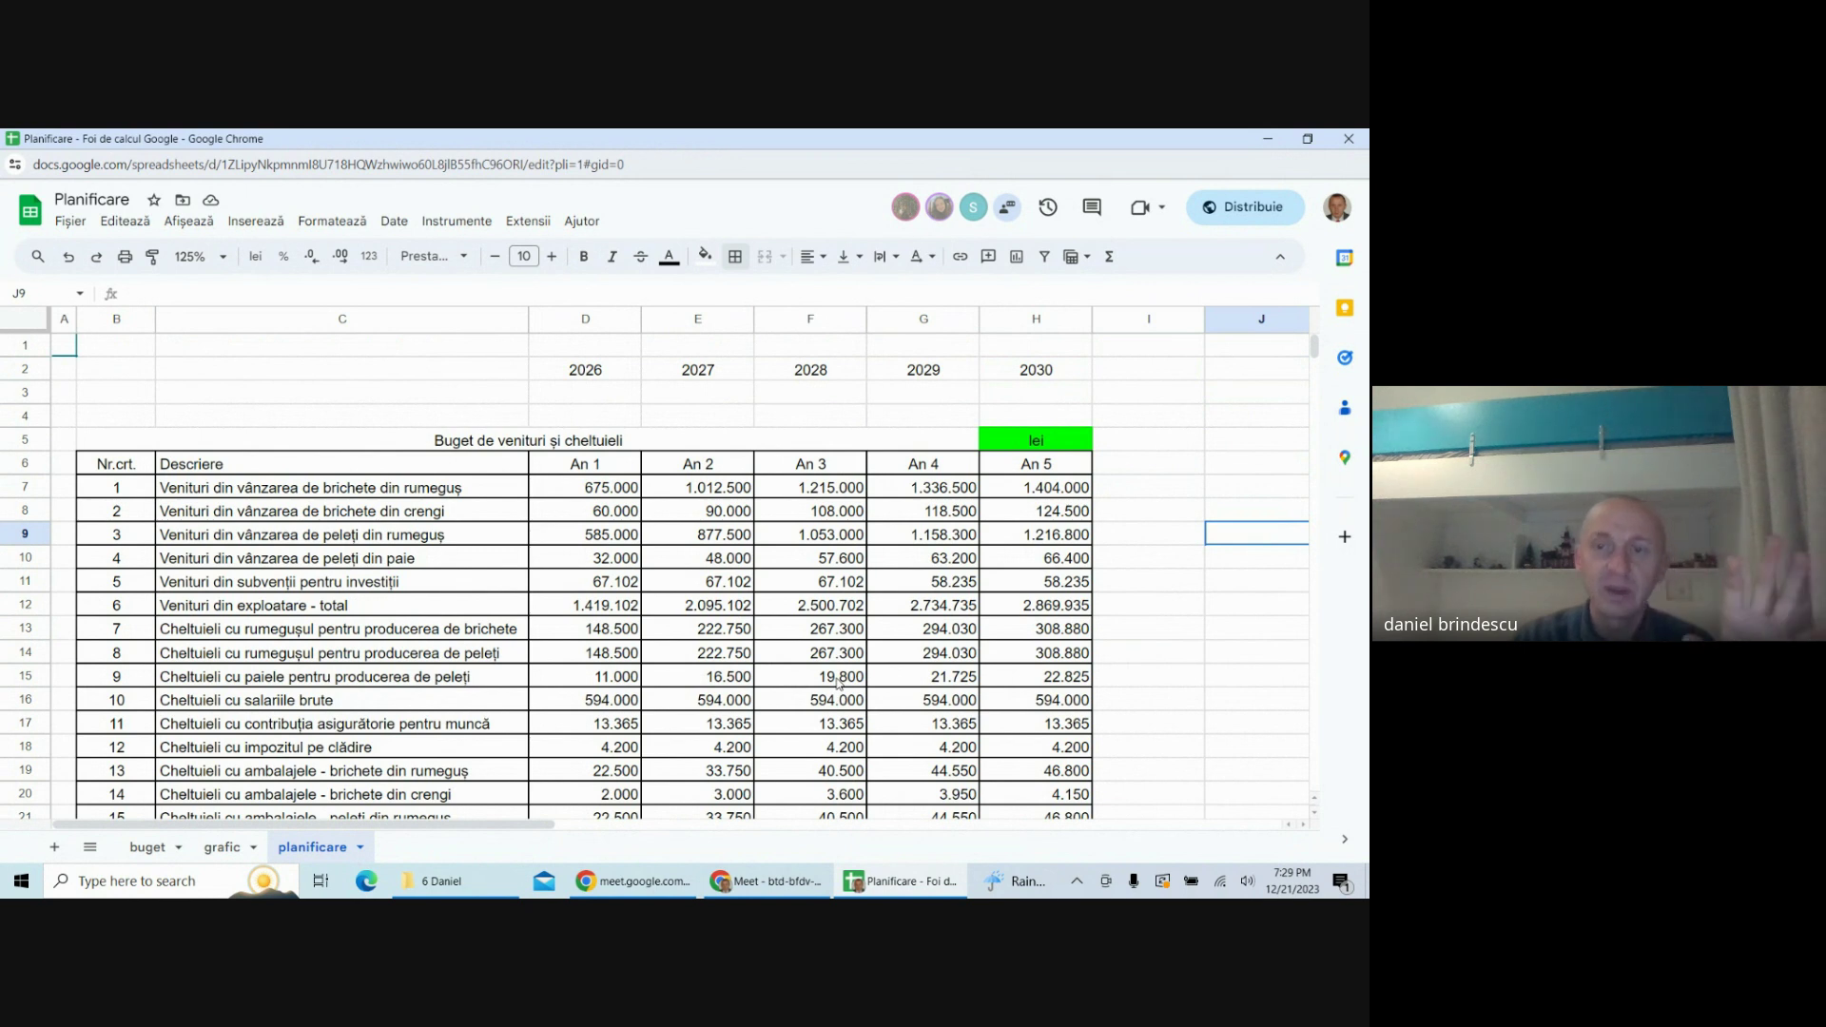
scroll(836, 680, down, 2)
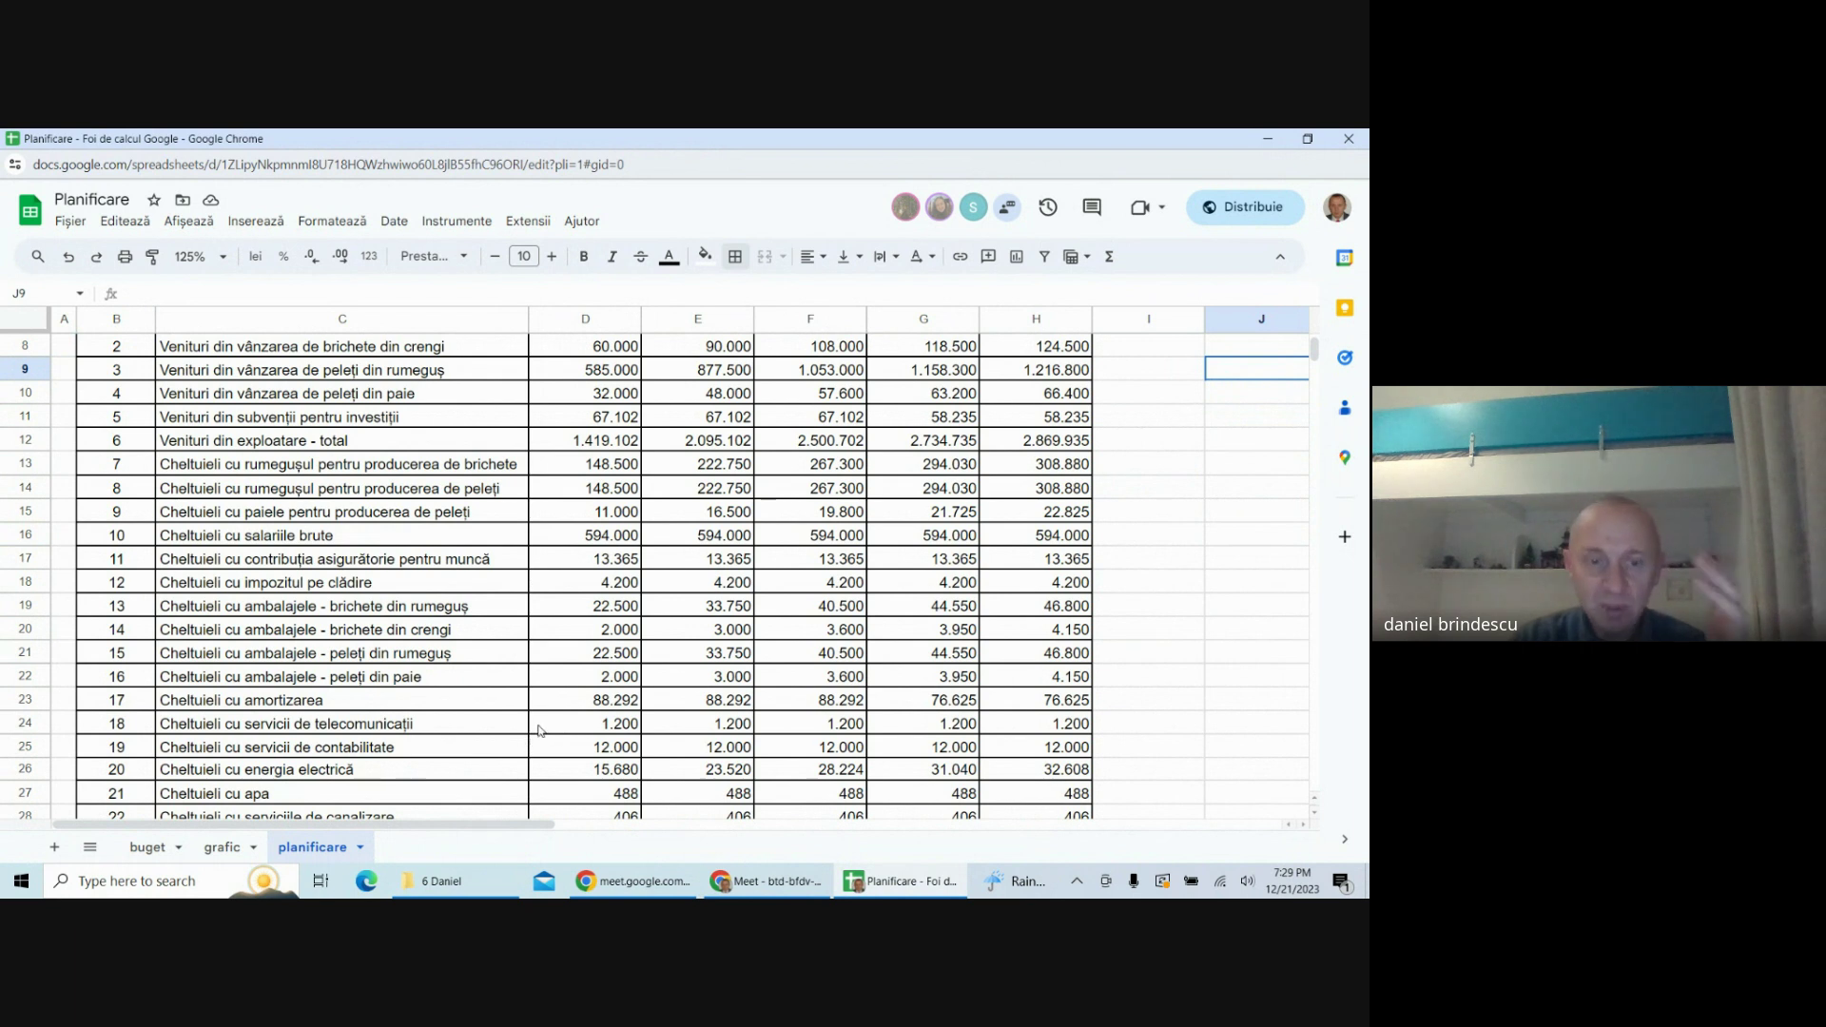
- Copy the planificare sheet into a new spreadsheet and close the copy confirmation
click(354, 849)
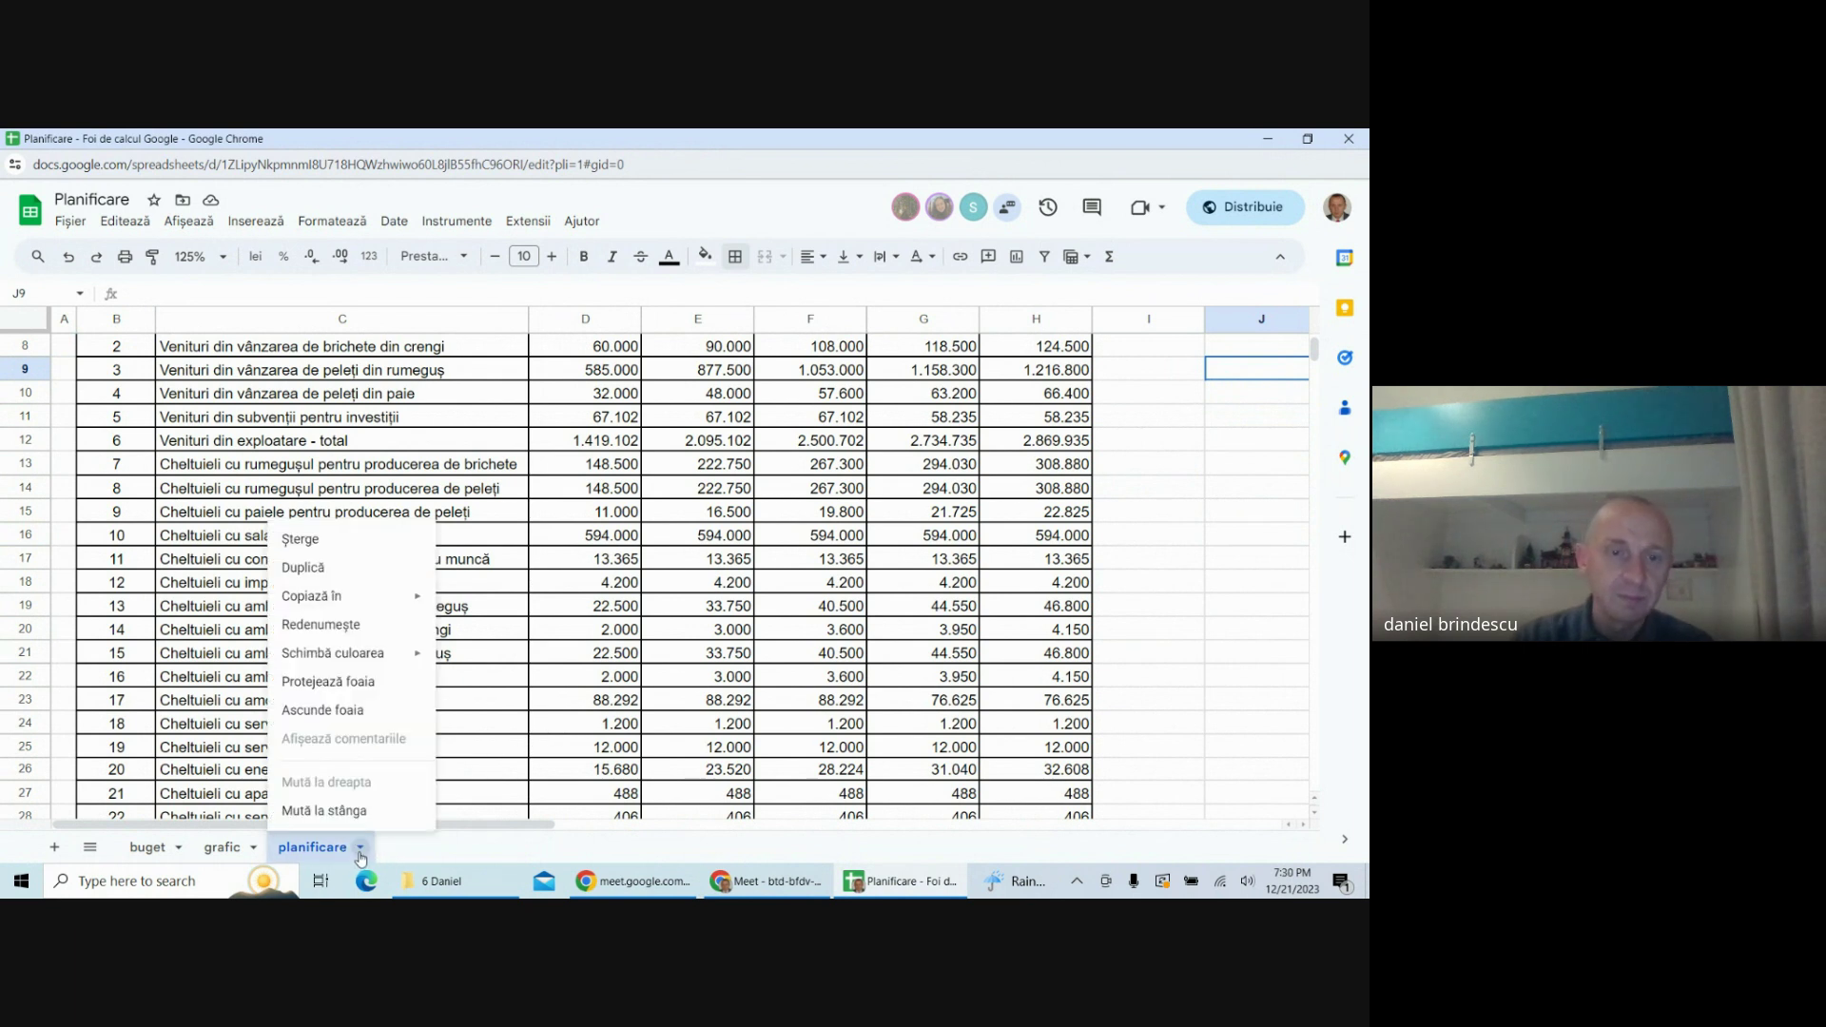
mouse_move(323, 612)
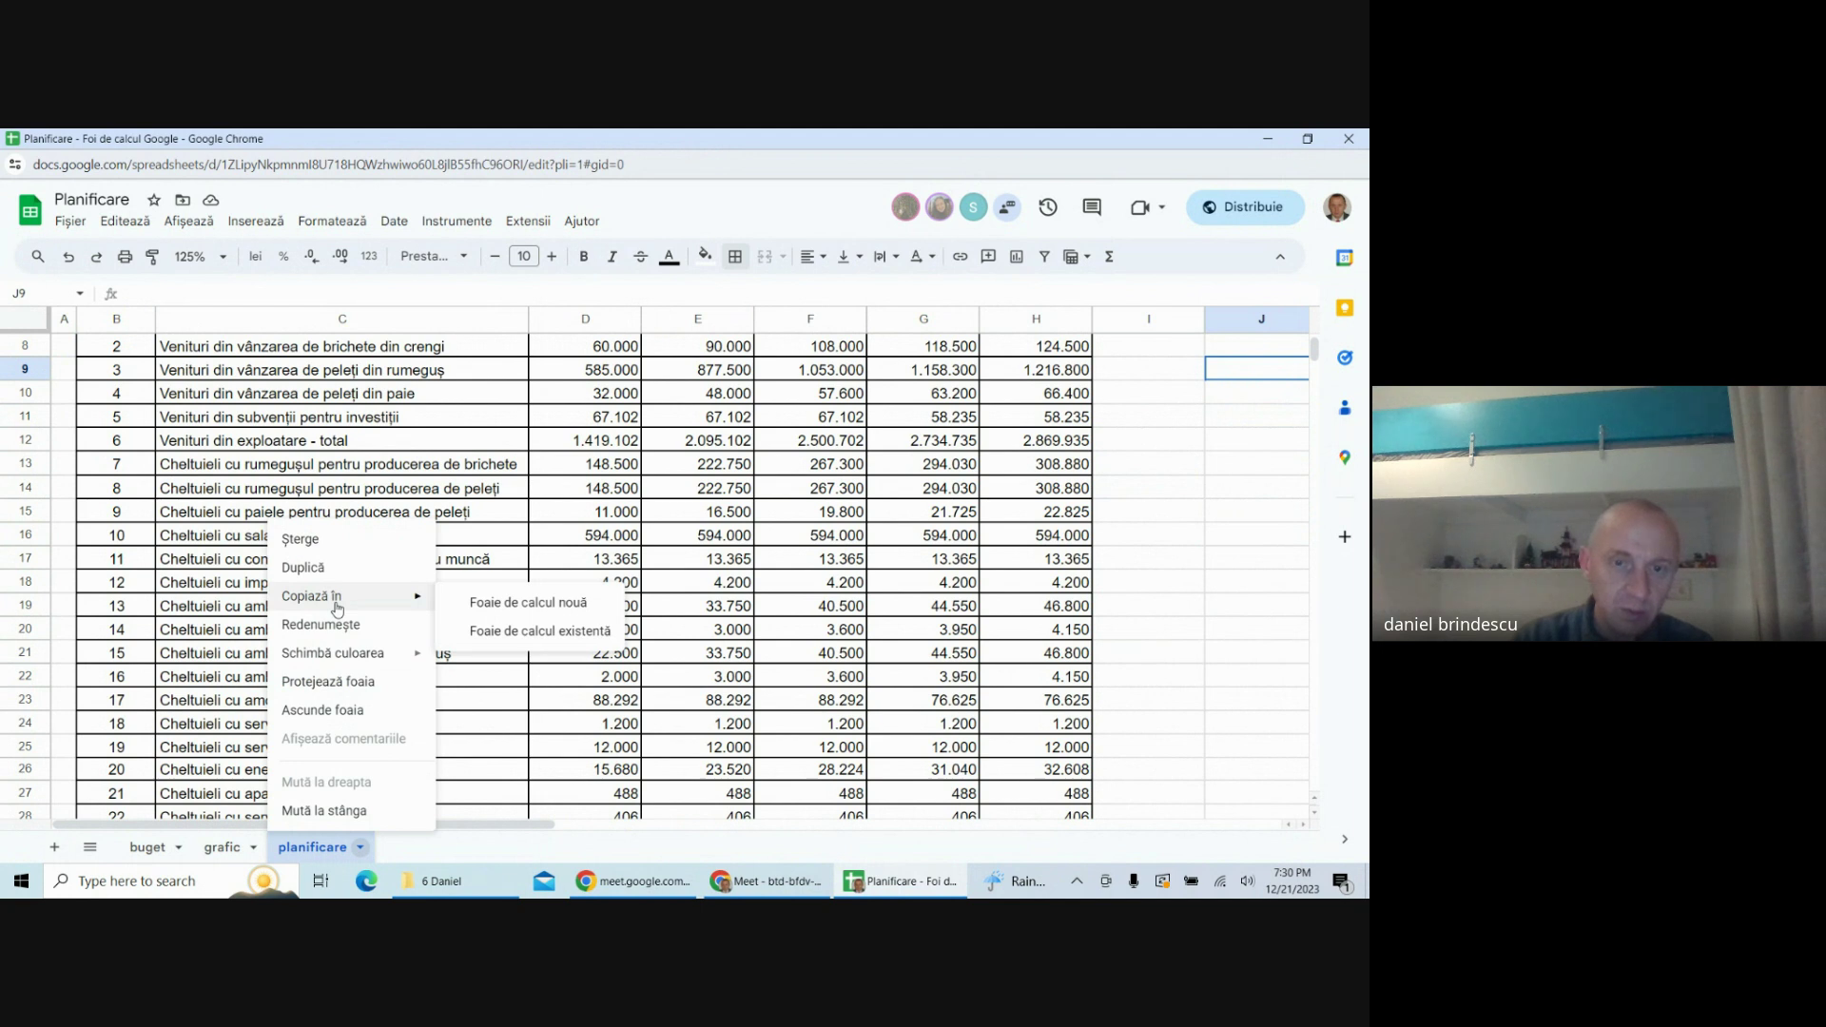
click(500, 603)
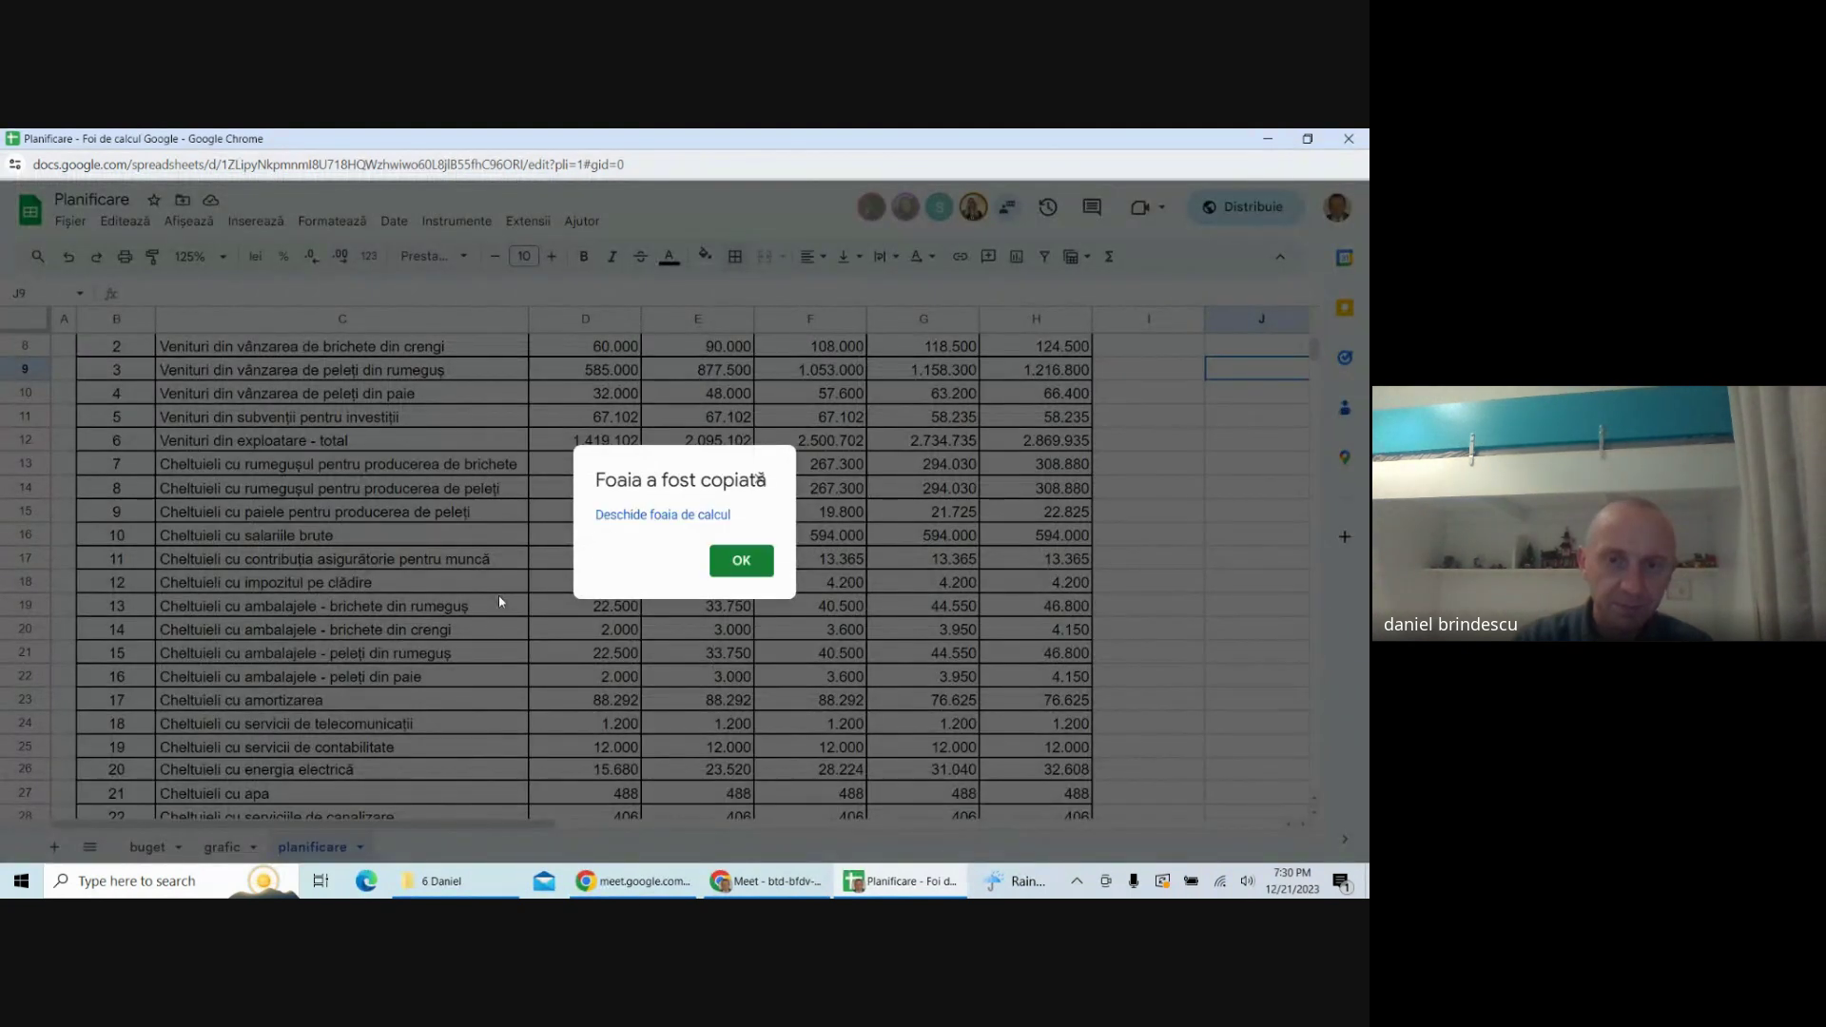
click(740, 566)
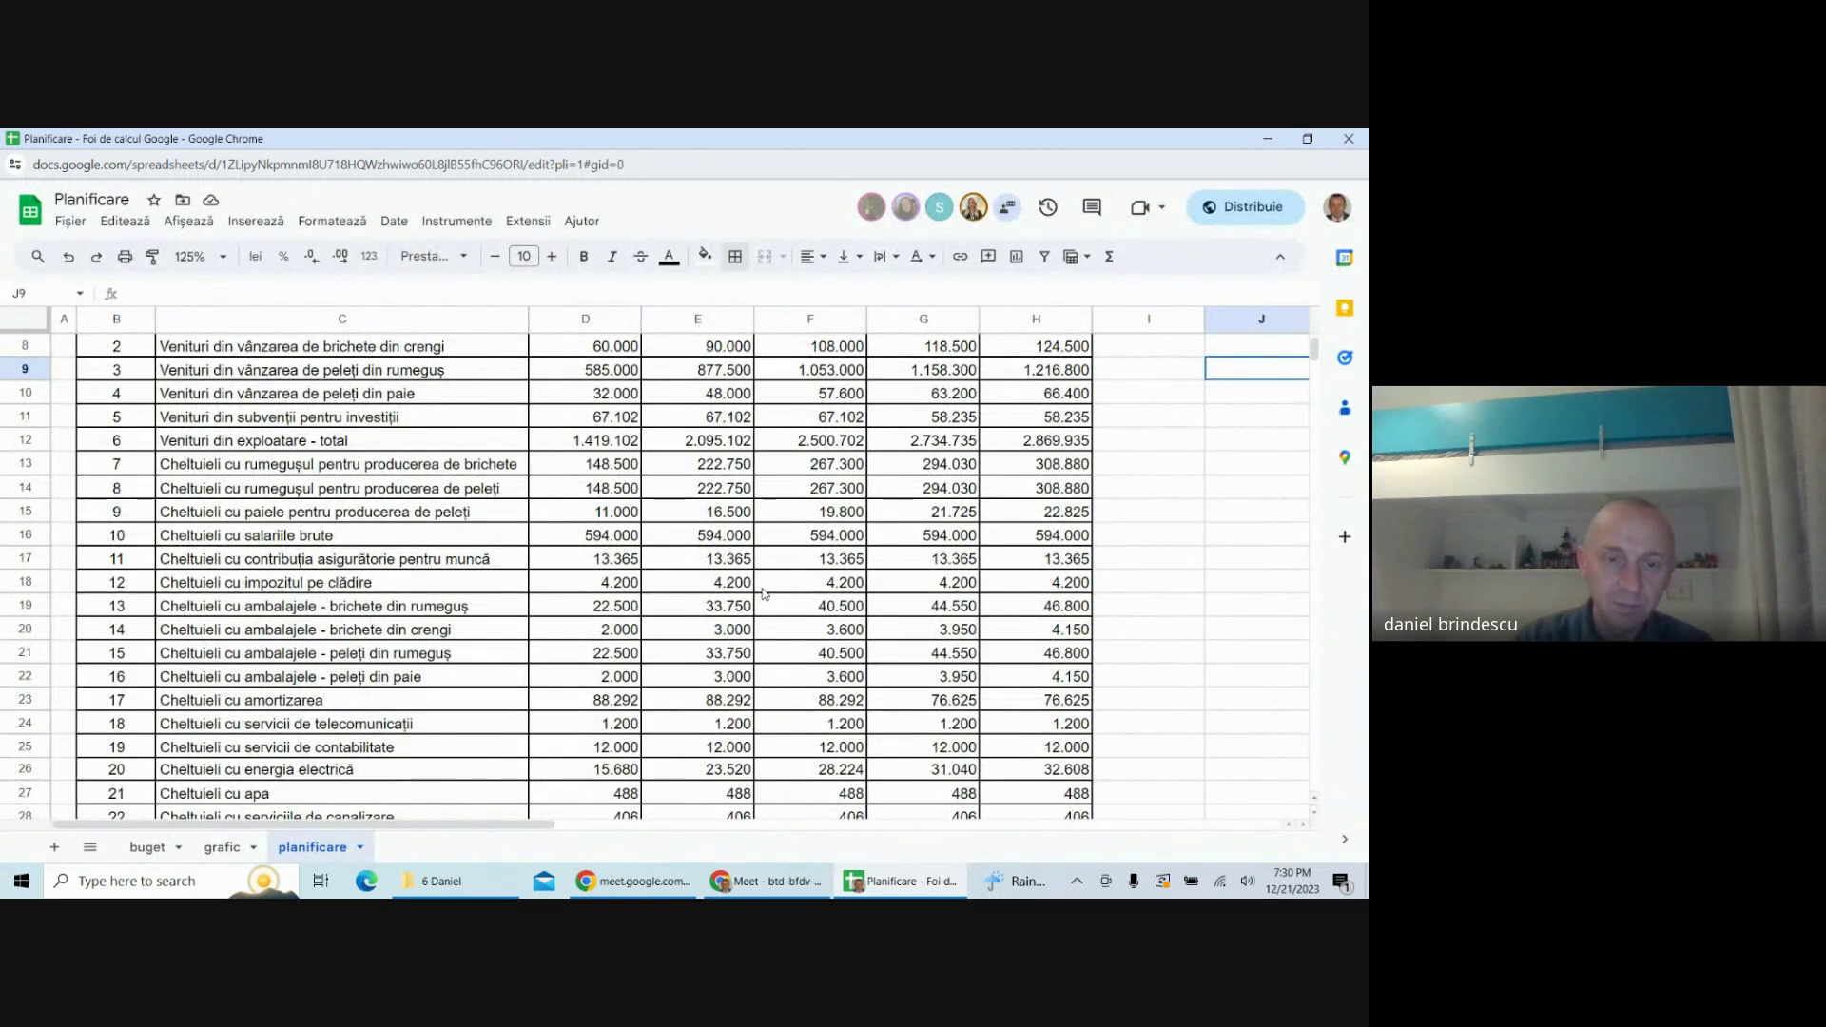
click(564, 655)
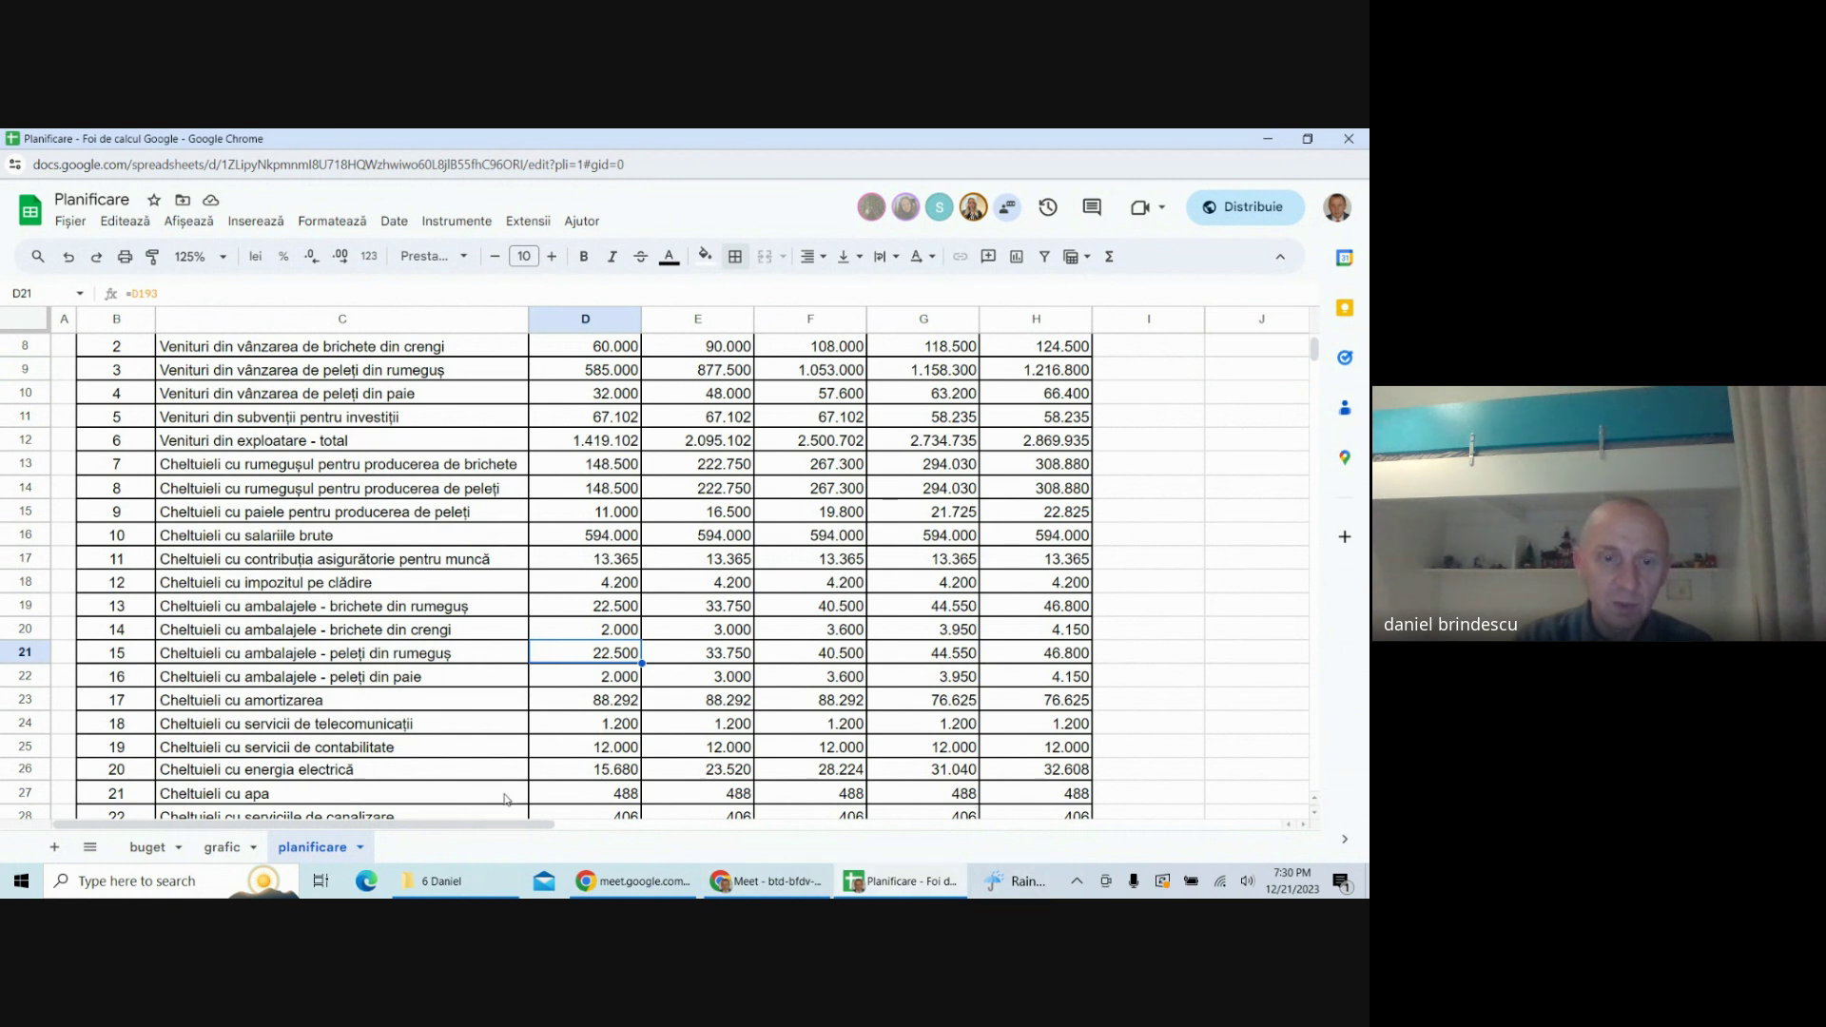
click(582, 722)
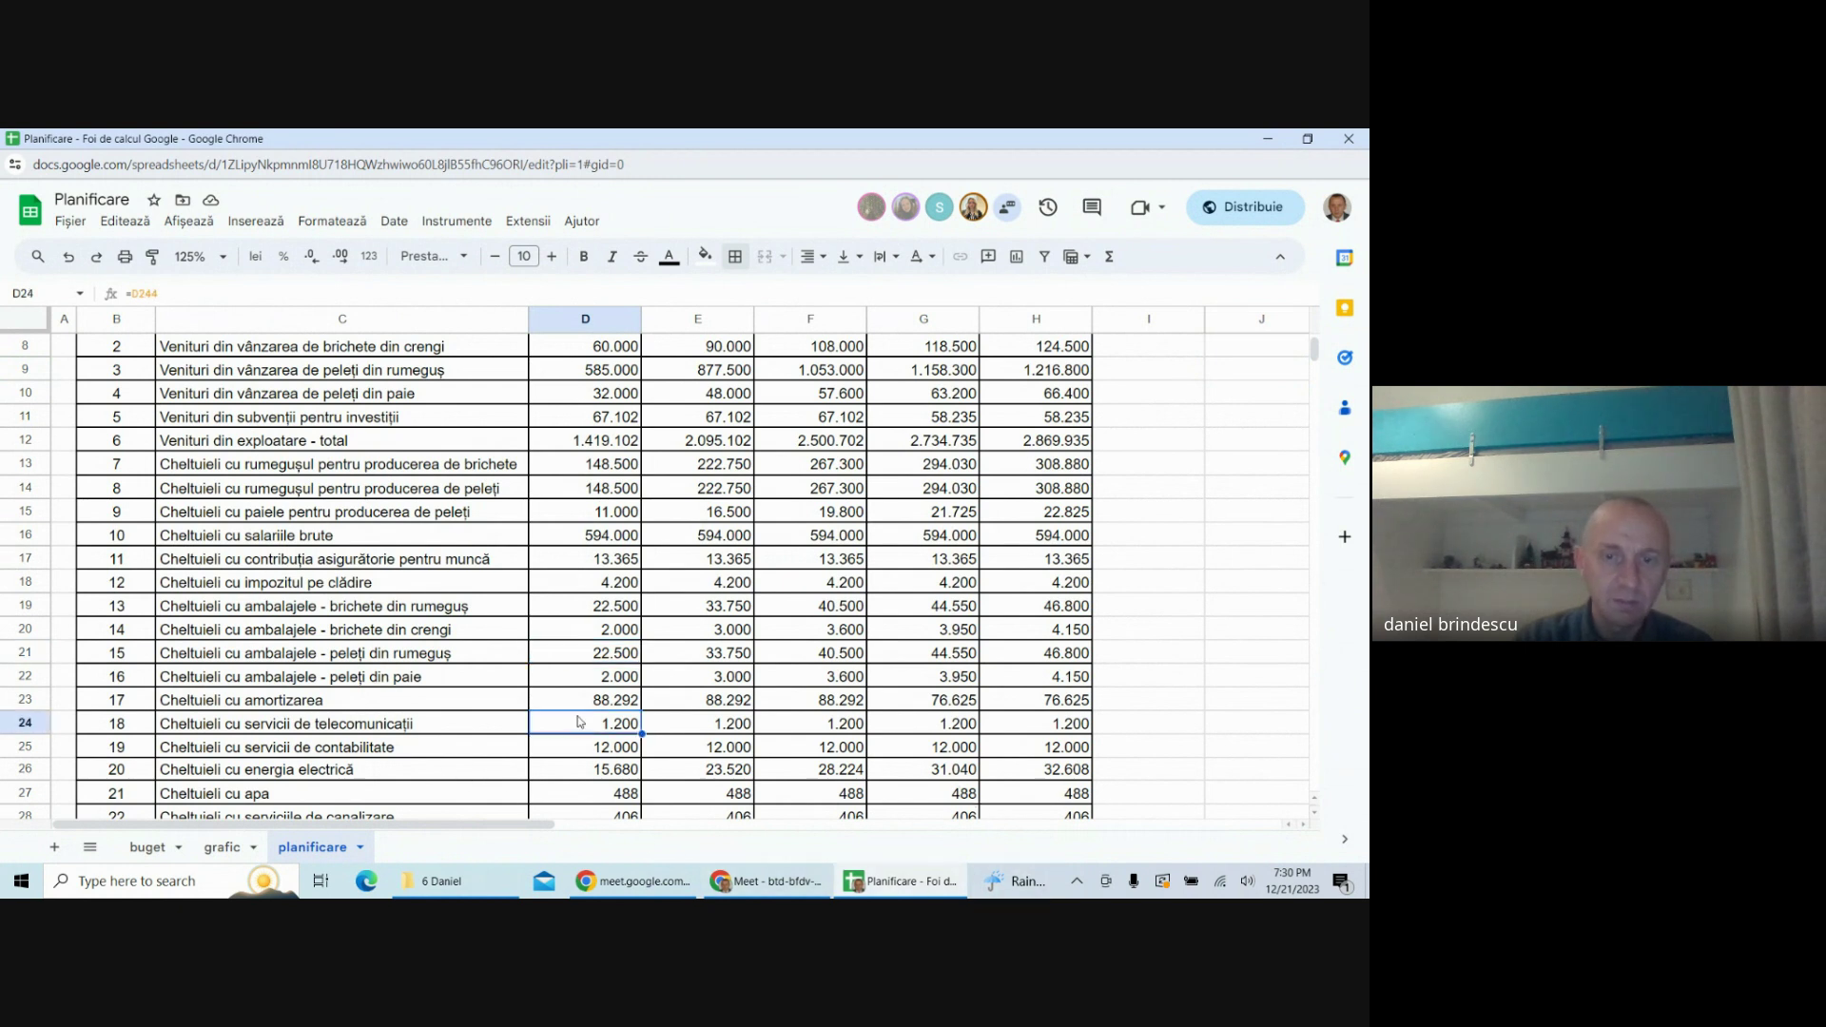
click(360, 847)
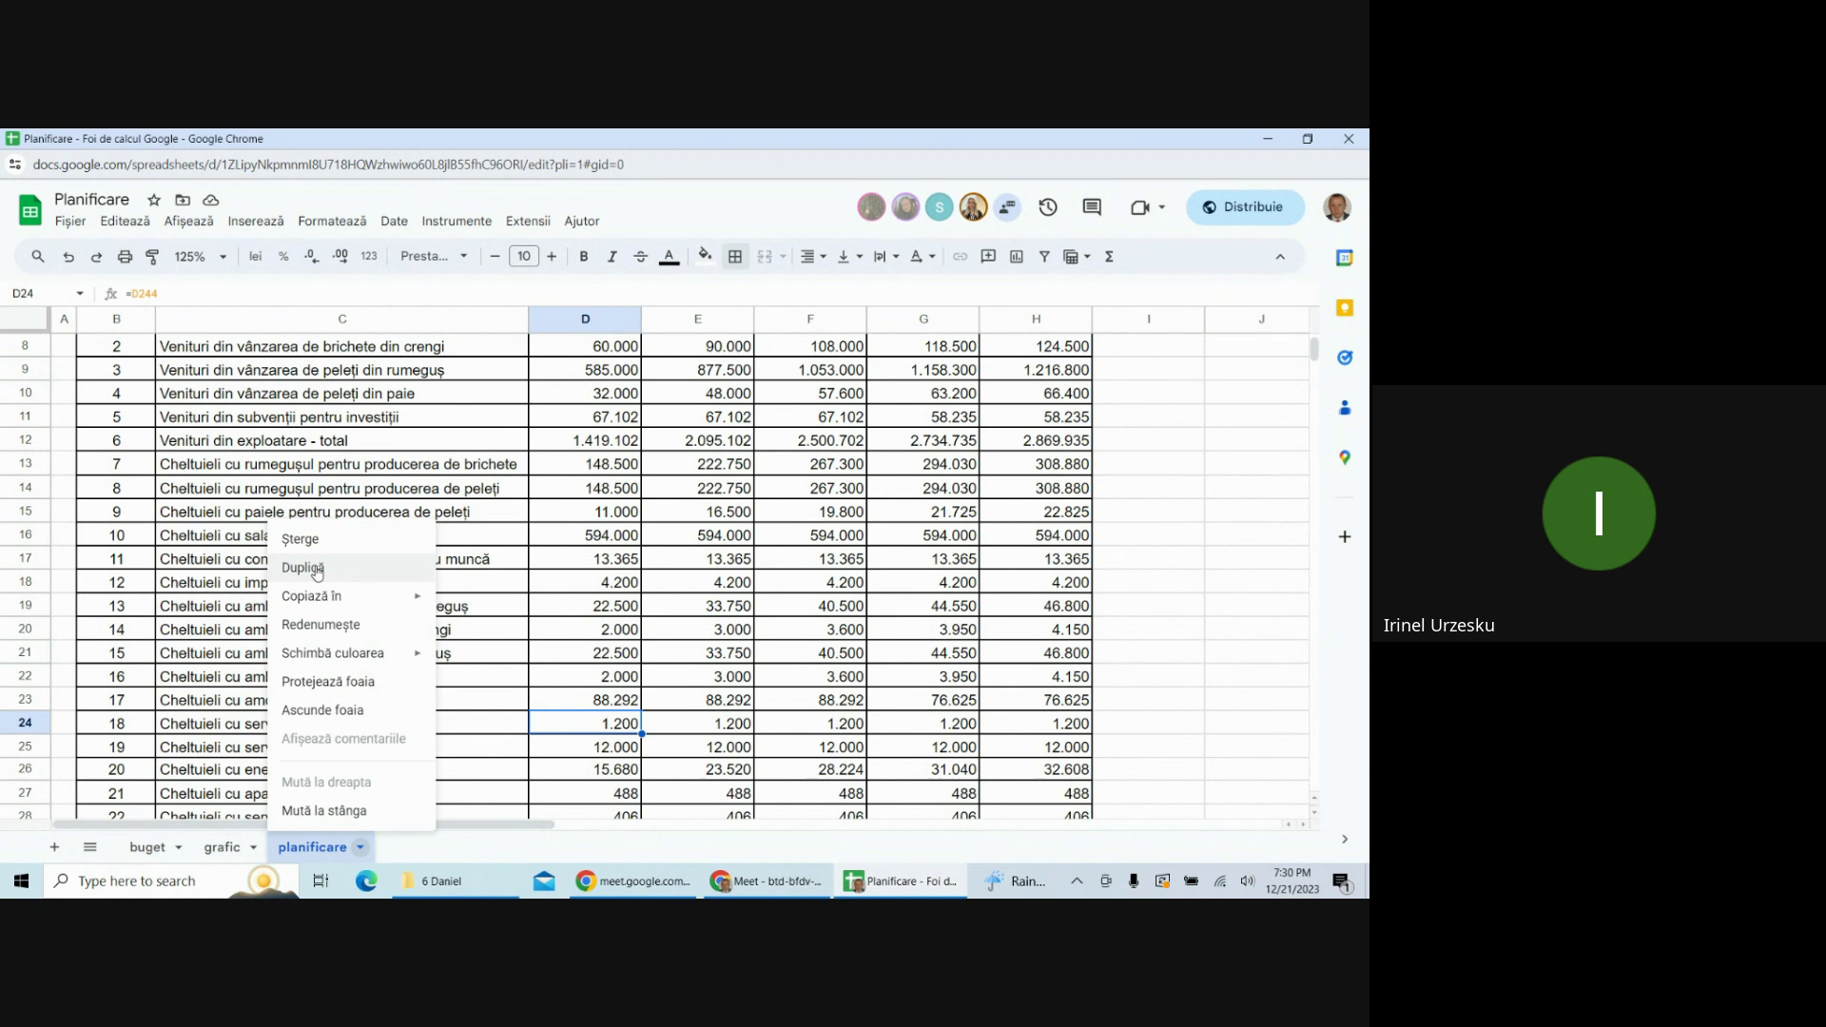
click(684, 635)
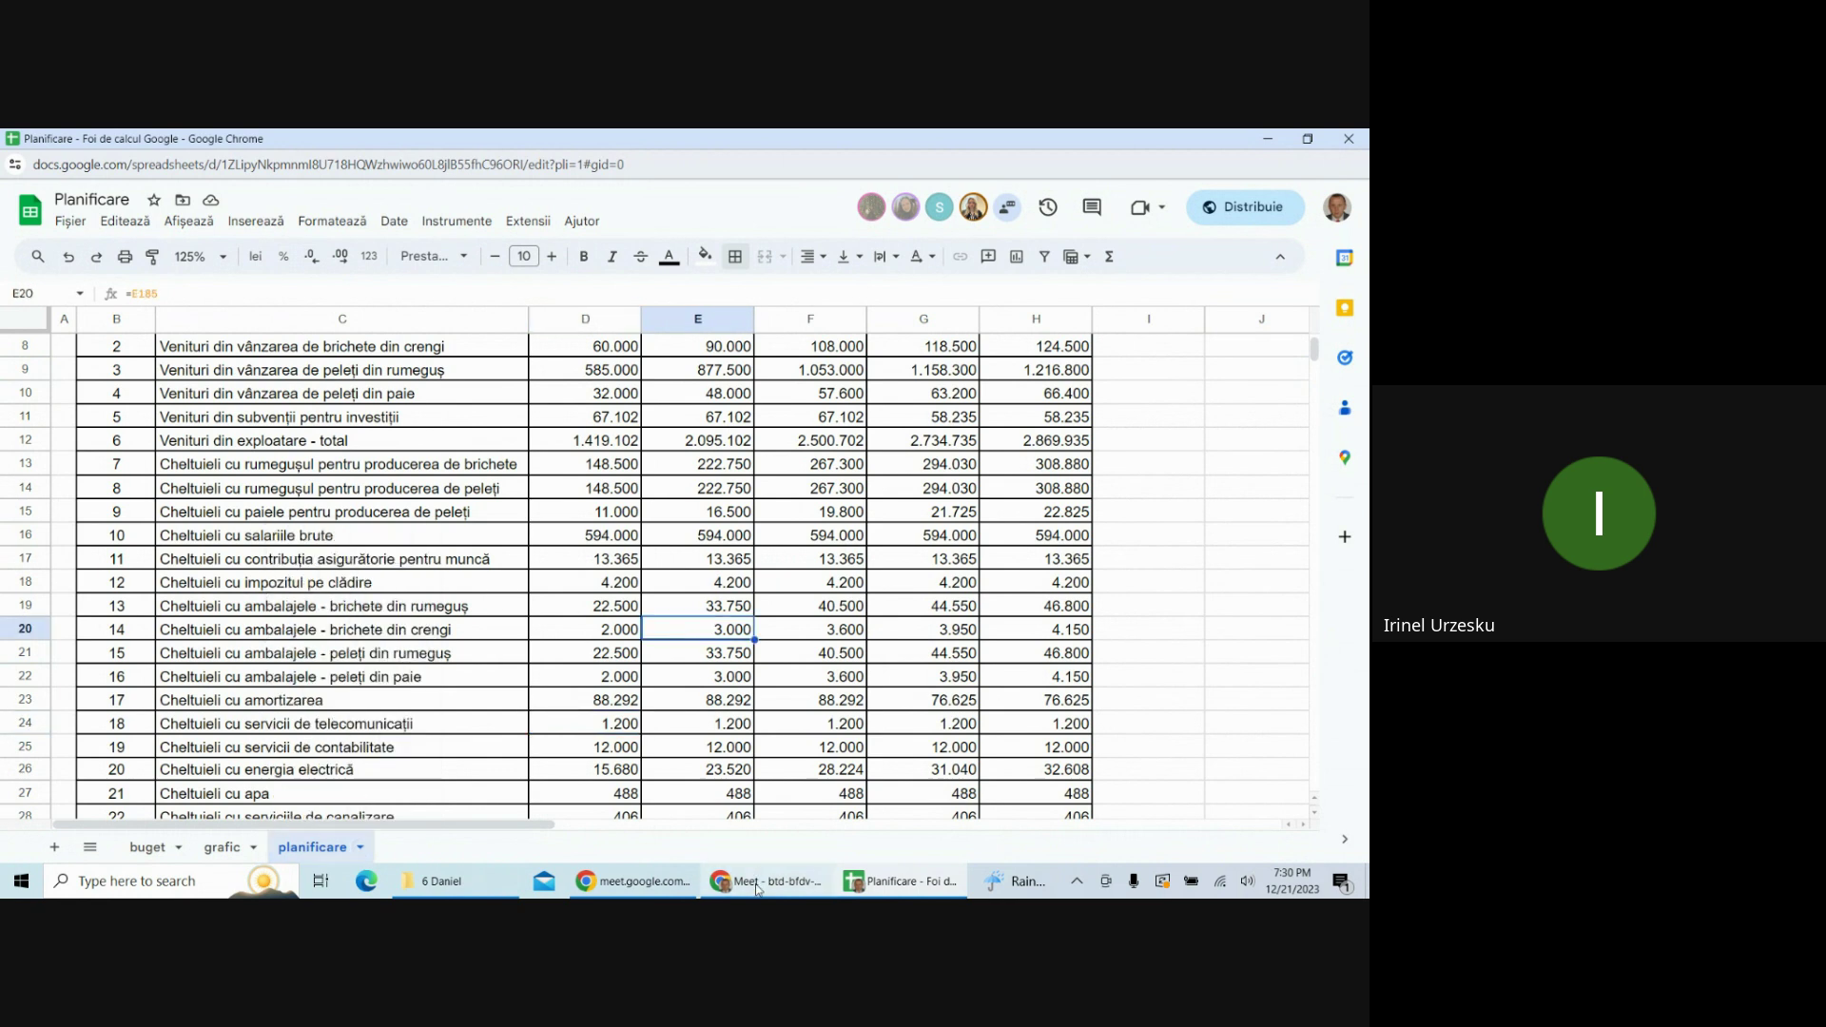
click(758, 884)
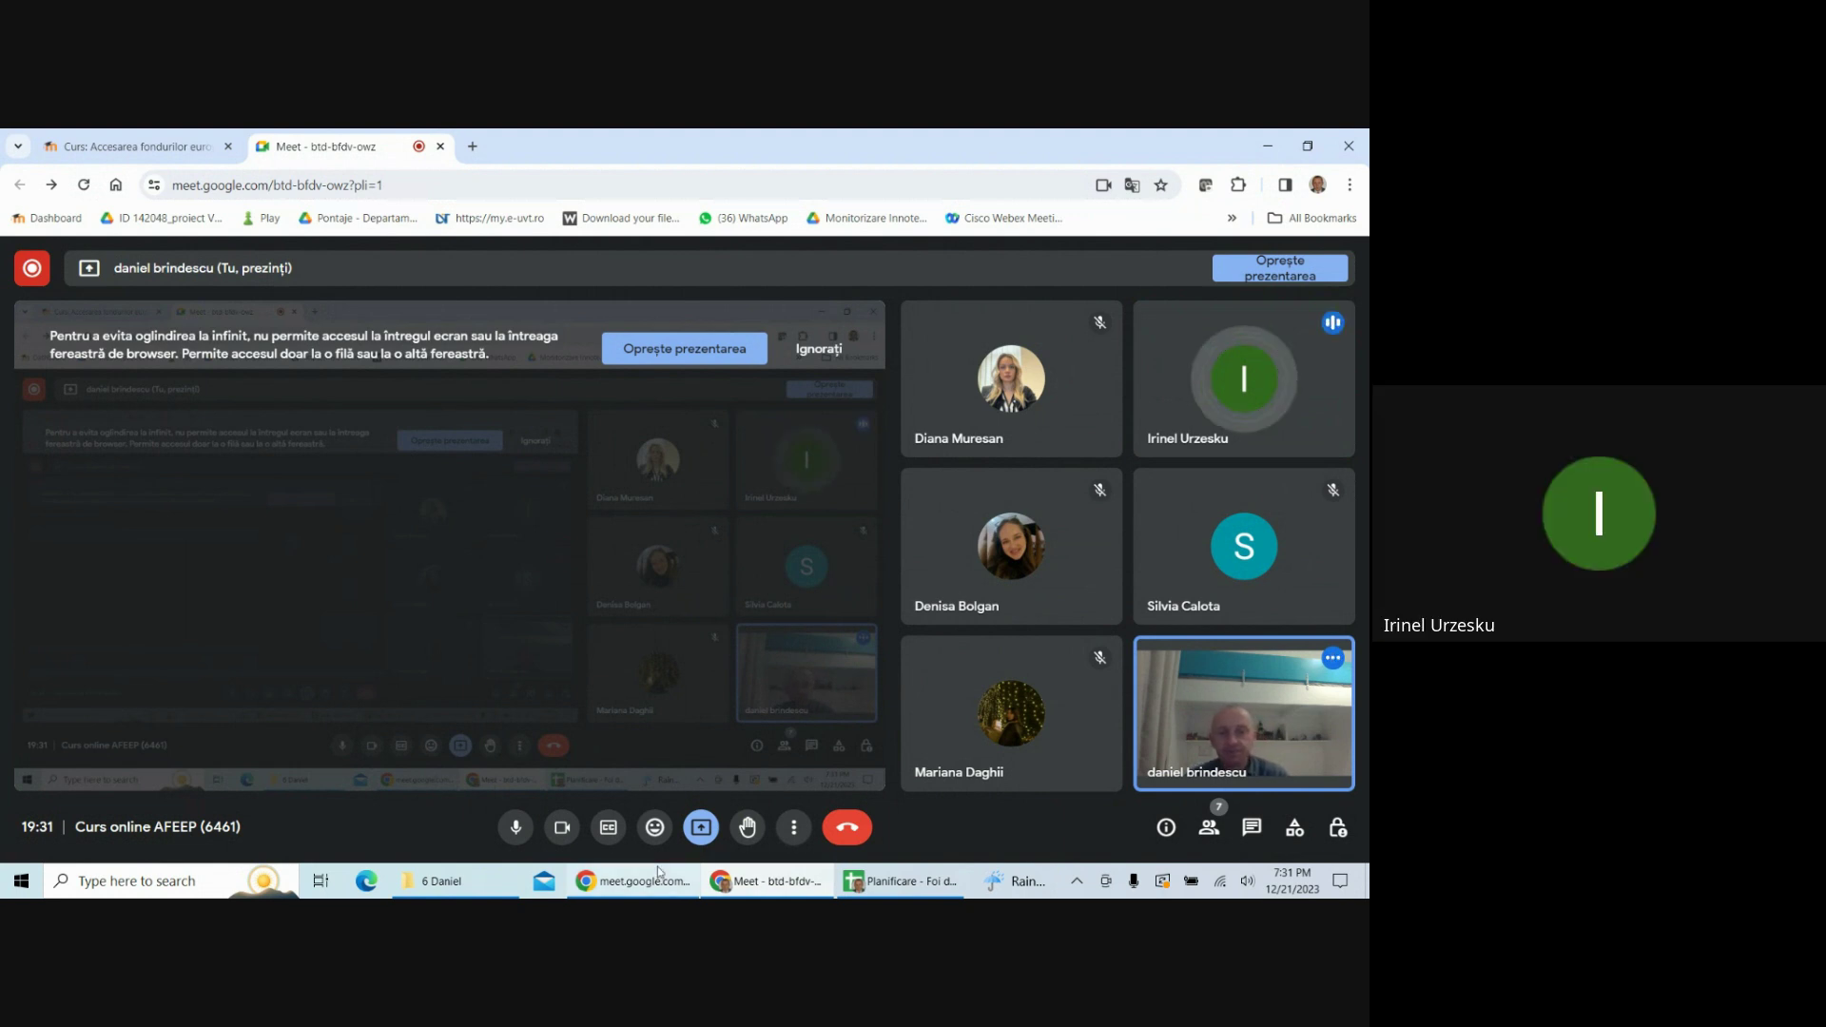
- Return to the Planificare spreadsheet and duplicate the planificare sheet within the same file
click(902, 881)
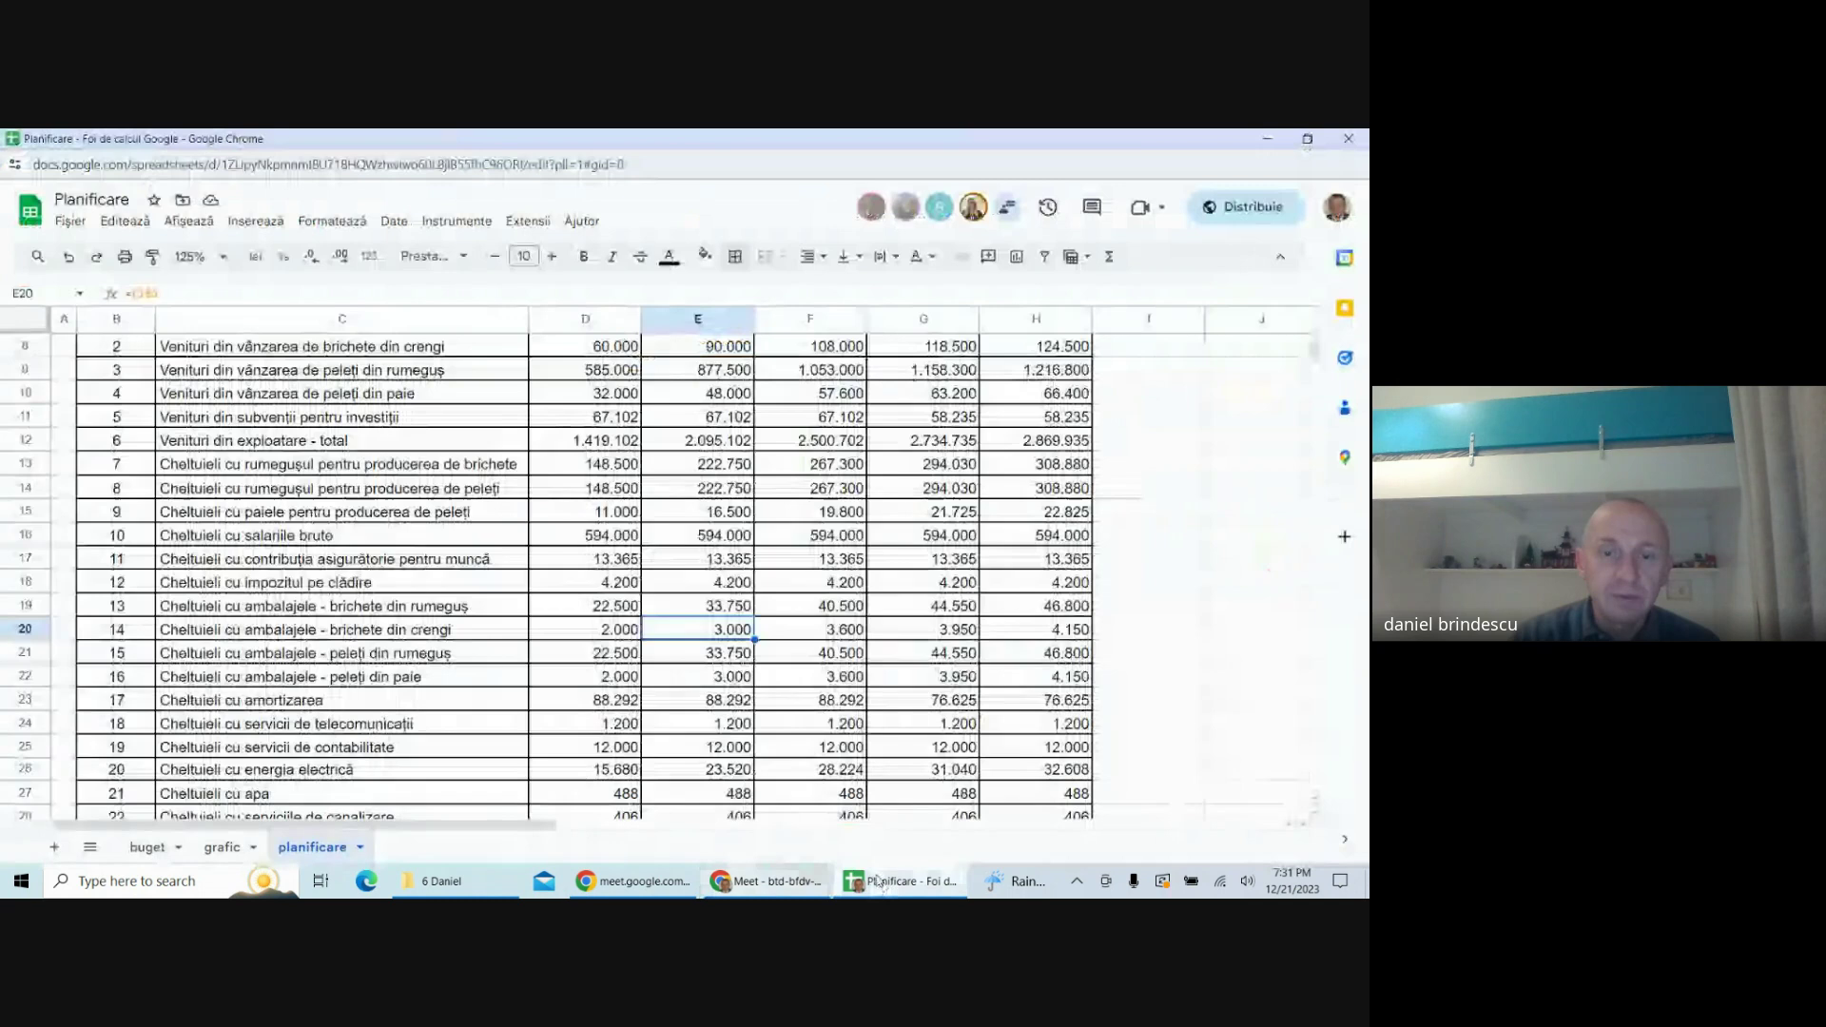
click(359, 847)
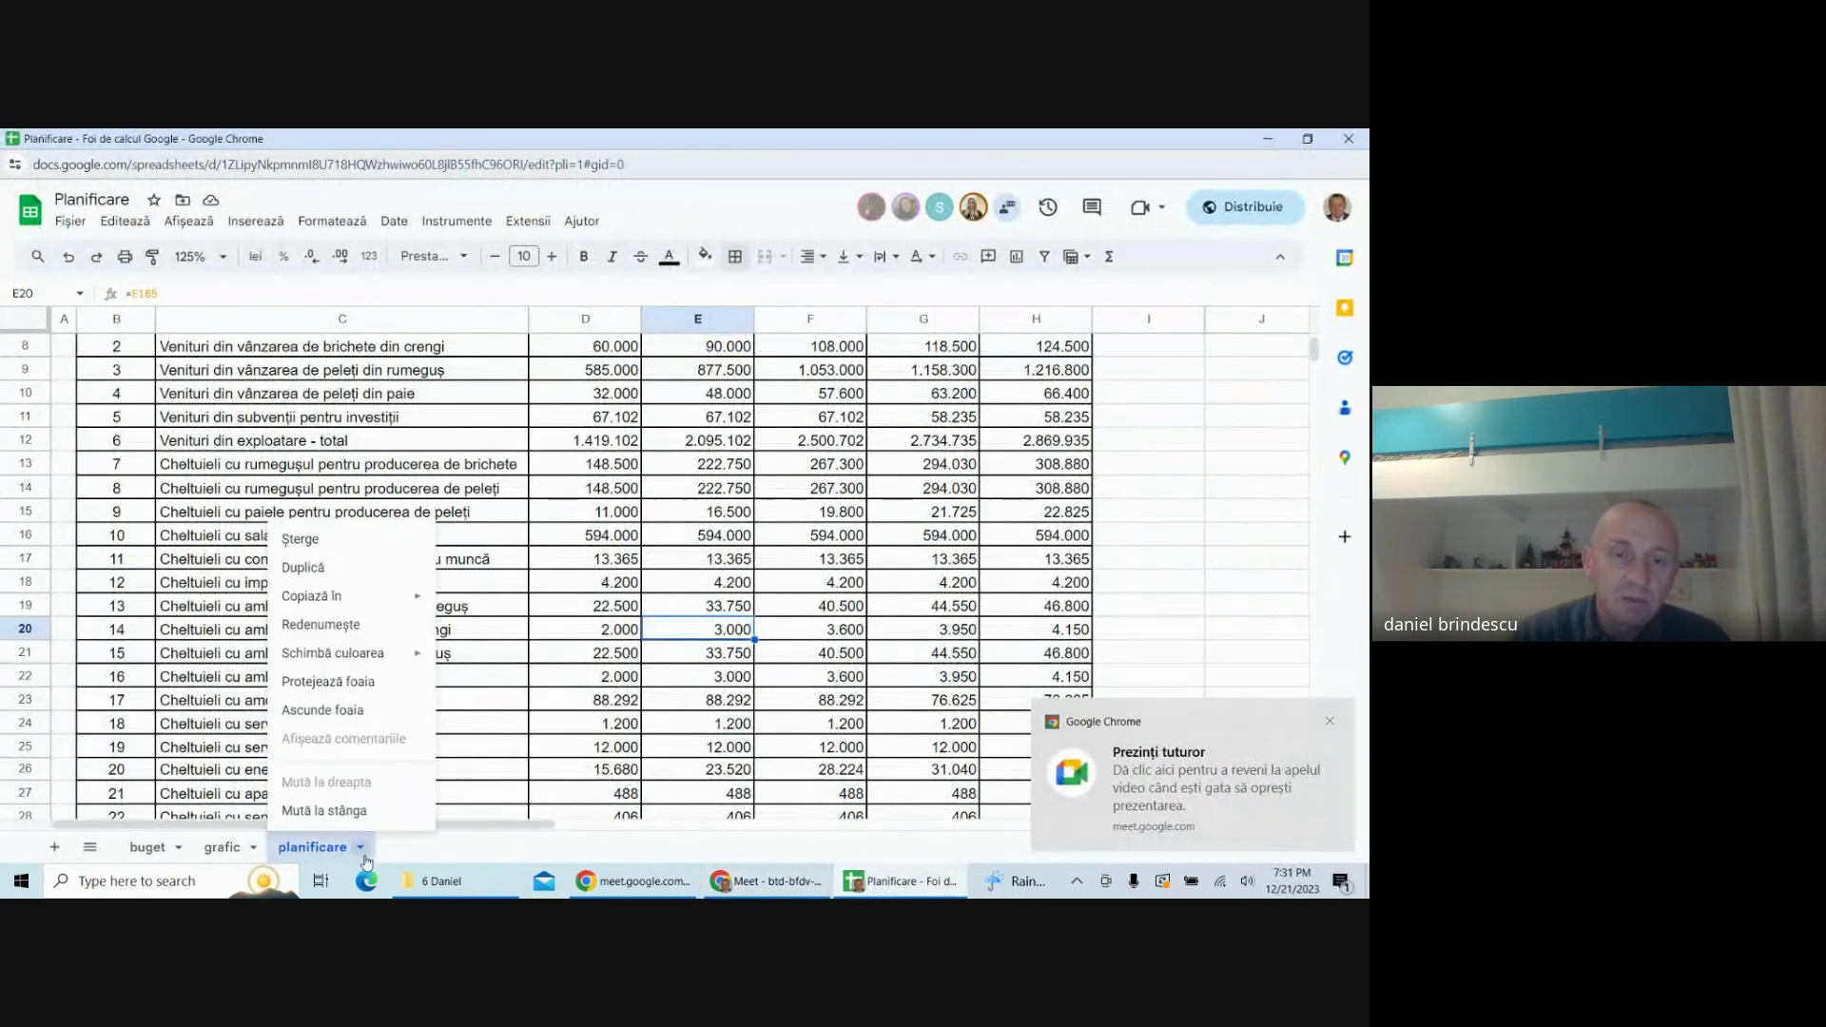
click(314, 568)
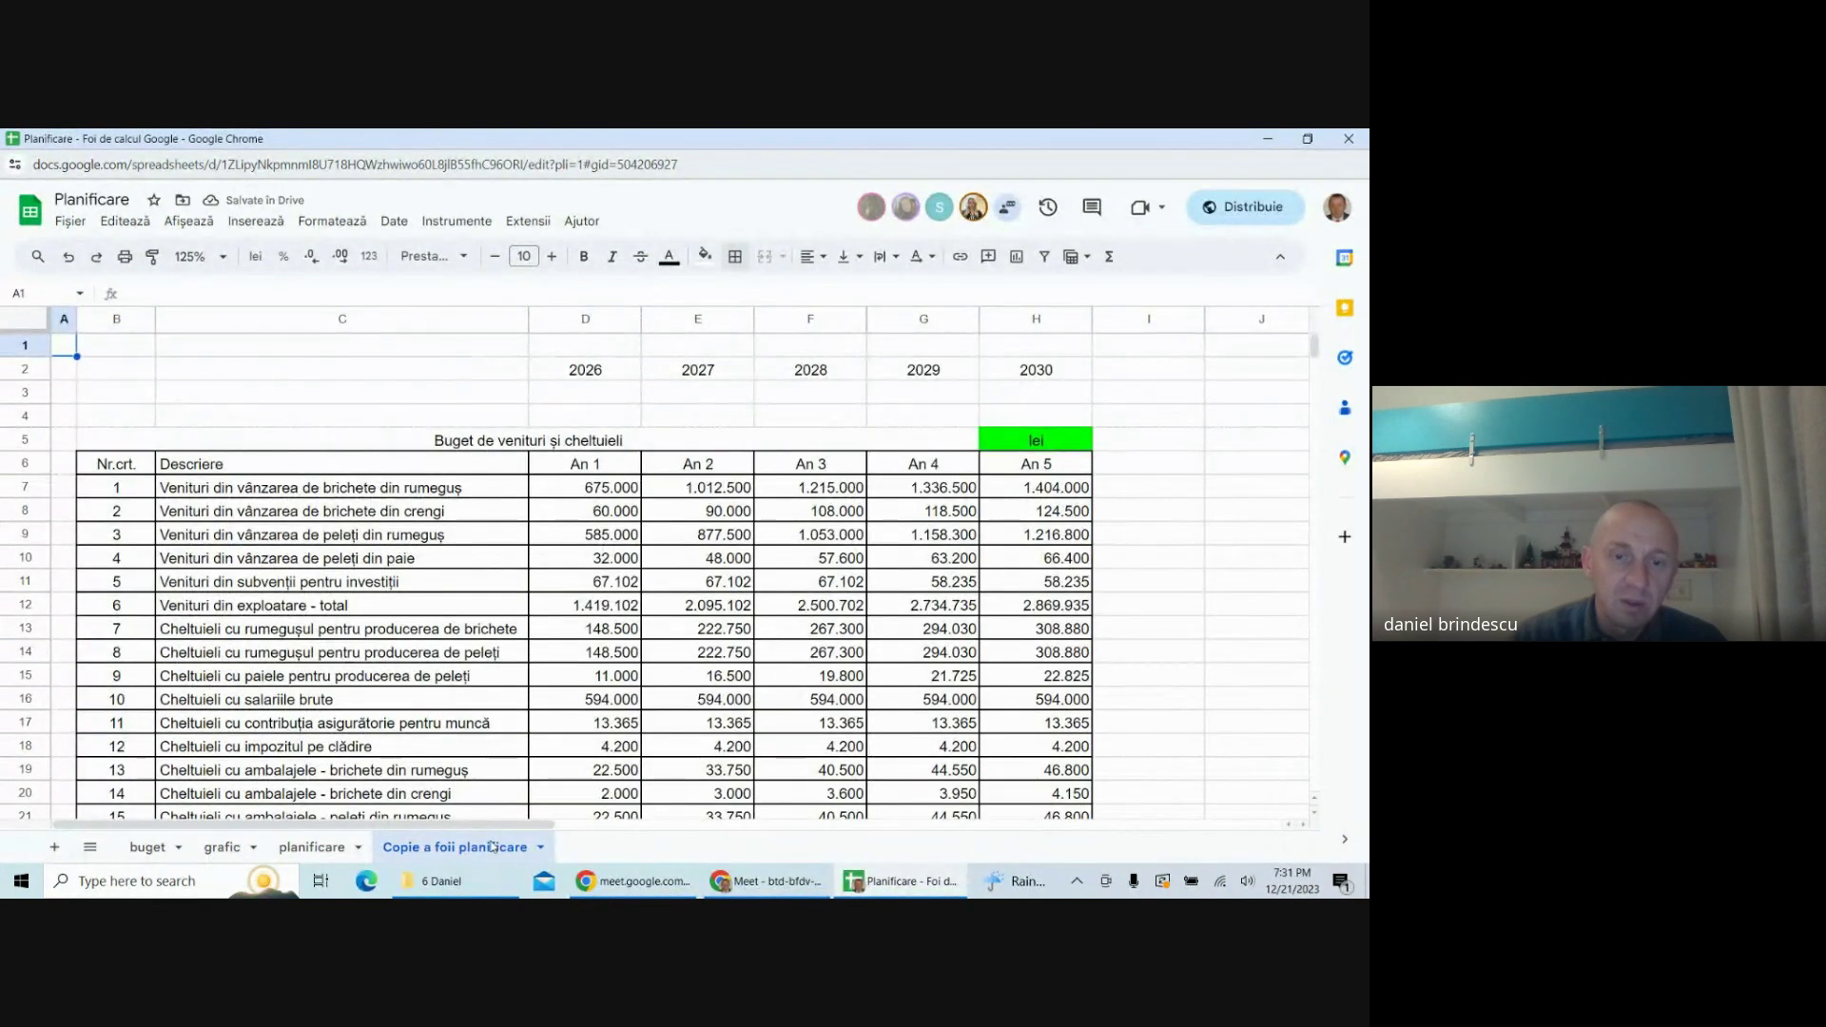
- Look through the duplicated sheet from the budget down to the sawdust and branch briquette revenue tables
click(1036, 629)
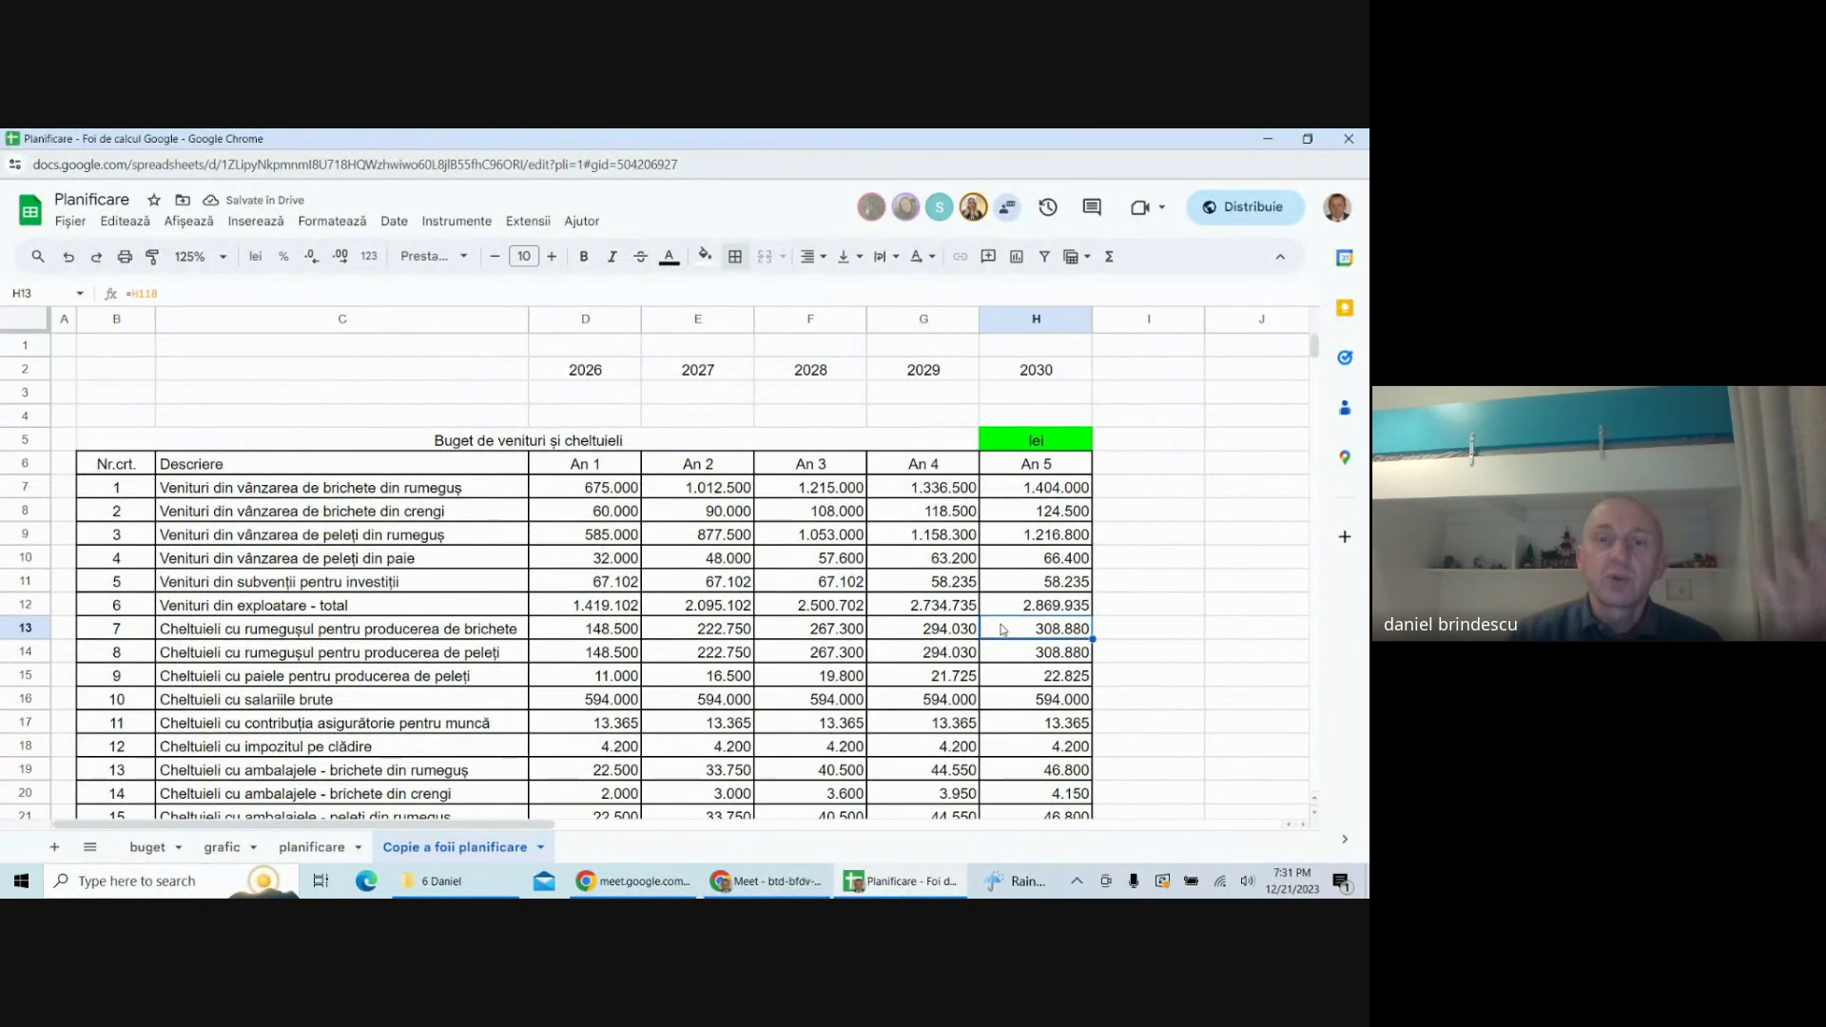
scroll(789, 652, down, 5)
scroll(789, 652, down, 10)
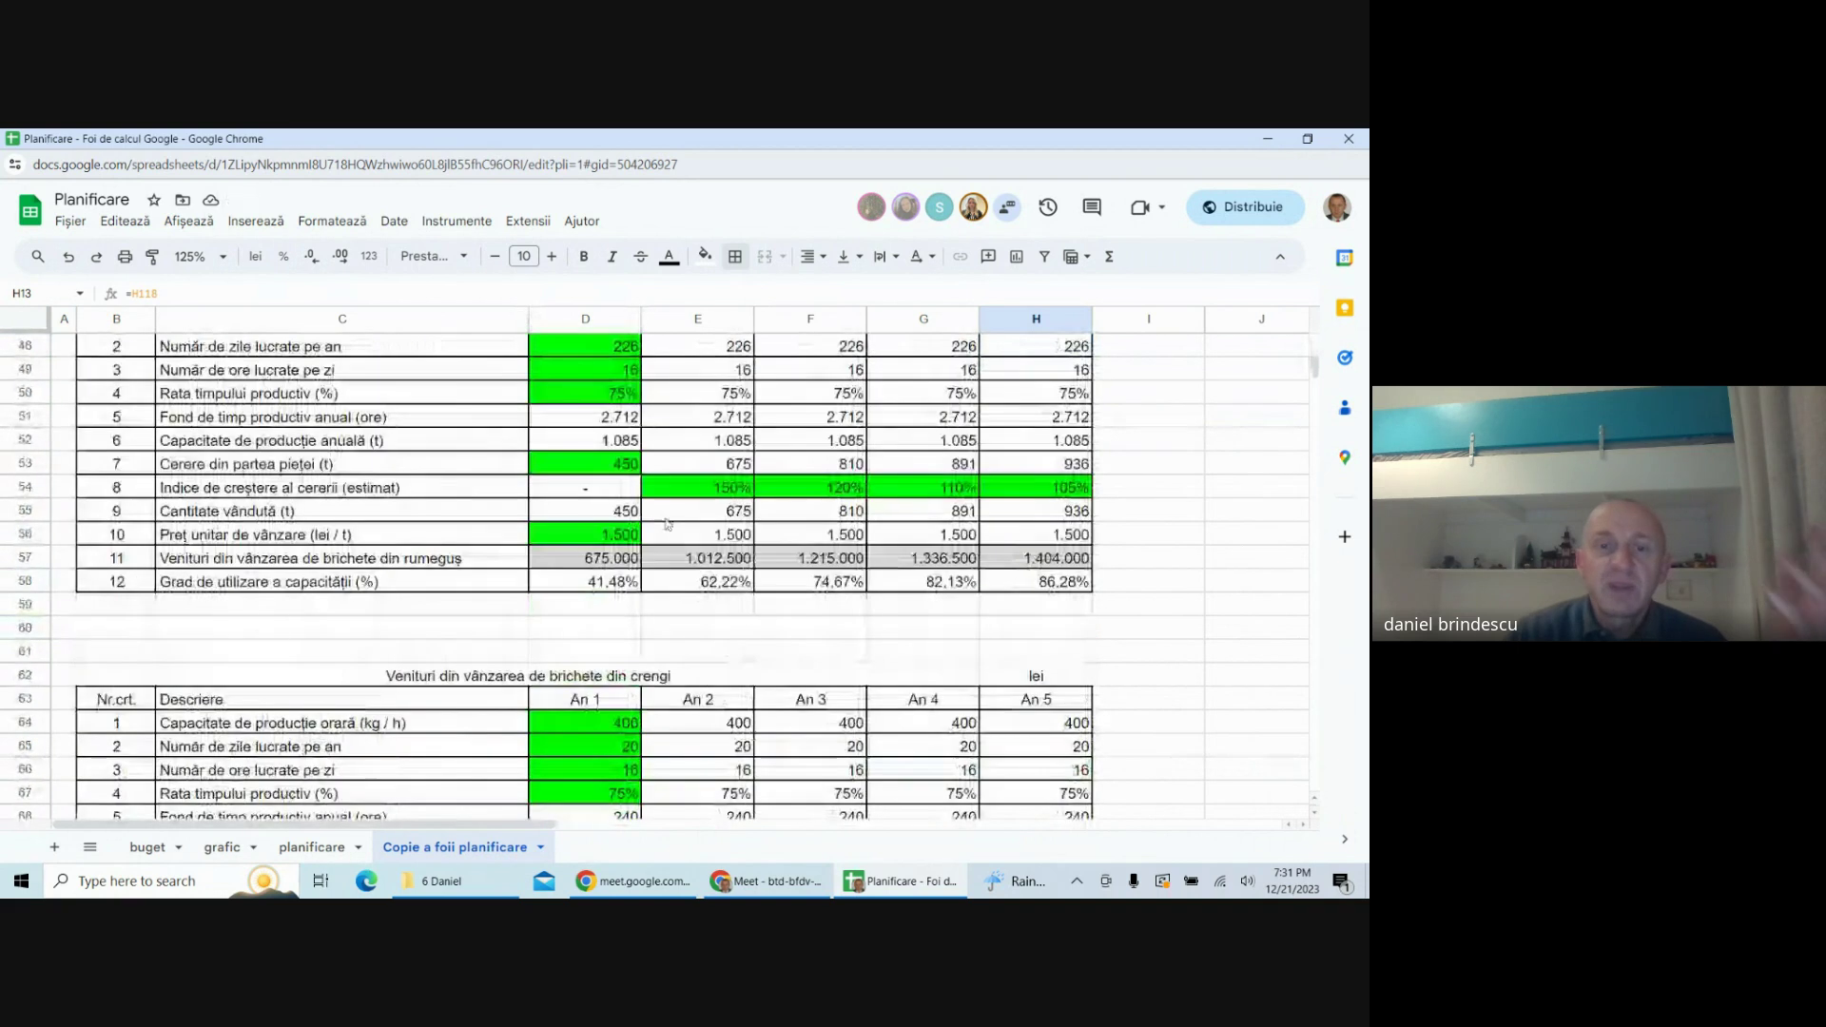
scroll(649, 637, up, 4)
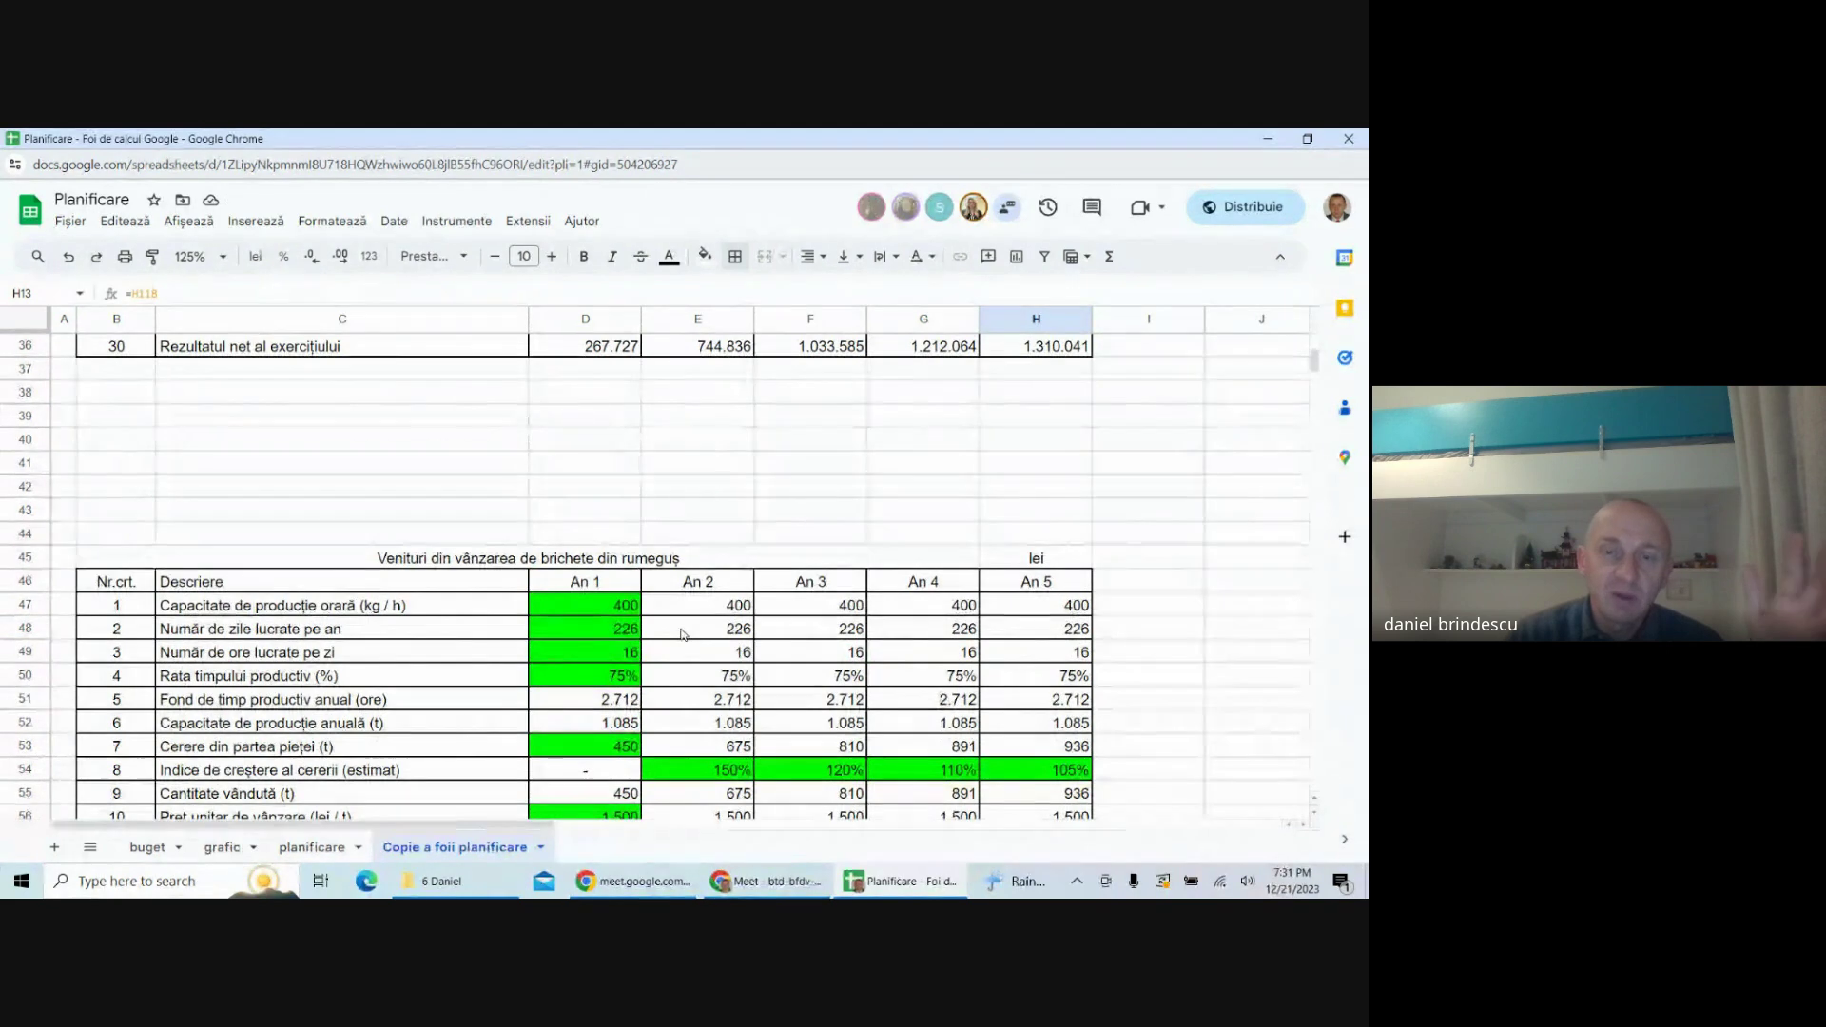
click(830, 486)
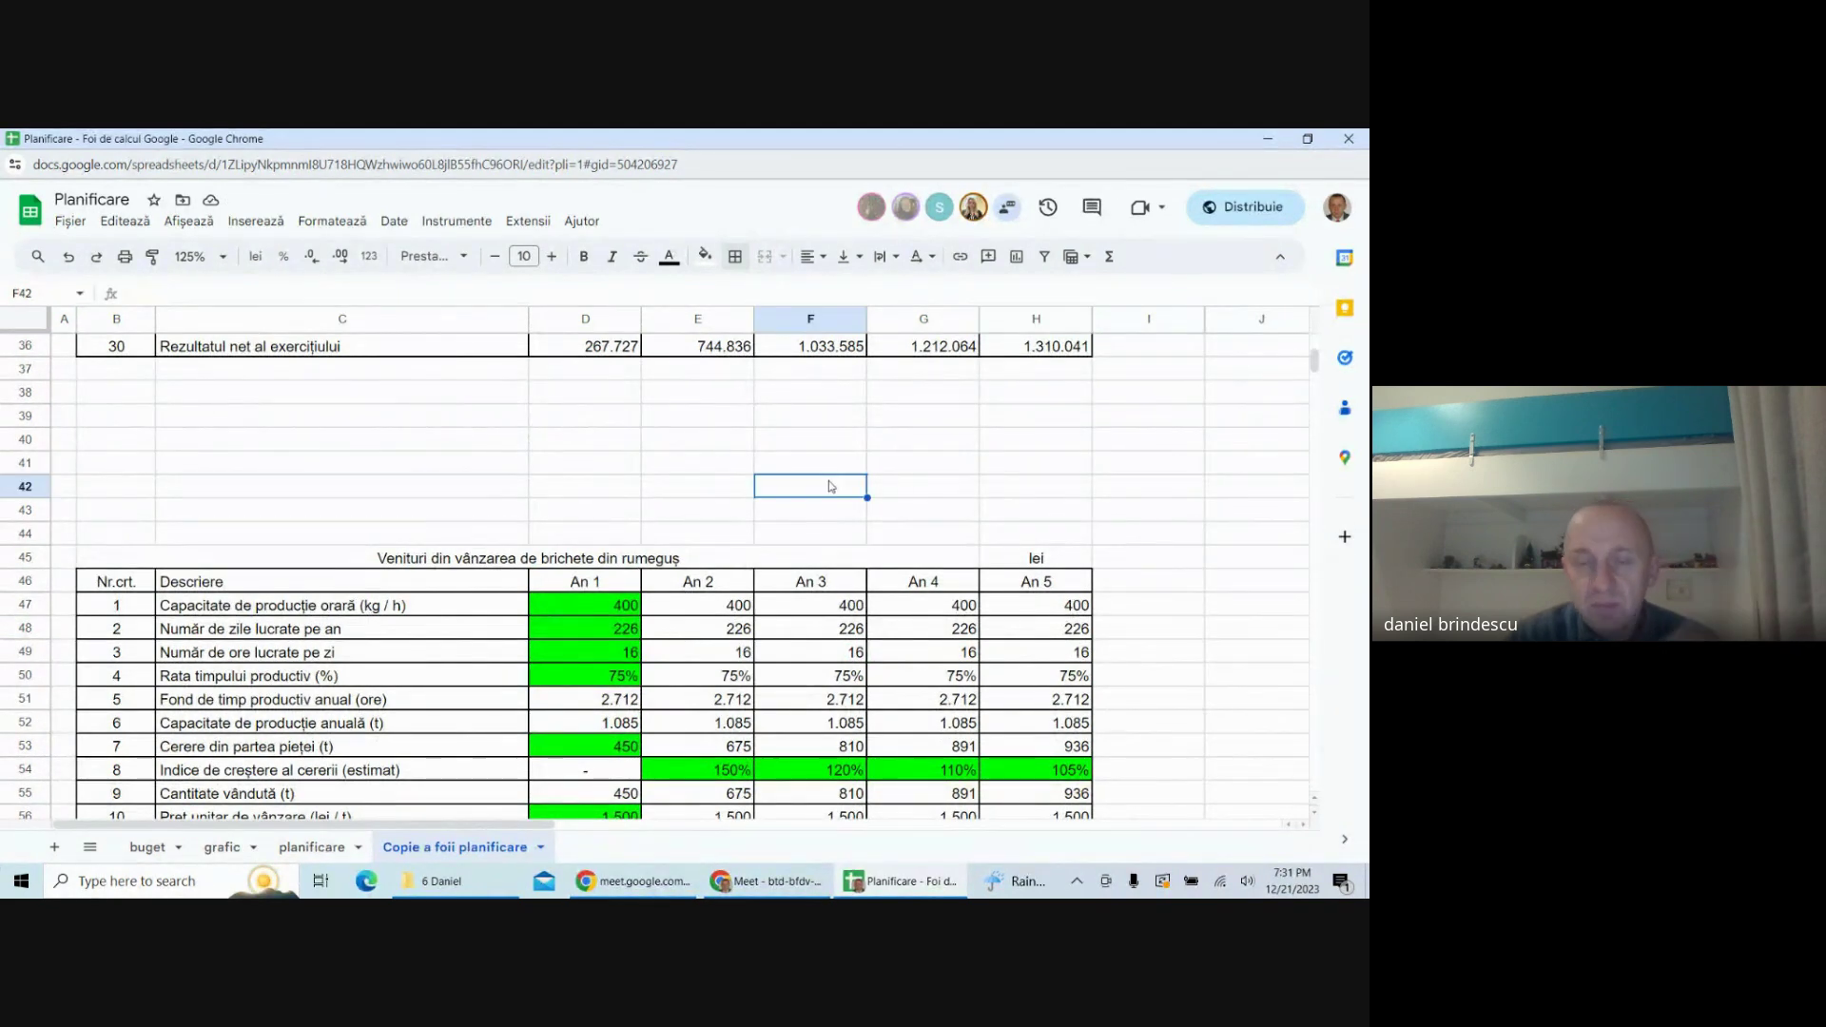
click(752, 881)
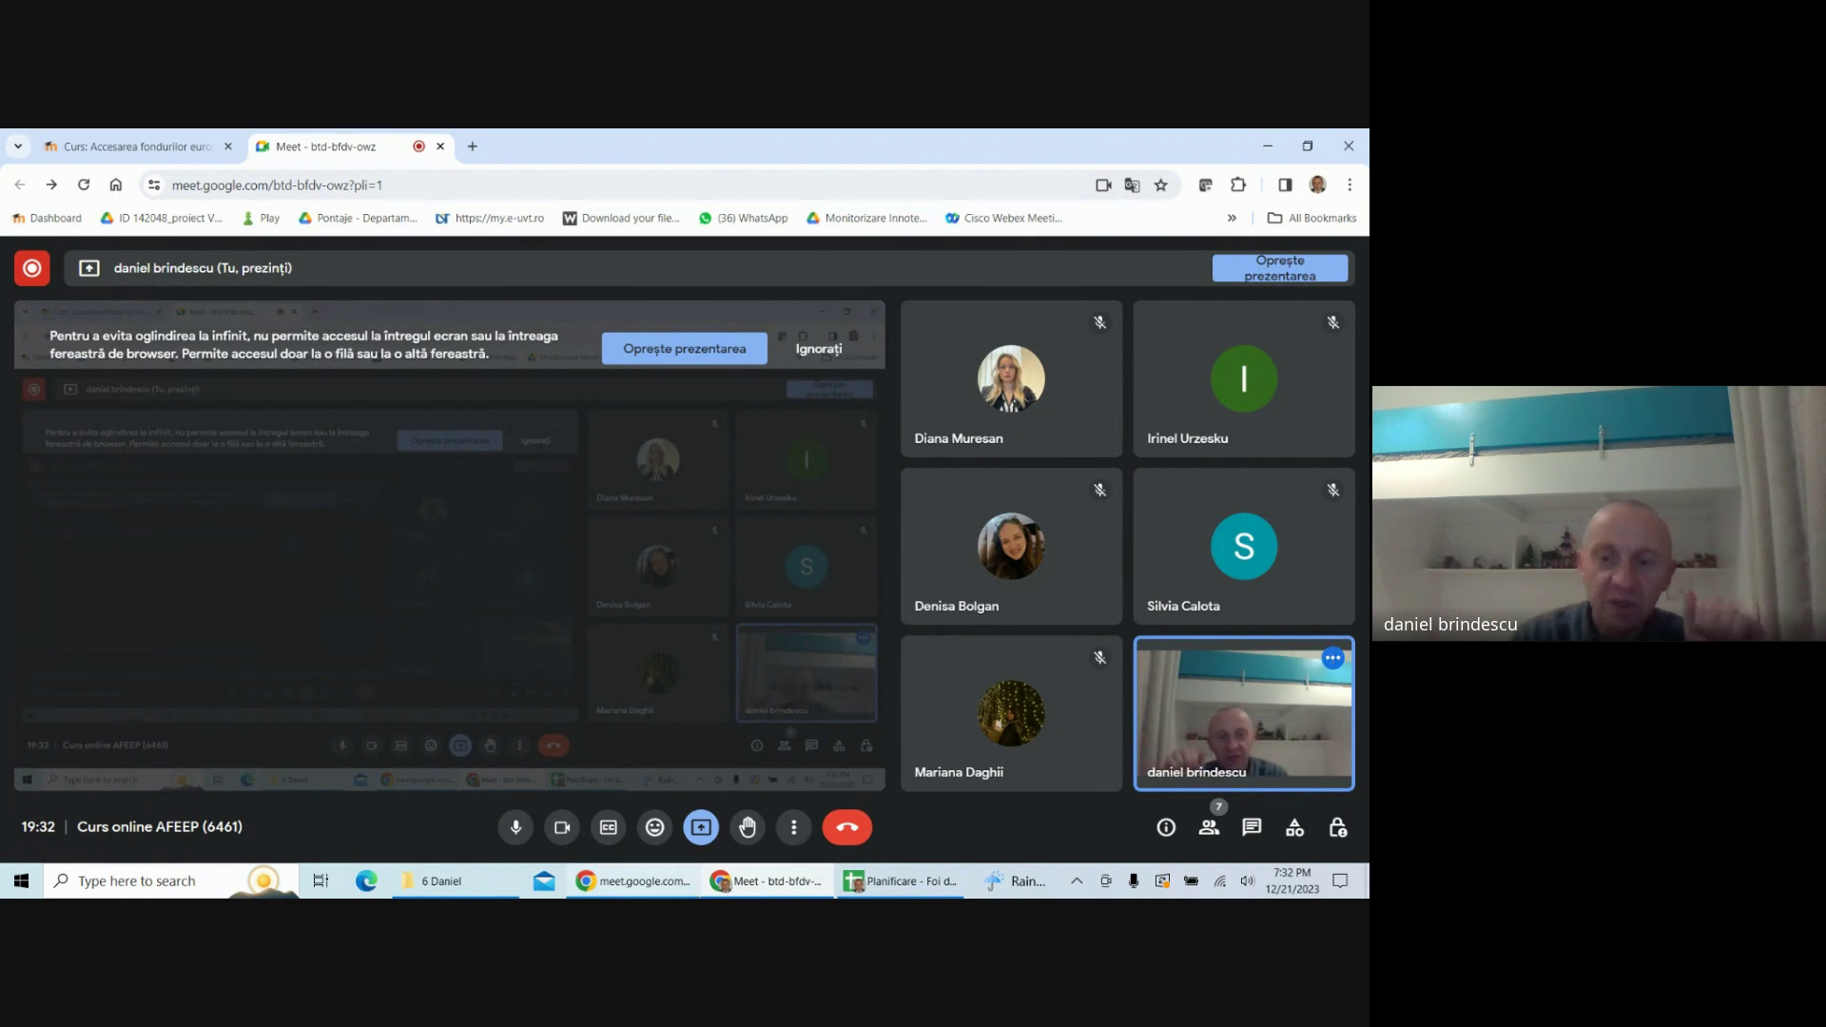
click(932, 886)
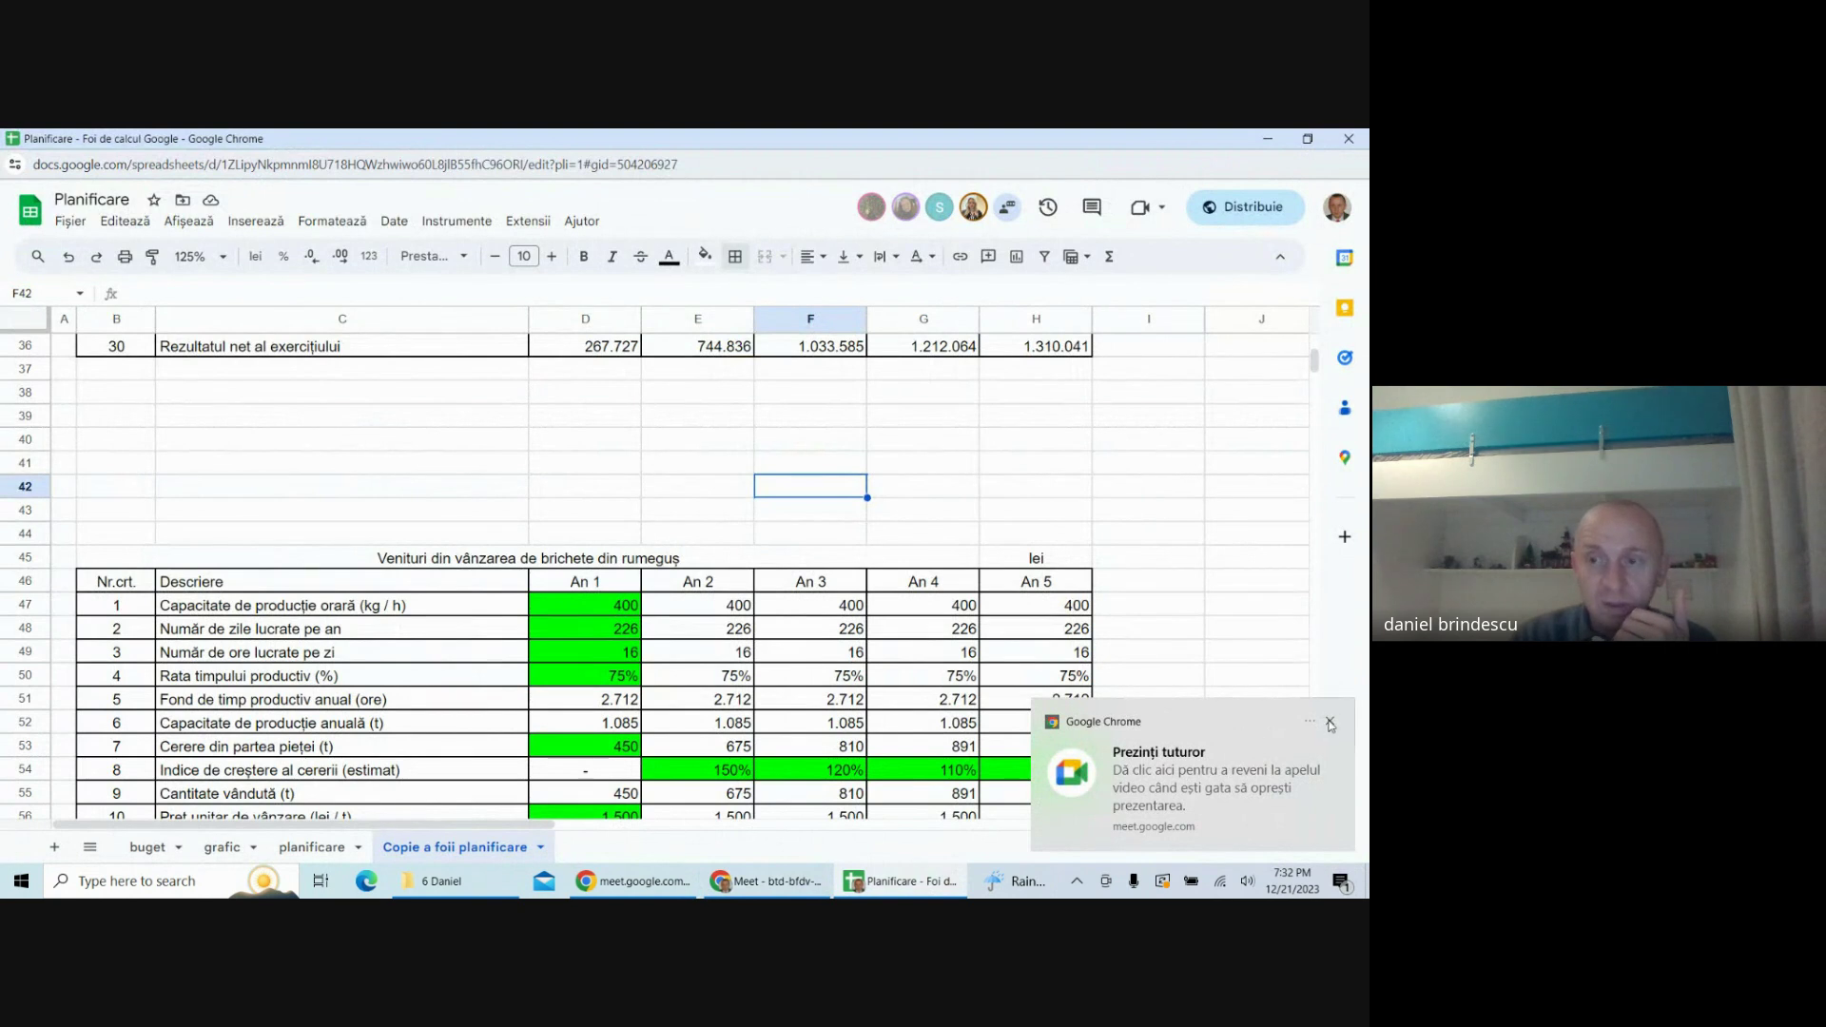
click(1330, 723)
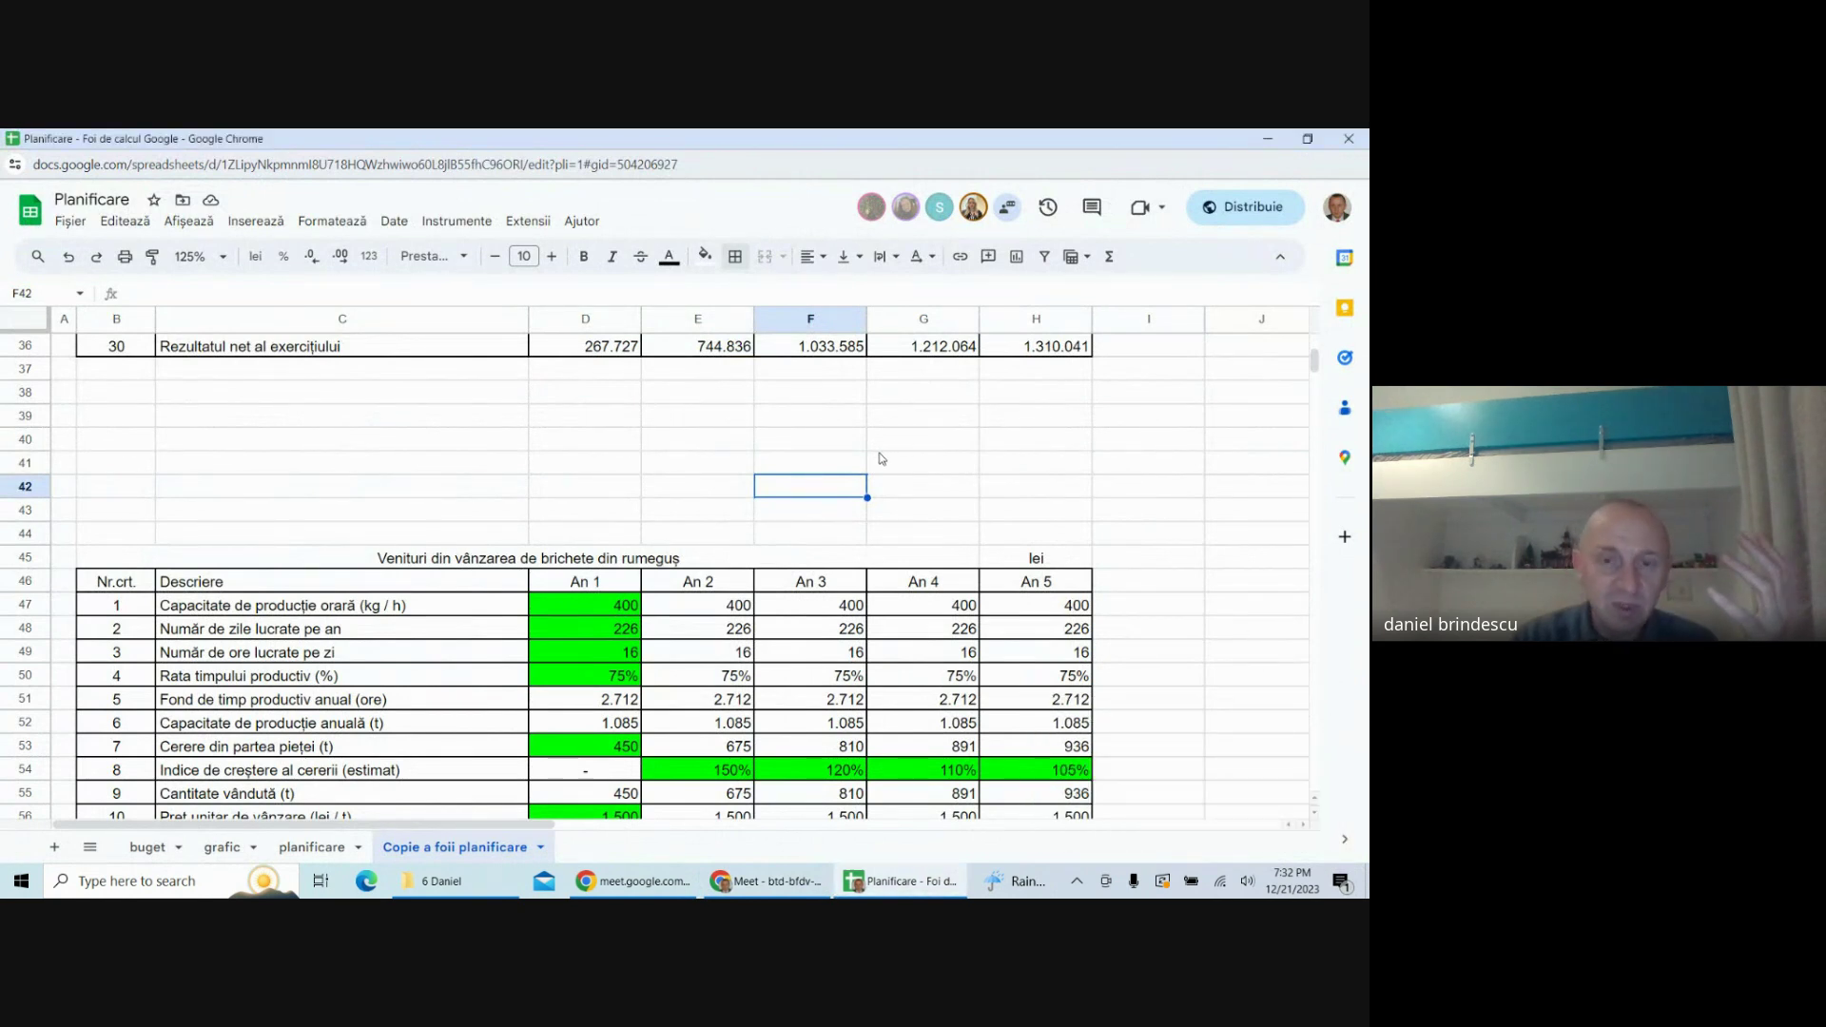
- Examine the green input cells in the sawdust briquette revenue table, including the An 1 productive time rate, and the tables down to gross salaries
click(935, 476)
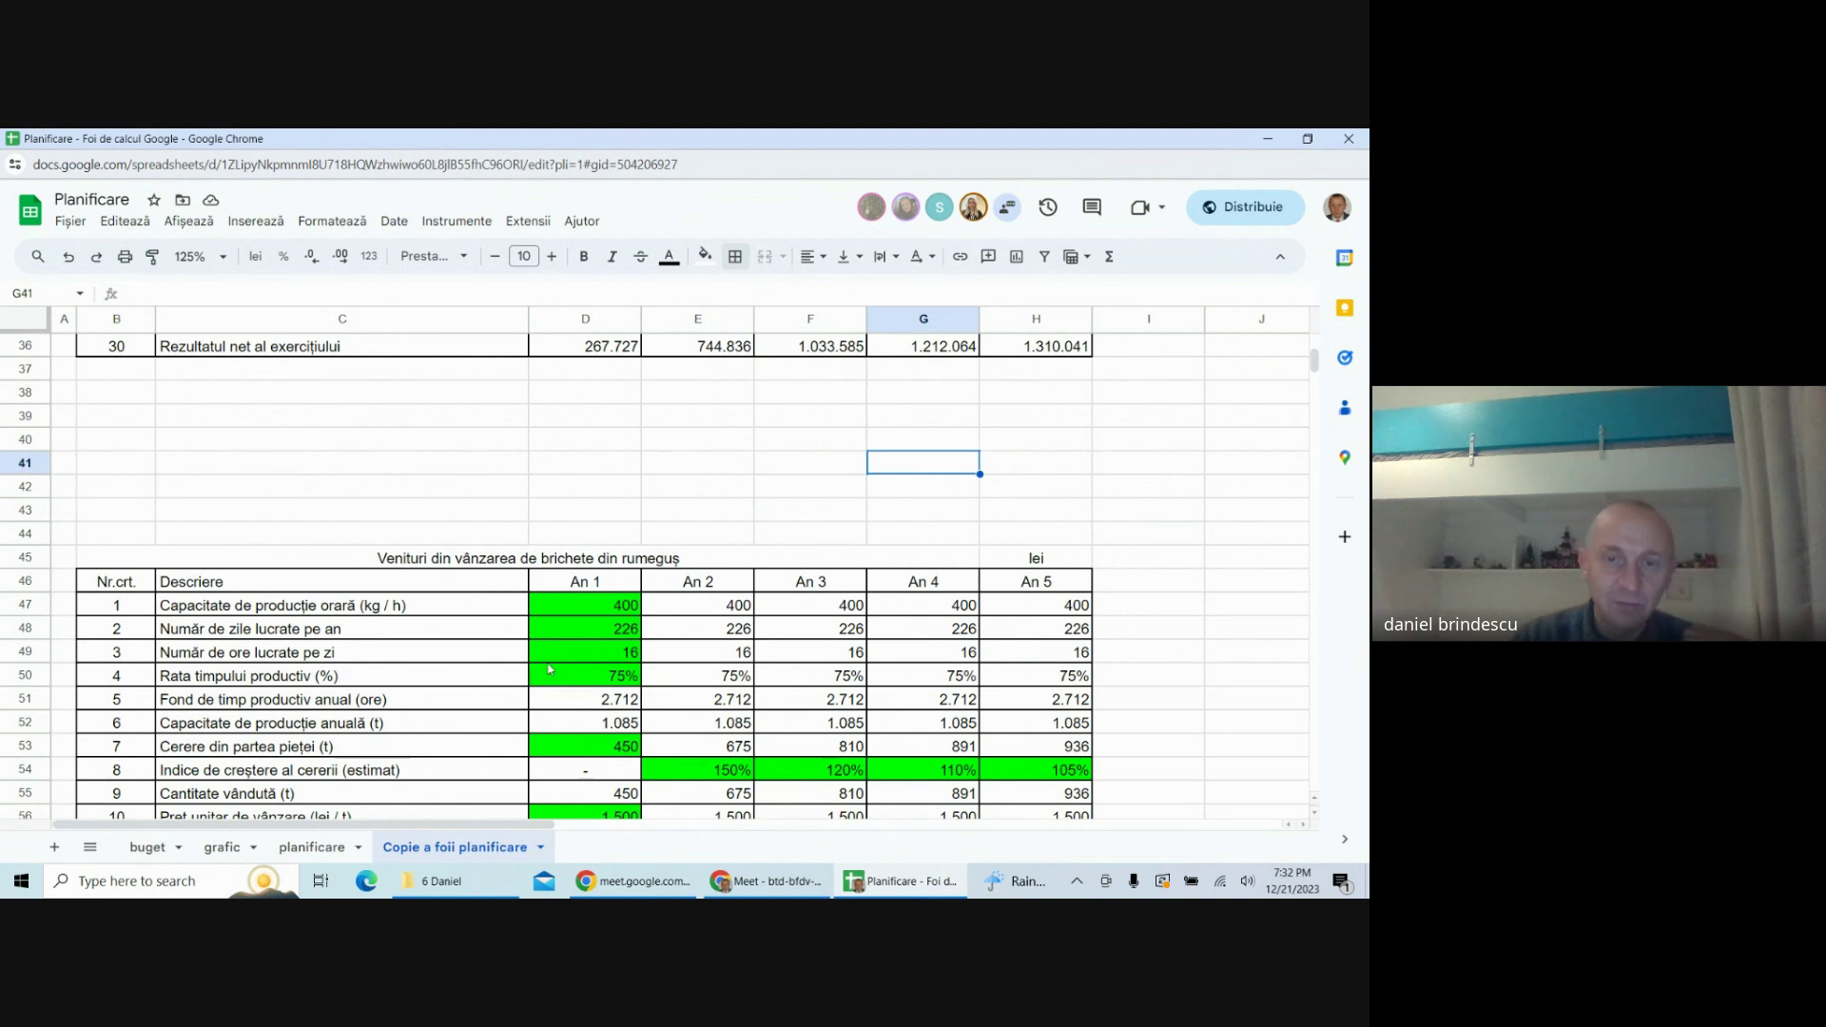
scroll(620, 619, up, 4)
scroll(619, 619, down, 4)
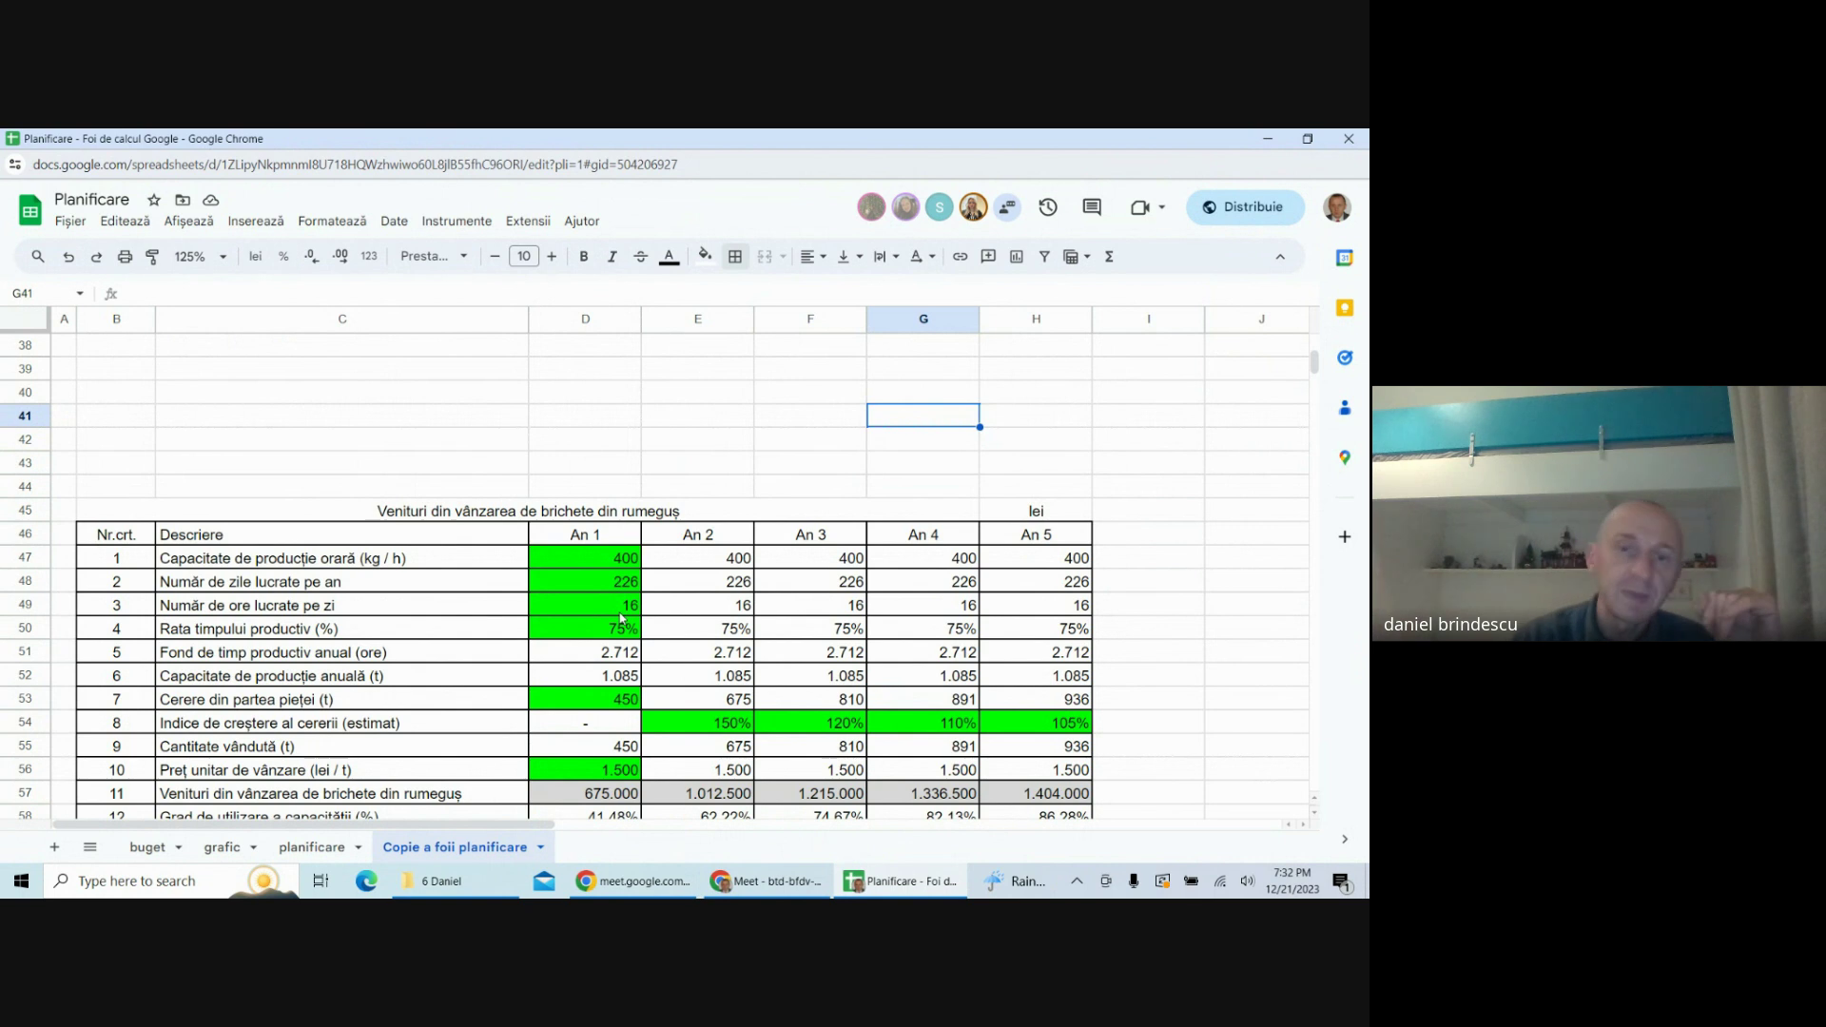
scroll(620, 619, down, 2)
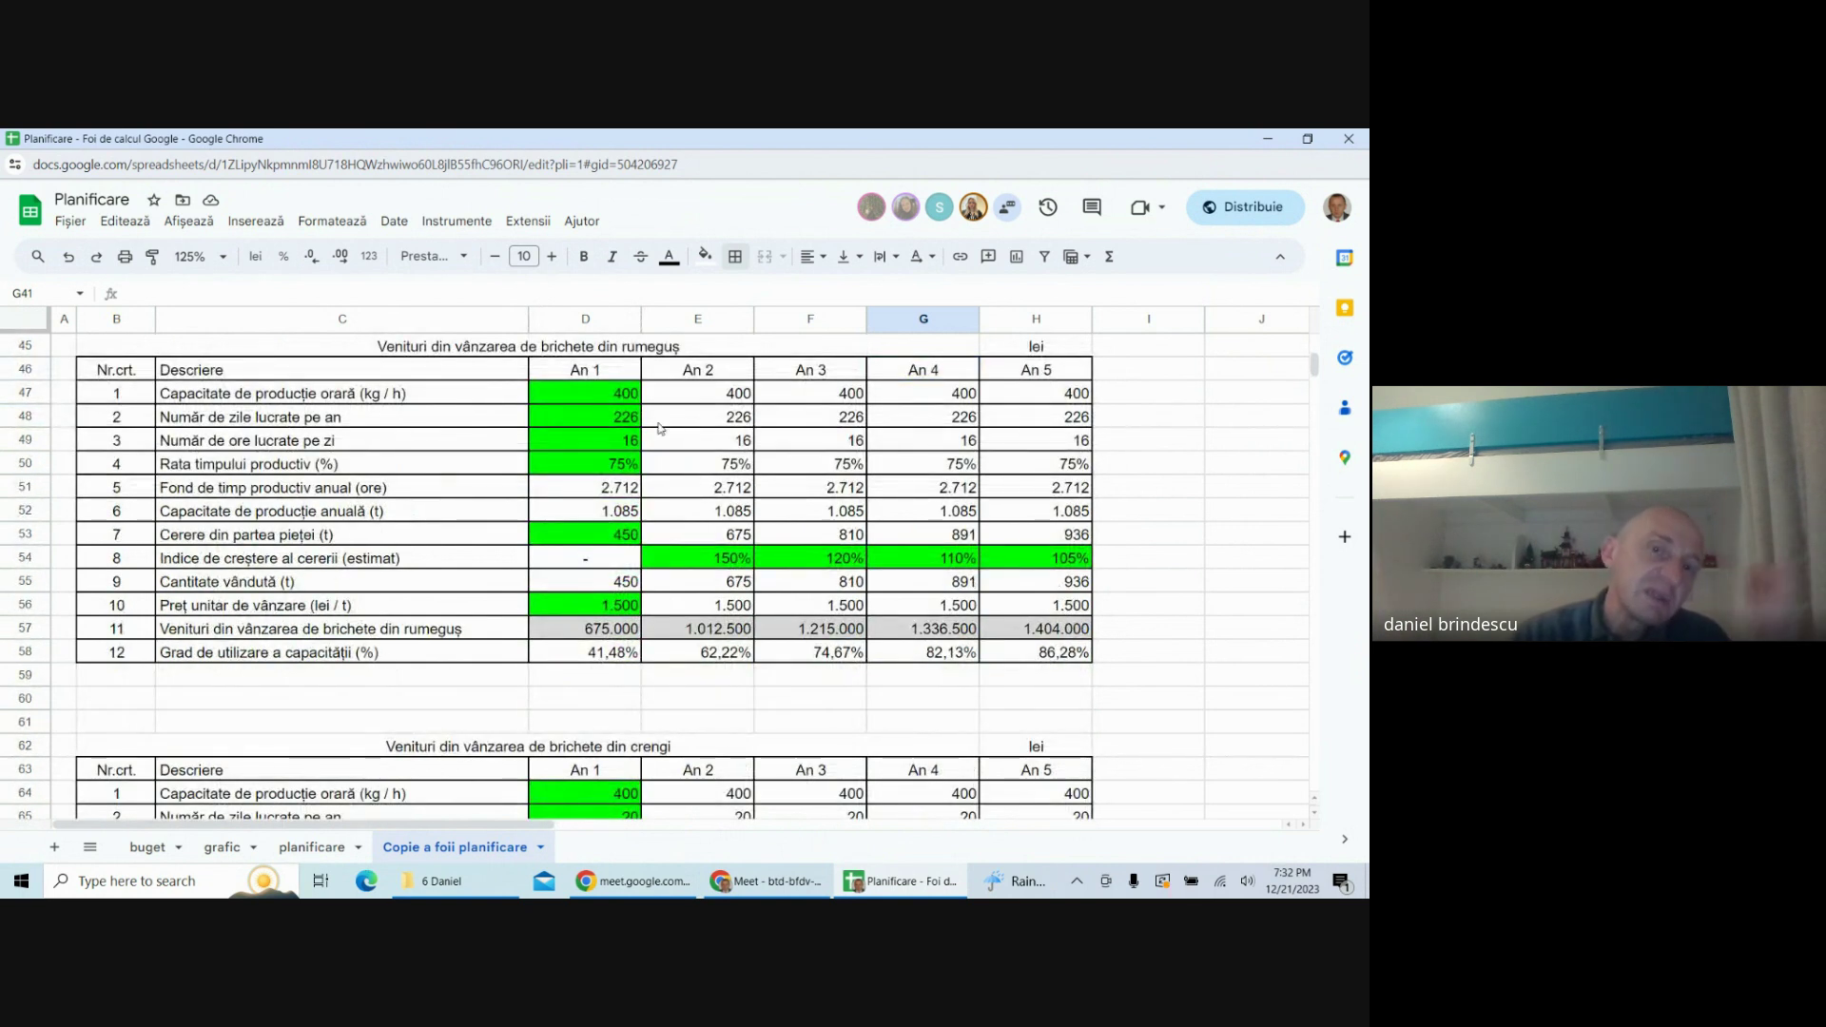
click(601, 462)
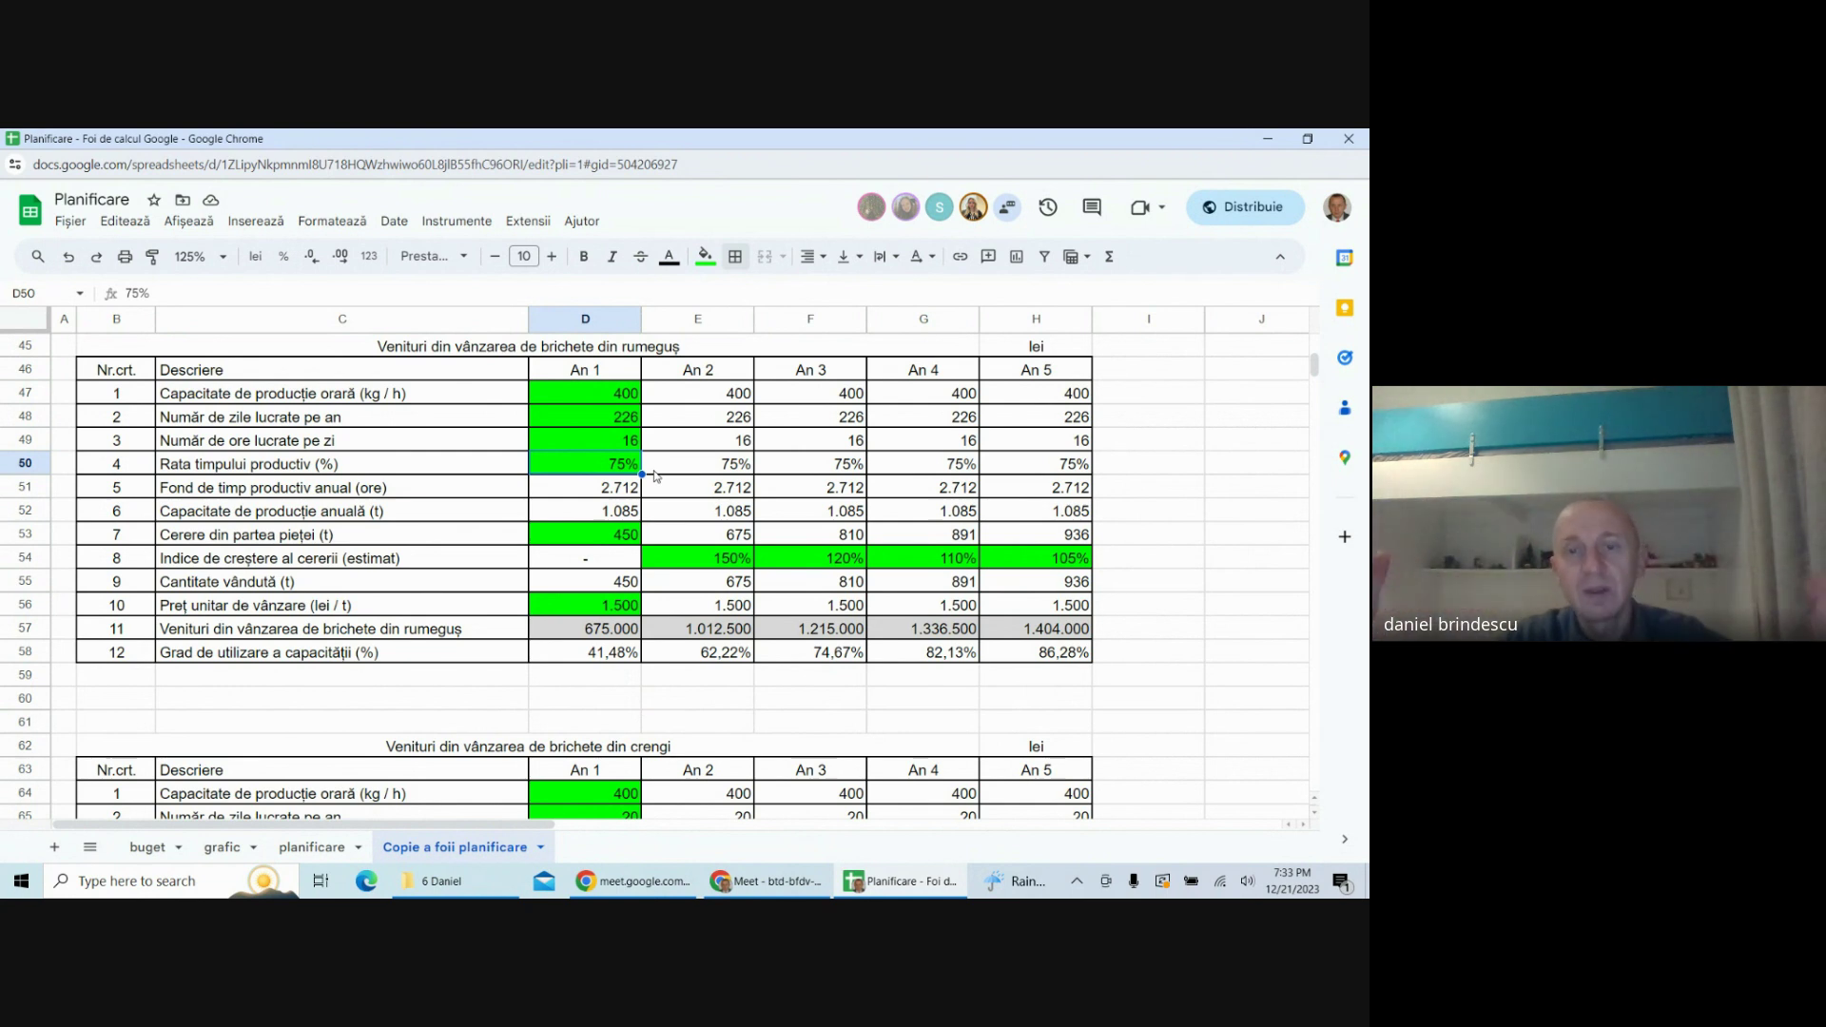
scroll(655, 475, down, 15)
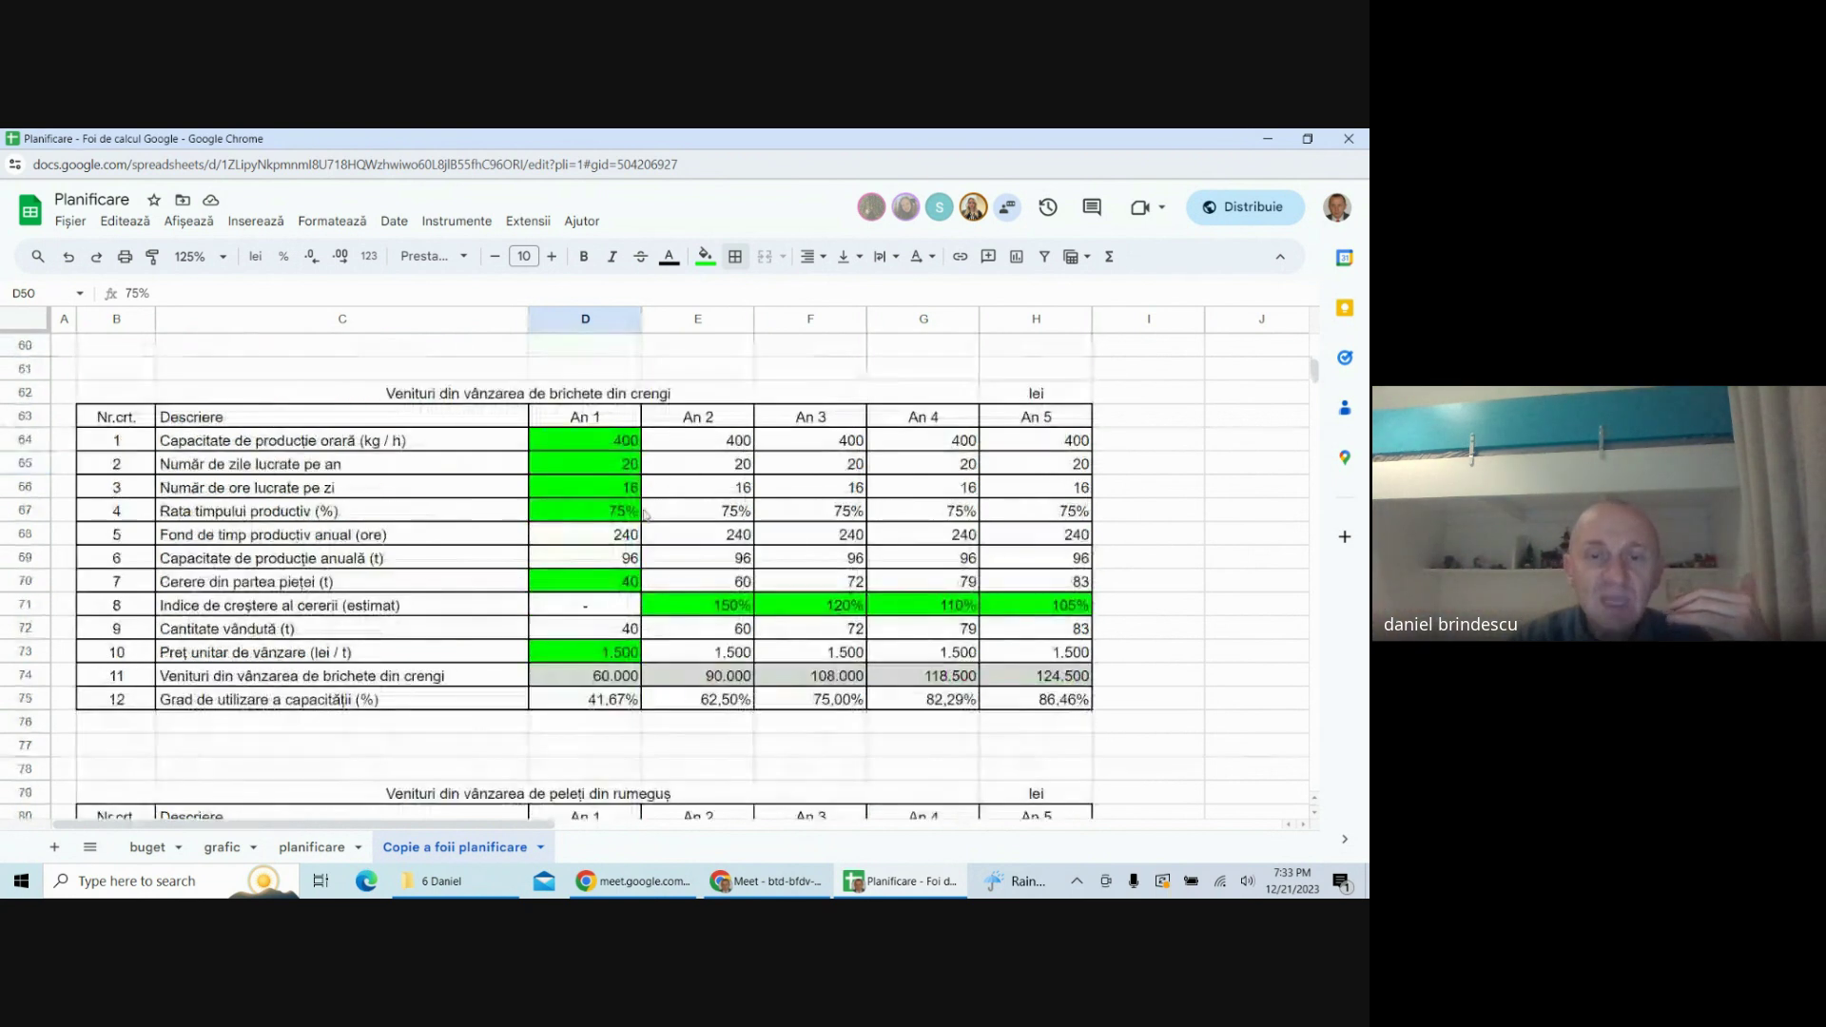
scroll(645, 538, down, 14)
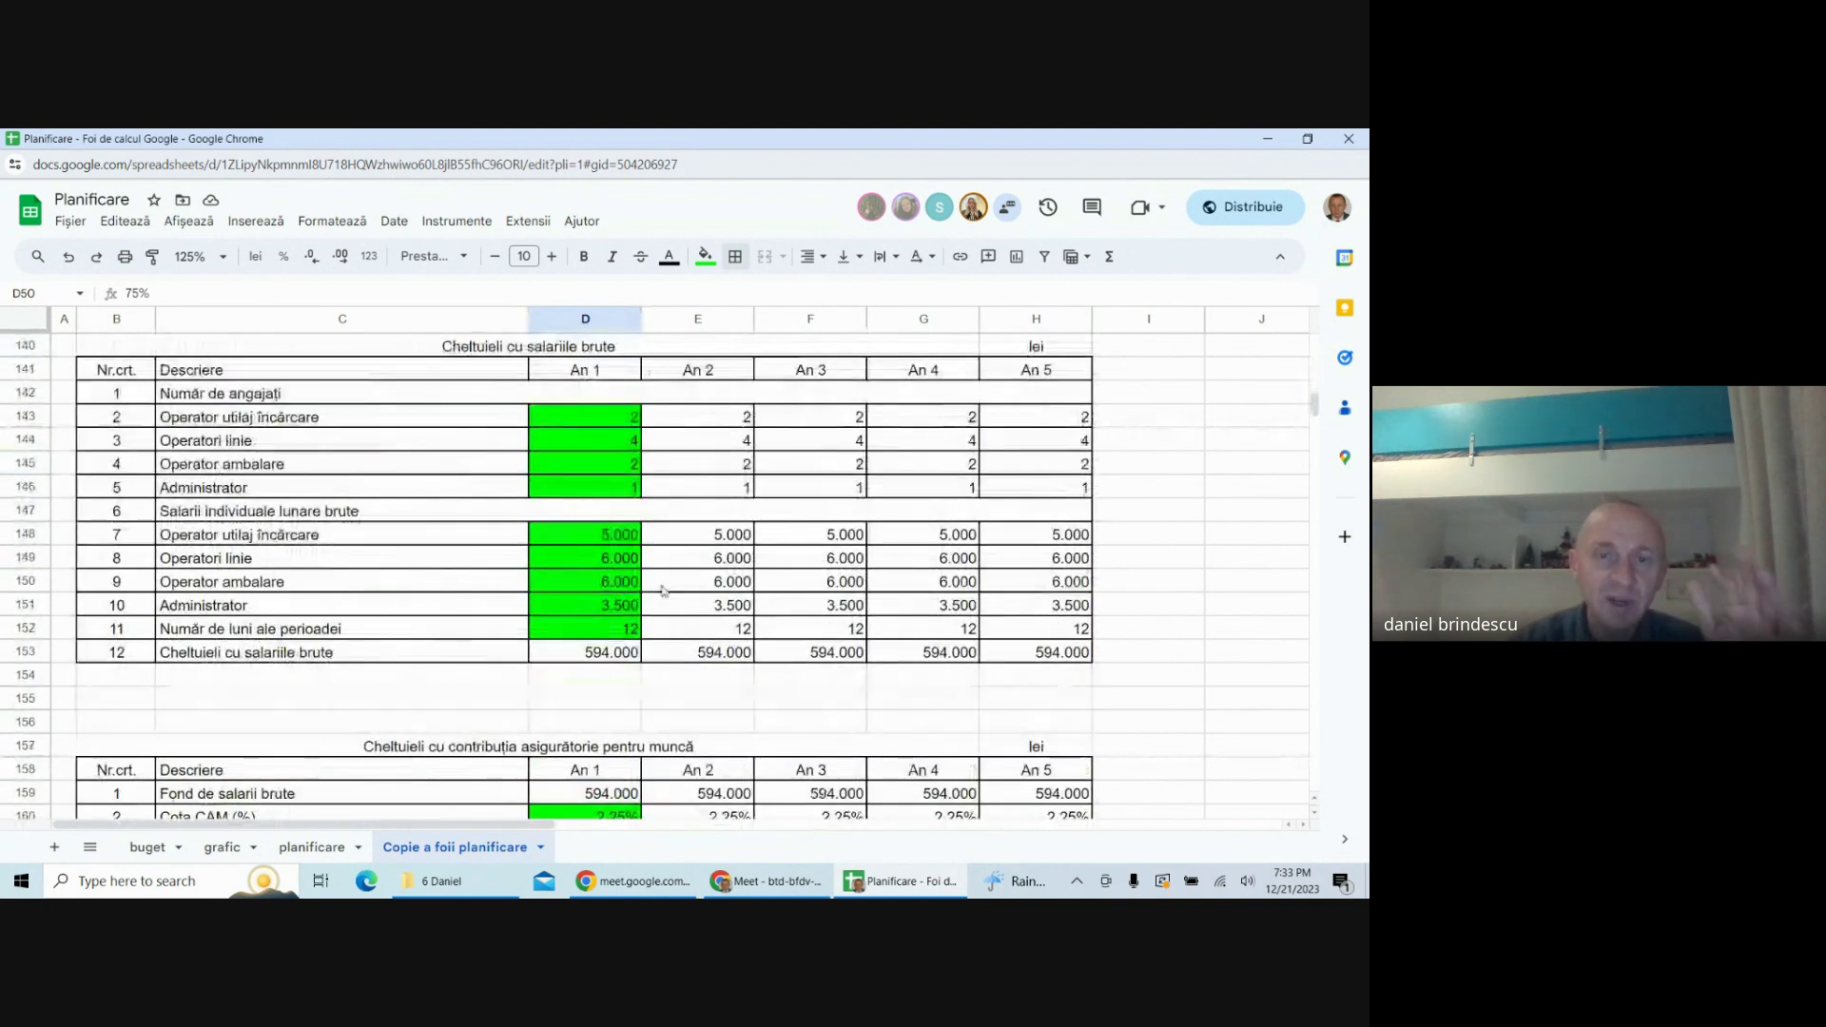
- Examine the An 1 employee numbers for line operators, packing operators and administrator in the gross salary expense table
click(617, 449)
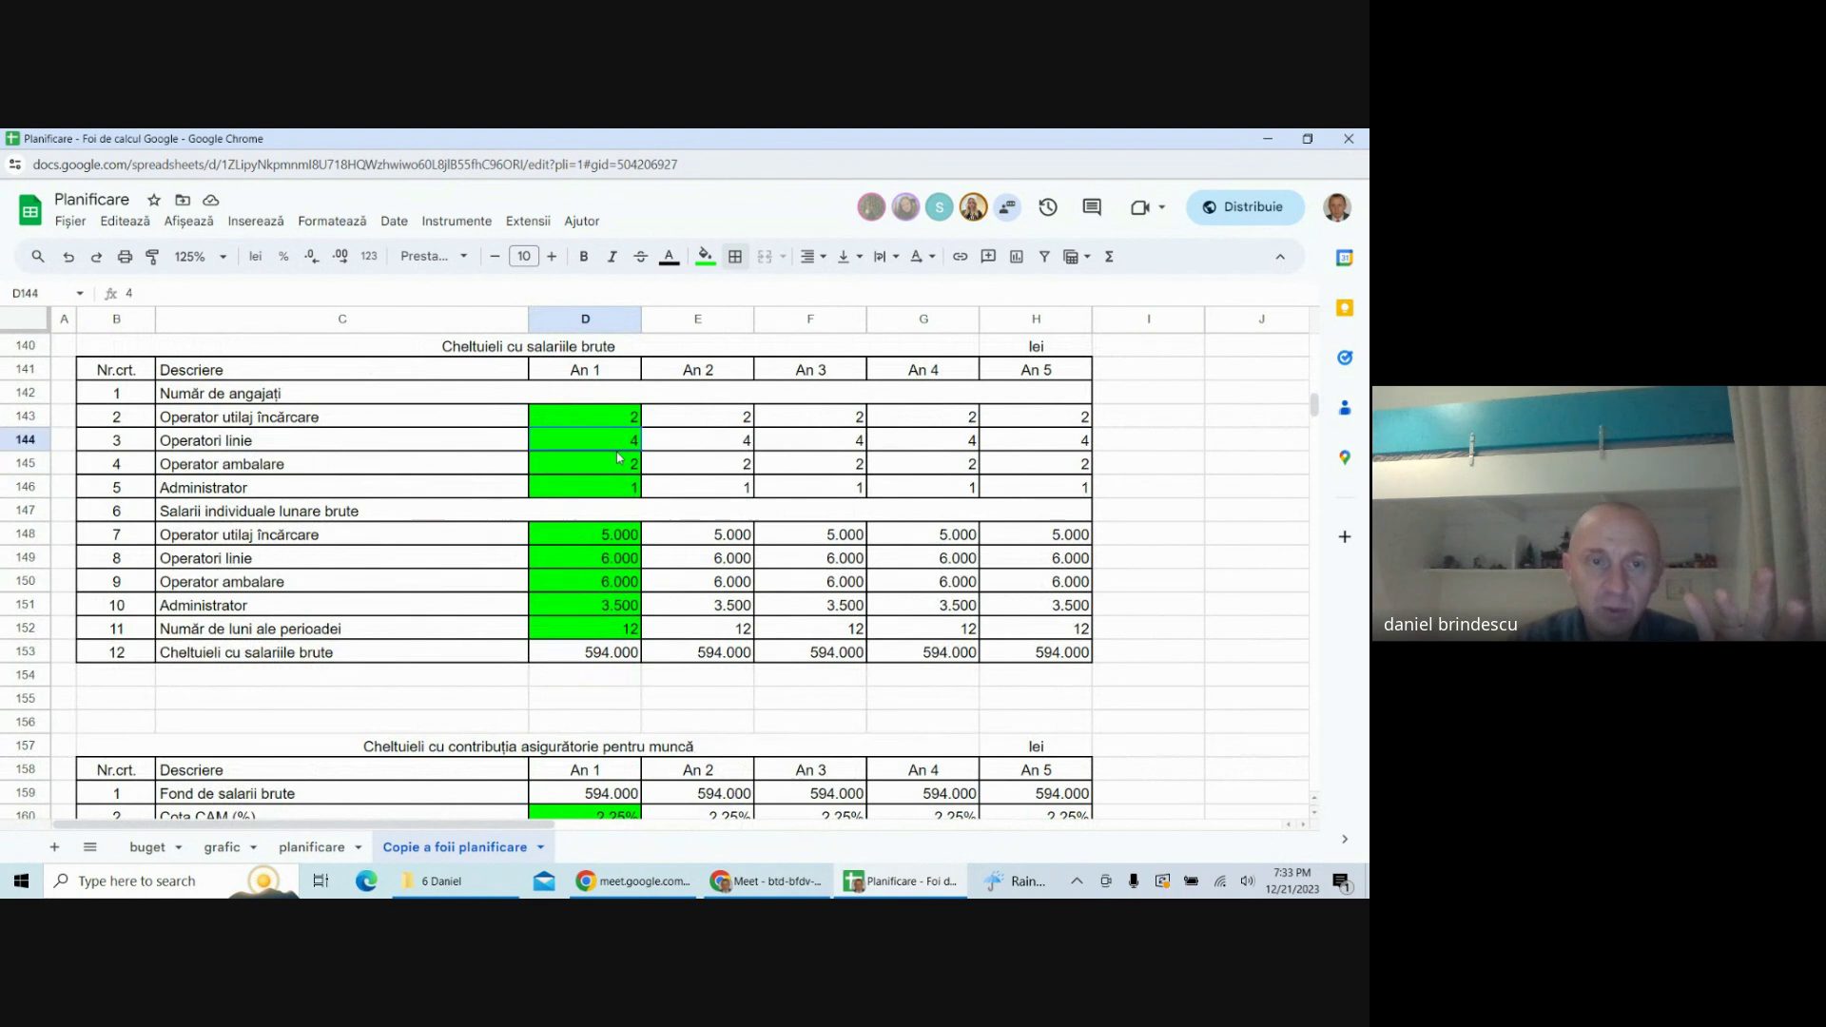
click(202, 424)
click(215, 440)
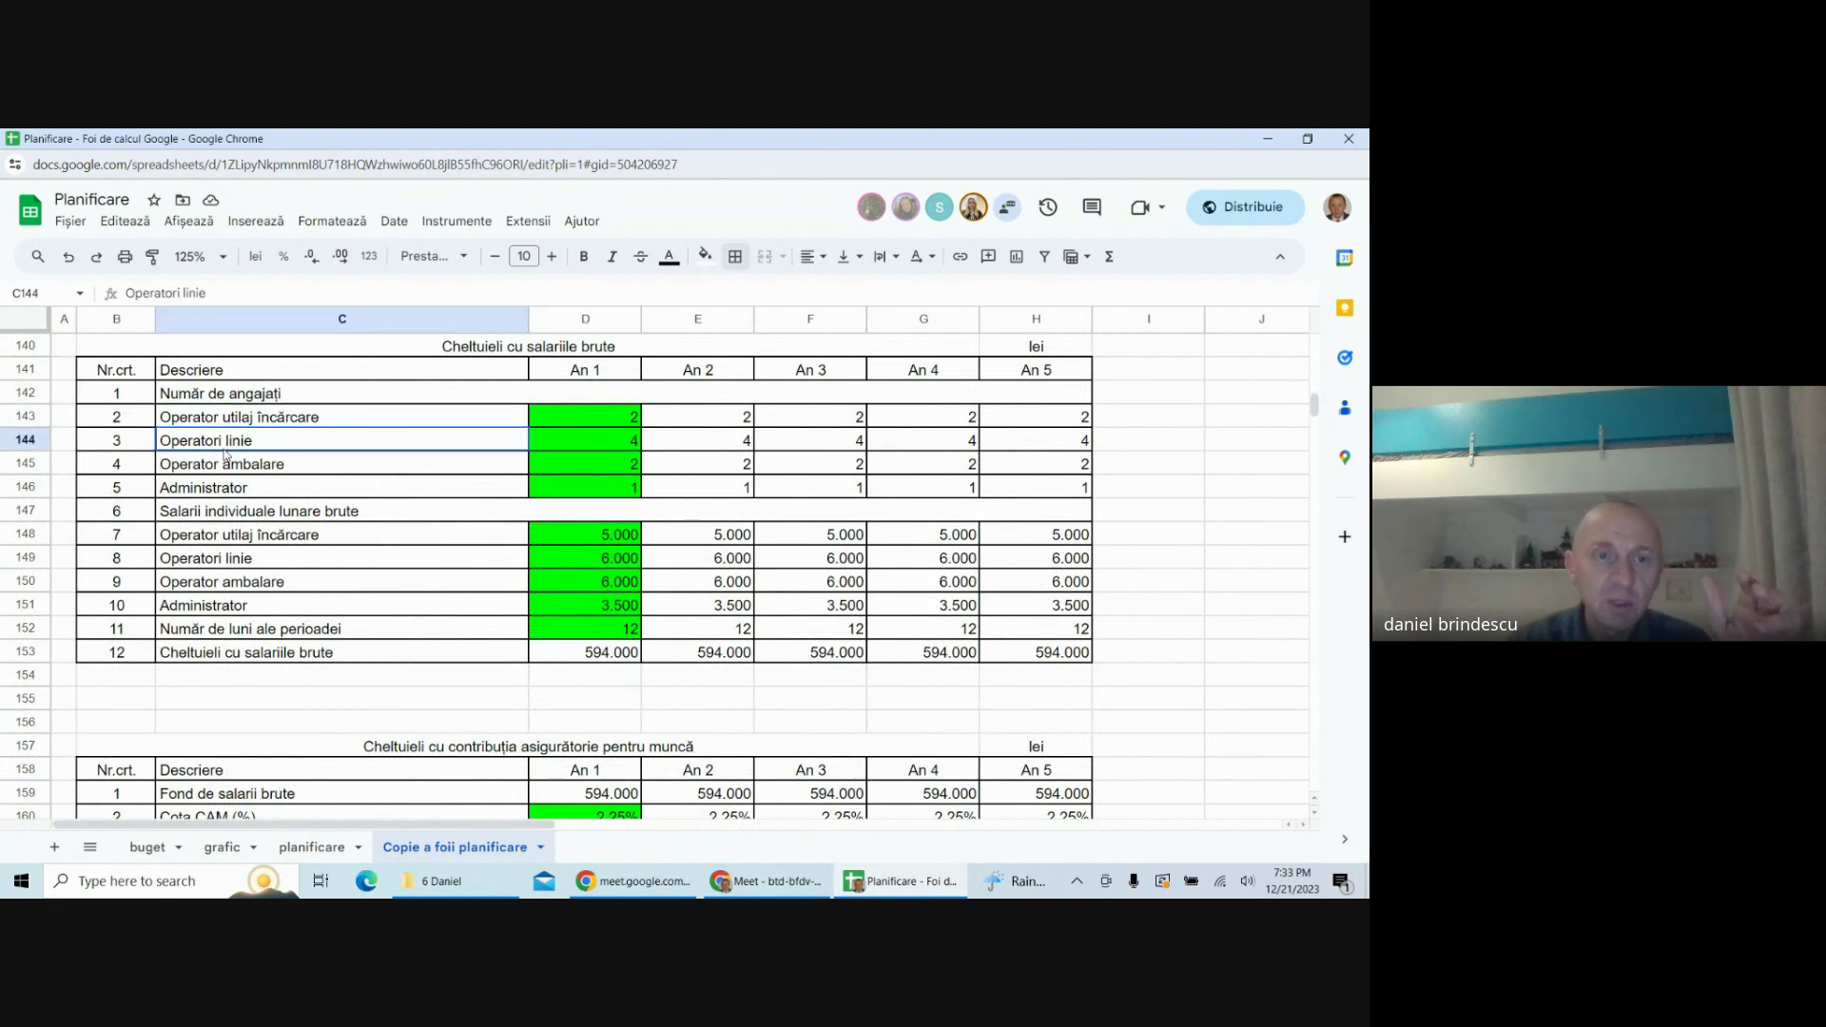
click(234, 465)
click(243, 490)
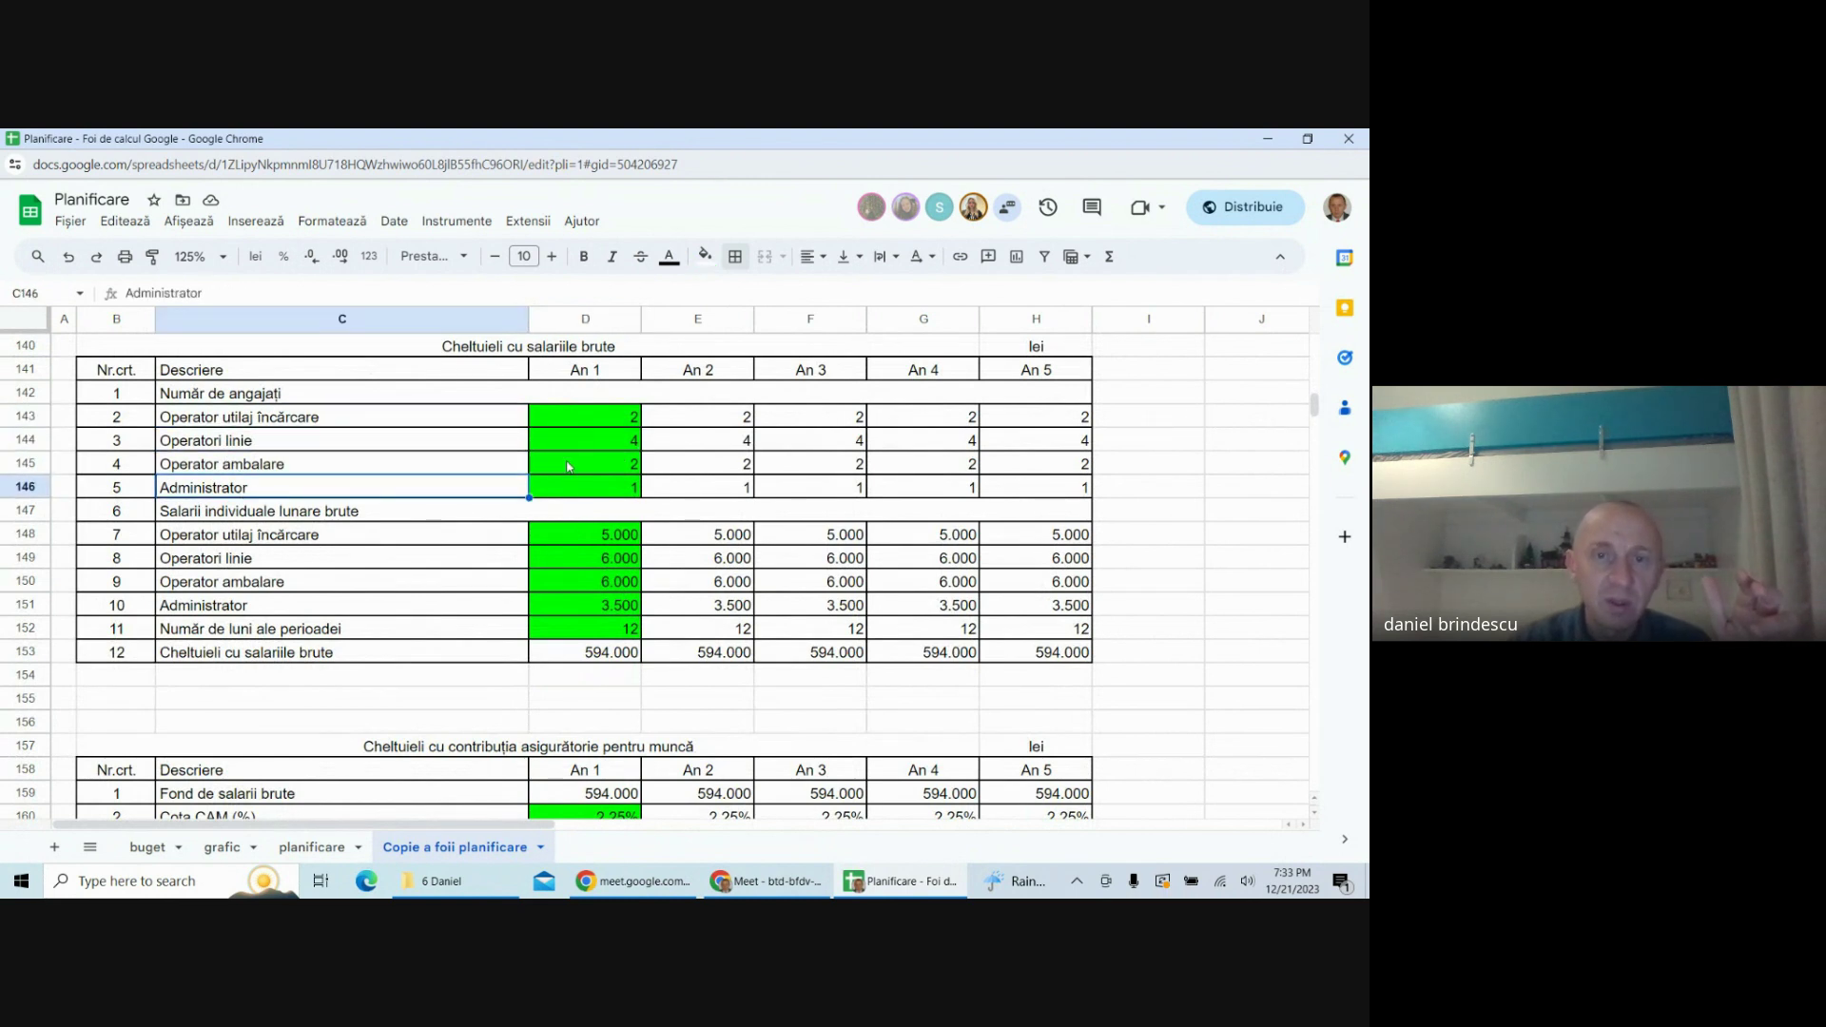
click(618, 490)
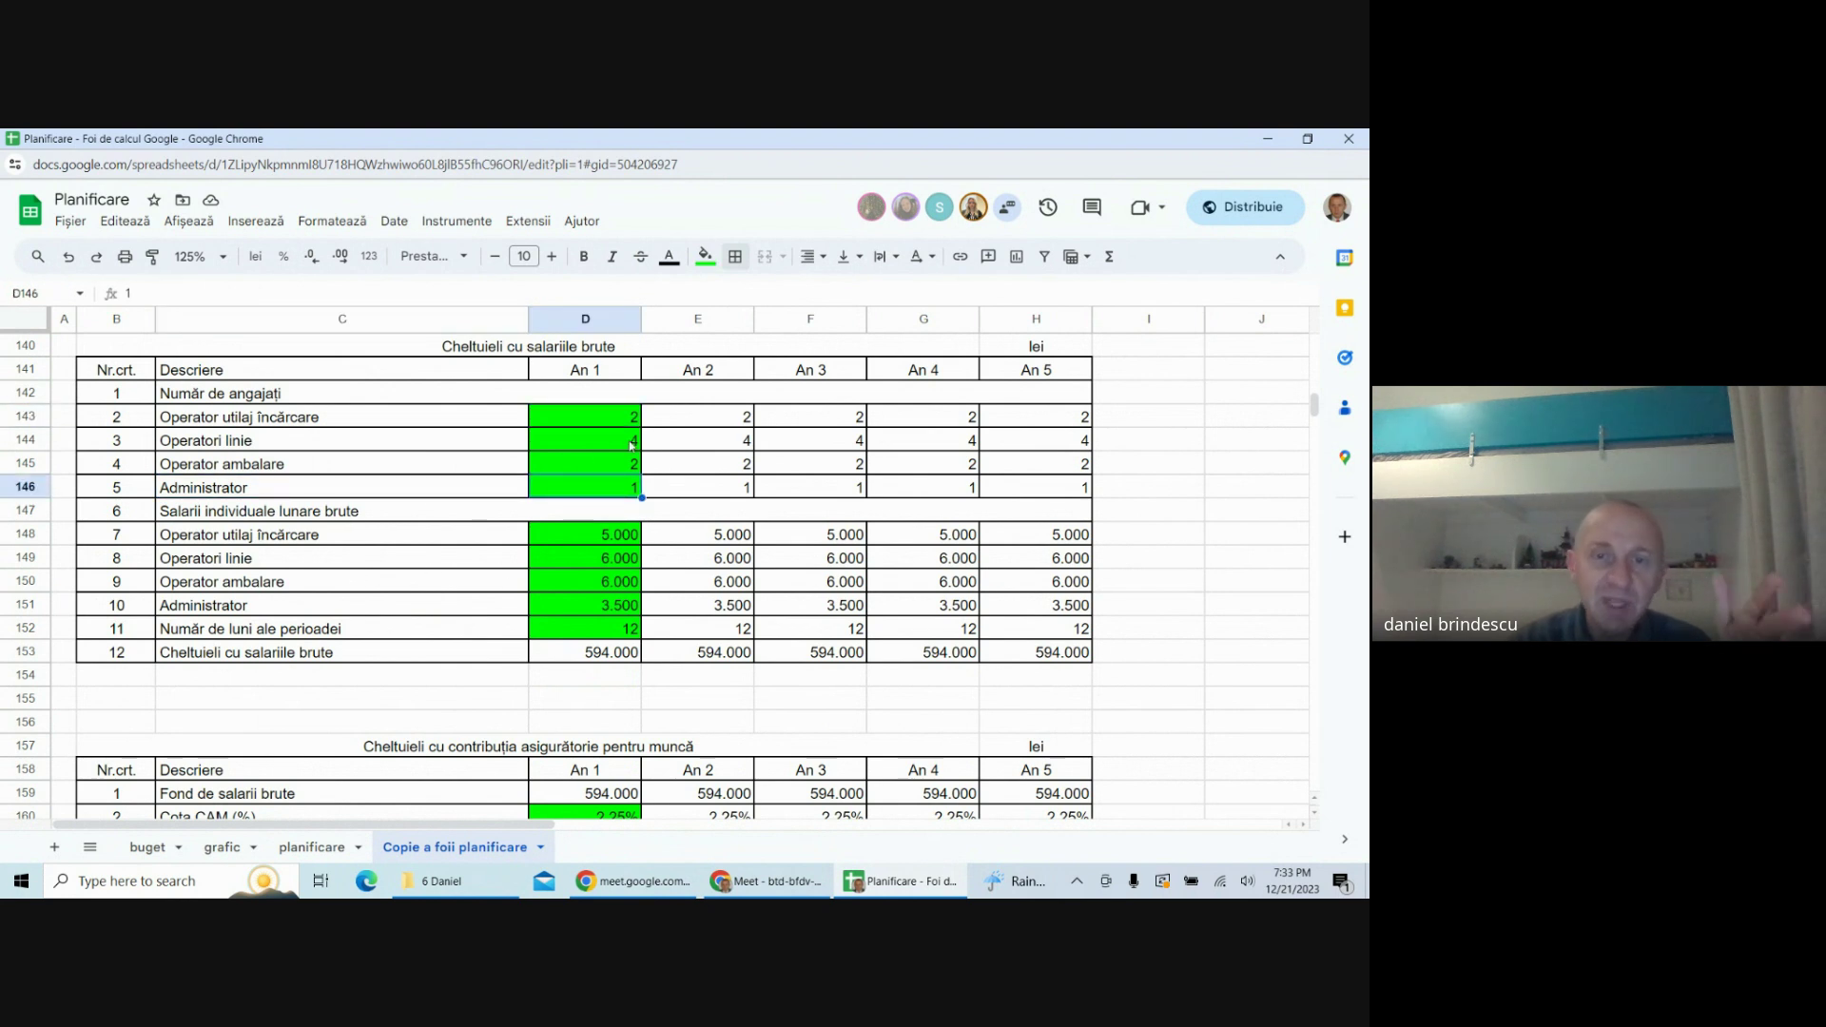
click(633, 445)
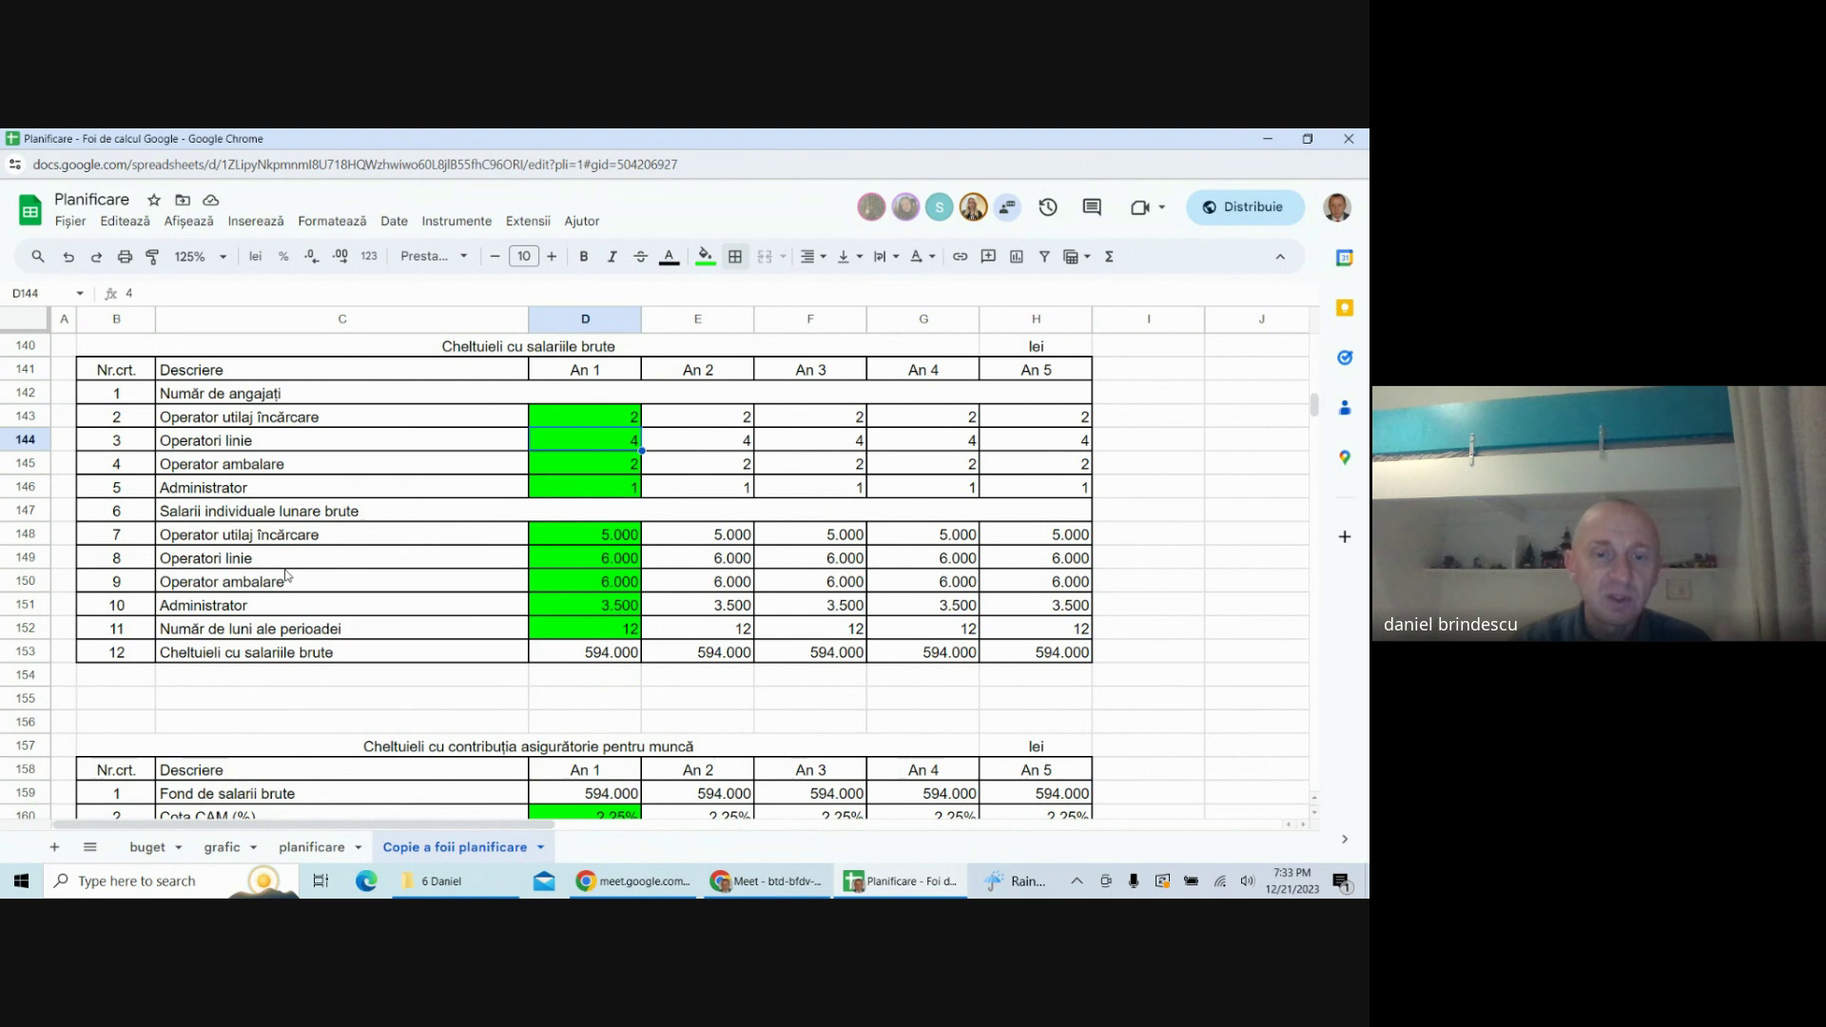
- Delete the packing operator and administrator headcount rows from the gross salary expense table in the duplicated sheet
drag(15, 466, 15, 487)
right_click(15, 485)
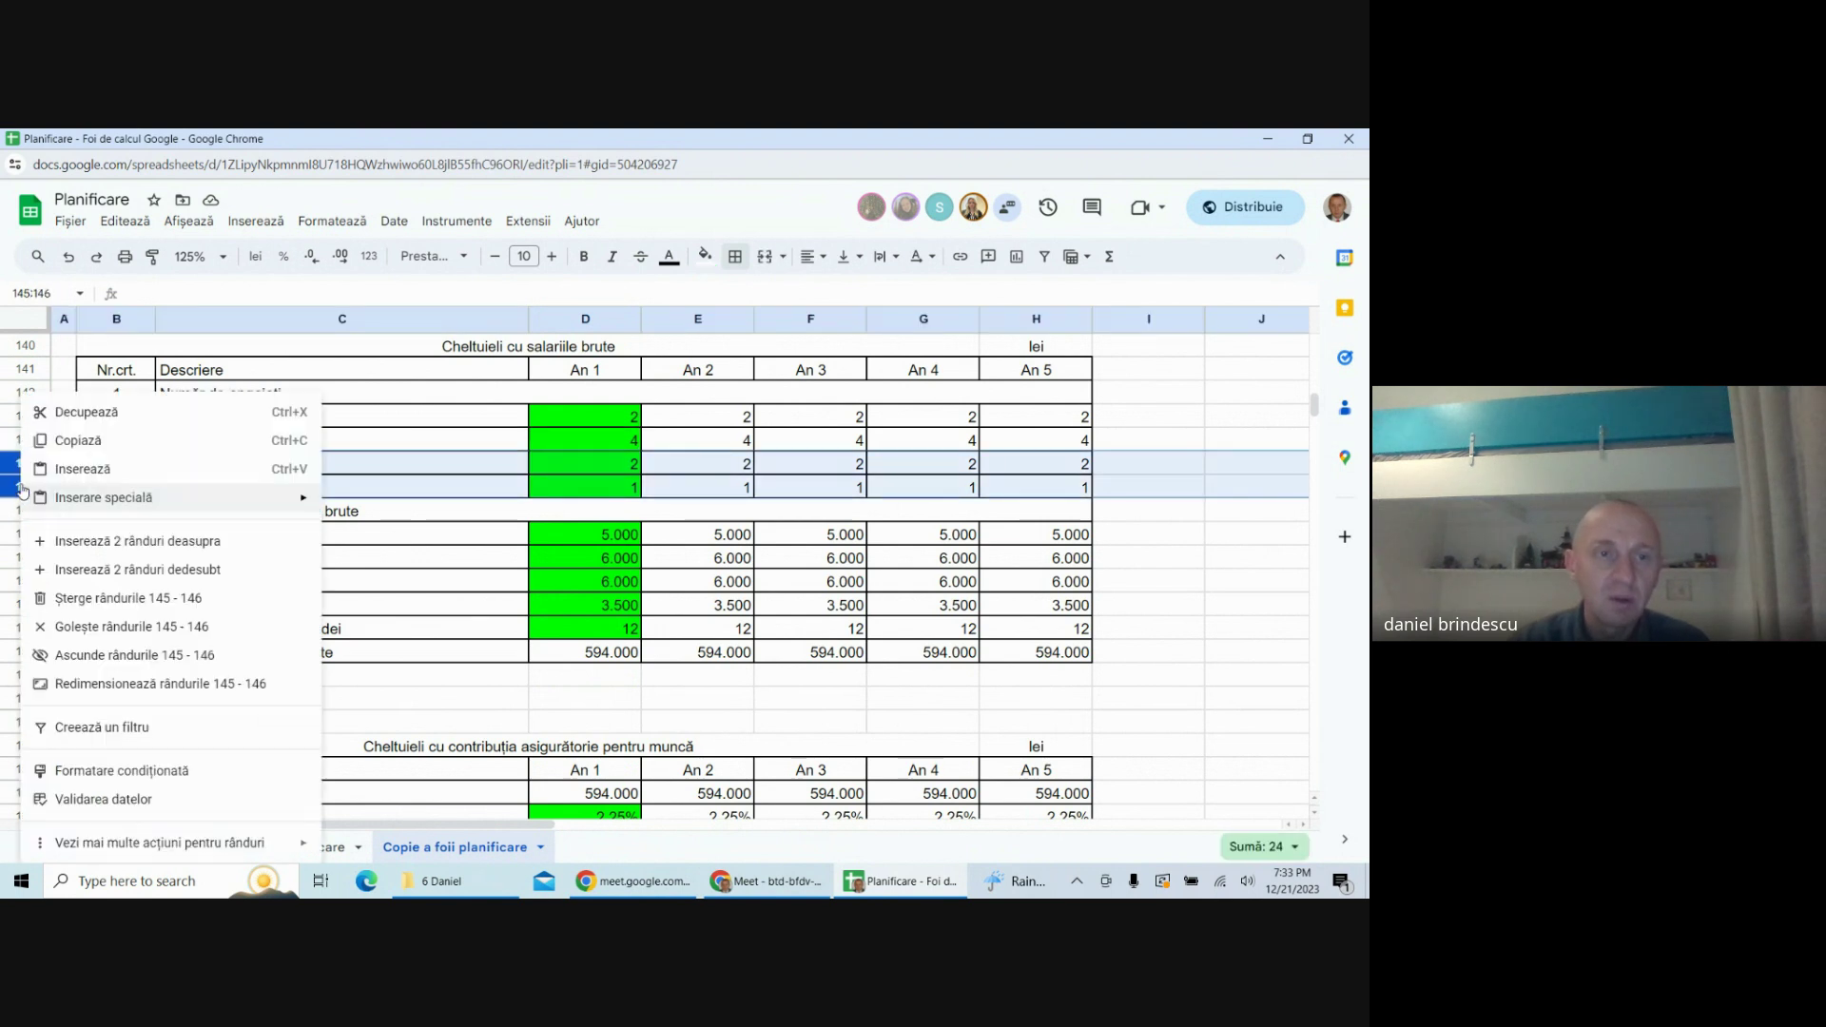
click(133, 597)
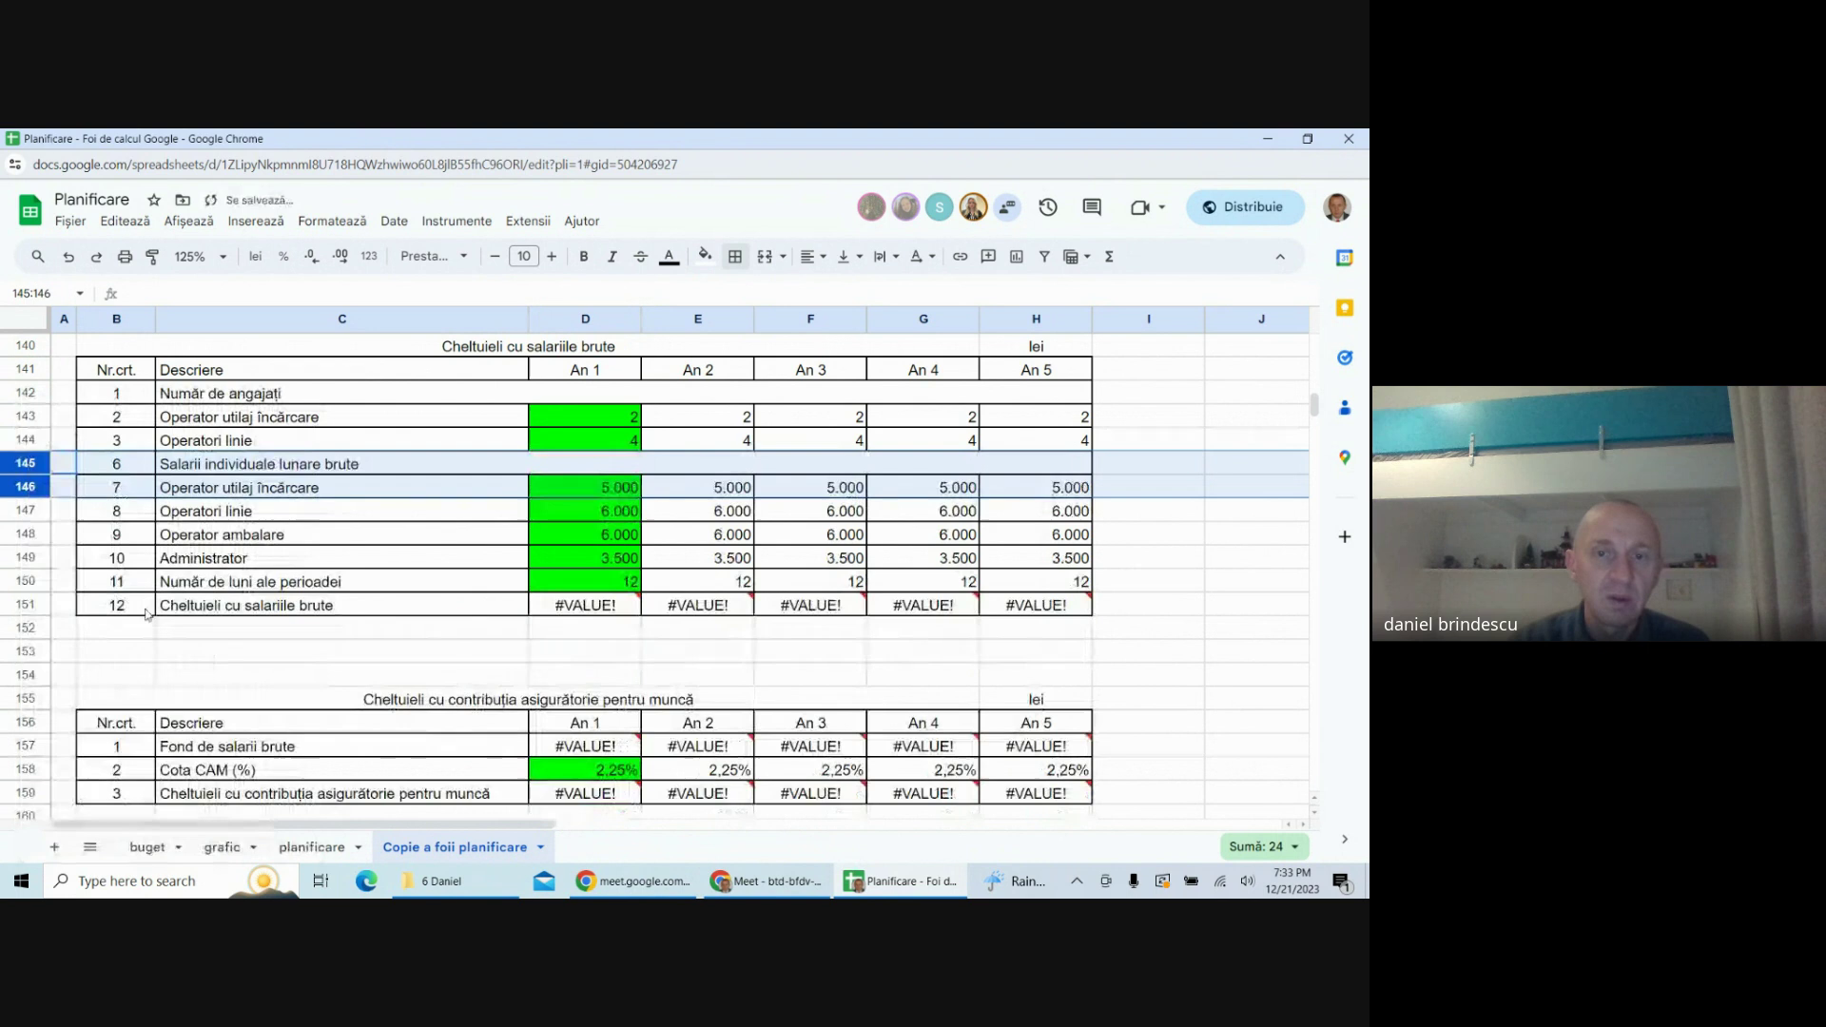
- Delete the individual monthly salary rows for the packing operator and administrator from the same gross salary table
click(616, 535)
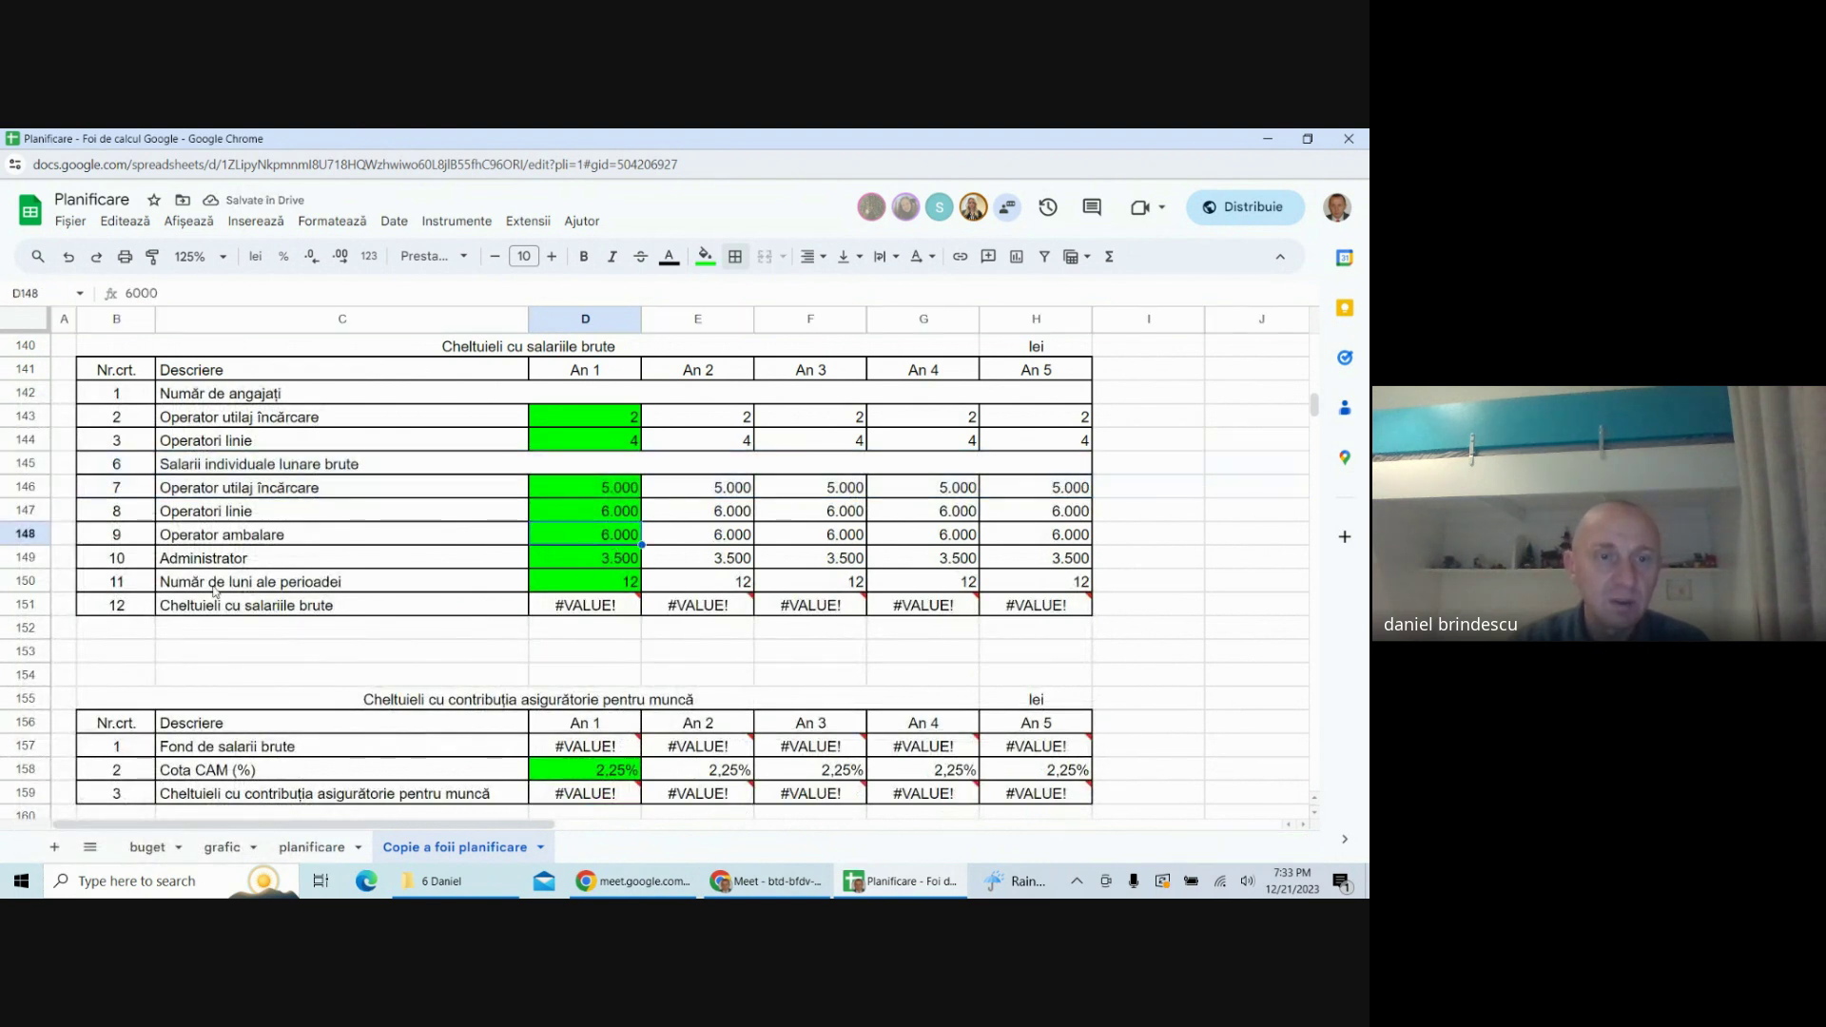
drag(29, 540, 31, 551)
right_click(30, 552)
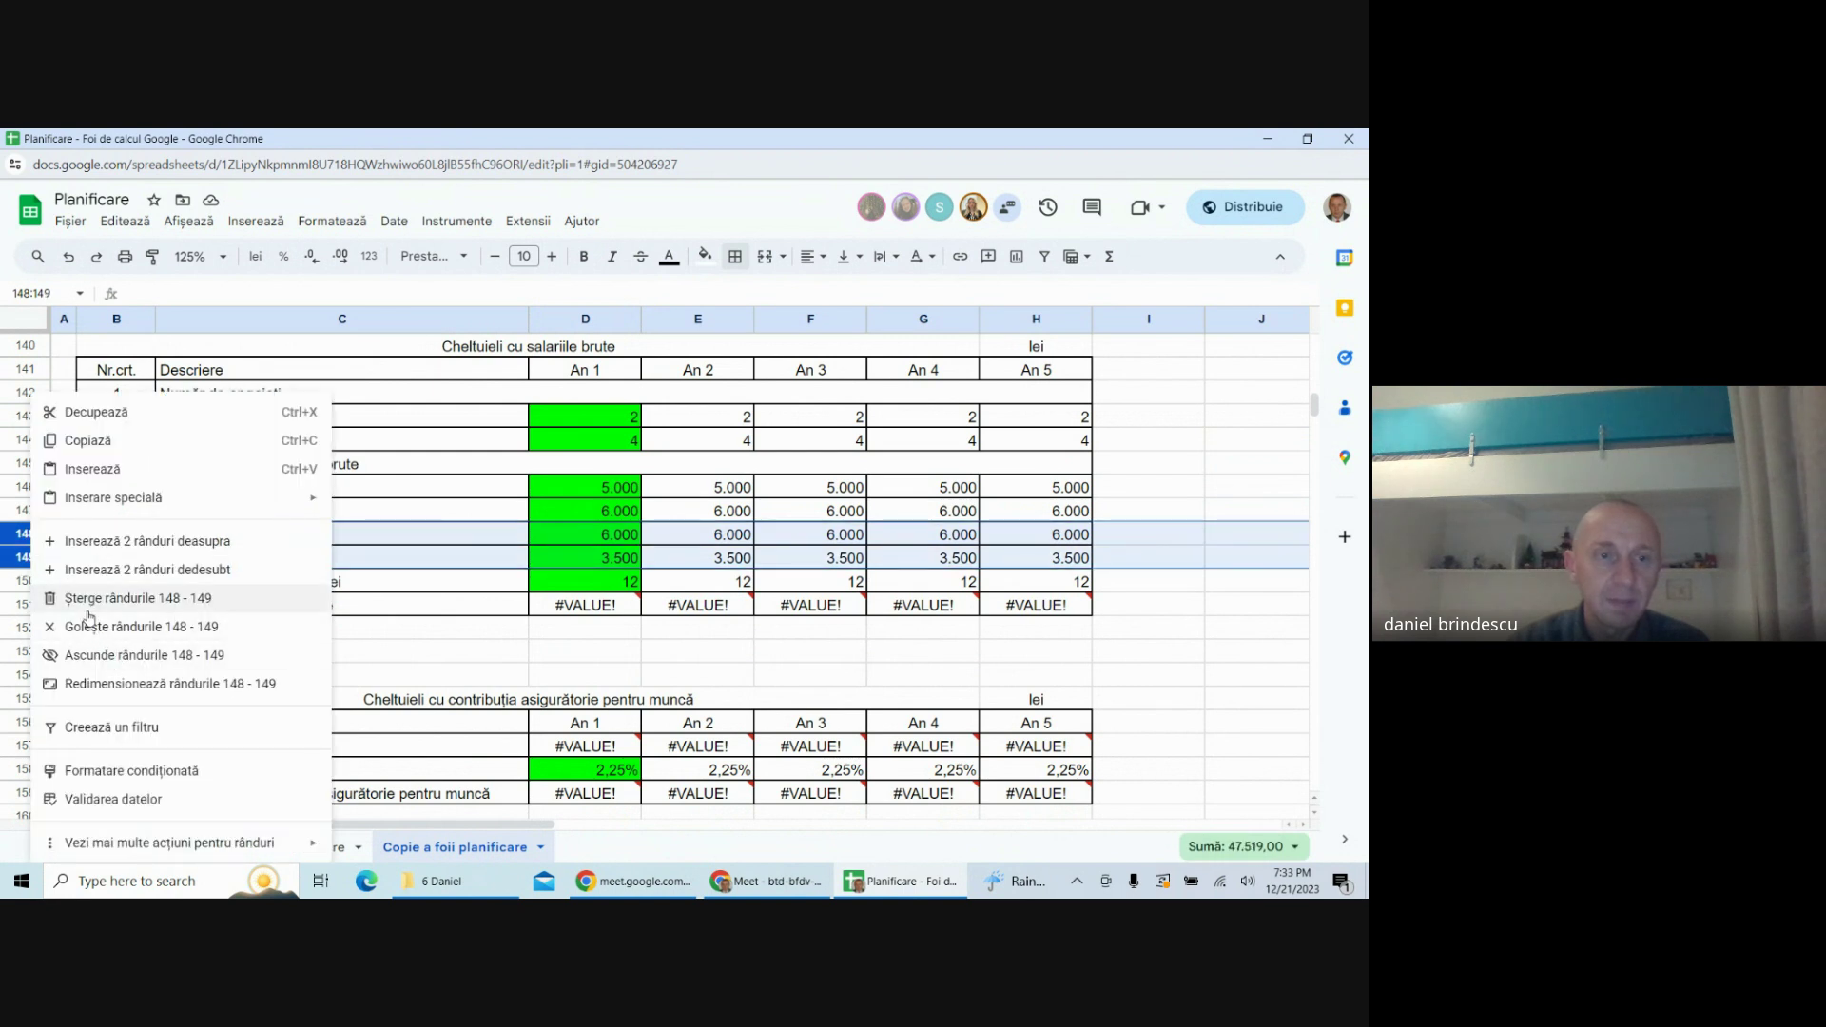
click(114, 599)
click(758, 606)
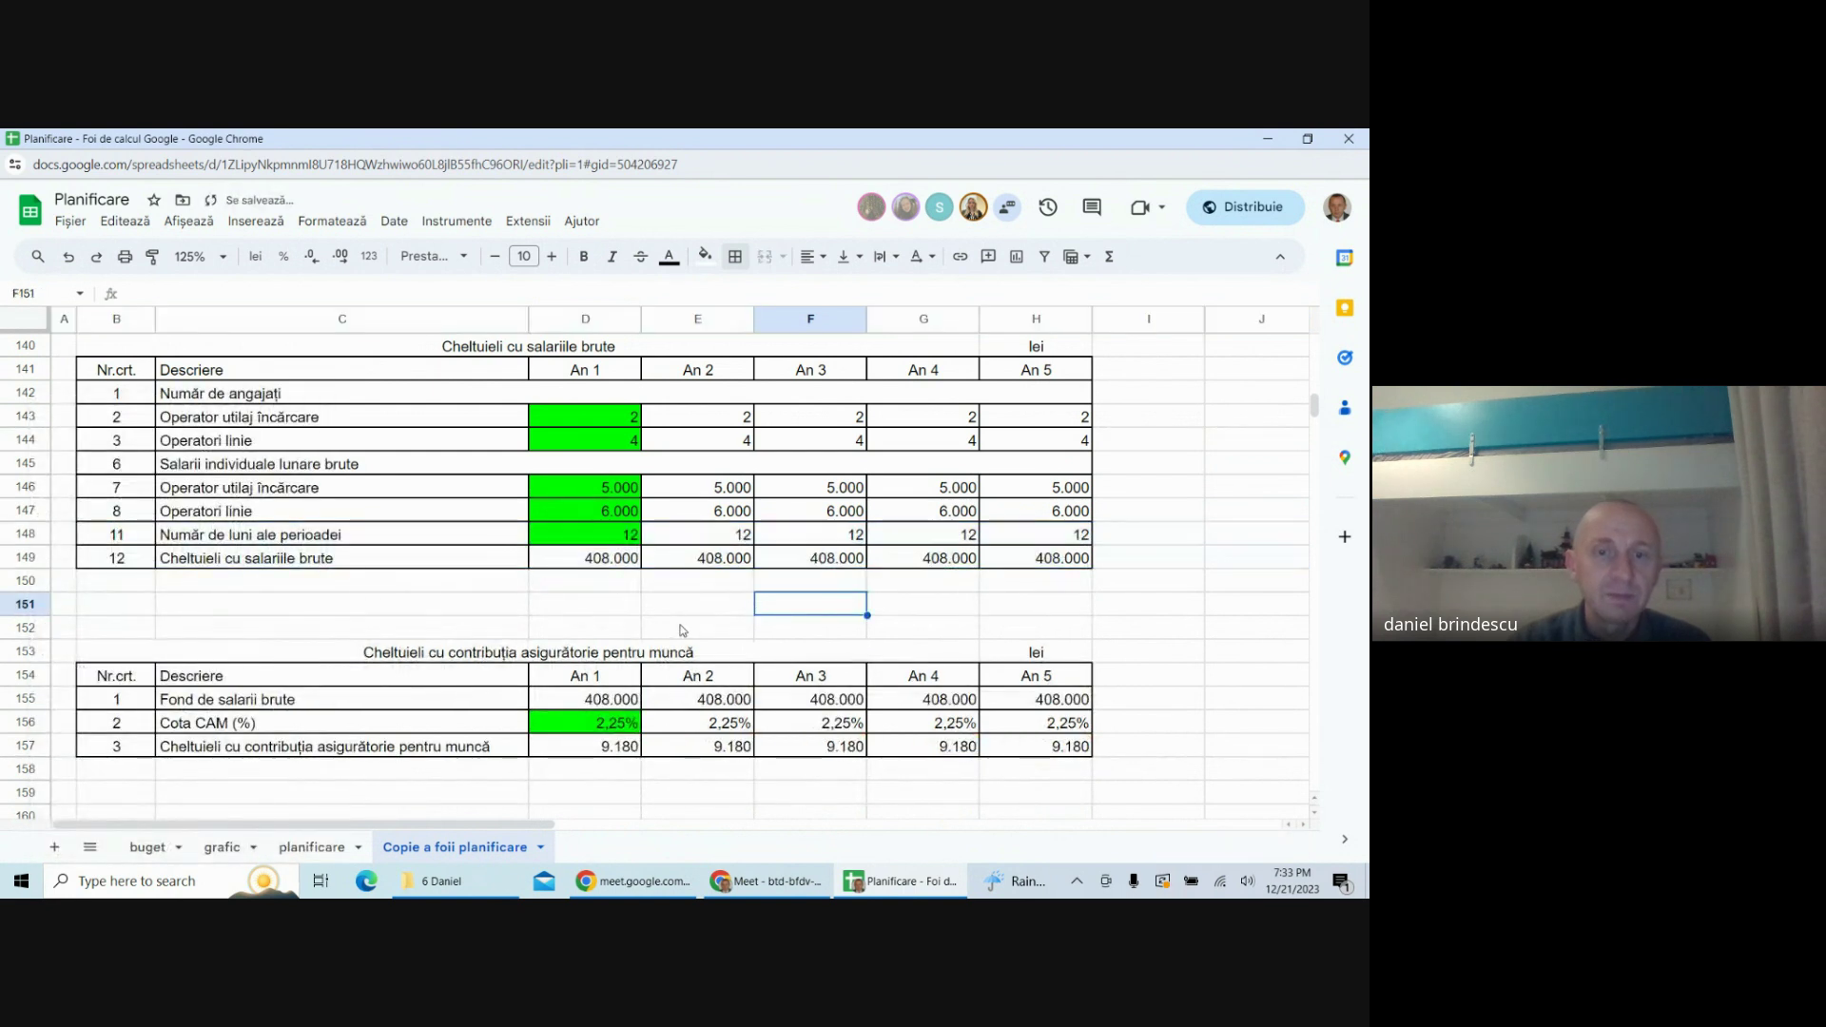
- Examine the An 1 gross salary and building value formulas and the tables from labour insurance contribution down to packaging expenses
scroll(671, 546, down, 2)
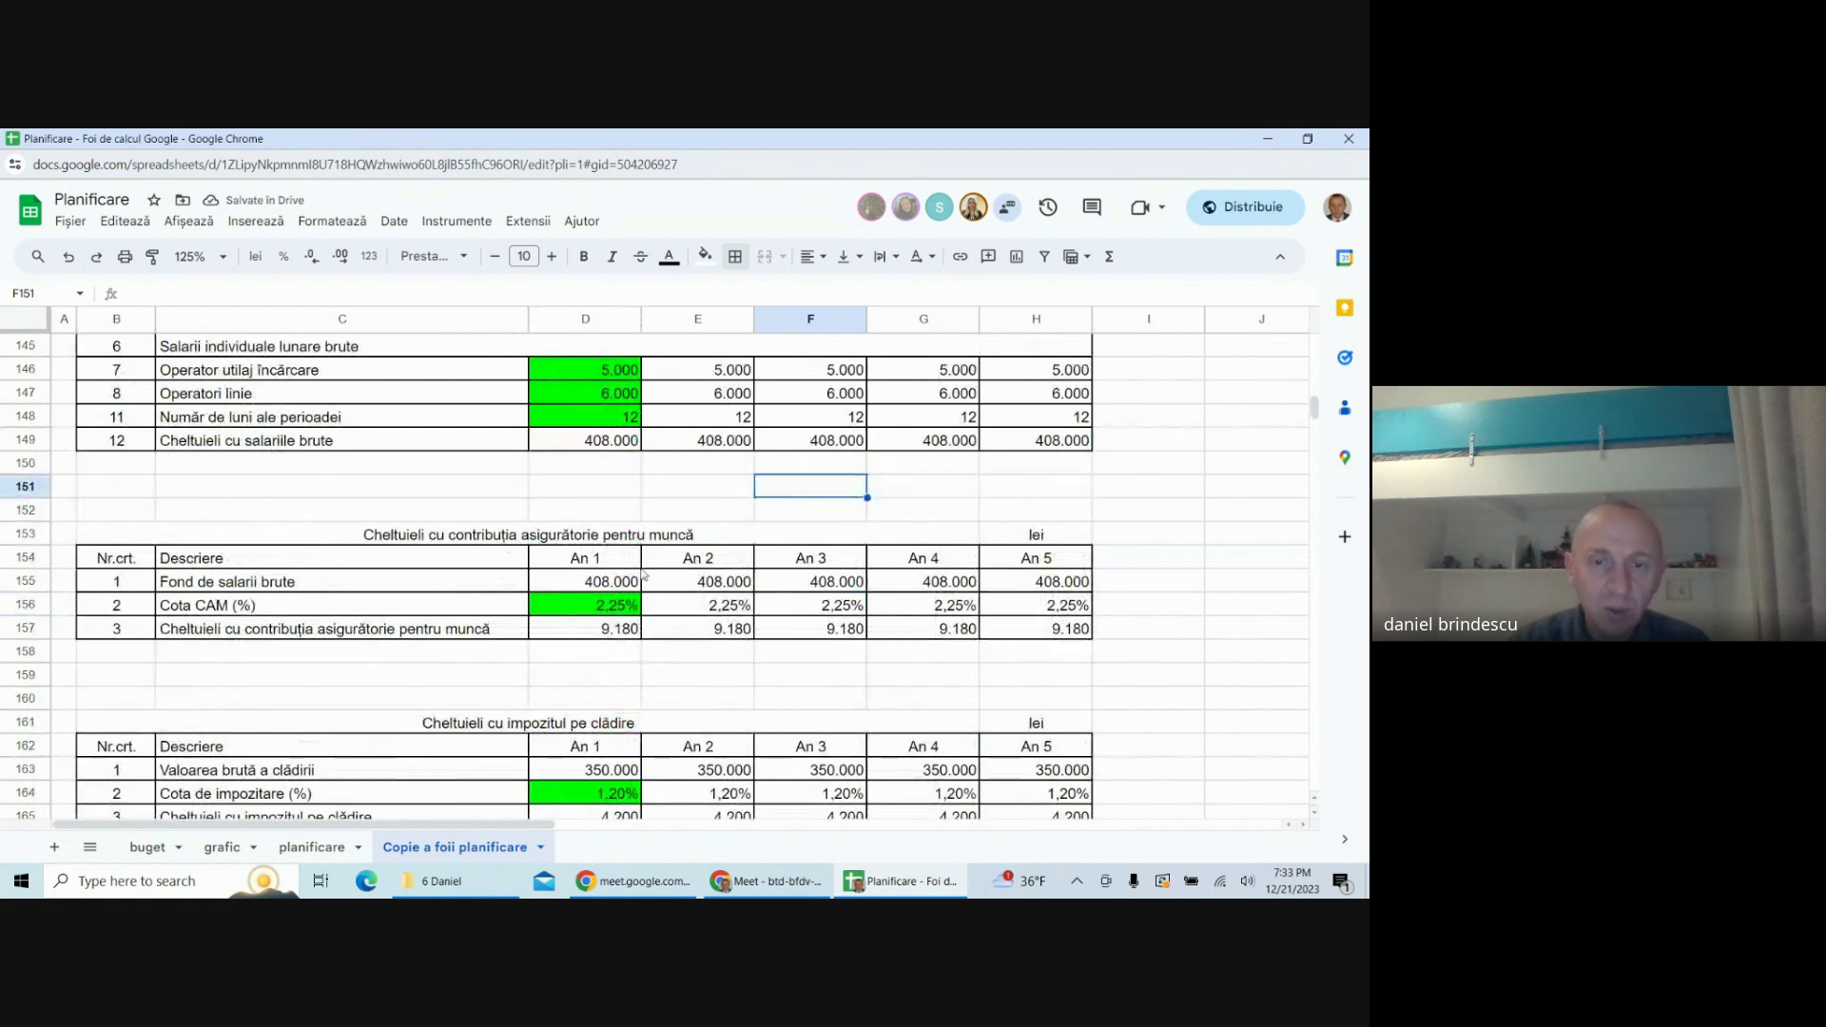
click(611, 585)
click(622, 444)
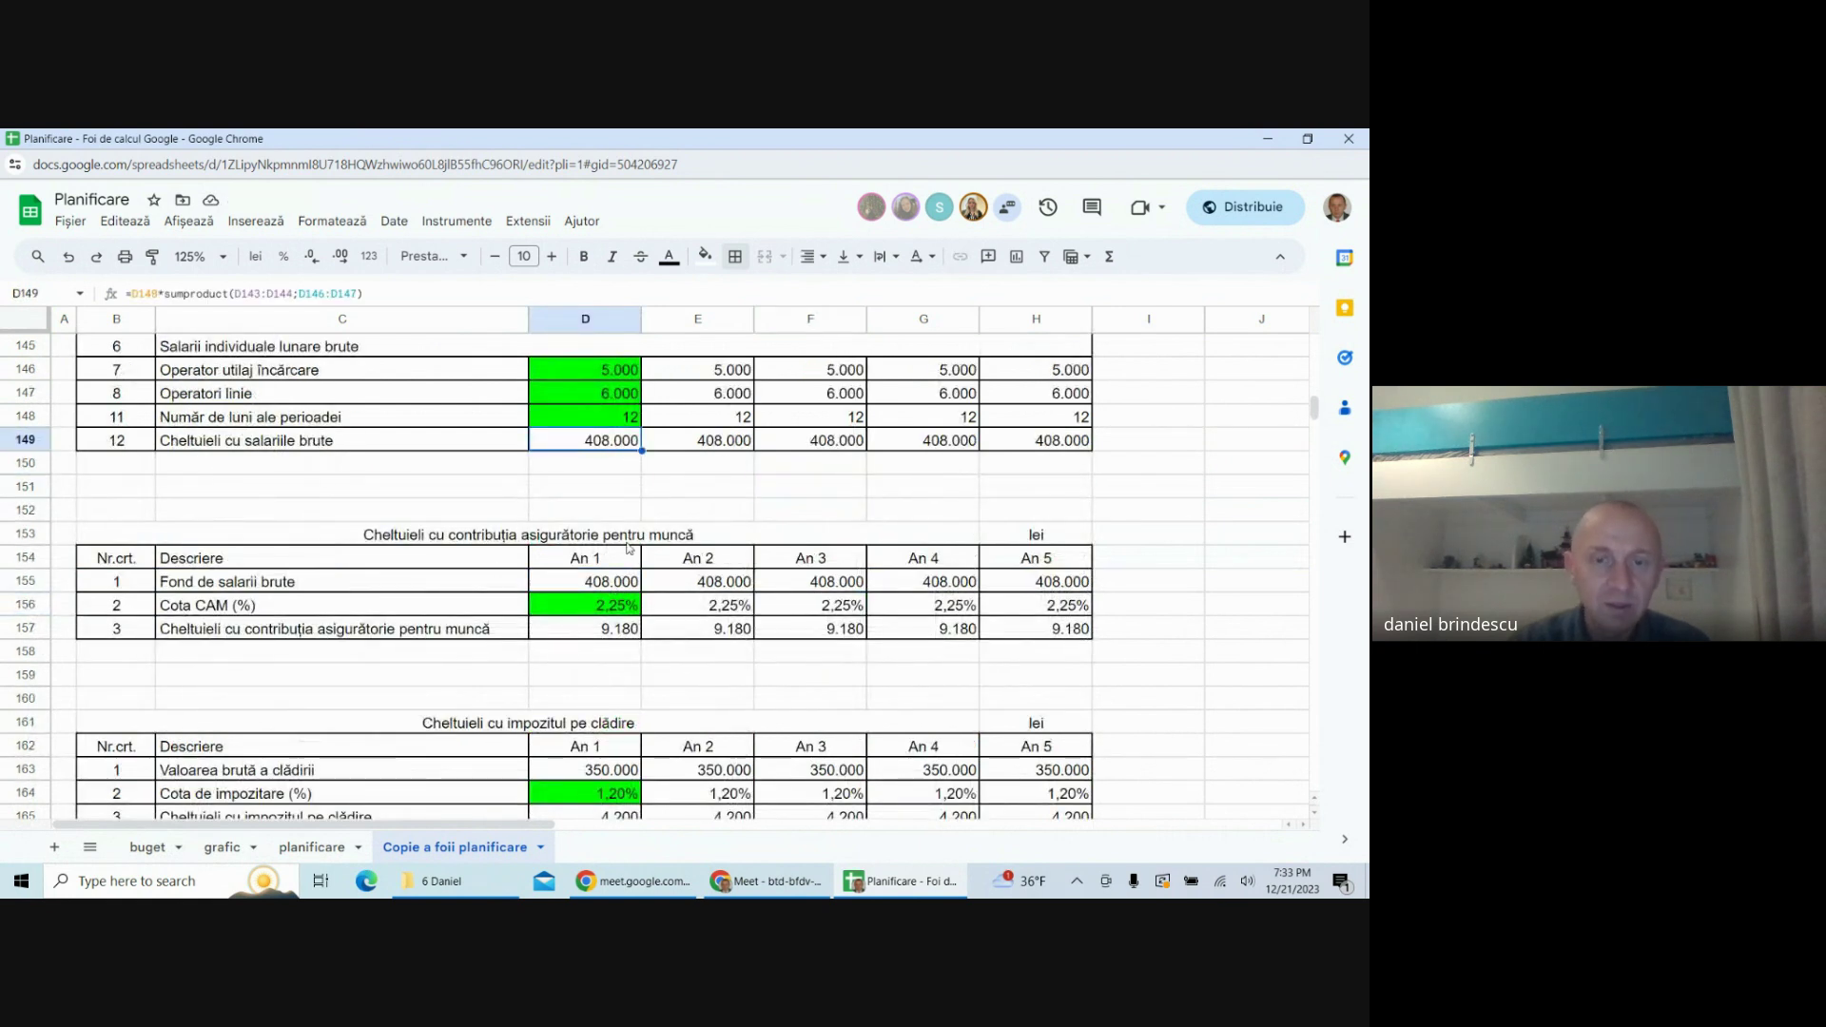
scroll(631, 551, down, 4)
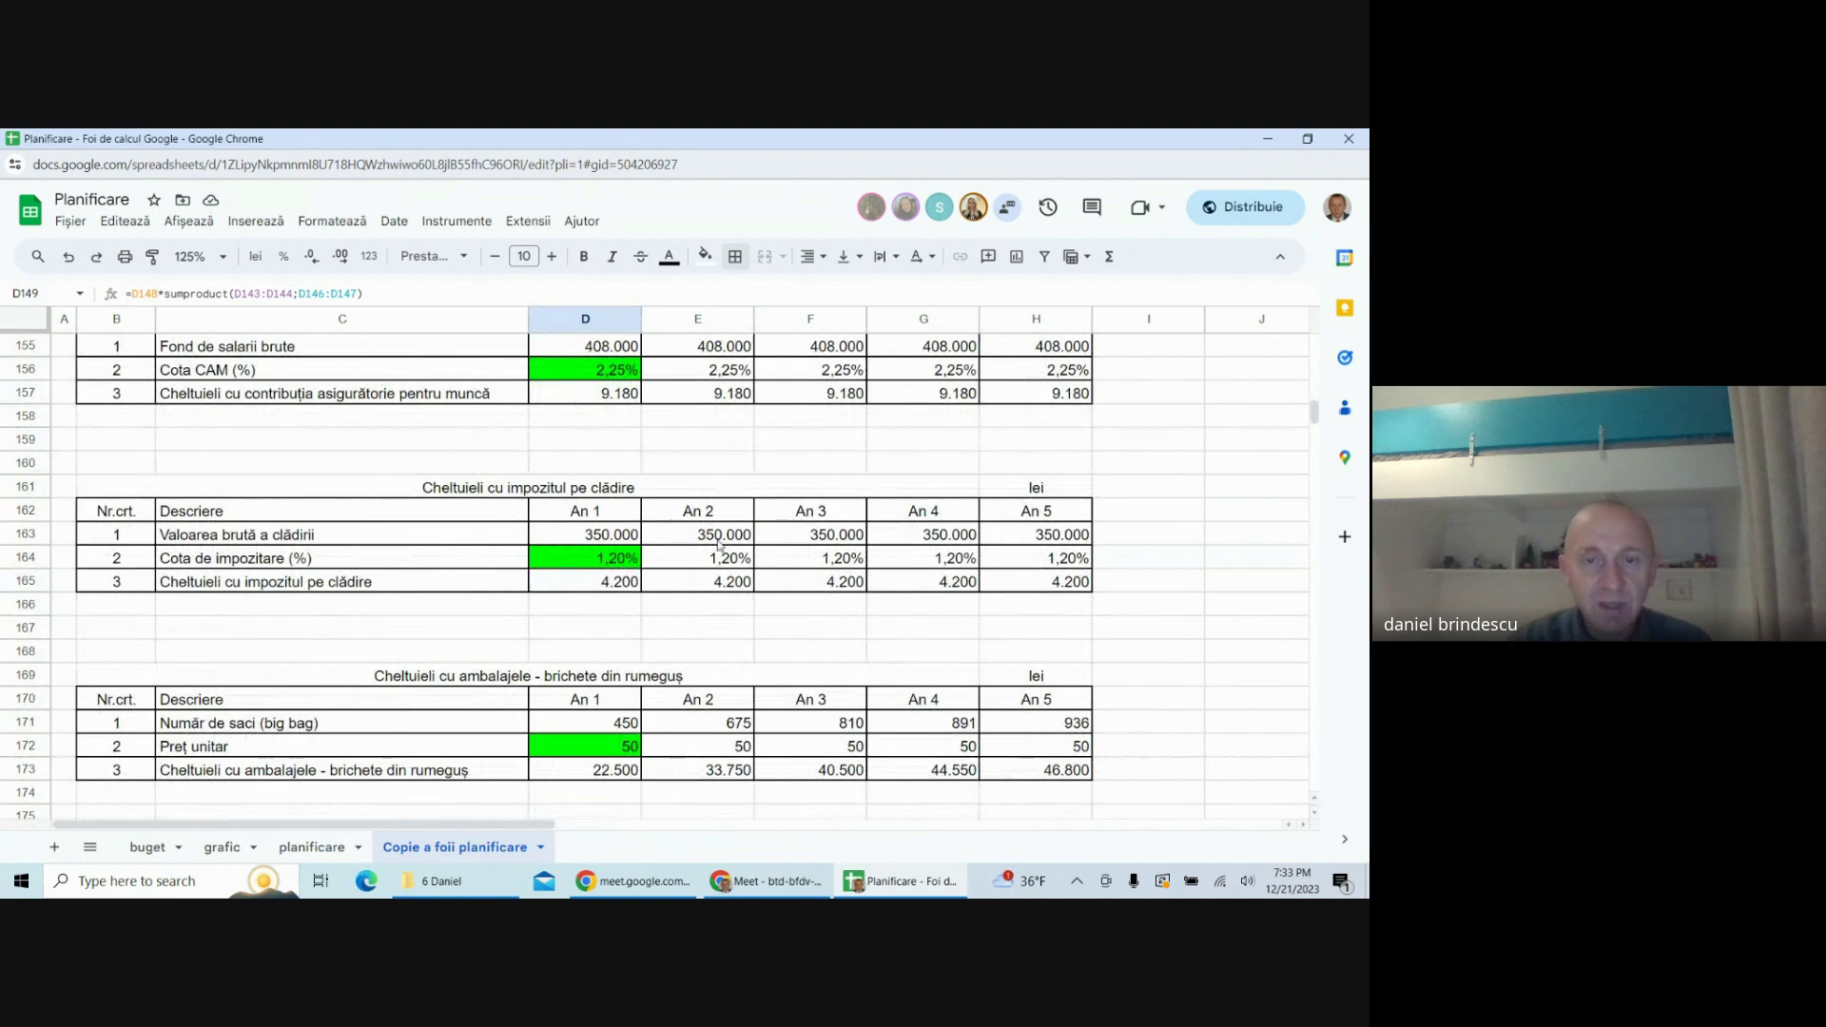
click(580, 544)
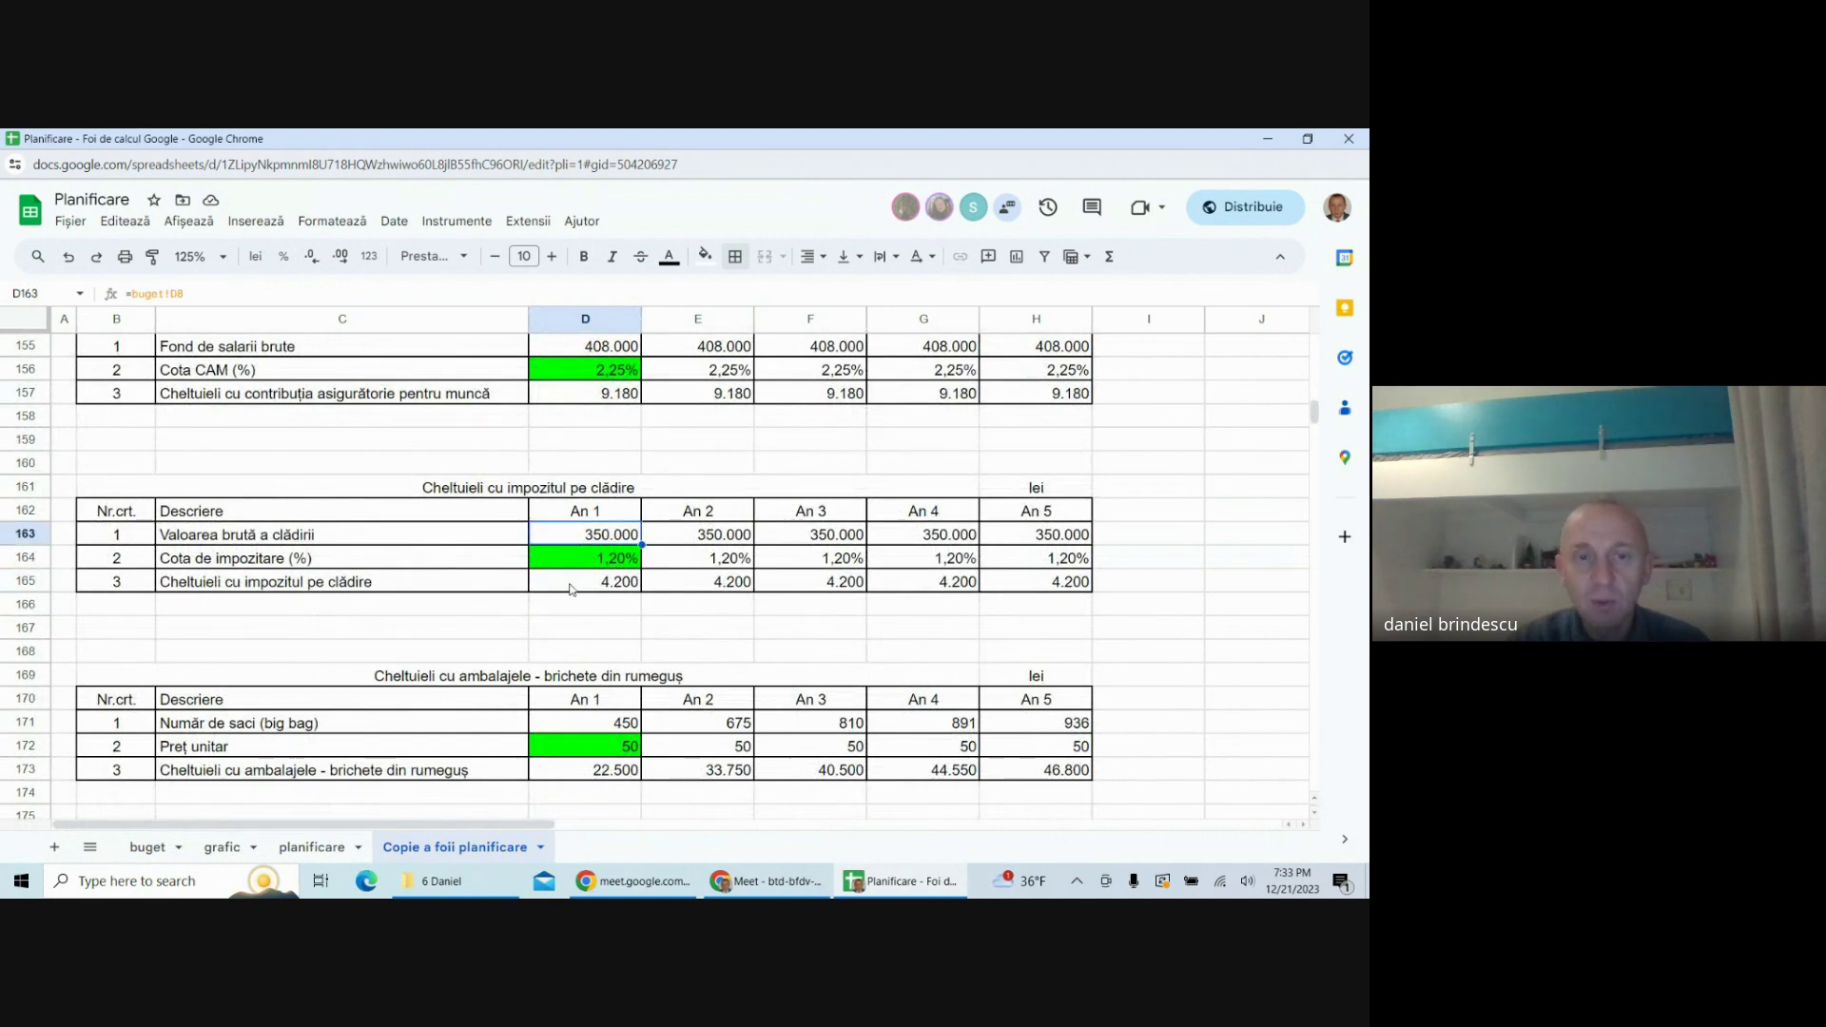
click(872, 599)
scroll(884, 607, down, 4)
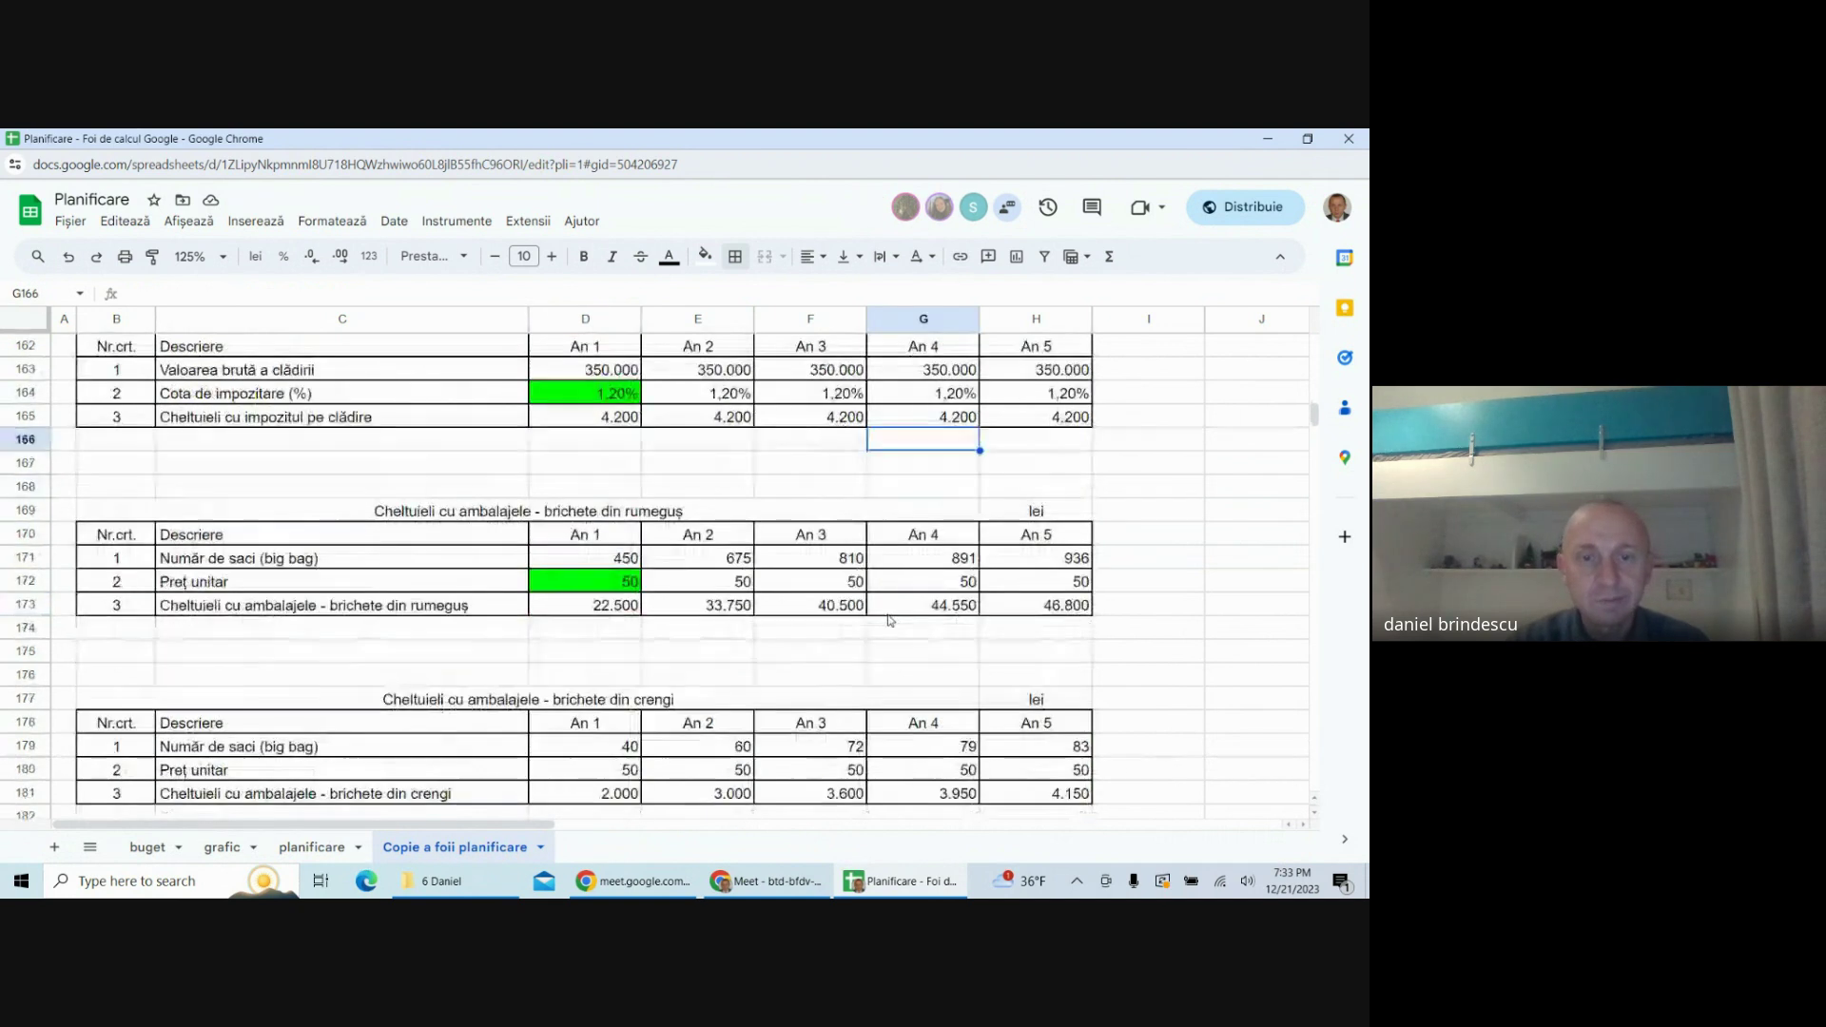
scroll(903, 610, down, 4)
- Review the straw pellet revenue table and the gross salary expense table, including the An 1 number of months in the period
scroll(927, 618, up, 15)
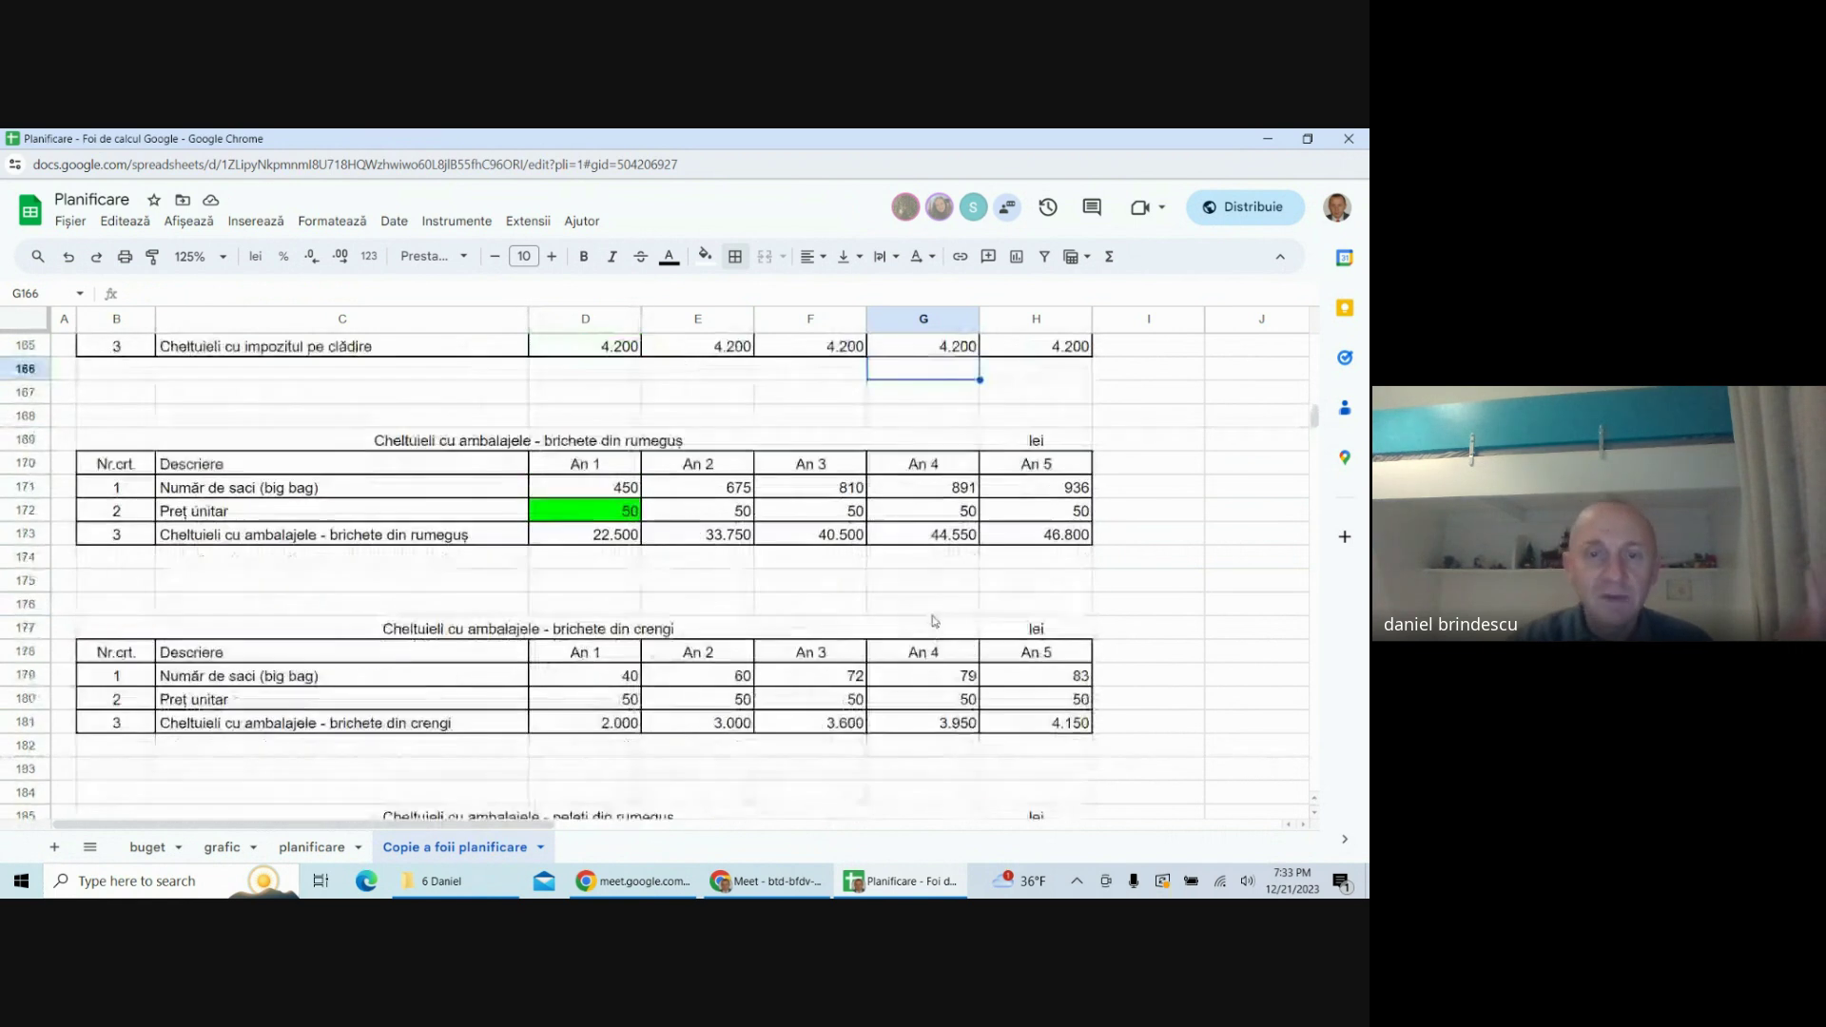
scroll(929, 624, up, 10)
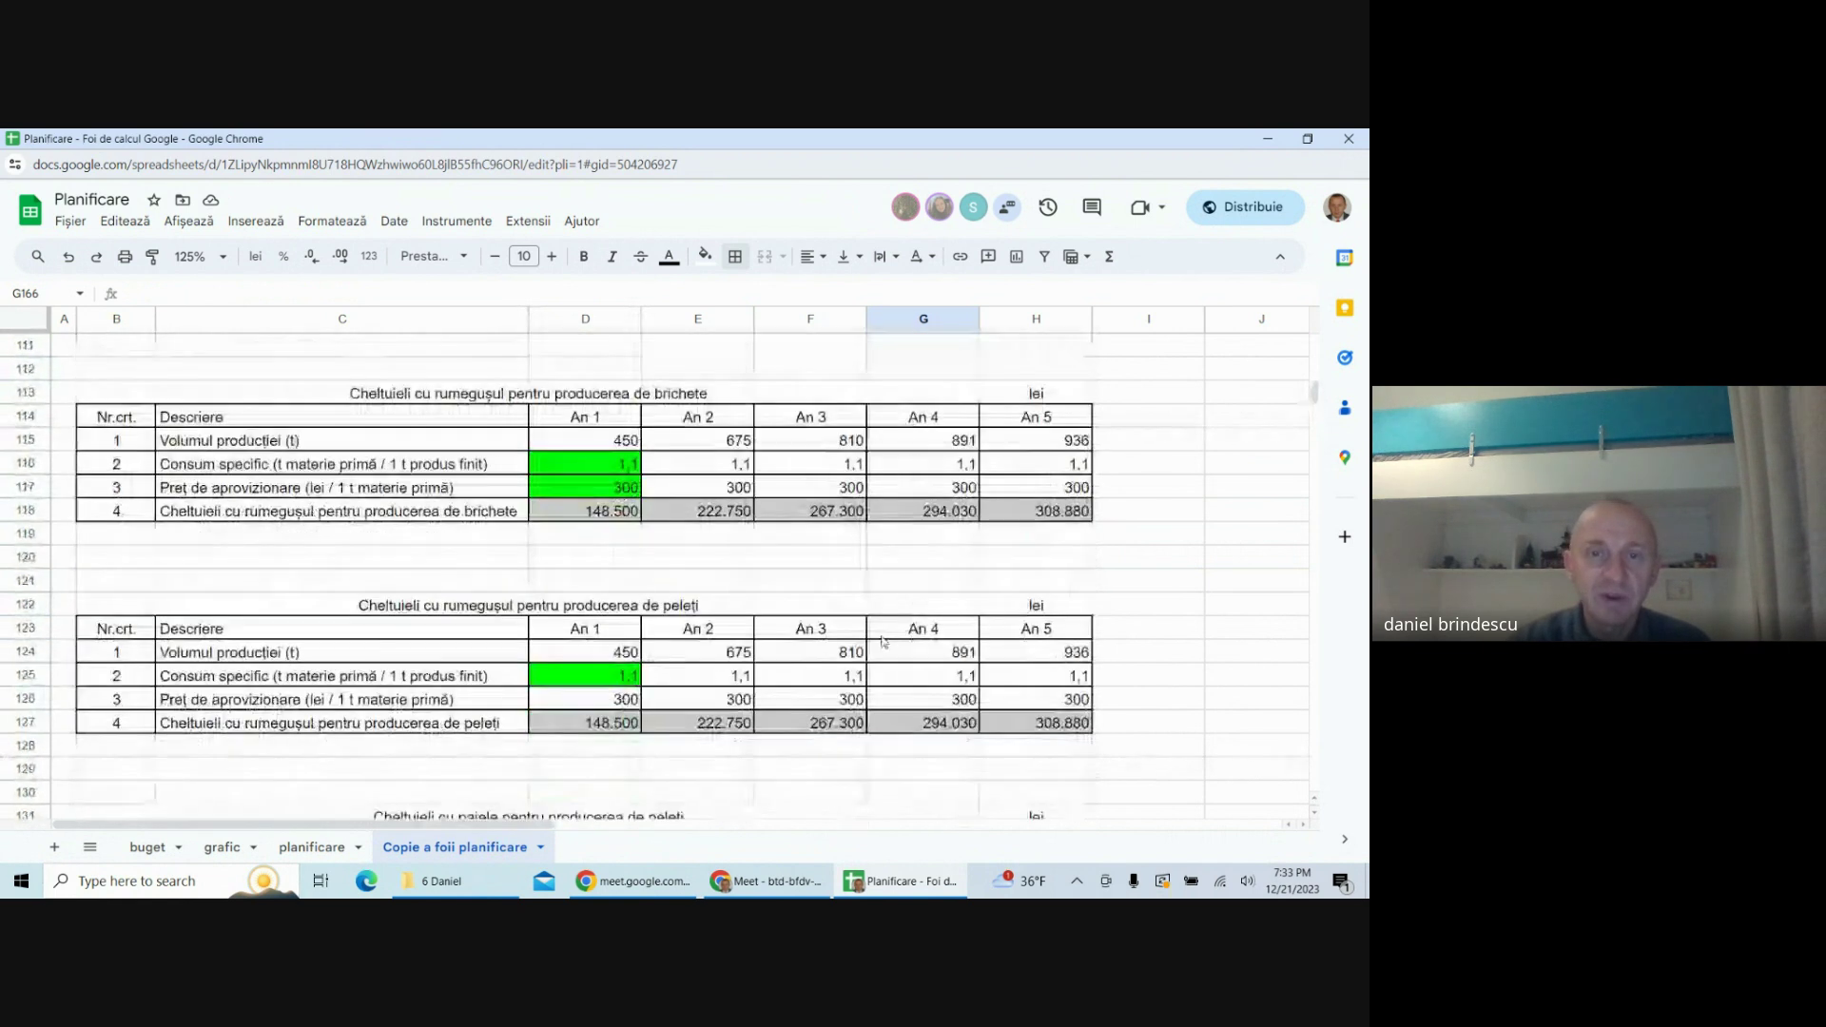
scroll(601, 605, up, 7)
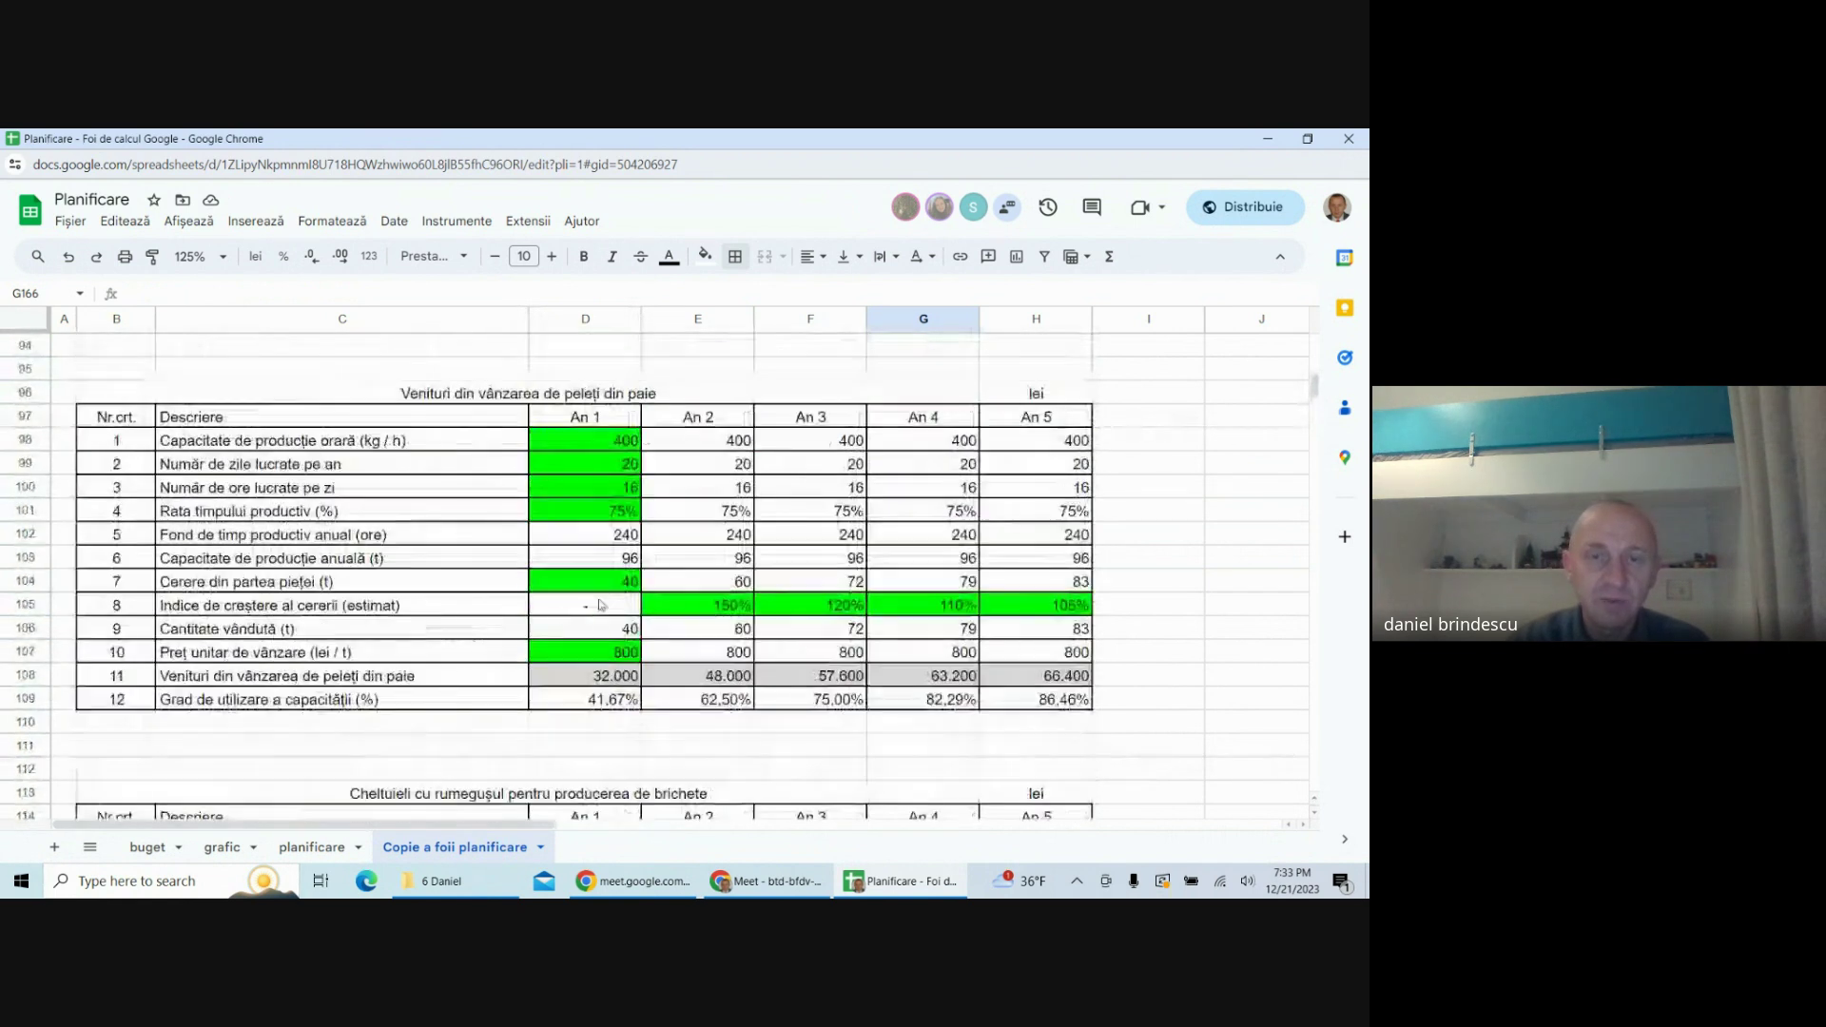
click(1158, 587)
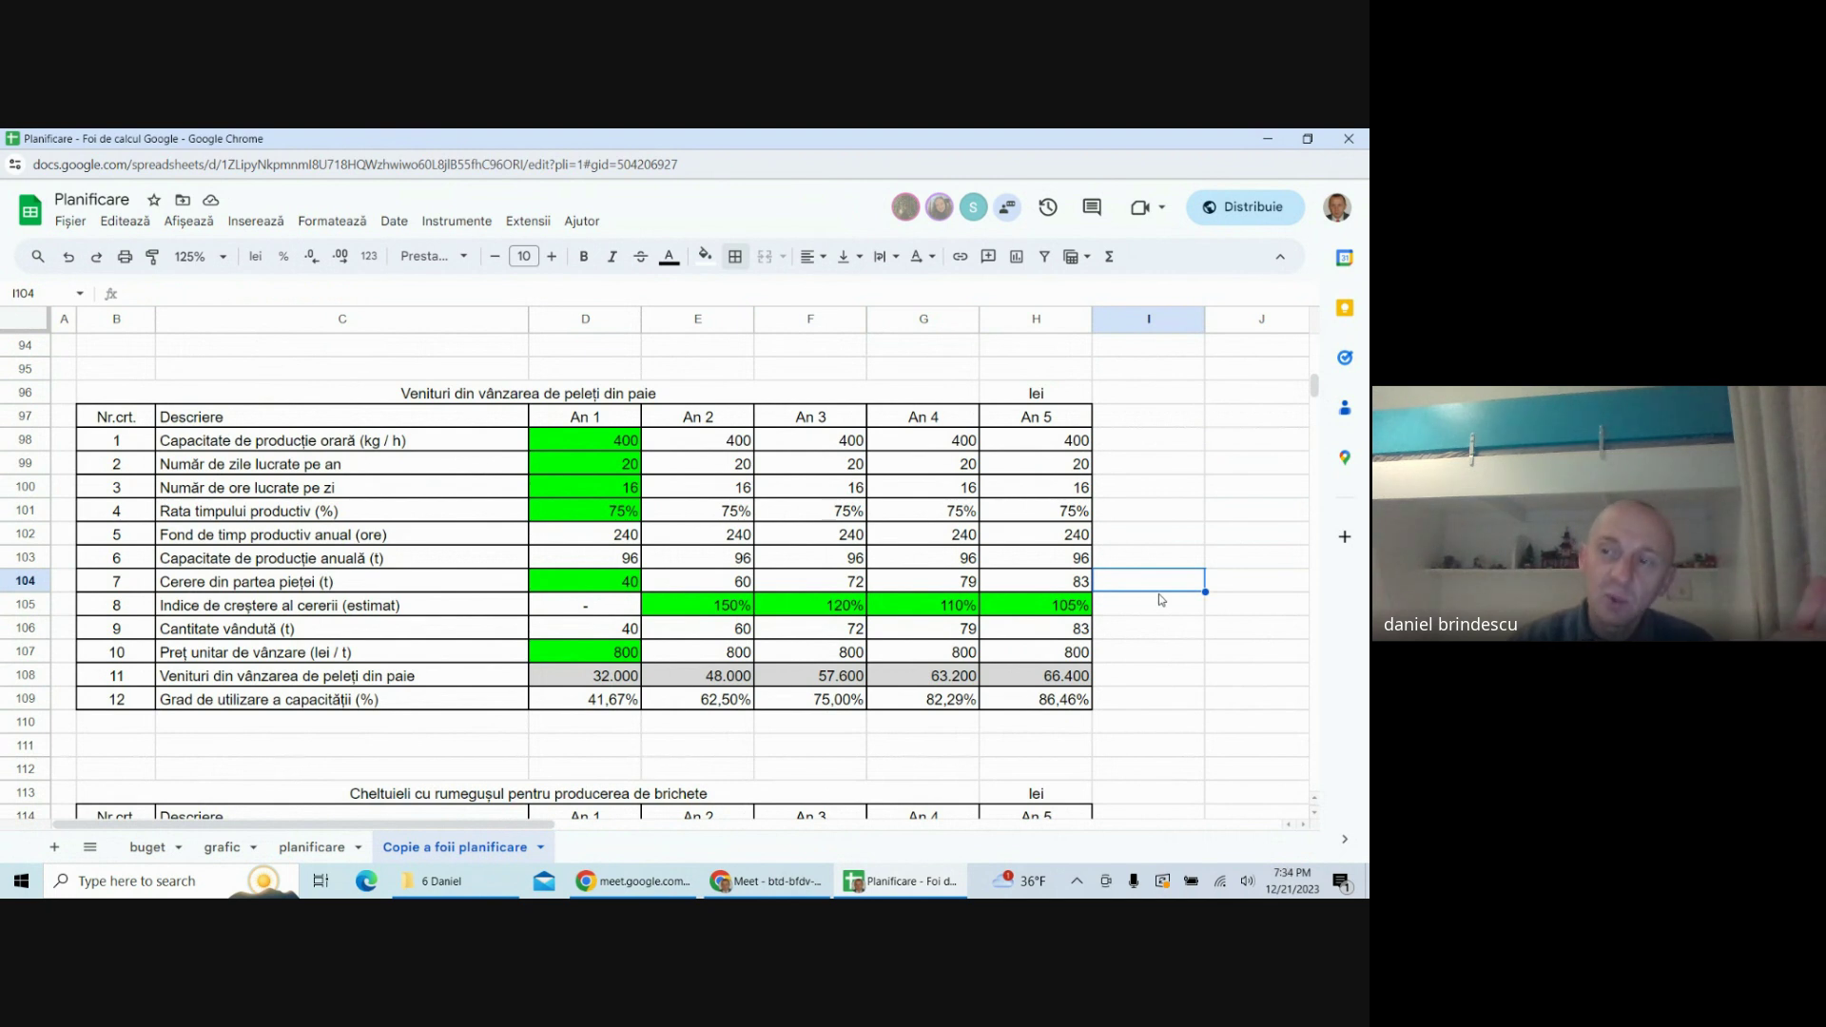
scroll(1160, 599, down, 10)
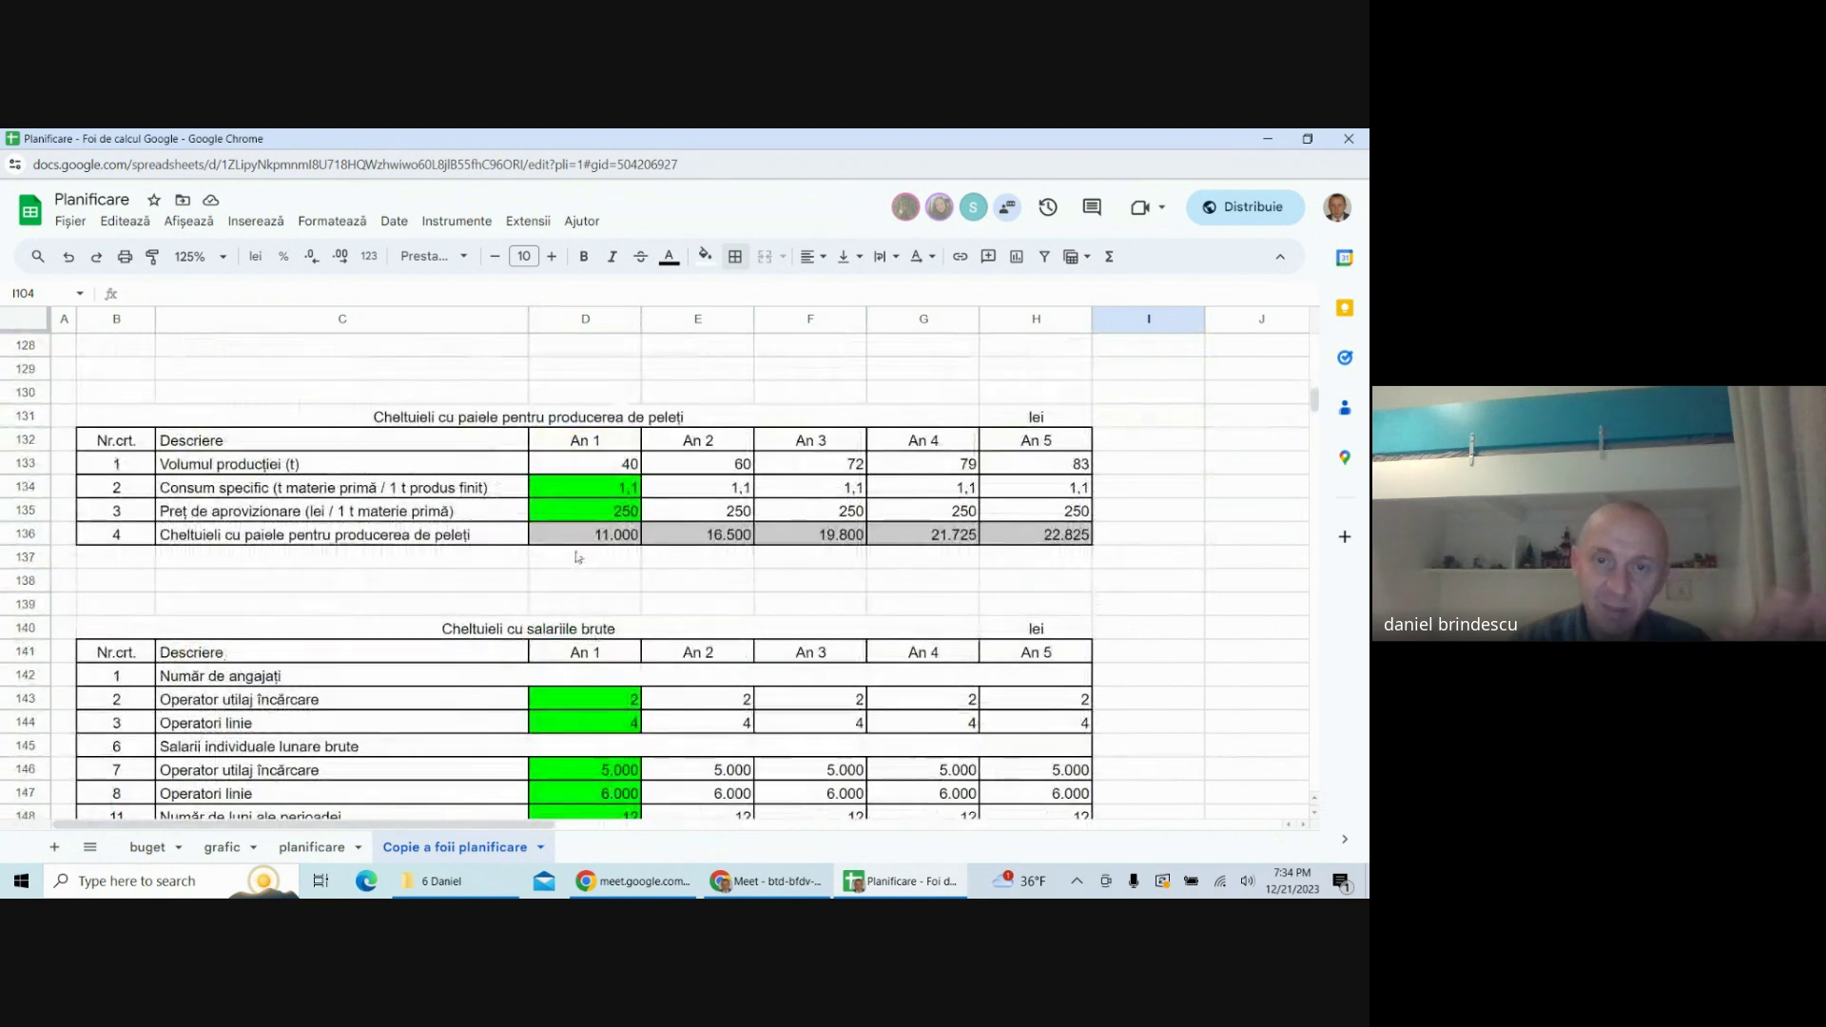
scroll(590, 653, down, 3)
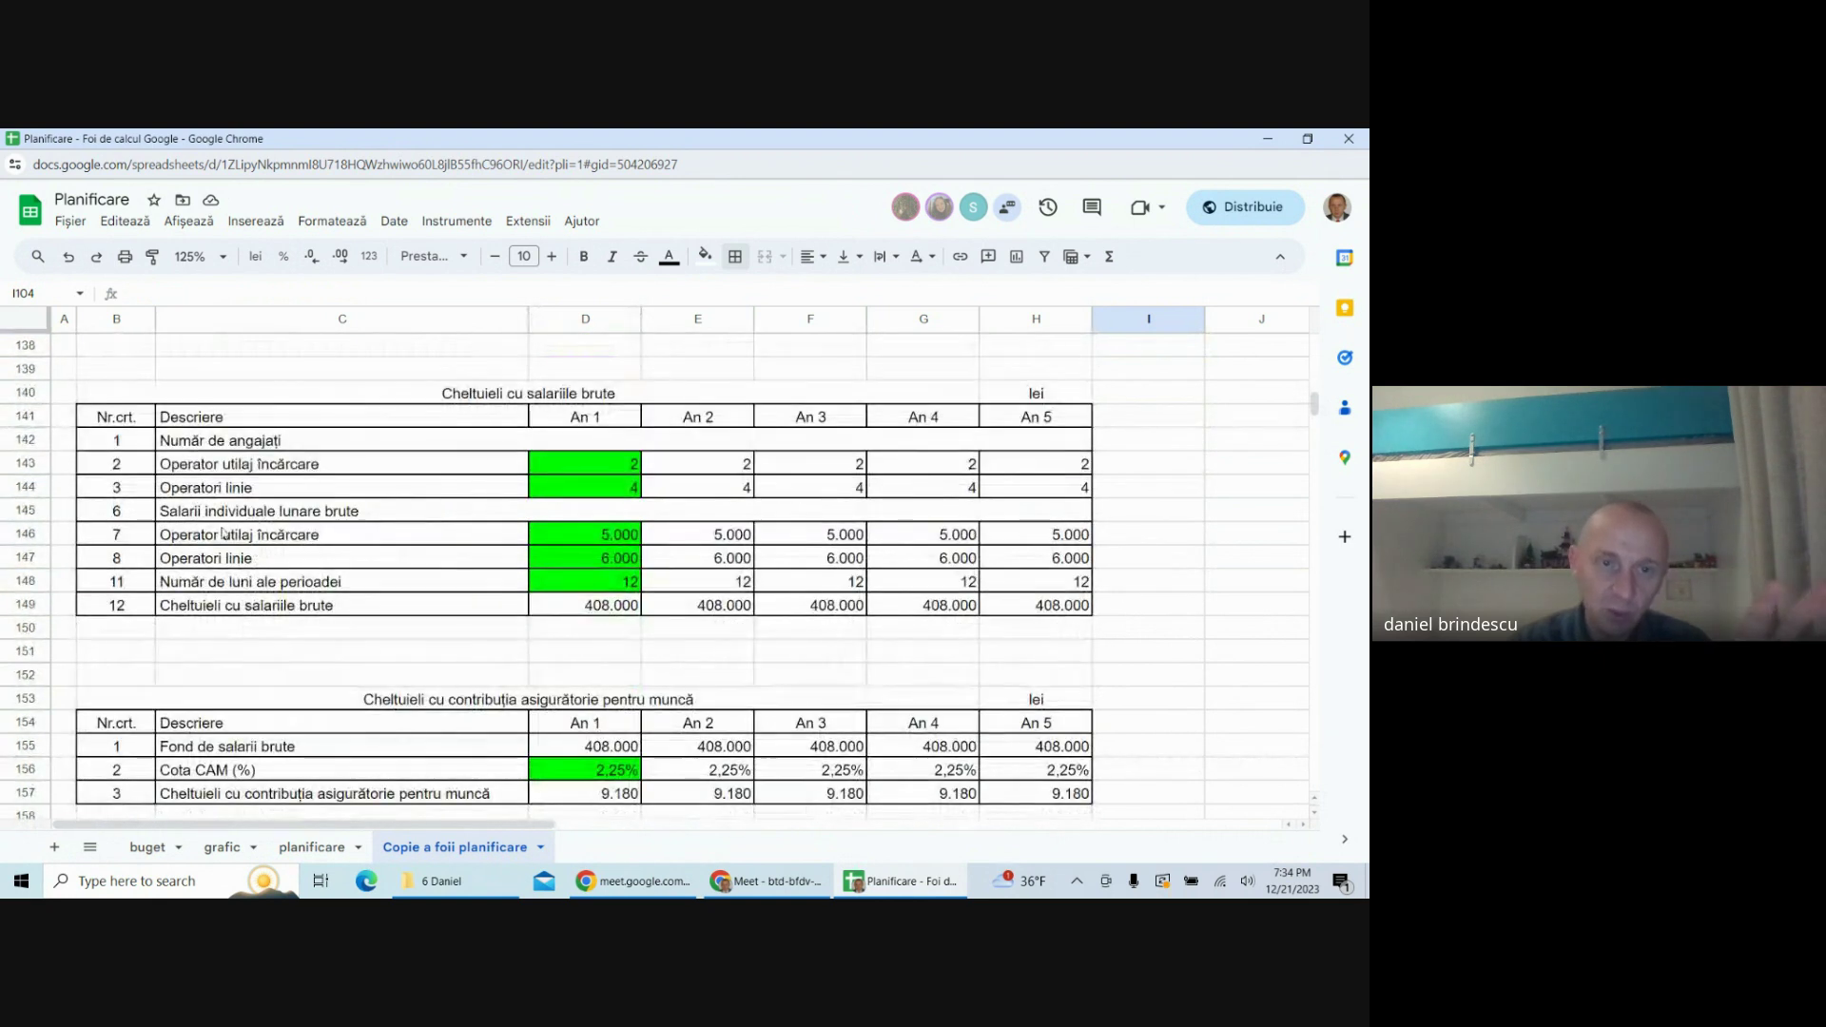
click(612, 583)
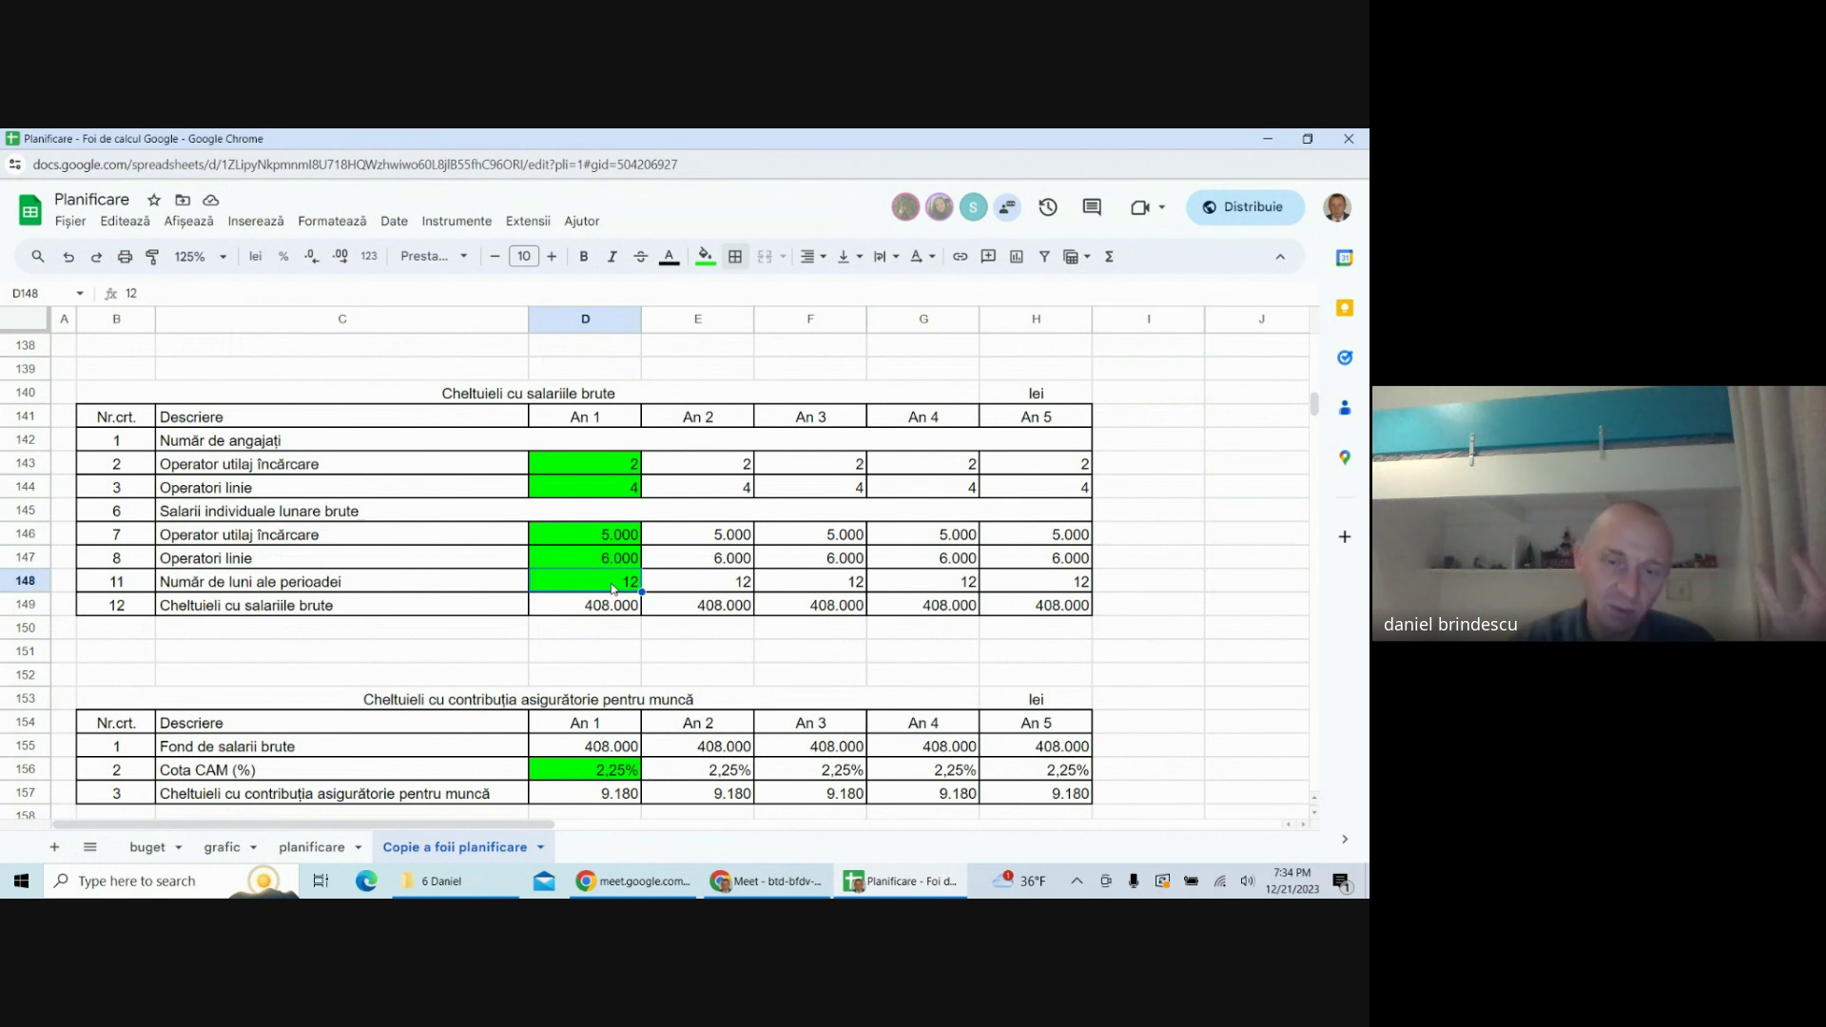
click(1169, 537)
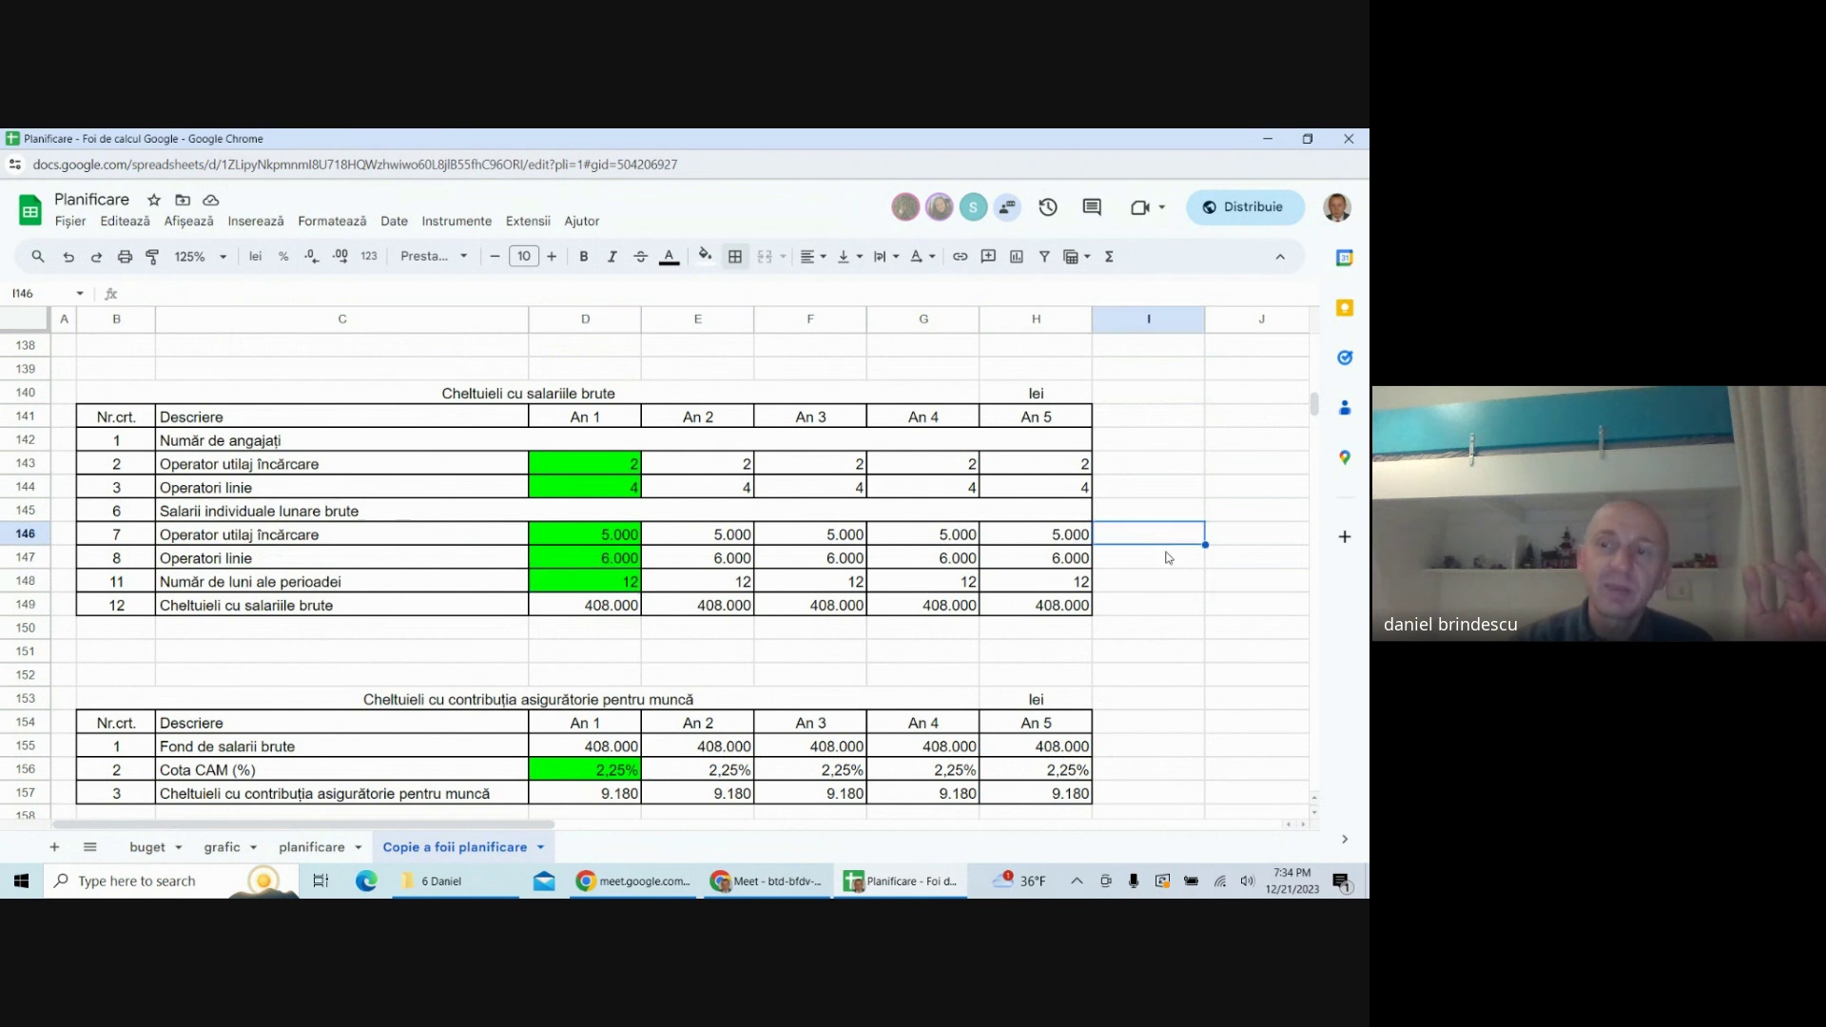
- Look back over the copied budget, delete the sheet Copie a foii planificare, and view the original planificare budget from its beginning
drag(1314, 404, 1313, 348)
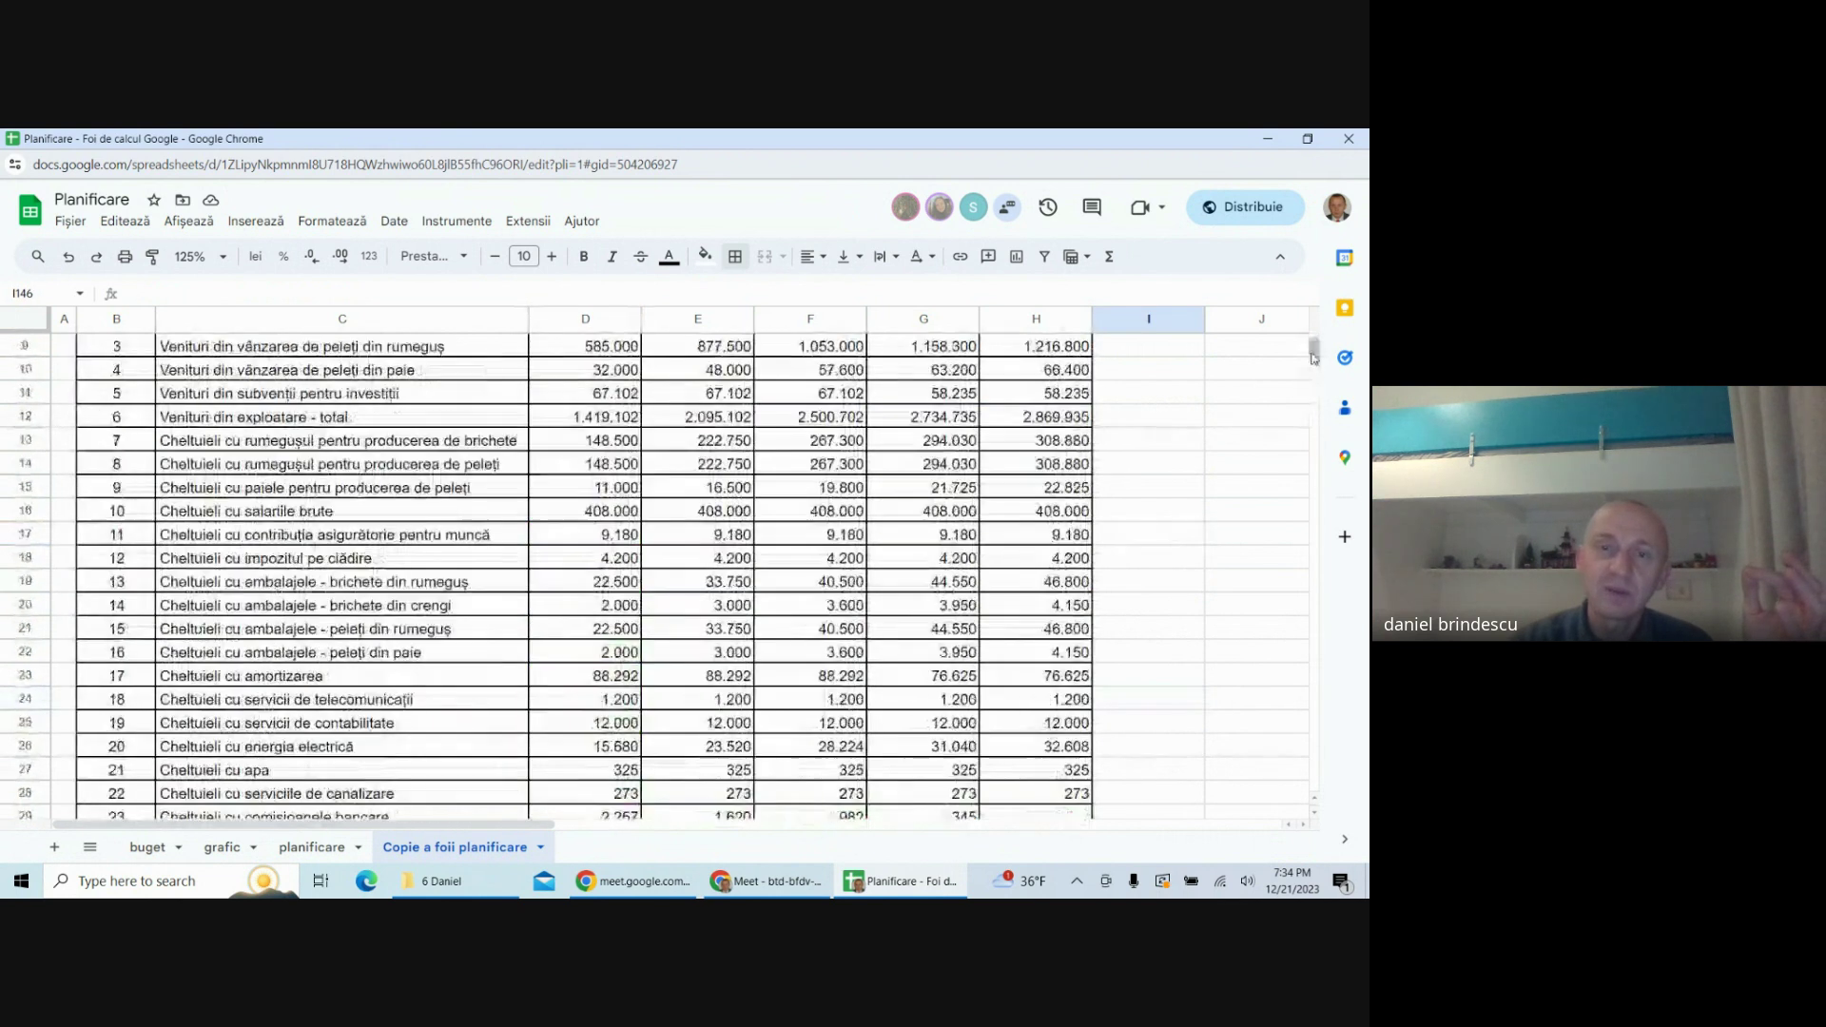
scroll(235, 456, up, 3)
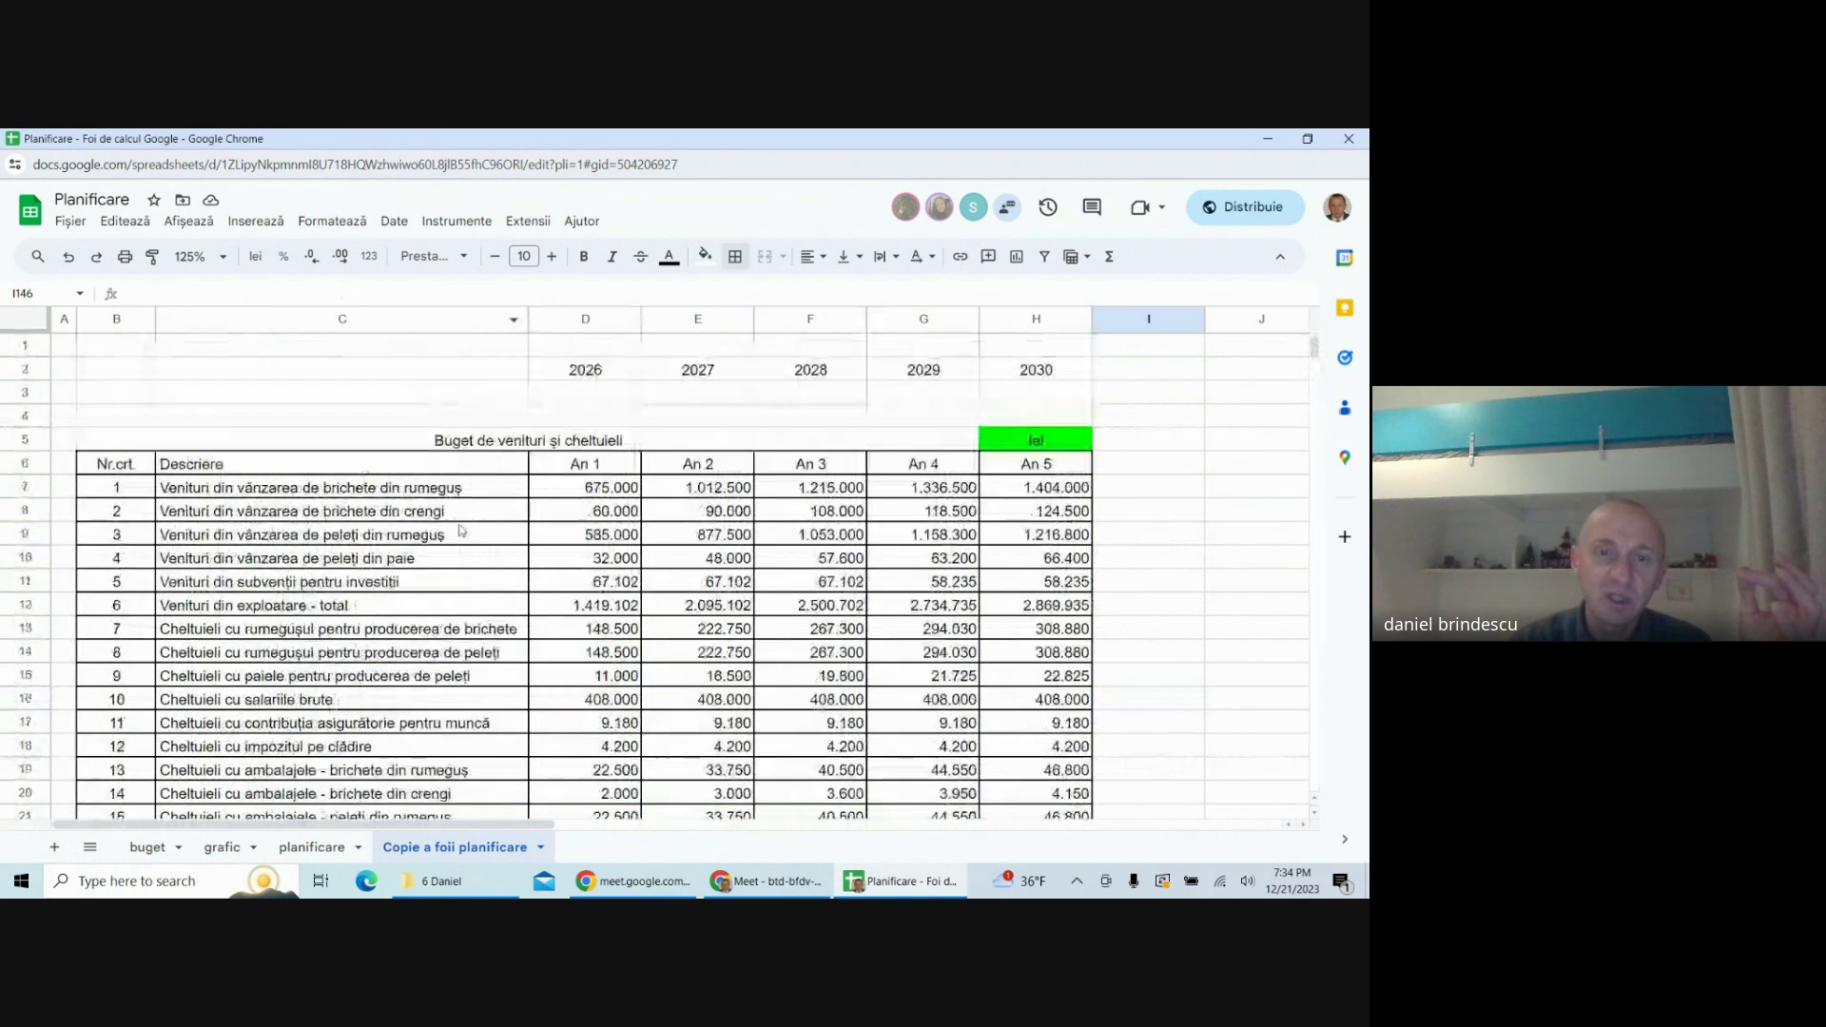
click(636, 539)
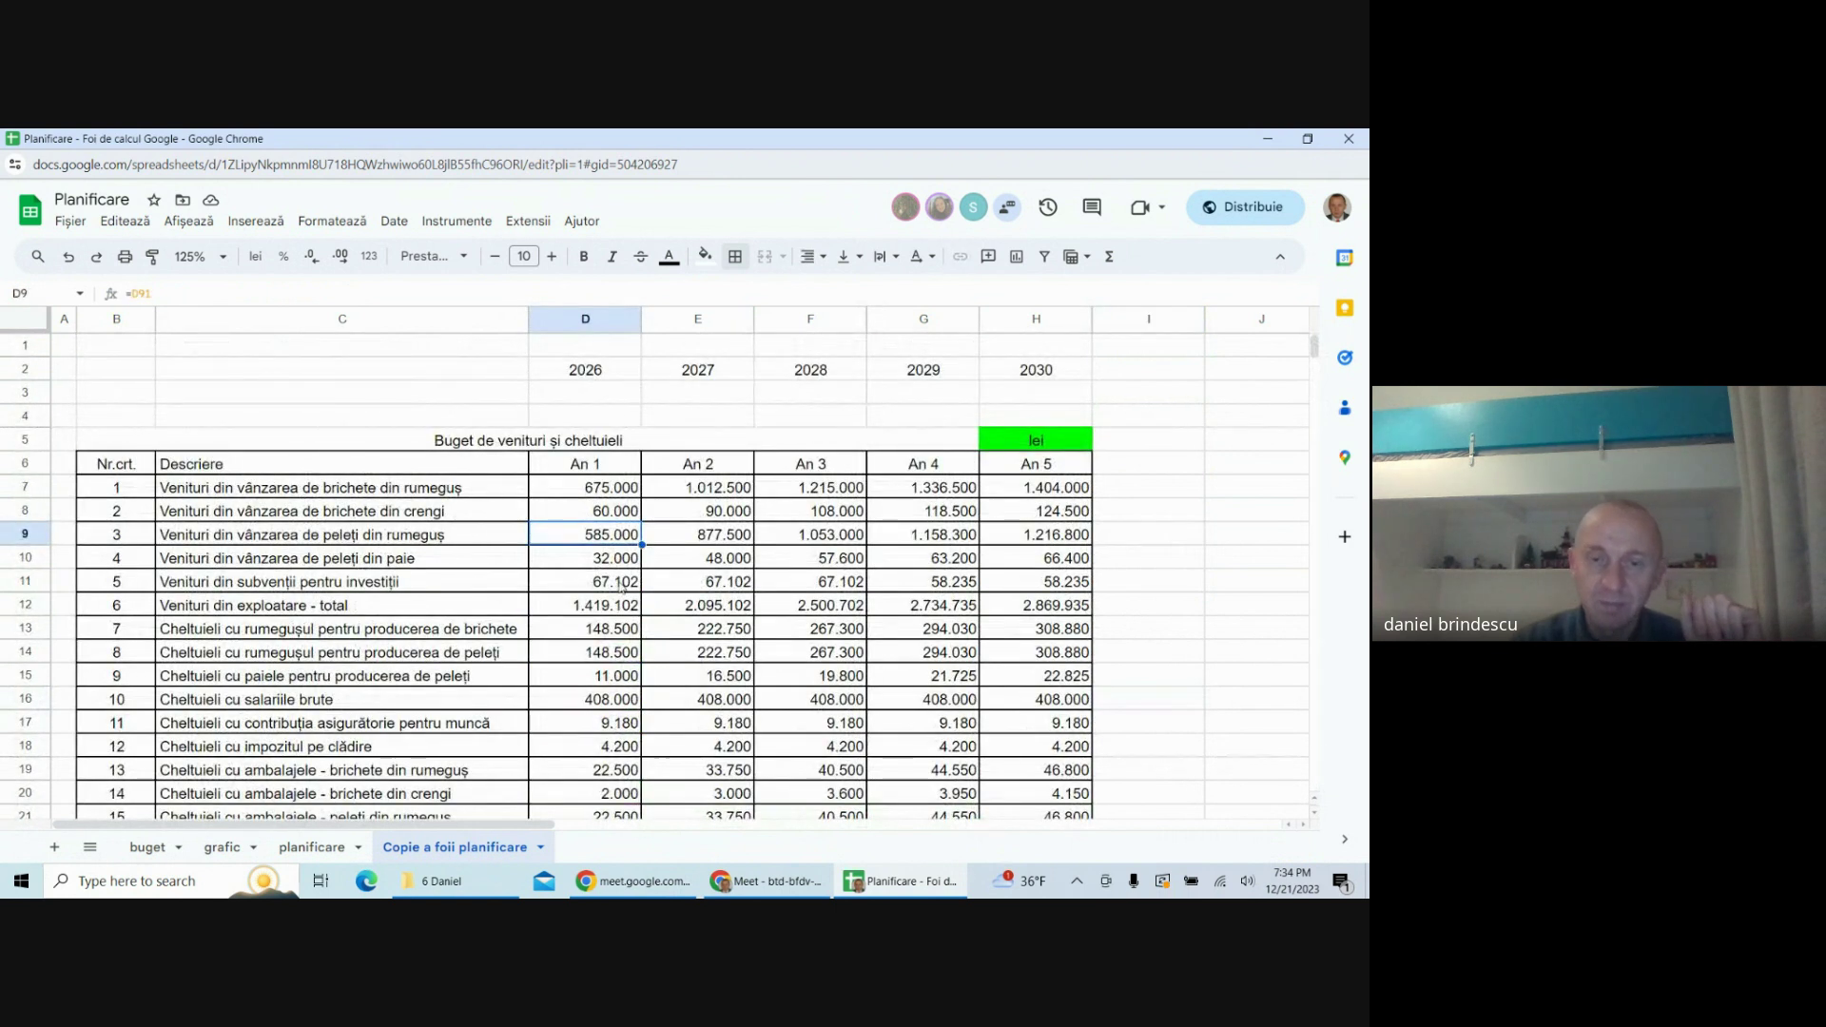
click(540, 846)
click(405, 540)
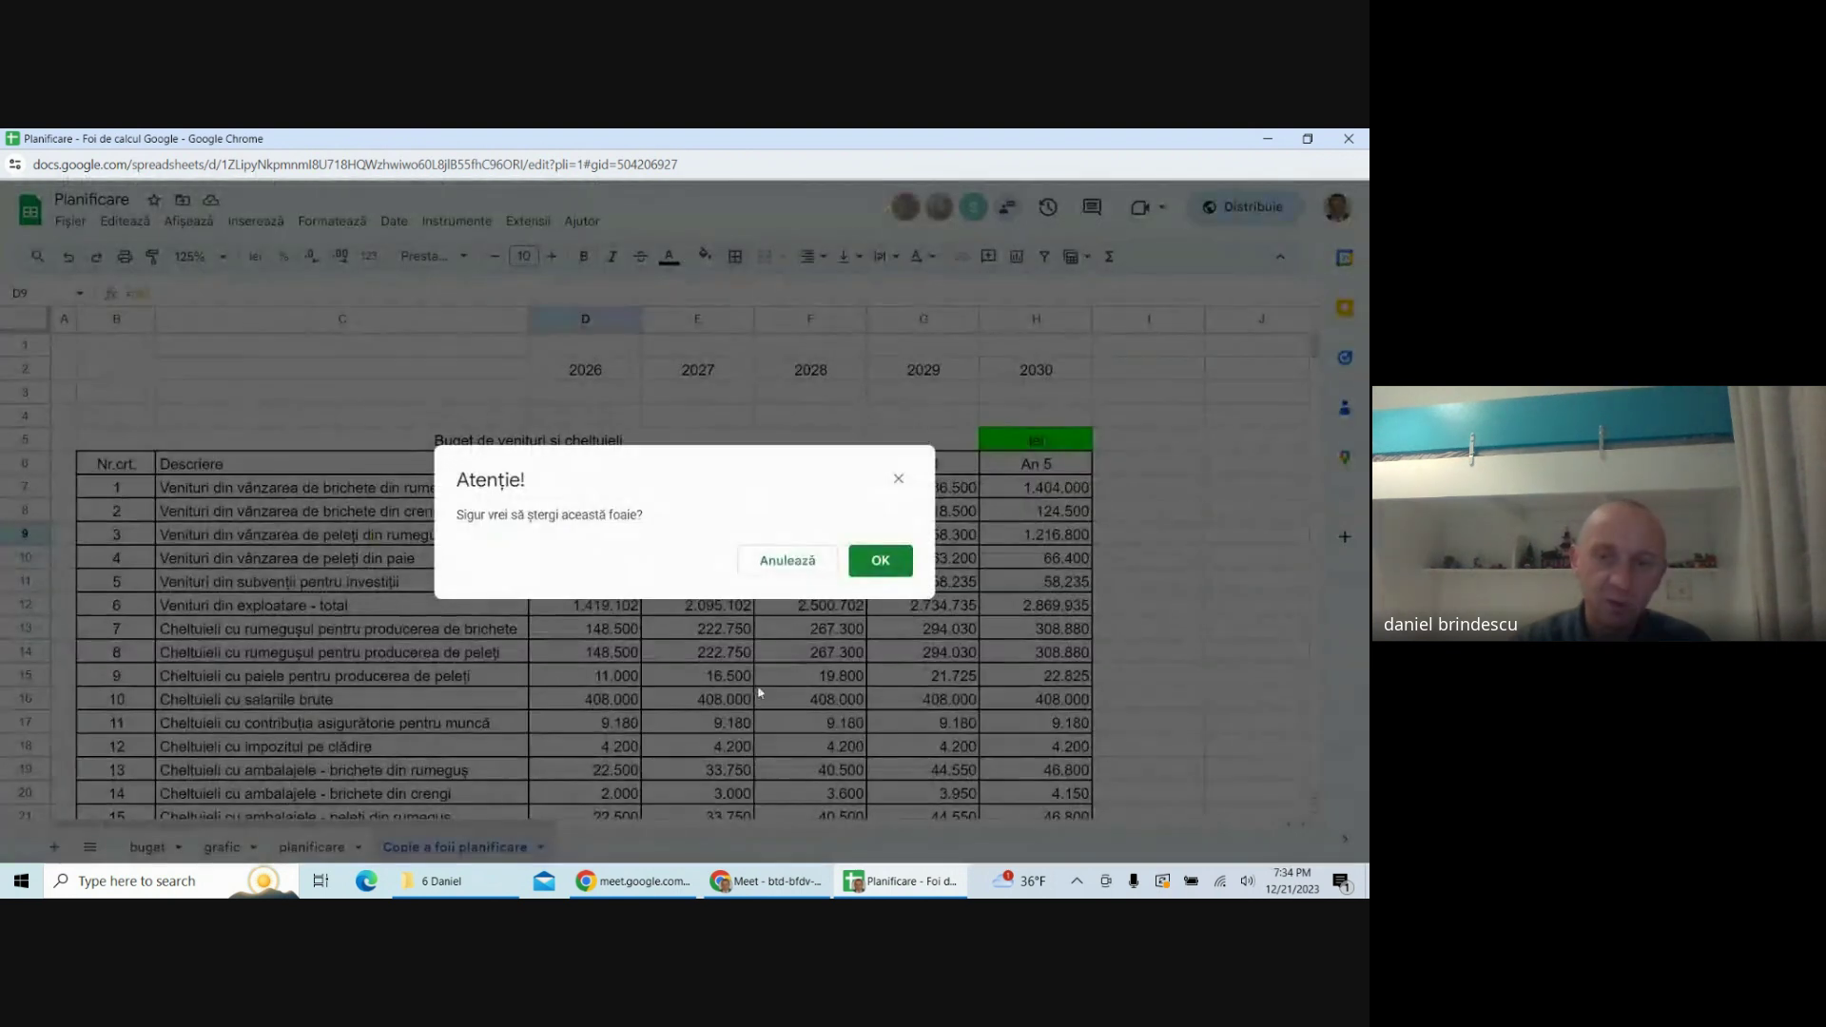
click(878, 561)
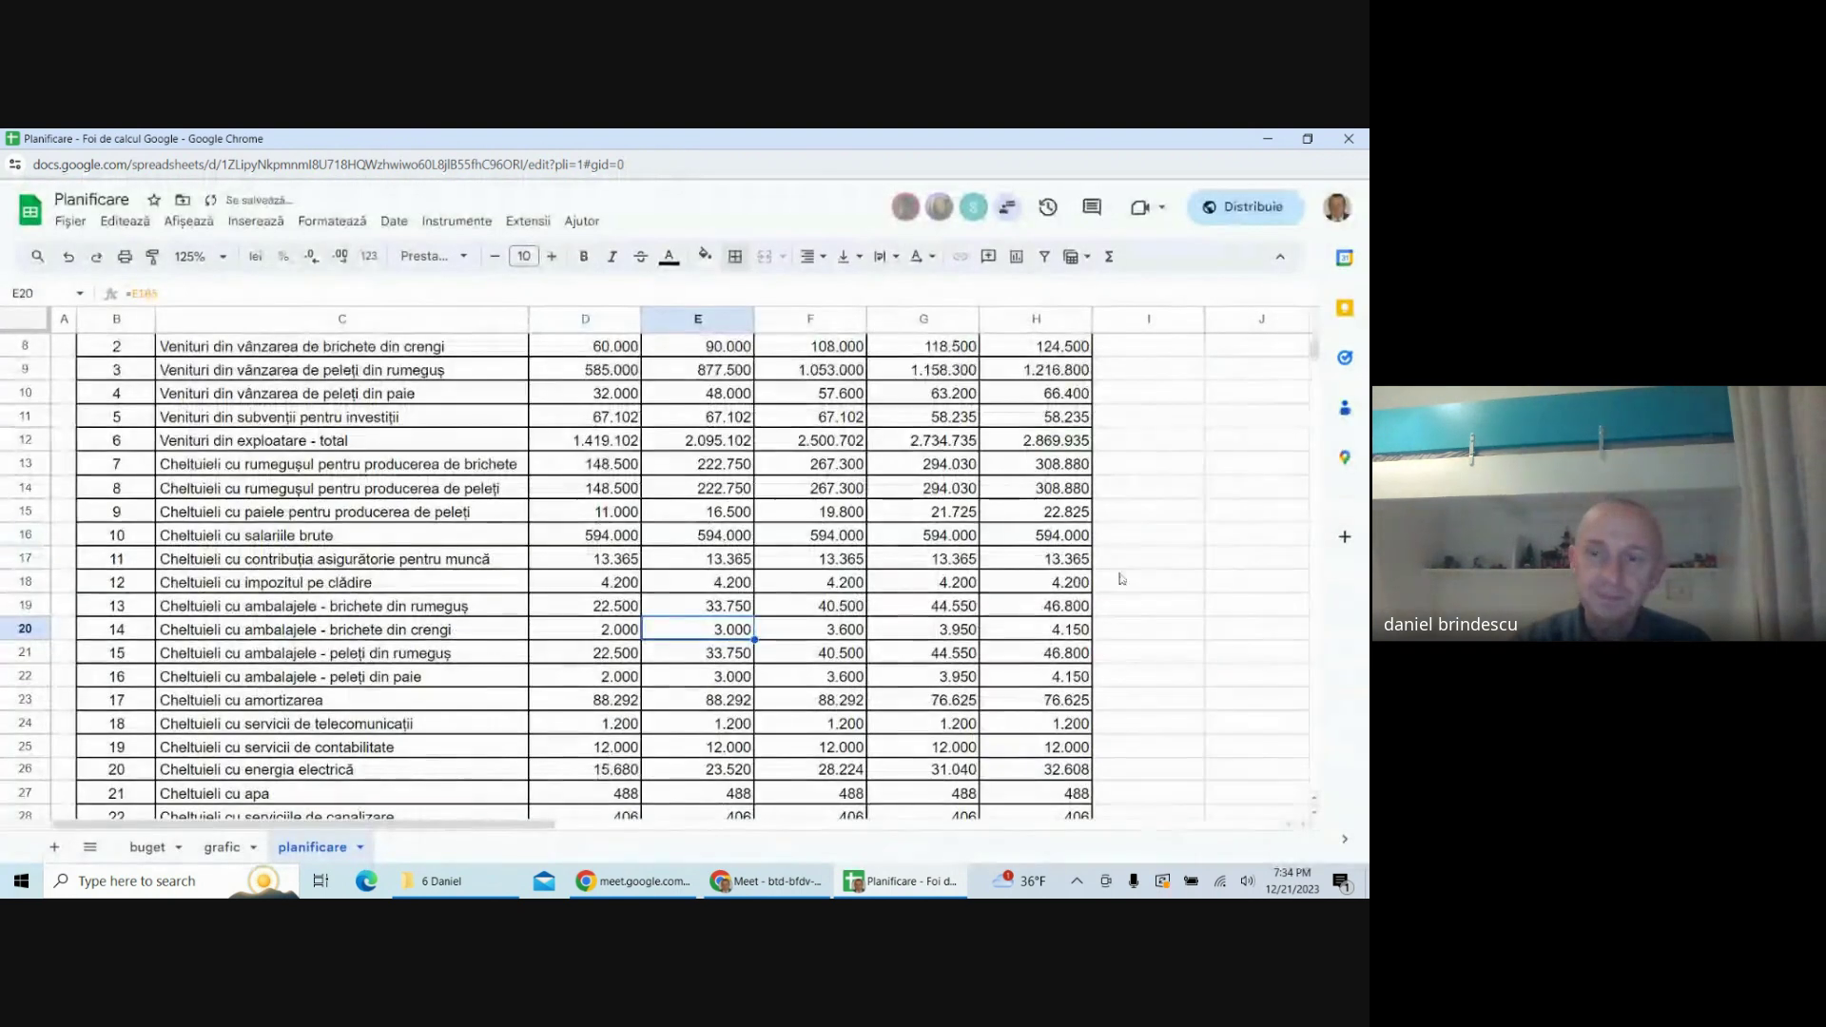
click(1164, 537)
scroll(844, 689, up, 3)
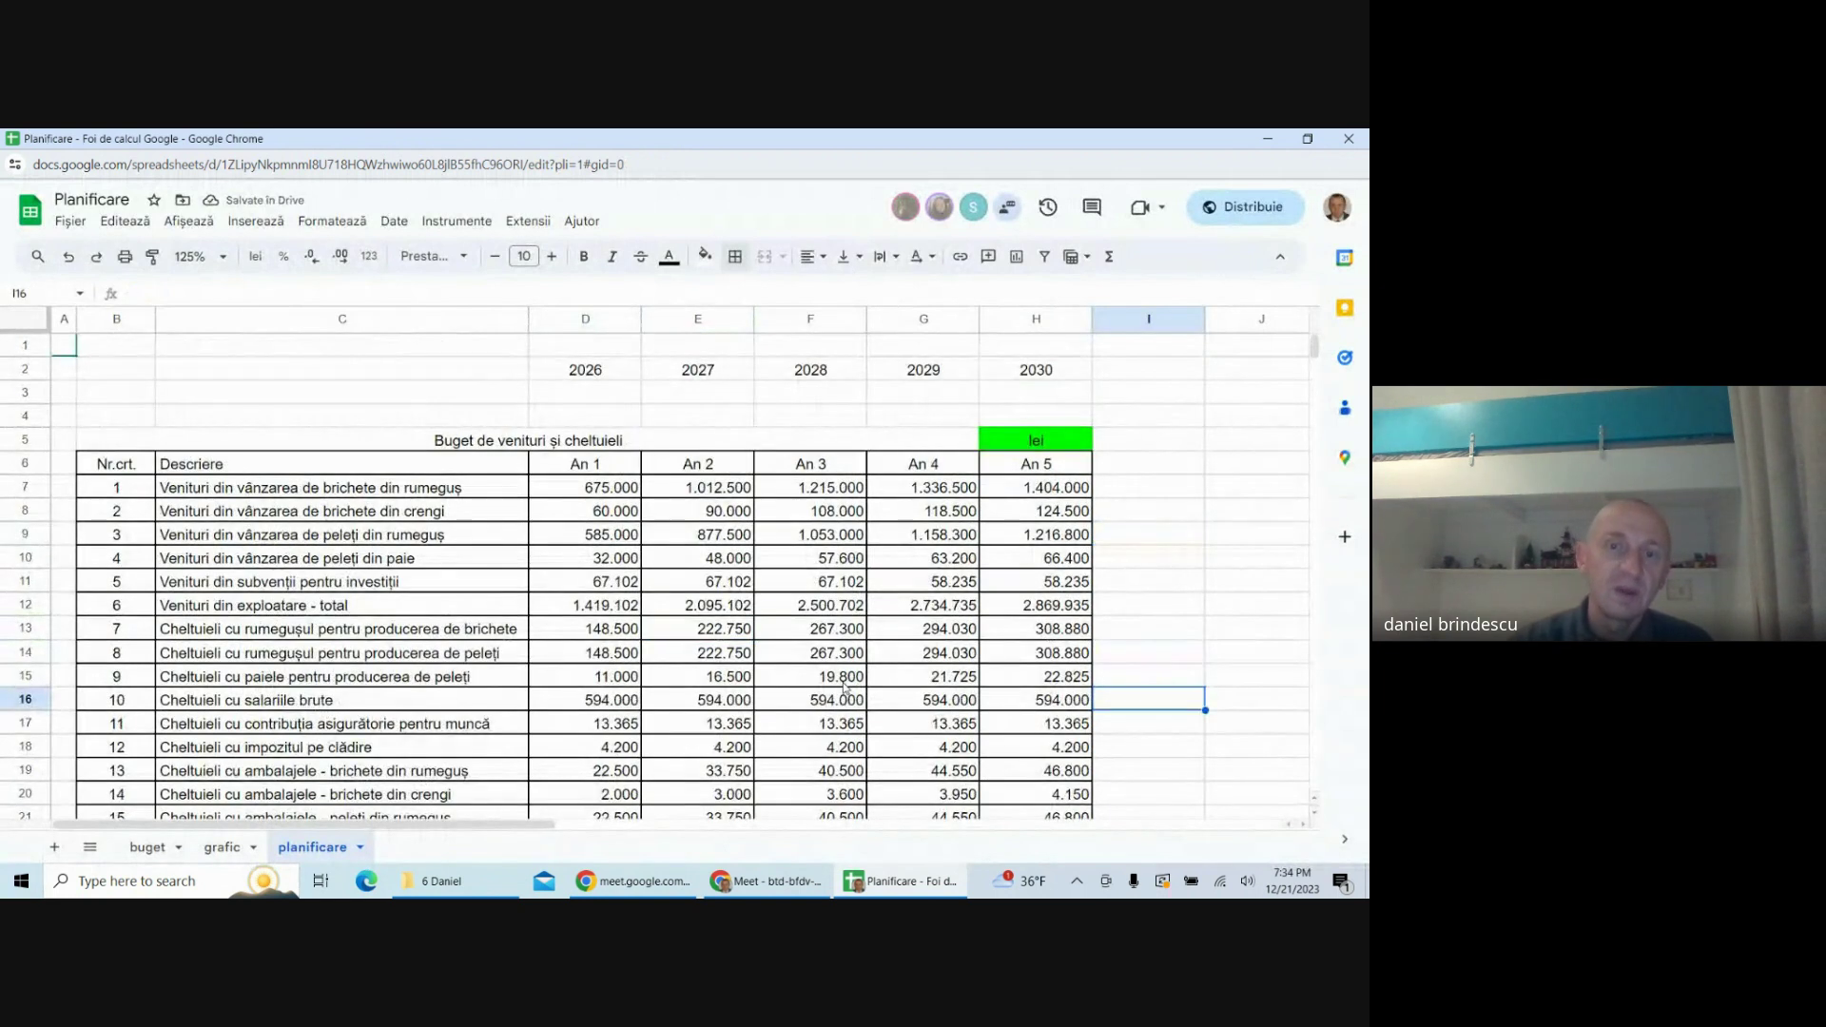
- Check the Google Meet call and return to the Planificare spreadsheet
click(748, 863)
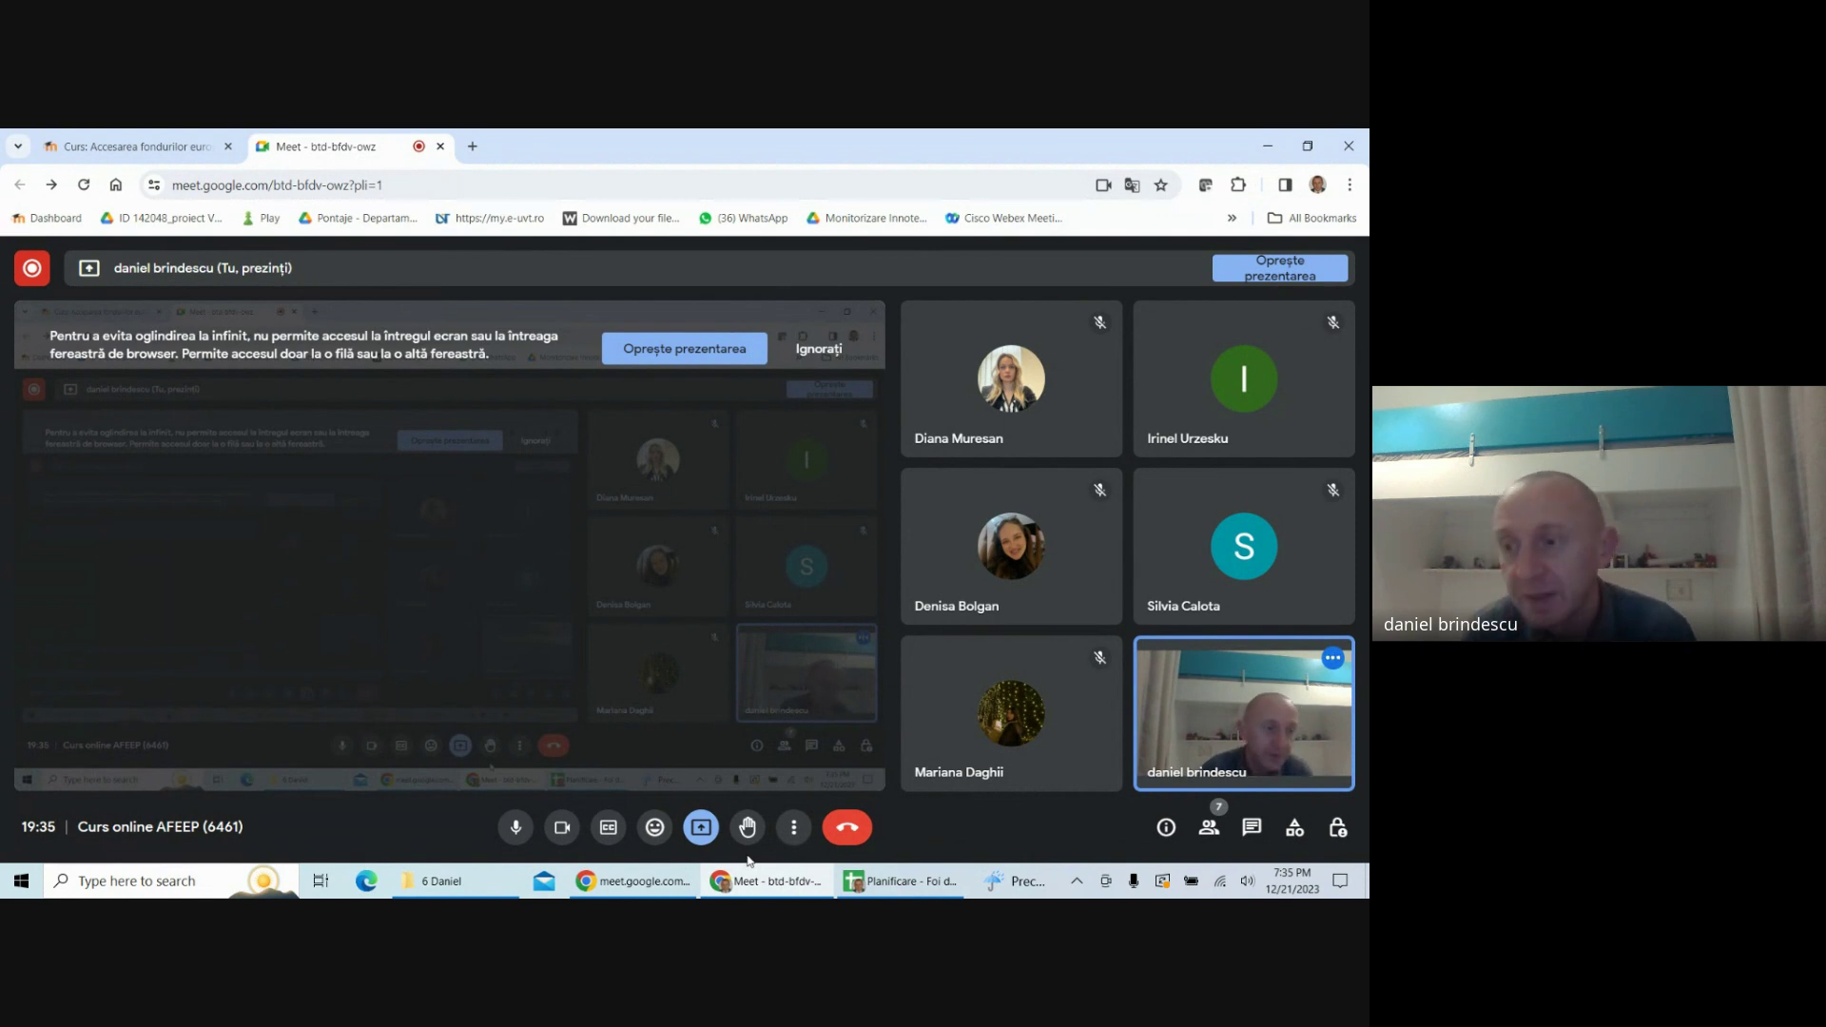
click(927, 891)
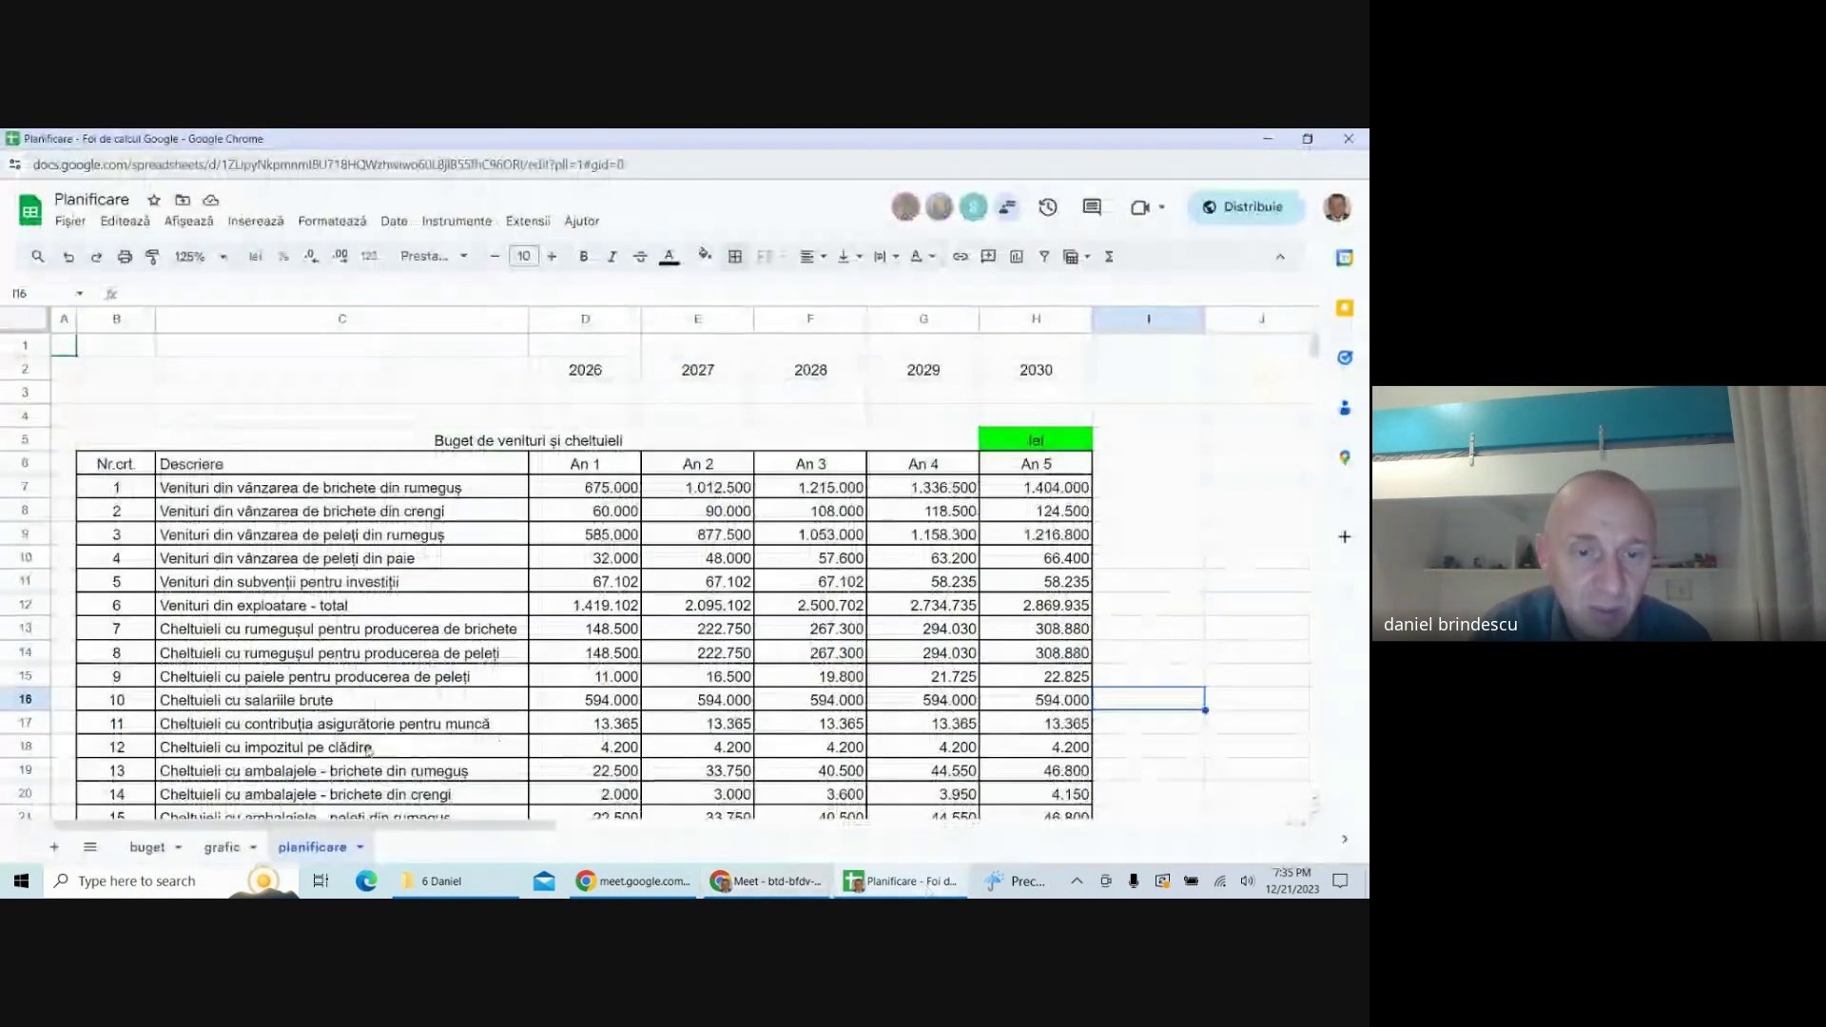
- Examine the Principal column of the loan schedule on the grafic sheet, from the first months to the start of repayment
click(228, 847)
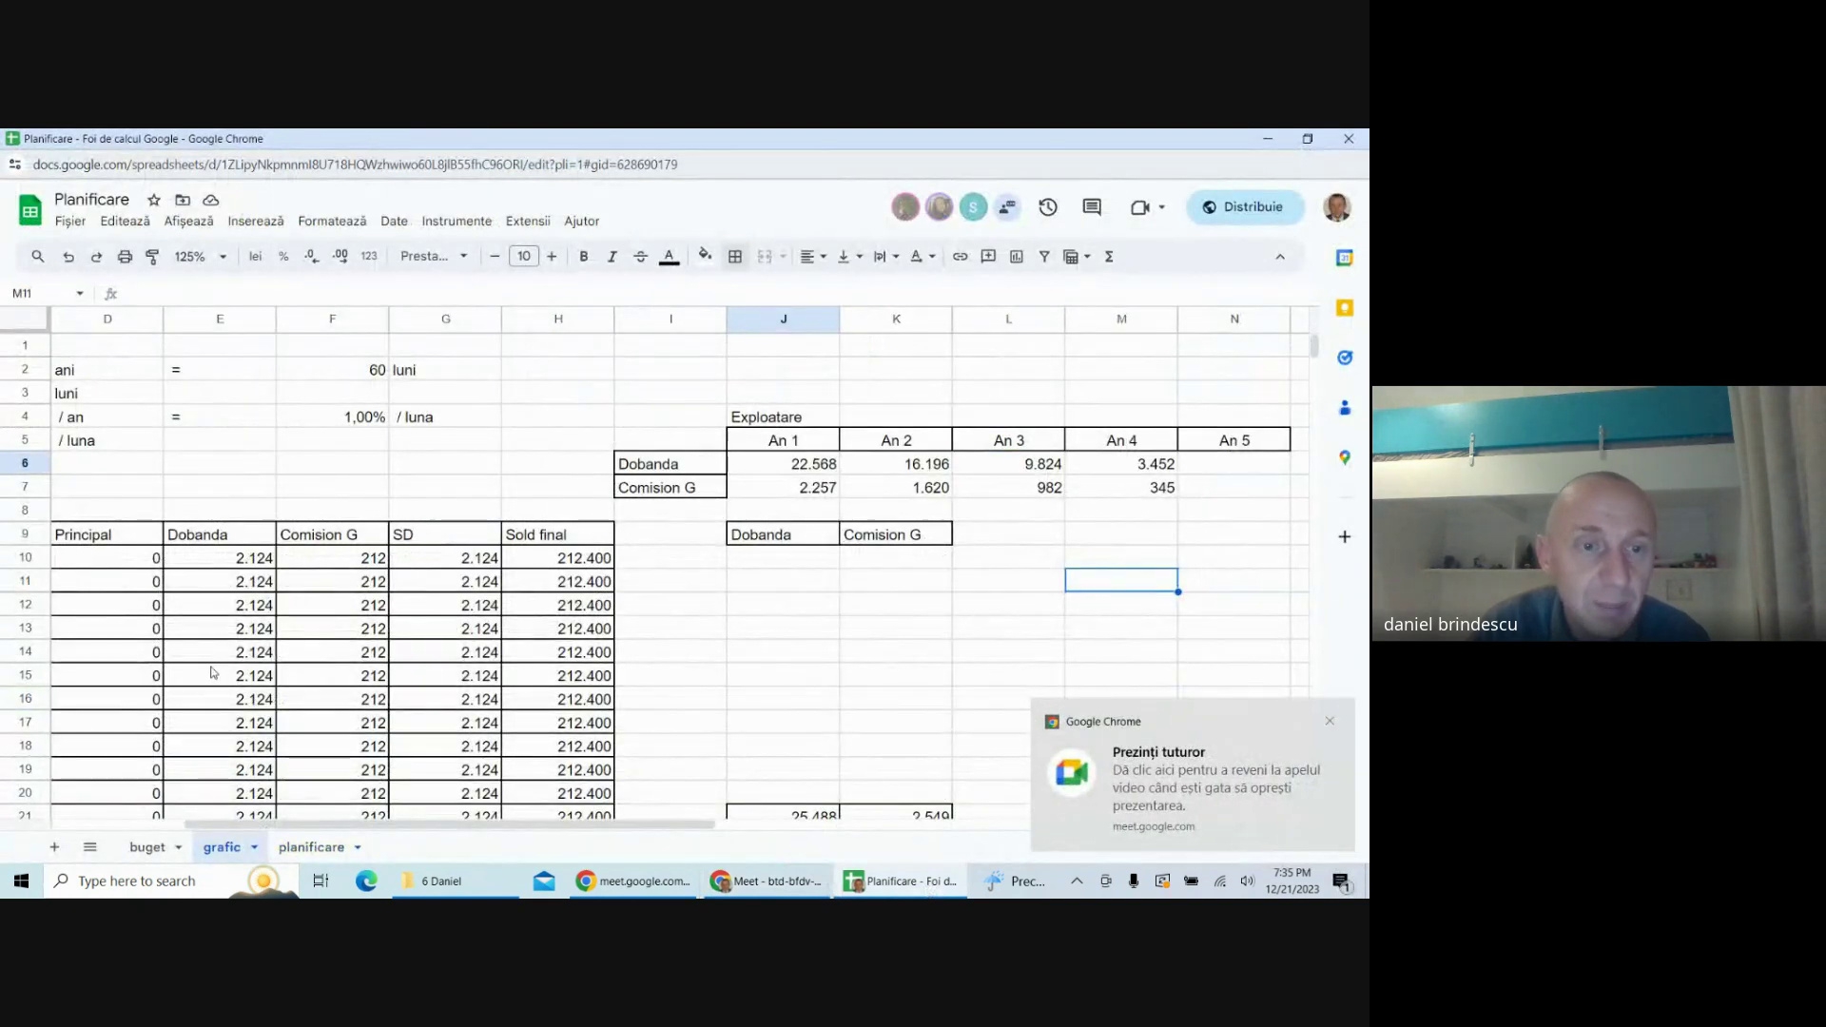
click(100, 564)
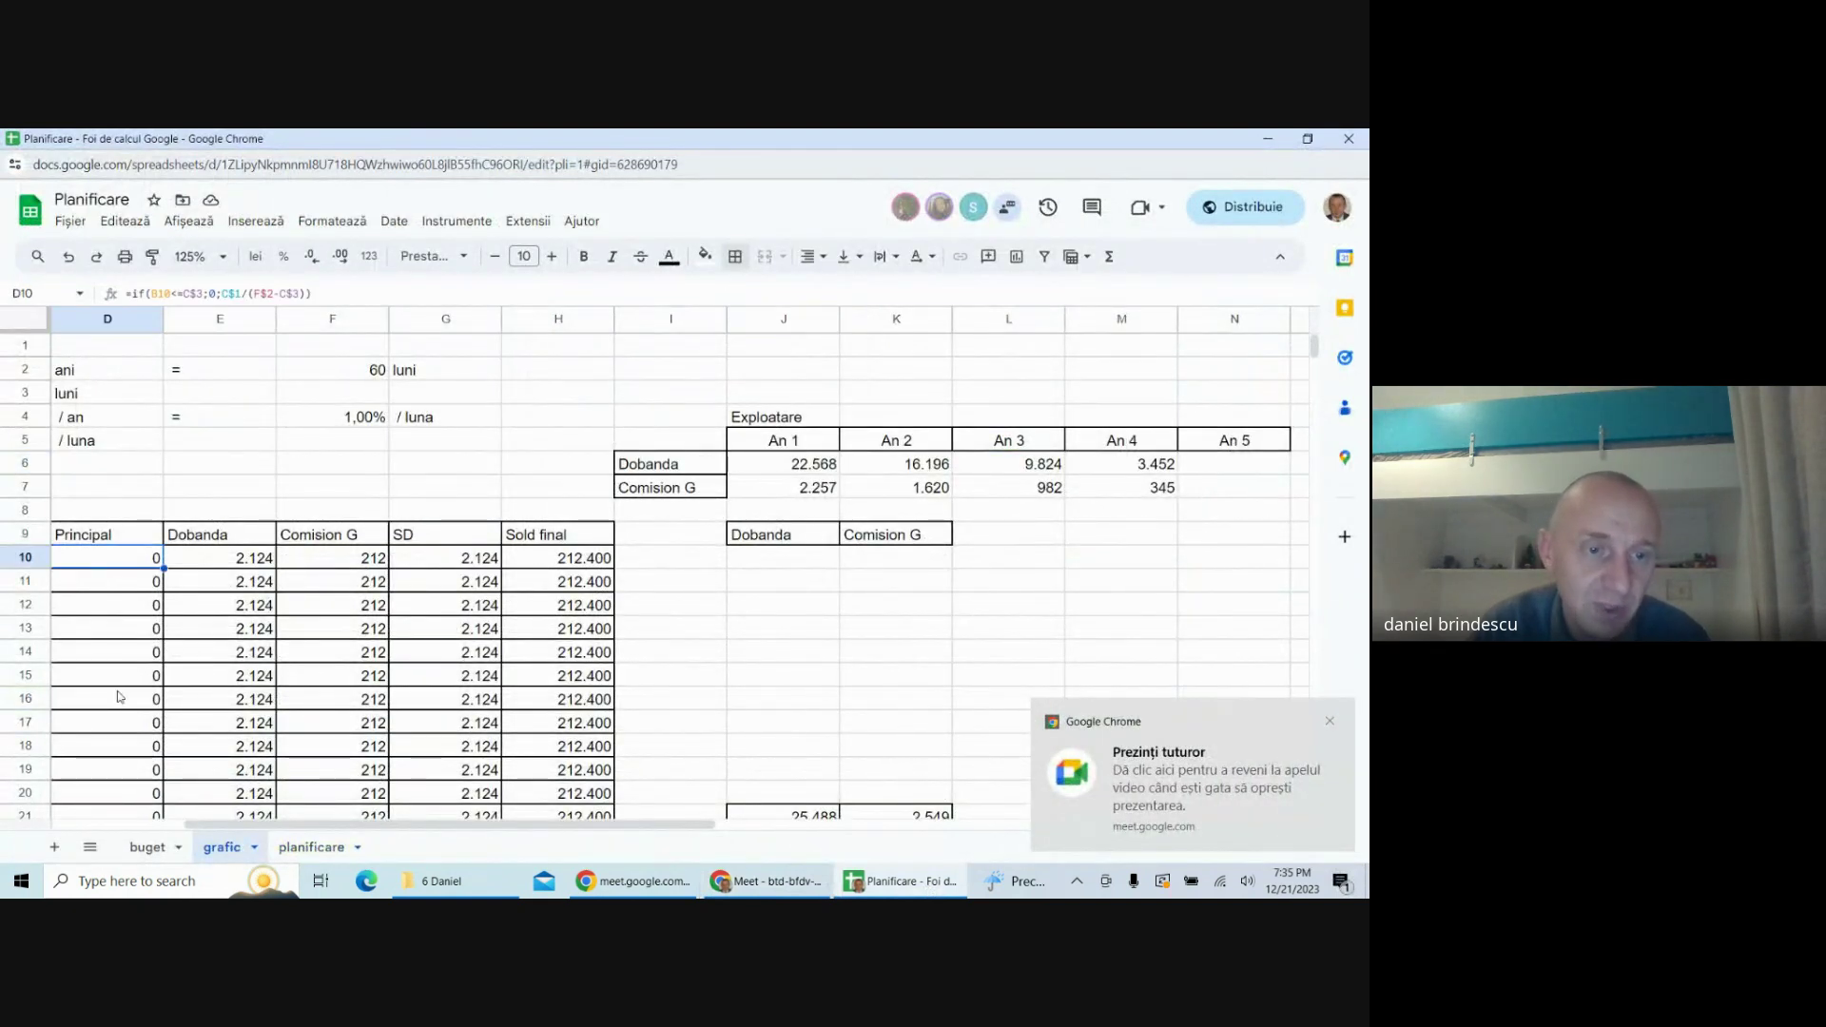
scroll(118, 692, down, 3)
click(109, 658)
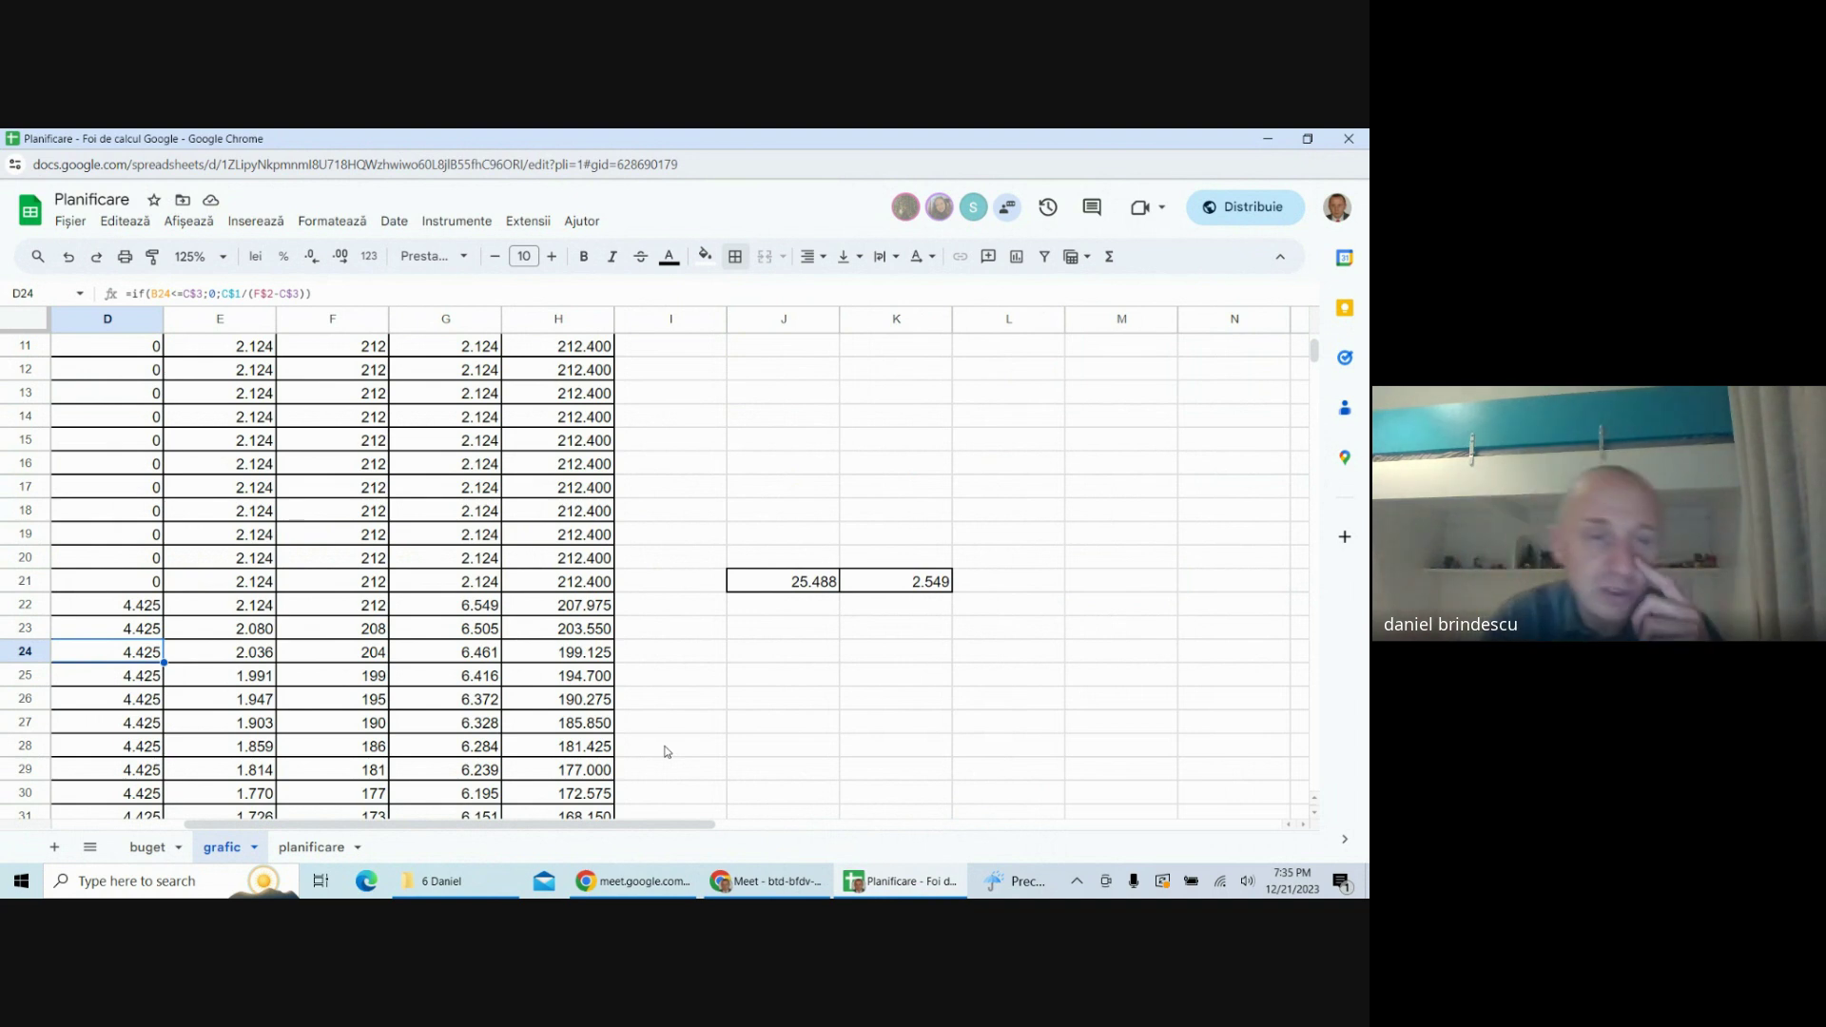
drag(83, 609, 97, 716)
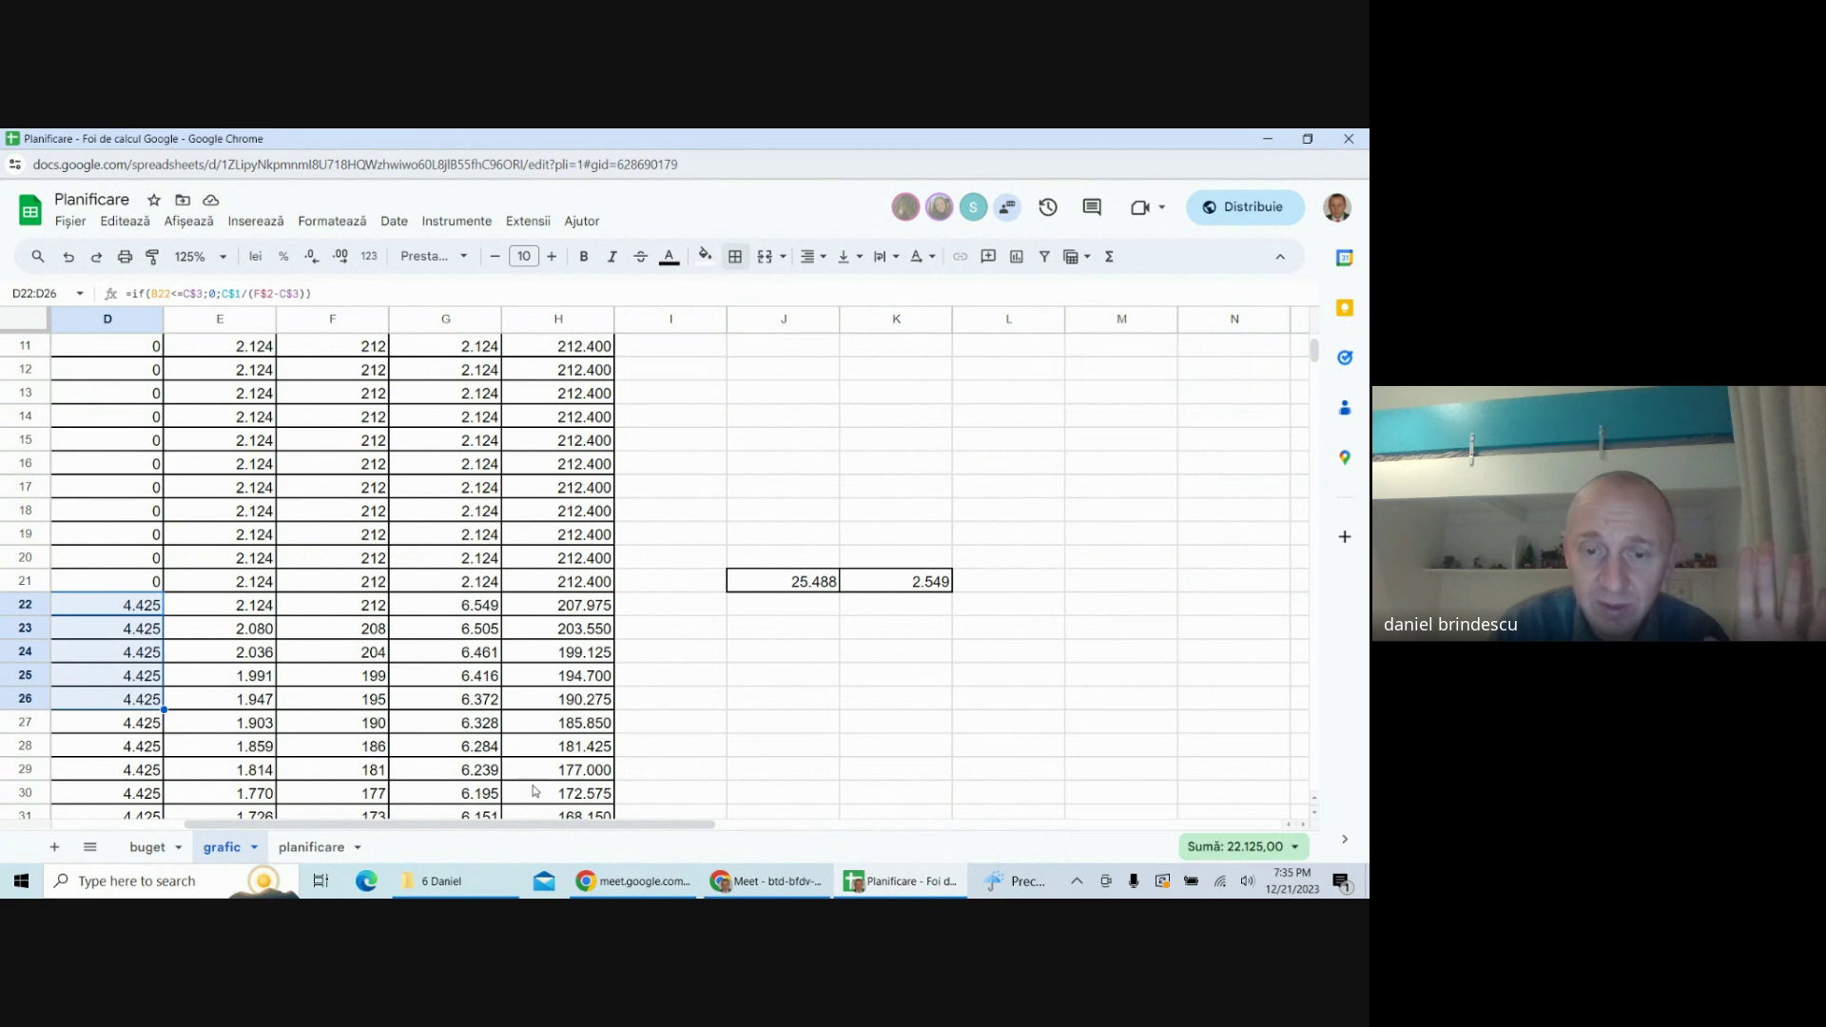
drag(535, 823, 407, 820)
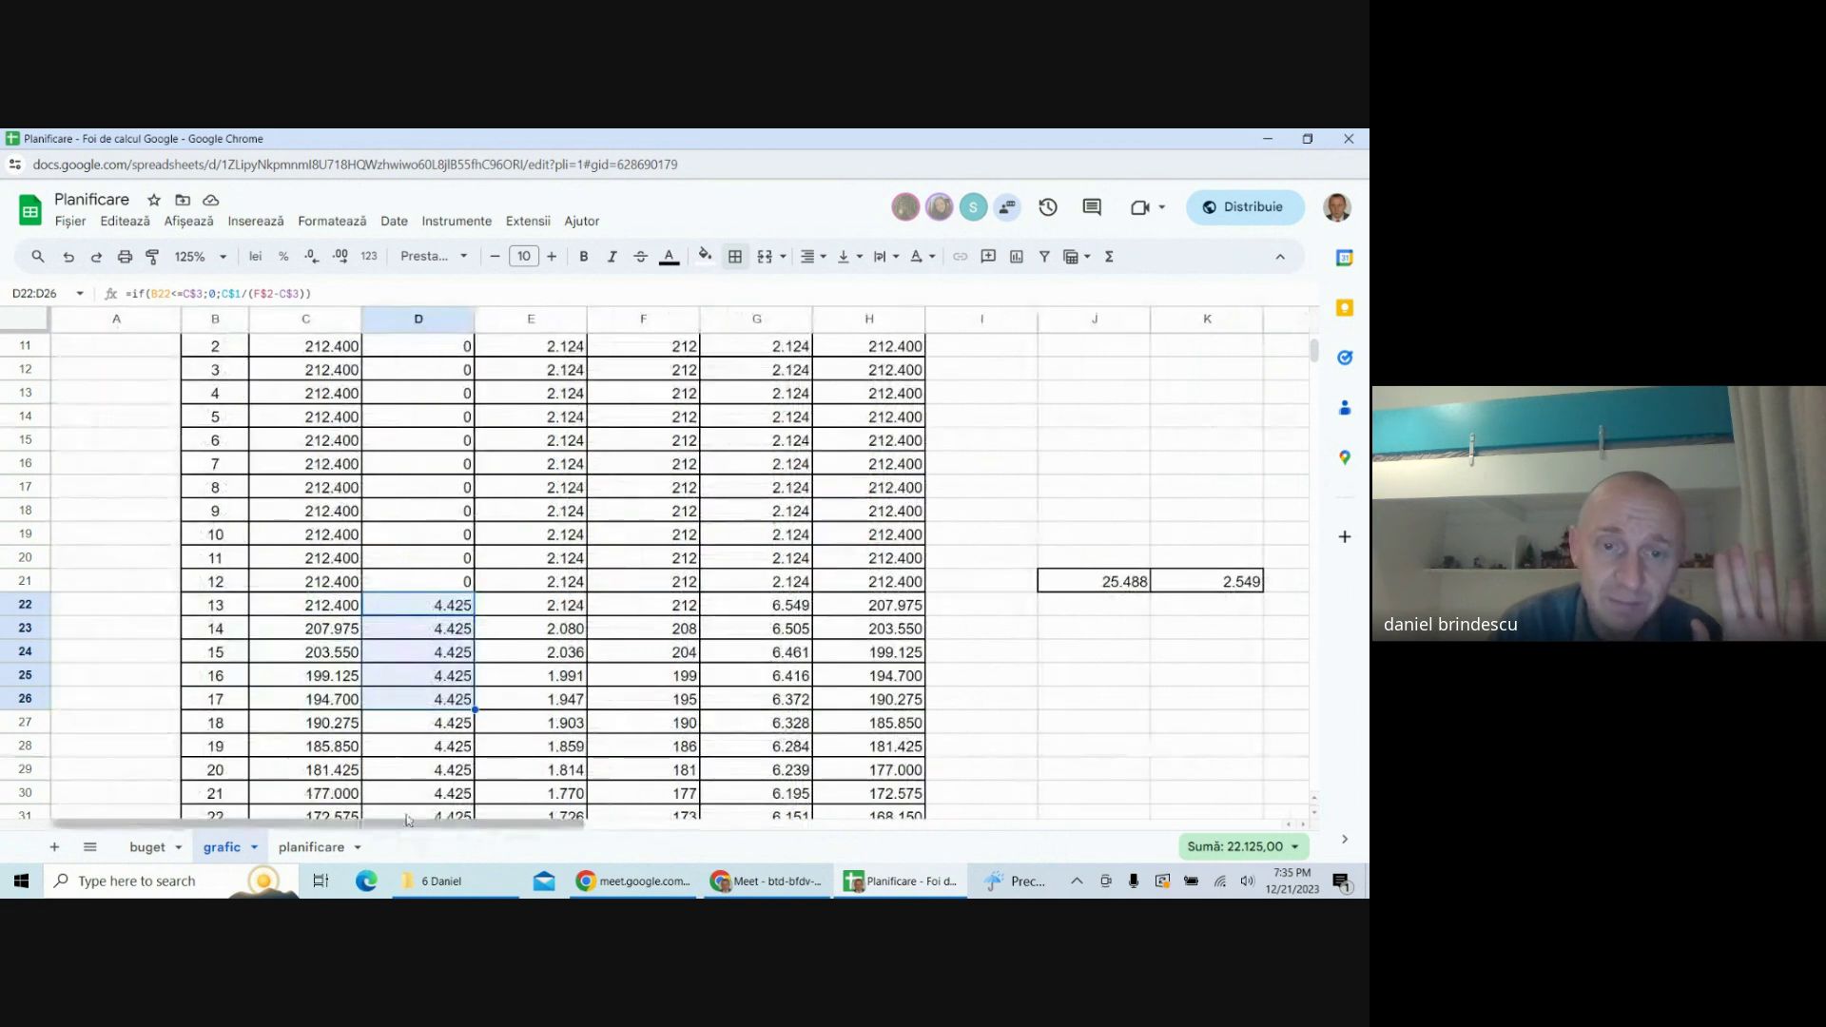
click(1024, 528)
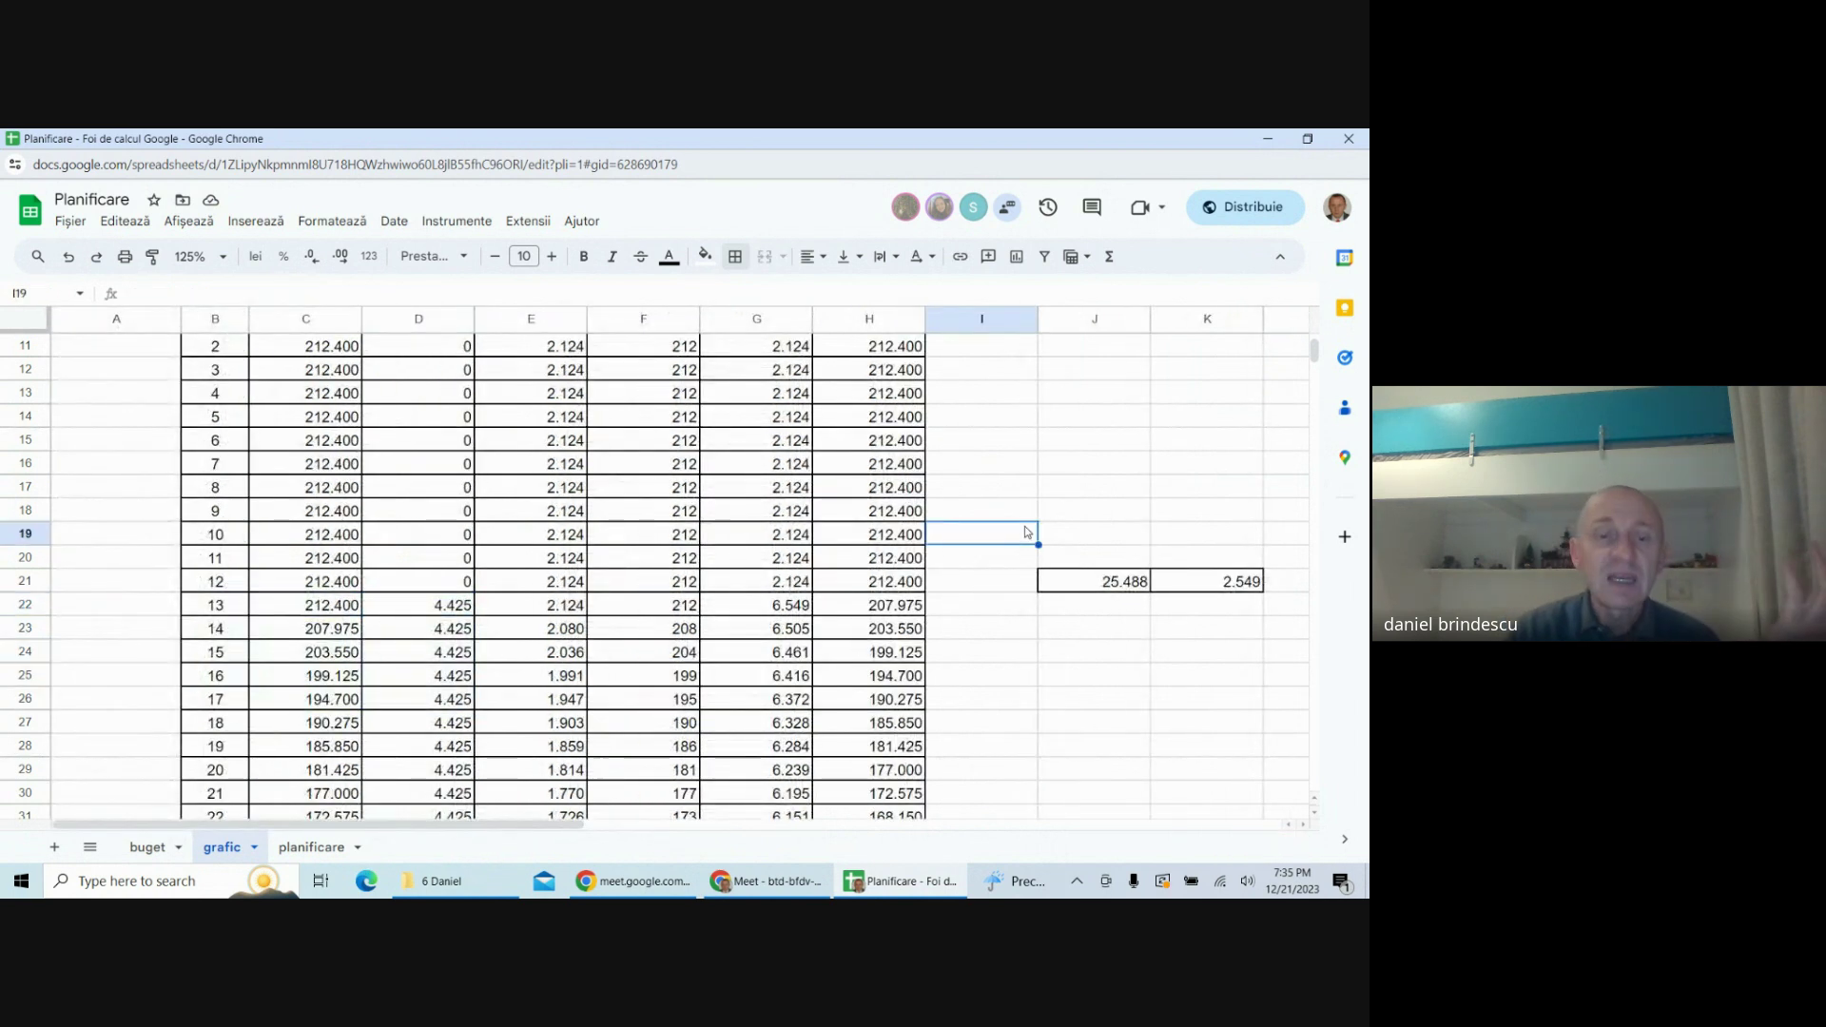
- View the investment funding split on the buget sheet and return to the revenue and expense budget on planificare
click(140, 847)
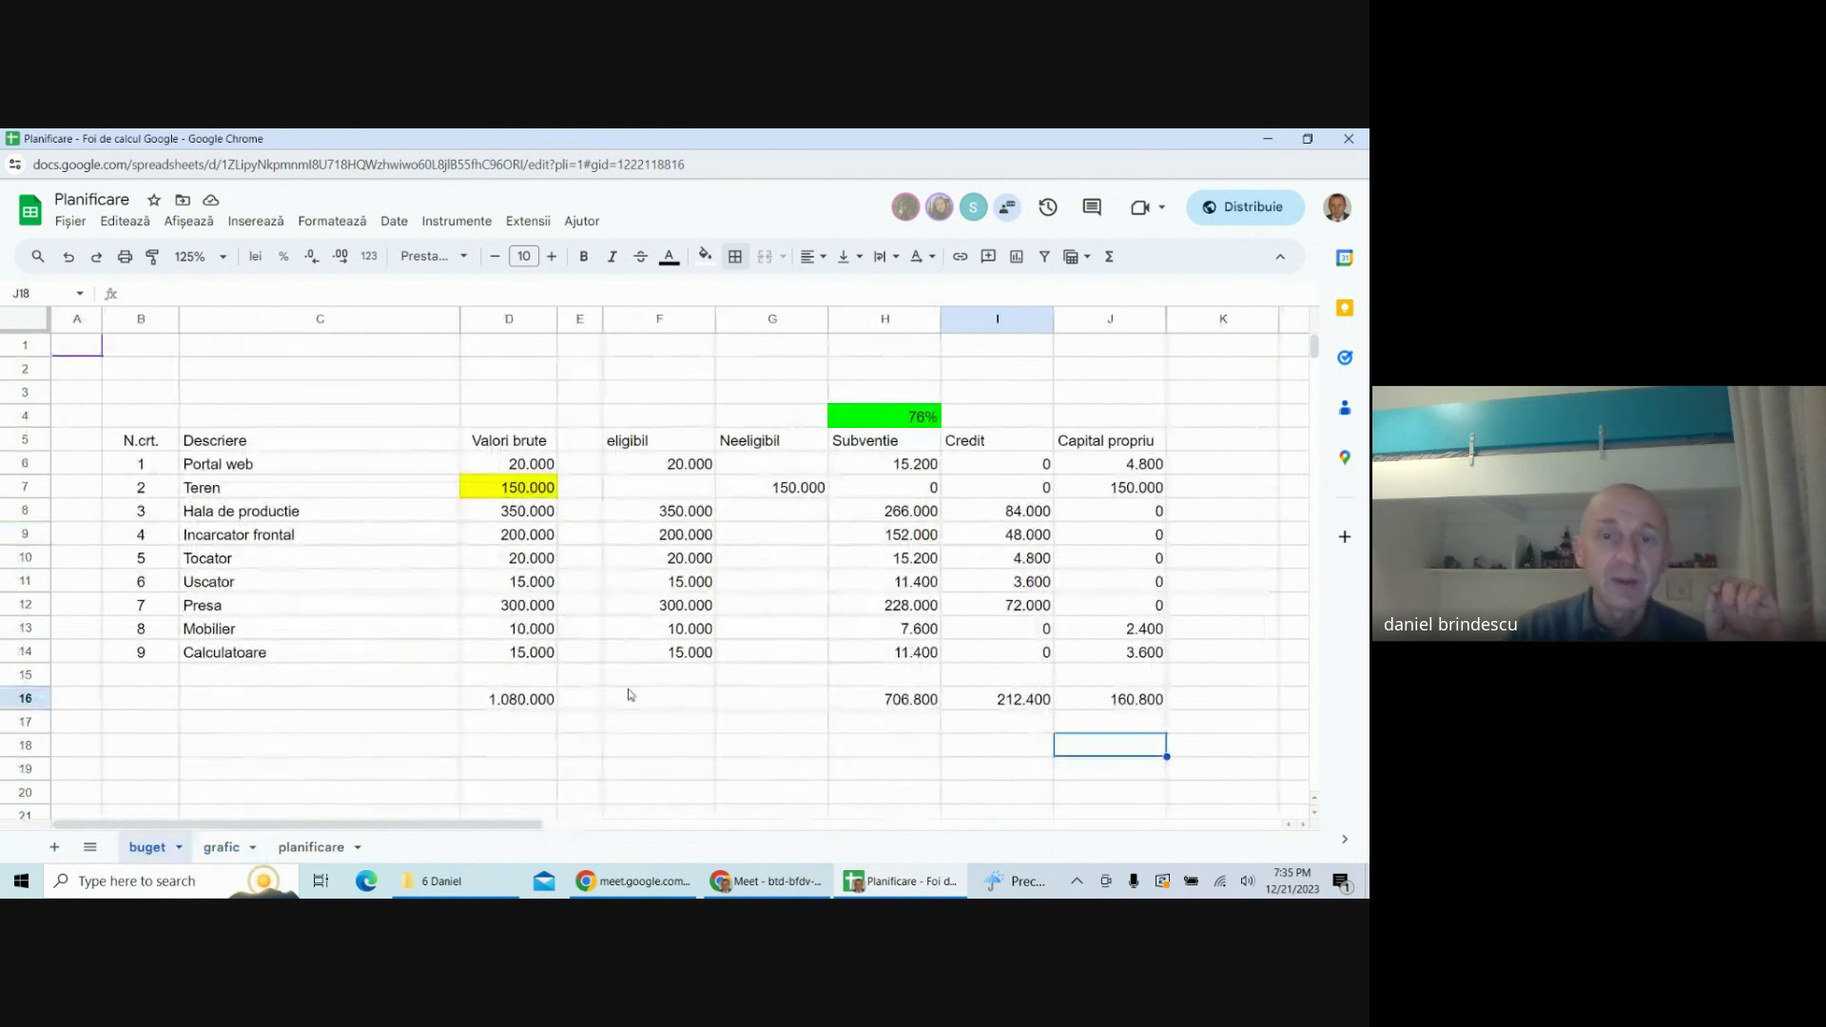
click(302, 848)
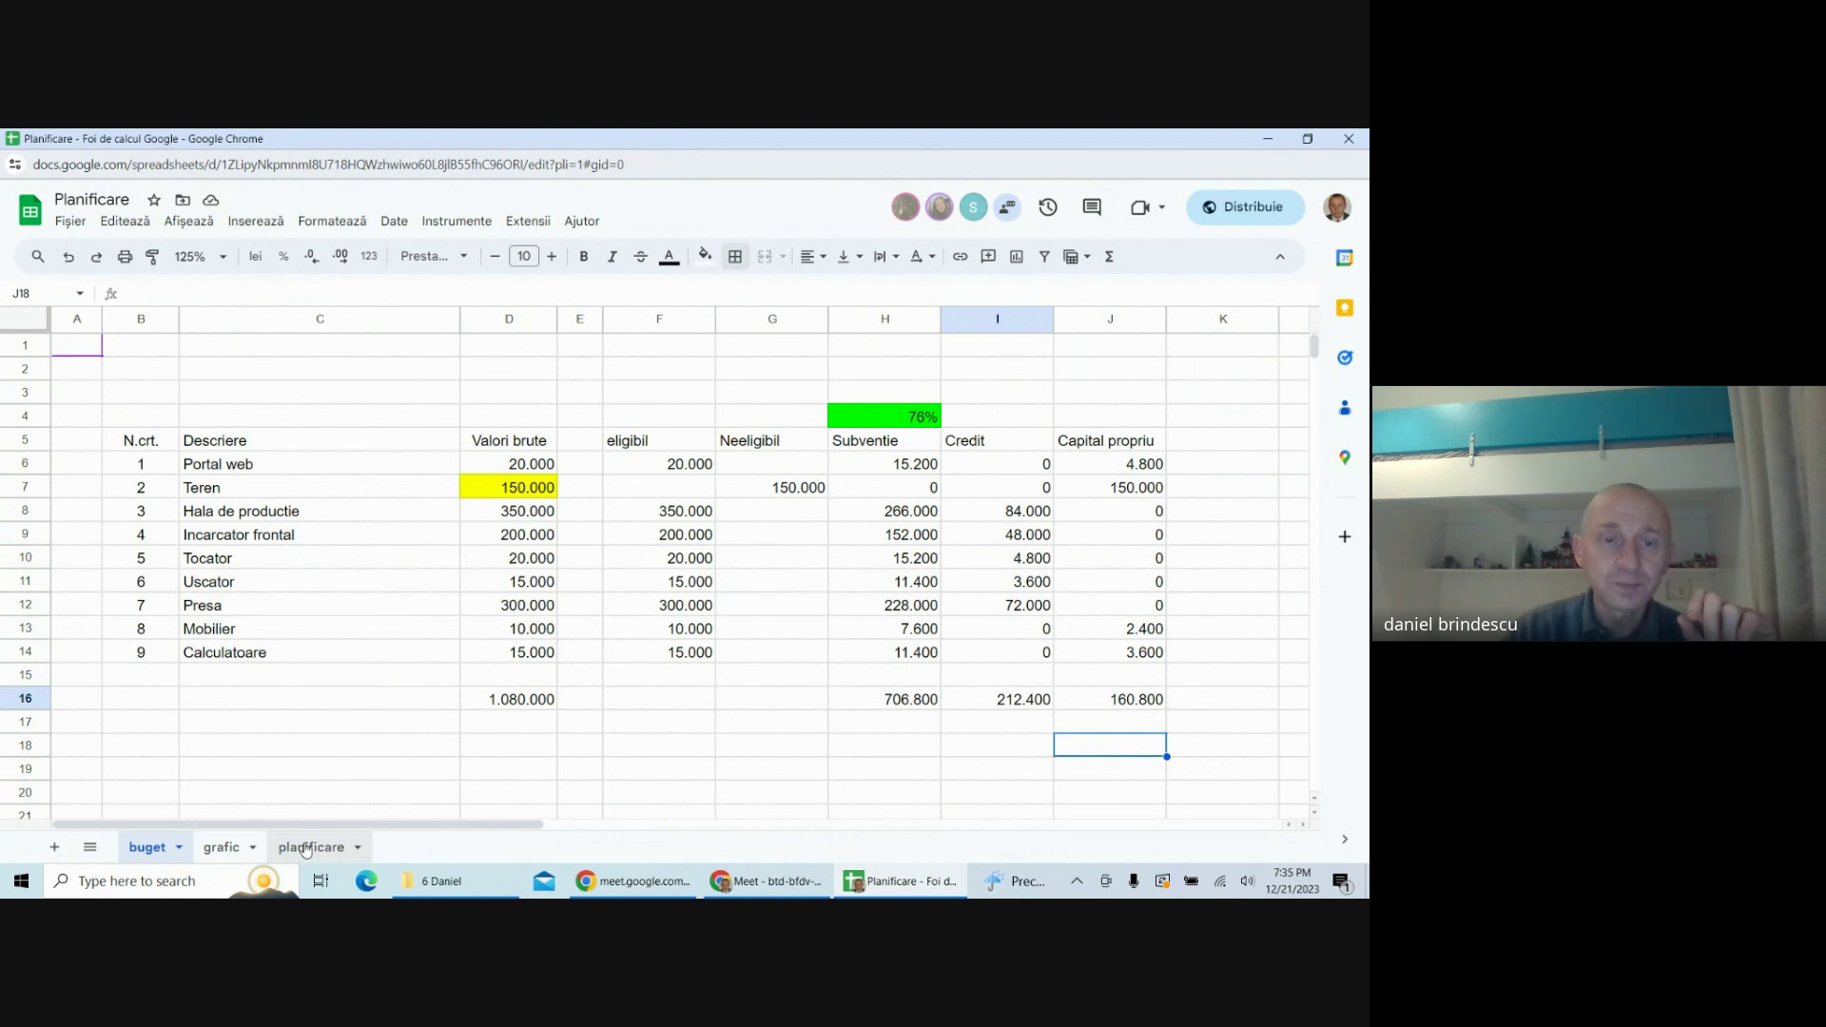
scroll(374, 675, down, 2)
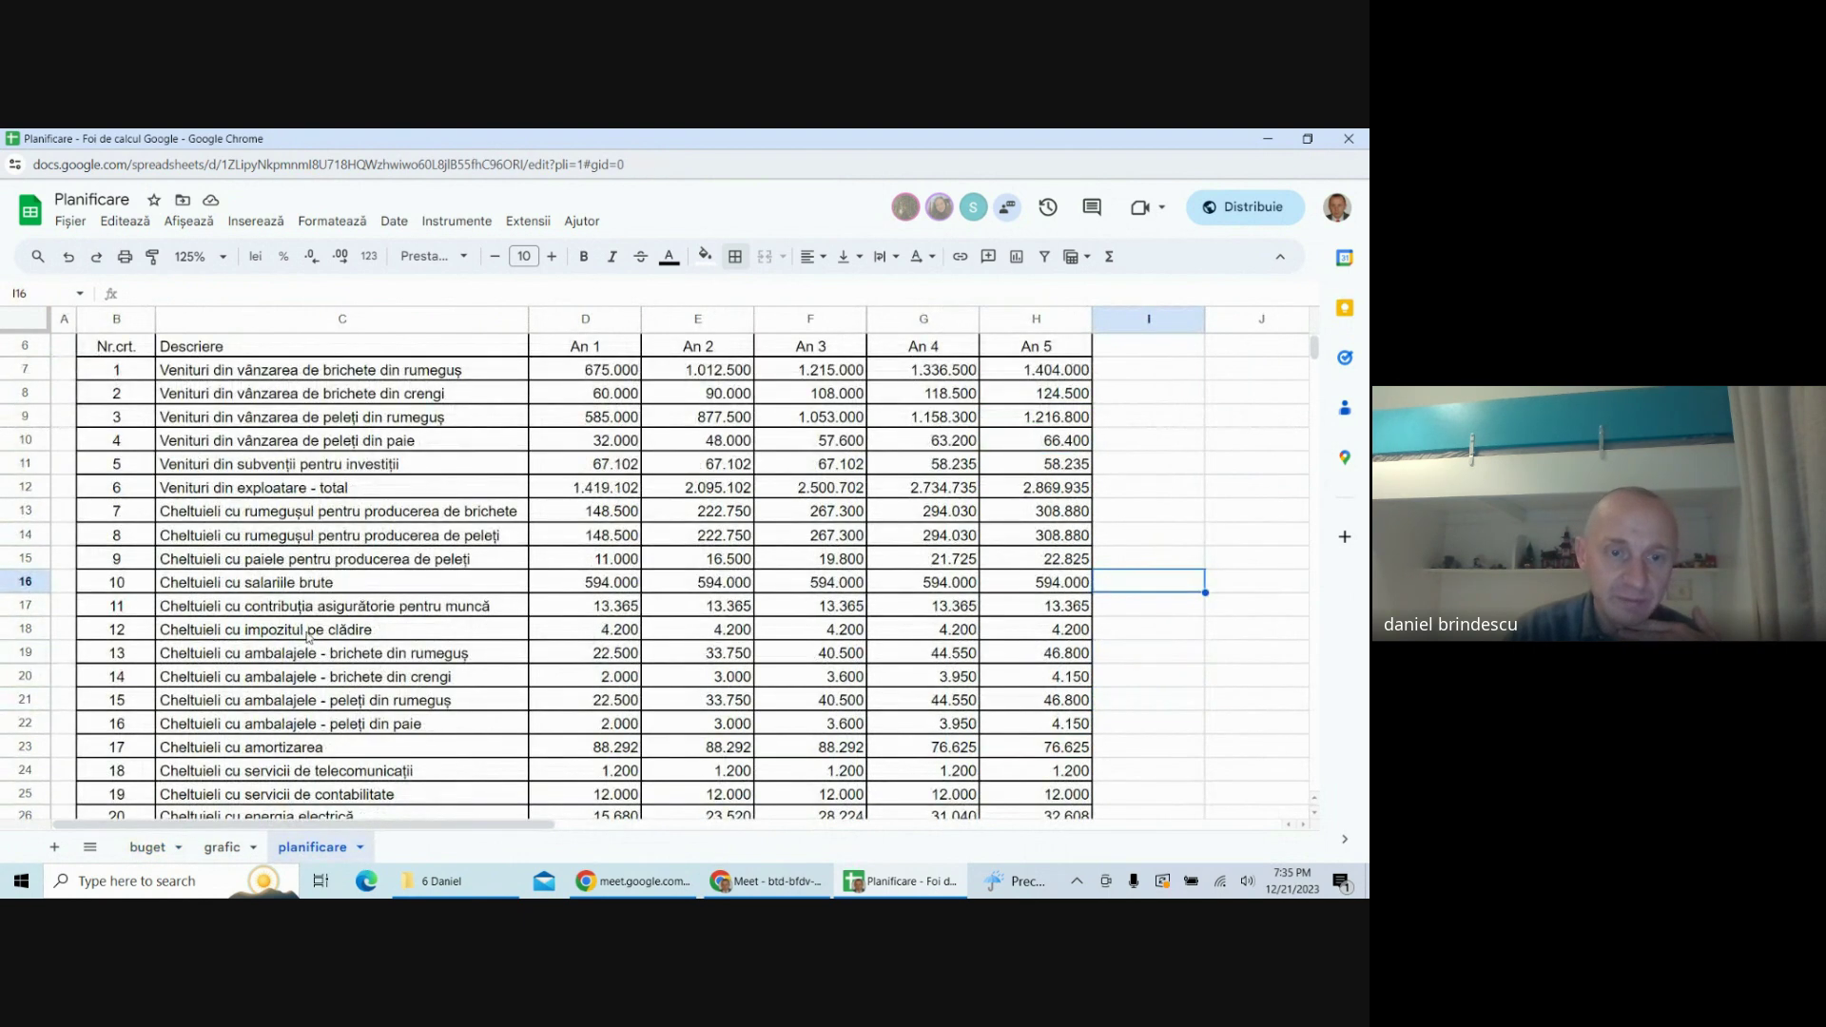
- Locate the Cheltuieli cu amortizarea row on planificare and select the whole row to examine its five yearly amounts
scroll(309, 656, down, 2)
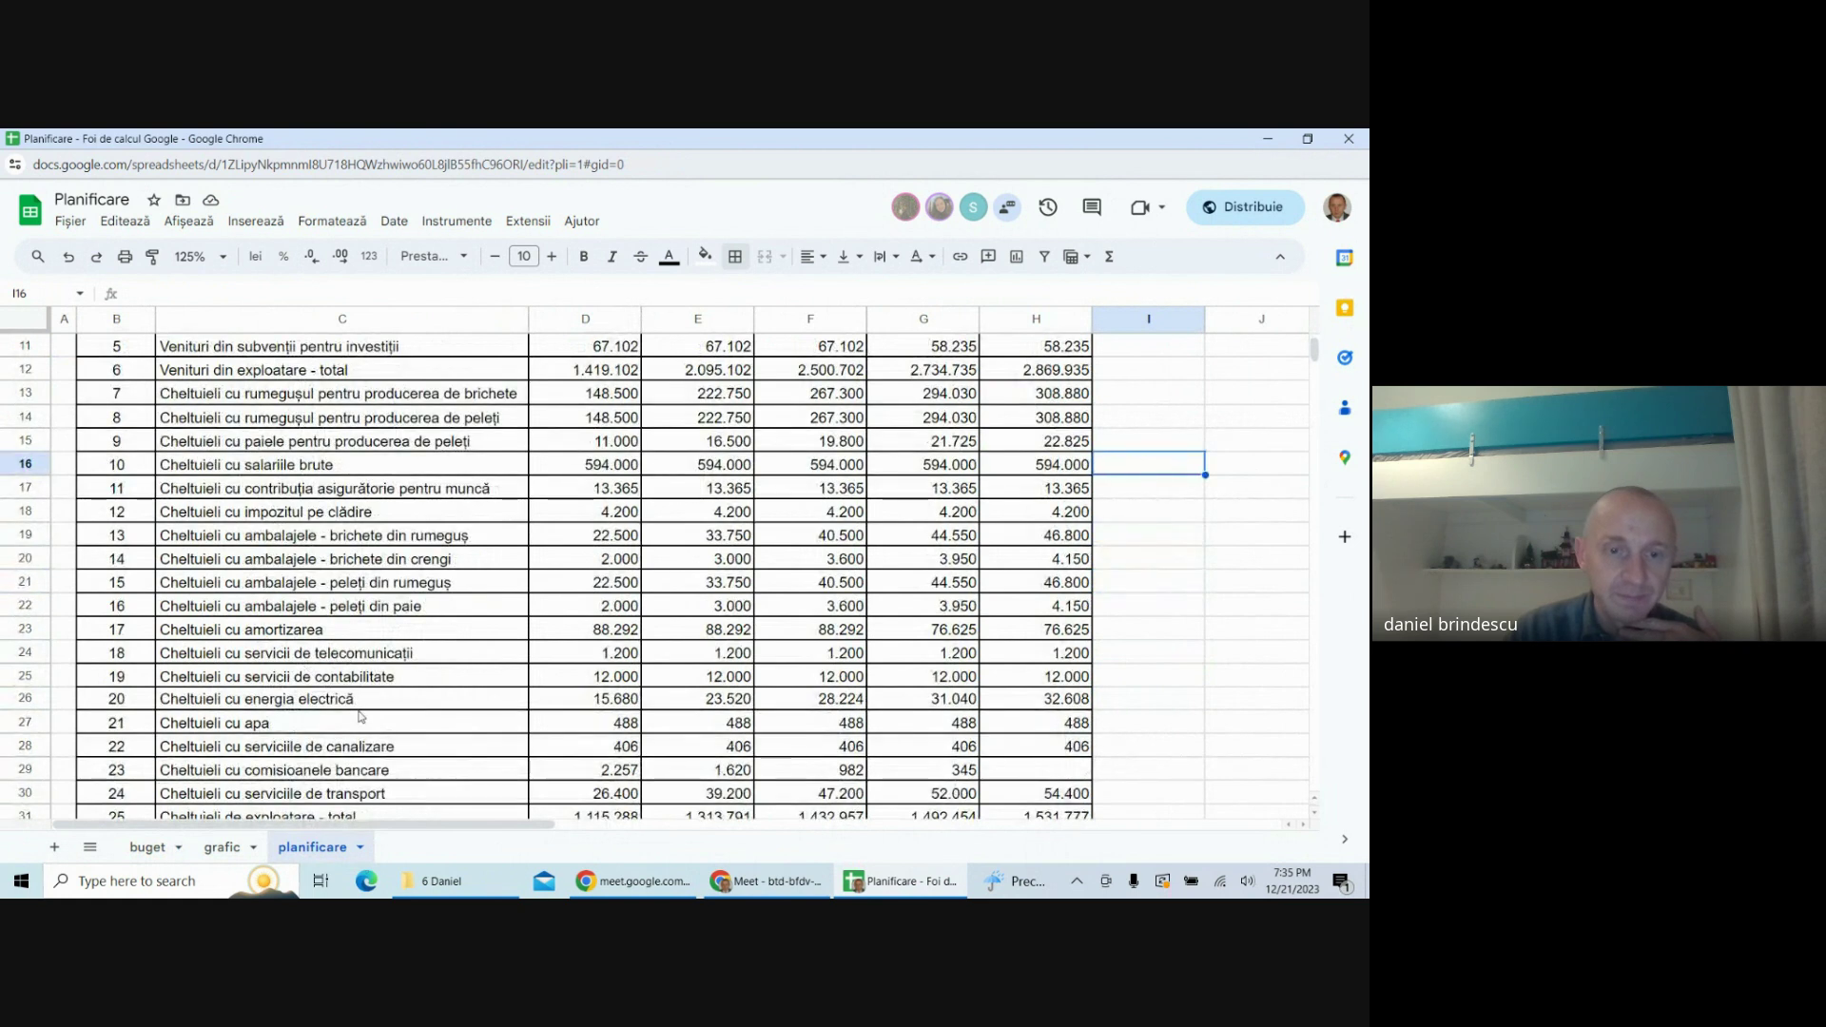
scroll(361, 716, down, 1)
click(336, 590)
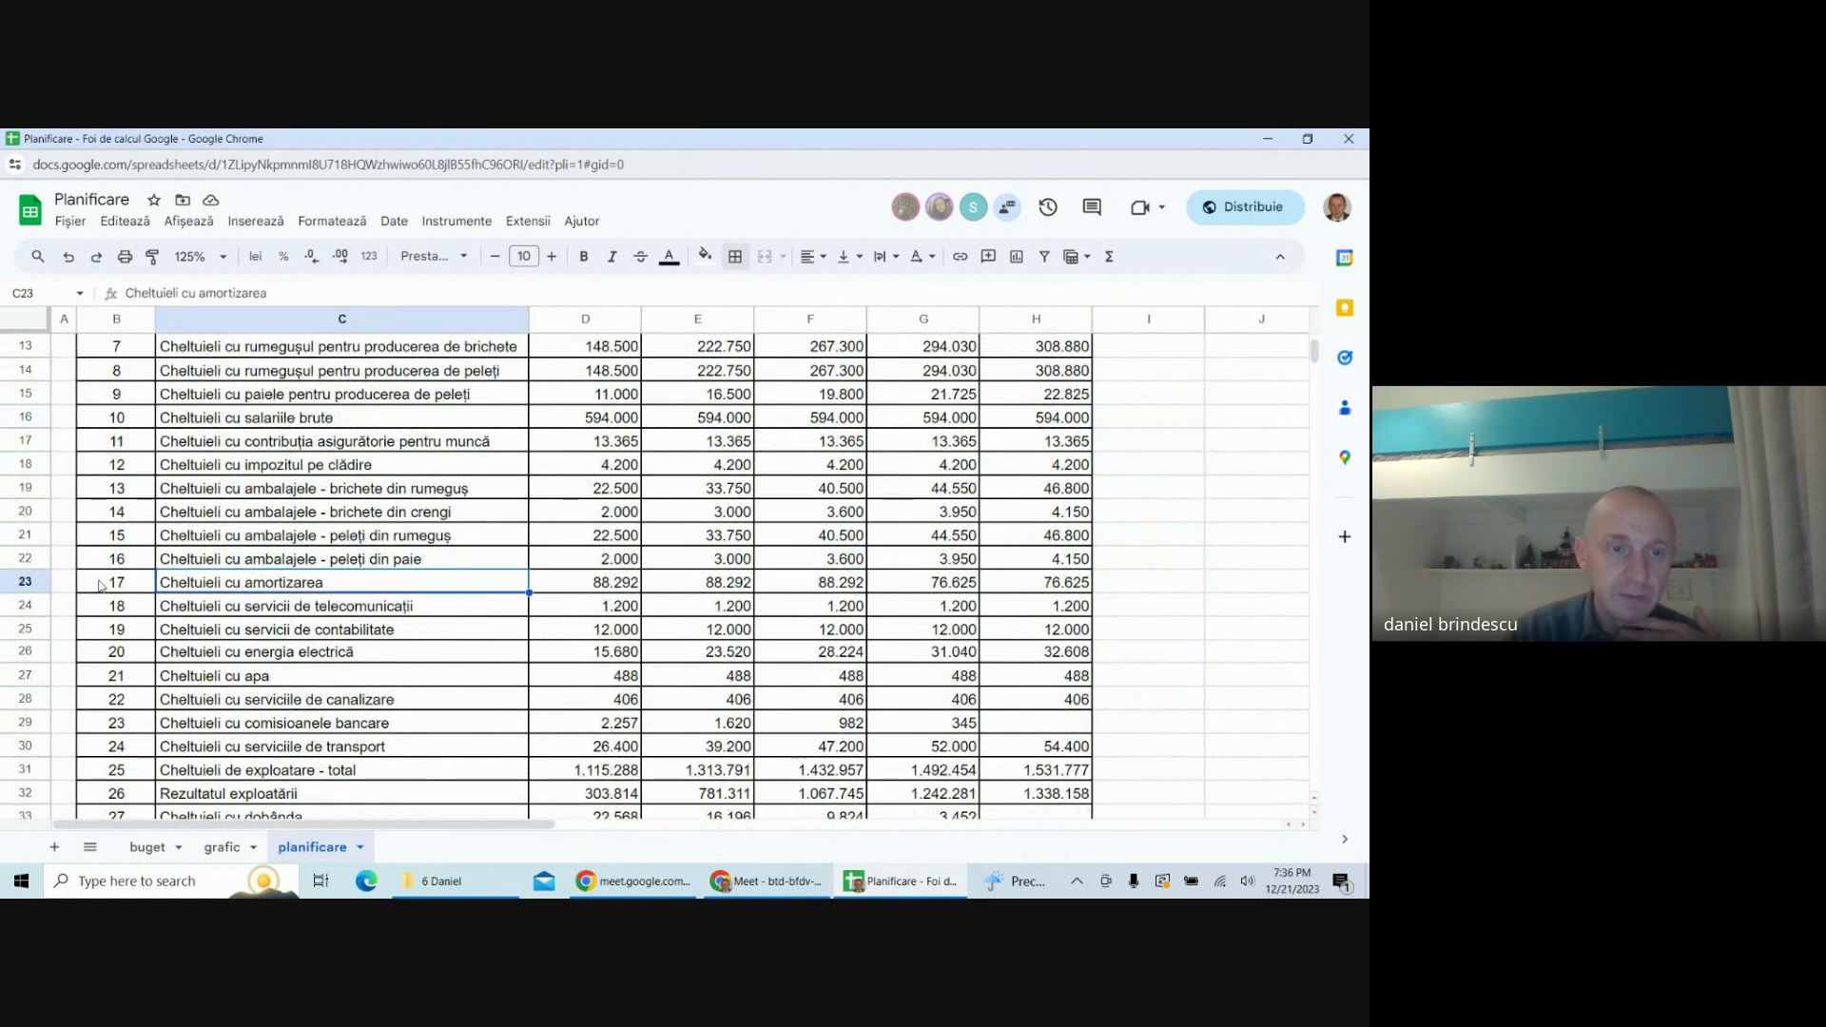
click(29, 582)
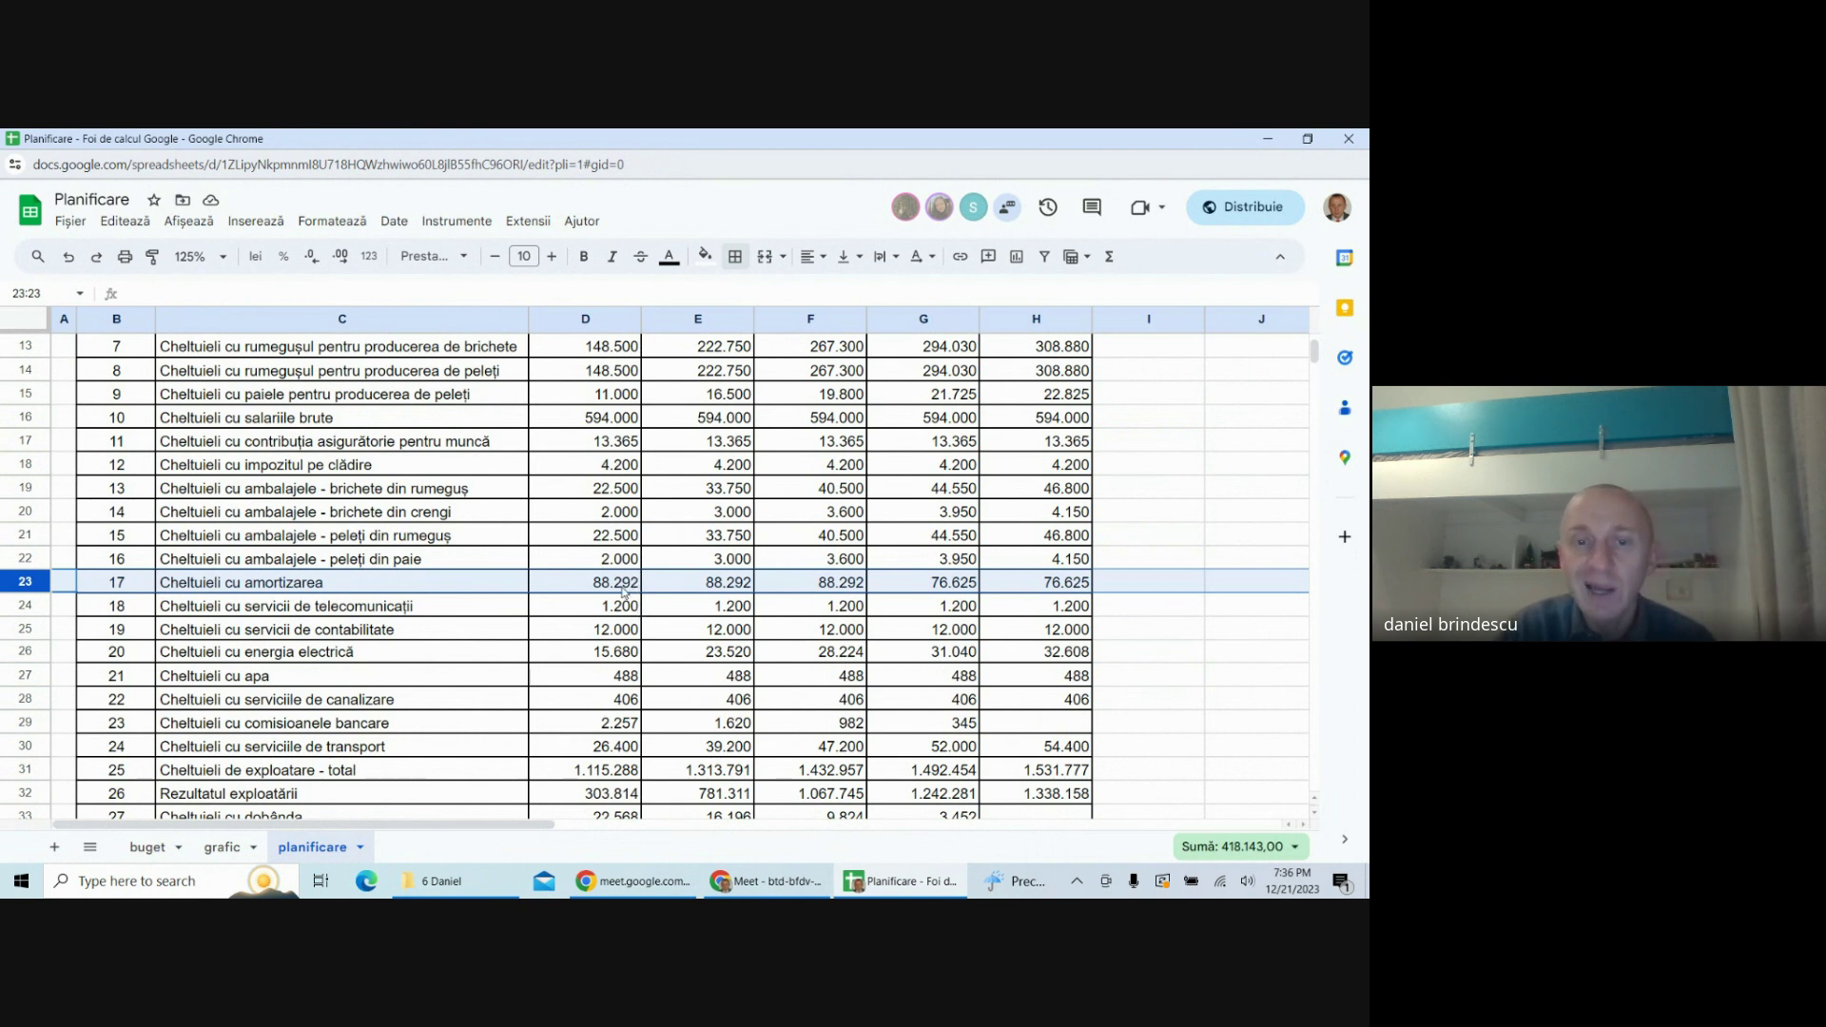
- Compare the depreciation row on planificare with the investment values on the buget sheet, ending on planificare
click(147, 847)
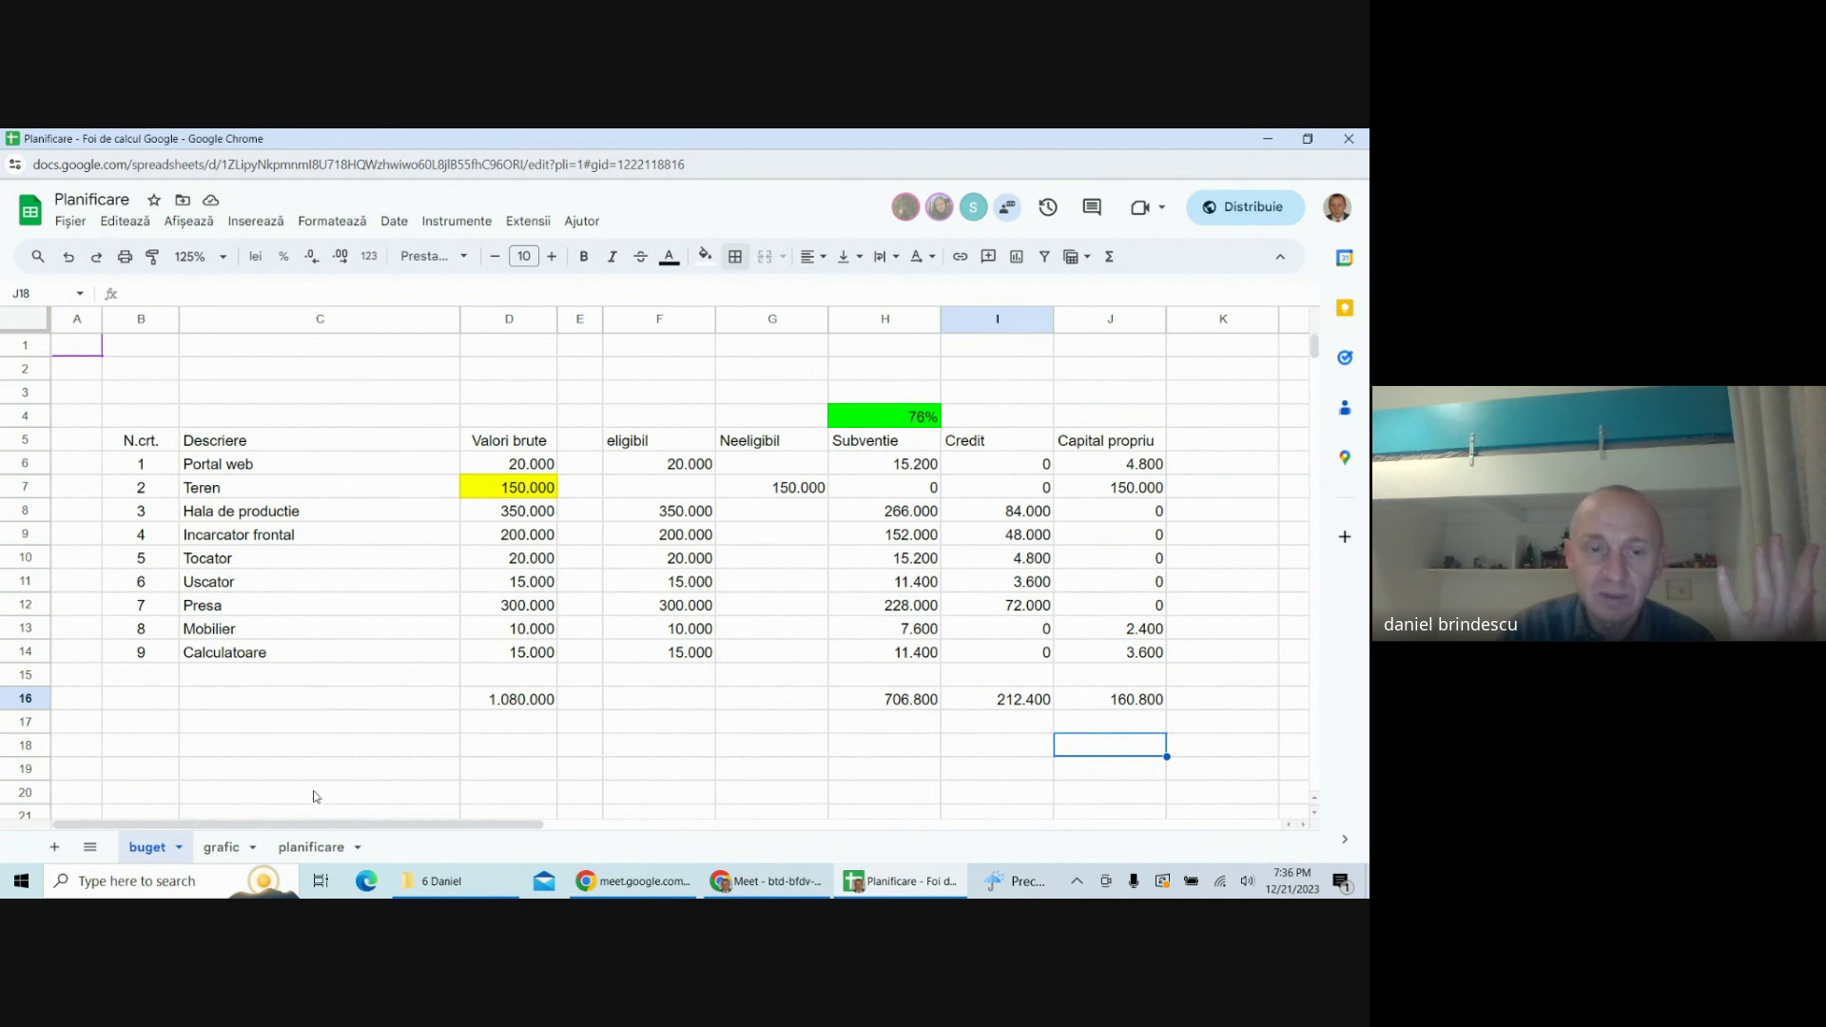
click(295, 847)
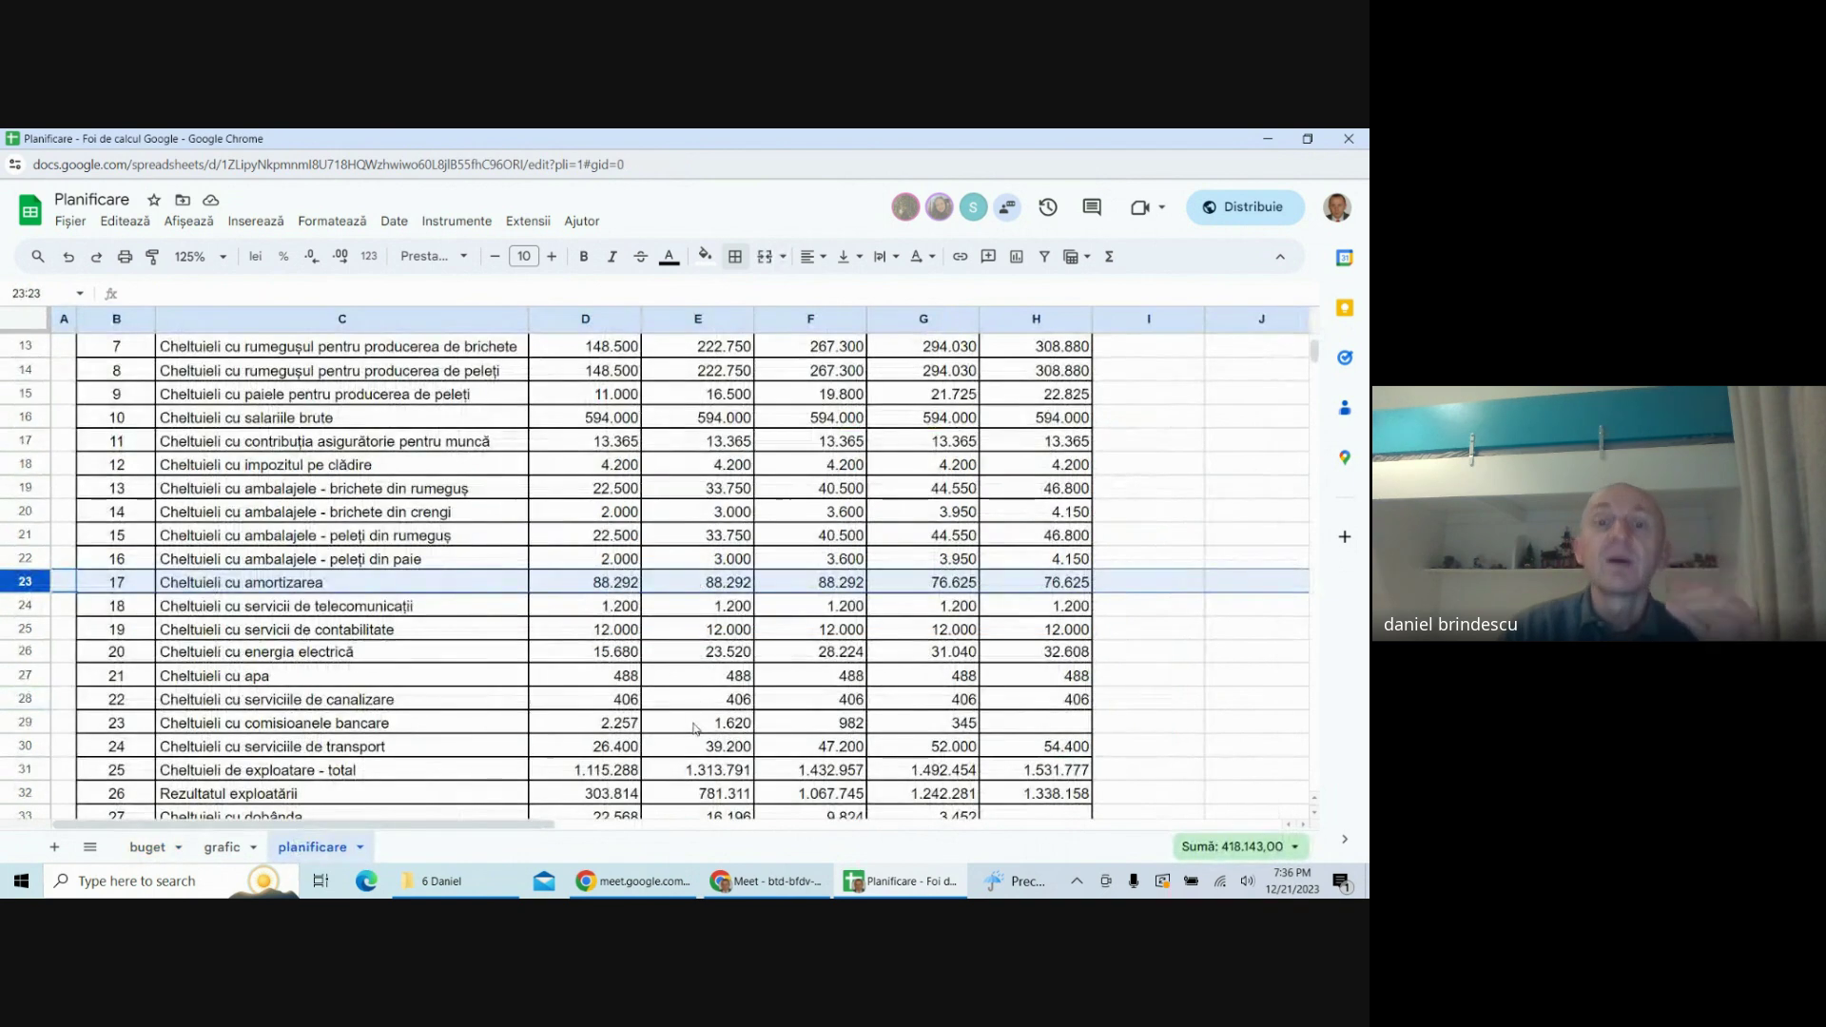
click(154, 847)
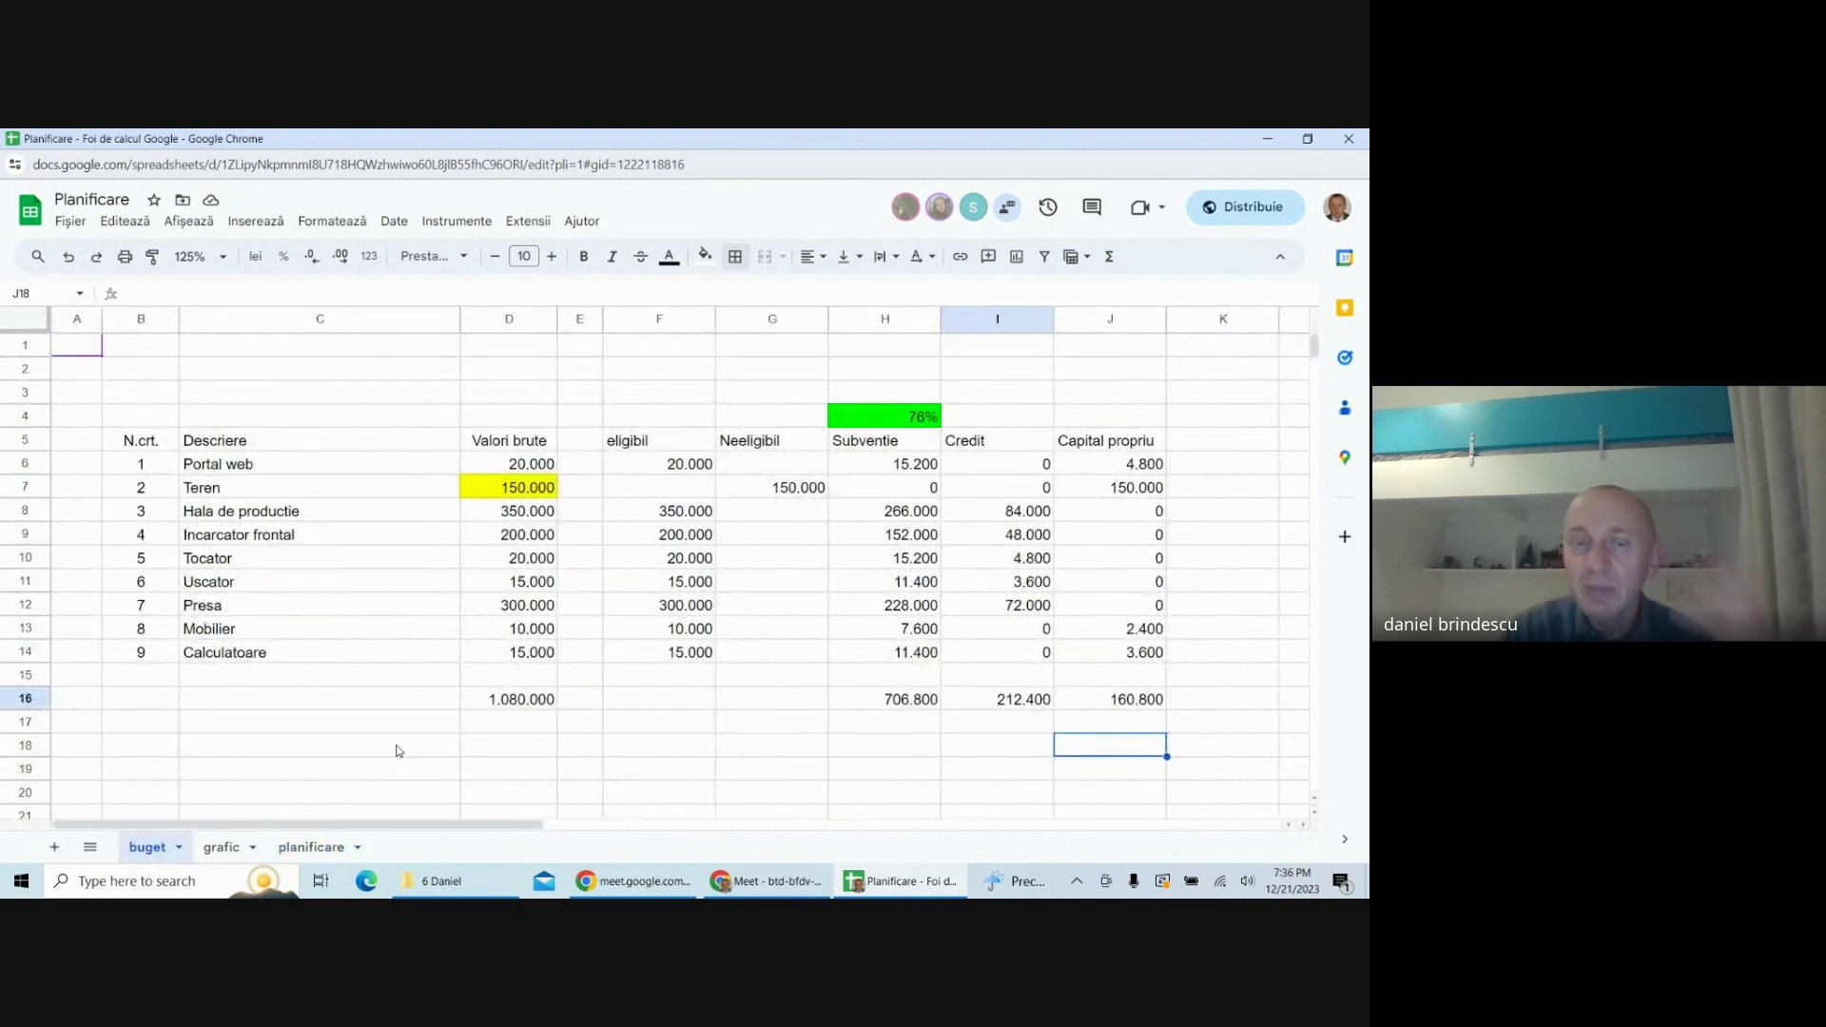
click(306, 847)
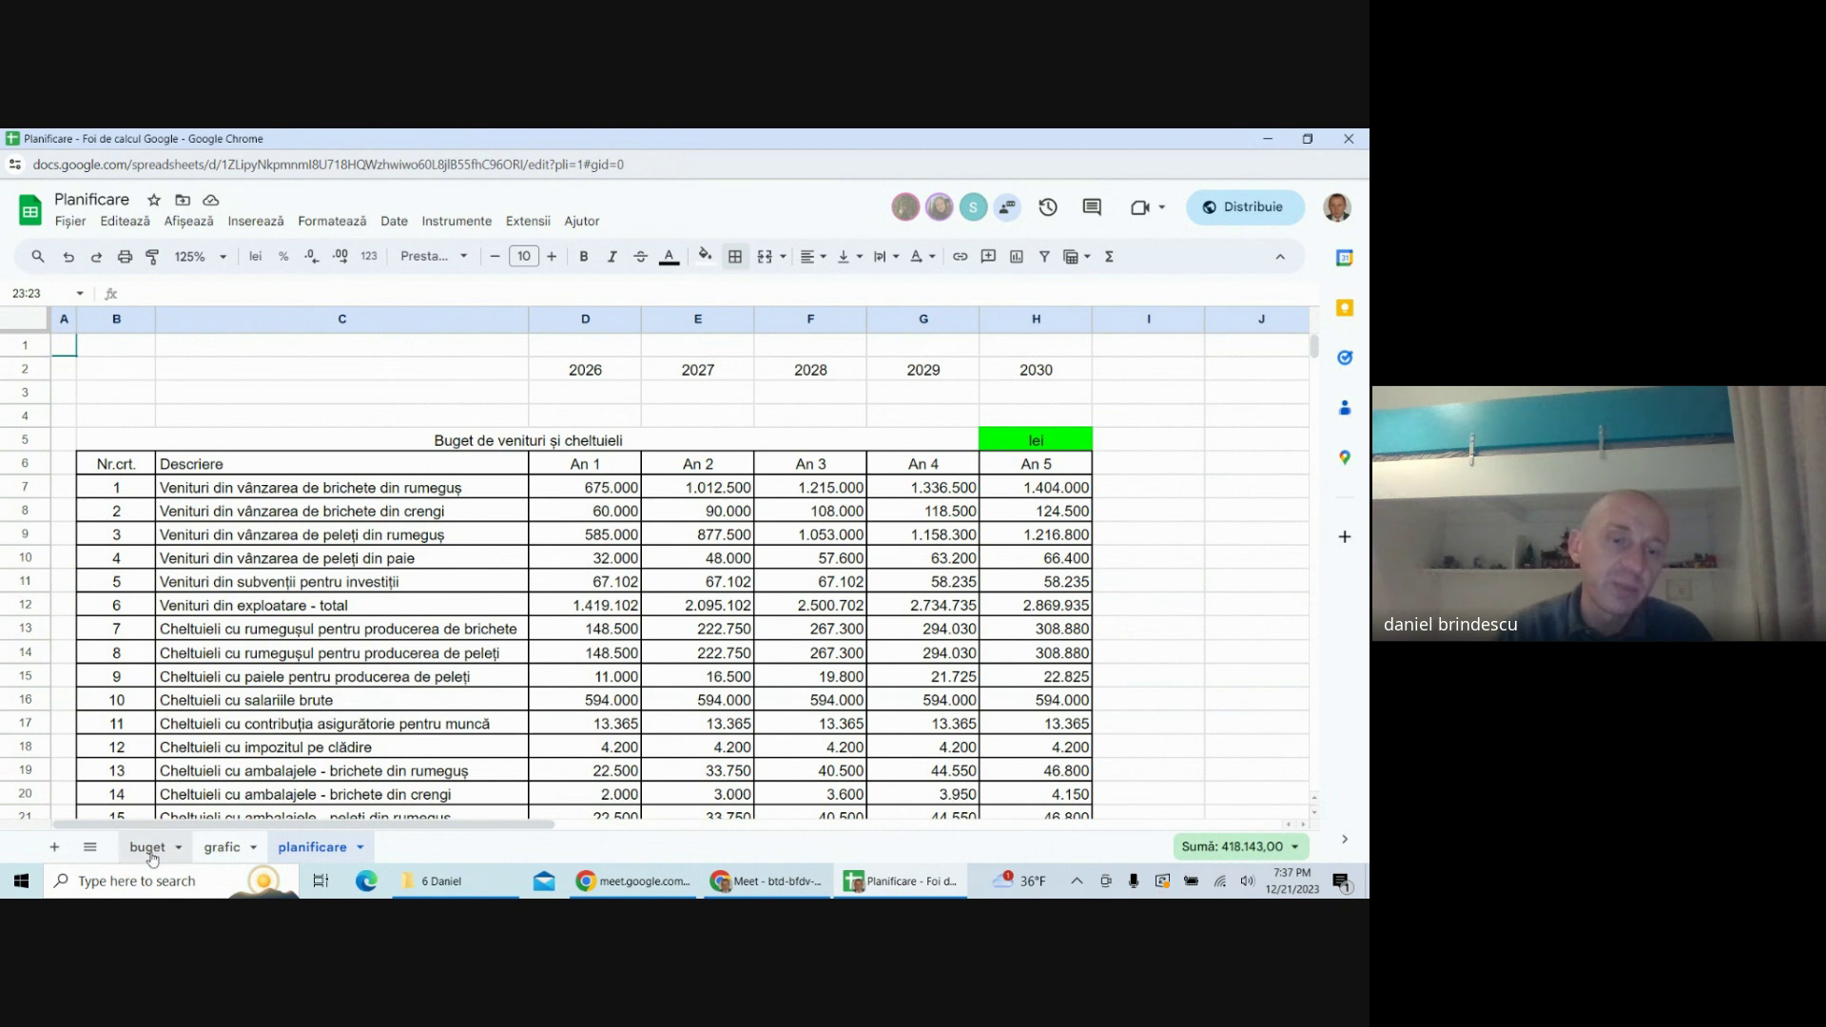
- Glance at the grafic loan schedule and examine the Uscator and Presa equipment entries on the buget sheet
click(211, 847)
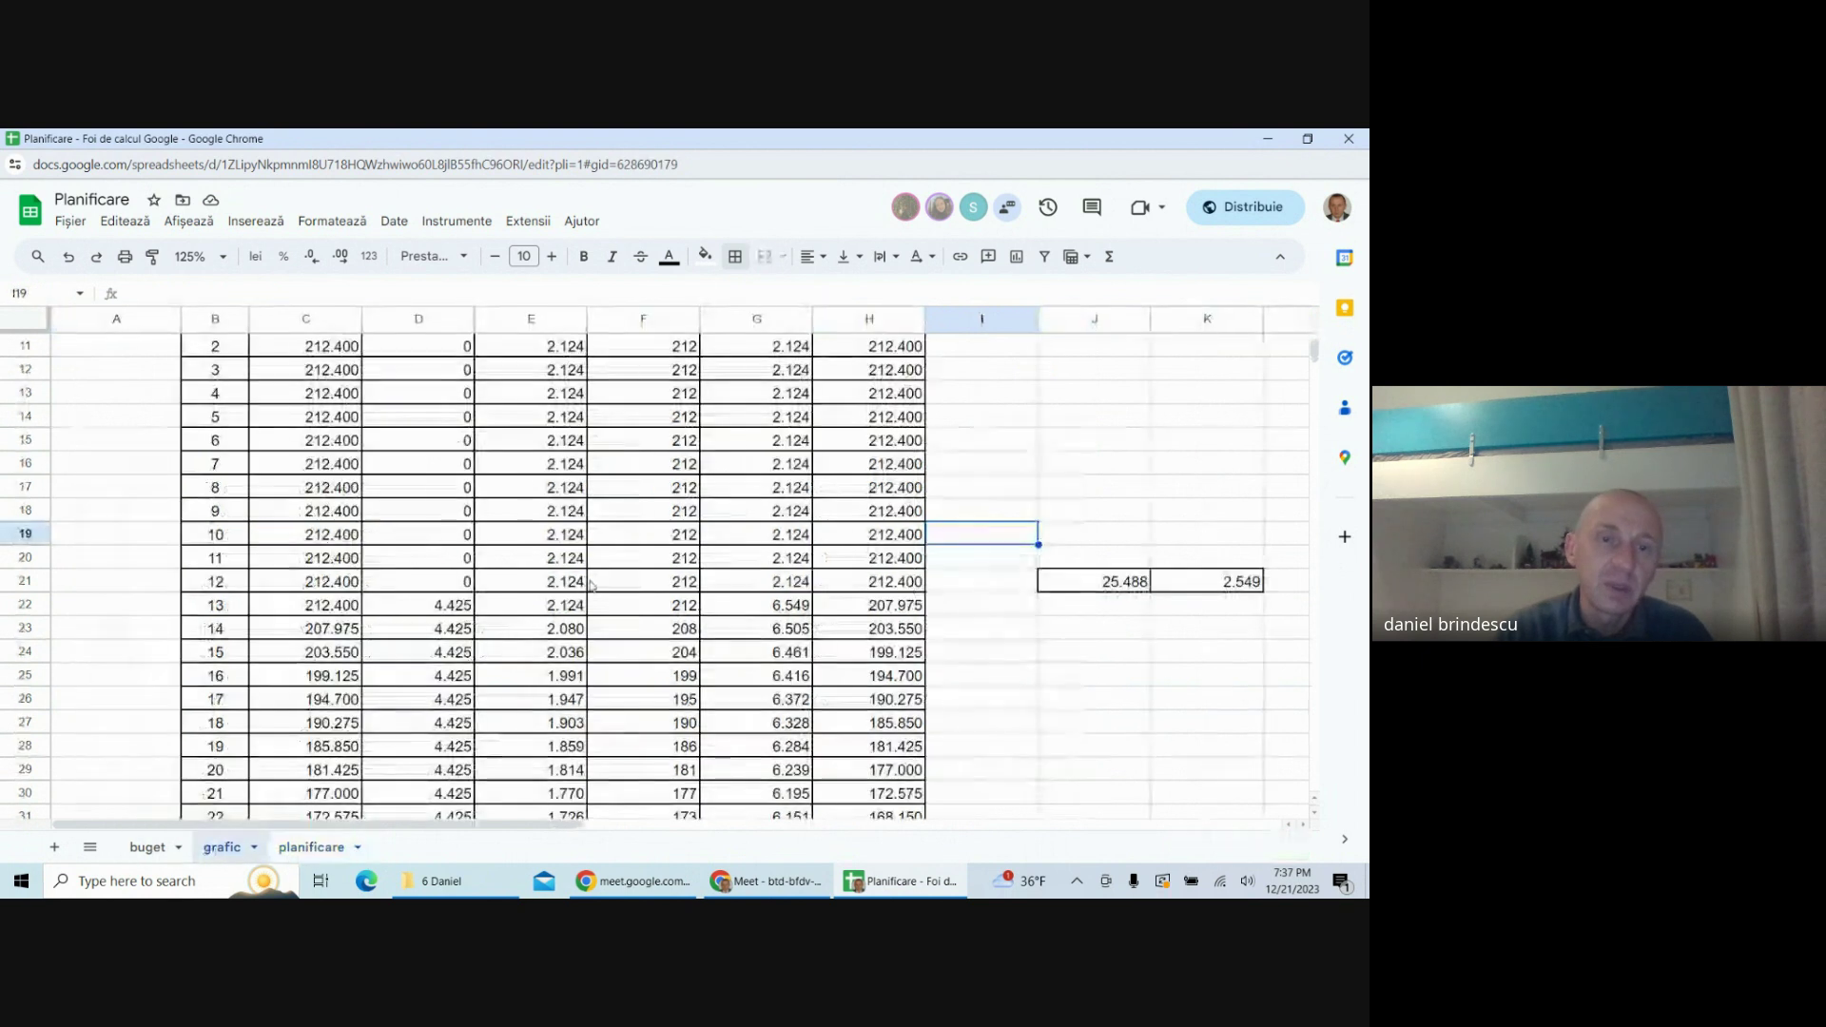
click(148, 849)
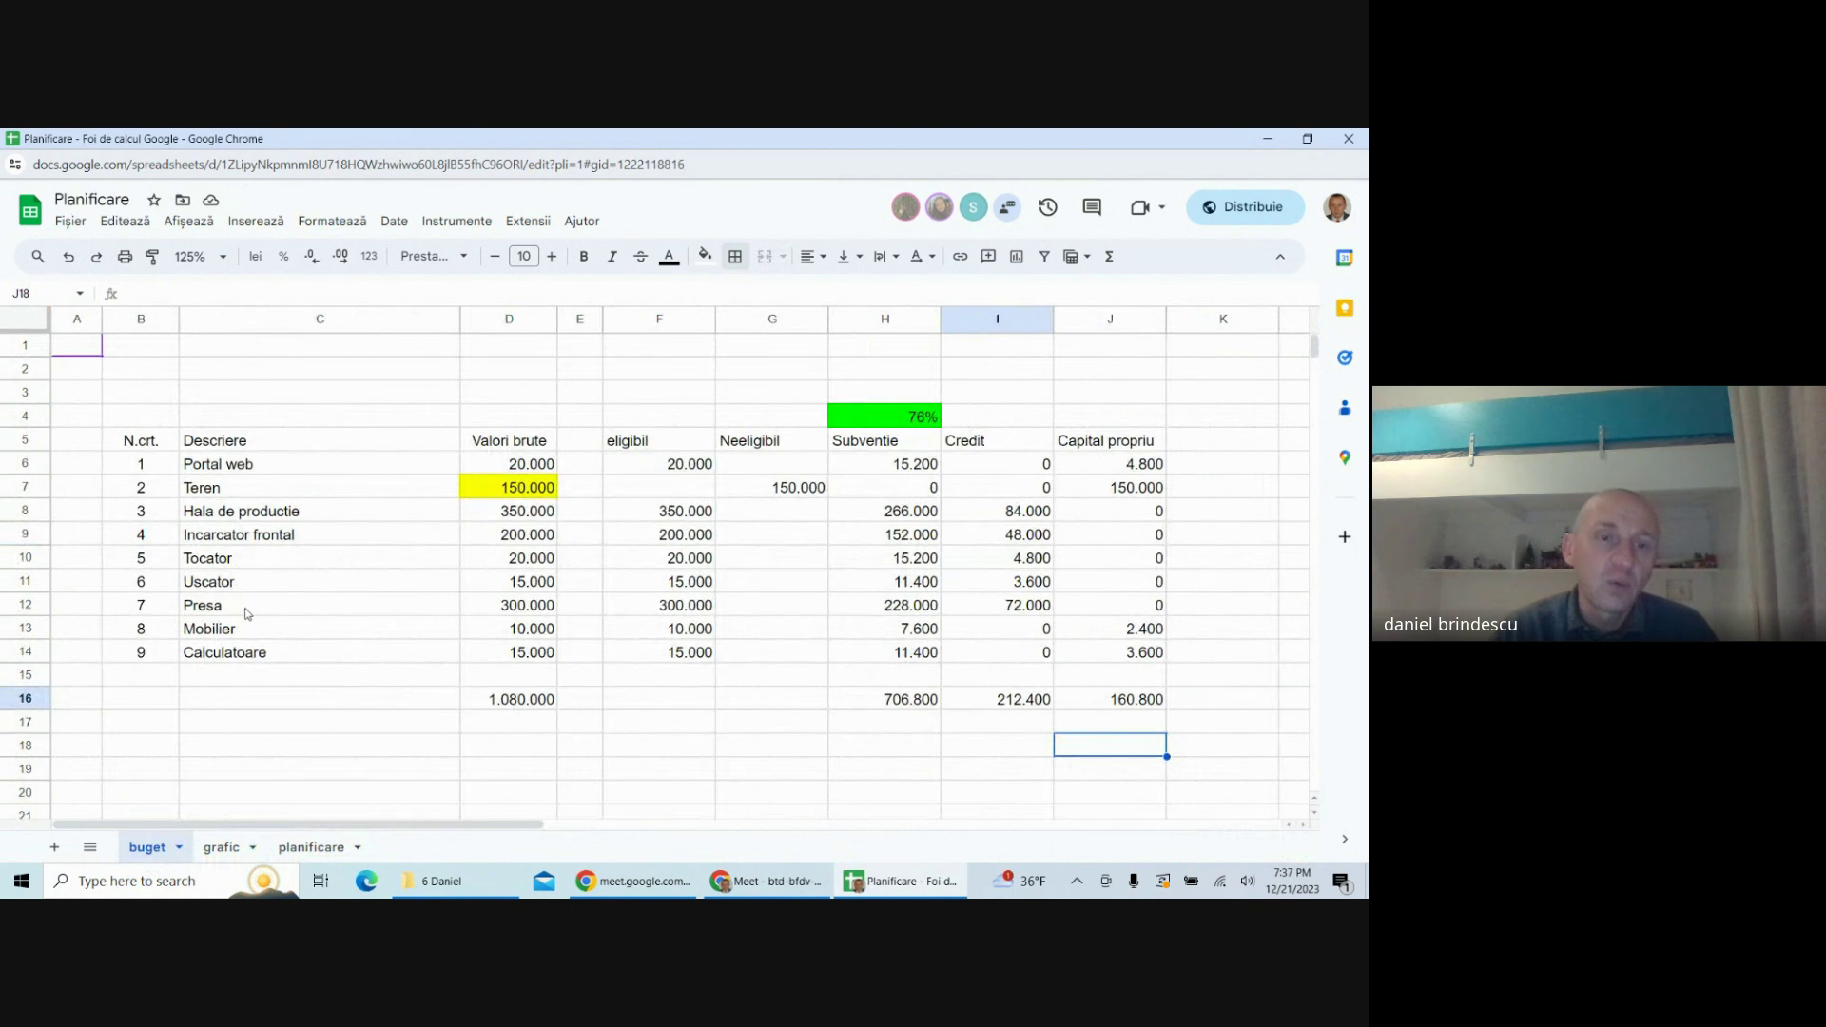
click(245, 606)
click(236, 589)
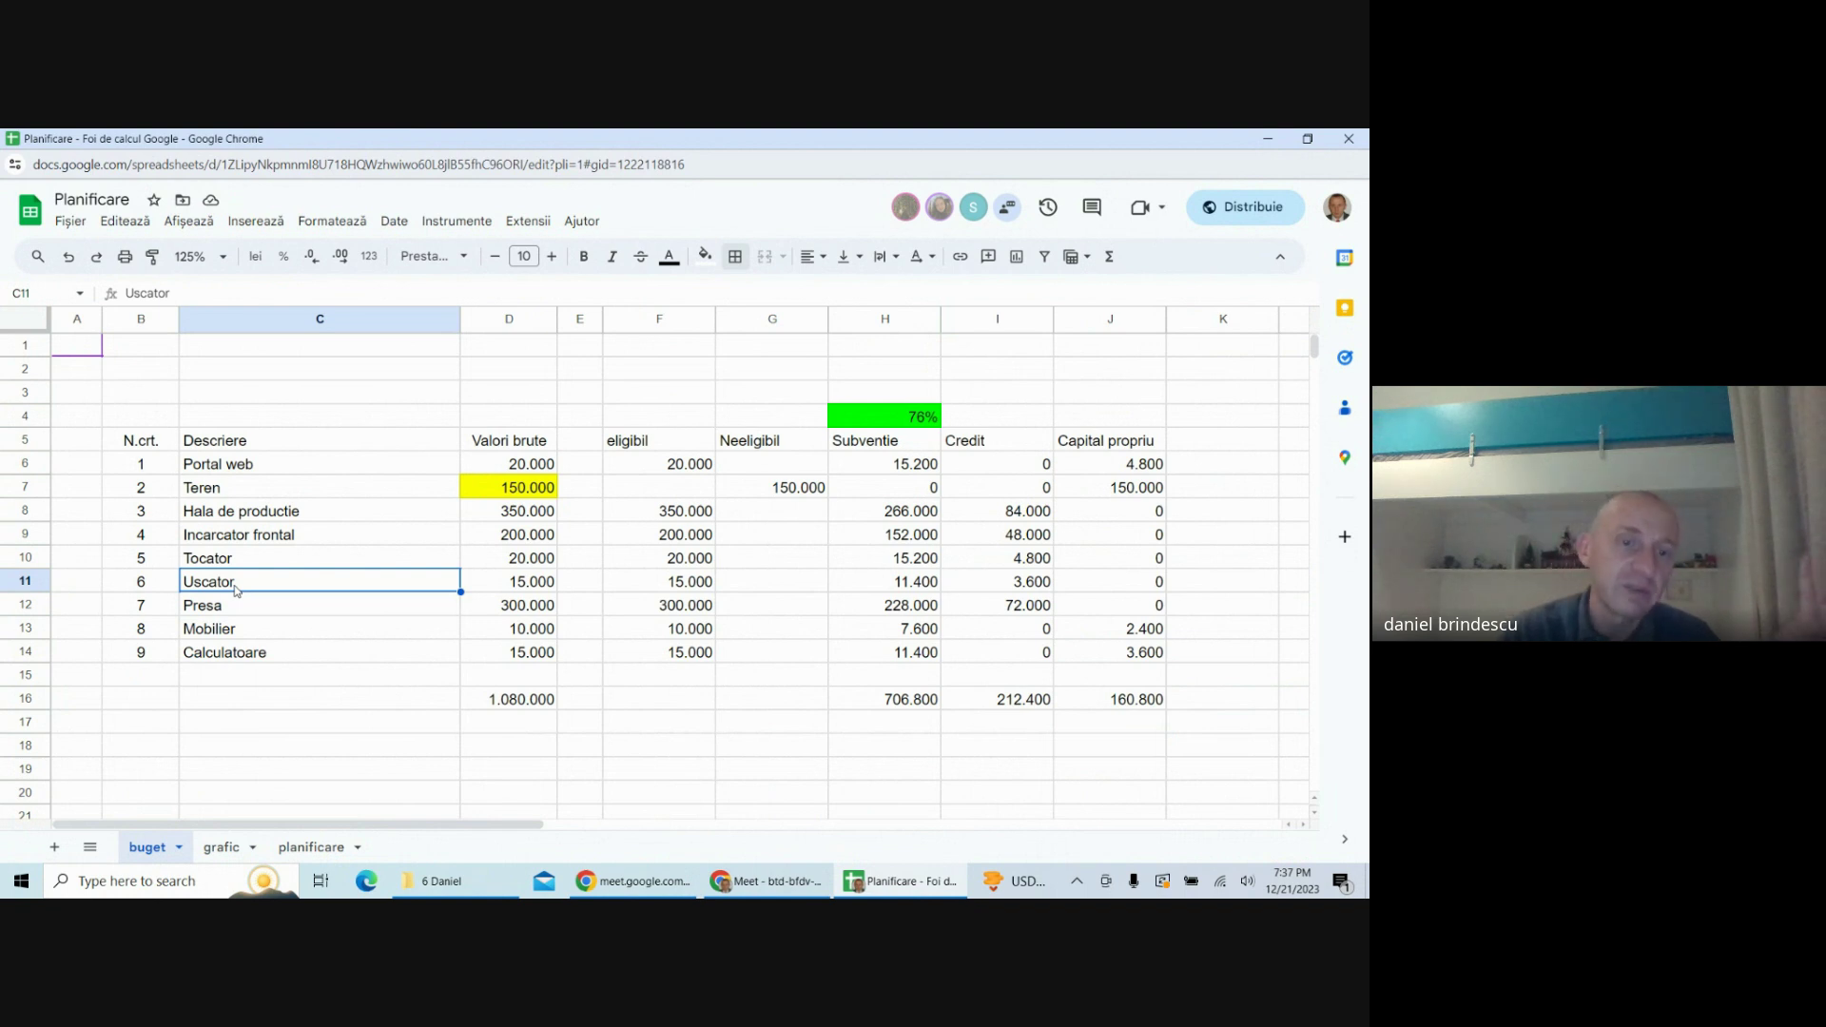
click(224, 609)
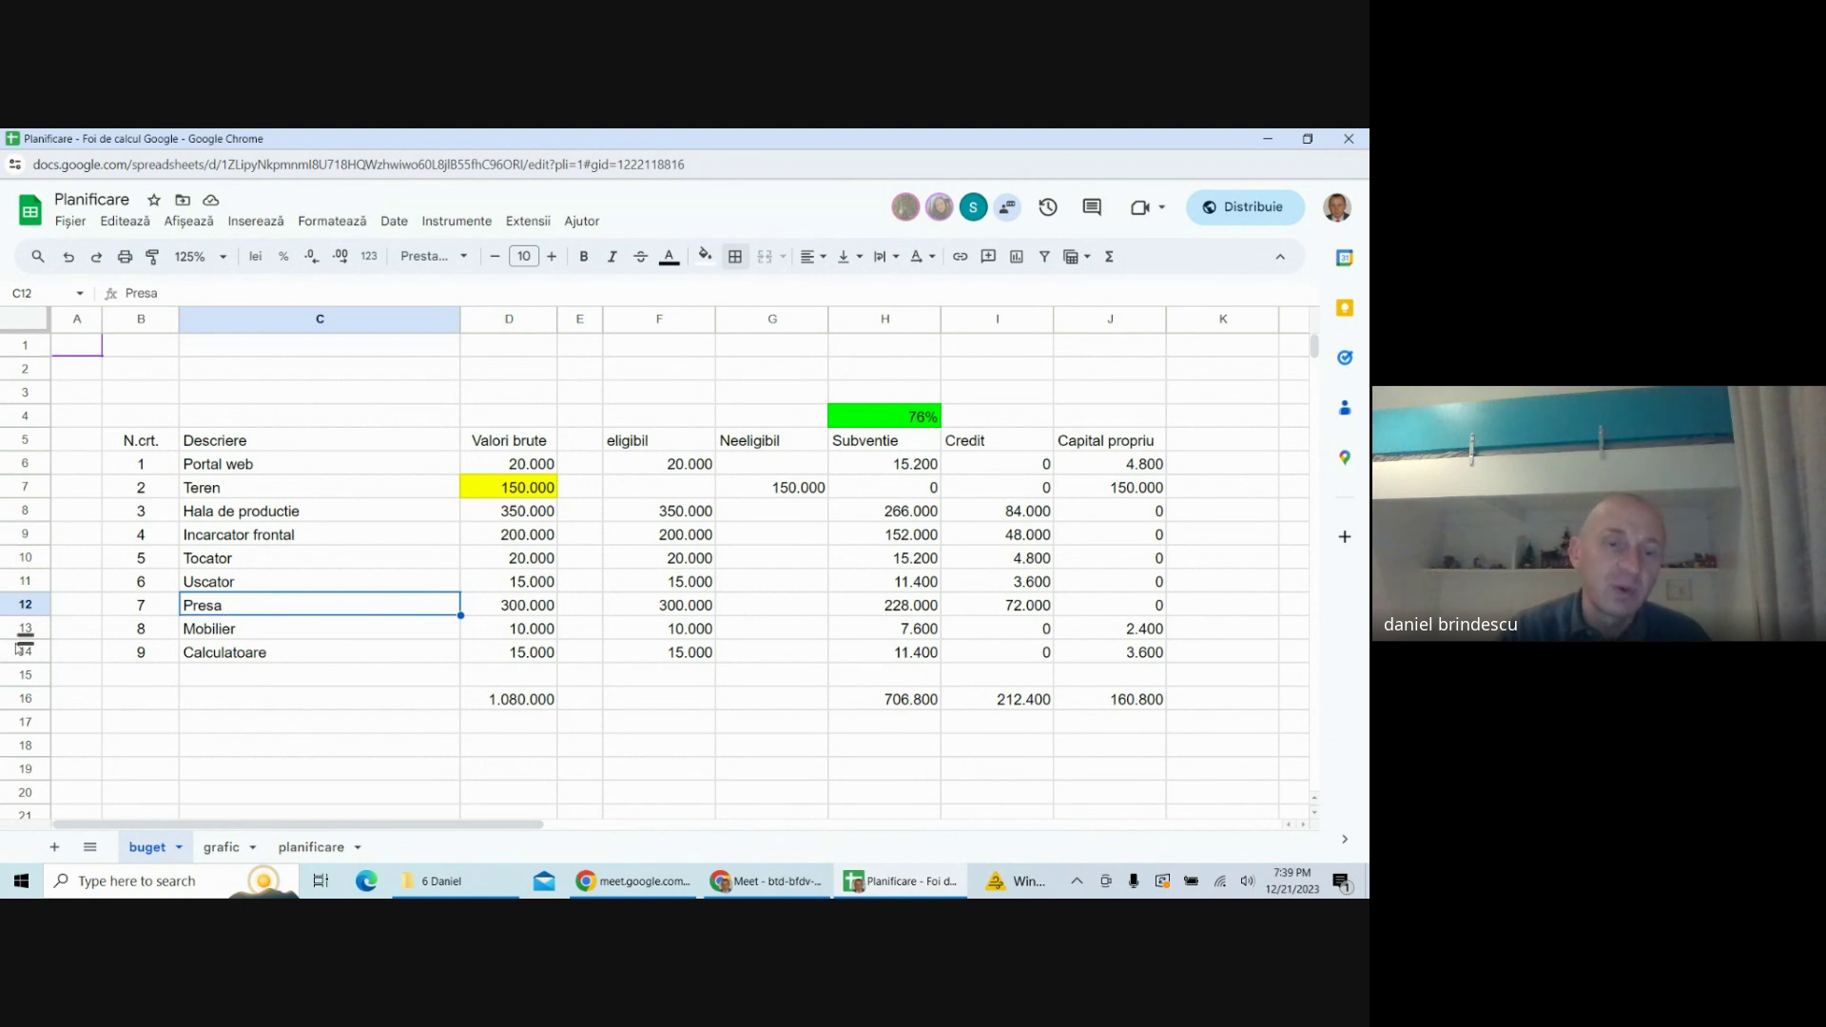
- Inspect the An 2 total operating revenue formula on planificare, check the Google Meet call and return to the spreadsheet
click(301, 849)
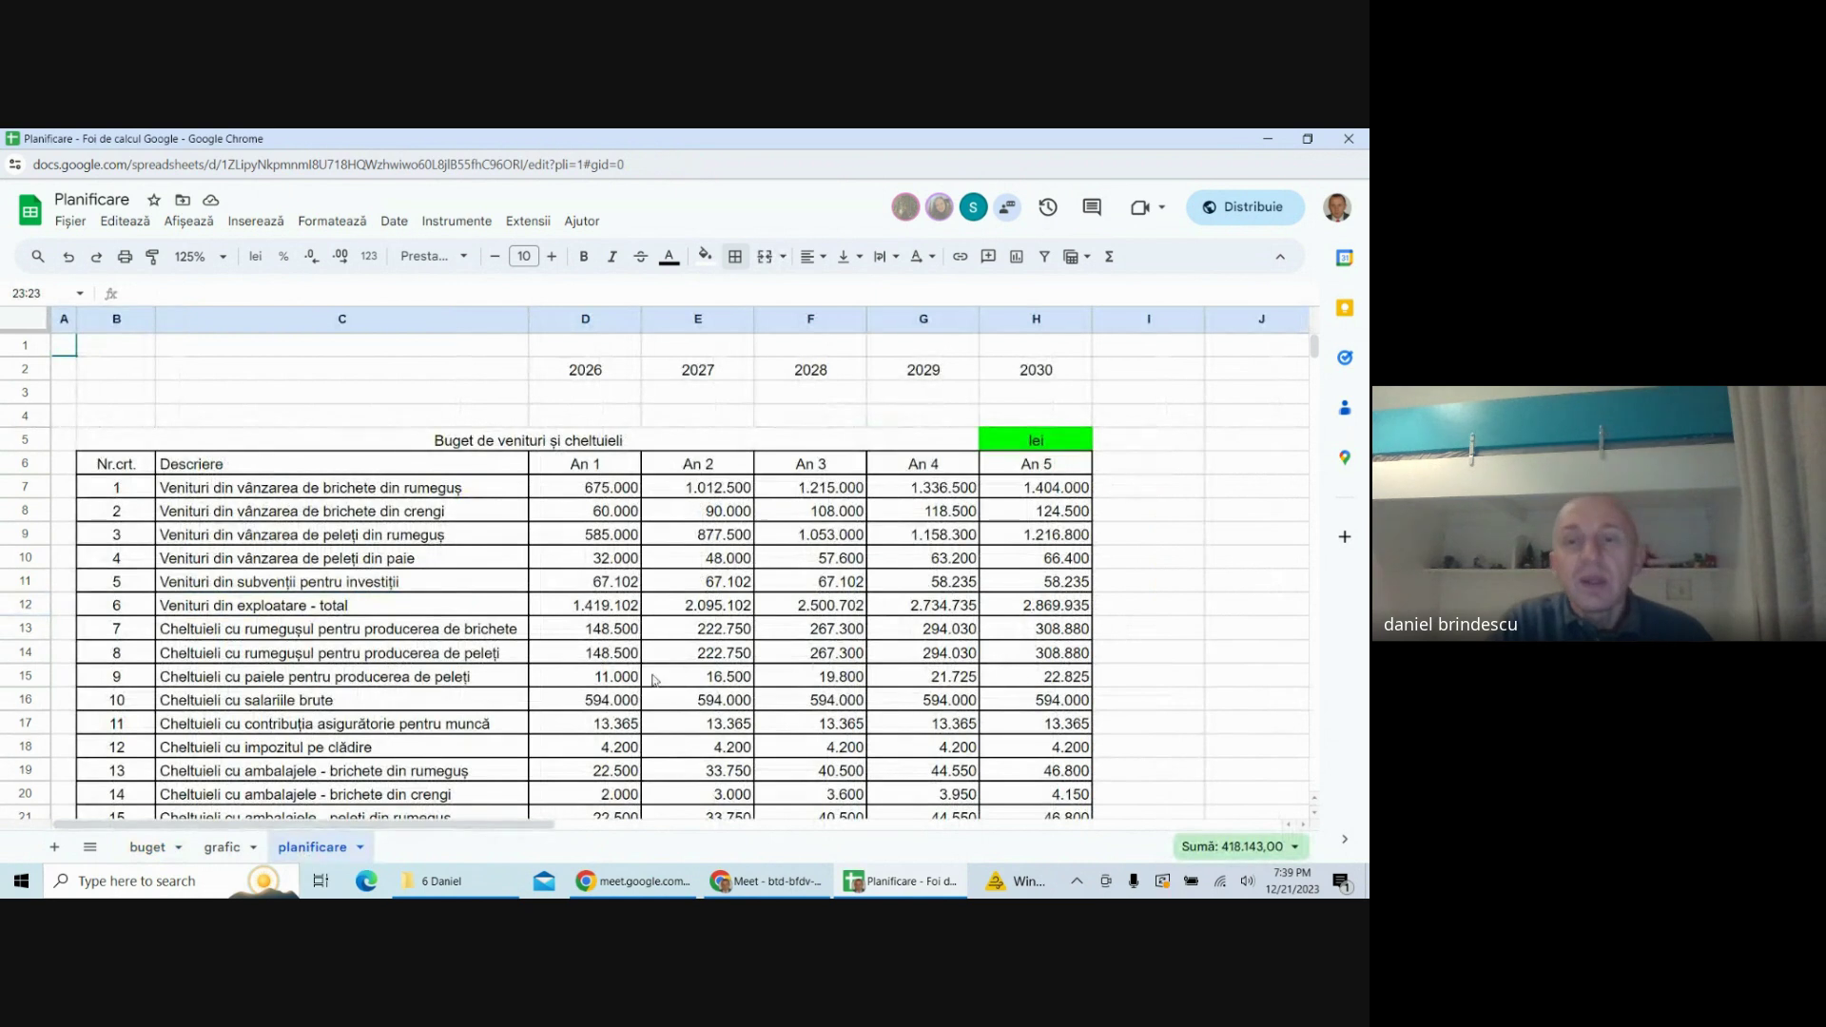
click(737, 614)
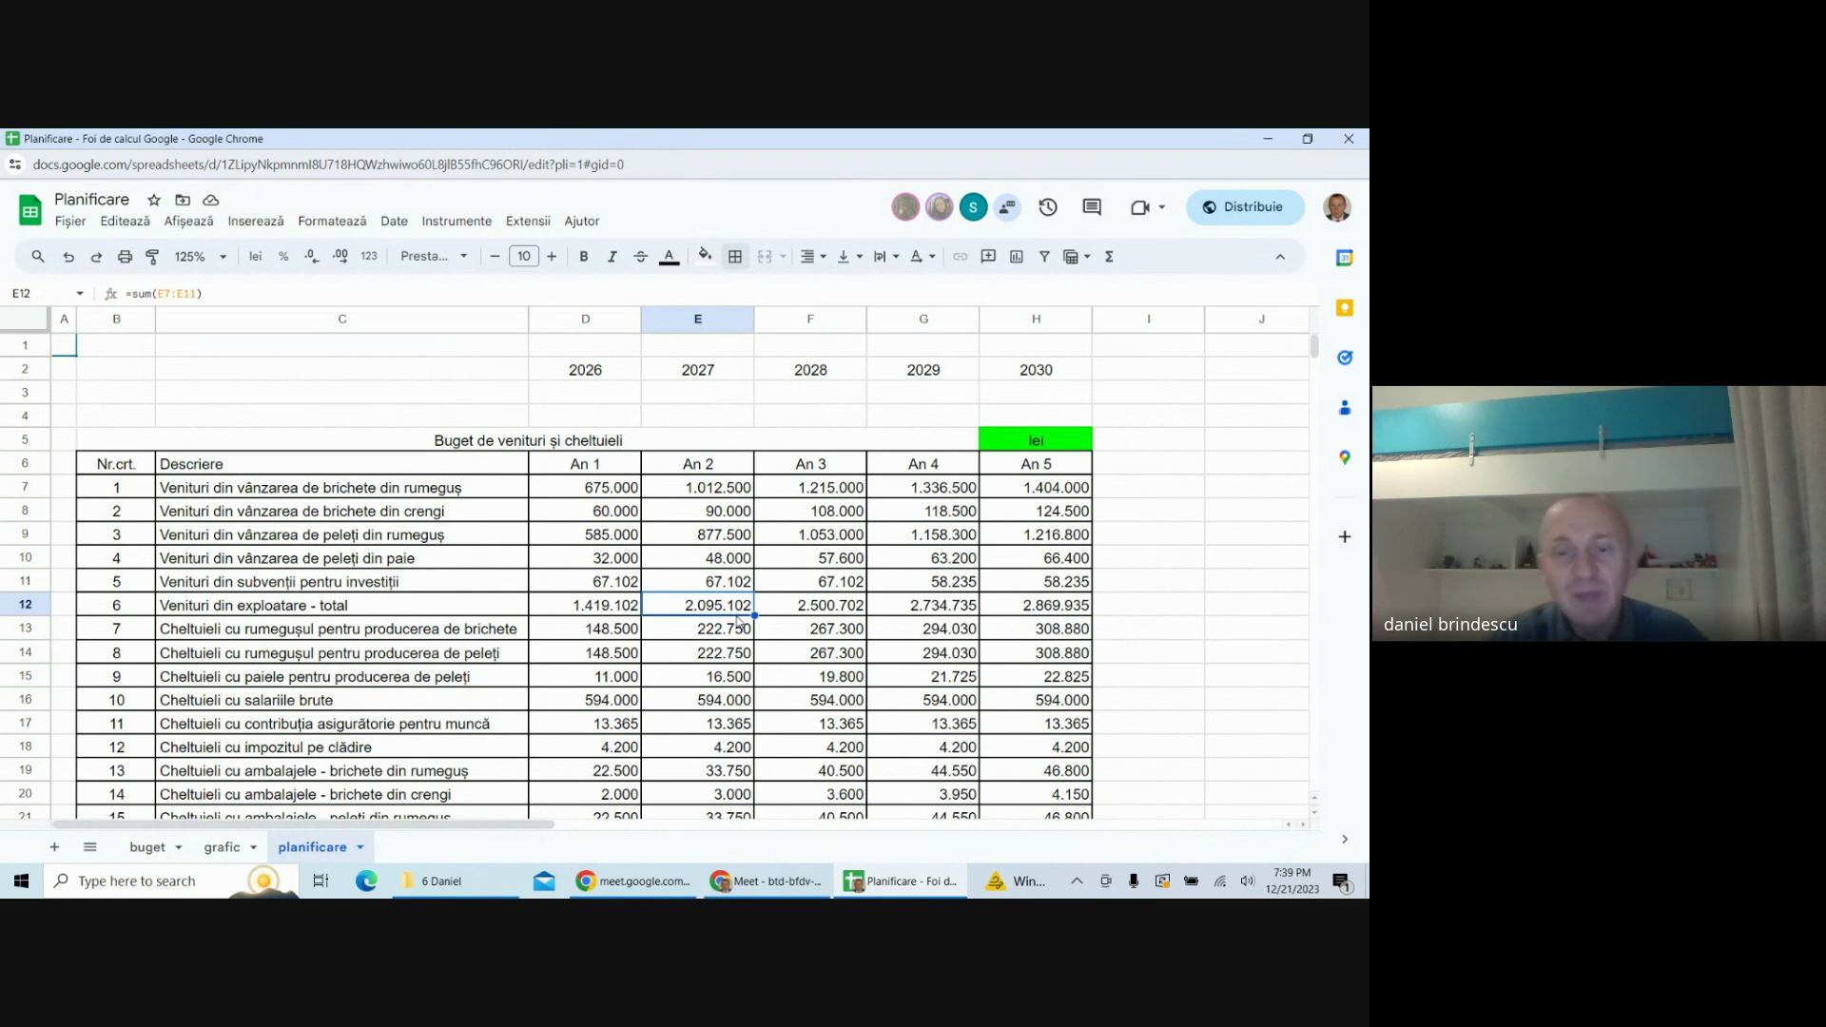
click(789, 887)
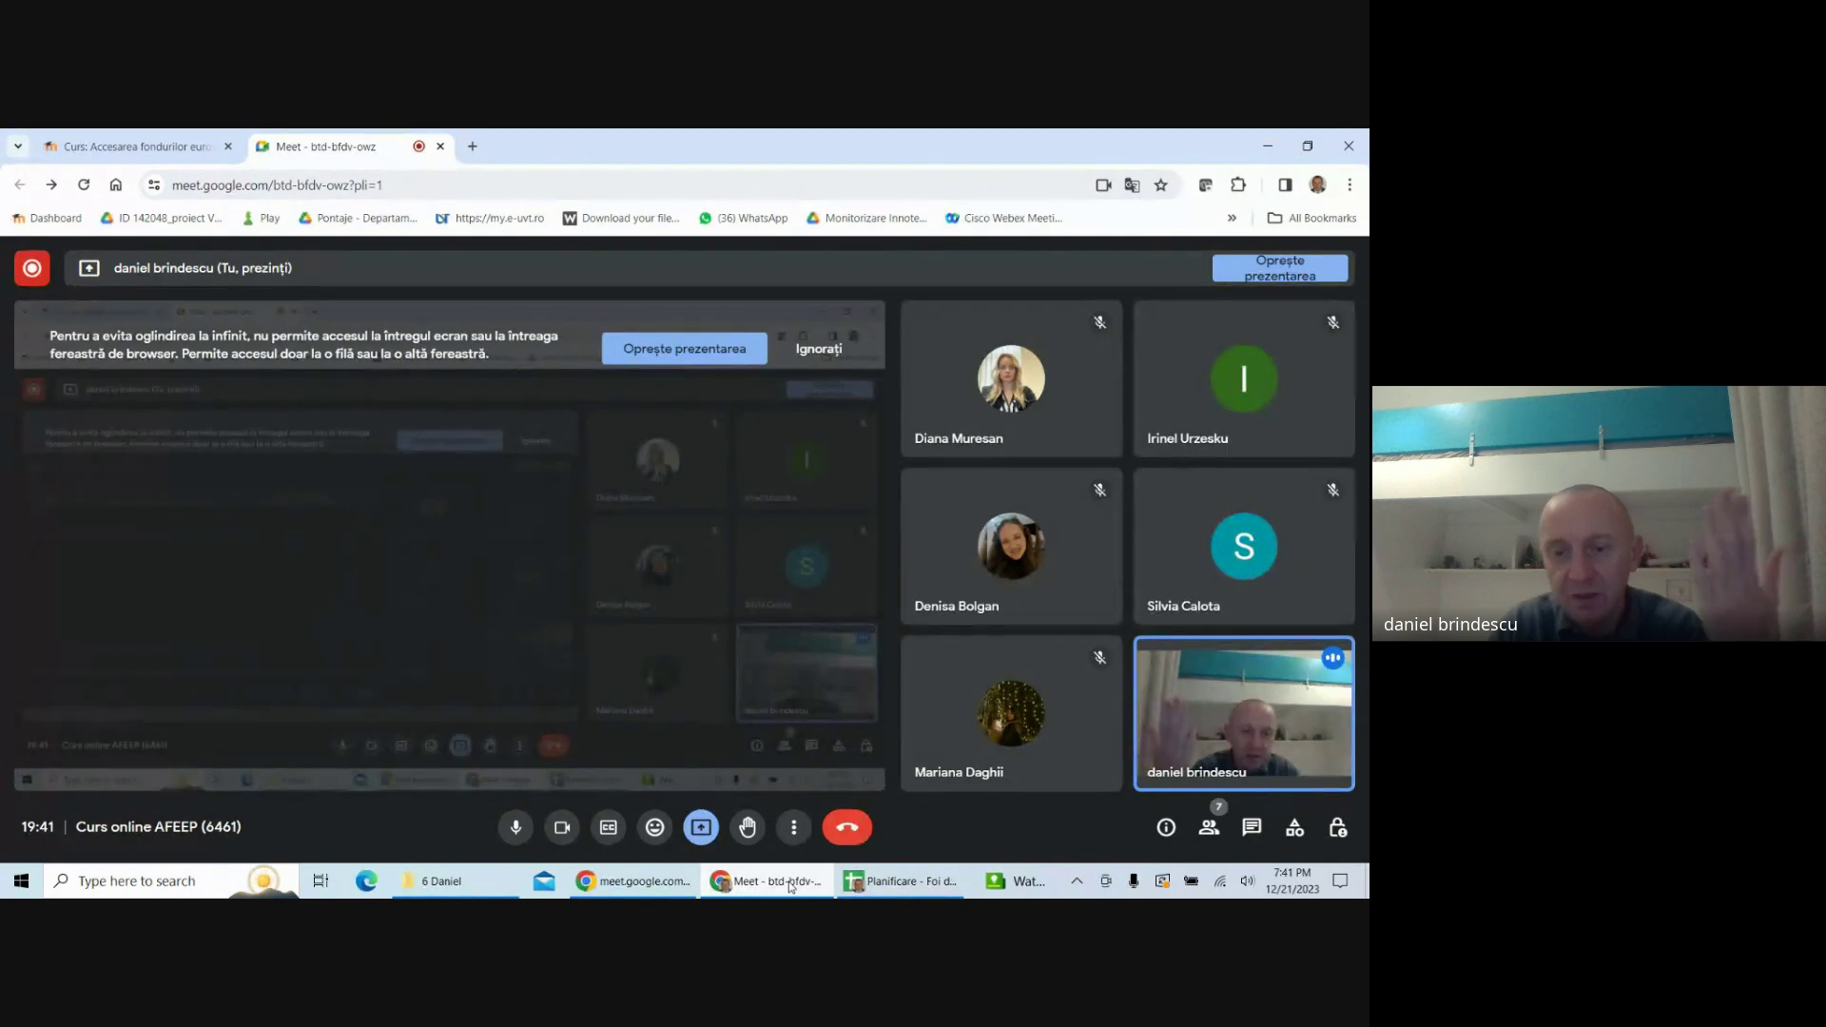
click(903, 880)
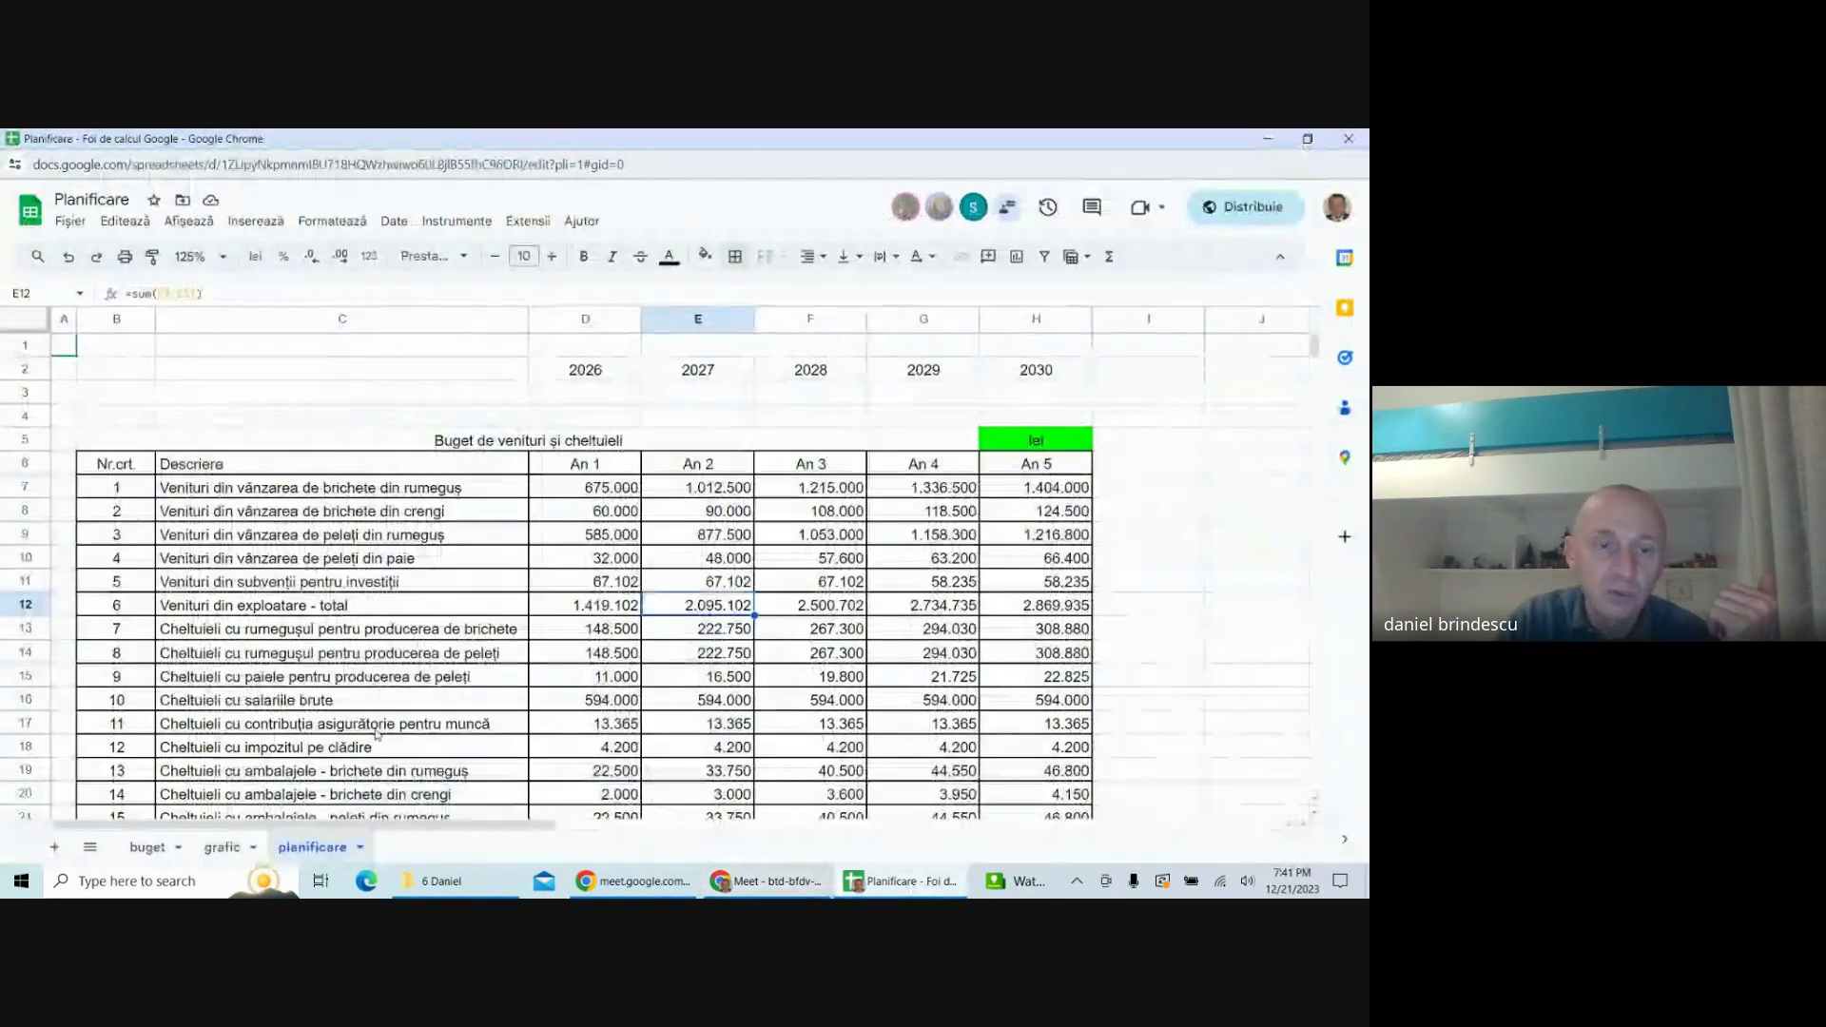
- Inspect the total of the Valori brute column on the buget sheet
click(147, 846)
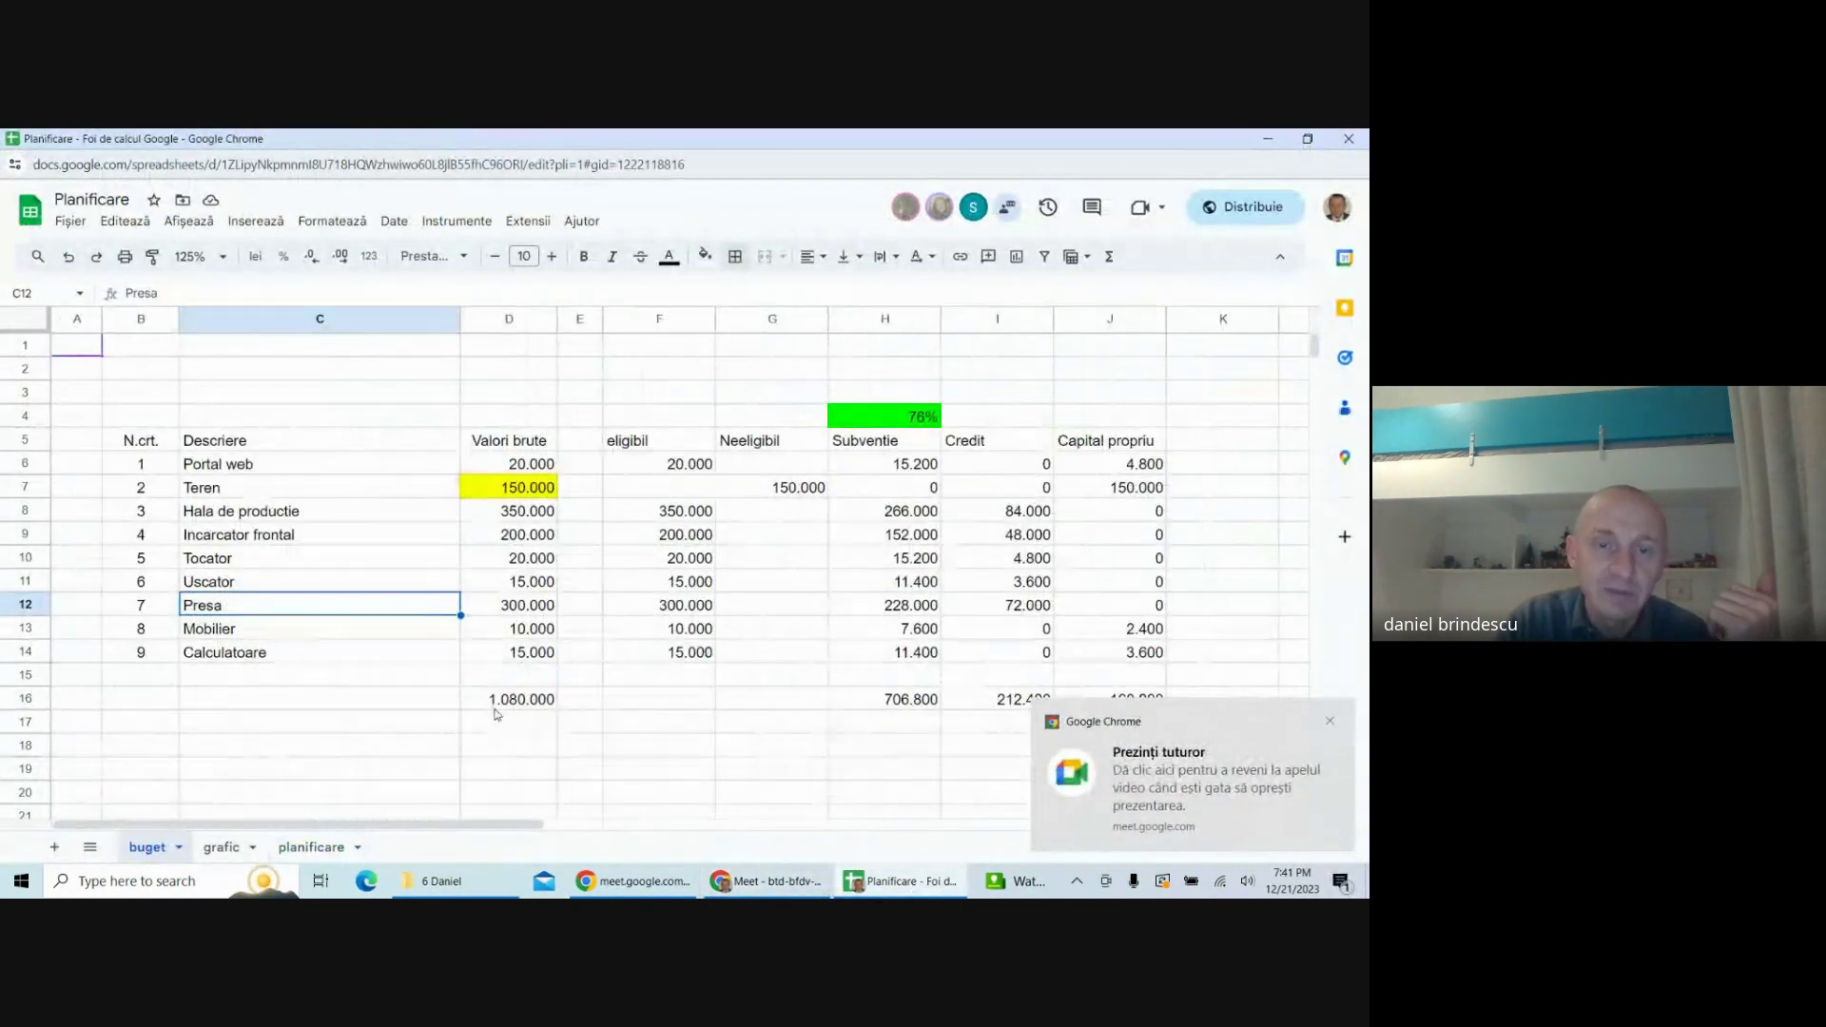
click(494, 703)
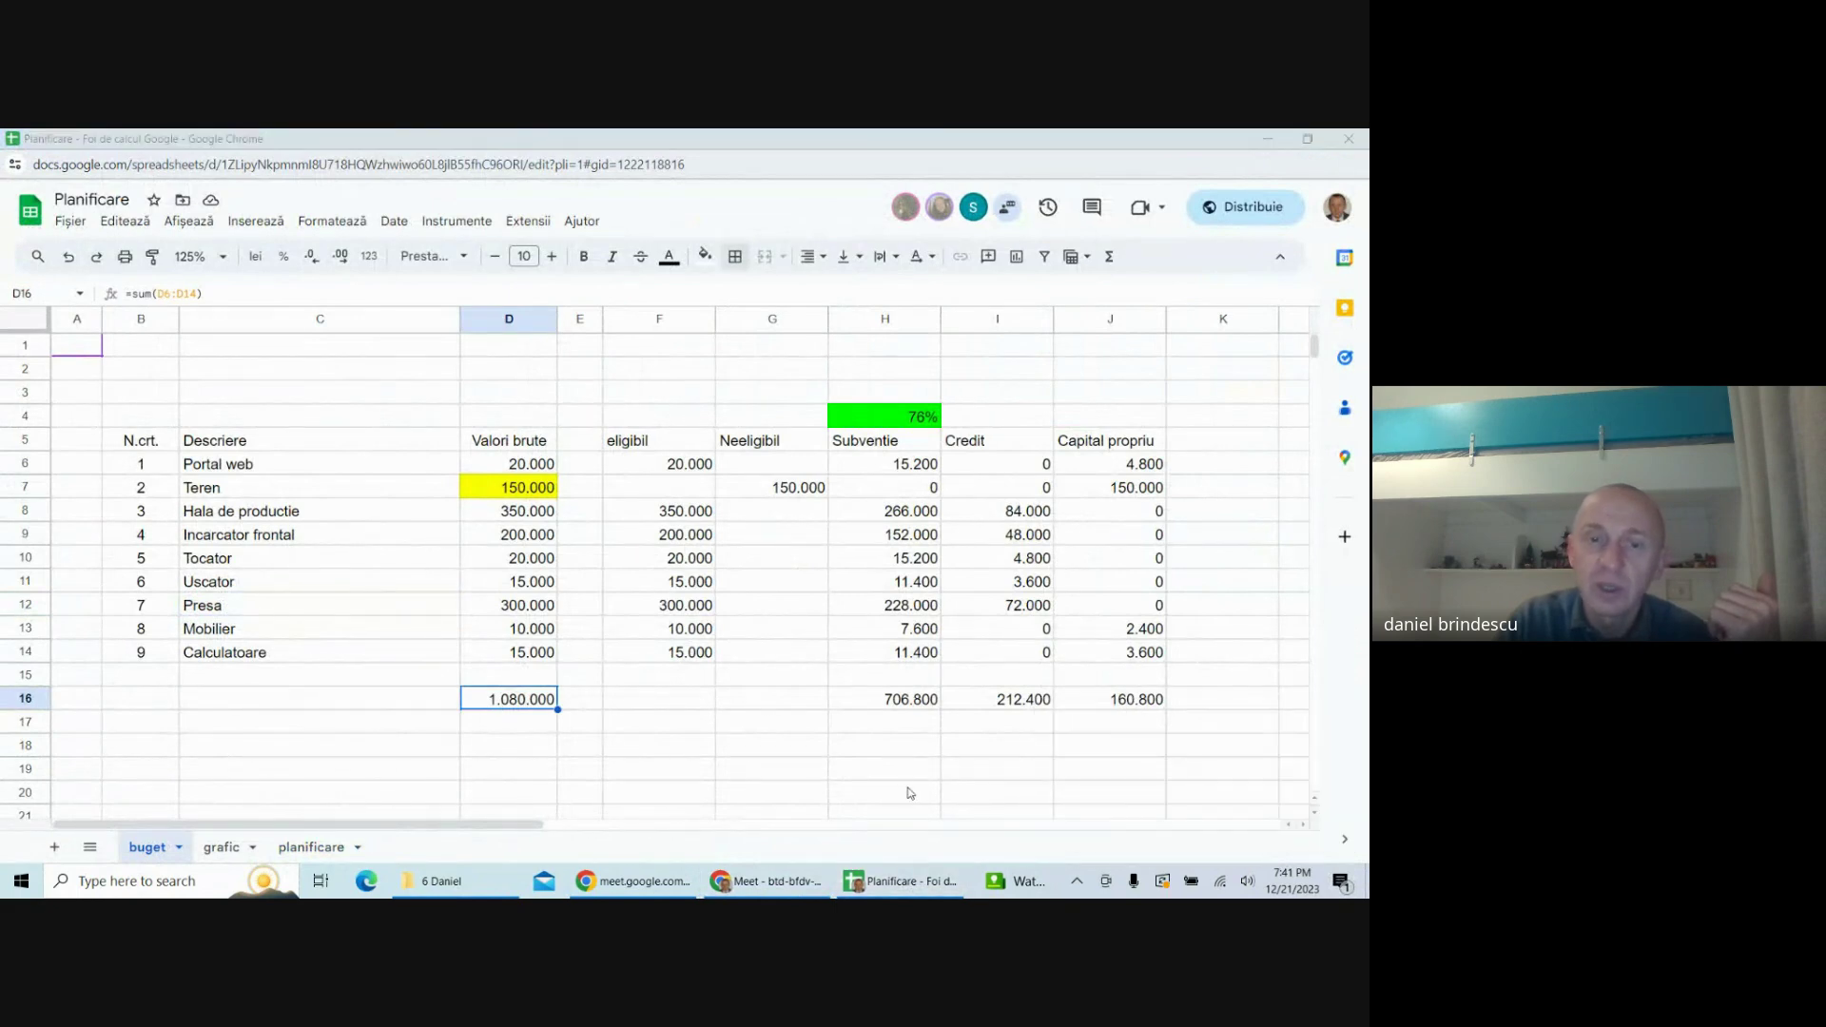
click(633, 776)
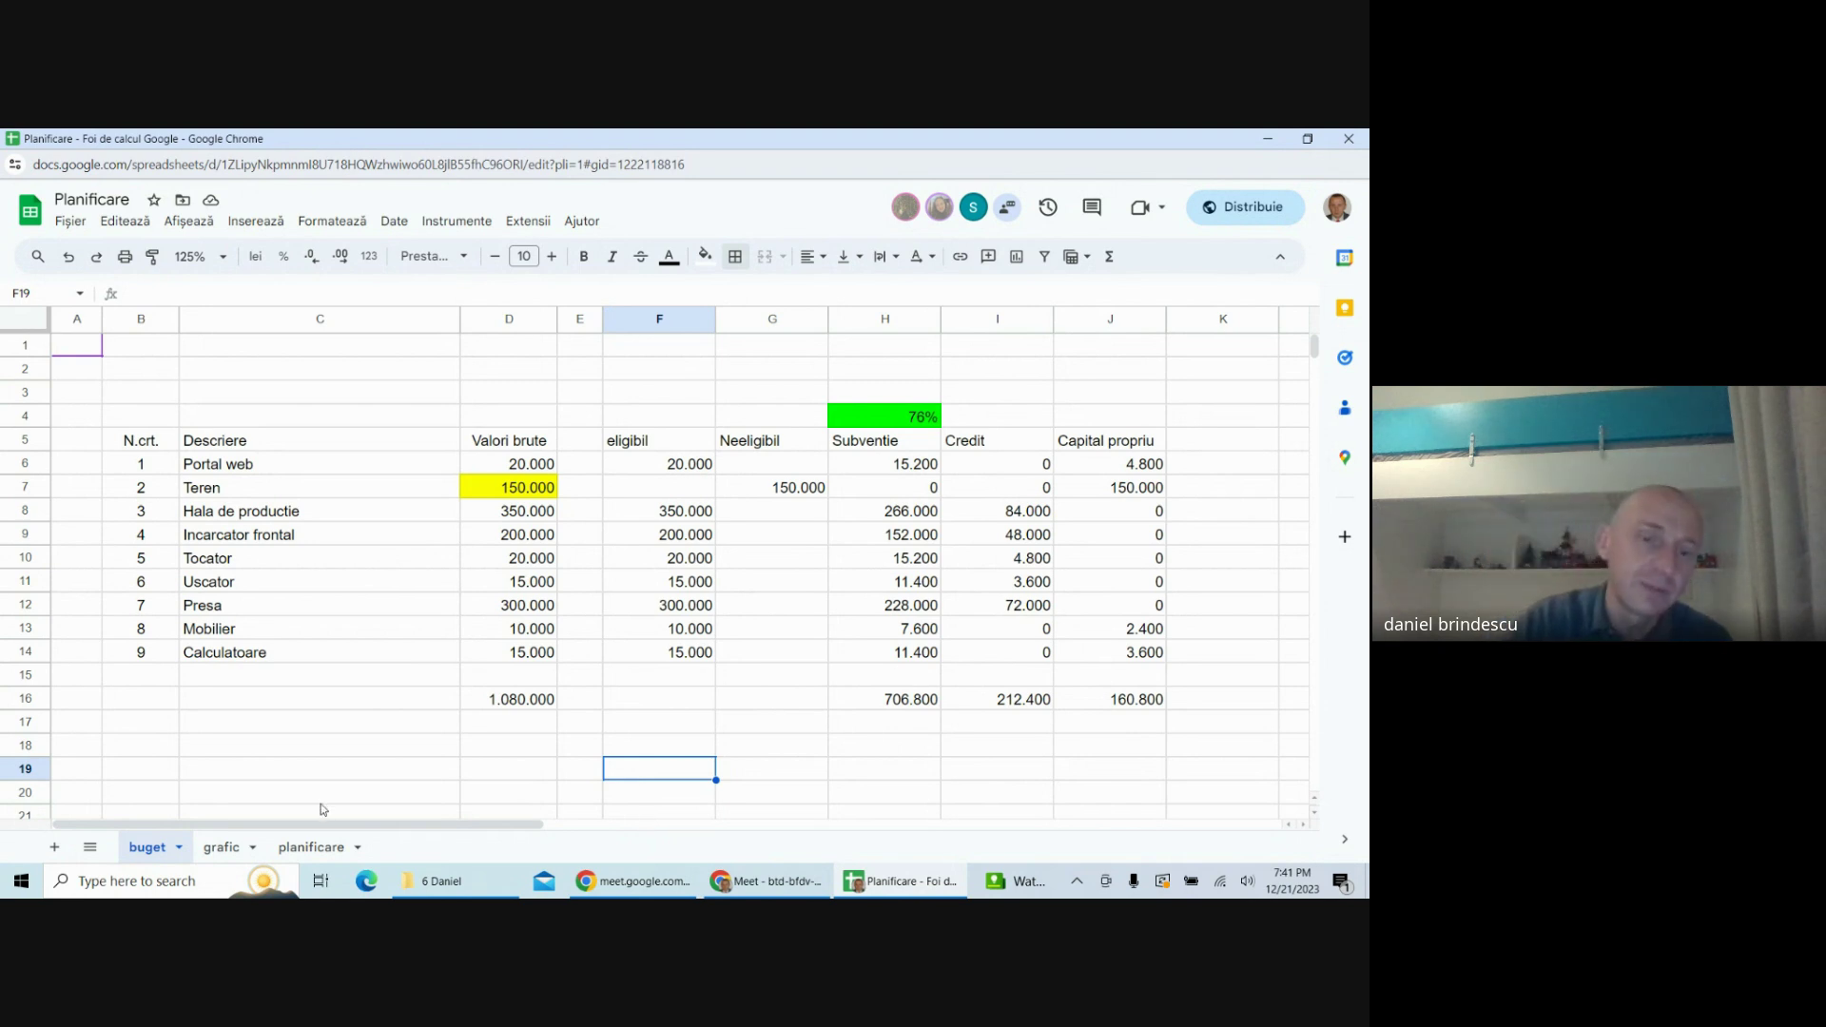
- Examine the Buget de venituri și cheltuieli table on planificare and select it from its title to Rezultatul net al exercițiului
click(326, 847)
scroll(656, 661, down, 3)
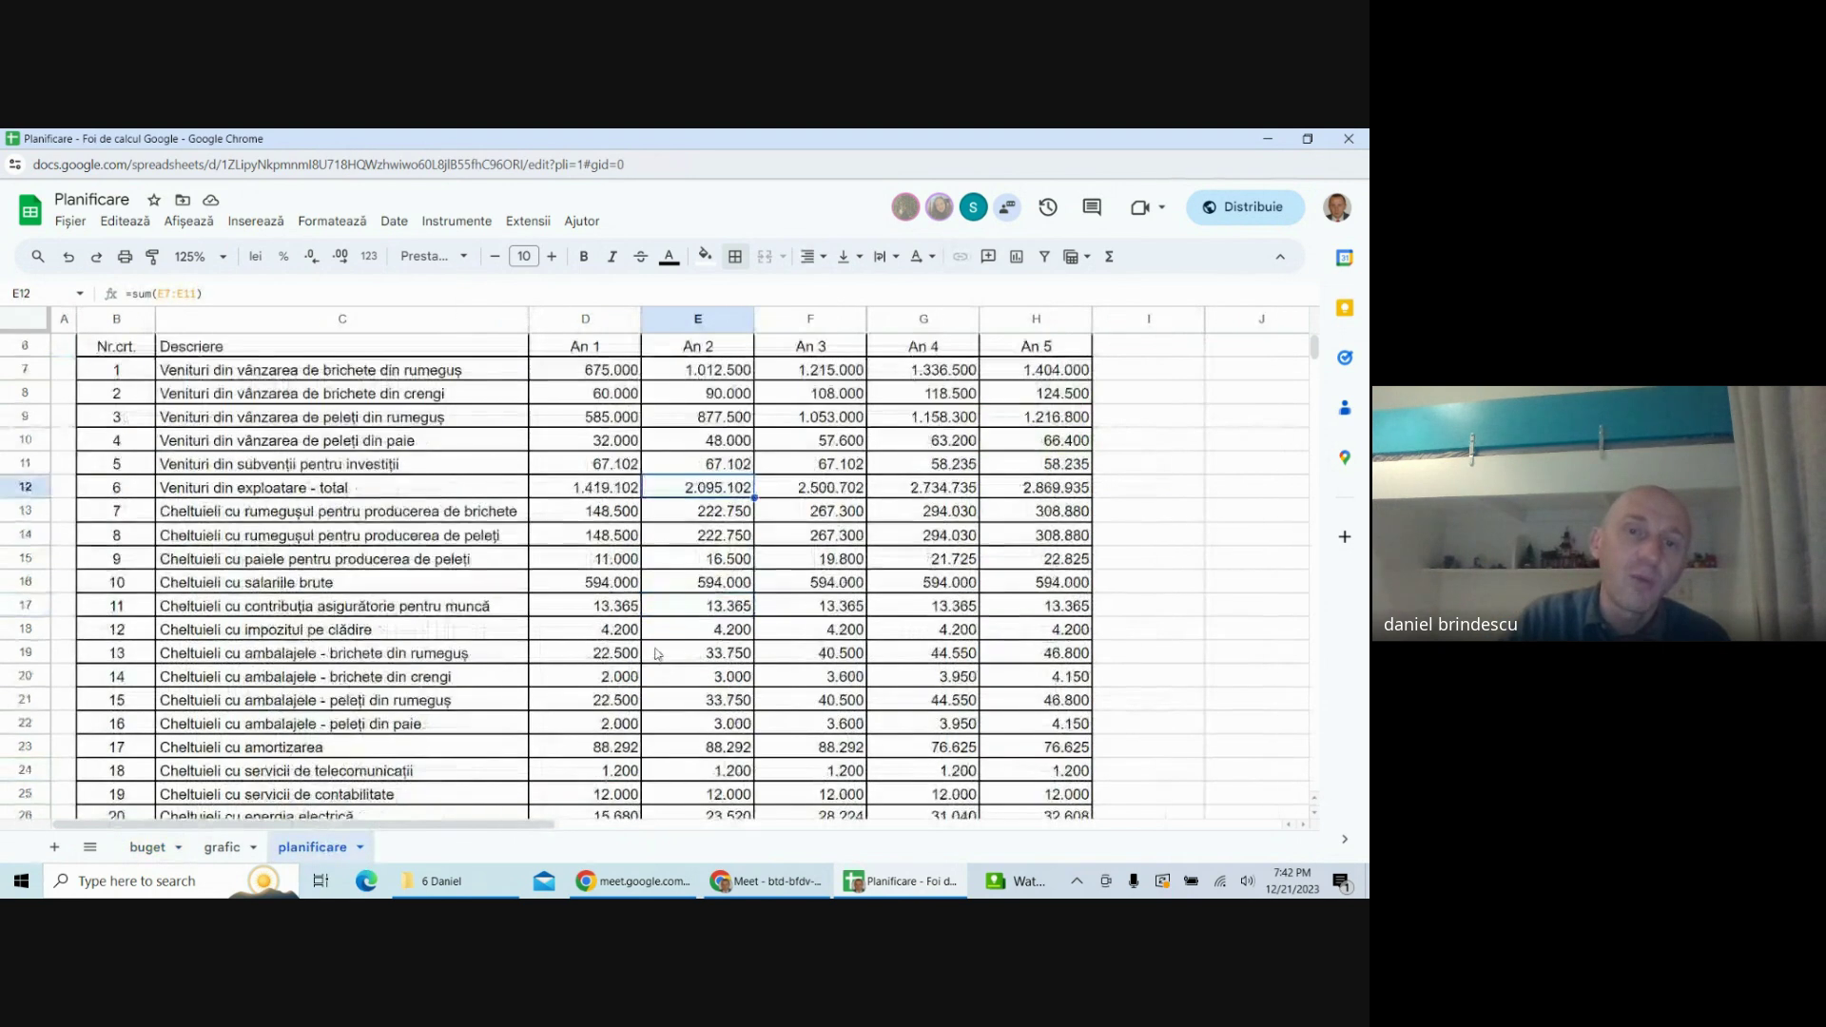
scroll(656, 661, up, 2)
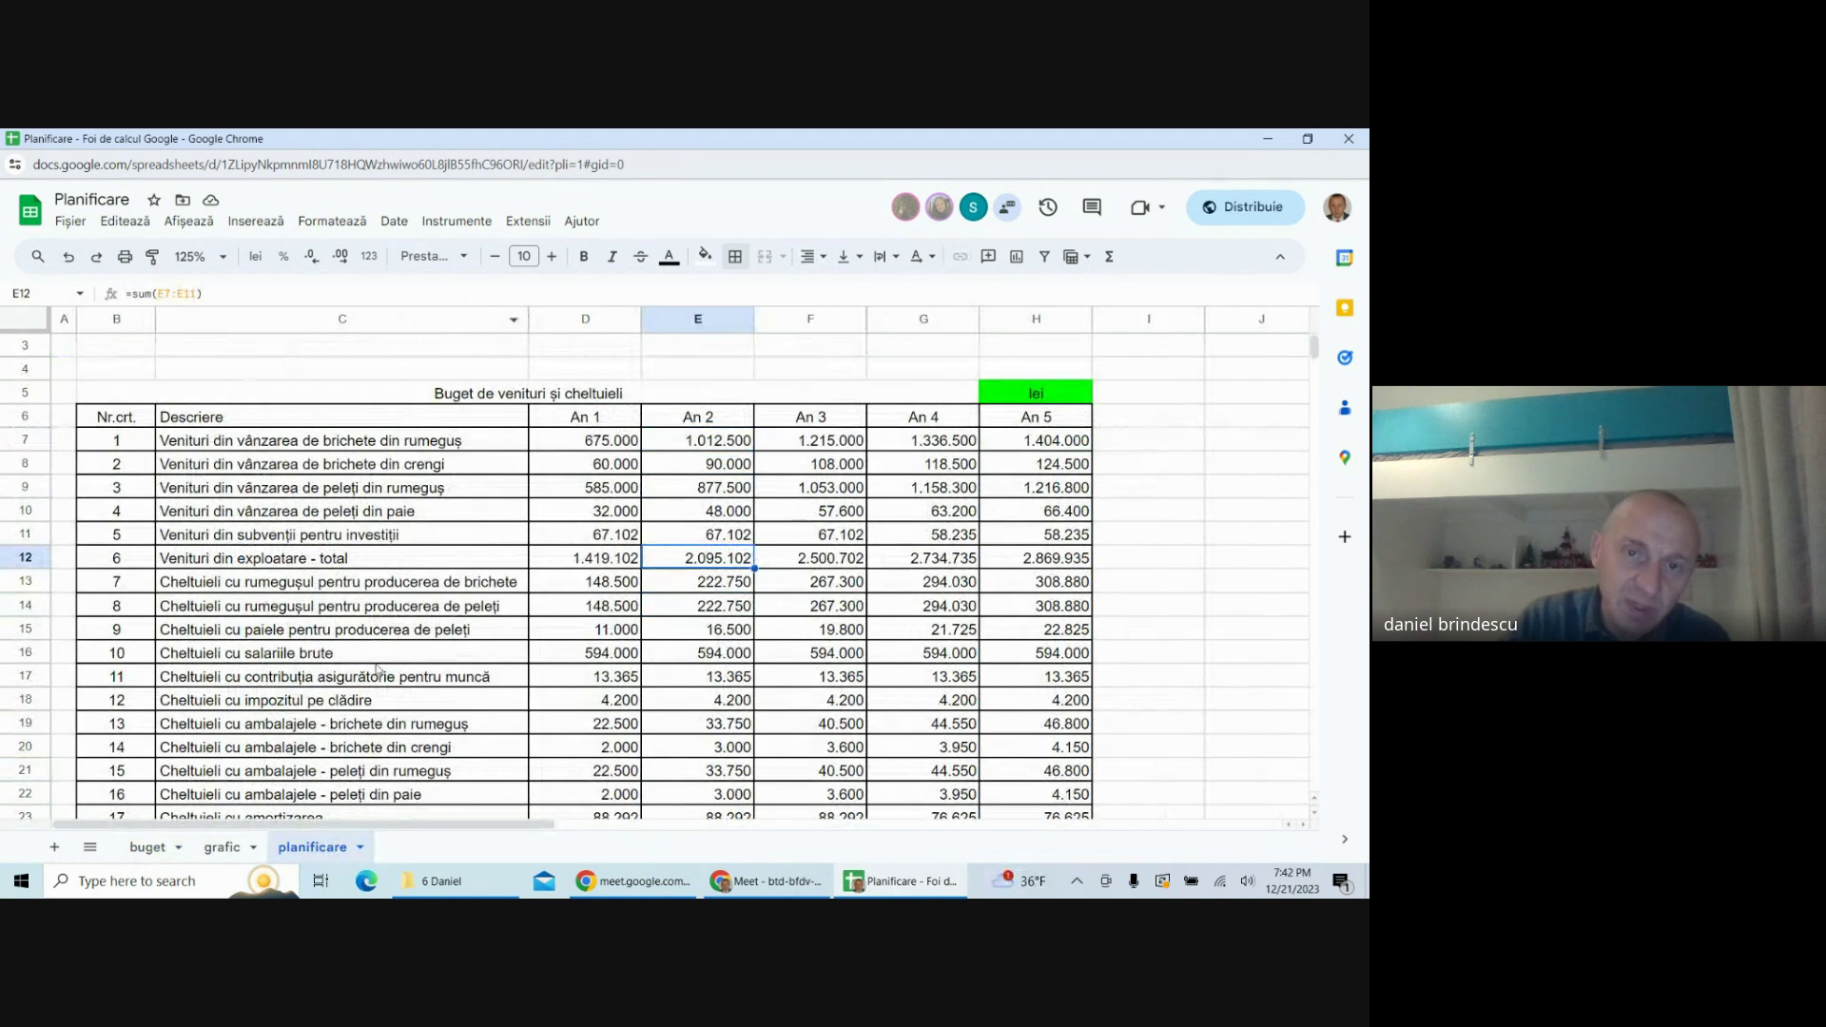
scroll(603, 583, down, 1)
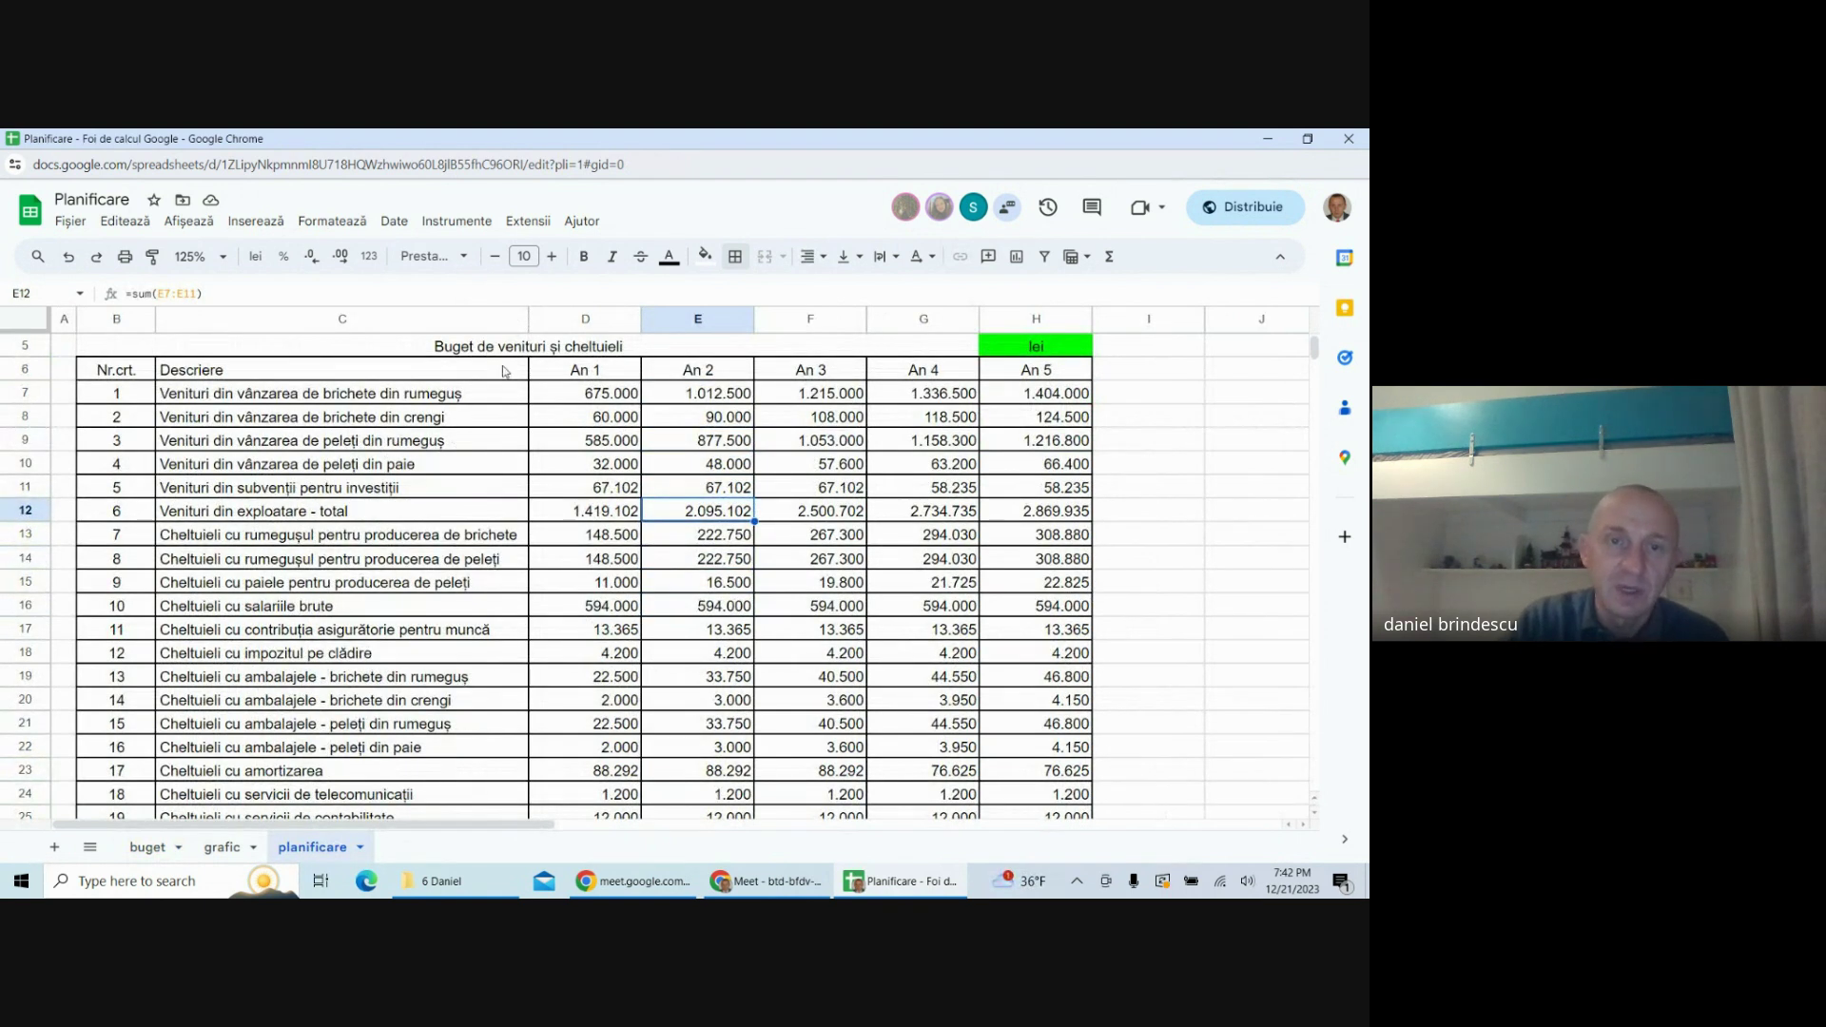
scroll(474, 417, up, 1)
drag(415, 399, 1043, 746)
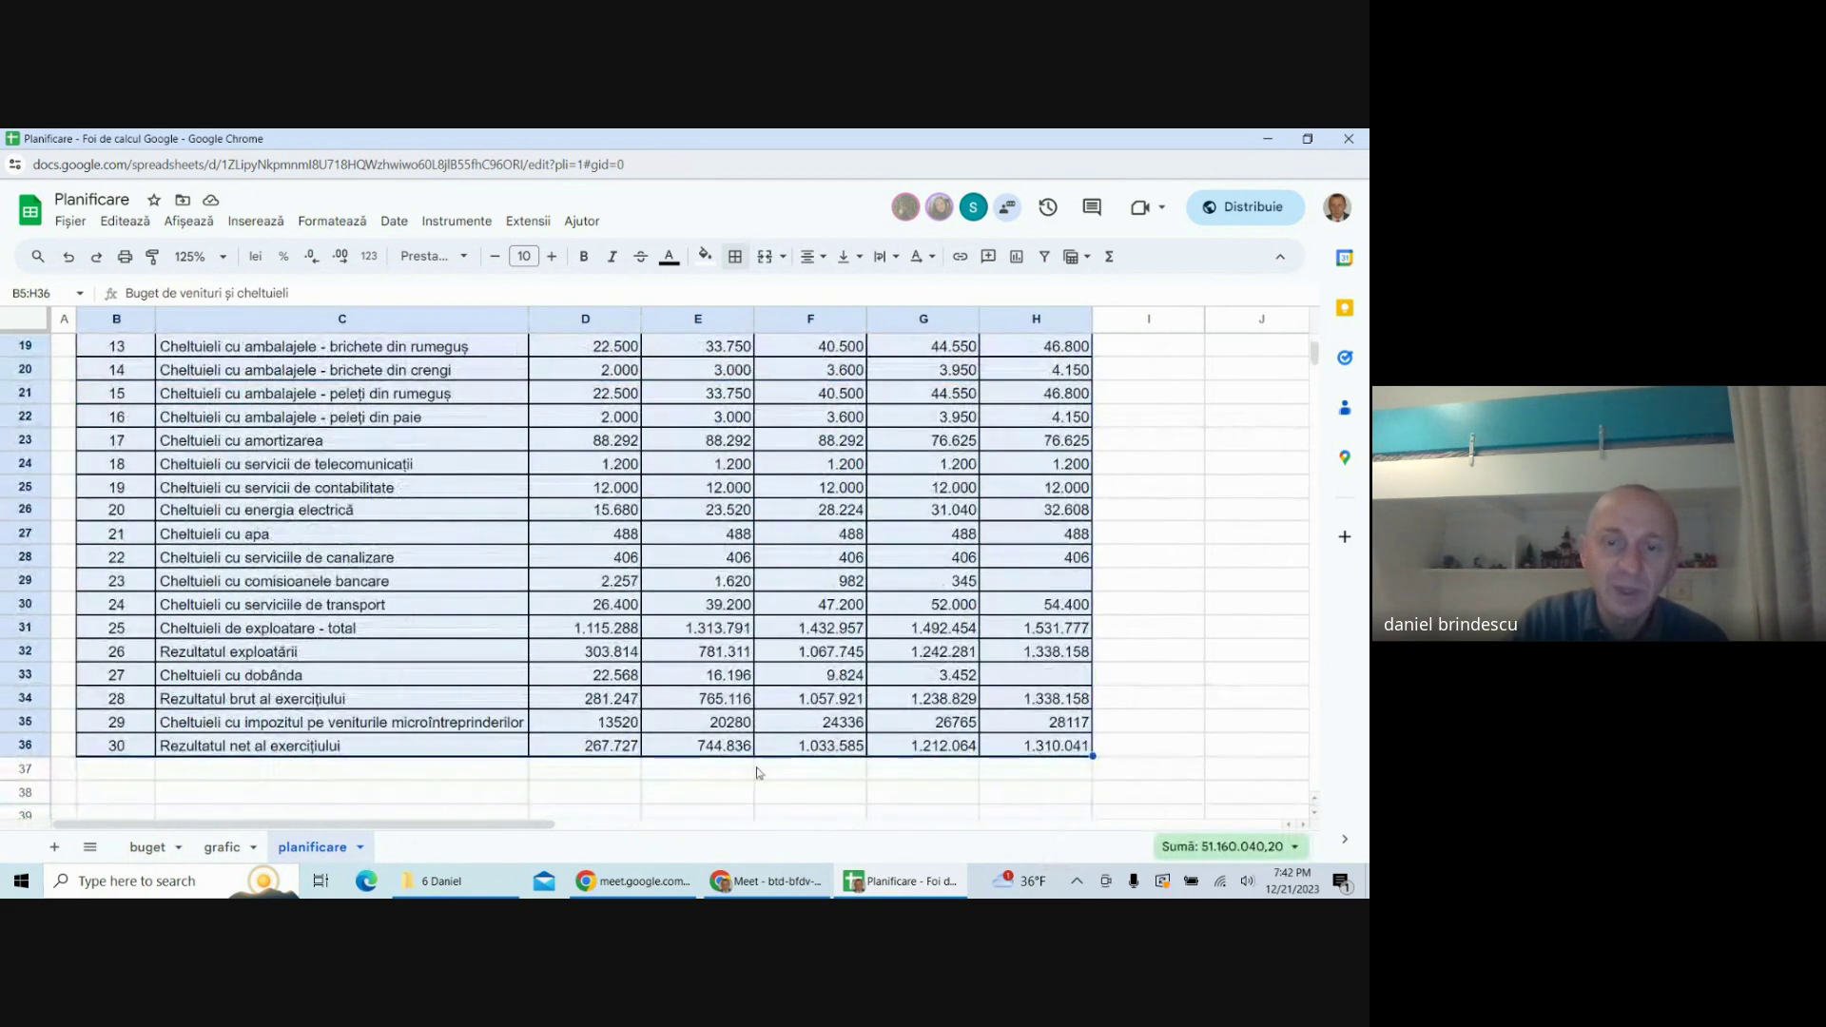
scroll(334, 554, down, 5)
- Insert 23 empty rows above row 39, between the budget table and the Venituri din vânzarea de brichete din rumeguș table
click(335, 554)
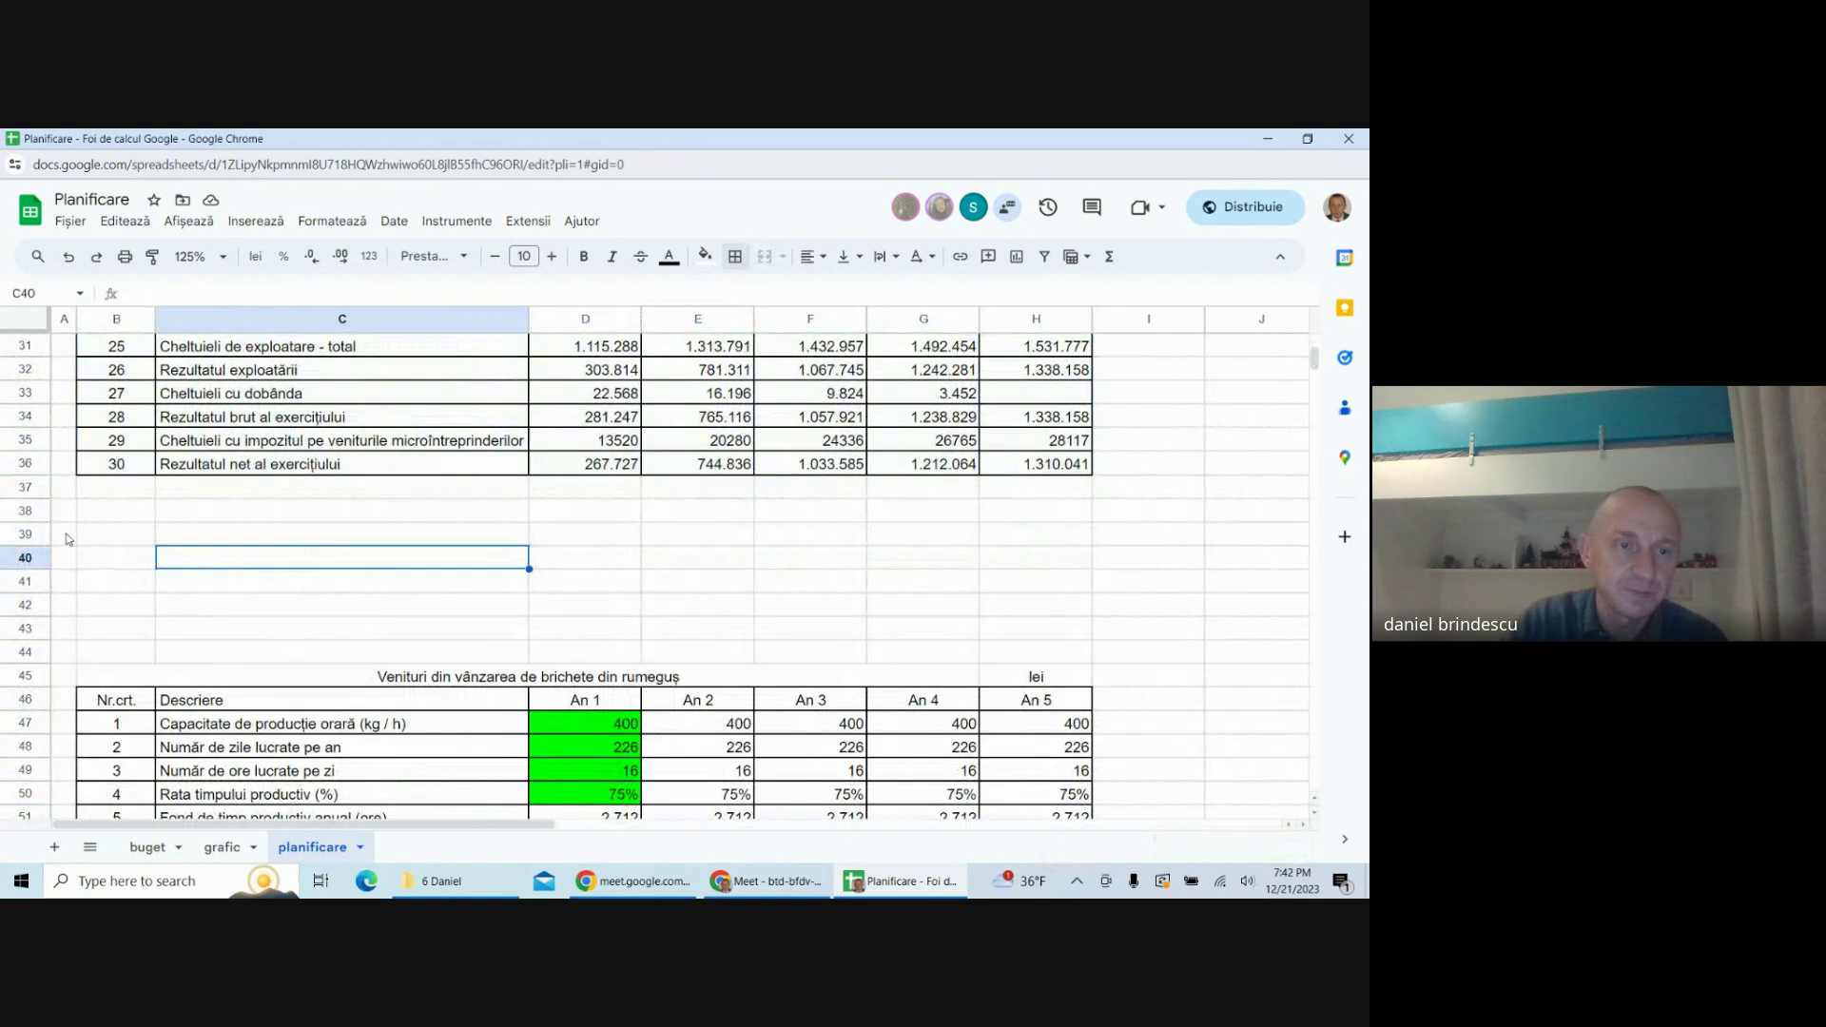
click(36, 531)
drag(36, 531, 59, 756)
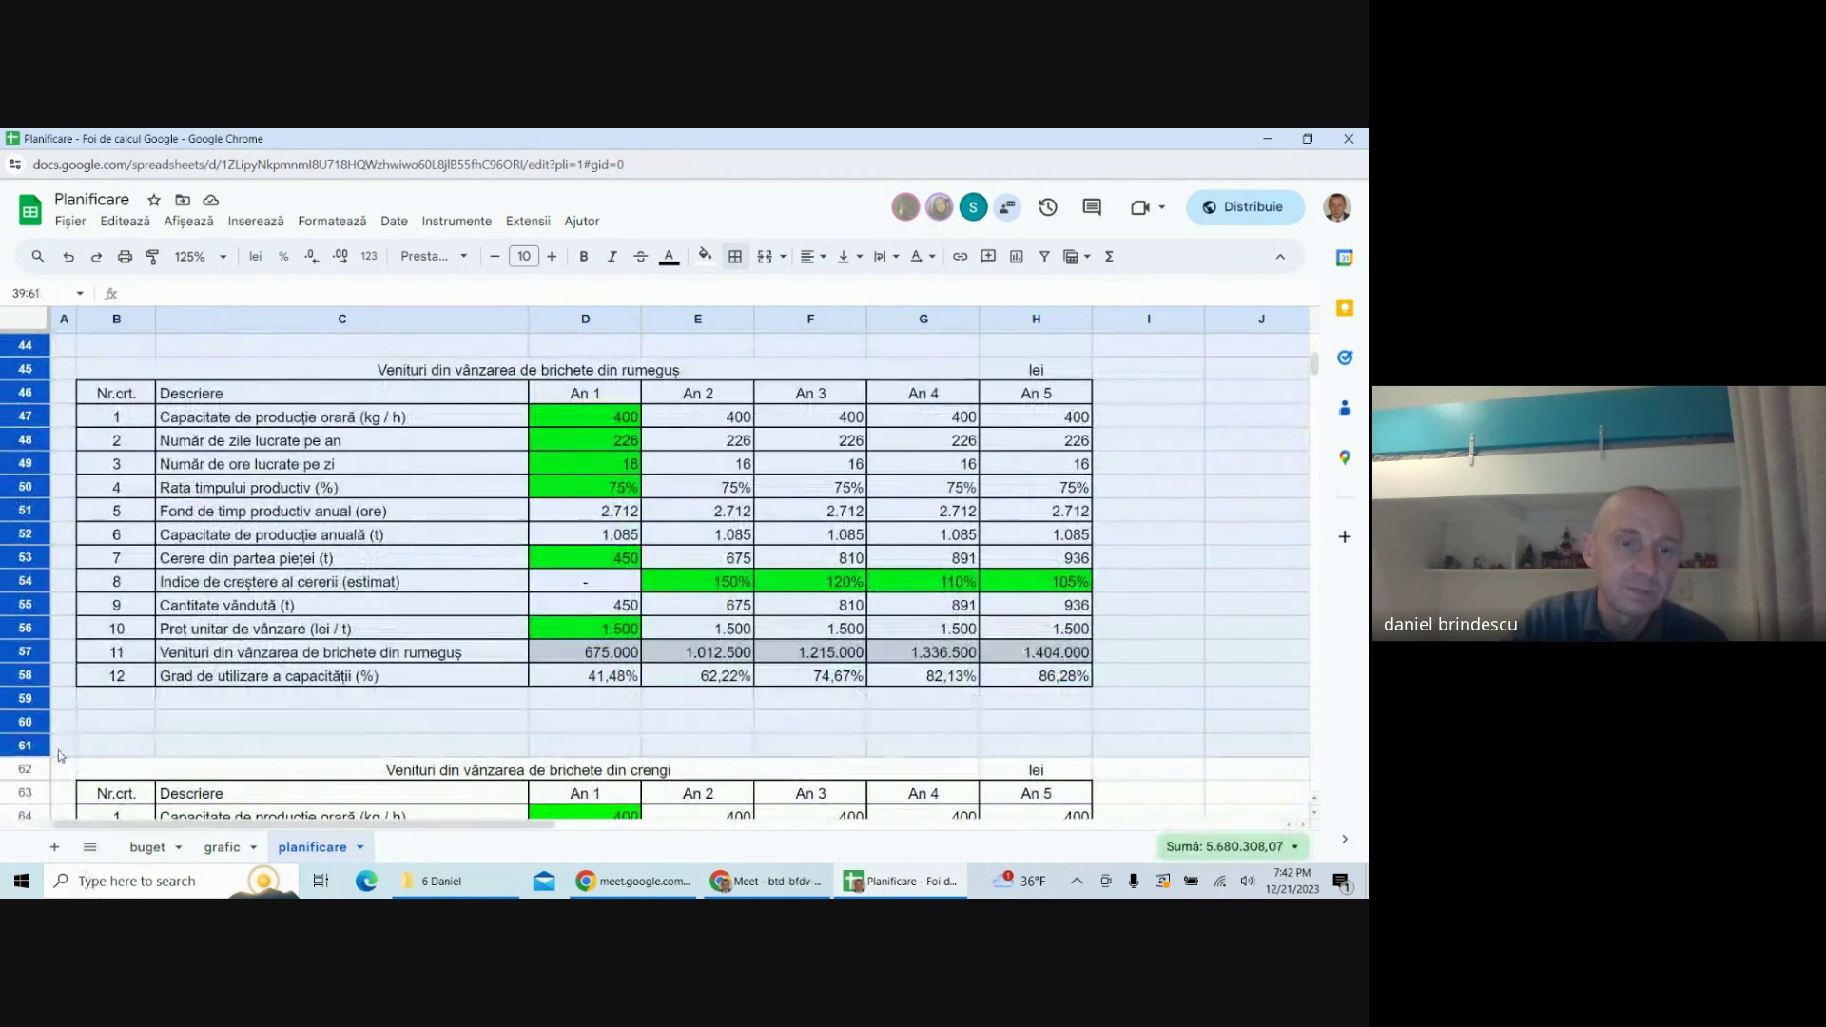
right_click(12, 635)
click(64, 544)
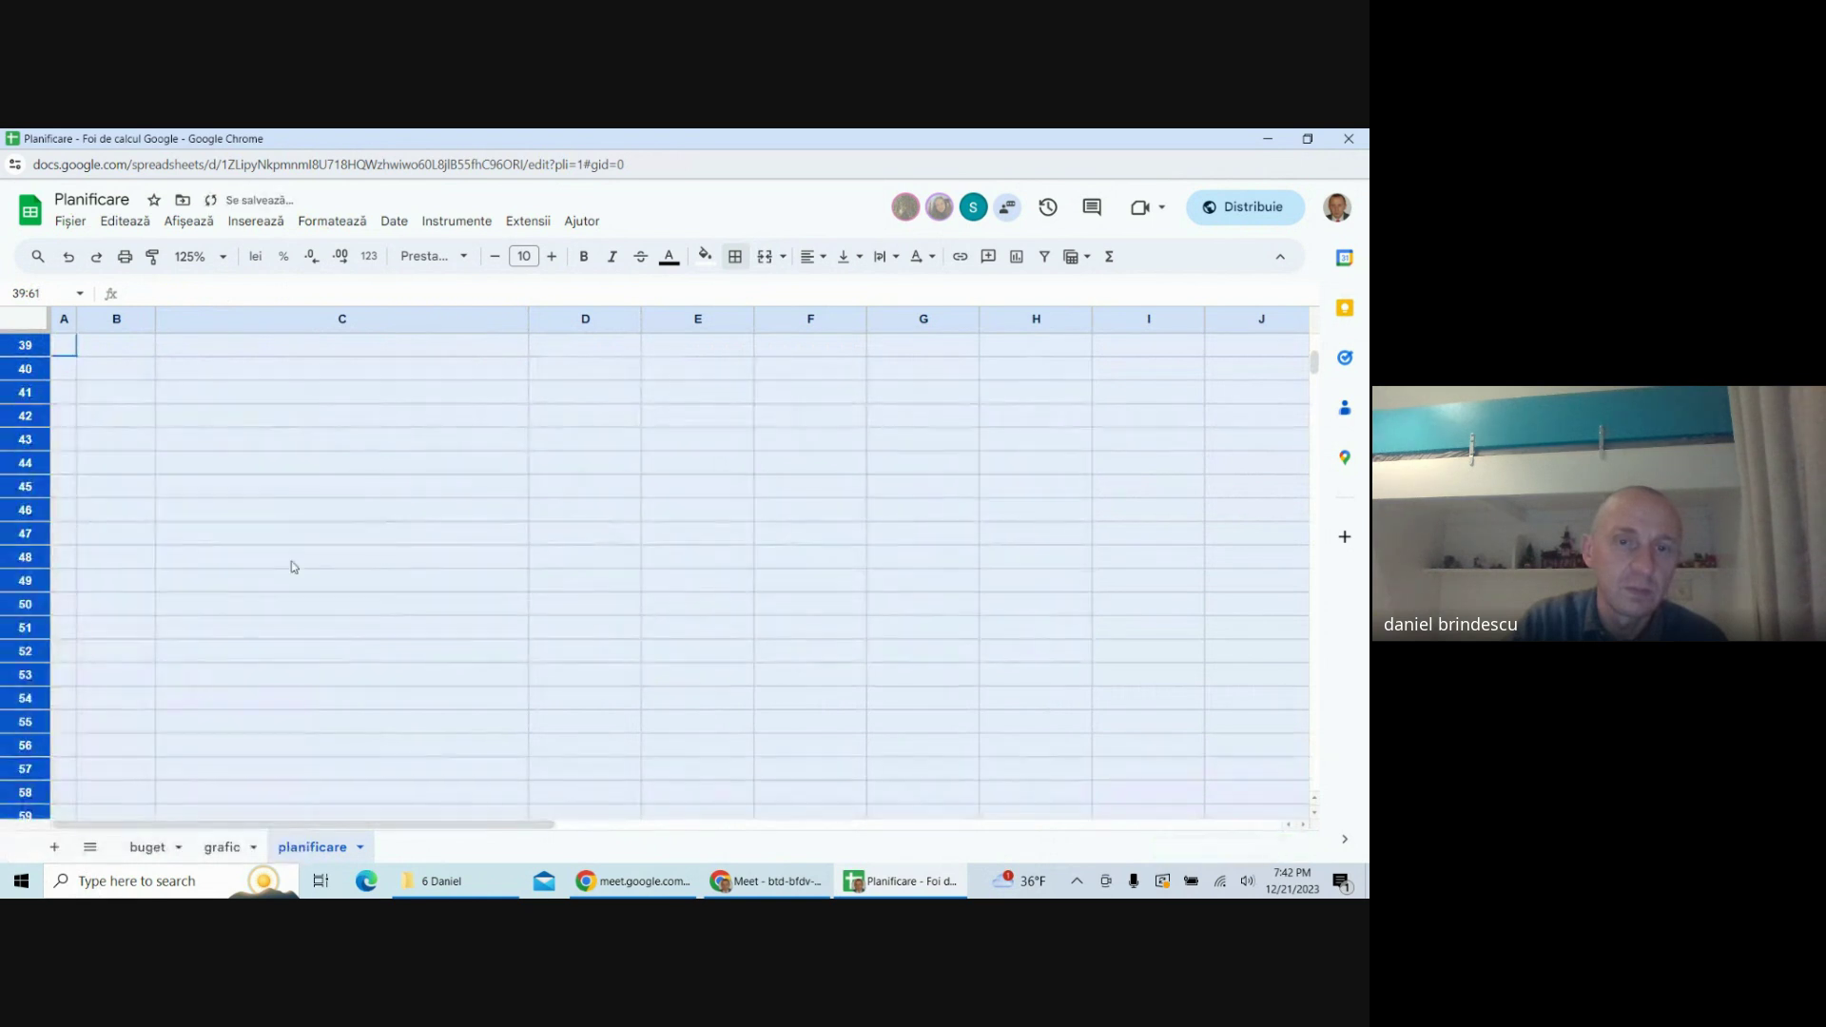
scroll(294, 570, up, 5)
click(294, 681)
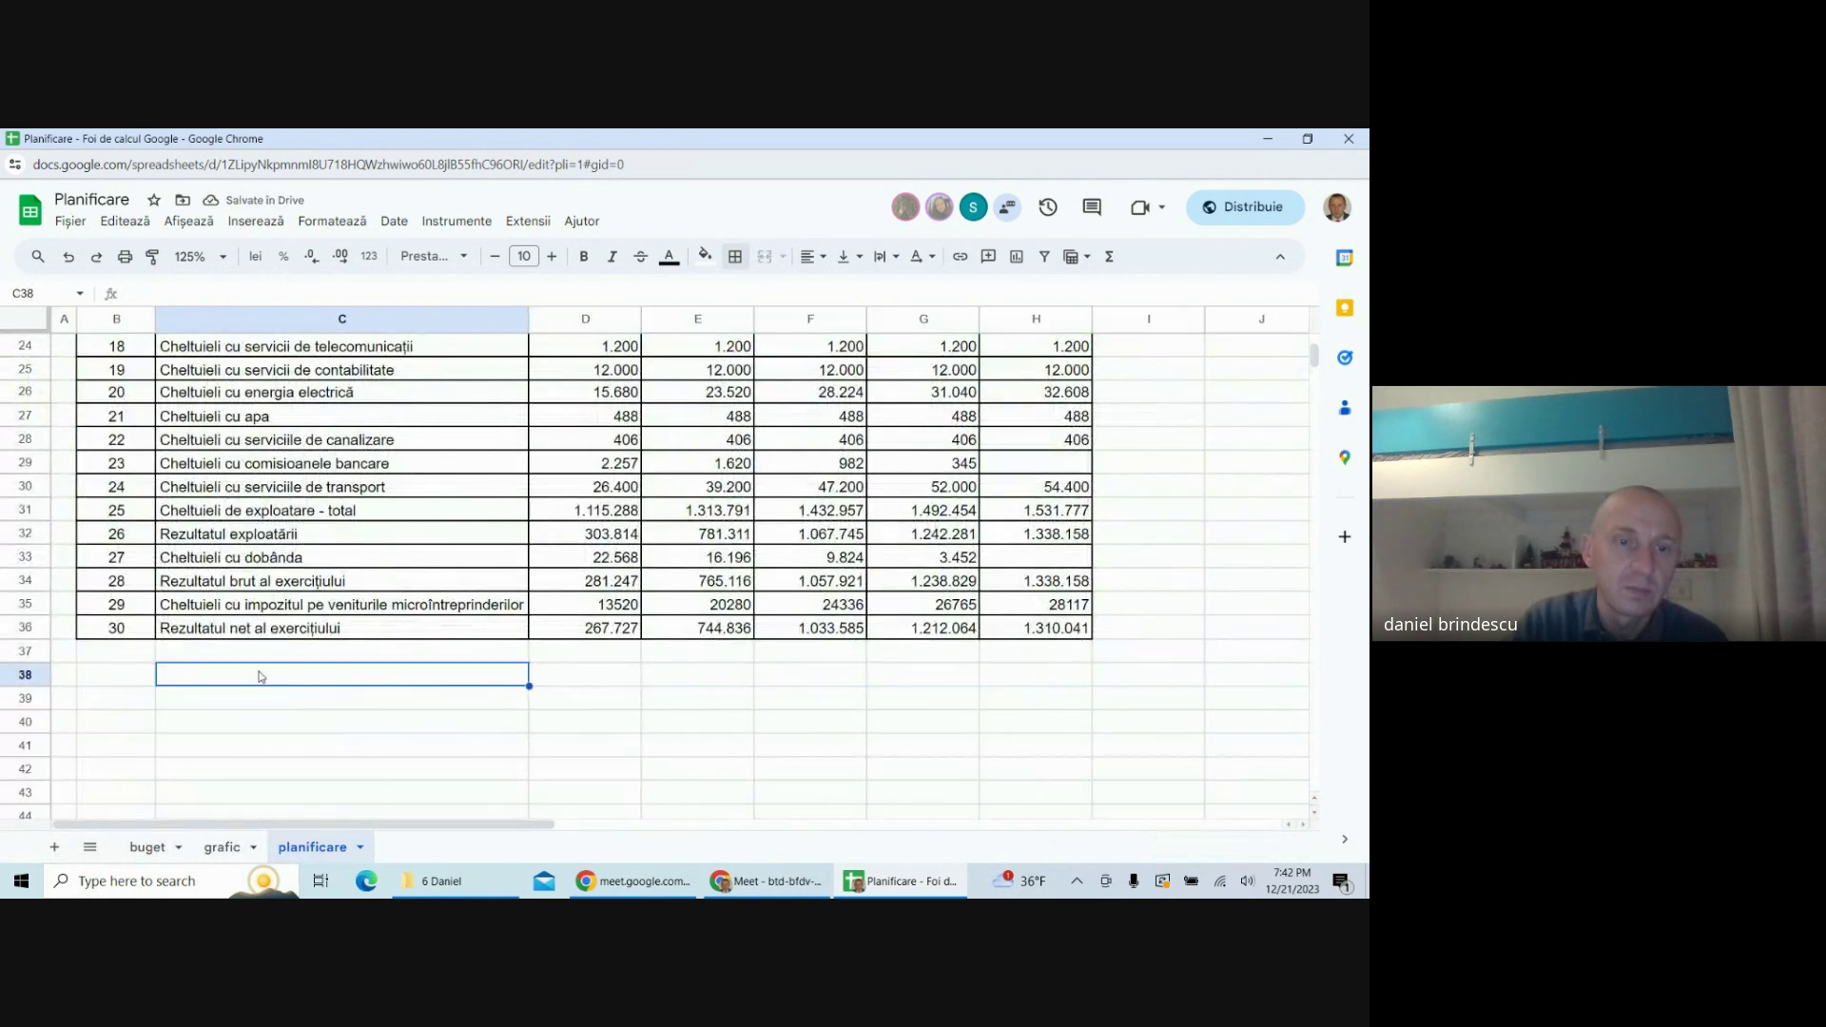
- Insert five more empty rows above row 39, below the budget table
scroll(291, 682, down, 3)
drag(26, 535, 40, 632)
right_click(22, 605)
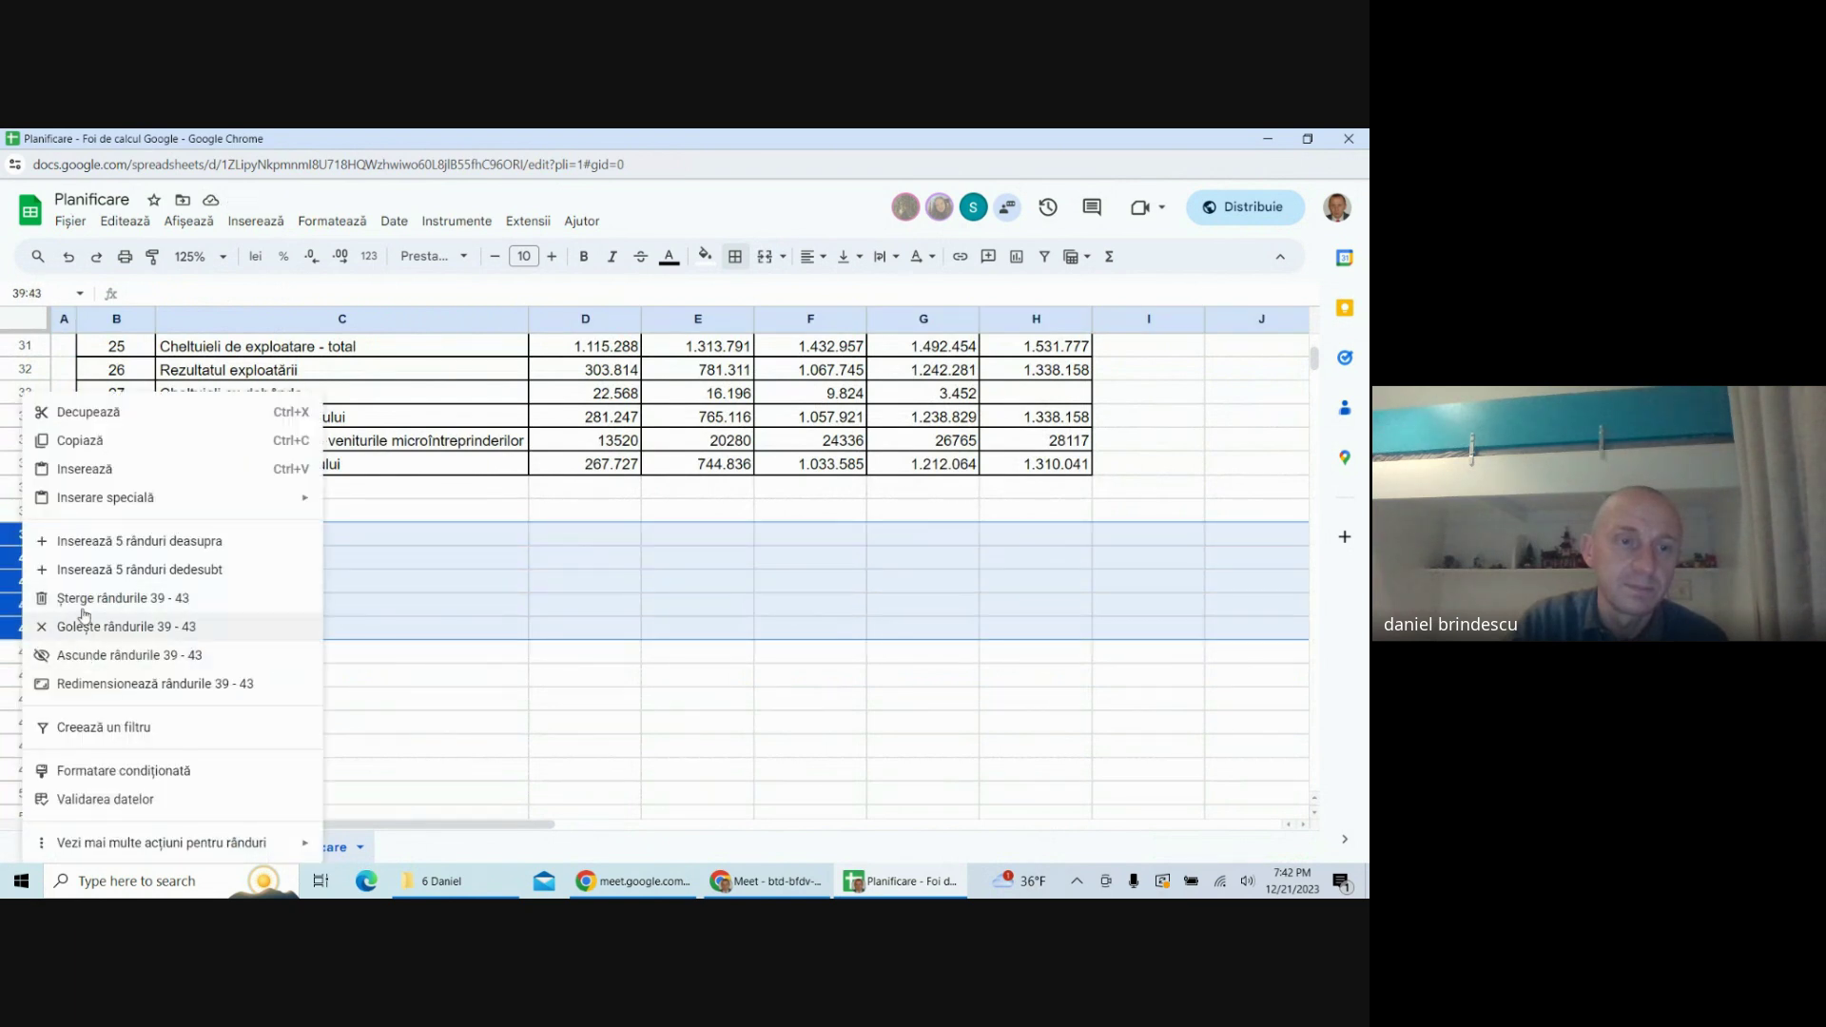
click(84, 541)
click(681, 635)
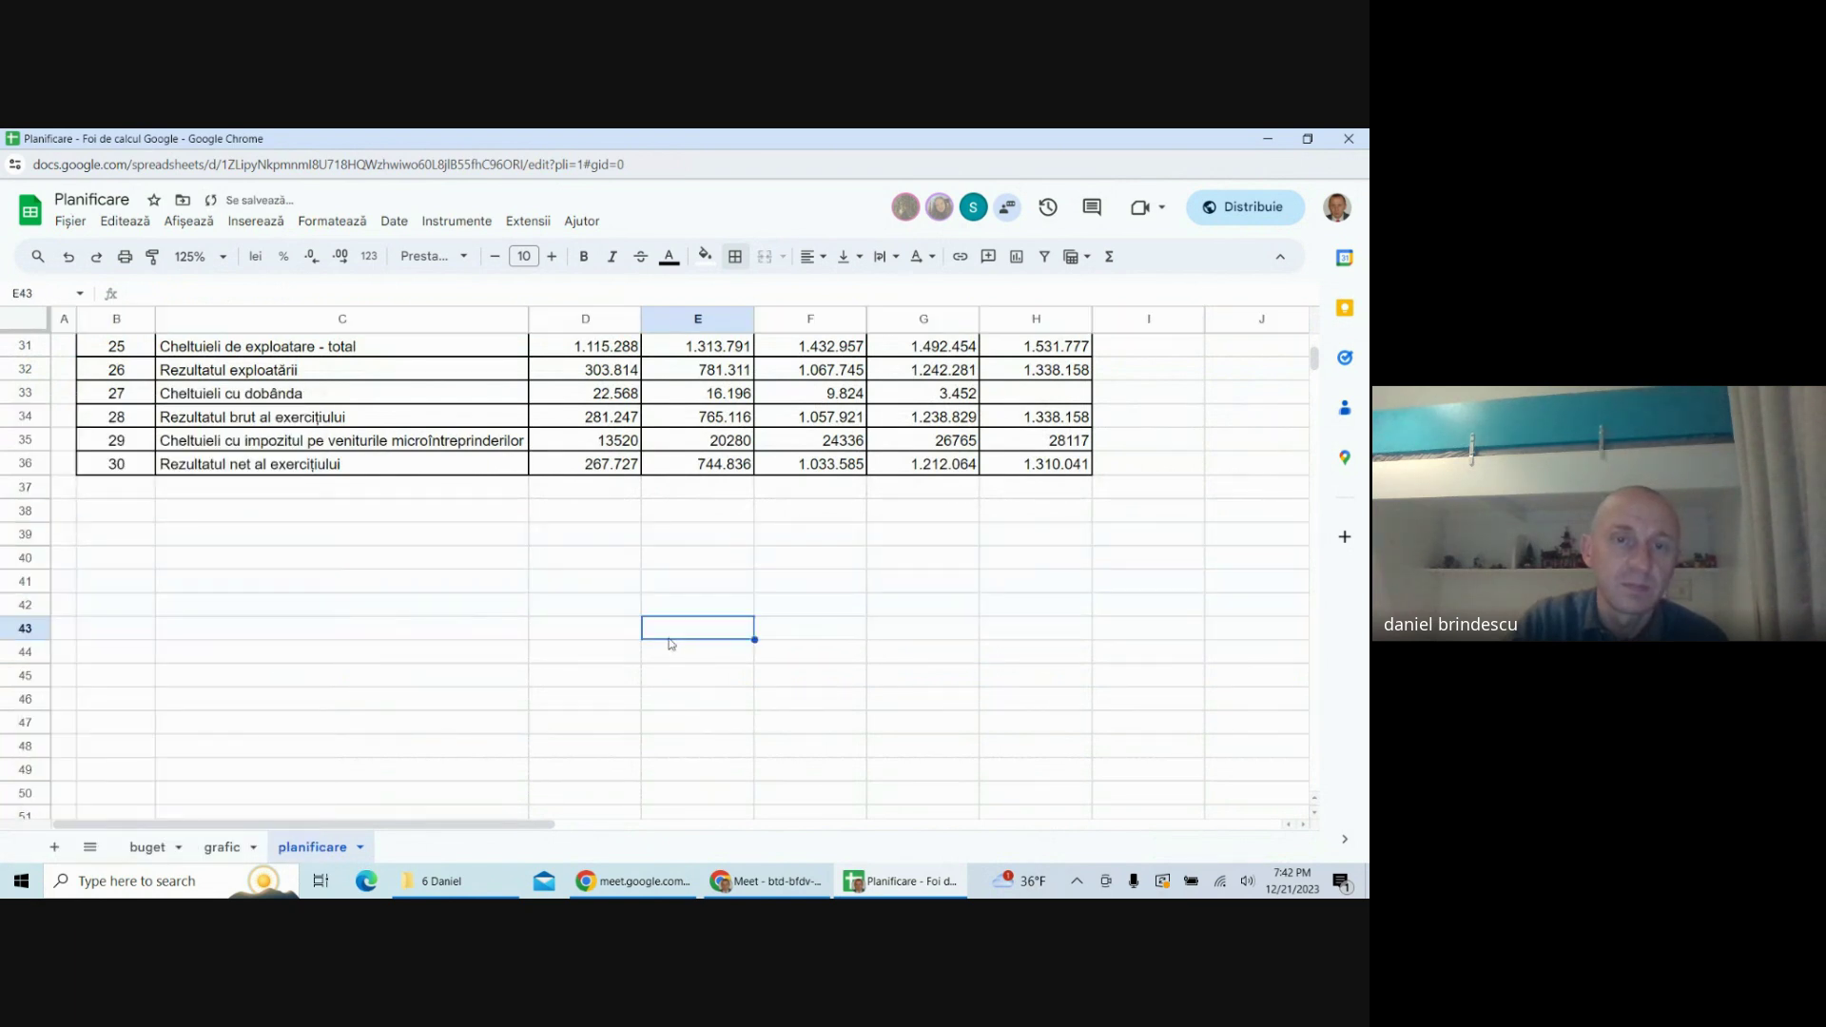
- Copy the whole Buget de venituri și cheltuieli table (B5:H36) and paste it starting at cell B39
scroll(671, 644, up, 7)
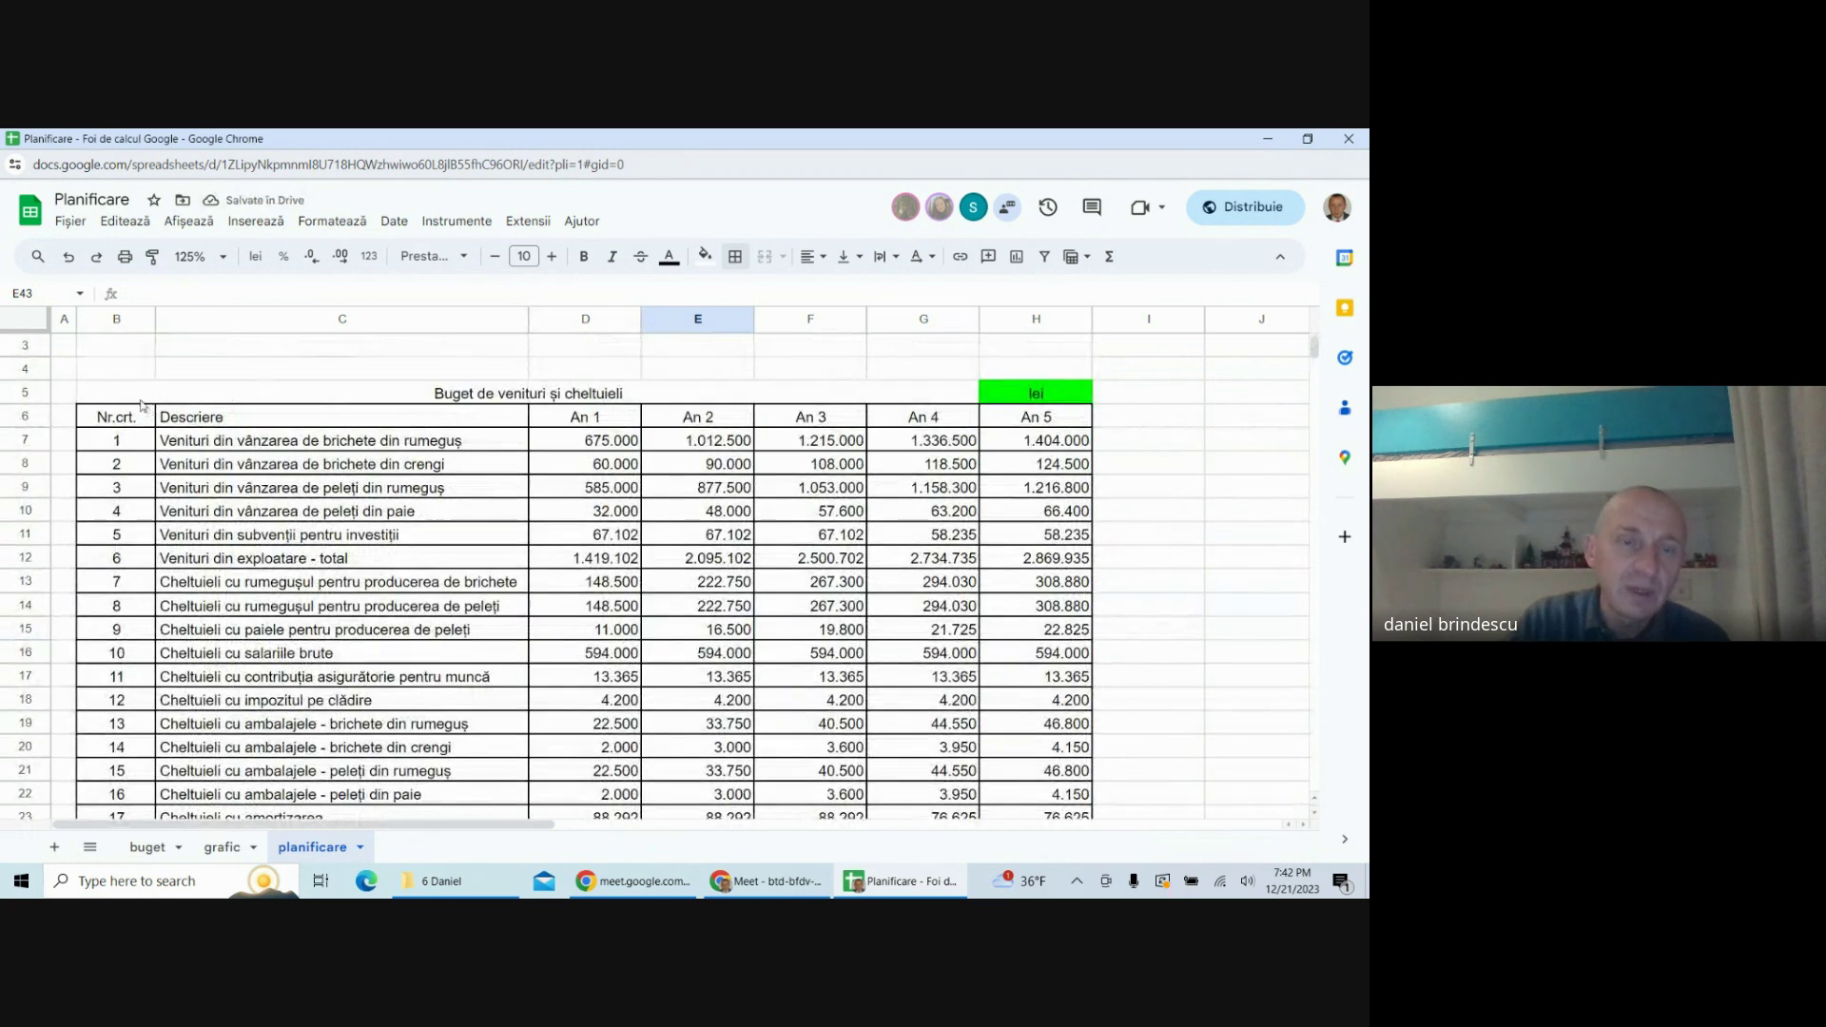
drag(140, 405, 1020, 655)
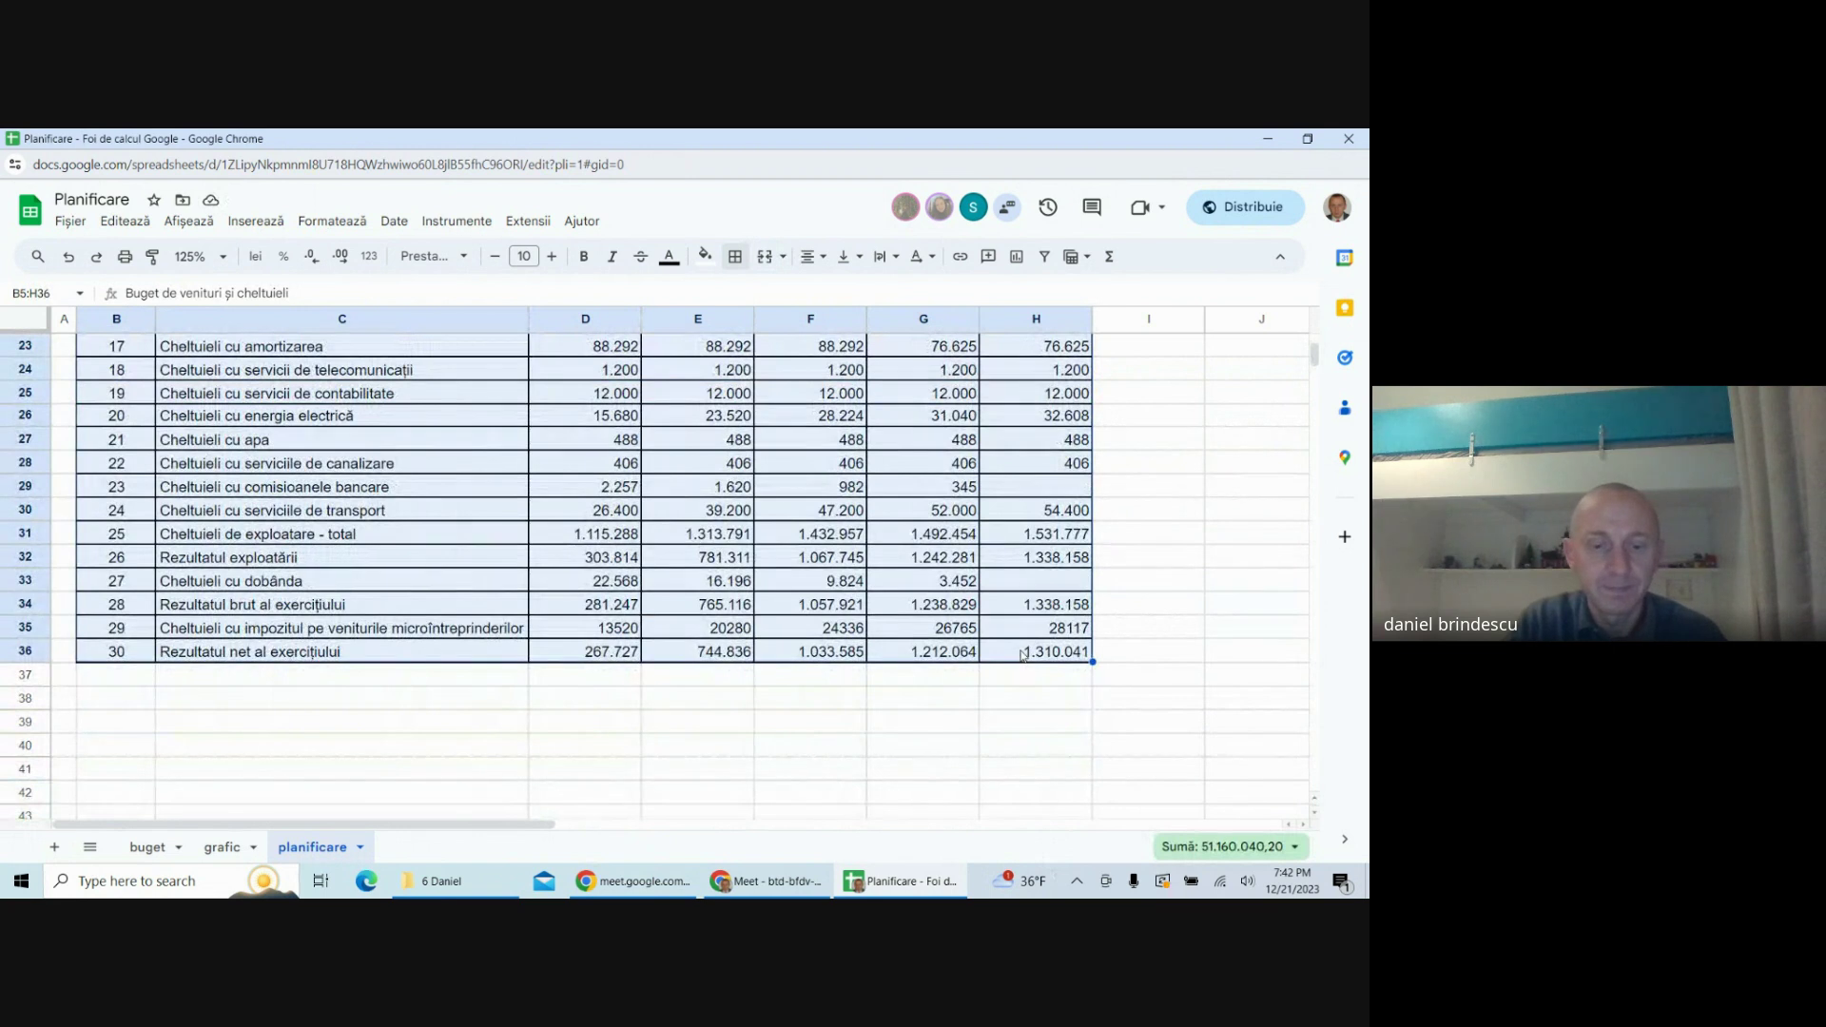
scroll(204, 713, down, 1)
click(140, 677)
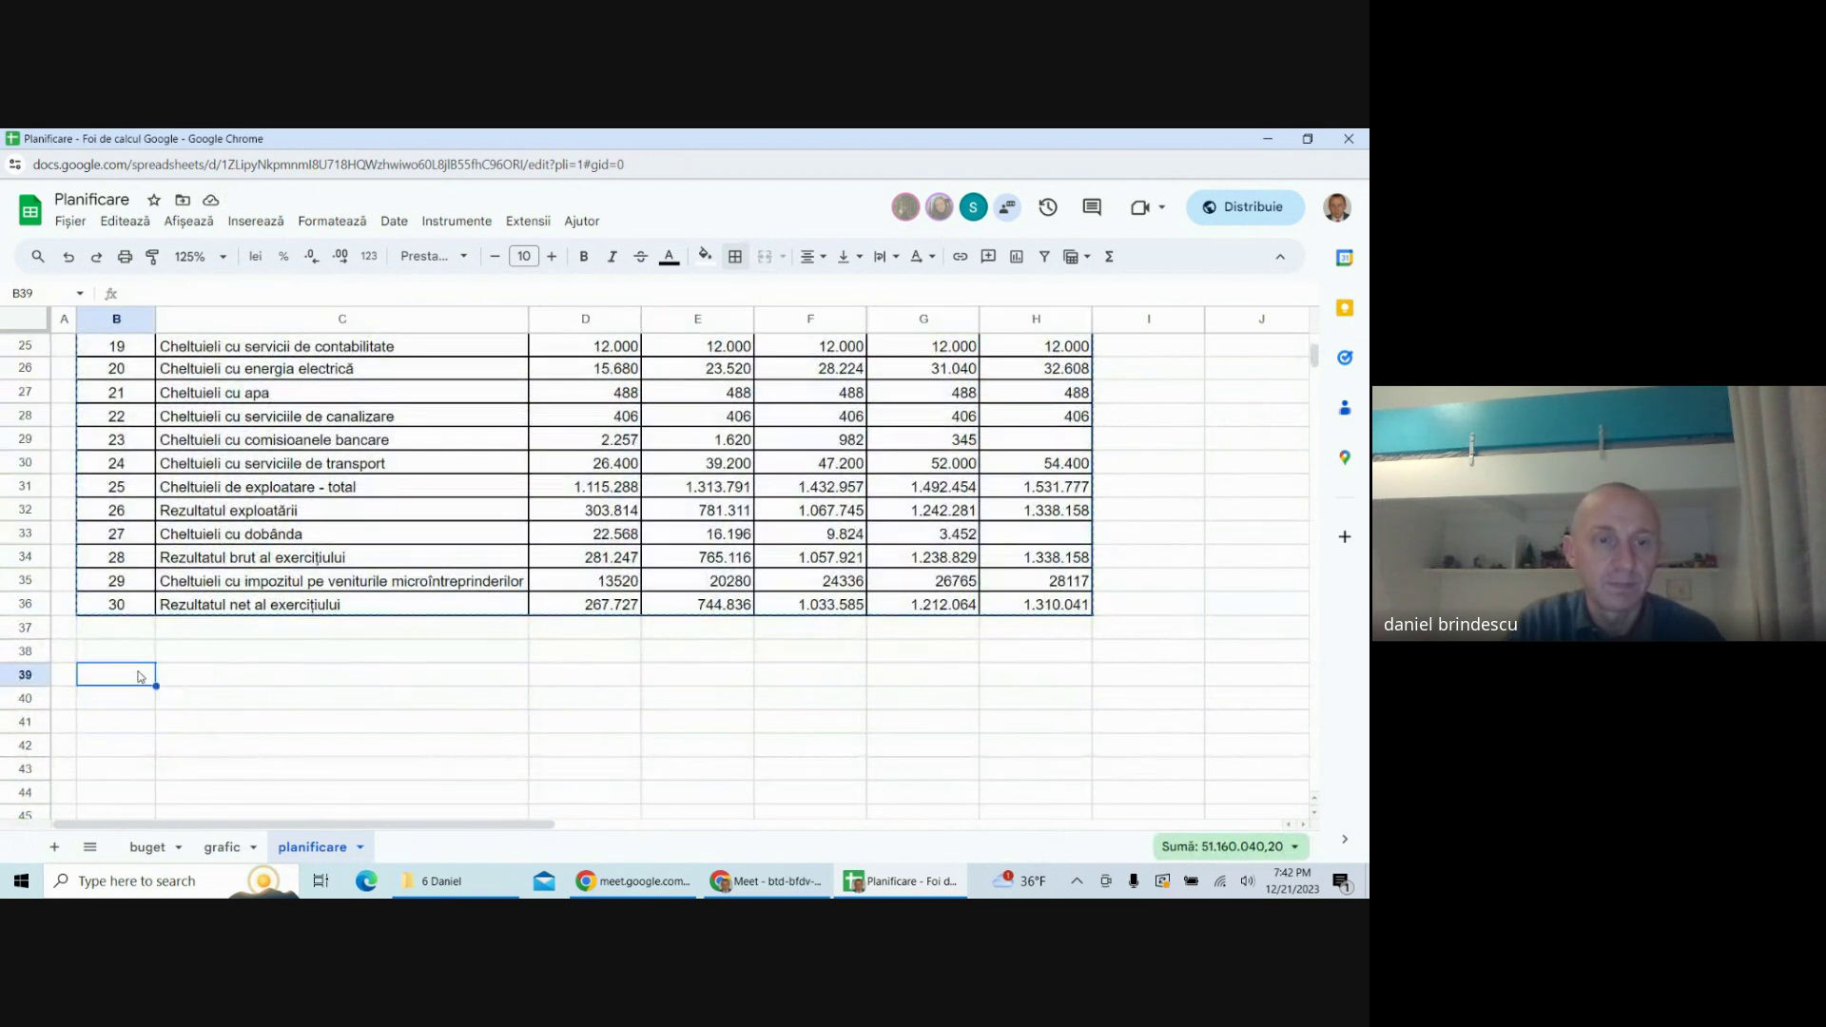
key(ctrl+v)
- Retitle the copied table in row 39 as Tabloul fluxurilor de numerar
click(517, 686)
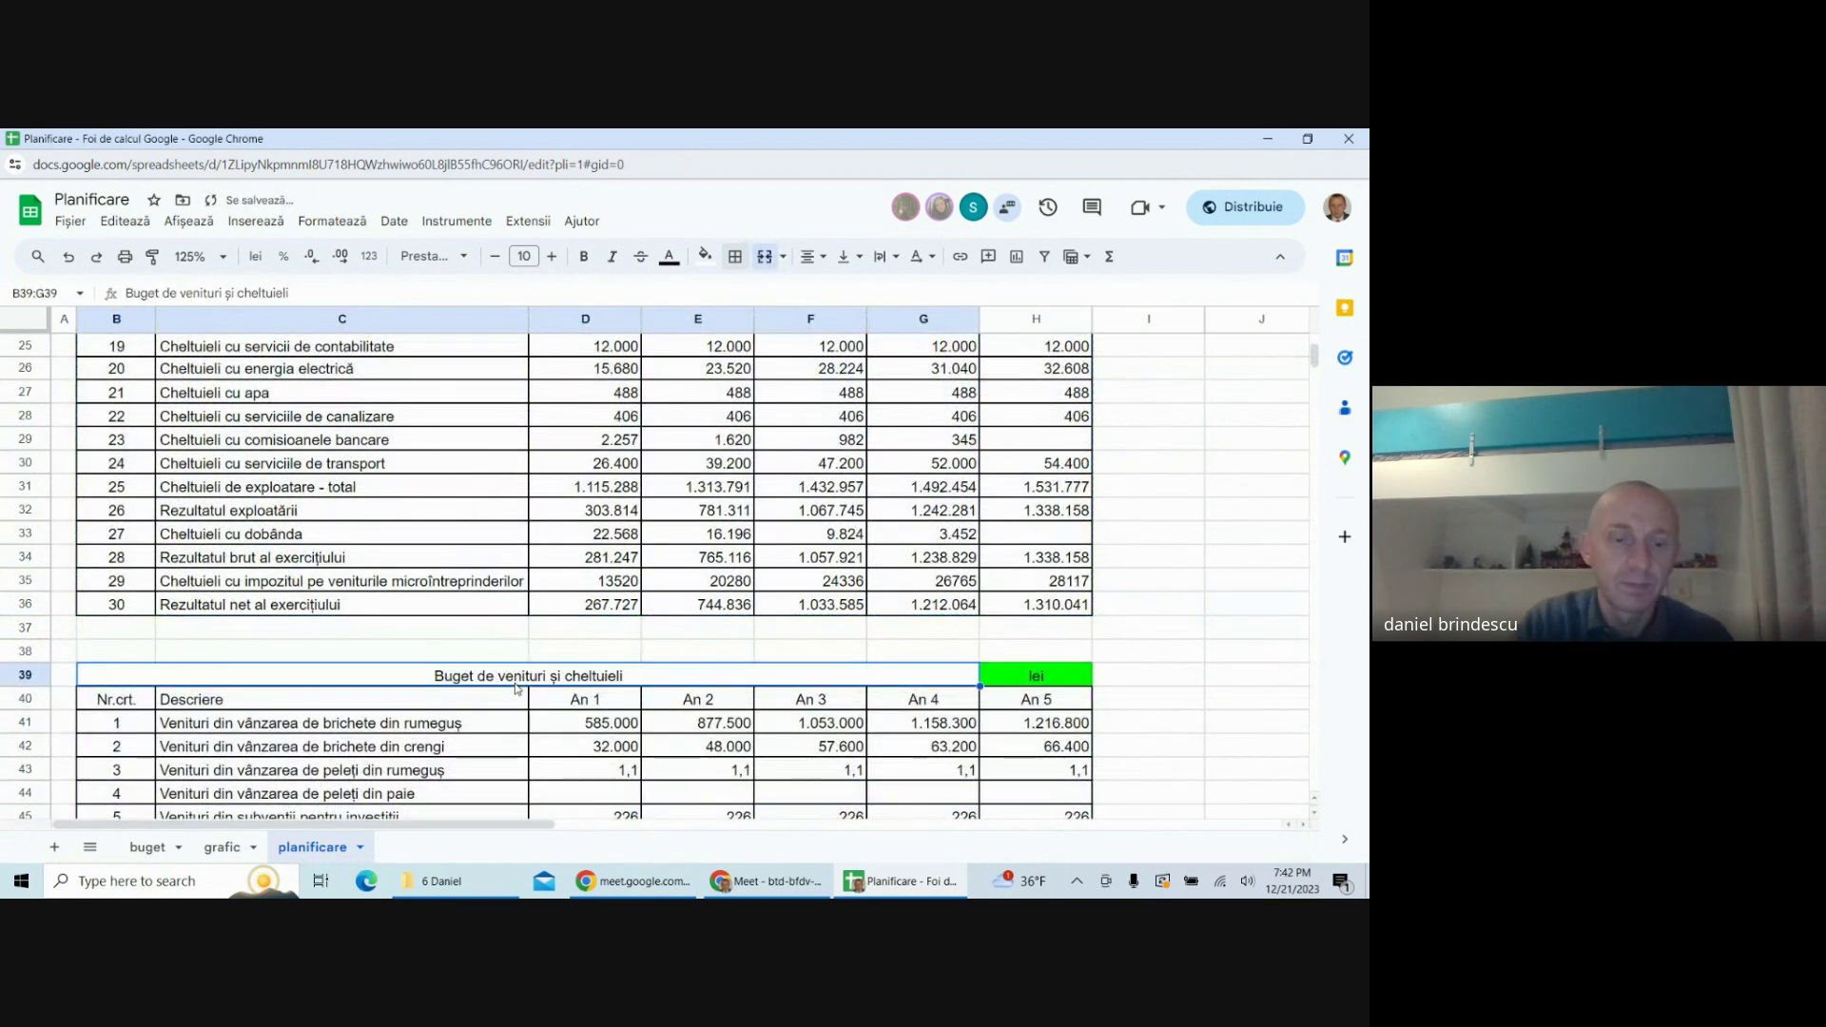
text(Tabl)
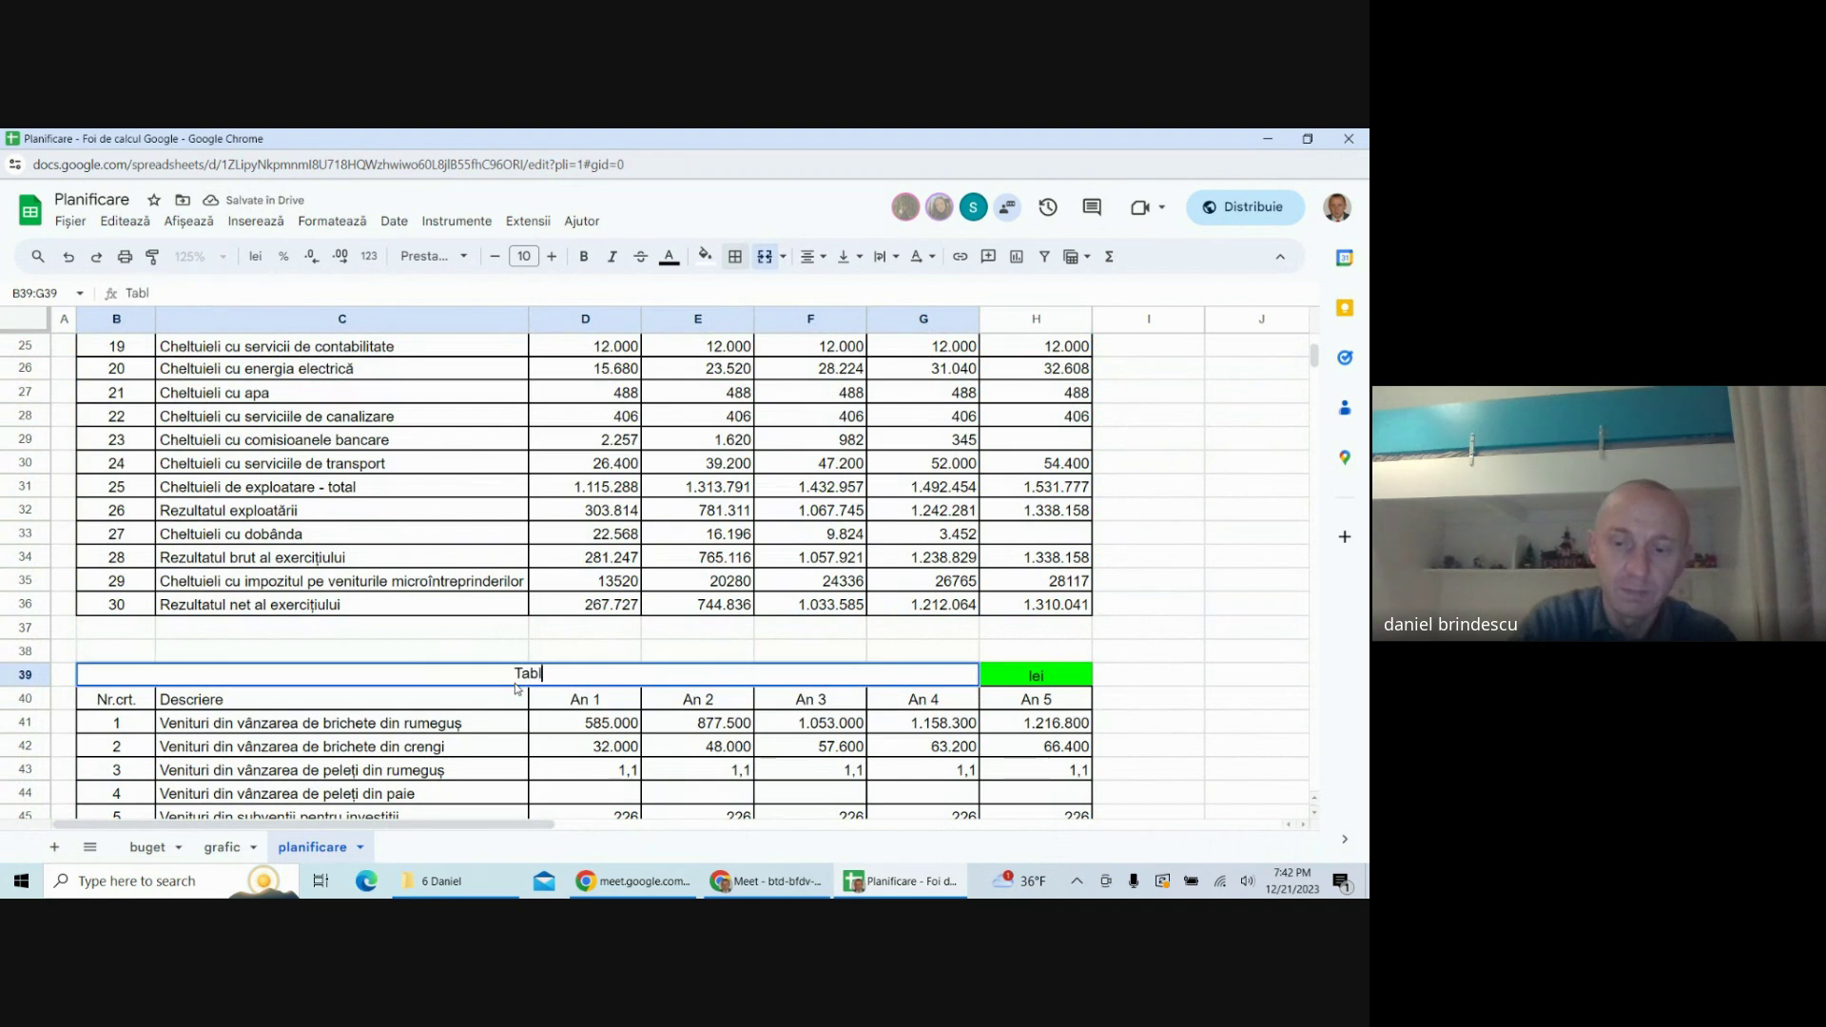
text(oul flu)
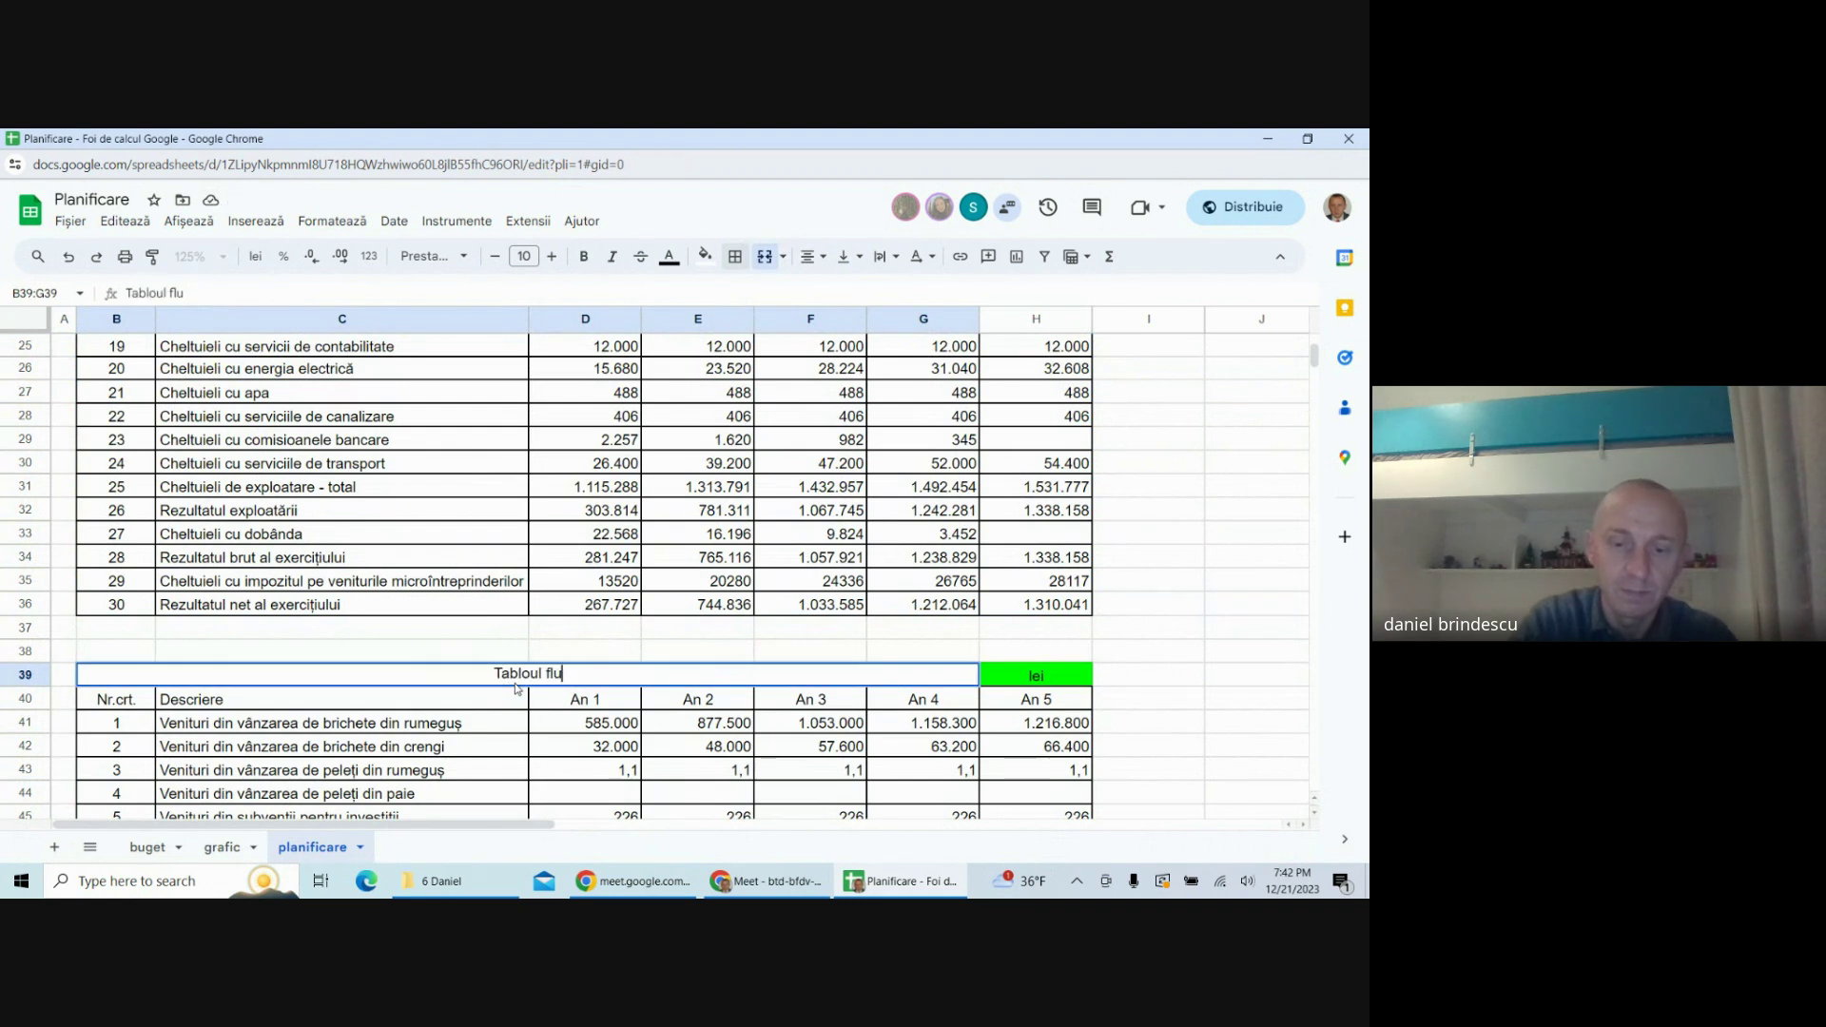
text(xurilor de )
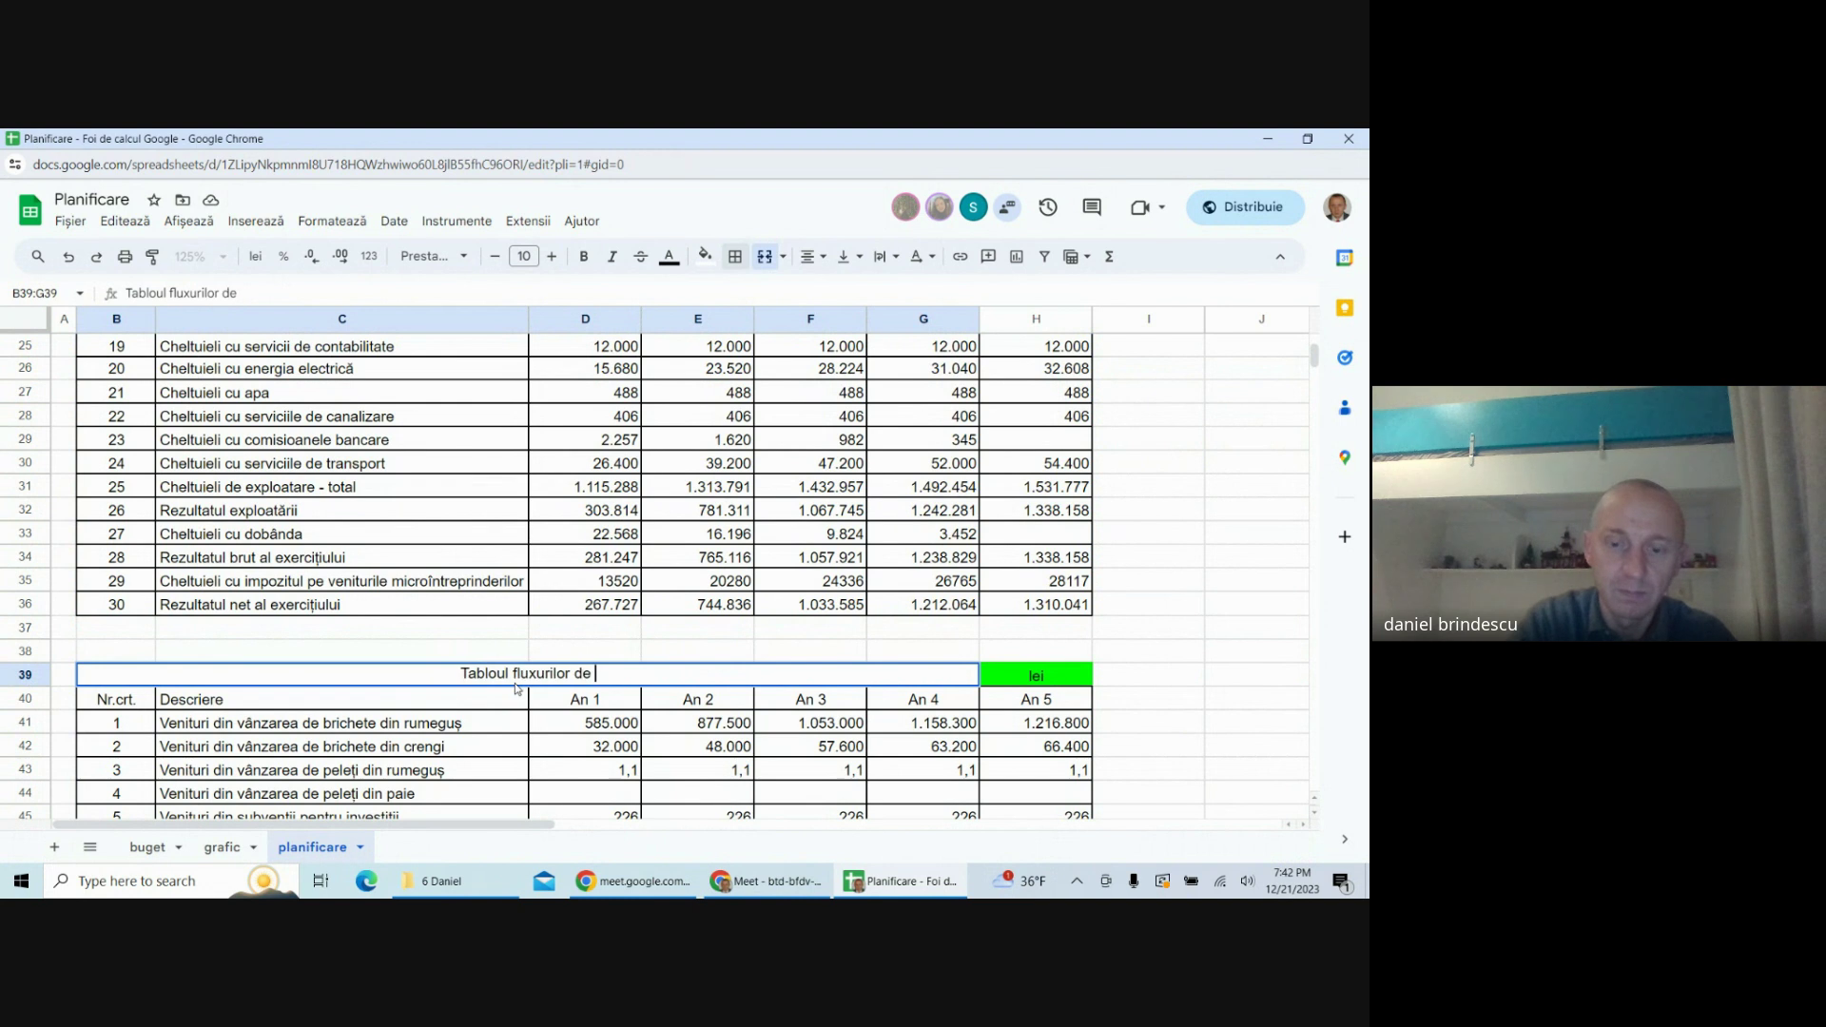
text(numerar)
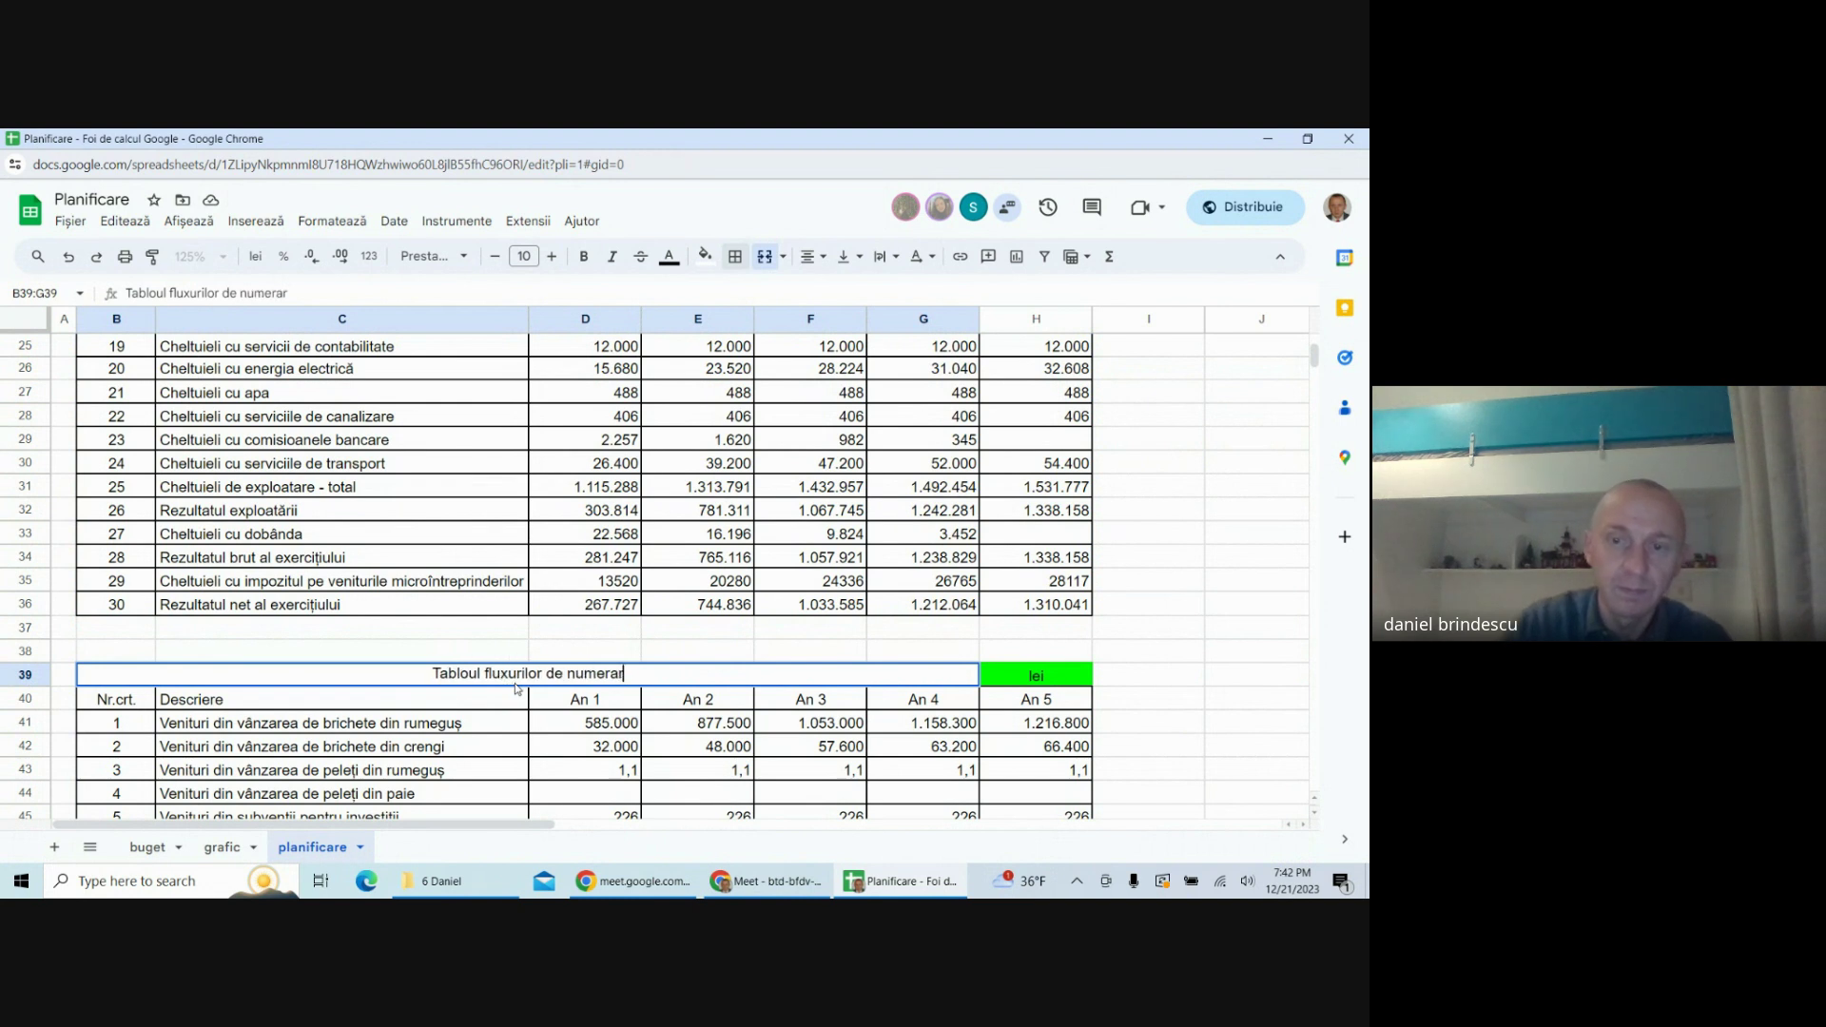
click(1245, 699)
- Link the currency label in H39 to cell H5 with a formula and remove the green fill from H39
click(1069, 679)
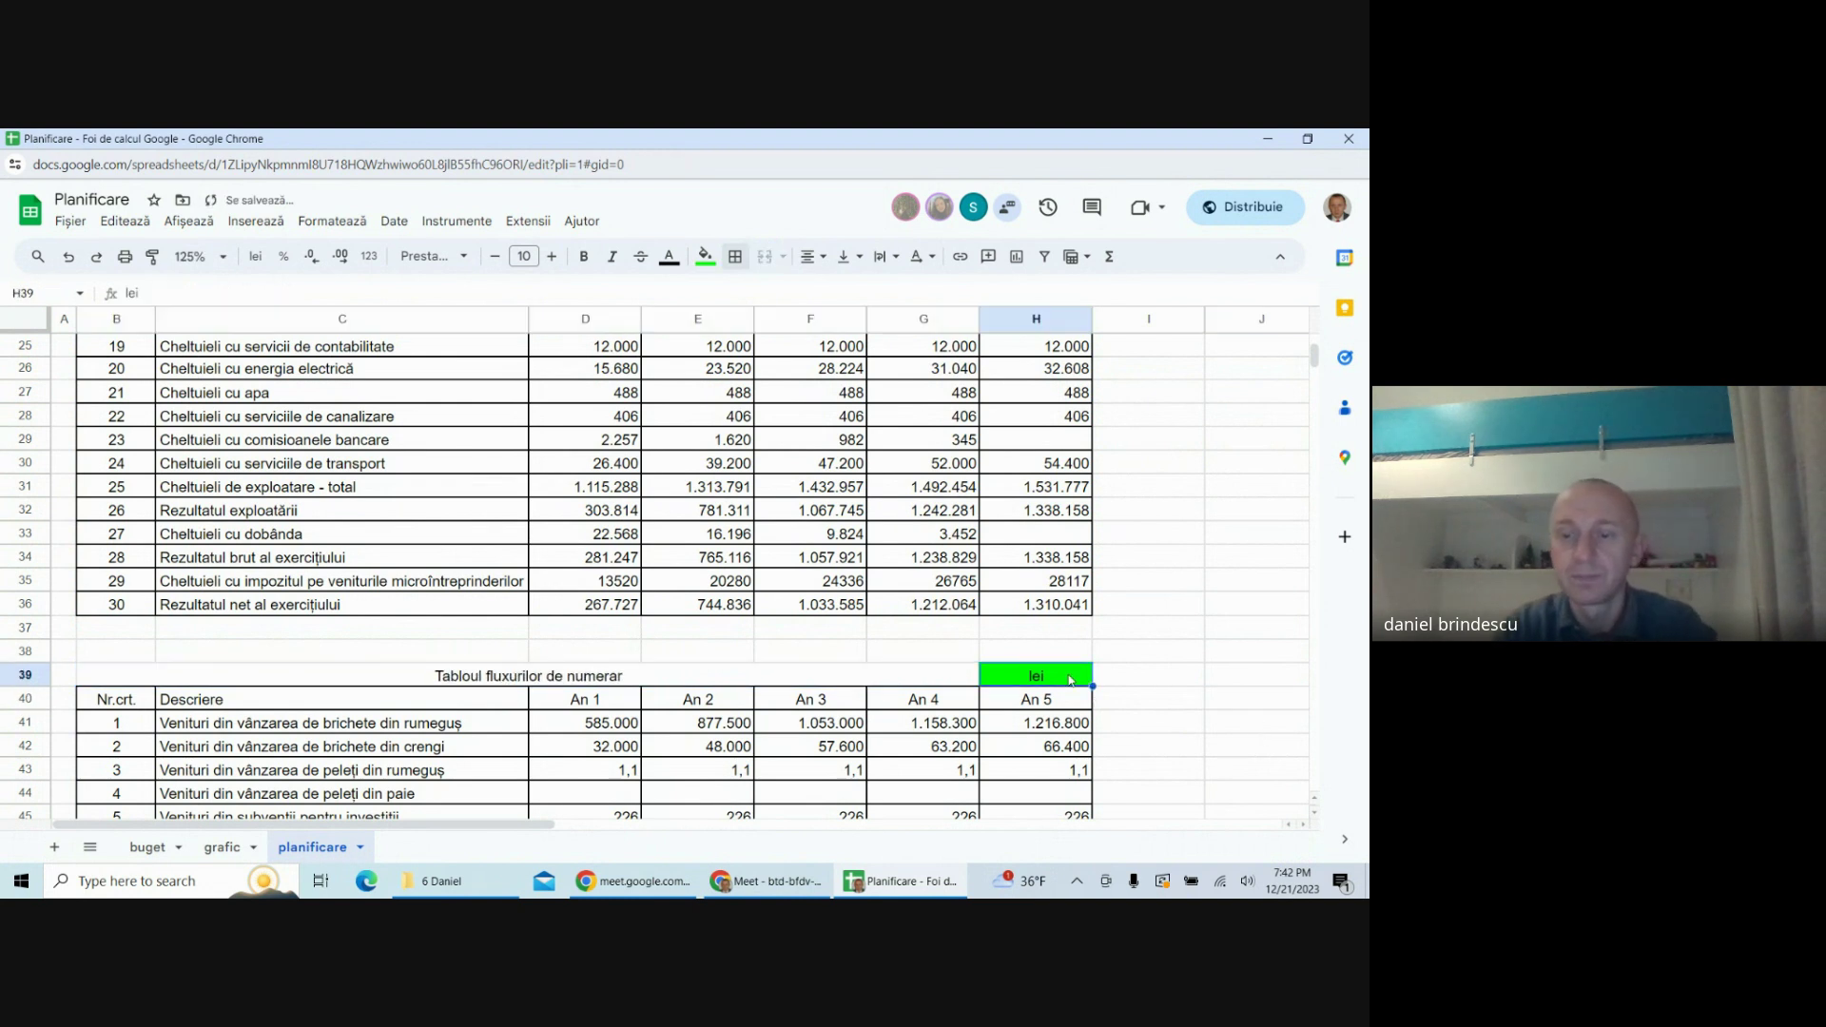
text(=)
scroll(1046, 428, up, 6)
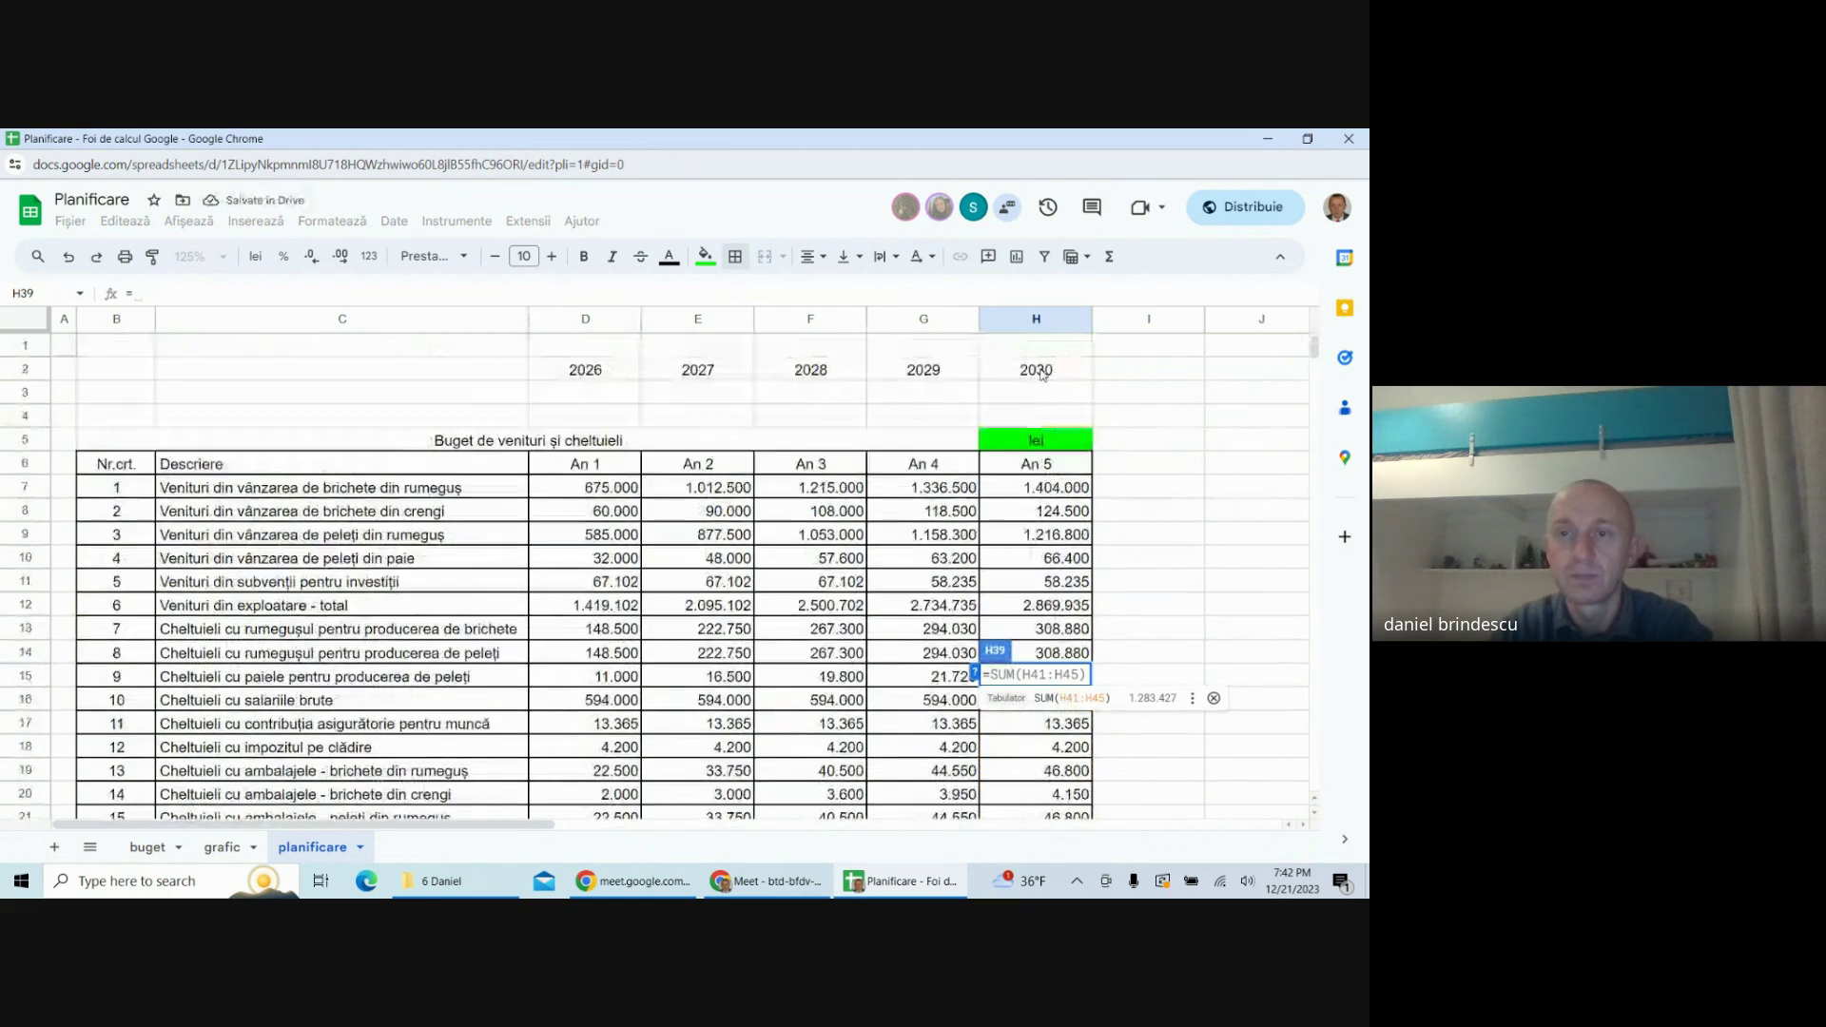
click(1064, 443)
key(Return)
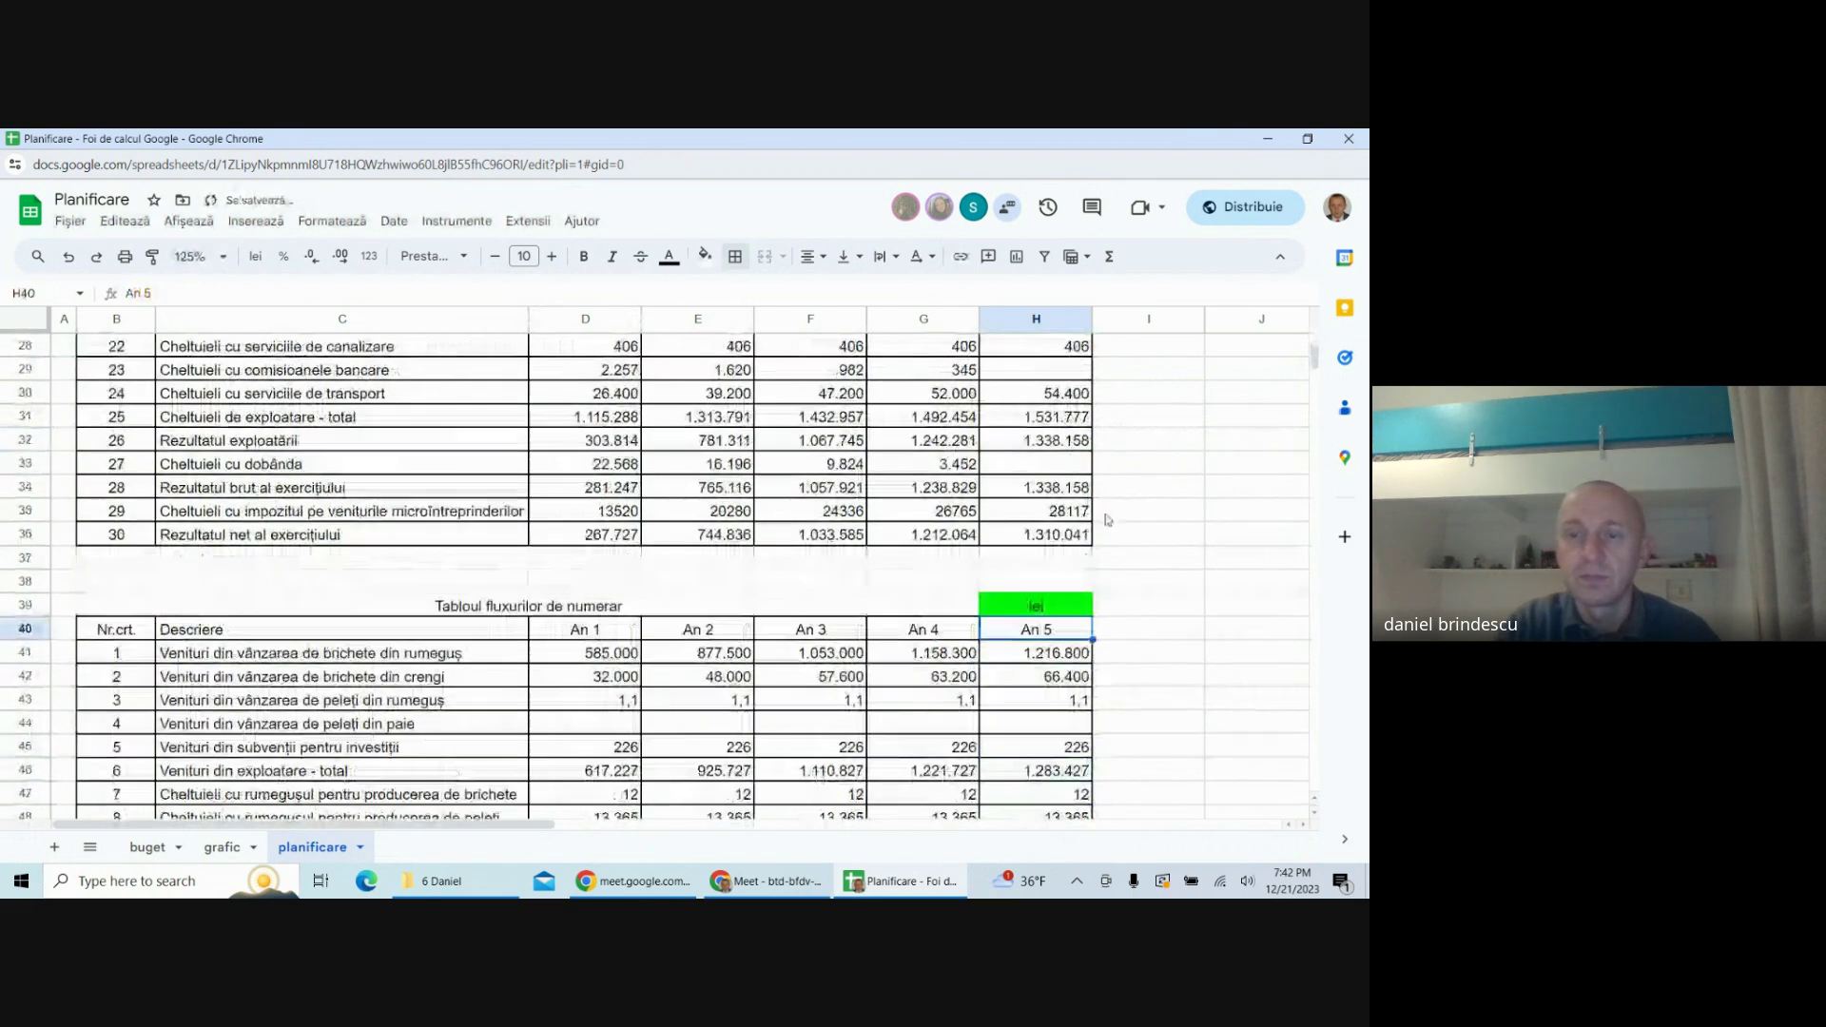
click(705, 255)
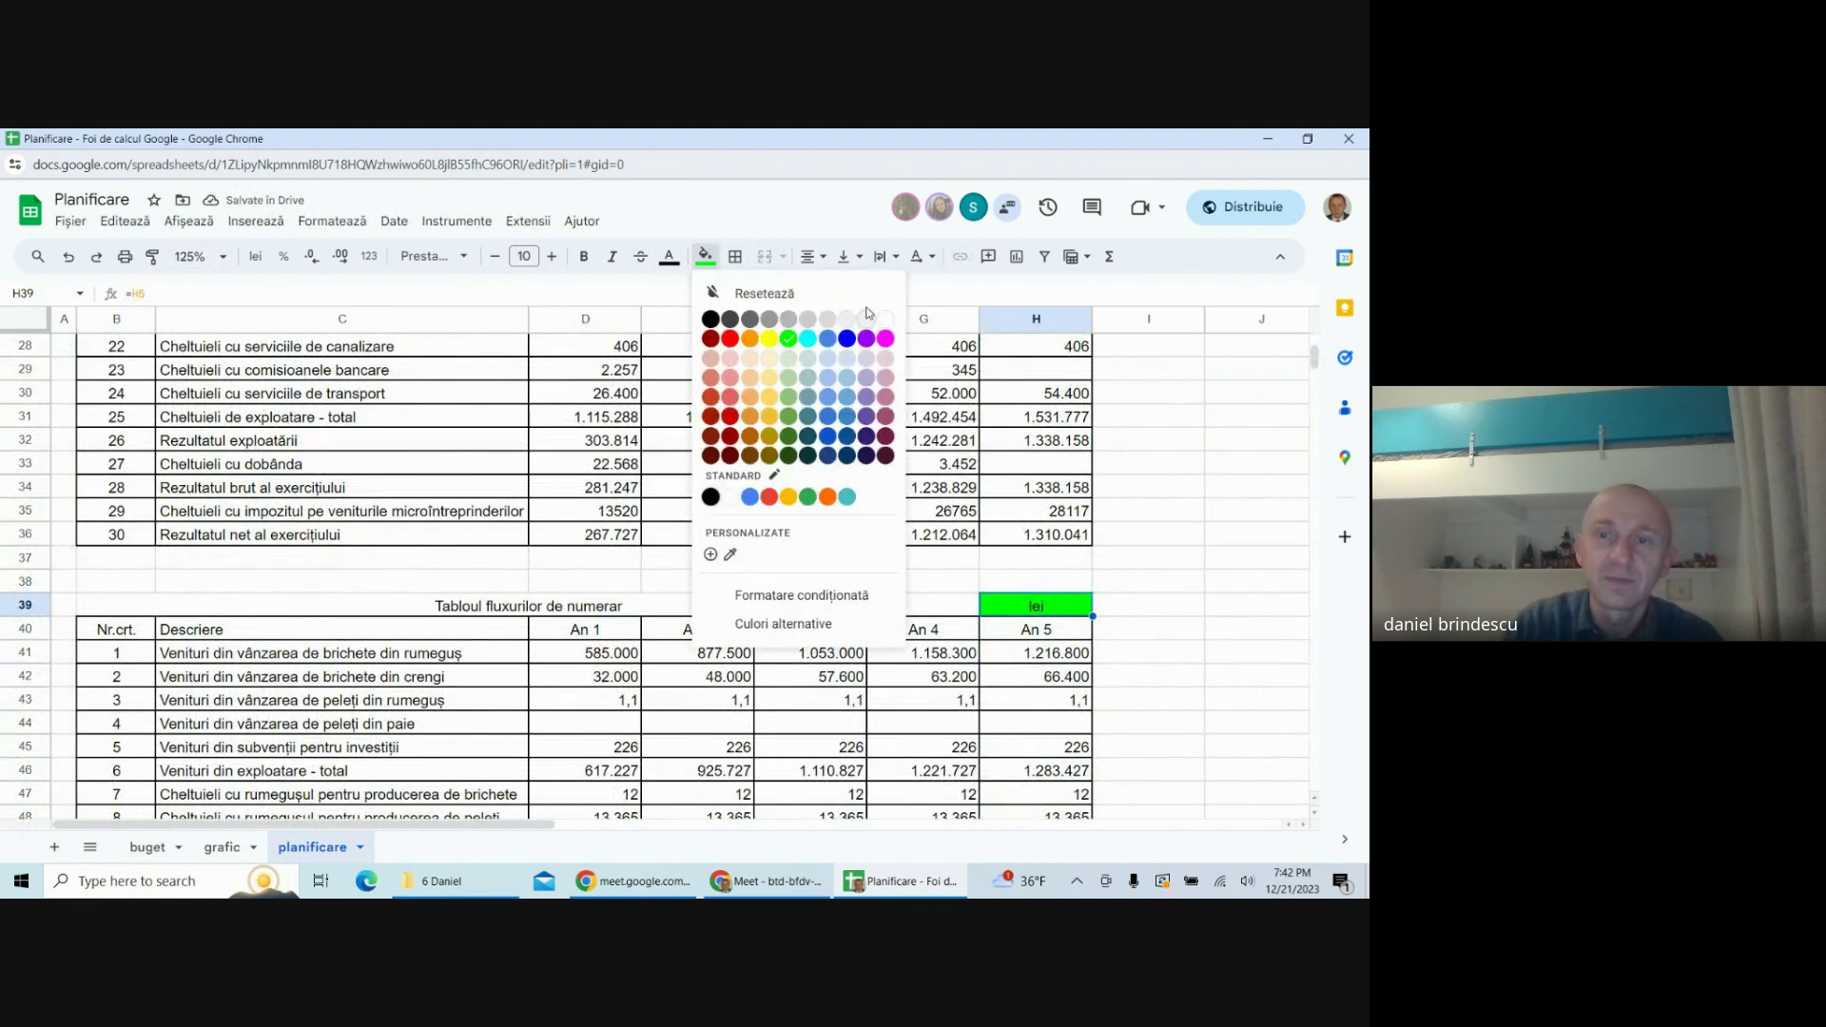
click(764, 293)
click(1195, 569)
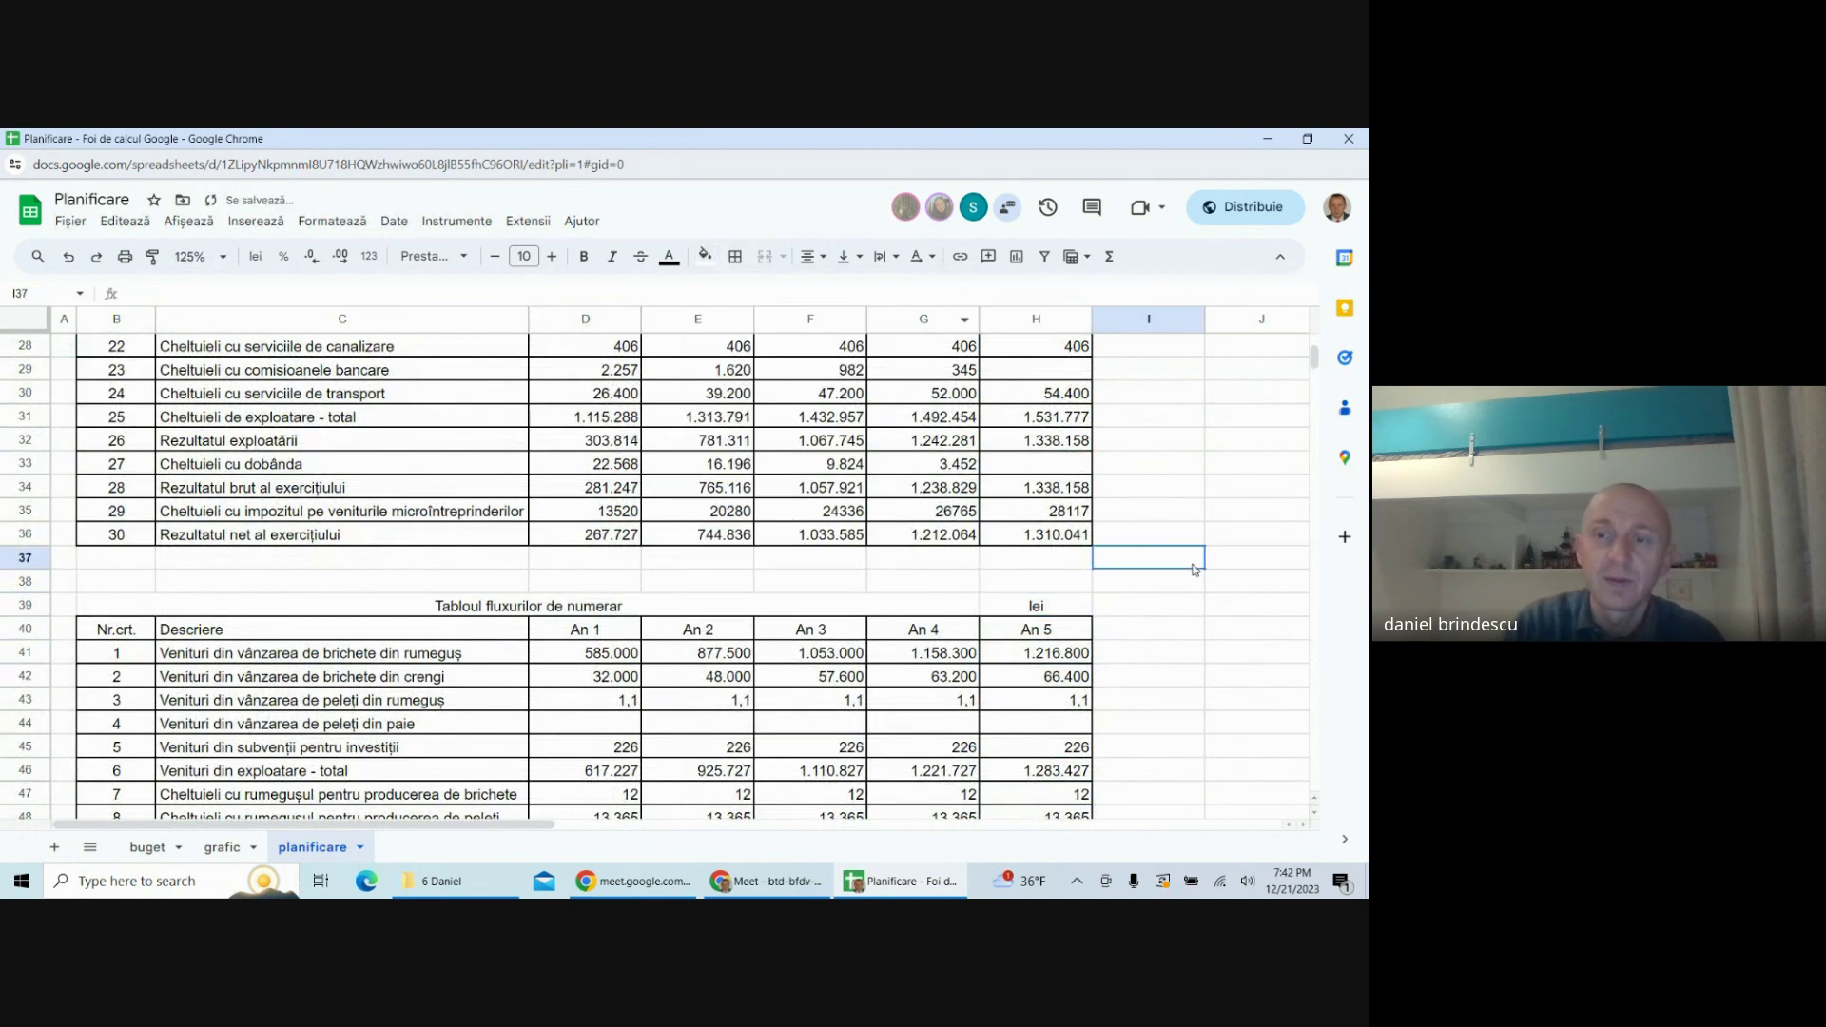
- Review the budget table down to the An 1 Rezultatul net al exercițiului formula, and the copied cash-flow rows below it
click(1148, 677)
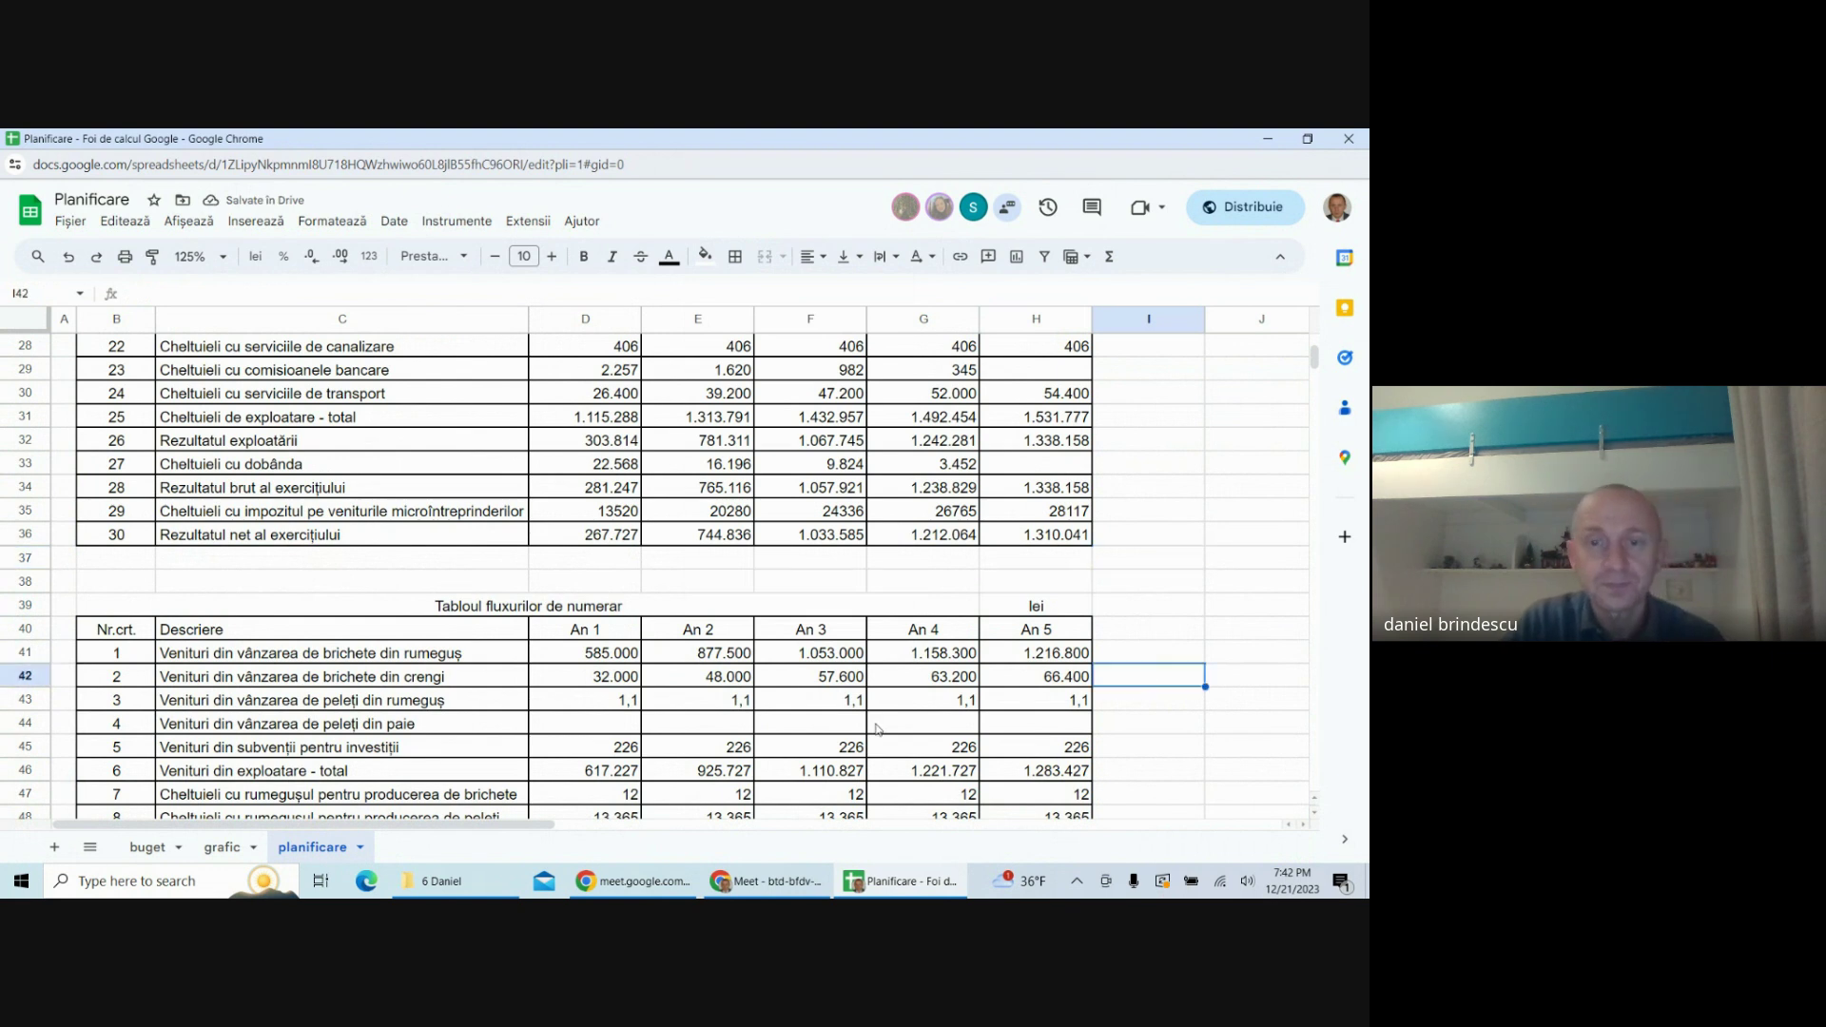
scroll(870, 733, up, 5)
scroll(858, 738, up, 5)
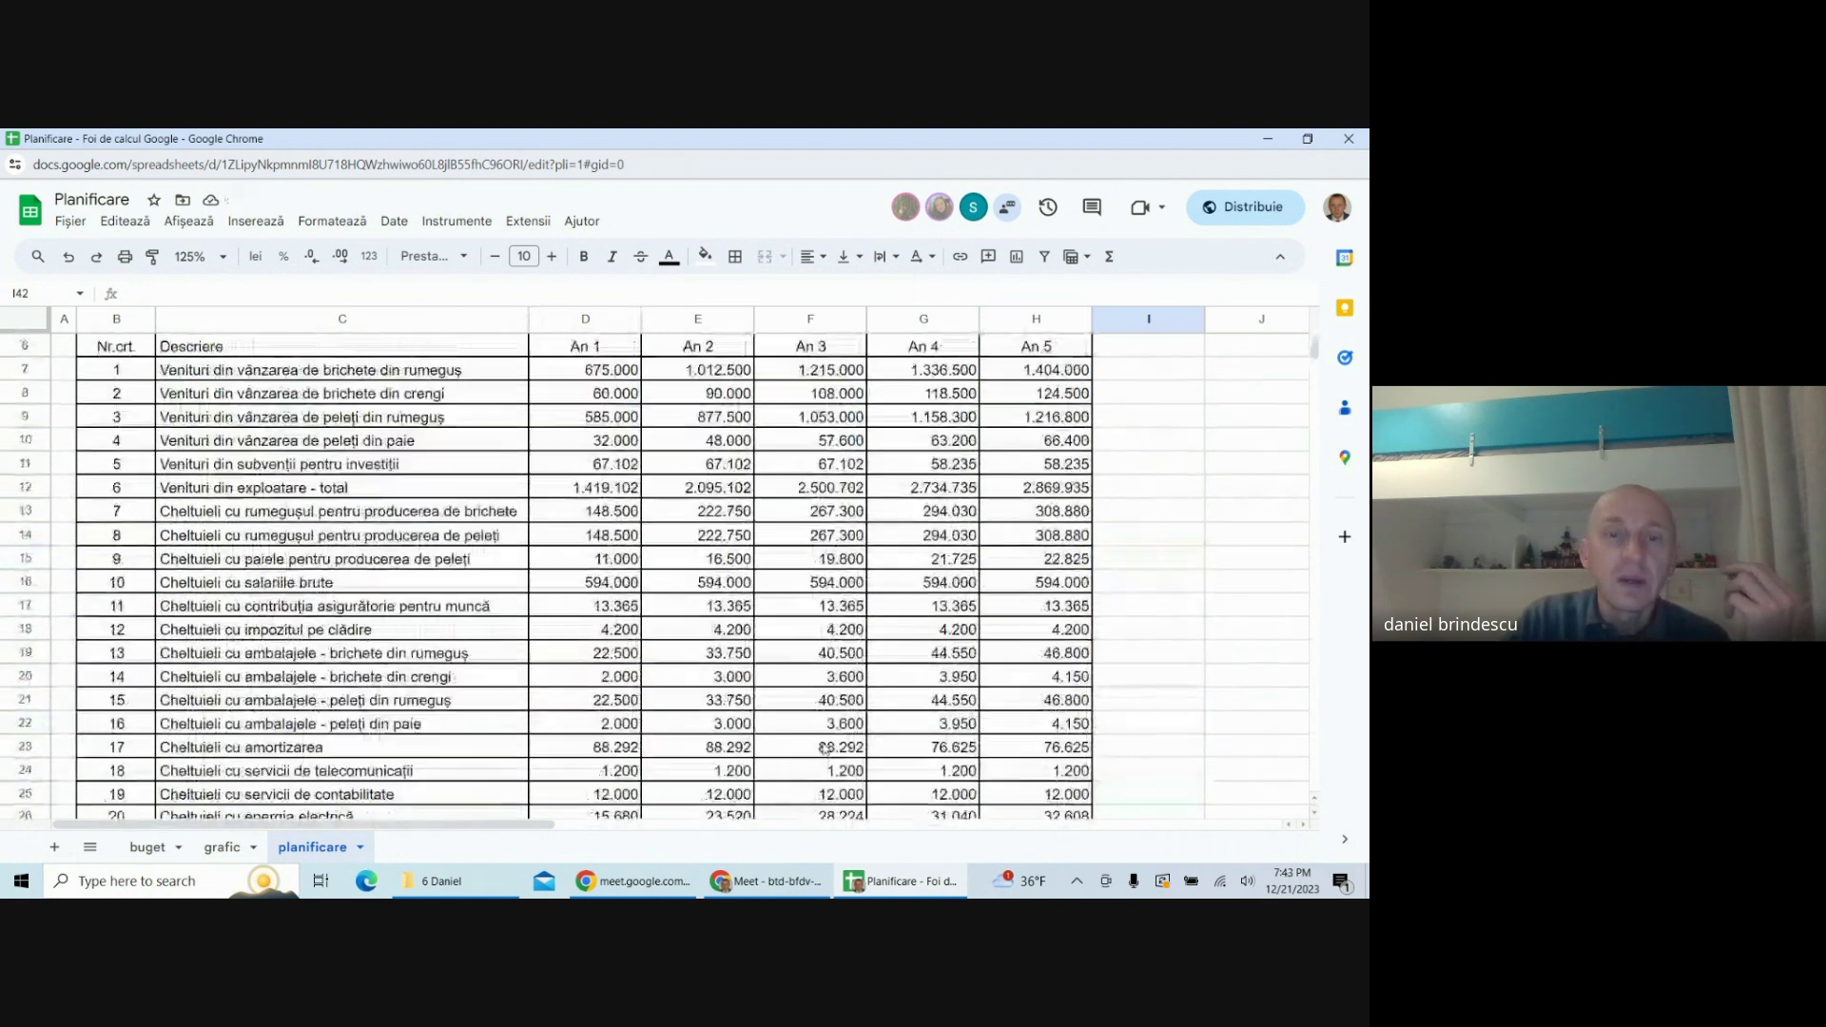
scroll(670, 595, up, 2)
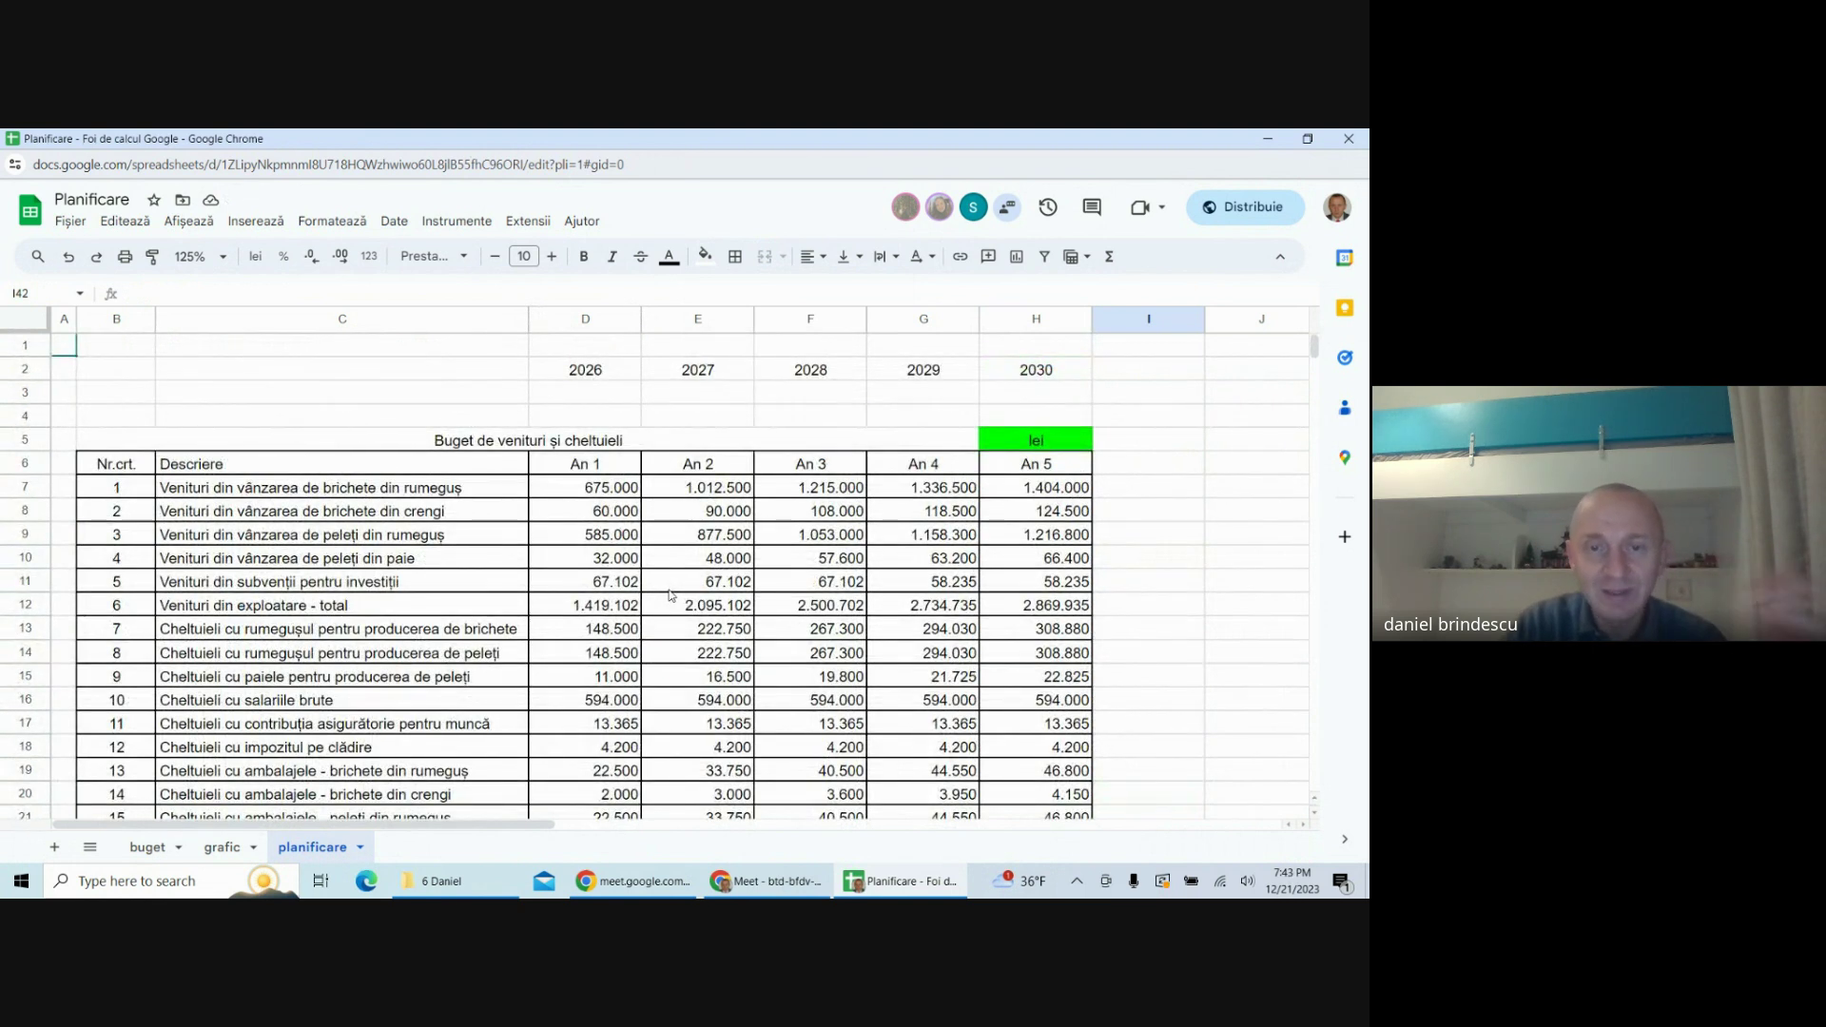
scroll(669, 595, down, 5)
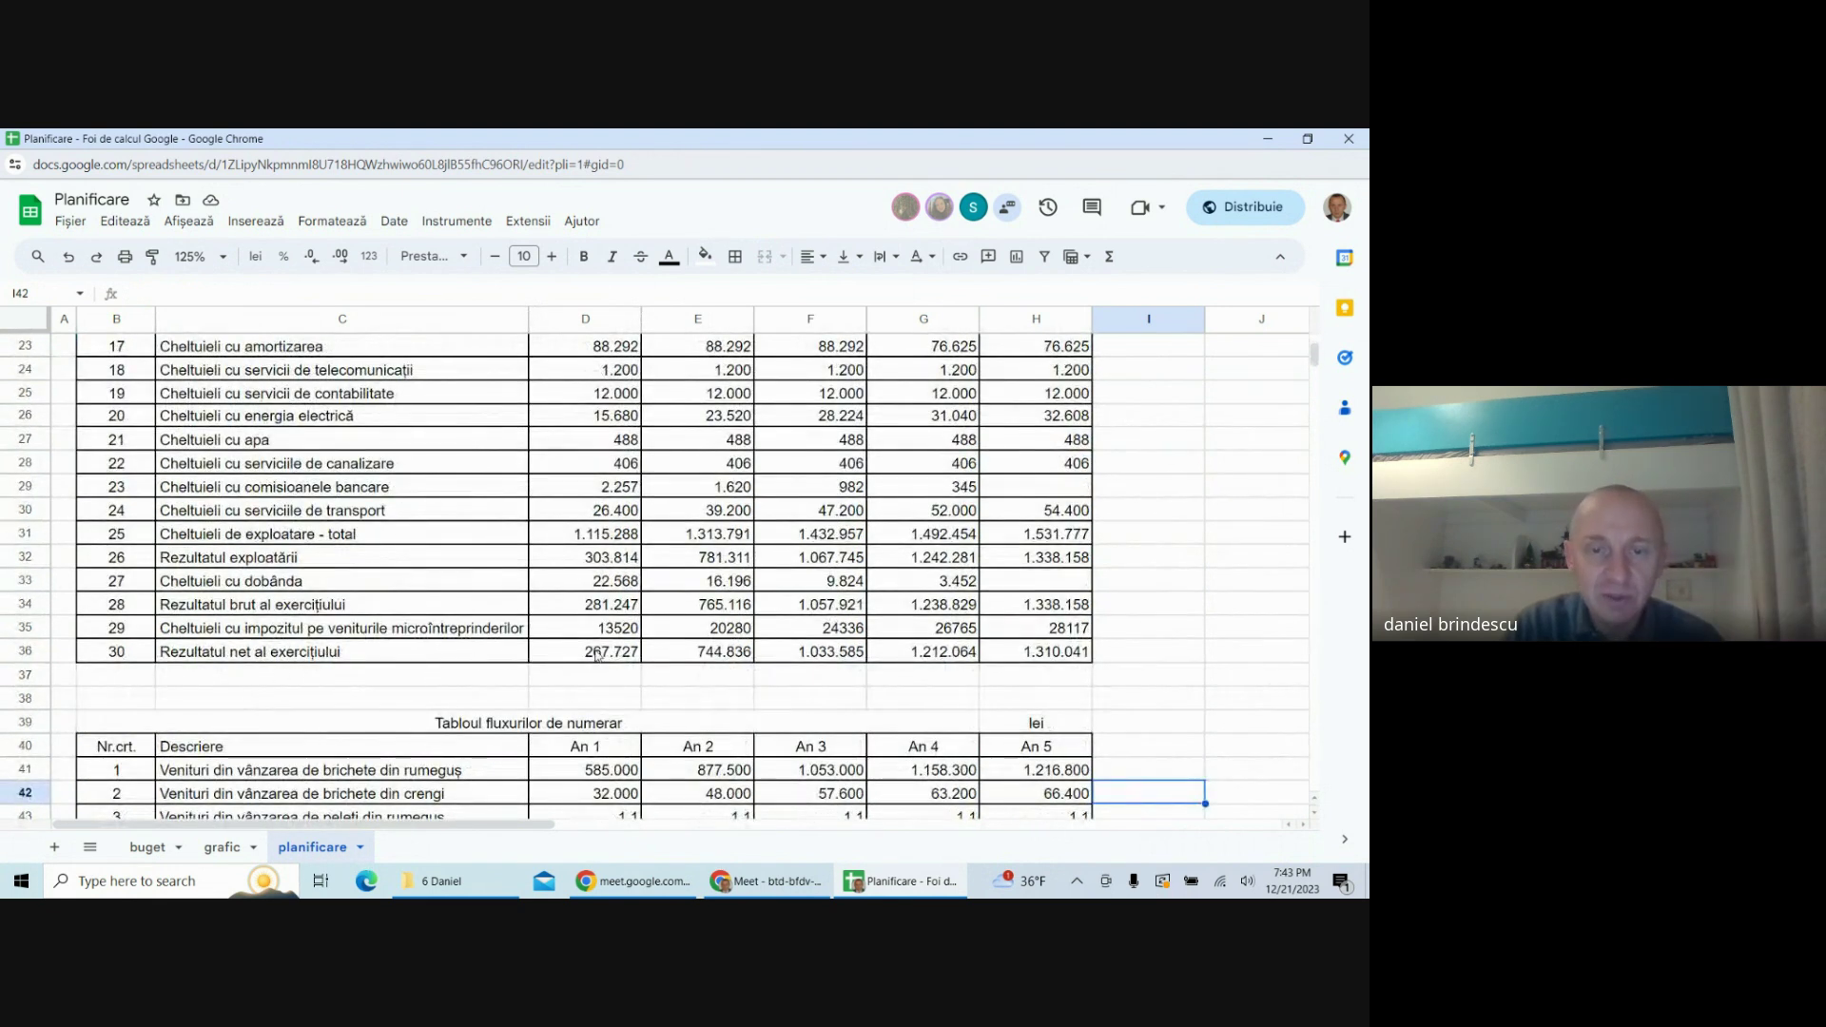
click(630, 656)
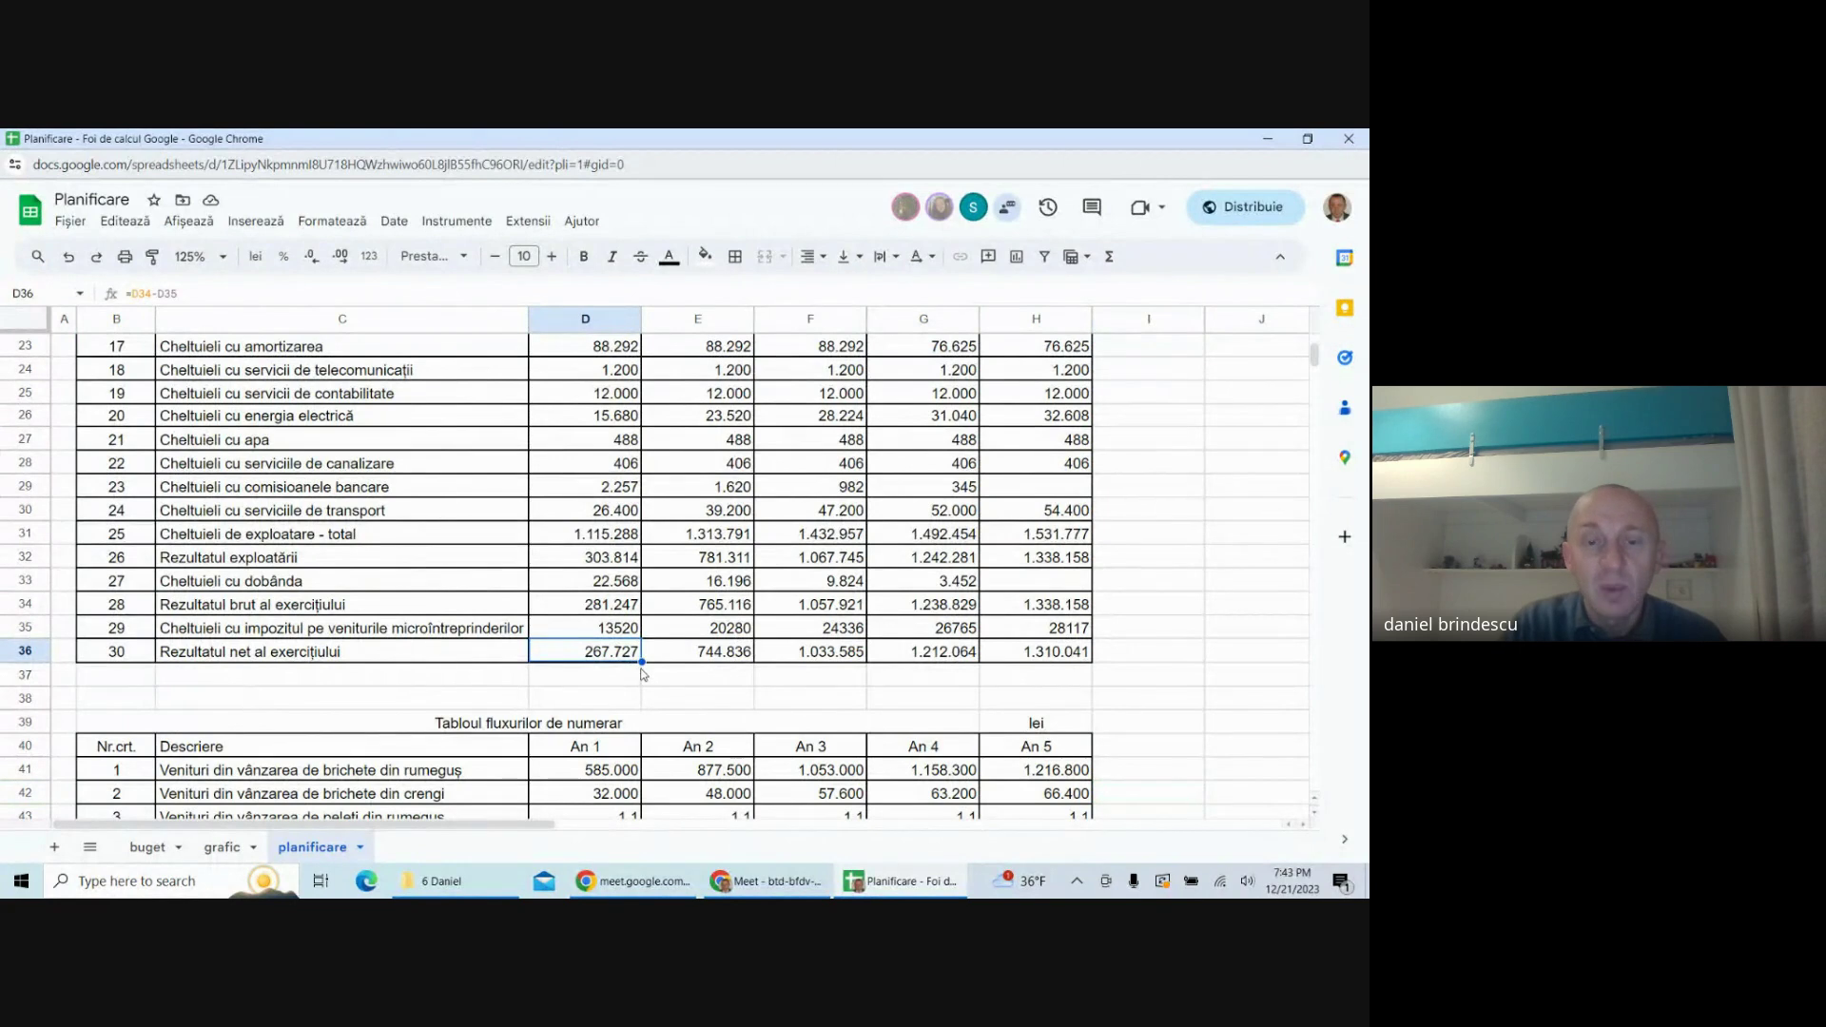
scroll(642, 674, down, 5)
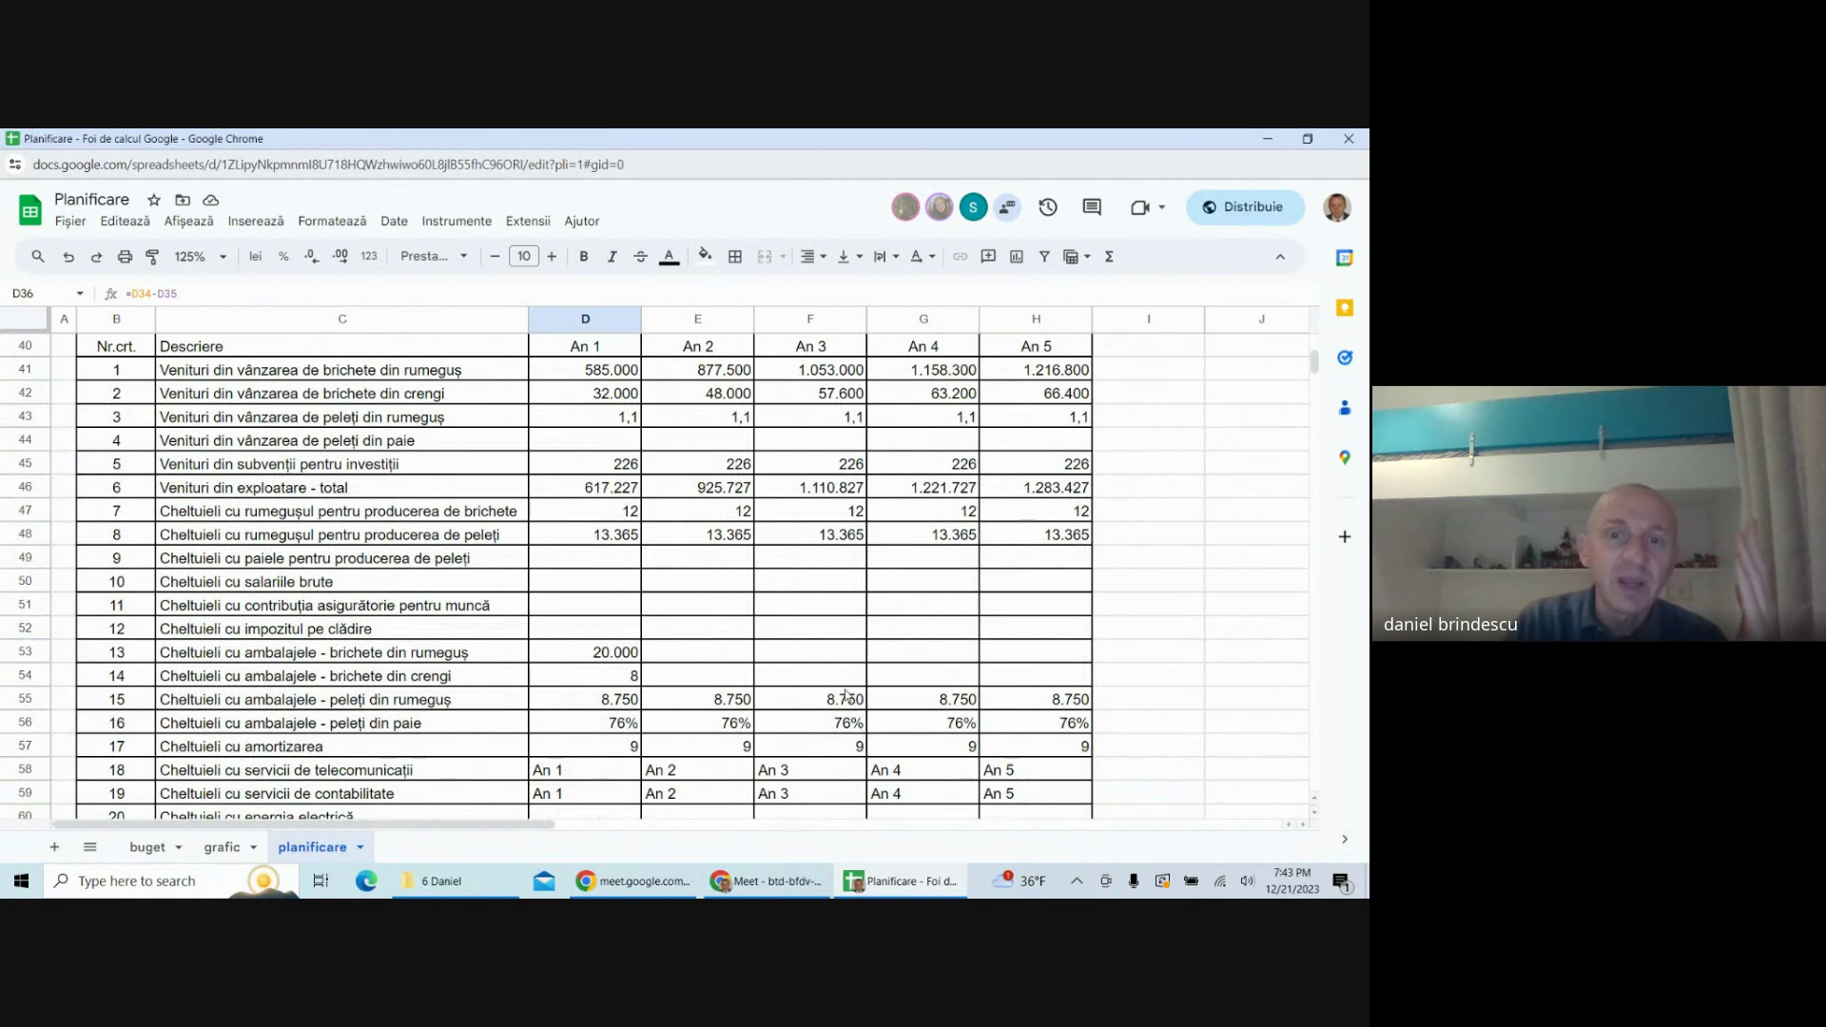
scroll(792, 715, down, 6)
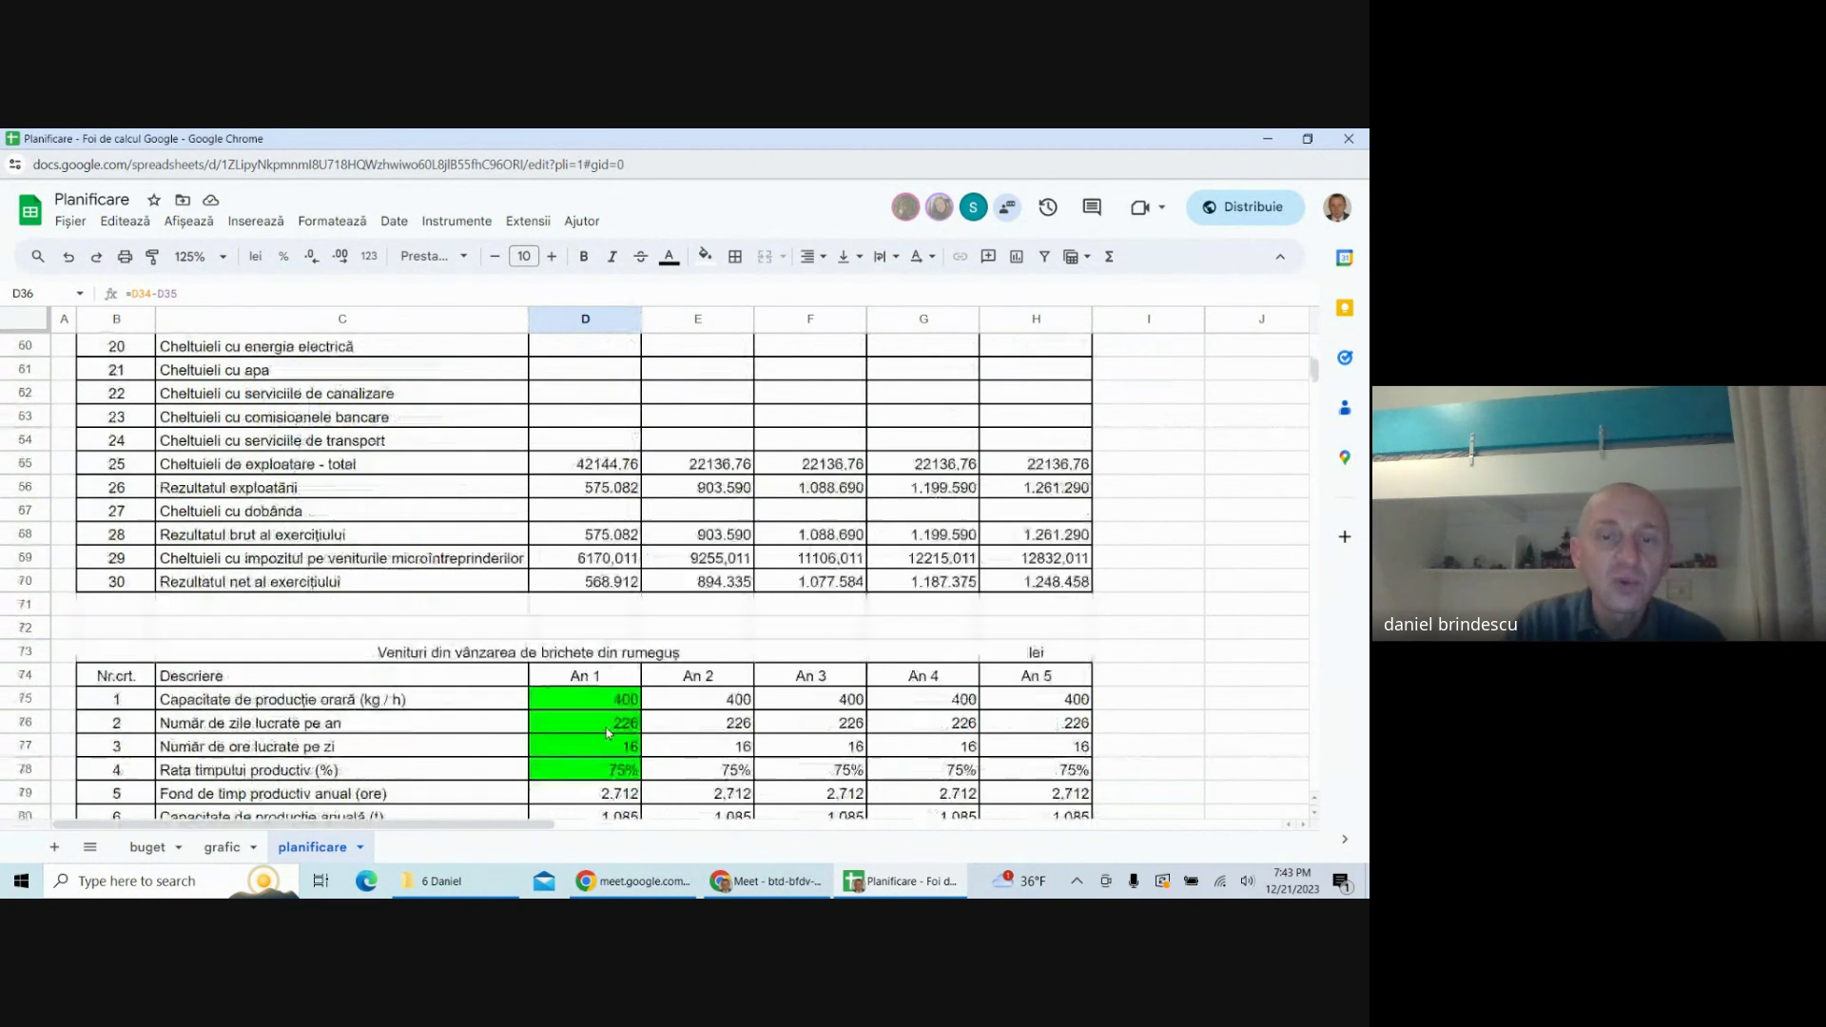
- Rename the last row of the cash-flow table, in C70, as Flux de numerar net operational
click(248, 584)
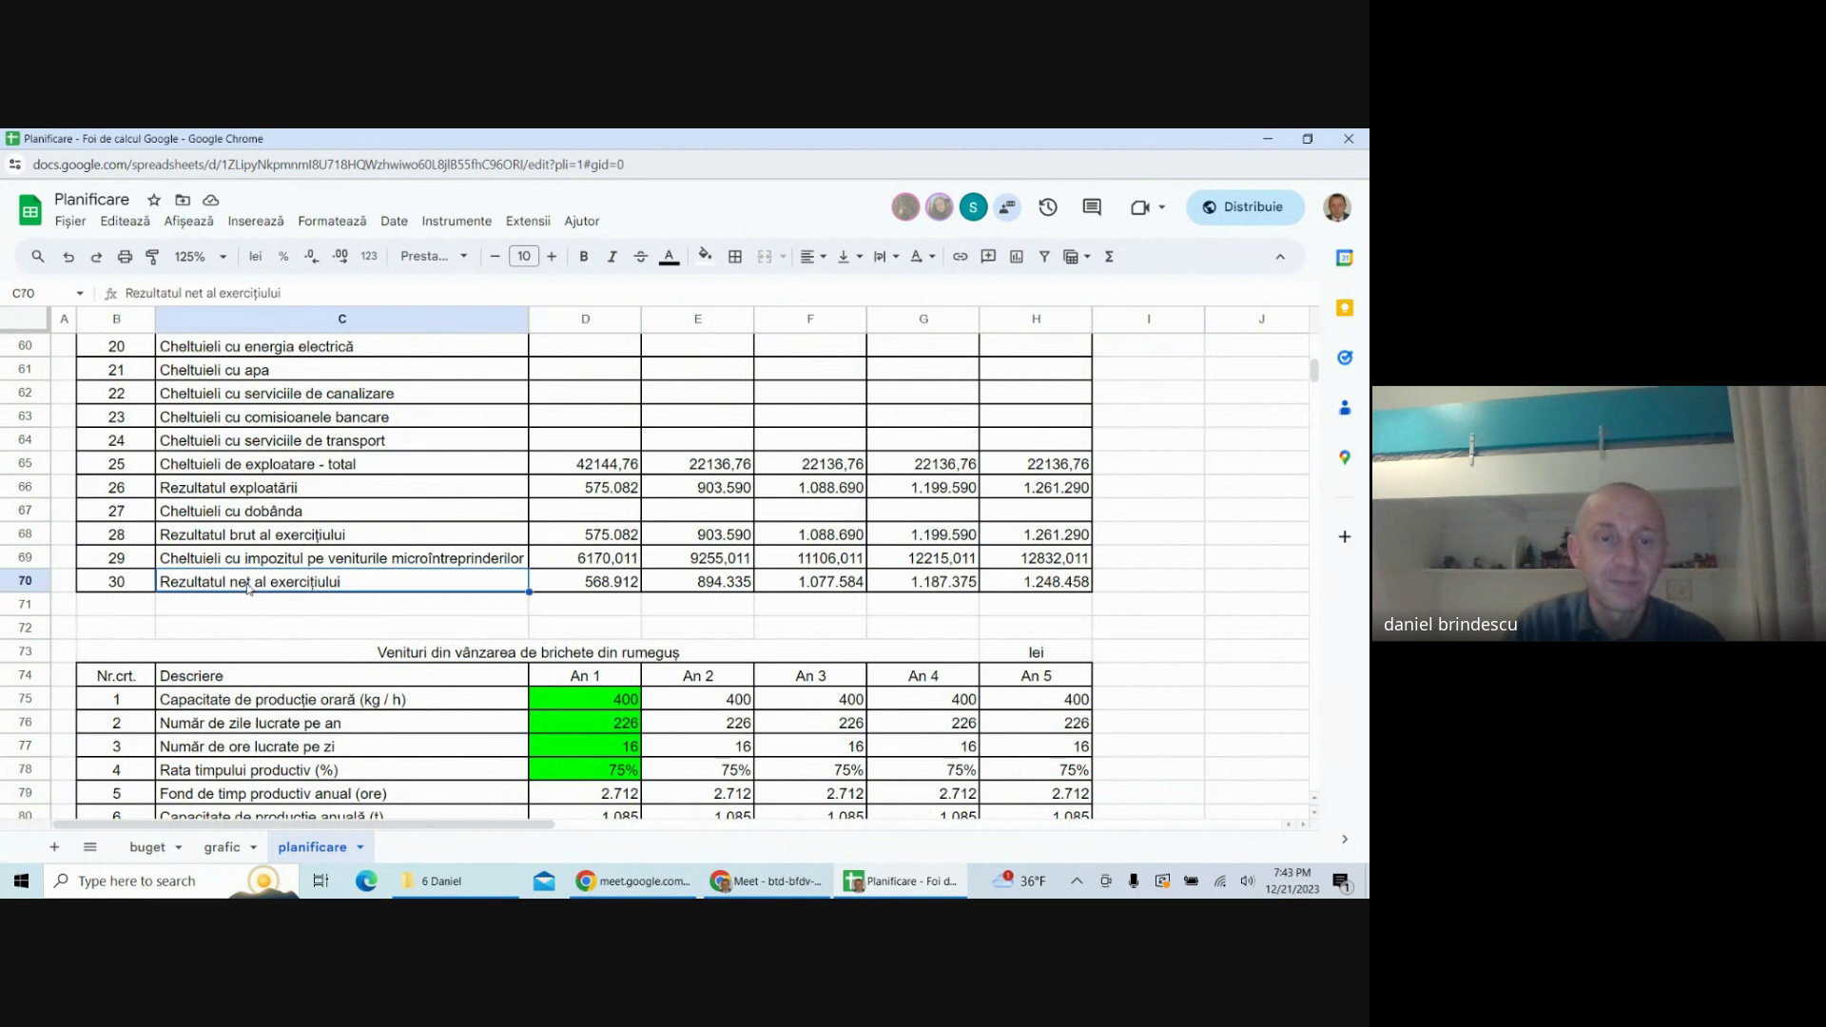
text(F)
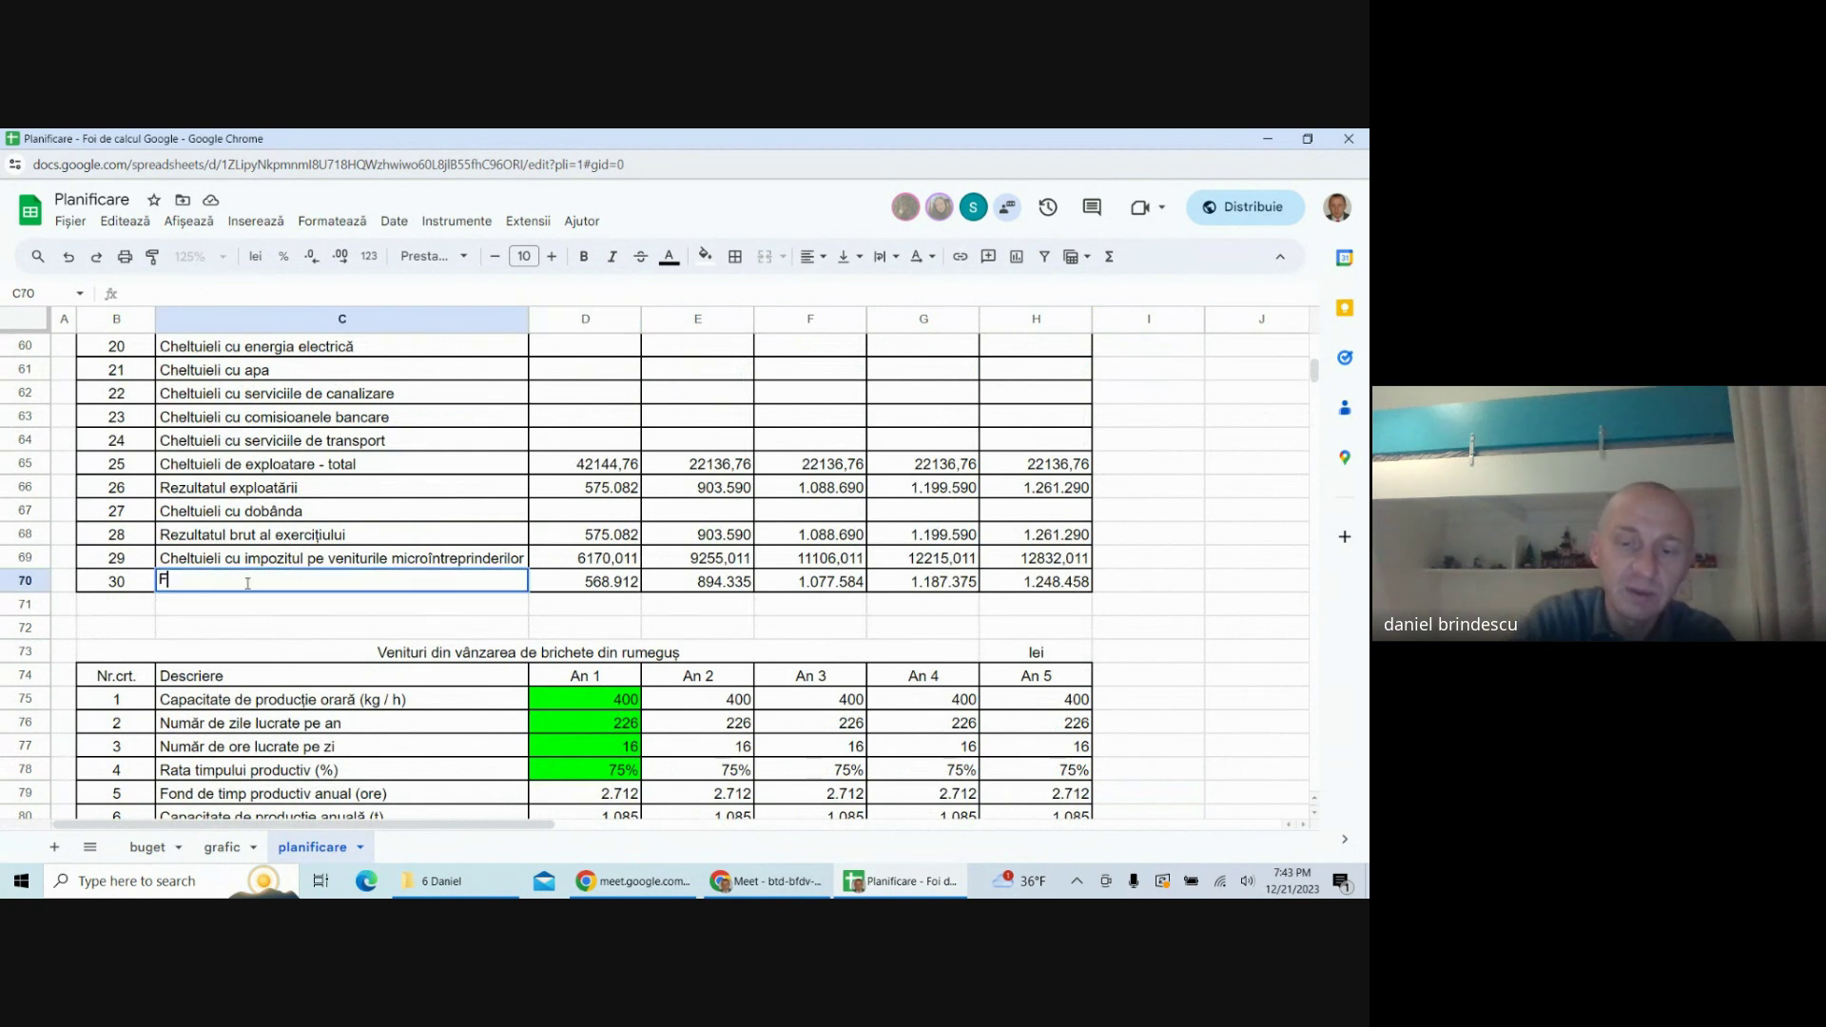
text(lux de )
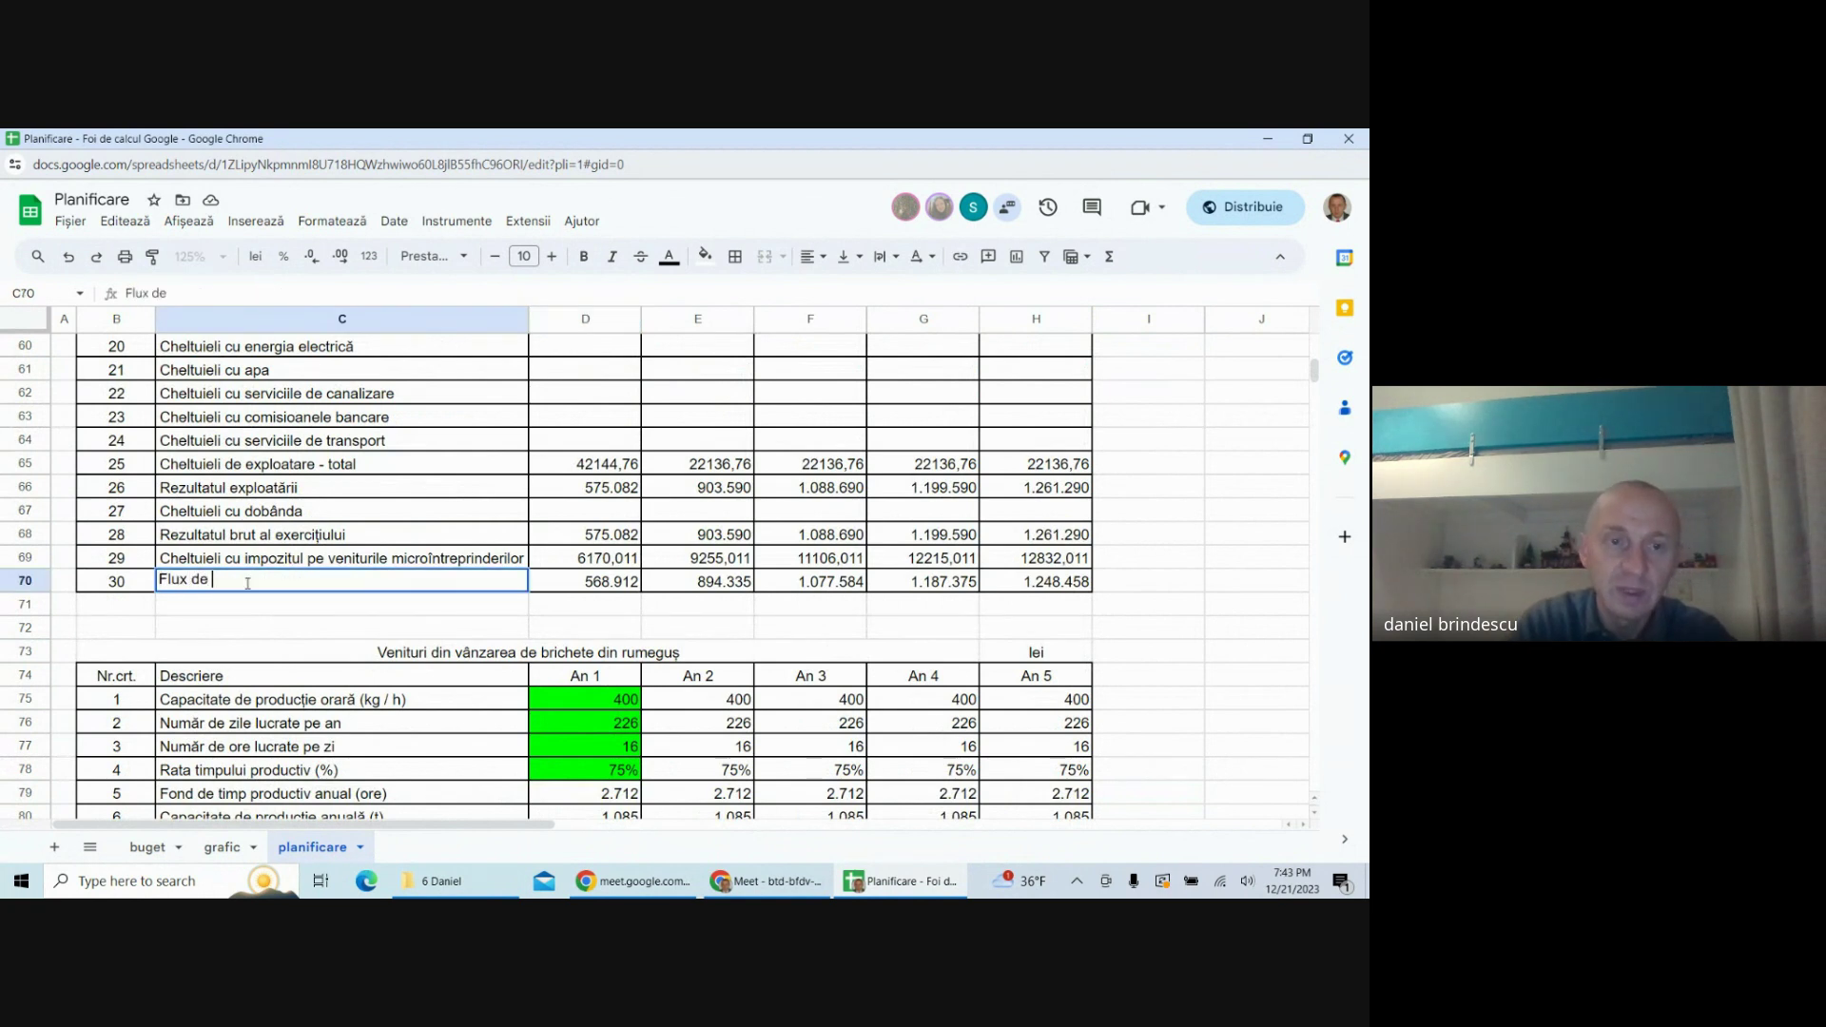
text(numerar n)
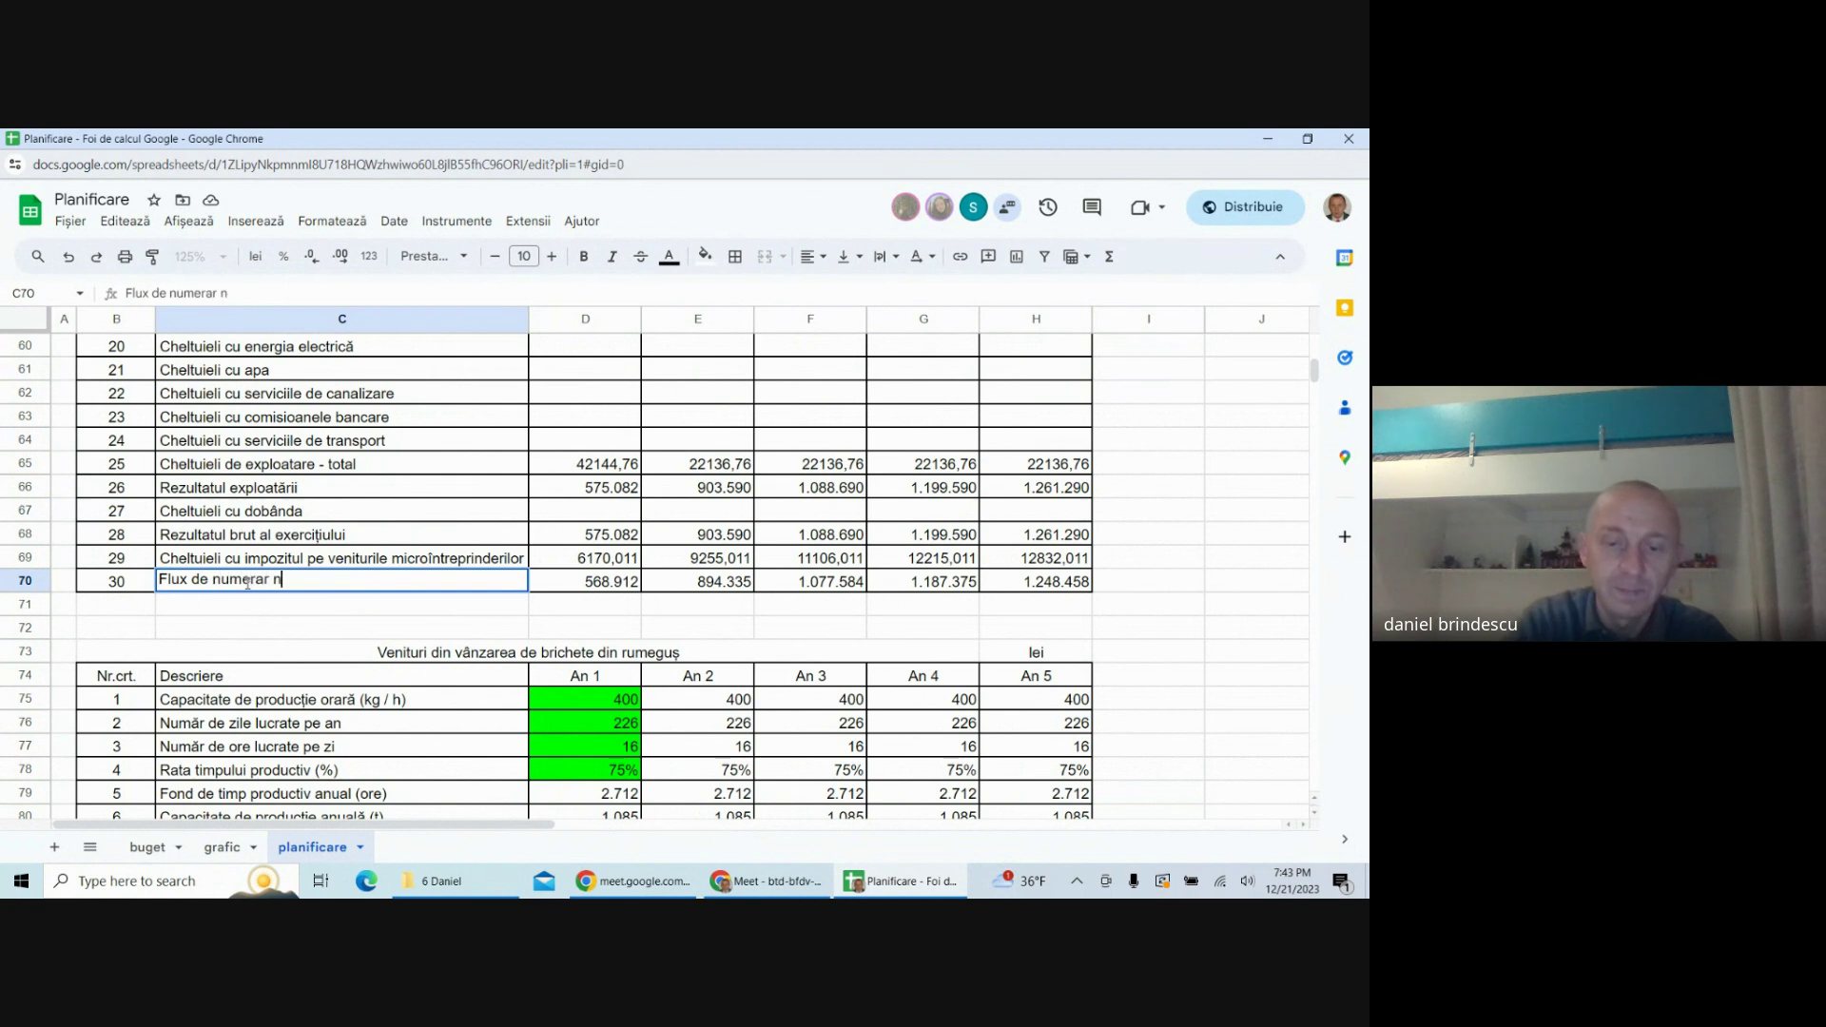
text(et operational)
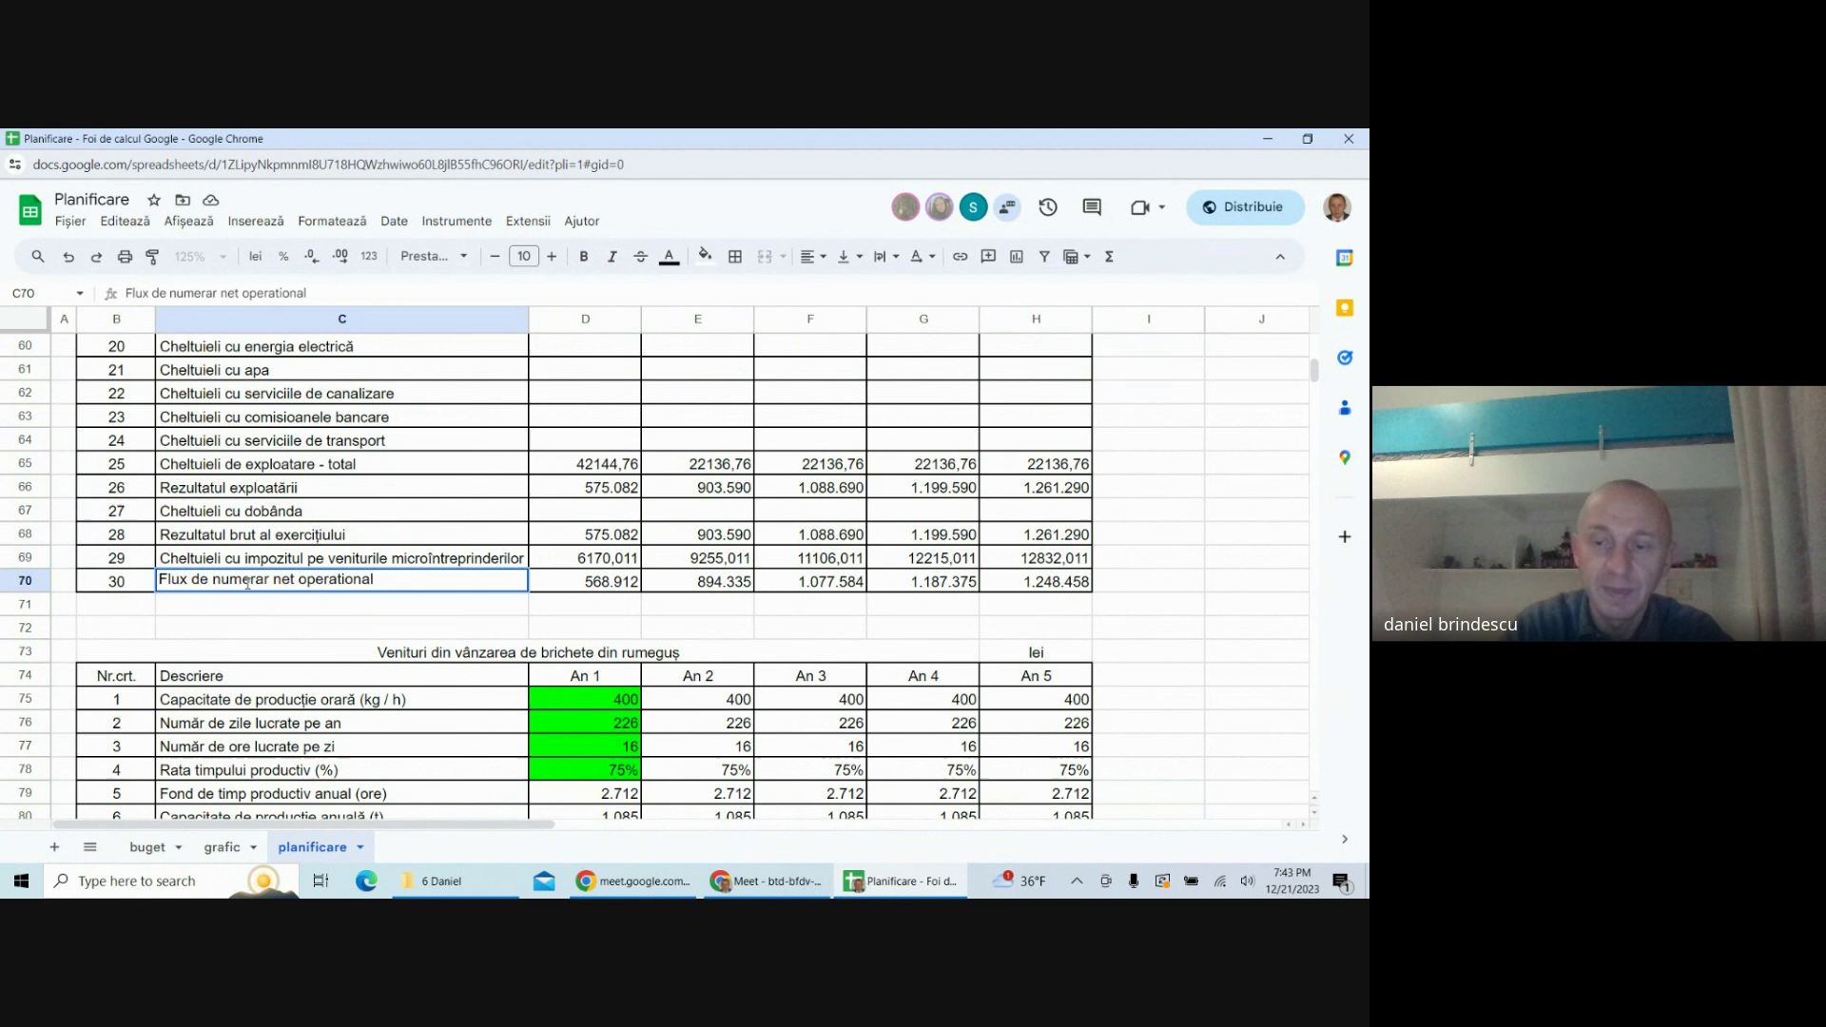
key(Return)
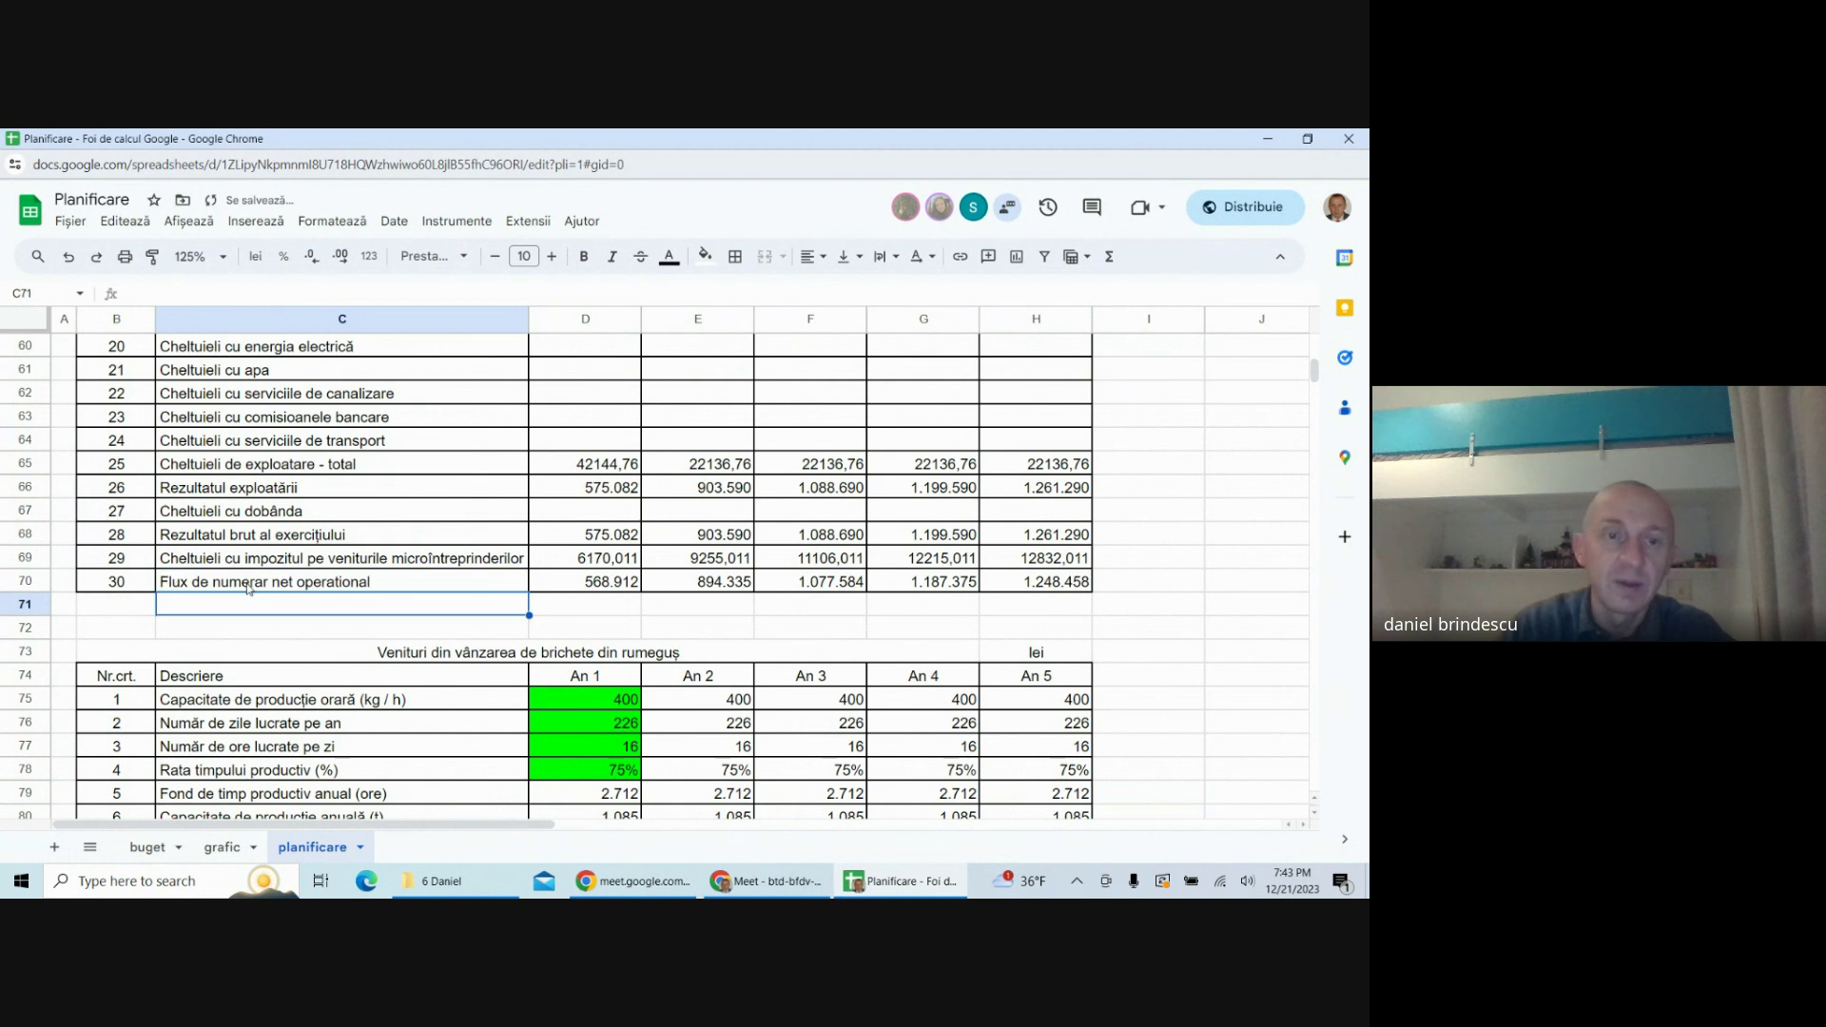
- Examine the Flux de numerar net operational row and the rows above it, back up to the start of the budget table
click(29, 582)
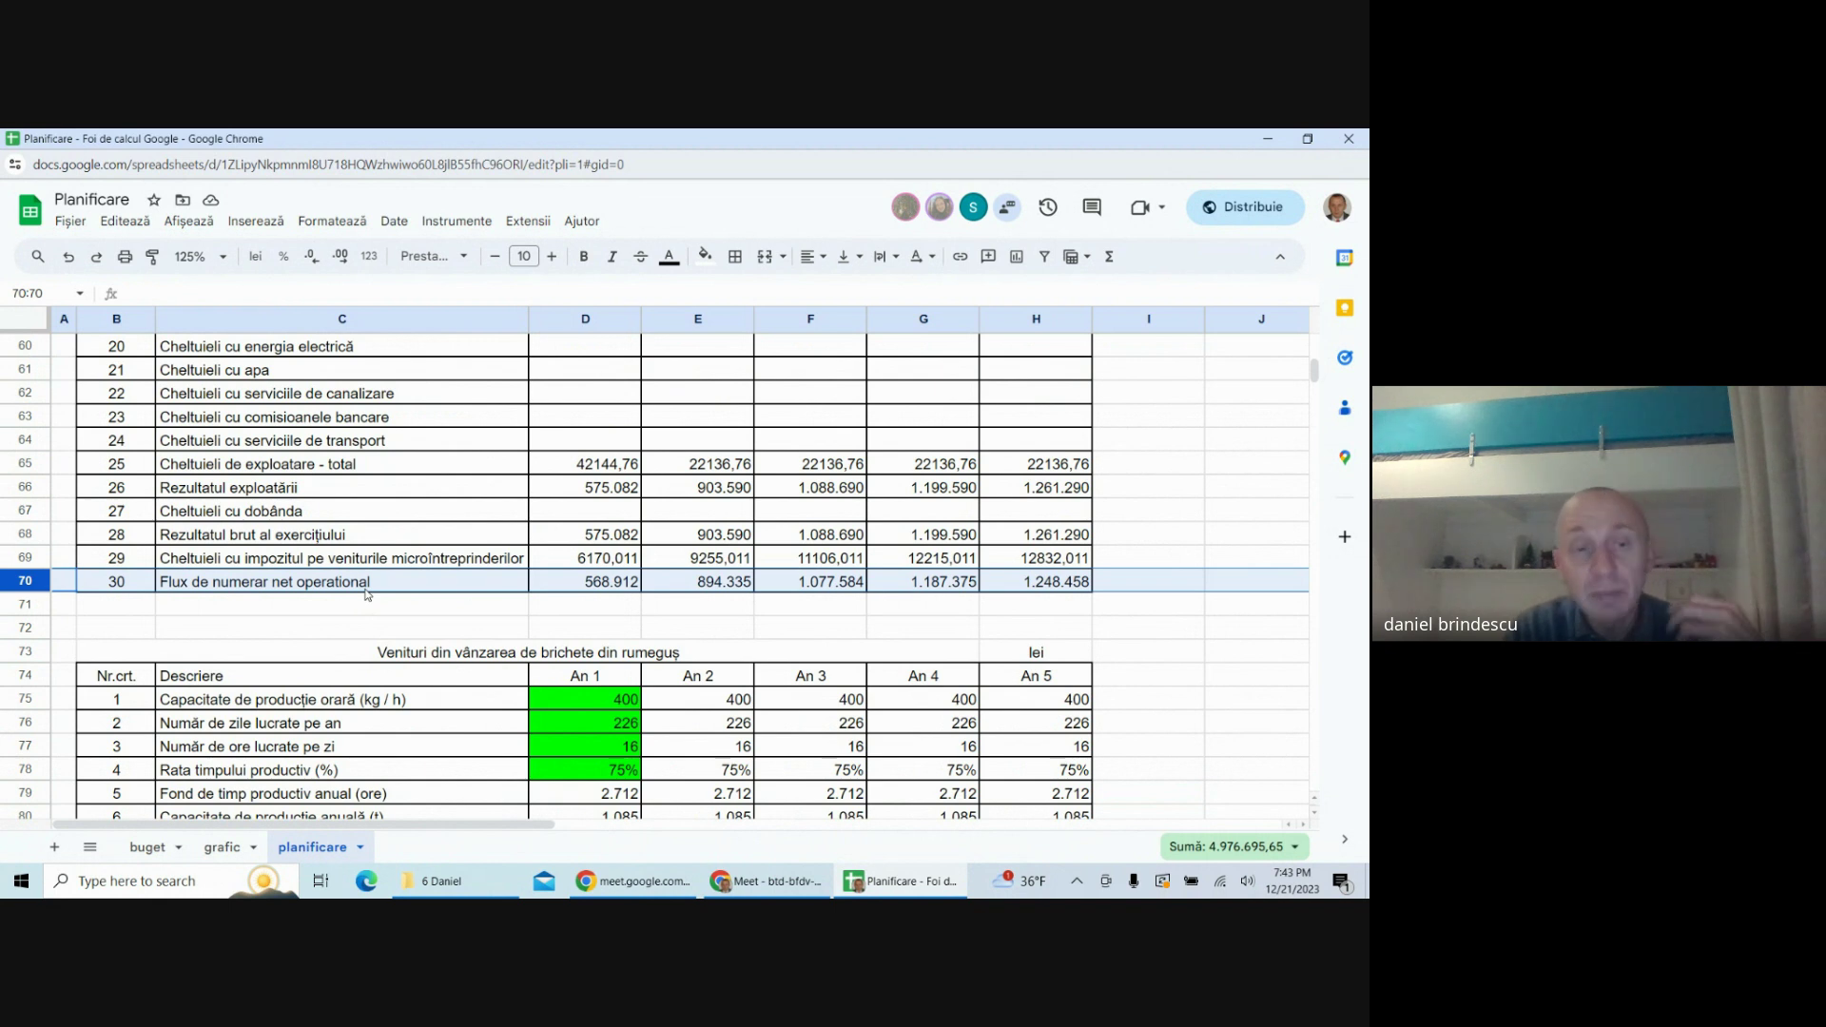
click(273, 563)
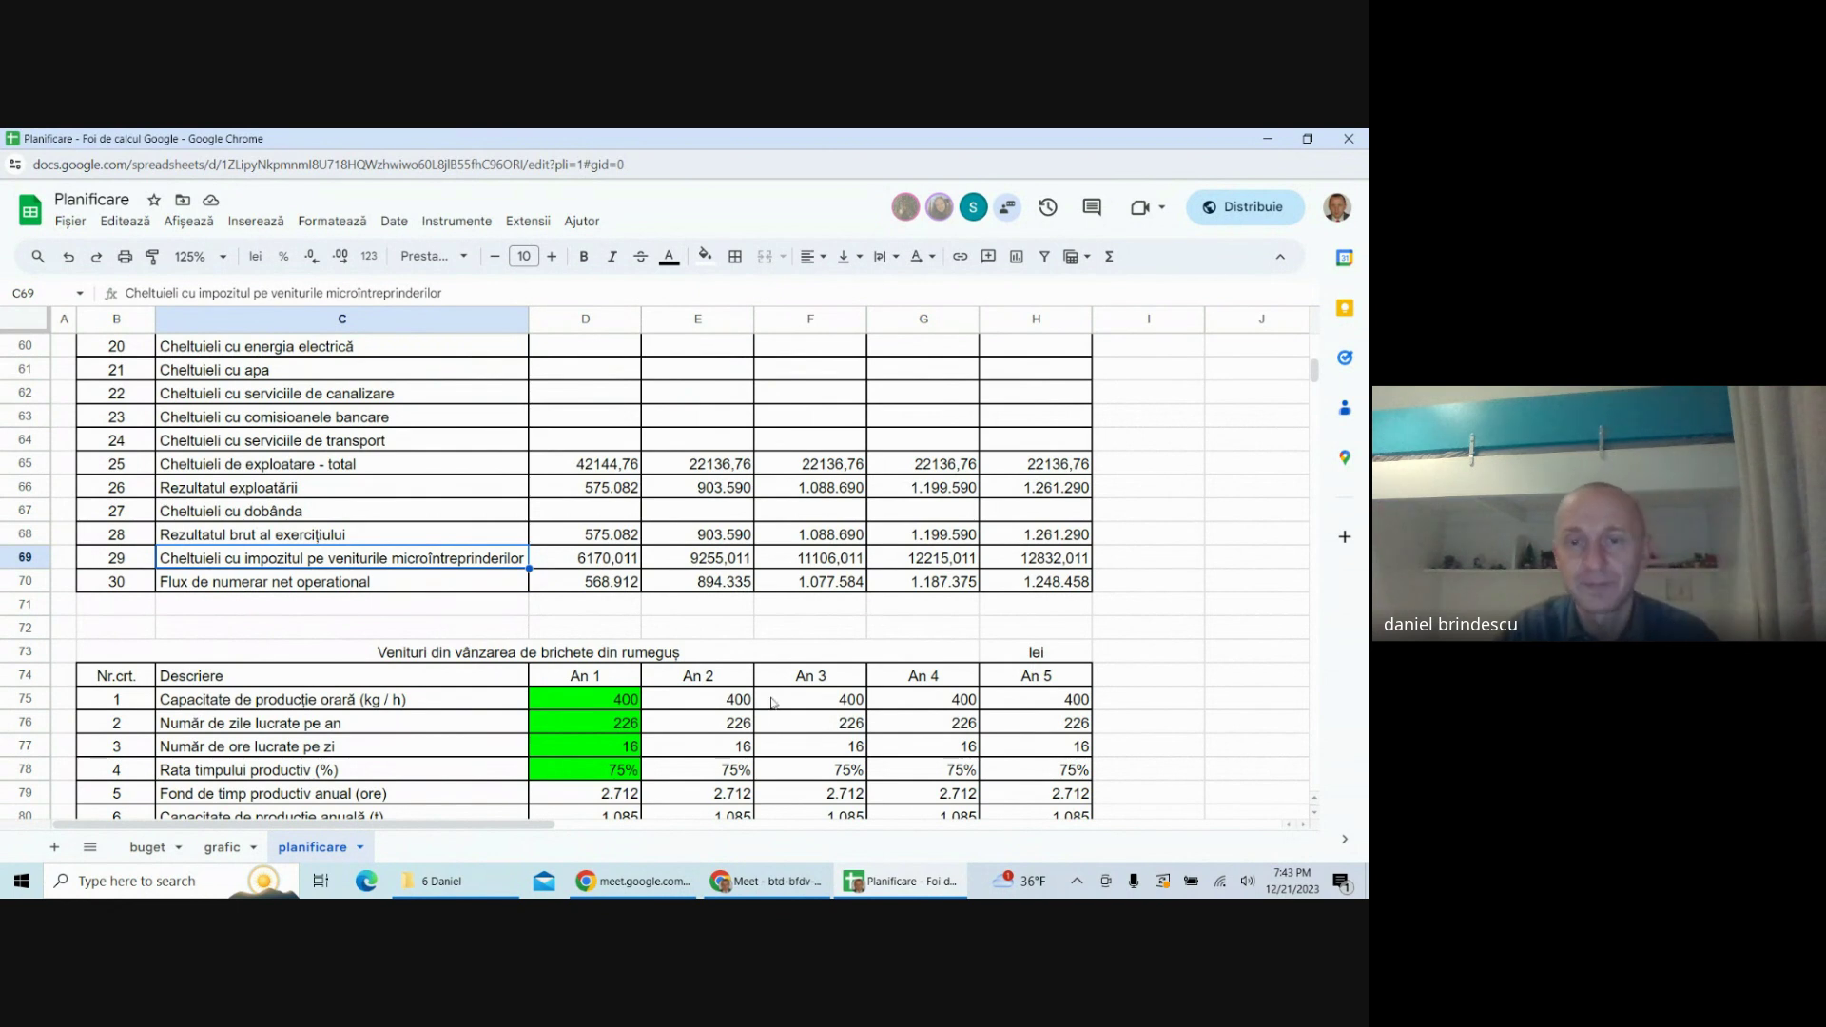
drag(1206, 516, 1206, 532)
scroll(1131, 561, up, 6)
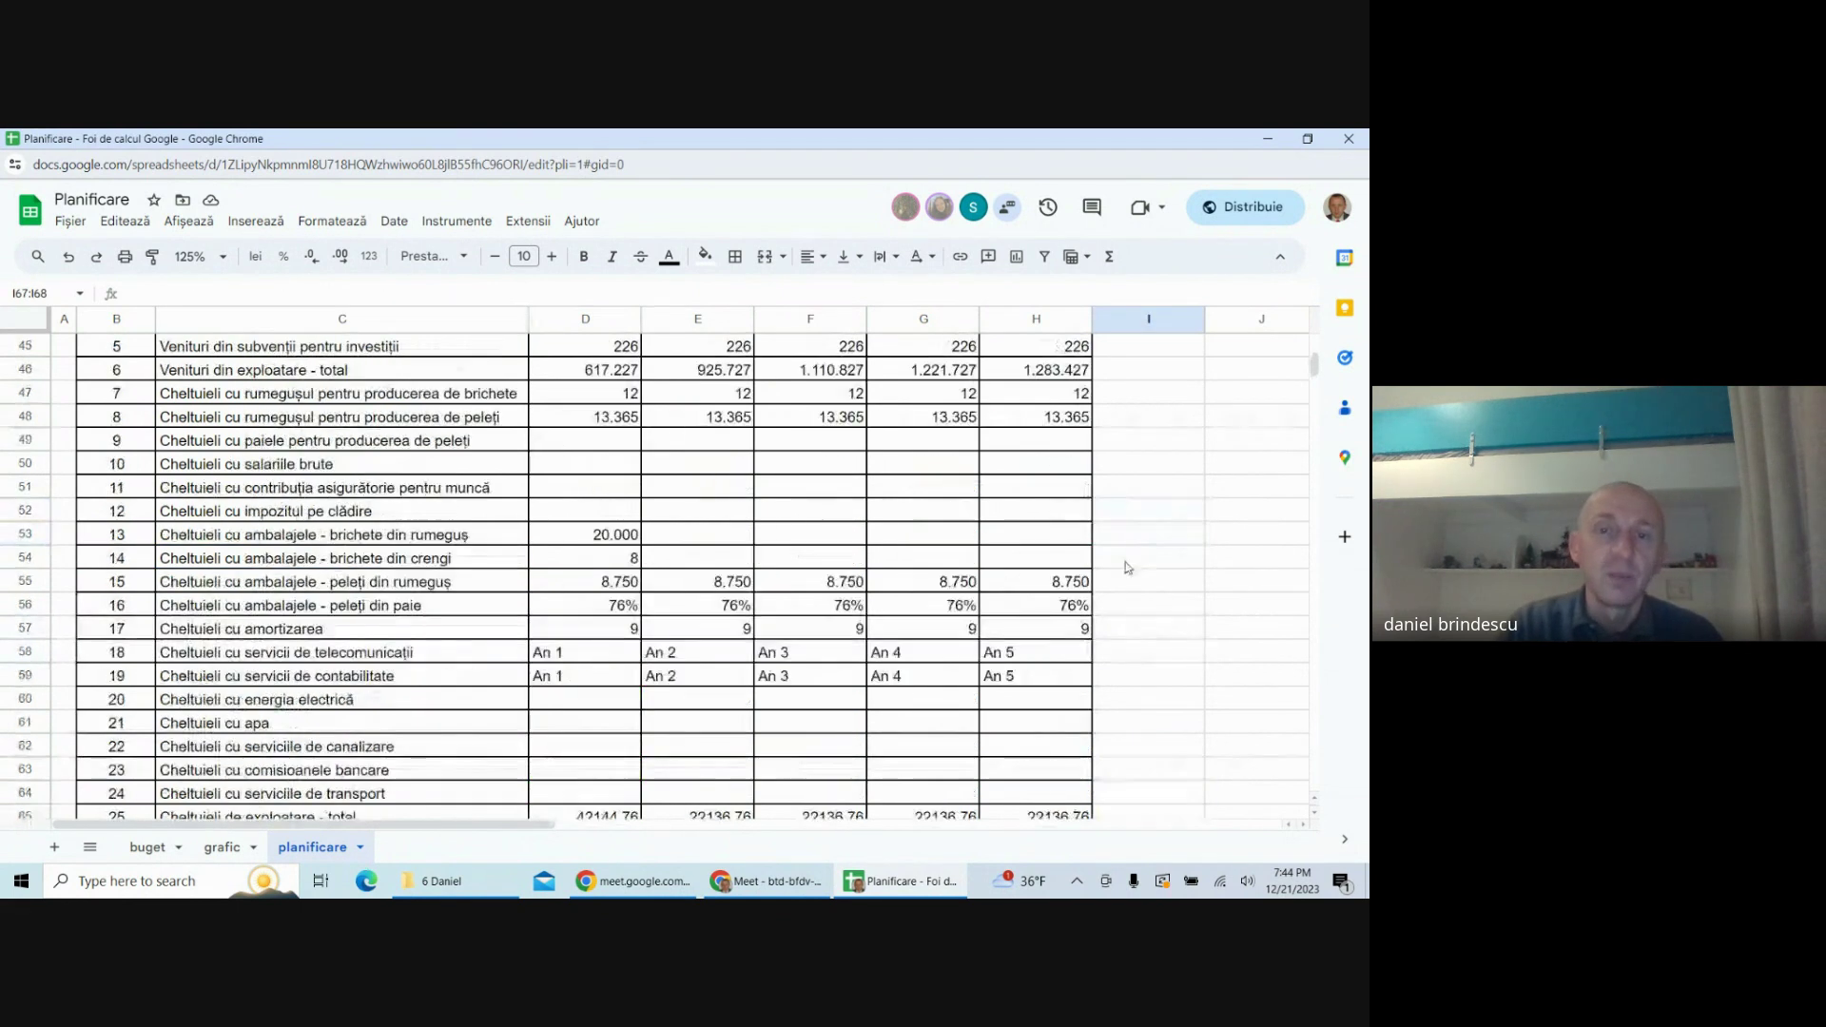
scroll(830, 585, up, 3)
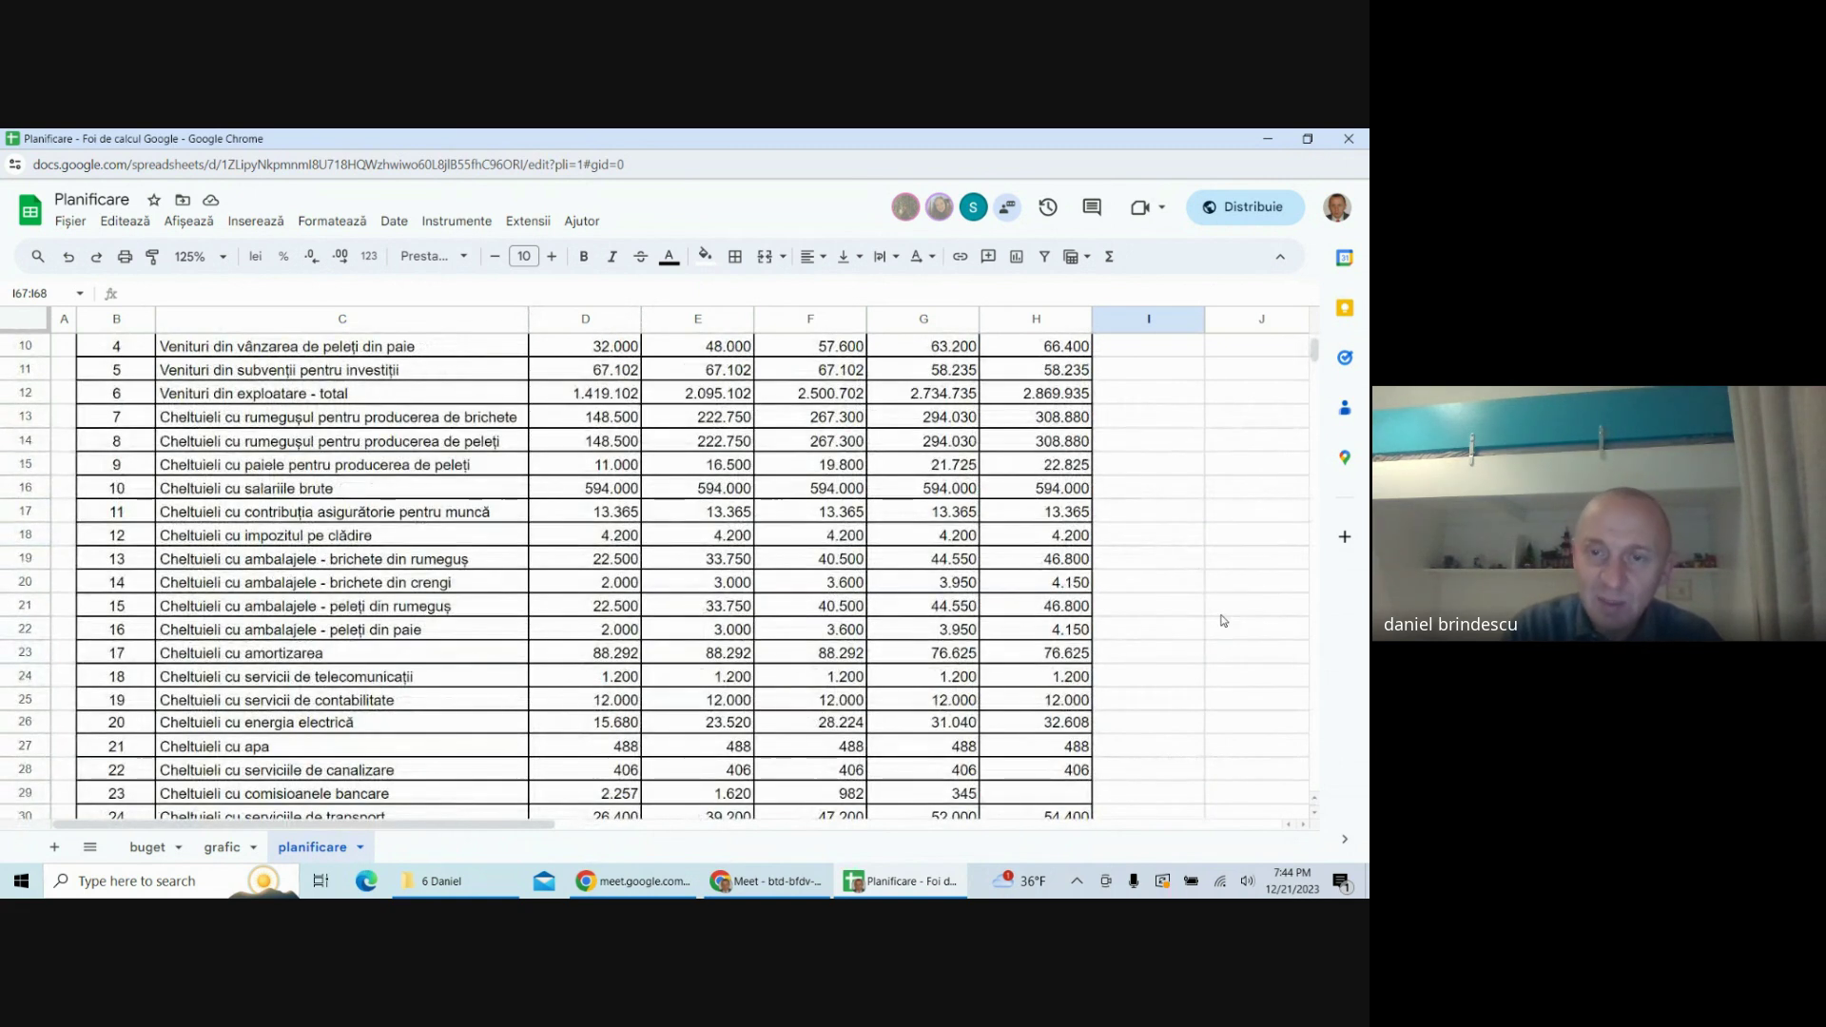
click(1238, 571)
scroll(1222, 599, up, 3)
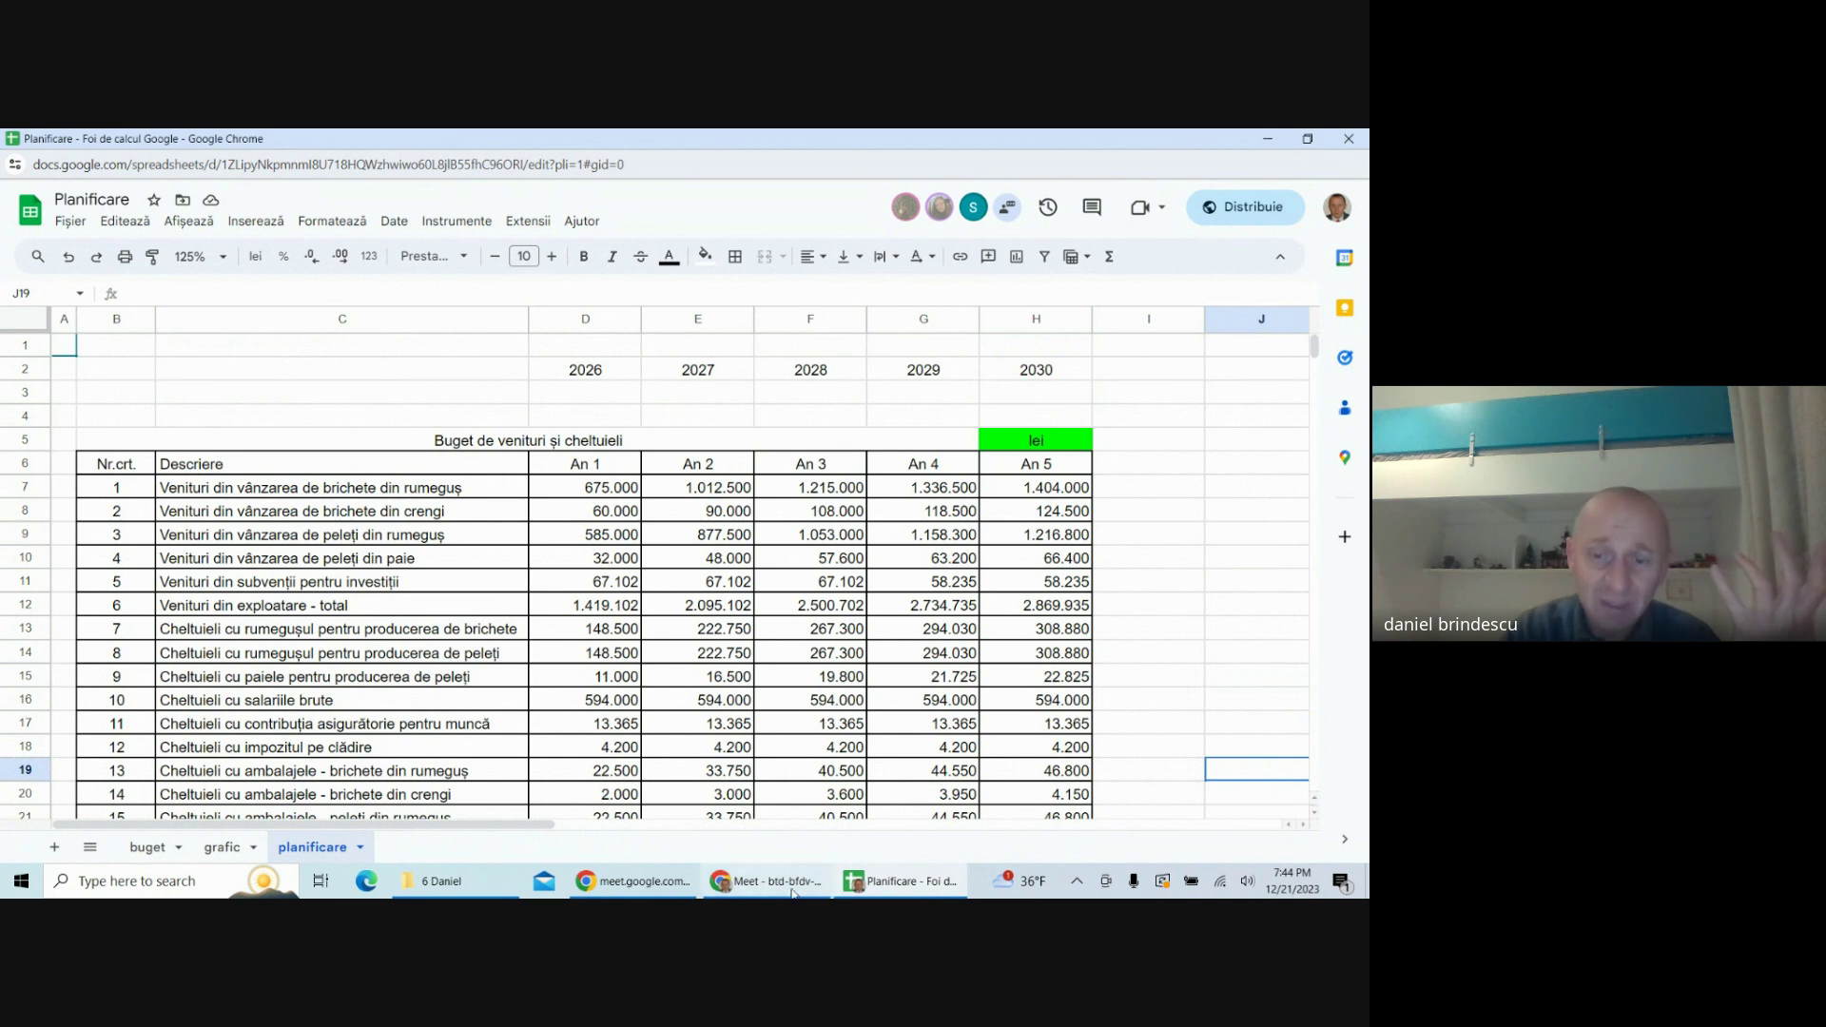
- Switch to the Google Meet window to check the call, return to the Planificare spreadsheet and dismiss the presentation notification
click(762, 884)
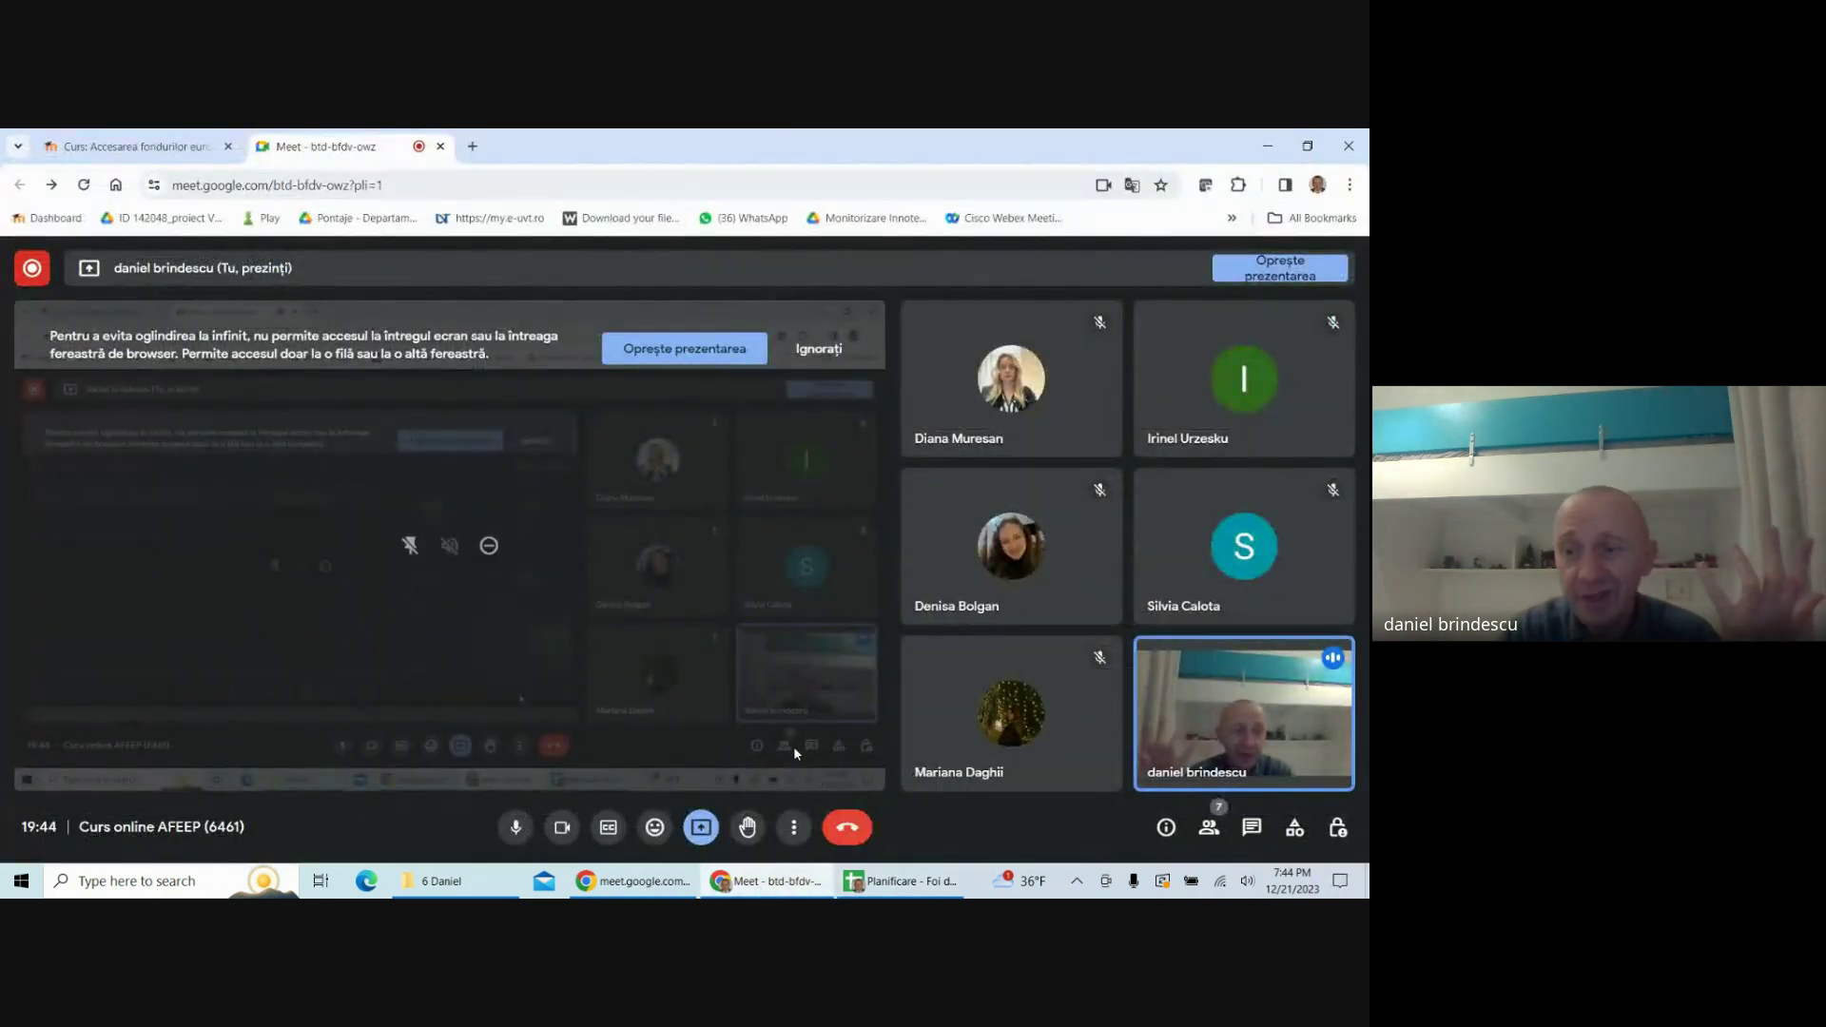
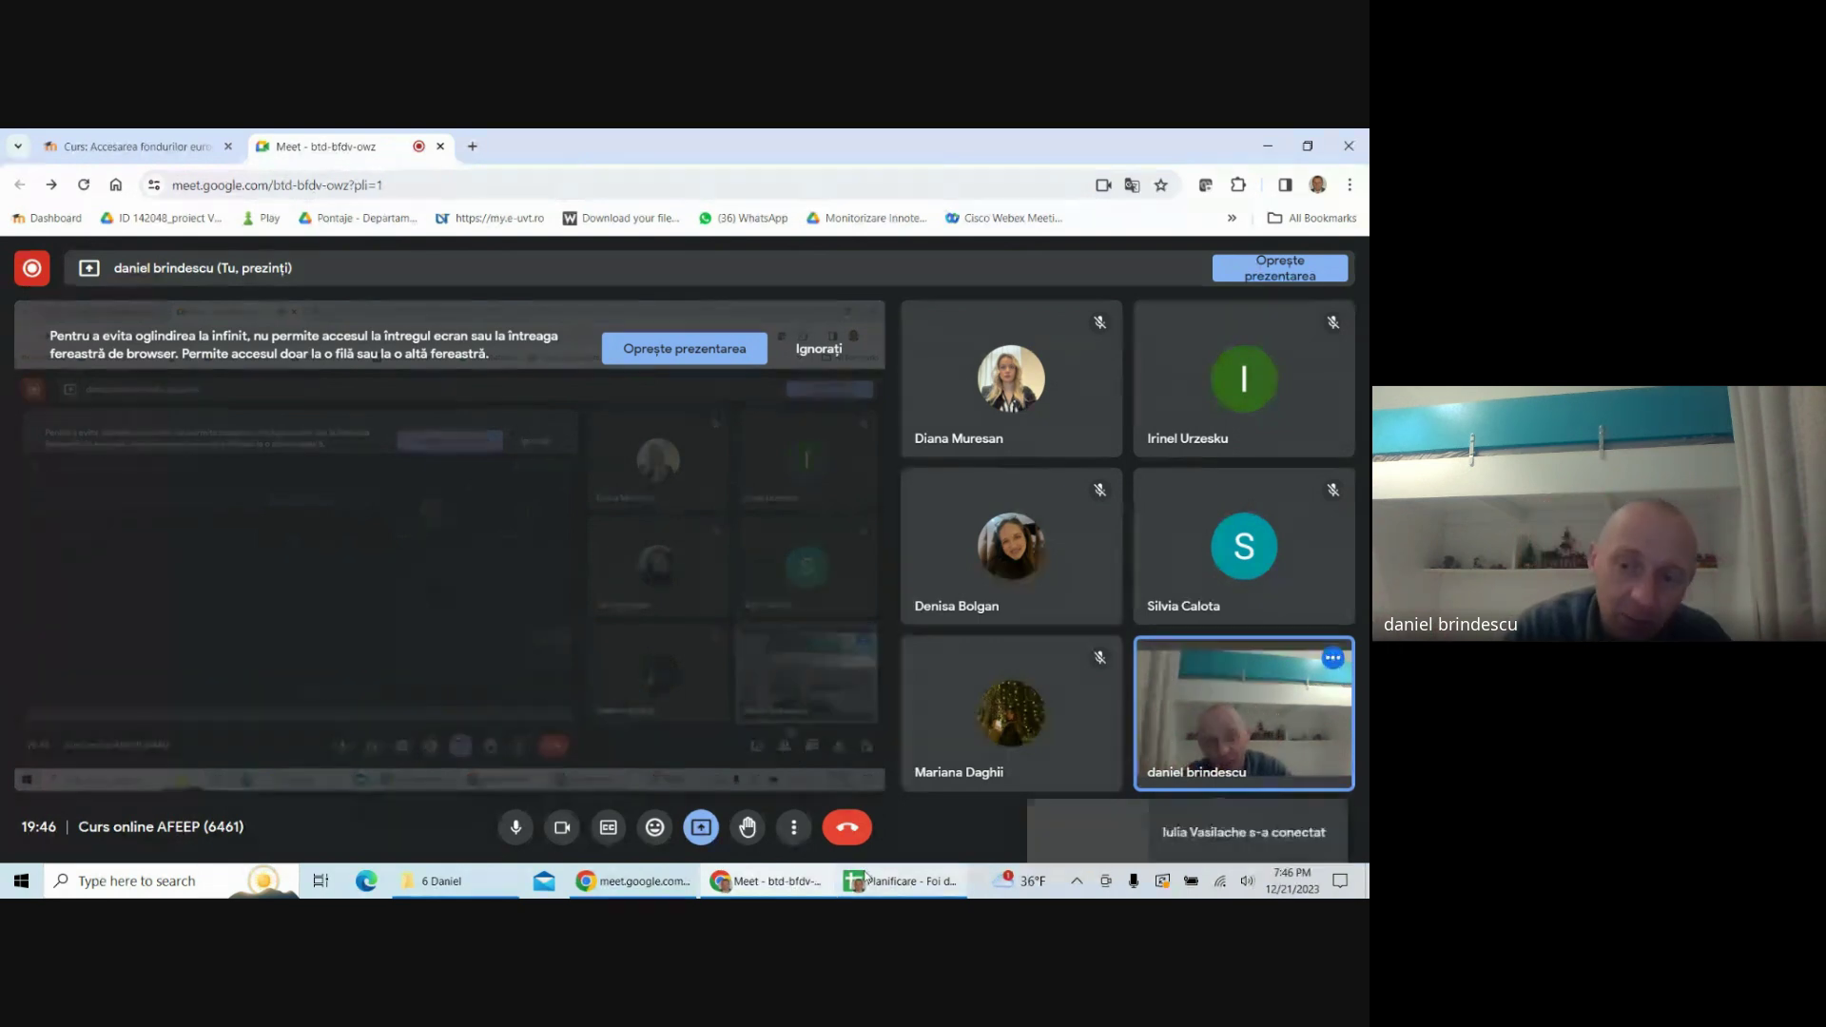
mouse_move(901, 884)
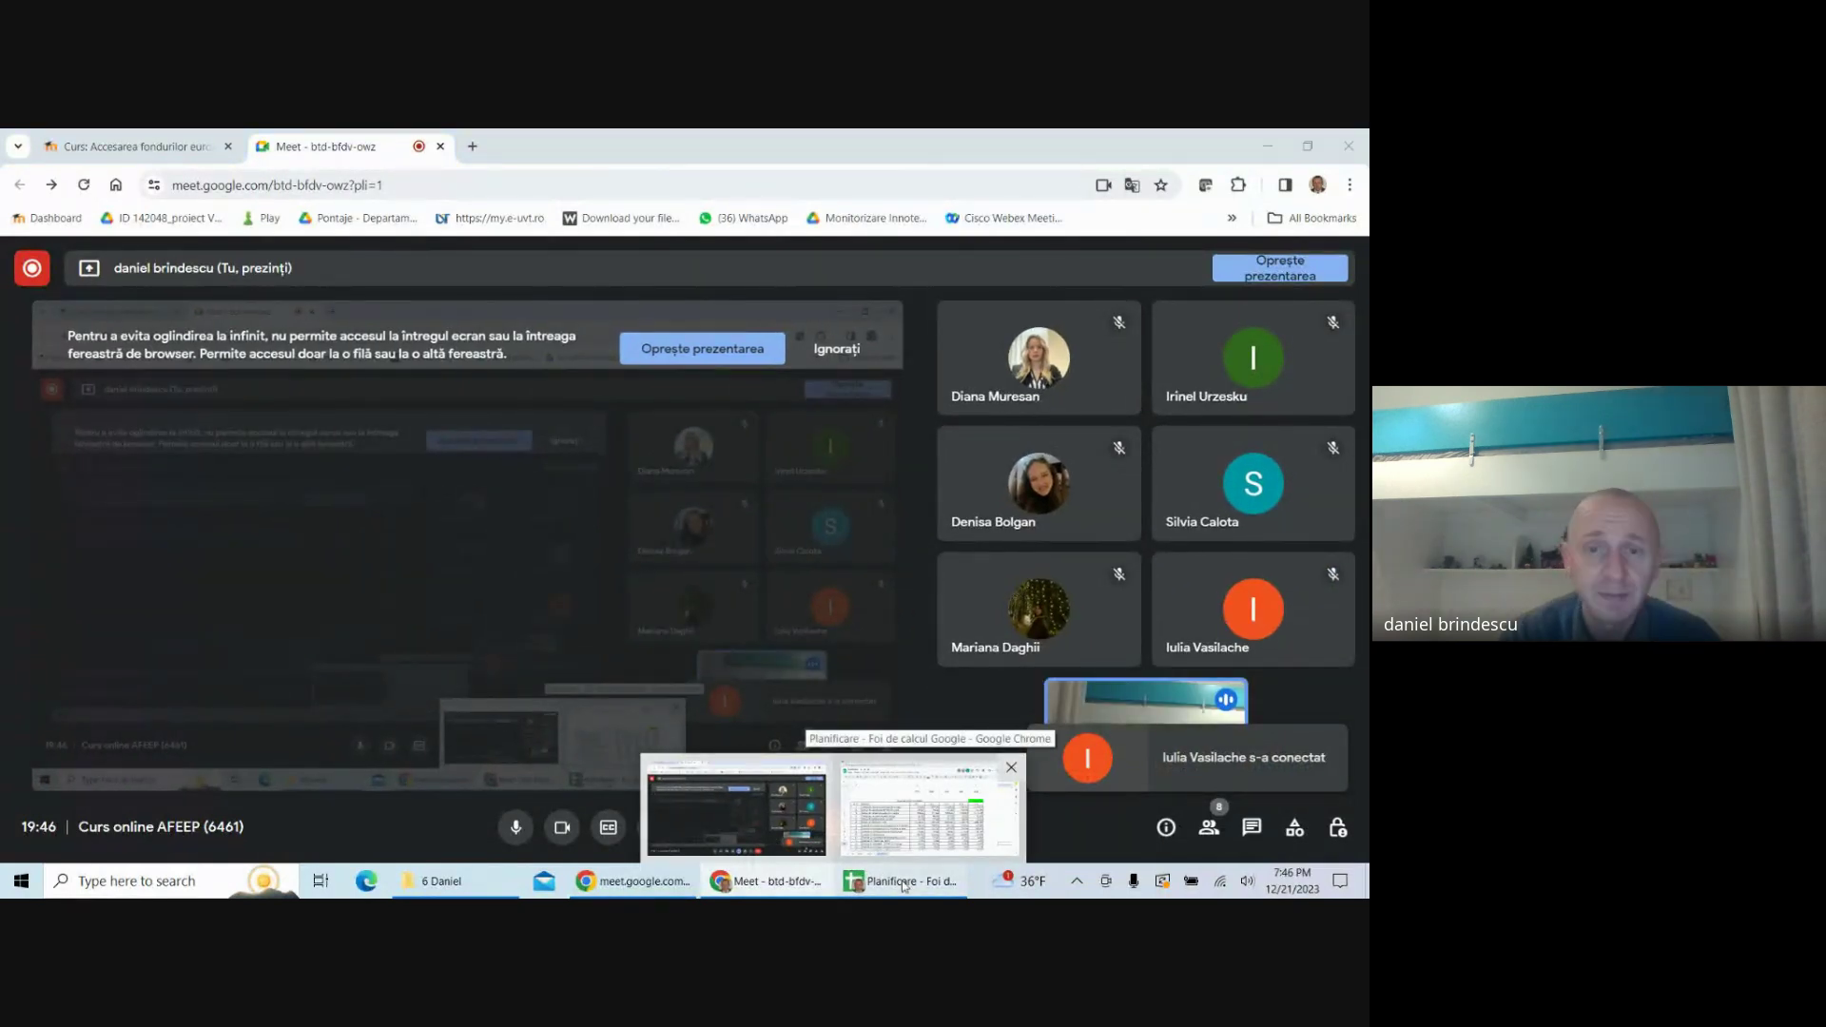
click(903, 884)
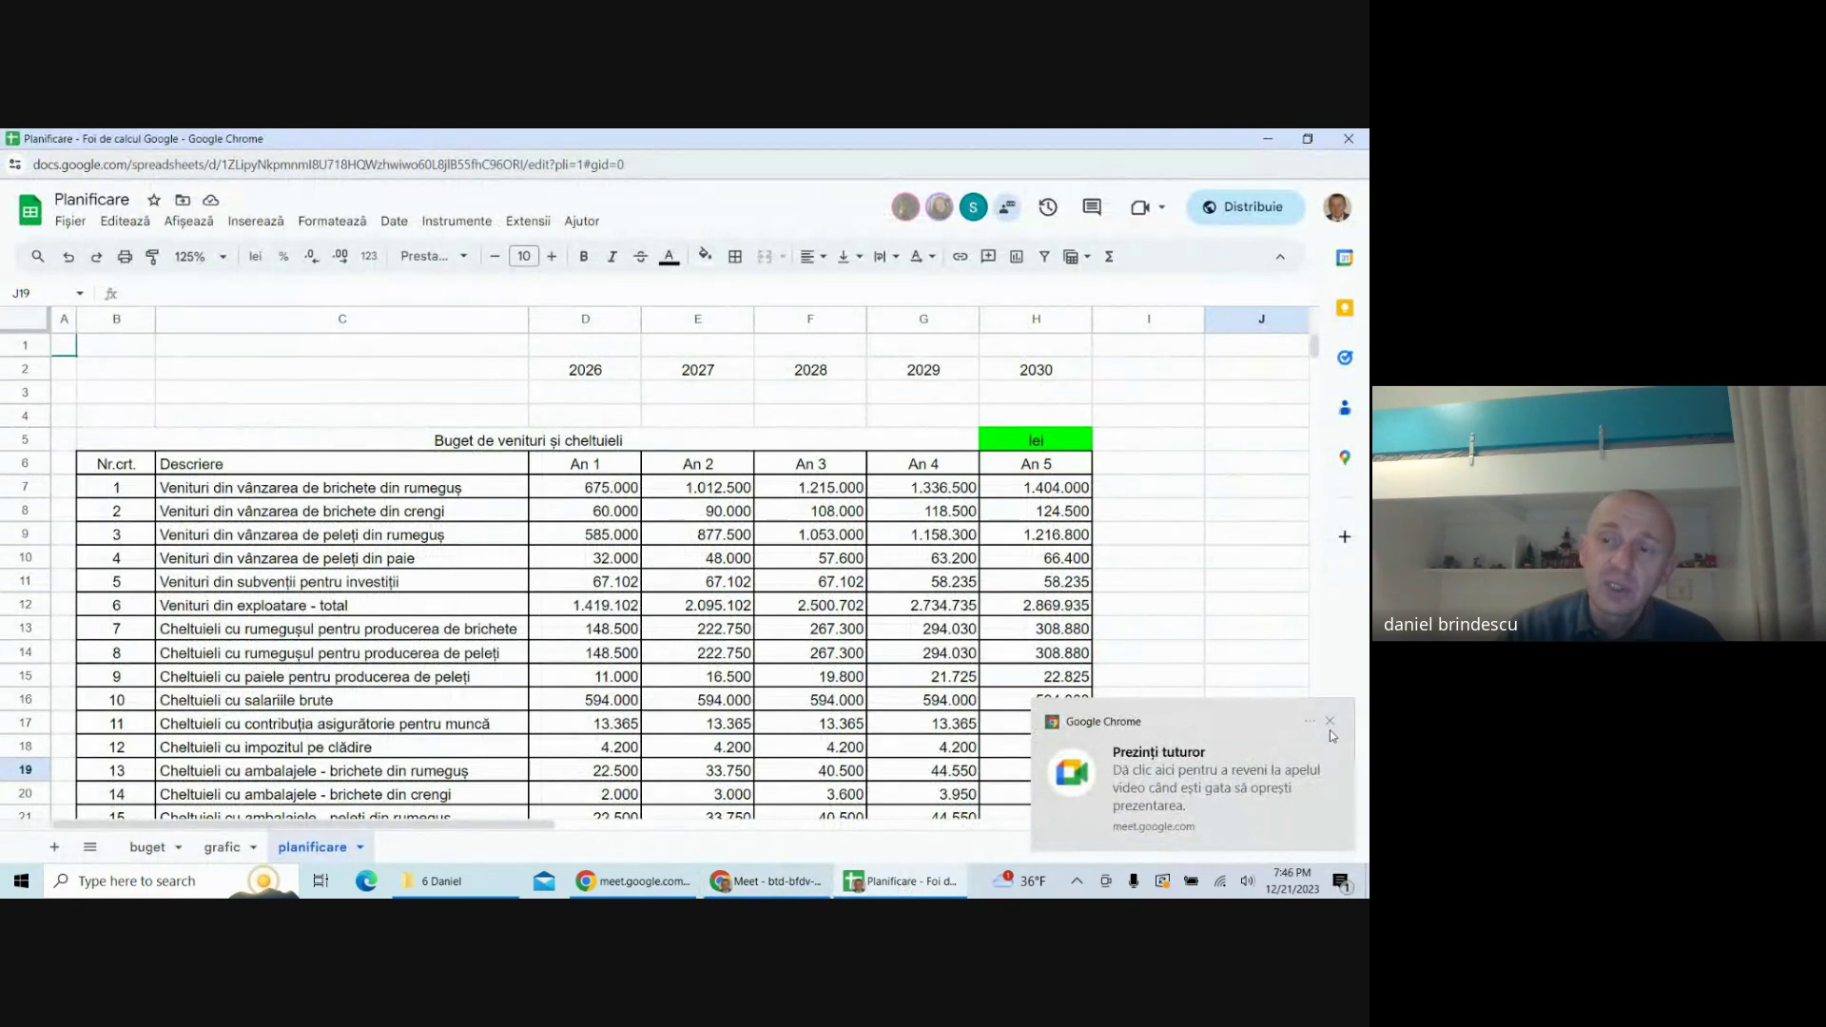
click(1330, 723)
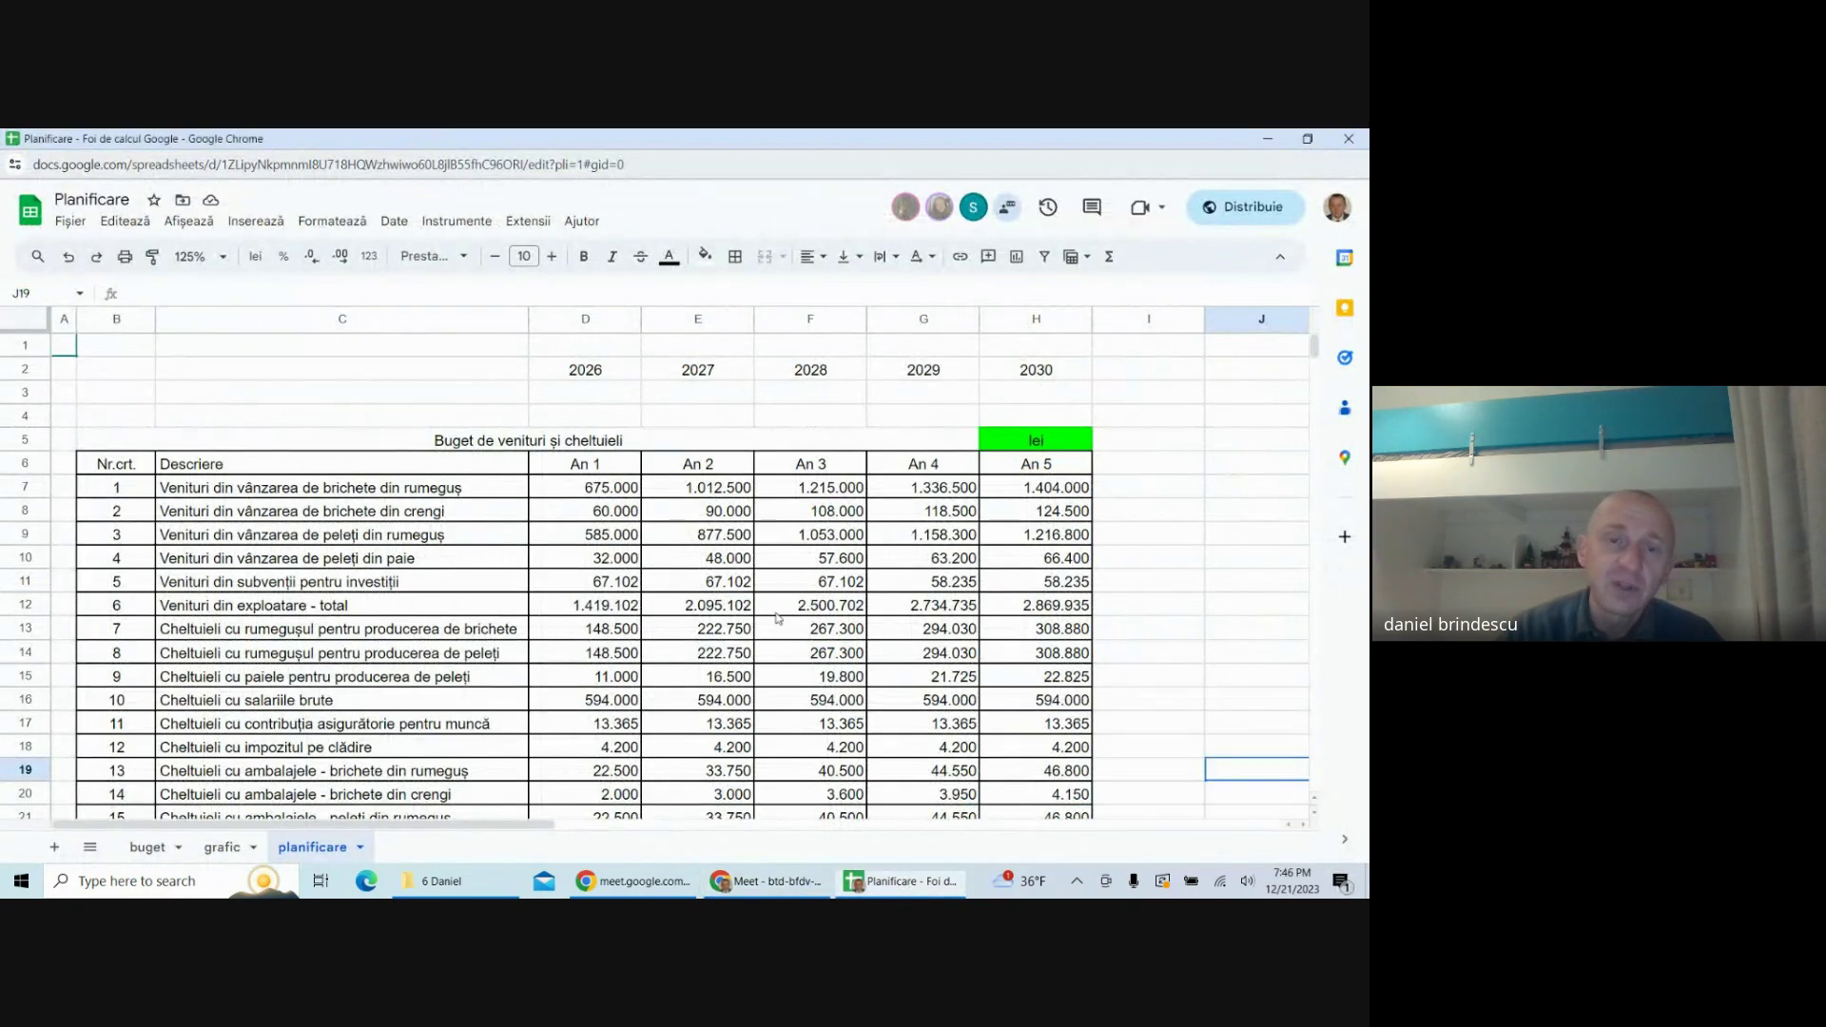
- Link the cash-flow table's An 1 value for brichete din rumeguș in D41 to budget cell D7 and fill it across to H41
click(300, 493)
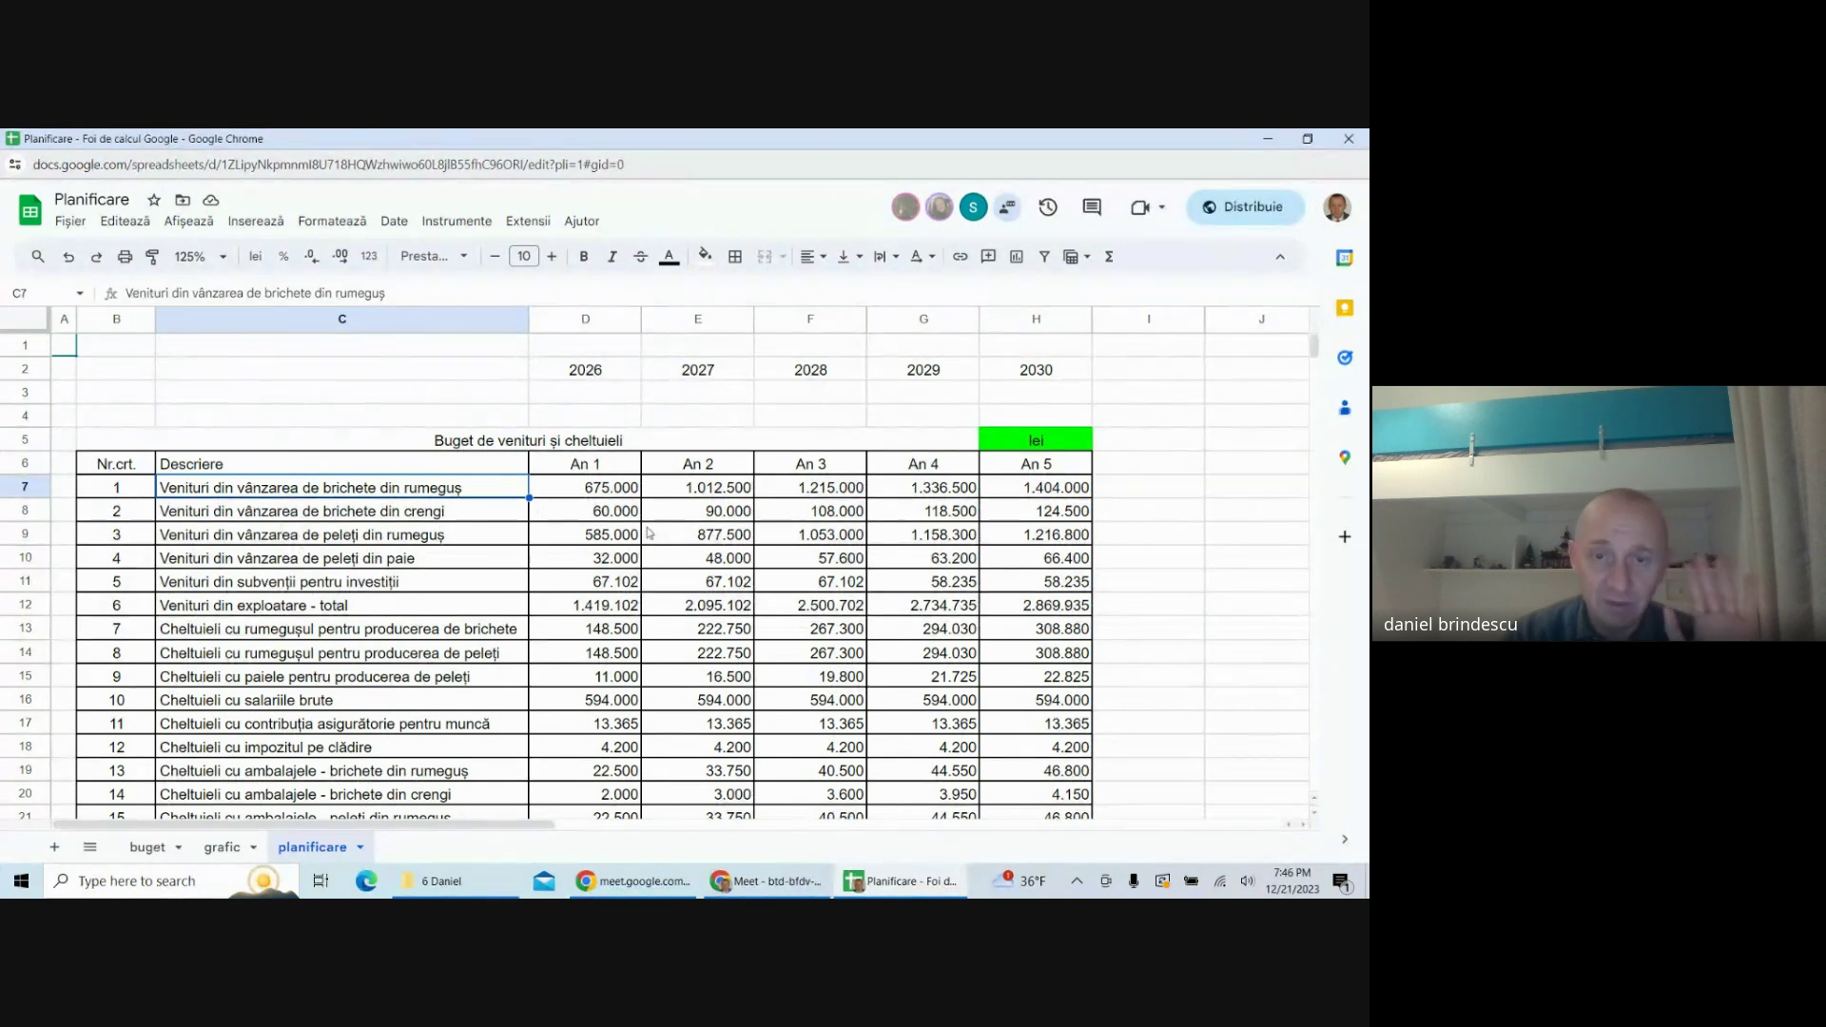
scroll(401, 564, down, 10)
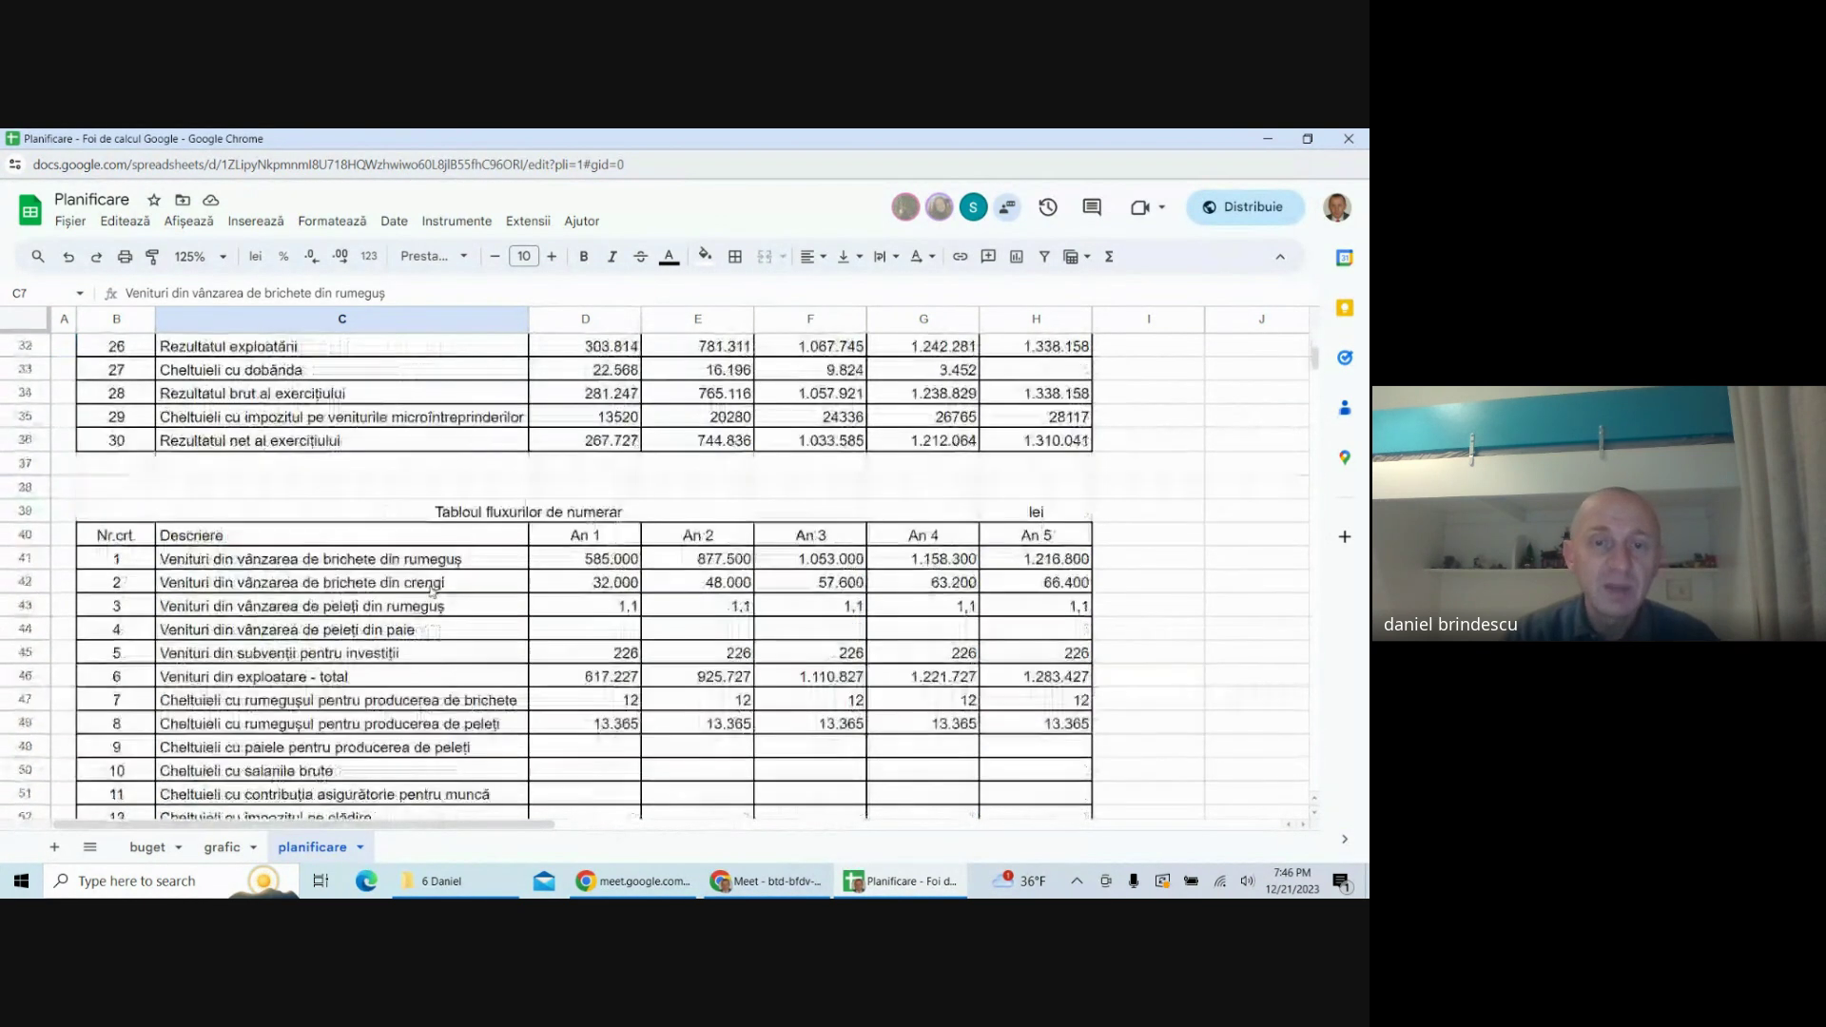
scroll(461, 605, down, 1)
scroll(620, 540, up, 4)
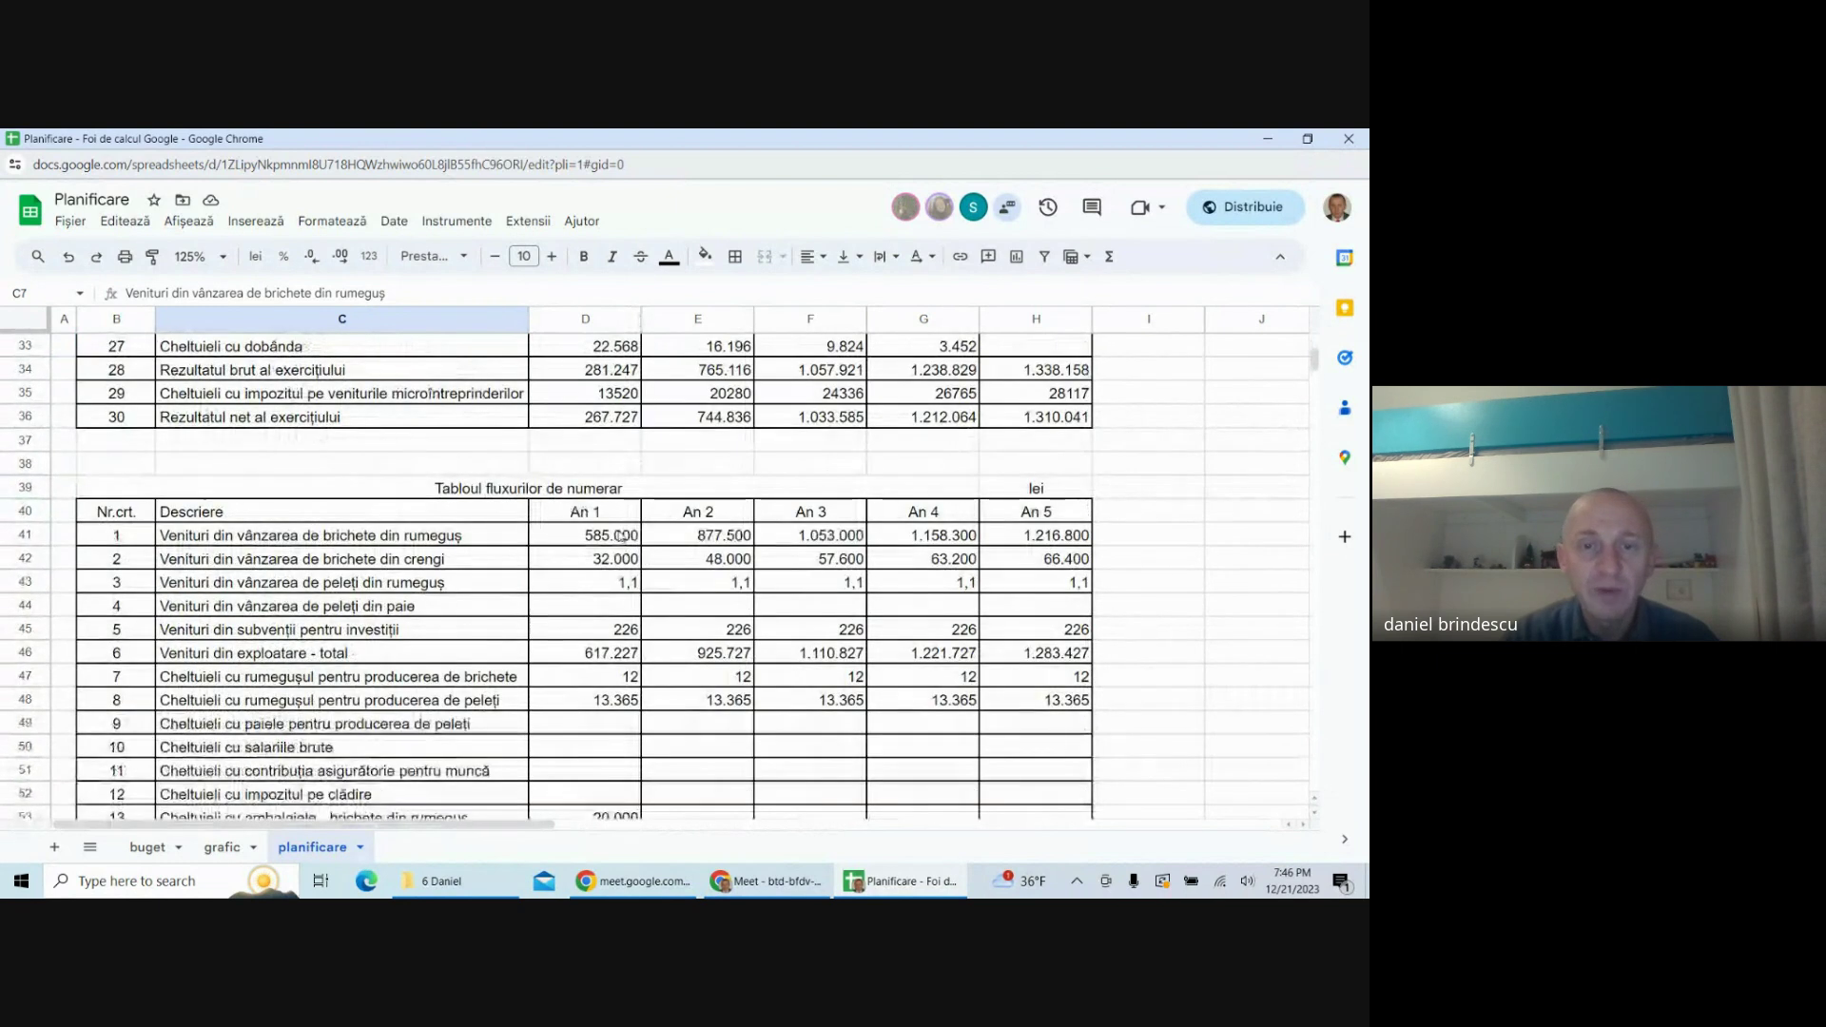
click(608, 537)
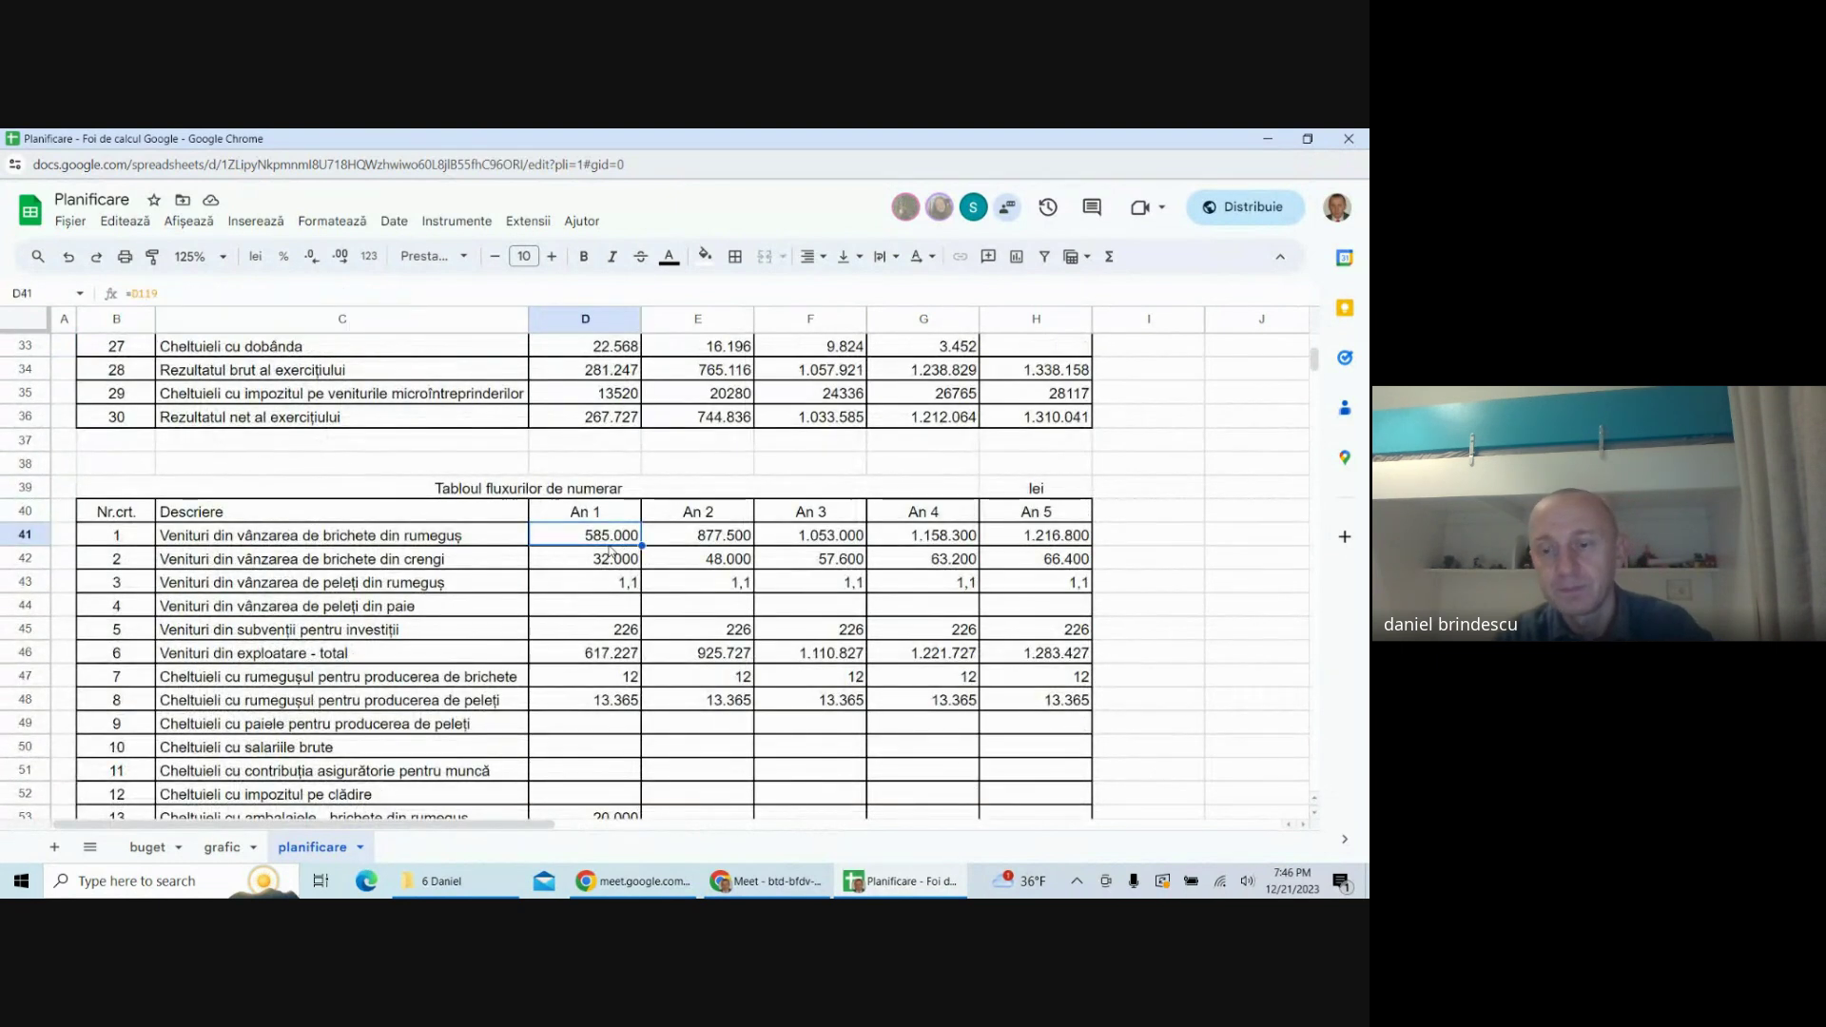
text(=)
scroll(628, 562, up, 8)
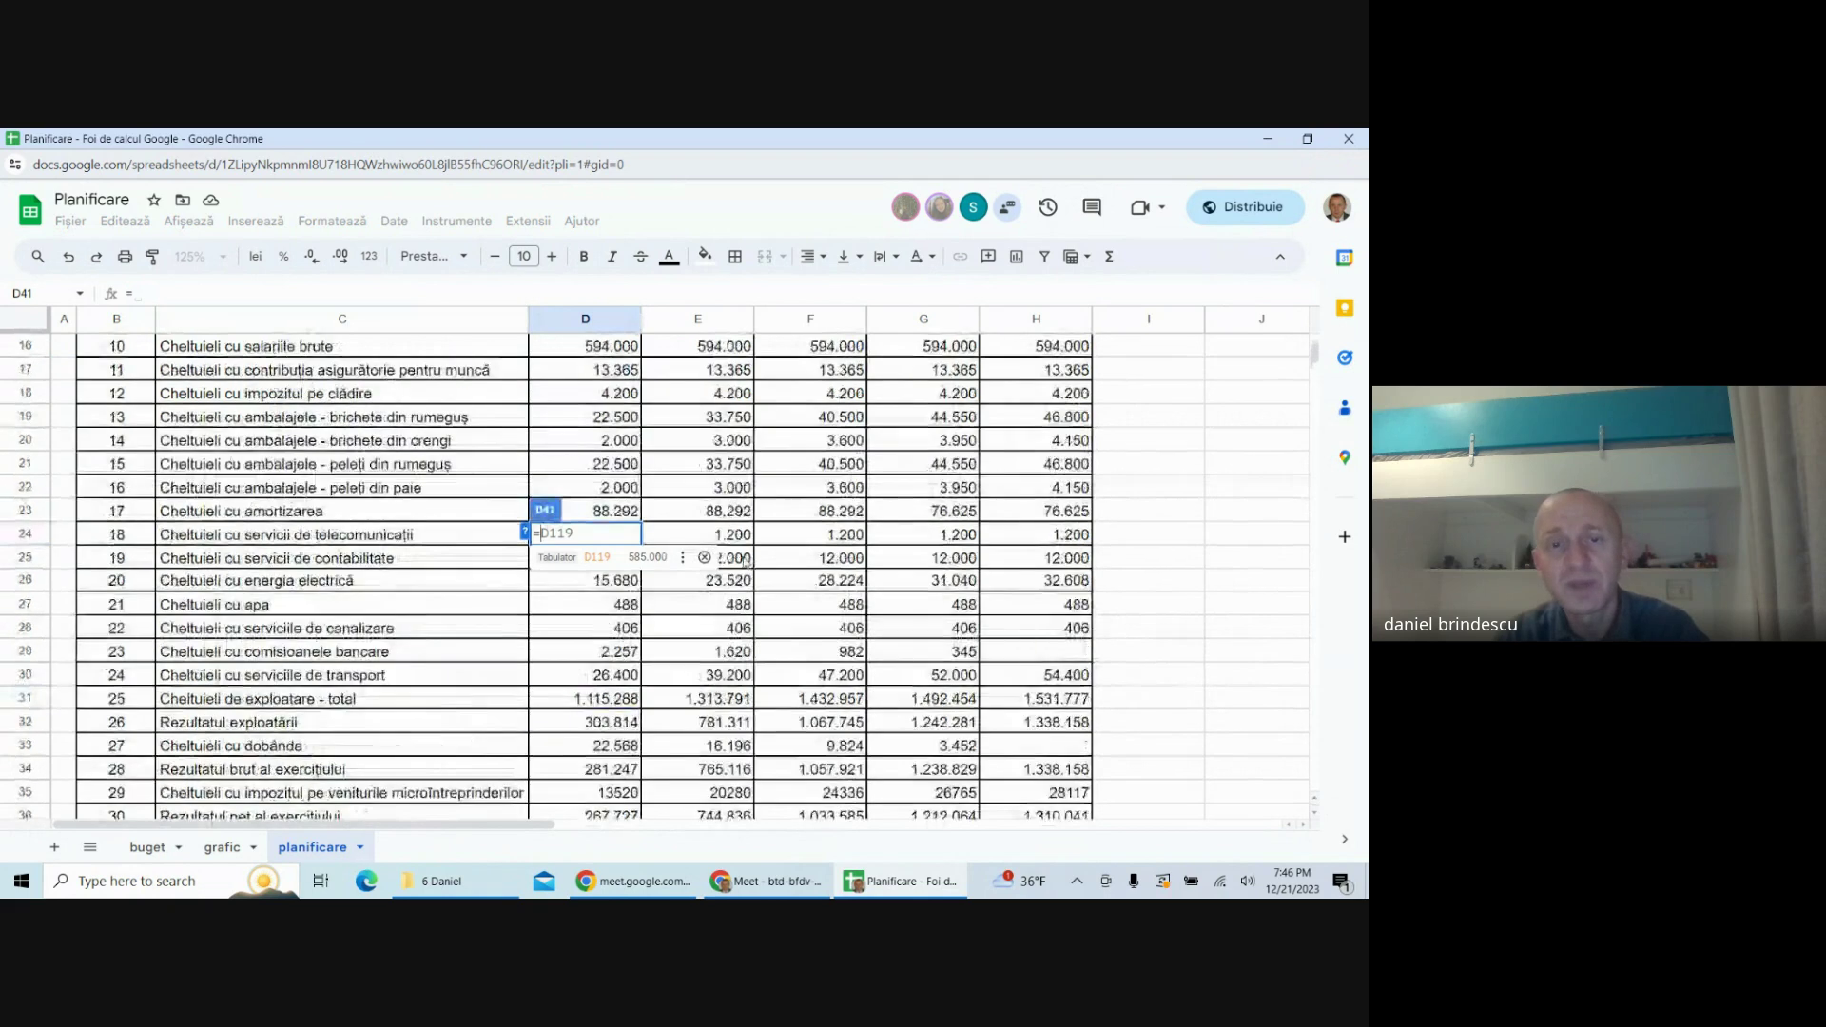
click(633, 468)
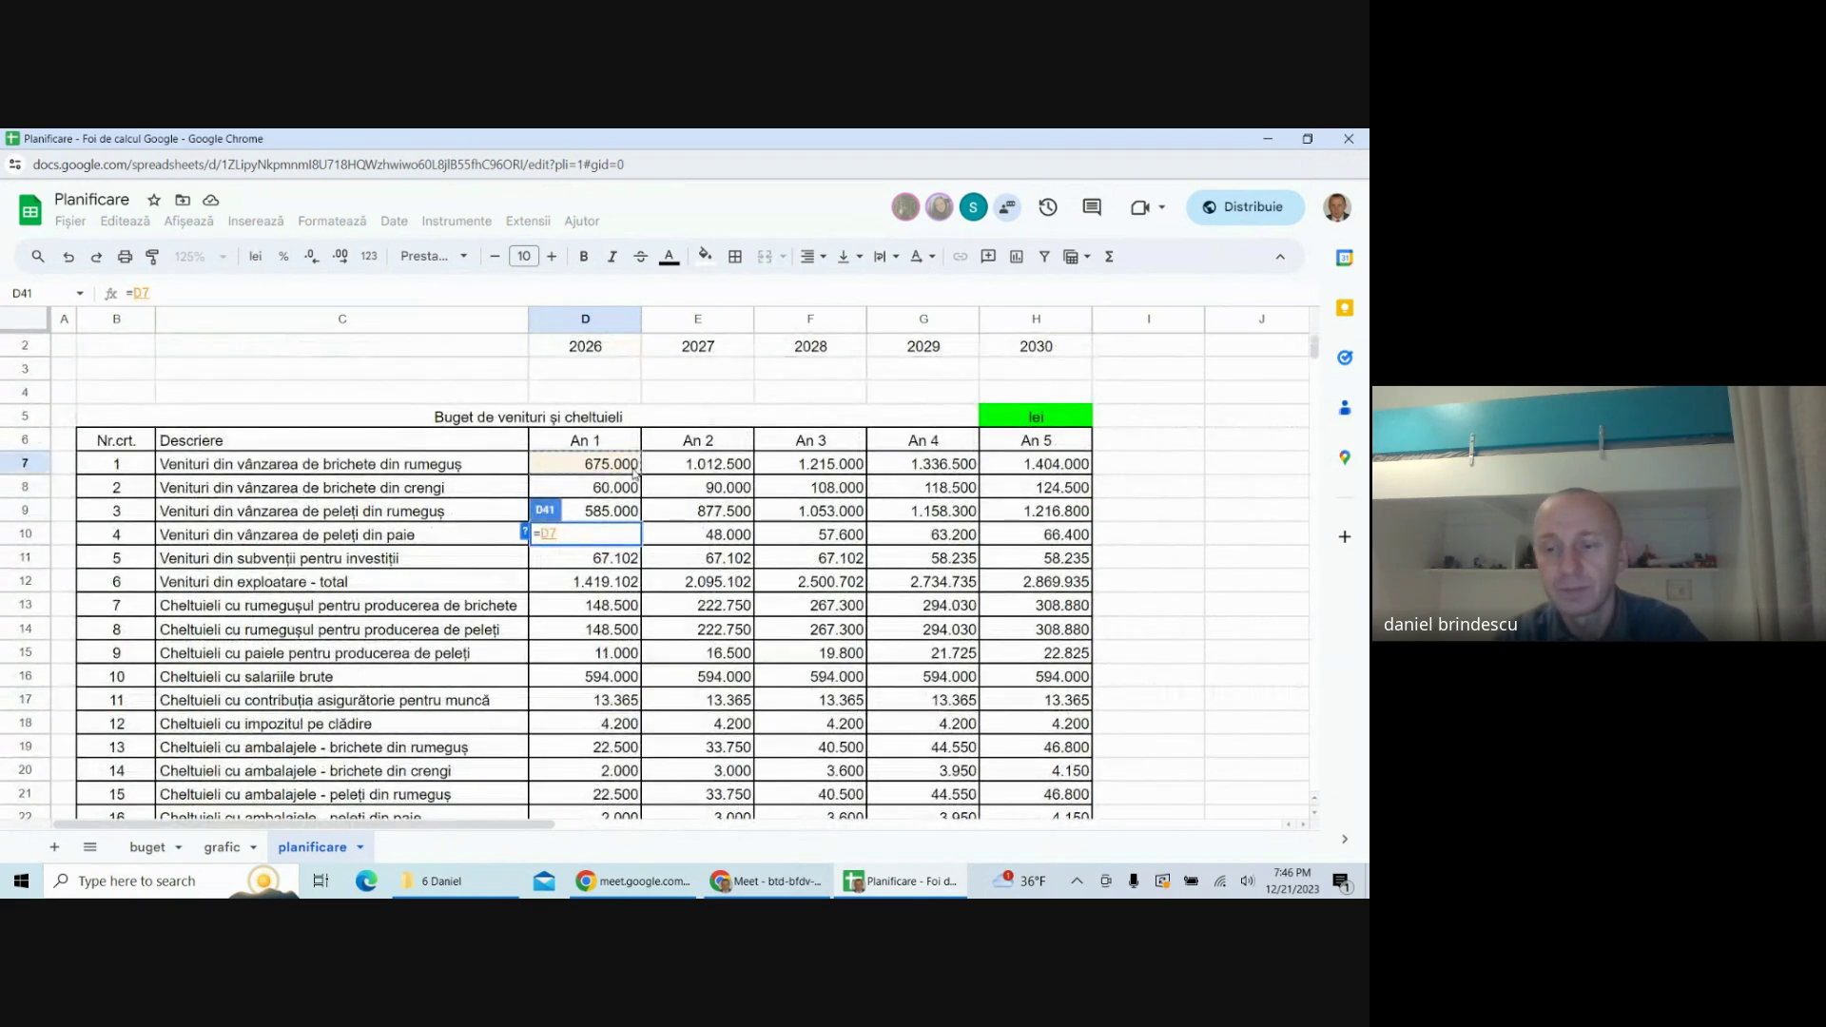
scroll(633, 472, down, 8)
key(Return)
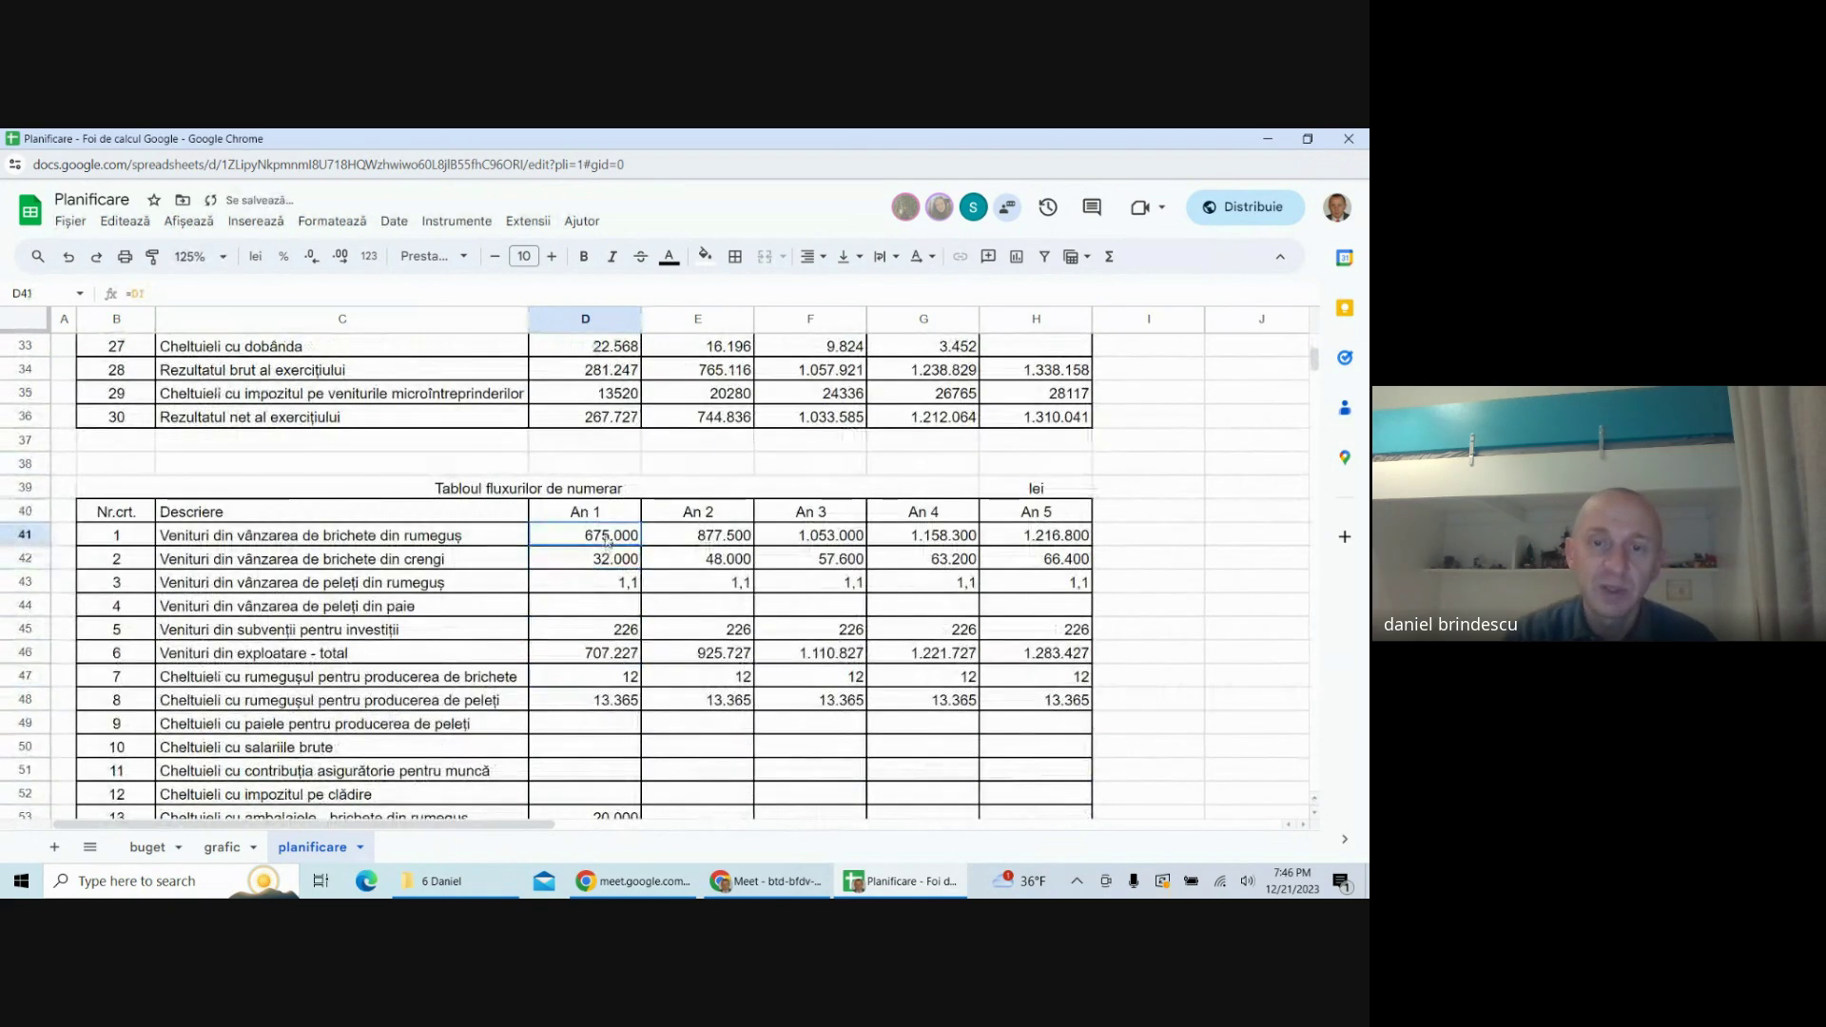
drag(642, 546, 1044, 538)
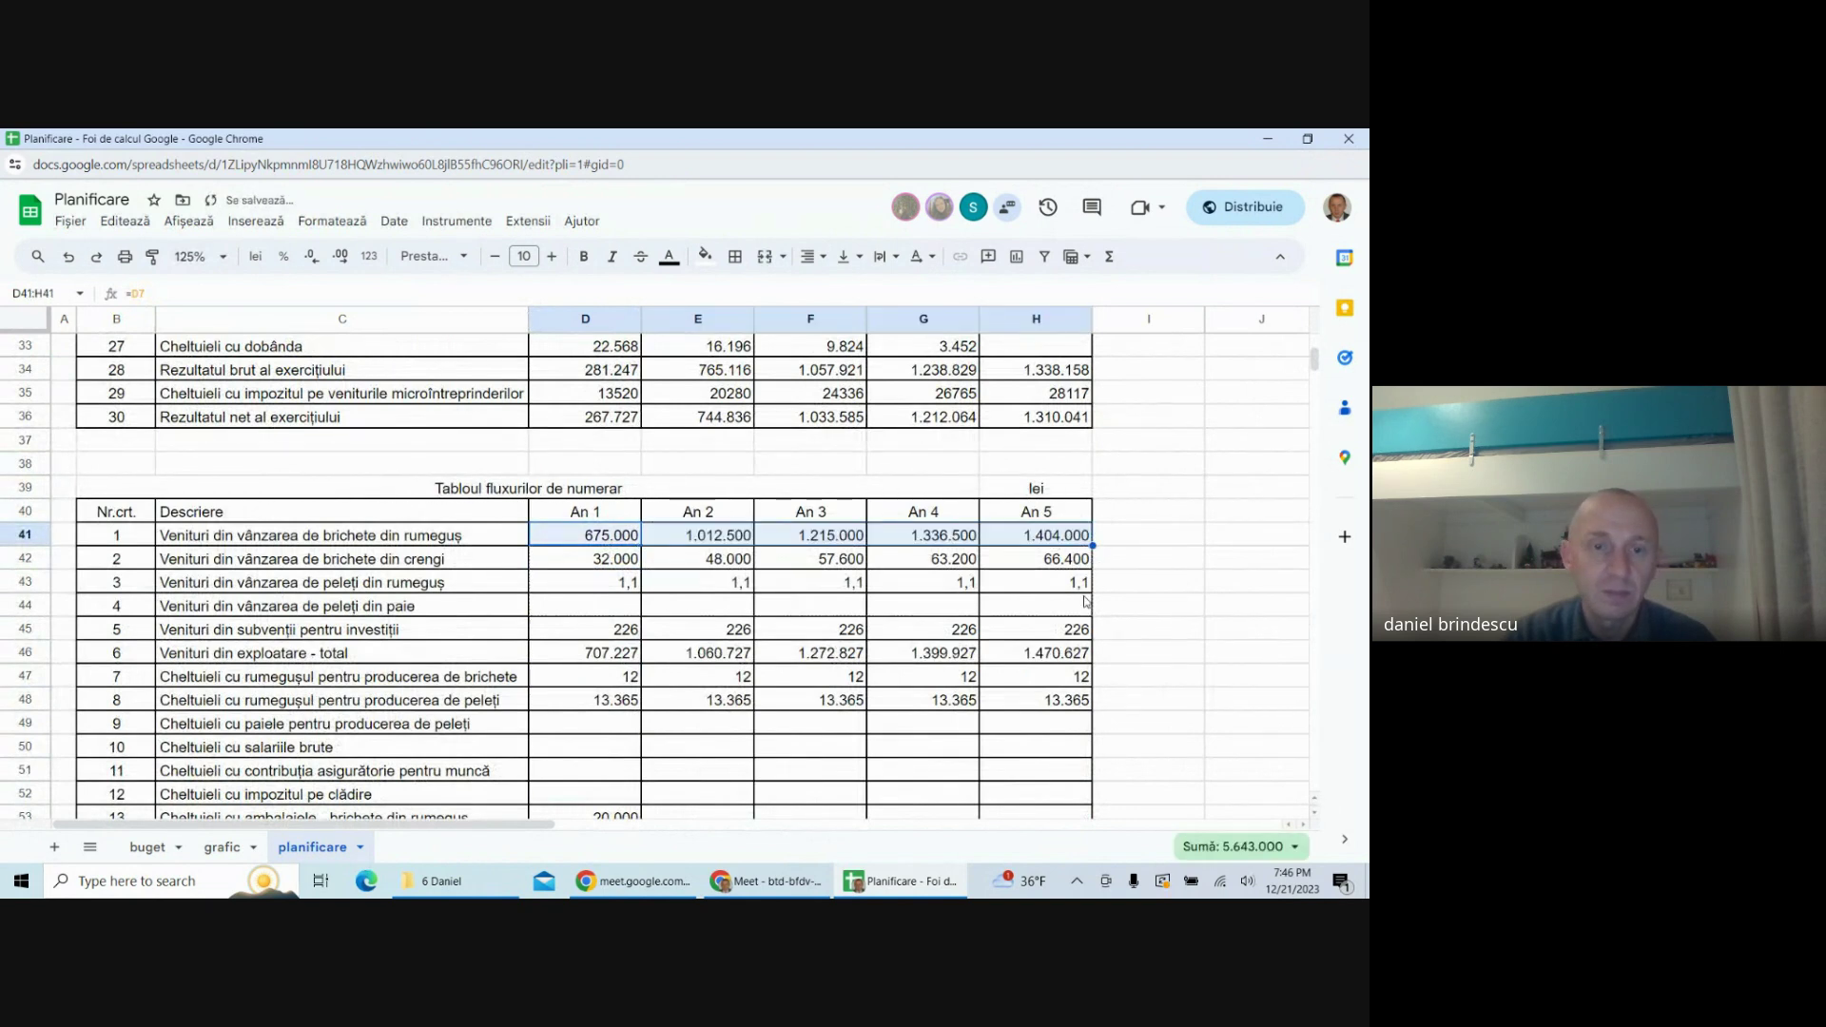
drag(1085, 601, 1085, 658)
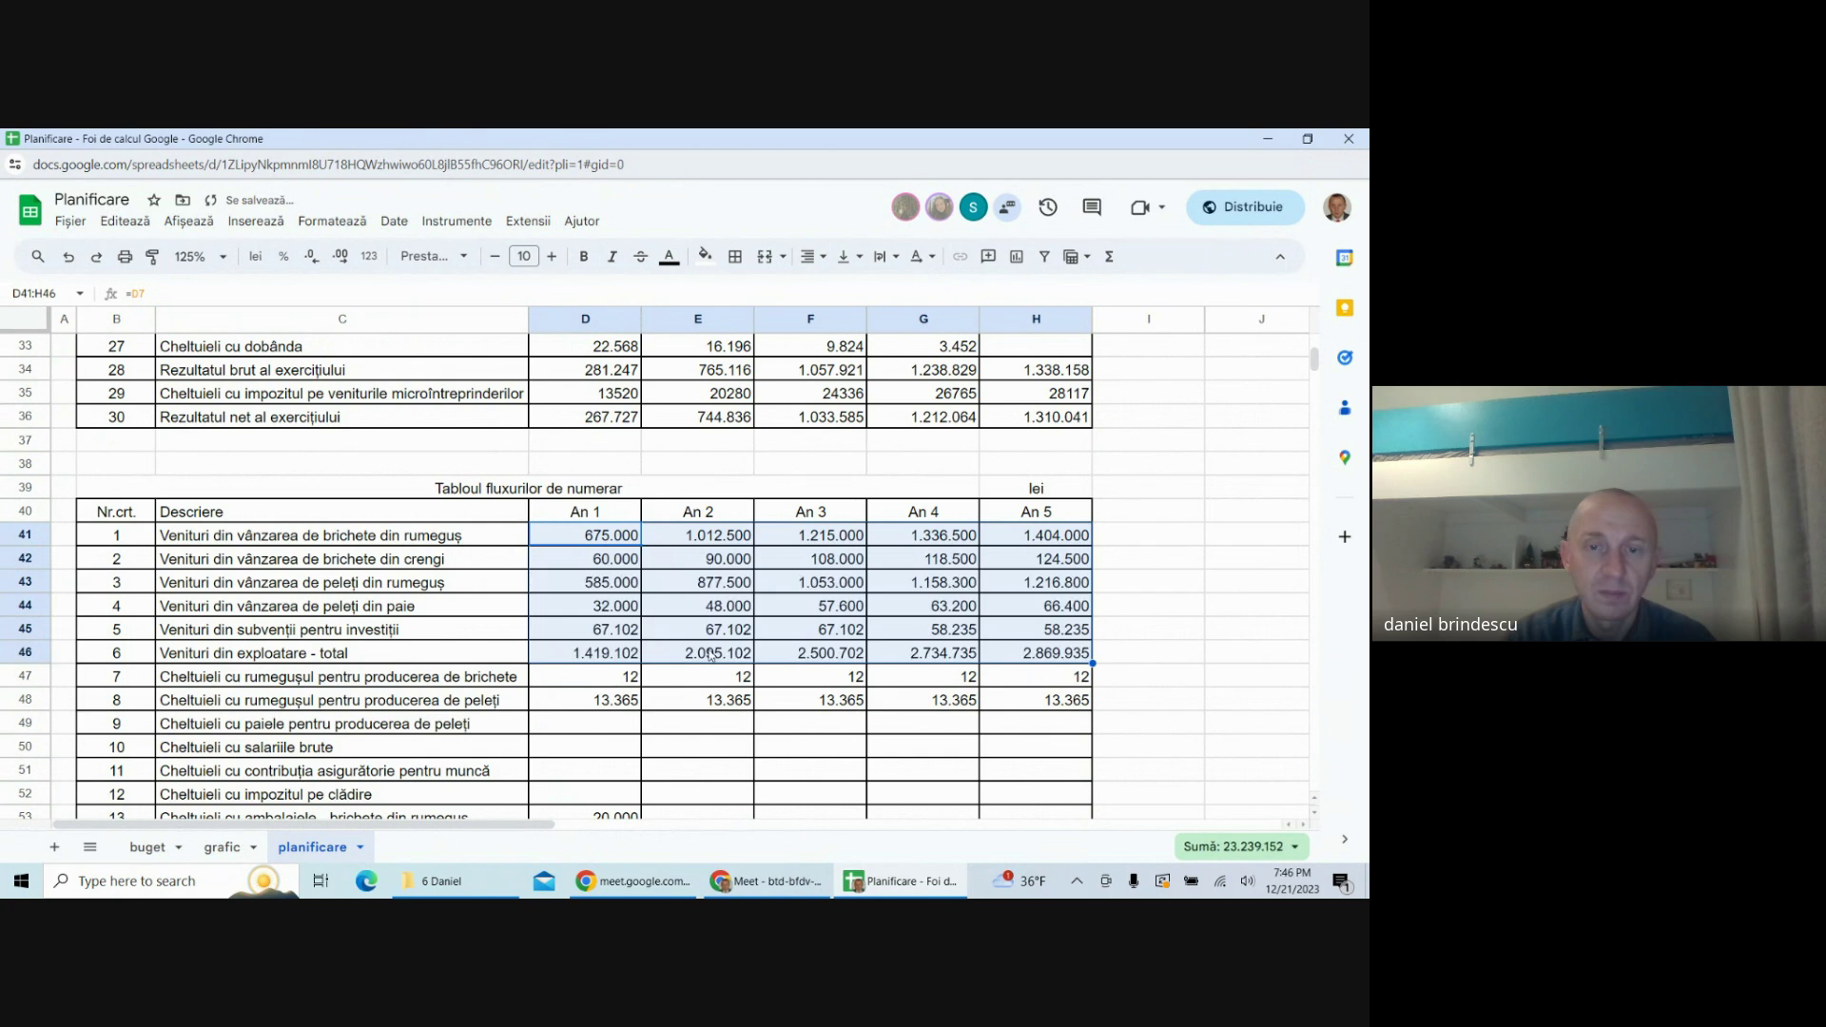
double_click(594, 656)
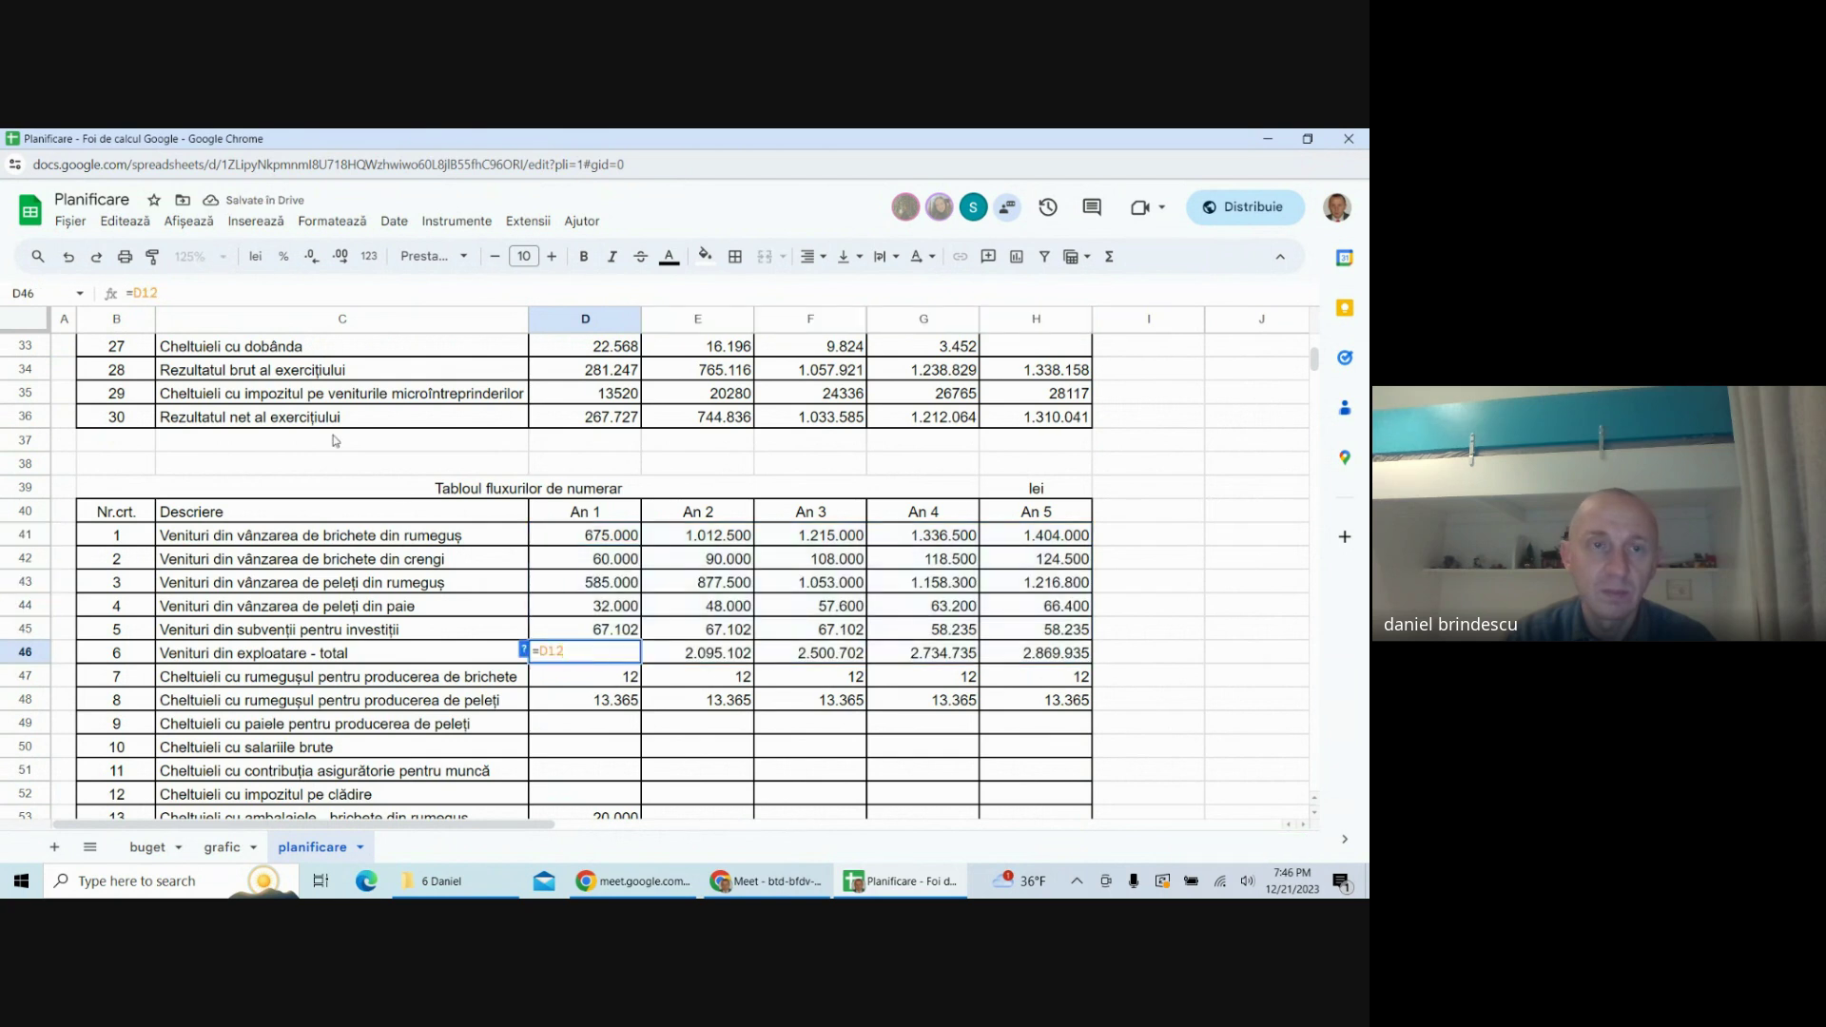
click(70, 257)
click(70, 257)
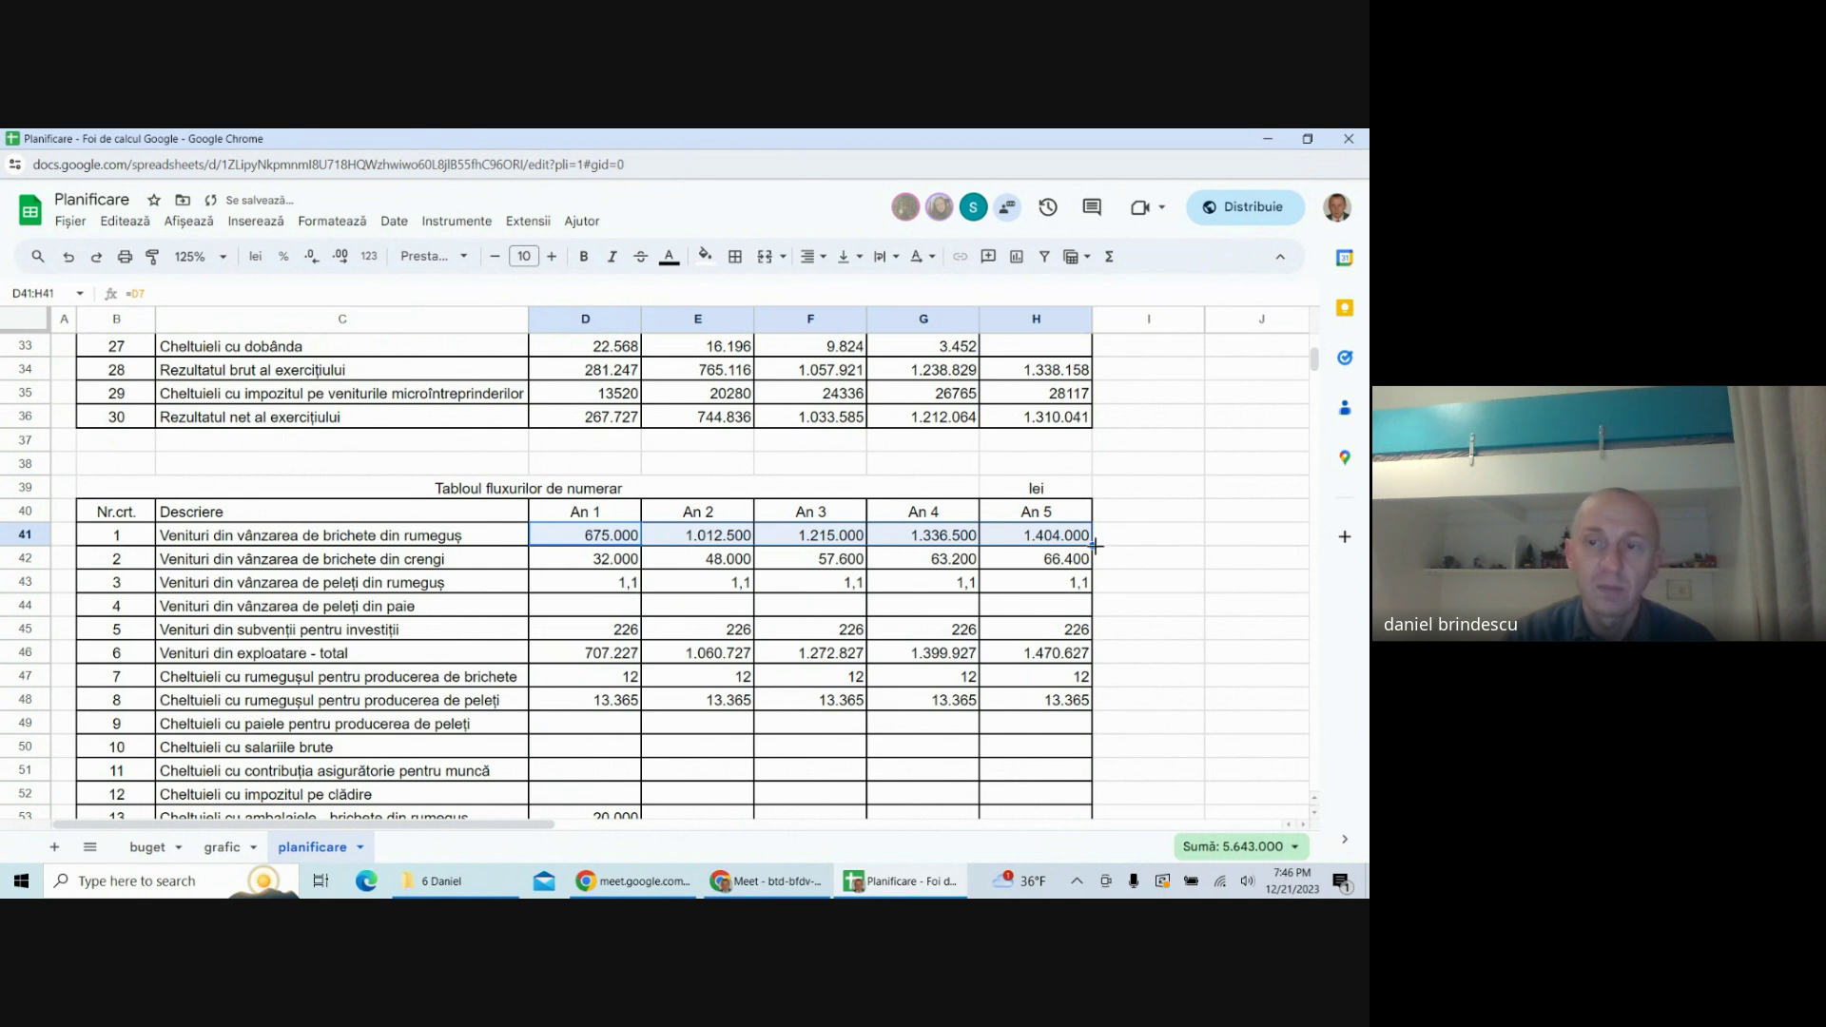
- Fill the D41:H41 budget links down to row 45, and copy D45:H45 into the expense rows 47 to 64
drag(1094, 546, 1090, 639)
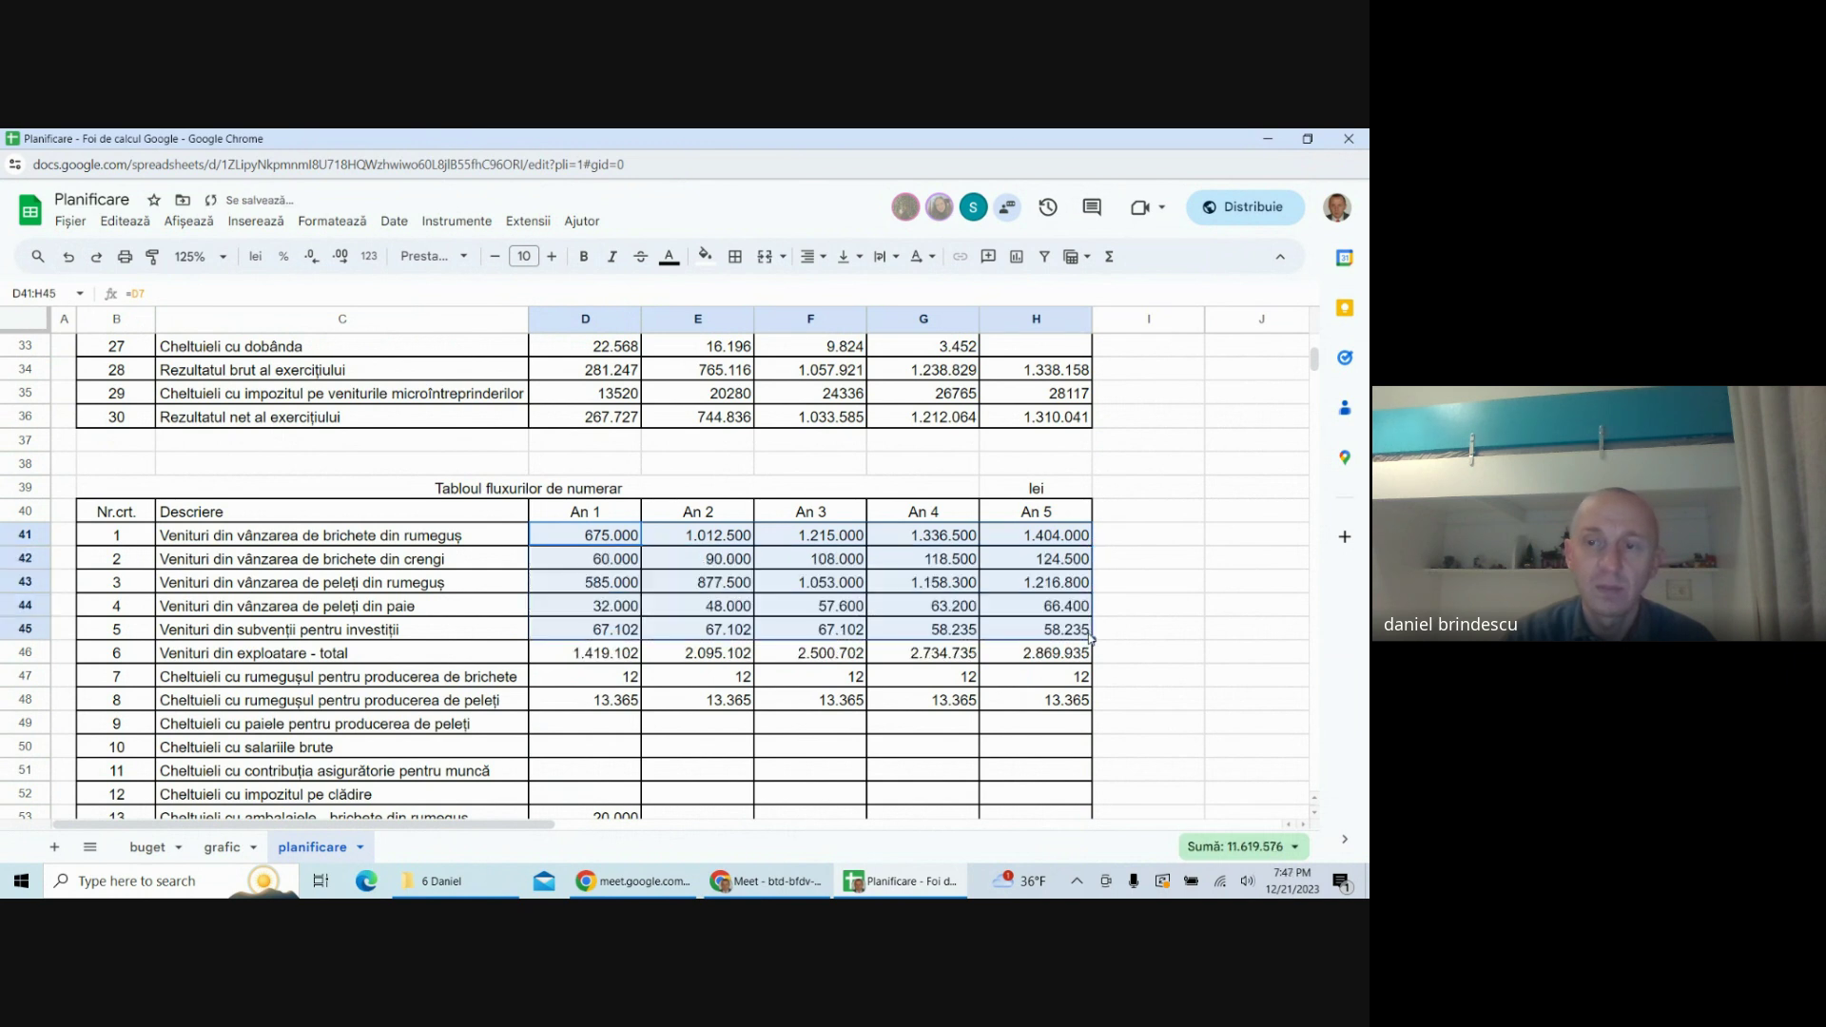
drag(626, 638, 1012, 638)
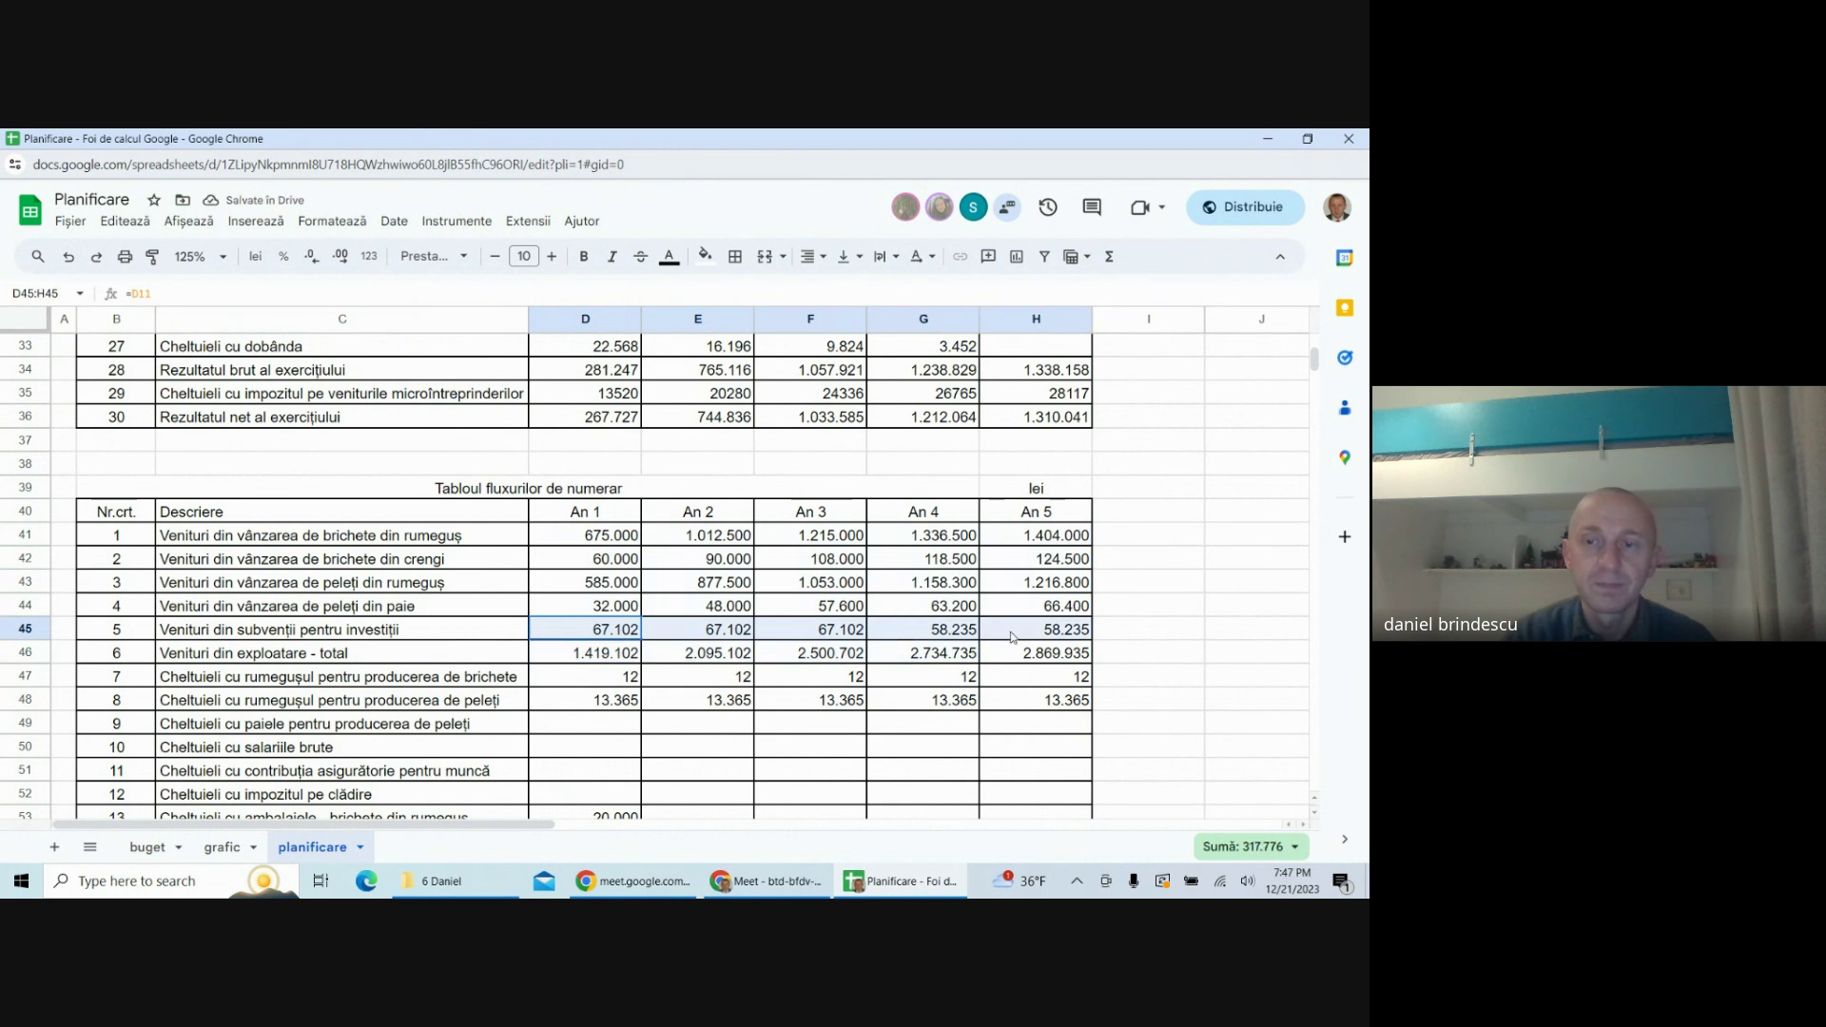
key(ctrl+c)
scroll(597, 453, down, 3)
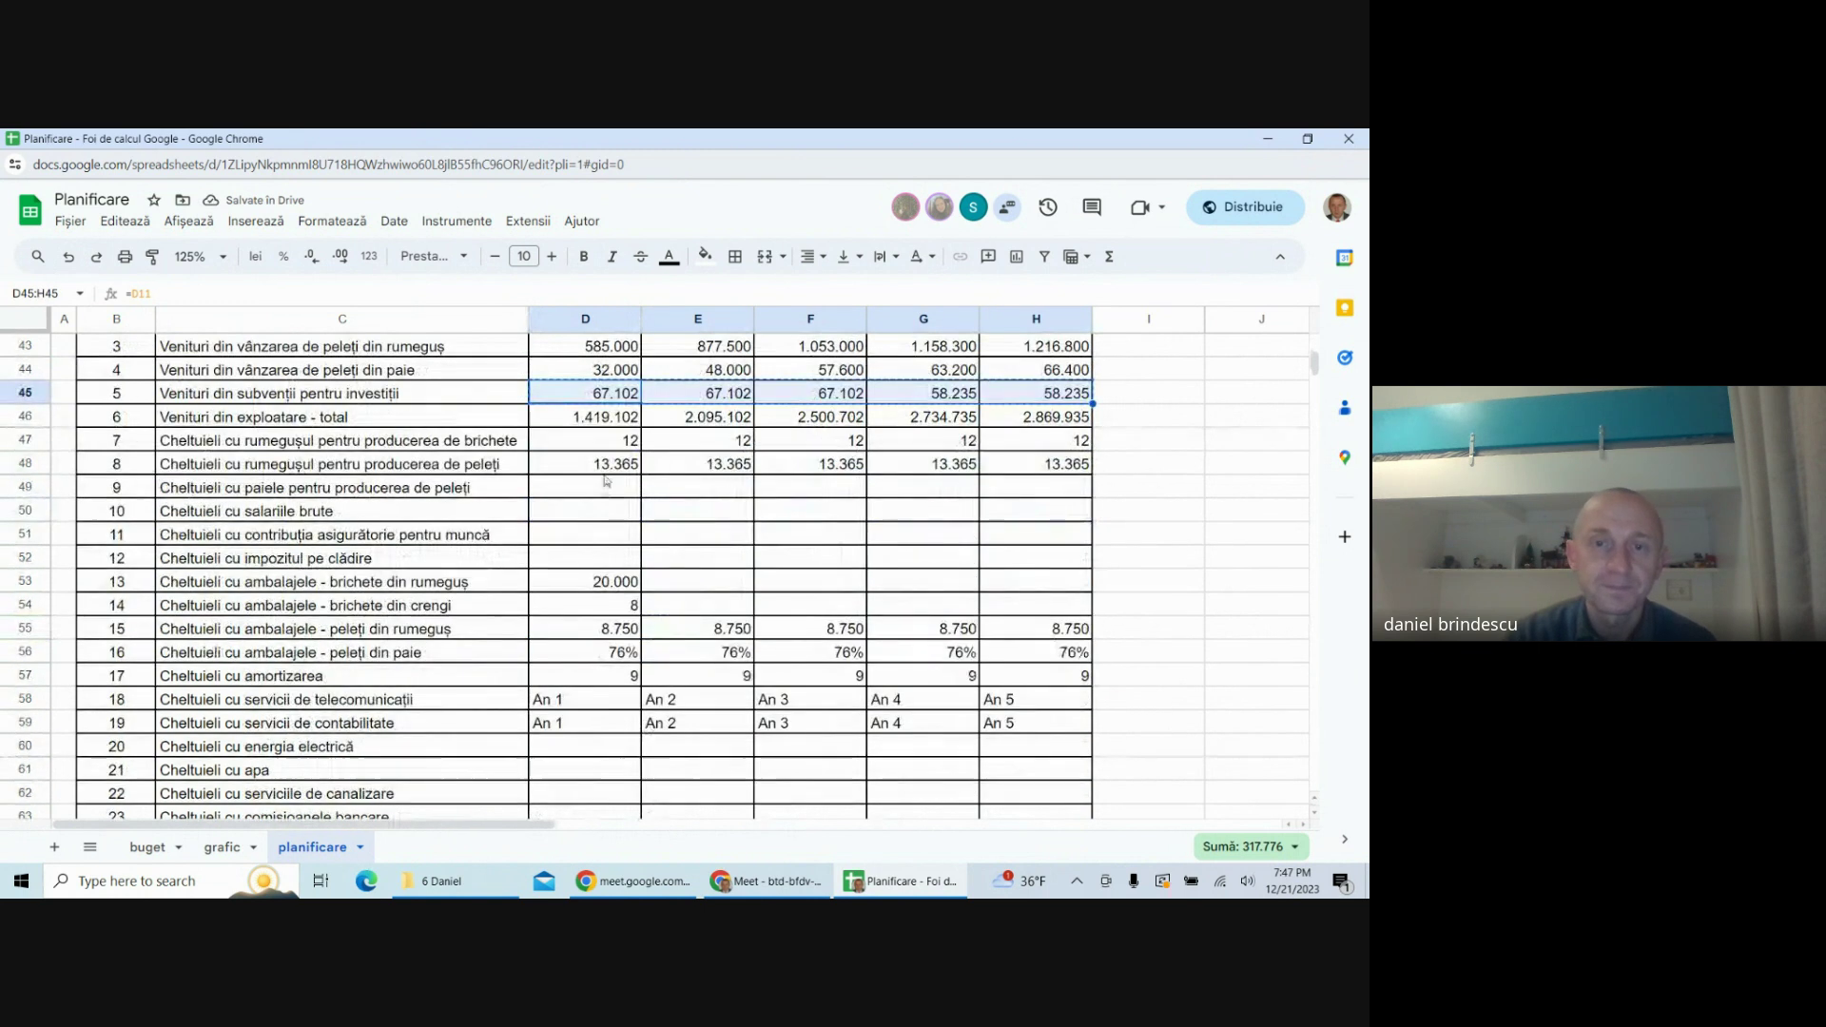
drag(590, 444, 590, 518)
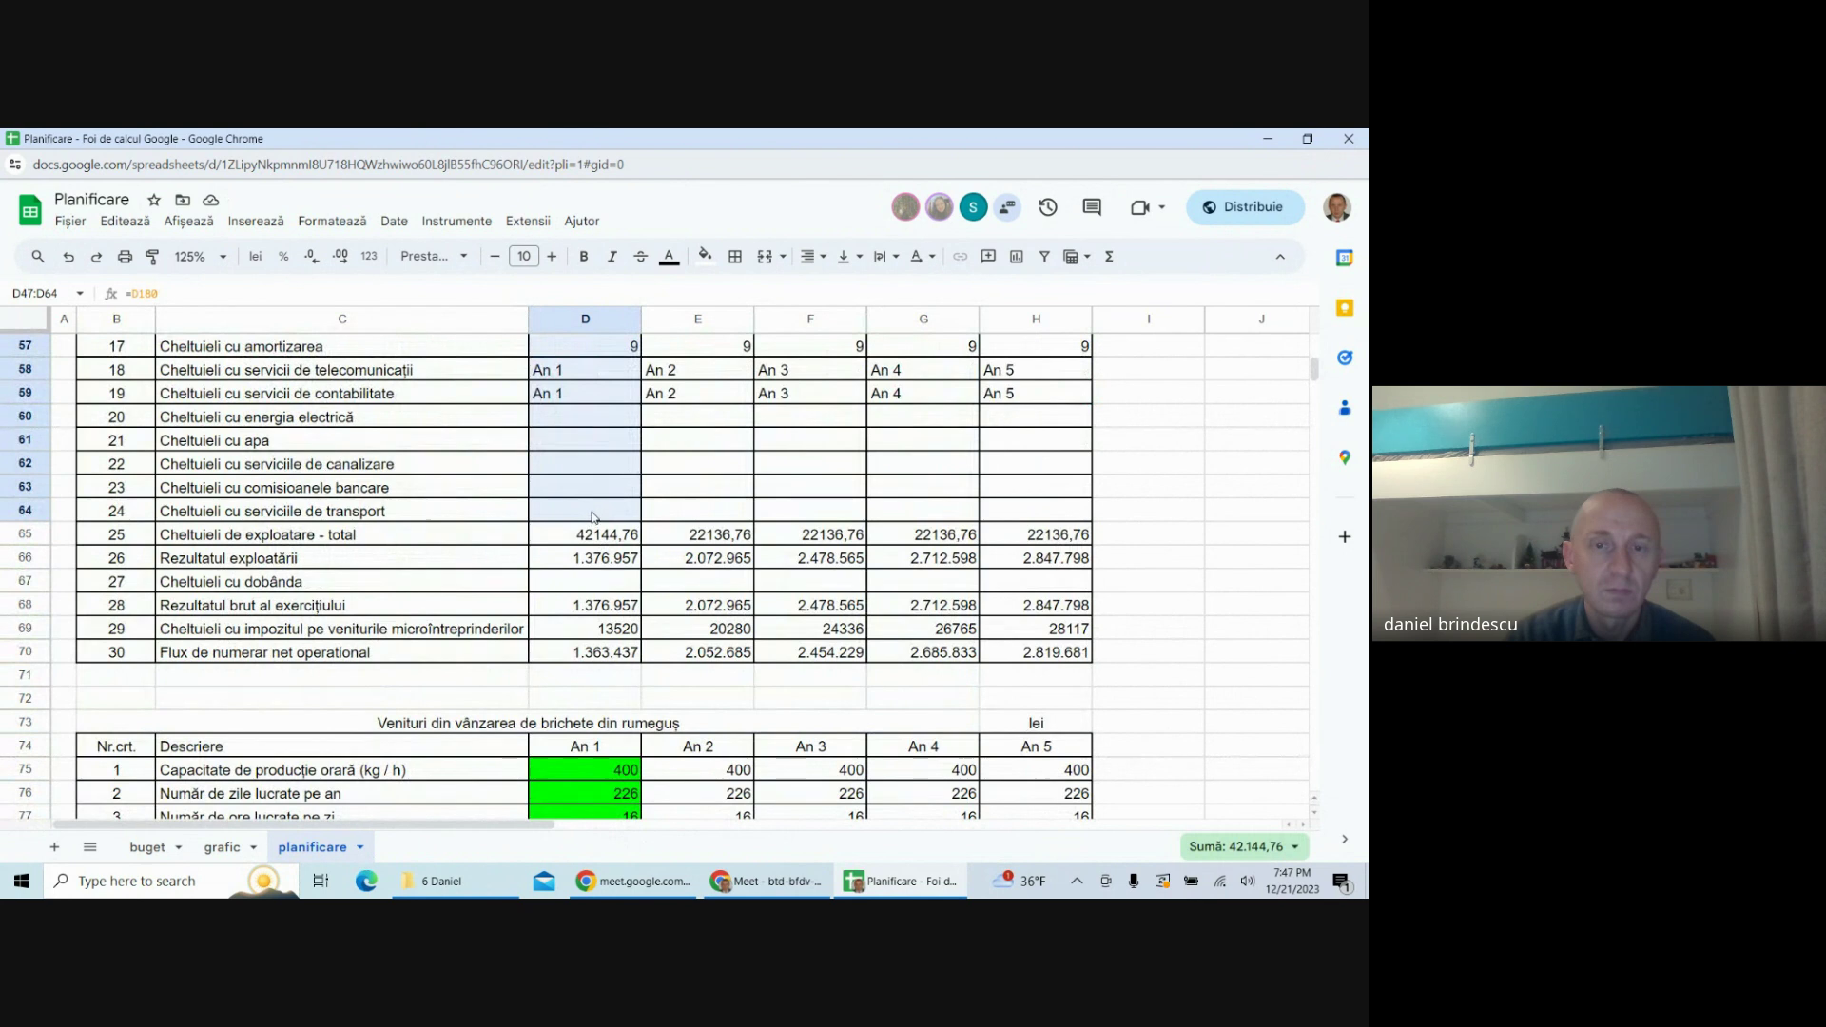
key(ctrl+v)
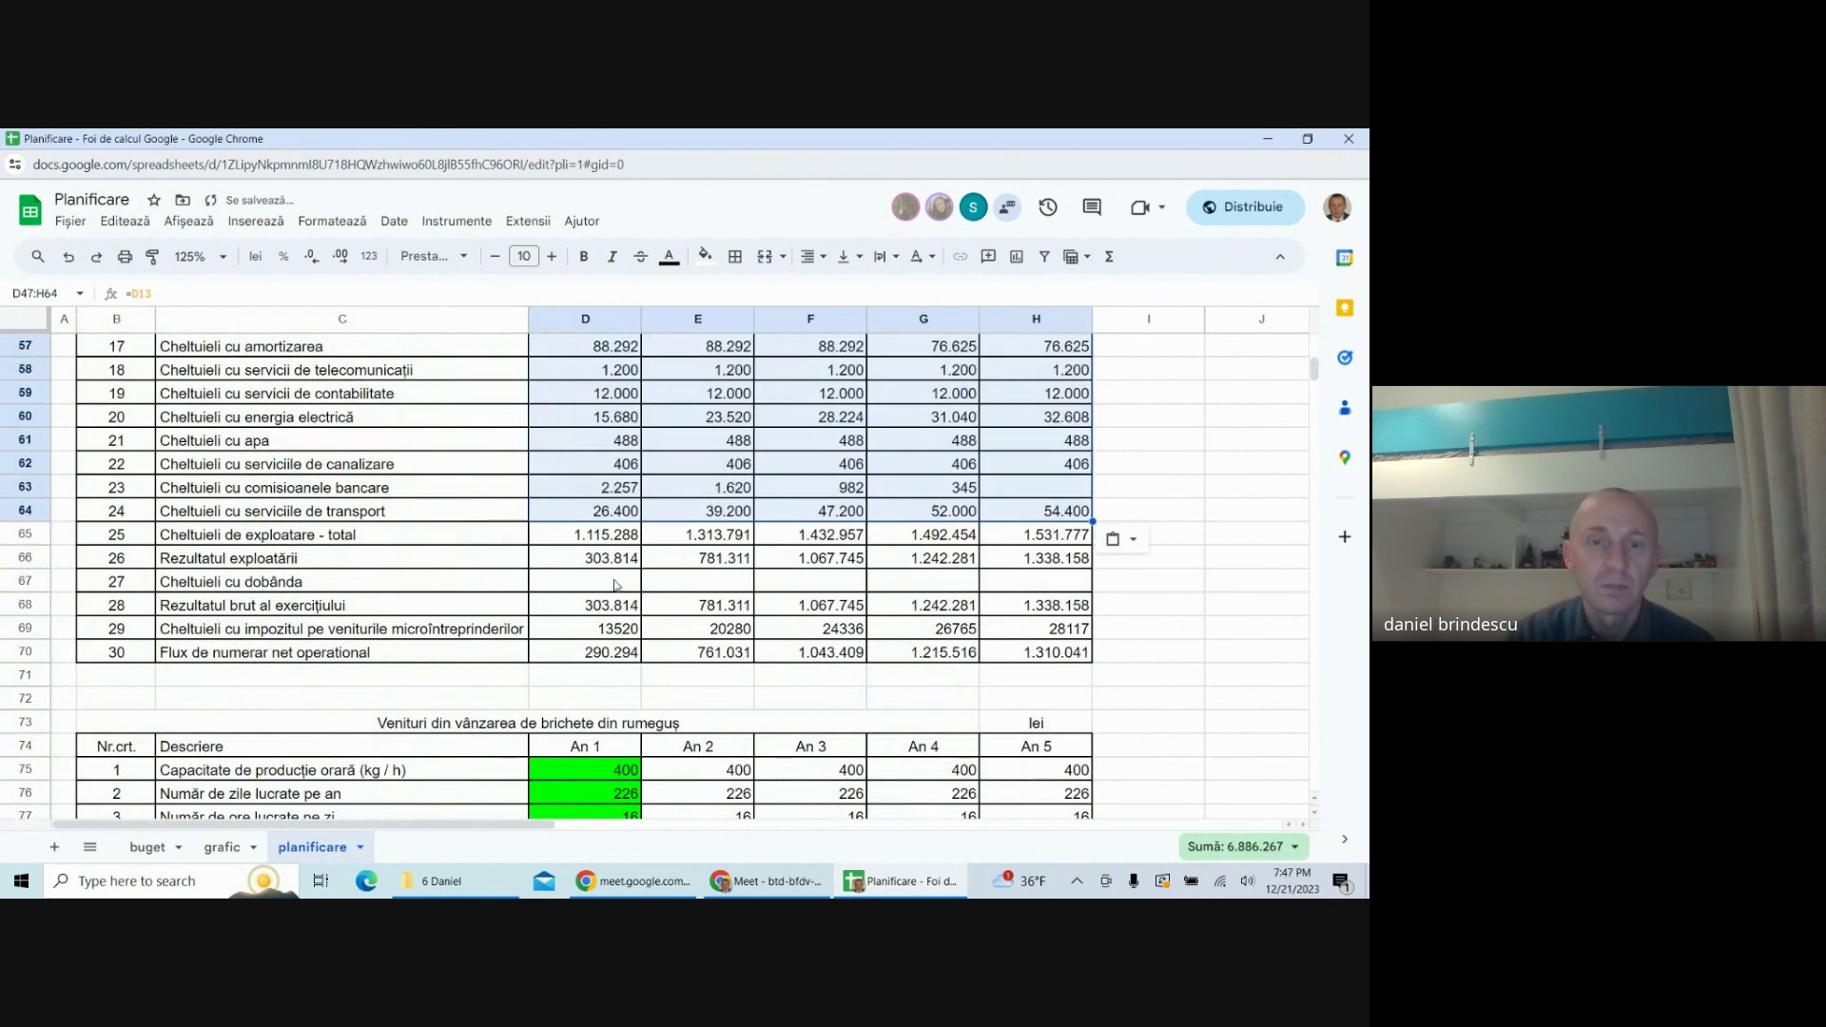
- Paste the copied budget links into the Cheltuieli cu dobânda row 67 and the microenterprise income tax row 69
click(588, 564)
click(589, 581)
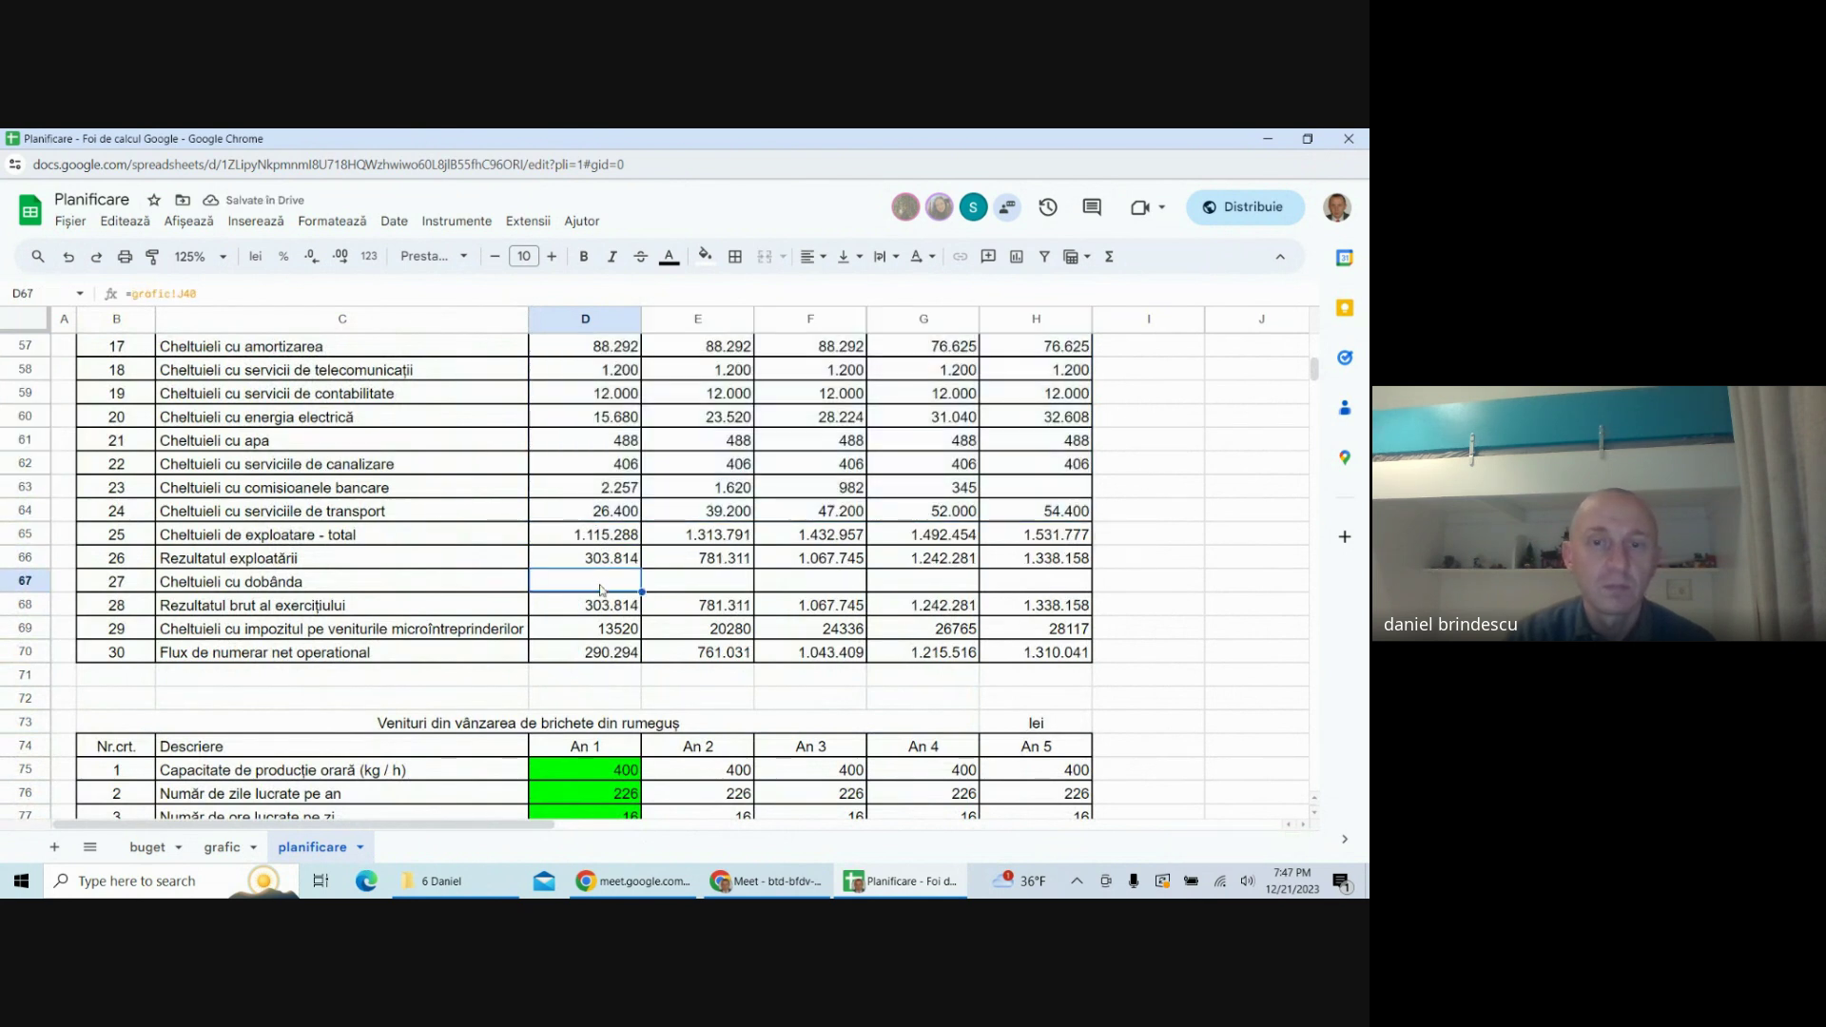
key(ctrl+v)
click(587, 606)
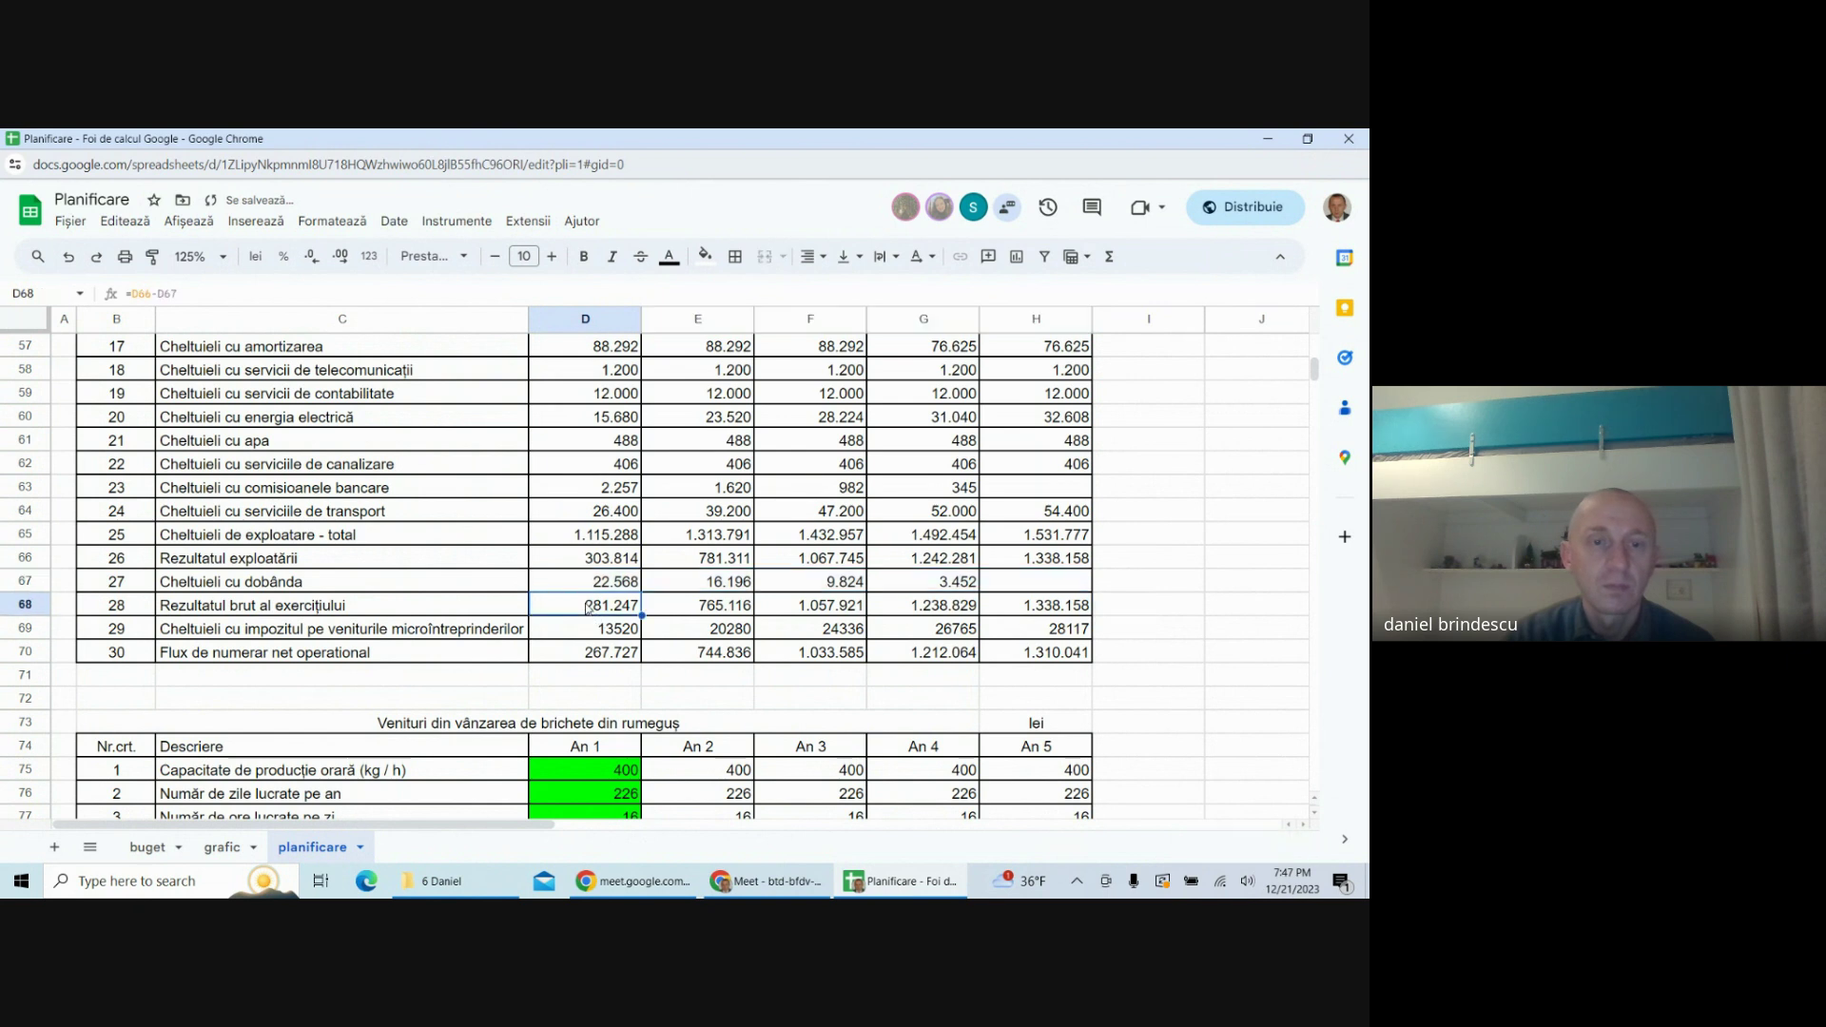
click(591, 628)
key(ctrl+v)
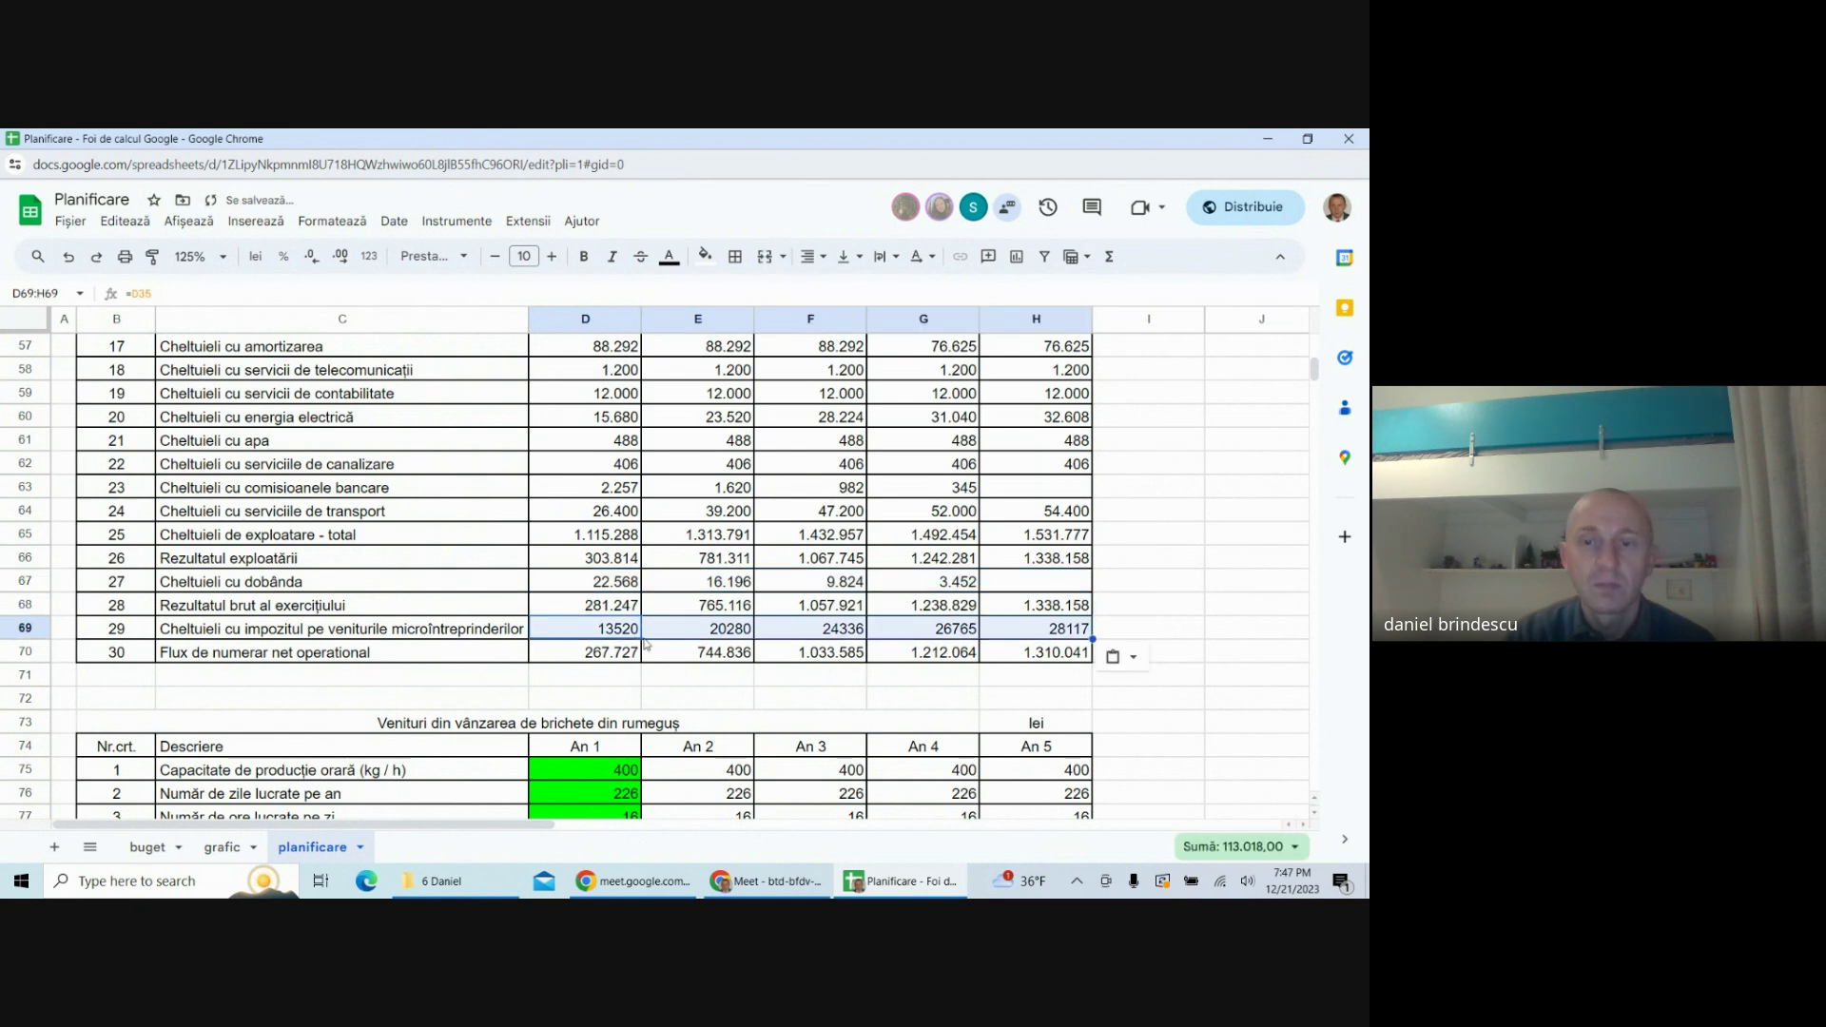
- Check the An 1 formula for Flux de numerar net operational in D70
click(606, 654)
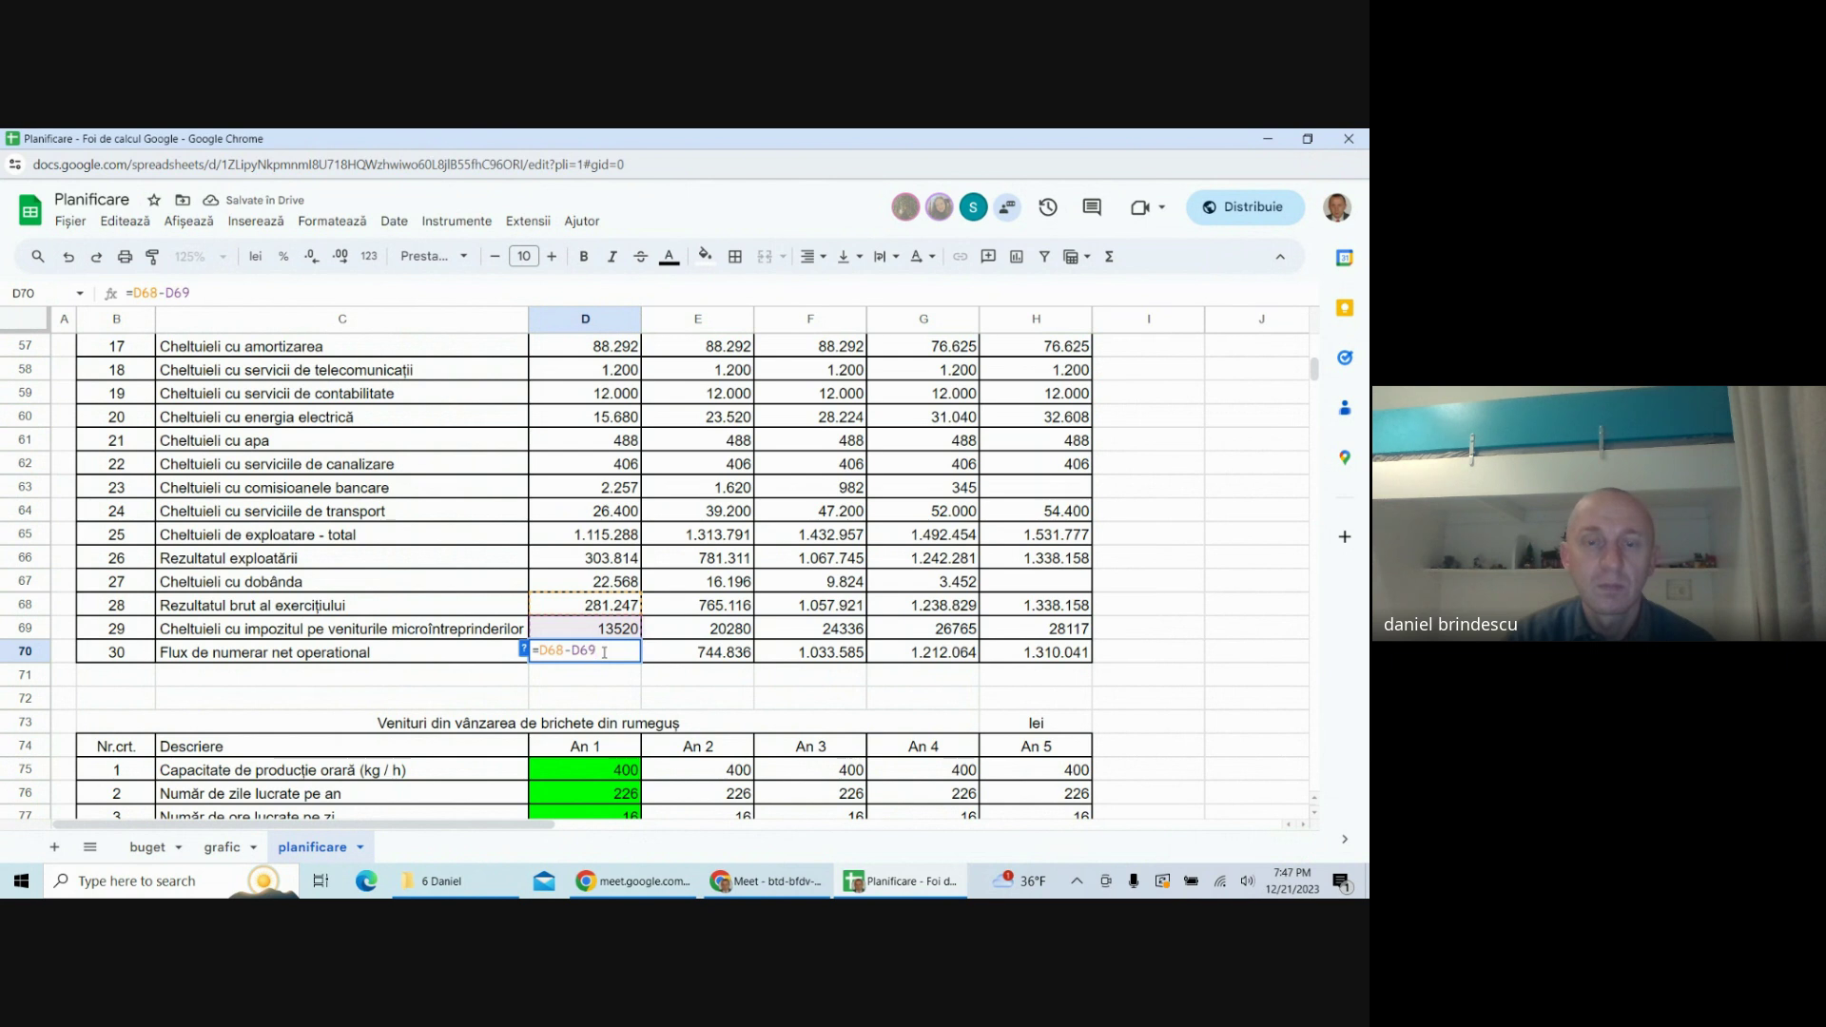
key(Escape)
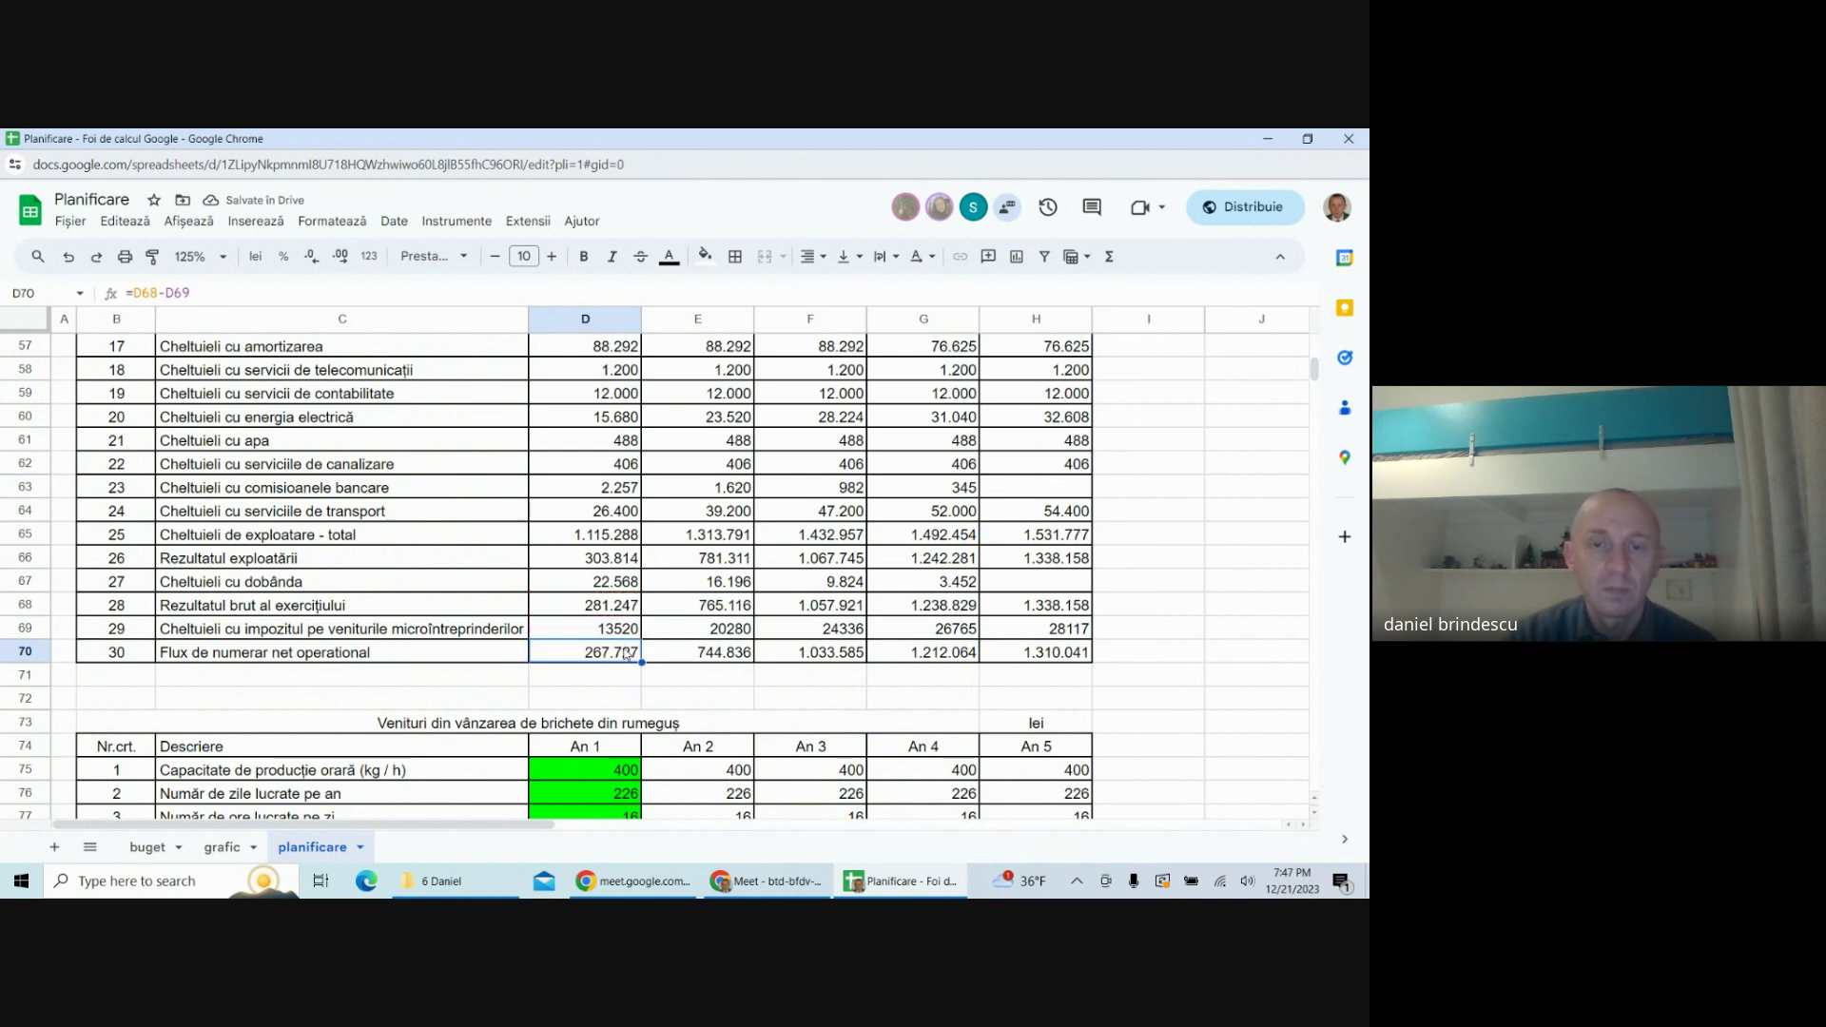
double_click(626, 654)
key(Escape)
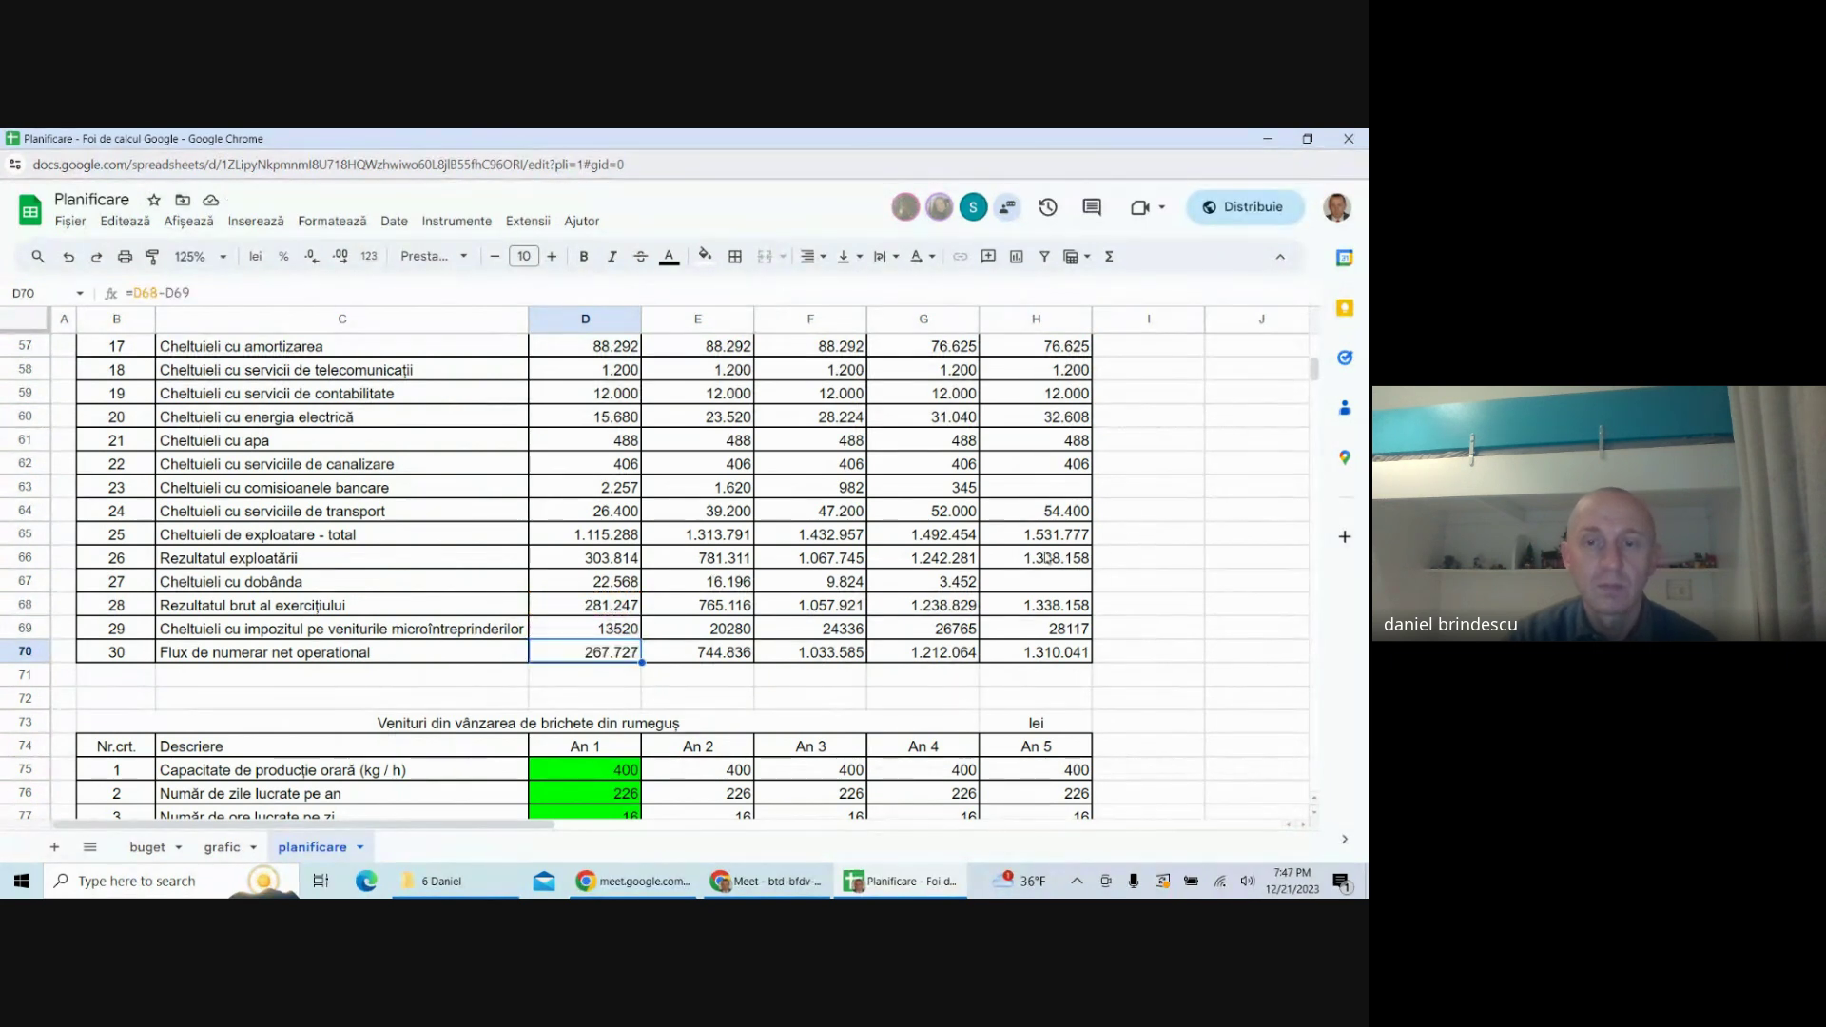
click(1155, 489)
- Replace Venituri with Incasari in the two brichete sales labels of the cash-flow table, C41 and C42
scroll(719, 602, up, 5)
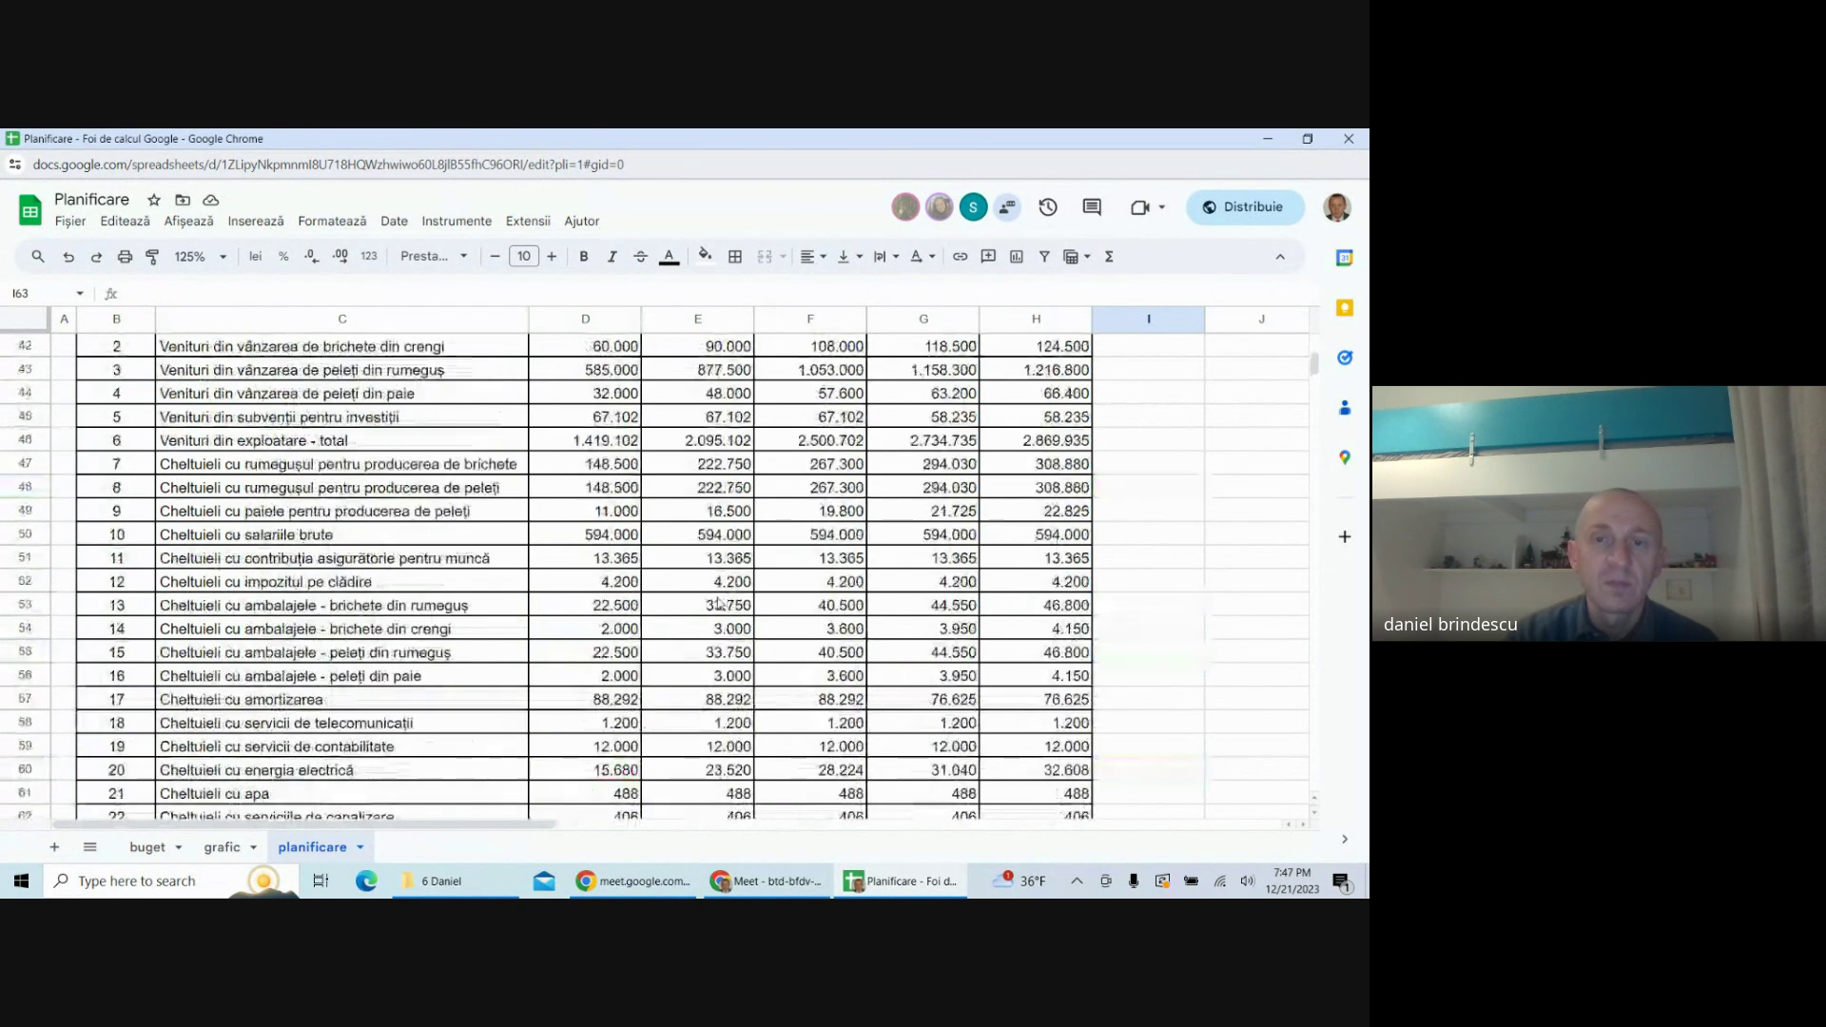
scroll(719, 602, up, 3)
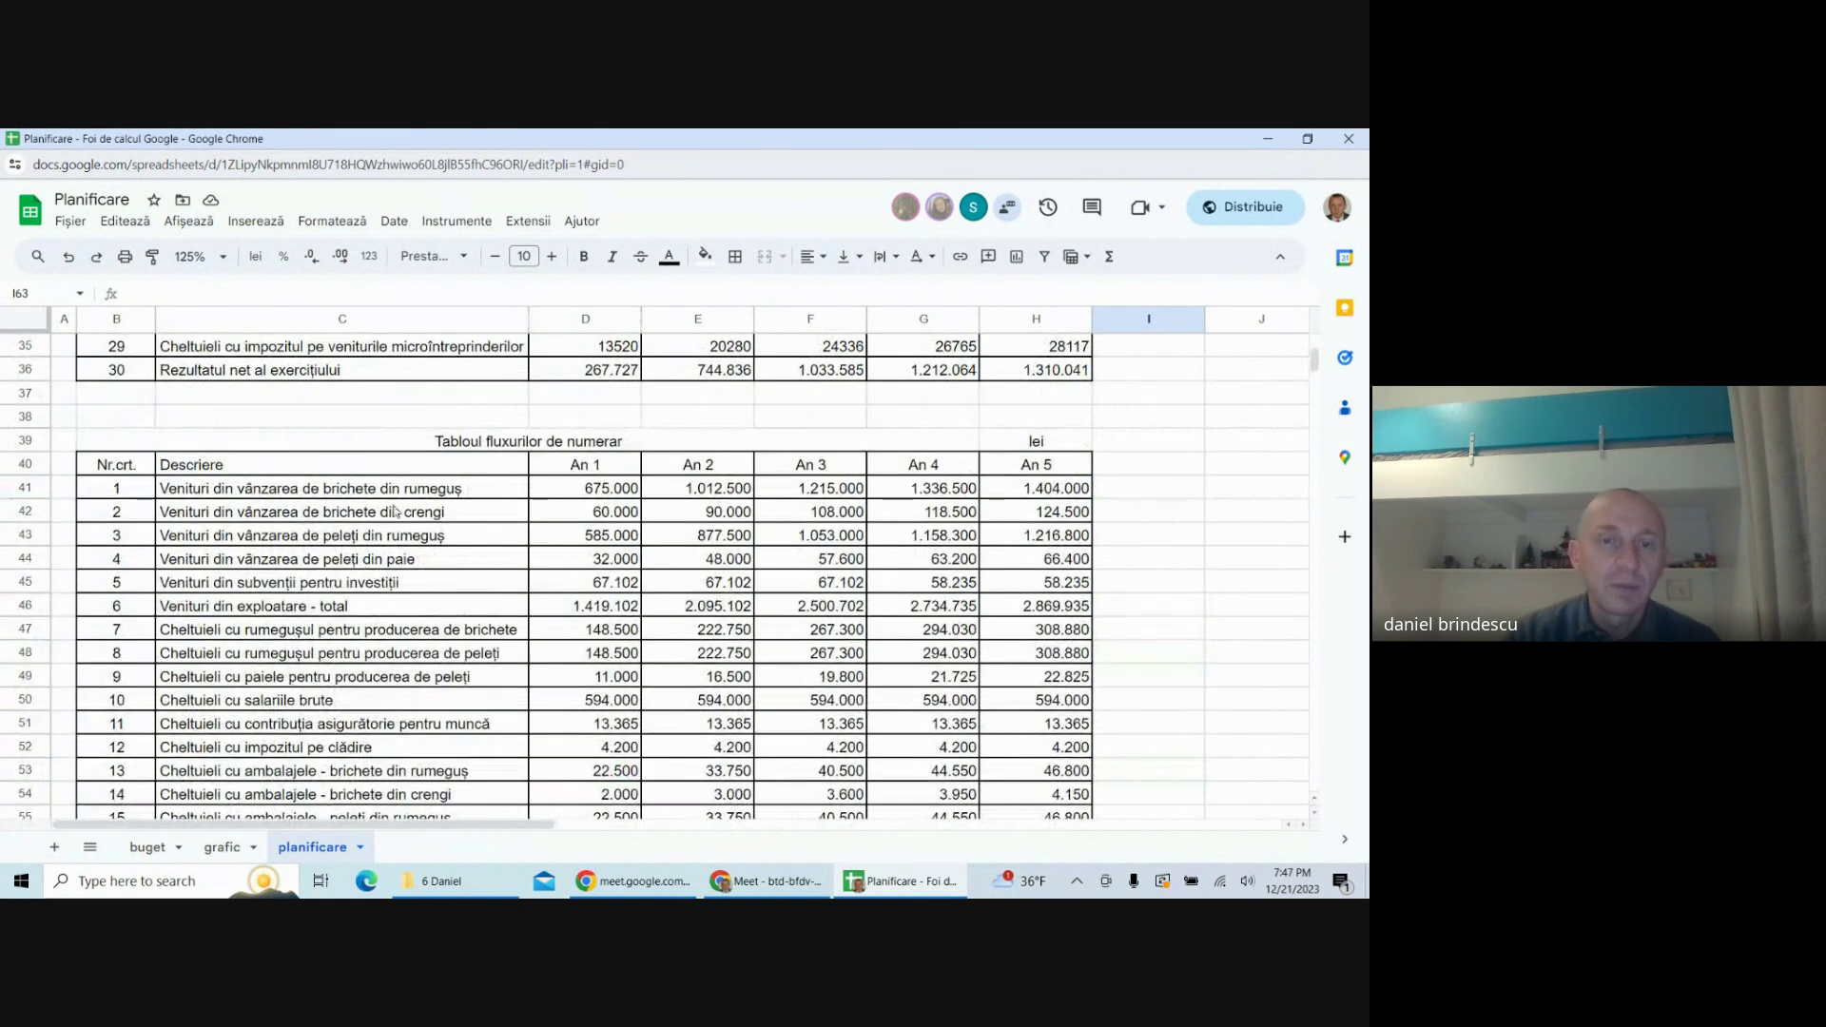
double_click(183, 489)
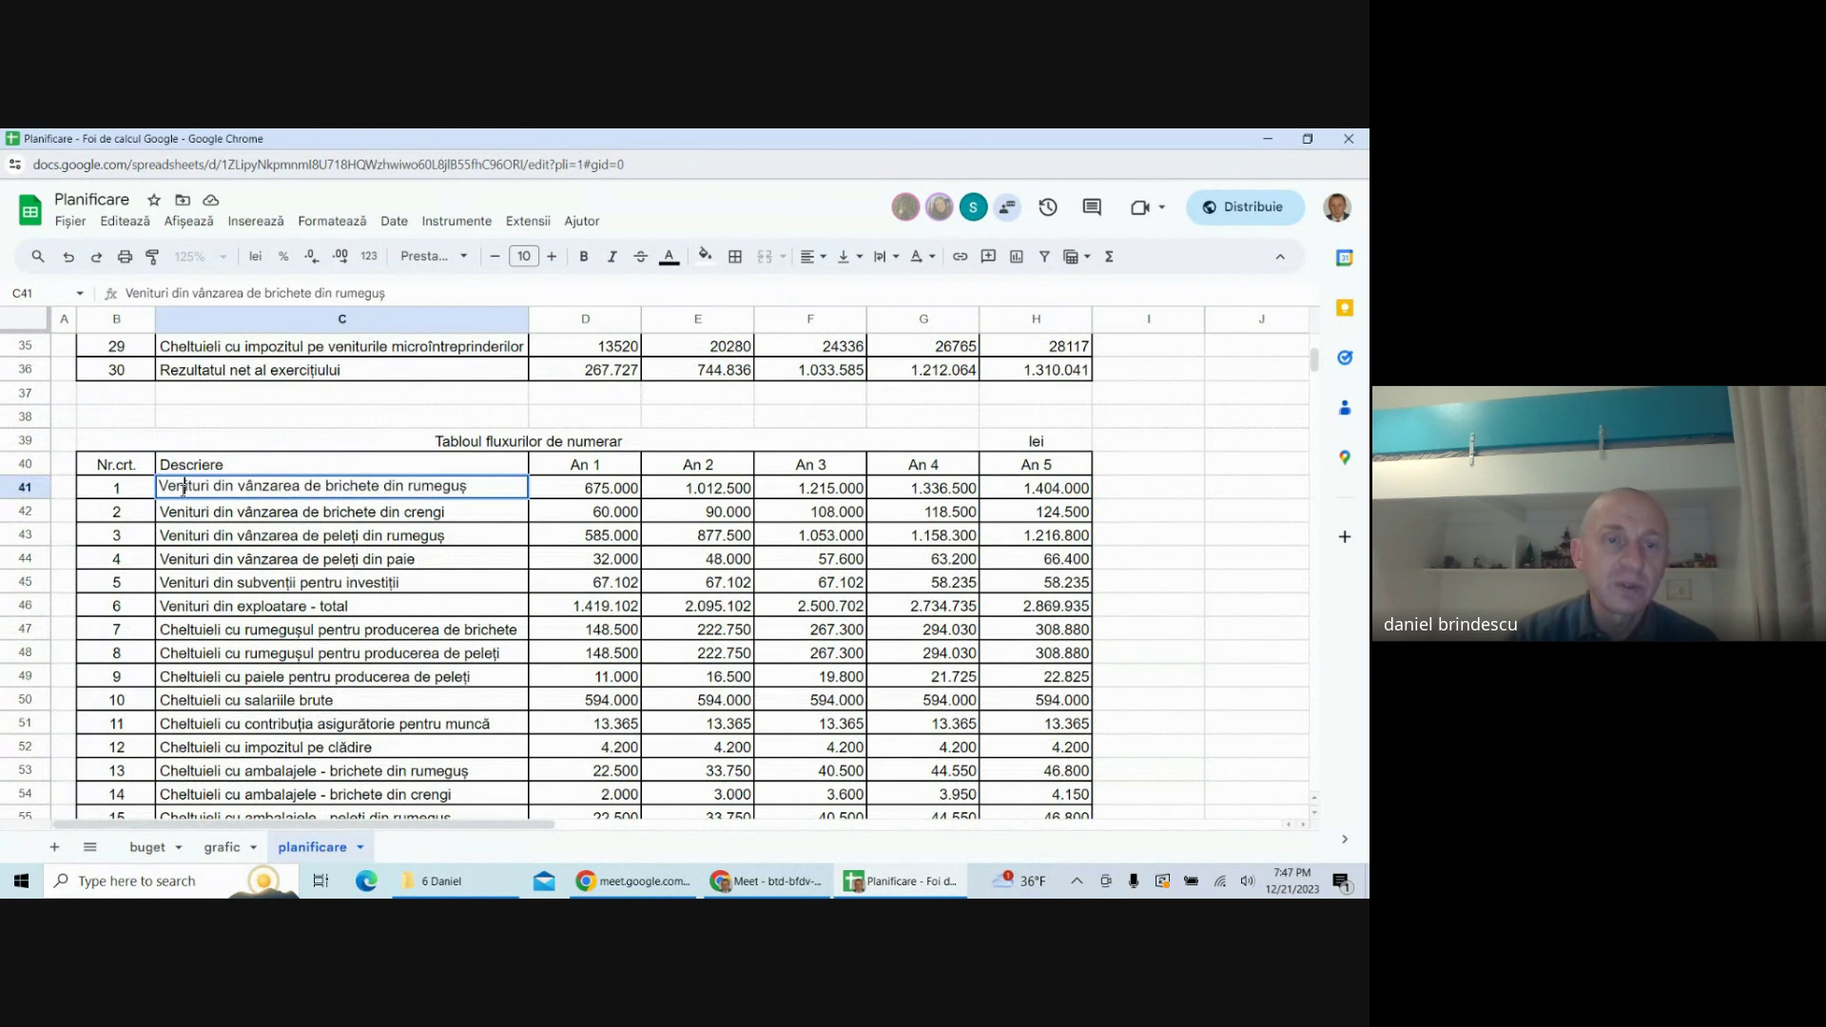
double_click(183, 490)
text(Inca)
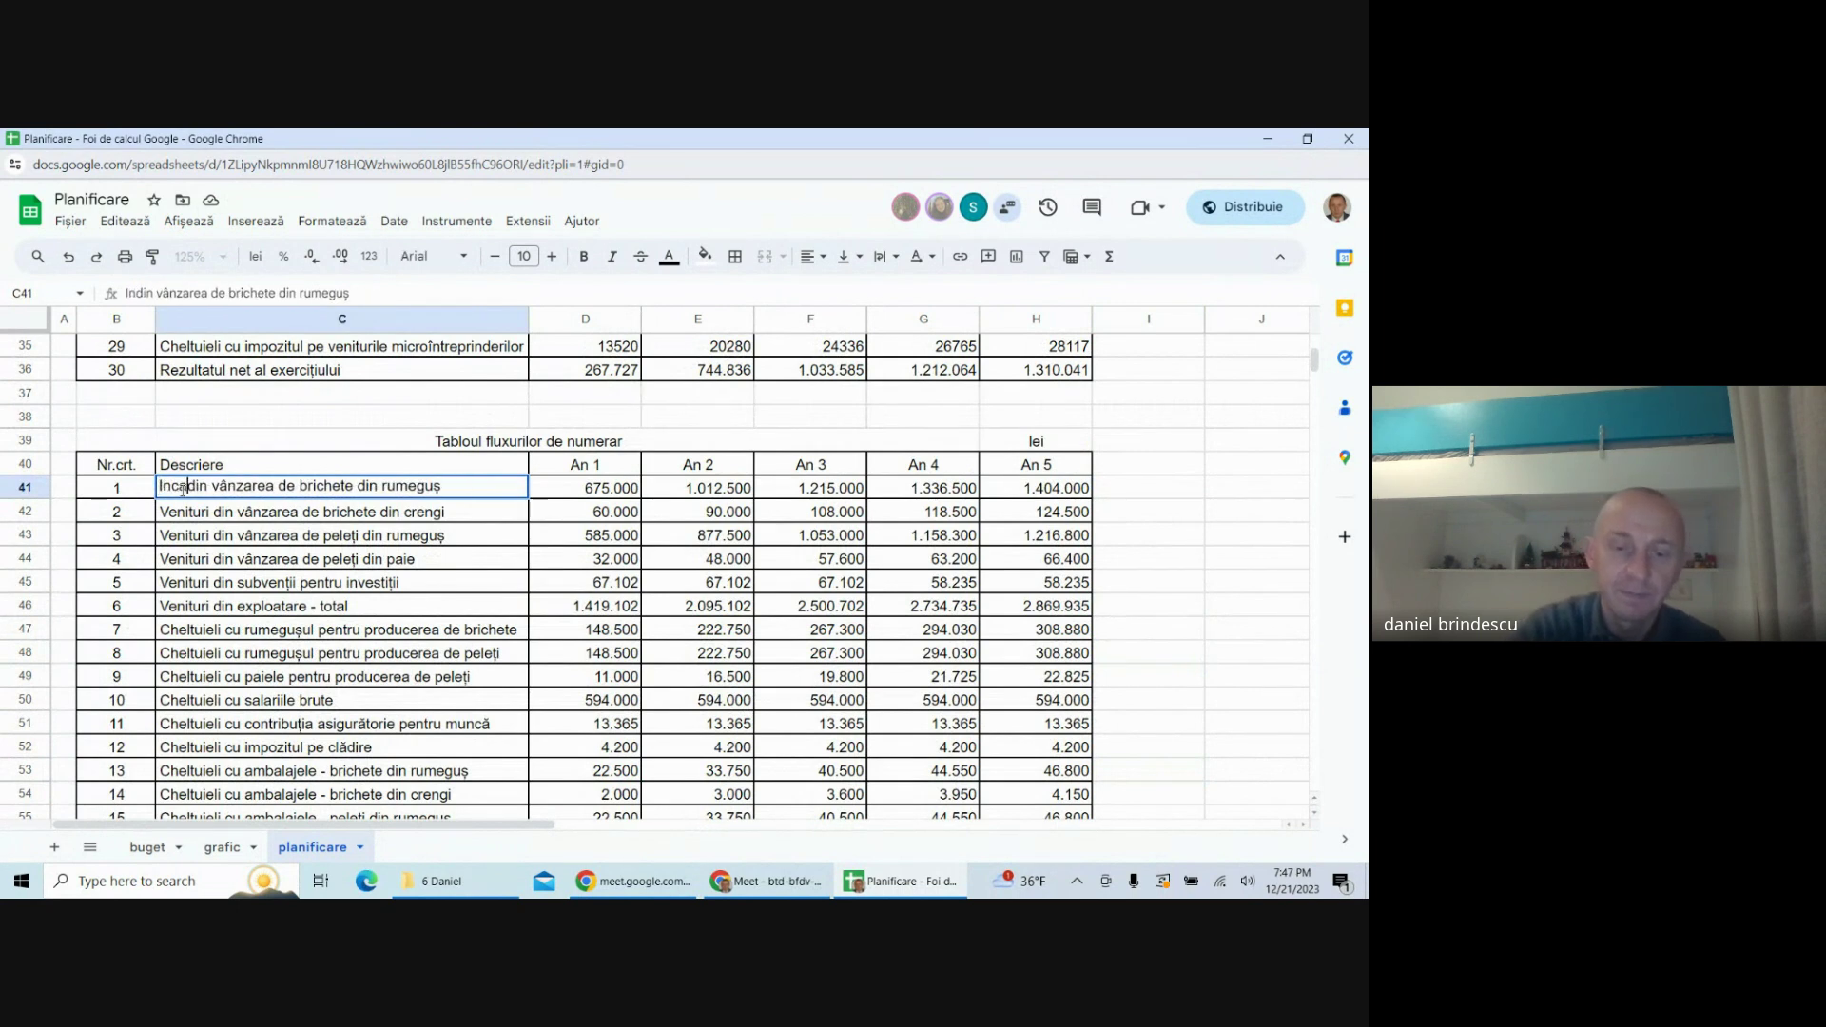
text(sari)
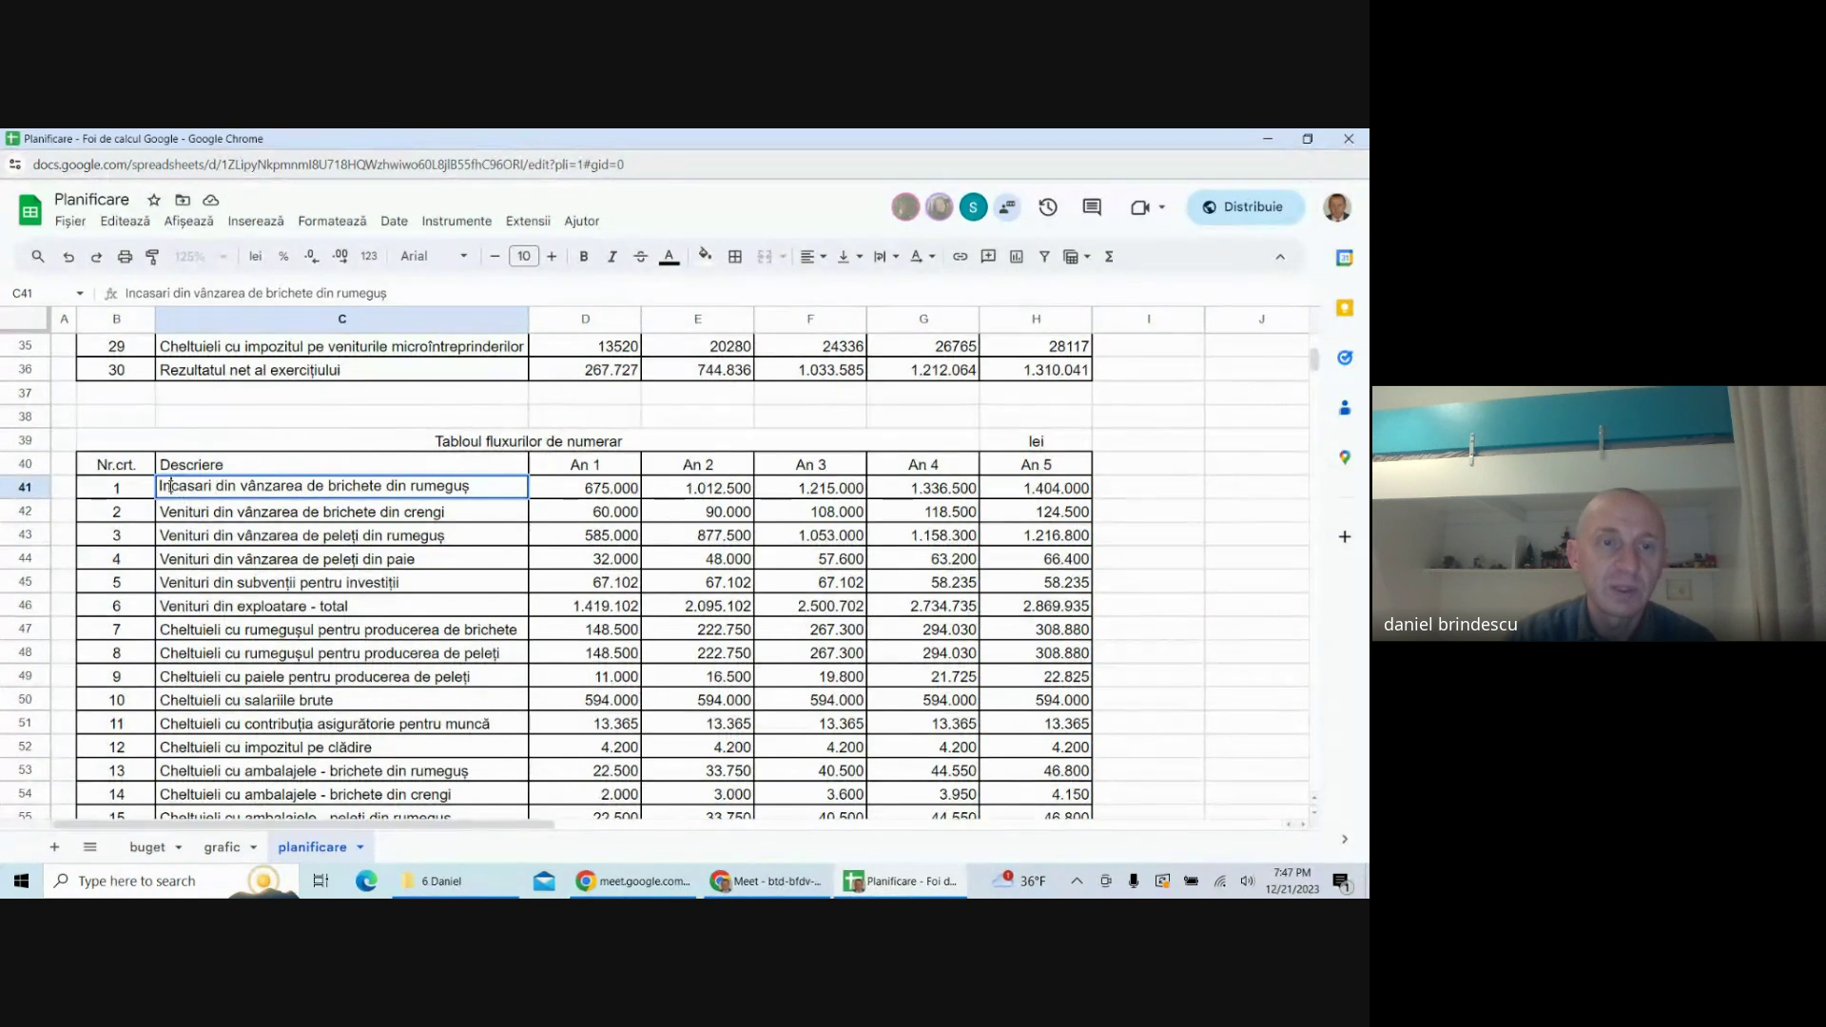
click(181, 518)
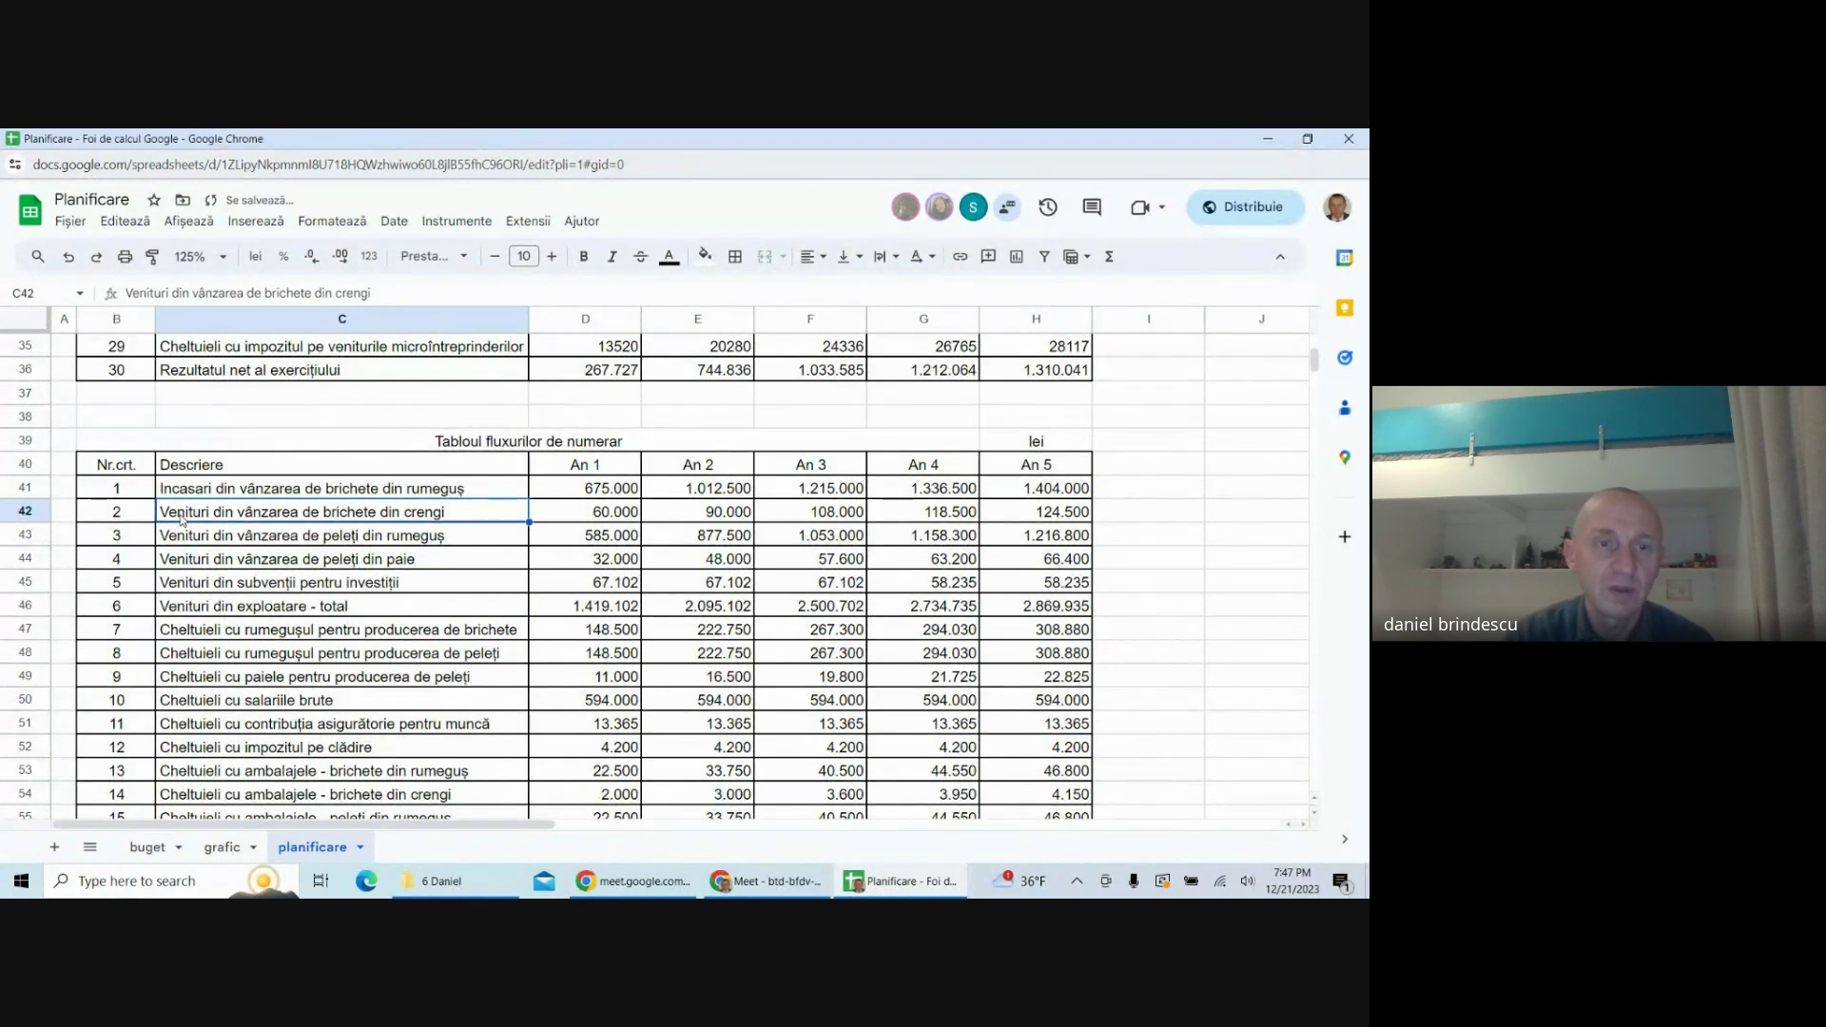
double_click(181, 518)
double_click(180, 514)
text(Incasari)
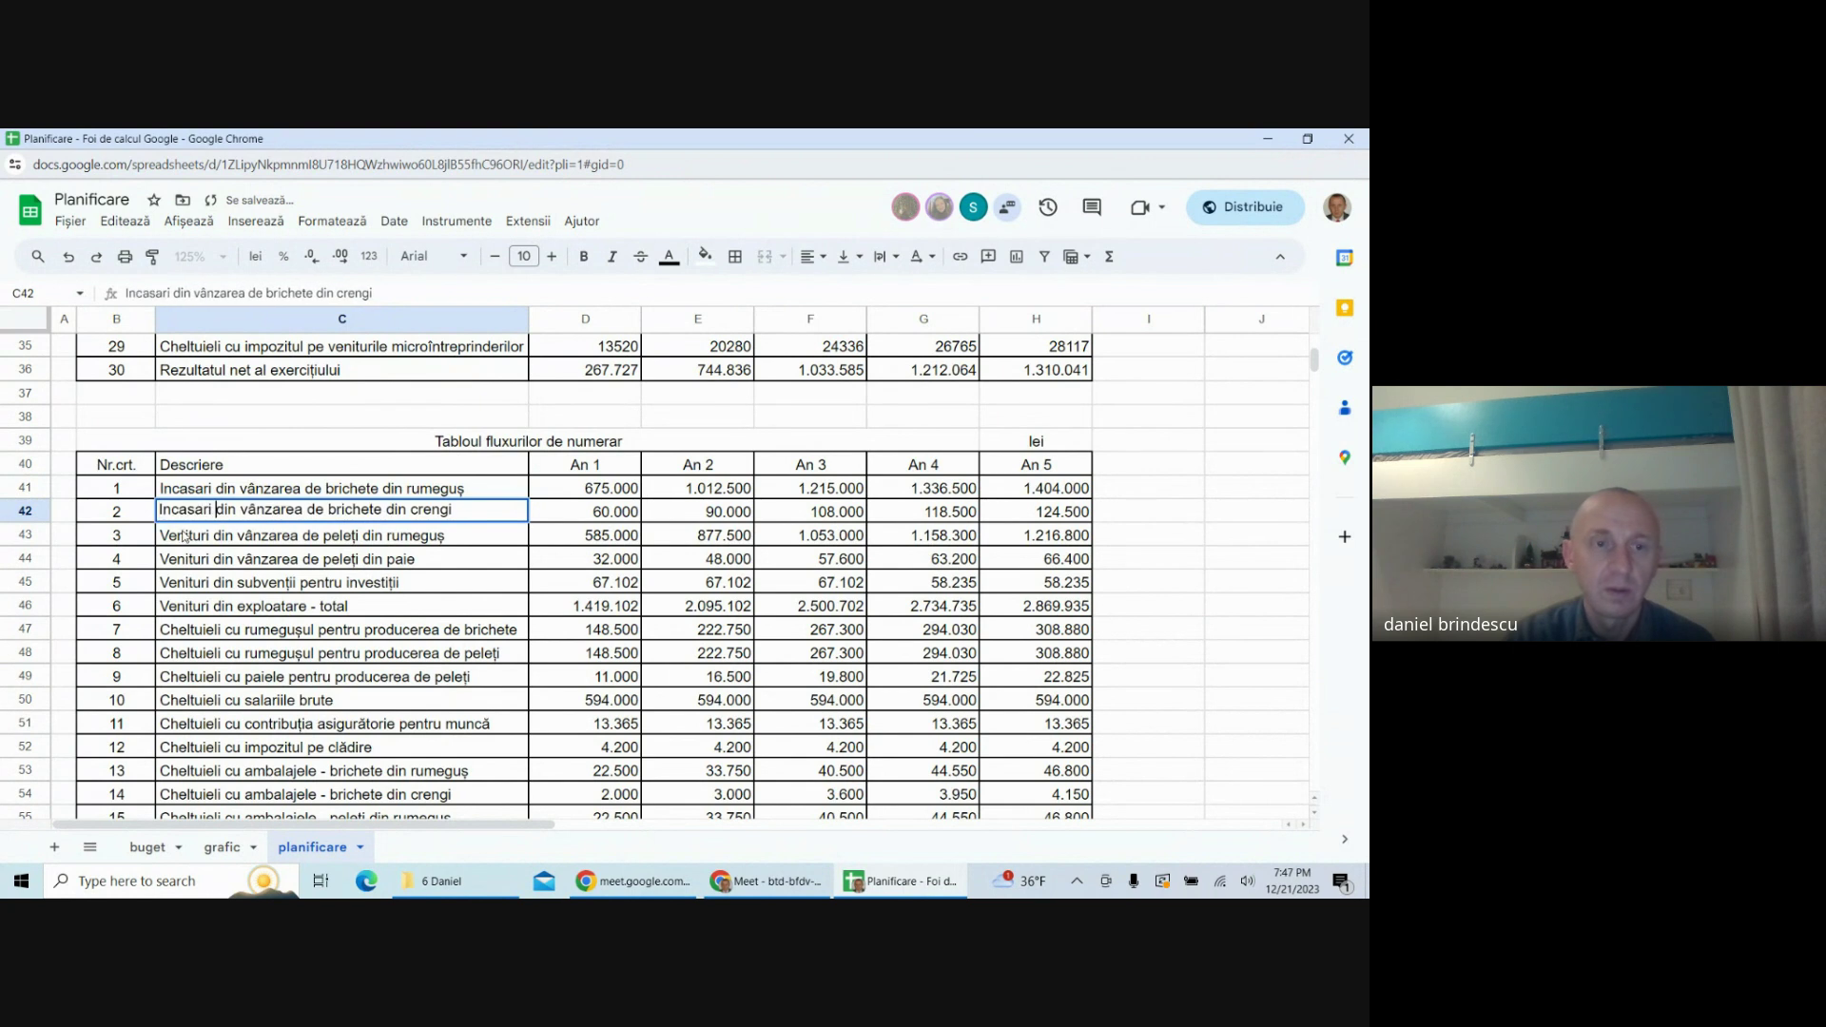
- Replace Venituri with Incasari in the two peleți sales labels of the cash-flow table, C43 and C44
click(184, 536)
triple_click(183, 534)
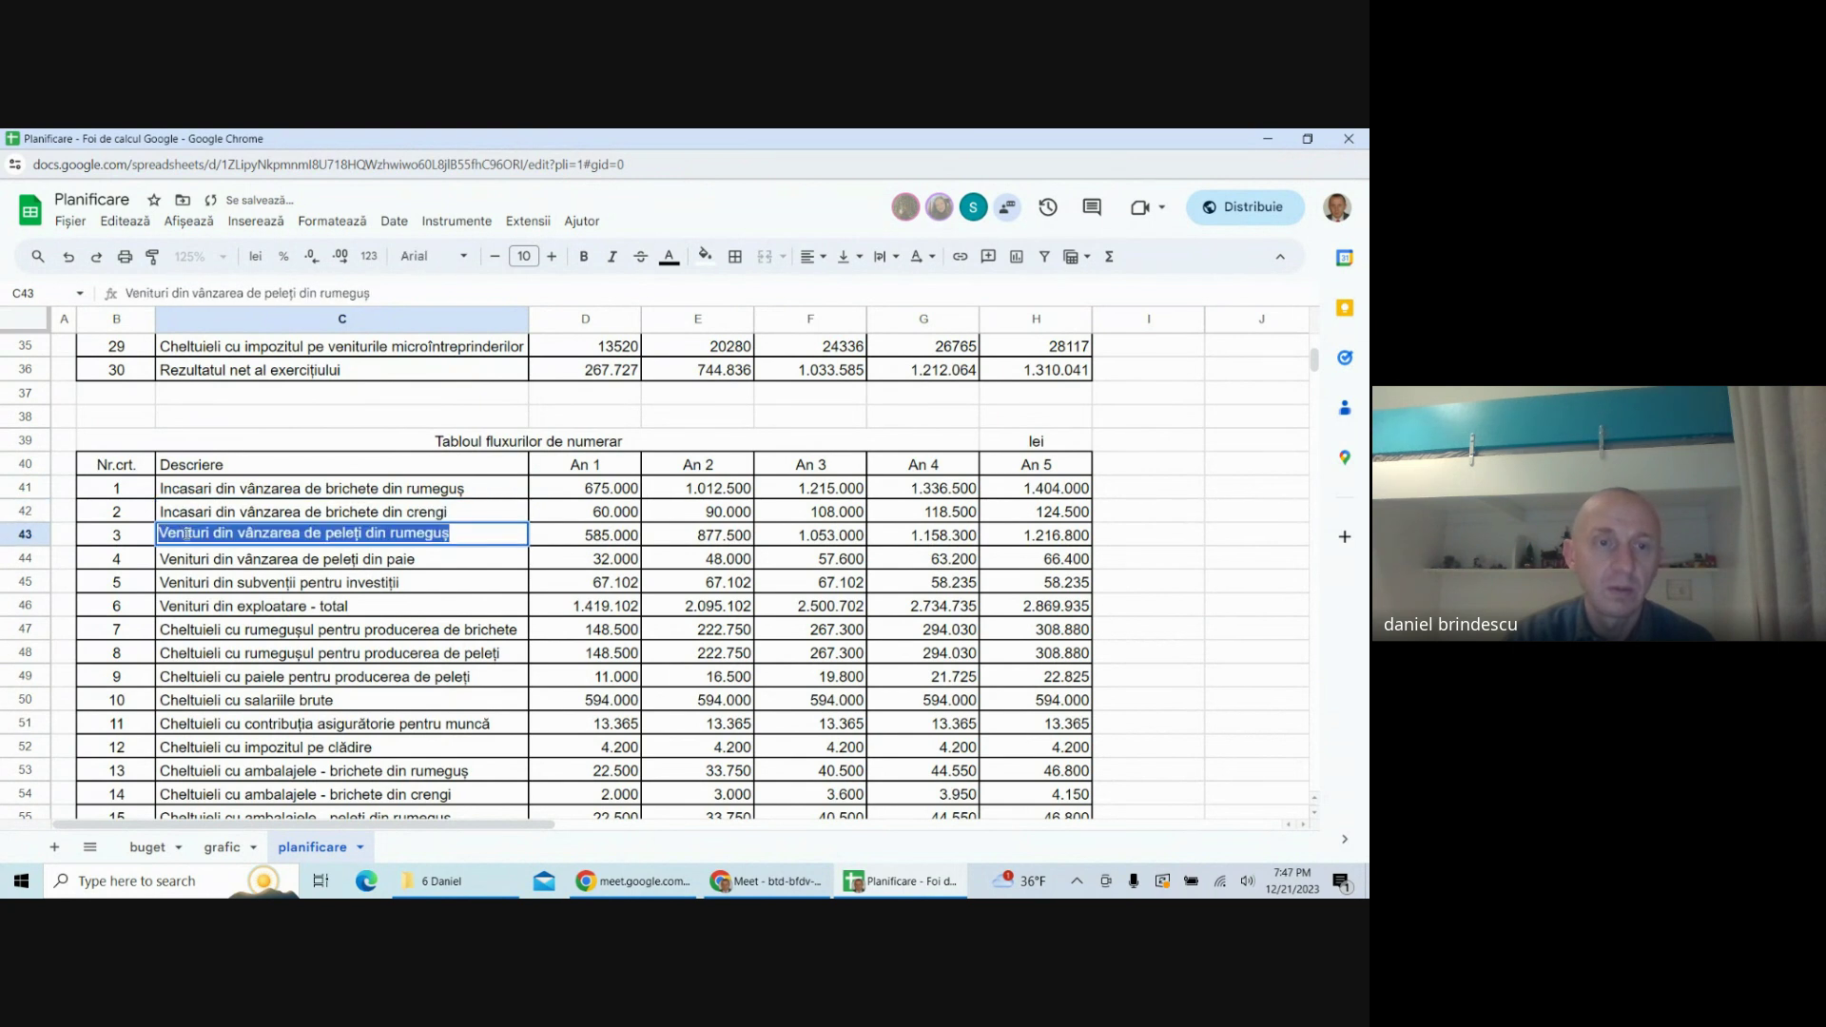
click(186, 534)
double_click(185, 534)
text(Incasari)
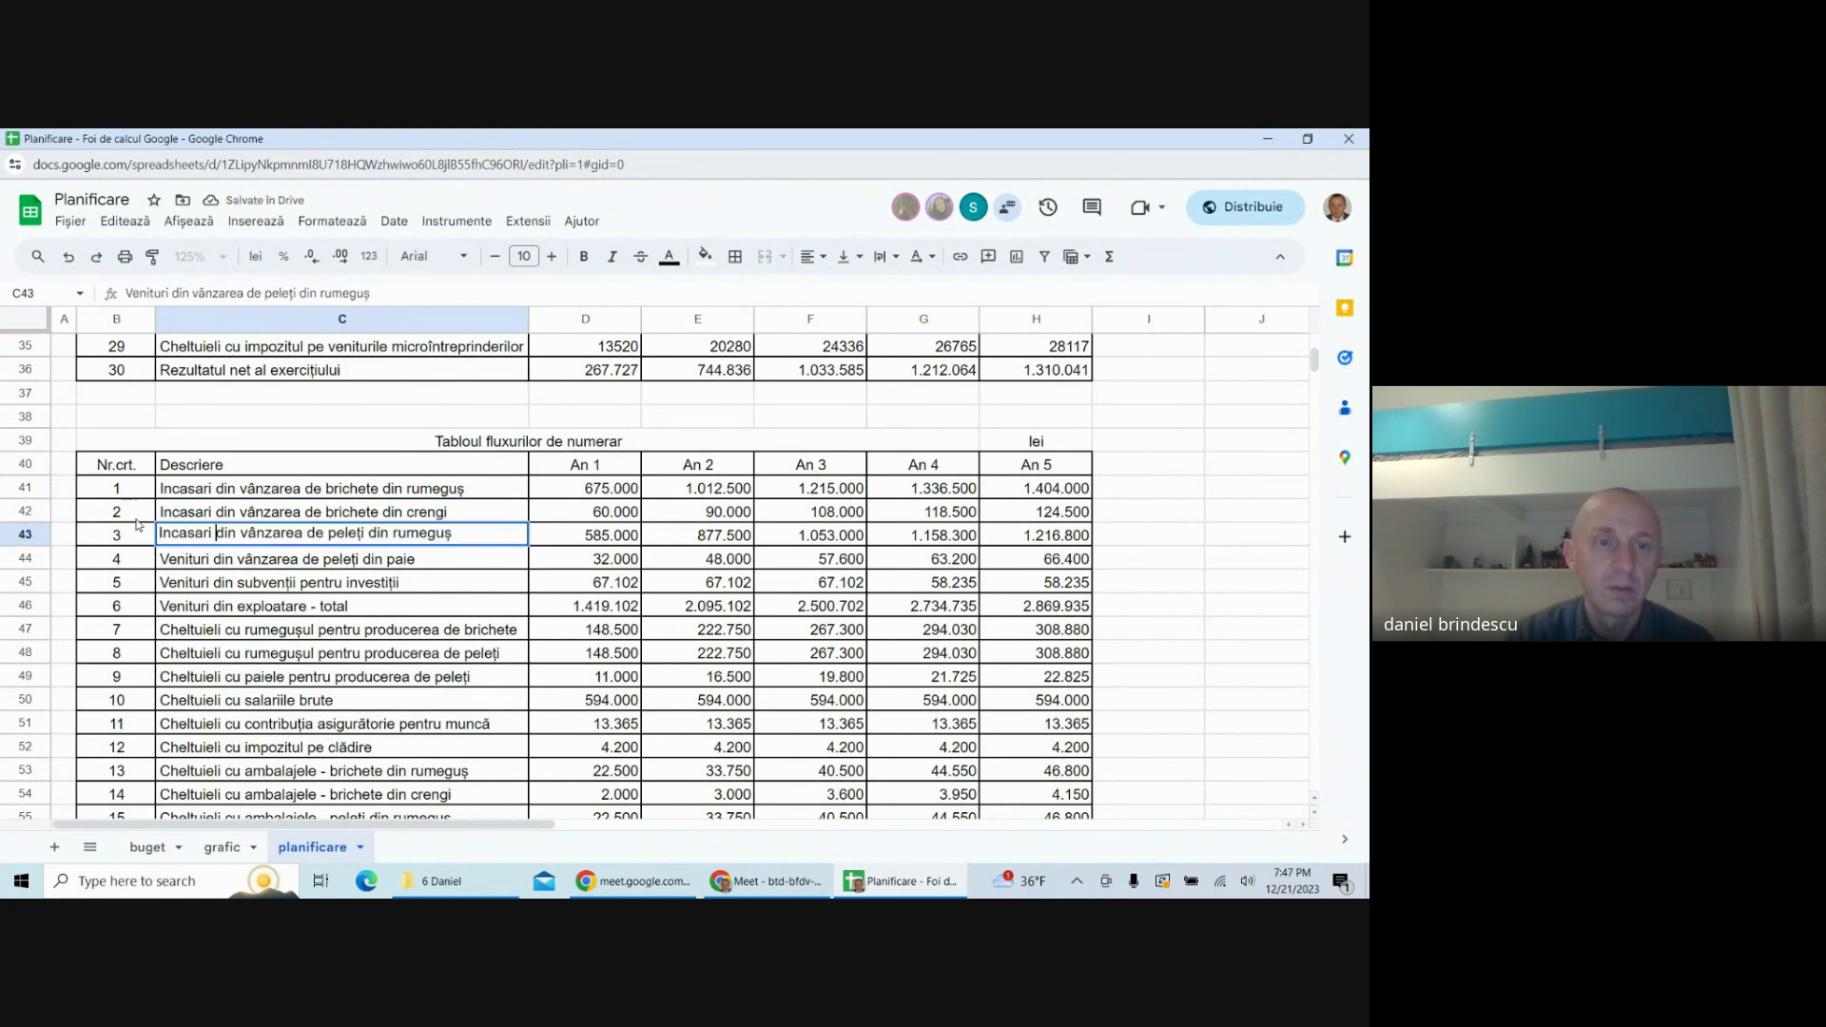
click(187, 557)
double_click(189, 557)
double_click(189, 557)
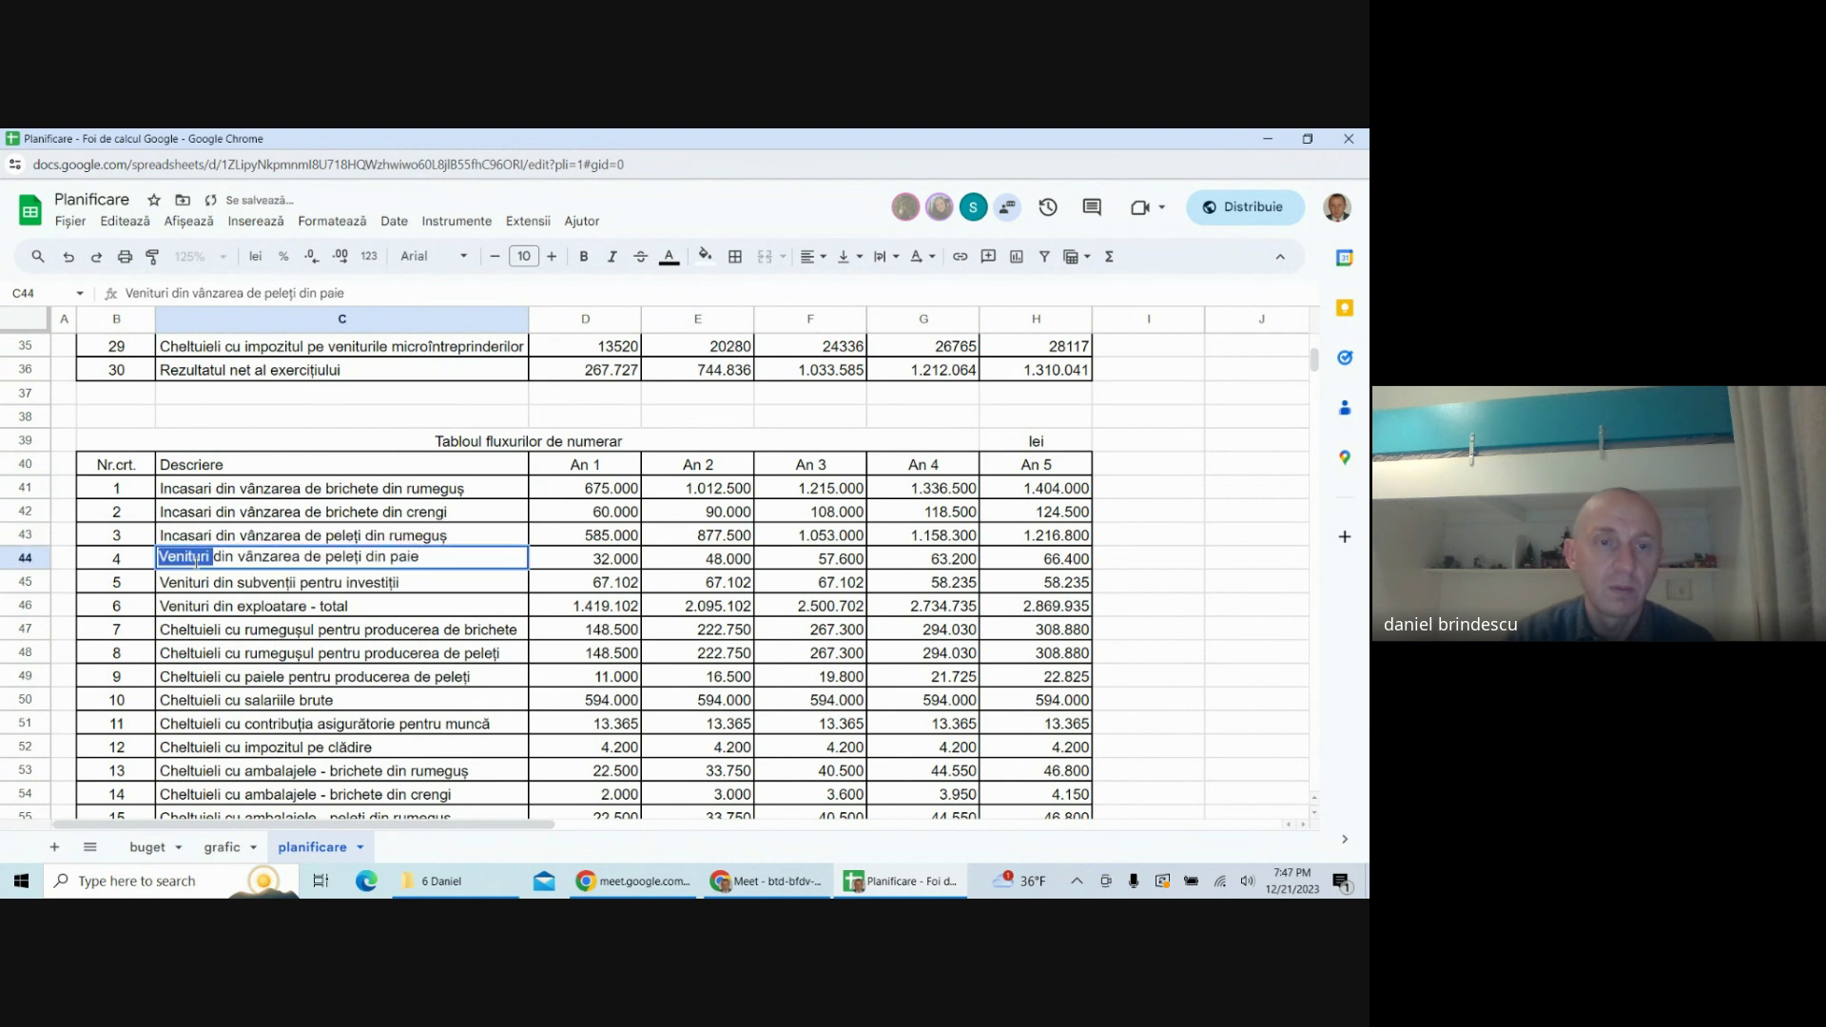
text(Incasari)
- Rename the investment subsidies row in C45 as Incasari din subvenții pentru investiții
click(194, 579)
triple_click(191, 581)
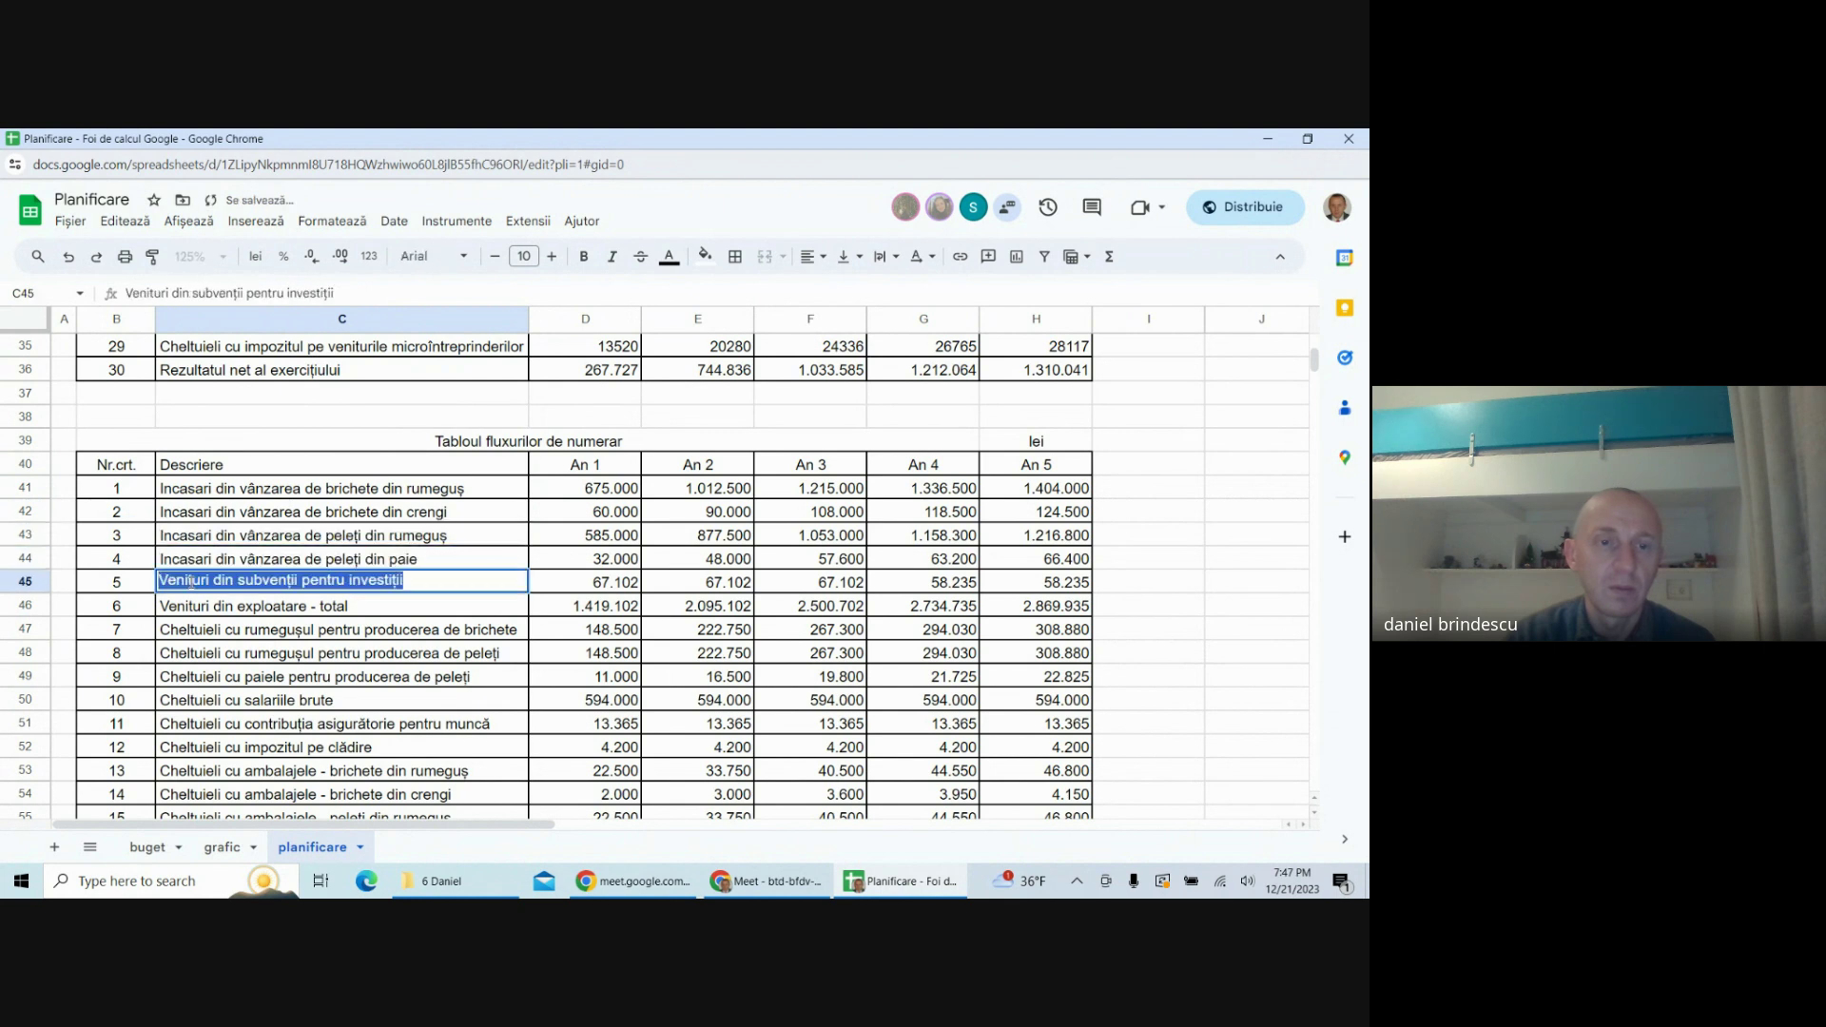
click(201, 581)
double_click(194, 581)
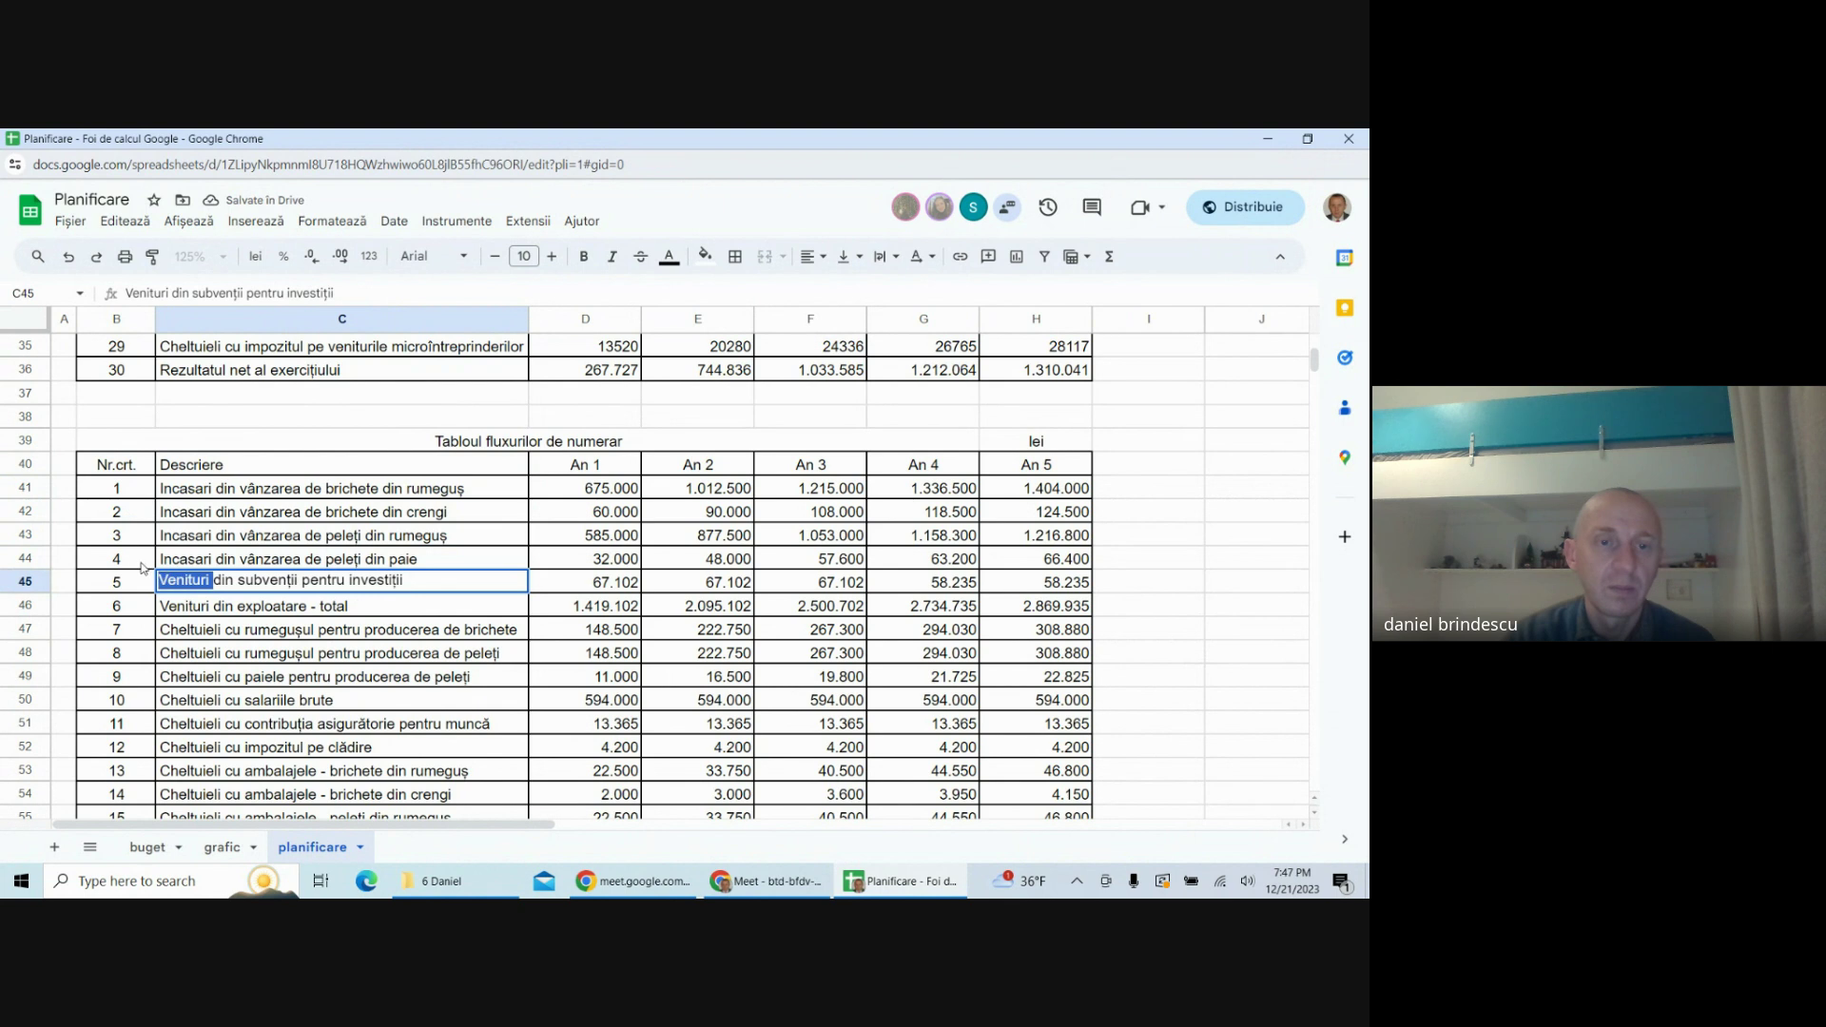
text(Incasari)
- Rename the operating revenue total in C46 as Incasari din exploatare - total
click(186, 605)
double_click(203, 607)
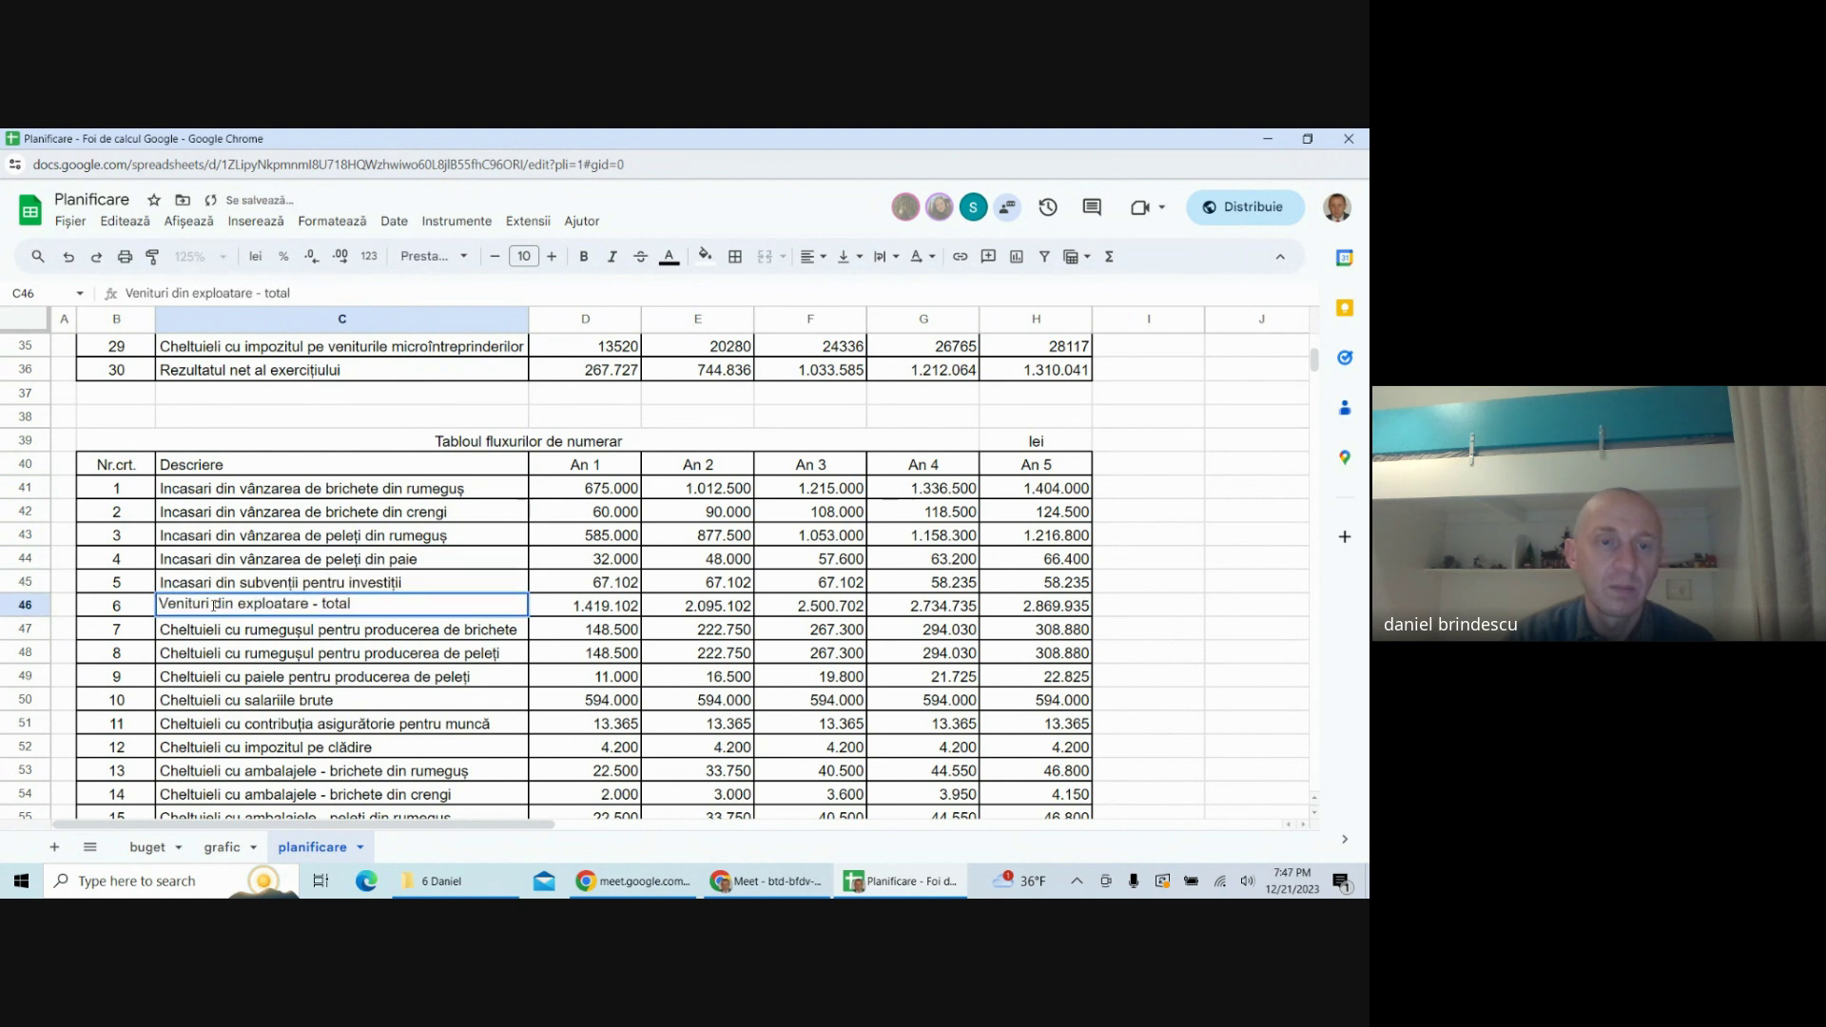
double_click(214, 604)
text(Incasari)
- Replace Cheltuieli with Plati in the two rumeguș labels of the cash-flow table, C47 and C48
click(202, 636)
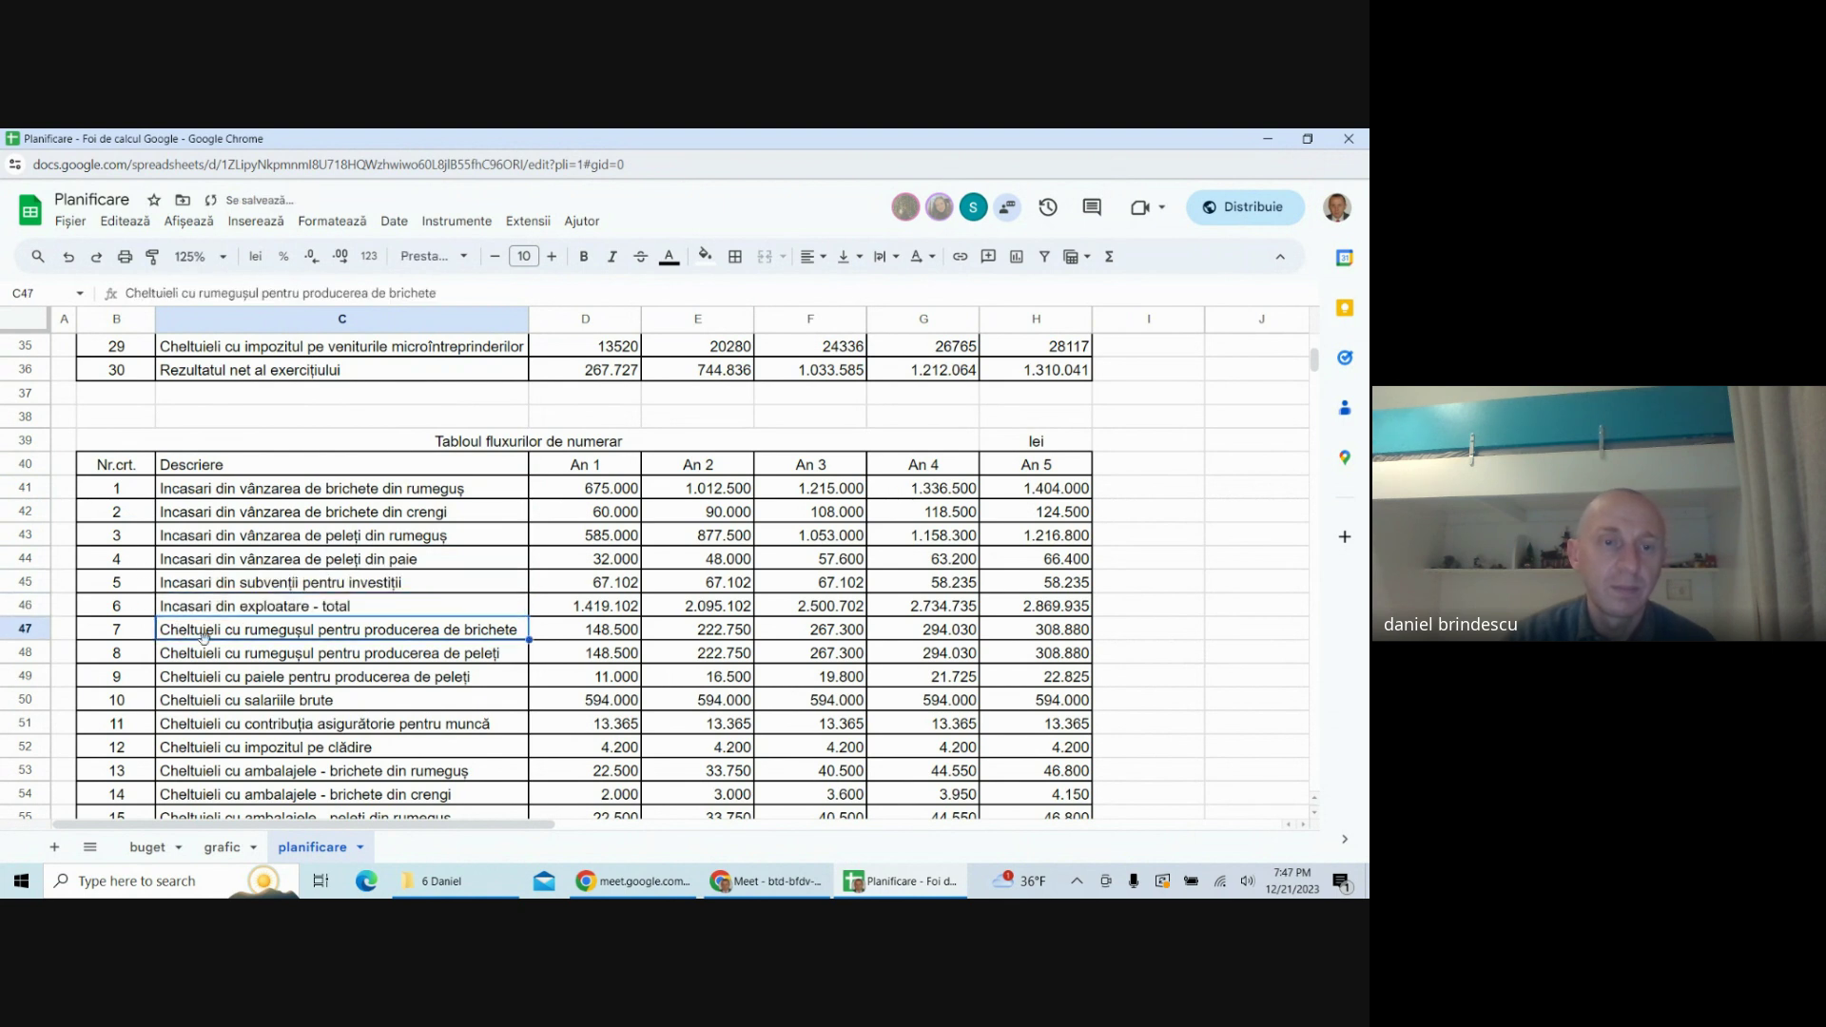
double_click(204, 638)
double_click(194, 627)
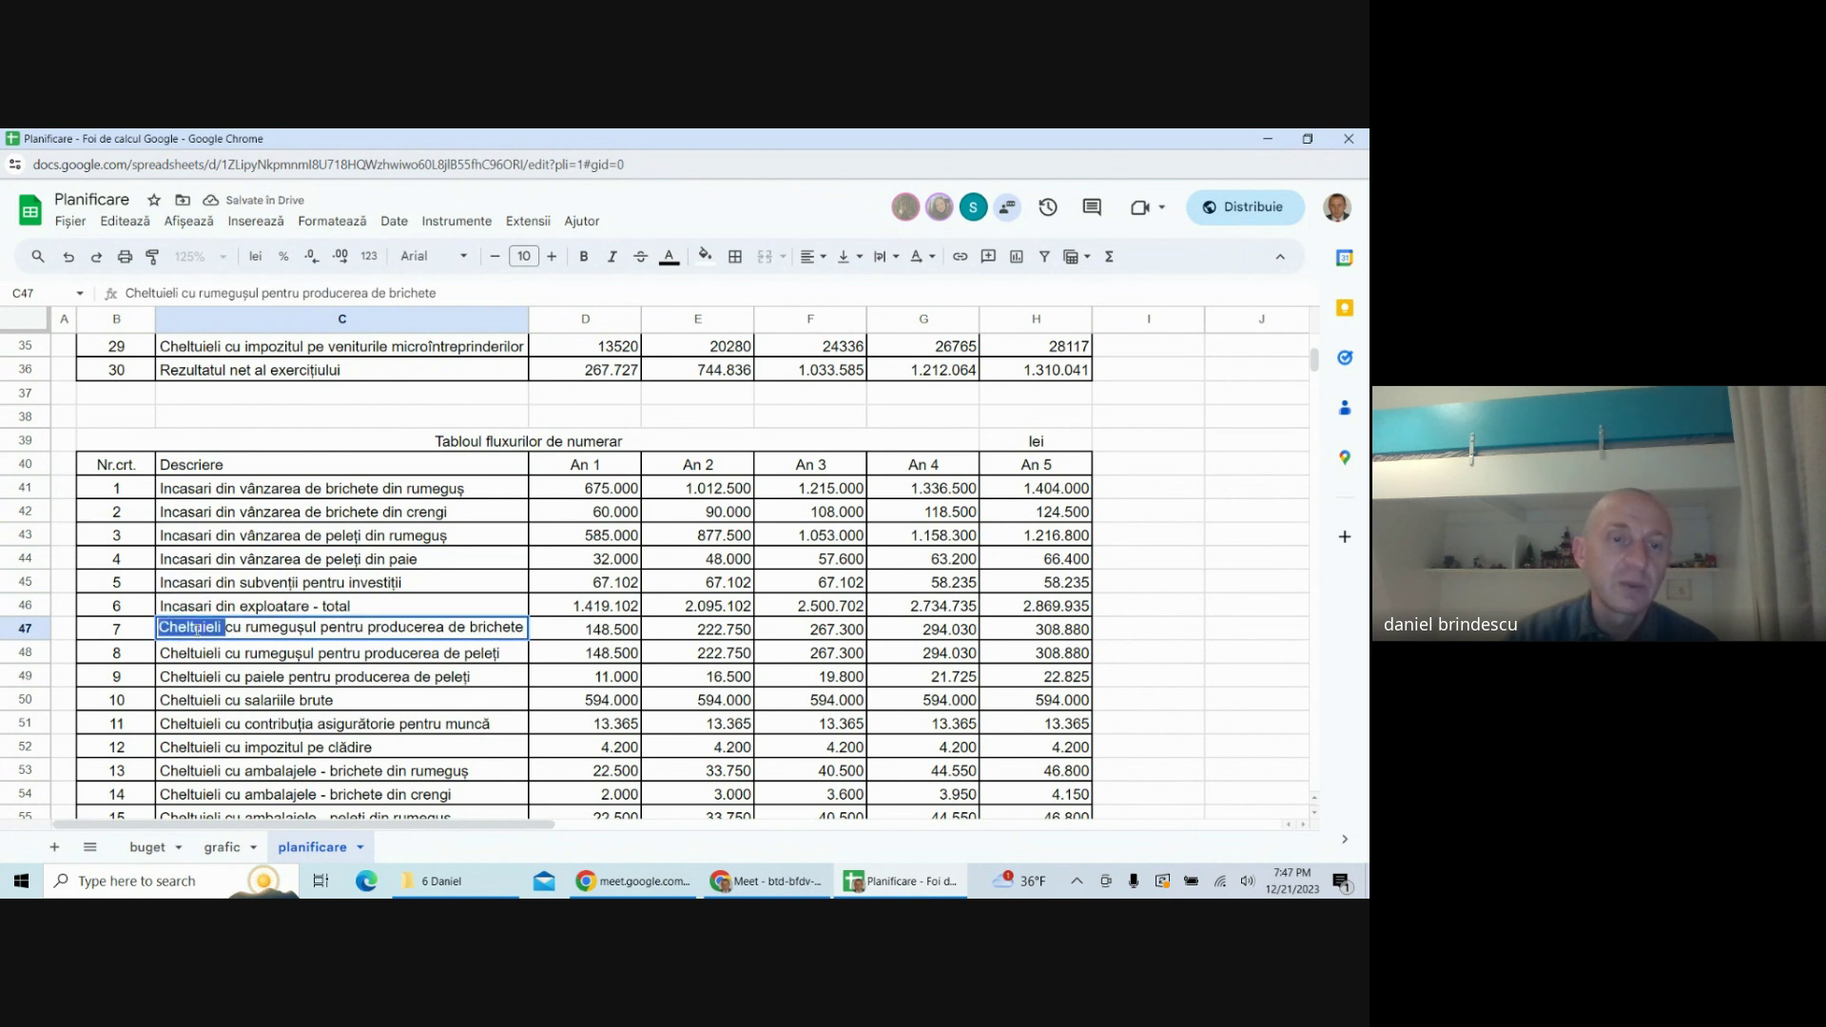
text(Plati)
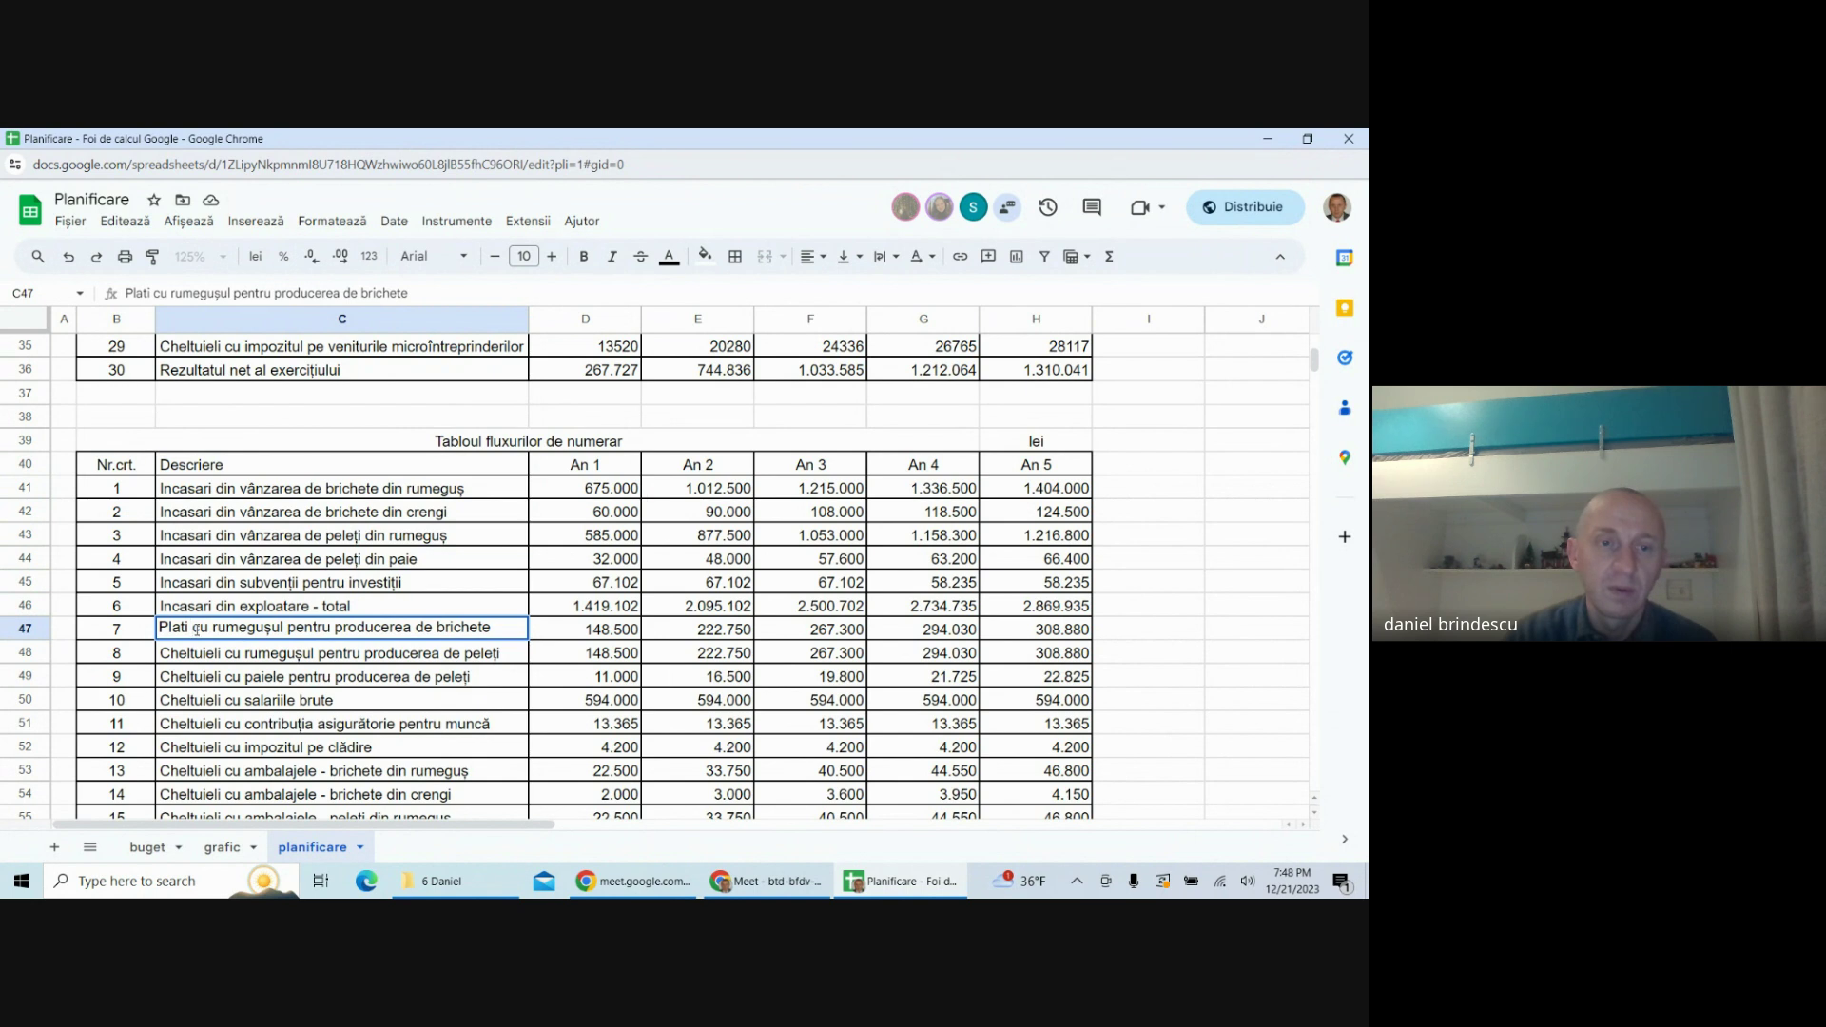
click(169, 660)
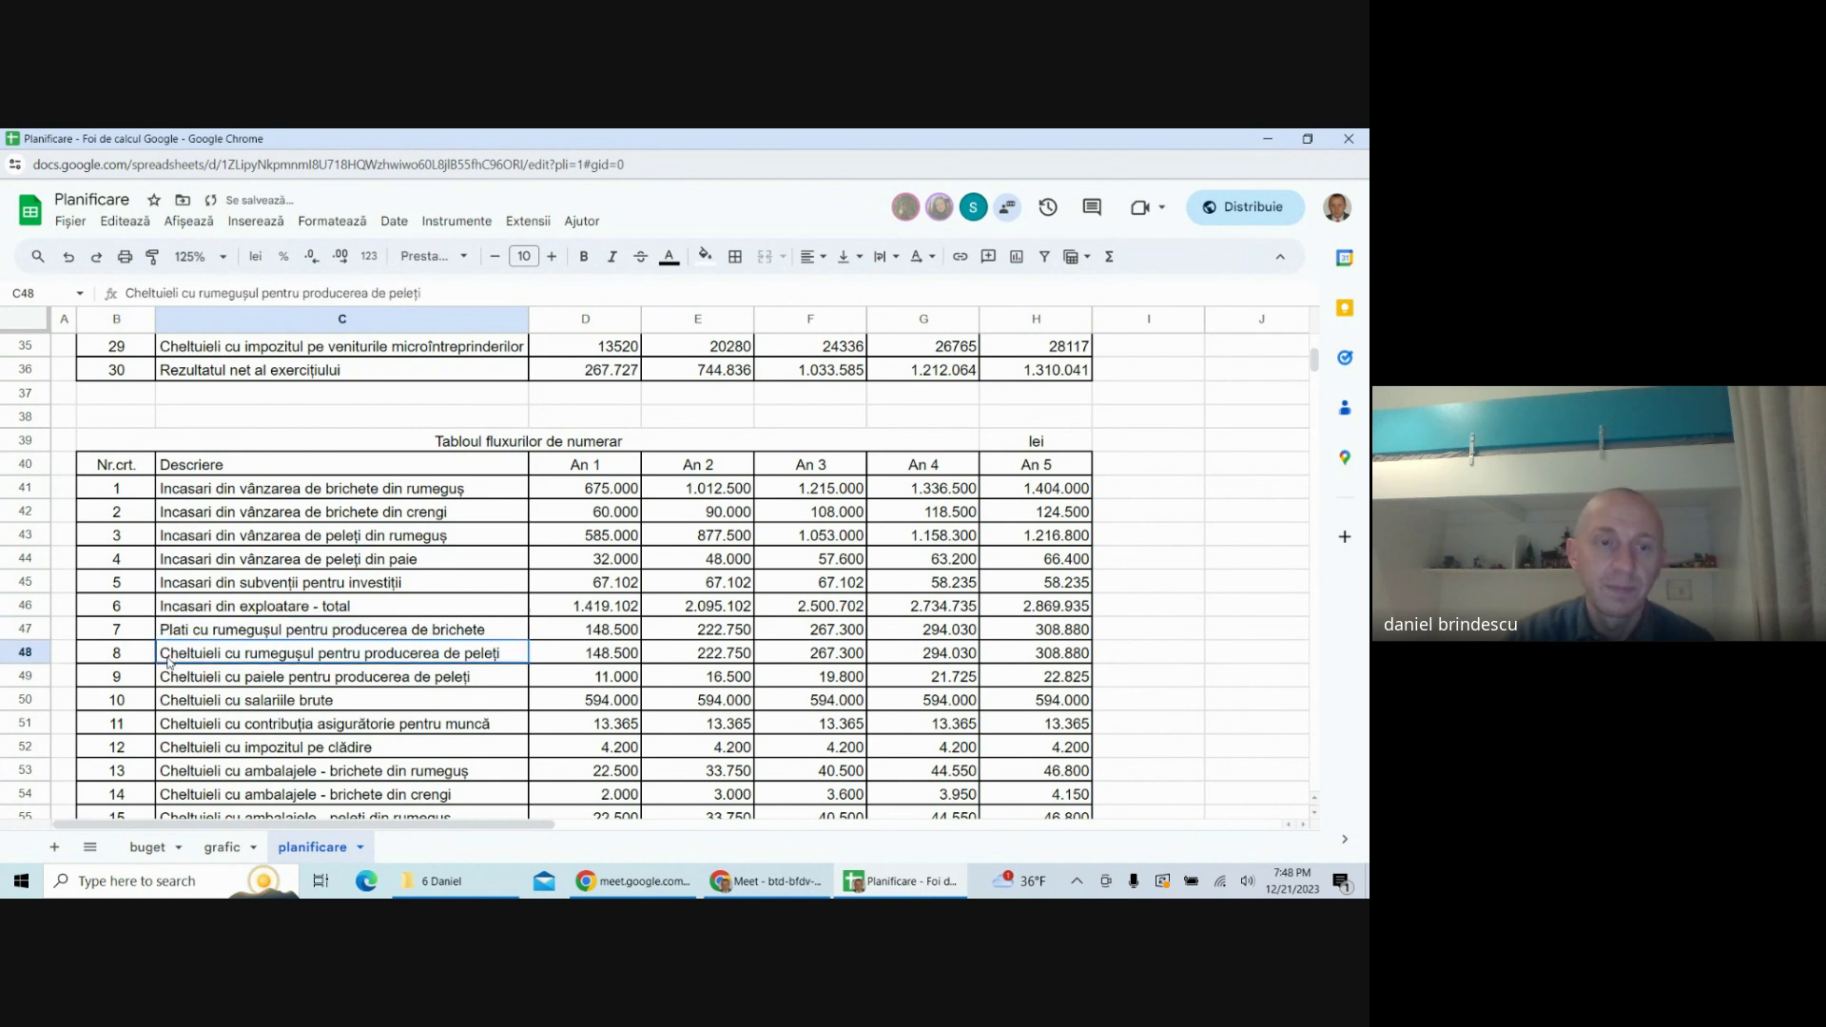
double_click(205, 655)
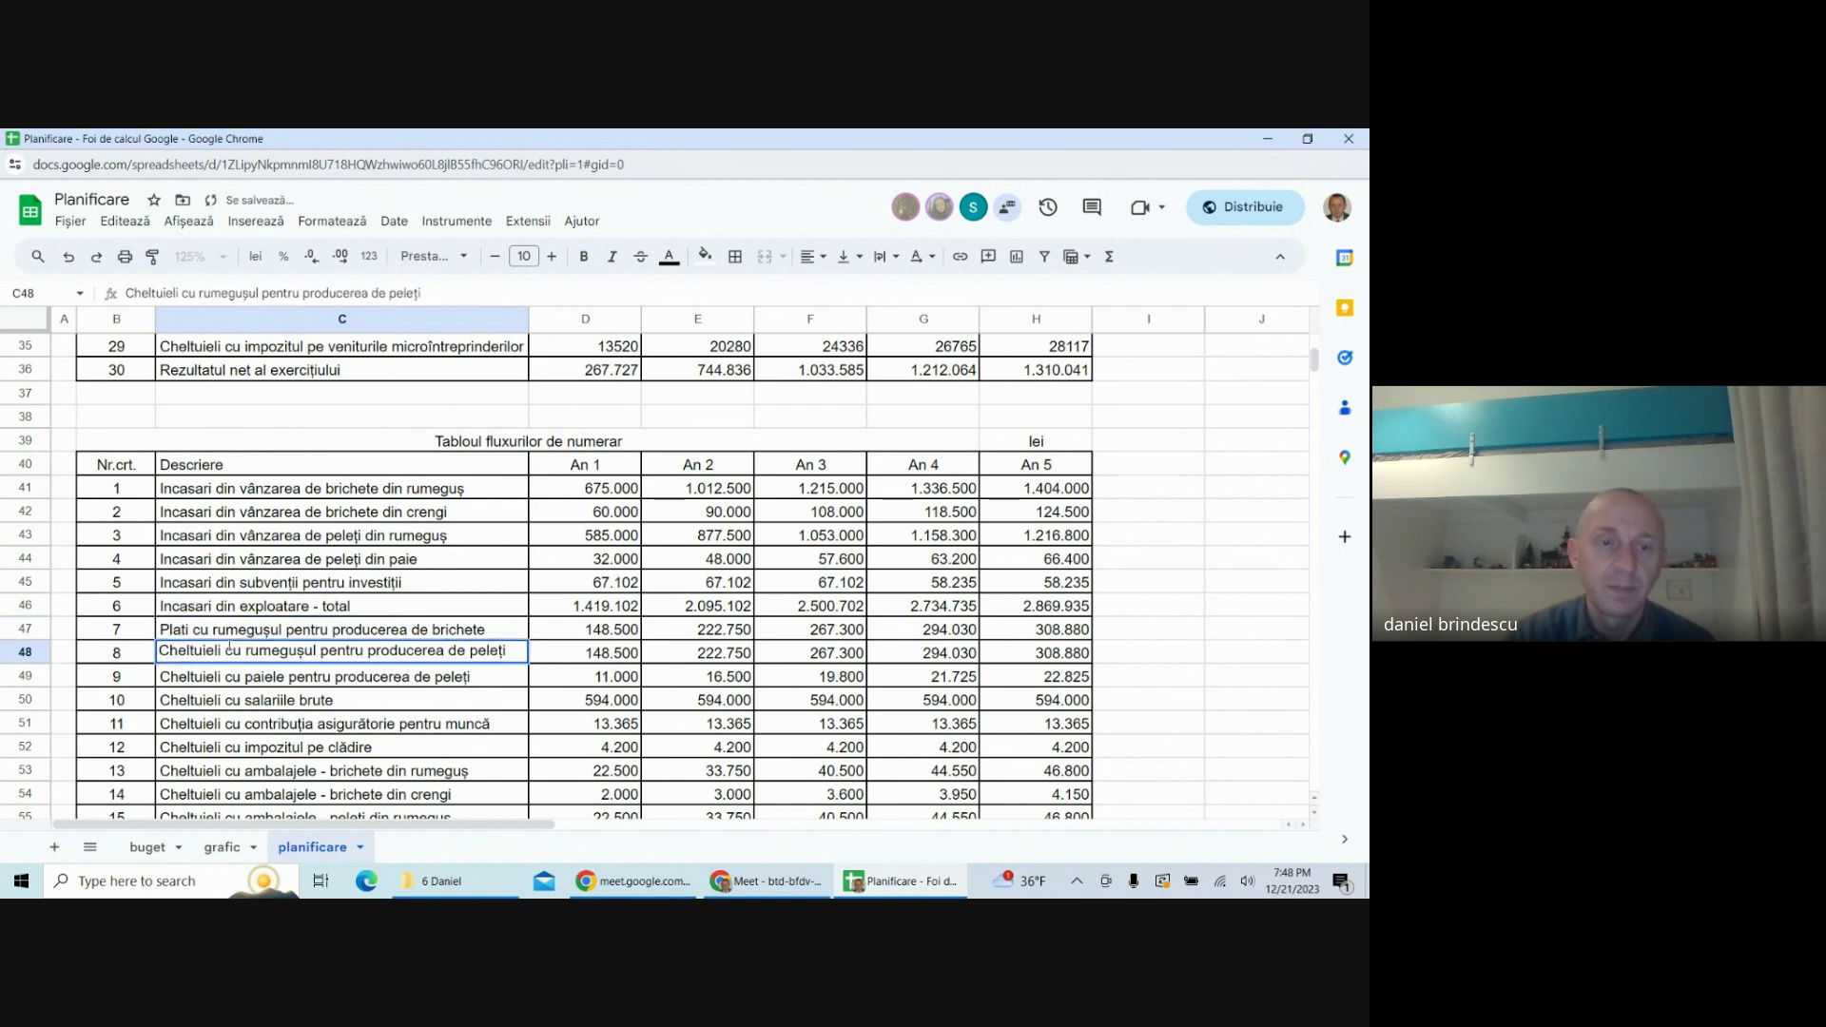
drag(229, 649, 158, 650)
text(Plati)
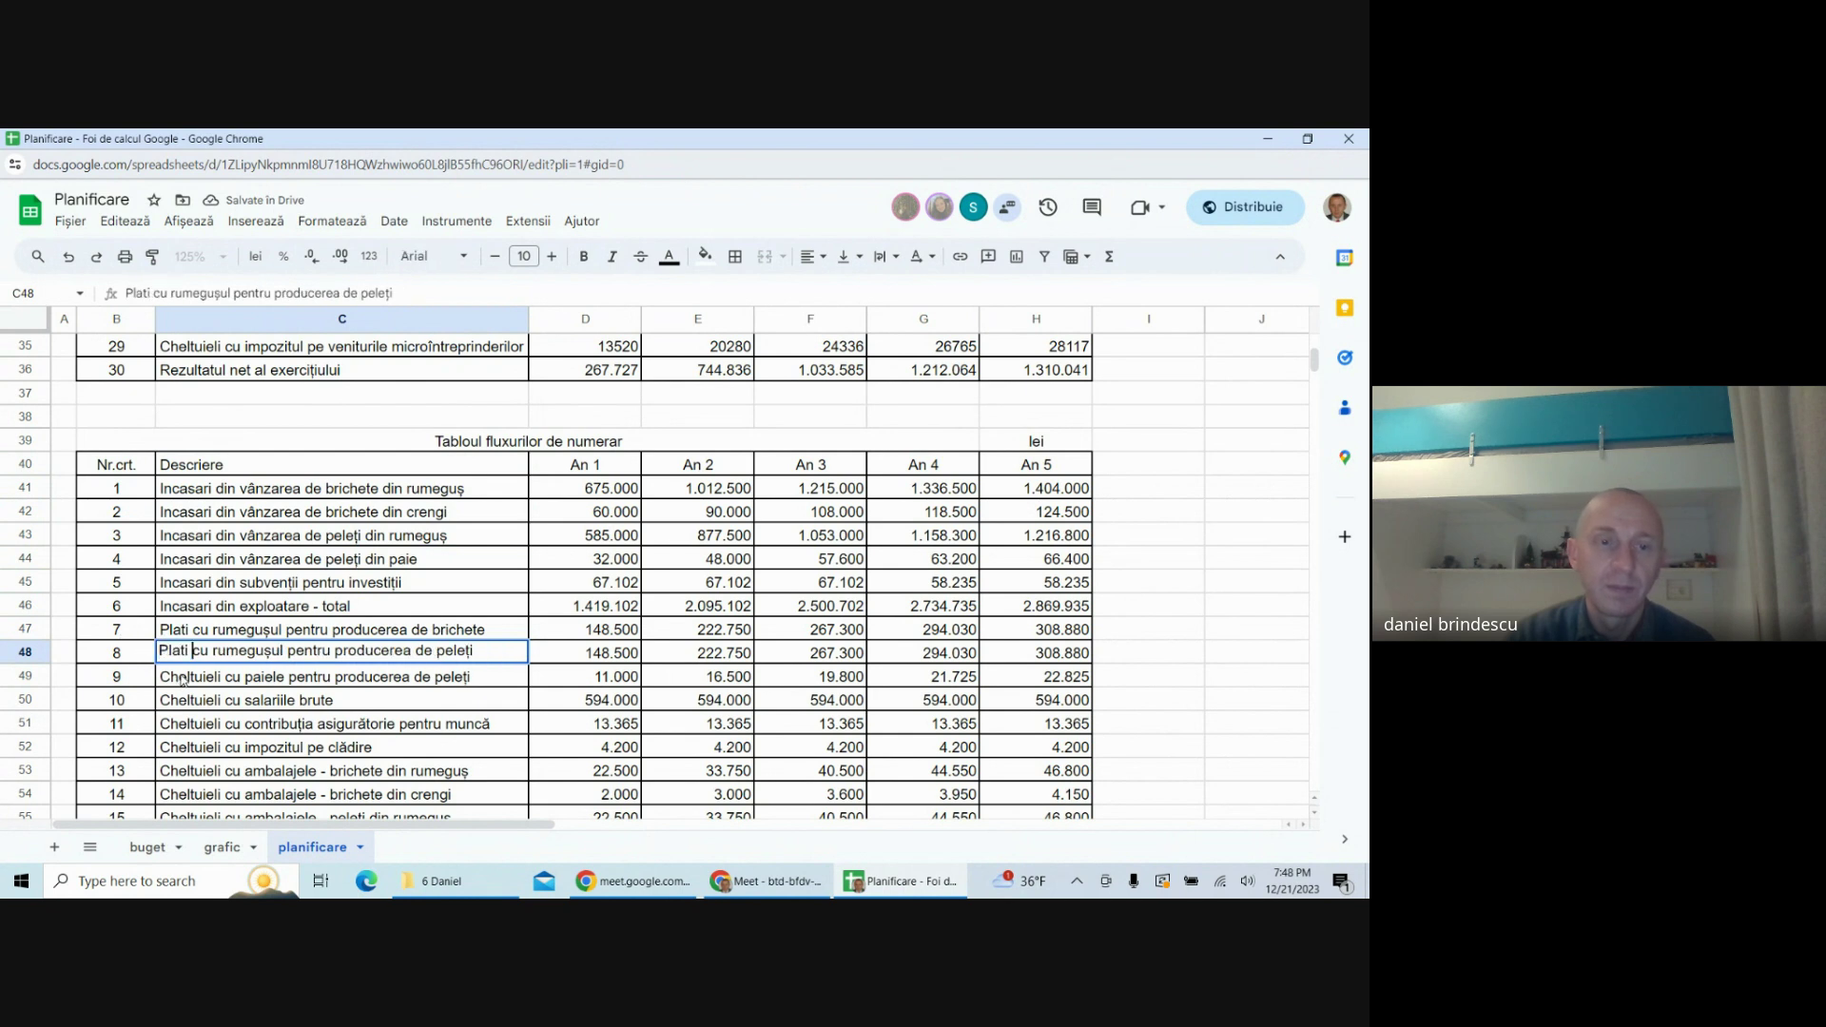
- Replace Cheltuieli with Plati in the straw and gross salaries labels, C49 and C50
double_click(182, 676)
drag(225, 674, 157, 746)
text(Plati)
double_click(225, 699)
text(Plati)
- Replace Cheltuieli with Plati in the work insurance contribution and building tax labels, C51 and C52
double_click(221, 720)
text(Plati)
double_click(227, 746)
text(Plati)
click(277, 676)
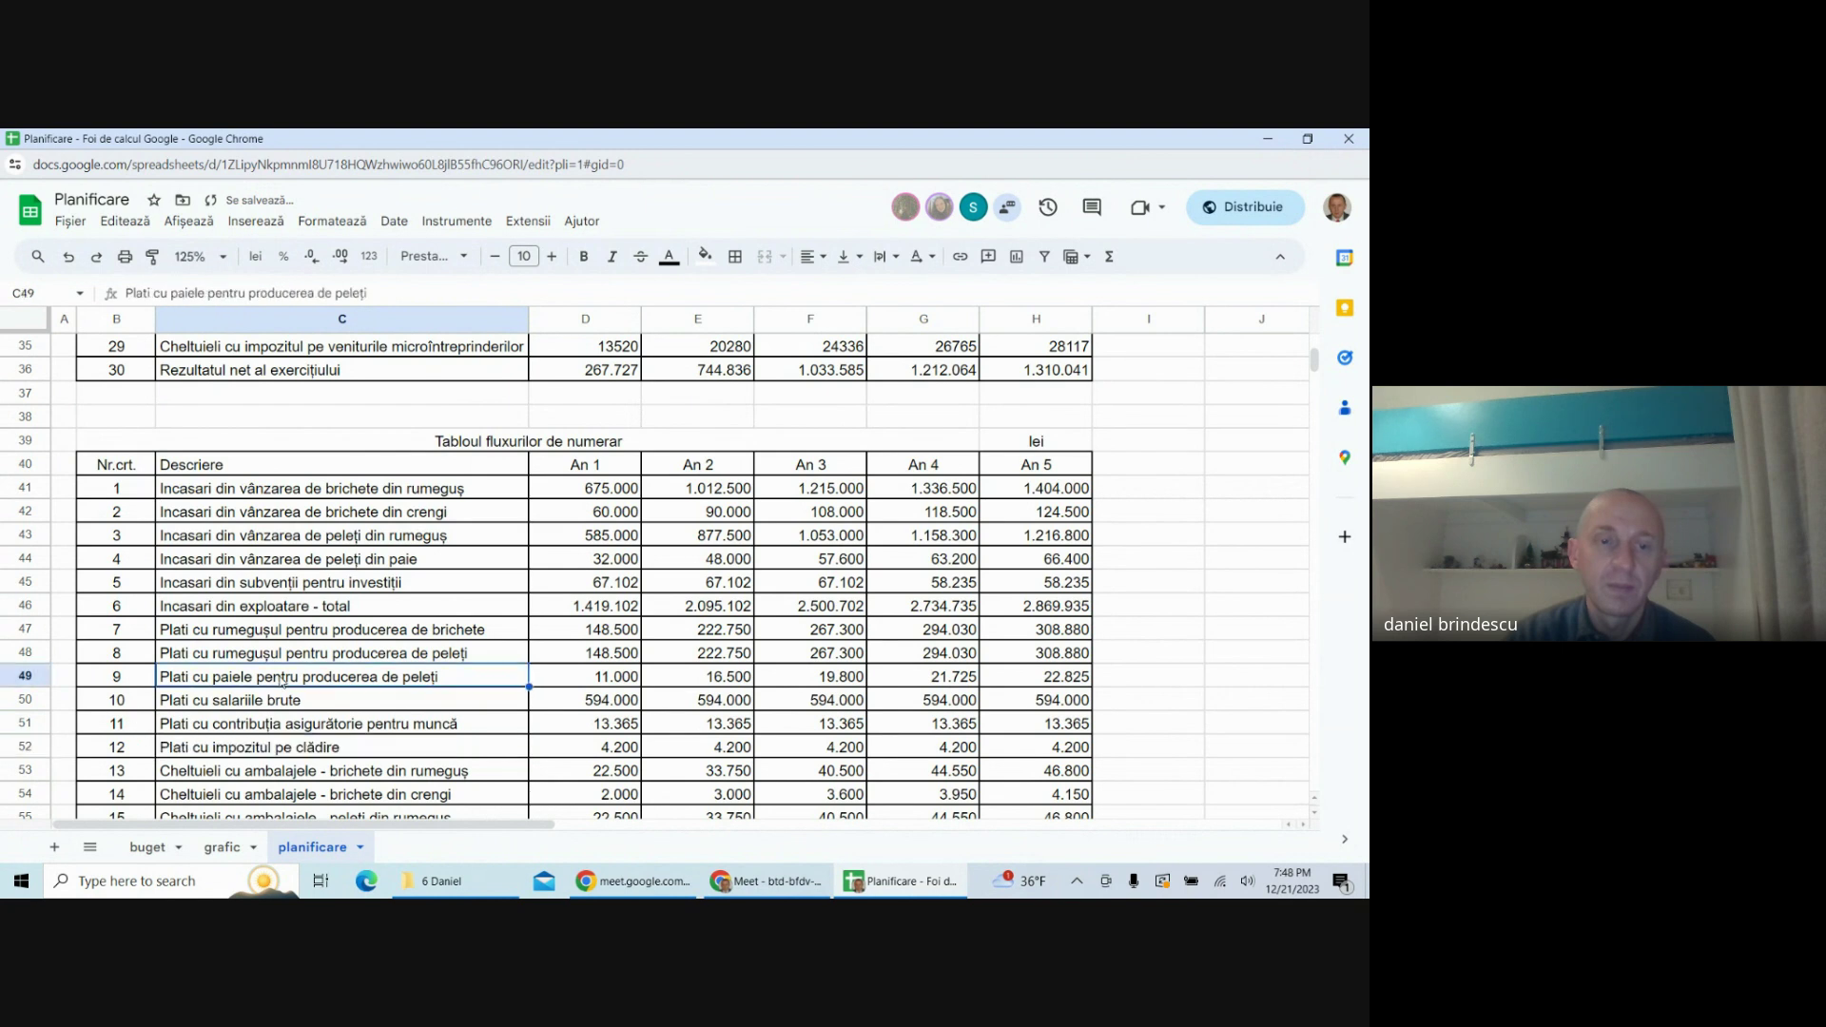
- Replace Cheltuieli with Plati in the two brichete packaging labels, C53 and C54
scroll(276, 681, down, 2)
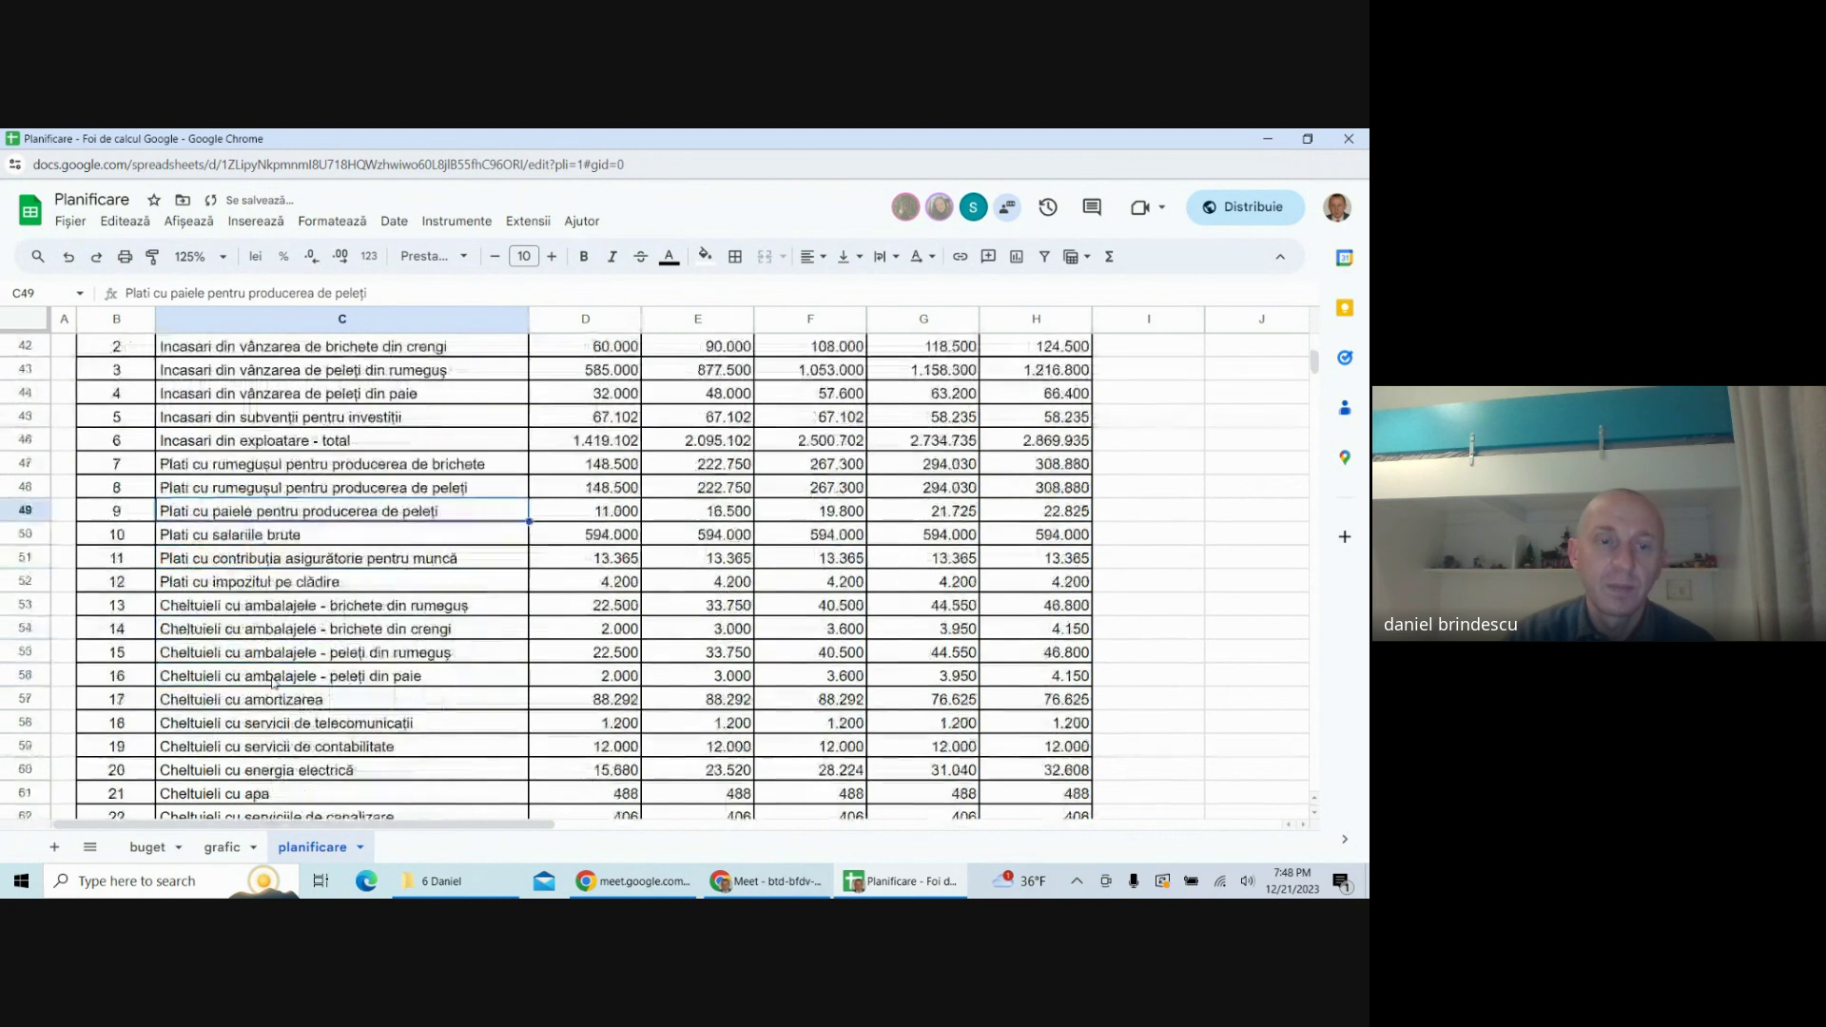
double_click(174, 607)
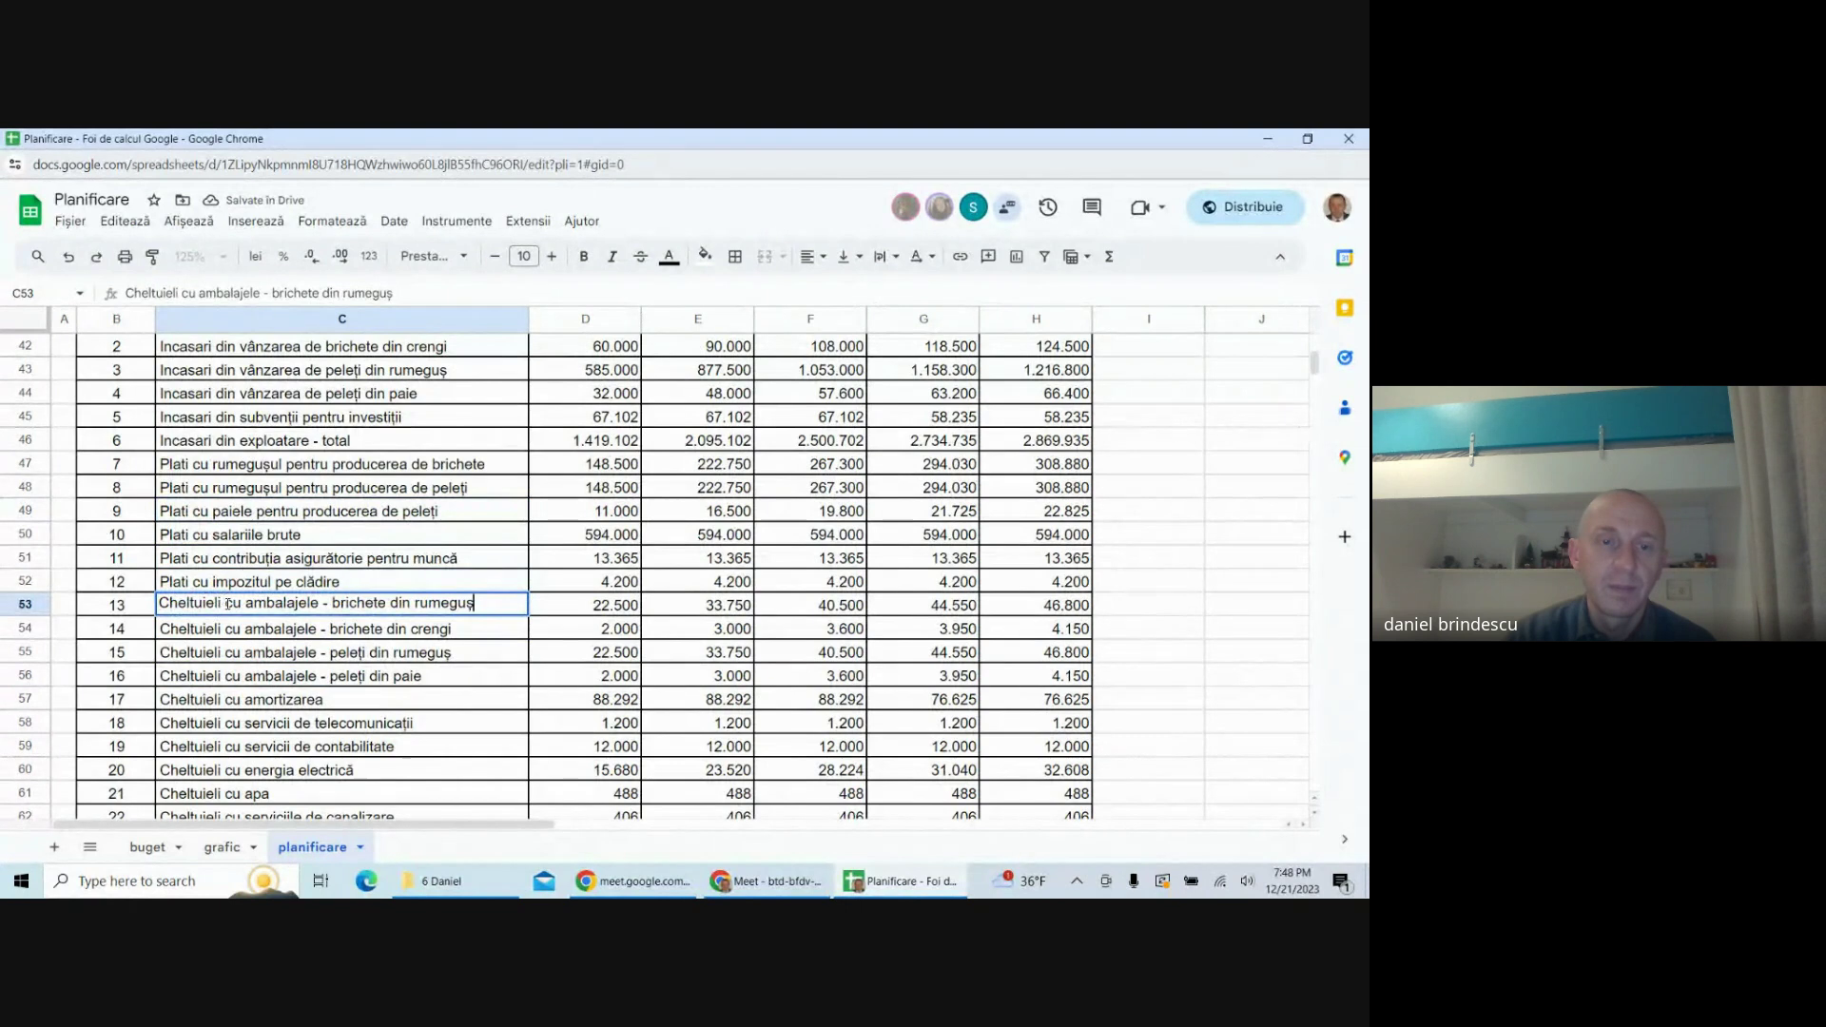
drag(228, 604, 145, 694)
text(Plati)
key(Return)
double_click(226, 628)
text(Plati)
key(Return)
- Replace Cheltuieli with Plati in the two peleți packaging labels, C55 and C56
double_click(226, 651)
text(Plati)
key(Return)
double_click(225, 674)
text(Plati)
key(Return)
- Replace Cheltuieli with Plati in the amortizarea and telecommunications services labels, C57 and C58
double_click(229, 699)
click(194, 699)
text(Plati)
key(Return)
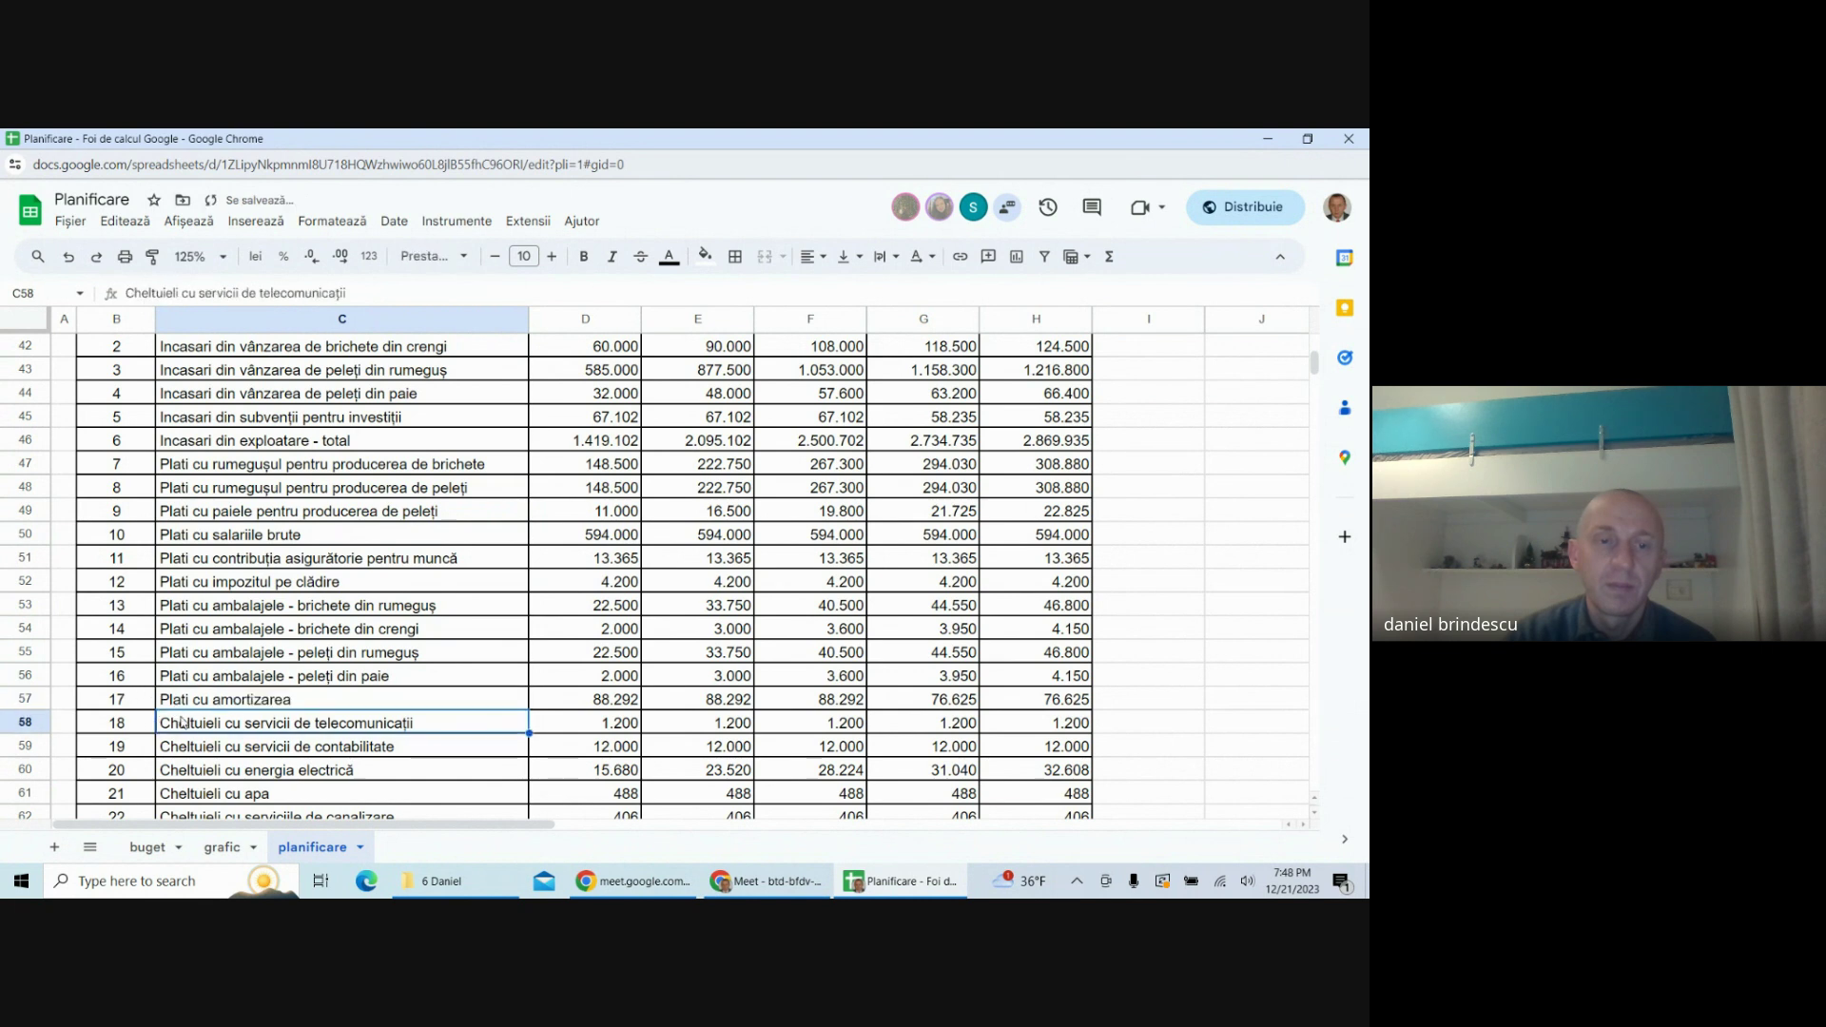
double_click(222, 719)
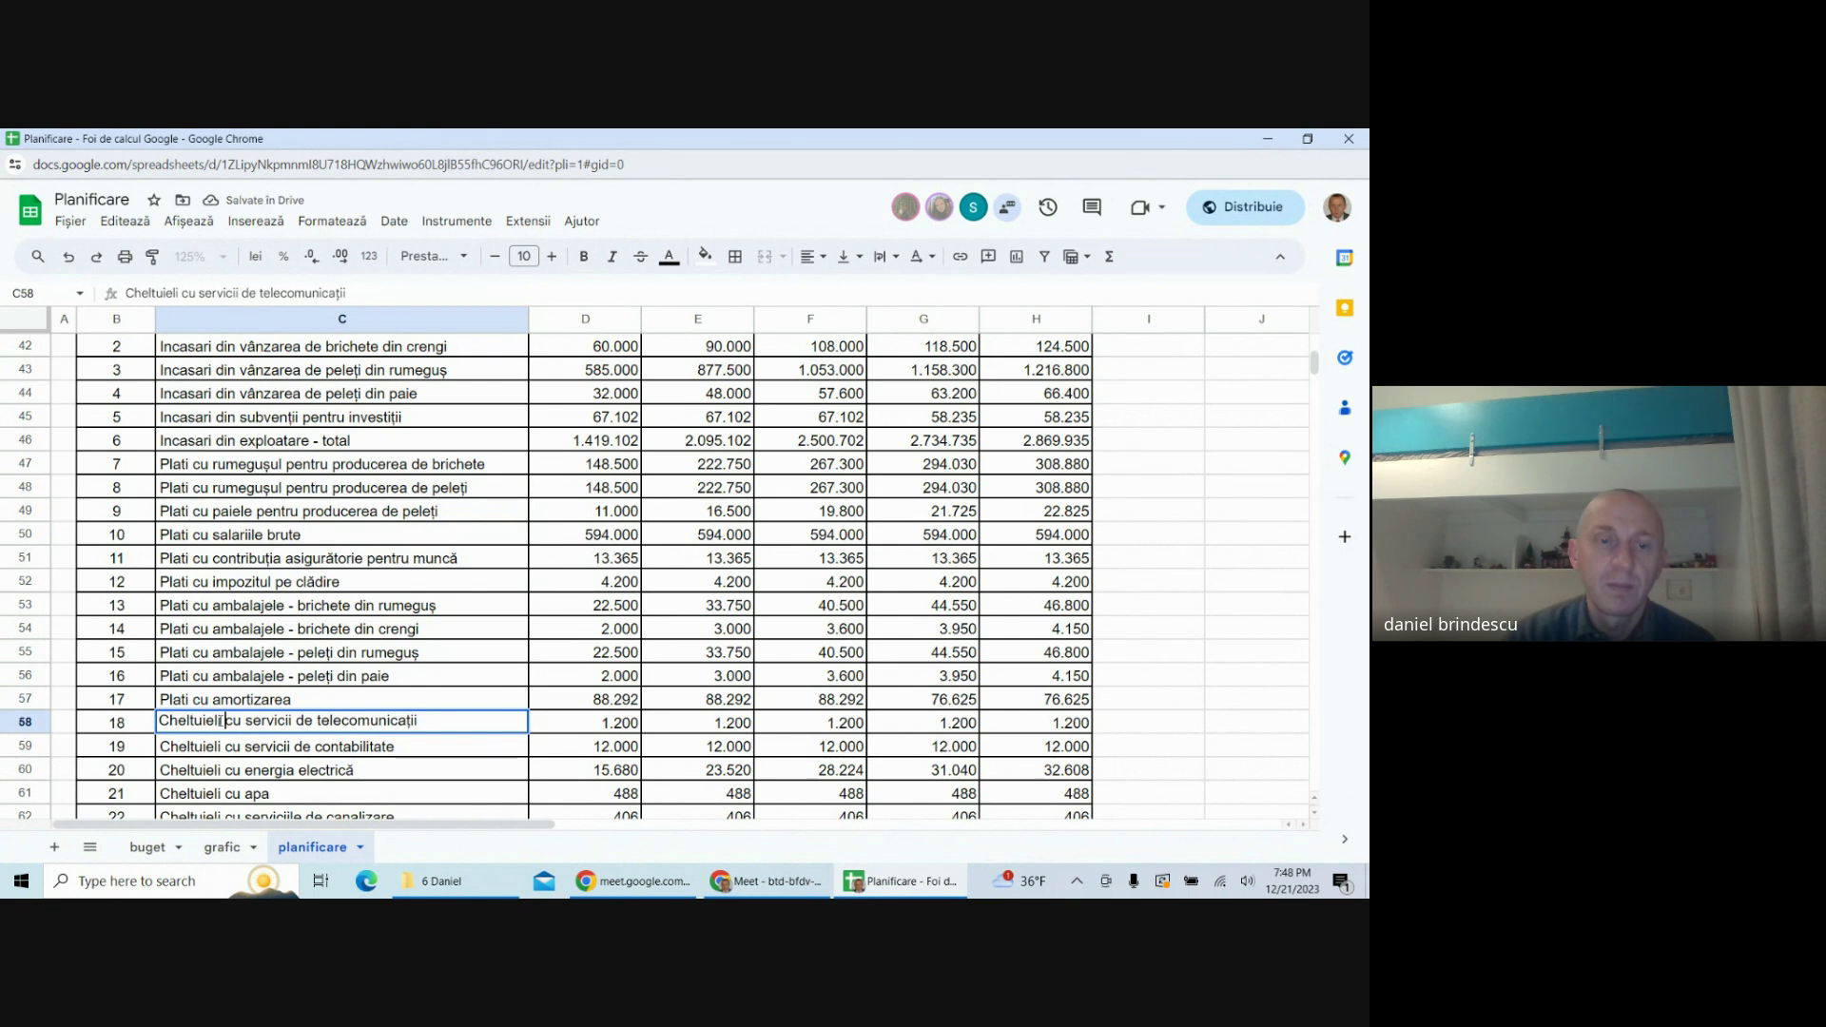
drag(225, 720, 143, 720)
text(Plati)
key(Return)
- Replace Cheltuieli with Plati in the accounting services and electricity labels, C59 and C60
scroll(237, 687, down, 2)
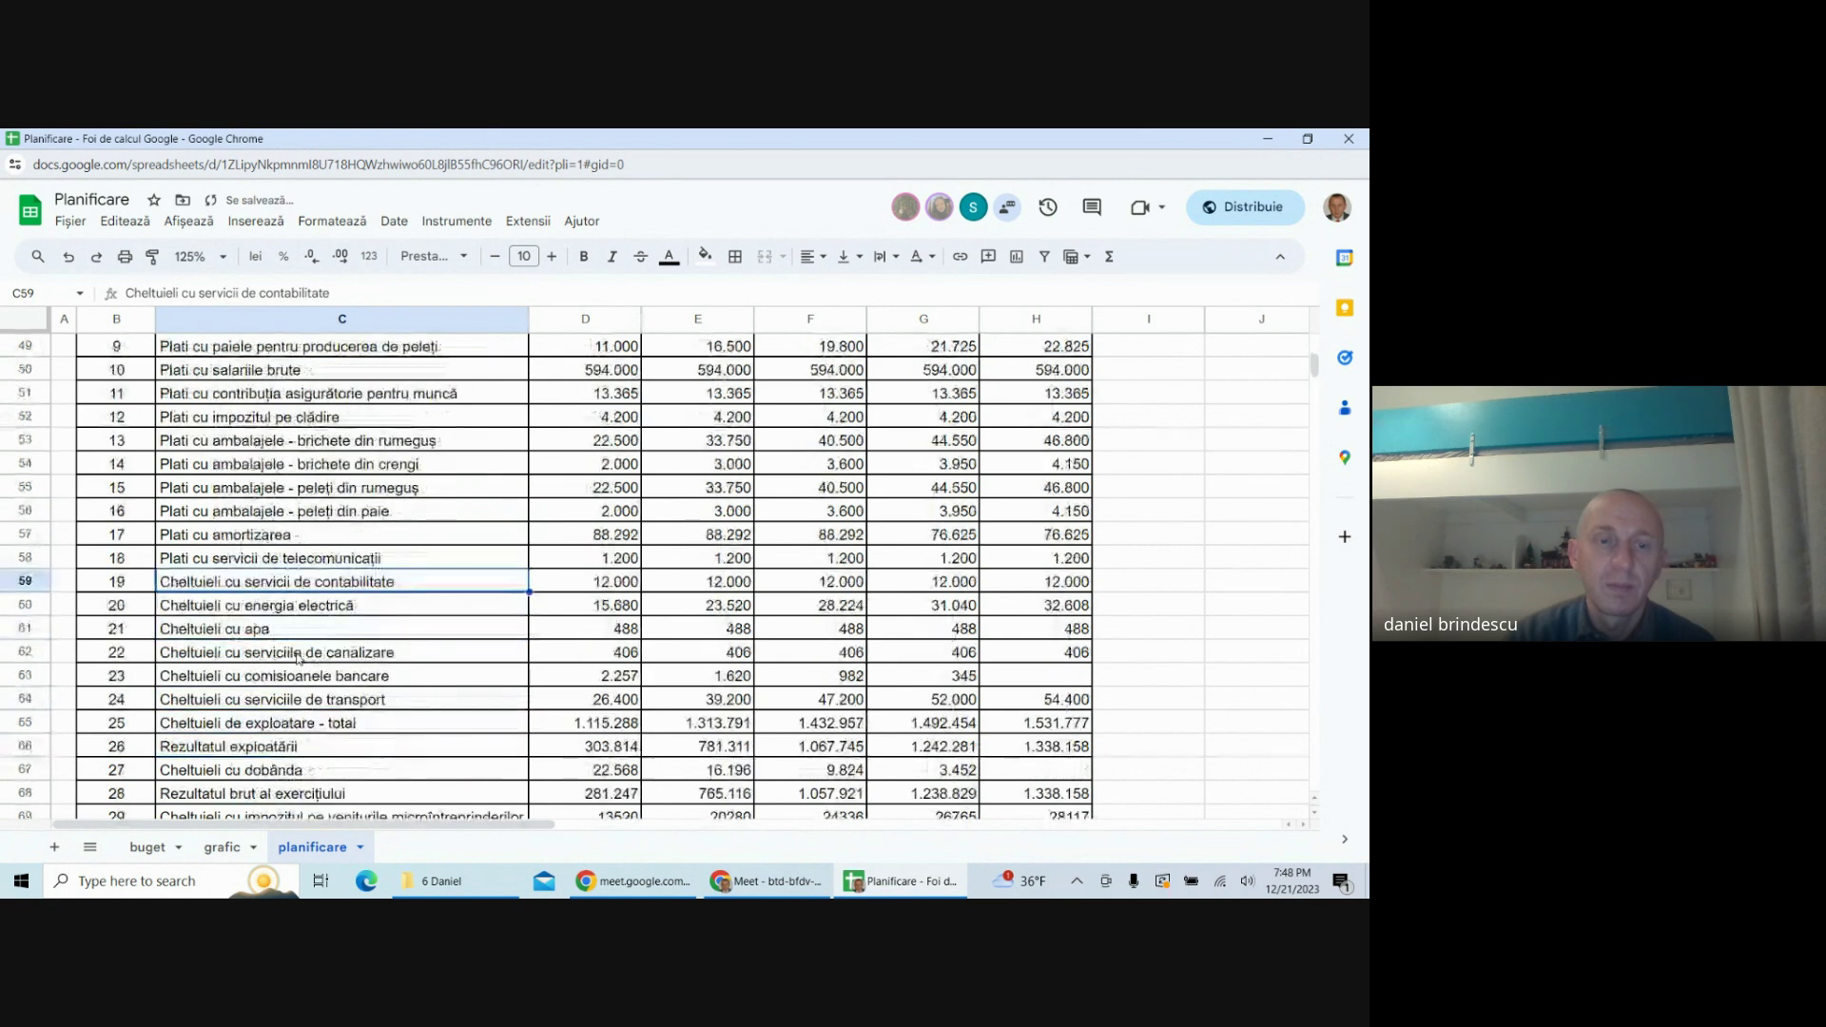
double_click(195, 583)
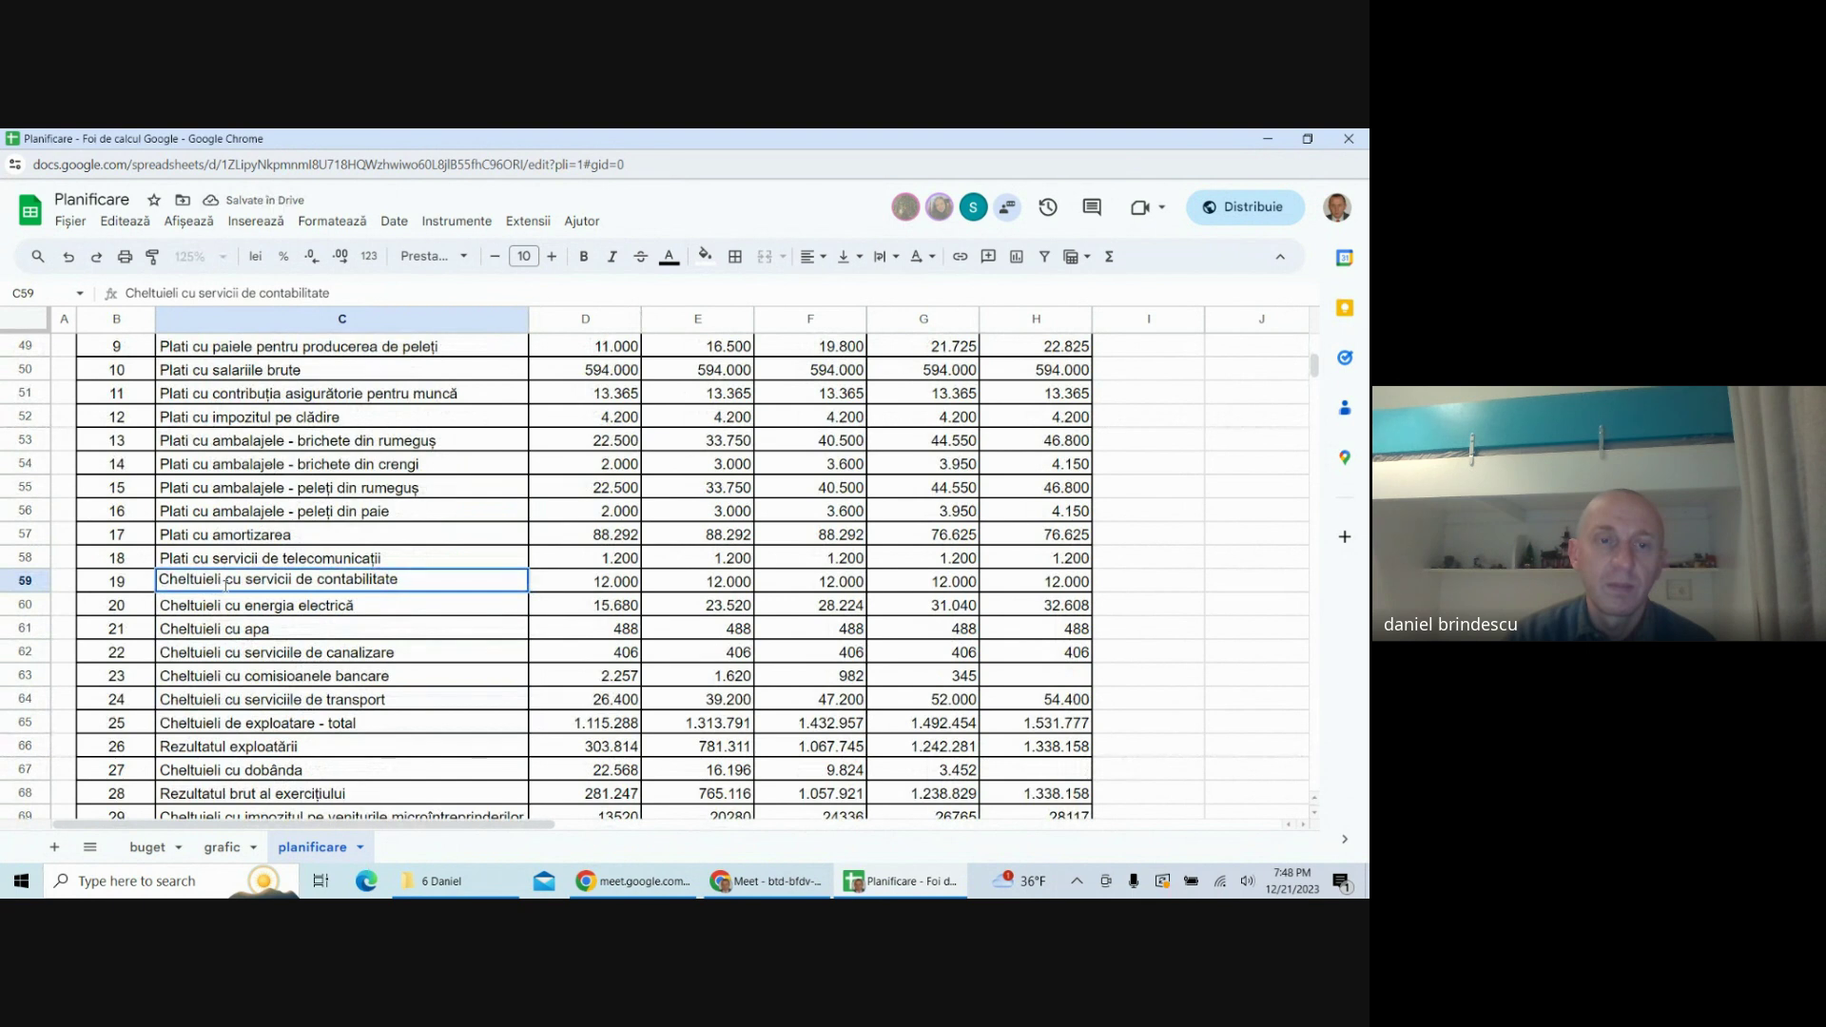
drag(225, 581, 162, 599)
text(Plati)
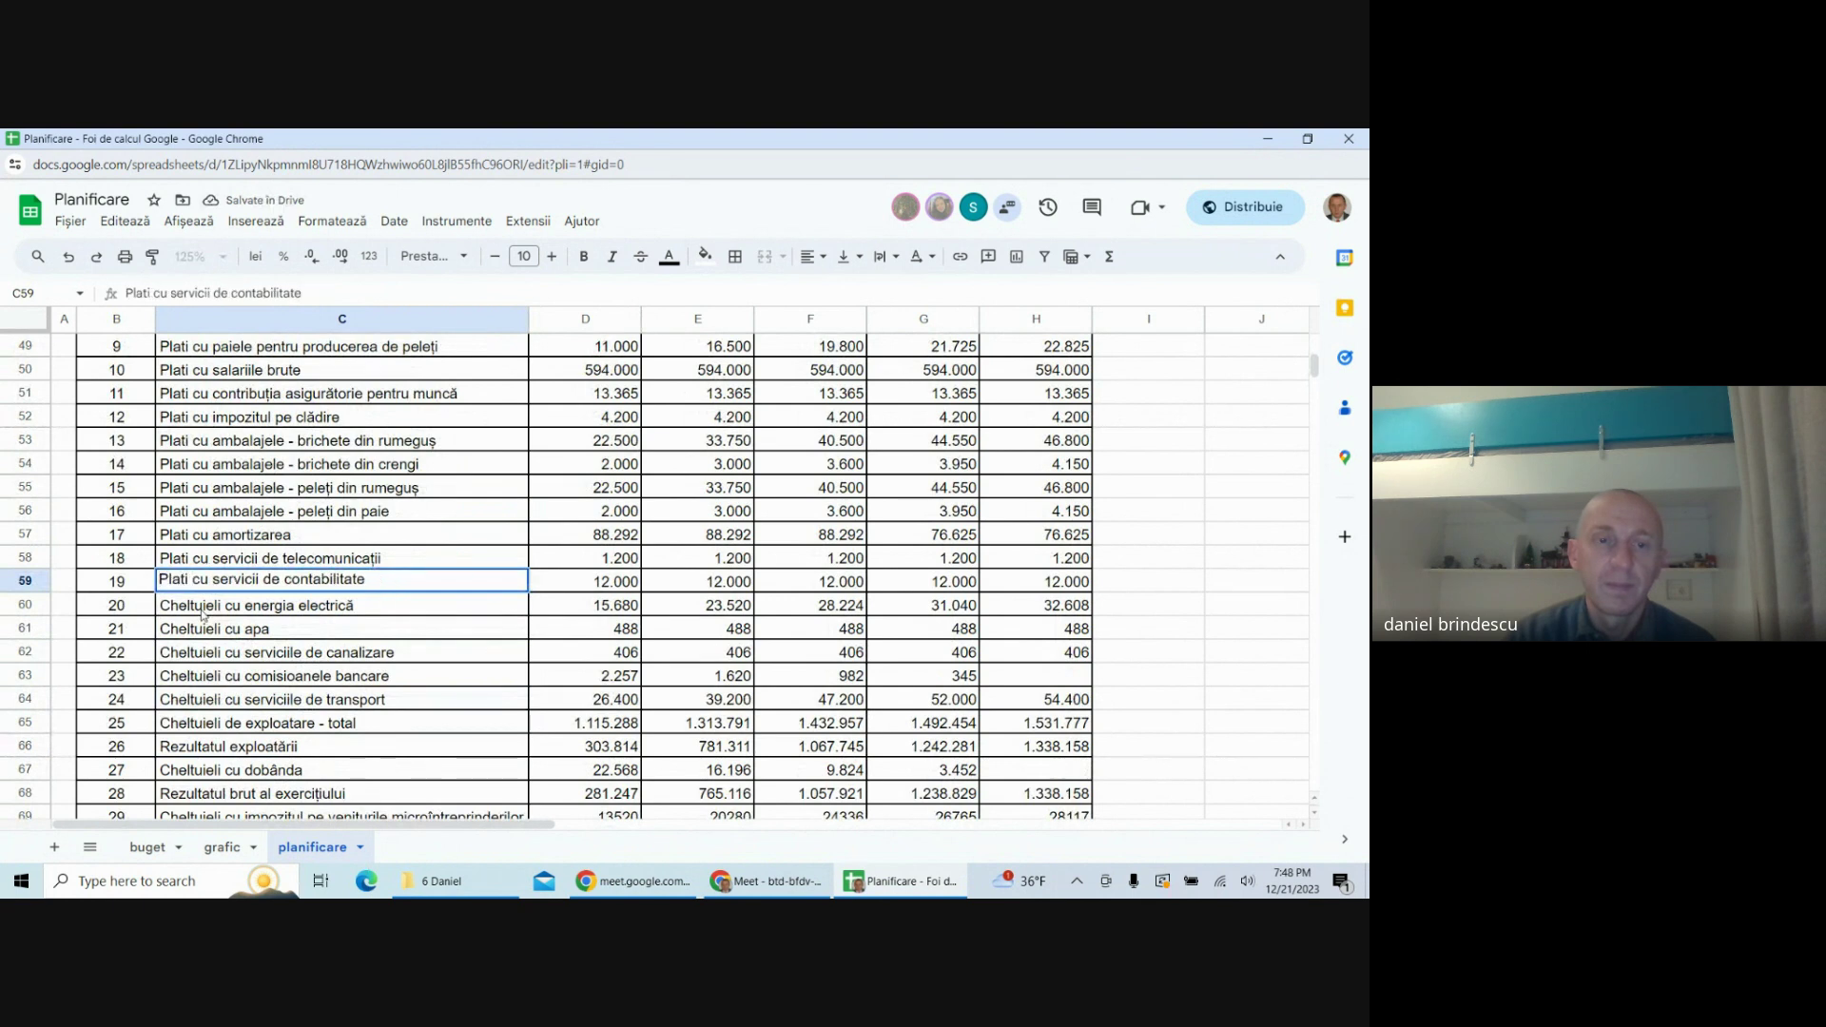
double_click(221, 605)
drag(225, 602, 131, 618)
text(Plati)
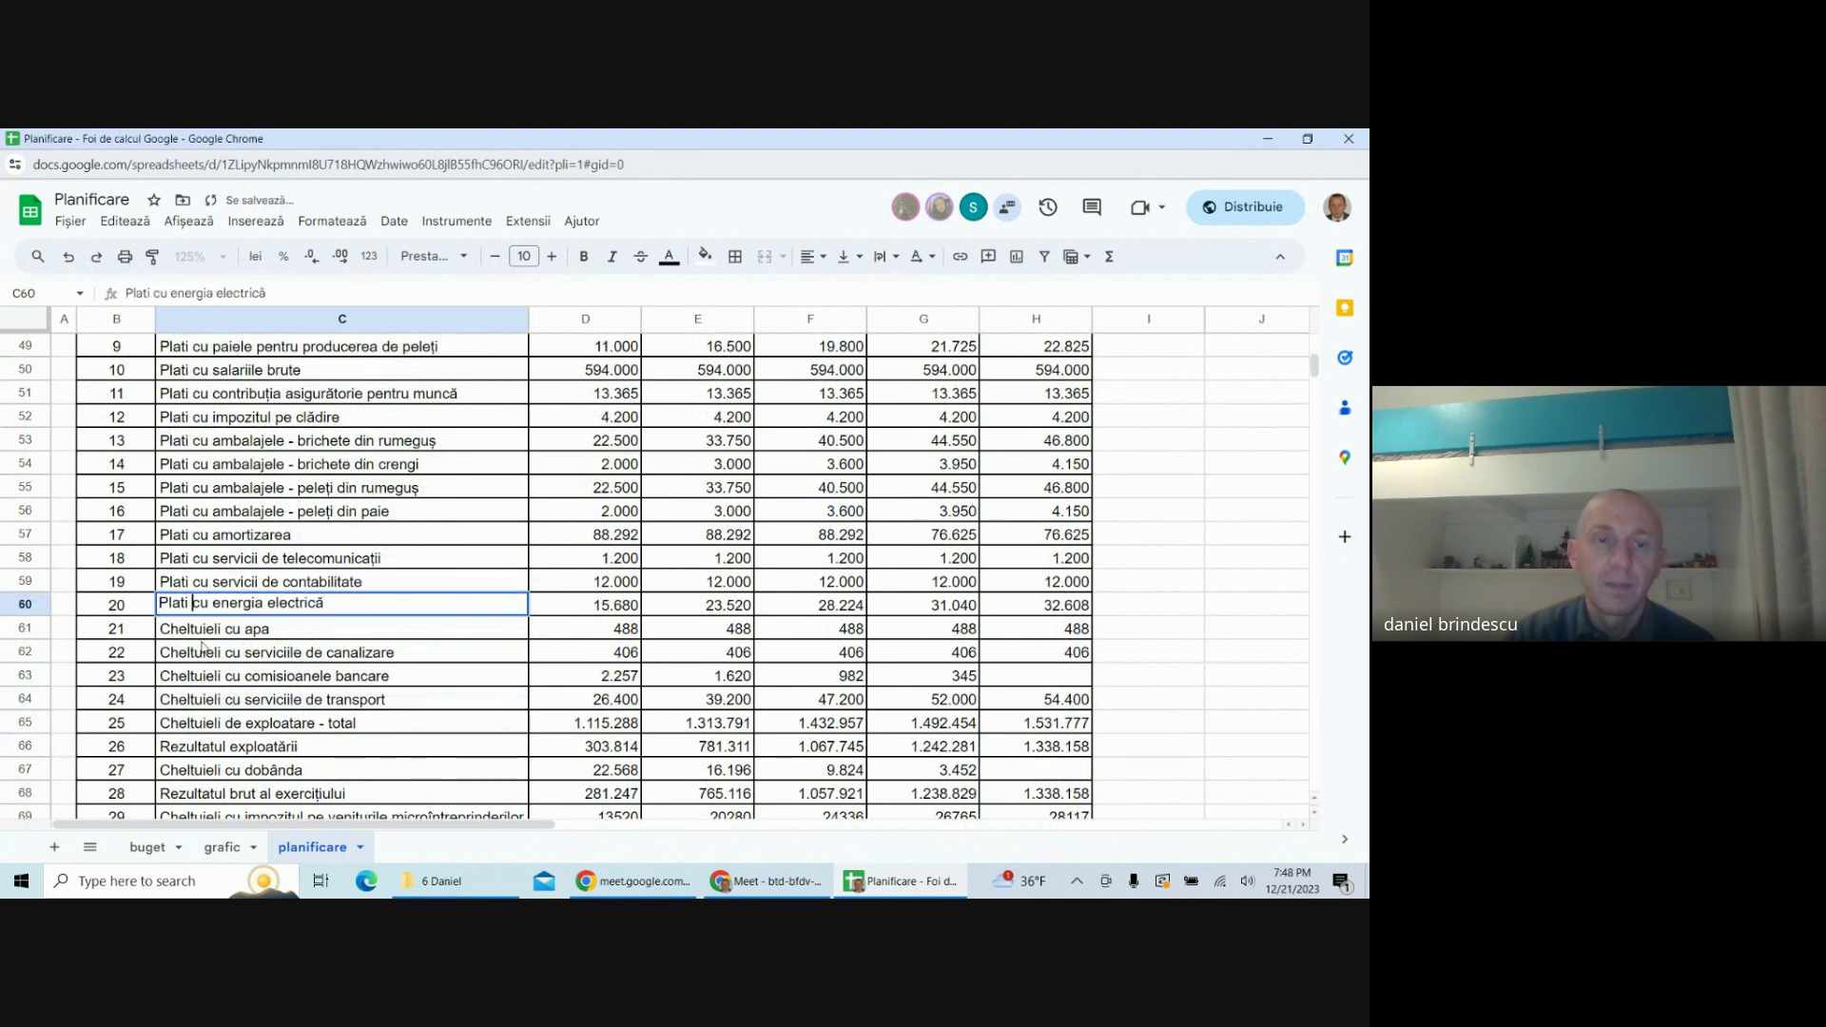
- Replace Cheltuieli with Plati in the water and sewerage labels, C61 and C62
double_click(202, 627)
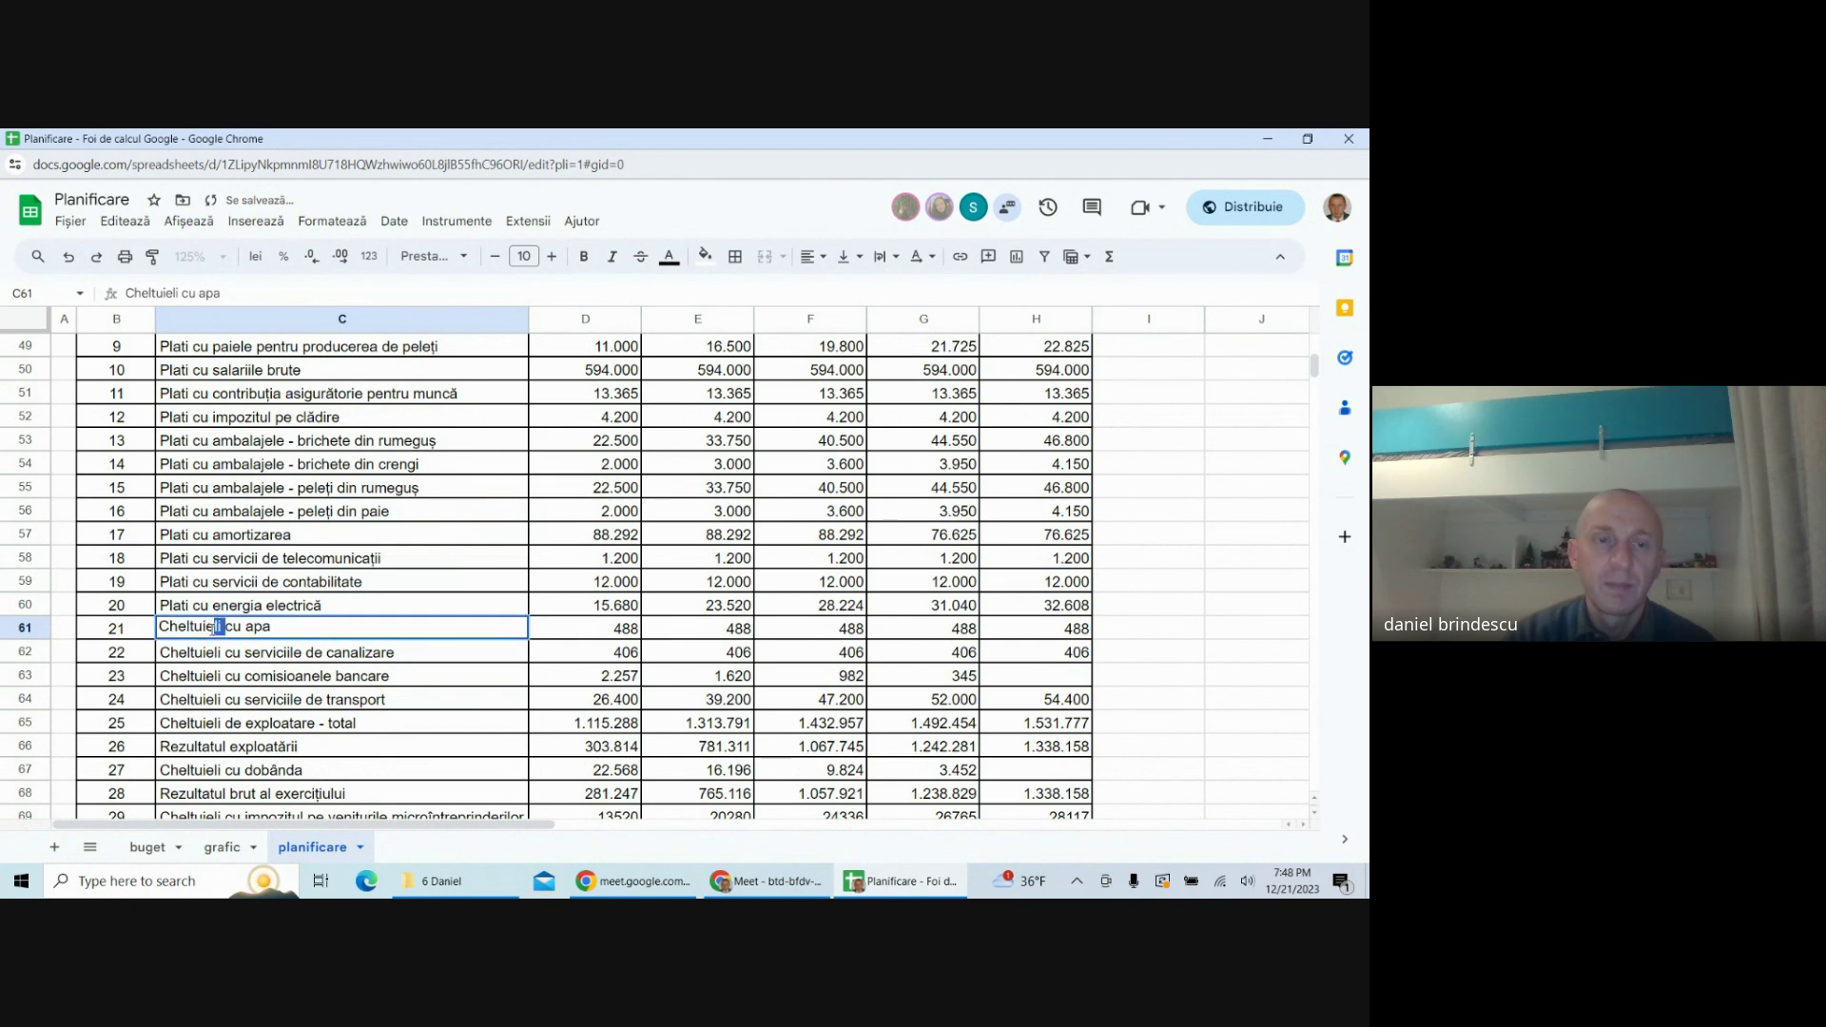
drag(217, 626, 126, 620)
text(Plati)
double_click(217, 650)
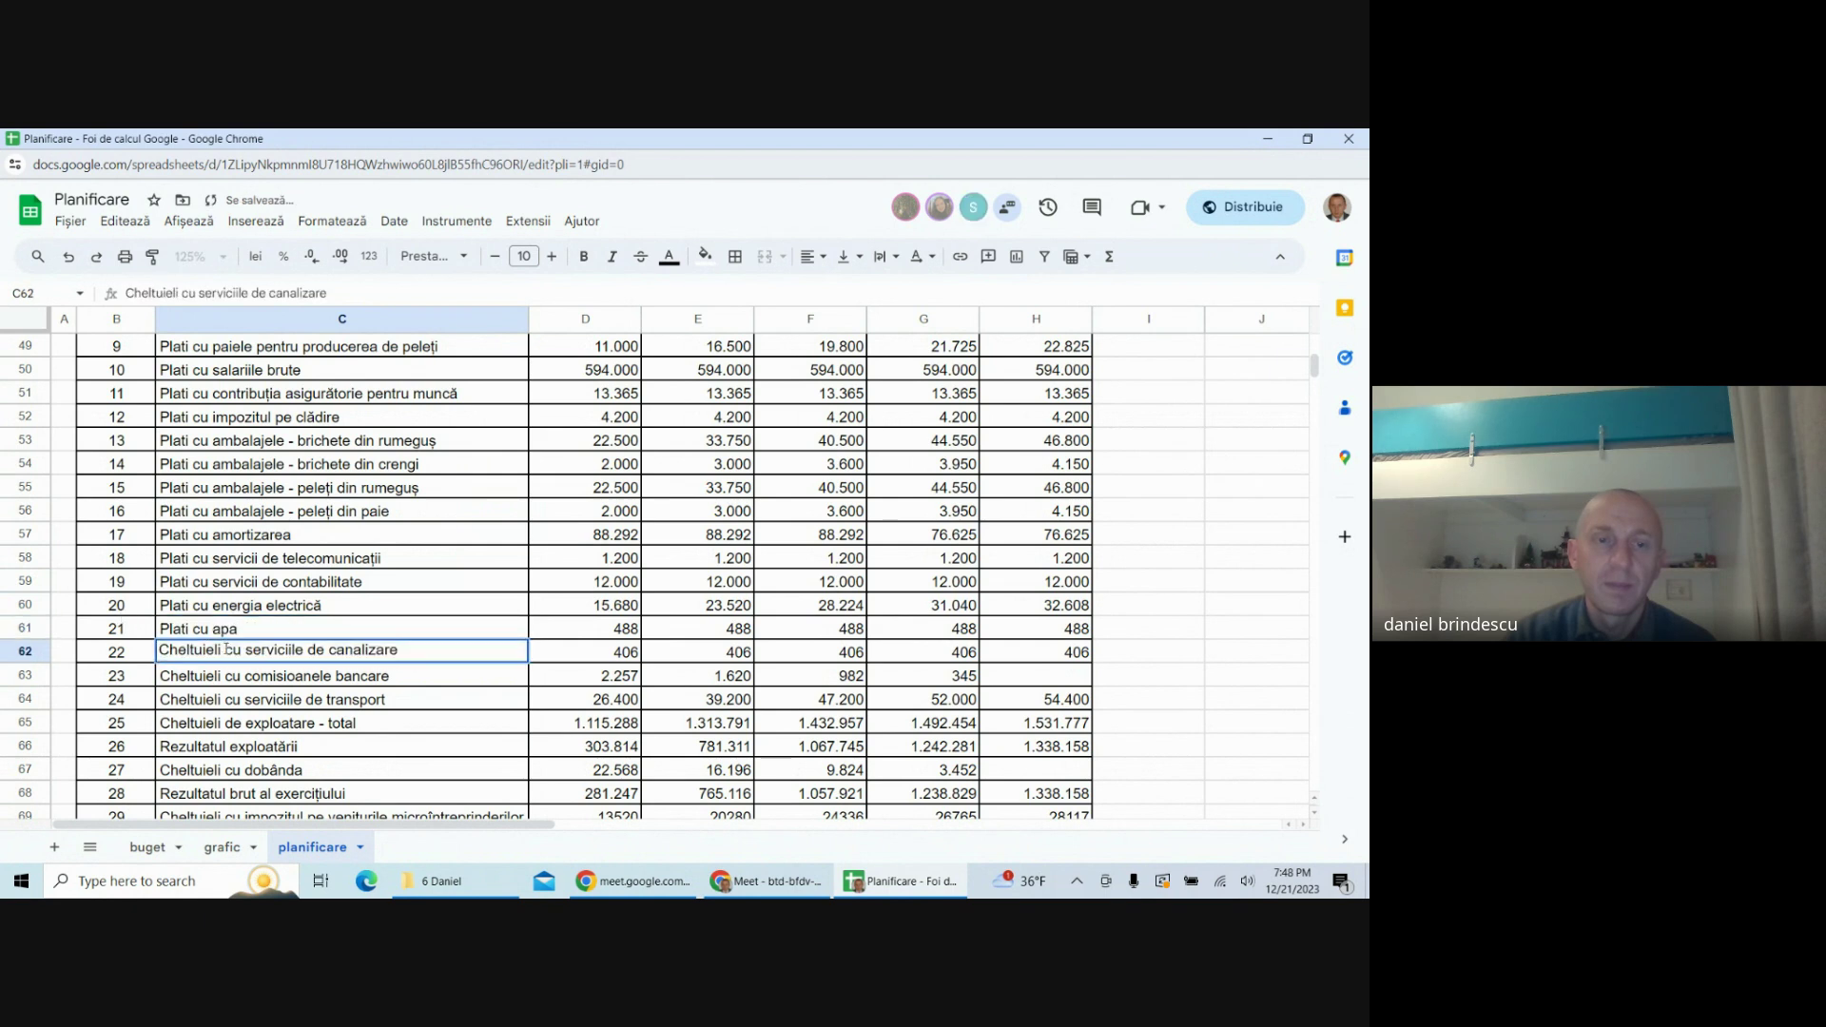
drag(226, 649, 102, 630)
text(Plati)
- Replace Cheltuieli with Plati in the bank commissions and transport services labels, C63 and C64
double_click(185, 673)
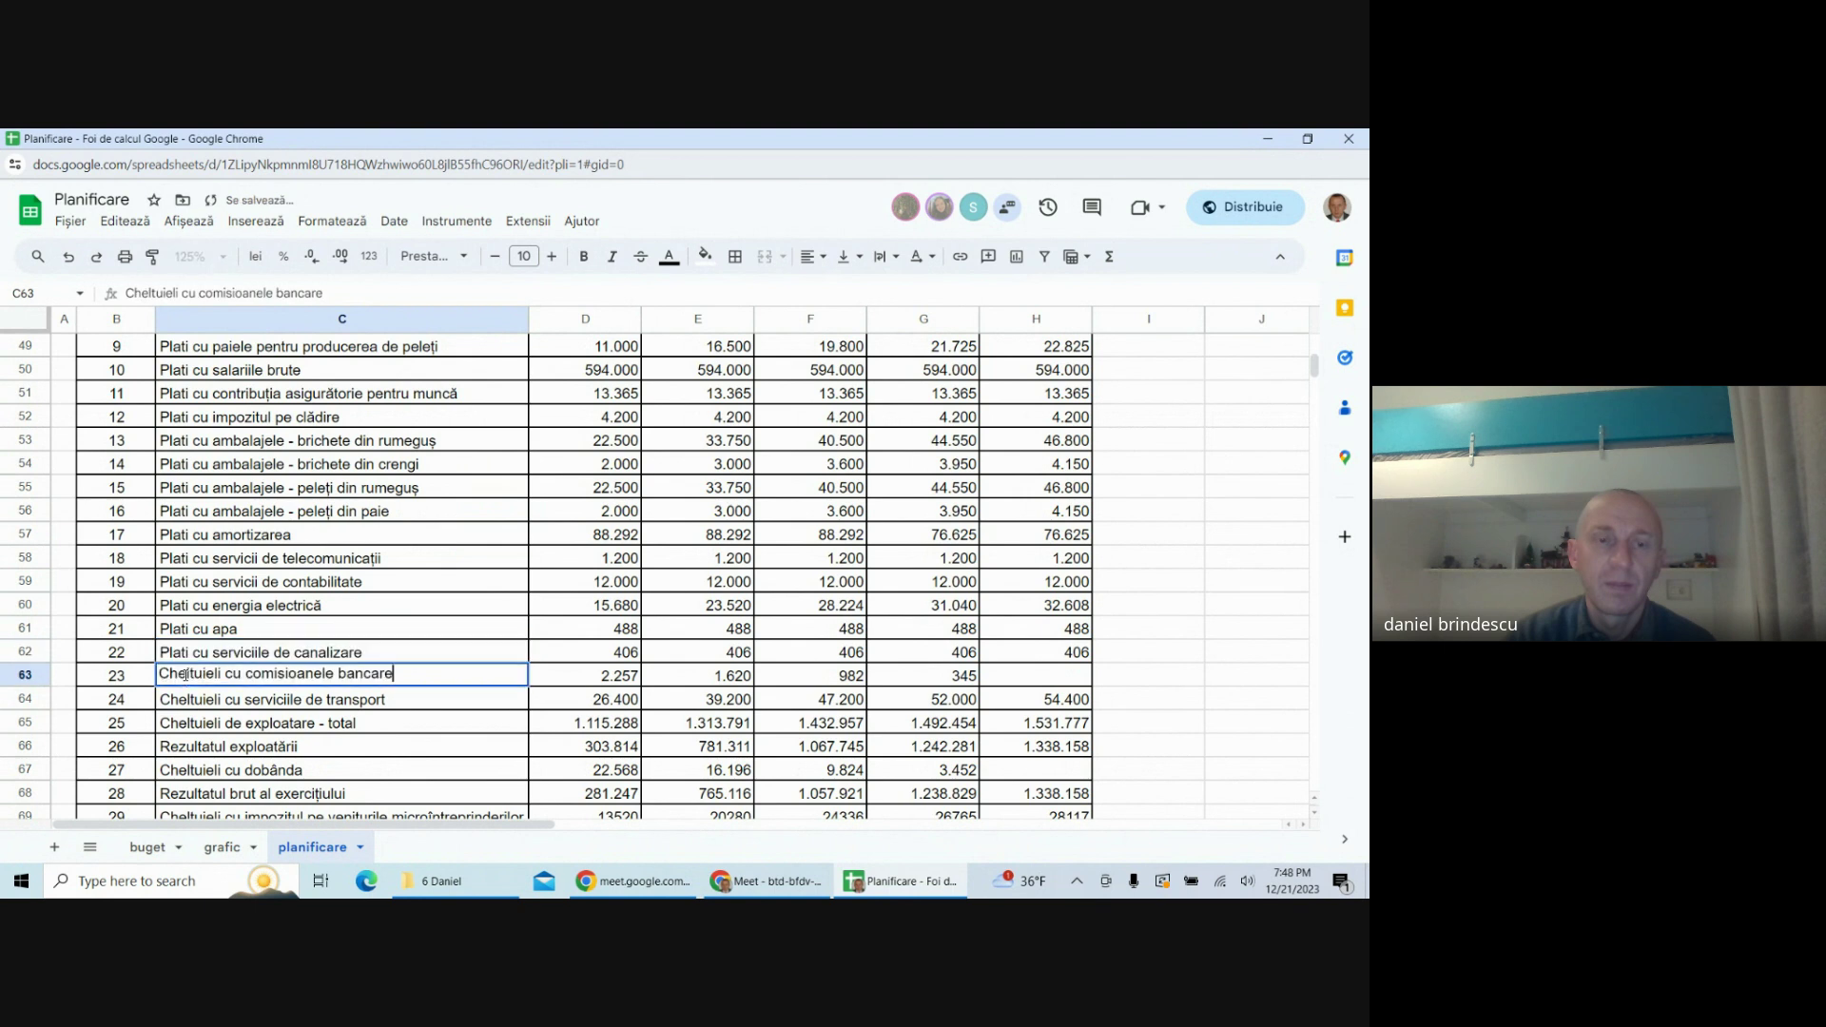
drag(227, 675, 131, 666)
text(Plati)
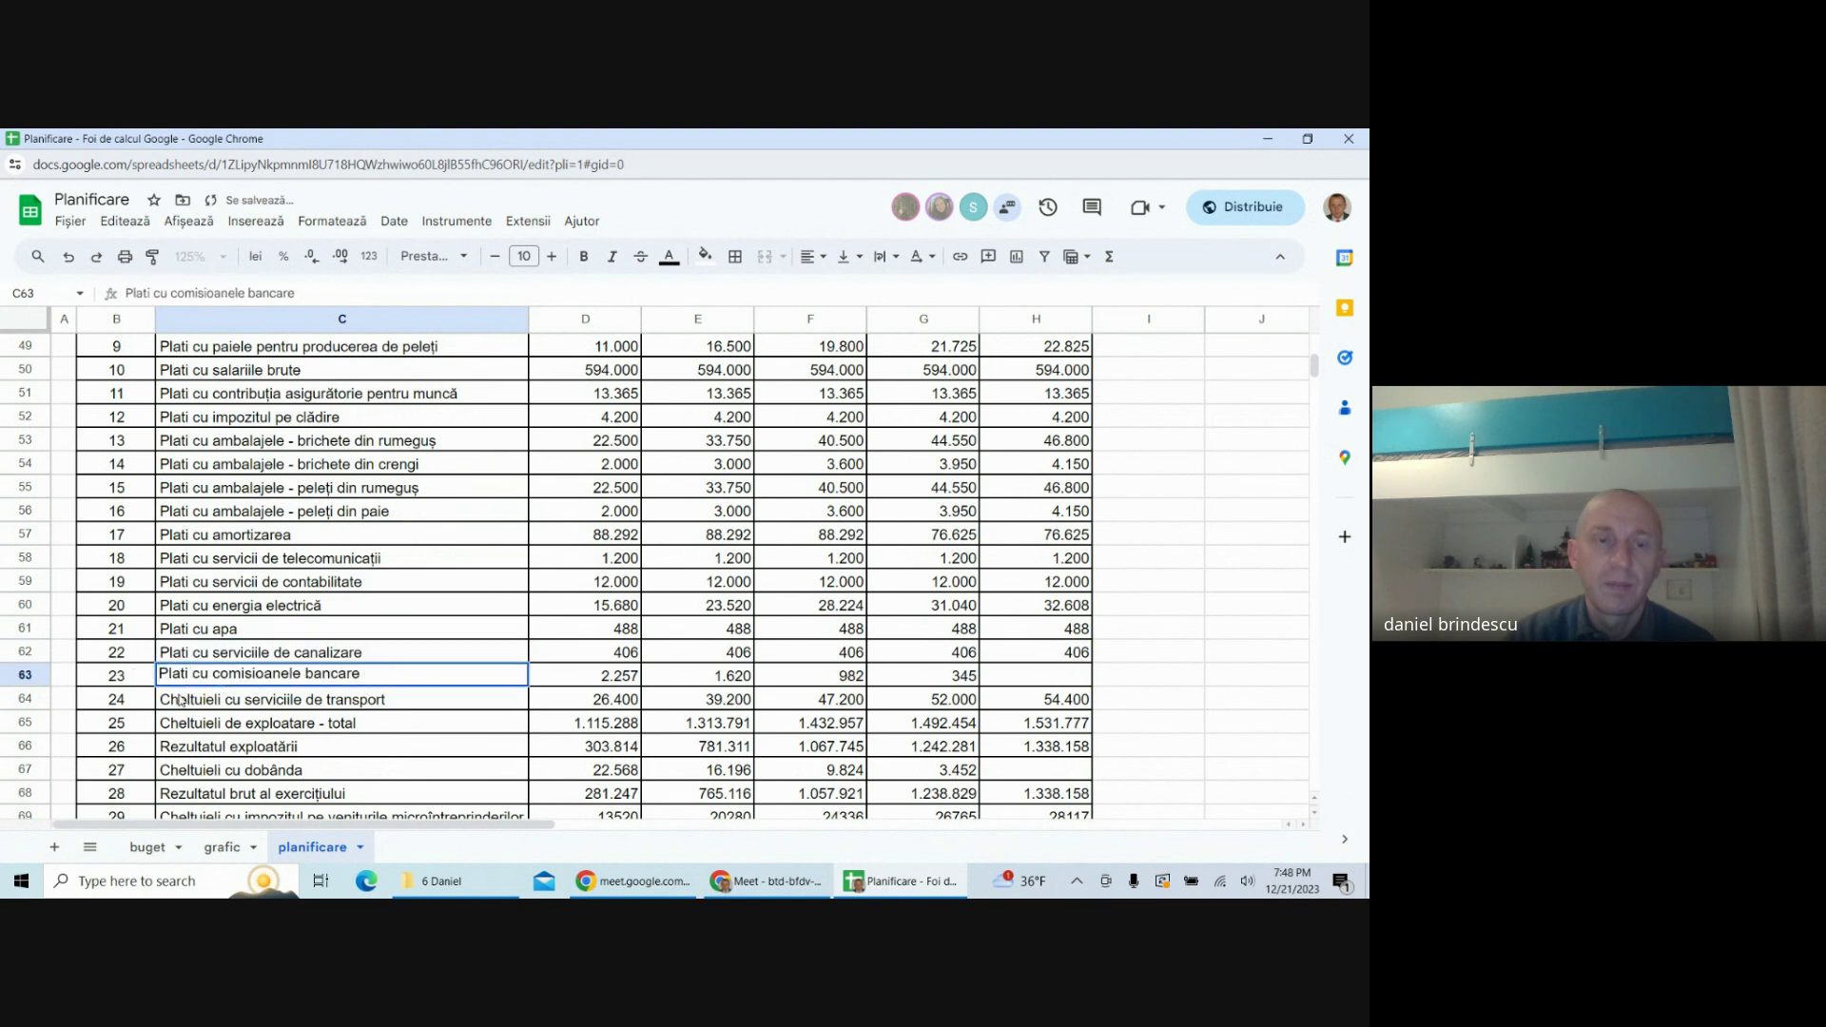
double_click(219, 699)
drag(227, 699, 152, 692)
text(Plati)
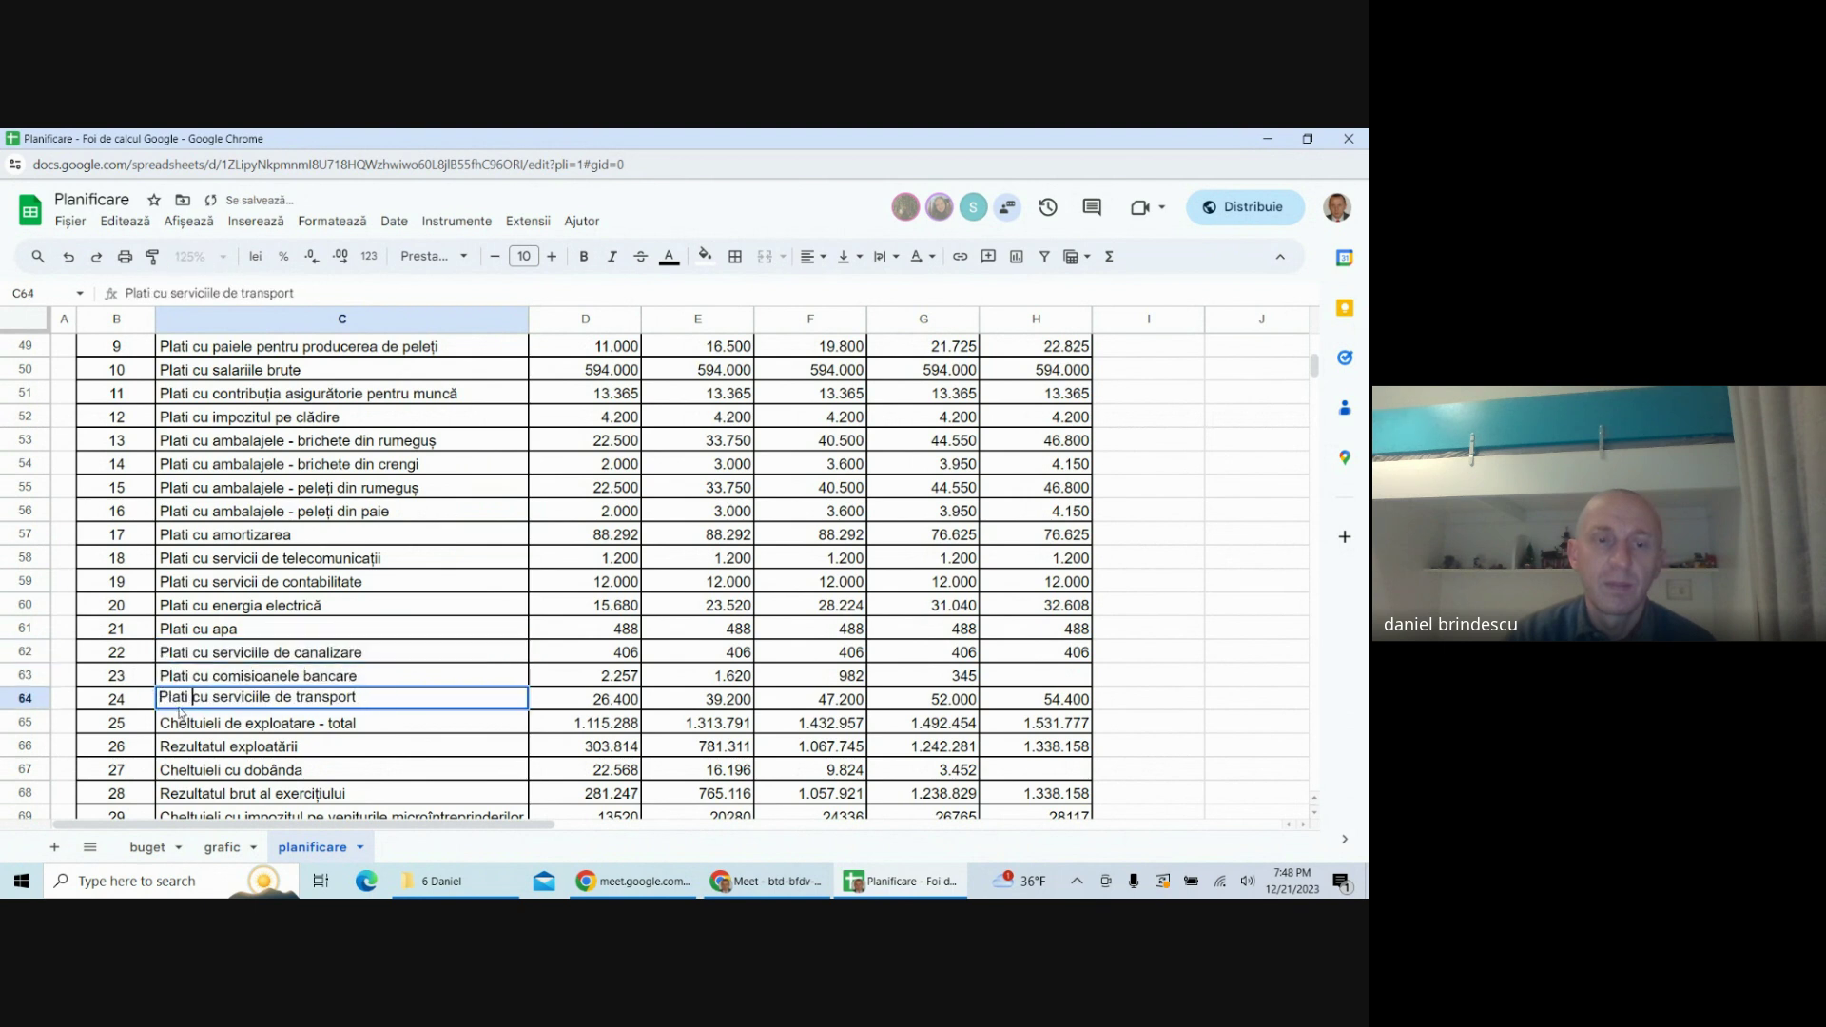
- Rename the operating expenses total in C65 as Plati de exploatare - total
click(190, 729)
double_click(231, 720)
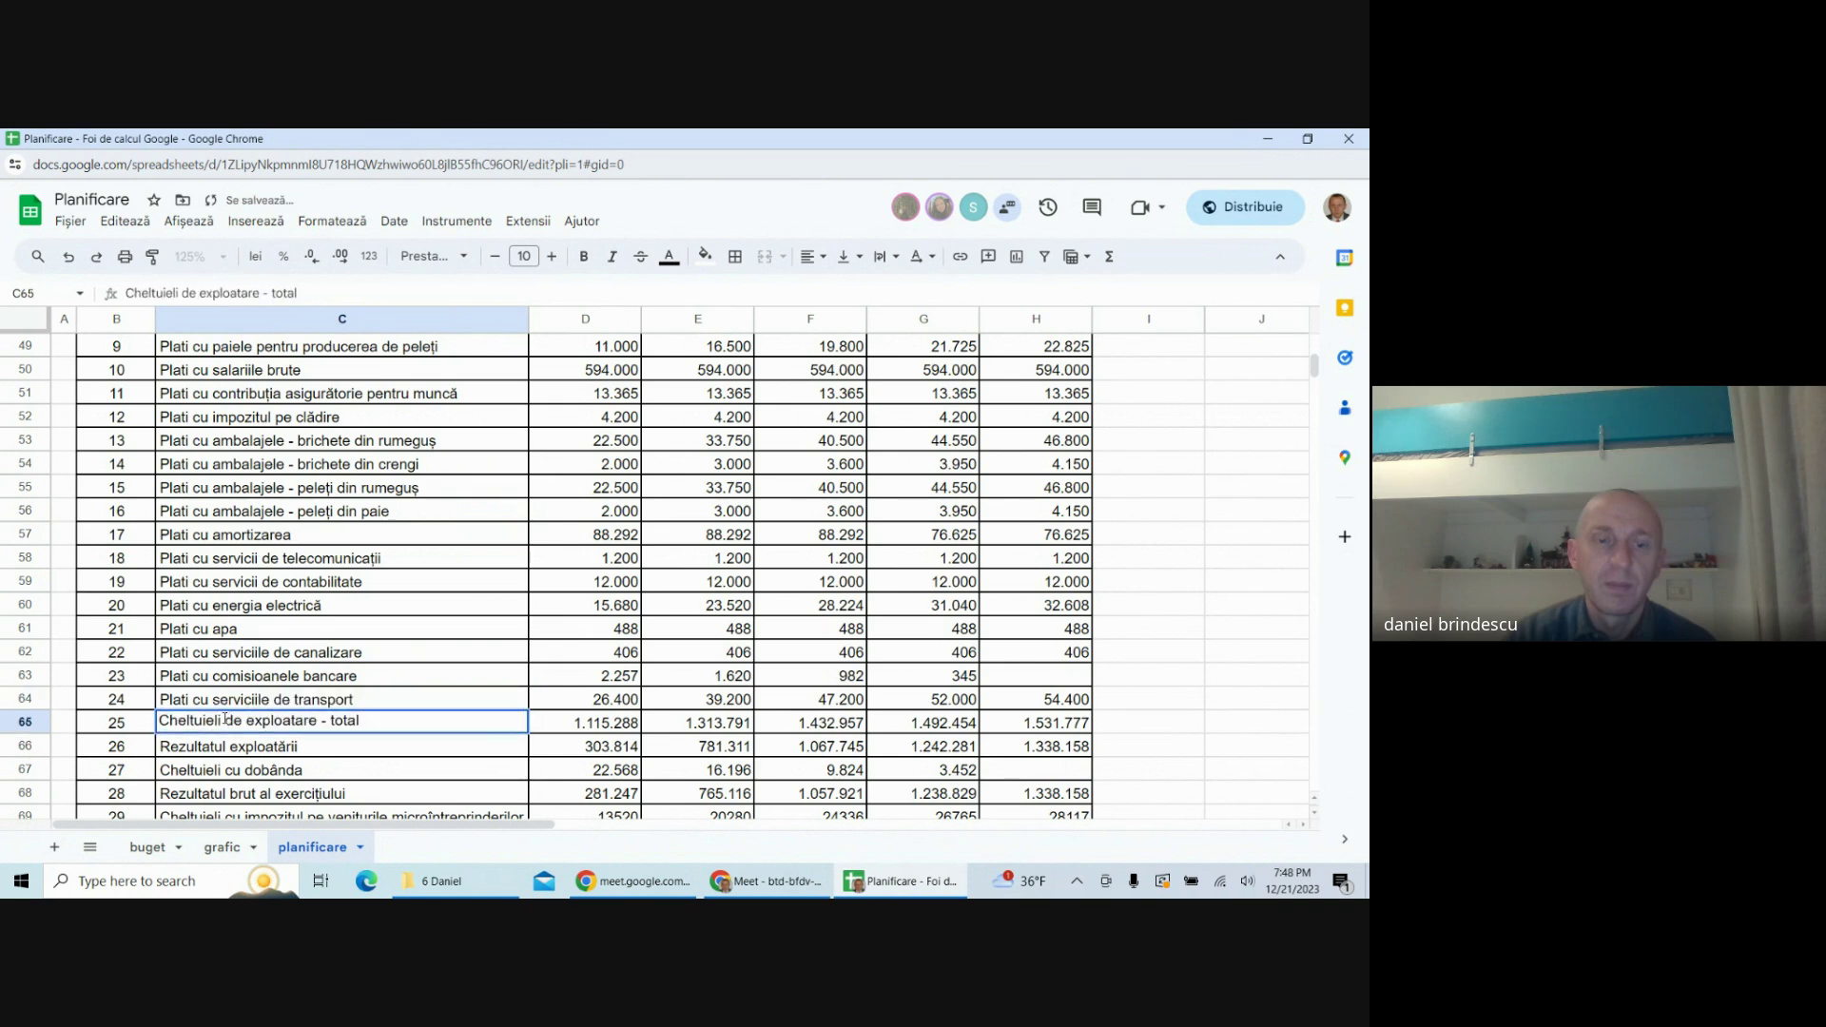
drag(226, 720, 152, 720)
text(Plati)
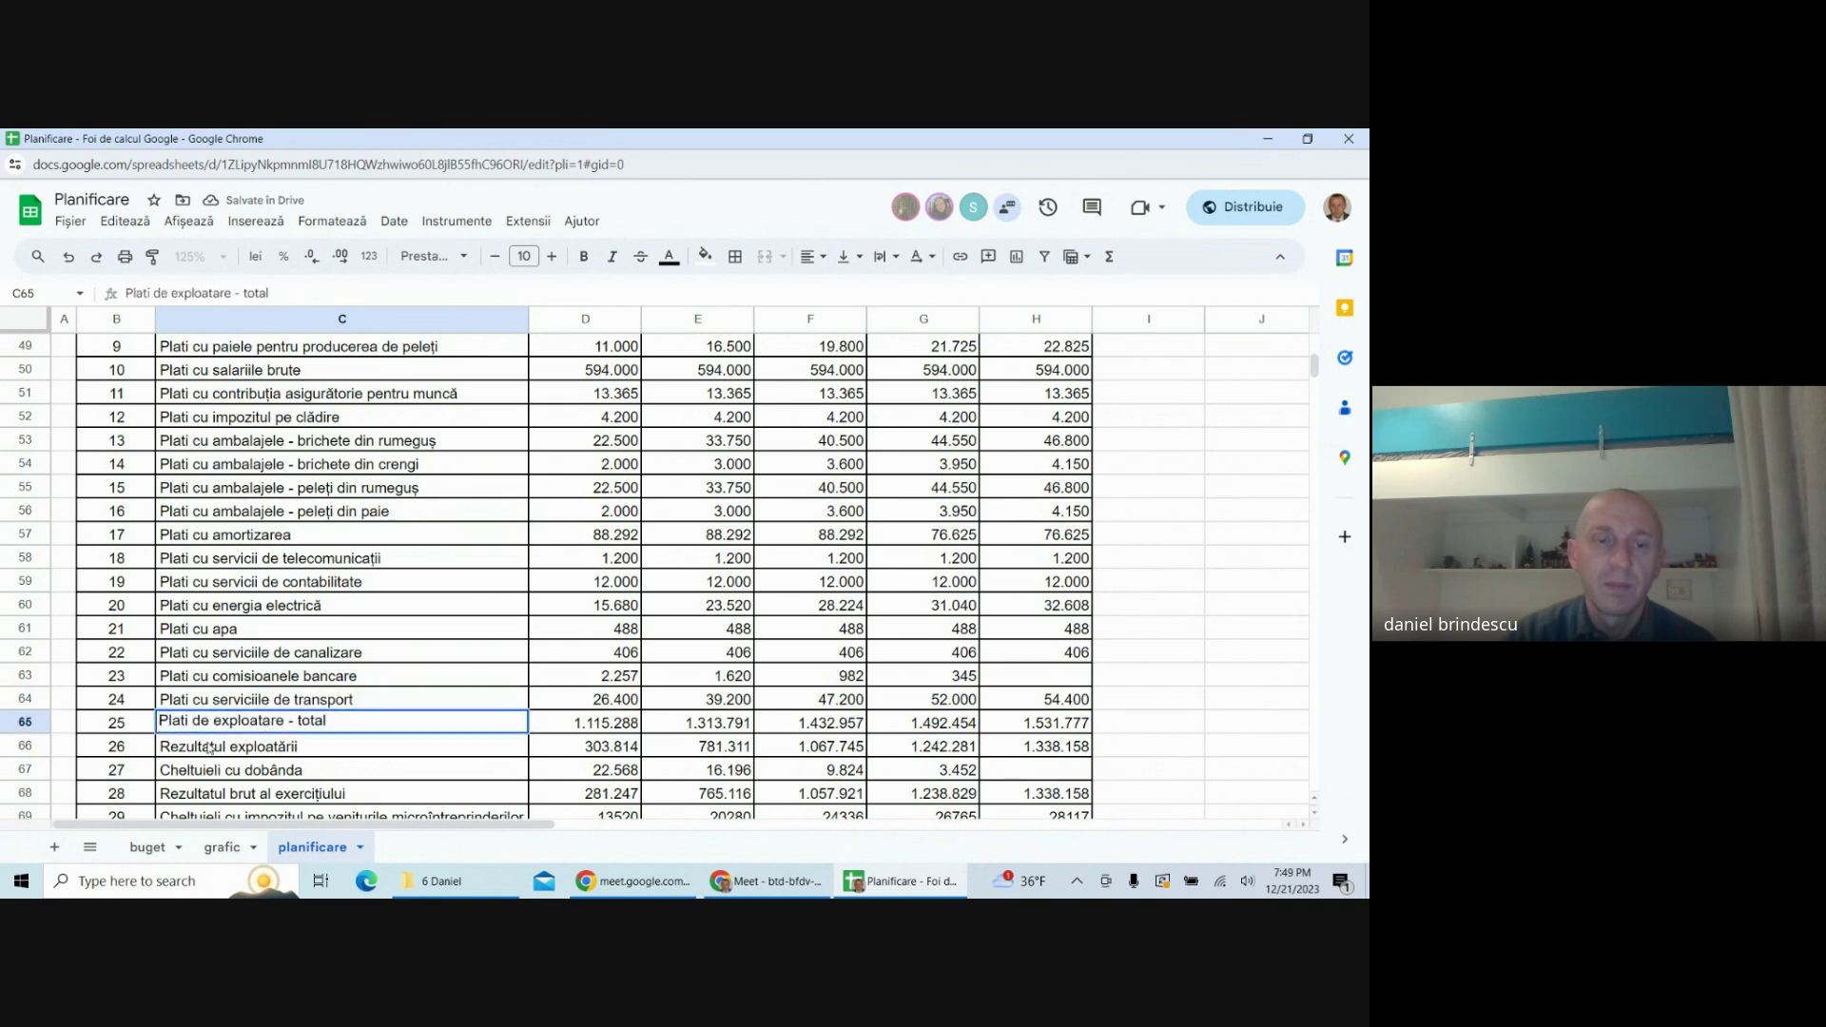
click(209, 749)
- Replace Cheltuieli with Plati in the interest label in C67 and the microenterprise income tax label in C69
scroll(228, 732, down, 3)
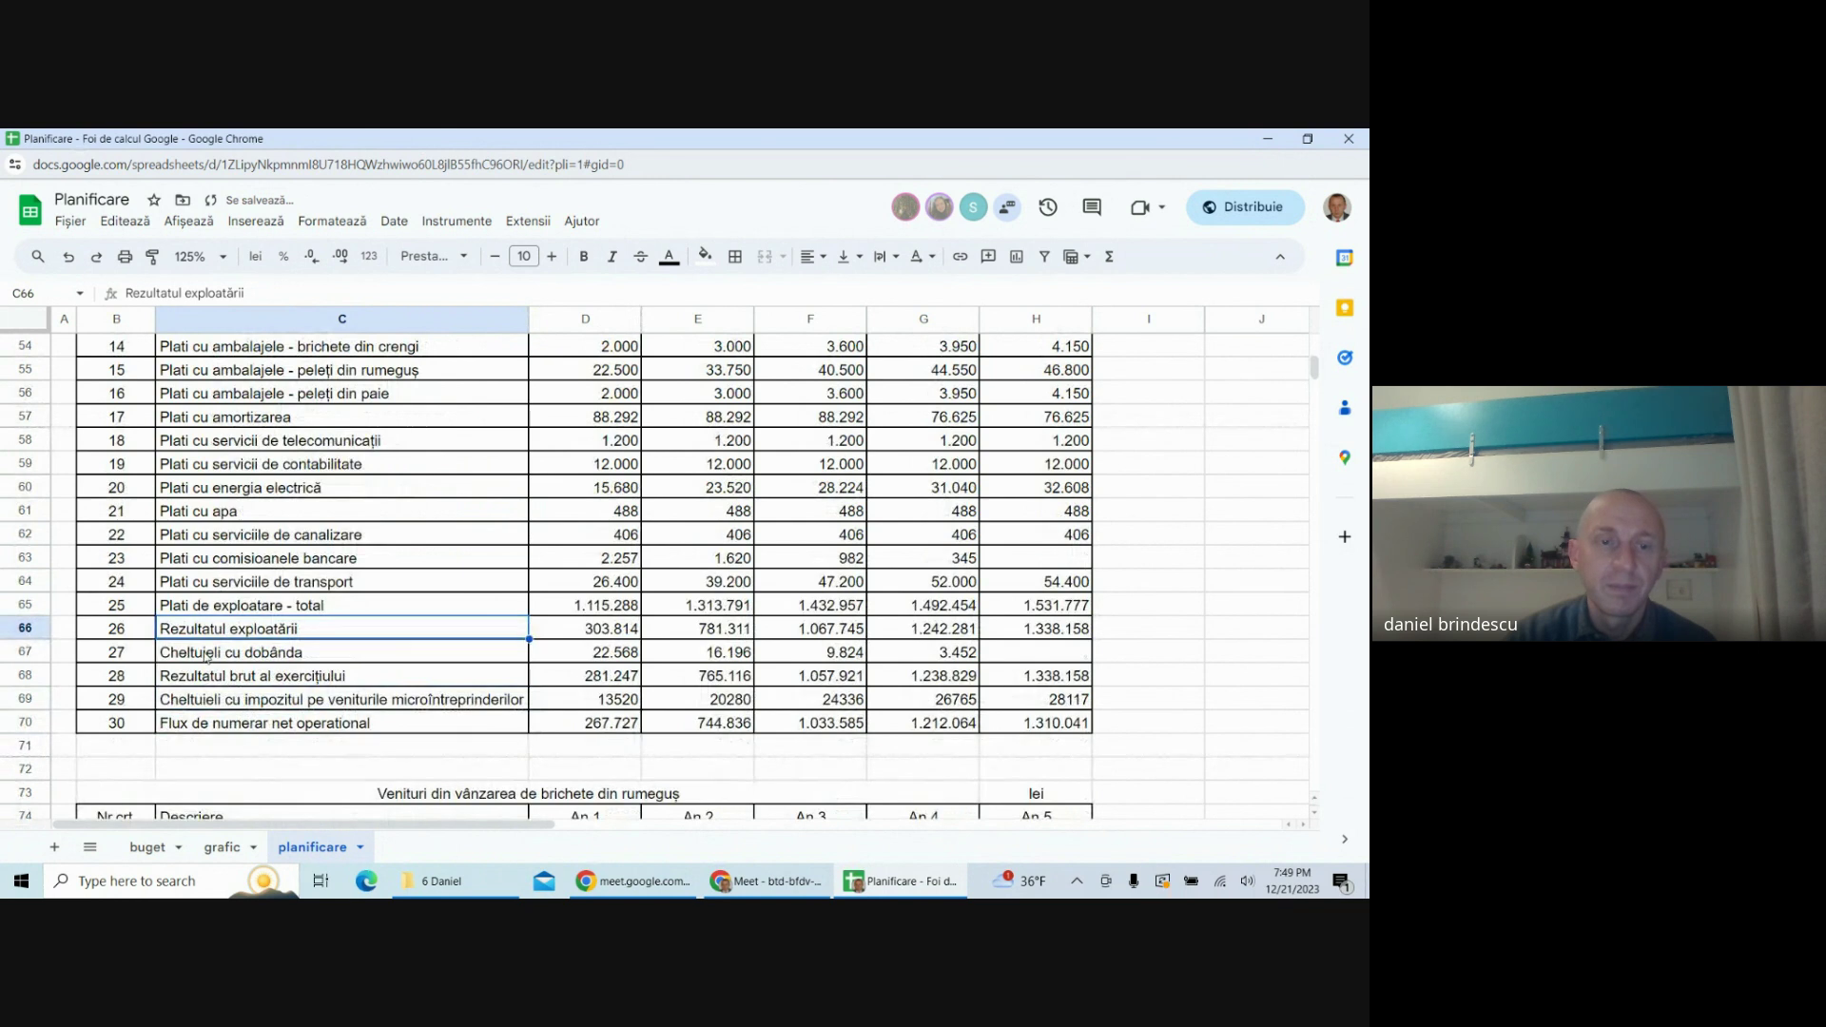
double_click(211, 653)
drag(228, 652, 156, 652)
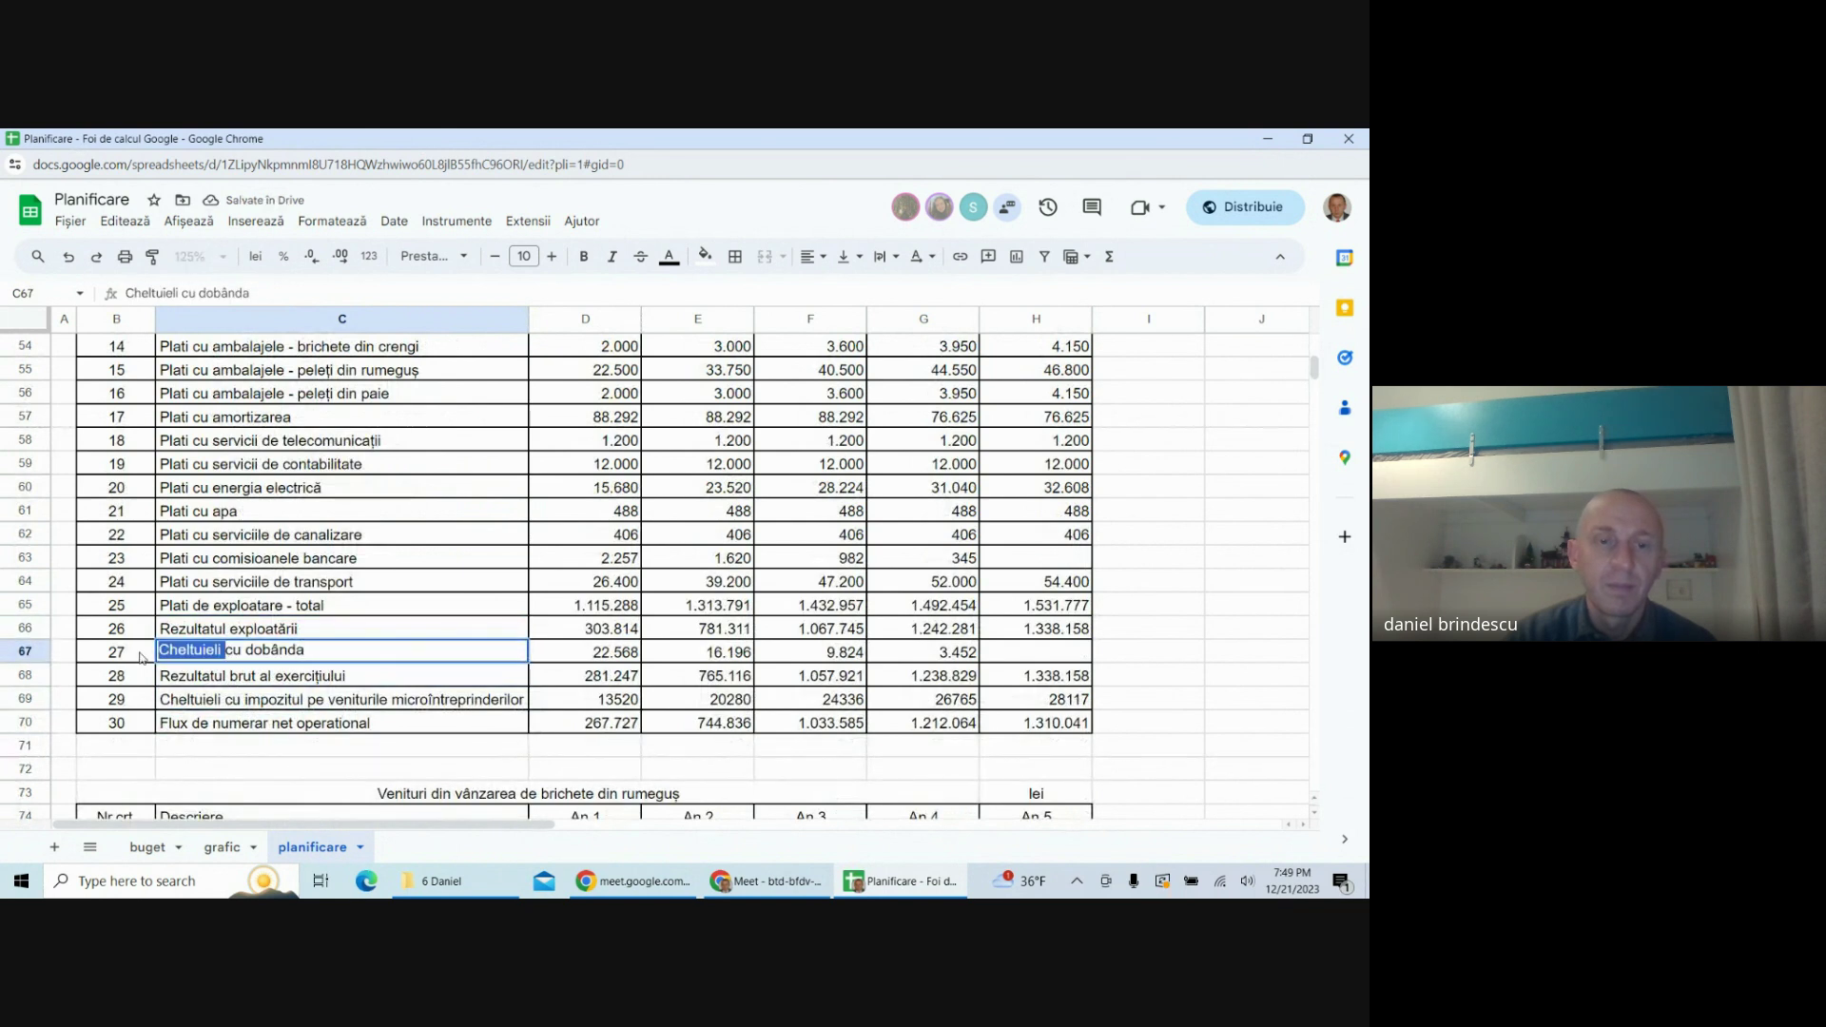
text(Plati)
click(204, 684)
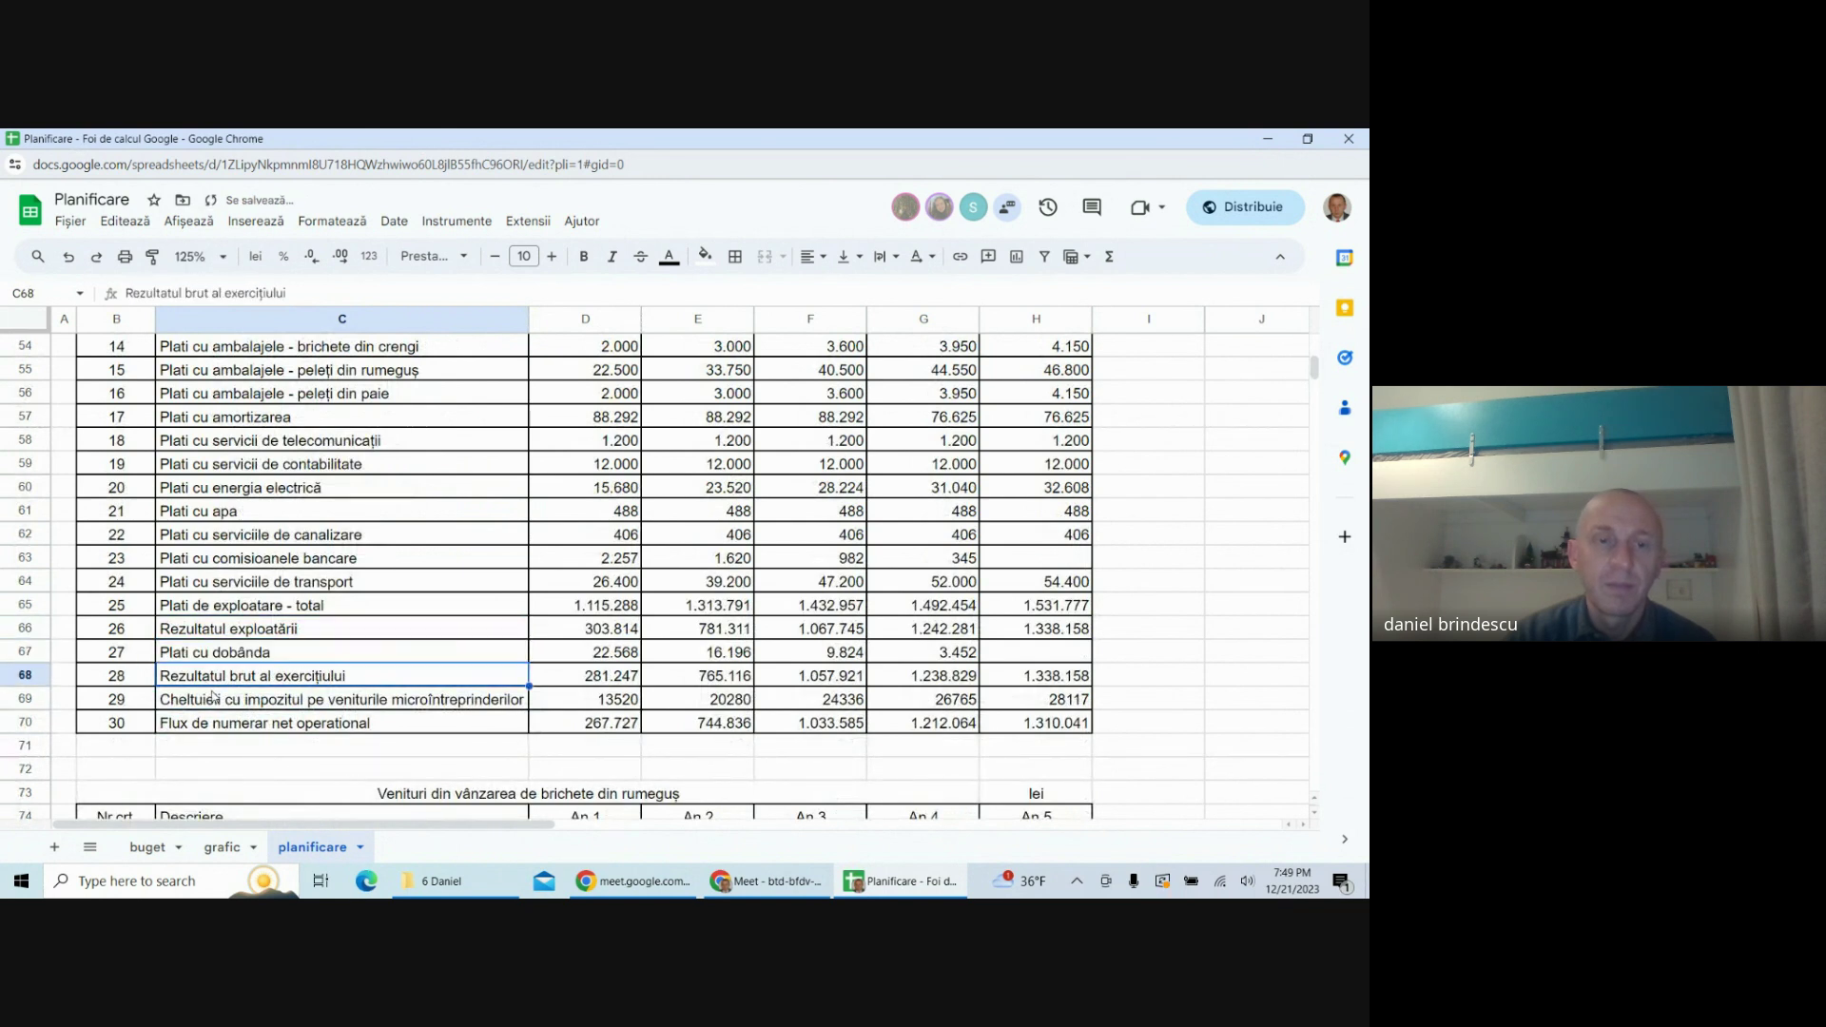
double_click(221, 698)
drag(226, 698, 158, 697)
text(Plati)
- Rename the Rezultatul exploatării row in C66 as Flux de numerar net din exploatare
click(373, 613)
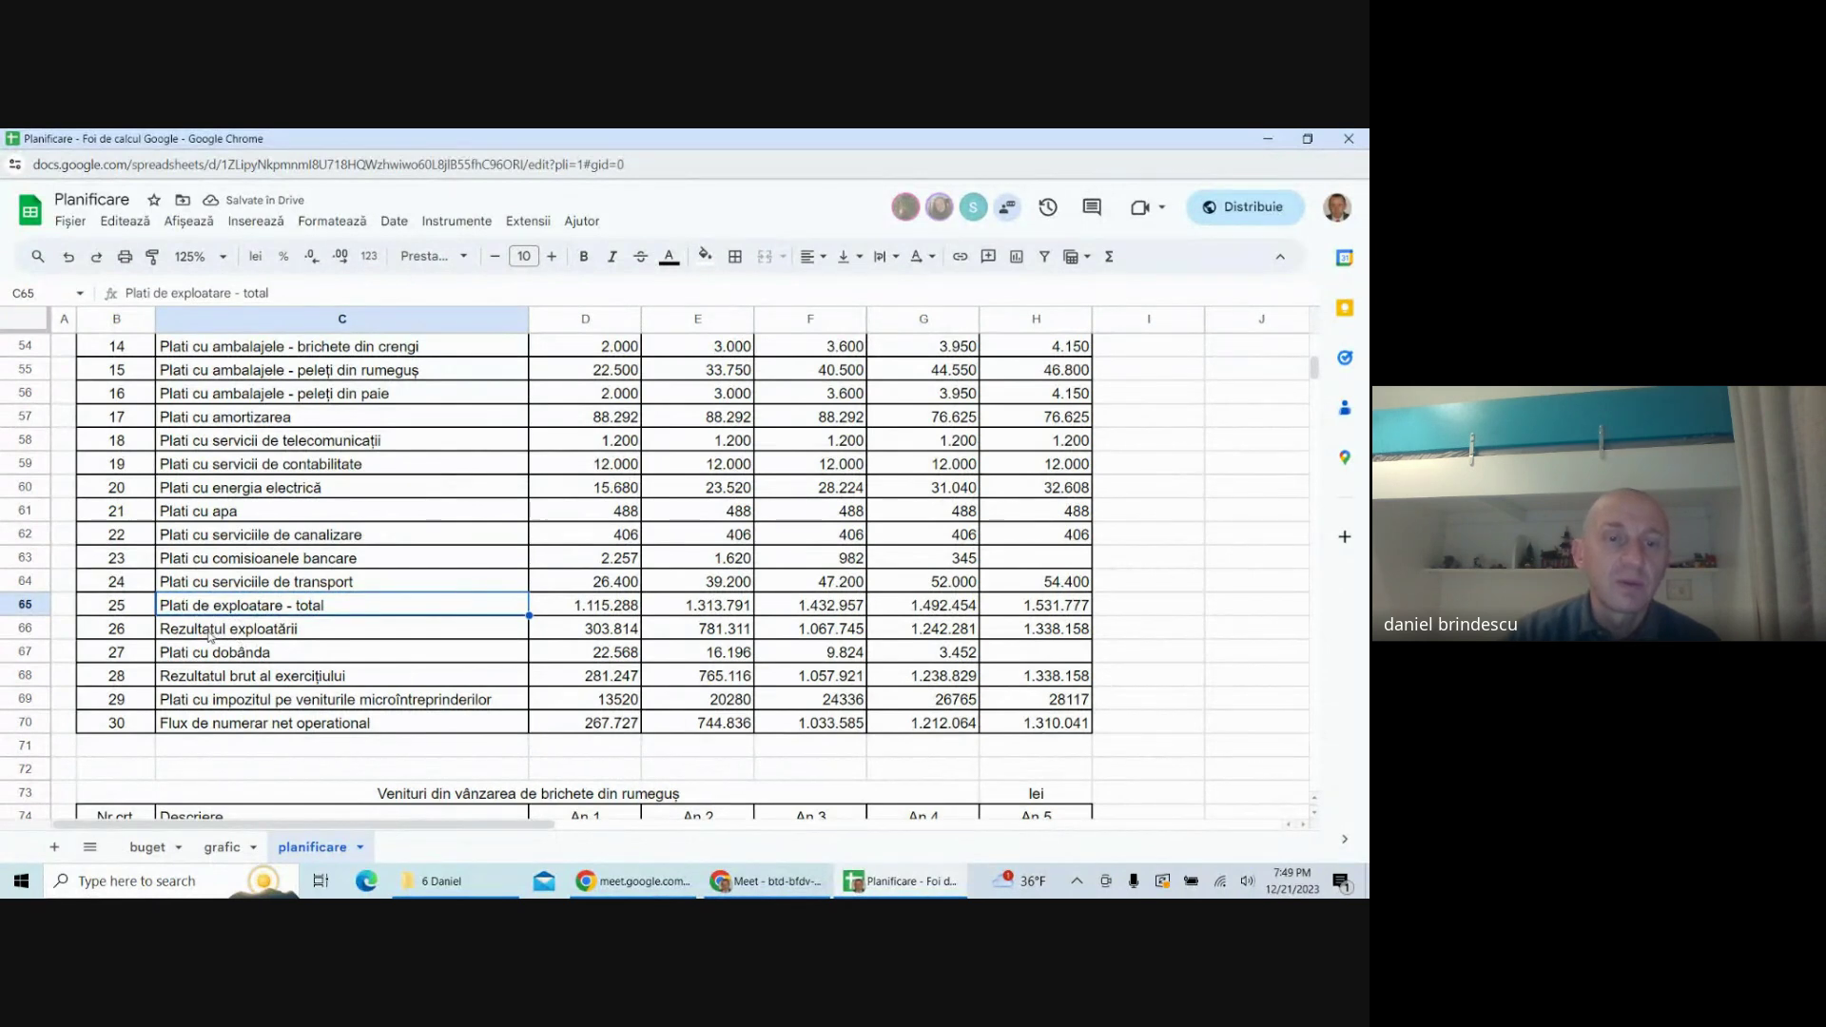
click(218, 632)
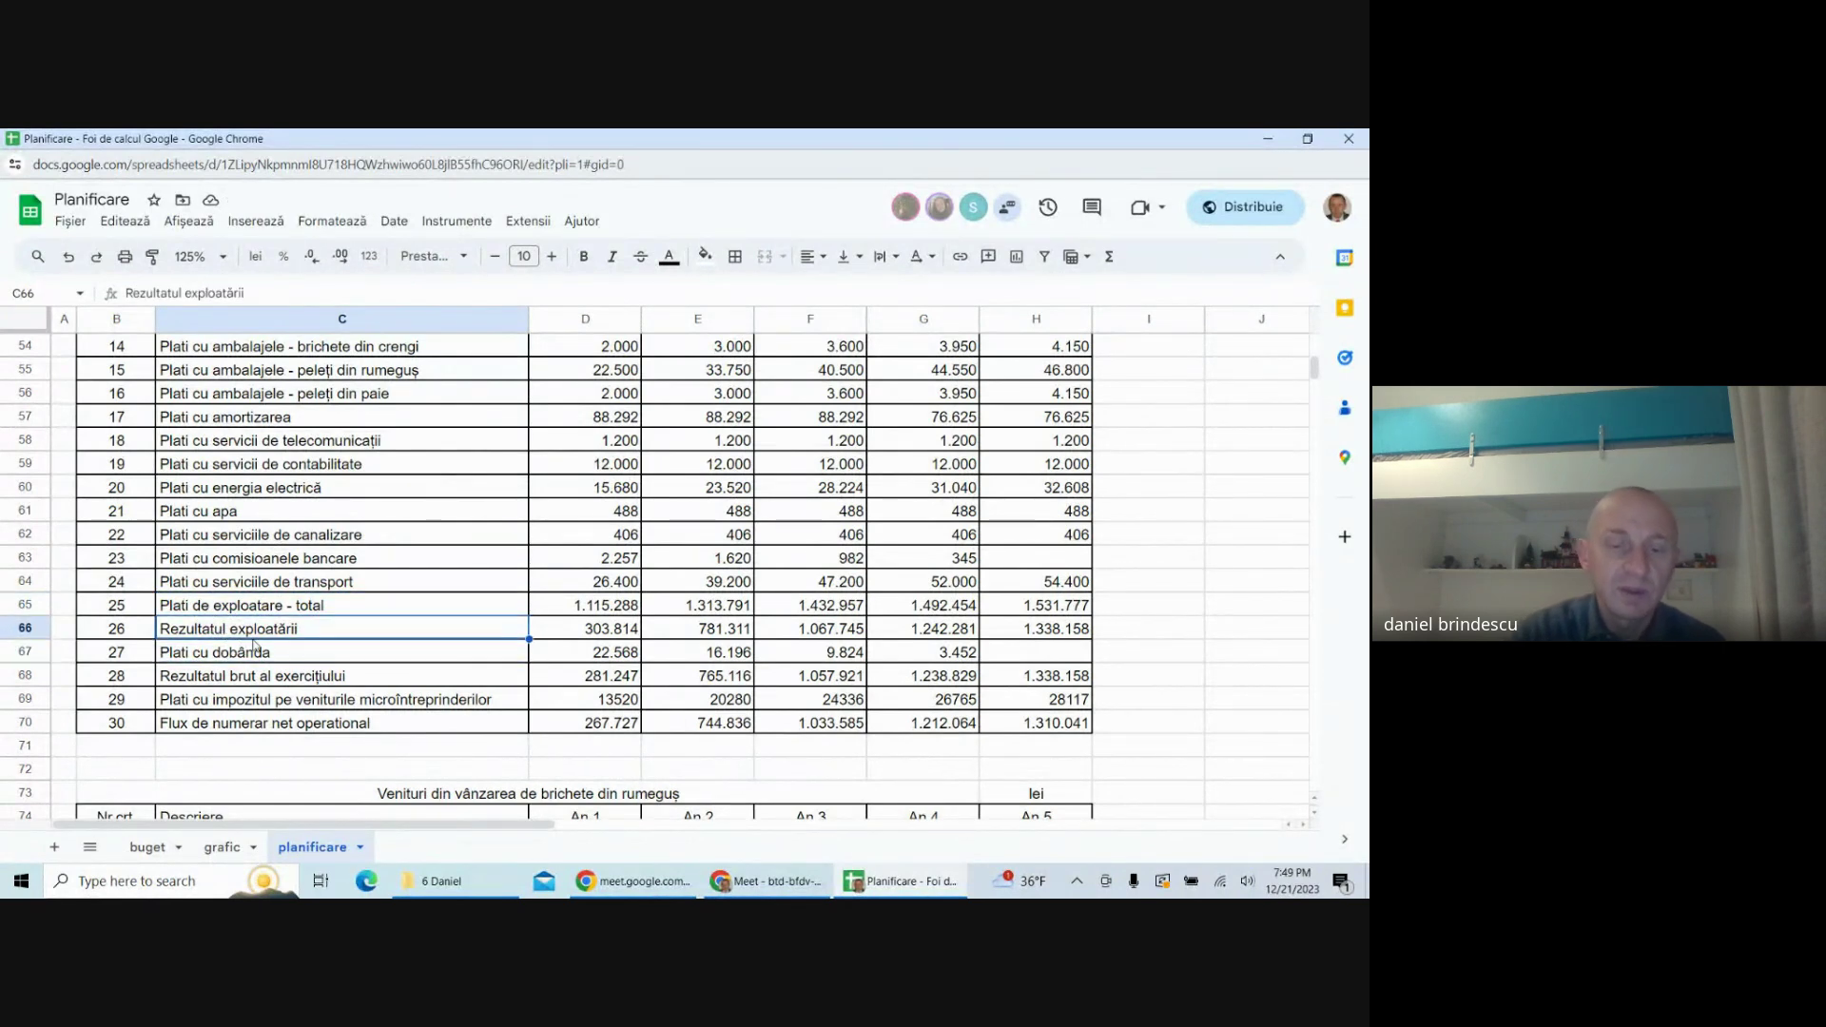
text(Flux)
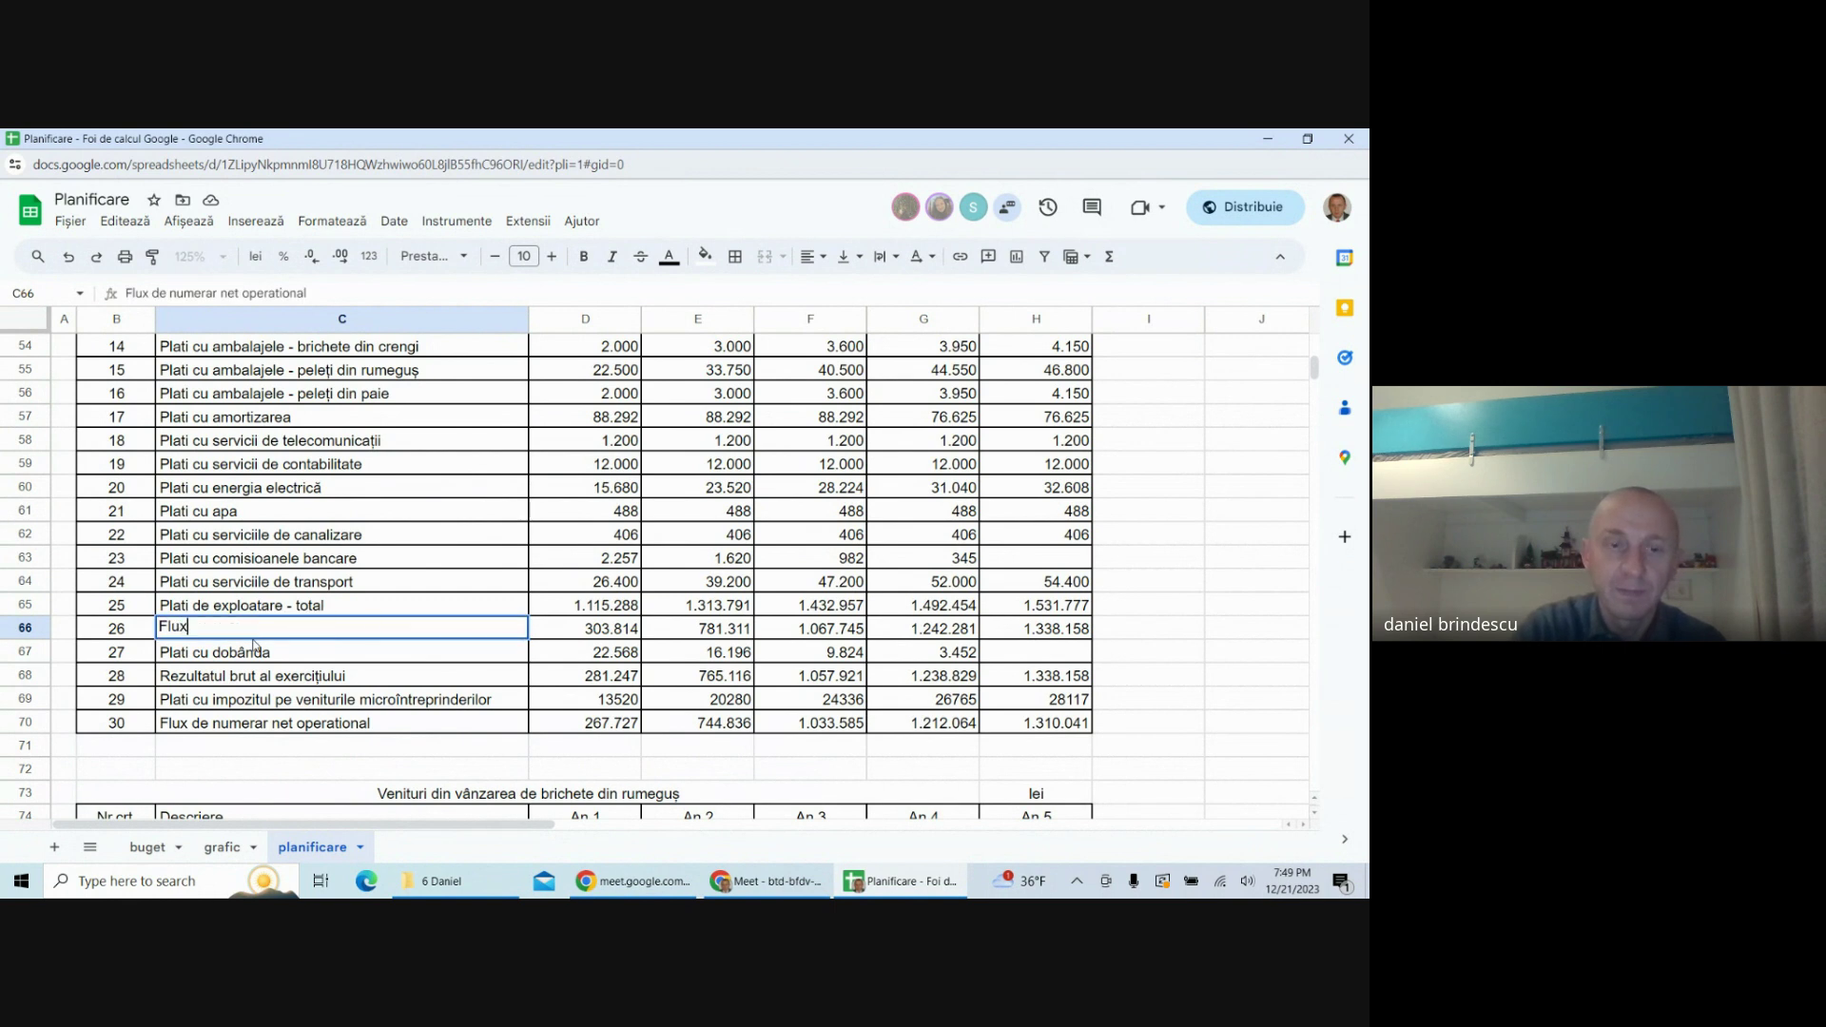
text( e)
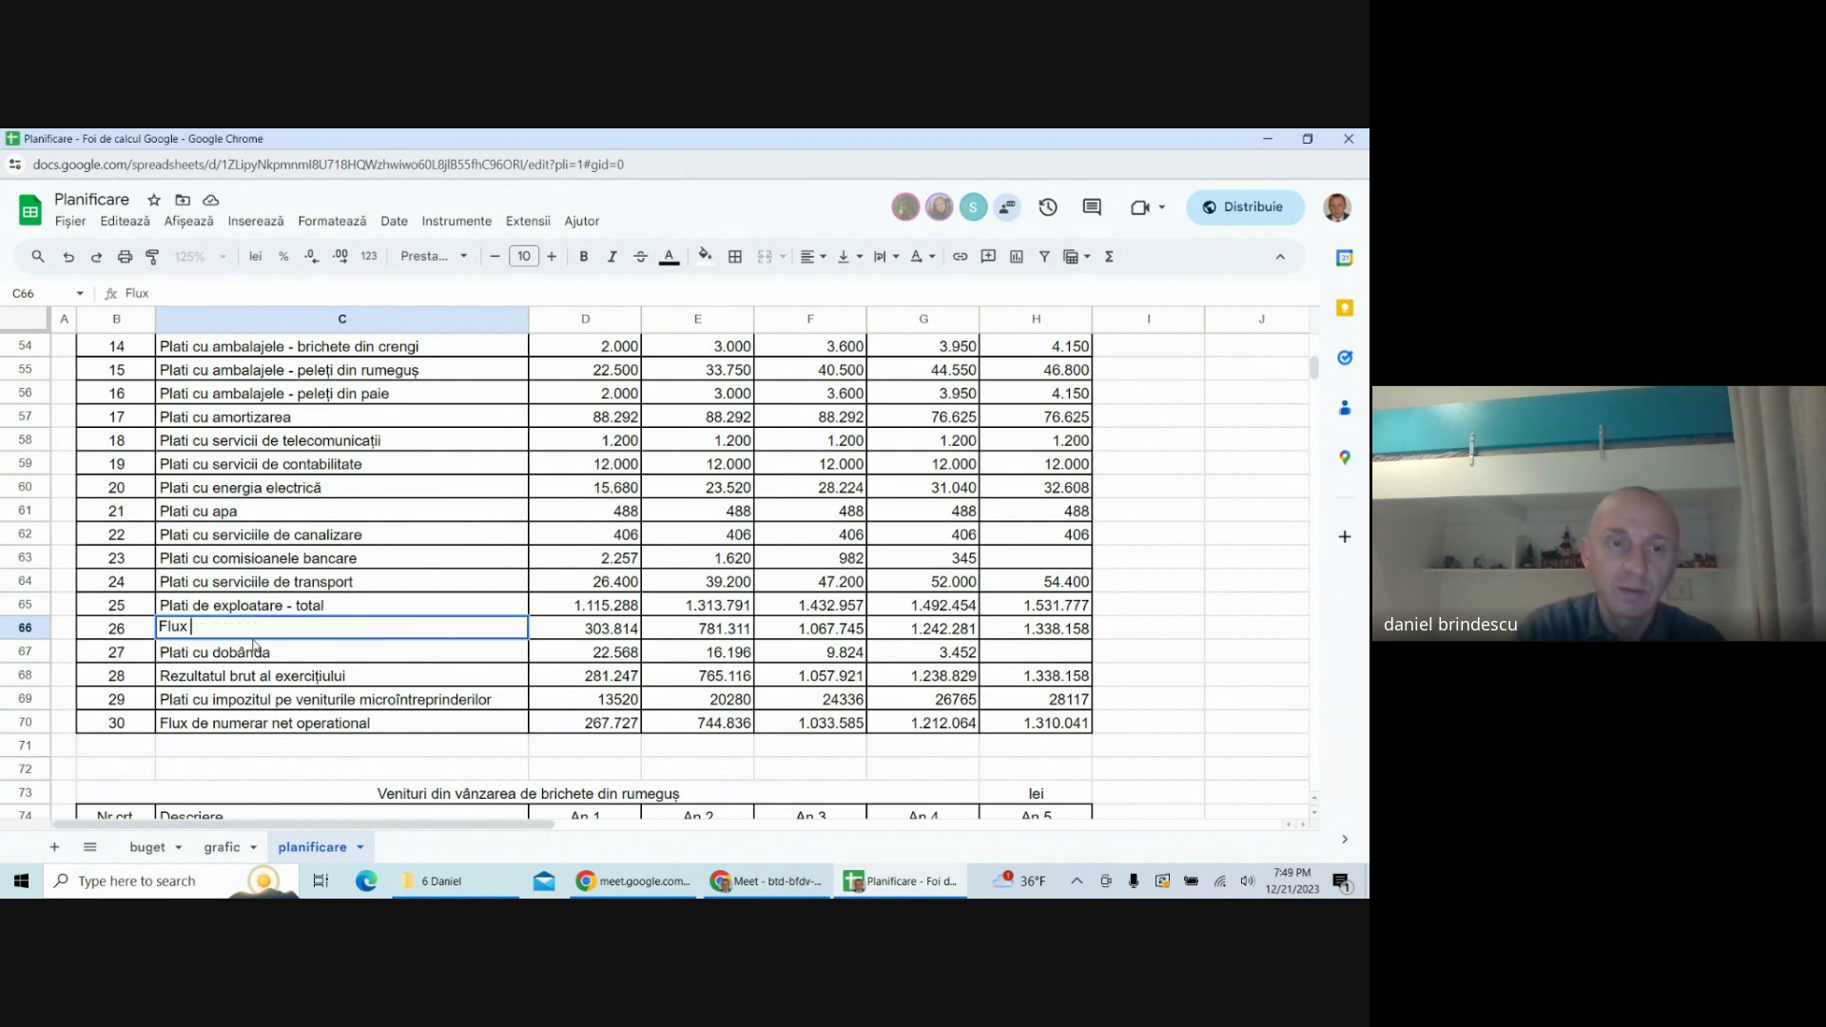
text(de numerar)
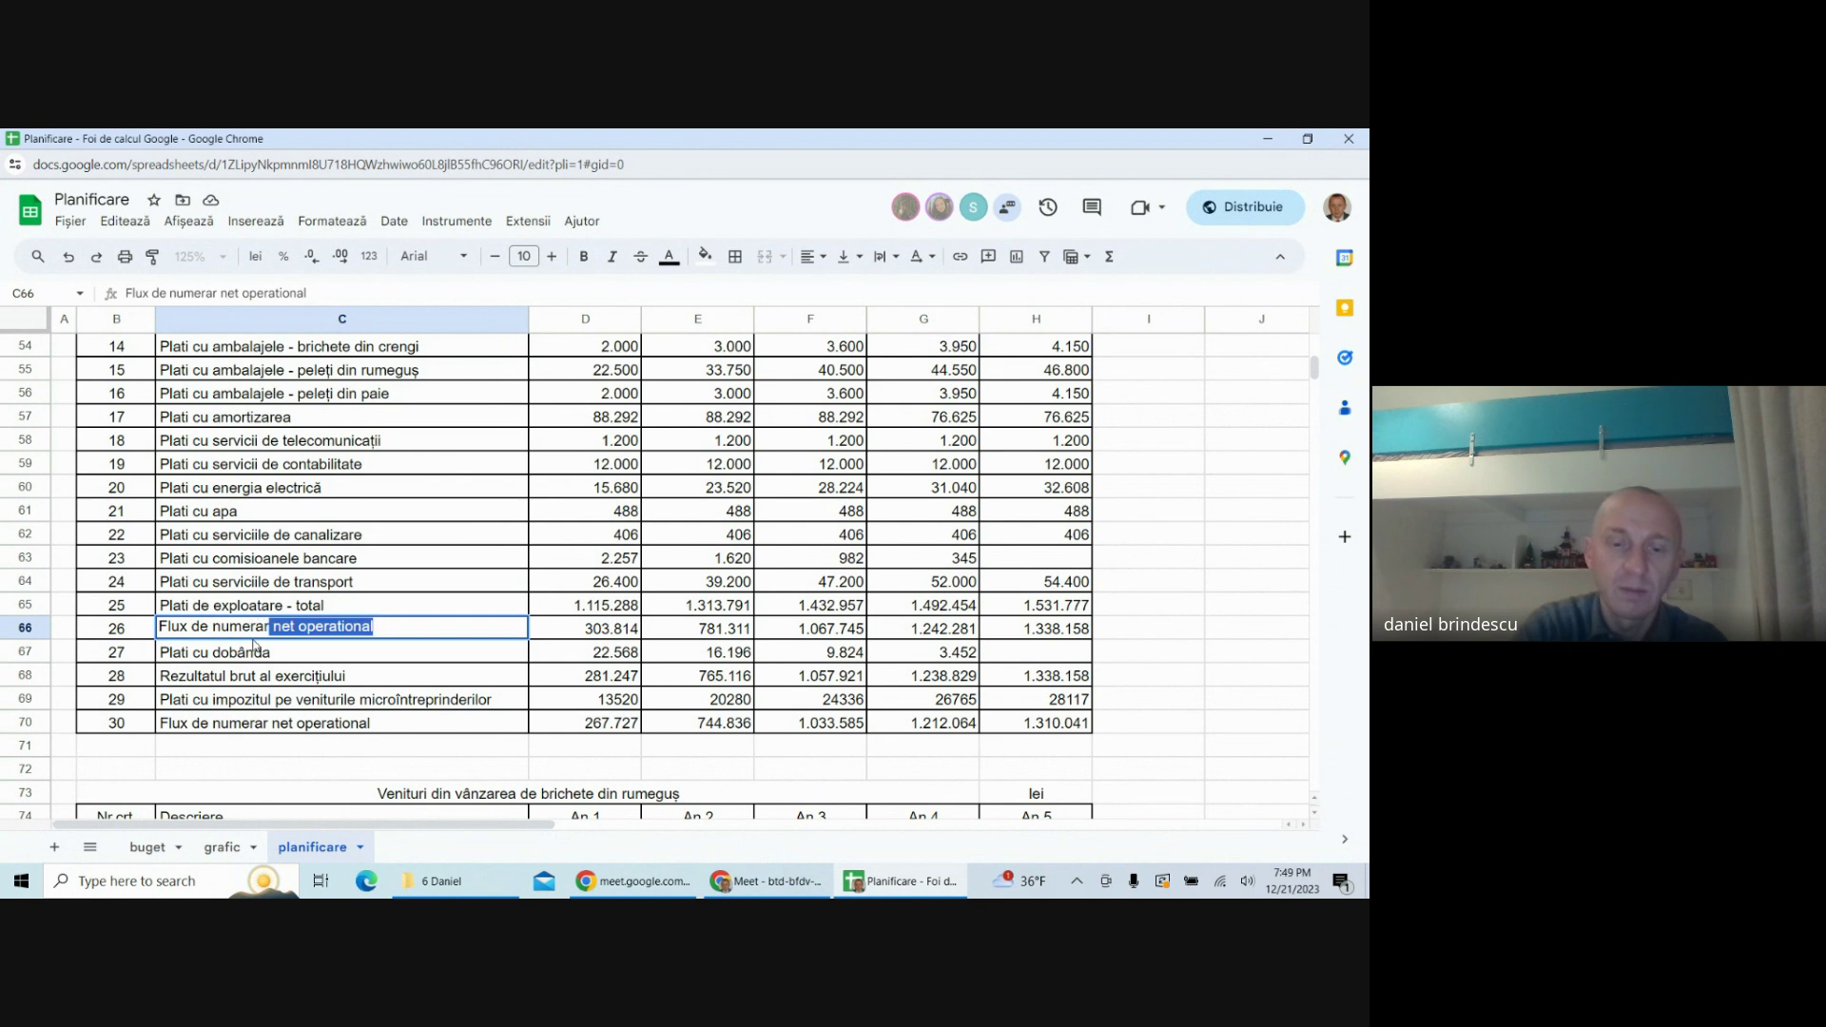
text( net din ex)
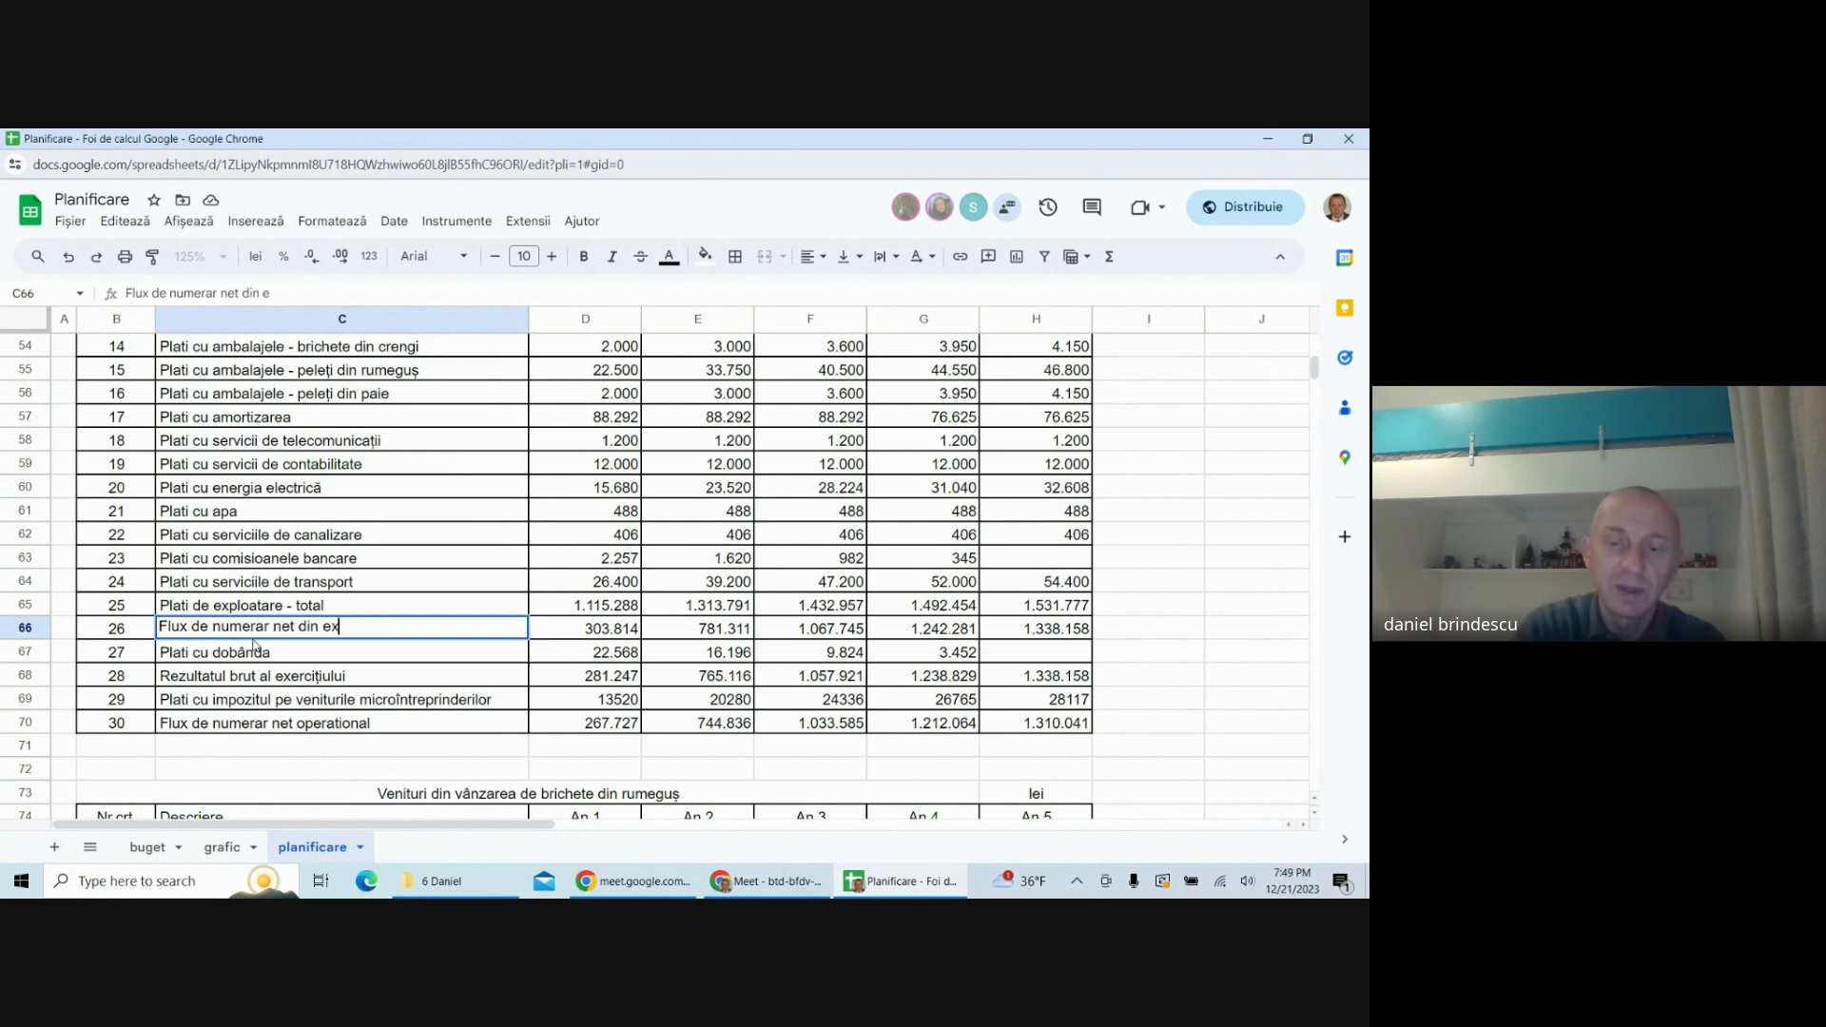
text(ploatare)
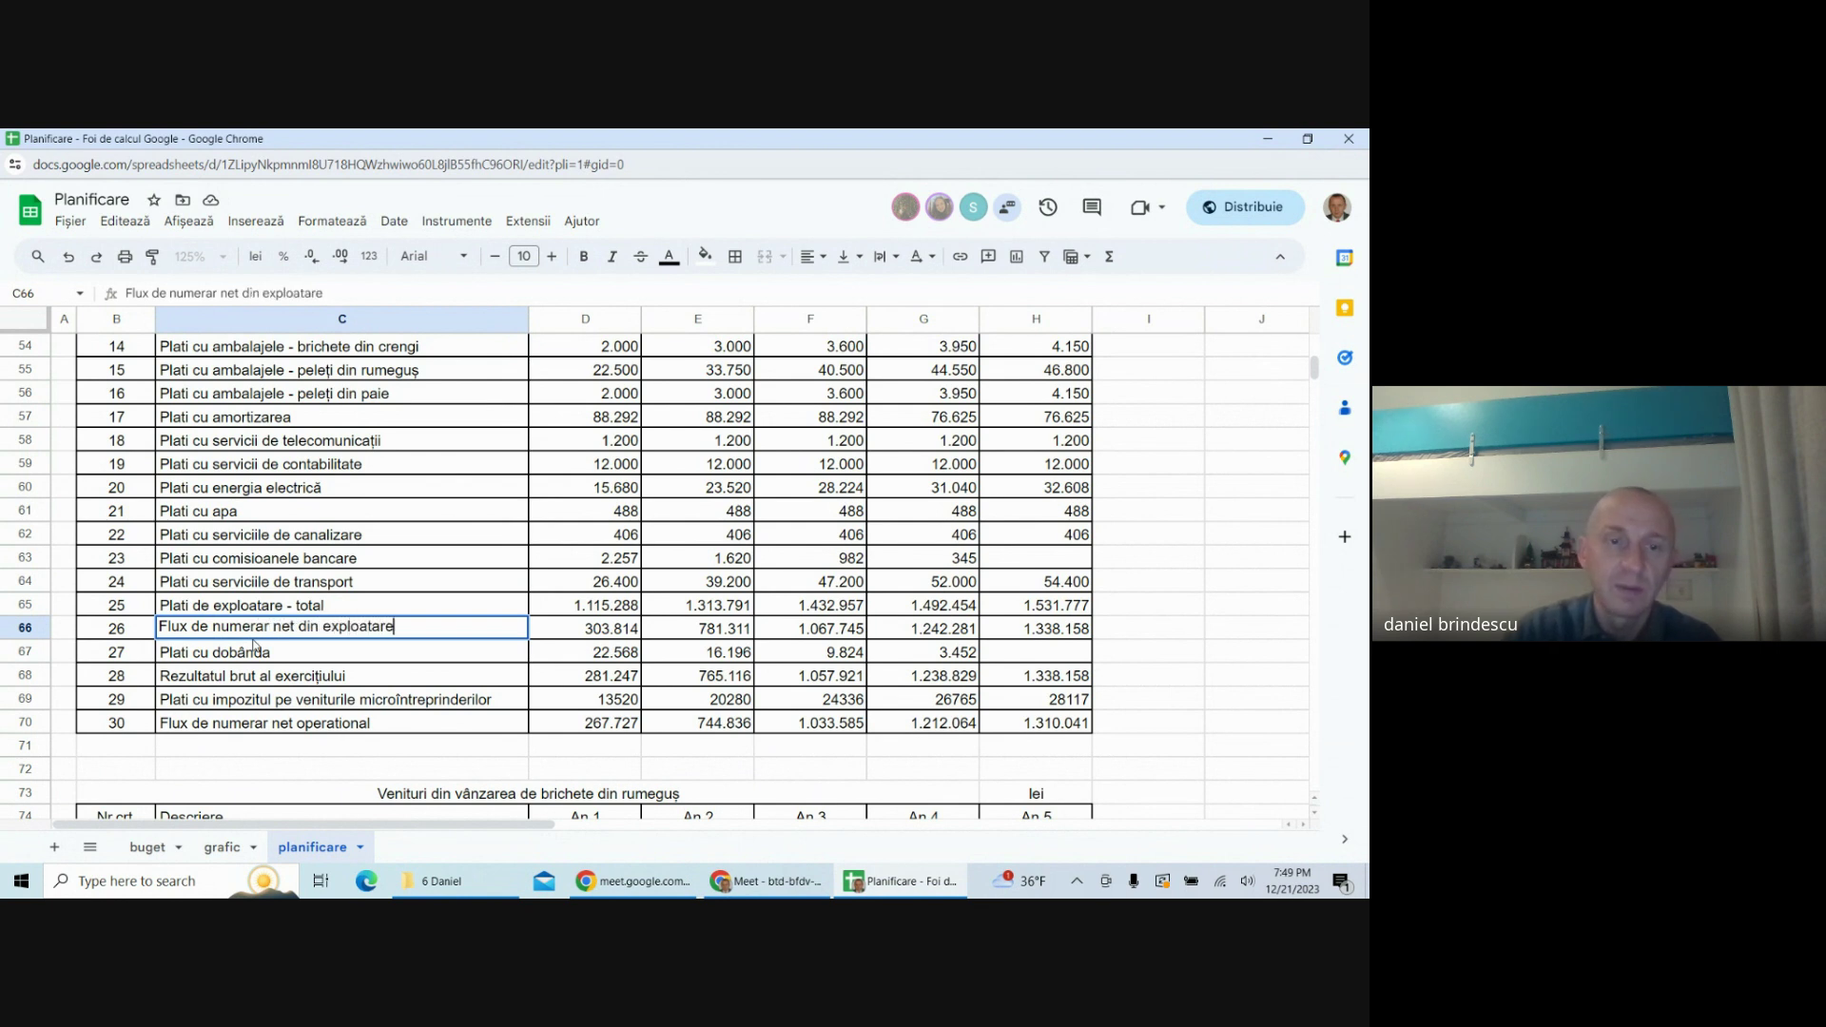
click(243, 677)
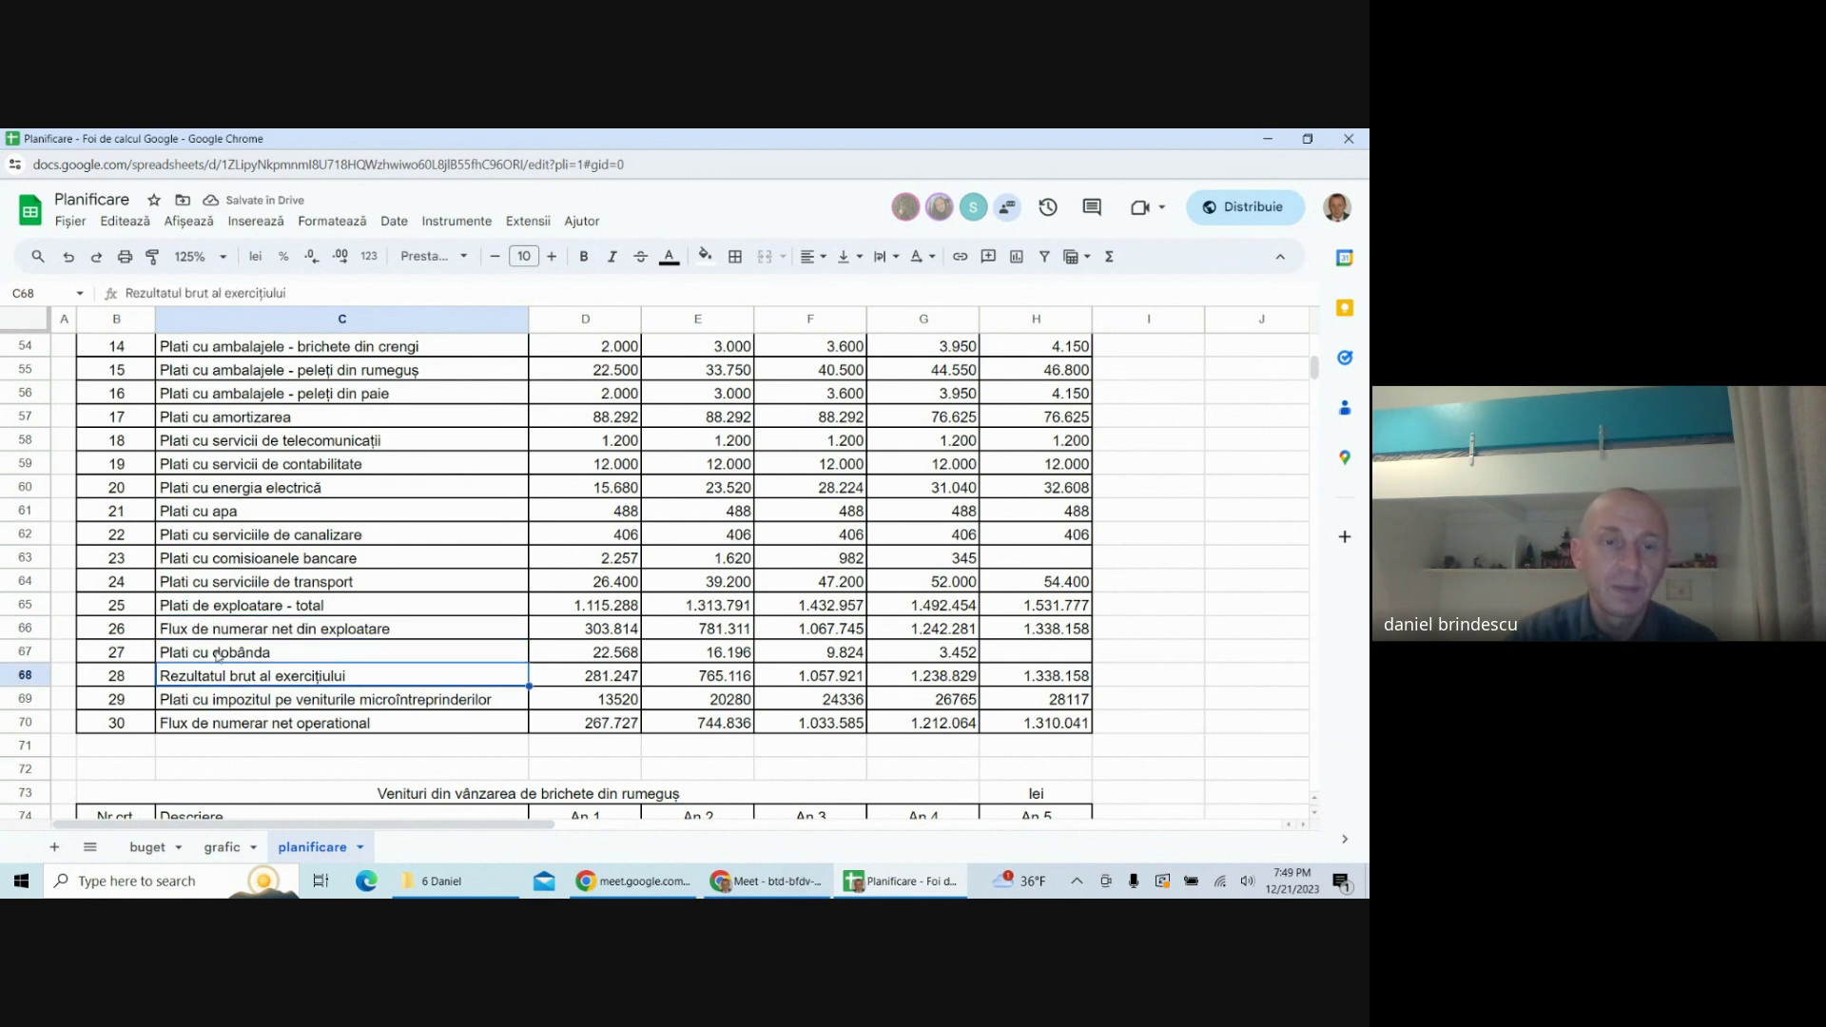
click(218, 656)
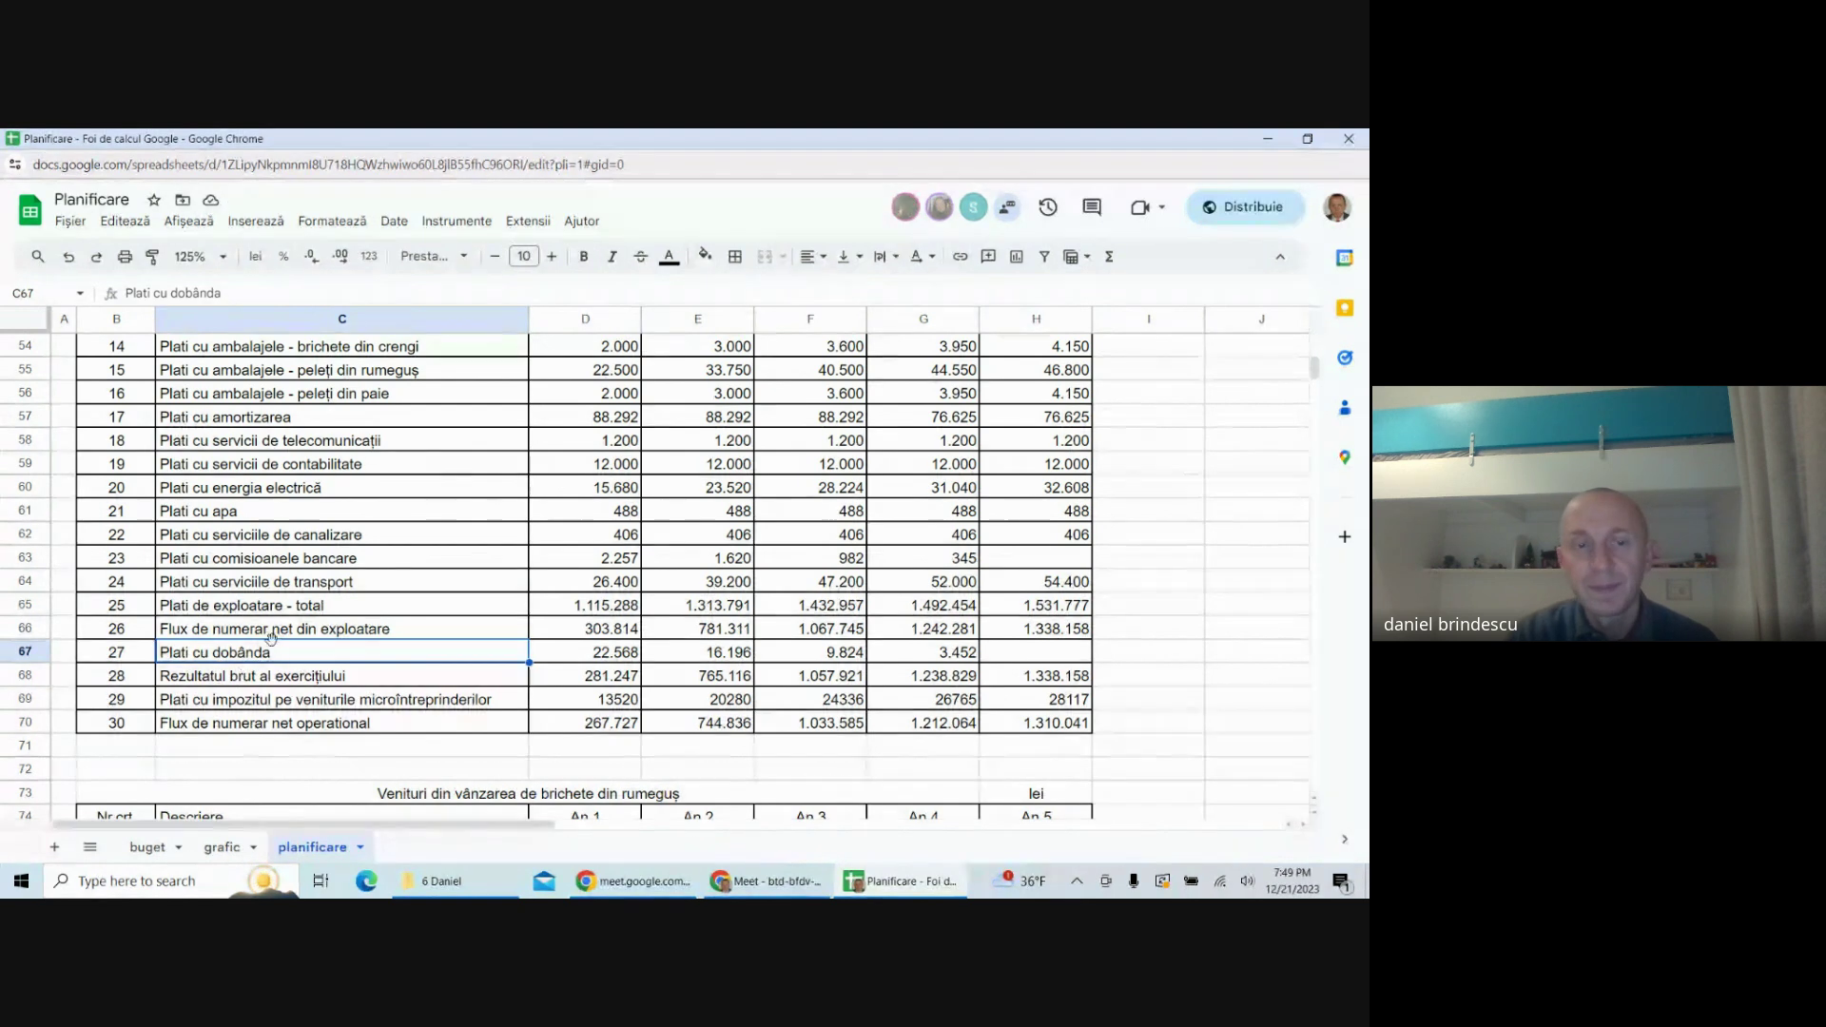
- Delete the Plati cu dobânda and Rezultatul brut al exercițiului rows from the cash-flow table
click(238, 676)
click(220, 656)
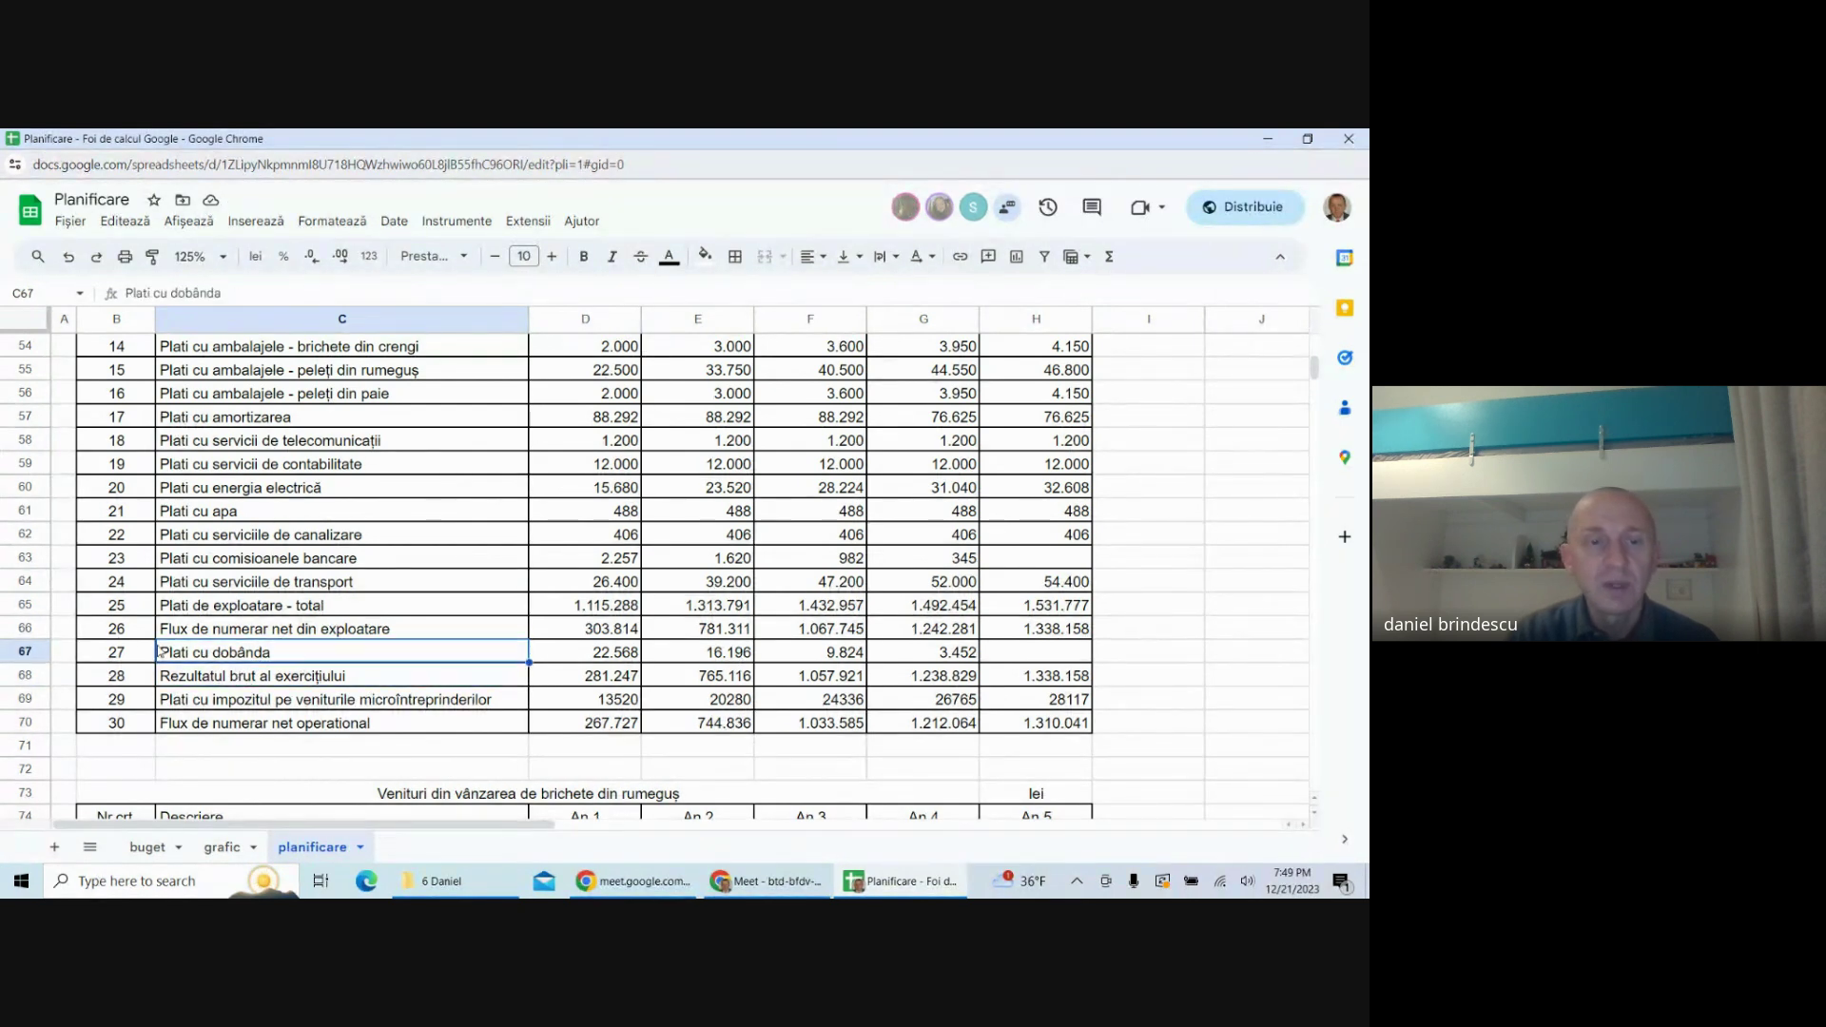
click(28, 655)
right_click(28, 654)
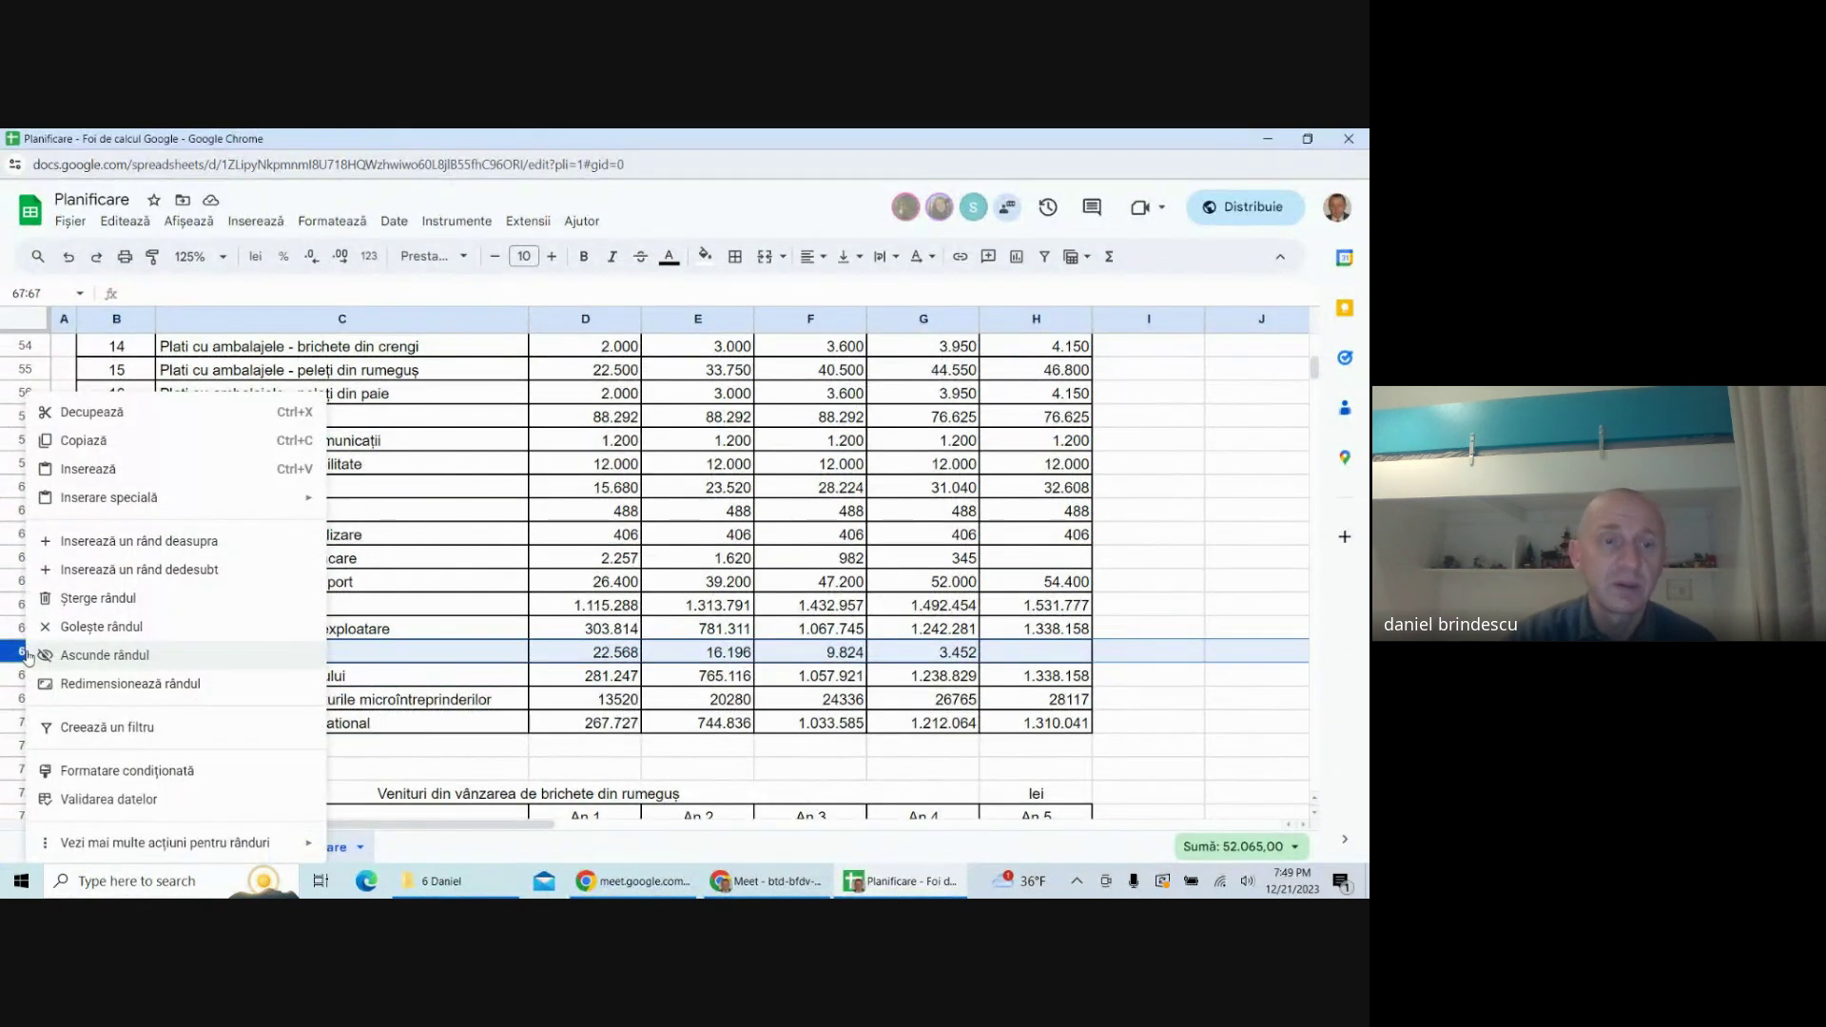
click(66, 601)
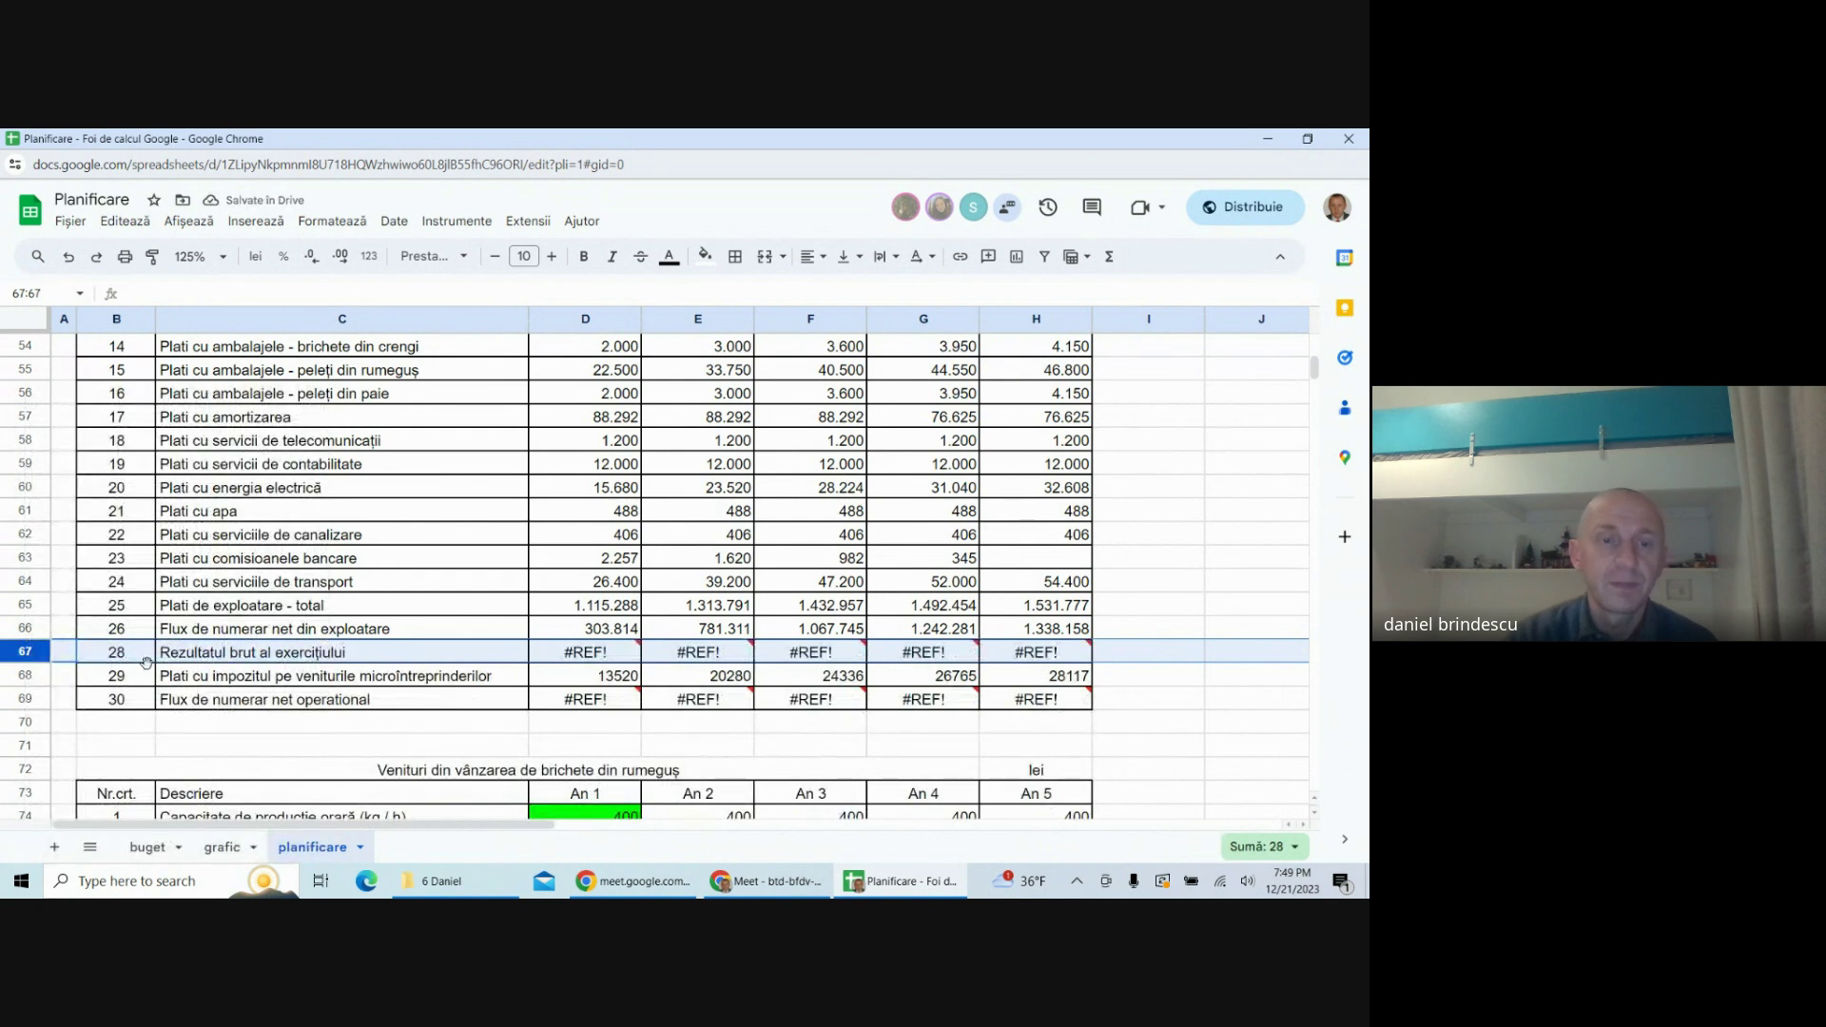
right_click(24, 652)
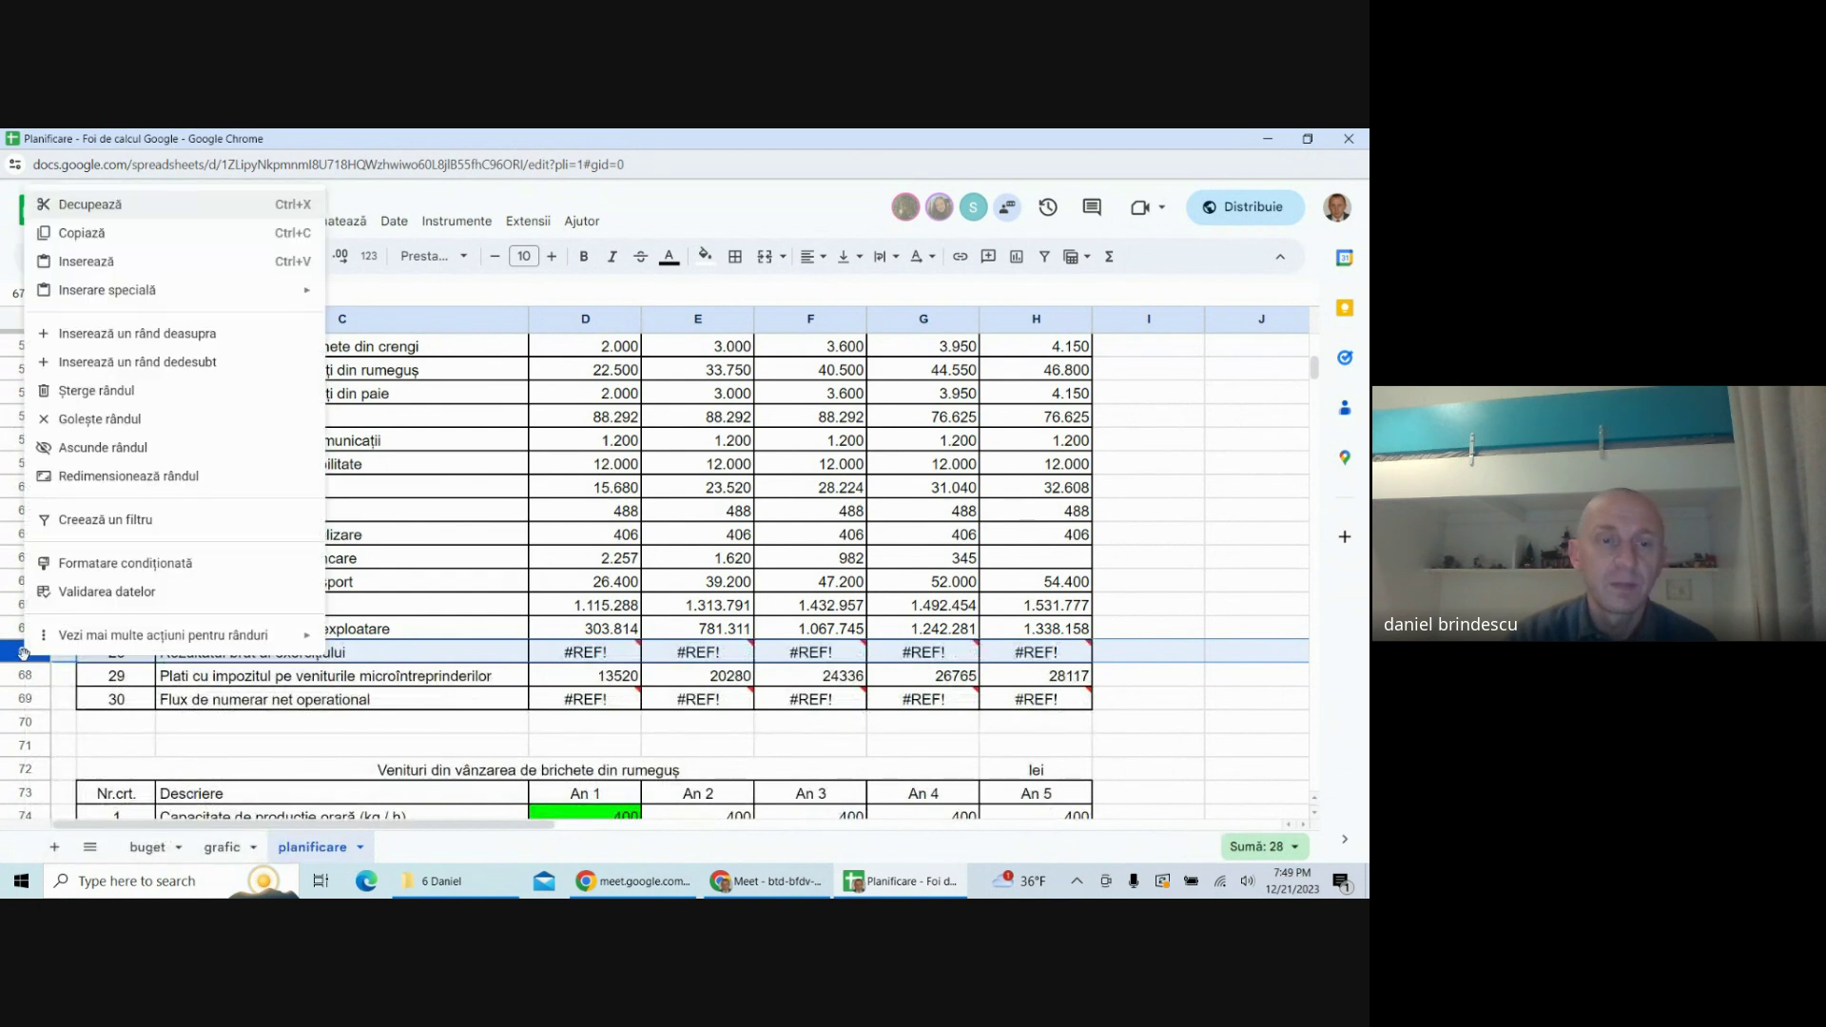
click(66, 393)
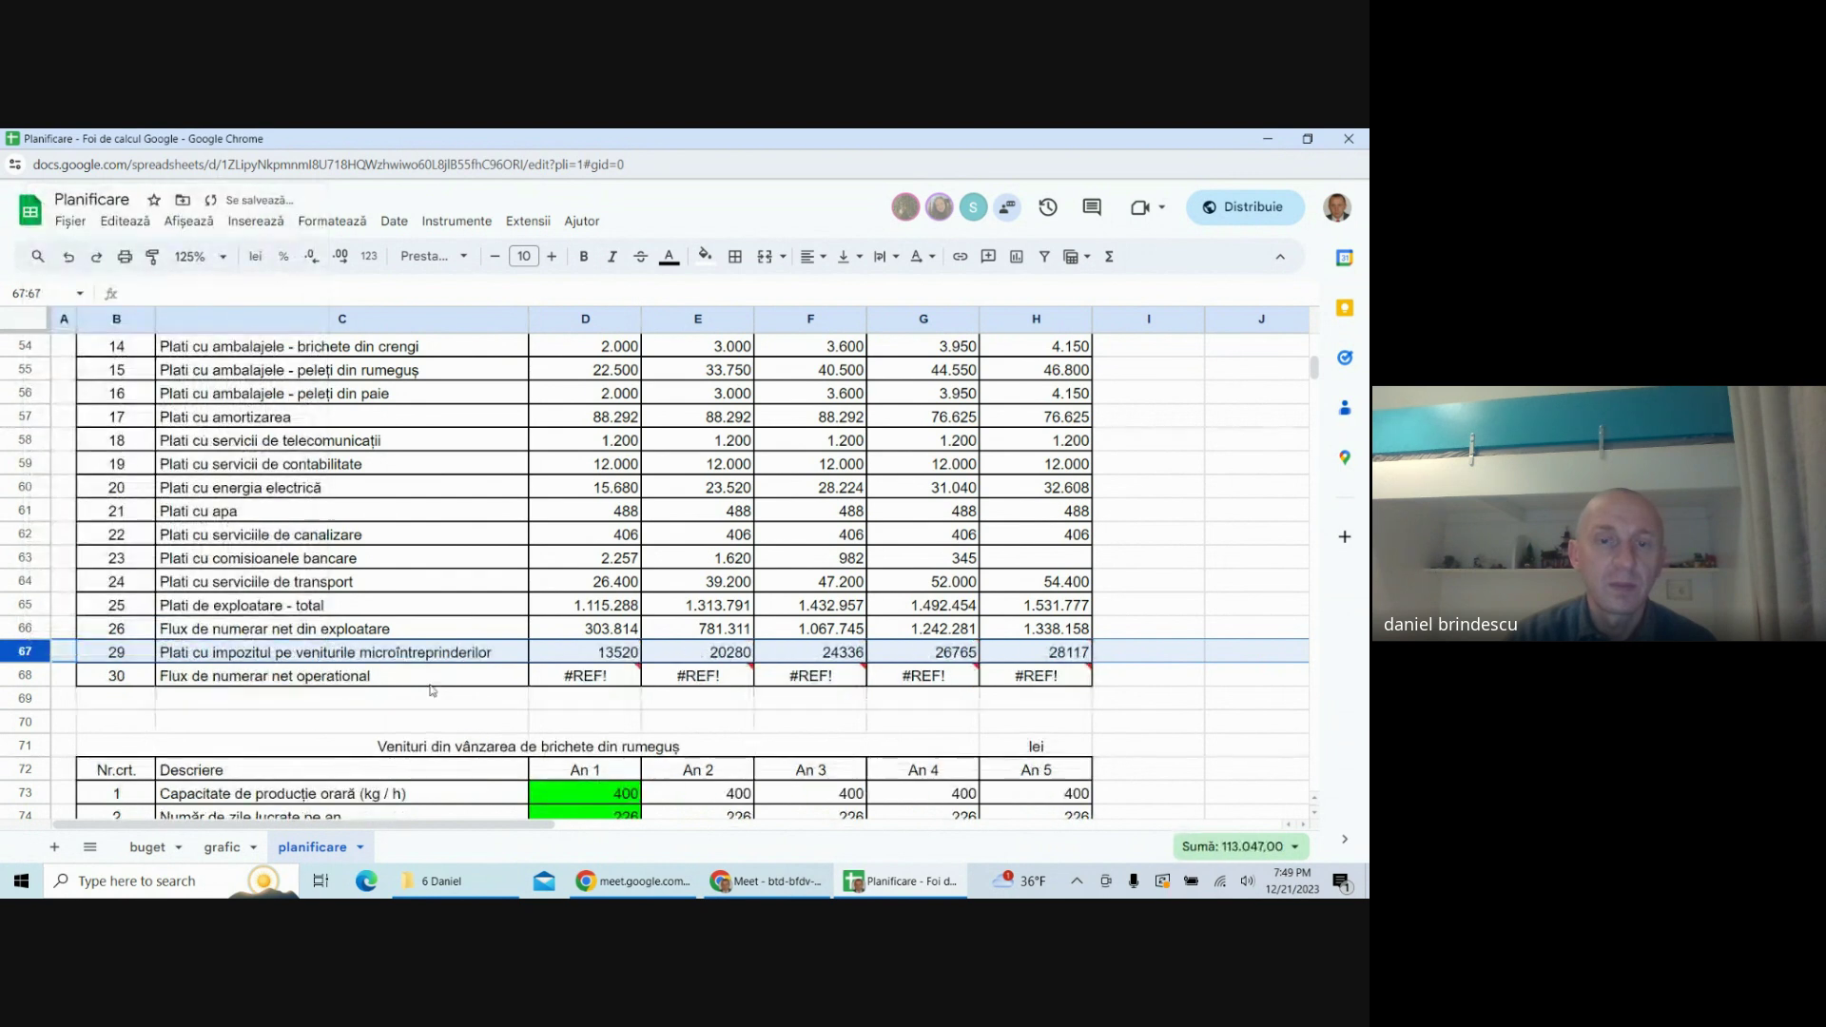
- Replace the broken reference in D68 so the net operational cash flow is D66 minus D67, and copy the formula across to H68
click(585, 676)
double_click(585, 676)
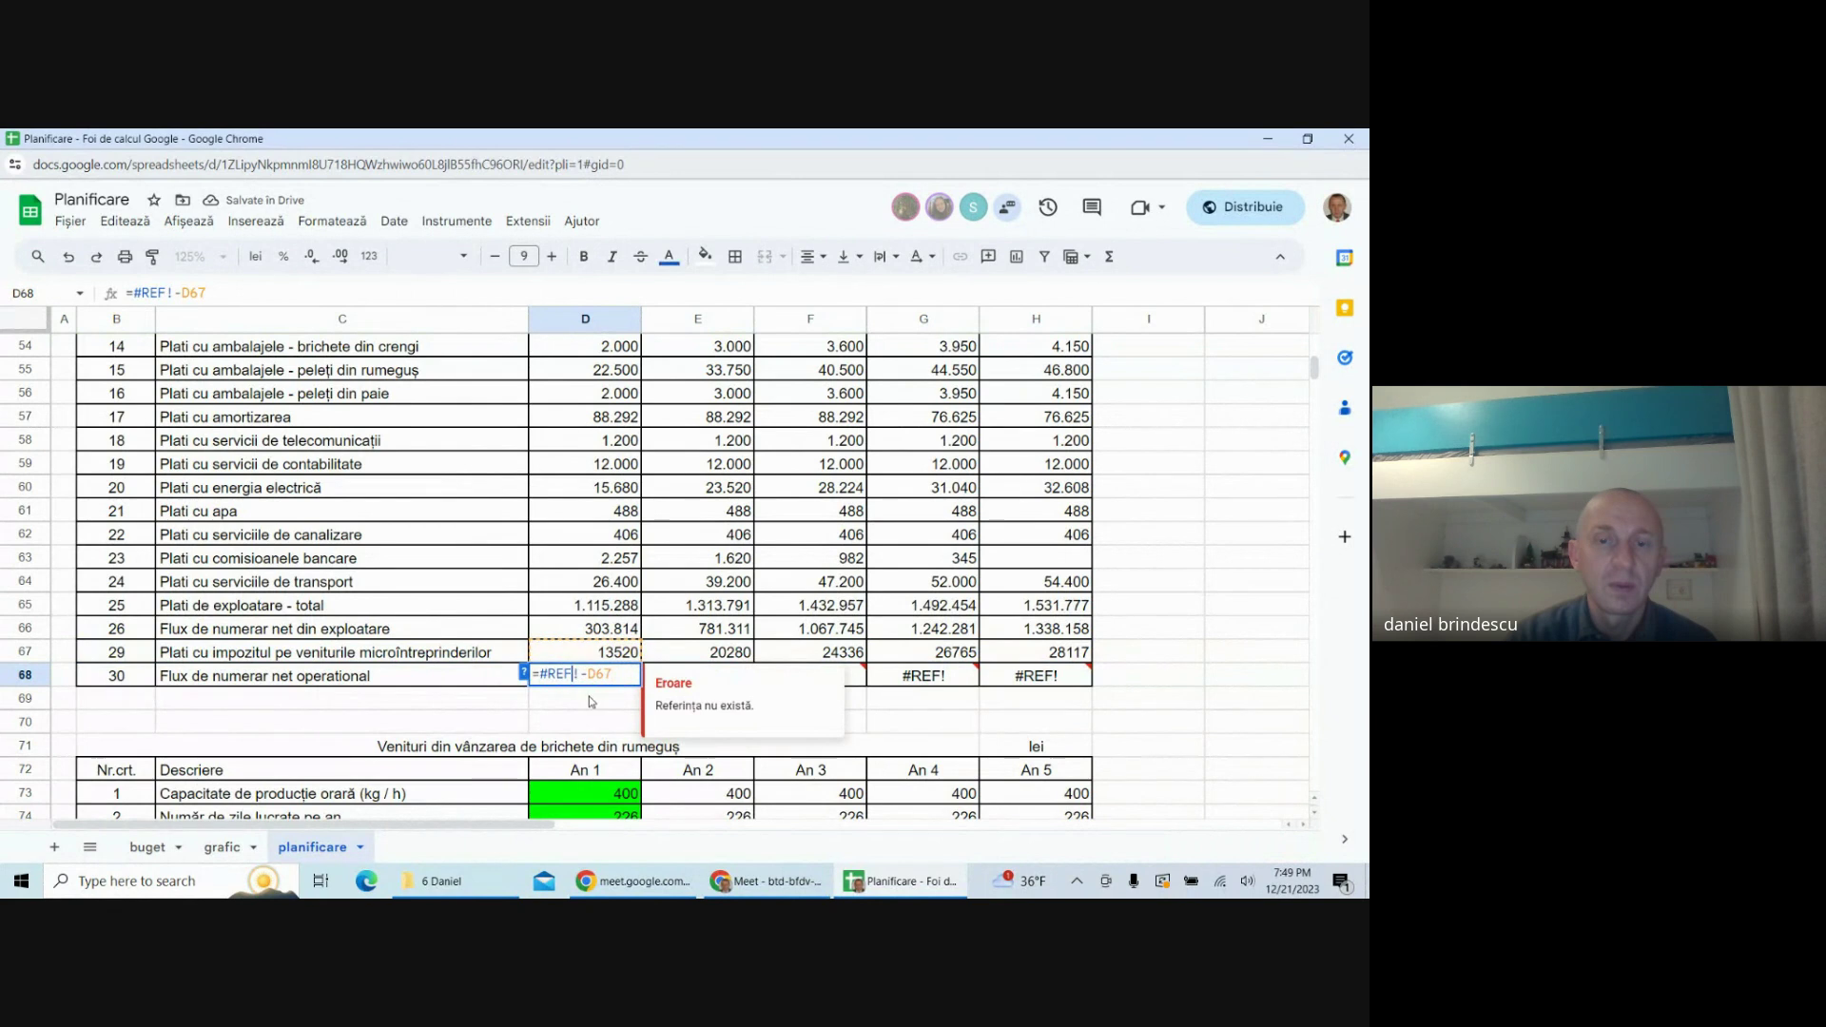
key(BackSpace)
key(BackSpace)
key(BackSpace)
key(BackSpace)
key(BackSpace)
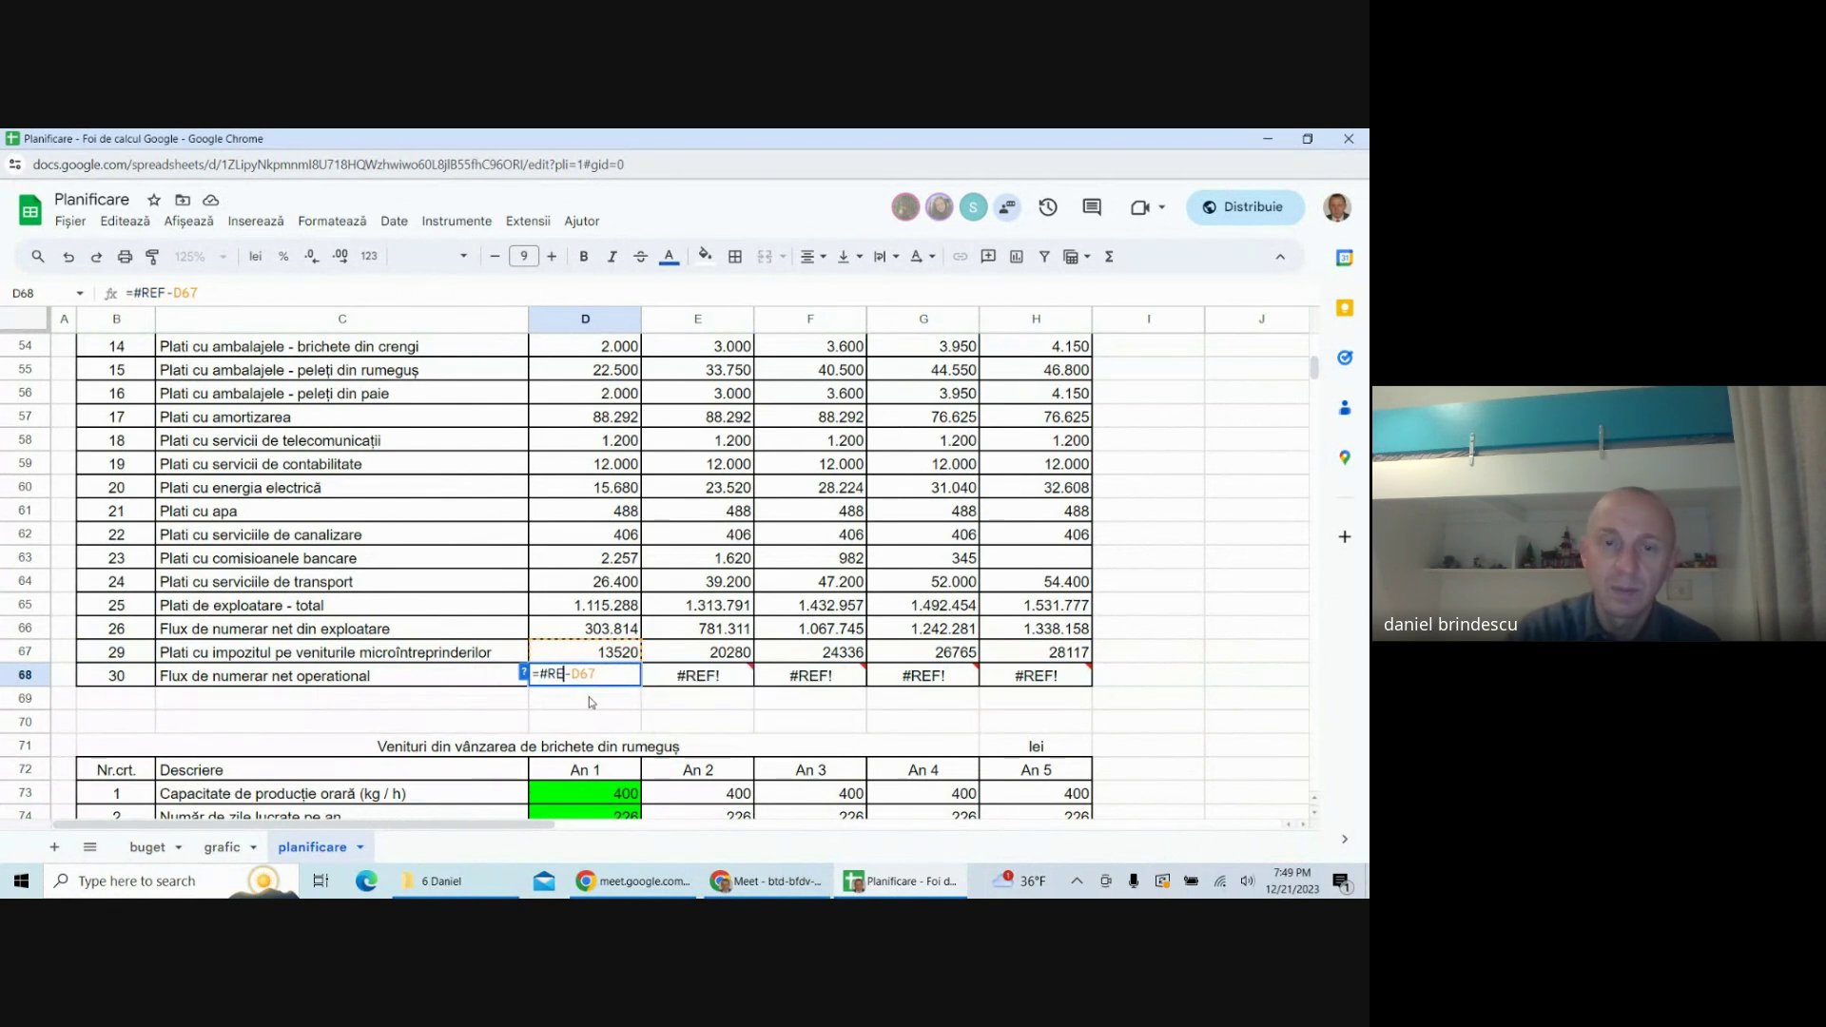
click(580, 628)
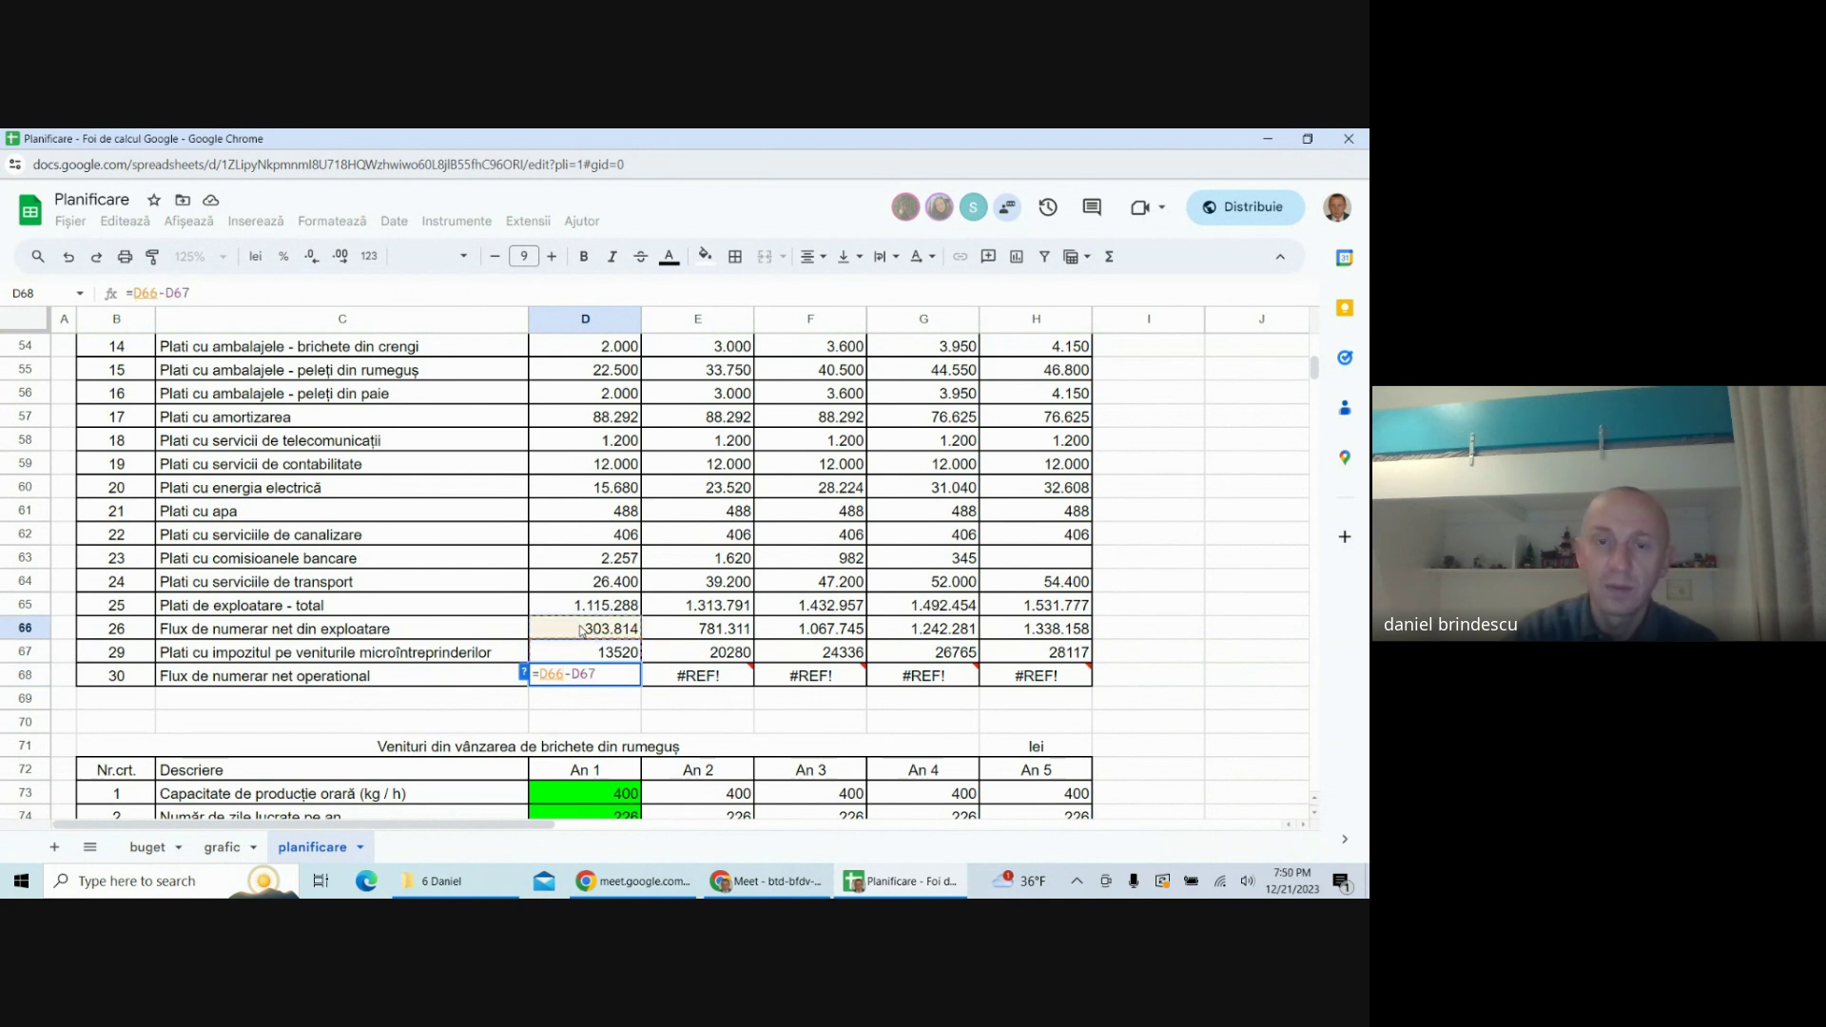
key(Return)
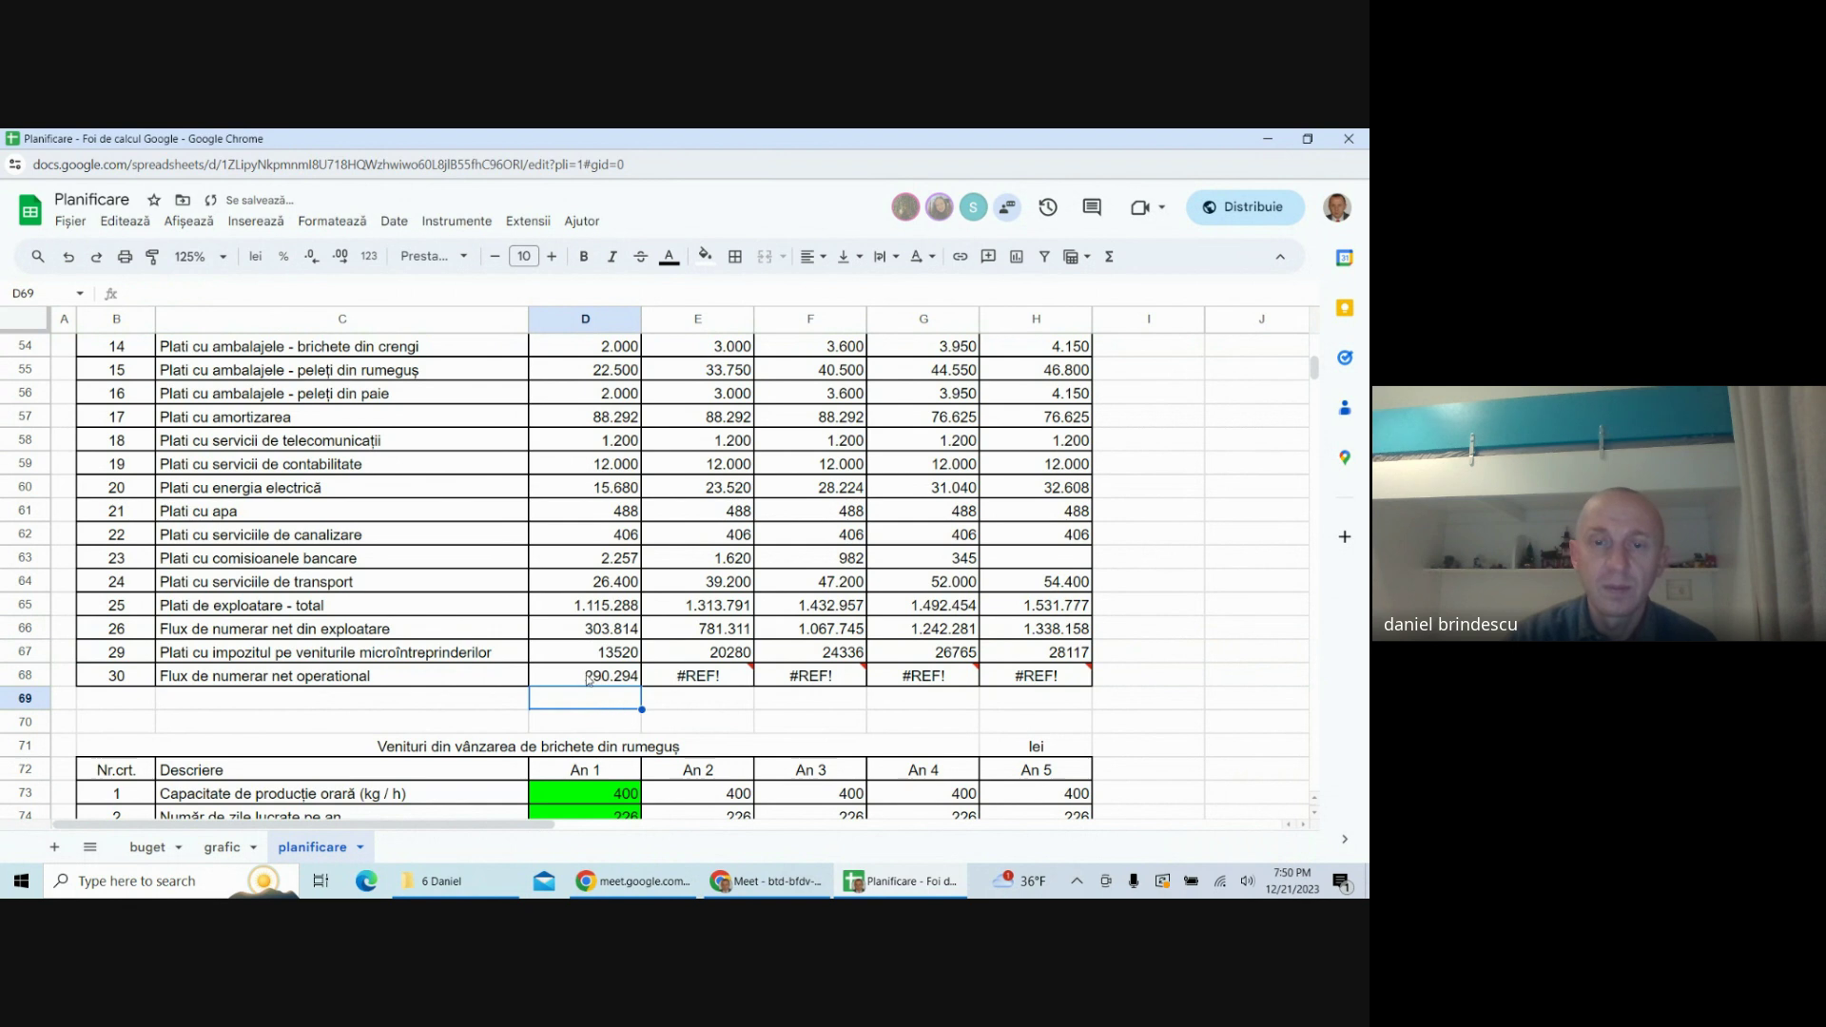
click(585, 677)
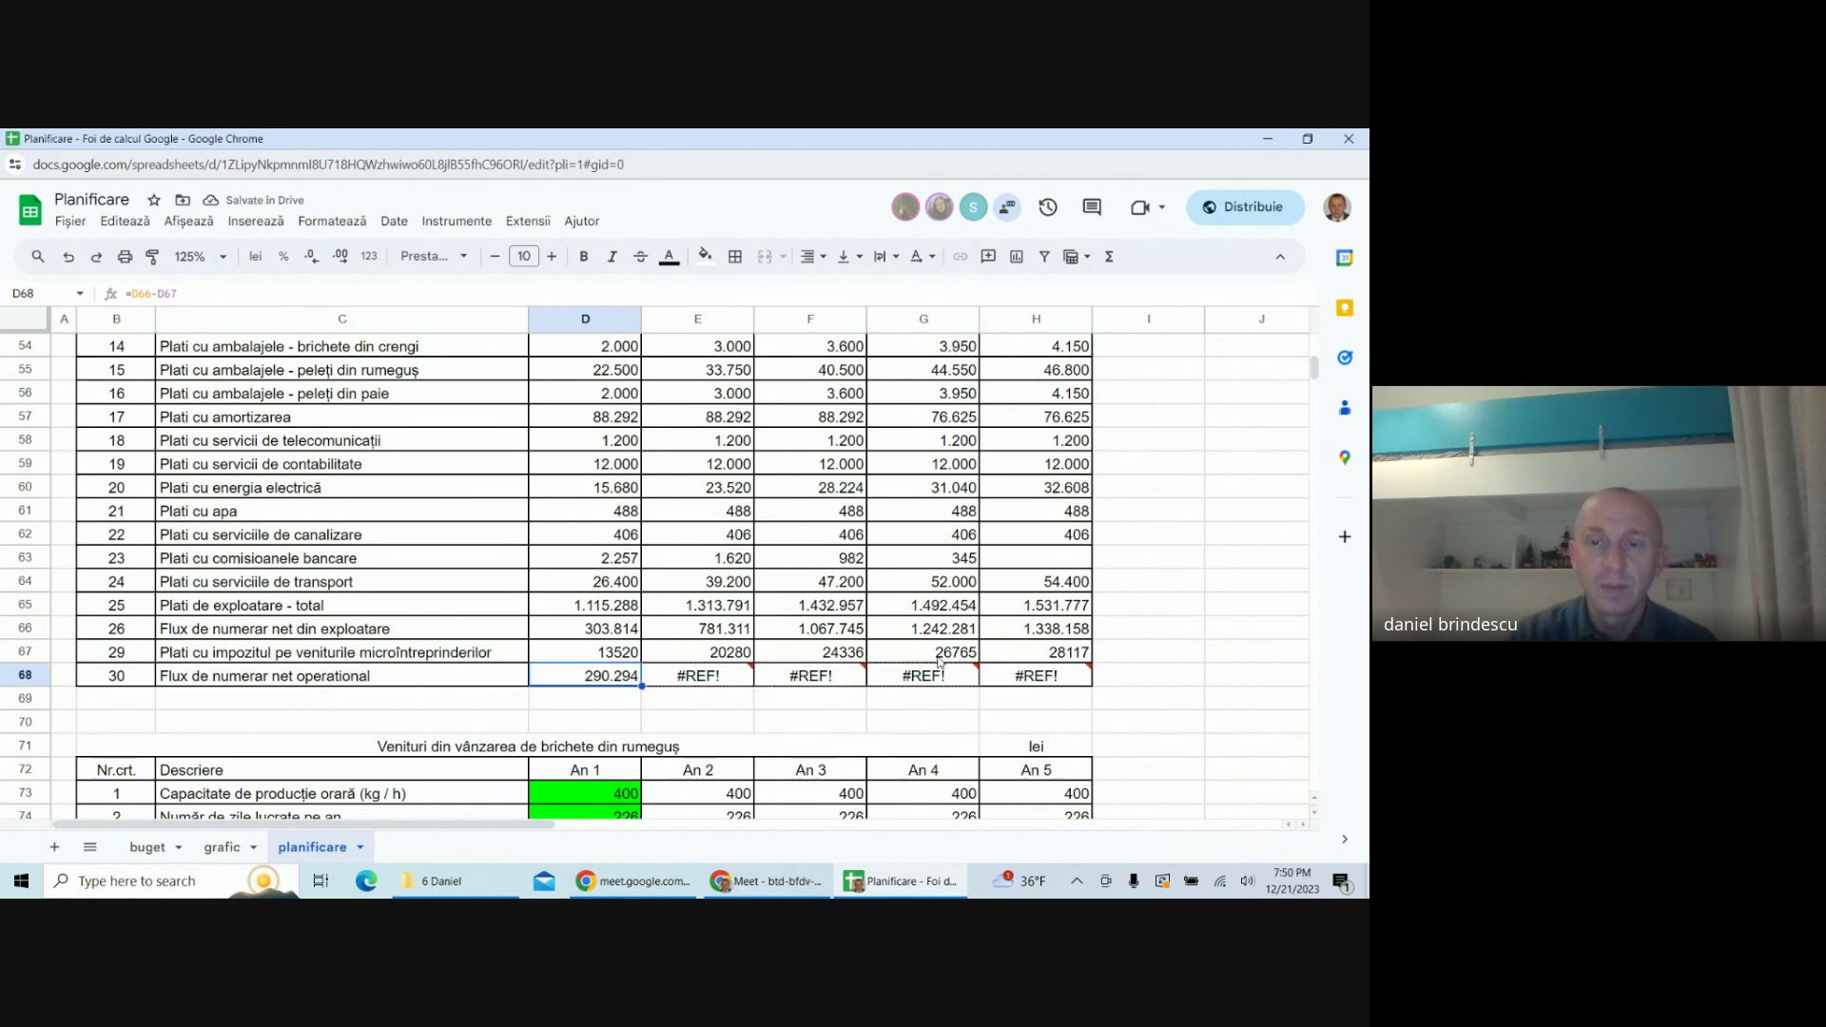
drag(1082, 658, 1082, 670)
click(1169, 582)
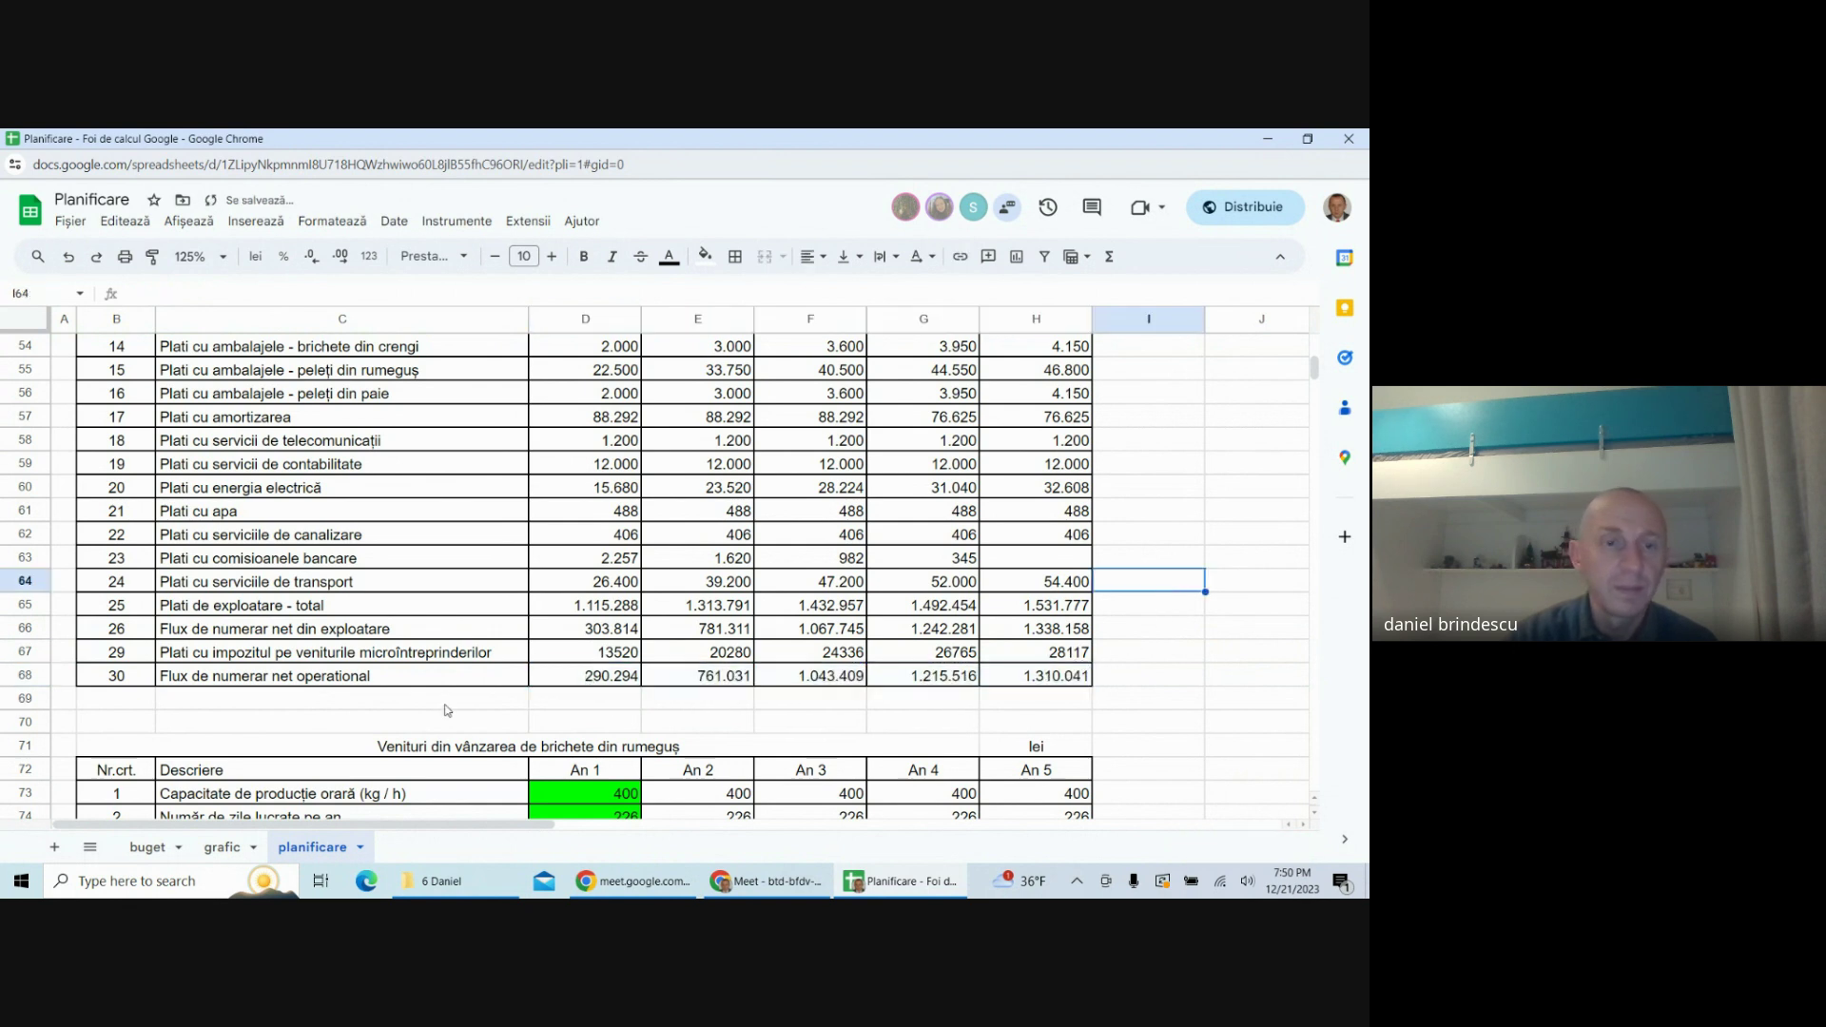
- Insert two empty rows above the Flux de numerar net din exploatare row, at rows 66 and 67
click(347, 650)
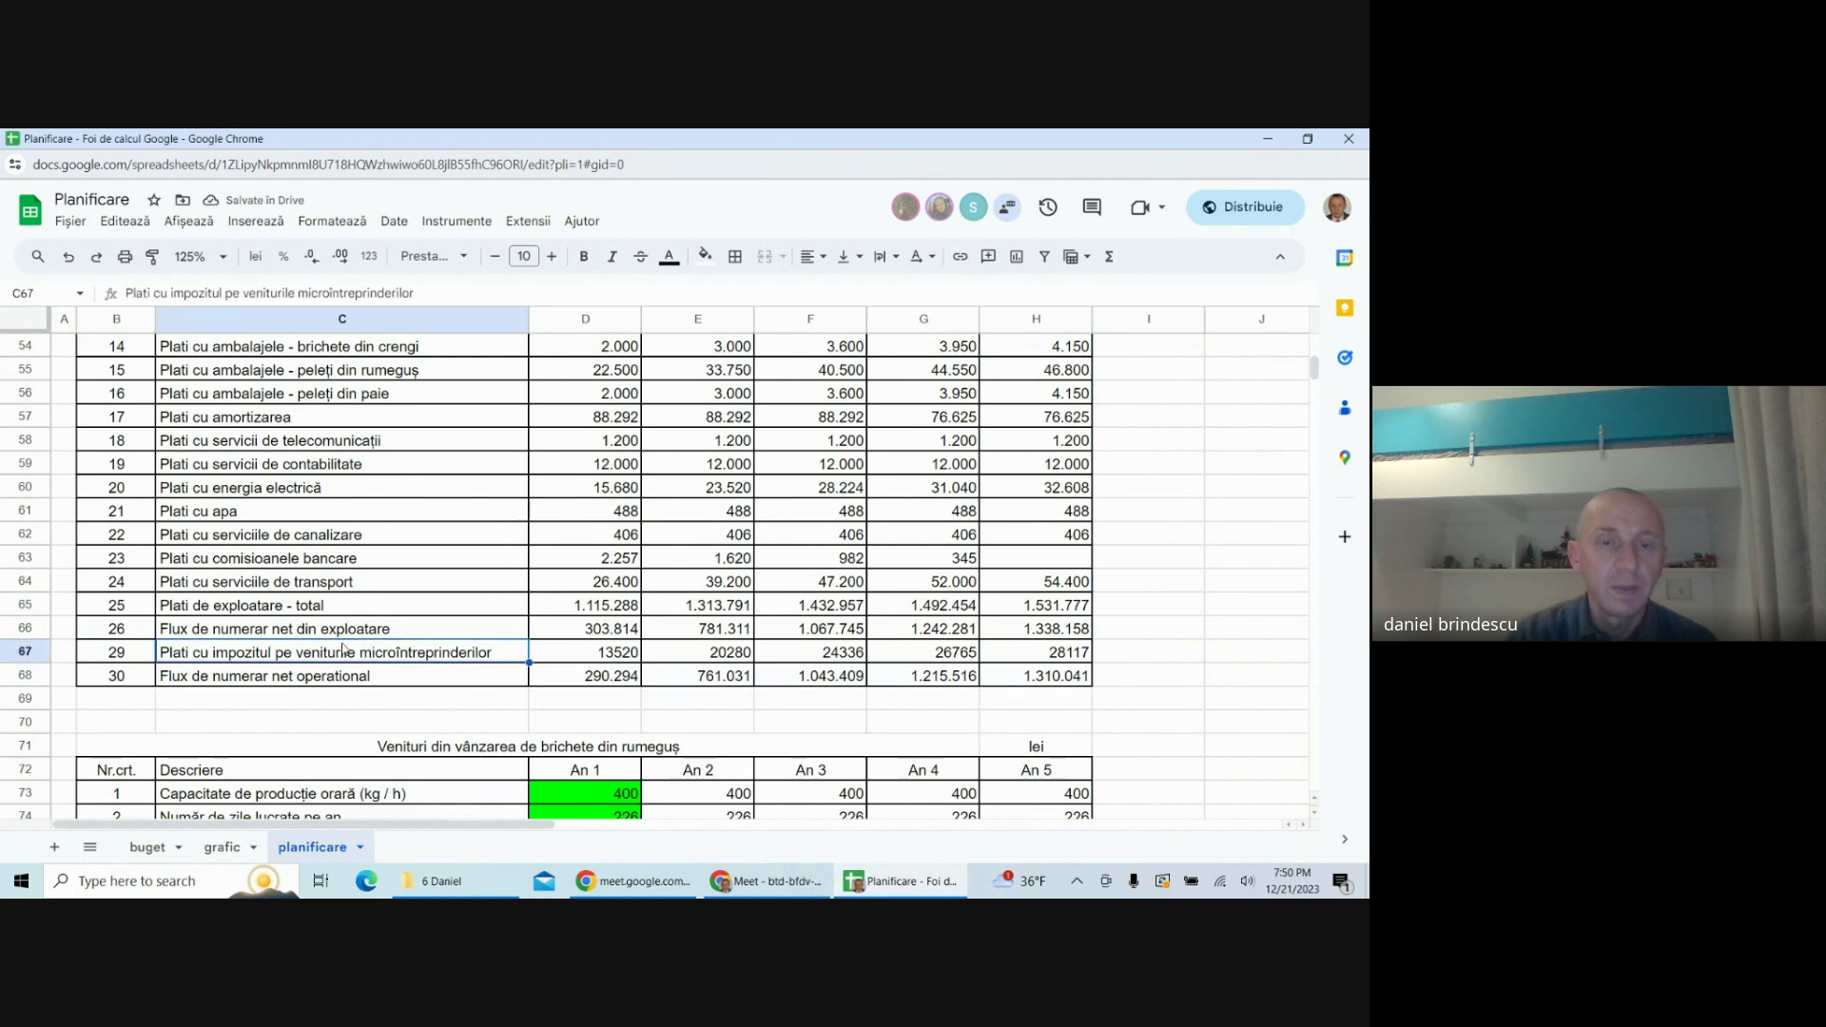
click(326, 698)
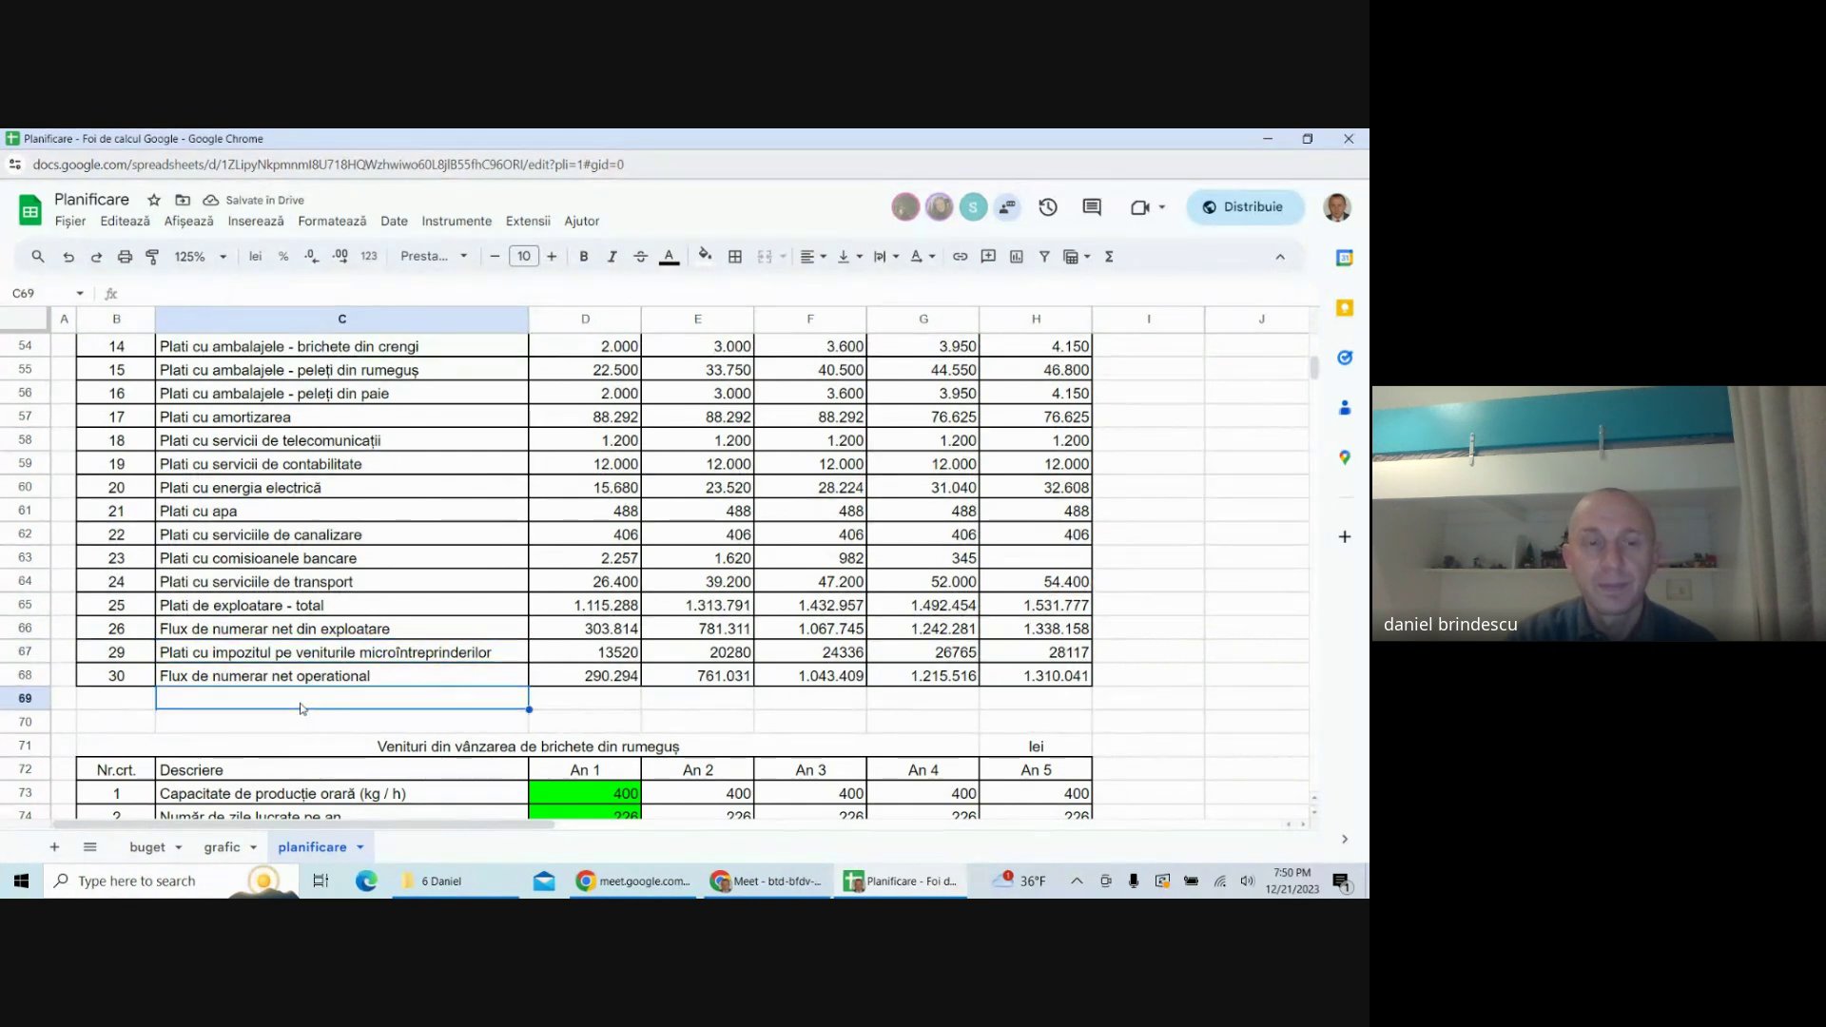
click(276, 632)
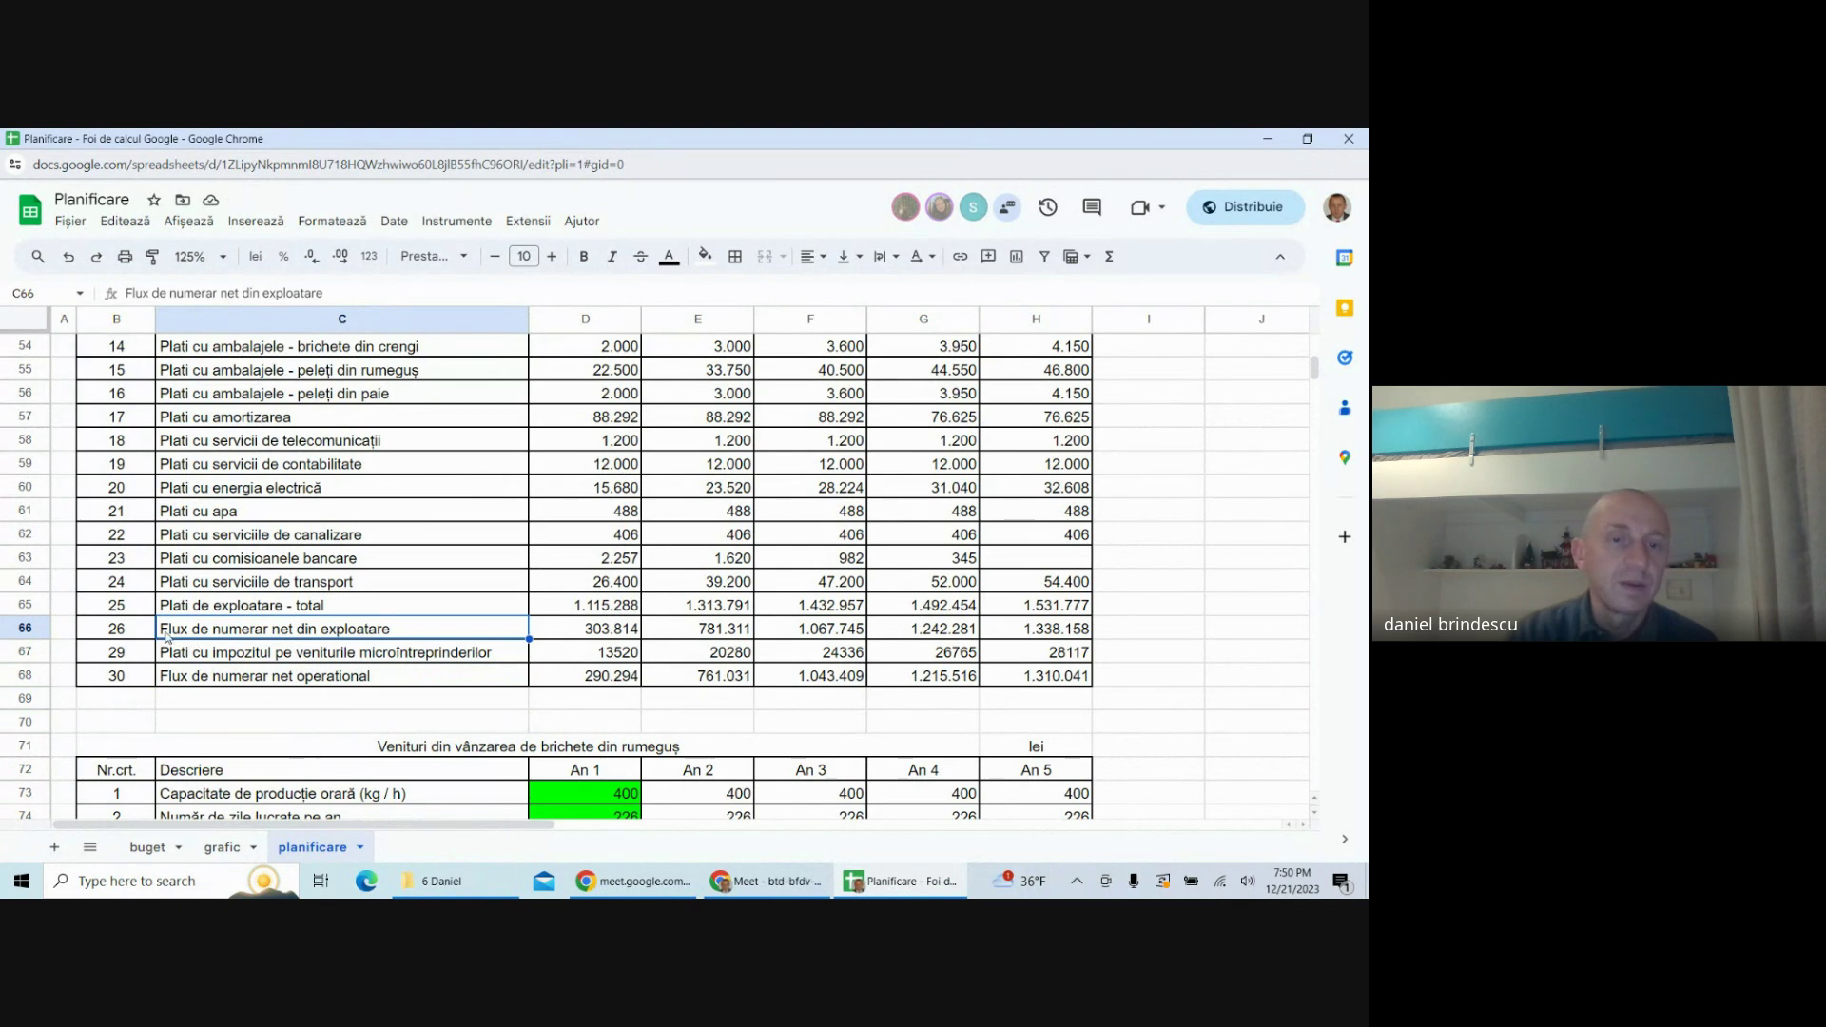
click(238, 610)
drag(35, 635, 34, 647)
right_click(33, 648)
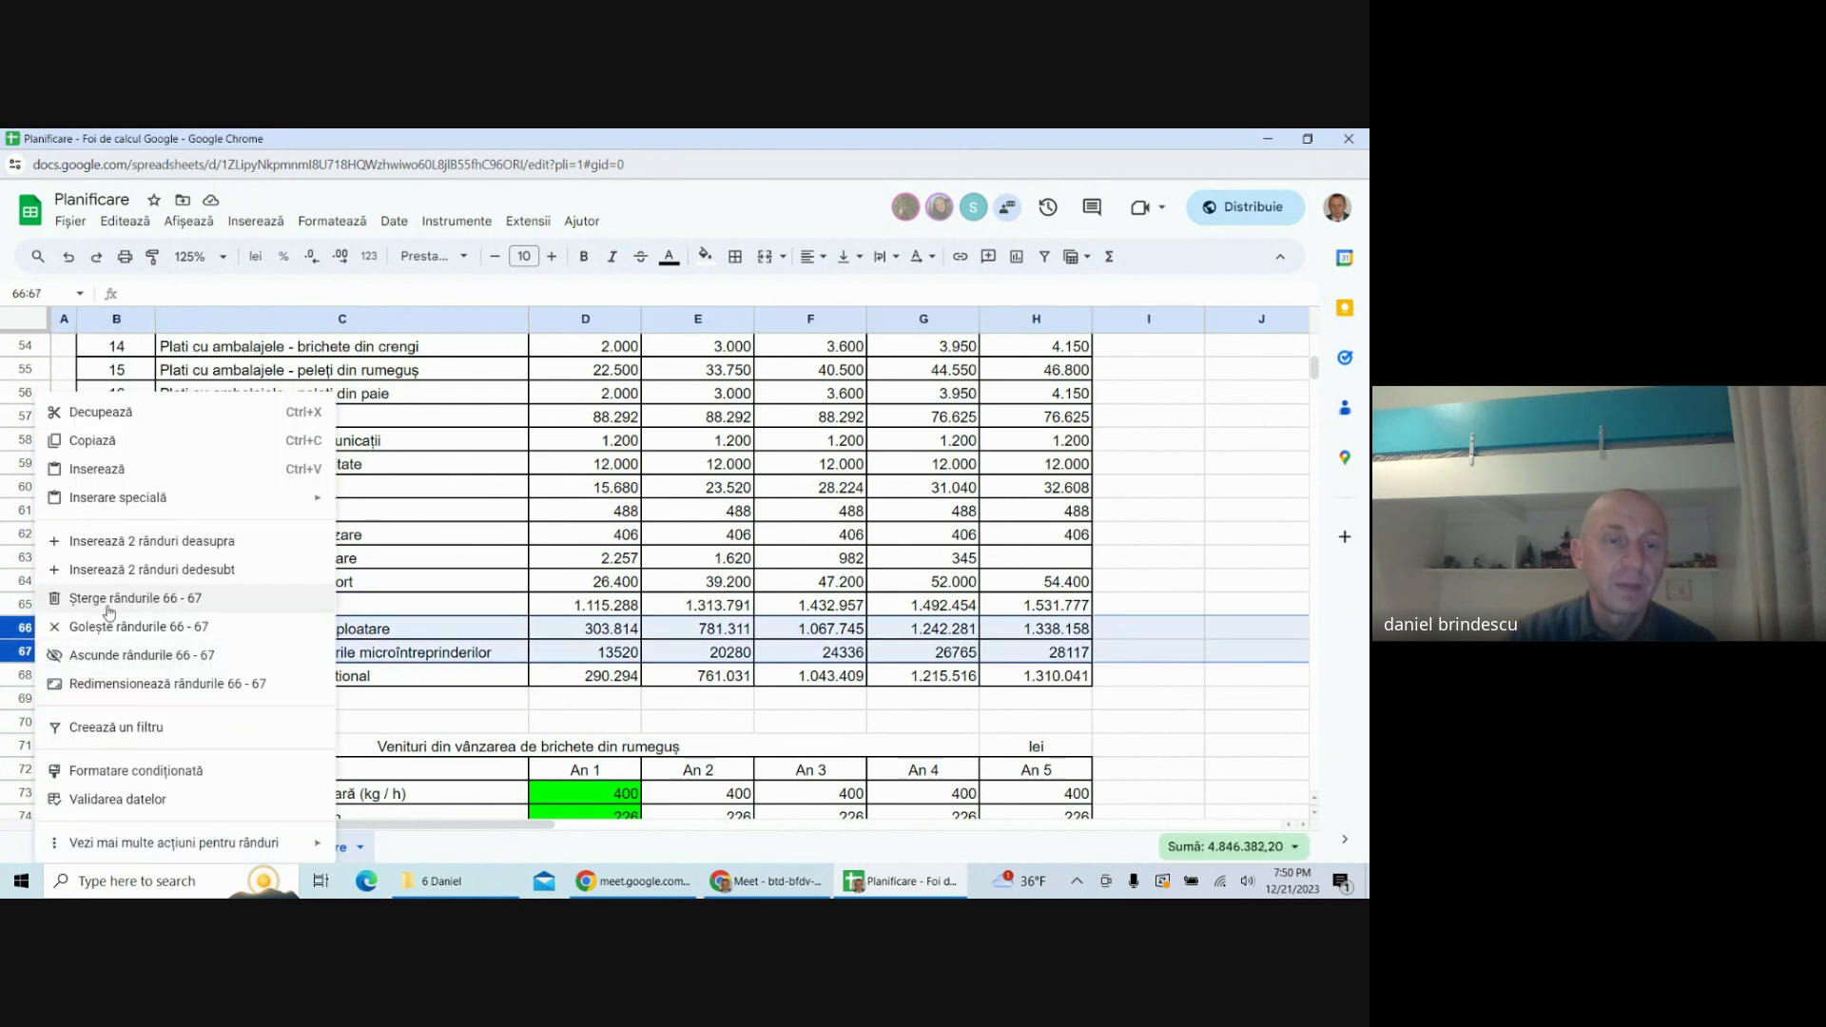
click(143, 538)
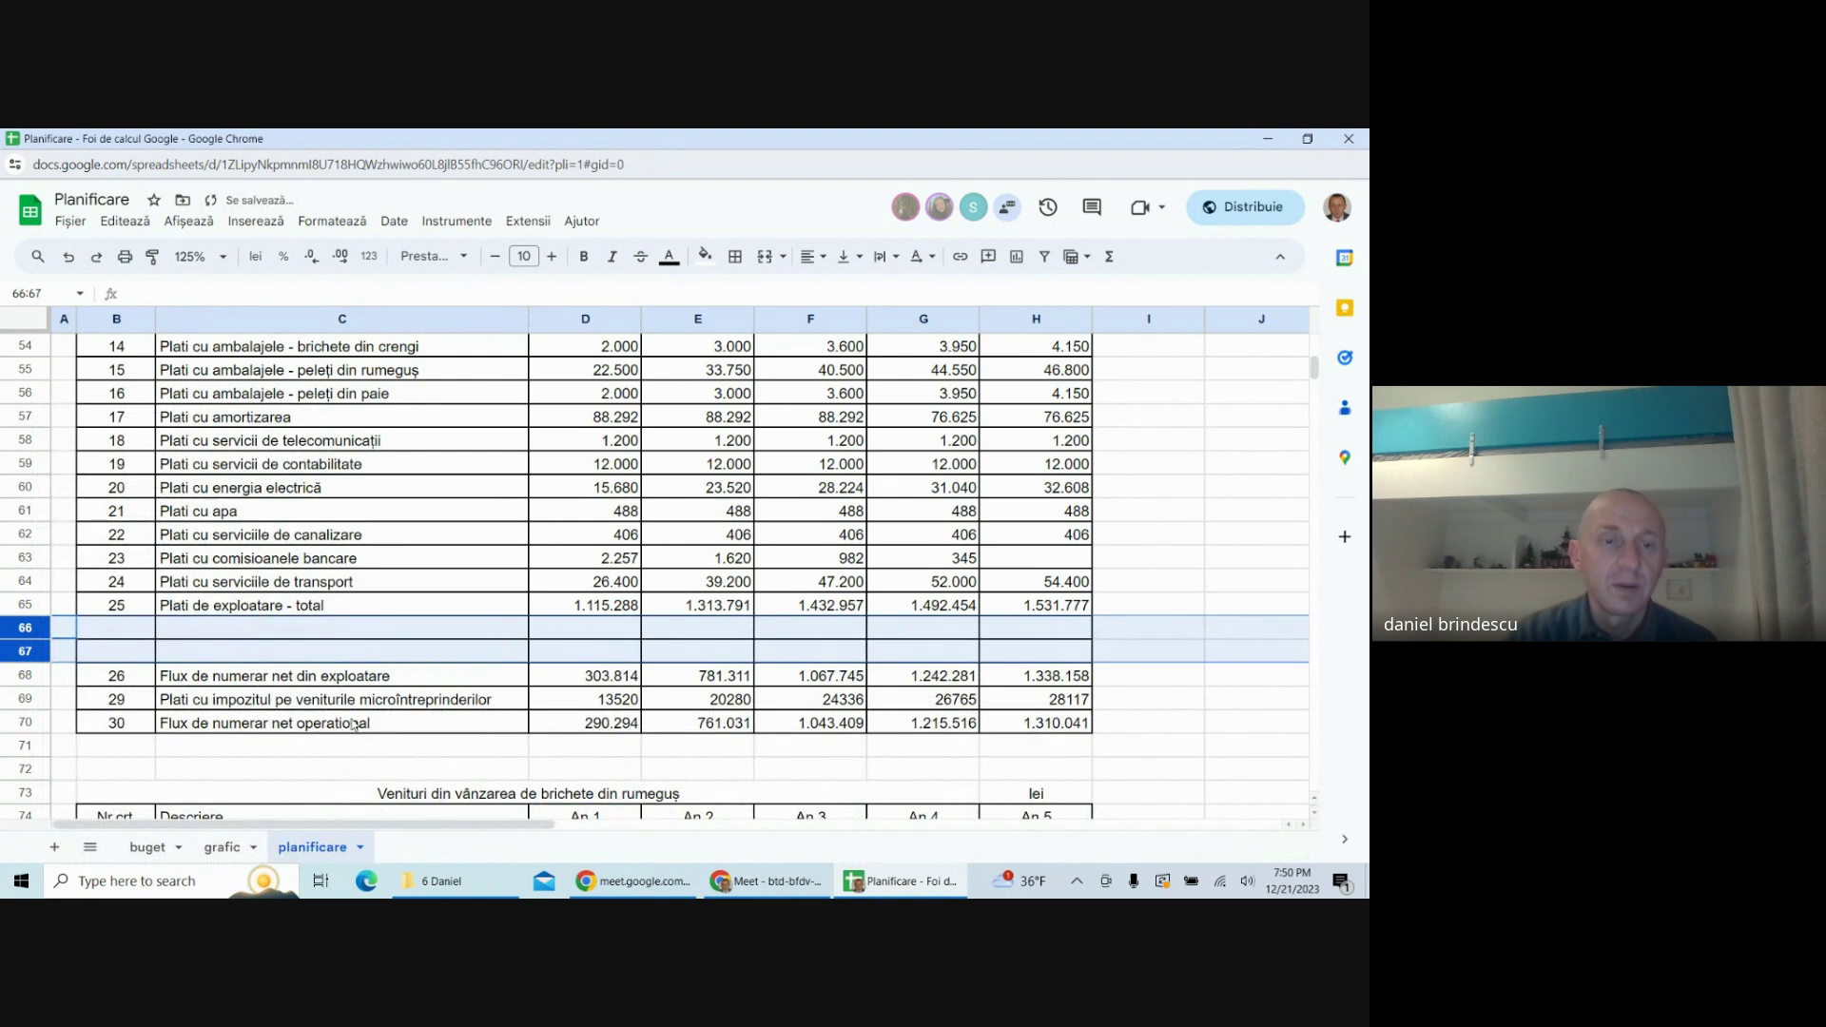
- Move the microenterprise income tax label and yearly values from C69:H69 to row 66, below the operating payments total
drag(193, 699, 1000, 711)
key(ctrl+c)
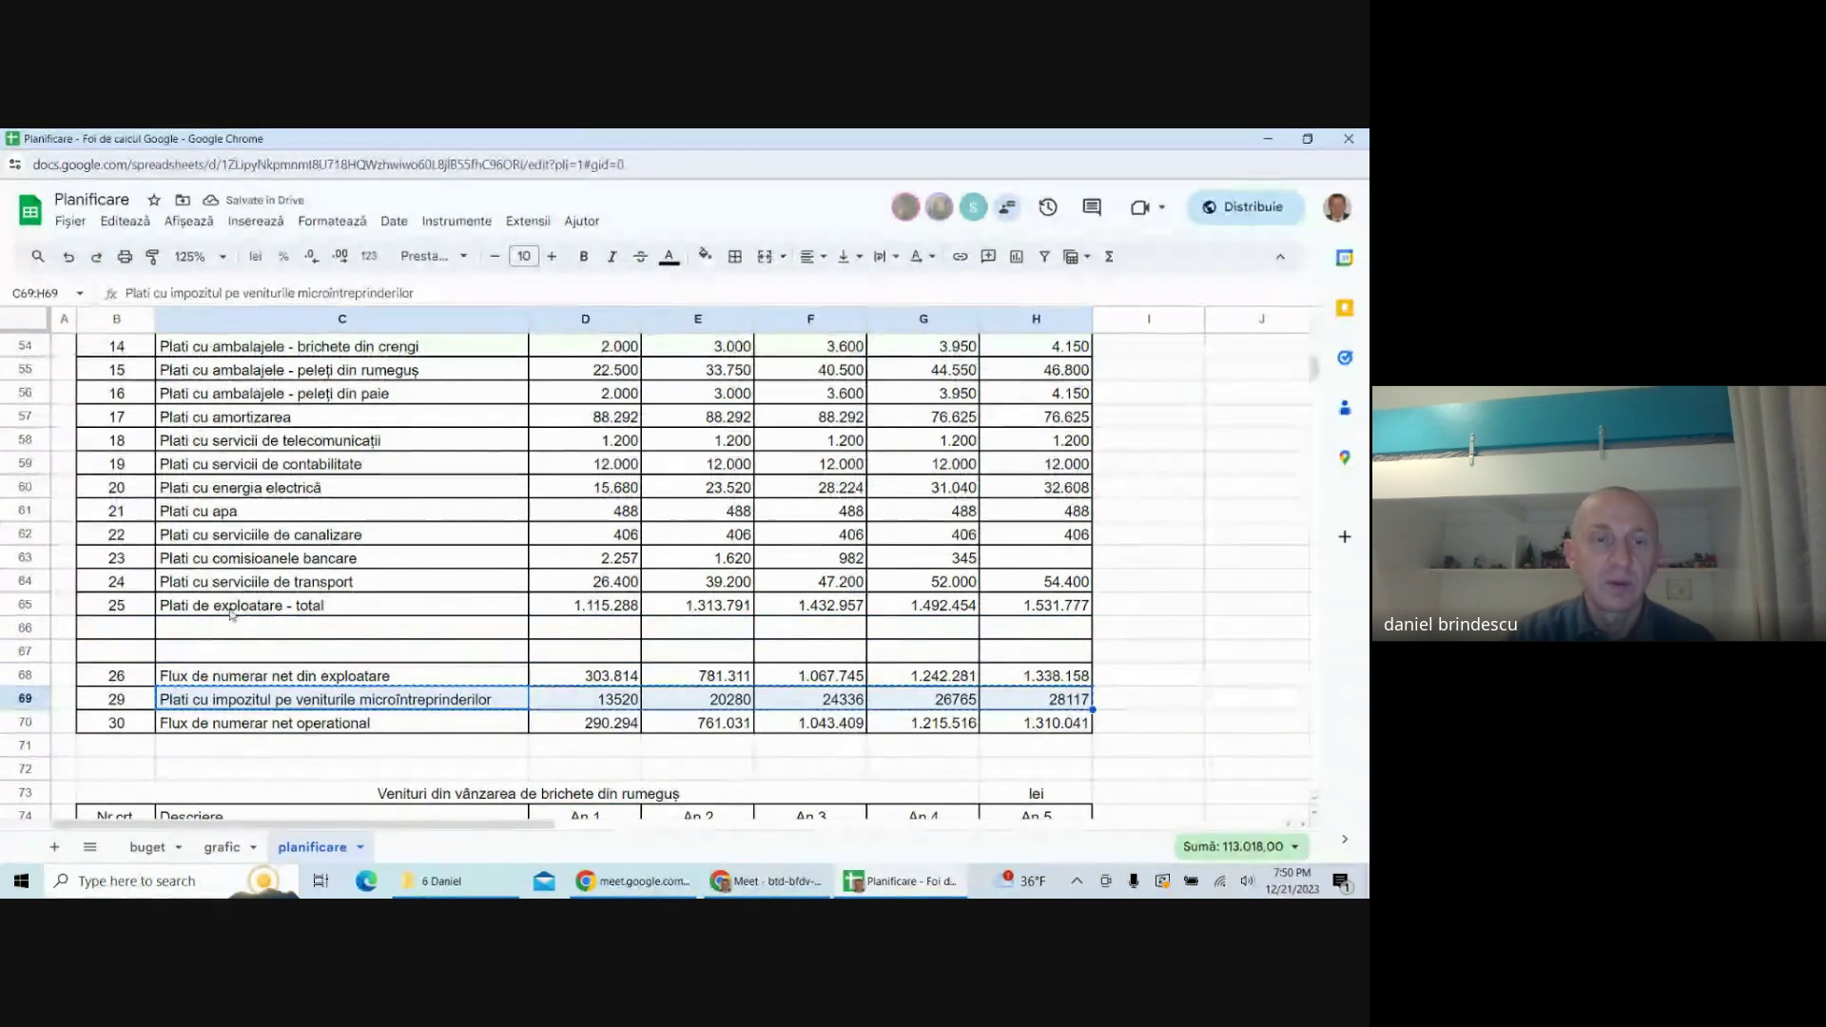
click(243, 631)
key(ctrl+v)
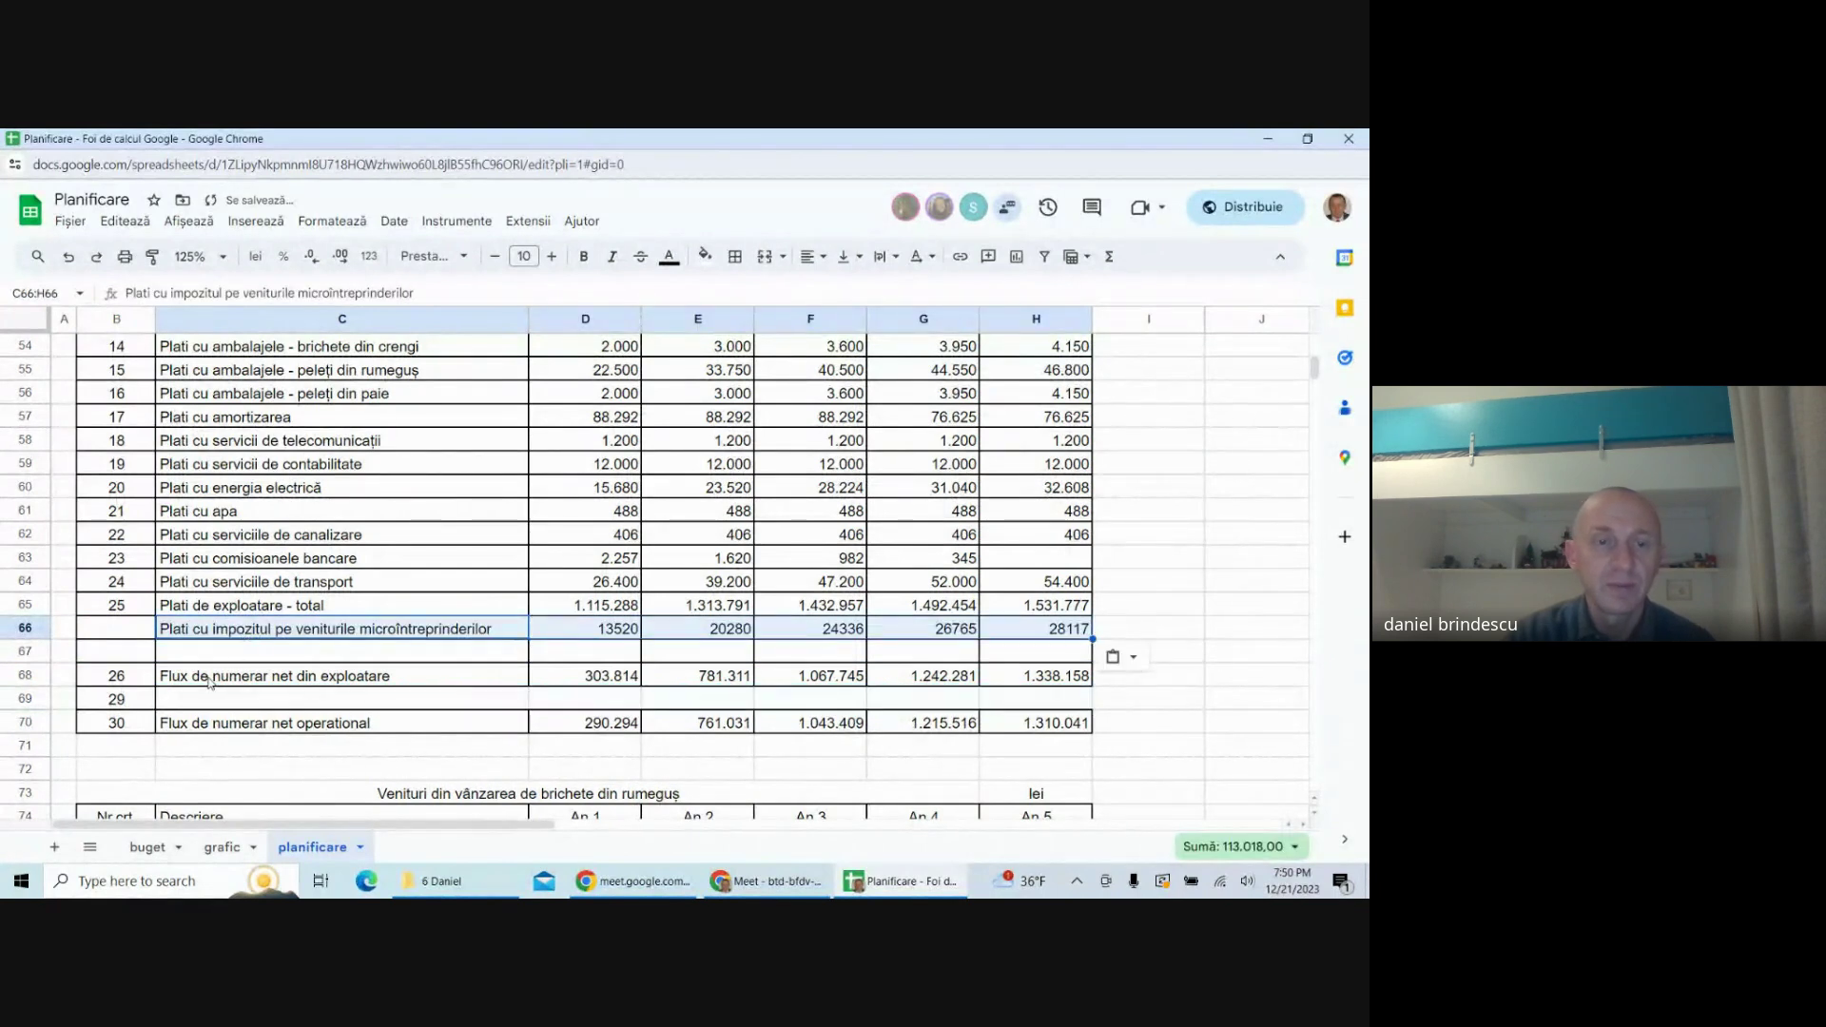
- Label the empty row 67 as Plati operationale in column C
click(180, 654)
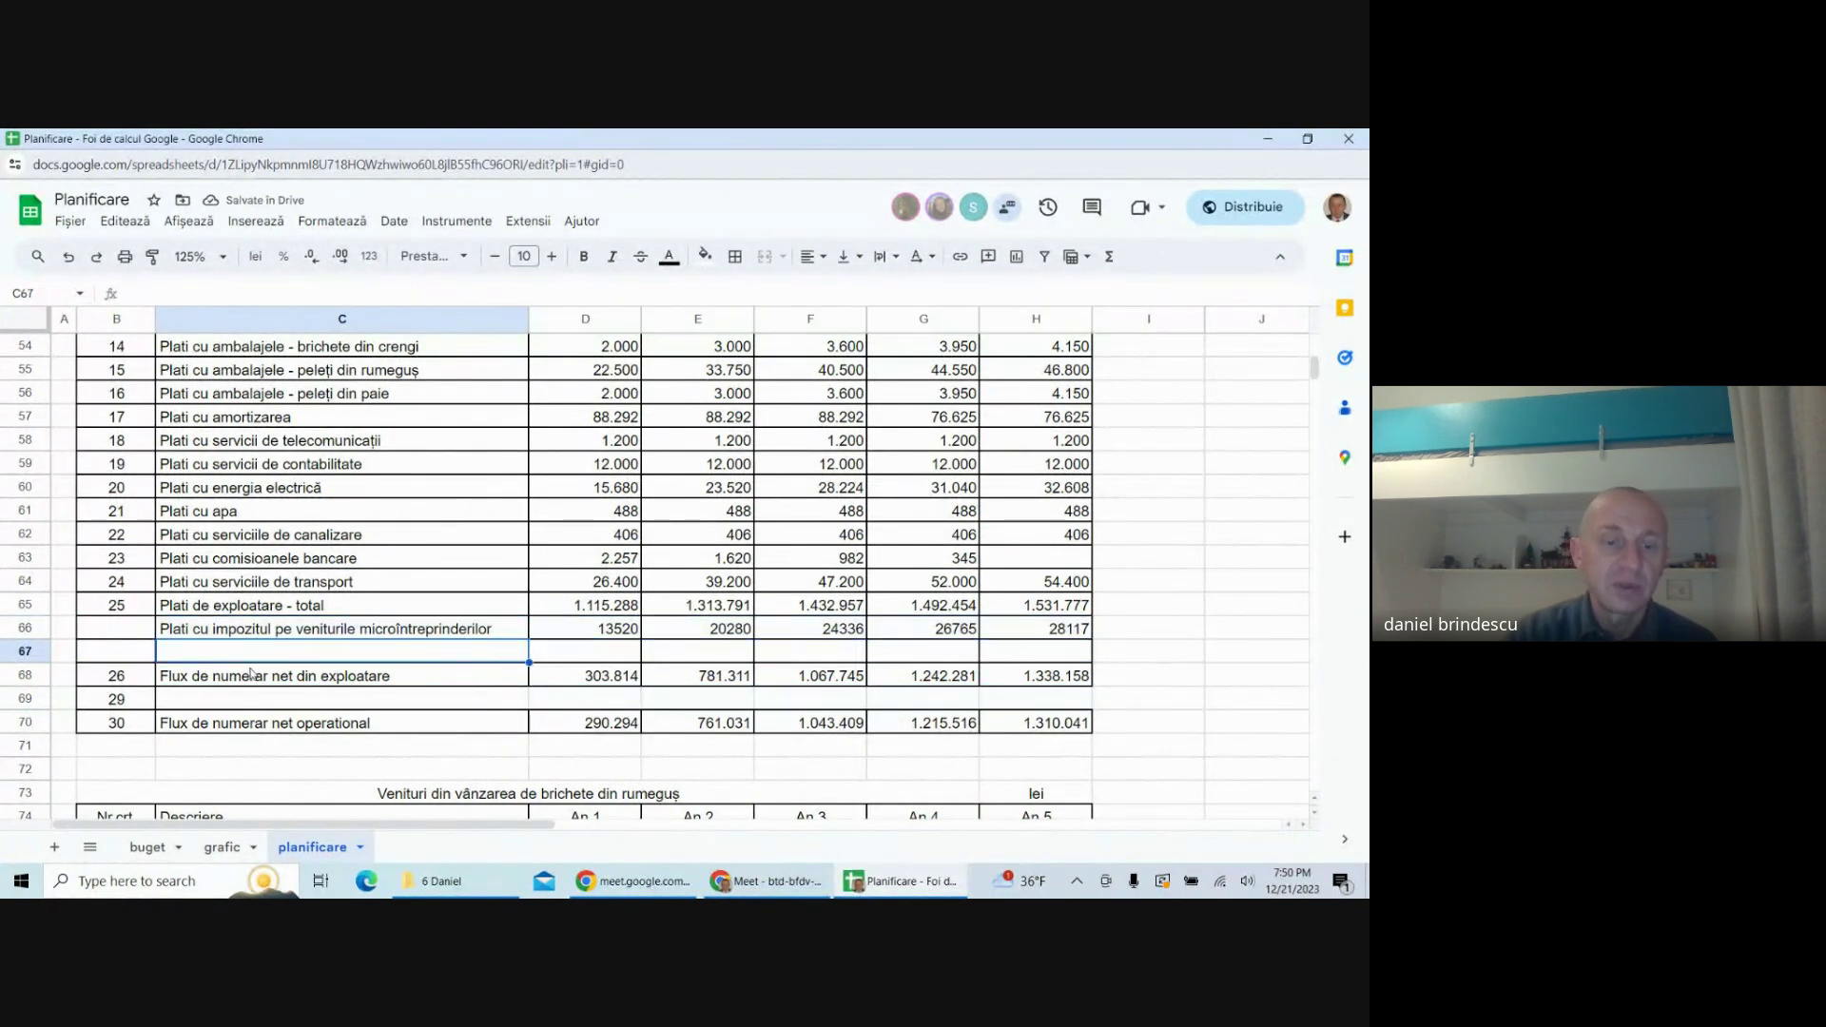
text(Plati)
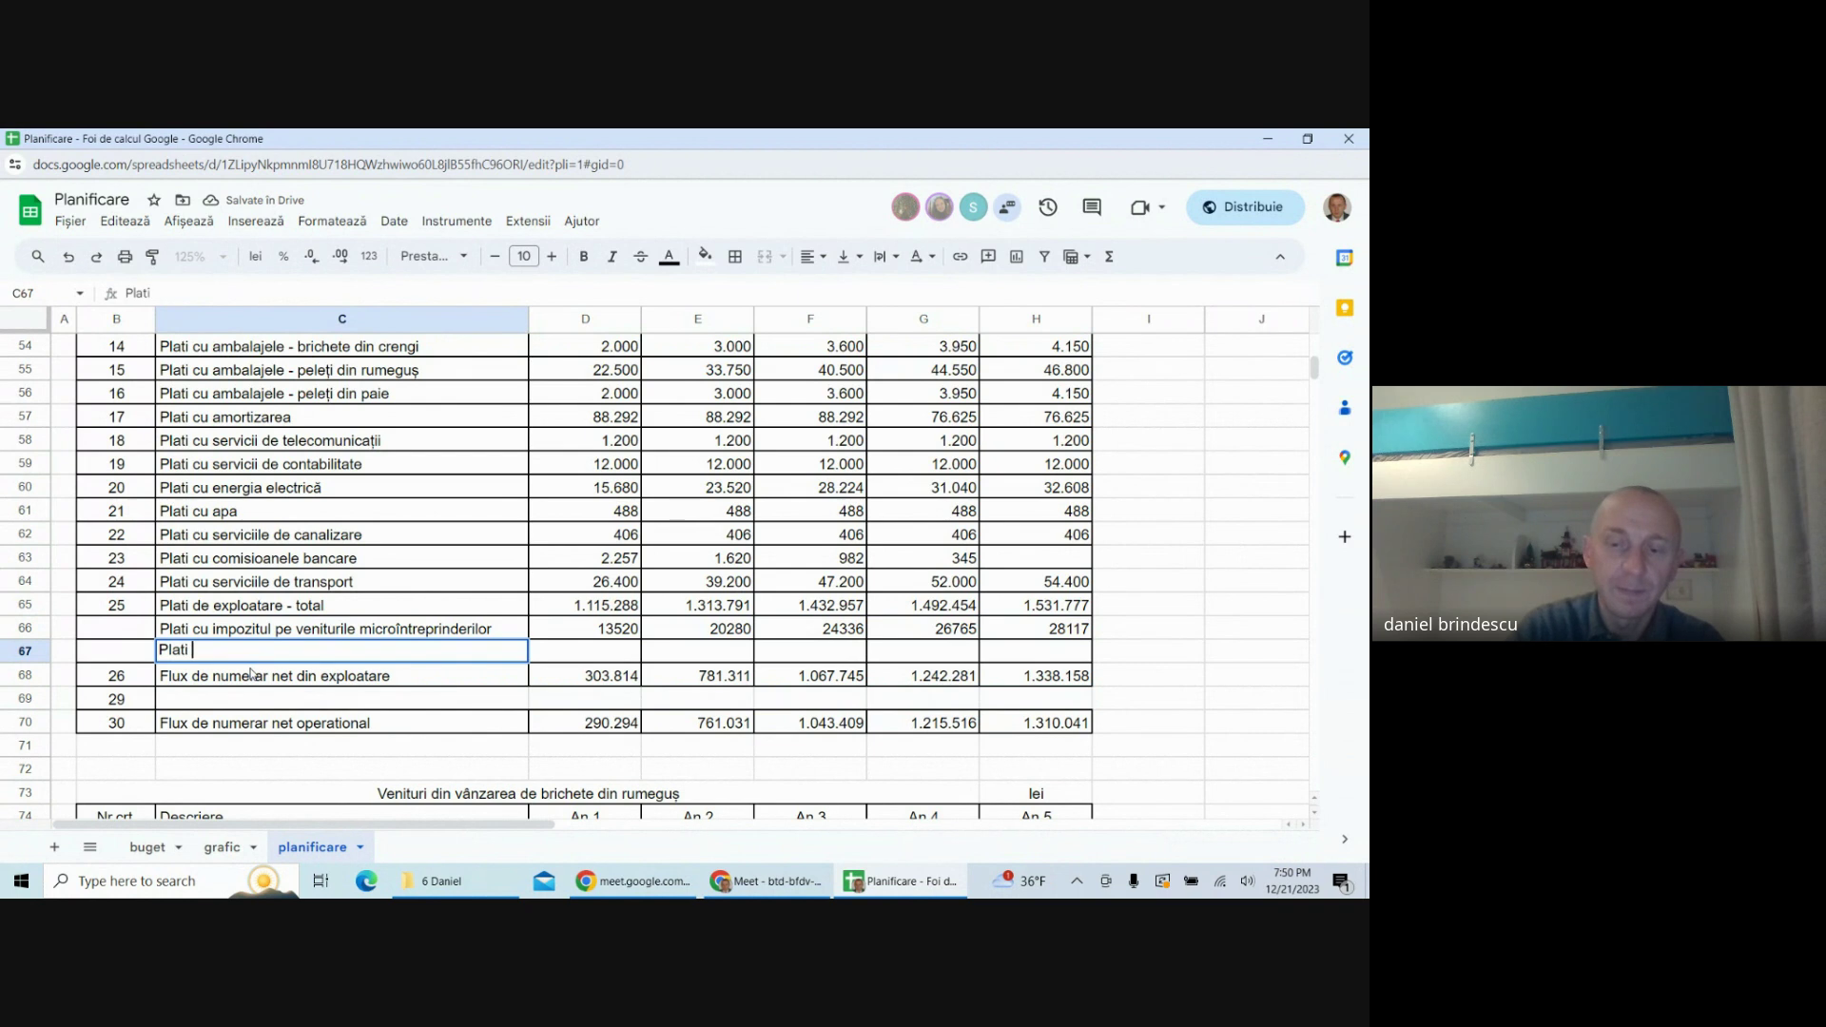
text( operationale)
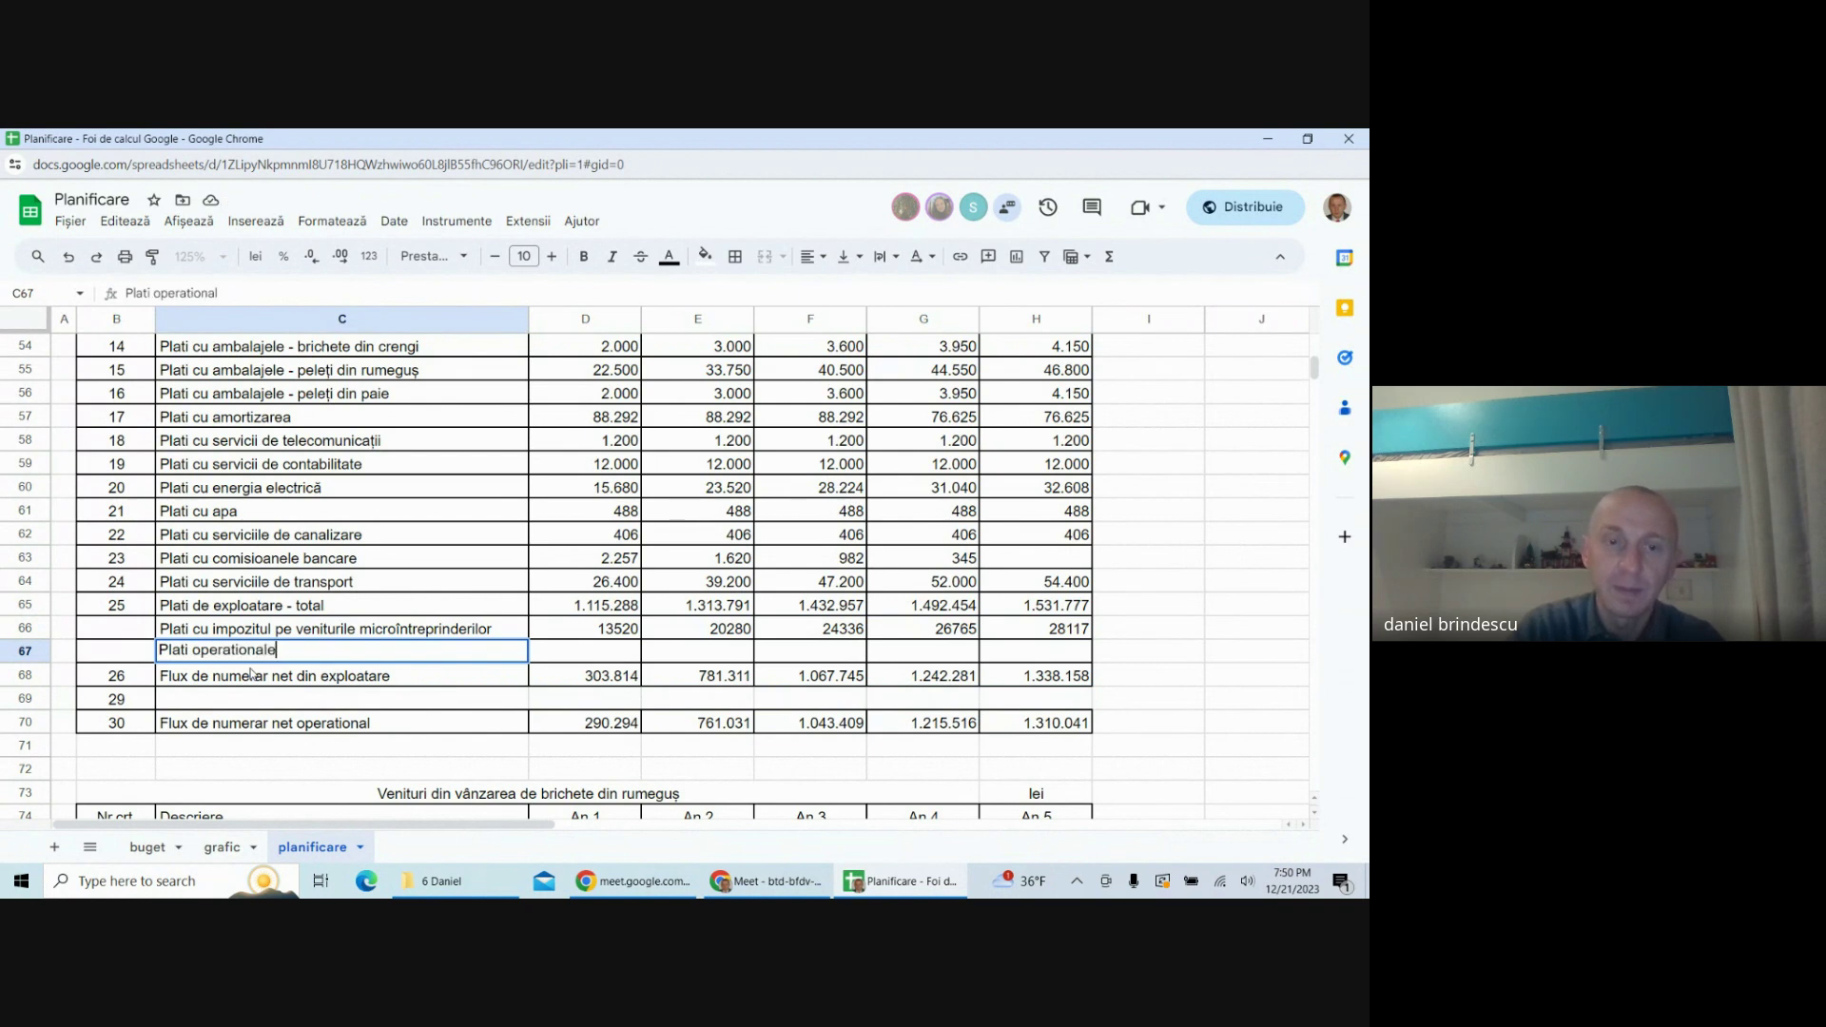
- Calculate Plati operationale in D67 as D65 plus D66 and copy the formula across to H67
click(582, 653)
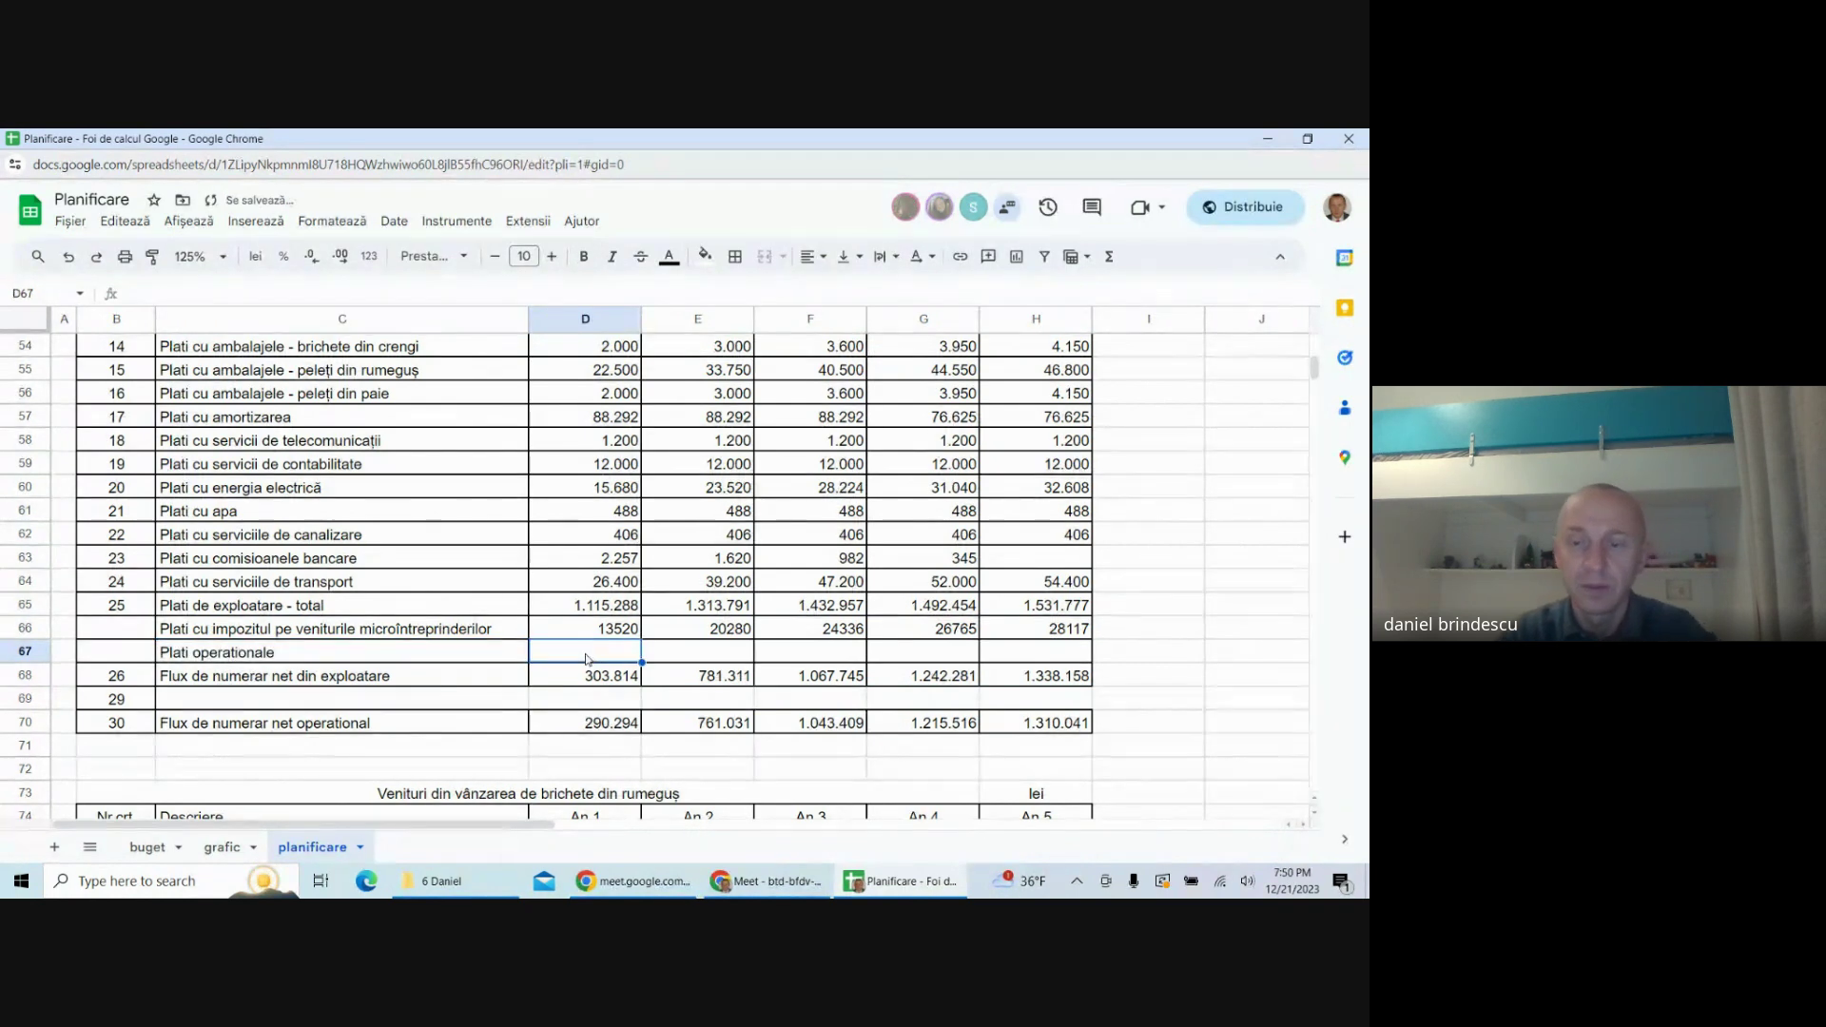
text(=)
click(599, 610)
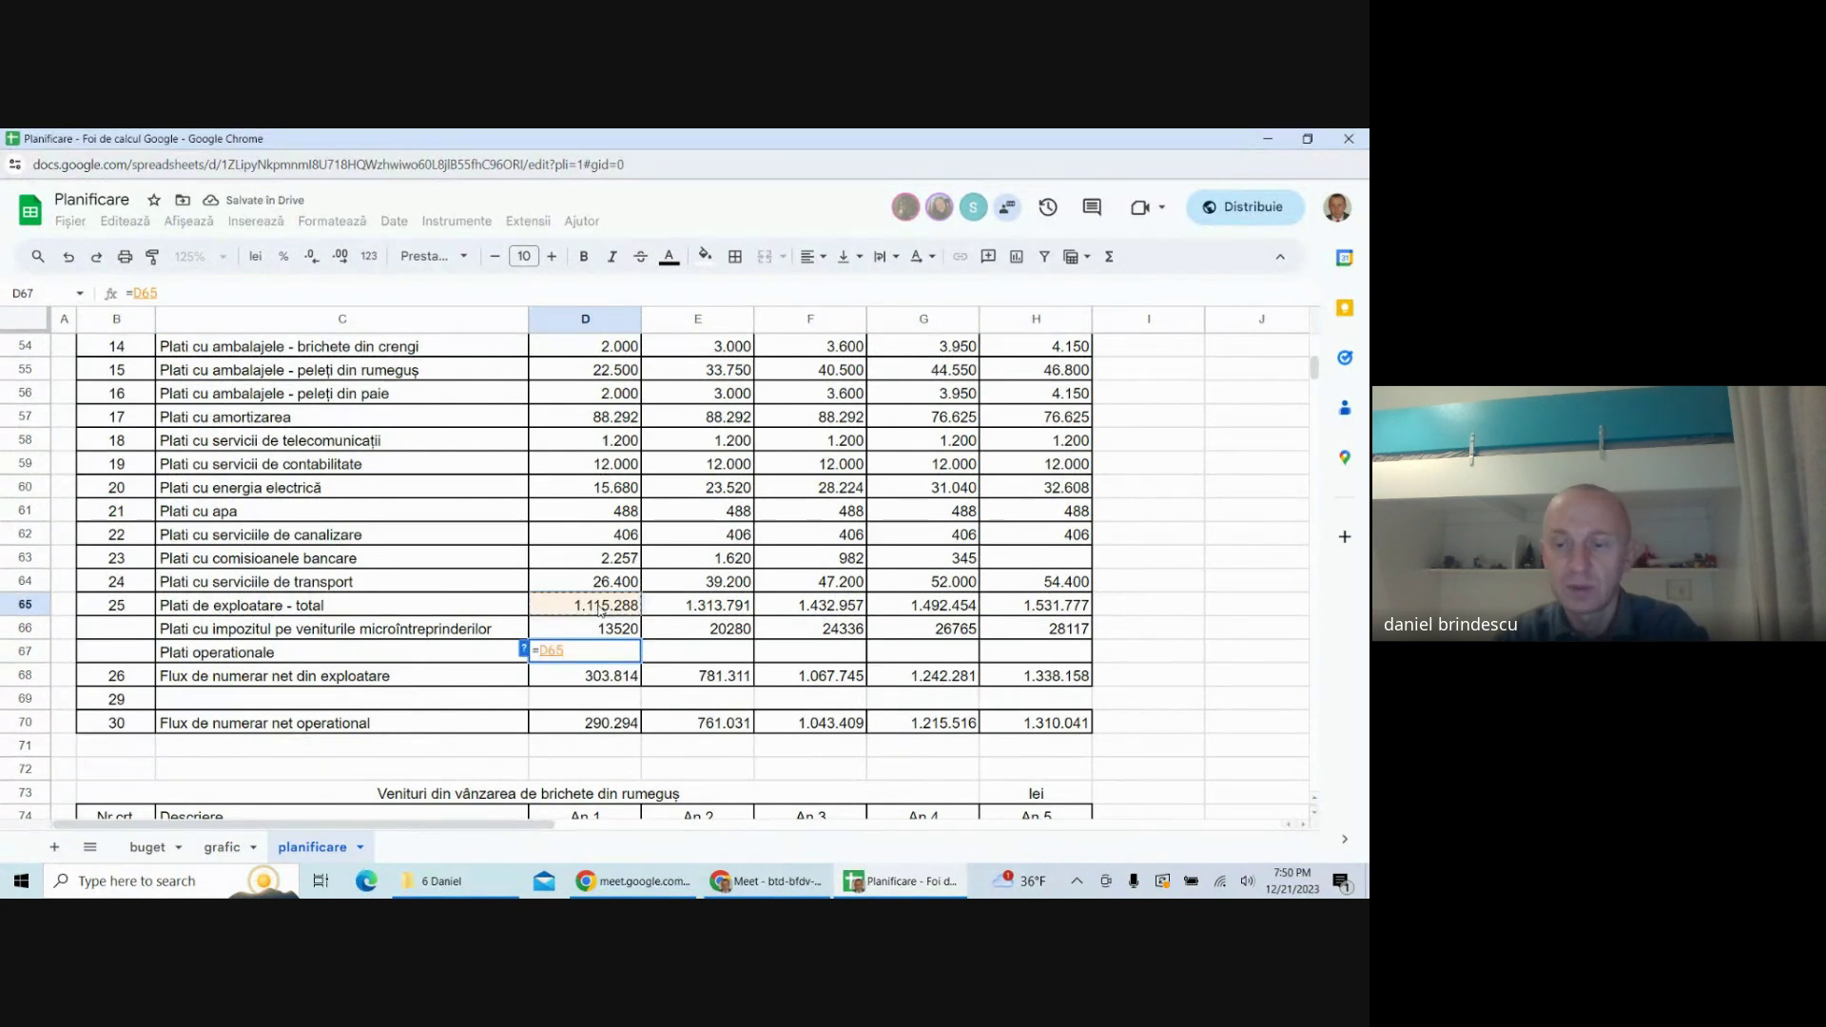
text(+)
click(626, 629)
key(Return)
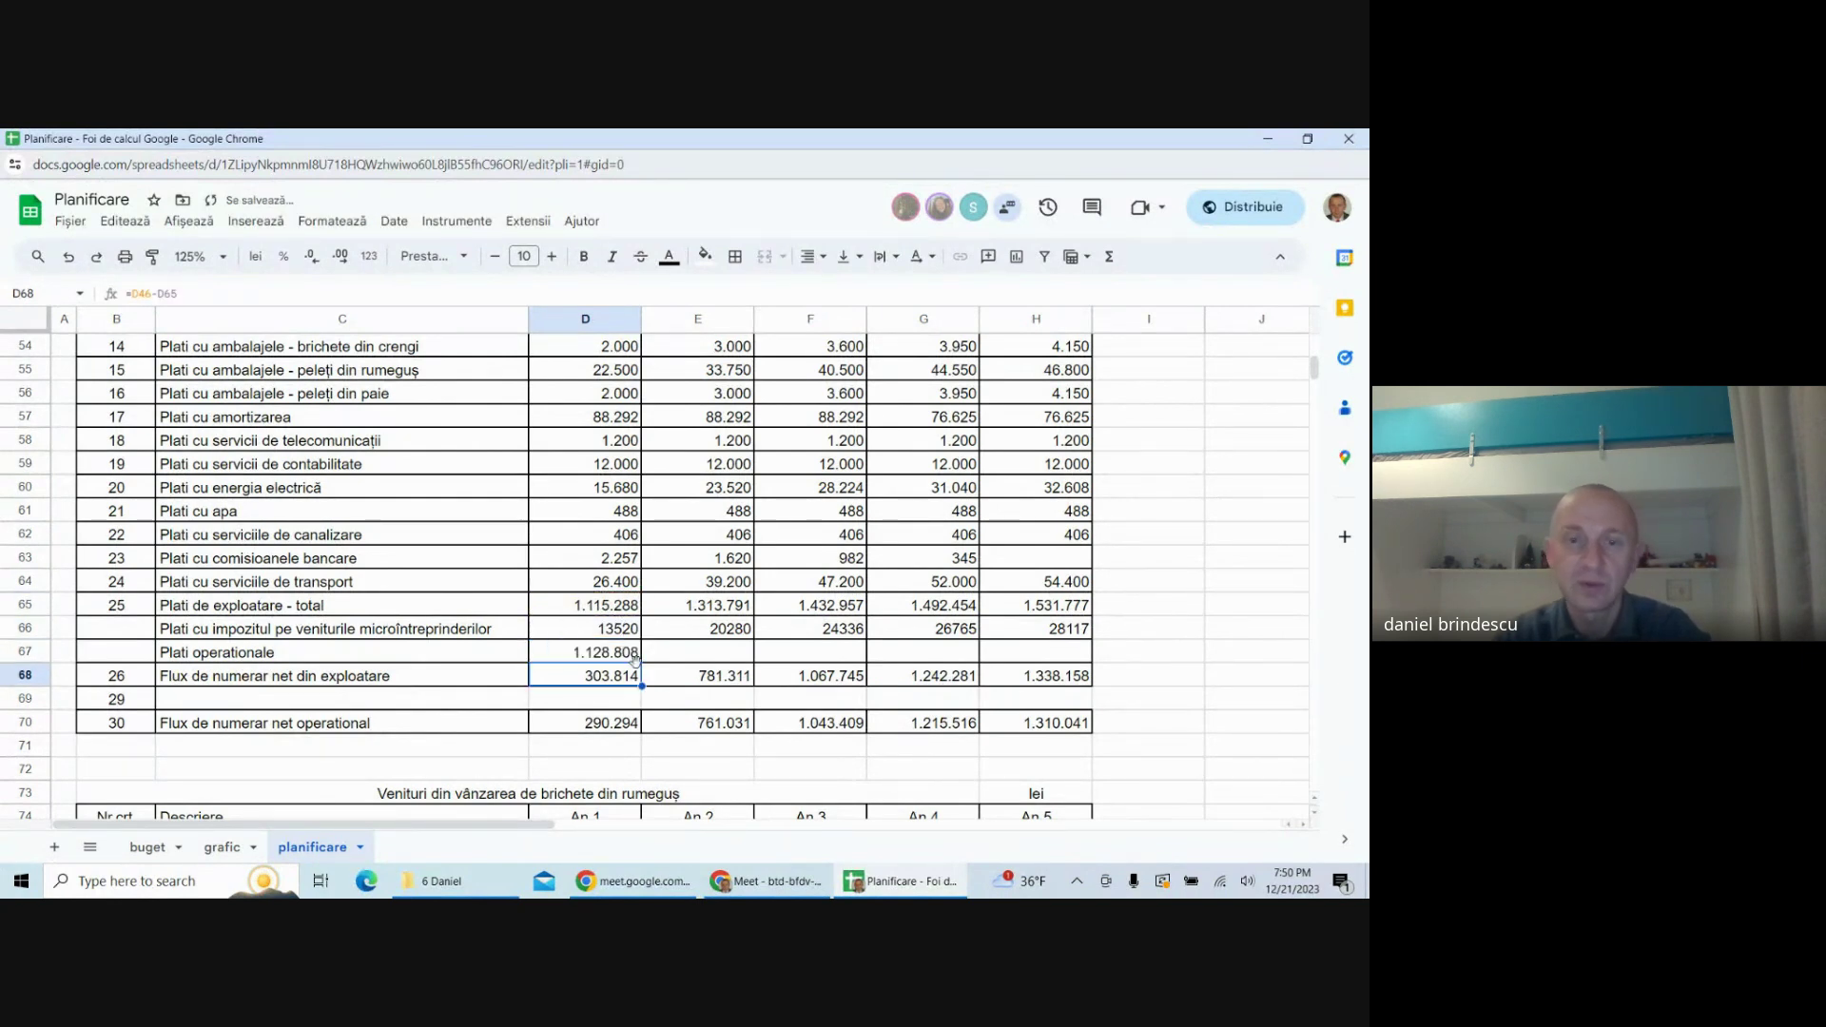
click(632, 656)
drag(858, 650, 1074, 651)
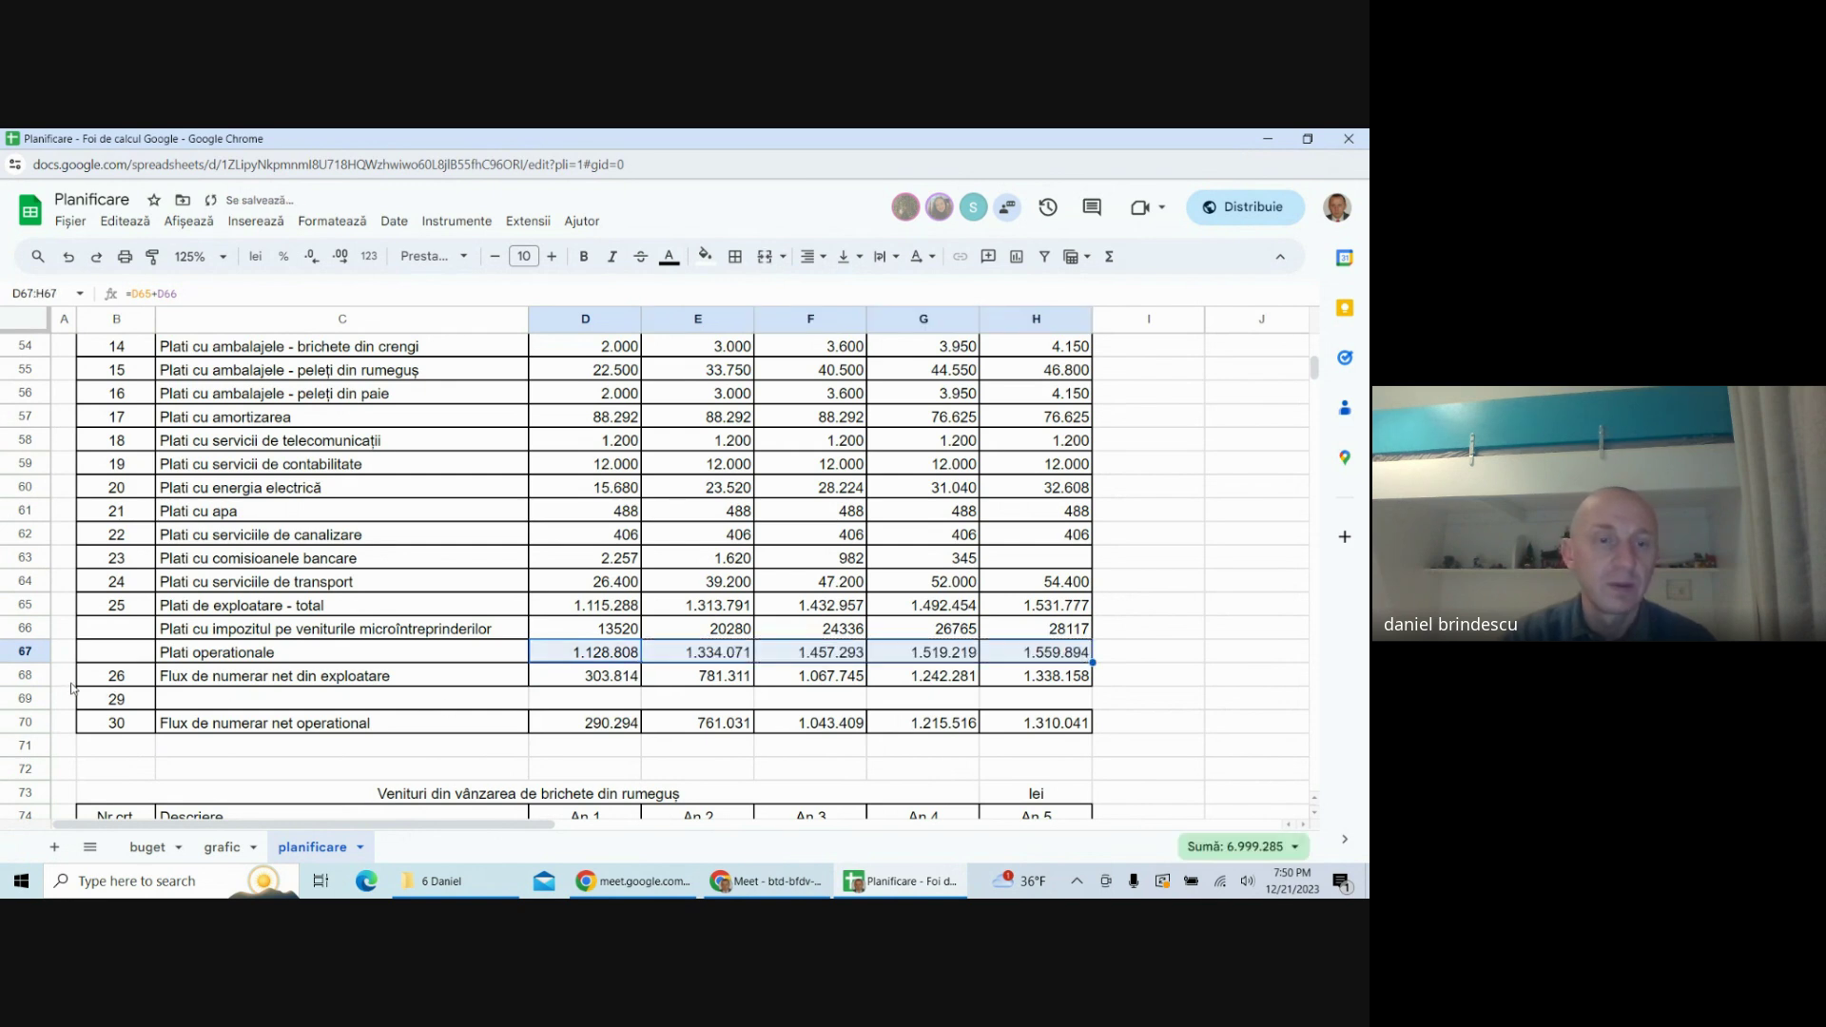
- Delete rows 68 and 69, the Flux de numerar net din exploatare row and the emptied row below it
drag(25, 674, 27, 686)
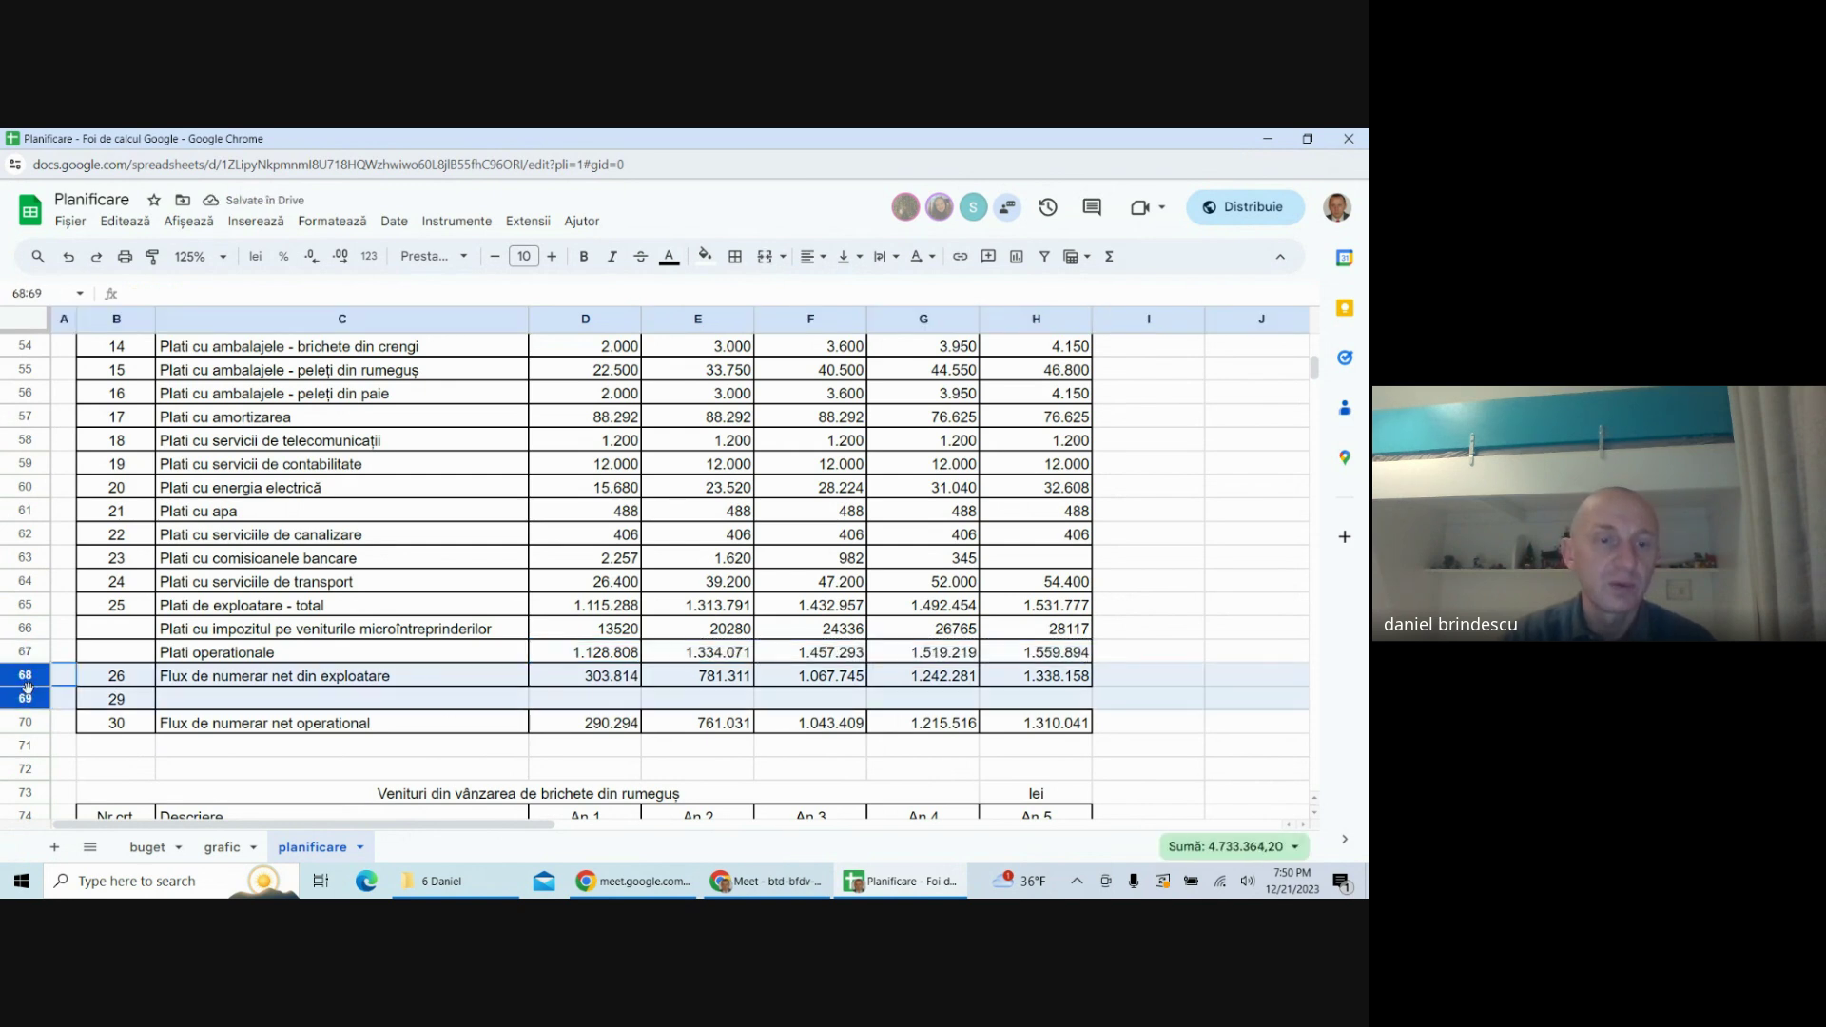
right_click(26, 687)
click(81, 422)
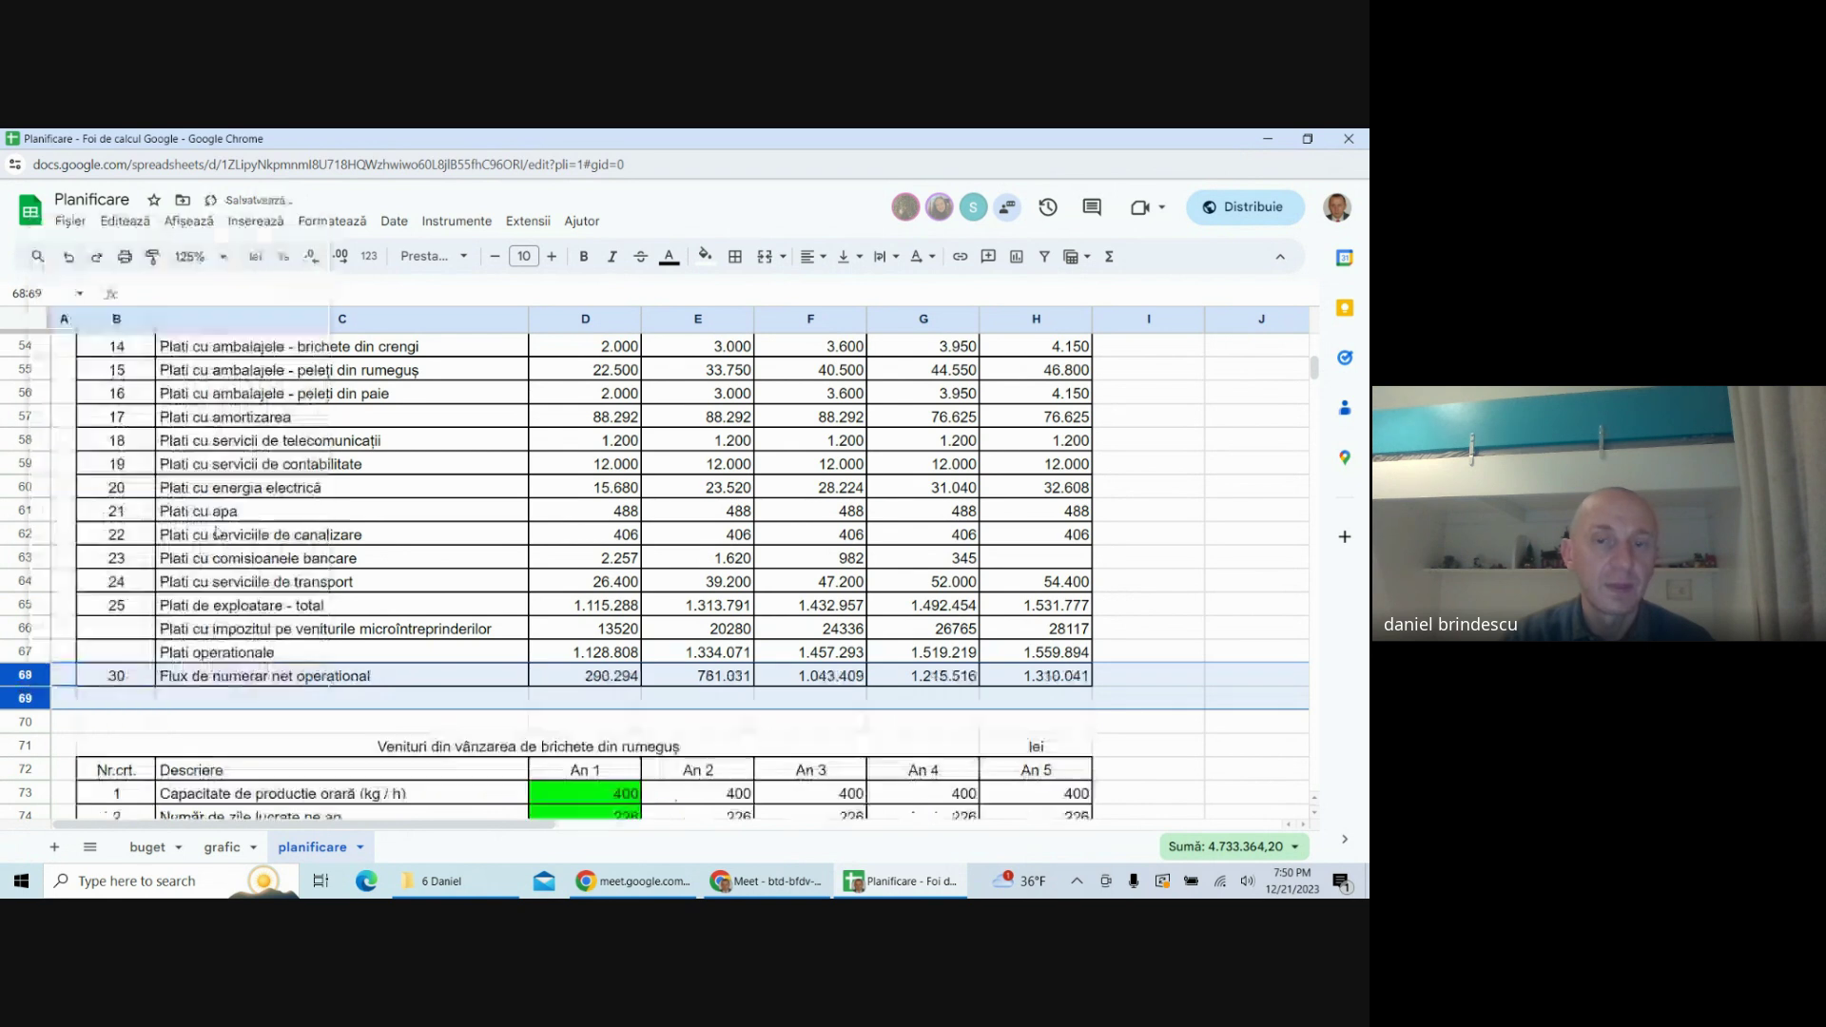
- Calculate Flux de numerar net operational in D68 as D46 minus D67 and copy the formula across to H68
click(597, 680)
text(=)
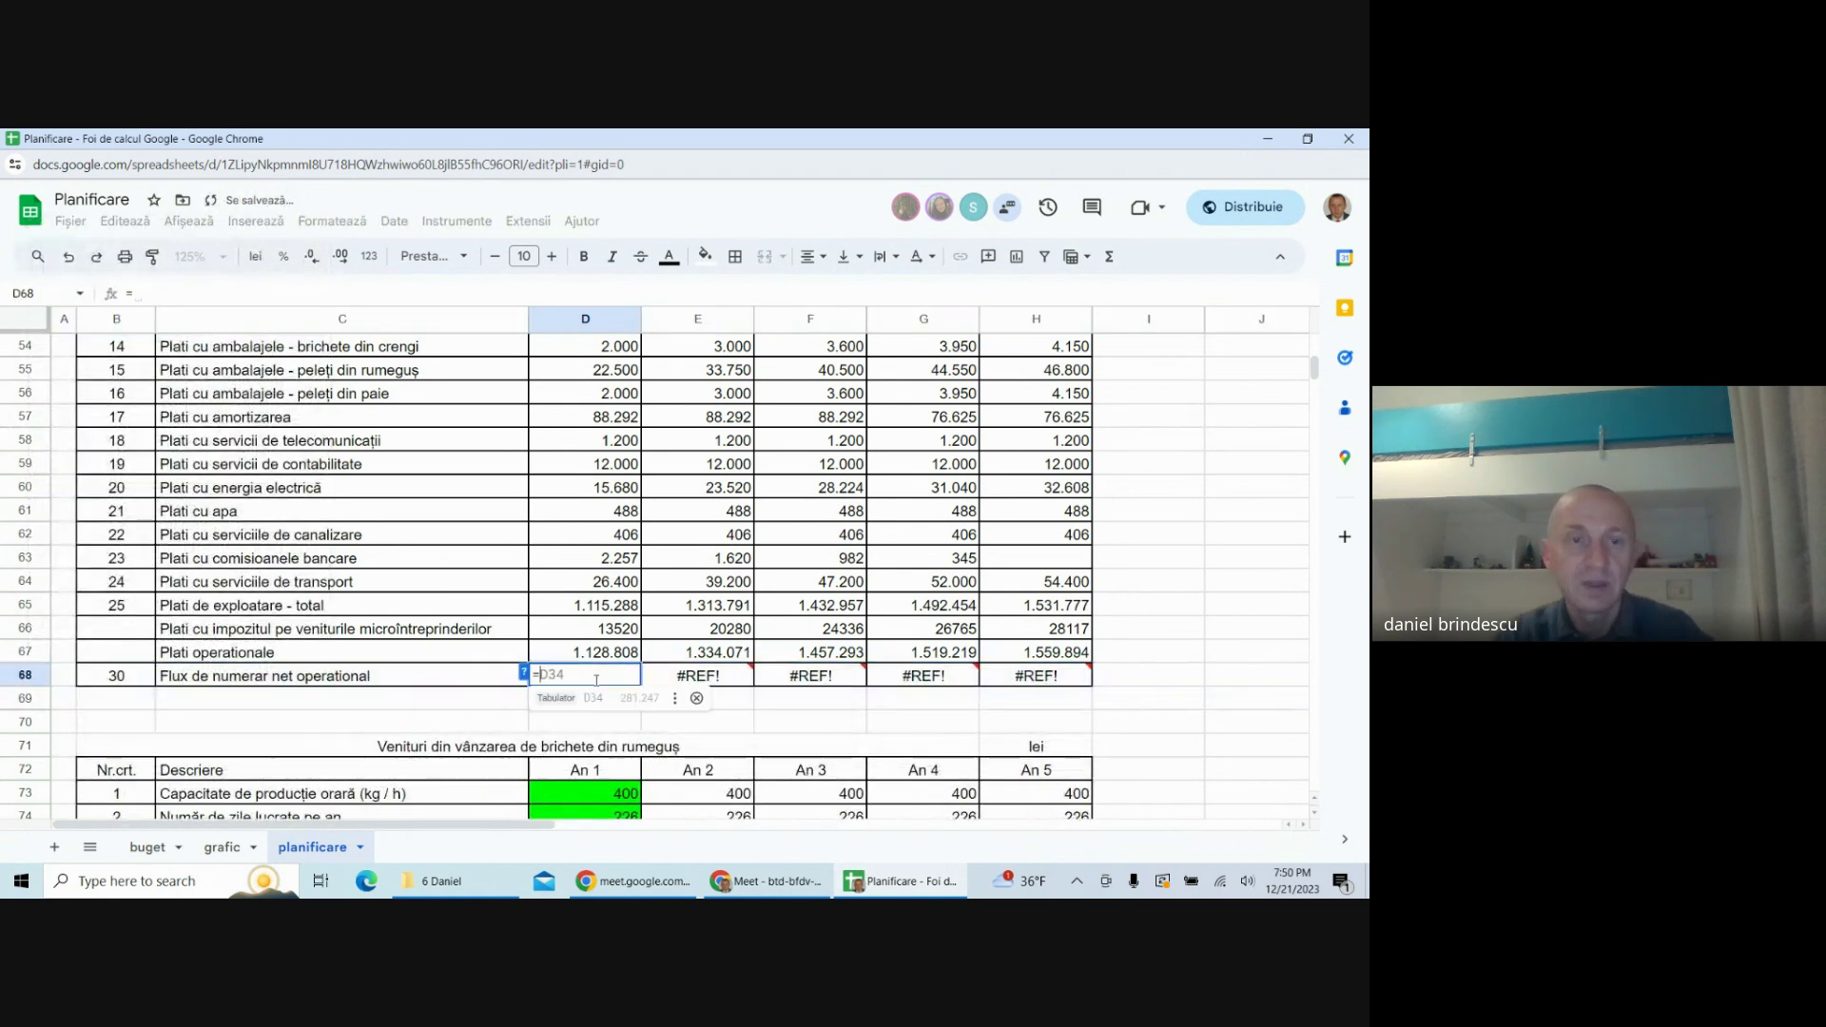
scroll(476, 505, up, 5)
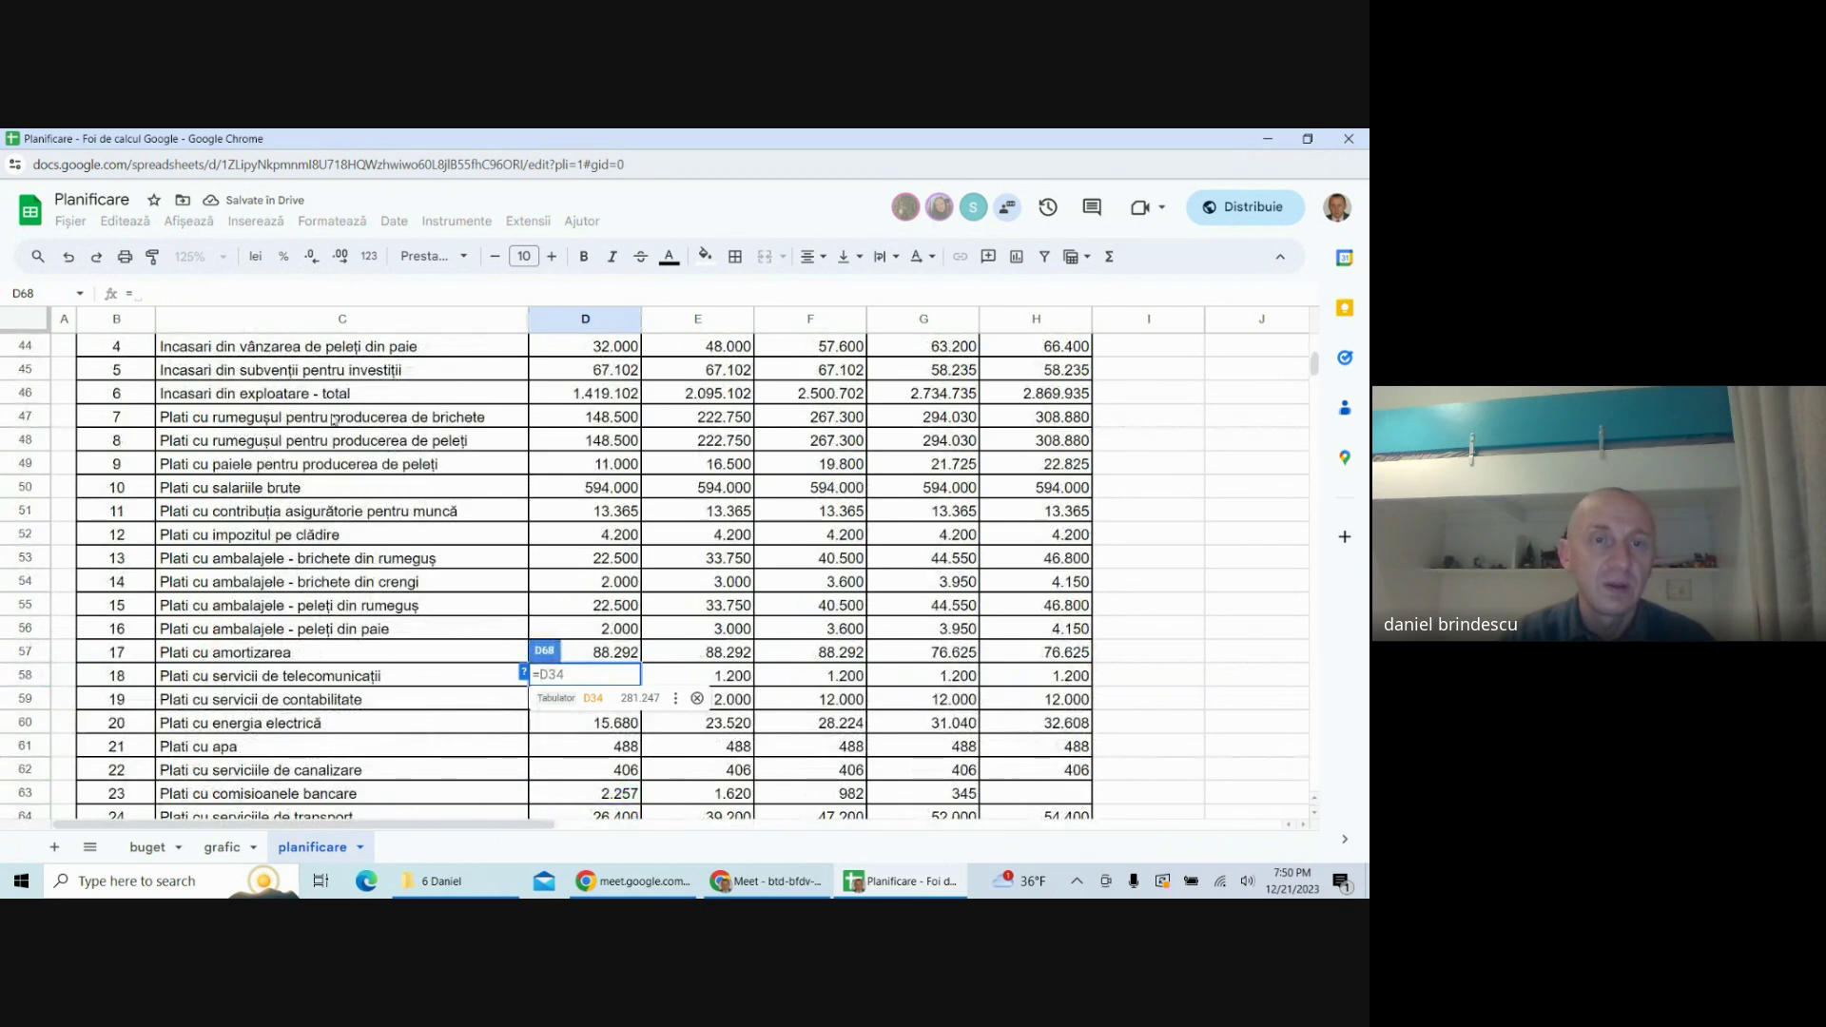
click(562, 395)
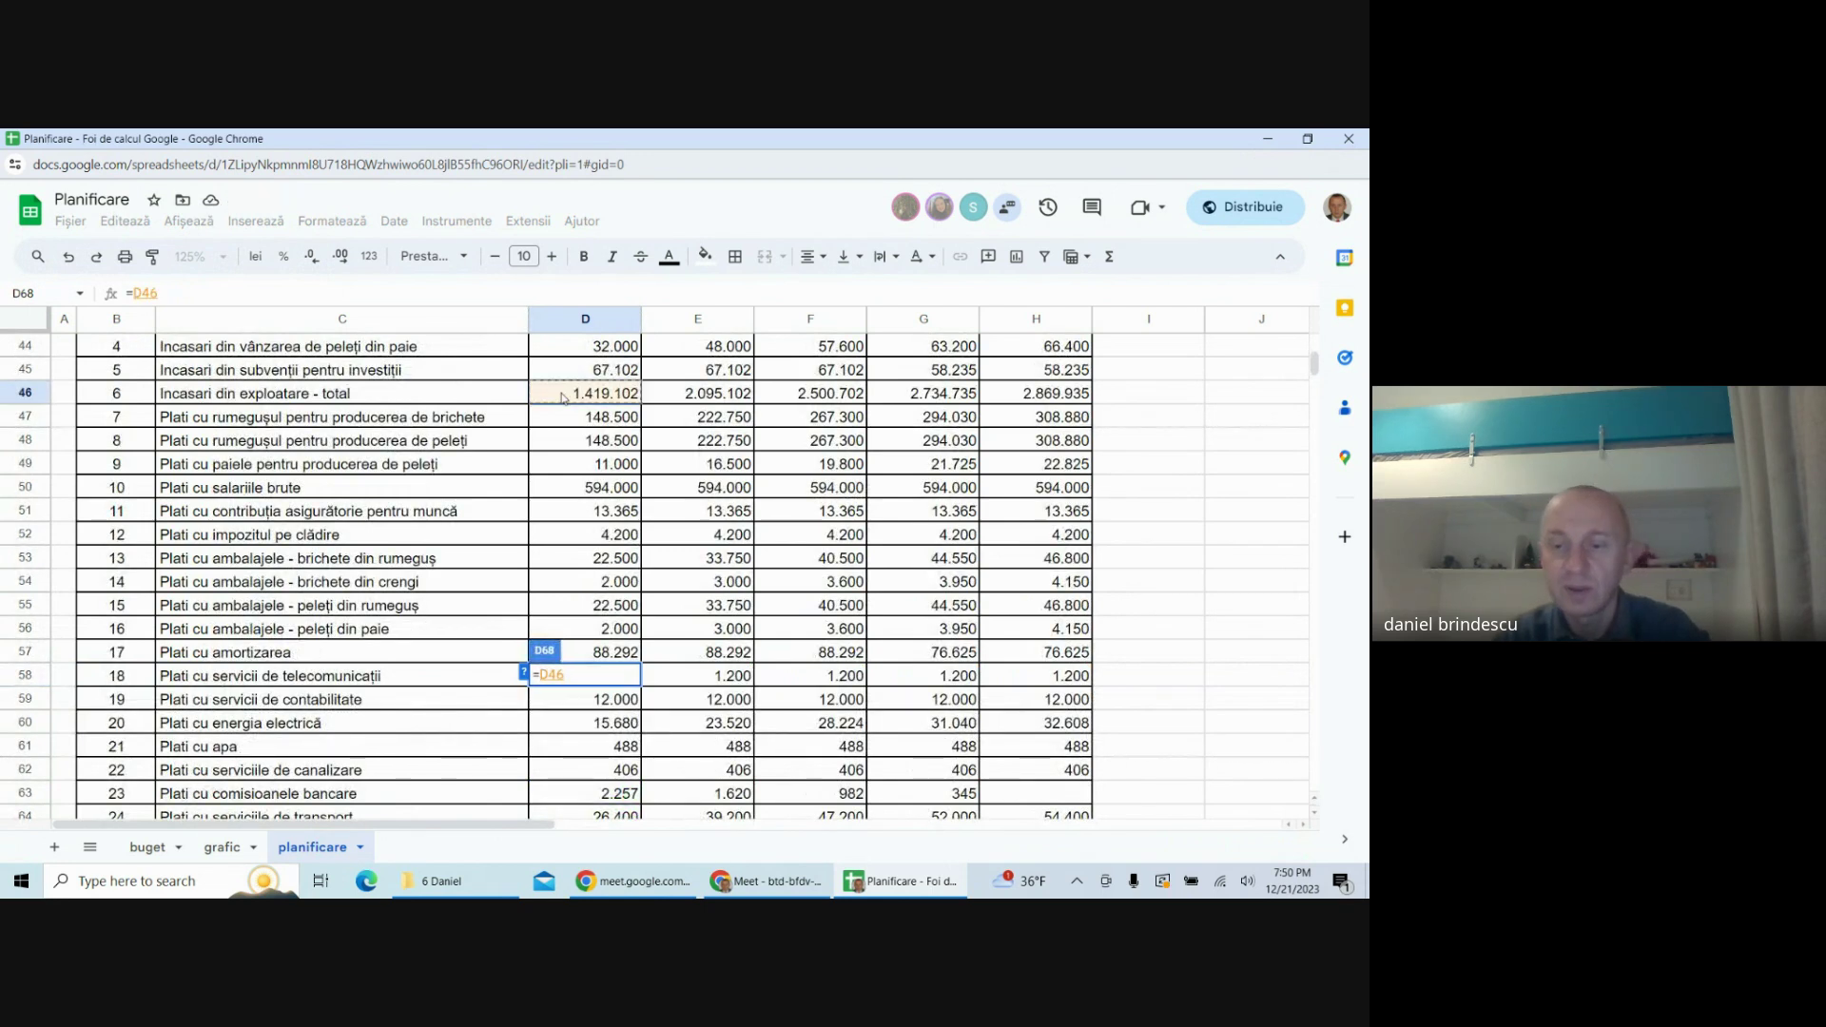
text(-)
scroll(596, 728, down, 3)
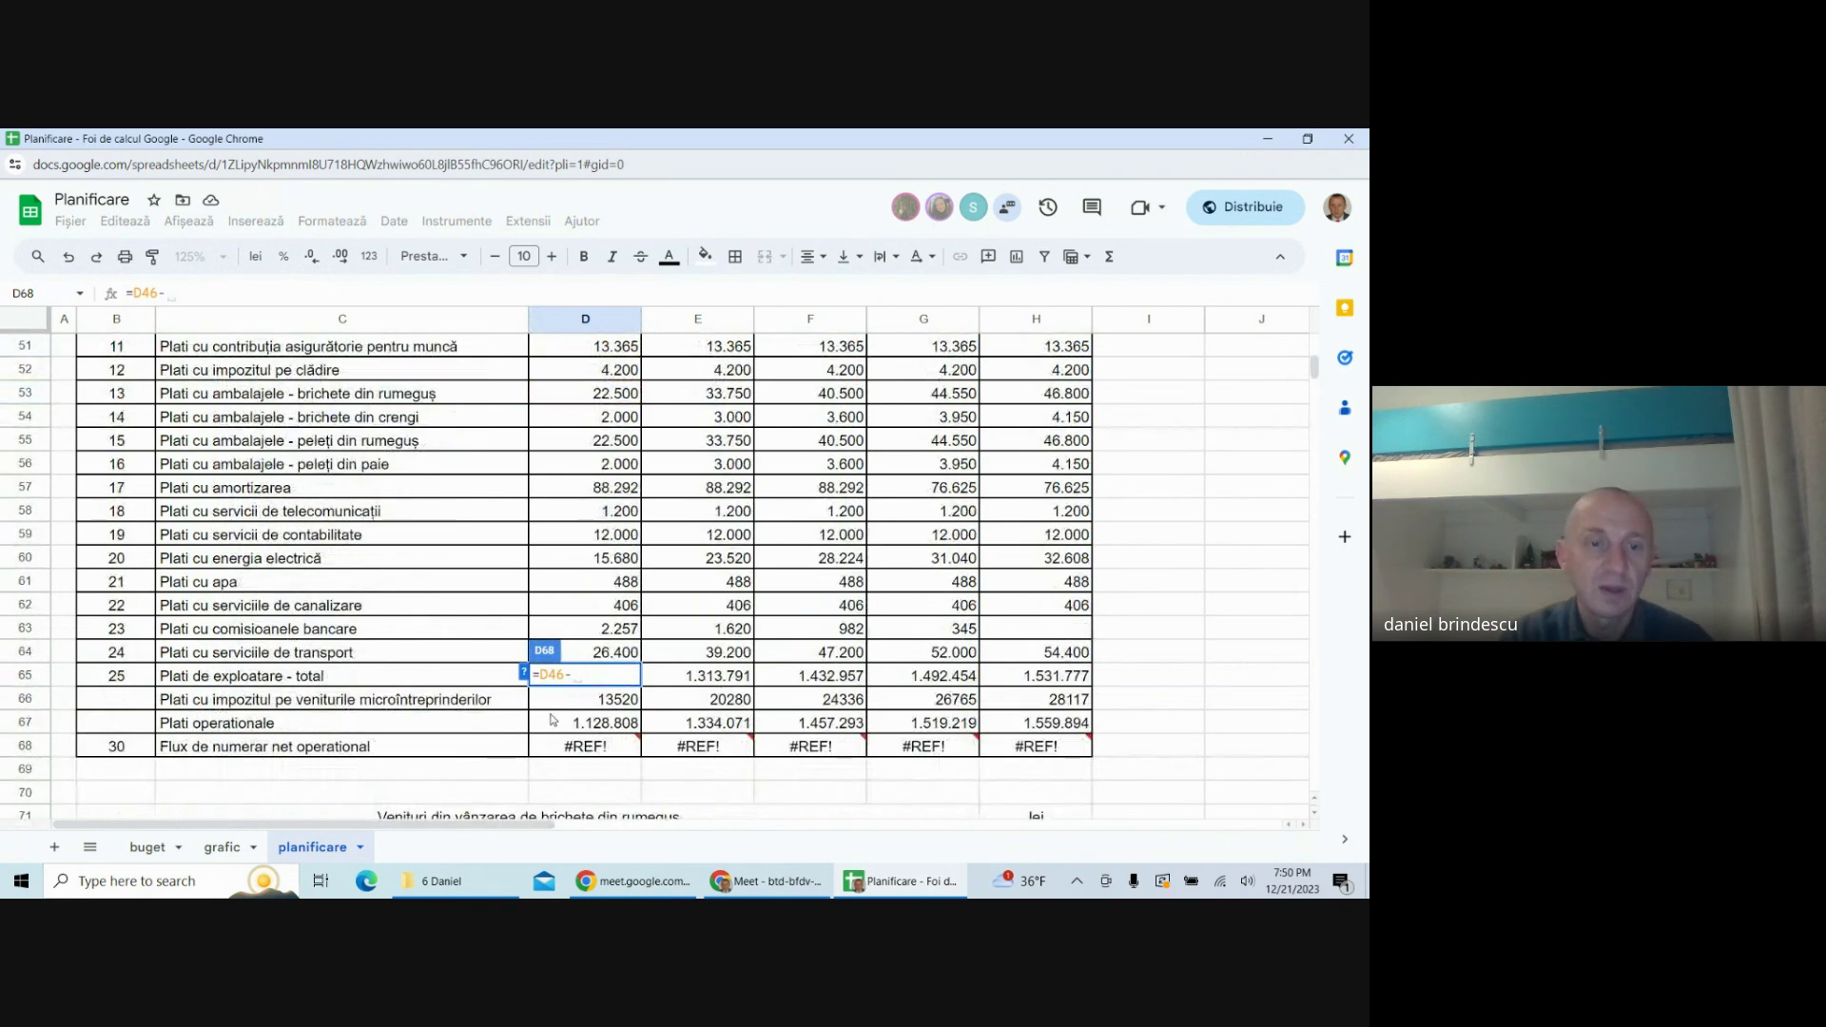
click(591, 726)
key(Return)
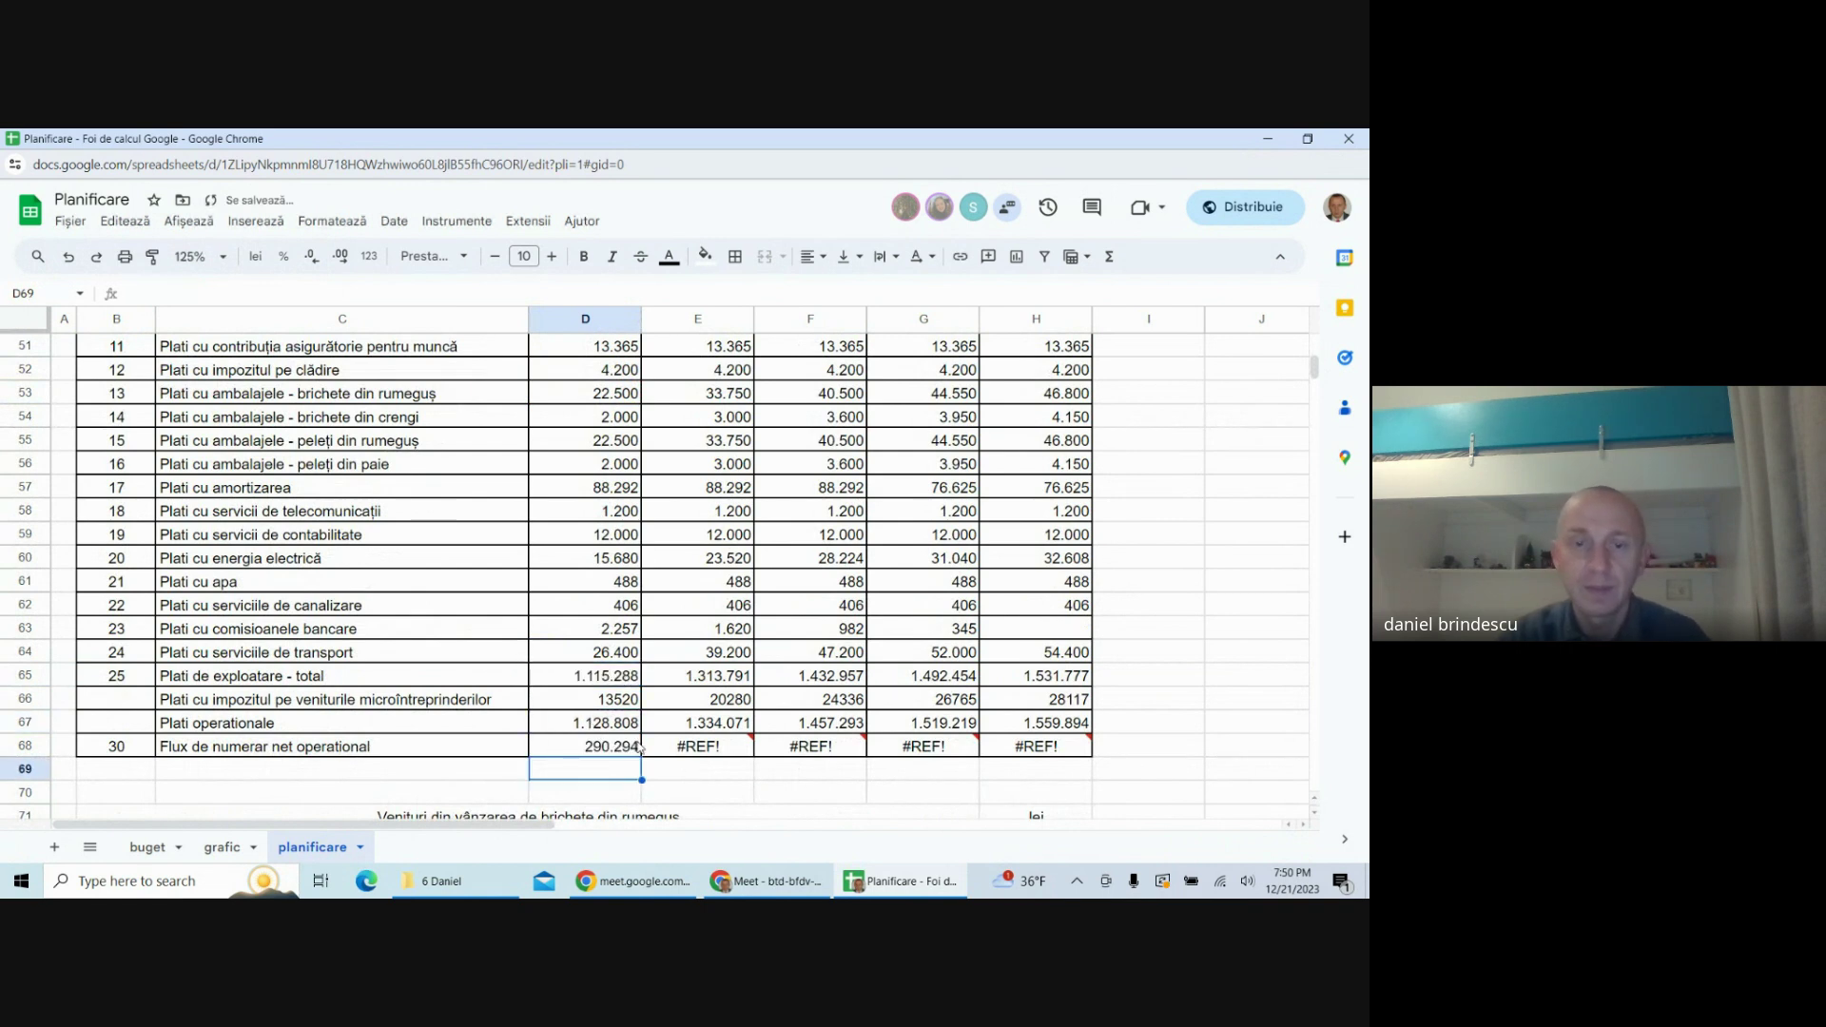
click(635, 749)
drag(637, 756, 1041, 739)
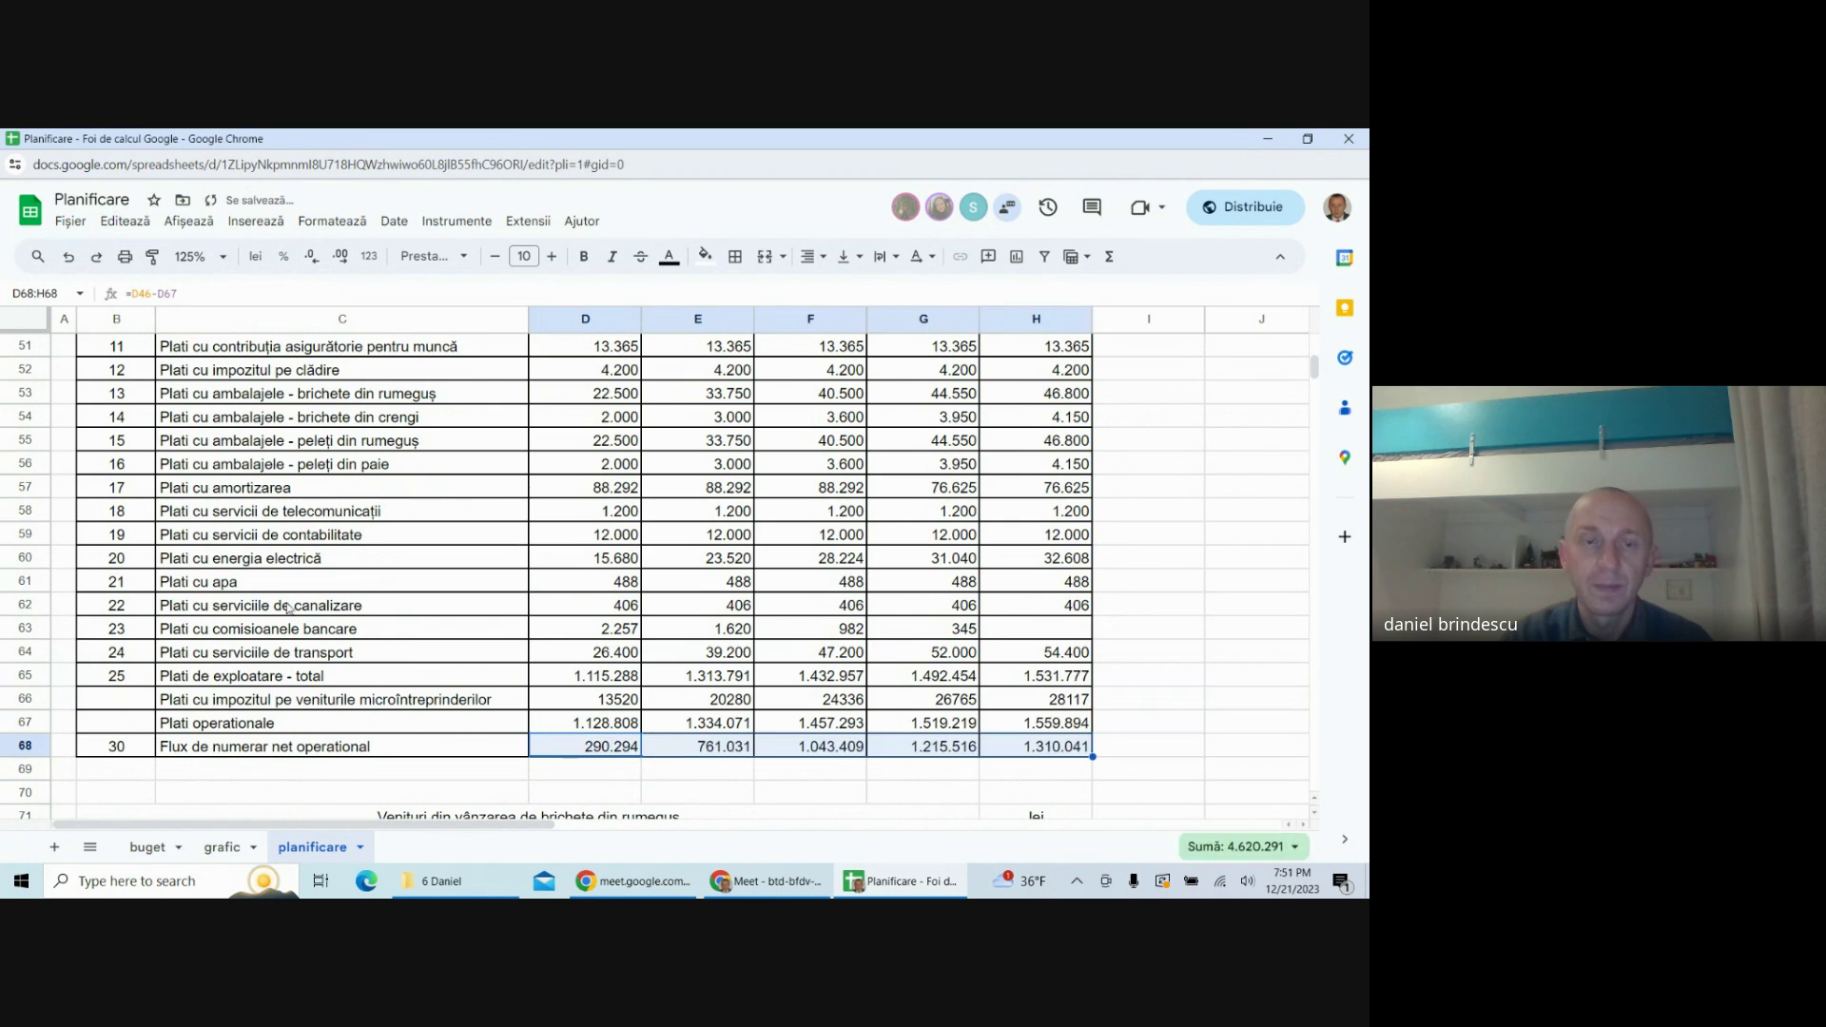
- Renumber the Nr.crt. column of Tabloul fluxurilor de numerar consecutively from 1 in B41 to 28 in B68
scroll(107, 378, up, 3)
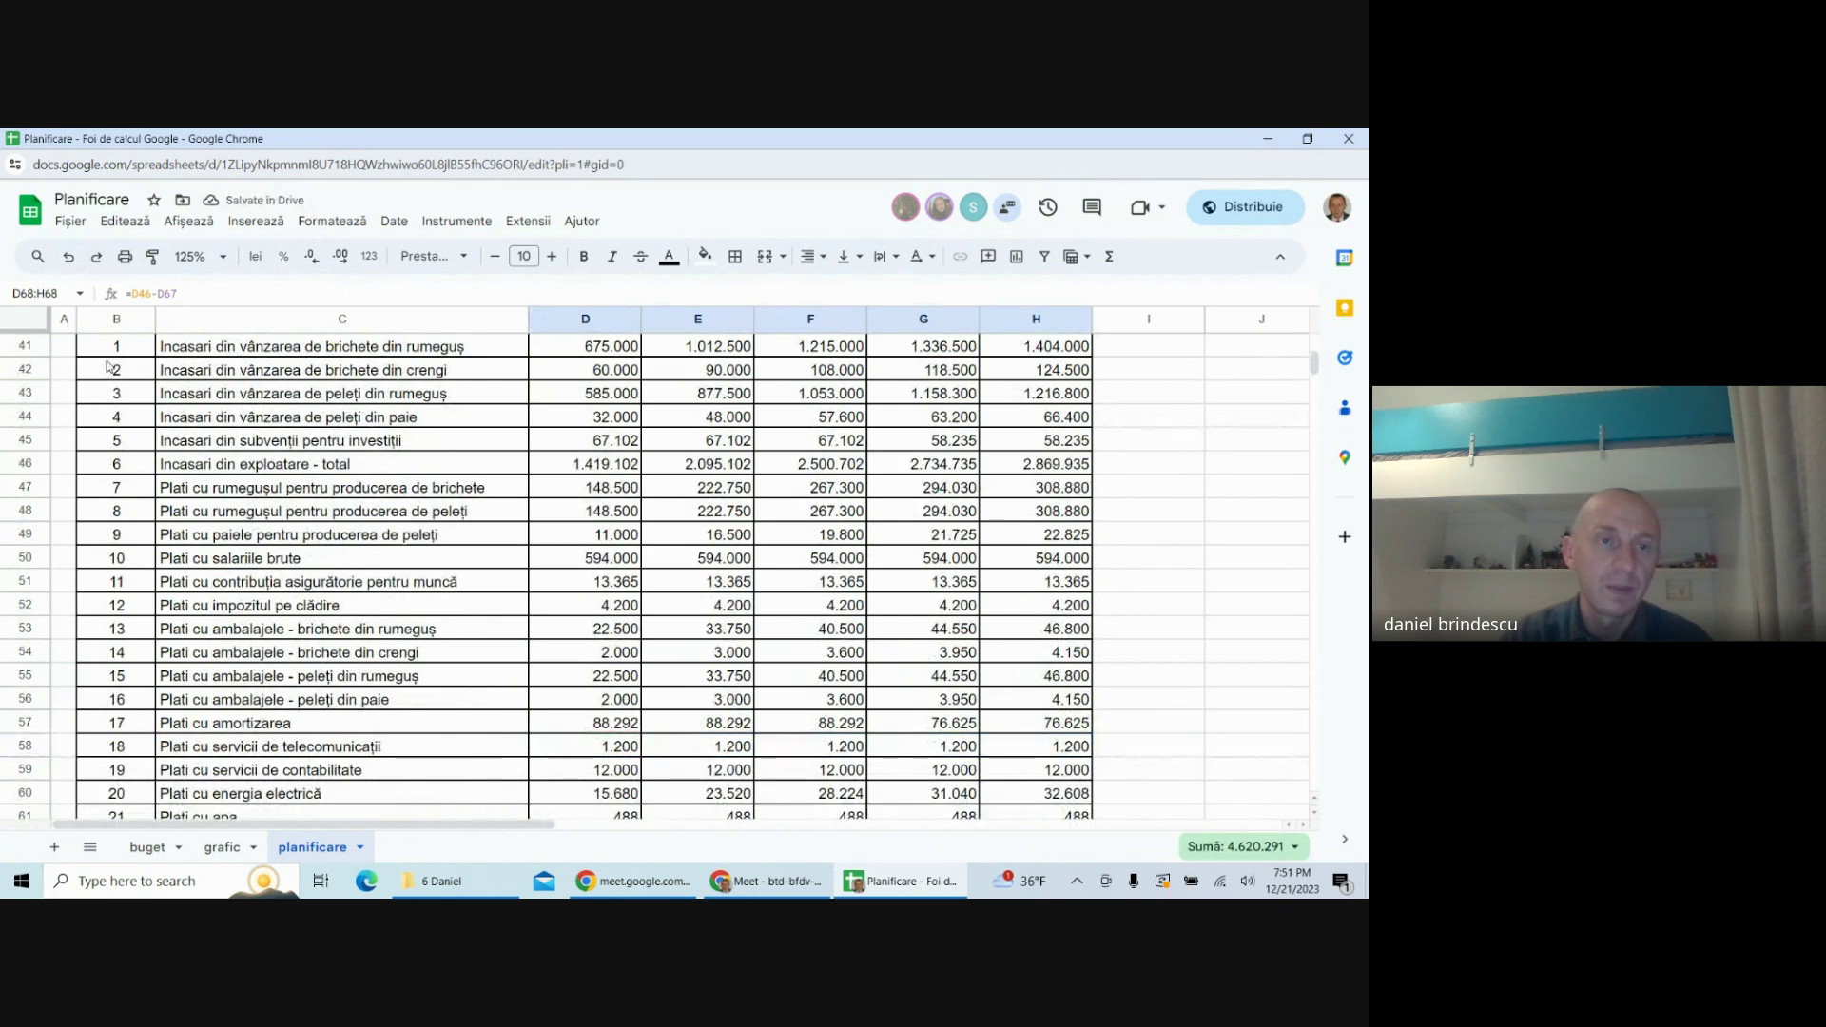
drag(108, 378, 107, 365)
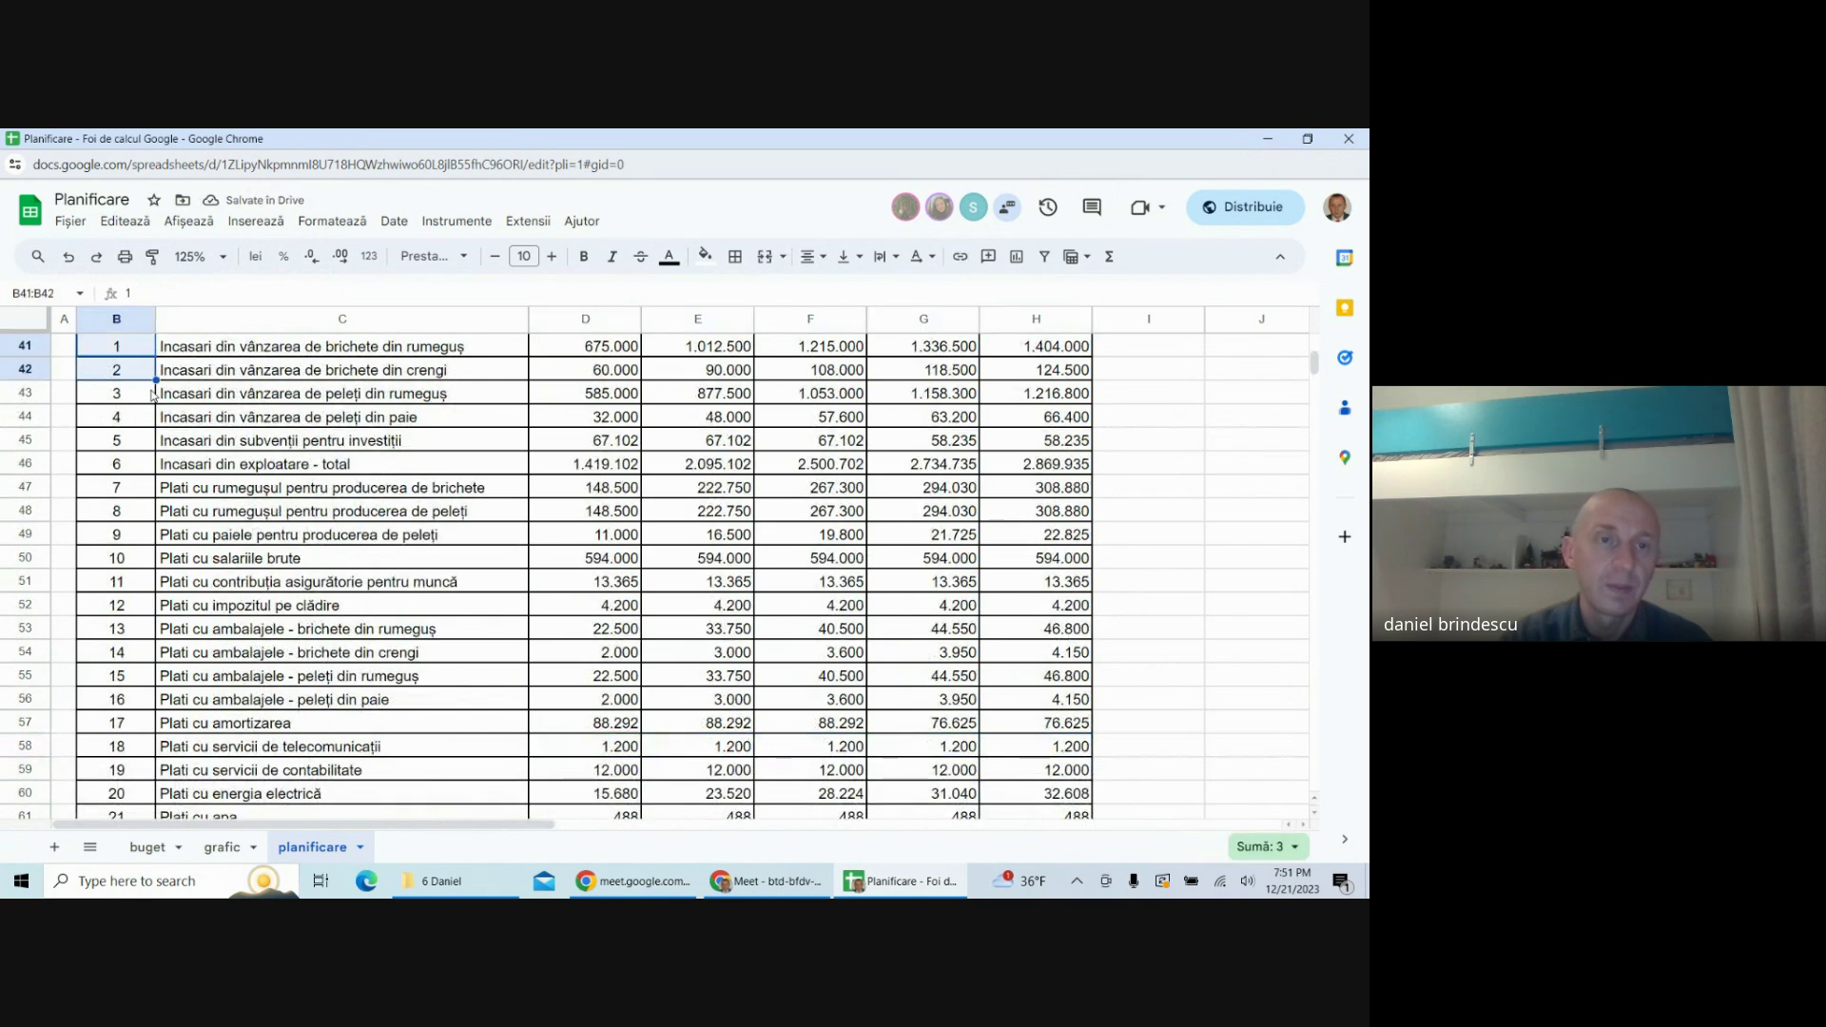
scroll(99, 494, down, 5)
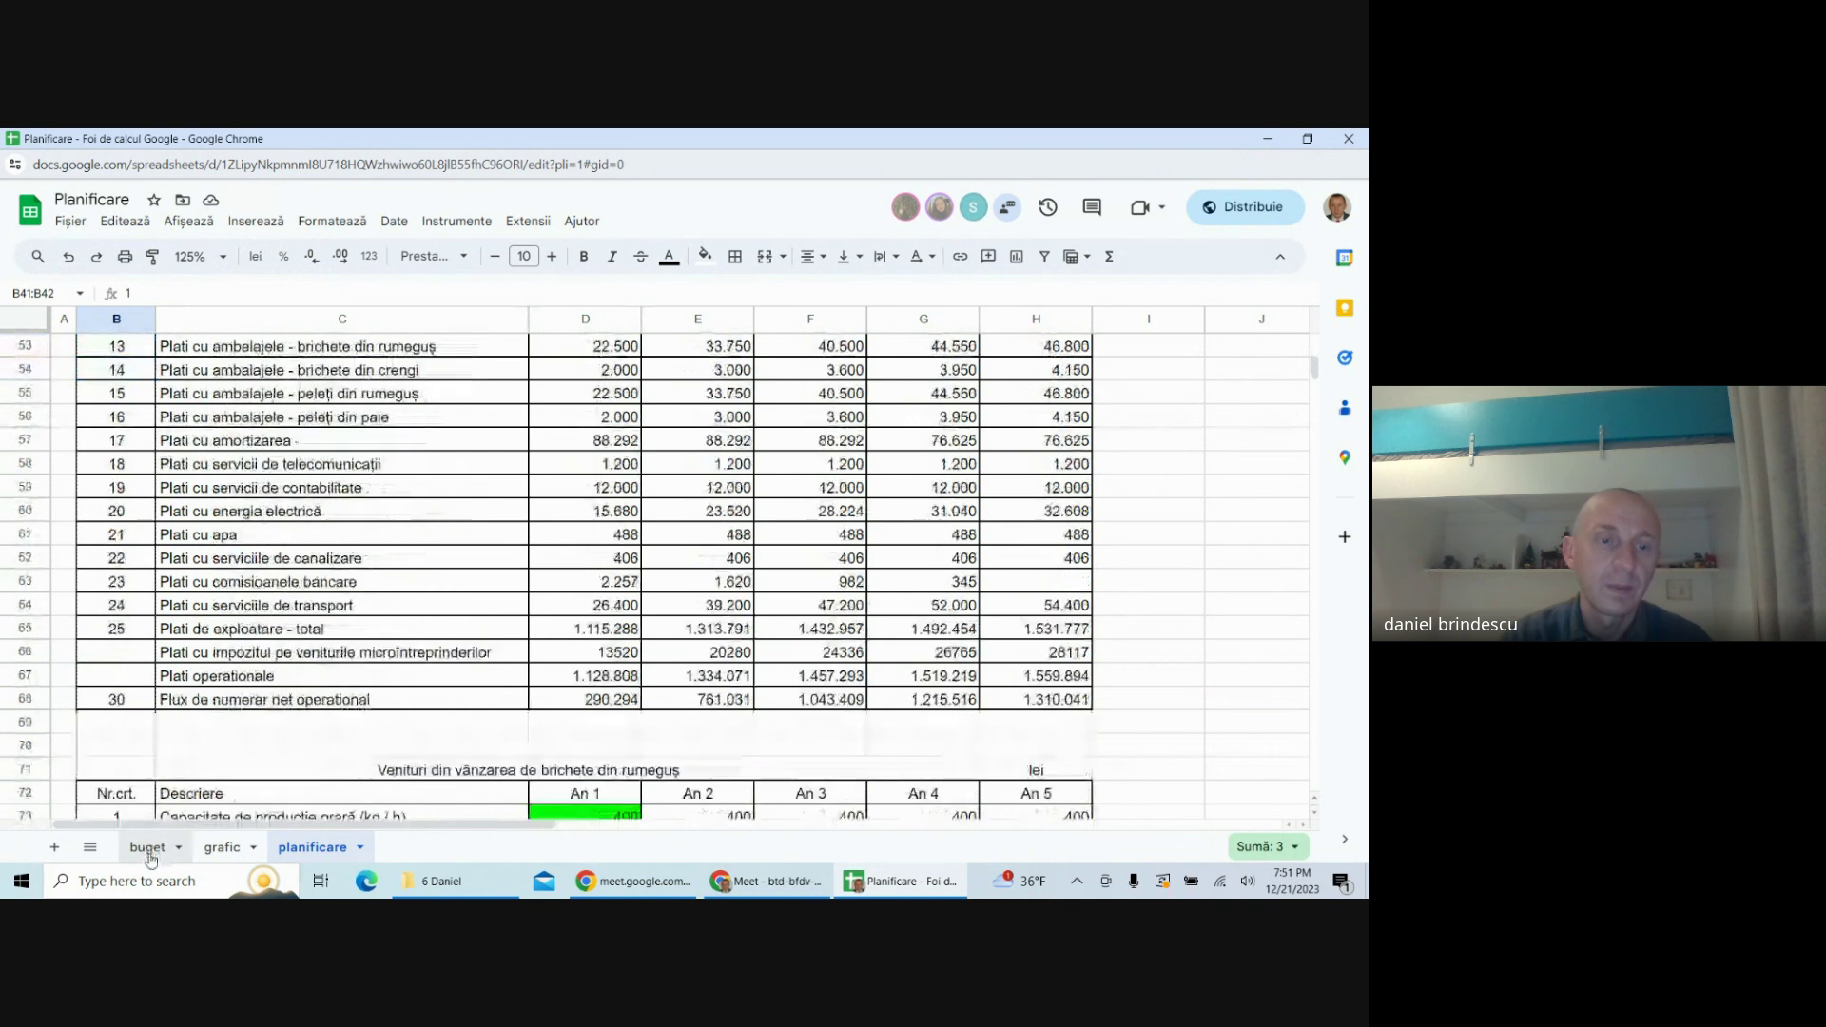
drag(99, 494, 99, 481)
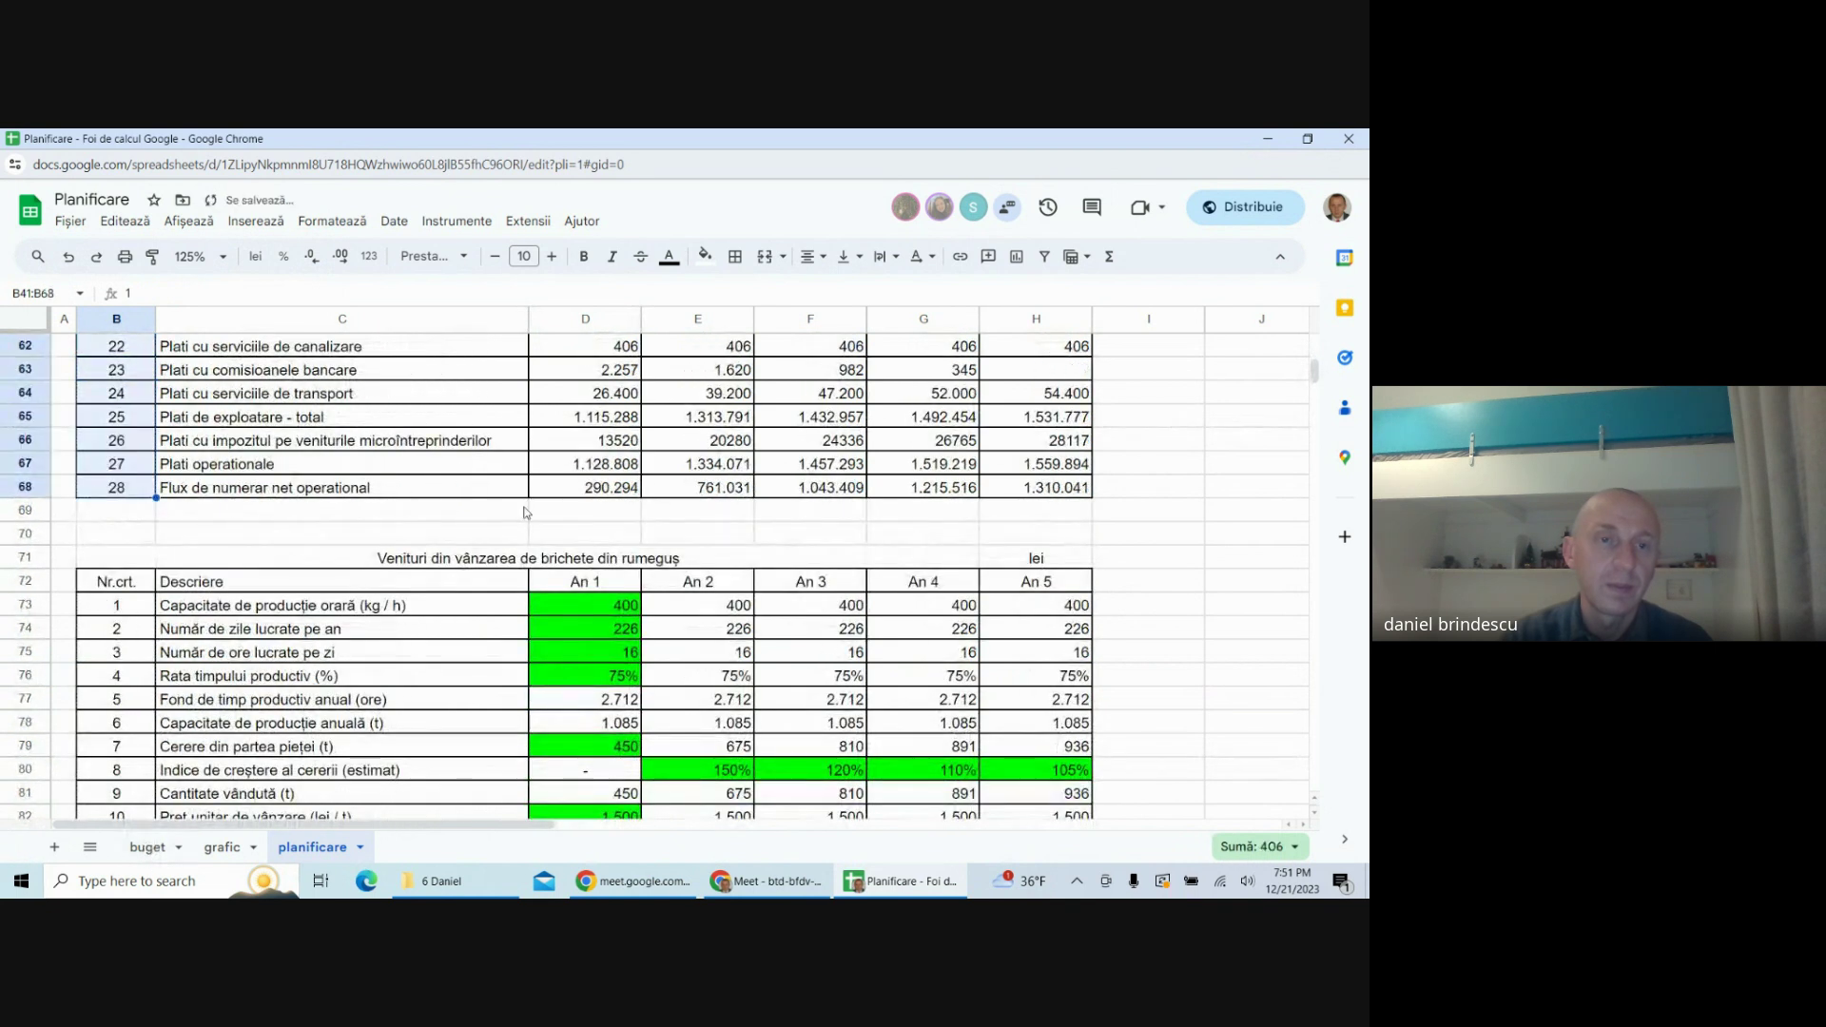
click(1149, 393)
- Review the cash-flow table against Buget de venituri și cheltuieli, examining the briquette sales entries in D41, D7 and E7
scroll(766, 600, up, 4)
scroll(766, 600, up, 3)
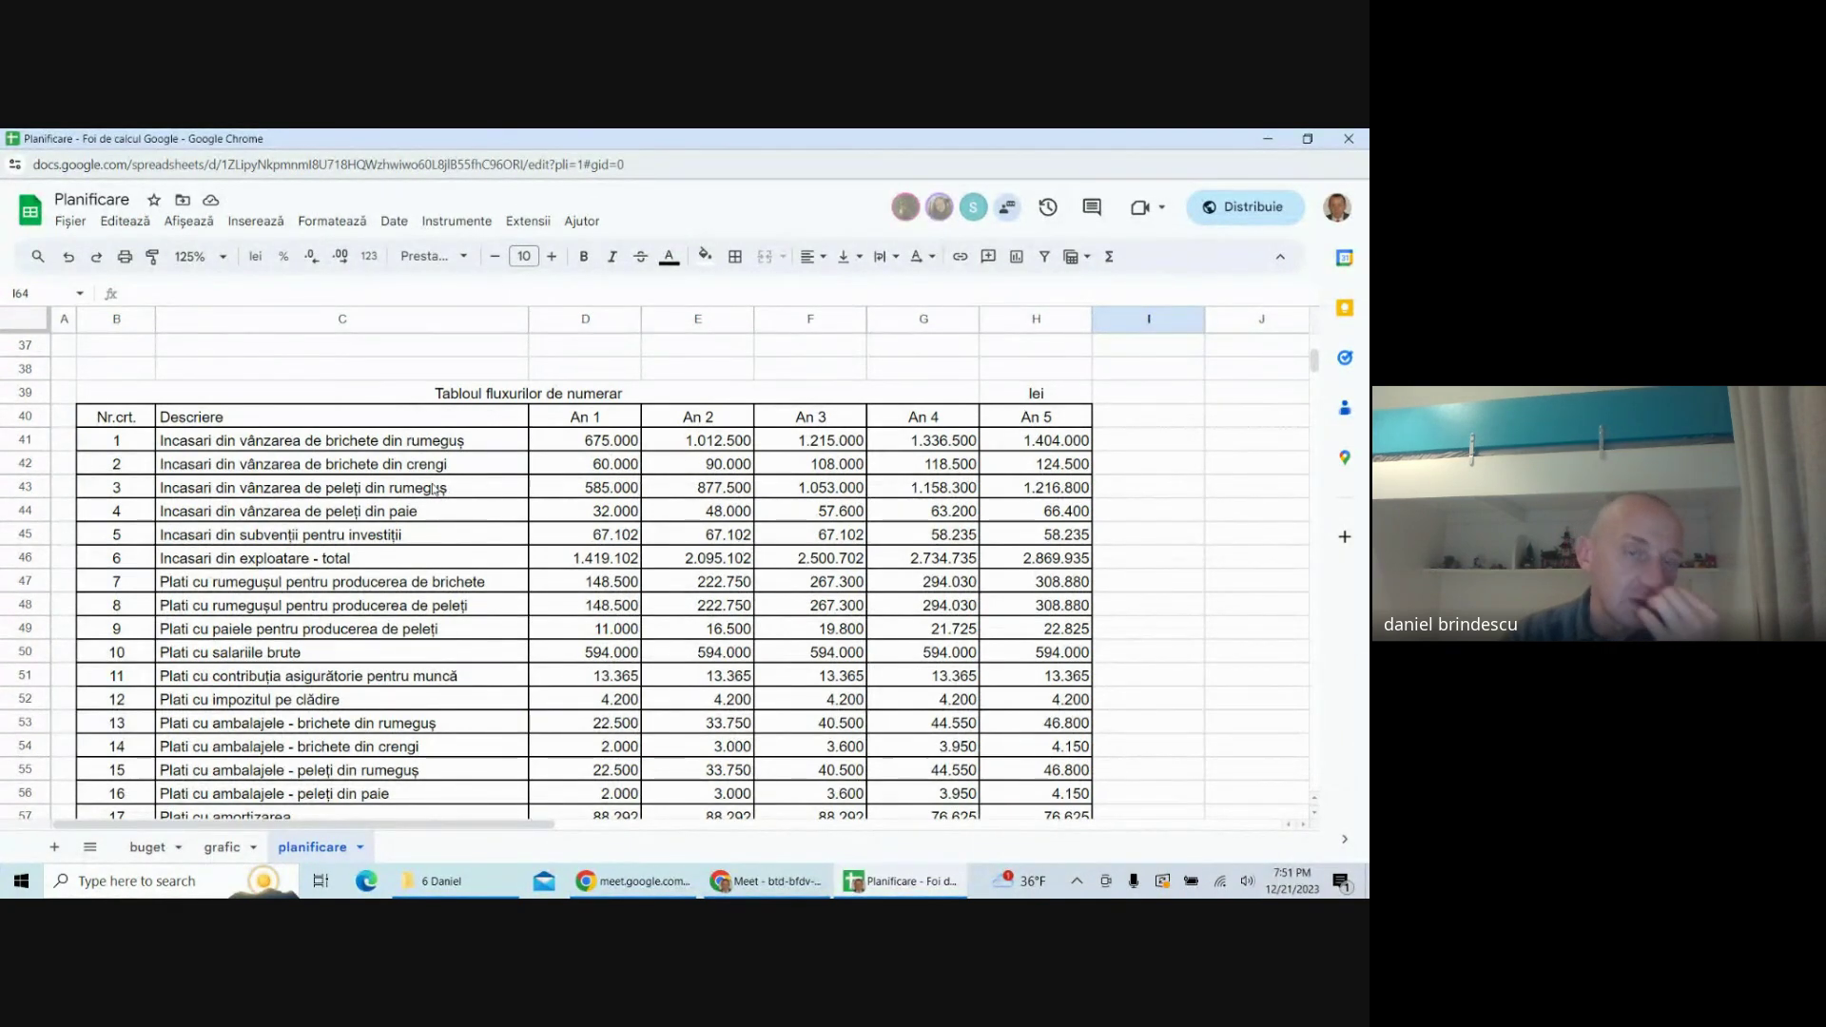
scroll(475, 532, down, 5)
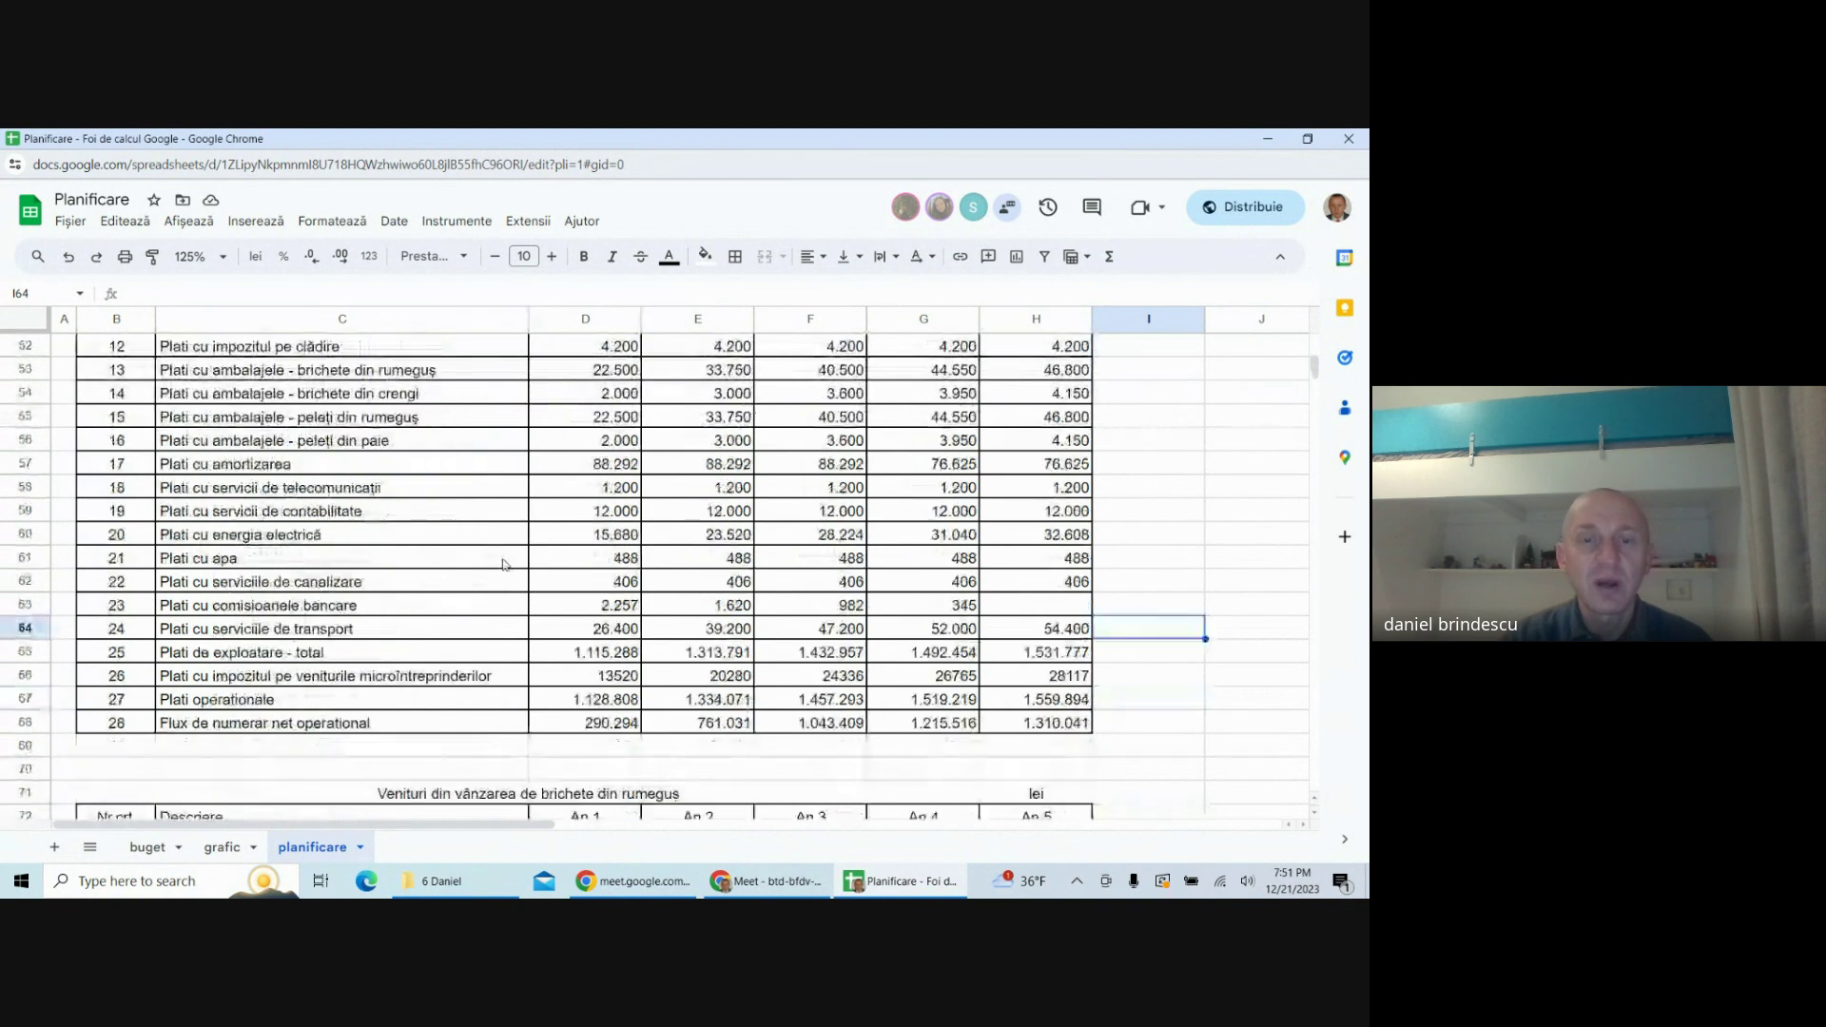
scroll(504, 564, up, 4)
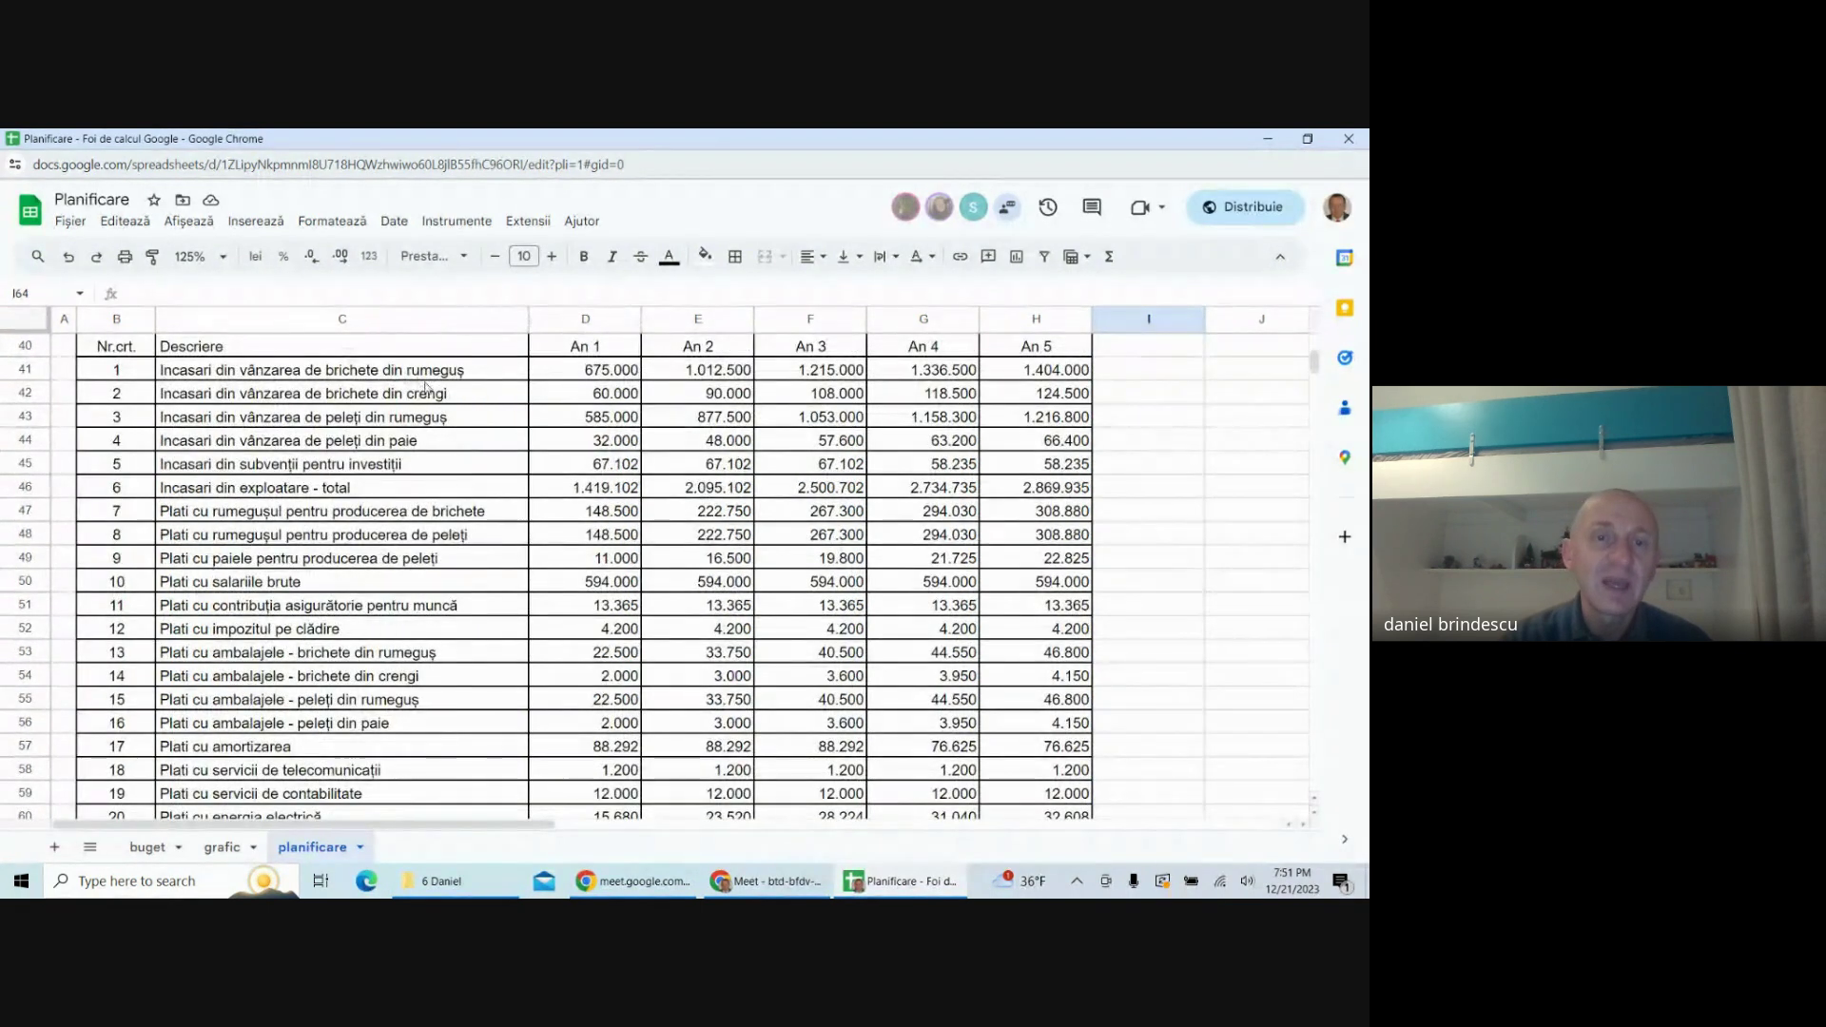
click(554, 377)
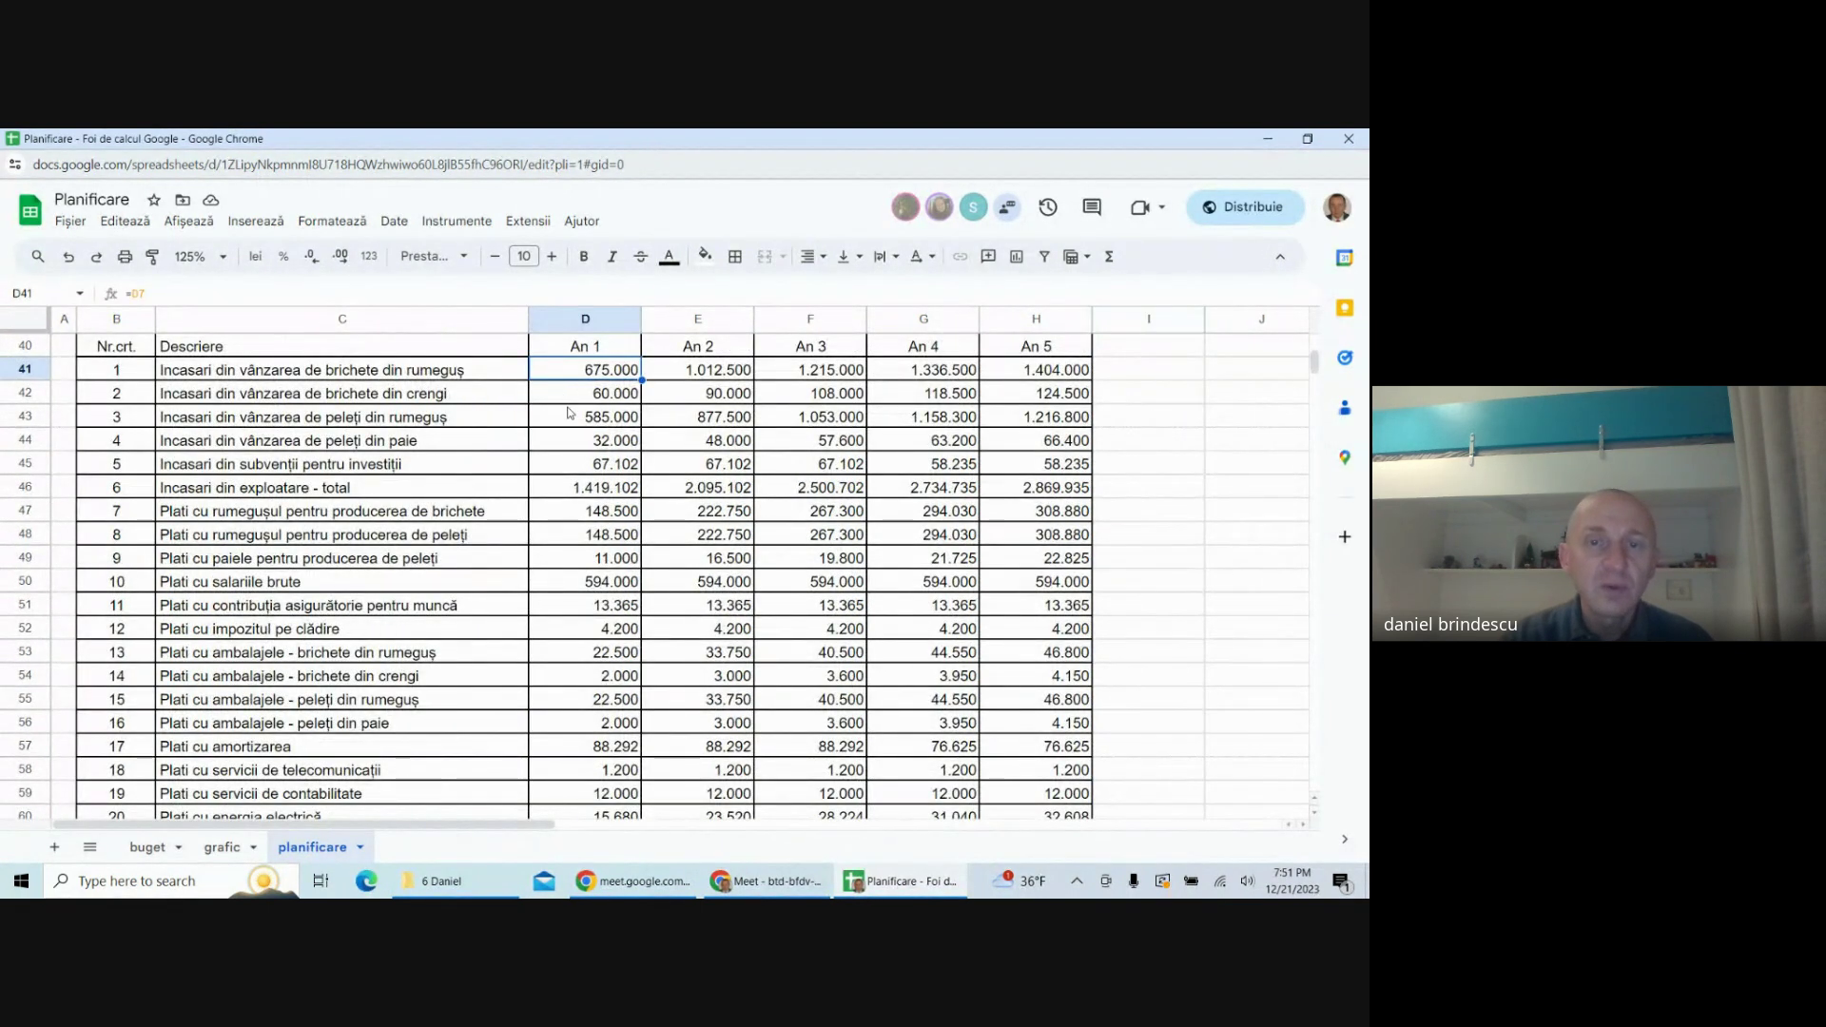
scroll(578, 443, down, 2)
scroll(578, 443, down, 4)
scroll(586, 465, up, 8)
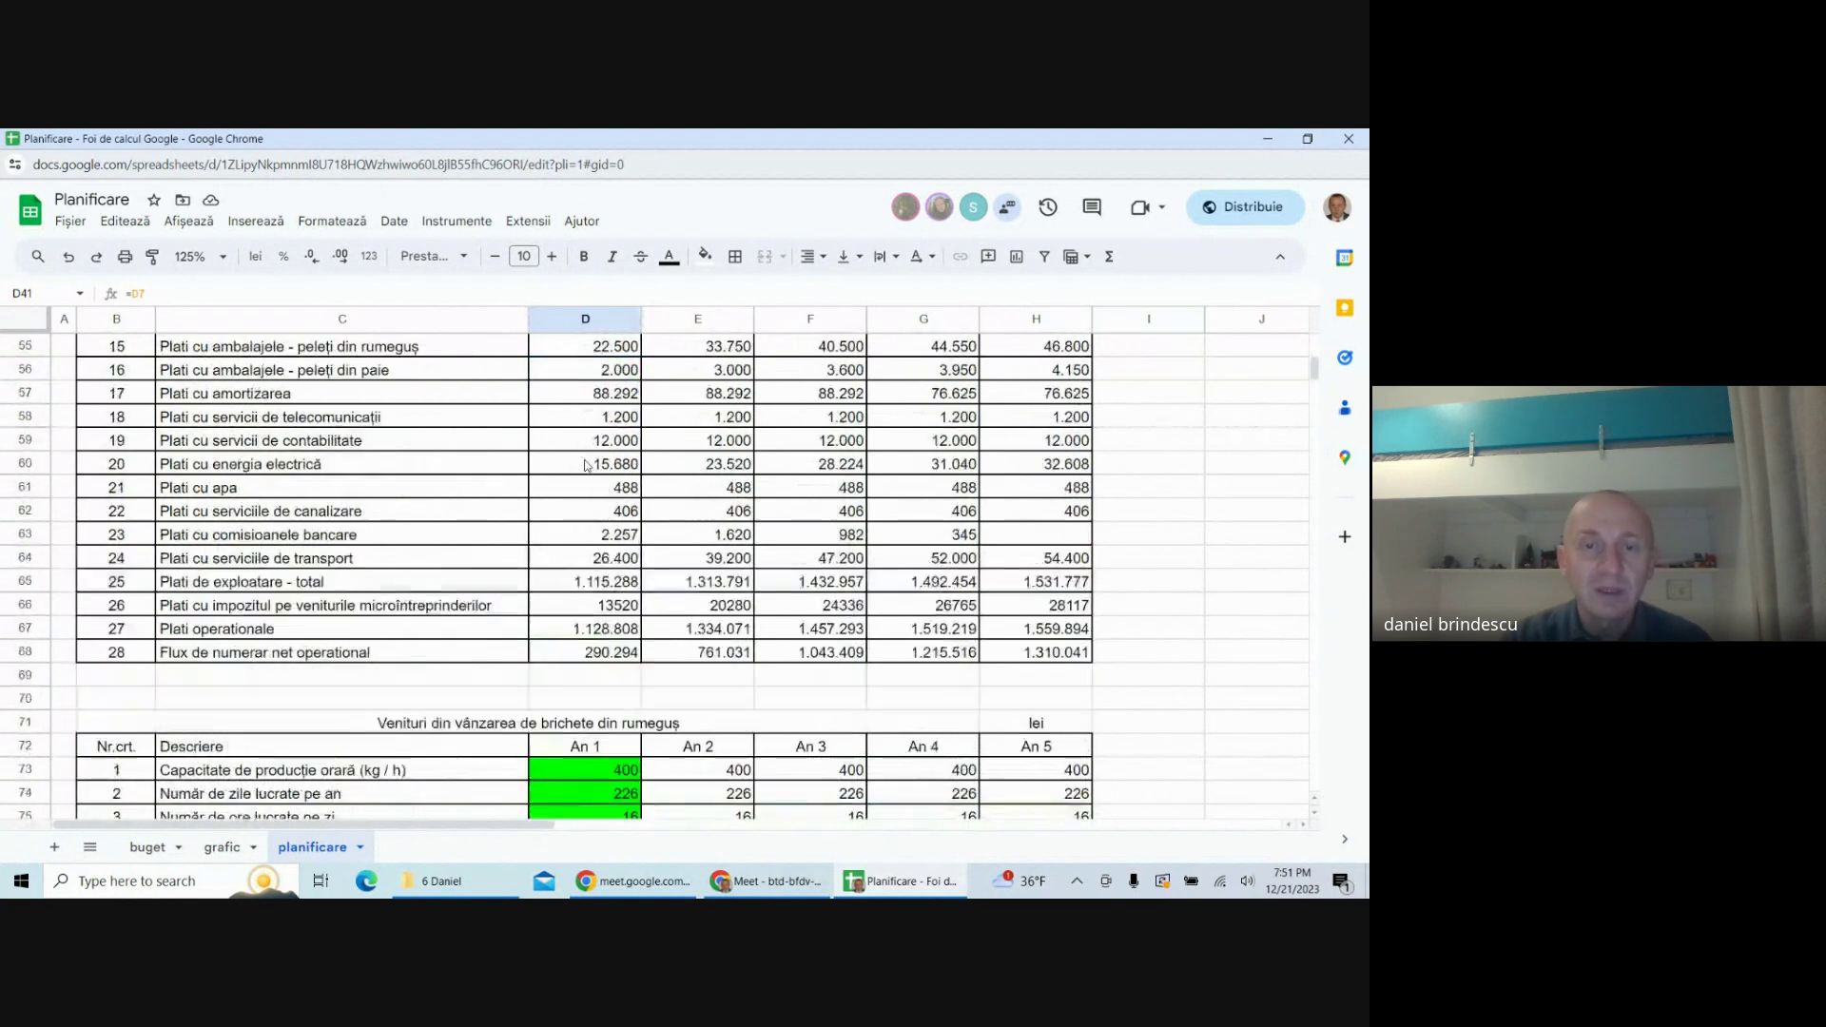
scroll(587, 465, up, 14)
scroll(587, 465, down, 1)
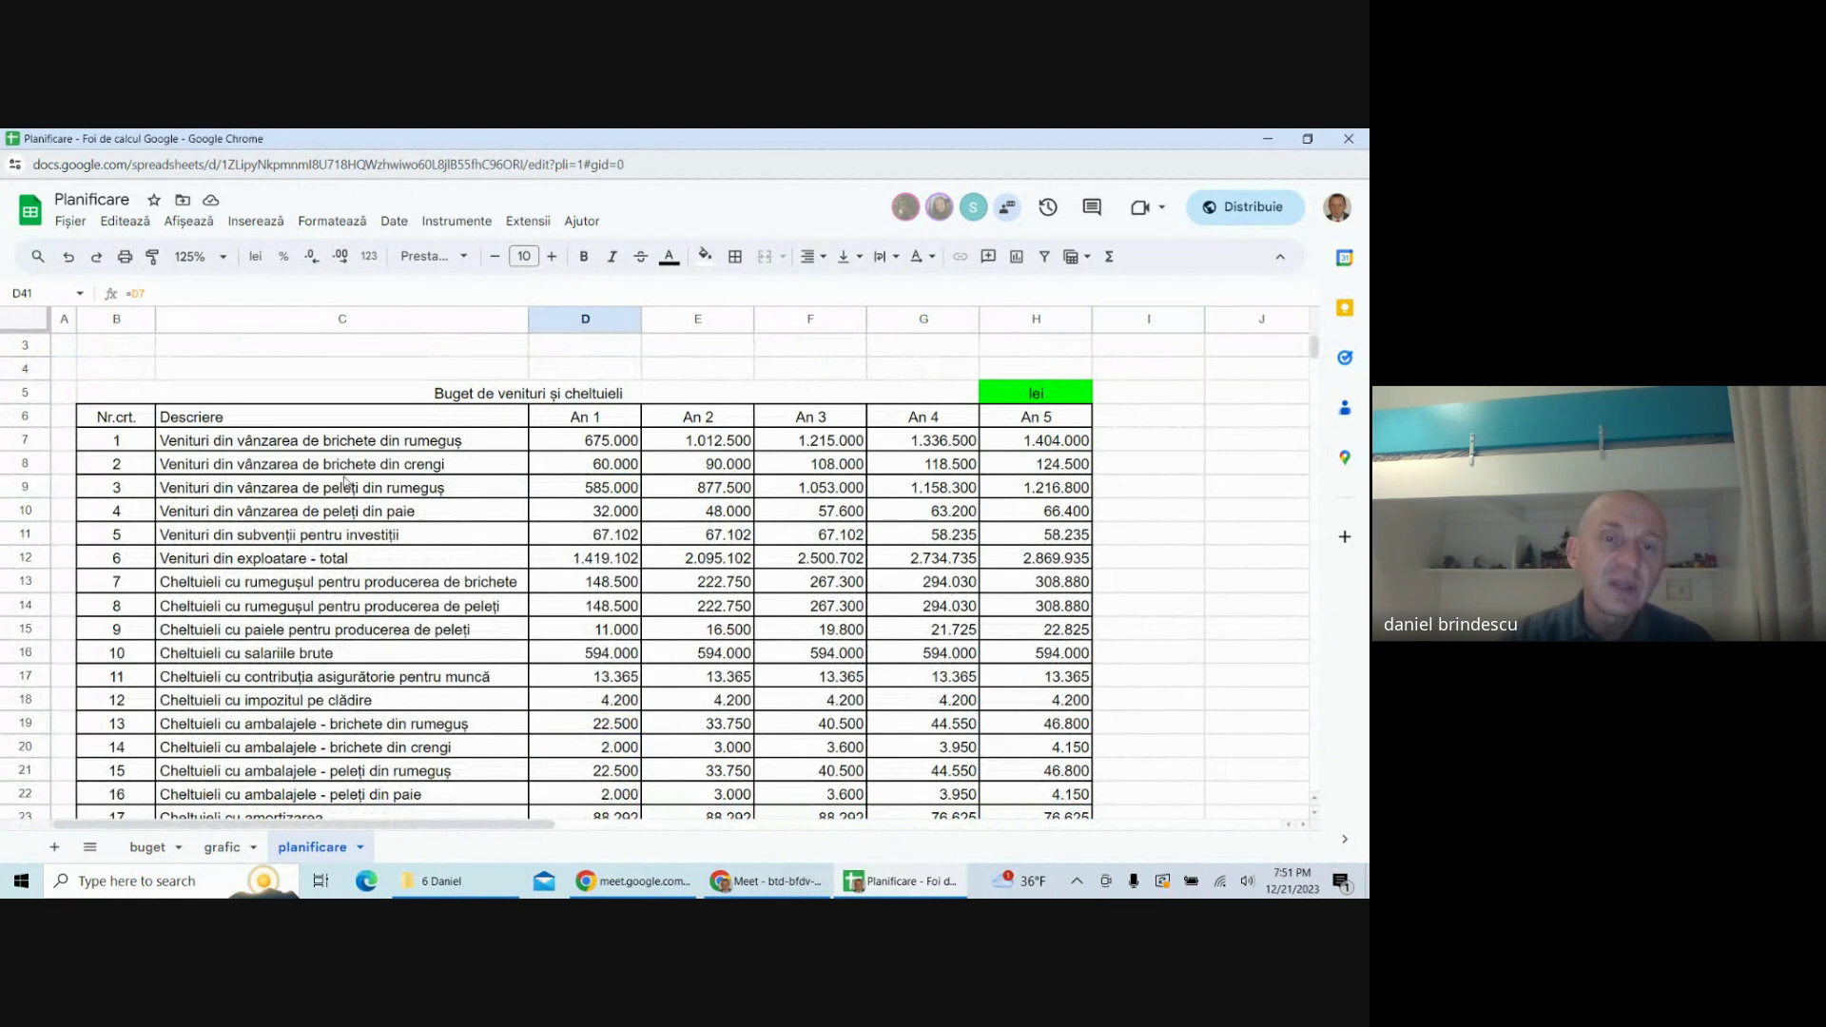
click(604, 447)
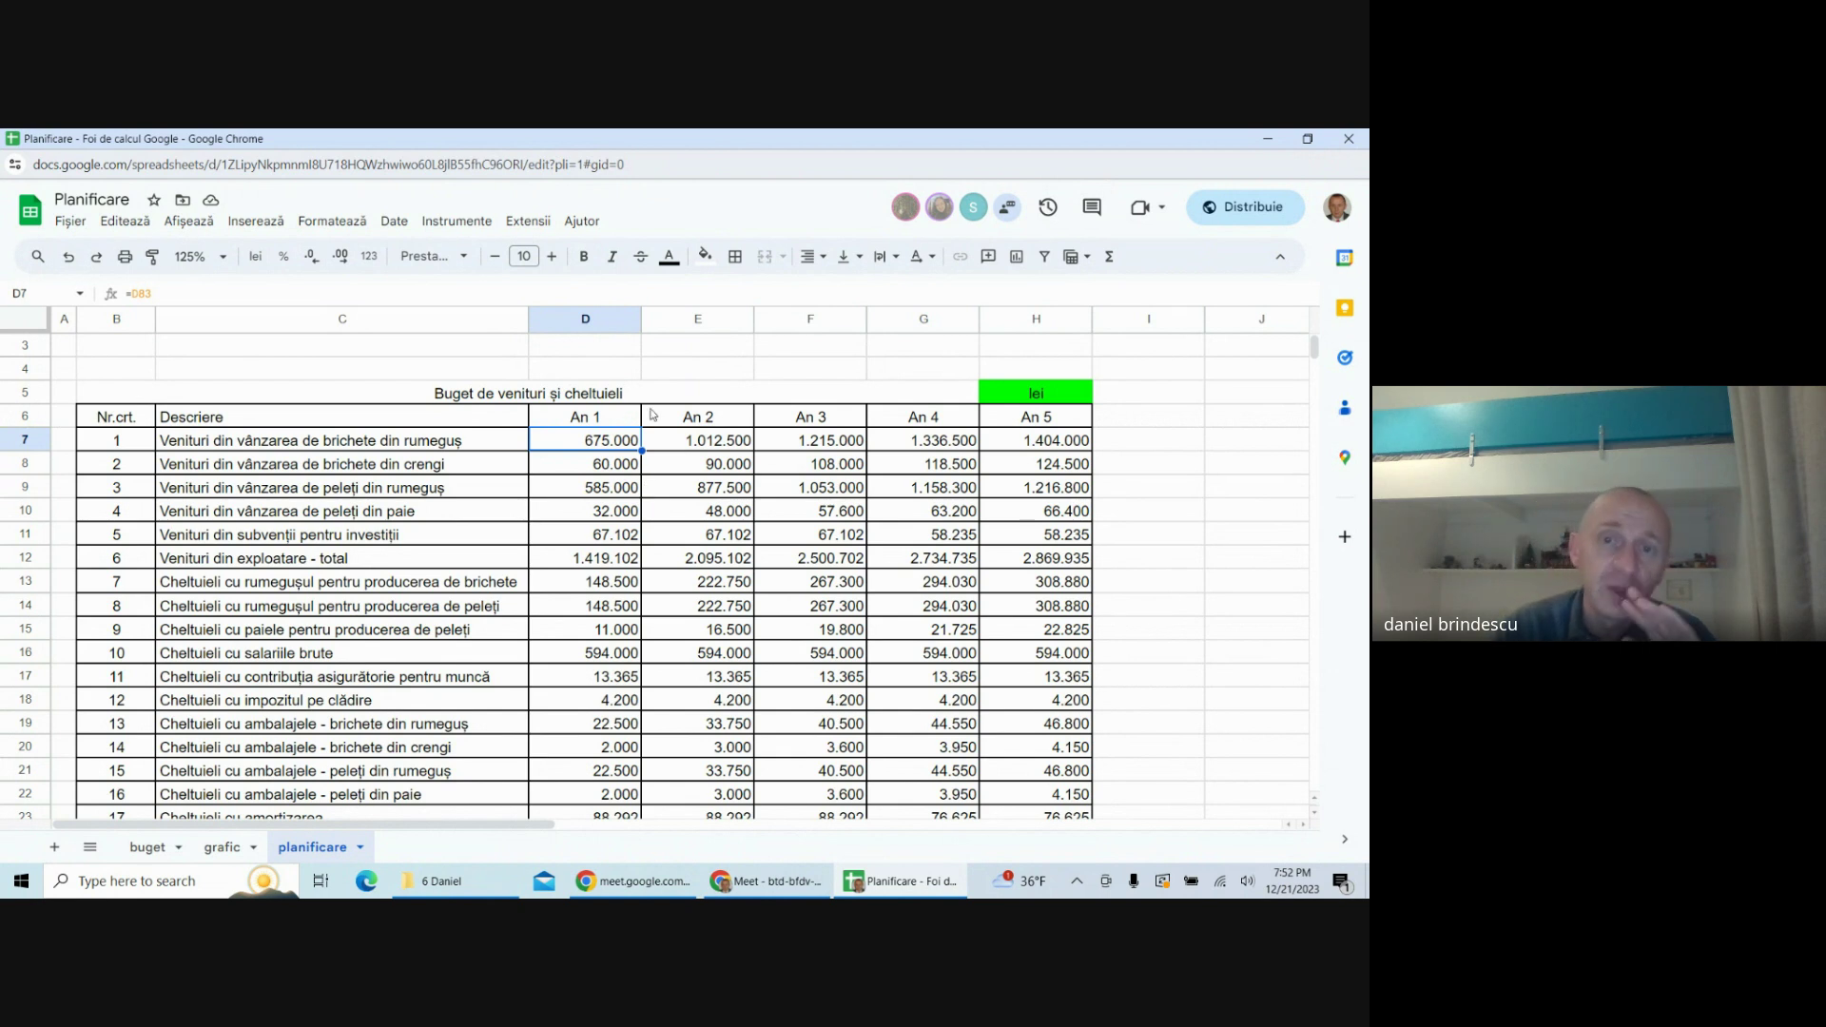
click(709, 446)
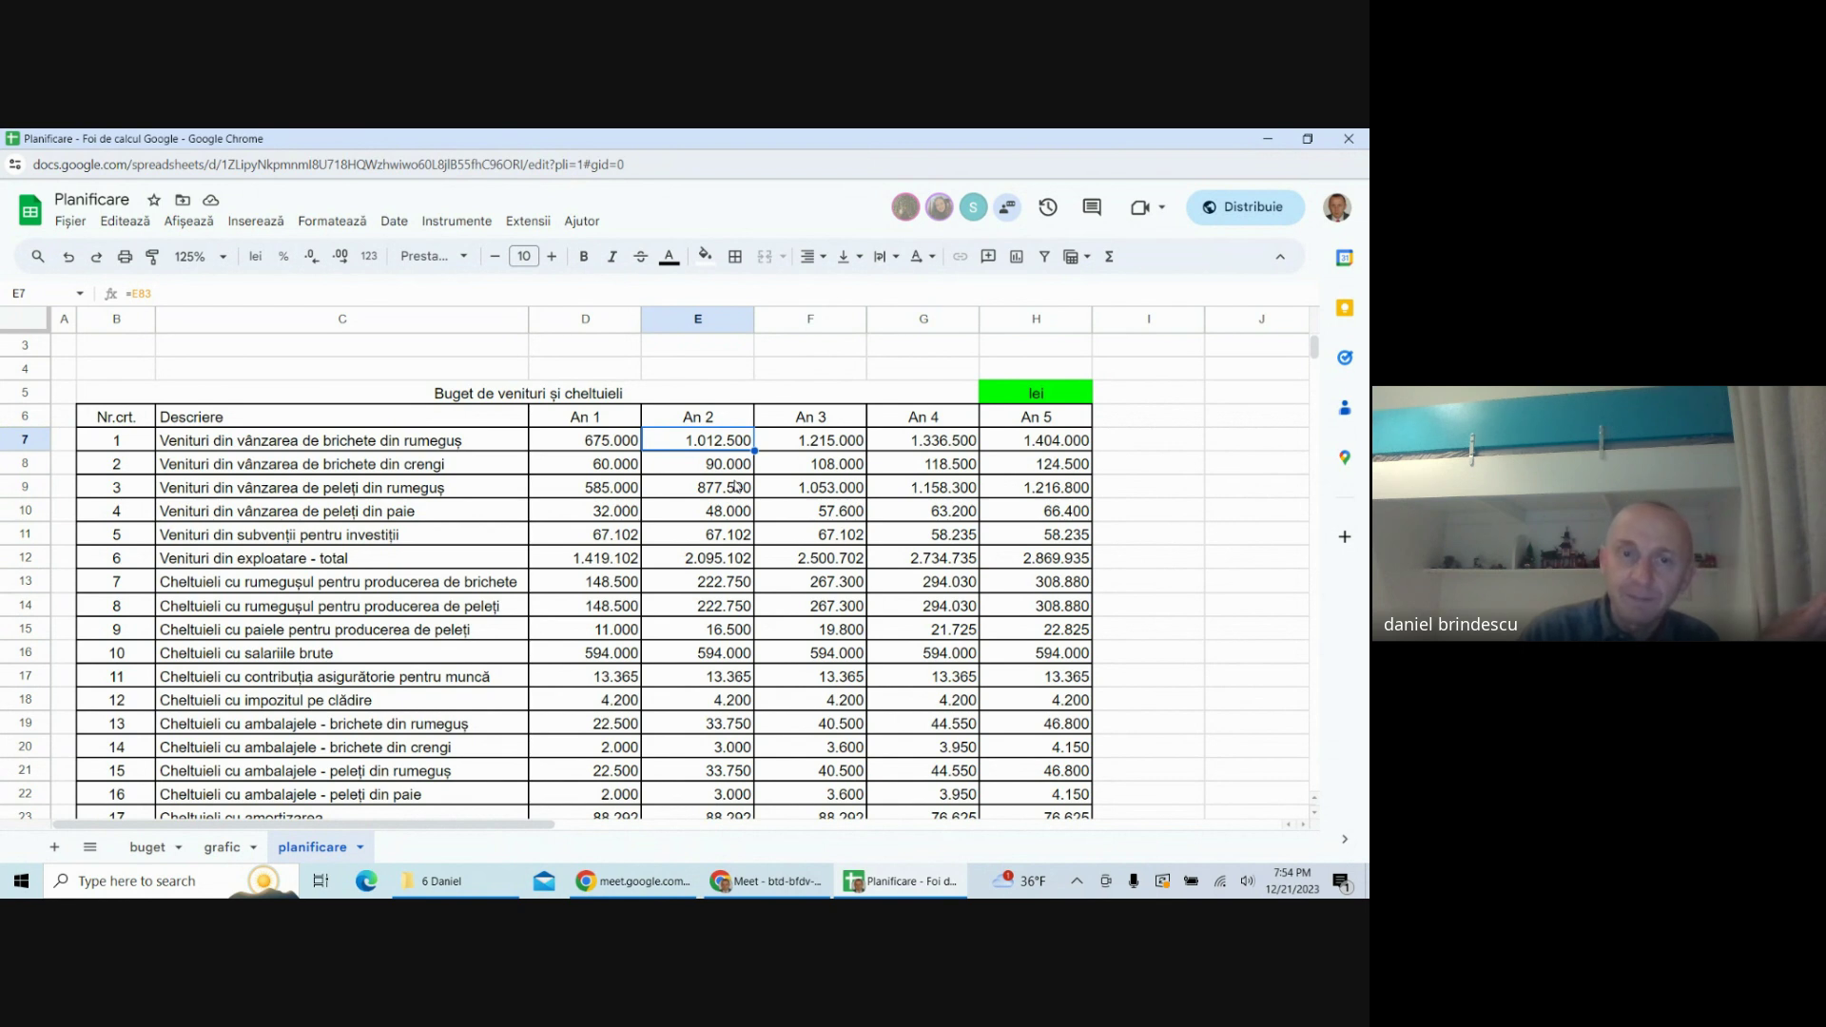
- Examine the Incasari labels in the cash-flow table and compare the investment subsidies row with its budget source in D11
scroll(735, 485, down, 12)
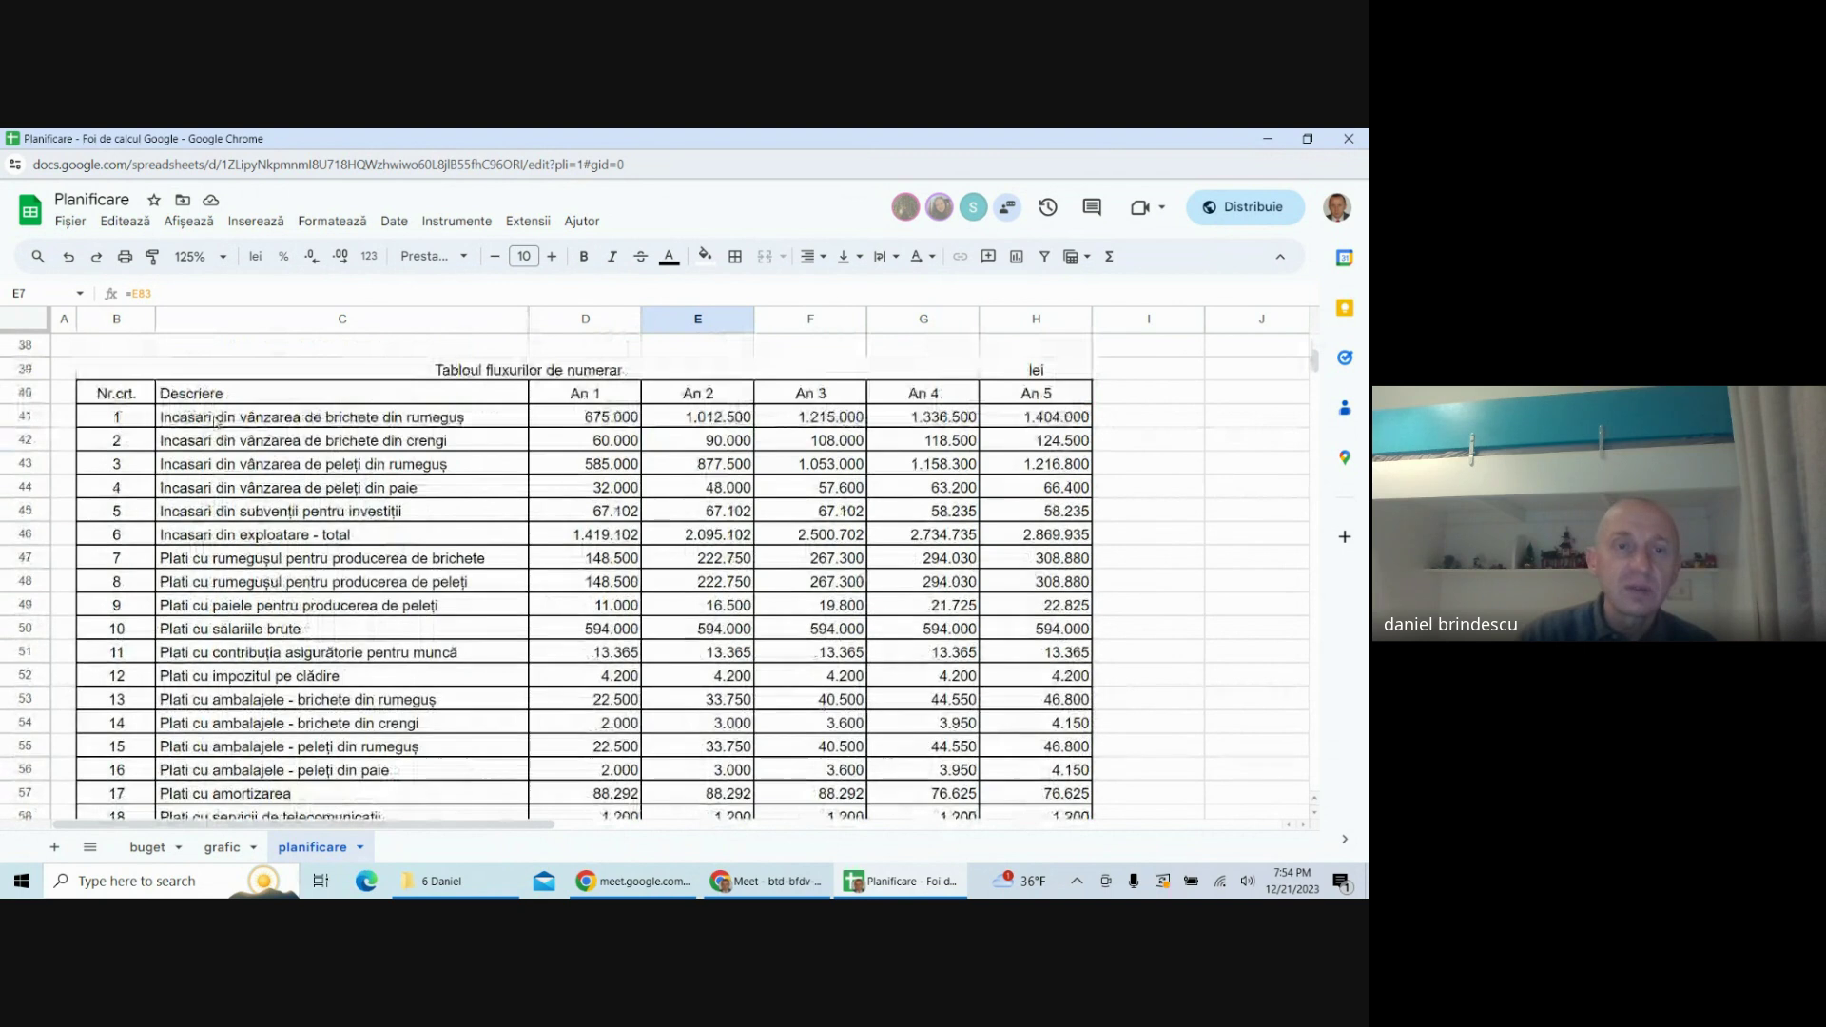
drag(230, 417, 226, 463)
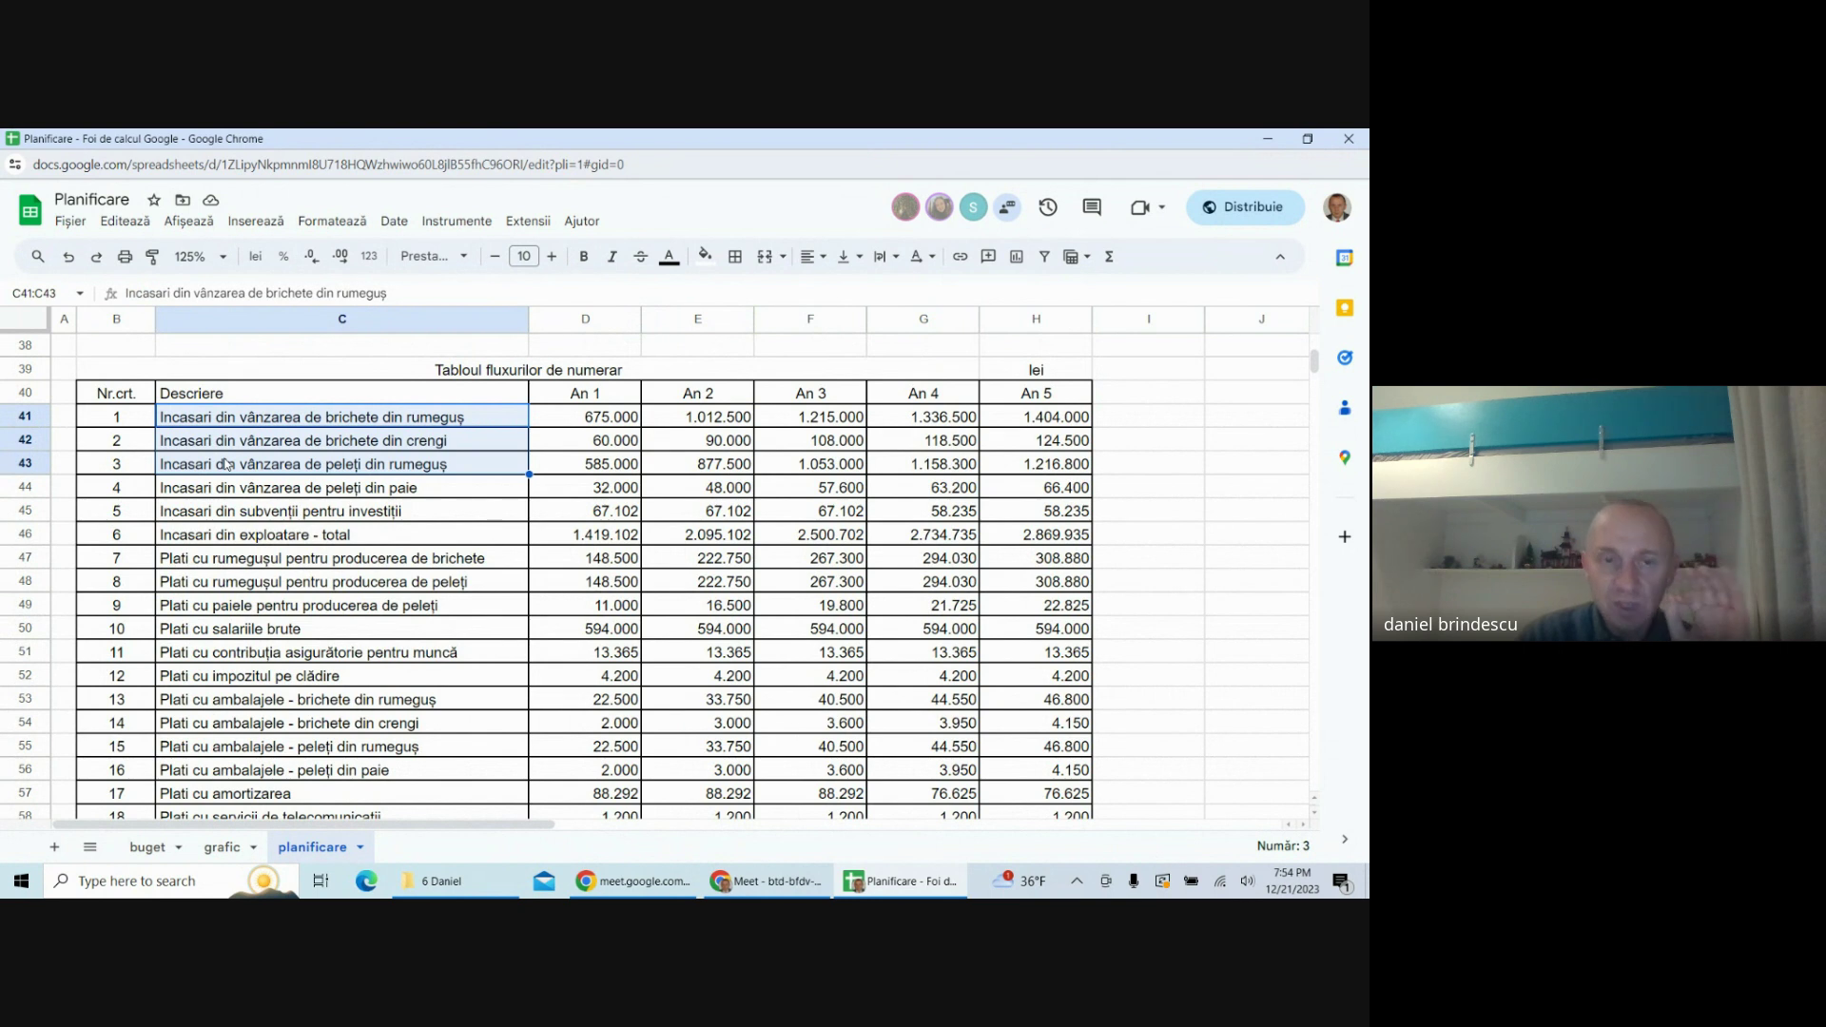
click(321, 515)
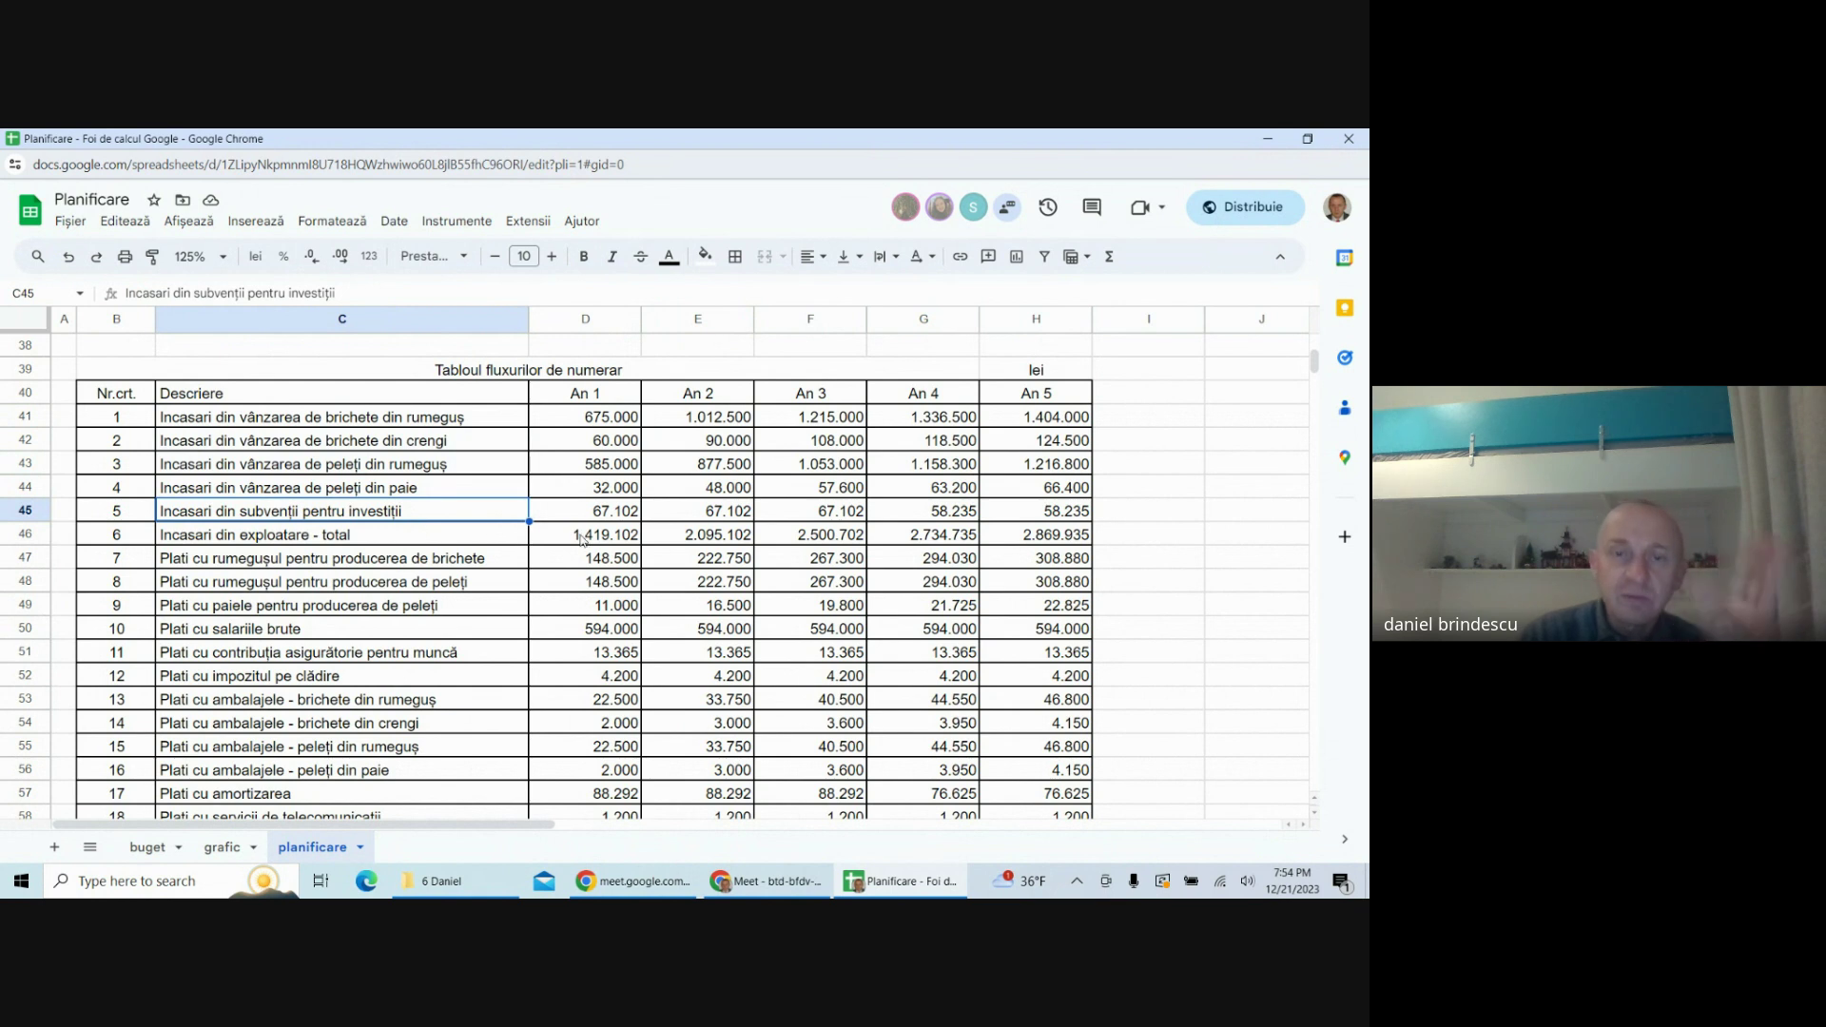
scroll(582, 539, up, 6)
scroll(582, 539, up, 6)
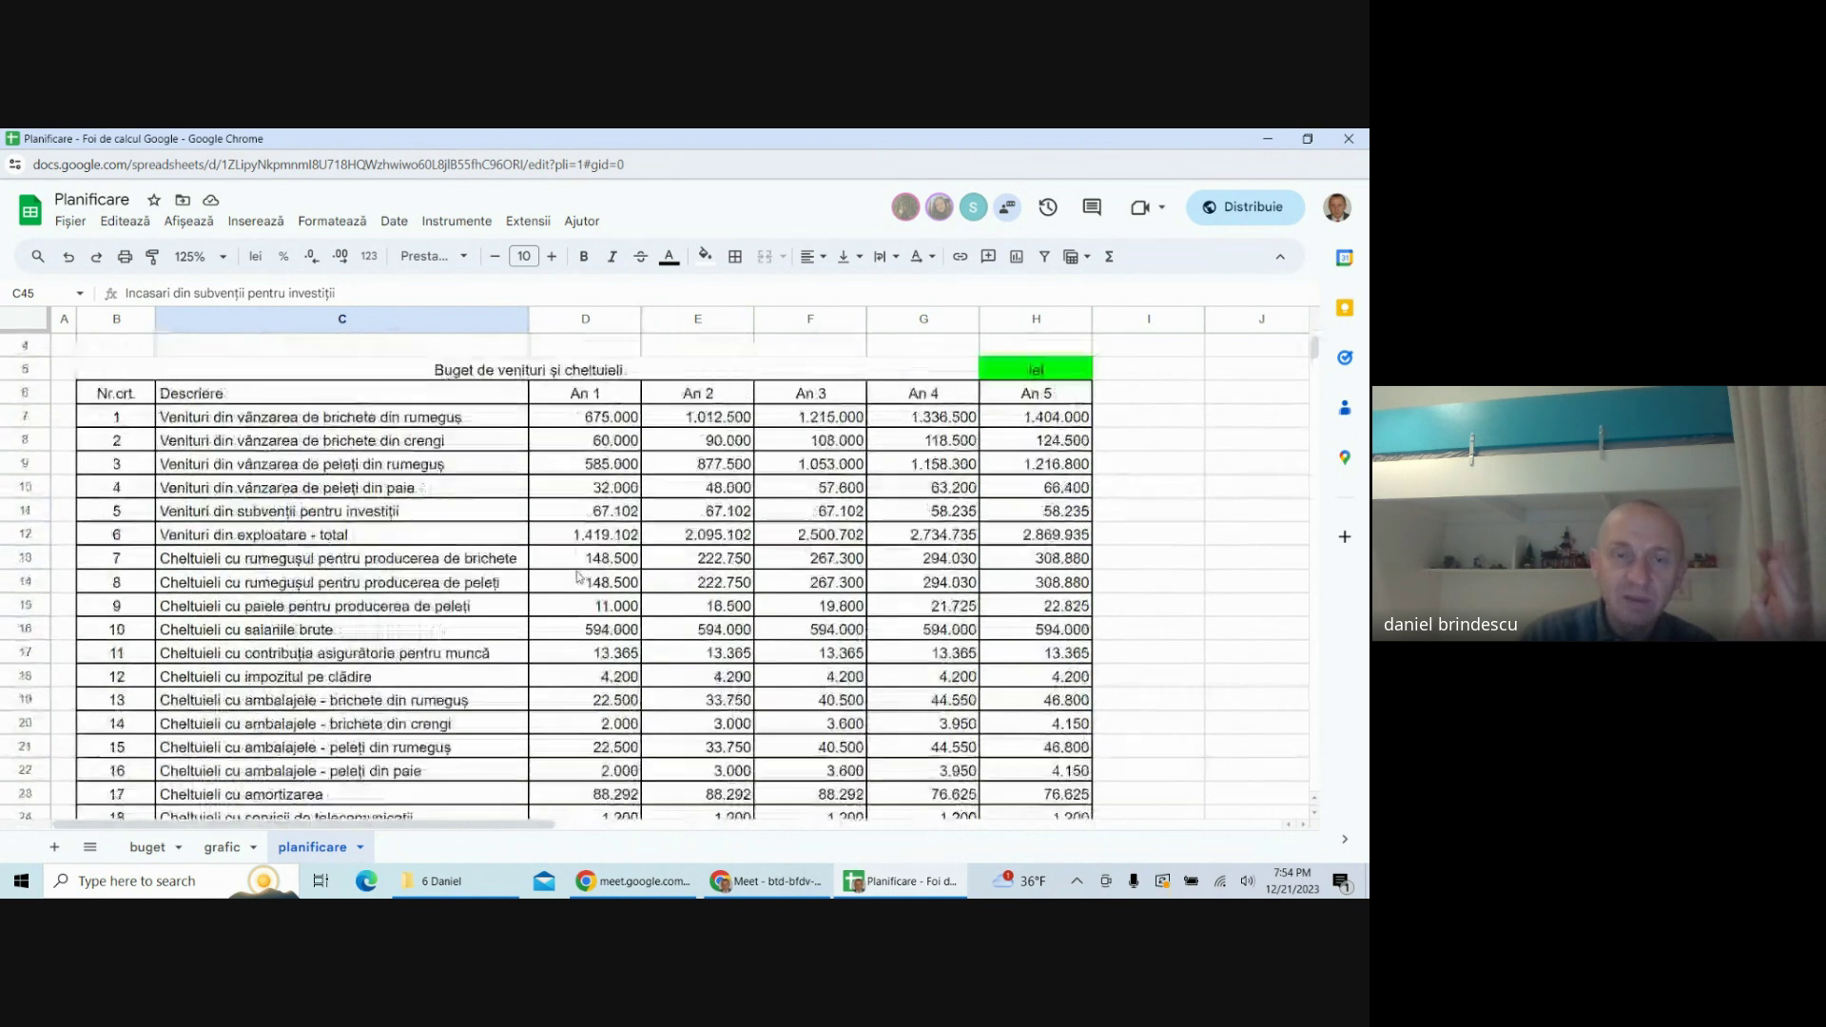
click(607, 518)
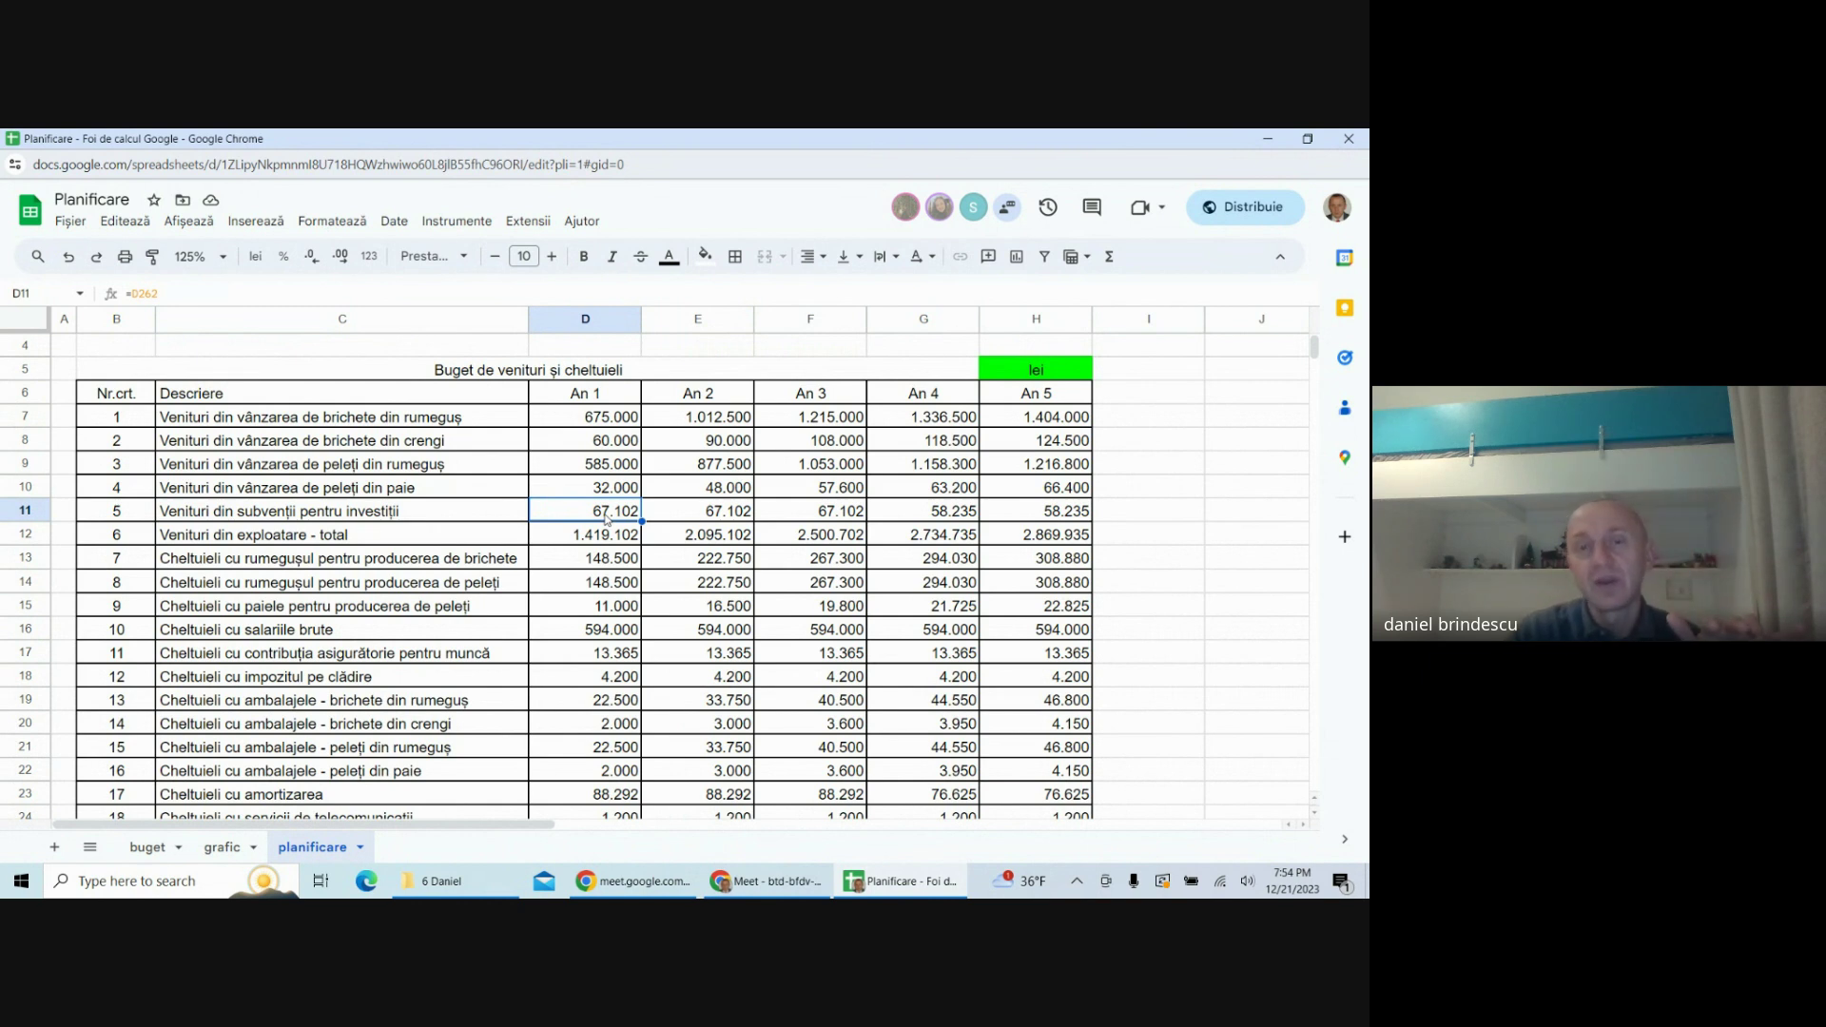
scroll(606, 518, down, 10)
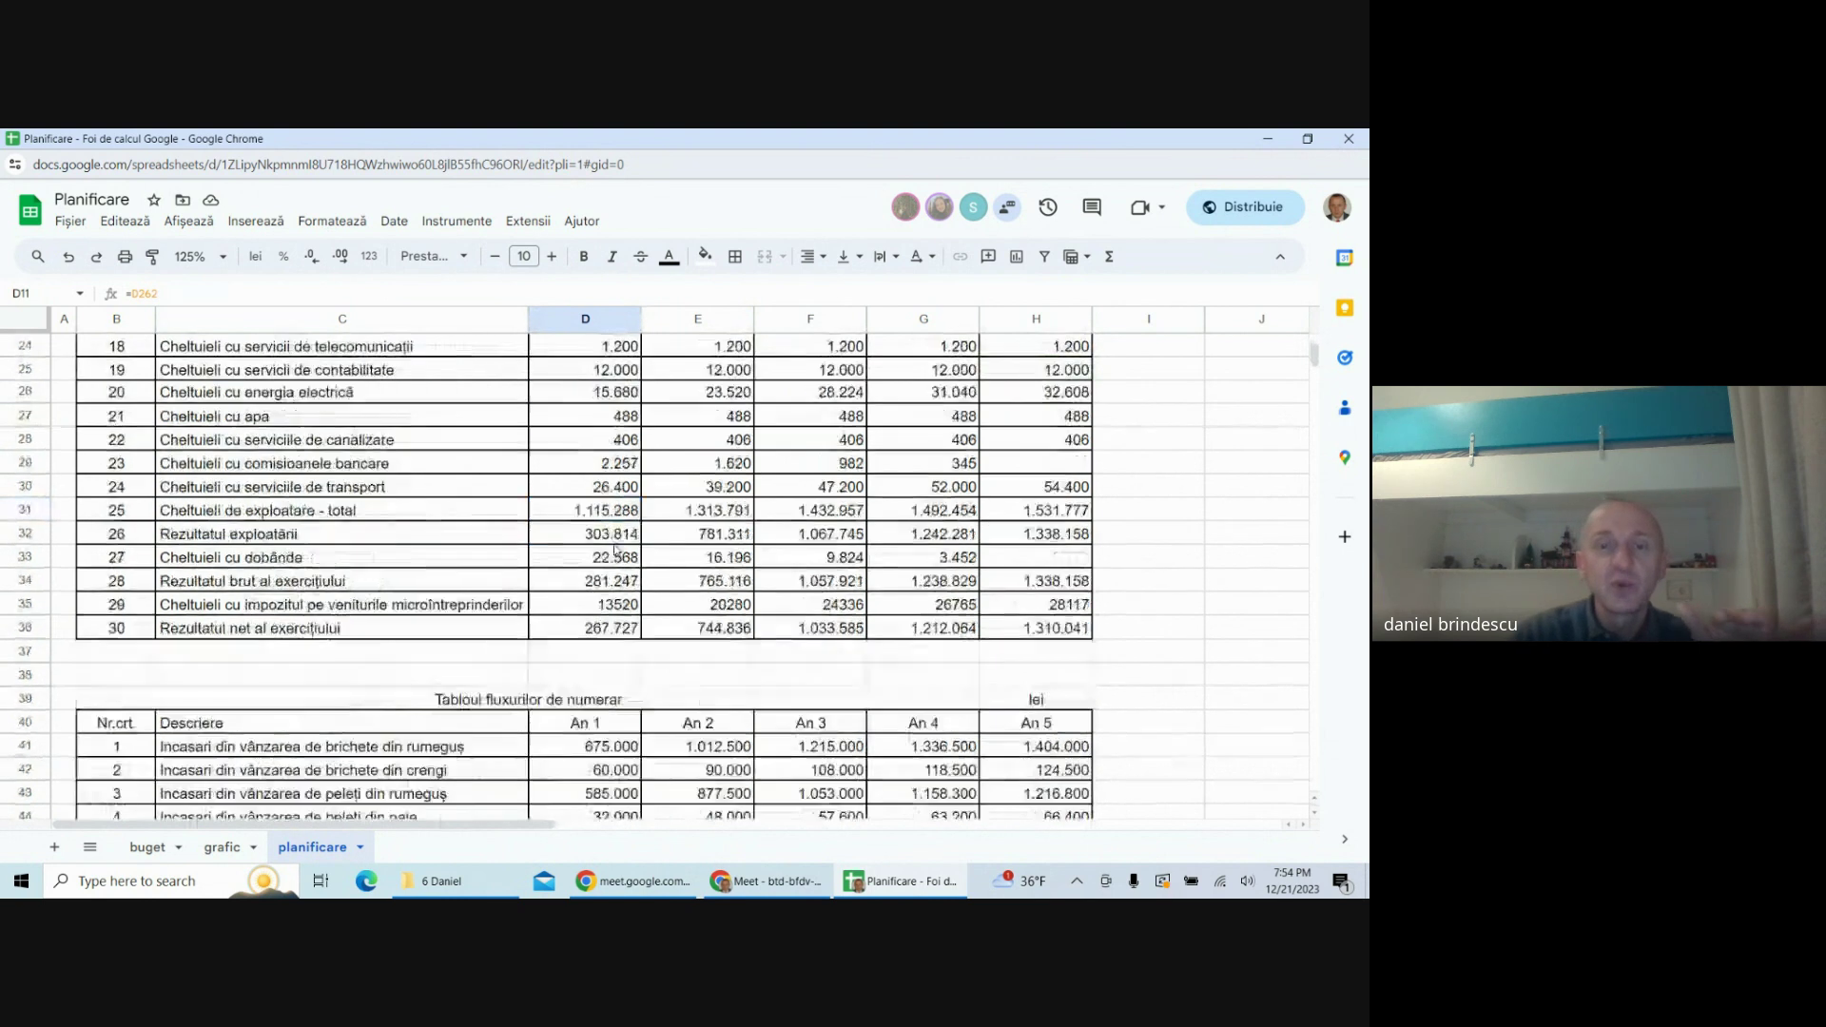
scroll(580, 585, up, 2)
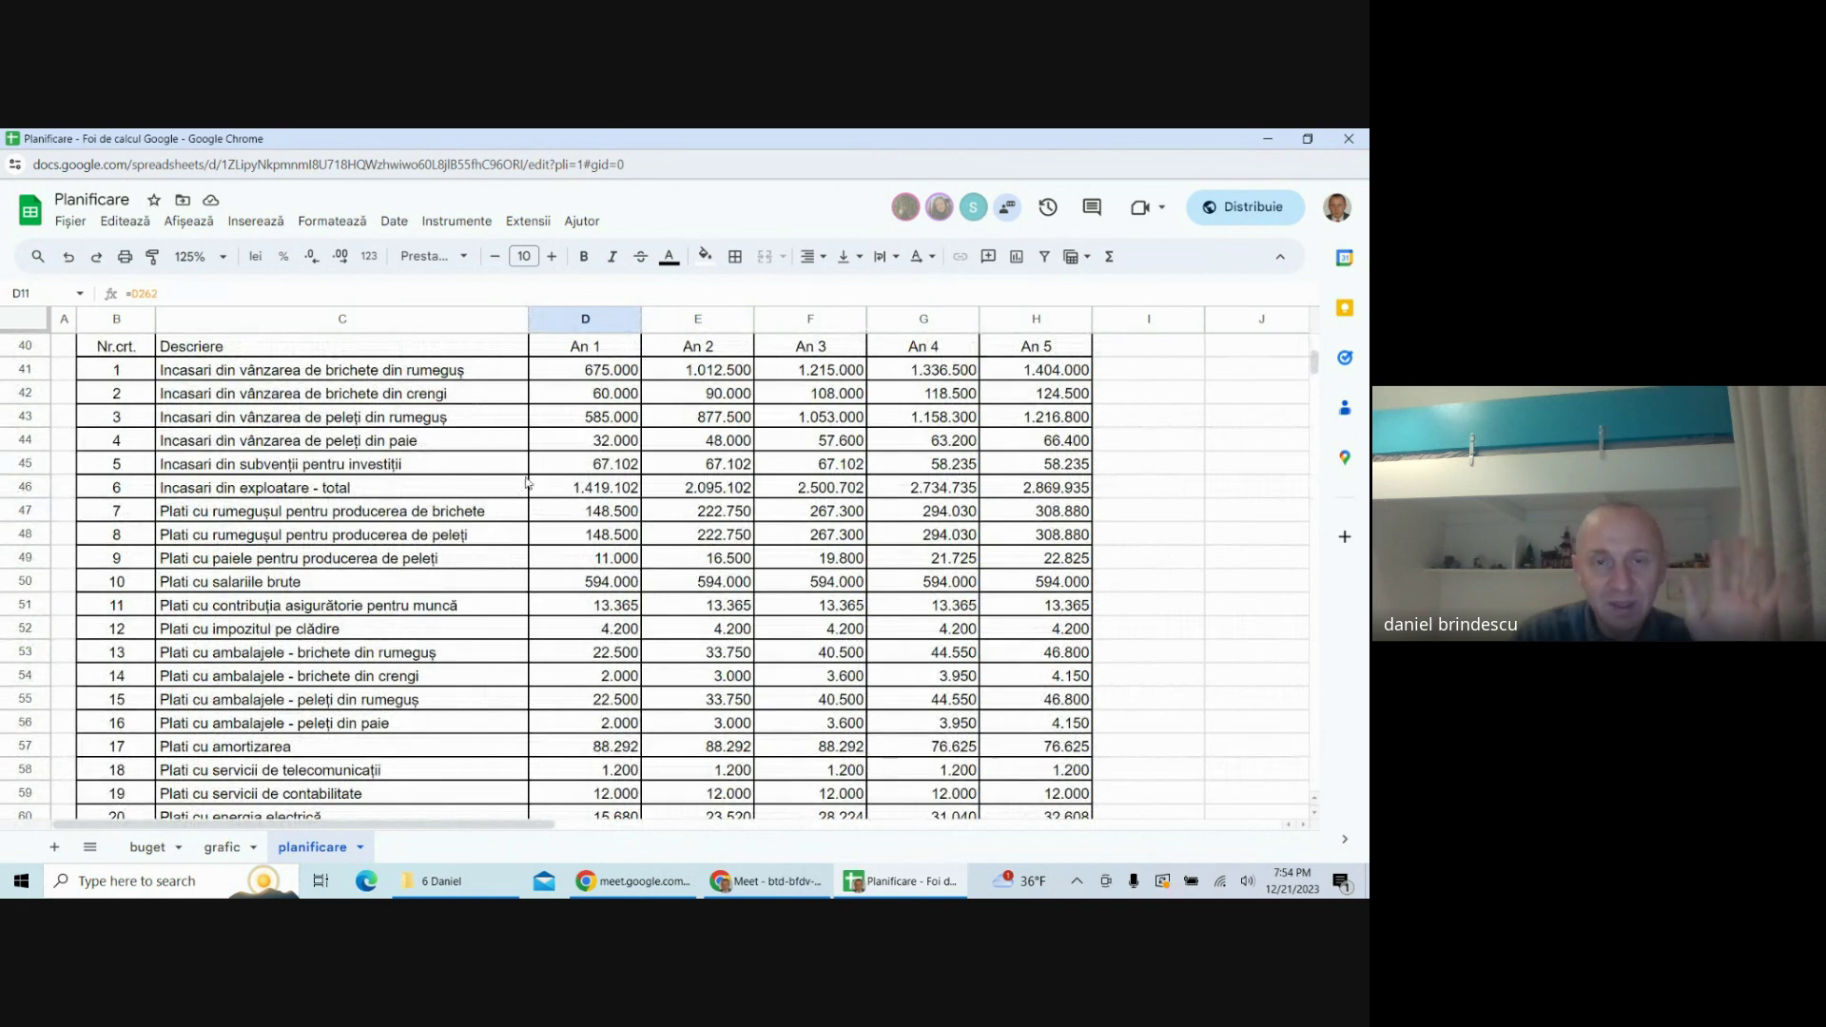
- Replace the Incasari din subvenții pentru investiții formulas in D45:H45 with 0 for all five years
click(600, 473)
drag(600, 475, 1036, 471)
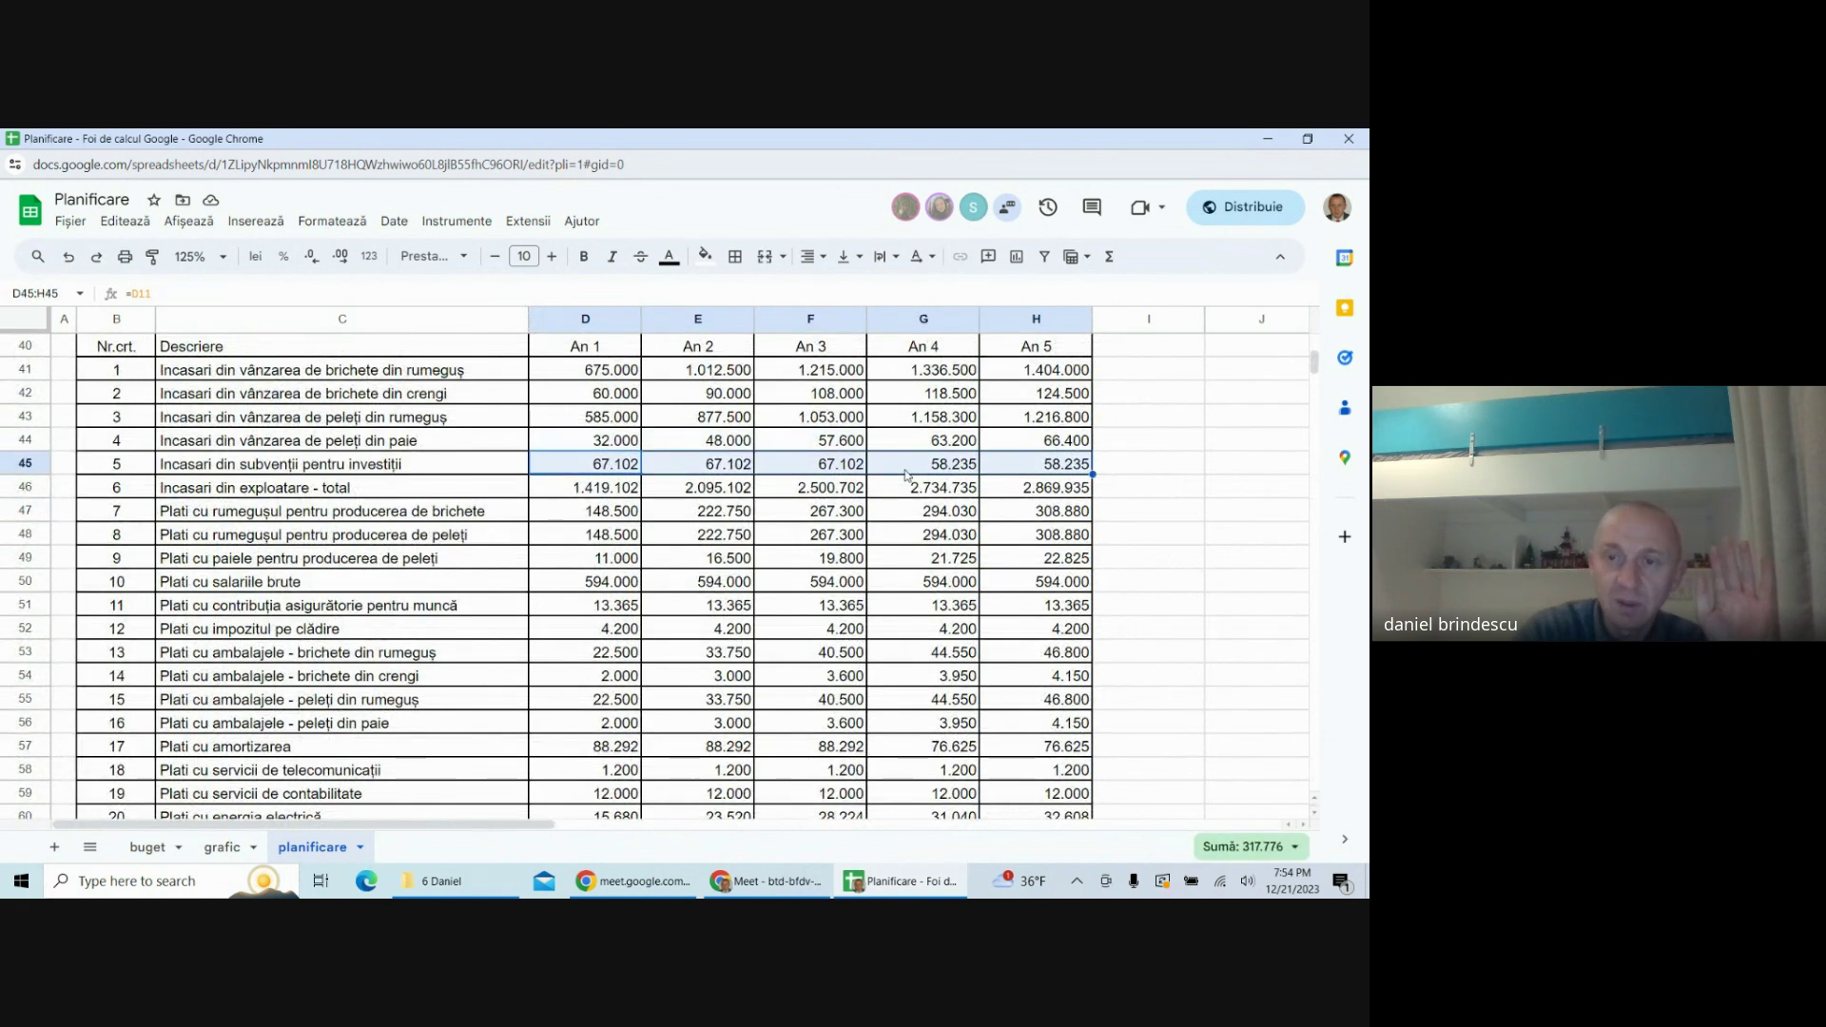
key(Delete)
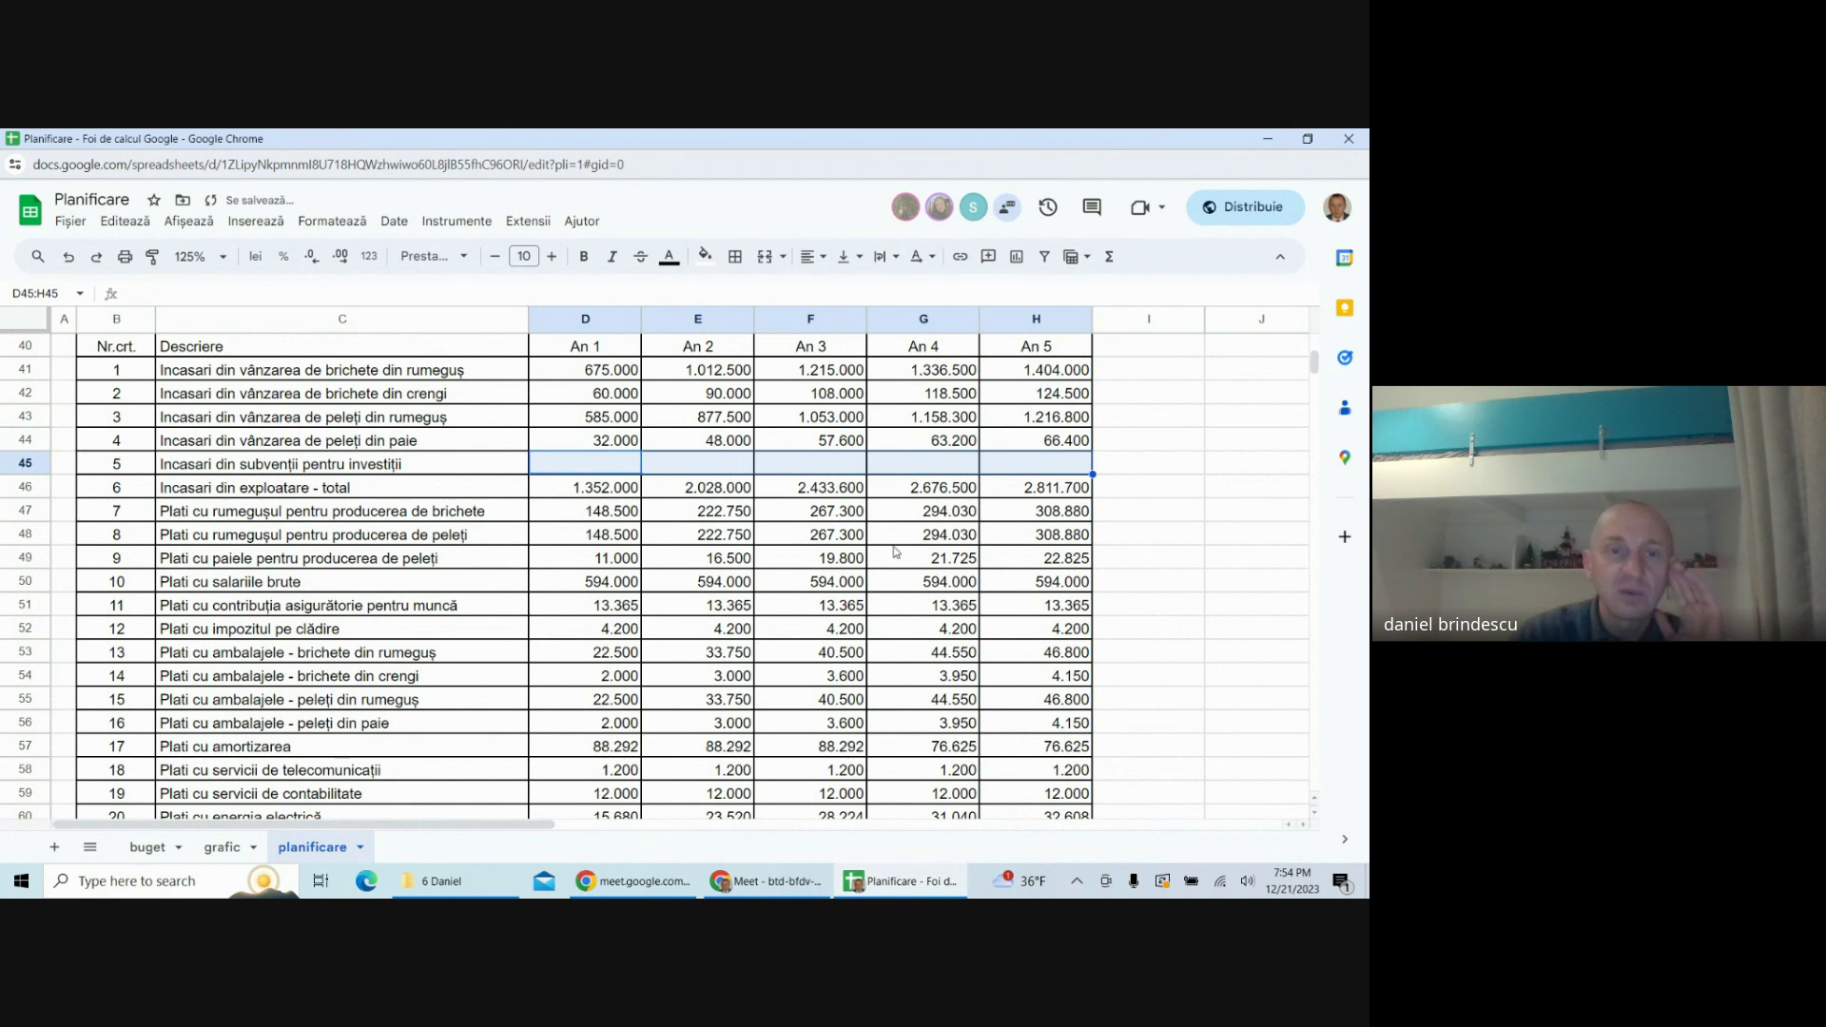
key(ctrl+c)
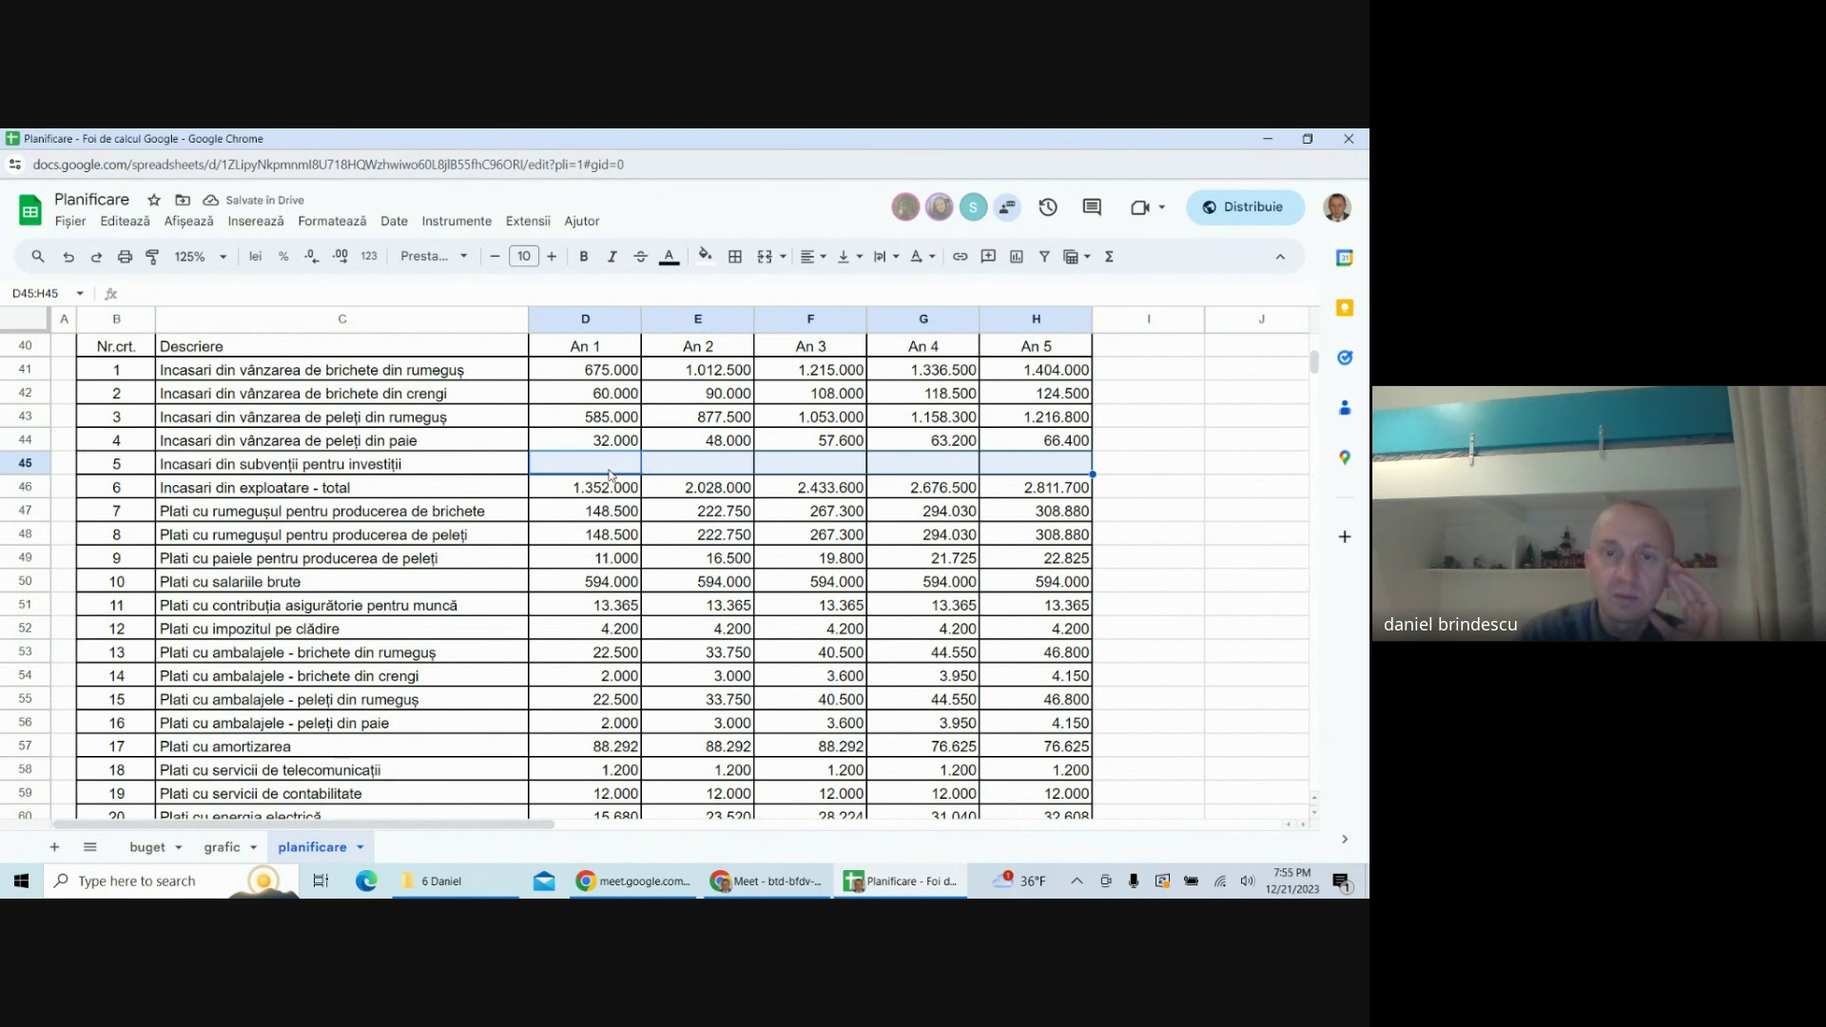
click(613, 465)
text(0)
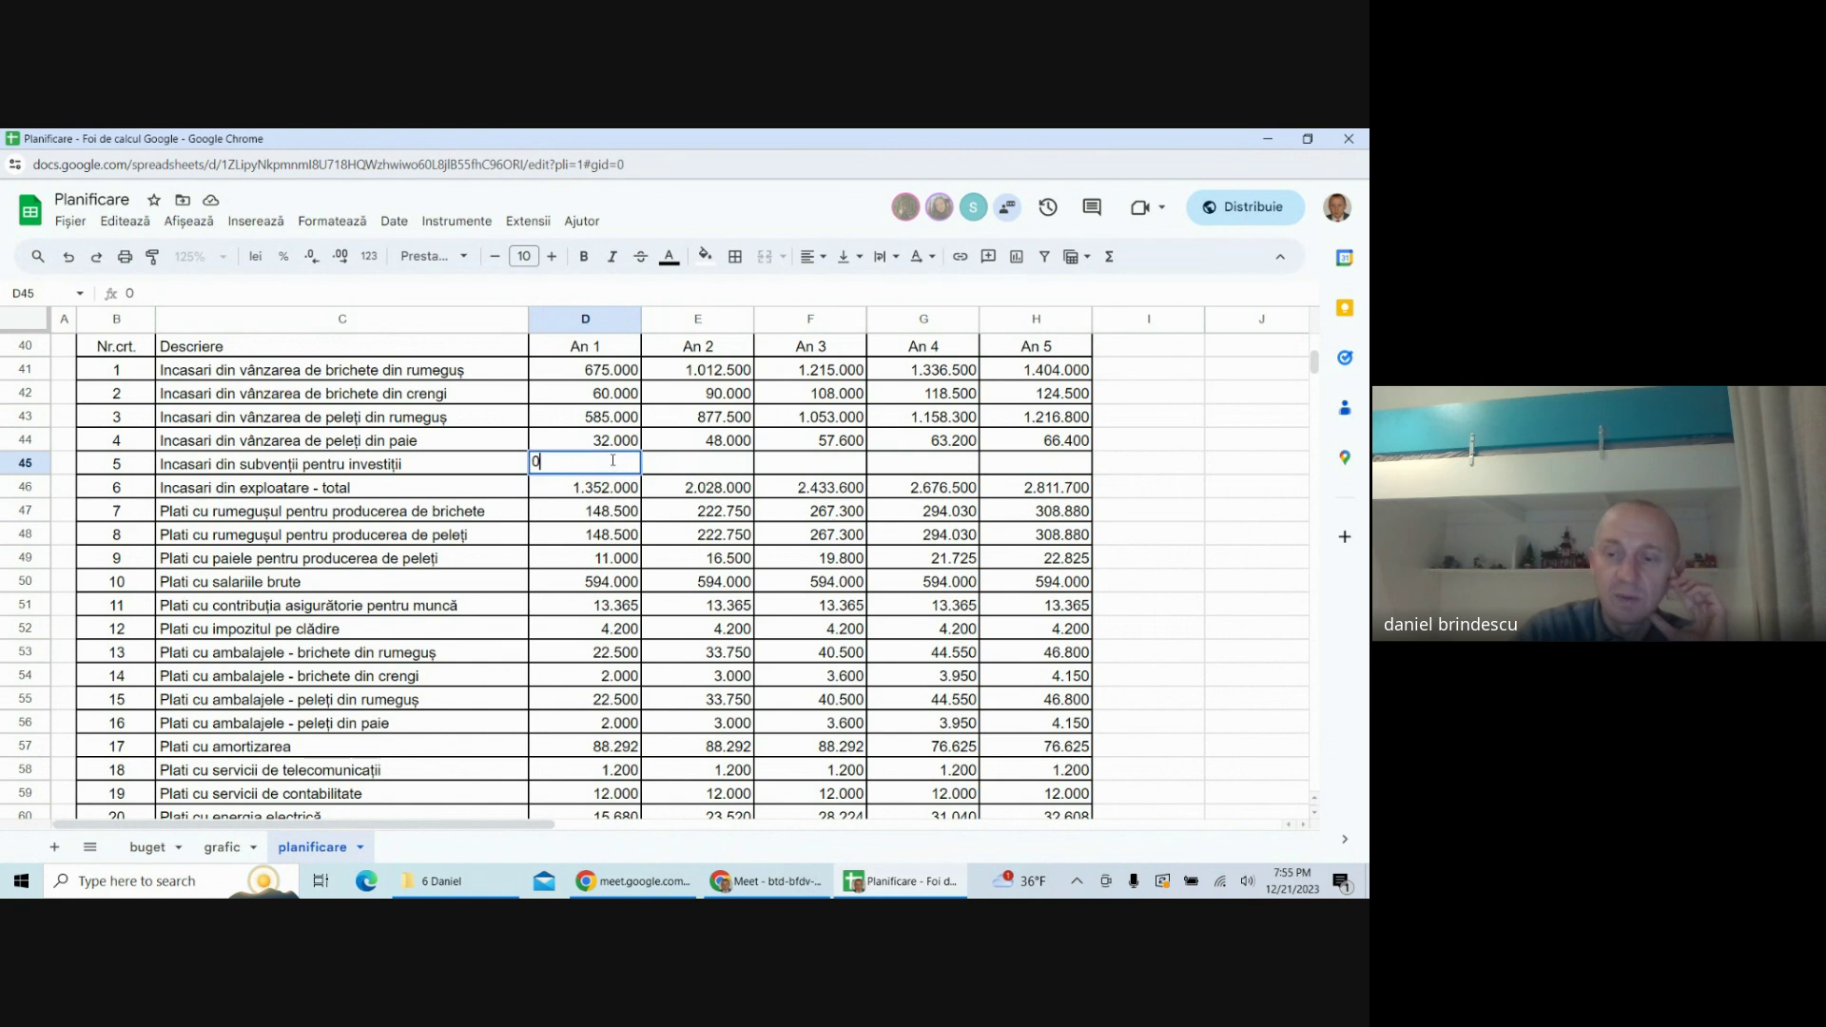
key(Return)
click(613, 465)
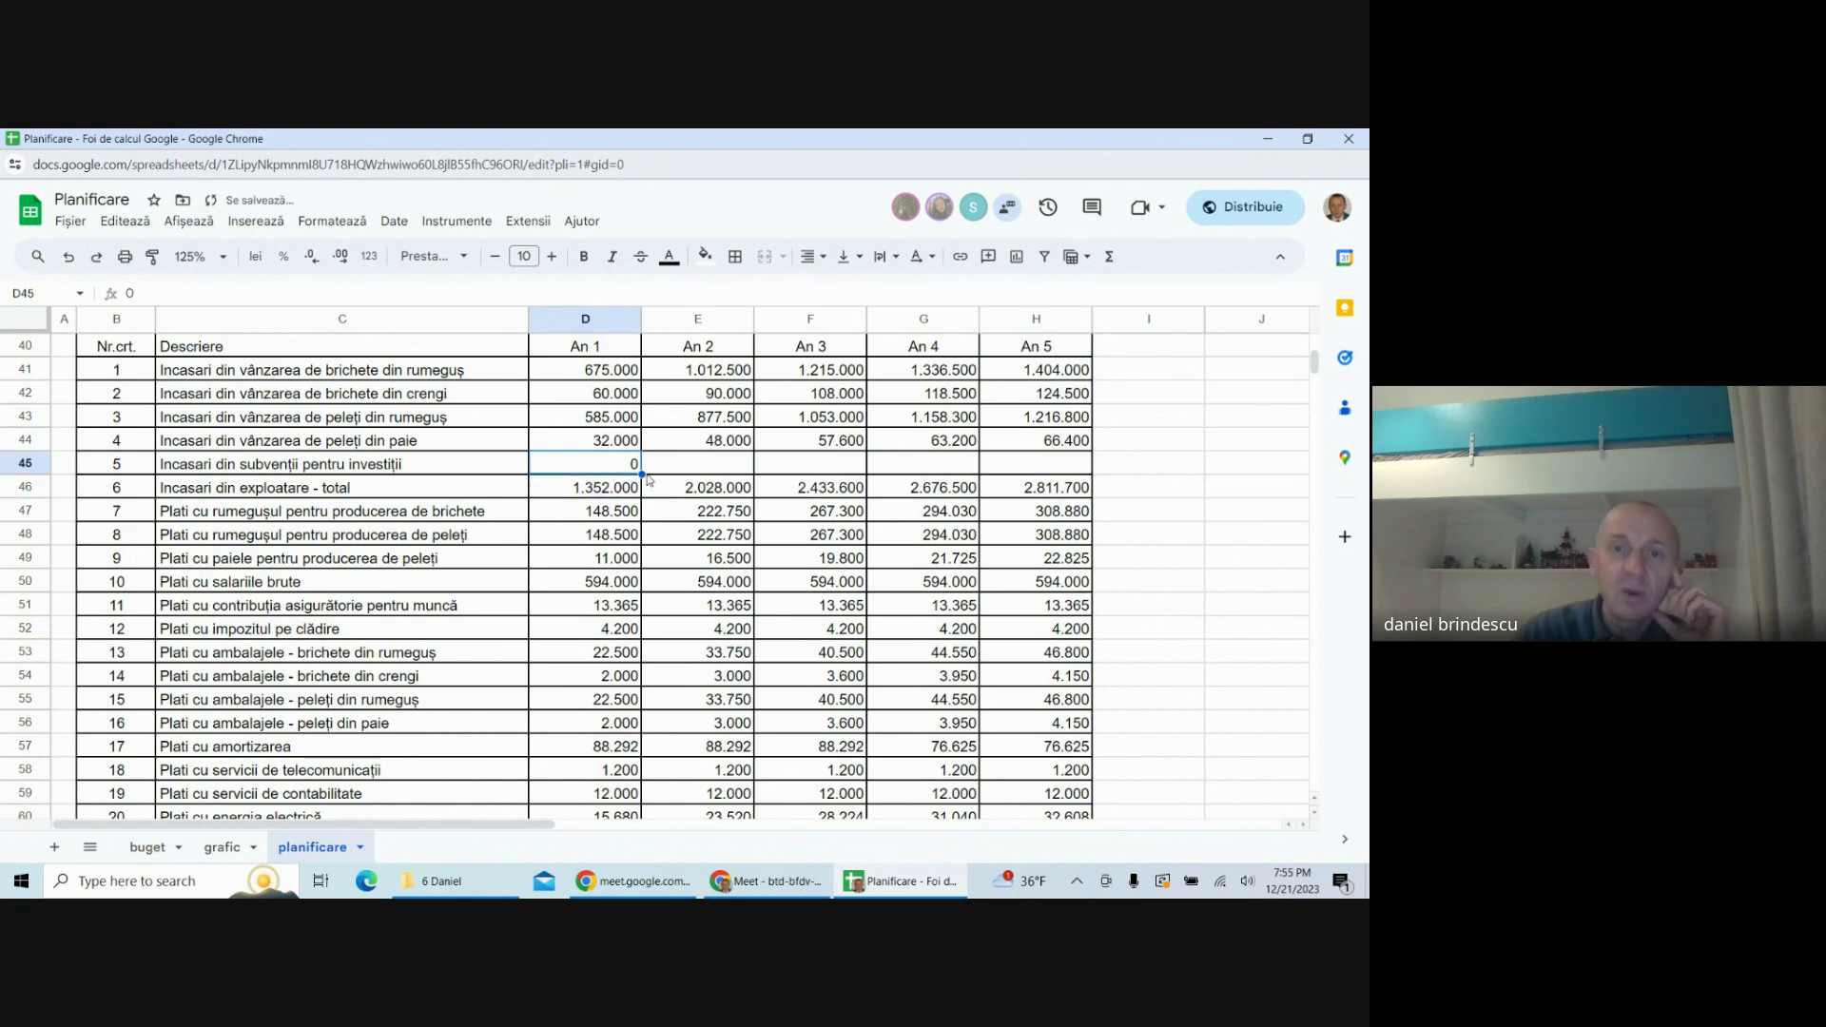
drag(642, 473, 1042, 465)
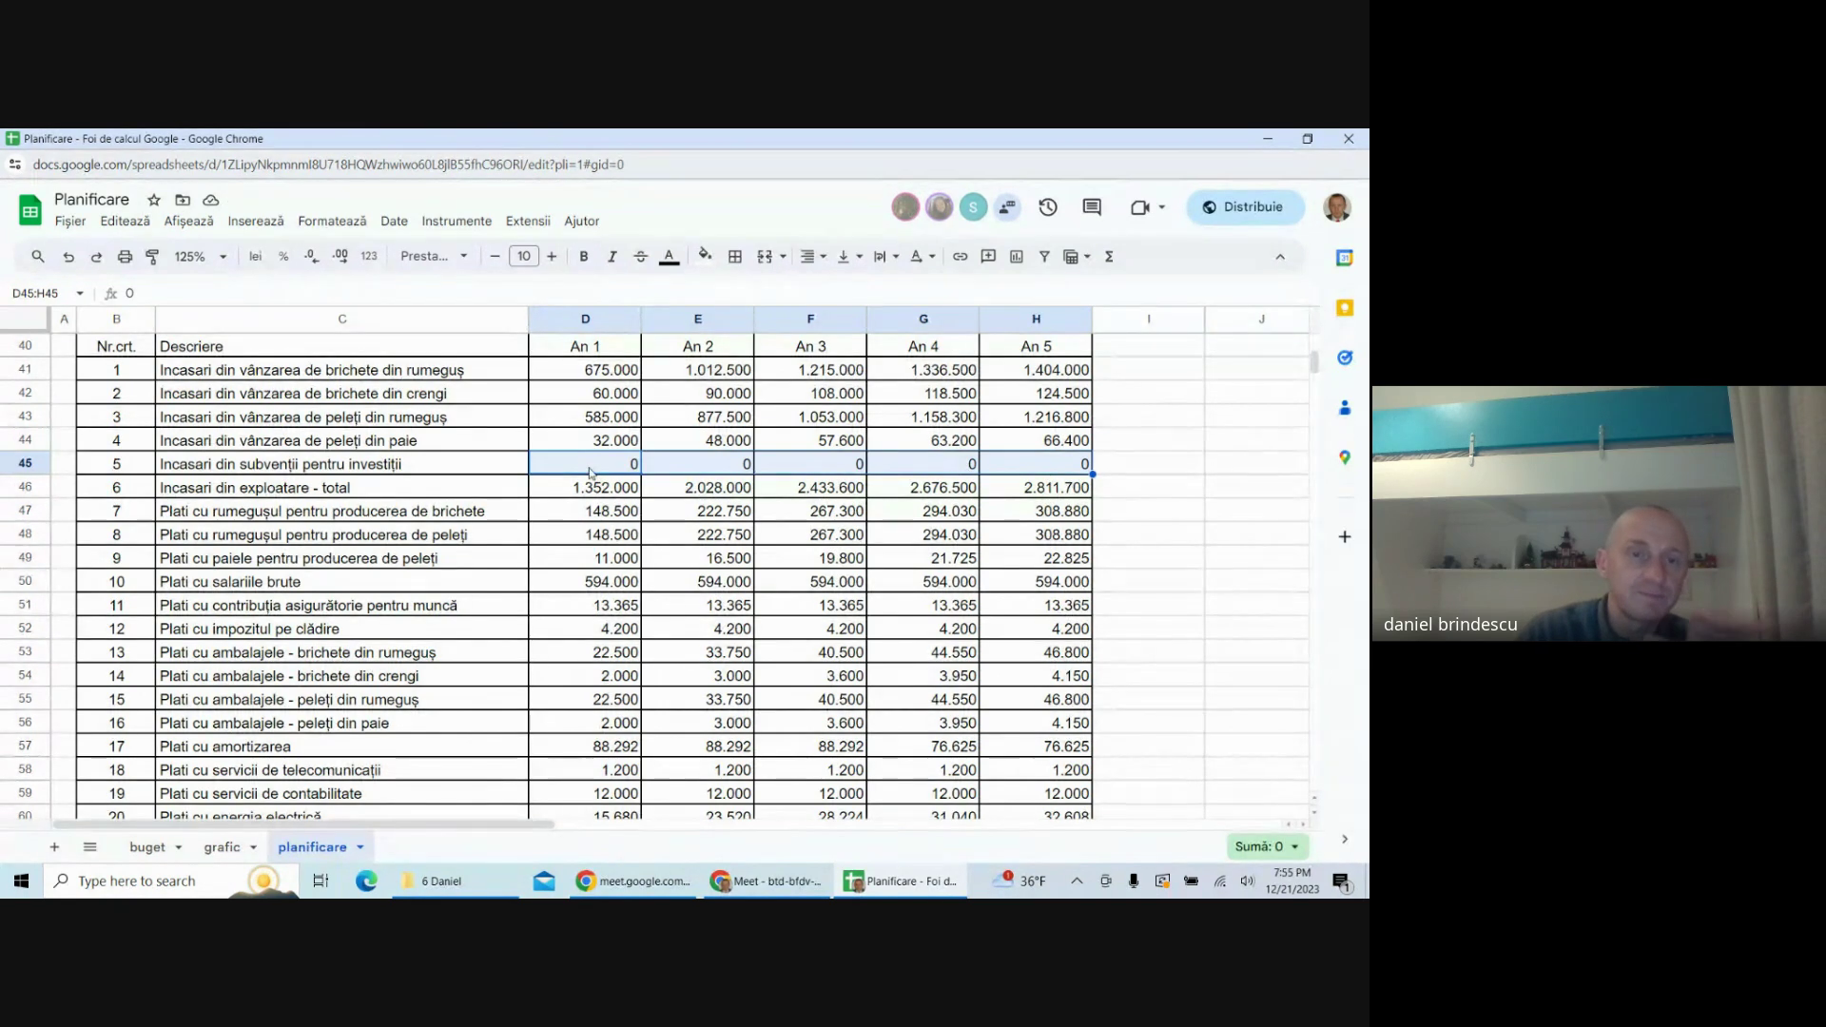
- Go through the payment rows from Plati cu rumegușul pentru producerea de brichete to Plati cu salariile brute
click(324, 519)
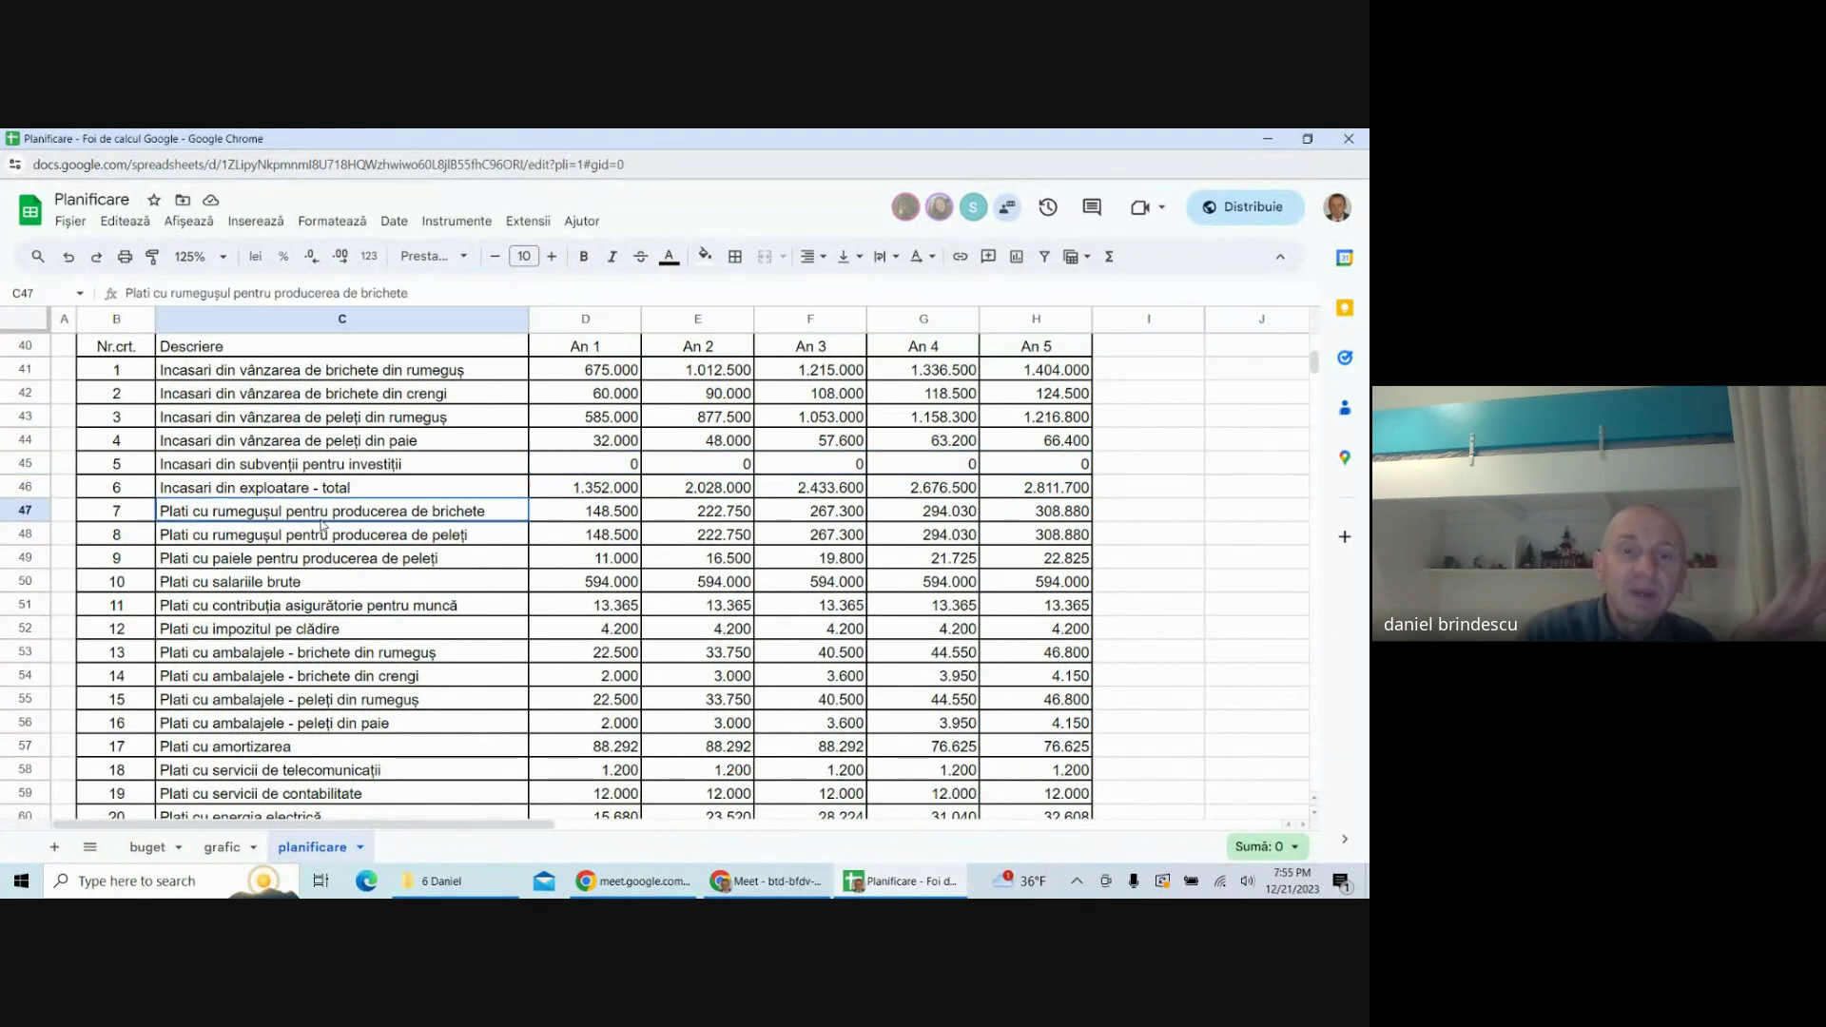
click(328, 538)
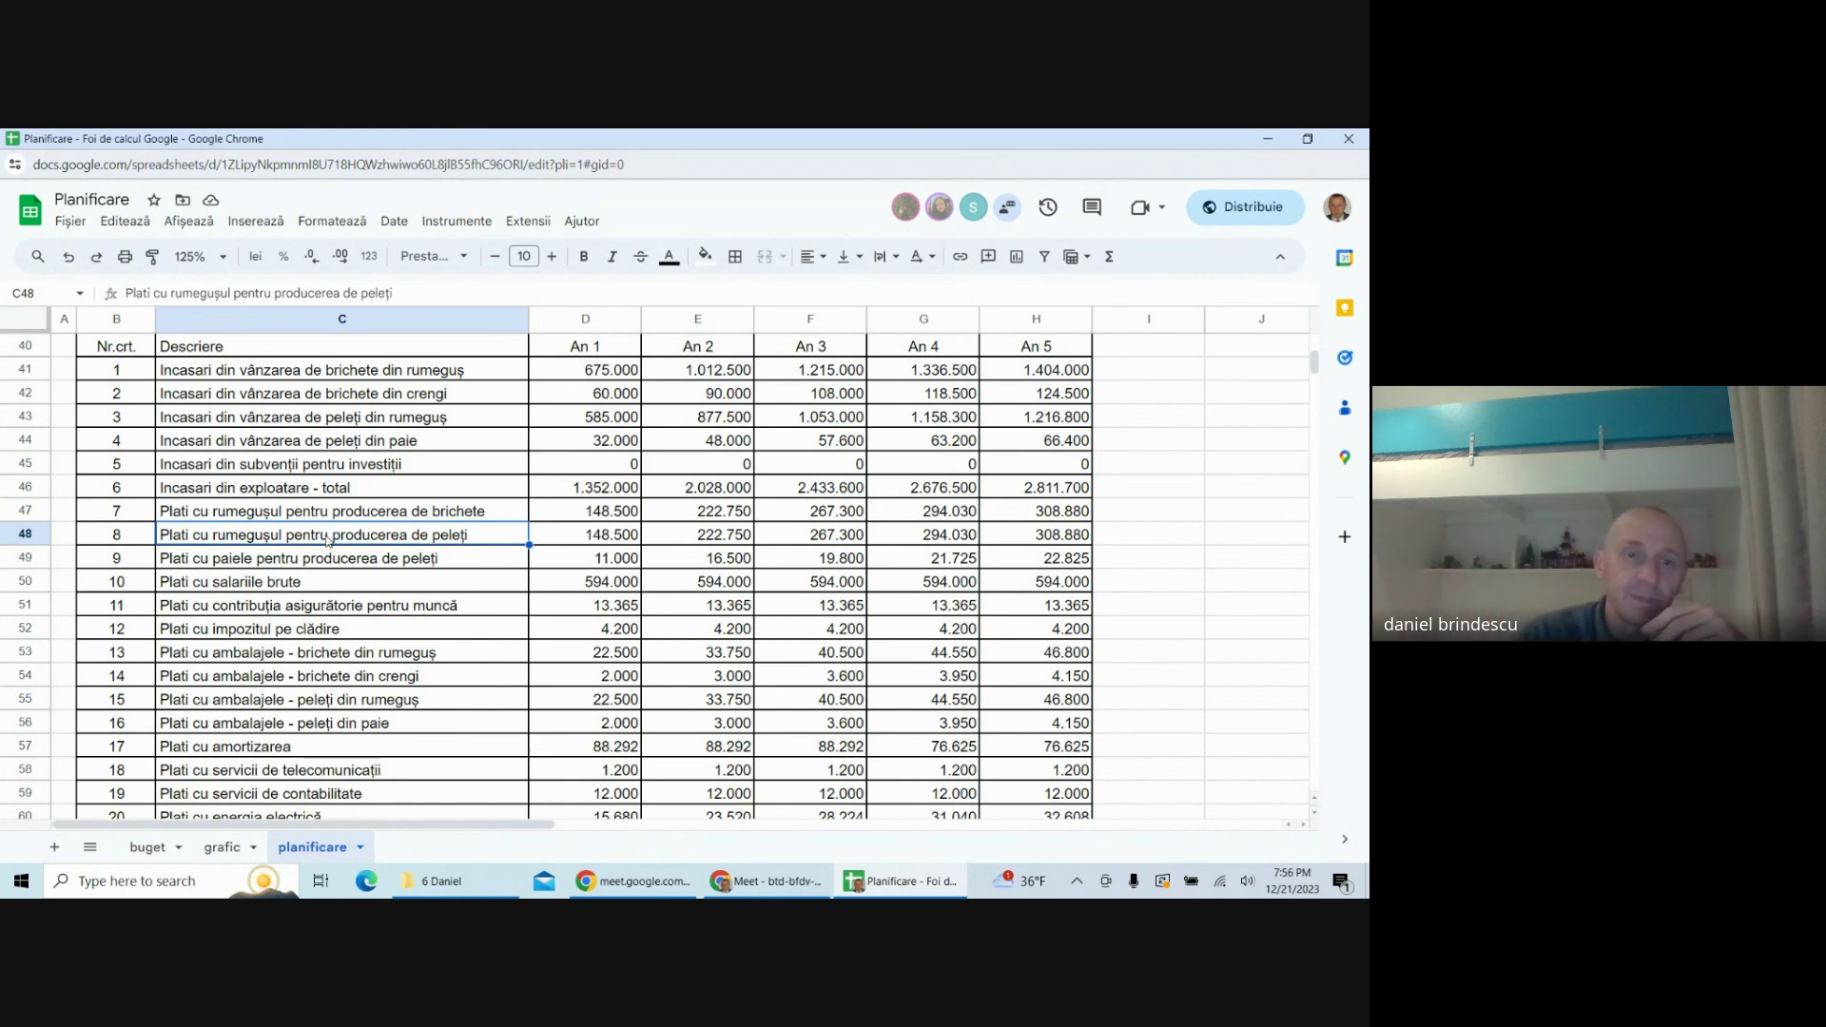
click(332, 564)
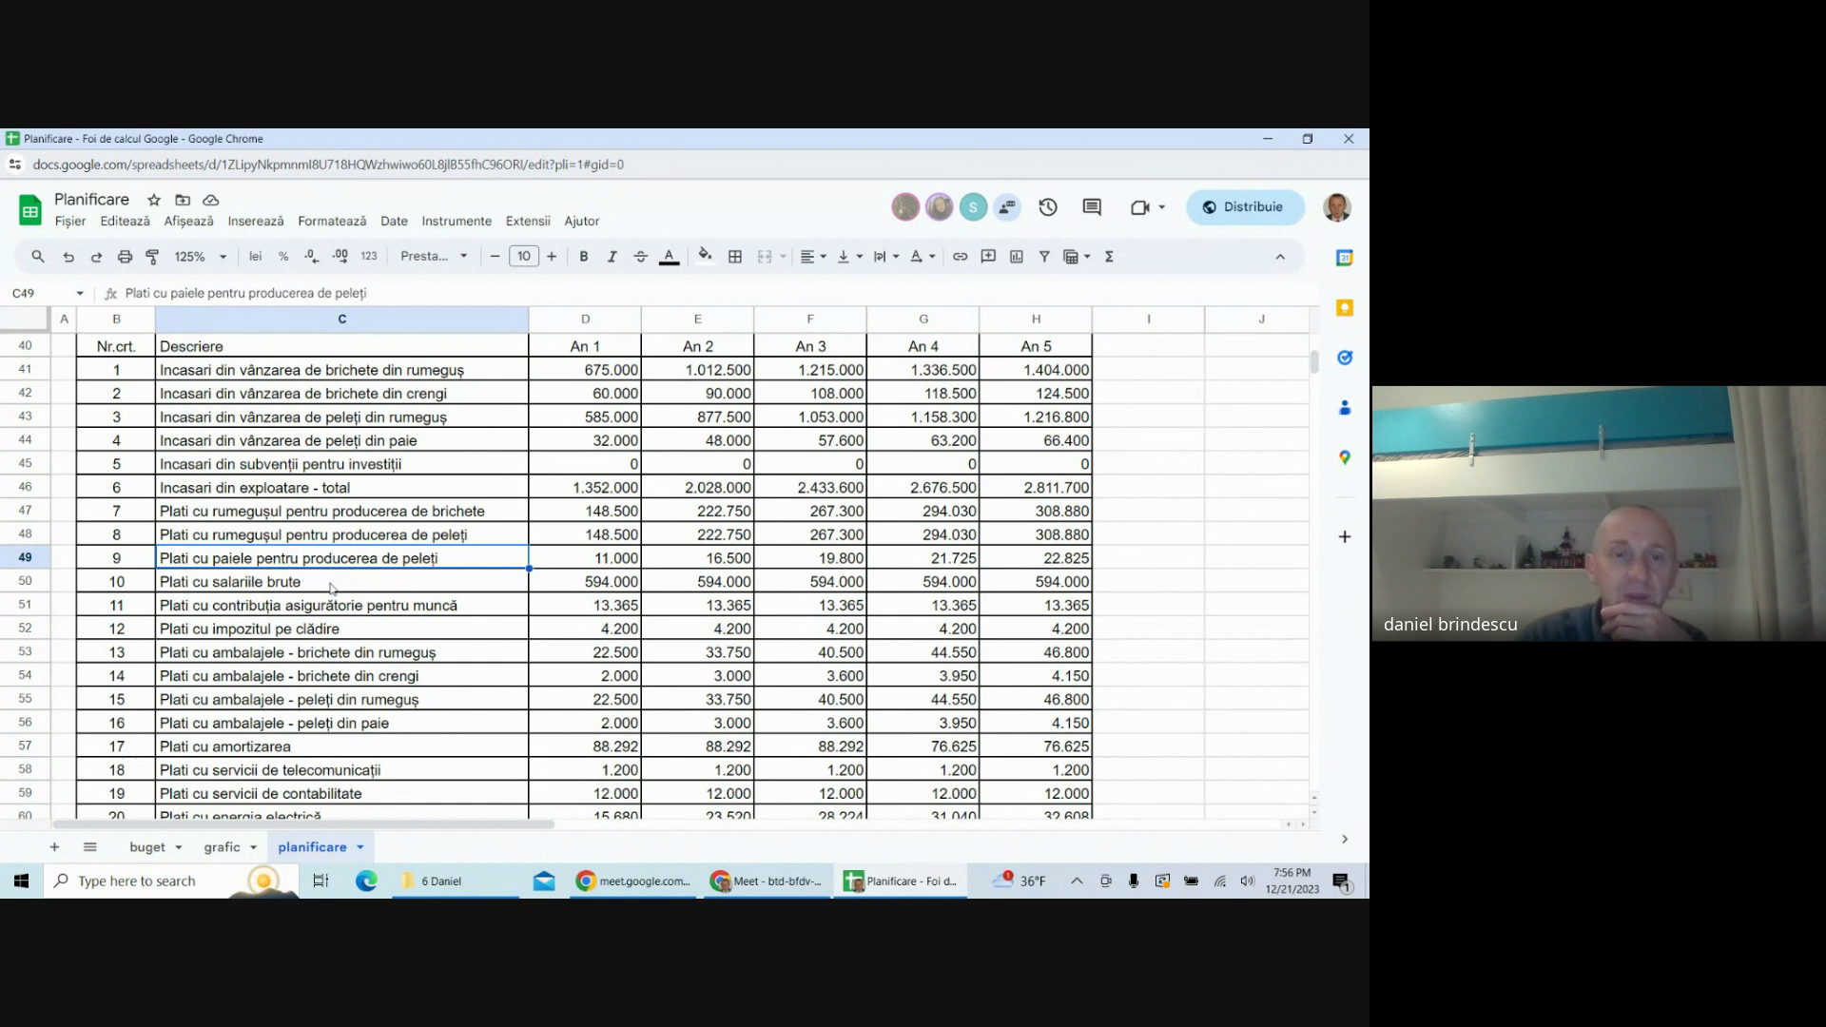
click(330, 589)
scroll(330, 589, down, 1)
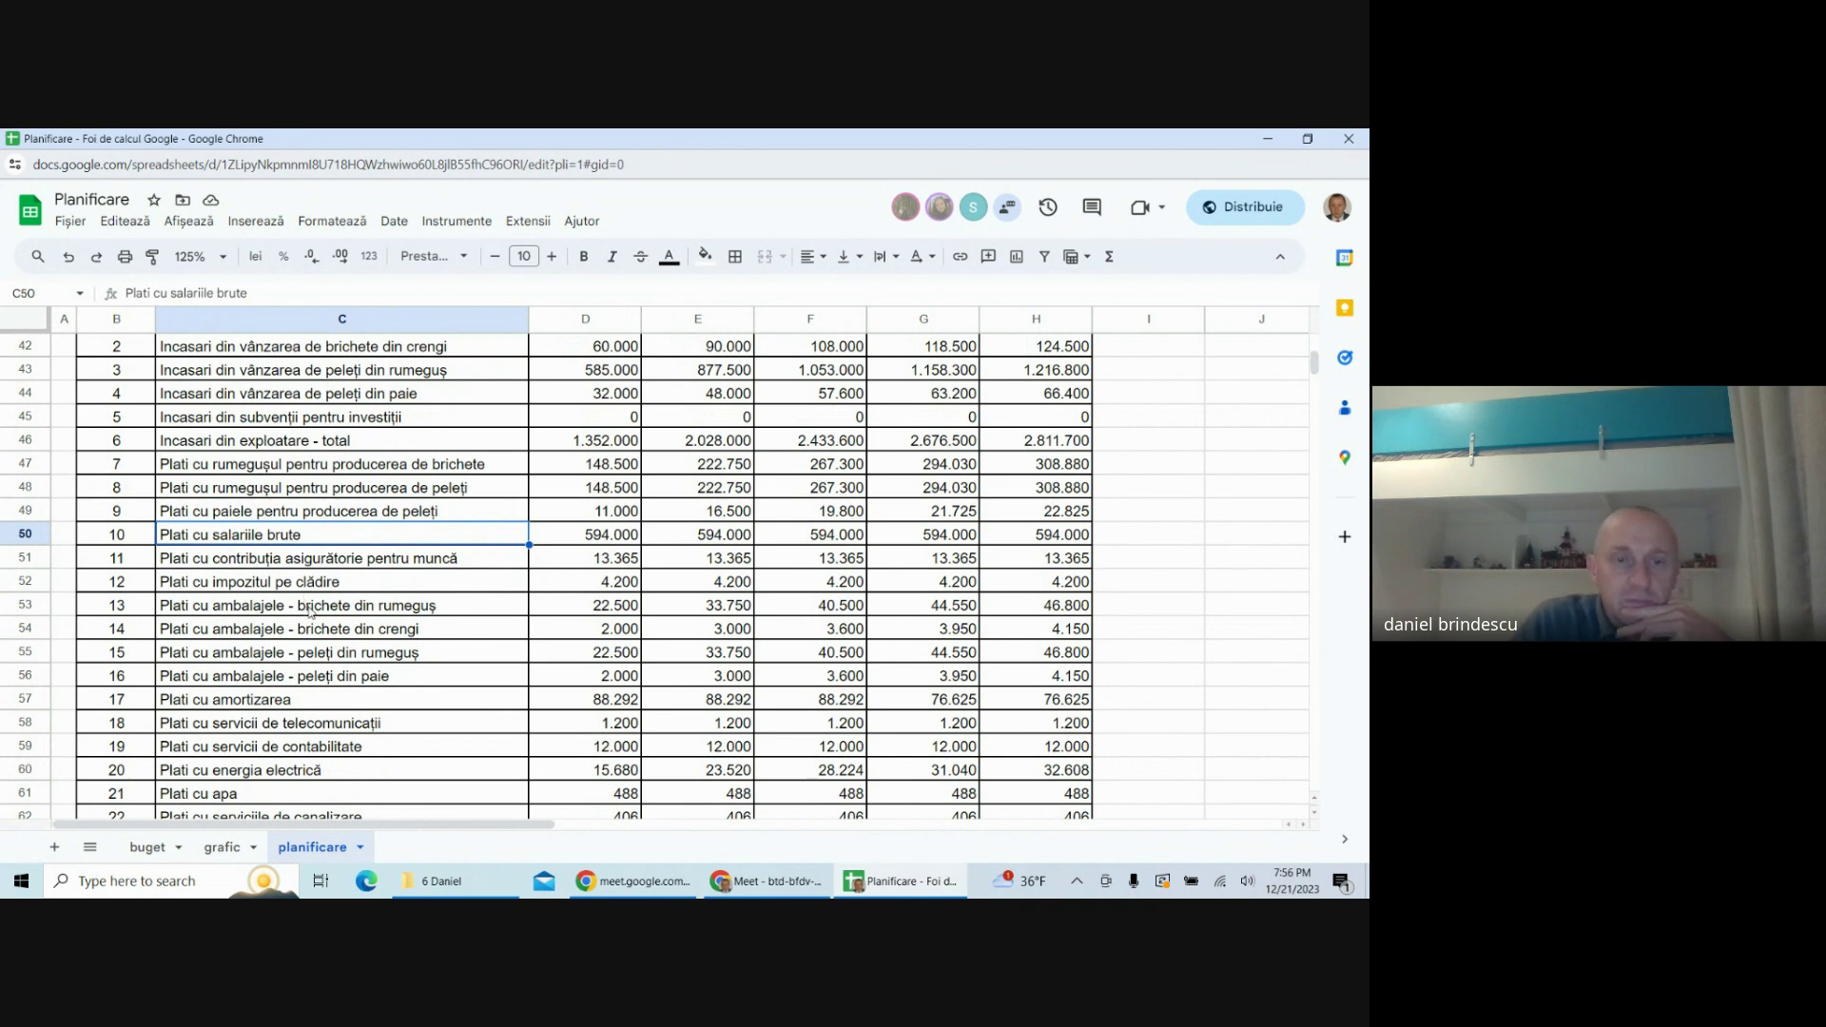
- Replace the Plati cu amortizarea formulas in D57:H57 with 0 for all five years
click(278, 705)
scroll(279, 704, down, 2)
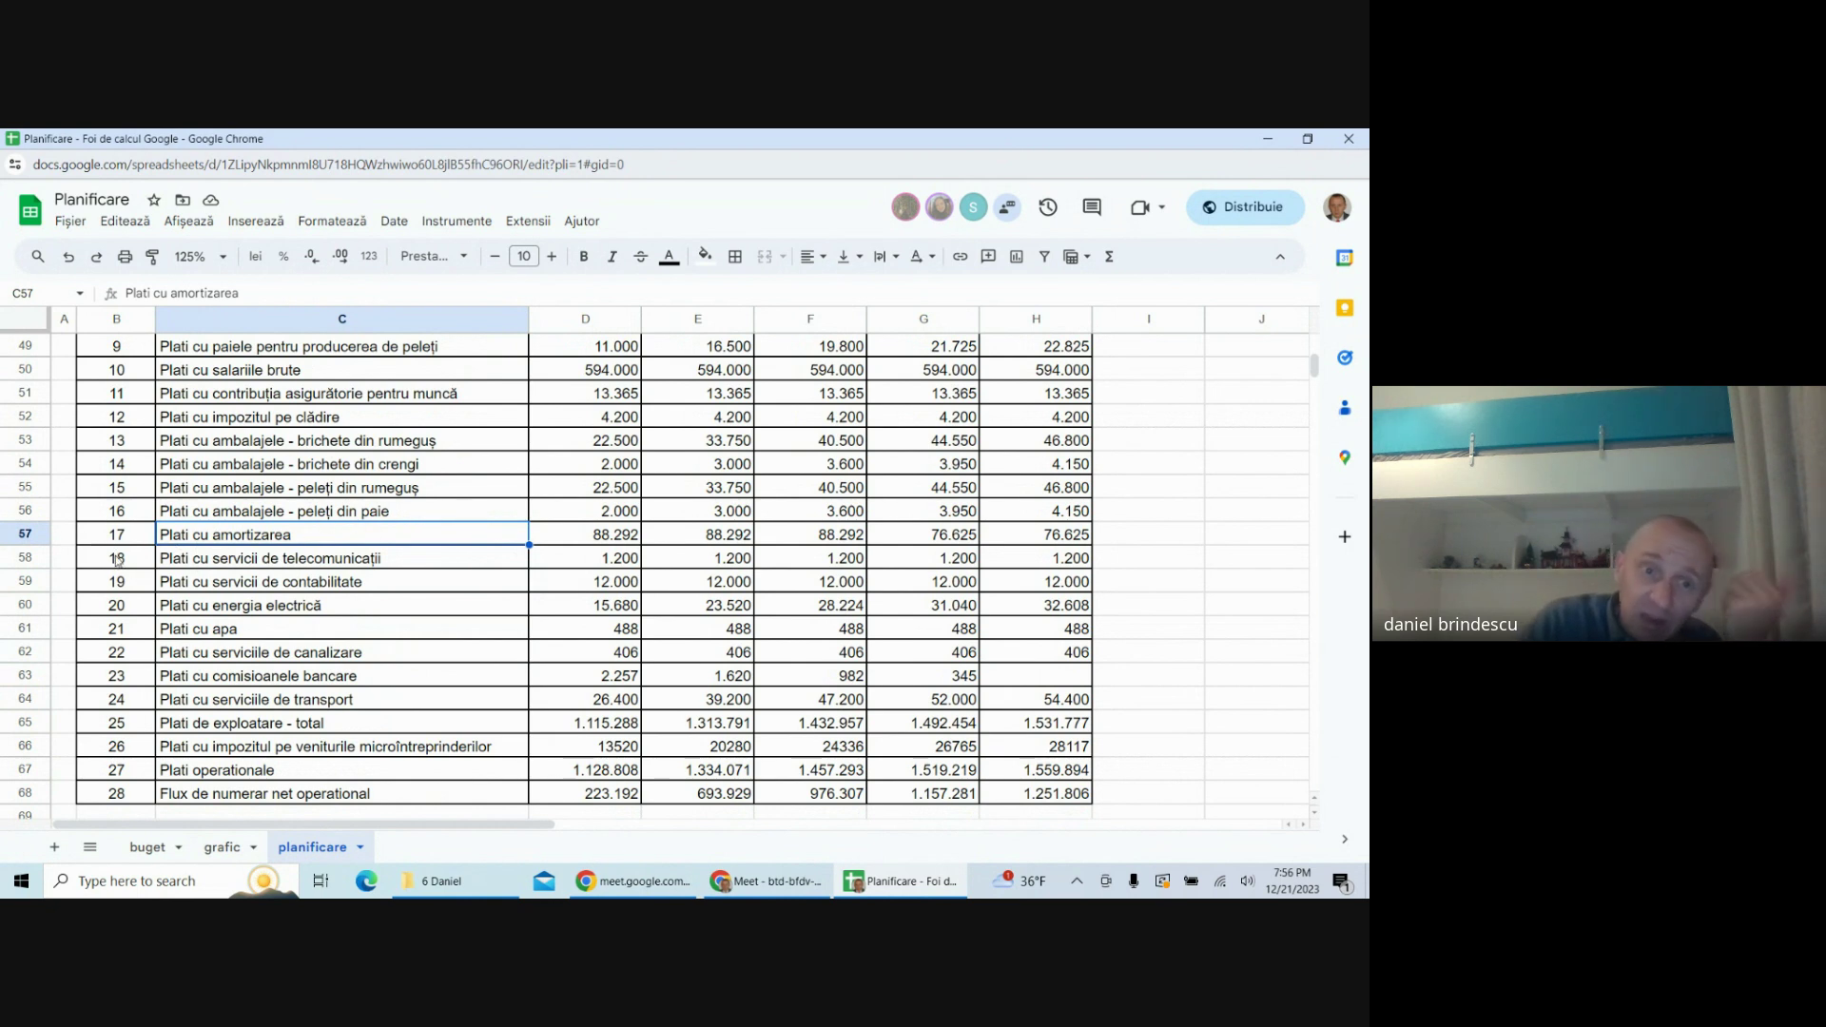
click(26, 536)
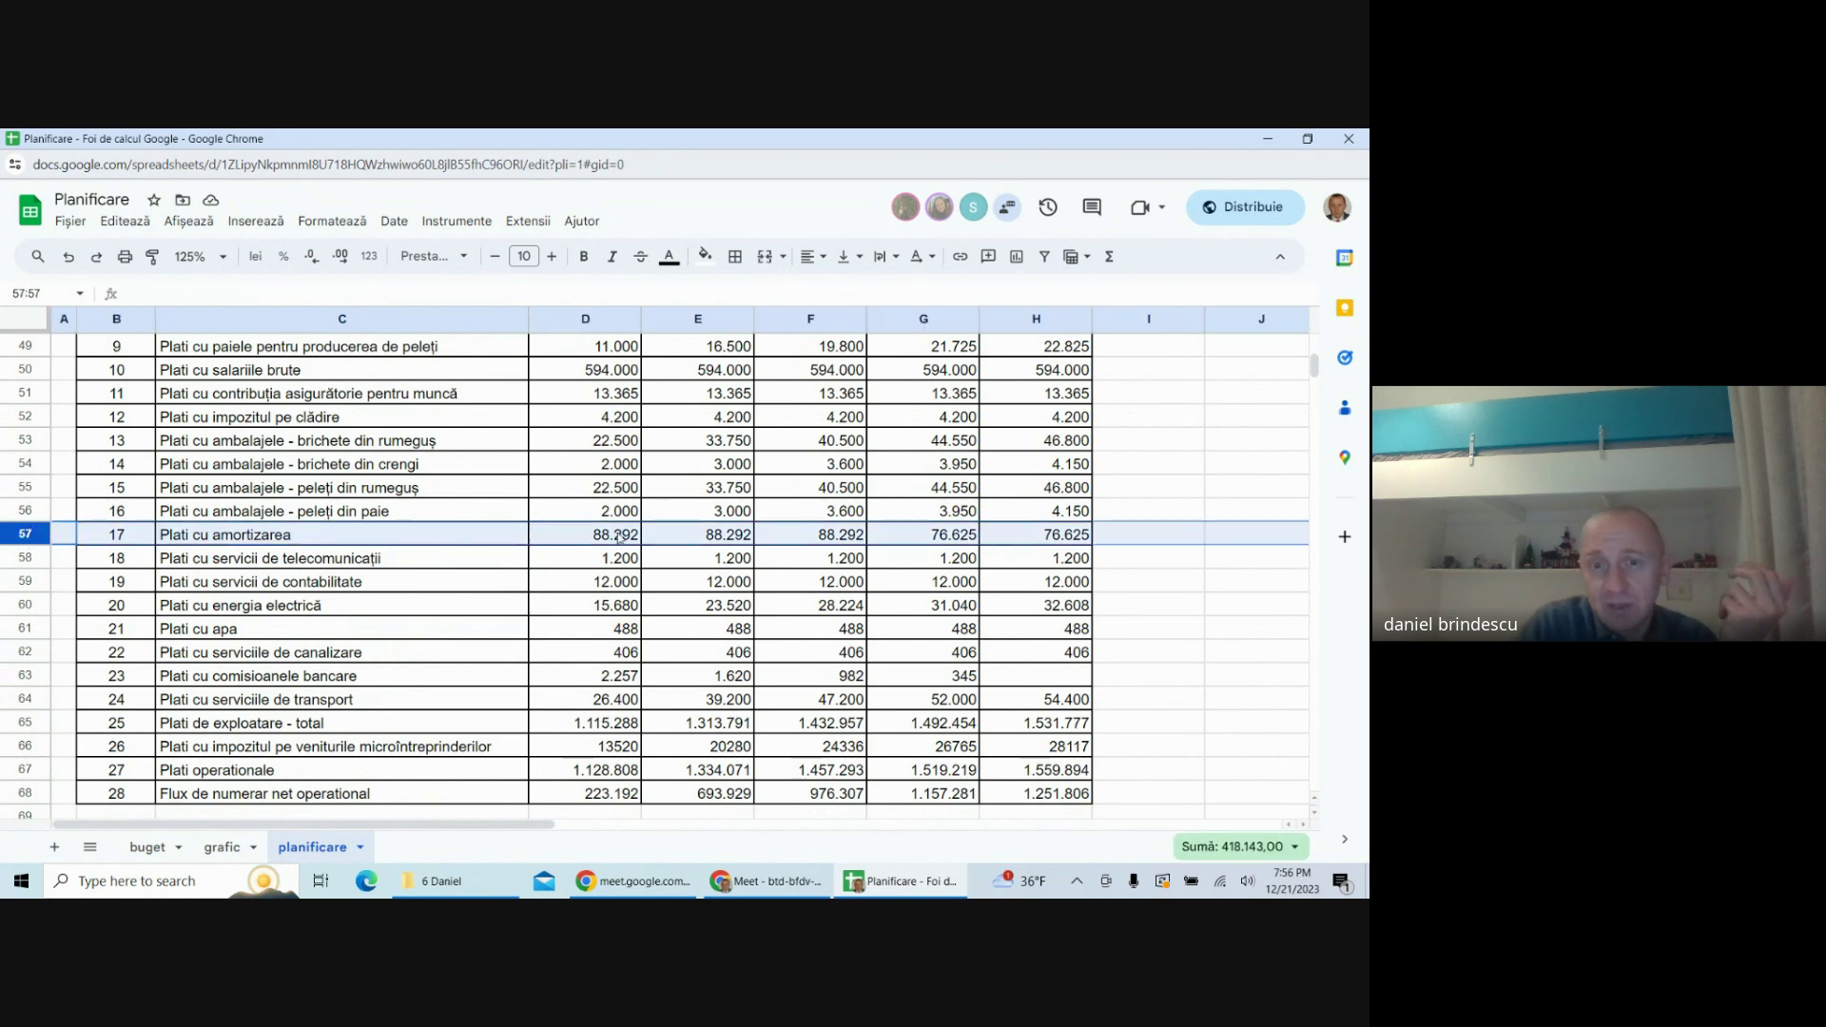
drag(619, 538, 992, 542)
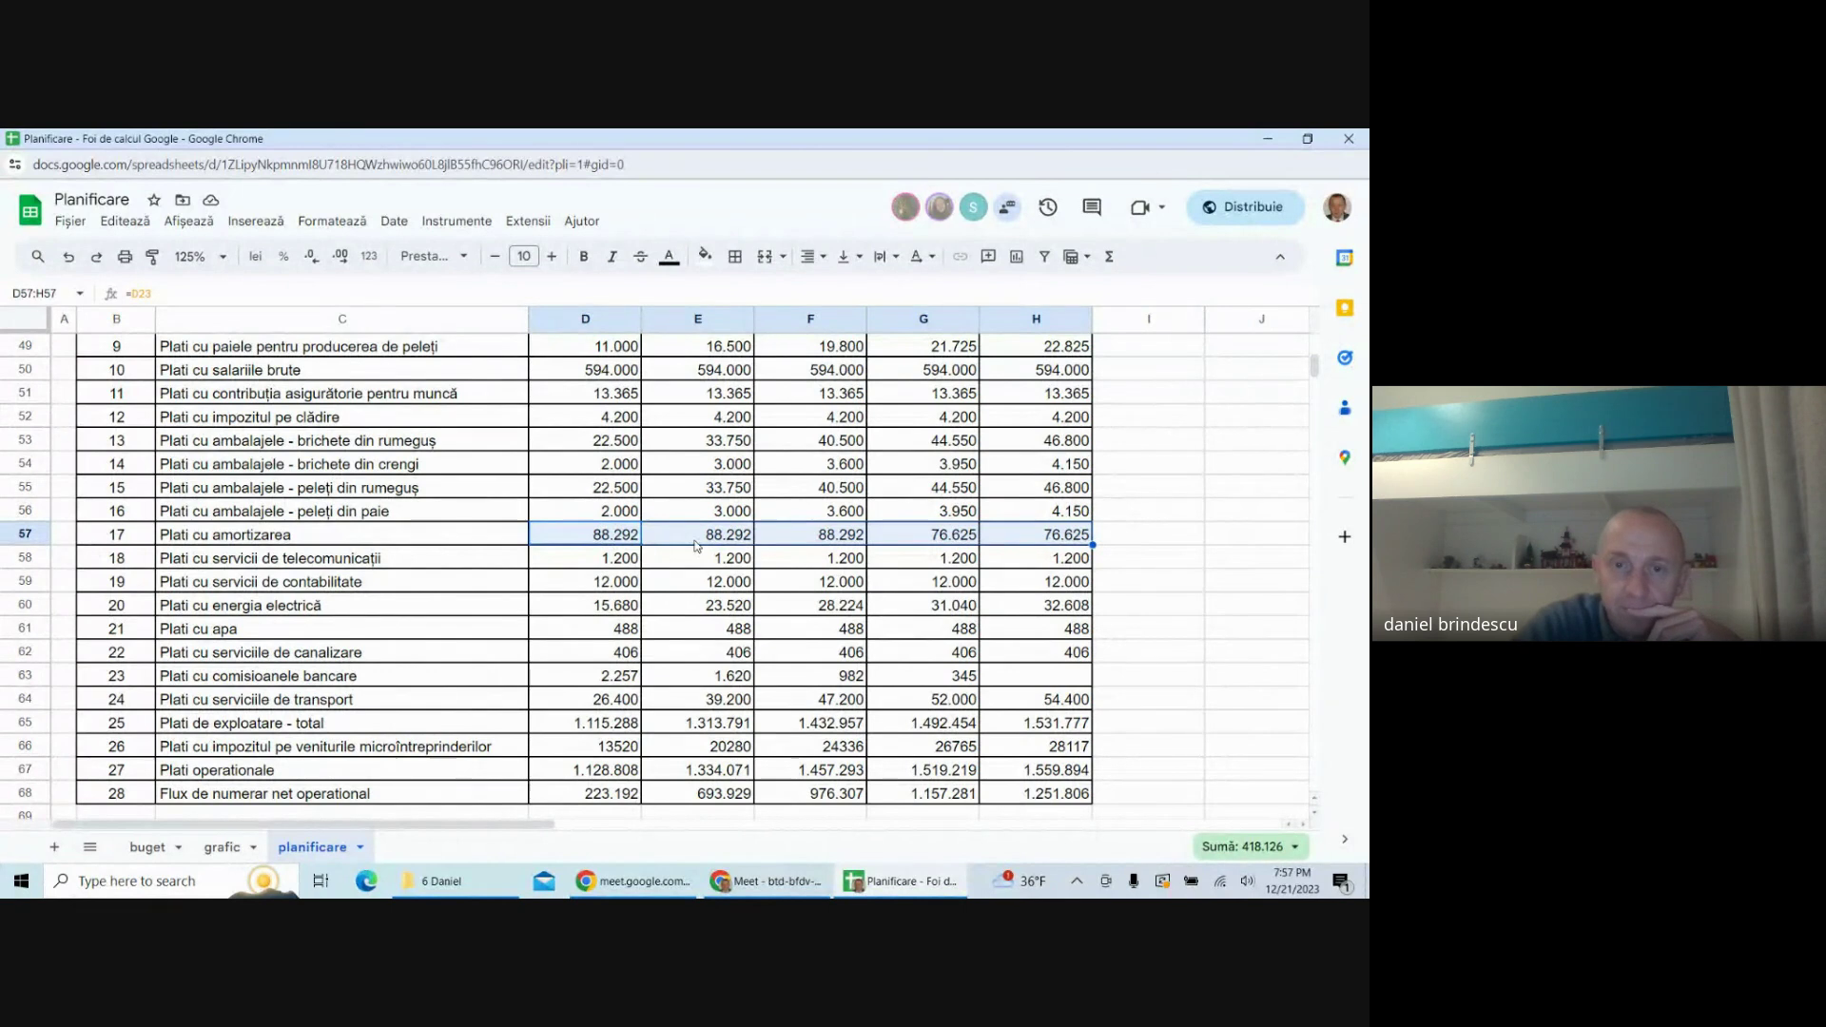
key(Delete)
click(610, 540)
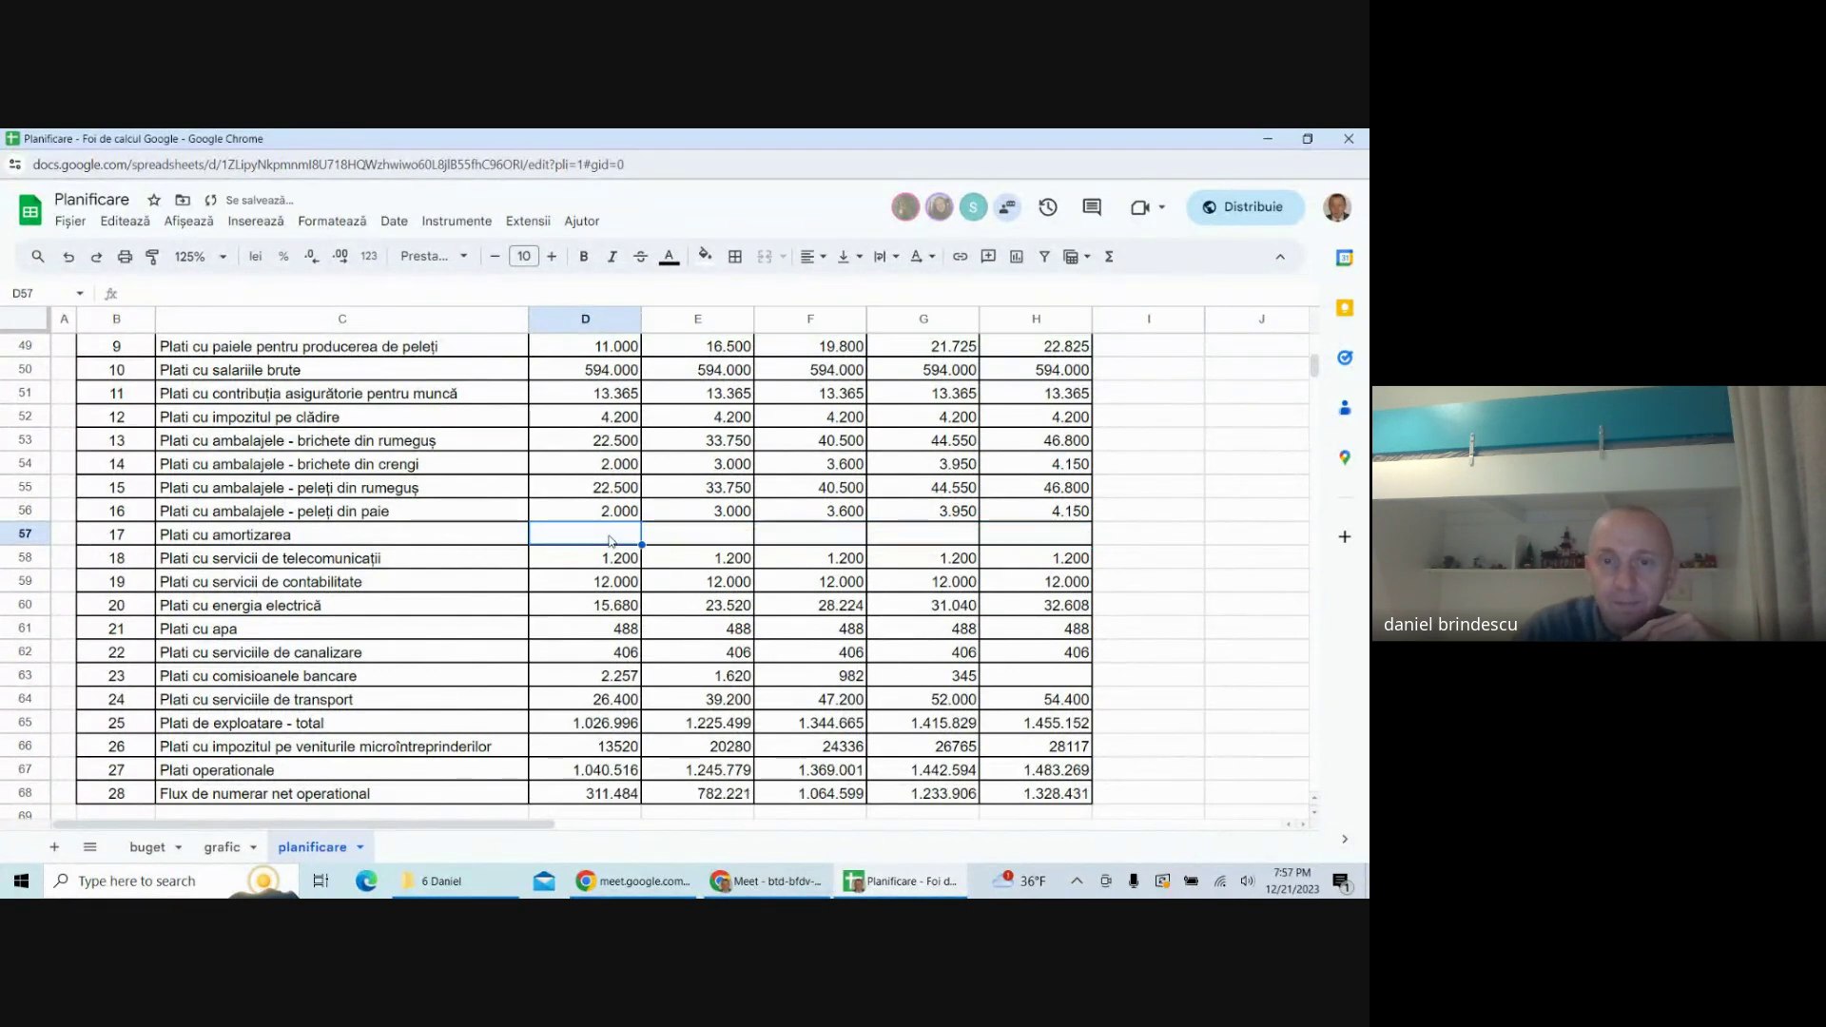
text(0)
key(Return)
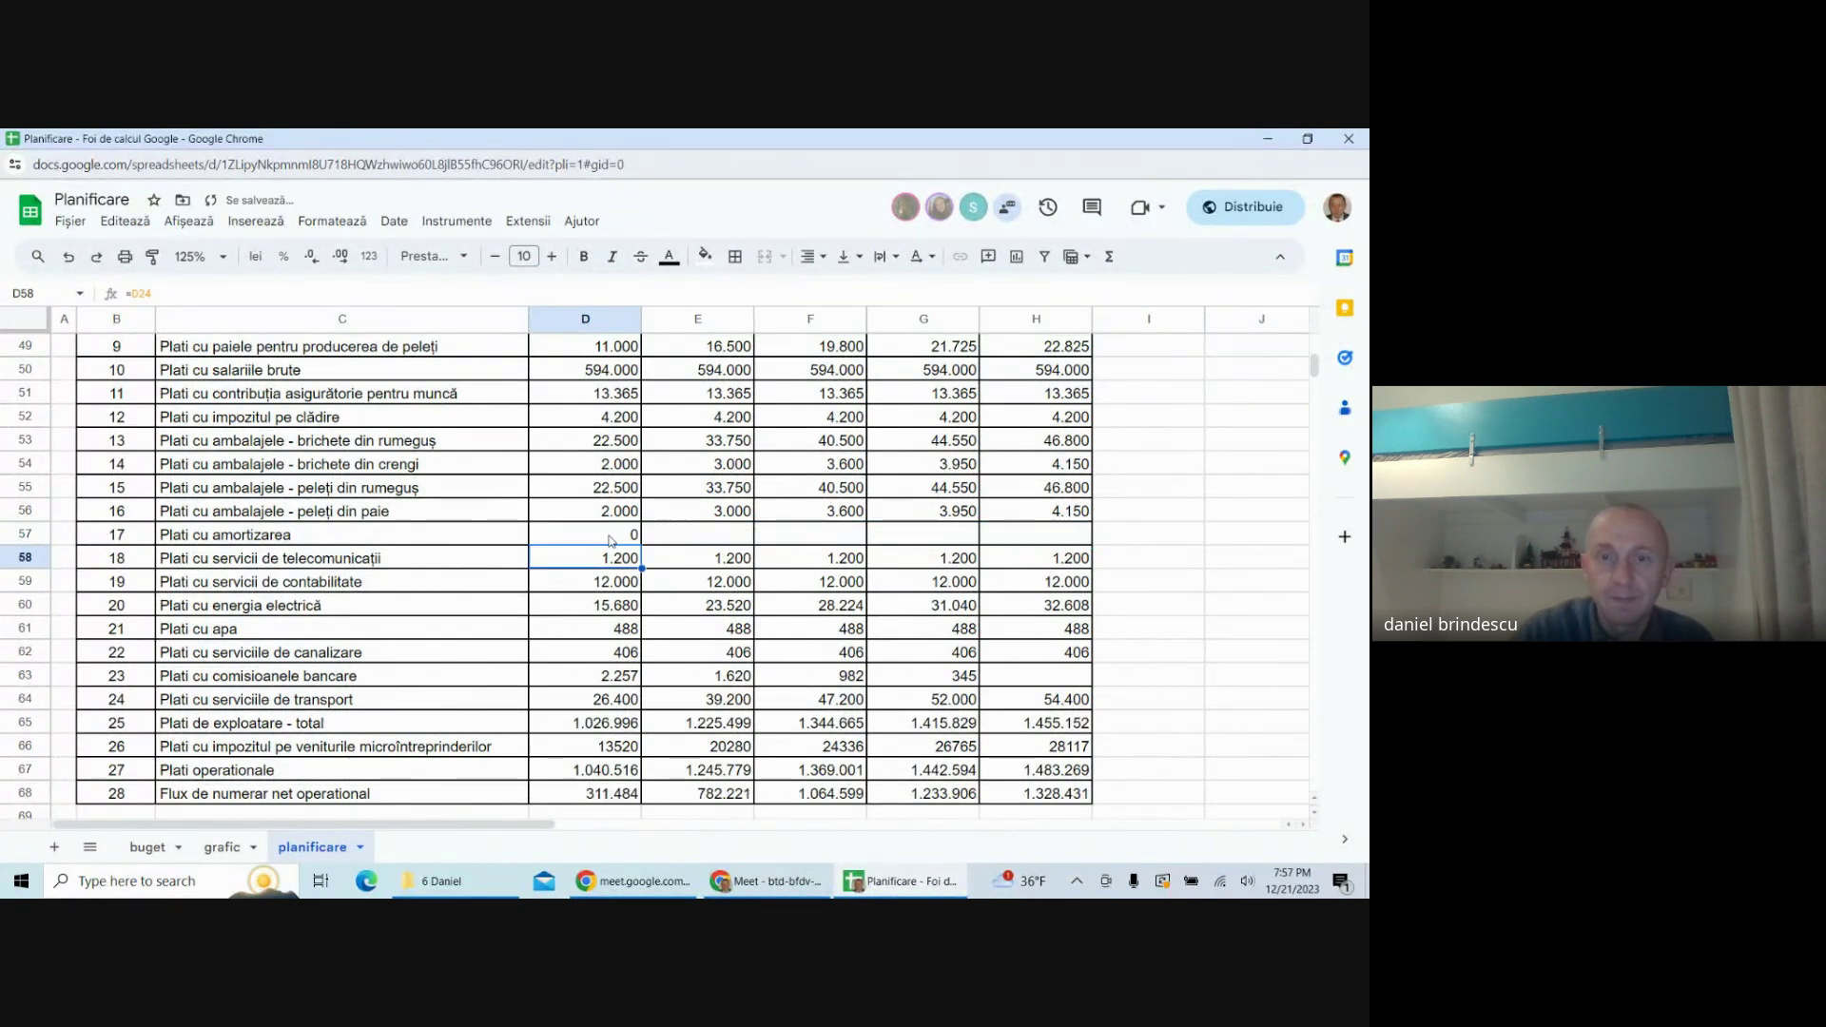
key(Up)
drag(643, 543, 1032, 547)
click(252, 532)
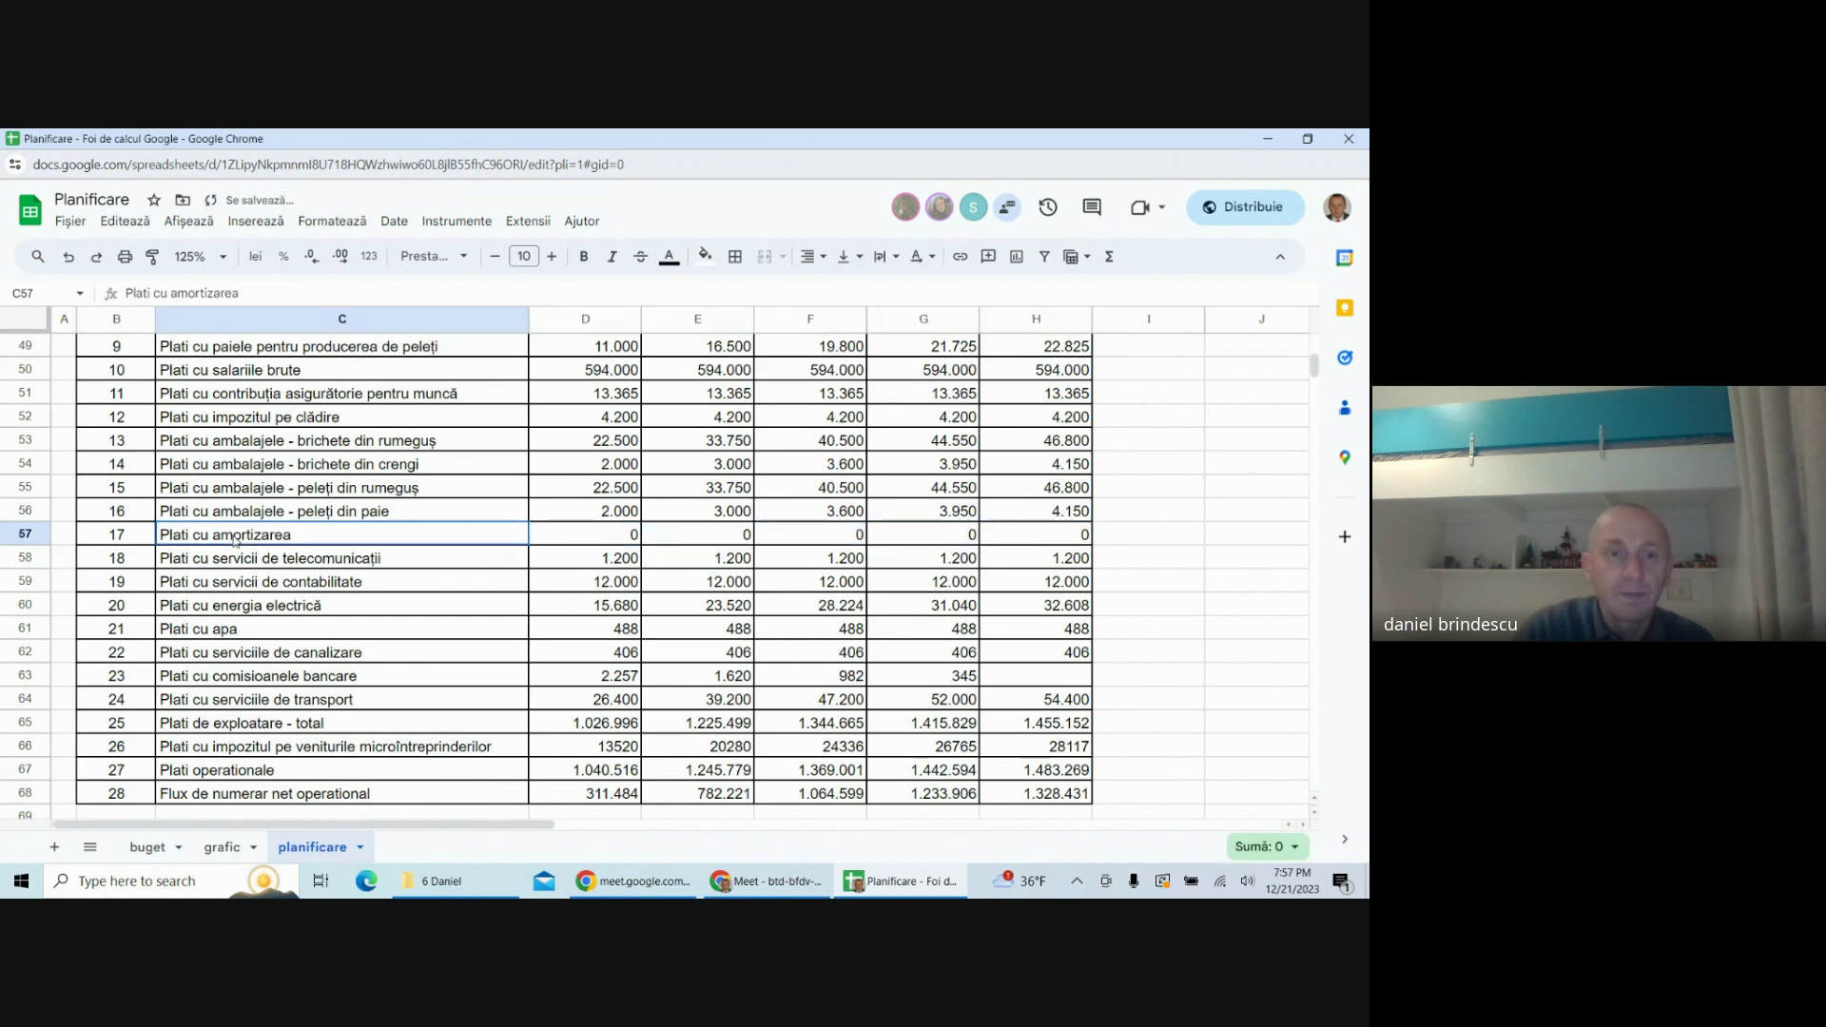
- Colour the Incasari din subvenții pentru investiții and Plati cu amortizarea labels red in the cash-flow table
scroll(406, 540, up, 4)
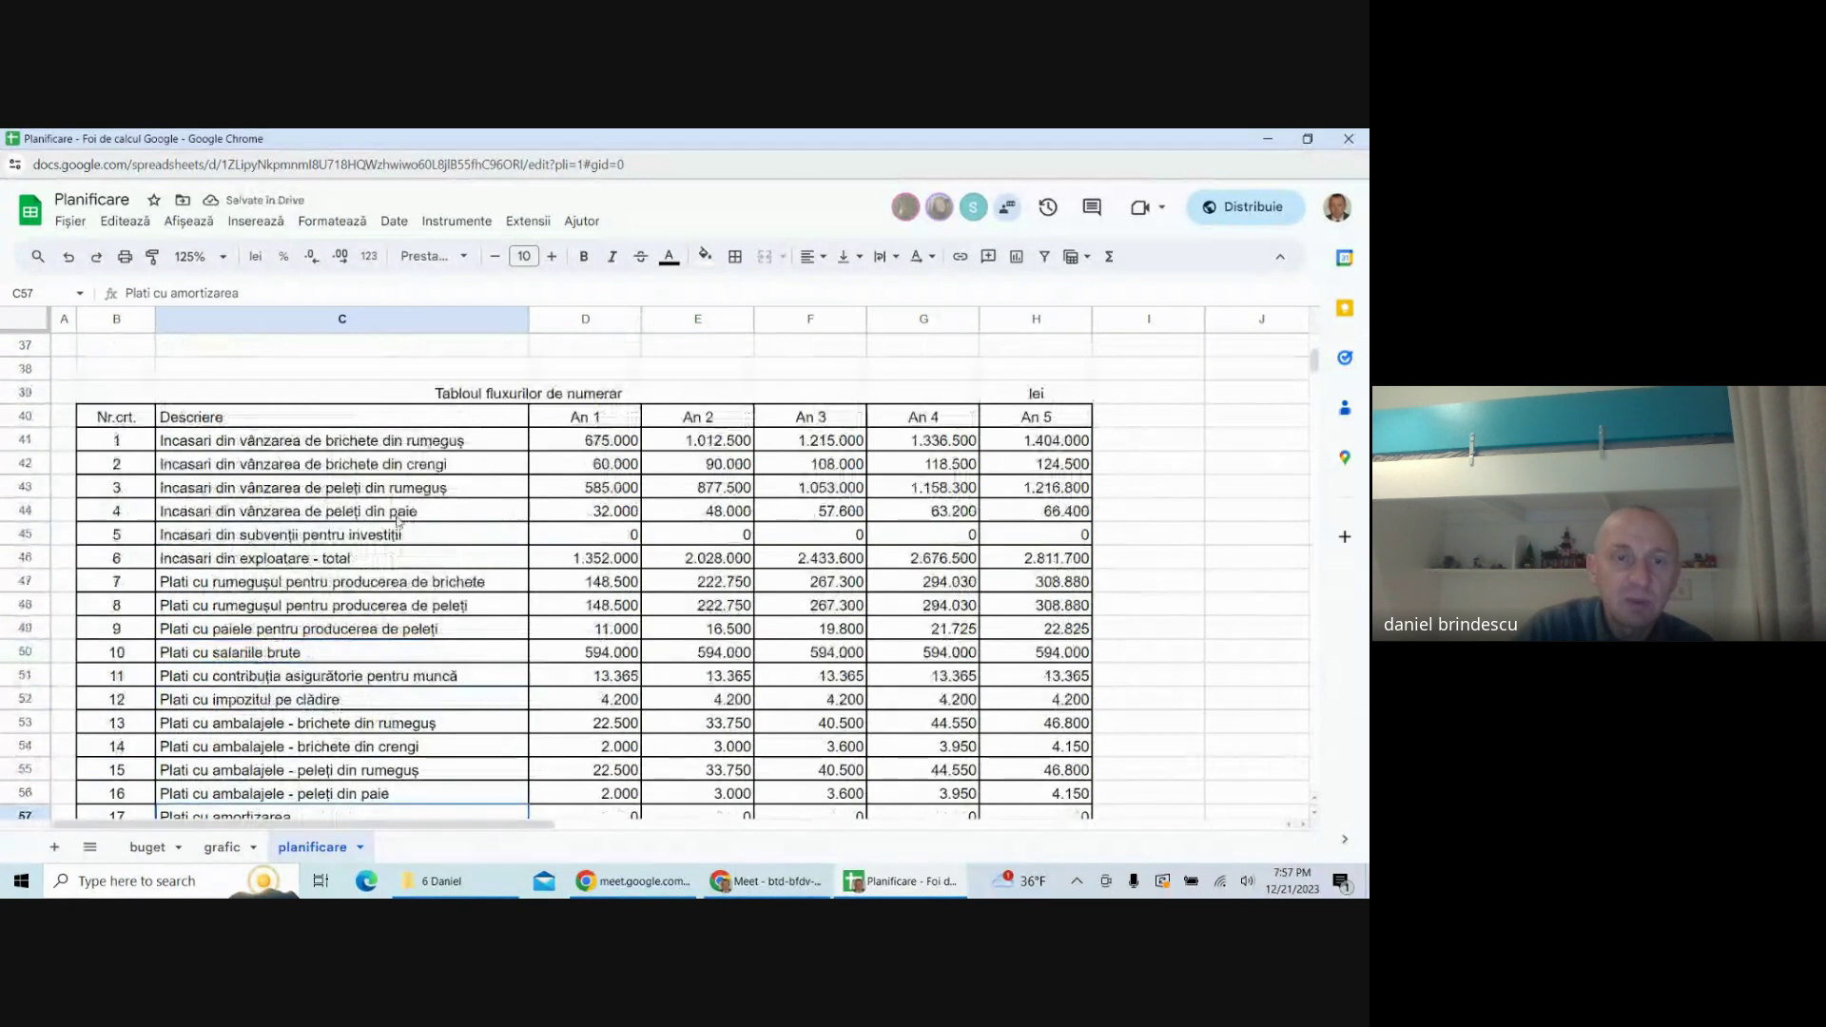
click(405, 537)
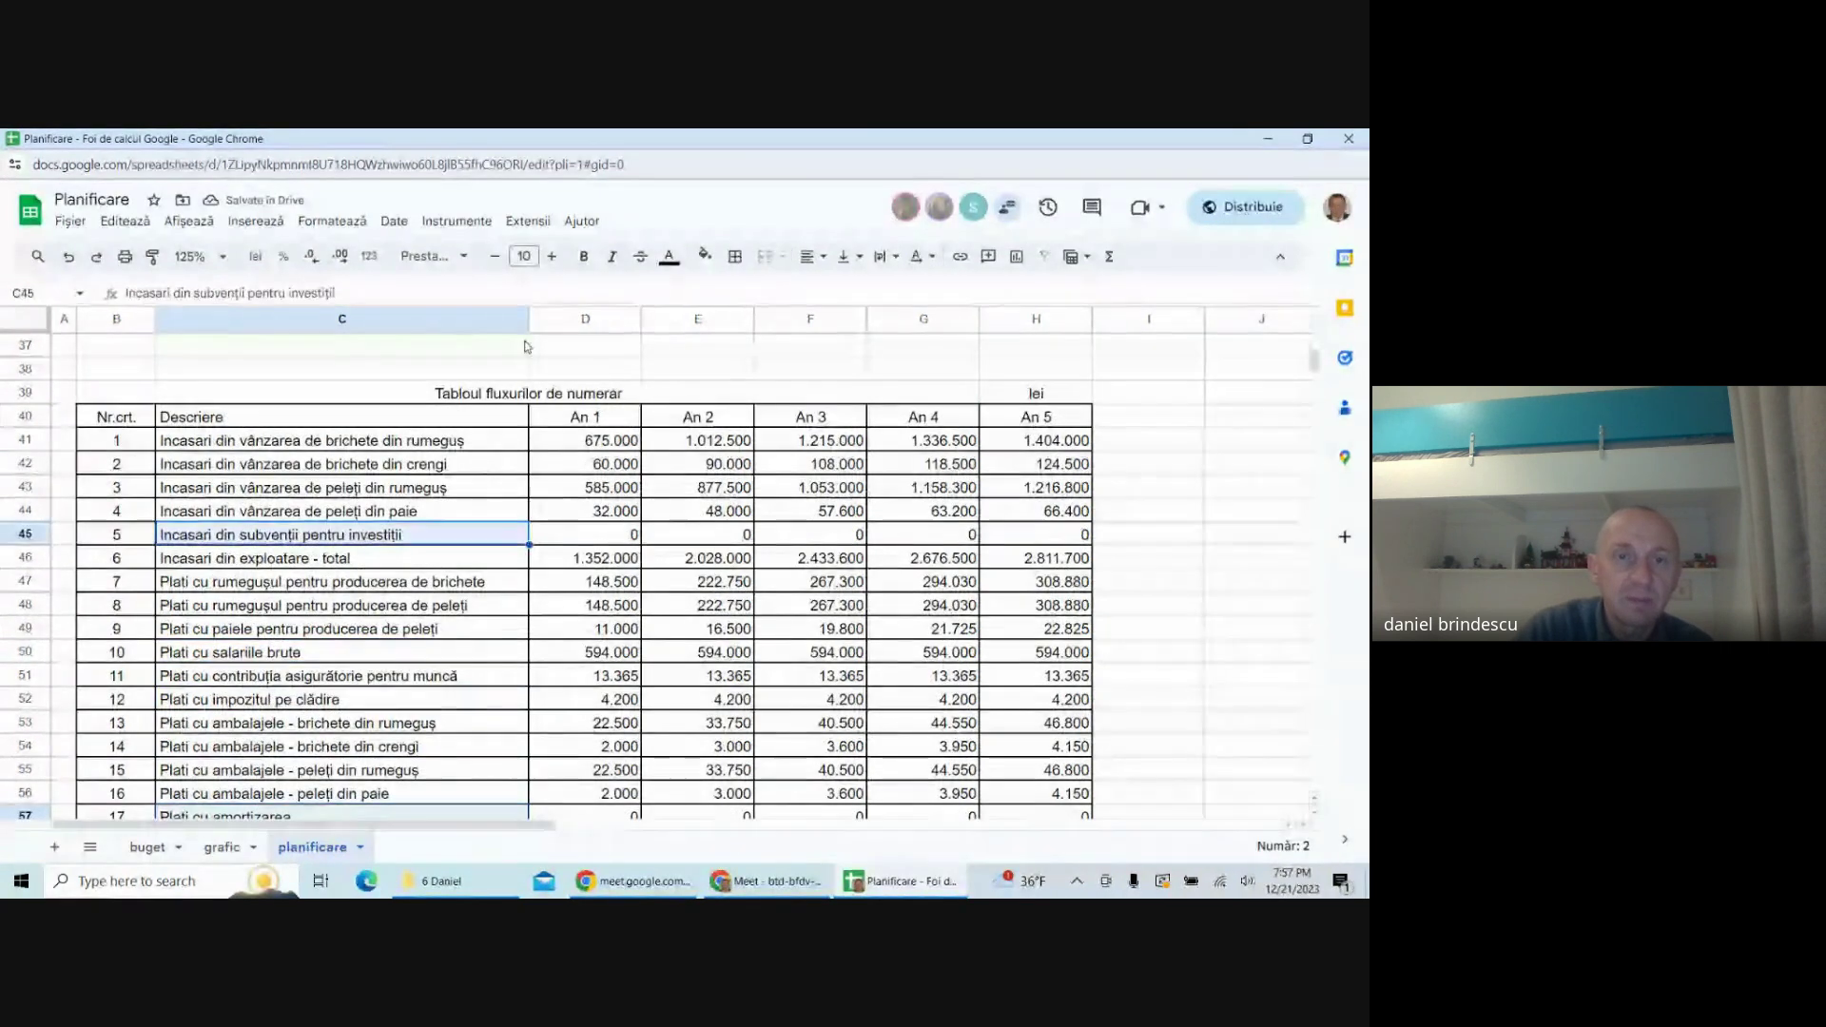
click(669, 256)
click(694, 339)
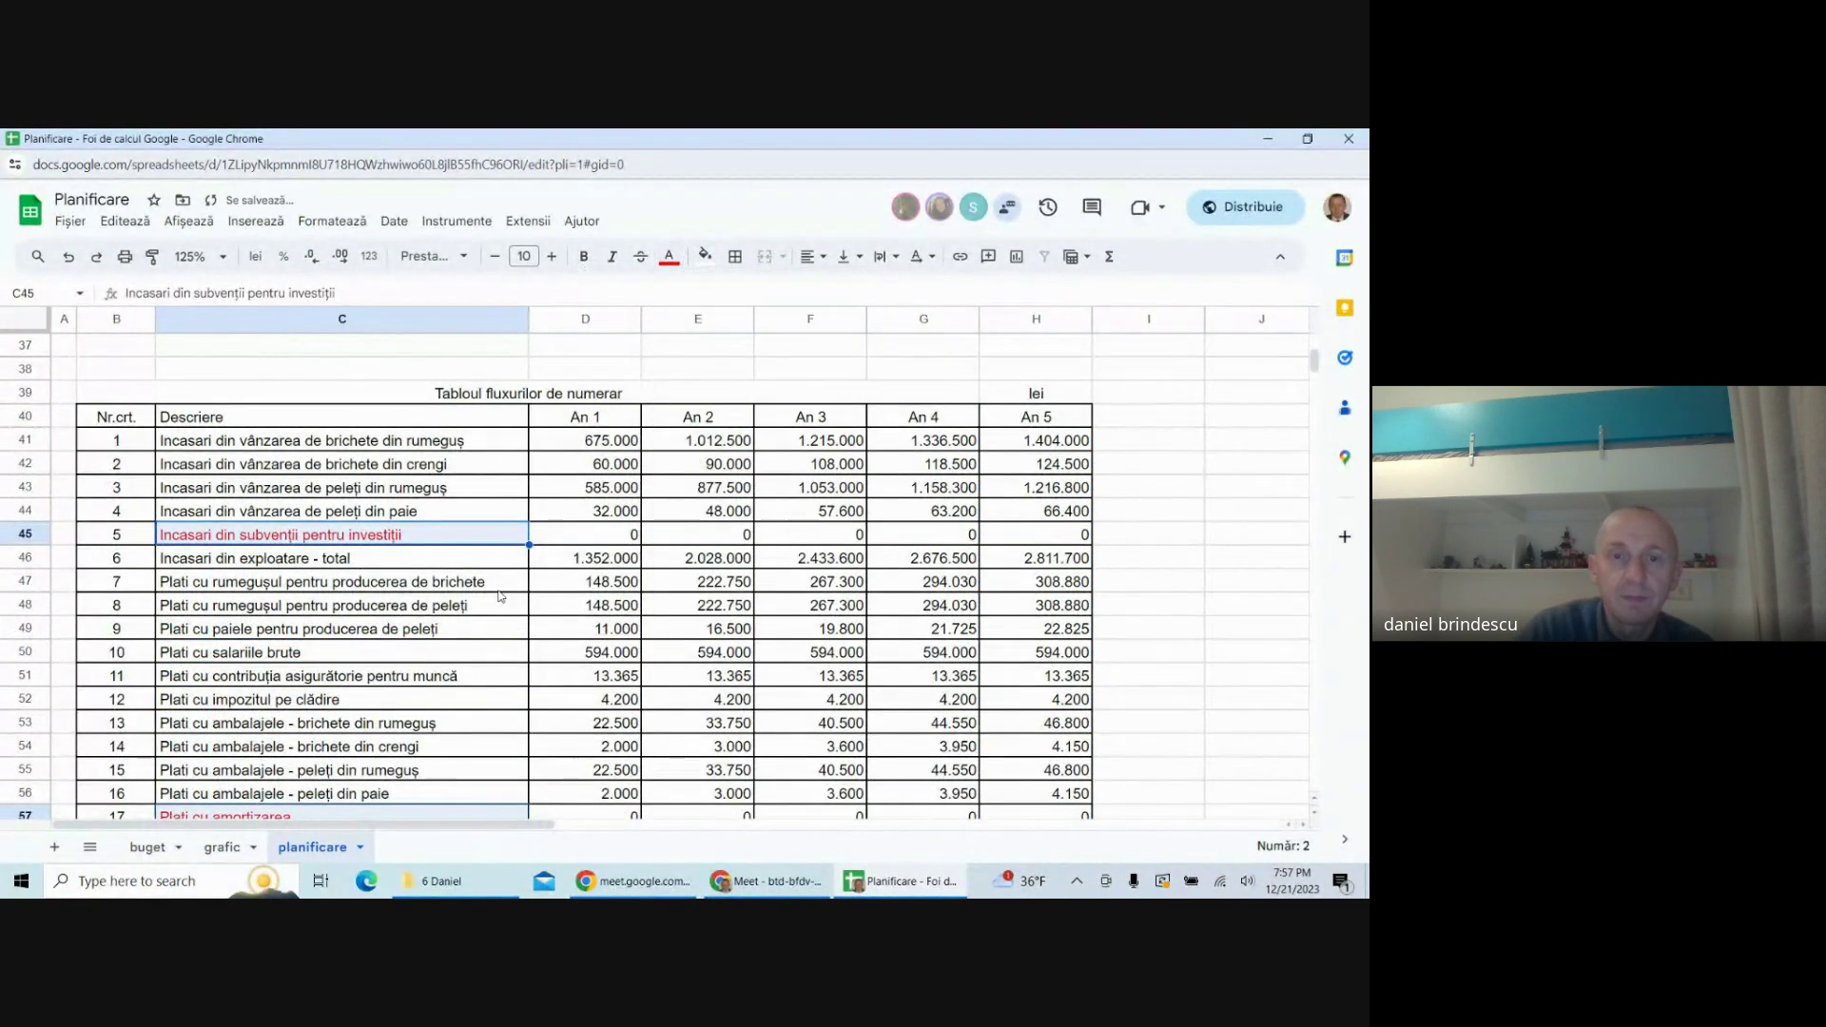
click(455, 654)
- Delete the entire Incasari din subvenții pentru investiții and Plati cu amortizarea rows from the cash-flow table
scroll(457, 606, down, 2)
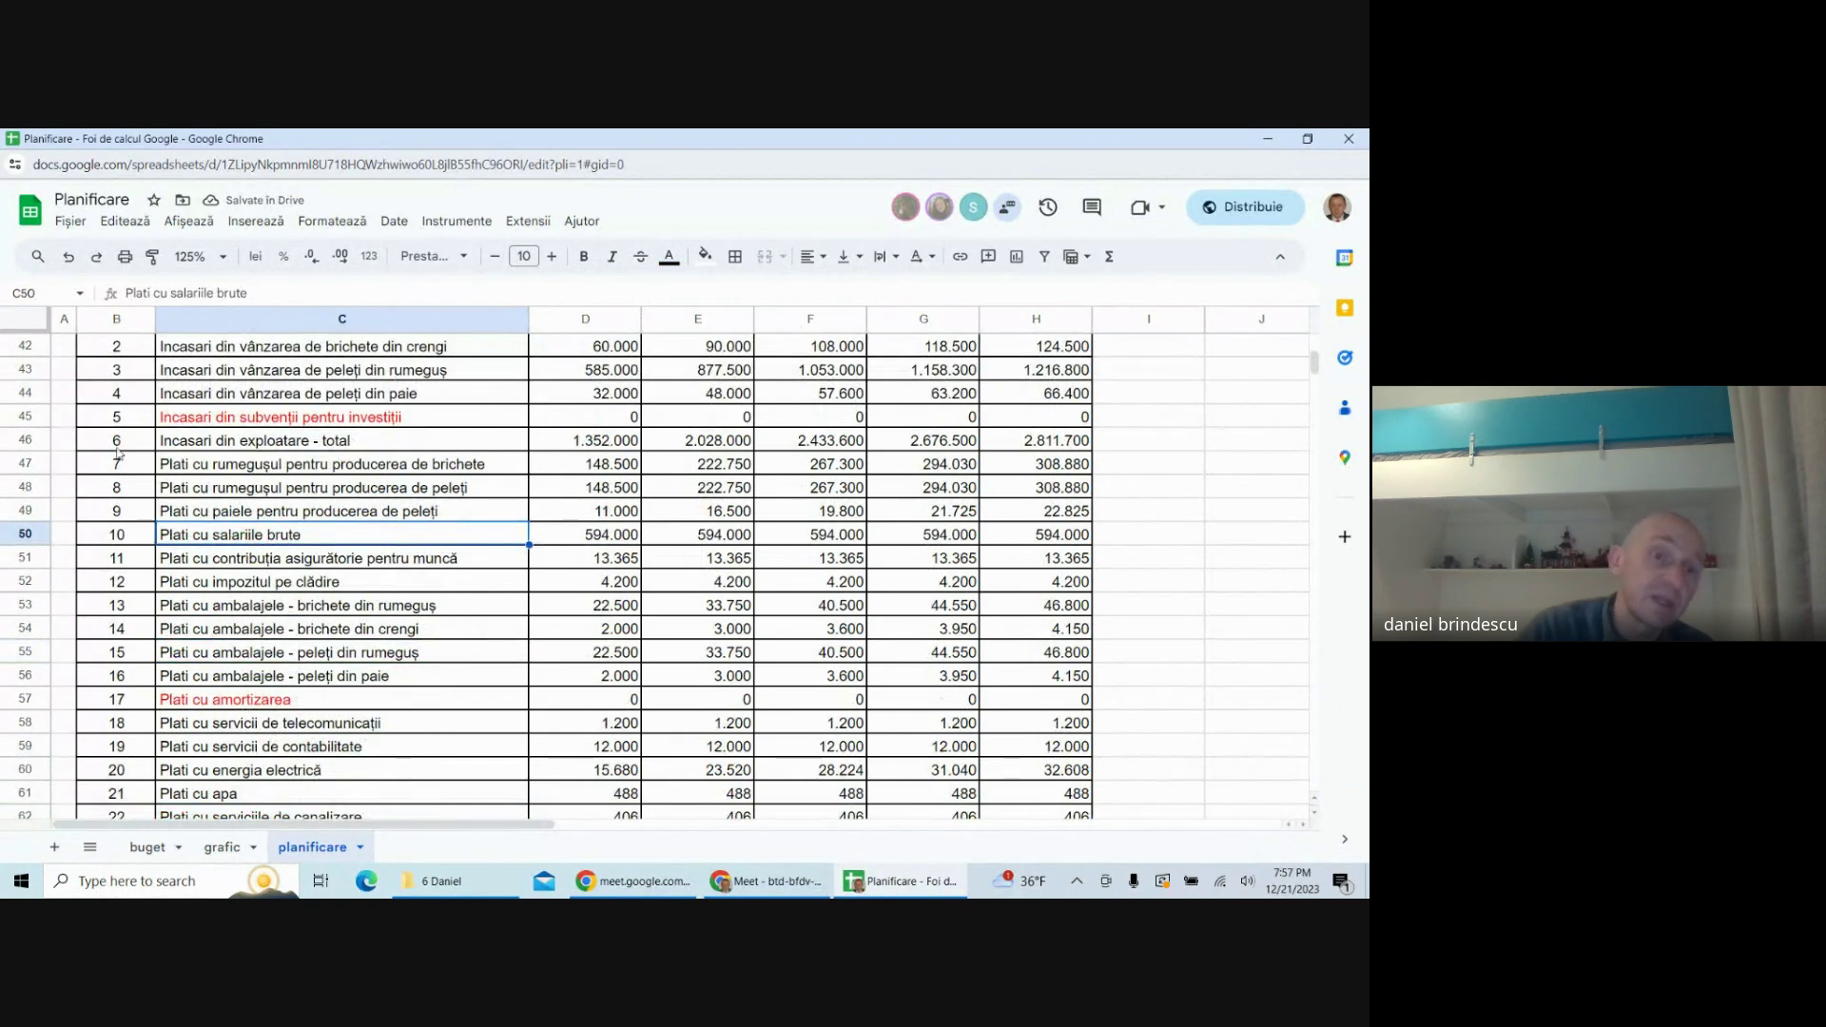
right_click(26, 416)
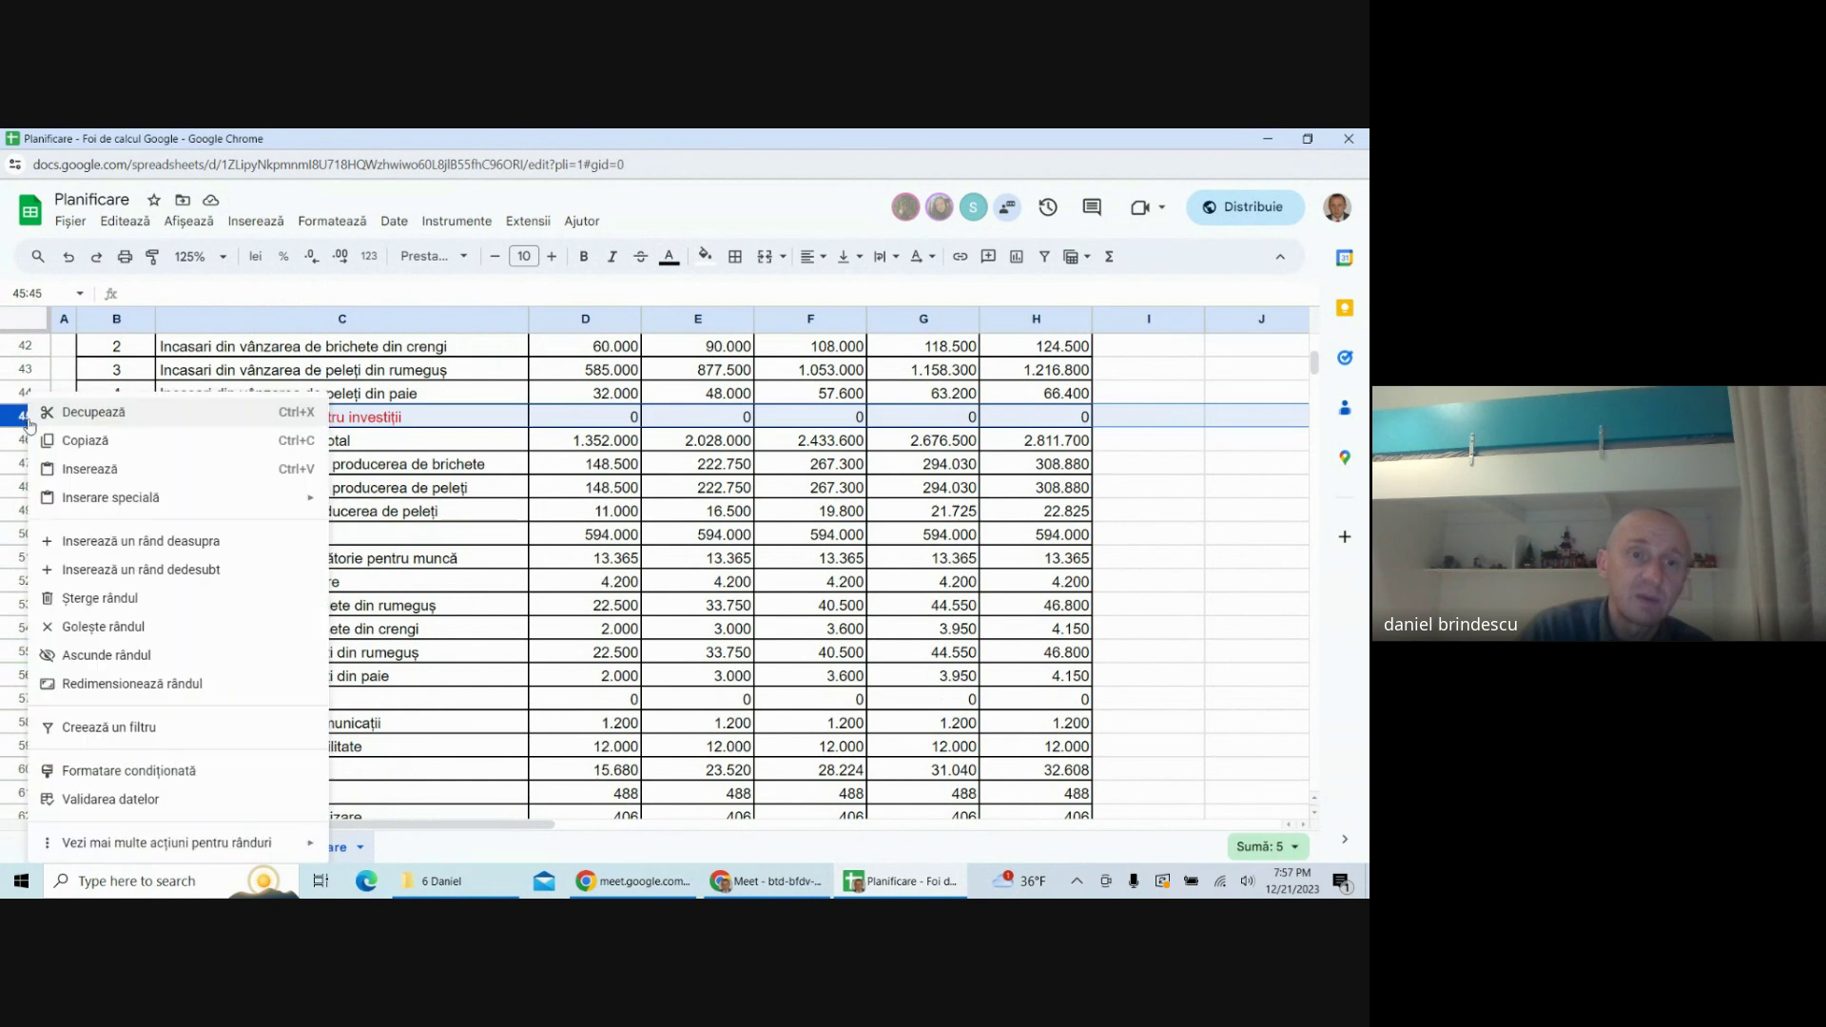
click(89, 601)
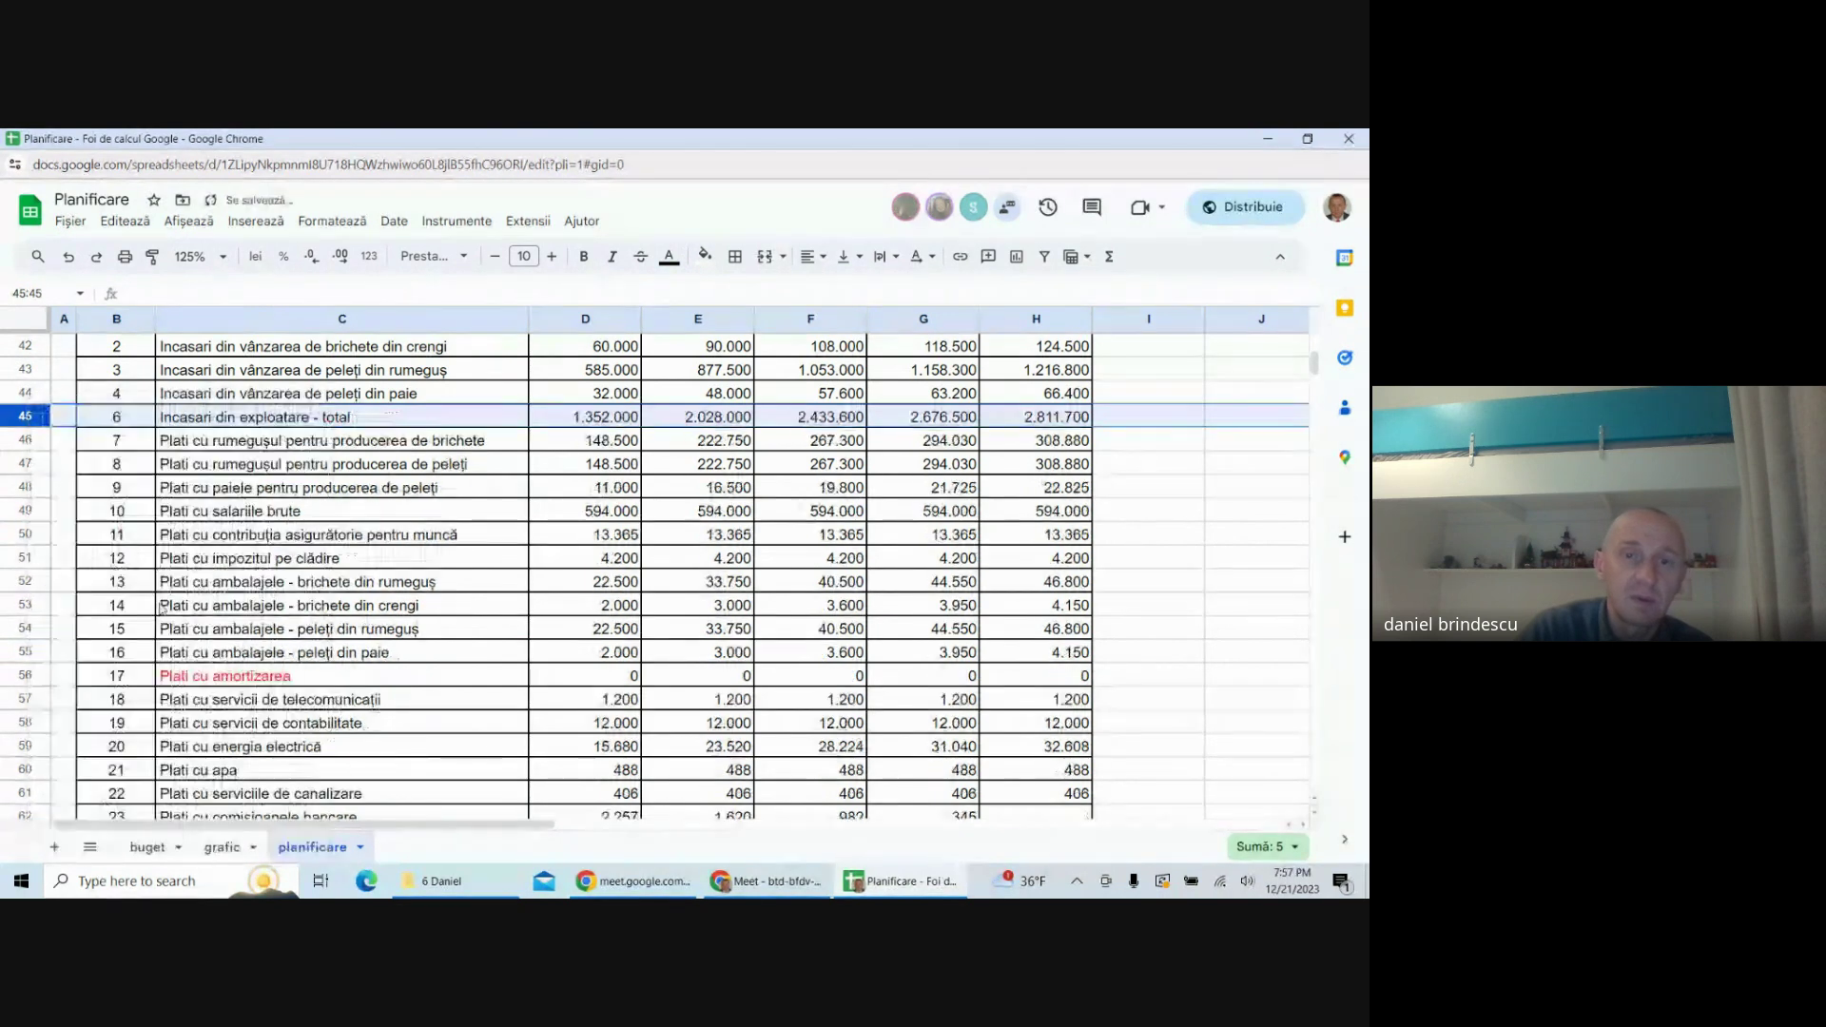
click(16, 674)
right_click(16, 675)
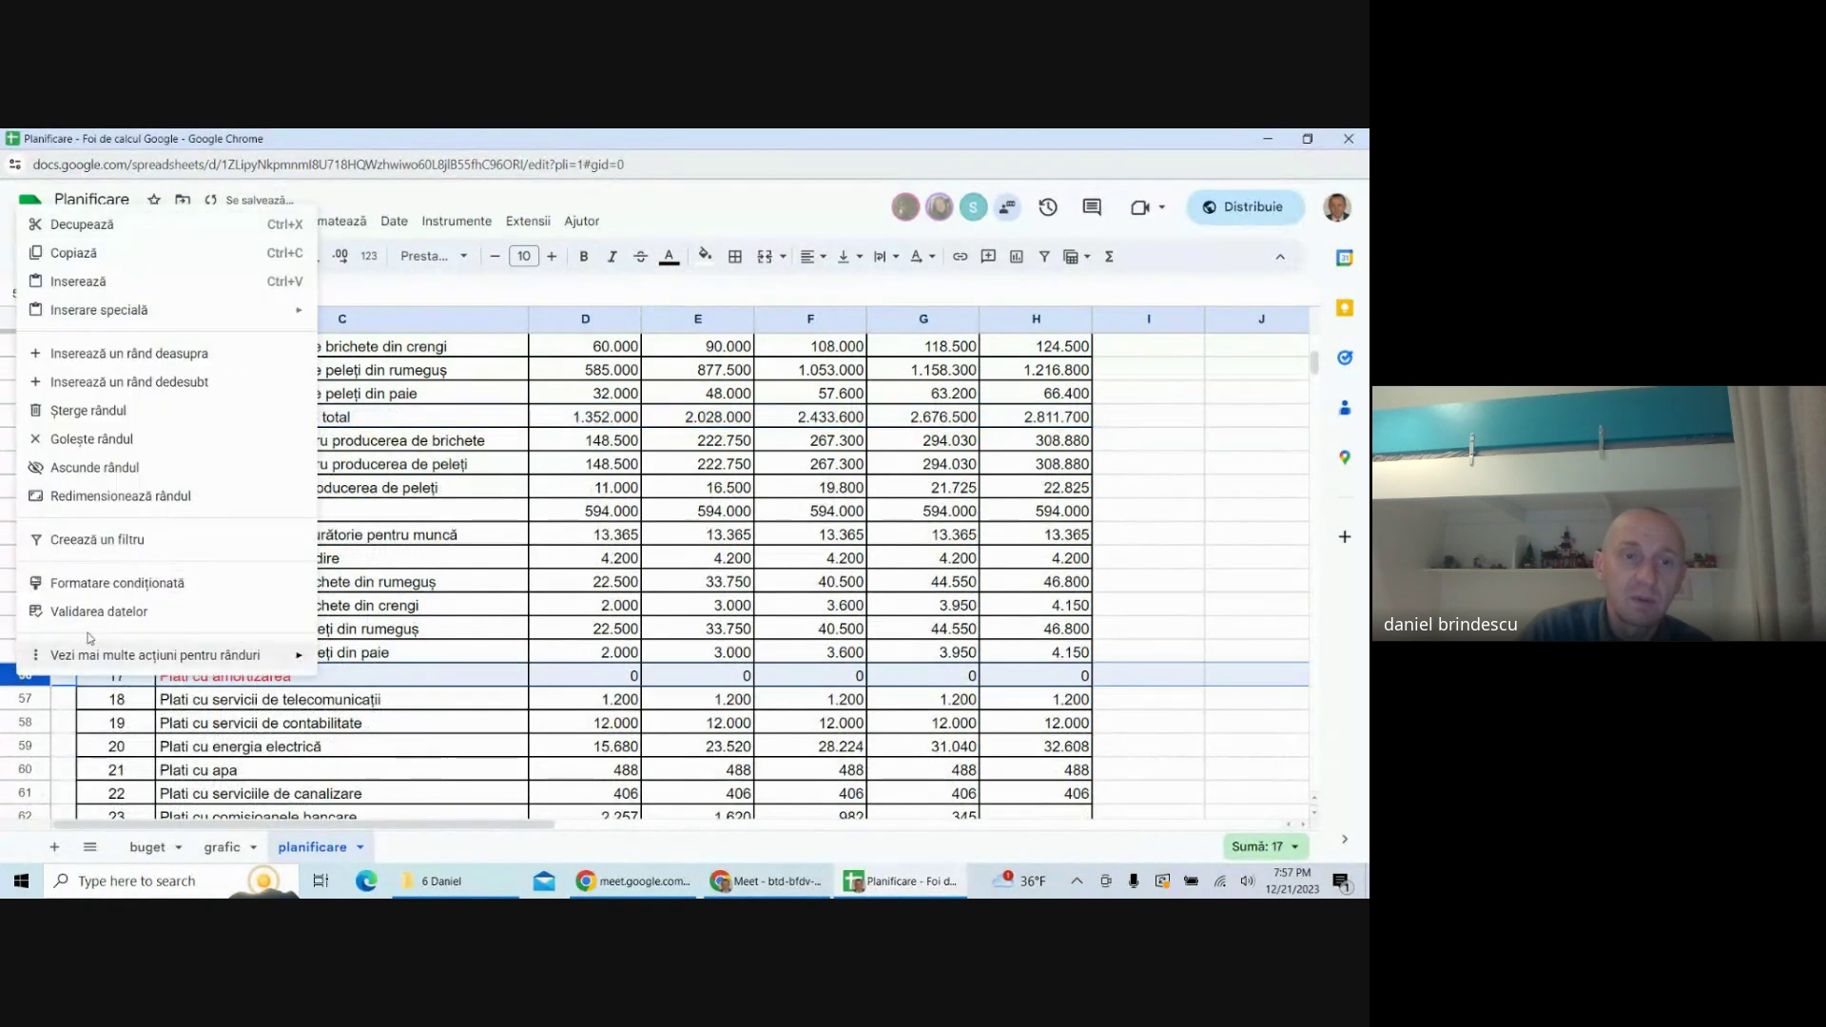
click(64, 419)
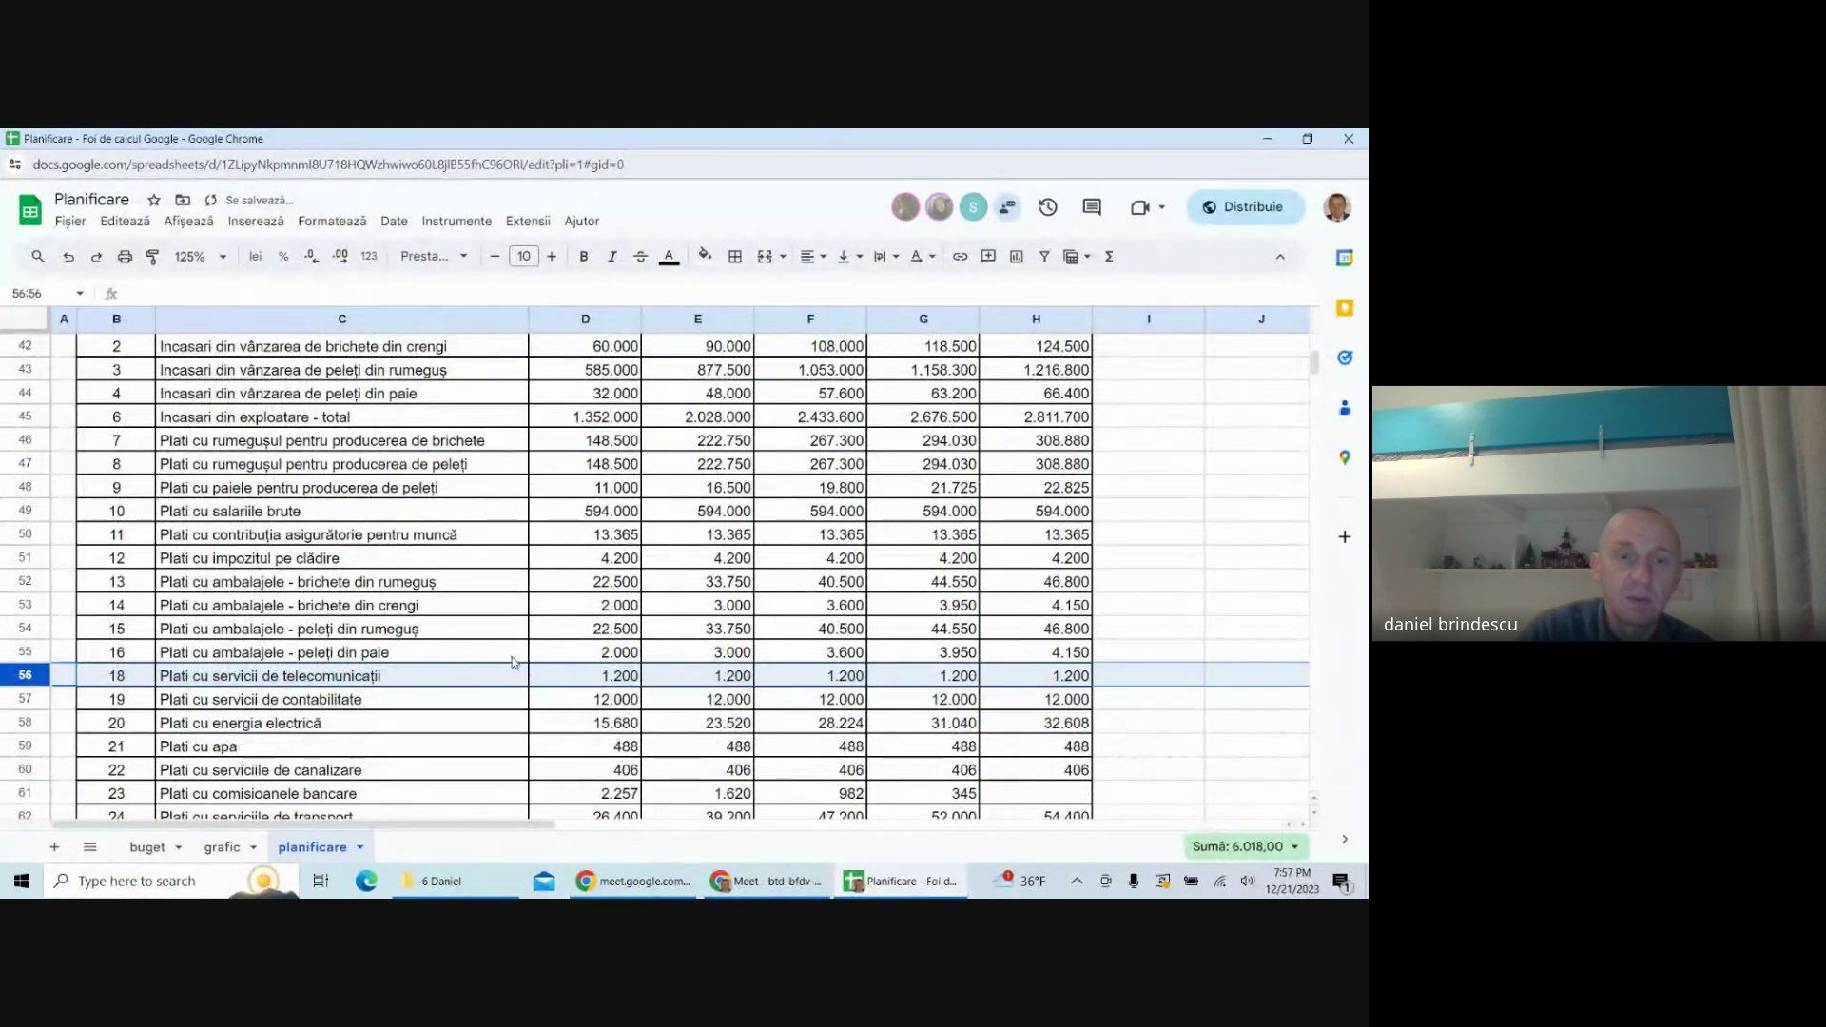
- Compare the year 1 Flux de numerar net operational in D66 with the Rezultatul net al exercițiului in D36
scroll(353, 603, down, 2)
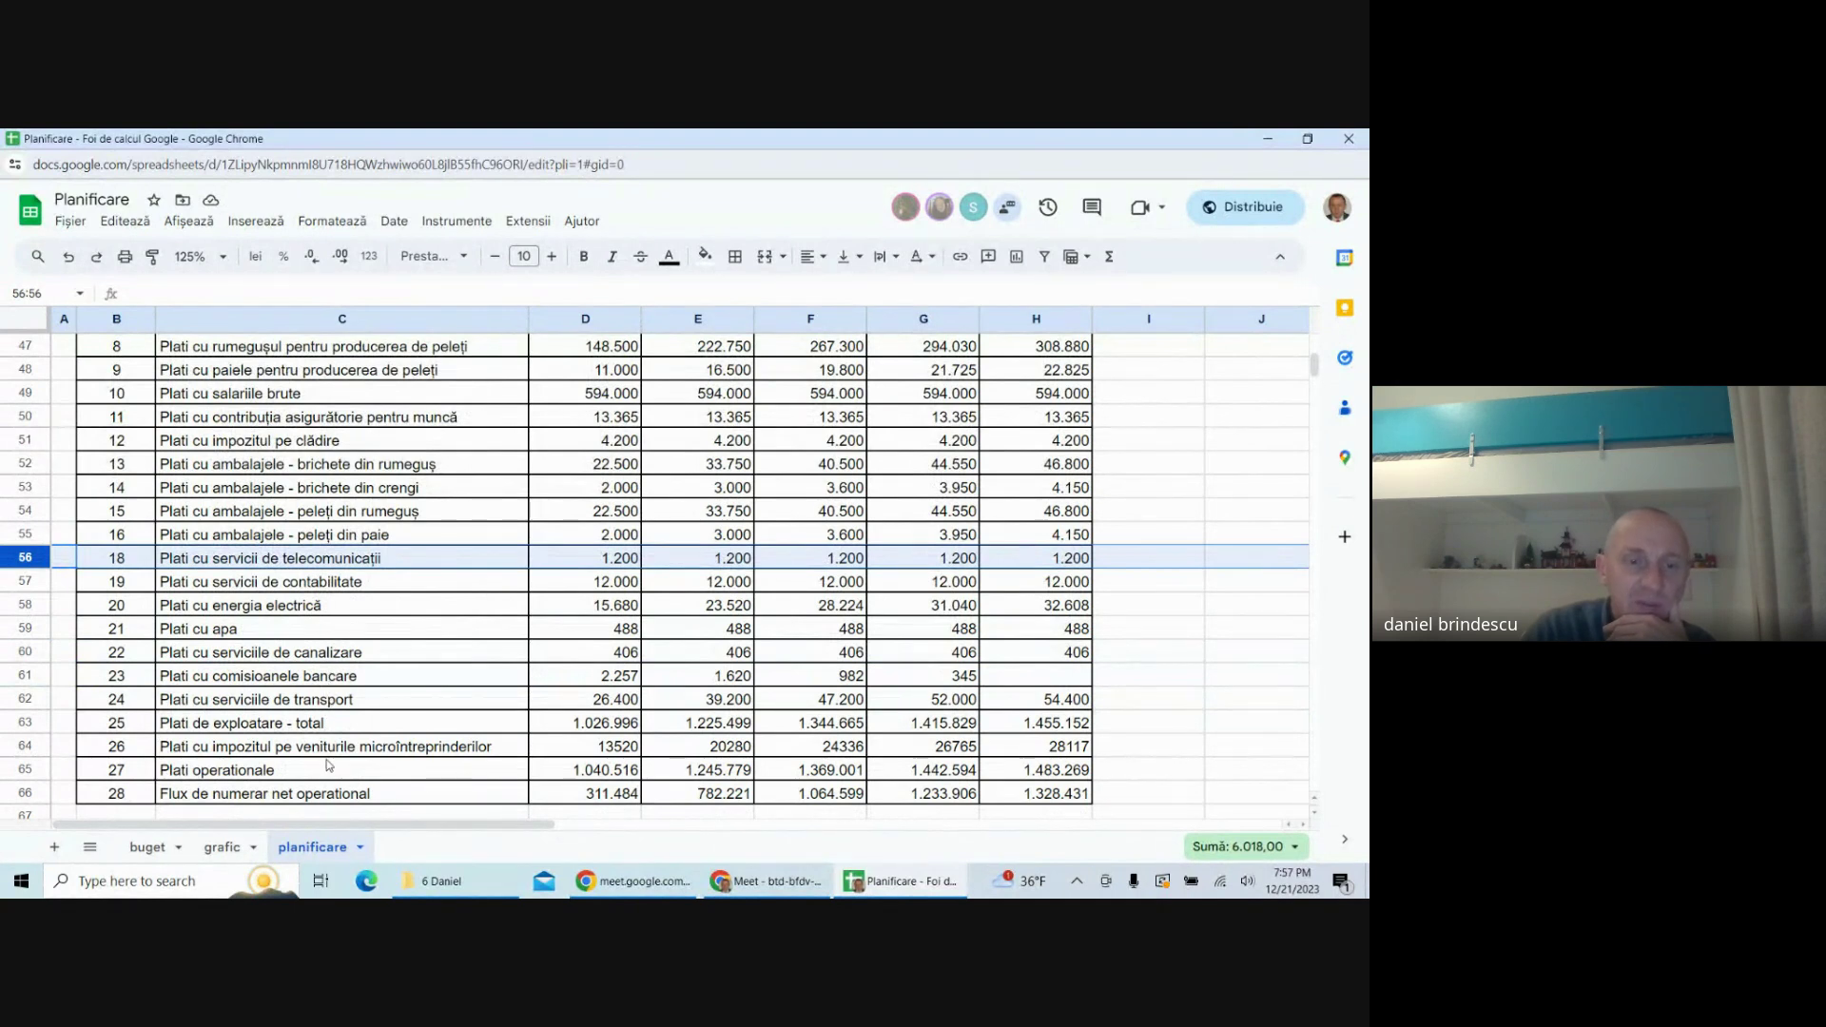
click(521, 795)
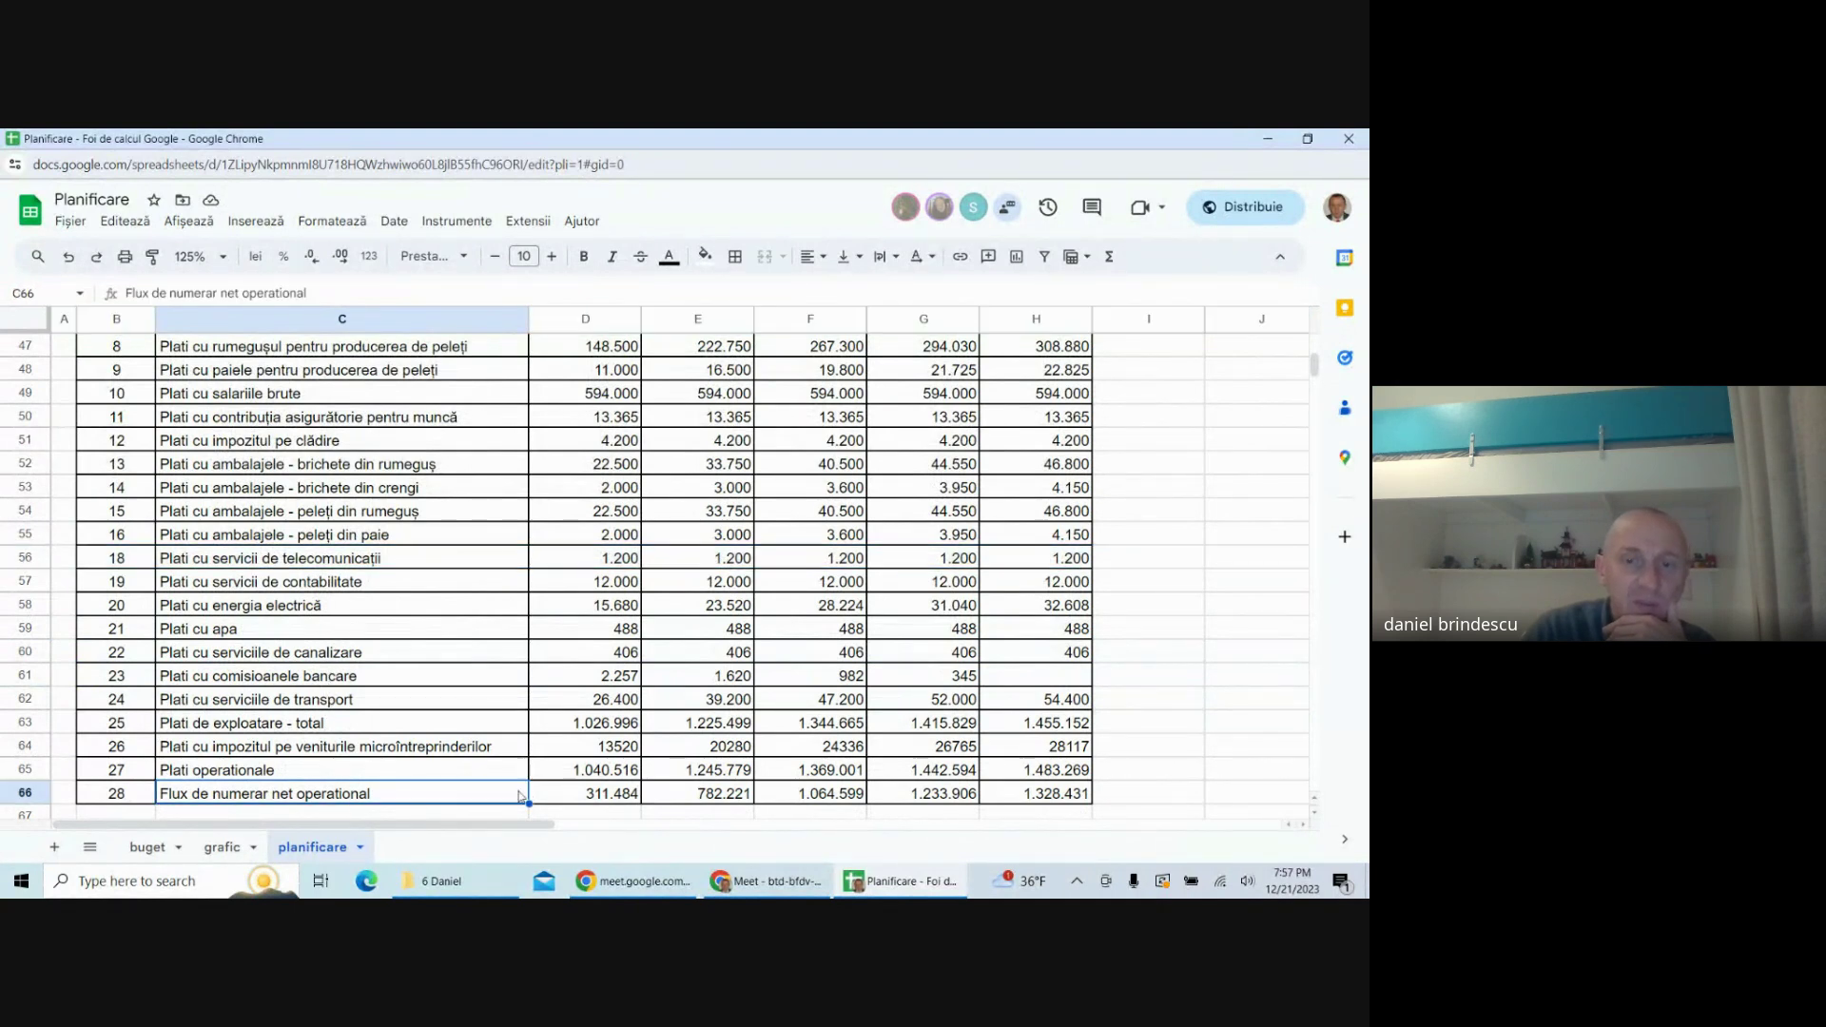
click(575, 797)
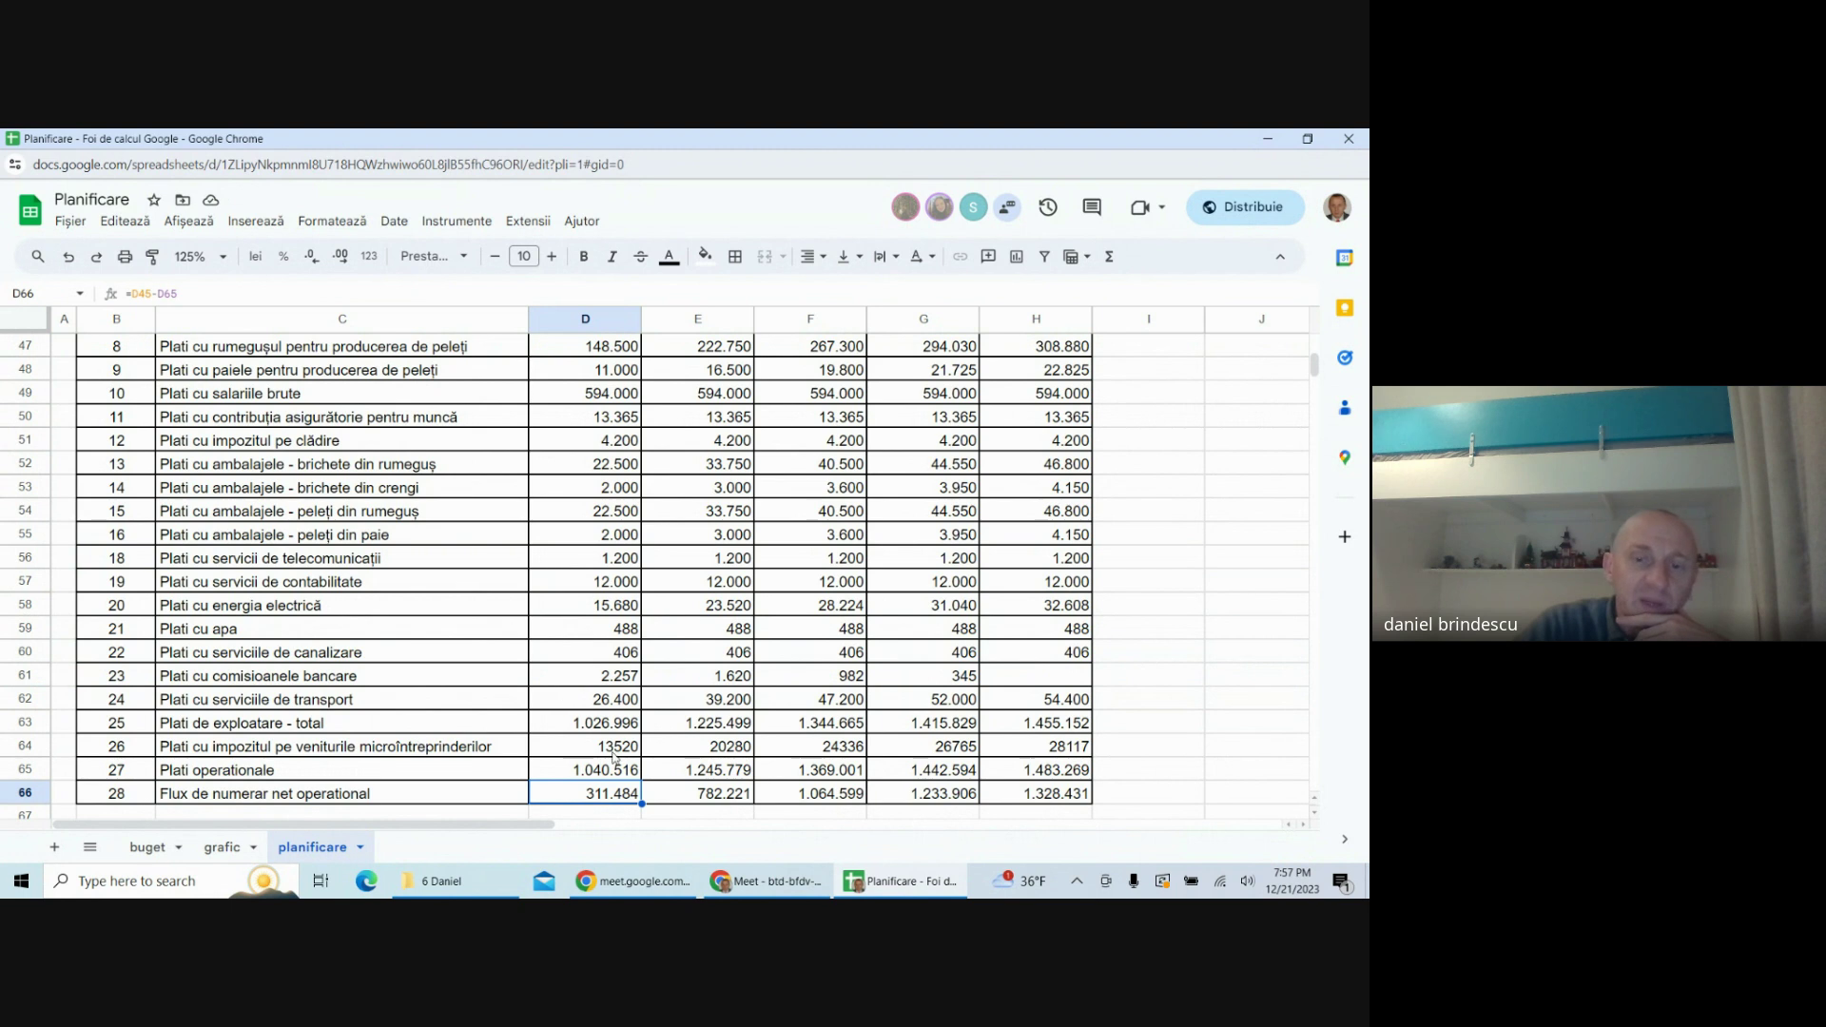
scroll(659, 720, up, 6)
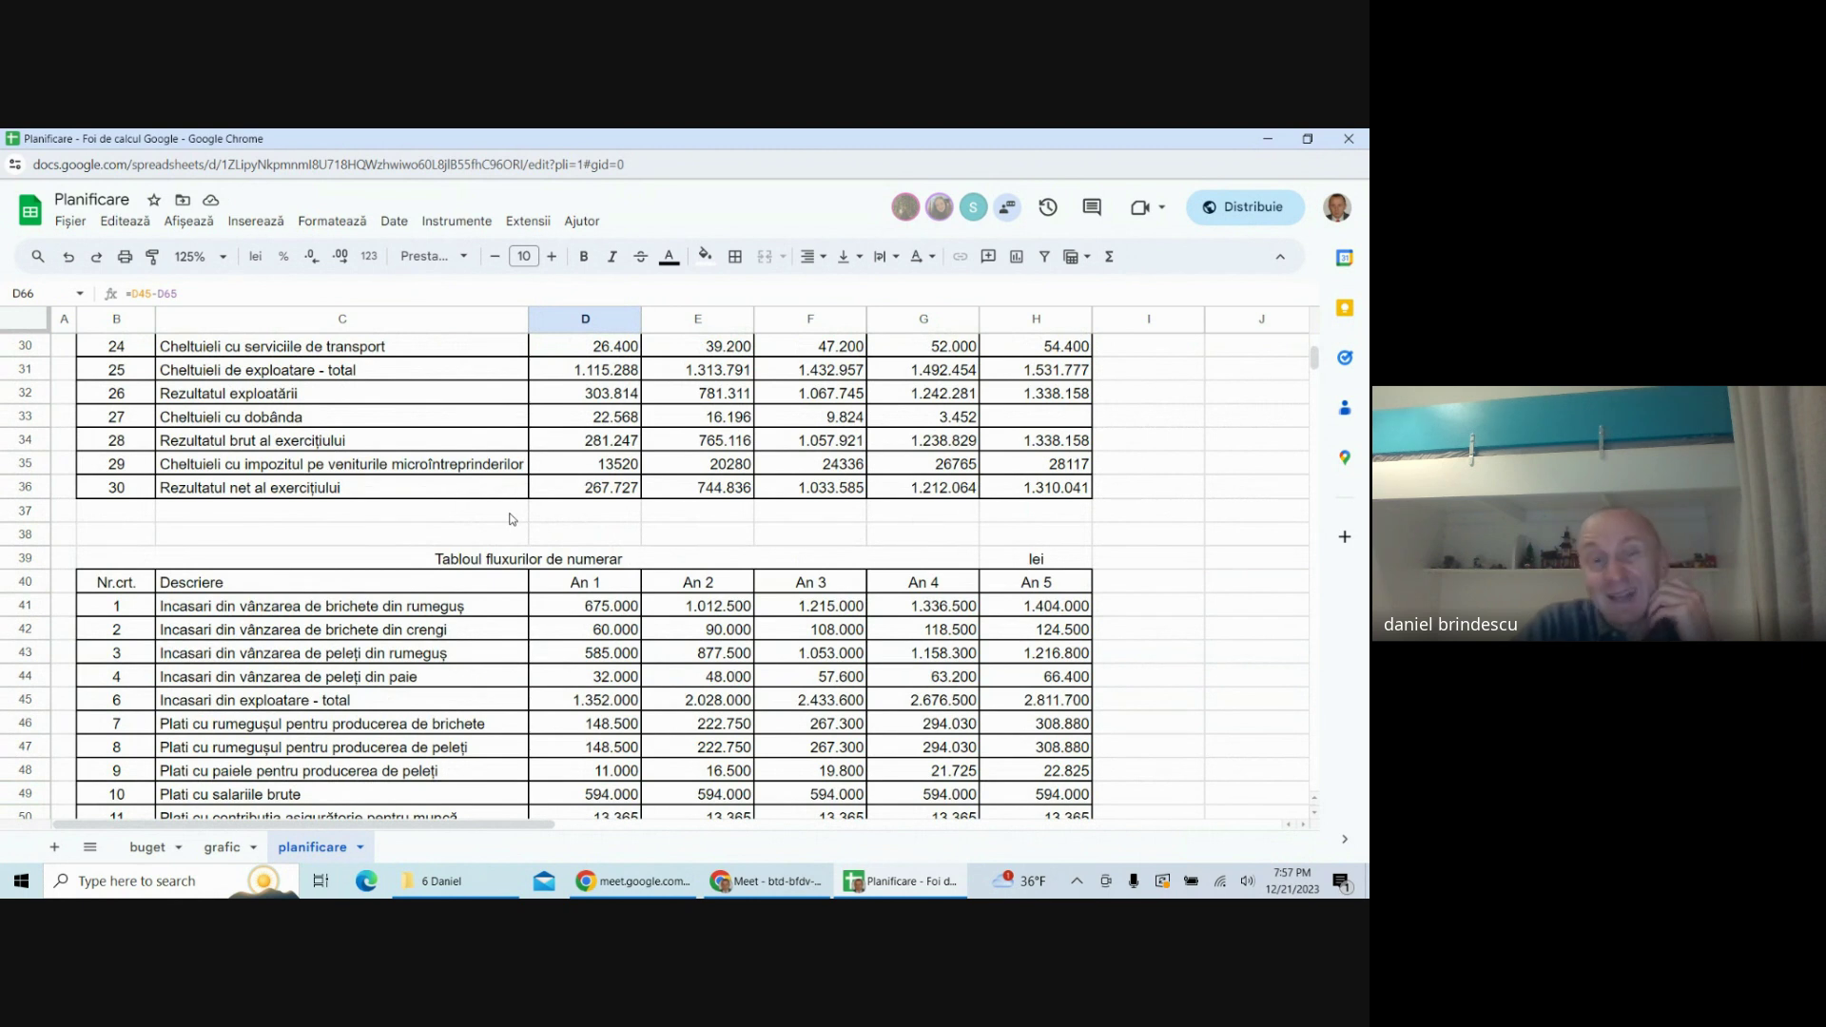
click(584, 488)
scroll(578, 546, down, 7)
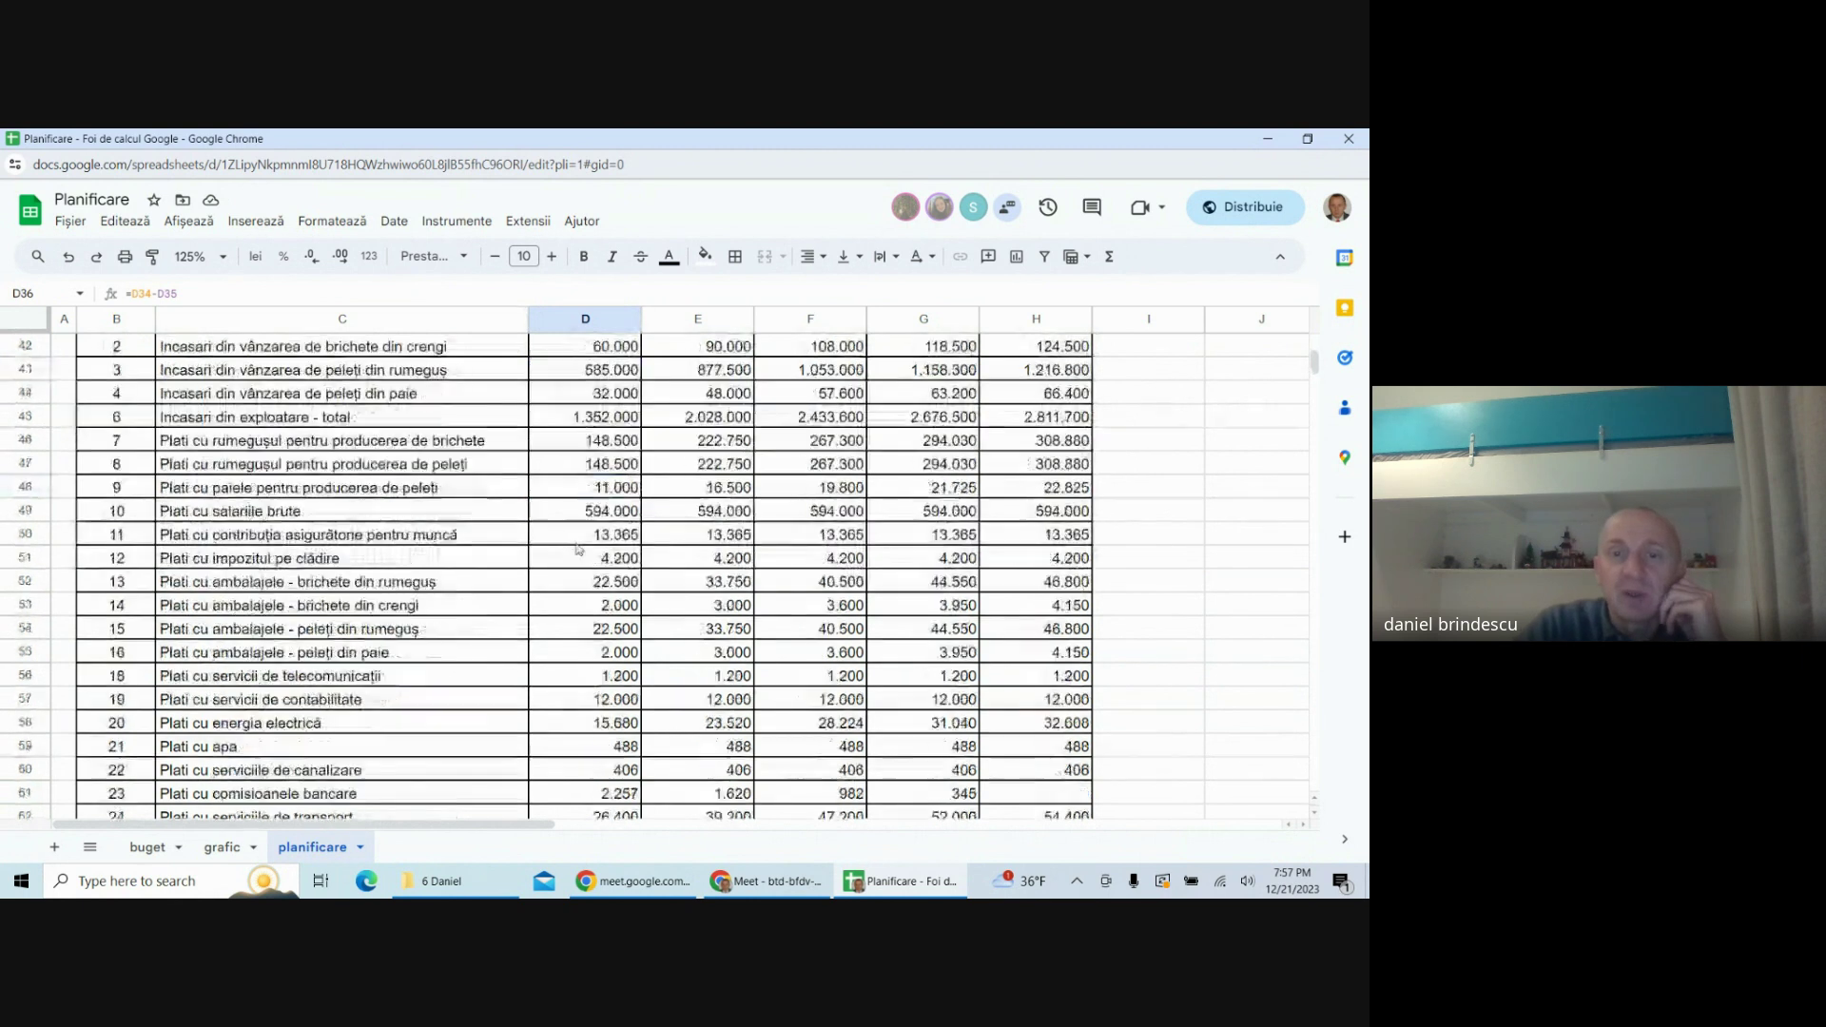
scroll(574, 560, down, 1)
click(581, 681)
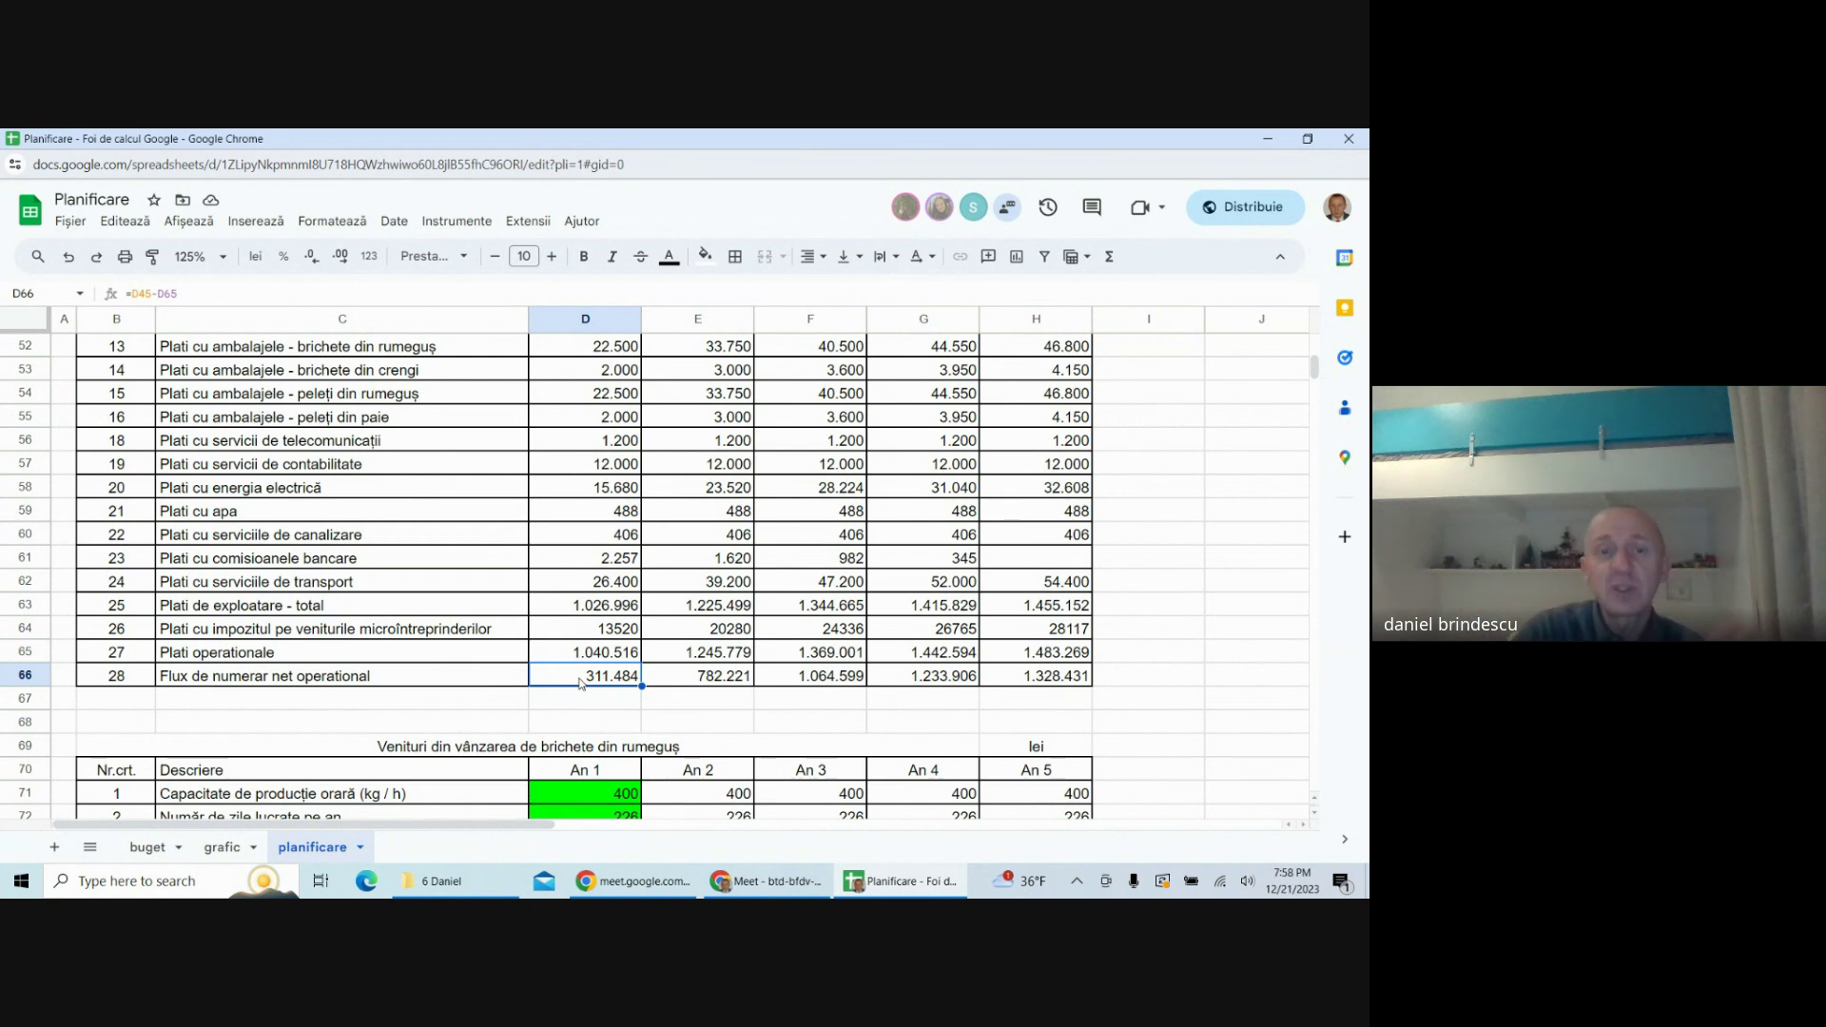
- Check the Cheltuieli cu dobânda in D33 as a source of difference between the net cash flow and the net result
scroll(580, 683, up, 7)
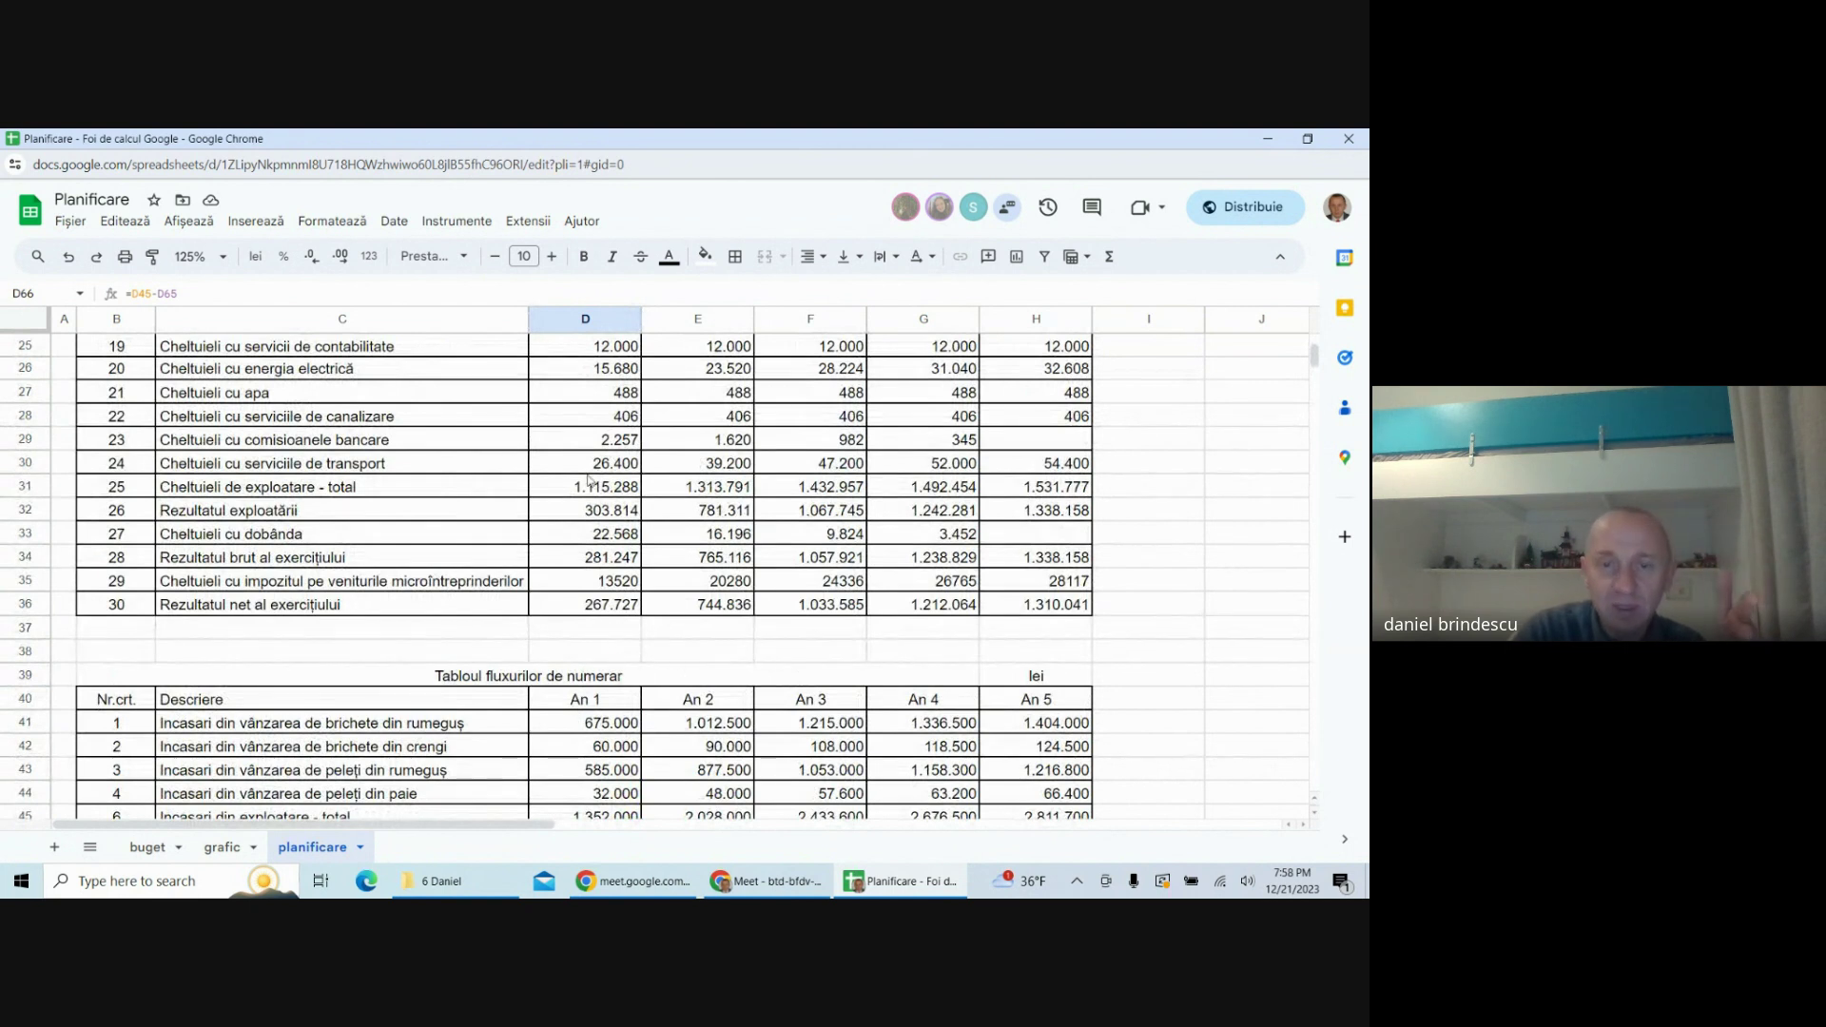
click(607, 538)
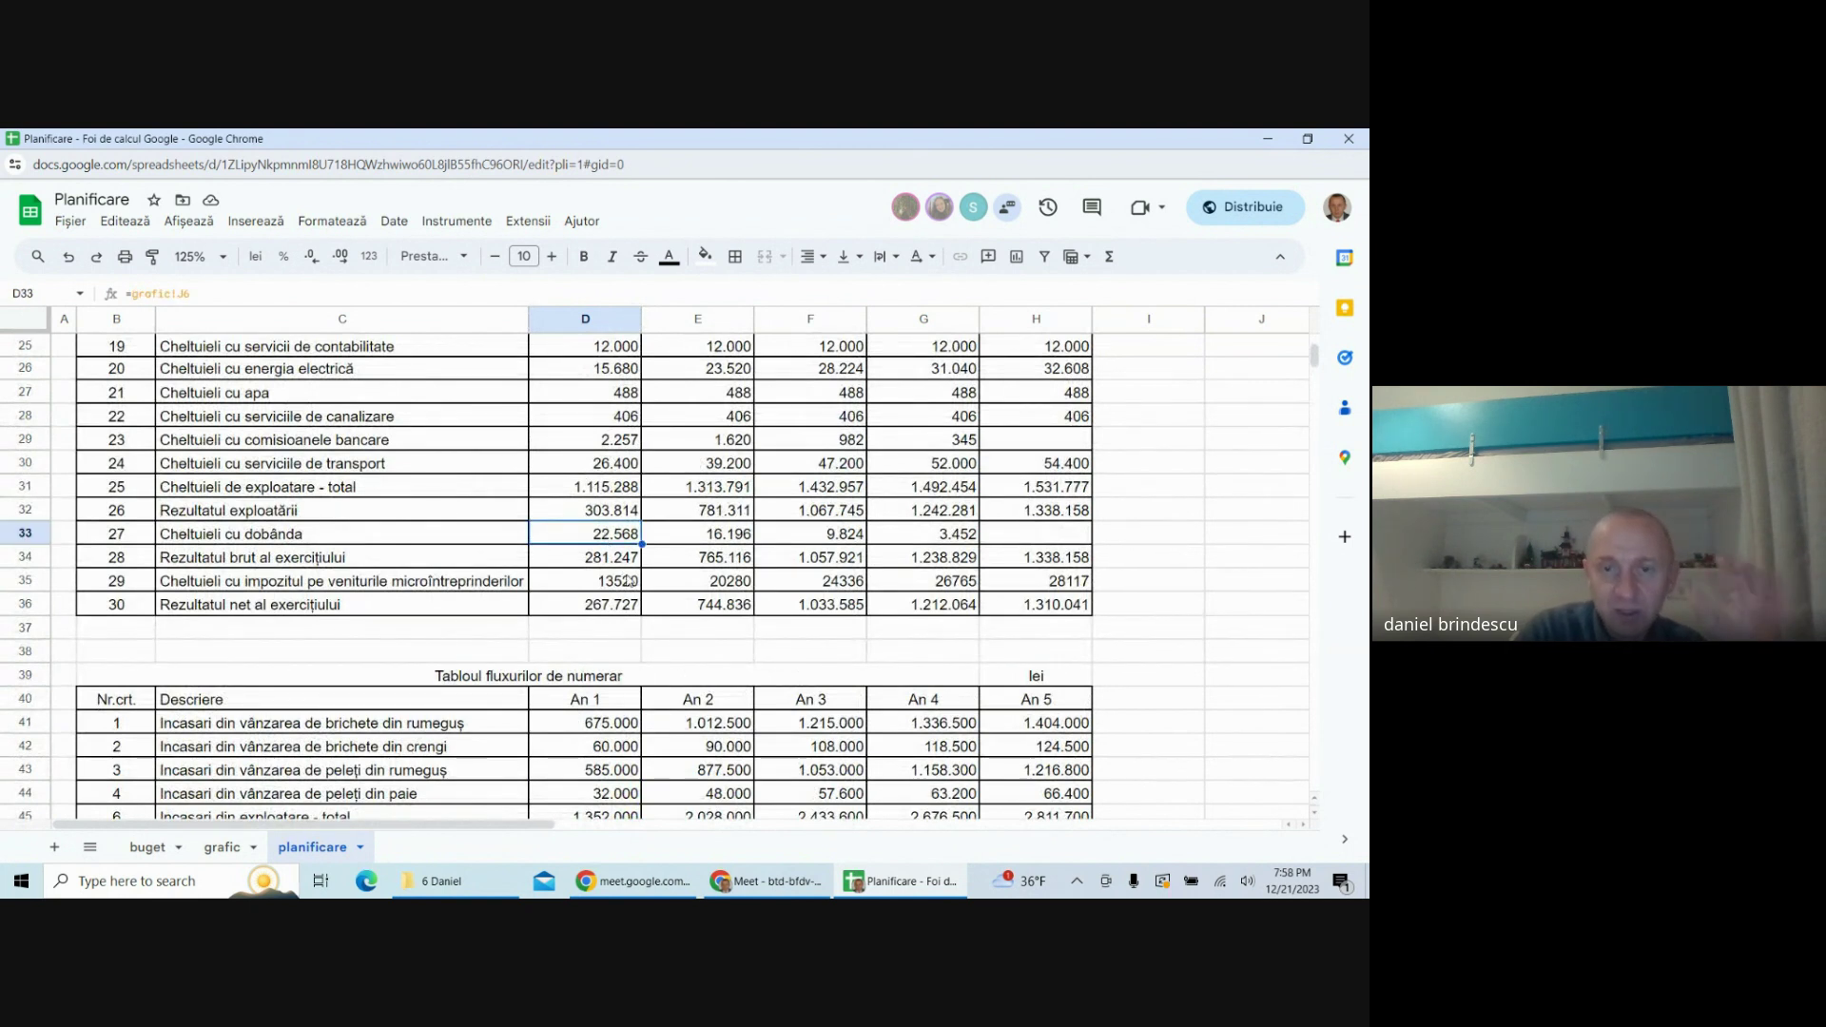
scroll(625, 648, down, 5)
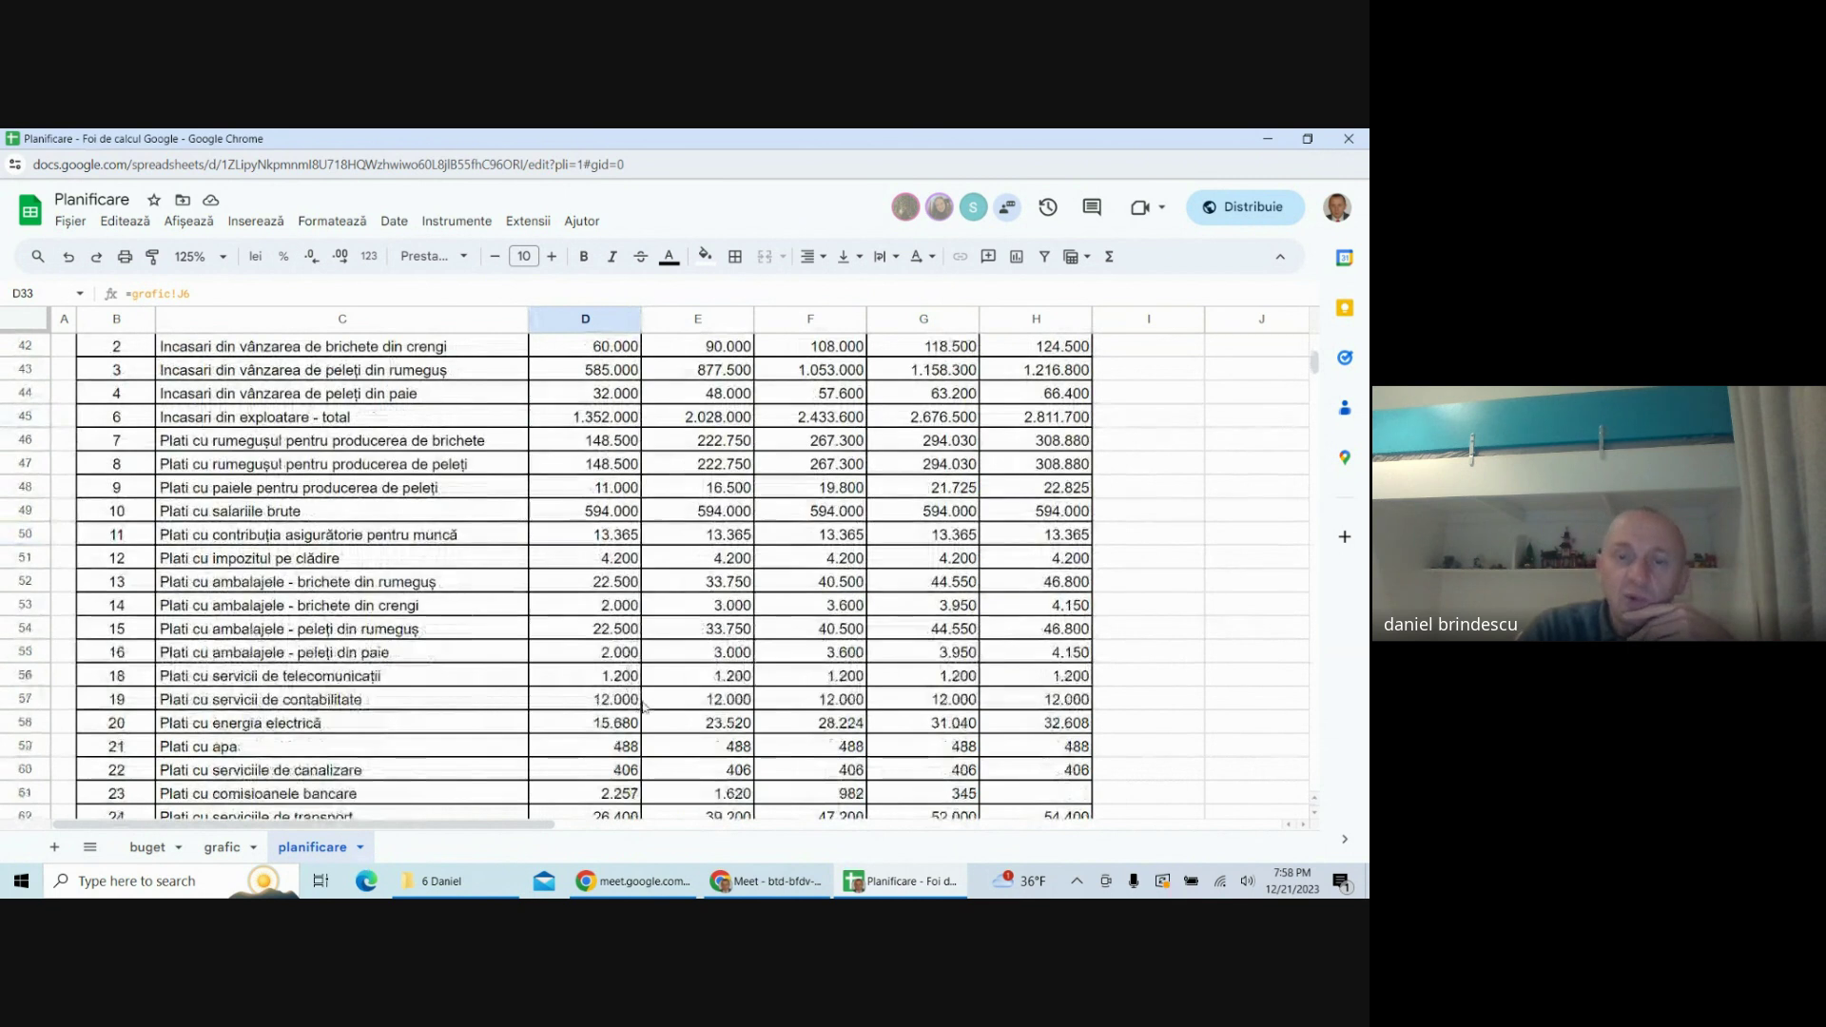
scroll(642, 705, down, 4)
click(594, 630)
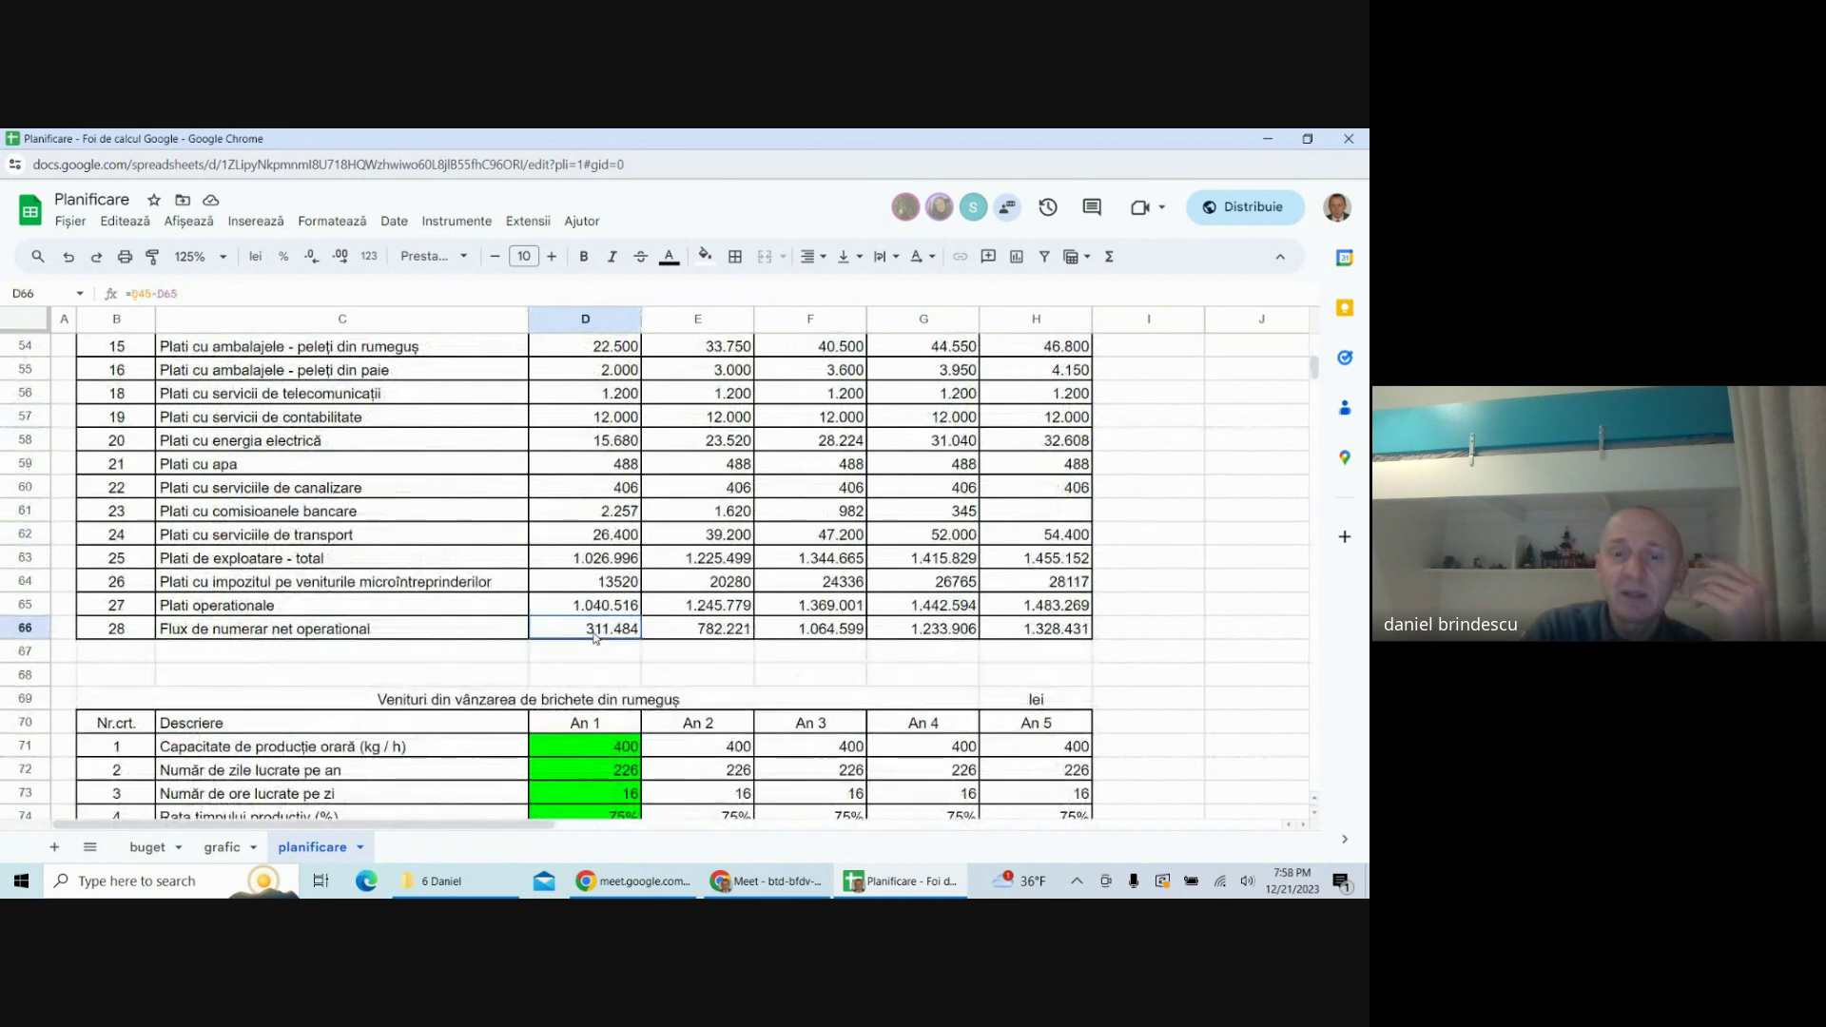
scroll(667, 647, up, 2)
scroll(667, 647, up, 6)
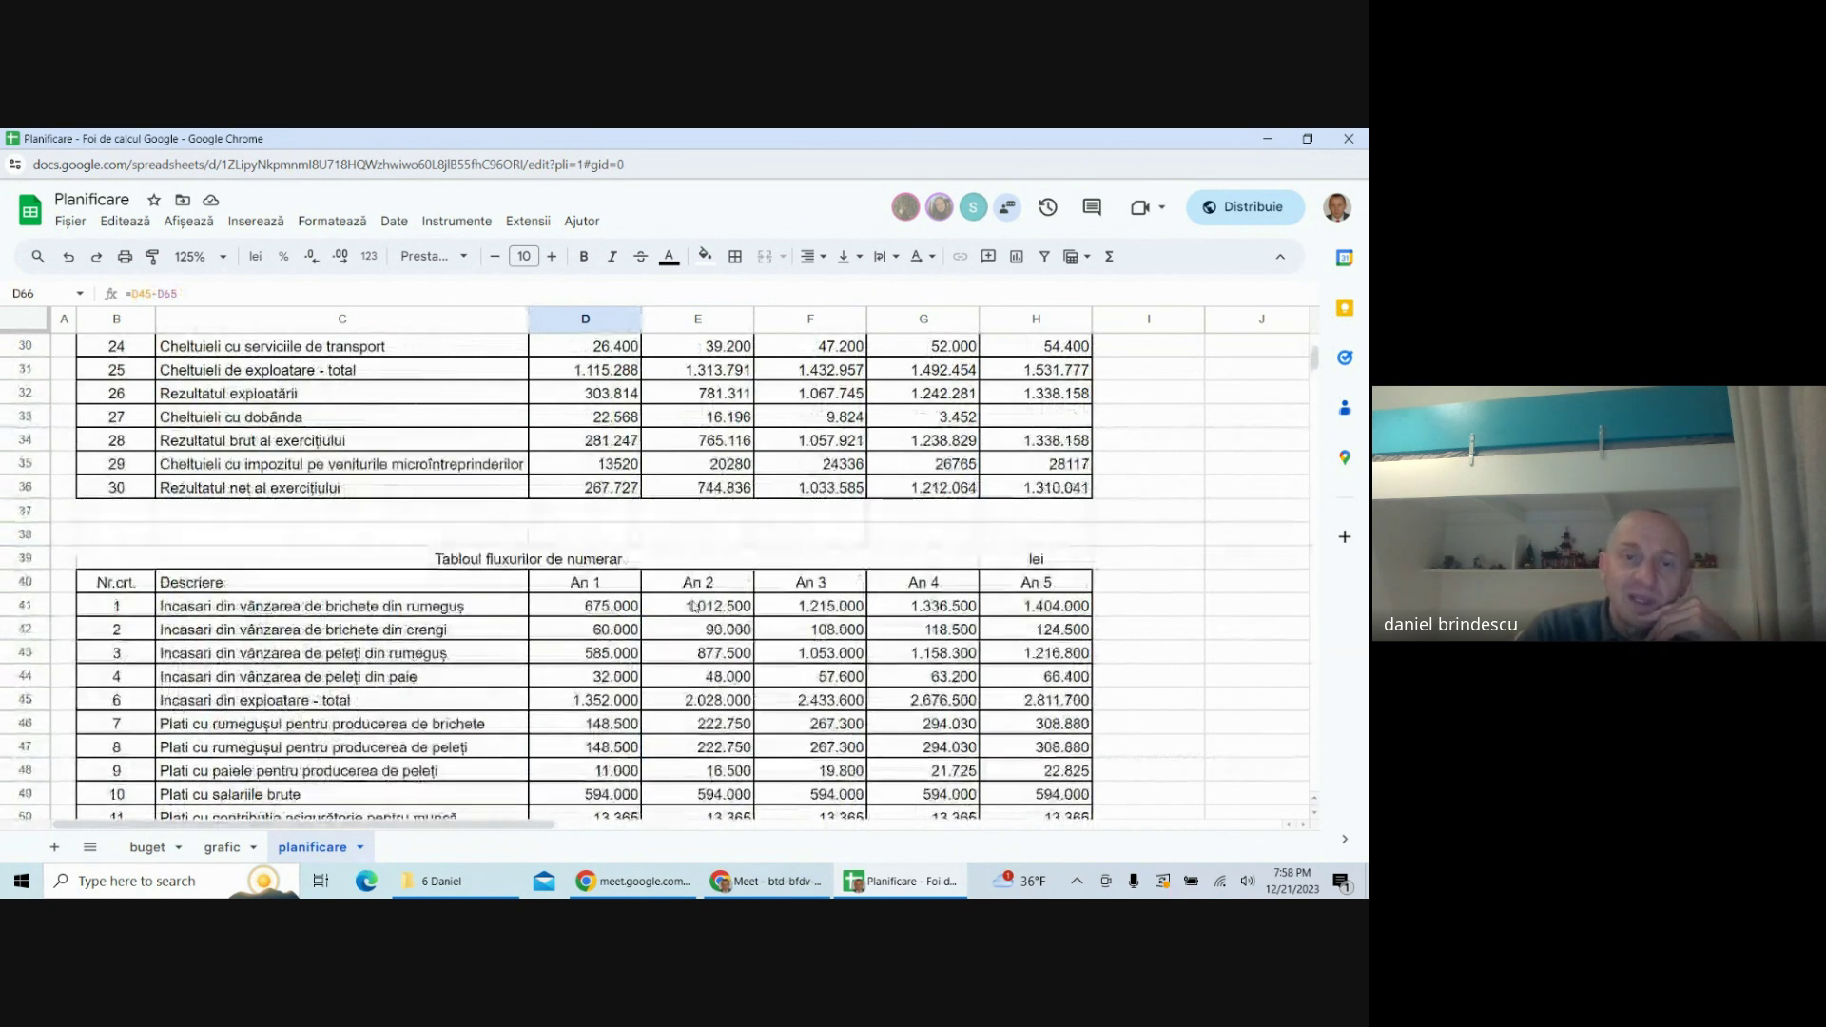
click(606, 487)
- Renumber the Nr.crt. column of the cash-flow table consecutively from 1 to 26 in B41:B66
drag(136, 609, 147, 633)
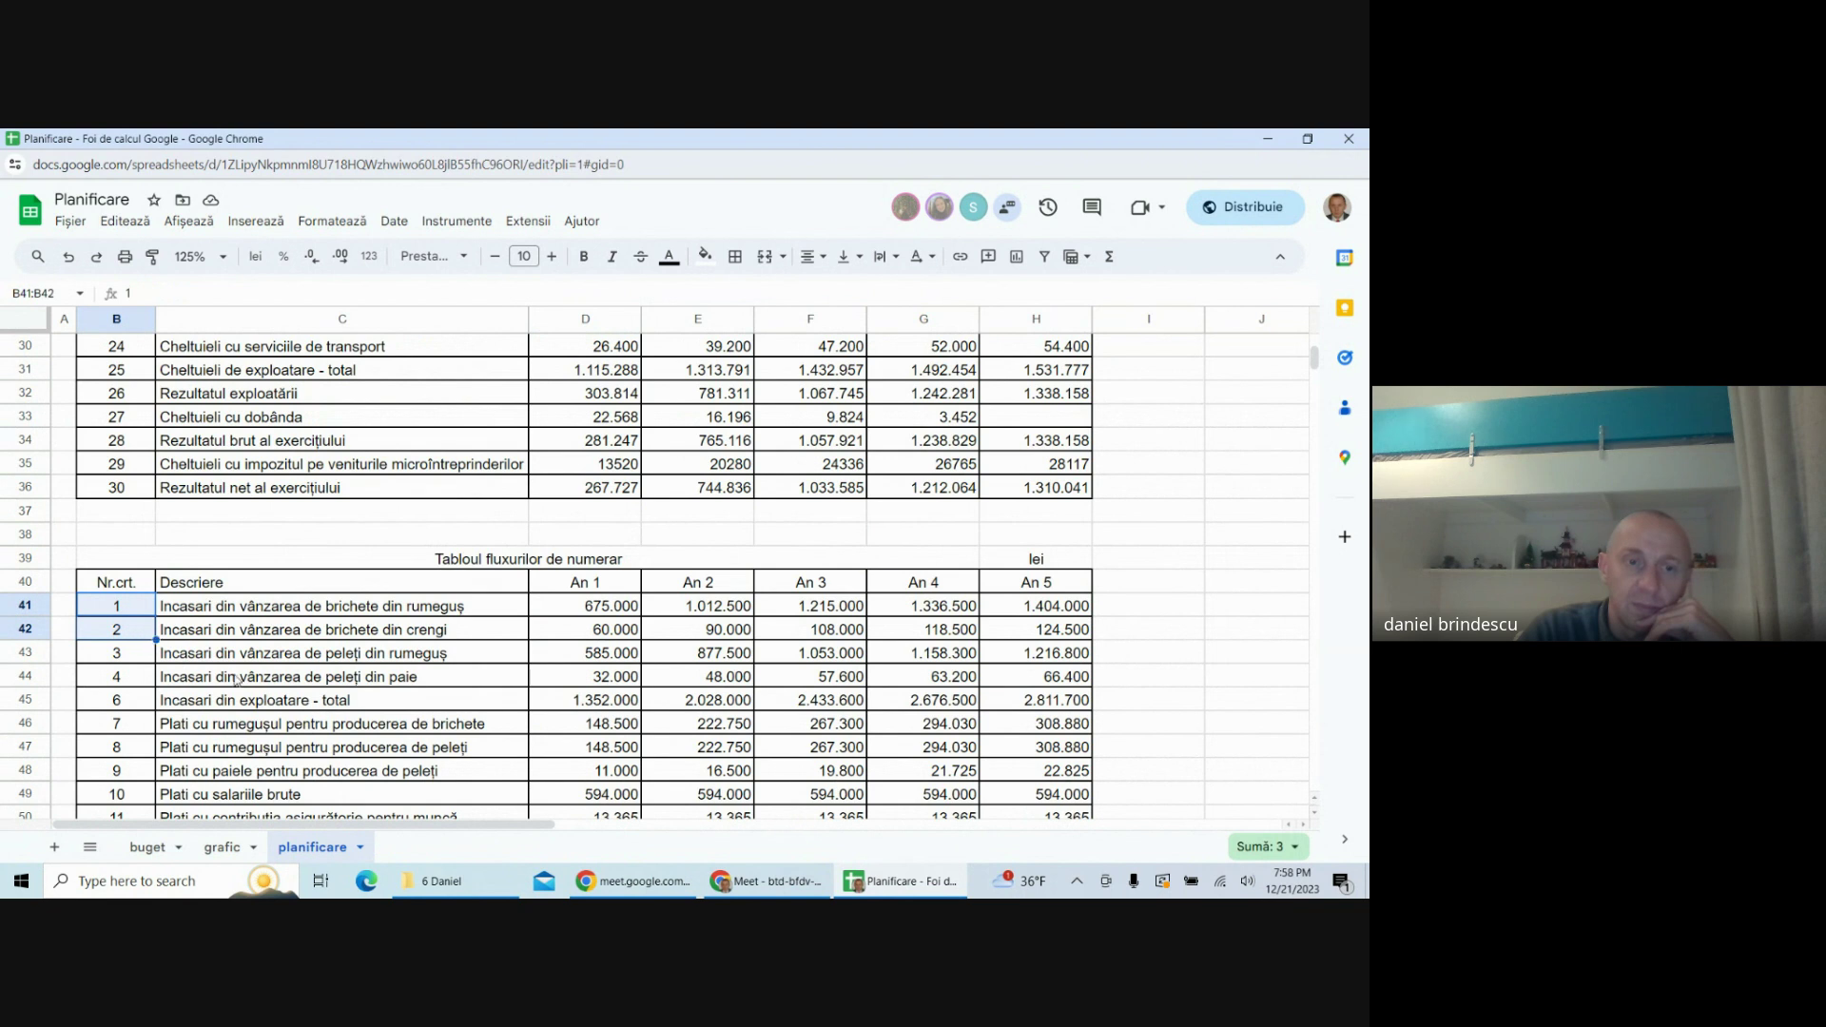
scroll(142, 618, down, 7)
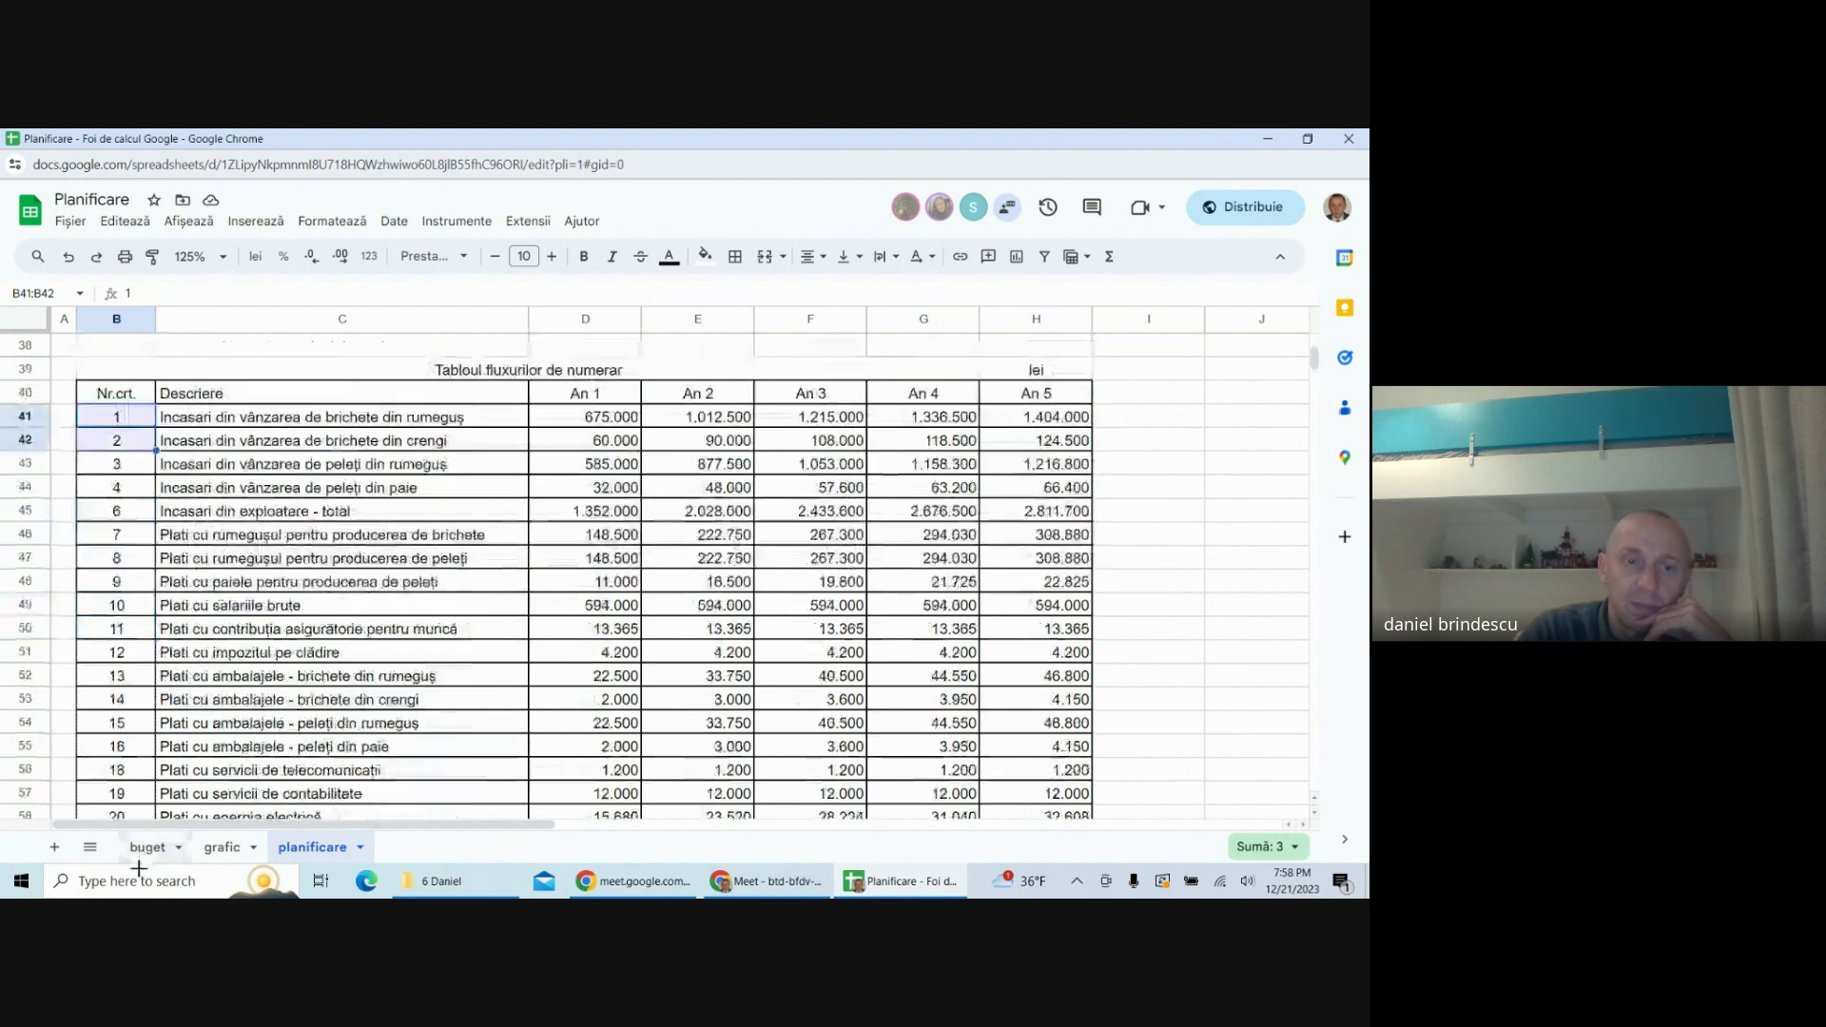
drag(126, 539, 127, 523)
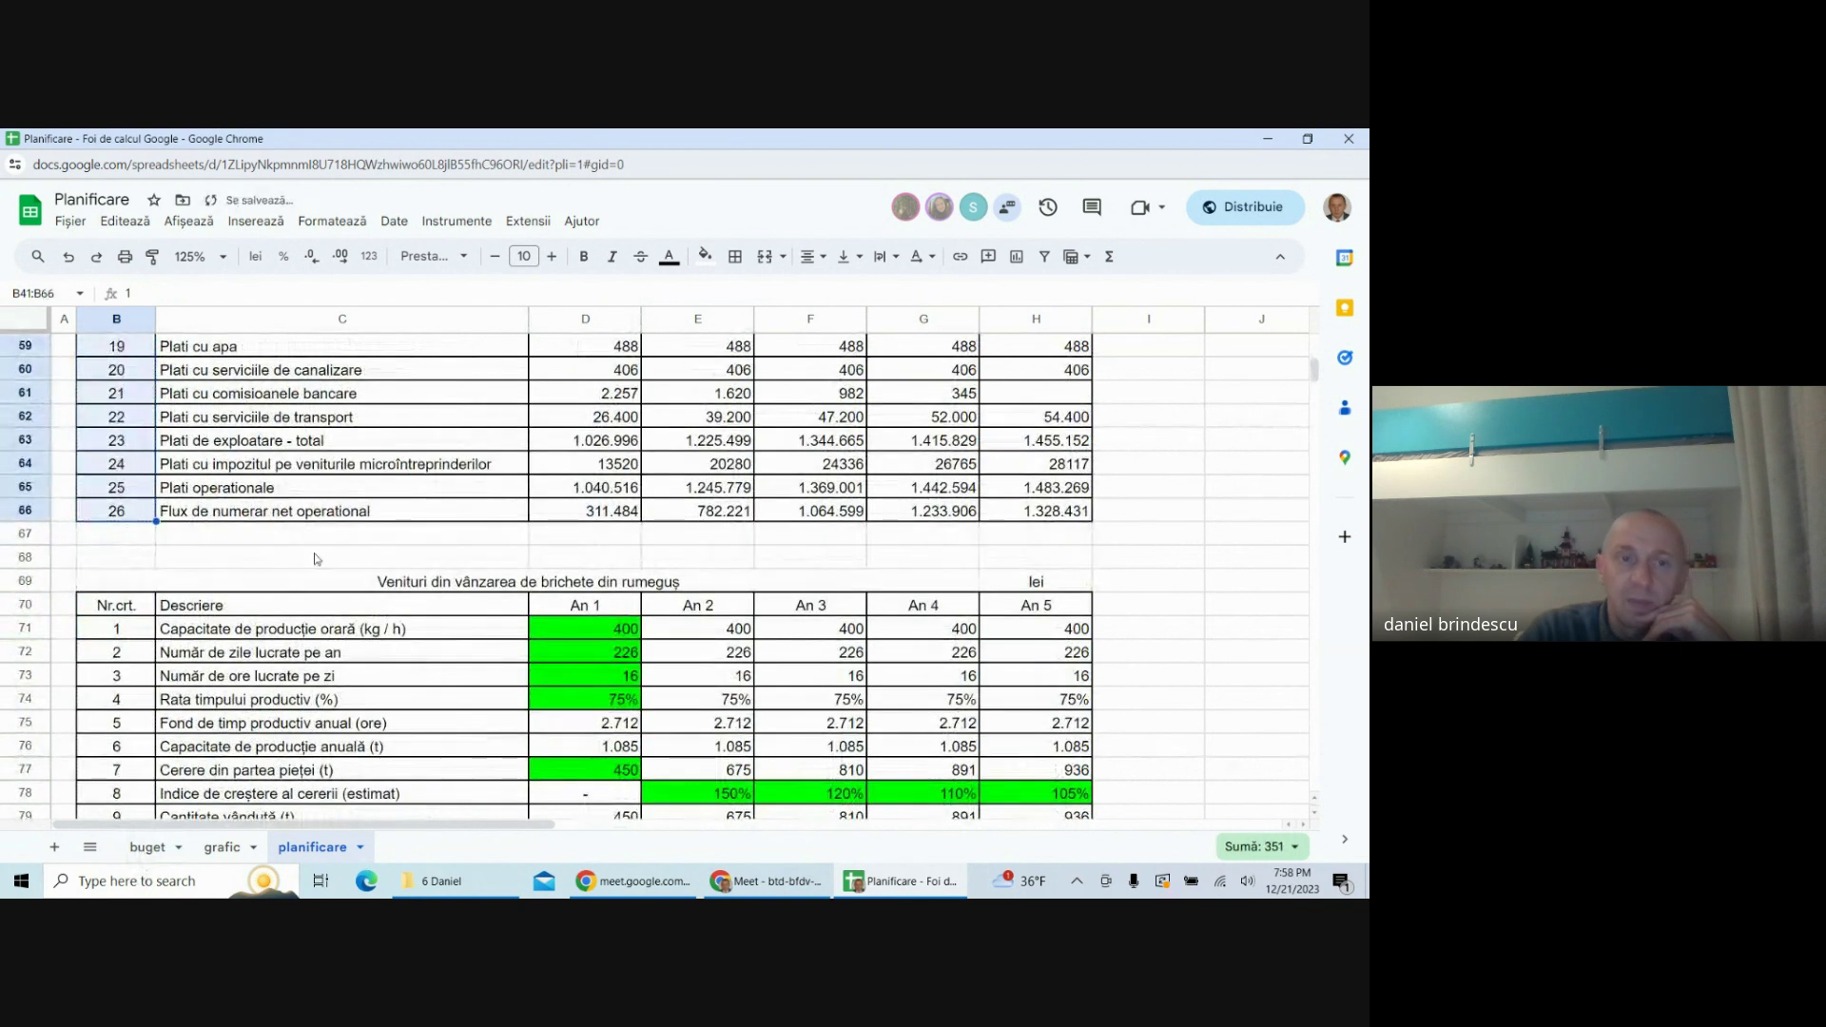
click(1182, 456)
scroll(1182, 452, up, 10)
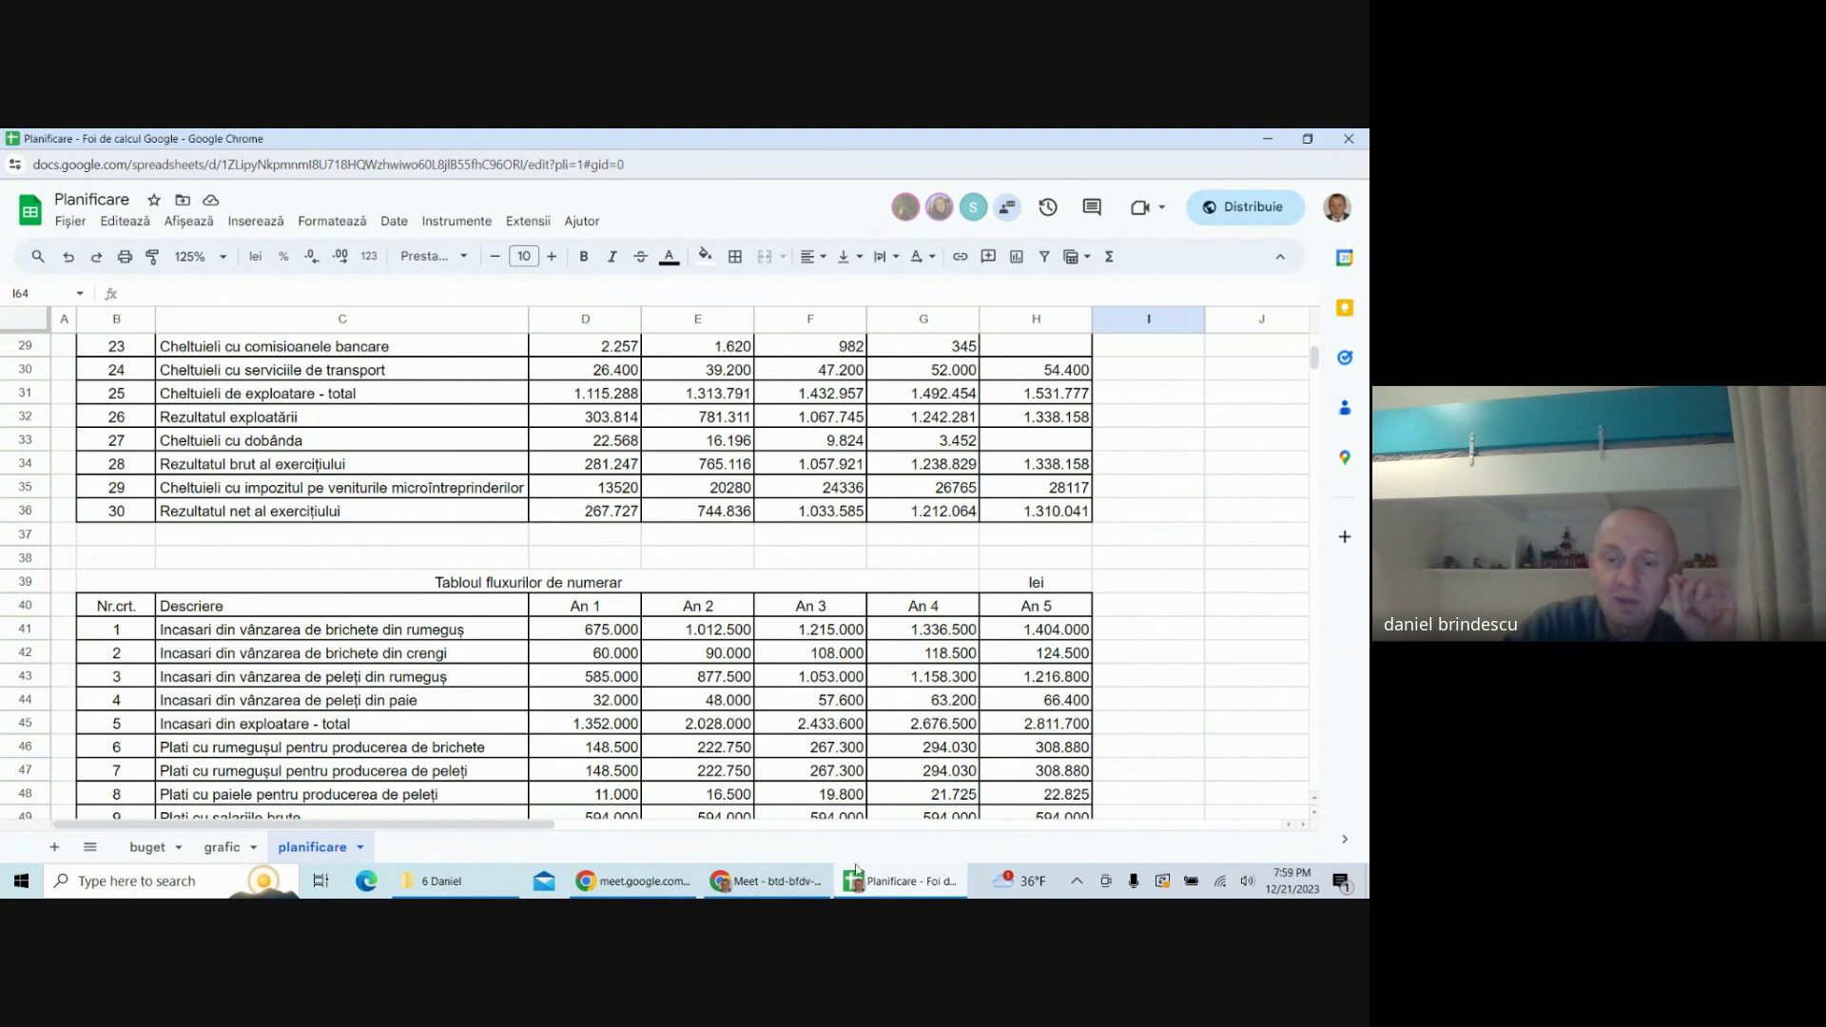
- Switch to the Accesarea fondurilor europene course page in Chrome and extend the expiring session
click(798, 882)
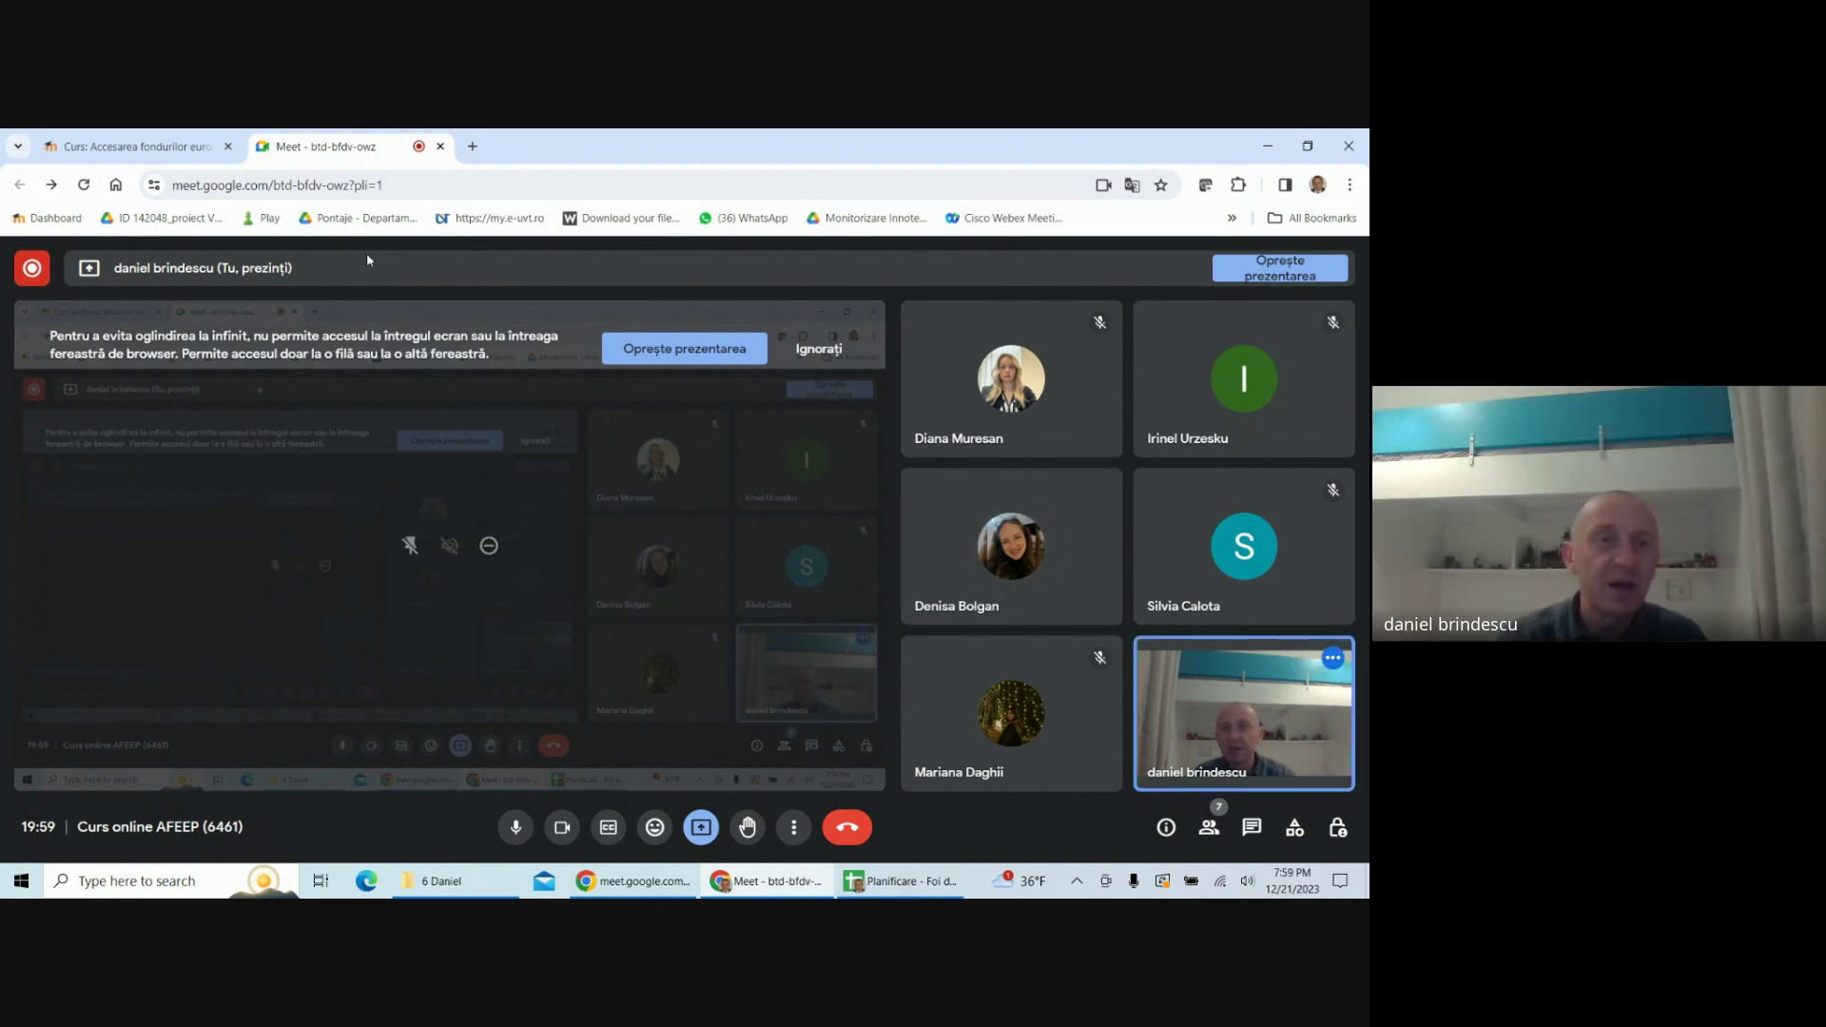
click(152, 155)
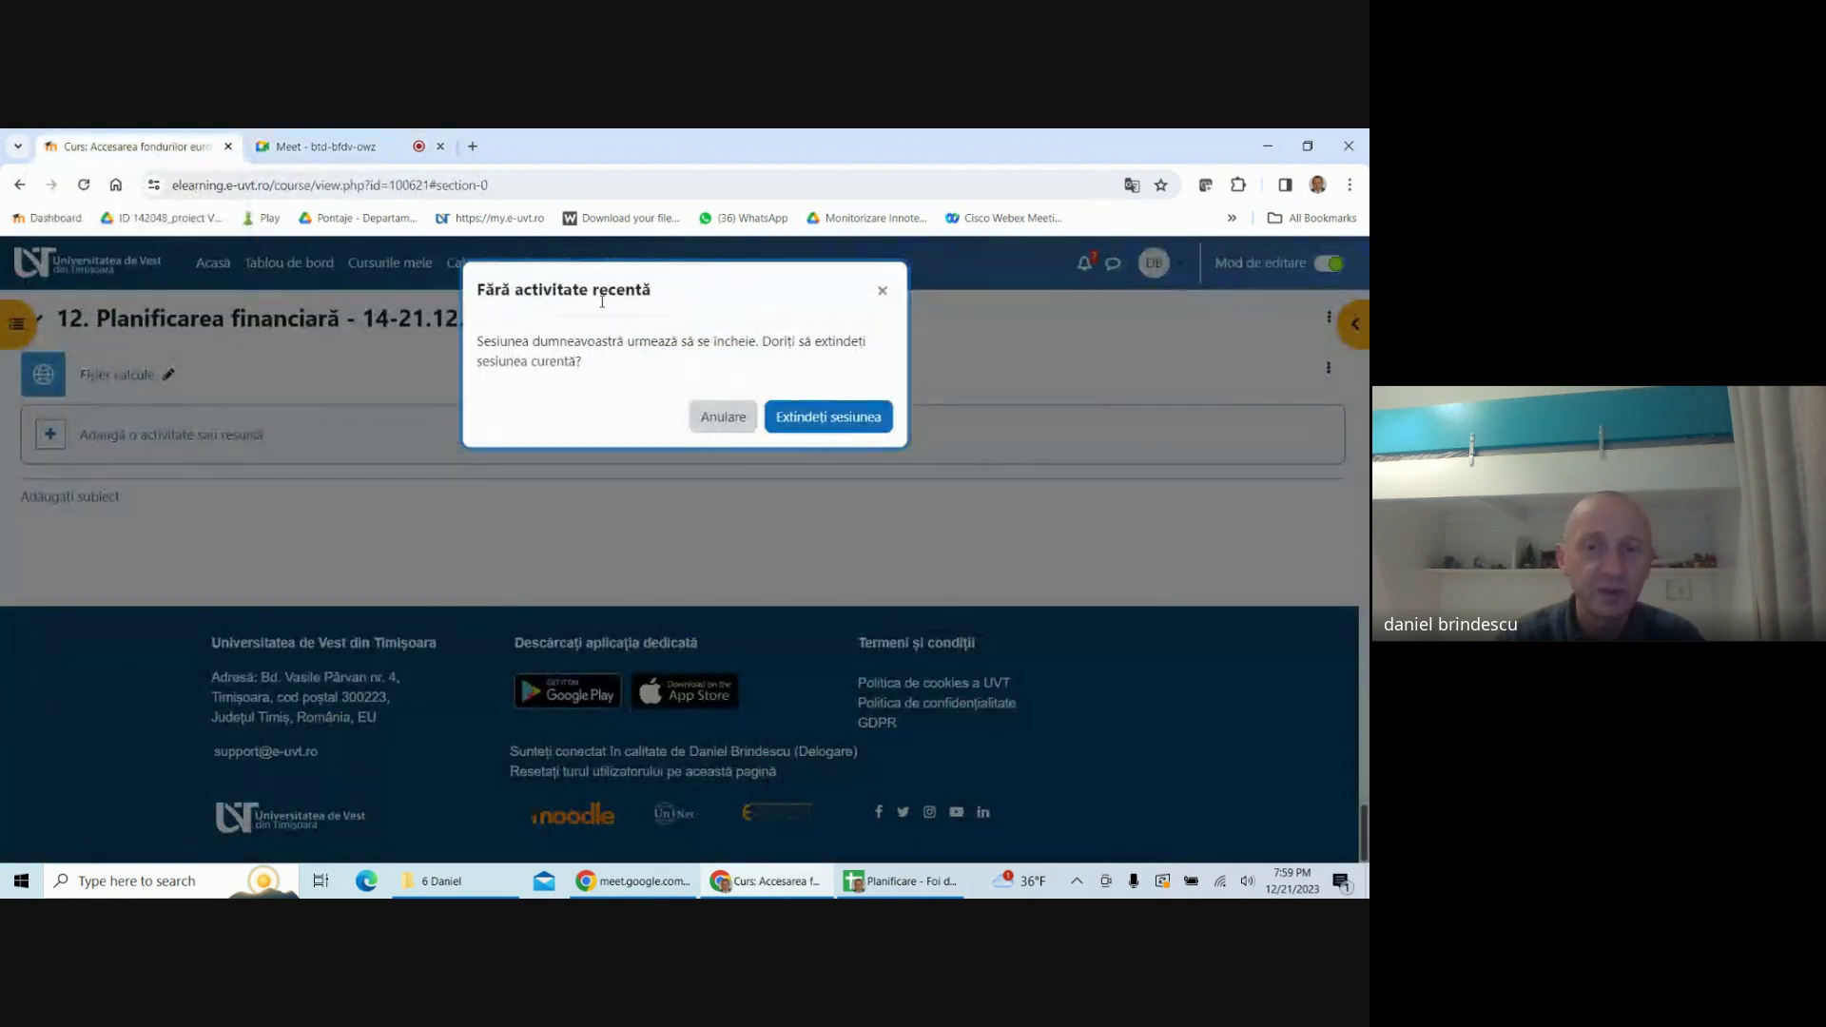
click(831, 412)
- Open the Prezență seminar activity from the General section and its attendance list for 21 dec 2023
scroll(411, 483, up, 20)
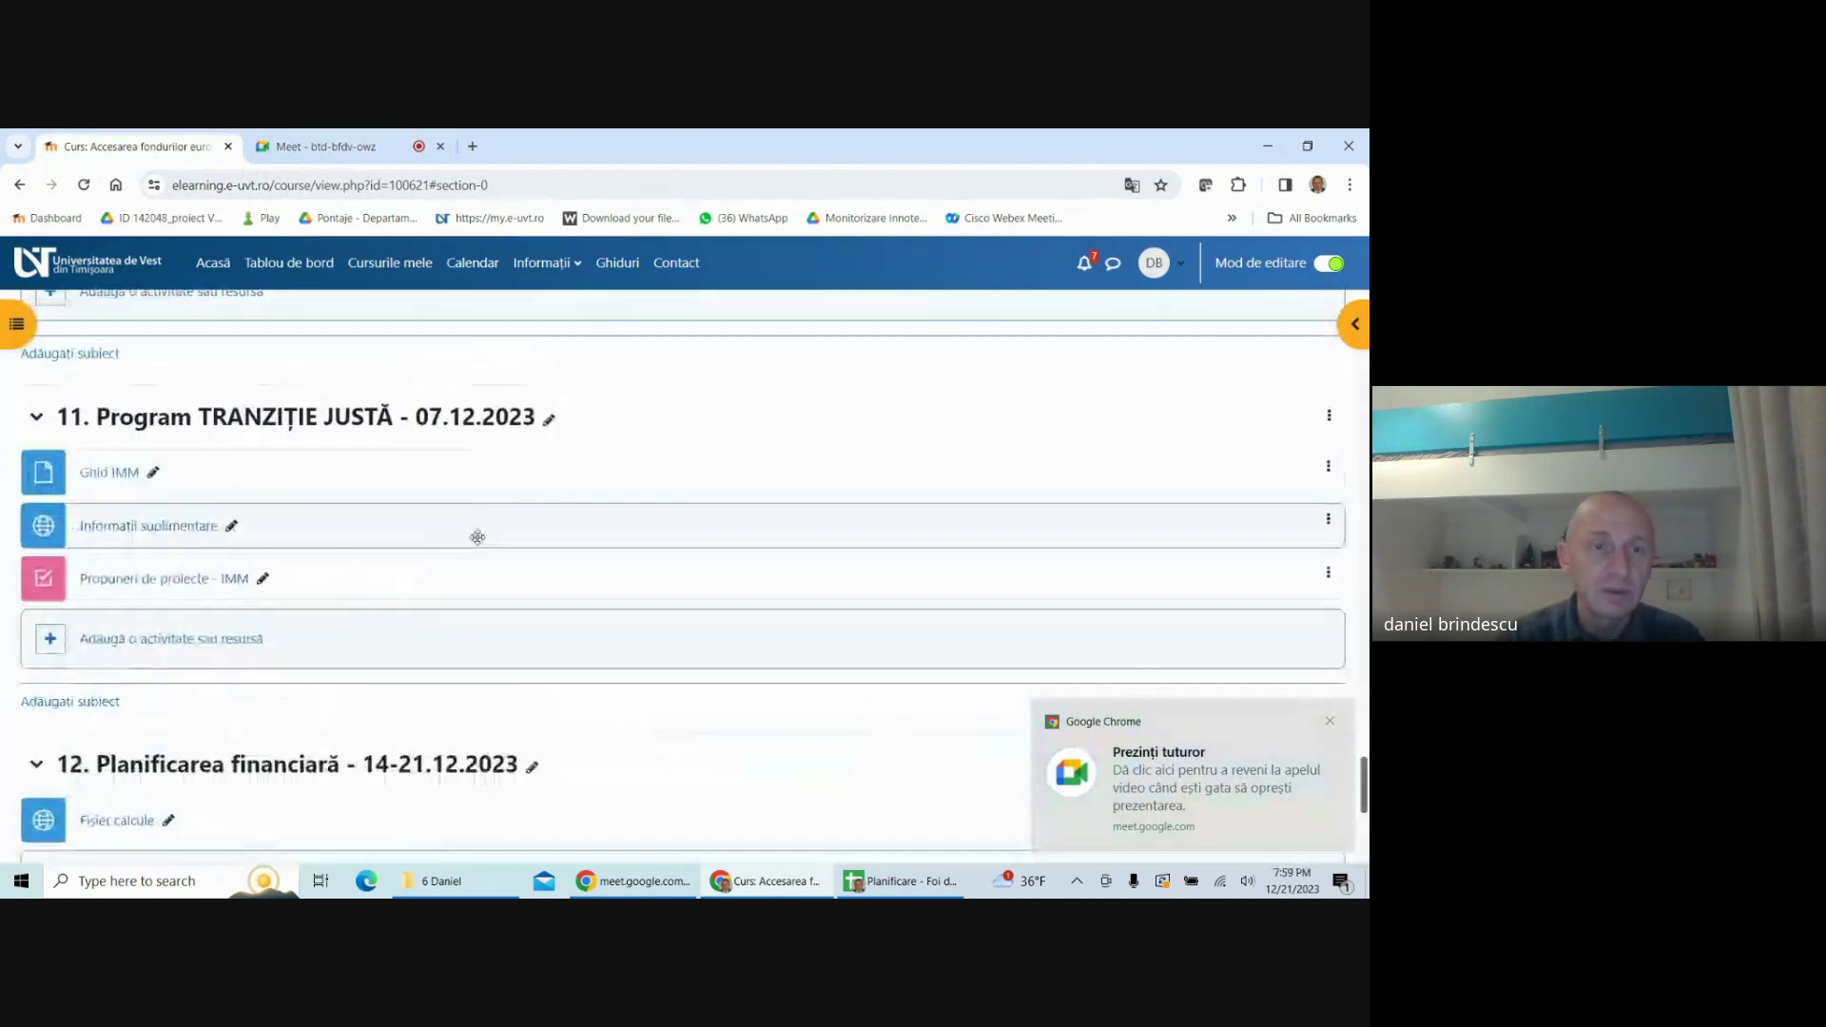
scroll(372, 585, up, 20)
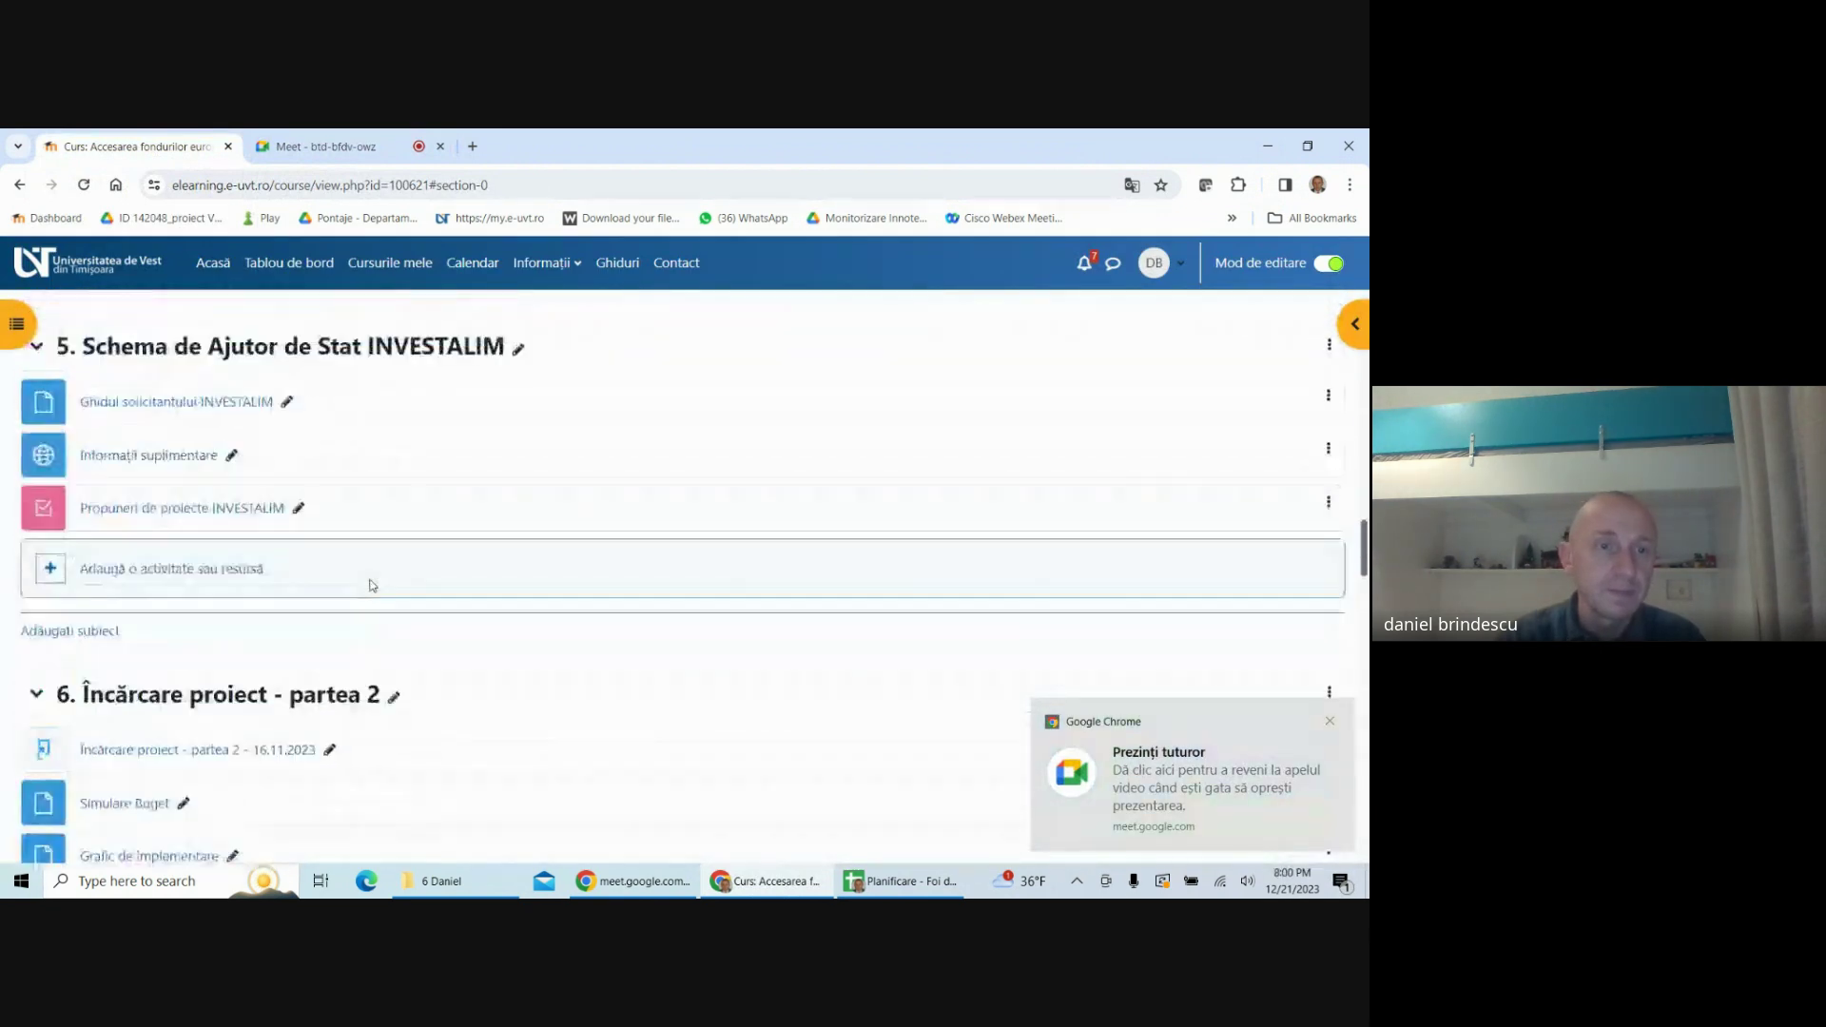
scroll(372, 585, up, 10)
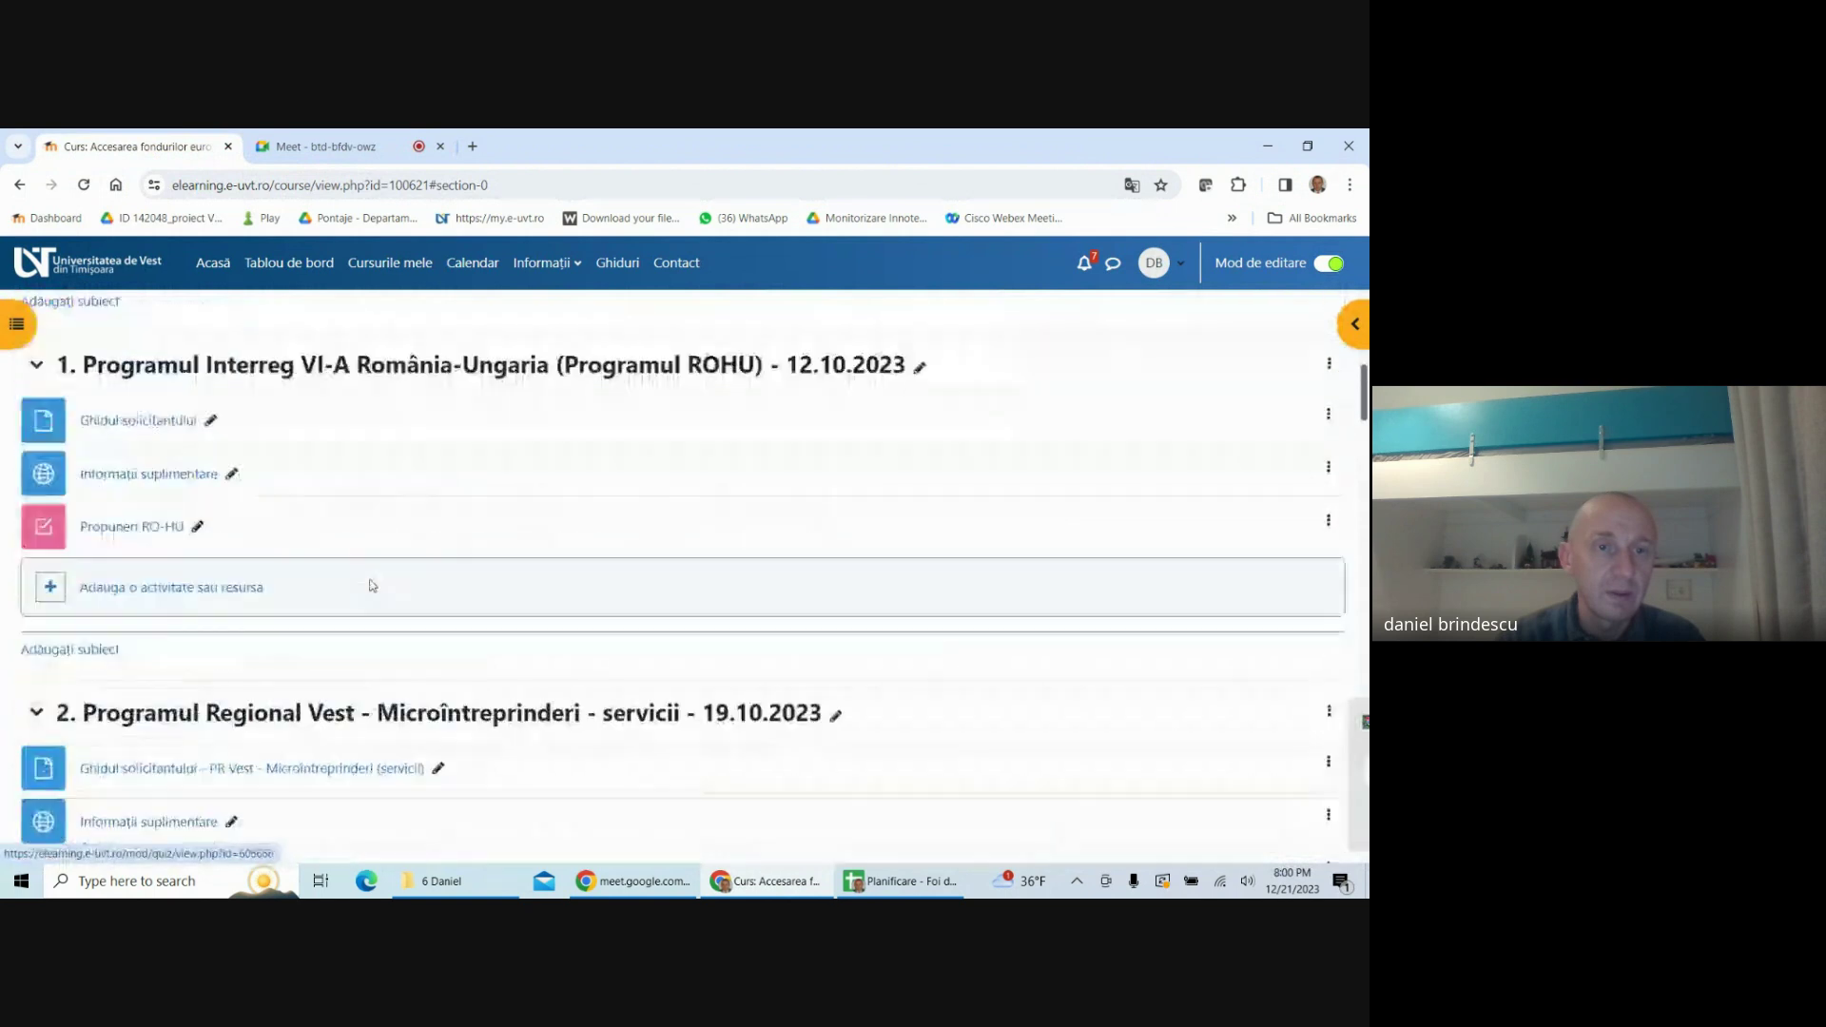
scroll(326, 585, up, 3)
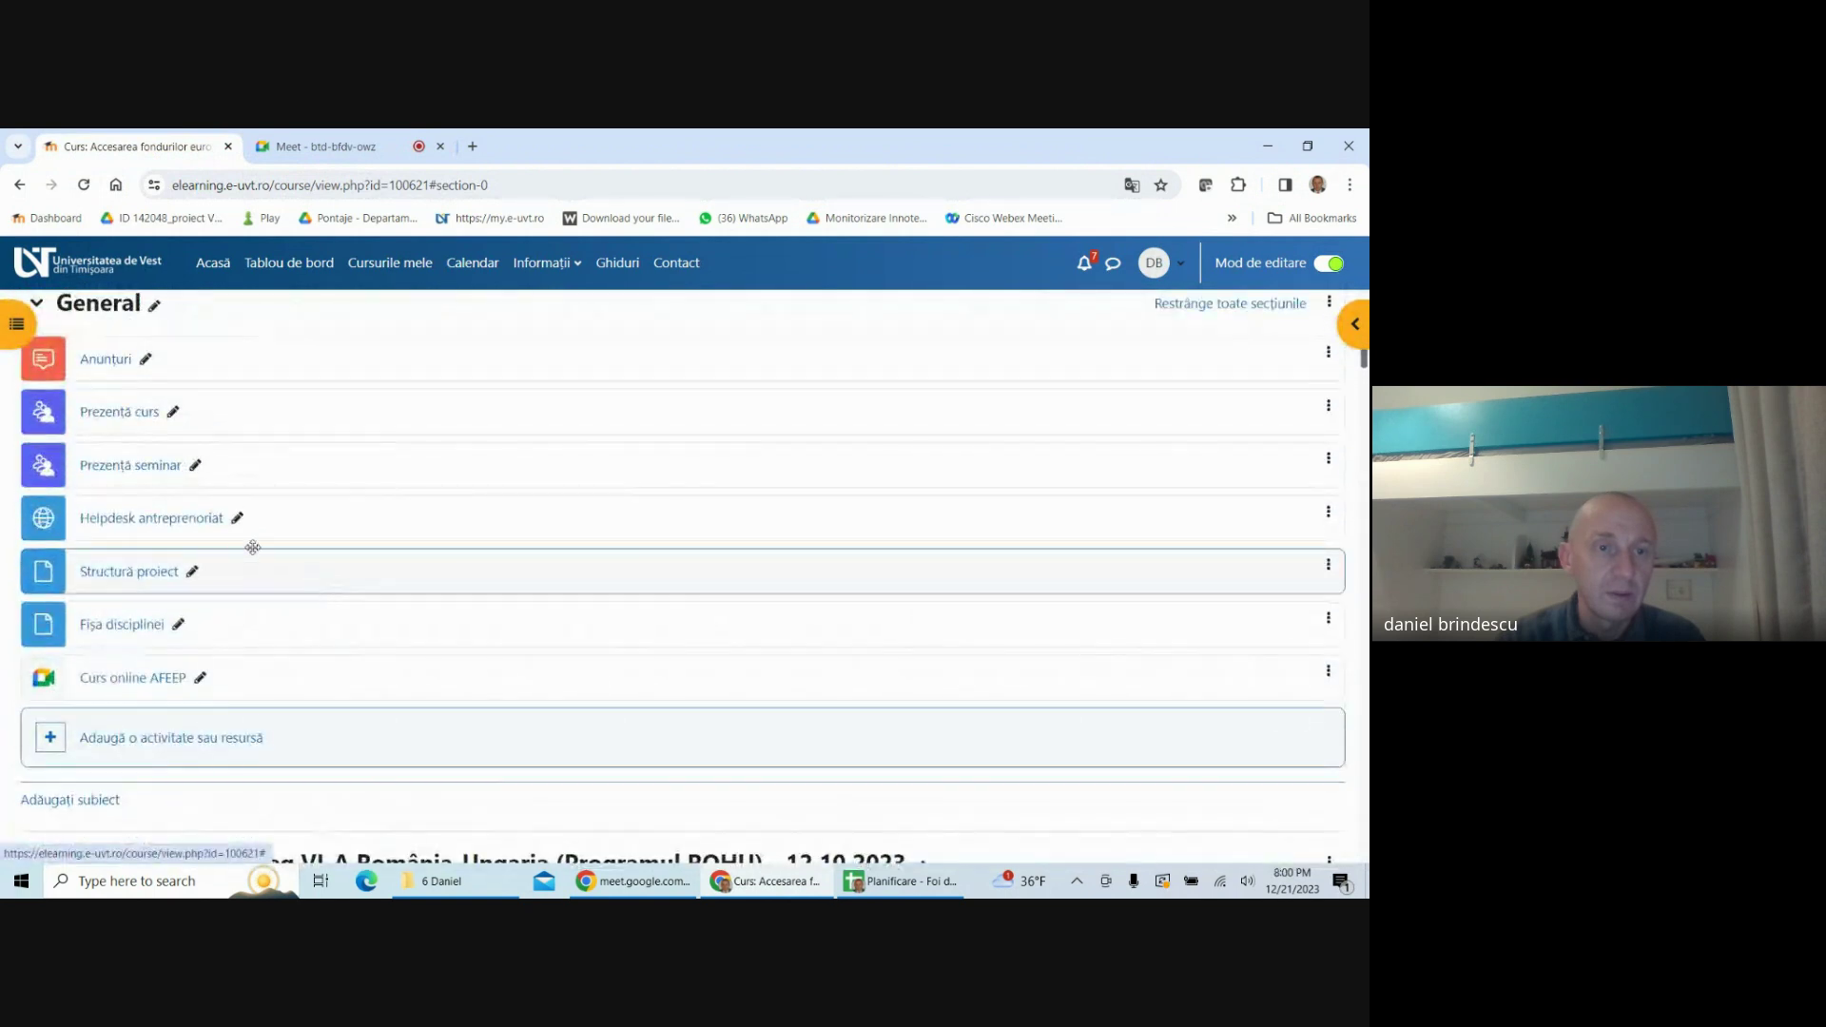
click(156, 470)
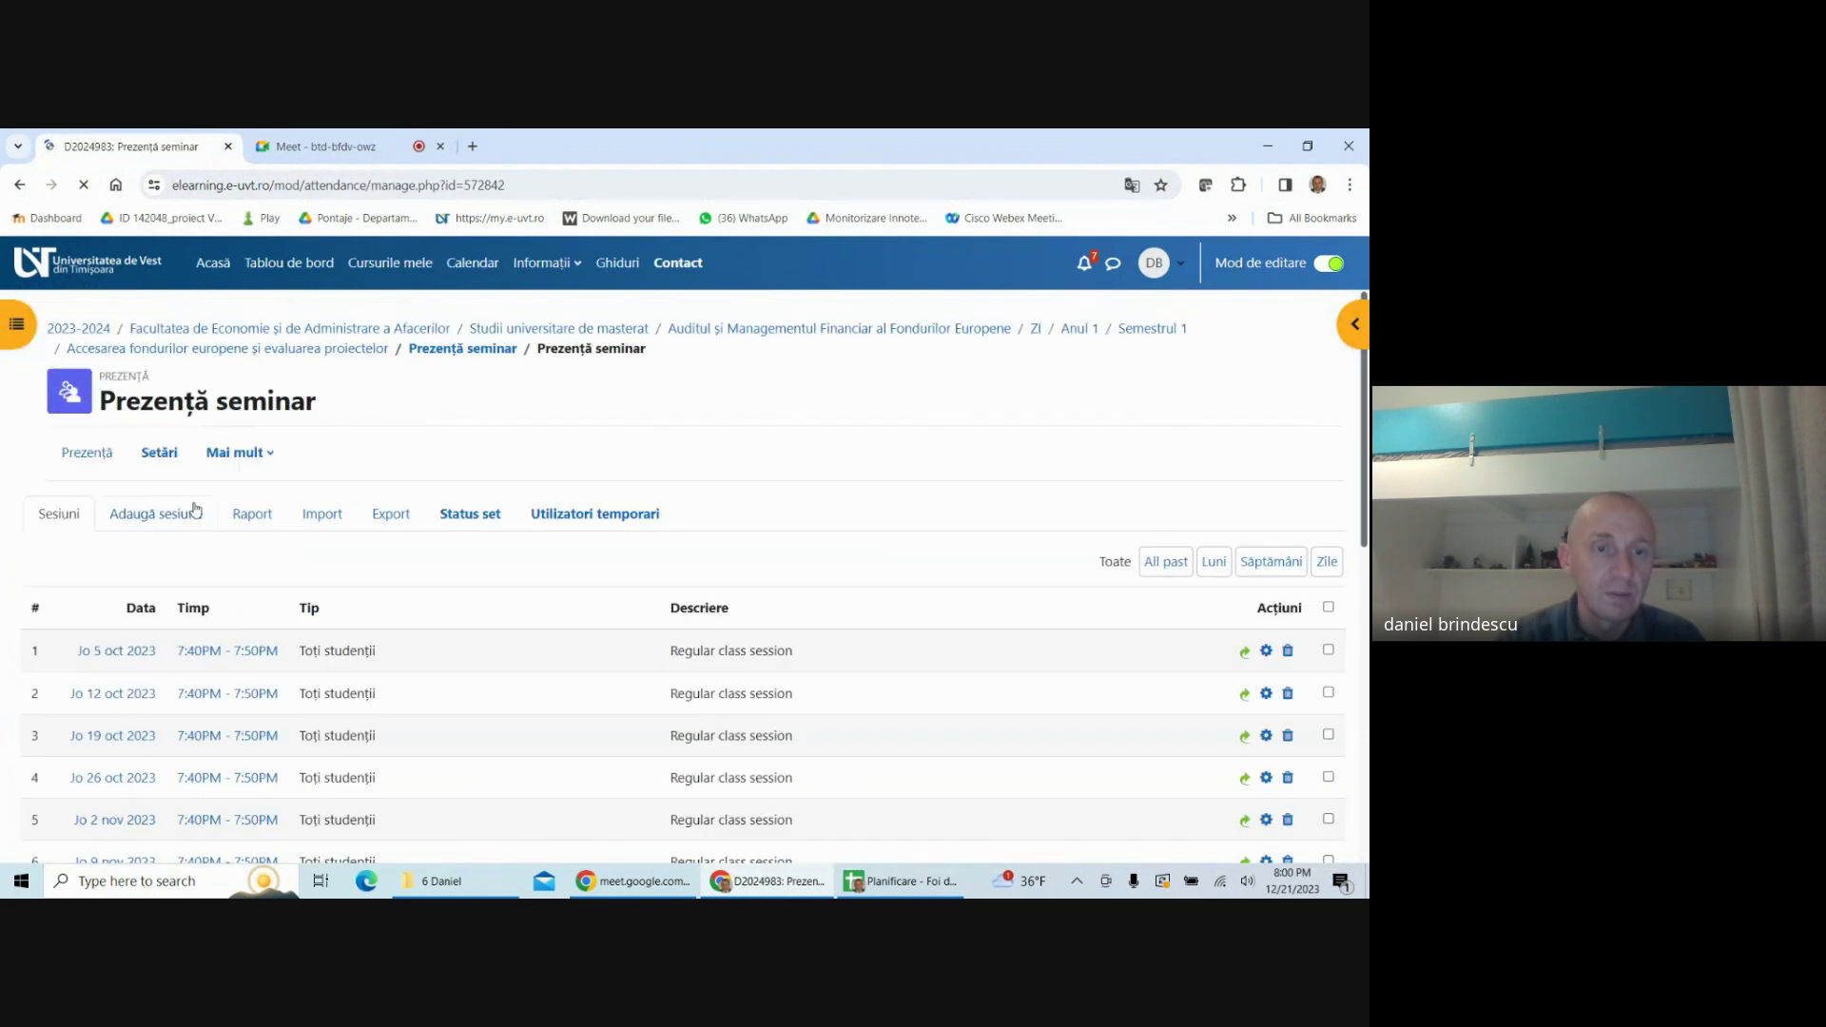
scroll(239, 641, down, 5)
scroll(239, 640, down, 1)
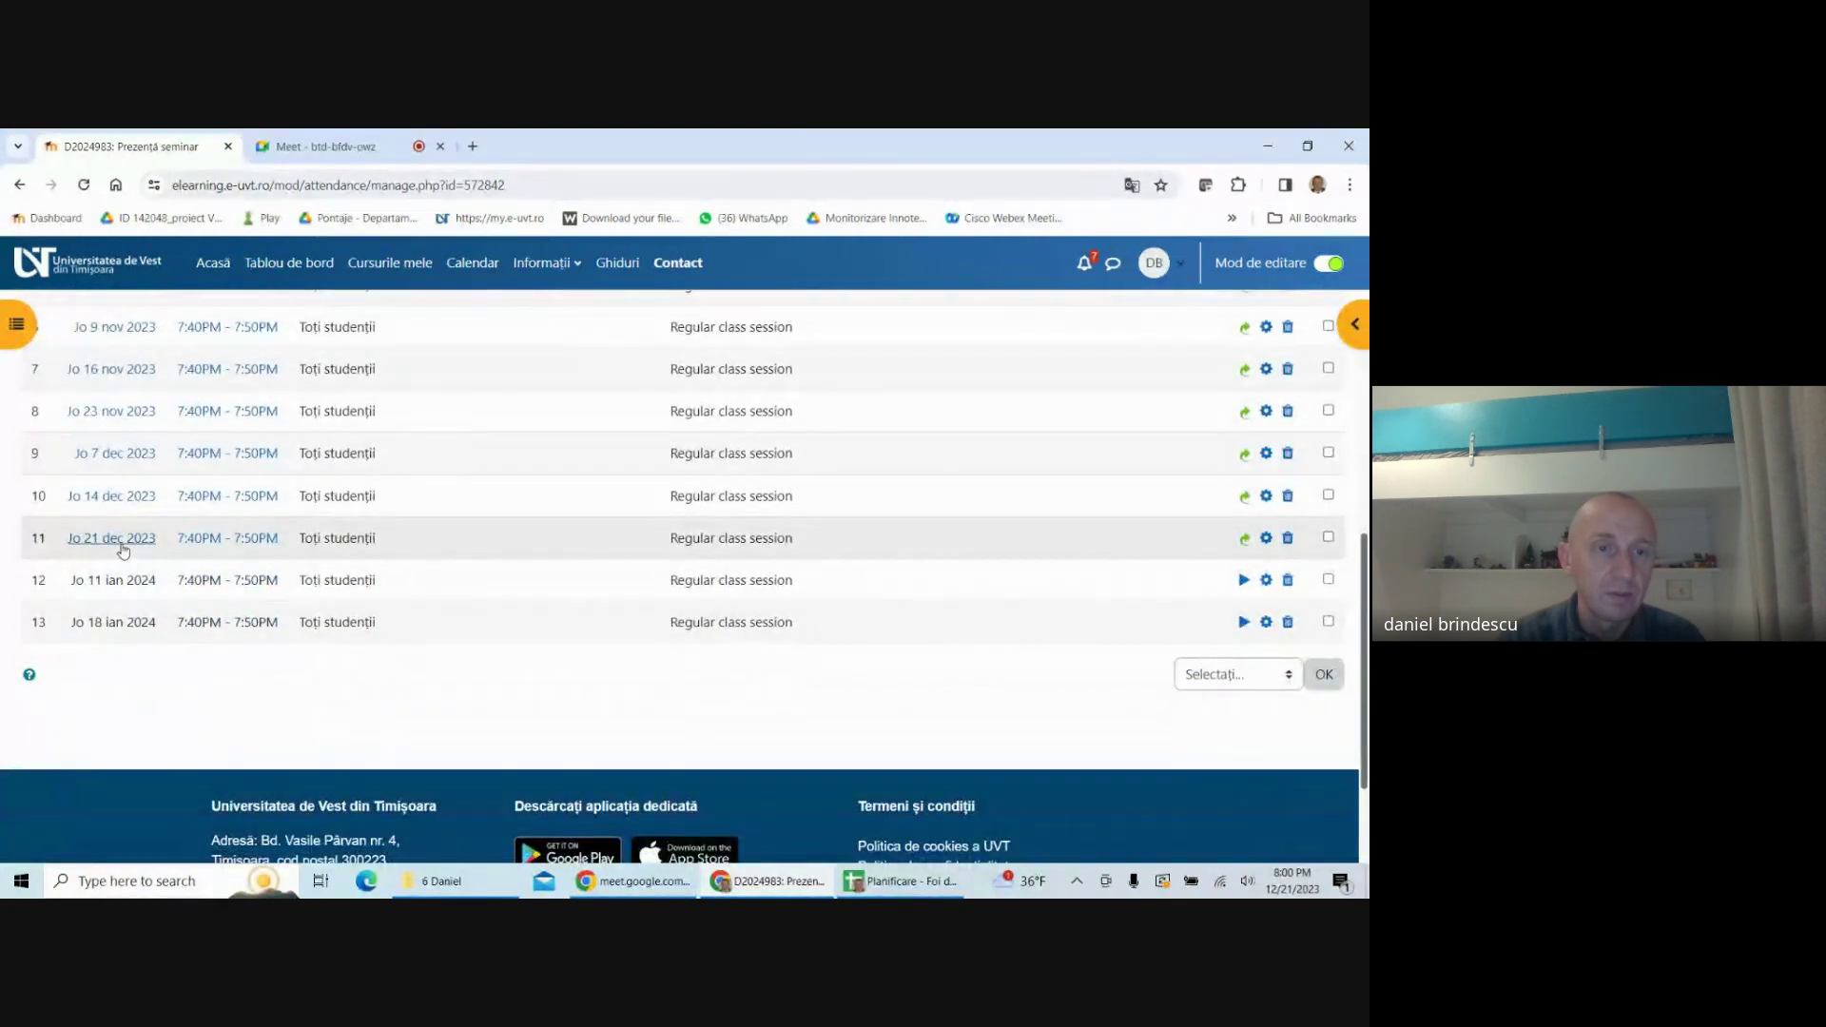
click(116, 535)
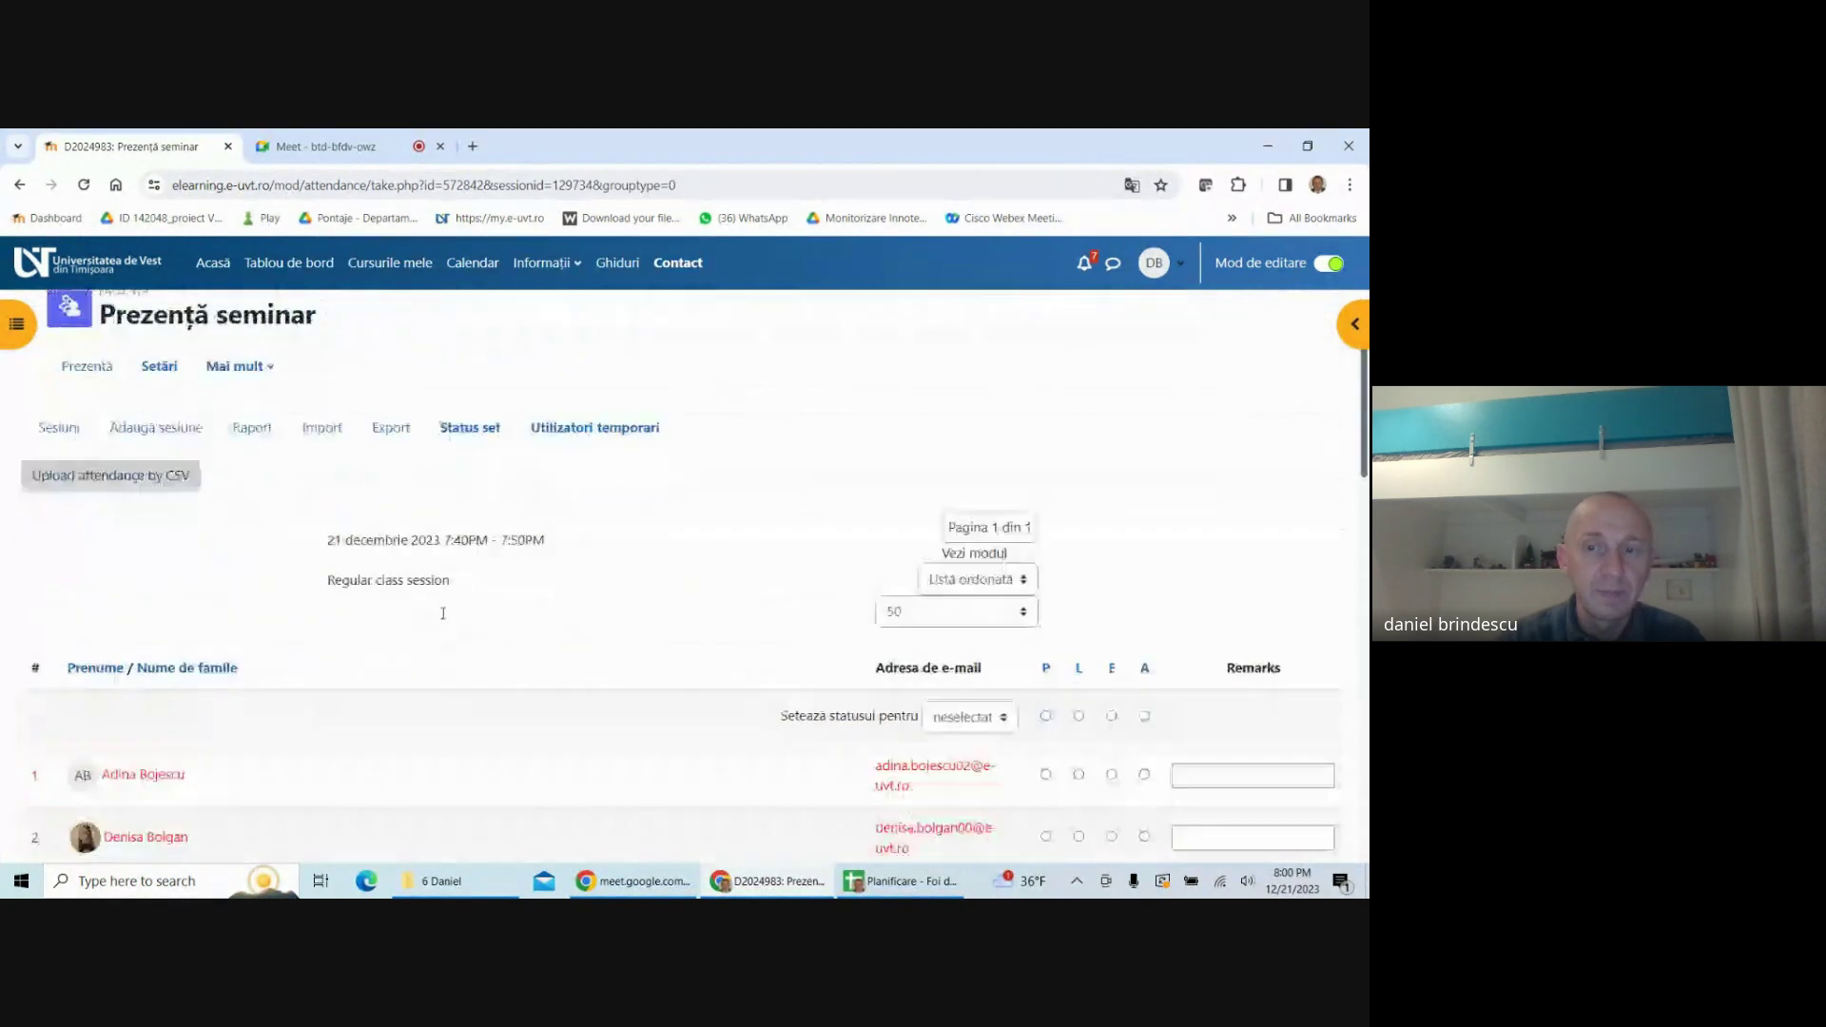
- Save the second listed student's attendance as P, and switch back to the Meet call
scroll(787, 616, down, 3)
scroll(787, 616, down, 2)
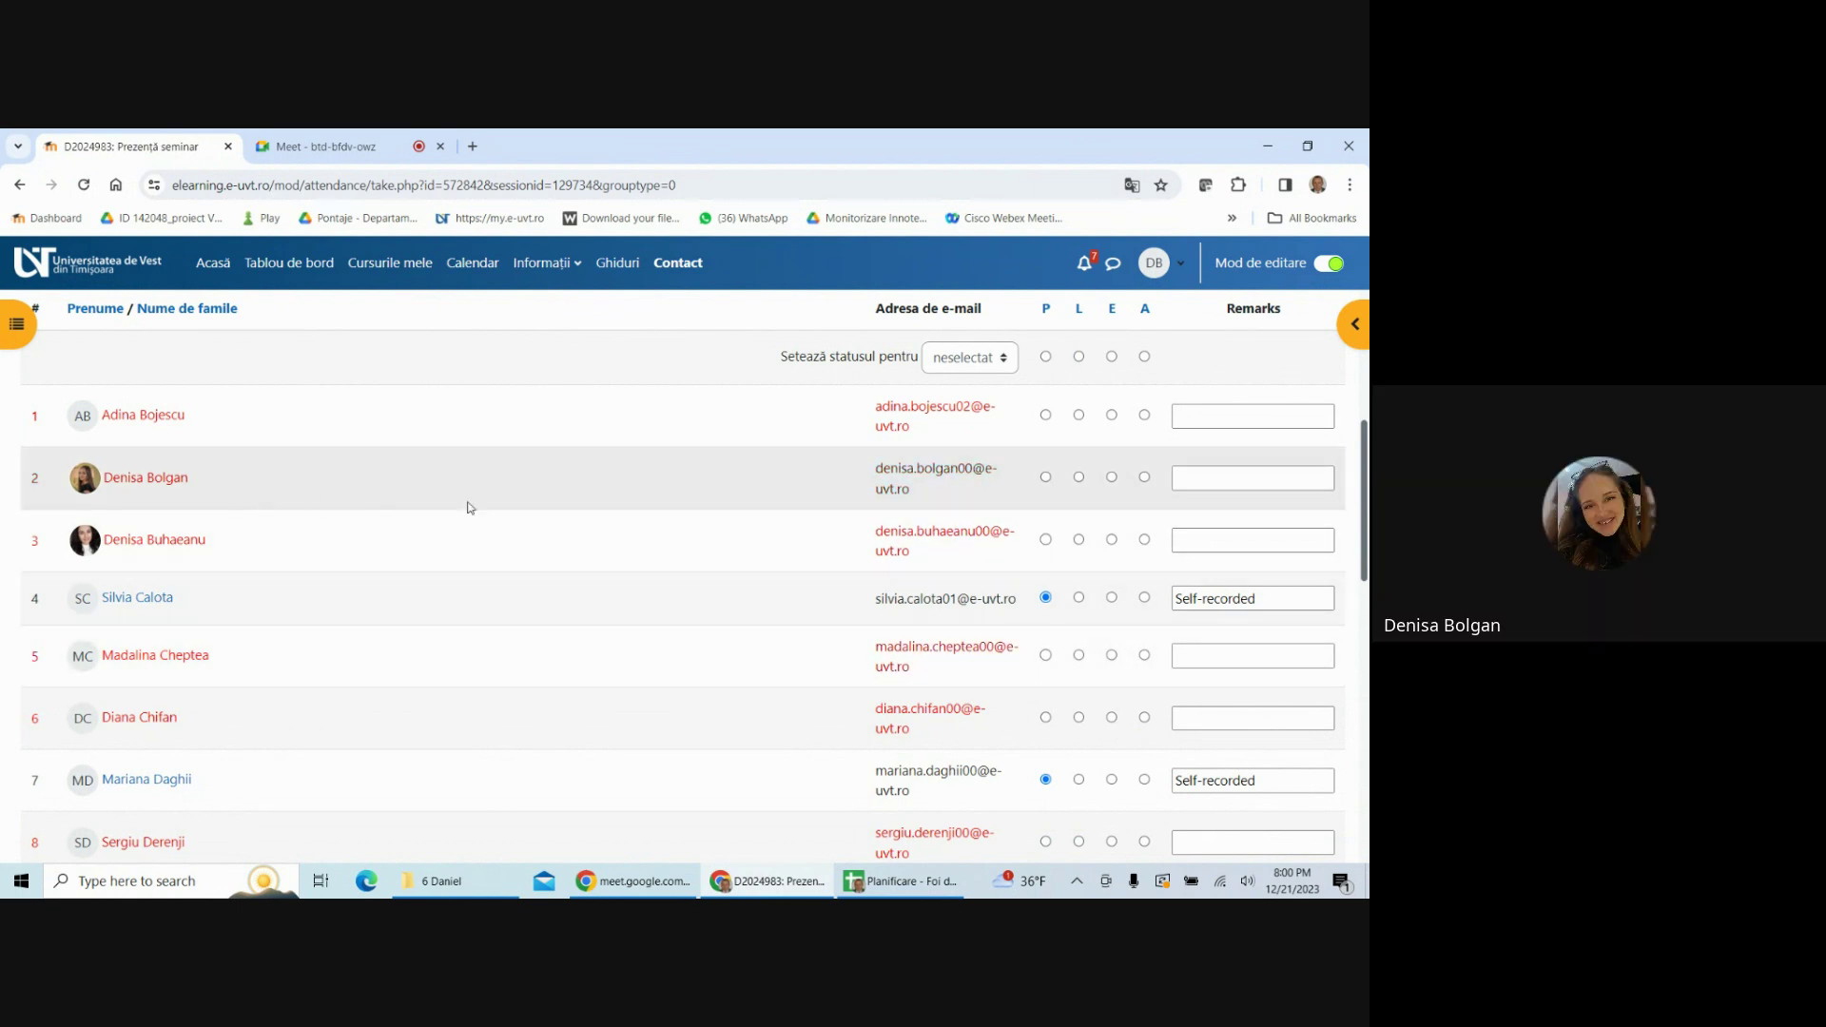
click(1044, 477)
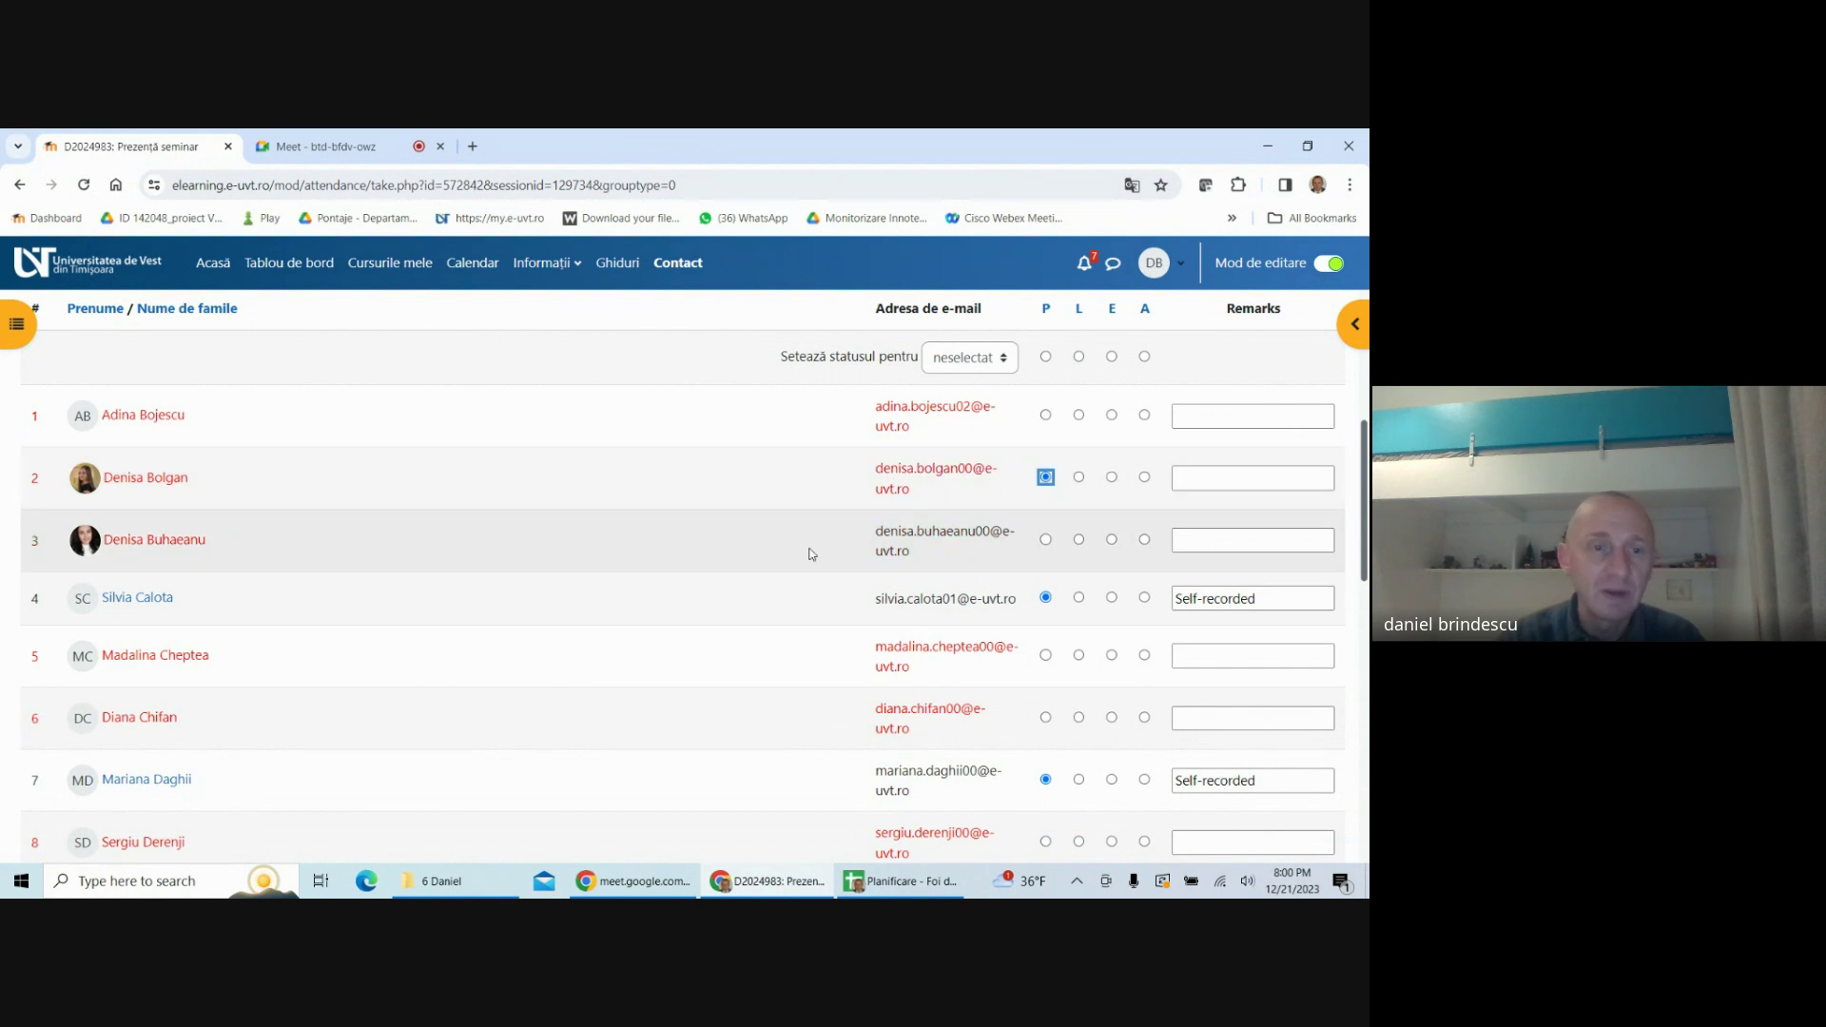
scroll(666, 618, down, 5)
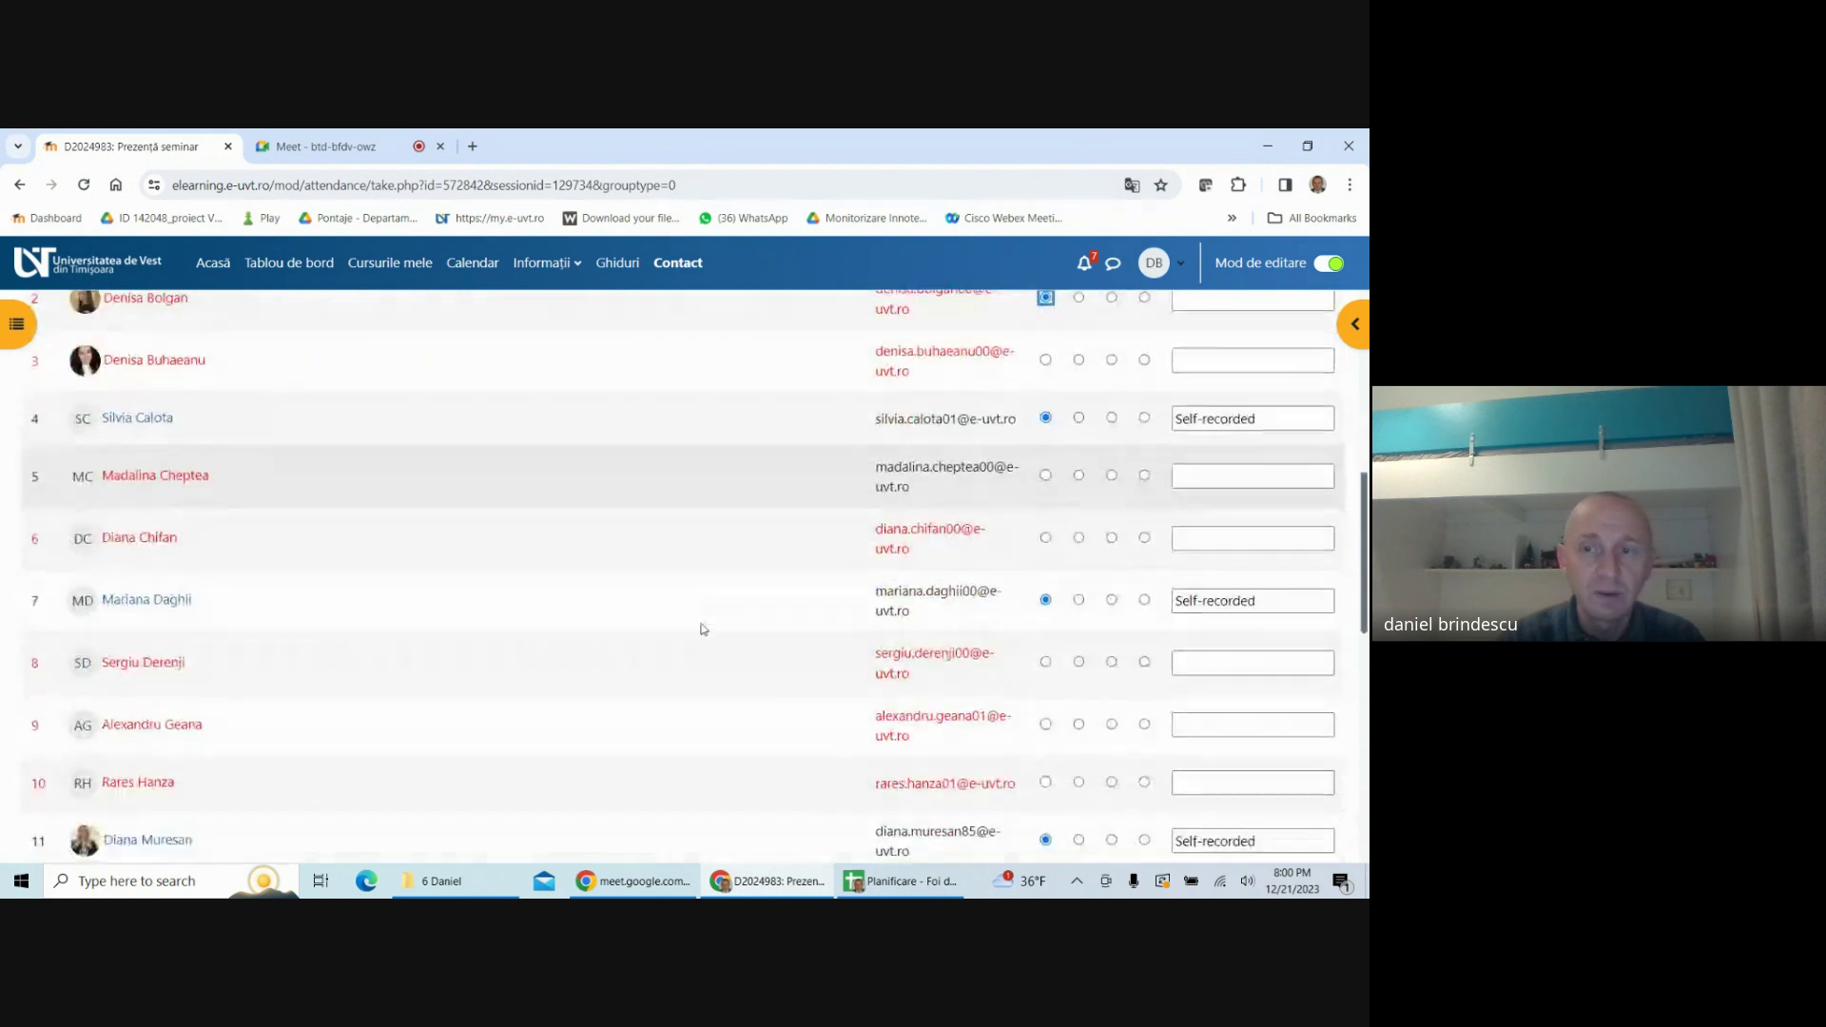
scroll(419, 761, down, 3)
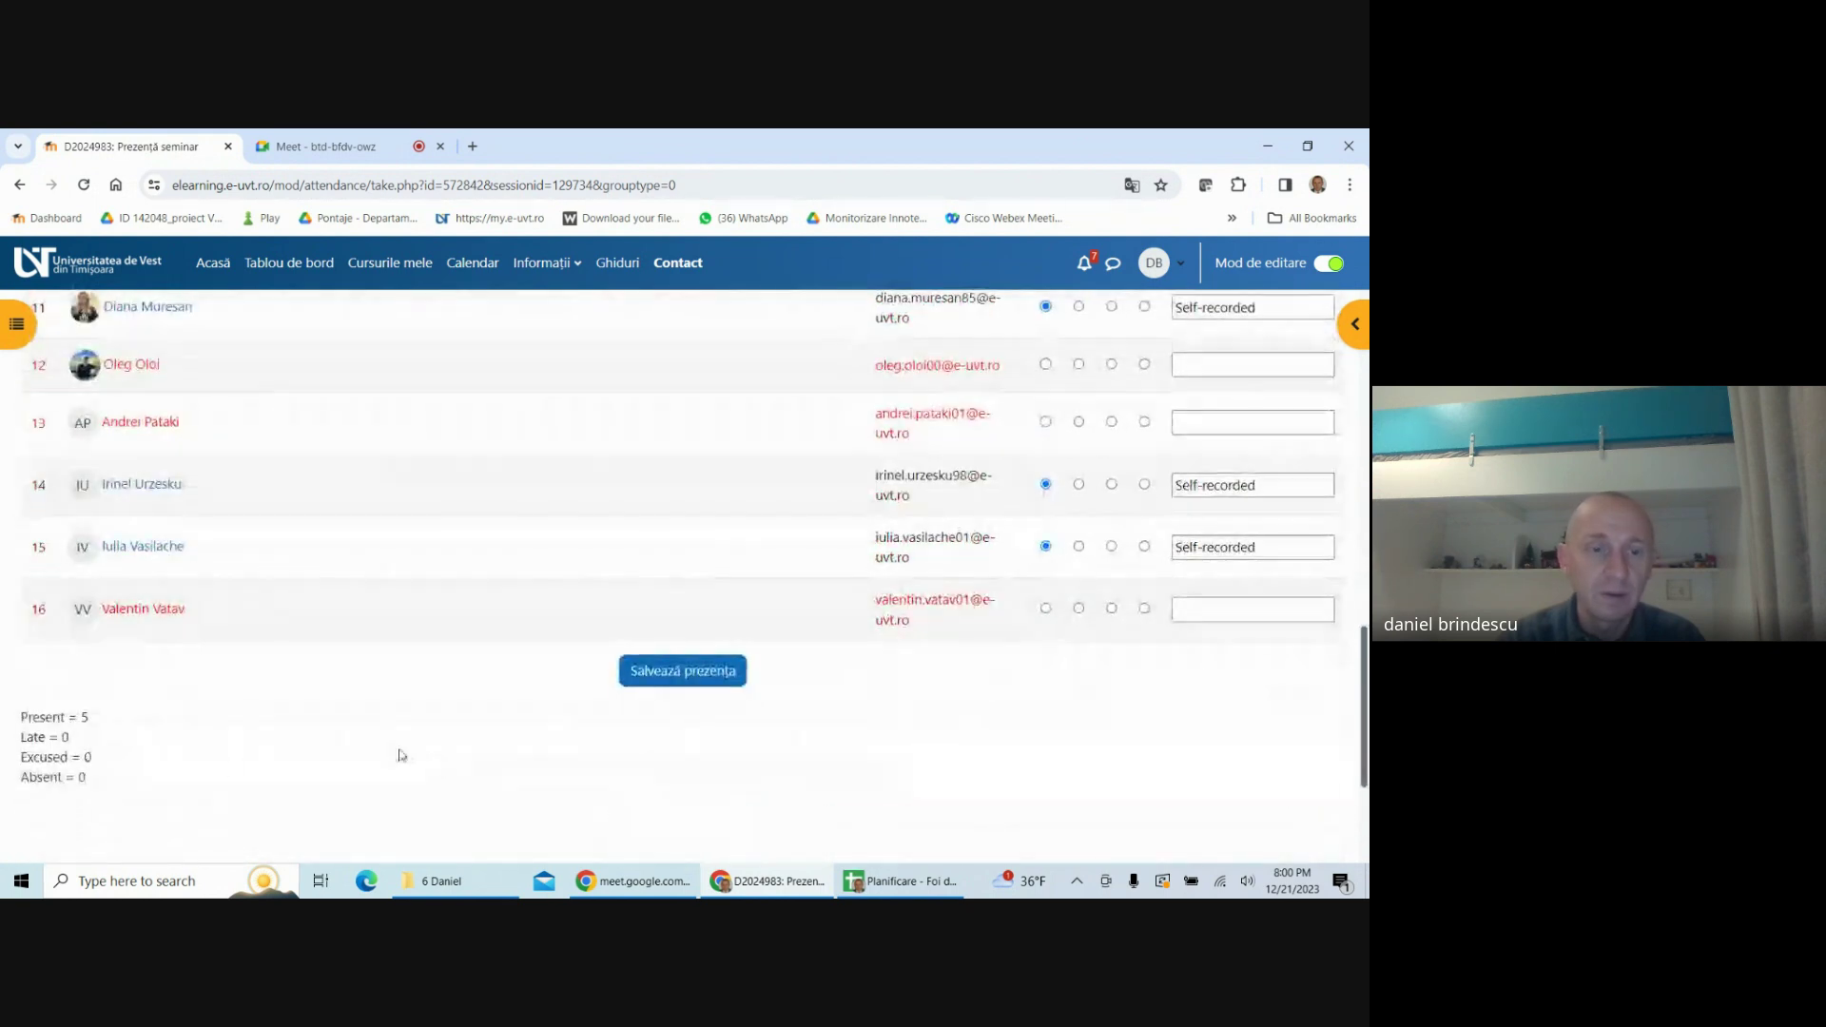
click(677, 673)
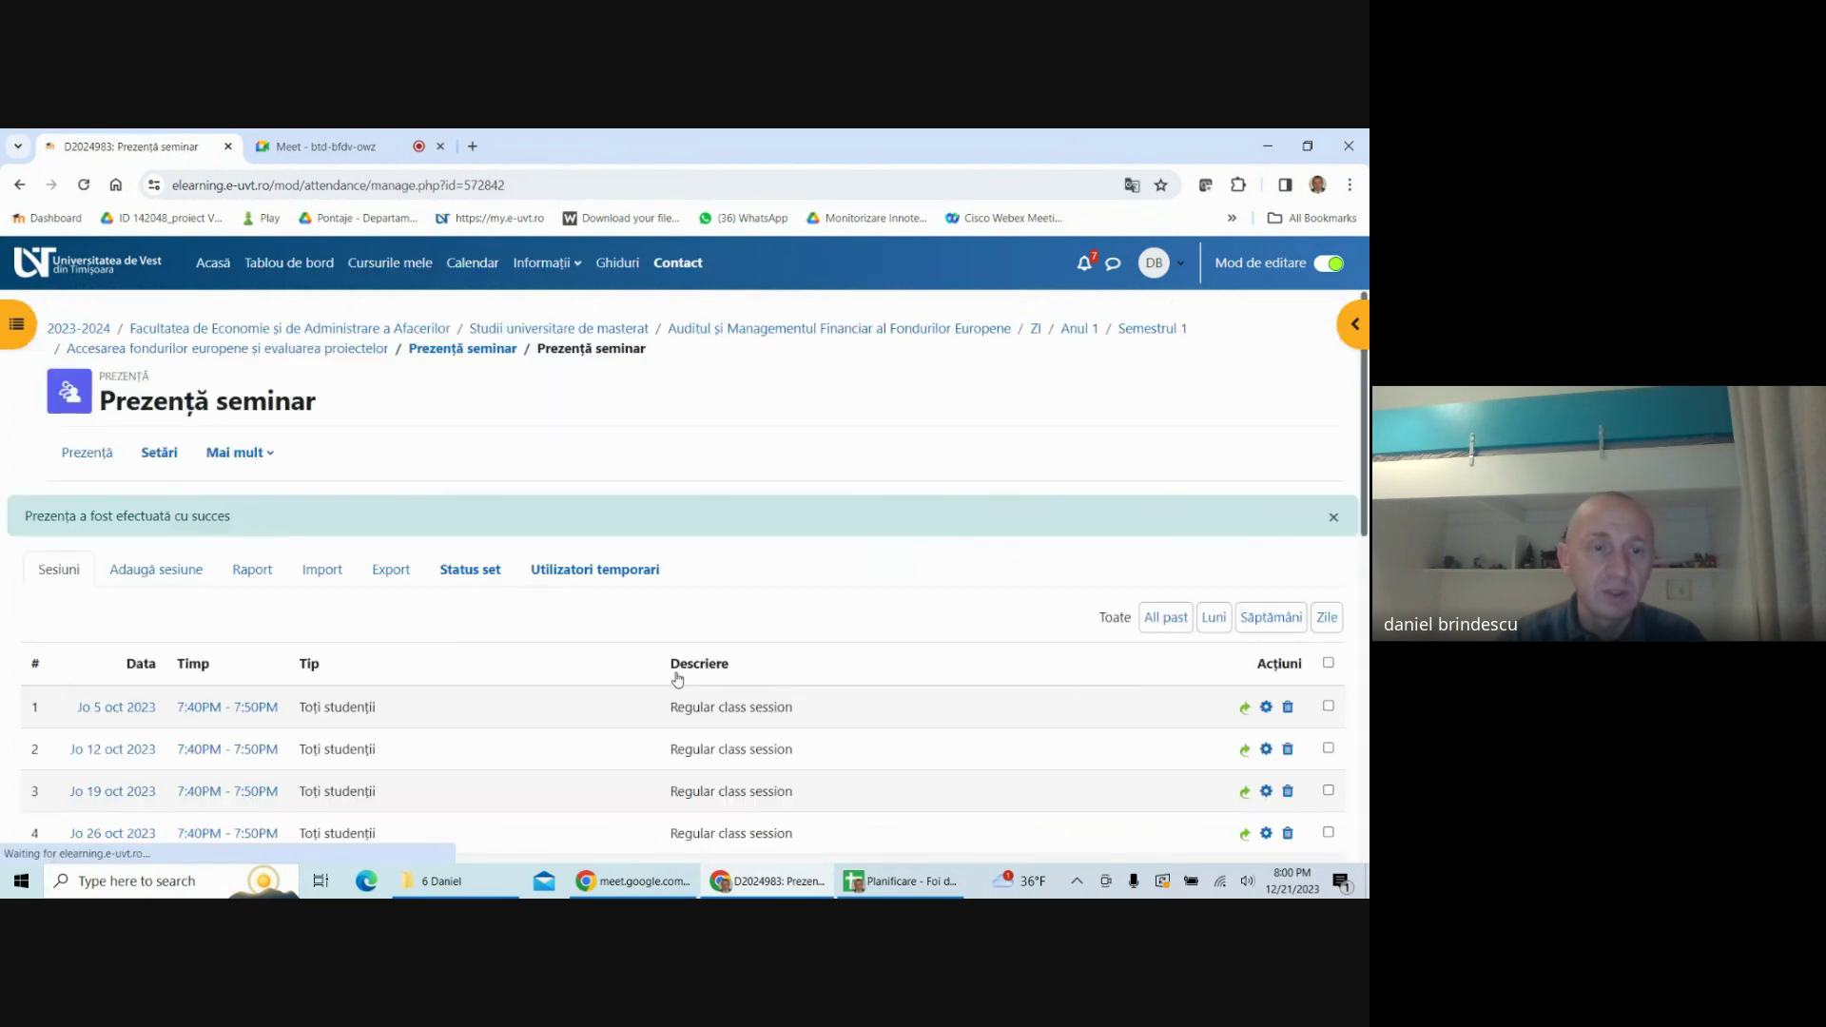
click(311, 148)
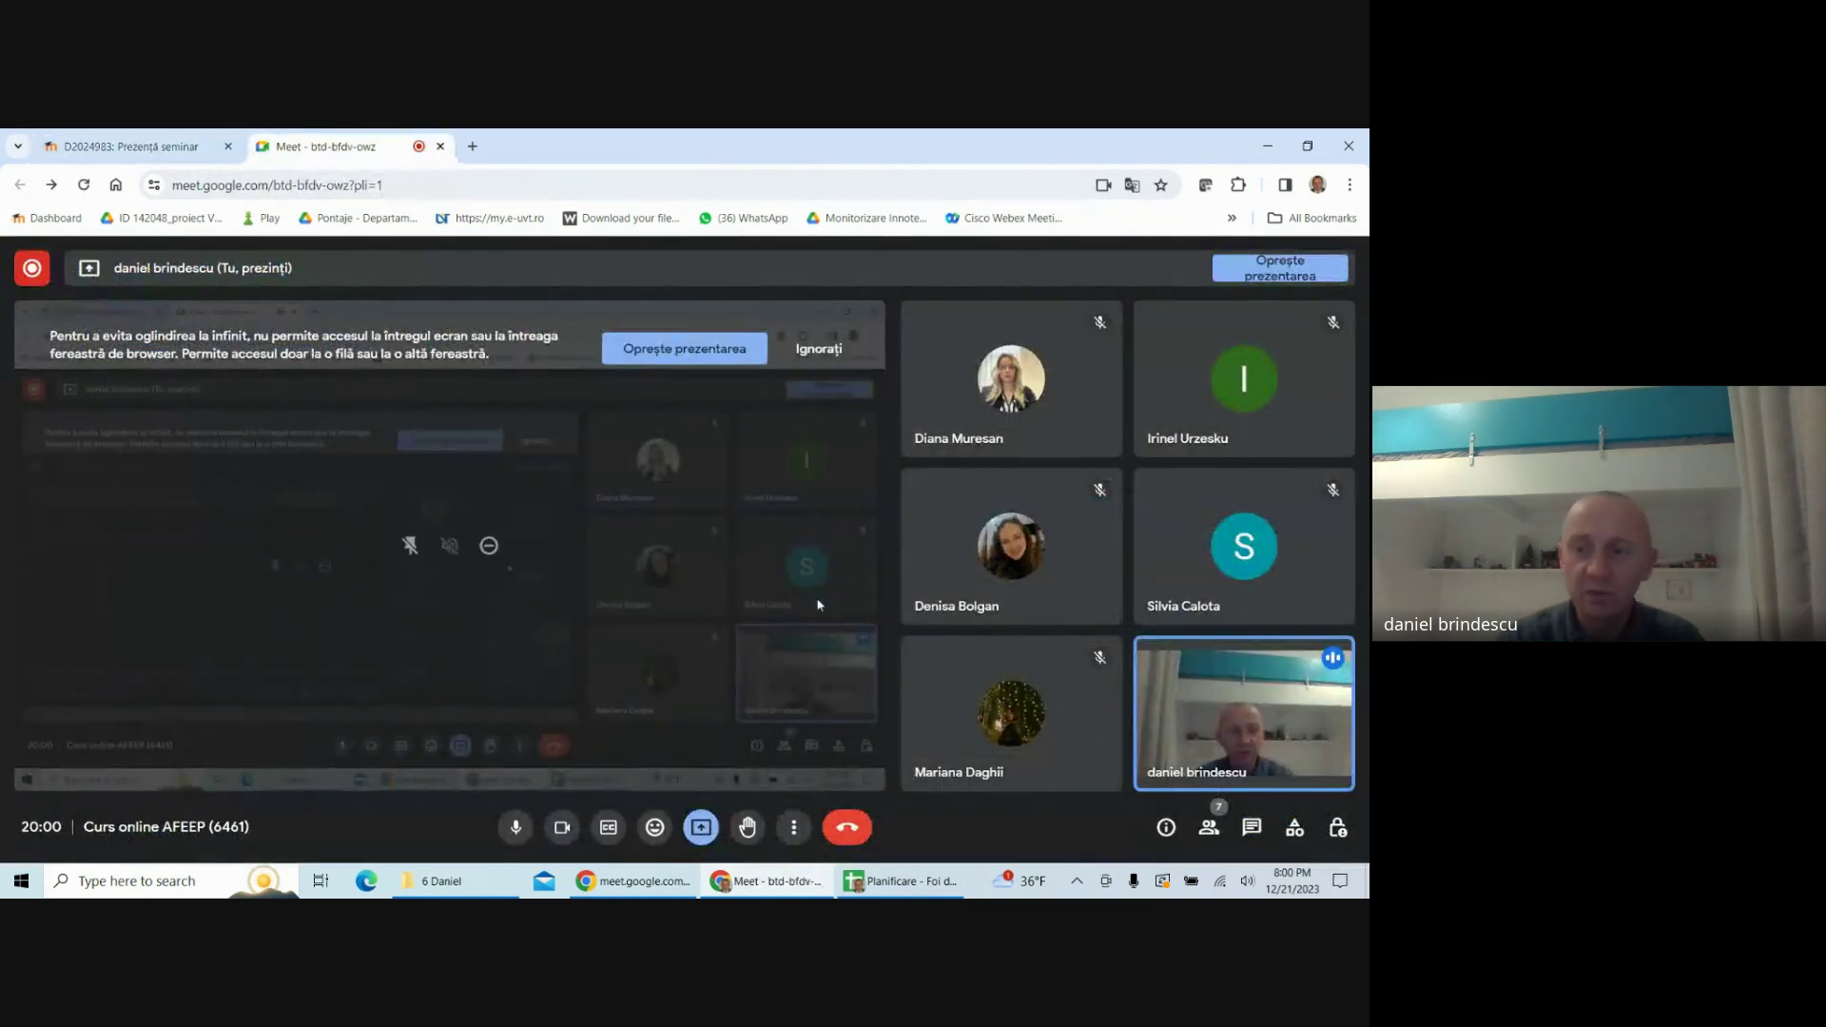